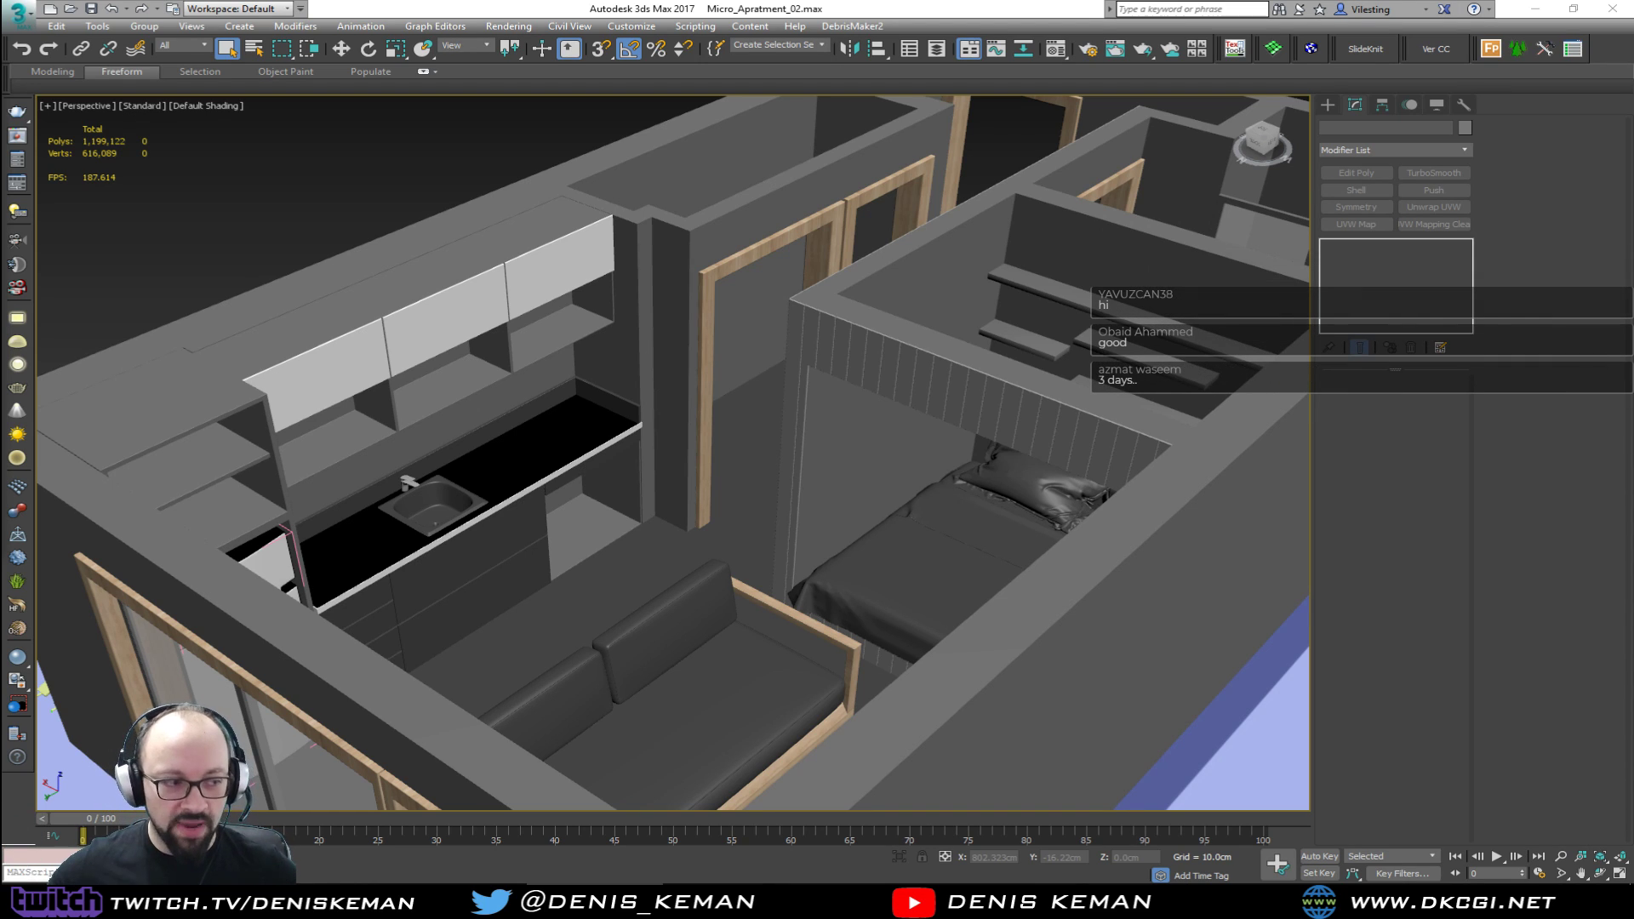
Step: Examine the micro apartment model from several angles, including the bed in its sleeping niche
{"action": "middle_click_drag", "start_coordinate": [805, 355], "coordinate": [610, 317], "text": "alt"}
{"action": "scroll", "coordinate": [609, 317], "scroll_direction": "down", "scroll_amount": 10}
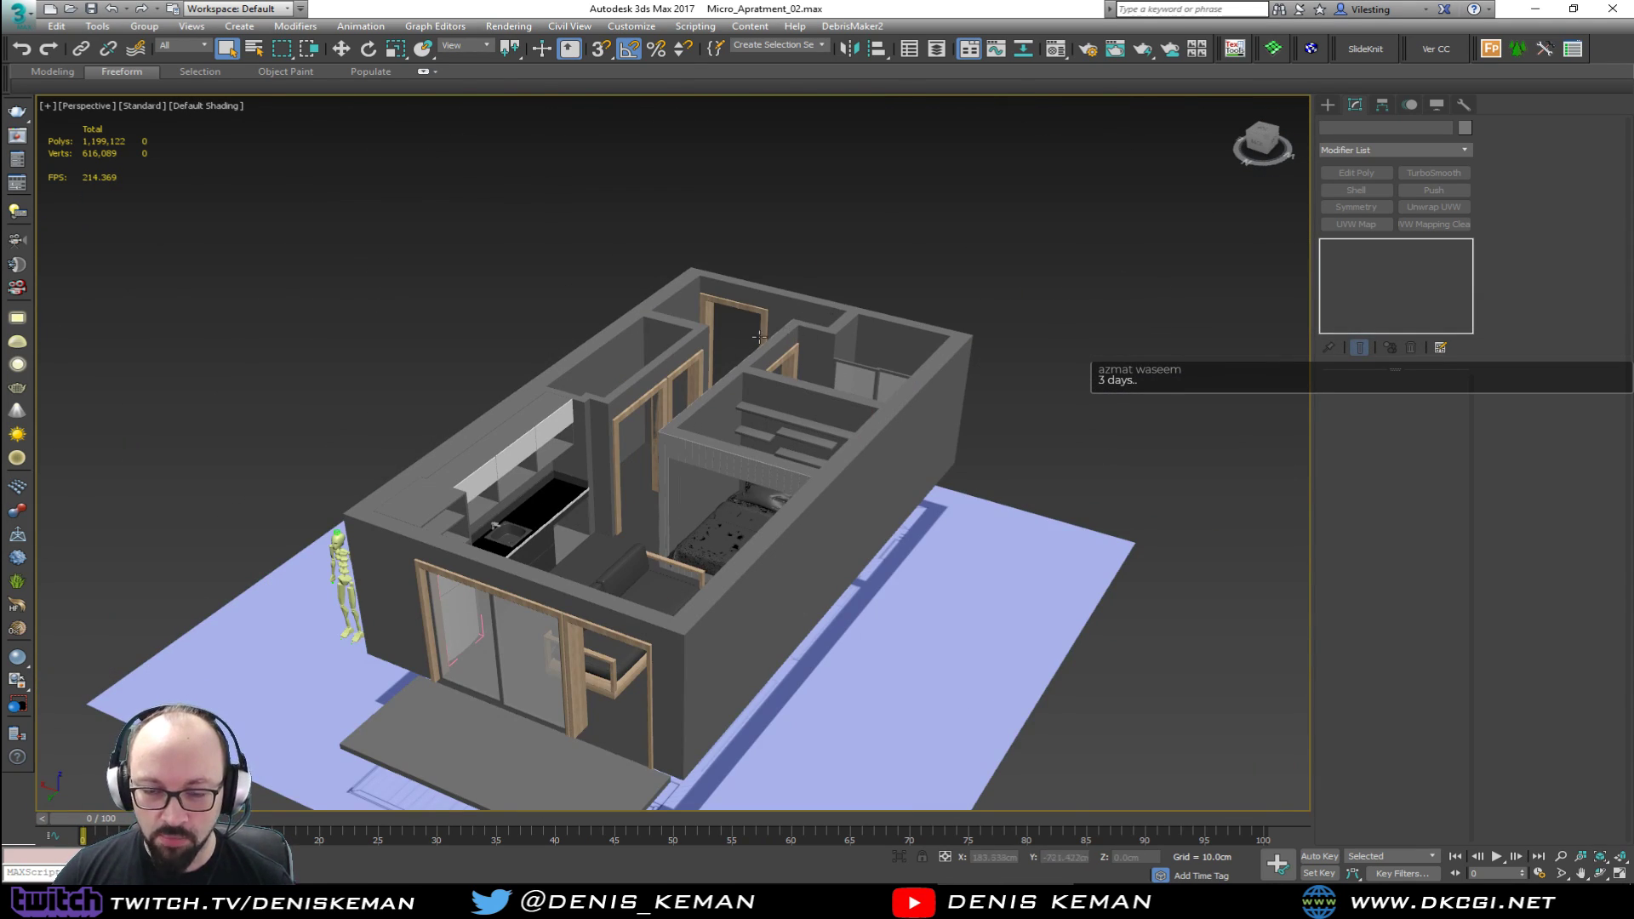
{"action": "middle_click_drag", "start_coordinate": [759, 338], "coordinate": [774, 391], "text": "alt"}
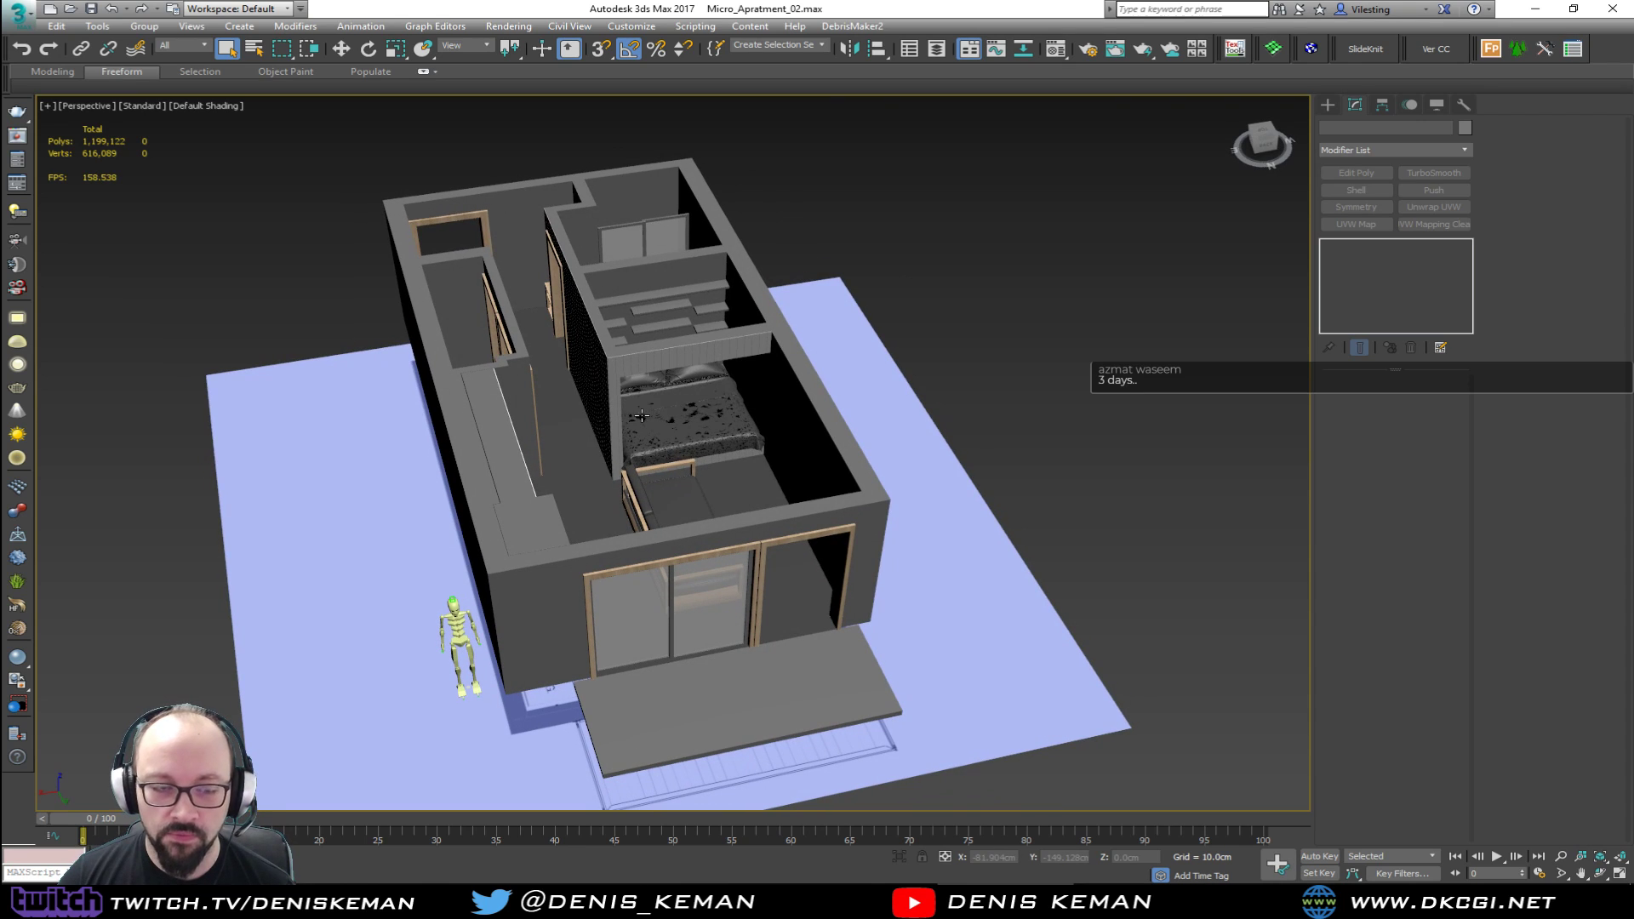
{"action": "scroll", "coordinate": [641, 415], "scroll_direction": "up", "scroll_amount": 10}
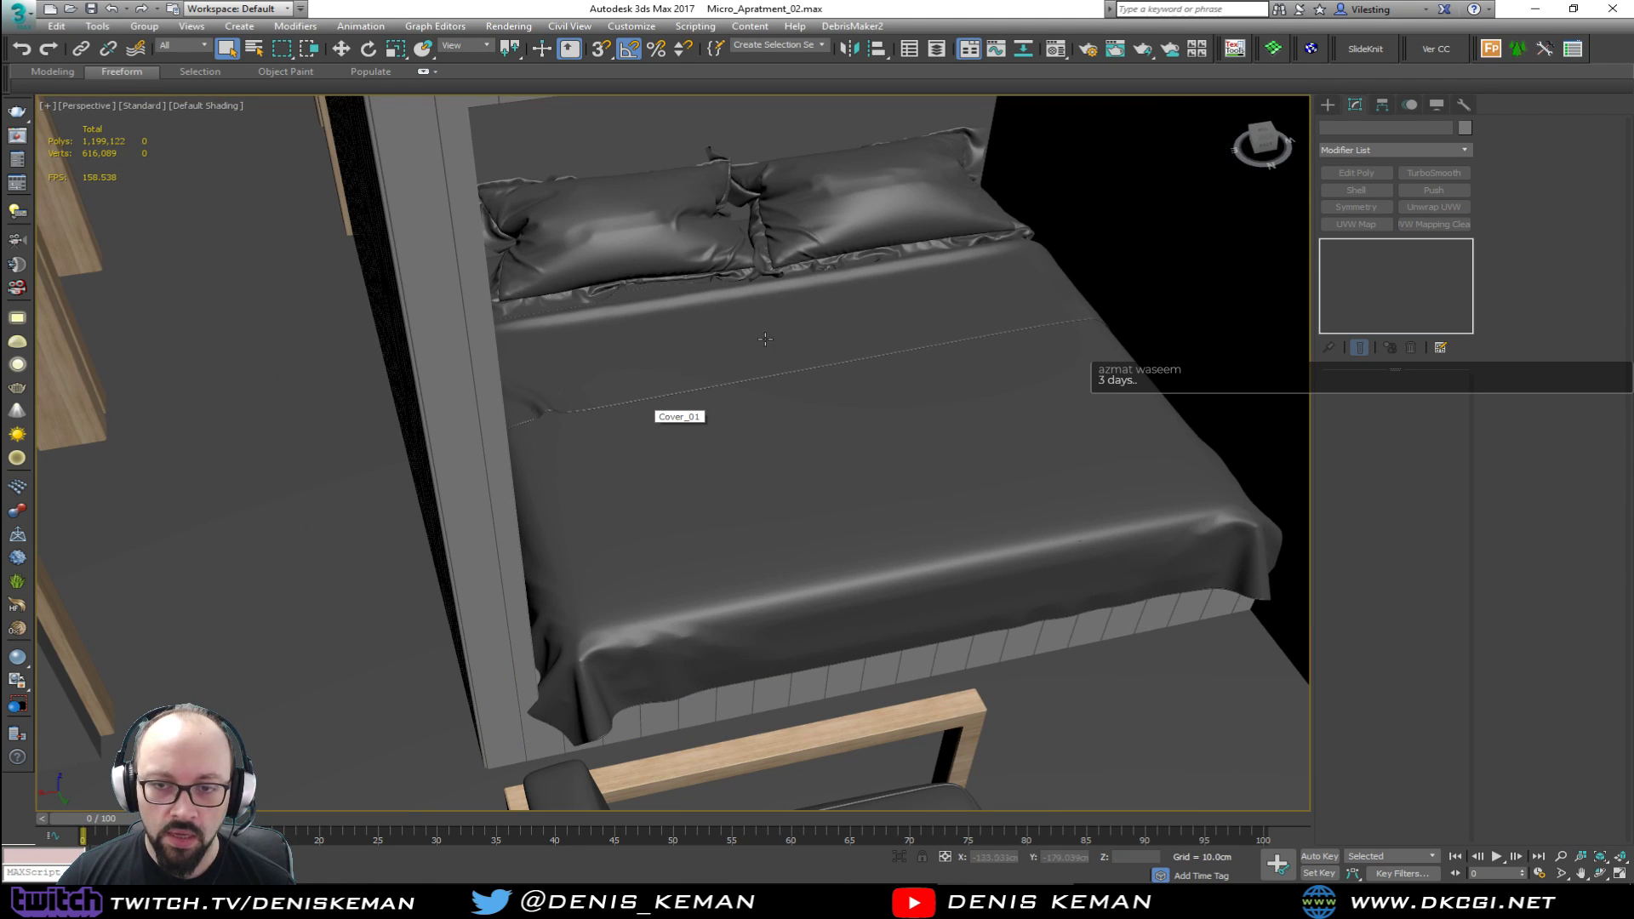
{"action": "scroll", "coordinate": [753, 349], "scroll_direction": "down", "scroll_amount": 4}
{"action": "middle_click_drag", "start_coordinate": [693, 375], "coordinate": [580, 406], "text": "alt"}
{"action": "scroll", "coordinate": [714, 424], "scroll_direction": "up", "scroll_amount": 6}
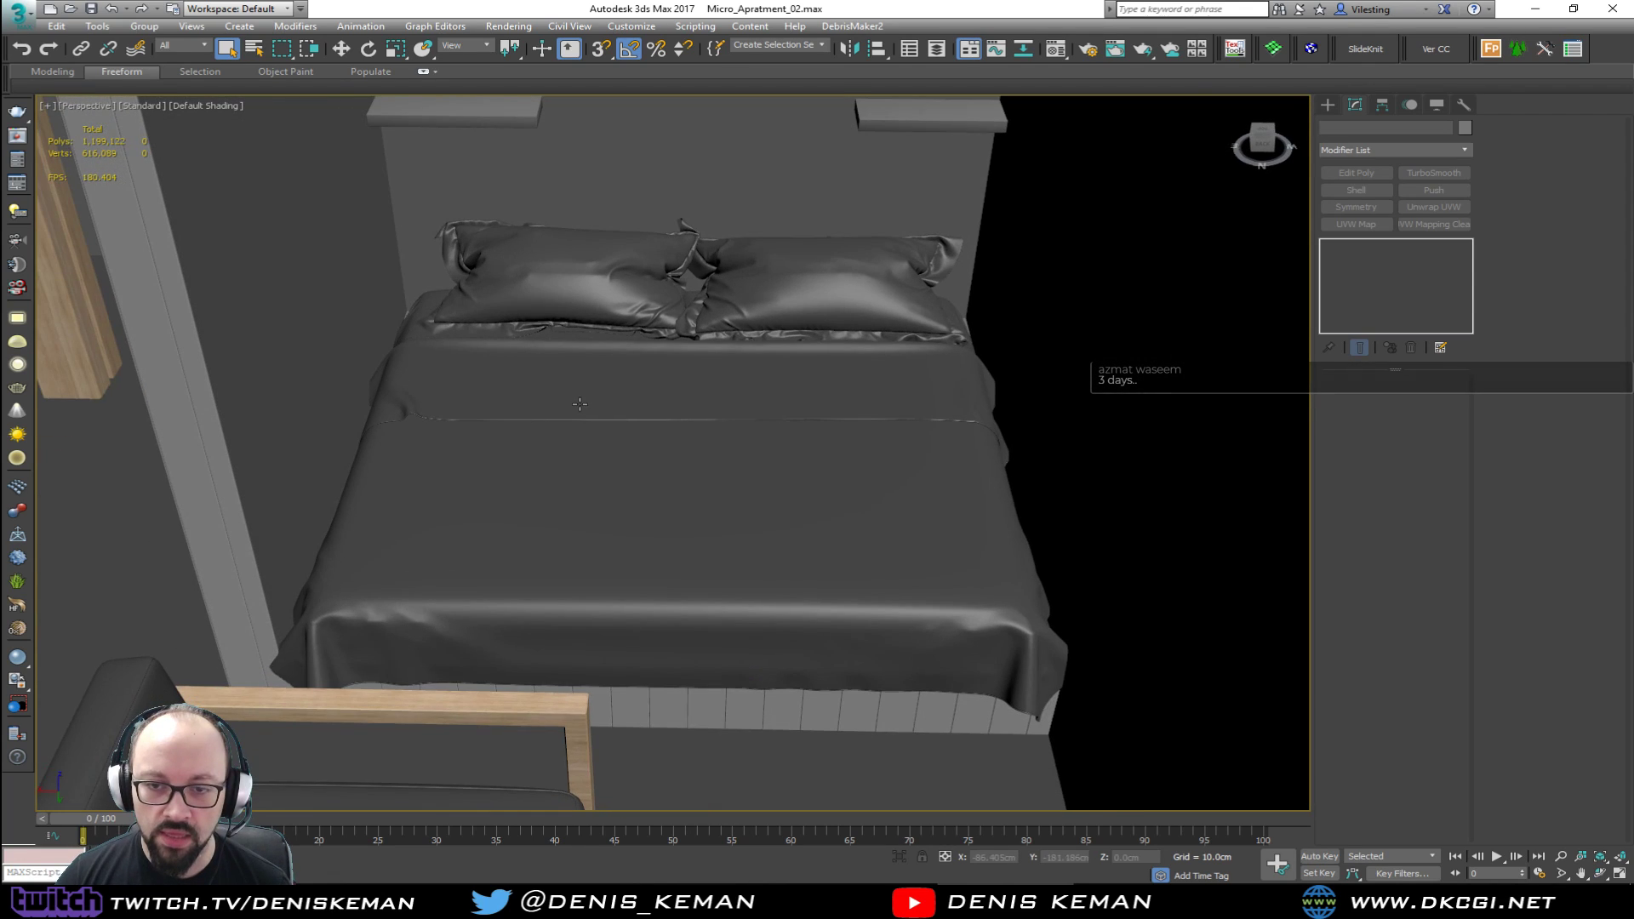
Step: Inspect the bed's wireframe and its mattress base, restore shaded display, and clear the selection
{"action": "left_click", "coordinate": [977, 555]}
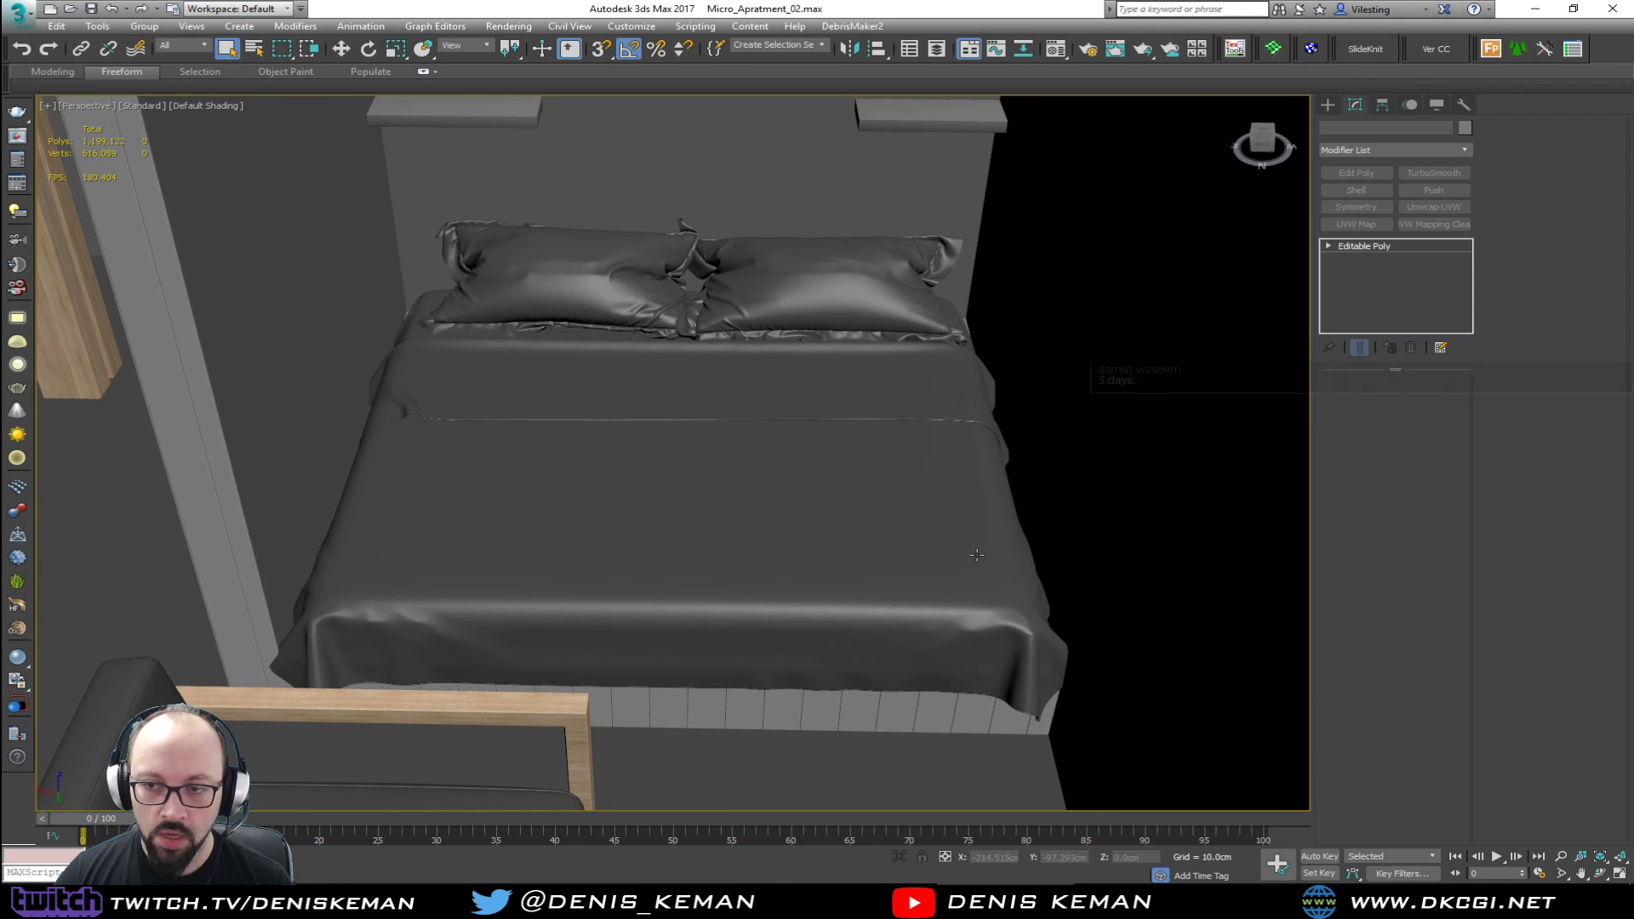
{"action": "key", "text": "F3"}
{"action": "left_click", "coordinate": [428, 313]}
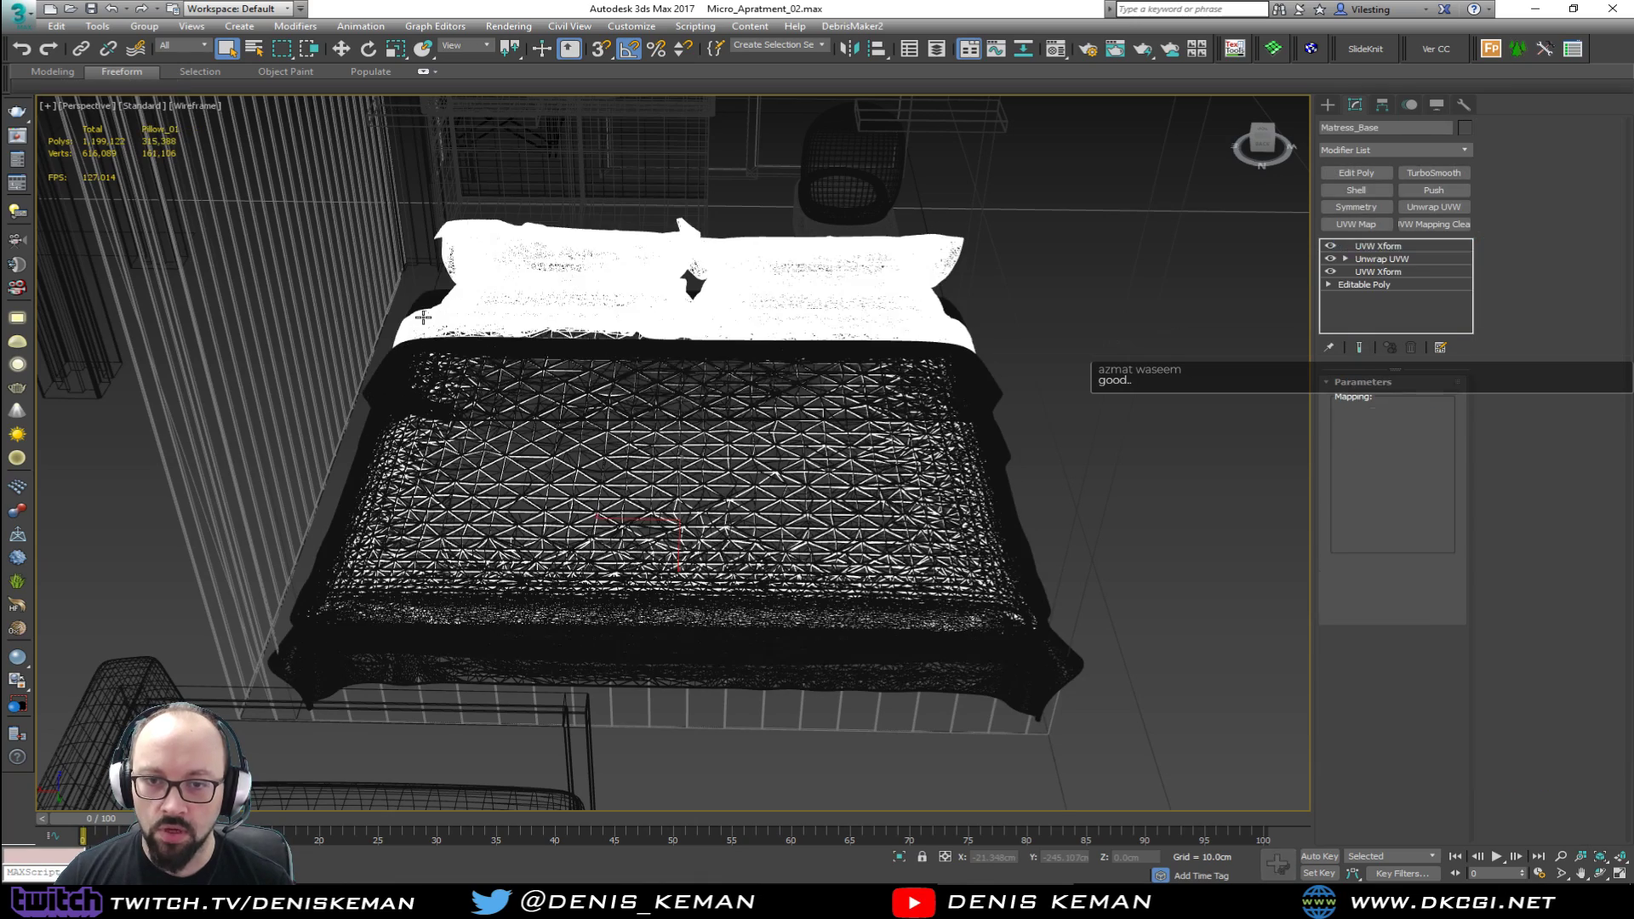
{"action": "left_click", "coordinate": [424, 302]}
{"action": "scroll", "coordinate": [424, 303], "scroll_direction": "up", "scroll_amount": 5}
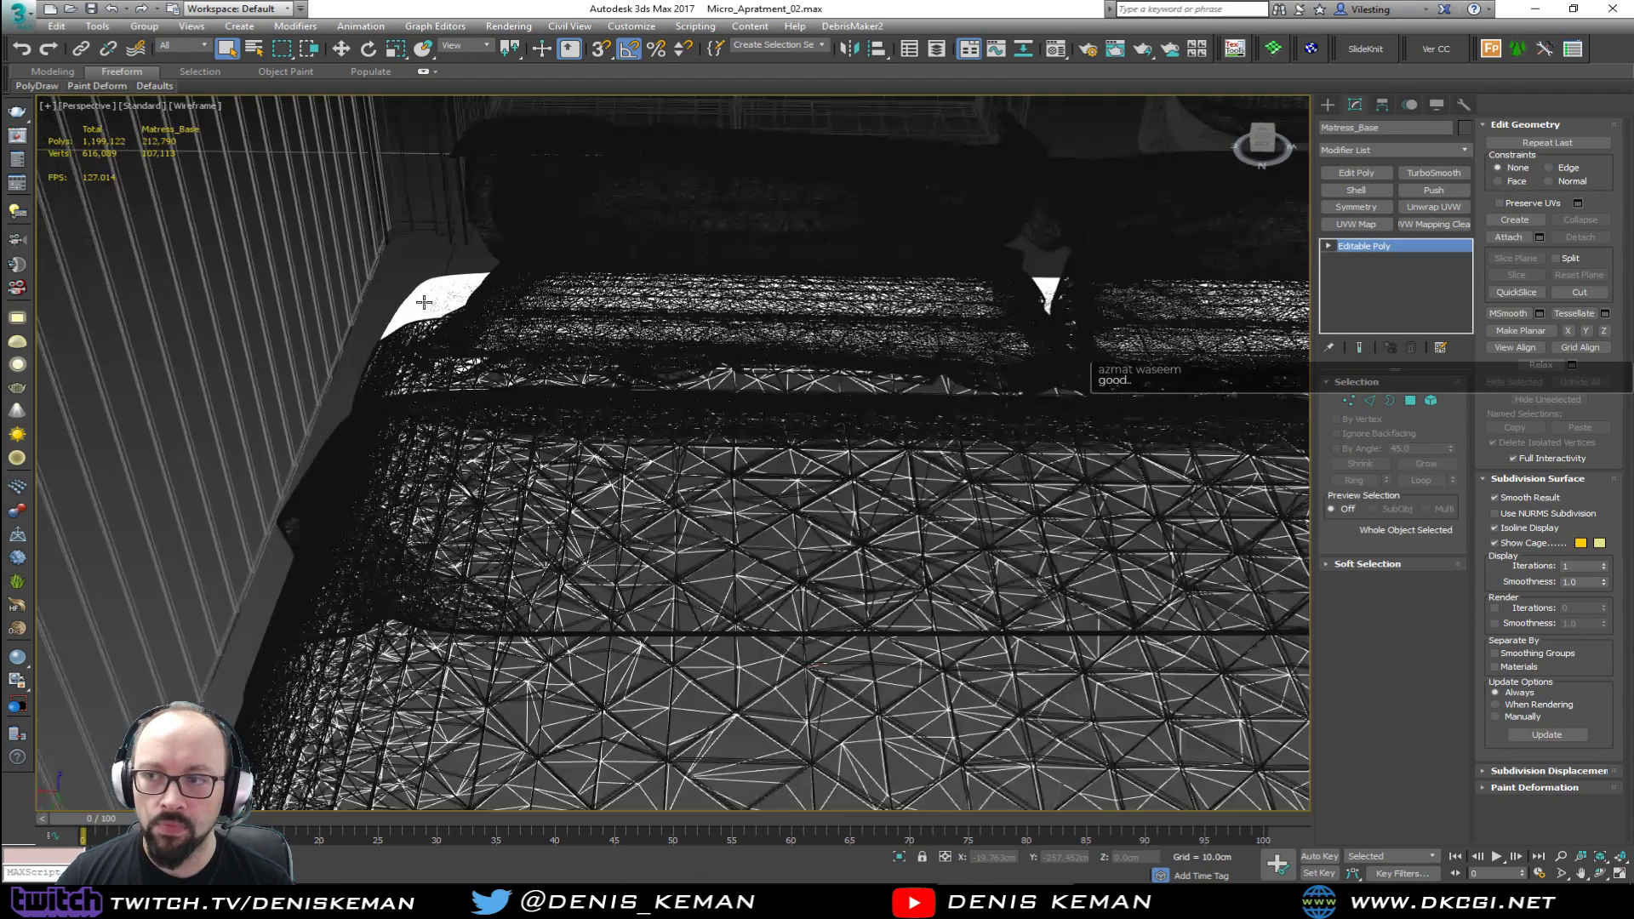
{"action": "key", "text": "F3"}
{"action": "scroll", "coordinate": [541, 293], "scroll_direction": "down", "scroll_amount": 10}
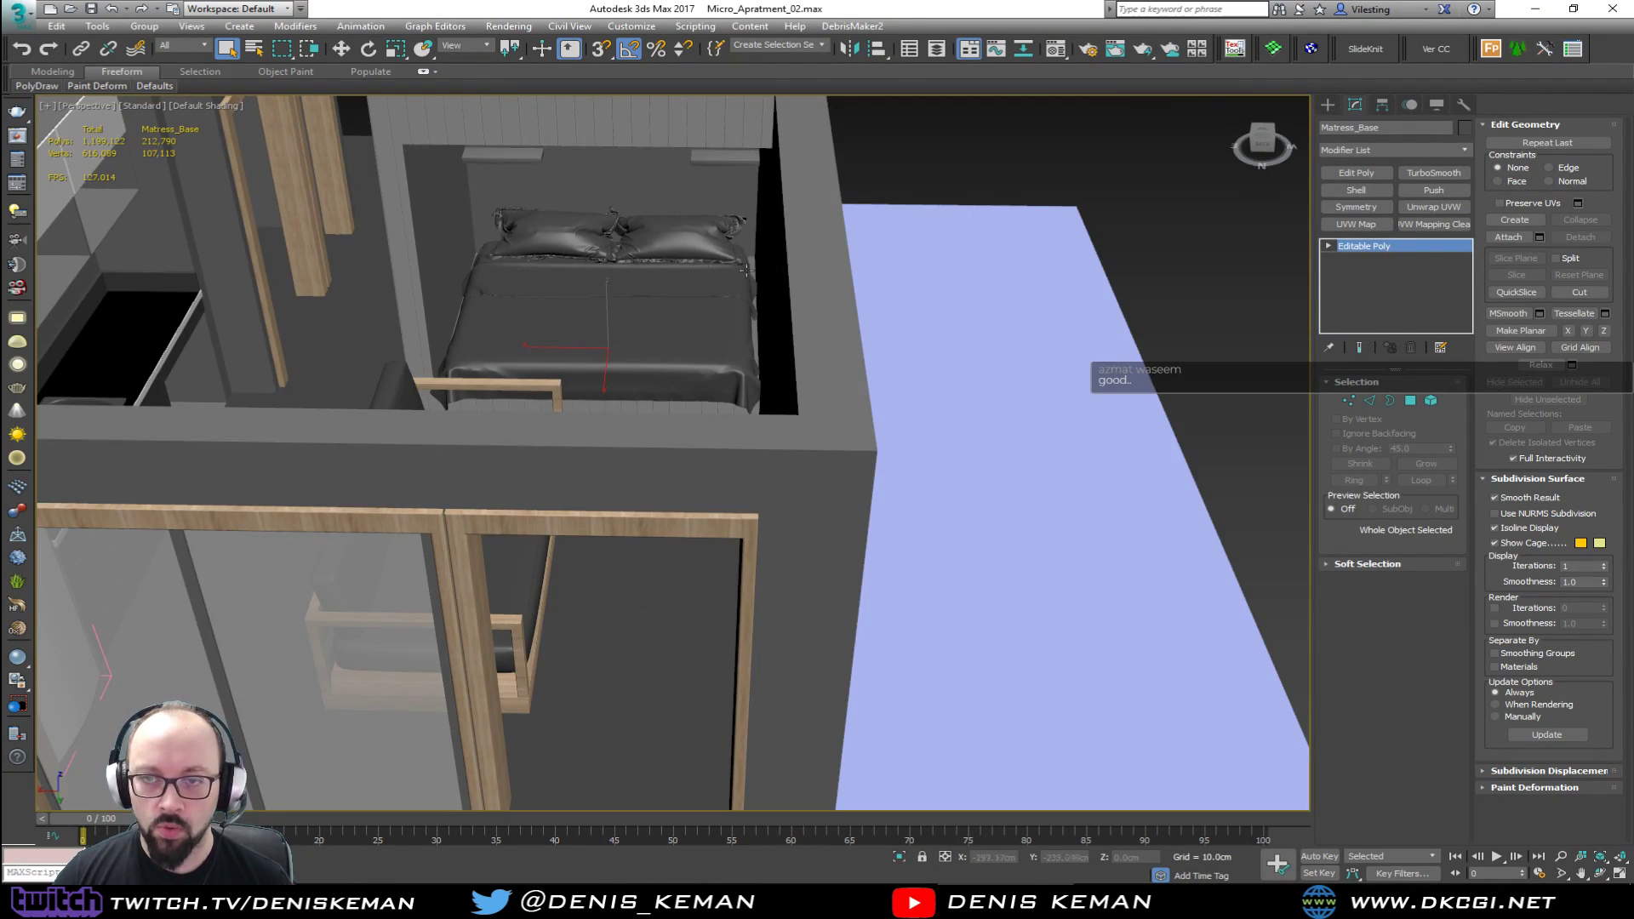
{"action": "left_click", "coordinate": [1079, 230]}
Step: Examine the bed cover's folds and the two pillows up close and from the foot of the bed
{"action": "scroll", "coordinate": [639, 264], "scroll_direction": "up", "scroll_amount": 6}
{"action": "middle_click_drag", "start_coordinate": [641, 384], "coordinate": [572, 350], "text": "alt"}
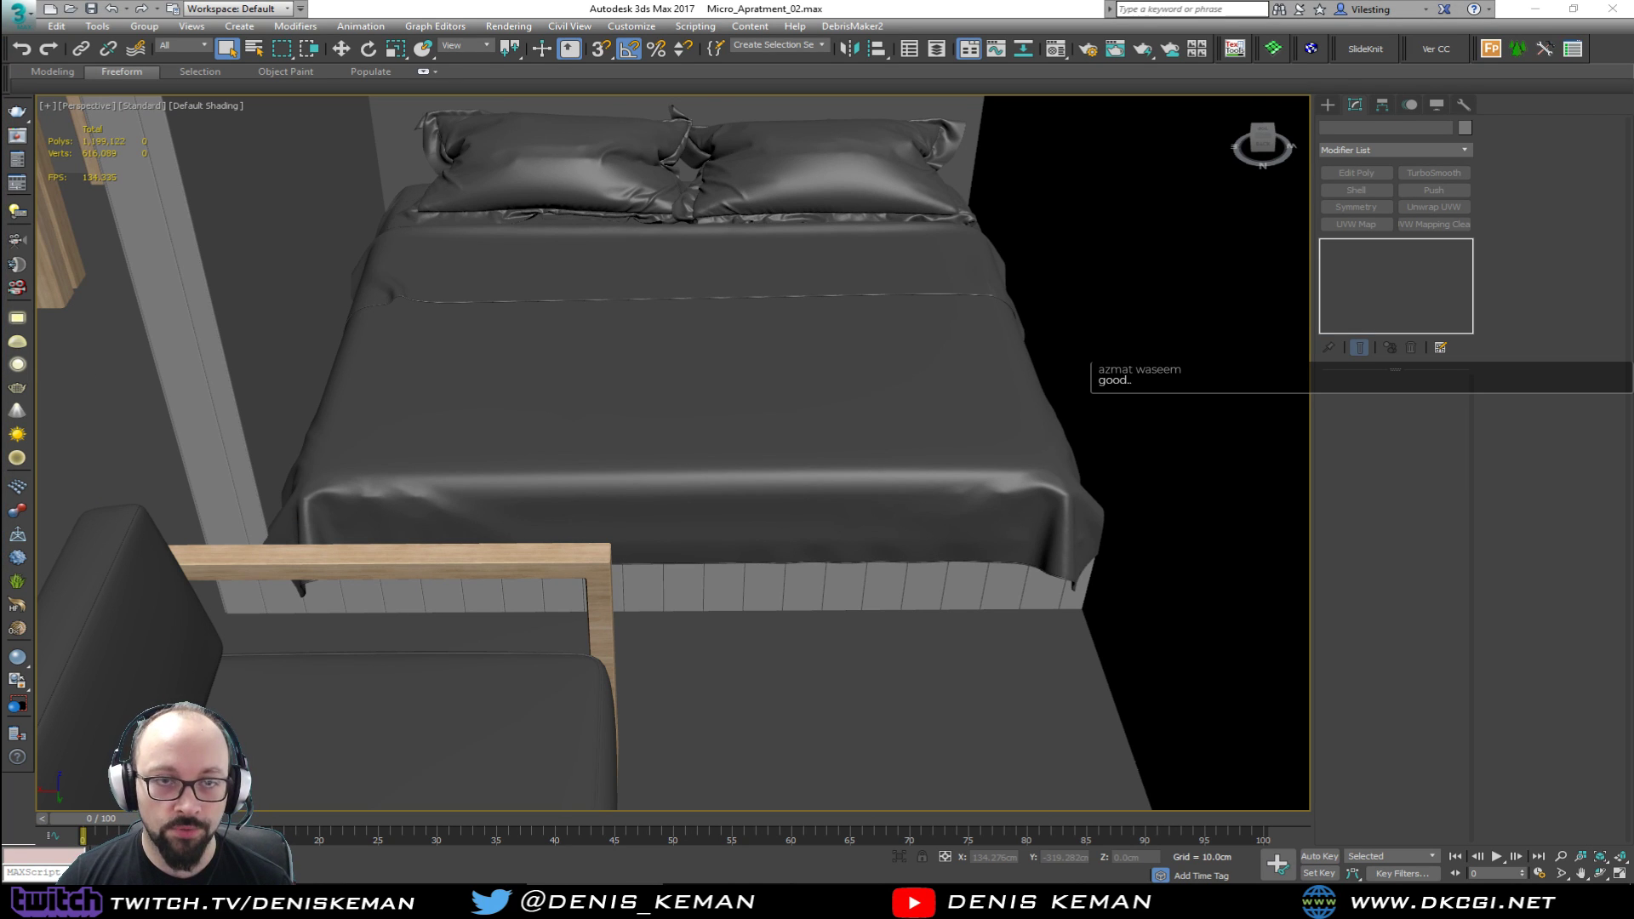
{"action": "middle_click_drag", "start_coordinate": [831, 307], "coordinate": [797, 435], "text": "alt"}
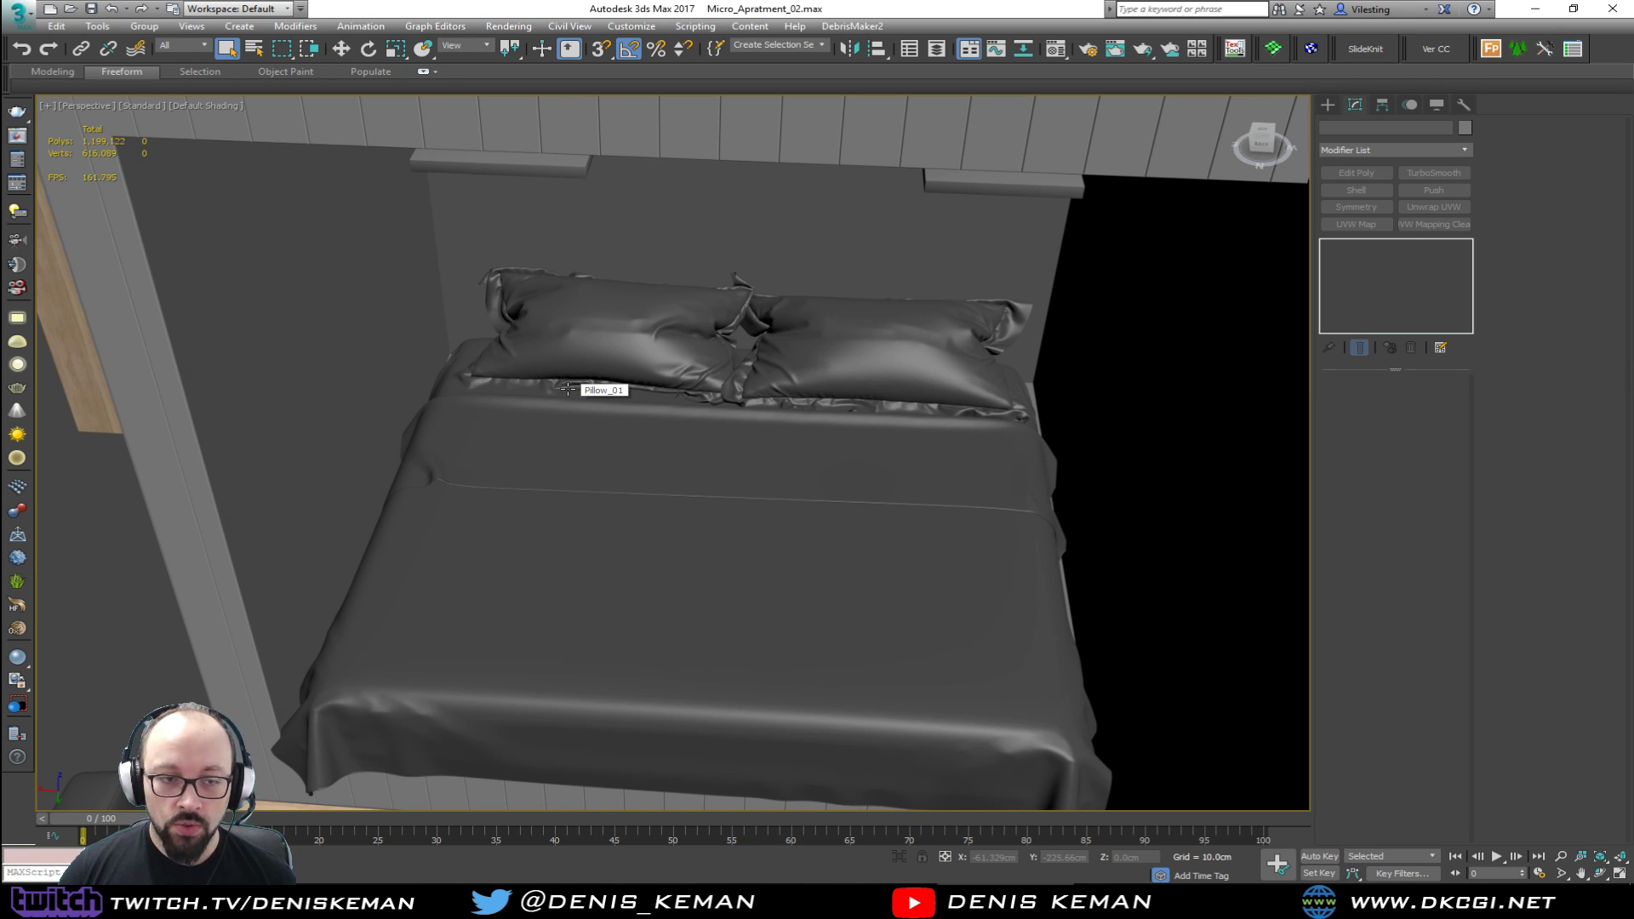
{"action": "scroll", "coordinate": [568, 389], "scroll_direction": "up", "scroll_amount": 2}
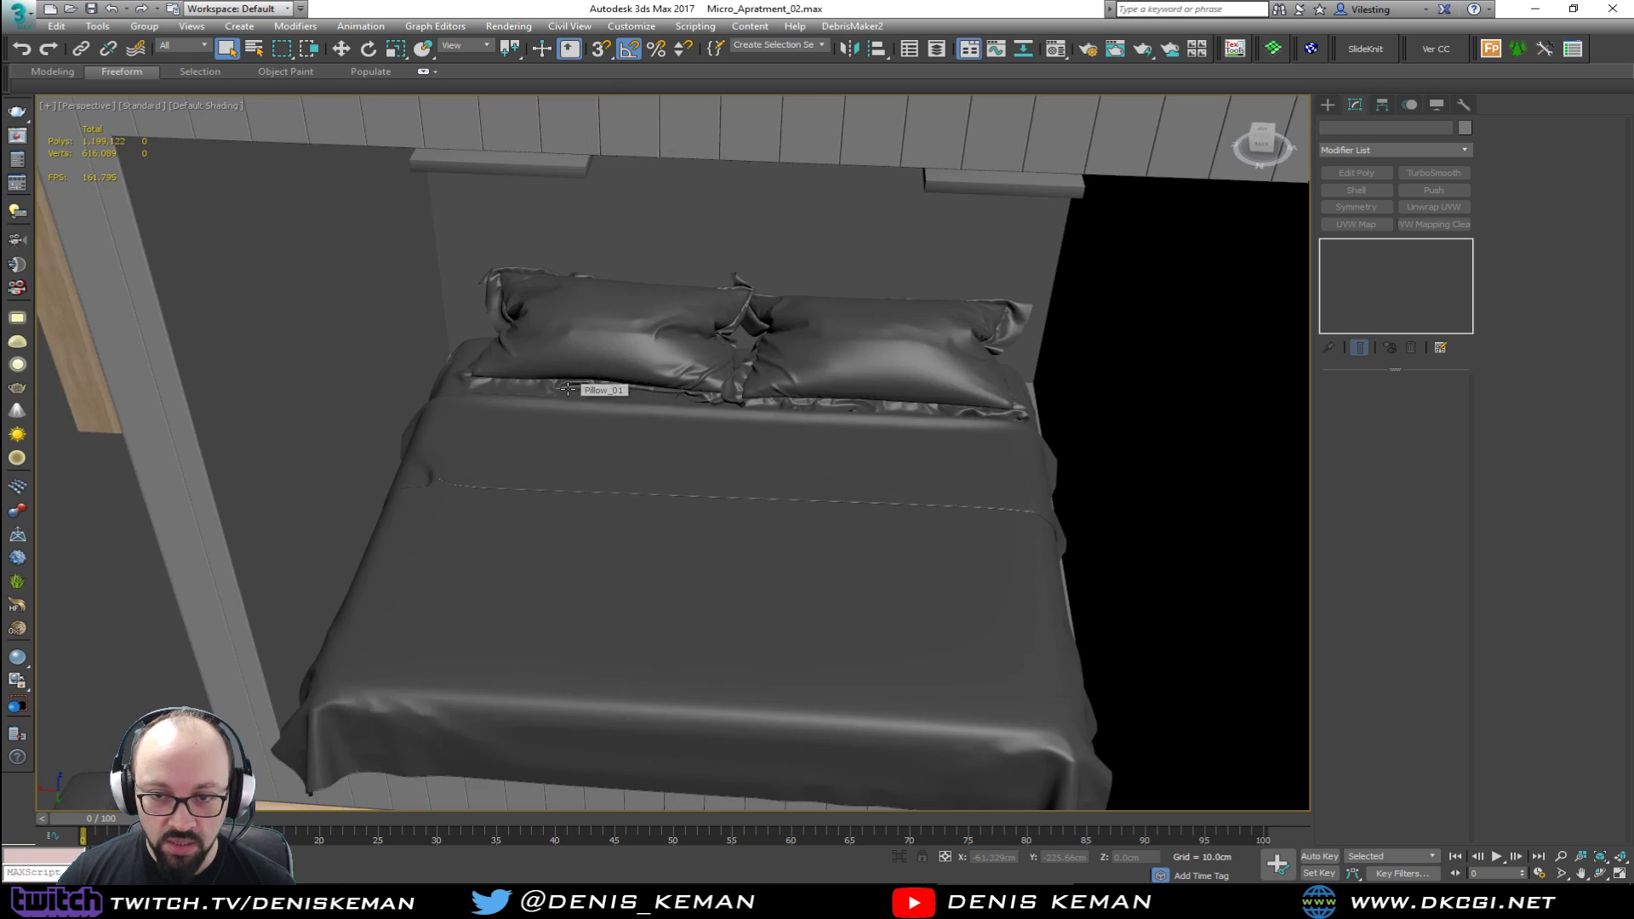
{"action": "scroll", "coordinate": [568, 389], "scroll_direction": "down", "scroll_amount": 8}
{"action": "middle_click_drag", "start_coordinate": [601, 426], "coordinate": [591, 462], "text": "alt"}
{"action": "scroll", "coordinate": [592, 463], "scroll_direction": "up", "scroll_amount": 6}
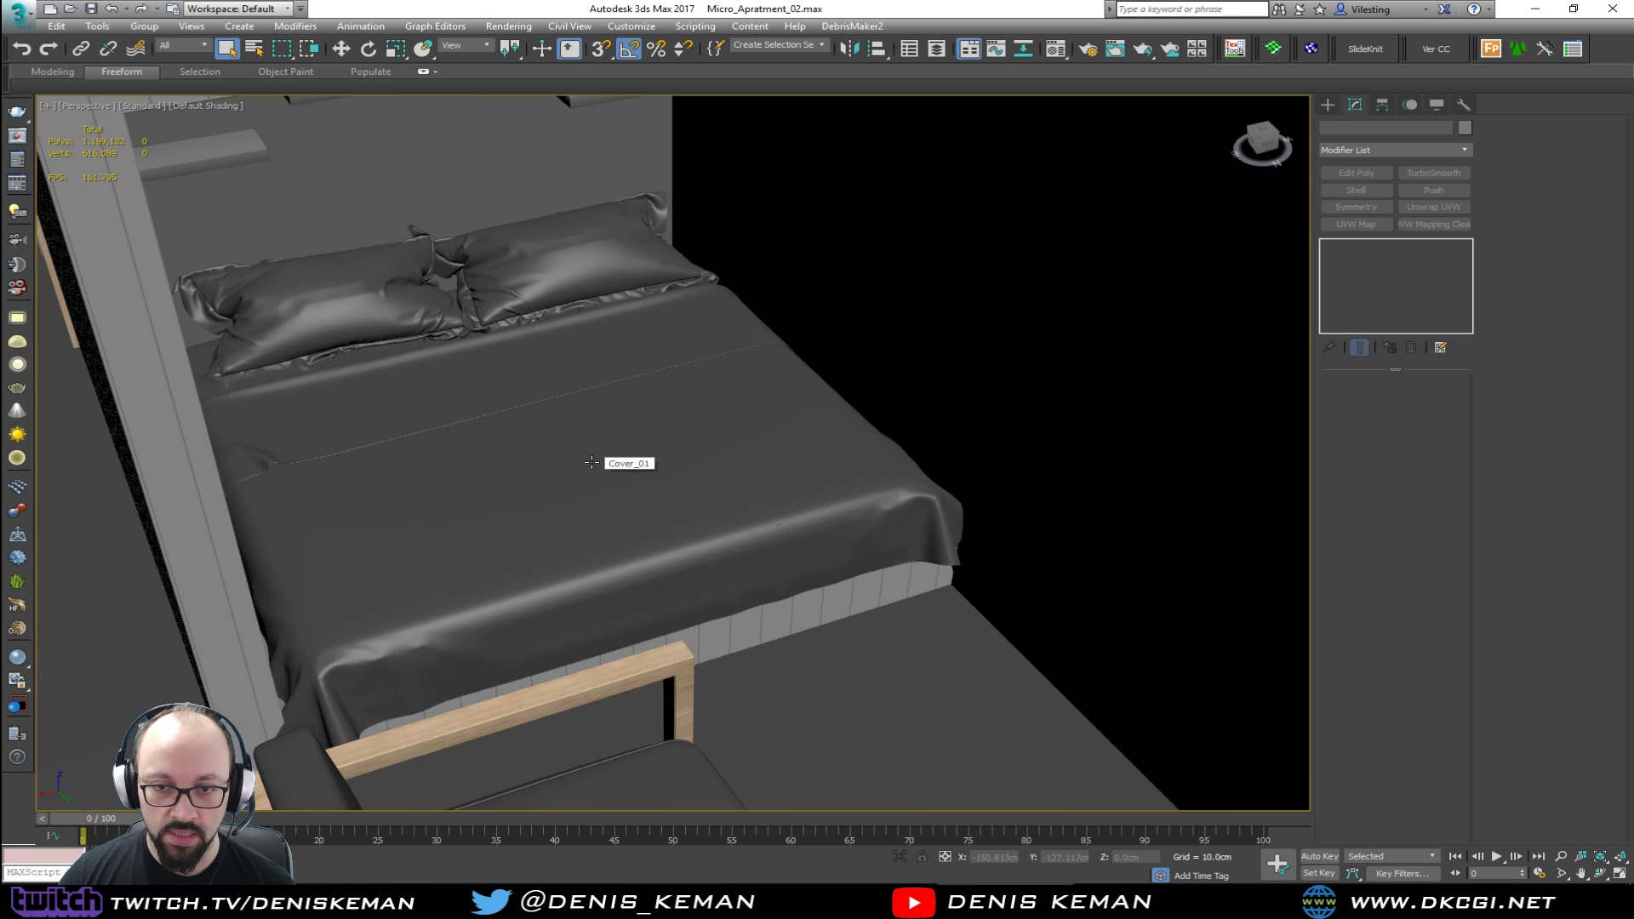
{"action": "middle_click_drag", "start_coordinate": [393, 371], "coordinate": [570, 332], "text": "alt"}
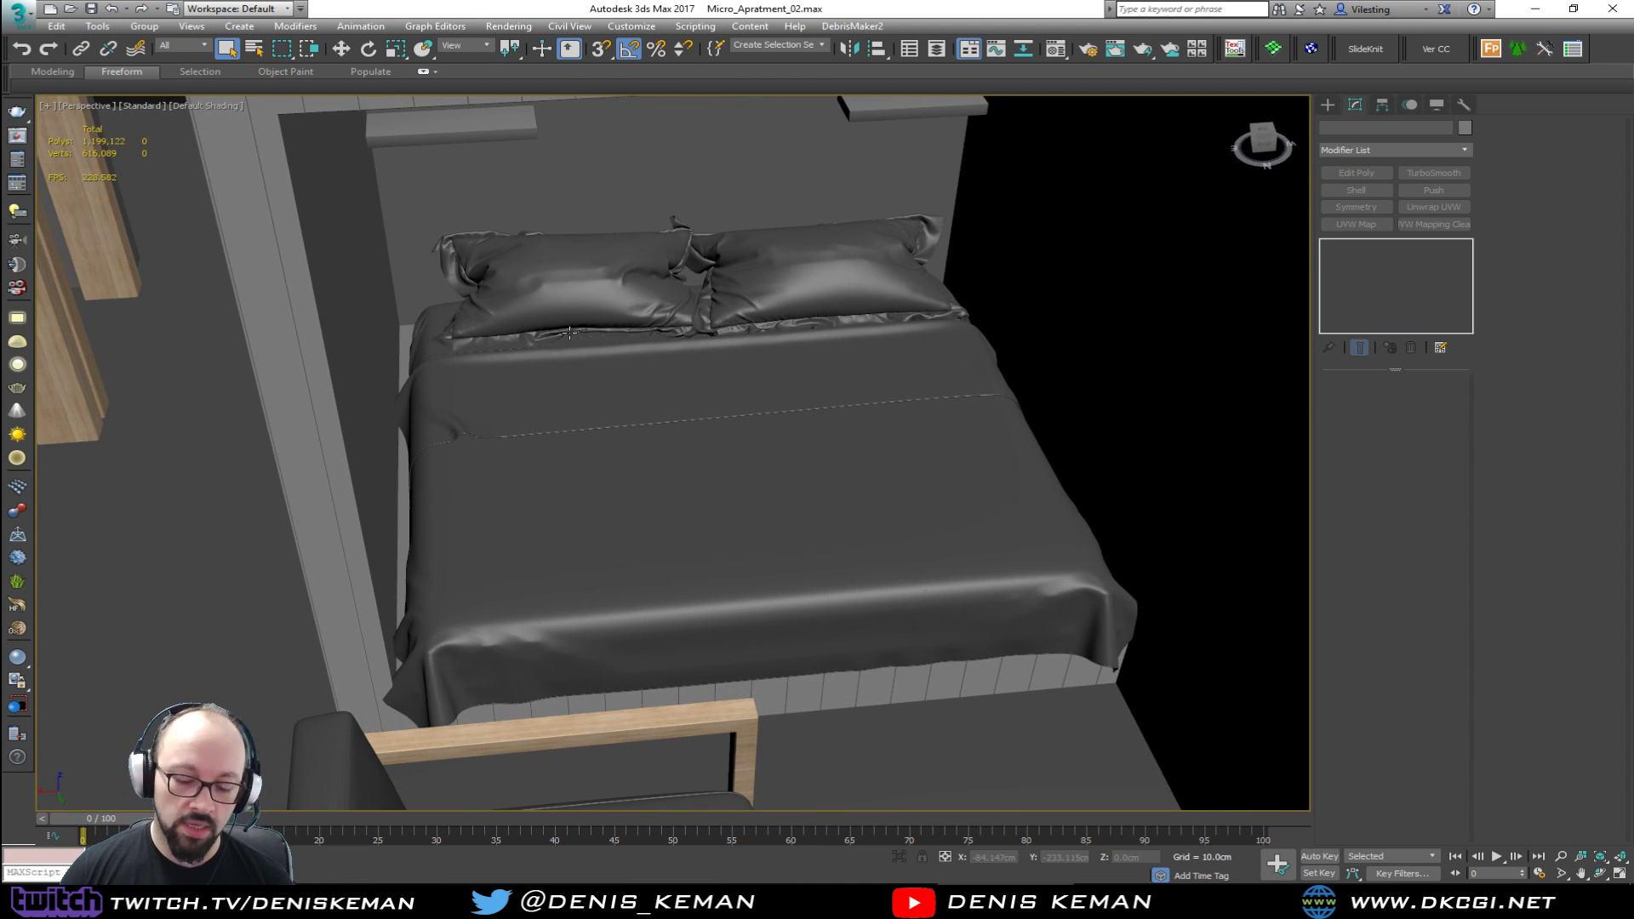
{"action": "scroll", "coordinate": [569, 333], "scroll_direction": "up", "scroll_amount": 3}
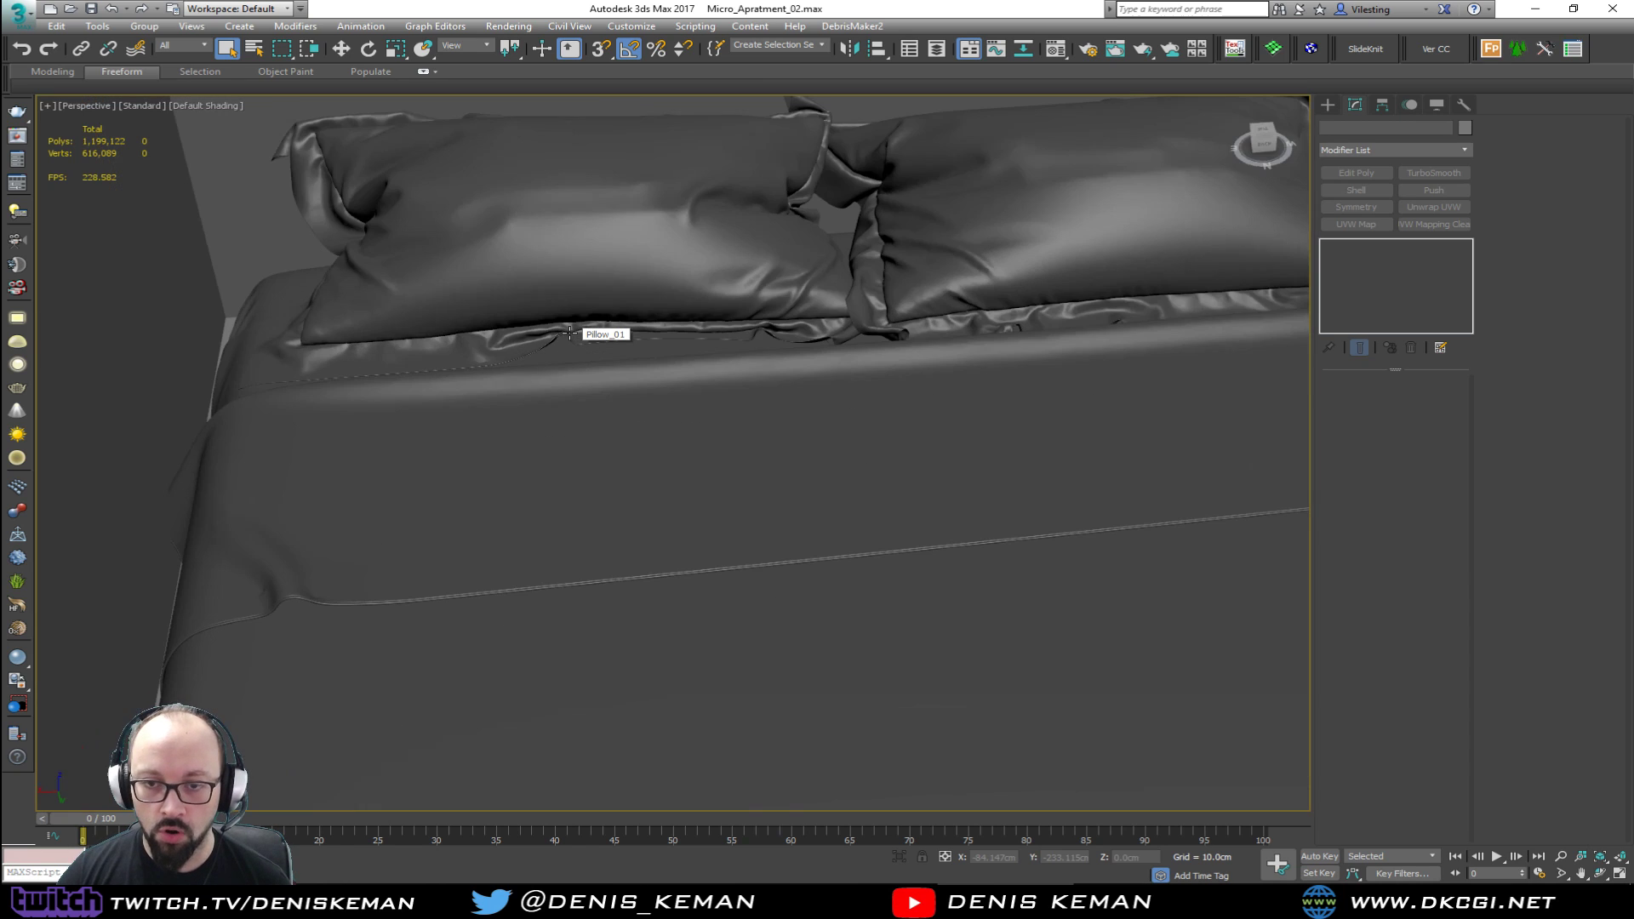
{"action": "scroll", "coordinate": [580, 352], "scroll_direction": "up", "scroll_amount": 4}
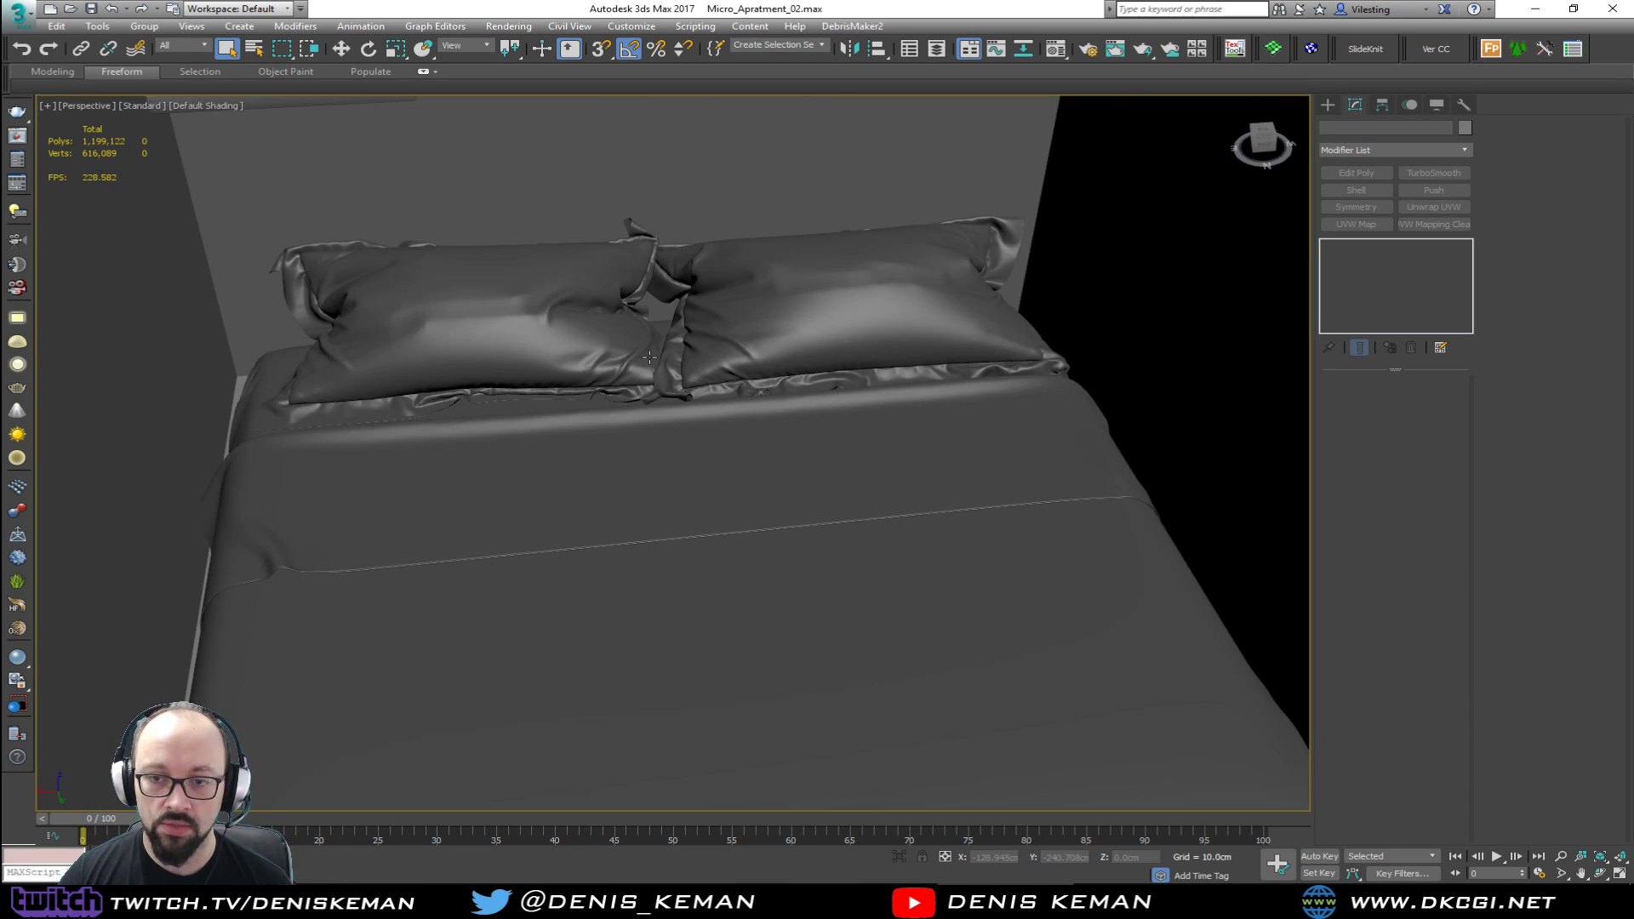
{"action": "scroll", "coordinate": [649, 358], "scroll_direction": "down", "scroll_amount": 5}
{"action": "scroll", "coordinate": [623, 409], "scroll_direction": "up", "scroll_amount": 4}
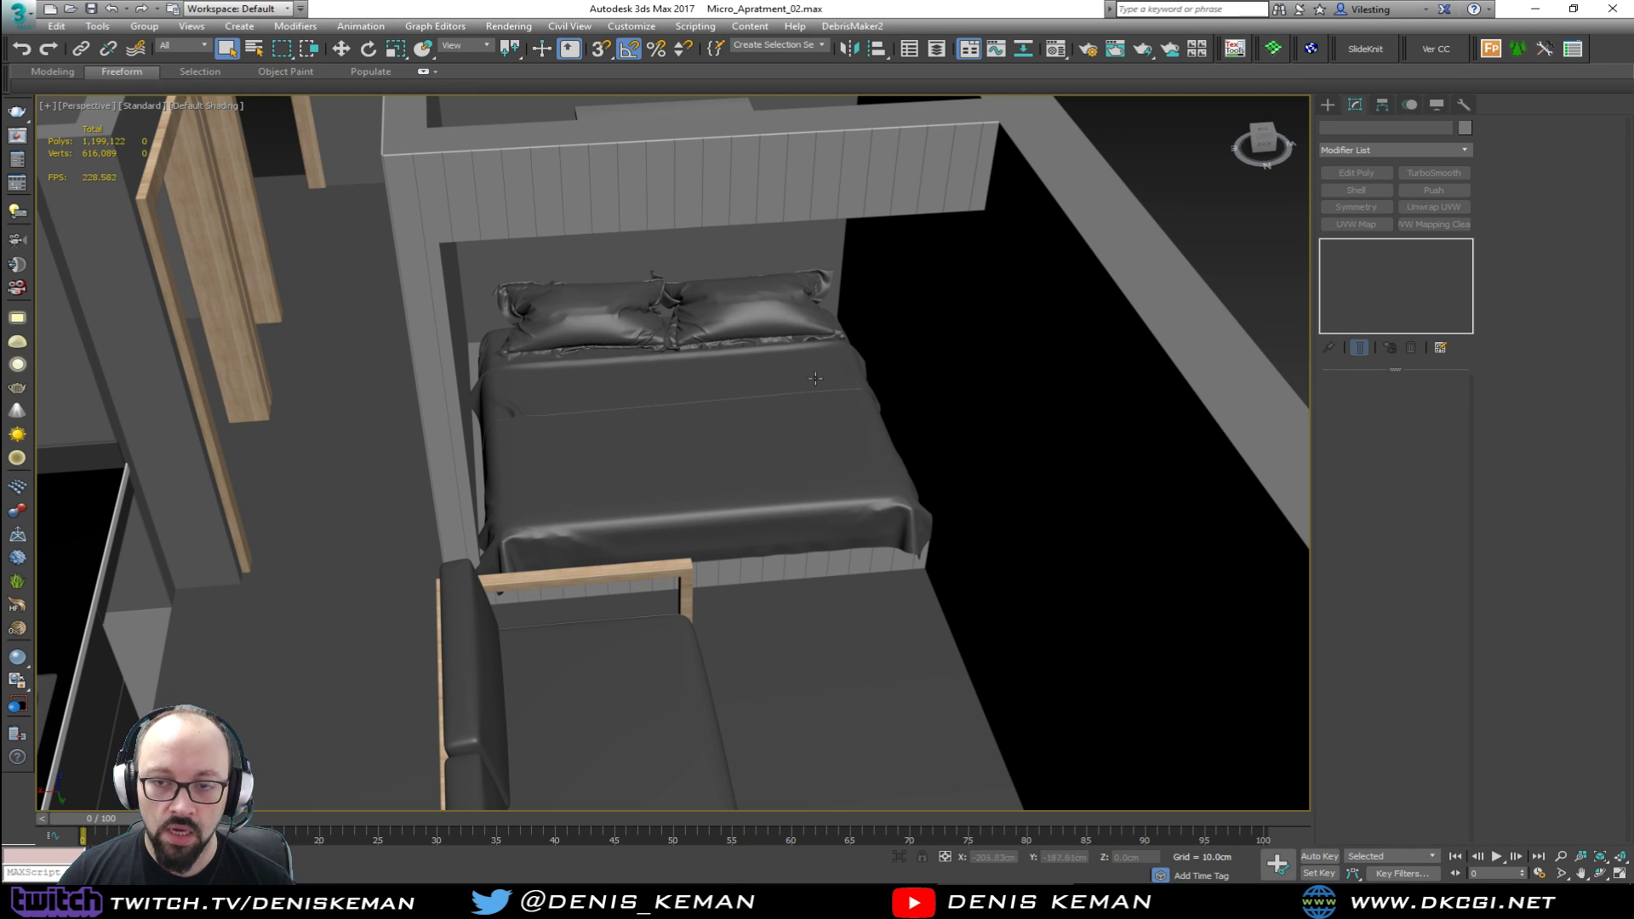
Step: Examine the shape and wrinkles of the pillows up close from different sides
{"action": "middle_click_drag", "start_coordinate": [696, 316], "coordinate": [563, 450], "text": "alt"}
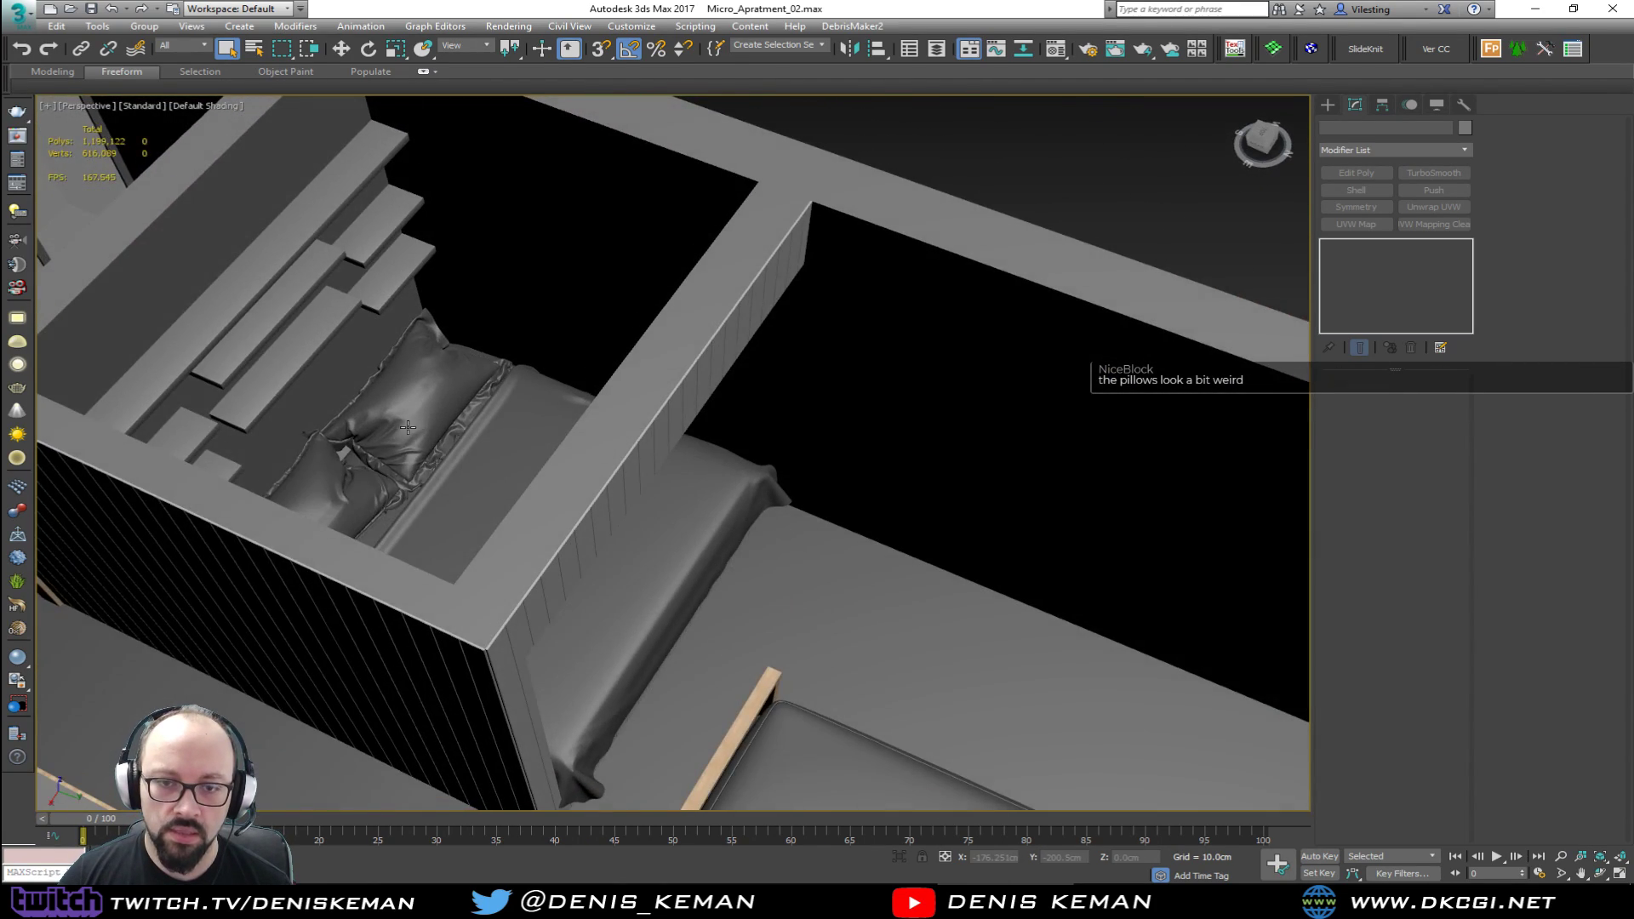
{"action": "scroll", "coordinate": [409, 427], "scroll_direction": "up", "scroll_amount": 5}
{"action": "middle_click_drag", "start_coordinate": [396, 439], "coordinate": [562, 406]}
{"action": "scroll", "coordinate": [457, 464], "scroll_direction": "up", "scroll_amount": 6}
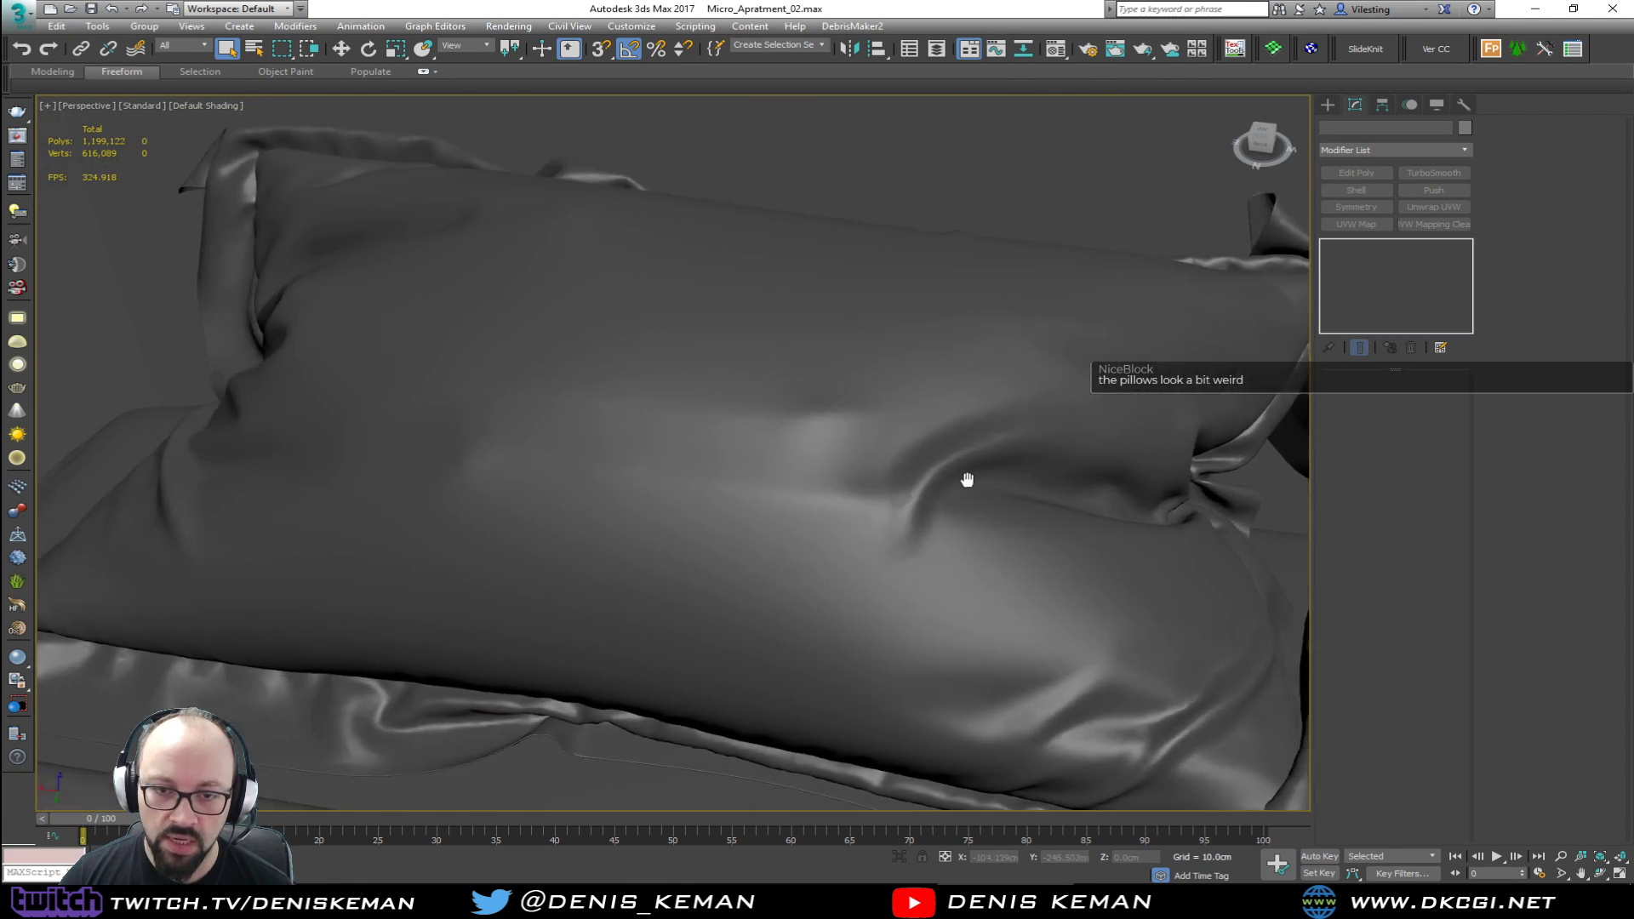
{"action": "middle_click_drag", "start_coordinate": [884, 426], "coordinate": [592, 347], "text": "alt"}
Step: Undo the recent view changes and examine the kitchen, couch and bed area together
{"action": "key", "text": "shift+z"}
{"action": "key", "text": "shift+z"}
{"action": "key", "text": "shift+z"}
{"action": "key", "text": "shift+z"}
{"action": "key", "text": "shift+z"}
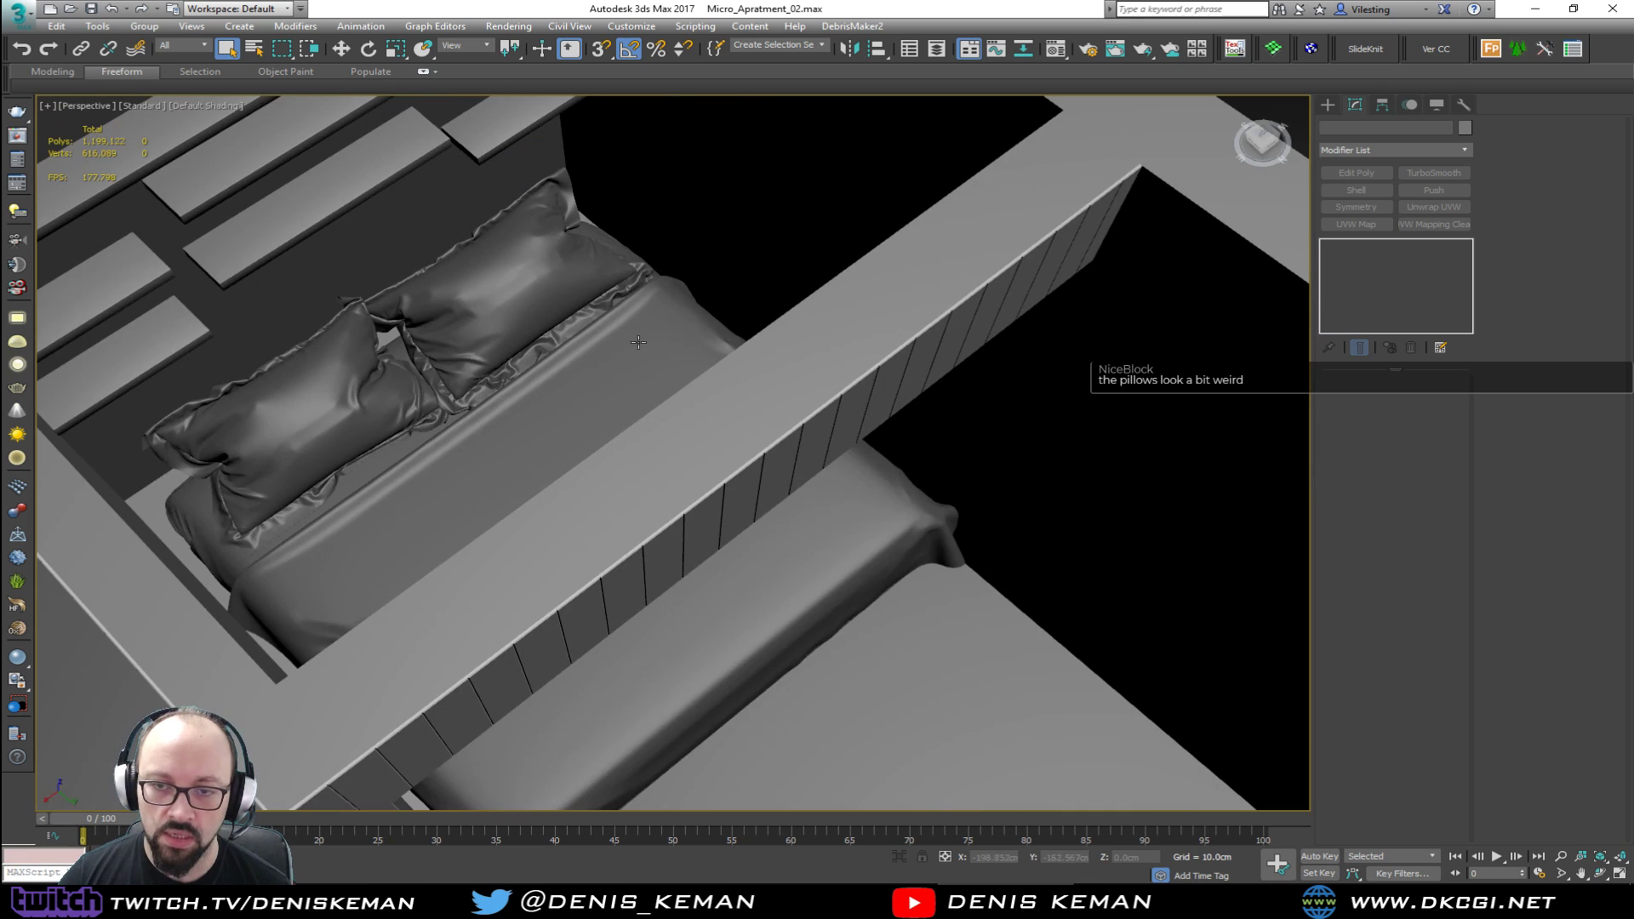
{"action": "key", "text": "shift+z"}
{"action": "key", "text": "shift+z"}
{"action": "key", "text": "shift+z"}
{"action": "key", "text": "shift+z"}
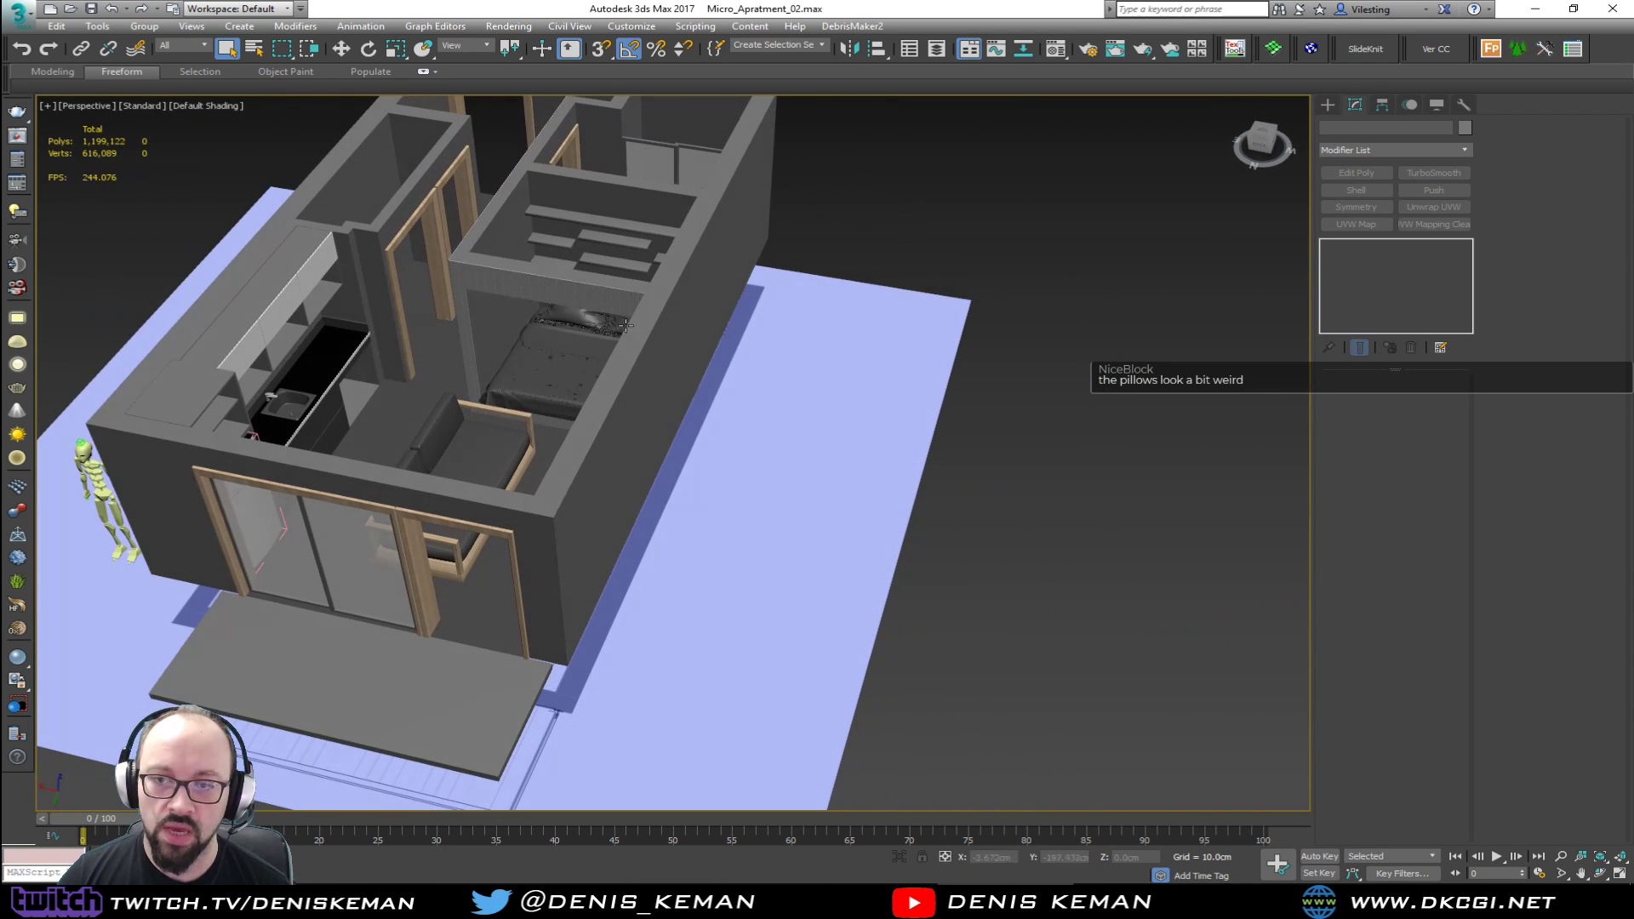
{"action": "scroll", "coordinate": [546, 375], "scroll_direction": "up", "scroll_amount": 5}
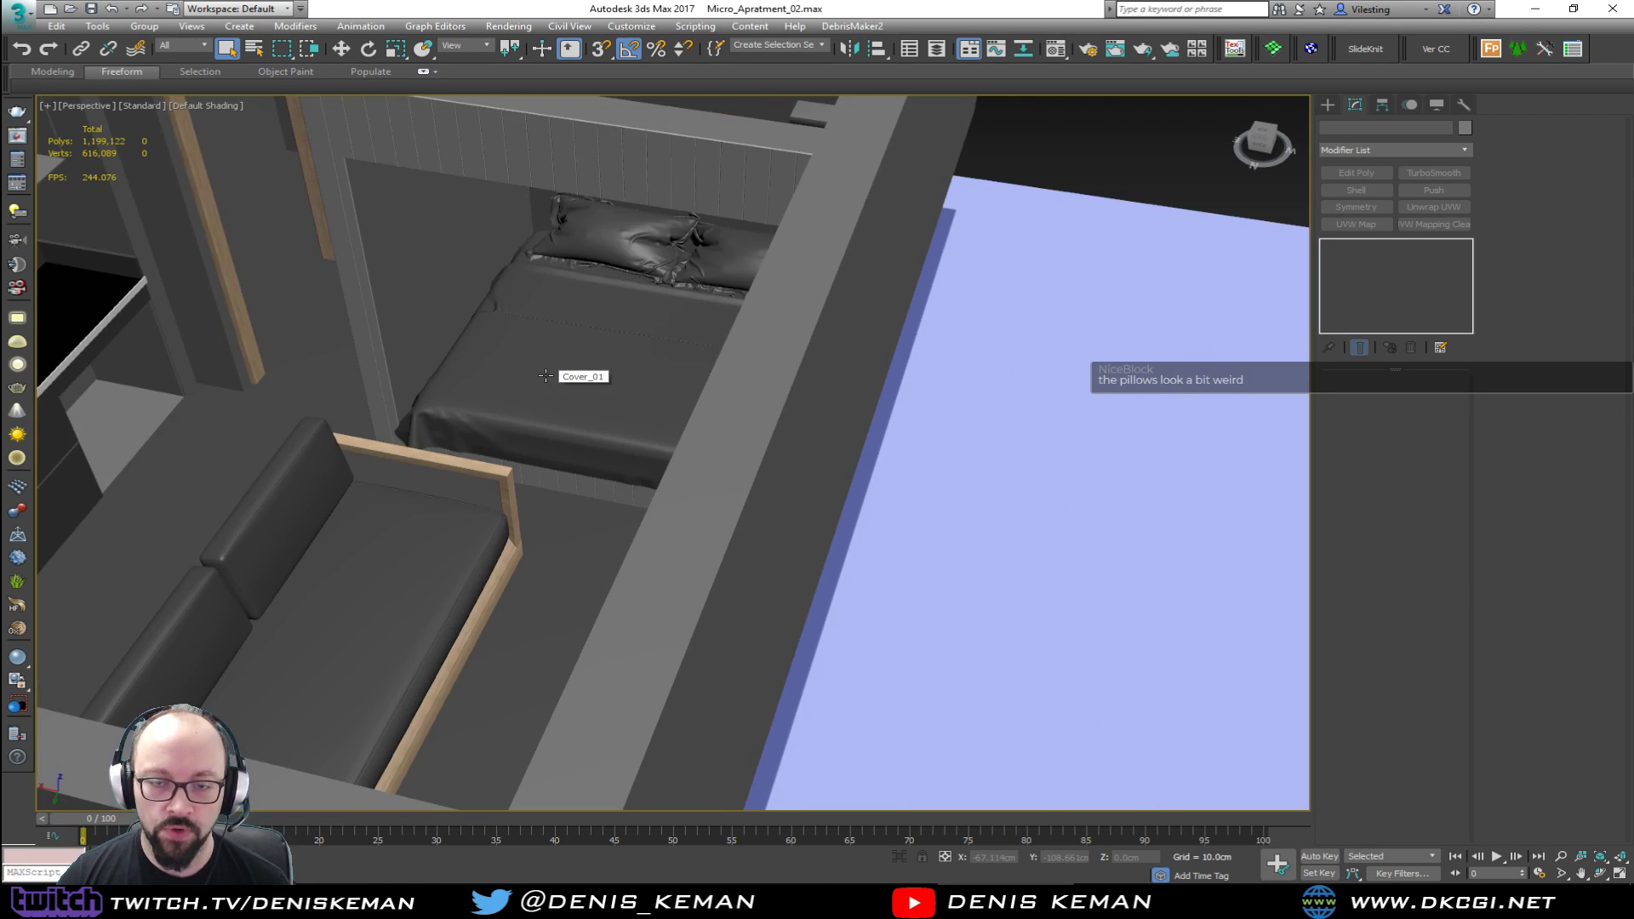
{"action": "middle_click_drag", "start_coordinate": [541, 376], "coordinate": [703, 345]}
{"action": "scroll", "coordinate": [728, 426], "scroll_direction": "down", "scroll_amount": 5}
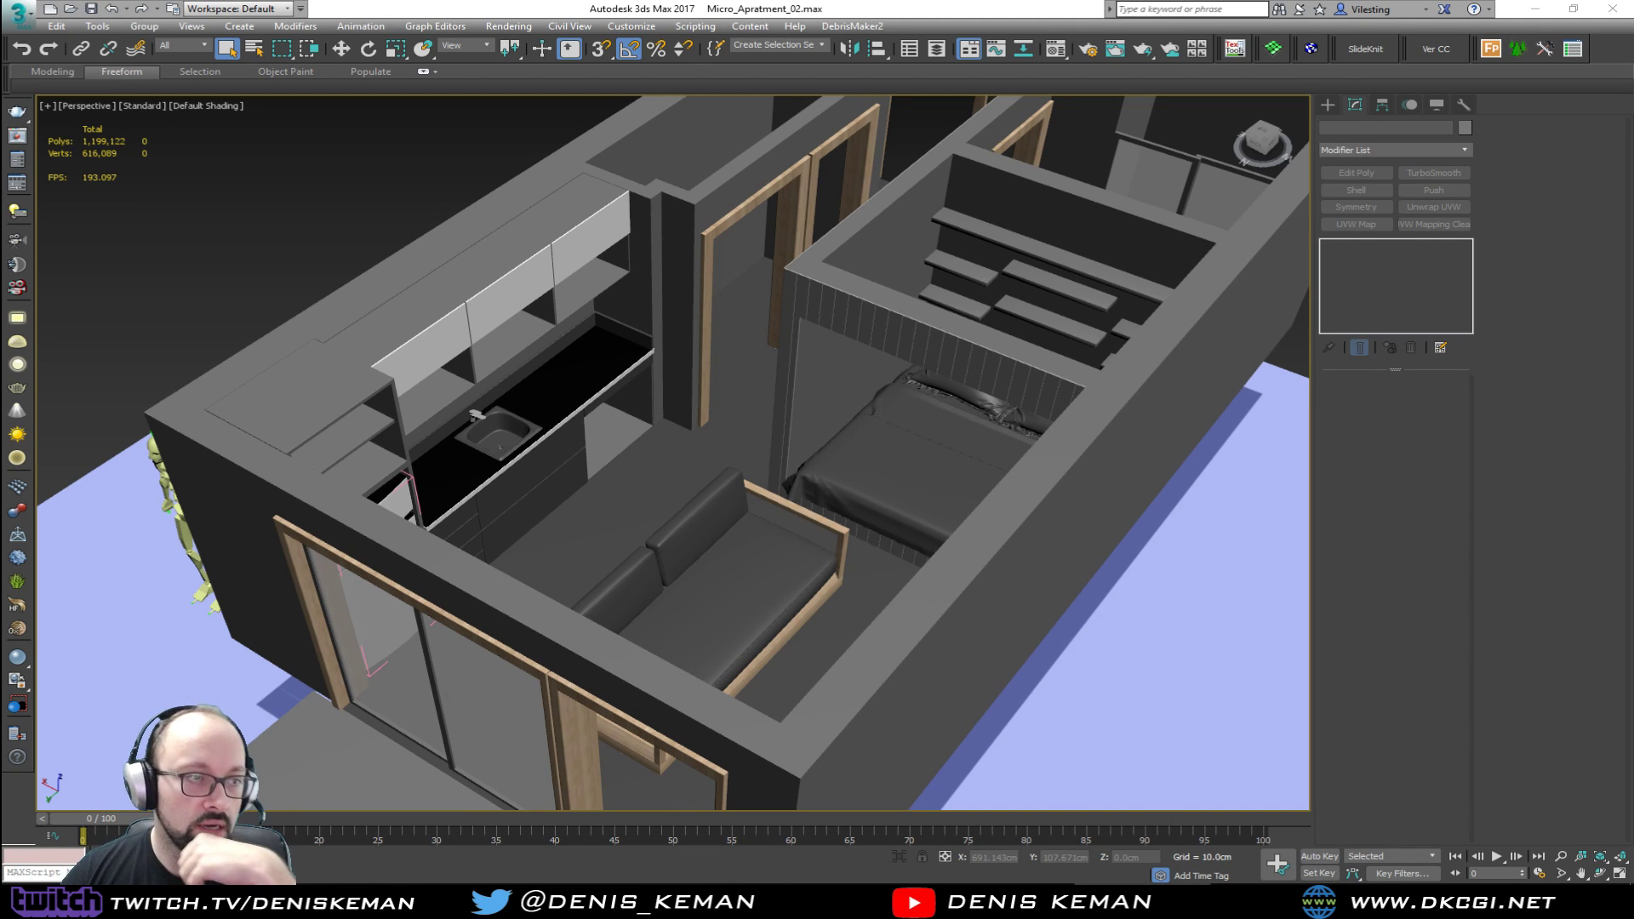
Step: Switch to Discord and review the next-stream ideas and furniture reference images in the streaming_related channel
{"action": "key", "text": "alt+Tab"}
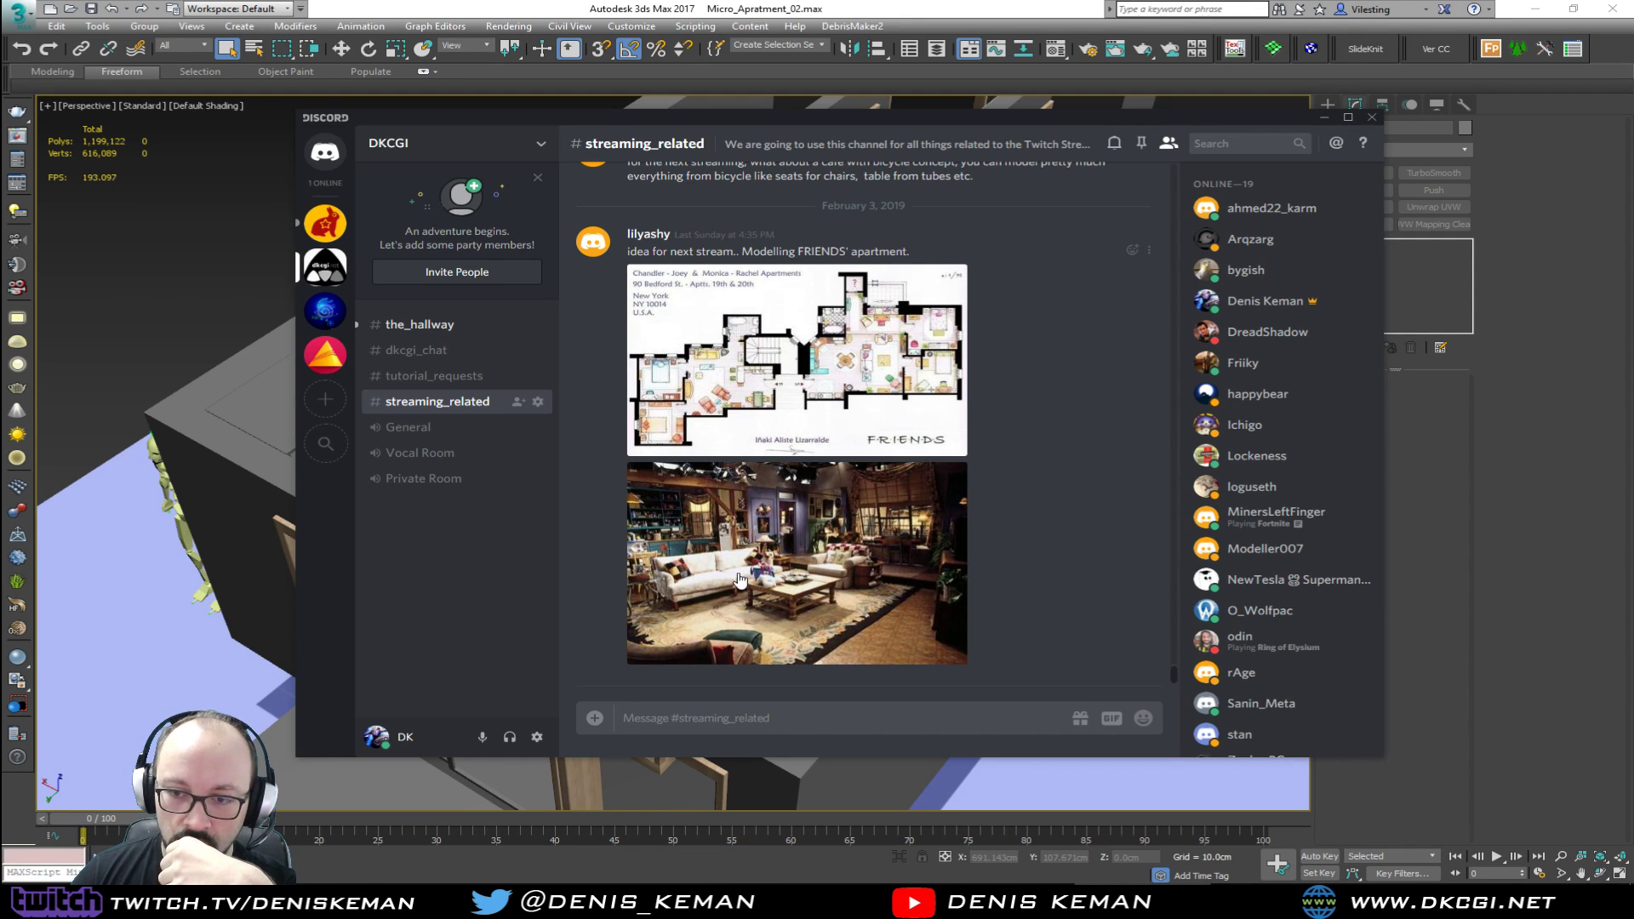
{"action": "scroll", "coordinate": [791, 604], "scroll_direction": "up", "scroll_amount": 3}
{"action": "scroll", "coordinate": [785, 554], "scroll_direction": "down", "scroll_amount": 3}
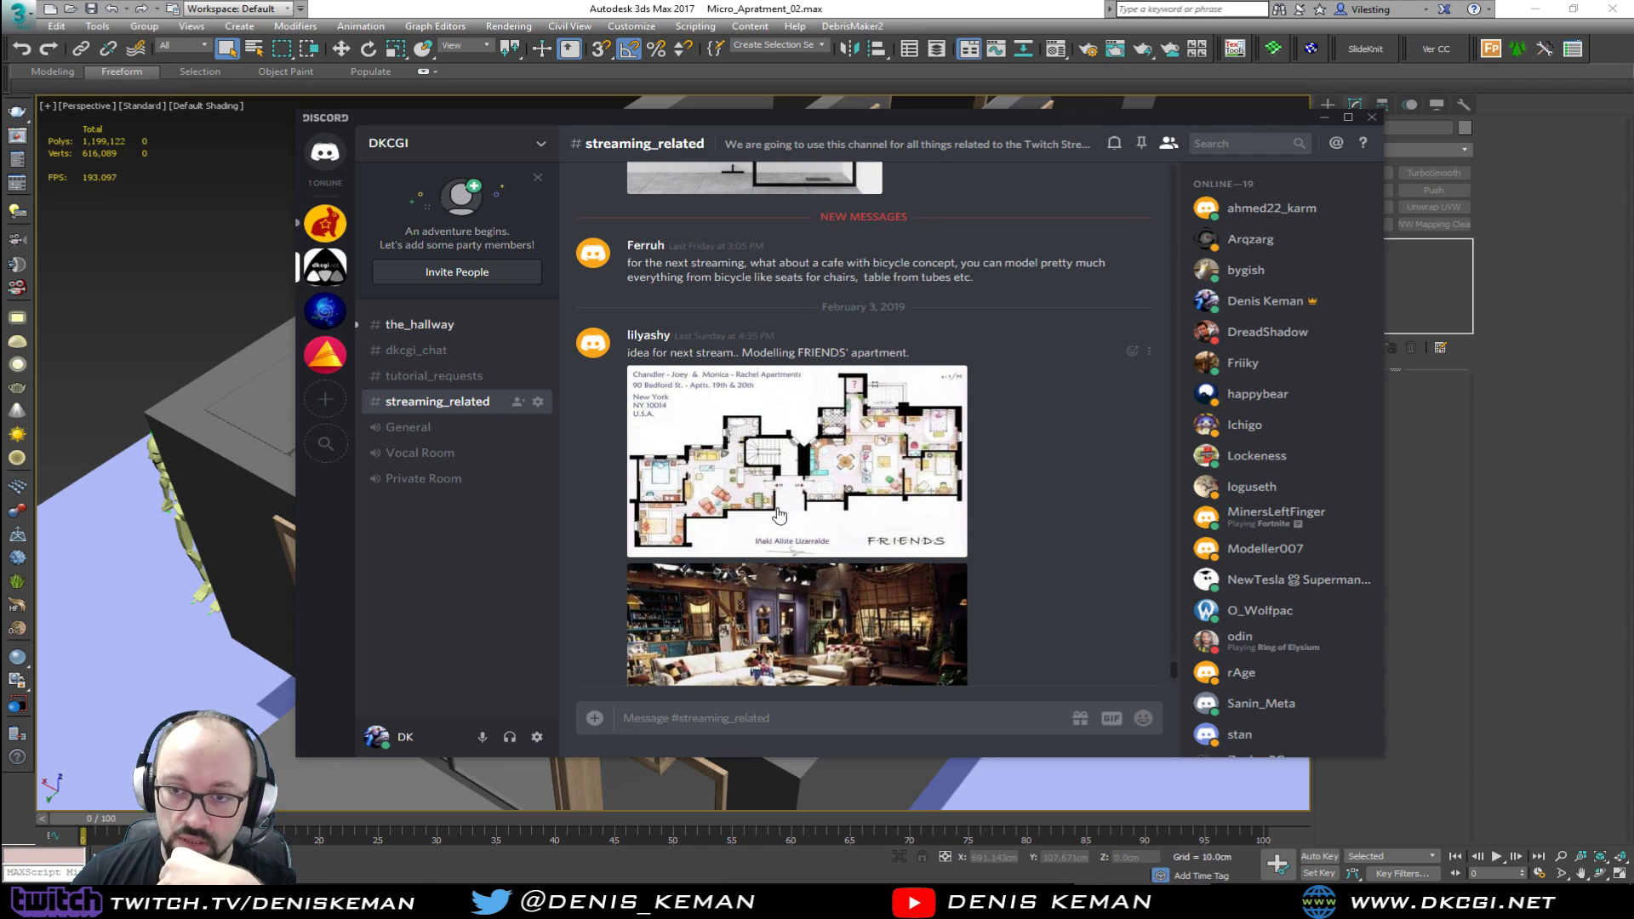
{"action": "scroll", "coordinate": [721, 503], "scroll_direction": "up", "scroll_amount": 3}
{"action": "scroll", "coordinate": [719, 502], "scroll_direction": "up", "scroll_amount": 1}
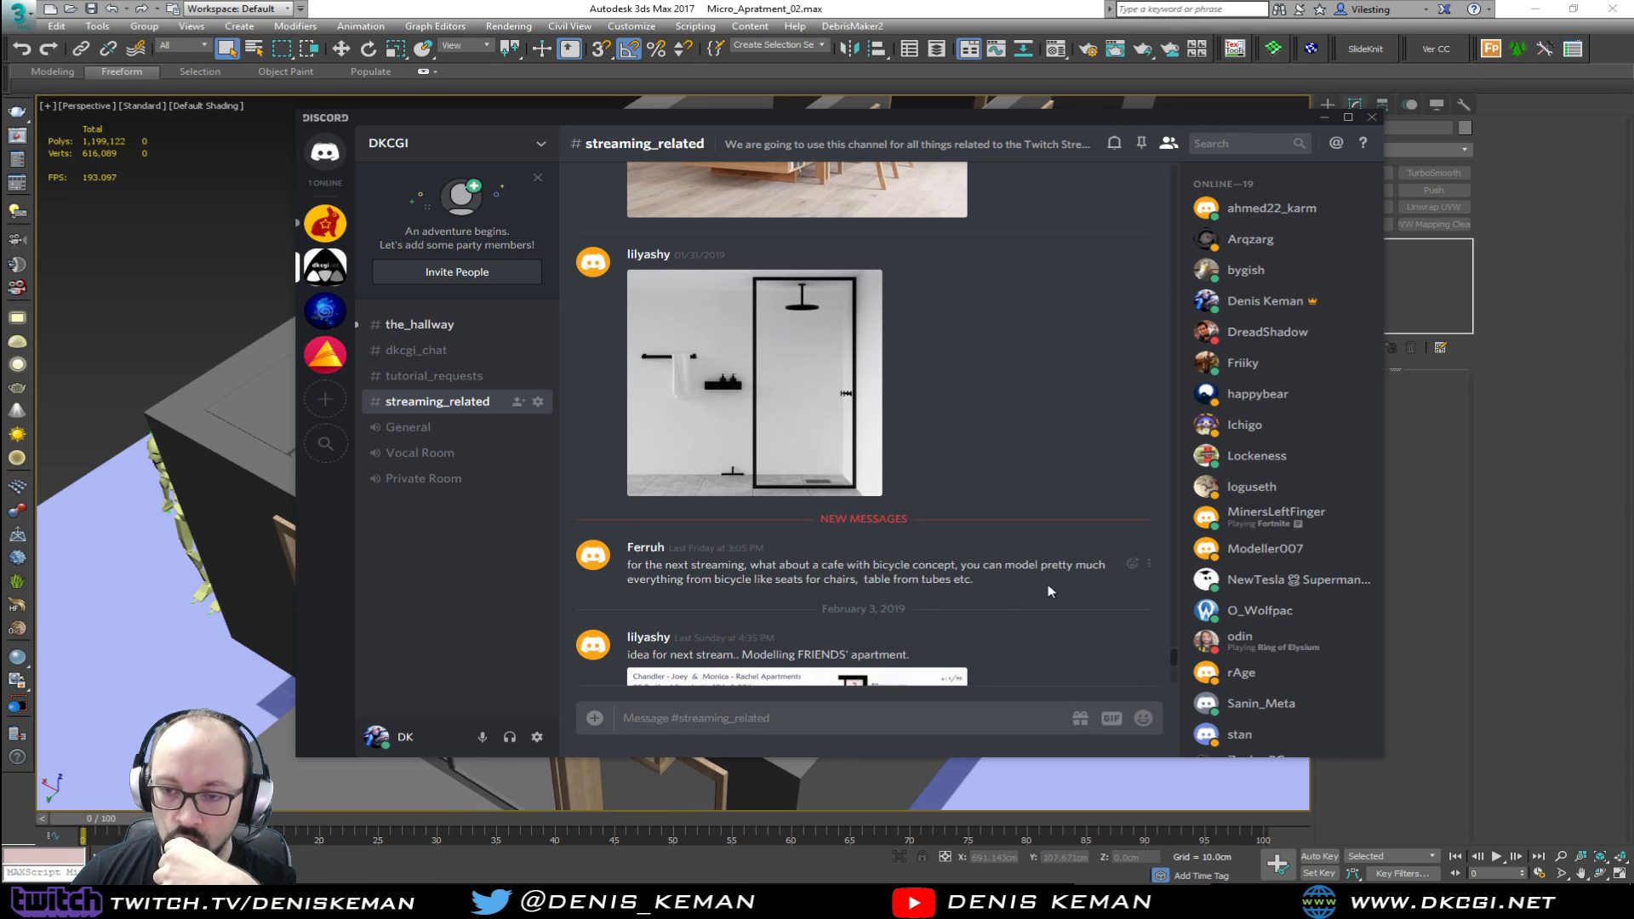
{"action": "scroll", "coordinate": [857, 590], "scroll_direction": "up", "scroll_amount": 3}
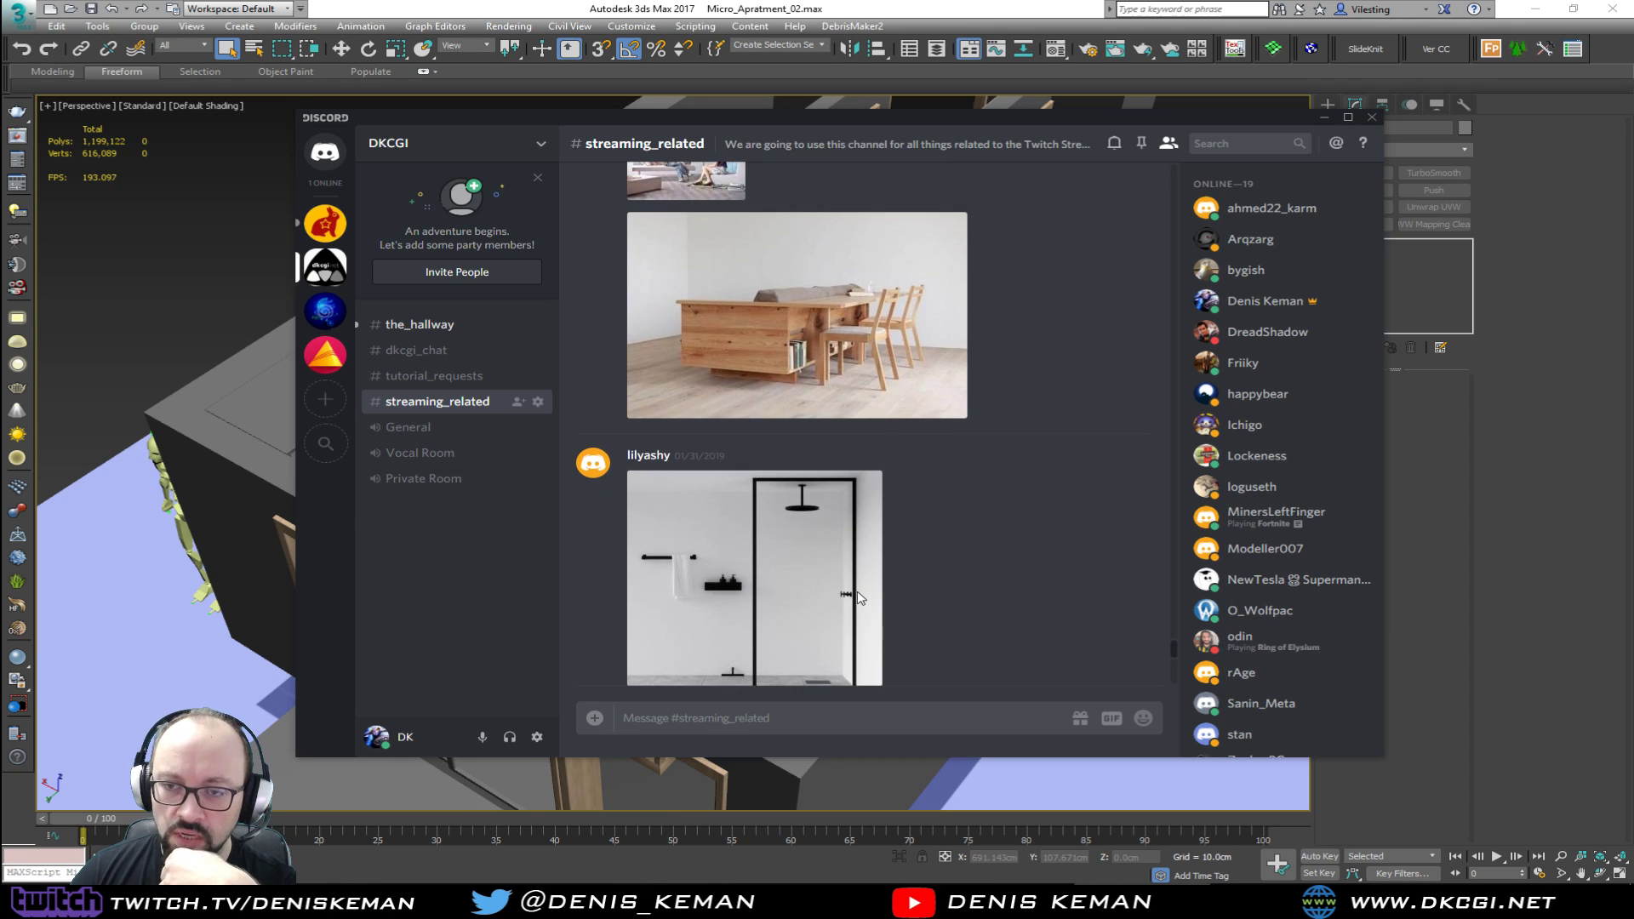
{"action": "scroll", "coordinate": [860, 608], "scroll_direction": "down", "scroll_amount": 7}
{"action": "scroll", "coordinate": [860, 609], "scroll_direction": "up", "scroll_amount": 8}
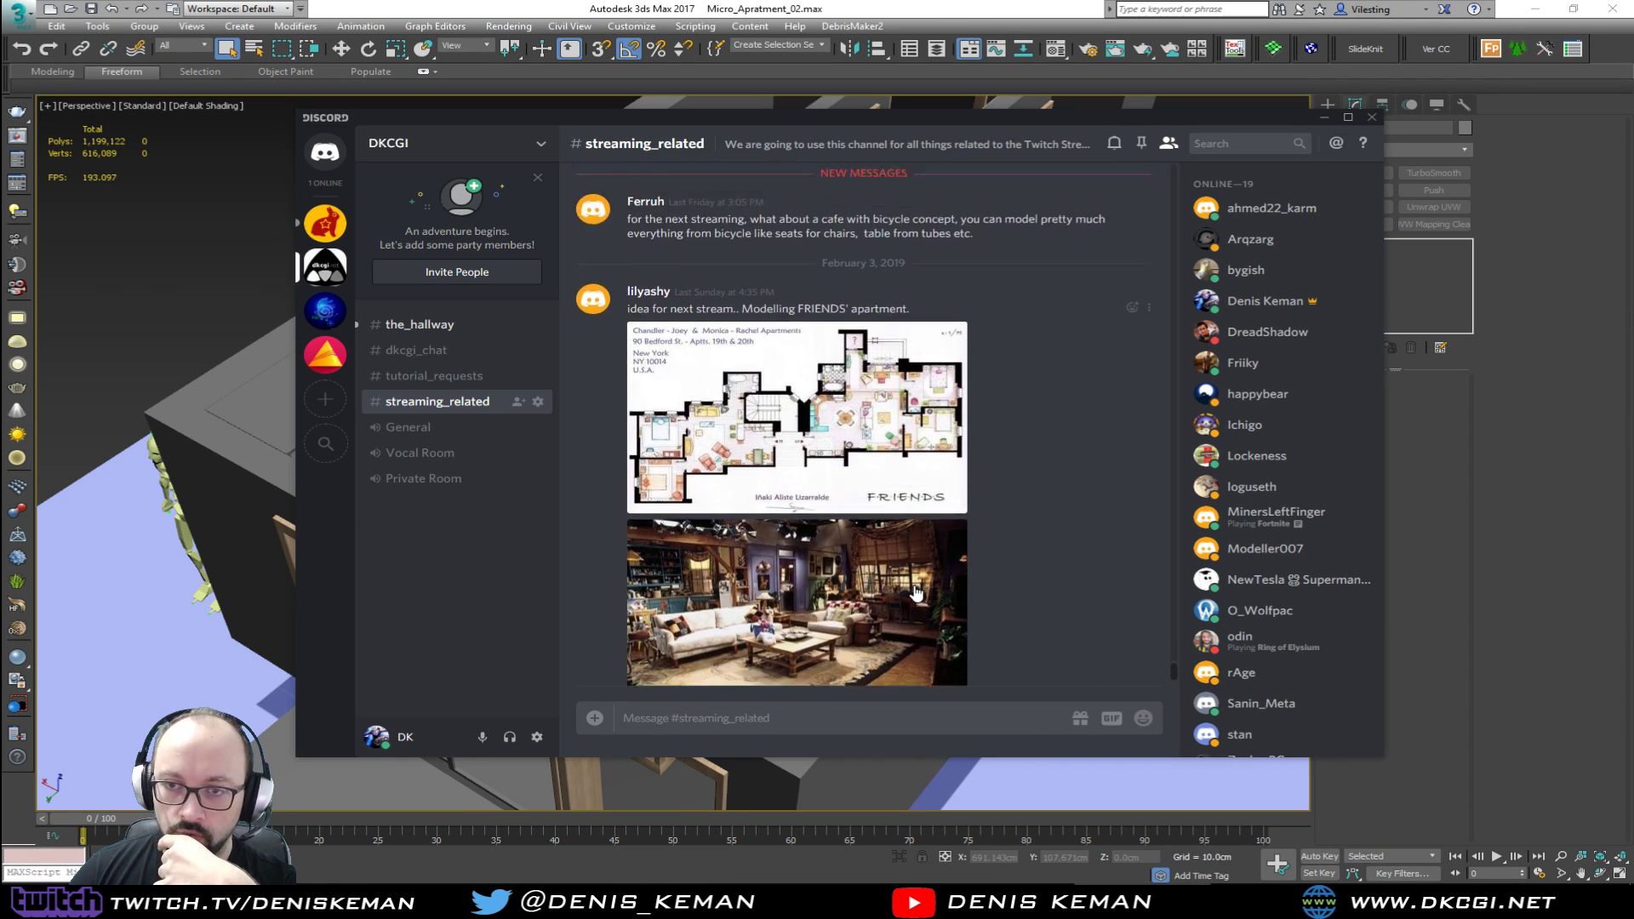
{"action": "scroll", "coordinate": [916, 591], "scroll_direction": "up", "scroll_amount": 3}
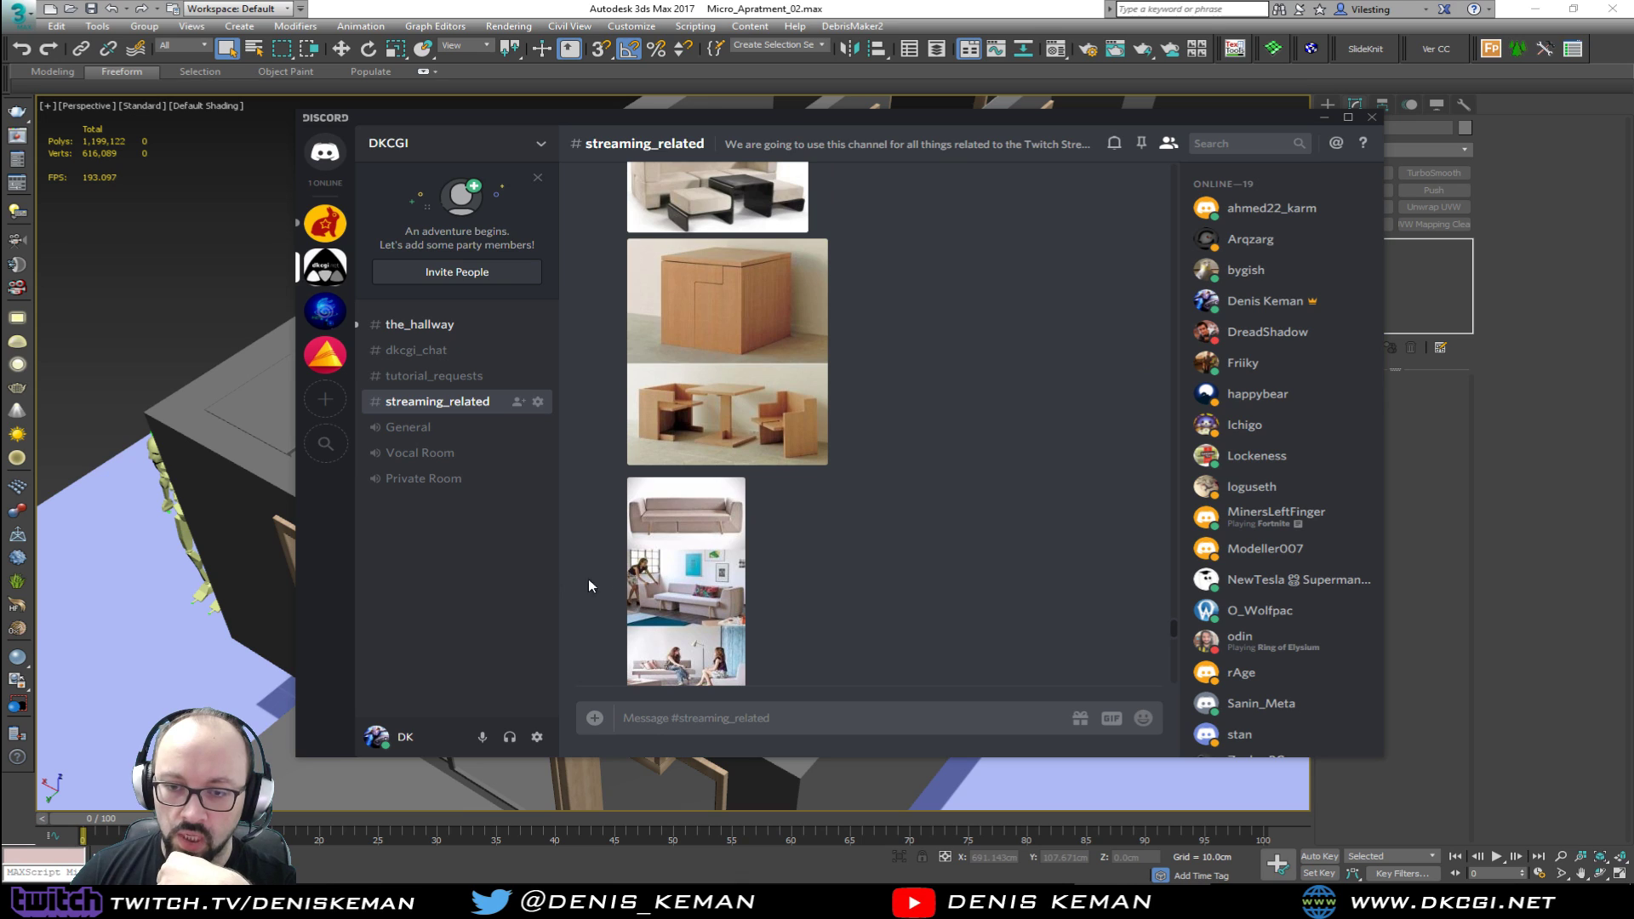
{"action": "scroll", "coordinate": [928, 517], "scroll_direction": "up", "scroll_amount": 3}
{"action": "scroll", "coordinate": [931, 516], "scroll_direction": "up", "scroll_amount": 1}
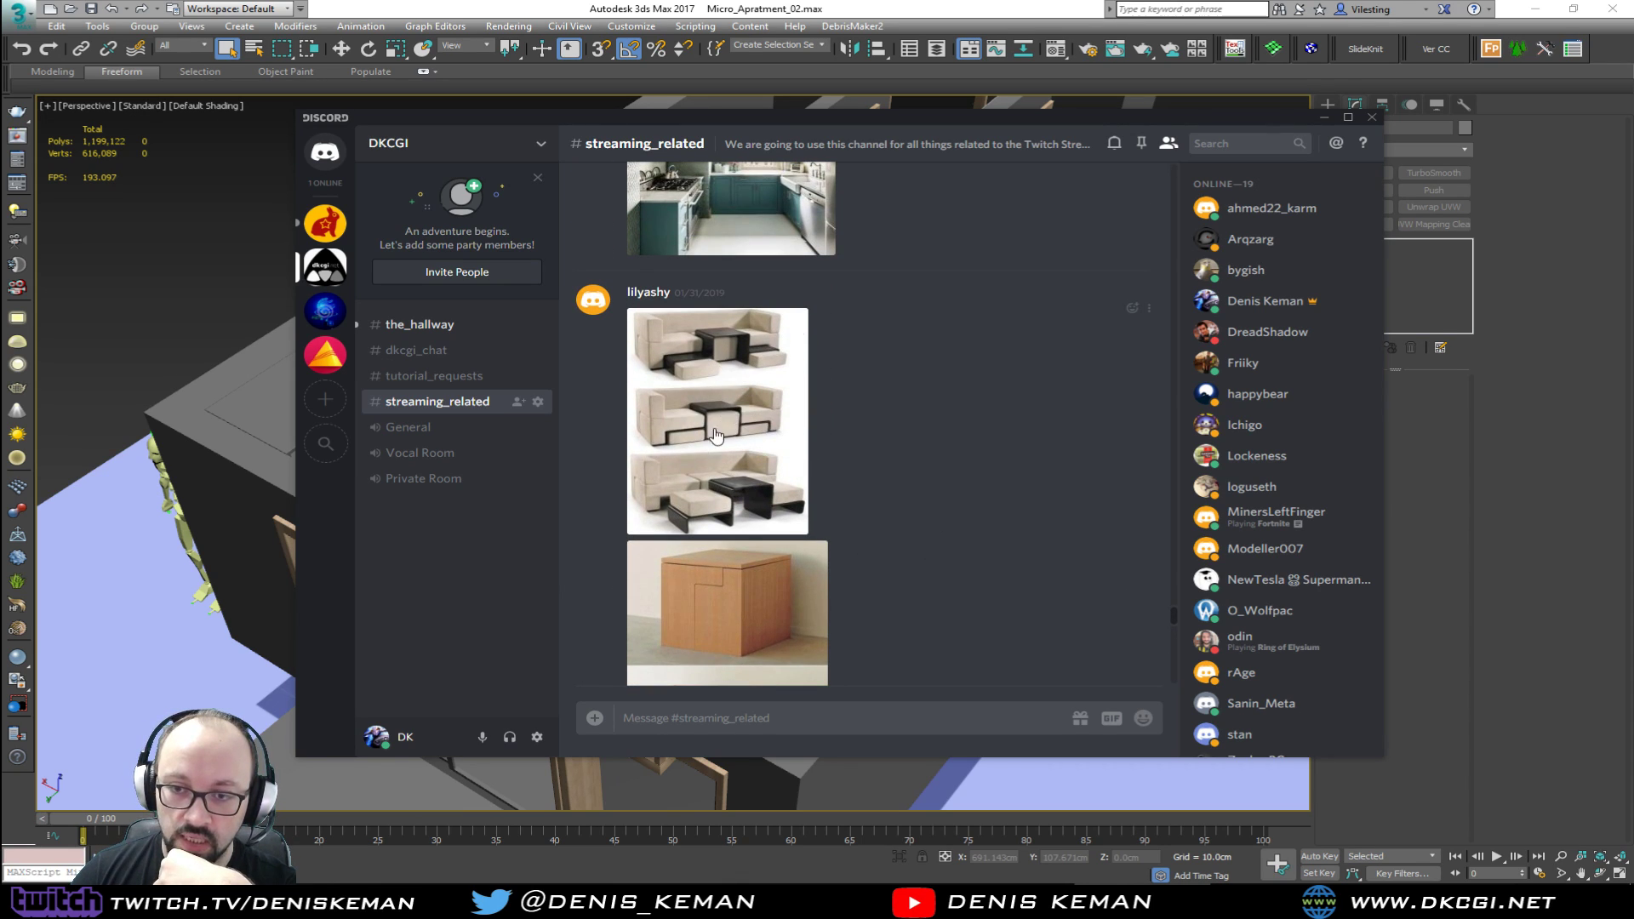
Step: Switch back to 3ds Max, display edged faces, and examine the couch's mesh and its placement near the bed
{"action": "key", "text": "alt+Tab"}
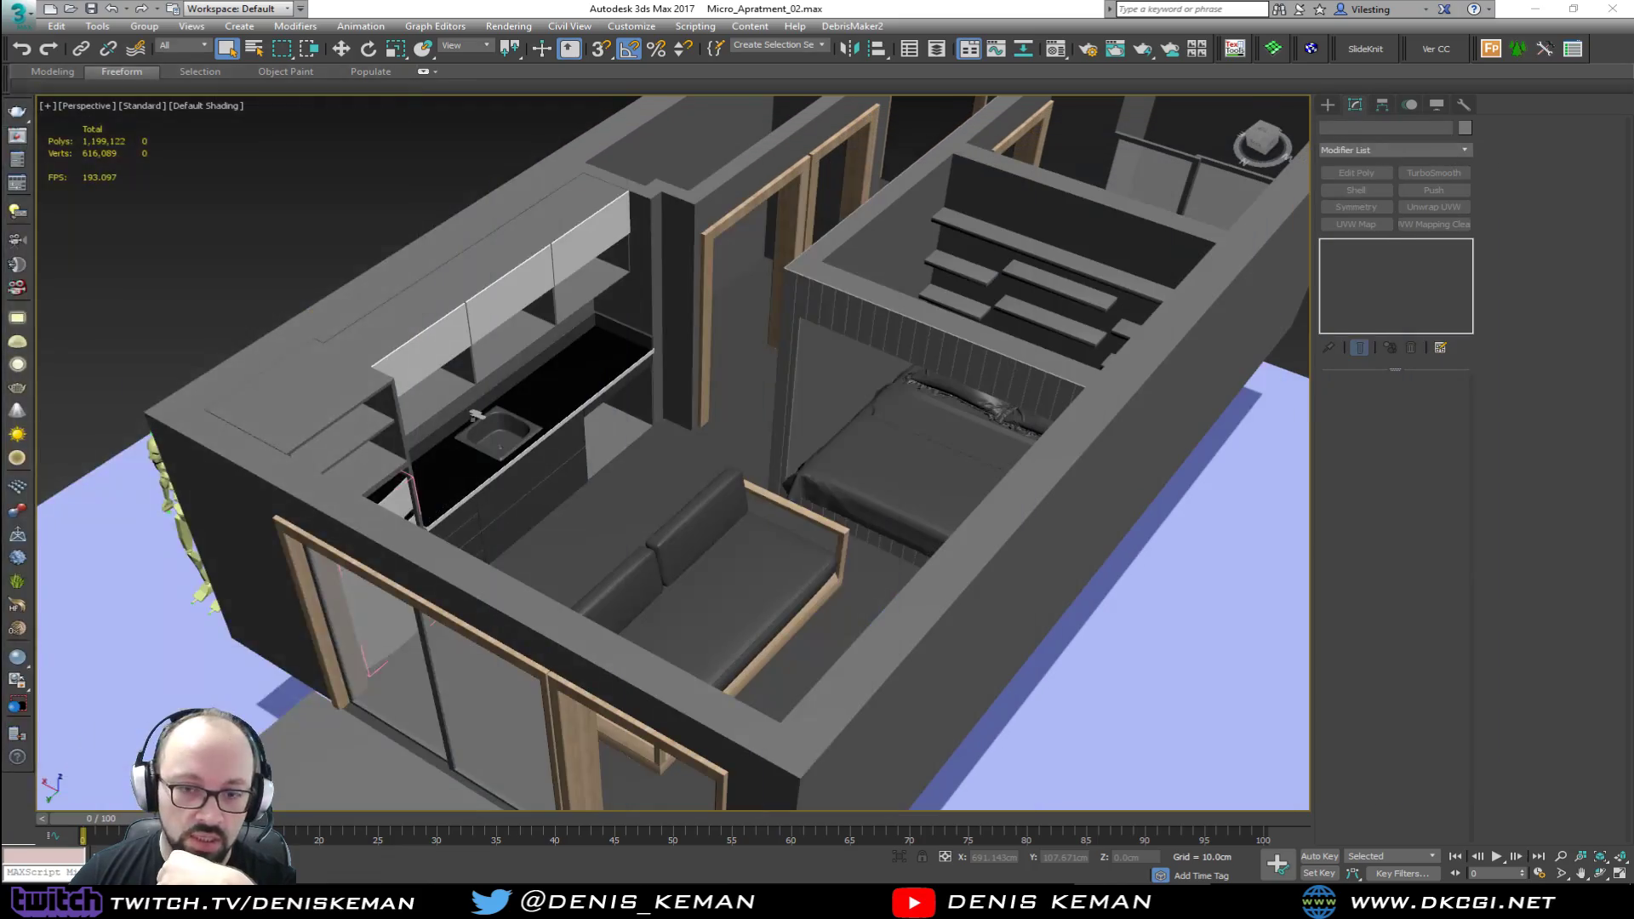
{"action": "scroll", "coordinate": [695, 569], "scroll_direction": "up", "scroll_amount": 6}
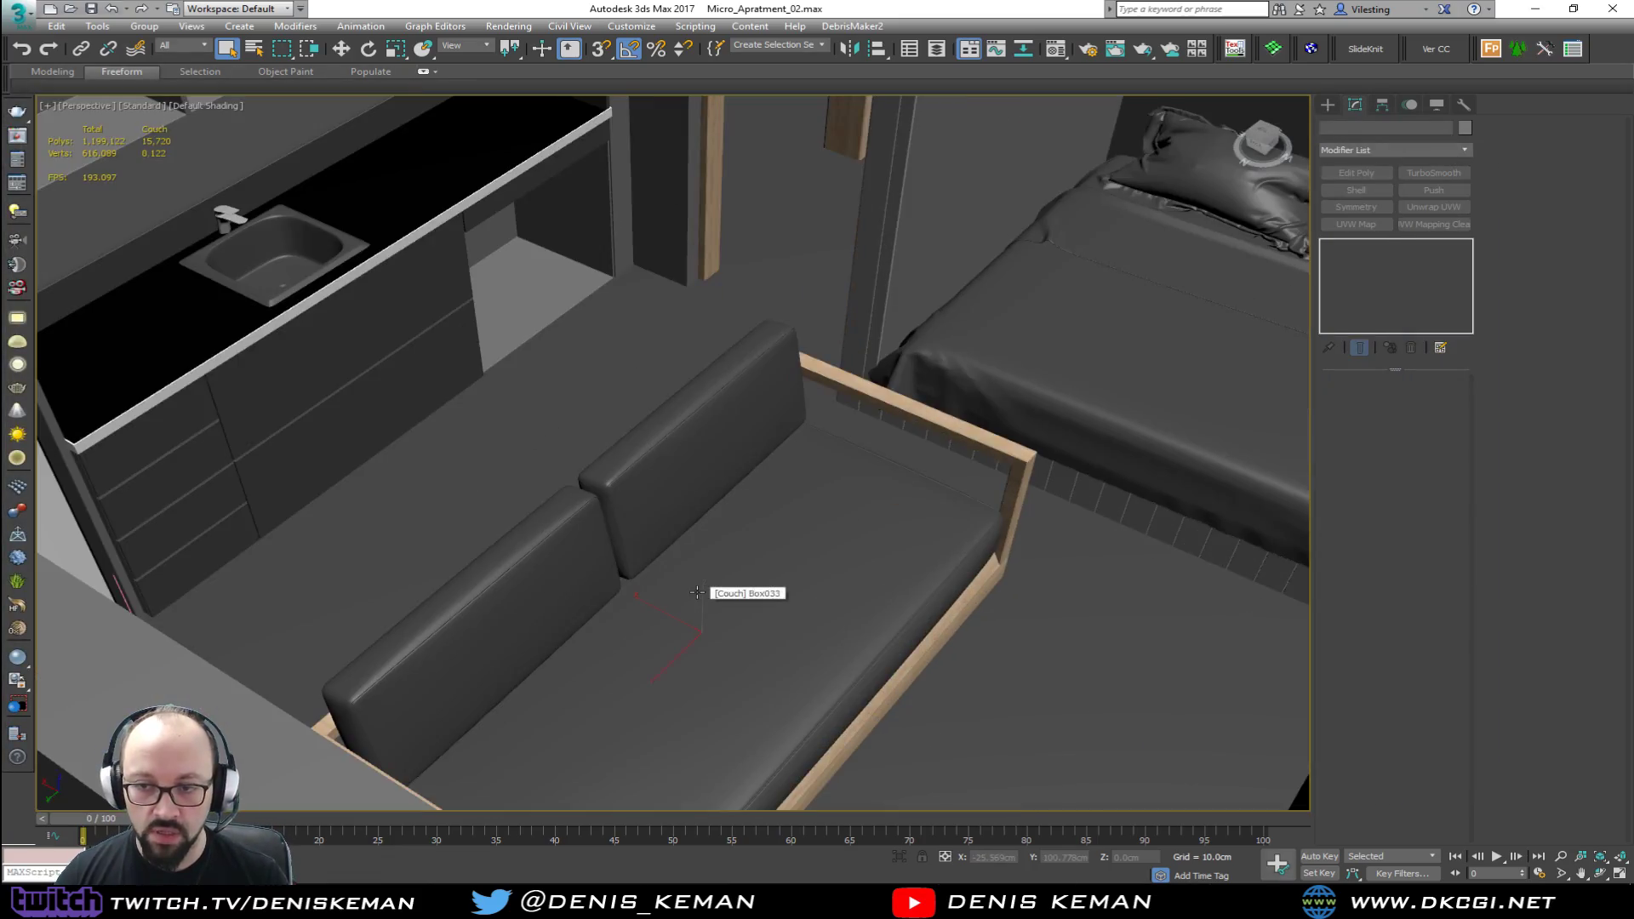
{"action": "left_click", "coordinate": [689, 572]}
{"action": "key", "text": "F4"}
{"action": "middle_click_drag", "start_coordinate": [689, 572], "coordinate": [715, 409], "text": "alt"}
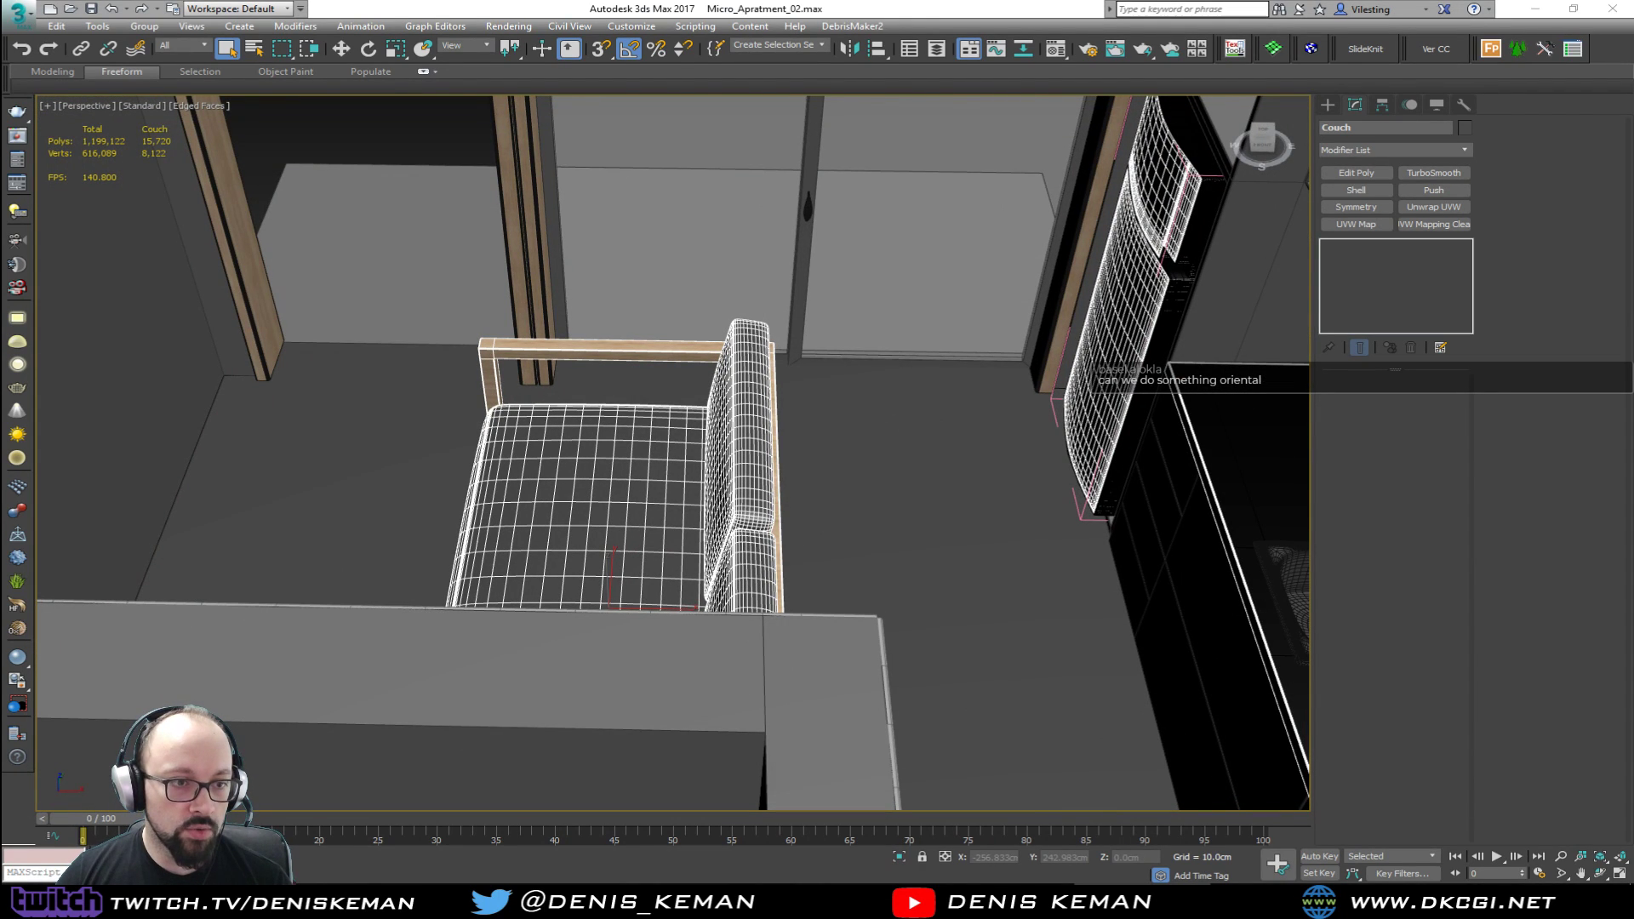
{"action": "scroll", "coordinate": [600, 438], "scroll_direction": "down", "scroll_amount": 12}
{"action": "left_click", "coordinate": [651, 334]}
{"action": "middle_click_drag", "start_coordinate": [652, 334], "coordinate": [584, 368], "text": "alt"}
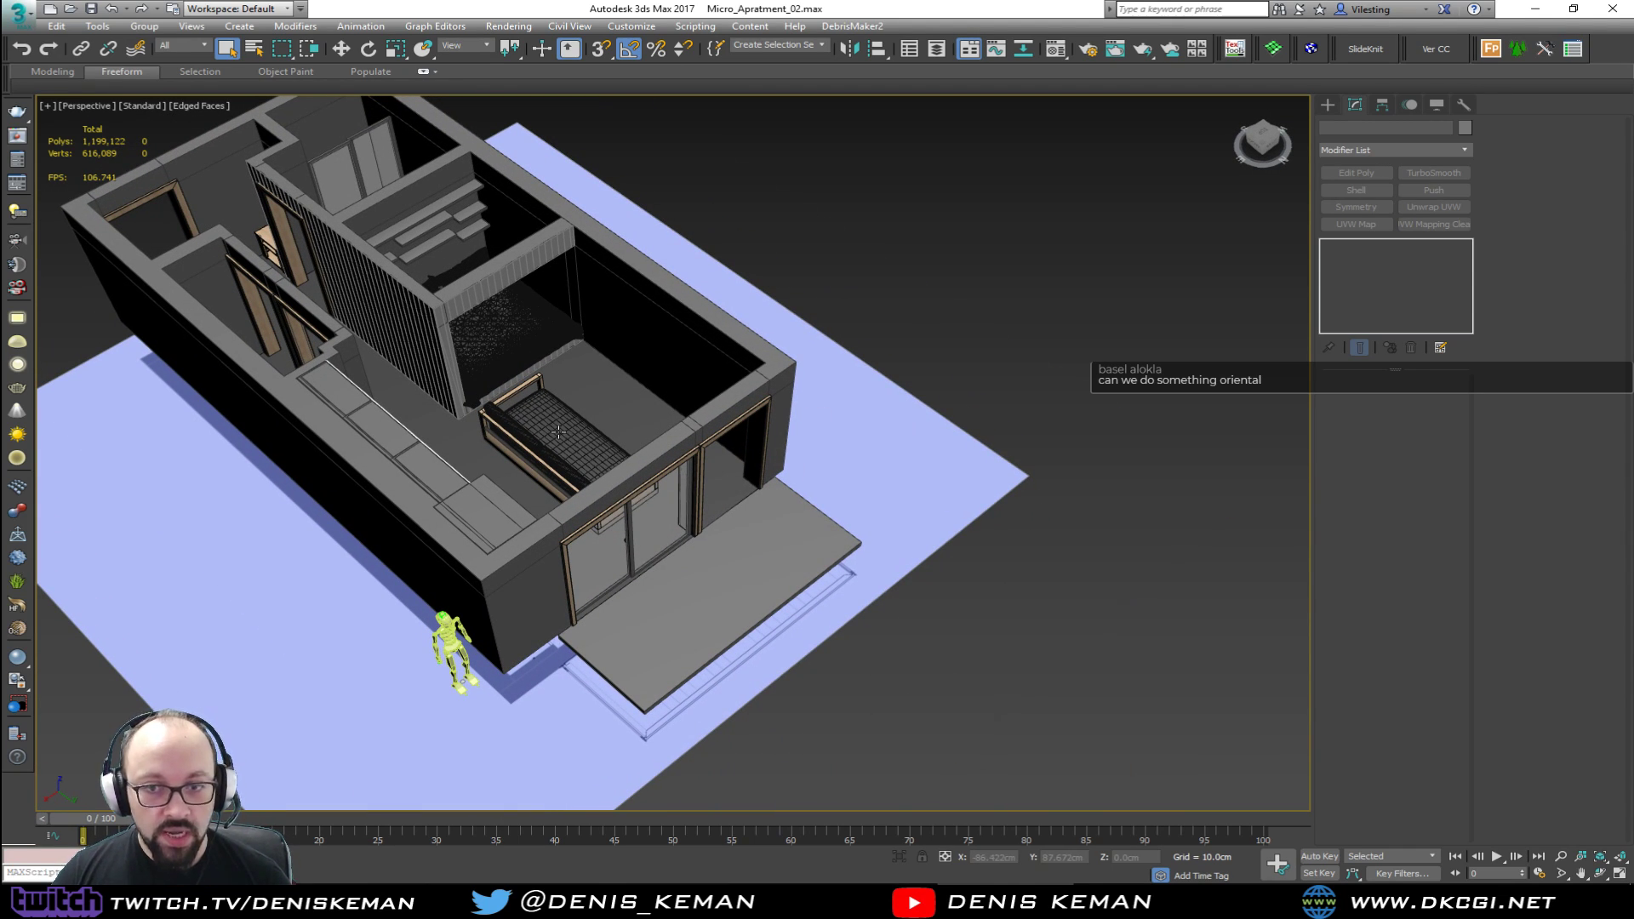
{"action": "scroll", "coordinate": [559, 432], "scroll_direction": "up", "scroll_amount": 8}
{"action": "middle_click_drag", "start_coordinate": [516, 367], "coordinate": [615, 537]}
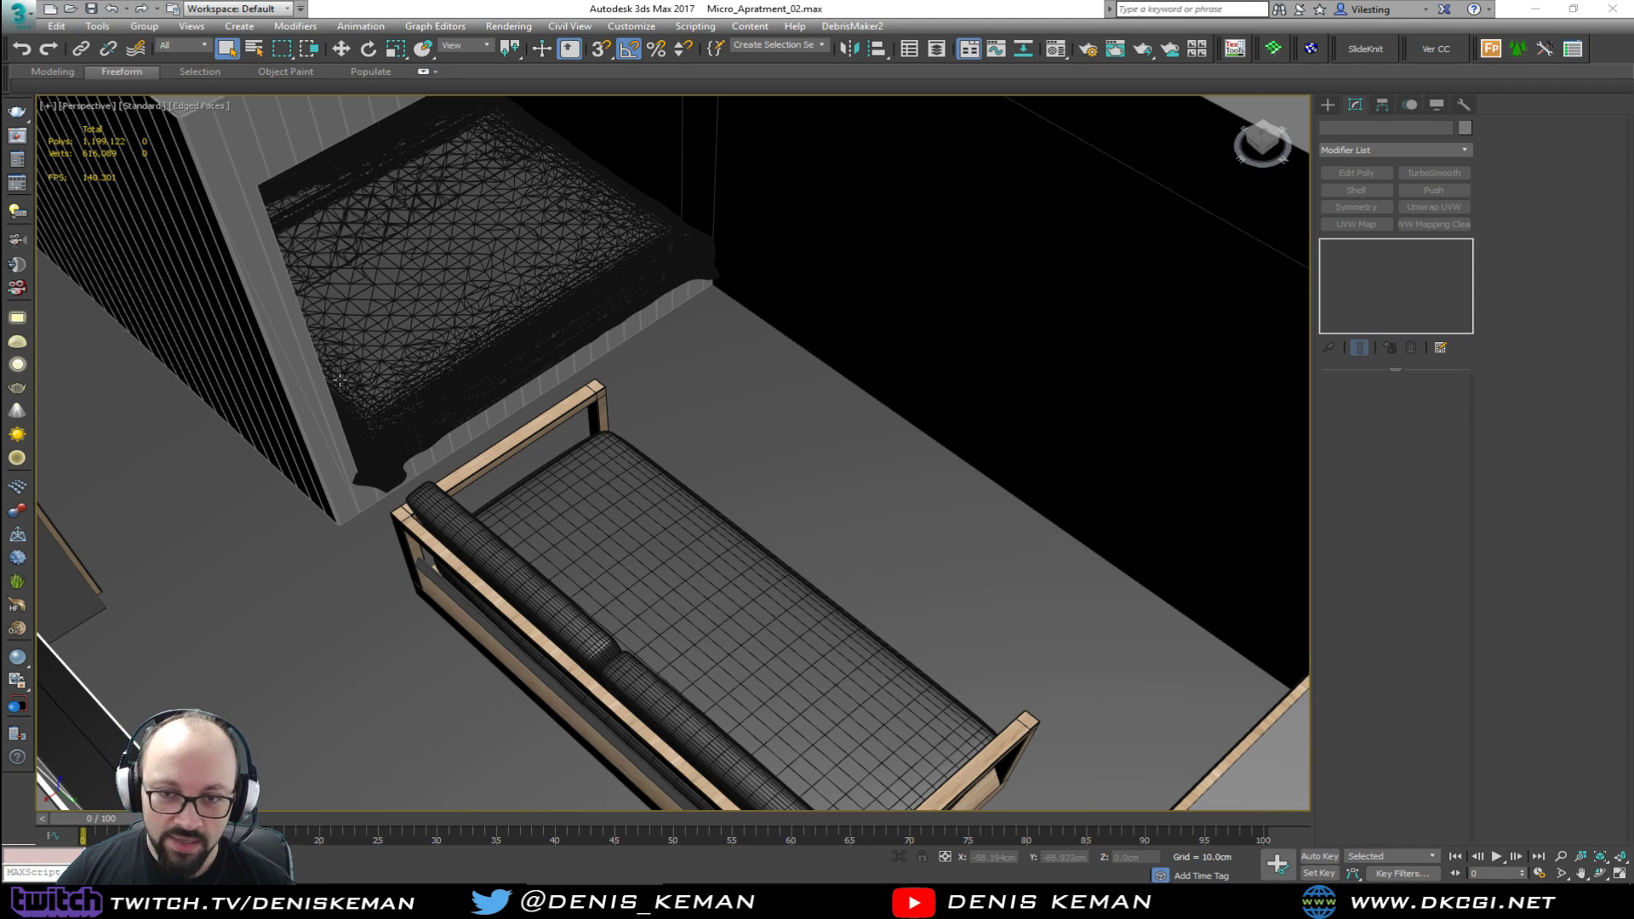
{"action": "scroll", "coordinate": [414, 490], "scroll_direction": "down", "scroll_amount": 5}
{"action": "middle_click_drag", "start_coordinate": [454, 438], "coordinate": [393, 428], "text": "alt"}
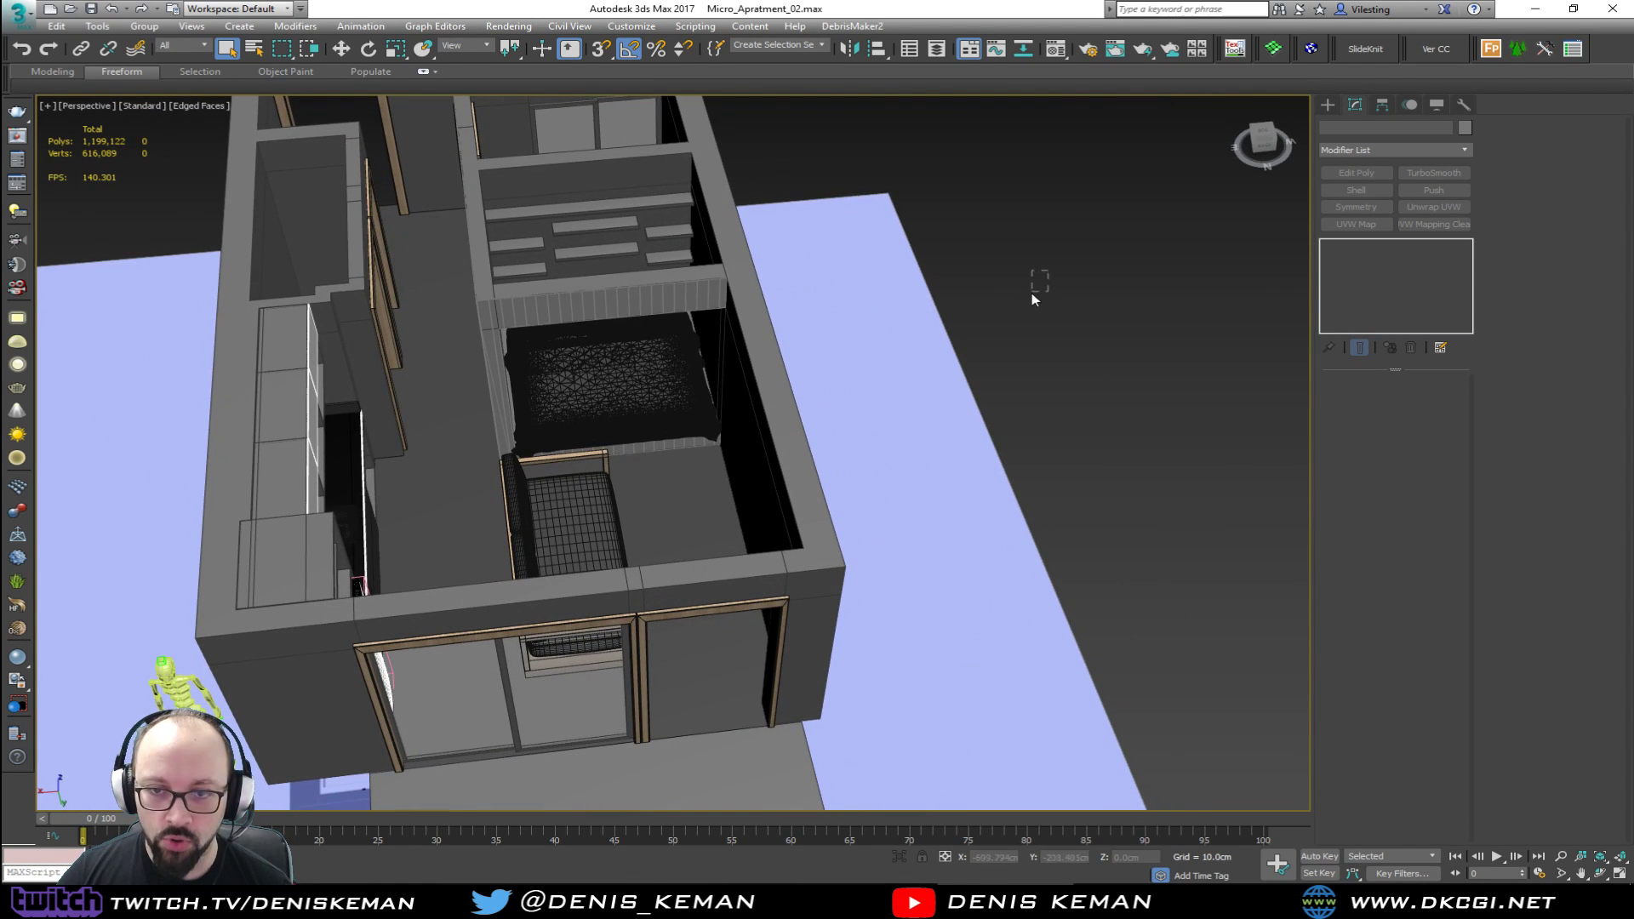
Step: Look over the bed's mesh and examine the modular sofa reference image up close in Windows Photo Viewer
{"action": "scroll", "coordinate": [586, 397], "scroll_direction": "up", "scroll_amount": 5}
{"action": "middle_click_drag", "start_coordinate": [586, 397], "coordinate": [436, 185], "text": "alt"}
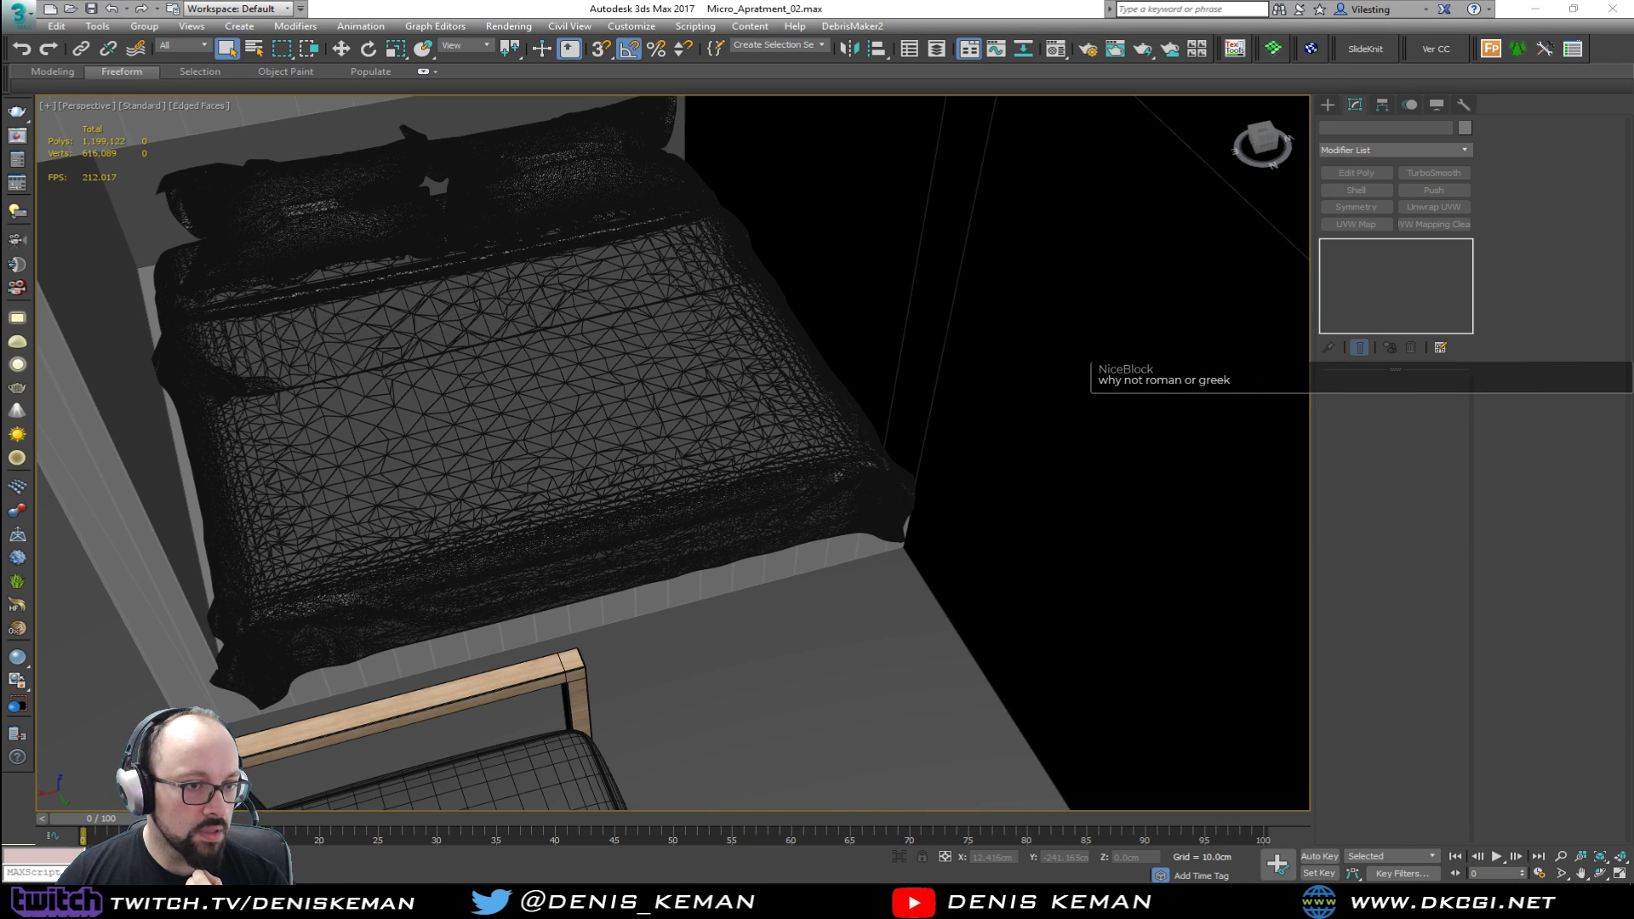
{"action": "left_click", "coordinate": [868, 900]}
{"action": "left_click_drag", "start_coordinate": [570, 84], "coordinate": [0, 106]}
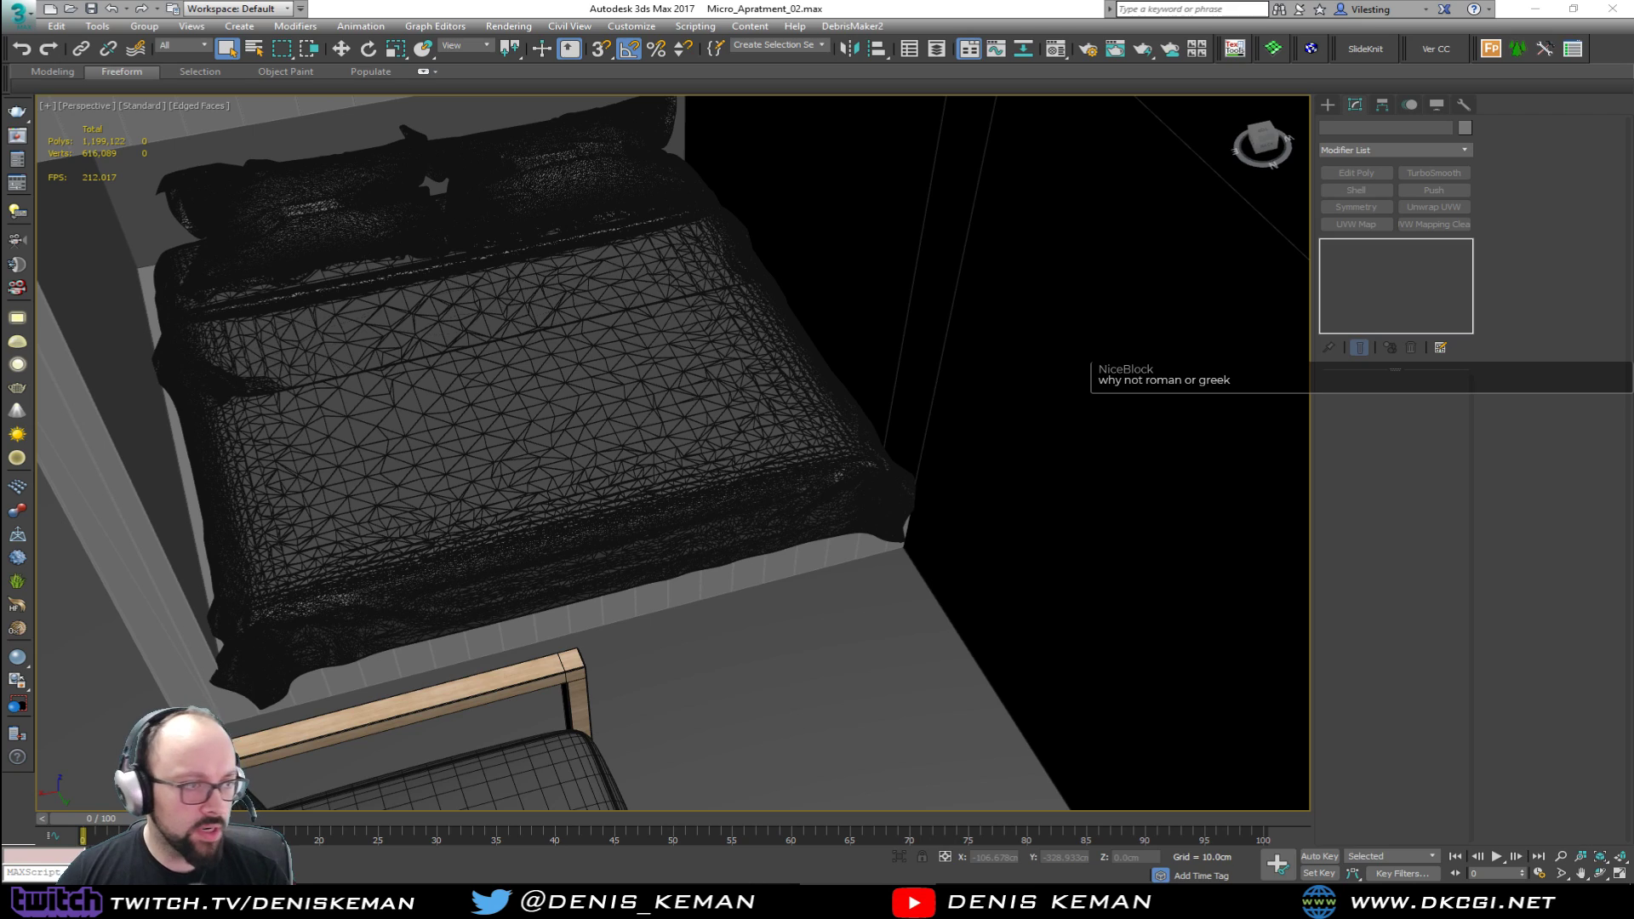
{"action": "key", "text": "alt+Tab"}
{"action": "scroll", "coordinate": [830, 407], "scroll_direction": "up", "scroll_amount": 2}
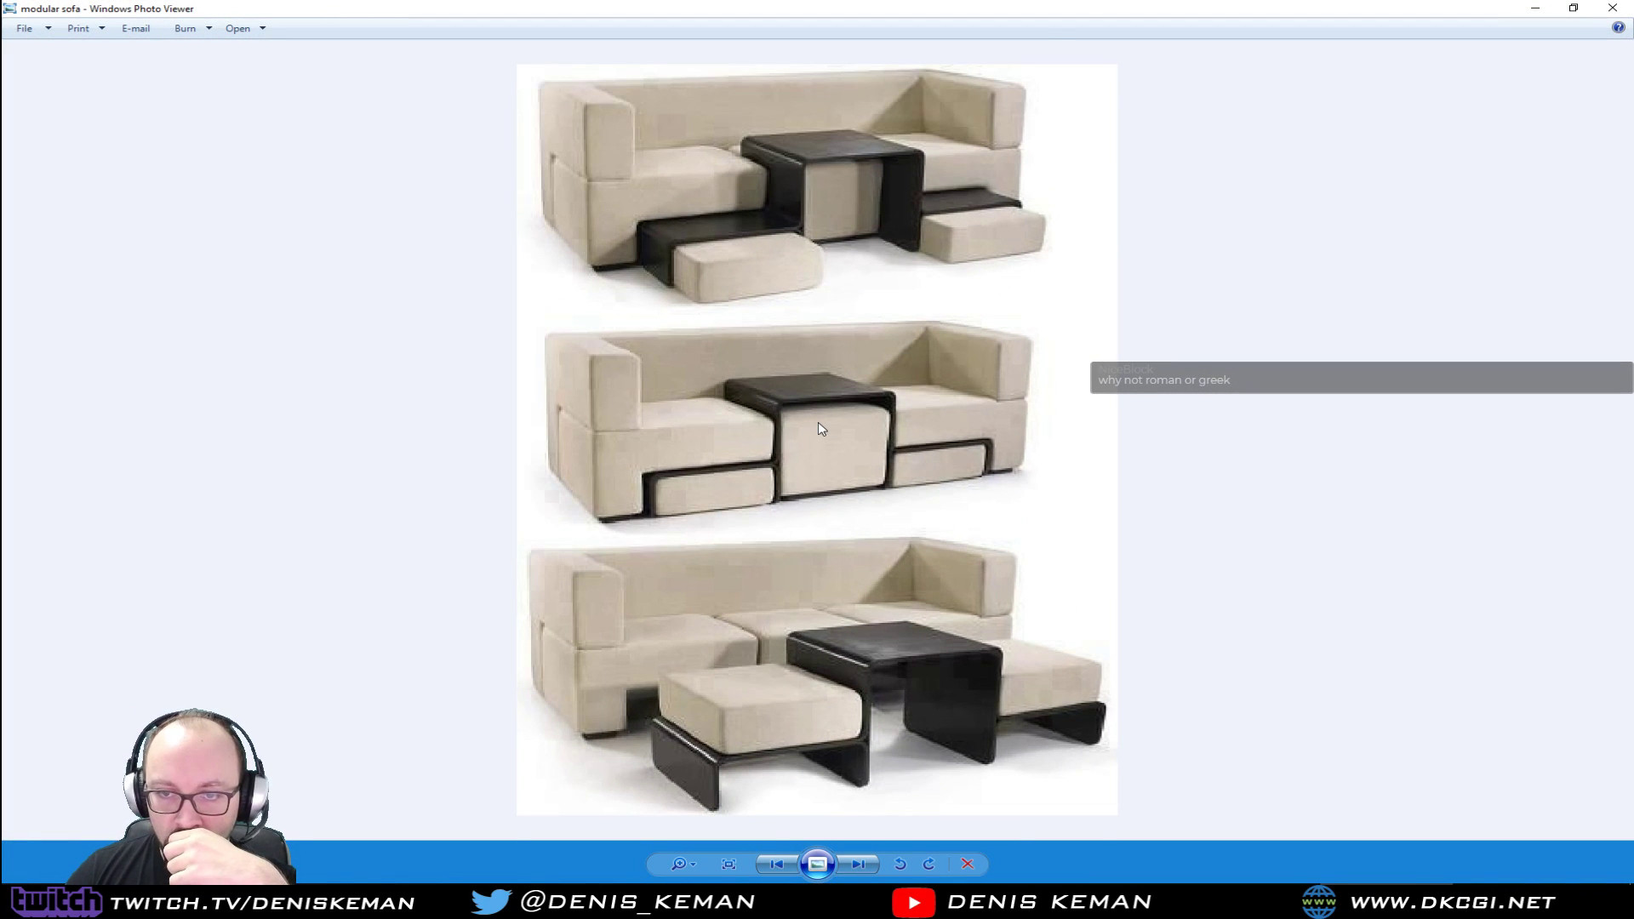
{"action": "scroll", "coordinate": [821, 428], "scroll_direction": "up", "scroll_amount": 1}
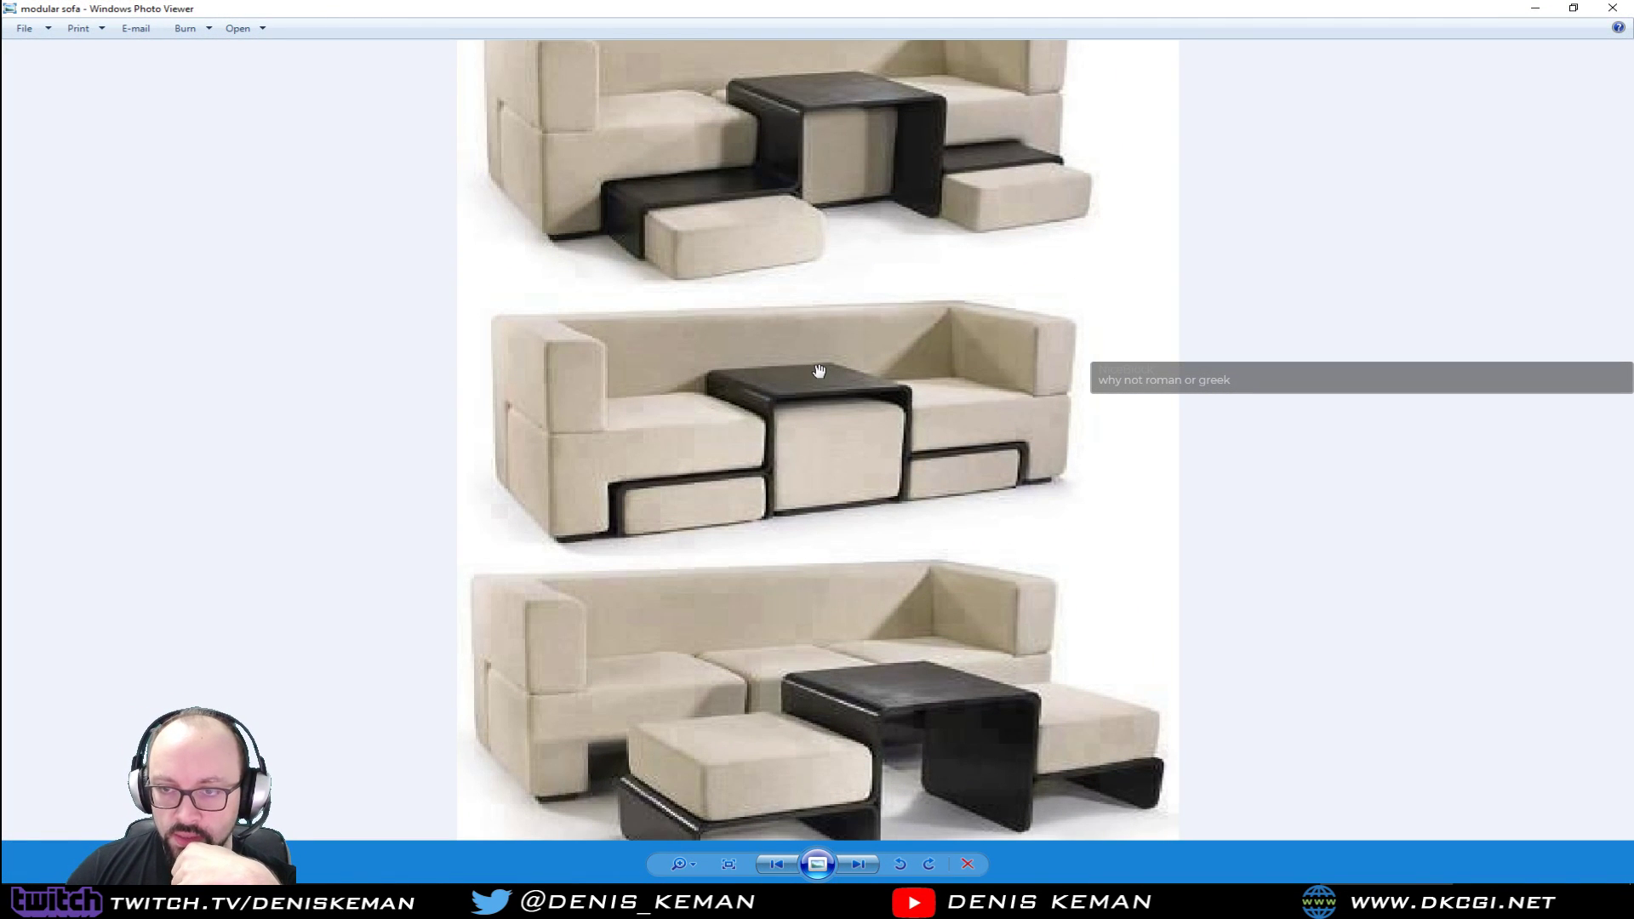
{"action": "left_click", "coordinate": [1536, 7]}
Step: Switch back to 3ds Max and measure the couch's dimensions with the Measure utility
{"action": "scroll", "coordinate": [596, 477], "scroll_direction": "down", "scroll_amount": 5}
{"action": "left_click", "coordinate": [545, 561]}
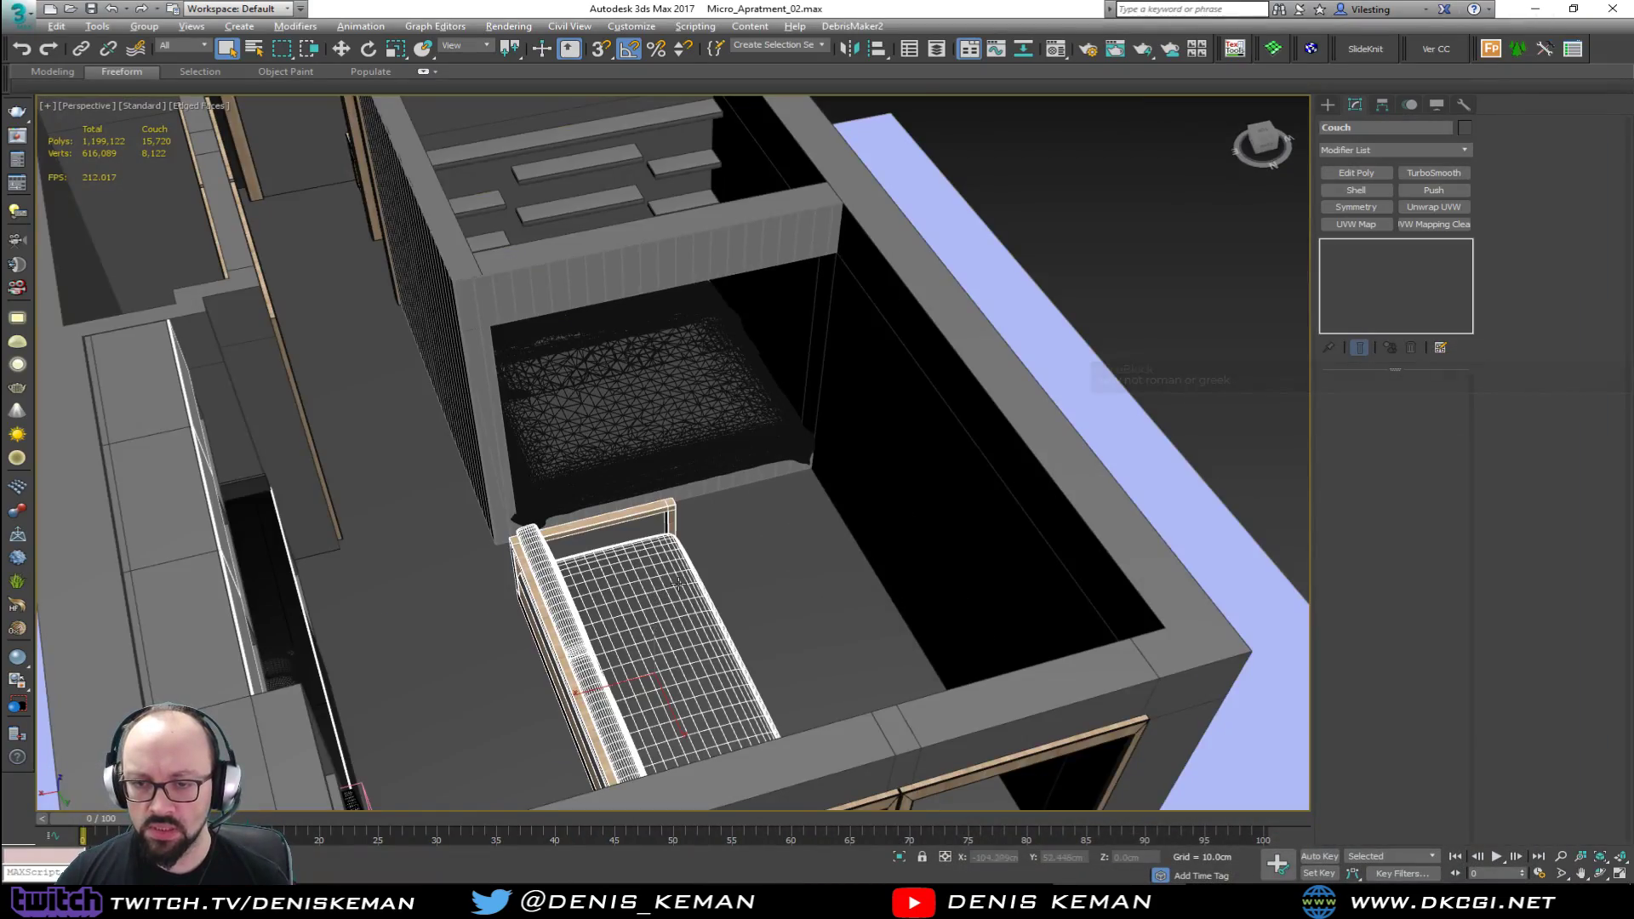
{"action": "scroll", "coordinate": [485, 608], "scroll_direction": "up", "scroll_amount": 3}
{"action": "middle_click_drag", "start_coordinate": [484, 609], "coordinate": [723, 477], "text": "alt"}
{"action": "left_click", "coordinate": [1464, 105]}
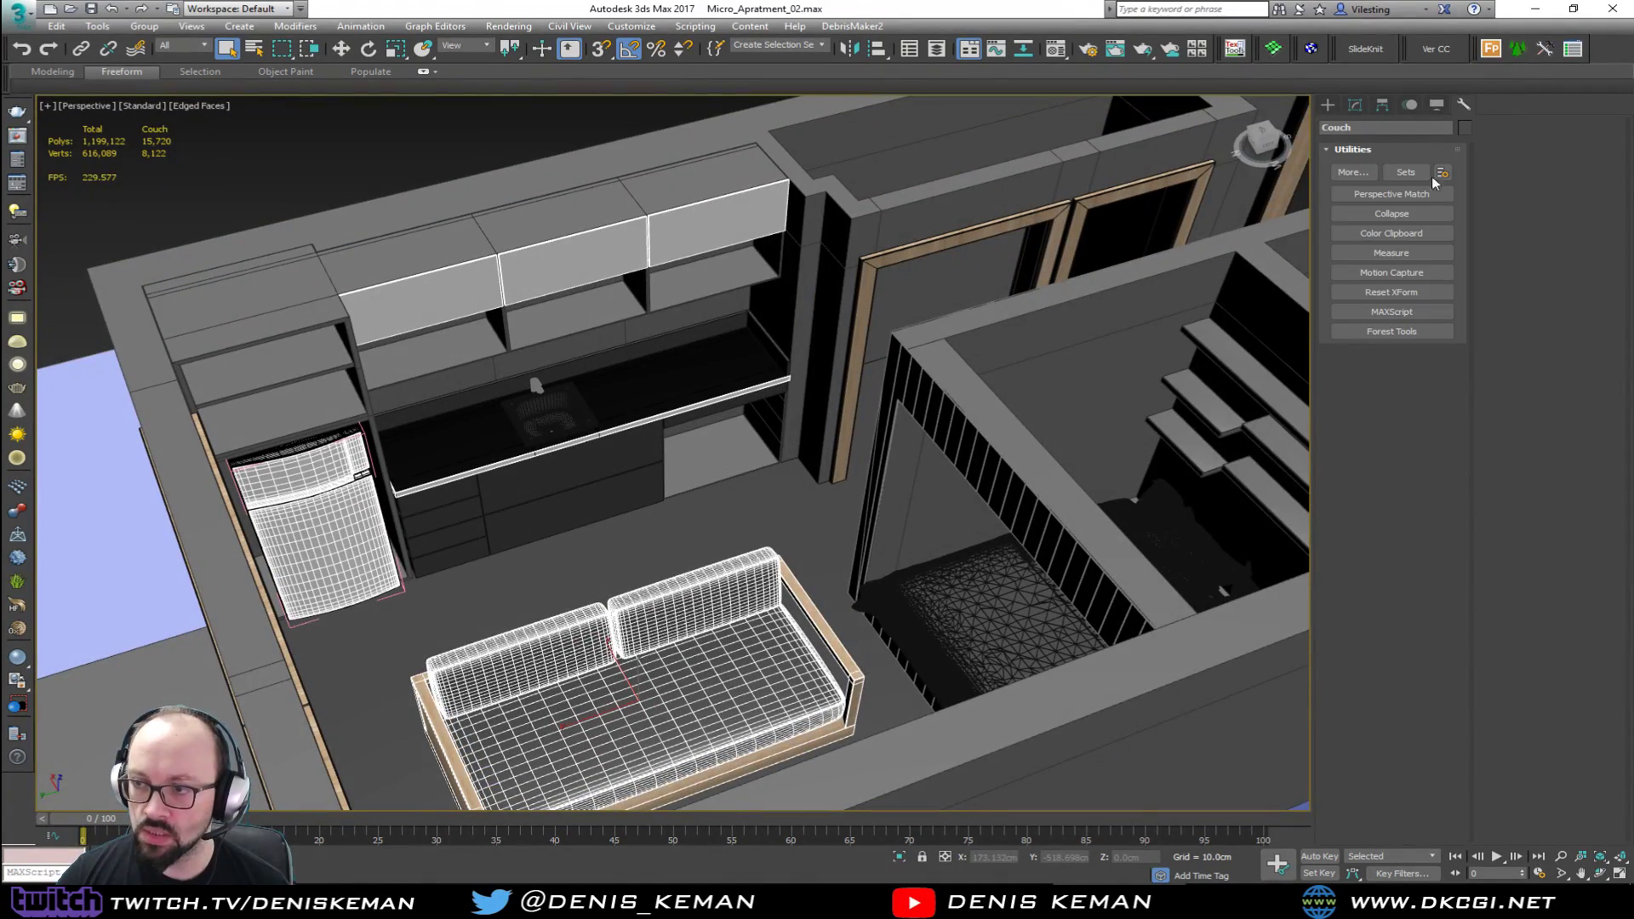
{"action": "left_click", "coordinate": [1412, 256]}
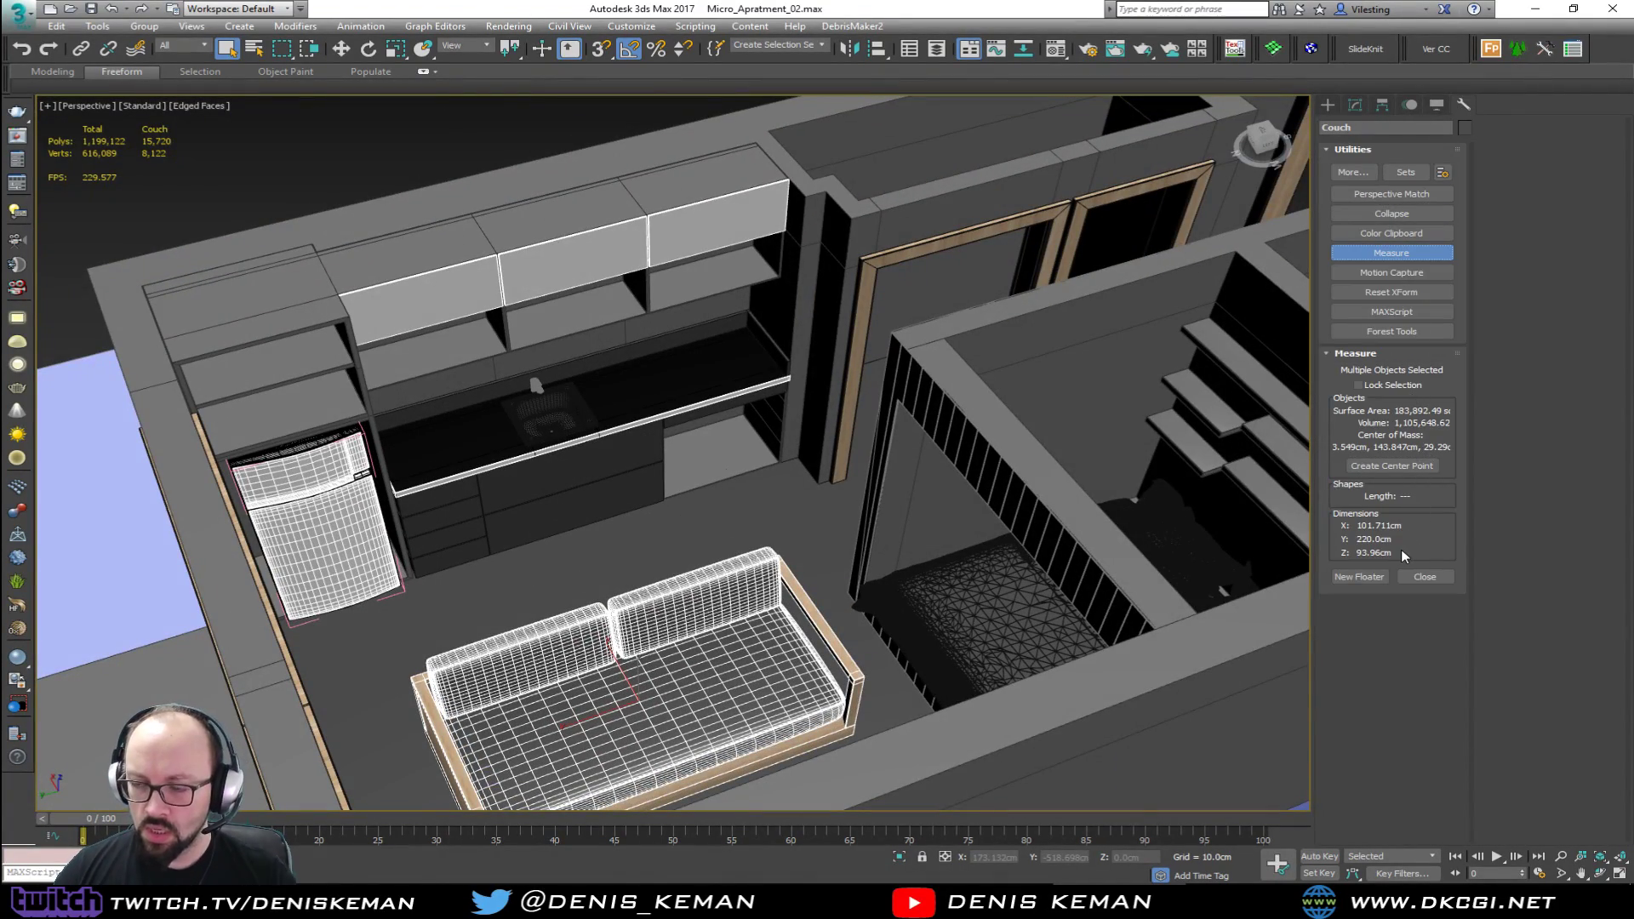
{"action": "scroll", "coordinate": [691, 546], "scroll_direction": "up", "scroll_amount": 4}
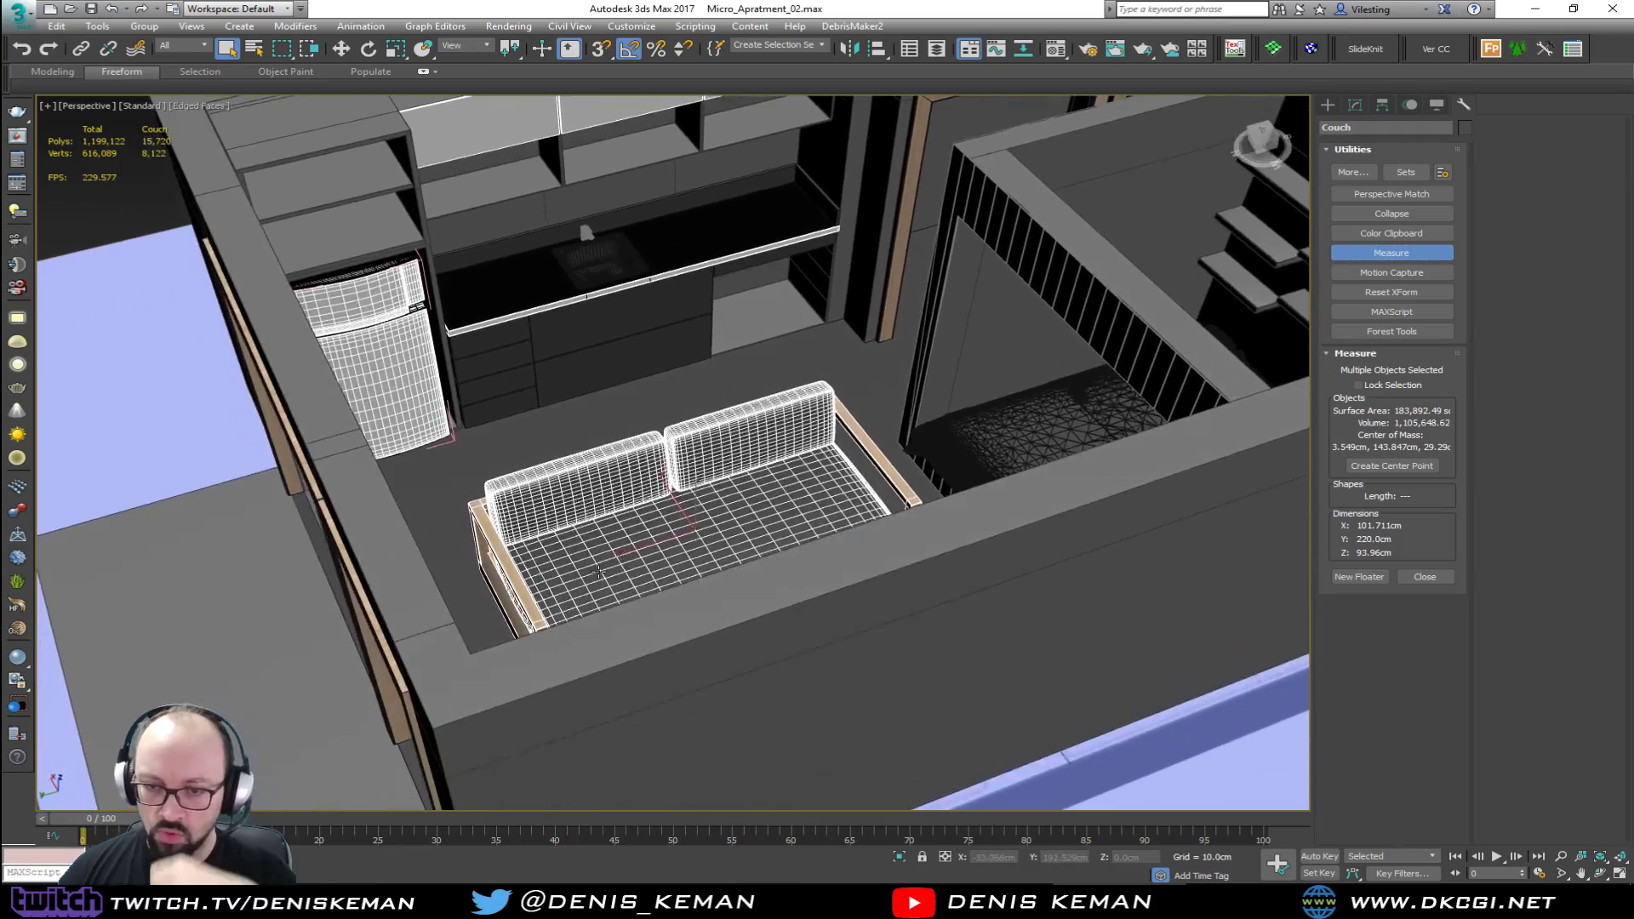
{"action": "scroll", "coordinate": [690, 546], "scroll_direction": "up", "scroll_amount": 6}
{"action": "middle_click_drag", "start_coordinate": [690, 546], "coordinate": [353, 505], "text": "alt"}
Step: Start a new empty scene in place of the micro apartment file
{"action": "left_click", "coordinate": [17, 10]}
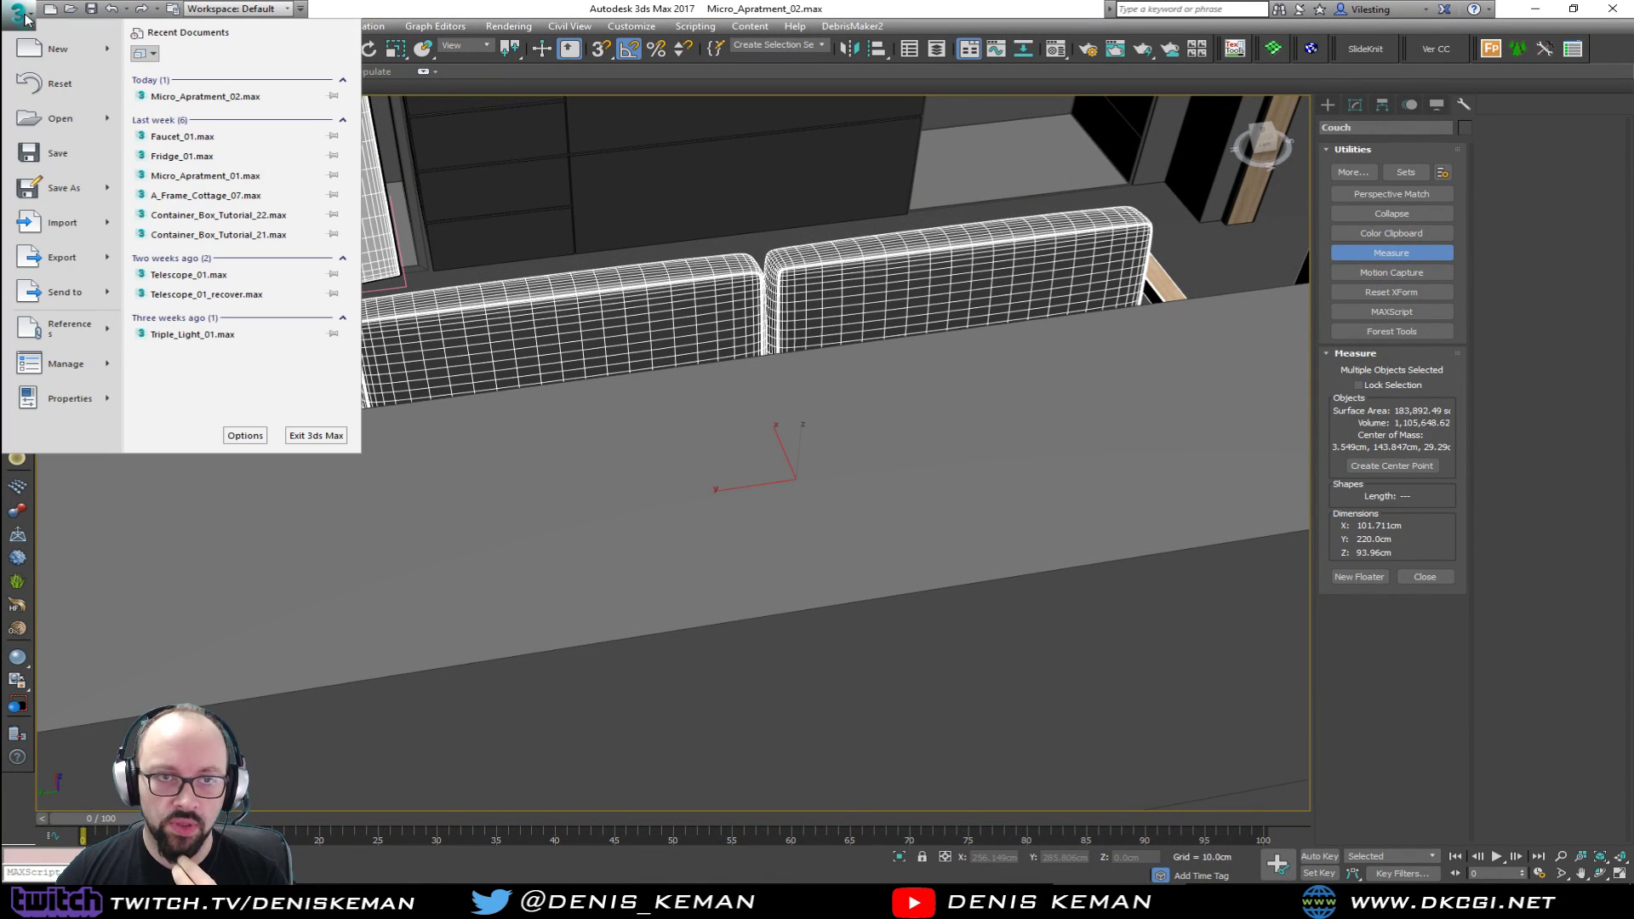
{"action": "key", "text": "Escape"}
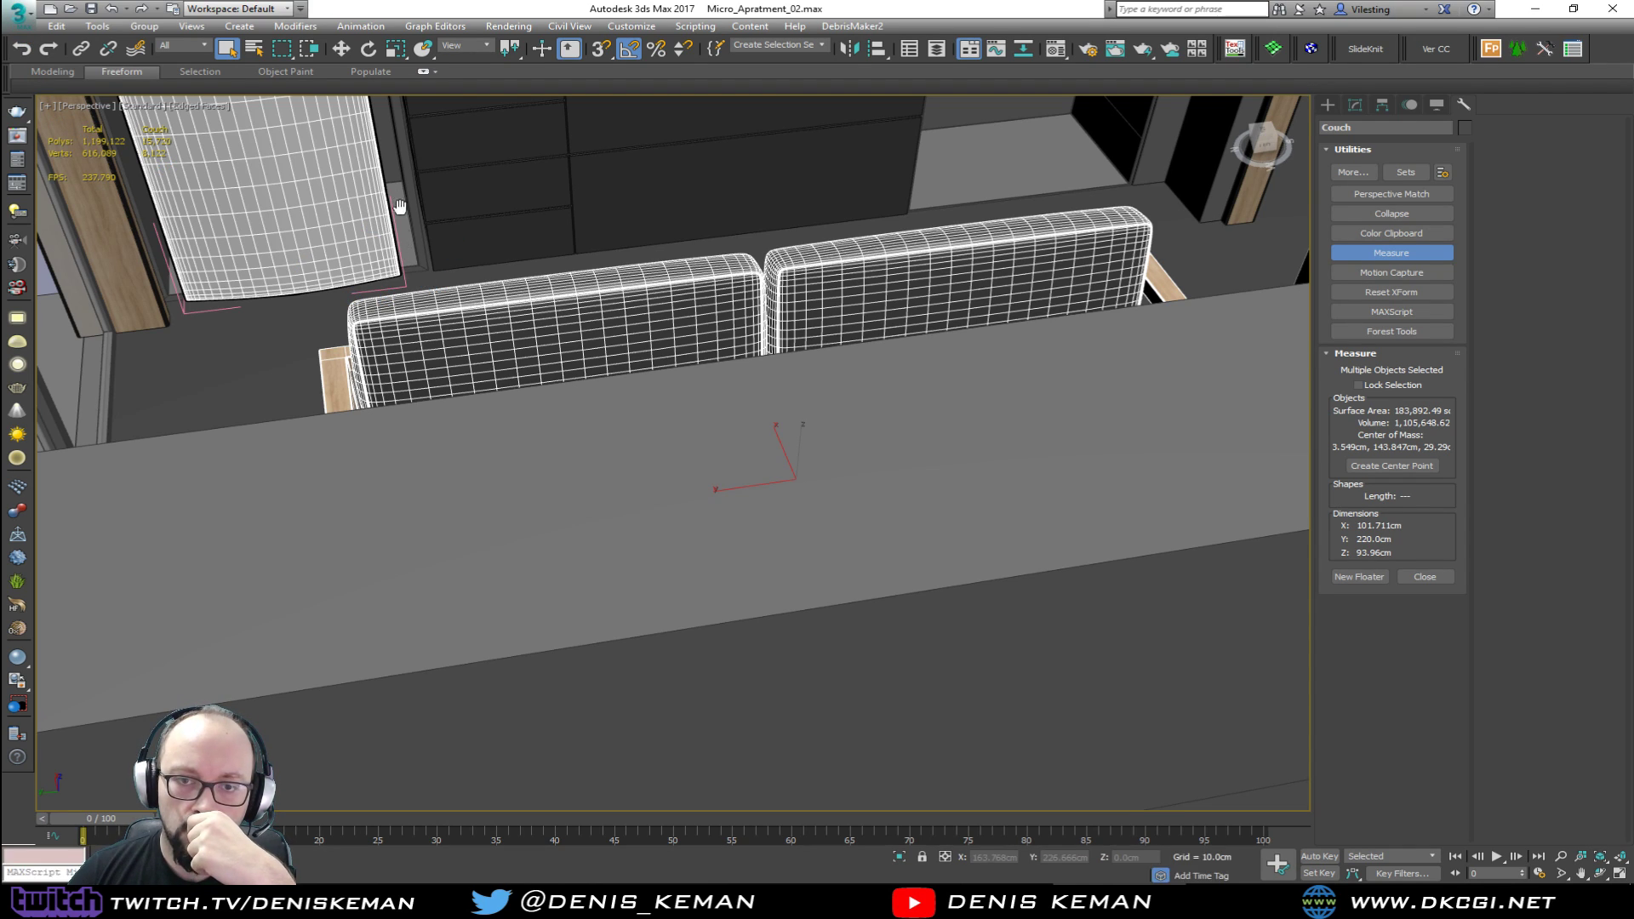
{"action": "middle_click_drag", "start_coordinate": [400, 200], "coordinate": [447, 413]}
{"action": "left_click", "coordinate": [17, 13]}
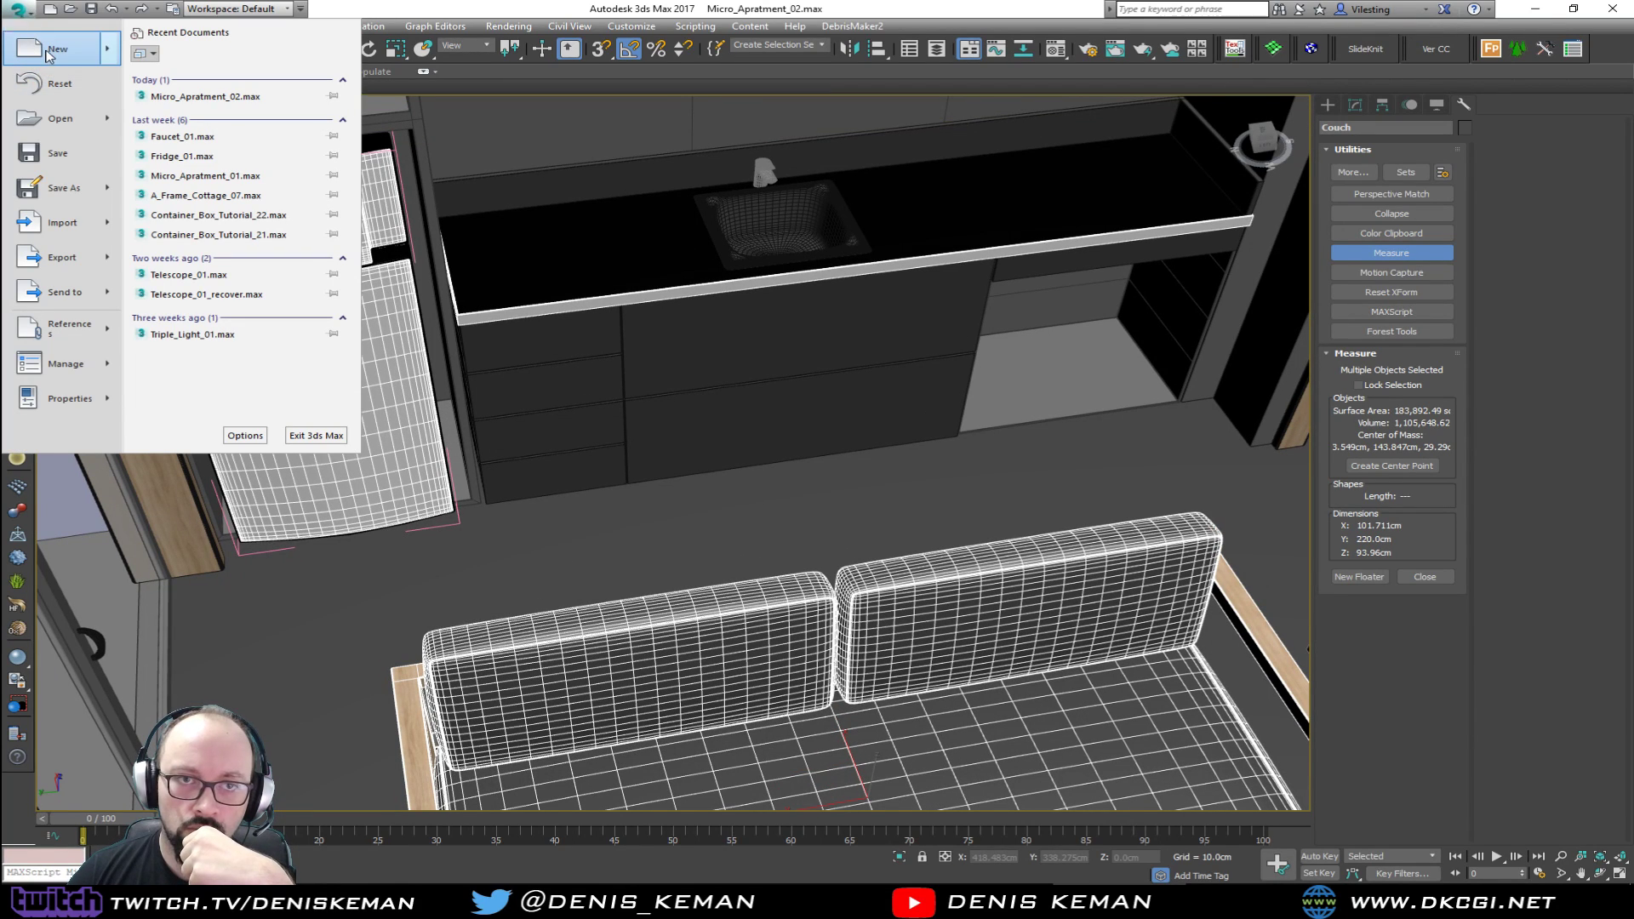
{"action": "left_click", "coordinate": [50, 56]}
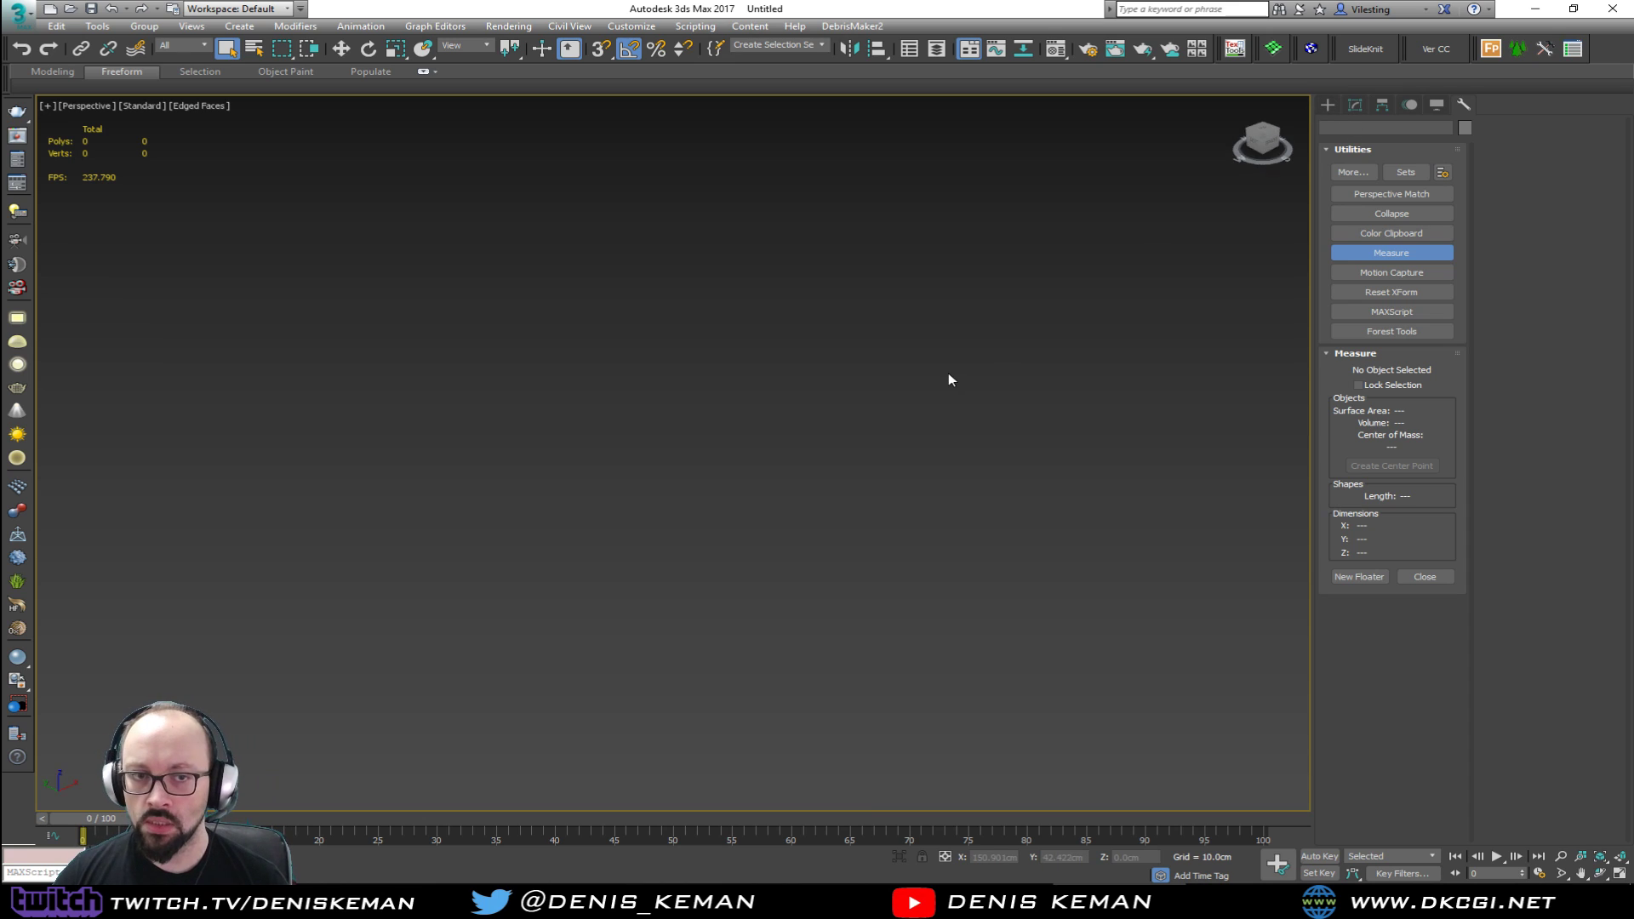
Step: Show the four-viewport layout and turn on the grid in the Front, Top, Left and Perspective views
{"action": "key", "text": "alt+w"}
{"action": "left_click", "coordinate": [902, 412]}
{"action": "left_click", "coordinate": [475, 340]}
{"action": "left_click", "coordinate": [463, 512]}
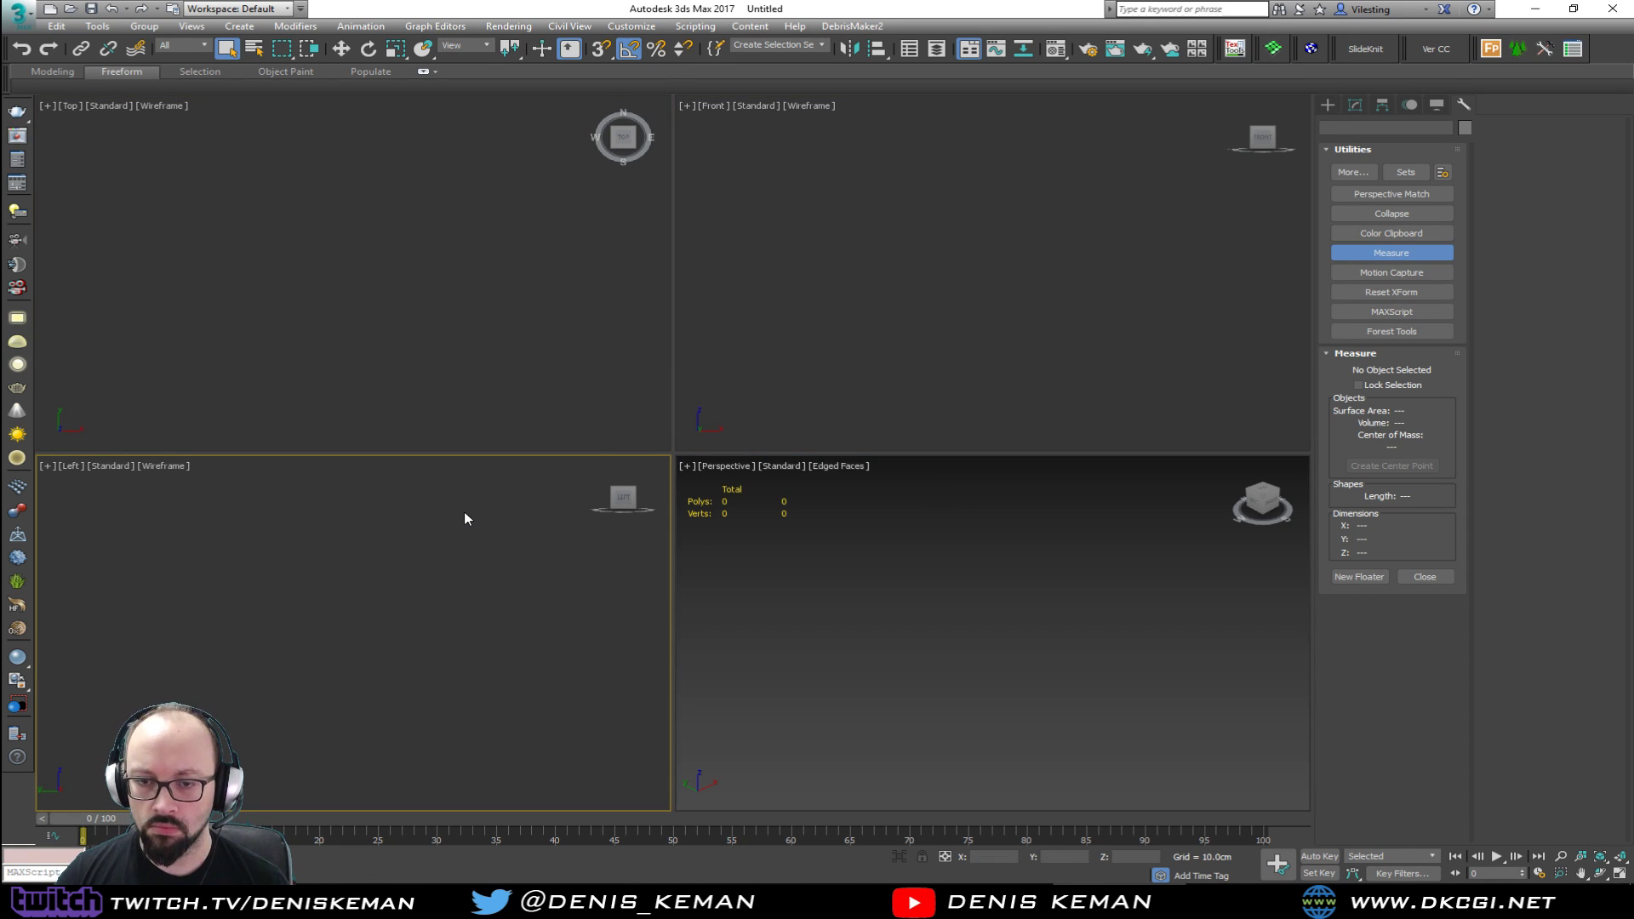
{"action": "left_click", "coordinate": [930, 333]}
{"action": "key", "text": "g"}
{"action": "left_click", "coordinate": [482, 336]}
{"action": "key", "text": "g"}
{"action": "left_click", "coordinate": [447, 548]}
{"action": "key", "text": "g"}
{"action": "left_click", "coordinate": [952, 587]}
{"action": "key", "text": "g"}
Step: Create a box in the Perspective view, about 70 cm long, 125 cm wide and 14 cm high
{"action": "left_click", "coordinate": [1327, 106]}
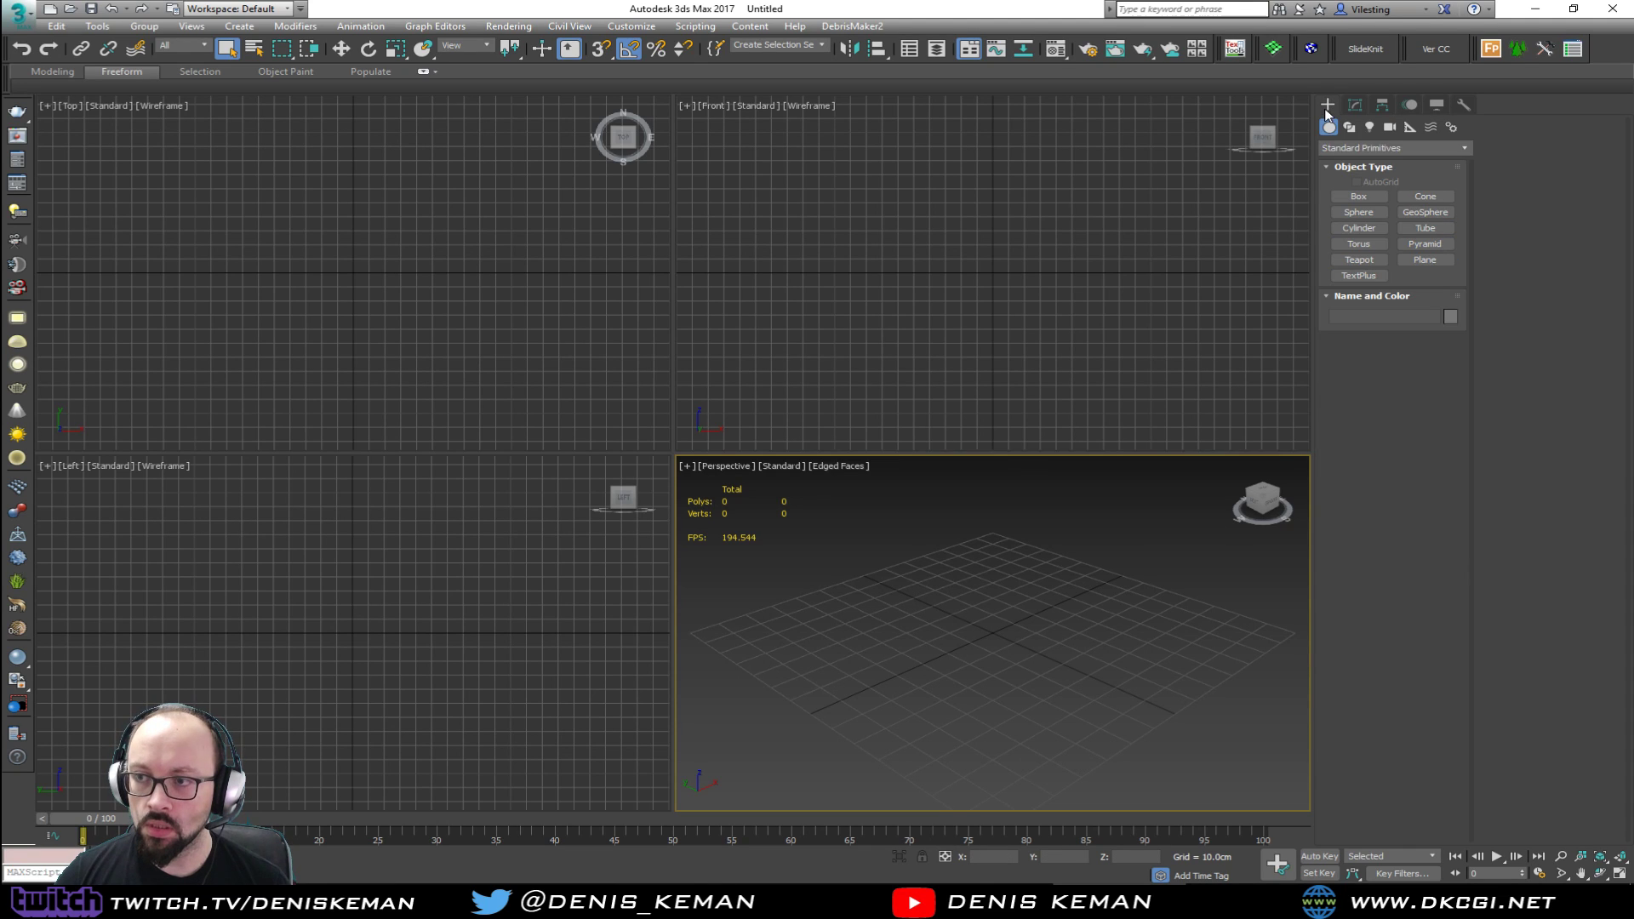
{"action": "left_click", "coordinate": [1359, 196]}
{"action": "left_click_drag", "start_coordinate": [1046, 562], "coordinate": [917, 762]}
{"action": "left_click", "coordinate": [979, 681]}
Step: Set the box's length to 150 cm, width to 220 cm and height to 50 cm
{"action": "left_click", "coordinate": [1436, 416]}
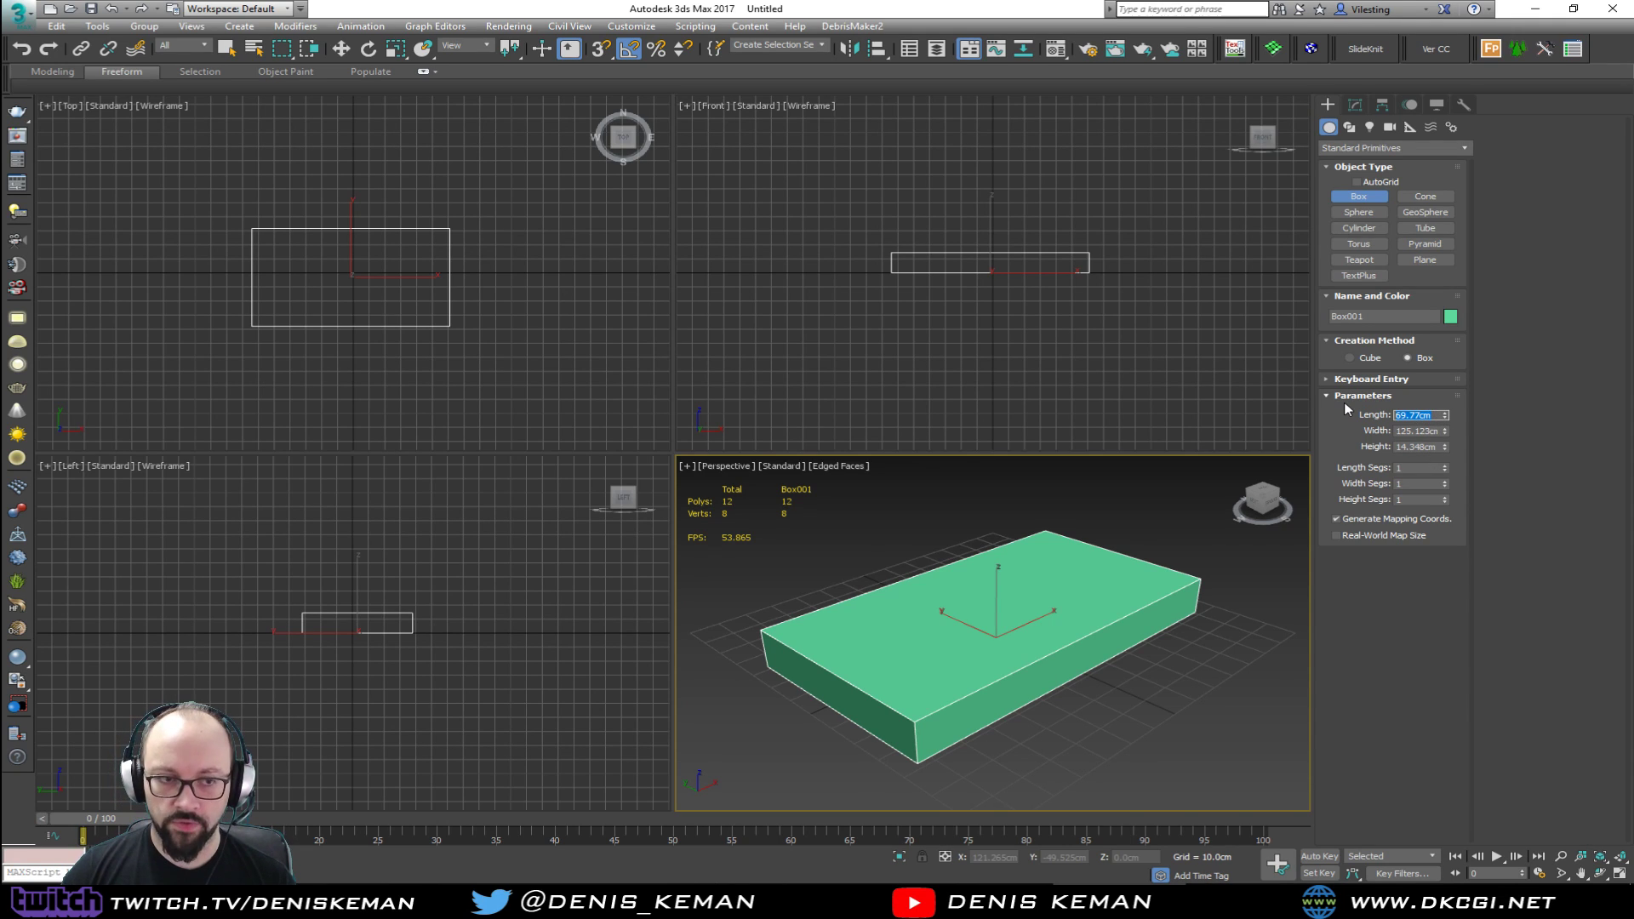
{"action": "type", "text": "150"}
{"action": "key", "text": "Tab"}
{"action": "type", "text": "220"}
{"action": "key", "text": "Tab"}
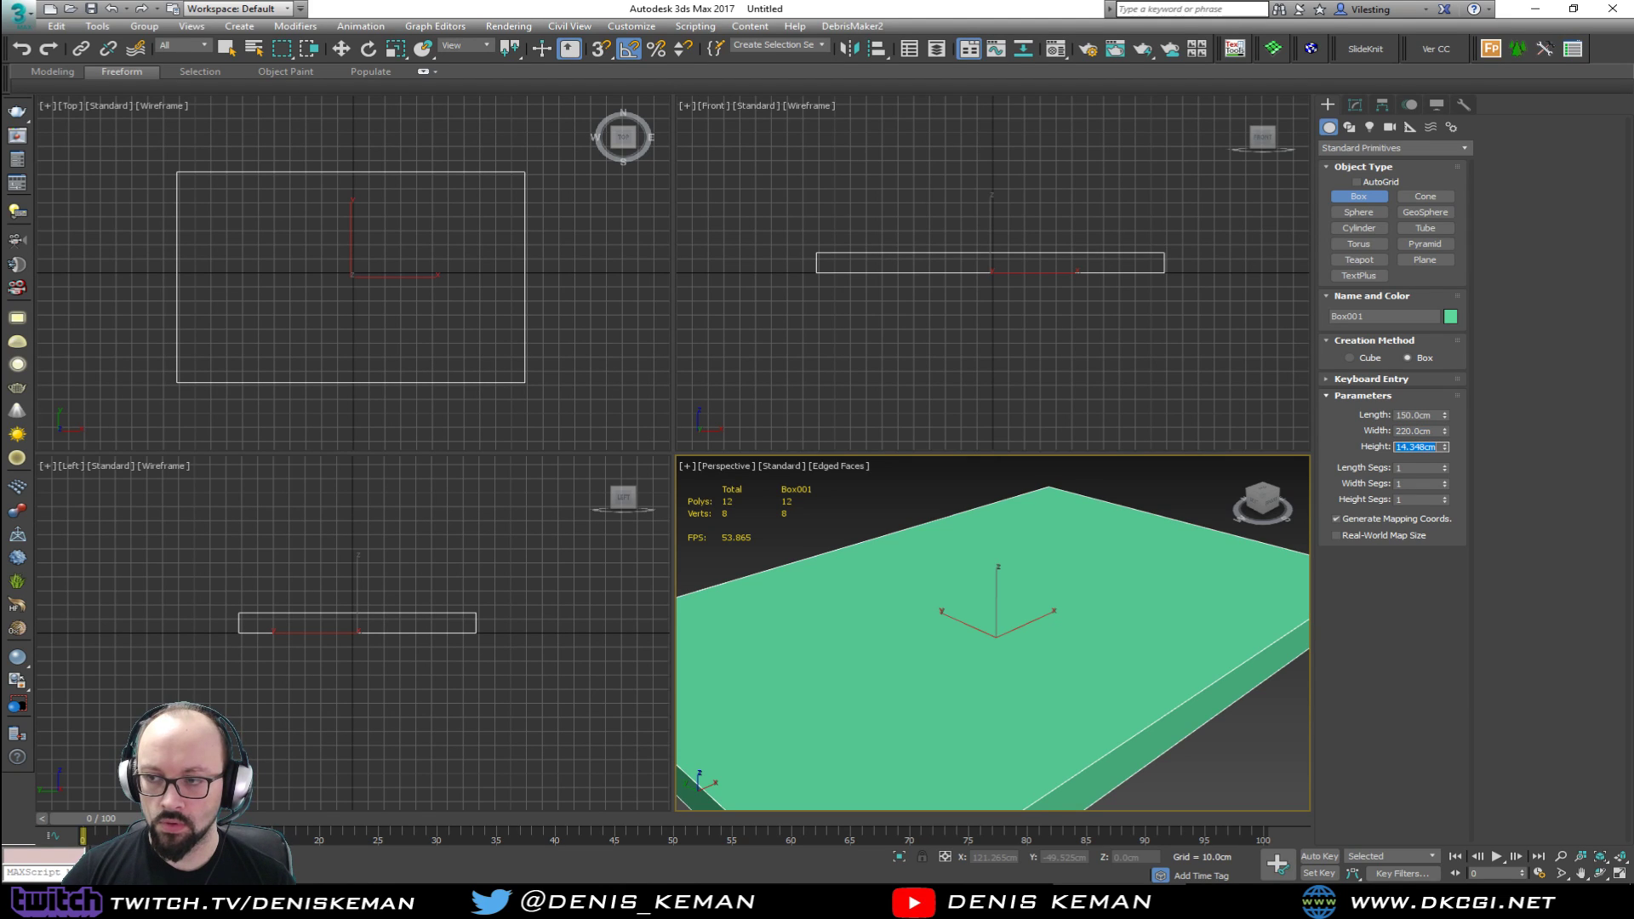
{"action": "type", "text": "50"}
{"action": "key", "text": "Return"}
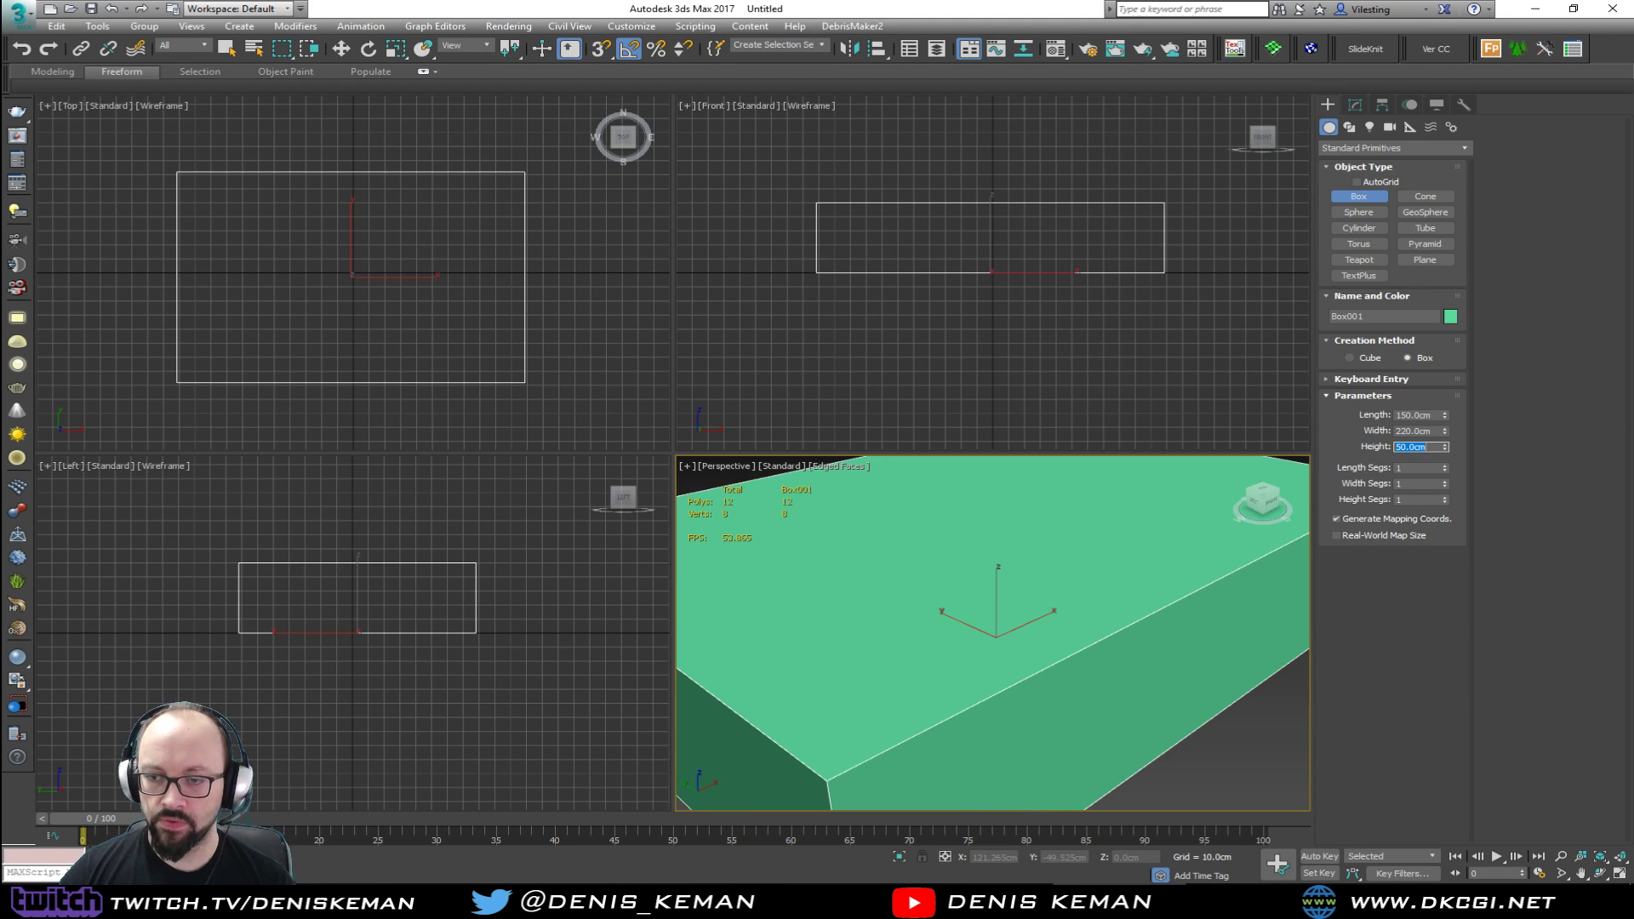
Step: Set the box's length to 100 cm and check its proportions in the Perspective view
{"action": "middle_click_drag", "start_coordinate": [1069, 580], "coordinate": [984, 595], "text": "alt"}
{"action": "left_click_drag", "start_coordinate": [1433, 418], "coordinate": [1342, 413]}
{"action": "type", "text": "10"}
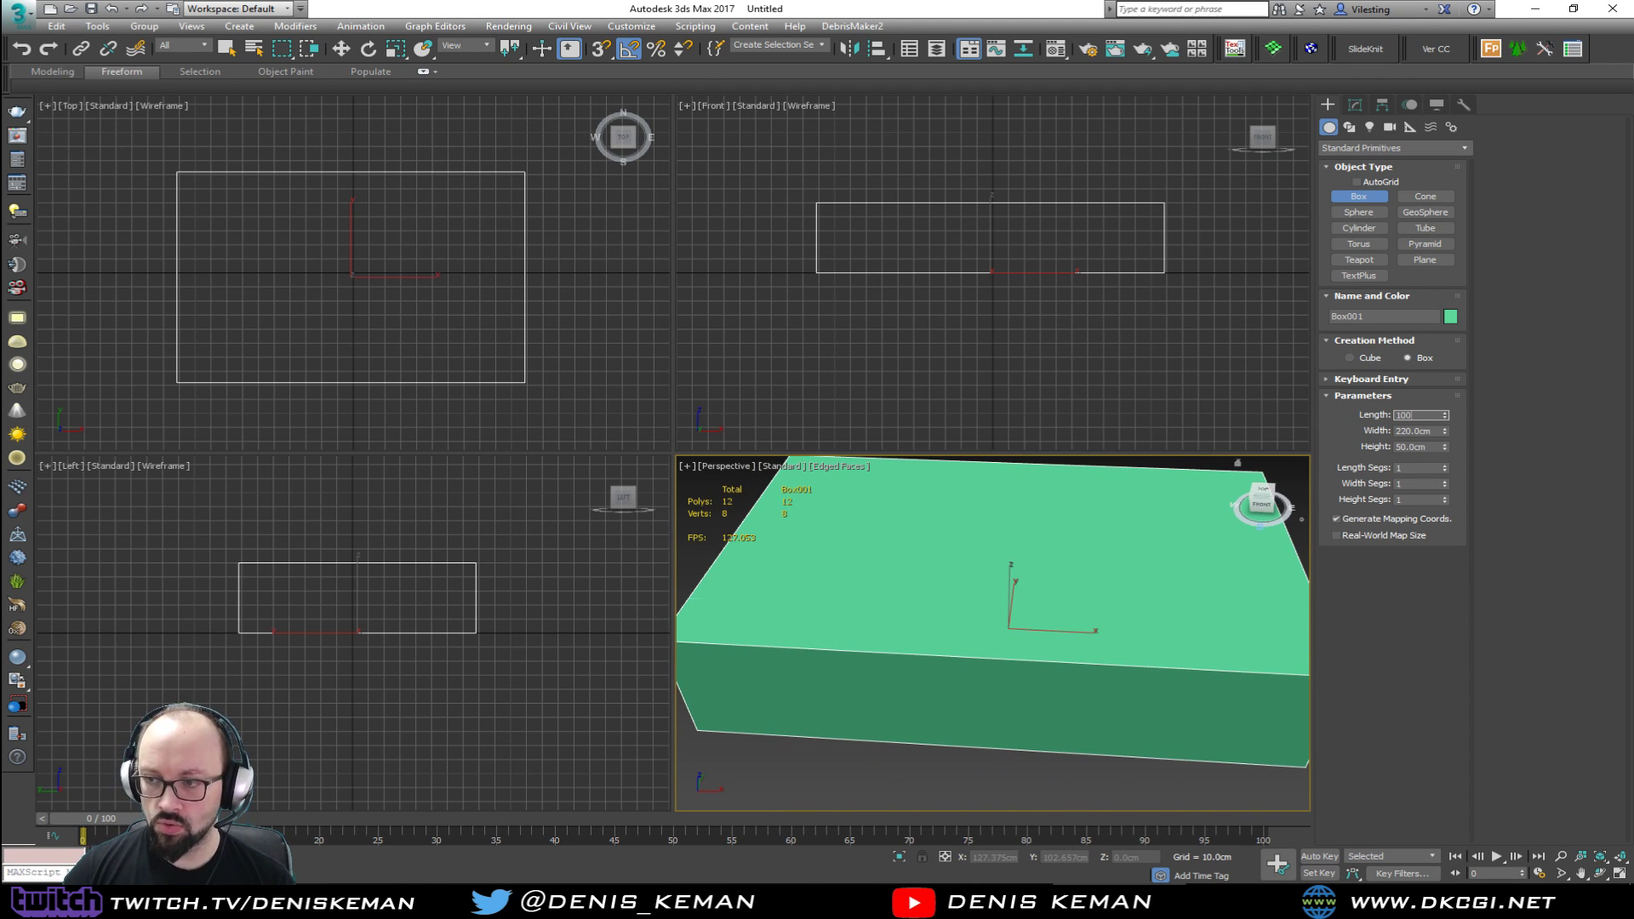
{"action": "type", "text": "0"}
{"action": "key", "text": "Return"}
{"action": "mouse_move", "coordinate": [987, 613]}
{"action": "middle_mouse_down", "text": "alt"}
{"action": "mouse_move", "coordinate": [943, 596]}
{"action": "mouse_move", "coordinate": [955, 608]}
{"action": "middle_mouse_up", "text": "alt"}
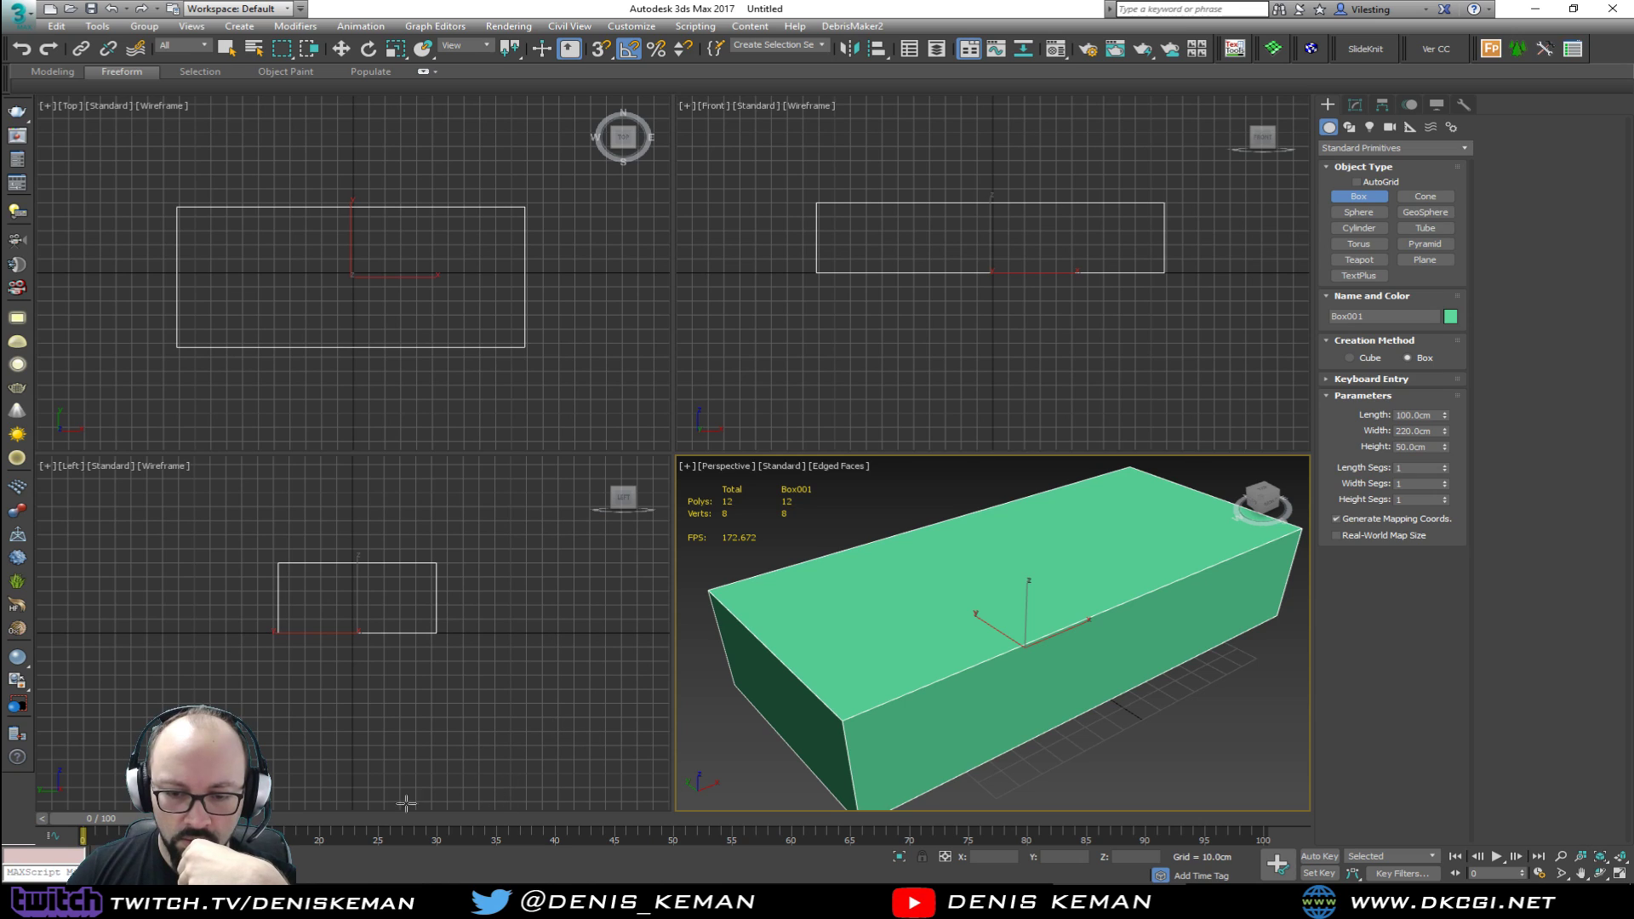
Step: Switch to the Vivaldi browser and search DuckDuckGo for "sofa dimensions"
{"action": "left_click", "coordinate": [357, 901]}
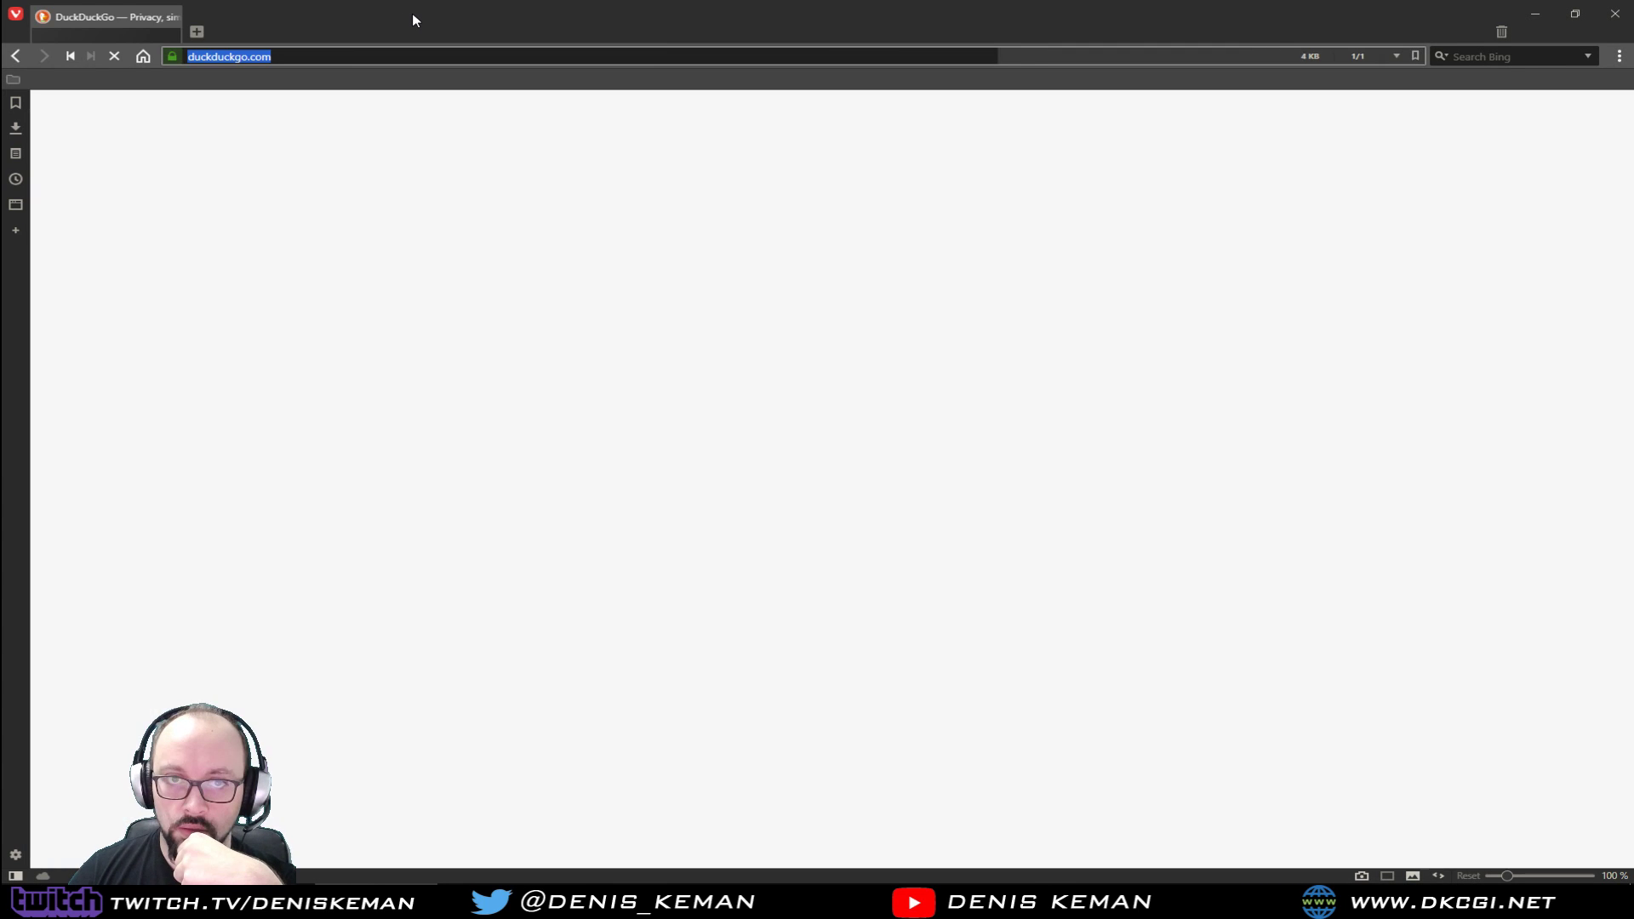
{"action": "mouse_move", "coordinate": [412, 13]}
{"action": "left_mouse_down"}
{"action": "mouse_move", "coordinate": [453, 31]}
{"action": "mouse_move", "coordinate": [434, 17]}
{"action": "left_mouse_up"}
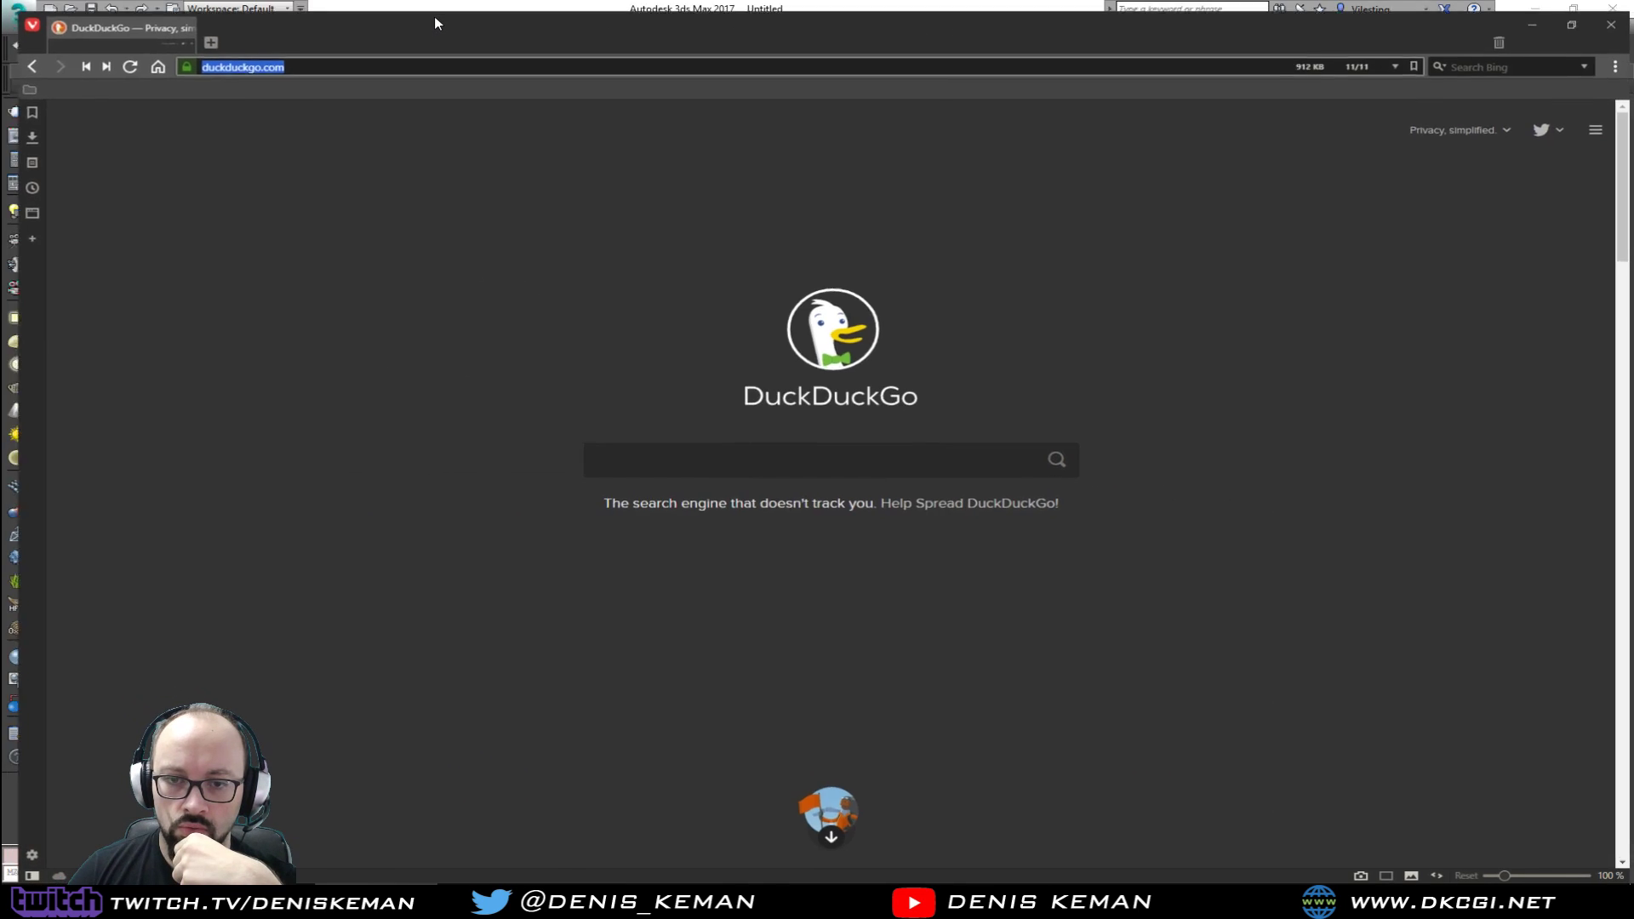
{"action": "left_click", "coordinate": [758, 451]}
{"action": "type", "text": "sofa "}
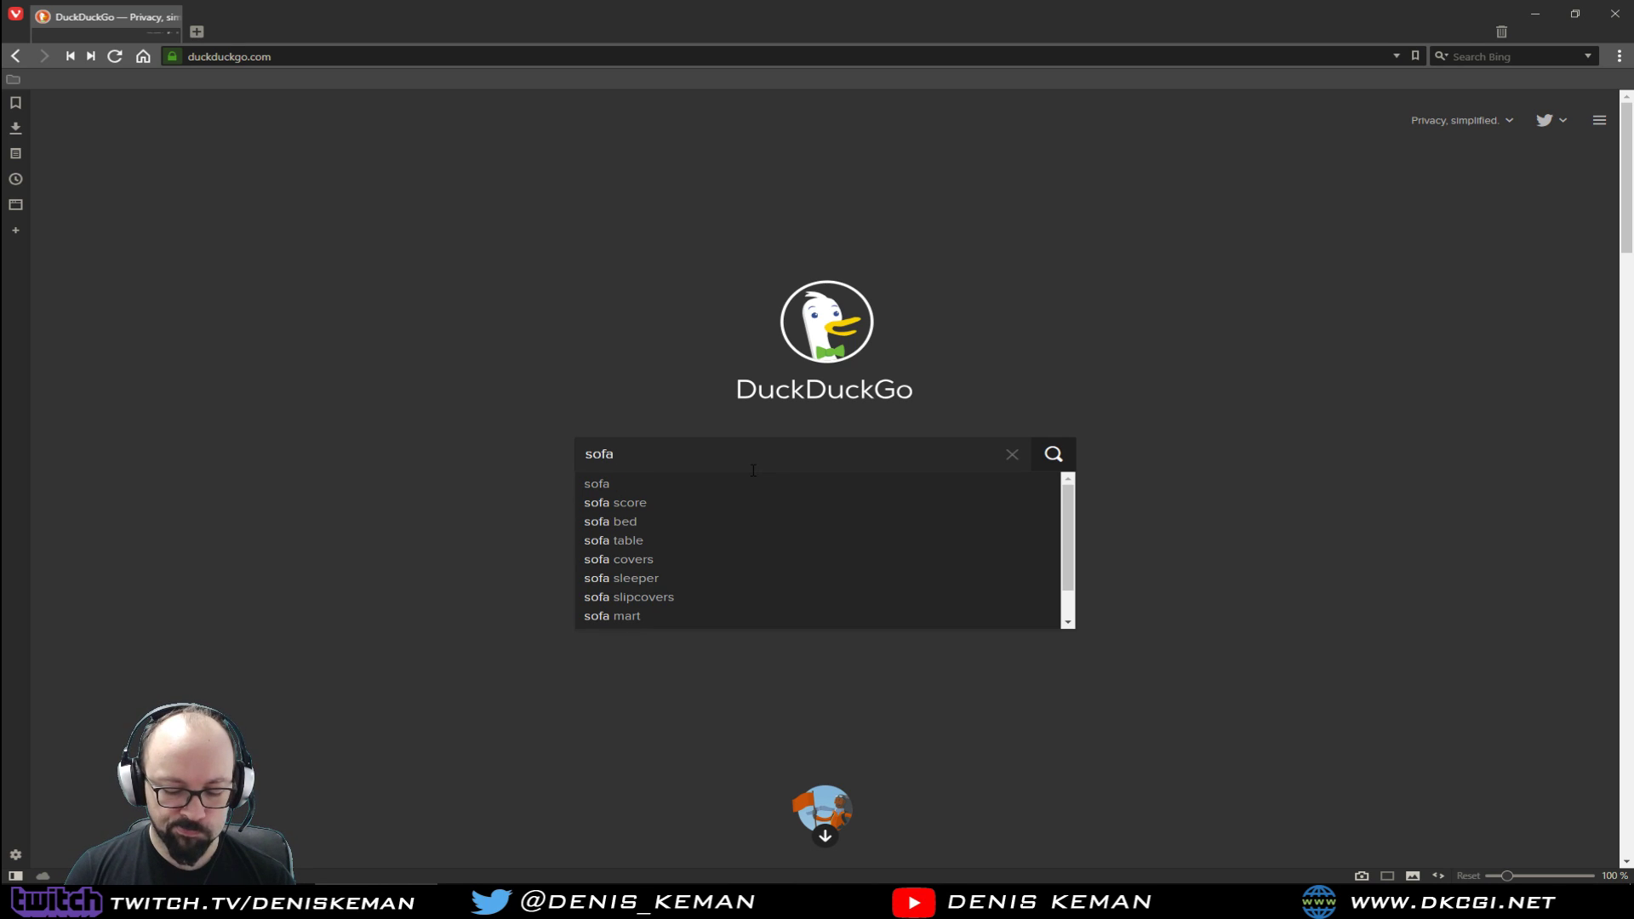
{"action": "type", "text": "m"}
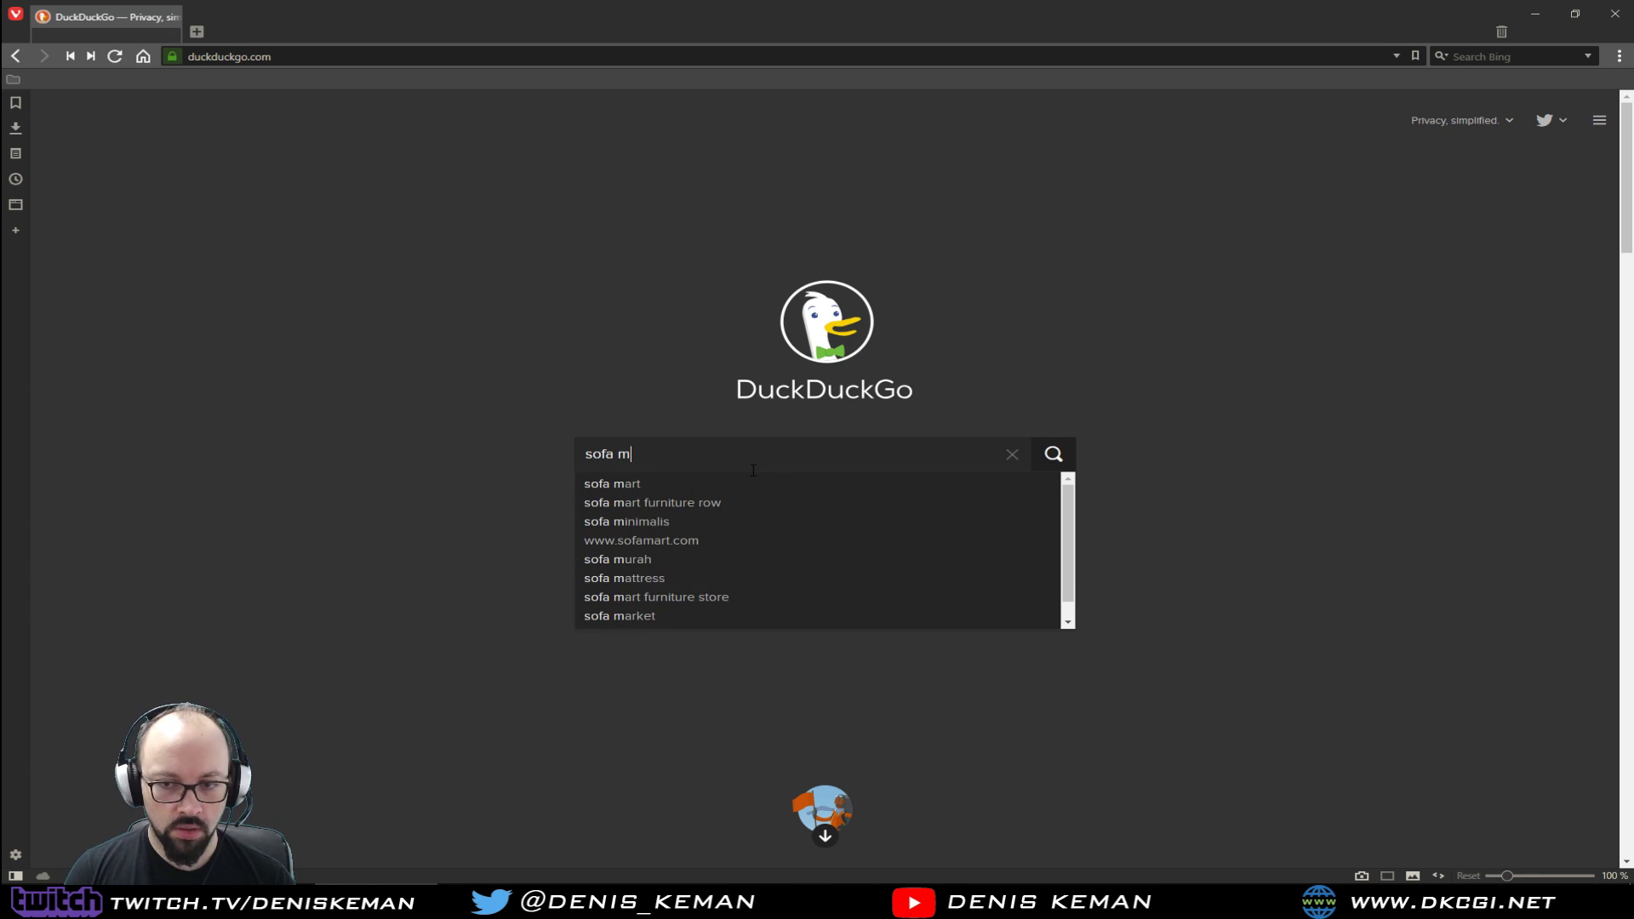
{"action": "key", "text": "BackSpace"}
{"action": "type", "text": "dim"}
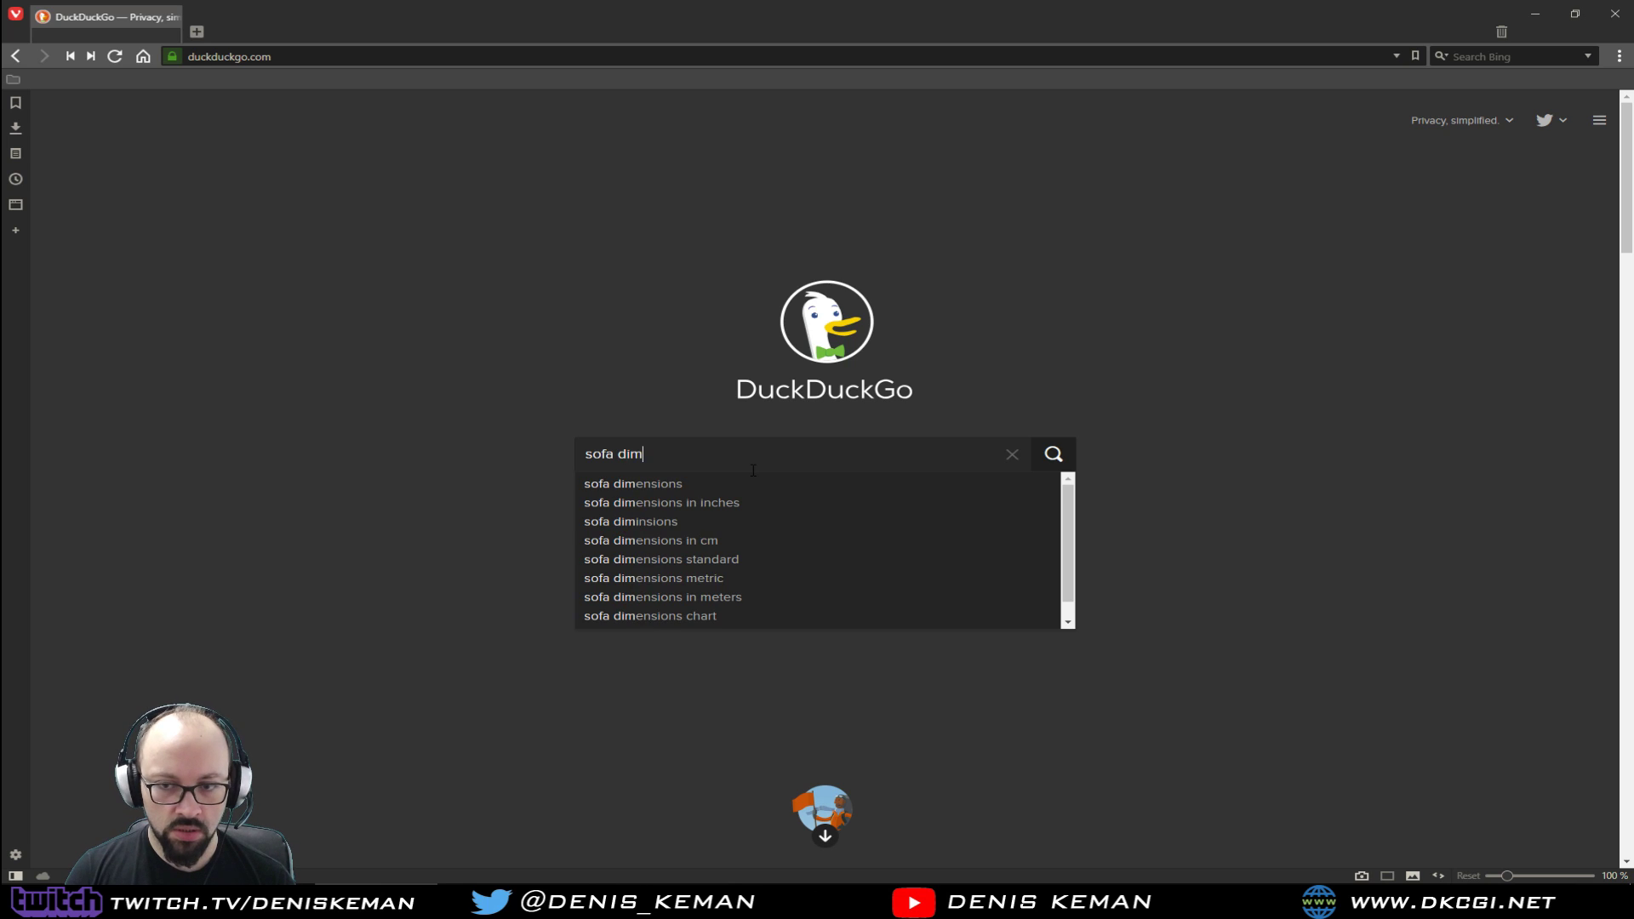
{"action": "key", "text": "Down"}
{"action": "key", "text": "Return"}
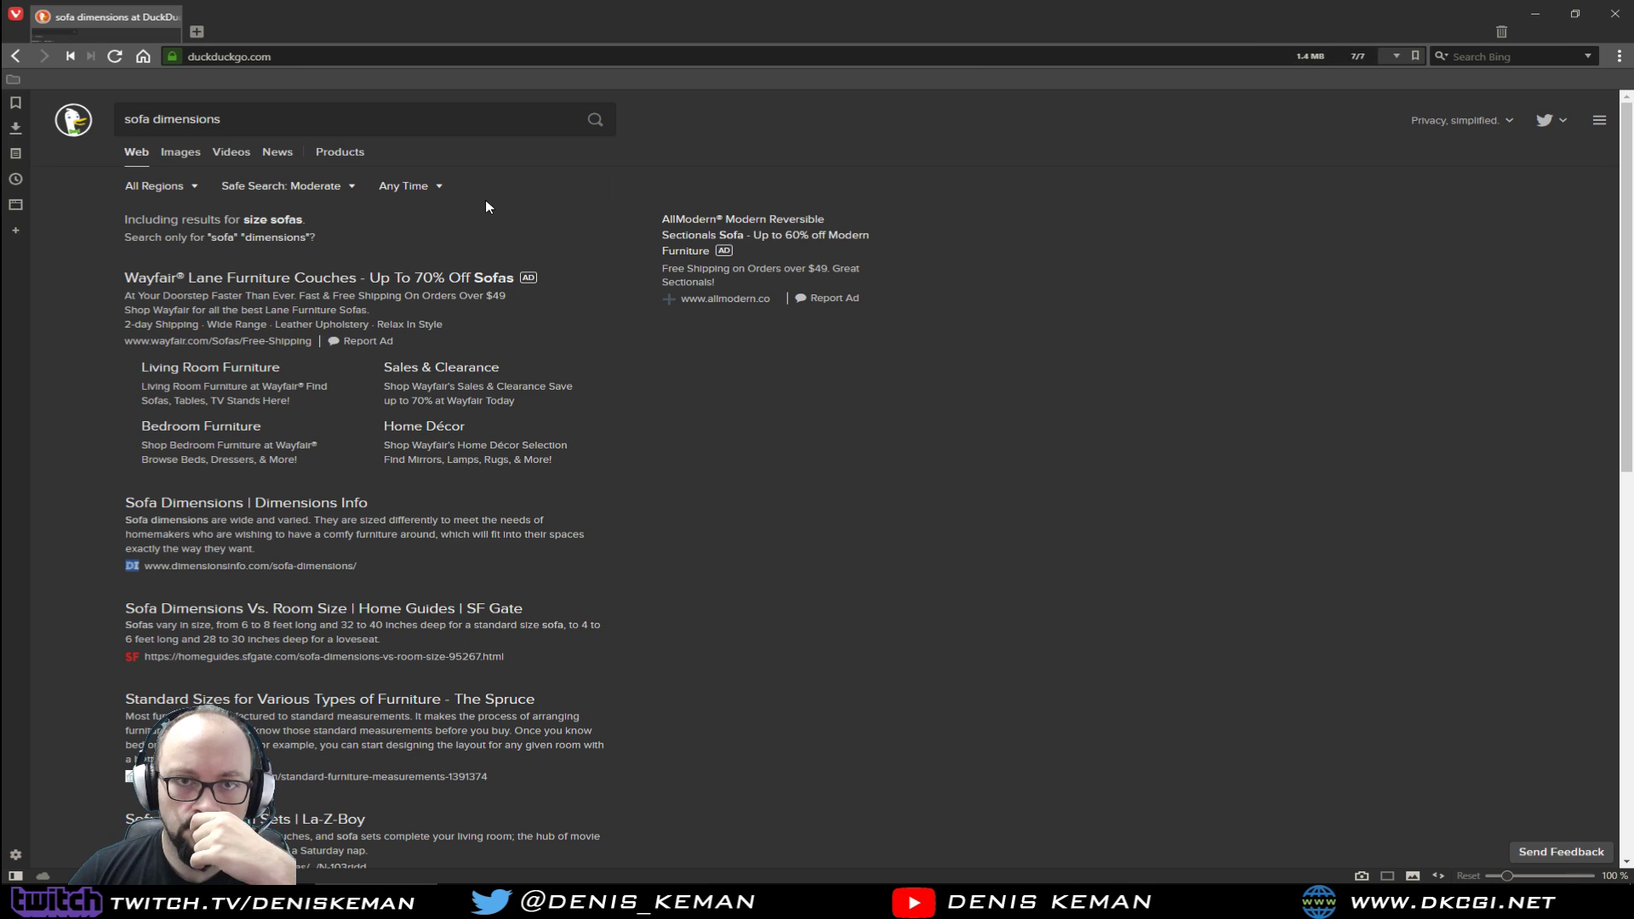
Step: Open the image results and examine the standard sofa dimension charts, including the 3-seater and modular layouts
{"action": "left_click", "coordinate": [187, 159]}
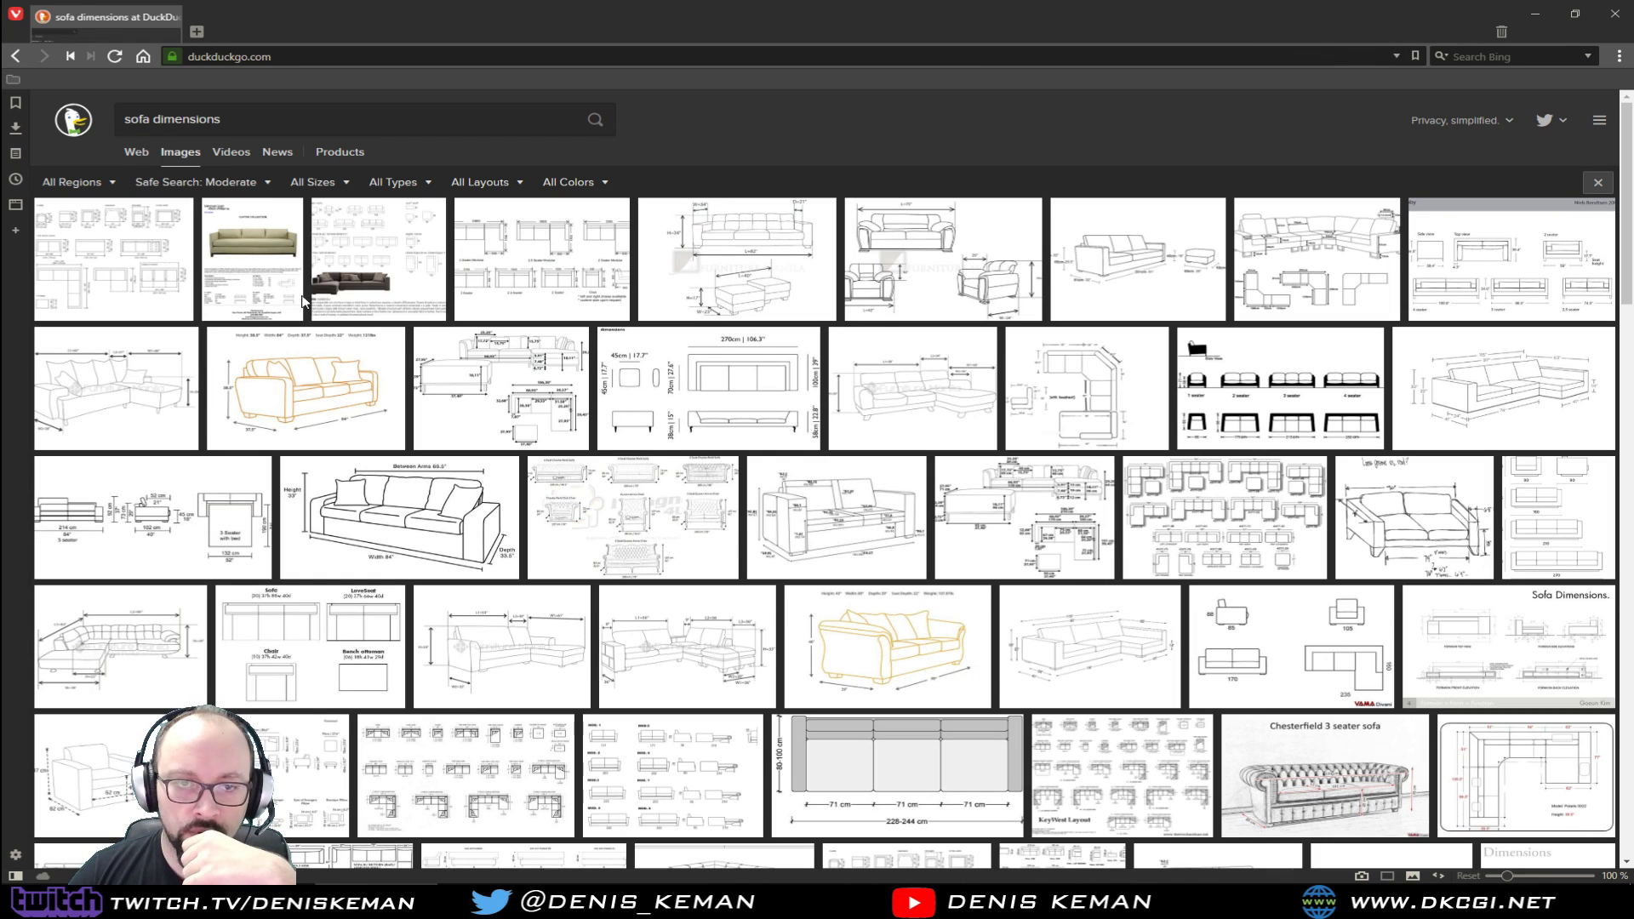
{"action": "left_click", "coordinate": [136, 299]}
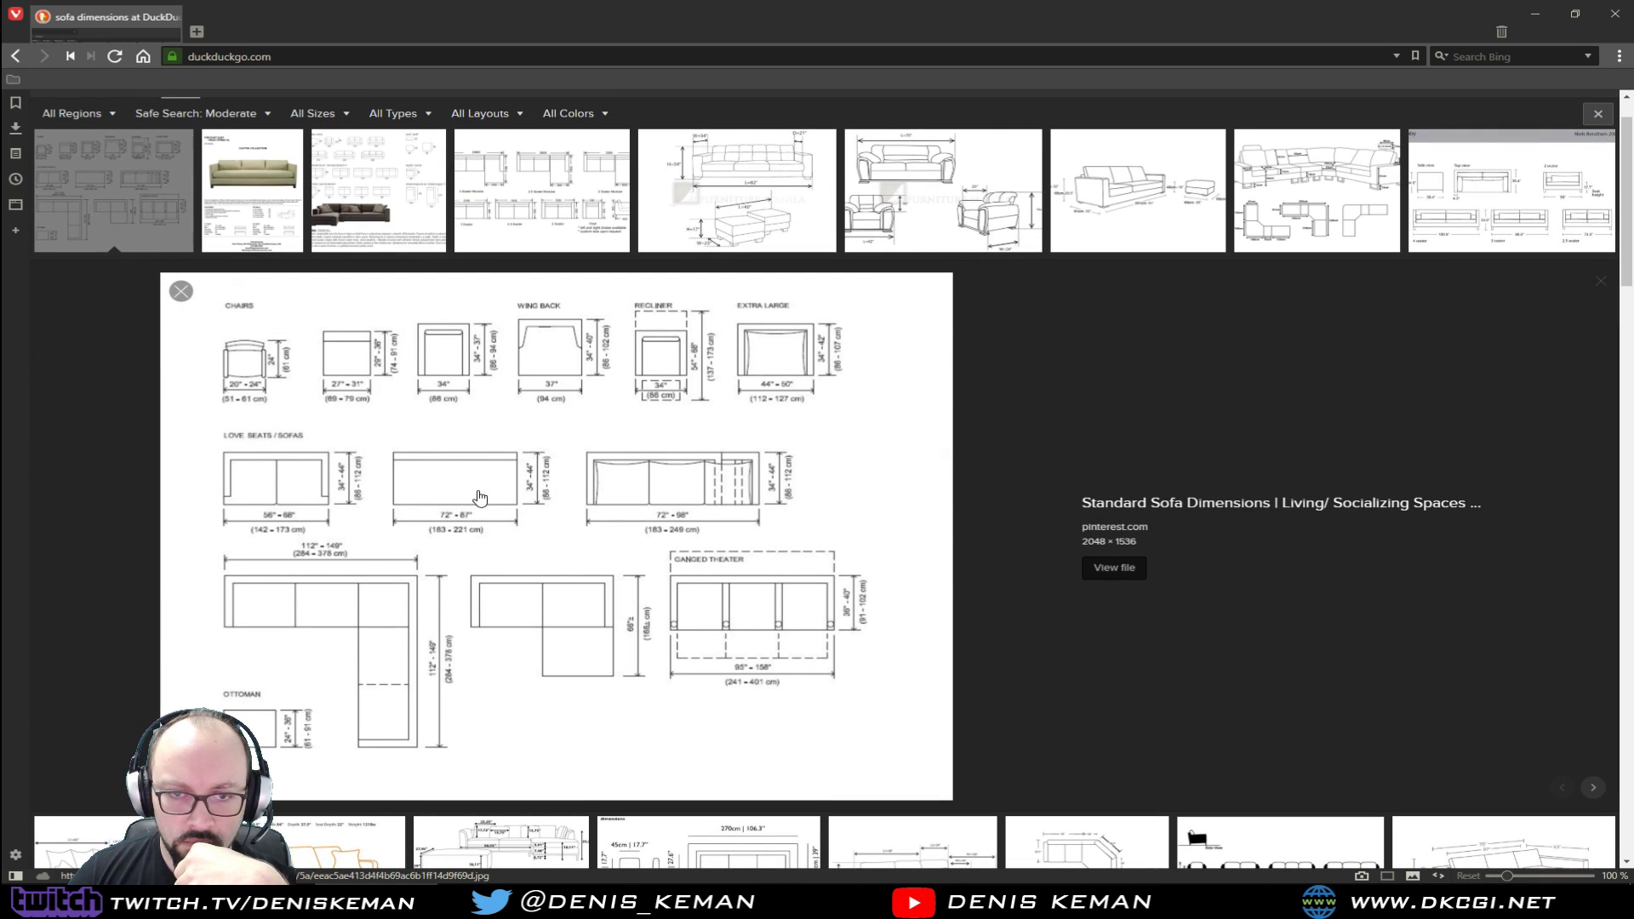
{"action": "left_click", "coordinate": [535, 181]}
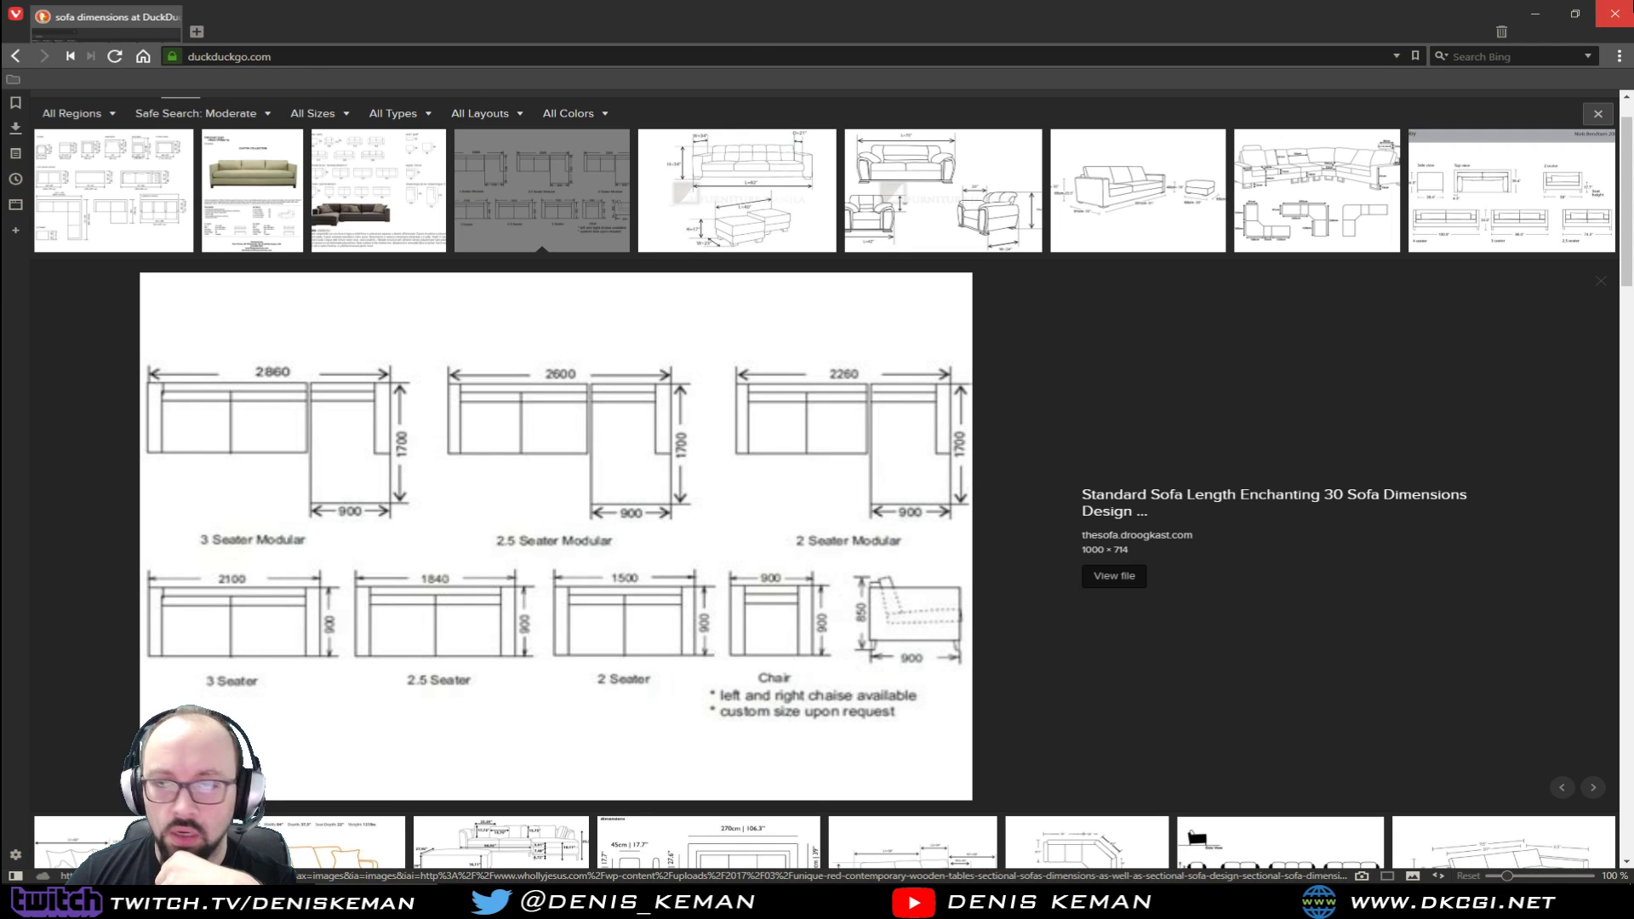
{"action": "left_click", "coordinate": [1535, 13]}
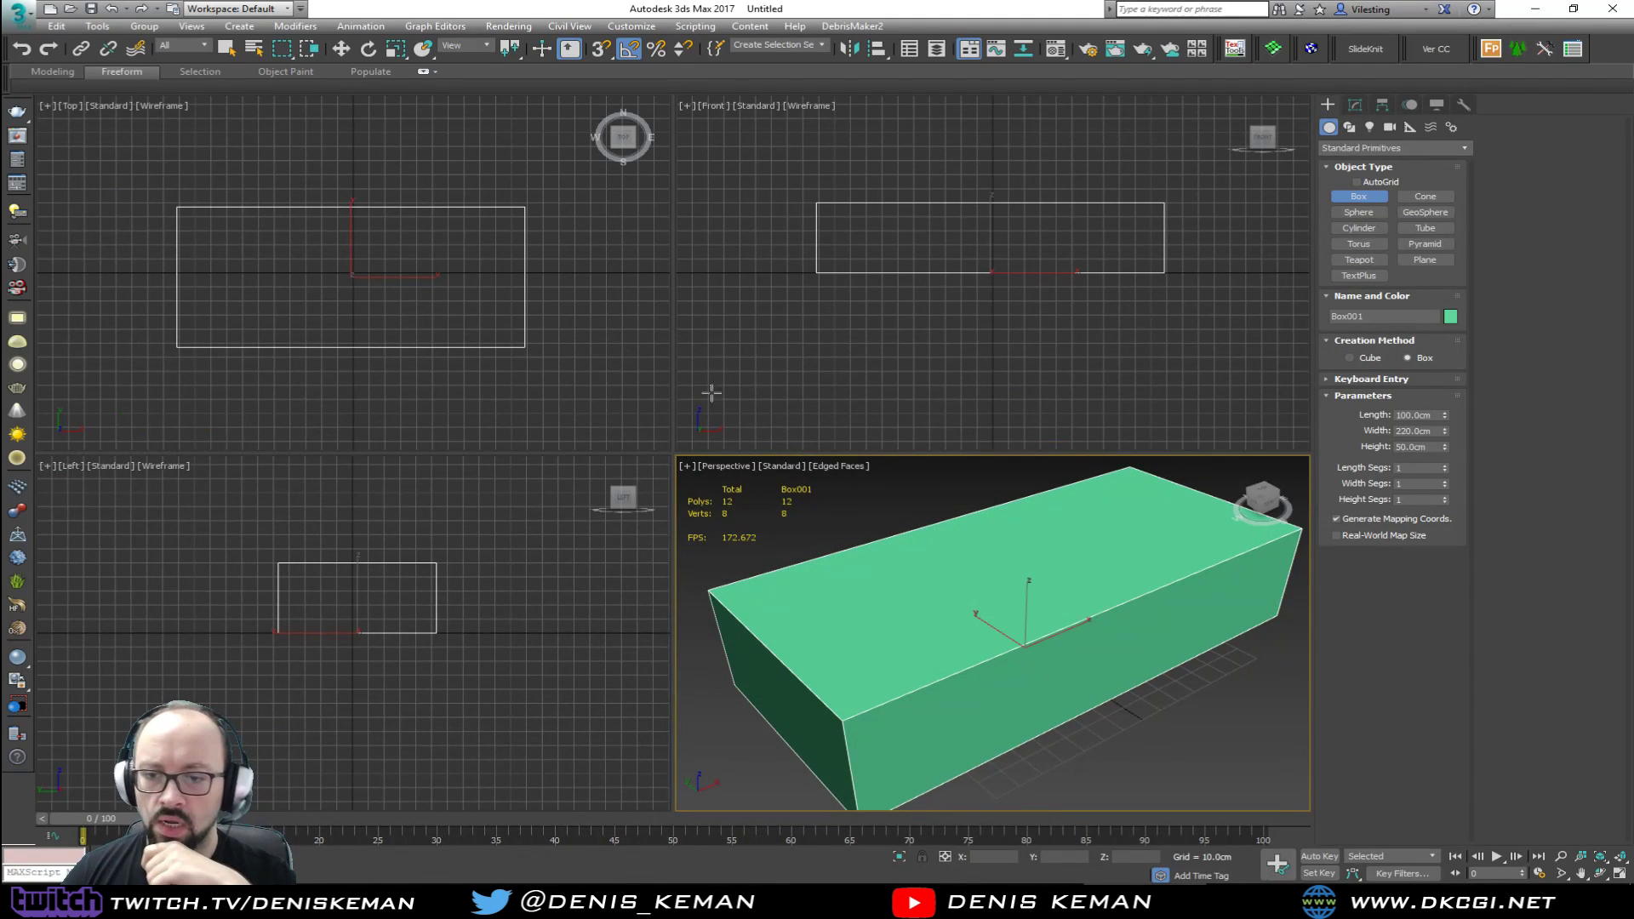
Step: Switch back to 3ds Max and set the box's length to 90 cm
{"action": "double_click", "coordinate": [1440, 414]}
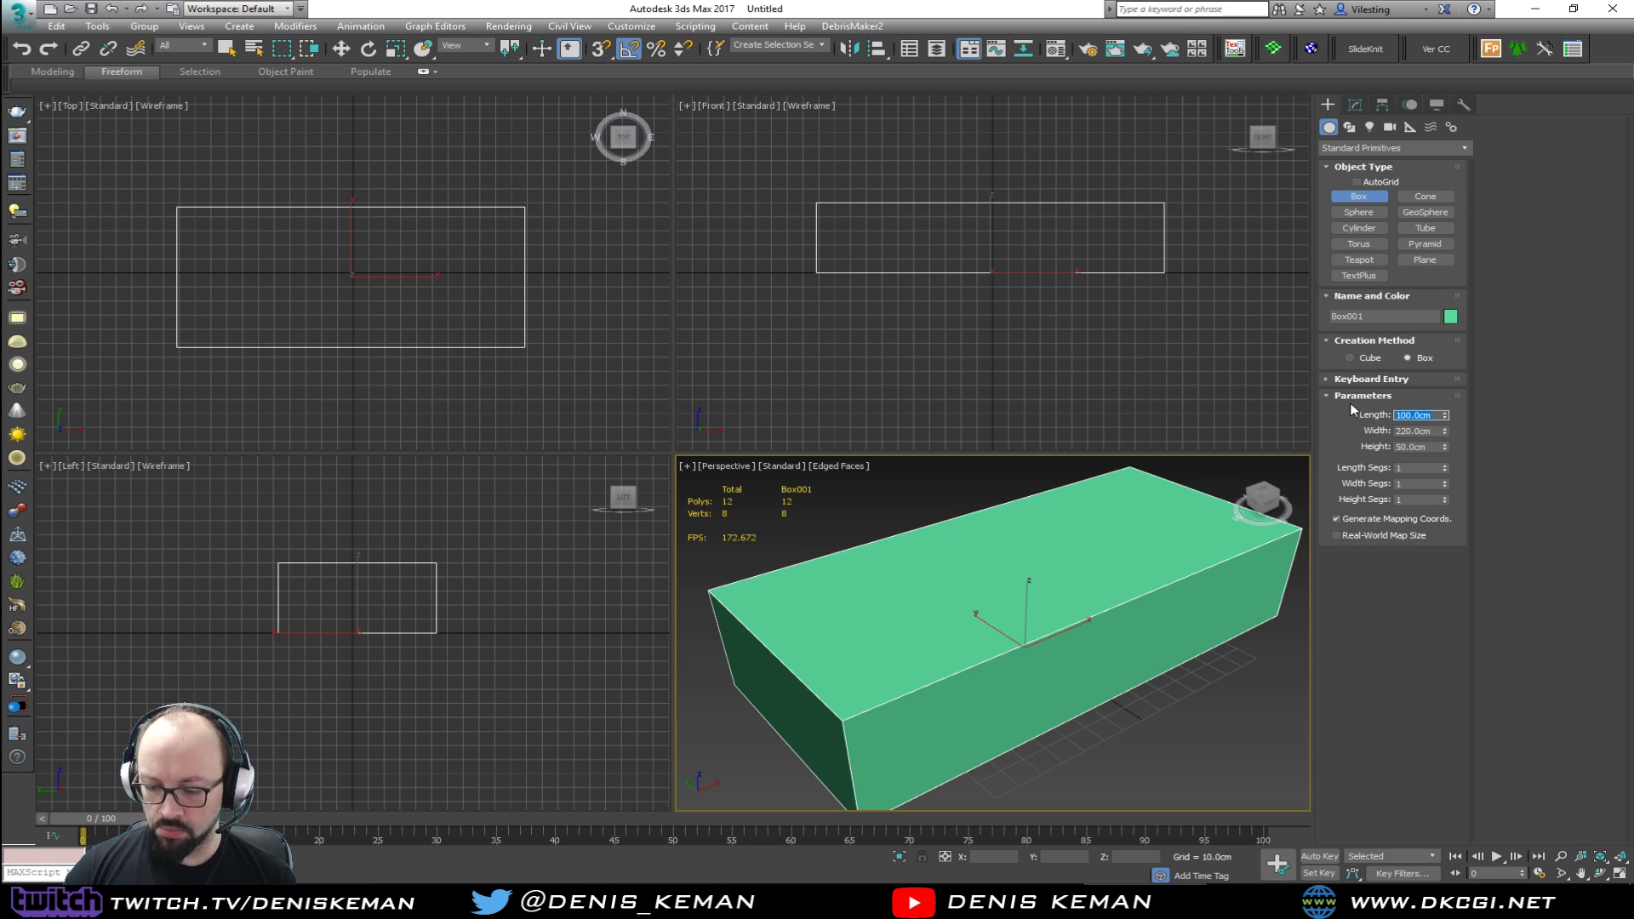
{"action": "type", "text": "90"}
{"action": "key", "text": "Return"}
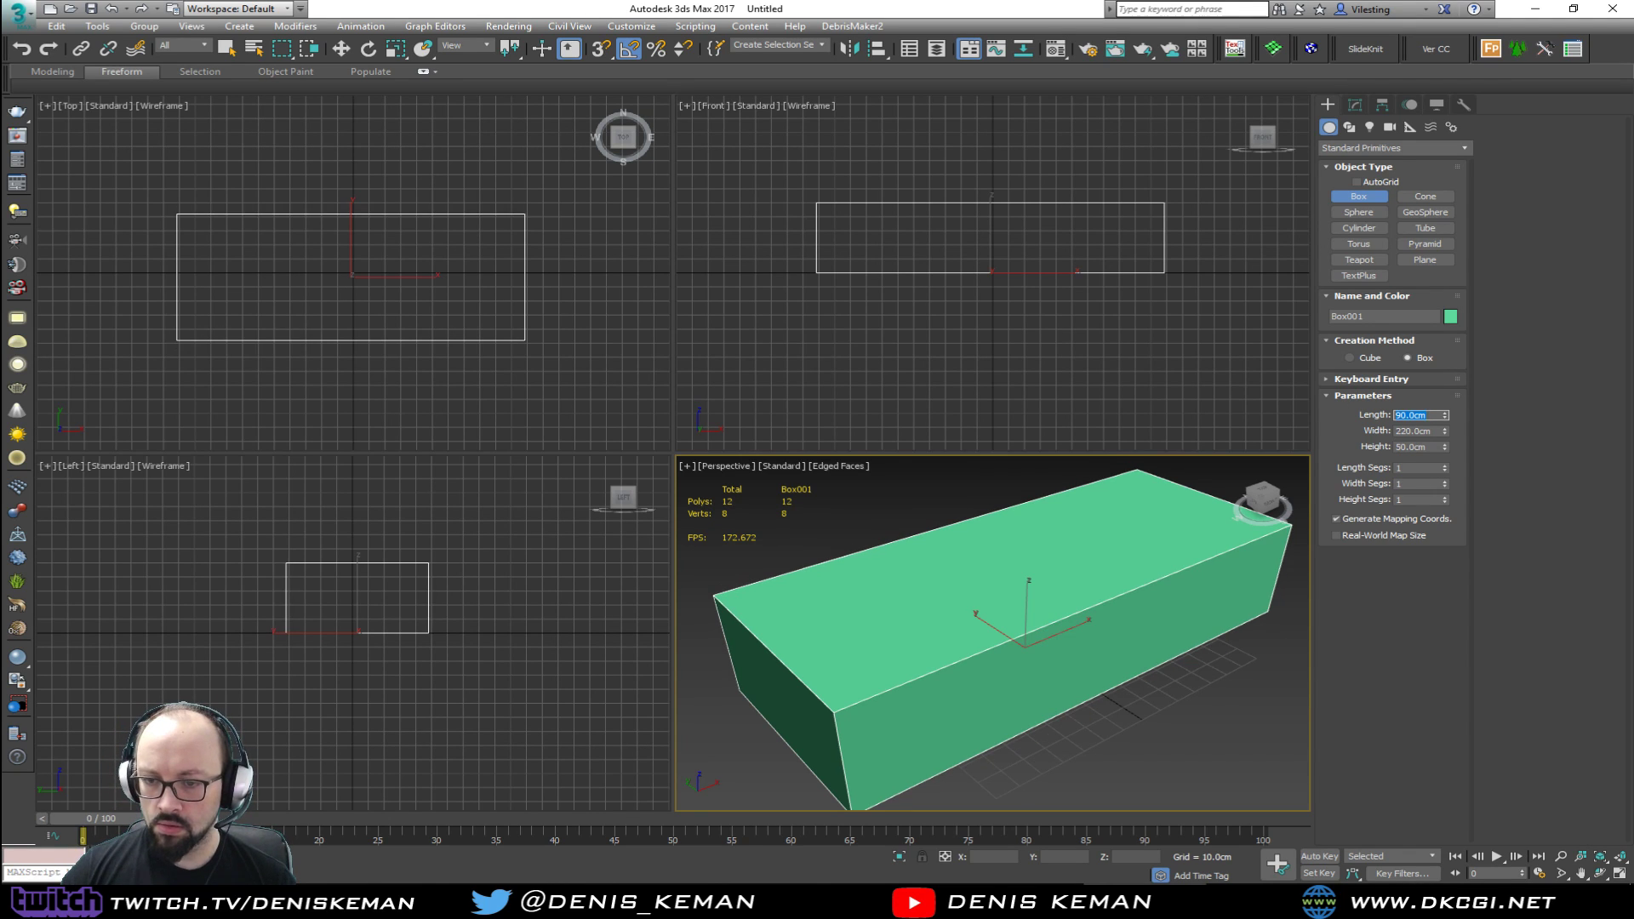
{"action": "middle_click_drag", "start_coordinate": [1084, 517], "coordinate": [1163, 496], "text": "alt"}
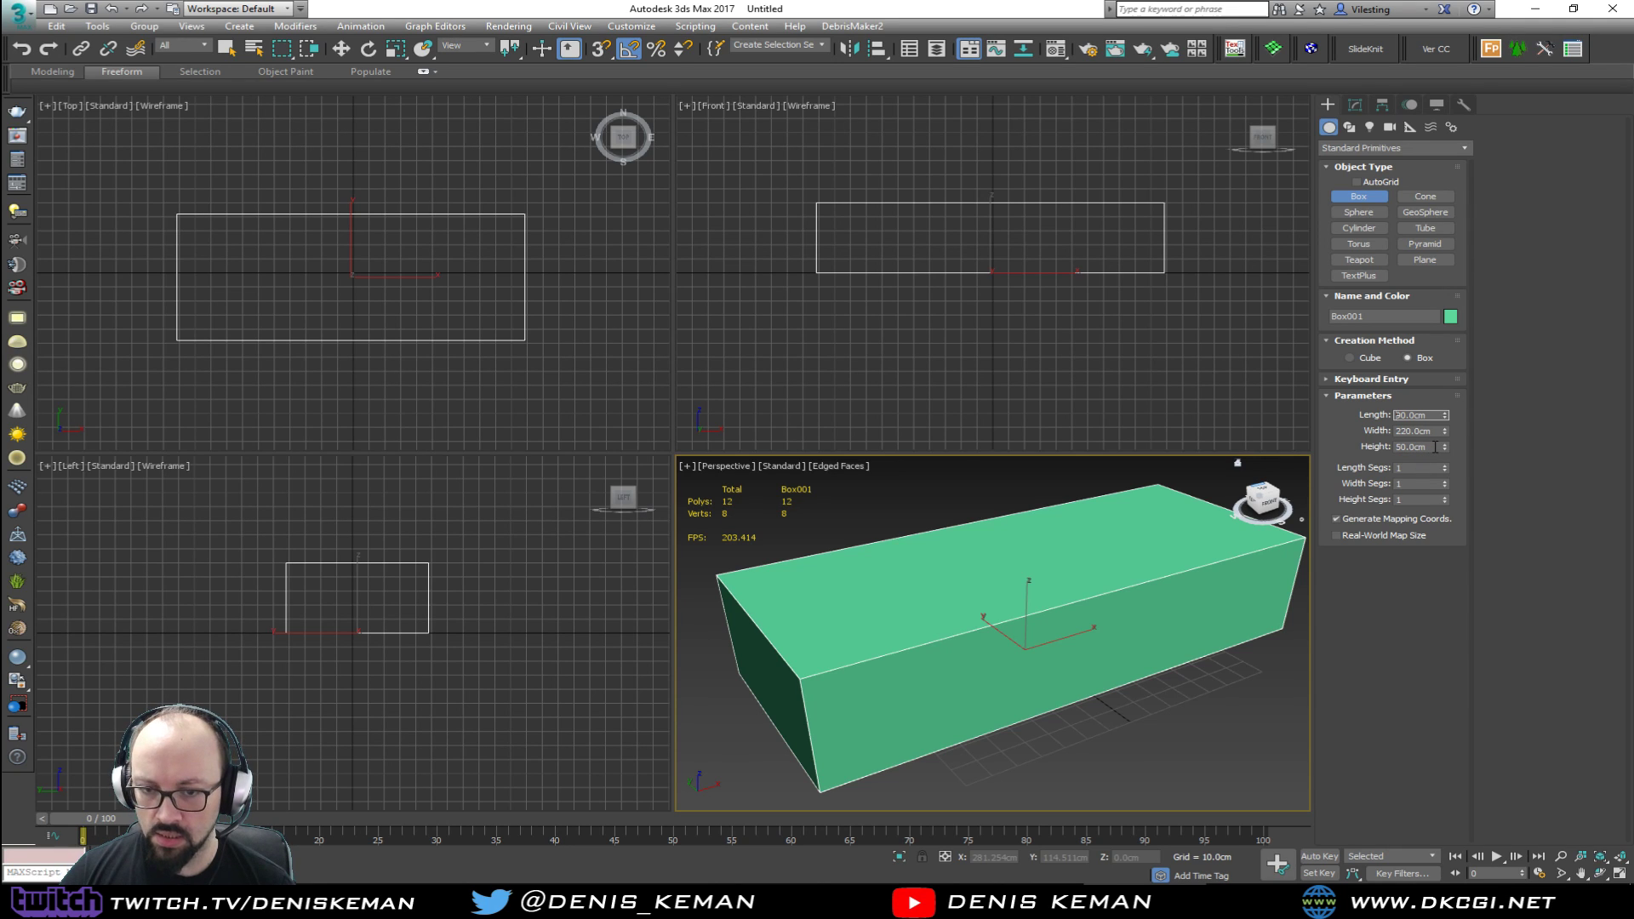
Step: Compare the modular sofa reference image with the height shown in the sofa dimension chart
{"action": "key", "text": "alt+Tab"}
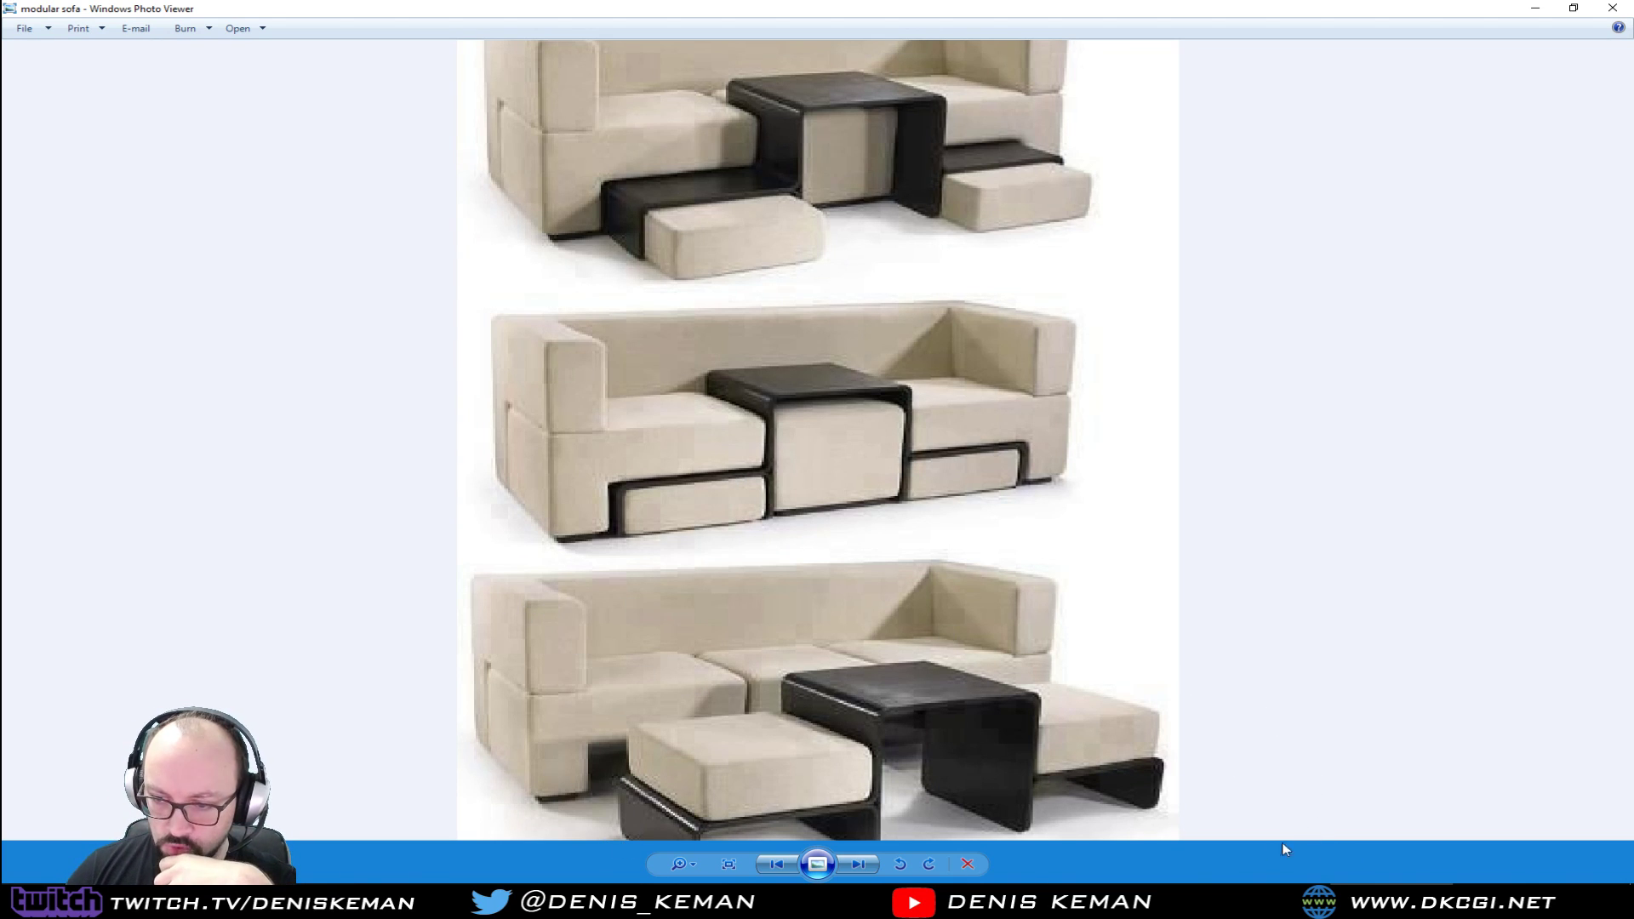
{"action": "key", "text": "alt+Tab"}
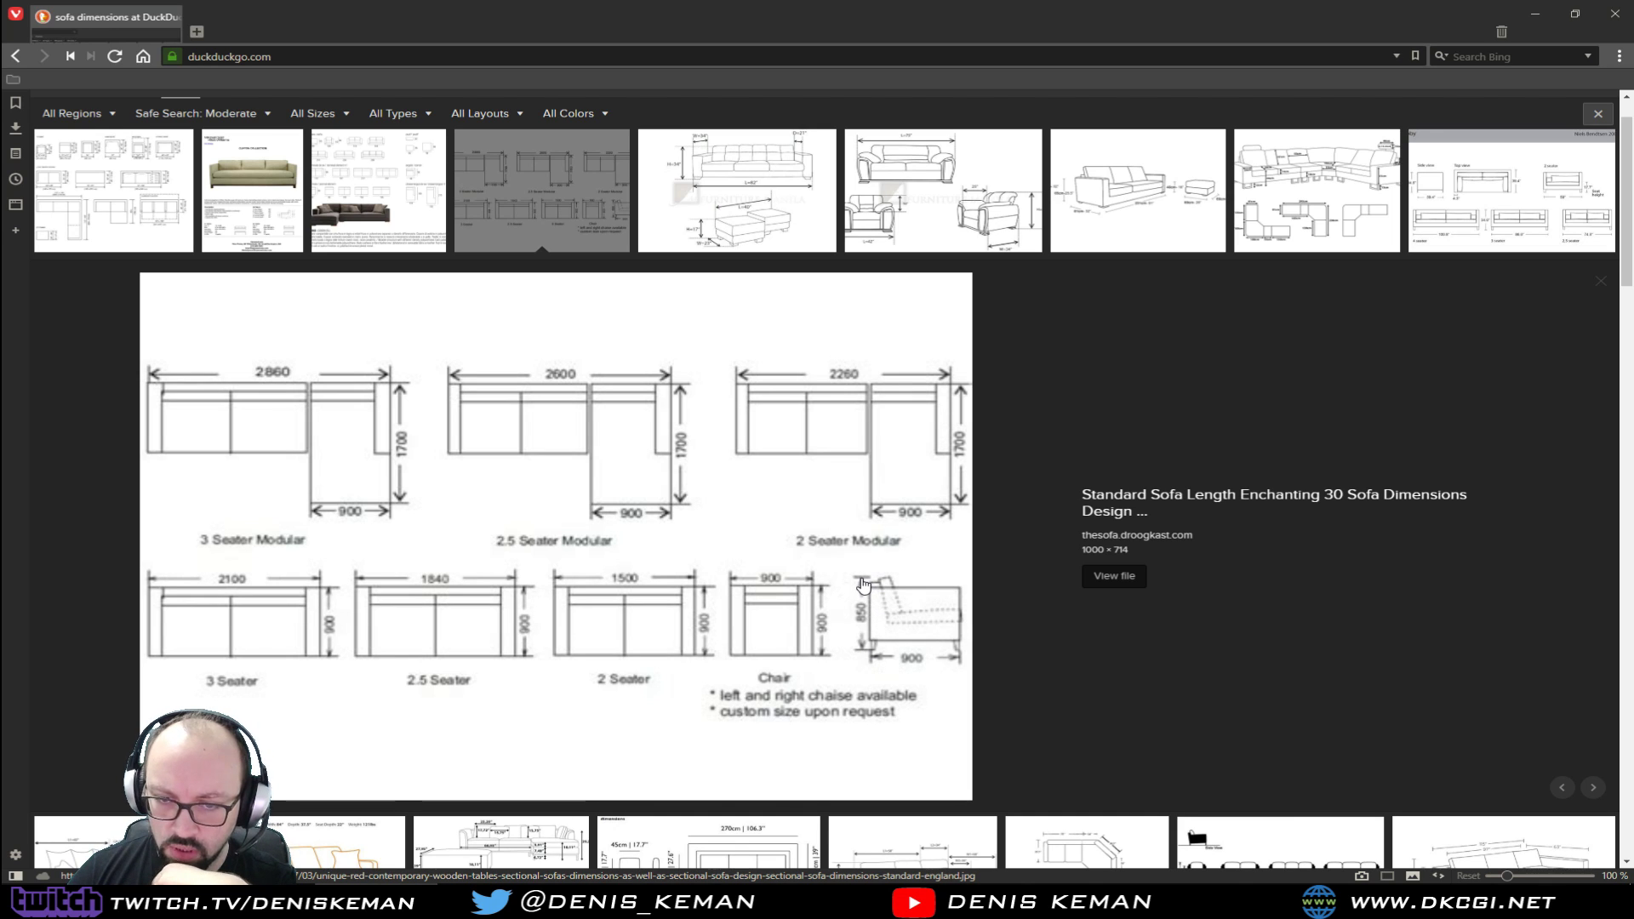
{"action": "key", "text": "alt+Tab"}
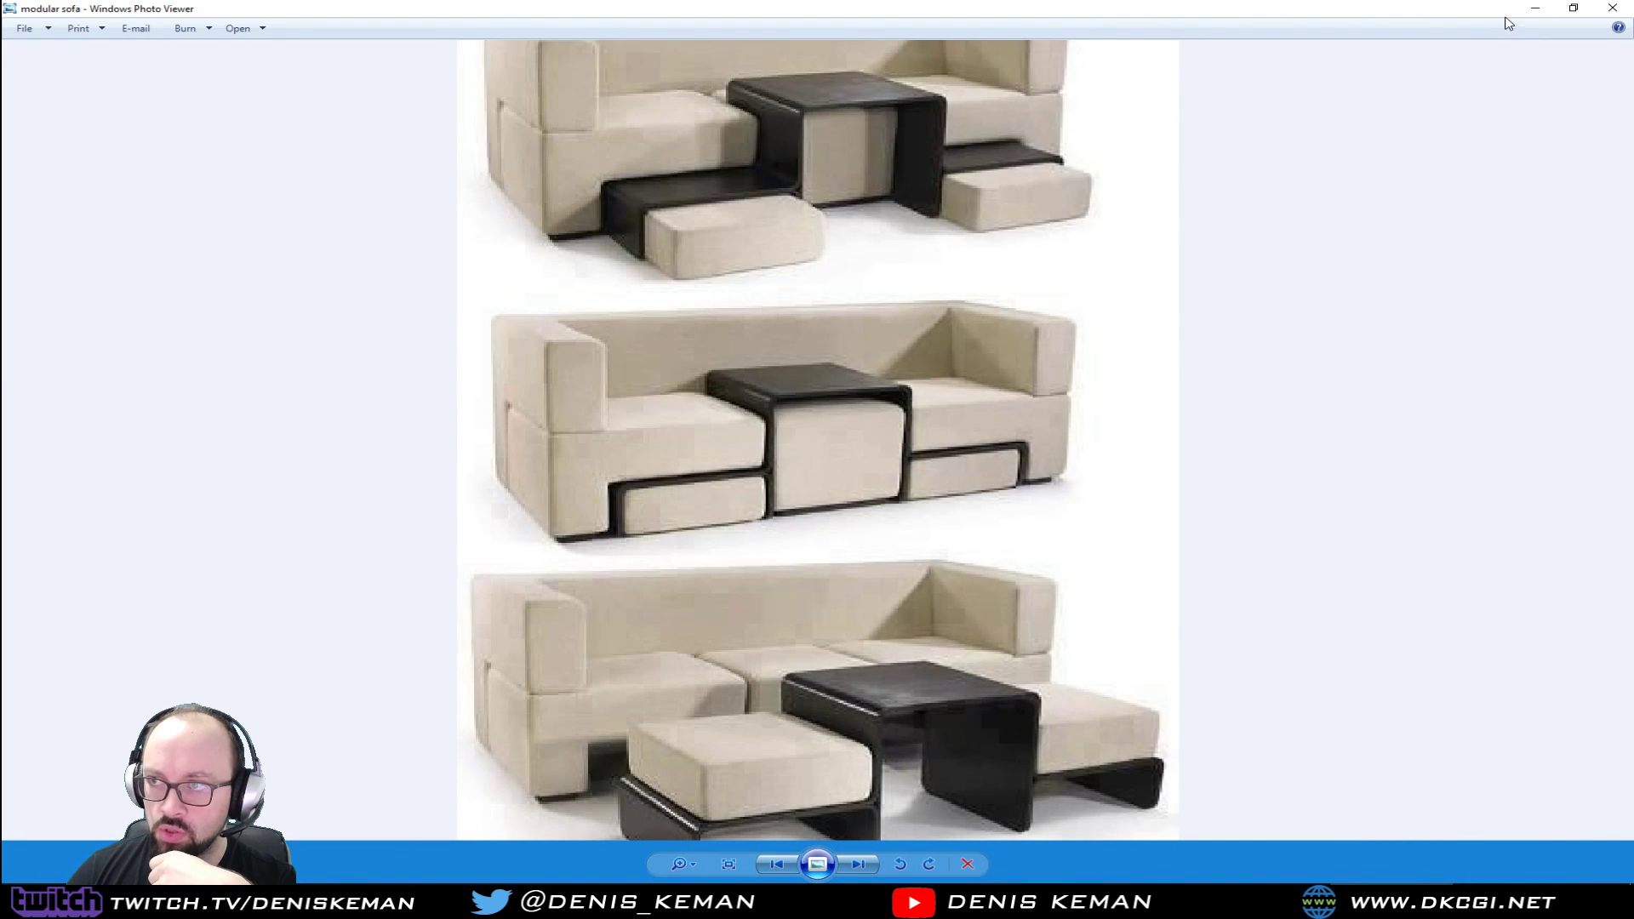
Step: Return to 3ds Max and set the box's height to 85 cm
{"action": "left_click", "coordinate": [1536, 8]}
{"action": "left_click", "coordinate": [1432, 447]}
{"action": "type", "text": "85"}
{"action": "key", "text": "Return"}
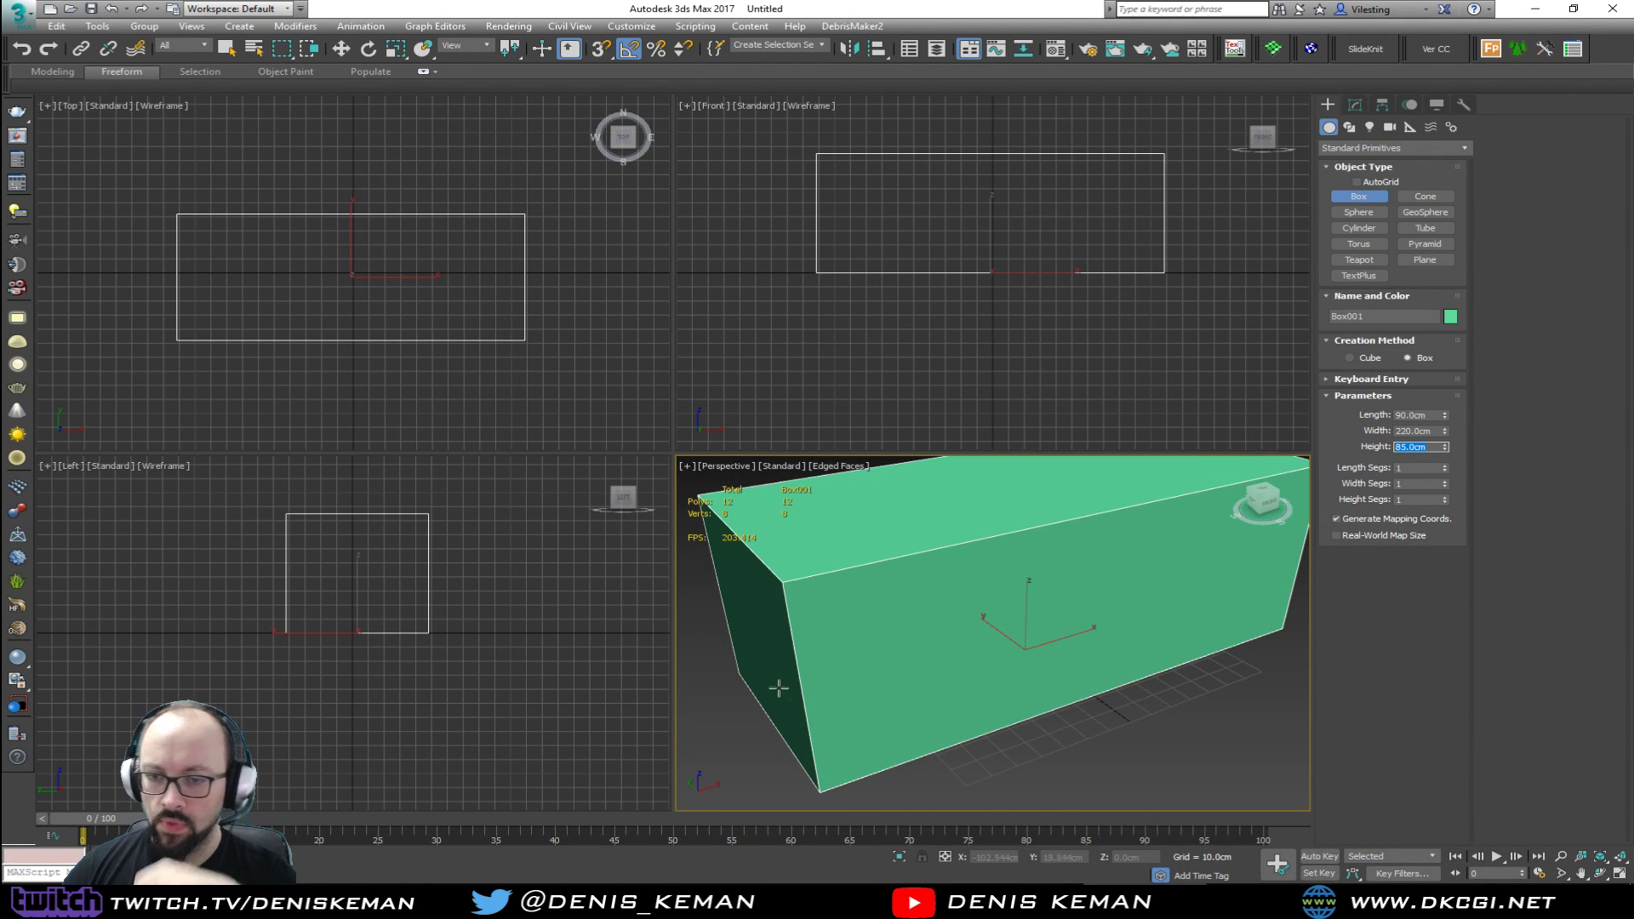
Step: Move the box to the world origin by setting its absolute X and Y positions to 0
{"action": "left_click", "coordinate": [1264, 502]}
{"action": "key", "text": "w"}
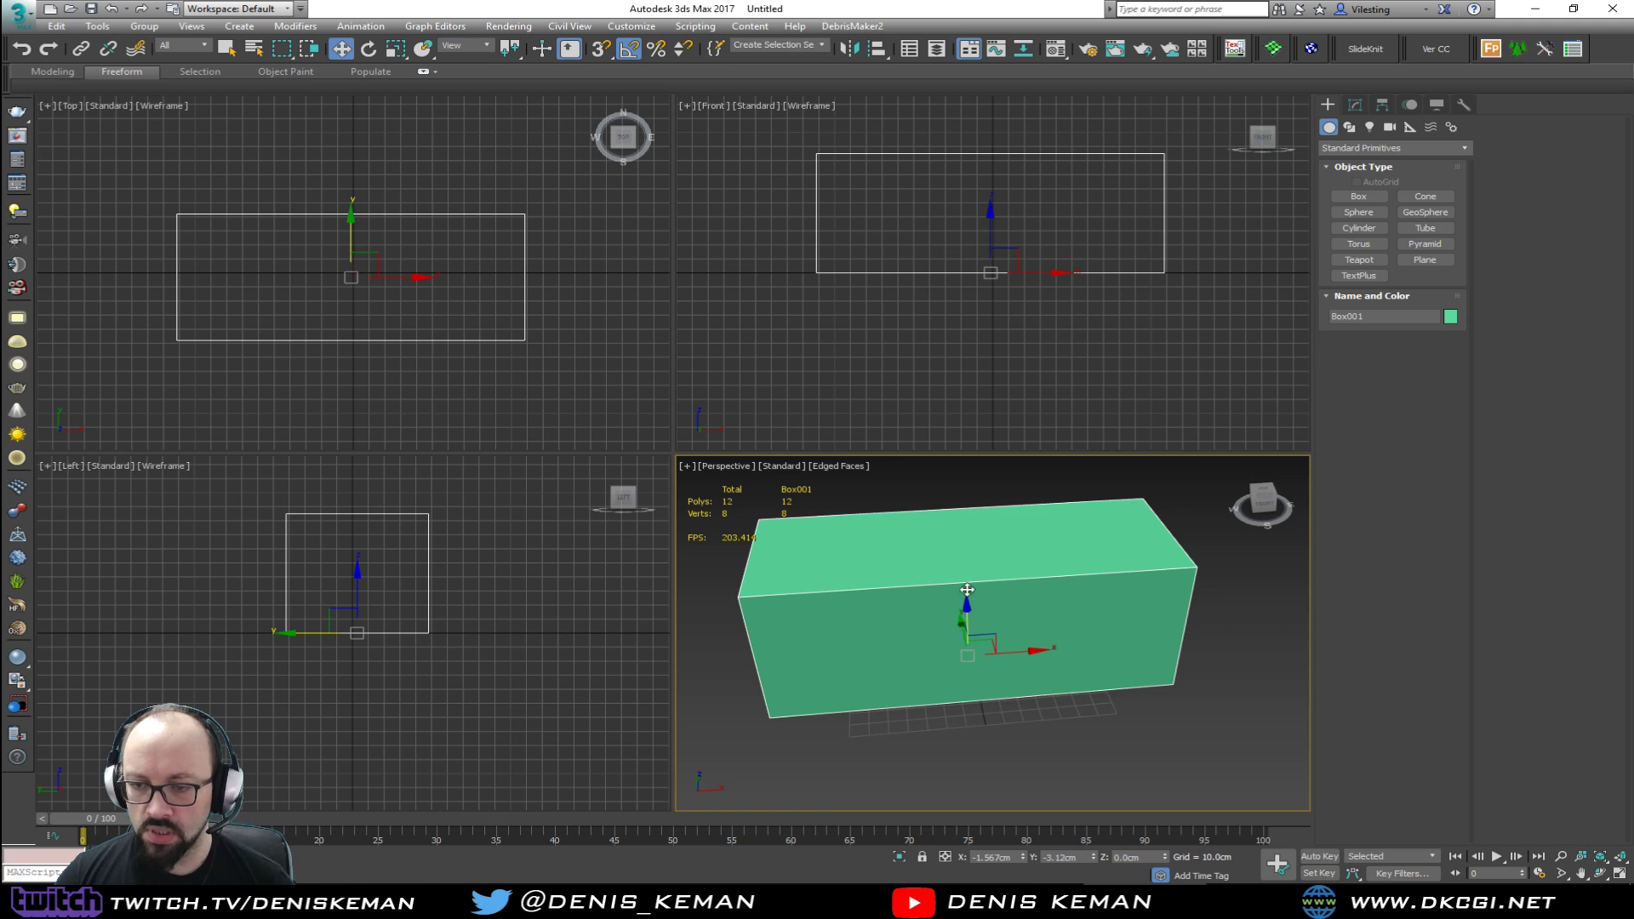
{"action": "right_click", "coordinate": [341, 48]}
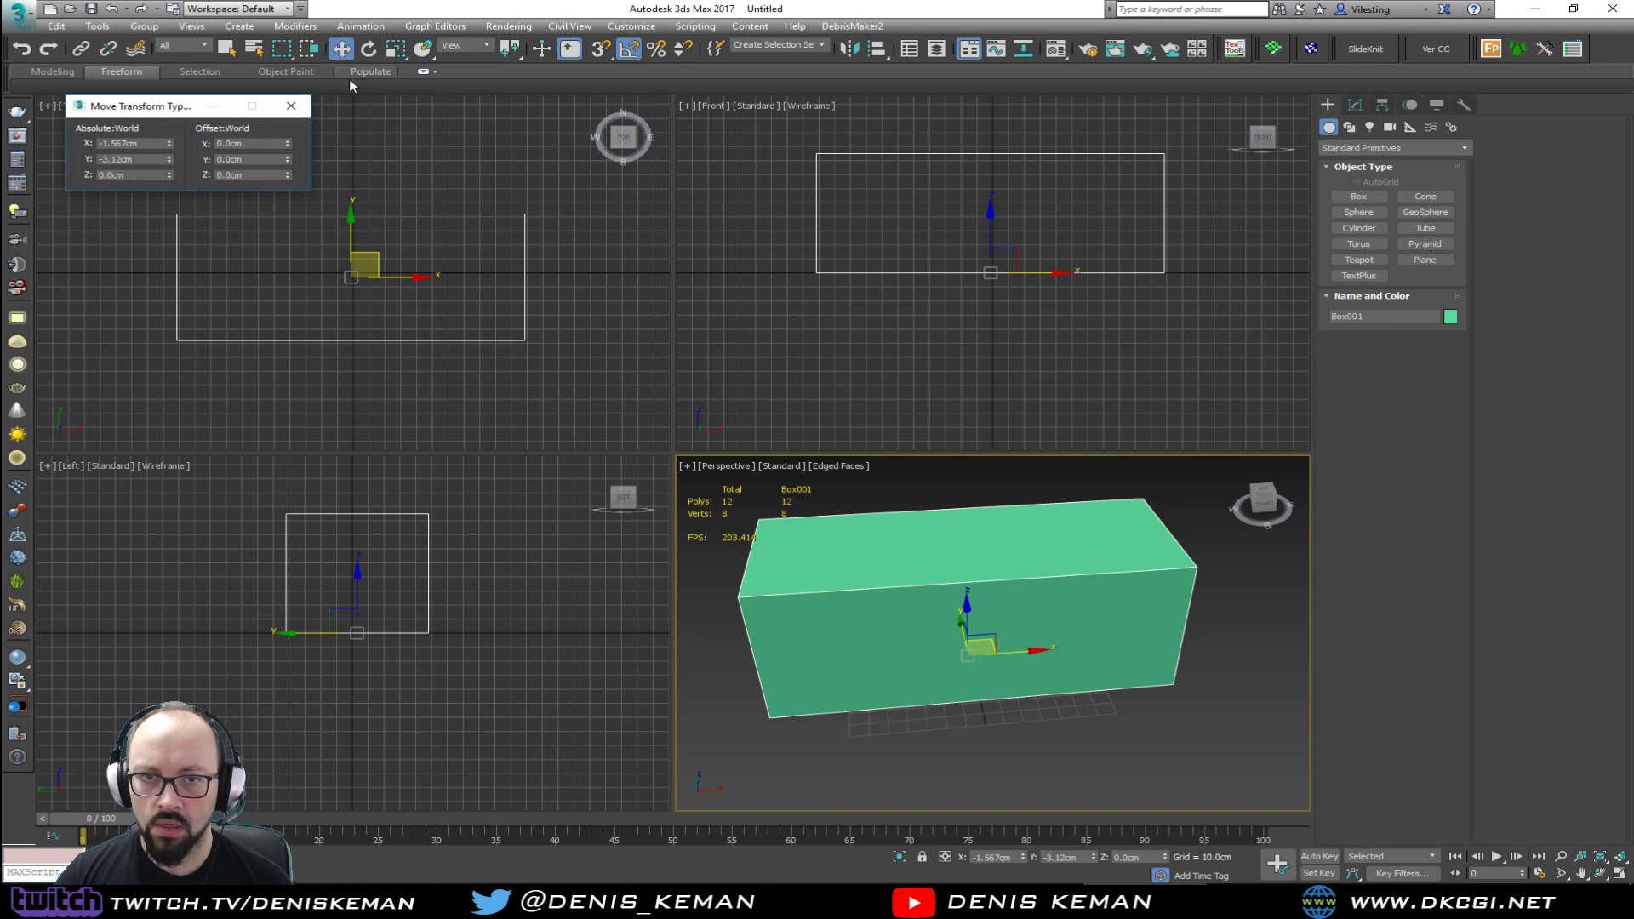
{"action": "right_click", "coordinate": [167, 144]}
{"action": "right_click", "coordinate": [170, 159]}
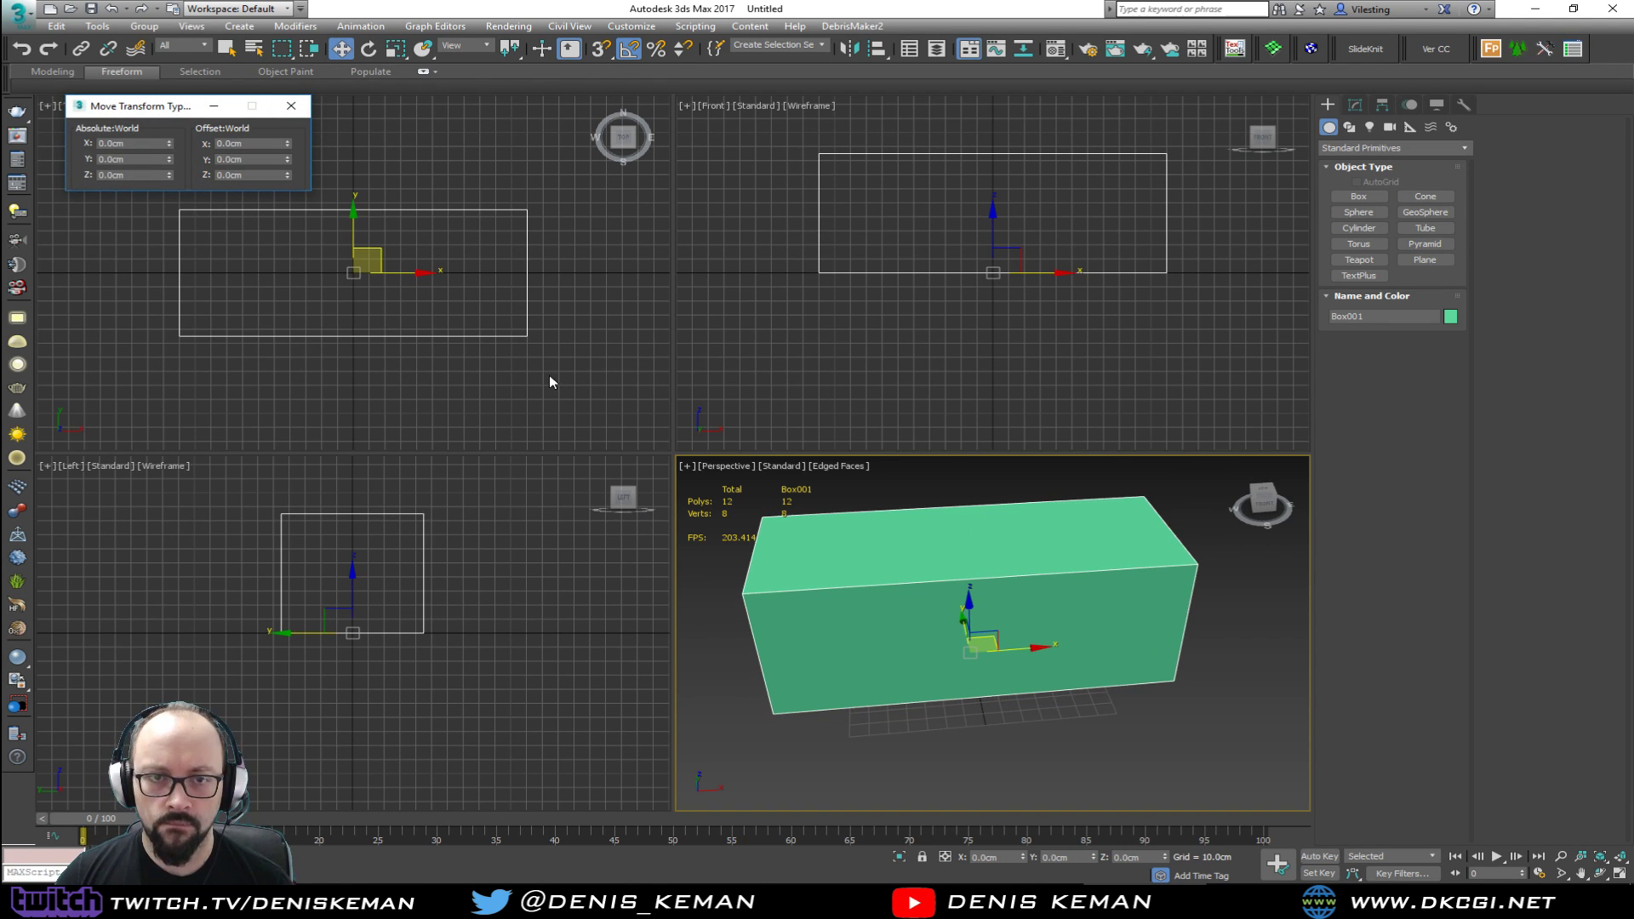
Step: Turn on see-through display for the box
{"action": "middle_click_drag", "start_coordinate": [1056, 638], "coordinate": [1092, 576], "text": "alt"}
{"action": "key", "text": "alt+x"}
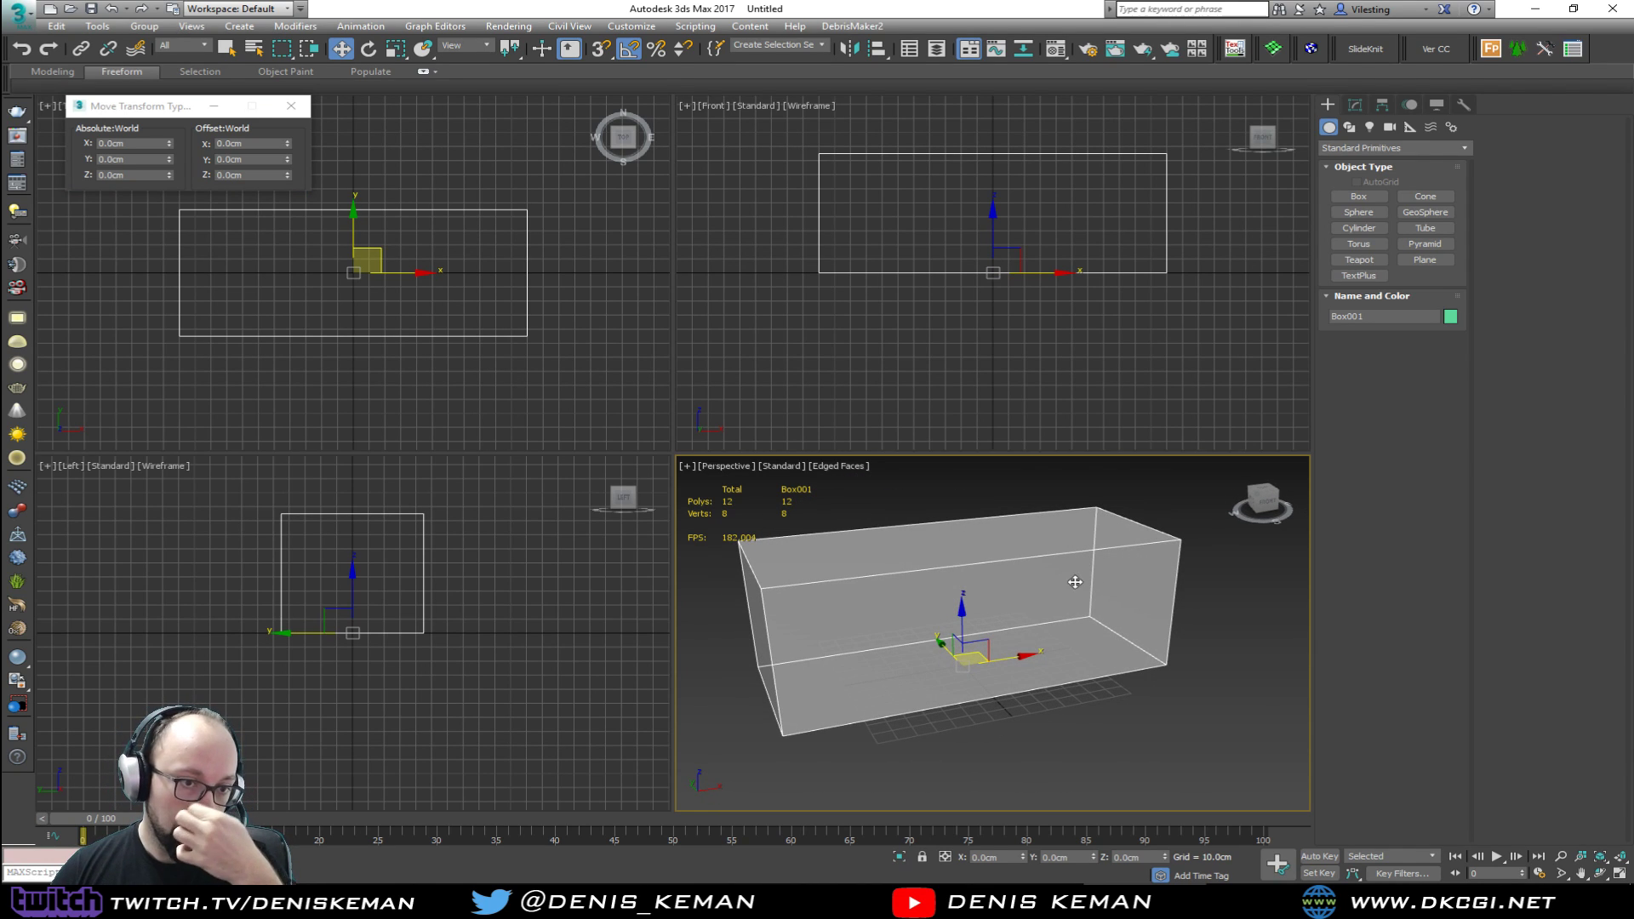
{"action": "middle_click_drag", "start_coordinate": [1036, 738], "coordinate": [1036, 579], "text": "alt"}
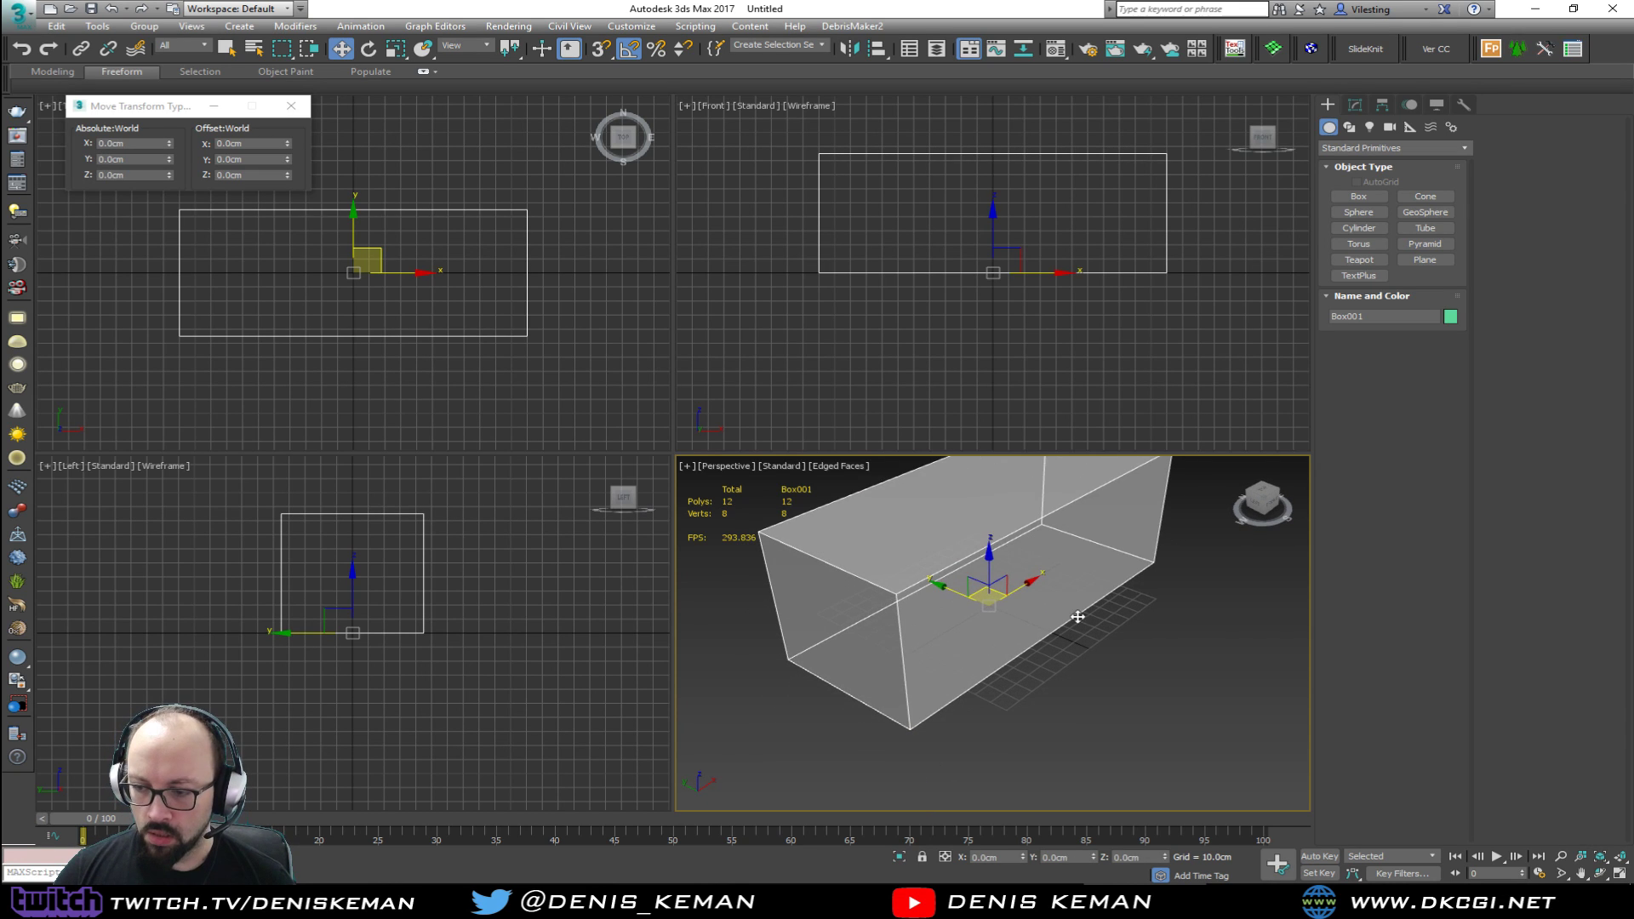
Step: Bring up the modular sofa reference image, examine its closed and pulled-out arrangements, and move its window out of the way
{"action": "left_click", "coordinate": [1365, 894]}
{"action": "left_click_drag", "start_coordinate": [817, 8], "coordinate": [760, 86]}
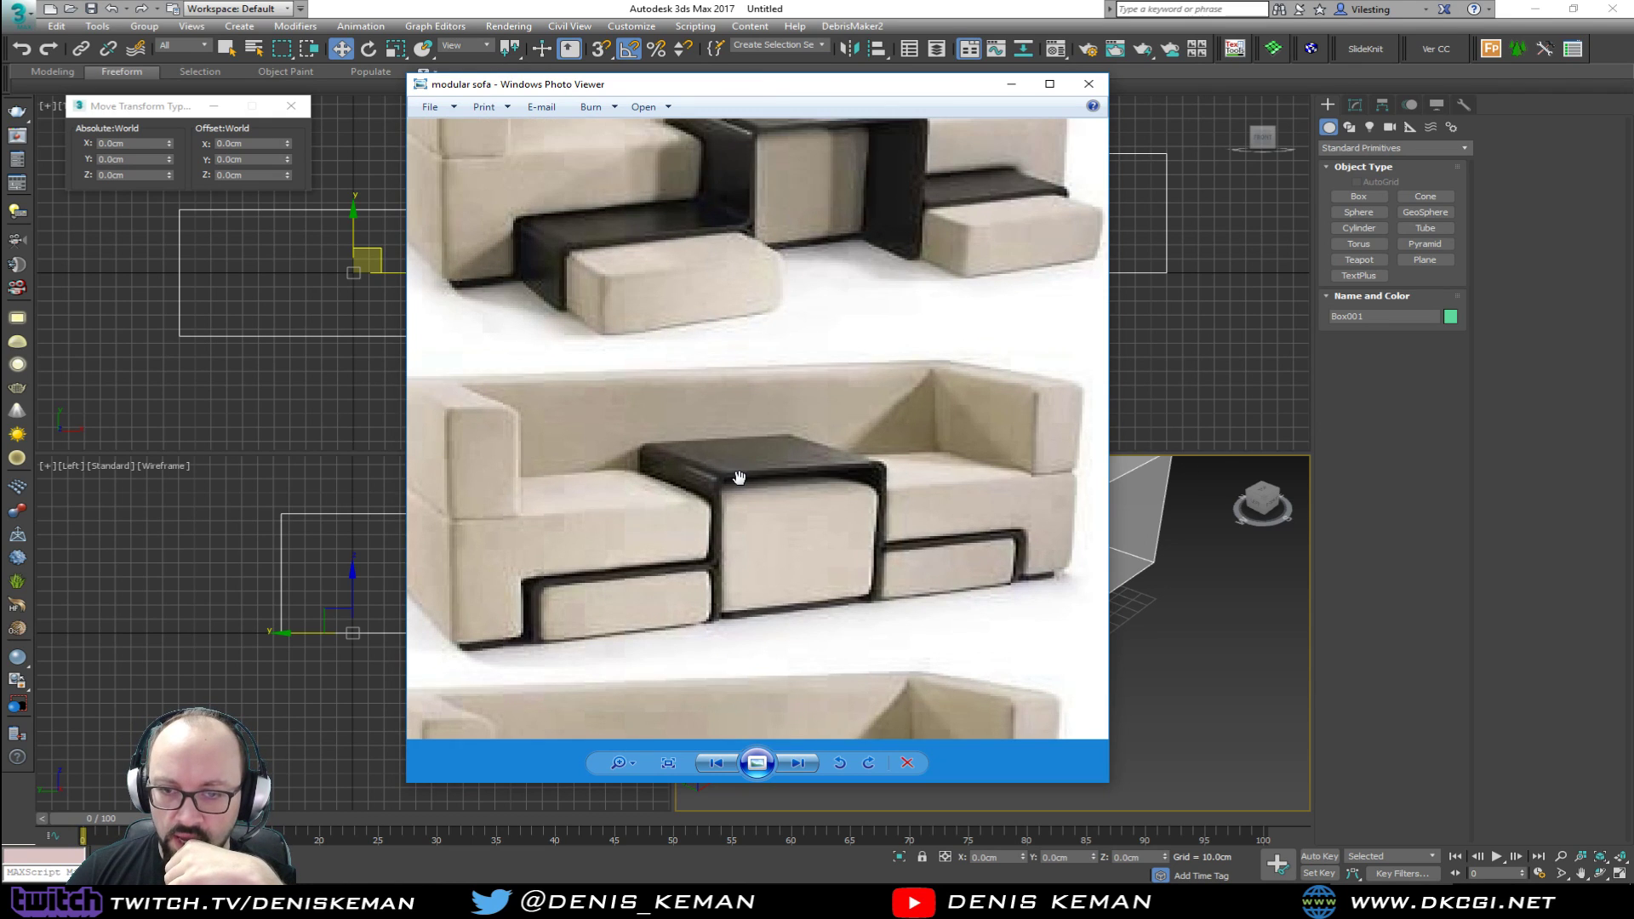
{"action": "left_click_drag", "start_coordinate": [693, 380], "coordinate": [766, 419]}
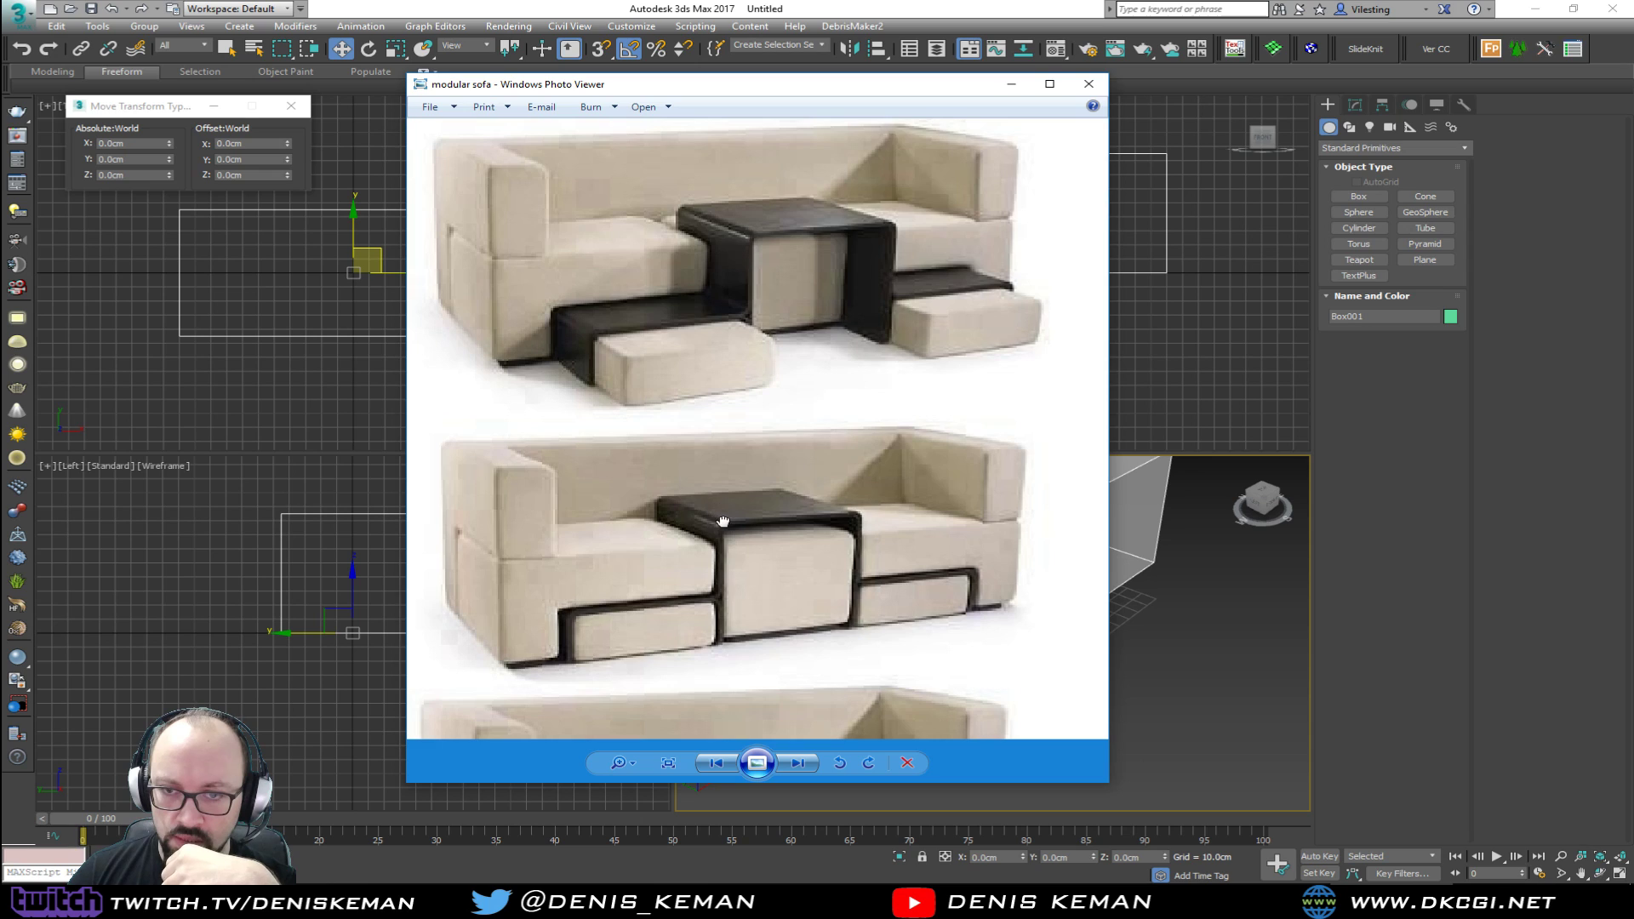
{"action": "left_click_drag", "start_coordinate": [719, 522], "coordinate": [733, 201]}
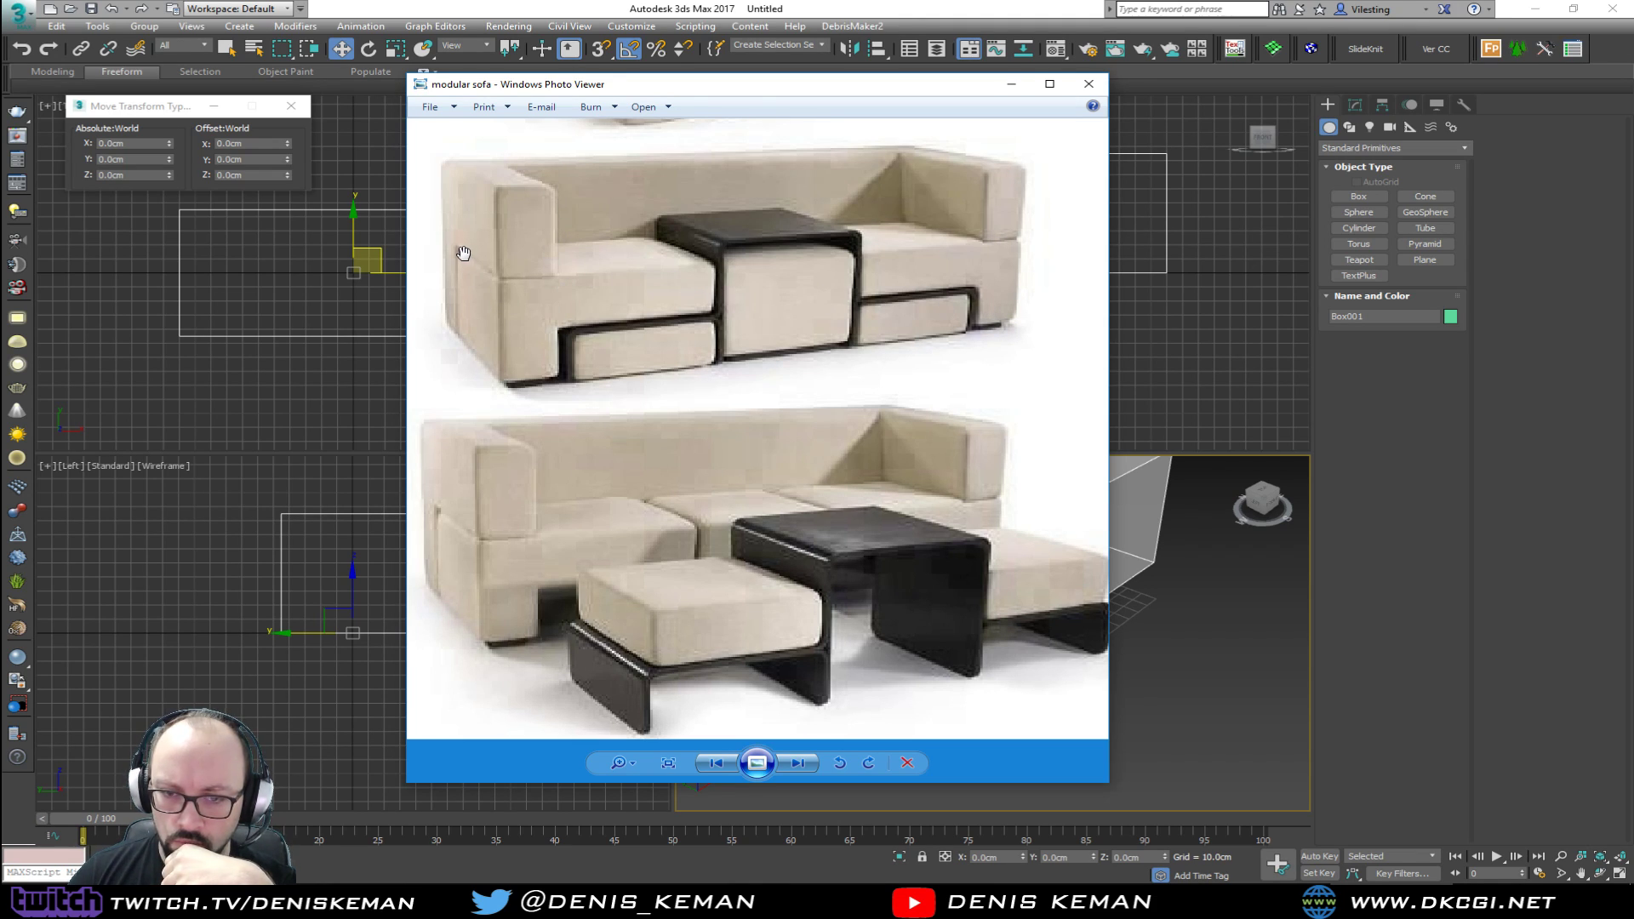
{"action": "left_click_drag", "start_coordinate": [673, 85], "coordinate": [0, 107]}
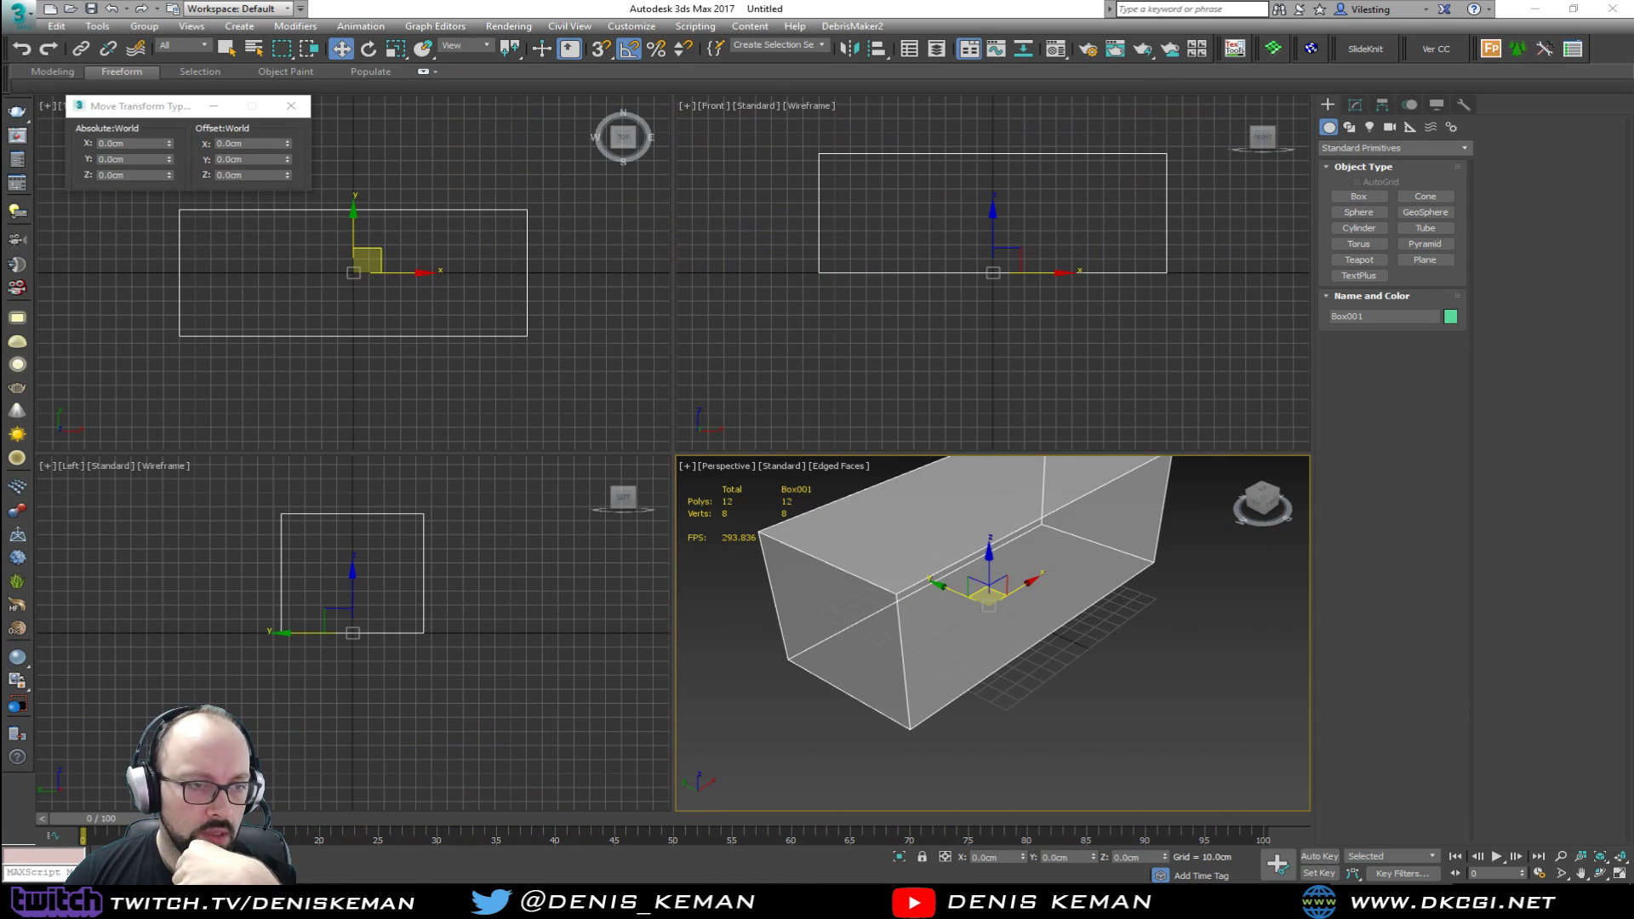
Step: Maximize the perspective viewport and clone the box in place as a copy
{"action": "middle_click_drag", "start_coordinate": [927, 664], "coordinate": [865, 683]}
{"action": "key", "text": "alt+w"}
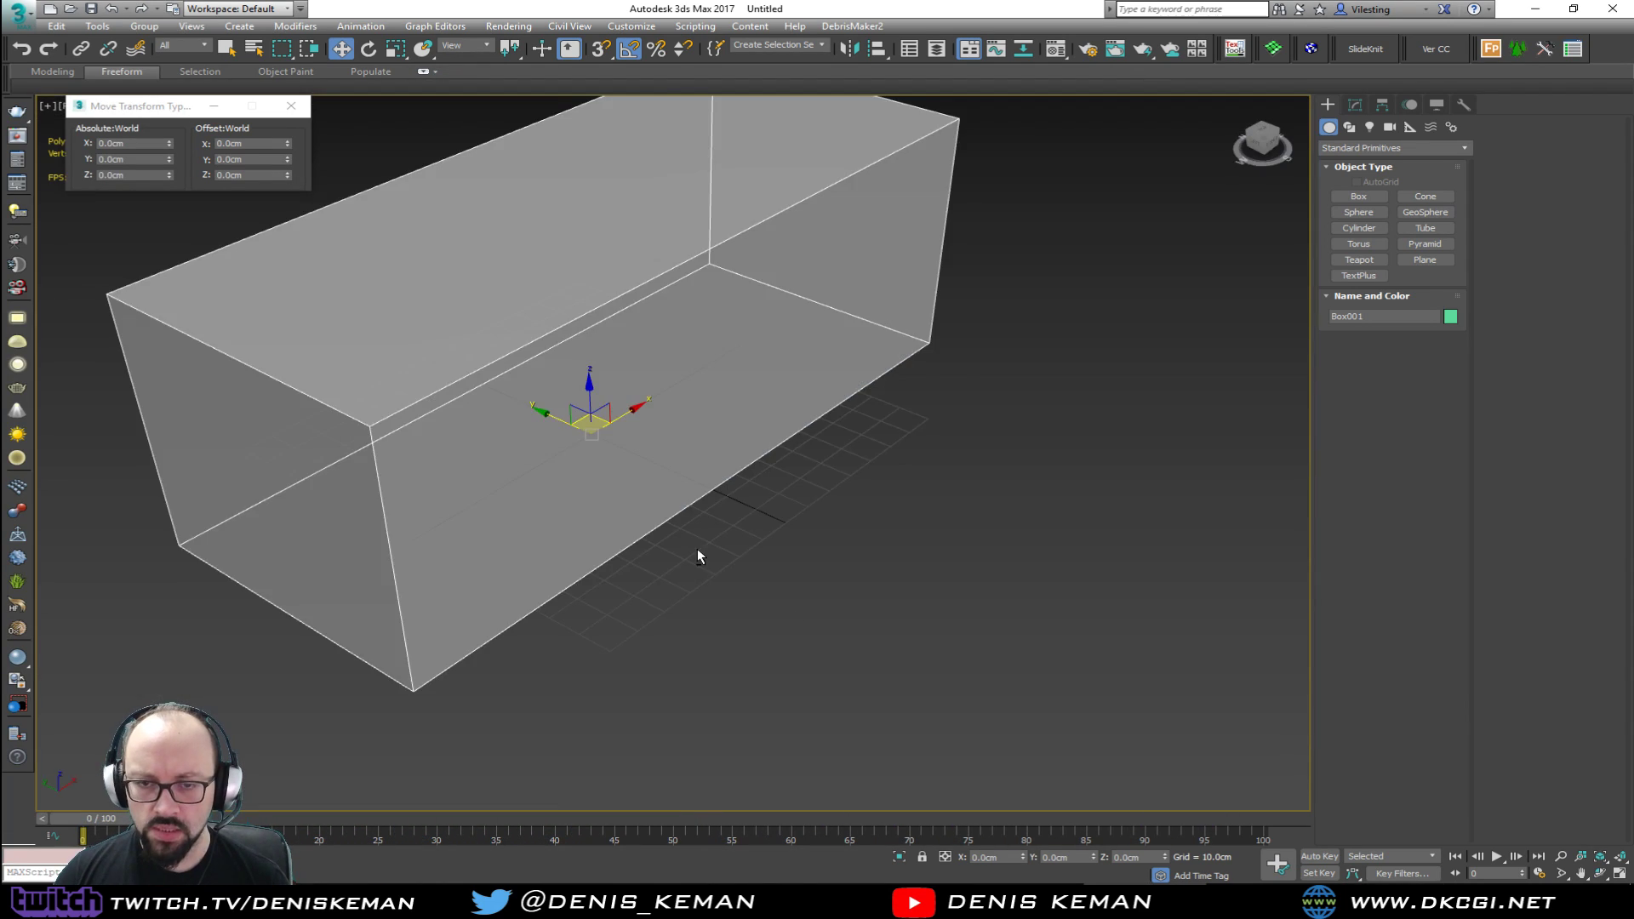
{"action": "scroll", "coordinate": [681, 545], "scroll_direction": "up", "scroll_amount": 2}
{"action": "middle_click_drag", "start_coordinate": [661, 540], "coordinate": [752, 599]}
{"action": "left_click", "coordinate": [1356, 104]}
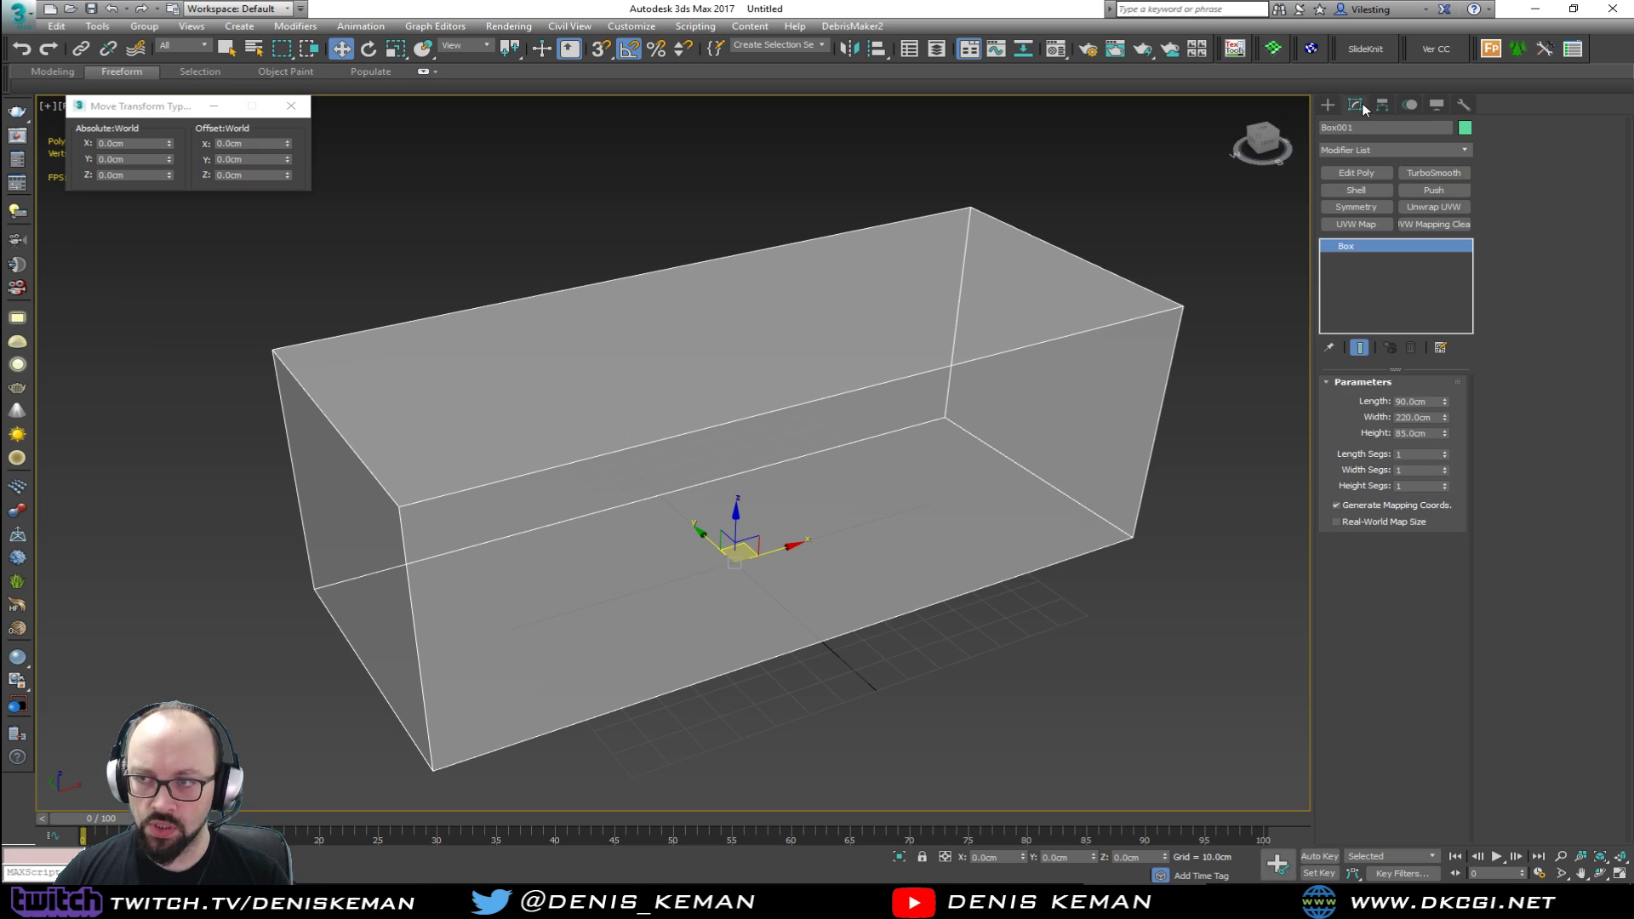
{"action": "key", "text": "ctrl+v"}
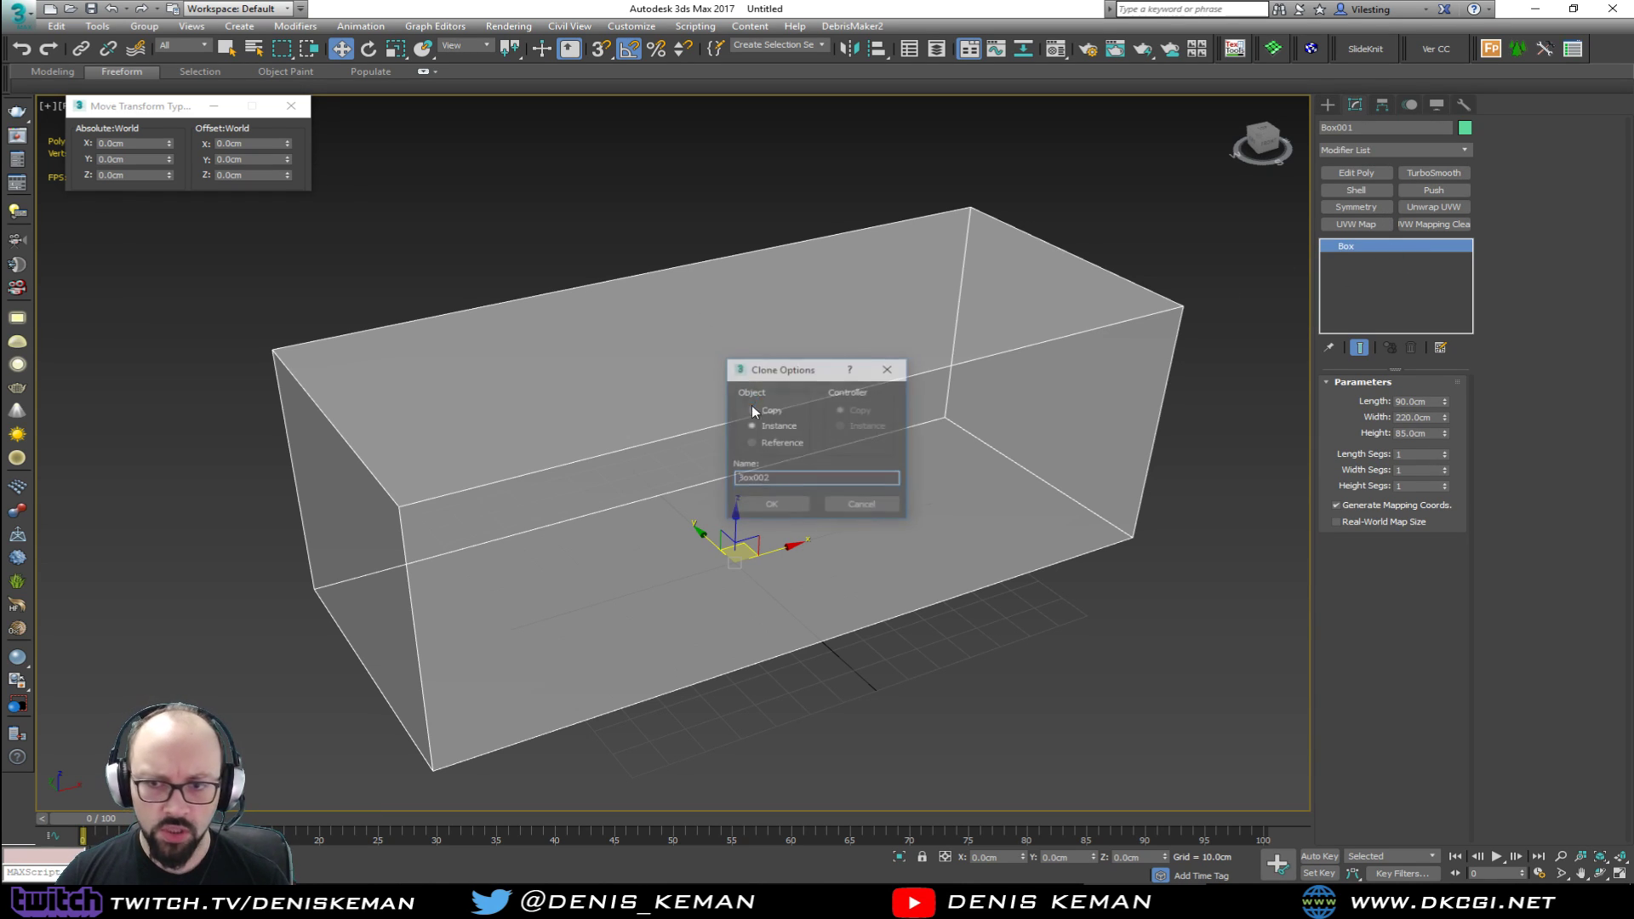
{"action": "left_click", "coordinate": [781, 506]}
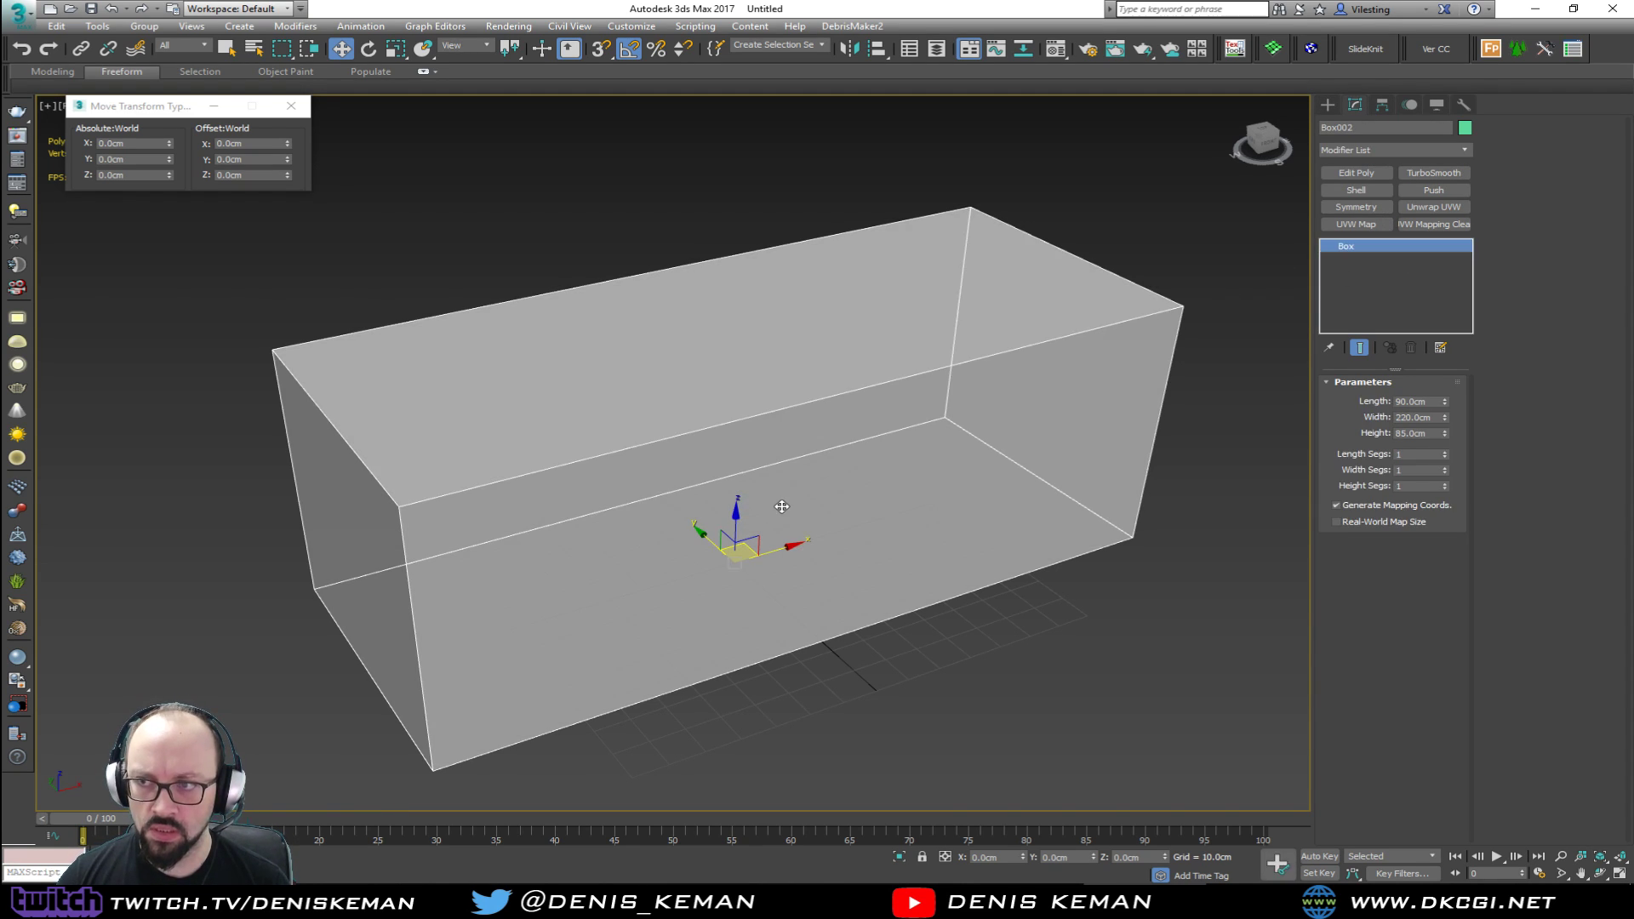
Step: Open the Layer Explorer and rename the cloned box to Placeholder
{"action": "left_click", "coordinate": [937, 49]}
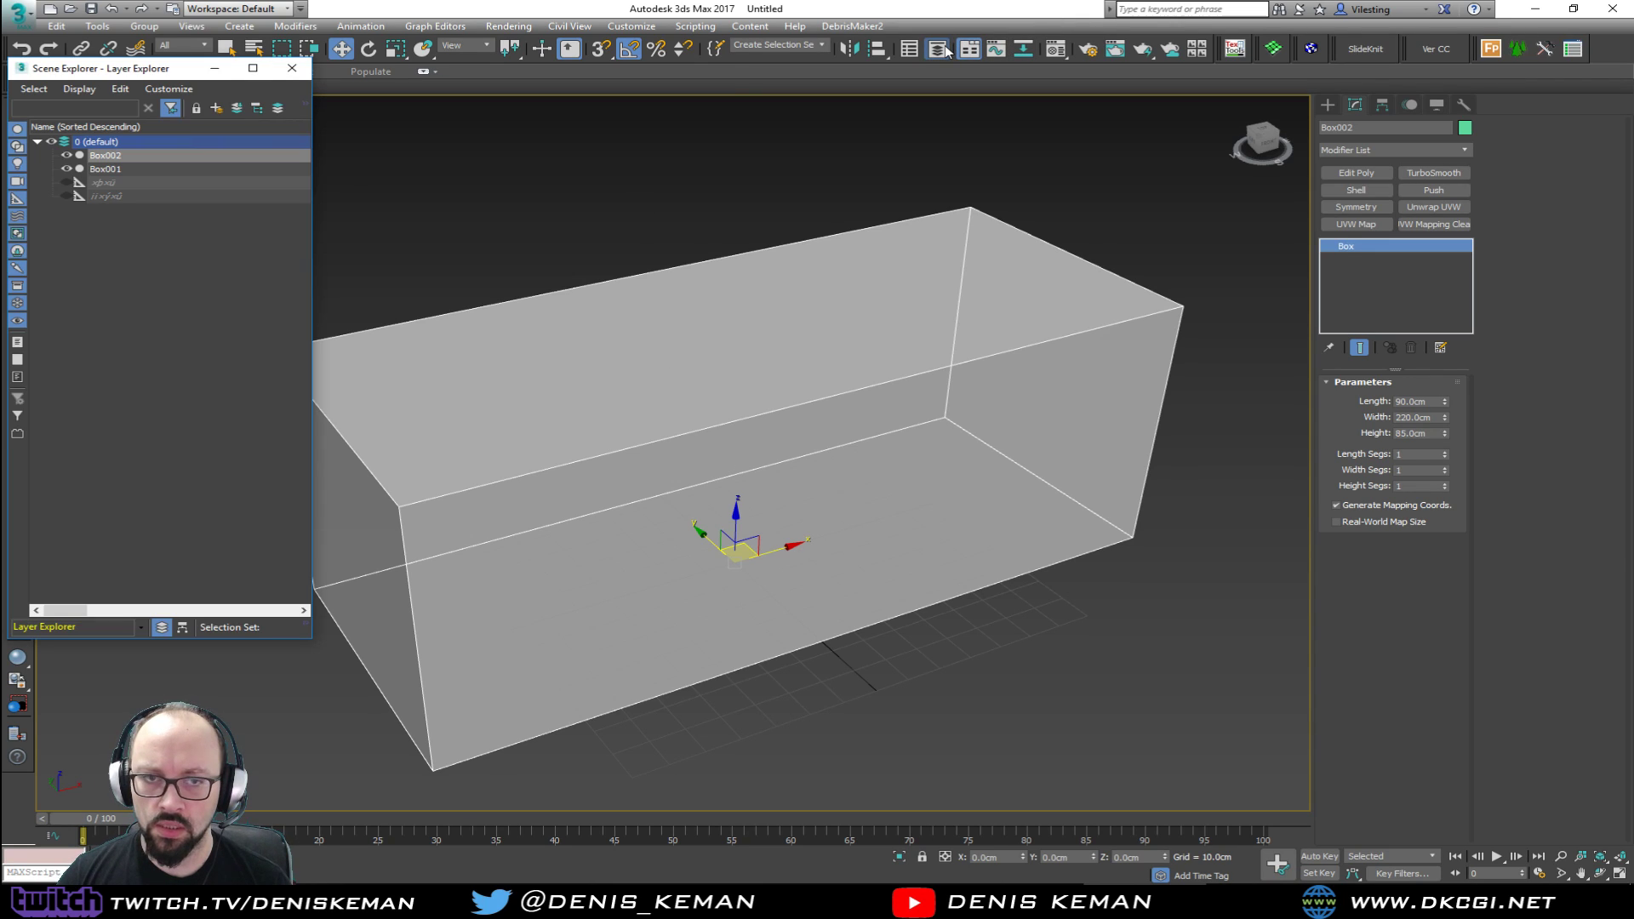
{"action": "left_click_drag", "start_coordinate": [1396, 127], "coordinate": [1199, 112]}
{"action": "key", "text": "Return"}
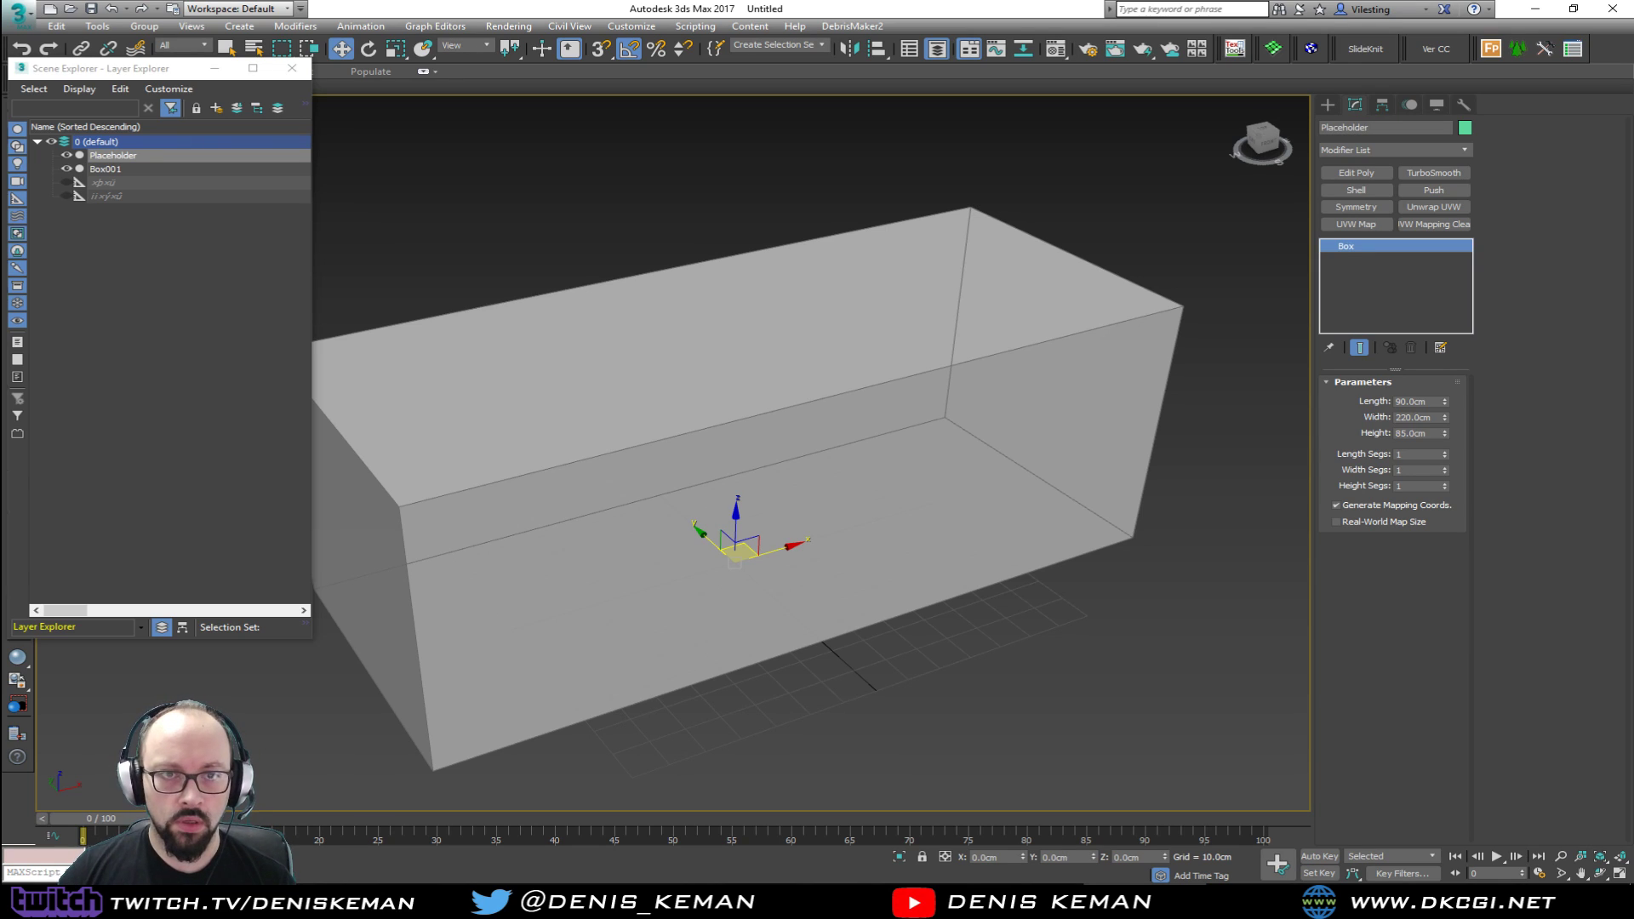
Step: Create a new layer named PL containing the Placeholder box and hide that layer
{"action": "left_click", "coordinate": [216, 108]}
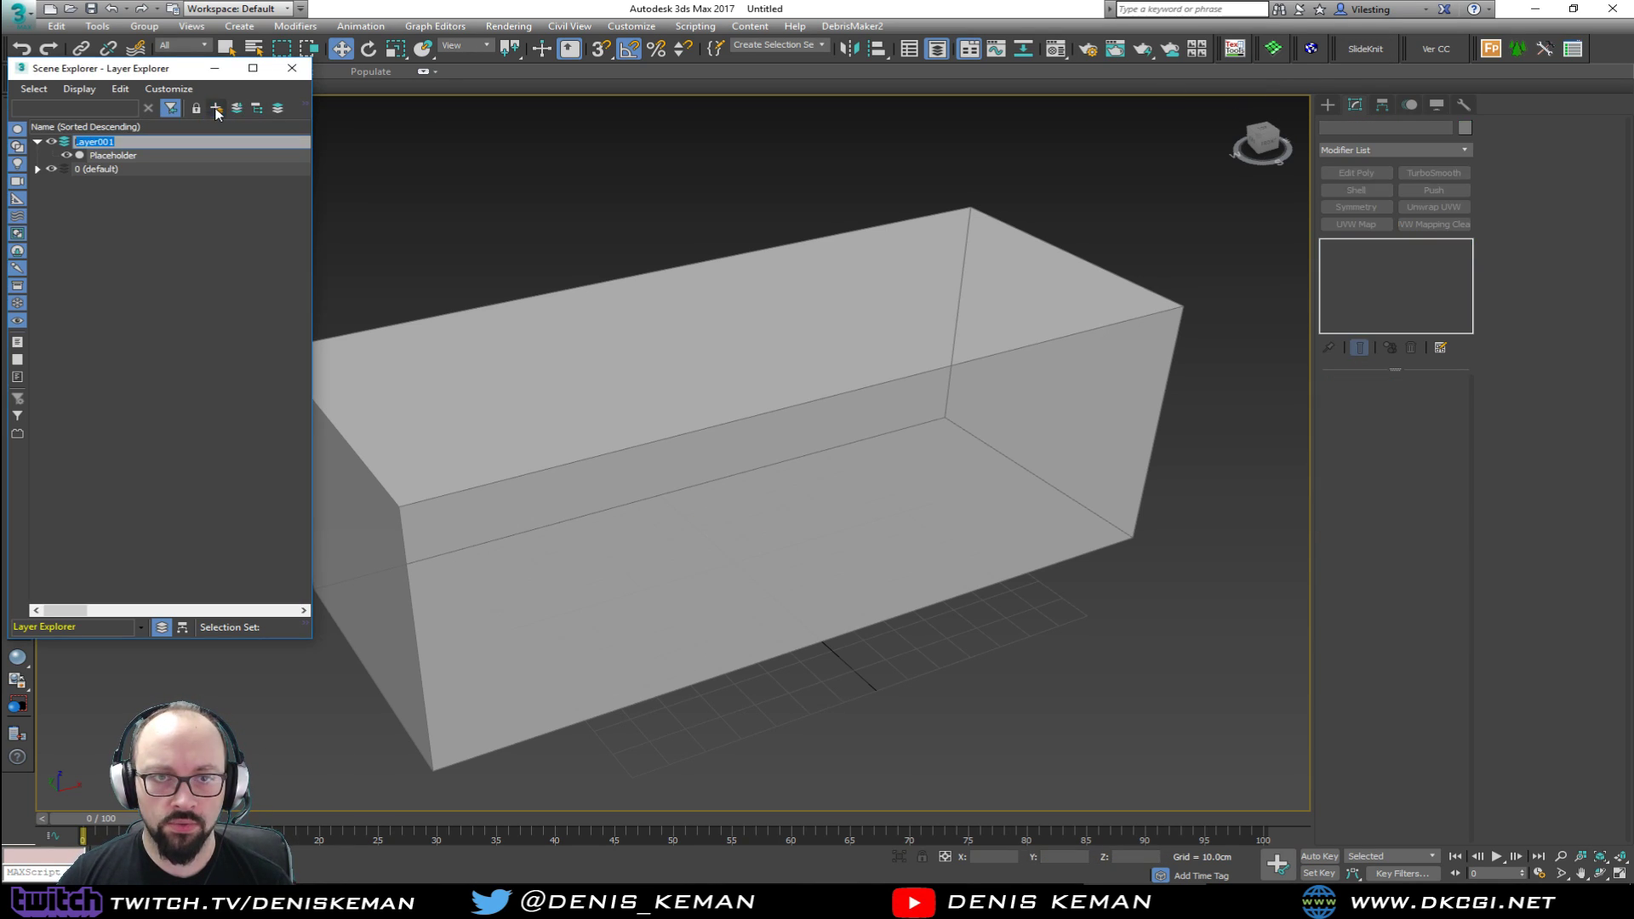
{"action": "type", "text": "PL"}
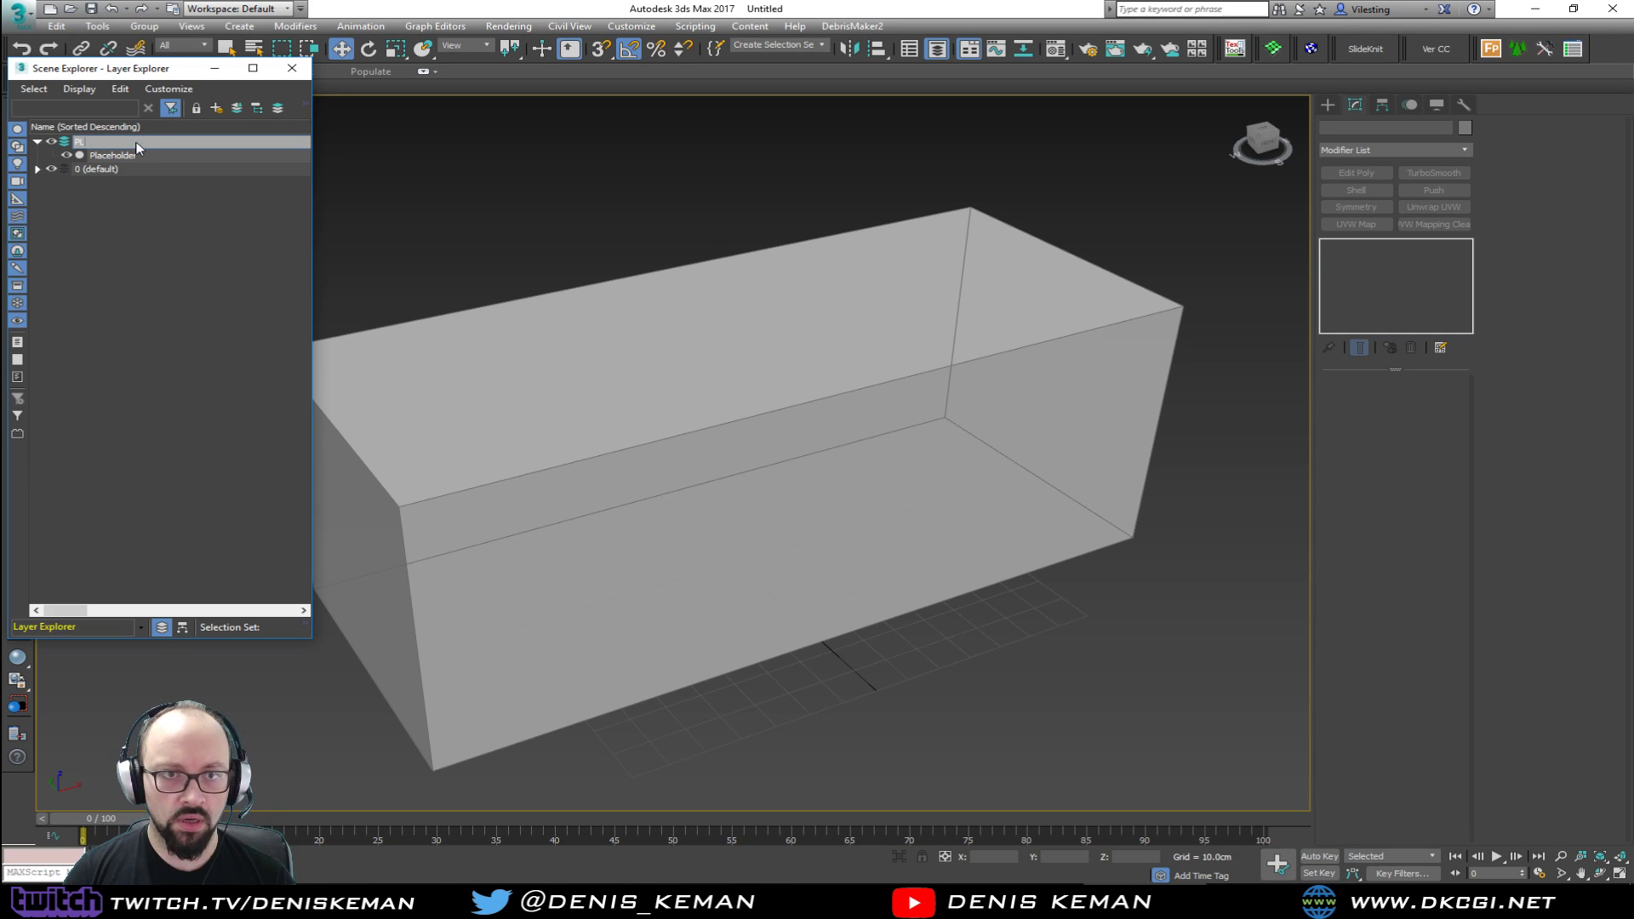
{"action": "key", "text": "Return"}
{"action": "left_click", "coordinate": [50, 143]}
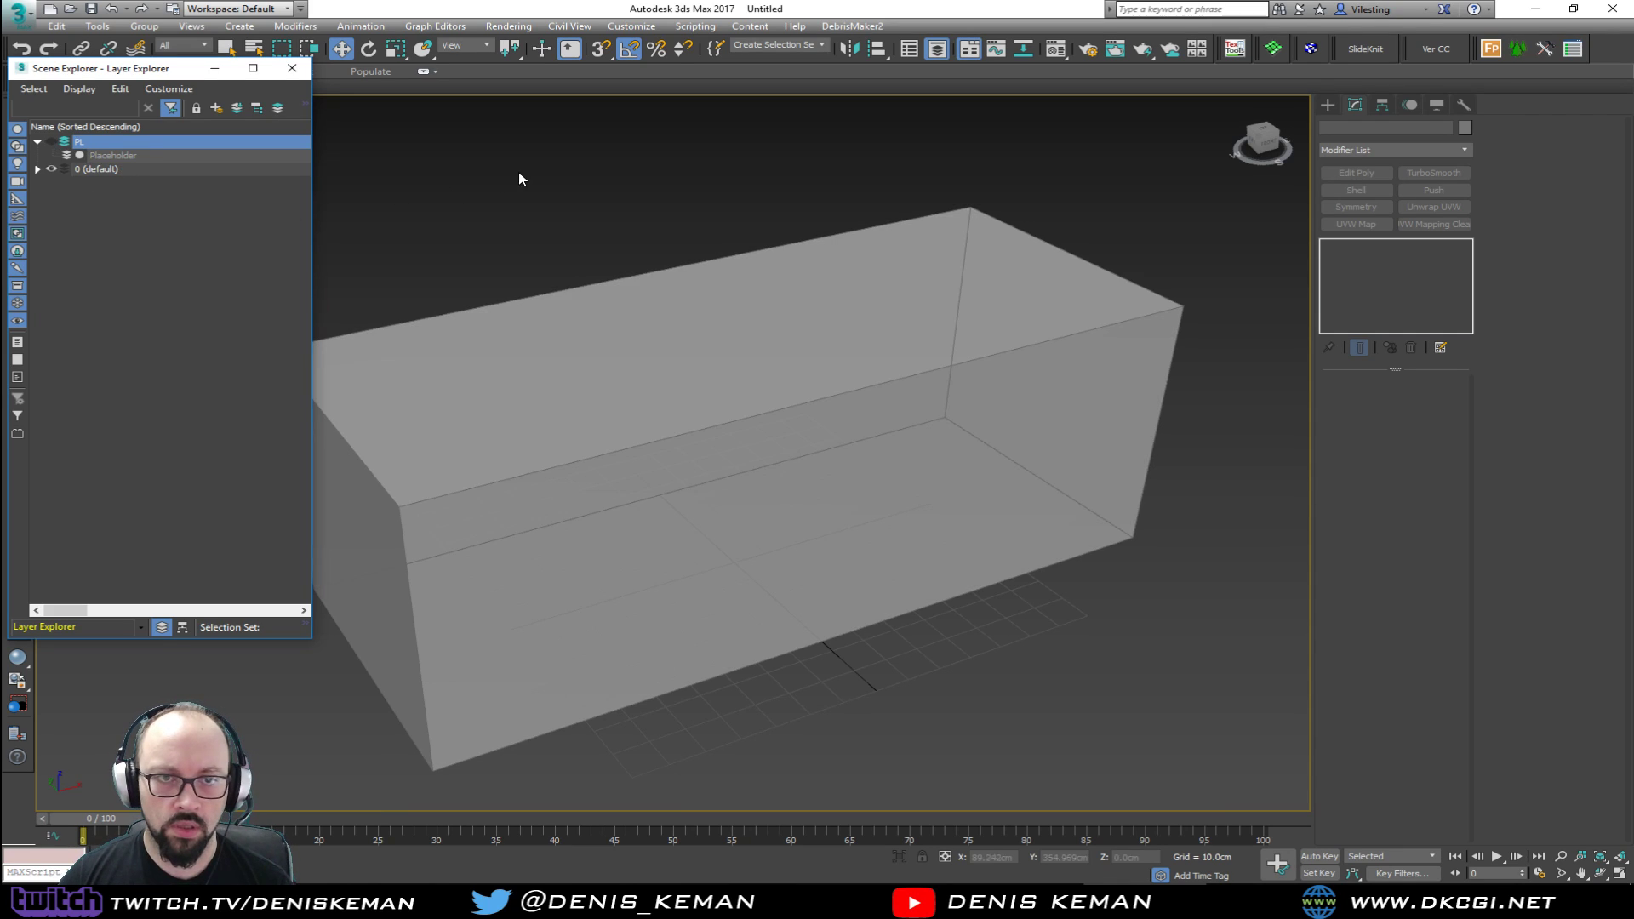
Step: Rename the remaining visible box to Sofa and close the Layer Explorer
{"action": "left_click", "coordinate": [659, 412]}
{"action": "middle_click_drag", "start_coordinate": [654, 410], "coordinate": [666, 400], "text": "alt"}
{"action": "left_click", "coordinate": [1386, 127]}
{"action": "type", "text": "Sofa"}
{"action": "key", "text": "Return"}
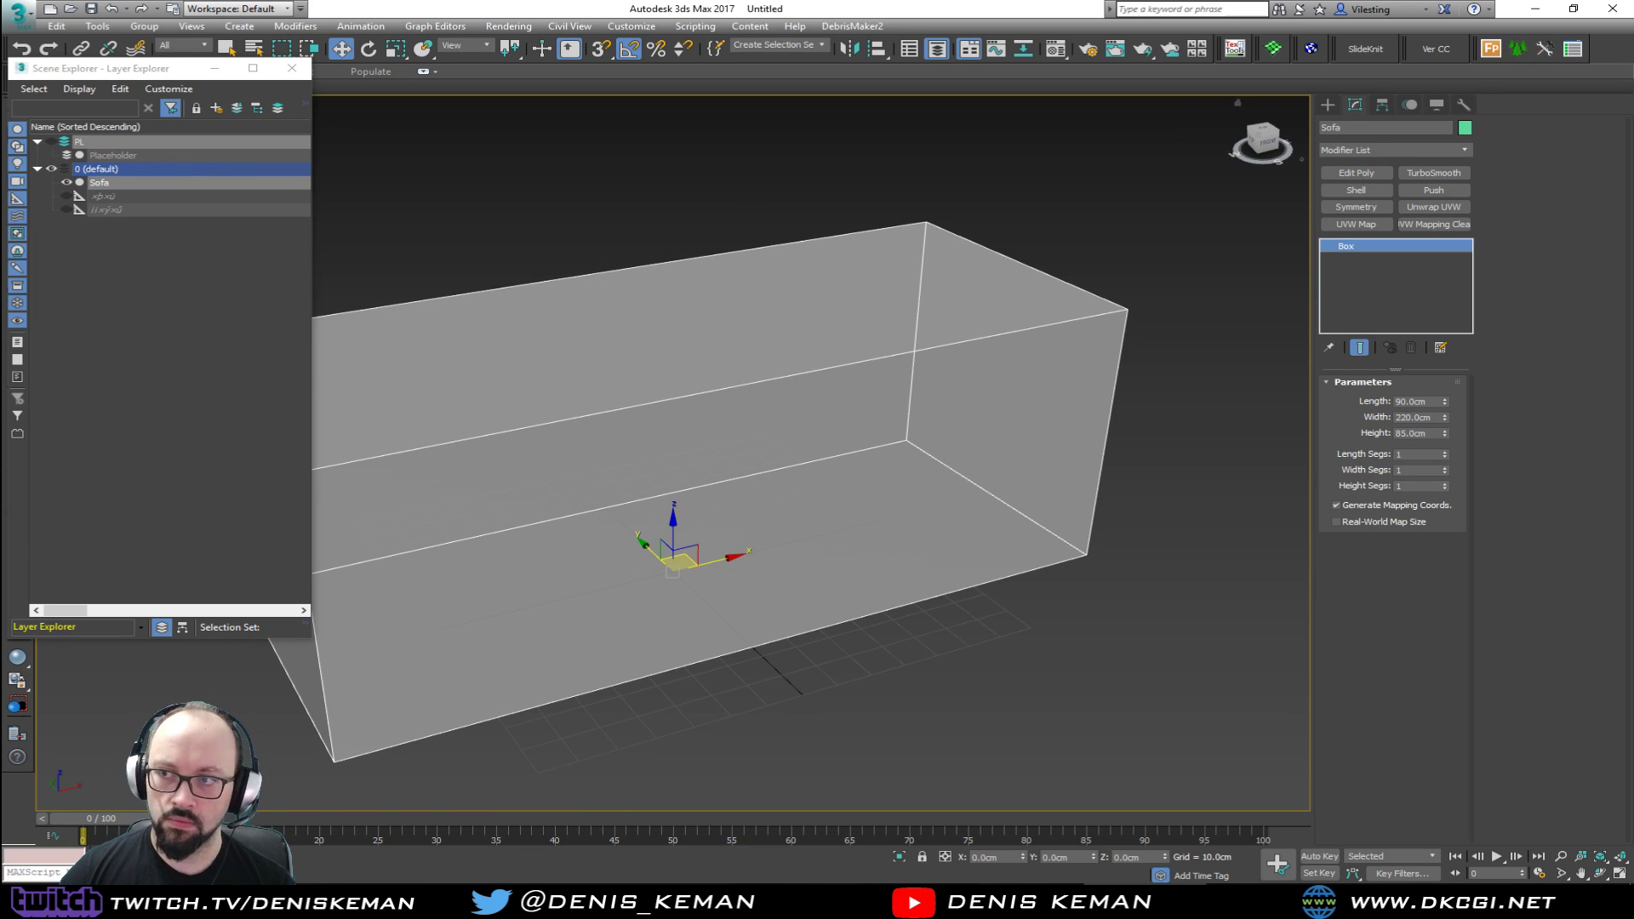
{"action": "left_click", "coordinate": [292, 68]}
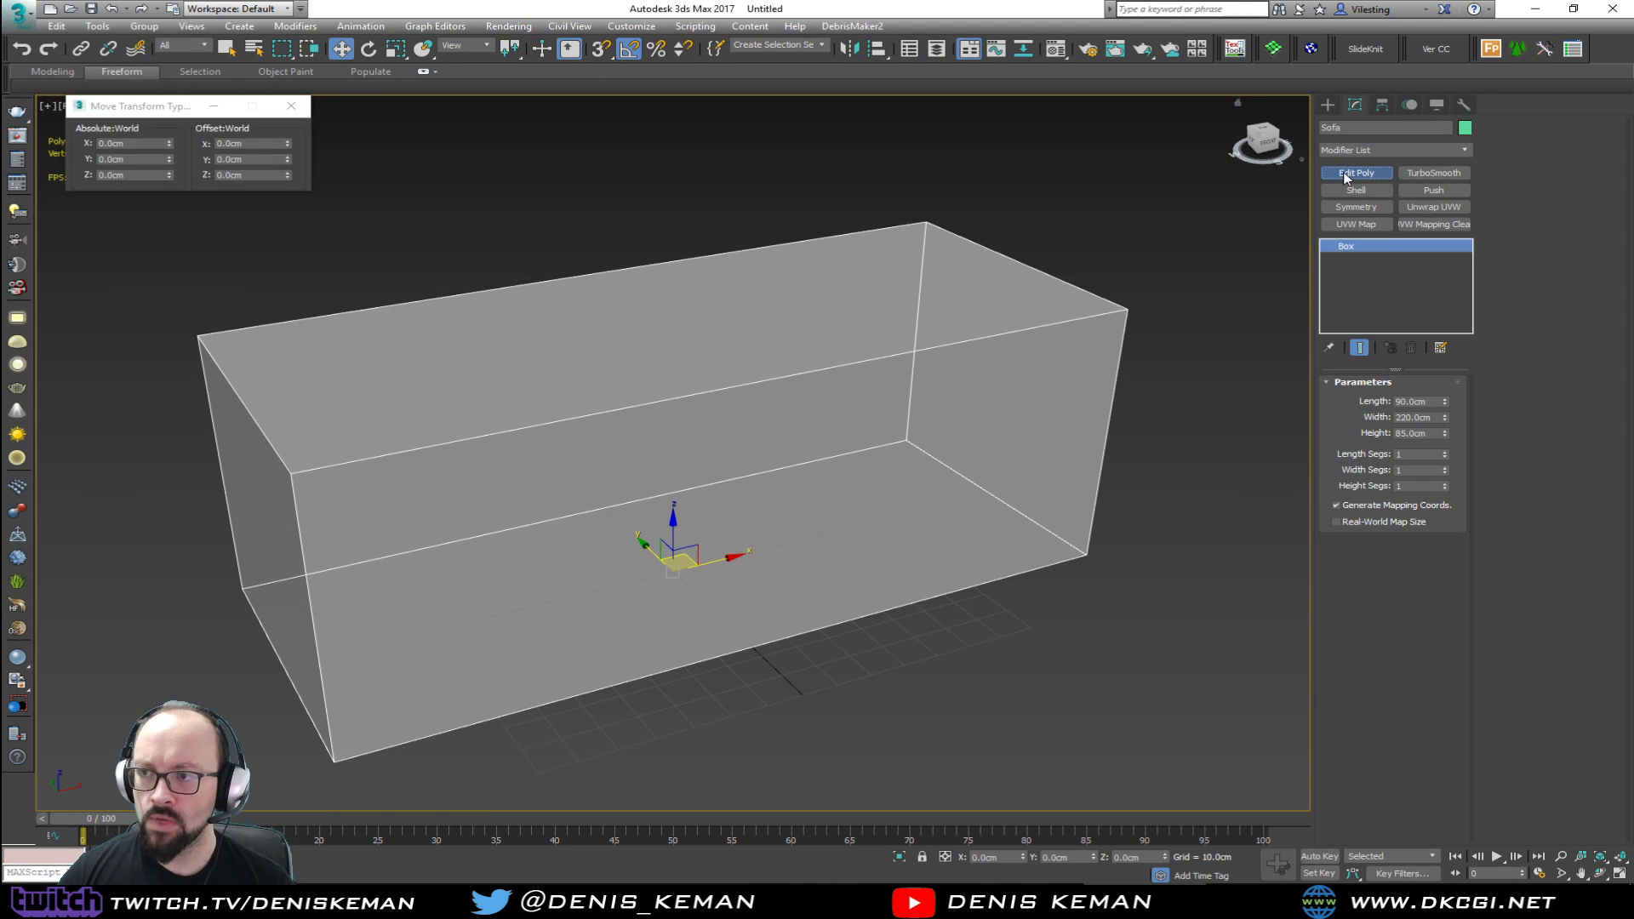
Step: Add an Edit Poly modifier to the Sofa box and select its four lengthwise edges
{"action": "left_click", "coordinate": [1347, 175]}
{"action": "middle_click_drag", "start_coordinate": [835, 366], "coordinate": [649, 340], "text": "alt"}
{"action": "scroll", "coordinate": [650, 349], "scroll_direction": "down", "scroll_amount": 2}
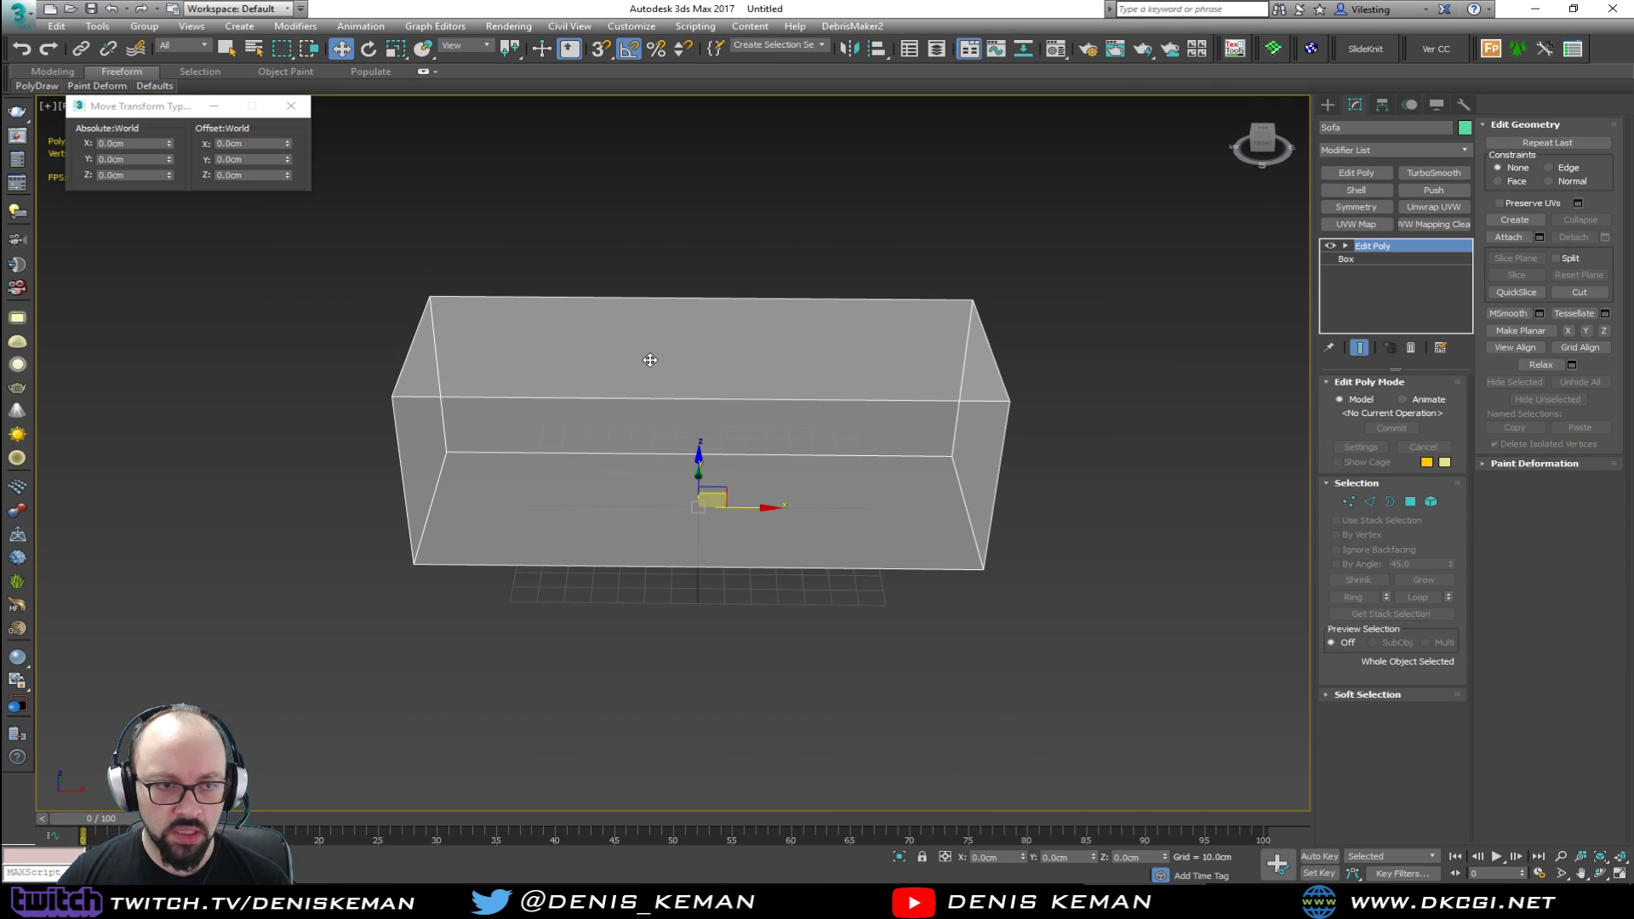
{"action": "key", "text": "2"}
{"action": "left_click_drag", "start_coordinate": [710, 223], "coordinate": [702, 717]}
{"action": "middle_click_drag", "start_coordinate": [703, 716], "coordinate": [719, 482], "text": "alt"}
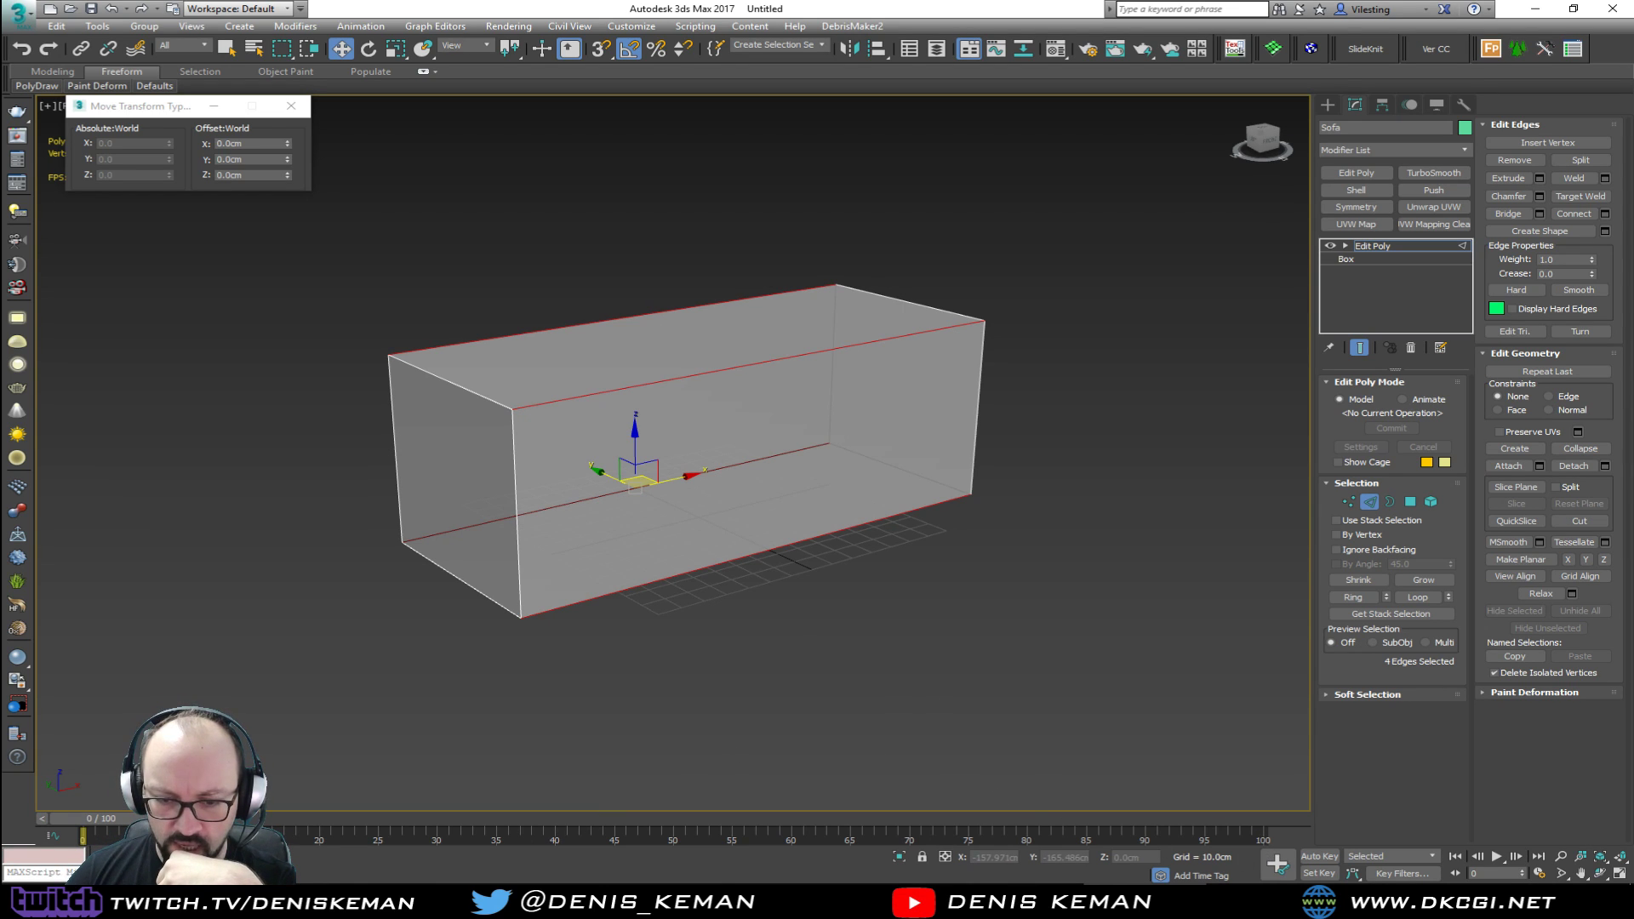
Step: Switch to the Vivaldi browser and examine the sofa and ottoman dimension drawings, focusing on the seat and ottoman heights
{"action": "key", "text": "alt+Tab"}
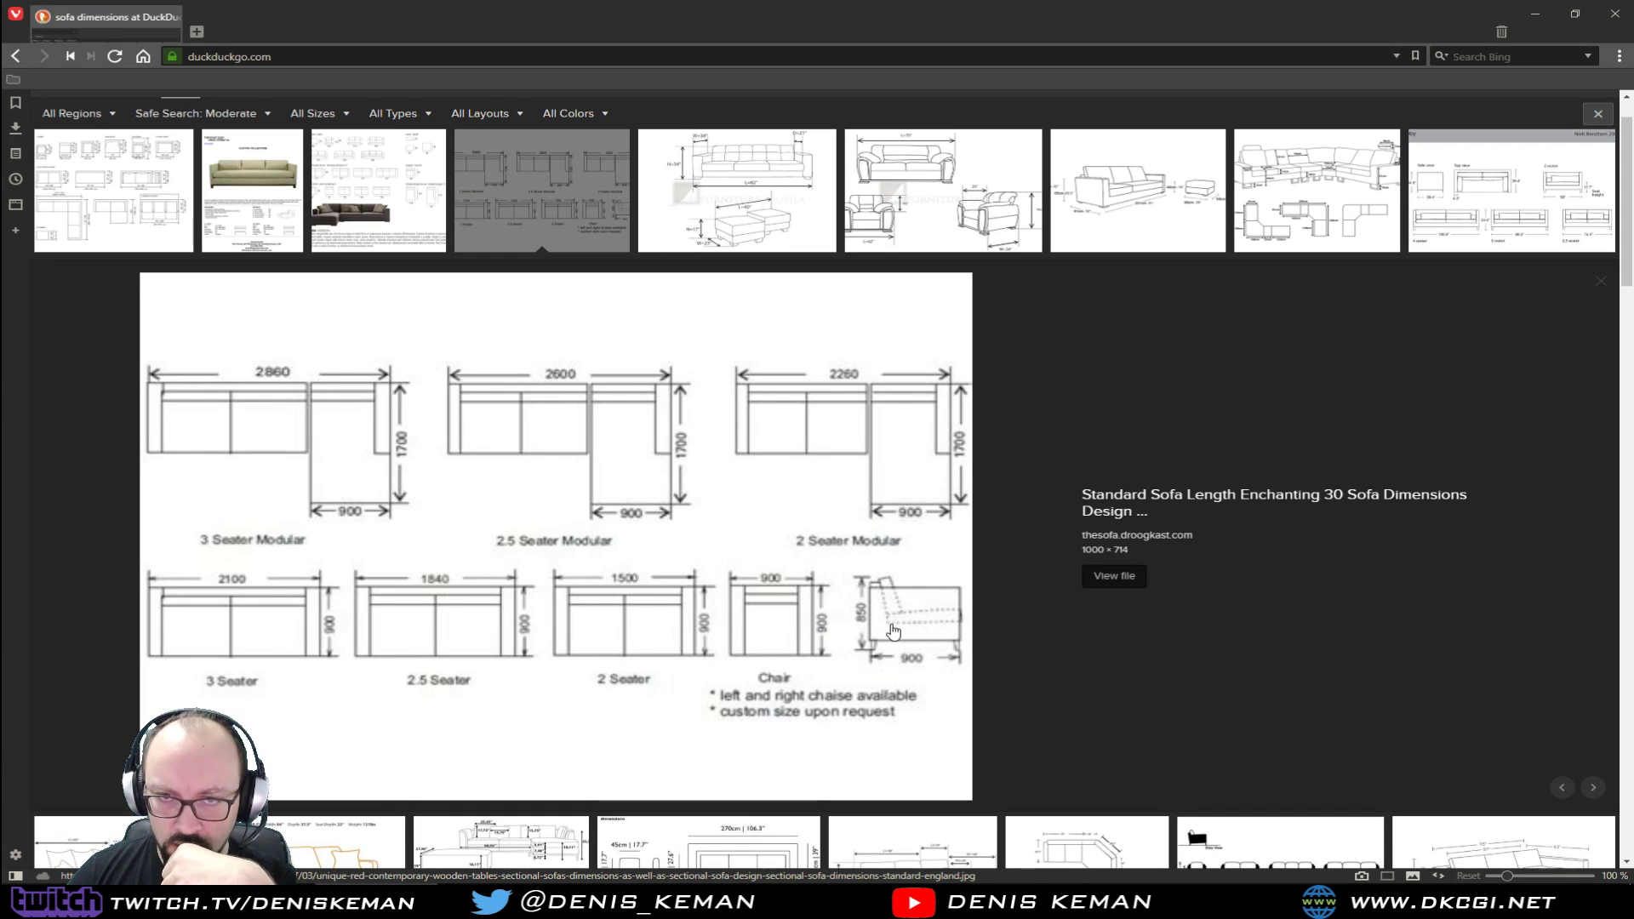
{"action": "left_click", "coordinate": [750, 245]}
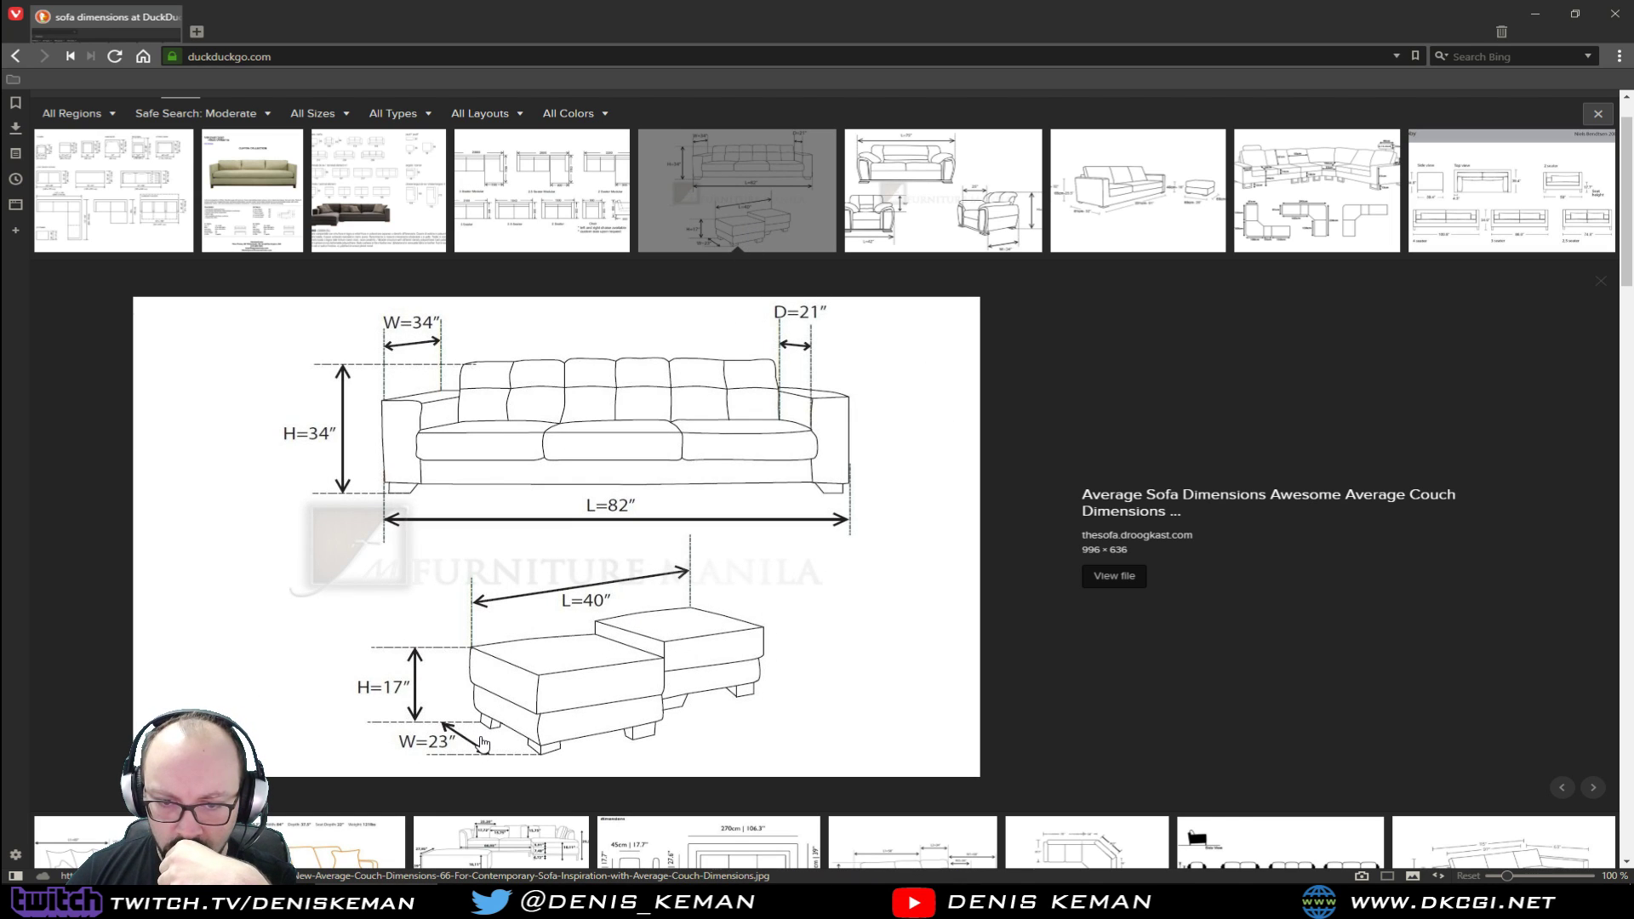
{"action": "scroll", "coordinate": [826, 602], "scroll_direction": "up", "scroll_amount": 1}
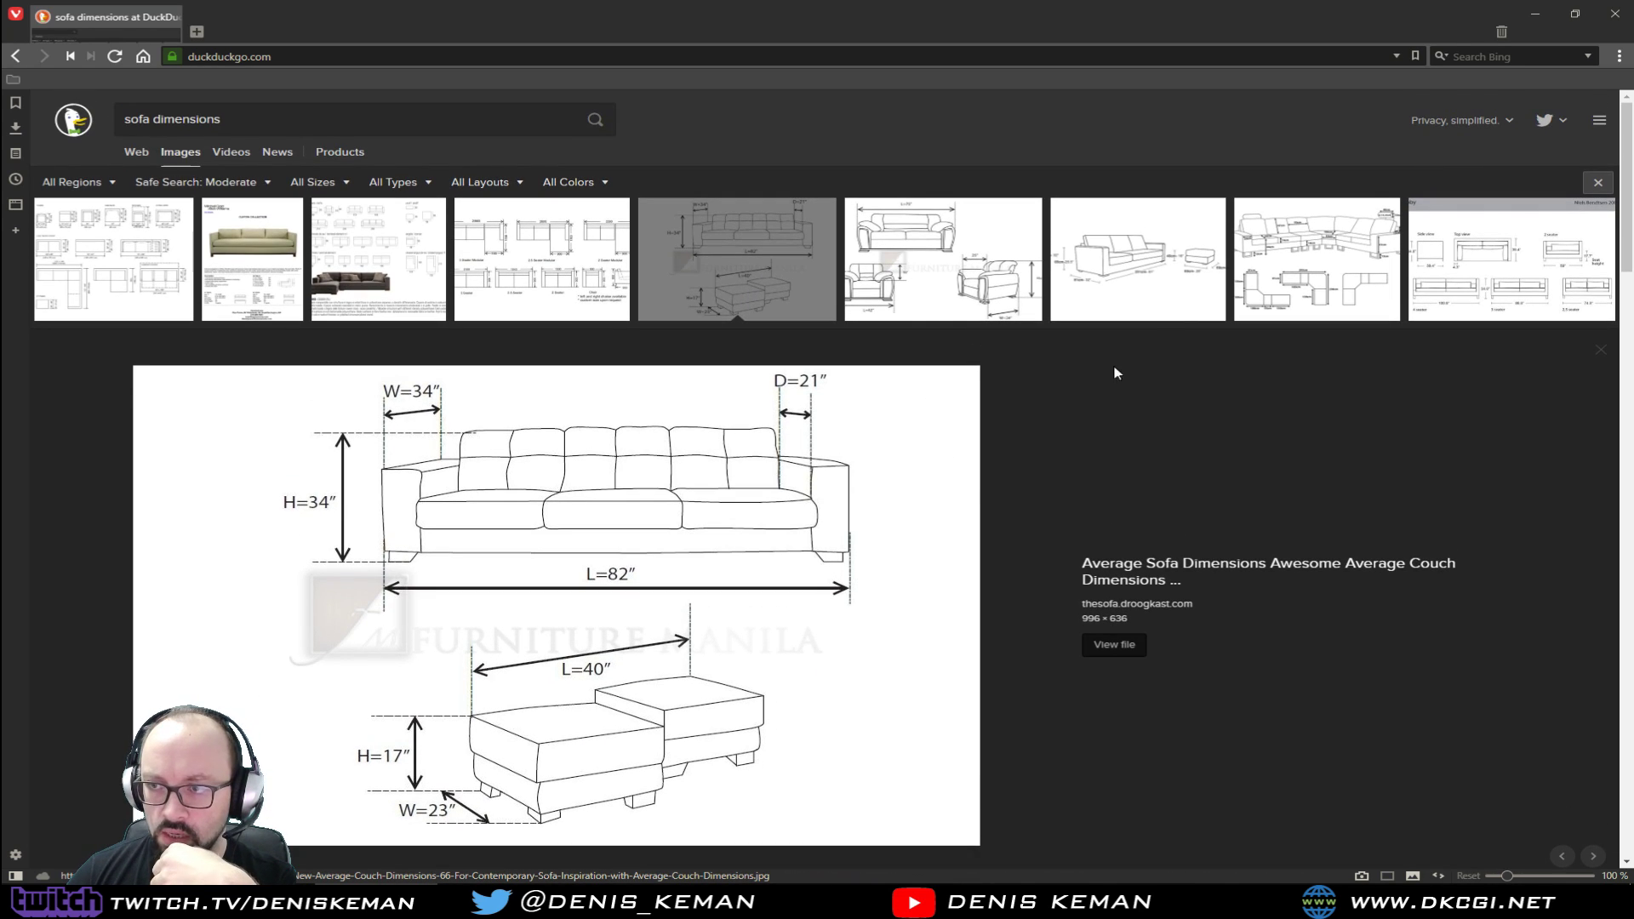
{"action": "left_click", "coordinate": [1197, 212]}
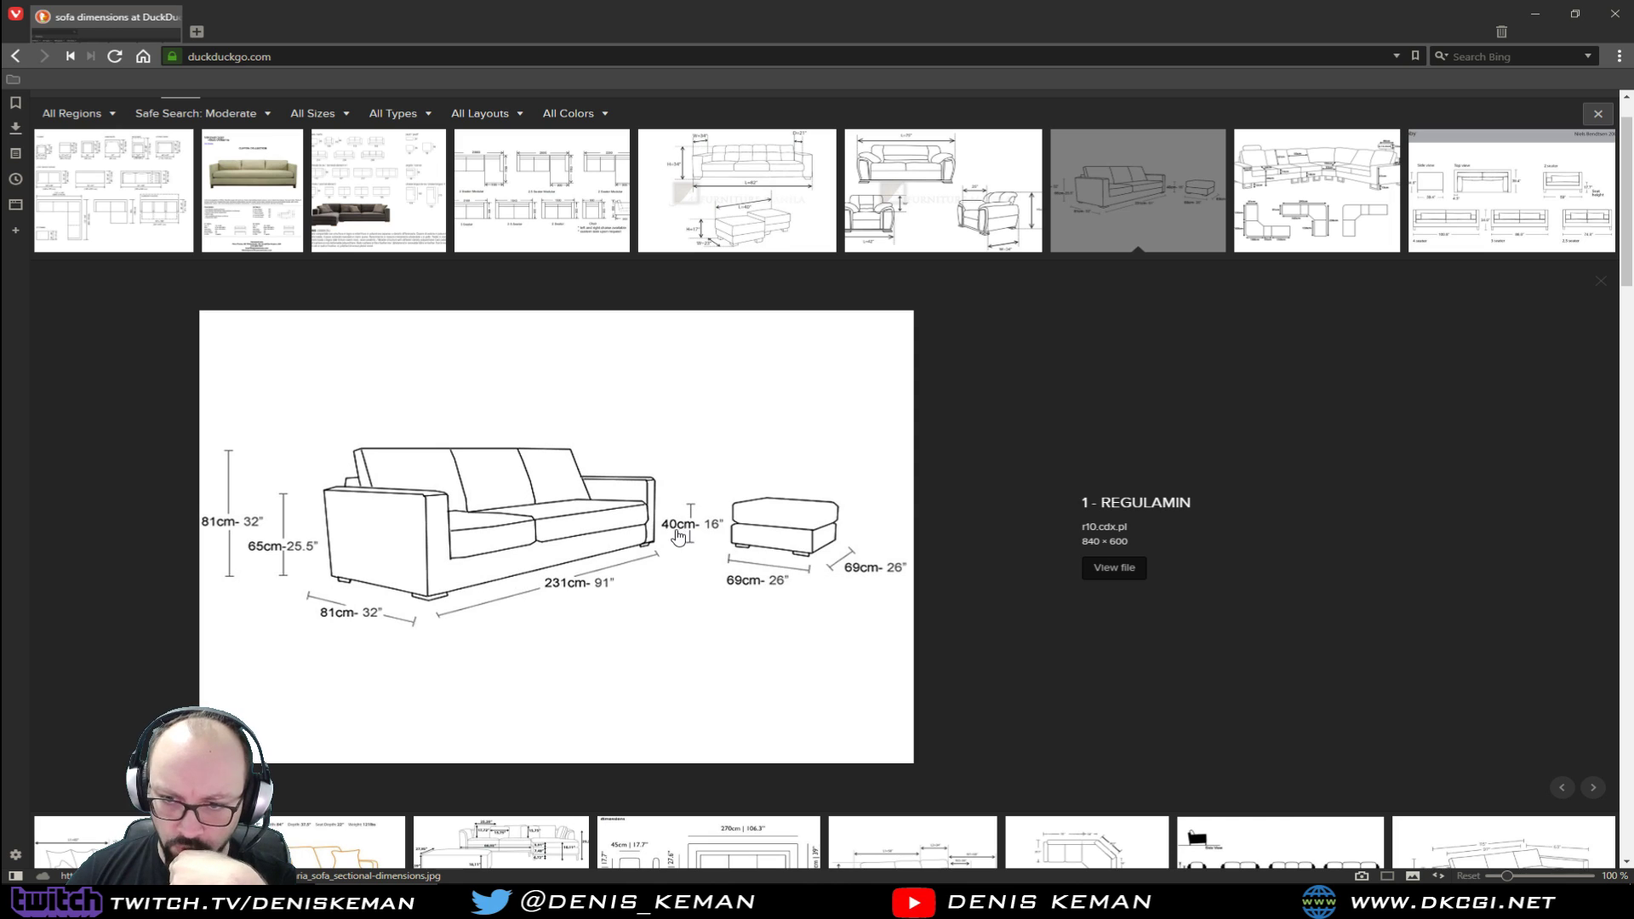
{"action": "left_click", "coordinate": [941, 225]}
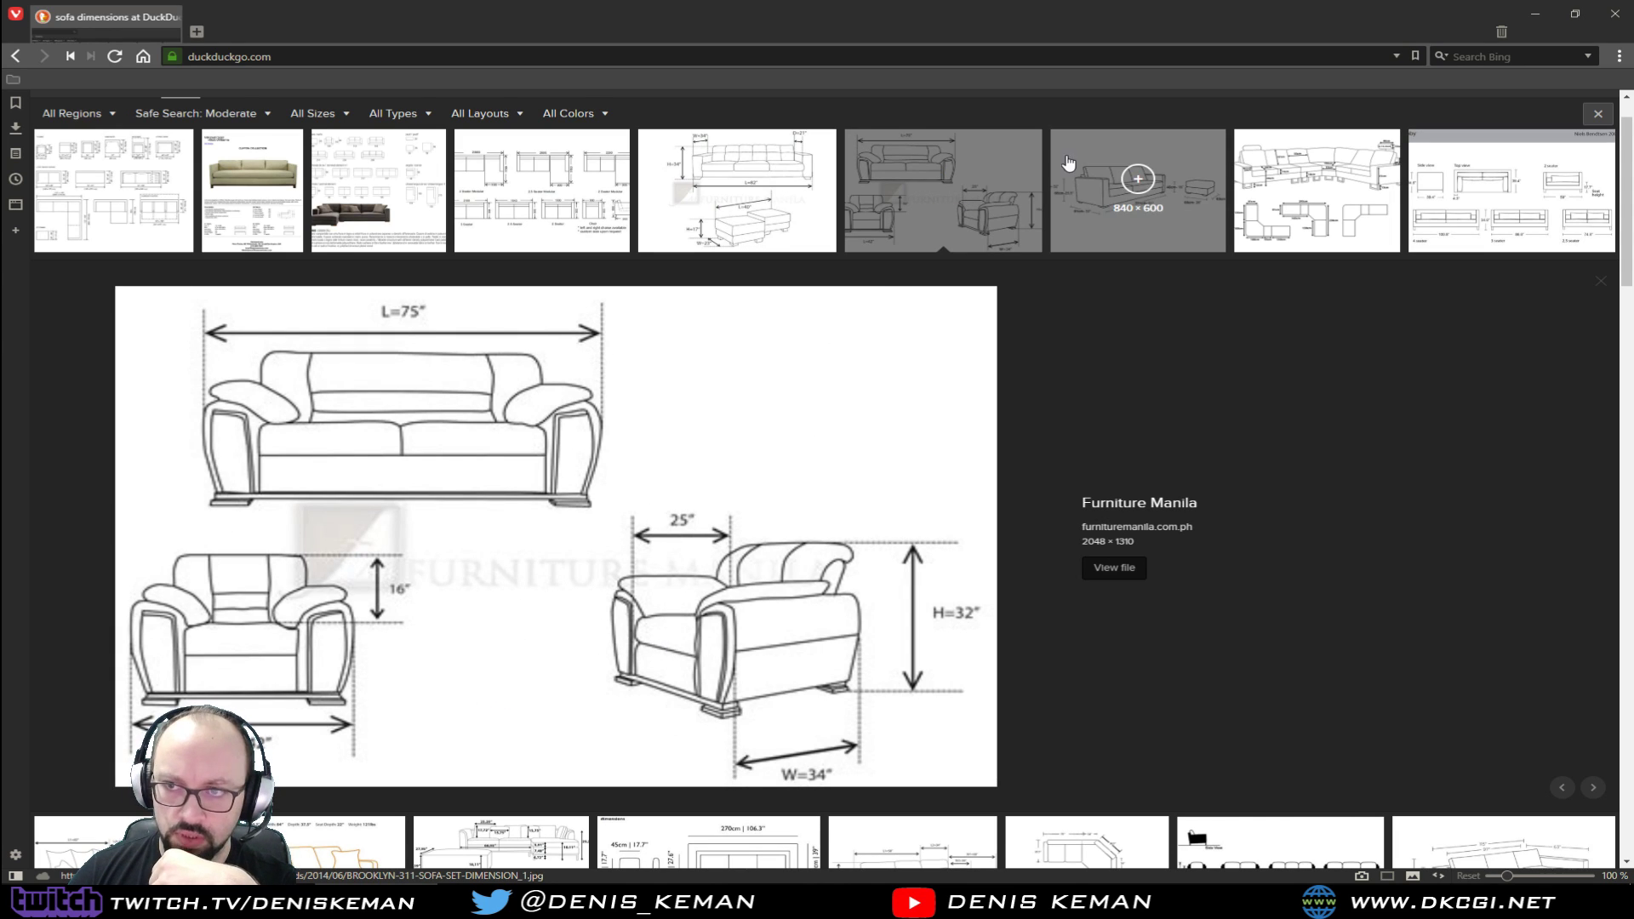
{"action": "left_click", "coordinate": [1256, 230]}
{"action": "left_click", "coordinate": [1149, 238]}
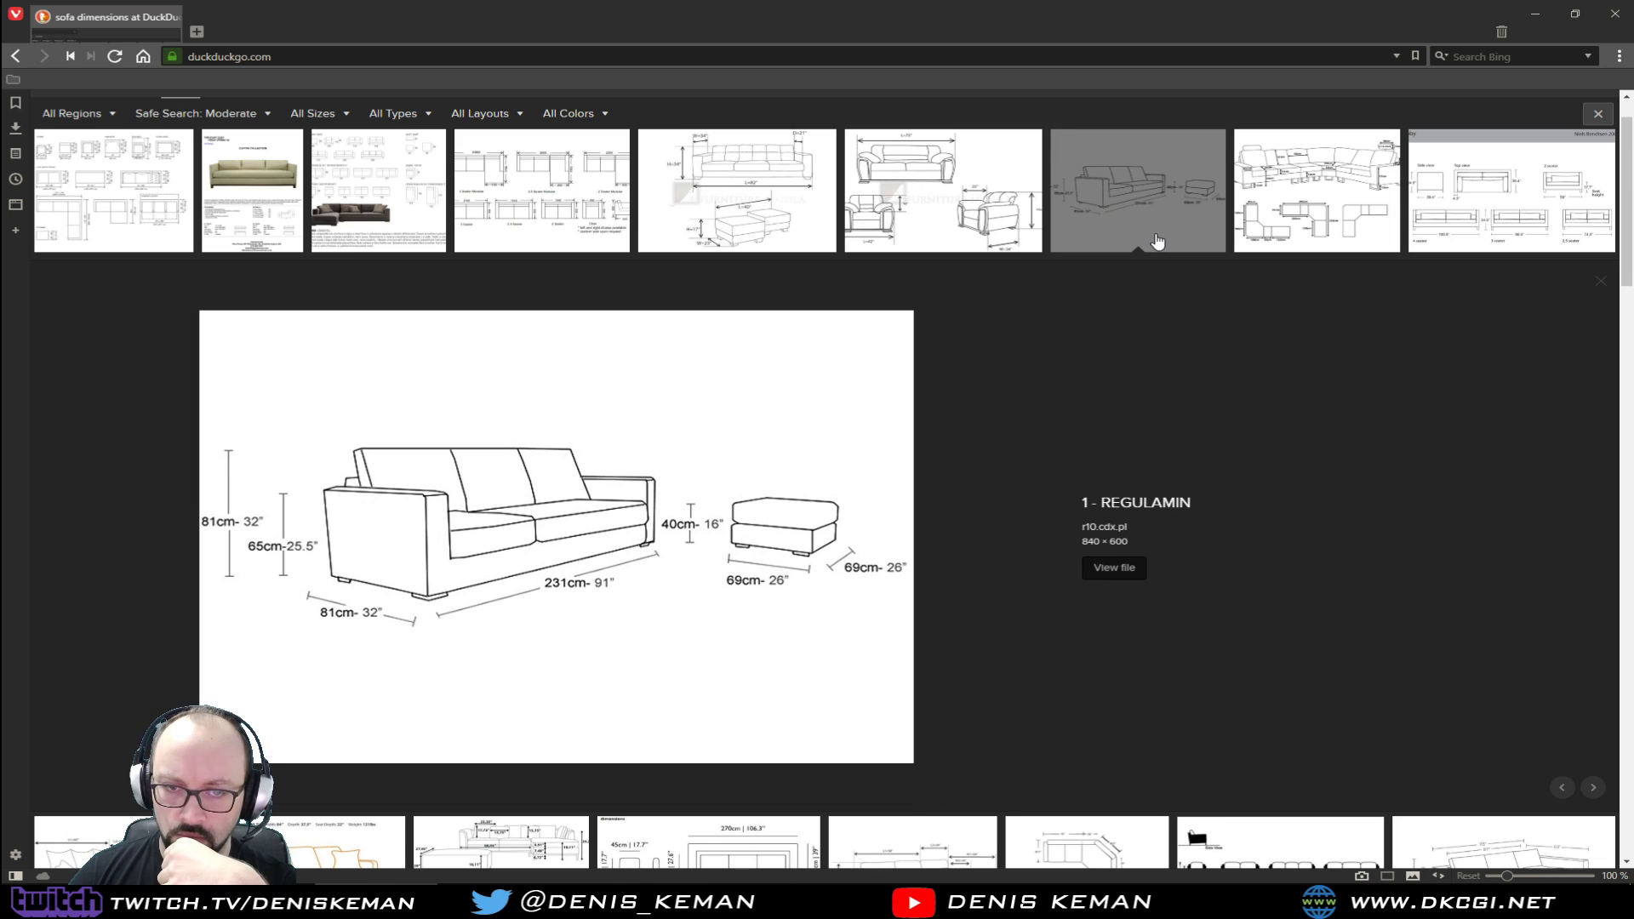
Step: Switch back to 3ds Max, leave edge editing on the Sofa box, and bring up the standard primitives for object creation
{"action": "left_click", "coordinate": [1535, 15]}
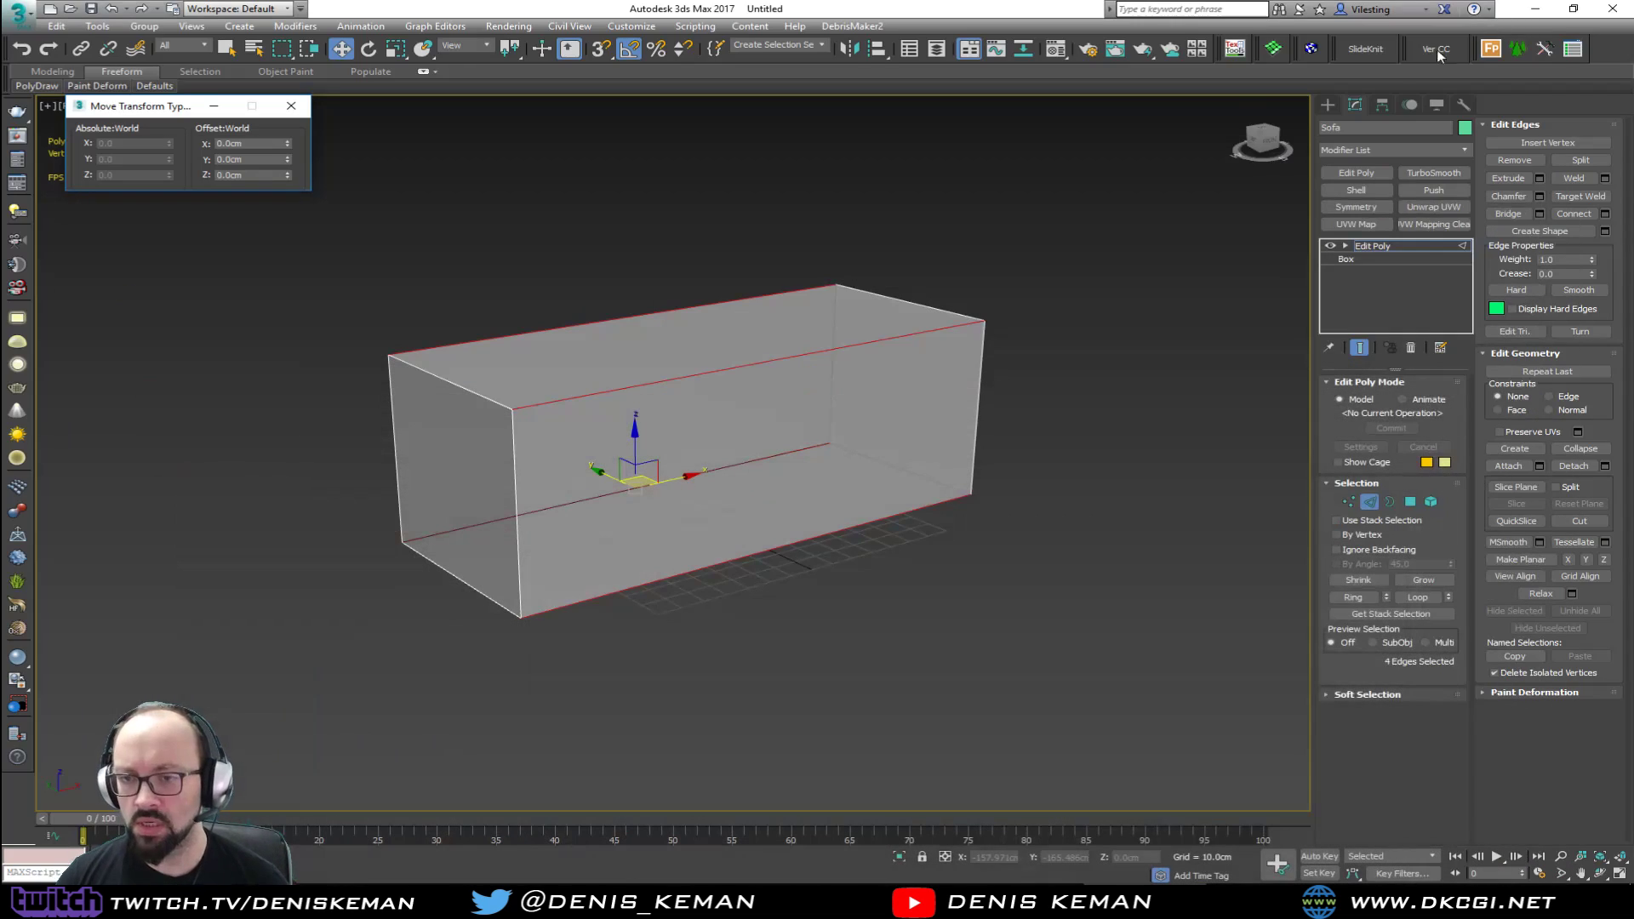
{"action": "left_click", "coordinate": [1369, 501]}
{"action": "left_click", "coordinate": [1328, 104]}
{"action": "left_click", "coordinate": [1359, 195]}
{"action": "left_click", "coordinate": [833, 602]}
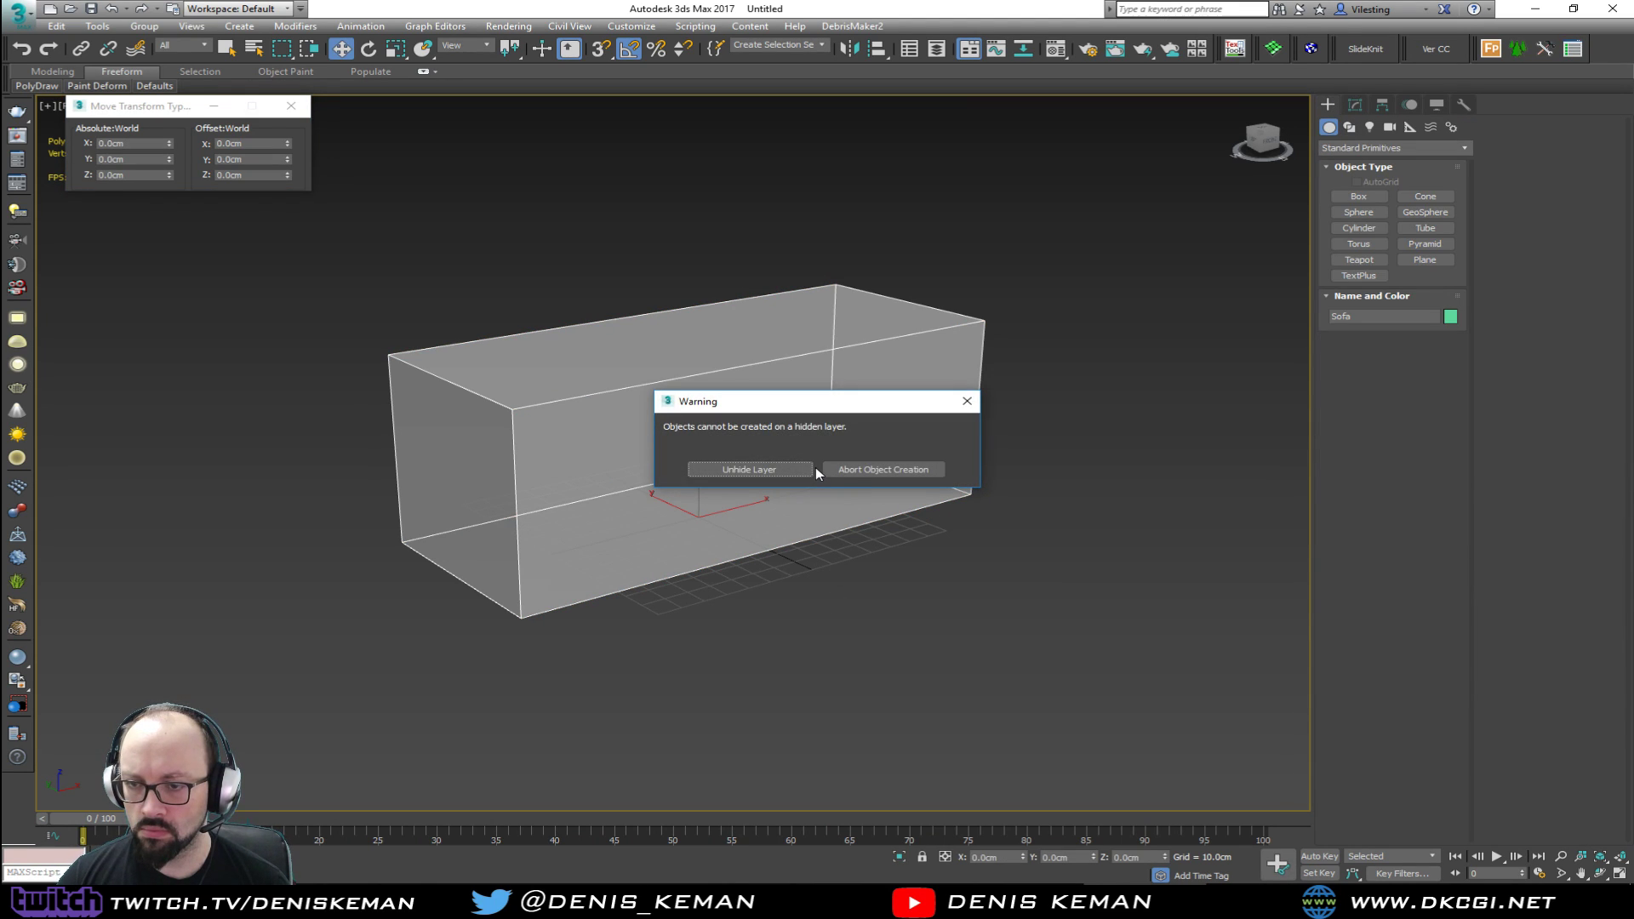
{"action": "left_click", "coordinate": [967, 401]}
Step: Make 0 (default) the active layer for new objects and close the Layer Explorer
{"action": "left_click", "coordinate": [938, 49]}
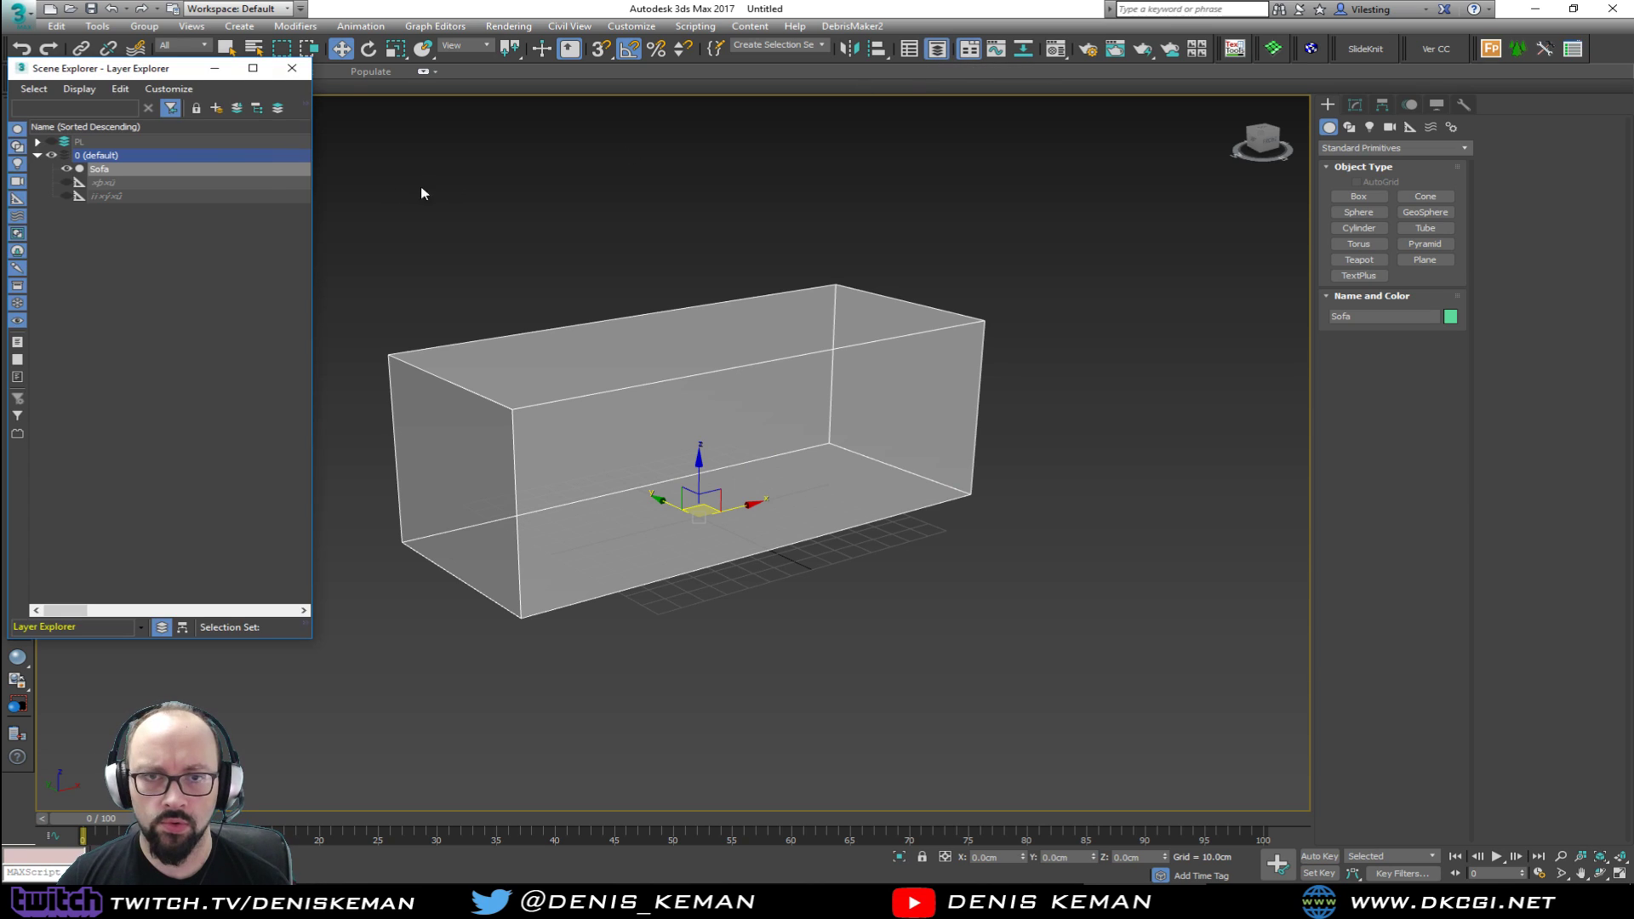
{"action": "left_click", "coordinate": [51, 154]}
{"action": "left_click", "coordinate": [51, 143]}
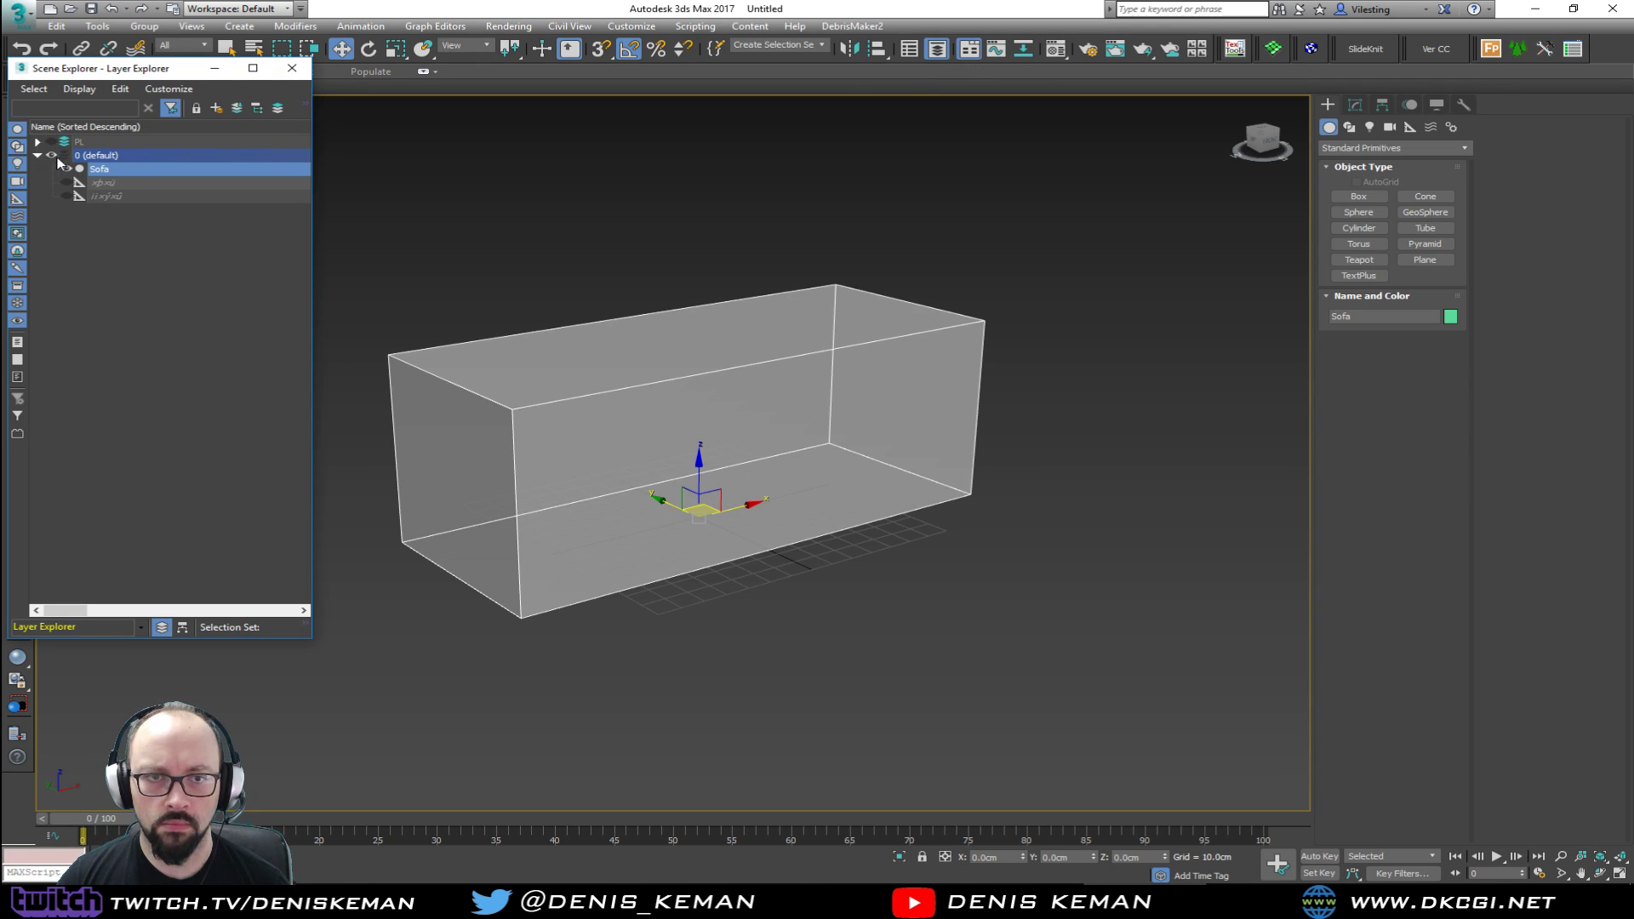
{"action": "left_click", "coordinate": [292, 68]}
Step: Create a reference box at the sofa's front and set its height to 40 cm
{"action": "left_click", "coordinate": [1358, 196]}
{"action": "left_click_drag", "start_coordinate": [779, 588], "coordinate": [768, 634]}
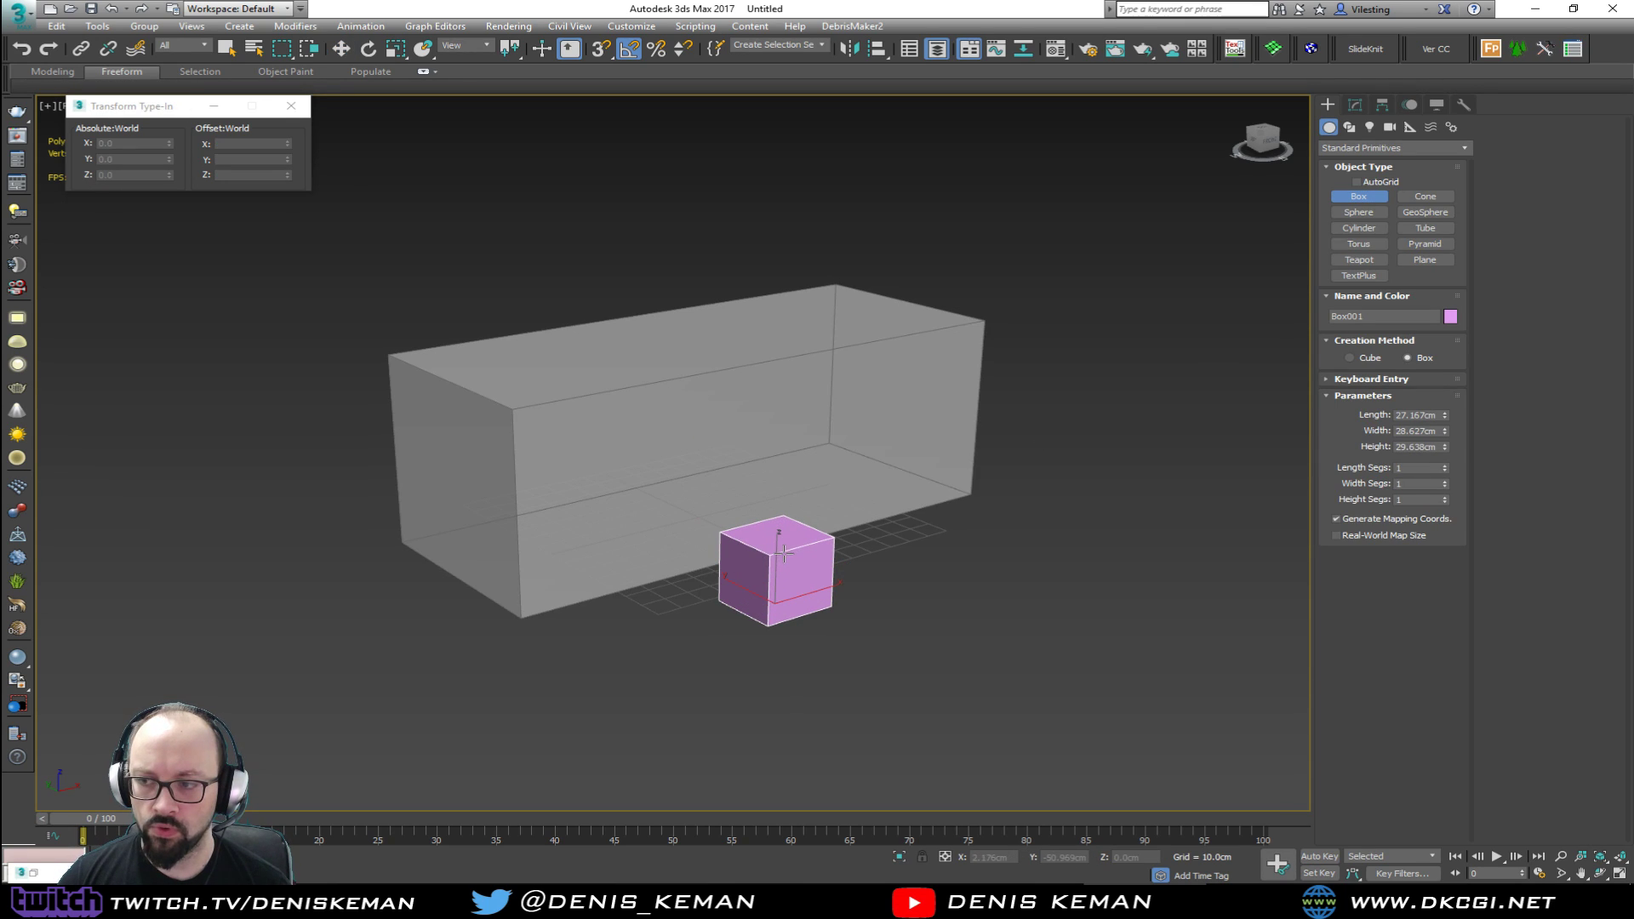
{"action": "left_click", "coordinate": [1439, 446]}
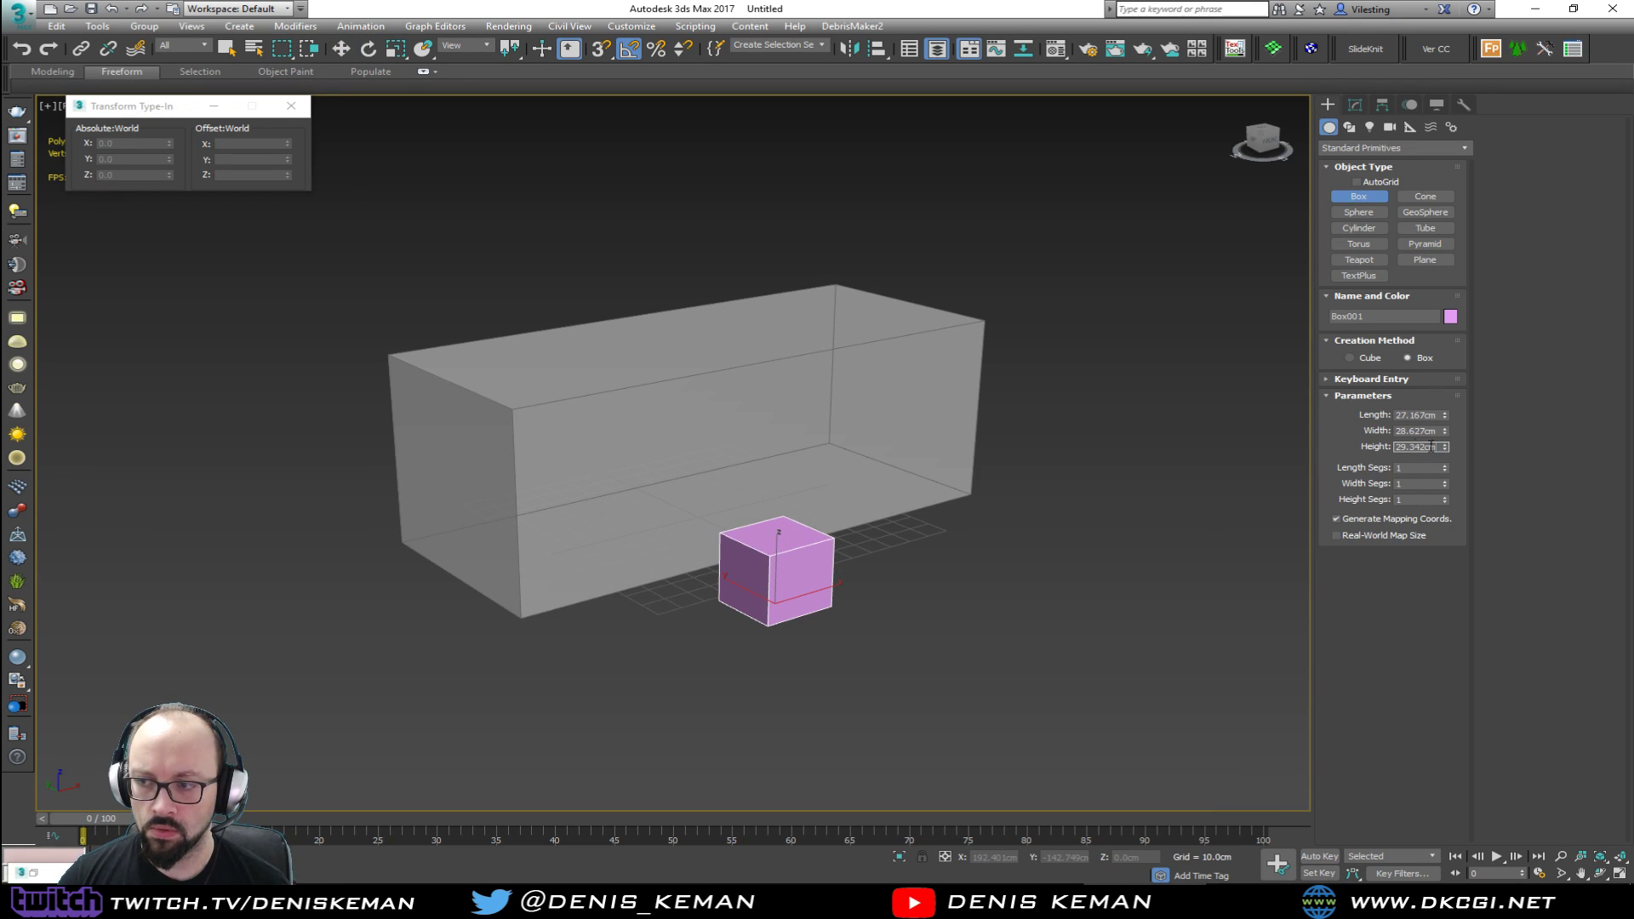
{"action": "type", "text": "40"}
{"action": "key", "text": "Return"}
{"action": "key", "text": "w"}
Step: Insert a horizontal edge loop around the Sofa, snap it to the reference box's 40 cm height, and delete the reference box
{"action": "left_click", "coordinate": [624, 559]}
{"action": "left_click", "coordinate": [1356, 106]}
{"action": "left_click", "coordinate": [1371, 172]}
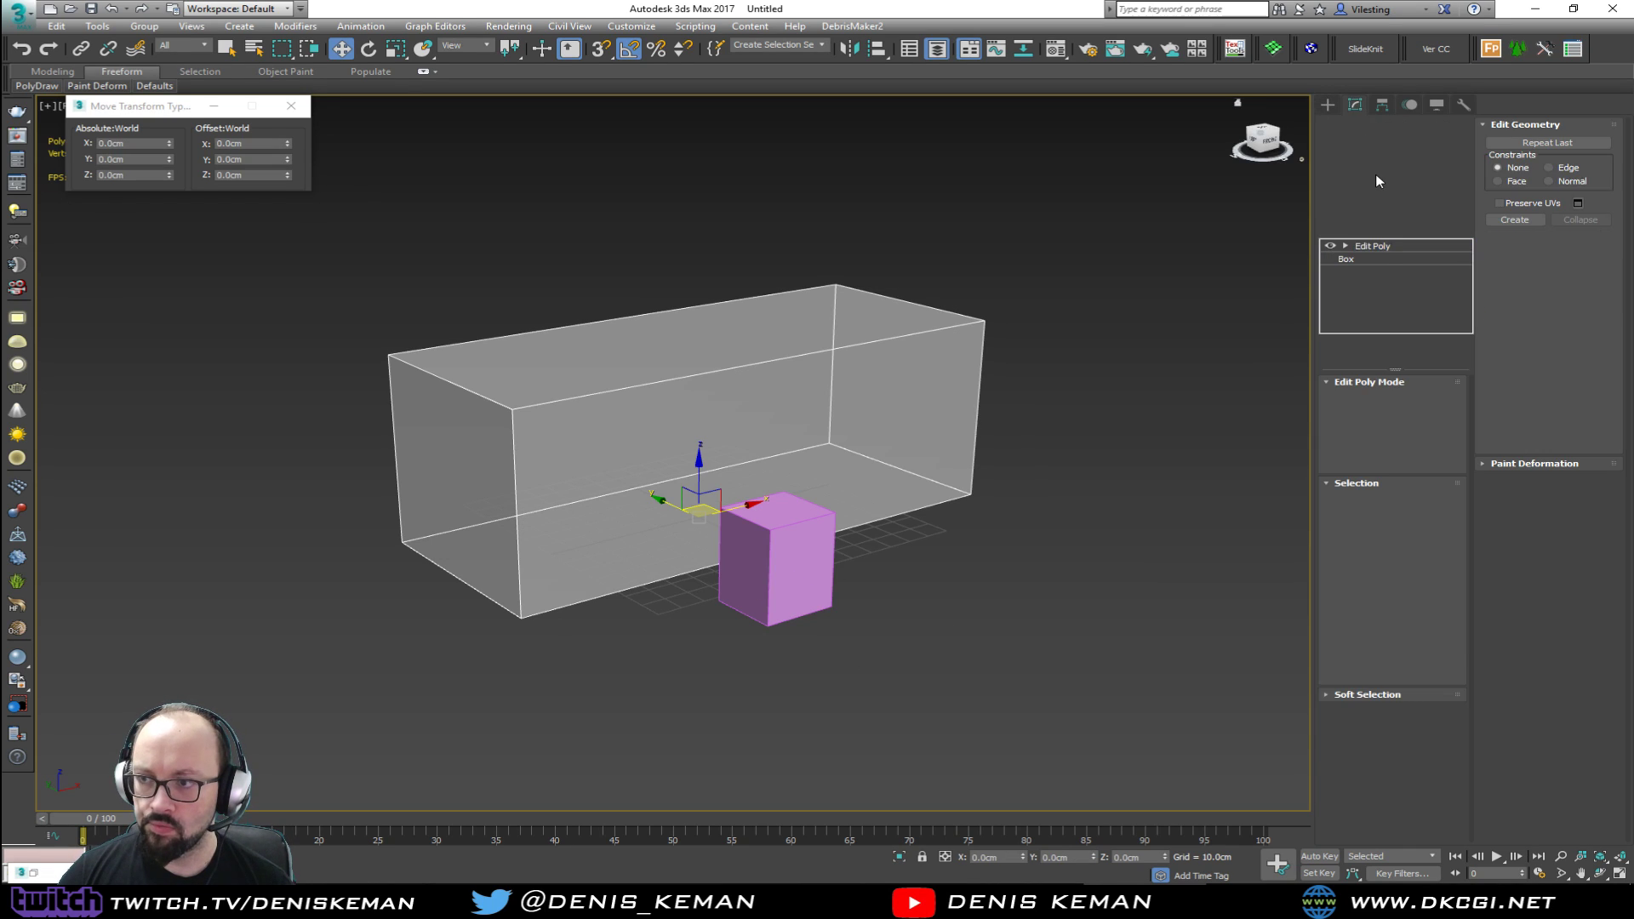
{"action": "key", "text": "alt+1"}
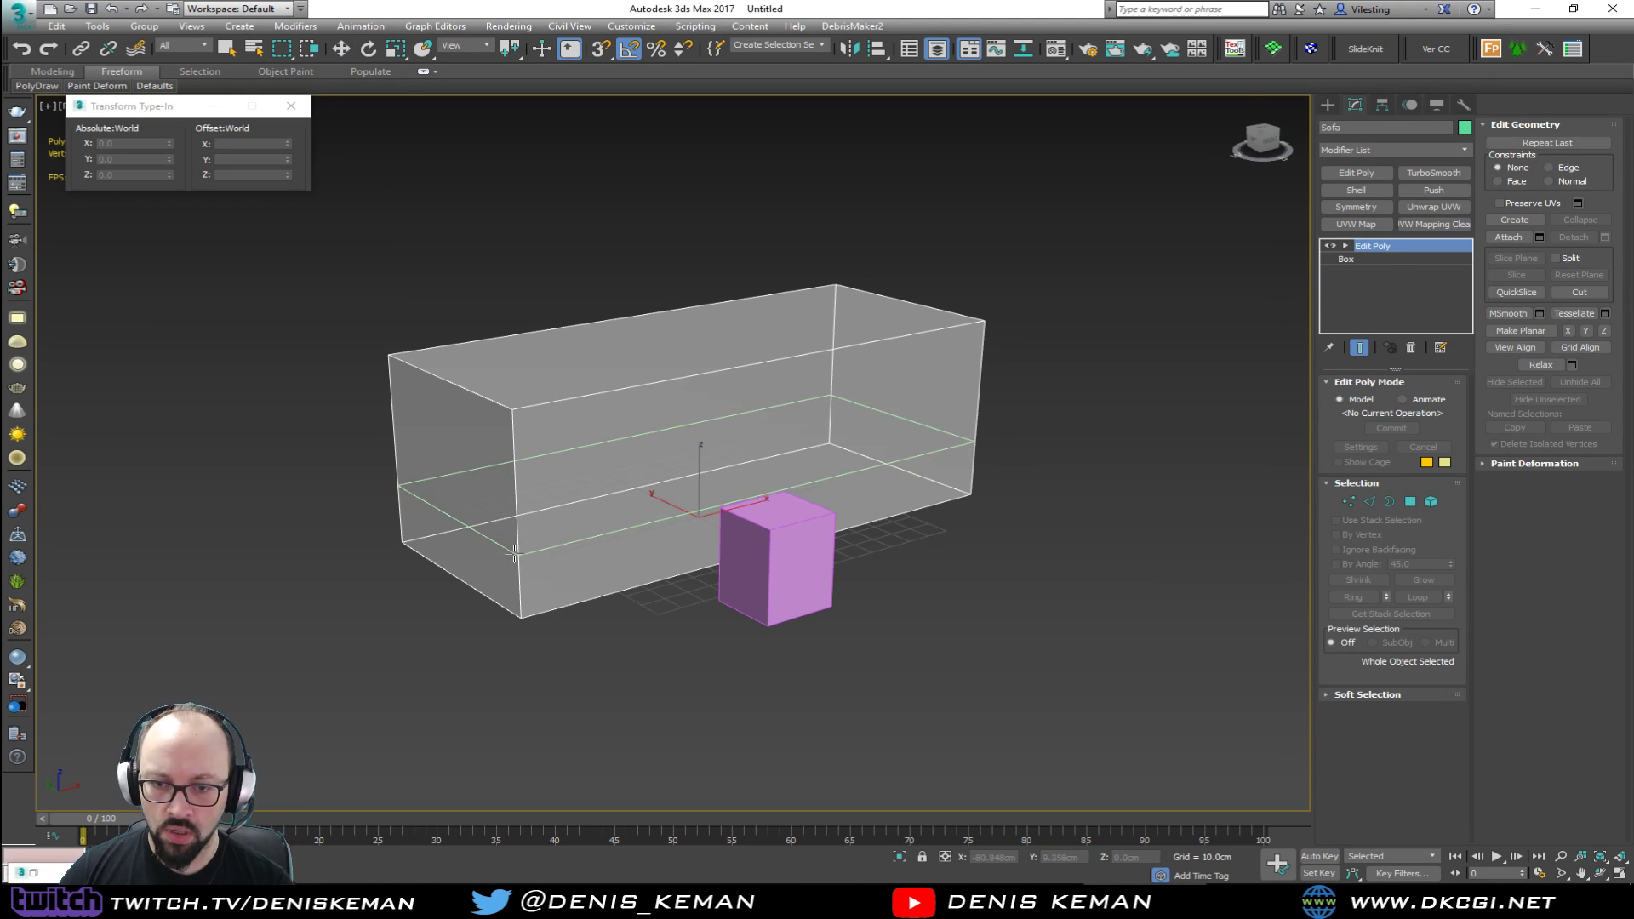
{"action": "left_click", "coordinate": [518, 555]}
{"action": "key", "text": "w"}
{"action": "key", "text": "s"}
{"action": "left_click_drag", "start_coordinate": [699, 413], "coordinate": [699, 387]}
{"action": "left_click", "coordinate": [1370, 502]}
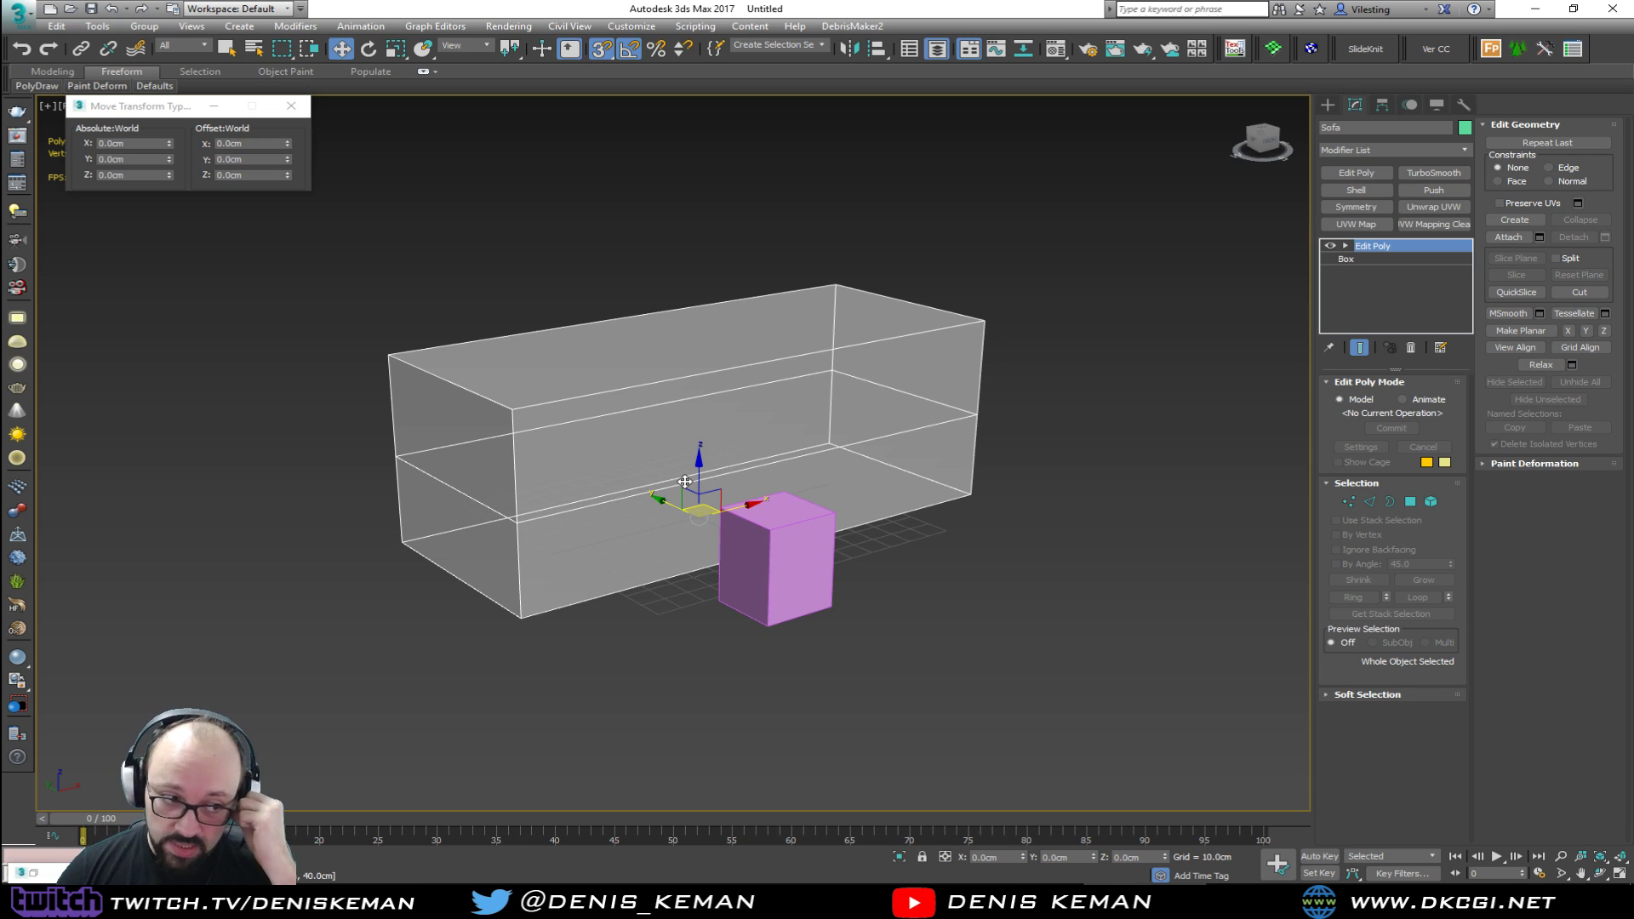
{"action": "left_click", "coordinate": [804, 587]}
{"action": "key", "text": "Delete"}
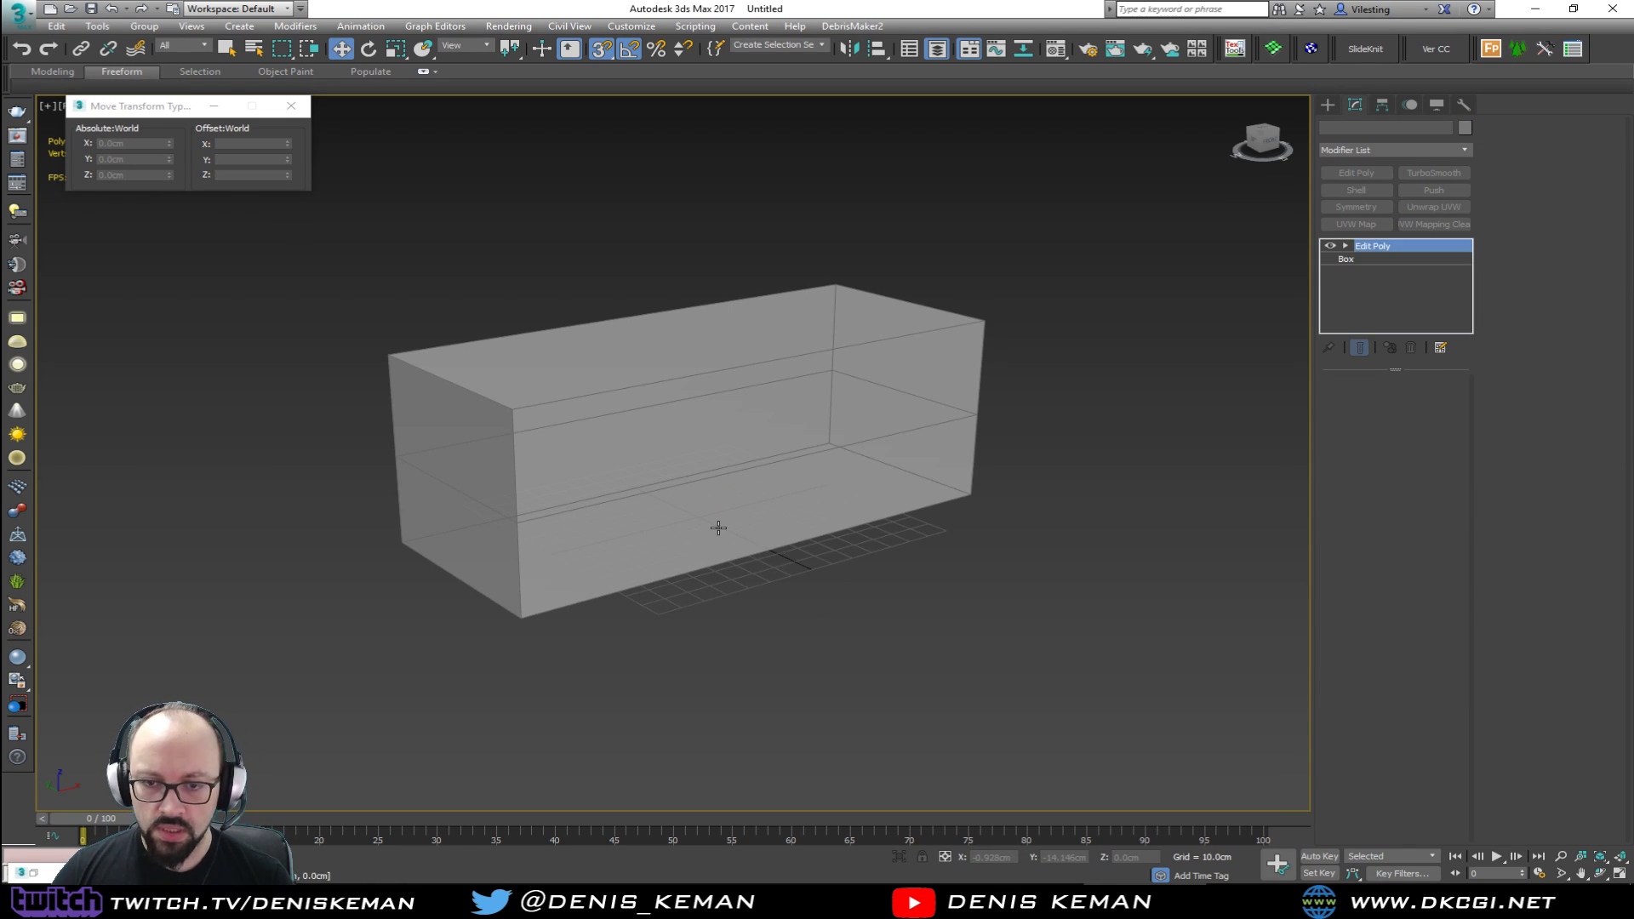
Step: Connect the Sofa's lengthwise edges with 2 segments, pinched outward toward both ends to mark the armrest widths
{"action": "left_click", "coordinate": [719, 528]}
{"action": "middle_click_drag", "start_coordinate": [719, 528], "coordinate": [686, 536], "text": "alt"}
{"action": "key", "text": "2"}
{"action": "left_click_drag", "start_coordinate": [704, 244], "coordinate": [728, 664]}
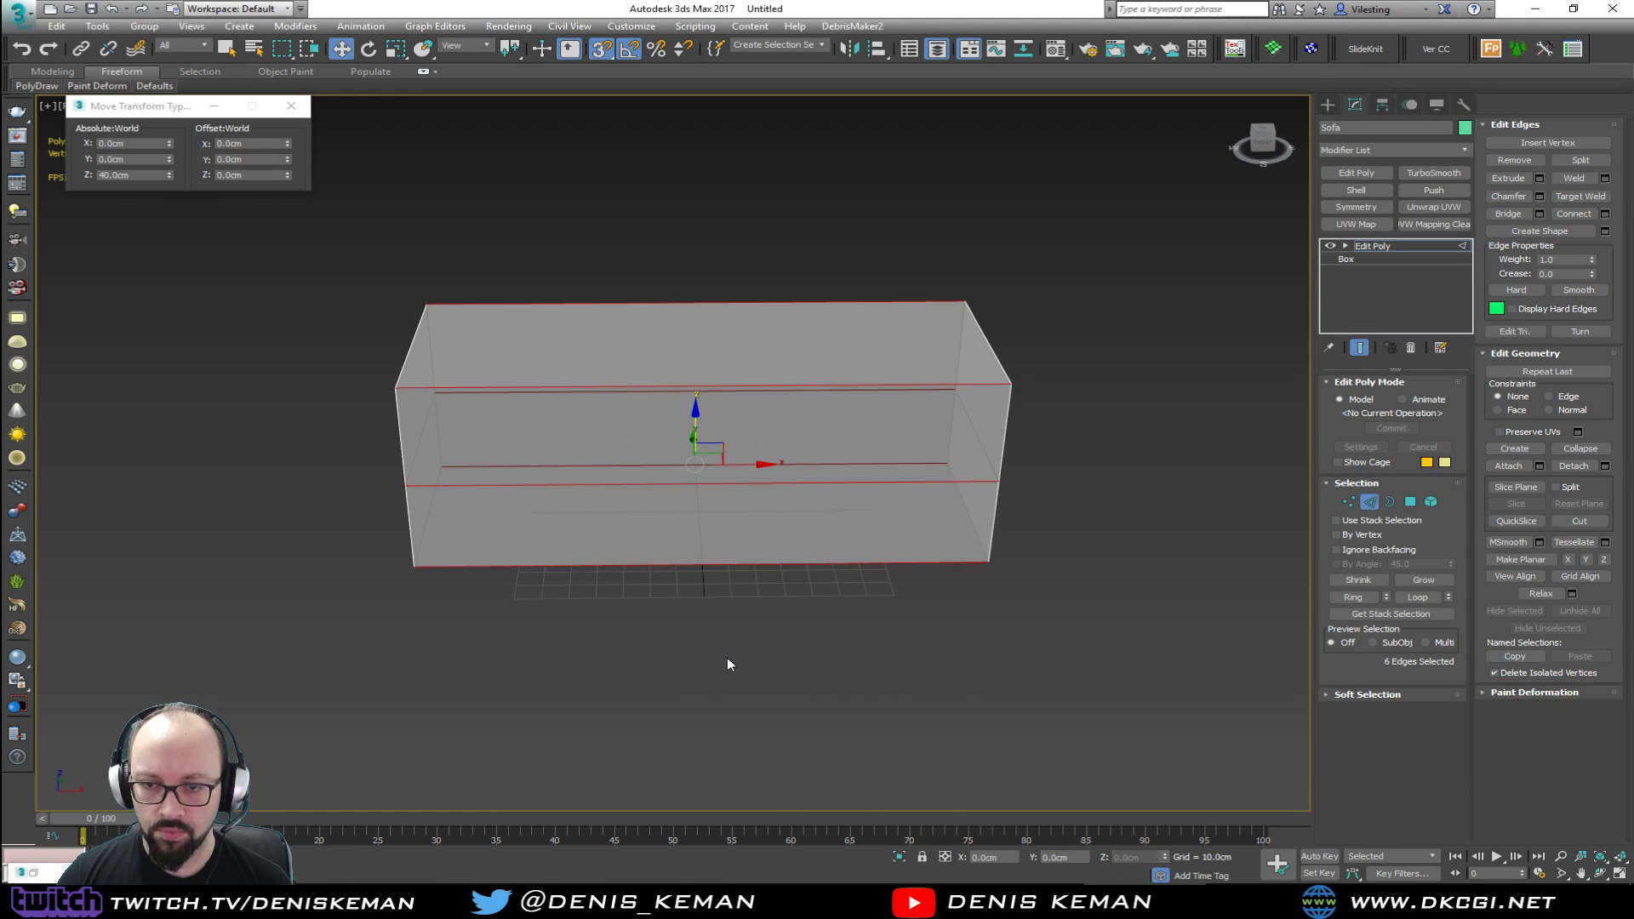
{"action": "left_click", "coordinate": [1606, 213]}
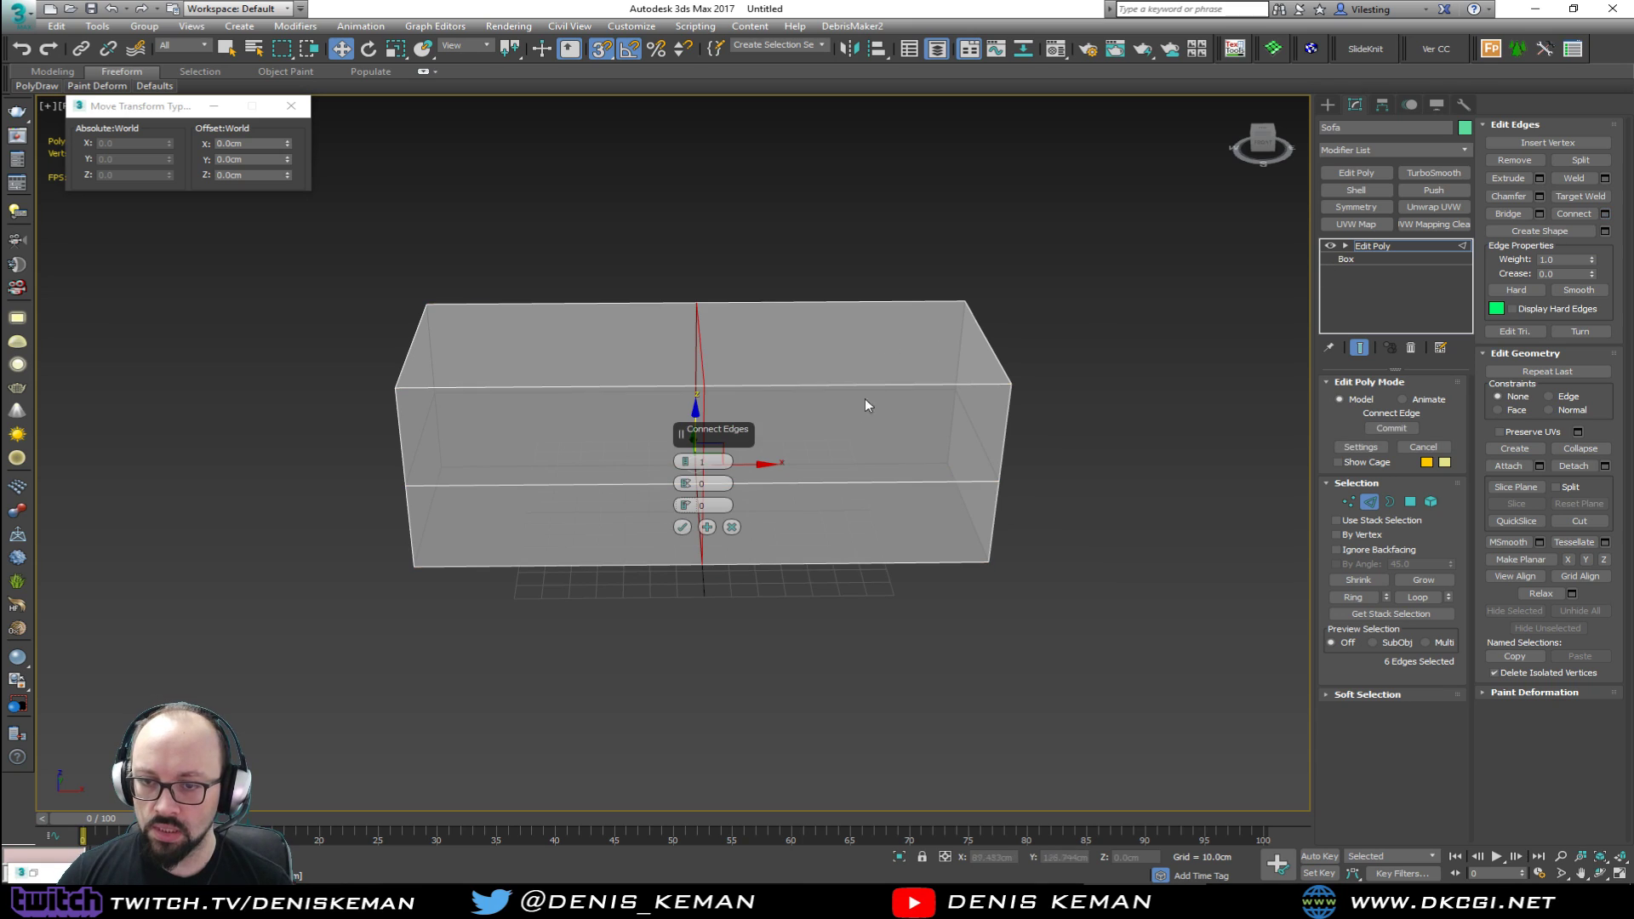
{"action": "left_click_drag", "start_coordinate": [685, 466], "coordinate": [685, 461]}
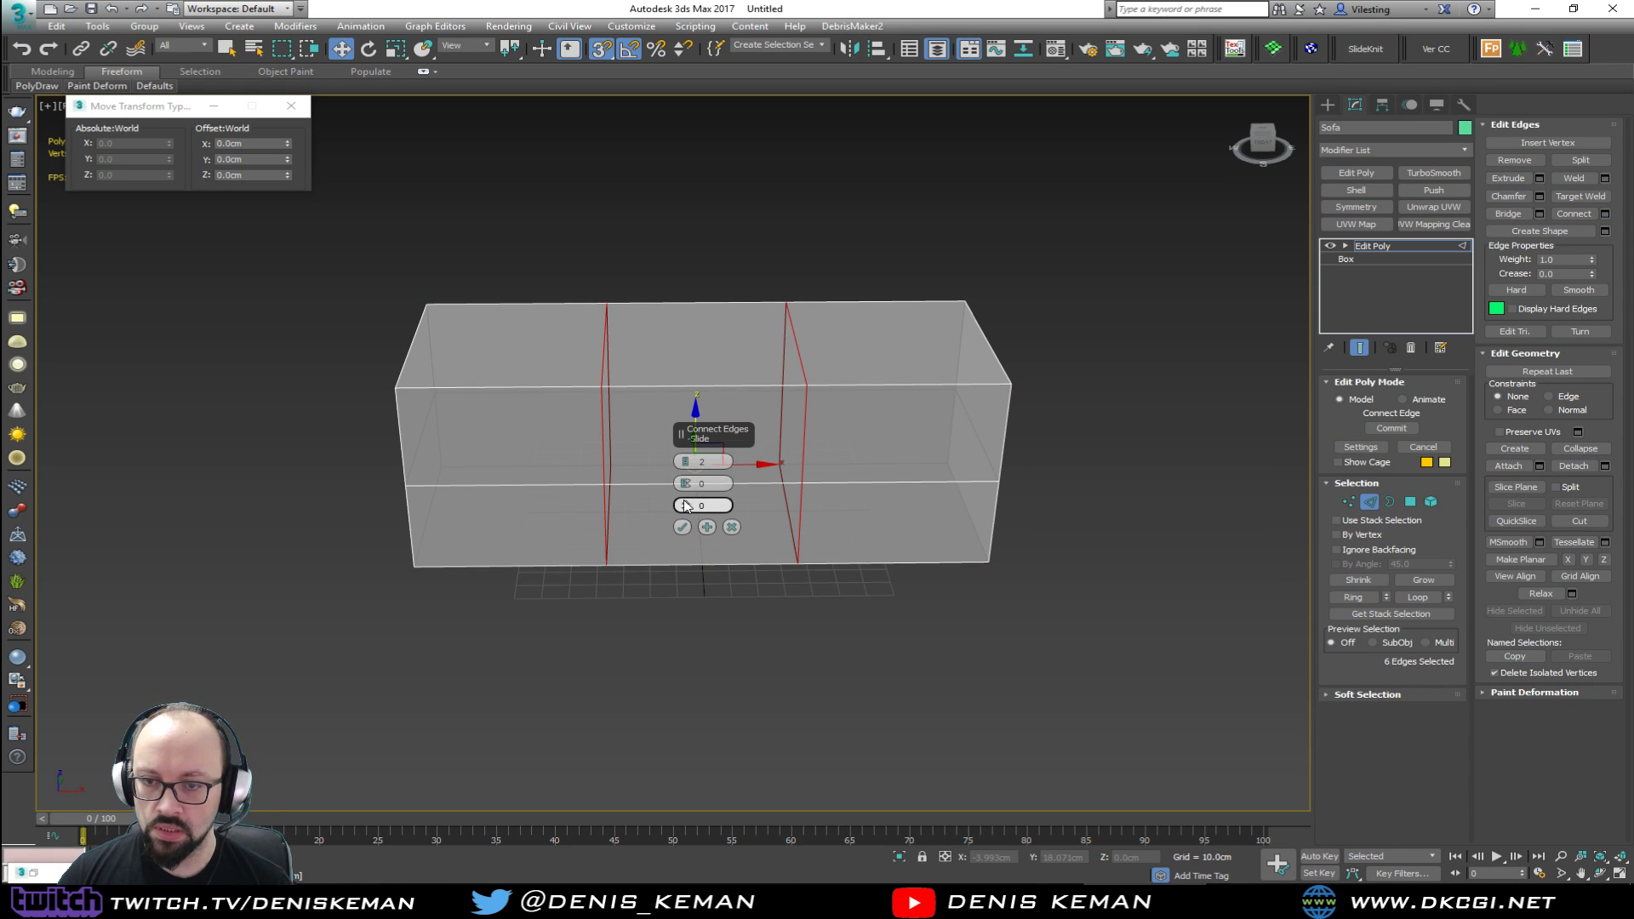
{"action": "left_click_drag", "start_coordinate": [686, 483], "coordinate": [667, 248]}
{"action": "left_click", "coordinate": [684, 528]}
Step: Close the transform type-in and insert a lengthwise edge loop in the Top view, marking a backrest about as thick as the armrests
{"action": "middle_click_drag", "start_coordinate": [586, 477], "coordinate": [734, 534], "text": "alt"}
{"action": "key", "text": "alt+w"}
{"action": "key", "text": "alt+w"}
{"action": "scroll", "coordinate": [533, 295], "scroll_direction": "down", "scroll_amount": 3}
{"action": "scroll", "coordinate": [599, 434], "scroll_direction": "up", "scroll_amount": 2}
{"action": "left_click", "coordinate": [293, 106]}
{"action": "key", "text": "shift+alt+s"}
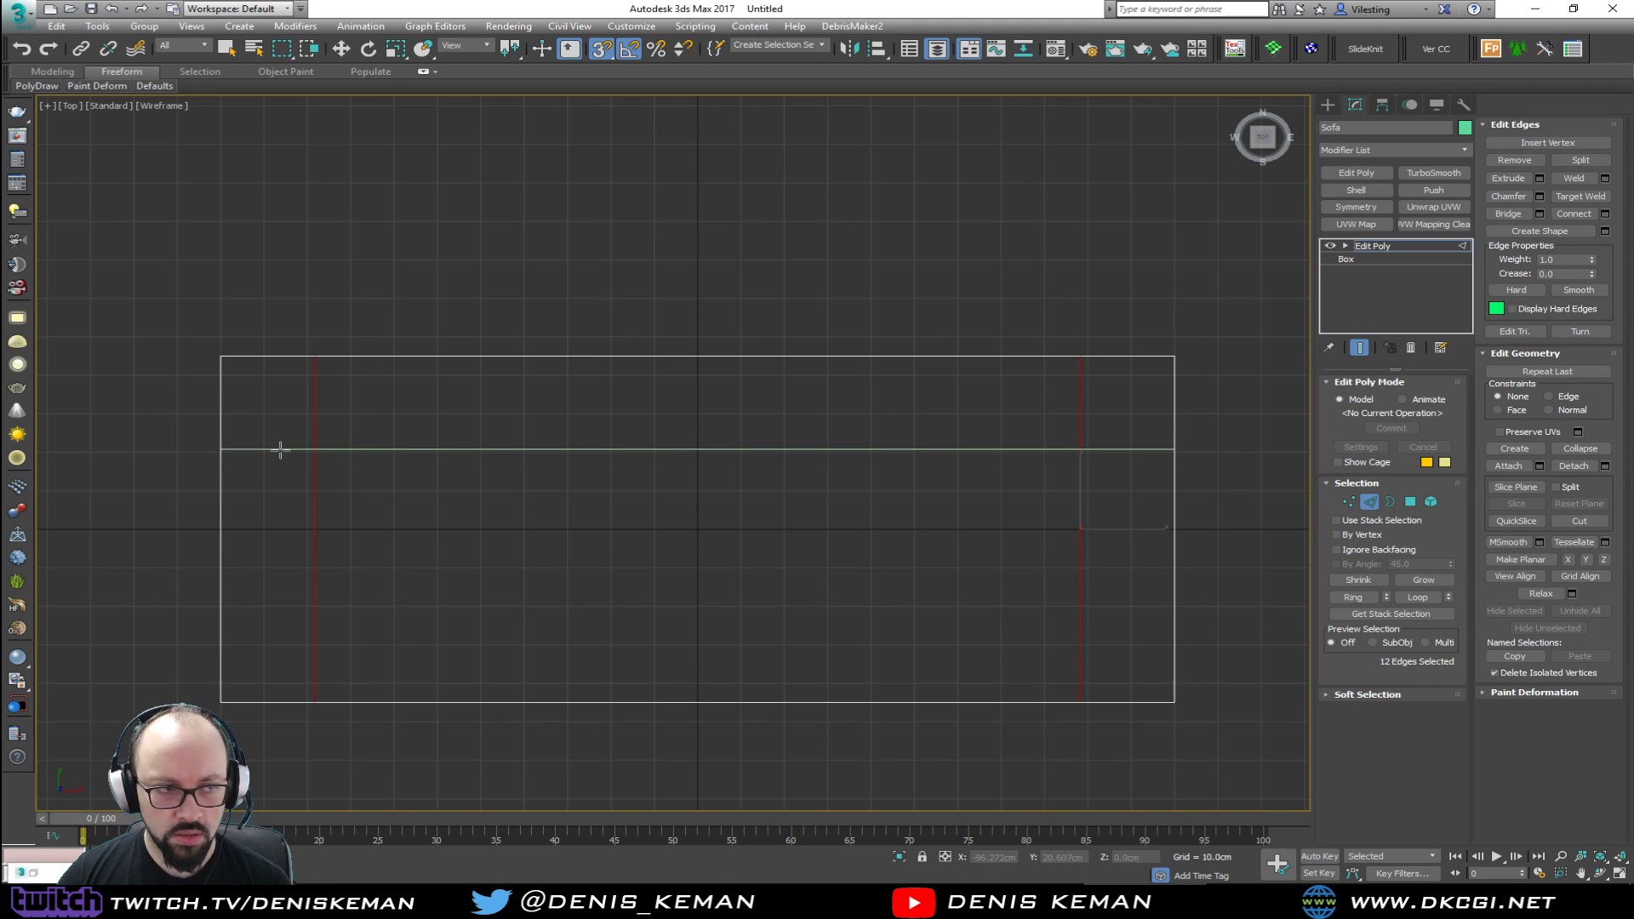
{"action": "left_click", "coordinate": [279, 452]}
{"action": "key", "text": "w"}
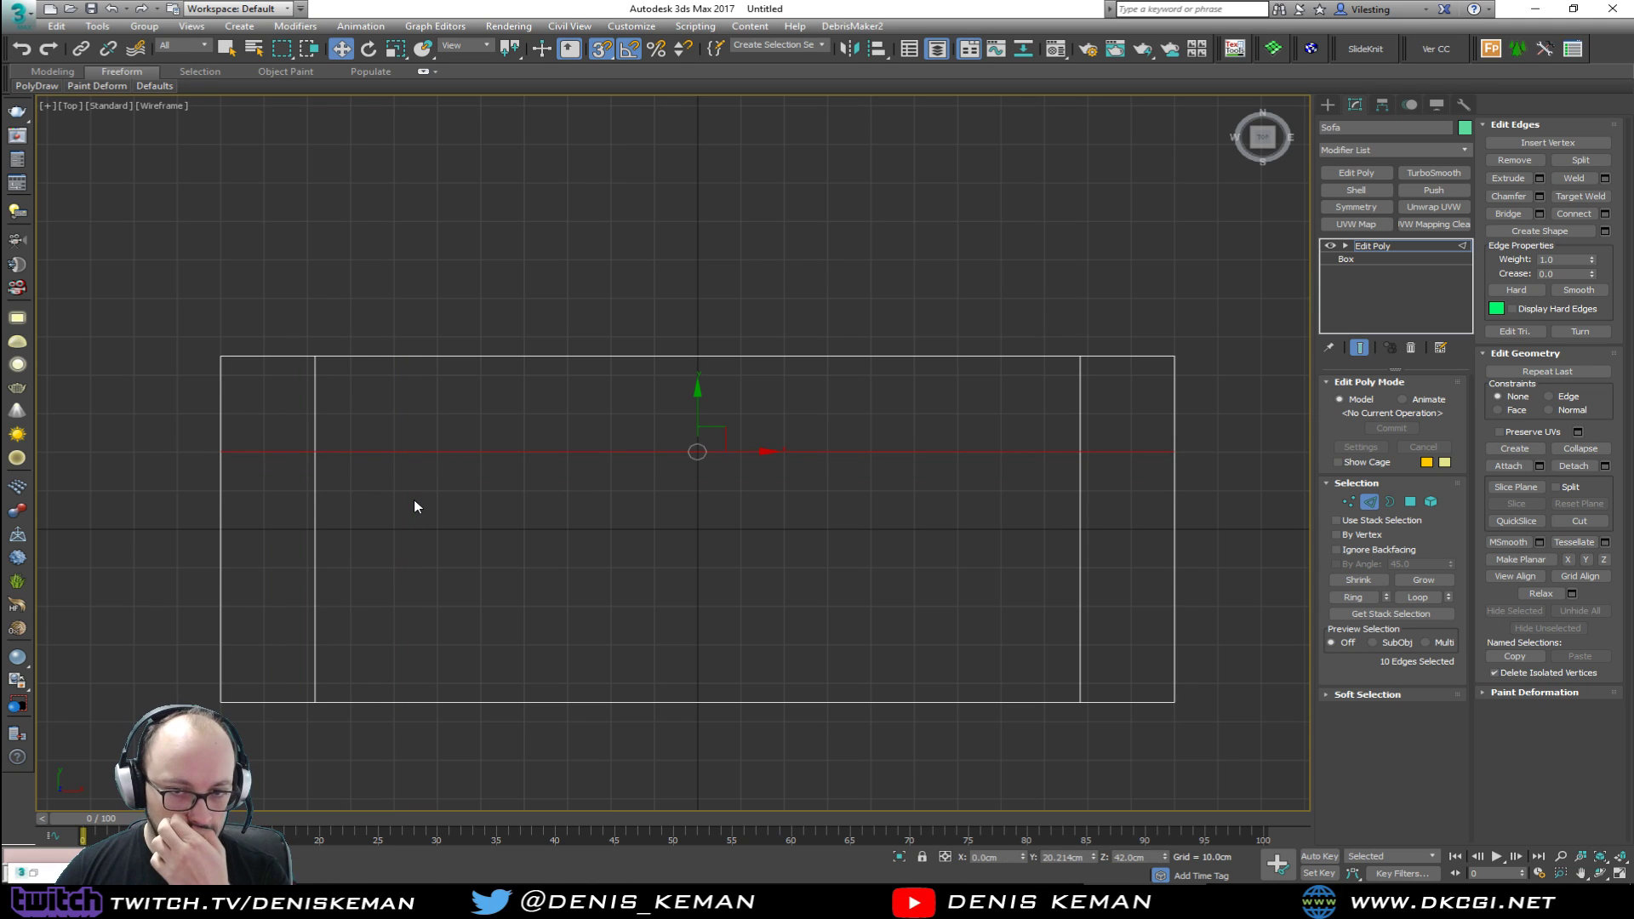
Step: Delete the upper front and top polygons between the armrests in the Perspective view to open the seating space
{"action": "key", "text": "alt+w"}
{"action": "middle_click", "coordinate": [986, 635]}
{"action": "key", "text": "alt+w"}
{"action": "middle_click_drag", "start_coordinate": [986, 635], "coordinate": [804, 542], "text": "alt"}
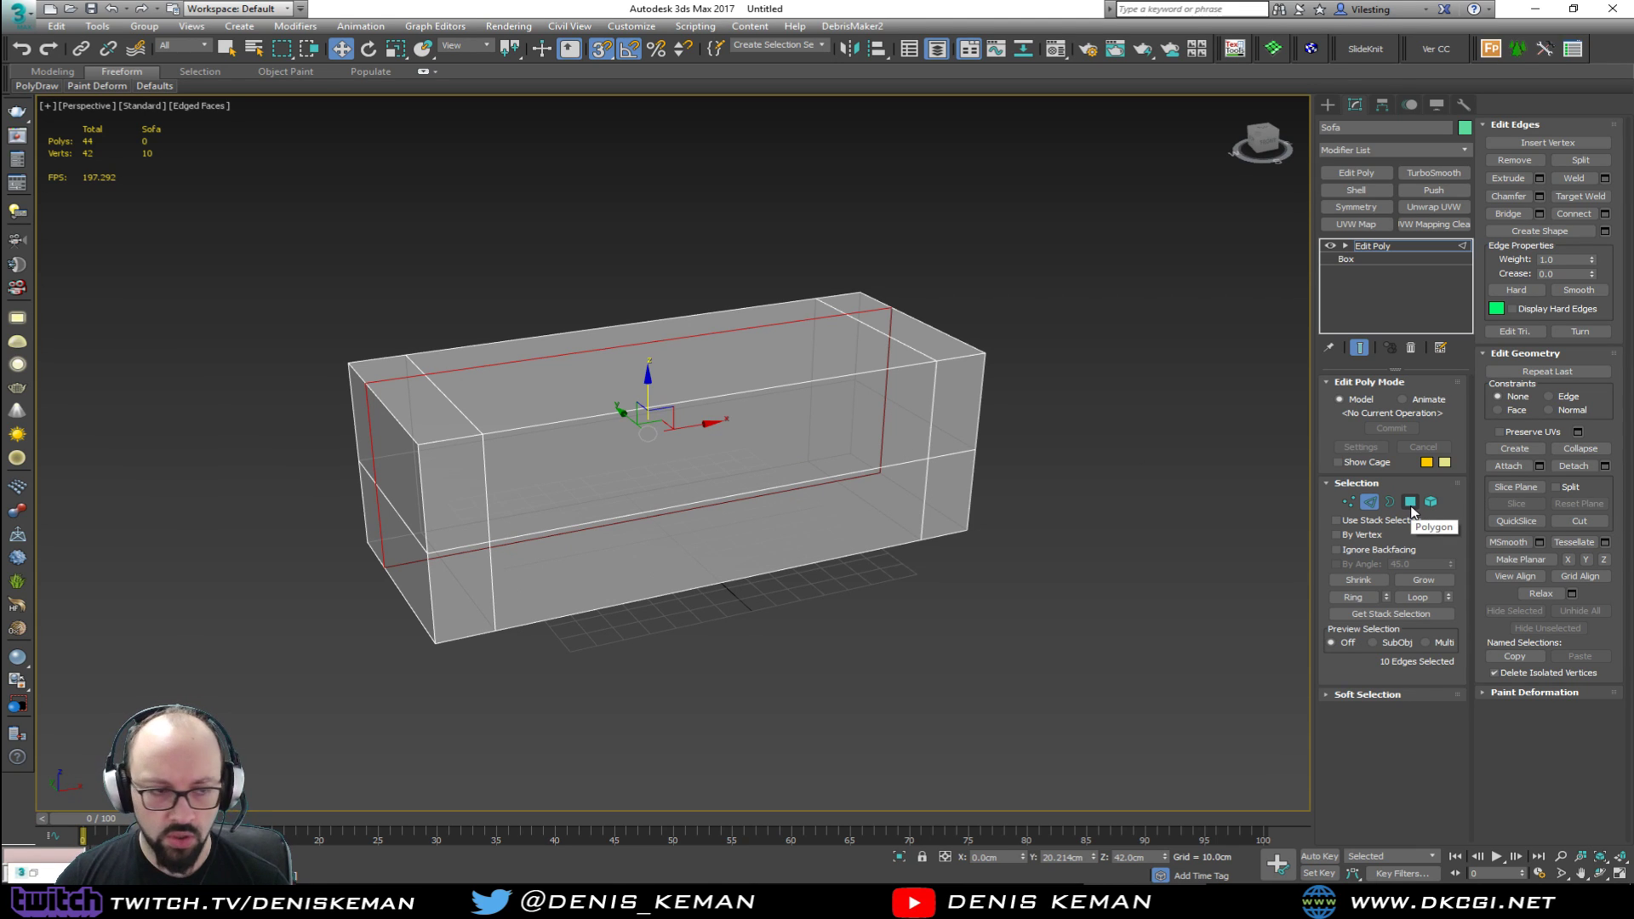
{"action": "middle_click_drag", "start_coordinate": [838, 509], "coordinate": [818, 517], "text": "alt"}
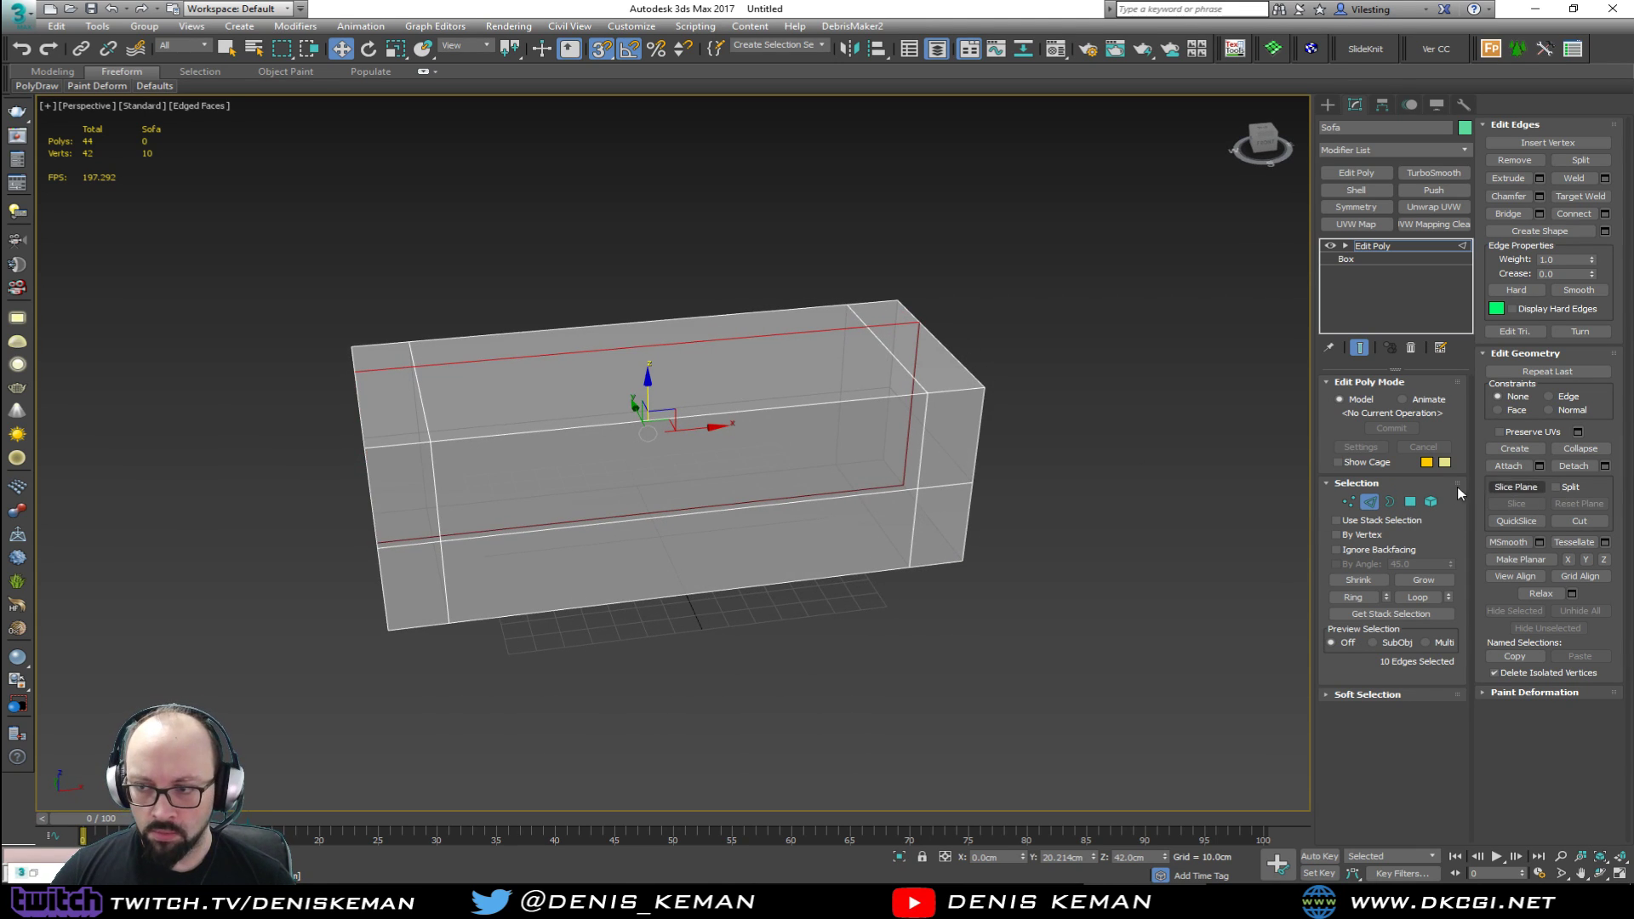
{"action": "left_click", "coordinate": [1411, 502]}
{"action": "left_click", "coordinate": [772, 440]}
{"action": "left_click", "coordinate": [777, 403], "text": "ctrl"}
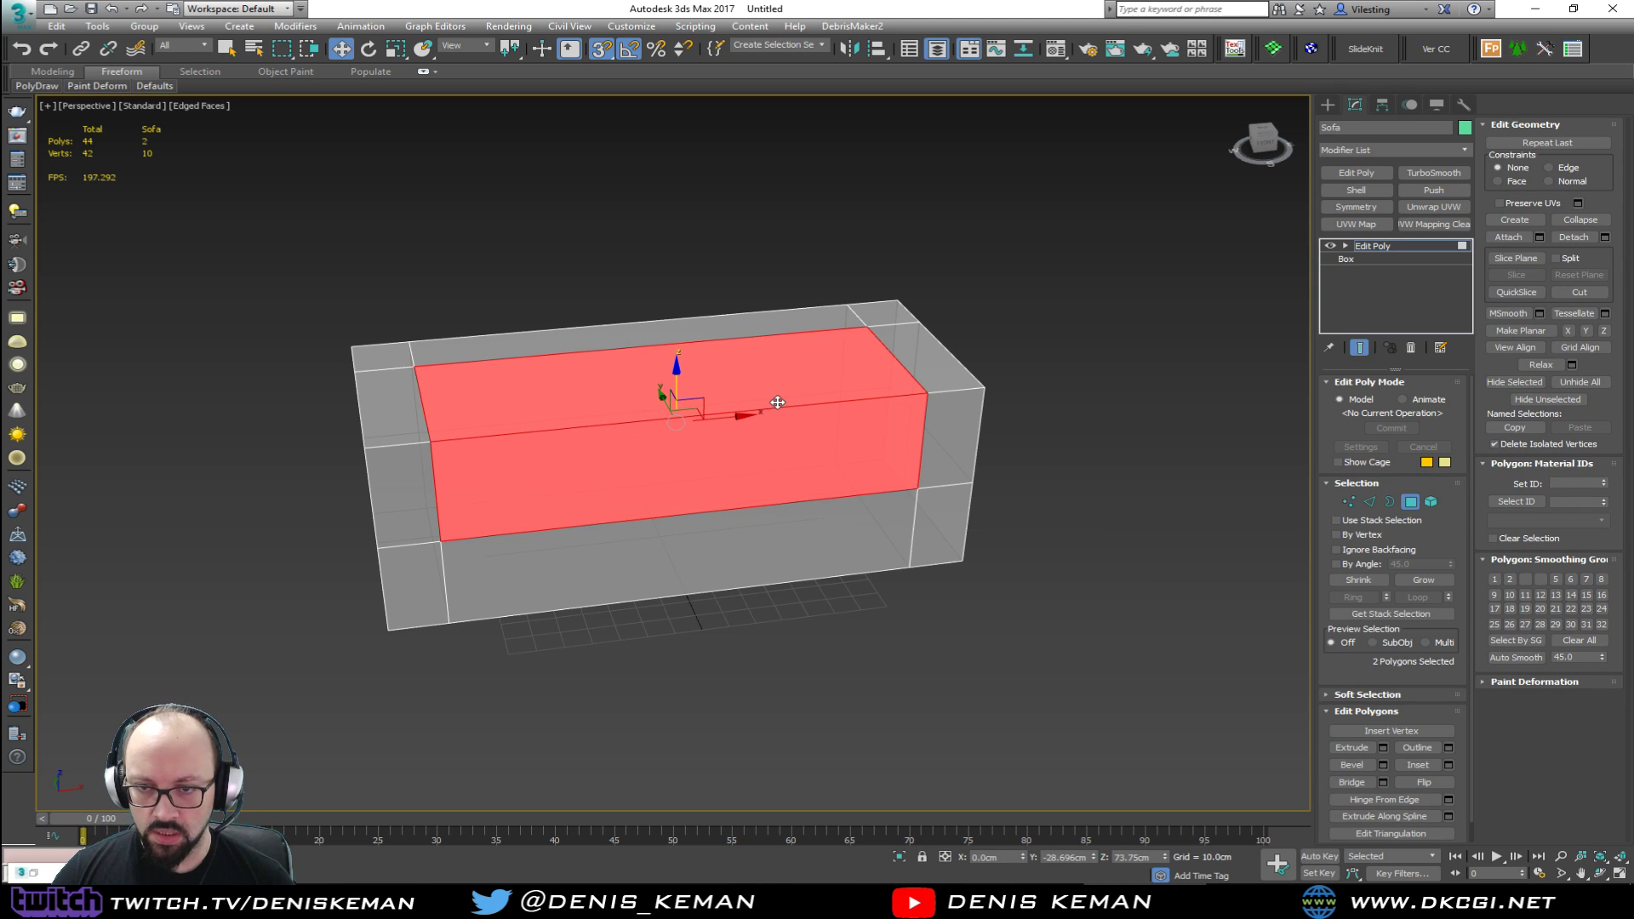
{"action": "key", "text": "Delete"}
Step: Extrude the seat's front edge and both inner armrest edges back to the backrest line, forming the seat and inner arm faces
{"action": "key", "text": "2"}
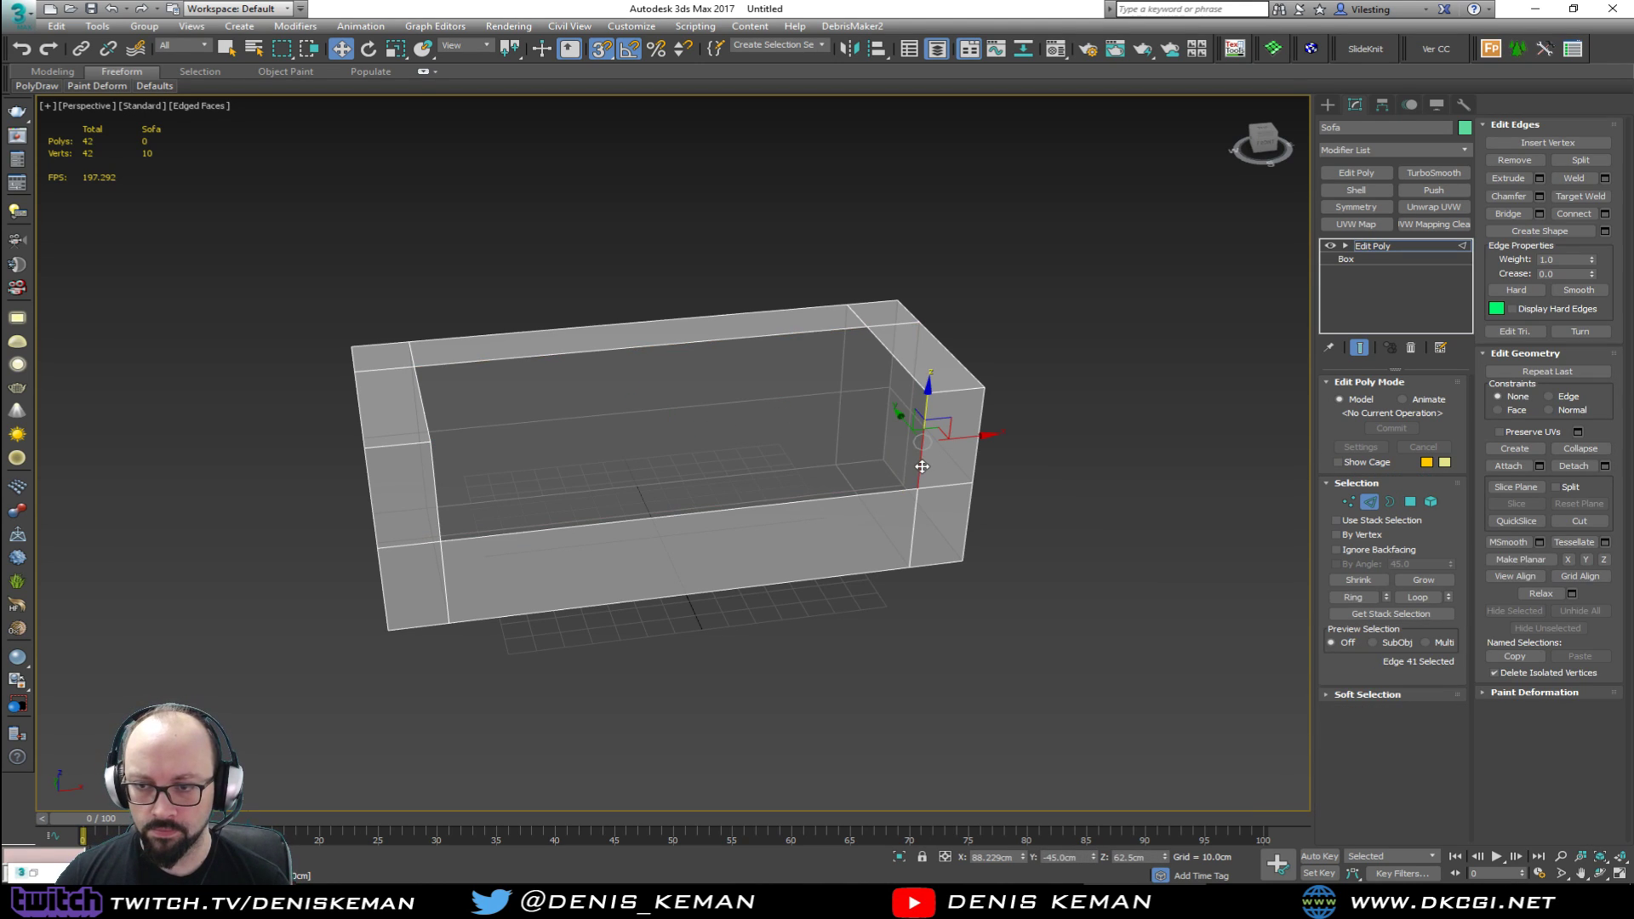
{"action": "left_click", "coordinate": [922, 464]}
{"action": "left_click", "coordinate": [436, 509], "text": "ctrl"}
{"action": "middle_click_drag", "start_coordinate": [666, 466], "coordinate": [549, 485], "text": "alt"}
{"action": "left_click", "coordinate": [675, 484], "text": "ctrl"}
{"action": "left_click_drag", "start_coordinate": [702, 470], "coordinate": [748, 256], "text": "shift"}
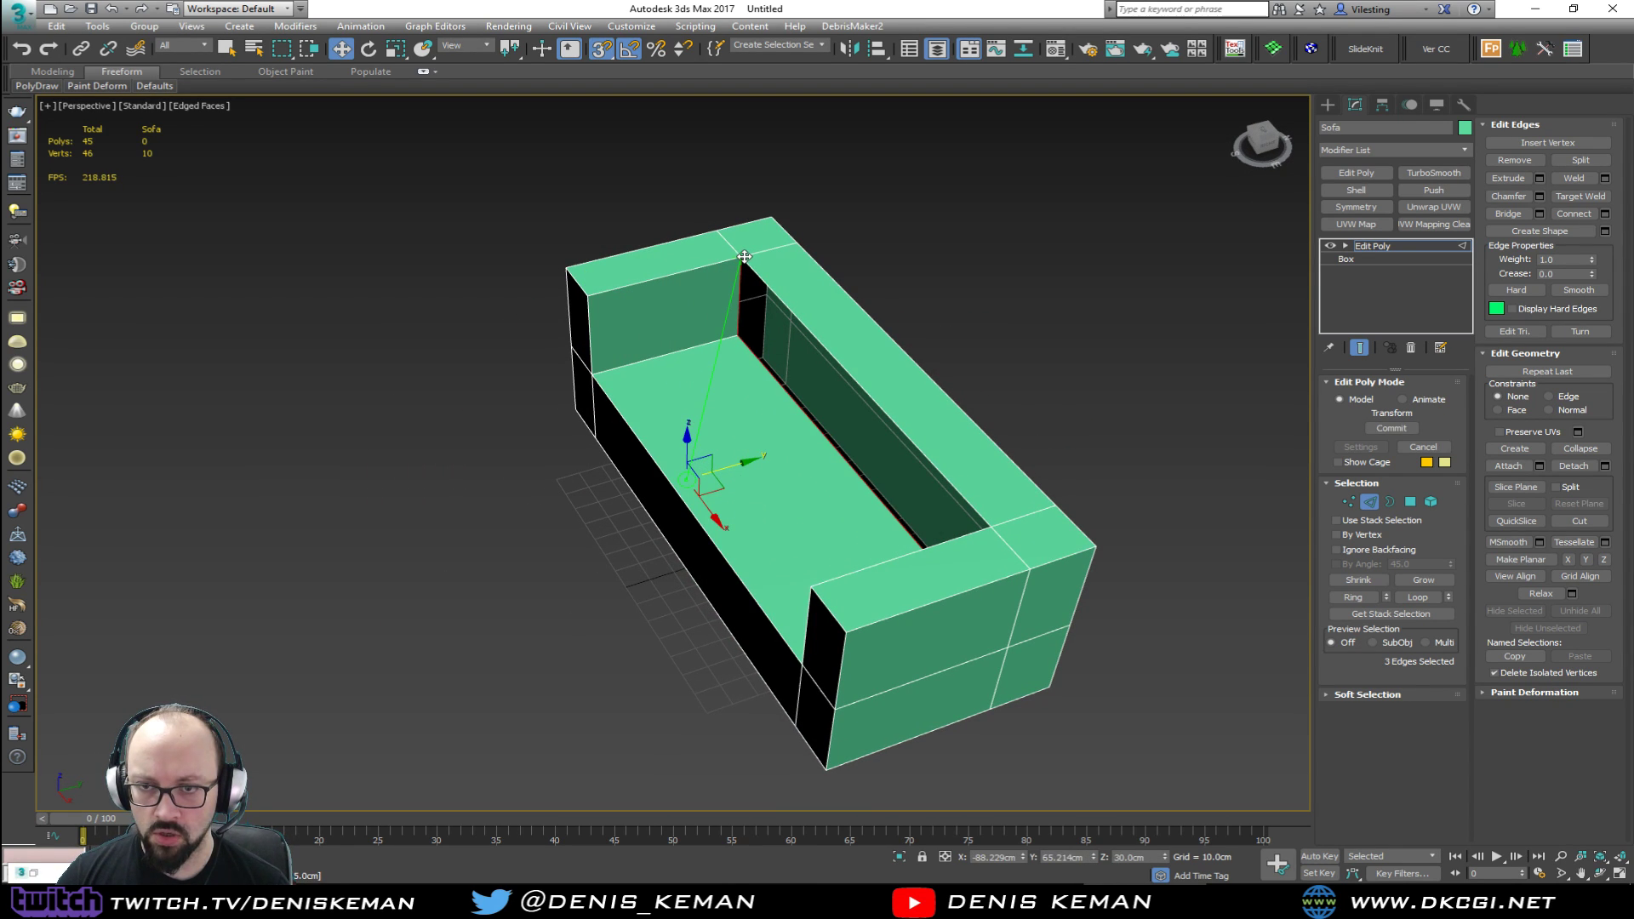
Step: Delete the newly extruded seat polygon between the armrests
{"action": "middle_click_drag", "start_coordinate": [777, 350], "coordinate": [843, 357], "text": "alt"}
{"action": "key", "text": "1"}
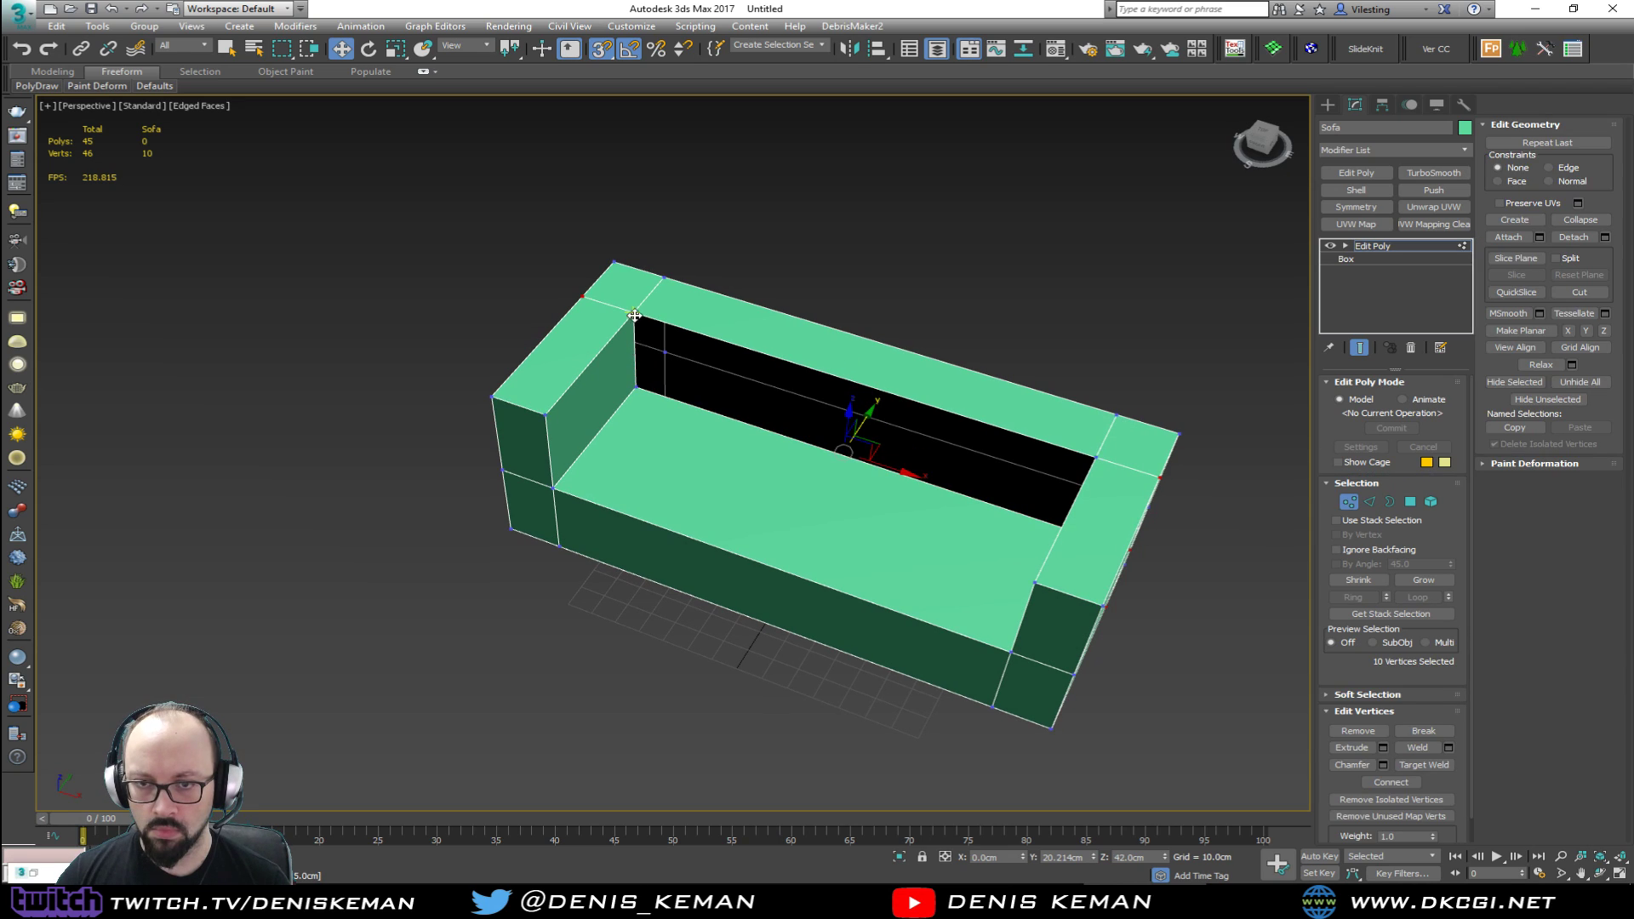
{"action": "left_click", "coordinate": [632, 314]}
{"action": "left_click", "coordinate": [1097, 458], "text": "ctrl"}
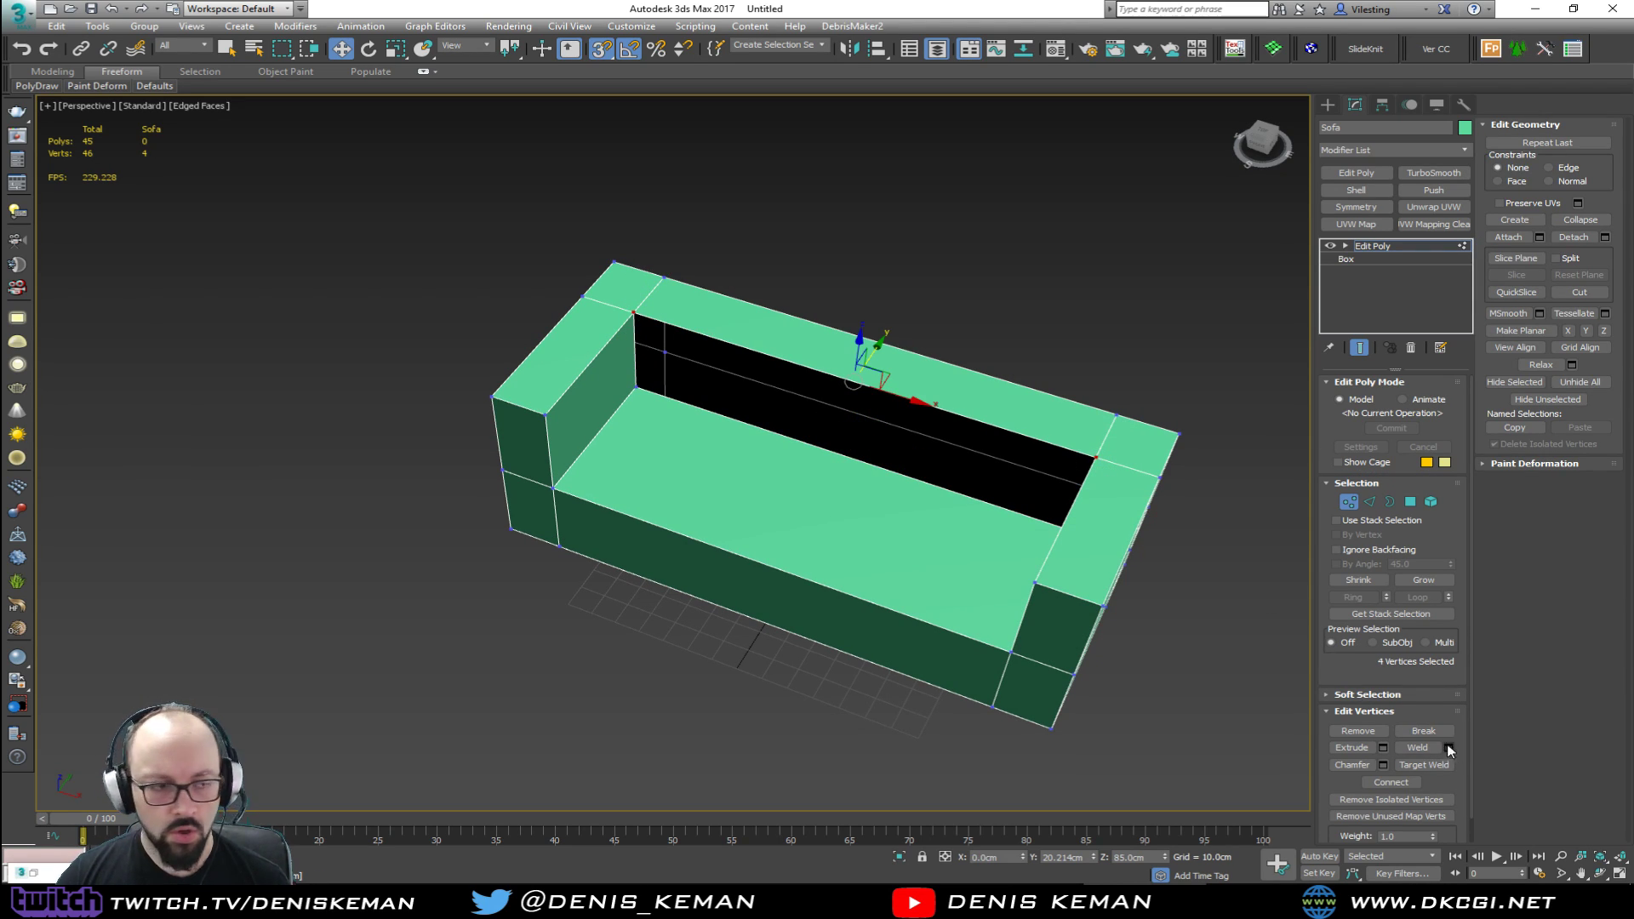
{"action": "middle_click_drag", "start_coordinate": [936, 492], "coordinate": [903, 456], "text": "alt"}
{"action": "left_click", "coordinate": [1410, 501], "text": "ctrl"}
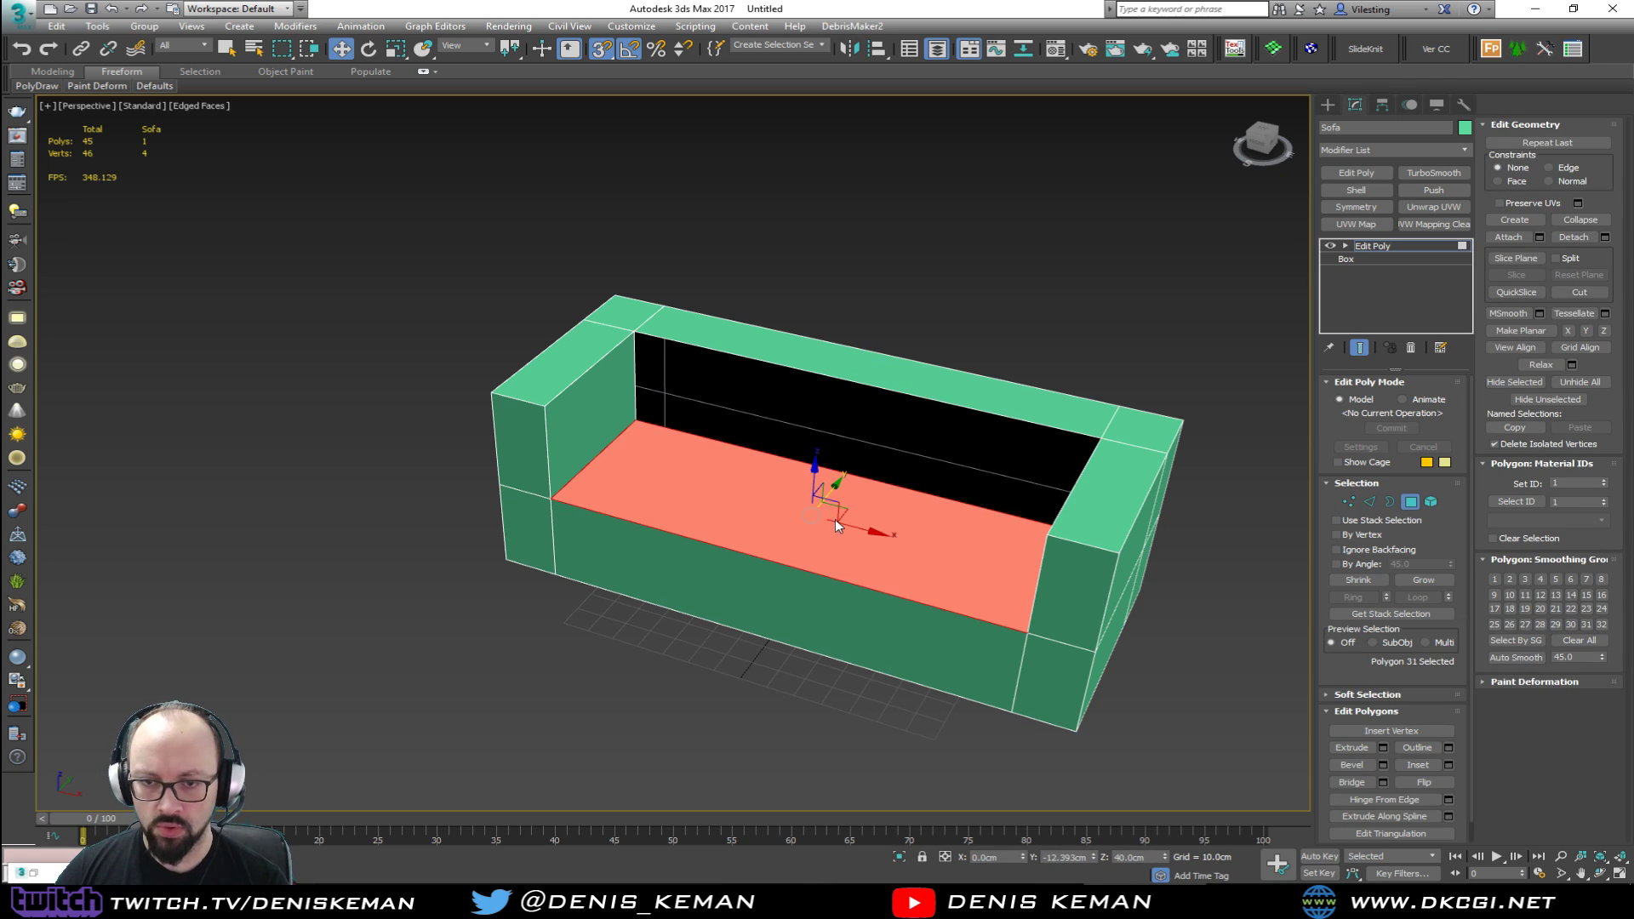
{"action": "key", "text": "Delete"}
Step: Weld the overlapping vertices at both inner top corners where the armrests meet the backrest
{"action": "key", "text": "1"}
{"action": "left_click_drag", "start_coordinate": [648, 322], "coordinate": [628, 344]}
{"action": "left_click", "coordinate": [1448, 748]}
{"action": "left_click", "coordinate": [681, 514]}
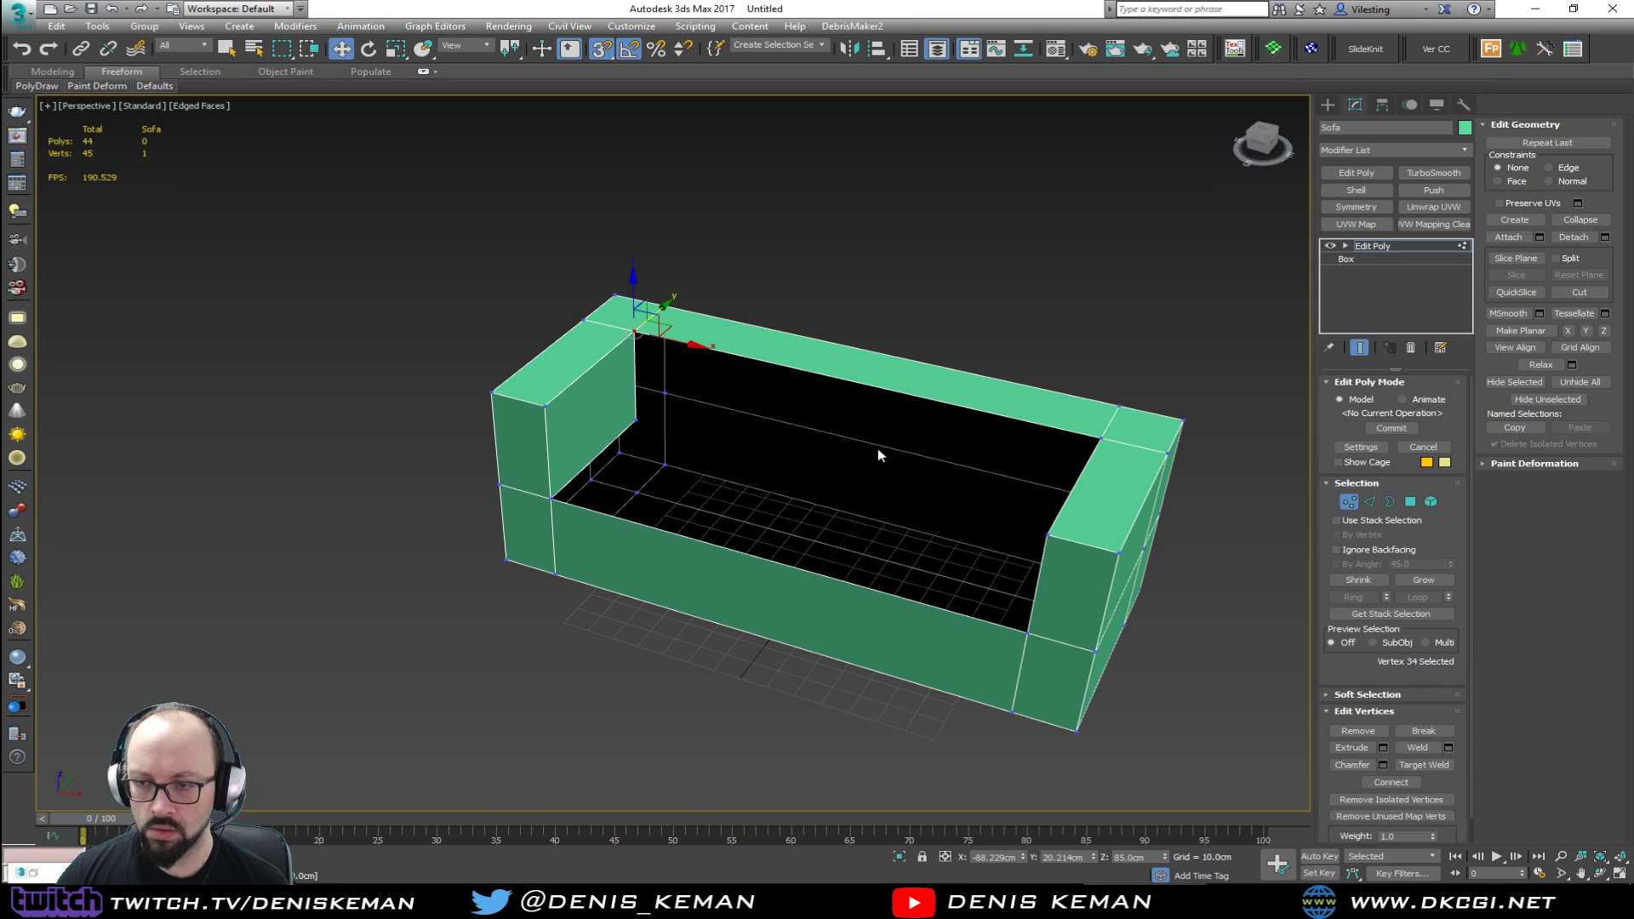
{"action": "middle_click_drag", "start_coordinate": [839, 463], "coordinate": [996, 437], "text": "alt"}
{"action": "left_click_drag", "start_coordinate": [1137, 358], "coordinate": [1106, 378]}
{"action": "left_click", "coordinate": [1448, 747]}
{"action": "left_click", "coordinate": [681, 515]}
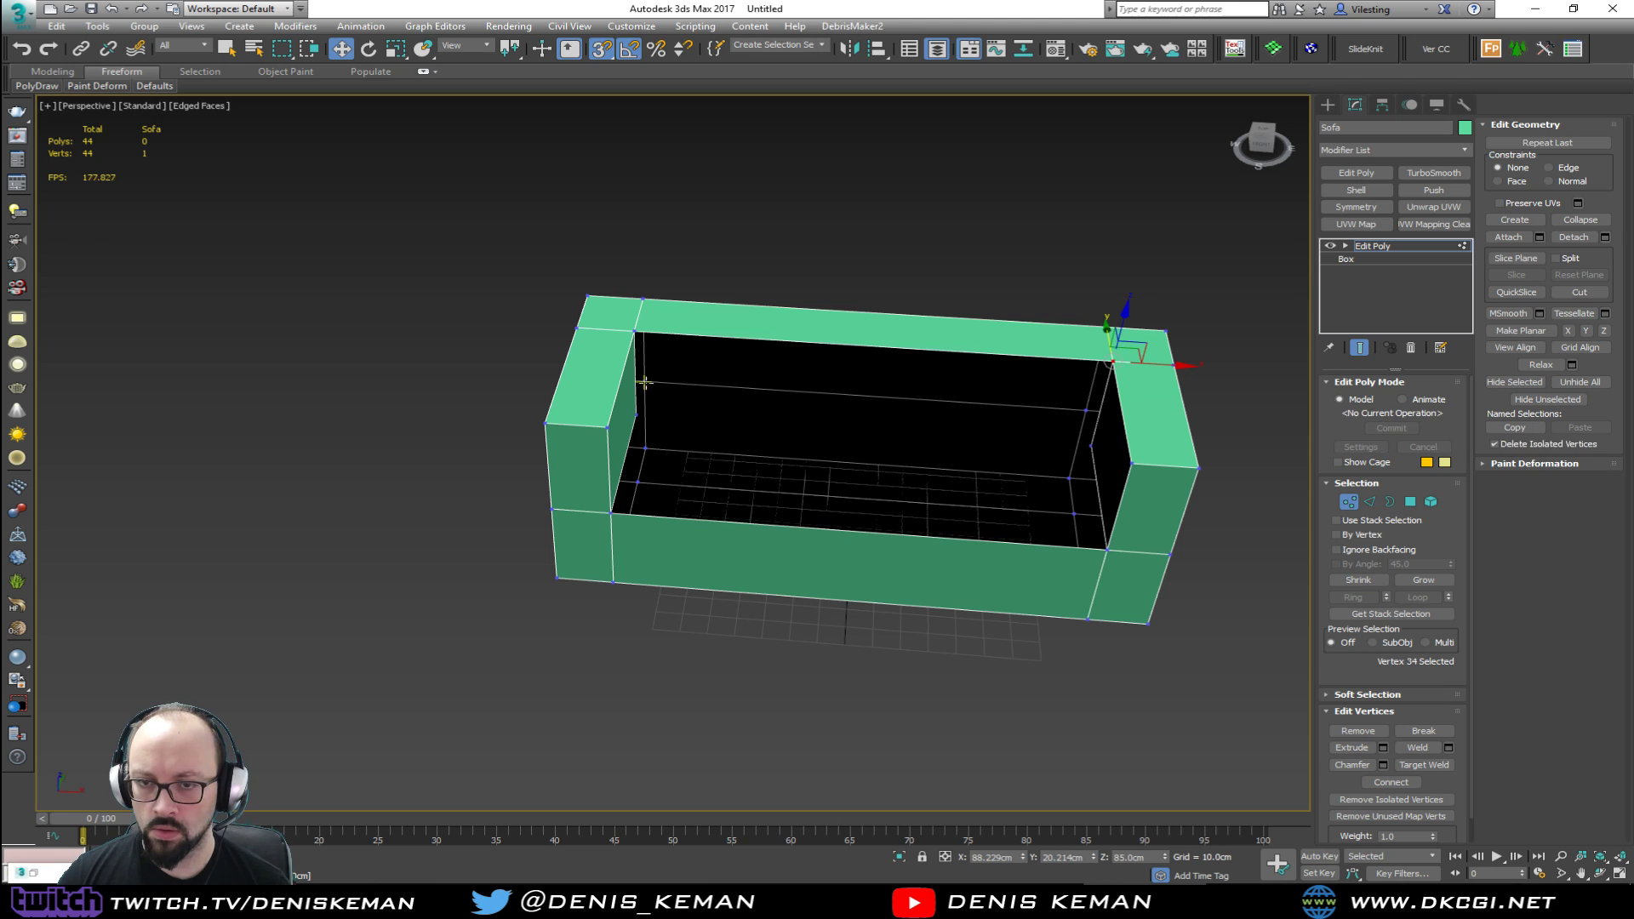
Step: Bridge the two vertical inner corner edges to form the backrest's front face
{"action": "key", "text": "2"}
{"action": "left_click", "coordinate": [636, 356]}
{"action": "left_click", "coordinate": [1096, 430], "text": "ctrl"}
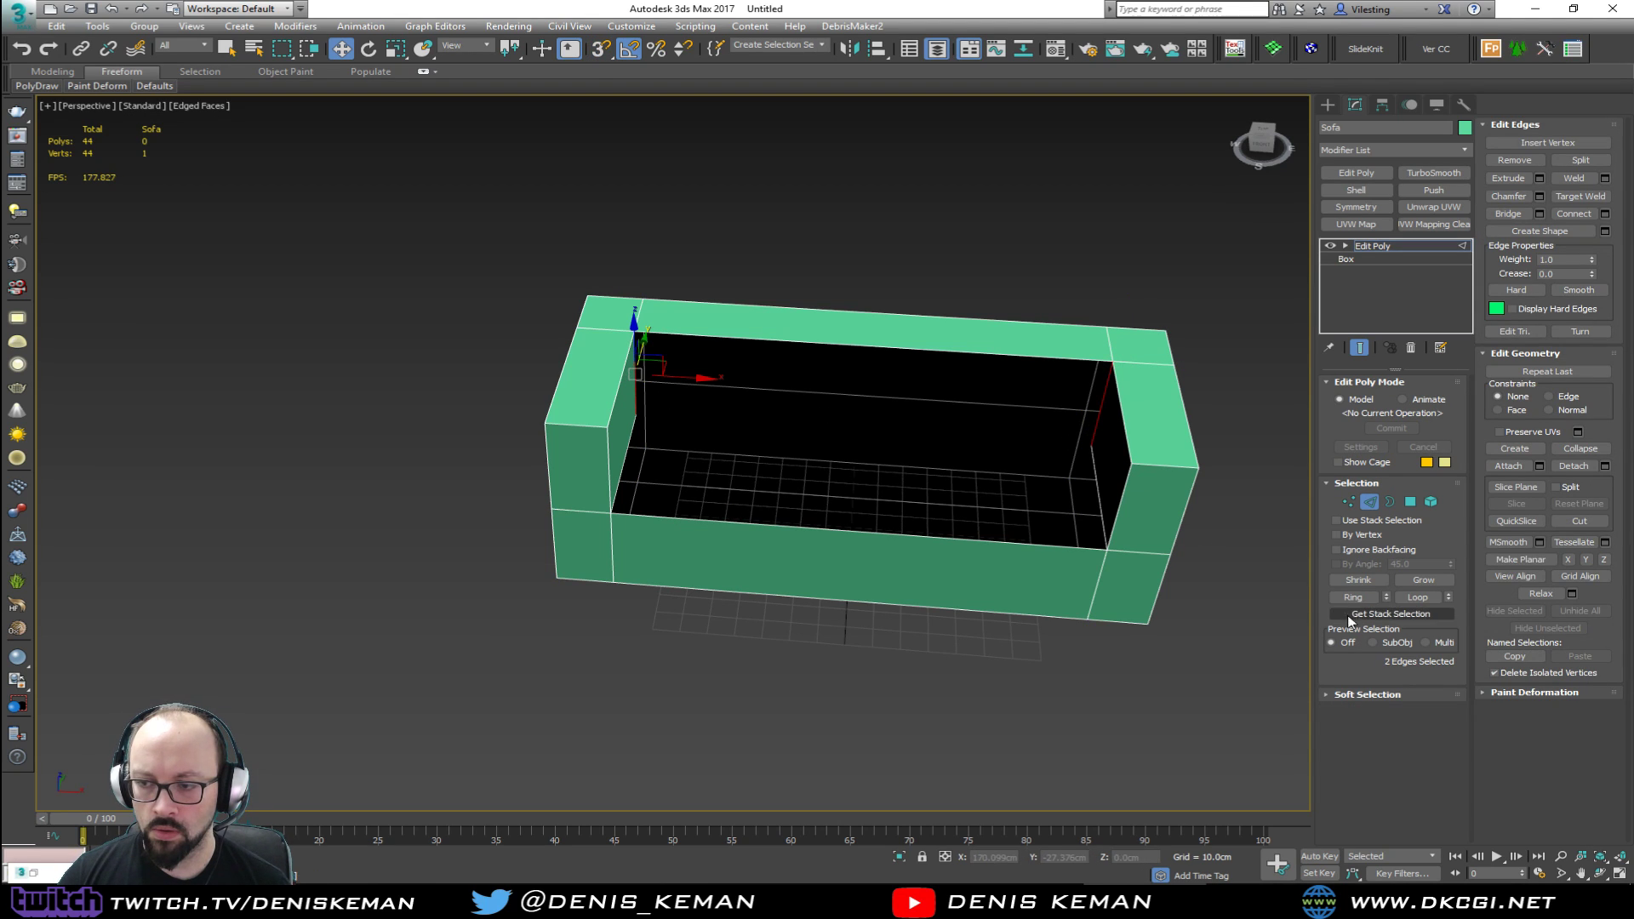
{"action": "left_click", "coordinate": [1508, 213]}
{"action": "middle_click_drag", "start_coordinate": [988, 269], "coordinate": [895, 271]}
{"action": "left_click", "coordinate": [814, 298]}
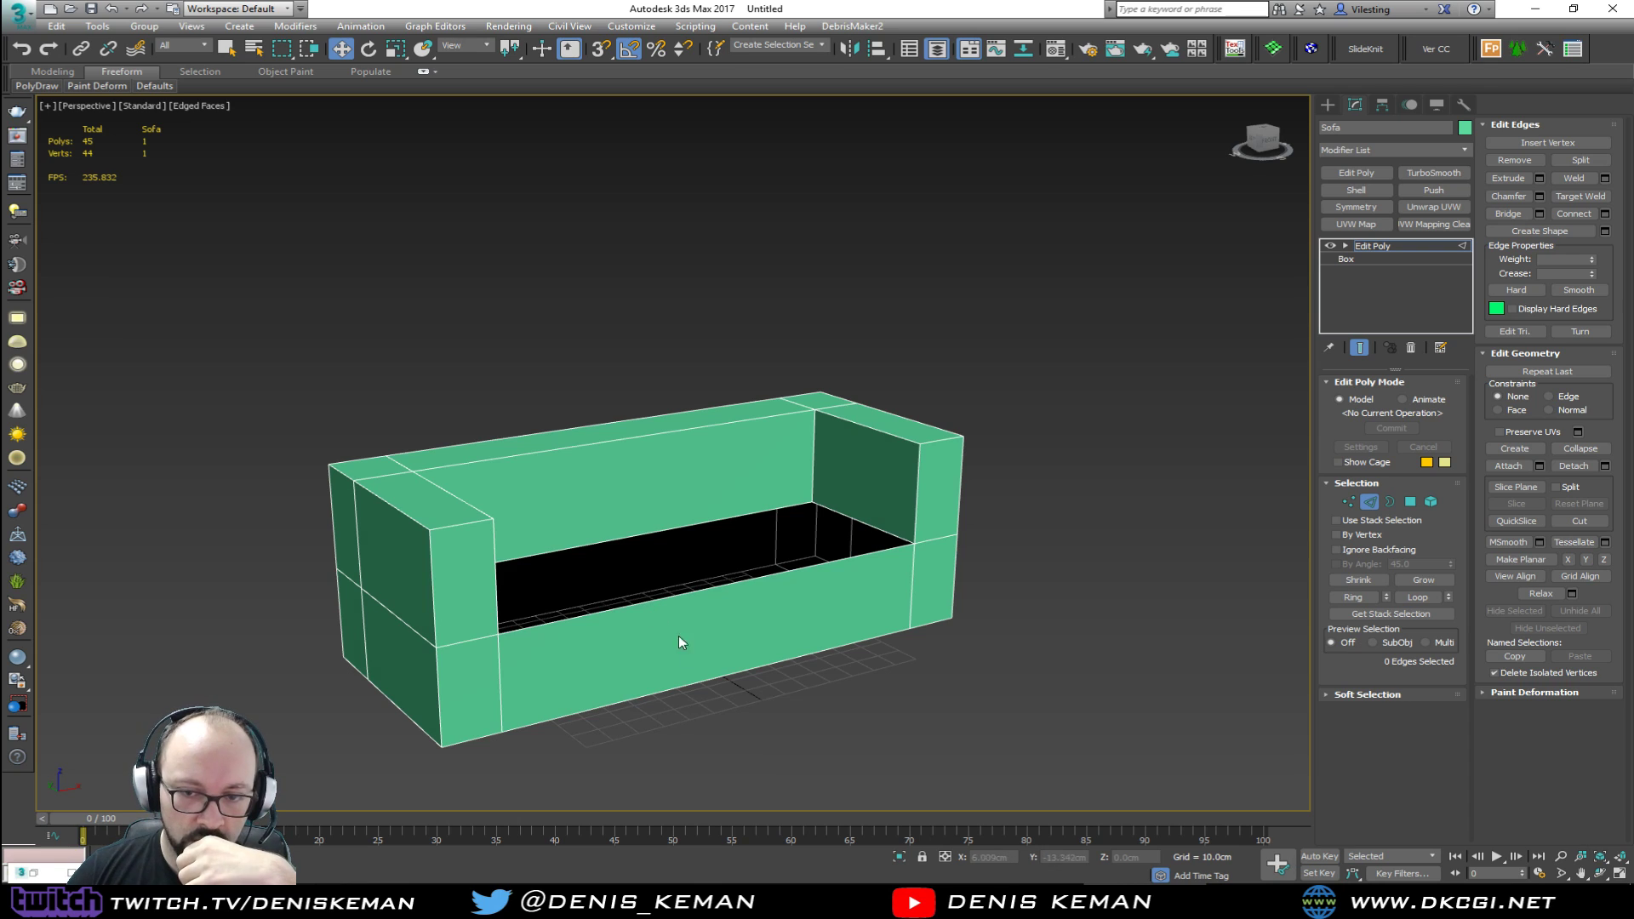
Step: Check the modular sofa reference, then detach the base's front, side and underside polygons ahead of the backrest as a separate object
{"action": "left_click_drag", "start_coordinate": [0, 91], "coordinate": [844, 91]}
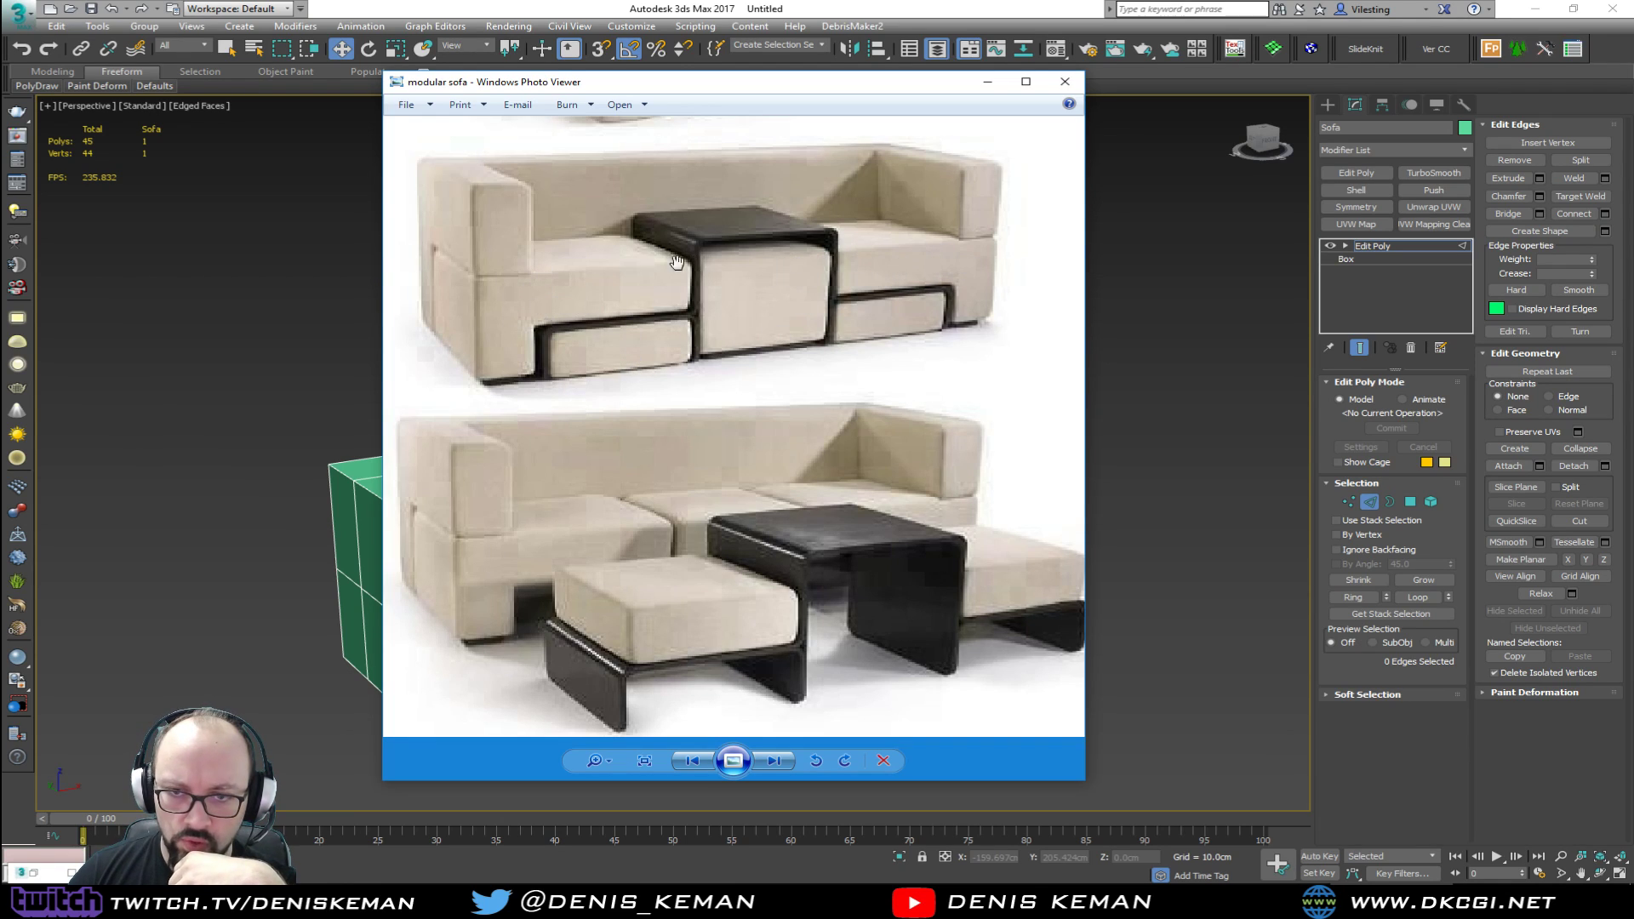
{"action": "left_click_drag", "start_coordinate": [745, 89], "coordinate": [0, 90]}
{"action": "middle_click_drag", "start_coordinate": [595, 546], "coordinate": [702, 452]}
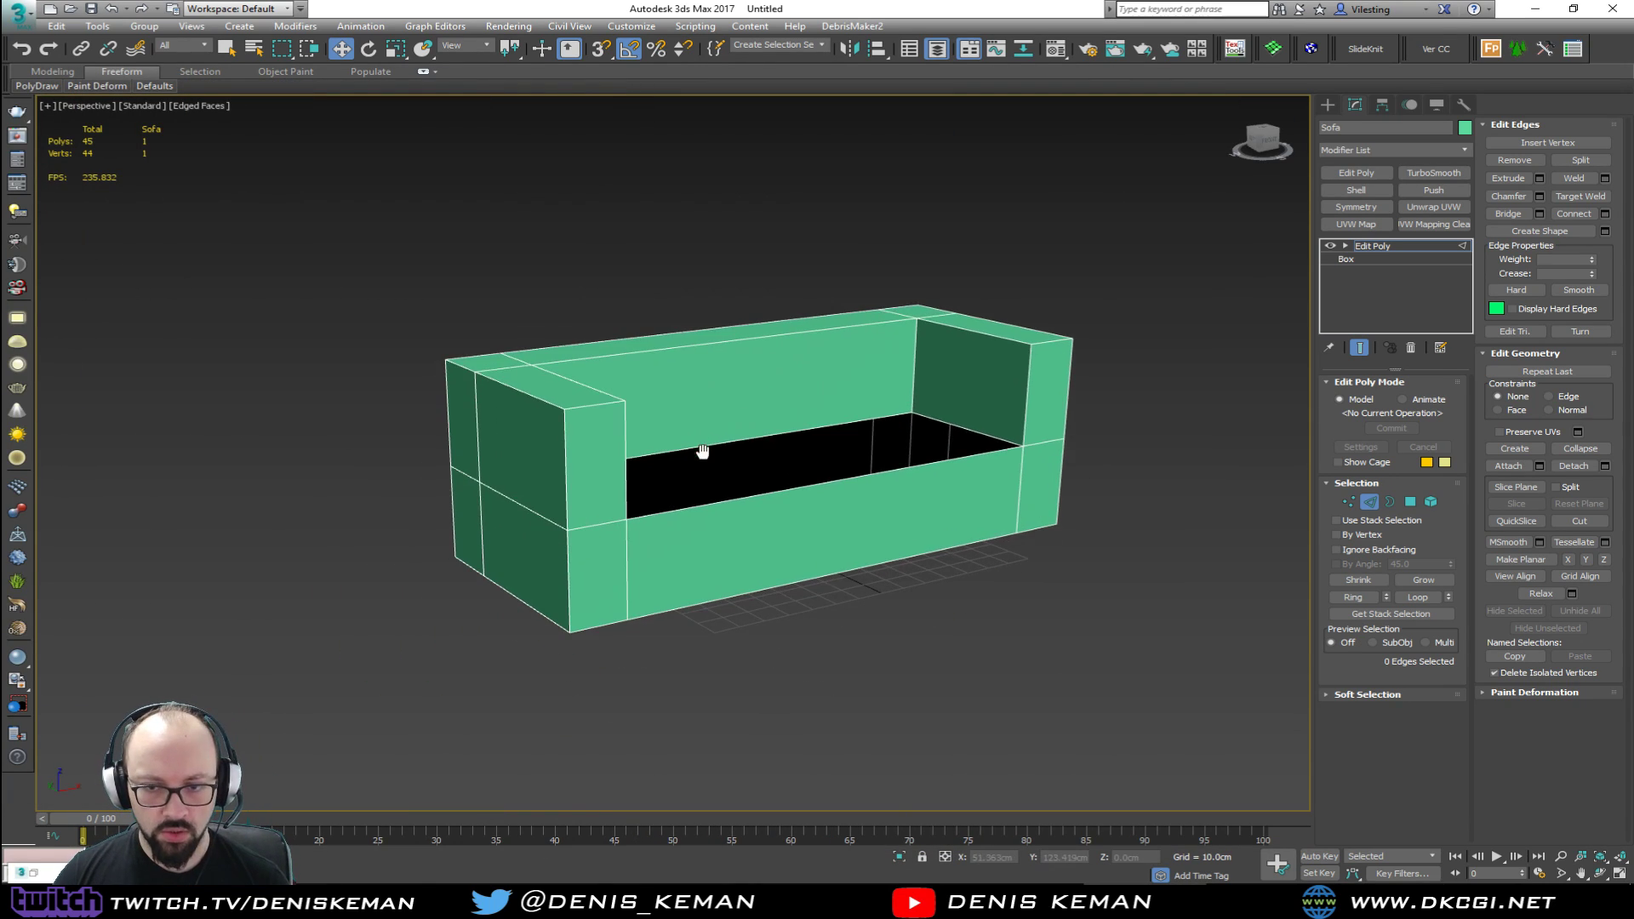
{"action": "scroll", "coordinate": [630, 547], "scroll_direction": "up", "scroll_amount": 3}
{"action": "key", "text": "4"}
{"action": "left_click", "coordinate": [589, 565]}
{"action": "left_click", "coordinate": [507, 578], "text": "ctrl"}
{"action": "left_click_drag", "start_coordinate": [508, 613], "coordinate": [482, 594], "text": "ctrl"}
{"action": "middle_click_drag", "start_coordinate": [876, 638], "coordinate": [514, 570], "text": "alt"}
{"action": "left_click_drag", "start_coordinate": [952, 579], "coordinate": [951, 581], "text": "ctrl"}
{"action": "middle_click_drag", "start_coordinate": [952, 581], "coordinate": [931, 527], "text": "alt"}
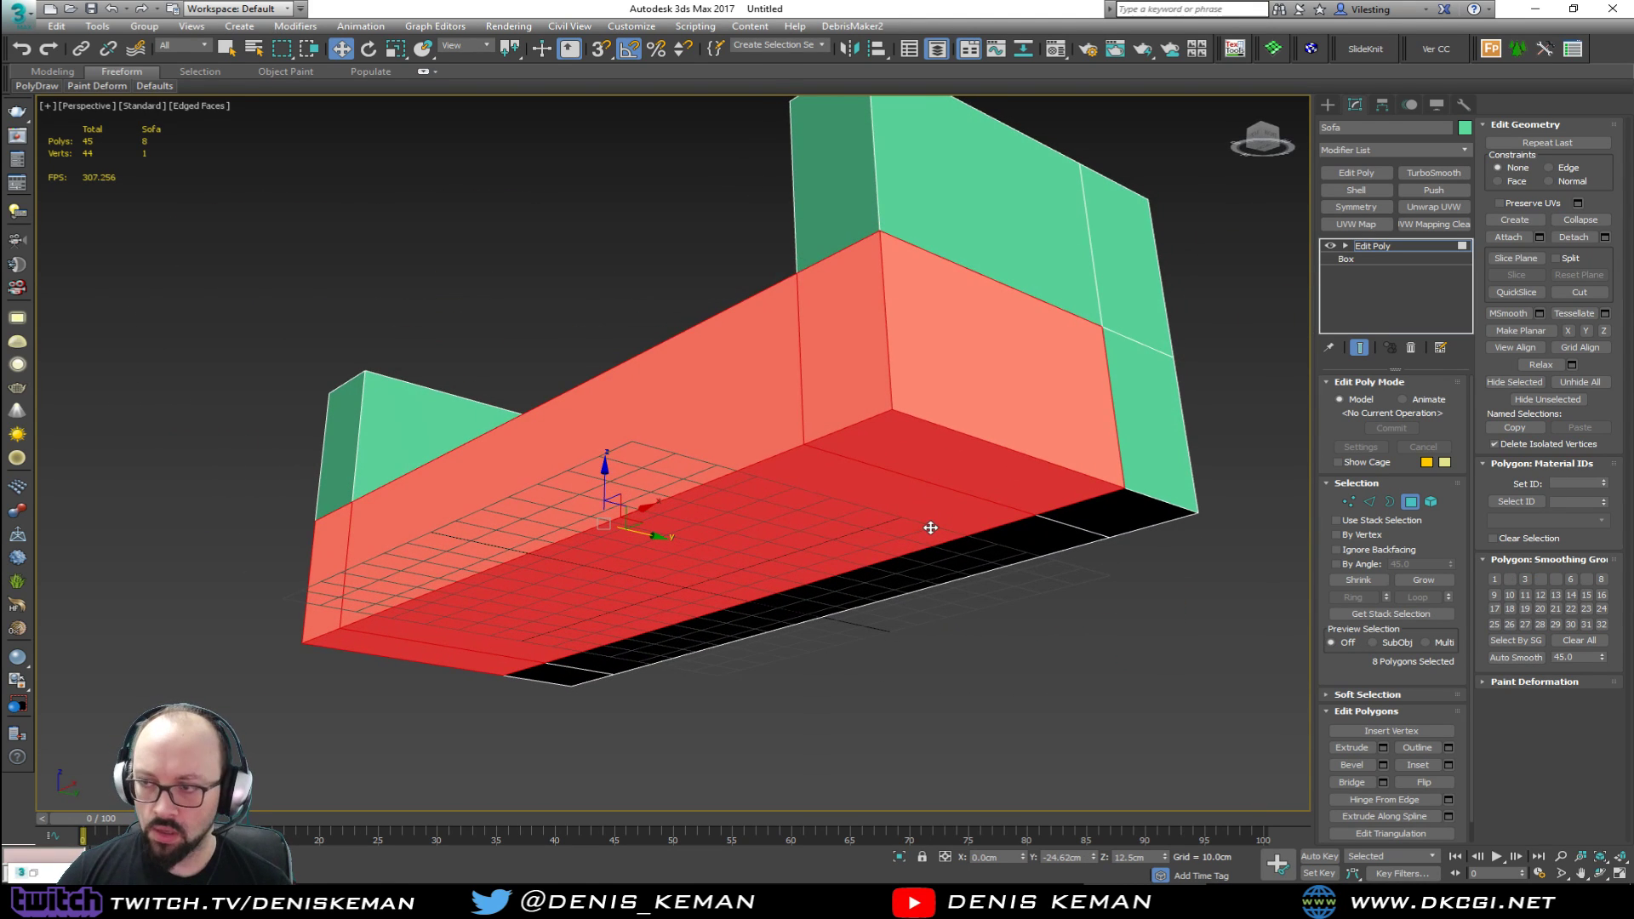
{"action": "left_click", "coordinate": [1604, 238]}
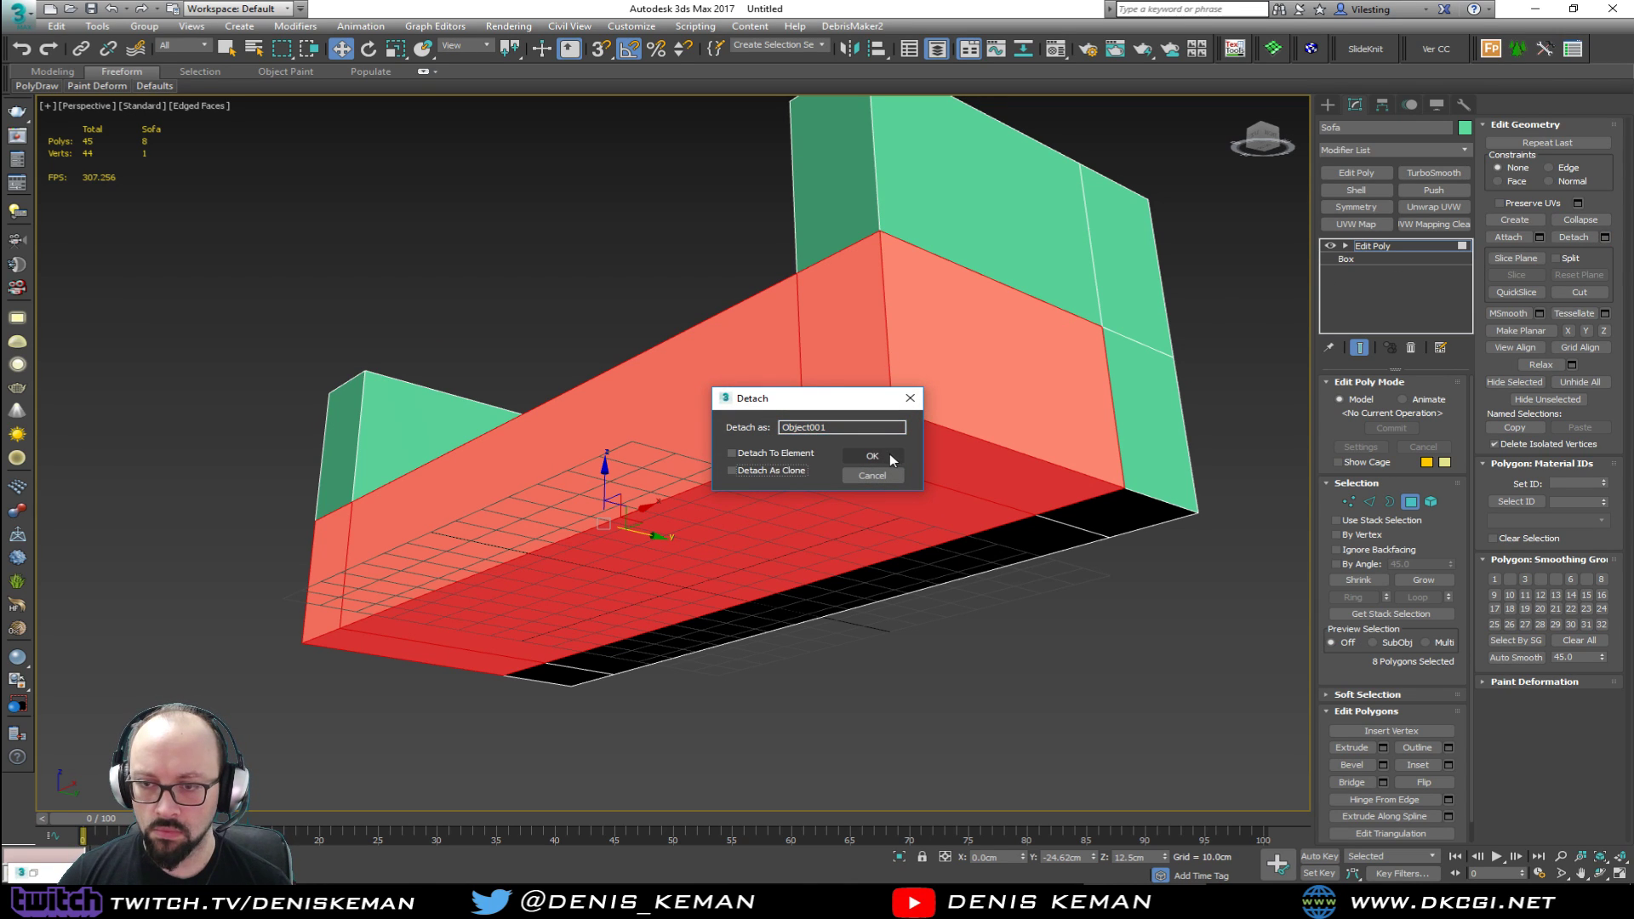
{"action": "left_click", "coordinate": [872, 456]}
Step: Leave polygon editing, isolate the remaining Sofa object with the arms and backrest, and hide the grid
{"action": "left_click", "coordinate": [1413, 503]}
{"action": "middle_click_drag", "start_coordinate": [975, 238], "coordinate": [981, 274], "text": "alt"}
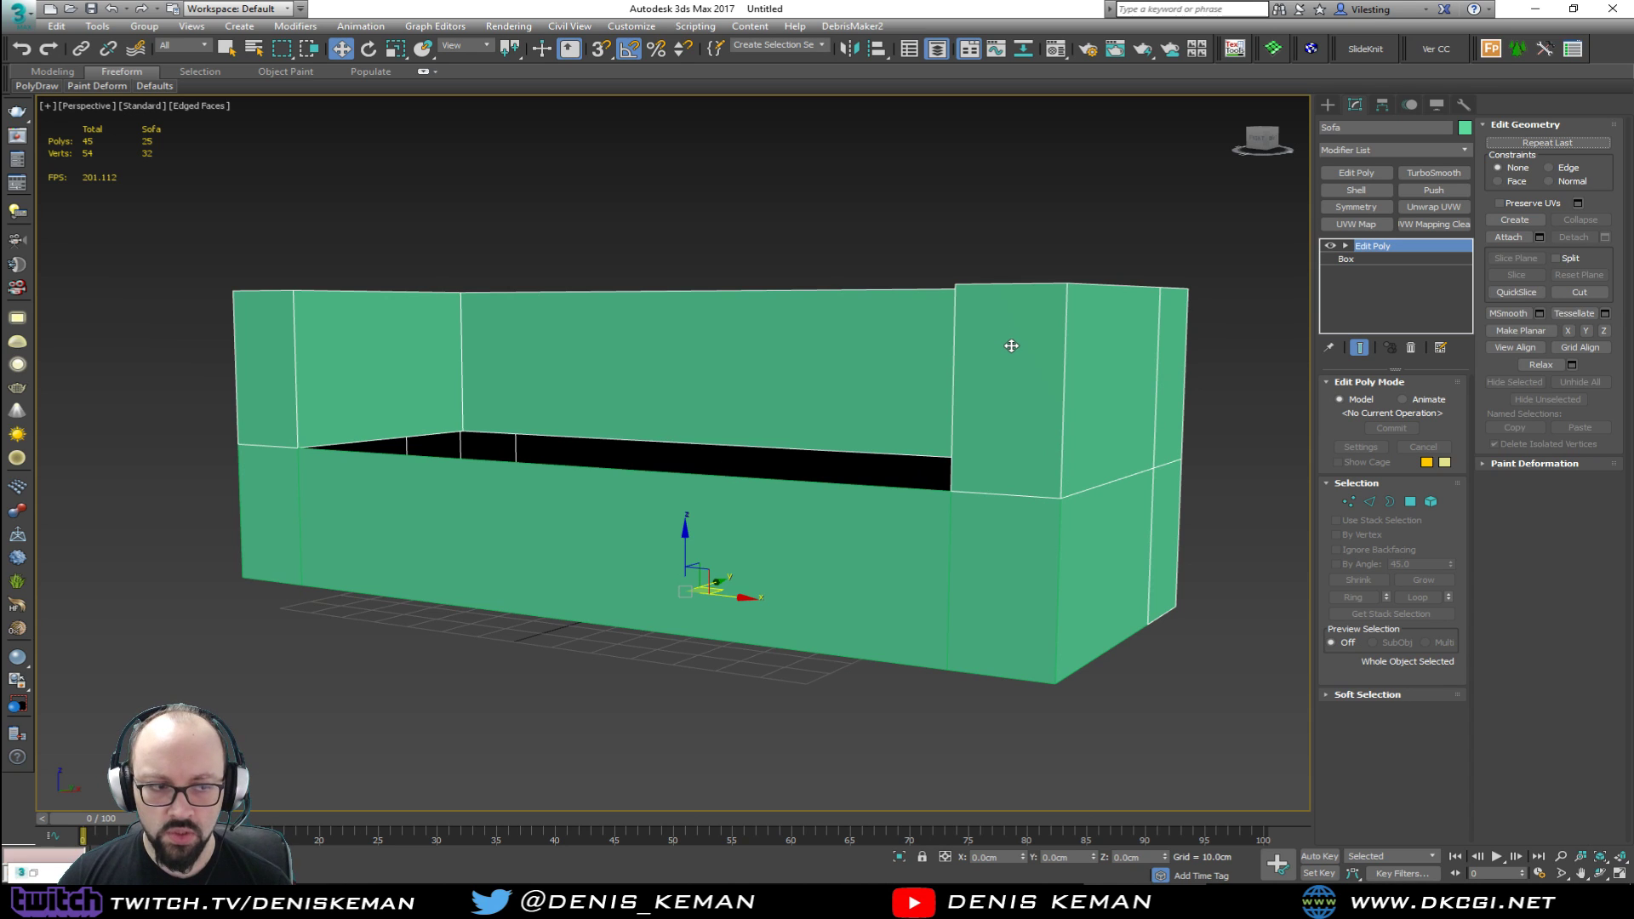
{"action": "middle_click_drag", "start_coordinate": [1011, 345], "coordinate": [1001, 395], "text": "alt"}
{"action": "key", "text": "g"}
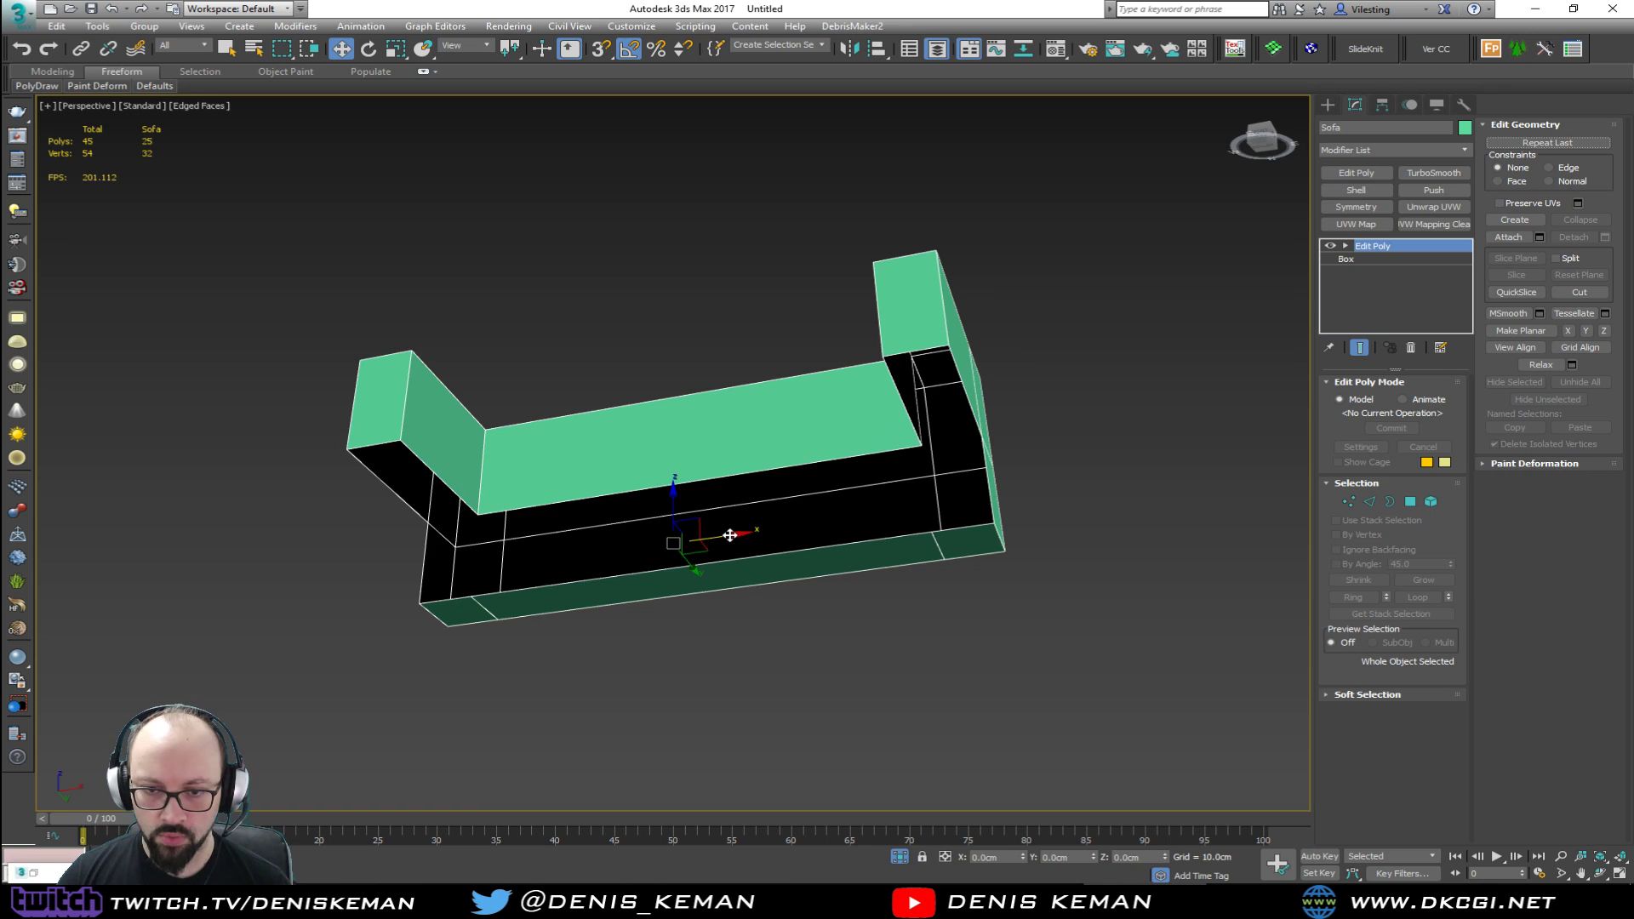
Step: Bridge the open edges below the backrest to close its central lower front and the lower face at its right end
{"action": "key", "text": "2"}
{"action": "left_click", "coordinate": [736, 561]}
{"action": "left_click", "coordinate": [751, 472], "text": "ctrl"}
{"action": "left_click", "coordinate": [1509, 214]}
{"action": "double_click", "coordinate": [930, 495]}
{"action": "left_click", "coordinate": [1502, 218]}
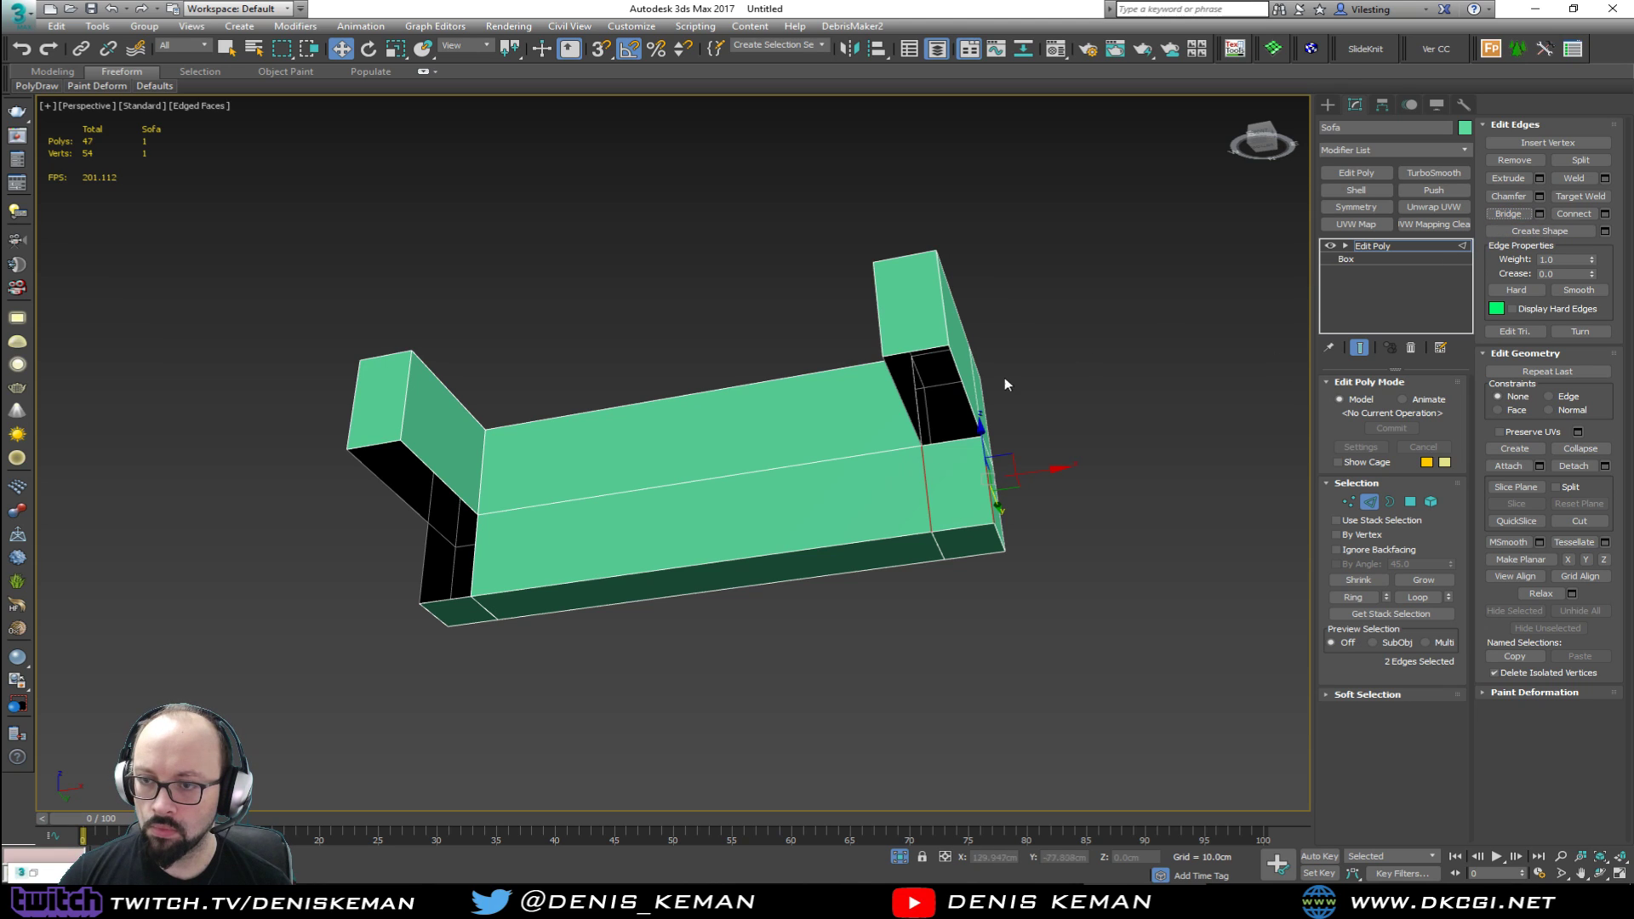
Step: Bridge the inner and outer bottom edges of each armrest to close both open undersides
{"action": "left_click", "coordinate": [962, 388]}
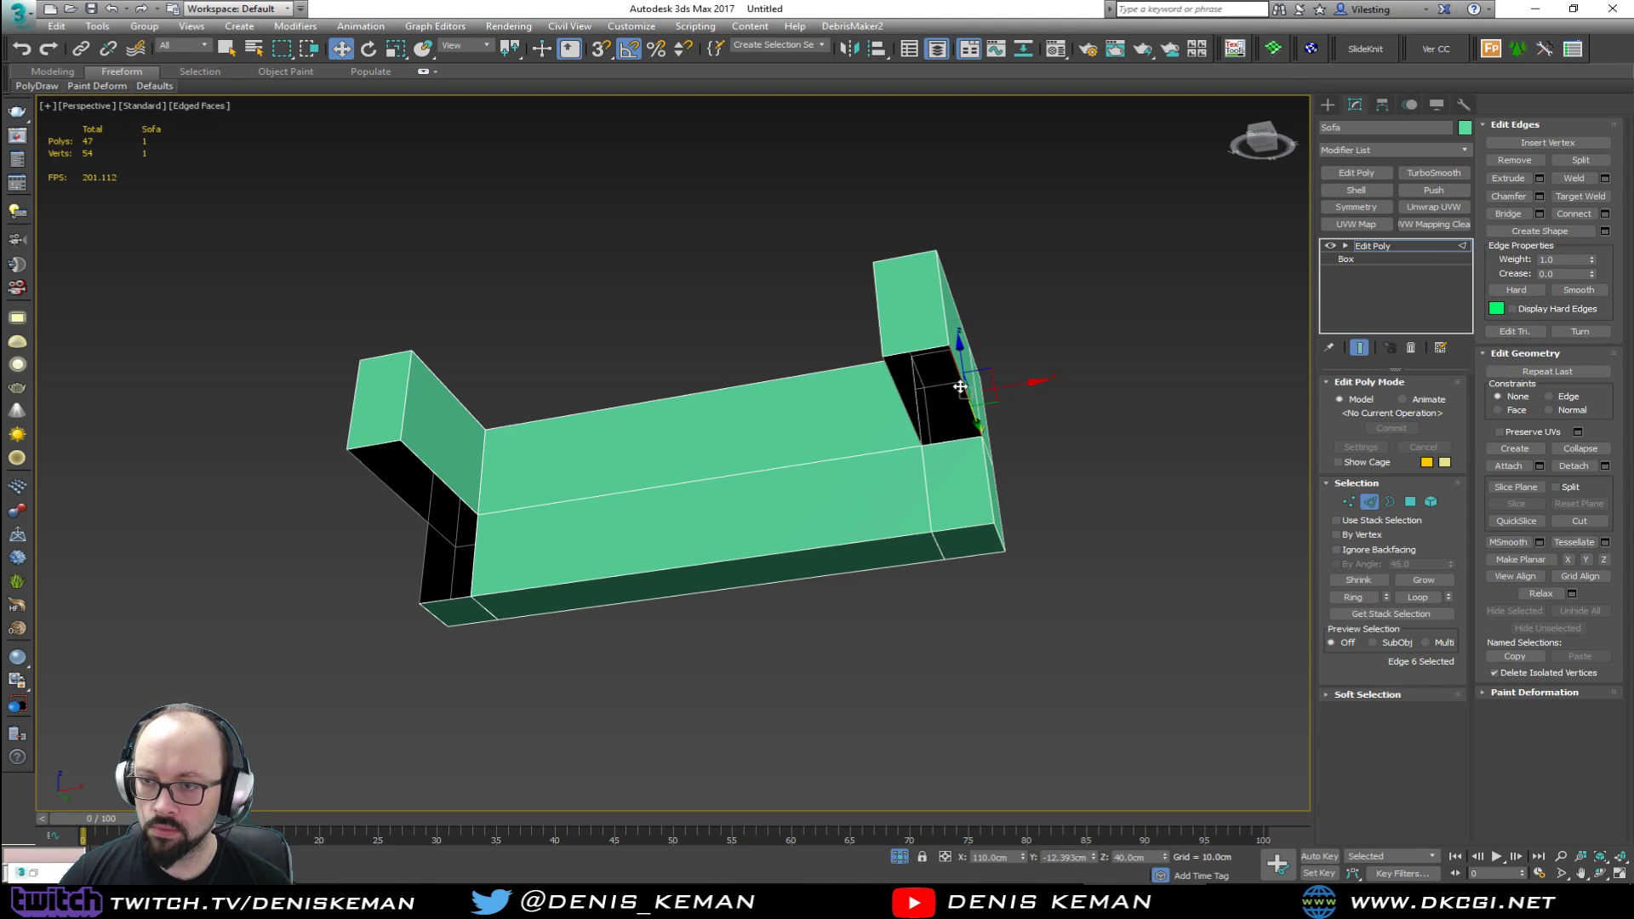
{"action": "left_click", "coordinate": [900, 405], "text": "ctrl"}
{"action": "middle_click_drag", "start_coordinate": [900, 405], "coordinate": [1012, 328], "text": "alt"}
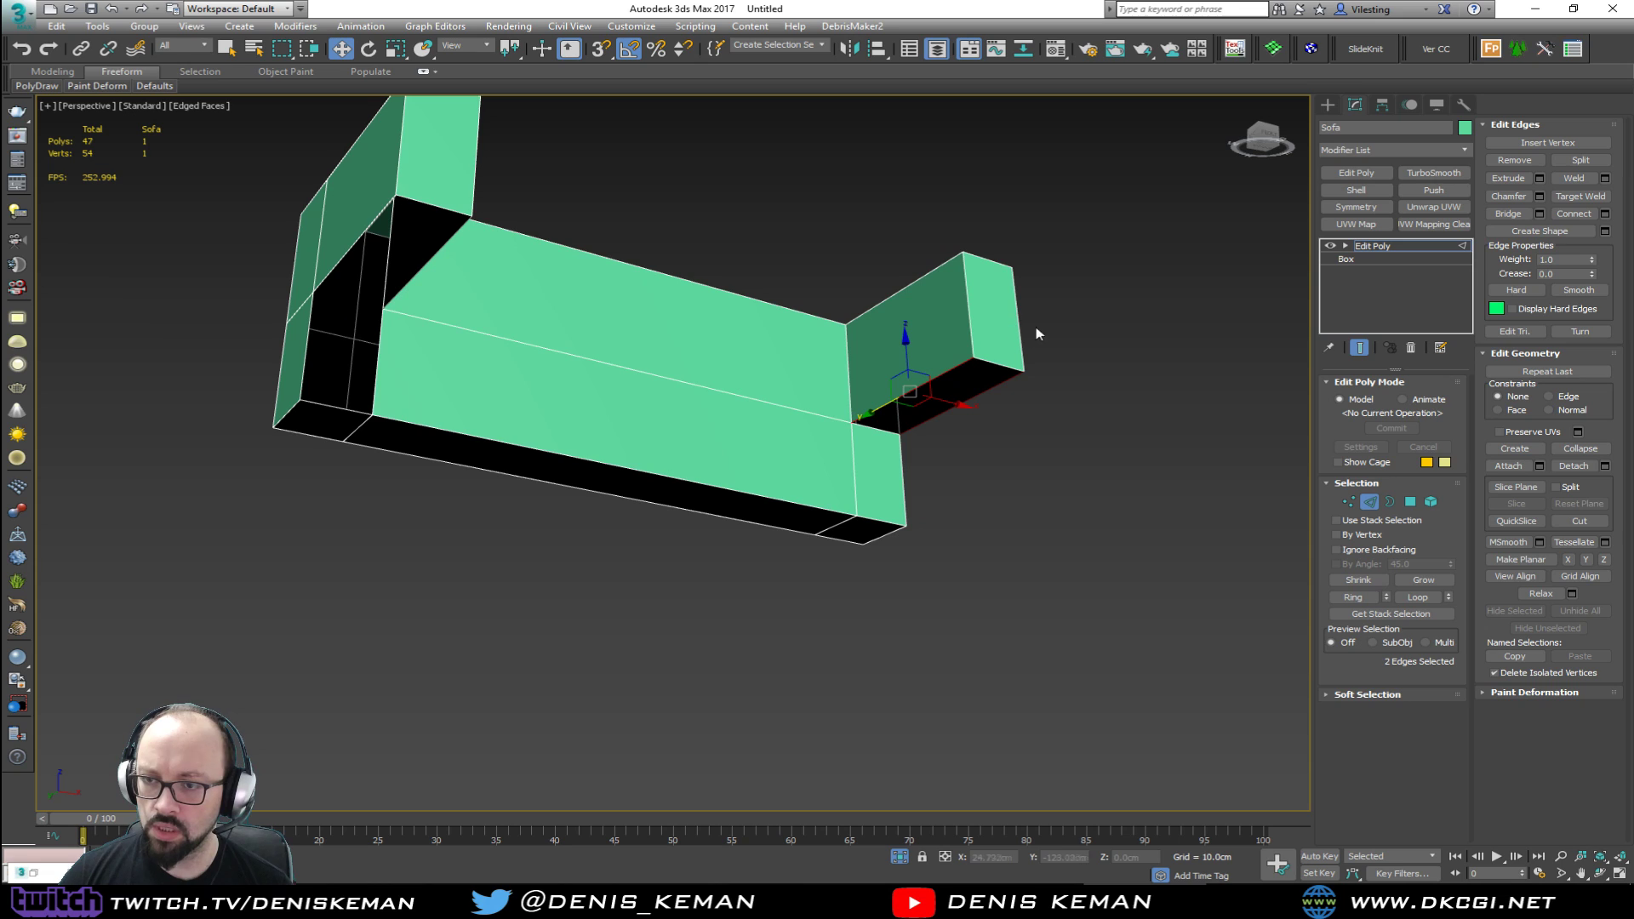
{"action": "left_click", "coordinate": [1508, 214]}
{"action": "middle_click_drag", "start_coordinate": [449, 273], "coordinate": [773, 349]}
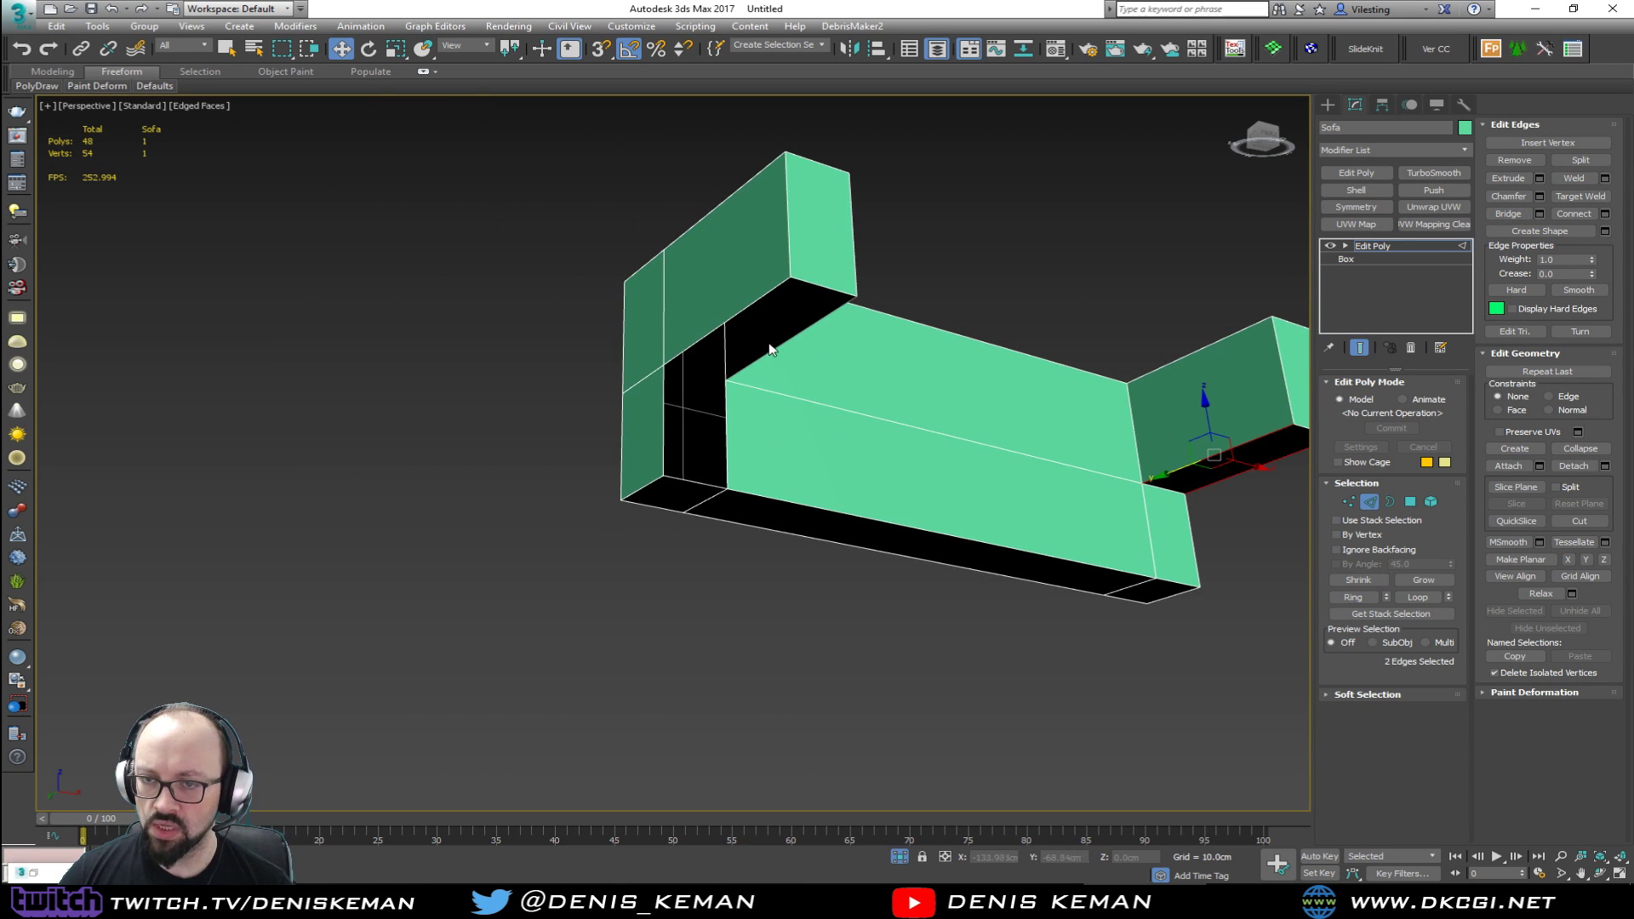
{"action": "left_click", "coordinate": [780, 347]}
{"action": "left_click", "coordinate": [727, 323], "text": "ctrl"}
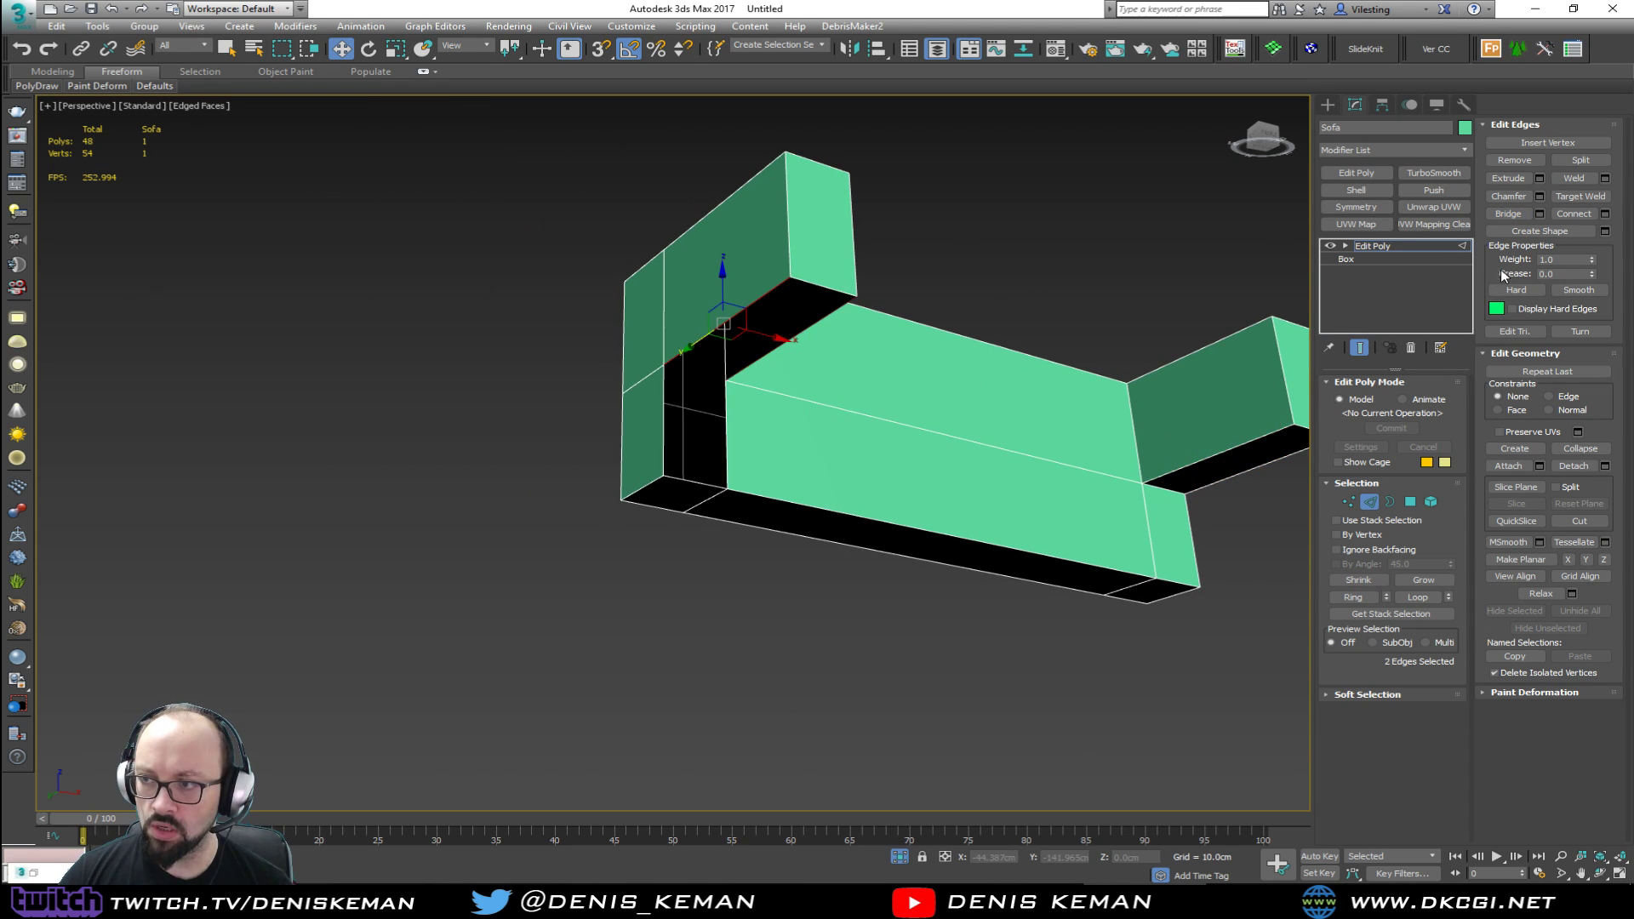
{"action": "left_click", "coordinate": [1507, 213]}
Step: Bridge the two open vertical edges at the left end to close the backrest's lower face, and leave edge editing
{"action": "left_click", "coordinate": [724, 432]}
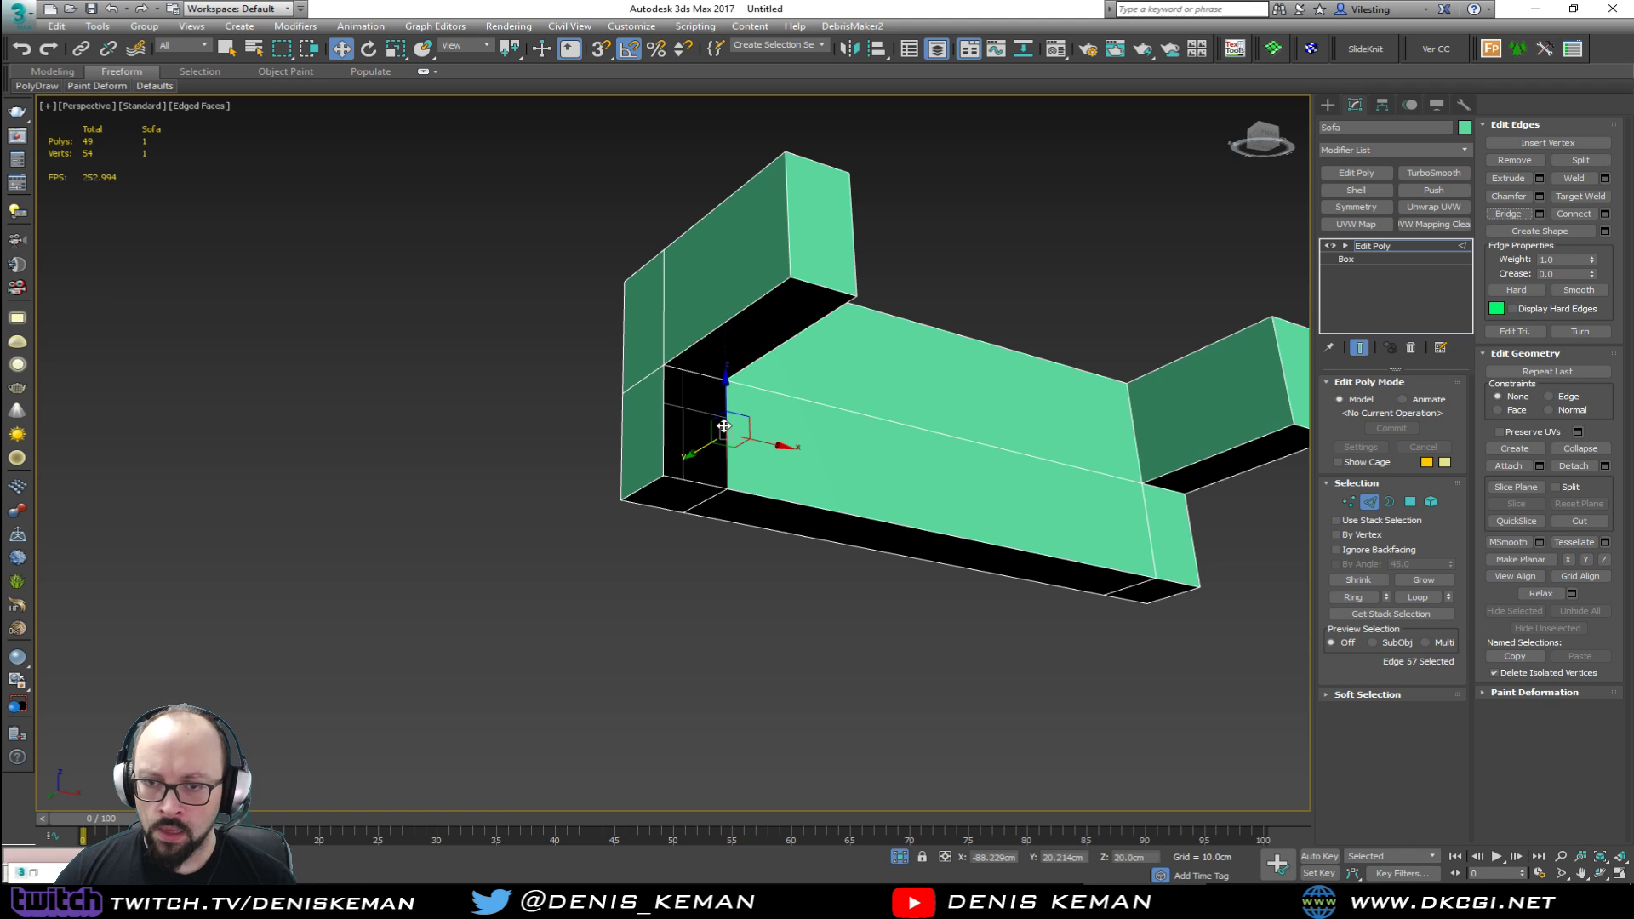
{"action": "left_click", "coordinate": [659, 421], "text": "ctrl"}
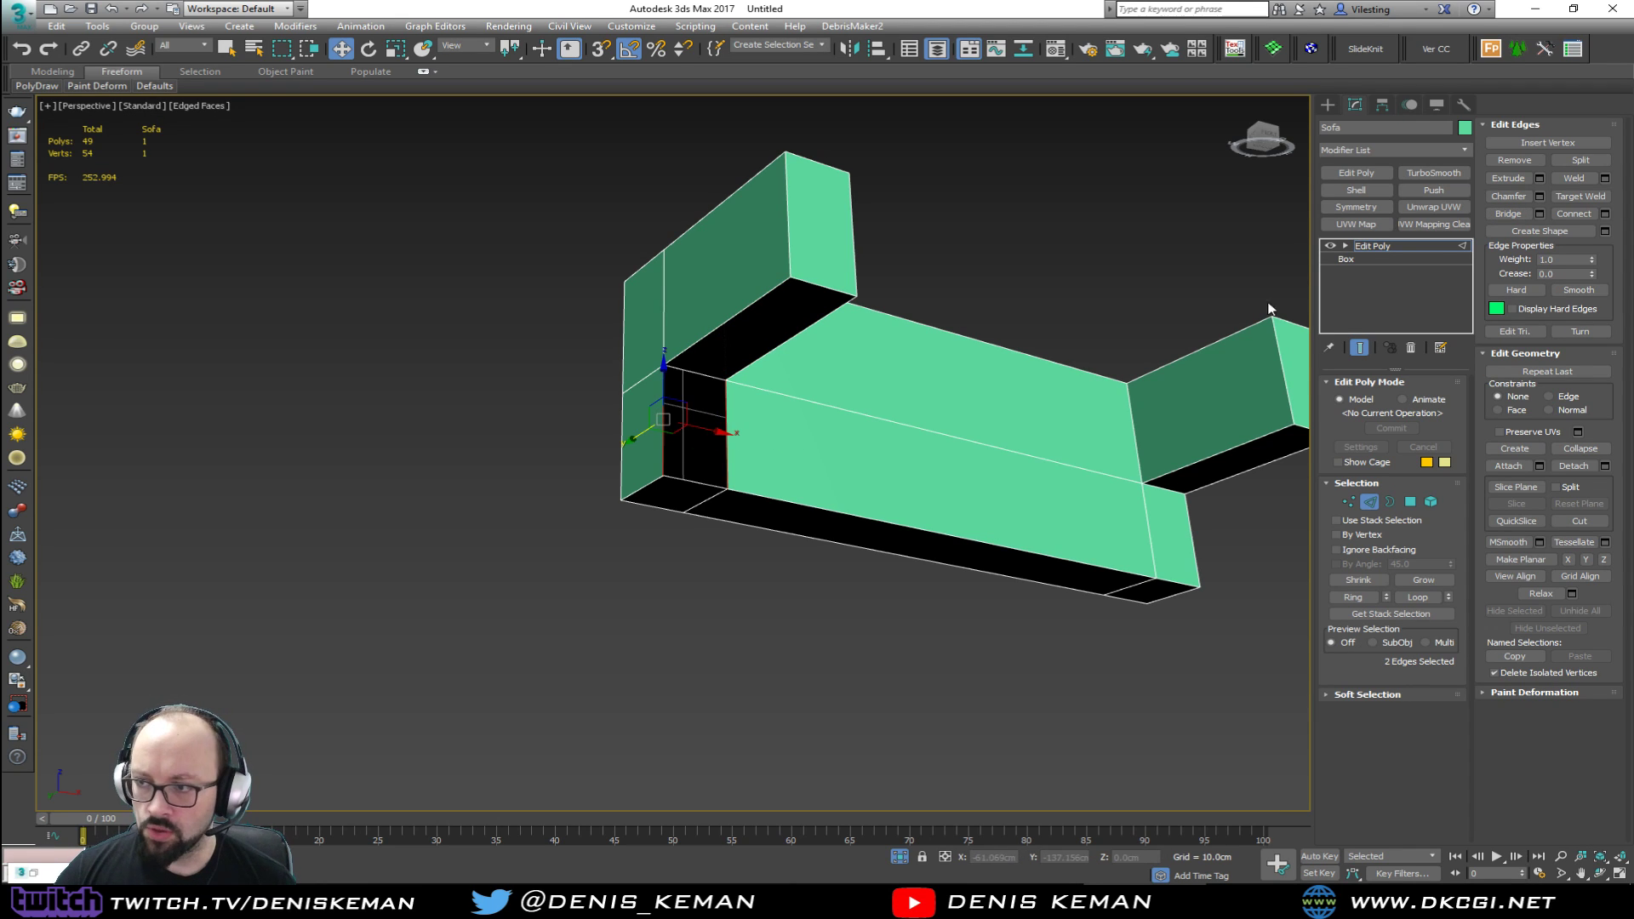
{"action": "left_click", "coordinate": [1515, 217]}
{"action": "left_click", "coordinate": [938, 636]}
{"action": "middle_click_drag", "start_coordinate": [938, 636], "coordinate": [796, 582], "text": "alt"}
{"action": "scroll", "coordinate": [839, 667], "scroll_direction": "down", "scroll_amount": 3}
{"action": "left_click", "coordinate": [1371, 502]}
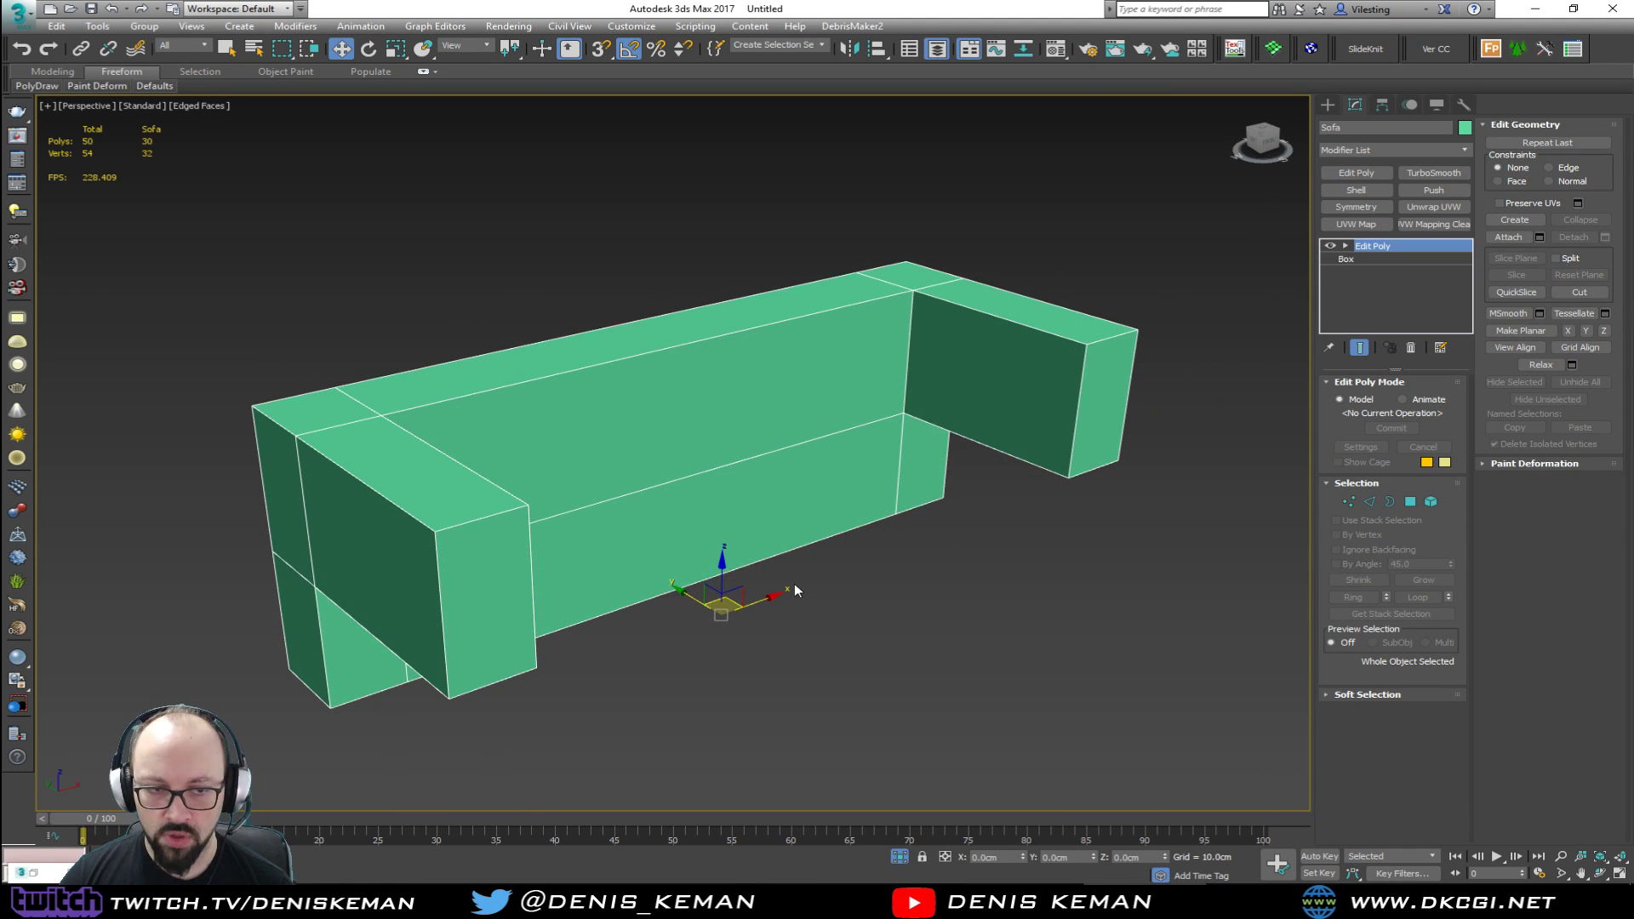
Step: End the isolation of the arm-and-backrest shell, then select the detached seat base and isolate it
{"action": "right_click", "coordinate": [657, 582]}
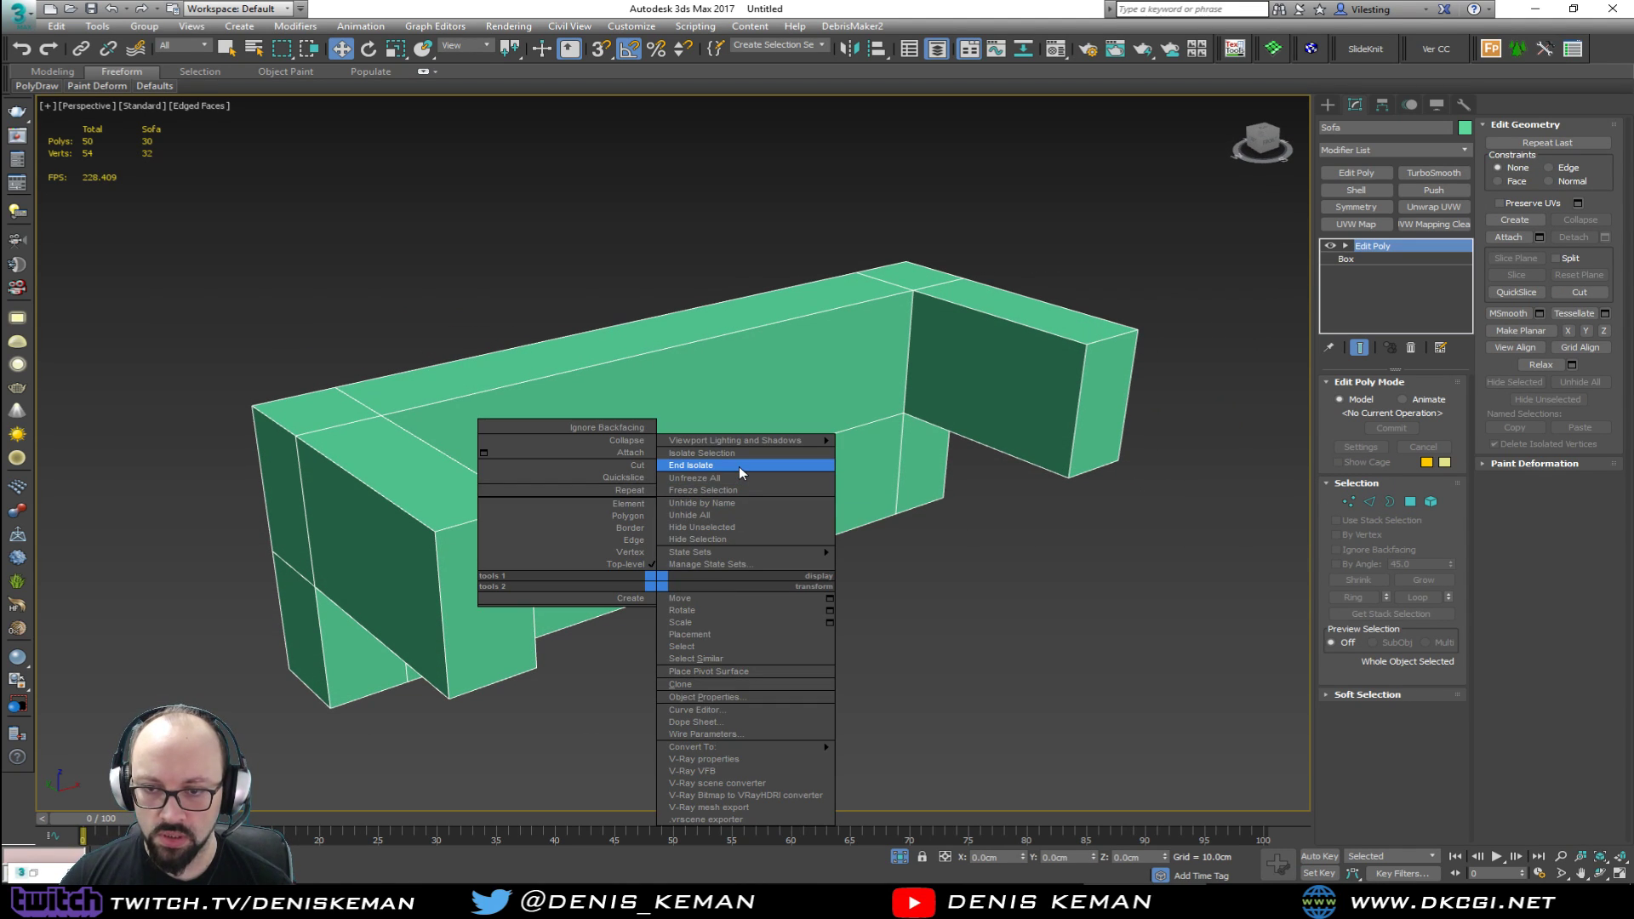
{"action": "left_click", "coordinate": [739, 467]}
{"action": "middle_click_drag", "start_coordinate": [738, 561], "coordinate": [736, 643], "text": "alt"}
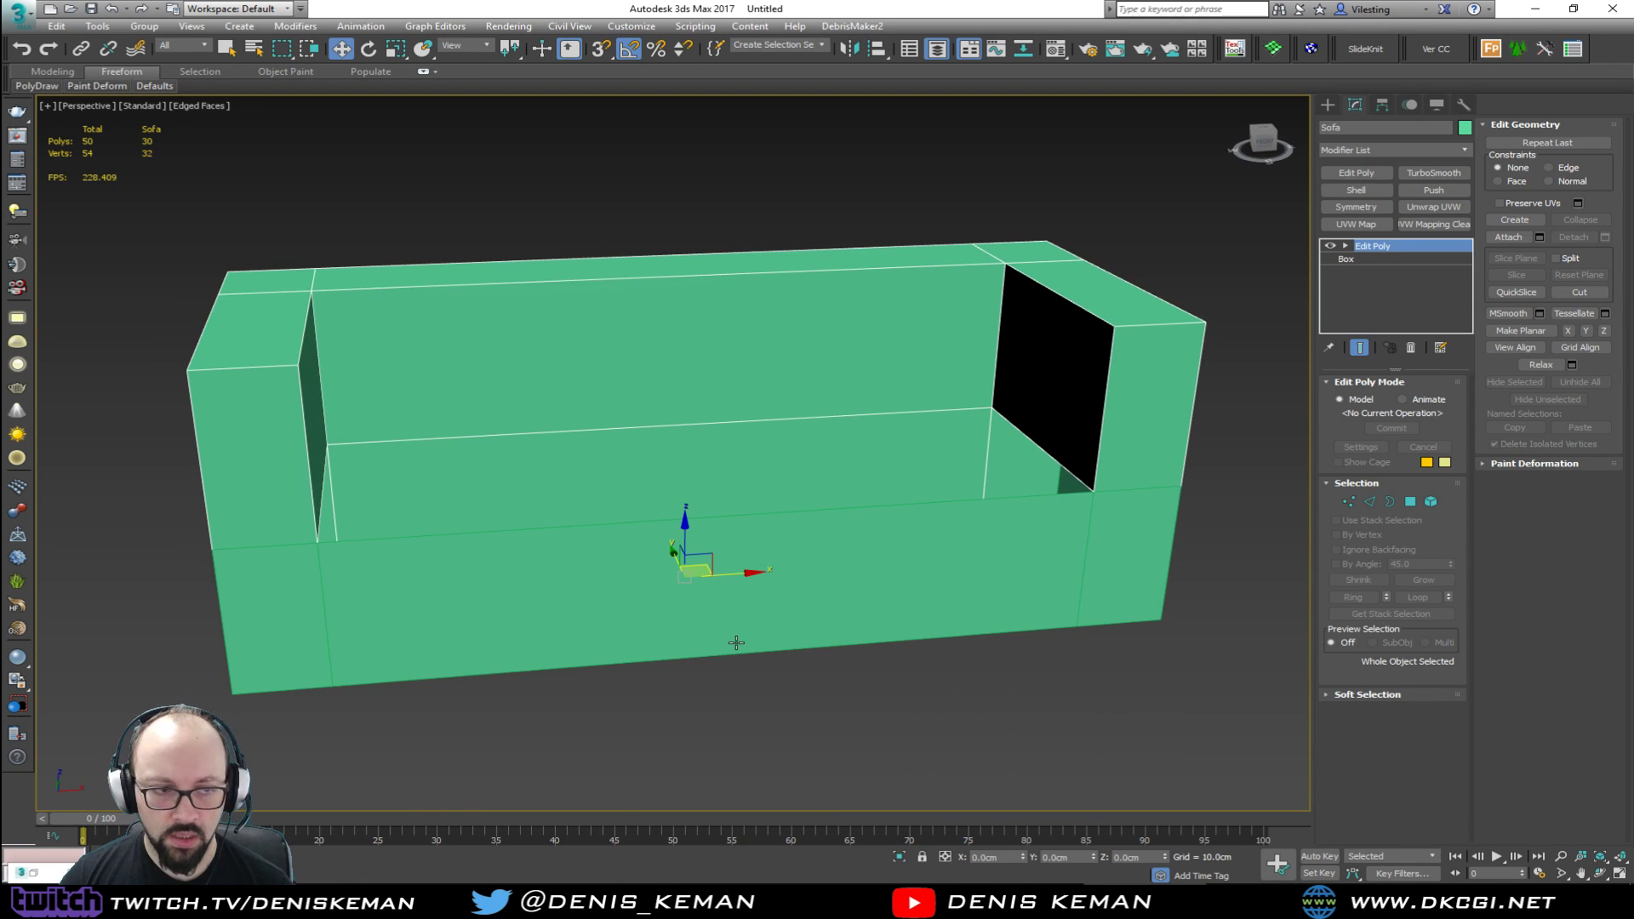
{"action": "left_click", "coordinate": [585, 641]}
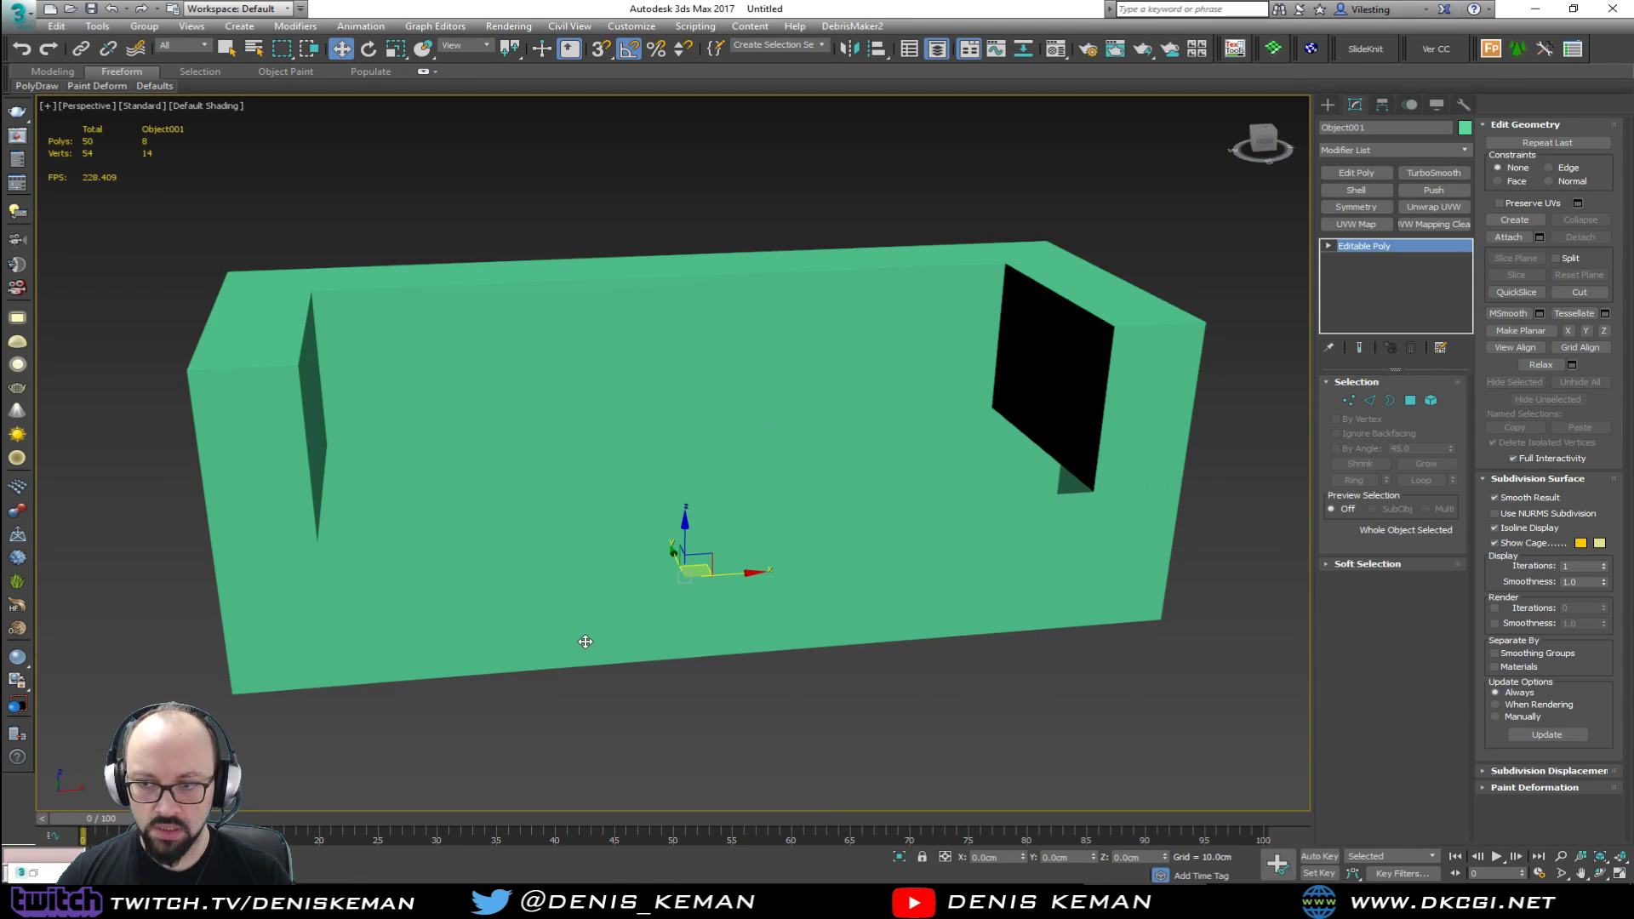
{"action": "key", "text": "alt+q"}
{"action": "middle_click_drag", "start_coordinate": [585, 641], "coordinate": [640, 617], "text": "alt"}
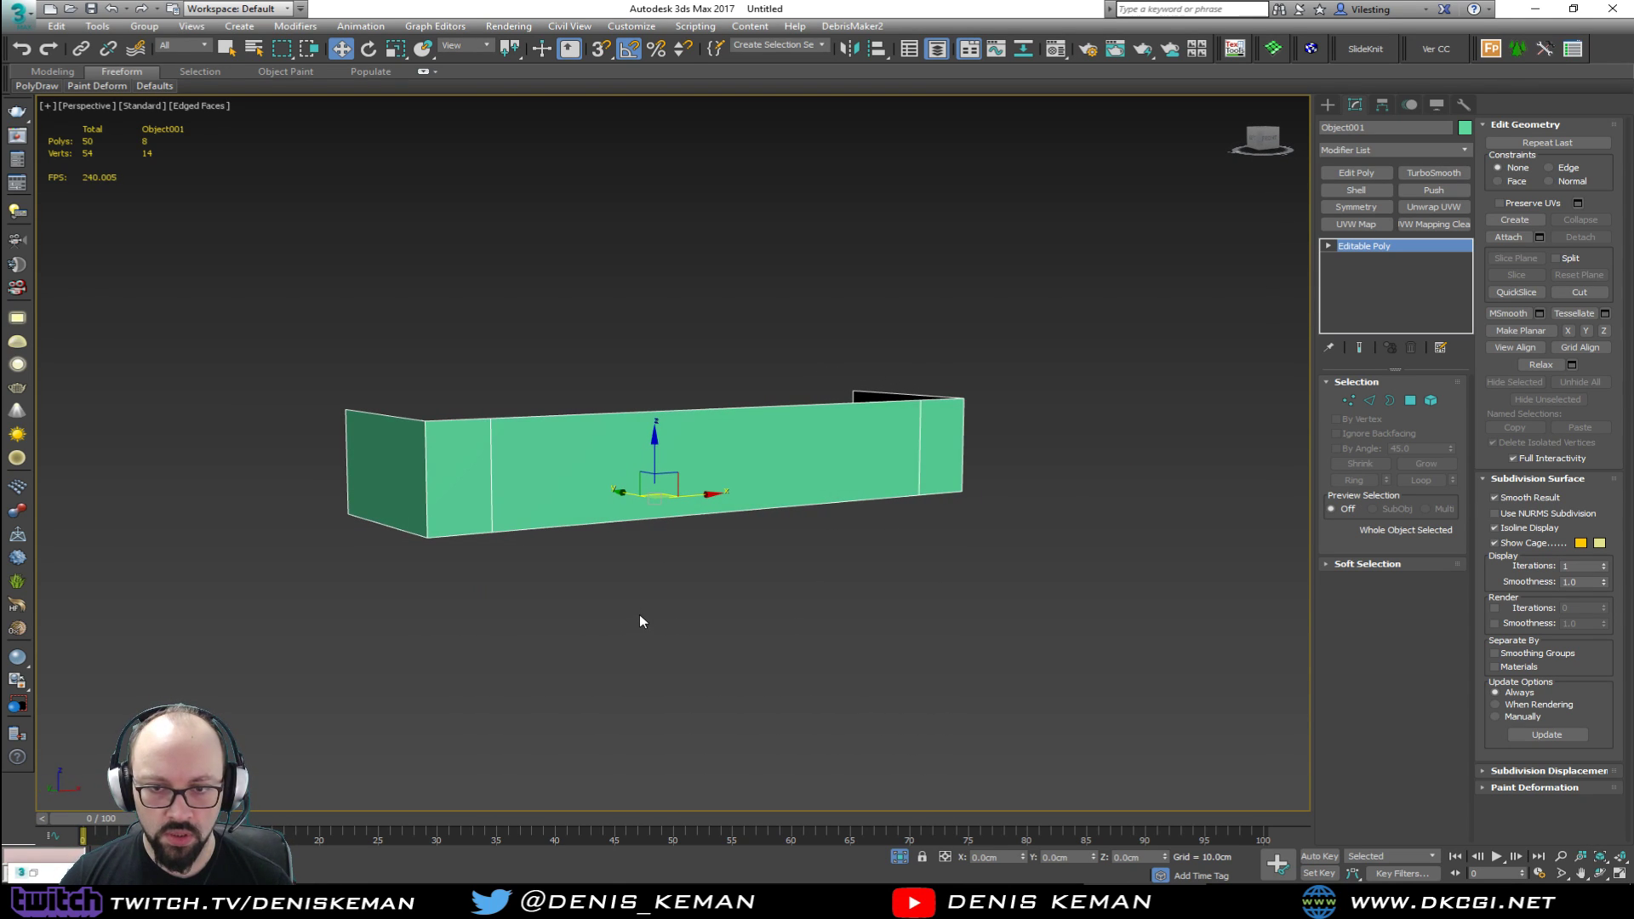
{"action": "scroll", "coordinate": [525, 504], "scroll_direction": "up", "scroll_amount": 3}
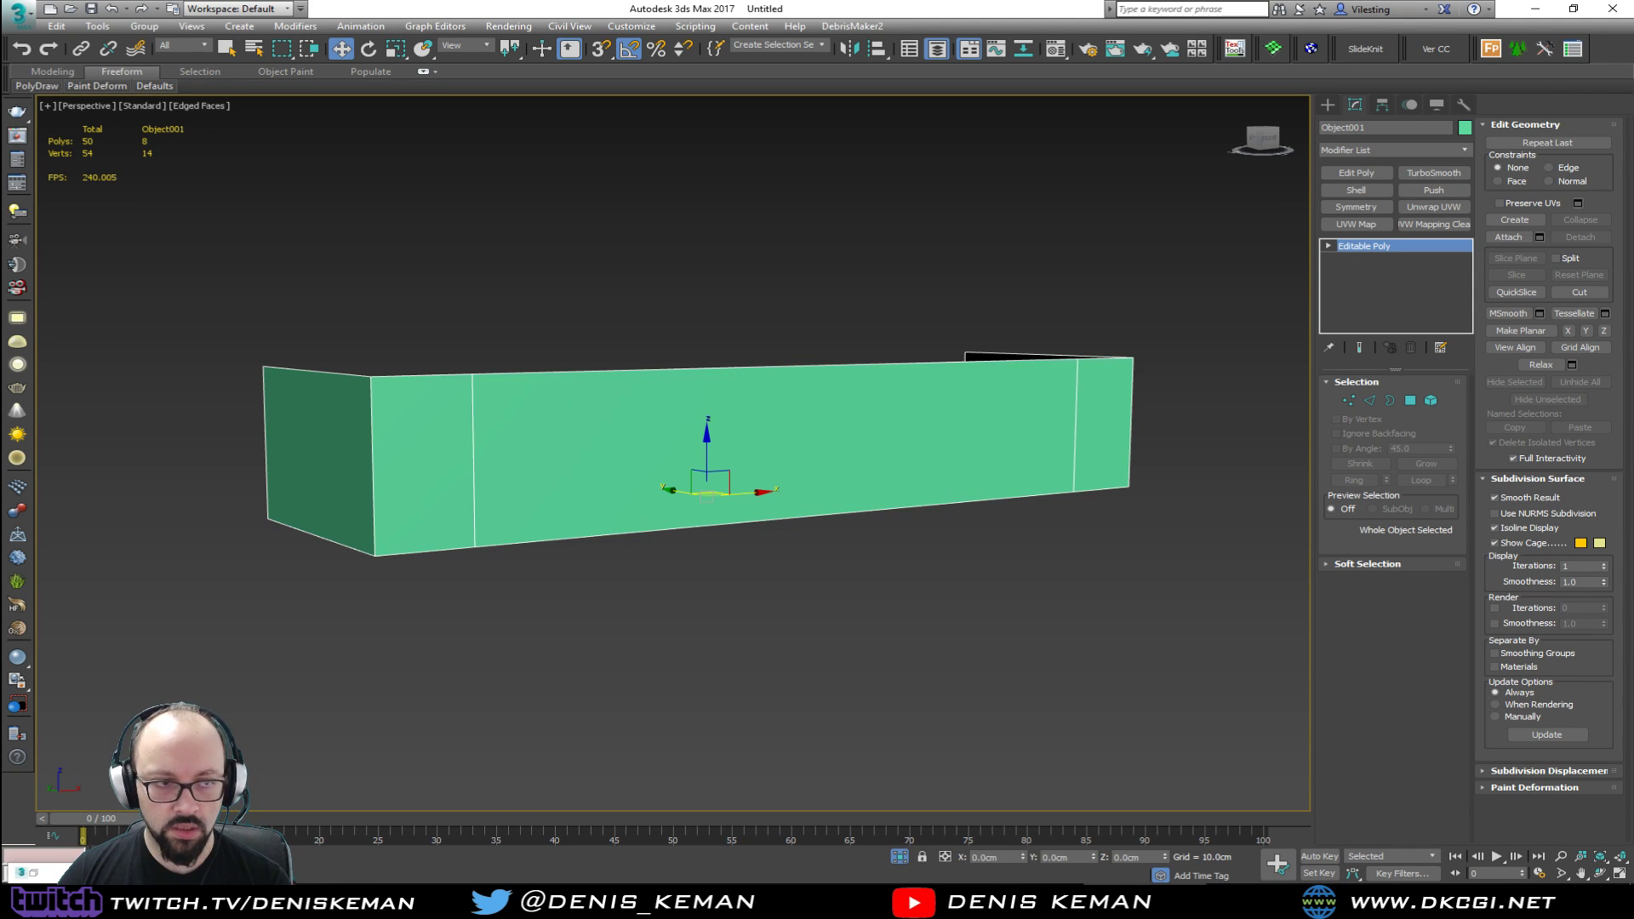
Step: Check the sofa reference, then extend the seat base's upper front edges back to the rear corners to form its top surface
{"action": "key", "text": "alt+Tab"}
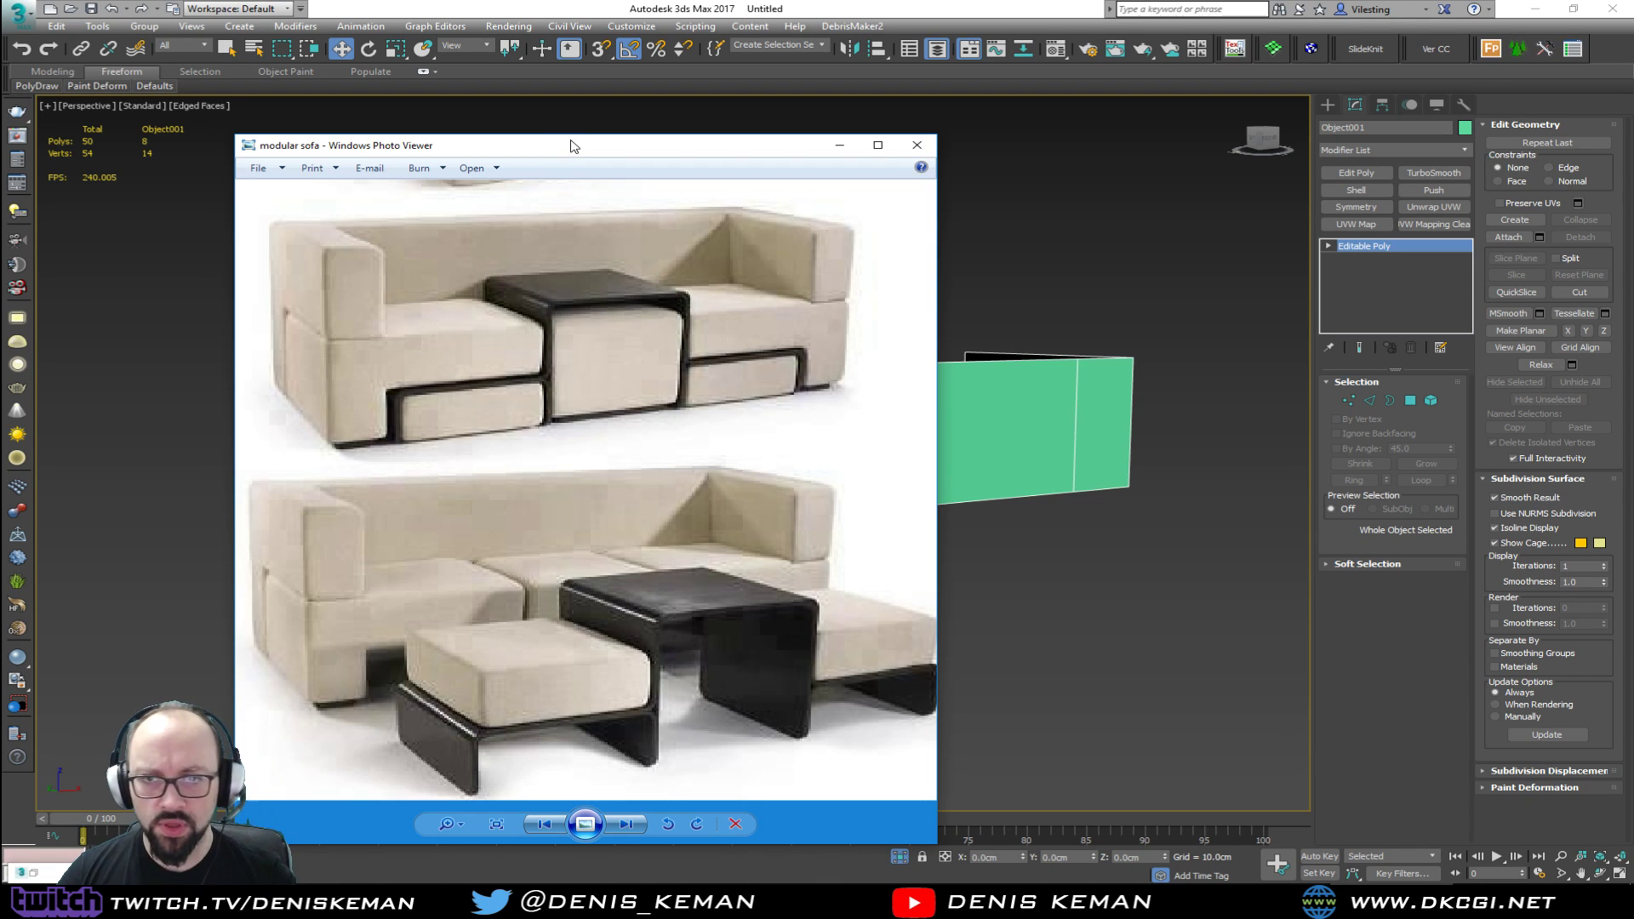
{"action": "key", "text": "alt+Tab"}
{"action": "middle_click_drag", "start_coordinate": [244, 365], "coordinate": [770, 469], "text": "alt"}
{"action": "key", "text": "2"}
{"action": "double_click", "coordinate": [773, 462]}
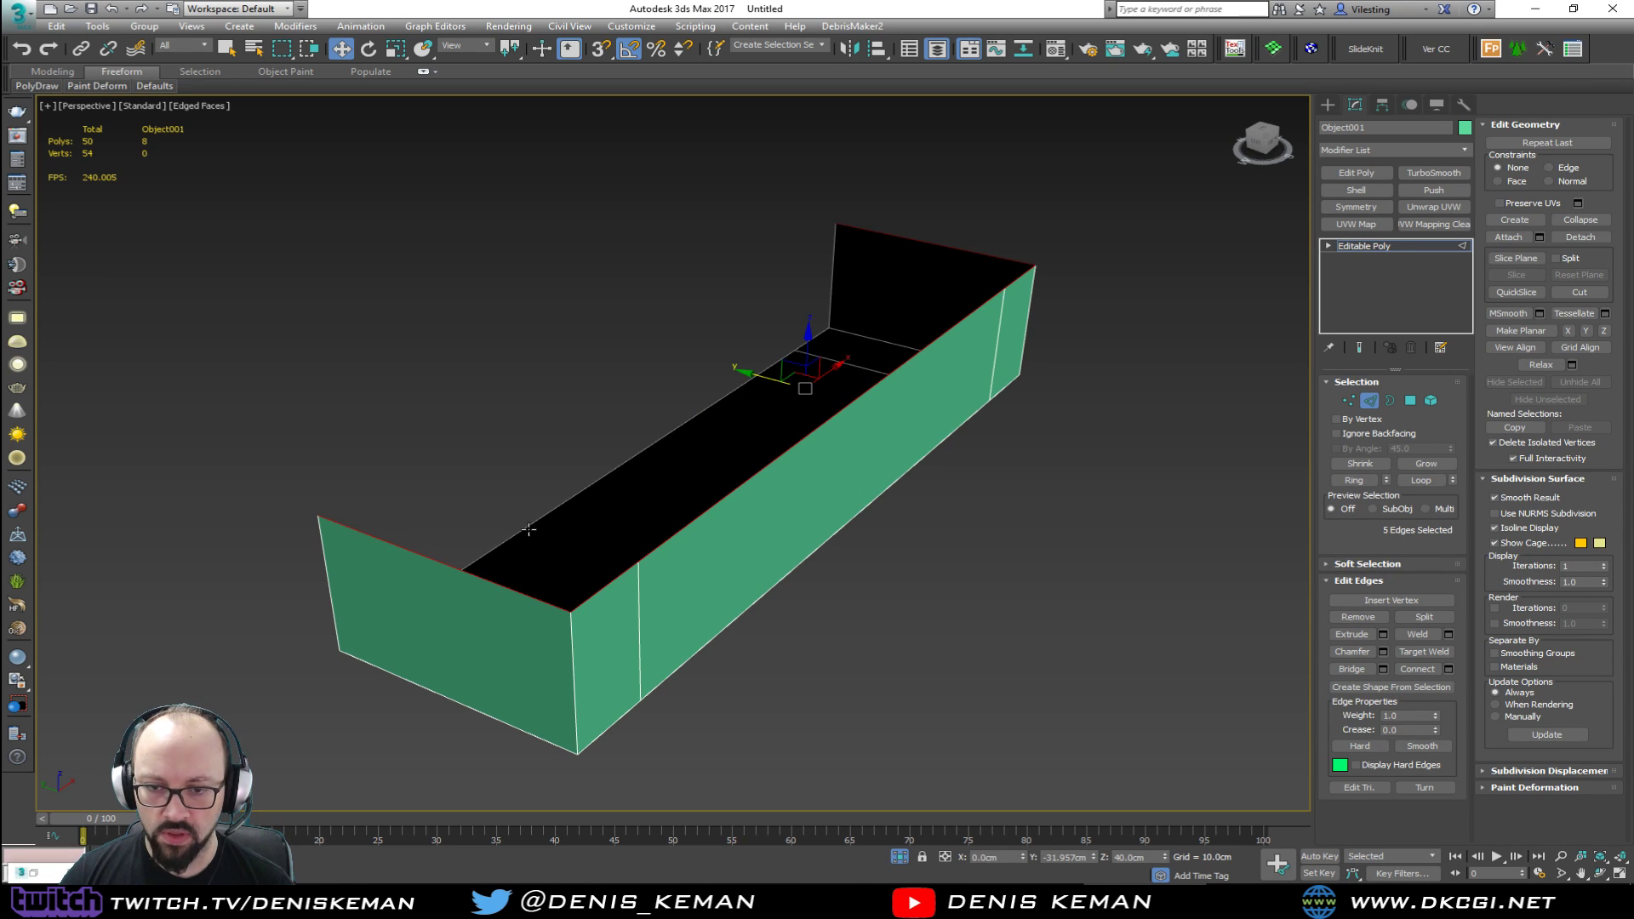
{"action": "left_click_drag", "start_coordinate": [243, 545], "coordinate": [241, 538], "text": "alt"}
{"action": "left_click_drag", "start_coordinate": [821, 189], "coordinate": [905, 237], "text": "alt"}
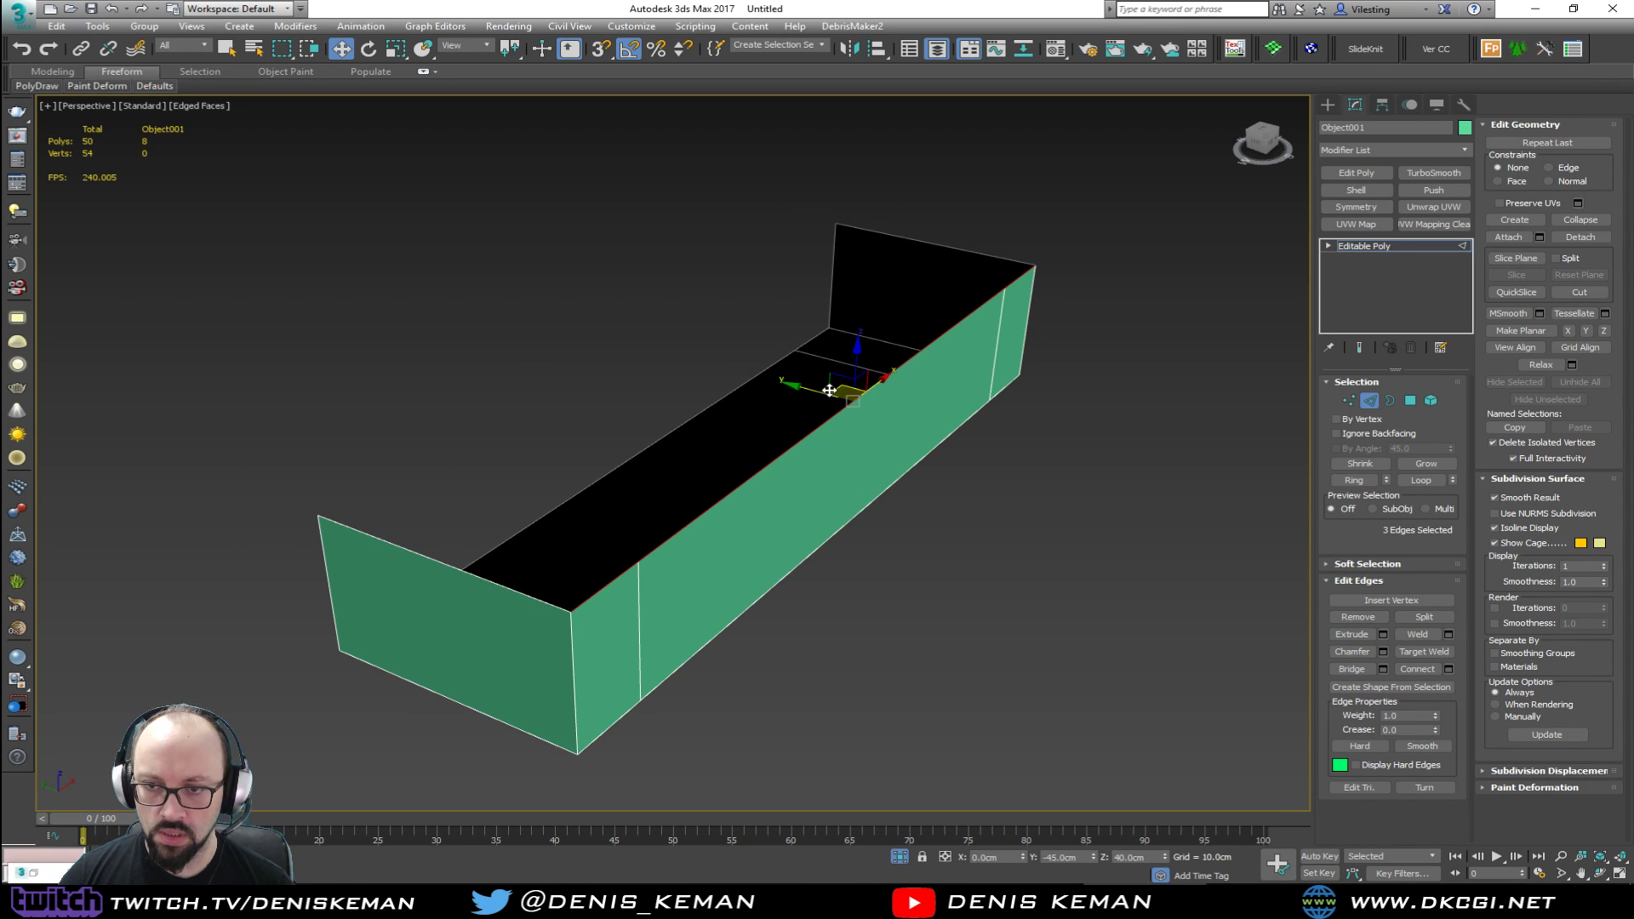
{"action": "left_click_drag", "start_coordinate": [816, 389], "coordinate": [329, 535], "text": "shift"}
Step: Weld the overlapping vertex pairs at the two upper rear corners of the seat base
{"action": "key", "text": "1"}
{"action": "left_click_drag", "start_coordinate": [850, 223], "coordinate": [855, 228], "text": "ctrl"}
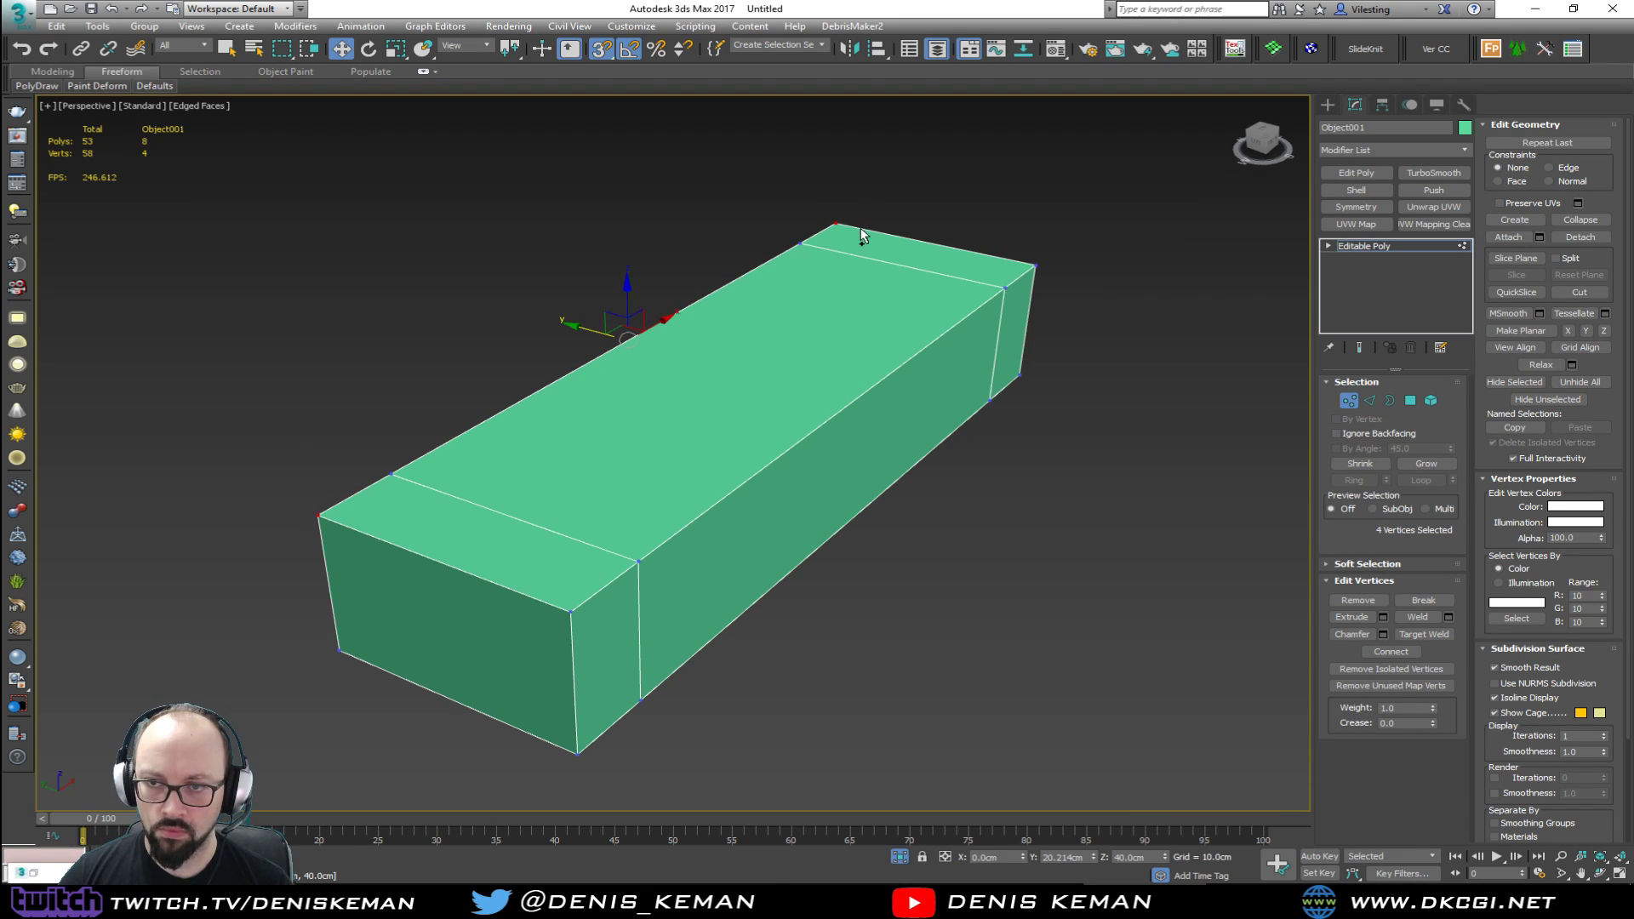
{"action": "left_click", "coordinate": [1451, 619]}
{"action": "left_click", "coordinate": [683, 514]}
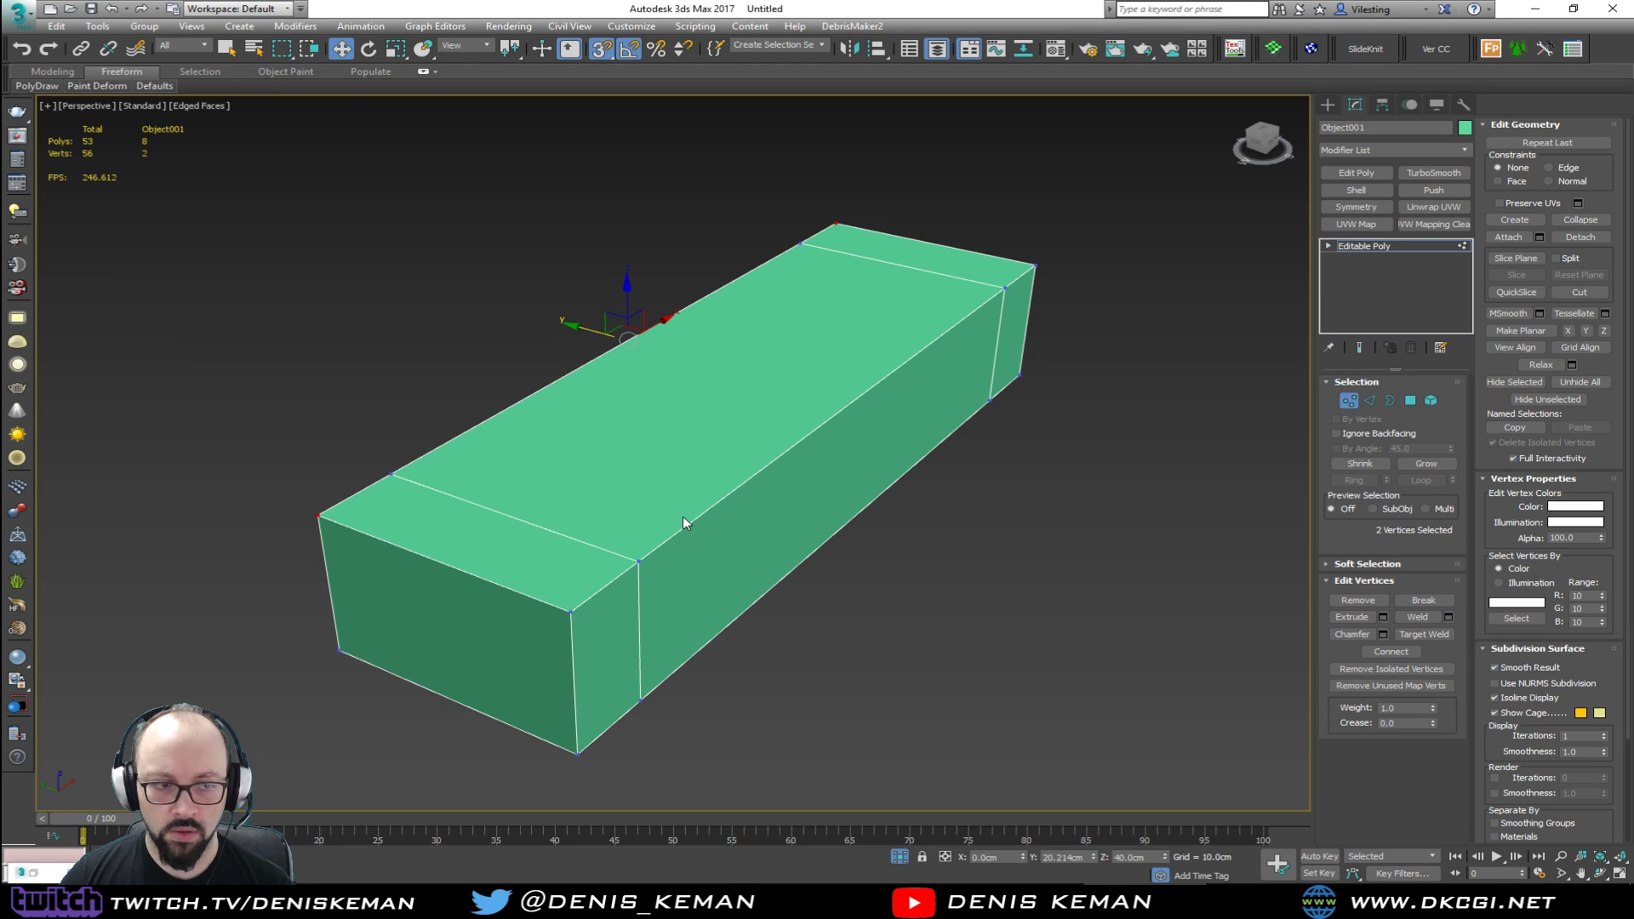
Step: Cap the open back of the seat base and connect its upper and lower vertices with a vertical edge near each end
{"action": "middle_click_drag", "start_coordinate": [772, 494], "coordinate": [891, 499], "text": "alt"}
{"action": "key", "text": "3"}
{"action": "left_click", "coordinate": [890, 502]}
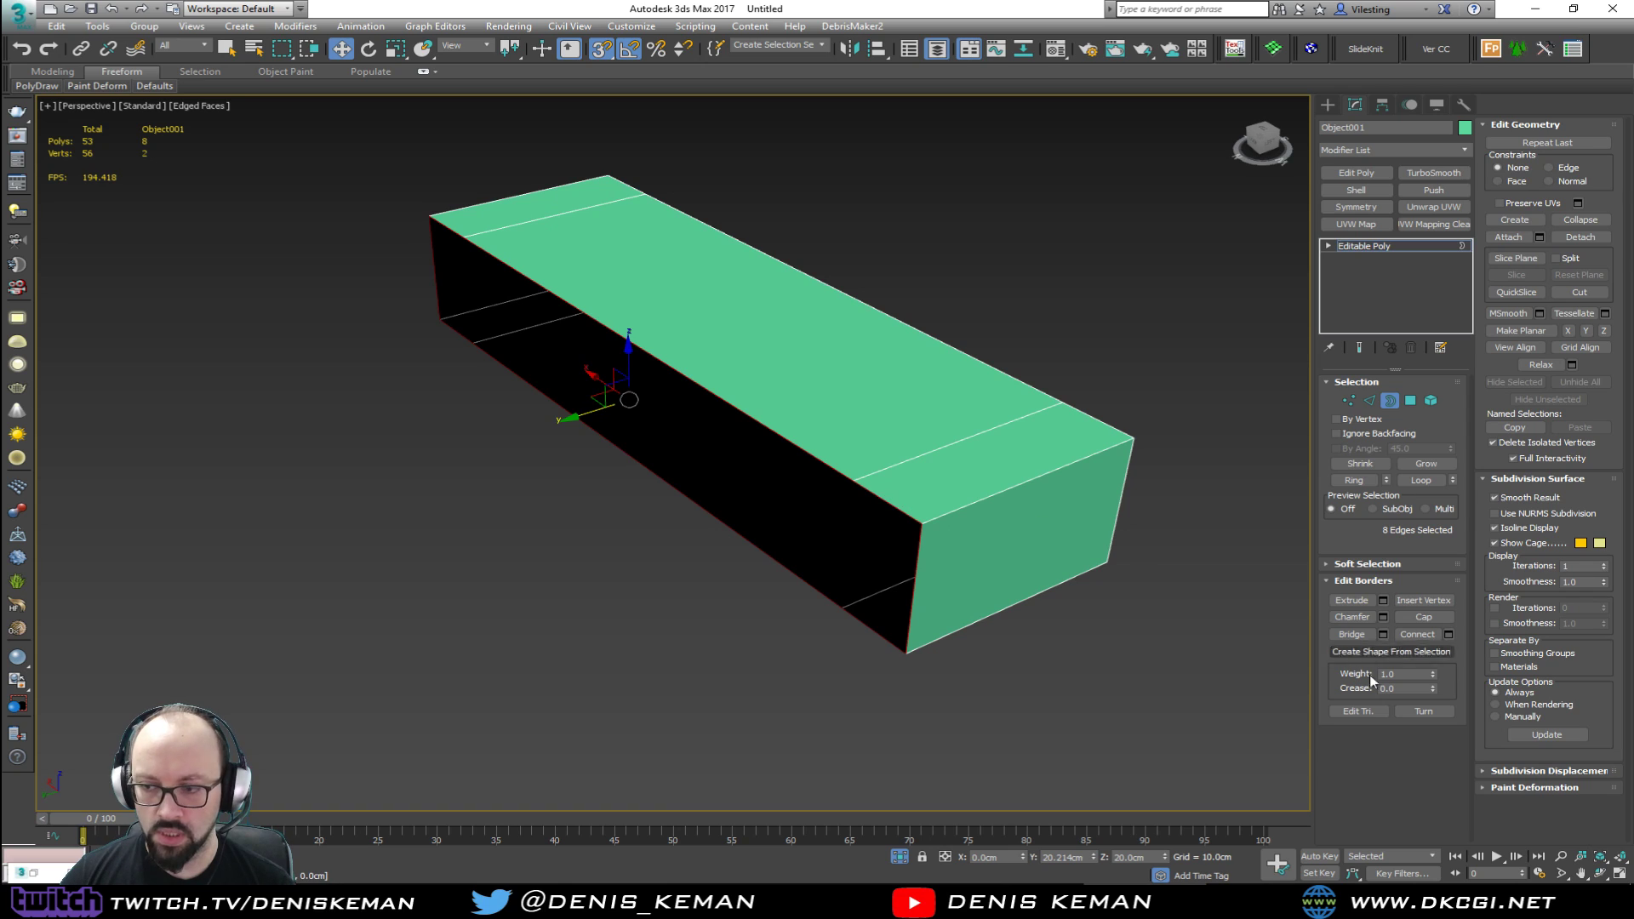
{"action": "left_click", "coordinate": [1418, 627]}
{"action": "key", "text": "1"}
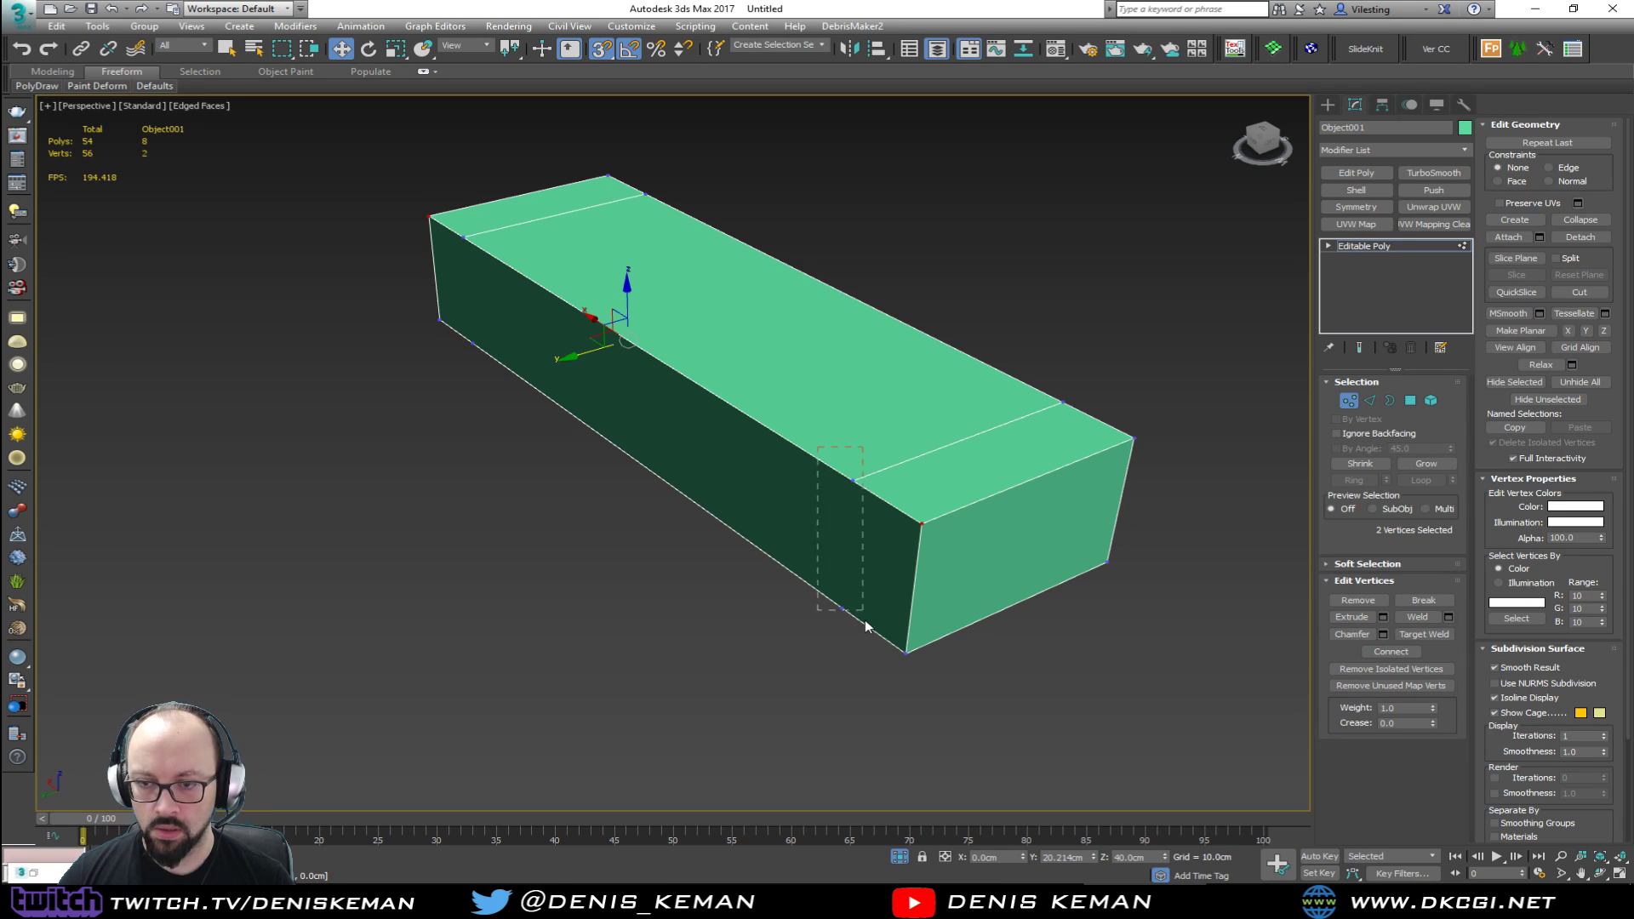
{"action": "left_click_drag", "start_coordinate": [486, 228], "coordinate": [452, 244]}
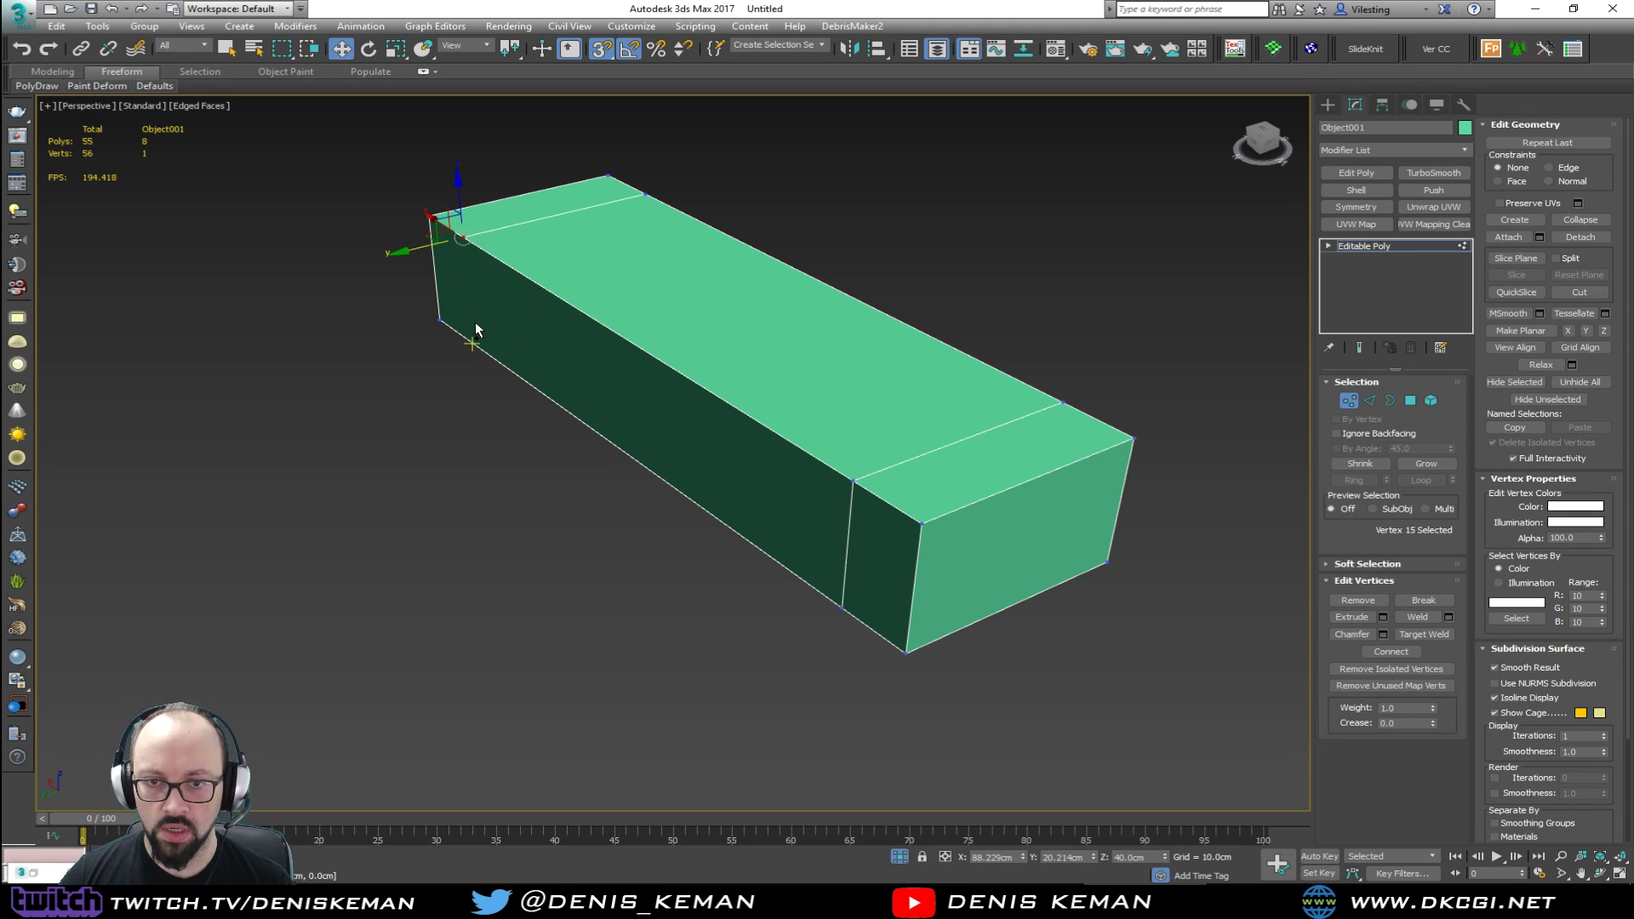
{"action": "middle_click_drag", "start_coordinate": [686, 467], "coordinate": [580, 452], "text": "alt"}
{"action": "key", "text": "z"}
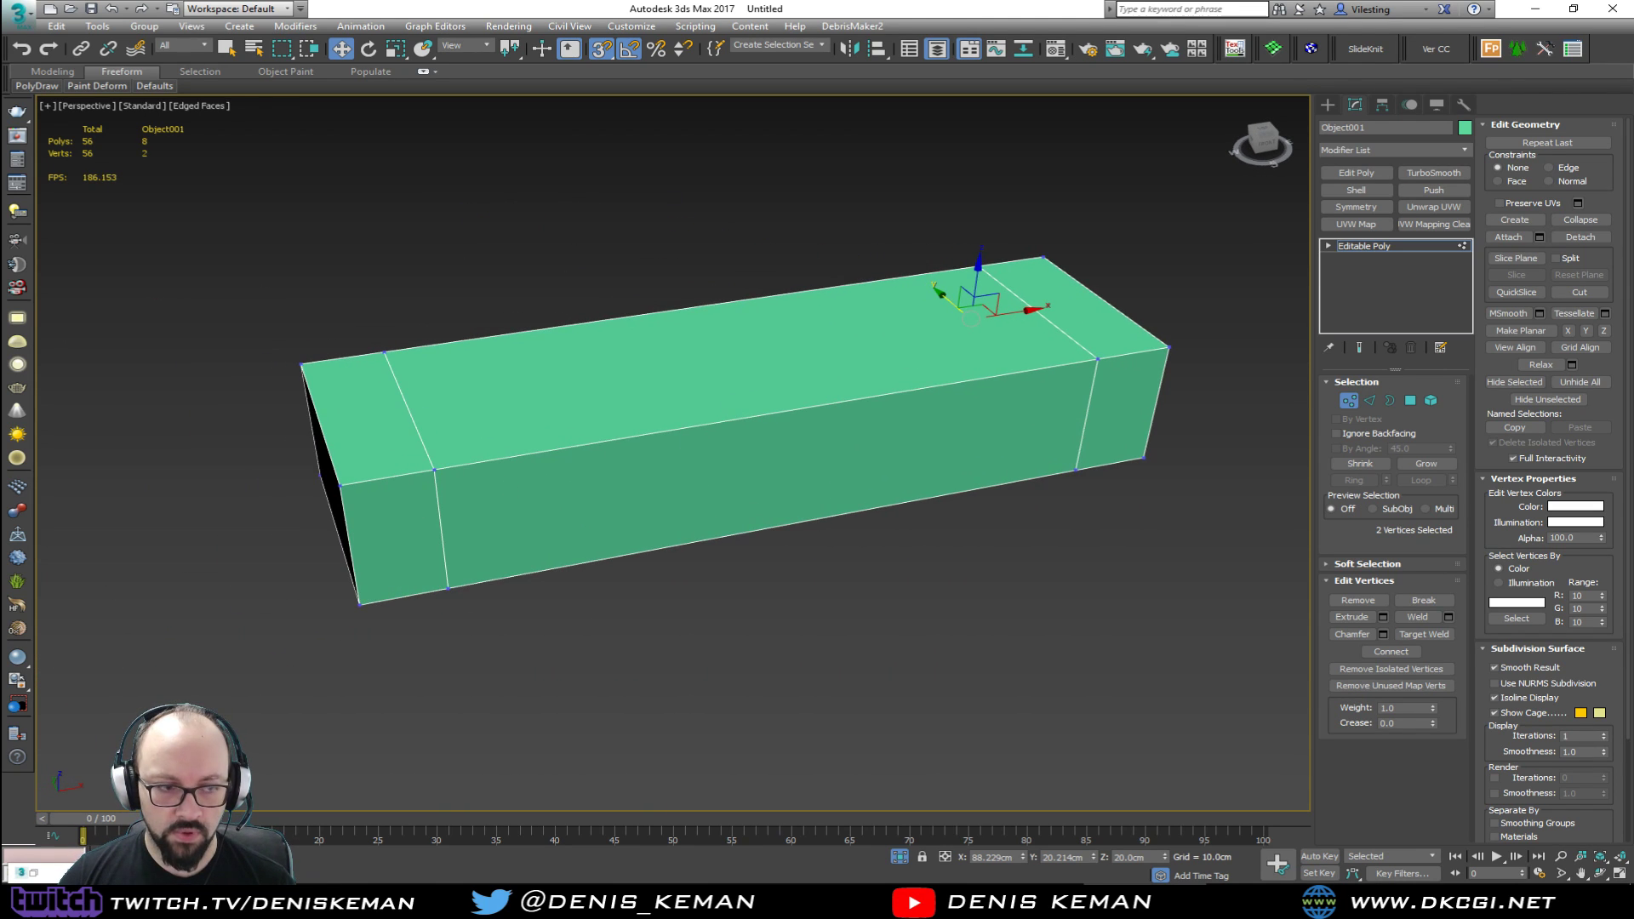
Step: Check the sofa reference, then connect all vertical edges of the seat base with one horizontal loop at slide -25
{"action": "middle_click_drag", "start_coordinate": [596, 545], "coordinate": [642, 502], "text": "alt"}
{"action": "key", "text": "2"}
{"action": "left_click", "coordinate": [644, 500]}
{"action": "key", "text": "alt+r"}
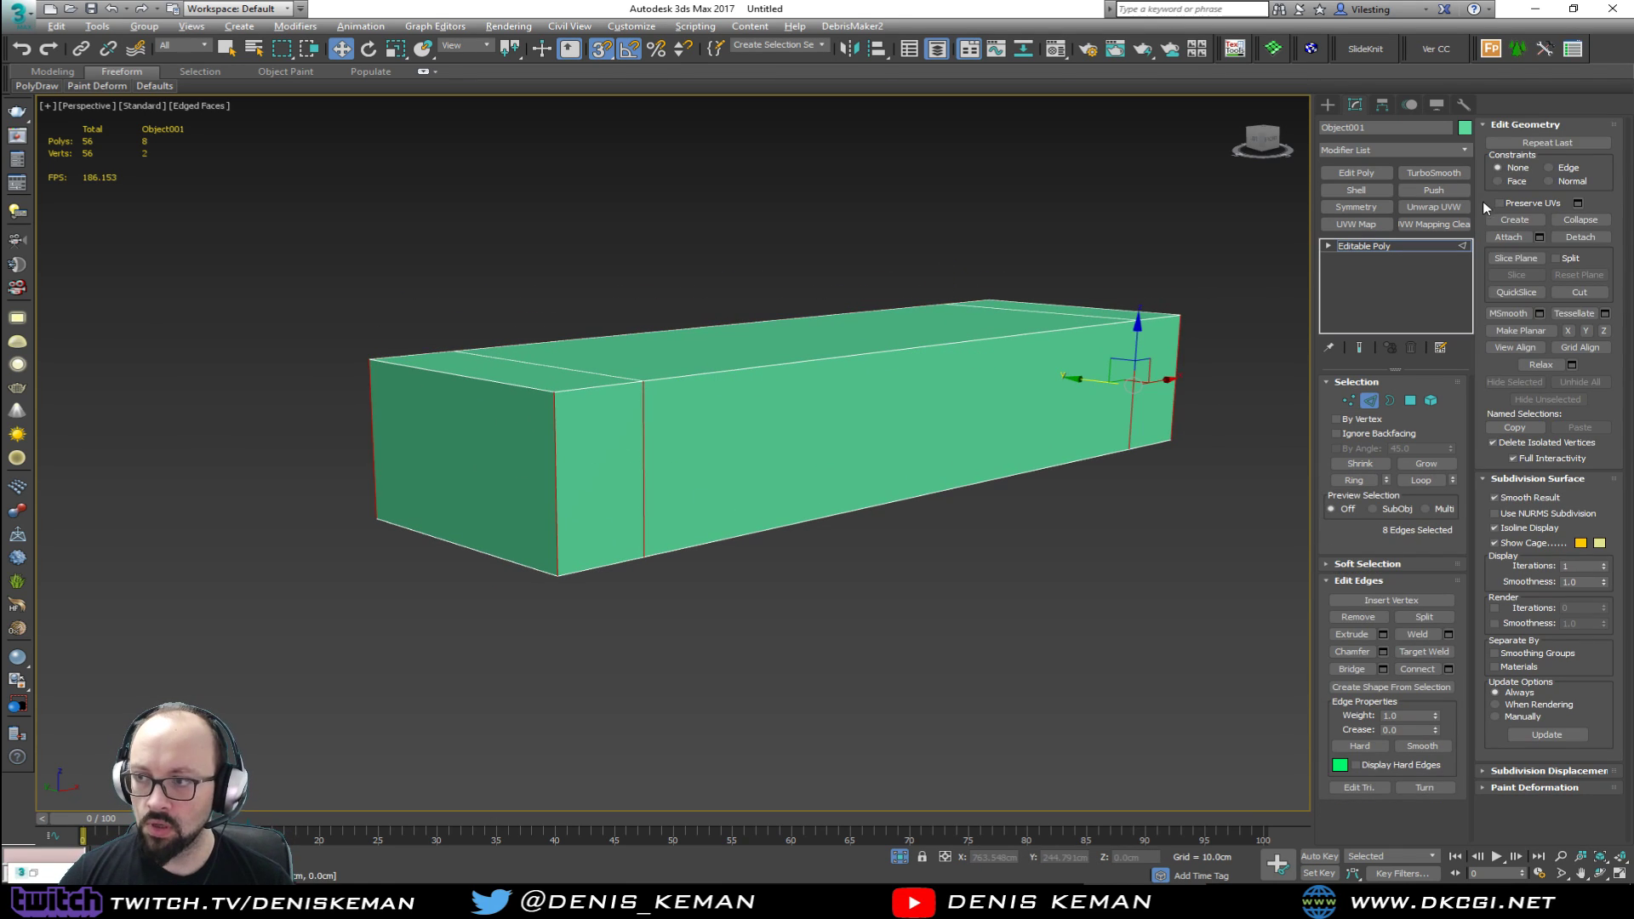
{"action": "key", "text": "alt+Tab"}
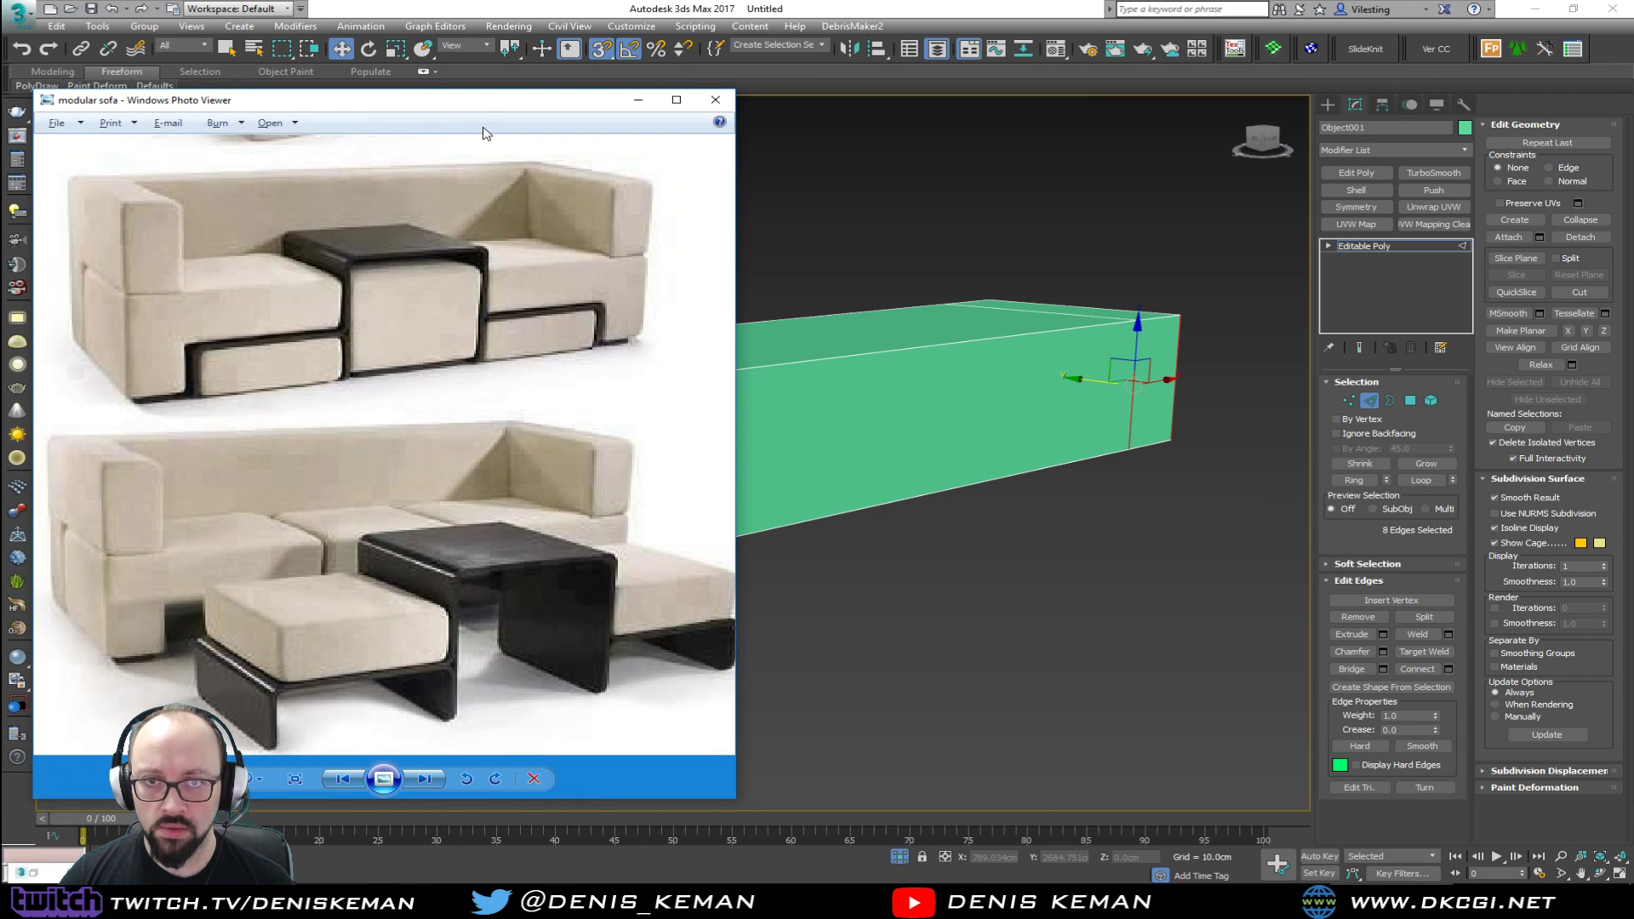
{"action": "key", "text": "alt+Tab"}
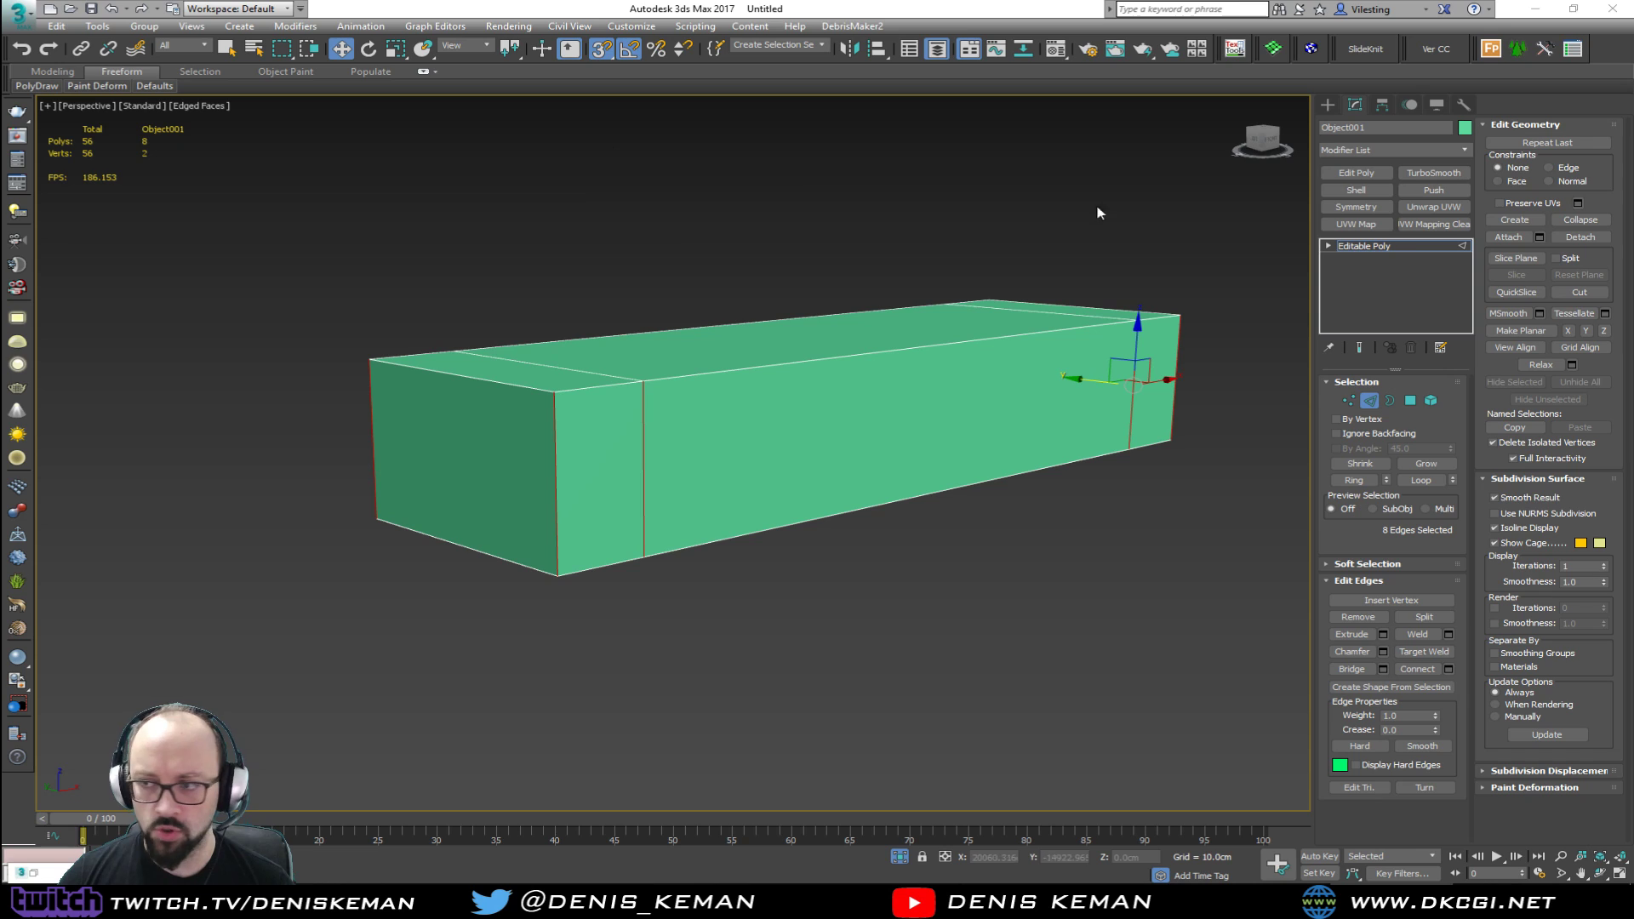
{"action": "left_click", "coordinate": [1449, 670]}
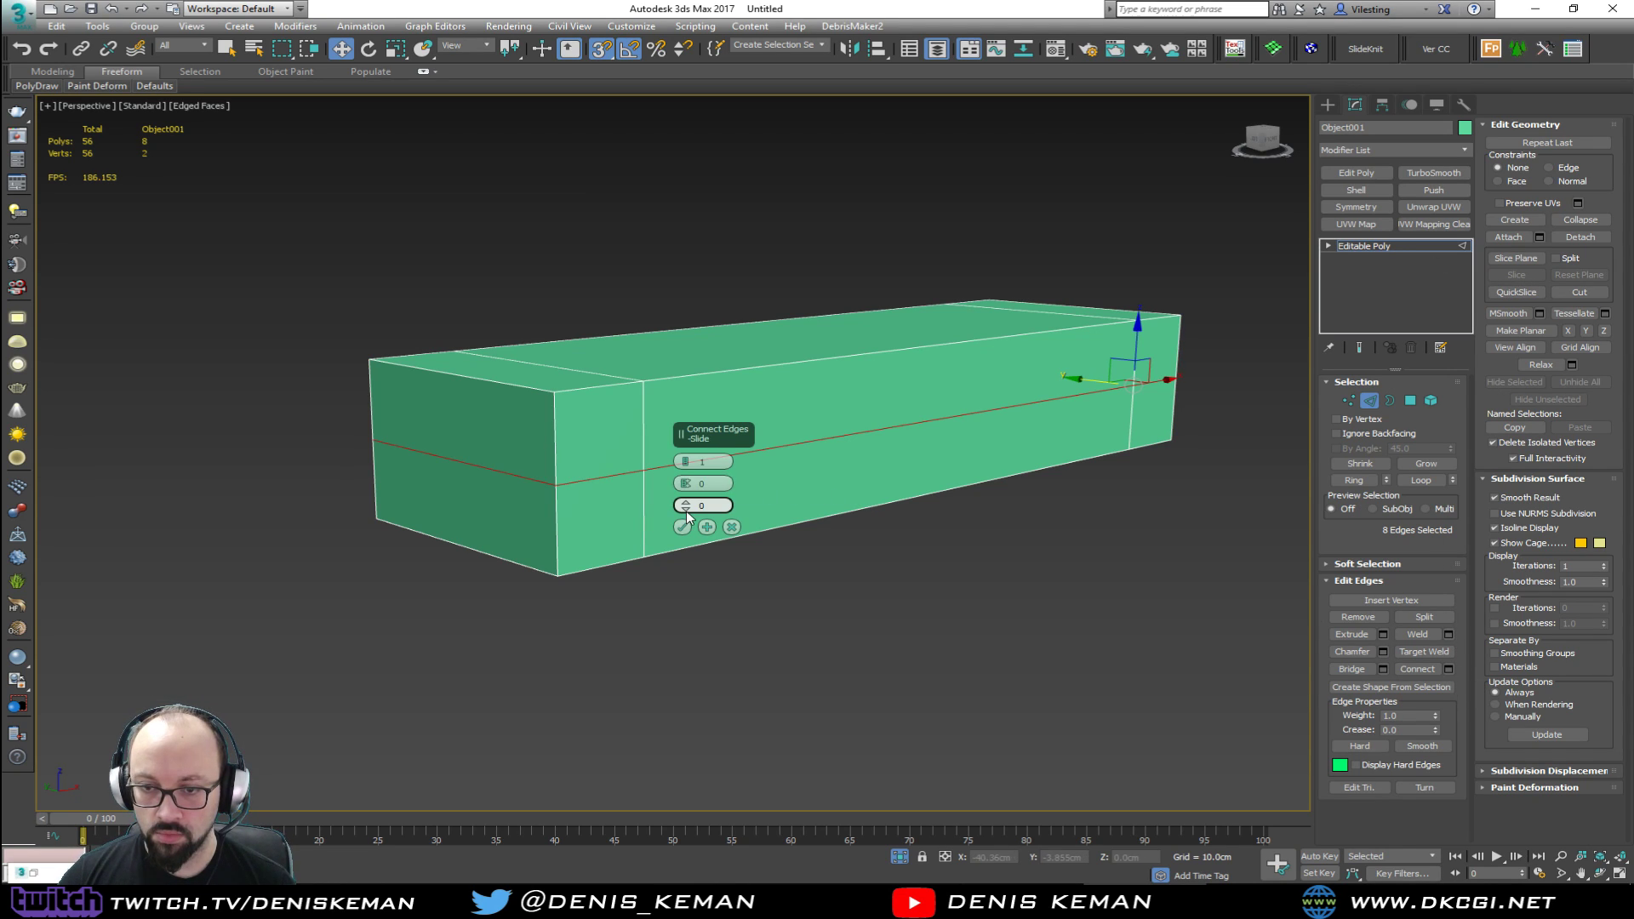
{"action": "left_click_drag", "start_coordinate": [686, 508], "coordinate": [674, 584]}
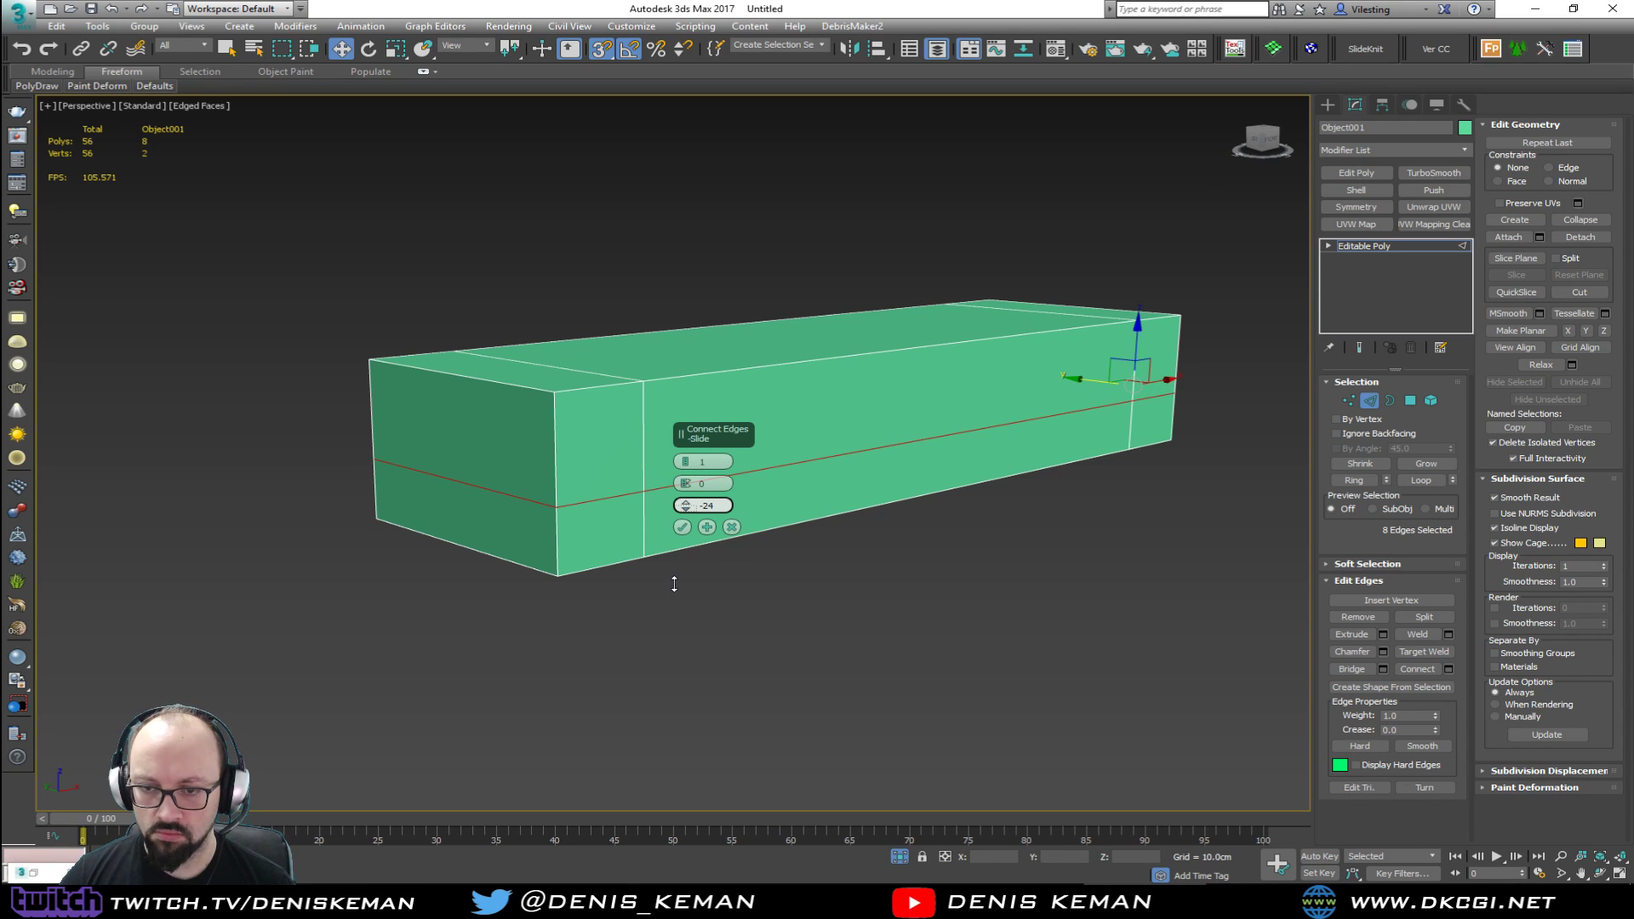
{"action": "left_click", "coordinate": [682, 527]}
Step: Connect the seat base's long middle edges with 2 segments at slide 0, pinched slightly together to outline the central section
{"action": "middle_click_drag", "start_coordinate": [686, 529], "coordinate": [748, 659], "text": "alt"}
{"action": "left_click_drag", "start_coordinate": [745, 660], "coordinate": [744, 217]}
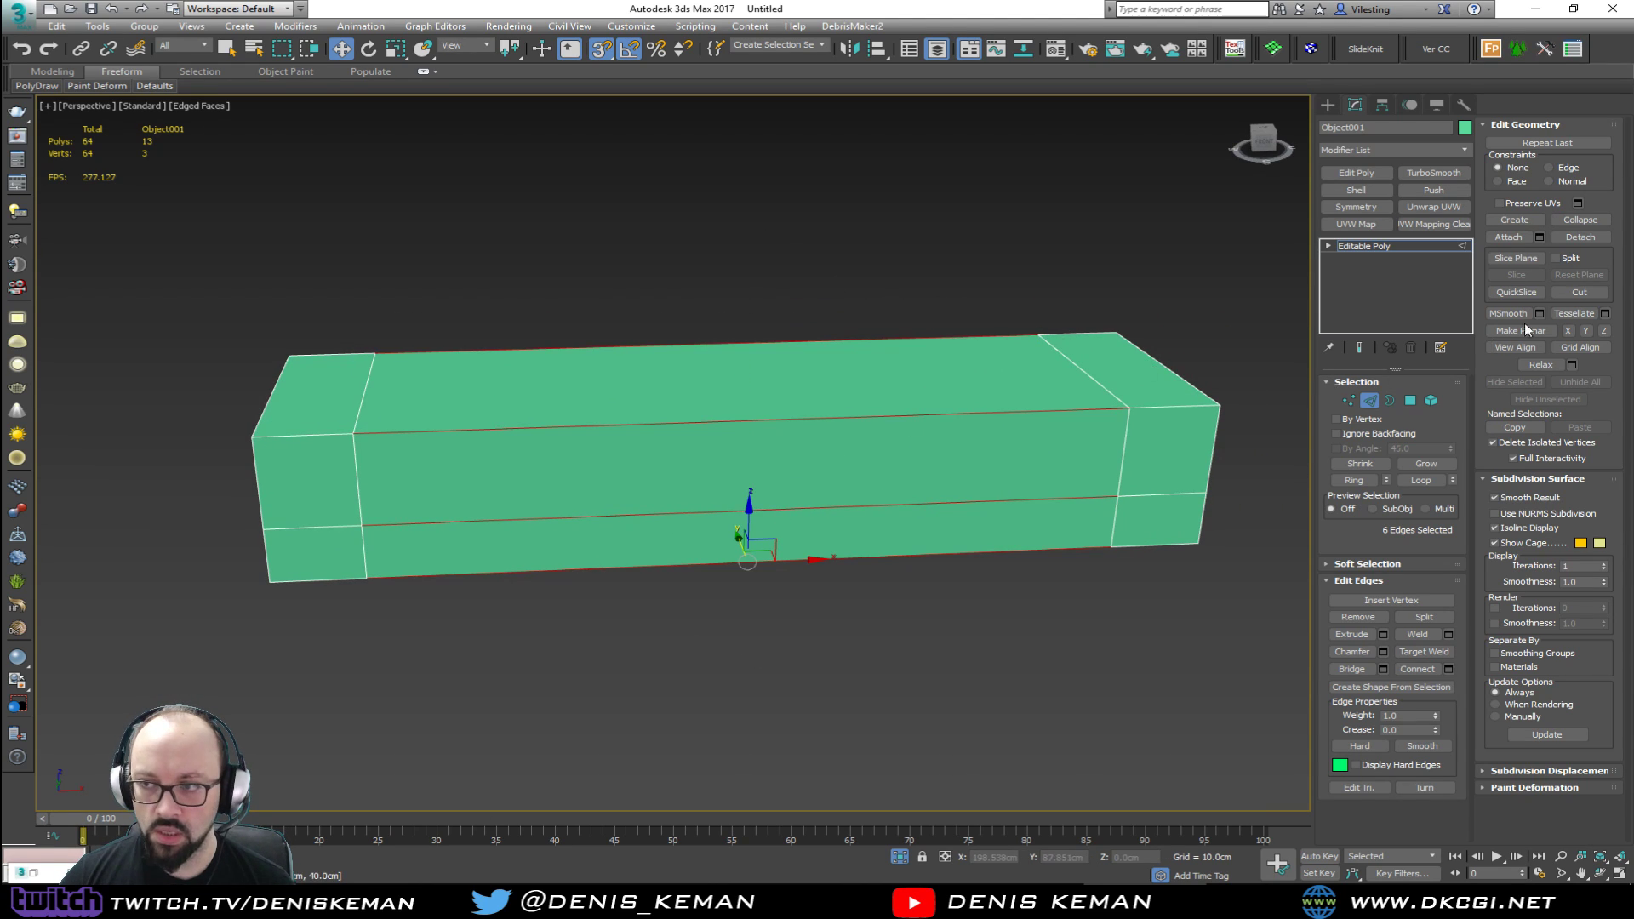
{"action": "left_click", "coordinate": [1449, 669]}
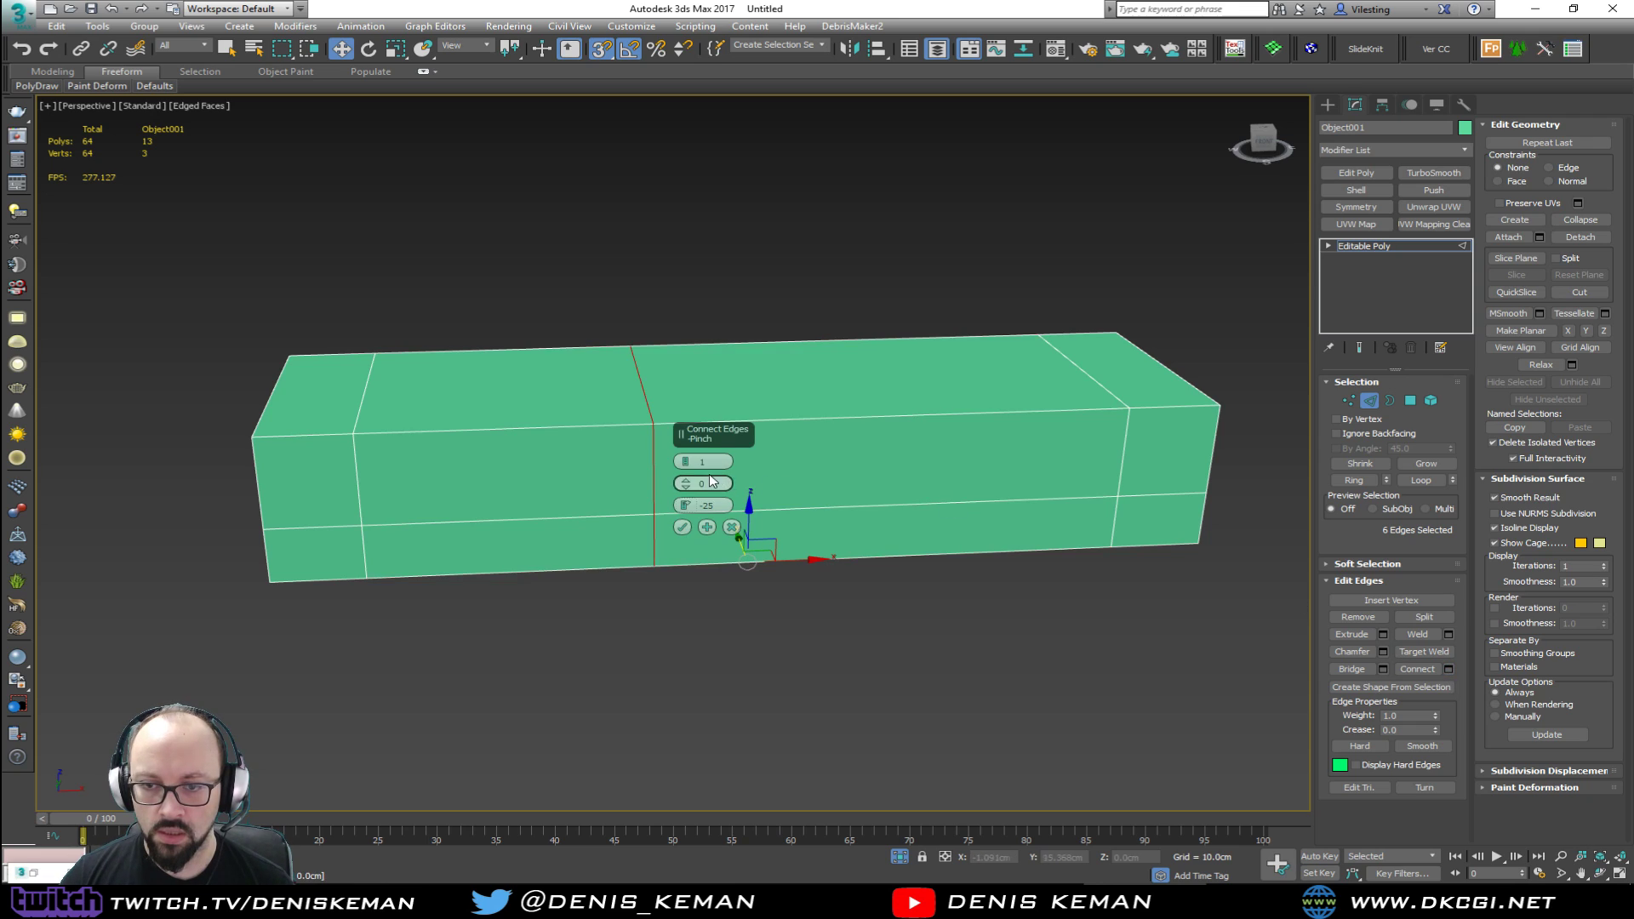
{"action": "right_click", "coordinate": [686, 506]}
{"action": "left_click", "coordinate": [687, 460]}
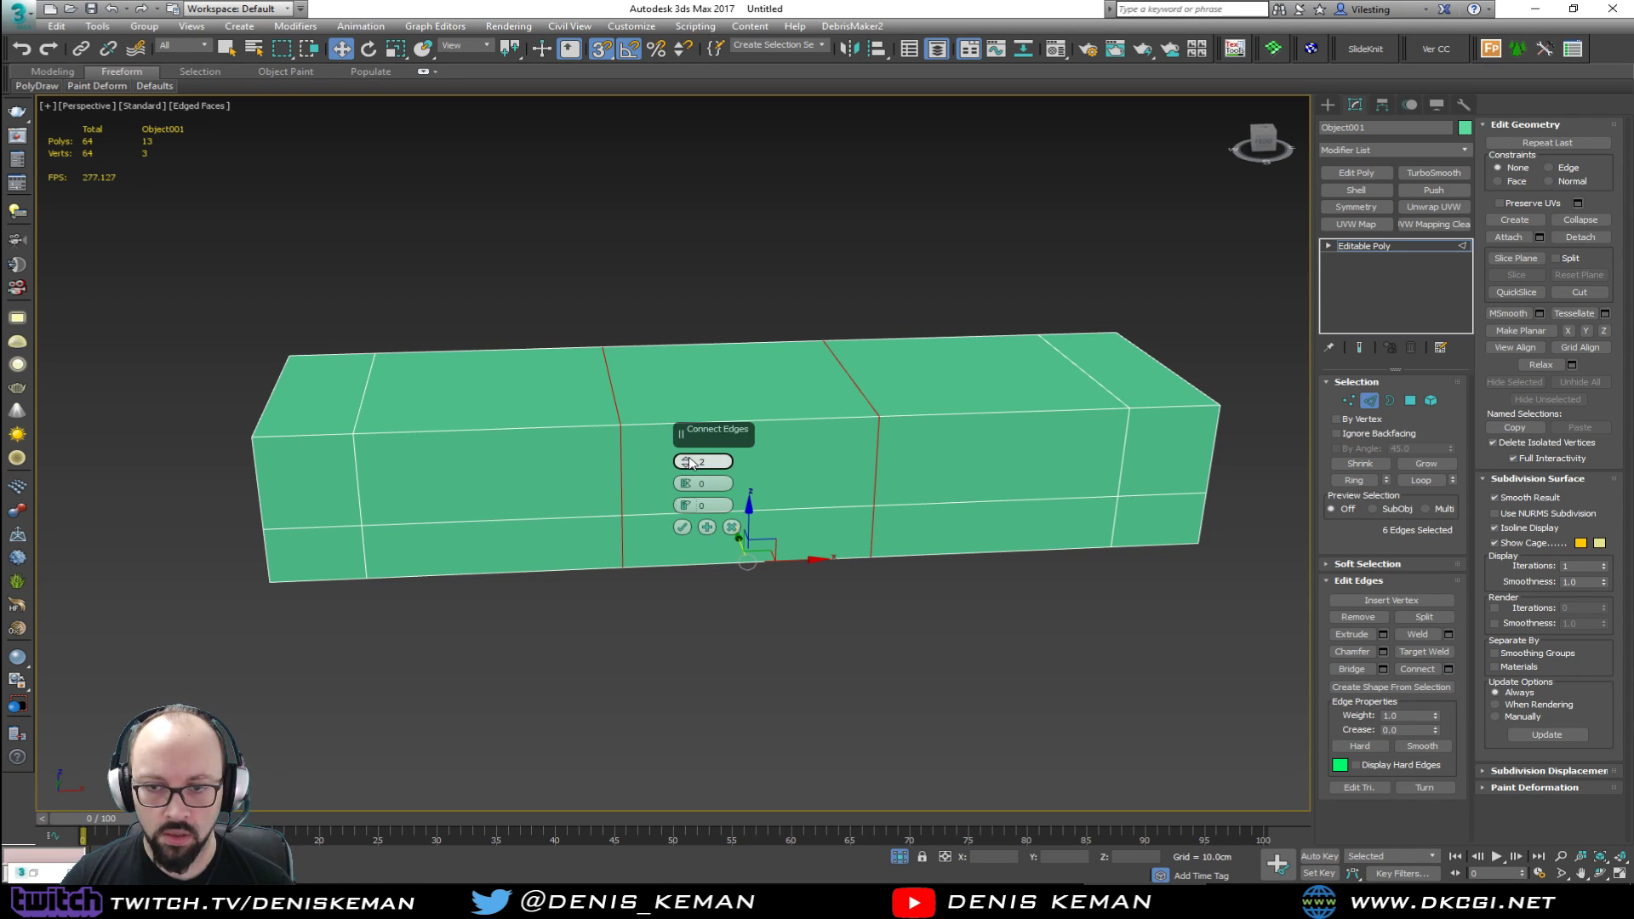
{"action": "left_click_drag", "start_coordinate": [686, 484], "coordinate": [684, 514]}
{"action": "left_click", "coordinate": [683, 528]}
{"action": "middle_click_drag", "start_coordinate": [683, 491], "coordinate": [712, 471], "text": "alt"}
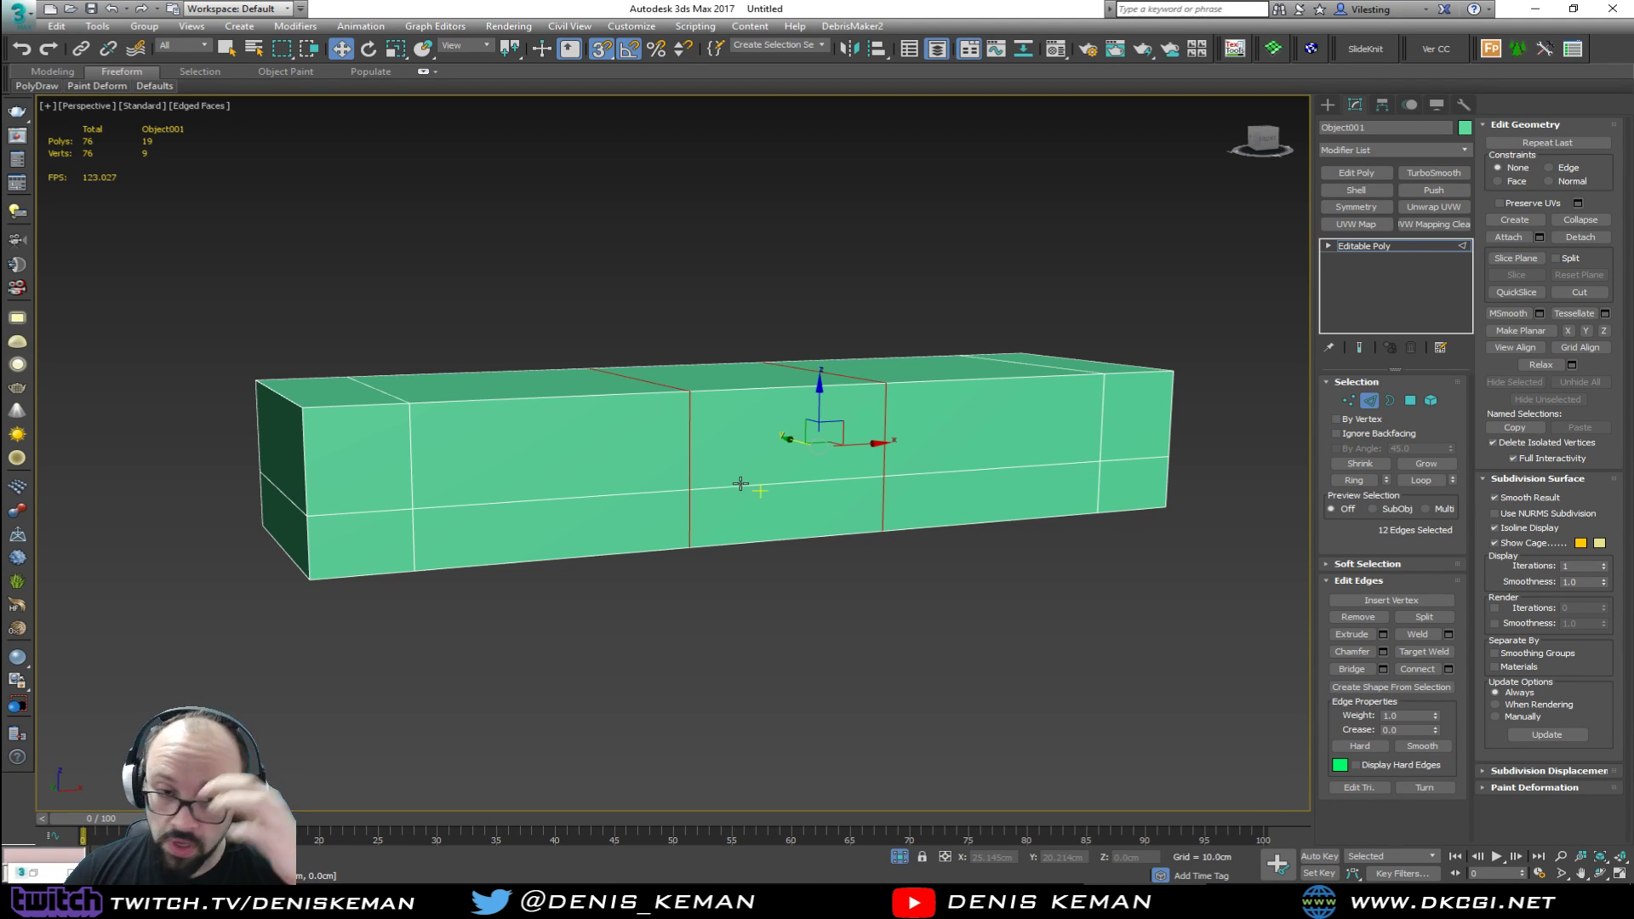
{"action": "left_click_drag", "start_coordinate": [0, 105], "coordinate": [0, 105]}
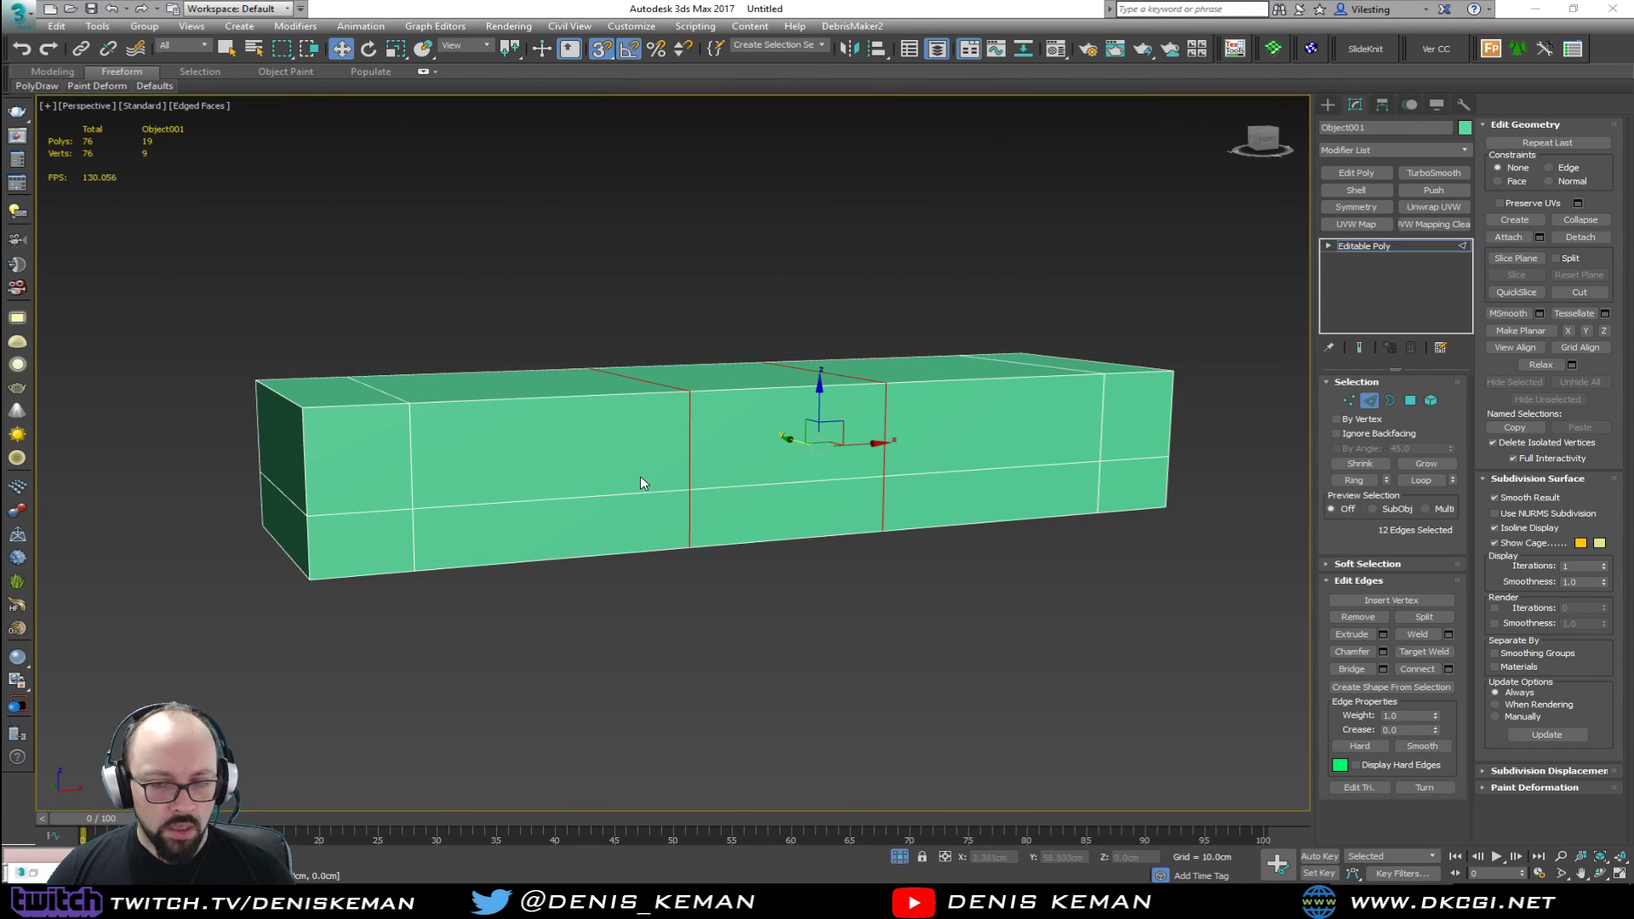
Step: Detach the lower front, underside and lower rear polygons on both sides of the central section as a separate object, and leave polygon editing
{"action": "left_click", "coordinate": [1413, 403]}
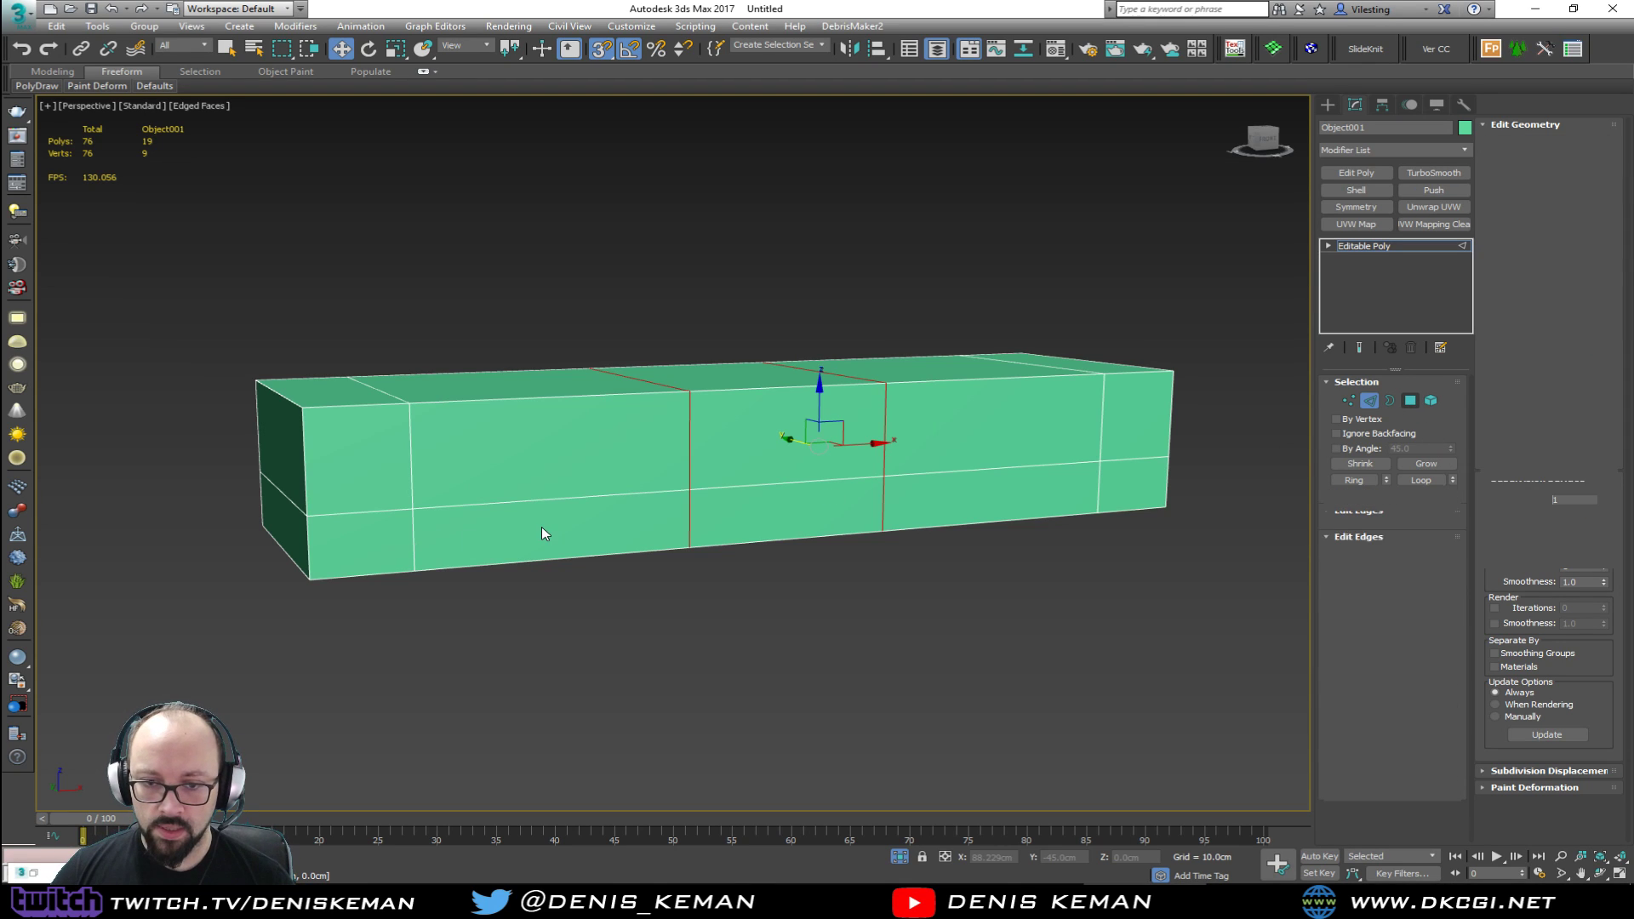
{"action": "left_click", "coordinate": [542, 528]}
{"action": "middle_click_drag", "start_coordinate": [544, 579], "coordinate": [596, 545], "text": "alt"}
{"action": "left_click", "coordinate": [528, 587], "text": "ctrl"}
{"action": "left_click", "coordinate": [417, 475], "text": "ctrl"}
{"action": "middle_click_drag", "start_coordinate": [416, 475], "coordinate": [467, 590], "text": "alt"}
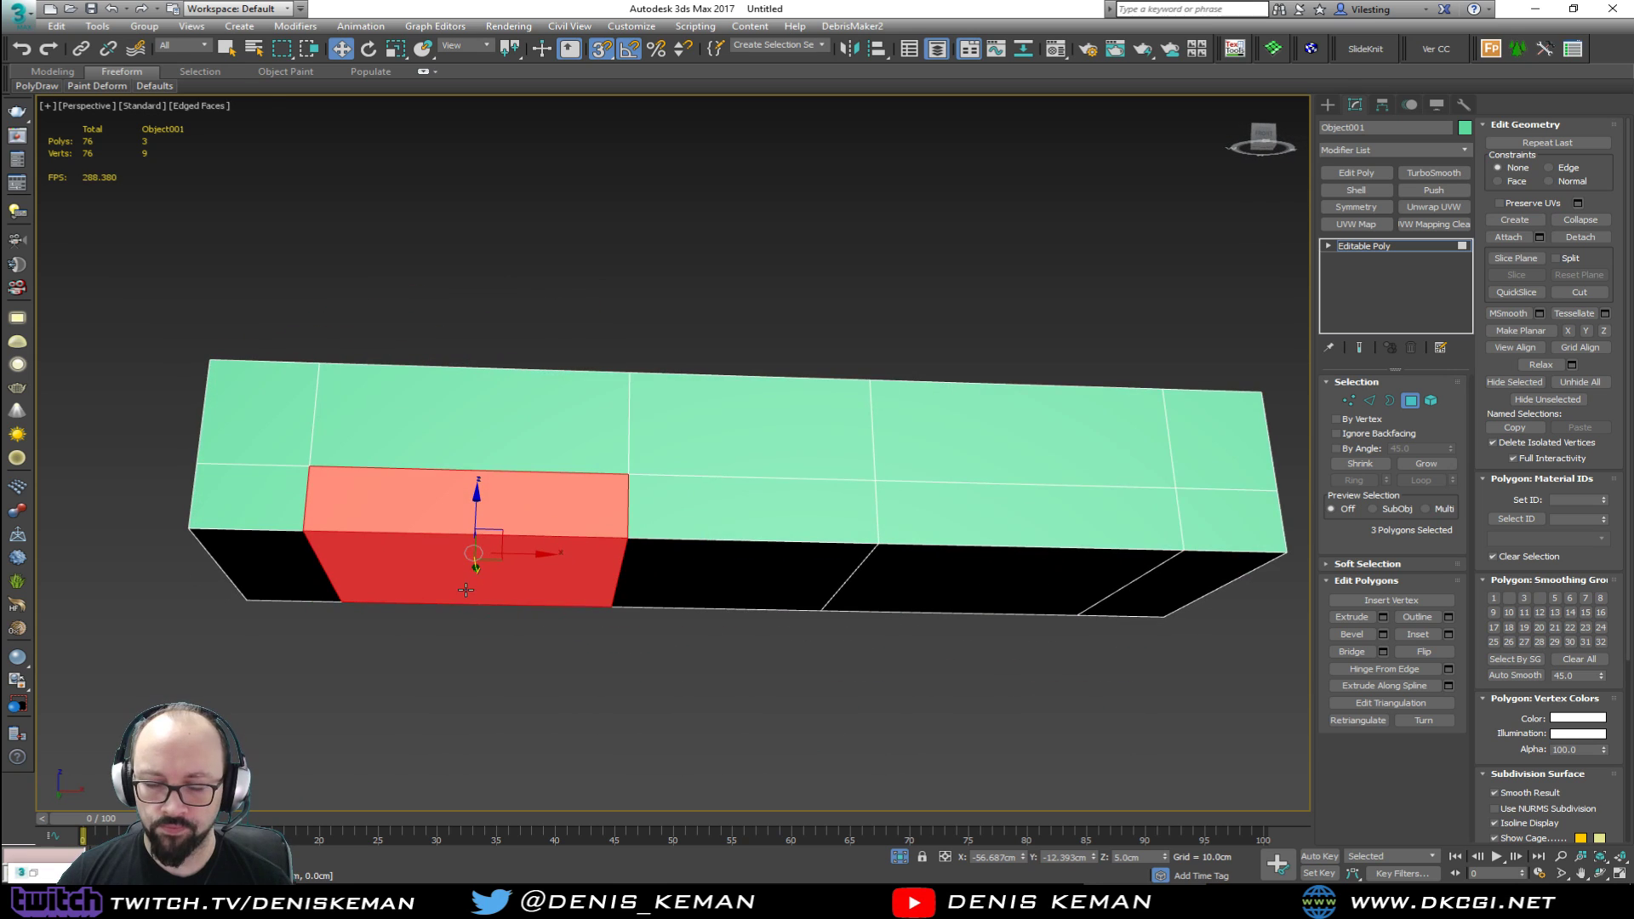
{"action": "left_click", "coordinate": [1012, 545], "text": "ctrl"}
{"action": "left_click", "coordinate": [993, 566], "text": "ctrl"}
{"action": "middle_click_drag", "start_coordinate": [992, 566], "coordinate": [1062, 559], "text": "alt"}
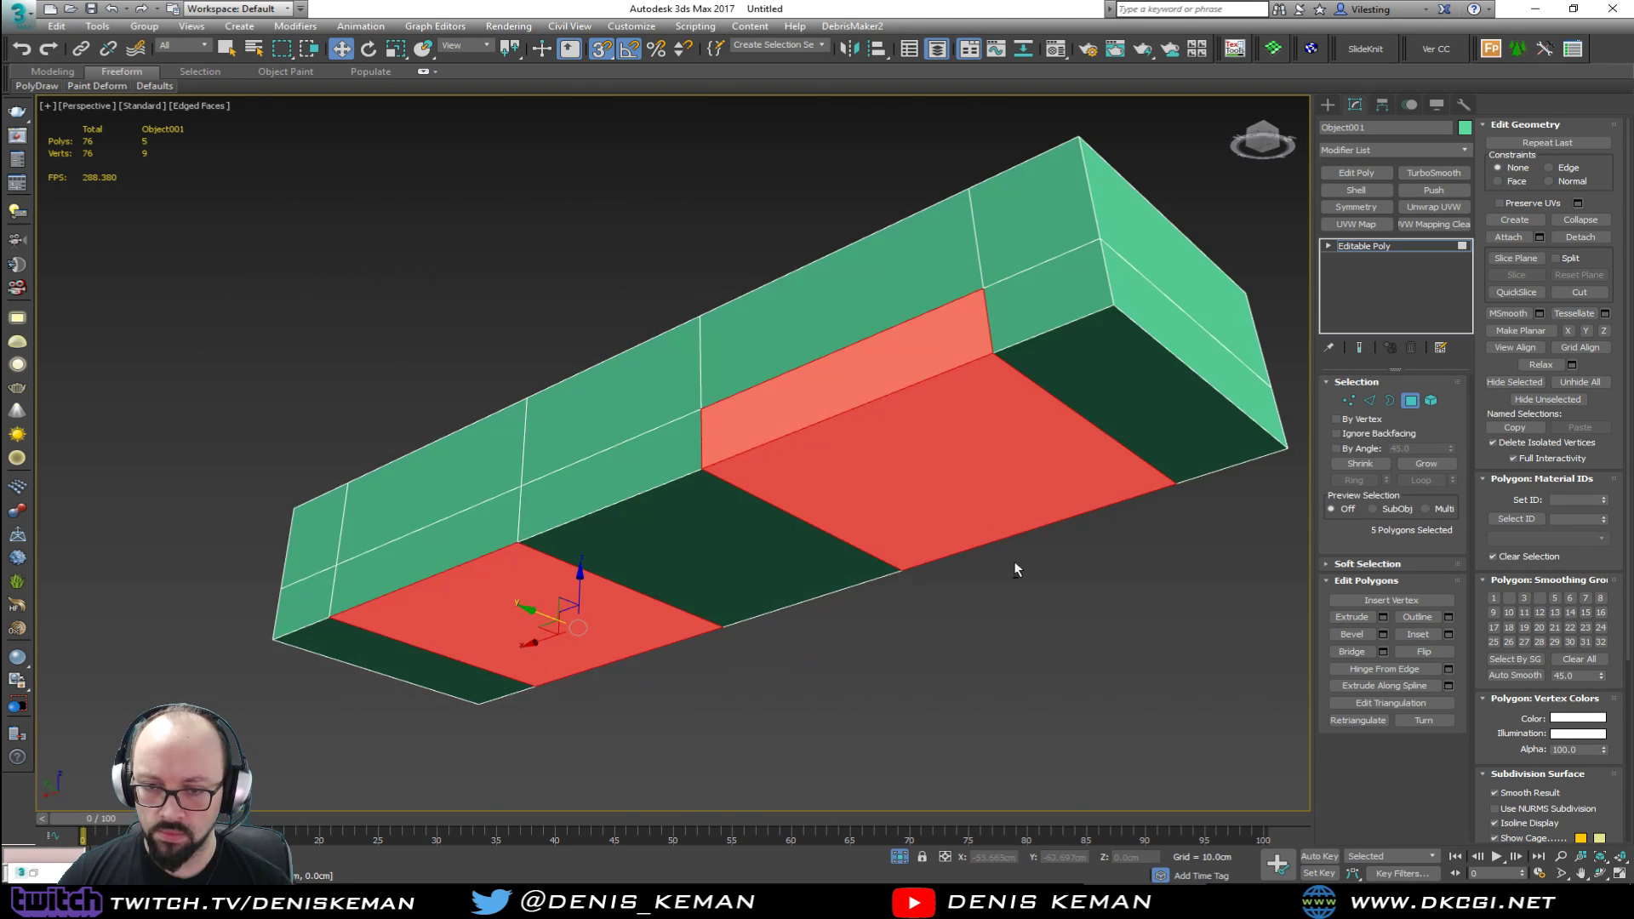
{"action": "left_click", "coordinate": [501, 530], "text": "ctrl"}
{"action": "left_click", "coordinate": [1581, 238]}
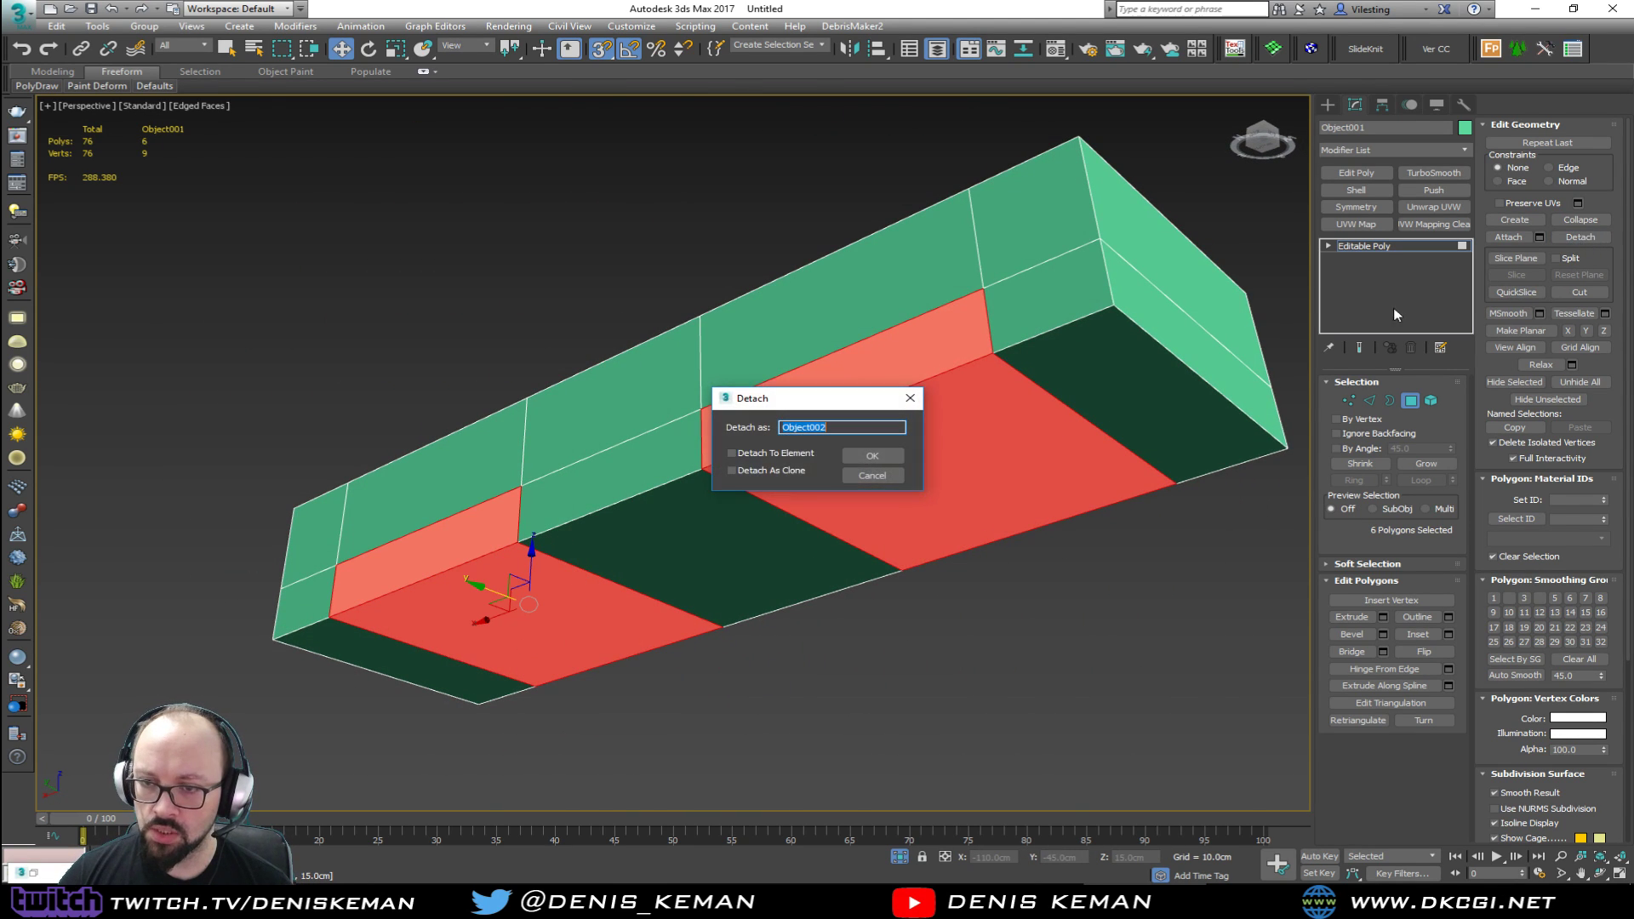
{"action": "left_click", "coordinate": [870, 458]}
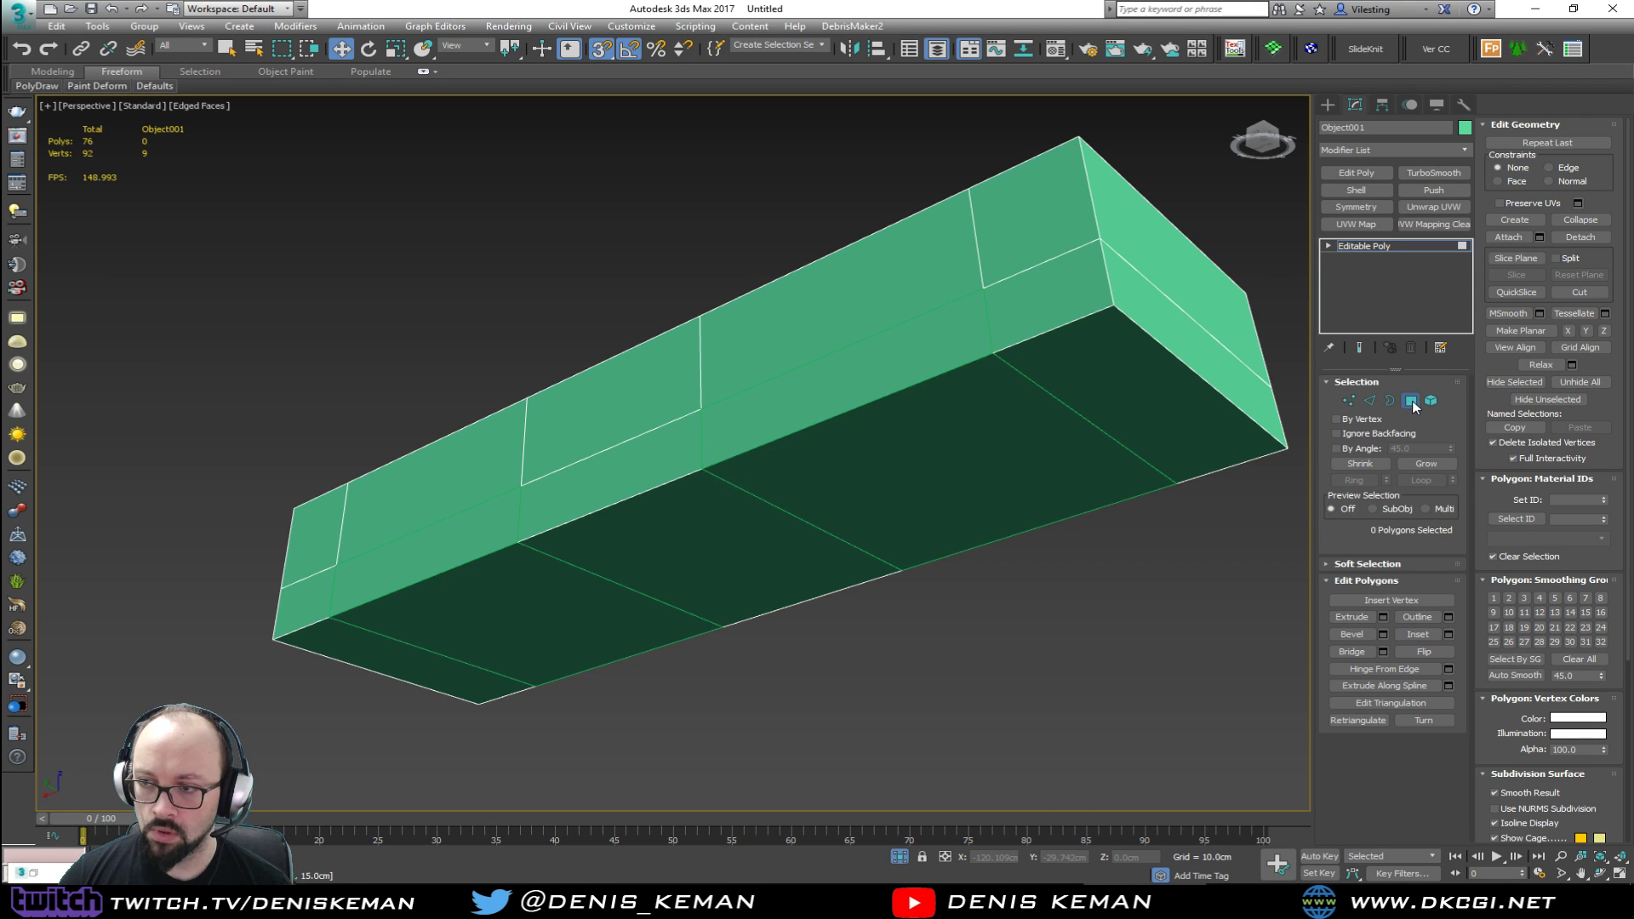
{"action": "left_click", "coordinate": [1411, 401]}
{"action": "middle_click_drag", "start_coordinate": [1150, 439], "coordinate": [763, 573], "text": "alt"}
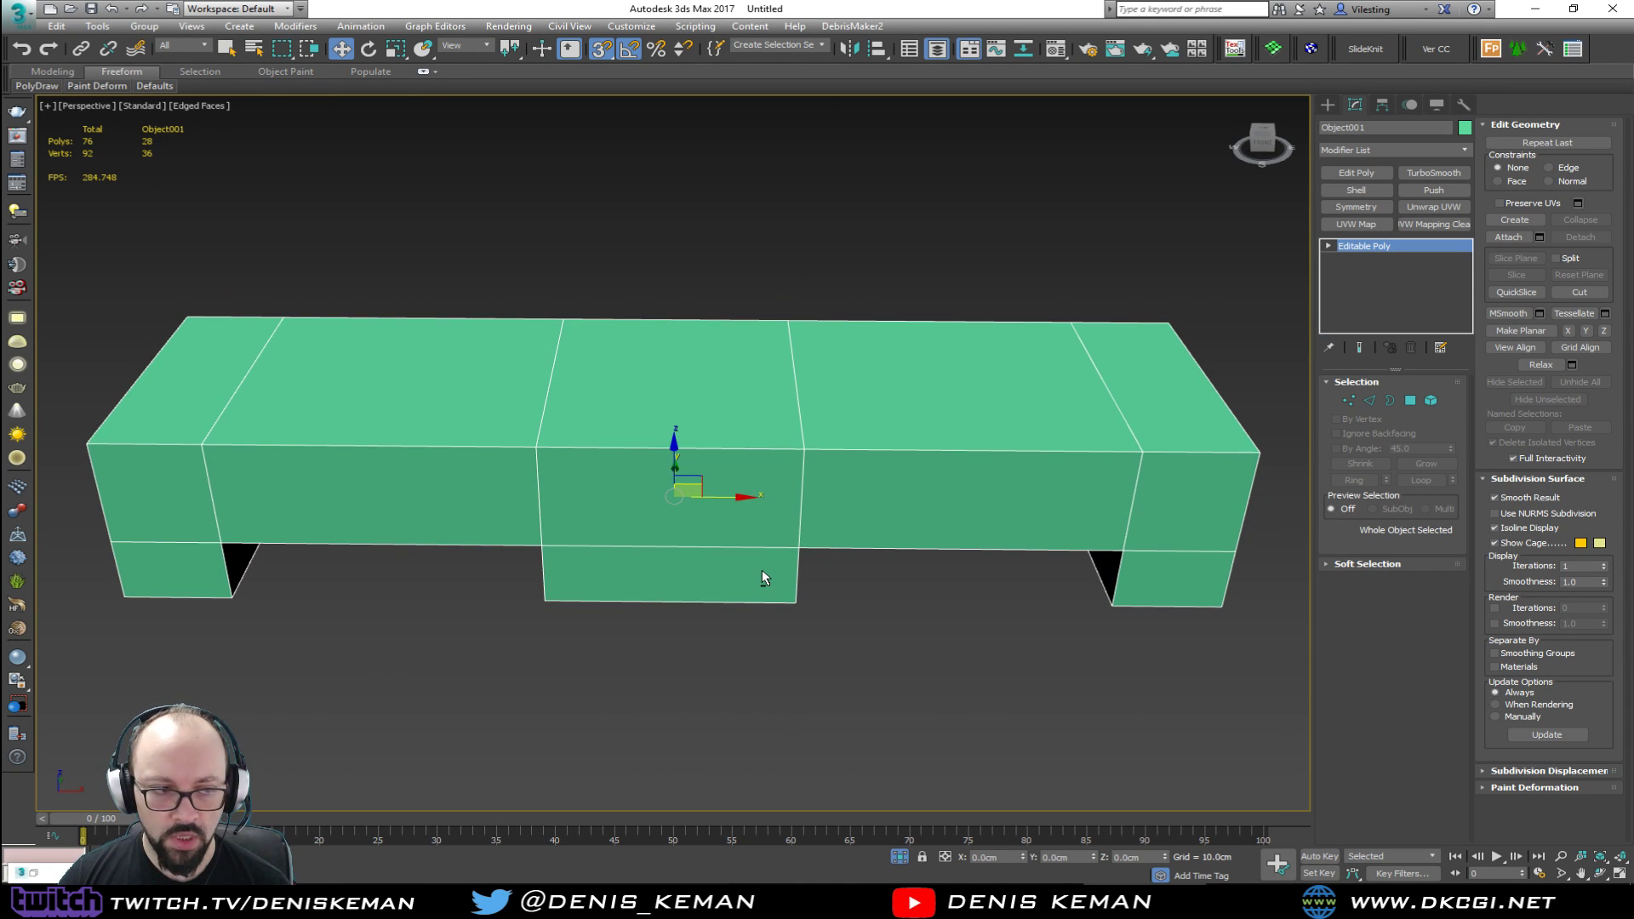
Step: Detach the six polygons of the seat base's central section as a separate object and leave polygon editing
{"action": "left_click", "coordinate": [1410, 400]}
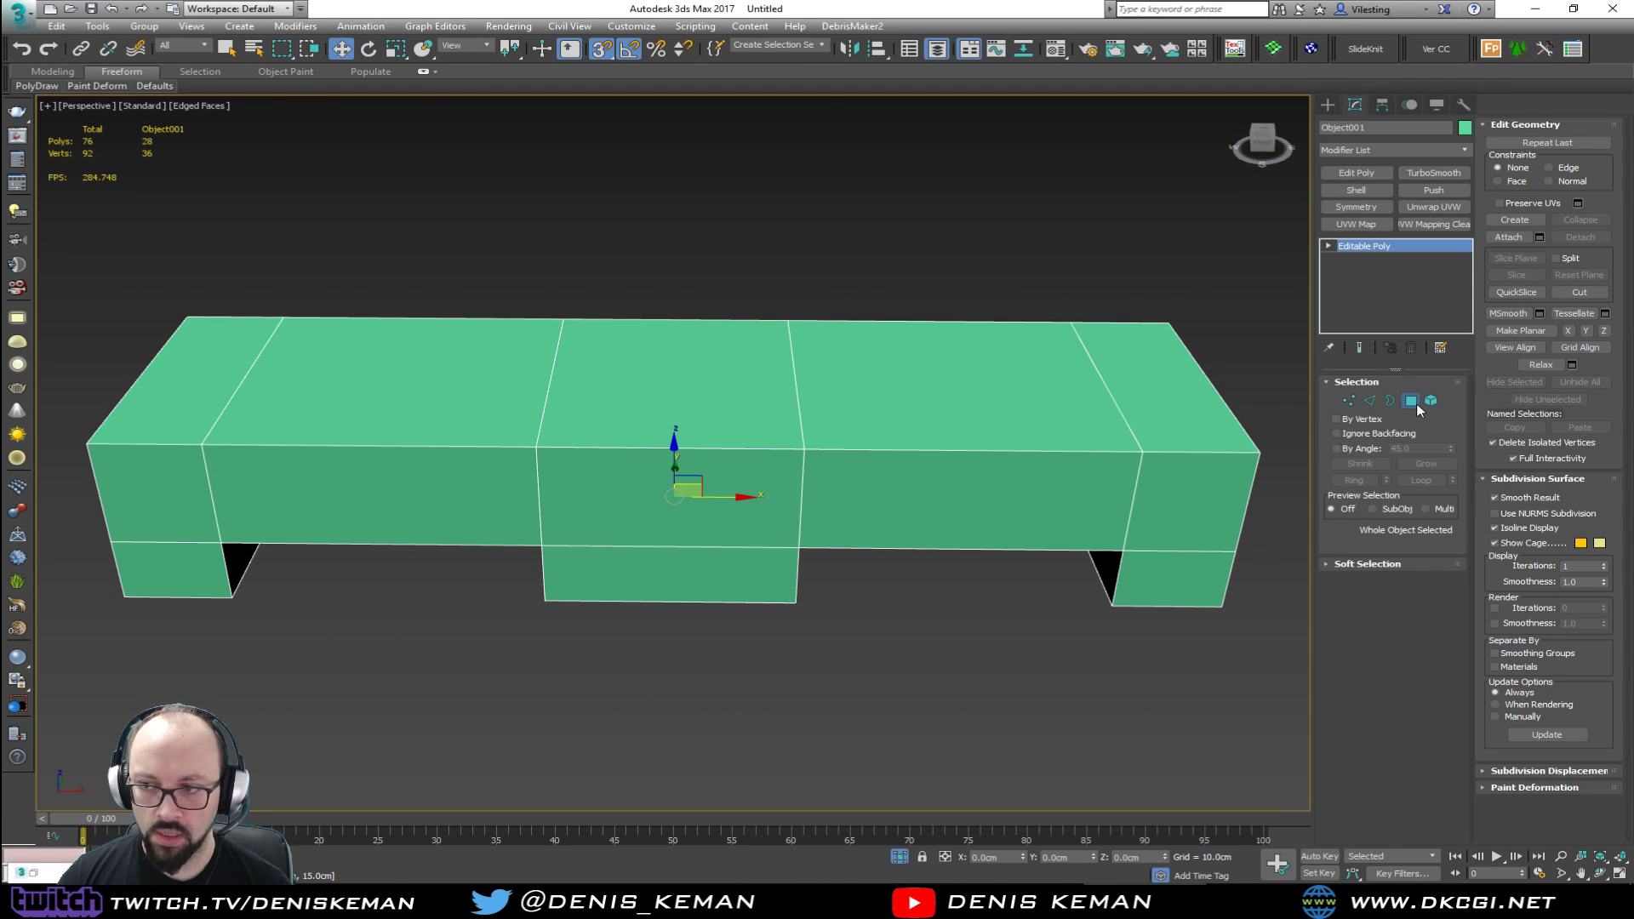
{"action": "left_click", "coordinate": [694, 554]}
{"action": "mouse_move", "coordinate": [695, 554]}
{"action": "middle_mouse_down", "text": "alt"}
{"action": "mouse_move", "coordinate": [672, 575]}
{"action": "mouse_move", "coordinate": [723, 558]}
{"action": "middle_mouse_up", "text": "alt"}
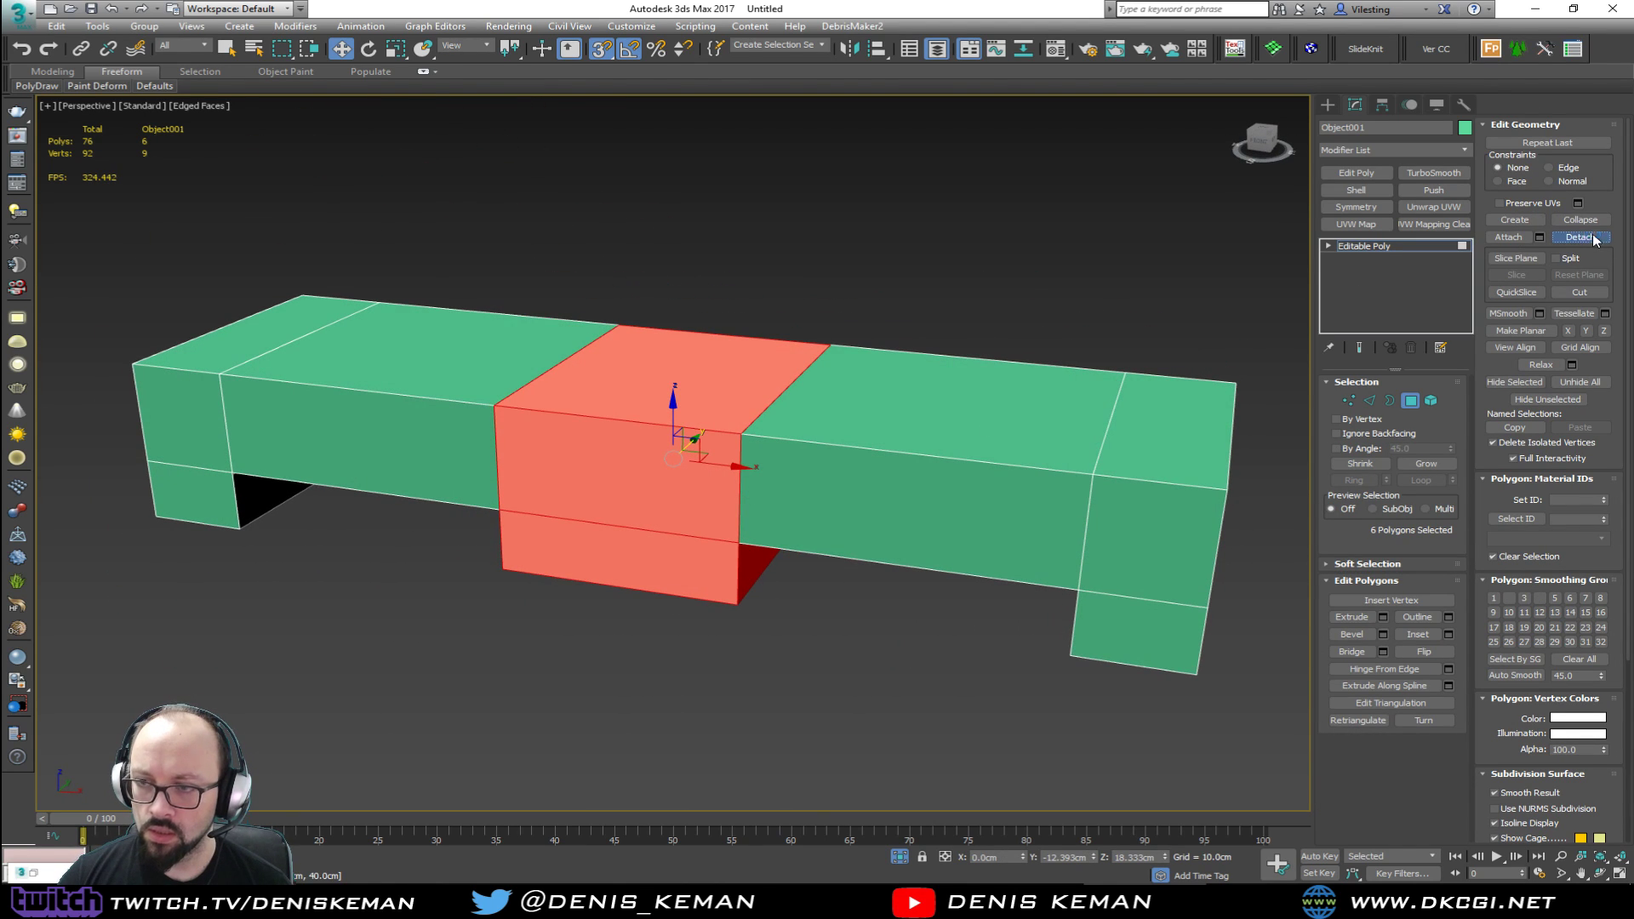
{"action": "left_click", "coordinate": [1590, 236]}
{"action": "left_click", "coordinate": [870, 457]}
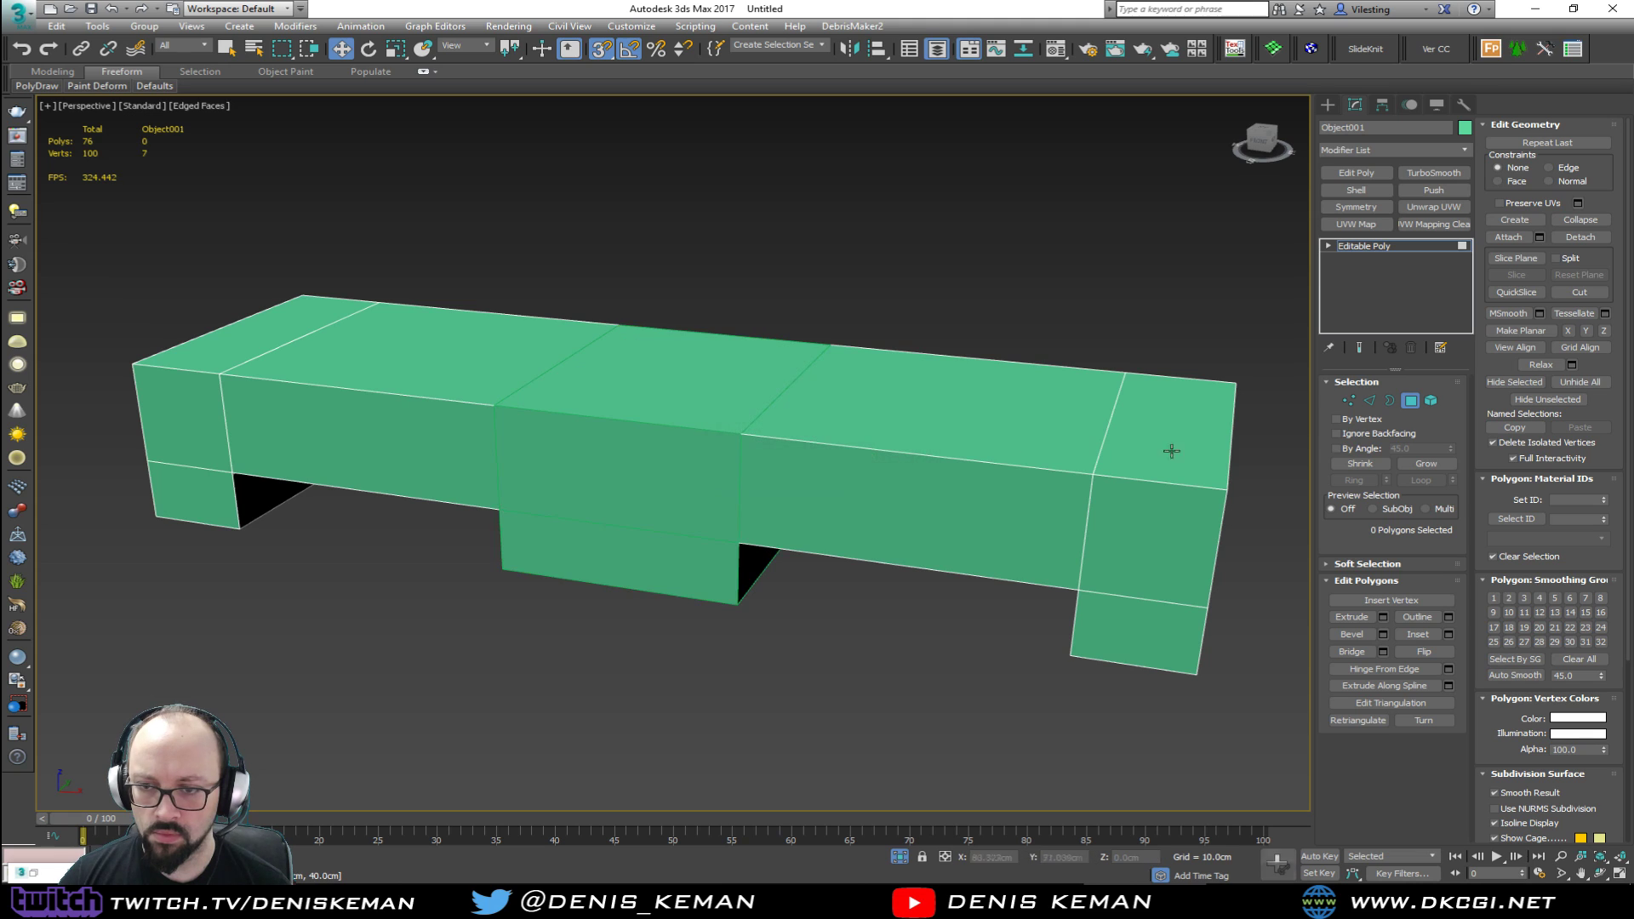
{"action": "left_click", "coordinate": [1412, 402]}
Step: Isolate the remaining seat base and bridge the two long lower edges of the left module to close its underside
{"action": "key", "text": "alt+q"}
{"action": "middle_click_drag", "start_coordinate": [726, 419], "coordinate": [746, 337], "text": "alt"}
{"action": "scroll", "coordinate": [495, 469], "scroll_direction": "up", "scroll_amount": 2}
{"action": "key", "text": "2"}
{"action": "left_click", "coordinate": [587, 509]}
{"action": "left_click", "coordinate": [552, 412], "text": "ctrl"}
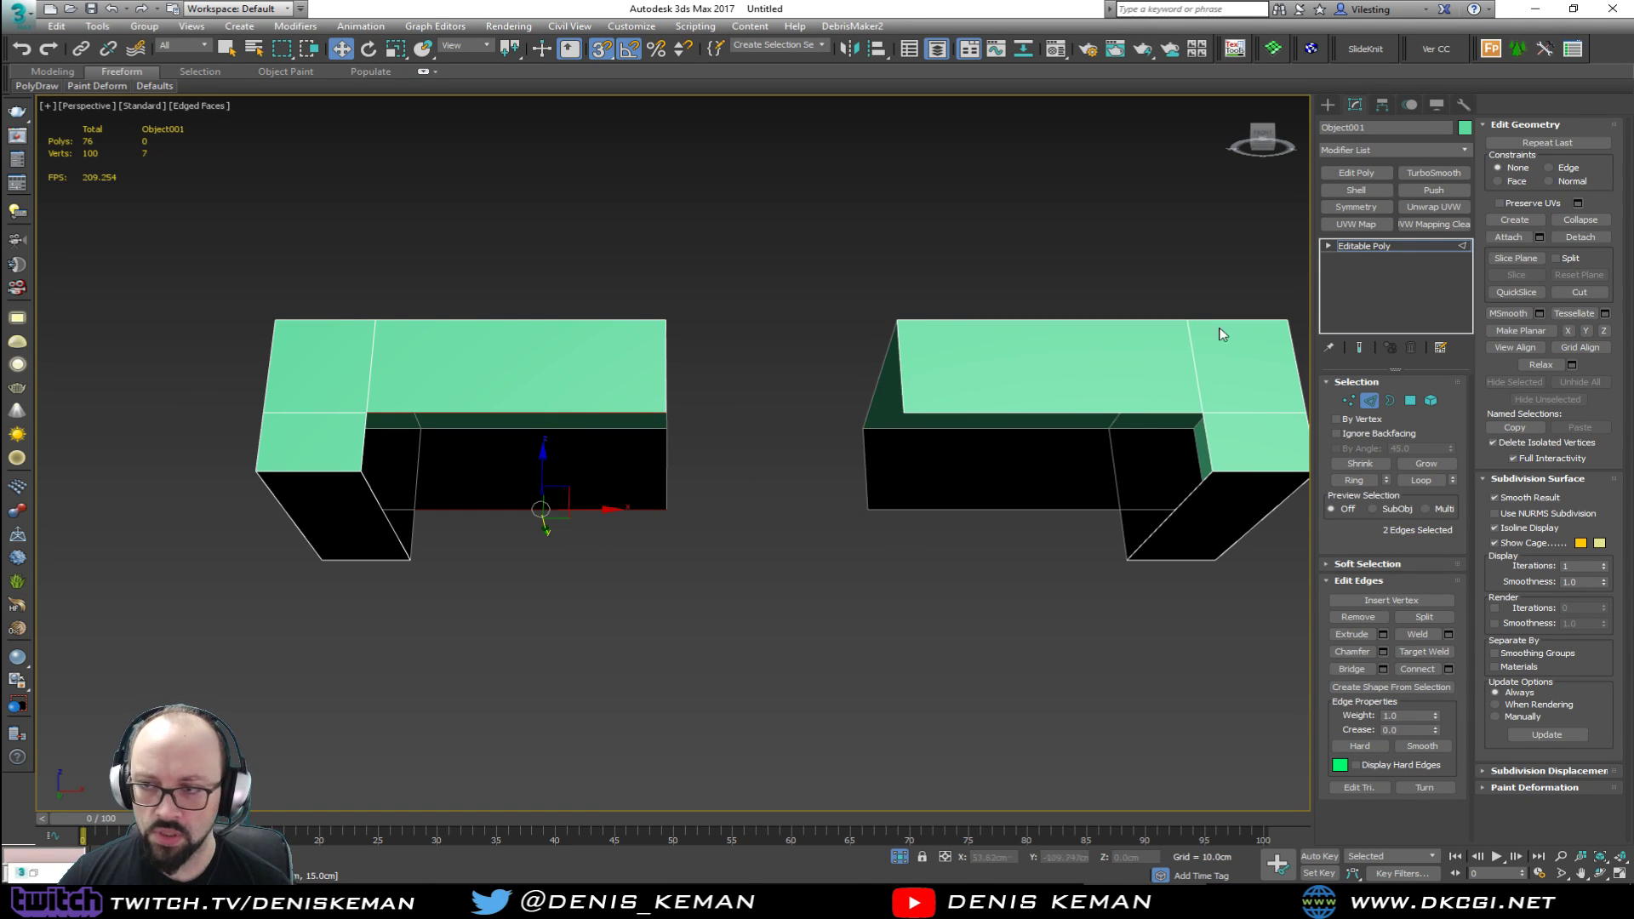
{"action": "left_click", "coordinate": [1351, 669]}
Step: Bridge the open edges at the left module's inner end and along the inner side of its leg
{"action": "middle_click_drag", "start_coordinate": [770, 510], "coordinate": [692, 431], "text": "alt"}
{"action": "left_click", "coordinate": [624, 419], "text": "ctrl"}
{"action": "left_click", "coordinate": [1352, 669]}
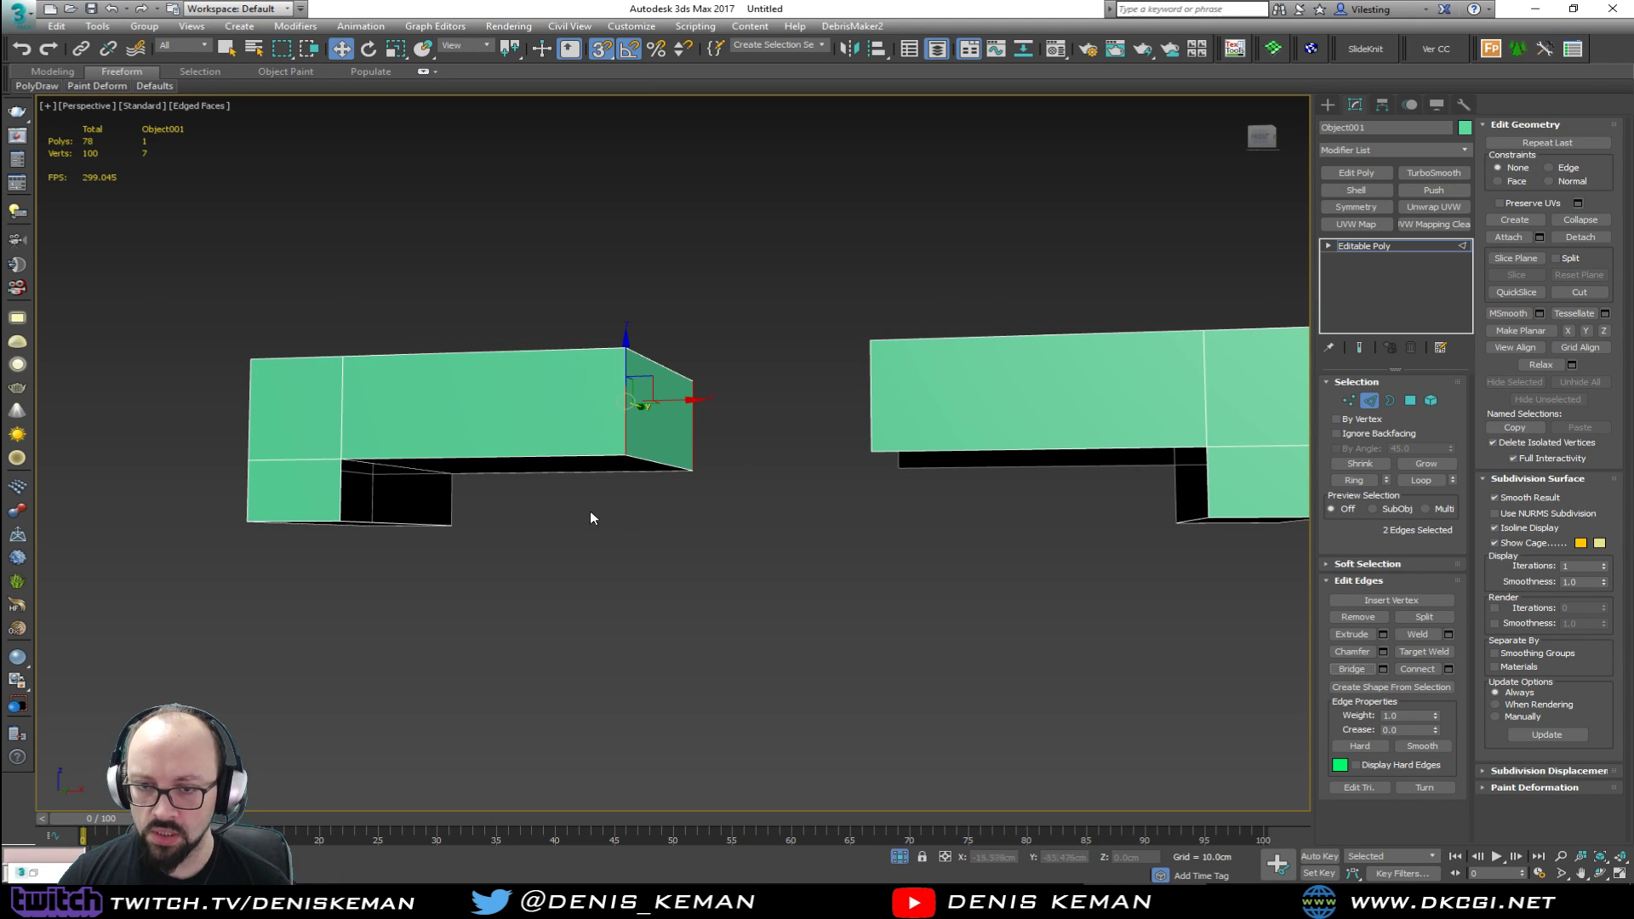
{"action": "left_click", "coordinate": [345, 491]}
{"action": "left_click", "coordinate": [448, 519], "text": "ctrl"}
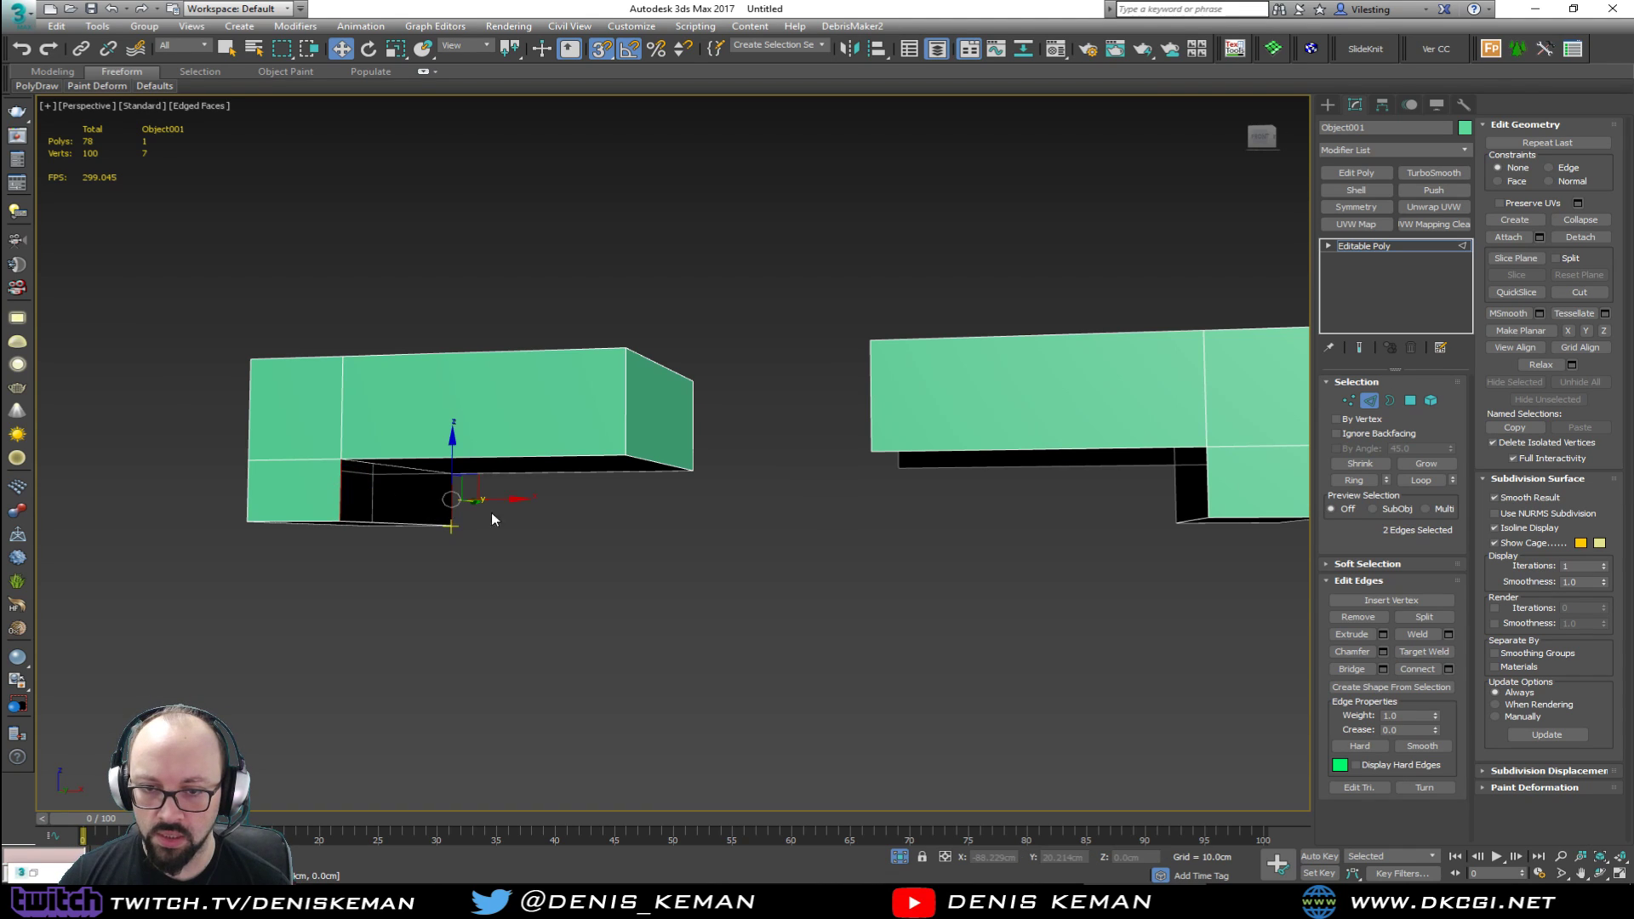
{"action": "left_click", "coordinate": [1363, 671]}
Step: Bridge the open edges at the right module's inner end and across its underside
{"action": "middle_click_drag", "start_coordinate": [931, 411], "coordinate": [797, 459], "text": "alt"}
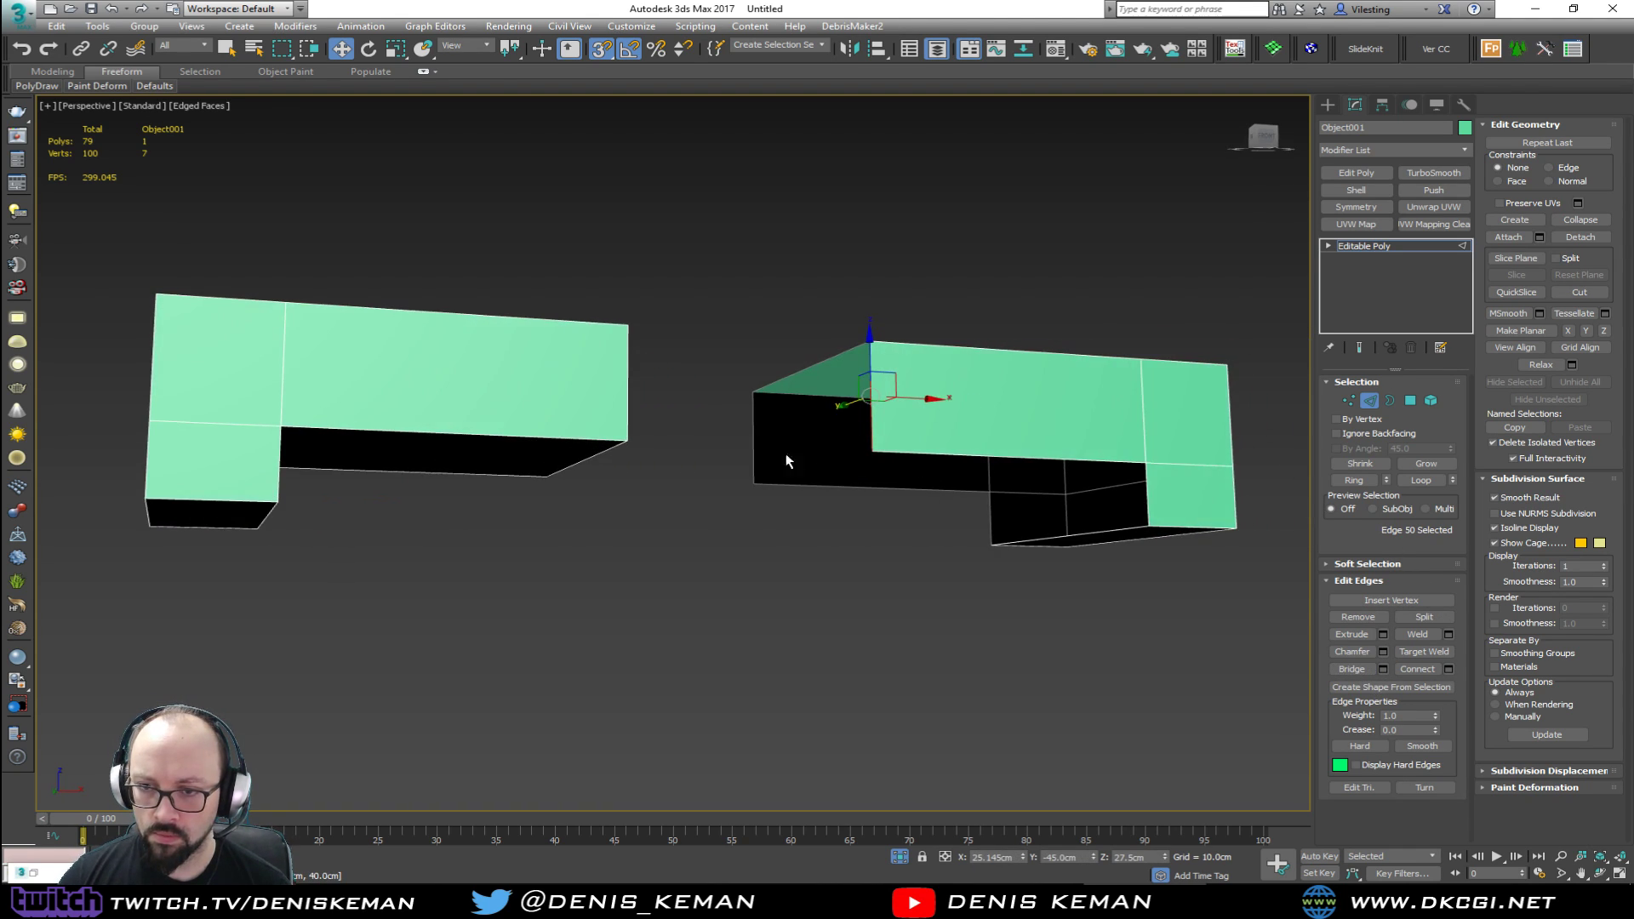
{"action": "left_click", "coordinate": [755, 460], "text": "ctrl"}
{"action": "left_click", "coordinate": [1352, 669]}
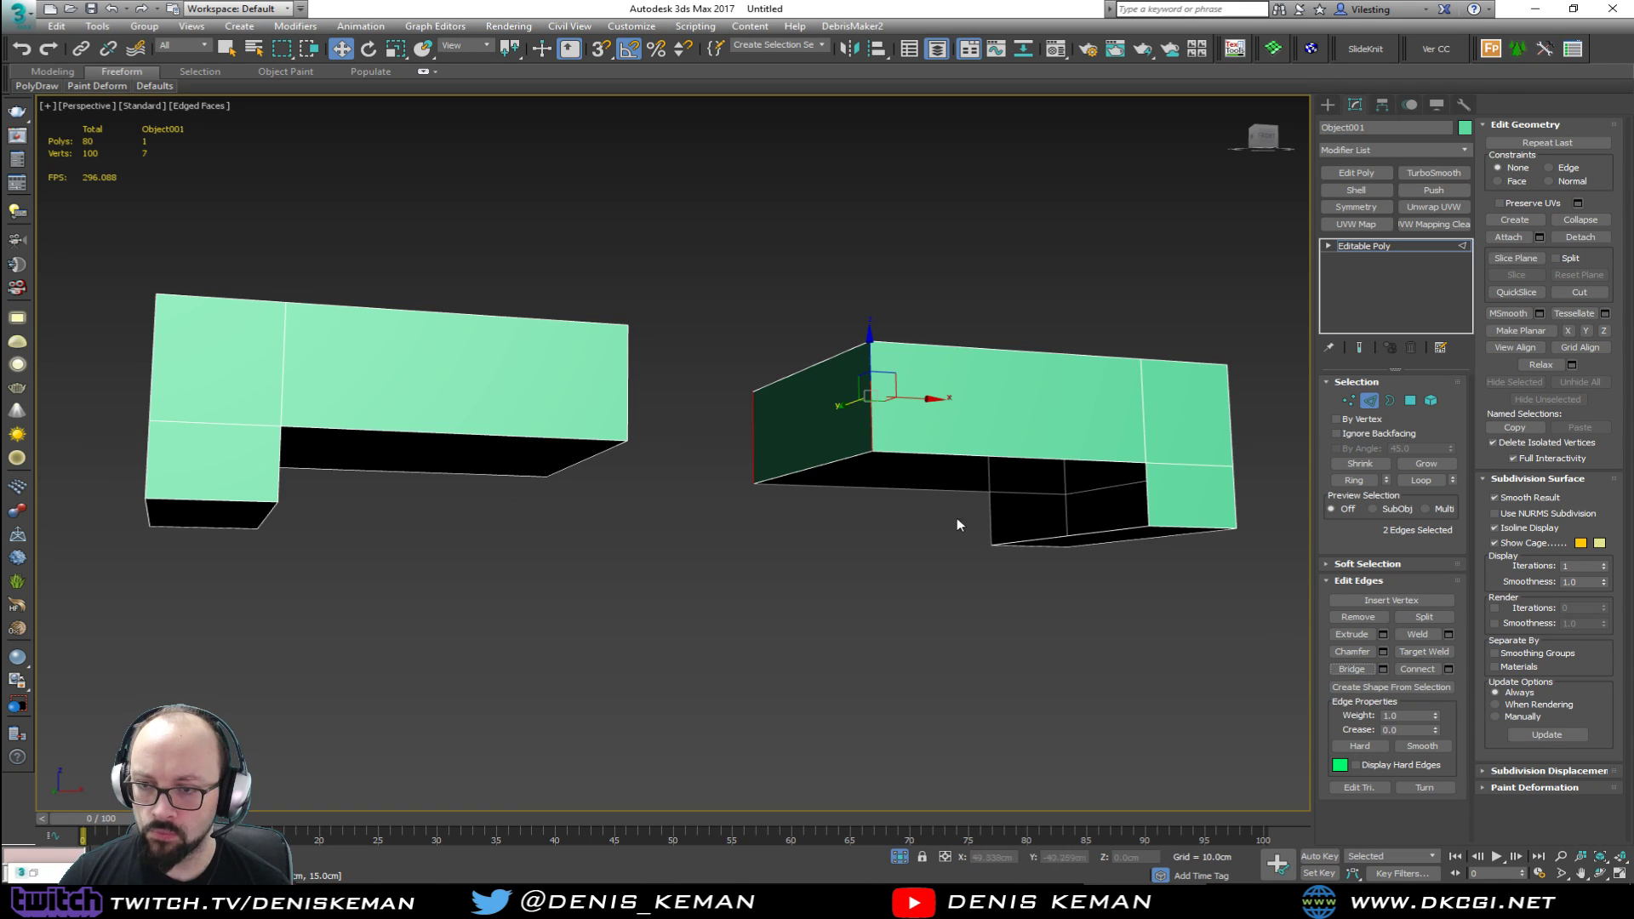
{"action": "left_click", "coordinate": [906, 491]}
{"action": "left_click", "coordinate": [951, 455], "text": "ctrl"}
{"action": "left_click", "coordinate": [1360, 670]}
Step: Bridge the inner side of the right module's leg, leave edge editing and exit isolation to show the whole sofa
{"action": "left_click", "coordinate": [993, 523]}
{"action": "left_click", "coordinate": [1148, 496], "text": "ctrl"}
{"action": "left_click", "coordinate": [1356, 670]}
{"action": "middle_click_drag", "start_coordinate": [1158, 579], "coordinate": [854, 475], "text": "alt"}
{"action": "left_click", "coordinate": [1367, 400]}
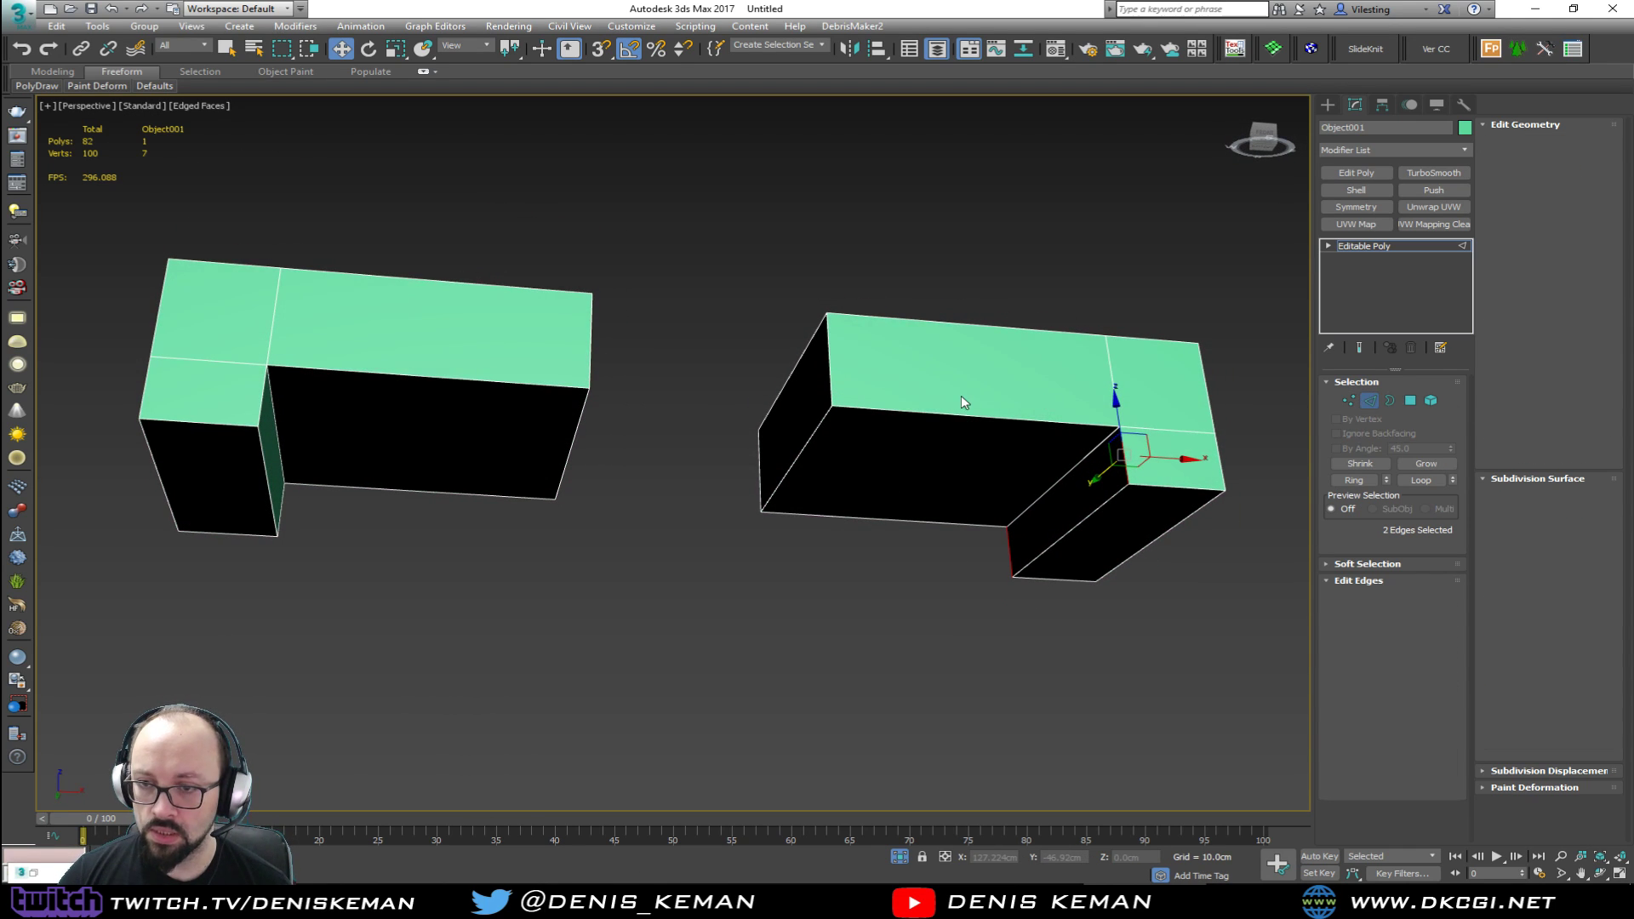
{"action": "right_click", "coordinate": [1030, 291]}
{"action": "left_click", "coordinate": [1063, 175]}
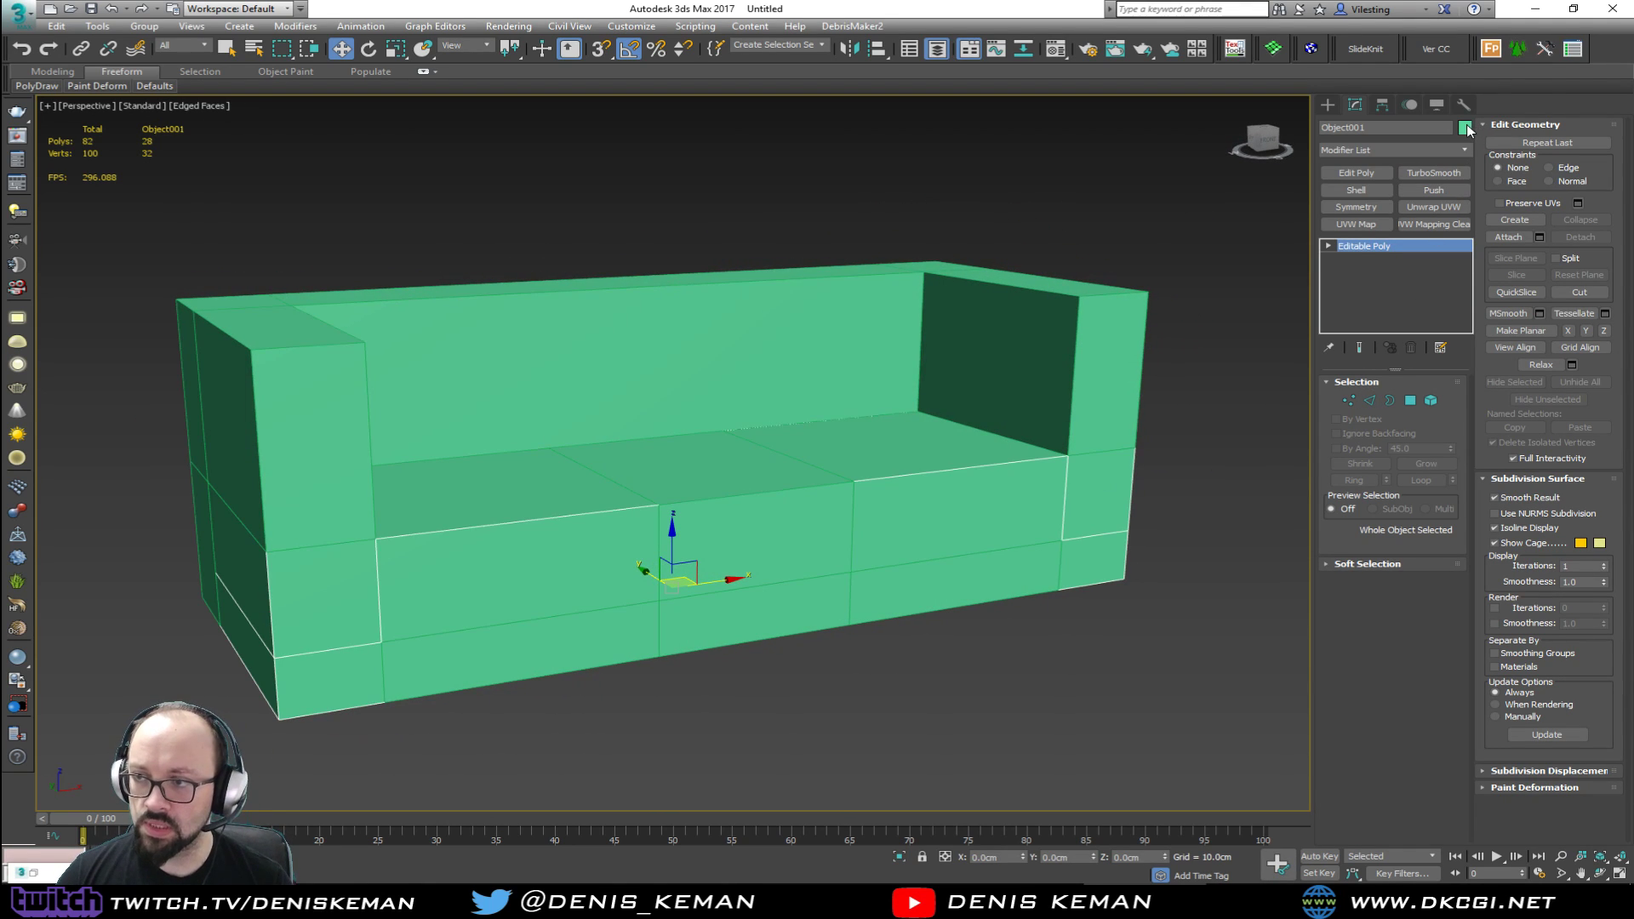
Step: Set the object color of the side seat modules to turquoise and deselect them
{"action": "left_click", "coordinate": [1465, 128]}
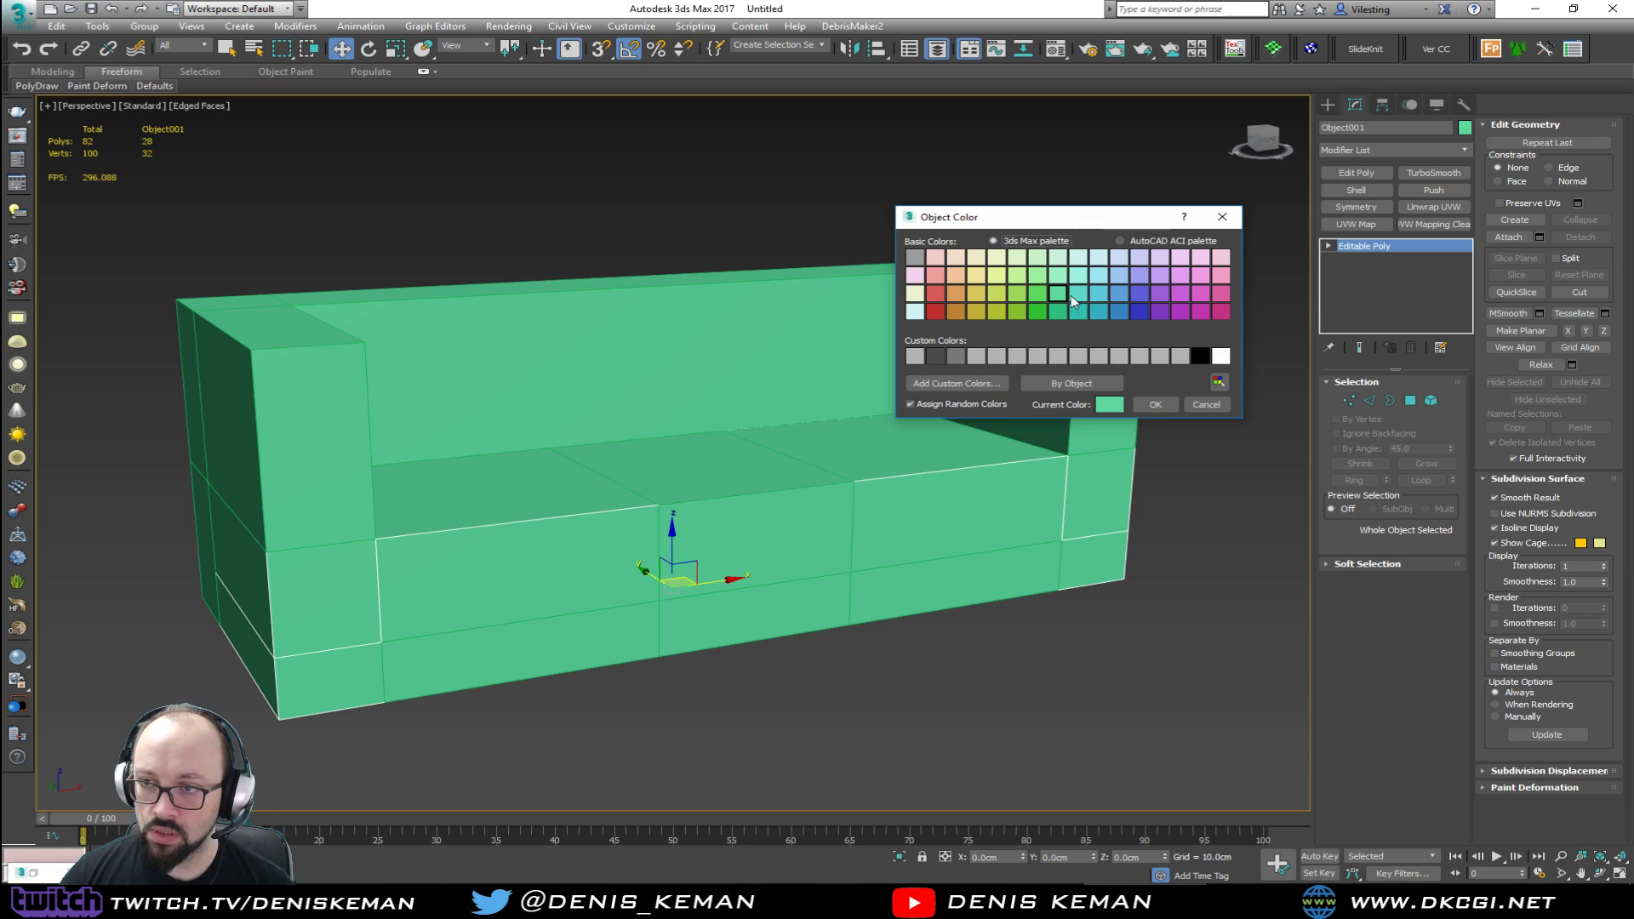
{"action": "left_click", "coordinate": [1155, 404]}
{"action": "left_click", "coordinate": [1175, 477]}
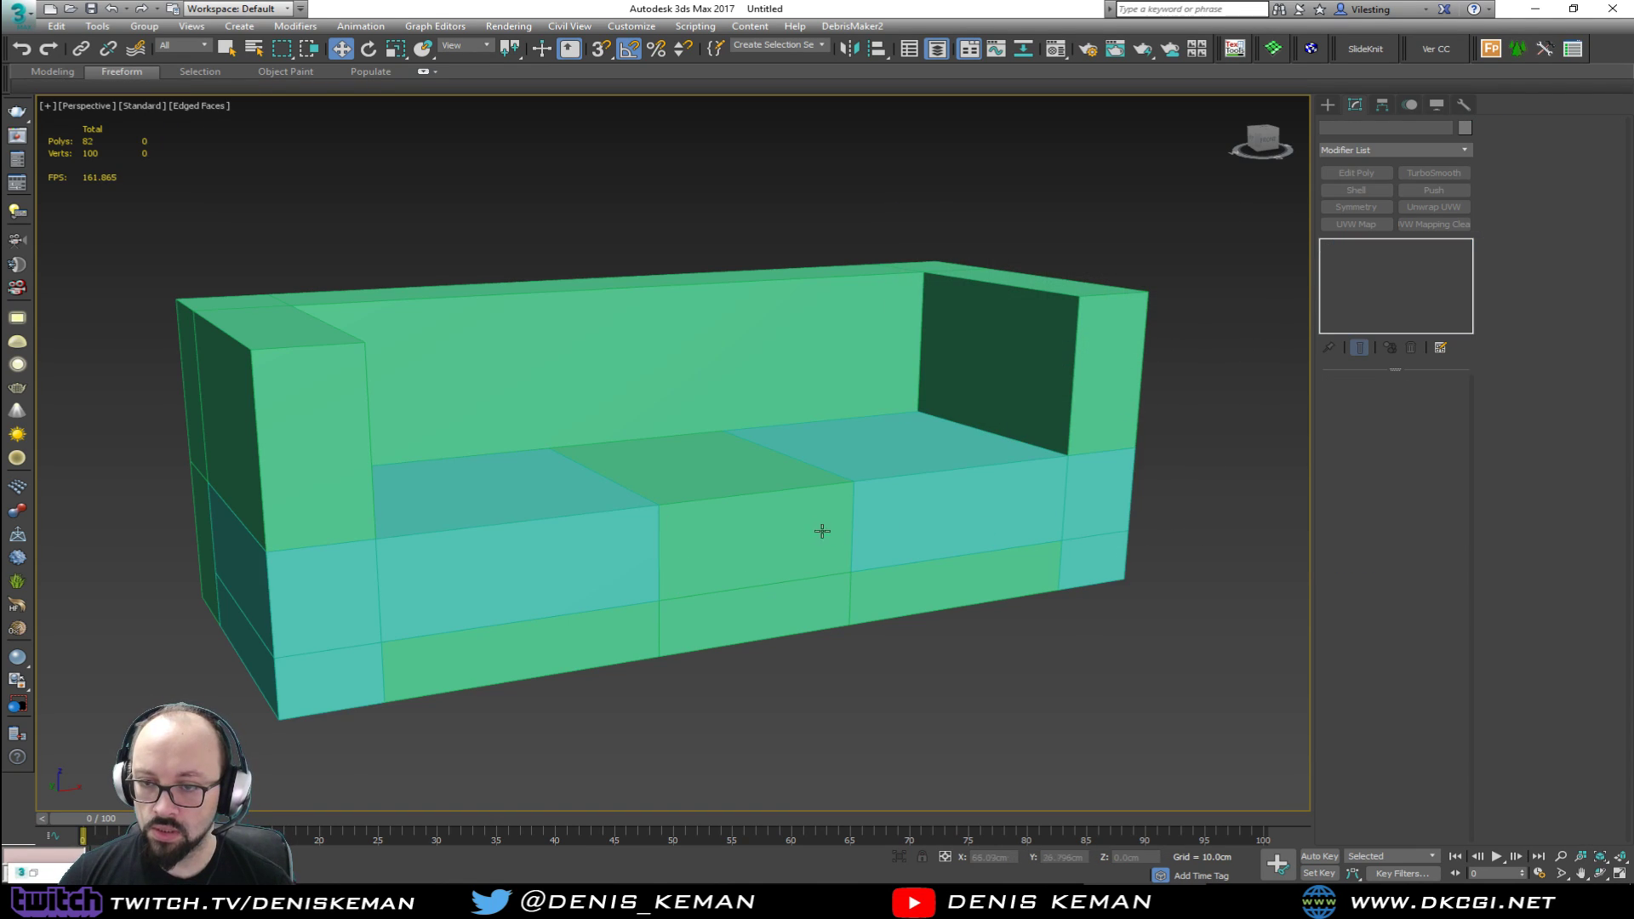
Step: Set the object color of the central seat section to violet-blue
{"action": "left_click", "coordinate": [822, 521]}
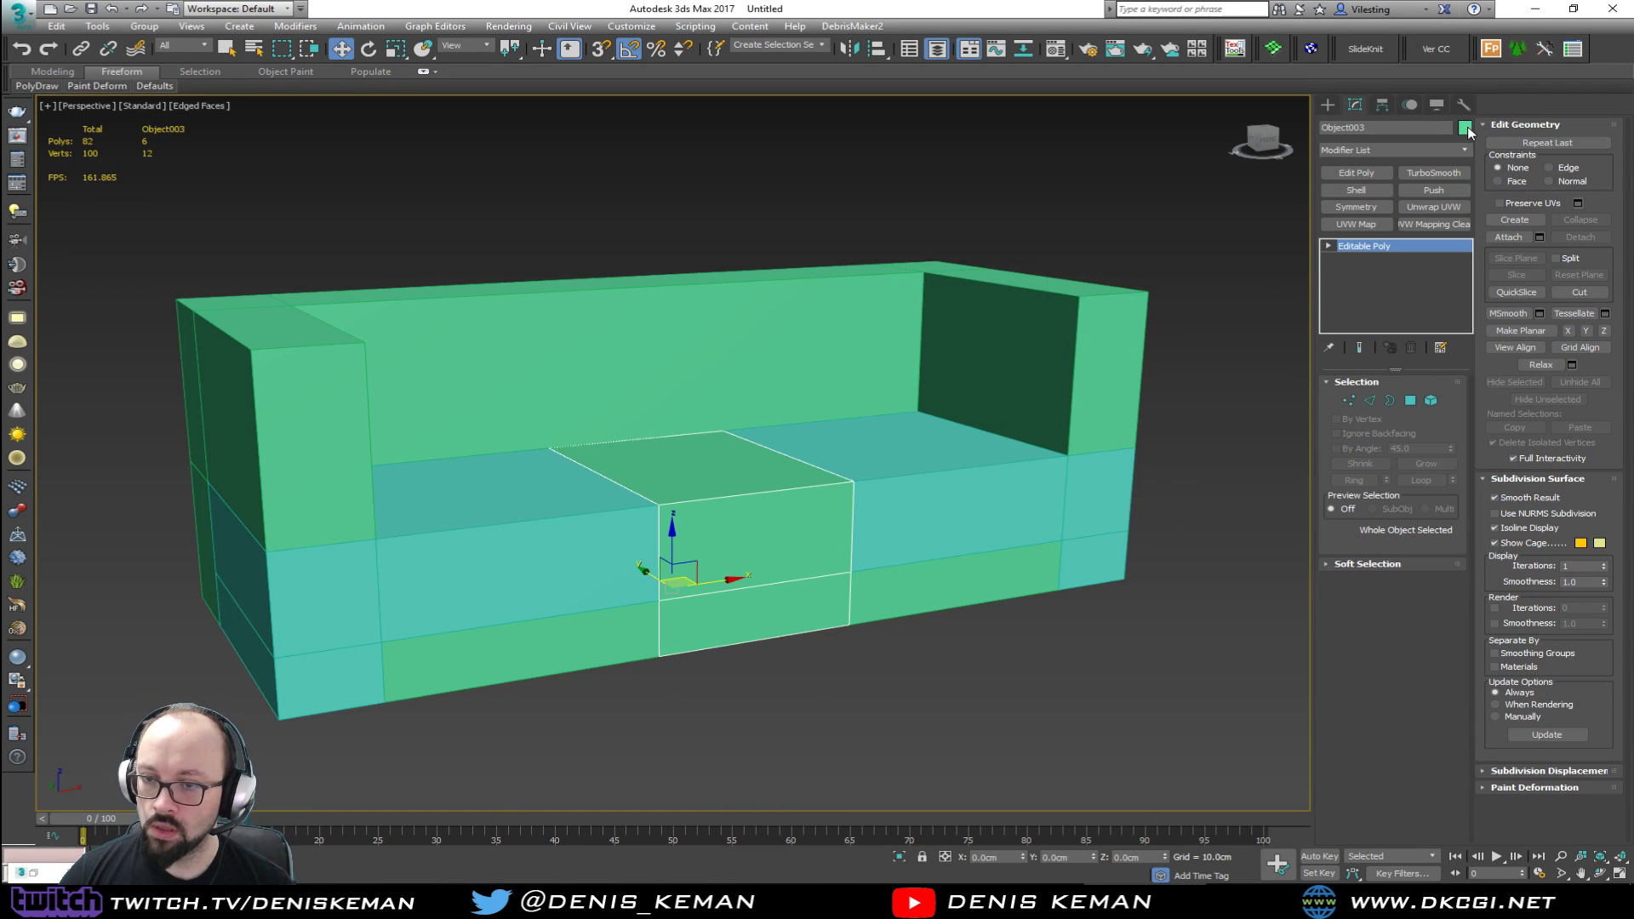
{"action": "left_click", "coordinate": [1465, 128]}
{"action": "left_click", "coordinate": [1139, 292]}
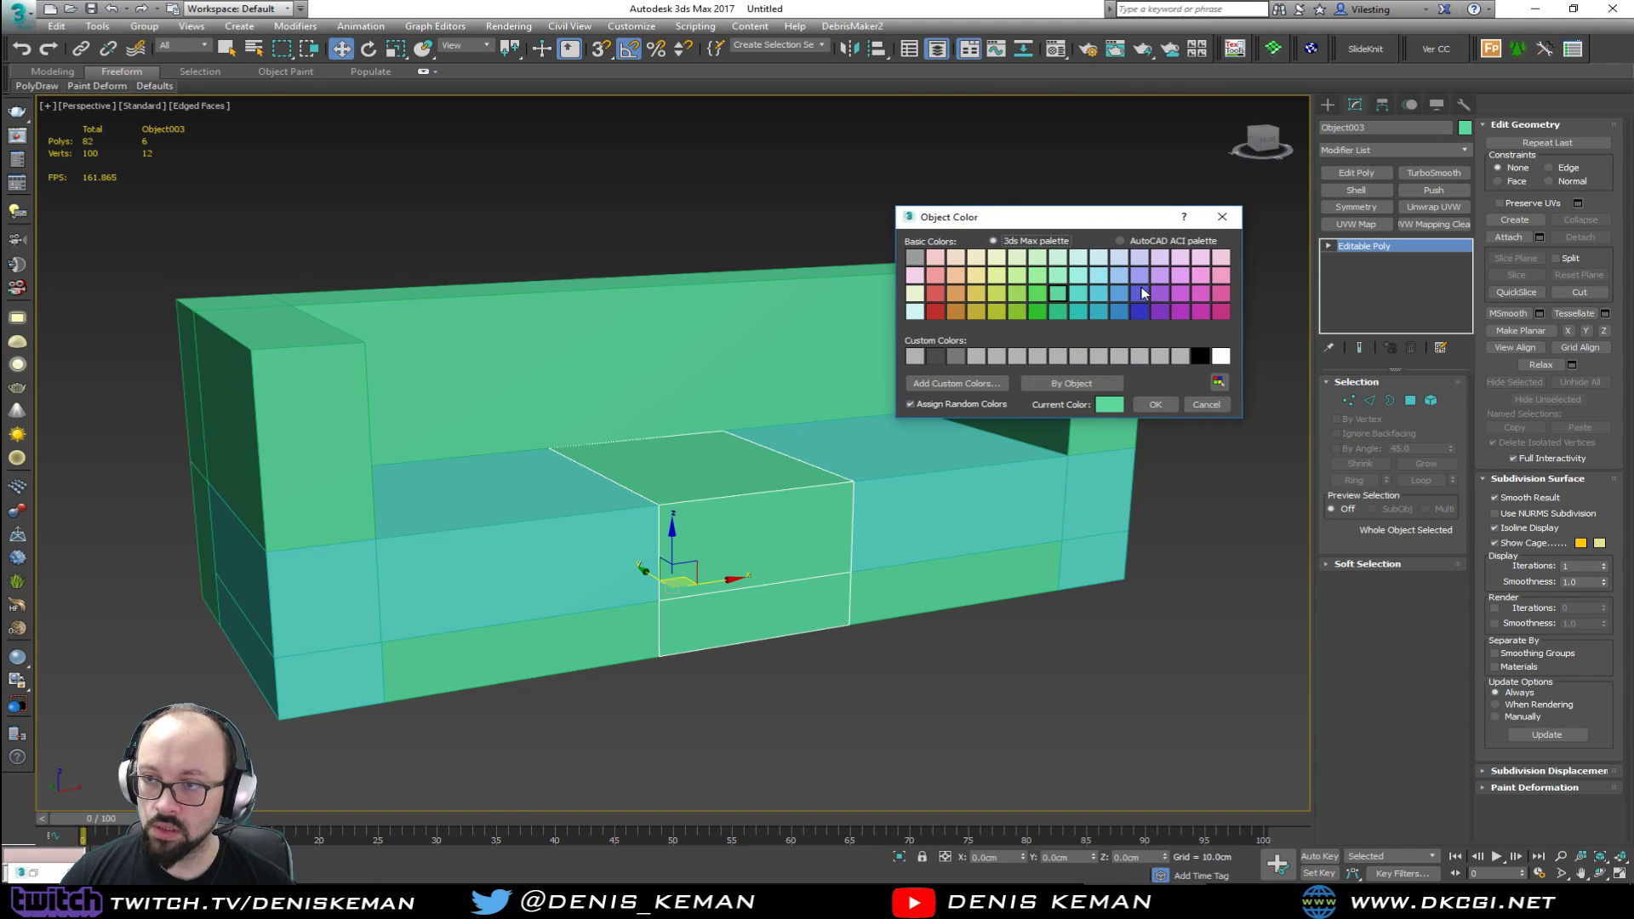
{"action": "left_click", "coordinate": [1156, 405]}
Step: Set the object color of the two lower front pieces to yellow-green and deselect them
{"action": "left_click", "coordinate": [586, 630]}
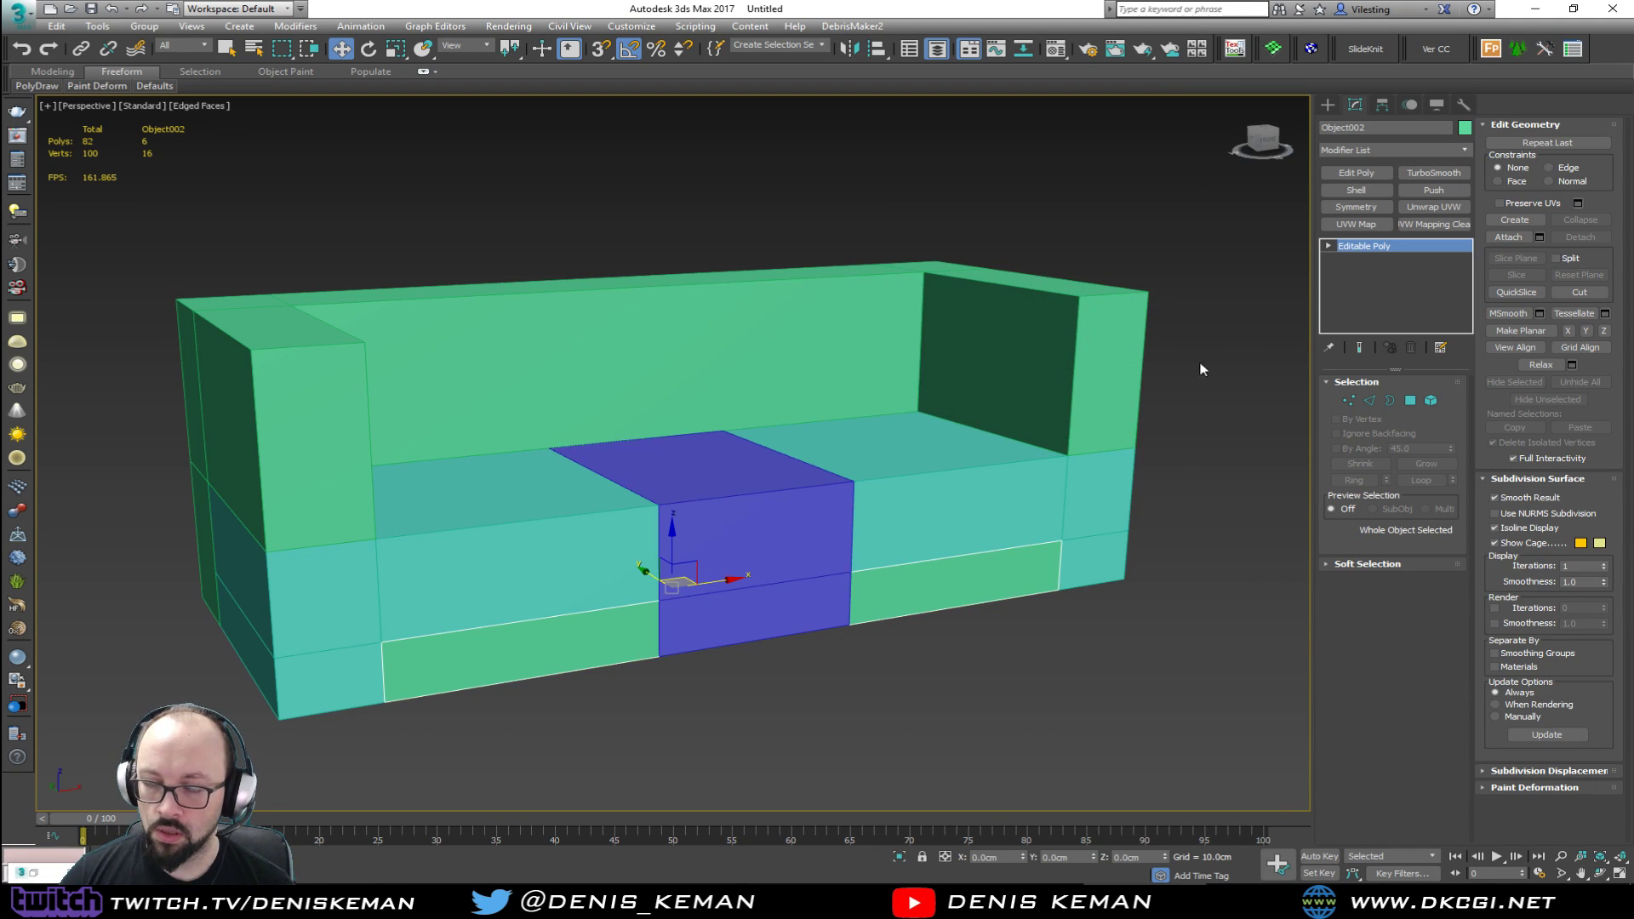
{"action": "left_click", "coordinate": [1465, 127]}
{"action": "left_click", "coordinate": [1016, 293]}
{"action": "left_click", "coordinate": [1156, 405]}
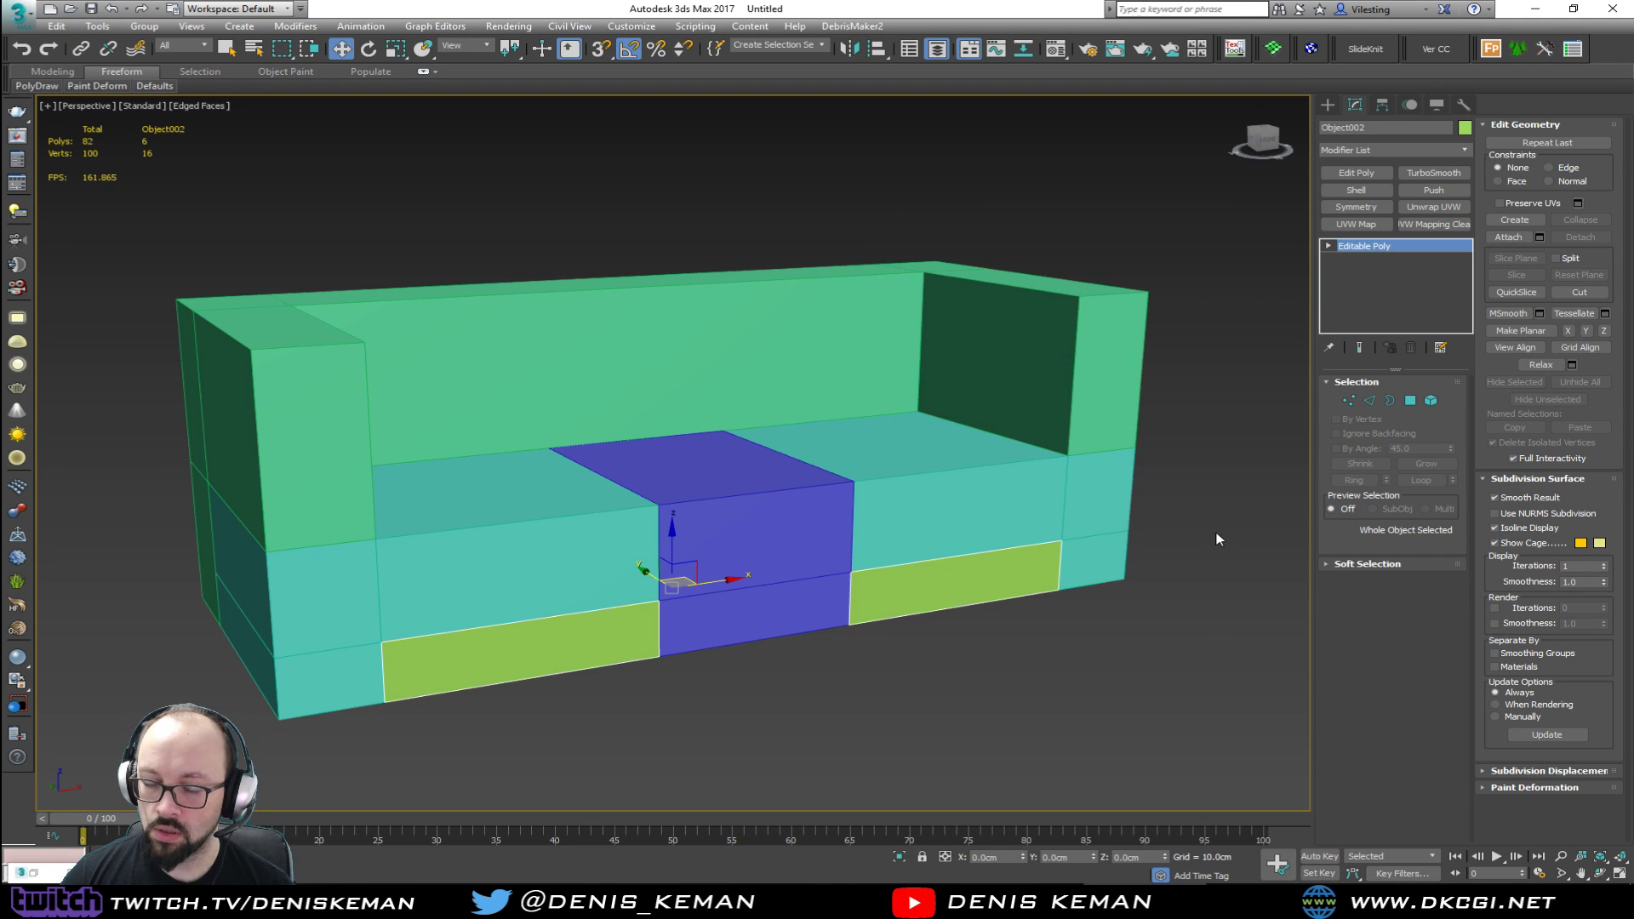
{"action": "left_click", "coordinate": [1219, 538]}
Step: Isolate the yellow-green lower pieces and bridge the upper front and rear edges of each to close their tops
{"action": "middle_click_drag", "start_coordinate": [865, 511], "coordinate": [830, 460], "text": "alt"}
{"action": "scroll", "coordinate": [813, 517], "scroll_direction": "up", "scroll_amount": 4}
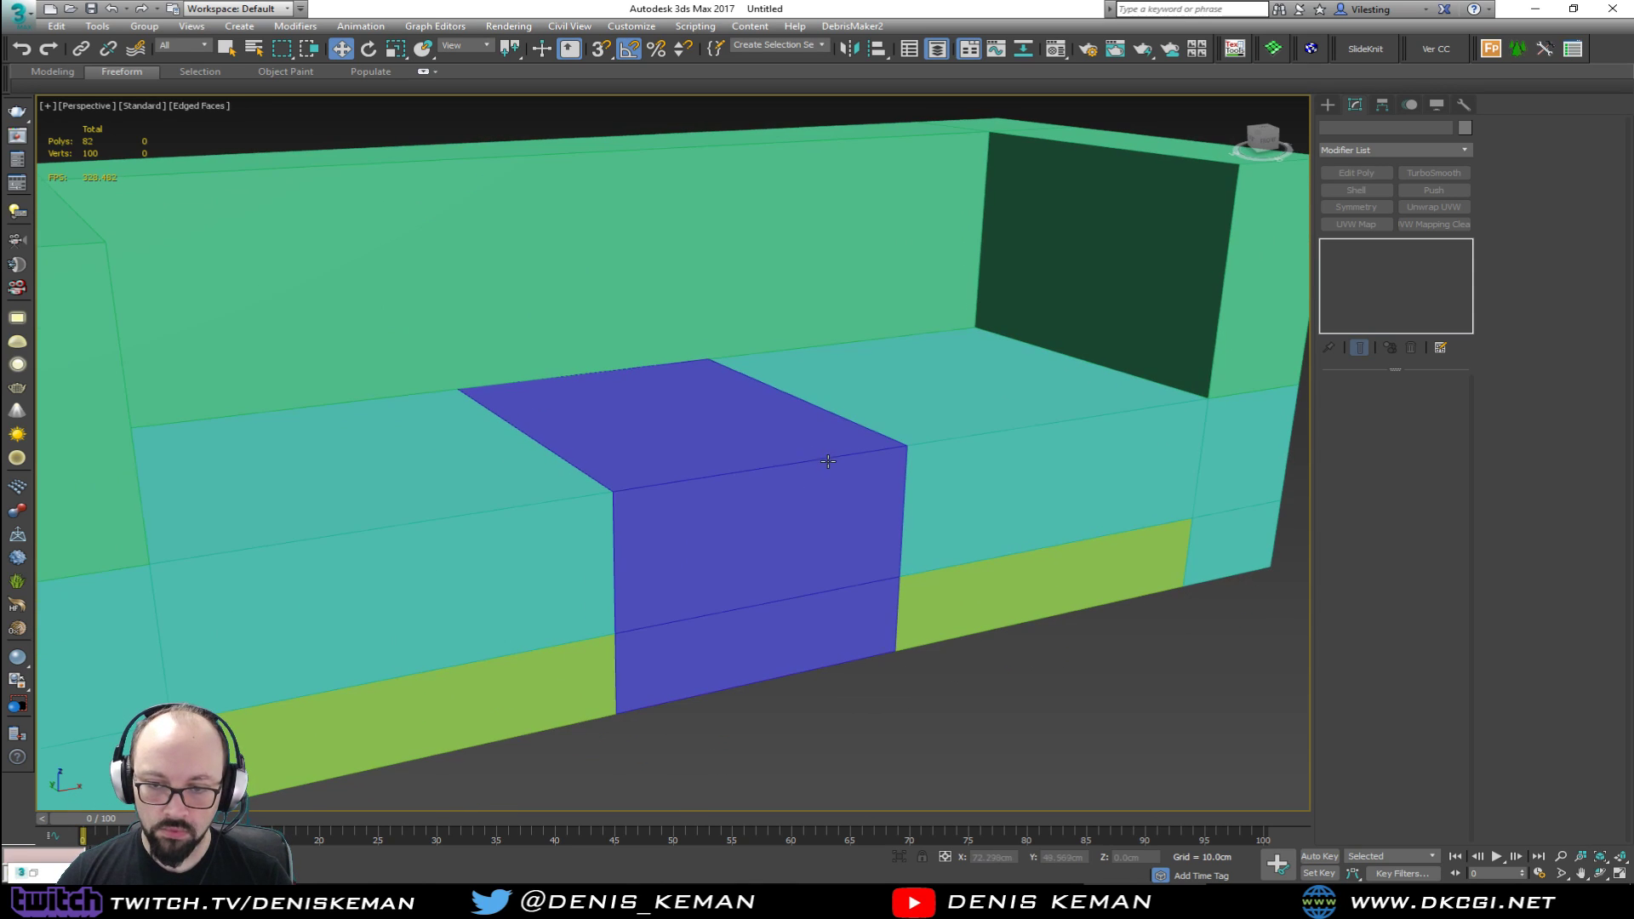
{"action": "left_click", "coordinate": [583, 665]}
{"action": "key", "text": "alt+q"}
{"action": "key", "text": "2"}
{"action": "left_click", "coordinate": [452, 430]}
{"action": "left_click", "coordinate": [528, 494], "text": "ctrl"}
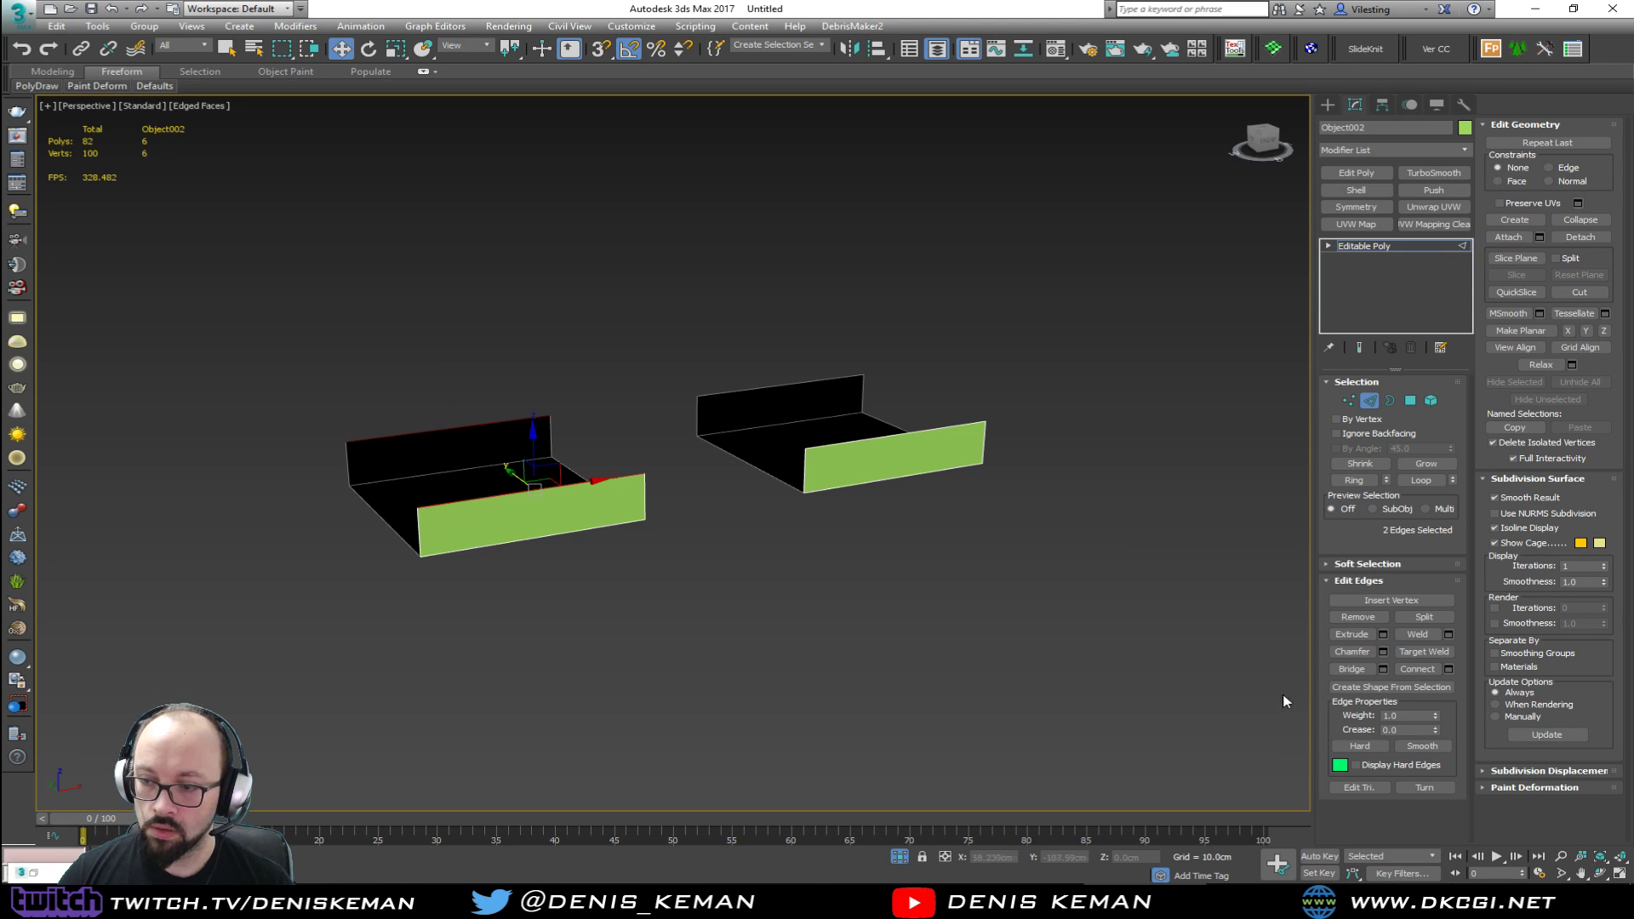
{"action": "left_click", "coordinate": [1369, 671]}
{"action": "left_click", "coordinate": [758, 393]}
{"action": "left_click", "coordinate": [897, 449], "text": "ctrl"}
{"action": "left_click", "coordinate": [1354, 668]}
Step: Cap the open end borders of both lower blocks, leave border editing and exit isolation
{"action": "key", "text": "3"}
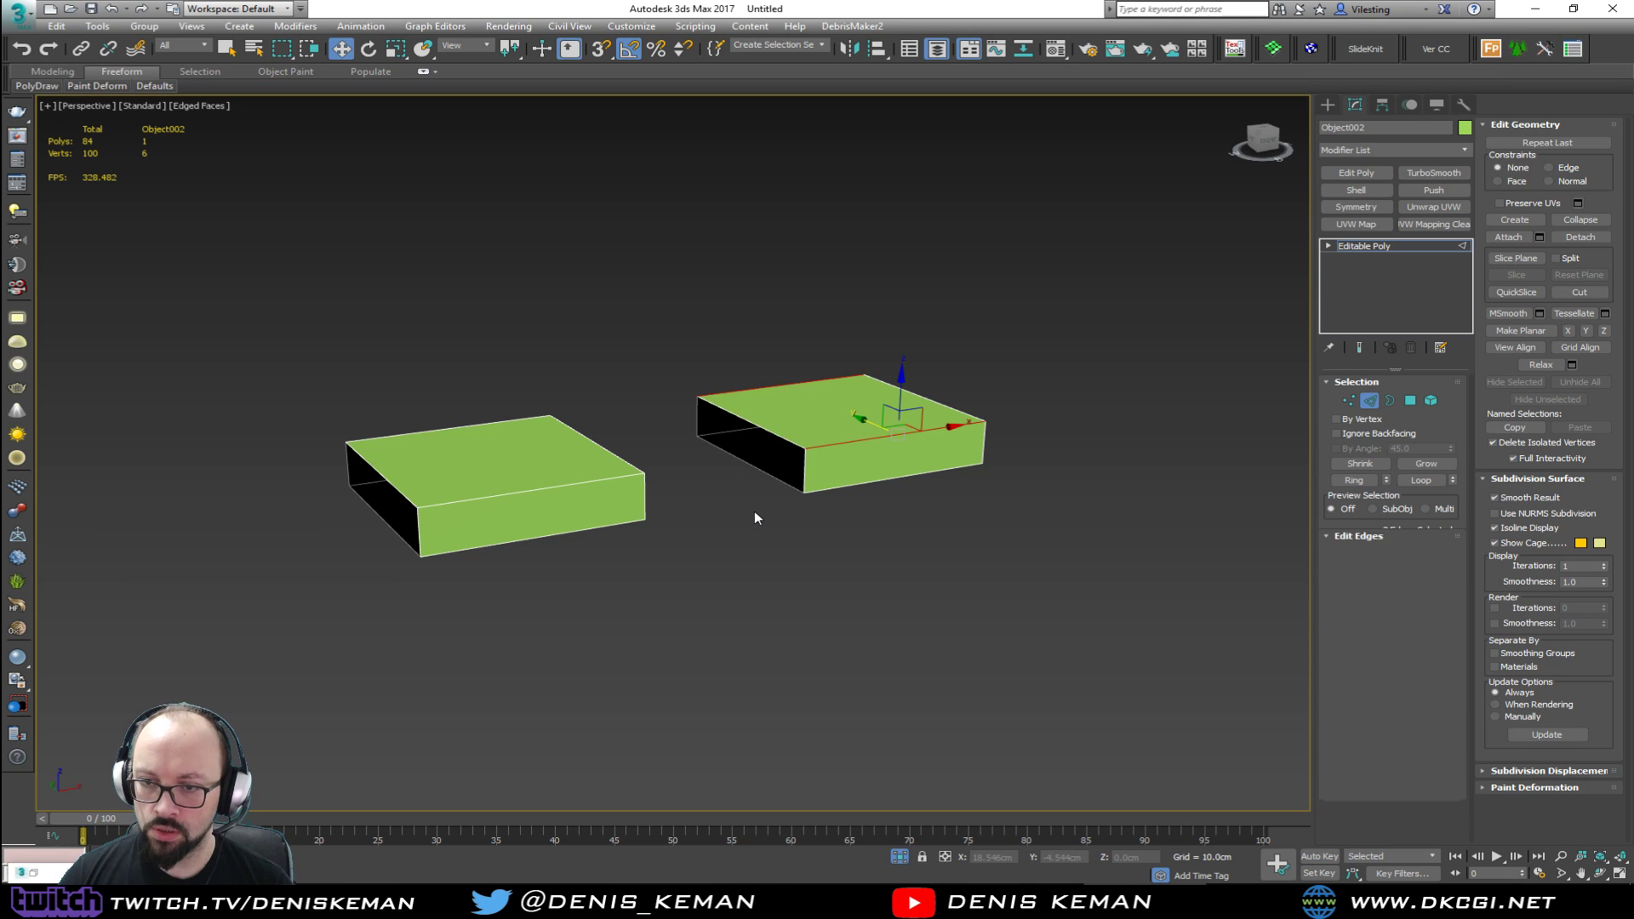
{"action": "left_click", "coordinate": [751, 464]}
{"action": "left_click", "coordinate": [1424, 617]}
{"action": "left_click", "coordinate": [984, 438]}
{"action": "left_click", "coordinate": [382, 475]}
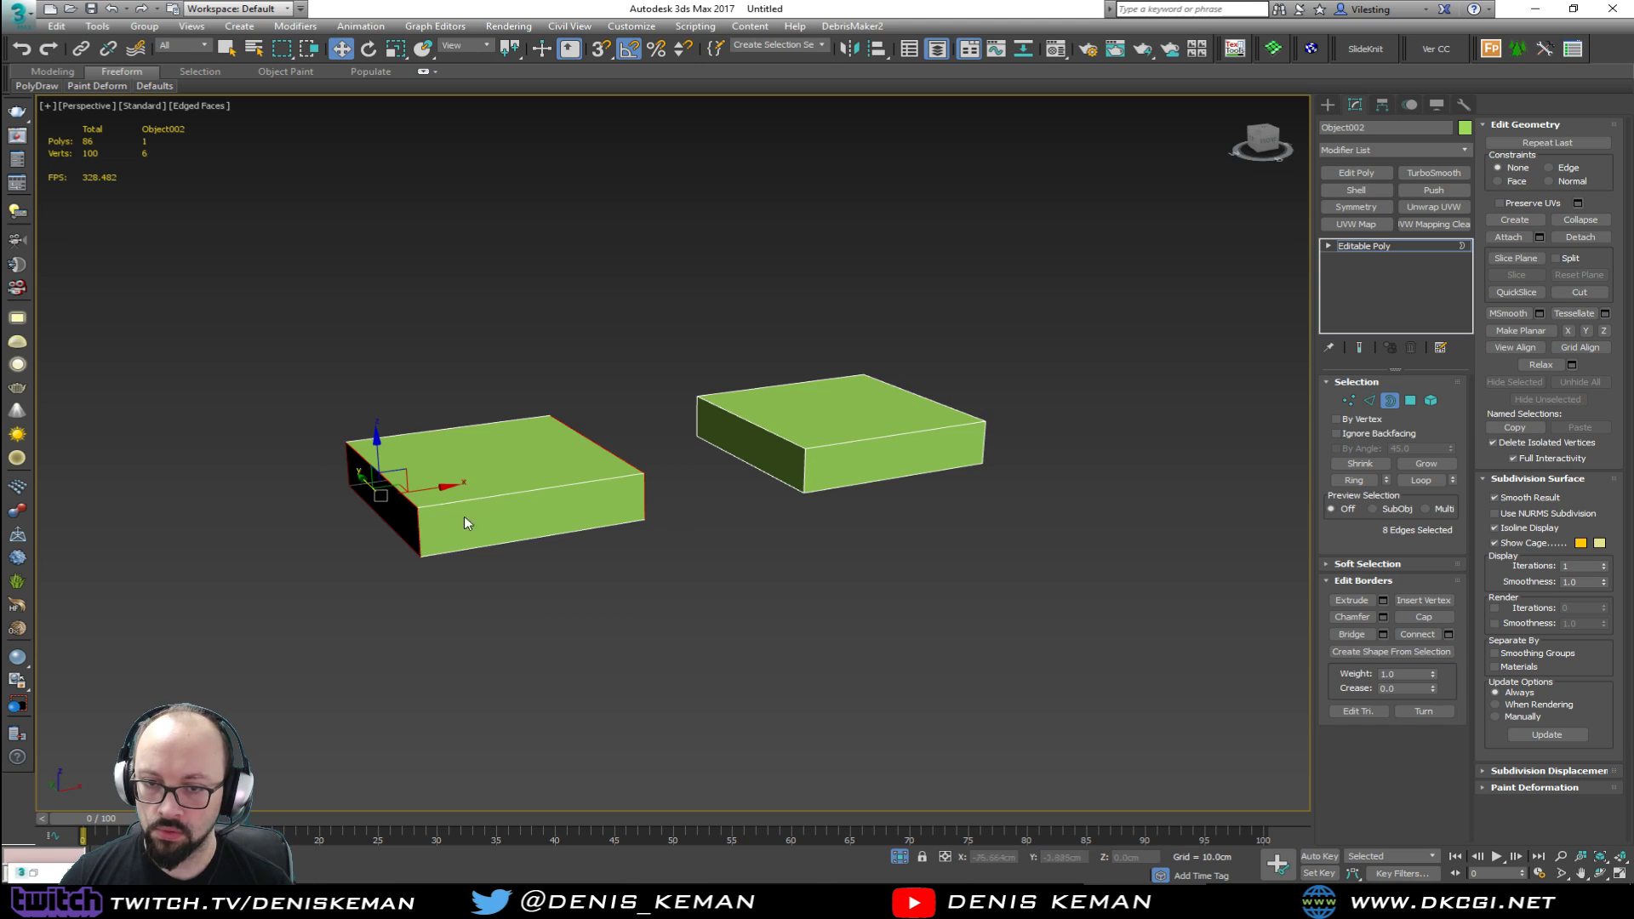
{"action": "left_click", "coordinate": [1424, 618]}
{"action": "middle_click_drag", "start_coordinate": [749, 596], "coordinate": [1003, 563], "text": "alt"}
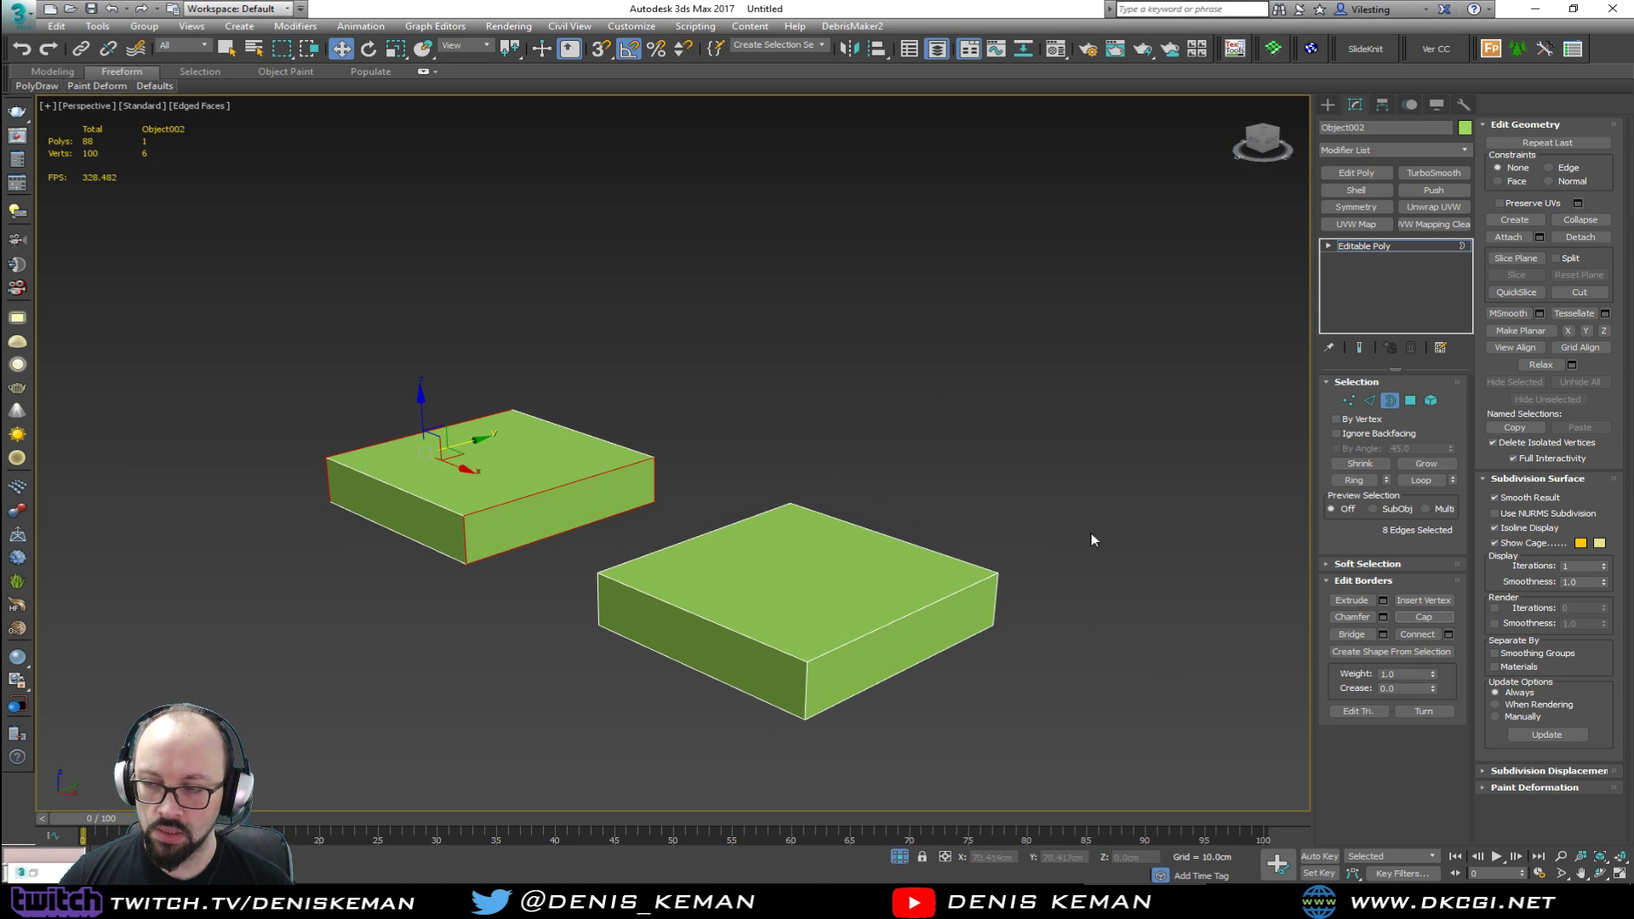
{"action": "left_click", "coordinate": [1394, 401]}
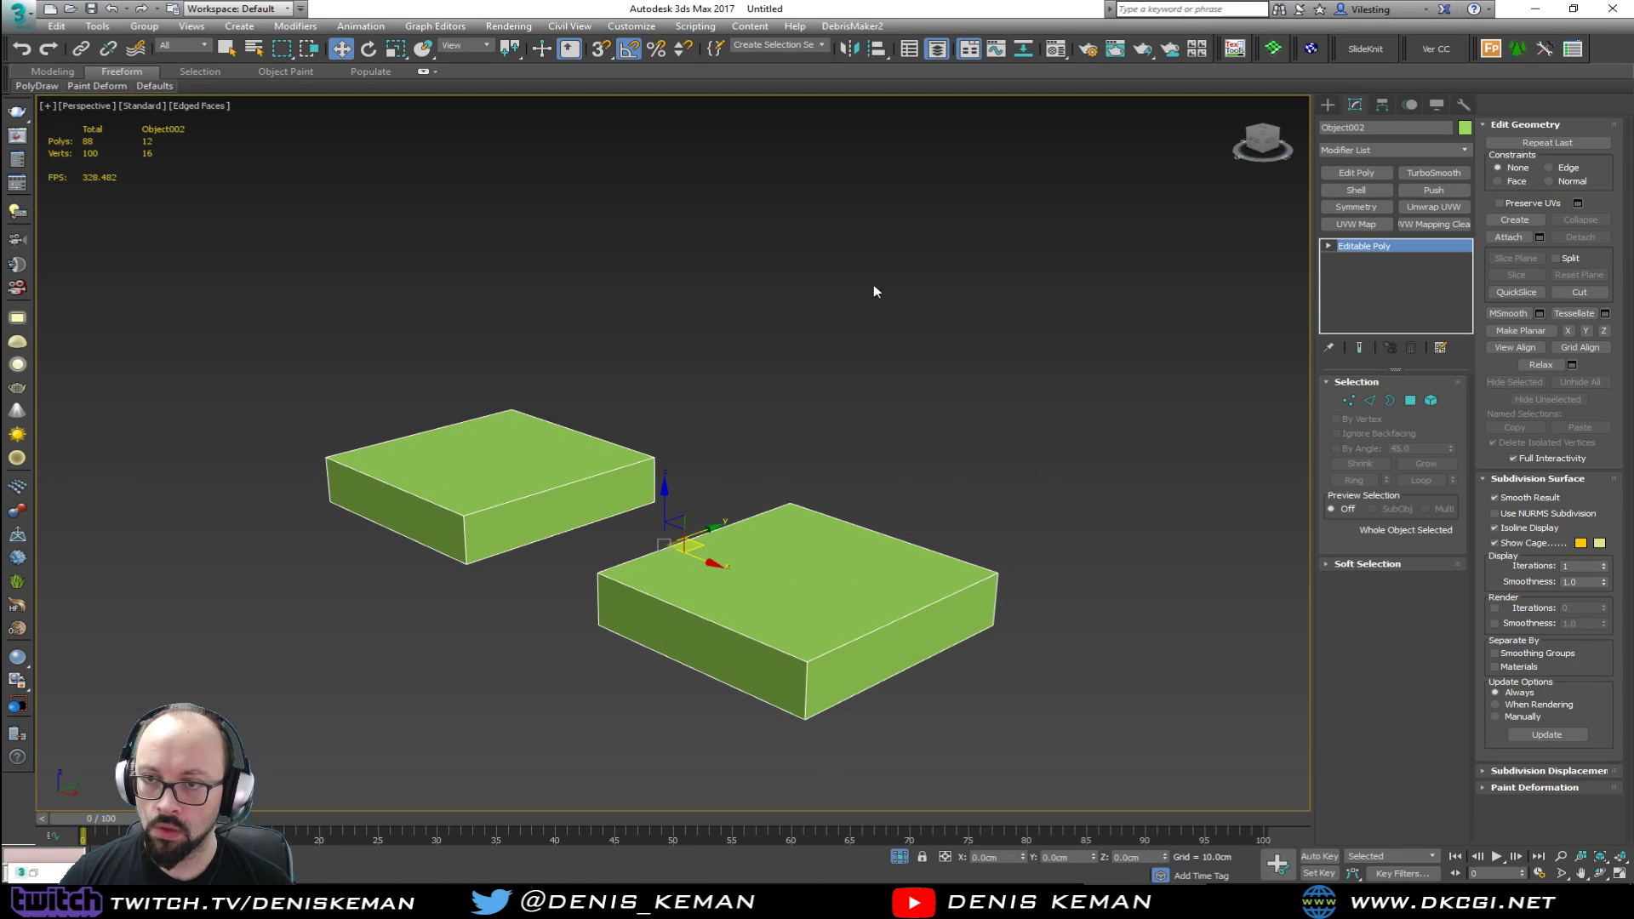
{"action": "right_click", "coordinate": [870, 283]}
{"action": "left_click", "coordinate": [937, 165]}
Step: Compare the divided seat modules with the pull-out tables and ottomans in the modular sofa reference image
{"action": "scroll", "coordinate": [786, 452], "scroll_direction": "up", "scroll_amount": 3}
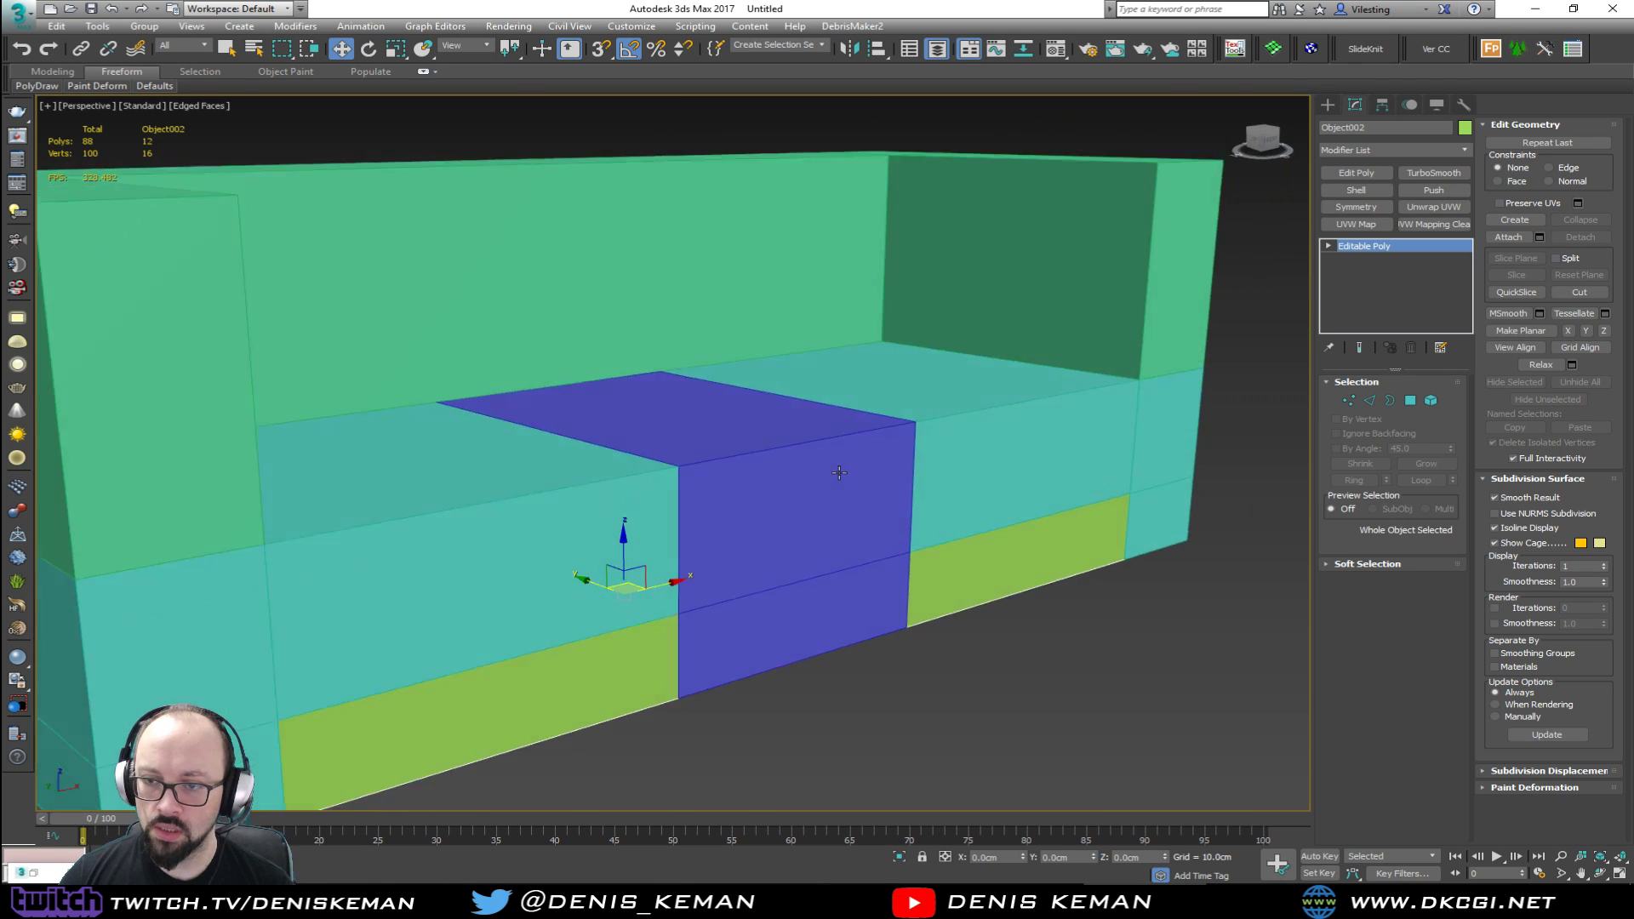
{"action": "middle_click_drag", "start_coordinate": [786, 452], "coordinate": [785, 459], "text": "alt"}
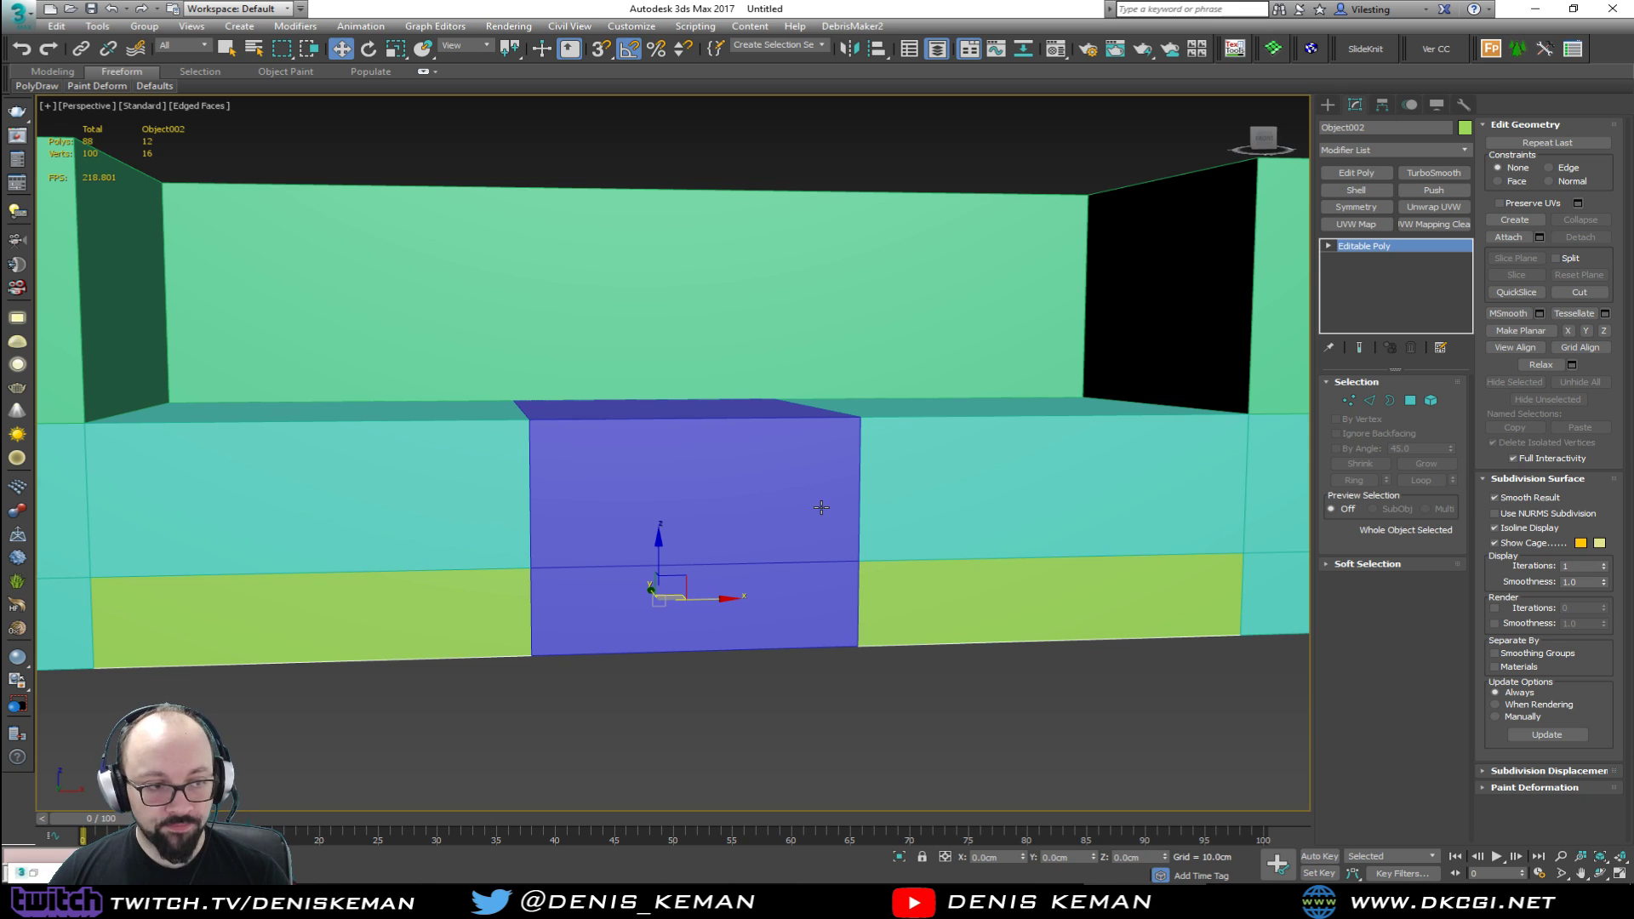
{"action": "middle_click_drag", "start_coordinate": [783, 542], "coordinate": [870, 469], "text": "alt"}
{"action": "scroll", "coordinate": [769, 526], "scroll_direction": "down", "scroll_amount": 4}
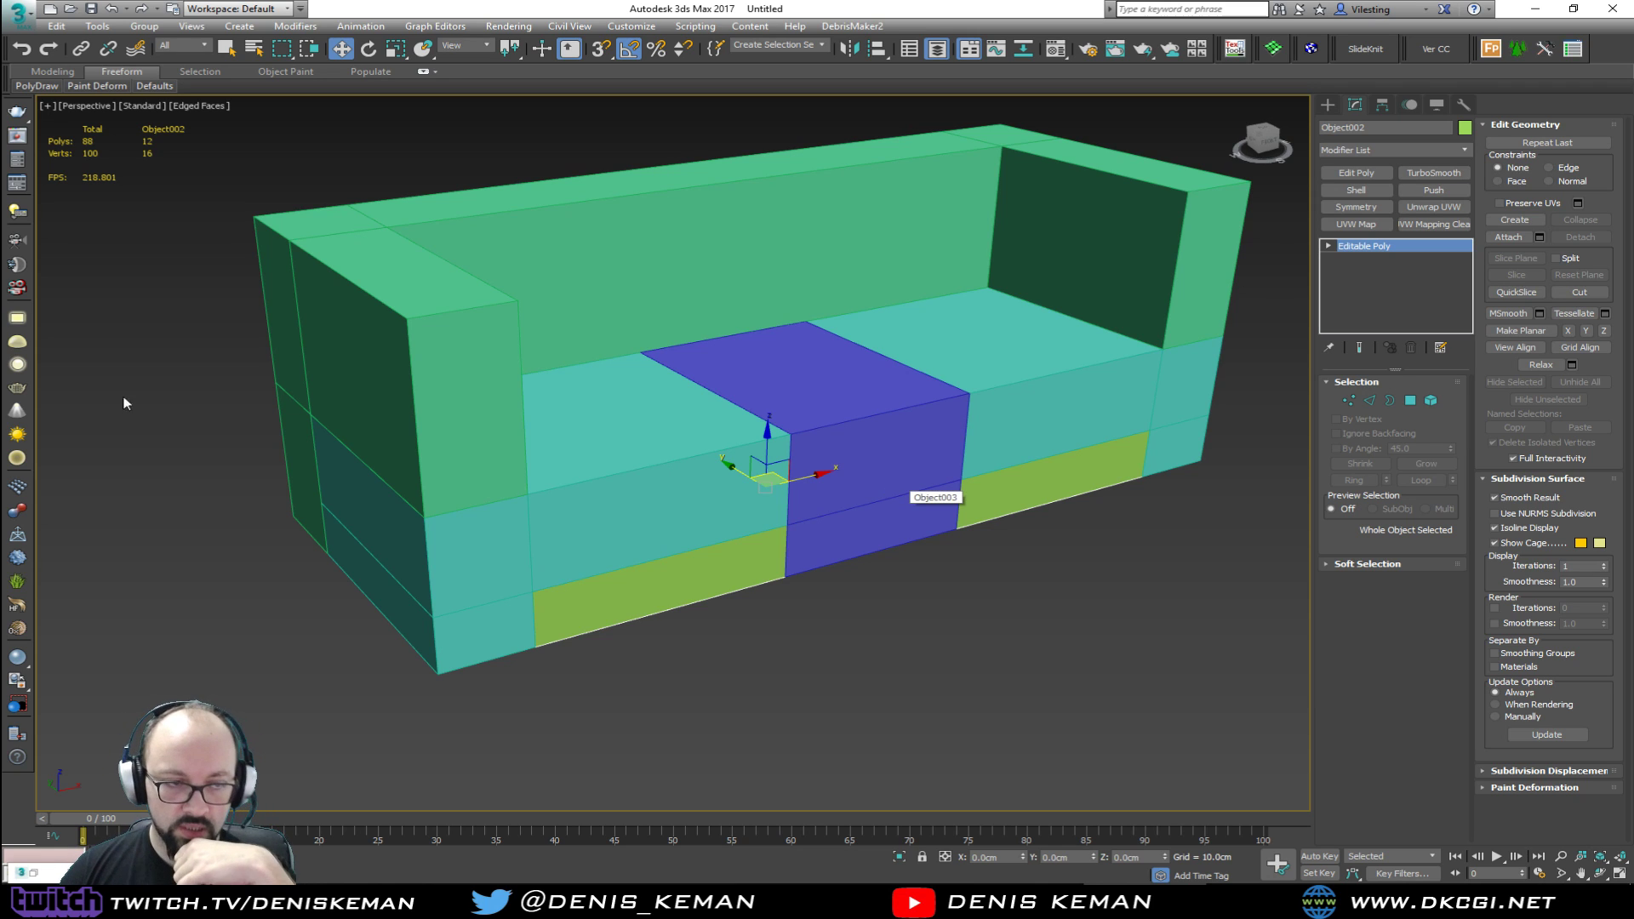
{"action": "key", "text": "alt+Tab"}
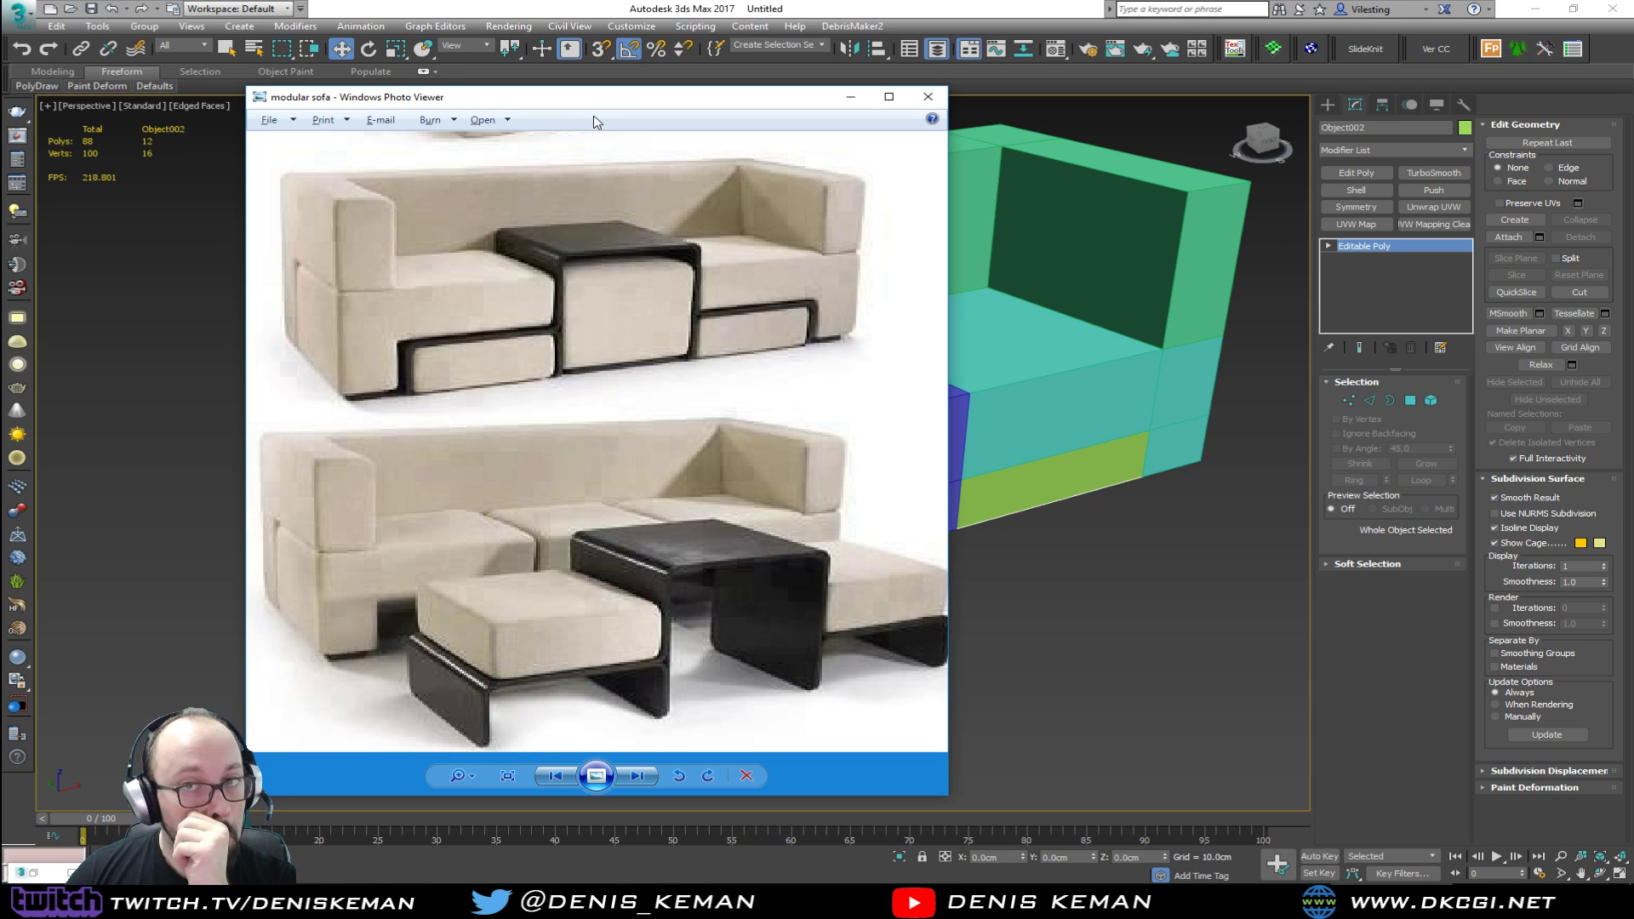
{"action": "left_click_drag", "start_coordinate": [595, 104], "coordinate": [0, 104]}
{"action": "middle_click_drag", "start_coordinate": [475, 380], "coordinate": [392, 432]}
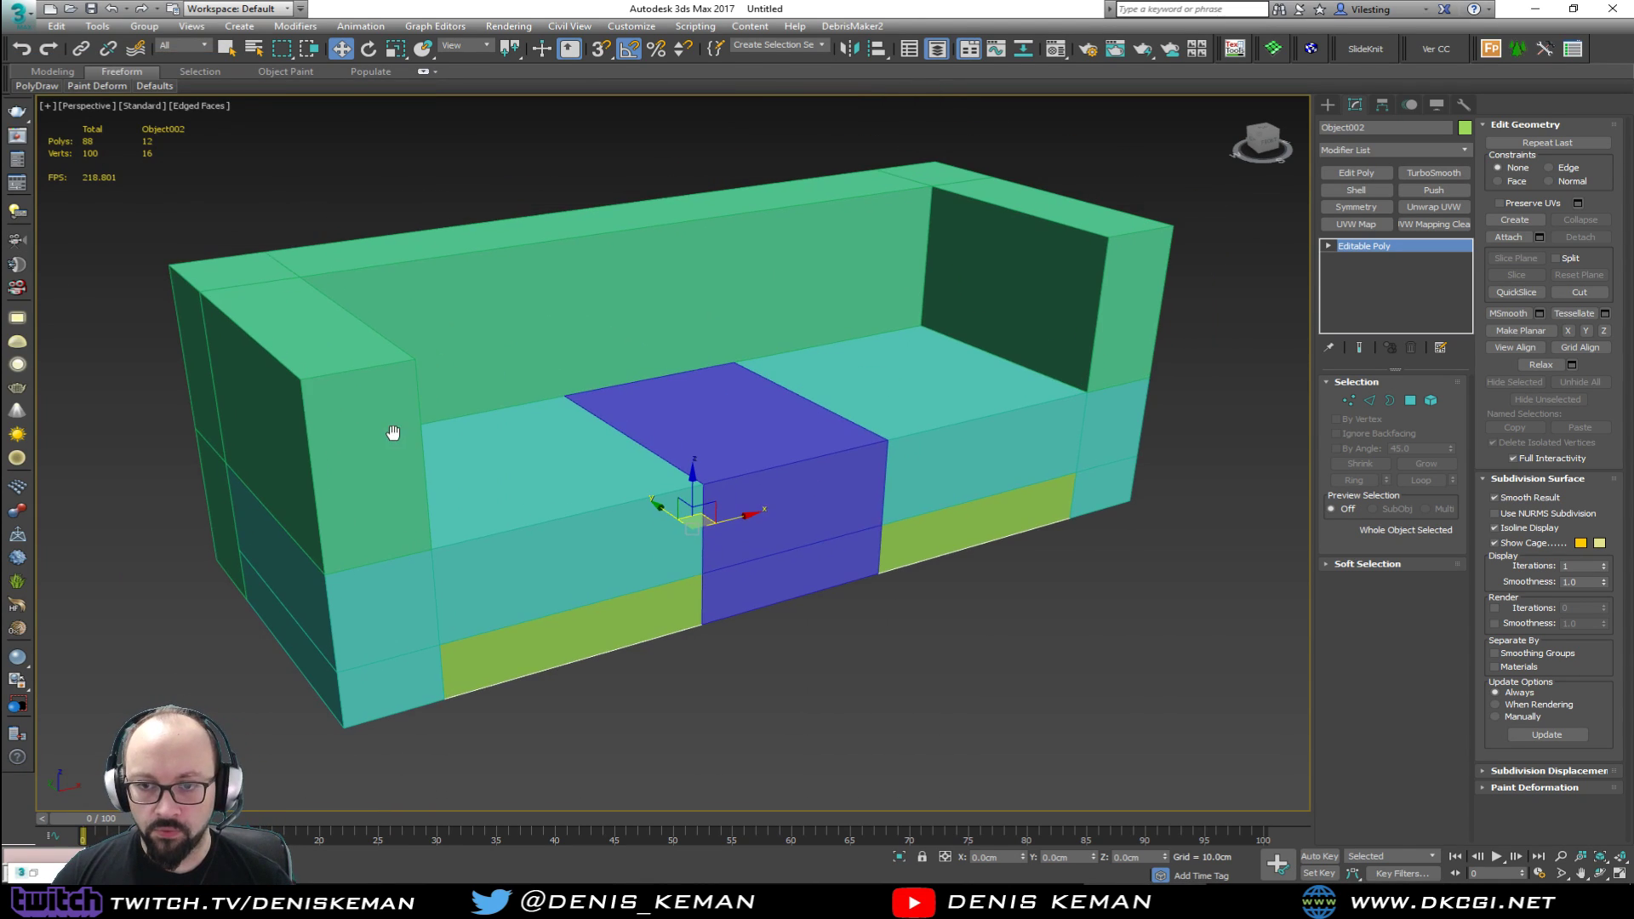
Step: Switch to a maximized Front view framing the whole sofa
{"action": "key", "text": "alt+w"}
{"action": "right_click", "coordinate": [933, 351]}
{"action": "left_click", "coordinate": [537, 543]}
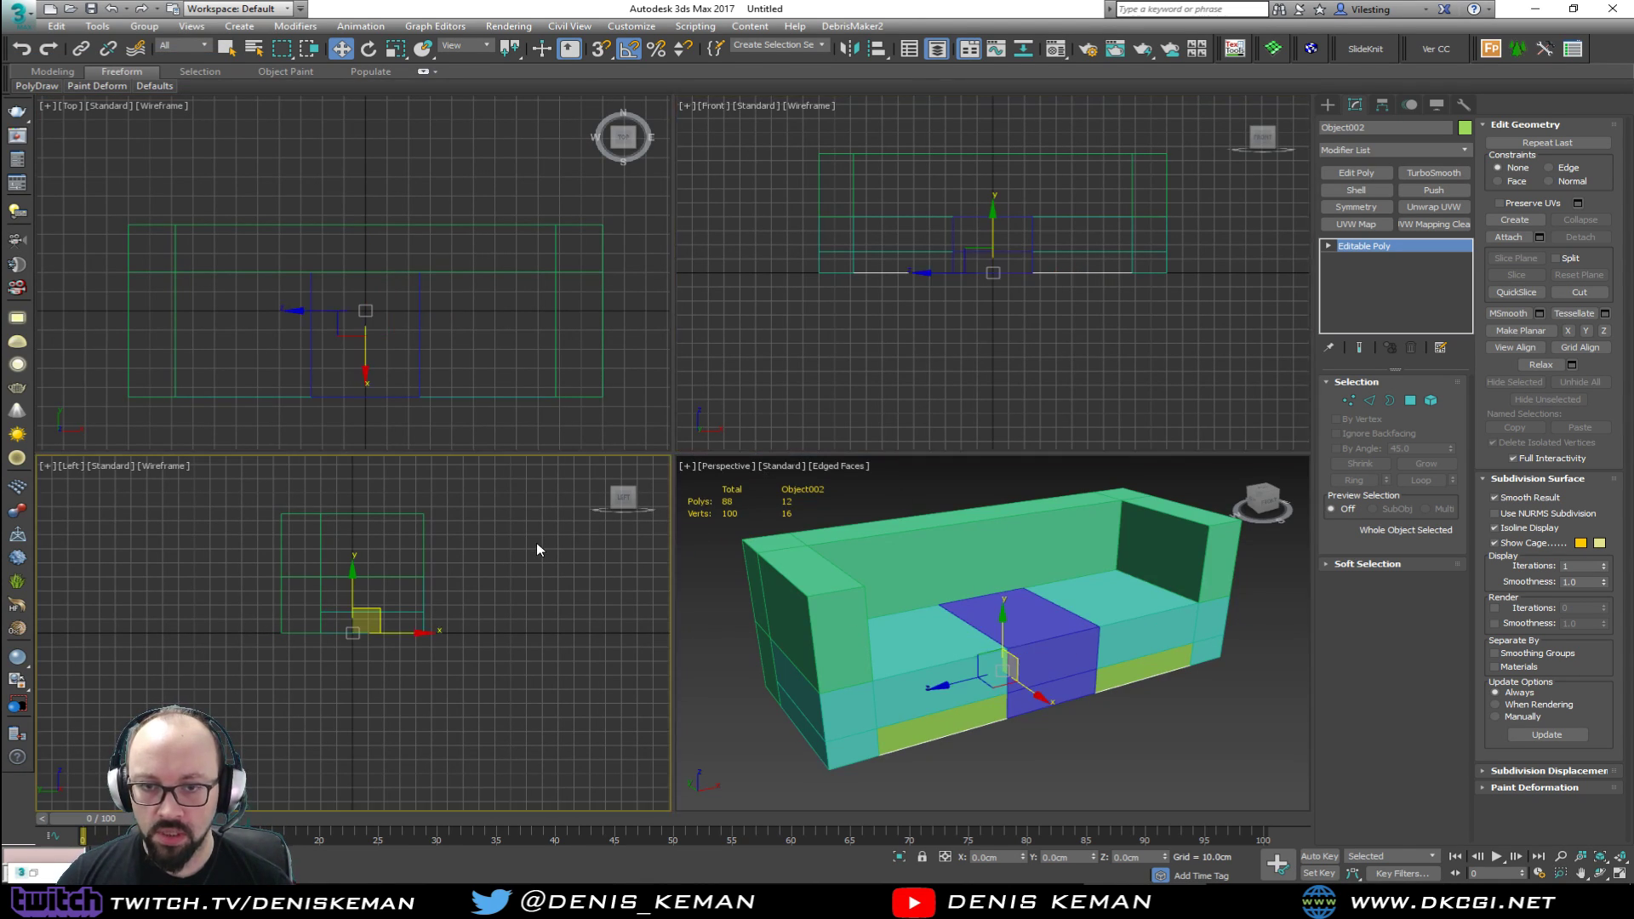
{"action": "right_click", "coordinate": [961, 274]}
{"action": "key", "text": "alt+w"}
{"action": "scroll", "coordinate": [591, 431], "scroll_direction": "down", "scroll_amount": 2}
{"action": "scroll", "coordinate": [560, 462], "scroll_direction": "up", "scroll_amount": 4}
{"action": "right_click", "coordinate": [474, 451]}
{"action": "left_click", "coordinate": [487, 406]}
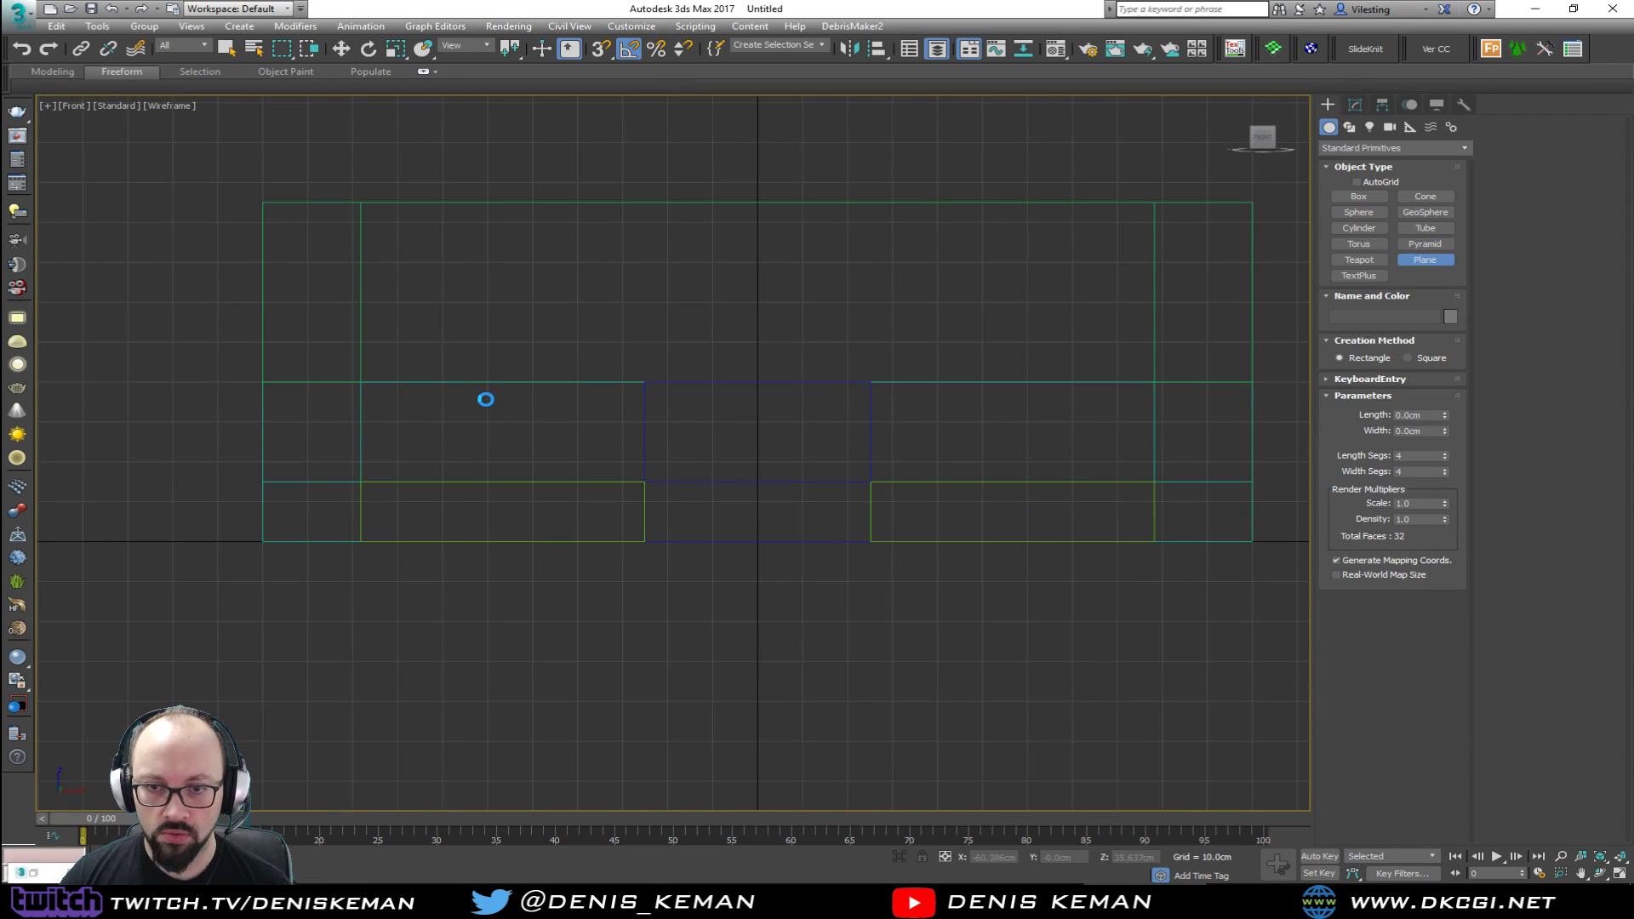
{"action": "right_click", "coordinate": [529, 421]}
Step: Draw a snapped open line in the Front view along the outer sides and tops of the lower blocks and over the central section, ending at floor level
{"action": "right_click", "coordinate": [493, 449]}
{"action": "left_click", "coordinate": [506, 389]}
{"action": "key", "text": "s"}
{"action": "left_click", "coordinate": [361, 542]}
{"action": "left_click", "coordinate": [361, 482]}
{"action": "left_click", "coordinate": [645, 482]}
{"action": "left_click", "coordinate": [645, 382]}
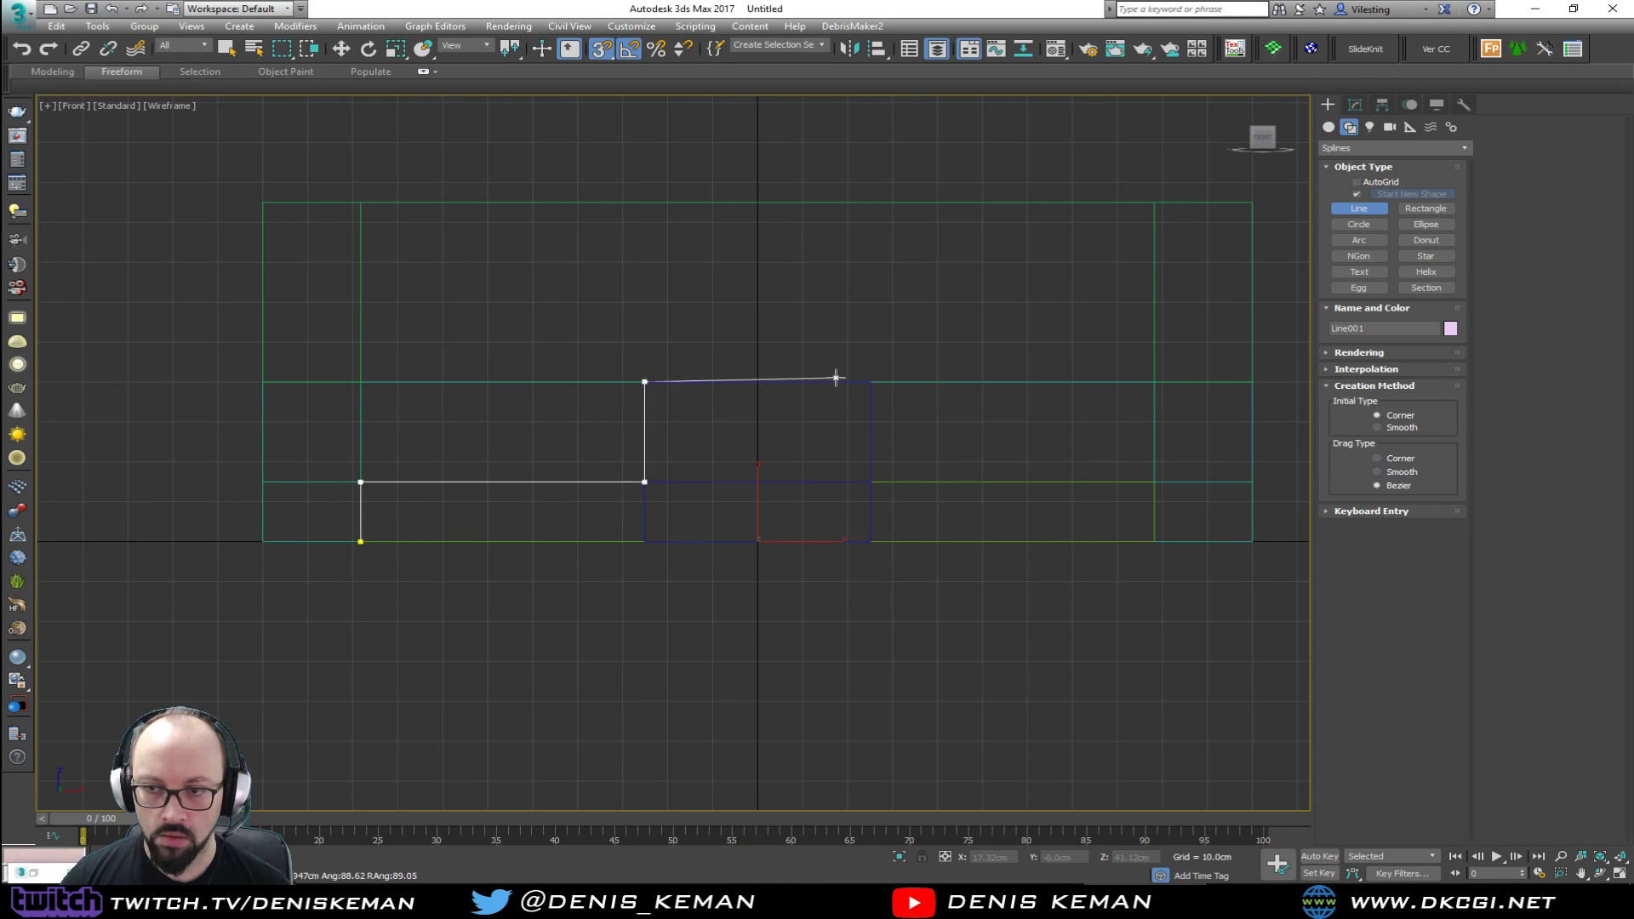
{"action": "left_click", "coordinate": [871, 382]}
{"action": "left_click", "coordinate": [871, 482]}
{"action": "left_click", "coordinate": [1155, 482]}
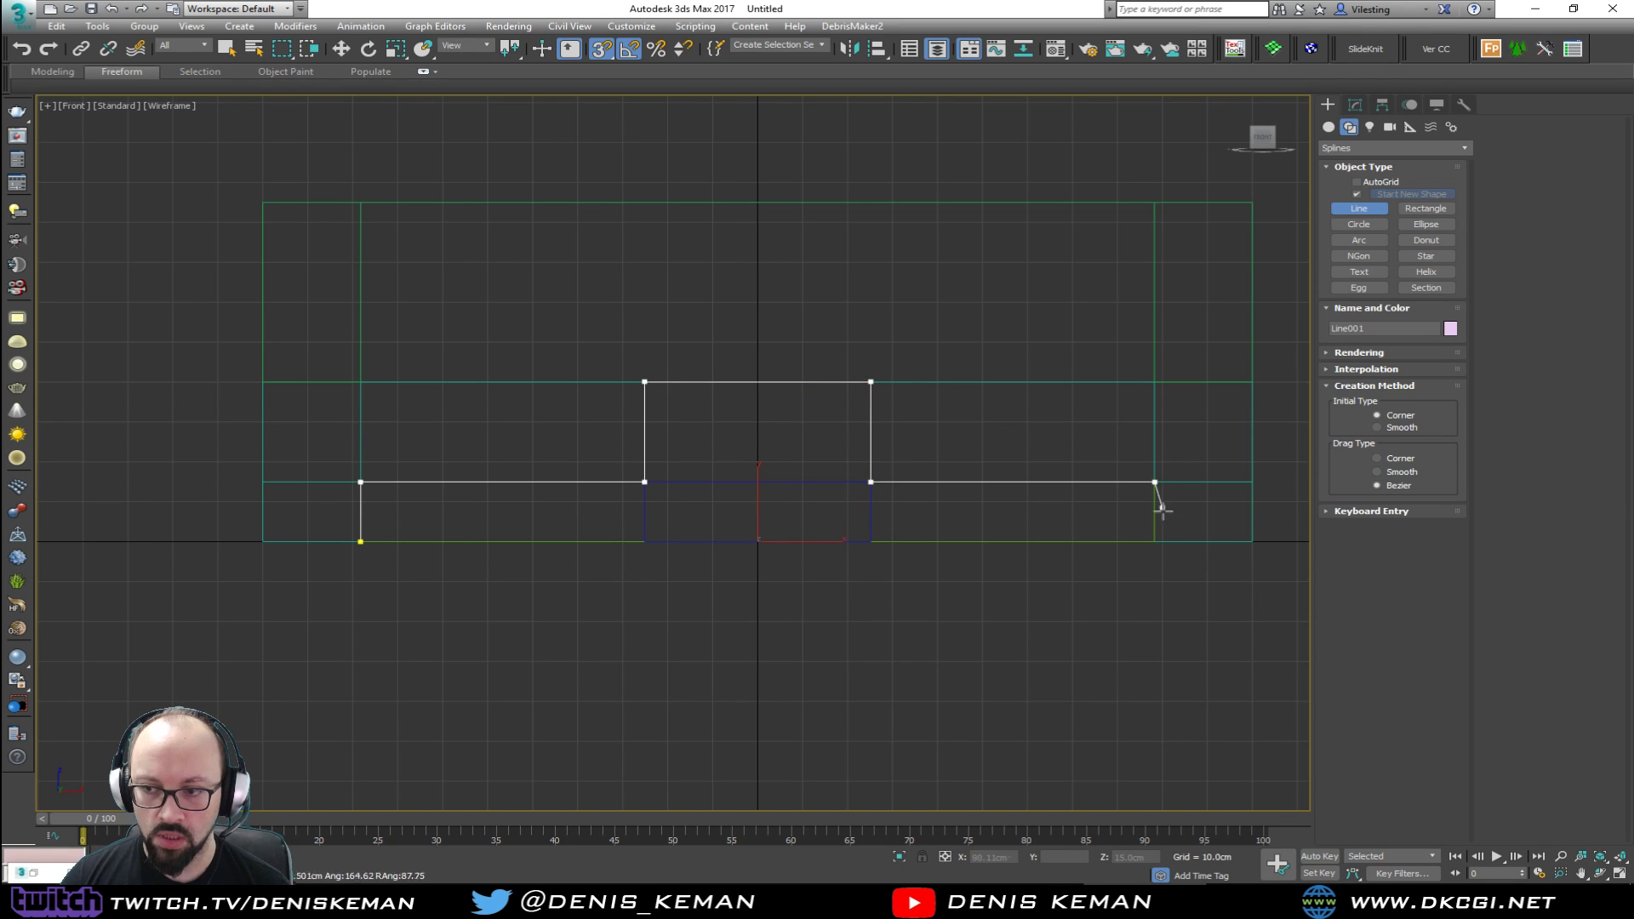
{"action": "left_click", "coordinate": [1154, 541]}
{"action": "right_click", "coordinate": [1082, 601]}
{"action": "right_click", "coordinate": [1078, 601]}
Step: In the Perspective view, move the stepped line forward to about Y -69.75 cm, clear of the sofa's front, and show its modifier settings
{"action": "key", "text": "alt+w"}
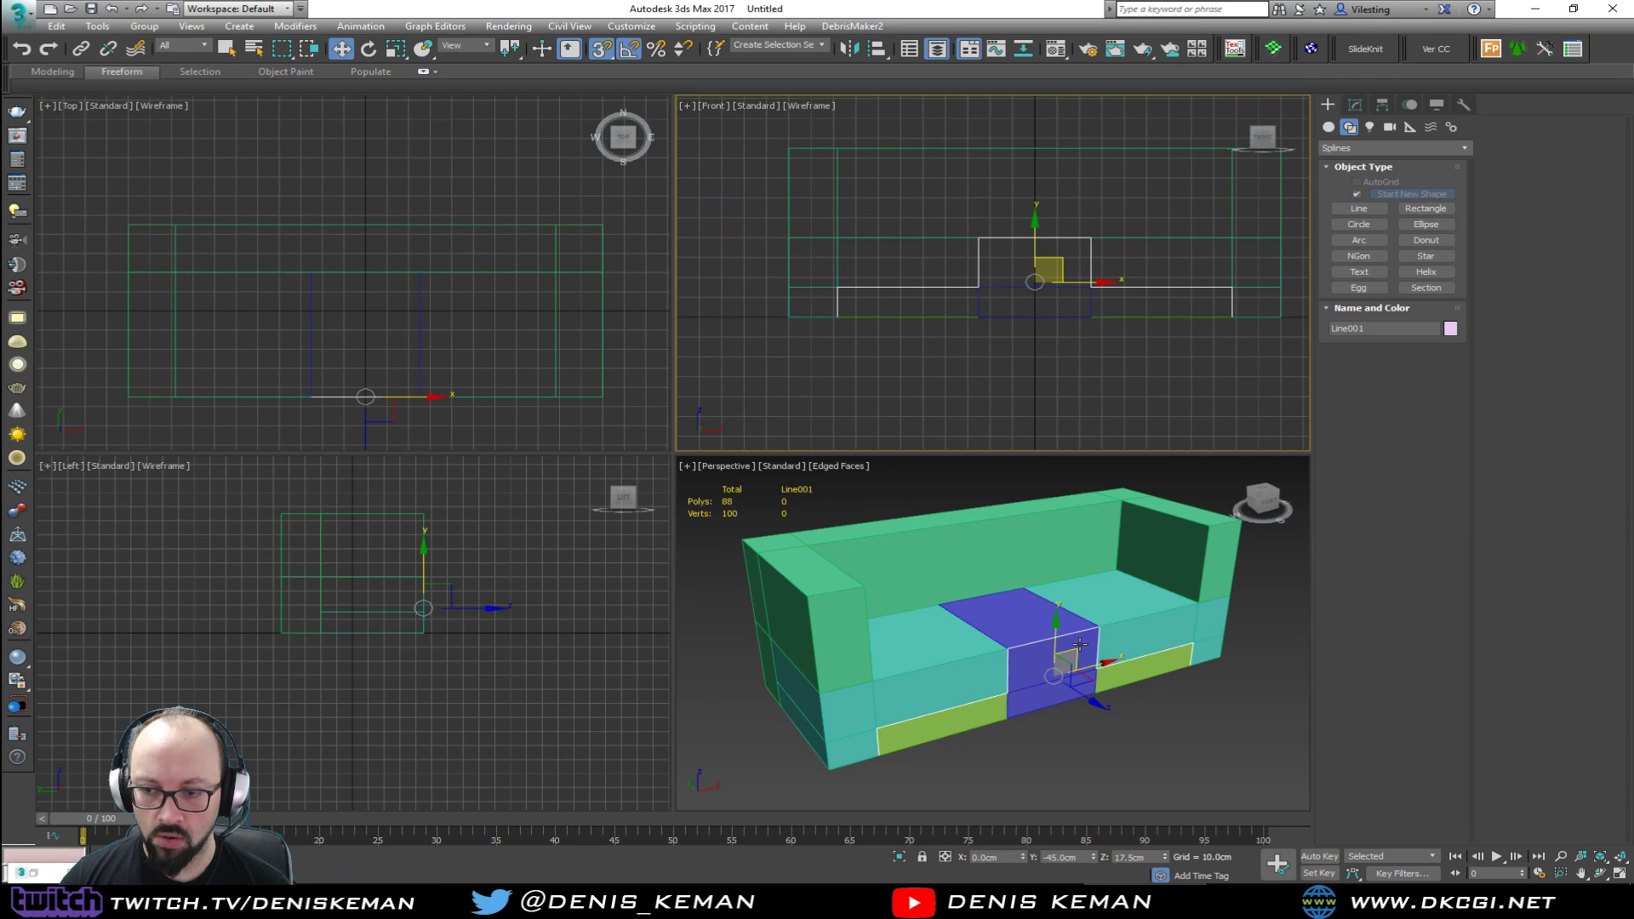
{"action": "right_click", "coordinate": [1056, 621]}
{"action": "key", "text": "alt+w"}
{"action": "left_click_drag", "start_coordinate": [796, 532], "coordinate": [880, 598]}
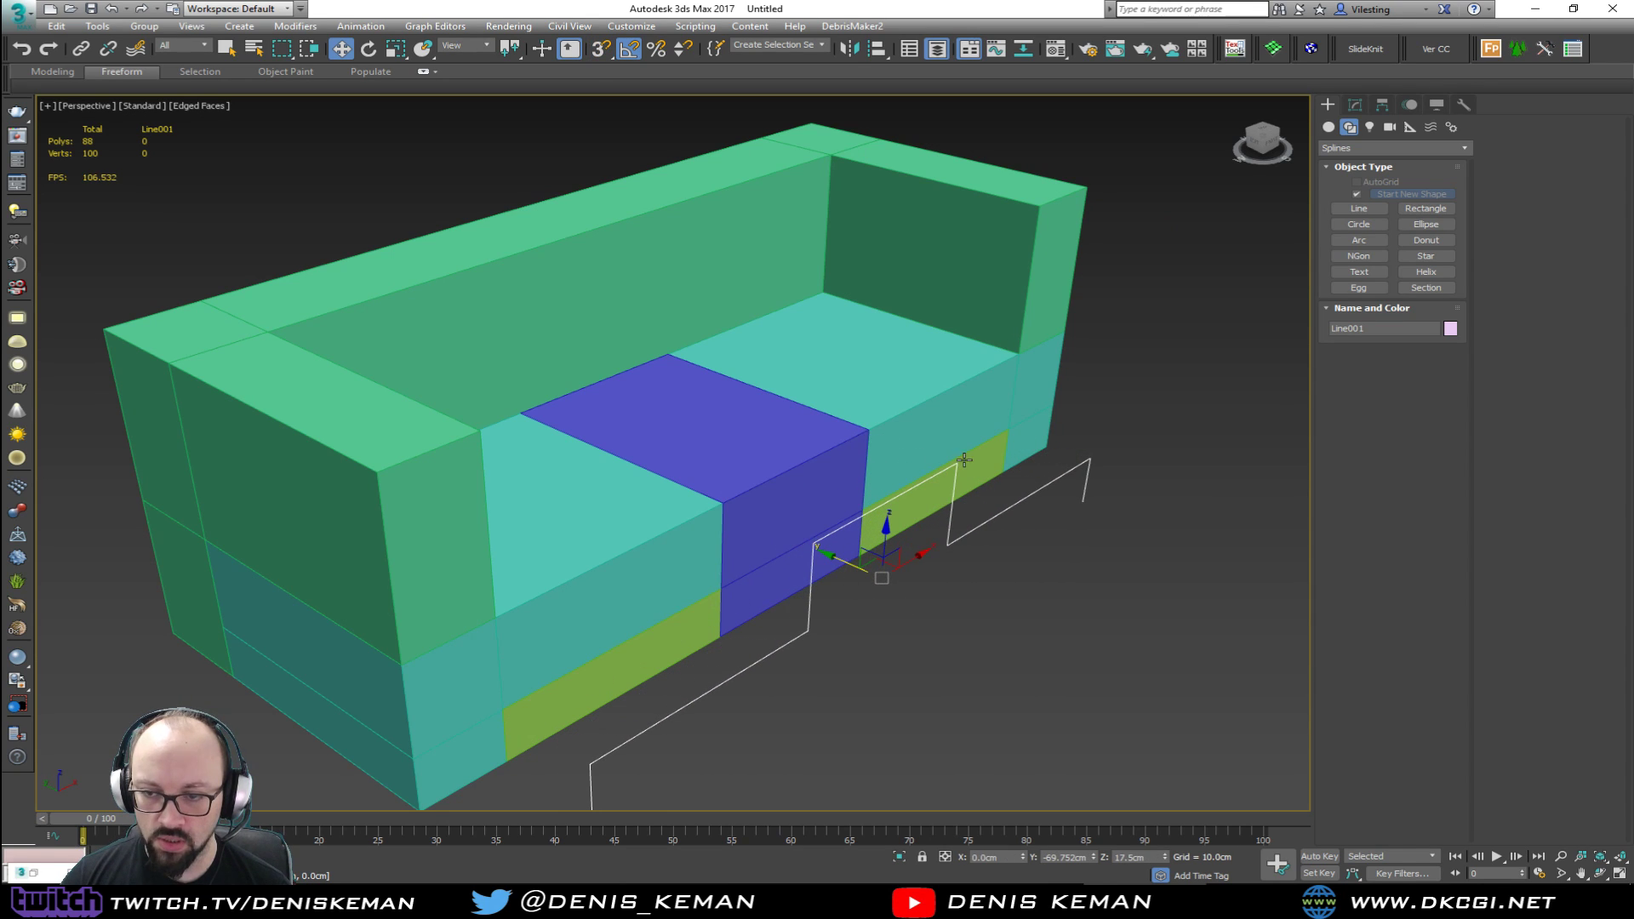
{"action": "middle_click_drag", "start_coordinate": [999, 475], "coordinate": [926, 390]}
{"action": "left_click", "coordinate": [1356, 105]}
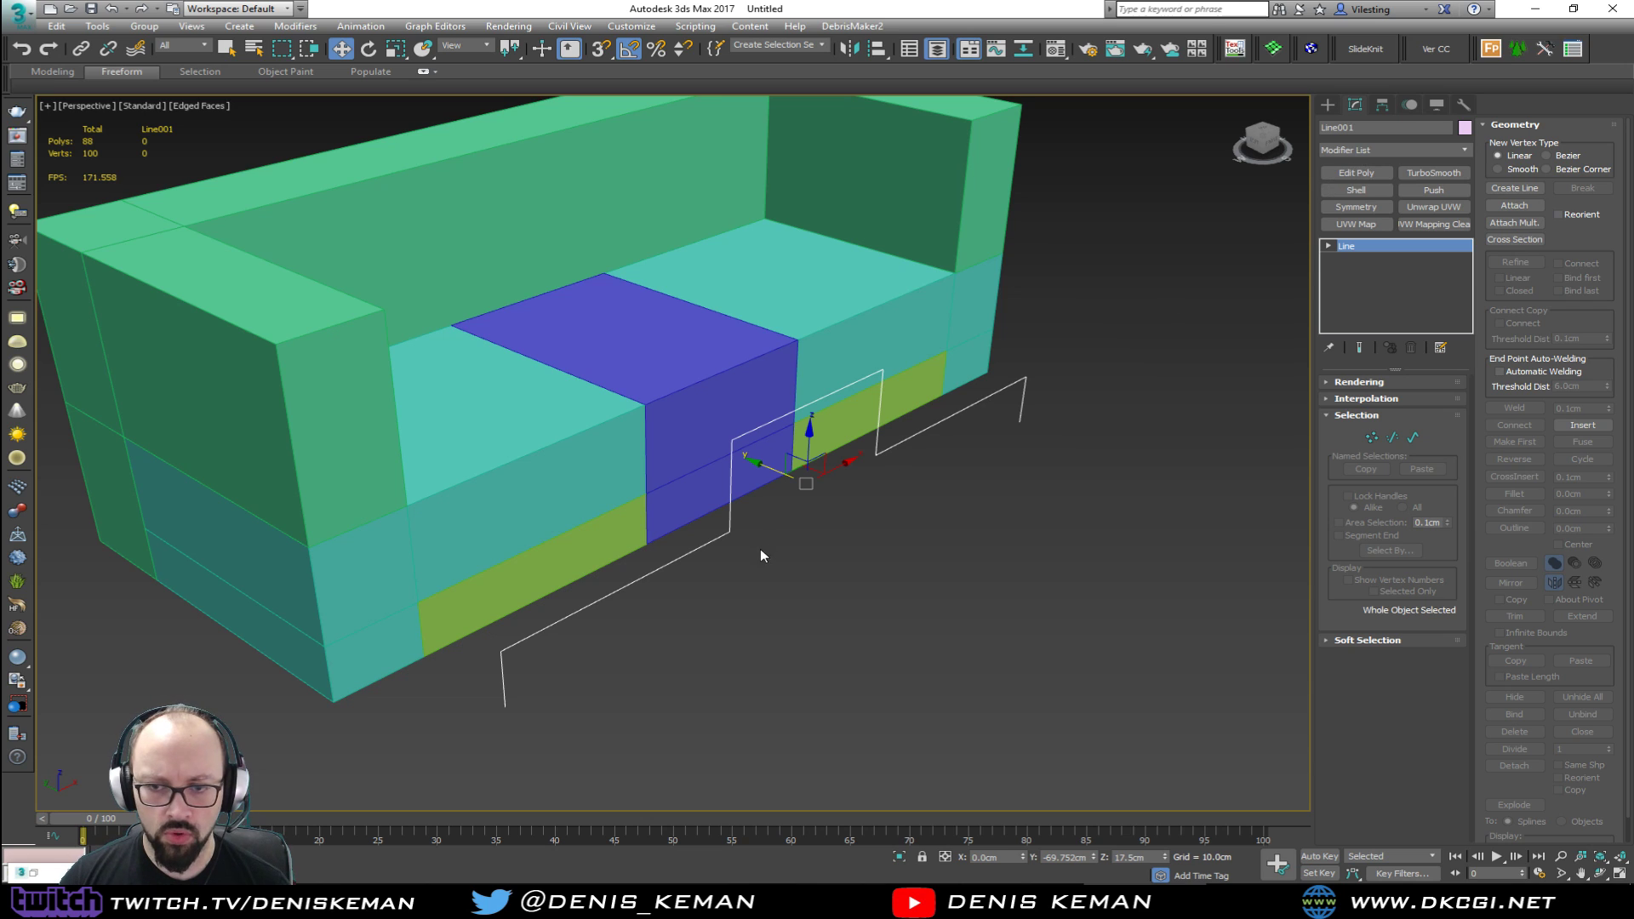
{"action": "middle_click_drag", "start_coordinate": [732, 563], "coordinate": [669, 549], "text": "alt"}
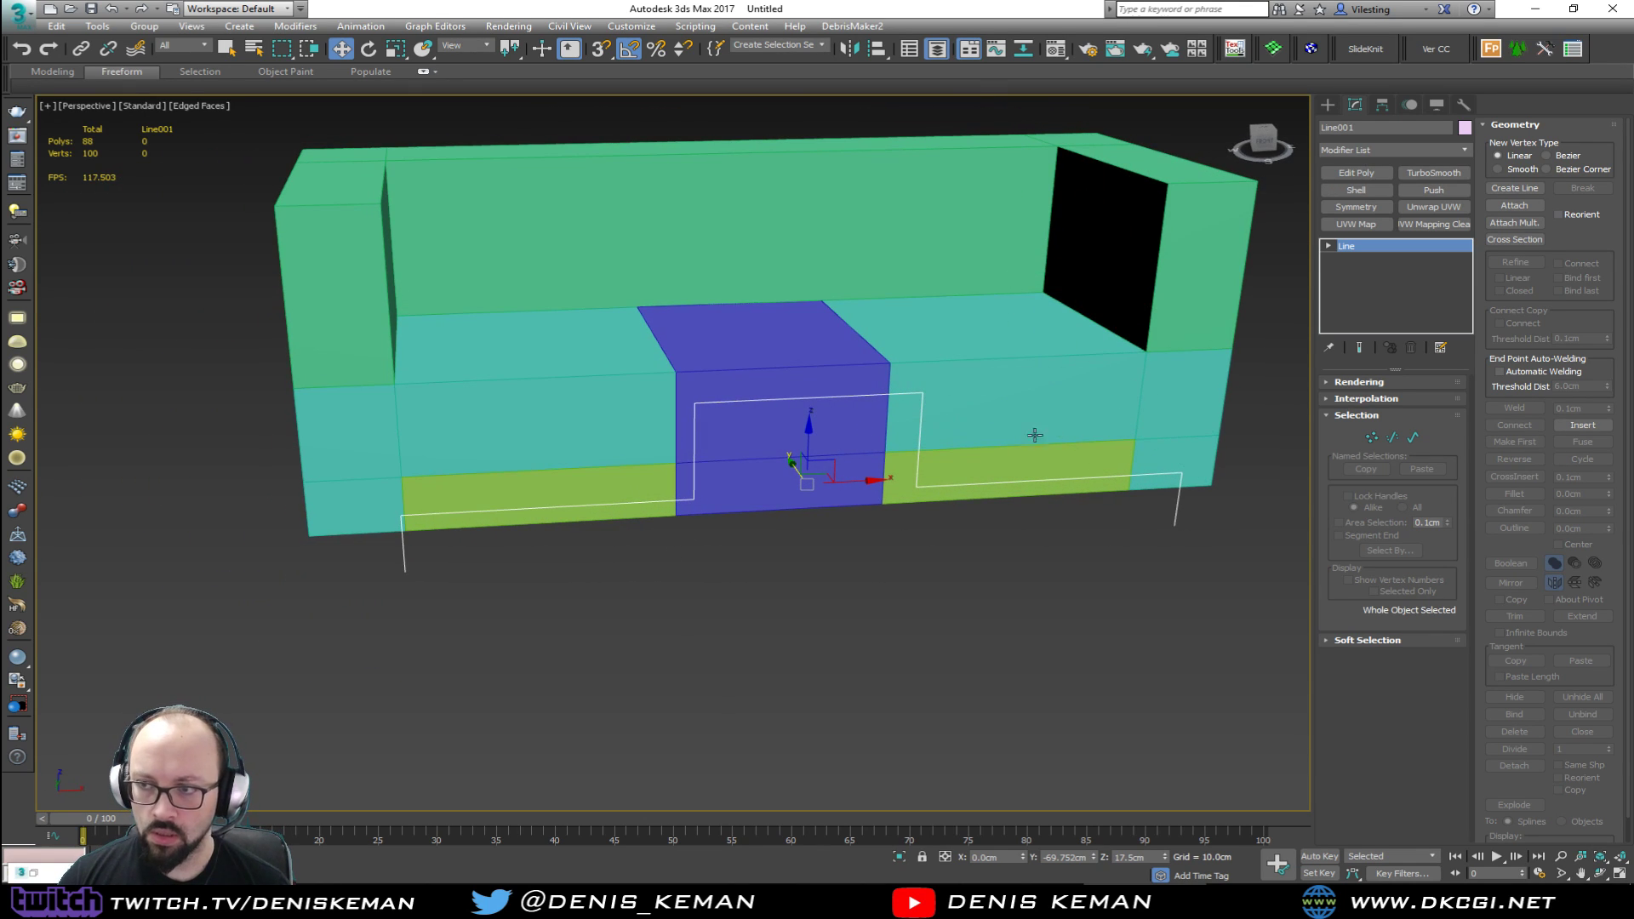
Step: Apply an Extrude modifier to the stepped line with an amount of 39 cm, forming the table's surface
{"action": "left_click", "coordinate": [1370, 173]}
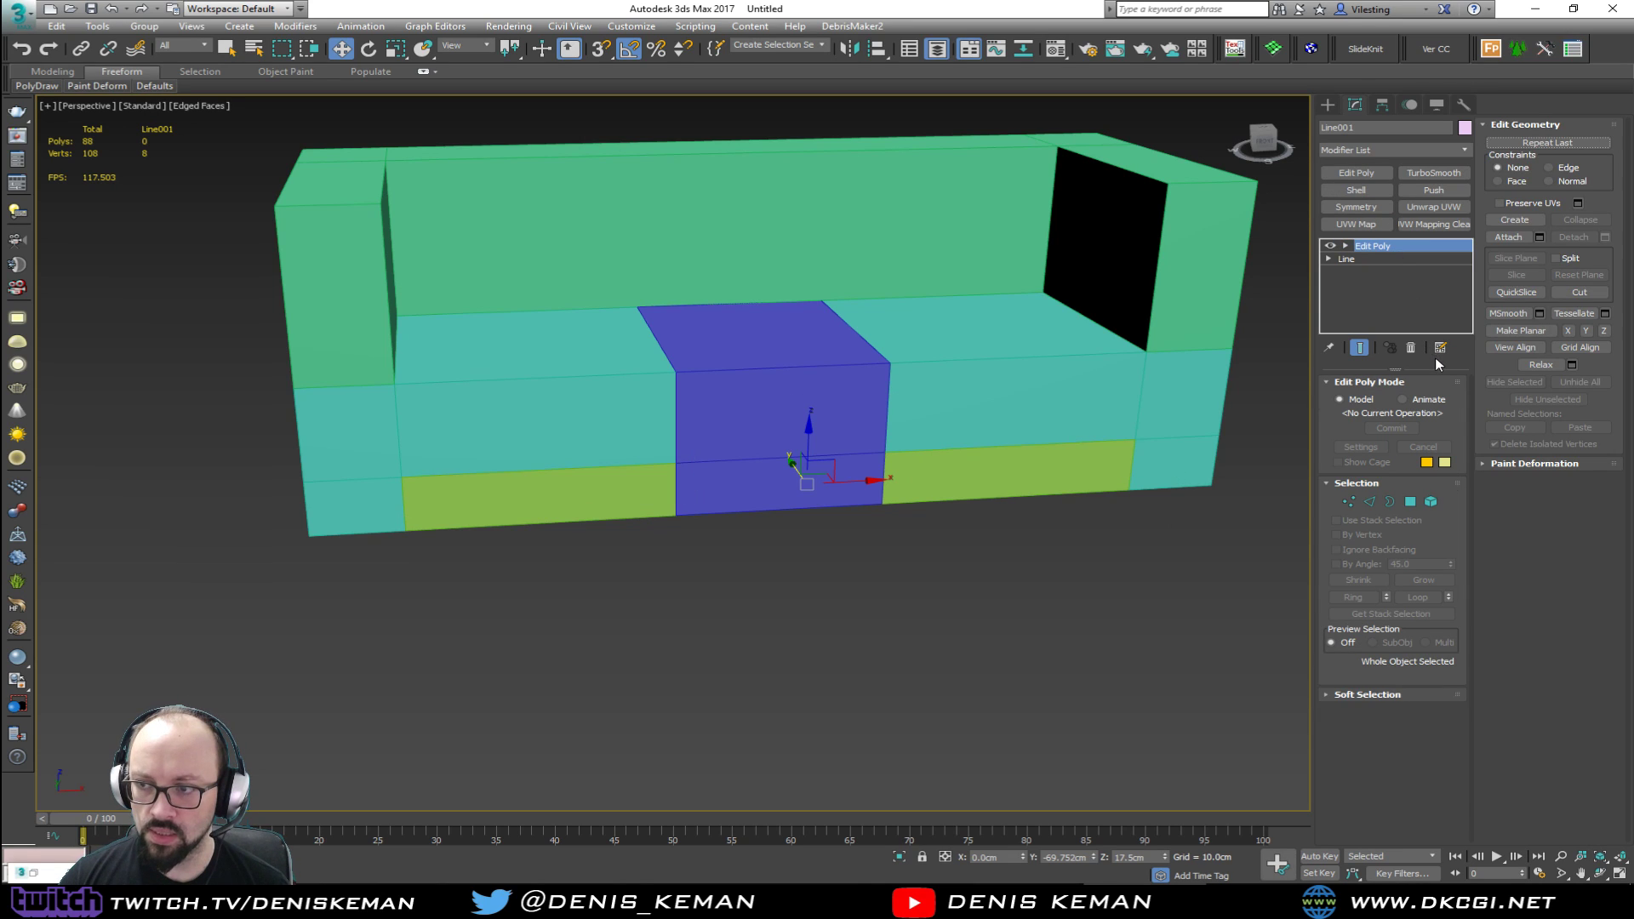
{"action": "left_click", "coordinate": [1413, 348]}
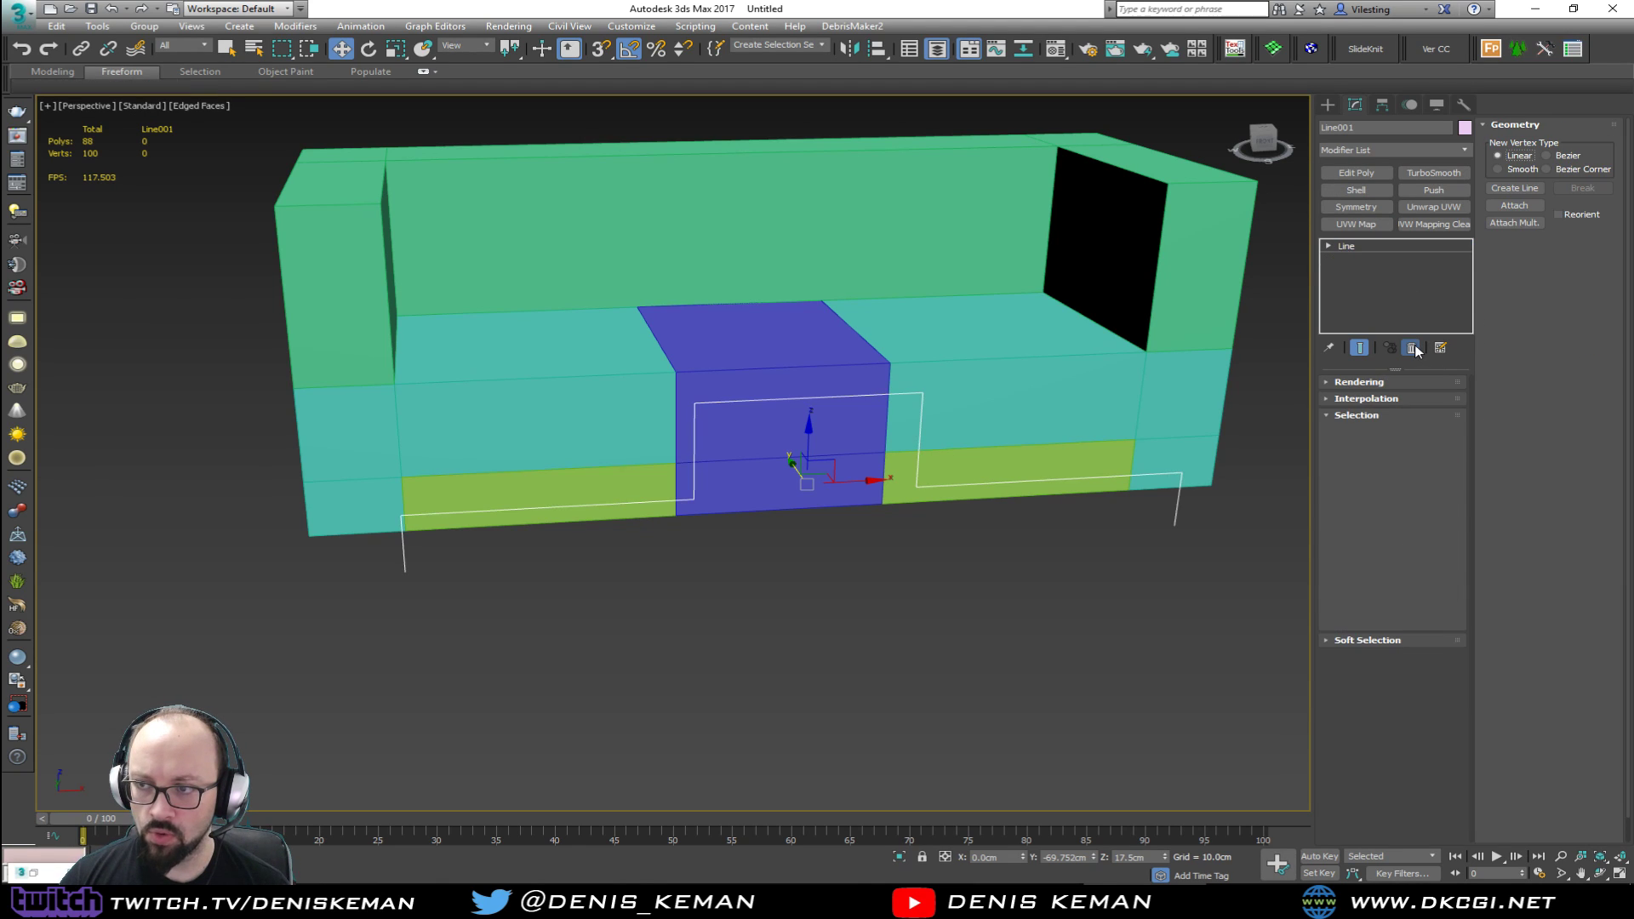
{"action": "left_click", "coordinate": [1369, 150]}
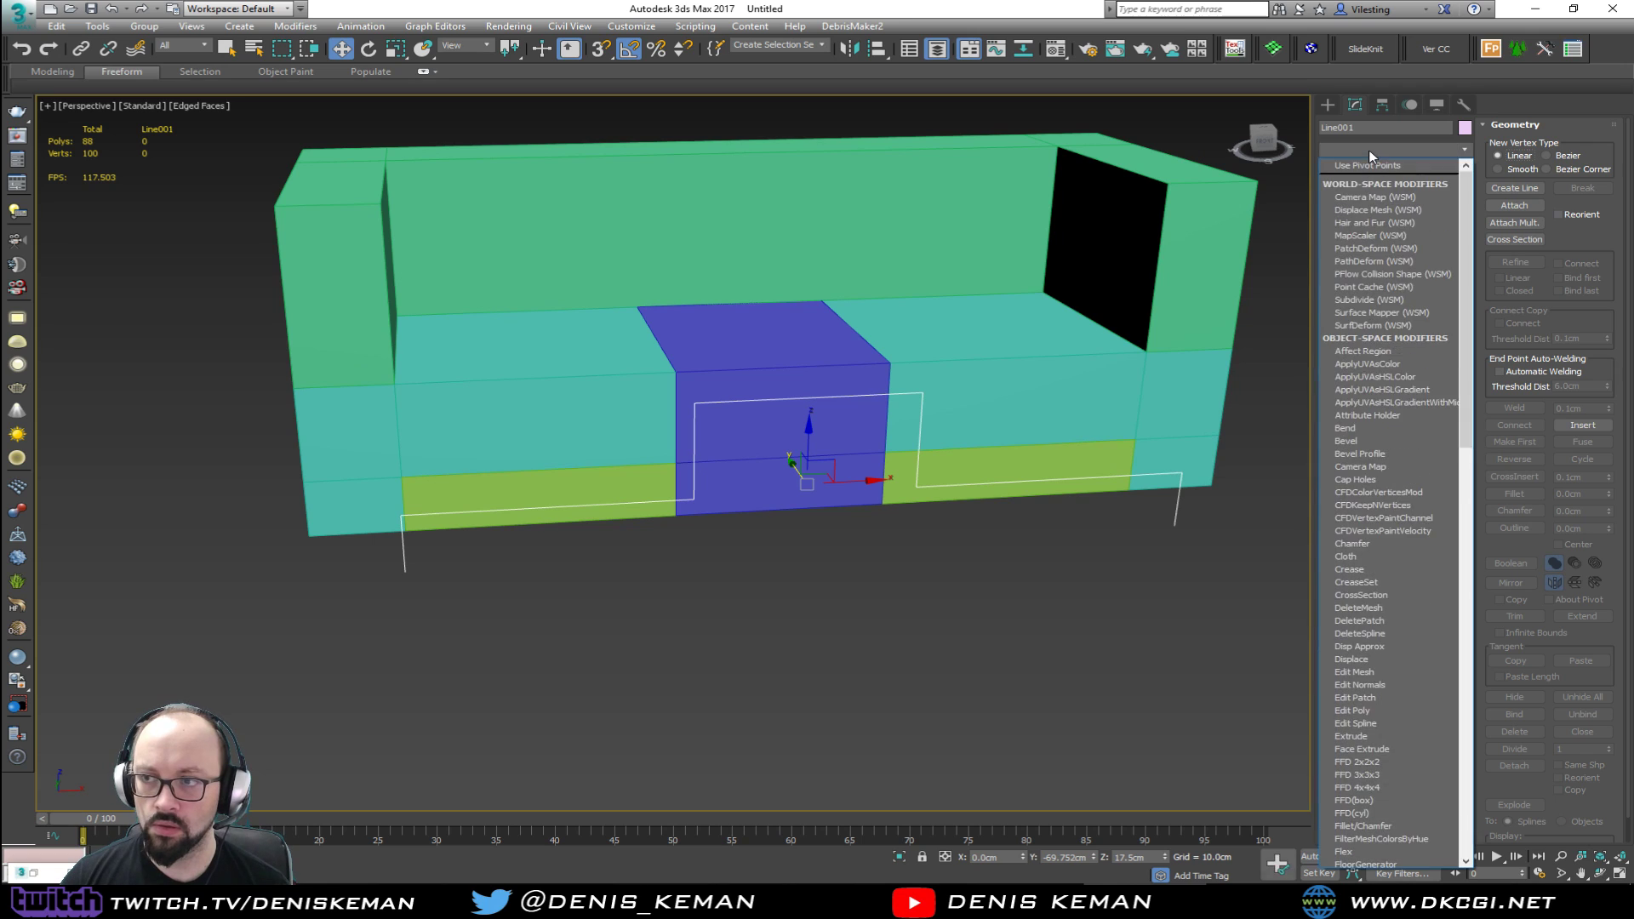
{"action": "left_click", "coordinate": [1373, 223]}
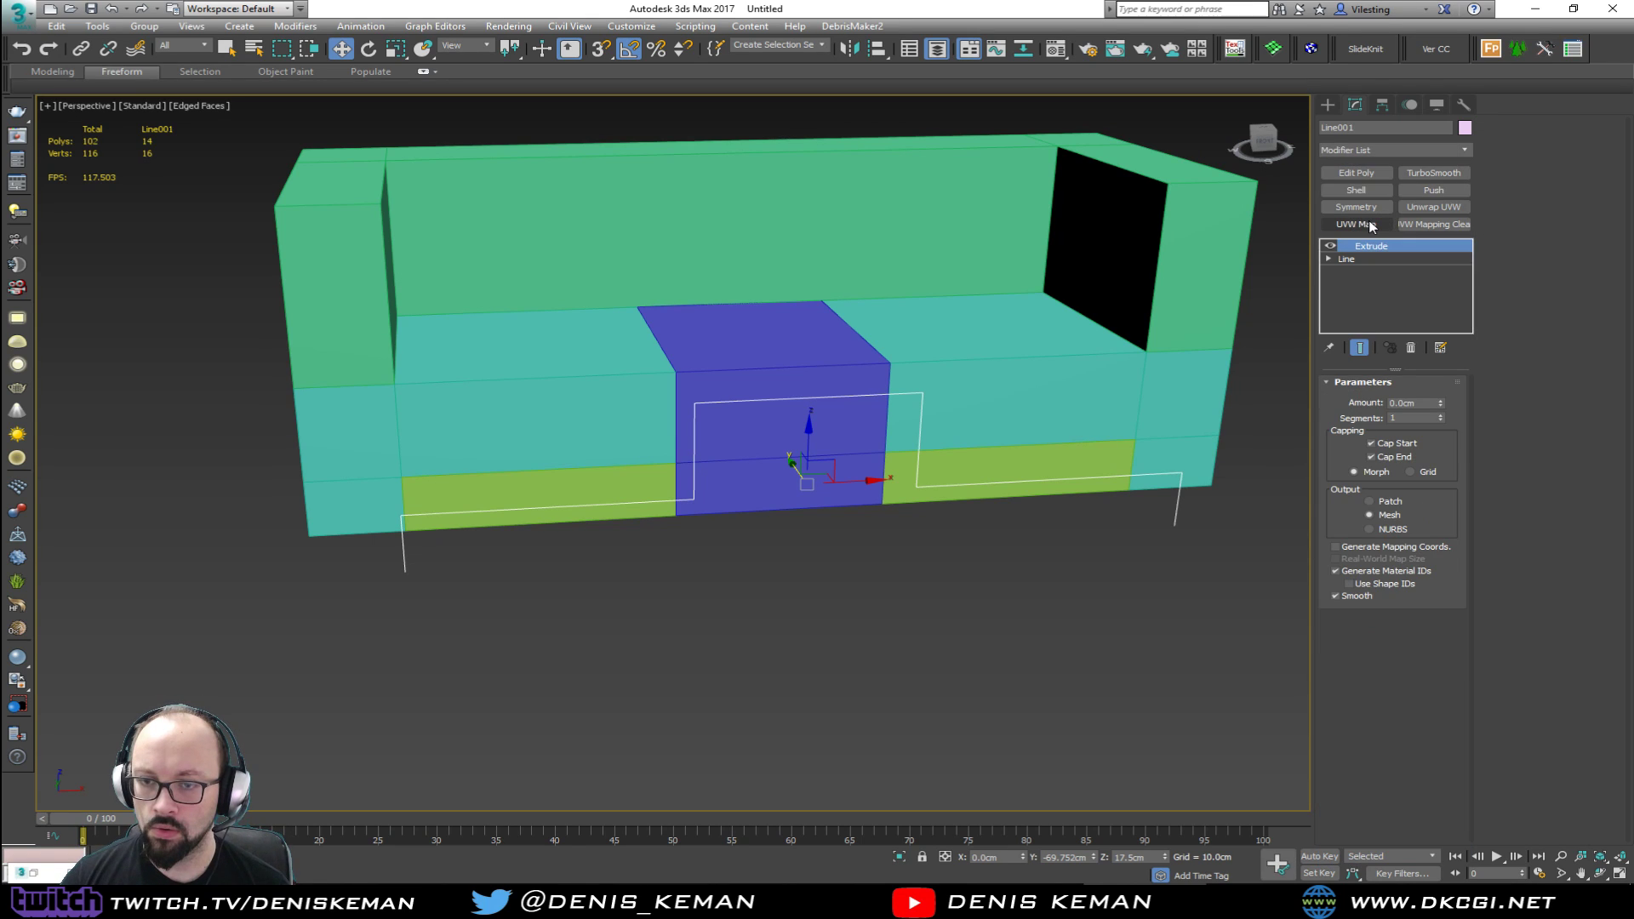
{"action": "left_click_drag", "start_coordinate": [1445, 407], "coordinate": [1442, 342]}
{"action": "middle_click_drag", "start_coordinate": [1090, 358], "coordinate": [1312, 499], "text": "alt"}
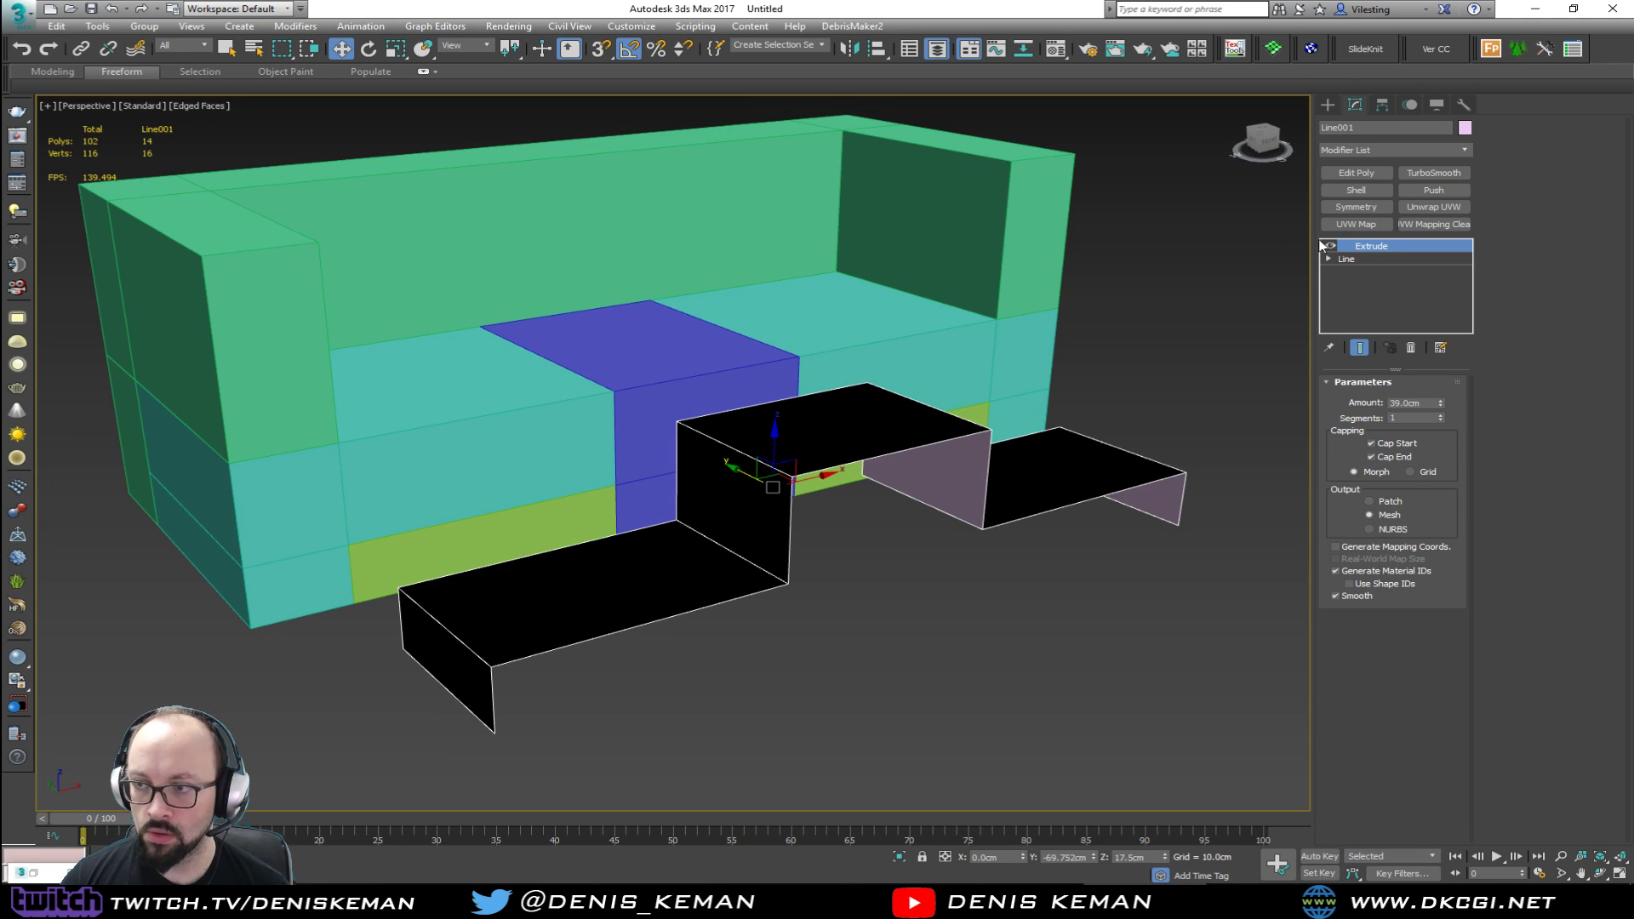
Step: Add an Edit Poly modifier to the extruded table and flip the normals of the whole element
{"action": "left_click", "coordinate": [1356, 172]}
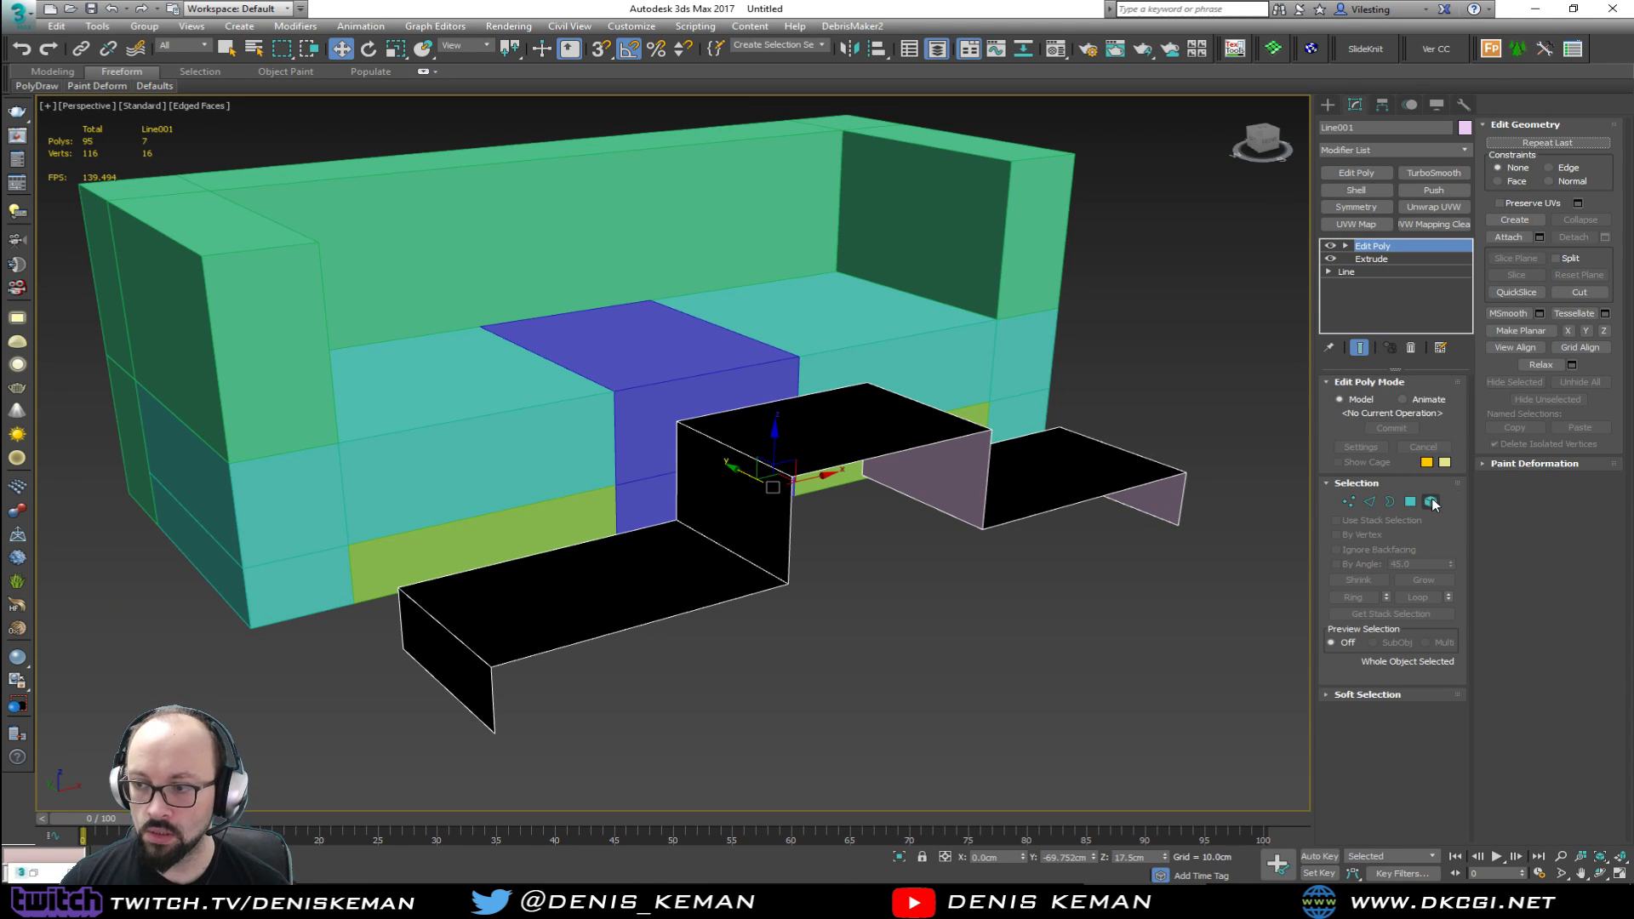
{"action": "left_click", "coordinate": [1431, 502]}
{"action": "key", "text": "ctrl+a"}
{"action": "left_click", "coordinate": [1424, 732]}
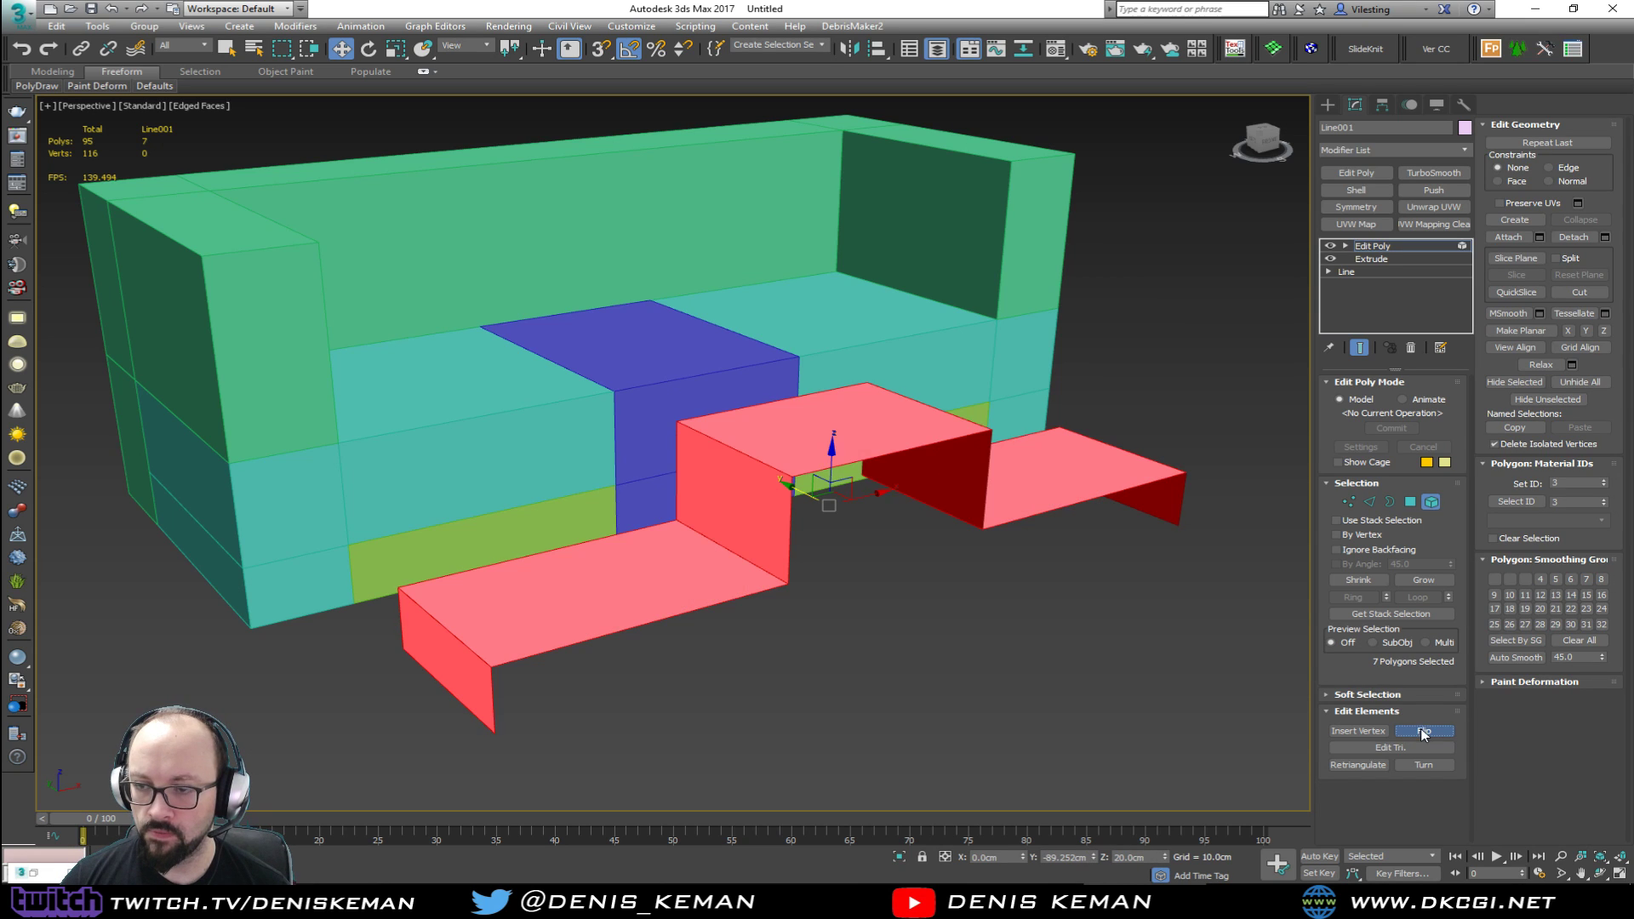
{"action": "middle_click_drag", "start_coordinate": [947, 518], "coordinate": [910, 527], "text": "alt"}
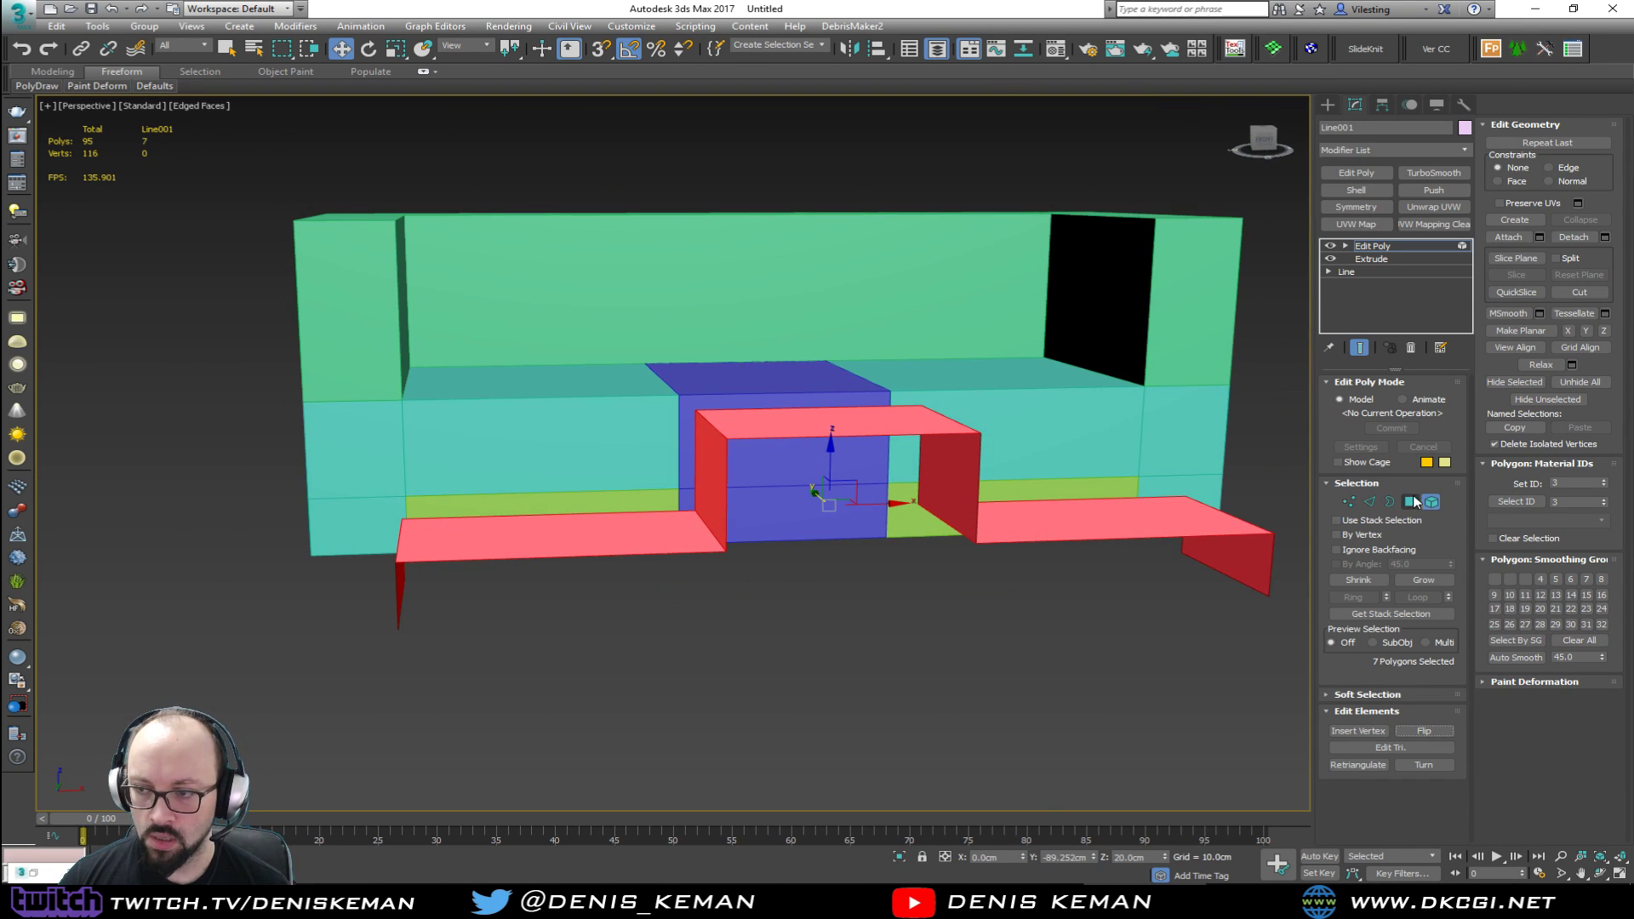
{"action": "left_click", "coordinate": [1433, 502]}
Step: Add a Shell modifier to the stepped table and enable Straighten Corners
{"action": "left_click", "coordinate": [1367, 193]}
{"action": "scroll", "coordinate": [958, 484], "scroll_direction": "up", "scroll_amount": 3}
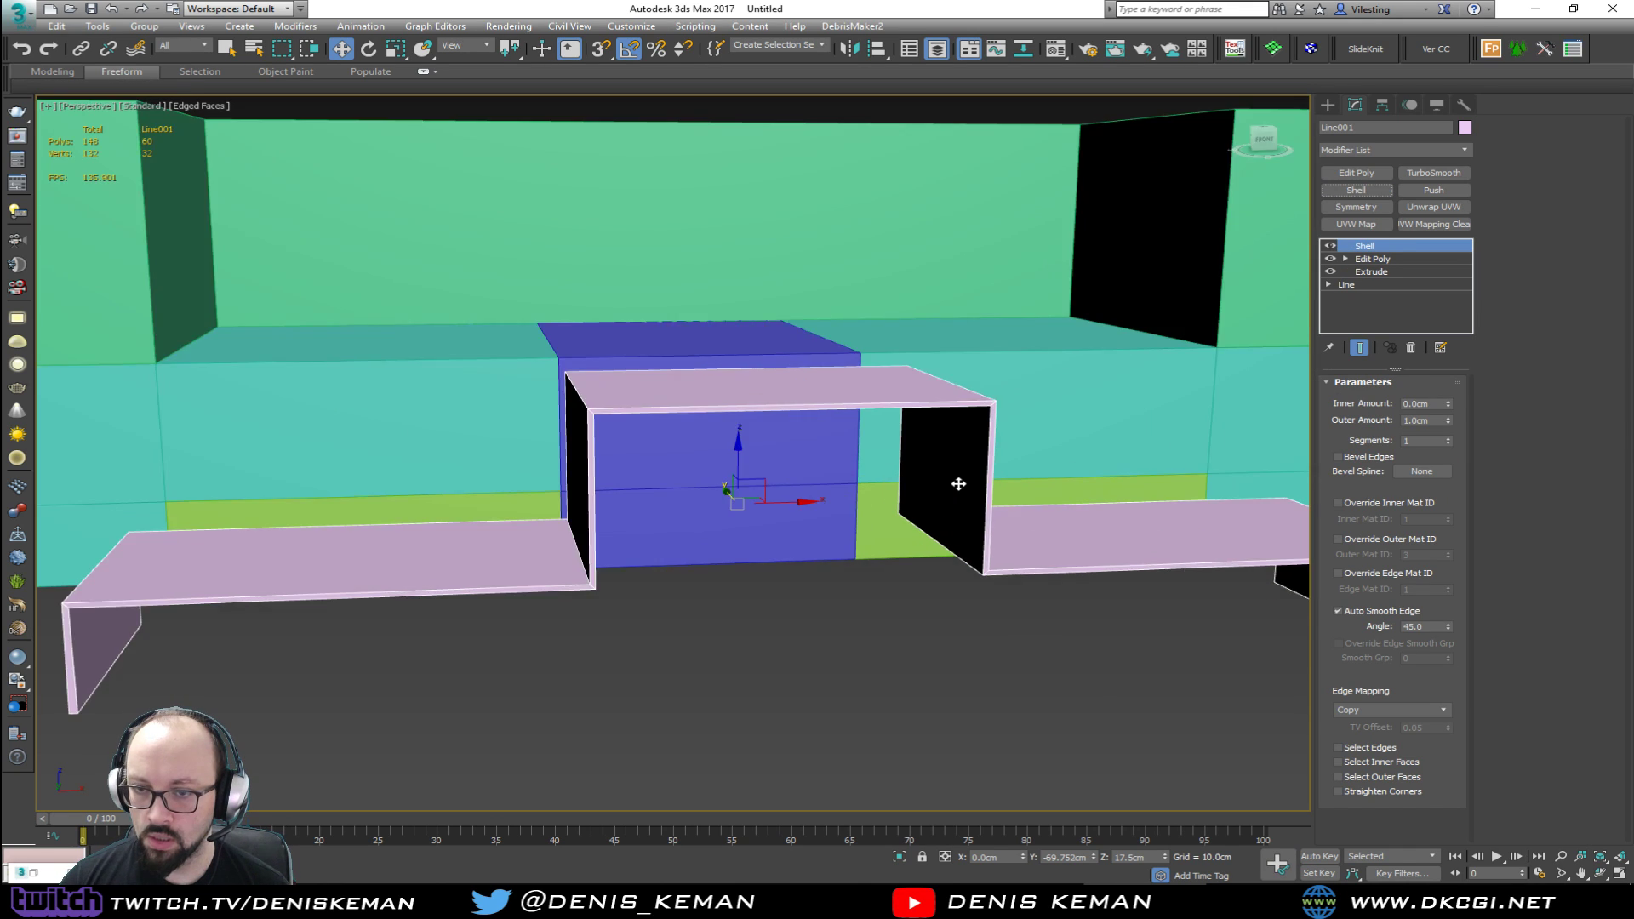
{"action": "scroll", "coordinate": [959, 483], "scroll_direction": "up", "scroll_amount": 6}
{"action": "middle_click_drag", "start_coordinate": [865, 445], "coordinate": [1071, 362]}
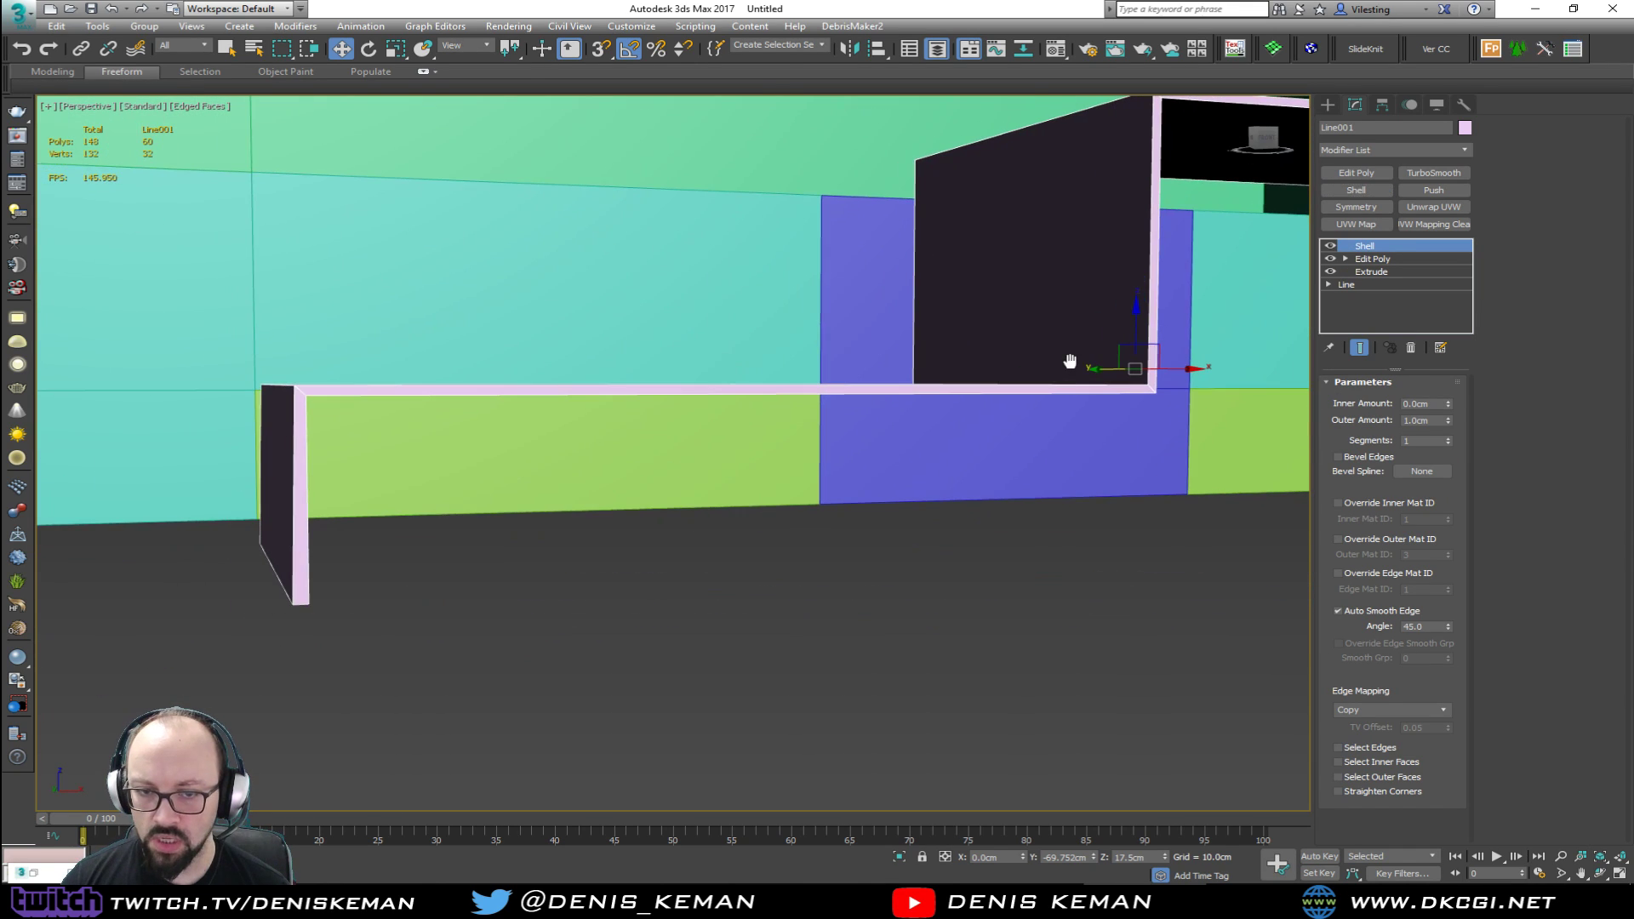
{"action": "left_click", "coordinate": [1391, 784]}
{"action": "middle_click_drag", "start_coordinate": [872, 470], "coordinate": [761, 437], "text": "alt"}
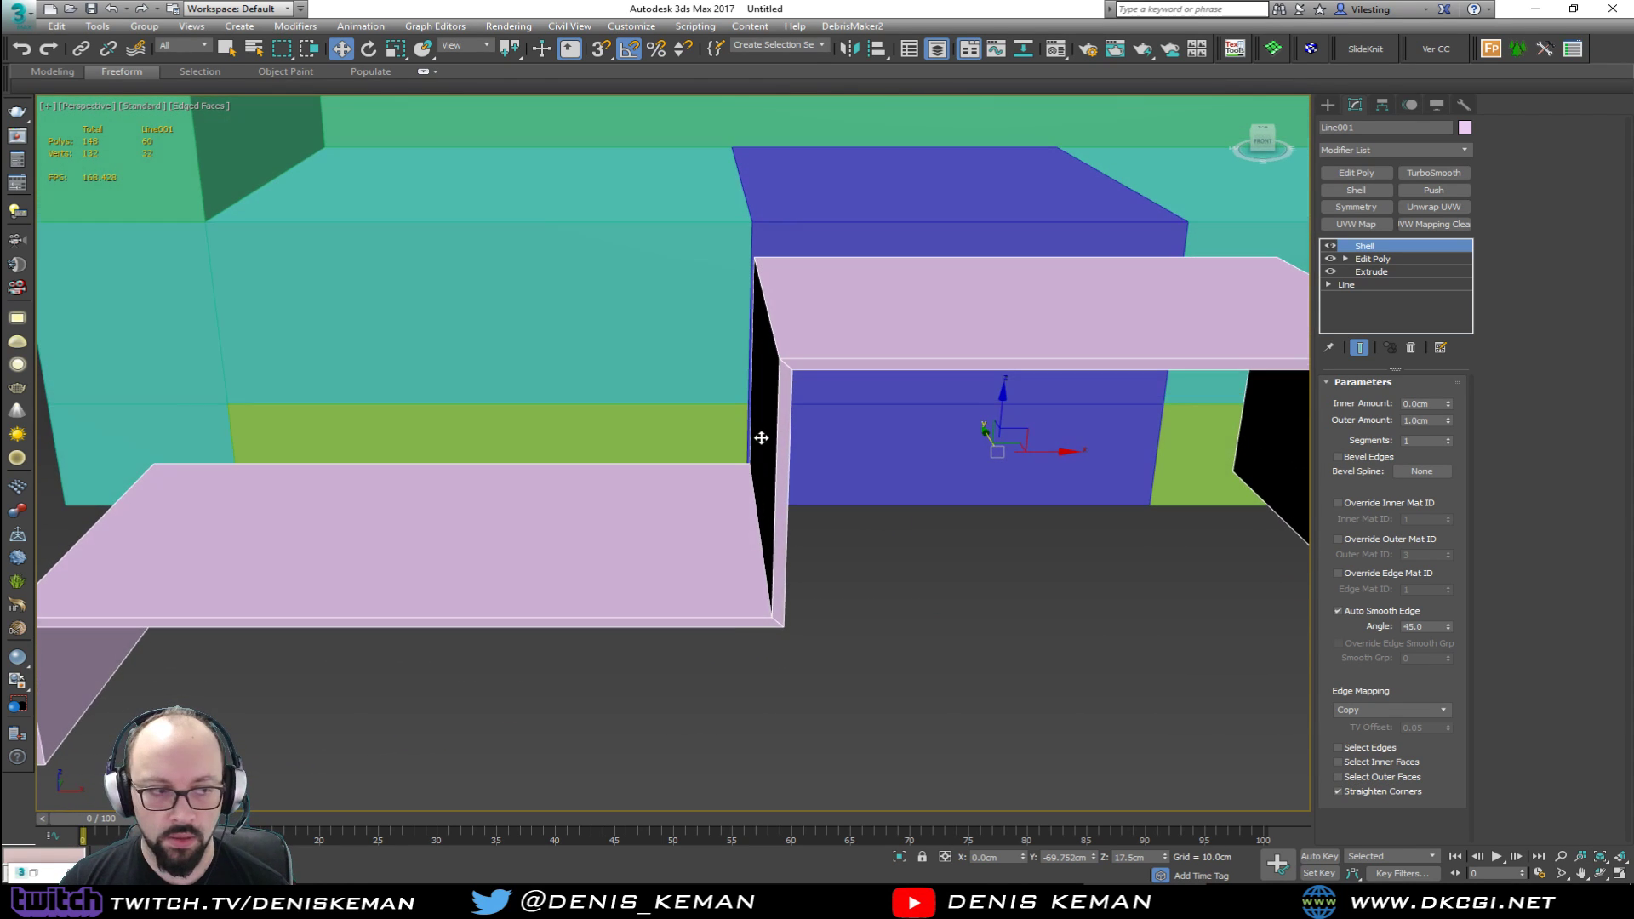
Step: Set the table's shell to an inner amount of 1 cm and an outer amount of 0 cm
{"action": "double_click", "coordinate": [1436, 404]}
{"action": "type", "text": "1"}
{"action": "key", "text": "Tab"}
{"action": "type", "text": "0"}
{"action": "key", "text": "Return"}
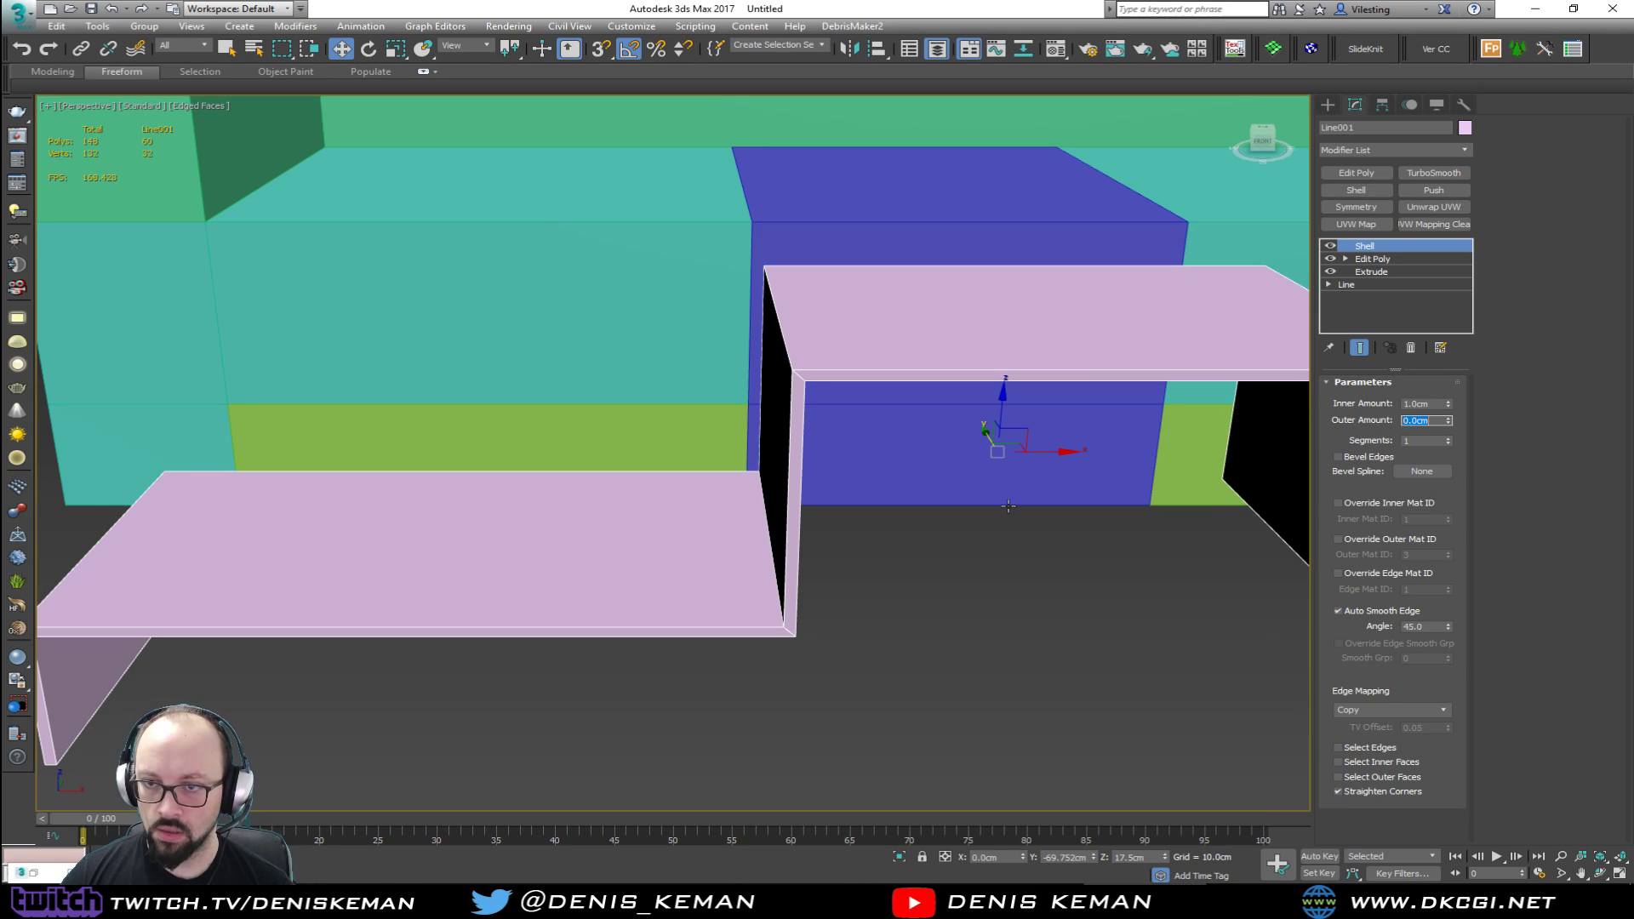
Step: Examine the shelled table's thickness and its proportions against the sofa frame and seat modules from several angles
{"action": "middle_click_drag", "start_coordinate": [1025, 497], "coordinate": [934, 719], "text": "alt"}
{"action": "left_click", "coordinate": [934, 719]}
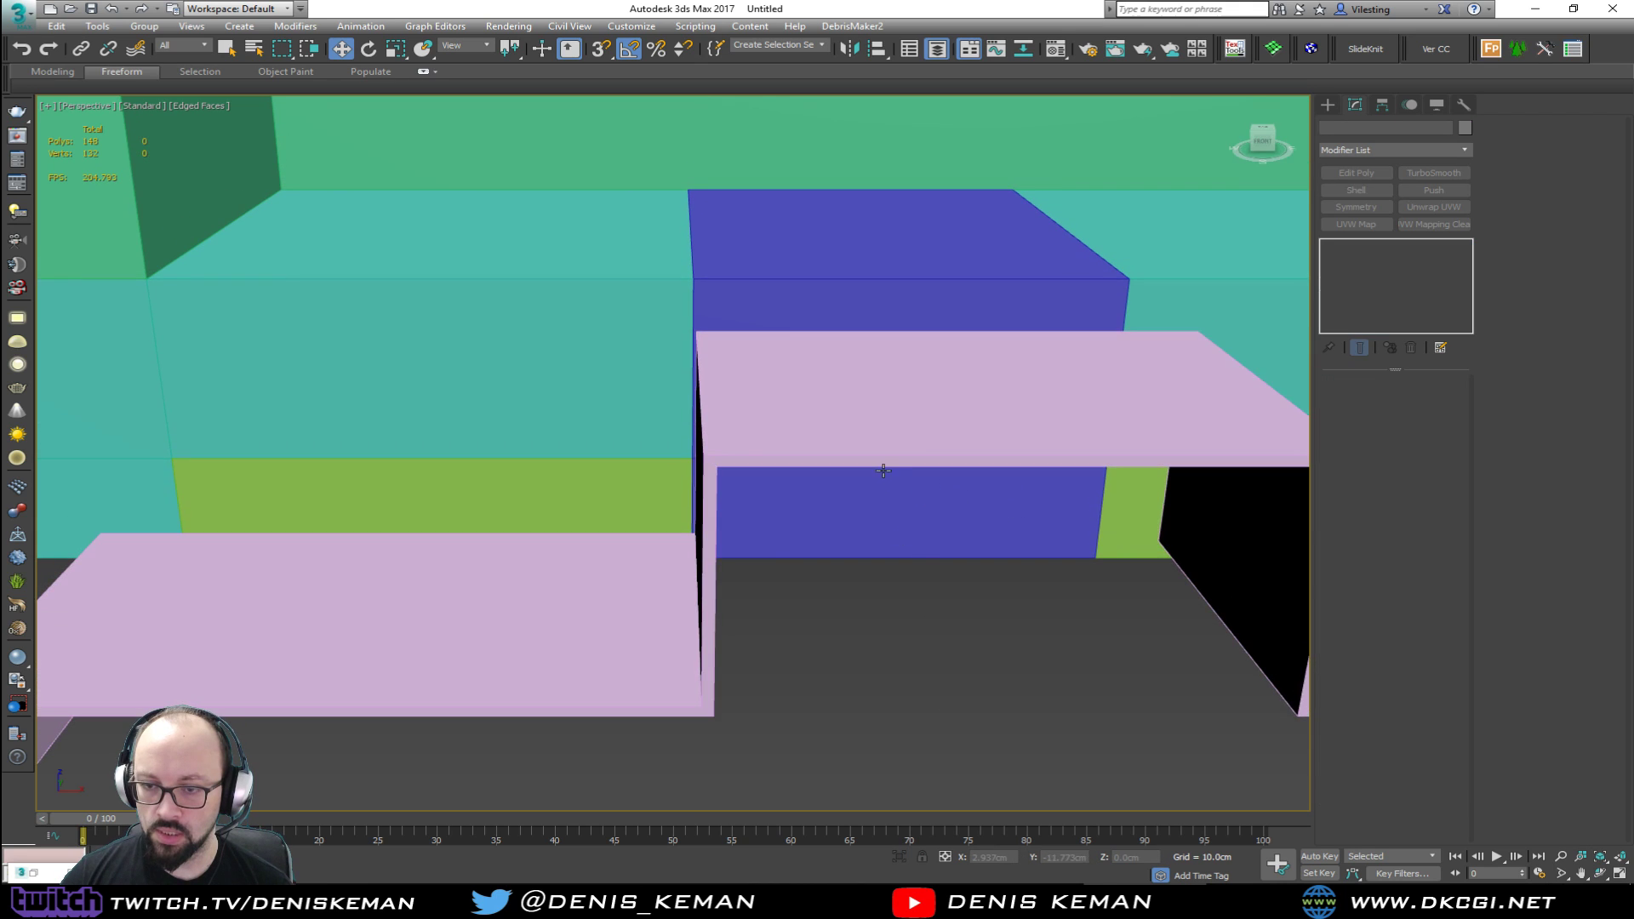
{"action": "middle_click_drag", "start_coordinate": [886, 468], "coordinate": [959, 475], "text": "alt"}
{"action": "scroll", "coordinate": [959, 475], "scroll_direction": "down", "scroll_amount": 6}
{"action": "left_click", "coordinate": [741, 514]}
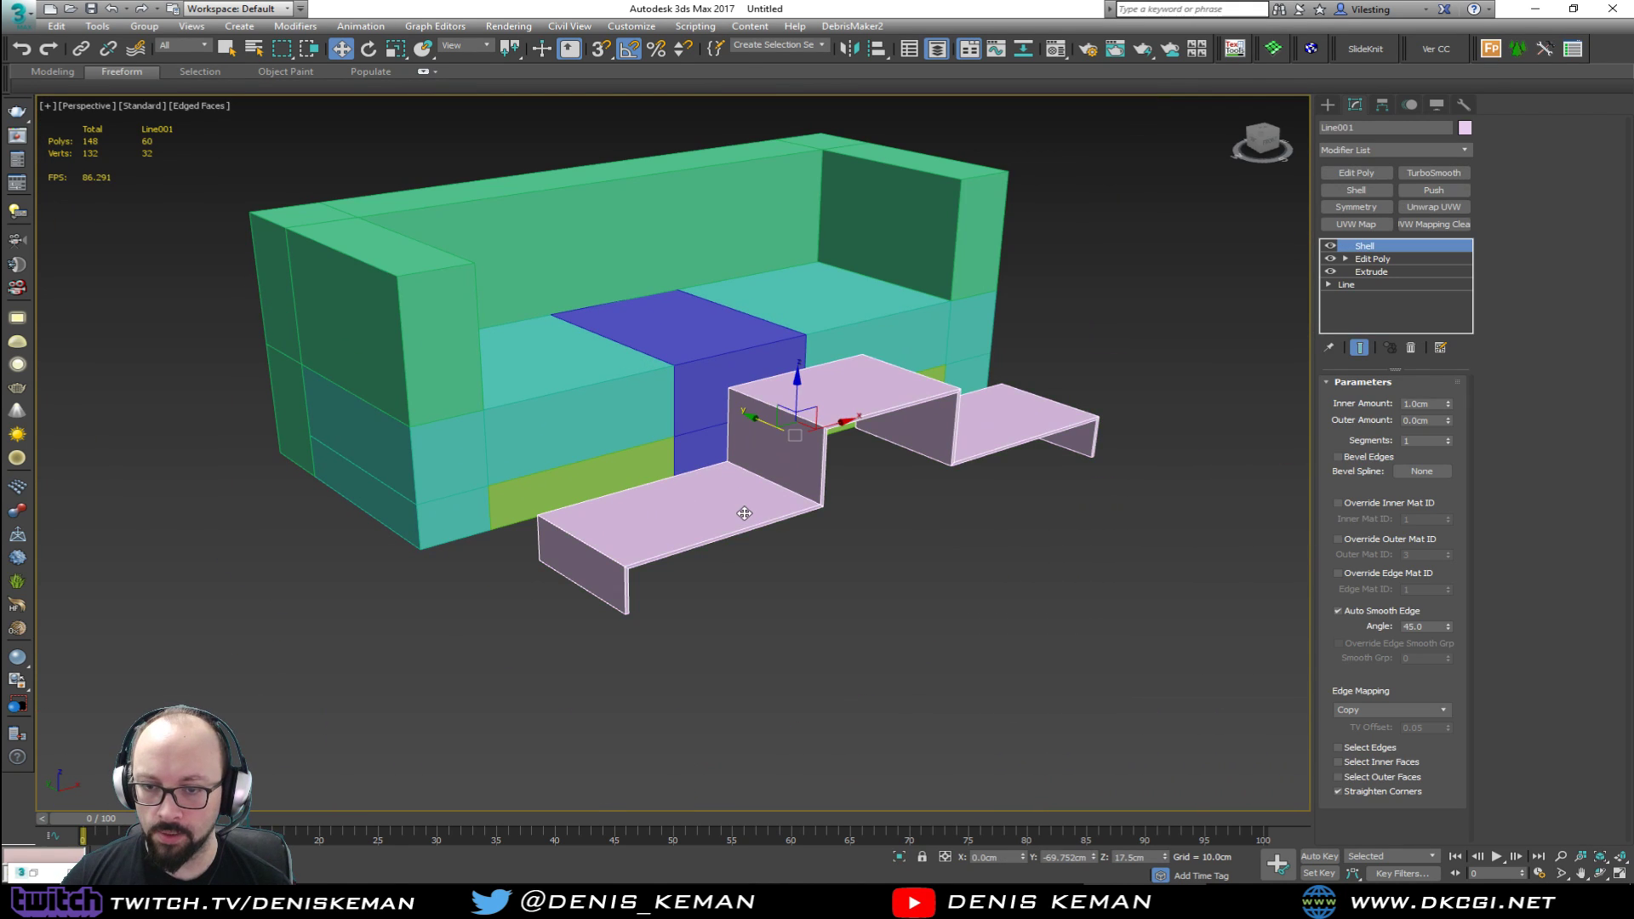
{"action": "scroll", "coordinate": [751, 512], "scroll_direction": "up", "scroll_amount": 2}
{"action": "middle_click_drag", "start_coordinate": [751, 507], "coordinate": [830, 567], "text": "alt"}
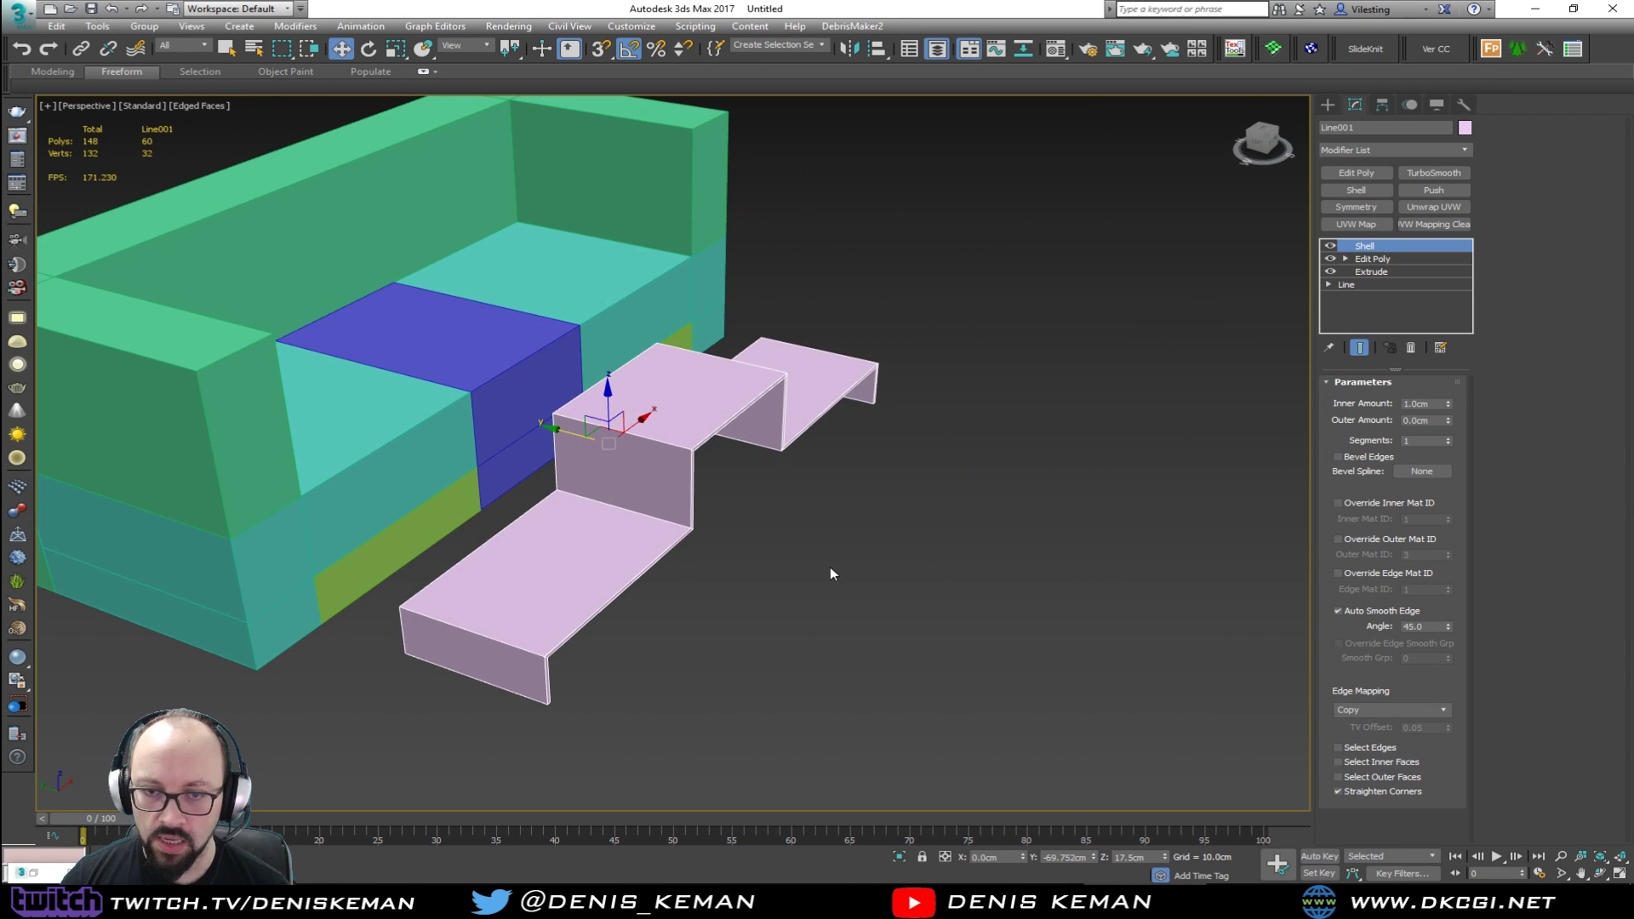
{"action": "left_click", "coordinate": [830, 567]}
{"action": "left_click", "coordinate": [552, 427]}
{"action": "middle_click_drag", "start_coordinate": [552, 427], "coordinate": [382, 397], "text": "alt"}
{"action": "scroll", "coordinate": [497, 357], "scroll_direction": "down", "scroll_amount": 3}
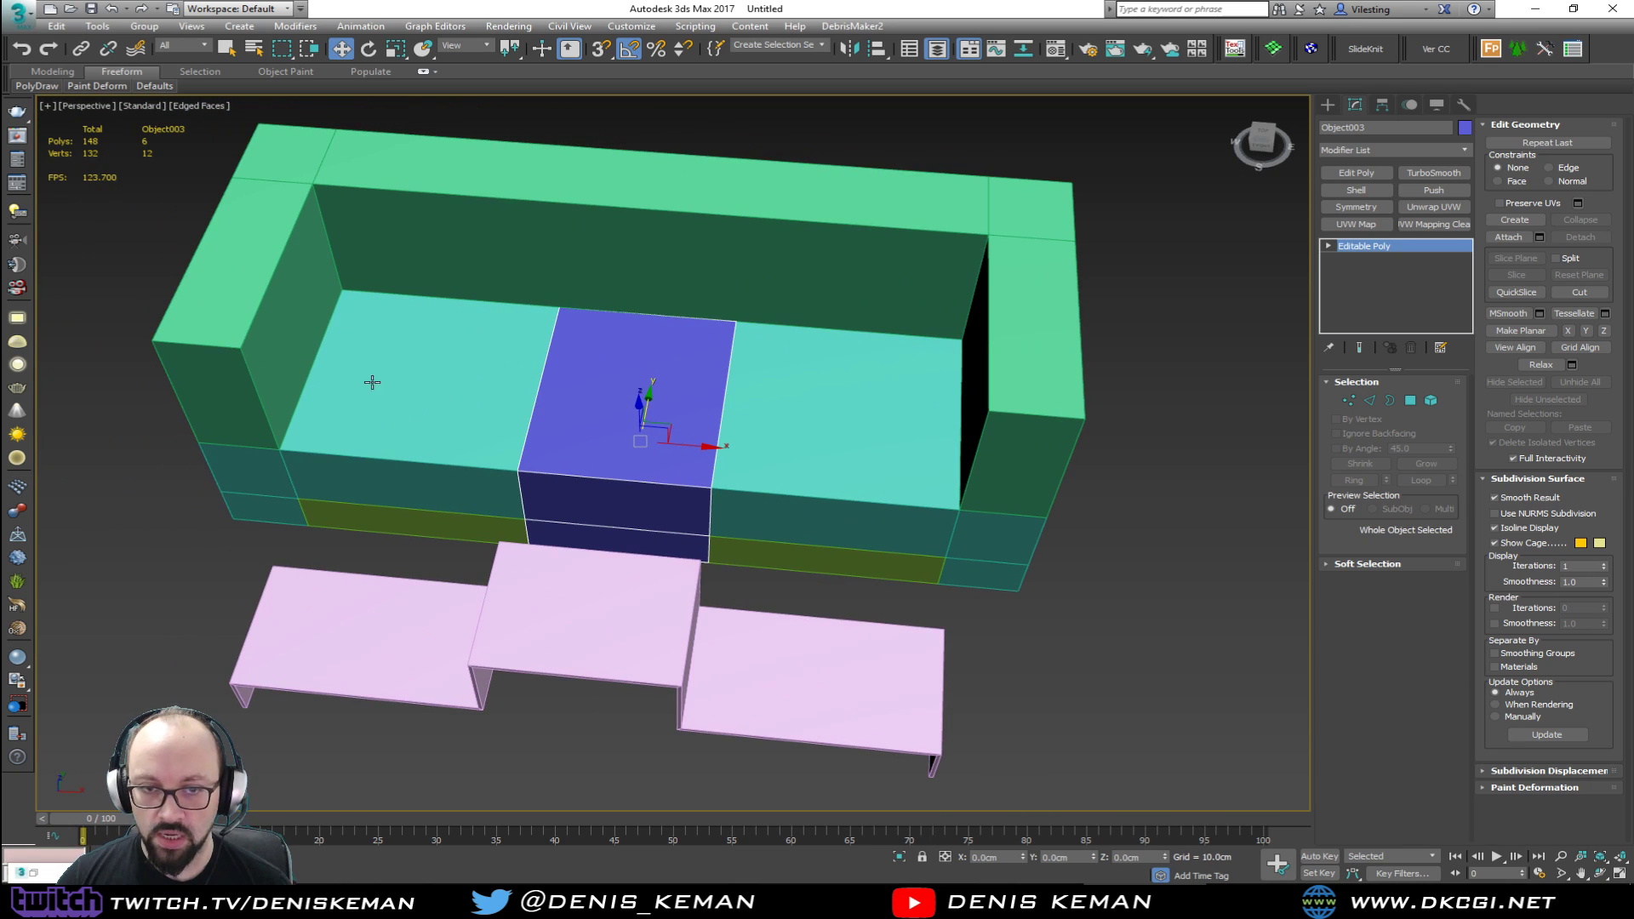
{"action": "left_click", "coordinate": [358, 272]}
{"action": "middle_click_drag", "start_coordinate": [375, 296], "coordinate": [573, 310], "text": "alt"}
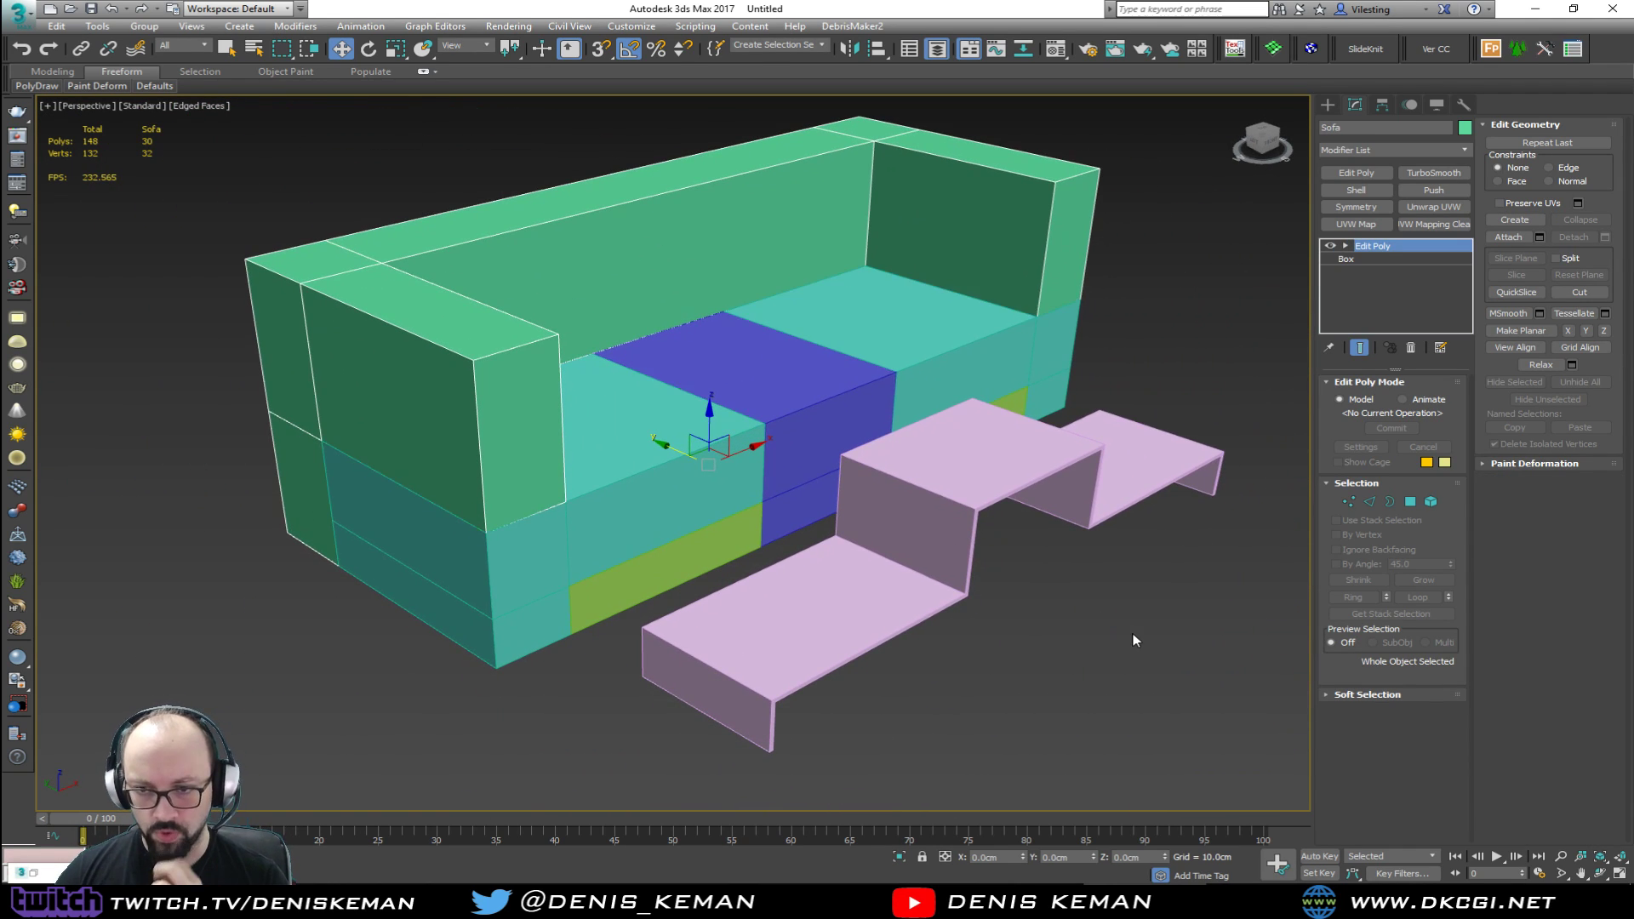
{"action": "left_click", "coordinate": [1135, 642]}
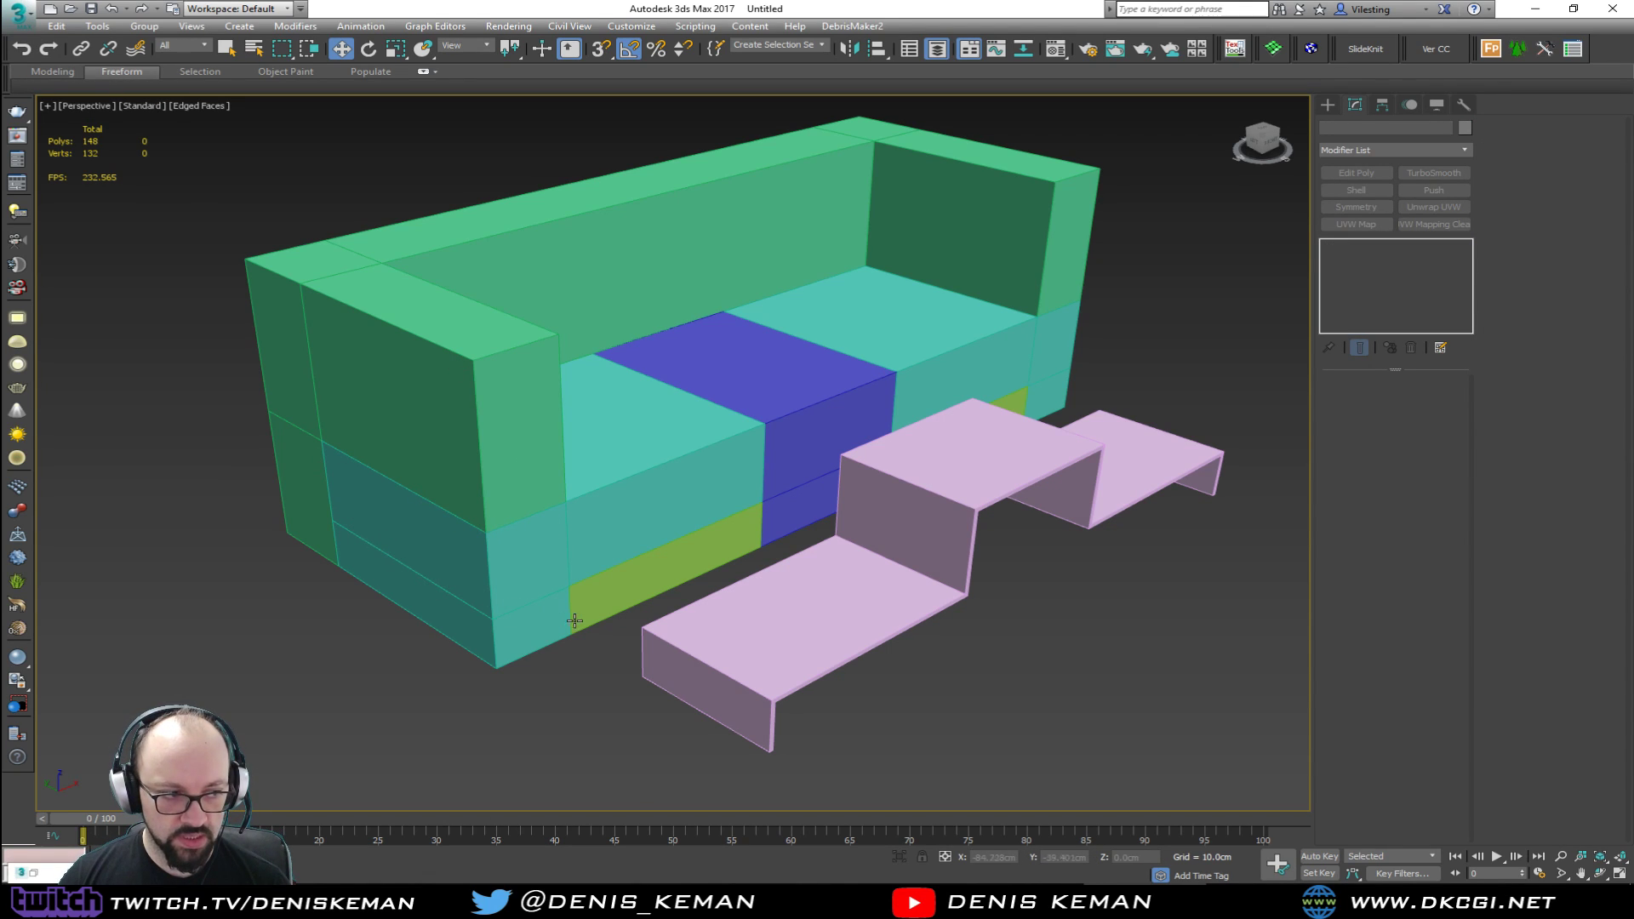
{"action": "middle_click_drag", "start_coordinate": [543, 573], "coordinate": [537, 511], "text": "alt"}
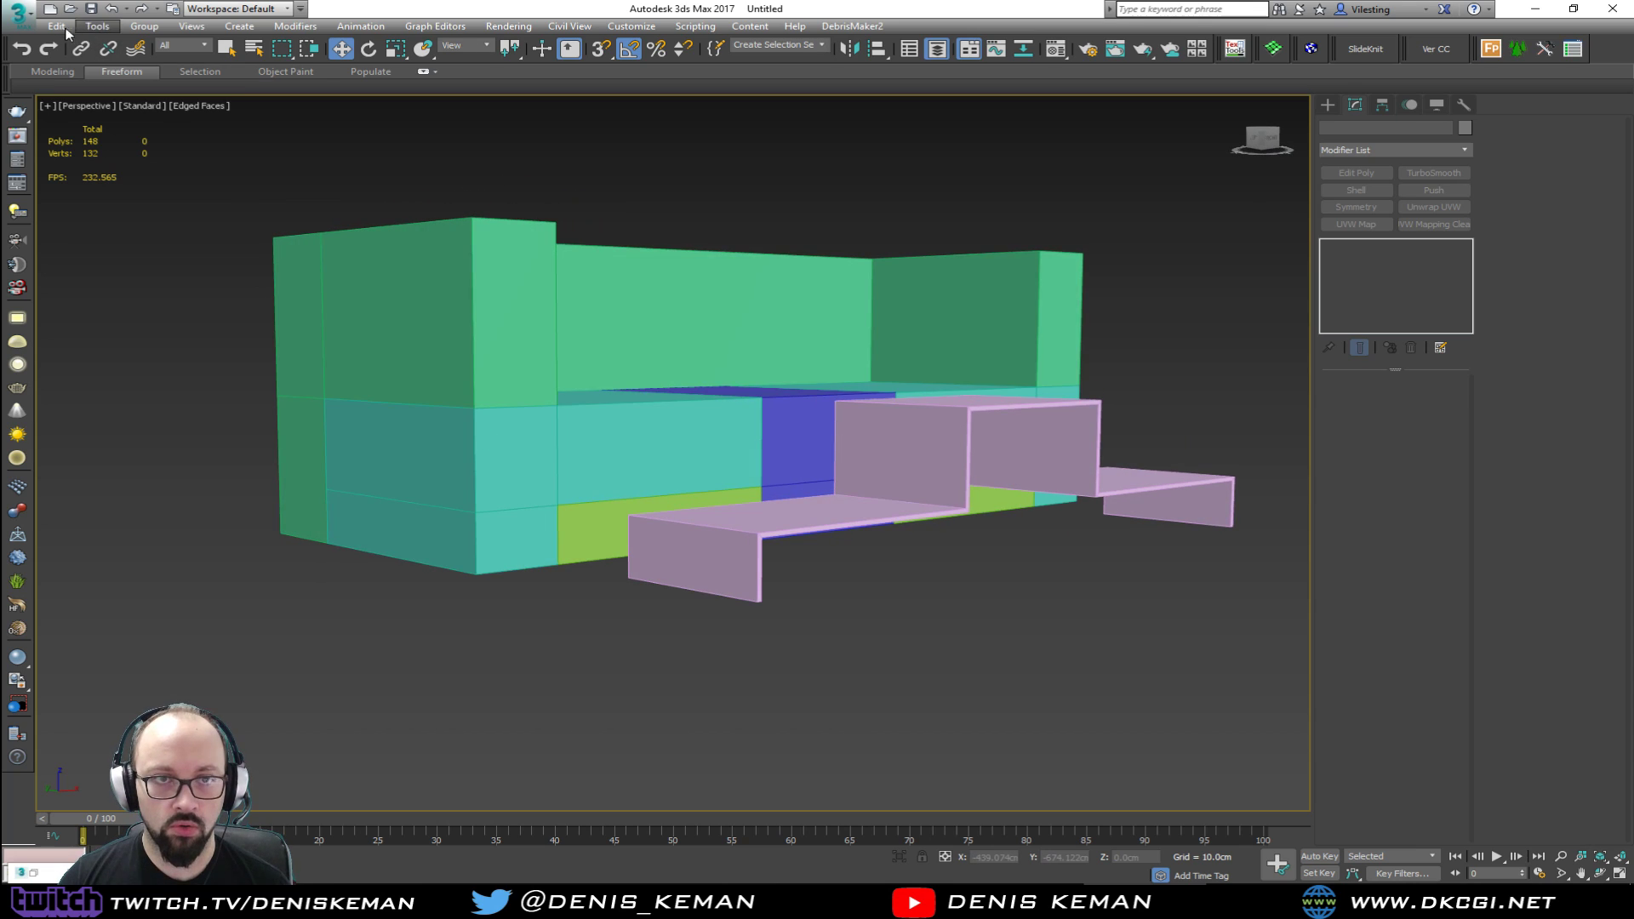
Step: Save the scene as Modular Sofa.max
{"action": "left_click", "coordinate": [17, 12]}
{"action": "key", "text": "Escape"}
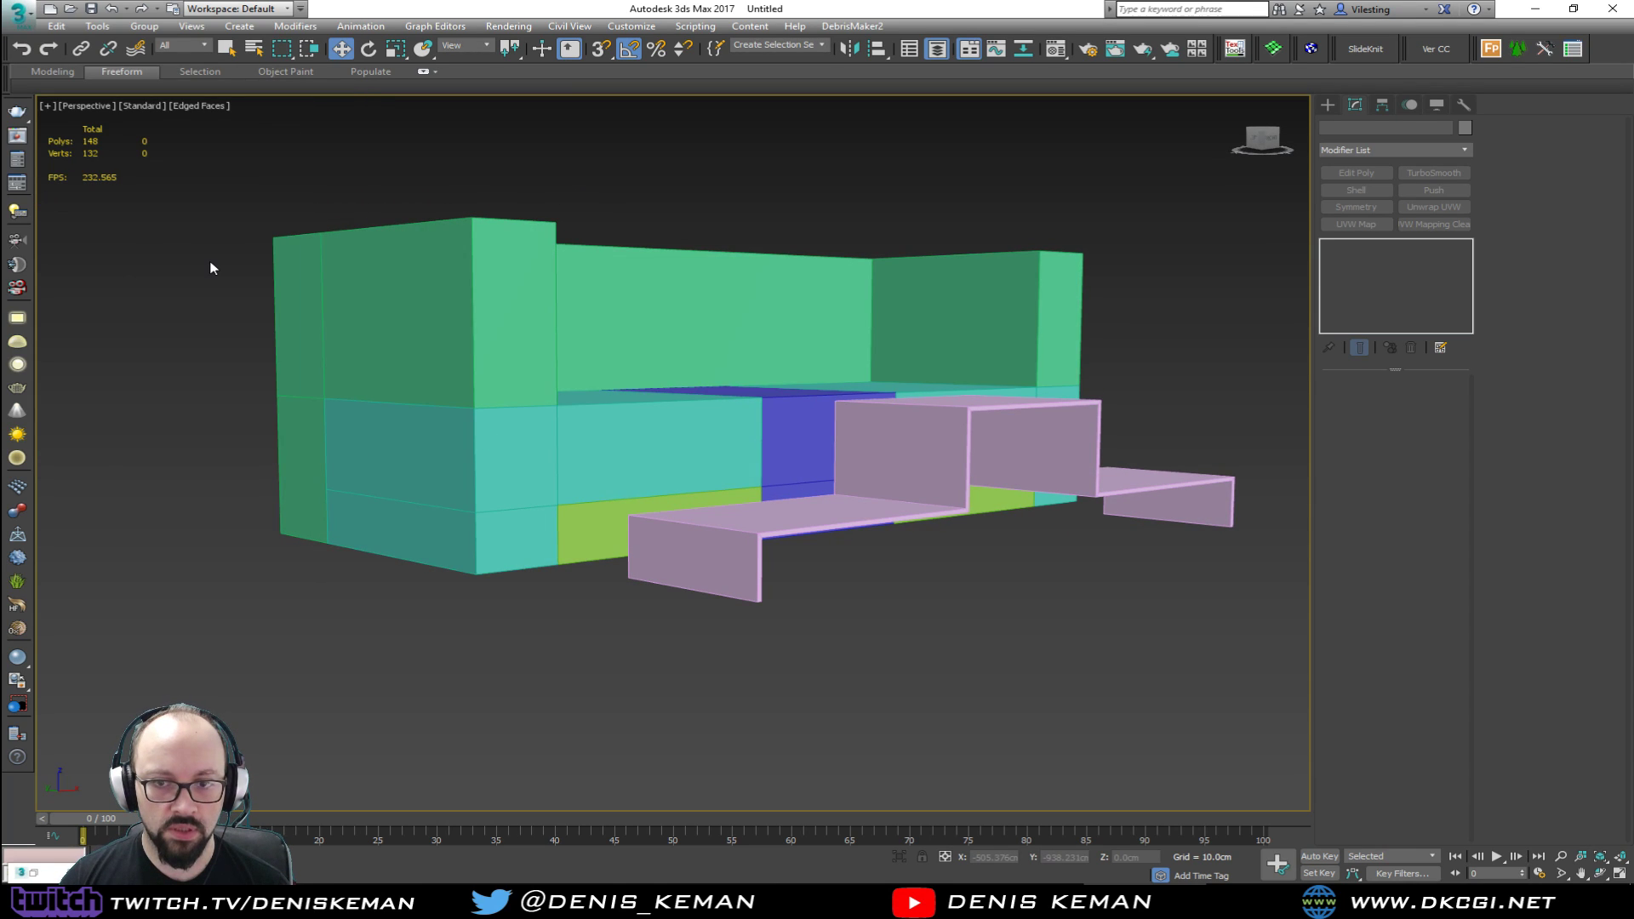
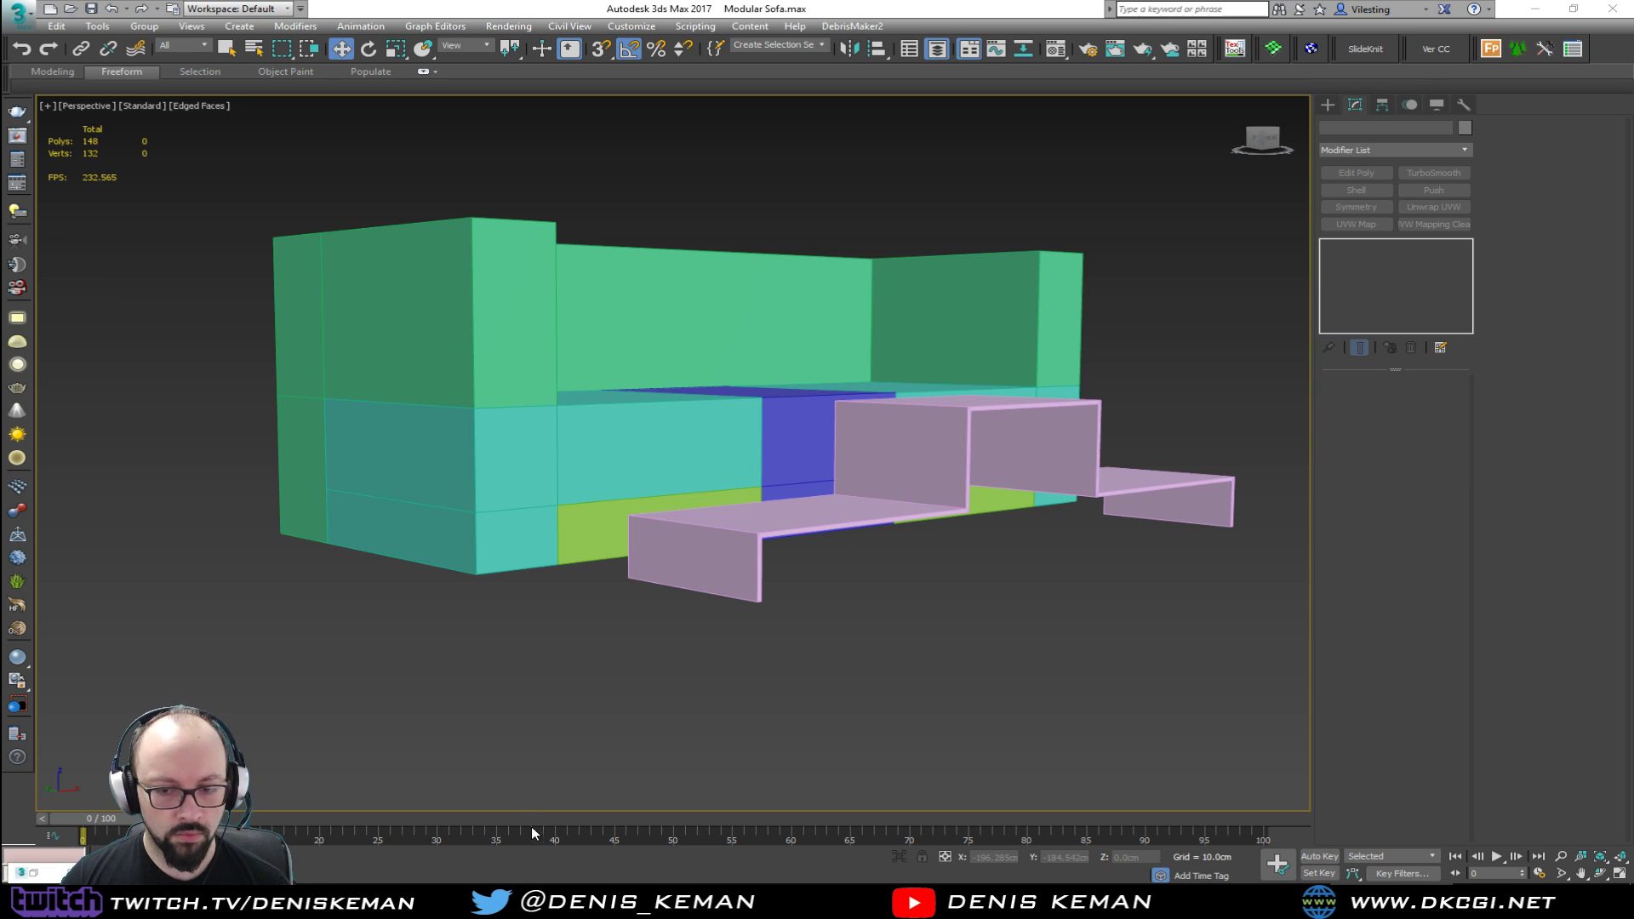
Step: Isolate the sofa frame with the backrest and arms so that only this object is shown
{"action": "middle_click", "coordinate": [440, 500]}
{"action": "middle_click_drag", "start_coordinate": [508, 489], "coordinate": [515, 526]}
{"action": "left_click", "coordinate": [552, 570]}
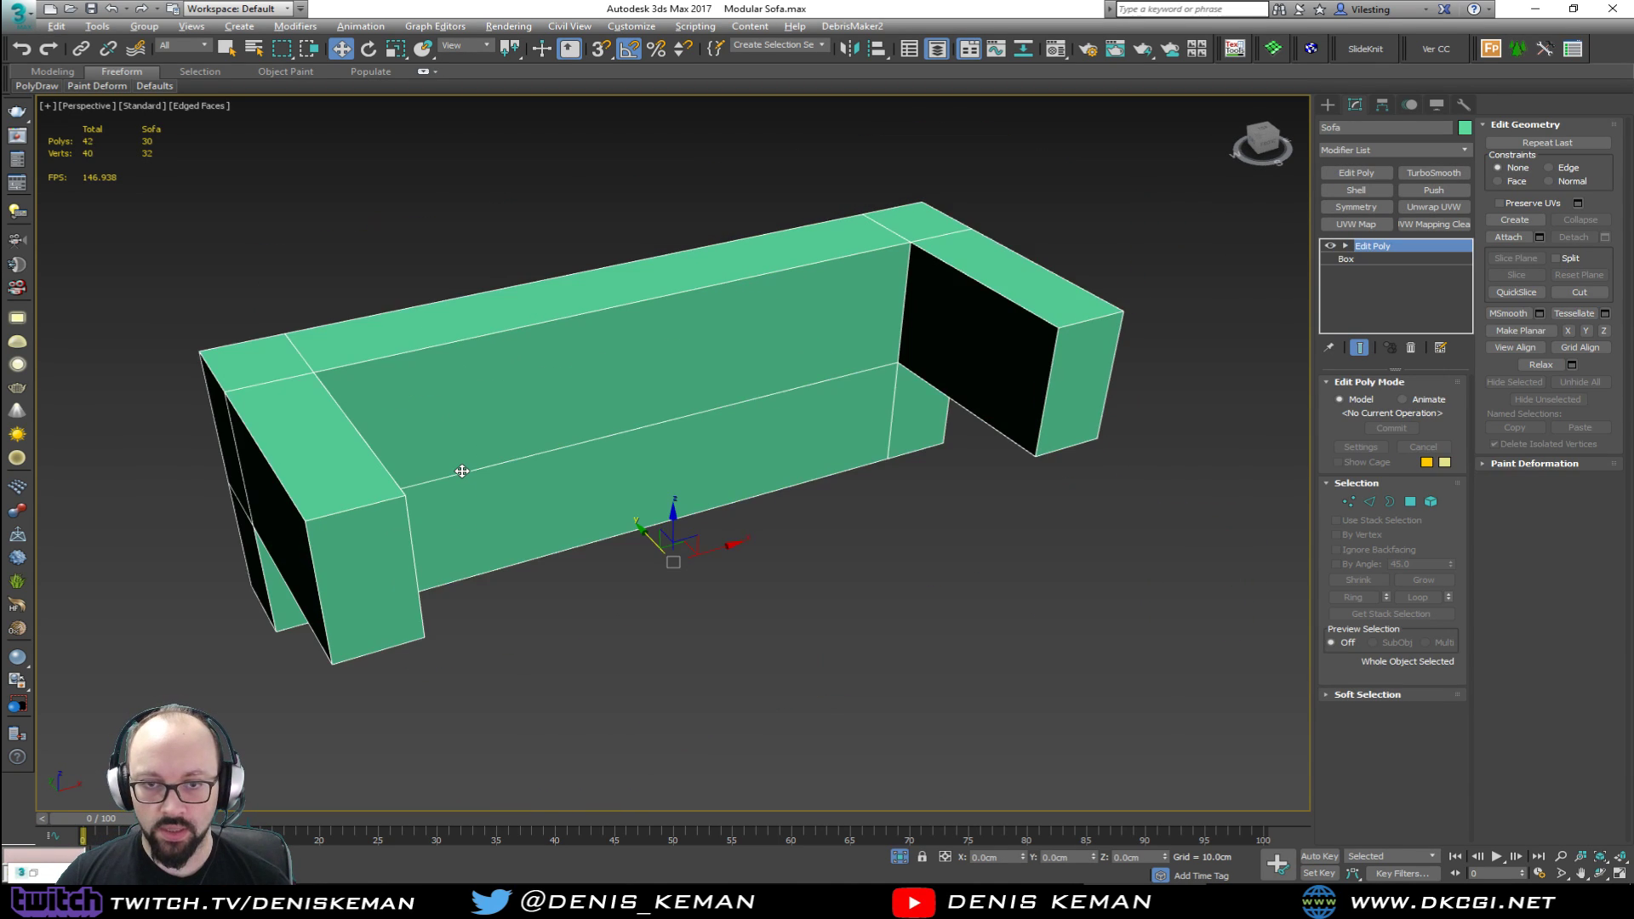
{"action": "middle_click_drag", "start_coordinate": [459, 470], "coordinate": [529, 460], "text": "alt"}
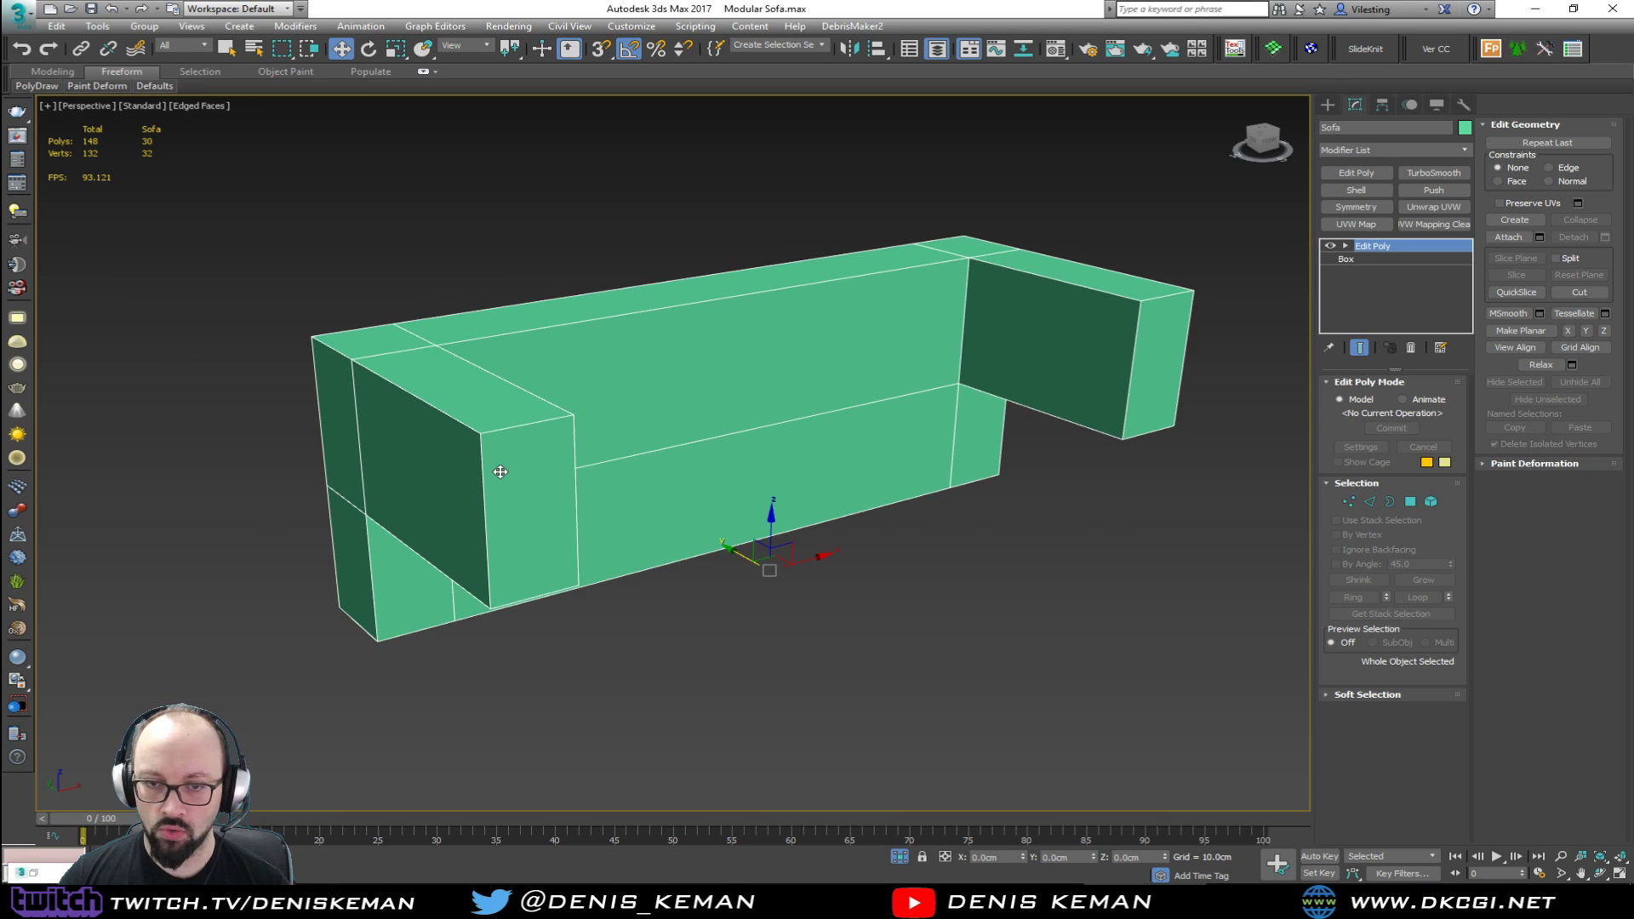
{"action": "scroll", "coordinate": [500, 471], "scroll_direction": "up", "scroll_amount": 3}
{"action": "key", "text": "alt+c"}
{"action": "key", "text": "w"}
{"action": "middle_click_drag", "start_coordinate": [481, 412], "coordinate": [519, 481], "text": "alt"}
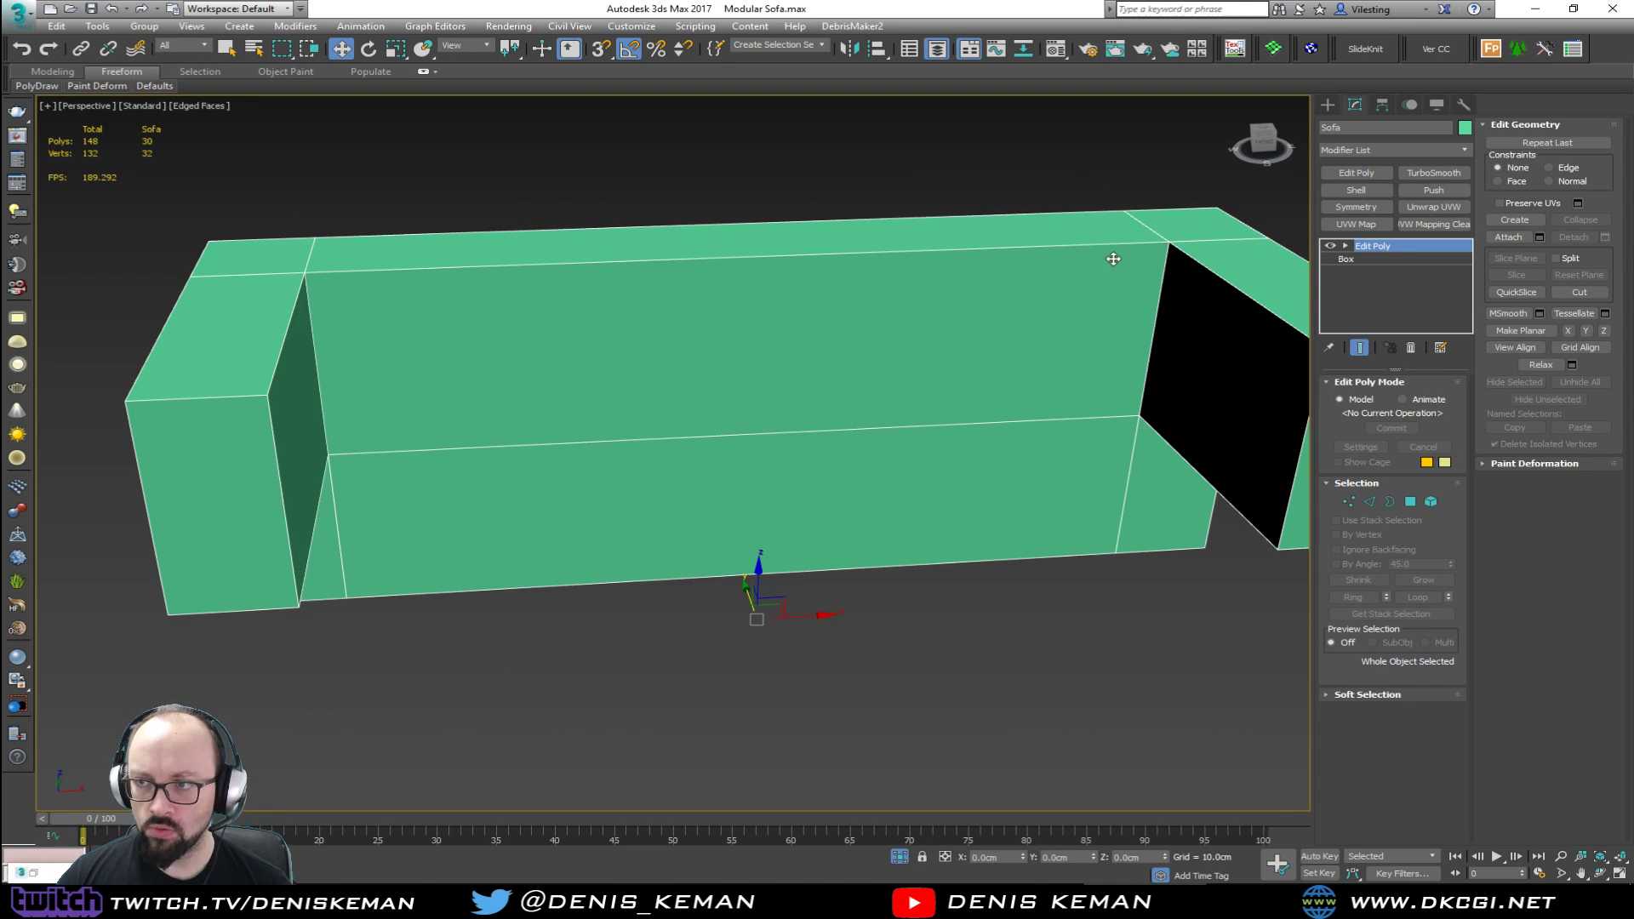
Step: Add a Symmetry modifier to the sofa frame and return to its Edit Poly level with the end result shown
{"action": "left_click", "coordinate": [1358, 207]}
{"action": "middle_click_drag", "start_coordinate": [516, 596], "coordinate": [1046, 324], "text": "alt"}
{"action": "left_click", "coordinate": [1371, 259]}
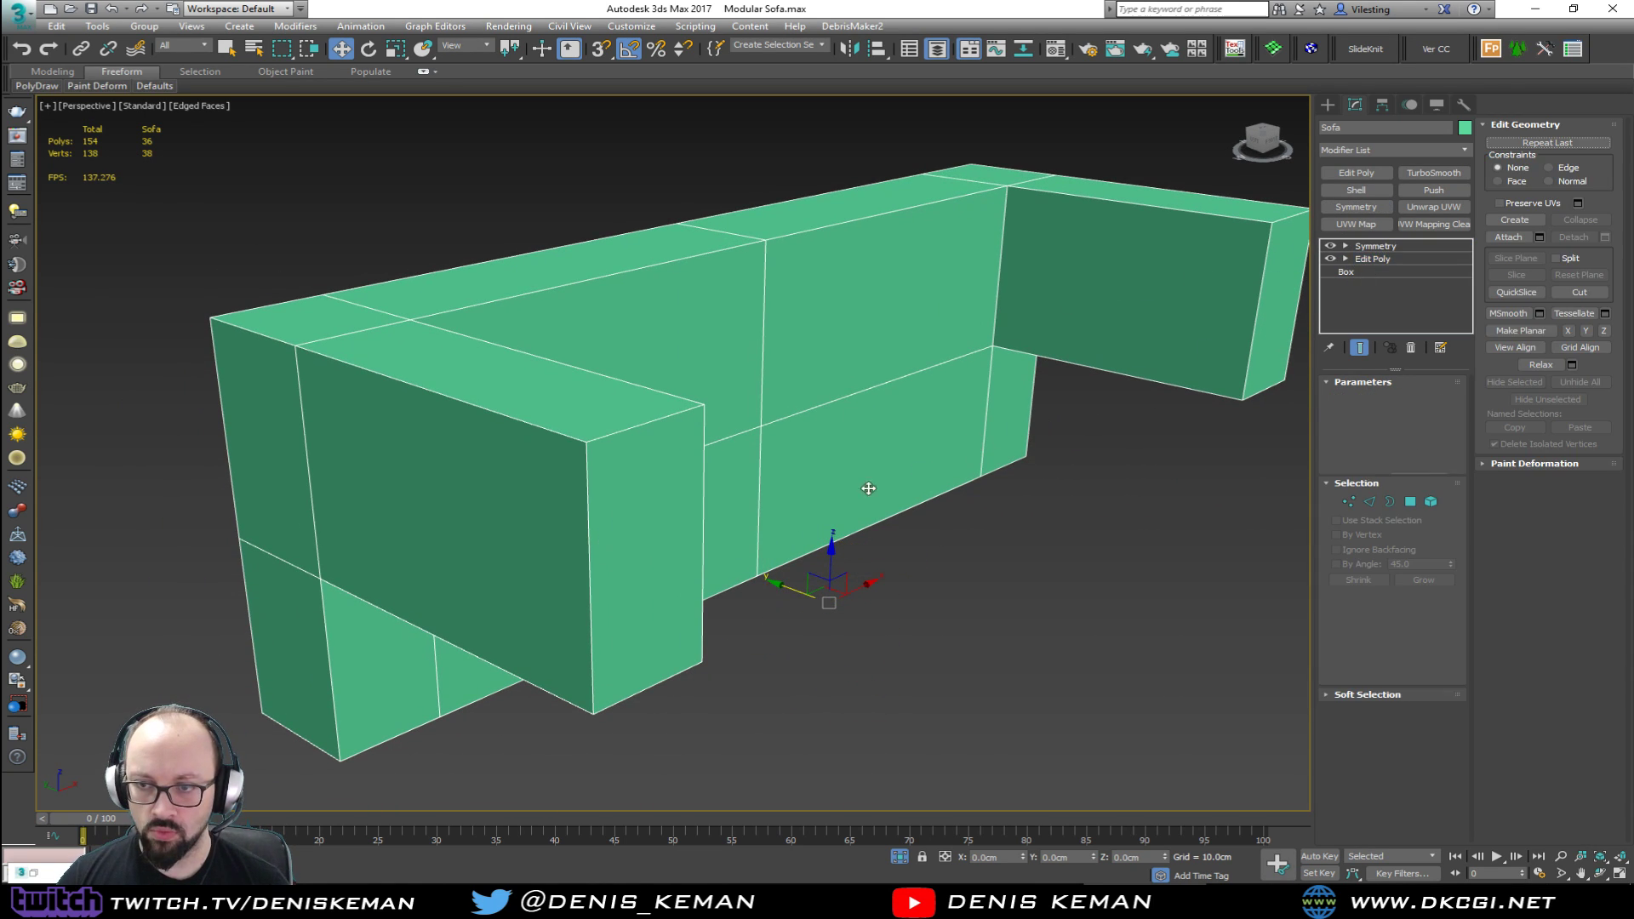
Step: Insert SwiftLoop support loops close to the outer and inner side edges of the sofa's arm
{"action": "key", "text": "alt+s"}
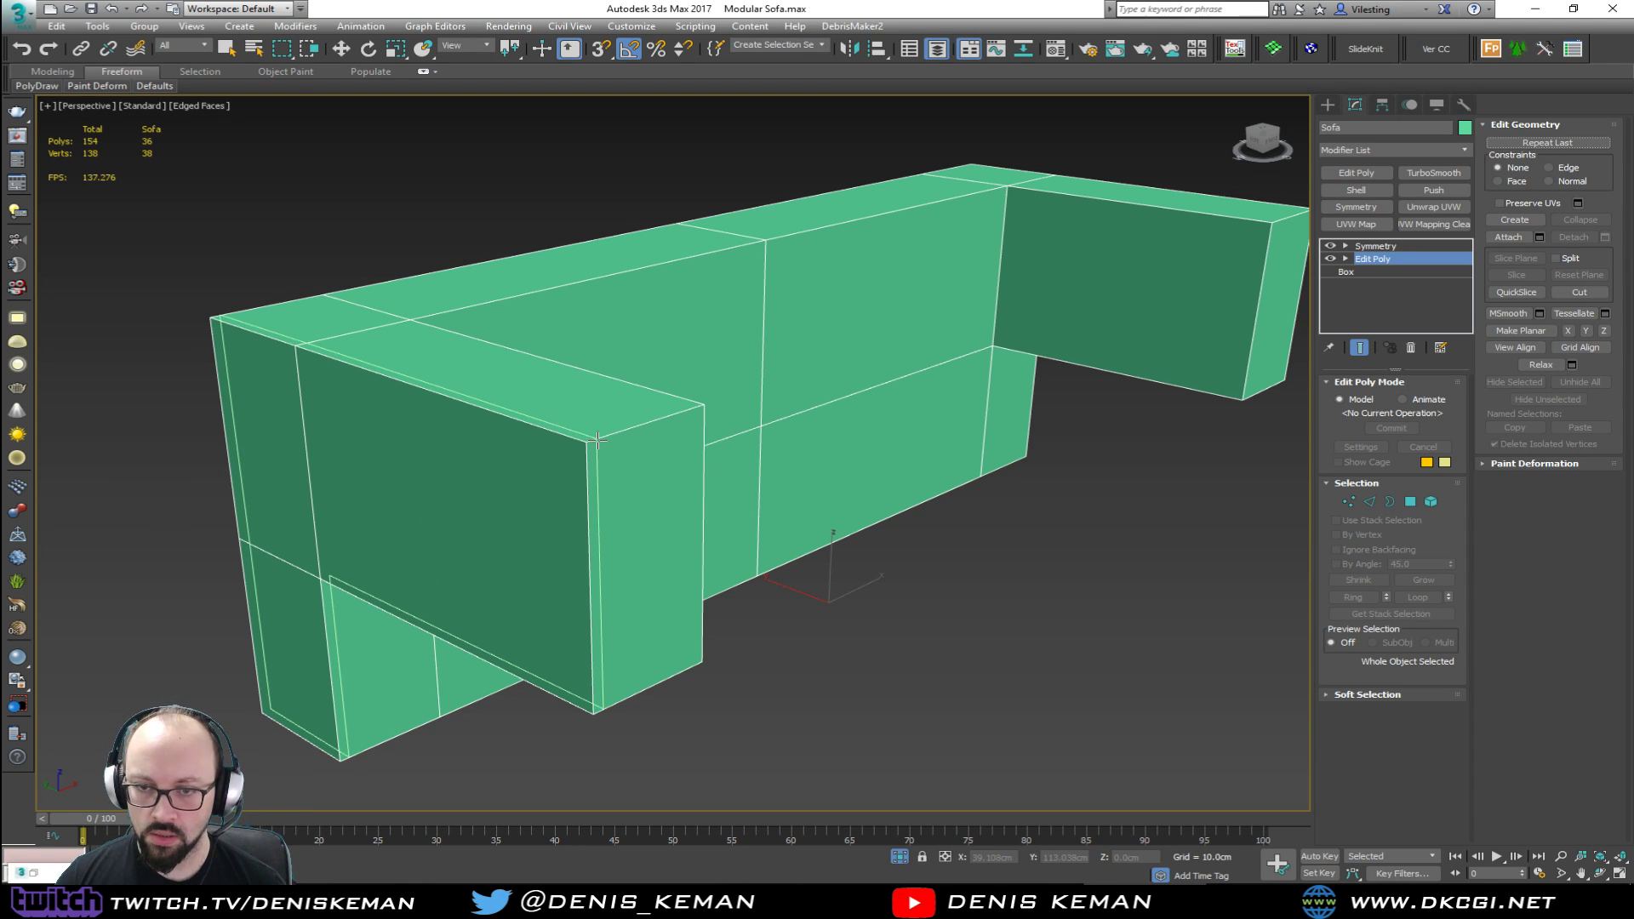
{"action": "key", "text": "2"}
{"action": "middle_click_drag", "start_coordinate": [758, 426], "coordinate": [602, 463], "text": "alt"}
{"action": "middle_click_drag", "start_coordinate": [893, 468], "coordinate": [843, 579]}
{"action": "scroll", "coordinate": [642, 446], "scroll_direction": "down", "scroll_amount": 2}
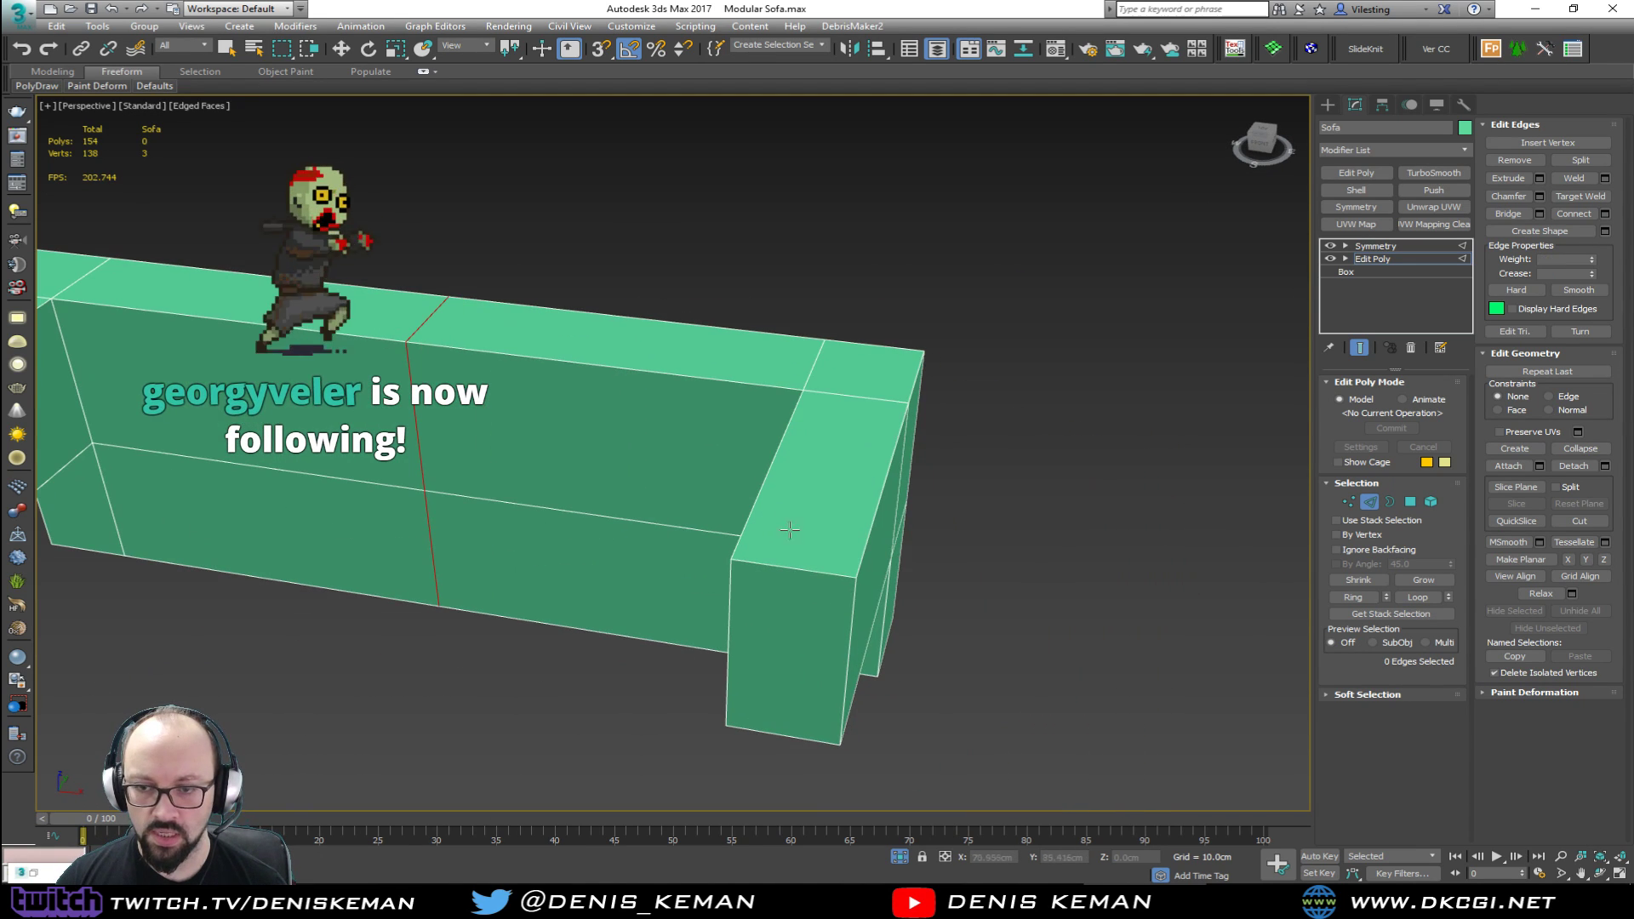
{"action": "left_click", "coordinate": [842, 578]}
{"action": "middle_click_drag", "start_coordinate": [474, 511], "coordinate": [357, 474]}
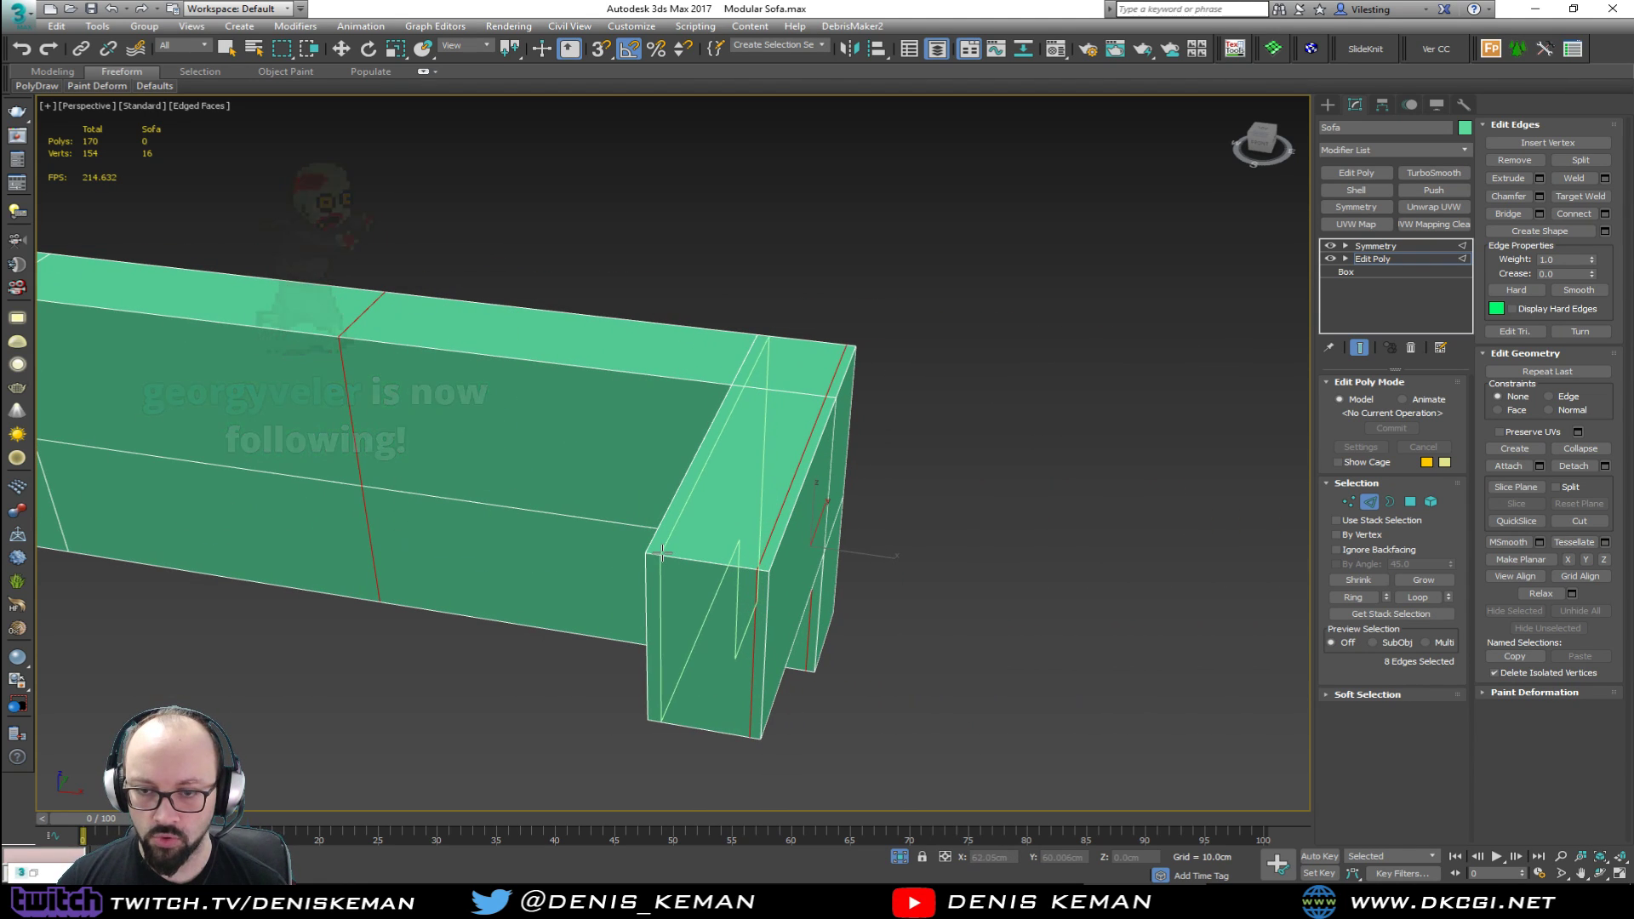
{"action": "left_click", "coordinate": [662, 553]}
{"action": "middle_click_drag", "start_coordinate": [663, 553], "coordinate": [562, 537], "text": "alt"}
Step: Insert support loops just below the frame's top edges and close to the front end of the arm
{"action": "left_click", "coordinate": [848, 498]}
{"action": "middle_click_drag", "start_coordinate": [847, 498], "coordinate": [817, 468], "text": "alt"}
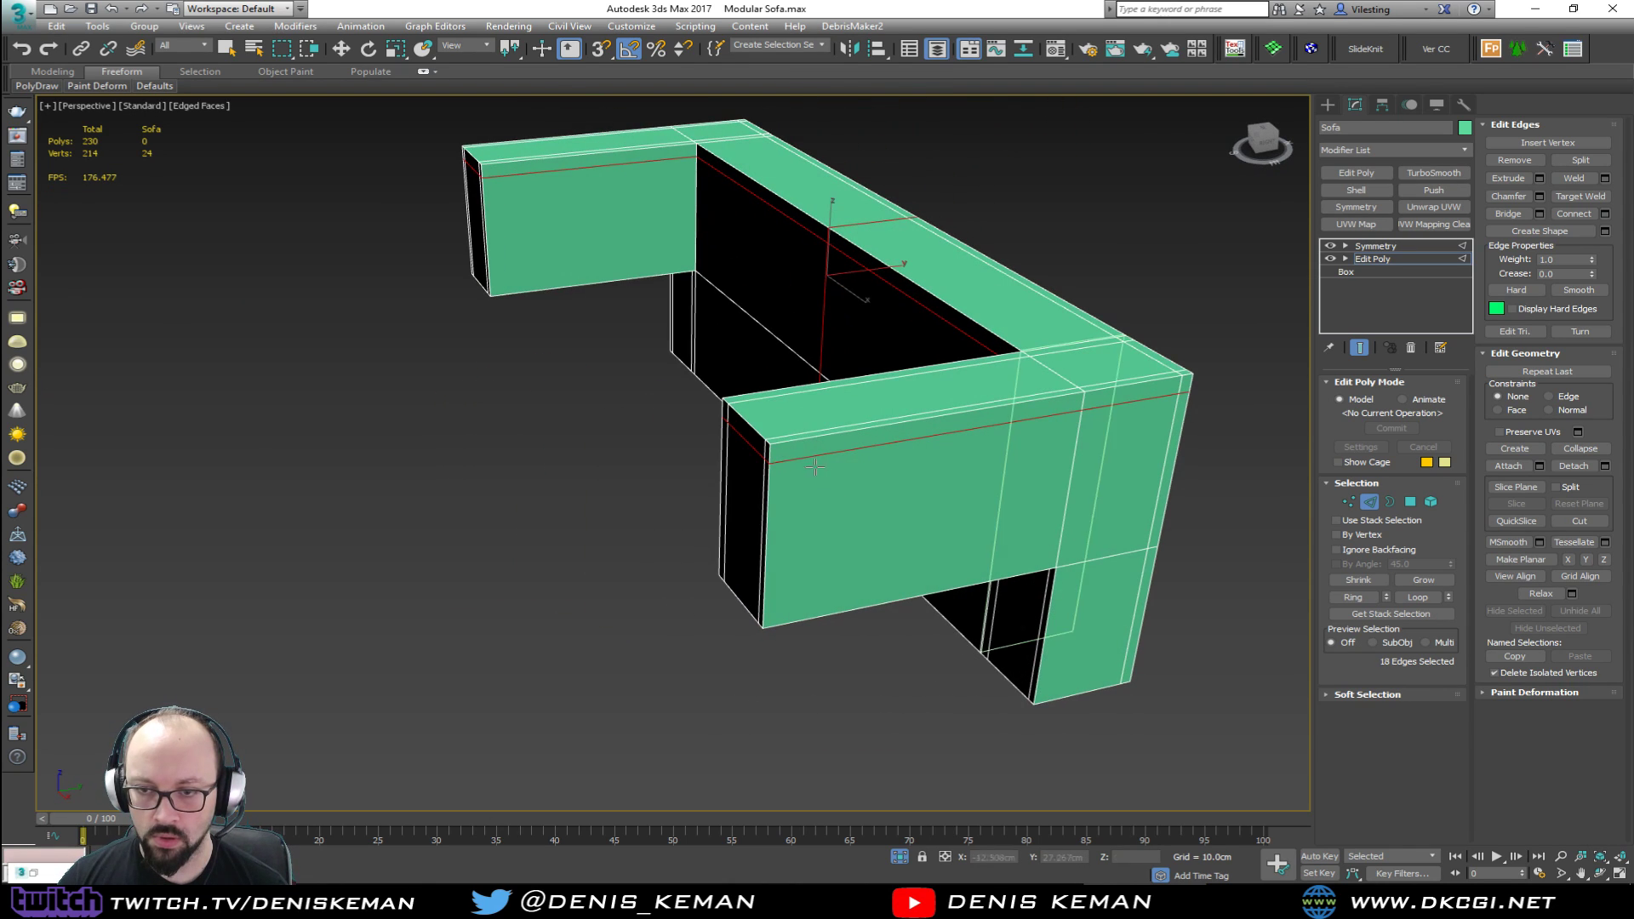
{"action": "scroll", "coordinate": [924, 532], "scroll_direction": "up", "scroll_amount": 3}
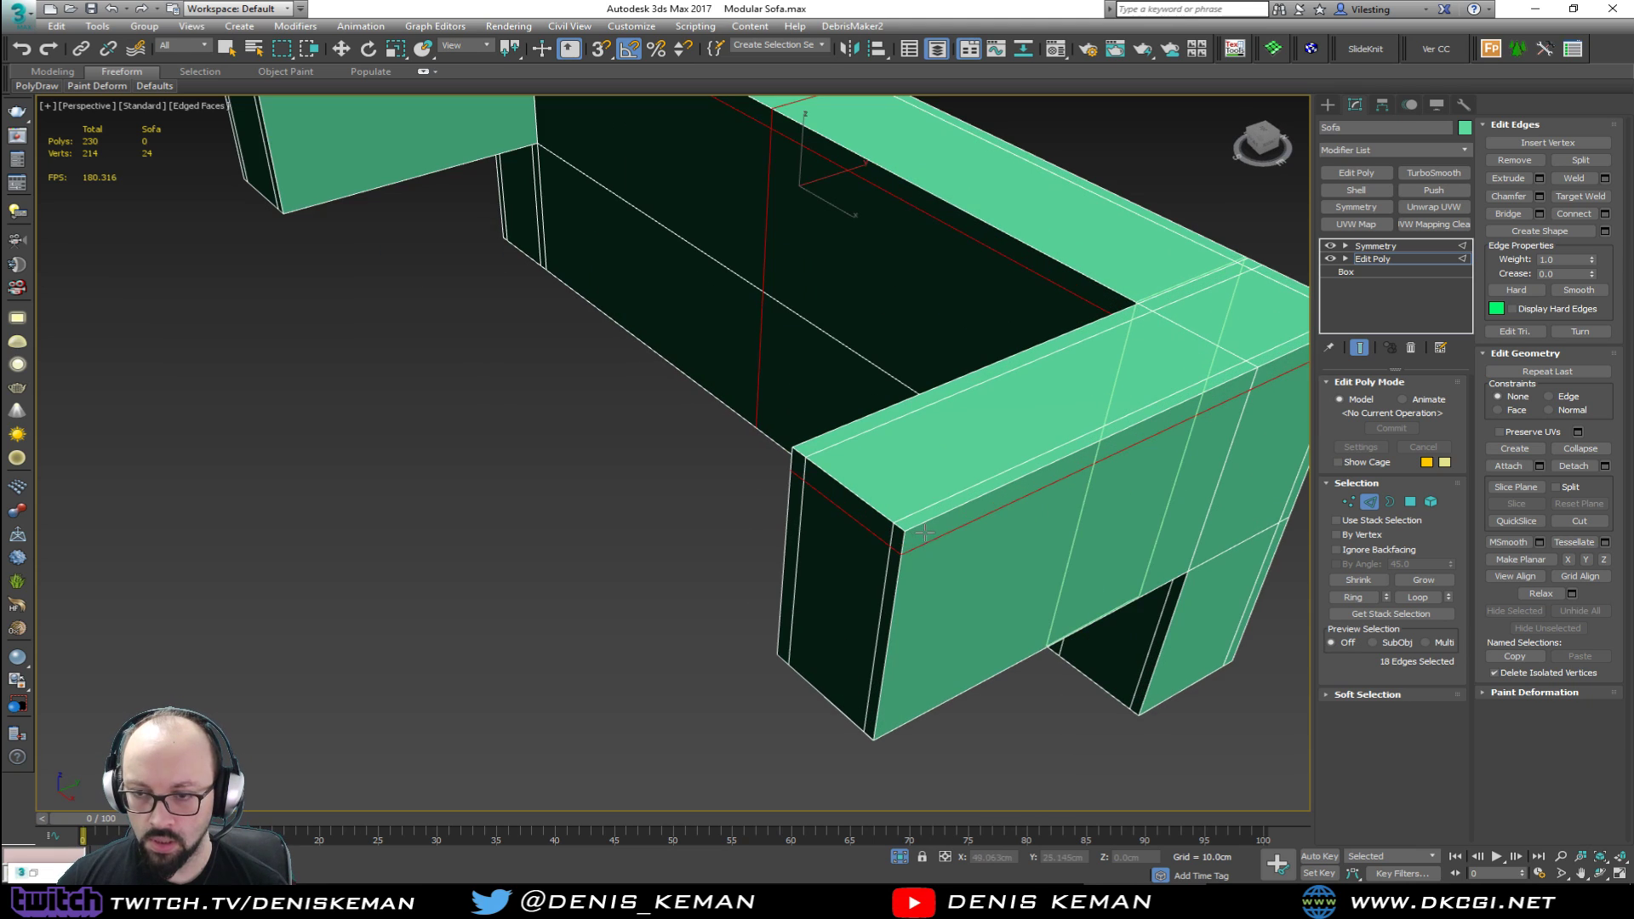
{"action": "left_click", "coordinate": [927, 522]}
{"action": "middle_click_drag", "start_coordinate": [927, 522], "coordinate": [749, 601], "text": "alt"}
Step: Insert support loops around the arm-to-back junction, at the arm's underside level and just above the backrest's bottom edge, finishing edge editing
{"action": "left_click", "coordinate": [750, 601]}
{"action": "middle_click_drag", "start_coordinate": [834, 651], "coordinate": [626, 518]}
{"action": "left_click", "coordinate": [722, 683]}
{"action": "middle_click_drag", "start_coordinate": [722, 683], "coordinate": [724, 508]}
{"action": "left_click", "coordinate": [723, 504]}
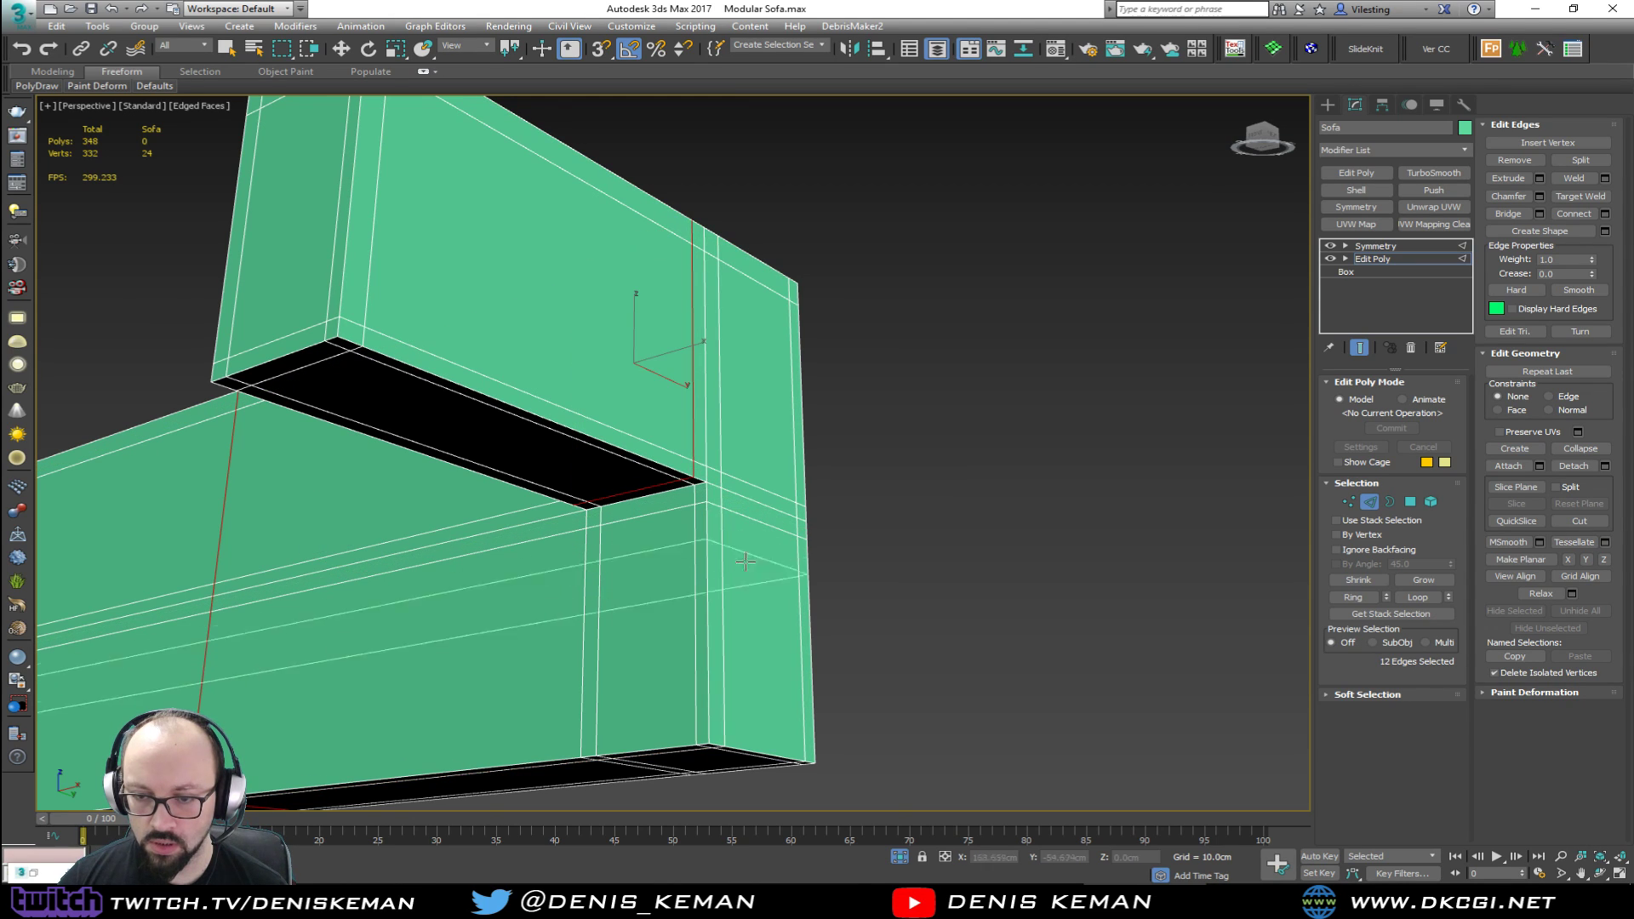
{"action": "left_click", "coordinate": [762, 739]}
{"action": "key", "text": "w"}
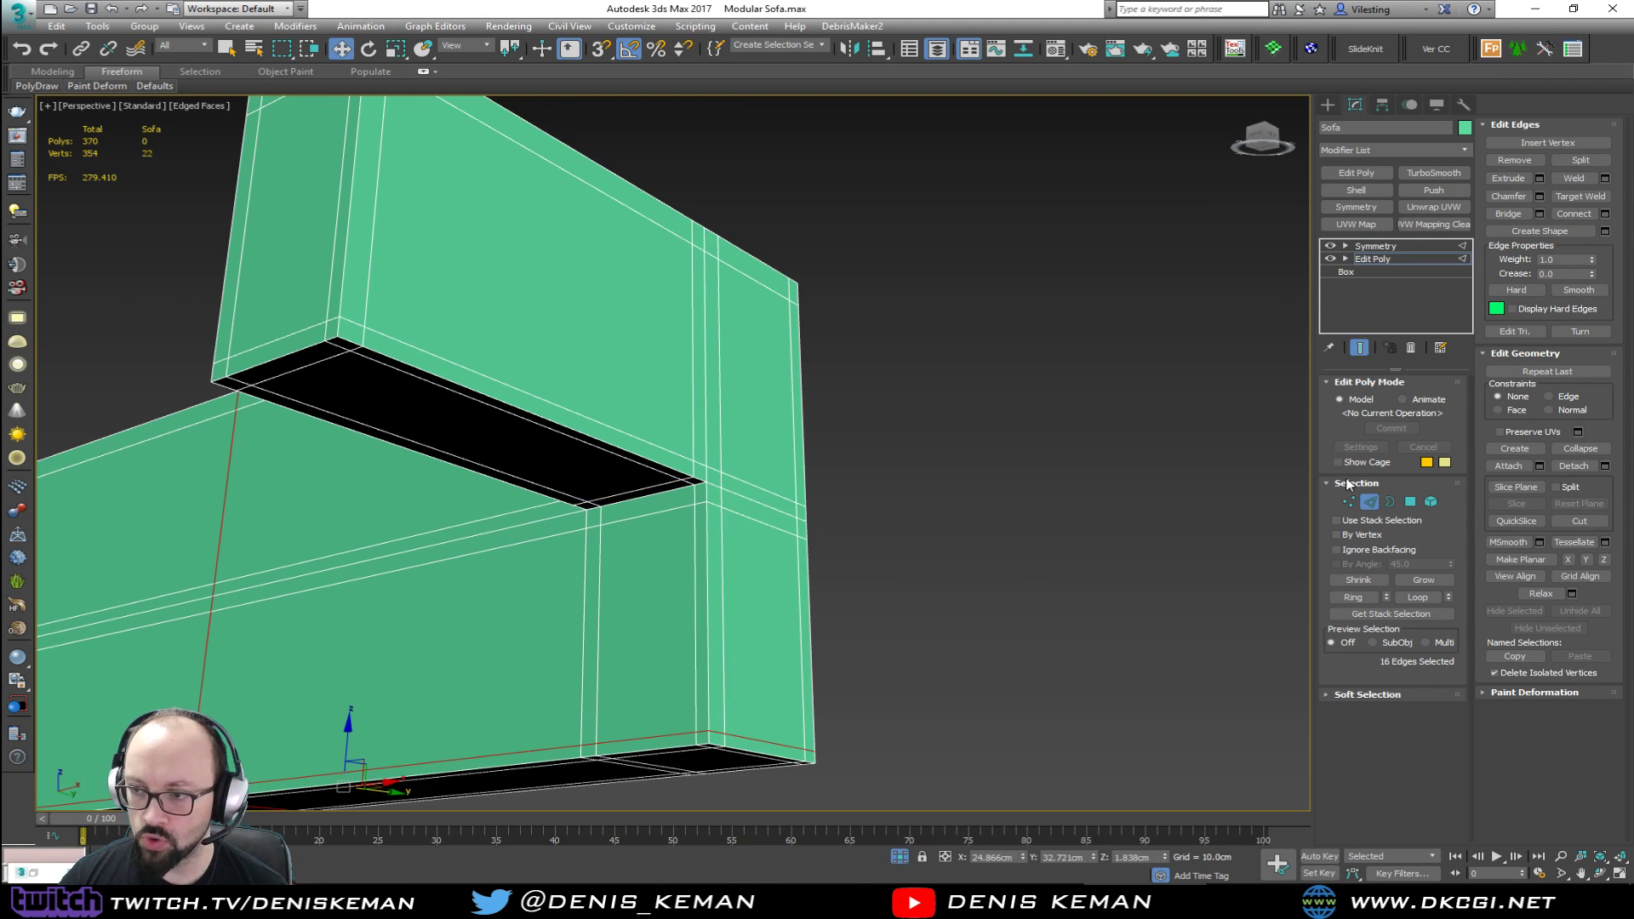
{"action": "left_click", "coordinate": [1372, 503]}
Step: Add TurboSmooth above the Symmetry modifier, check the smoothed frame with and without edges, and return to its Edit Poly level
{"action": "left_click", "coordinate": [1386, 246]}
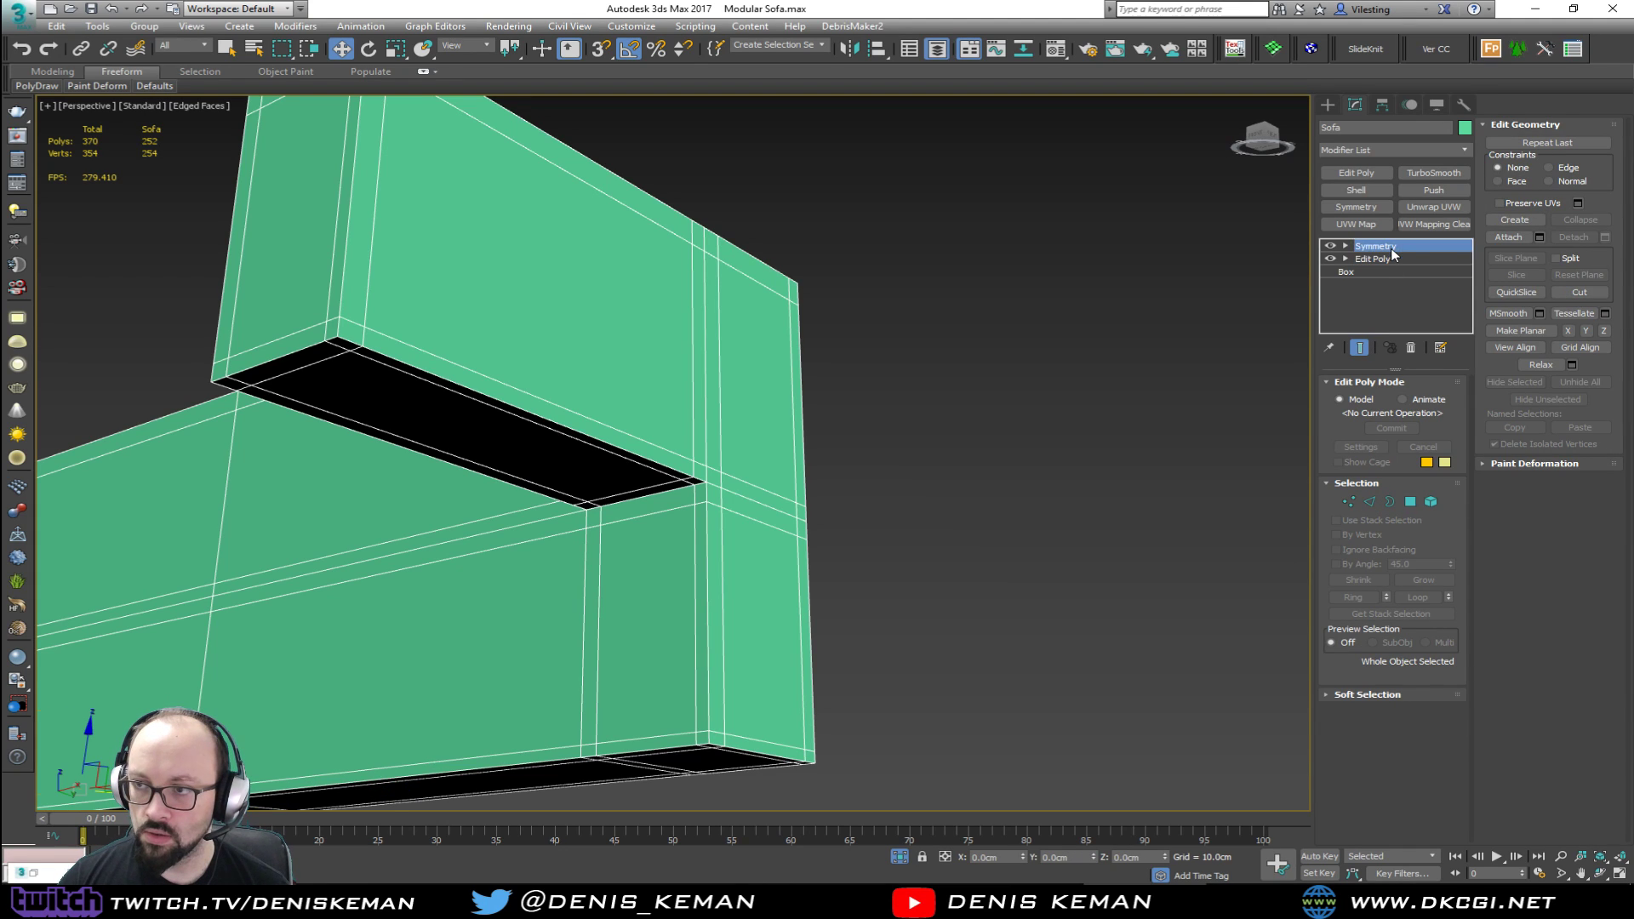
{"action": "left_click", "coordinate": [1443, 174]}
{"action": "left_click", "coordinate": [959, 346]}
{"action": "mouse_move", "coordinate": [664, 387]}
{"action": "middle_mouse_down", "text": "alt"}
{"action": "mouse_move", "coordinate": [715, 456]}
{"action": "mouse_move", "coordinate": [693, 547]}
{"action": "middle_mouse_up", "text": "alt"}
{"action": "key", "text": "F4"}
{"action": "key", "text": "F4"}
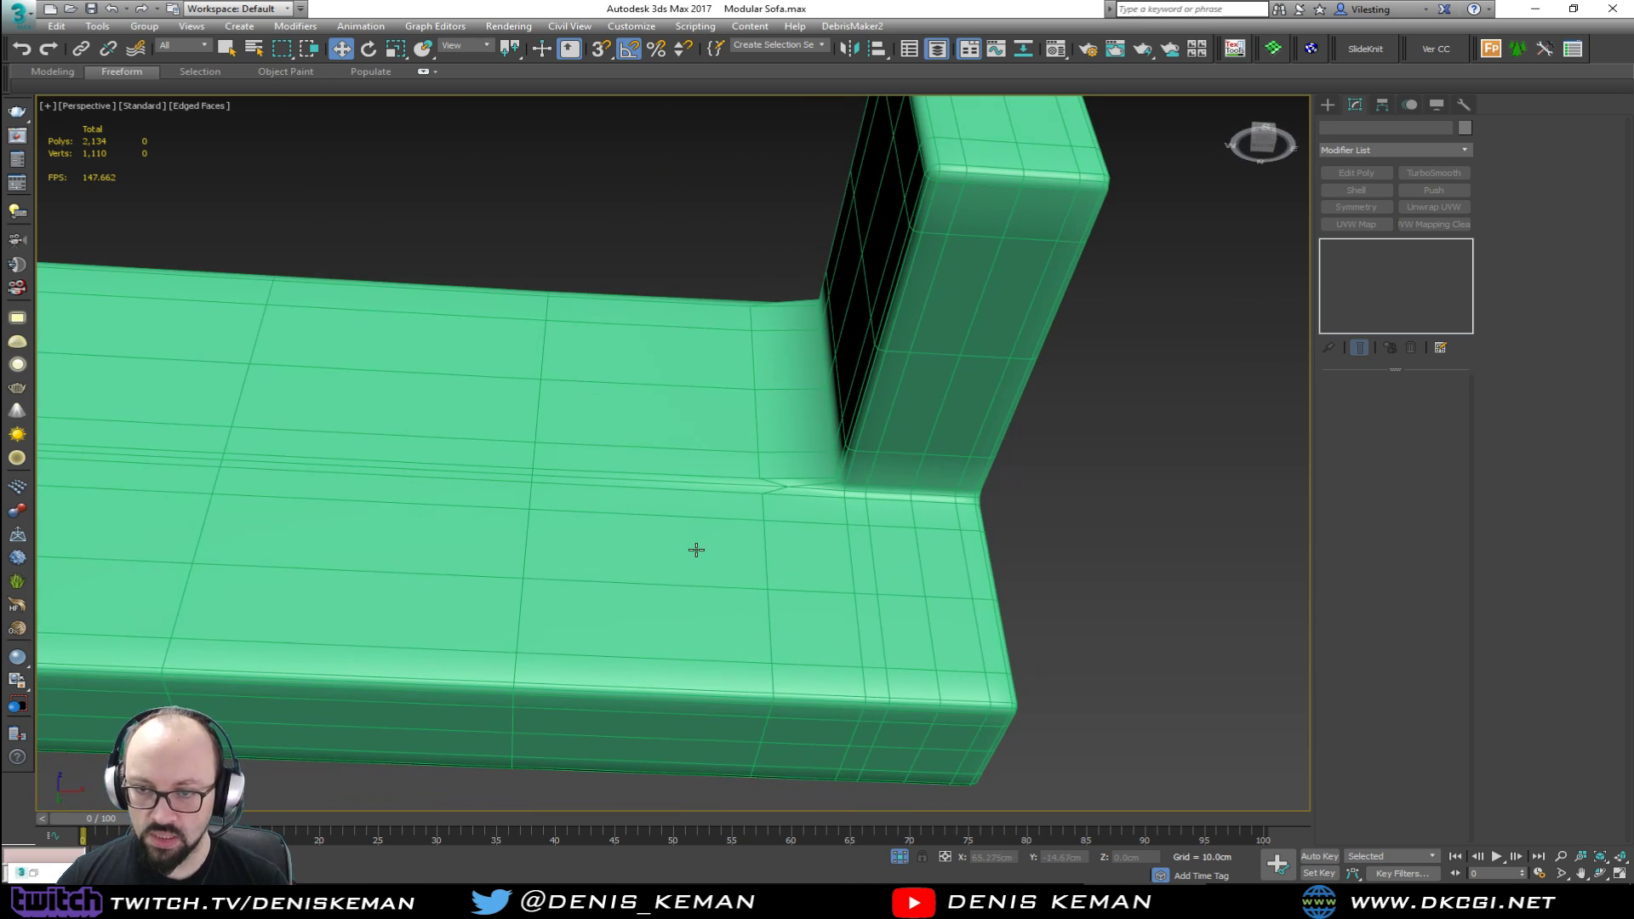
{"action": "left_click", "coordinate": [692, 547]}
{"action": "left_click", "coordinate": [1373, 271]}
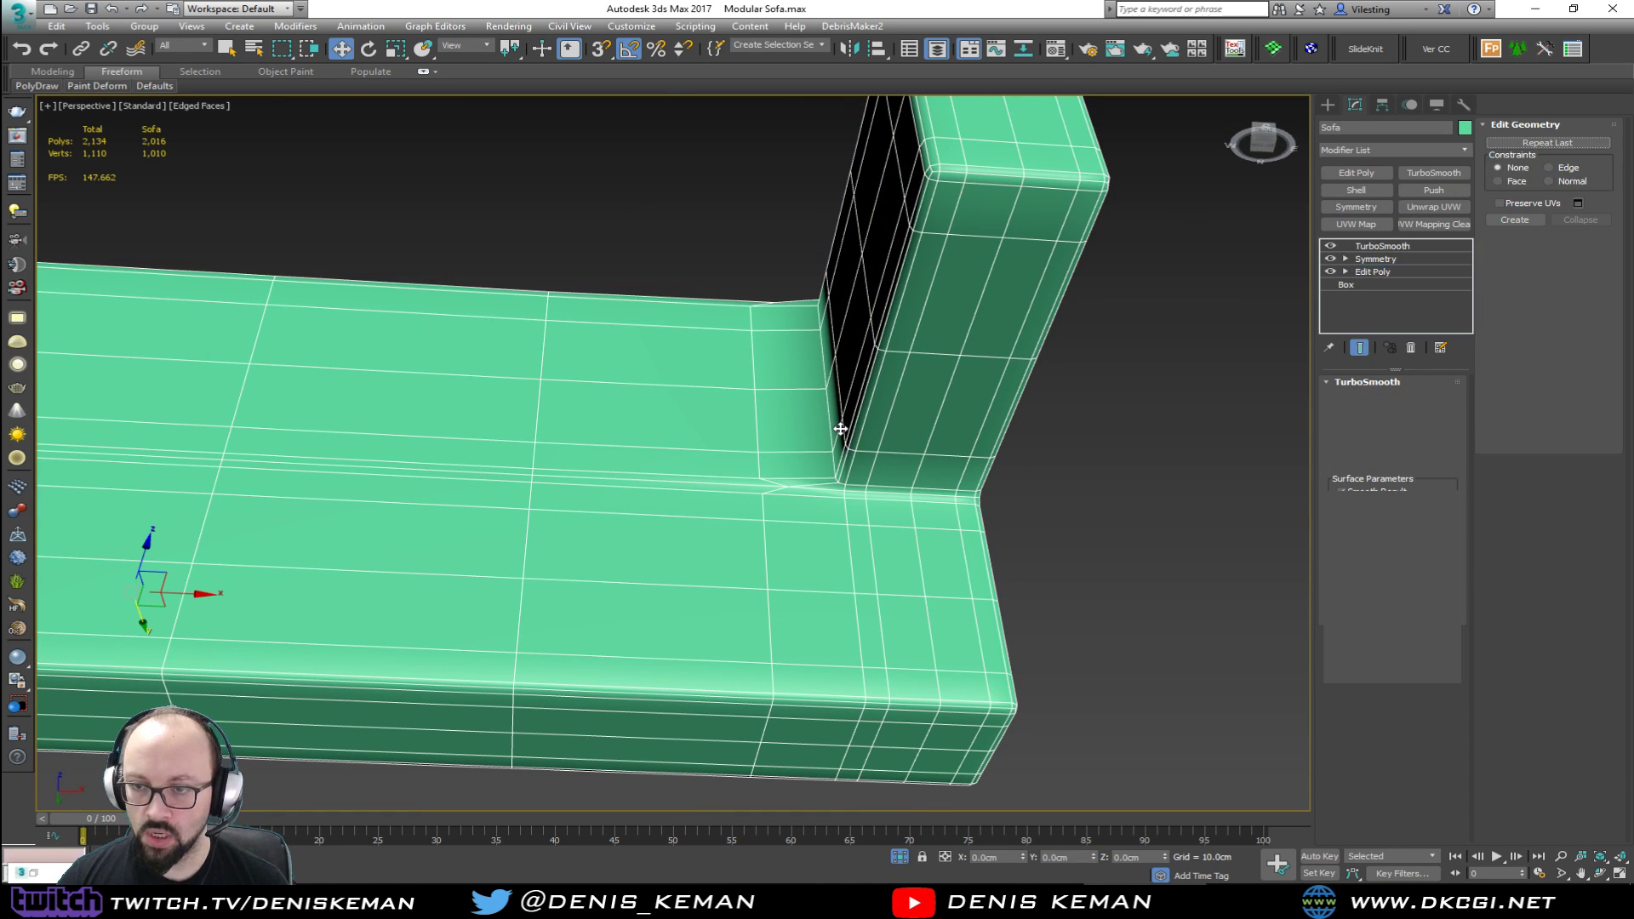
Step: Insert a vertical SwiftLoop support loop on the backrest beside its inner corner with the arm and check the smoothed frame without edges
{"action": "key", "text": "shift+alt+w"}
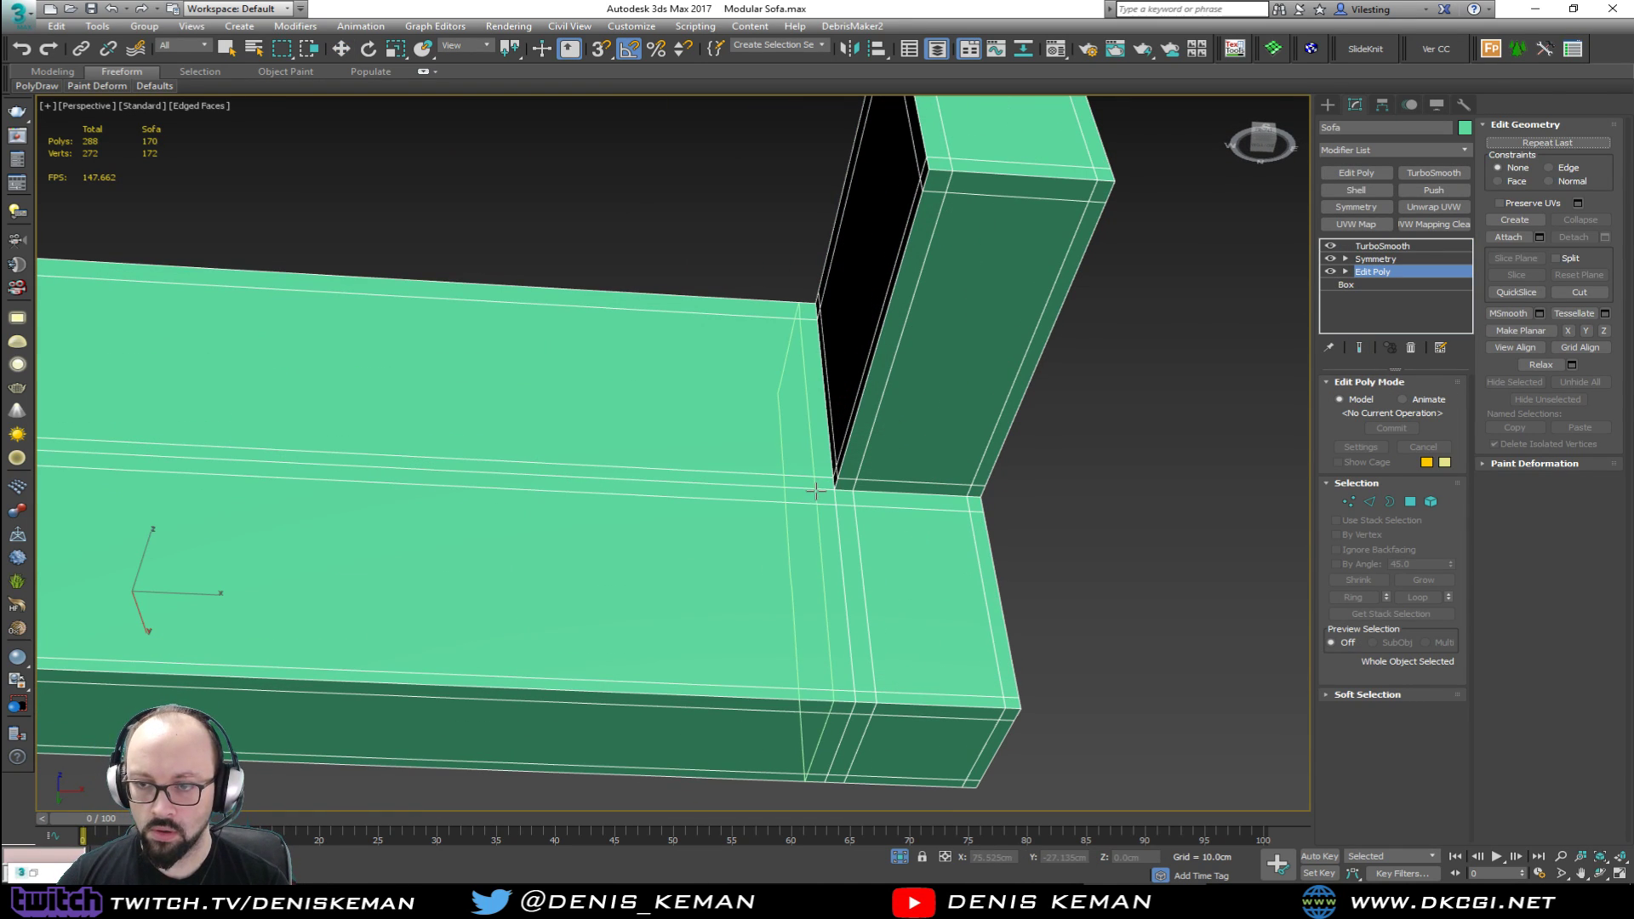
{"action": "left_click", "coordinate": [816, 492]}
{"action": "key", "text": "w"}
{"action": "middle_click_drag", "start_coordinate": [801, 536], "coordinate": [966, 576], "text": "alt"}
{"action": "scroll", "coordinate": [761, 441], "scroll_direction": "down", "scroll_amount": 8}
{"action": "left_click", "coordinate": [999, 631]}
{"action": "key", "text": "F4"}
{"action": "mouse_move", "coordinate": [836, 565]}
{"action": "middle_mouse_down", "text": "alt"}
{"action": "mouse_move", "coordinate": [837, 473]}
{"action": "mouse_move", "coordinate": [755, 507]}
{"action": "mouse_move", "coordinate": [776, 552]}
{"action": "middle_mouse_up", "text": "alt"}
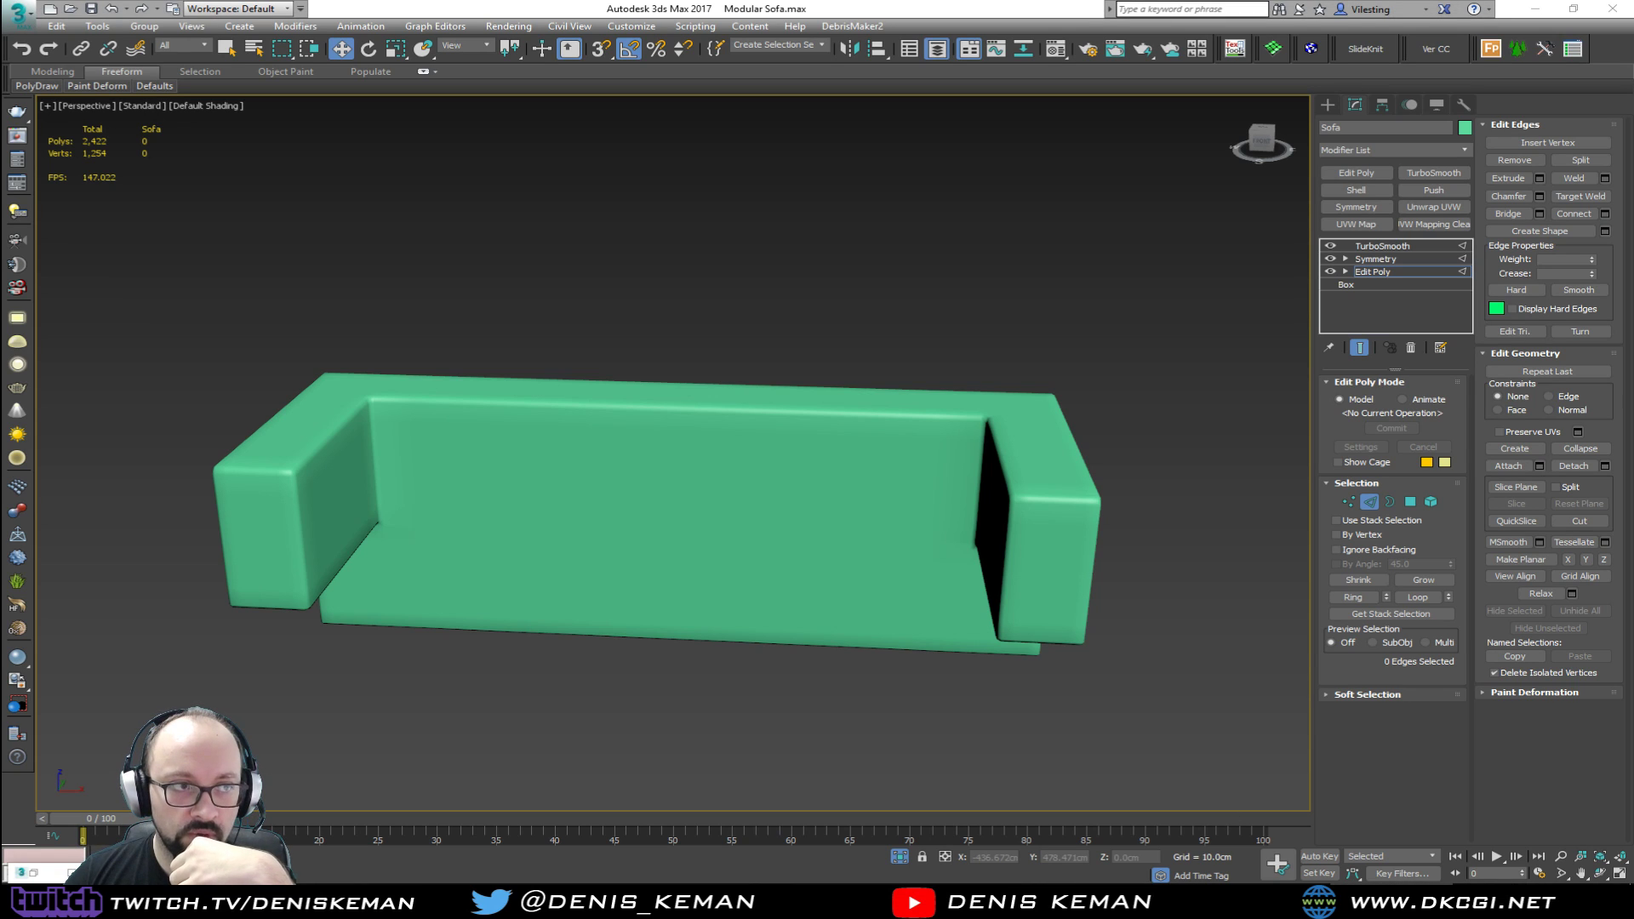
Step: Compare the smoothed frame's rounding with the modular sofa reference image and examine its edge flow
{"action": "key", "text": "alt+Tab"}
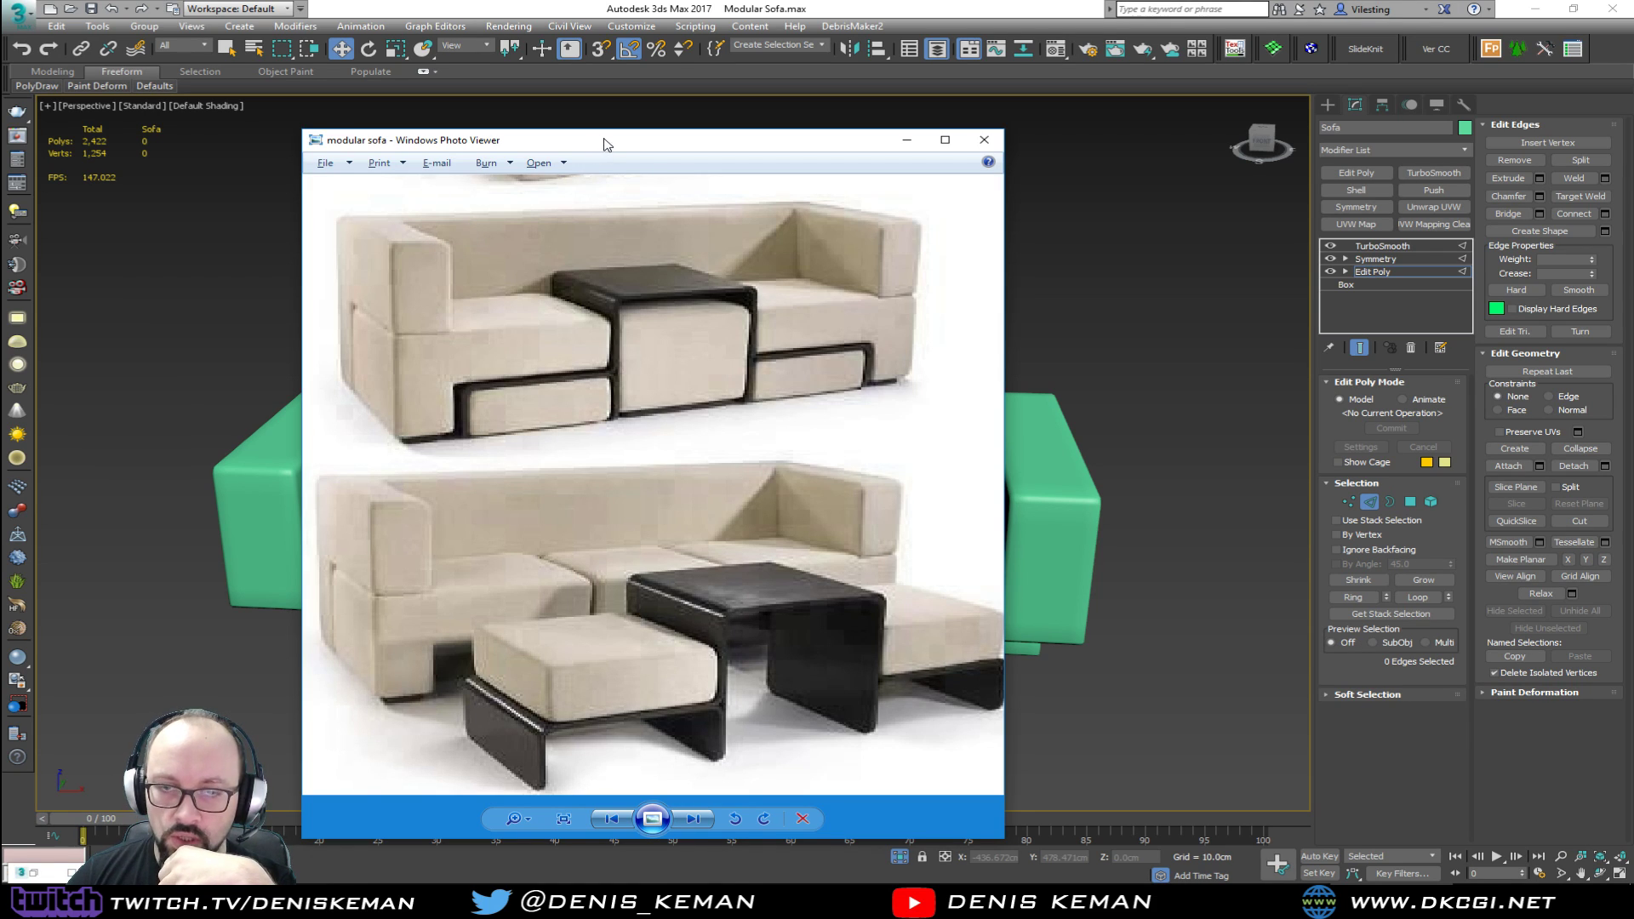
{"action": "key", "text": "alt+Tab"}
{"action": "left_click", "coordinate": [1038, 536]}
{"action": "key", "text": "F3"}
{"action": "key", "text": "F3"}
{"action": "key", "text": "F4"}
{"action": "middle_click_drag", "start_coordinate": [1038, 536], "coordinate": [1255, 364], "text": "alt"}
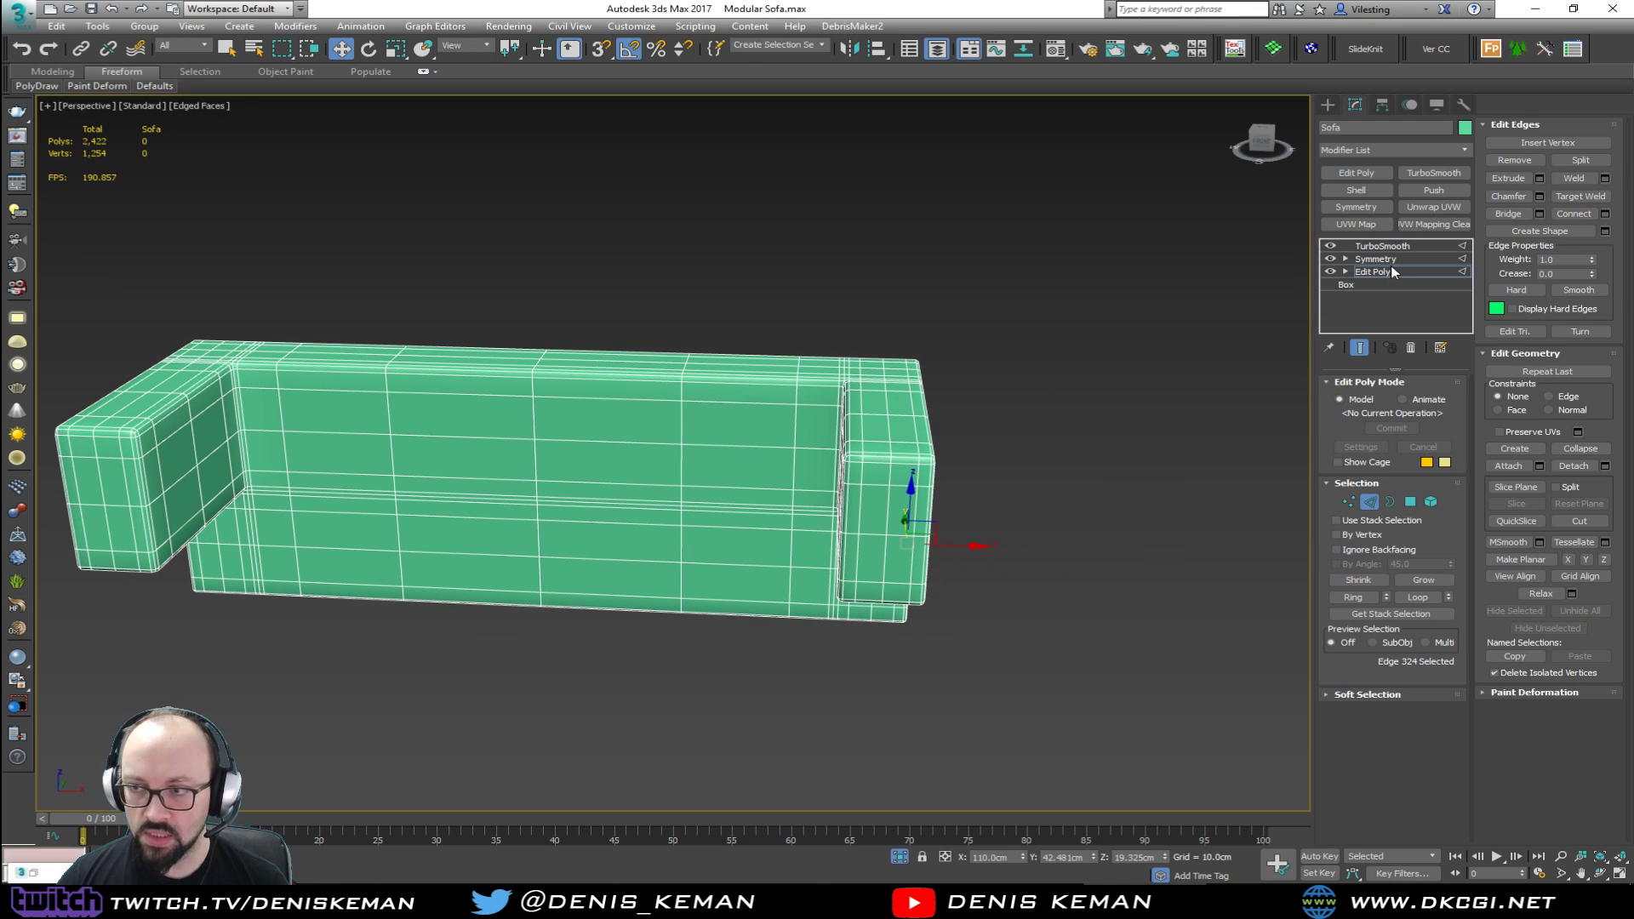
Step: Display the cage over the smoothed result and move the arm's inner-side support loop about 3.3 cm outward
{"action": "left_click", "coordinate": [1359, 348]}
{"action": "scroll", "coordinate": [868, 443], "scroll_direction": "up", "scroll_amount": 2}
{"action": "middle_click_drag", "start_coordinate": [855, 456], "coordinate": [945, 460], "text": "alt"}
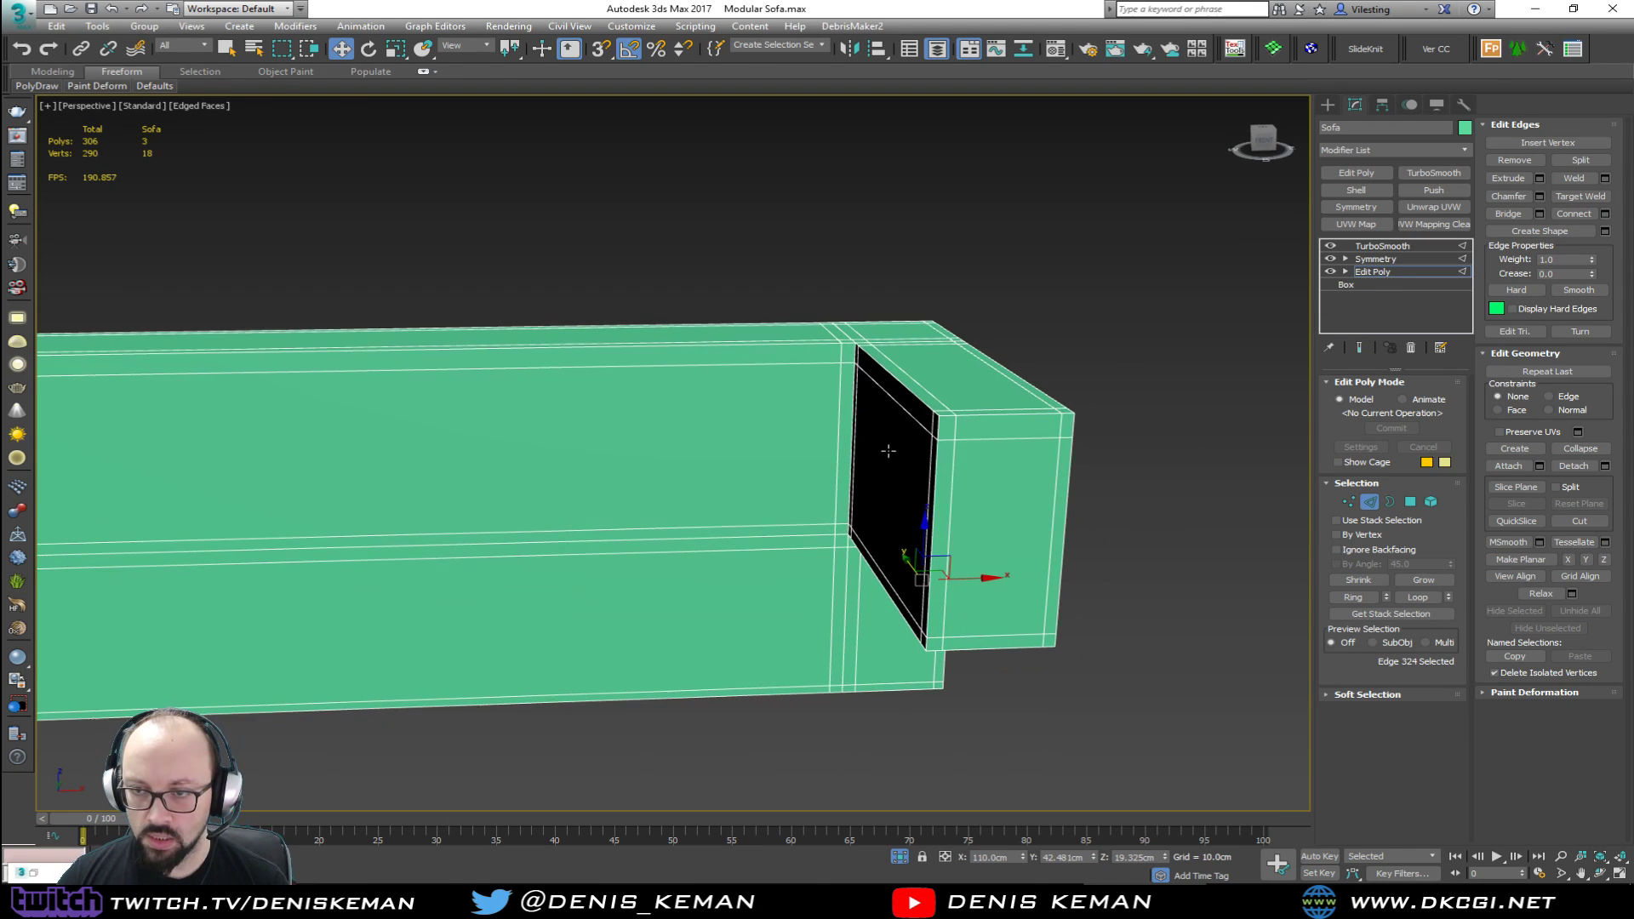
{"action": "key", "text": "2"}
{"action": "key", "text": "2"}
{"action": "double_click", "coordinate": [955, 431]}
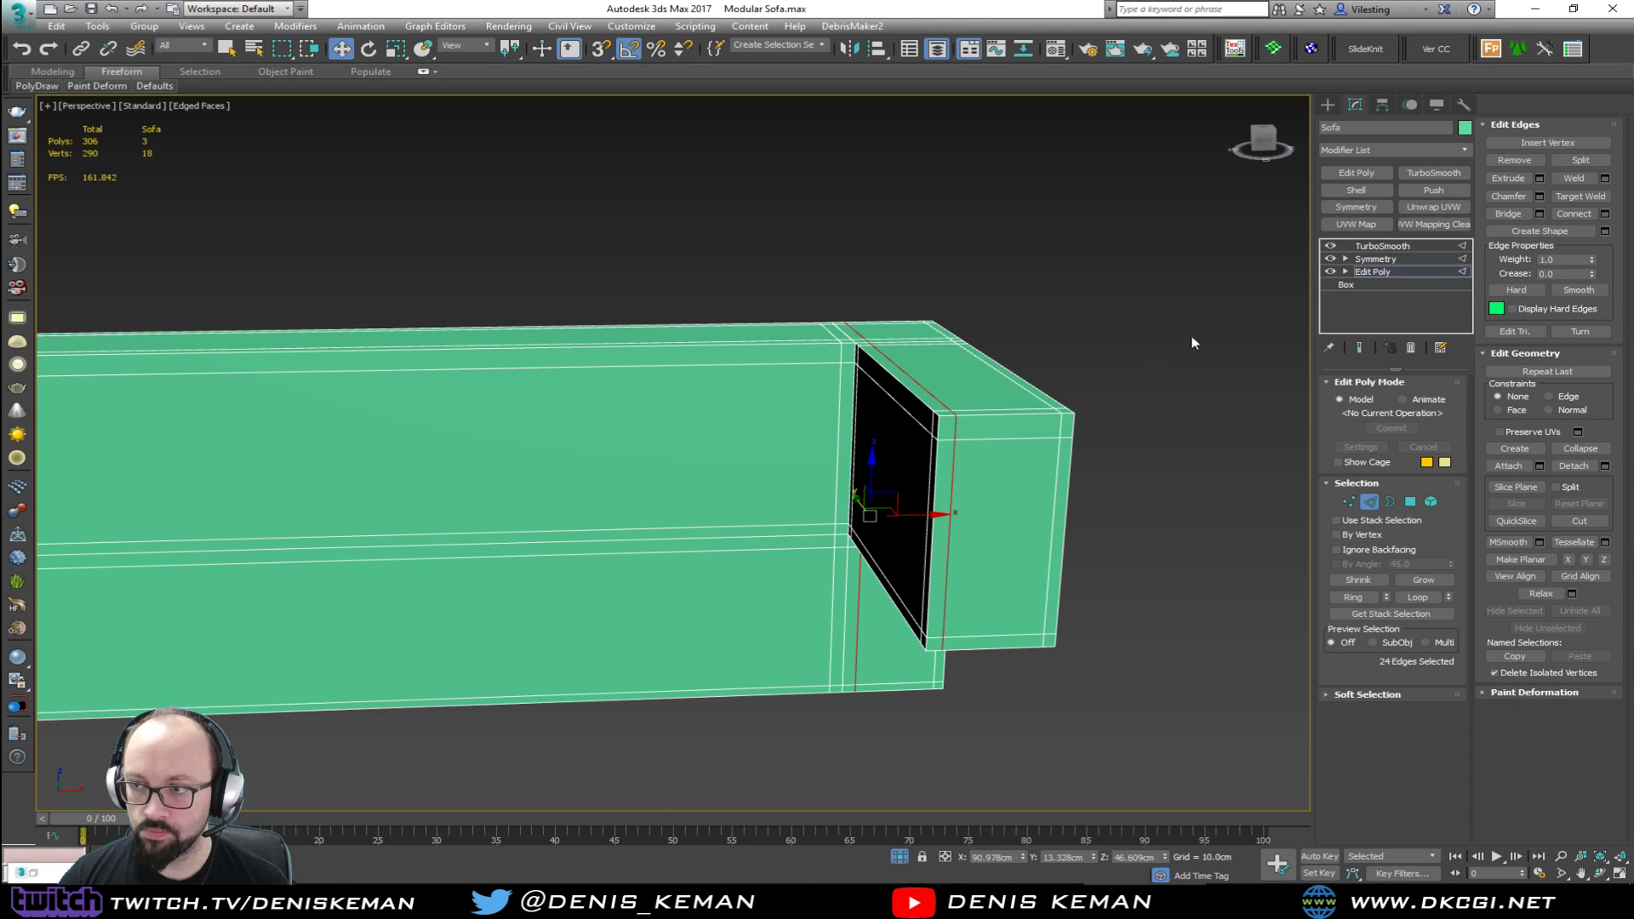
{"action": "left_click", "coordinate": [1366, 463]}
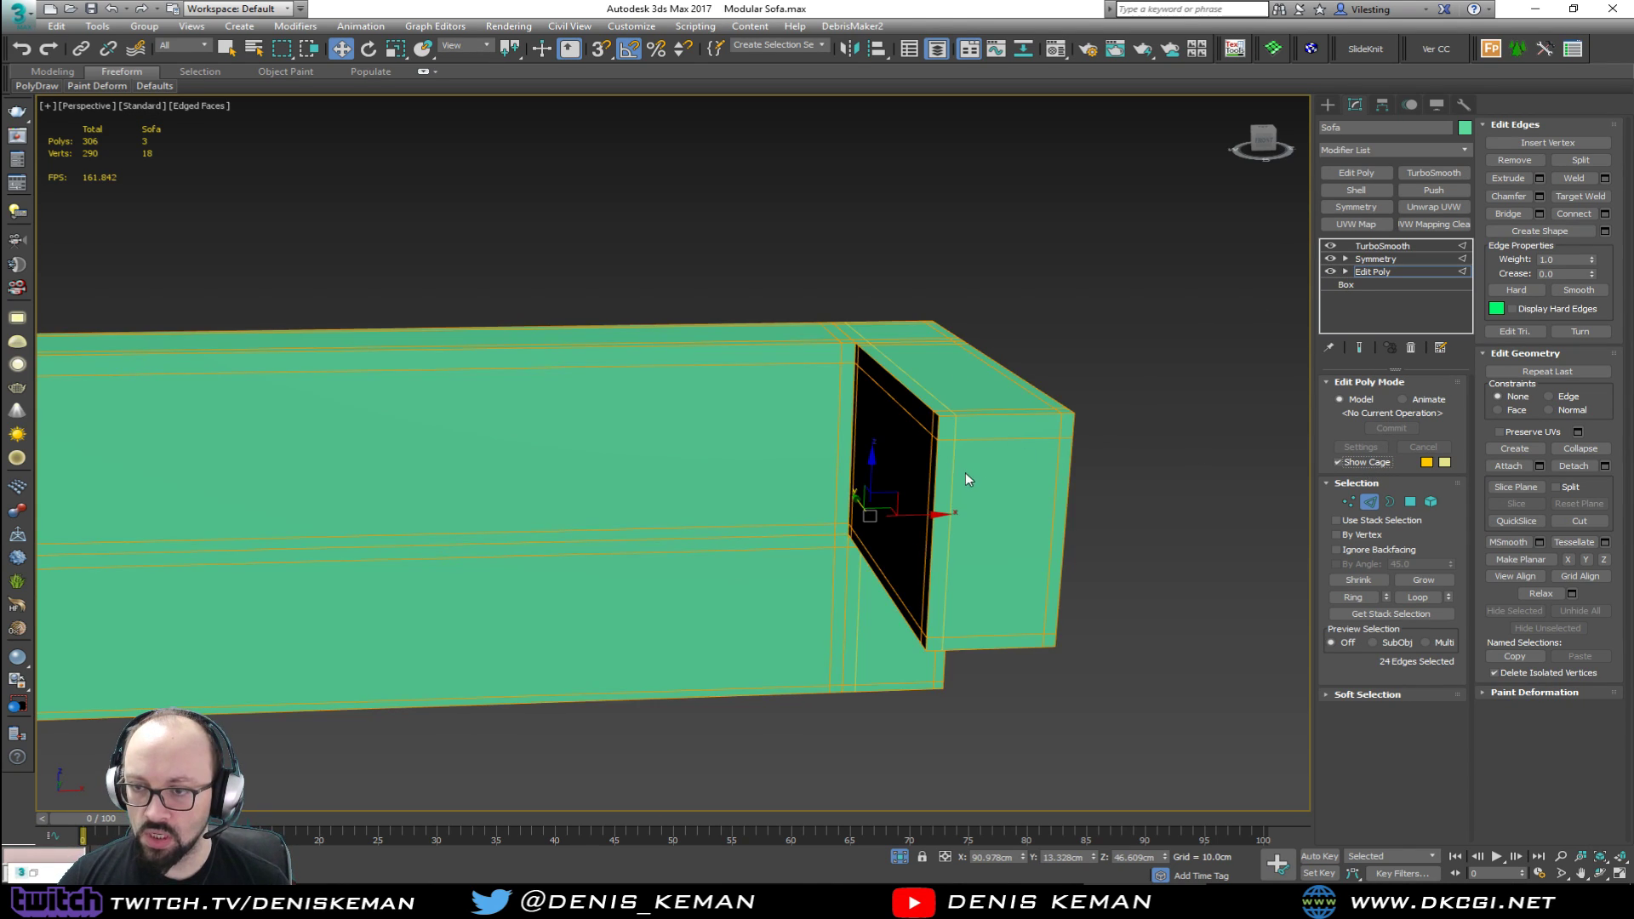
{"action": "key", "text": "ctrl+e"}
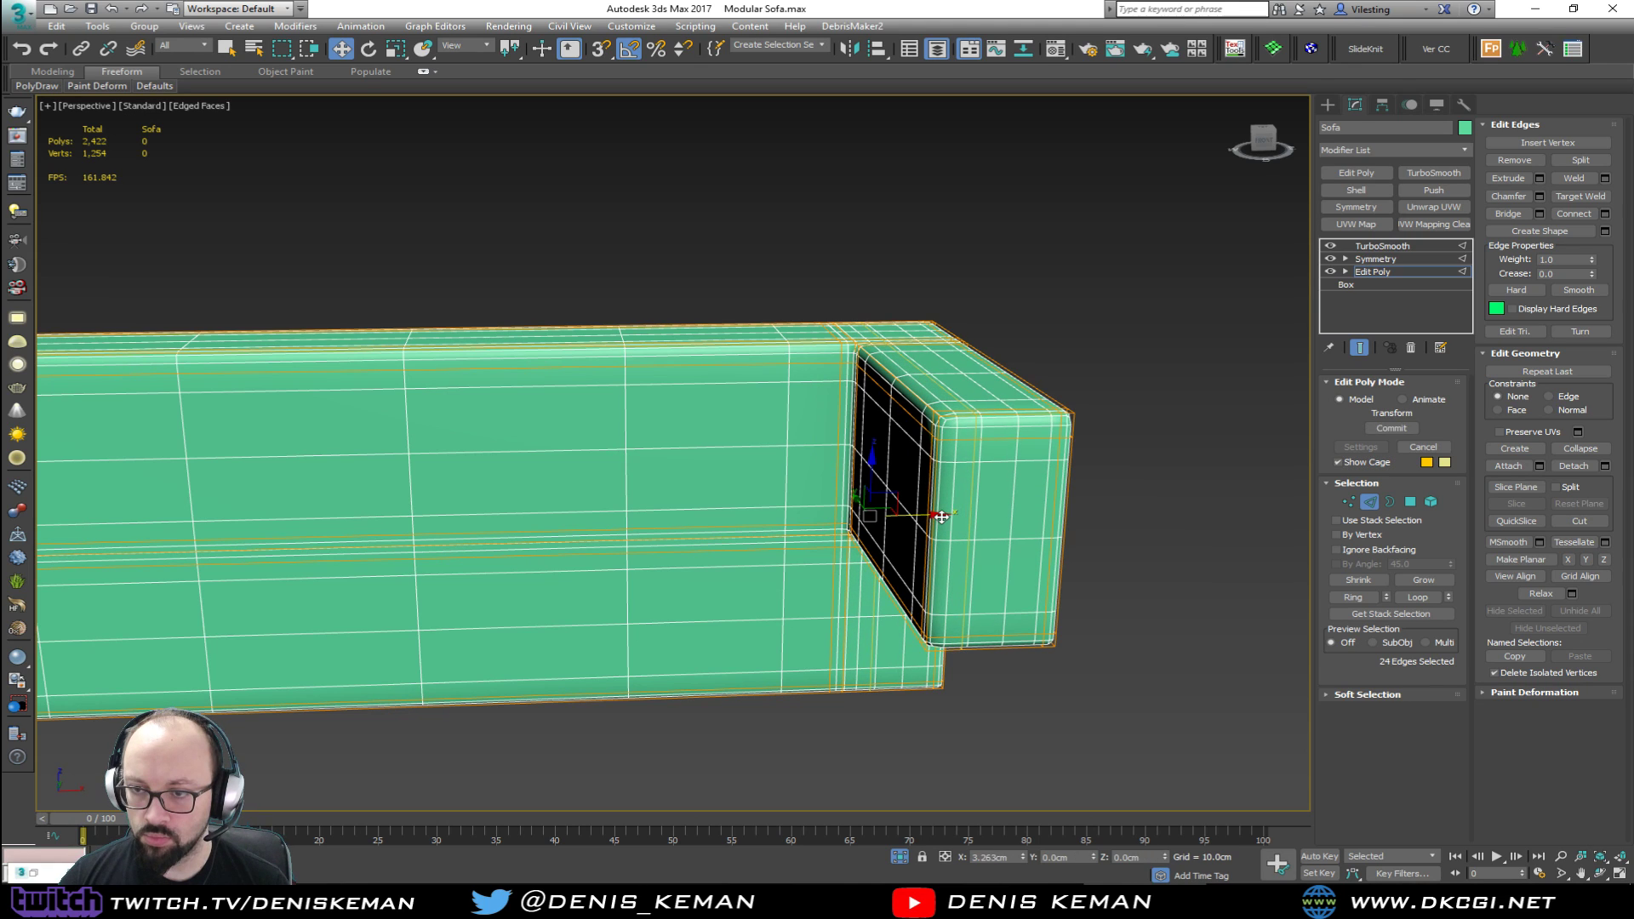
Step: Lower the support loop beneath the frame's top edges and shift the arm's inner-side loop about another 3.1 cm outward
{"action": "double_click", "coordinate": [962, 440]}
{"action": "left_click_drag", "start_coordinate": [602, 332], "coordinate": [593, 382]}
{"action": "middle_click_drag", "start_coordinate": [594, 382], "coordinate": [690, 386], "text": "alt"}
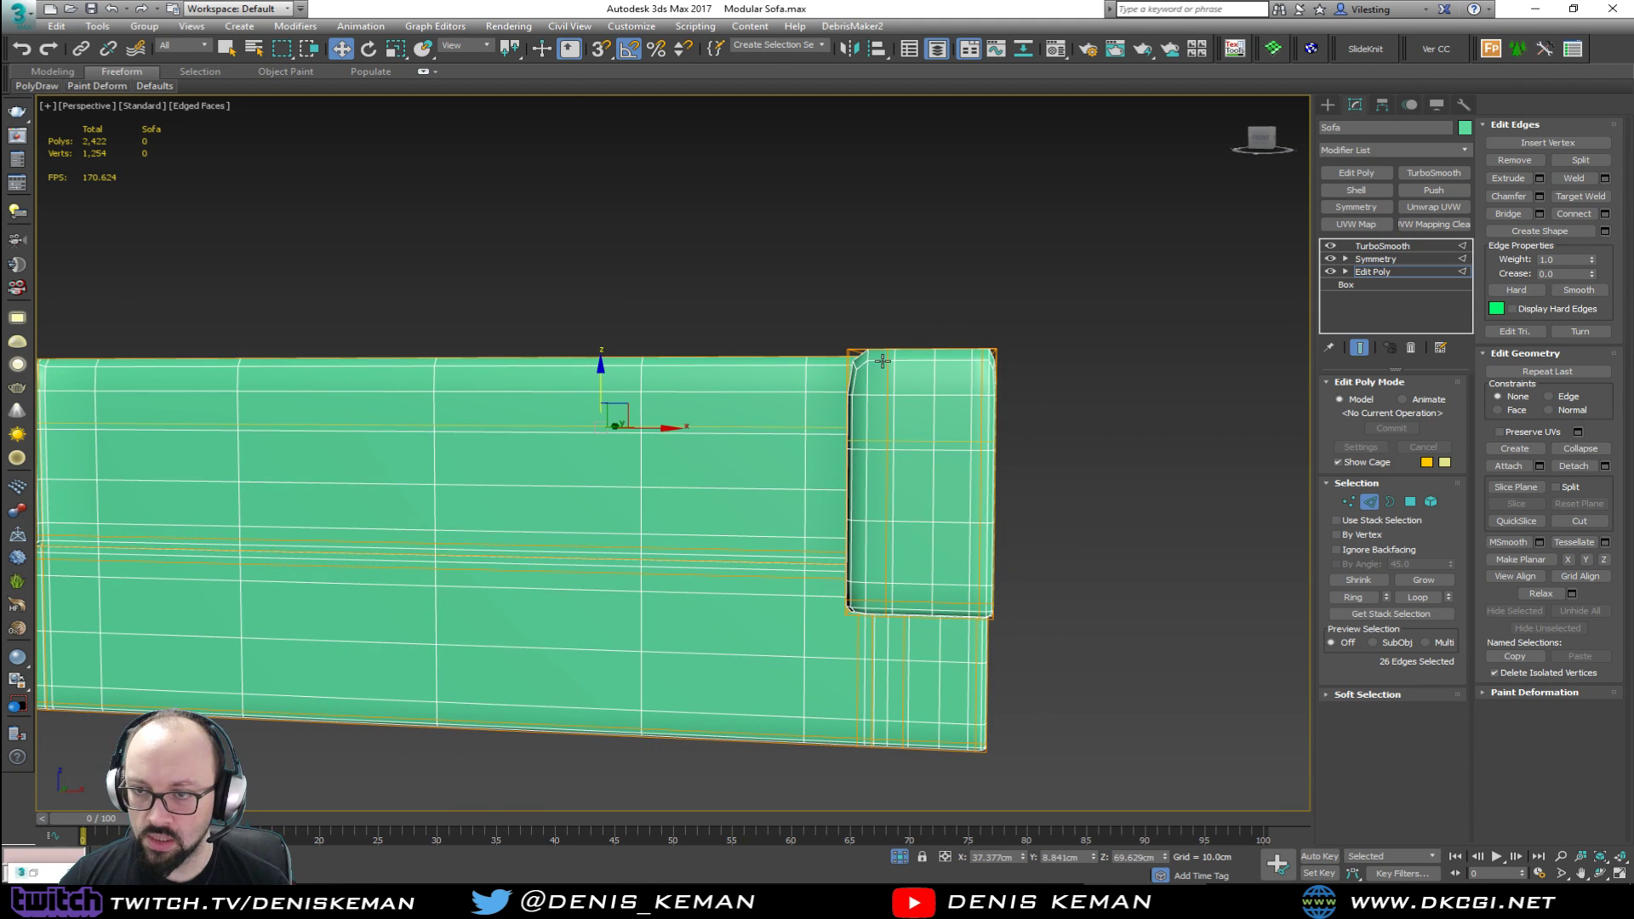
{"action": "left_click", "coordinate": [892, 394]}
{"action": "double_click", "coordinate": [911, 444]}
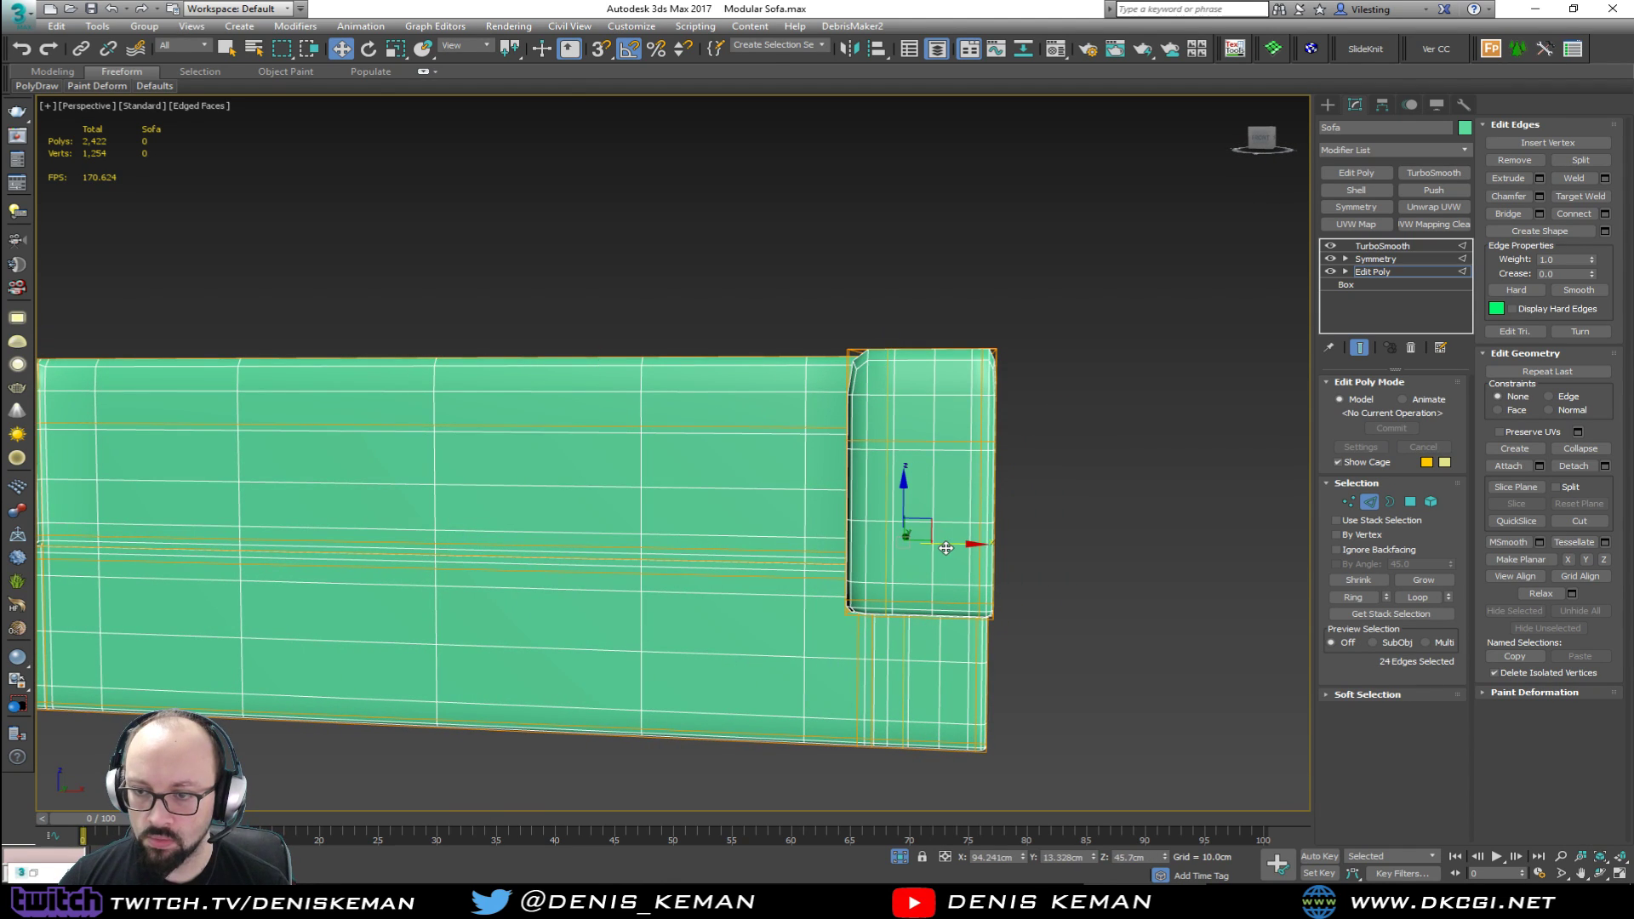
{"action": "middle_click_drag", "start_coordinate": [898, 462], "coordinate": [1026, 492], "text": "alt"}
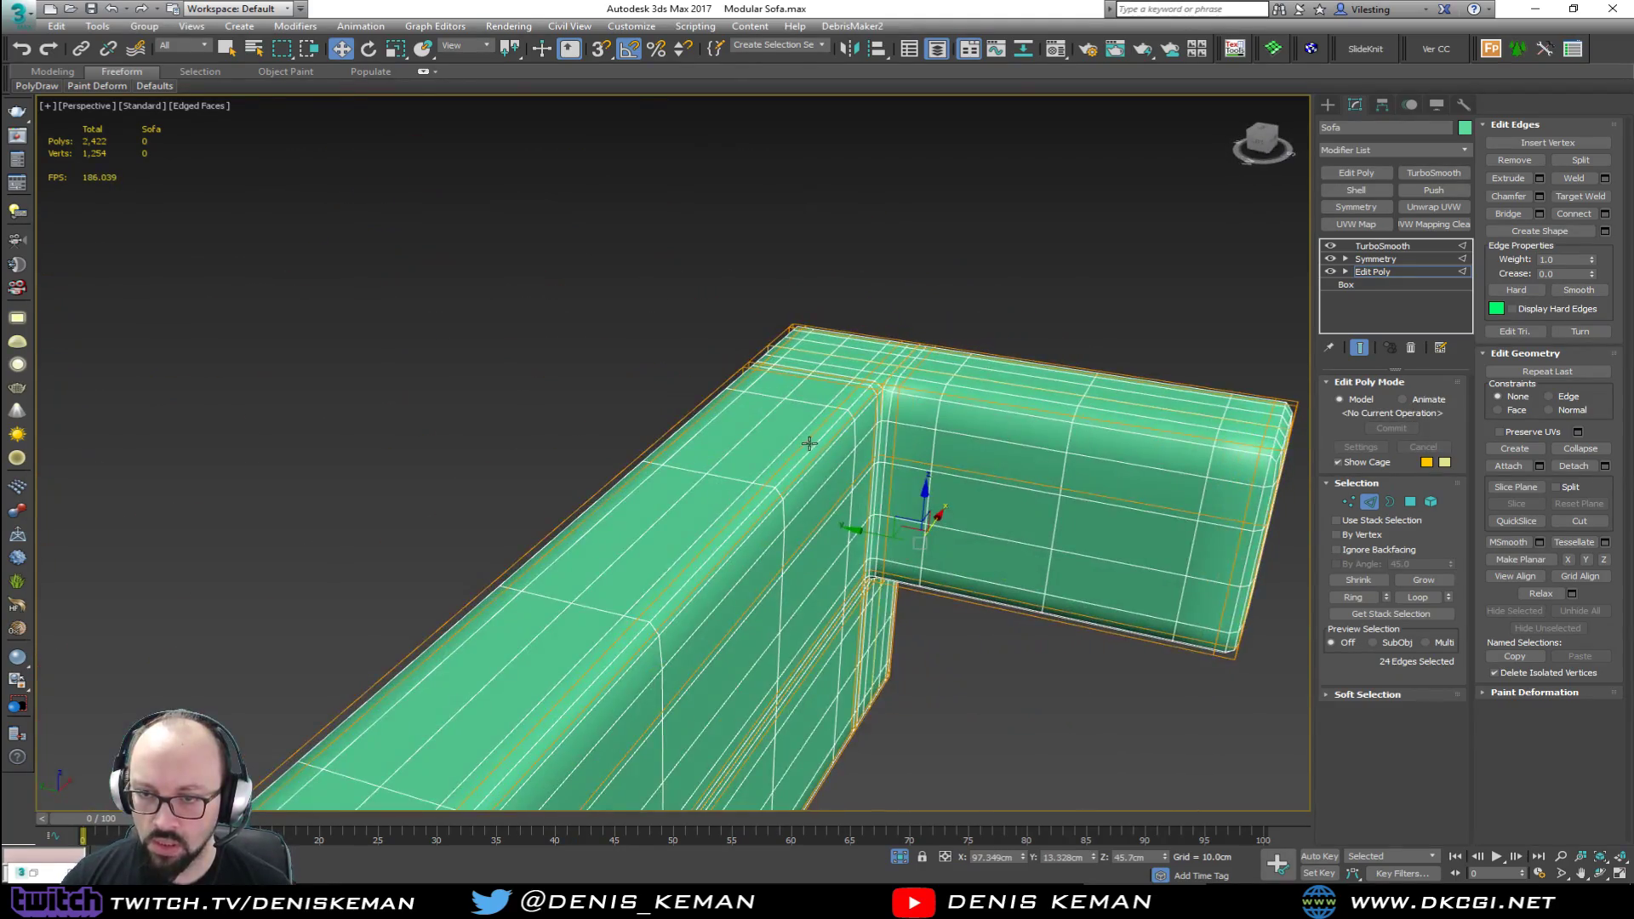
Step: Adjust the support loop along the backrest's front edge, finish edge editing and view the frame without edges
{"action": "middle_click_drag", "start_coordinate": [804, 445], "coordinate": [773, 500], "text": "alt"}
{"action": "left_click_drag", "start_coordinate": [753, 519], "coordinate": [778, 517]}
{"action": "middle_click_drag", "start_coordinate": [769, 454], "coordinate": [1004, 464], "text": "alt"}
{"action": "left_click", "coordinate": [1373, 501]}
{"action": "middle_click_drag", "start_coordinate": [1095, 340], "coordinate": [905, 379], "text": "alt"}
{"action": "key", "text": "F4"}
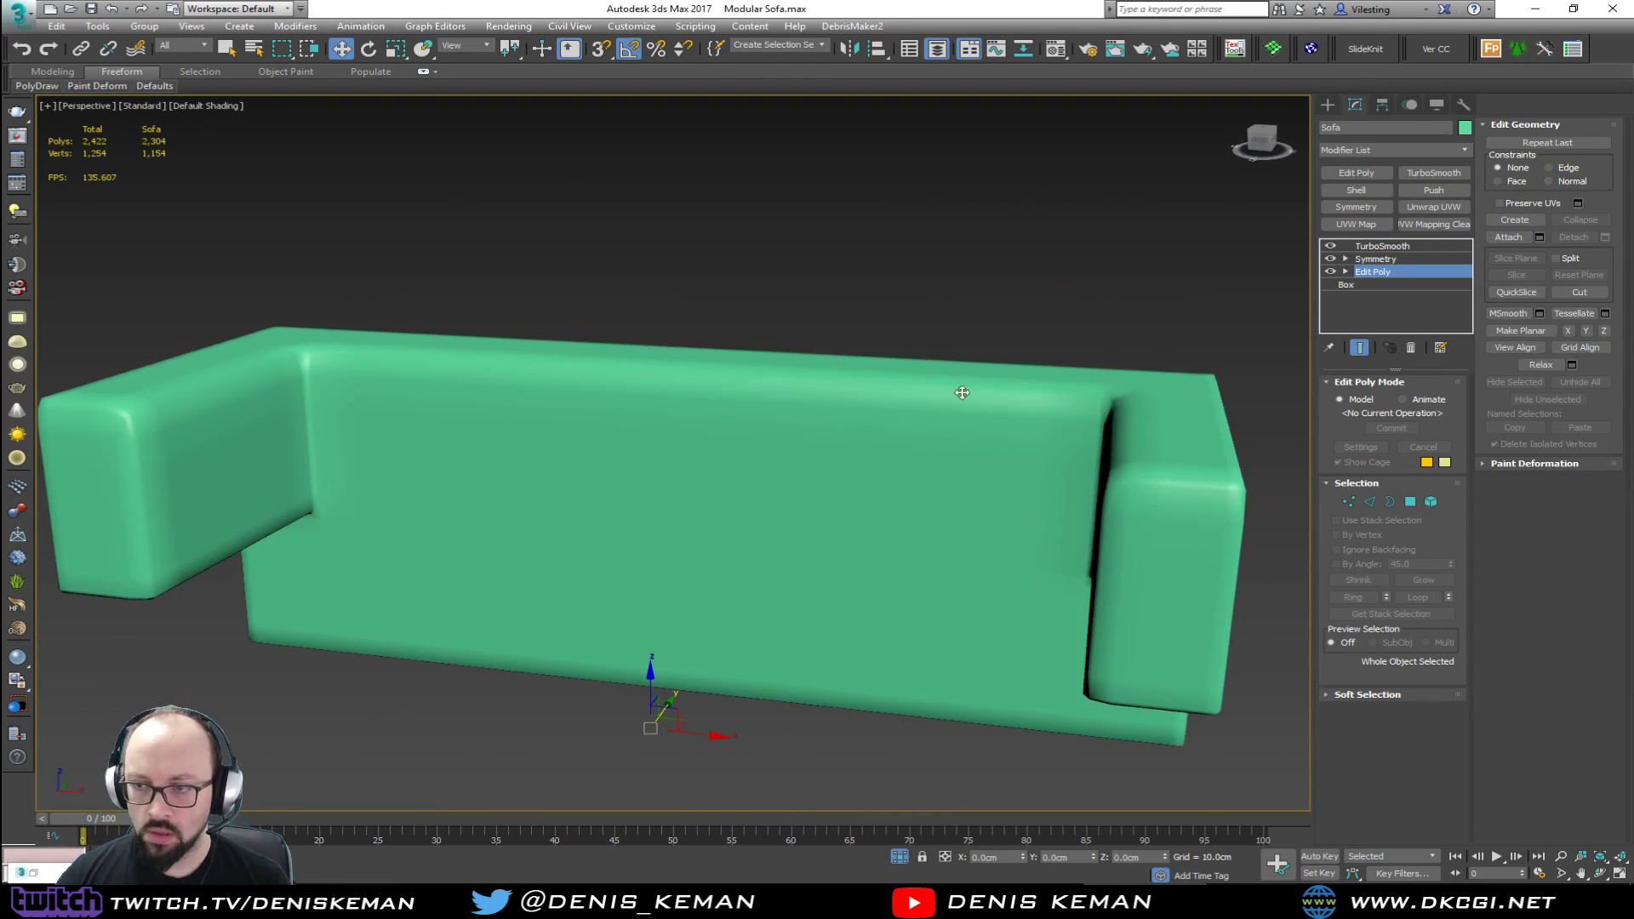
Step: Set the frame's TurboSmooth iterations to 2 and compare its rounded arm with the reference image
{"action": "left_click", "coordinate": [1443, 246]}
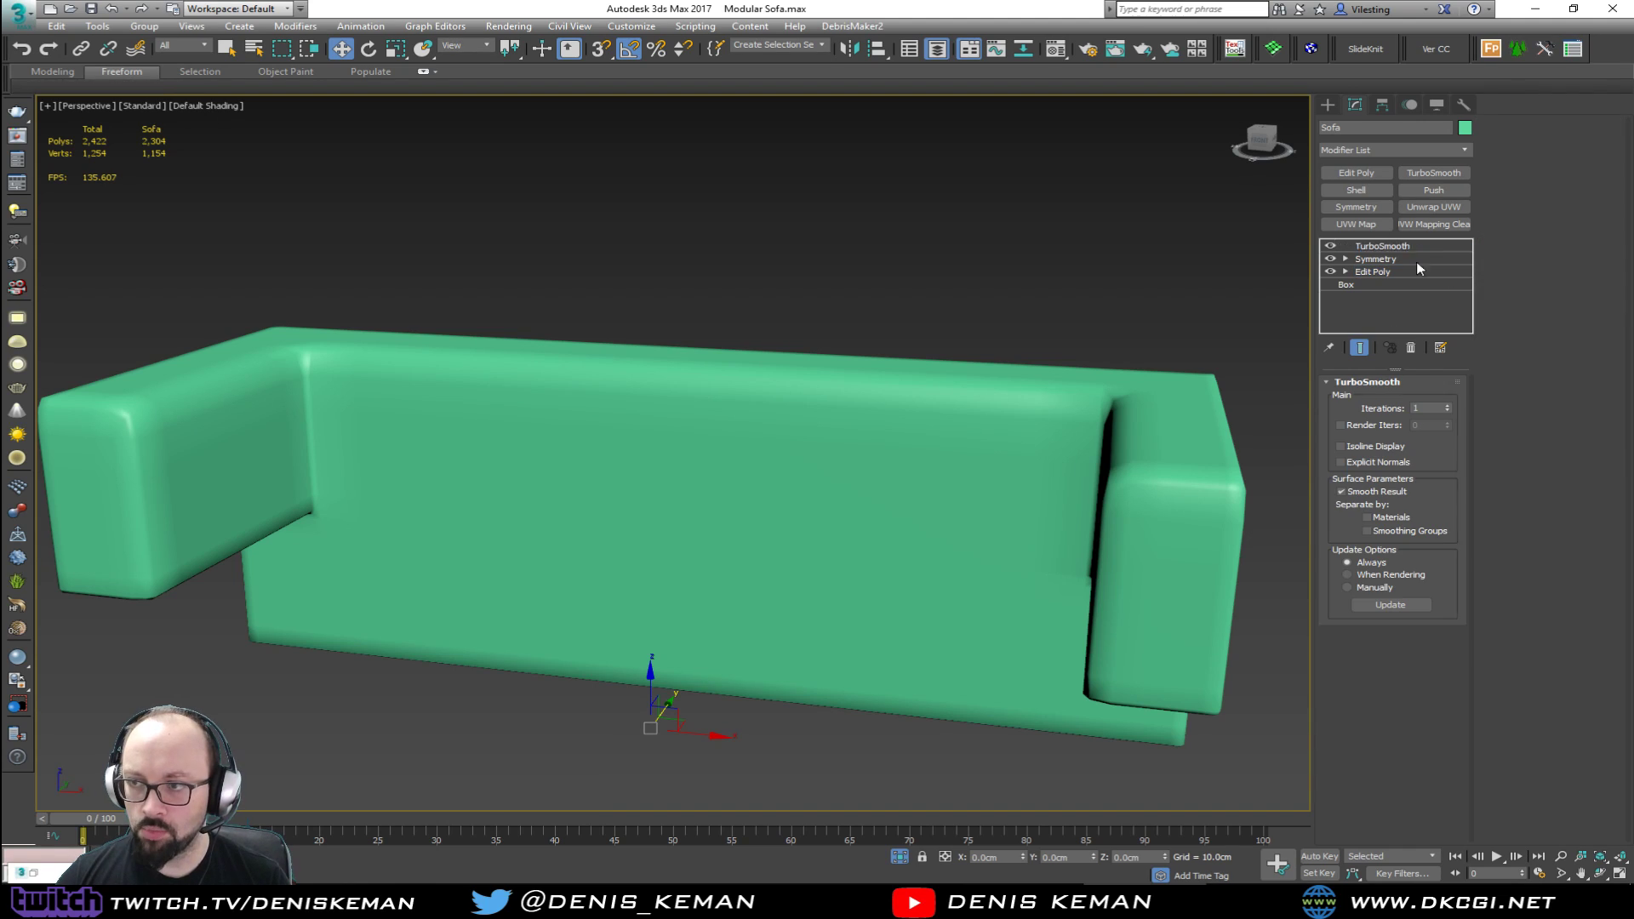
{"action": "left_click", "coordinate": [1446, 406]}
{"action": "left_click", "coordinate": [802, 225]}
{"action": "middle_click_drag", "start_coordinate": [802, 226], "coordinate": [857, 282], "text": "alt"}
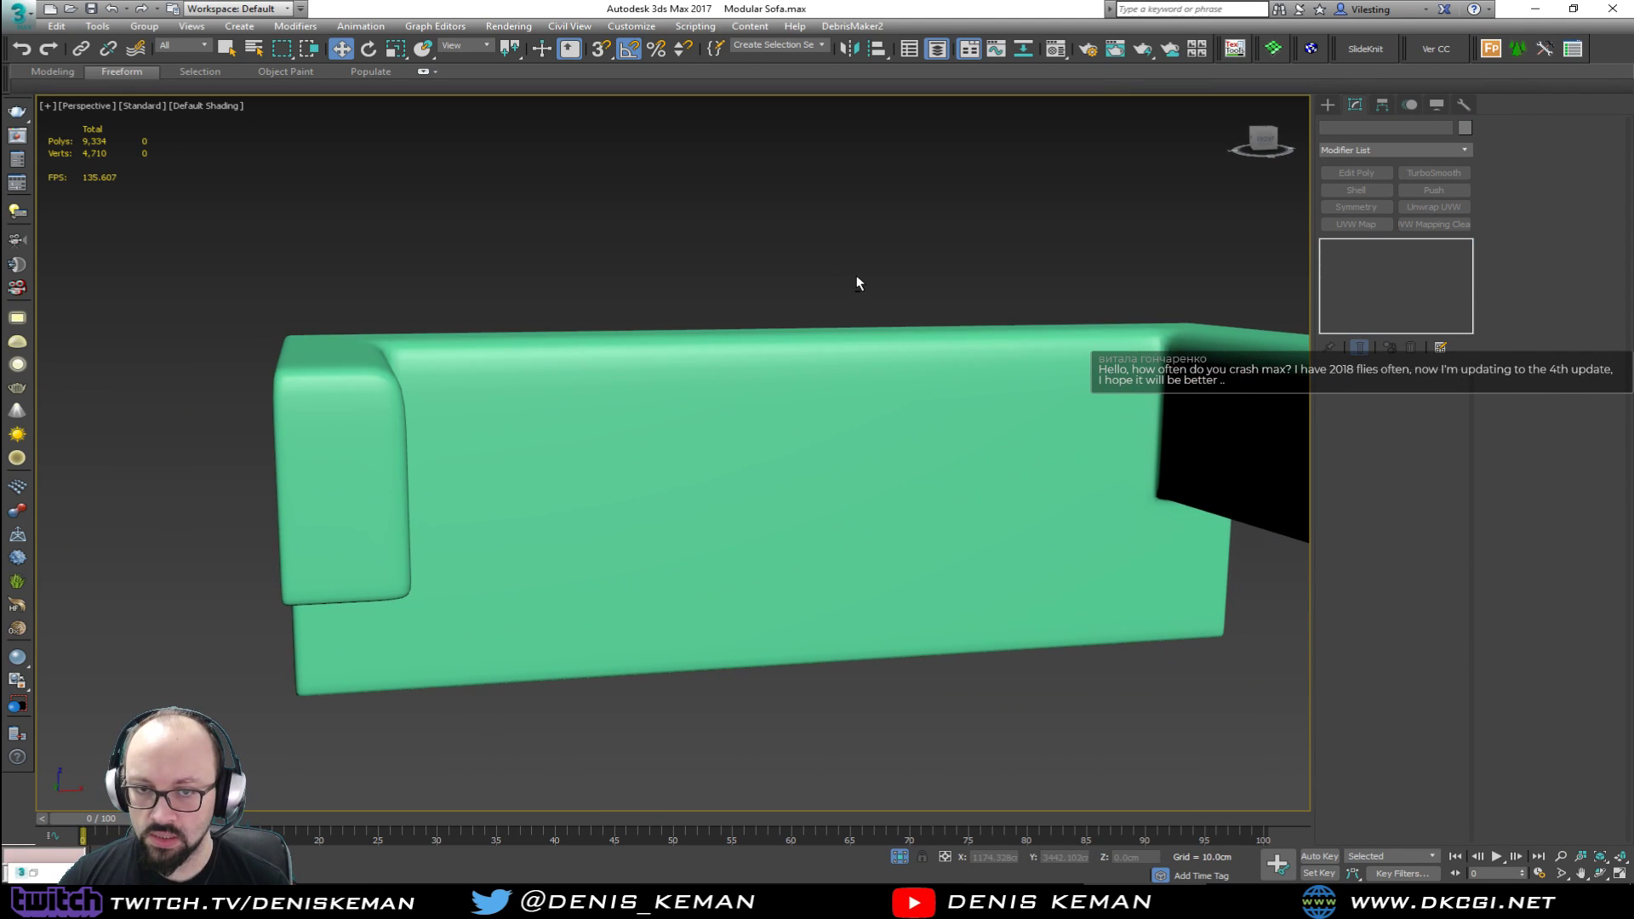
{"action": "key", "text": "alt+Tab"}
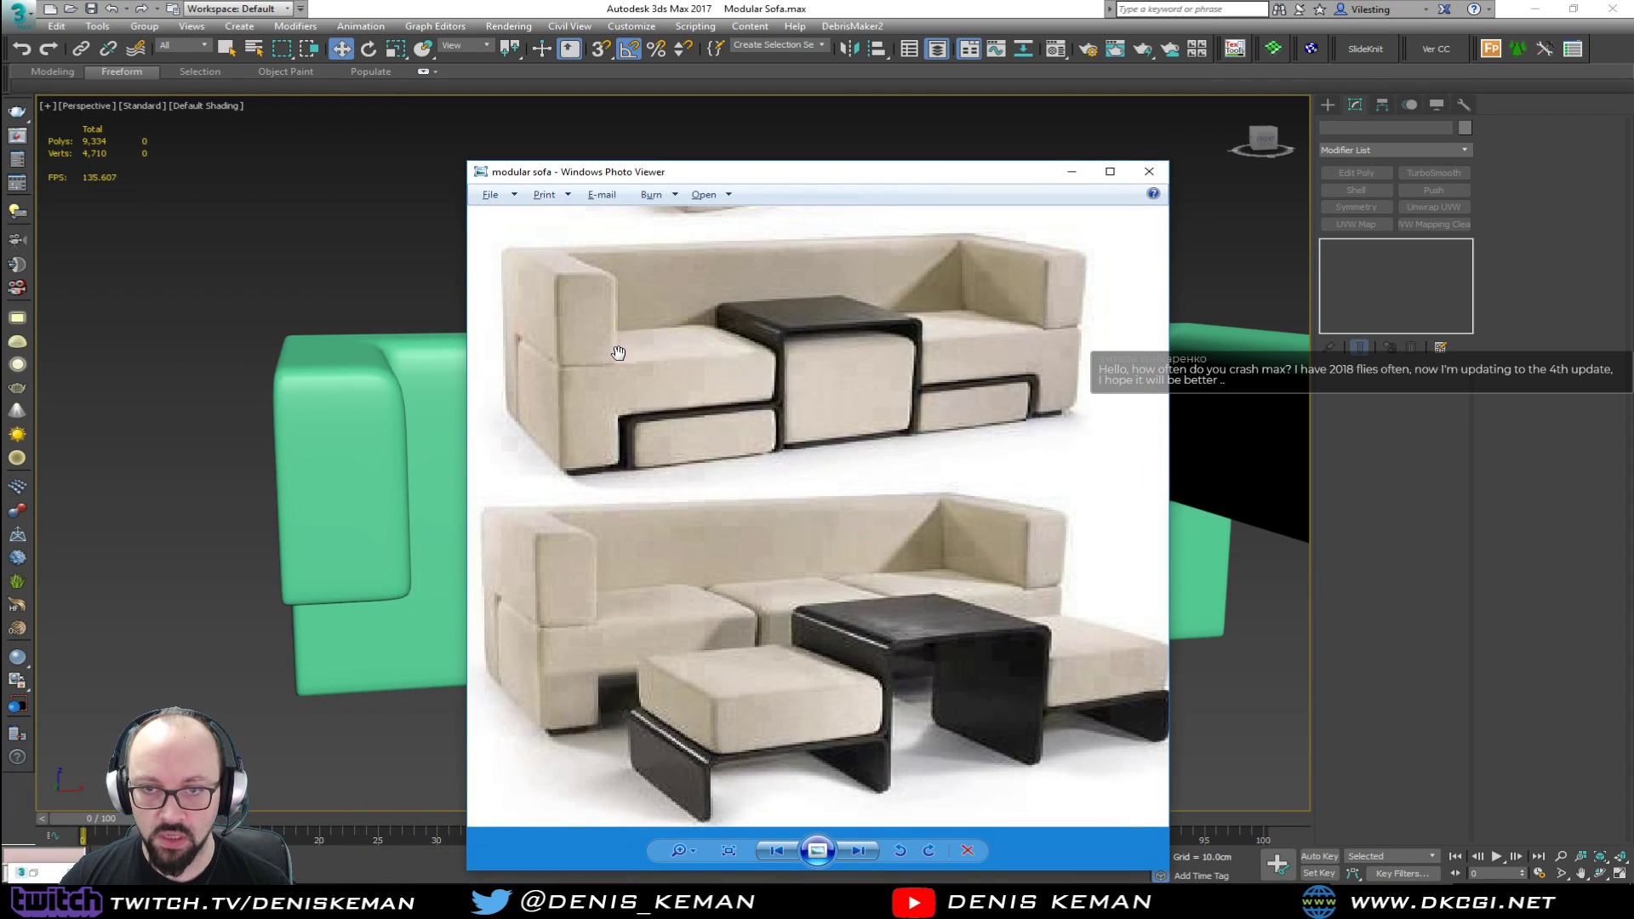
{"action": "left_click", "coordinate": [1072, 171]}
{"action": "middle_click_drag", "start_coordinate": [573, 493], "coordinate": [627, 486], "text": "alt"}
{"action": "key", "text": "F4"}
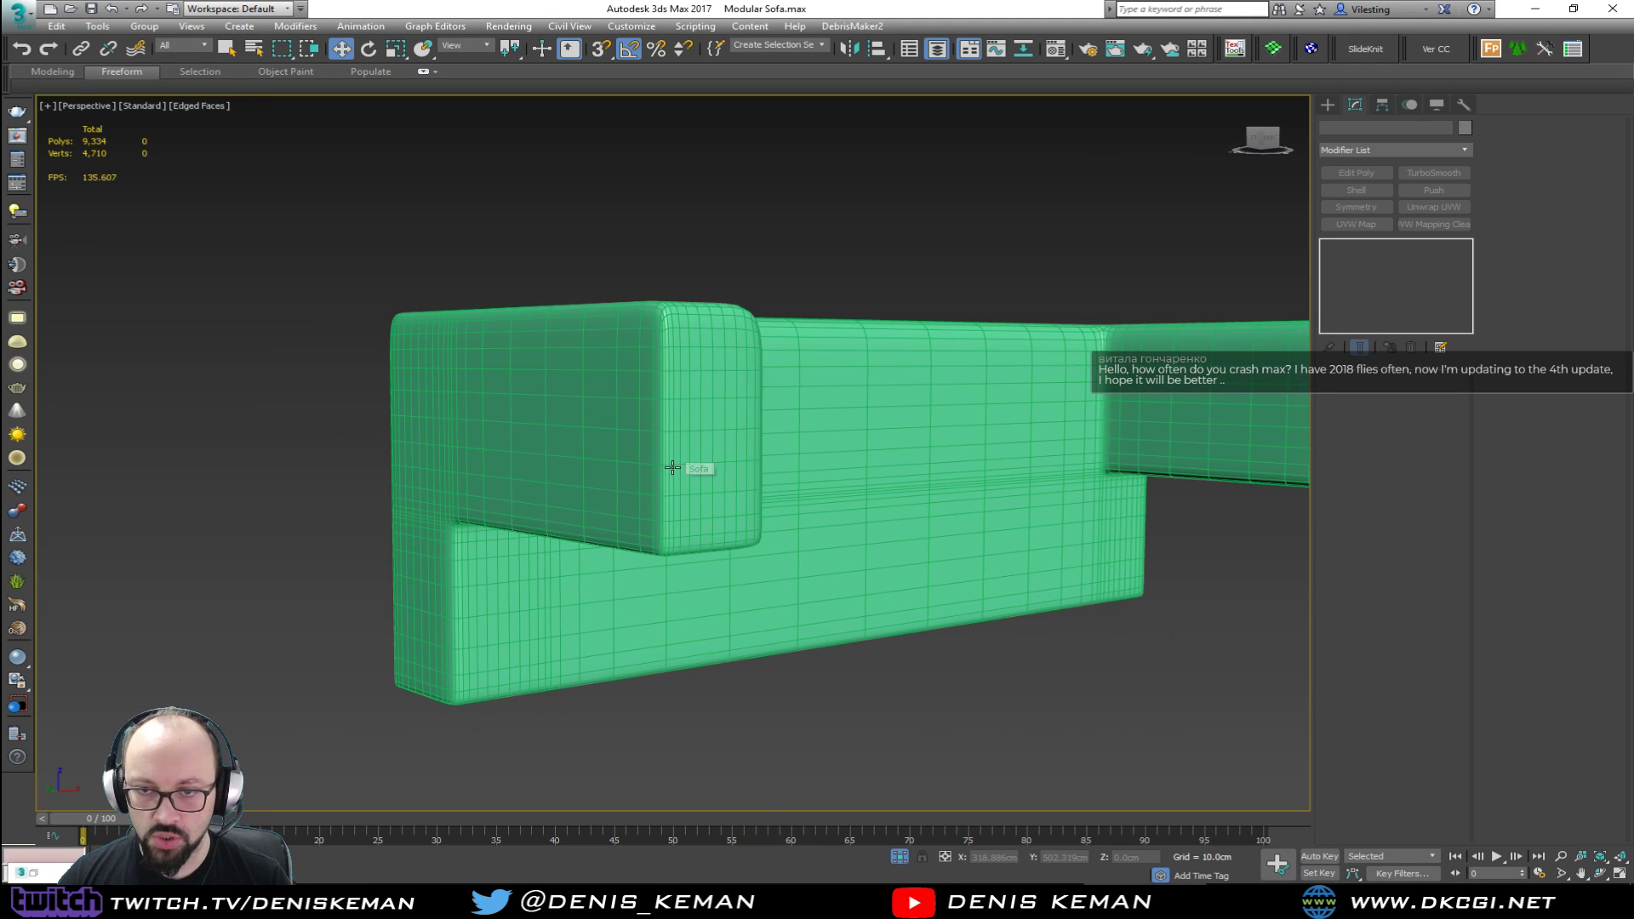
Step: Move the arm's outer-side support loop slightly inward and adjust the loop near the arm's front end in the Edit Poly level
{"action": "left_click", "coordinate": [672, 467]}
{"action": "left_click", "coordinate": [1396, 271]}
{"action": "middle_click_drag", "start_coordinate": [920, 383], "coordinate": [644, 420], "text": "alt"}
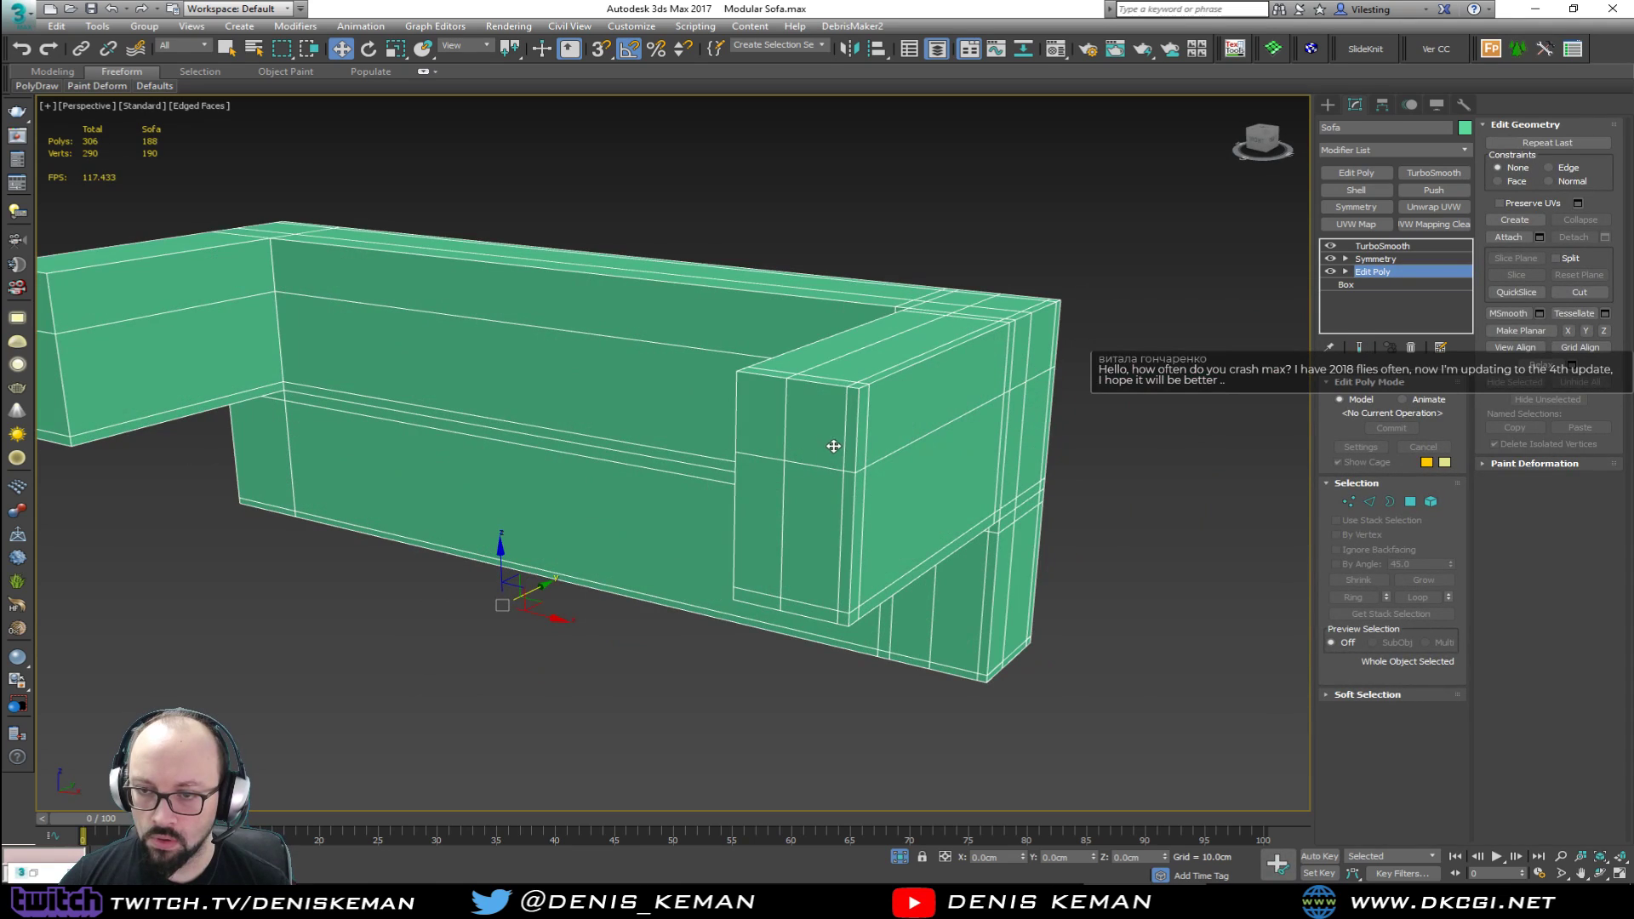
{"action": "scroll", "coordinate": [832, 443], "scroll_direction": "up", "scroll_amount": 5}
{"action": "left_click", "coordinate": [1370, 501]}
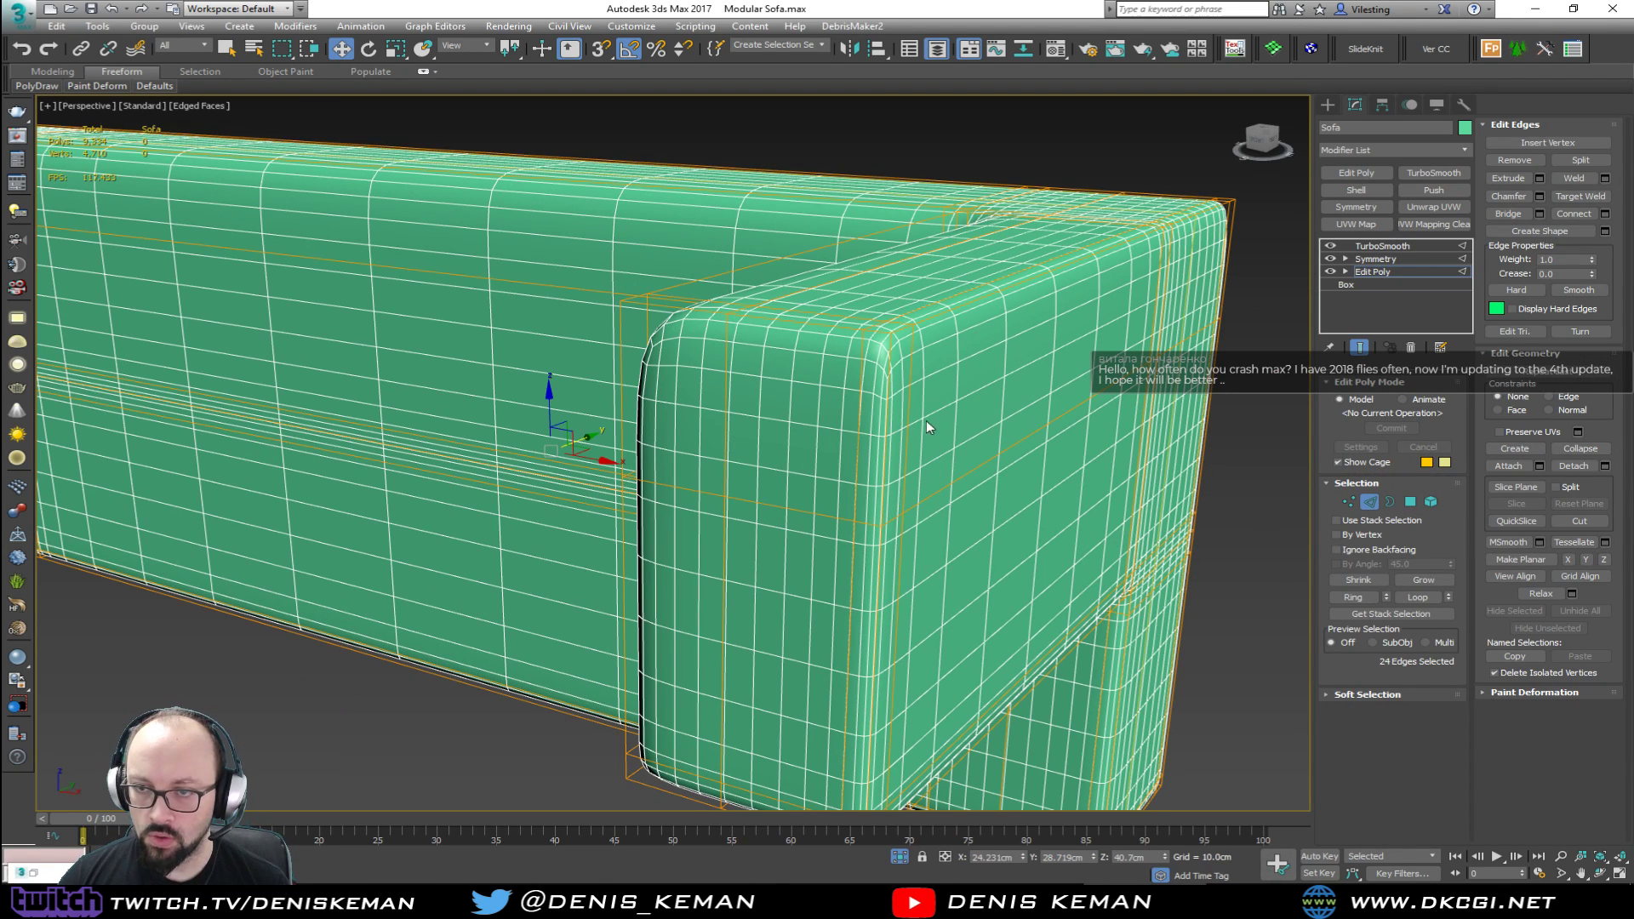
{"action": "double_click", "coordinate": [875, 440]}
{"action": "left_click_drag", "start_coordinate": [1157, 577], "coordinate": [1148, 573]}
{"action": "middle_click_drag", "start_coordinate": [998, 480], "coordinate": [612, 473], "text": "alt"}
{"action": "double_click", "coordinate": [641, 466]}
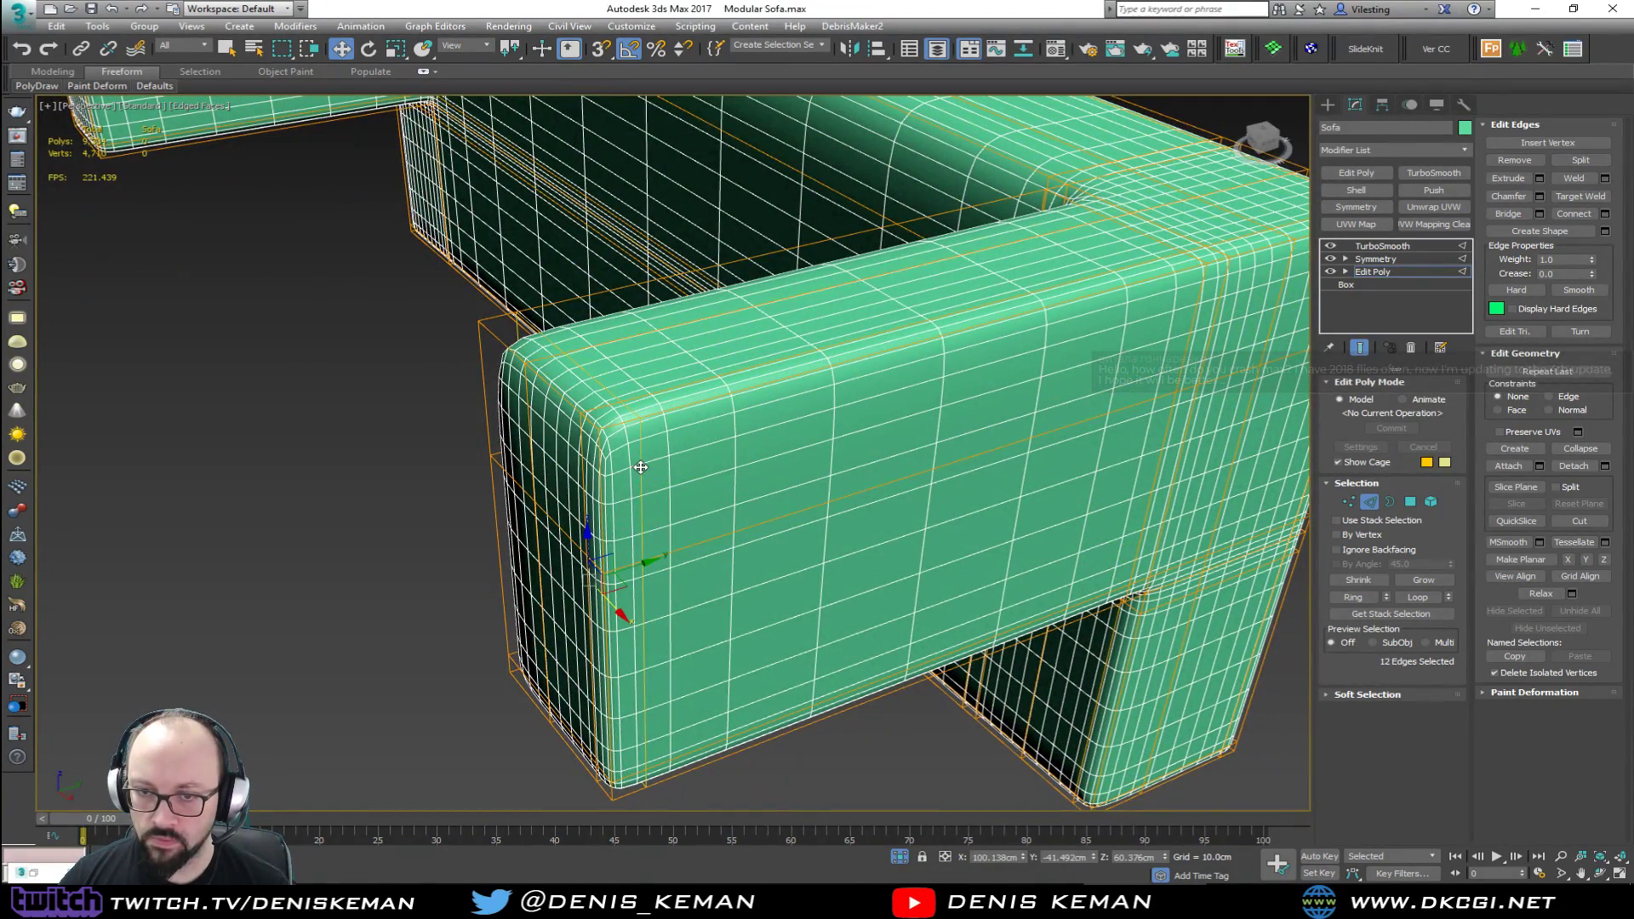
{"action": "left_click_drag", "start_coordinate": [626, 569], "coordinate": [616, 573]}
Step: Readjust the arm's outer-side support loop and compare the base mesh with the smoothed result
{"action": "middle_click_drag", "start_coordinate": [616, 573], "coordinate": [700, 474], "text": "alt"}
{"action": "double_click", "coordinate": [639, 449], "text": "ctrl"}
{"action": "left_click_drag", "start_coordinate": [865, 446], "coordinate": [877, 448]}
{"action": "middle_click_drag", "start_coordinate": [849, 410], "coordinate": [752, 381], "text": "alt"}
{"action": "key", "text": "shift+e"}
{"action": "middle_click_drag", "start_coordinate": [615, 341], "coordinate": [907, 484]}
{"action": "scroll", "coordinate": [945, 497], "scroll_direction": "down", "scroll_amount": 4}
{"action": "scroll", "coordinate": [907, 484], "scroll_direction": "up", "scroll_amount": 2}
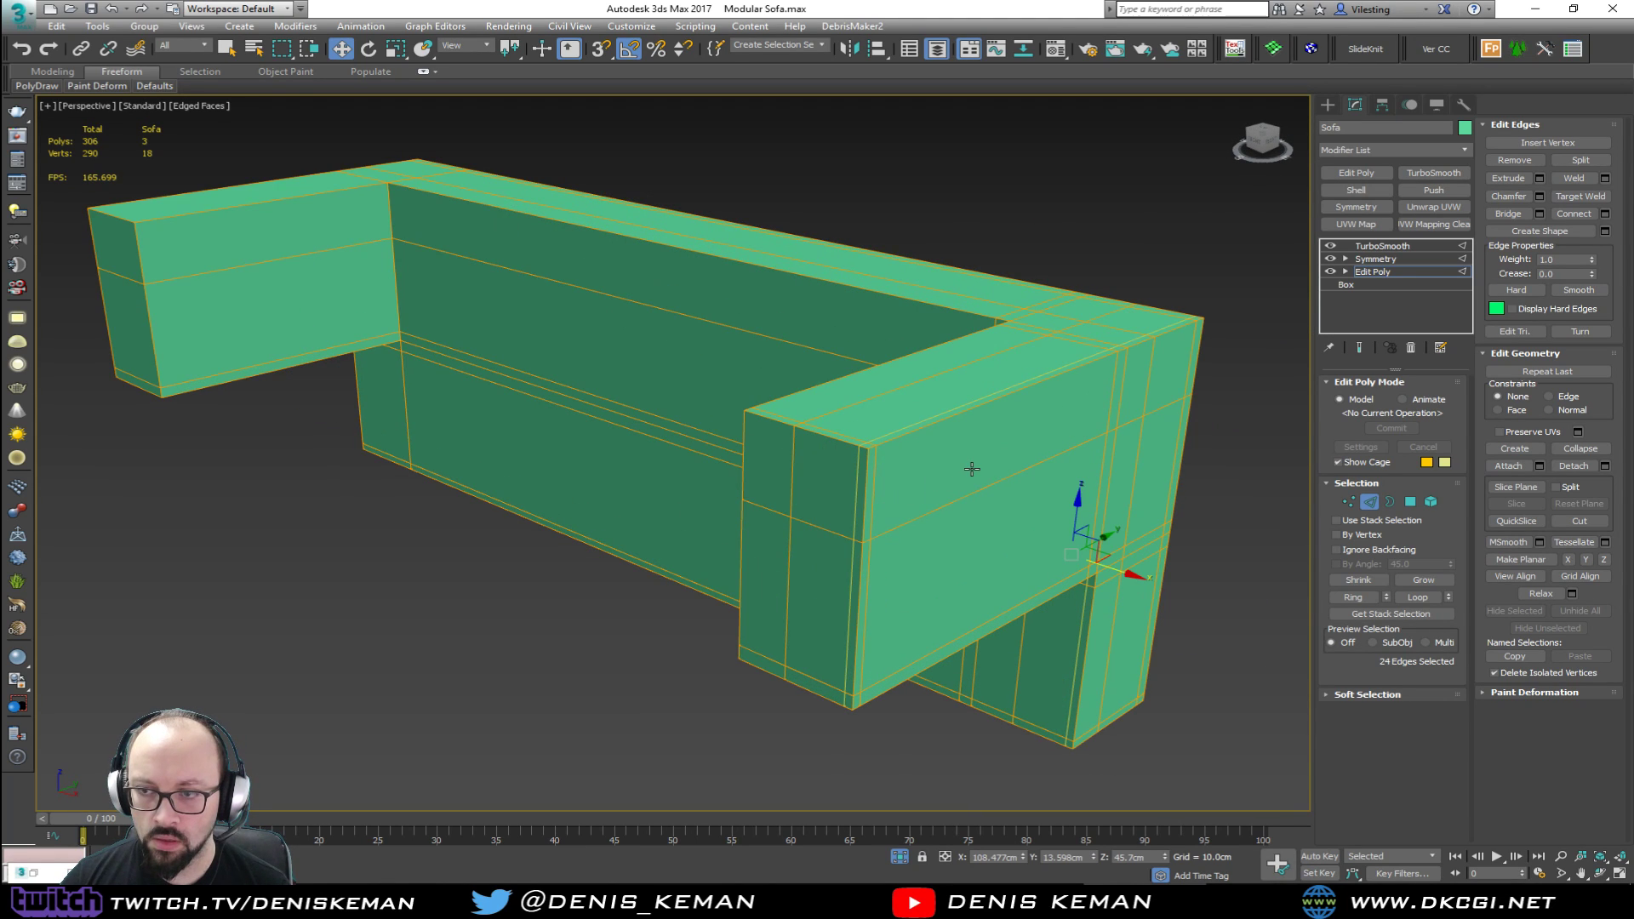
{"action": "key", "text": "ctrl+e"}
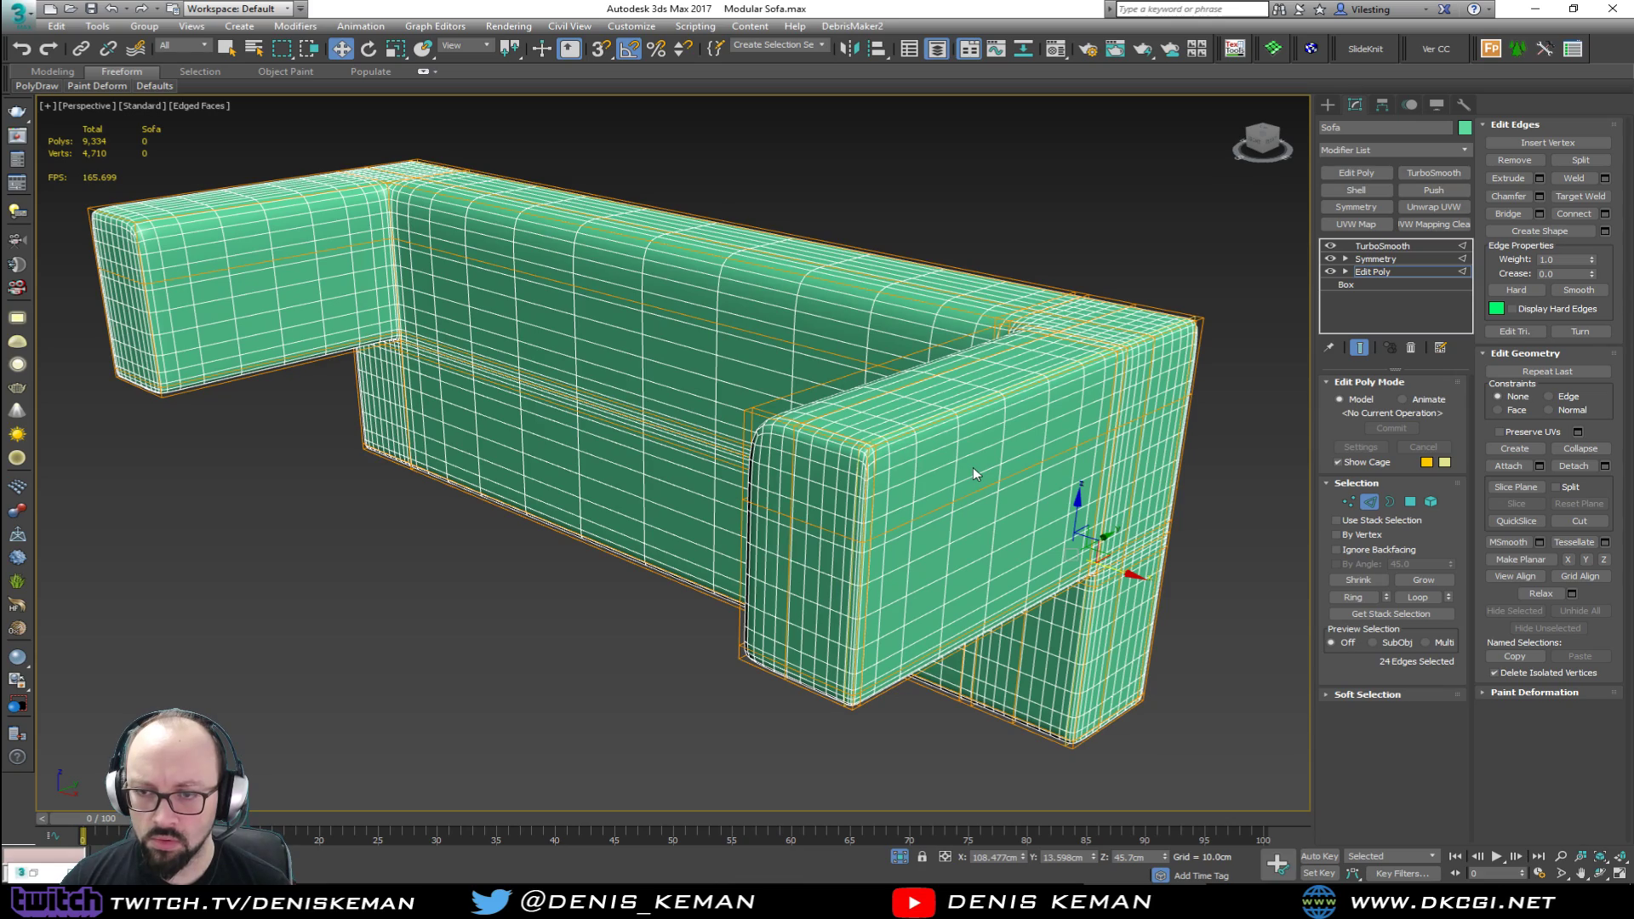
Step: Try different heights for the support loop beneath the frame's top edges and undo the moves
{"action": "left_click", "coordinate": [972, 491], "text": "ctrl"}
{"action": "left_click_drag", "start_coordinate": [739, 314], "coordinate": [769, 278]}
{"action": "middle_click_drag", "start_coordinate": [768, 278], "coordinate": [787, 306], "text": "alt"}
{"action": "scroll", "coordinate": [647, 332], "scroll_direction": "up", "scroll_amount": 3}
{"action": "middle_click_drag", "start_coordinate": [647, 332], "coordinate": [825, 335]}
{"action": "key", "text": "ctrl+z"}
{"action": "left_click_drag", "start_coordinate": [966, 295], "coordinate": [960, 292]}
{"action": "key", "text": "ctrl+z"}
{"action": "middle_click_drag", "start_coordinate": [741, 340], "coordinate": [385, 320], "text": "alt"}
{"action": "middle_click_drag", "start_coordinate": [671, 308], "coordinate": [359, 354]}
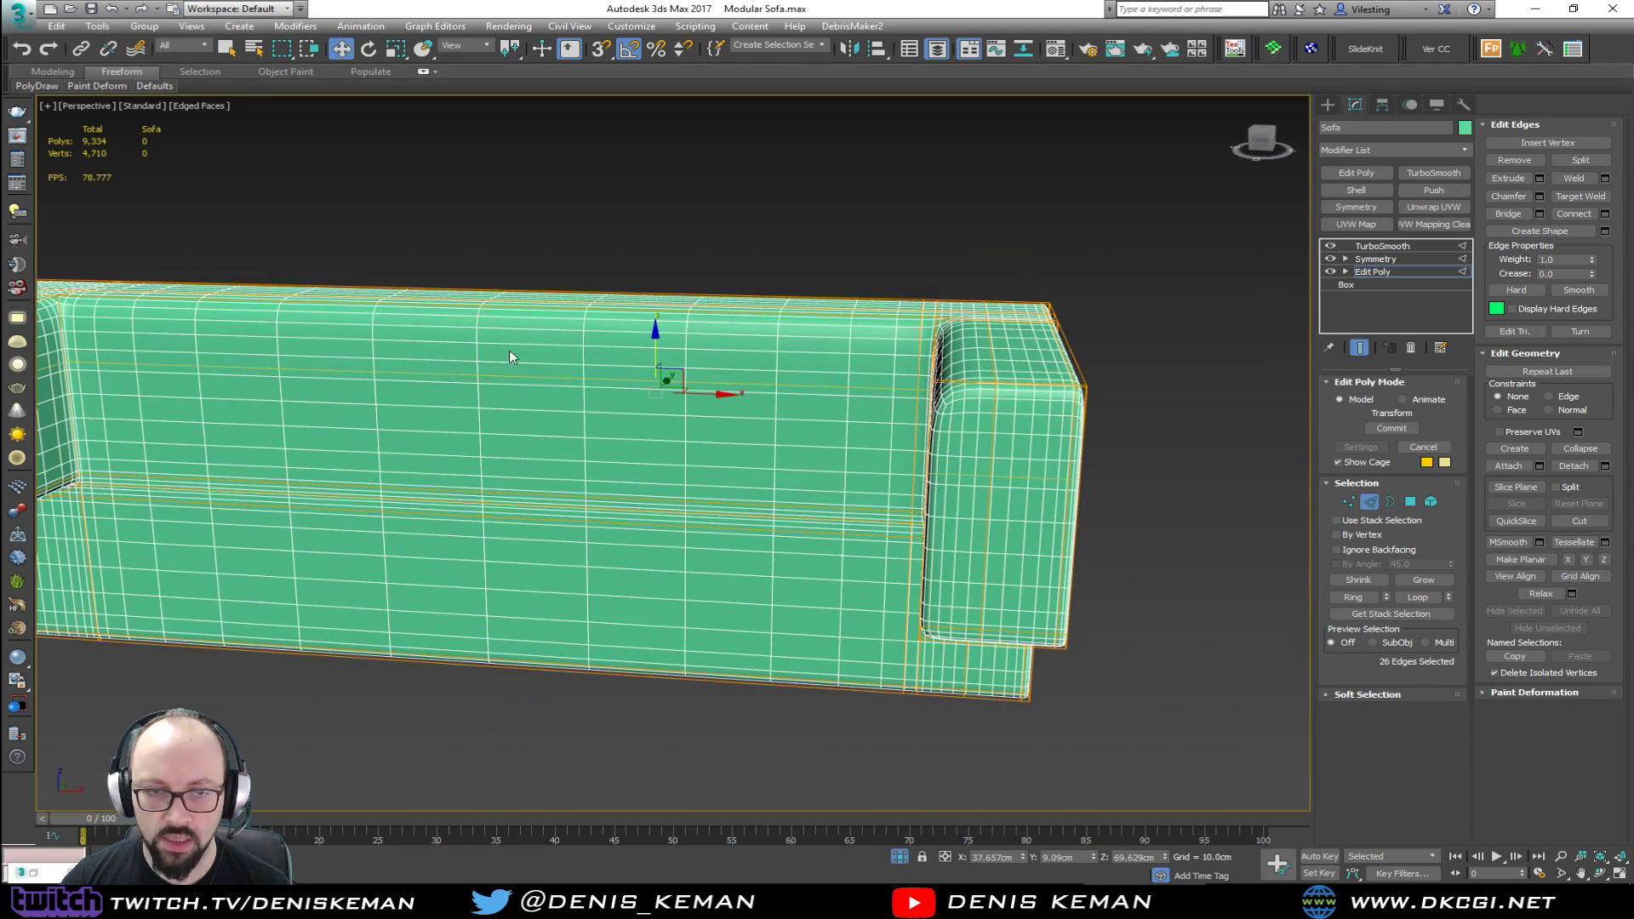
Step: Leave edge editing and compare the smoothed frame without edges against the sofa reference image
{"action": "left_click", "coordinate": [1368, 502]}
{"action": "left_click", "coordinate": [1178, 445]}
{"action": "key", "text": "F4"}
{"action": "middle_click_drag", "start_coordinate": [1178, 445], "coordinate": [1021, 397], "text": "alt"}
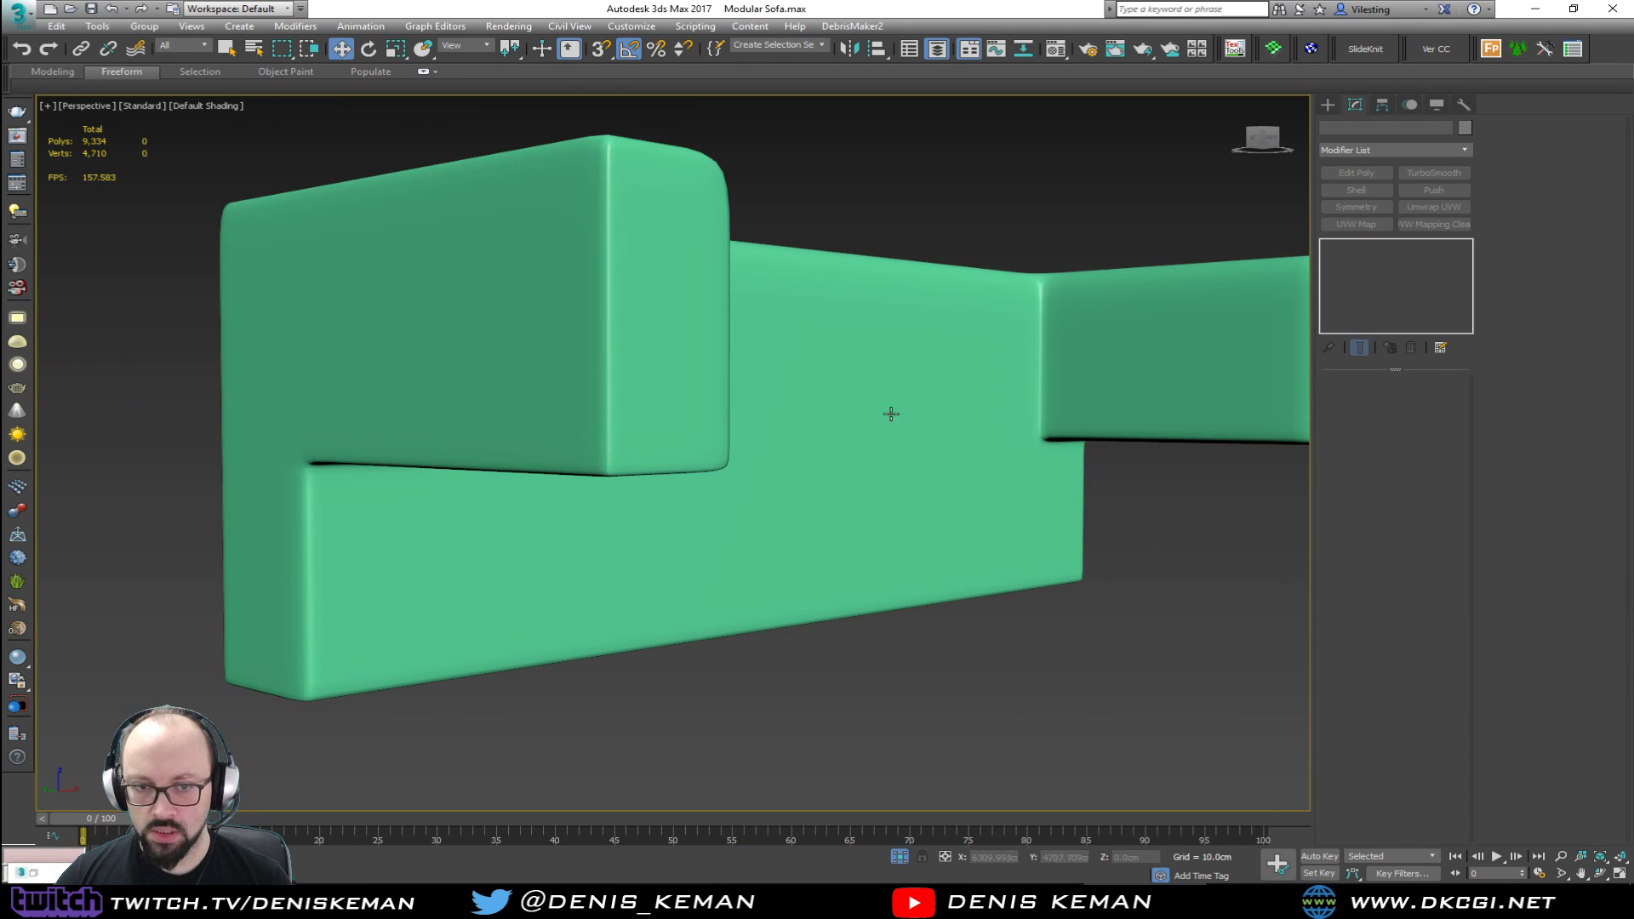
{"action": "middle_click_drag", "start_coordinate": [905, 412], "coordinate": [790, 379]}
{"action": "left_click_drag", "start_coordinate": [0, 111], "coordinate": [745, 147]}
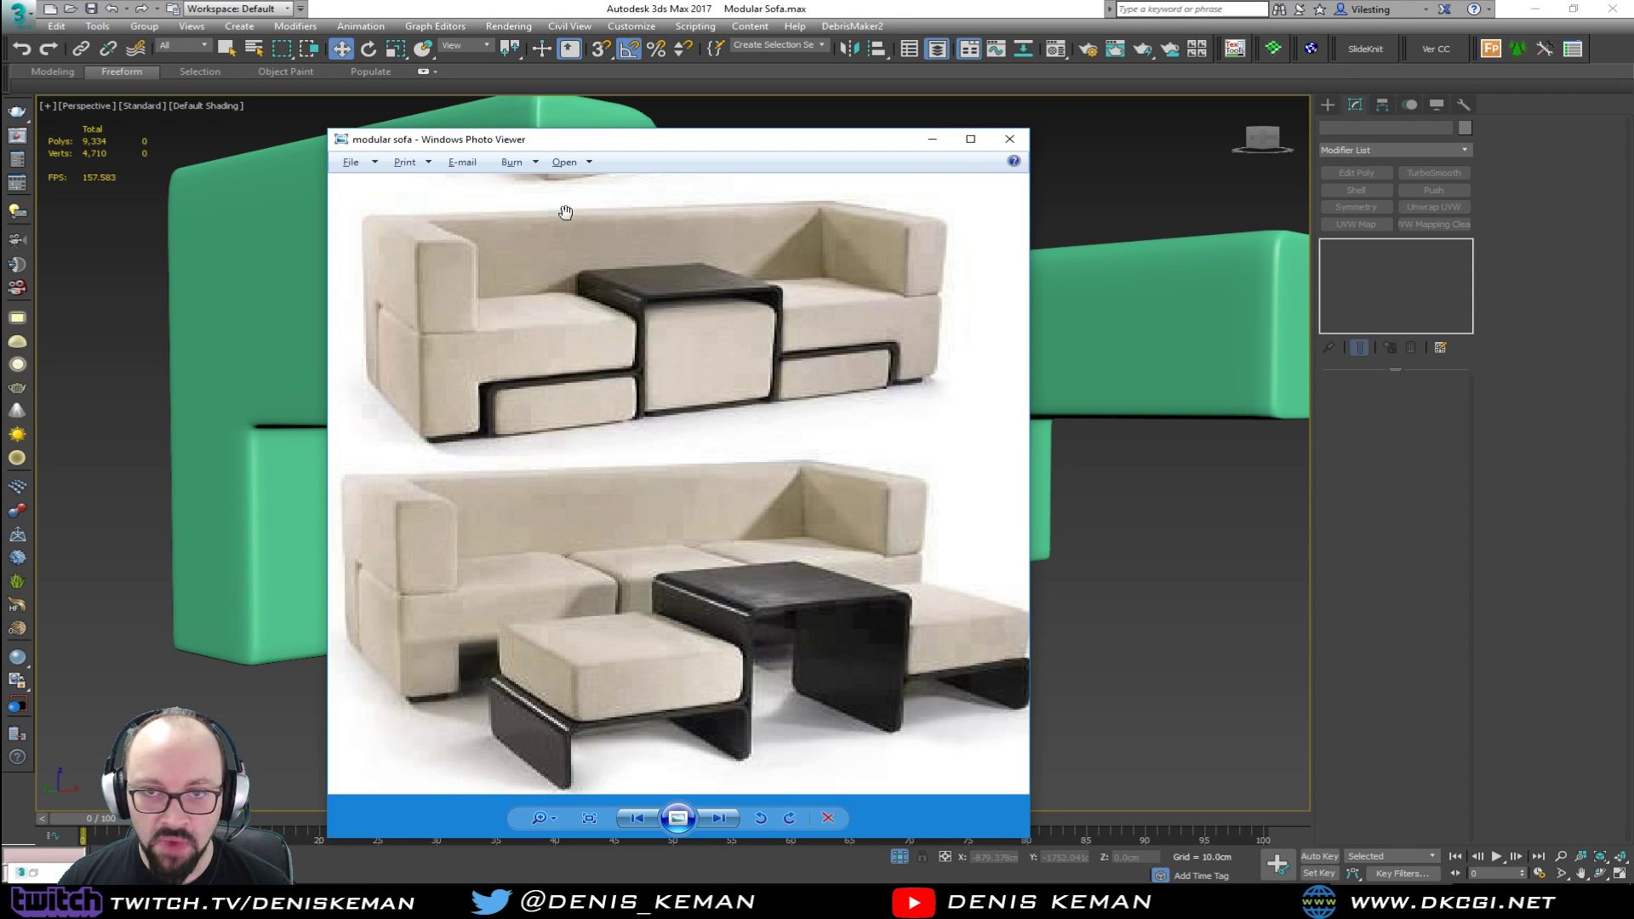
{"action": "left_click_drag", "start_coordinate": [609, 148], "coordinate": [1633, 162]}
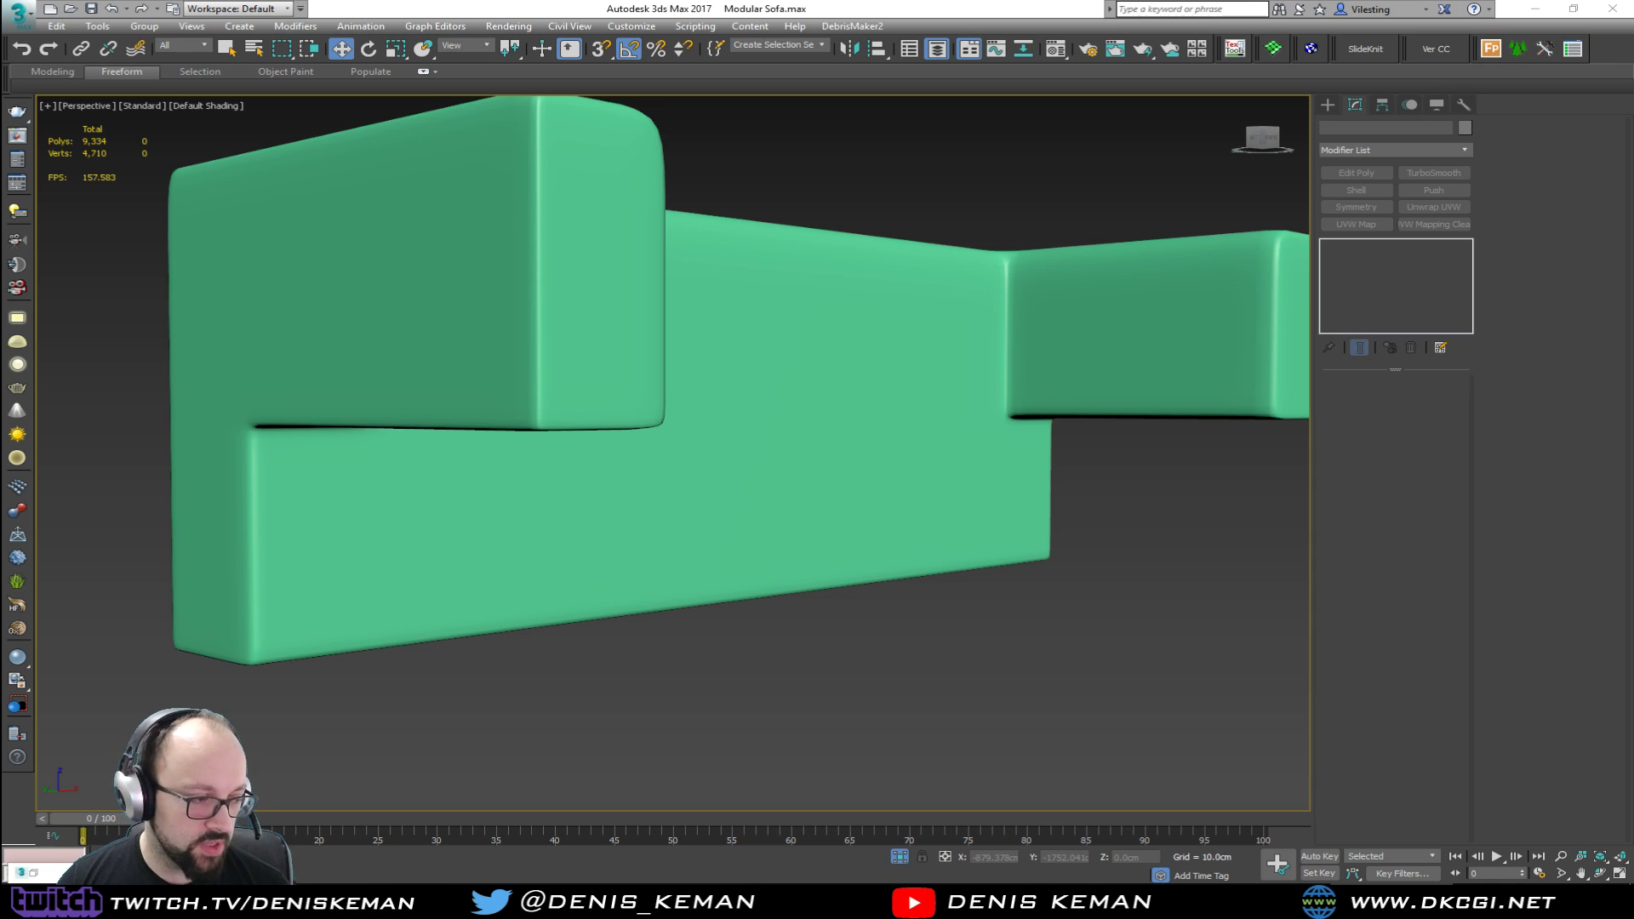
Step: Move the support loop near the backrest's rear edge slightly forward, away from the corner
{"action": "scroll", "coordinate": [814, 405], "scroll_direction": "down", "scroll_amount": 3}
{"action": "middle_click_drag", "start_coordinate": [796, 485], "coordinate": [741, 508], "text": "alt"}
{"action": "scroll", "coordinate": [850, 381], "scroll_direction": "down", "scroll_amount": 3}
{"action": "middle_click_drag", "start_coordinate": [851, 382], "coordinate": [916, 420], "text": "alt"}
{"action": "mouse_move", "coordinate": [985, 398]}
{"action": "middle_mouse_down", "text": "alt"}
{"action": "mouse_move", "coordinate": [937, 423]}
{"action": "mouse_move", "coordinate": [927, 408]}
{"action": "mouse_move", "coordinate": [849, 412]}
{"action": "middle_mouse_up", "text": "alt"}
{"action": "key", "text": "F4"}
{"action": "scroll", "coordinate": [749, 479], "scroll_direction": "up", "scroll_amount": 5}
{"action": "left_click", "coordinate": [749, 478]}
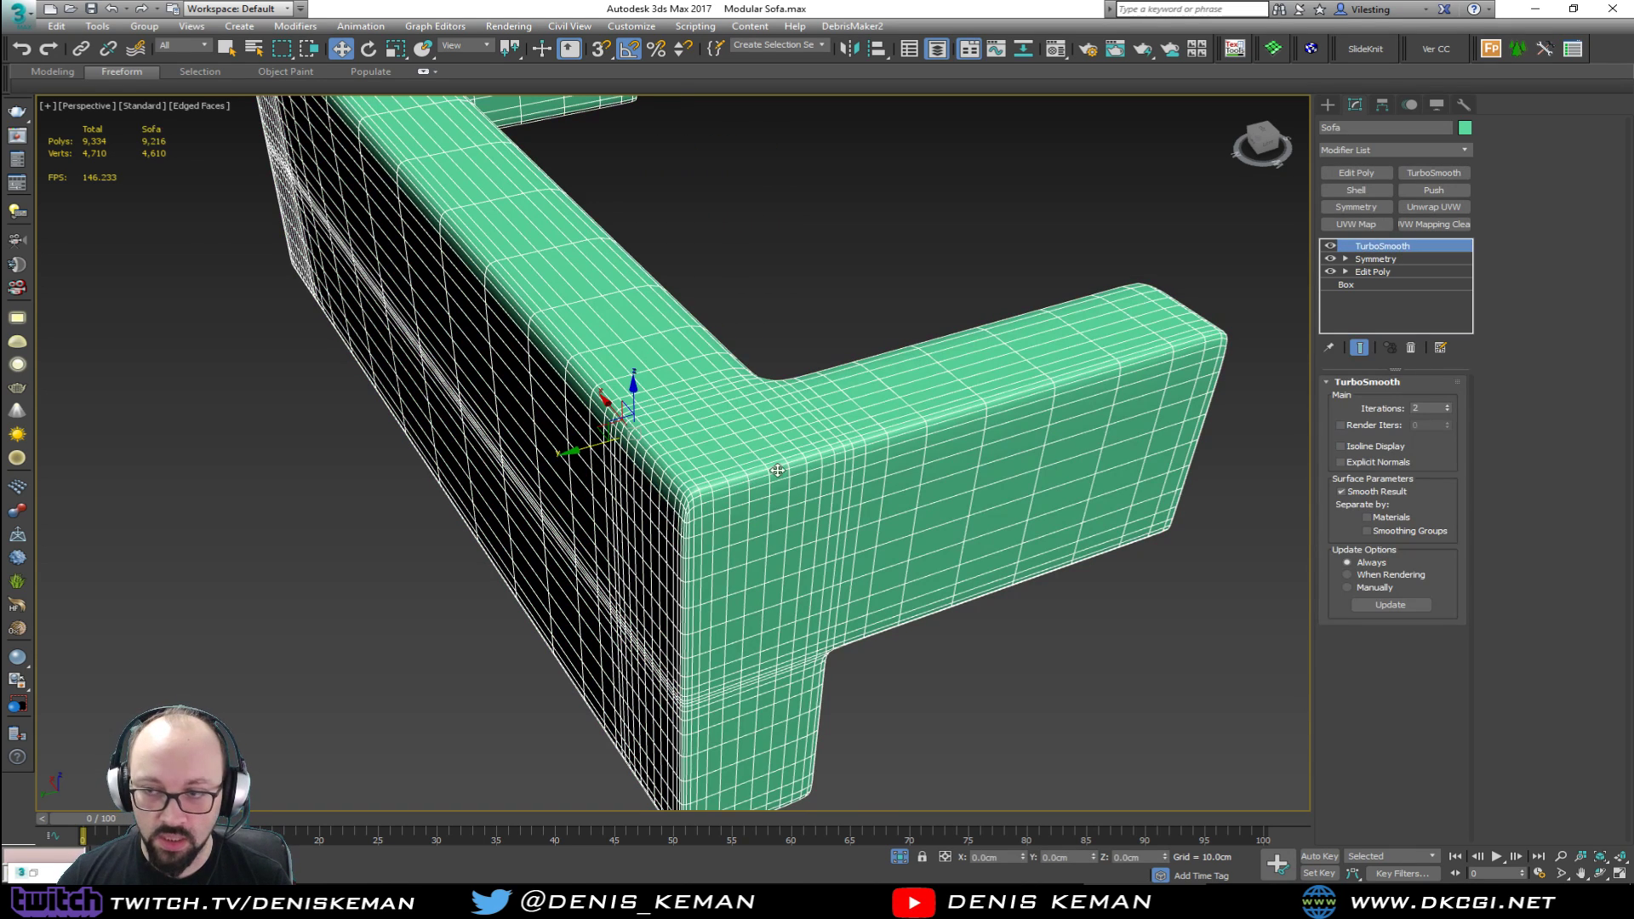
{"action": "key", "text": "2"}
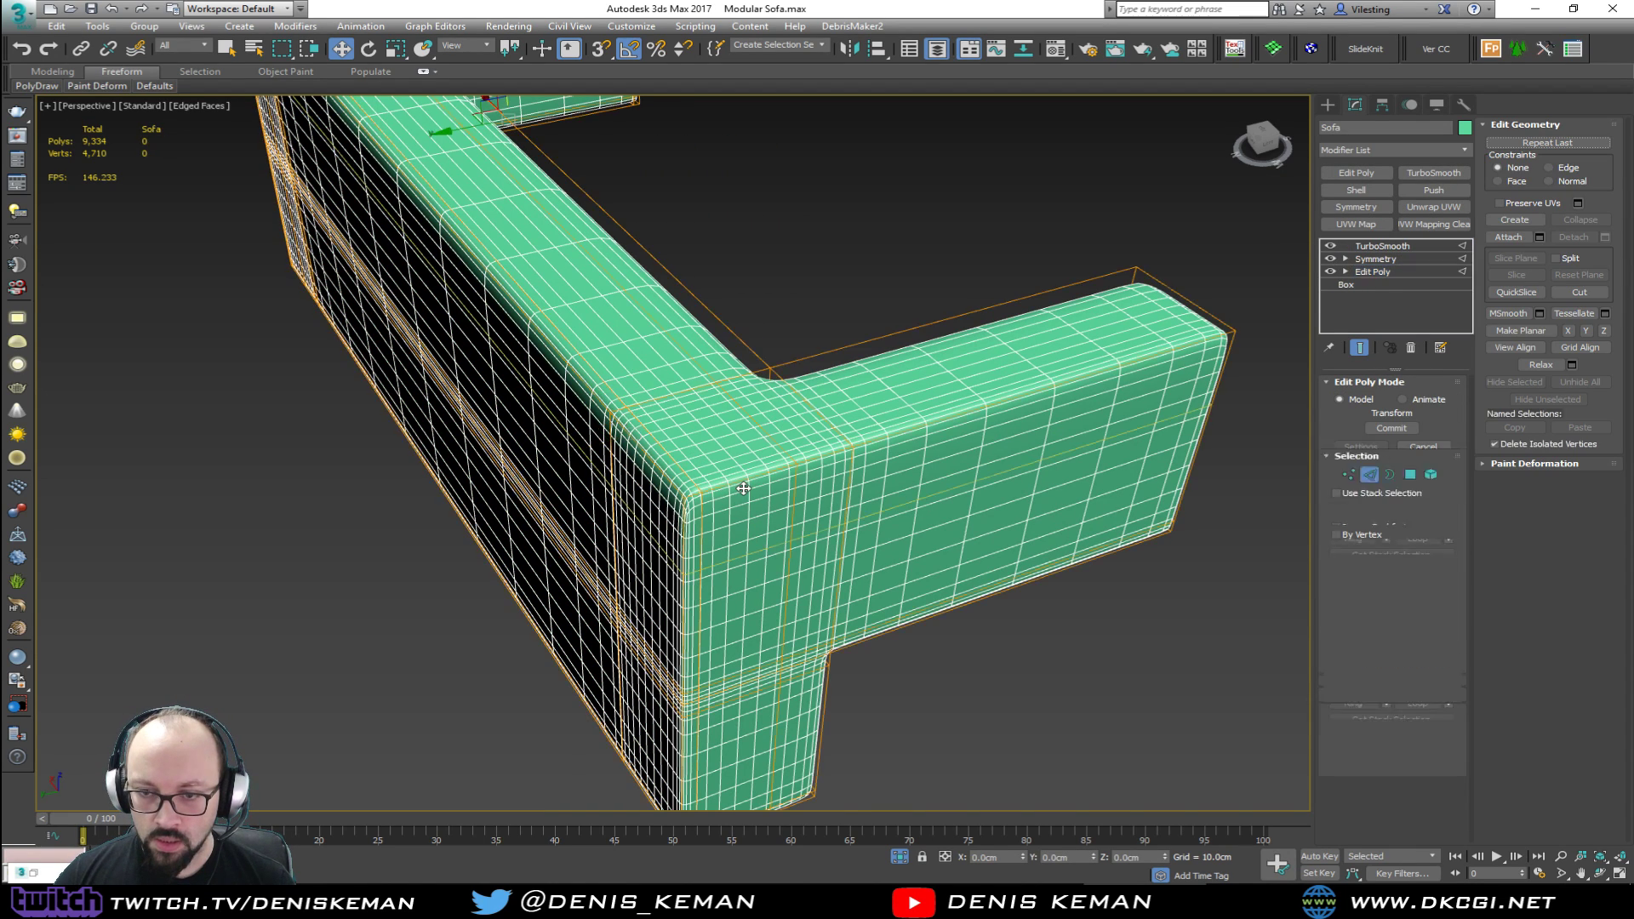
{"action": "double_click", "coordinate": [687, 475]}
{"action": "key", "text": "ctrl+q"}
{"action": "key", "text": "ctrl+q"}
{"action": "key", "text": "ctrl+q"}
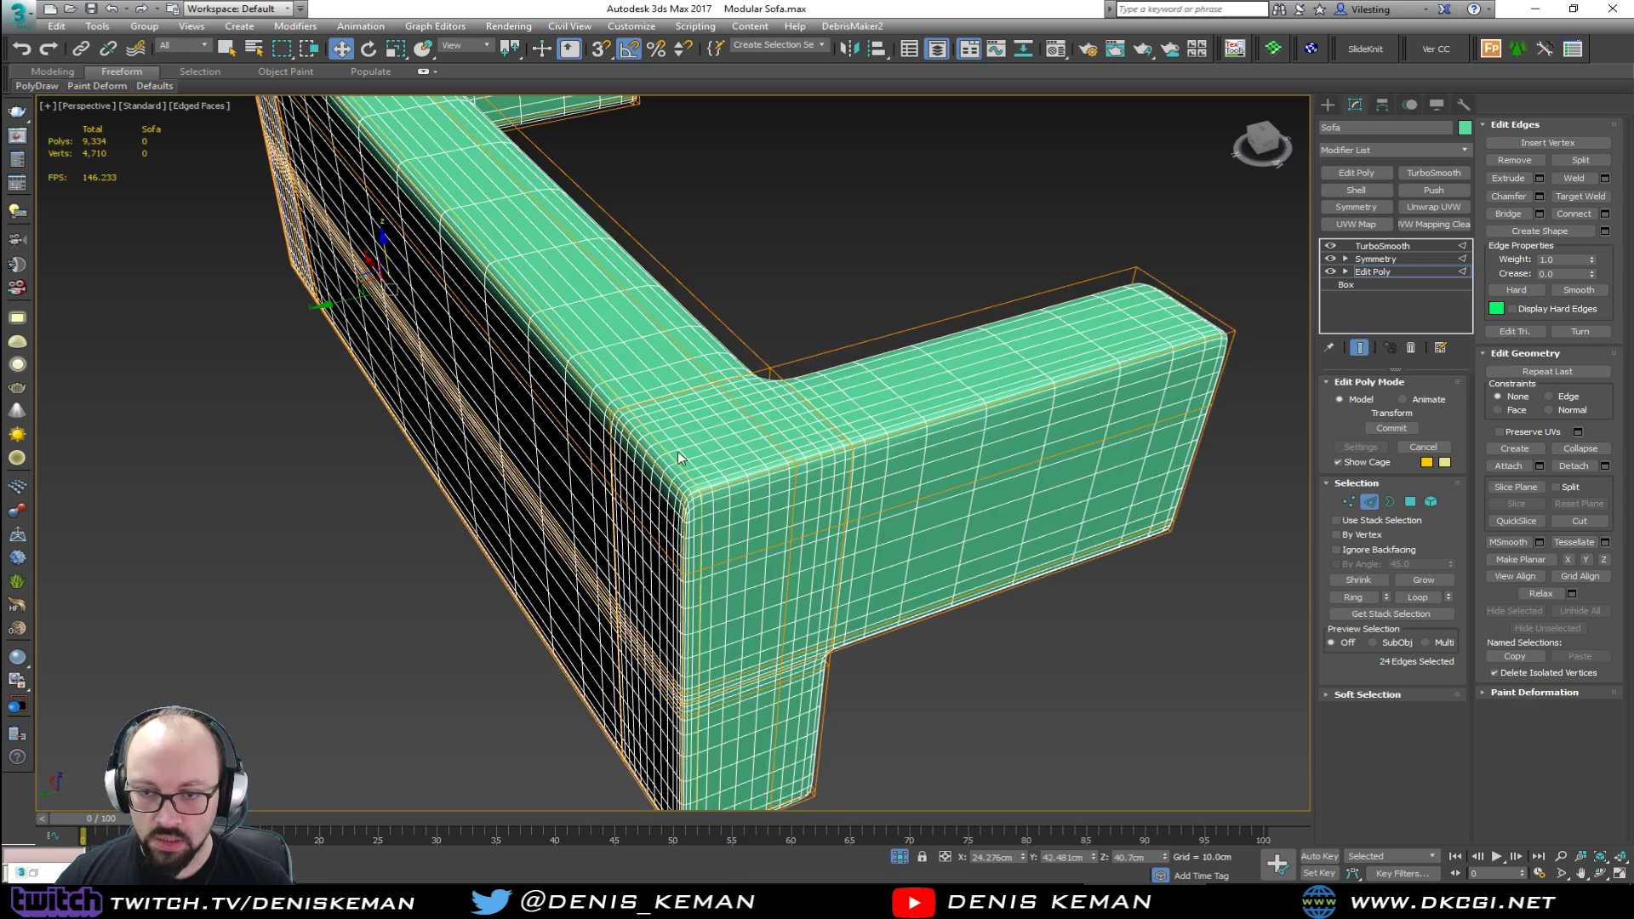
{"action": "left_click_drag", "start_coordinate": [330, 307], "coordinate": [349, 304]}
Step: Finish edge editing, hide the edge display and end isolation to bring back the other sofa parts
{"action": "middle_click_drag", "start_coordinate": [817, 439], "coordinate": [693, 378], "text": "alt"}
{"action": "left_click", "coordinate": [1369, 501]}
{"action": "left_click", "coordinate": [1055, 467]}
{"action": "key", "text": "F4"}
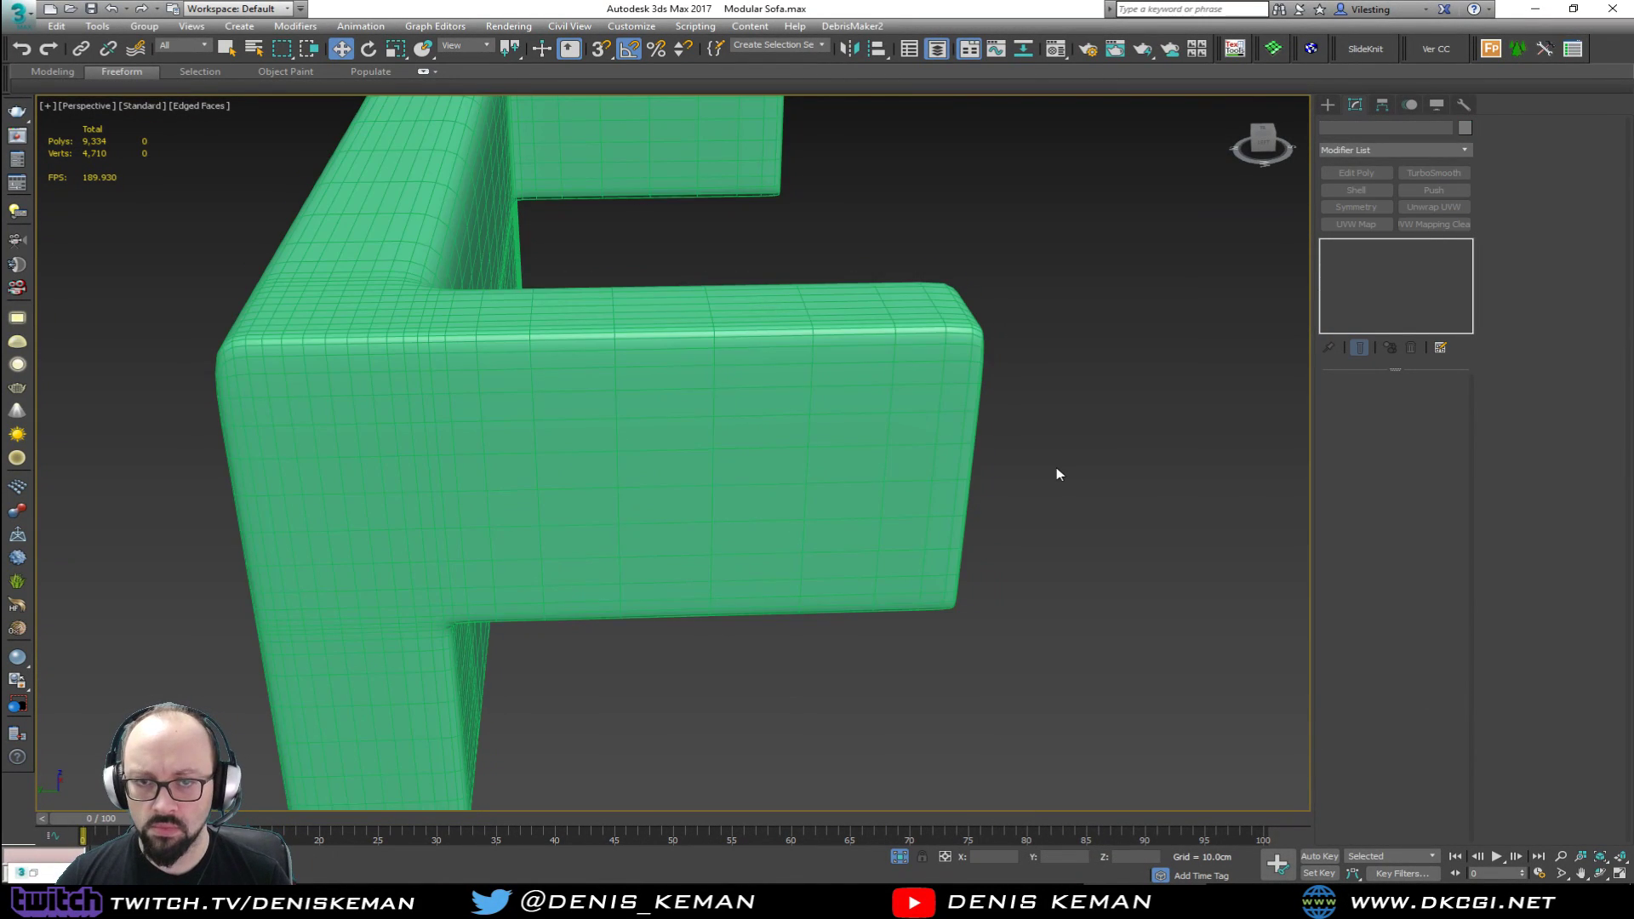
{"action": "mouse_move", "coordinate": [943, 445]}
{"action": "middle_mouse_down", "text": "alt"}
{"action": "mouse_move", "coordinate": [976, 492]}
{"action": "mouse_move", "coordinate": [777, 416]}
{"action": "middle_mouse_up", "text": "alt"}
{"action": "right_click", "coordinate": [777, 417]}
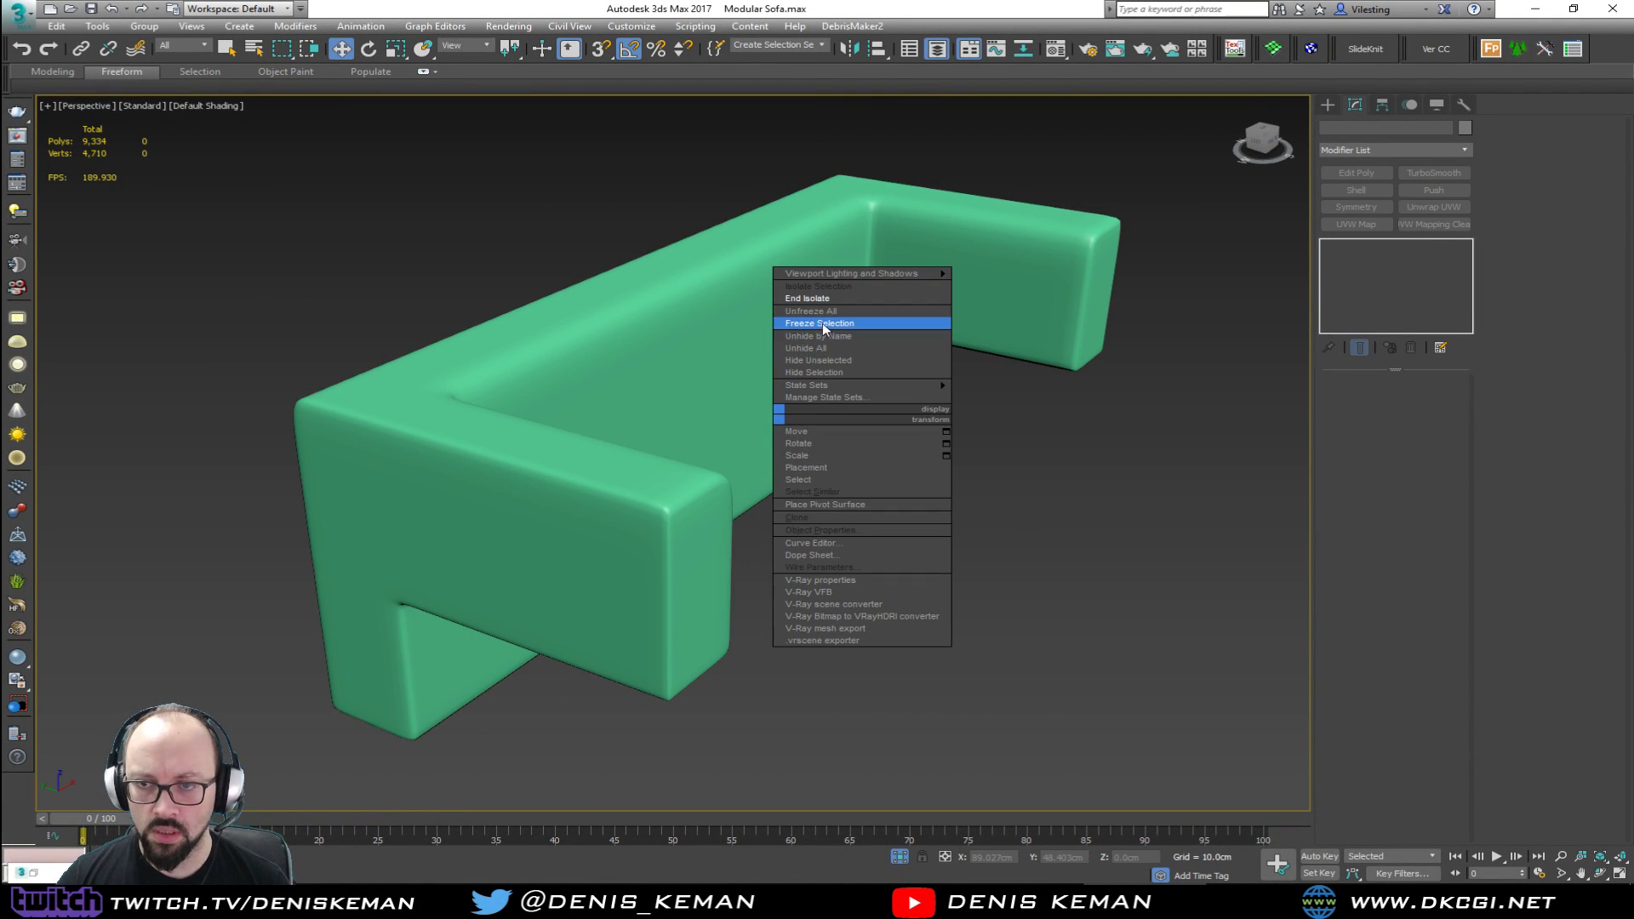
{"action": "left_click", "coordinate": [821, 328]}
{"action": "middle_click_drag", "start_coordinate": [832, 299], "coordinate": [861, 441], "text": "alt"}
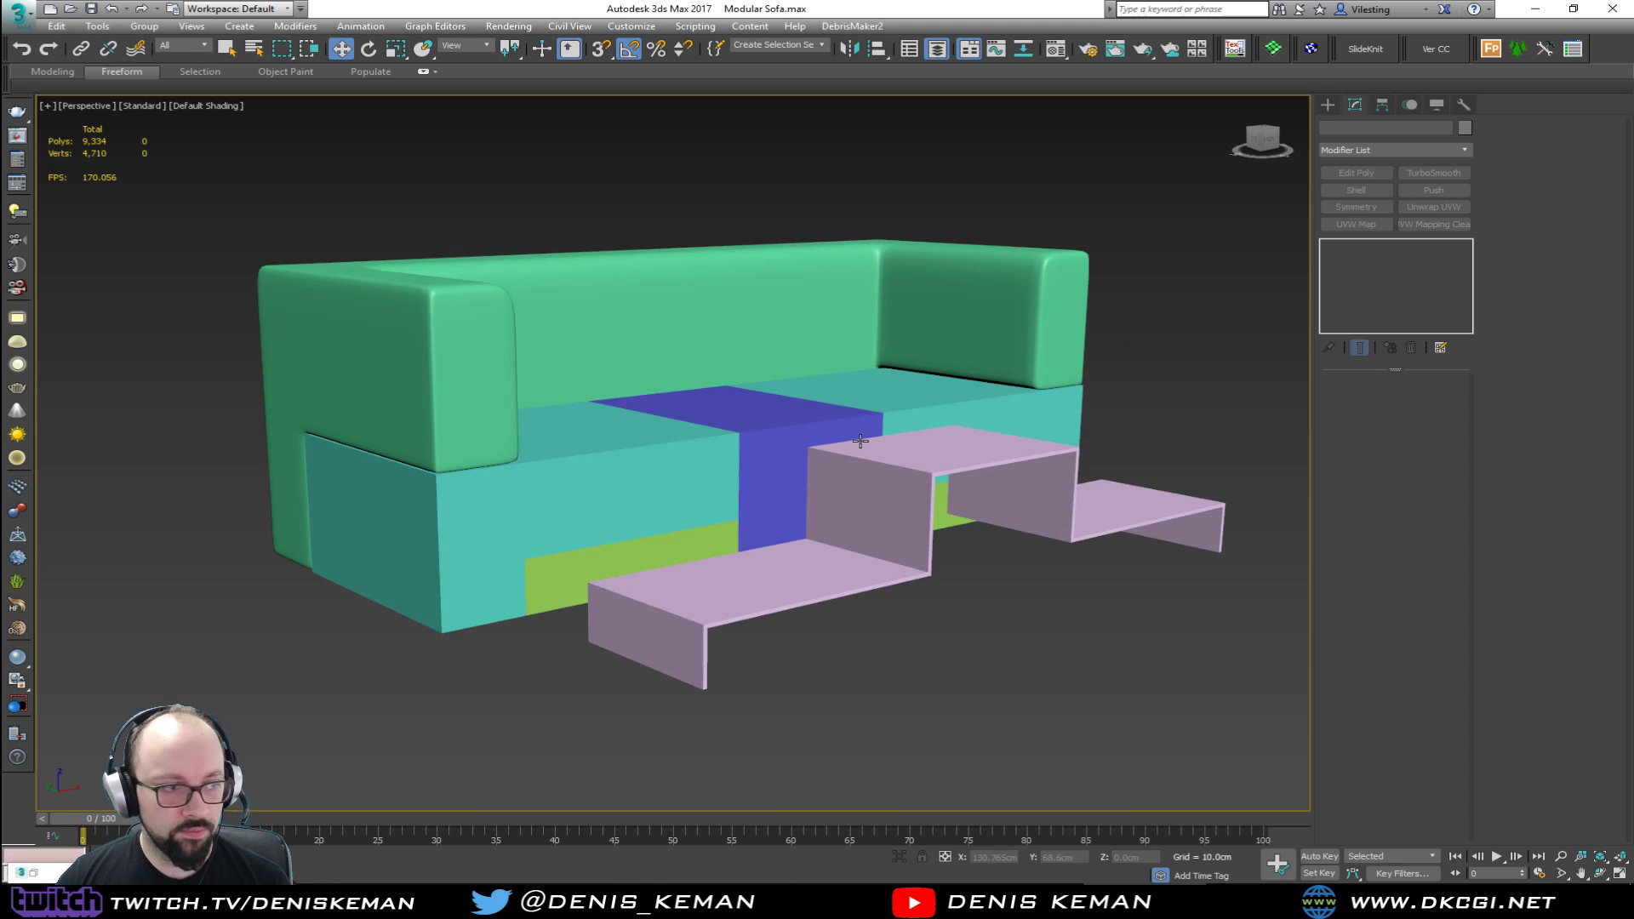
Step: Add TurboSmooth to the seat base beneath the arms and return to its Editable Poly level with edges displayed
{"action": "left_click", "coordinate": [434, 506]}
{"action": "scroll", "coordinate": [445, 505], "scroll_direction": "up", "scroll_amount": 6}
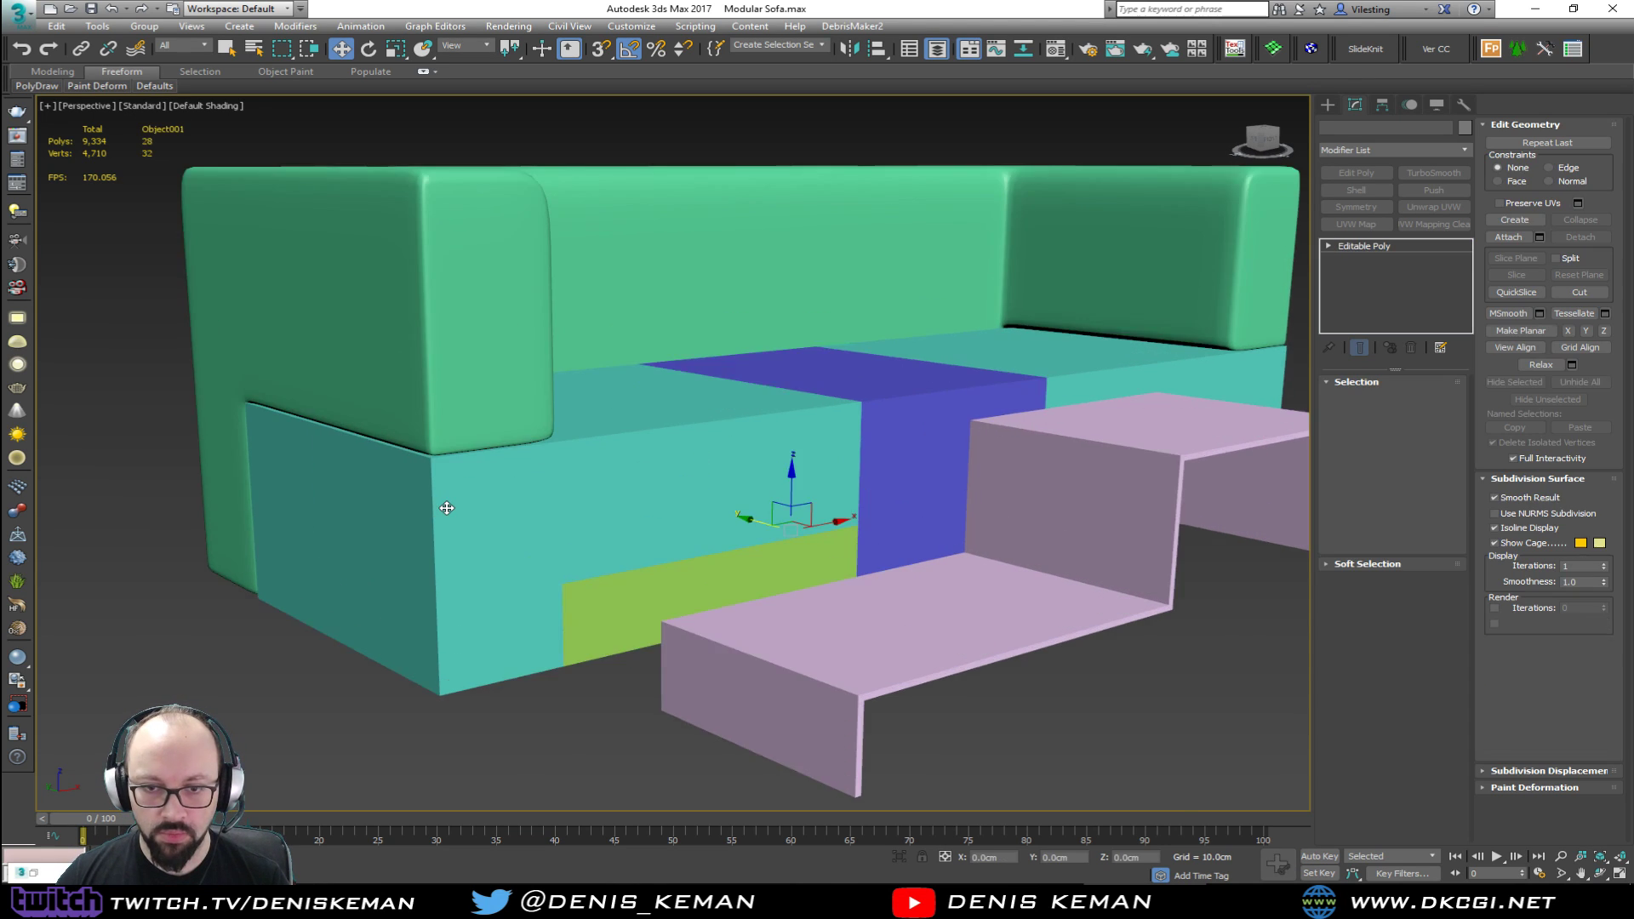
{"action": "key", "text": "F4"}
{"action": "middle_click_drag", "start_coordinate": [484, 491], "coordinate": [549, 452], "text": "alt"}
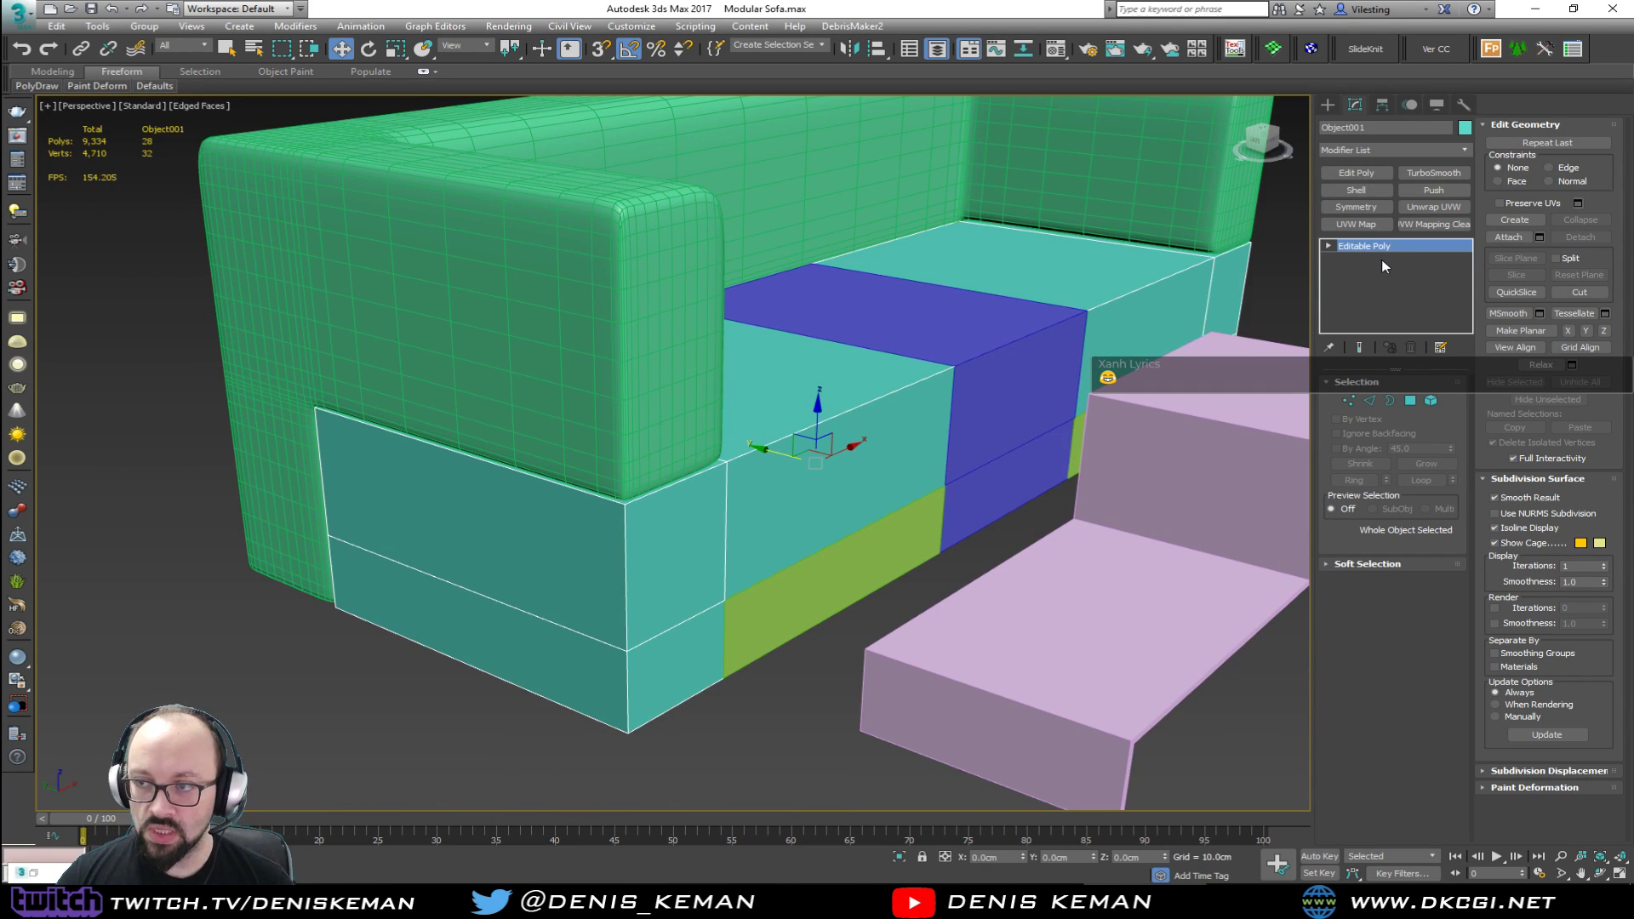
{"action": "left_click", "coordinate": [1446, 175]}
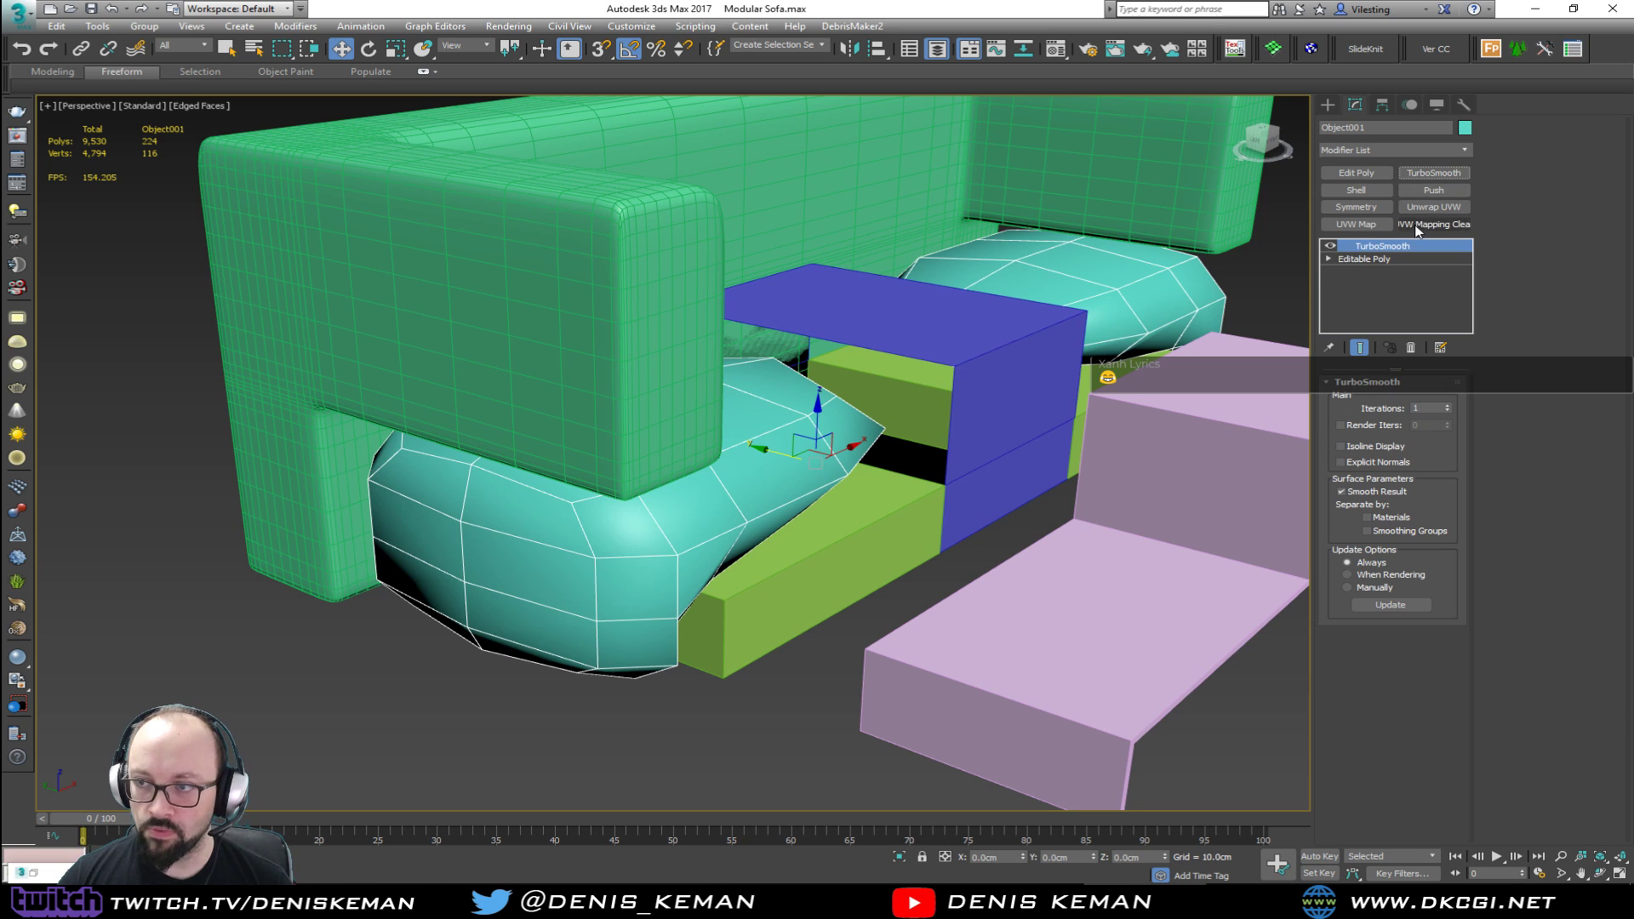
{"action": "left_click", "coordinate": [1382, 257]}
{"action": "middle_click_drag", "start_coordinate": [1037, 380], "coordinate": [957, 391], "text": "alt"}
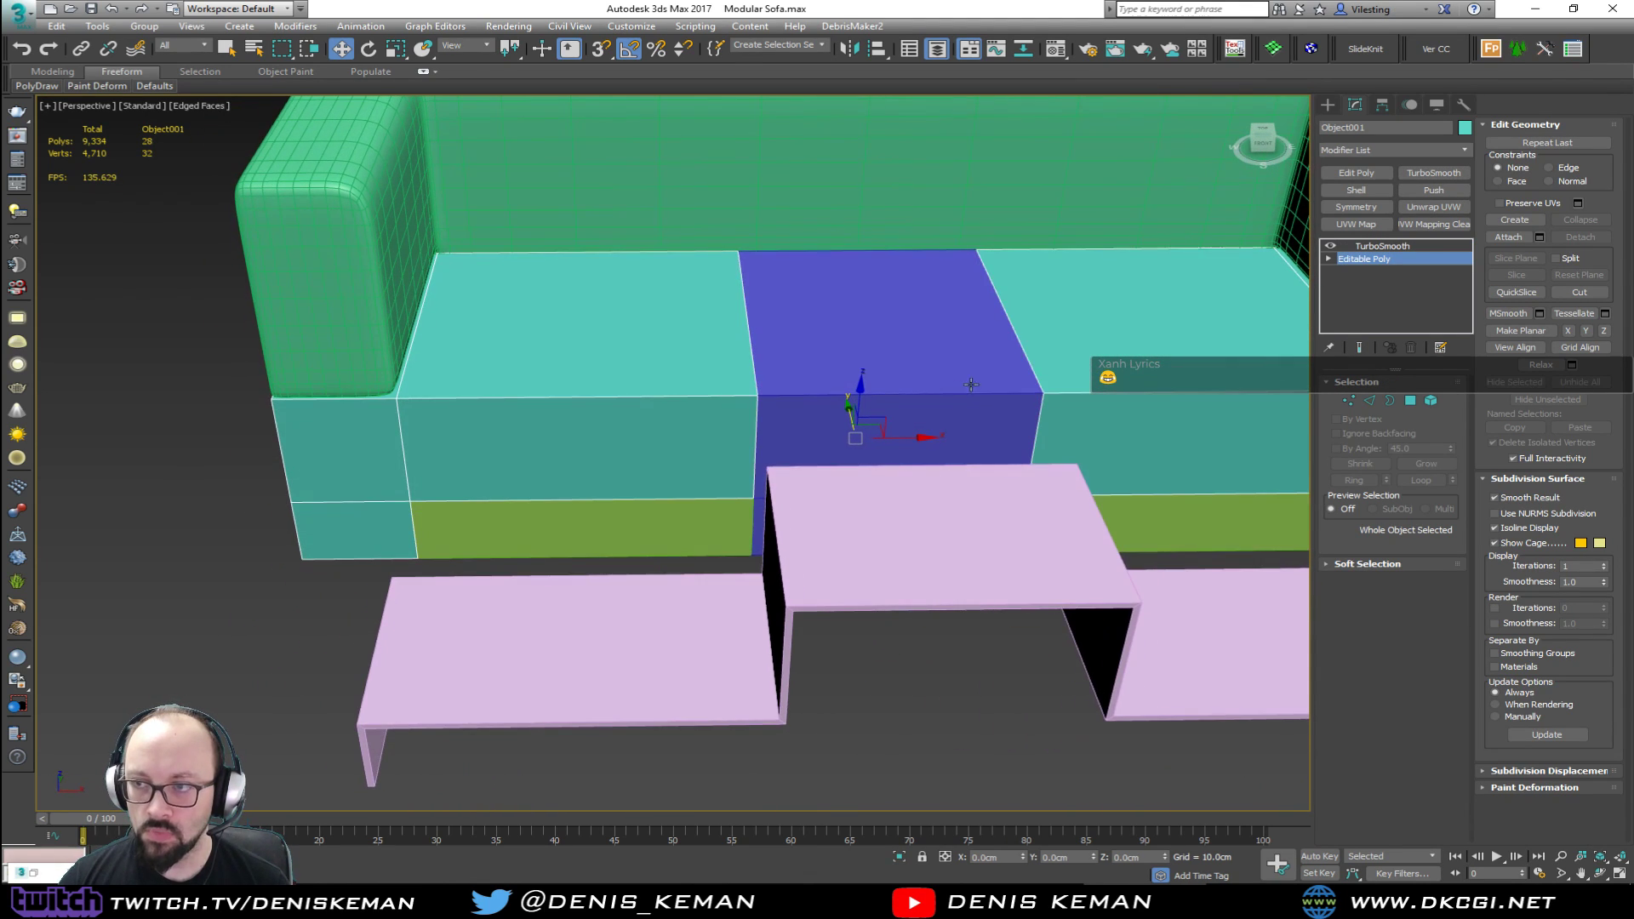
Step: Add a Symmetry modifier on the X axis beneath the seat base's TurboSmooth and return to the Editable Poly level
{"action": "left_click", "coordinate": [1357, 207]}
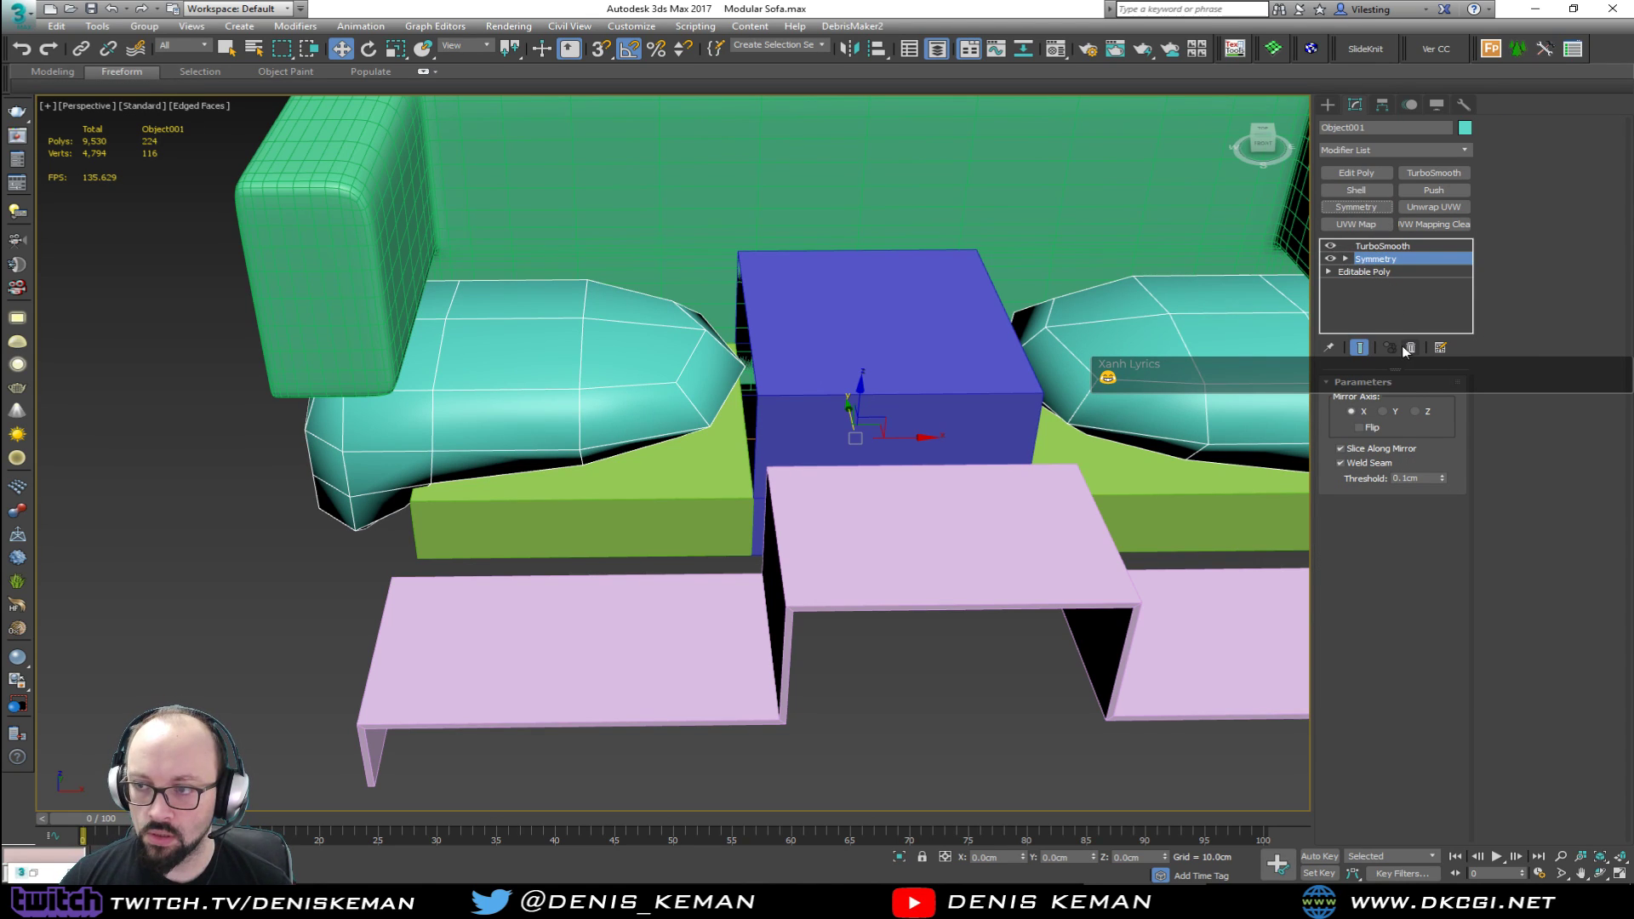
{"action": "left_click", "coordinate": [1383, 273]}
{"action": "middle_click_drag", "start_coordinate": [1065, 372], "coordinate": [843, 371], "text": "alt"}
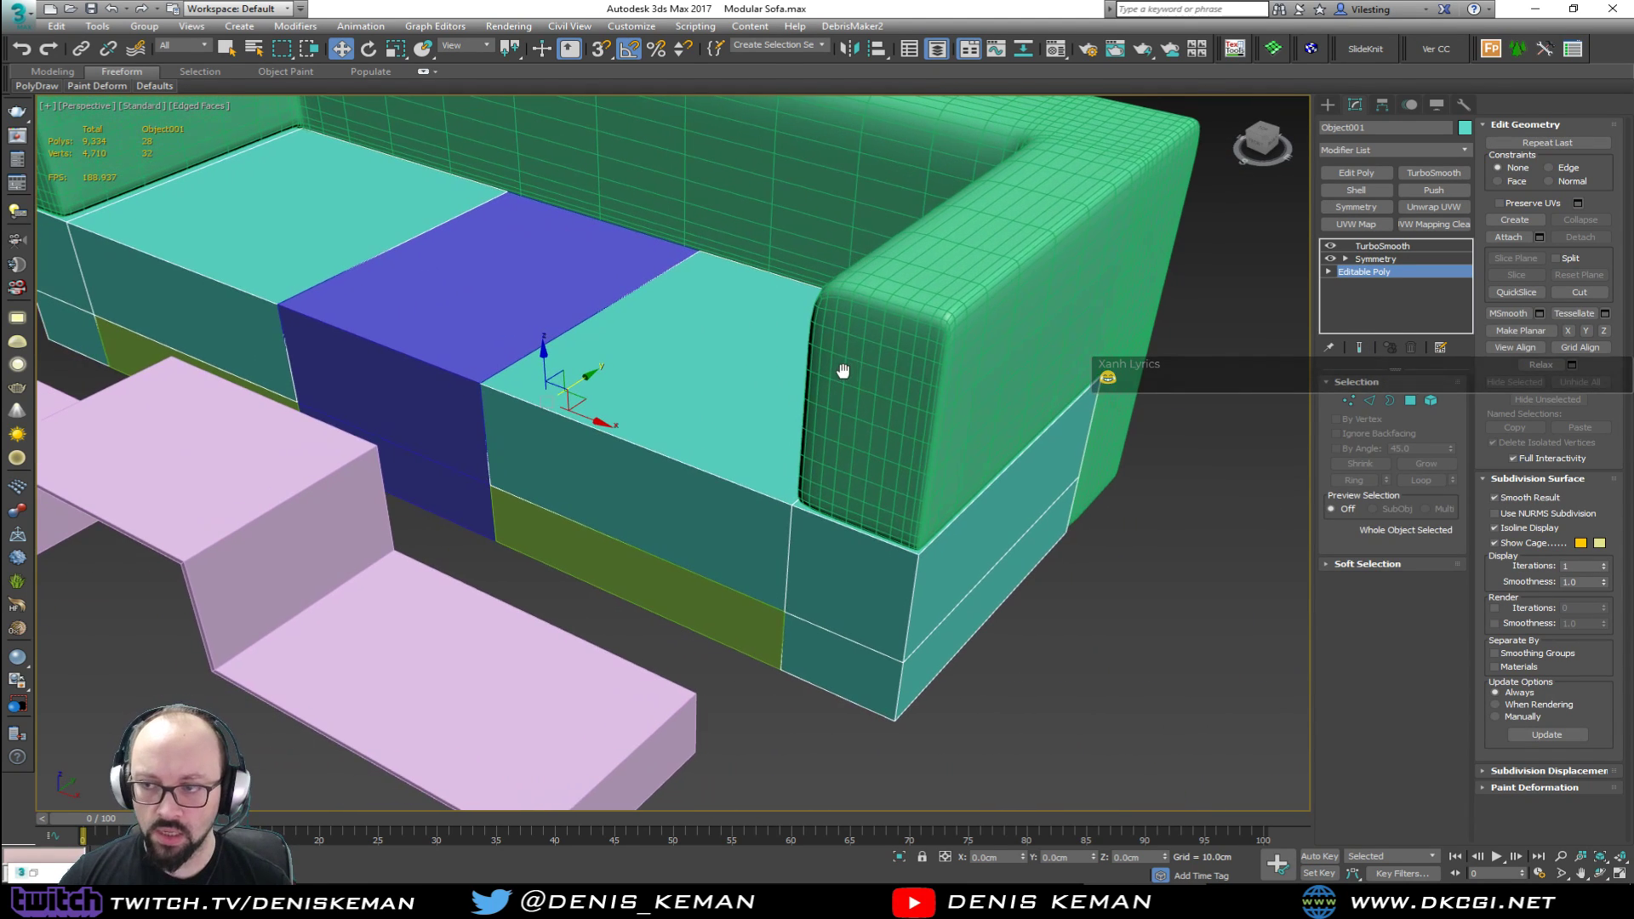
Step: Disable the seat base's TurboSmooth and insert support loops near its outer corner, top edge, front leg block and inner end
{"action": "key", "text": "alt+1"}
{"action": "left_click", "coordinate": [903, 550]}
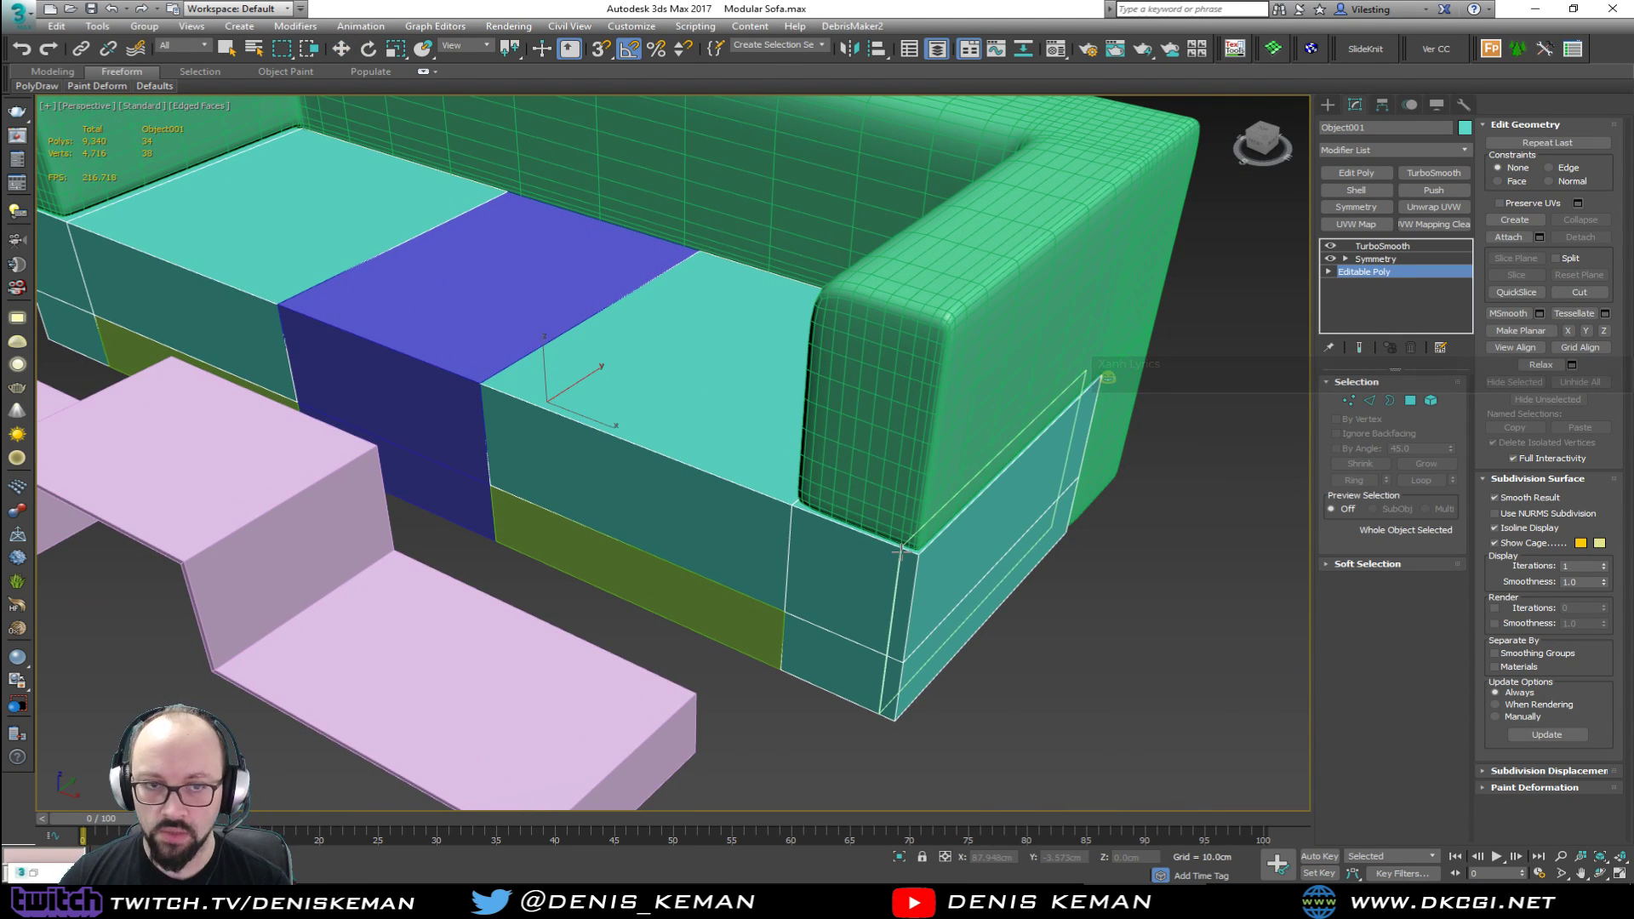
{"action": "scroll", "coordinate": [671, 464], "scroll_direction": "down", "scroll_amount": 3}
{"action": "middle_click_drag", "start_coordinate": [670, 463], "coordinate": [817, 391]}
{"action": "key", "text": "shift+e"}
{"action": "left_click", "coordinate": [1332, 248]}
{"action": "scroll", "coordinate": [927, 462], "scroll_direction": "up", "scroll_amount": 3}
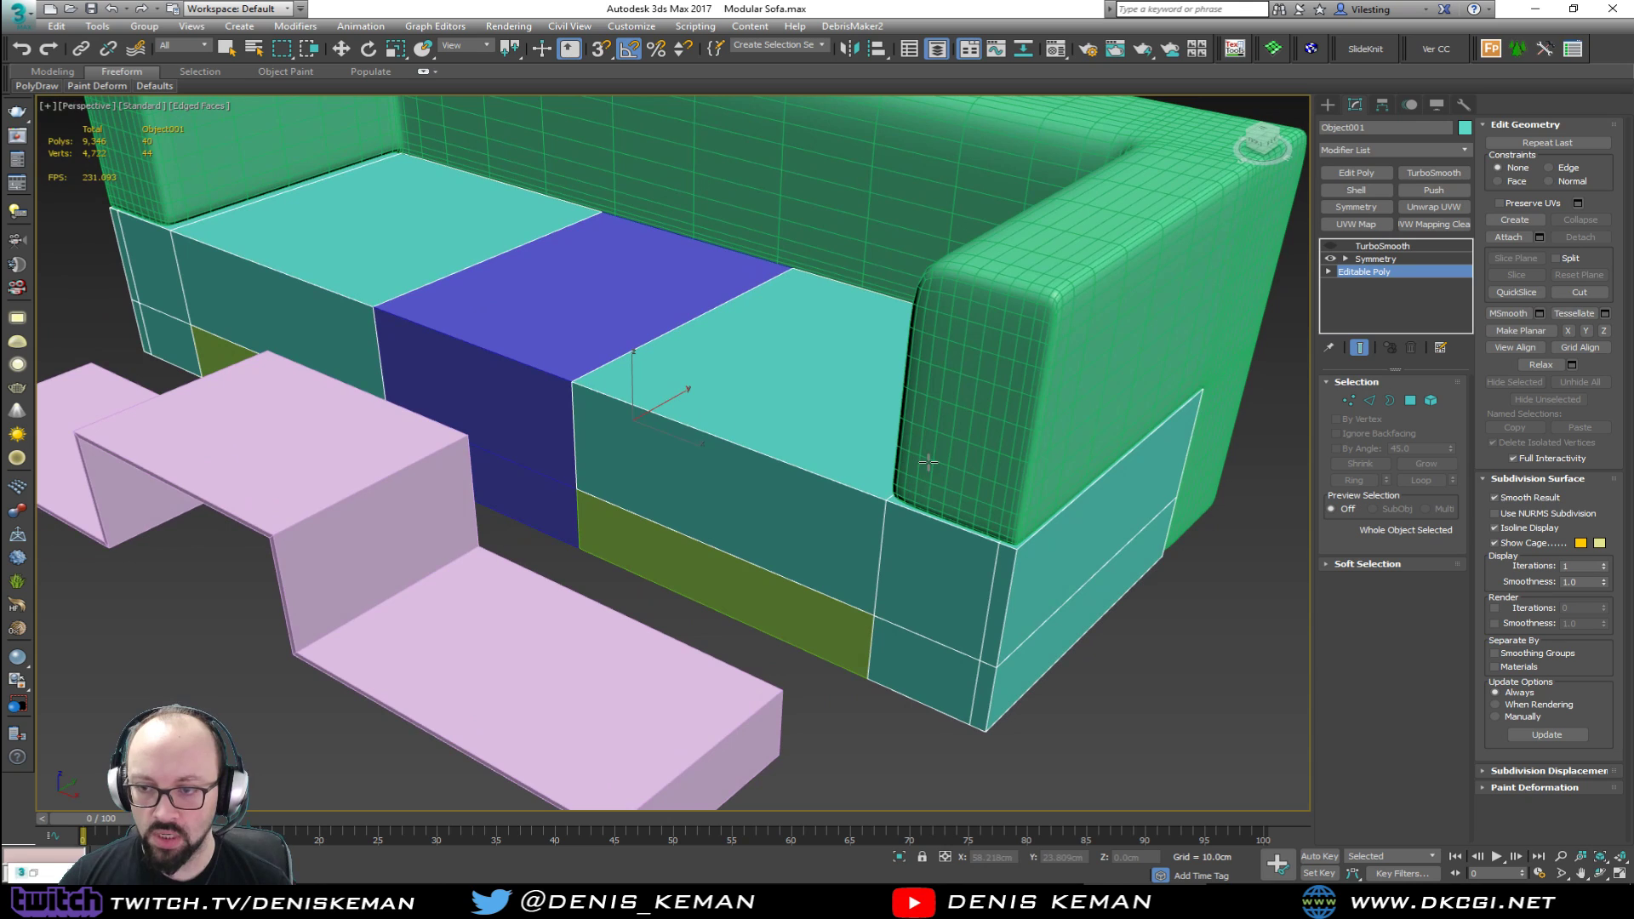
{"action": "left_click", "coordinate": [994, 555]}
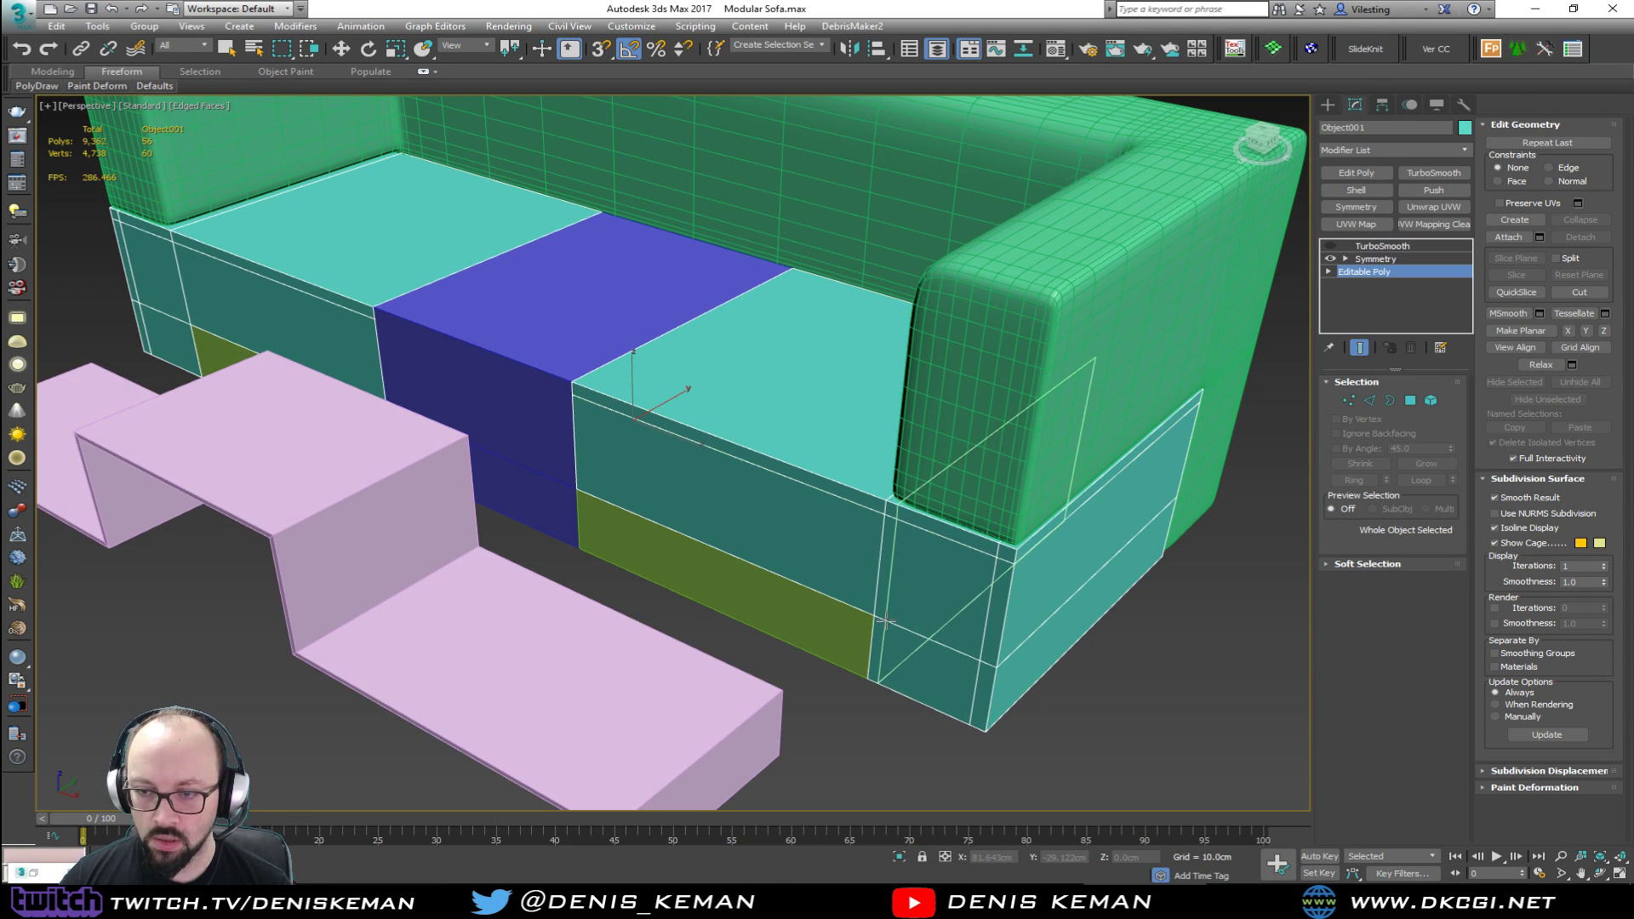
{"action": "left_click", "coordinate": [881, 611]}
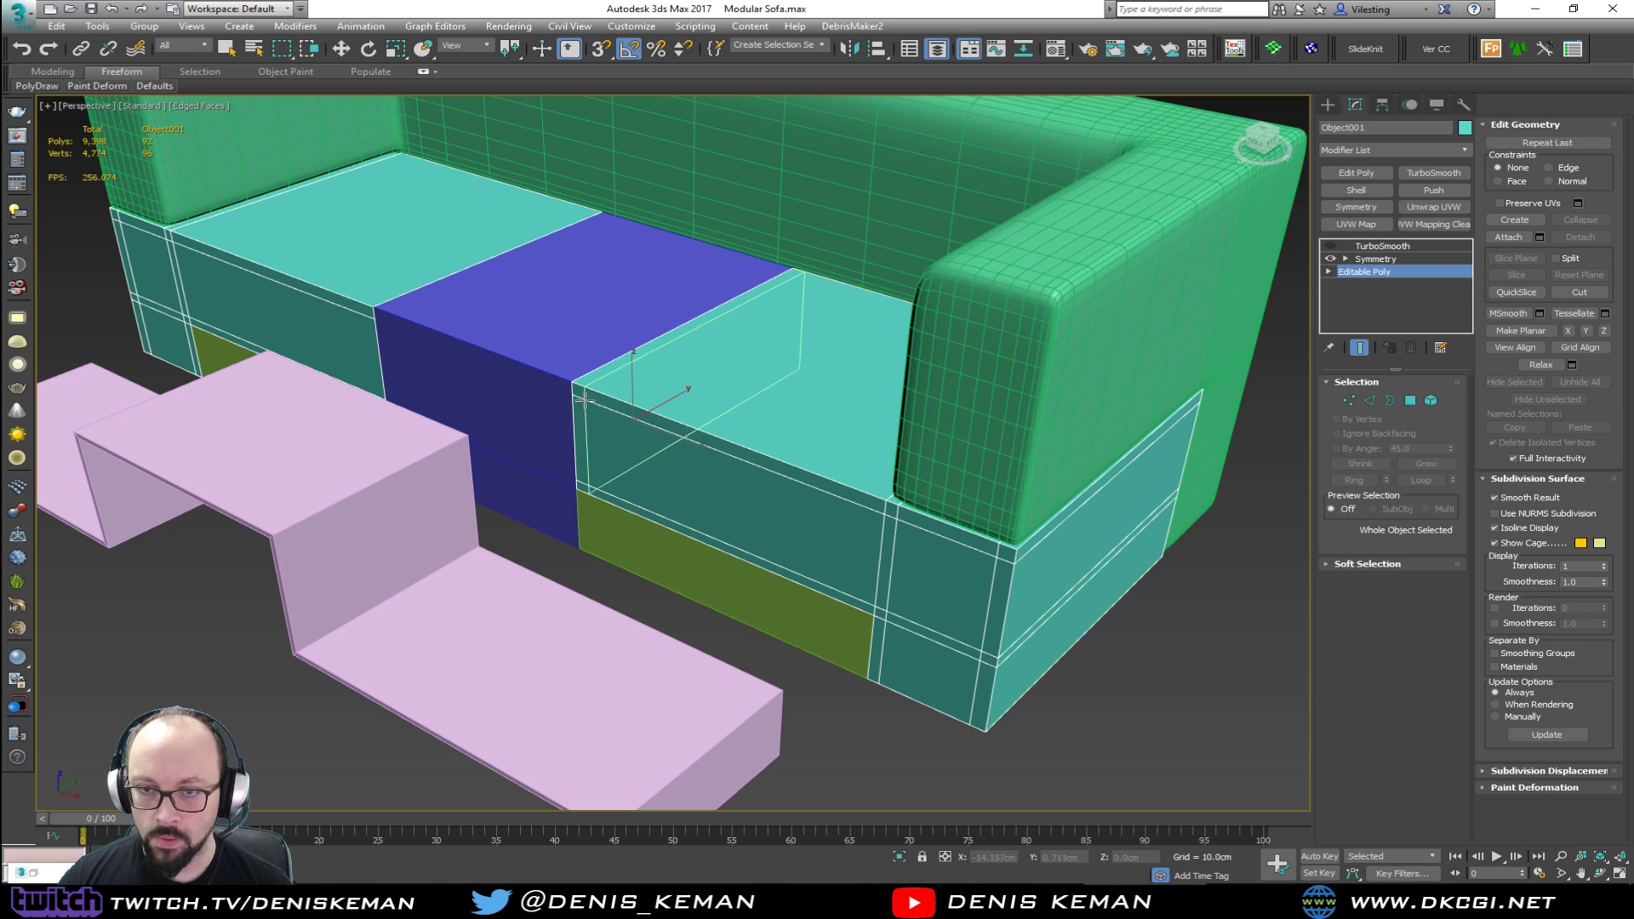
{"action": "left_click", "coordinate": [979, 519]}
Step: Isolate the seat base and insert a support loop on the seat side of the leg block's inner corner
{"action": "middle_click_drag", "start_coordinate": [979, 519], "coordinate": [902, 485], "text": "alt"}
{"action": "key", "text": "alt+q"}
{"action": "left_click", "coordinate": [643, 493]}
{"action": "middle_click_drag", "start_coordinate": [642, 494], "coordinate": [861, 471], "text": "alt"}
{"action": "key", "text": "w"}
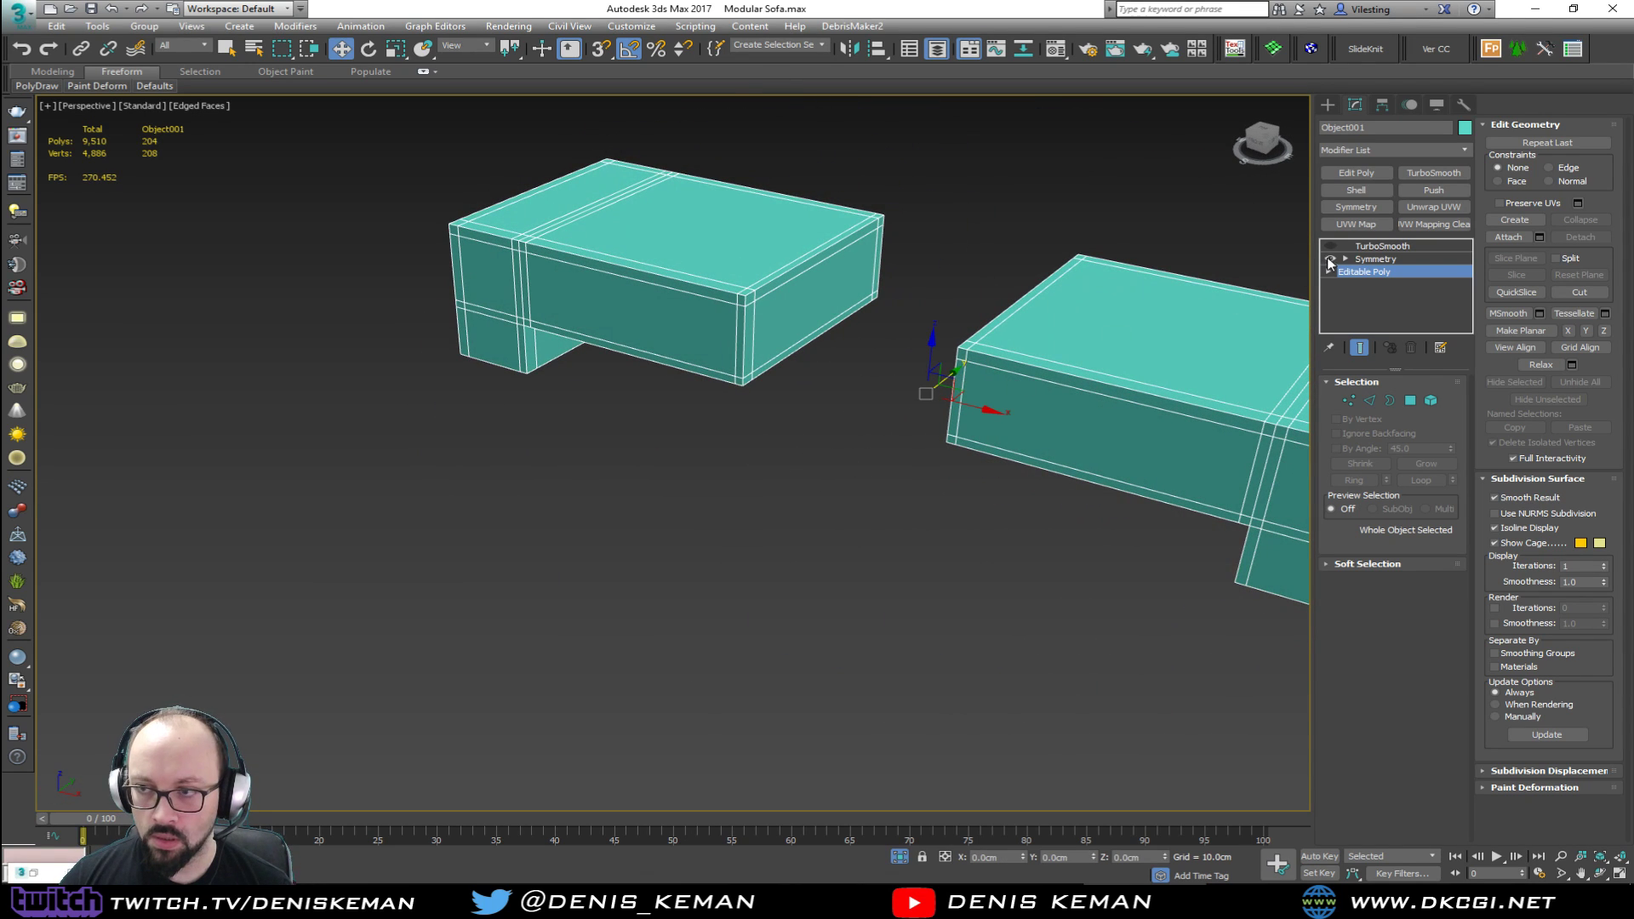
{"action": "key", "text": "2"}
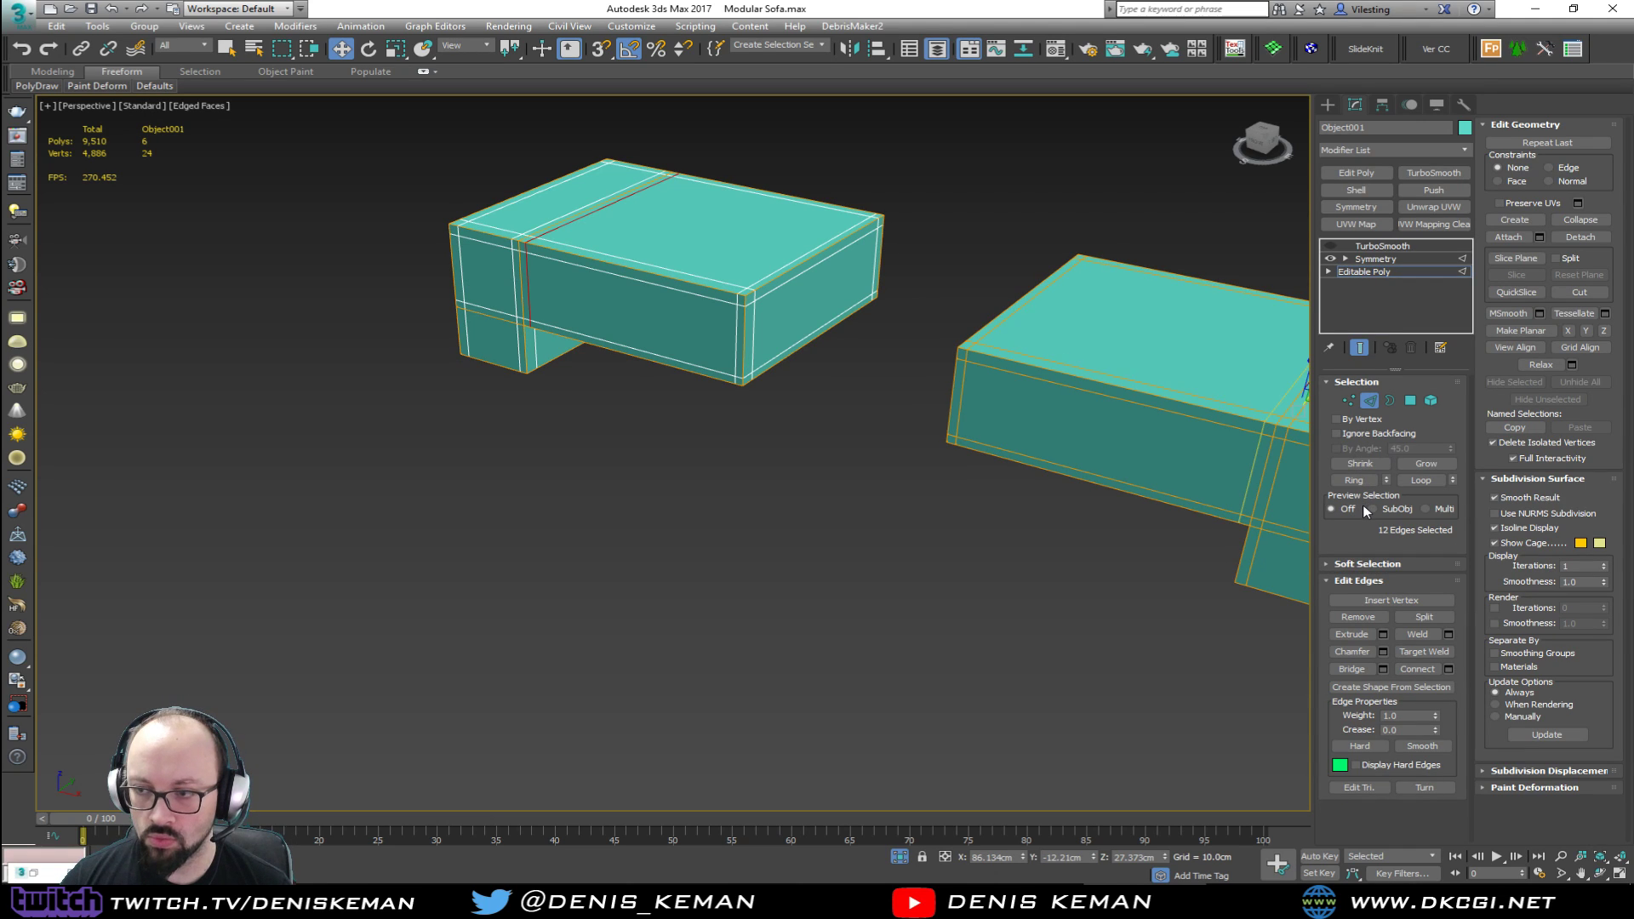
{"action": "key", "text": "1"}
{"action": "middle_click_drag", "start_coordinate": [1112, 410], "coordinate": [921, 405]}
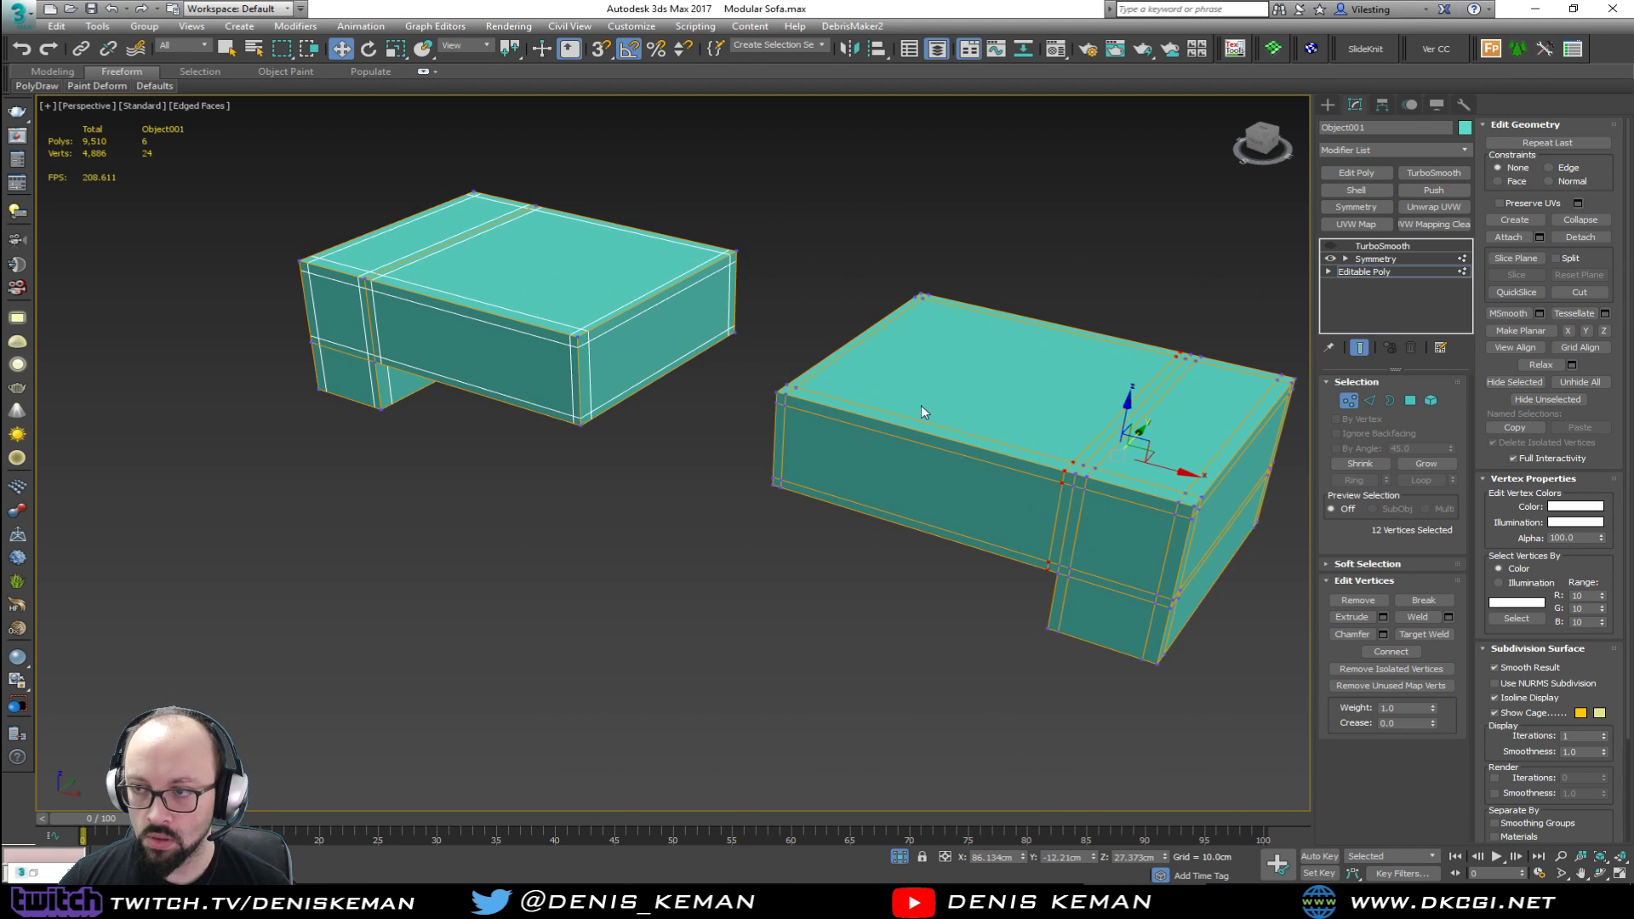
{"action": "key", "text": "1"}
{"action": "key", "text": "2"}
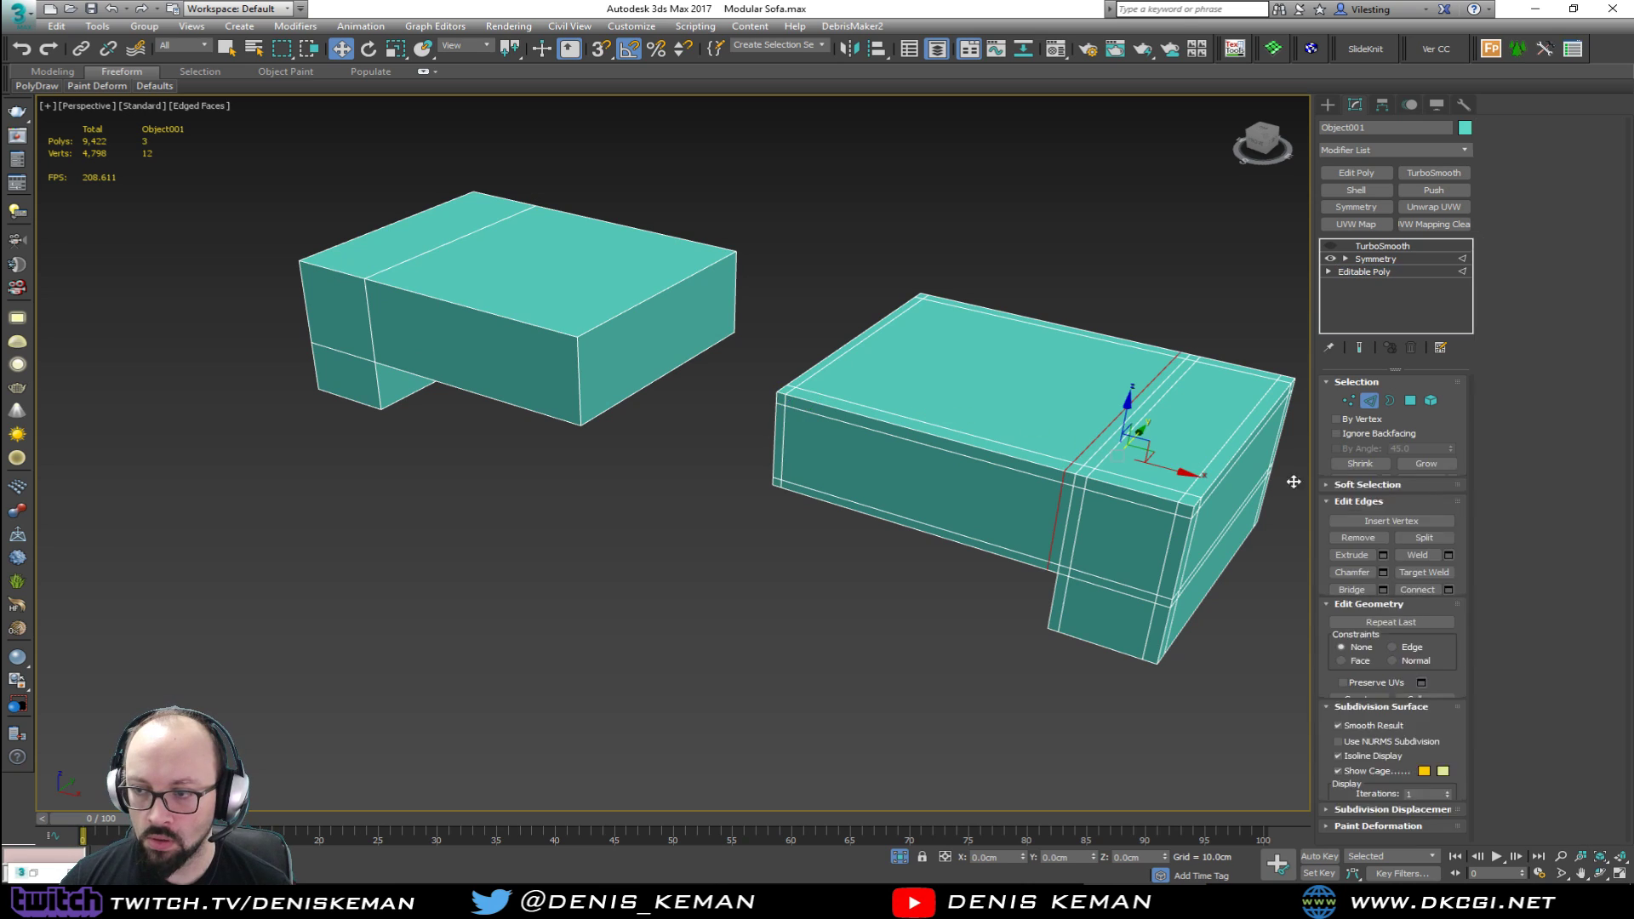
{"action": "key", "text": "3"}
{"action": "key", "text": "3"}
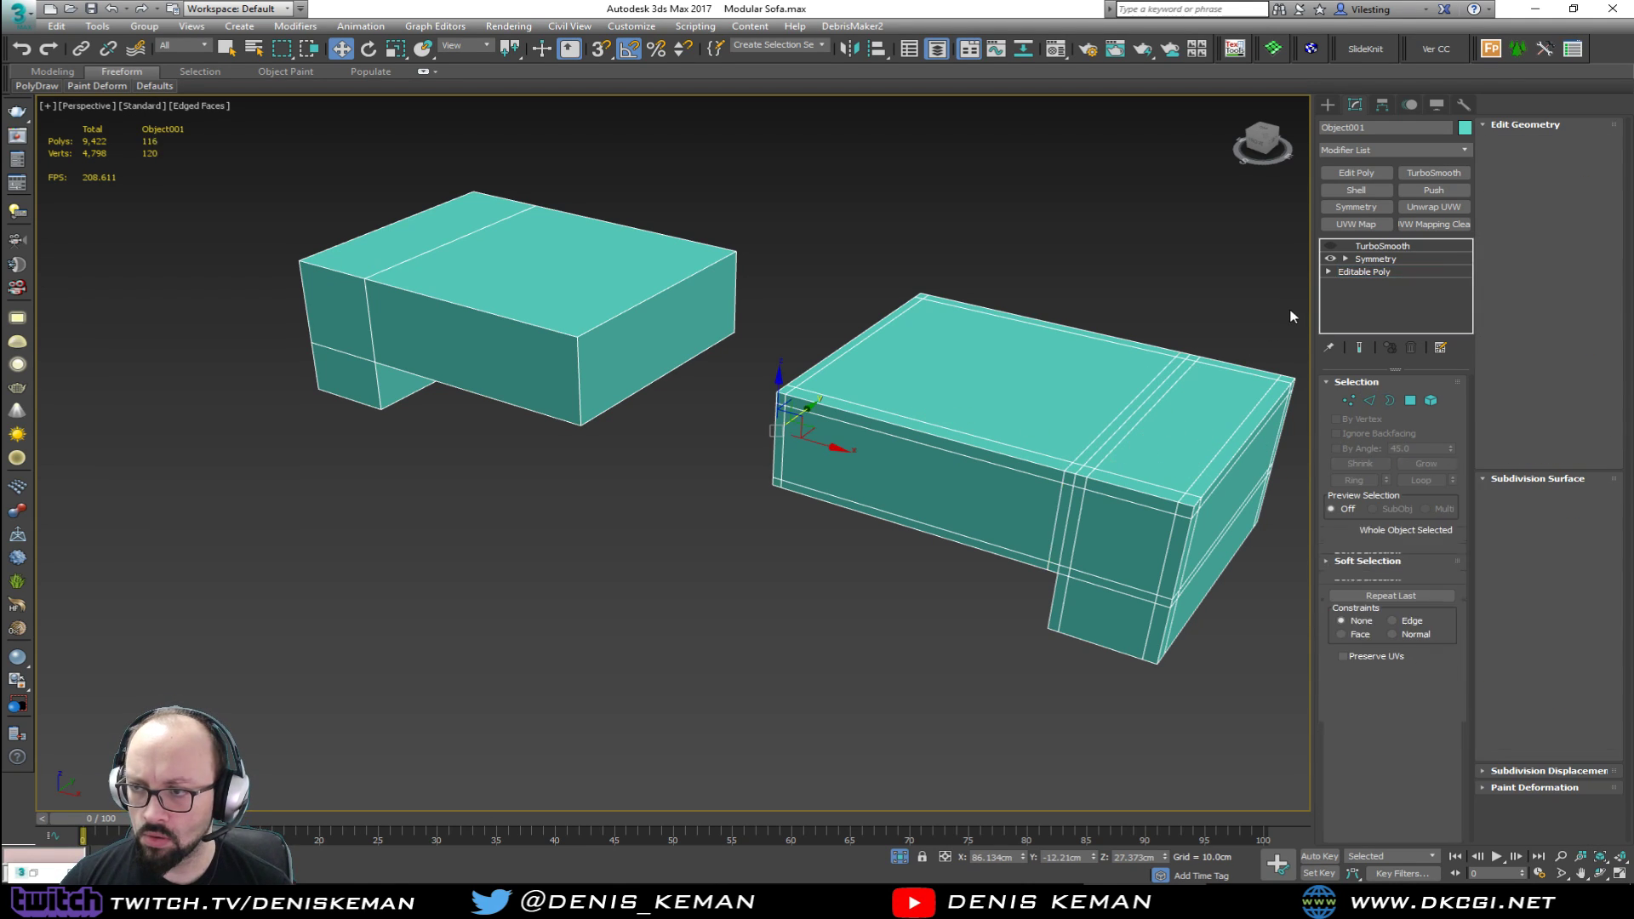
Step: Insert a support loop near the lower edge of the seat base's leg block at the Editable Poly level
{"action": "left_click", "coordinate": [1378, 258]}
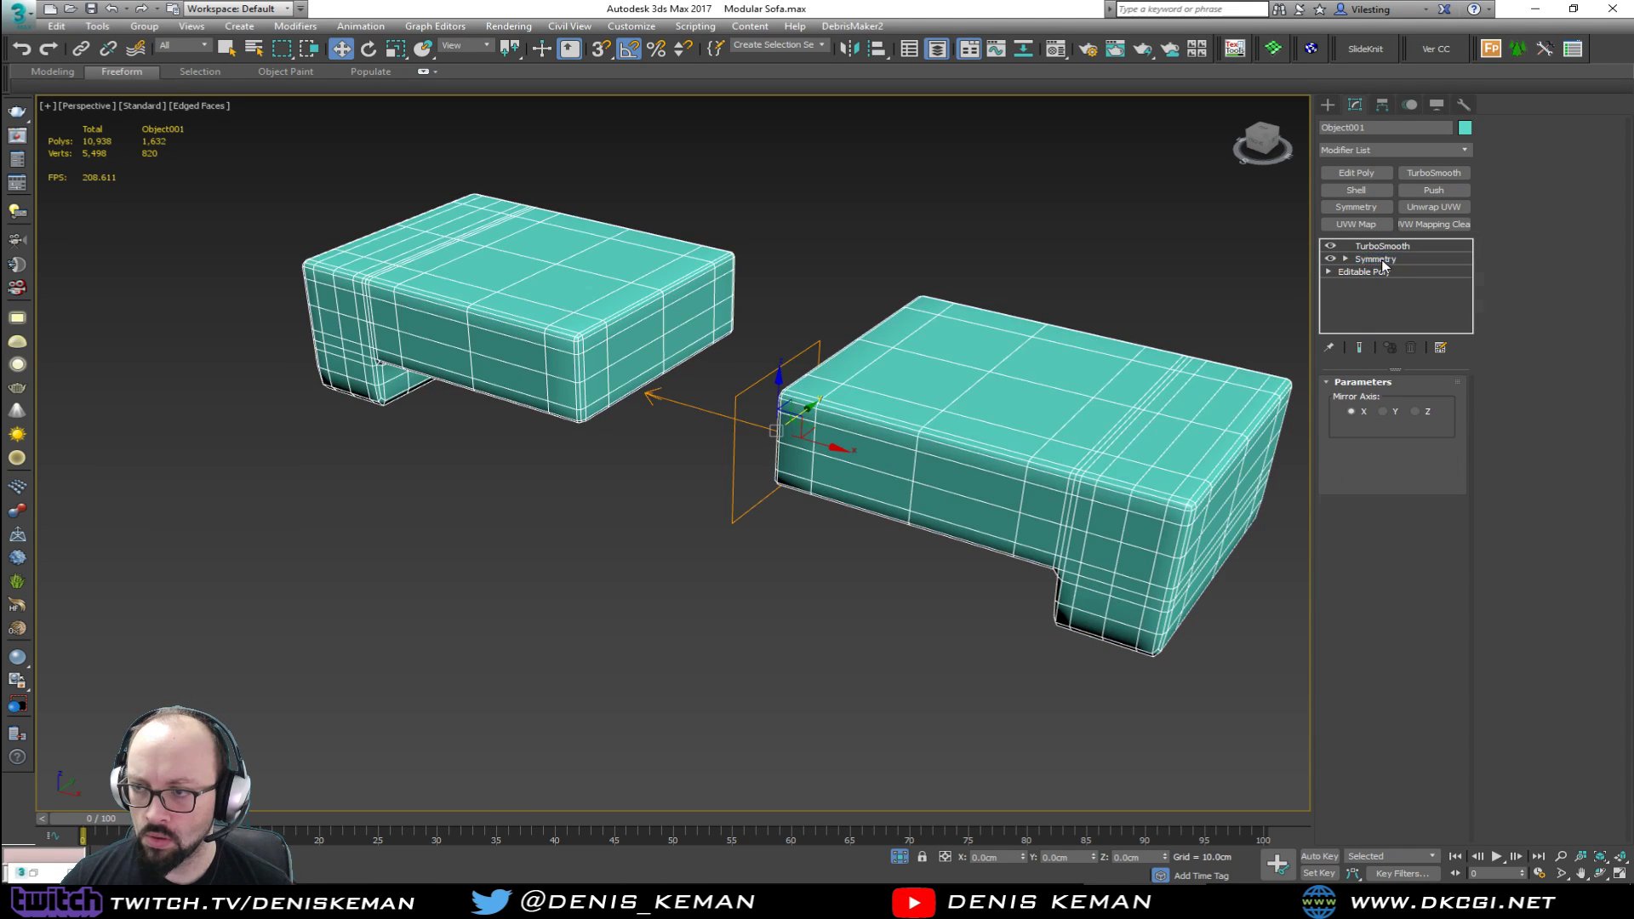
{"action": "left_click", "coordinate": [1384, 271]}
{"action": "middle_click_drag", "start_coordinate": [1055, 435], "coordinate": [803, 386], "text": "alt"}
{"action": "key", "text": "2"}
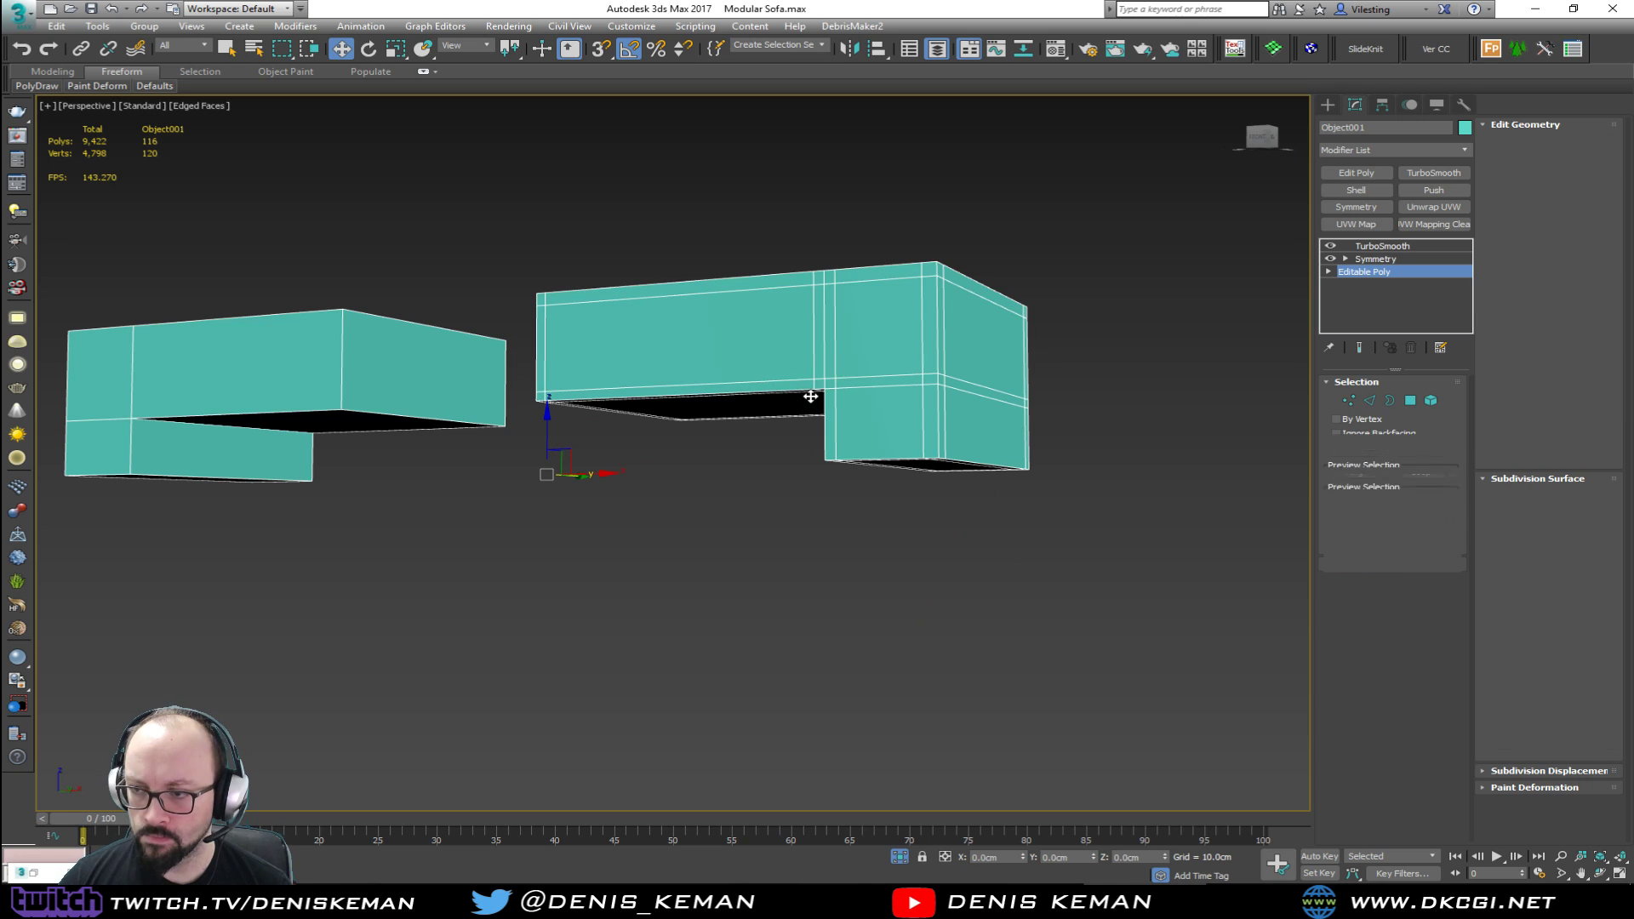
{"action": "double_click", "coordinate": [862, 449]}
{"action": "scroll", "coordinate": [901, 457], "scroll_direction": "up", "scroll_amount": 2}
{"action": "left_click", "coordinate": [938, 447]}
{"action": "middle_click_drag", "start_coordinate": [790, 415], "coordinate": [839, 452], "text": "alt"}
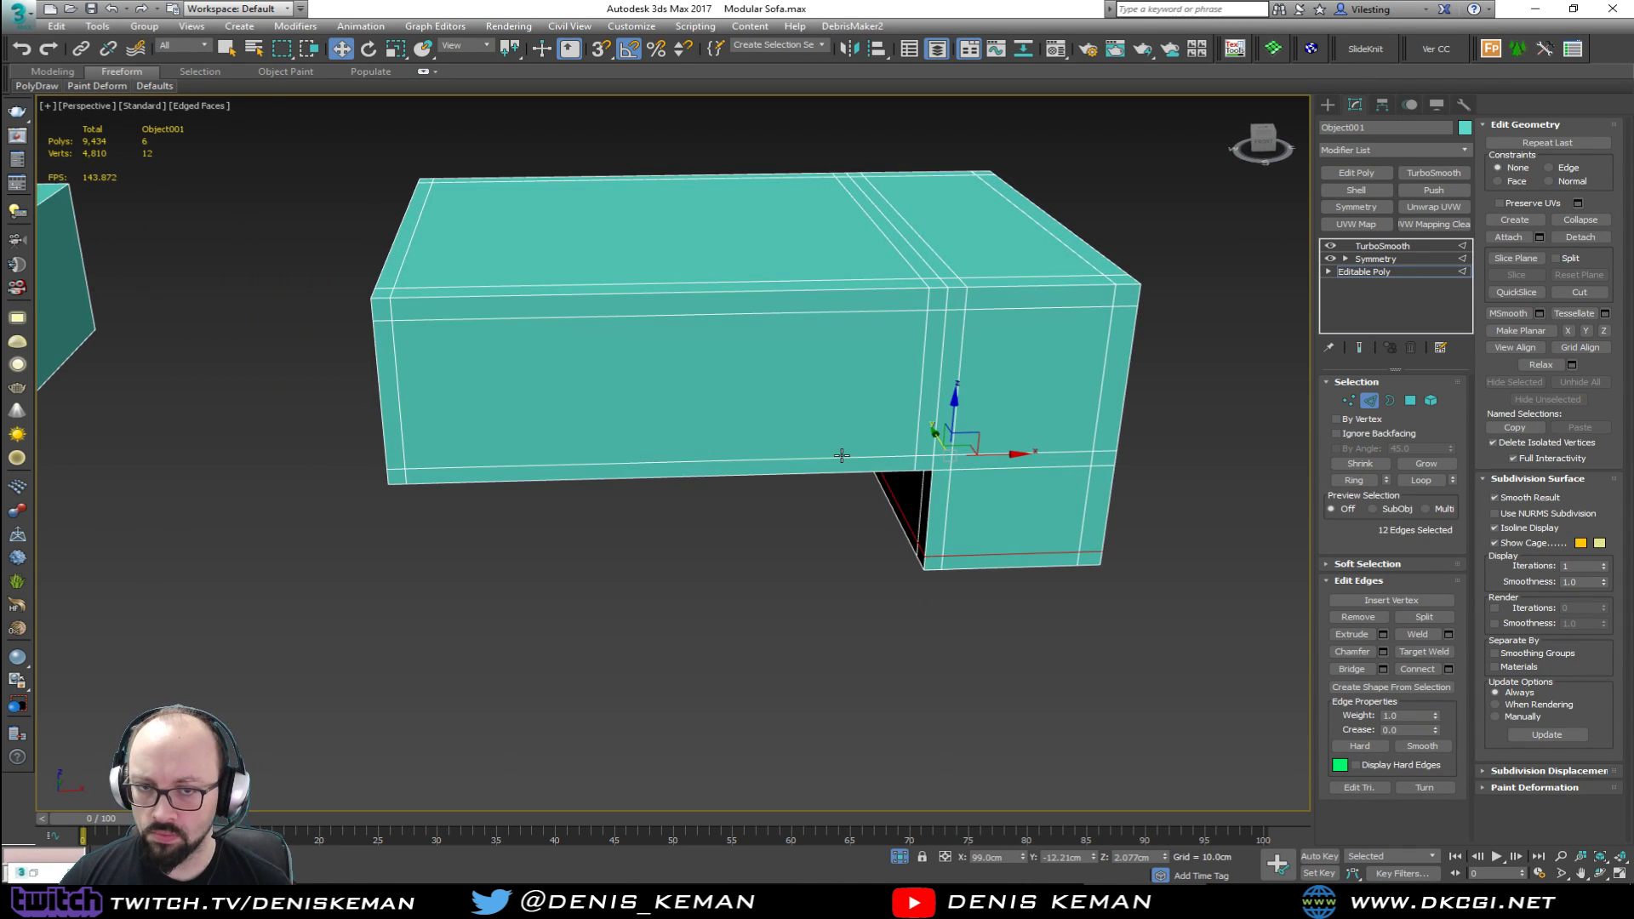
Step: Finish editing the seat base's edges and set its TurboSmooth iterations to 2
{"action": "key", "text": "ctrl+q"}
{"action": "middle_click_drag", "start_coordinate": [692, 462], "coordinate": [886, 472]}
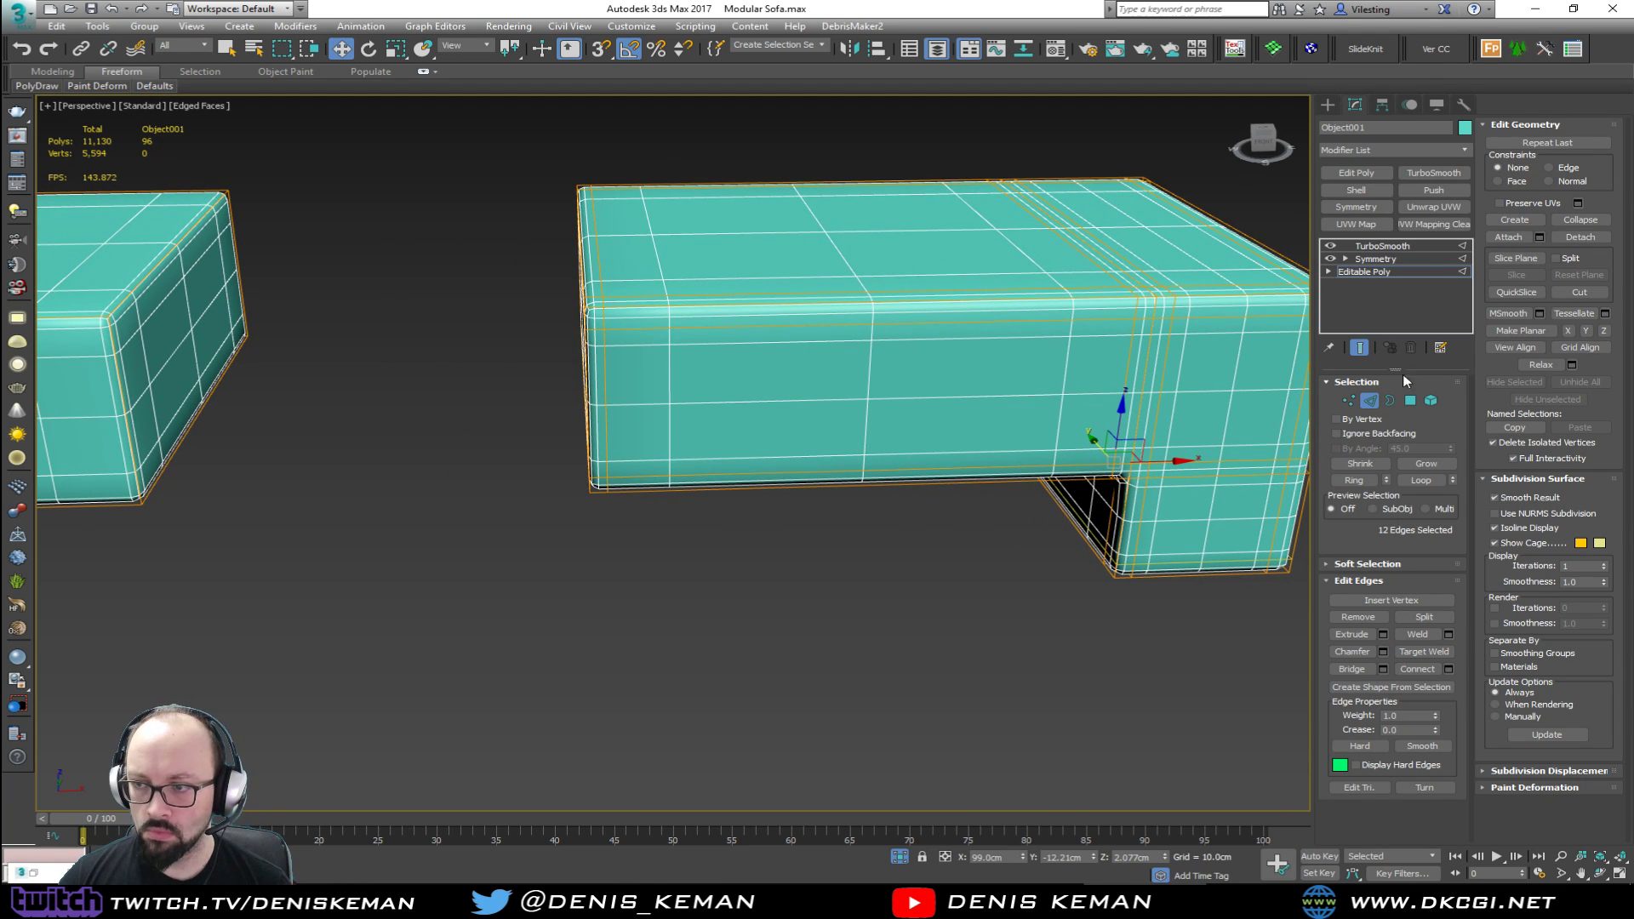
{"action": "left_click", "coordinate": [1370, 401]}
{"action": "mouse_move", "coordinate": [846, 339]}
{"action": "middle_mouse_down", "text": "alt"}
{"action": "mouse_move", "coordinate": [792, 339]}
{"action": "mouse_move", "coordinate": [809, 376]}
{"action": "middle_mouse_up", "text": "alt"}
{"action": "key", "text": "F4"}
{"action": "key", "text": "F4"}
{"action": "left_click", "coordinate": [1403, 247]}
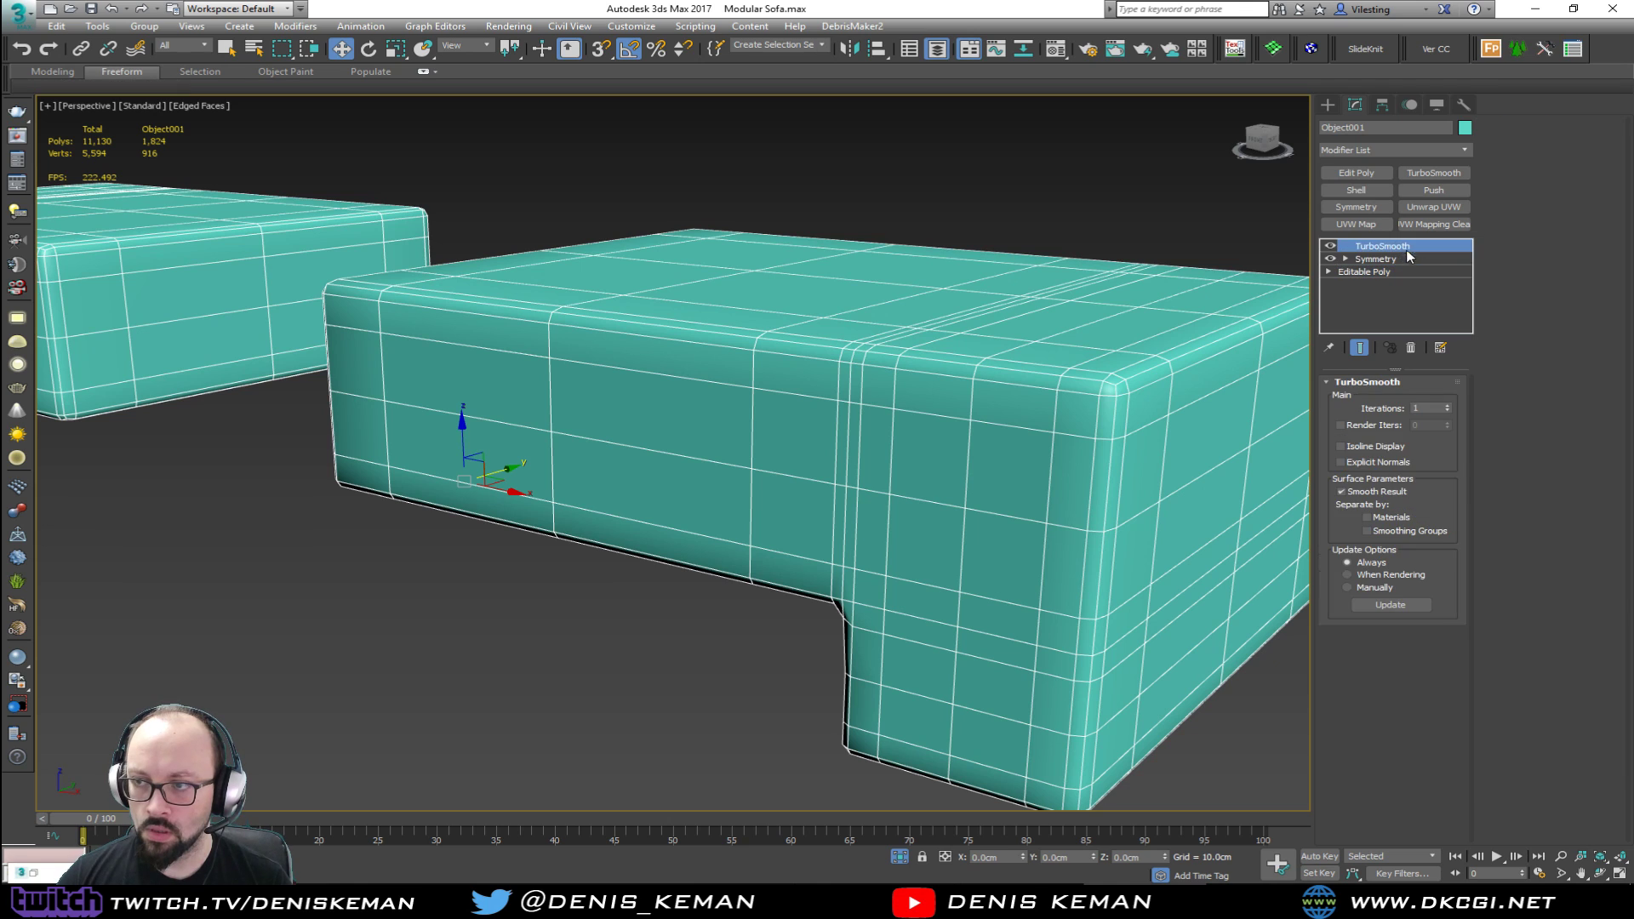
{"action": "left_click", "coordinate": [1448, 407]}
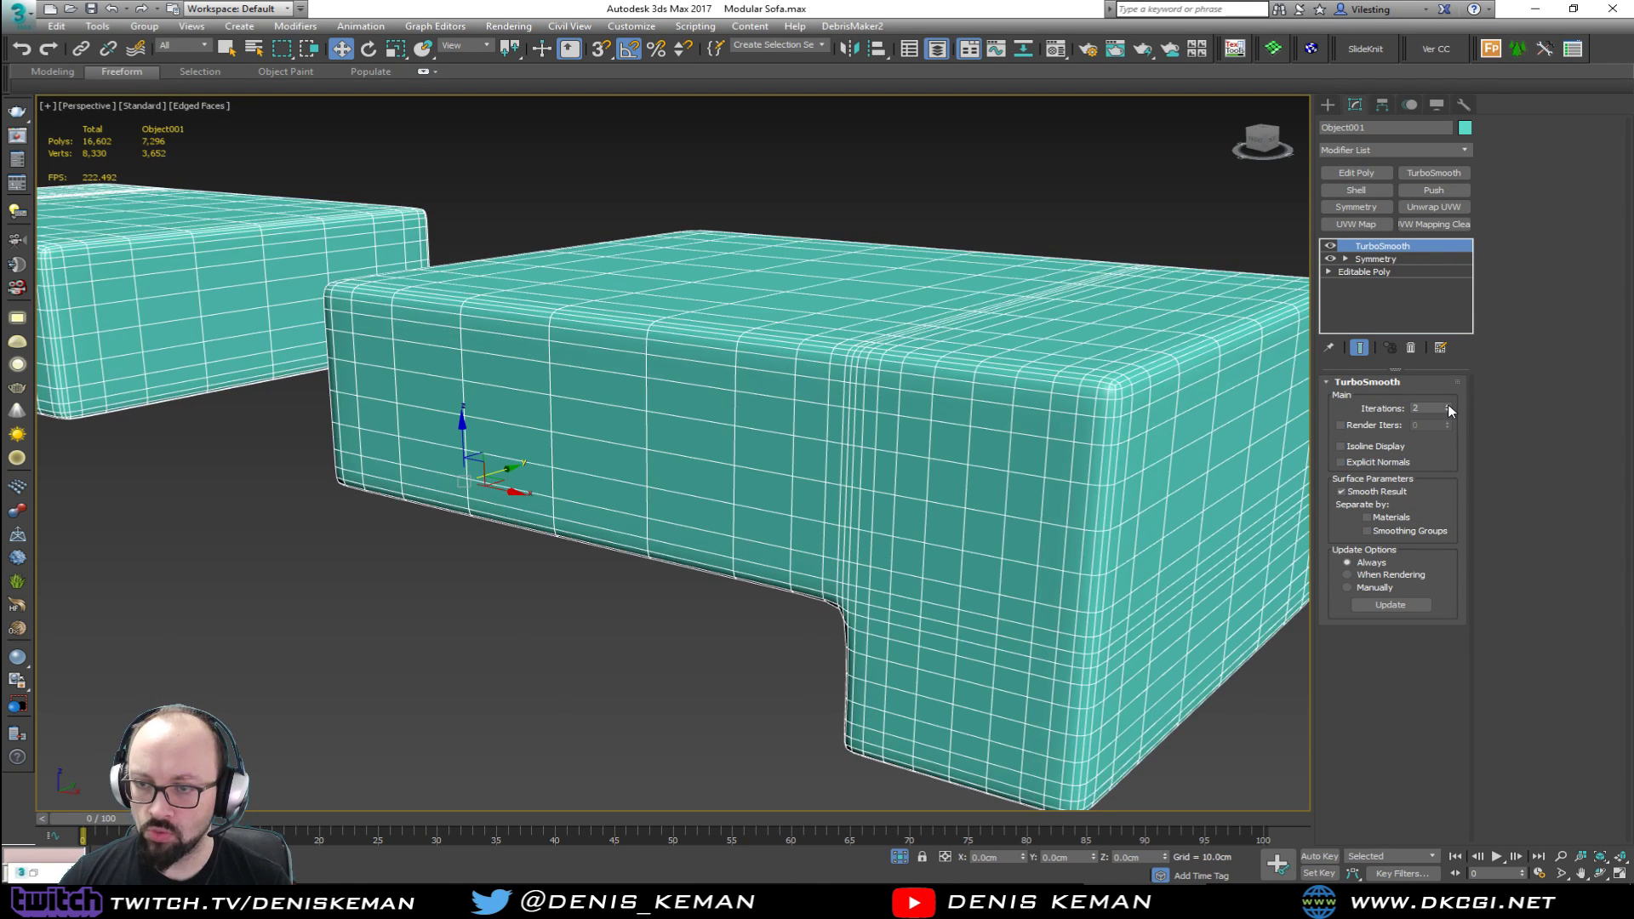
Step: End isolation of the seat base and compare its smoothed outer corner beneath the arm with the sofa reference image
{"action": "left_click", "coordinate": [702, 652]}
{"action": "key", "text": "F4"}
{"action": "middle_click_drag", "start_coordinate": [696, 656], "coordinate": [855, 451], "text": "alt"}
{"action": "right_click", "coordinate": [855, 451]}
{"action": "left_click", "coordinate": [878, 332]}
{"action": "middle_click_drag", "start_coordinate": [630, 460], "coordinate": [856, 427], "text": "alt"}
{"action": "middle_click_drag", "start_coordinate": [346, 382], "coordinate": [740, 389], "text": "alt"}
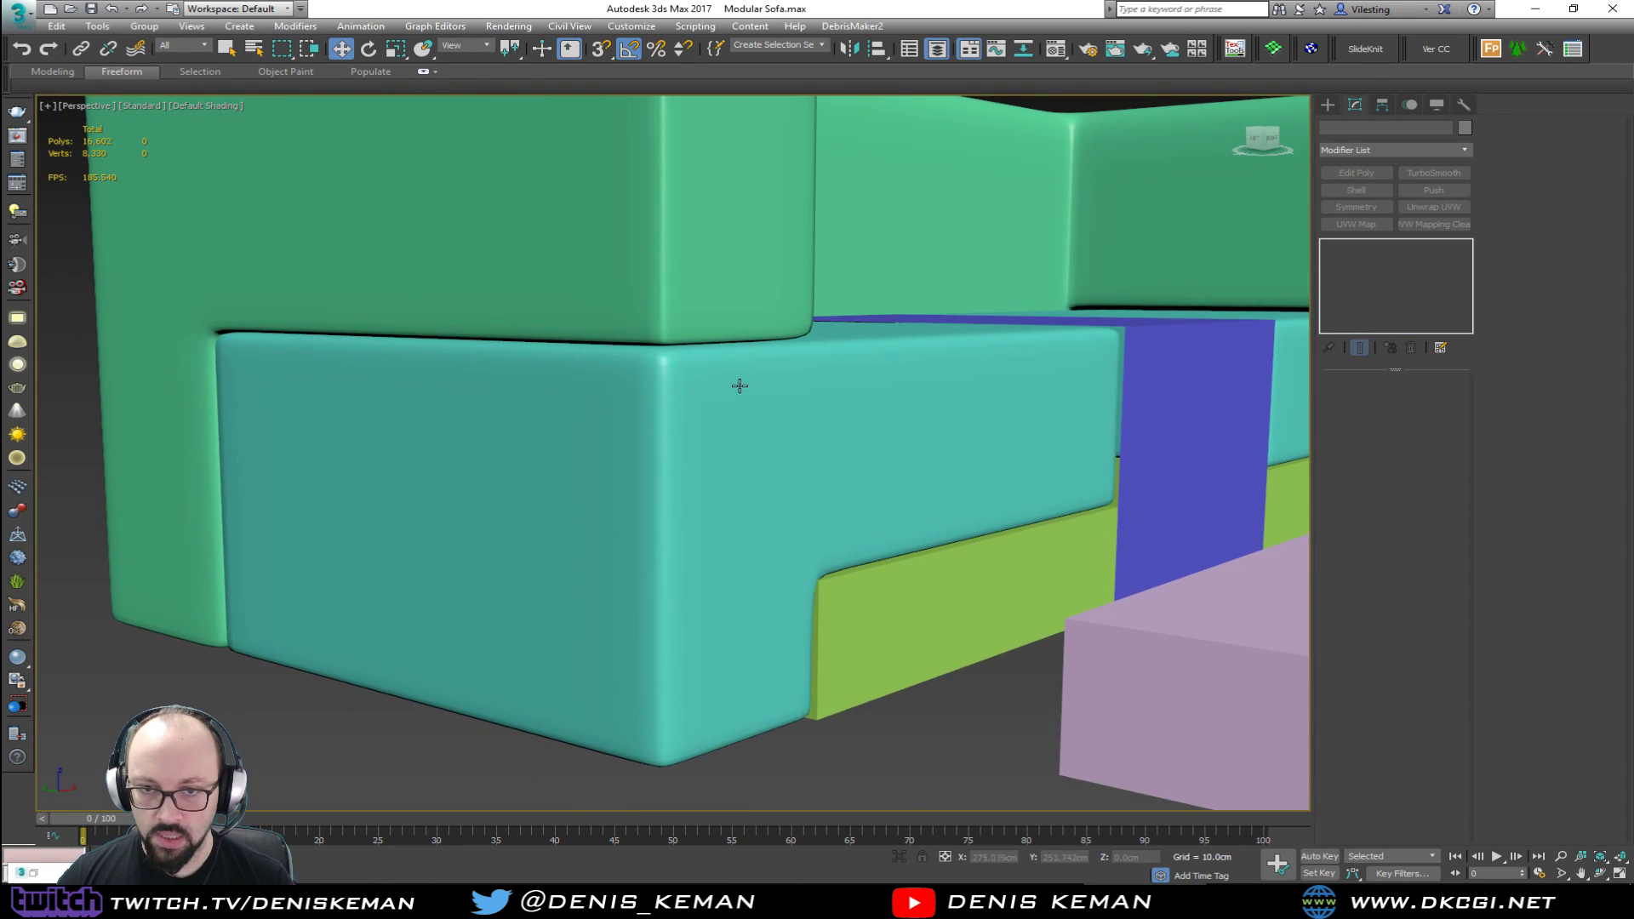
{"action": "key", "text": "F4"}
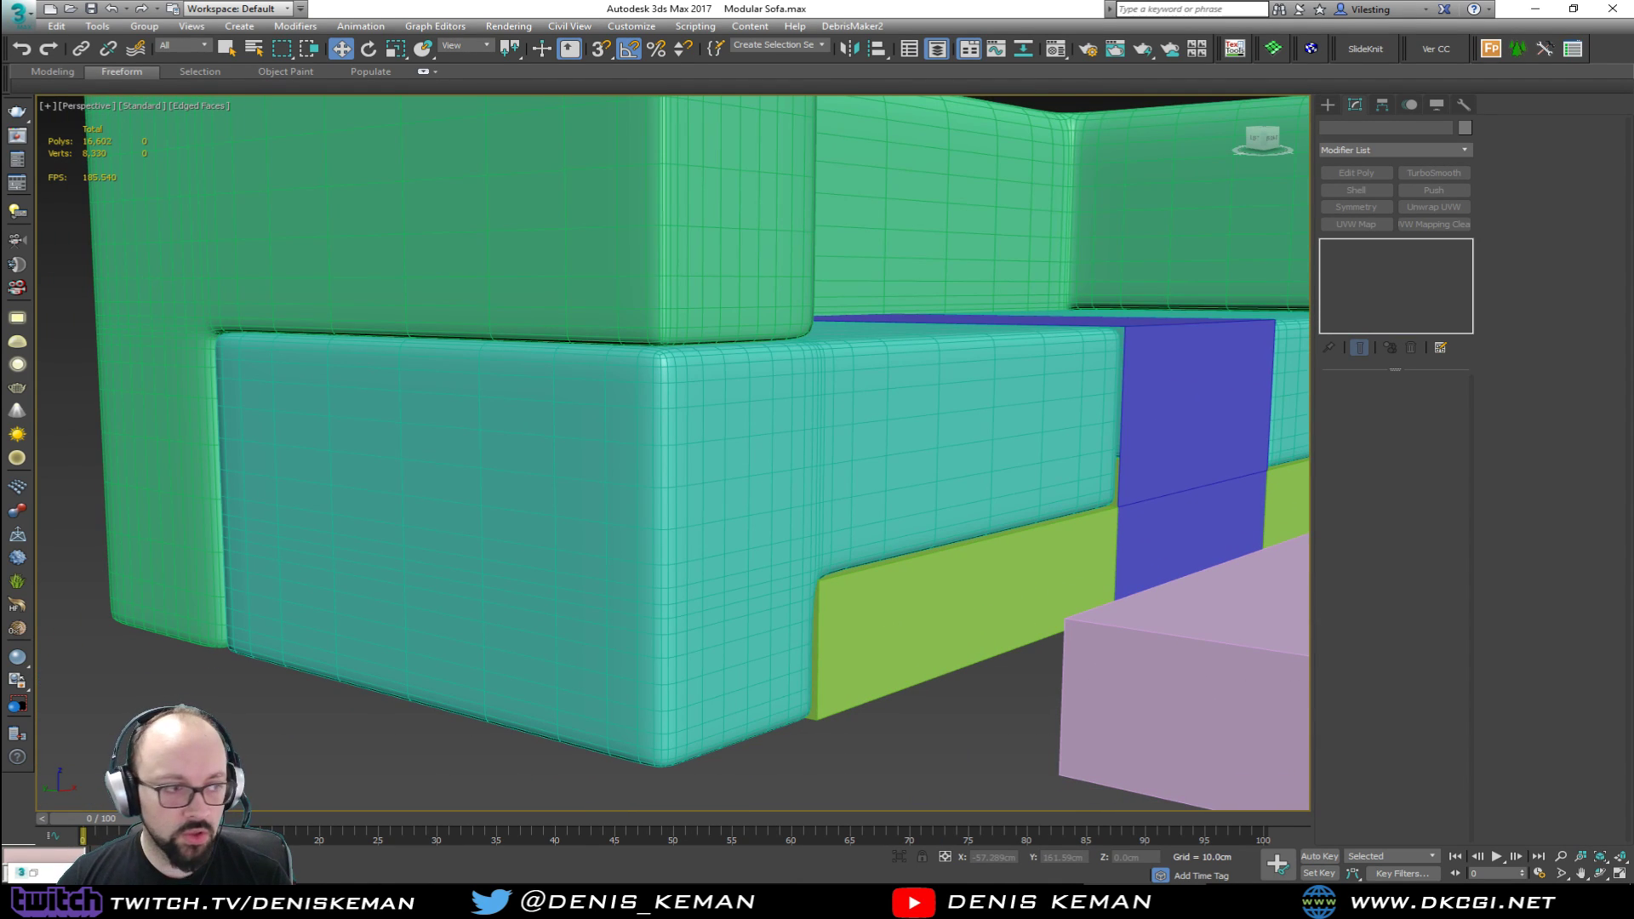
{"action": "key", "text": "alt+Tab"}
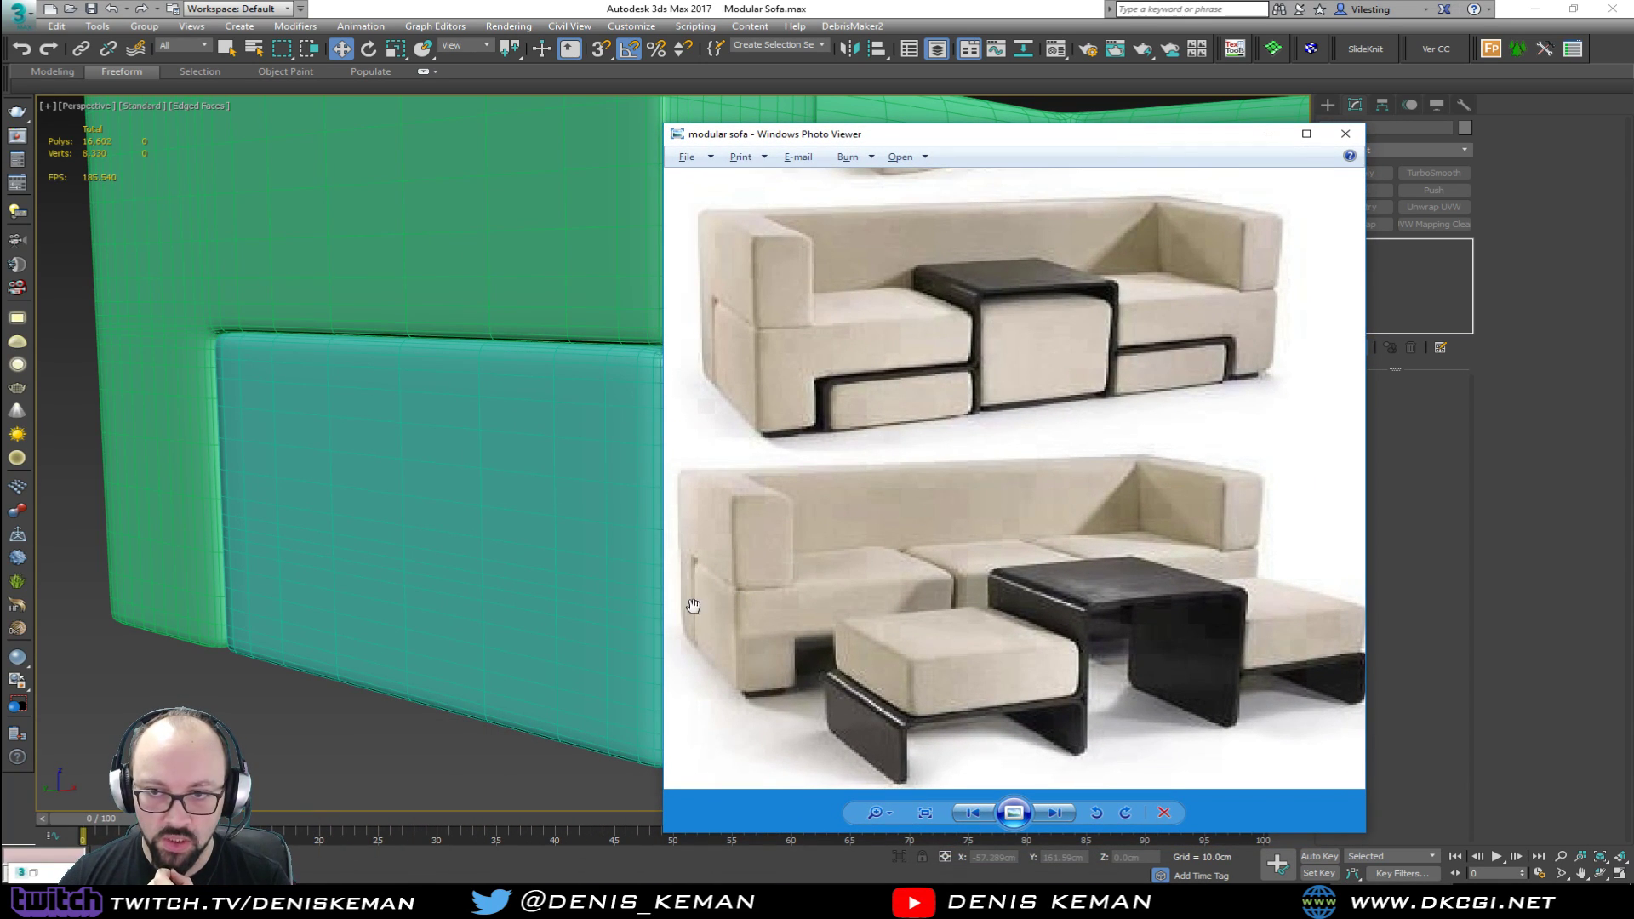
{"action": "key", "text": "alt+Tab"}
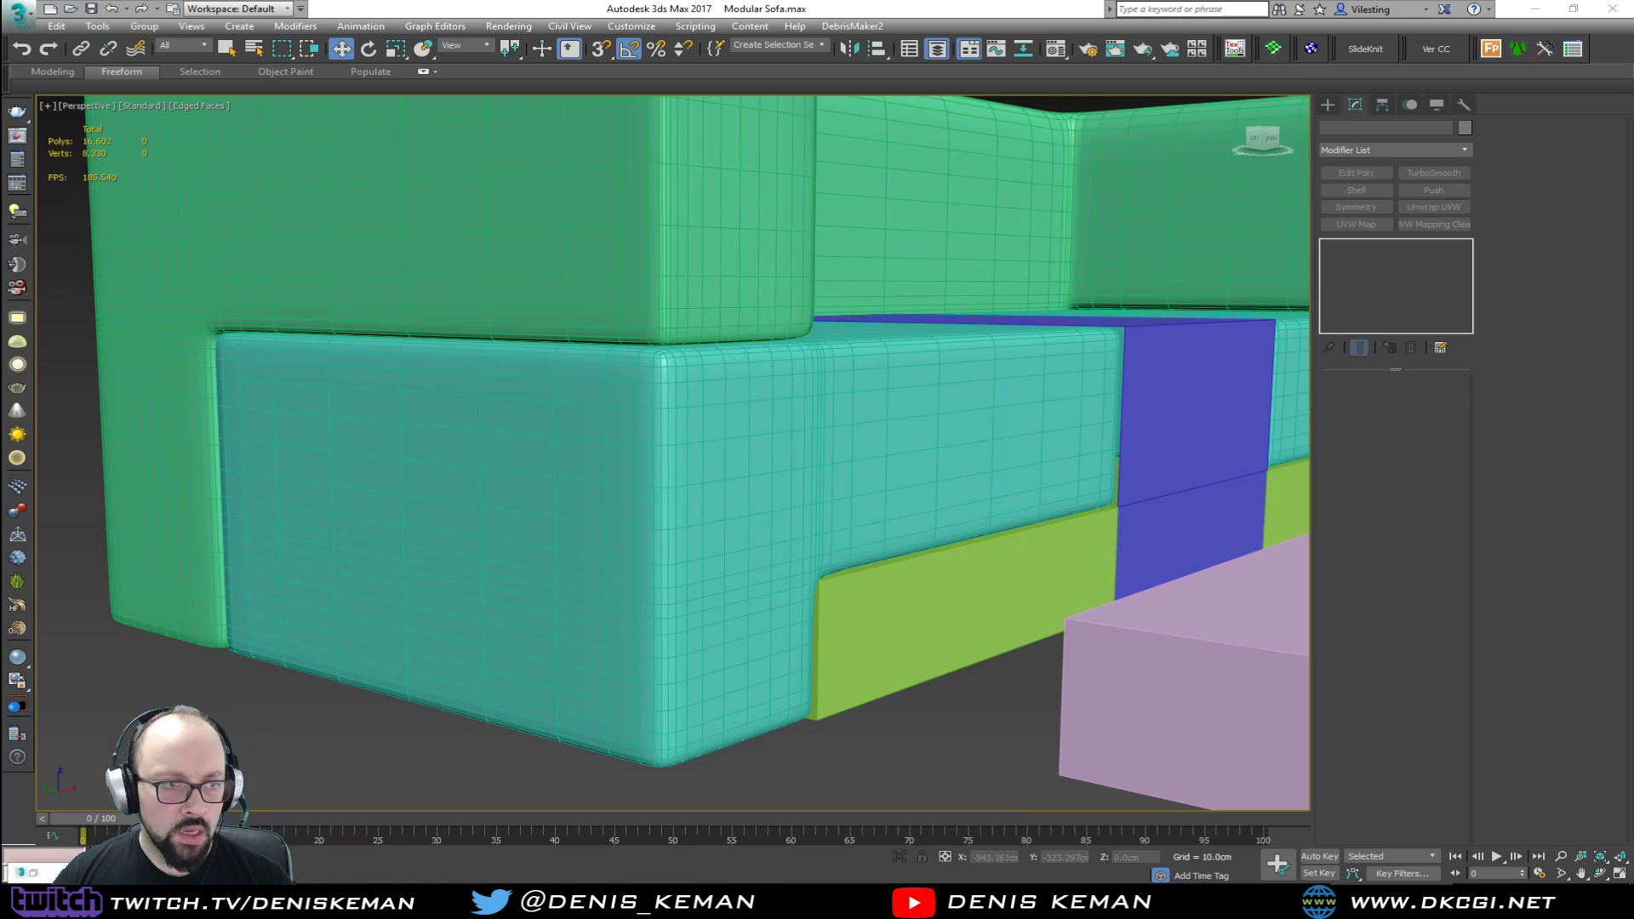
Step: Isolate the blue centre seat block and cap its two open side borders
{"action": "middle_click_drag", "start_coordinate": [811, 435], "coordinate": [587, 449], "text": "alt"}
{"action": "key", "text": "shift+z"}
{"action": "left_click", "coordinate": [652, 506]}
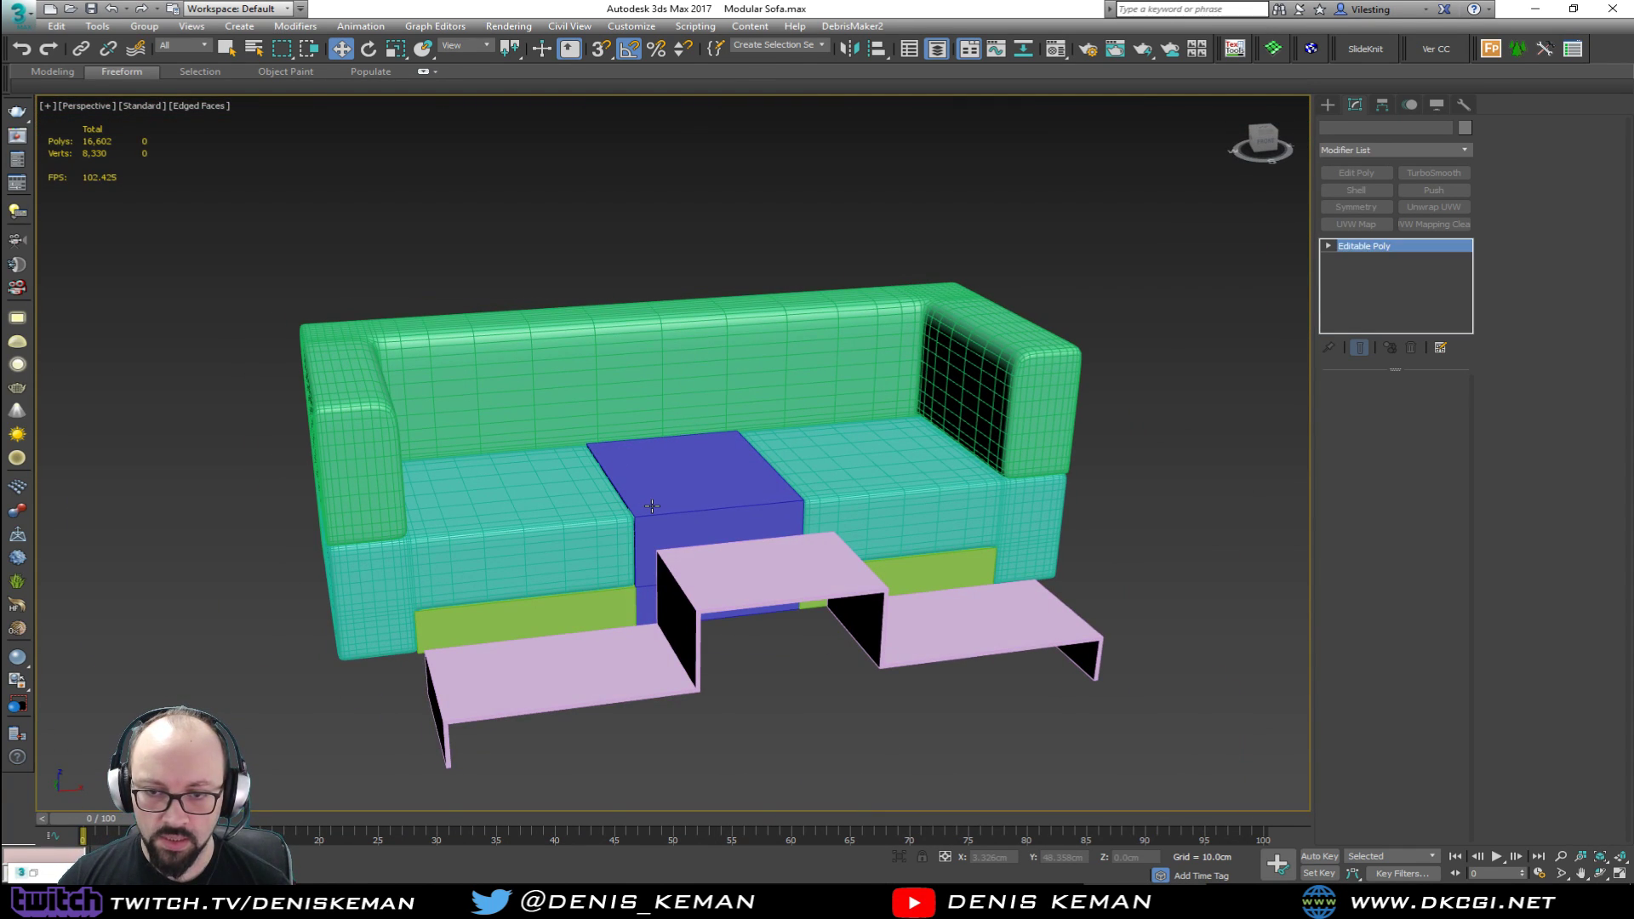
{"action": "key", "text": "alt+q"}
{"action": "key", "text": "3"}
{"action": "left_click", "coordinate": [679, 538]}
{"action": "left_click", "coordinate": [1092, 409], "text": "ctrl"}
{"action": "left_click", "coordinate": [1425, 617]}
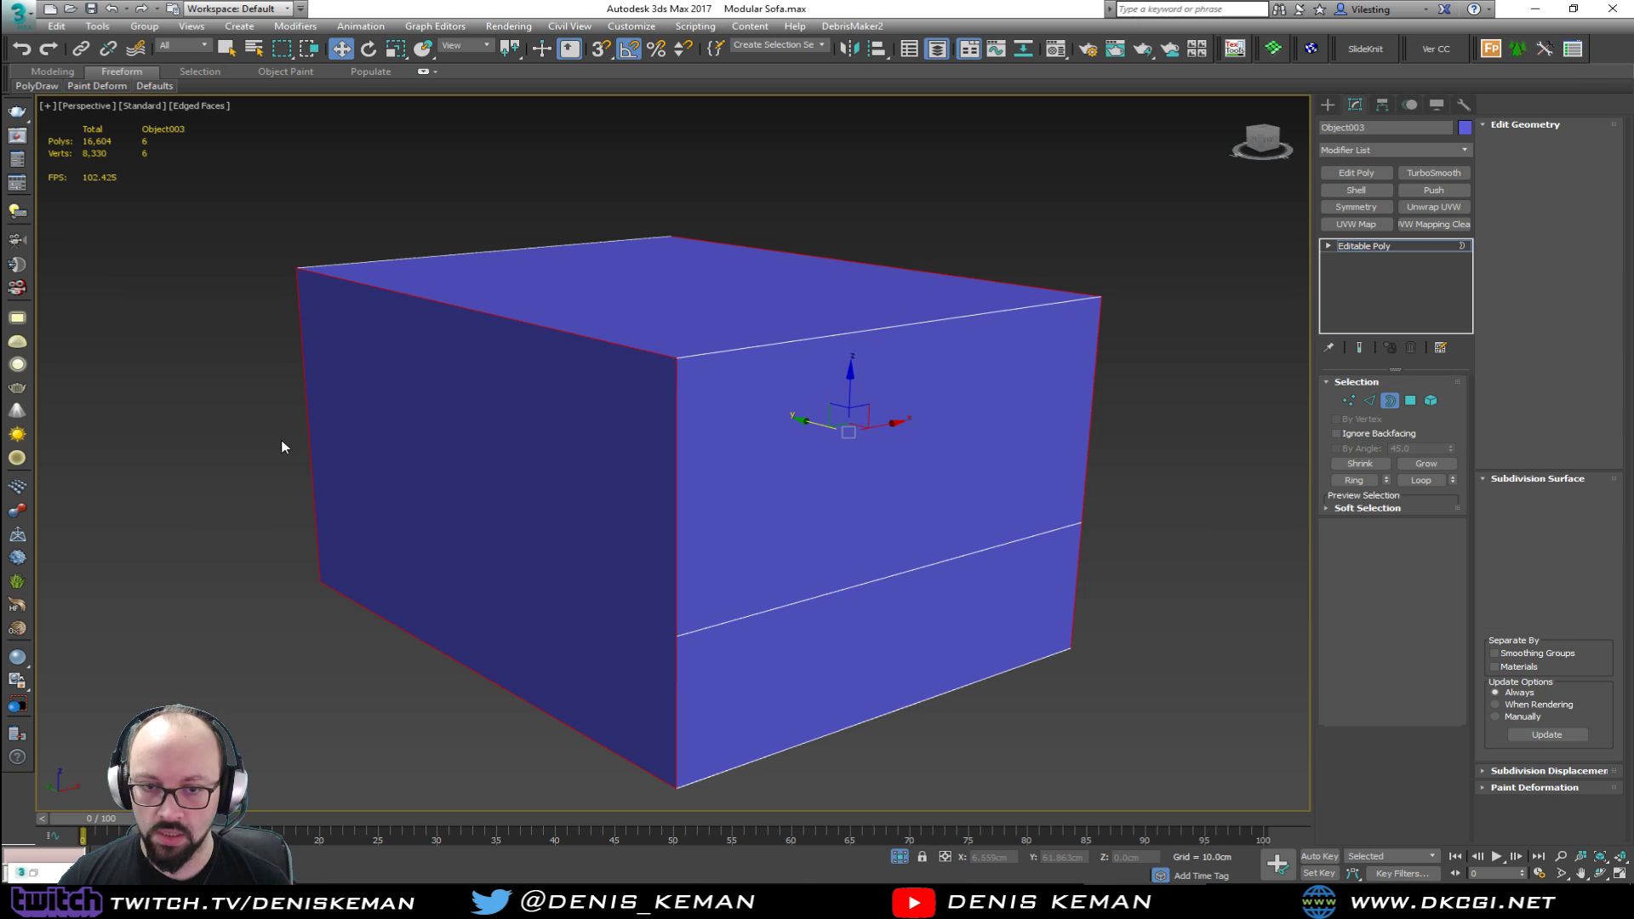
Step: Connect the lower pair of vertices across each capped side of the centre block to continue the horizontal edge
{"action": "key", "text": "1"}
{"action": "left_click", "coordinate": [313, 468]}
{"action": "left_click", "coordinate": [677, 636], "text": "ctrl"}
{"action": "key", "text": "ctrl+shift+e"}
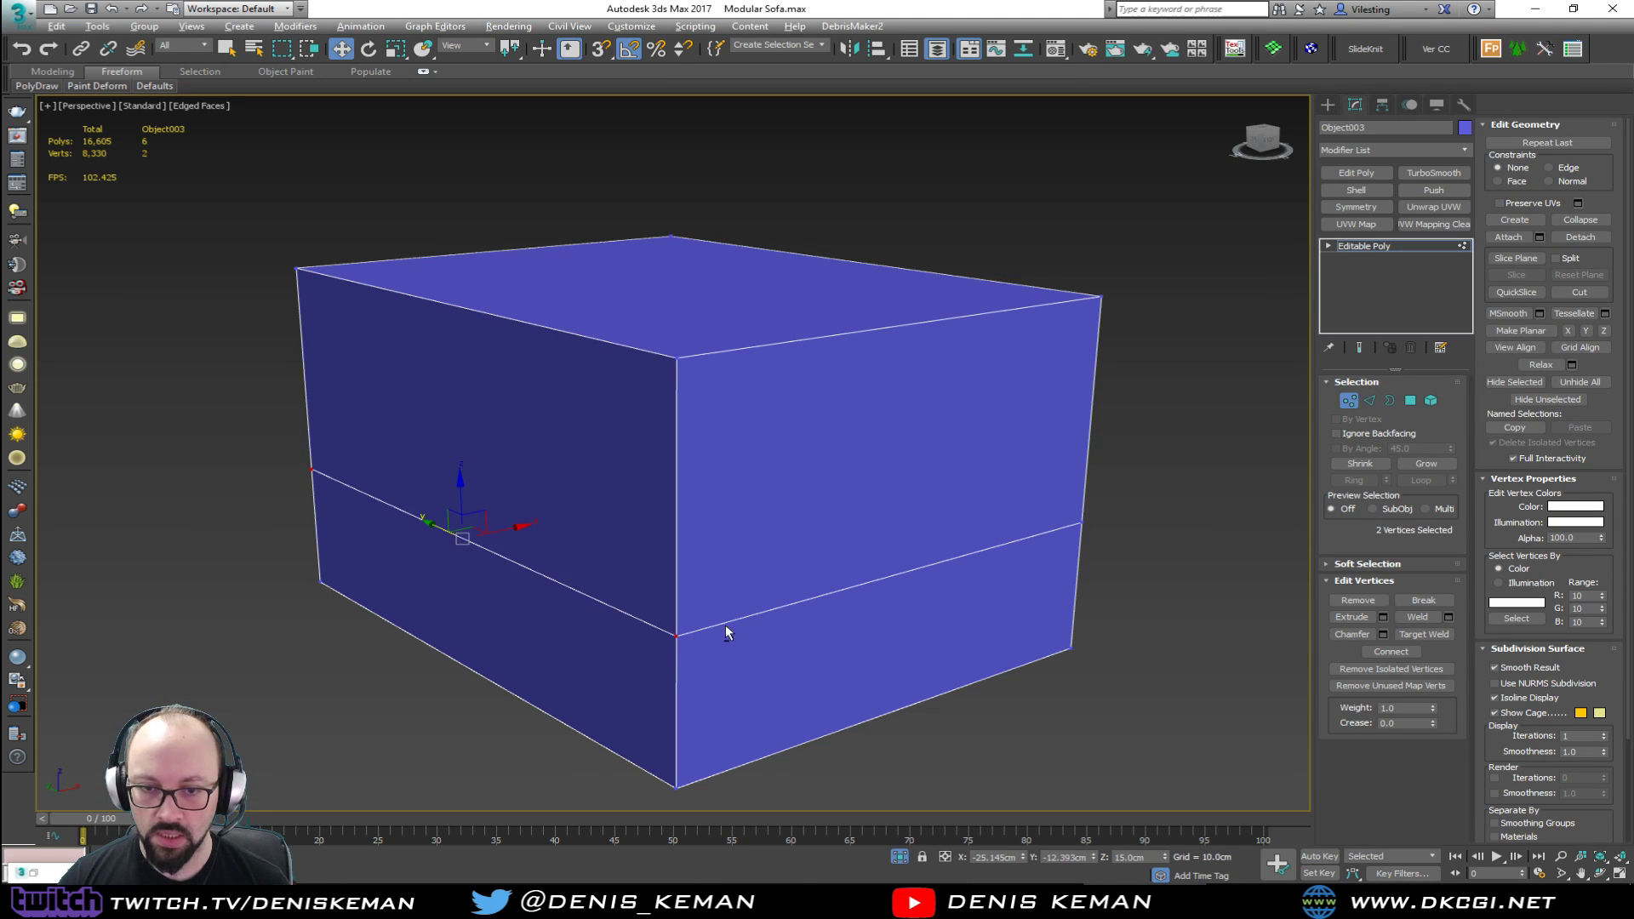
{"action": "middle_click_drag", "start_coordinate": [693, 627], "coordinate": [678, 590], "text": "alt"}
{"action": "left_click", "coordinate": [1110, 542]}
{"action": "left_click", "coordinate": [702, 709], "text": "ctrl"}
{"action": "key", "text": "ctrl+shift+e"}
Step: Insert support loops near the centre block's vertical corners and its bottom edge
{"action": "middle_click_drag", "start_coordinate": [1269, 470], "coordinate": [806, 529], "text": "alt"}
{"action": "key", "text": "2"}
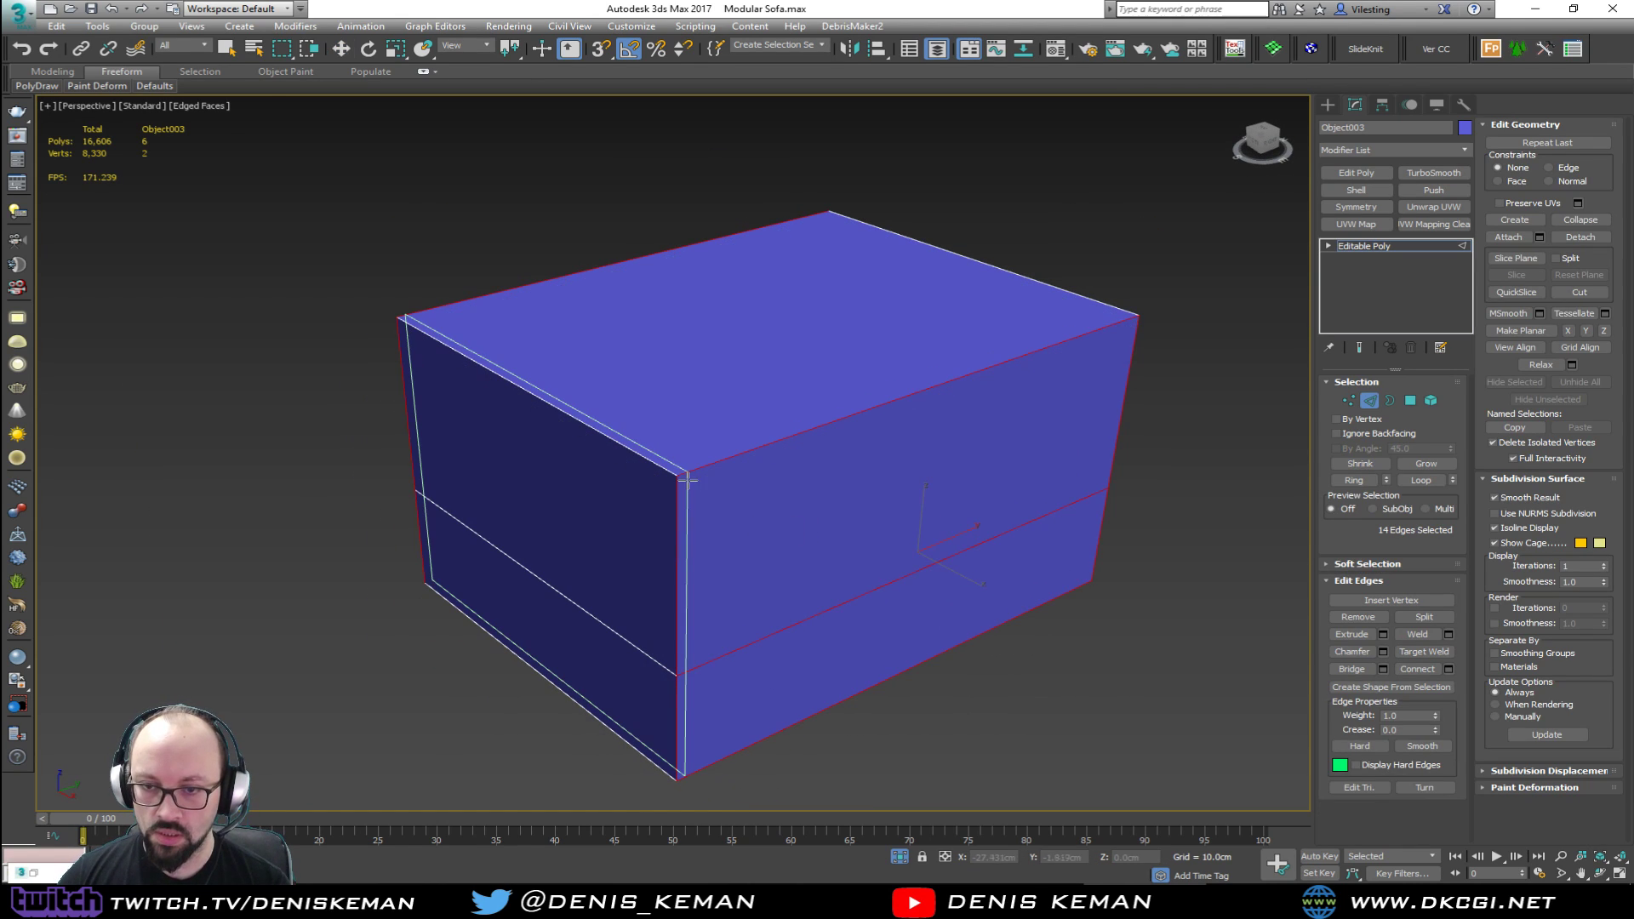
{"action": "left_click", "coordinate": [693, 473]}
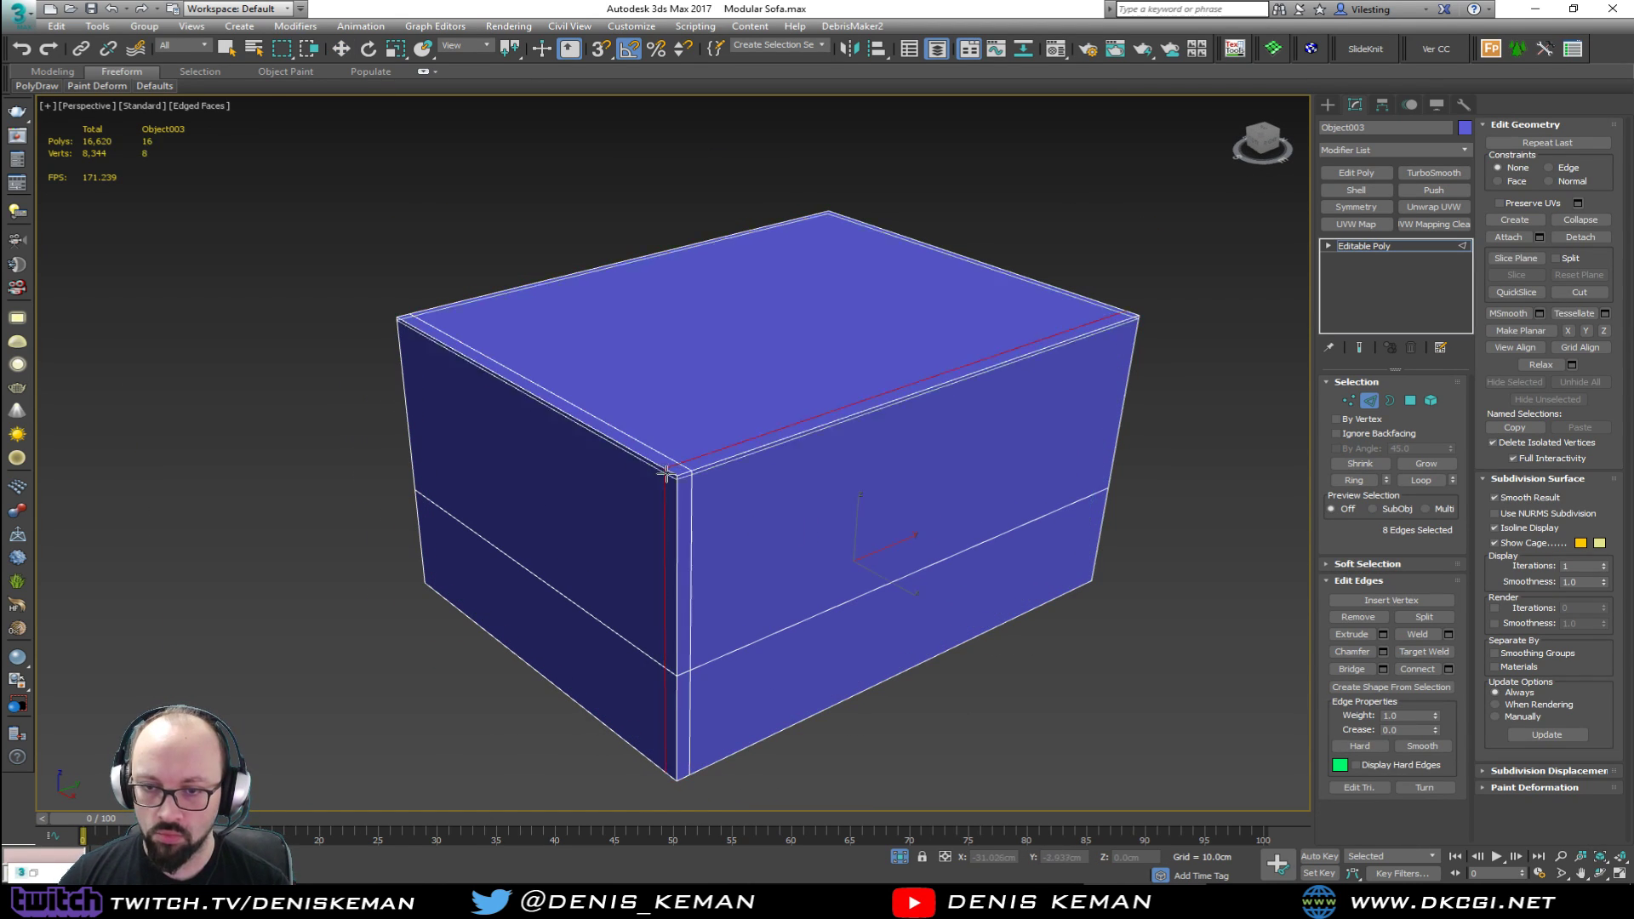
{"action": "left_click", "coordinate": [648, 636]}
{"action": "middle_click_drag", "start_coordinate": [648, 636], "coordinate": [554, 510], "text": "alt"}
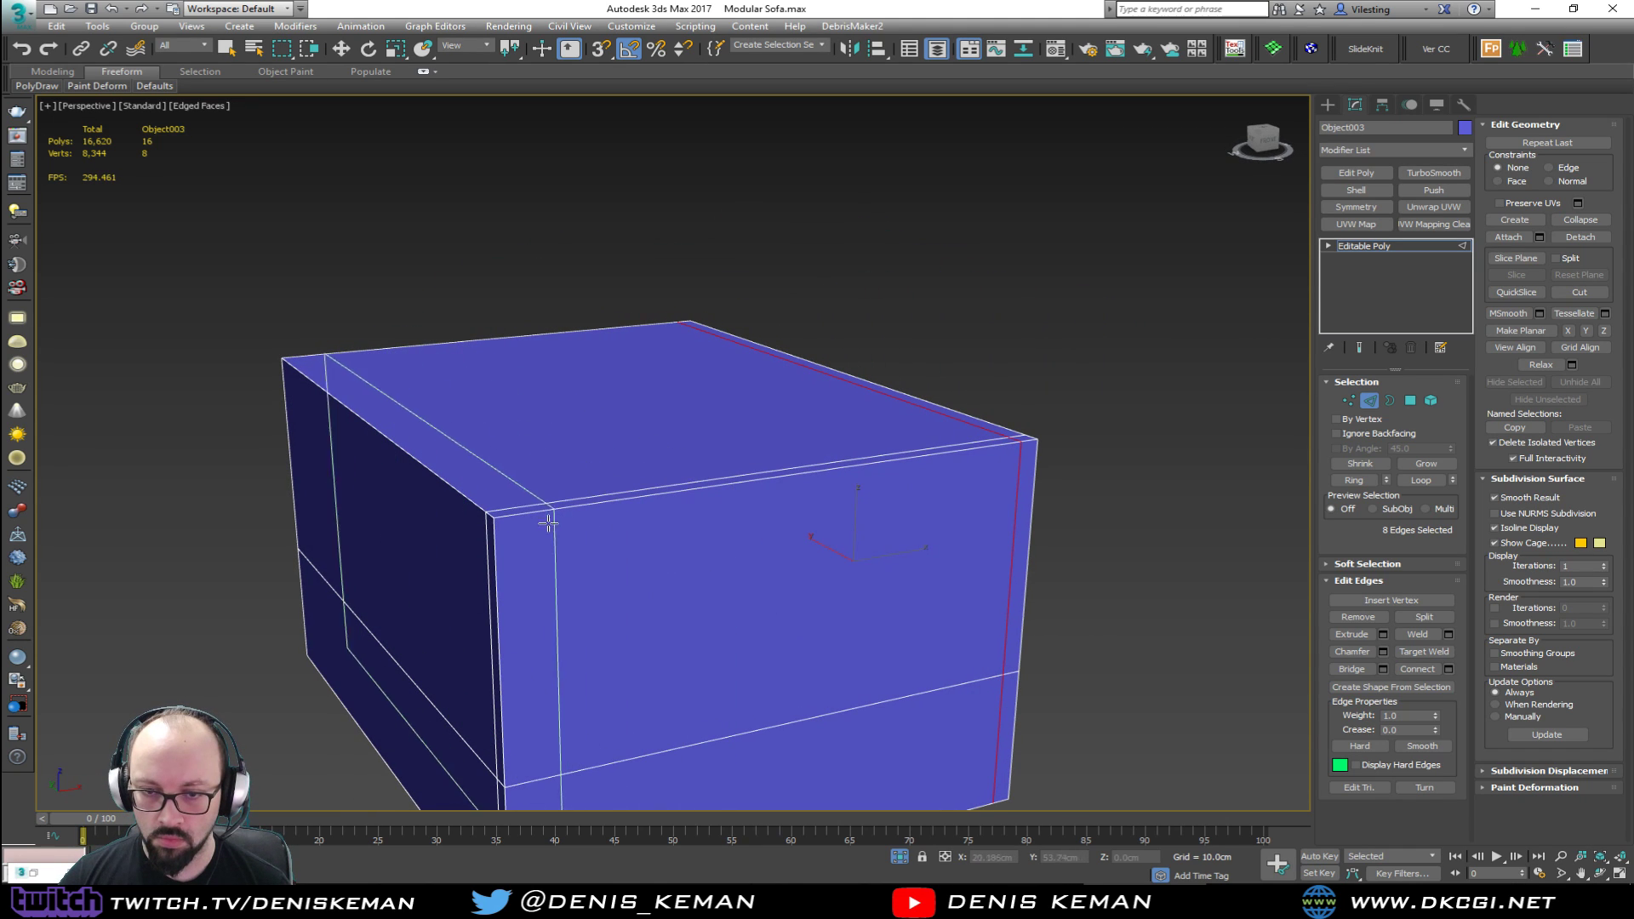
{"action": "left_click", "coordinate": [551, 580]}
{"action": "middle_click_drag", "start_coordinate": [551, 579], "coordinate": [587, 616], "text": "alt"}
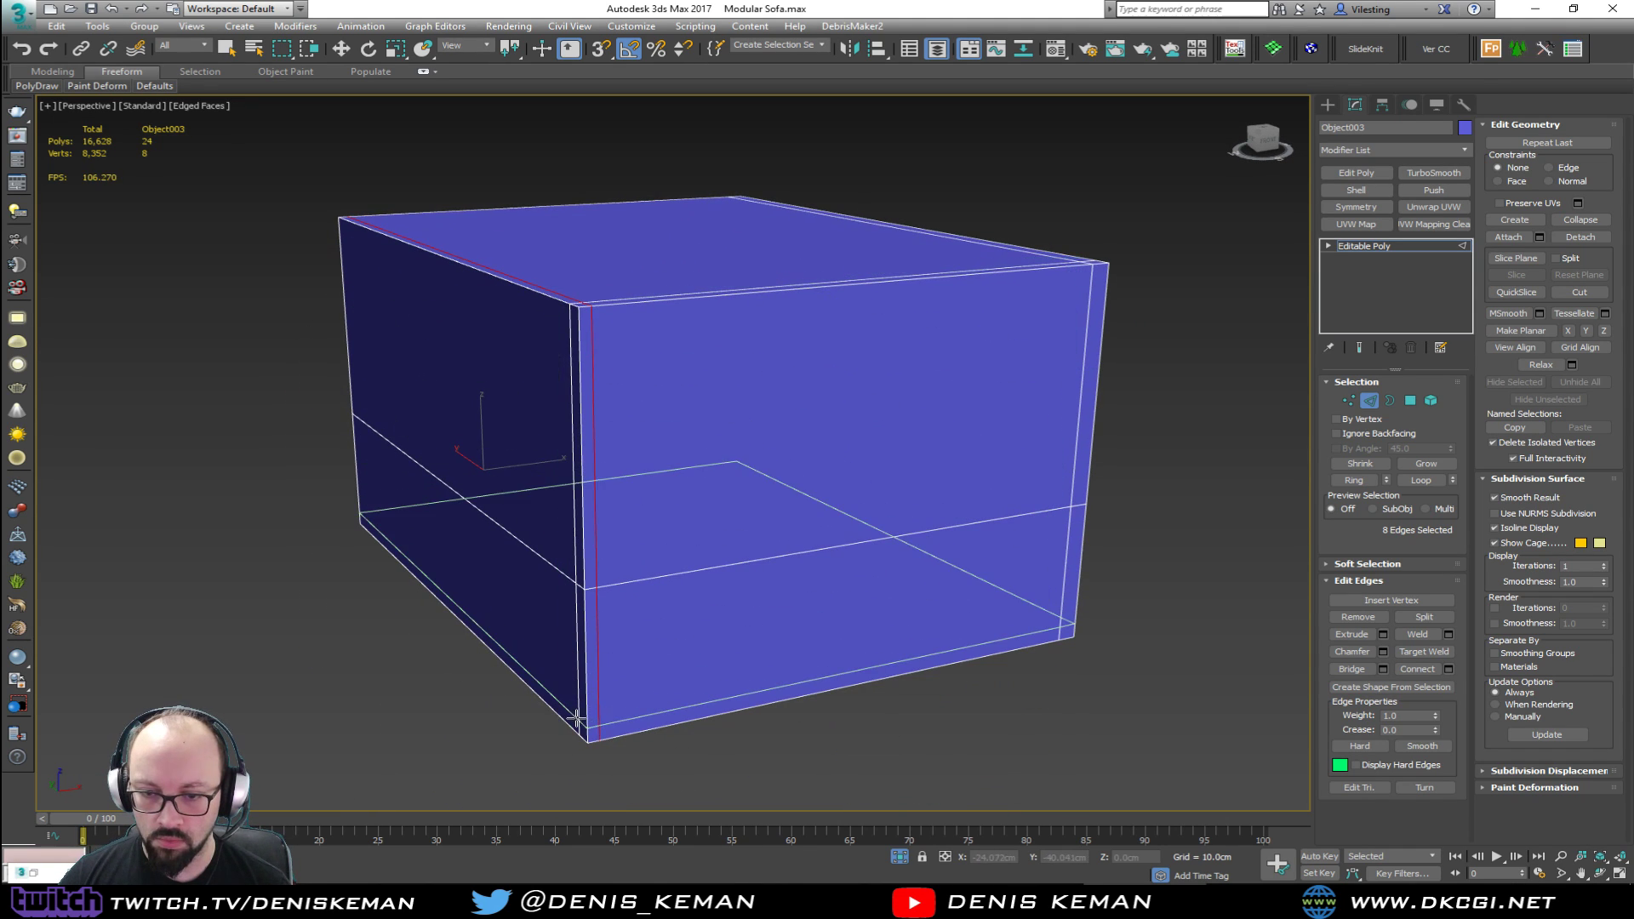
{"action": "key", "text": "w"}
Step: Remove the centre block's original horizontal edge loop and add the missing vertical support loop near its remaining side
{"action": "left_click", "coordinate": [628, 576]}
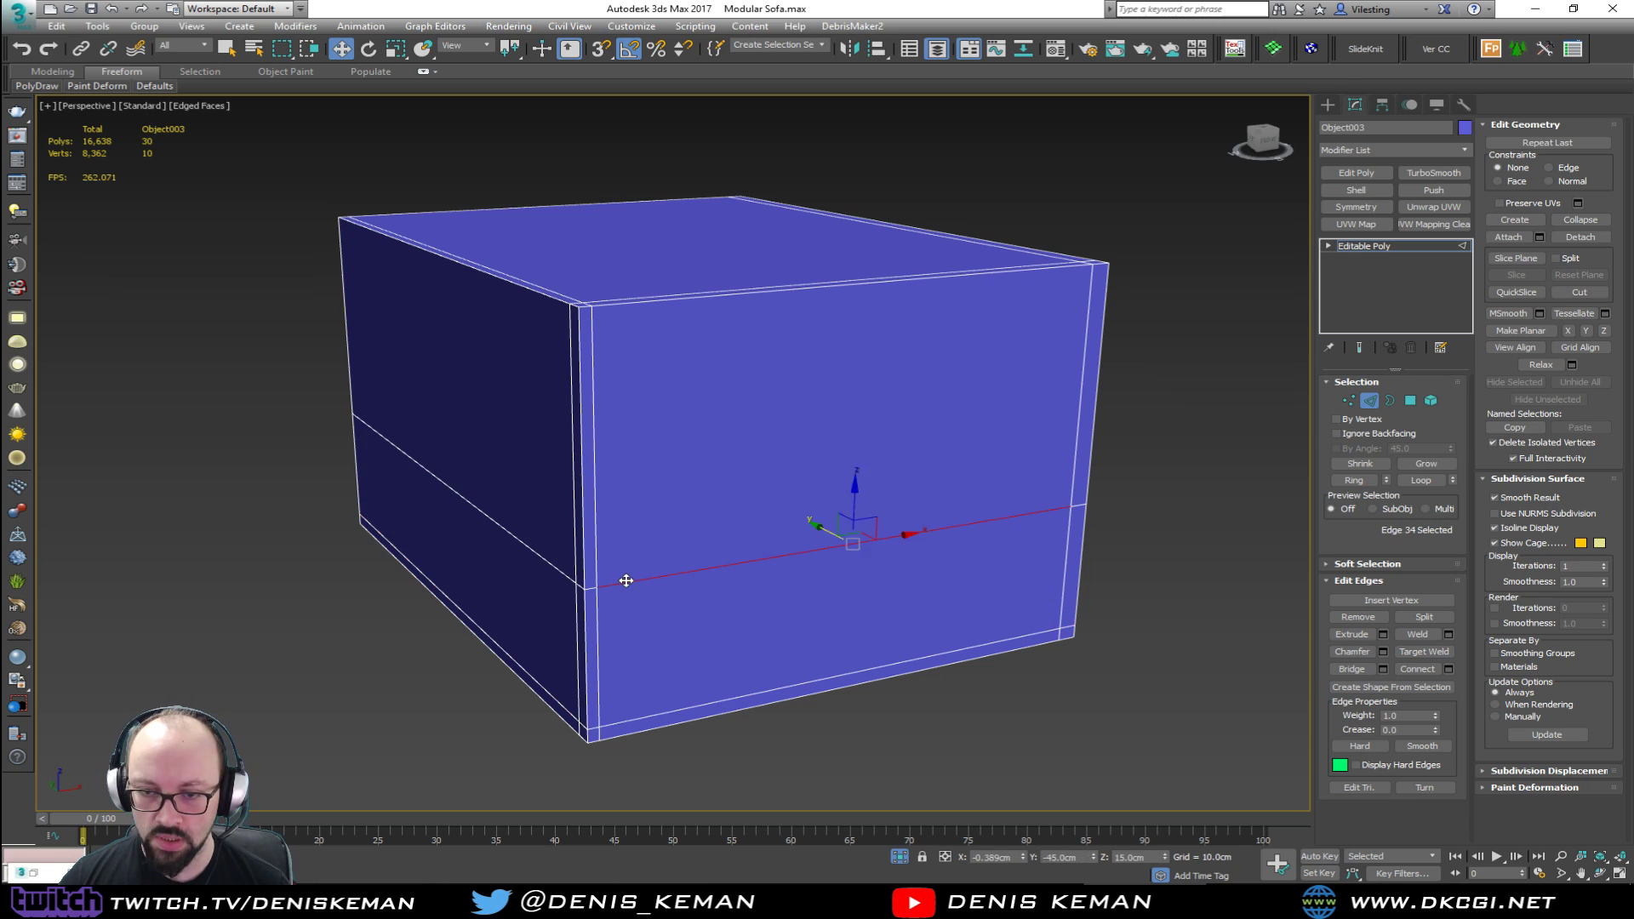
{"action": "left_click", "coordinate": [627, 580]}
{"action": "middle_click_drag", "start_coordinate": [627, 580], "coordinate": [647, 387], "text": "alt"}
{"action": "left_click", "coordinate": [597, 368]}
{"action": "left_click", "coordinate": [1367, 402]}
{"action": "middle_click_drag", "start_coordinate": [1085, 464], "coordinate": [891, 475], "text": "alt"}
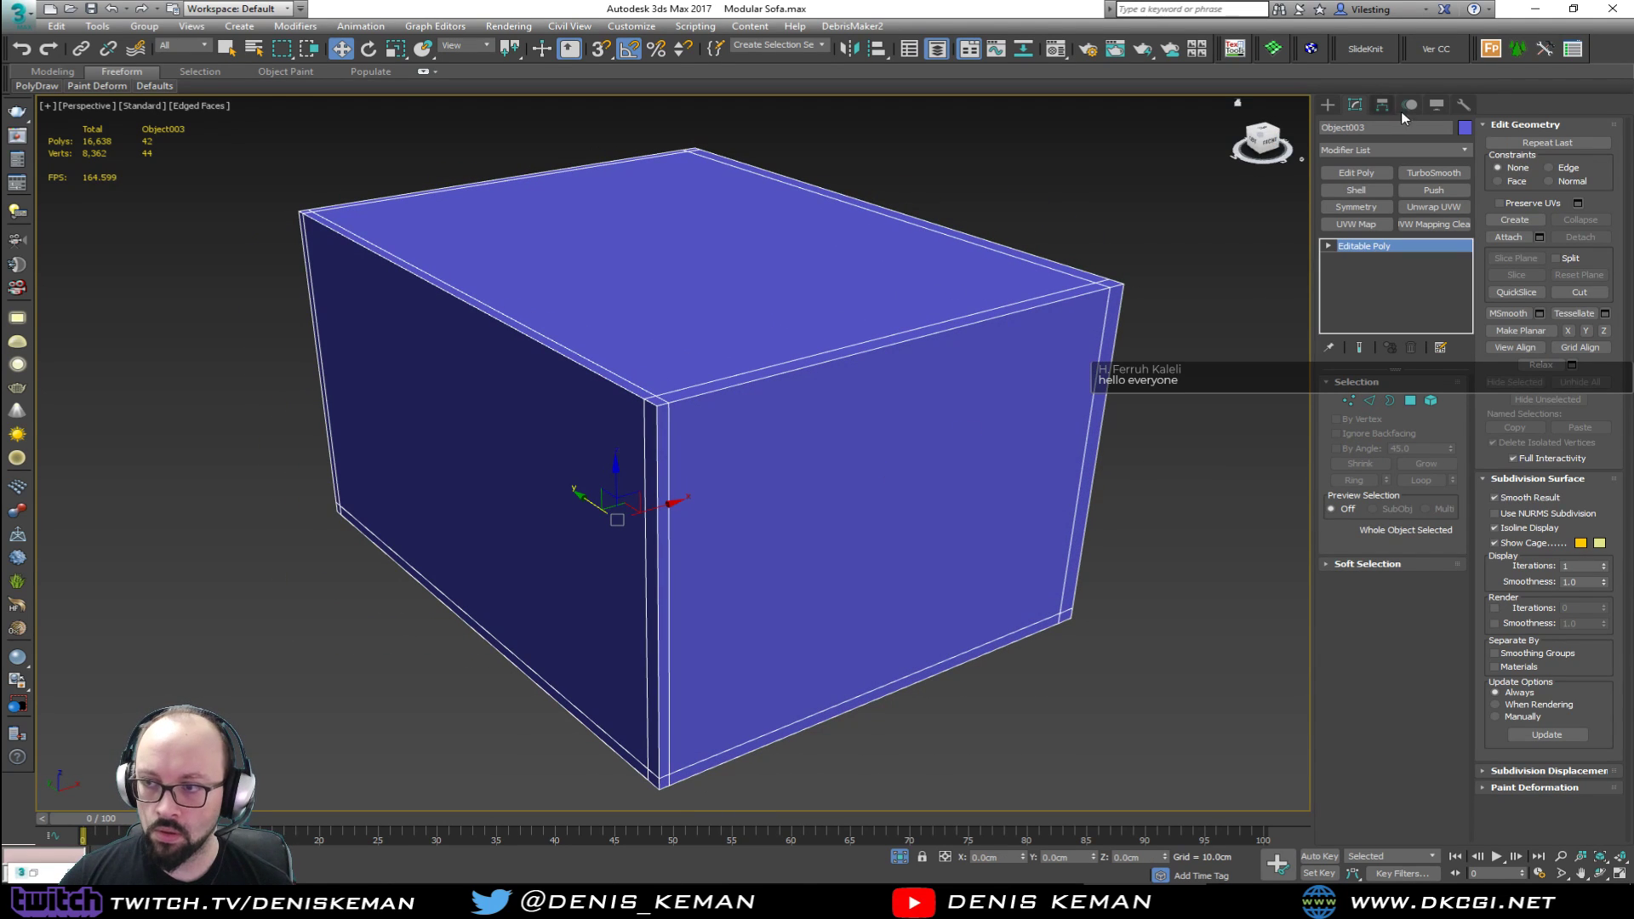
Step: Add TurboSmooth to the centre block and insert a support loop just below its top edge at the Editable Poly level
{"action": "left_click", "coordinate": [1434, 172]}
{"action": "left_click", "coordinate": [1381, 259]}
{"action": "key", "text": "alt+1"}
{"action": "left_click", "coordinate": [671, 420]}
{"action": "right_click", "coordinate": [732, 441]}
{"action": "left_click", "coordinate": [1160, 391]}
Step: Hide the edge display and end isolation to show the whole sofa again
{"action": "key", "text": "F4"}
{"action": "right_click", "coordinate": [899, 336]}
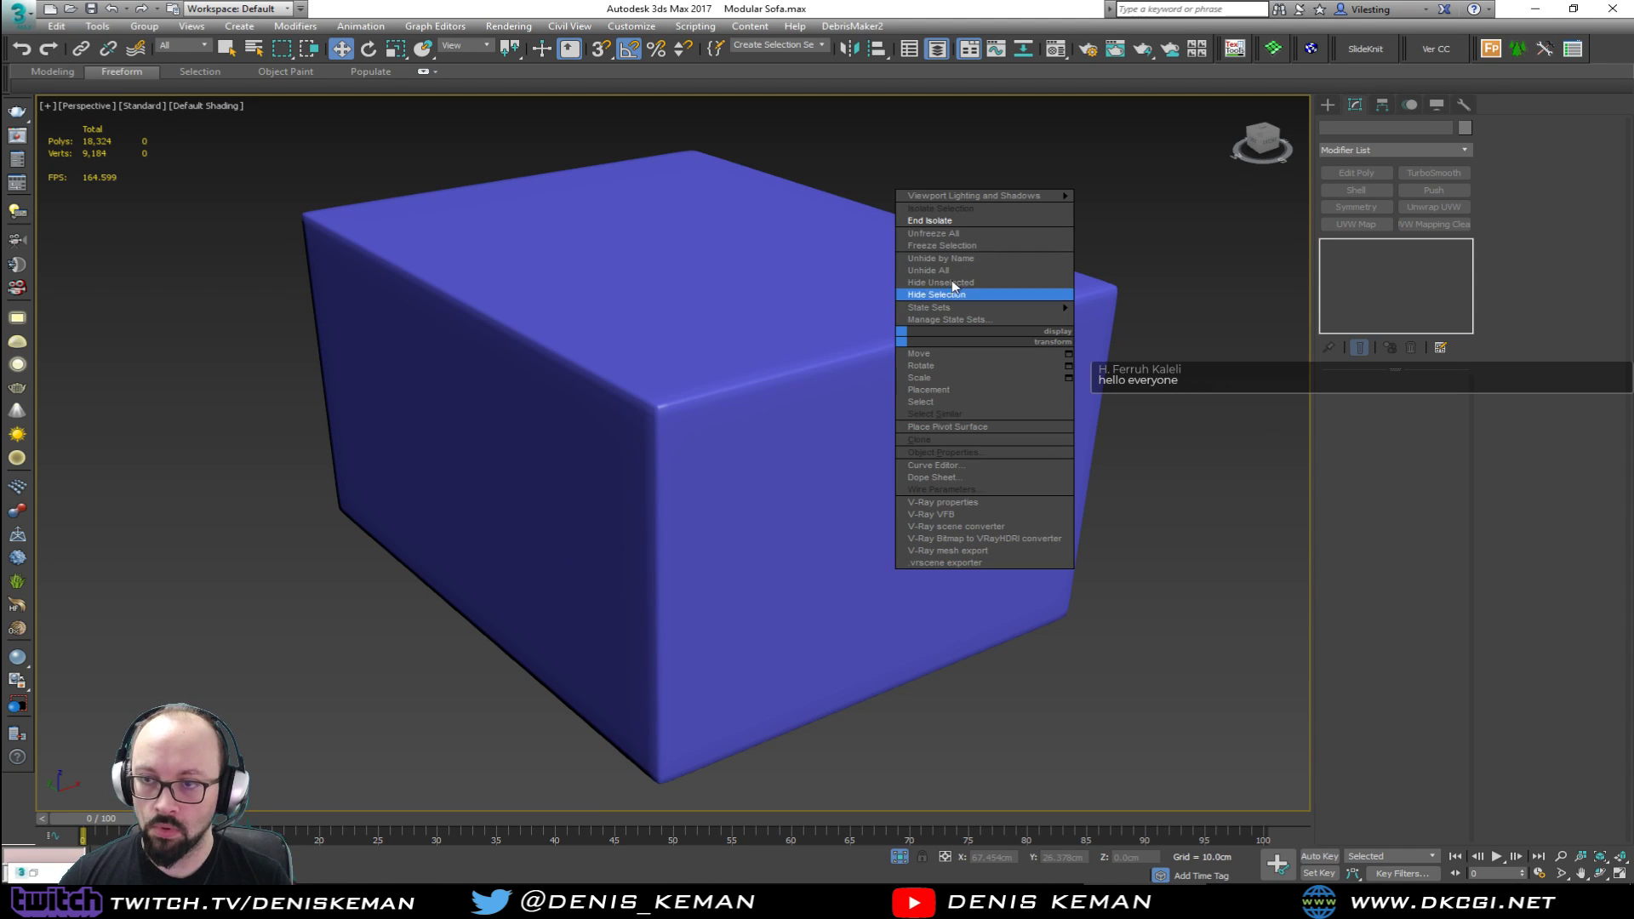
{"action": "left_click", "coordinate": [958, 221]}
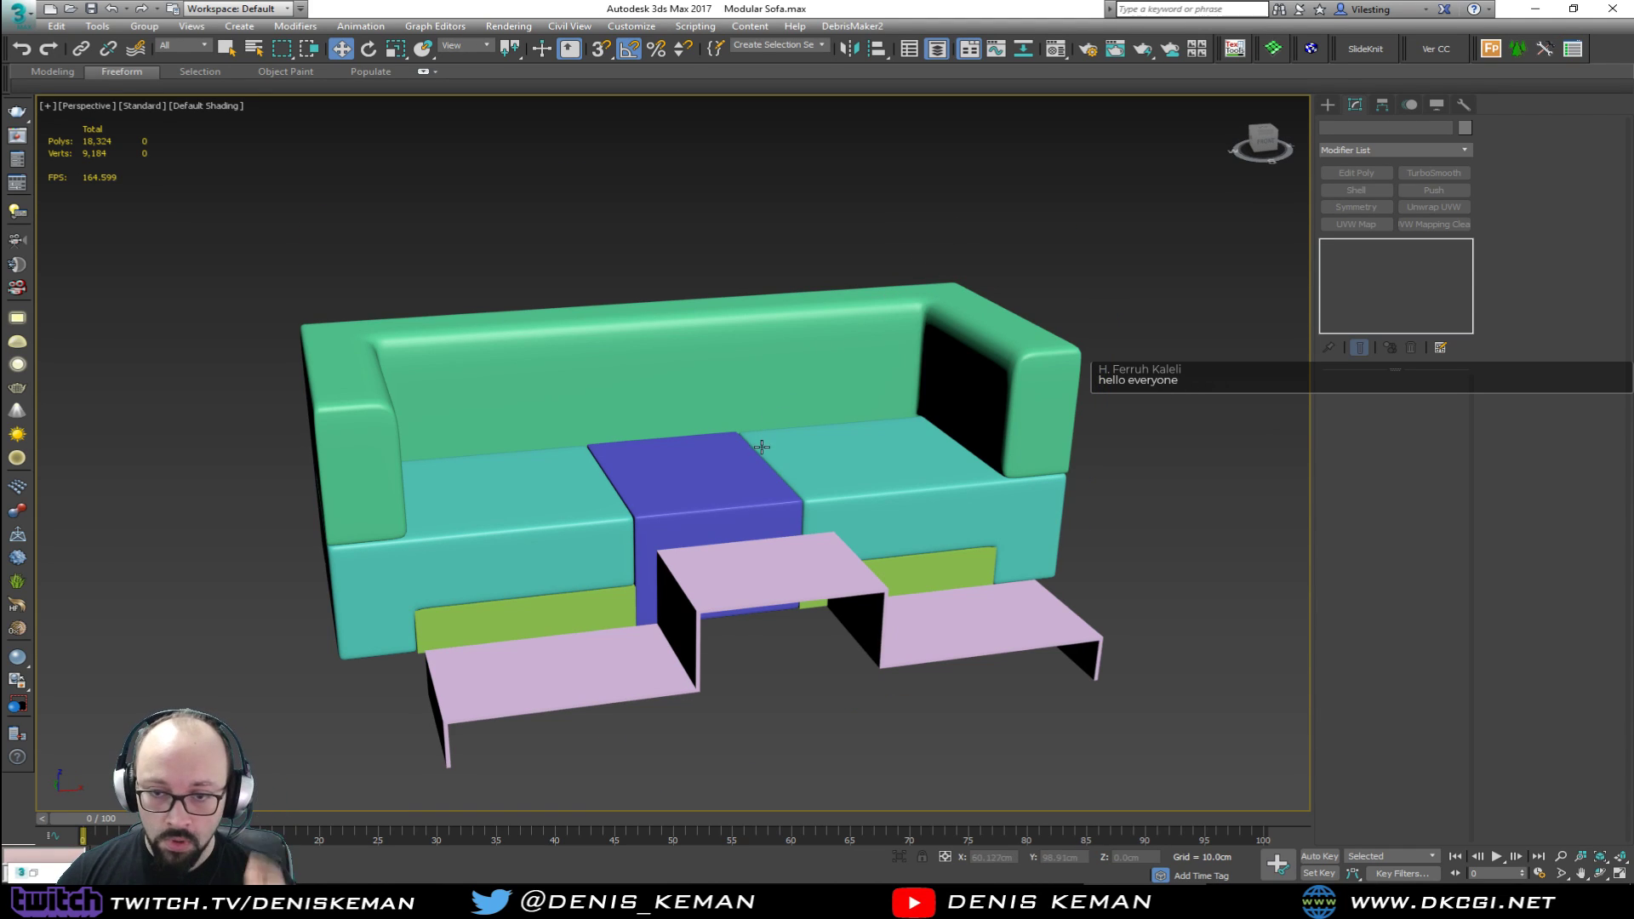
Step: Lower the centre block's support loop below its top edge at the Editable Poly level, with the smoothed result displayed
{"action": "scroll", "coordinate": [710, 476], "scroll_direction": "up", "scroll_amount": 5}
{"action": "key", "text": "F4"}
{"action": "middle_click_drag", "start_coordinate": [656, 535], "coordinate": [1305, 338]}
{"action": "left_click", "coordinate": [705, 469]}
{"action": "left_click", "coordinate": [1413, 259]}
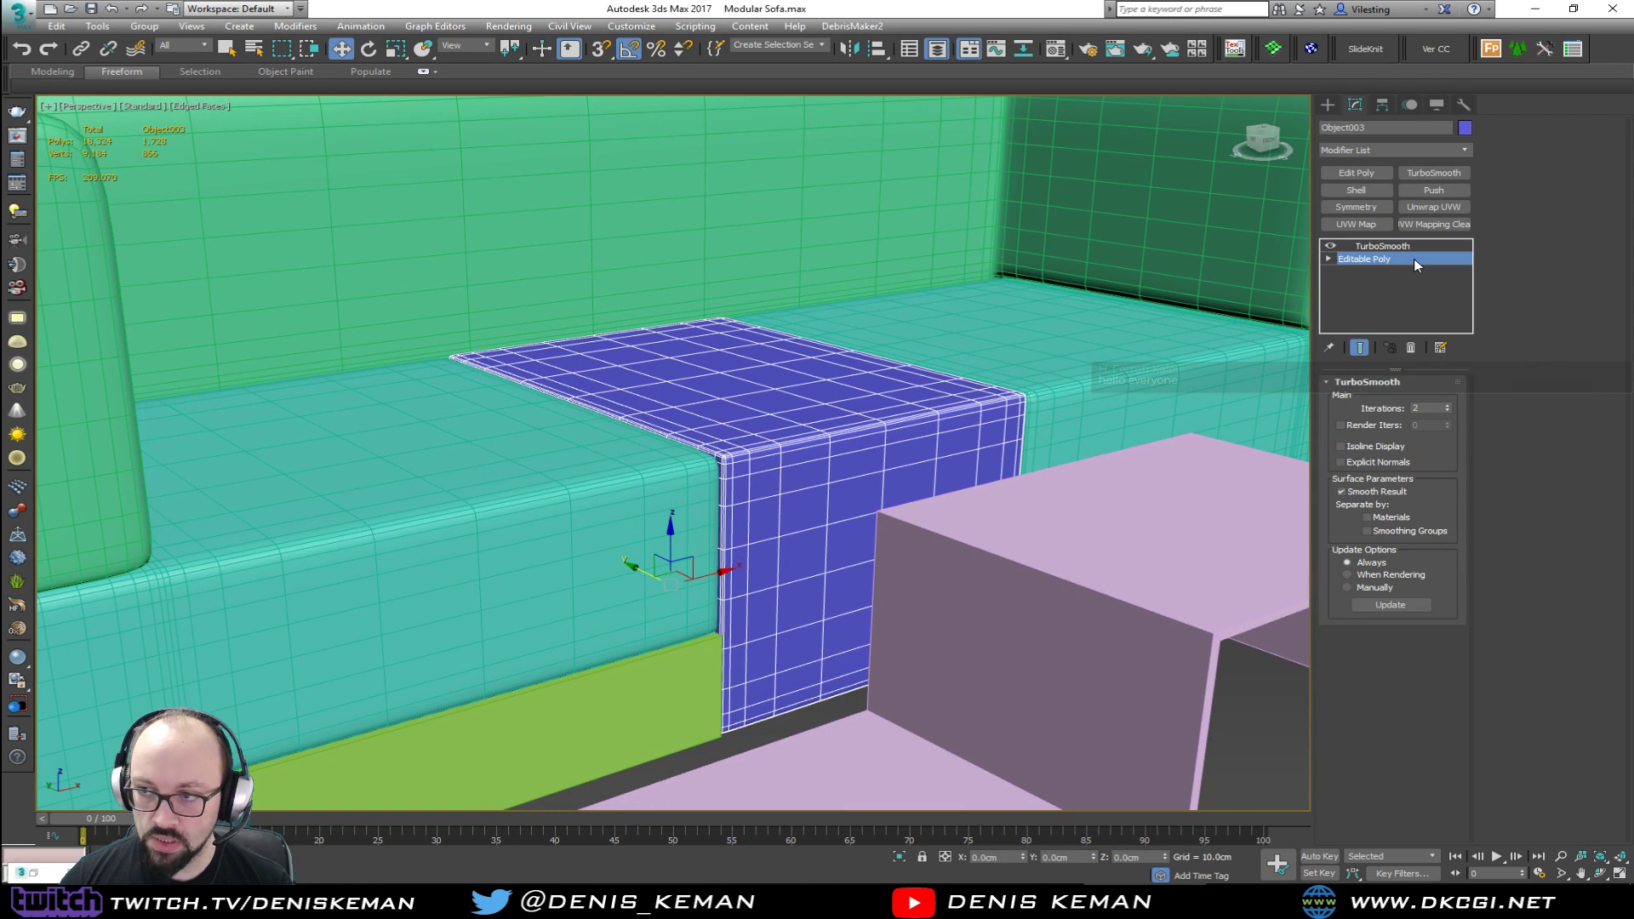
{"action": "key", "text": "2"}
{"action": "double_click", "coordinate": [1000, 417]}
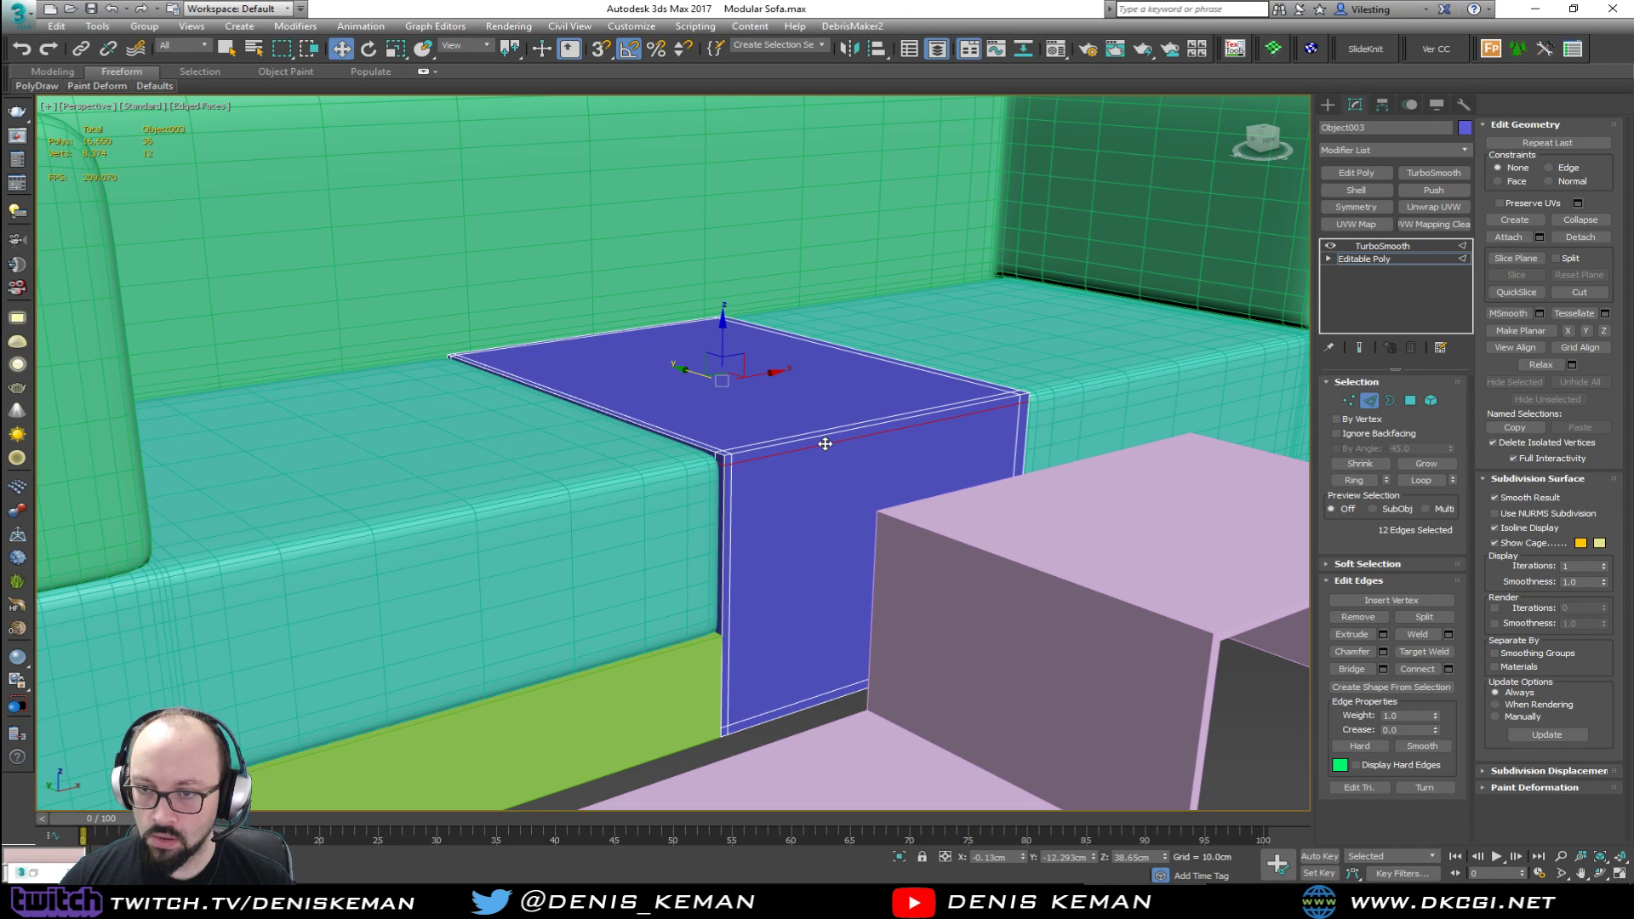
{"action": "scroll", "coordinate": [821, 452], "scroll_direction": "up", "scroll_amount": 3}
{"action": "key", "text": "ctrl+shift+e"}
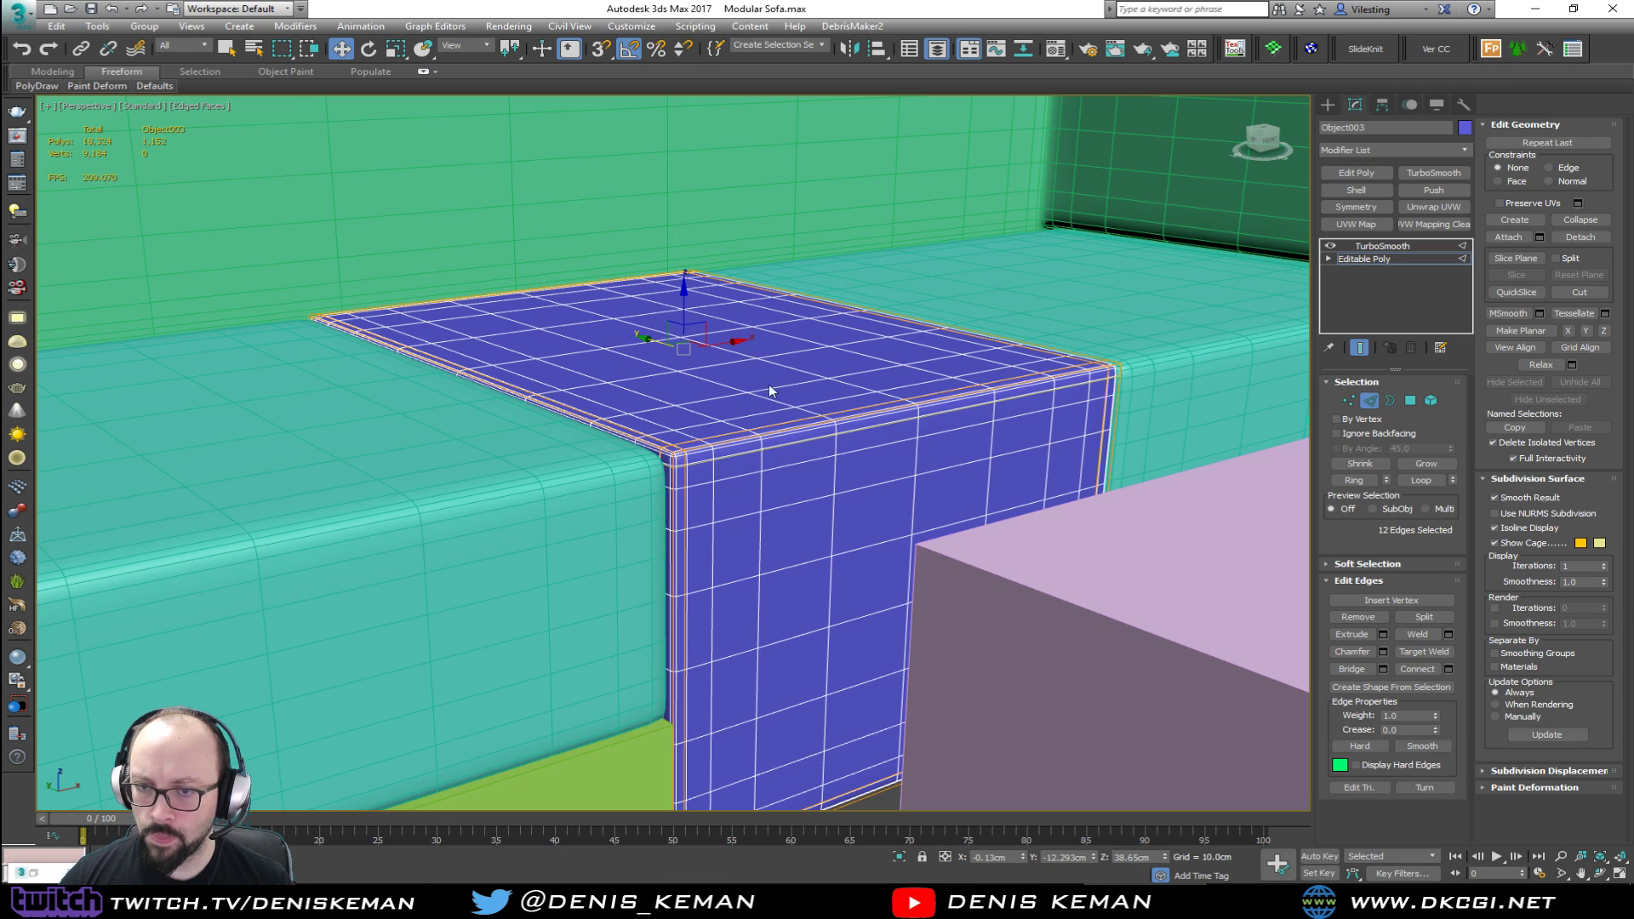
{"action": "left_click_drag", "start_coordinate": [685, 306], "coordinate": [684, 362]}
Step: Move the centre block's support loop away from its front edge and raise the loop near its bottom edge
{"action": "double_click", "coordinate": [709, 439]}
{"action": "left_click_drag", "start_coordinate": [864, 587], "coordinate": [830, 581]}
{"action": "middle_click_drag", "start_coordinate": [830, 580], "coordinate": [866, 374]}
{"action": "double_click", "coordinate": [778, 633]}
{"action": "left_click_drag", "start_coordinate": [707, 453], "coordinate": [708, 430]}
Step: Shift the support loops along the centre block's two sides inward to soften its side edges, and leave edge editing
{"action": "middle_click_drag", "start_coordinate": [707, 429], "coordinate": [540, 508], "text": "alt"}
{"action": "left_click_drag", "start_coordinate": [541, 530], "coordinate": [571, 530]}
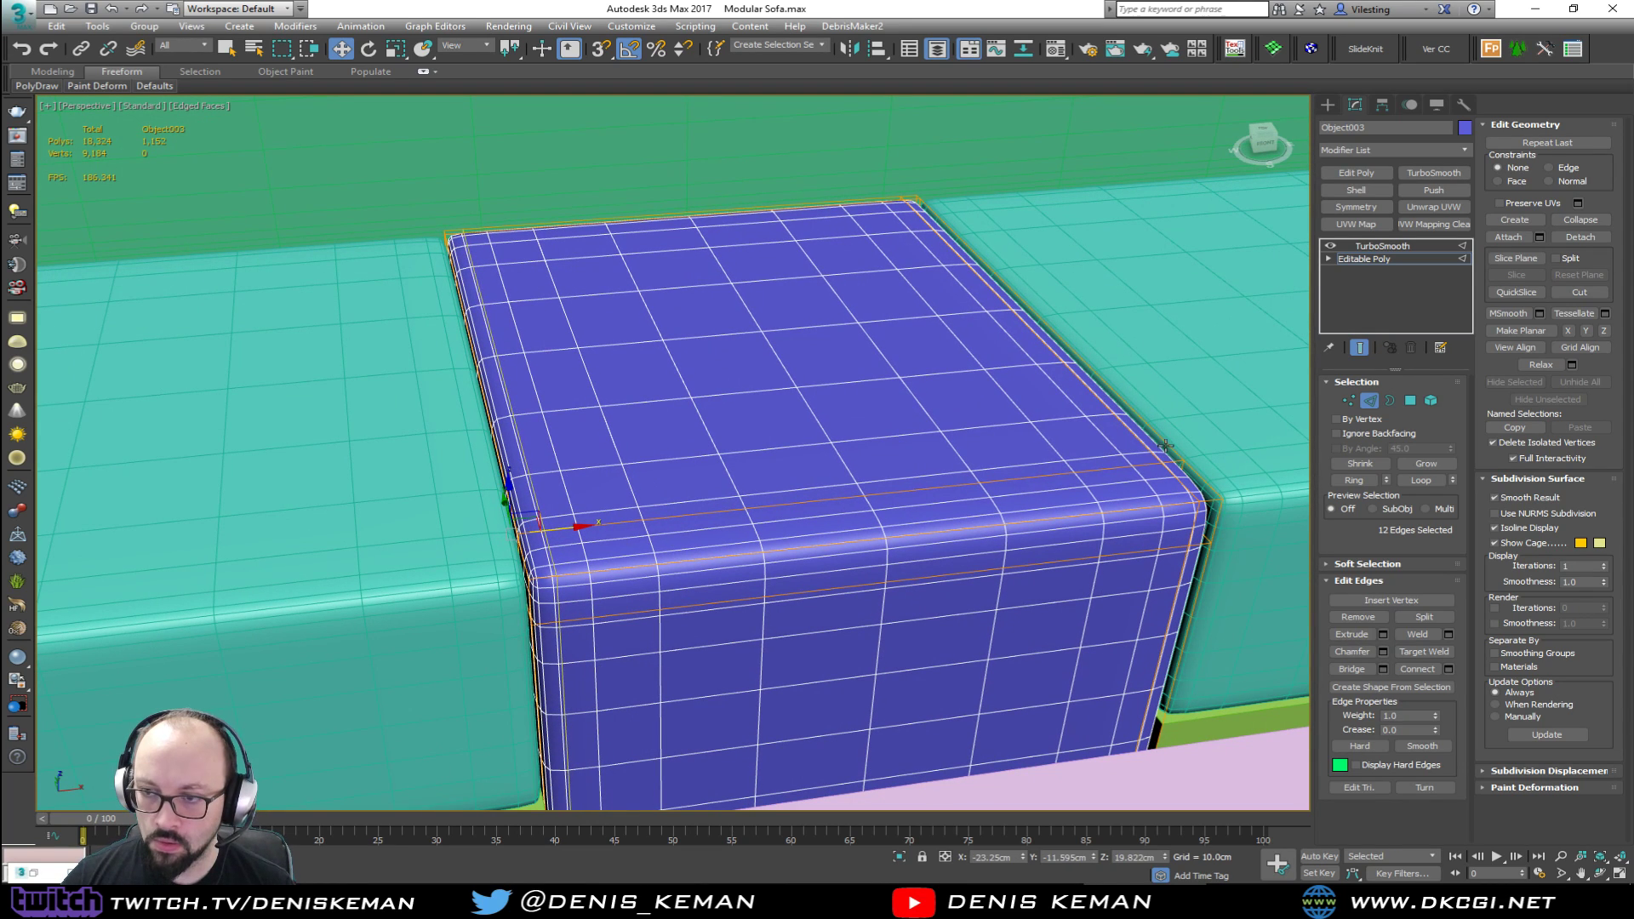
{"action": "double_click", "coordinate": [1173, 478]}
{"action": "left_click_drag", "start_coordinate": [1028, 482], "coordinate": [1003, 483]}
{"action": "middle_click_drag", "start_coordinate": [1003, 483], "coordinate": [1093, 495], "text": "alt"}
{"action": "left_click", "coordinate": [535, 419]}
{"action": "left_click", "coordinate": [536, 415]}
{"action": "middle_click_drag", "start_coordinate": [537, 415], "coordinate": [573, 402], "text": "alt"}
{"action": "double_click", "coordinate": [572, 403]}
{"action": "left_click_drag", "start_coordinate": [552, 535], "coordinate": [582, 536]}
{"action": "left_click", "coordinate": [1372, 405]}
Step: Move the pull-out table against the sofa and set its Shell outer amount to 1 cm and inner amount to 0
{"action": "middle_click_drag", "start_coordinate": [941, 412], "coordinate": [689, 428], "text": "alt"}
{"action": "middle_click_drag", "start_coordinate": [818, 446], "coordinate": [890, 449], "text": "alt"}
{"action": "left_click", "coordinate": [842, 476]}
{"action": "key", "text": "F4"}
{"action": "left_click_drag", "start_coordinate": [889, 449], "coordinate": [652, 389]}
{"action": "middle_click_drag", "start_coordinate": [652, 389], "coordinate": [803, 470], "text": "alt"}
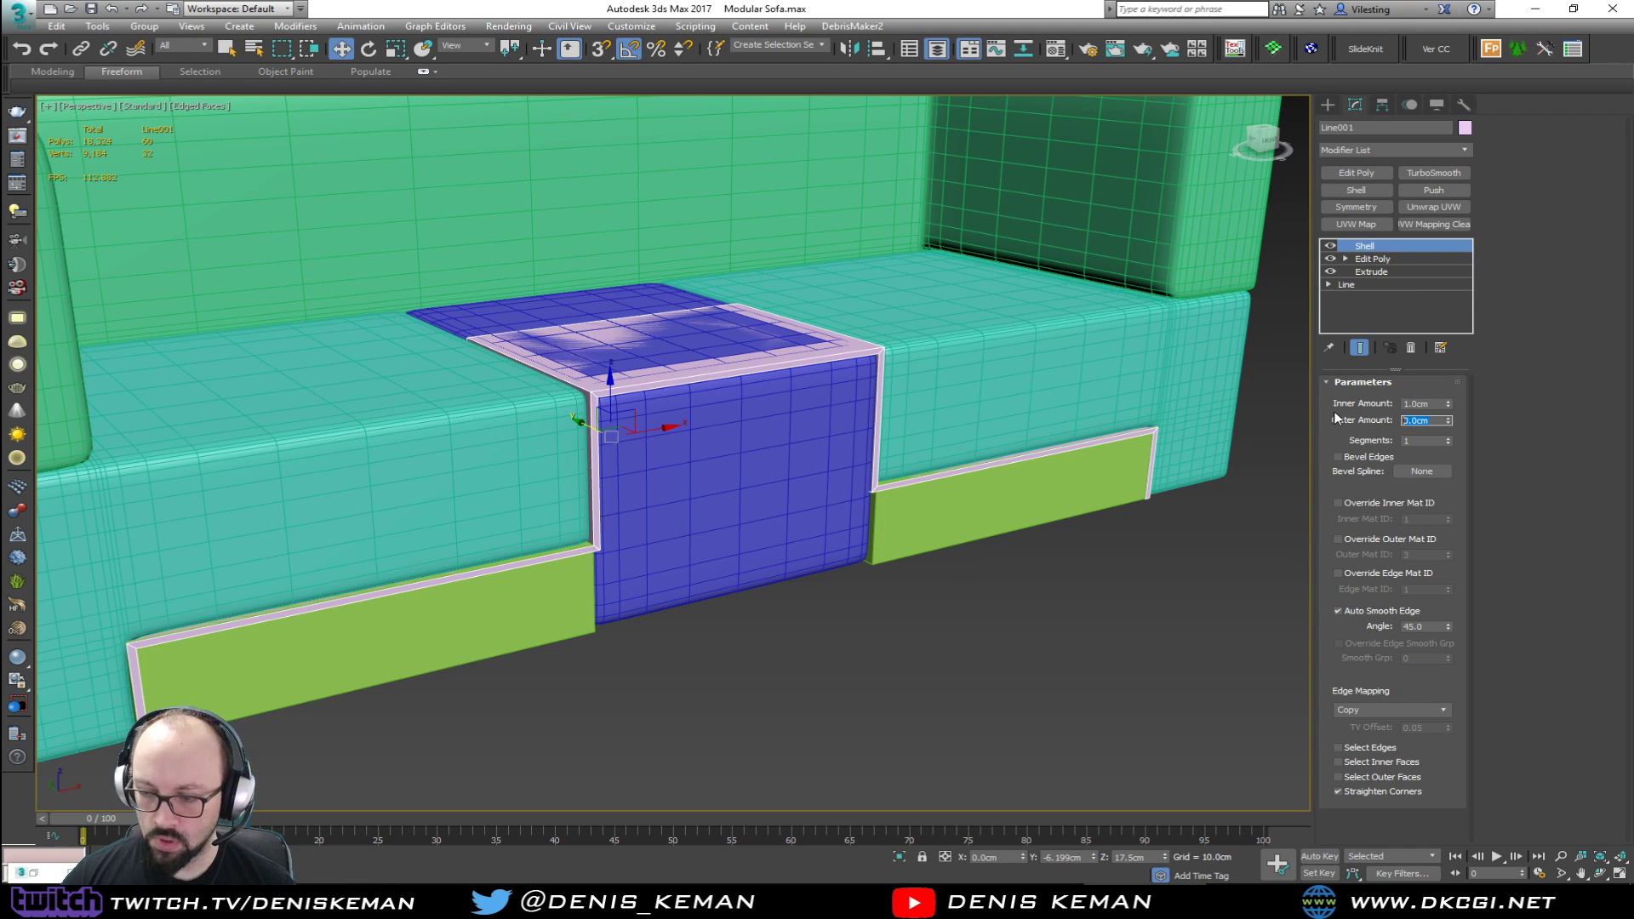
{"action": "key", "text": "Return"}
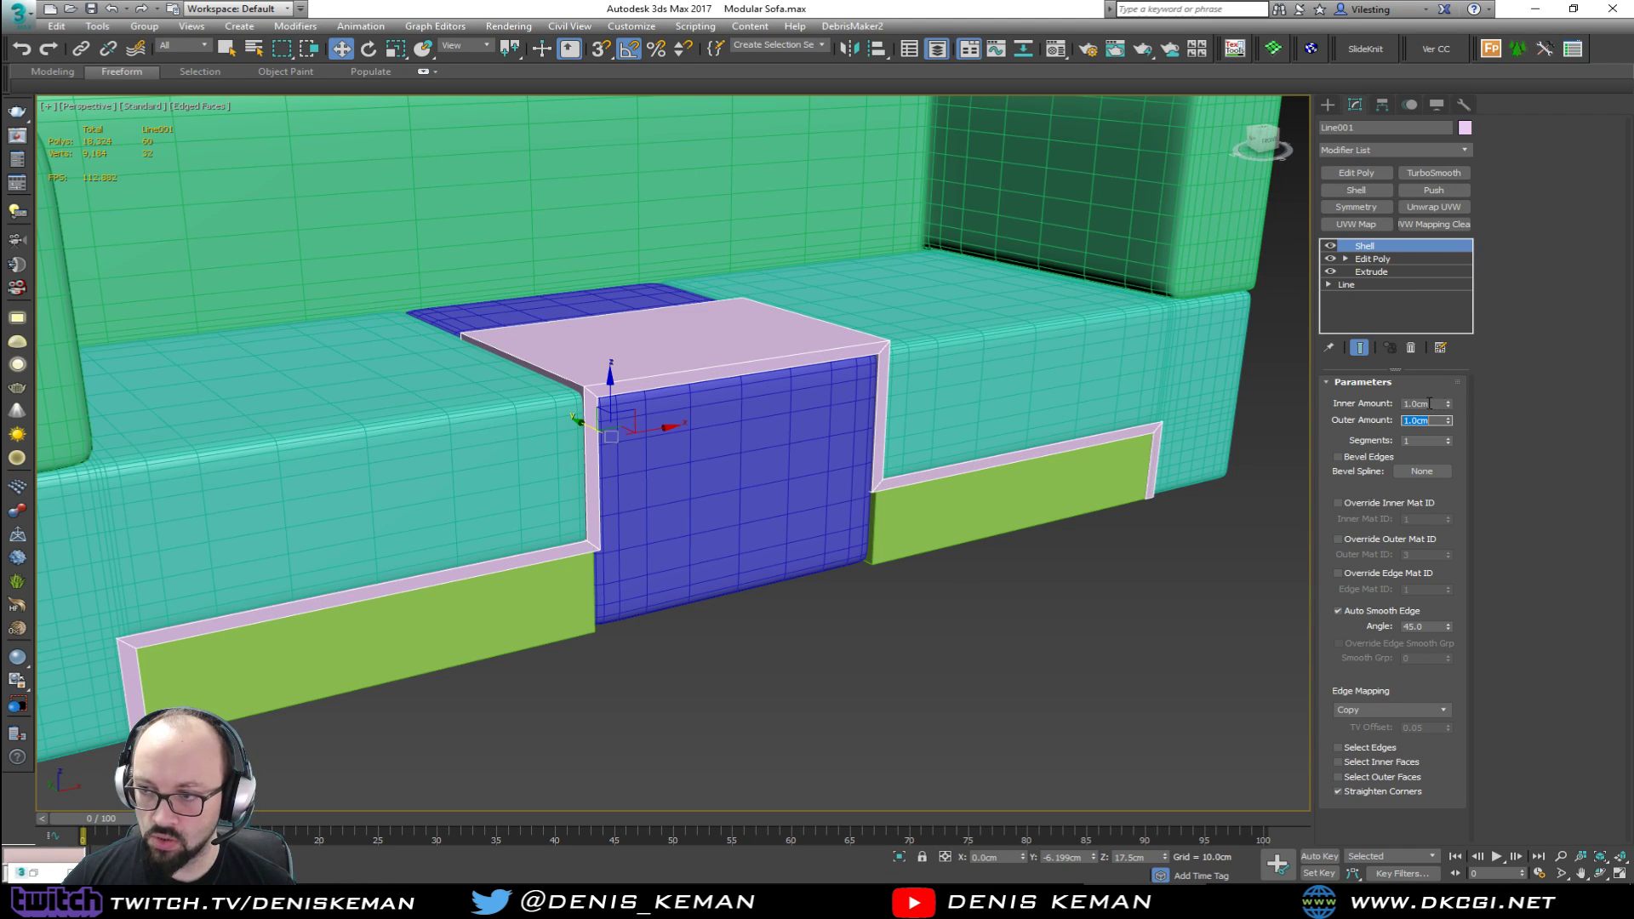
{"action": "type", "text": "0"}
{"action": "key", "text": "Return"}
Step: Check the table's fit and move it back out in front of the sofa
{"action": "middle_click_drag", "start_coordinate": [991, 363], "coordinate": [849, 379], "text": "alt"}
{"action": "middle_click_drag", "start_coordinate": [836, 489], "coordinate": [968, 498], "text": "alt"}
{"action": "middle_click_drag", "start_coordinate": [990, 573], "coordinate": [784, 415], "text": "alt"}
{"action": "left_click_drag", "start_coordinate": [784, 415], "coordinate": [997, 480]}
Step: Isolate the two green ottoman blocks and add a Symmetry modifier mirrored across the X axis
{"action": "left_click", "coordinate": [846, 580]}
{"action": "left_click", "coordinate": [847, 580]}
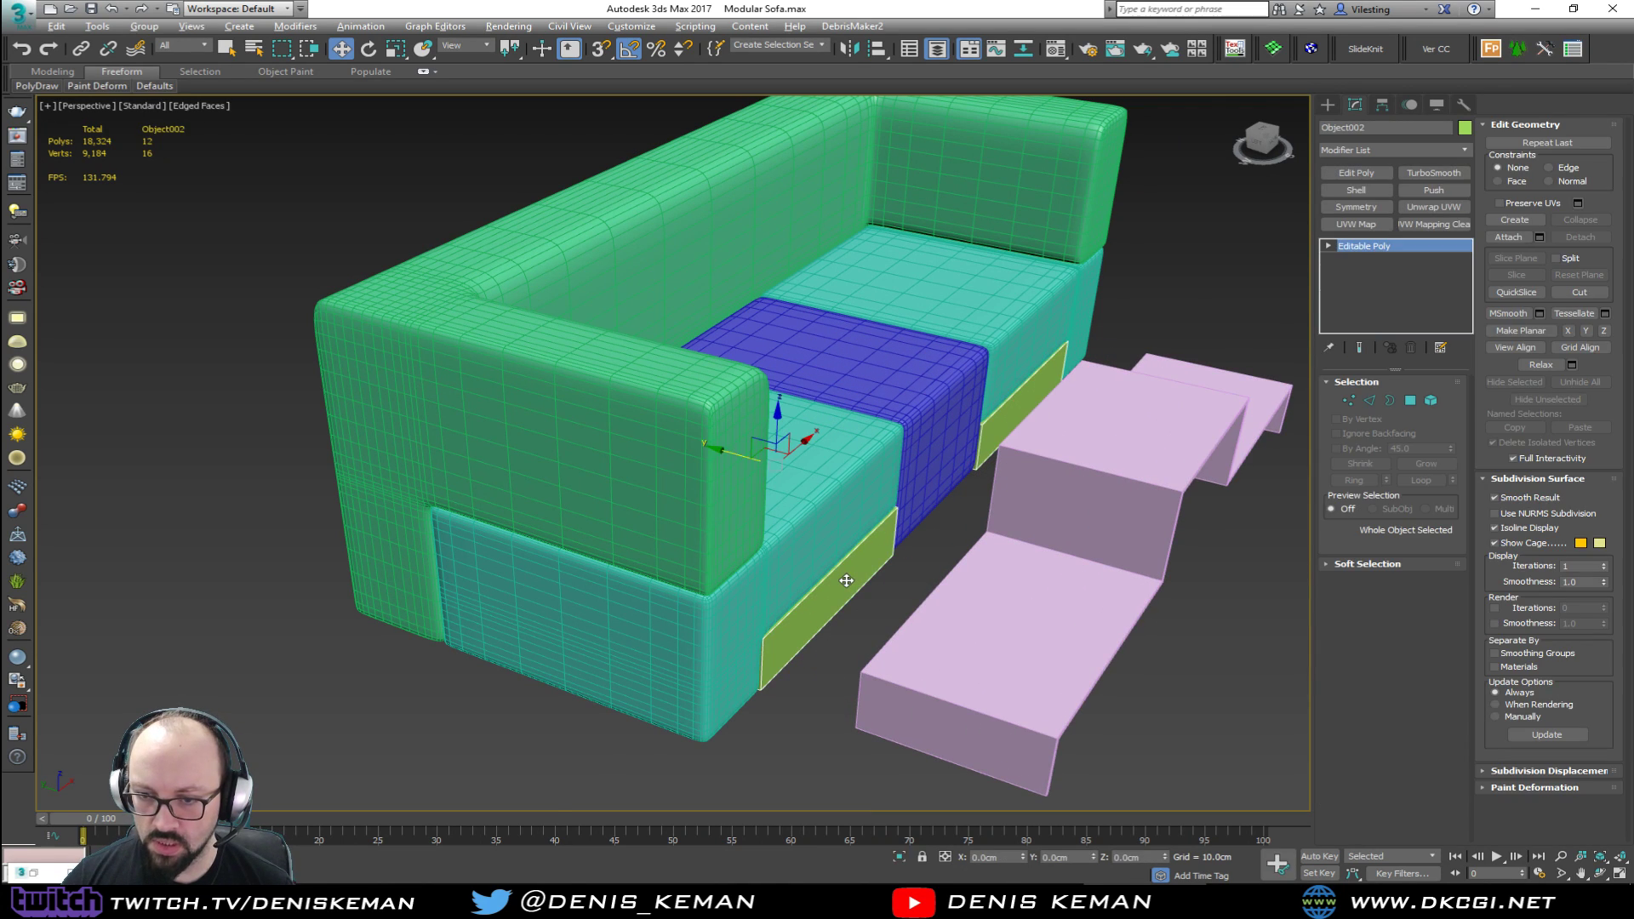
{"action": "key", "text": "alt+q"}
{"action": "middle_click_drag", "start_coordinate": [848, 544], "coordinate": [759, 534], "text": "alt"}
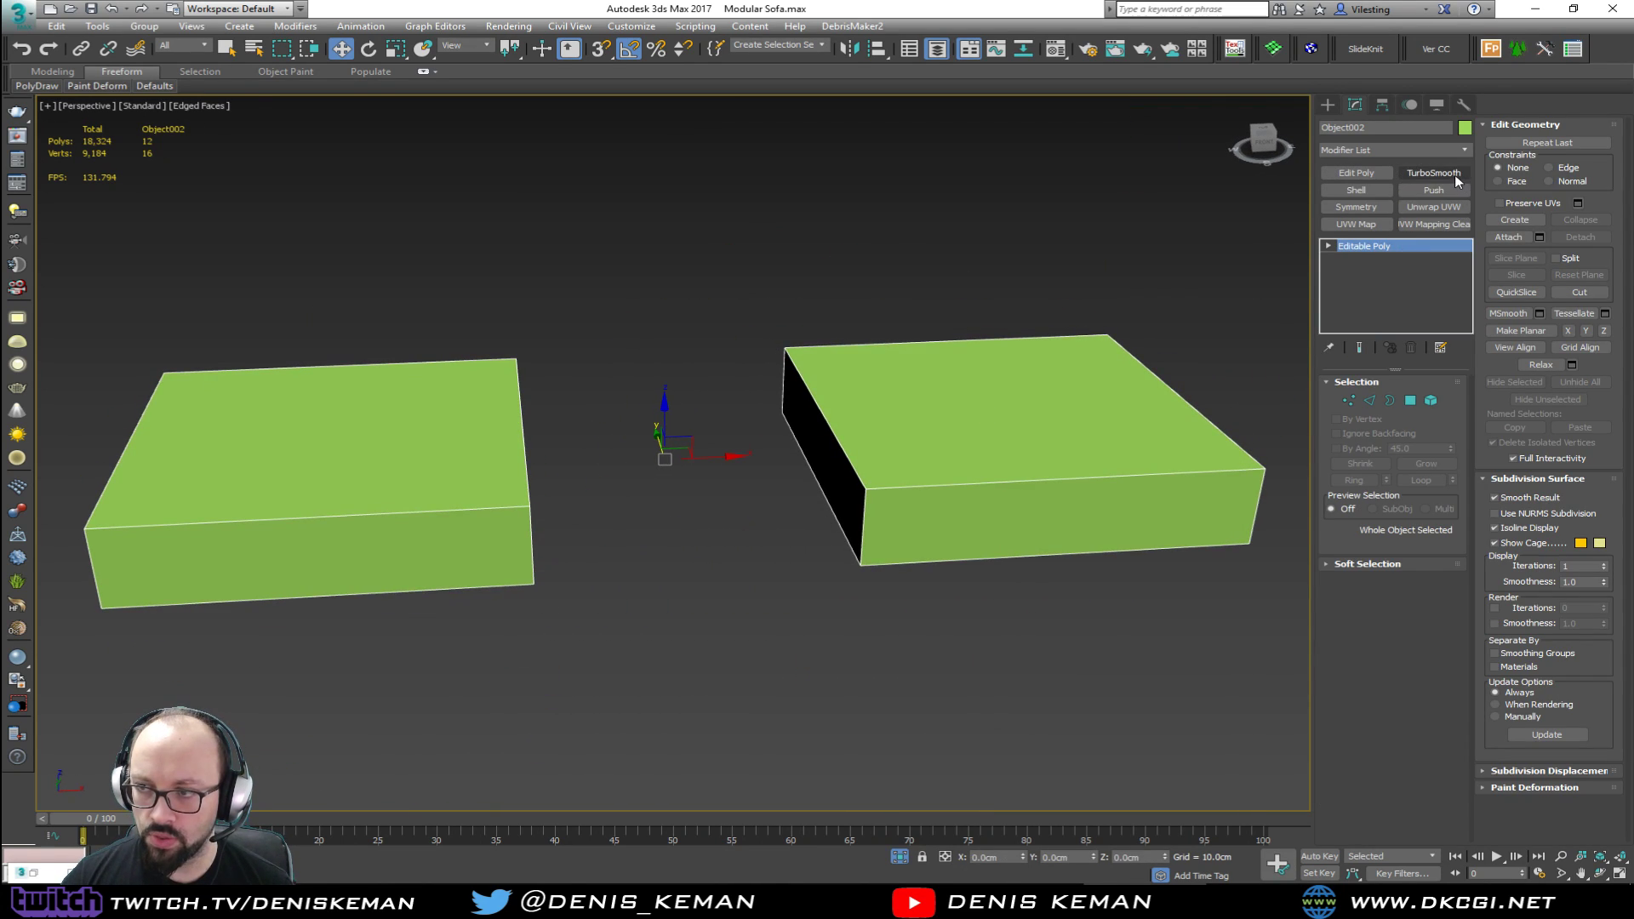
{"action": "left_click", "coordinate": [1356, 208]}
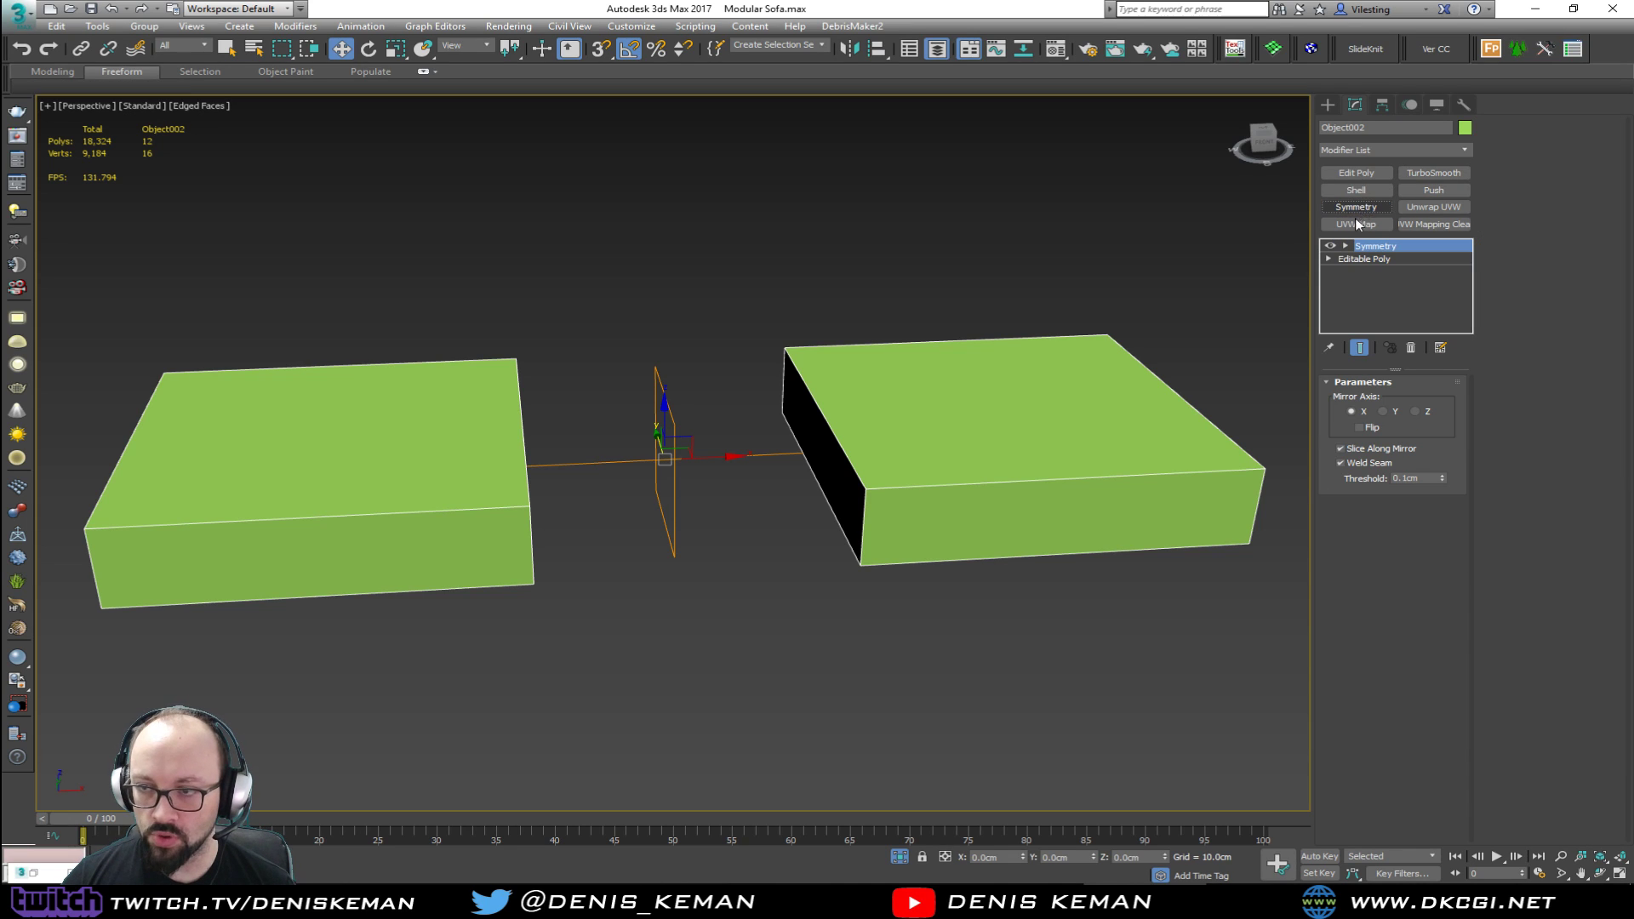
{"action": "middle_click_drag", "start_coordinate": [1005, 357], "coordinate": [1066, 362], "text": "alt"}
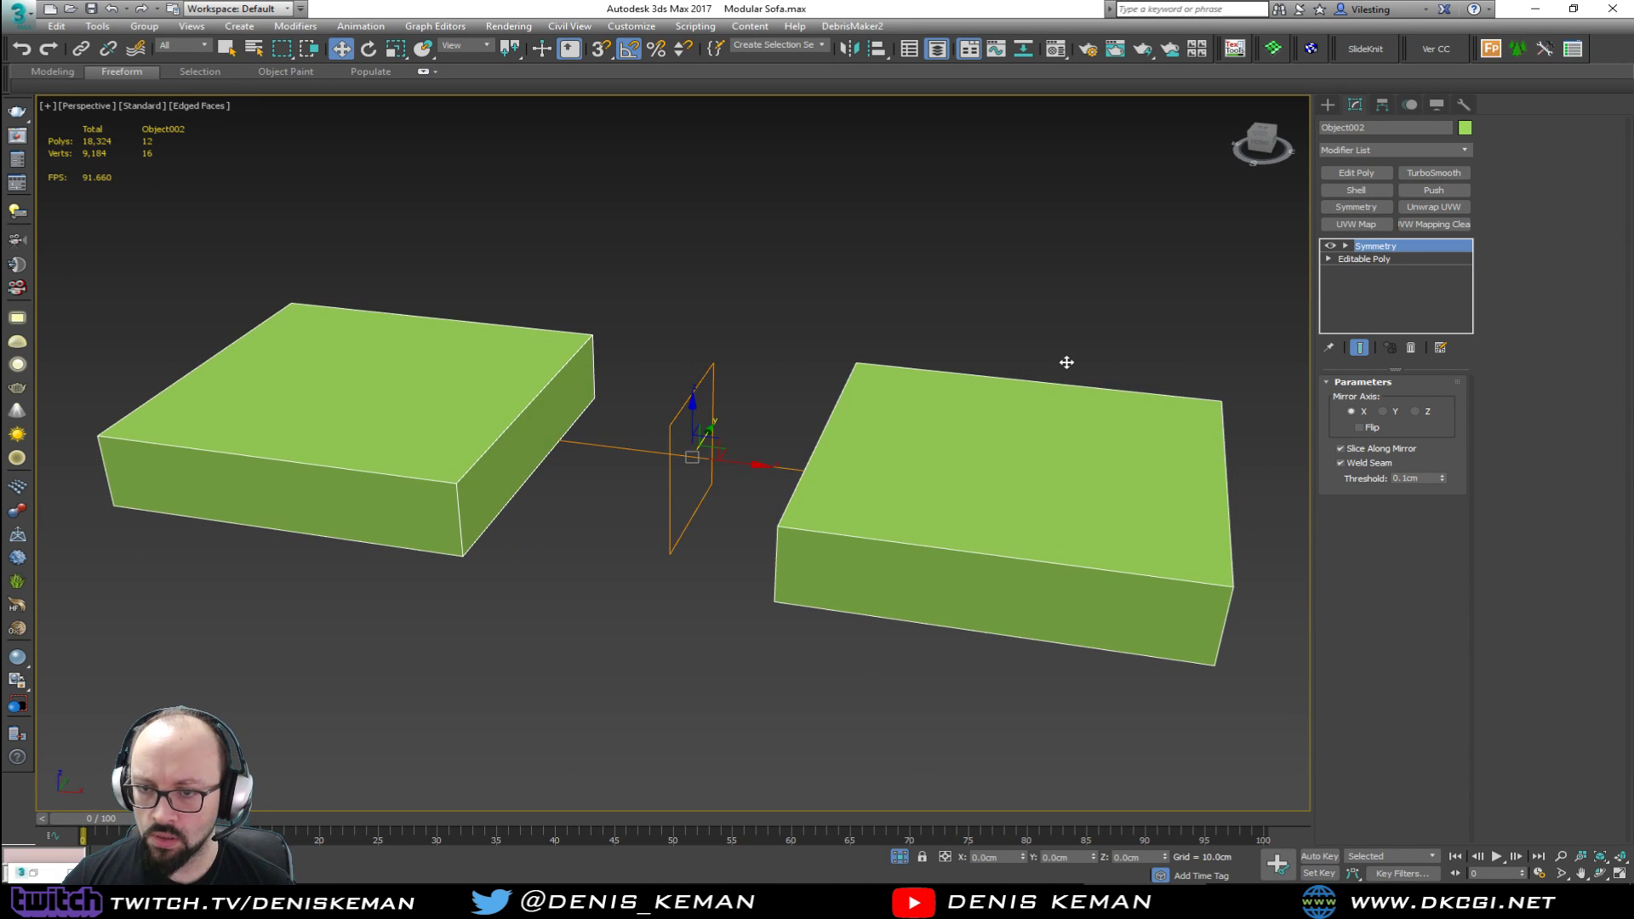
Step: Insert support loops near one ottoman's top, bottom and inner side edges at the Editable Poly level
{"action": "left_click", "coordinate": [1393, 259]}
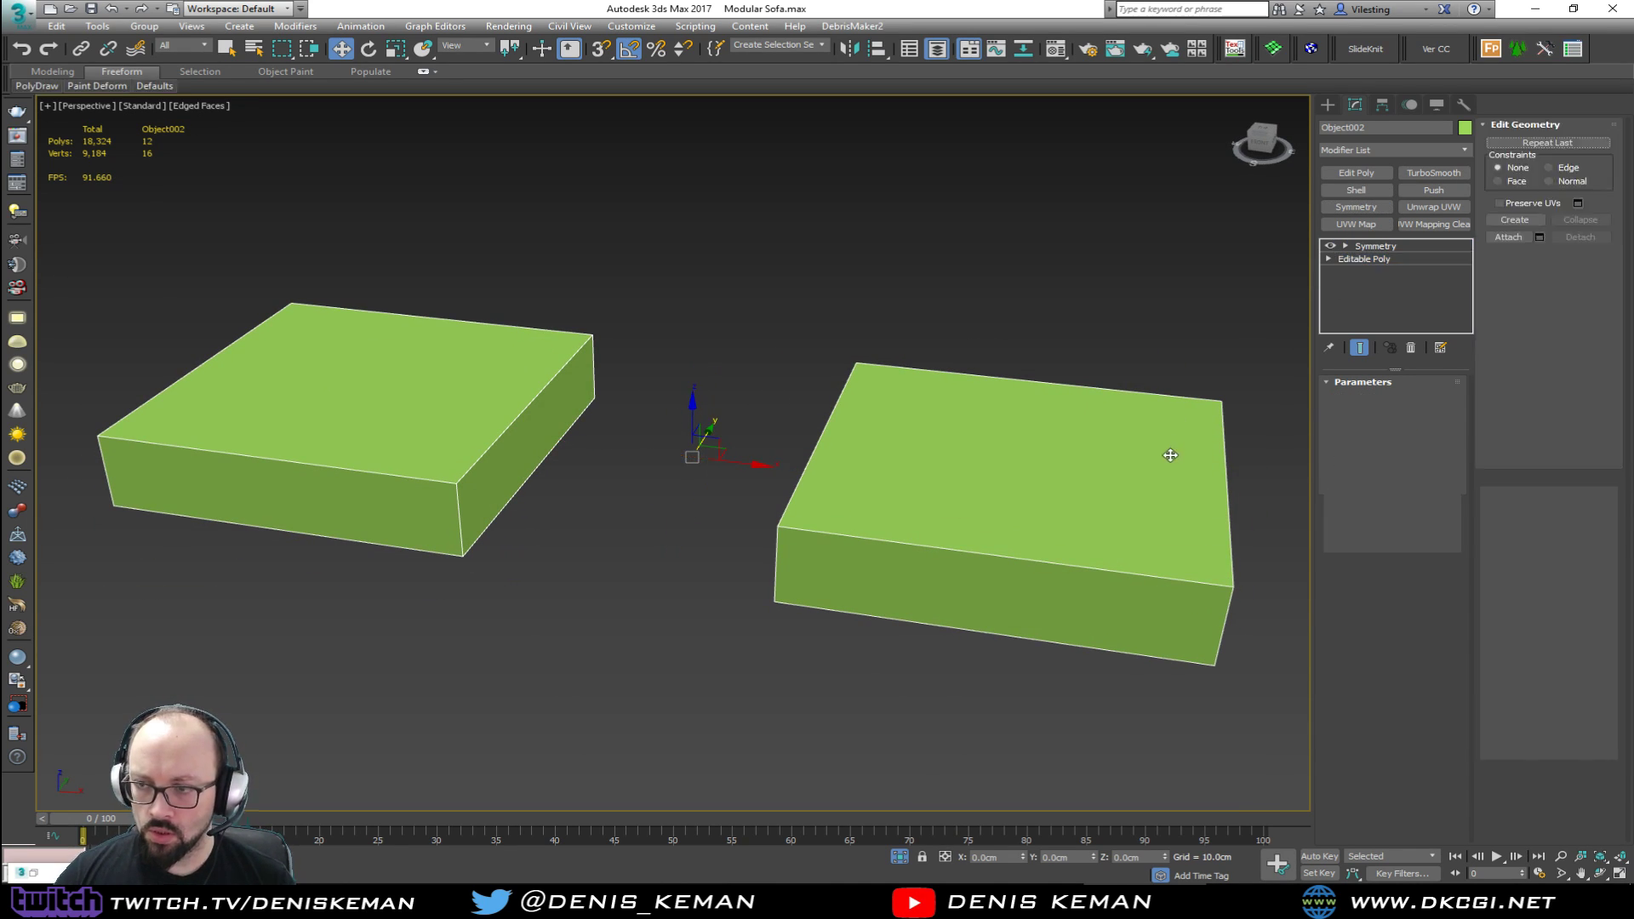
{"action": "left_click", "coordinate": [1177, 545]}
{"action": "key", "text": "ctrl+z"}
{"action": "middle_click_drag", "start_coordinate": [949, 496], "coordinate": [781, 583], "text": "alt"}
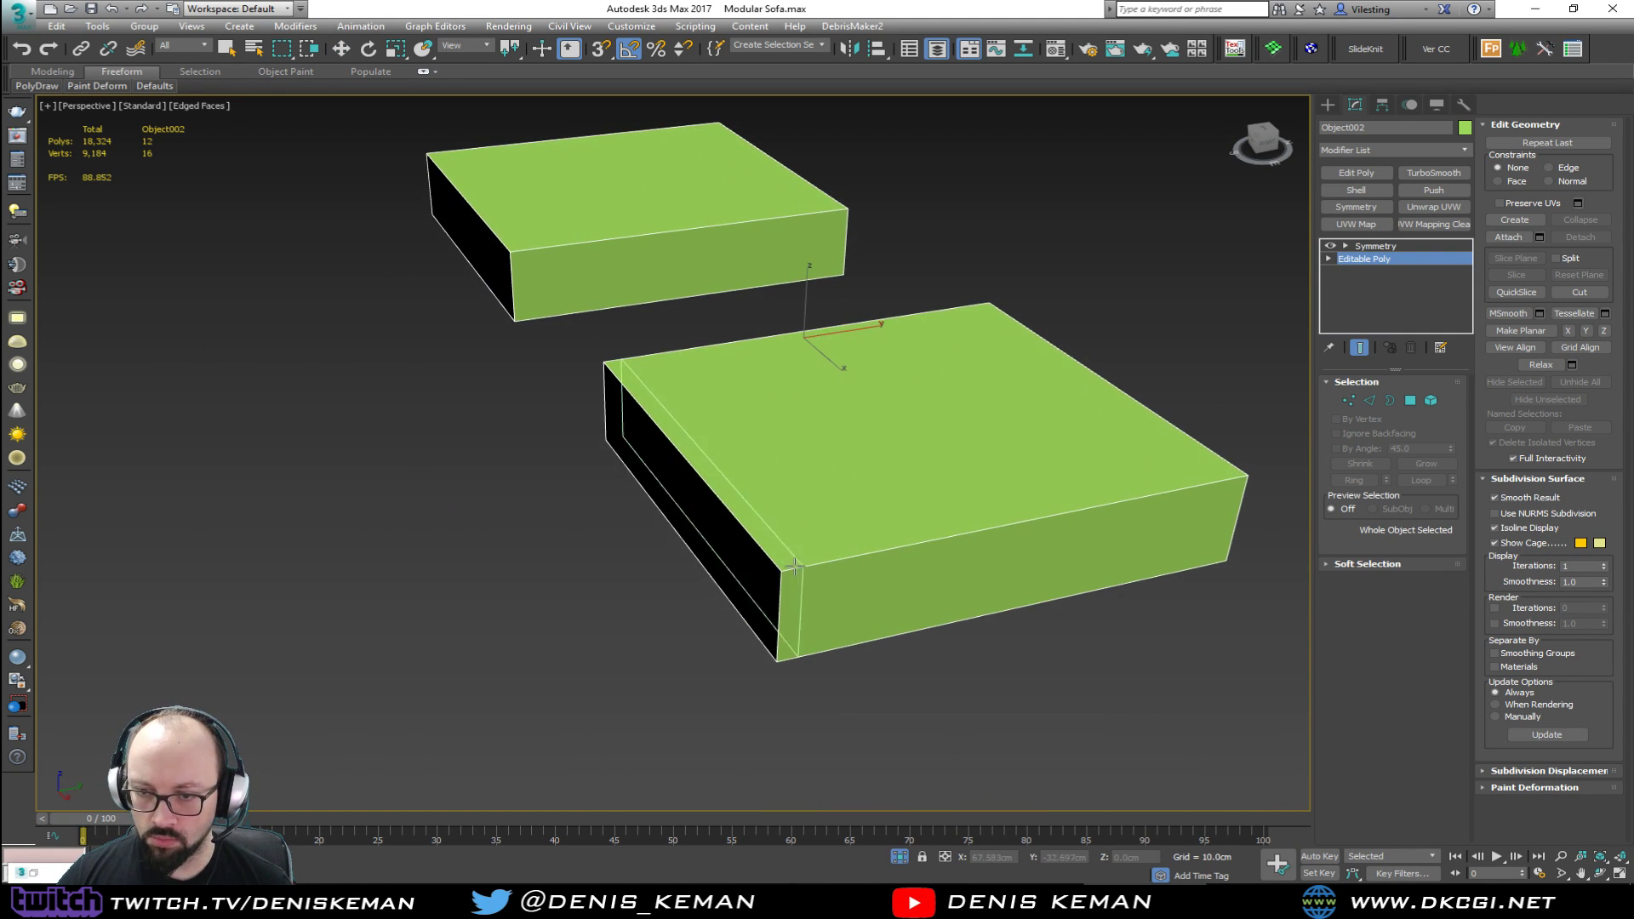
{"action": "left_click", "coordinate": [780, 583]}
{"action": "left_click", "coordinate": [779, 645]}
{"action": "left_click", "coordinate": [792, 649]}
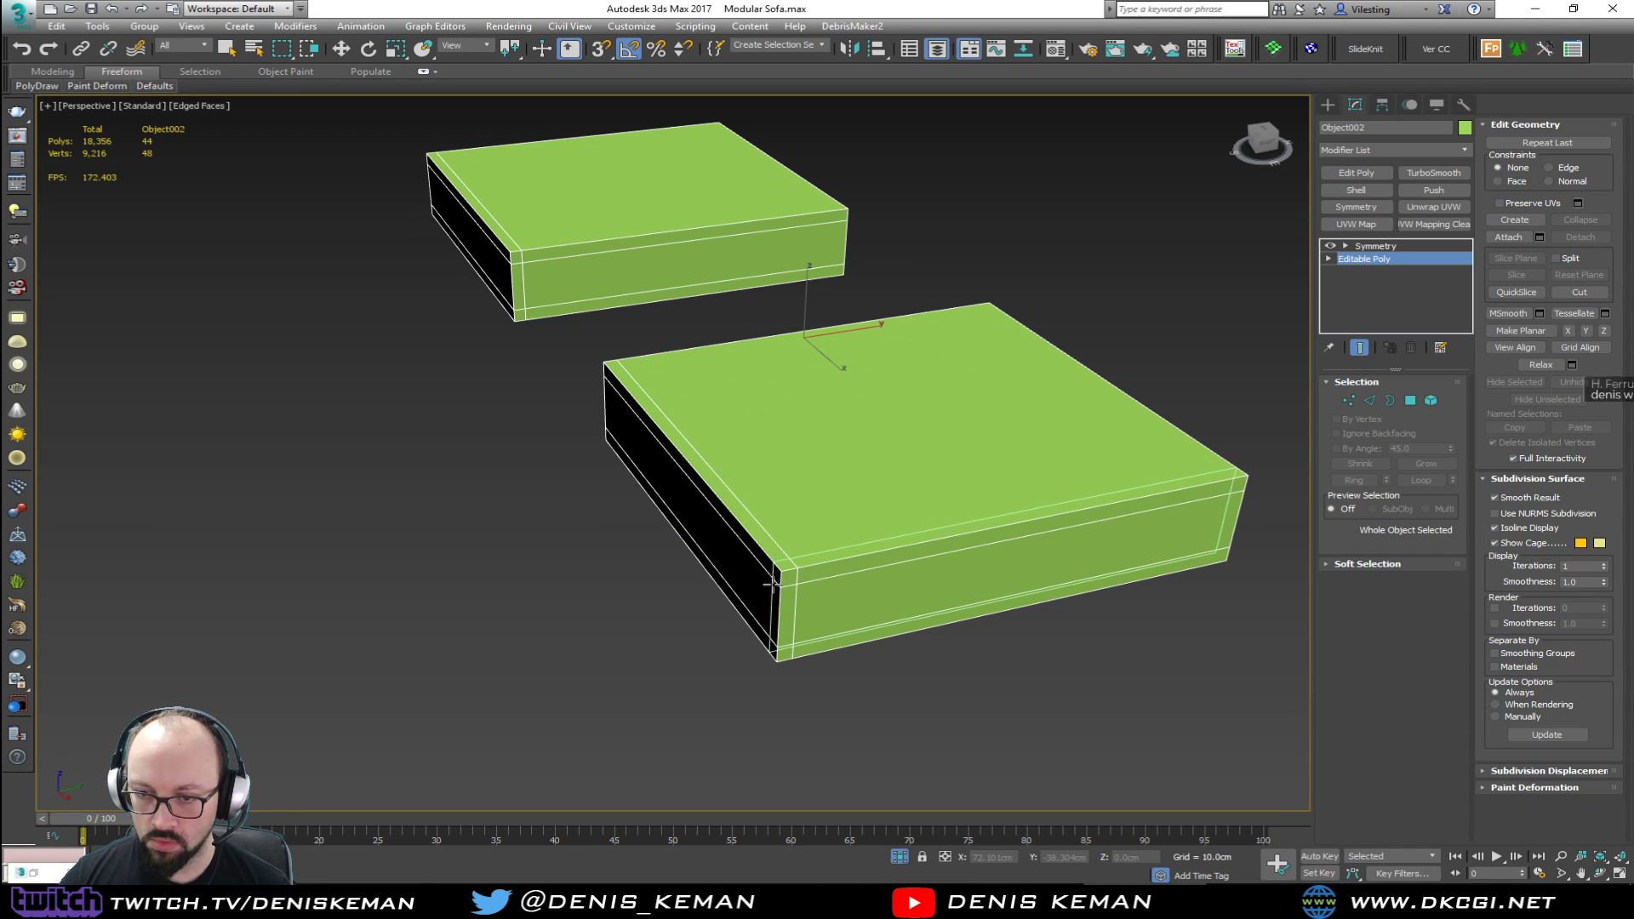
Step: Insert the remaining support loops near the ottoman's outer side, front and back edges
{"action": "left_click", "coordinate": [1209, 470]}
{"action": "left_click", "coordinate": [1210, 470]}
{"action": "middle_click_drag", "start_coordinate": [923, 481], "coordinate": [511, 400], "text": "alt"}
{"action": "left_click", "coordinate": [954, 362]}
{"action": "key", "text": "w"}
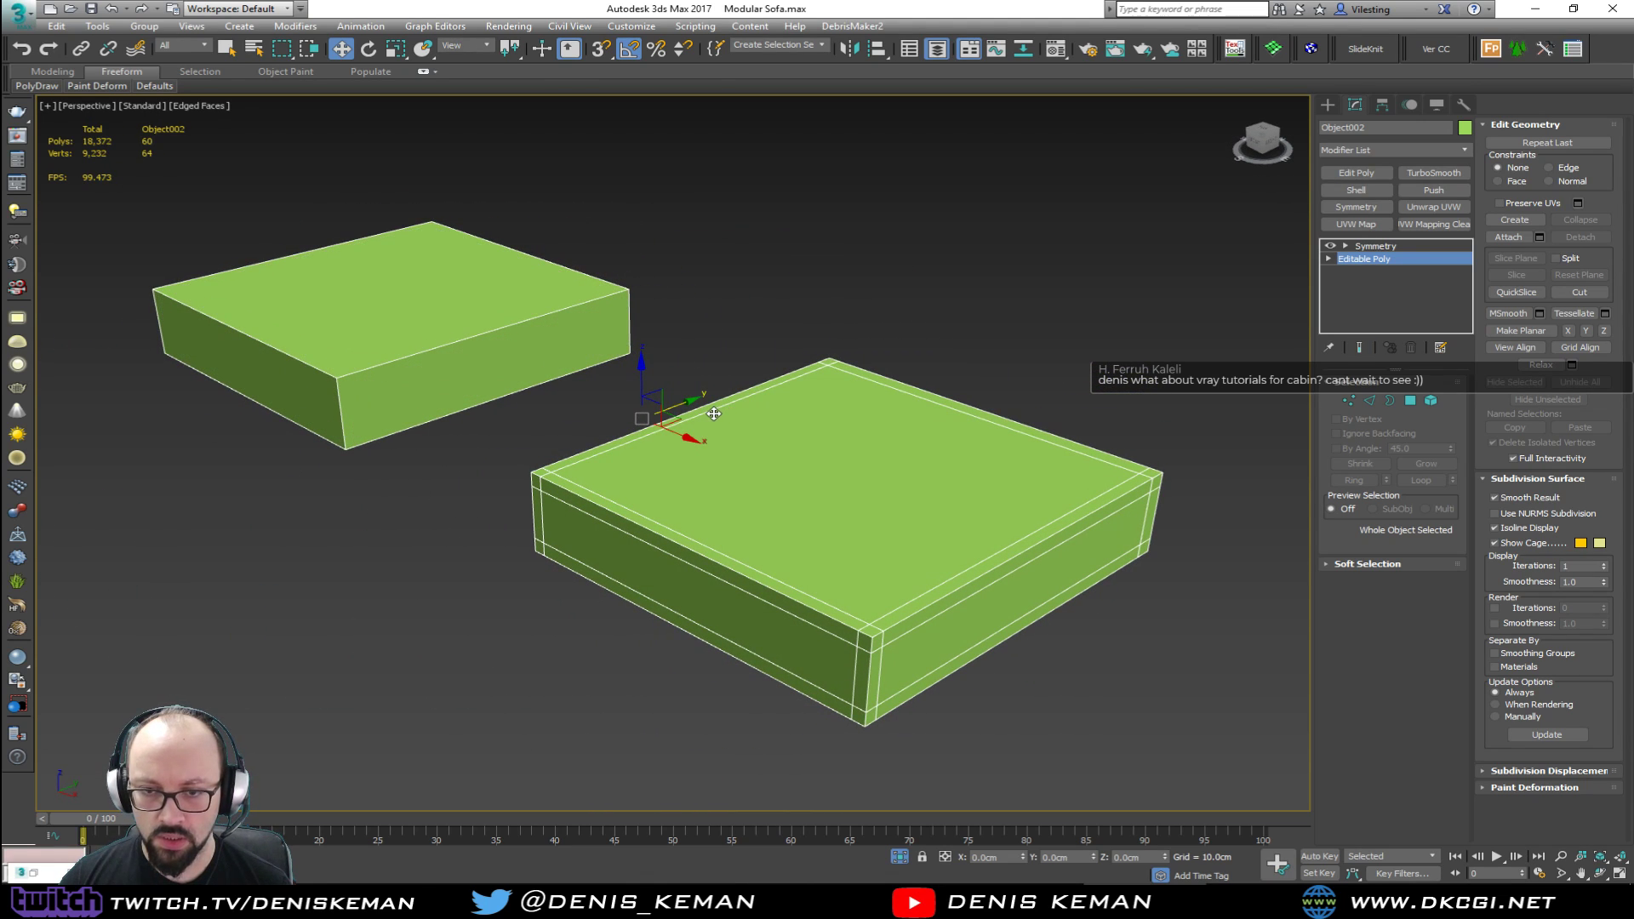
Step: Add TurboSmooth above the ottomans' Symmetry modifier and set its iterations to 2
{"action": "left_click", "coordinate": [1411, 249]}
{"action": "left_click", "coordinate": [1434, 173]}
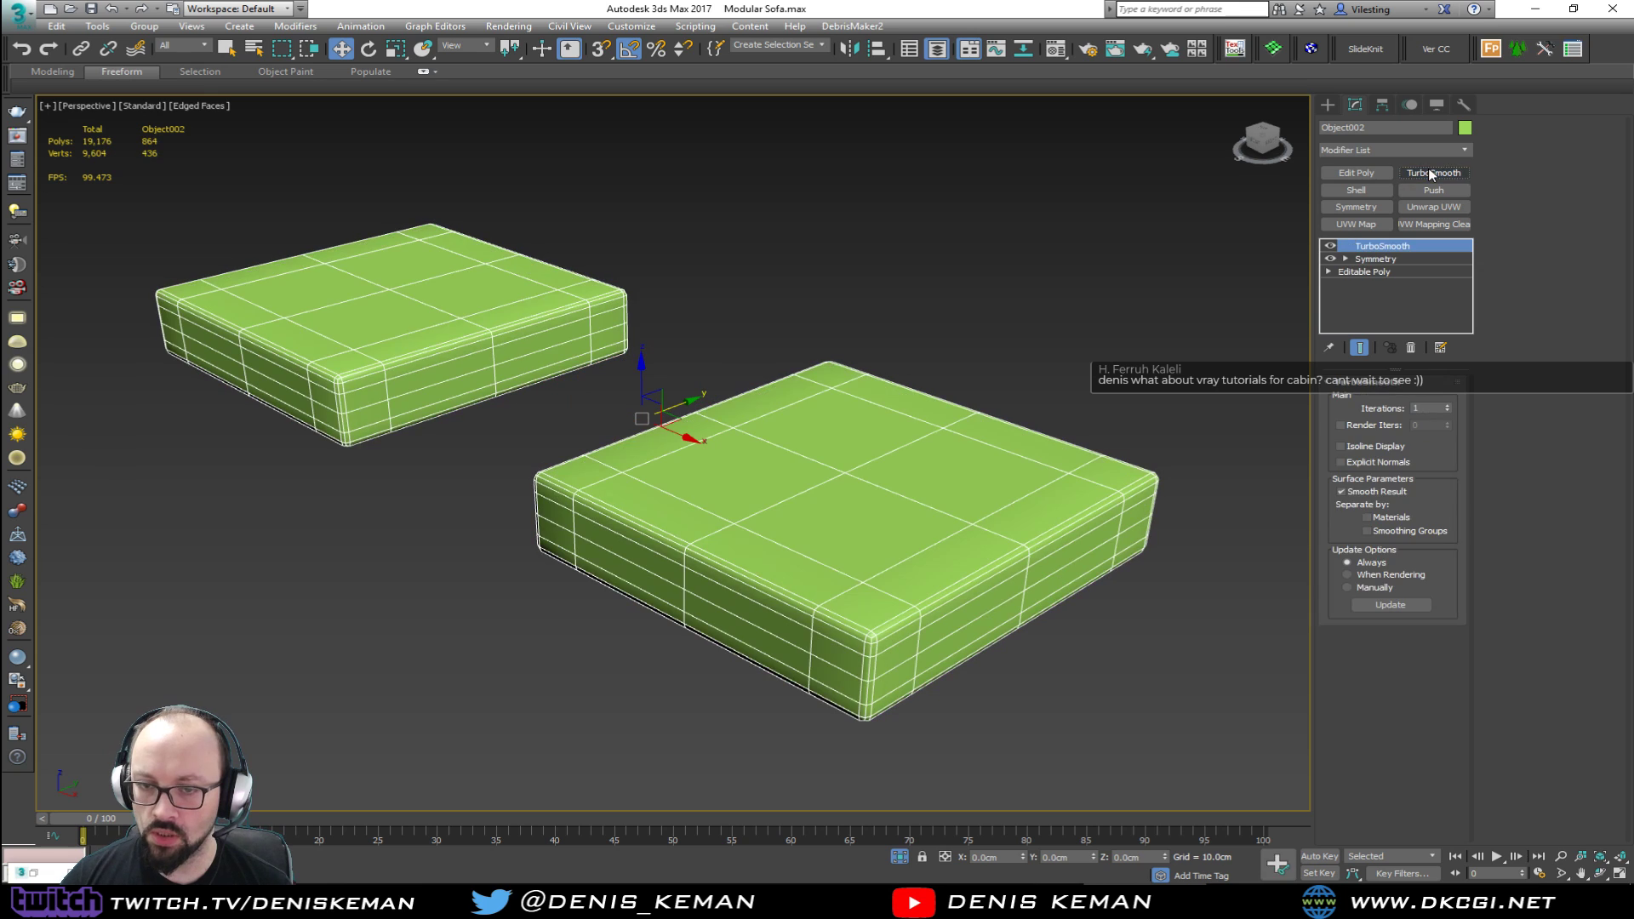
{"action": "middle_click_drag", "start_coordinate": [1019, 315], "coordinate": [1011, 349], "text": "alt"}
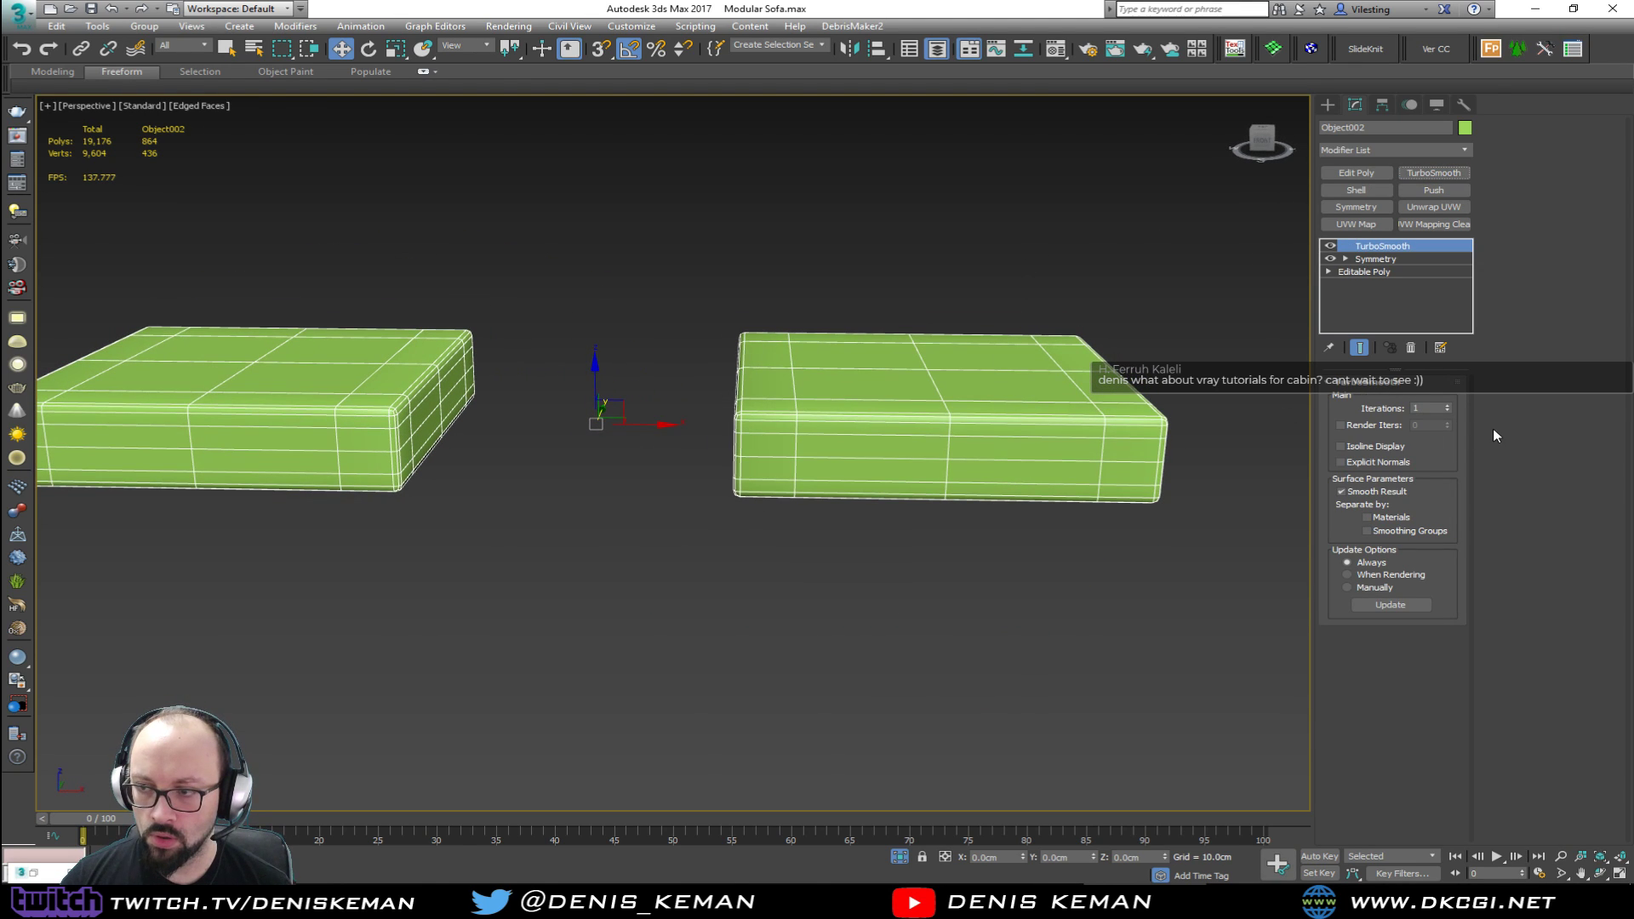
{"action": "left_click", "coordinate": [1448, 406]}
Step: Hide the edge display and end the ottomans' isolation to bring back the whole sofa
{"action": "left_click", "coordinate": [810, 226]}
{"action": "key", "text": "F4"}
{"action": "middle_click_drag", "start_coordinate": [809, 226], "coordinate": [819, 344], "text": "alt"}
{"action": "right_click", "coordinate": [824, 347]}
{"action": "left_click", "coordinate": [856, 230]}
{"action": "middle_click_drag", "start_coordinate": [855, 230], "coordinate": [734, 409], "text": "alt"}
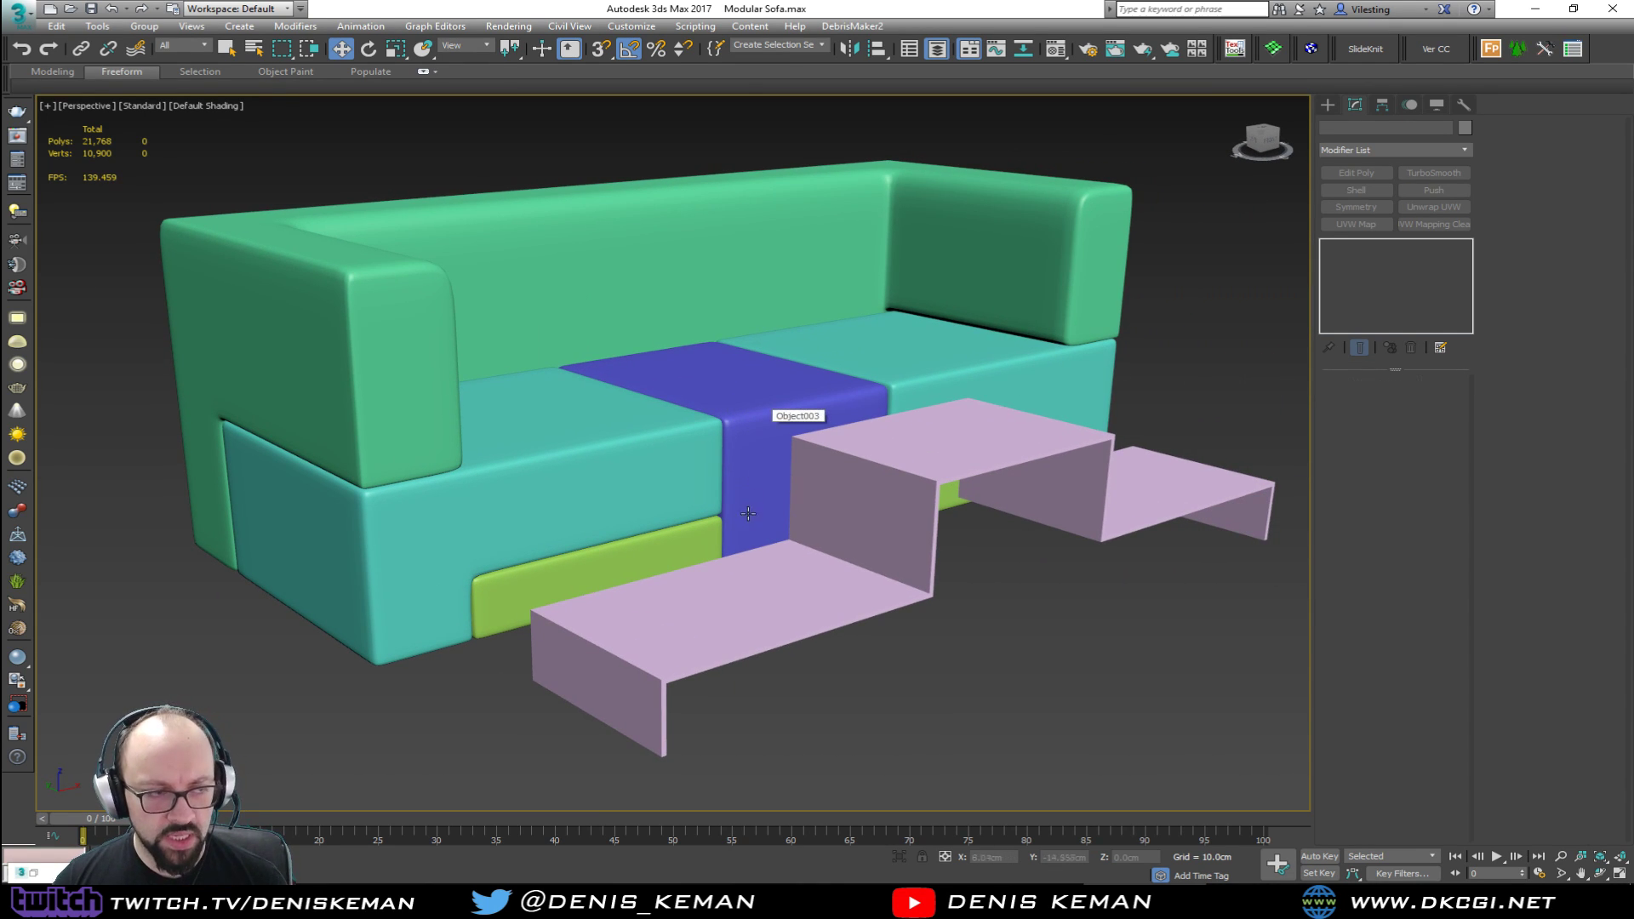
Step: Select the stepped table panel with edged faces shown and compare it with the modular sofa reference photo
{"action": "scroll", "coordinate": [748, 511], "scroll_direction": "up", "scroll_amount": 2}
{"action": "scroll", "coordinate": [682, 545], "scroll_direction": "up", "scroll_amount": 3}
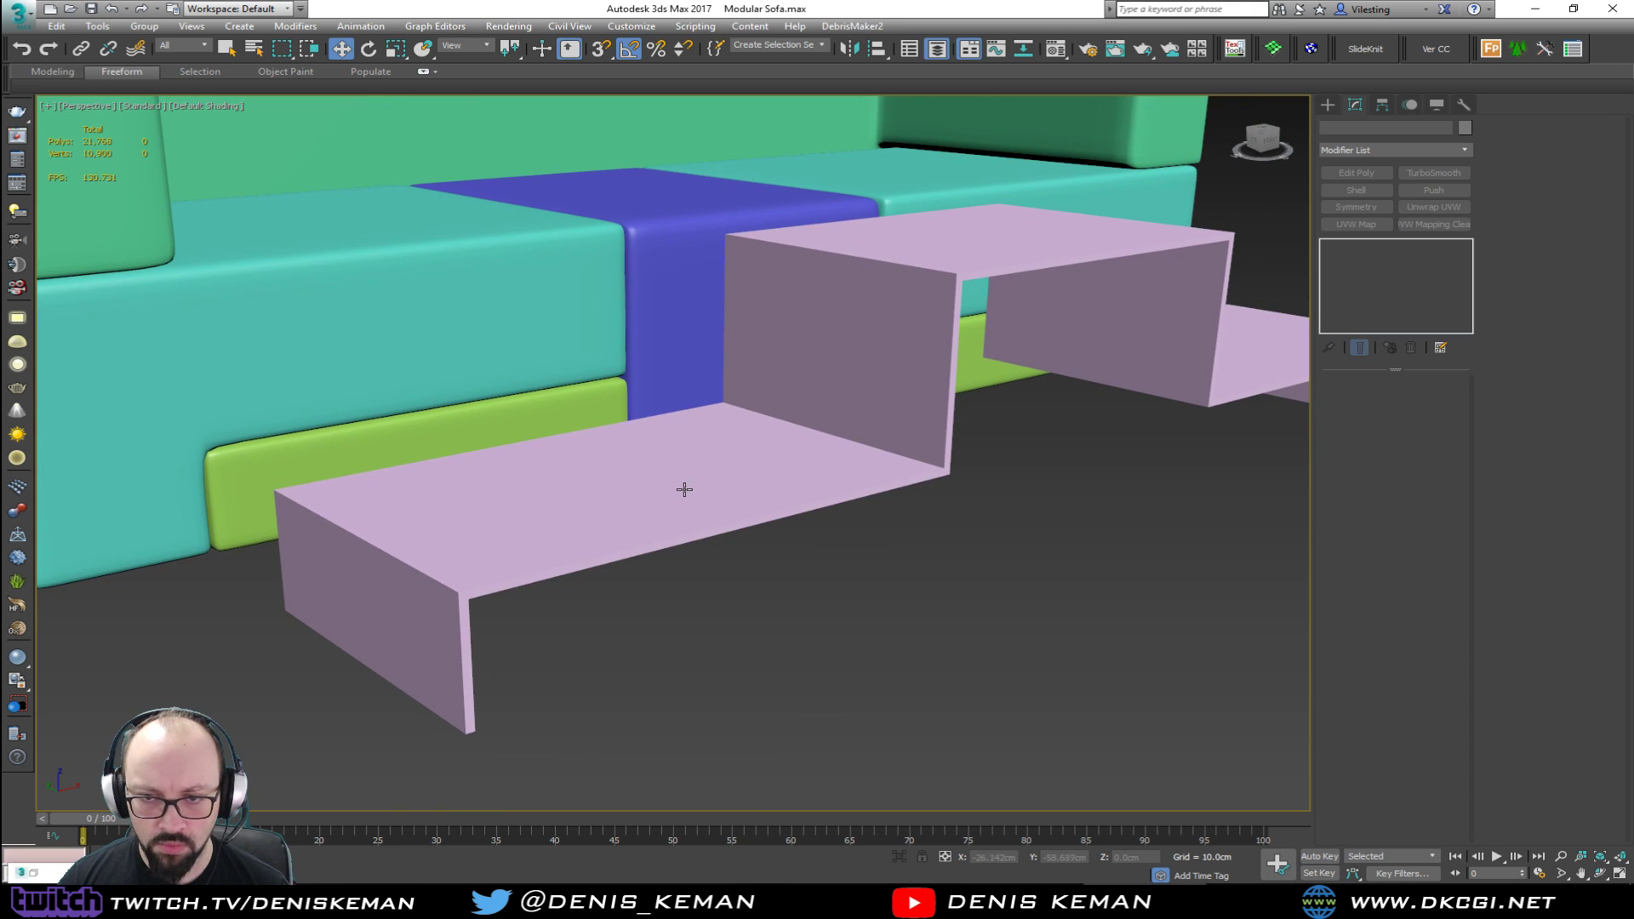
{"action": "left_click", "coordinate": [684, 490]}
{"action": "key", "text": "F4"}
{"action": "scroll", "coordinate": [730, 415], "scroll_direction": "down", "scroll_amount": 3}
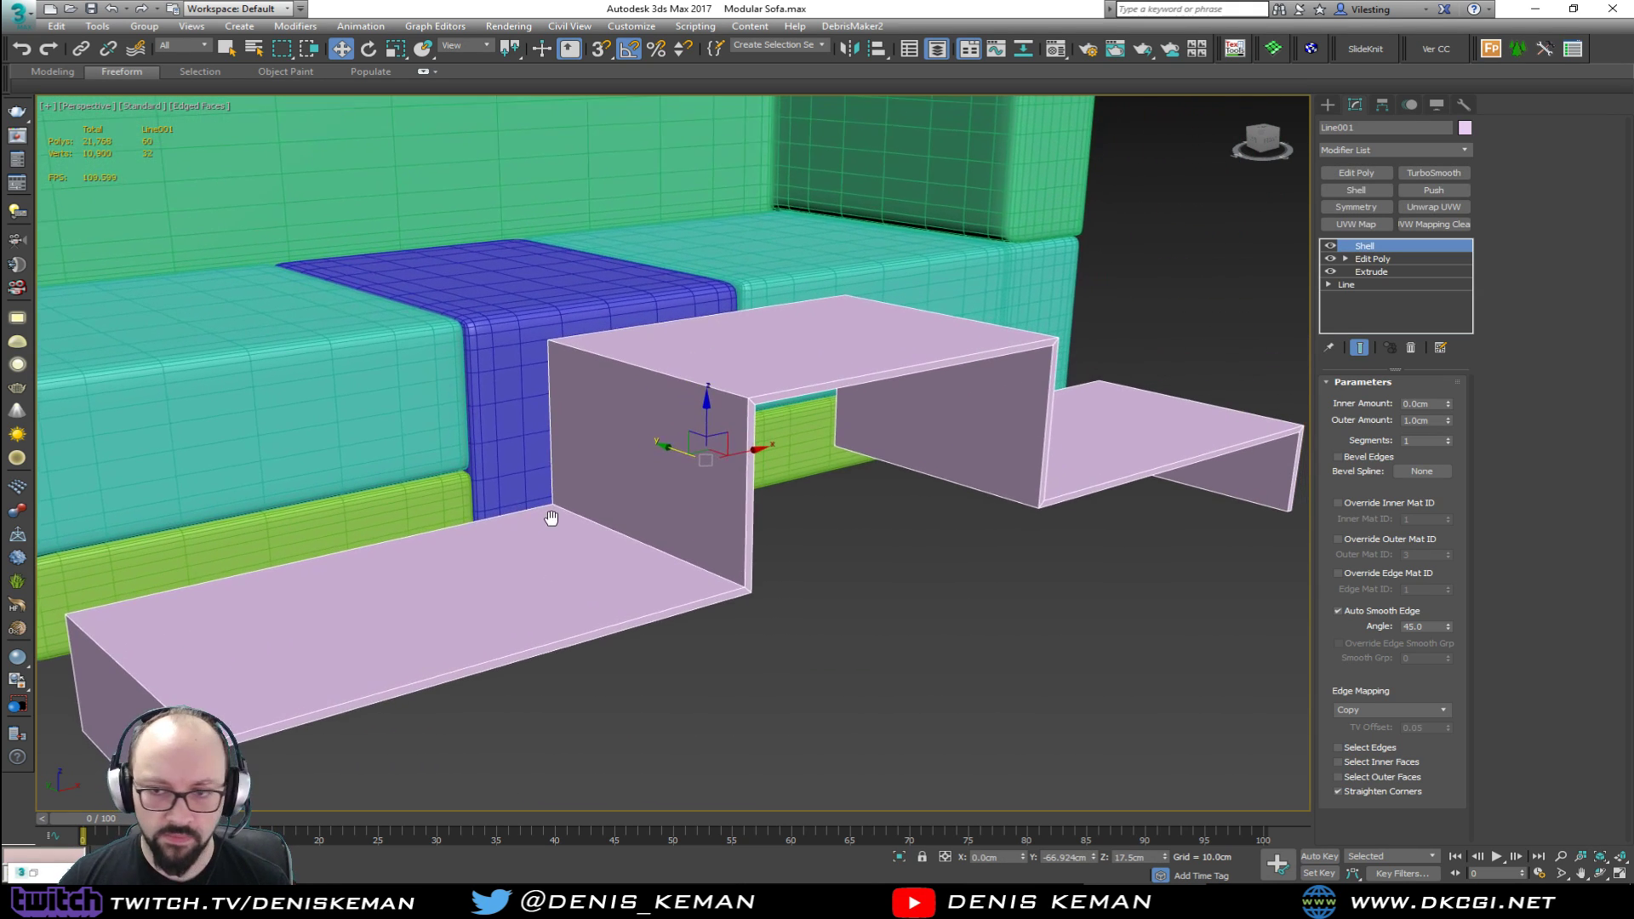
{"action": "middle_click_drag", "start_coordinate": [554, 522], "coordinate": [646, 558], "text": "alt"}
{"action": "scroll", "coordinate": [662, 495], "scroll_direction": "up", "scroll_amount": 2}
{"action": "middle_click_drag", "start_coordinate": [662, 496], "coordinate": [634, 487], "text": "alt"}
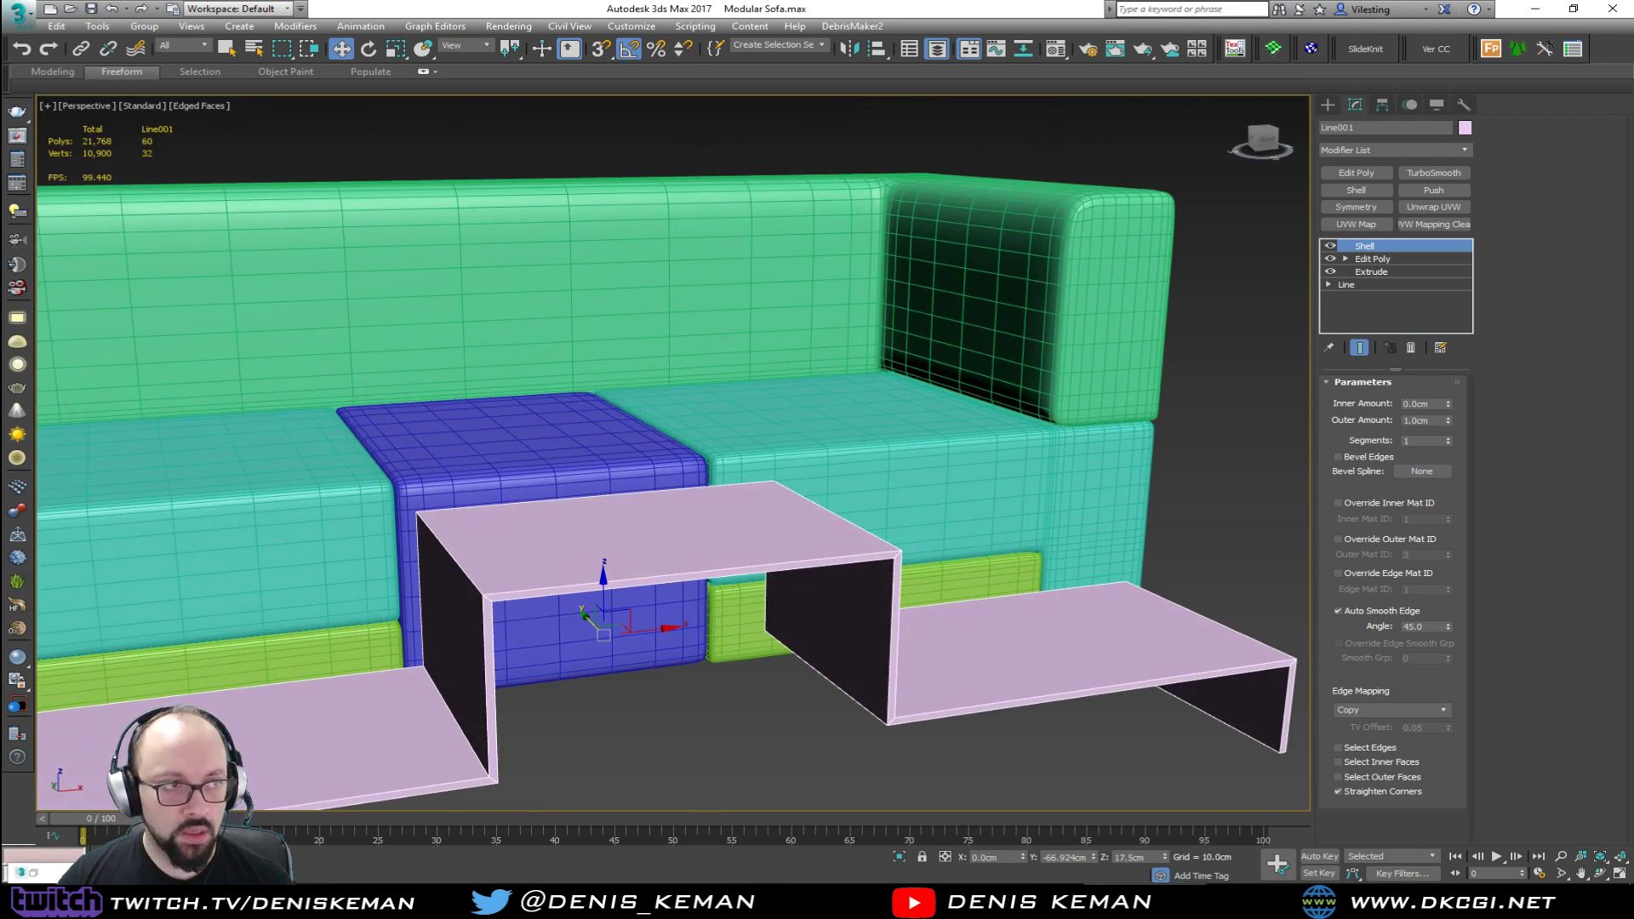
{"action": "key", "text": "alt+Tab"}
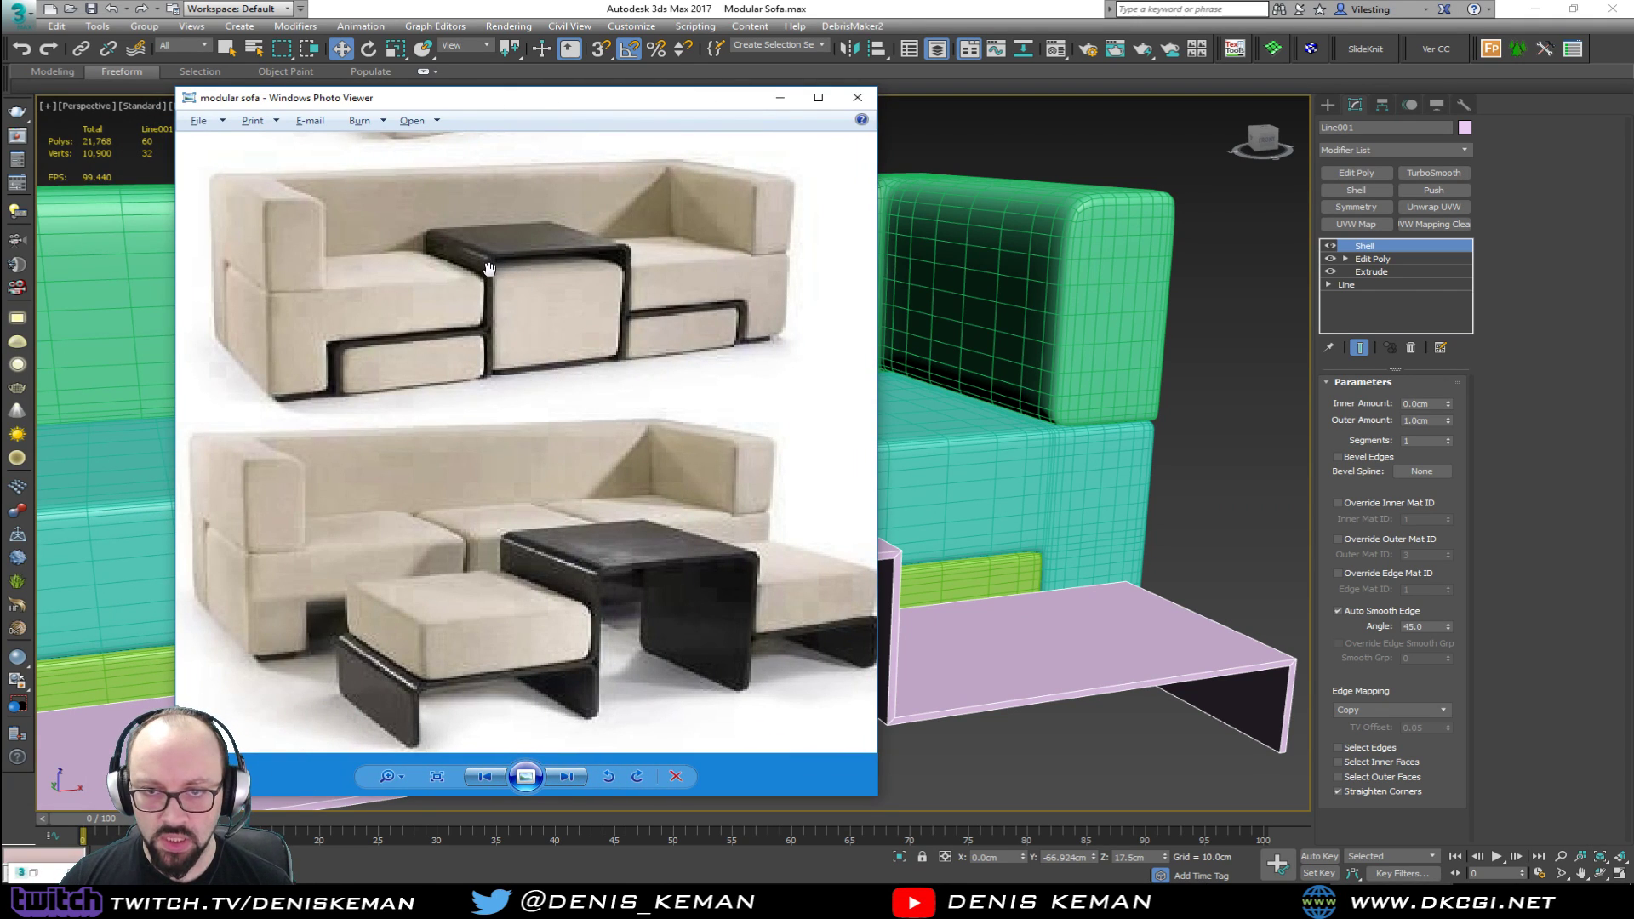
{"action": "key", "text": "alt+Tab"}
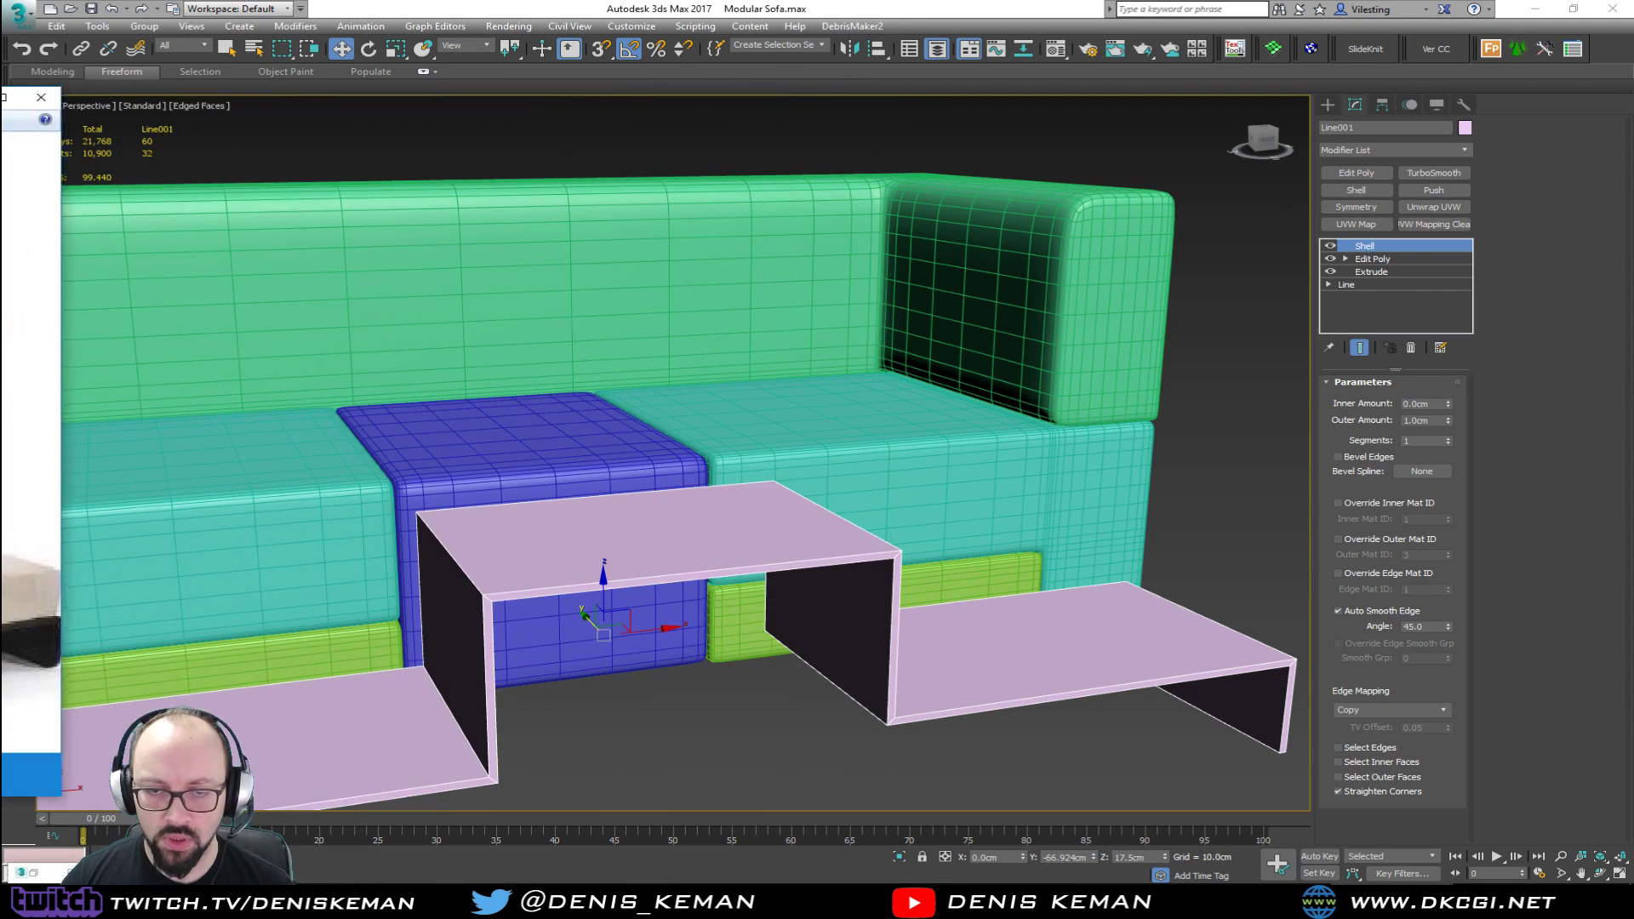
Step: Move the stepped table back along Y onto the sofa to about Y 20 cm and set its Extrude amount to 65 cm
{"action": "middle_click_drag", "start_coordinate": [651, 568], "coordinate": [744, 502], "text": "alt"}
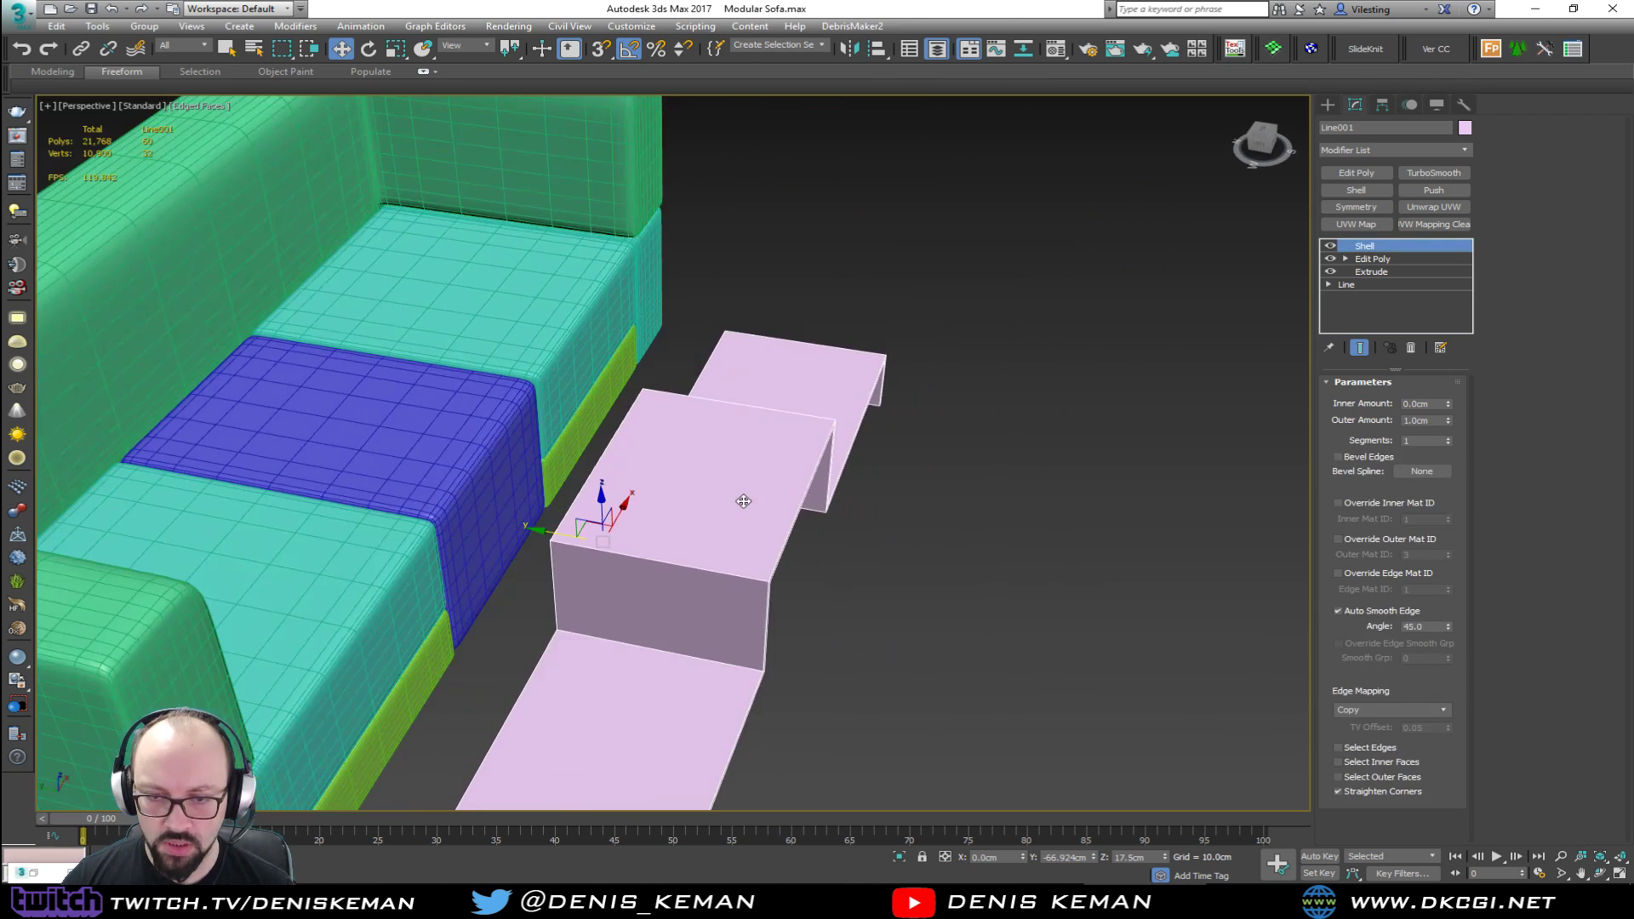
{"action": "left_click_drag", "start_coordinate": [590, 540], "coordinate": [291, 499]}
{"action": "middle_click_drag", "start_coordinate": [291, 485], "coordinate": [718, 490], "text": "alt"}
{"action": "left_click", "coordinate": [1387, 271]}
{"action": "left_click_drag", "start_coordinate": [1441, 403], "coordinate": [1440, 356]}
{"action": "middle_click_drag", "start_coordinate": [860, 425], "coordinate": [798, 419], "text": "alt"}
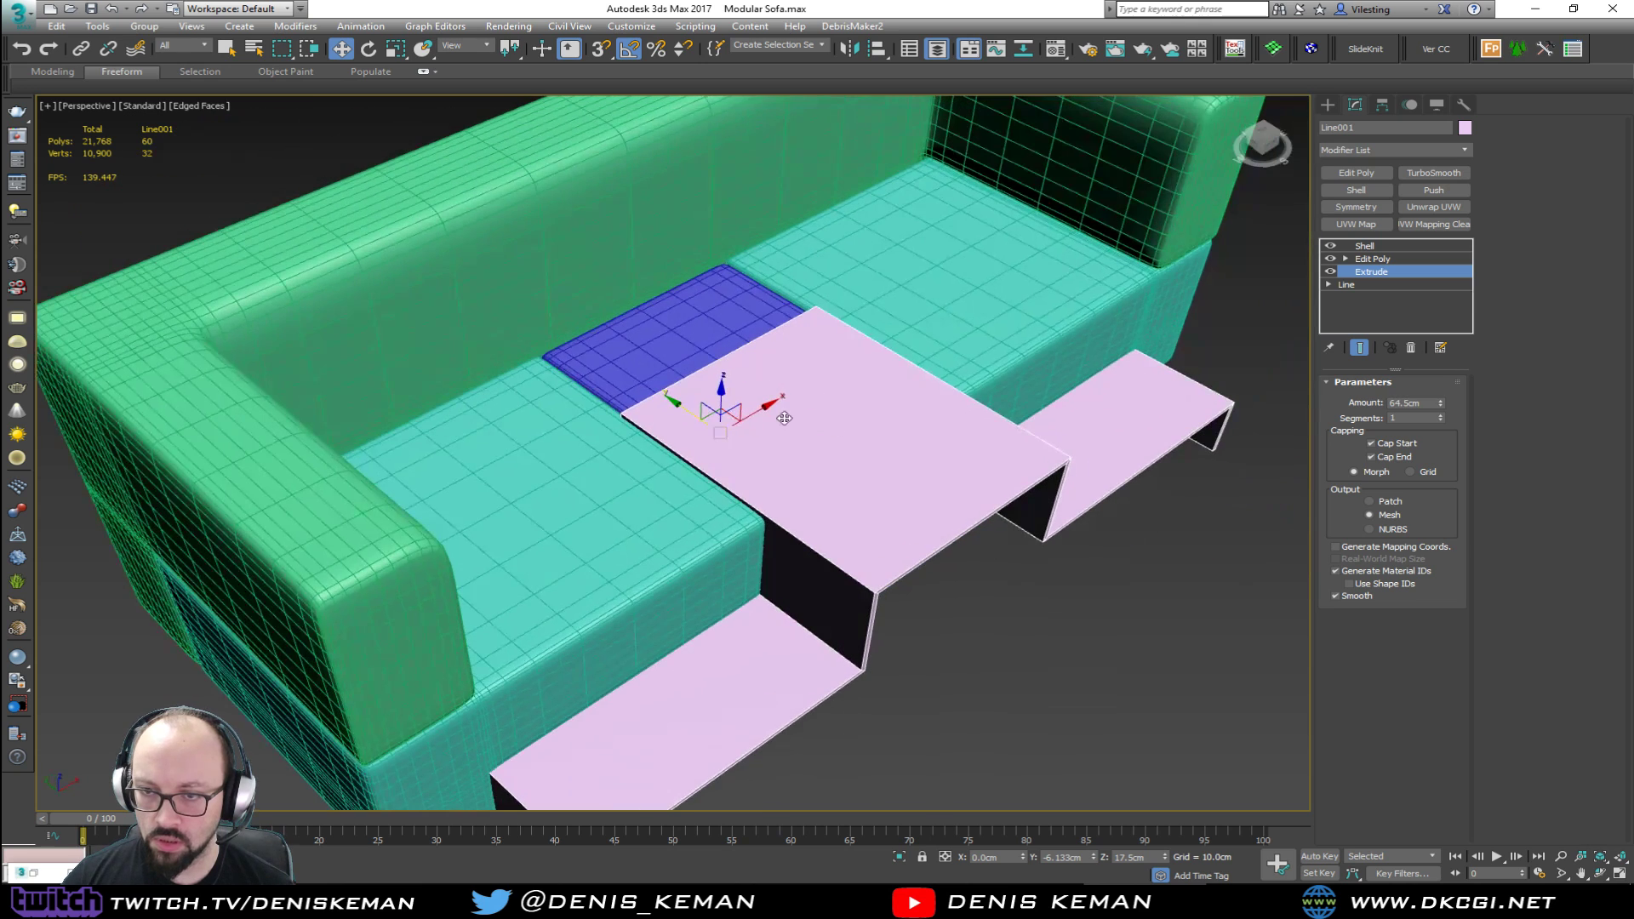
{"action": "left_click_drag", "start_coordinate": [696, 415], "coordinate": [595, 376]}
{"action": "middle_click_drag", "start_coordinate": [595, 377], "coordinate": [673, 389], "text": "alt"}
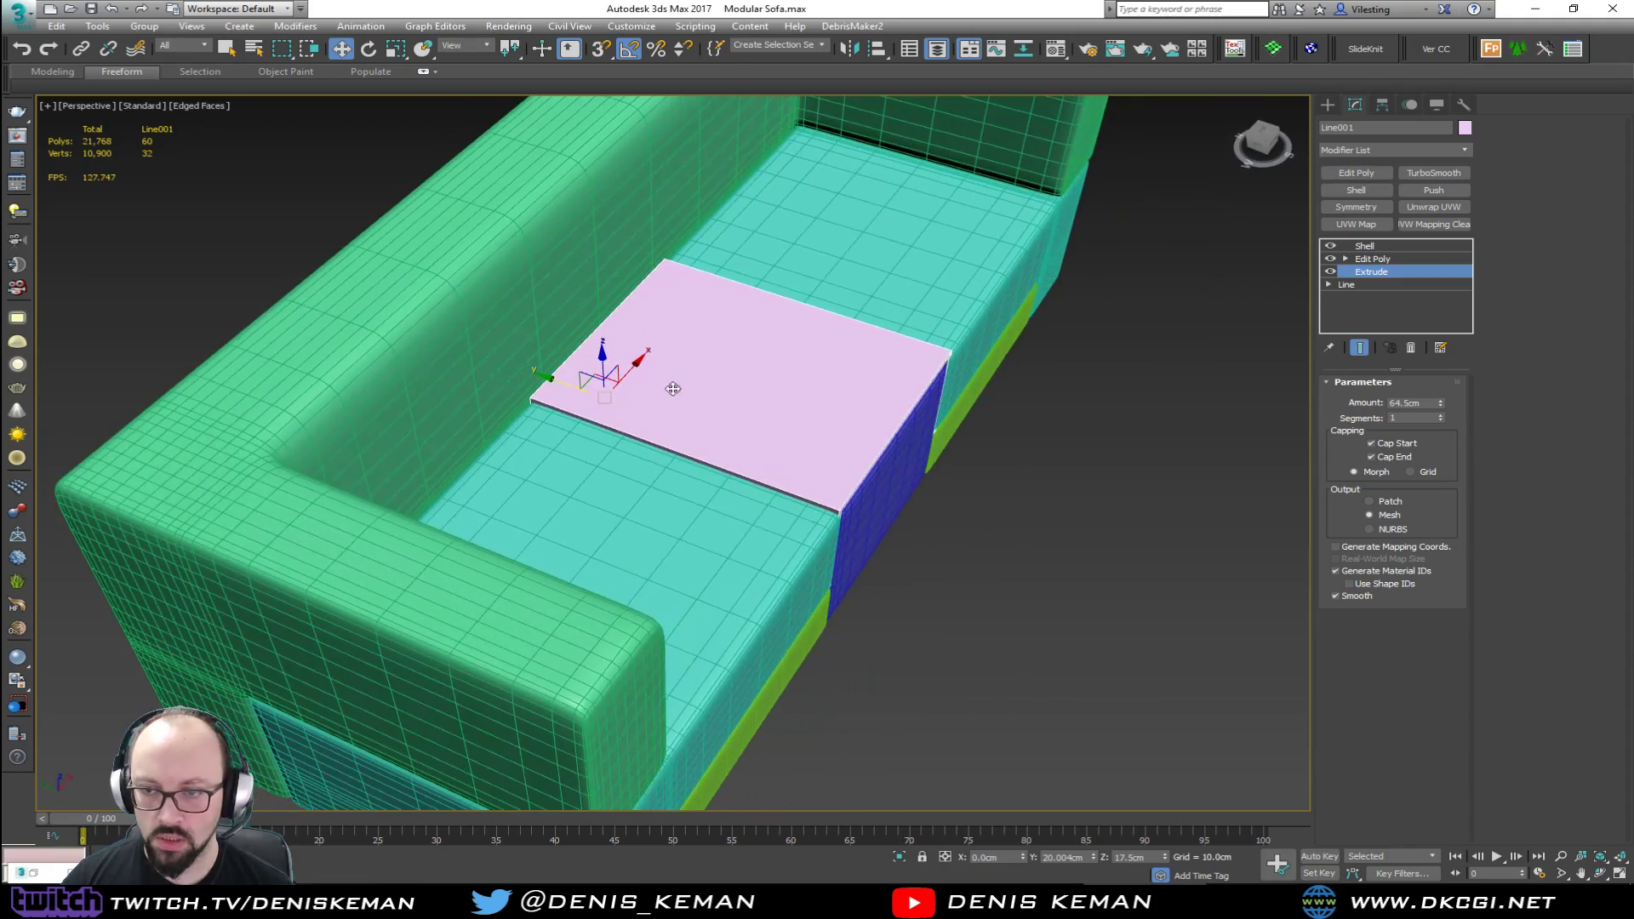
{"action": "left_click", "coordinate": [1442, 400]}
{"action": "middle_click_drag", "start_coordinate": [986, 490], "coordinate": [568, 550], "text": "alt"}
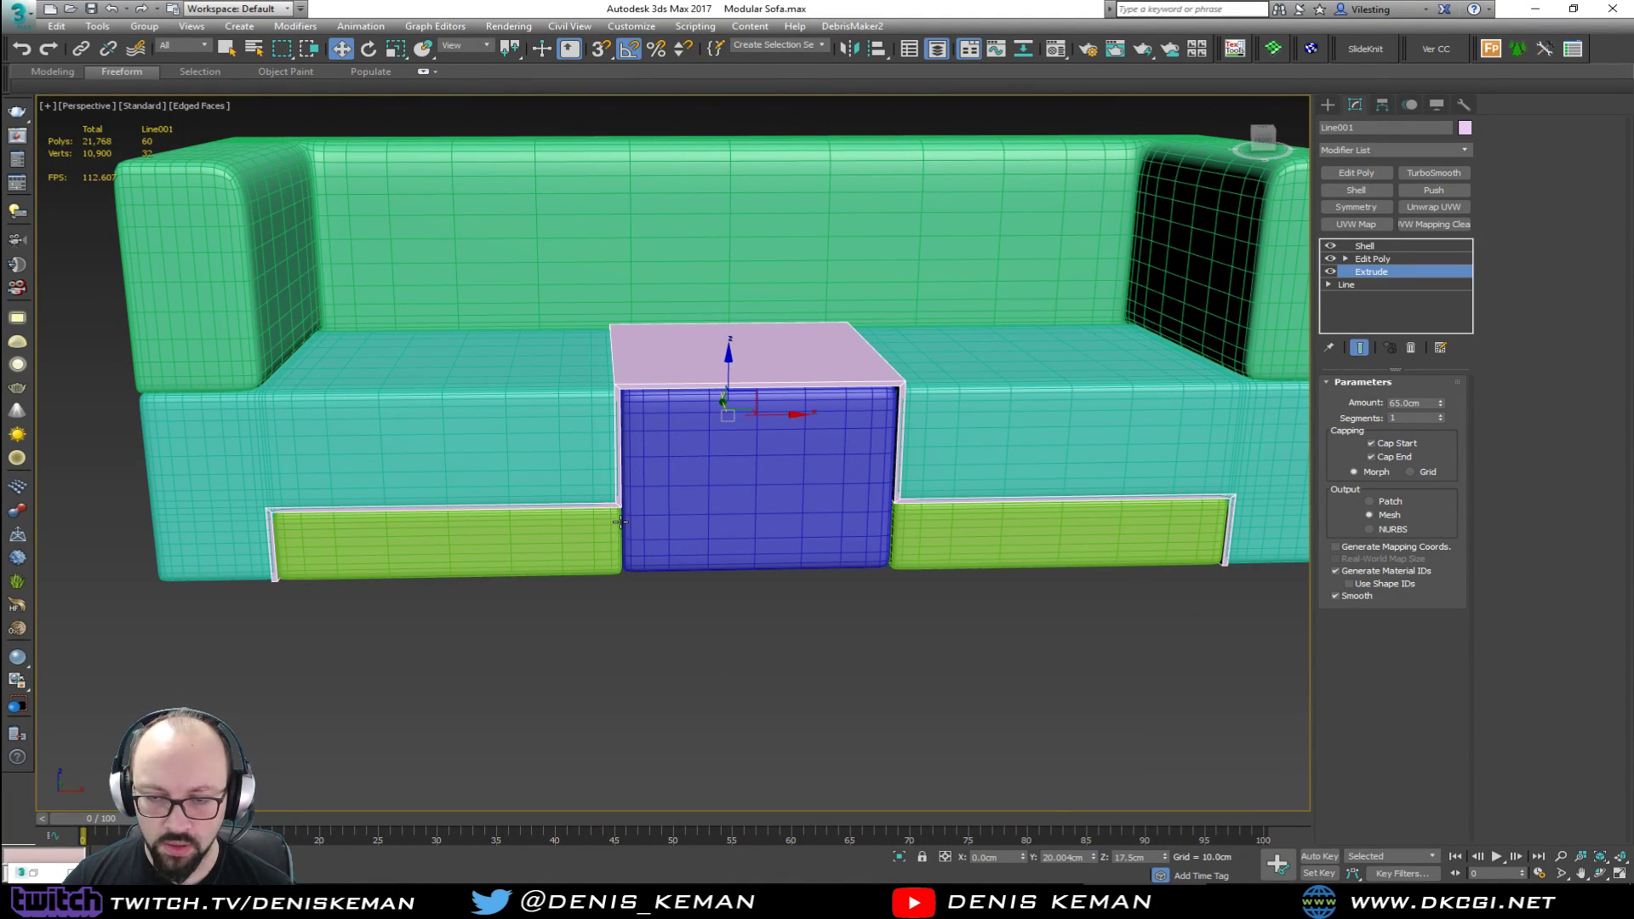
Step: Isolate the stepped table and add an Edit Poly modifier above its Shell
{"action": "scroll", "coordinate": [619, 523], "scroll_direction": "up", "scroll_amount": 5}
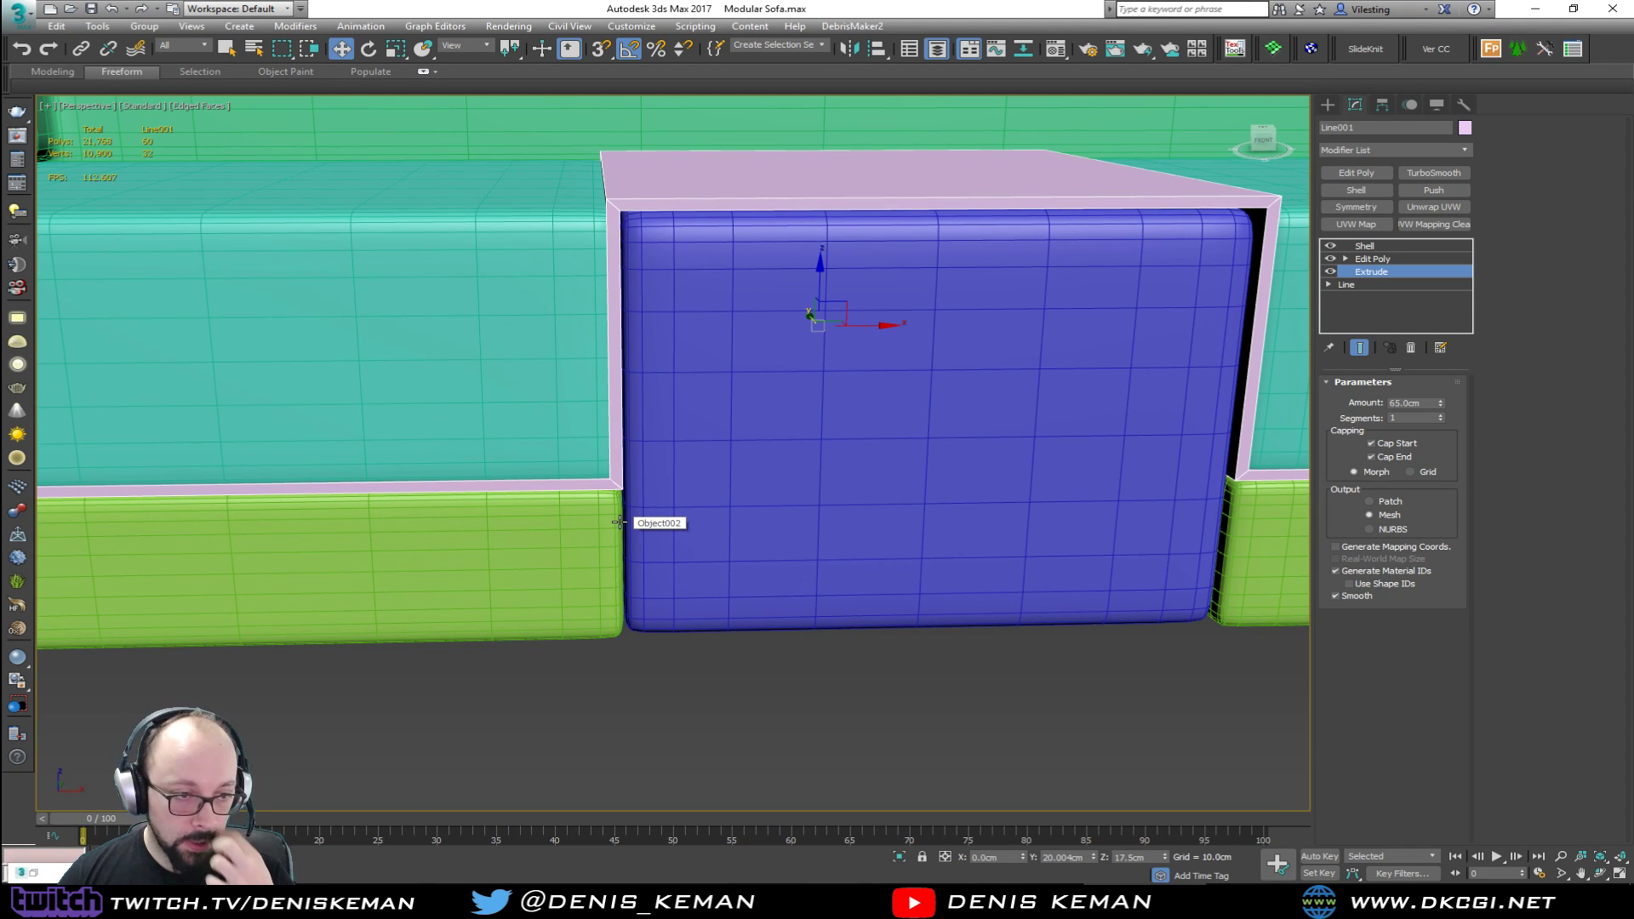
{"action": "key", "text": "alt+q"}
{"action": "middle_click_drag", "start_coordinate": [620, 522], "coordinate": [601, 484], "text": "alt"}
{"action": "scroll", "coordinate": [575, 434], "scroll_direction": "up", "scroll_amount": 3}
{"action": "scroll", "coordinate": [575, 434], "scroll_direction": "up", "scroll_amount": 5}
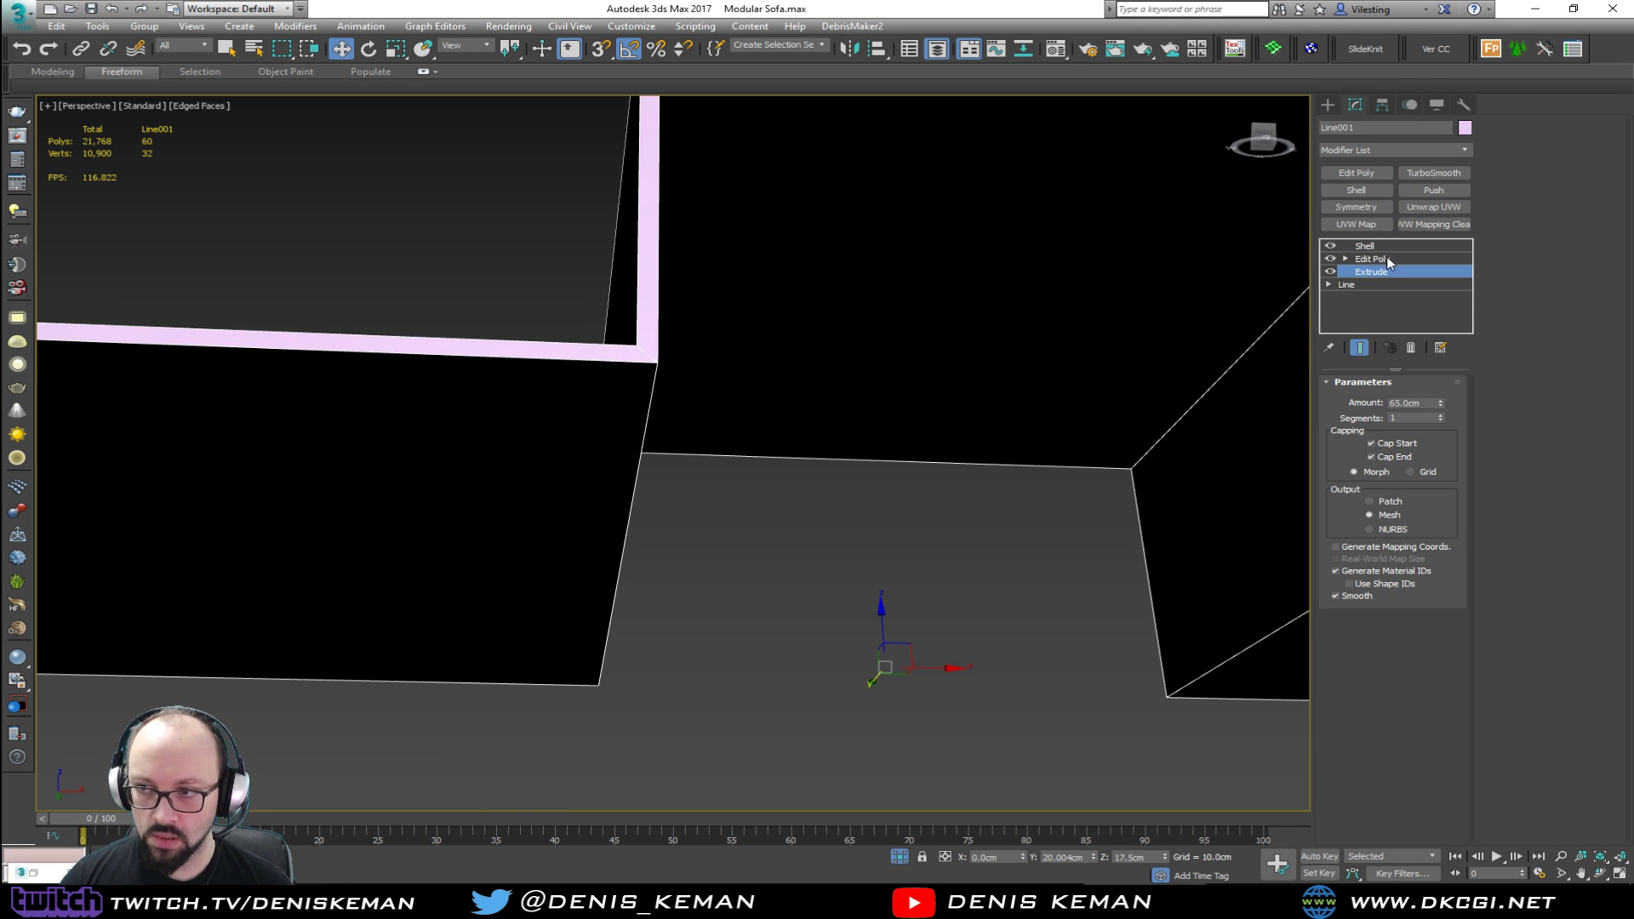
{"action": "left_click", "coordinate": [1357, 173]}
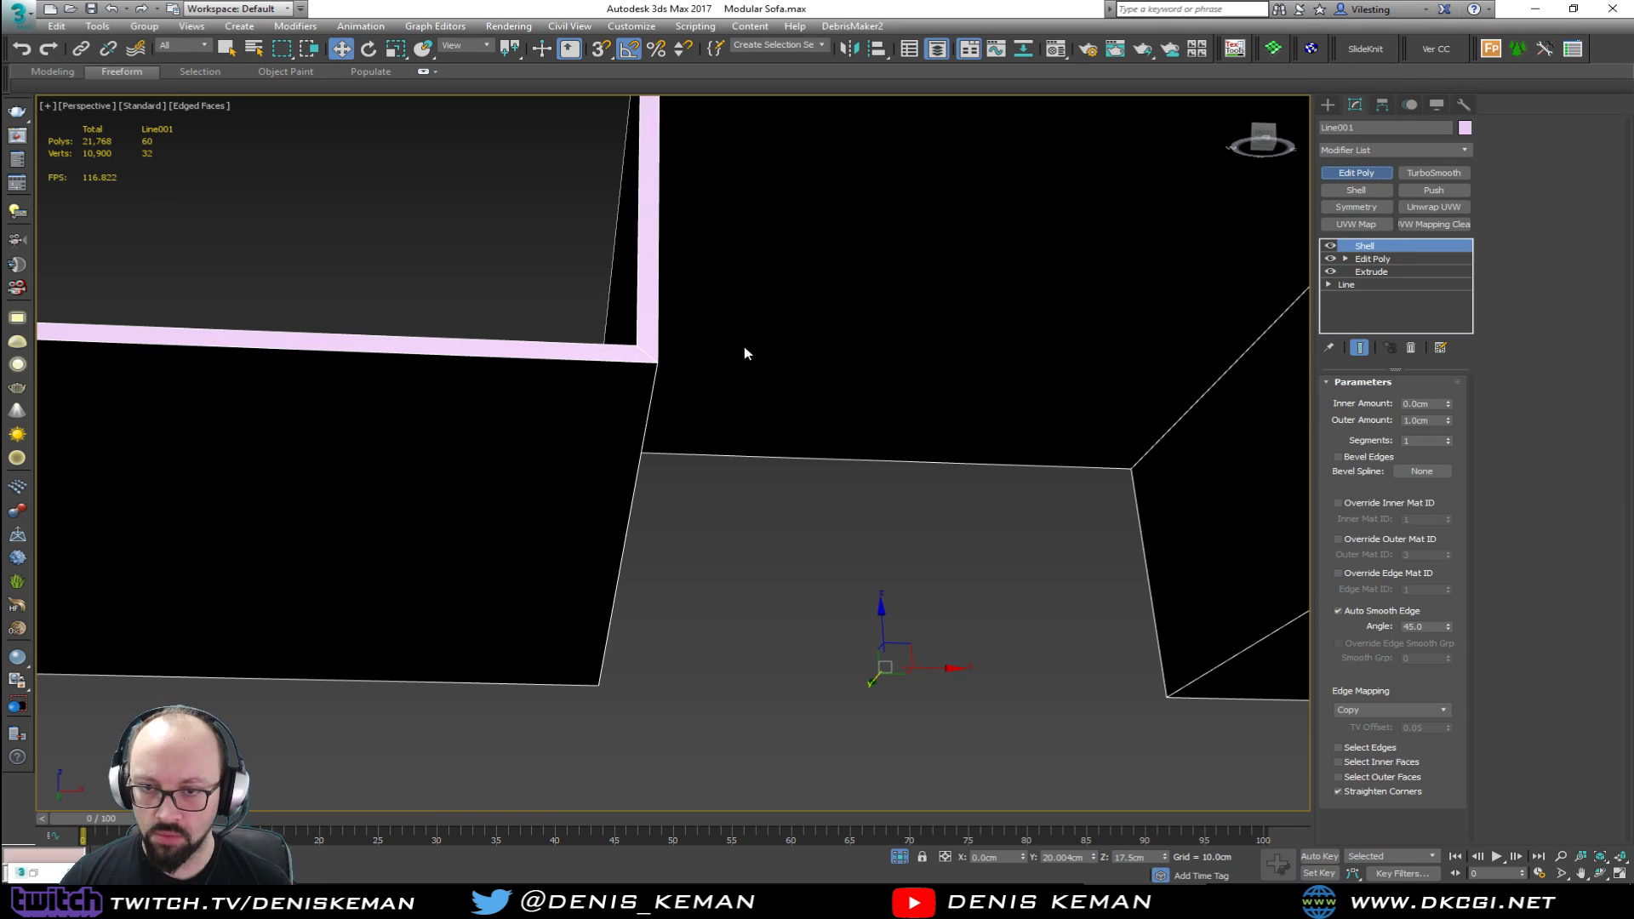
Step: Cut an edge across the underside of the left low shelf, just beside its corner with the raised section
{"action": "key", "text": "1"}
{"action": "key", "text": "alt+c"}
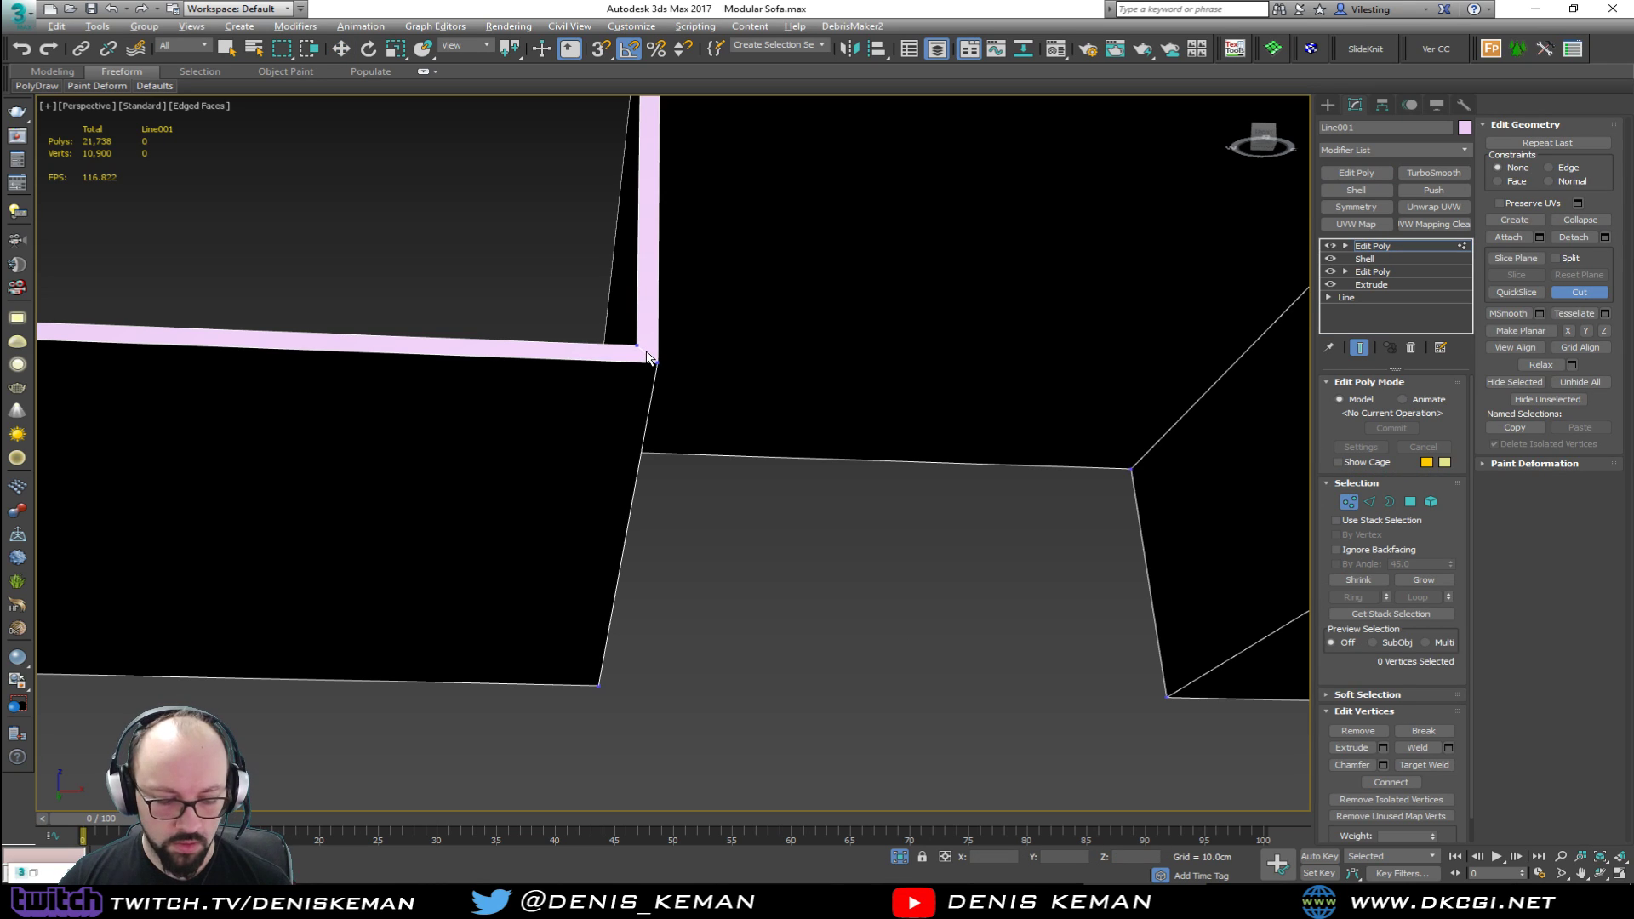
{"action": "left_click", "coordinate": [637, 359]}
{"action": "left_click", "coordinate": [585, 684]}
{"action": "middle_click_drag", "start_coordinate": [620, 610], "coordinate": [824, 576], "text": "alt"}
{"action": "key", "text": "w"}
Step: Snap the two new cut vertices in line with the outer face of the raised section's left wall
{"action": "left_click", "coordinate": [1094, 470]}
{"action": "left_click", "coordinate": [1094, 471], "text": "ctrl"}
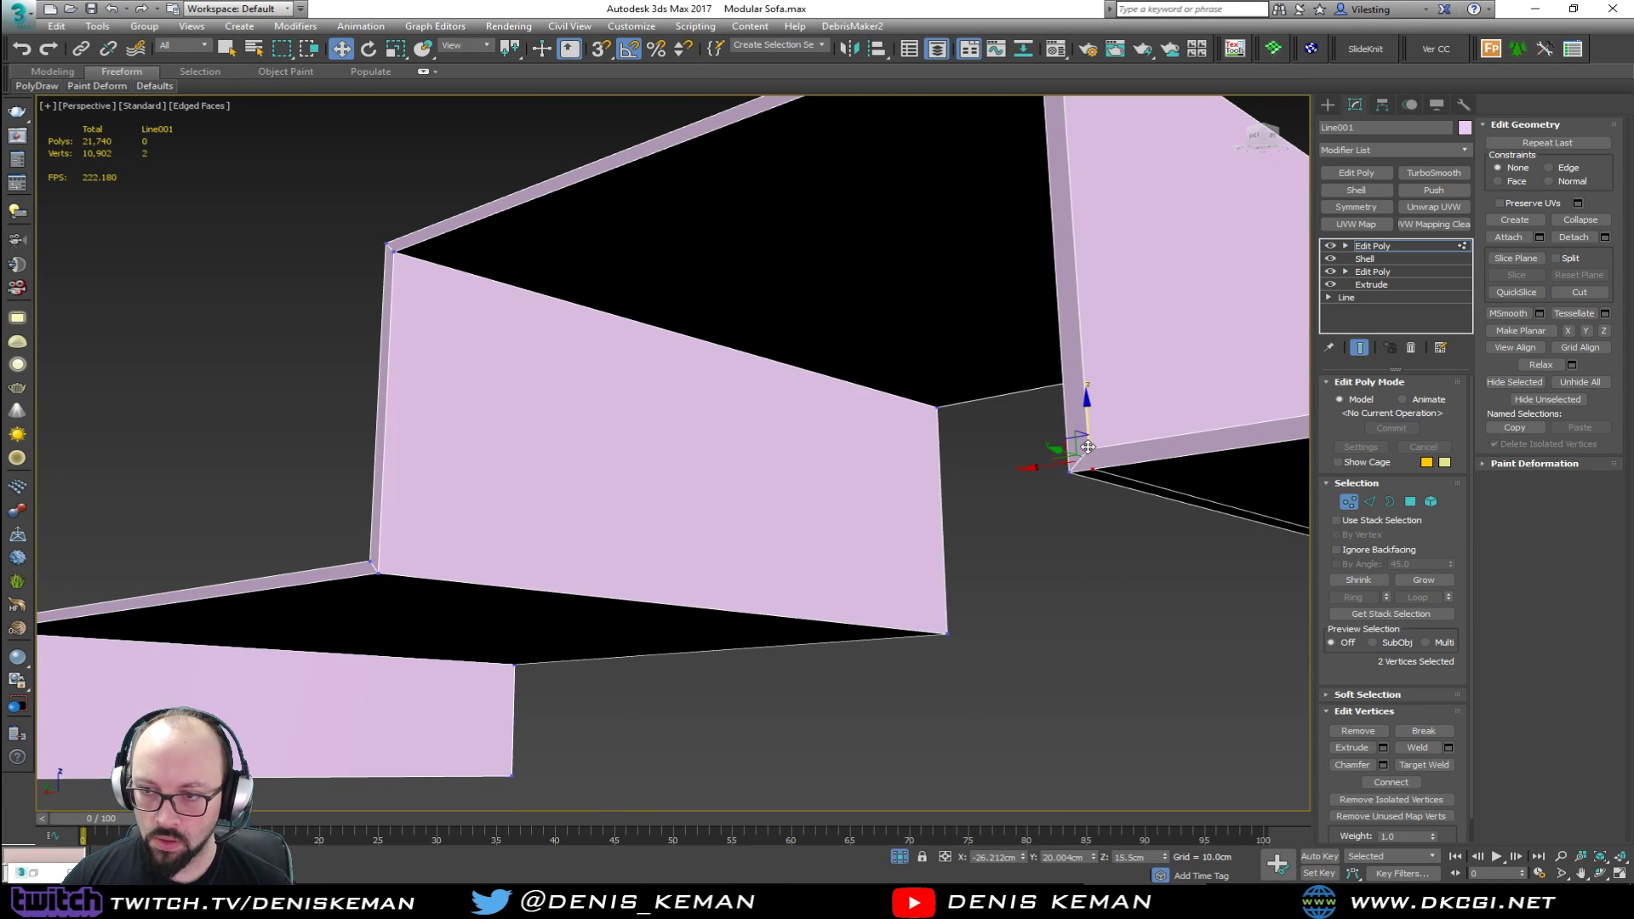
{"action": "middle_click_drag", "start_coordinate": [1085, 489], "coordinate": [1009, 490]}
{"action": "scroll", "coordinate": [970, 492], "scroll_direction": "up", "scroll_amount": 10}
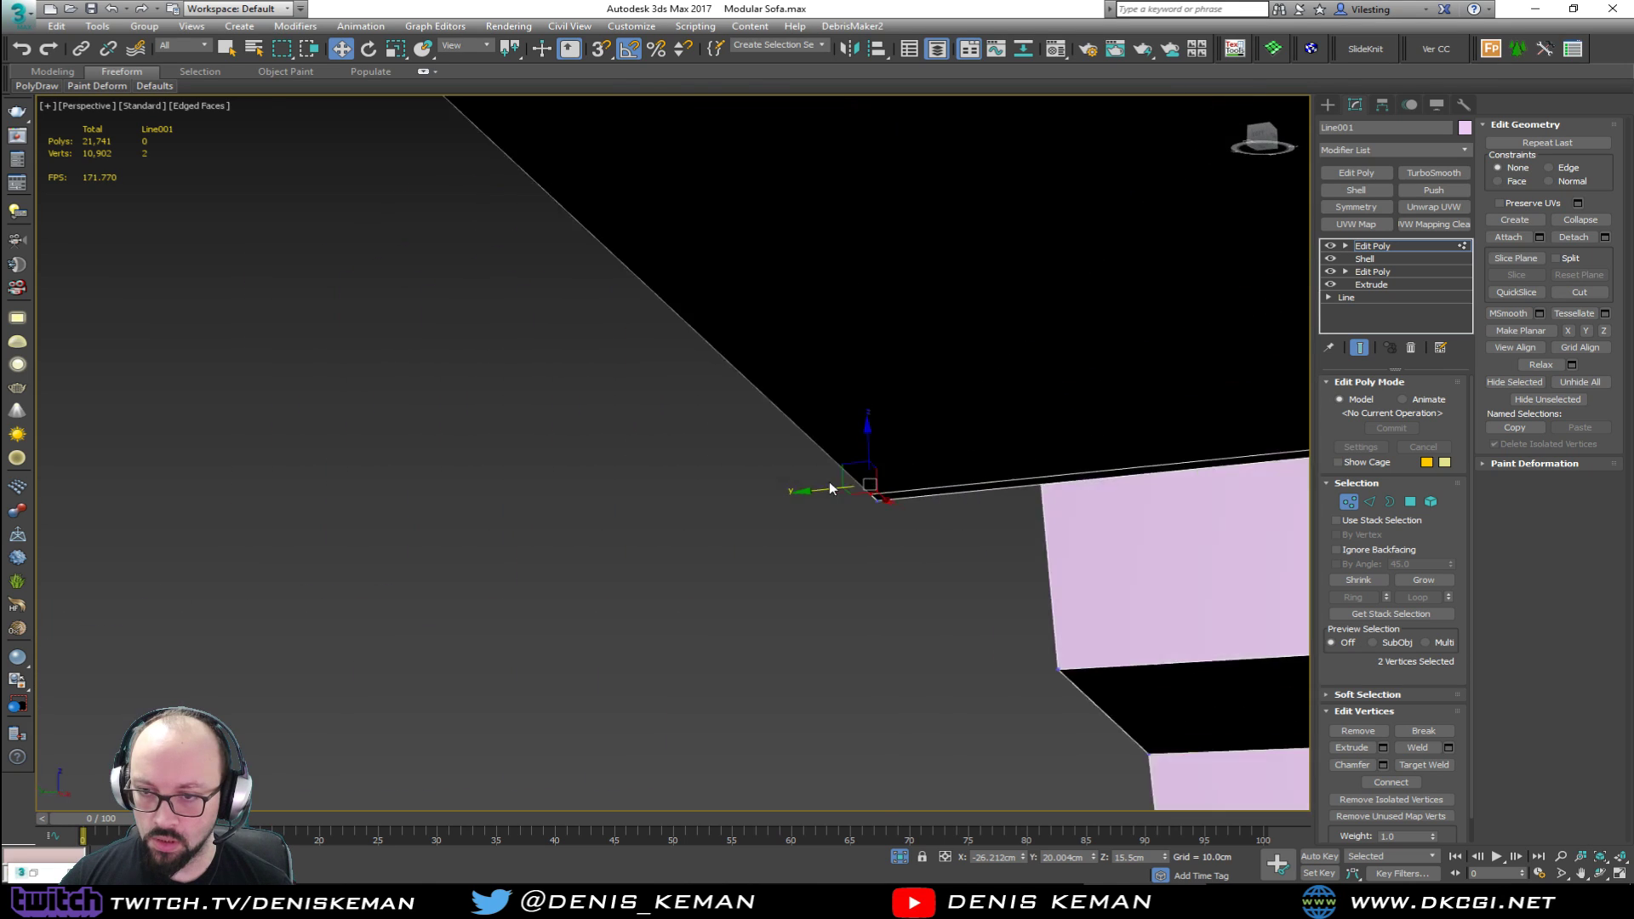
{"action": "scroll", "coordinate": [716, 618], "scroll_direction": "down", "scroll_amount": 2}
{"action": "scroll", "coordinate": [760, 376], "scroll_direction": "up", "scroll_amount": 2}
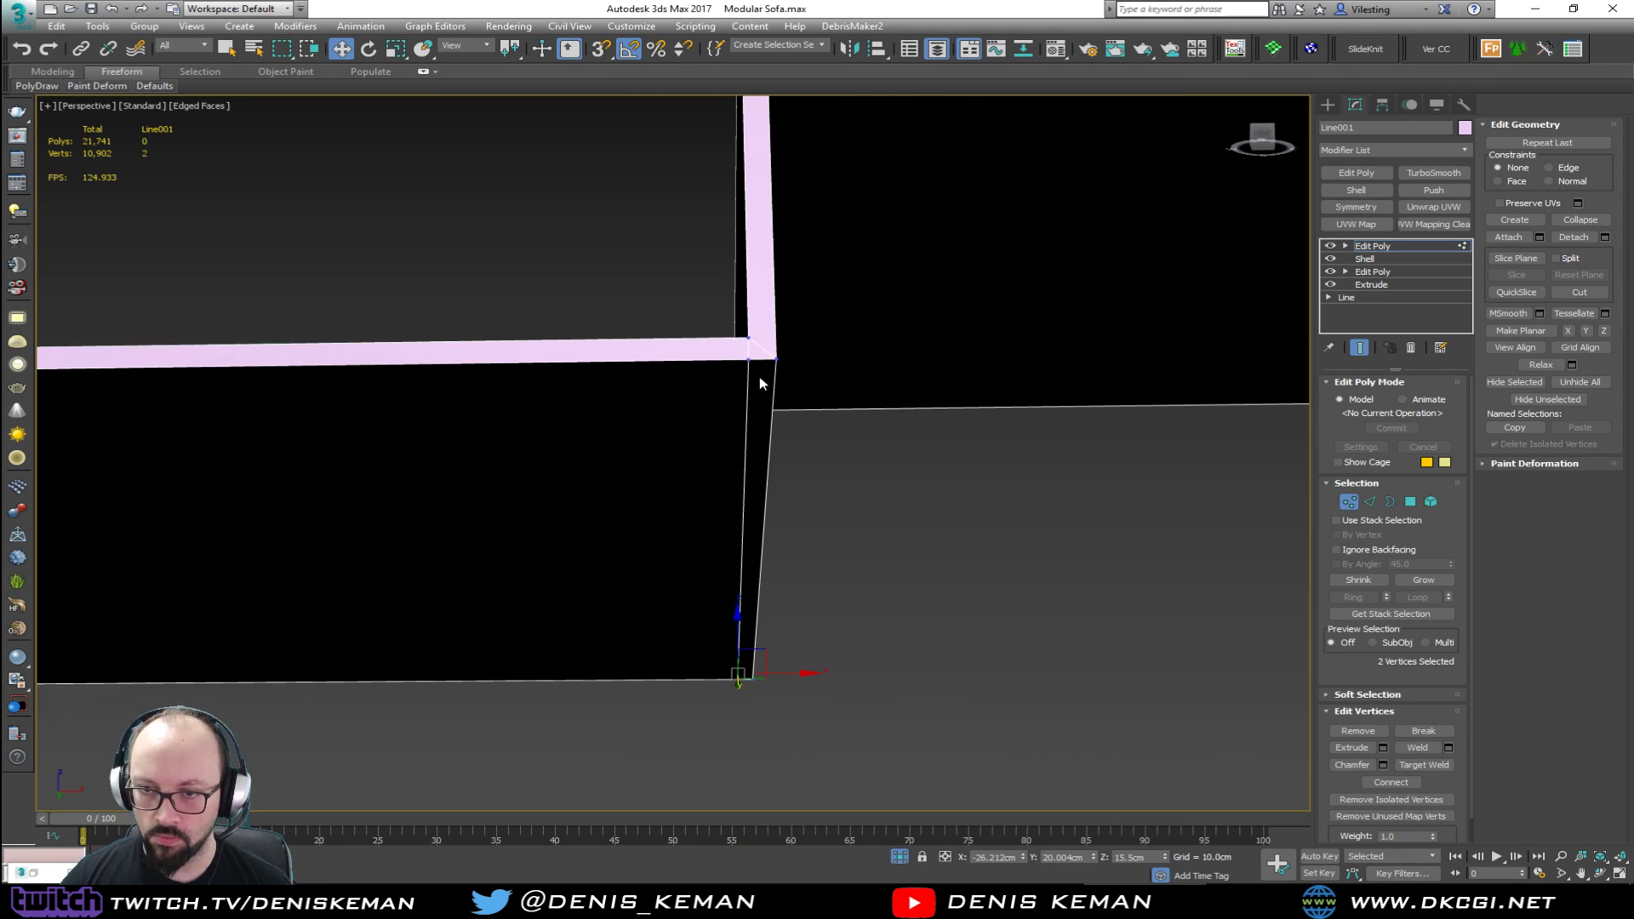
{"action": "left_click", "coordinate": [743, 350]}
{"action": "key", "text": "s"}
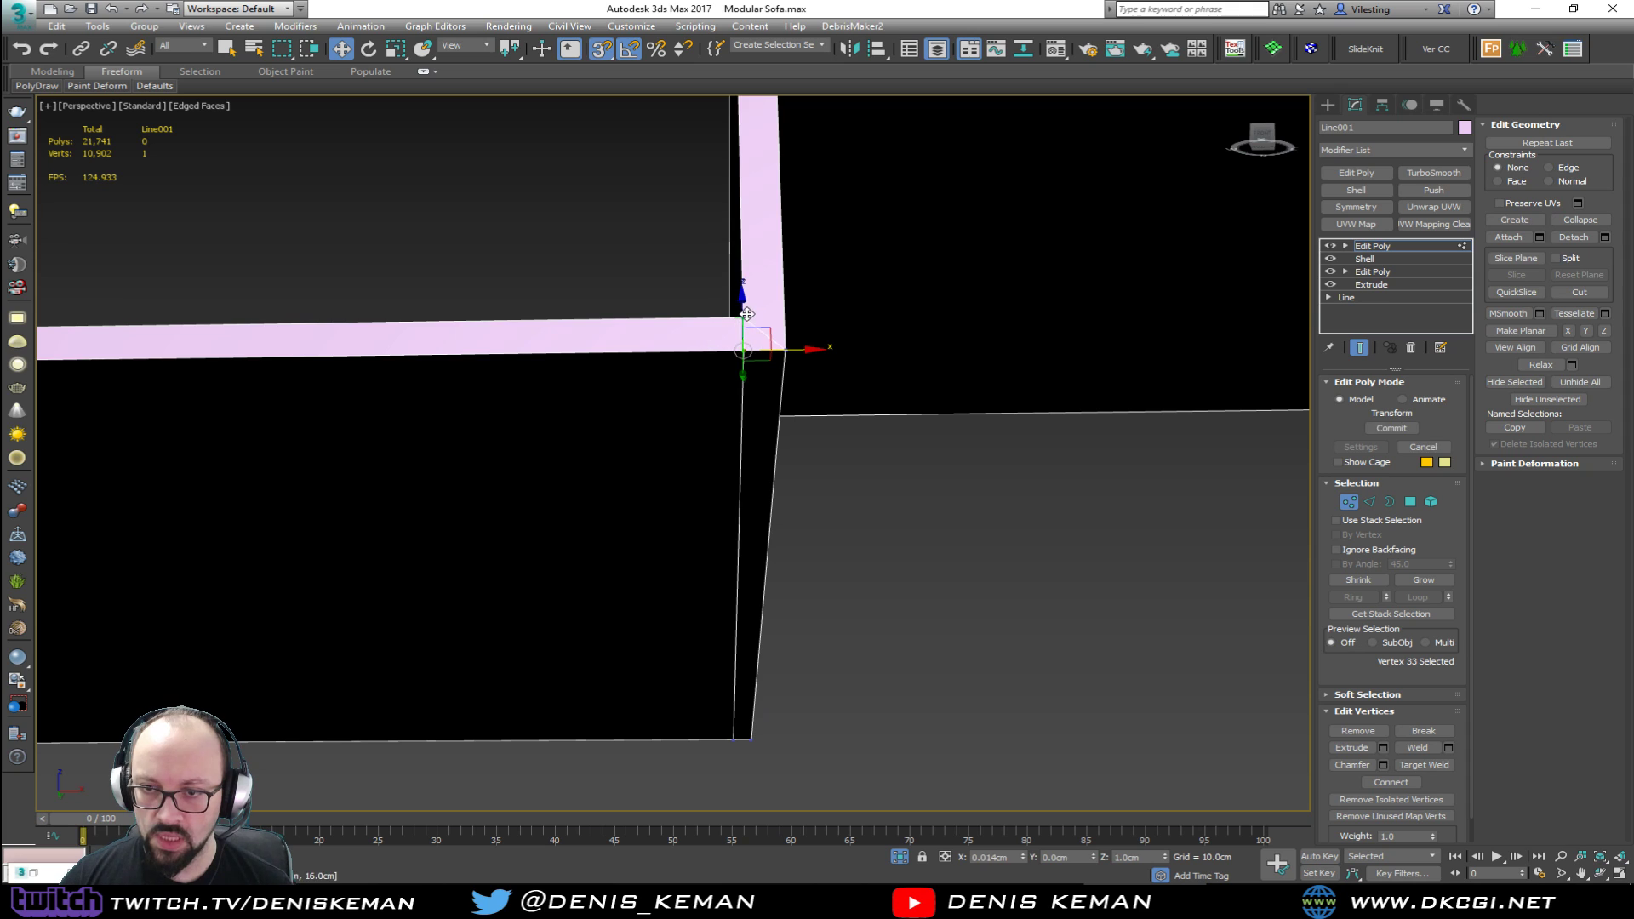
{"action": "left_click", "coordinate": [732, 737]}
Step: Extrude the narrow underside strip downward into a leg and bring its end level with the outer leg's foot
{"action": "middle_click_drag", "start_coordinate": [682, 723], "coordinate": [749, 681], "text": "alt"}
{"action": "key", "text": "4"}
{"action": "left_click", "coordinate": [766, 671]}
{"action": "scroll", "coordinate": [767, 671], "scroll_direction": "down", "scroll_amount": 5}
{"action": "left_click", "coordinate": [1360, 748]}
{"action": "left_click_drag", "start_coordinate": [766, 664], "coordinate": [777, 584]}
{"action": "middle_click_drag", "start_coordinate": [777, 584], "coordinate": [746, 600]}
{"action": "left_click_drag", "start_coordinate": [816, 630], "coordinate": [434, 571]}
{"action": "middle_click_drag", "start_coordinate": [529, 591], "coordinate": [690, 554], "text": "alt"}
{"action": "left_click", "coordinate": [1409, 503]}
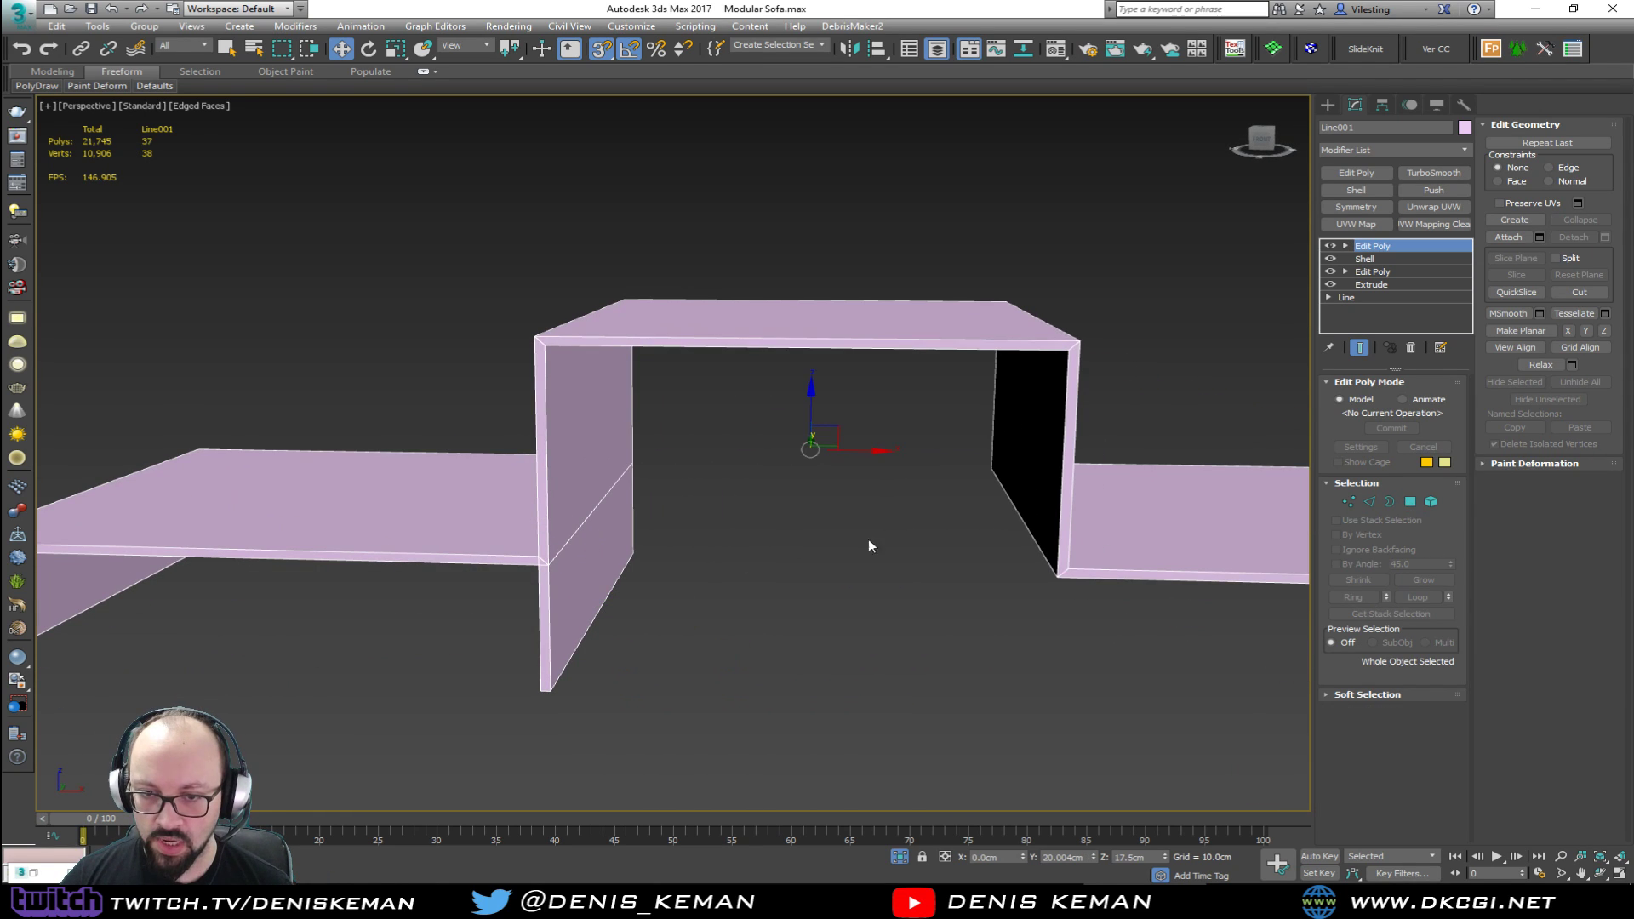
Step: Cut an edge across the new leg's front and inner face, starting from the low shelf's top corner
{"action": "scroll", "coordinate": [541, 562], "scroll_direction": "up", "scroll_amount": 5}
{"action": "key", "text": "1"}
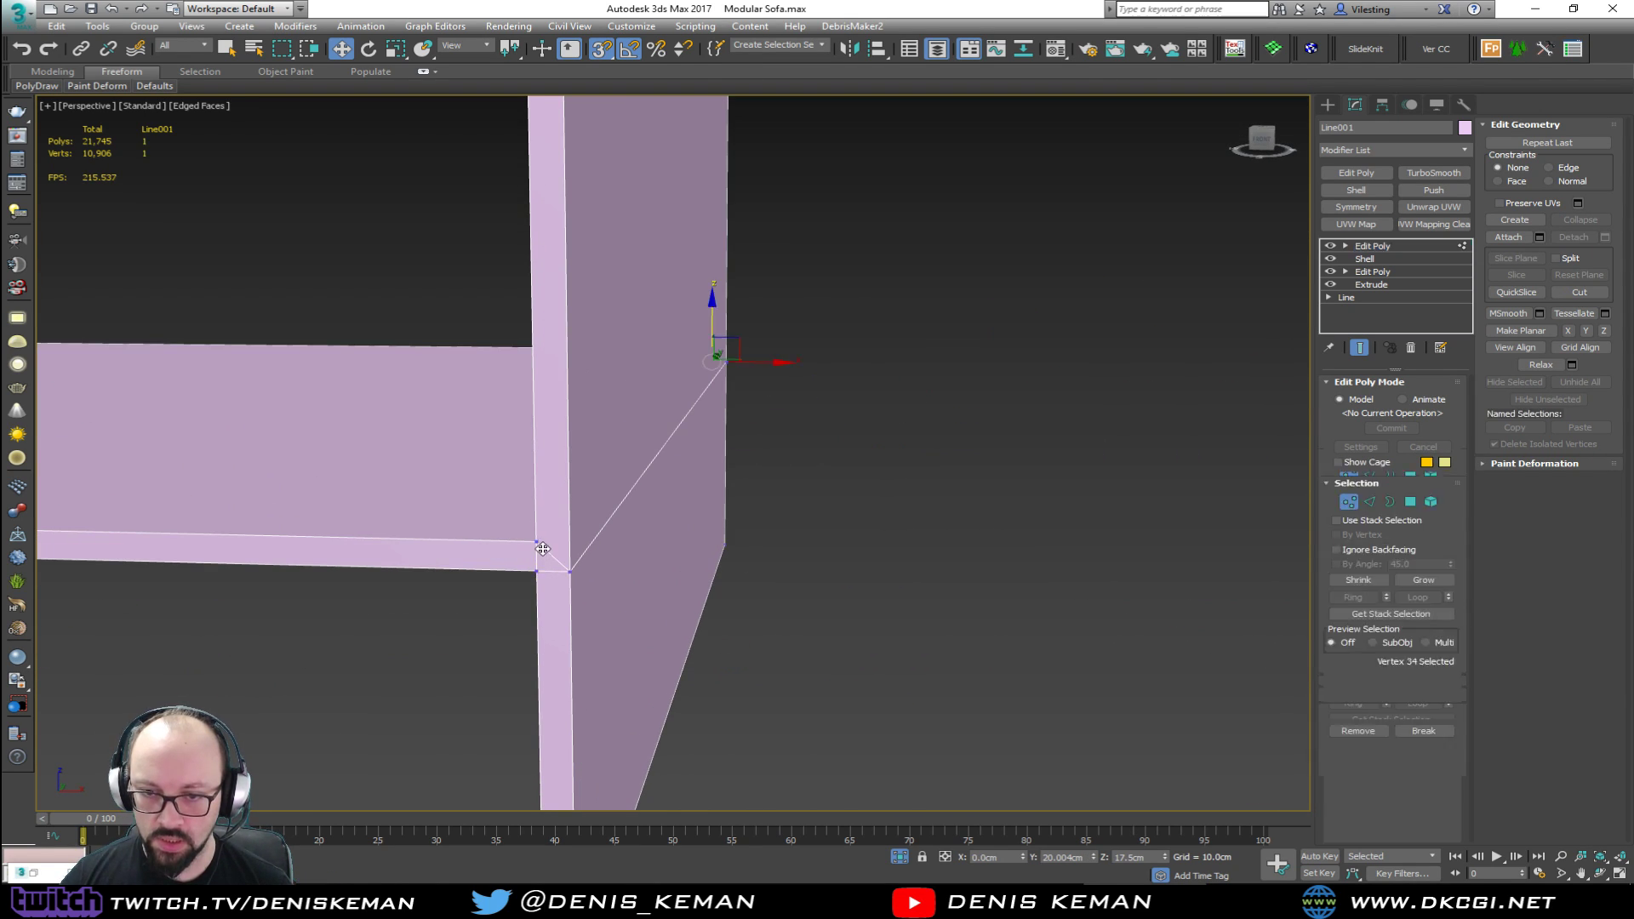
{"action": "left_click", "coordinate": [538, 542]}
{"action": "key", "text": "alt+c"}
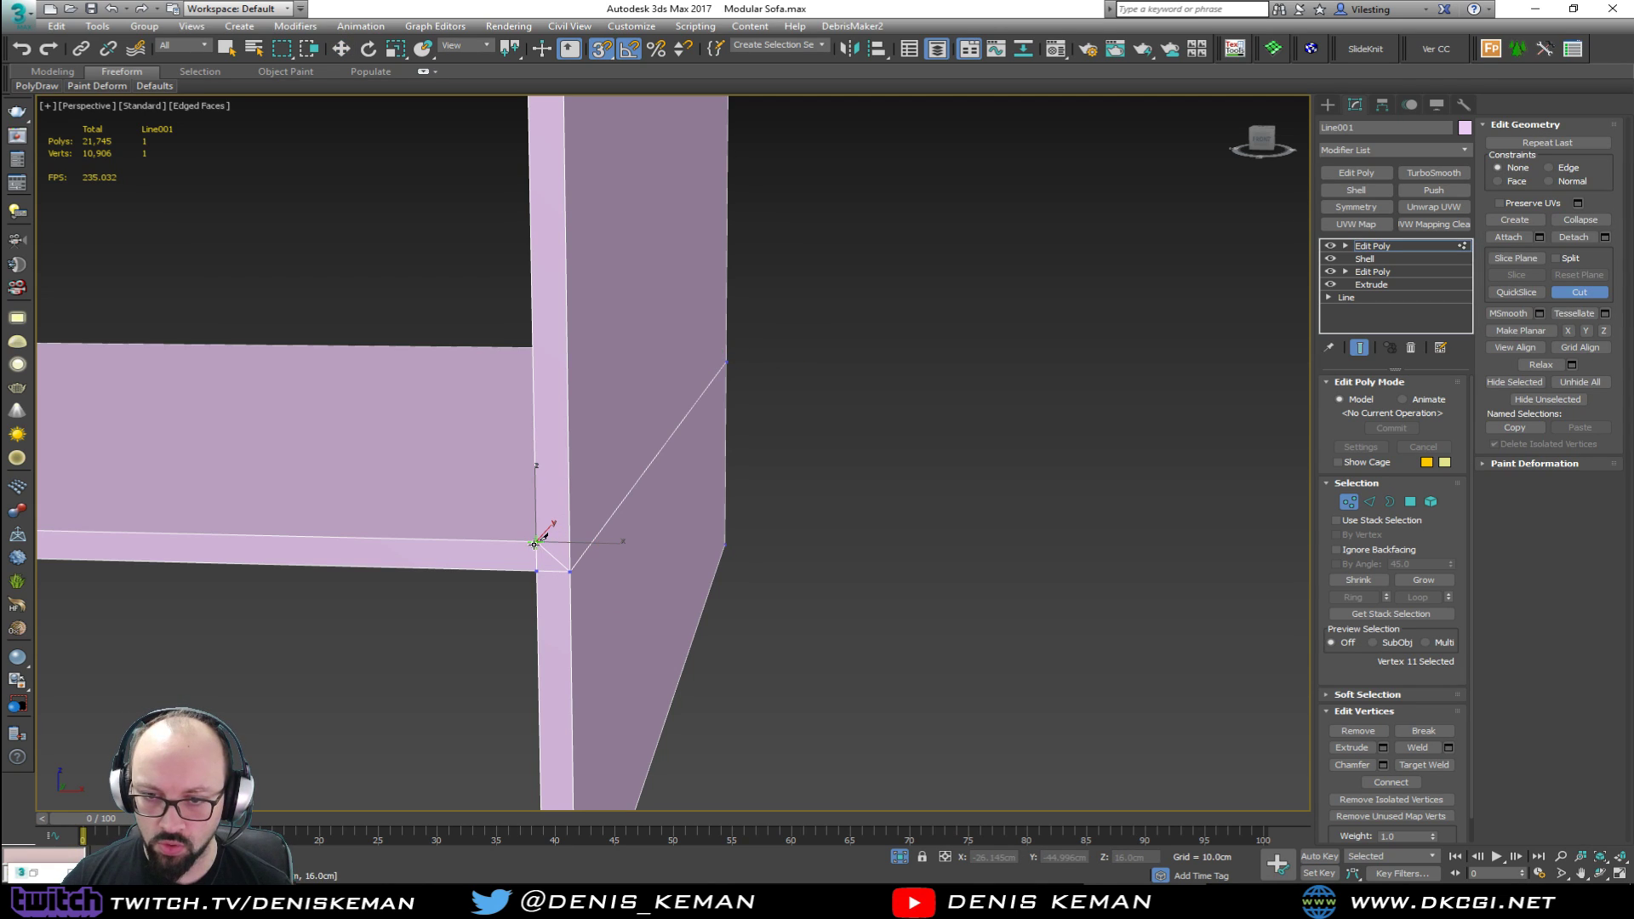
{"action": "left_click", "coordinate": [571, 542]}
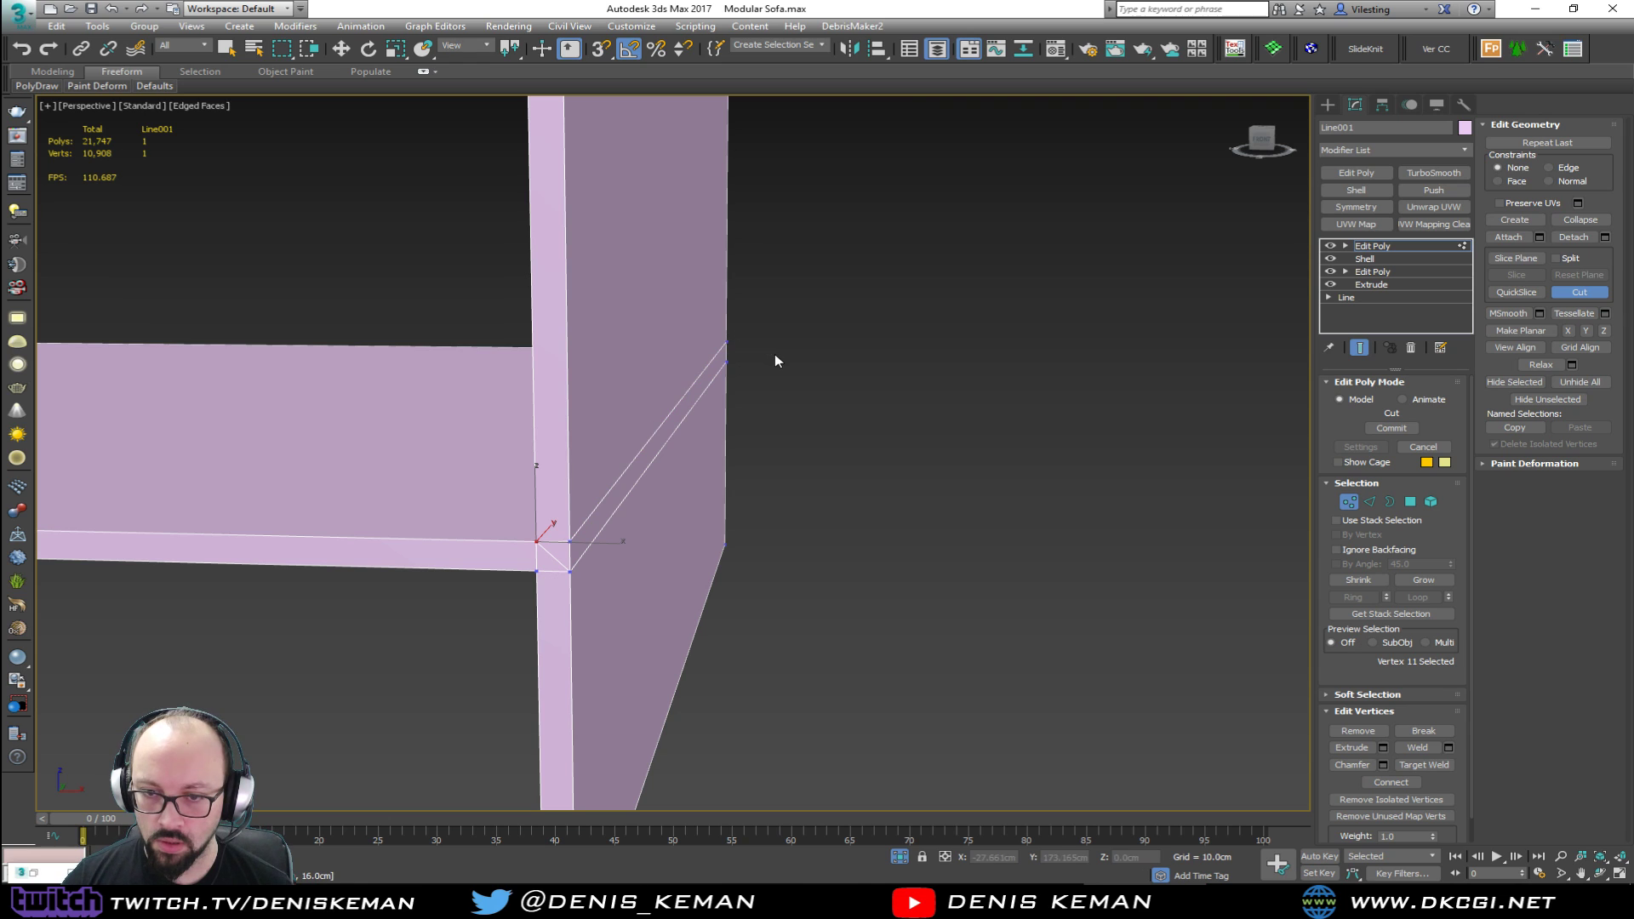
Step: Snap the new cut's vertices on both ends of the leg to the height of the low shelf's top corner
{"action": "middle_click_drag", "start_coordinate": [774, 354], "coordinate": [700, 448], "text": "alt"}
{"action": "scroll", "coordinate": [533, 427], "scroll_direction": "up", "scroll_amount": 3}
{"action": "scroll", "coordinate": [552, 468], "scroll_direction": "down", "scroll_amount": 5}
{"action": "middle_click_drag", "start_coordinate": [551, 467], "coordinate": [639, 493], "text": "alt"}
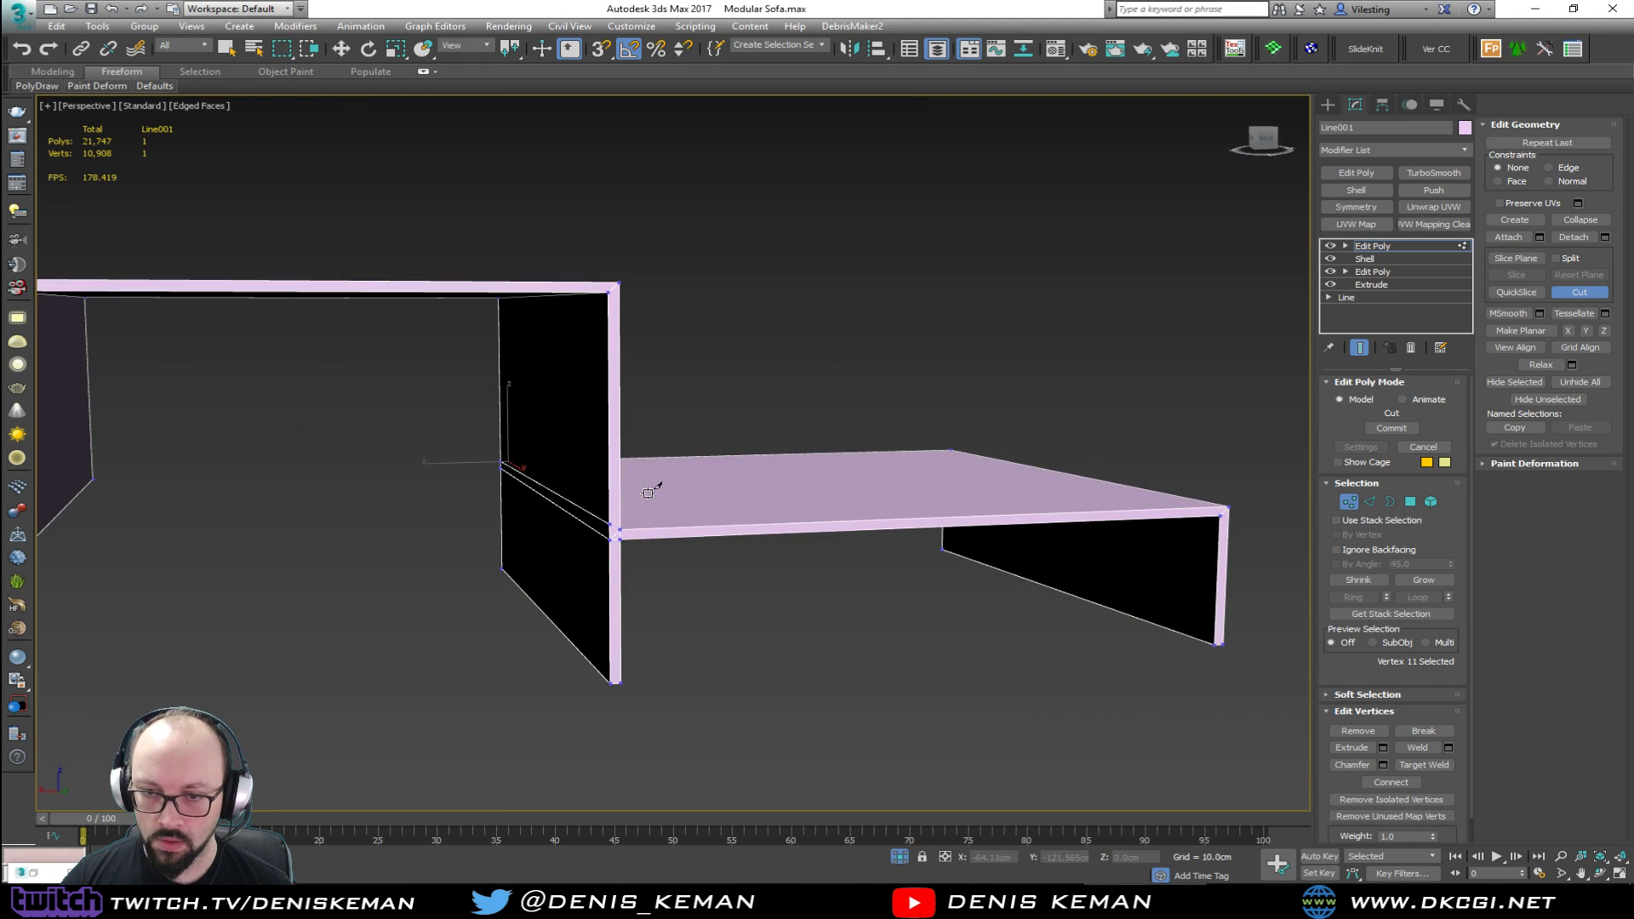
{"action": "scroll", "coordinate": [637, 519], "scroll_direction": "up", "scroll_amount": 3}
{"action": "key", "text": "w"}
{"action": "left_click_drag", "start_coordinate": [579, 529], "coordinate": [611, 553]}
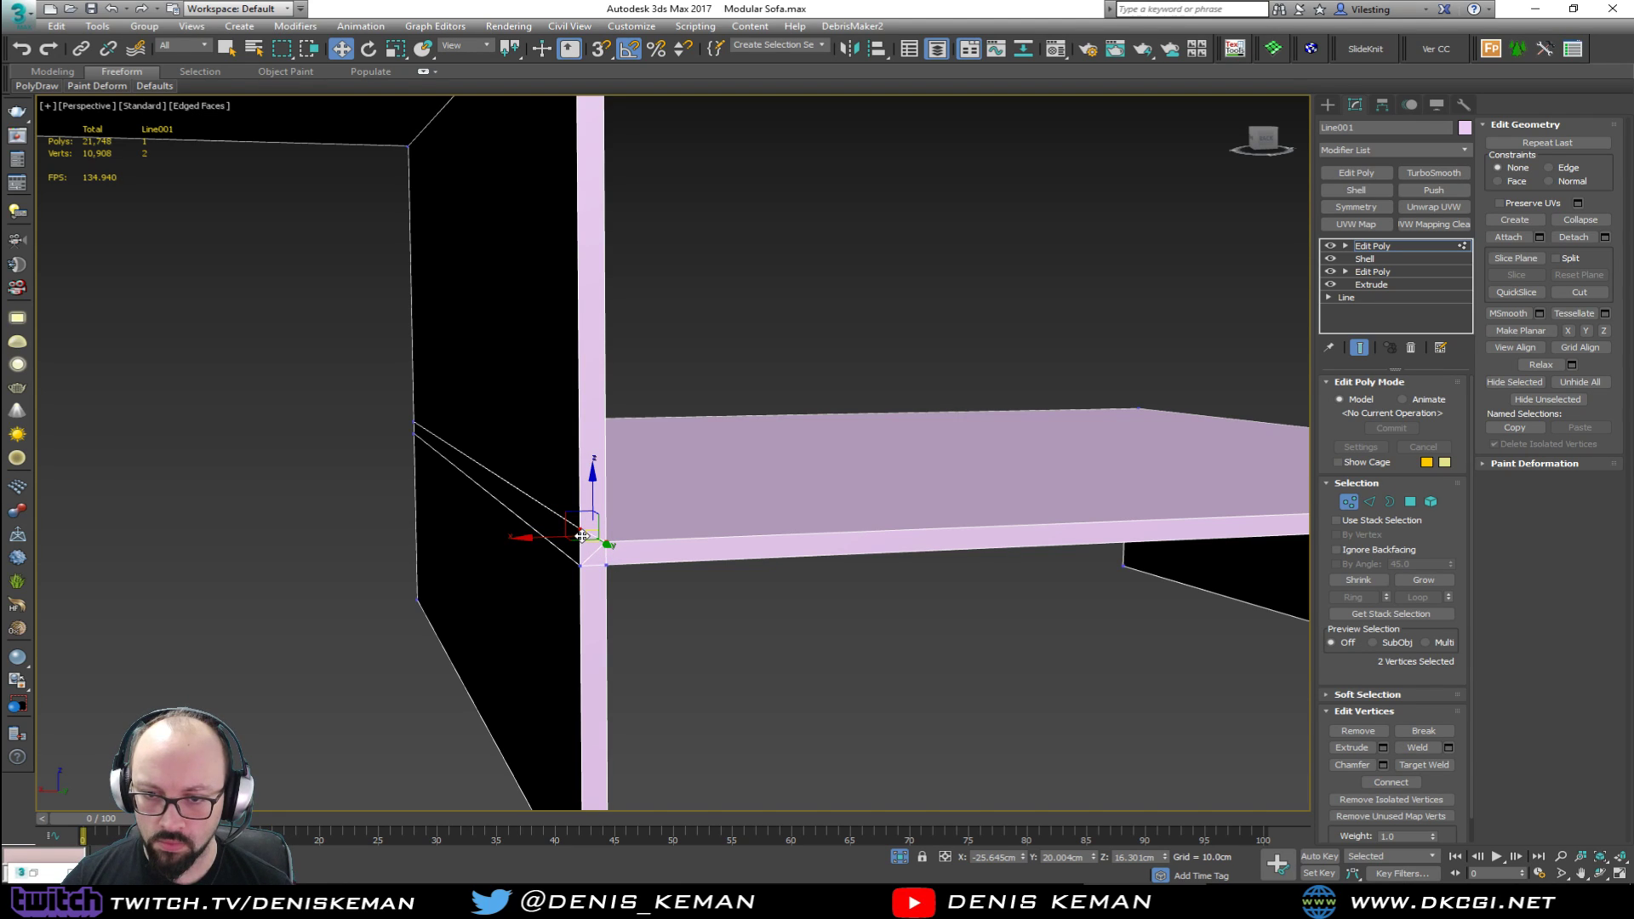
{"action": "left_click", "coordinate": [607, 505]}
{"action": "left_click", "coordinate": [581, 536]}
{"action": "key", "text": "s"}
{"action": "middle_click_drag", "start_coordinate": [608, 538], "coordinate": [654, 568], "text": "alt"}
{"action": "scroll", "coordinate": [654, 568], "scroll_direction": "up", "scroll_amount": 5}
{"action": "left_click", "coordinate": [677, 614]}
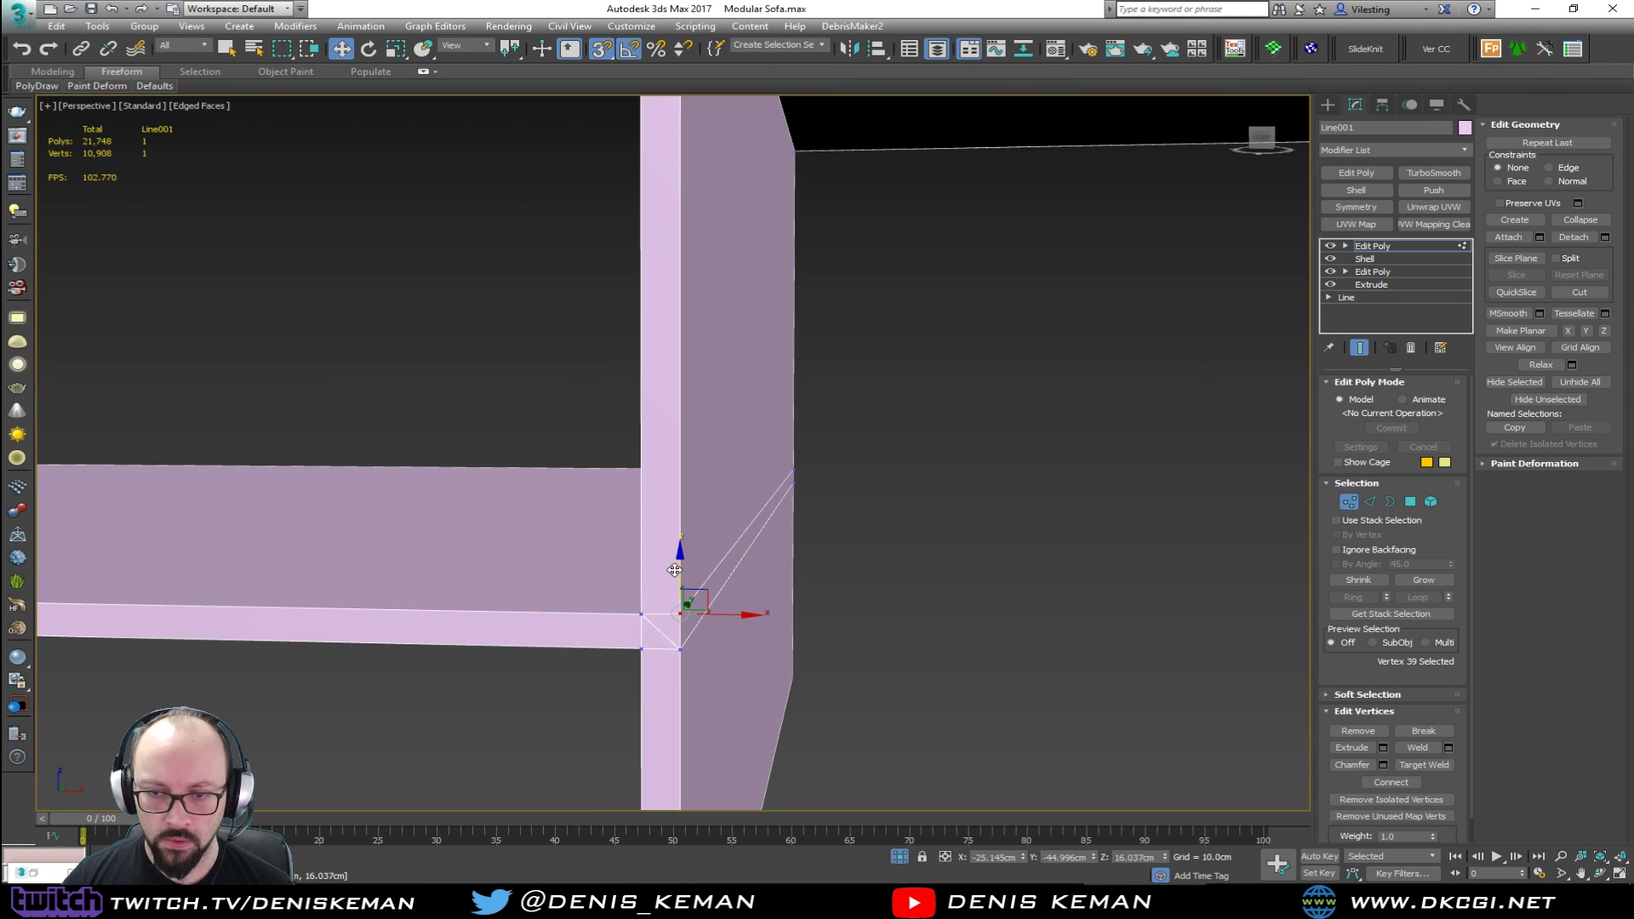
Step: Remove the diagonal edges at the shelf-to-leg joint on both ends of the leg
{"action": "key", "text": "2"}
{"action": "left_click", "coordinate": [668, 643]}
{"action": "mouse_move", "coordinate": [668, 643]}
{"action": "middle_mouse_down", "text": "alt"}
{"action": "mouse_move", "coordinate": [509, 627]}
{"action": "mouse_move", "coordinate": [690, 656]}
{"action": "middle_mouse_up", "text": "alt"}
{"action": "scroll", "coordinate": [689, 655], "scroll_direction": "up", "scroll_amount": 6}
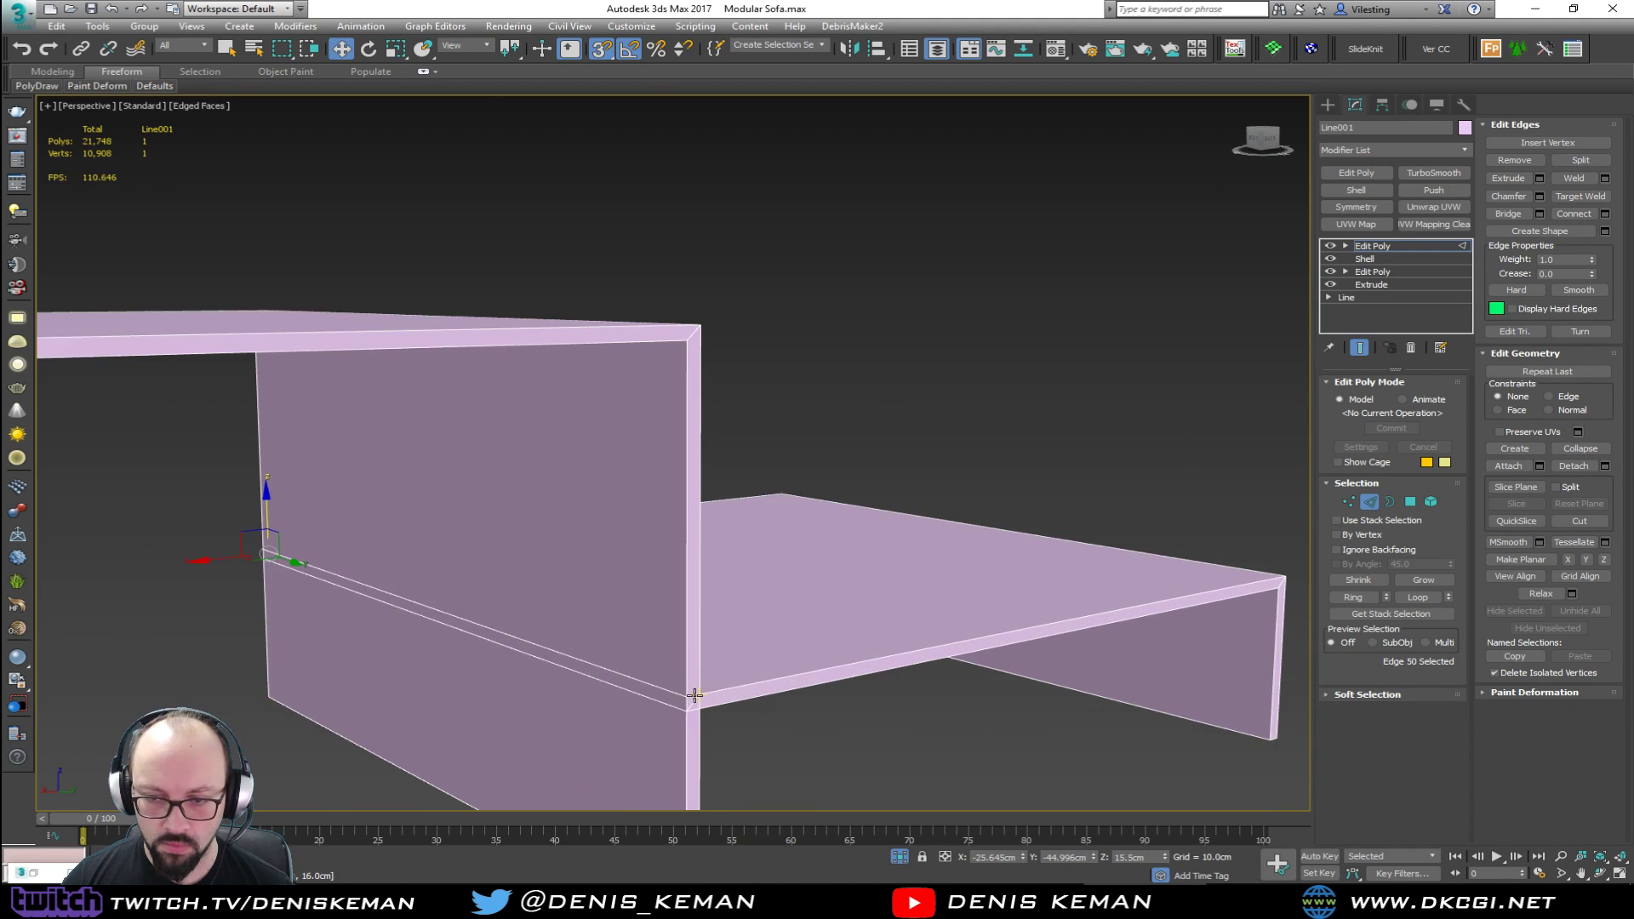
{"action": "left_click", "coordinate": [697, 702], "text": "ctrl"}
{"action": "key", "text": "BackSpace"}
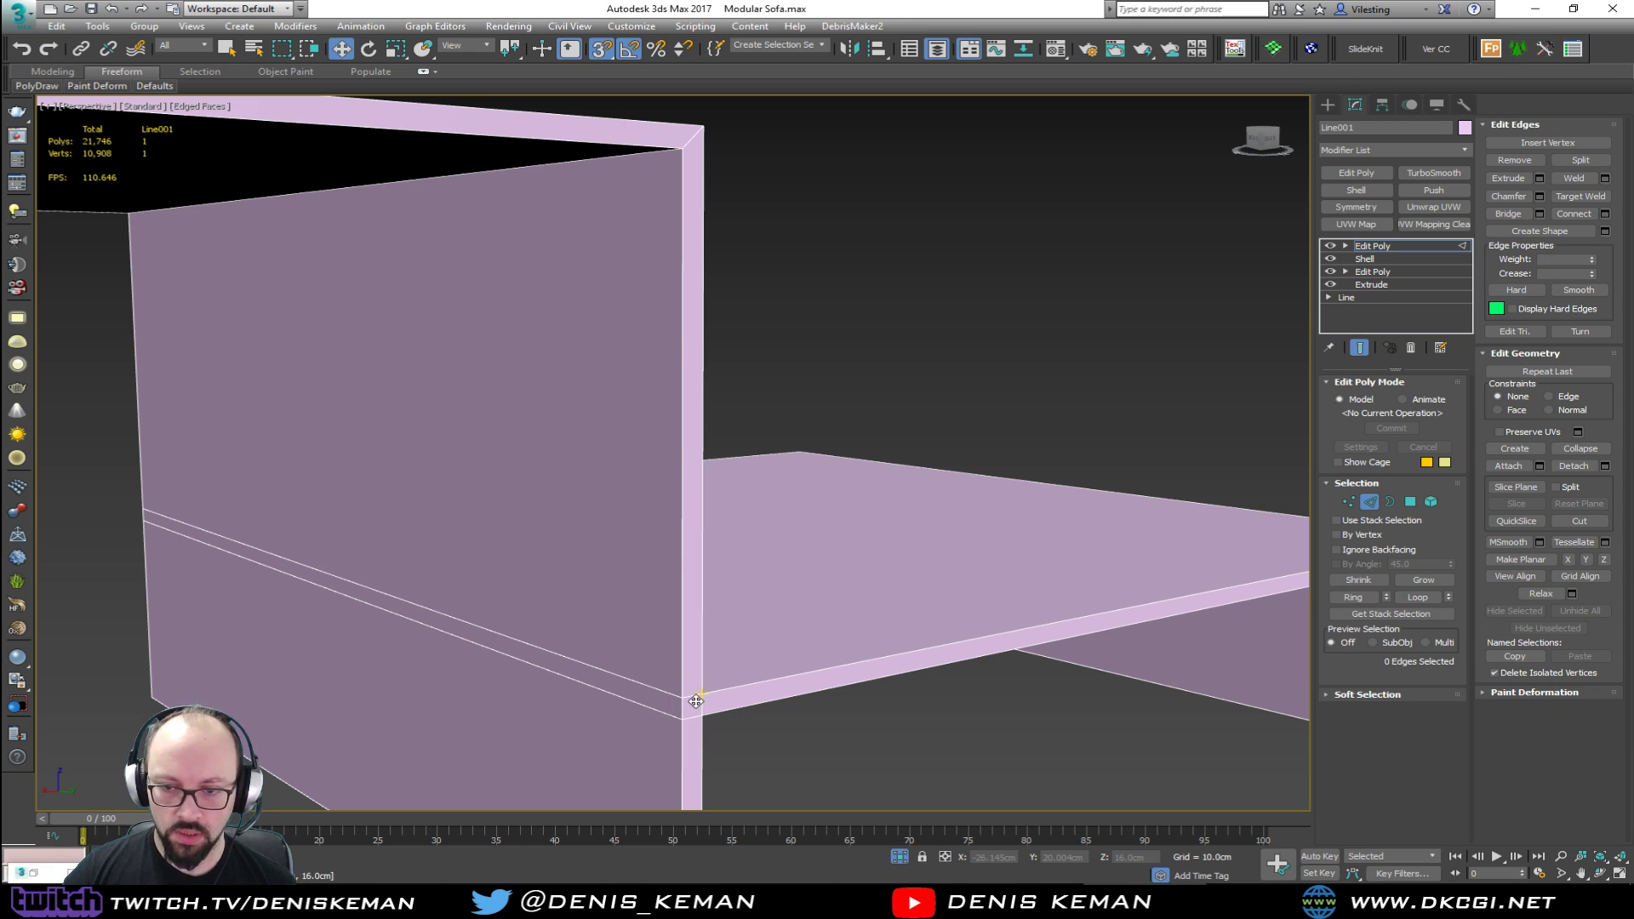
Step: Deselect the table and inspect its finished leg in plain shading from several sides
{"action": "left_click", "coordinate": [847, 356]}
{"action": "middle_click_drag", "start_coordinate": [849, 358], "coordinate": [662, 481], "text": "alt"}
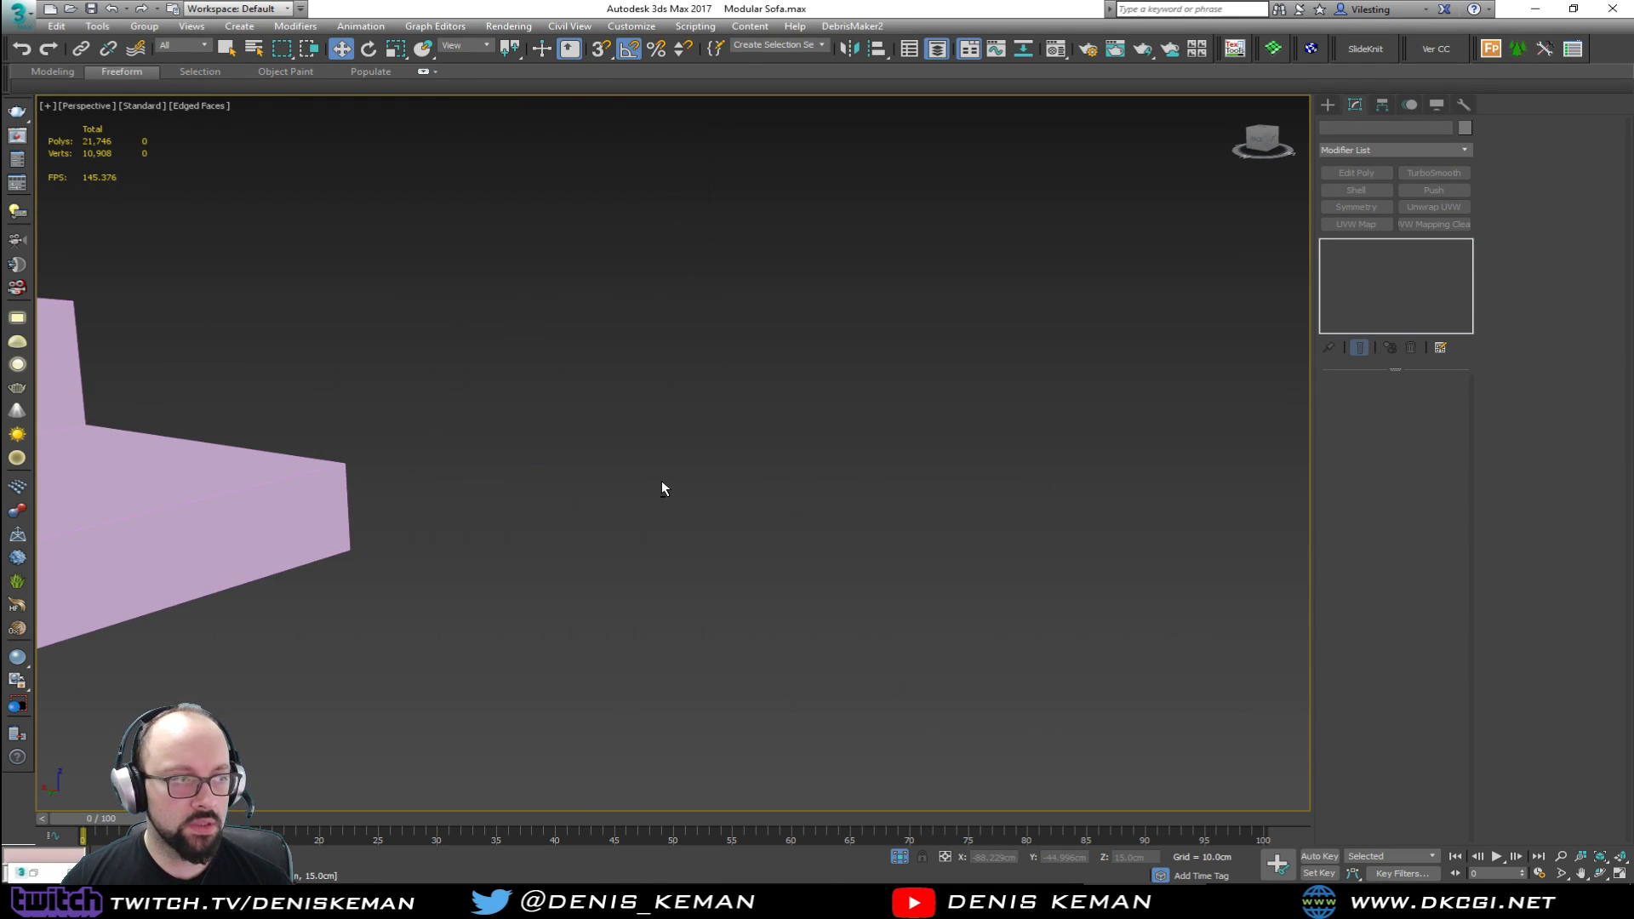
{"action": "key", "text": "F4"}
{"action": "mouse_move", "coordinate": [358, 596]}
{"action": "middle_mouse_down"}
{"action": "mouse_move", "coordinate": [514, 554]}
{"action": "mouse_move", "coordinate": [728, 544]}
{"action": "mouse_move", "coordinate": [653, 493]}
{"action": "mouse_move", "coordinate": [714, 499]}
{"action": "middle_mouse_up"}
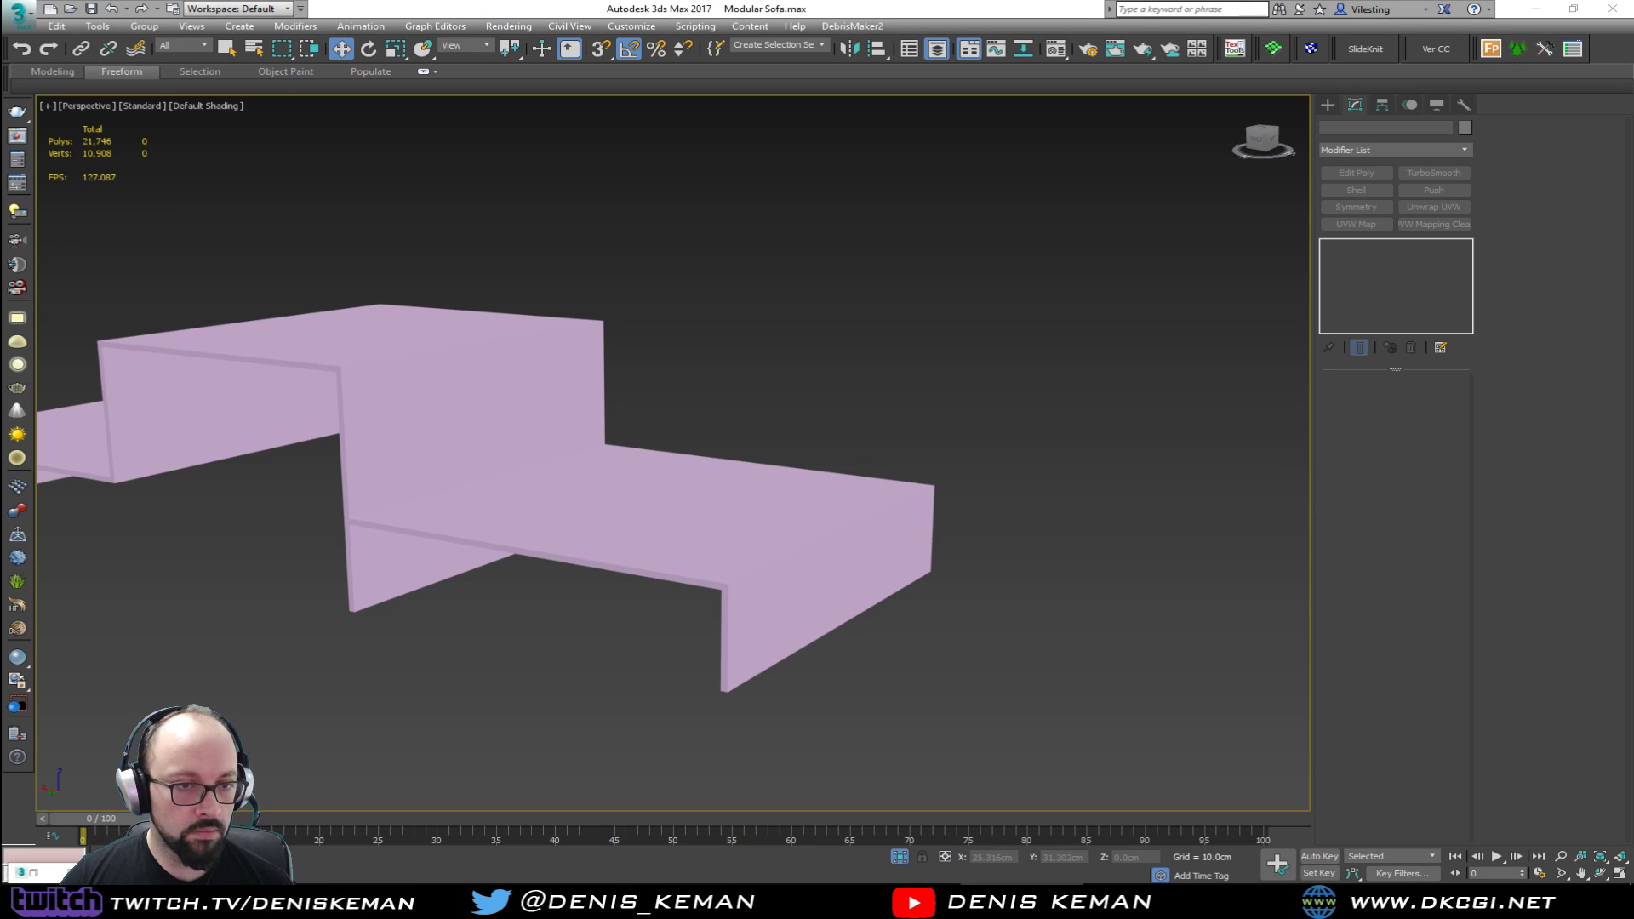
{"action": "middle_click_drag", "start_coordinate": [590, 493], "coordinate": [381, 501], "text": "alt"}
Step: Reselect the table with edged faces shown and add a Symmetry modifier on the X axis with Flip enabled
{"action": "left_click", "coordinate": [418, 464]}
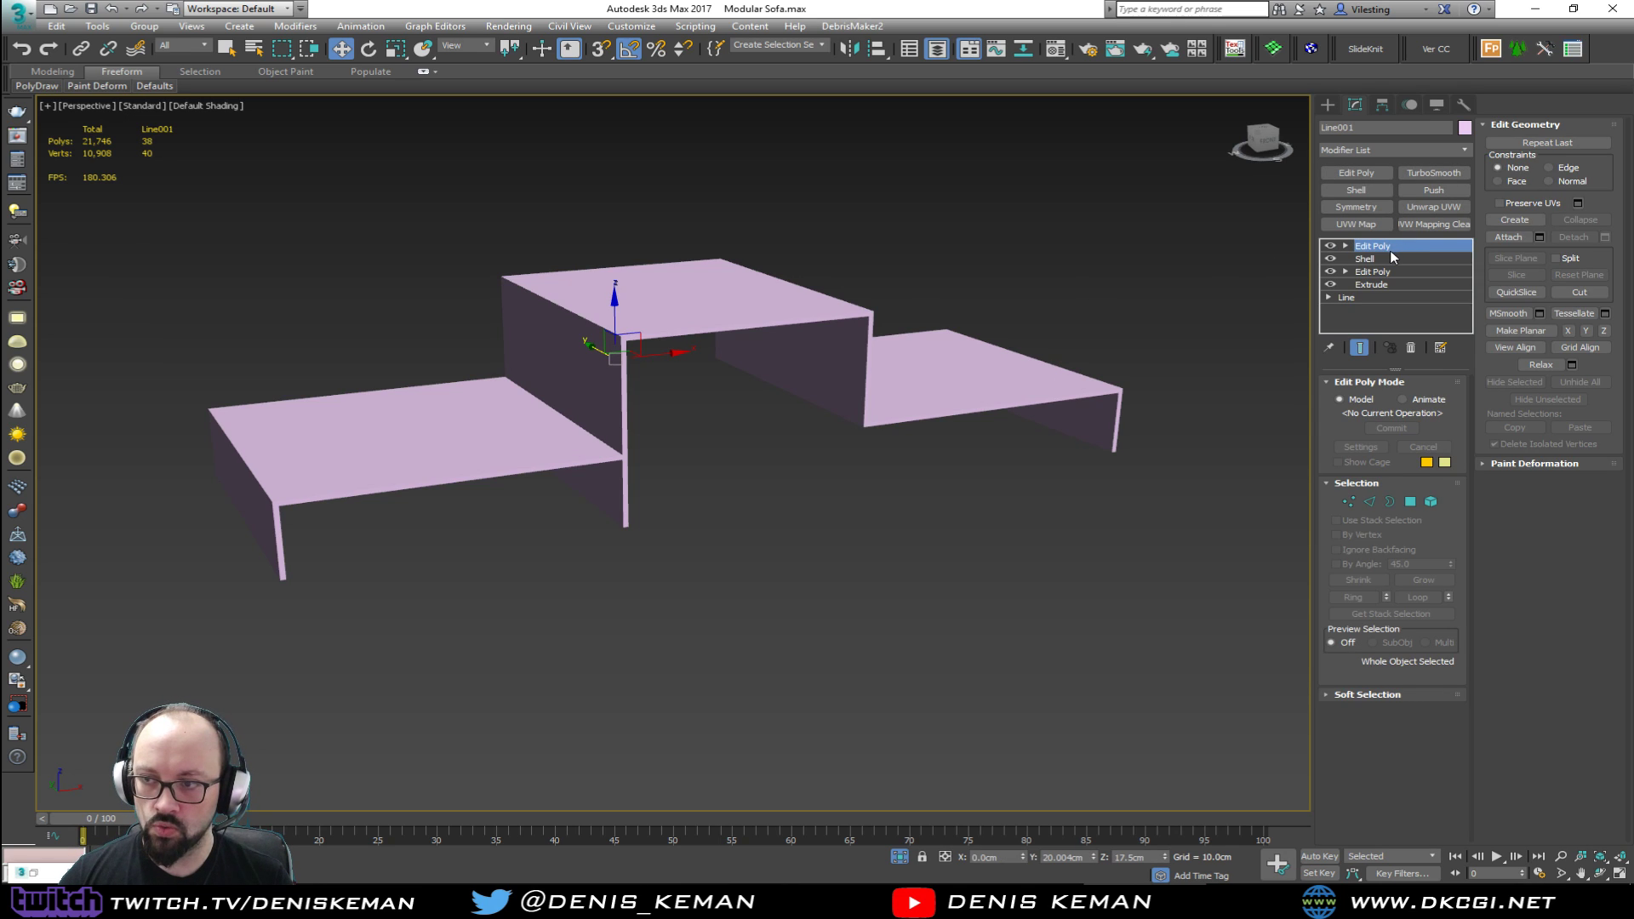
{"action": "key", "text": "F4"}
{"action": "middle_click_drag", "start_coordinate": [847, 314], "coordinate": [991, 276], "text": "alt"}
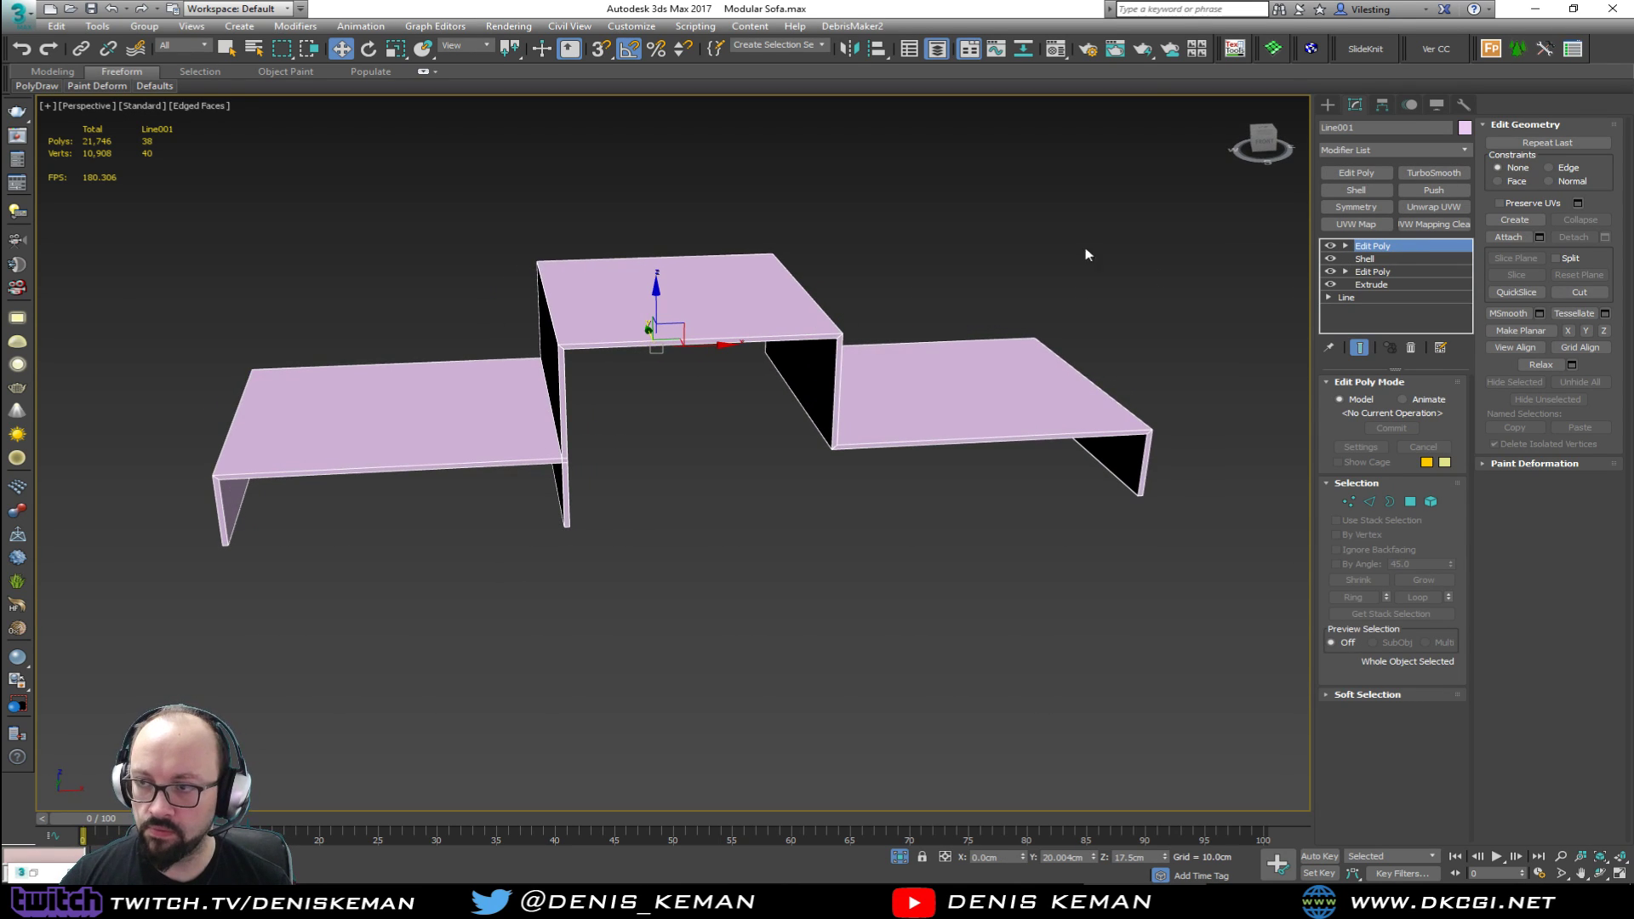
{"action": "left_click", "coordinate": [1357, 207]}
{"action": "left_click", "coordinate": [1371, 429]}
{"action": "mouse_move", "coordinate": [791, 511]}
{"action": "middle_mouse_down", "text": "alt"}
{"action": "mouse_move", "coordinate": [789, 495]}
{"action": "mouse_move", "coordinate": [783, 517]}
{"action": "middle_mouse_up", "text": "alt"}
{"action": "middle_click_drag", "start_coordinate": [649, 347], "coordinate": [678, 440]}
{"action": "scroll", "coordinate": [680, 441], "scroll_direction": "up", "scroll_amount": 4}
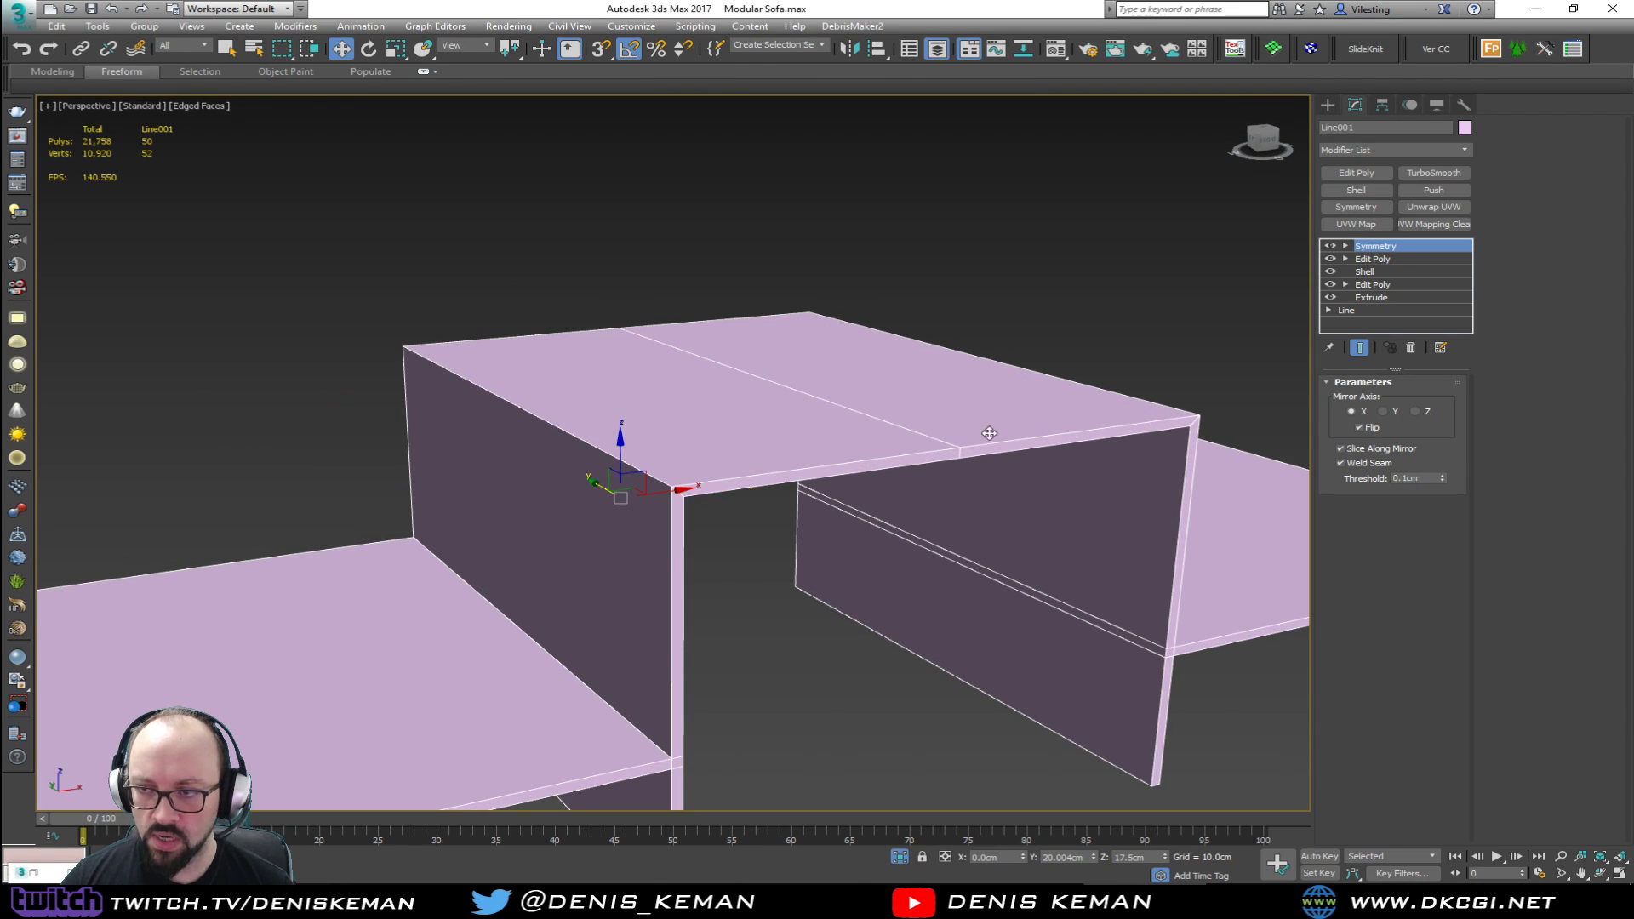
Step: Chamfer the raised shelf's corner edges by 3 cm with 3 segments in the Edit Poly modifier below Symmetry
{"action": "left_click", "coordinate": [1362, 261]}
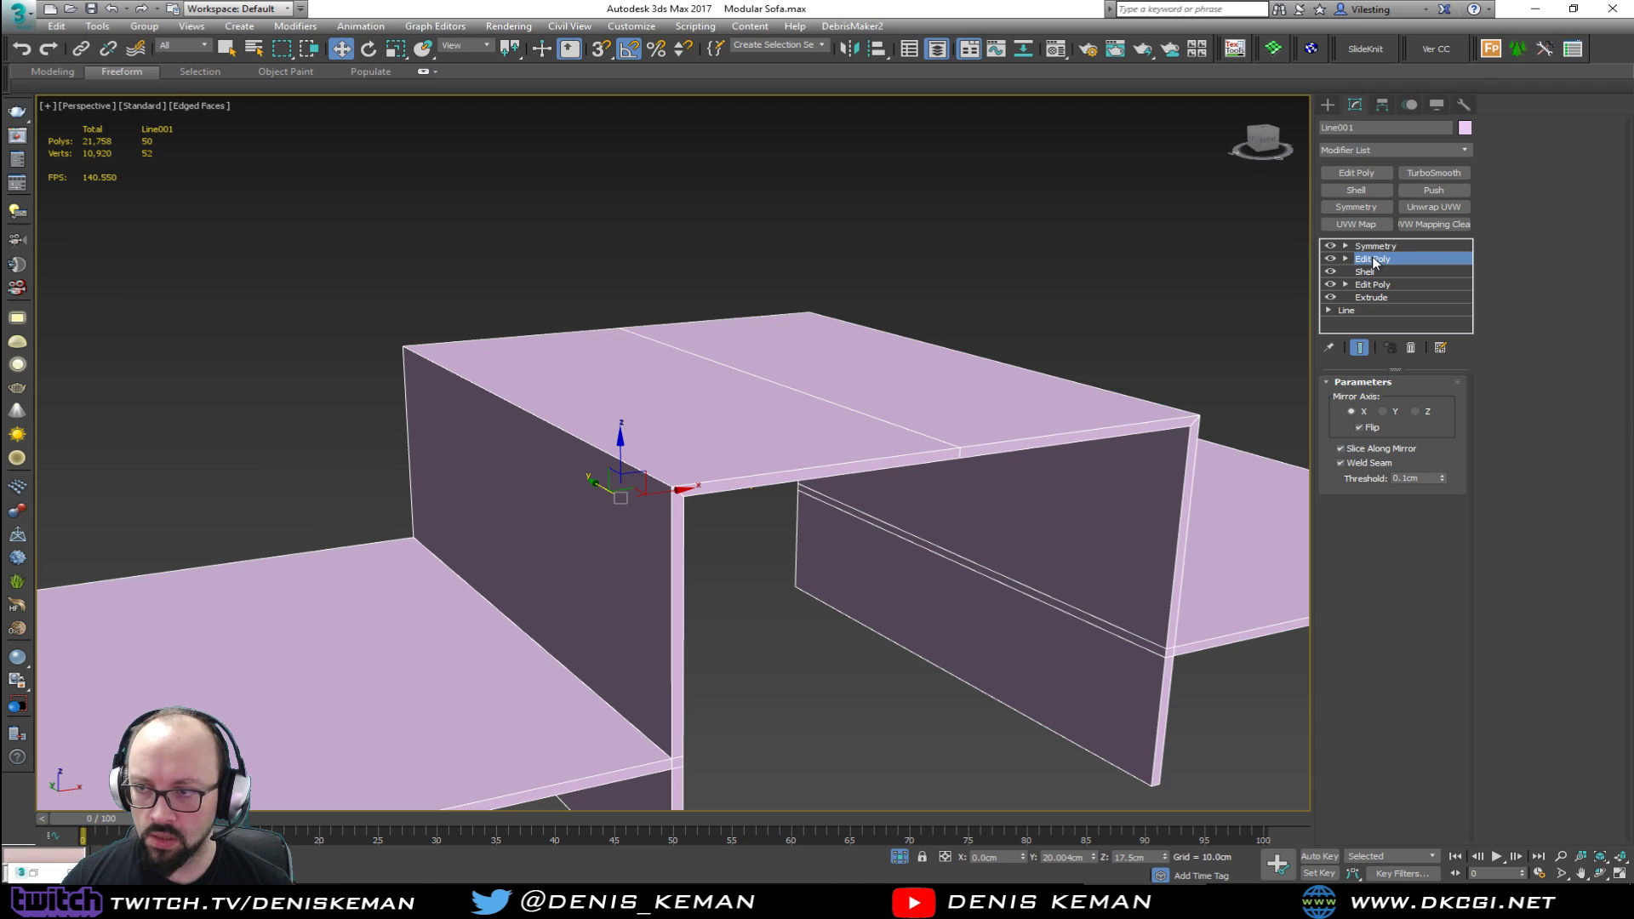
{"action": "key", "text": "2"}
{"action": "double_click", "coordinate": [657, 473]}
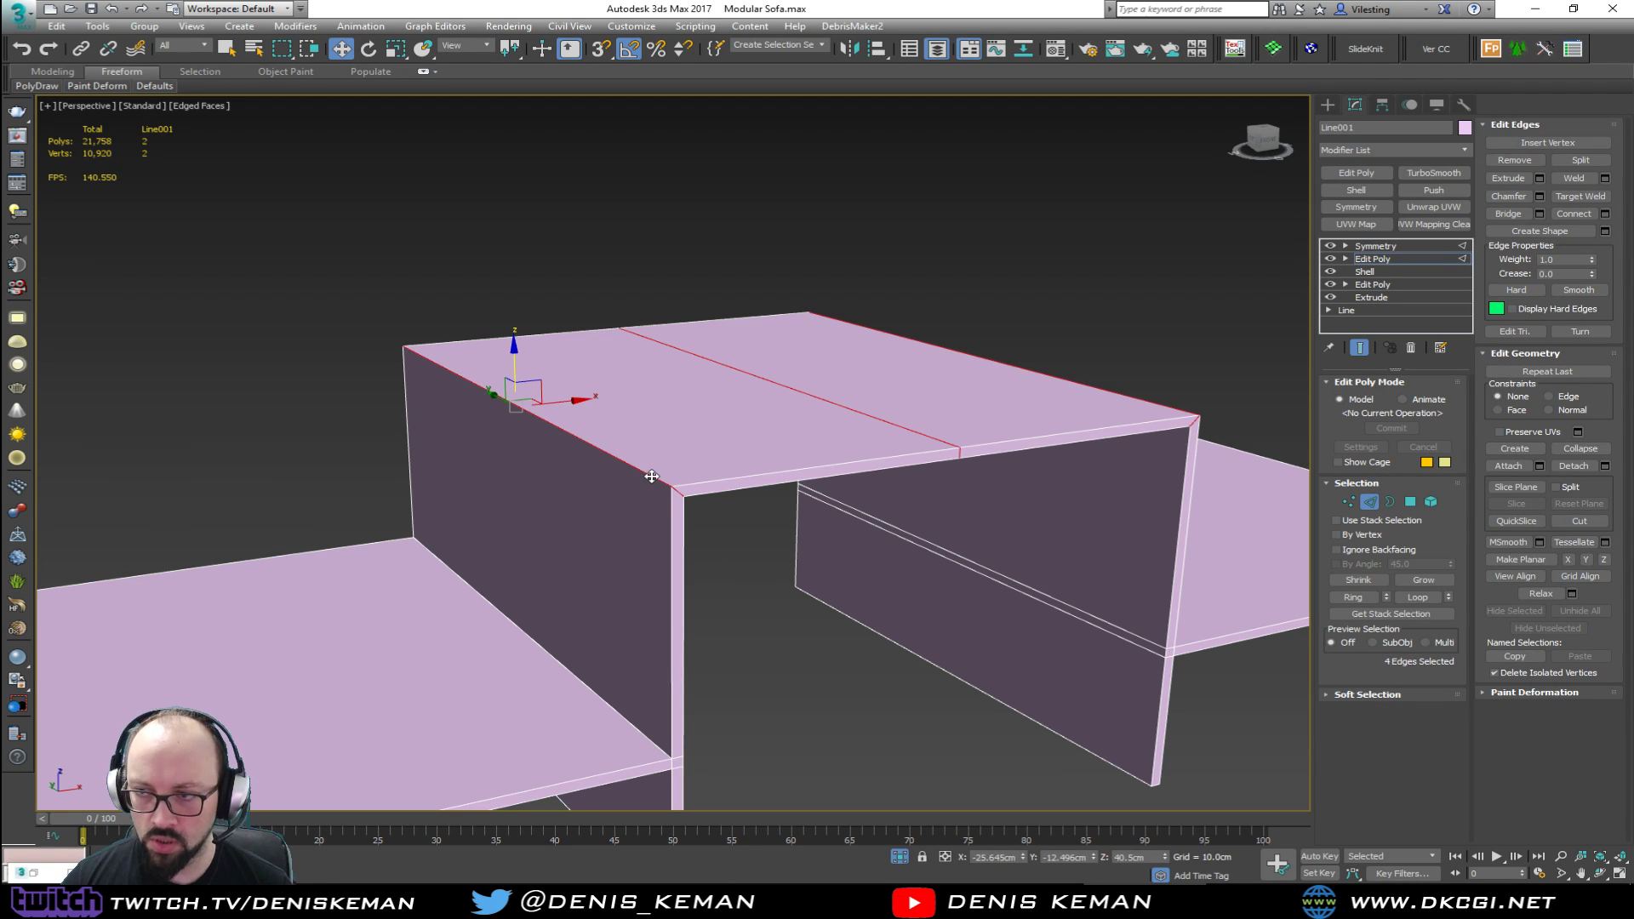
{"action": "left_click", "coordinate": [1539, 196]}
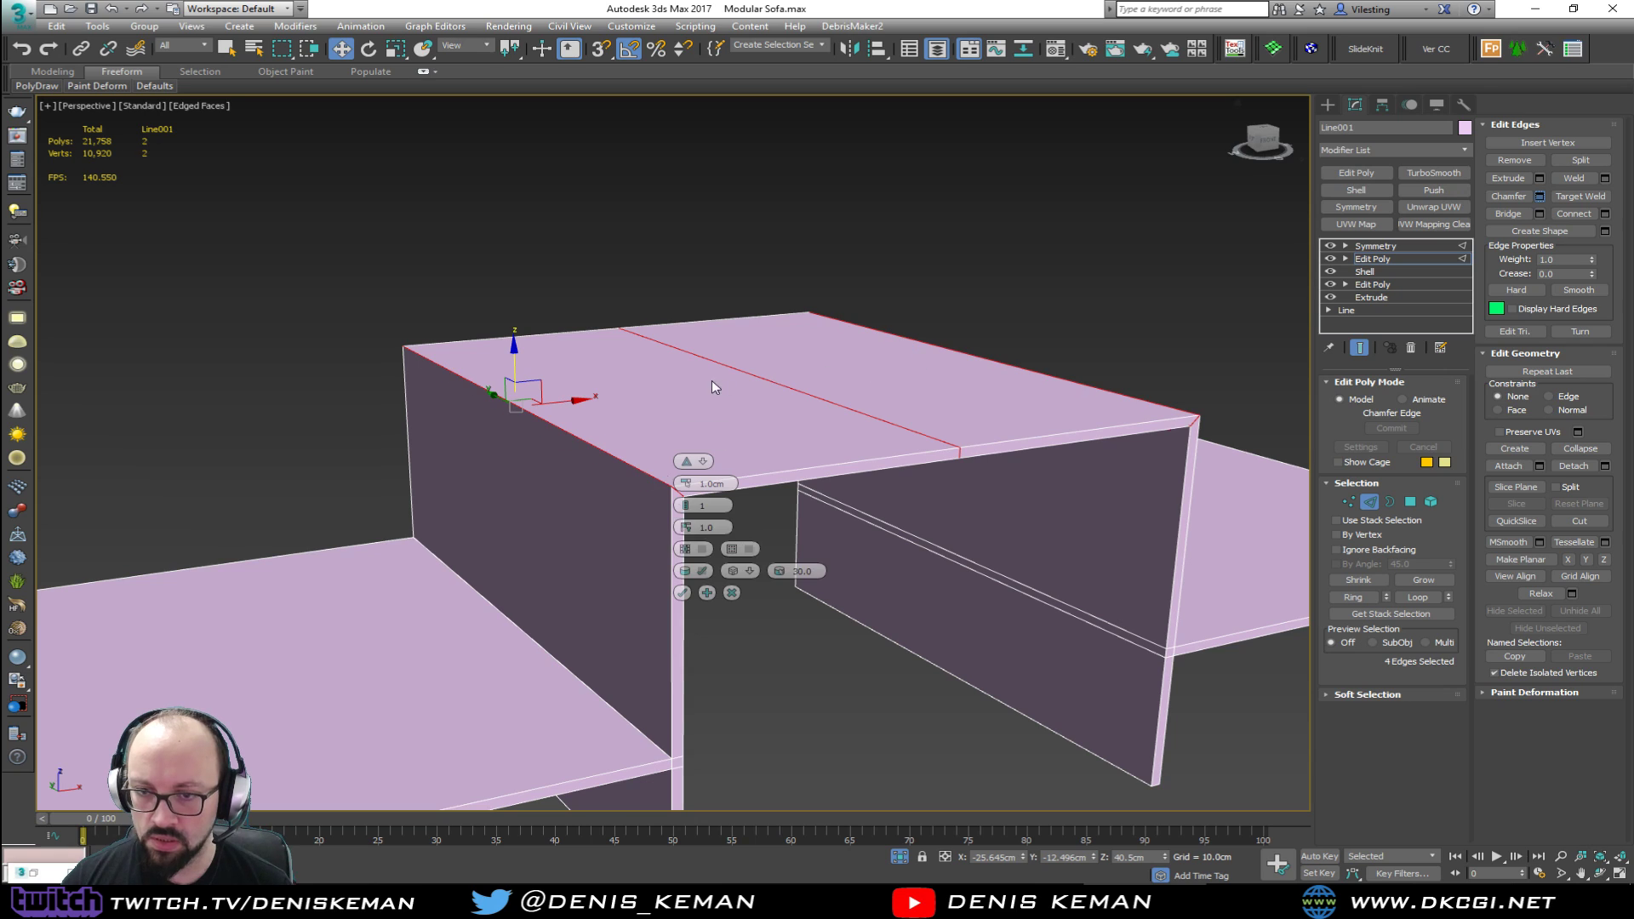
{"action": "mouse_move", "coordinate": [692, 486]}
{"action": "left_mouse_down"}
{"action": "mouse_move", "coordinate": [691, 468]}
{"action": "mouse_move", "coordinate": [691, 485]}
{"action": "left_mouse_up"}
{"action": "double_click", "coordinate": [707, 484]}
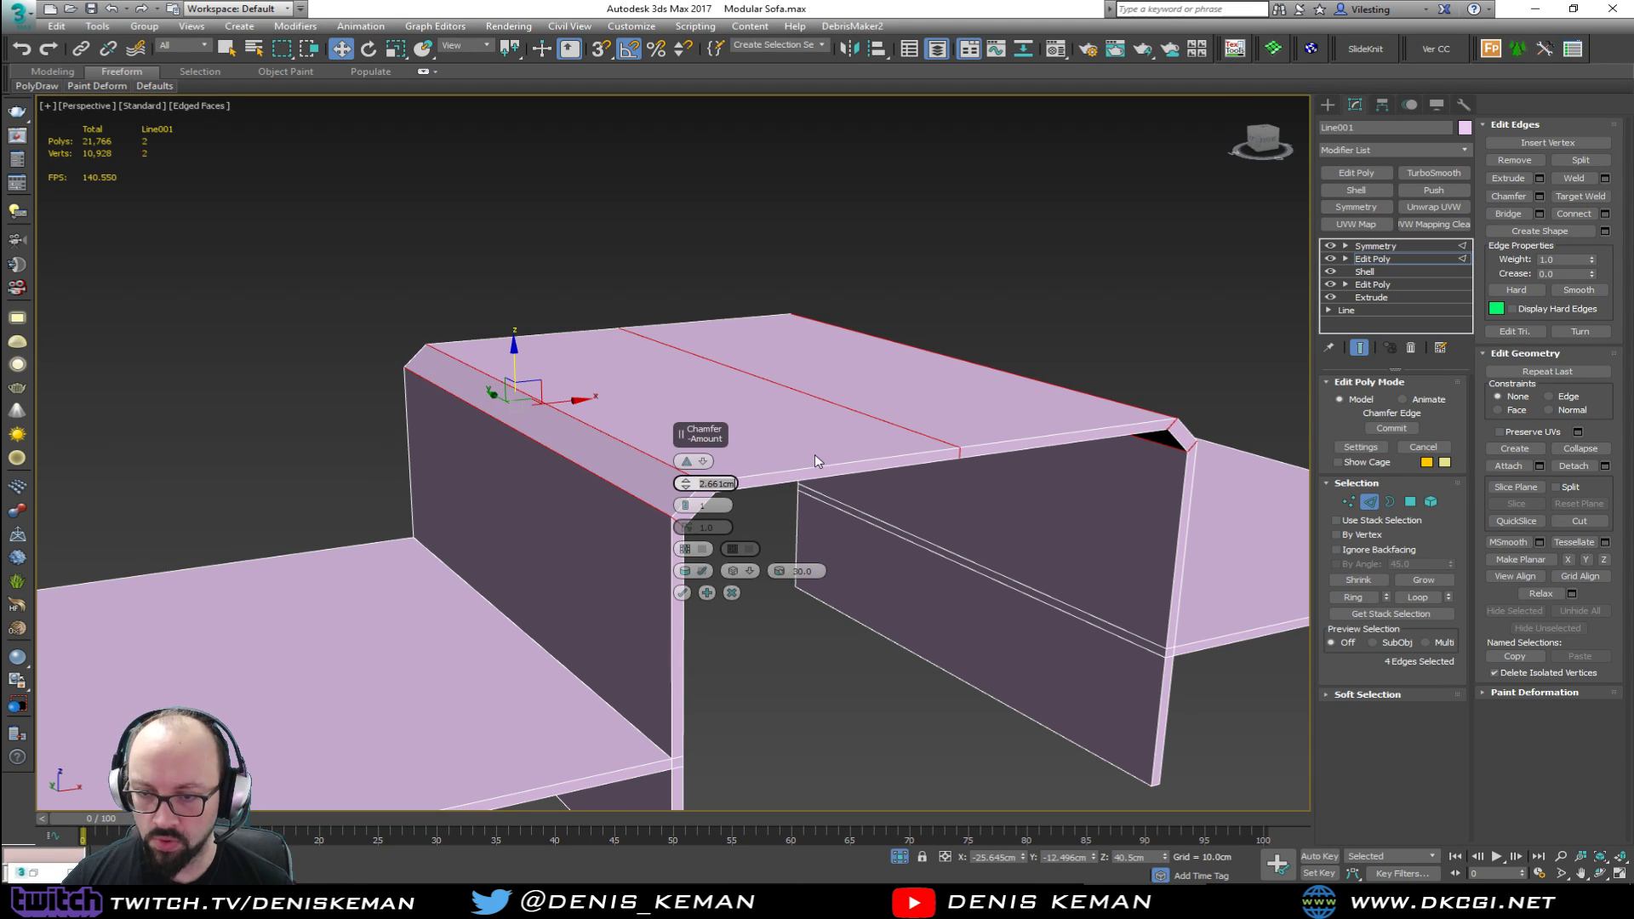
{"action": "type", "text": "3"}
{"action": "key", "text": "Return"}
{"action": "left_click_drag", "start_coordinate": [690, 509], "coordinate": [685, 504]}
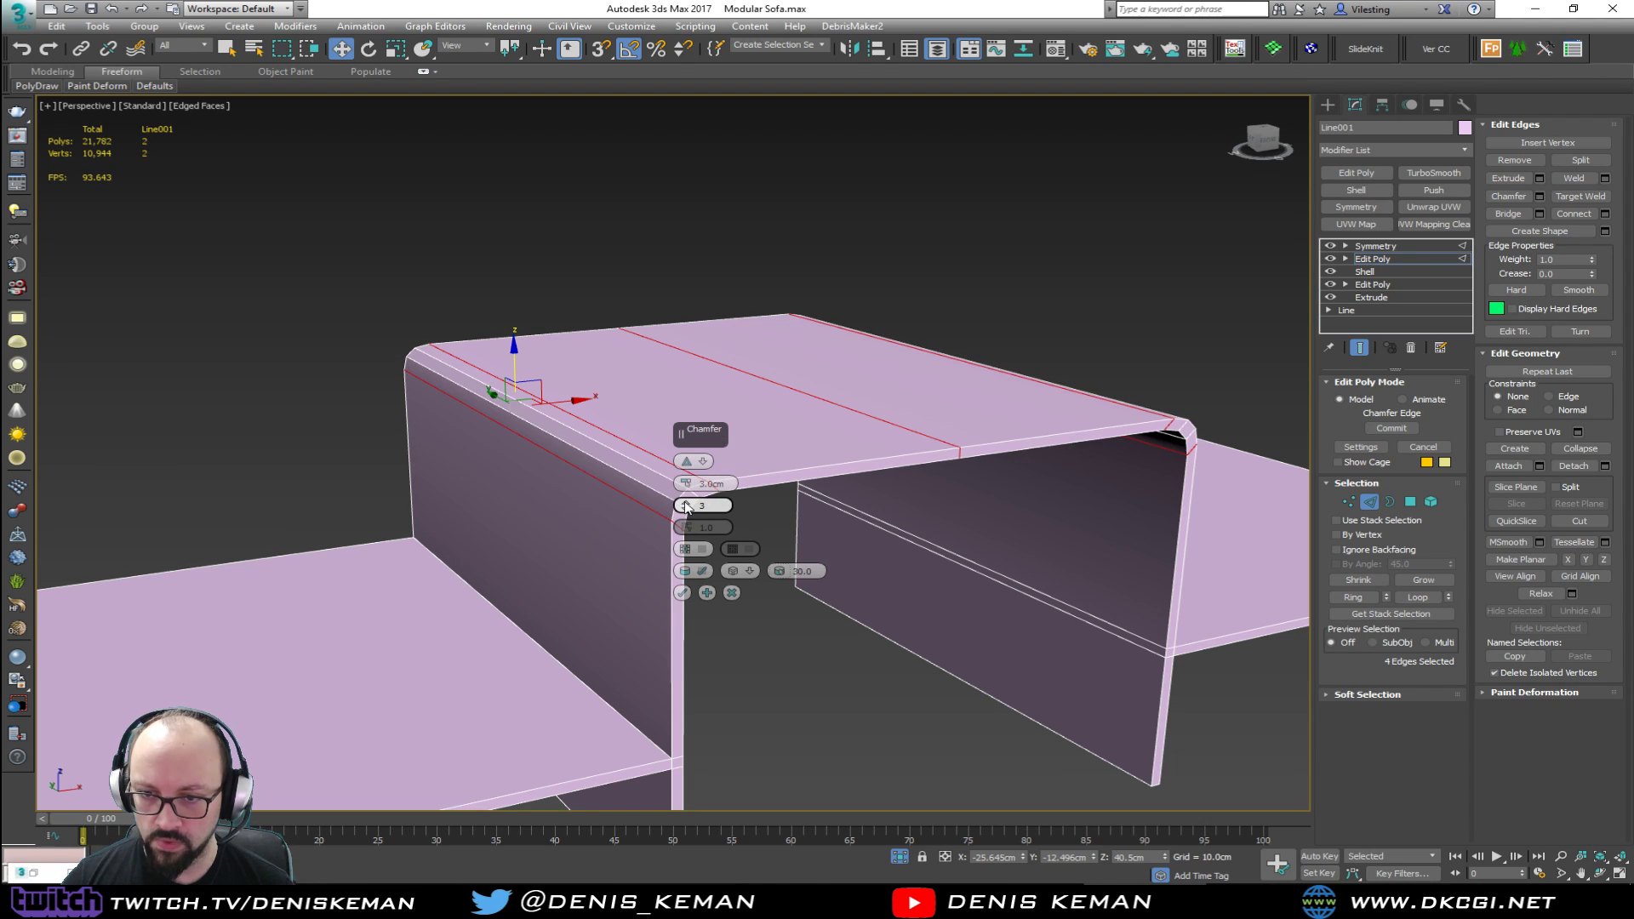
{"action": "left_click", "coordinate": [682, 593]}
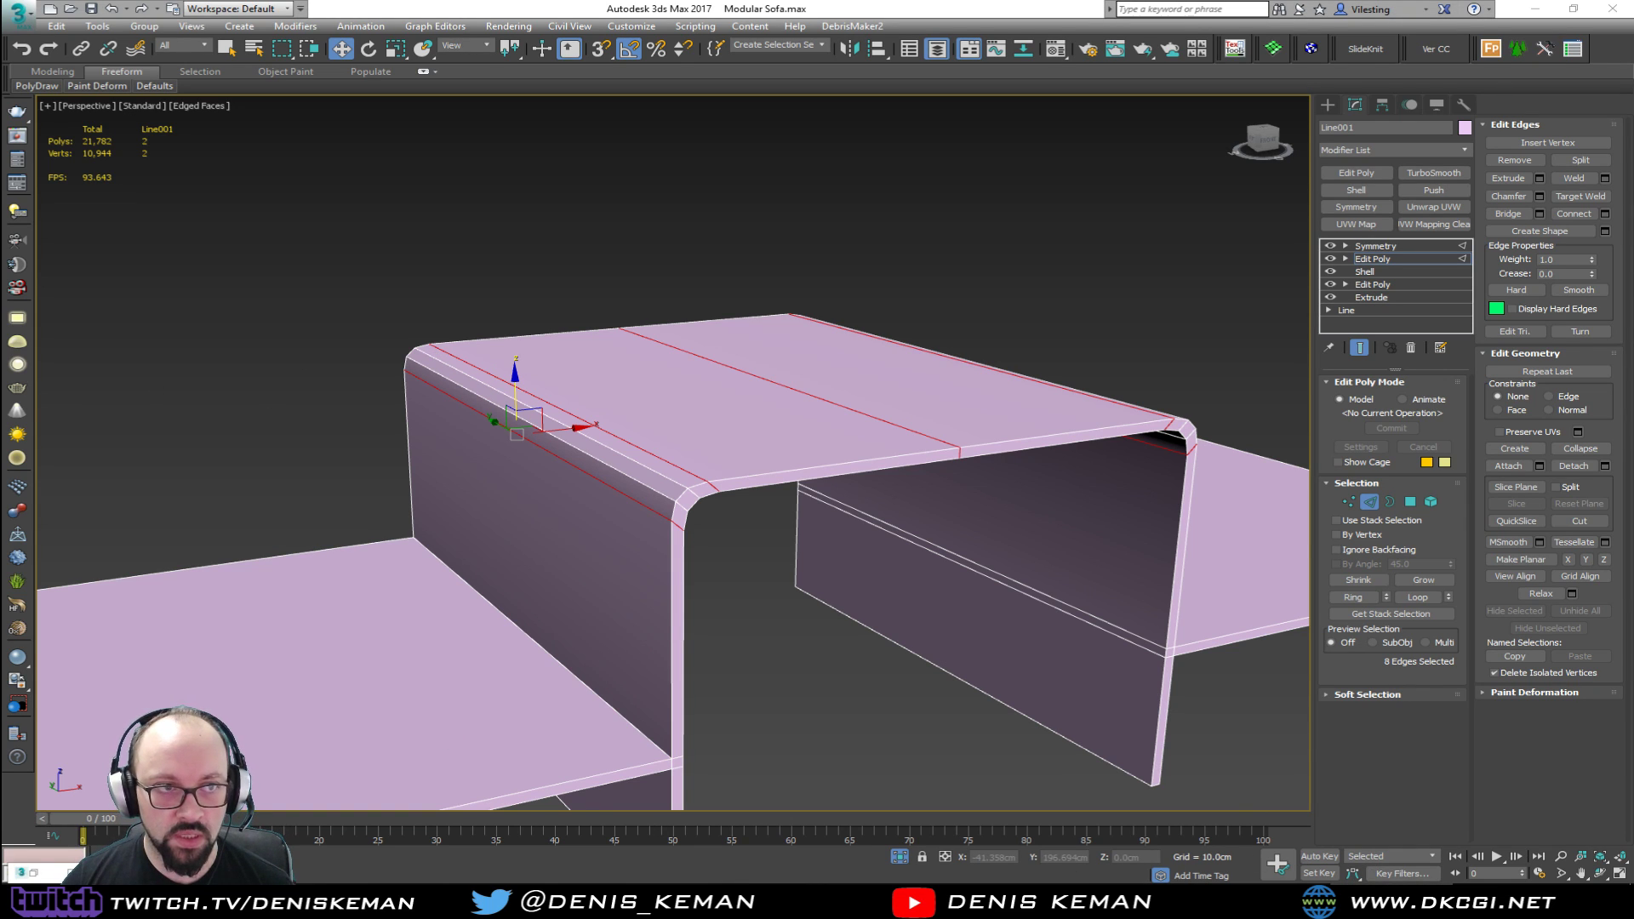
Step: Check the reference, then chamfer the low shelf's outer corner edges by 3 cm with 3 segments and deselect the table
{"action": "key", "text": "alt+Tab"}
{"action": "left_click_drag", "start_coordinate": [656, 130], "coordinate": [0, 135]}
{"action": "key", "text": "alt+Tab"}
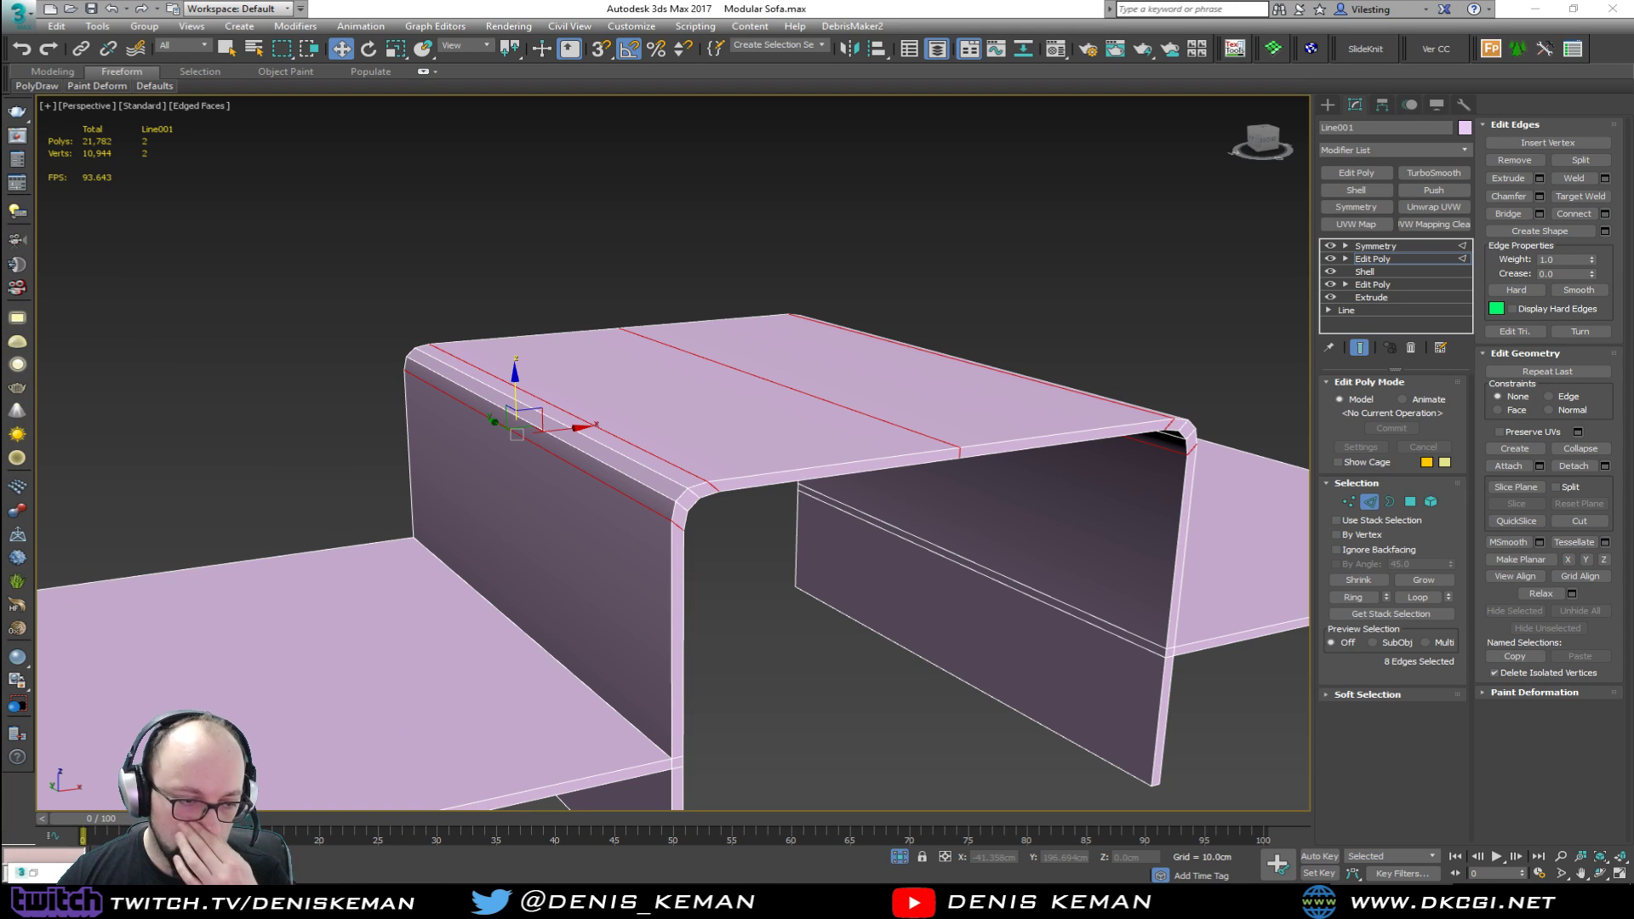
{"action": "middle_click_drag", "start_coordinate": [560, 518], "coordinate": [383, 507], "text": "alt"}
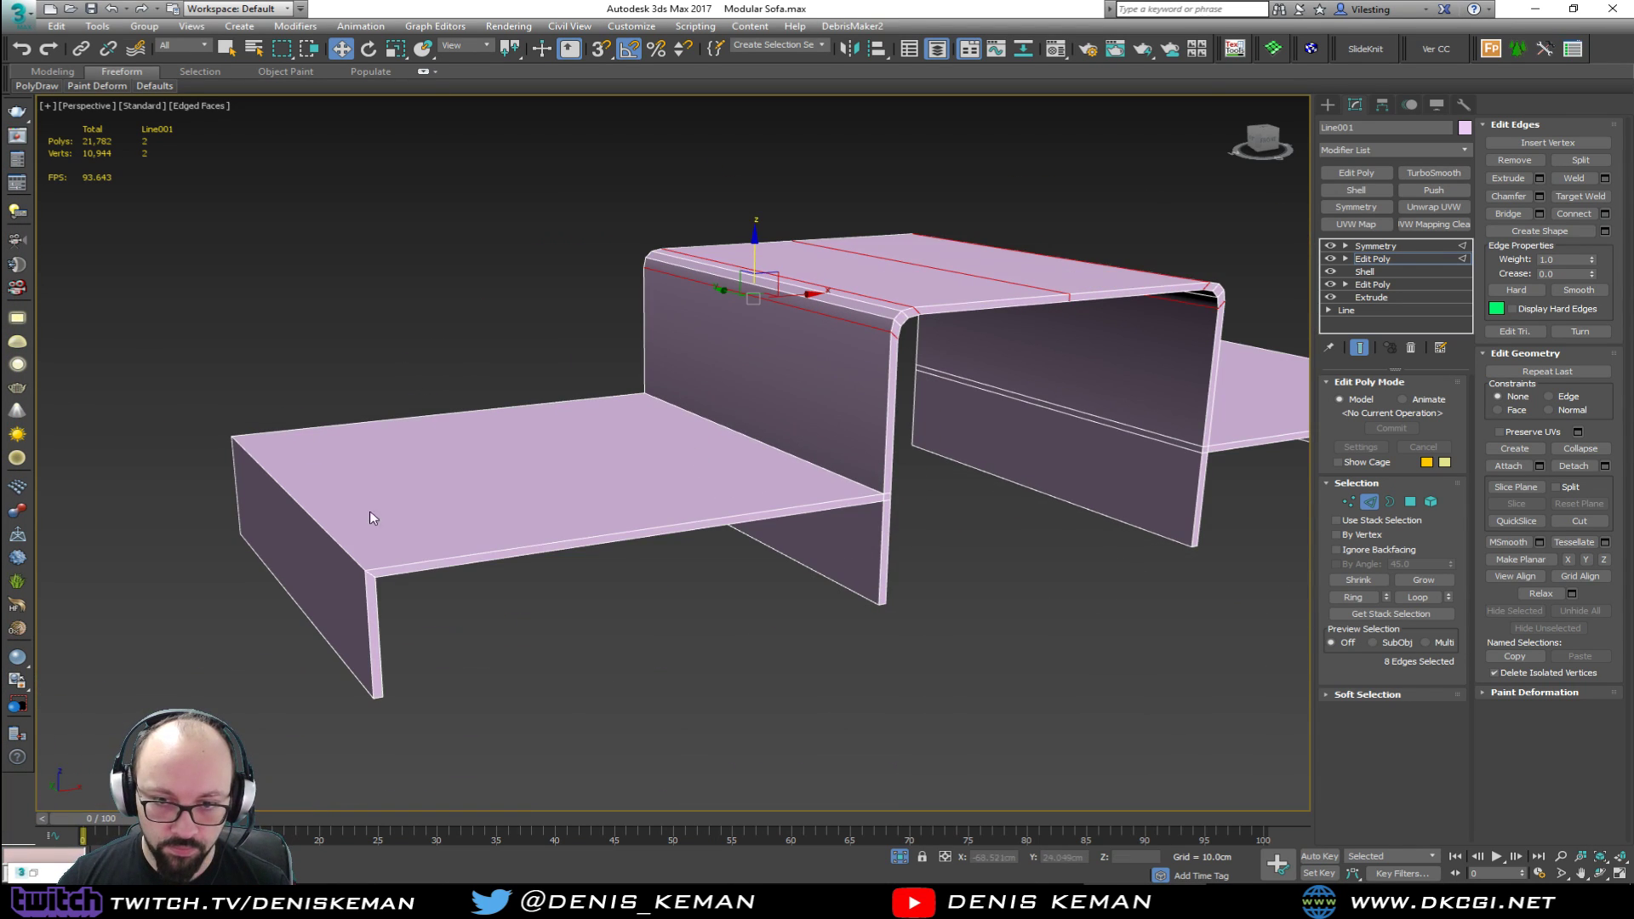
{"action": "left_click", "coordinate": [329, 531]}
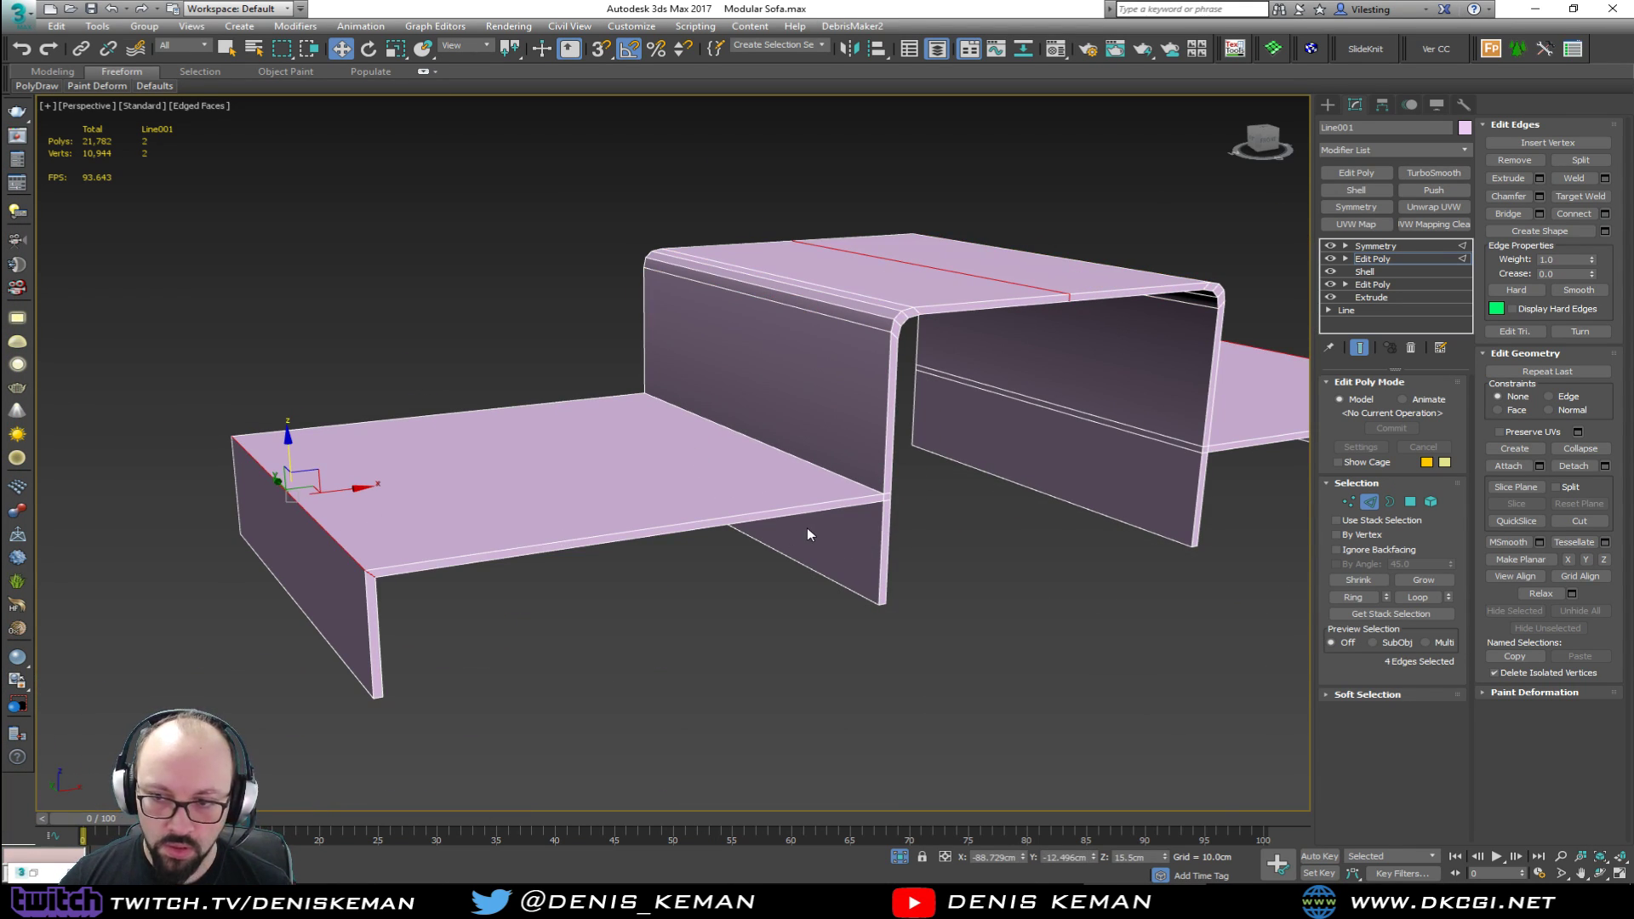
{"action": "middle_click_drag", "start_coordinate": [810, 536], "coordinate": [901, 547], "text": "alt"}
{"action": "left_click", "coordinate": [1540, 197]}
{"action": "left_click", "coordinate": [738, 549]}
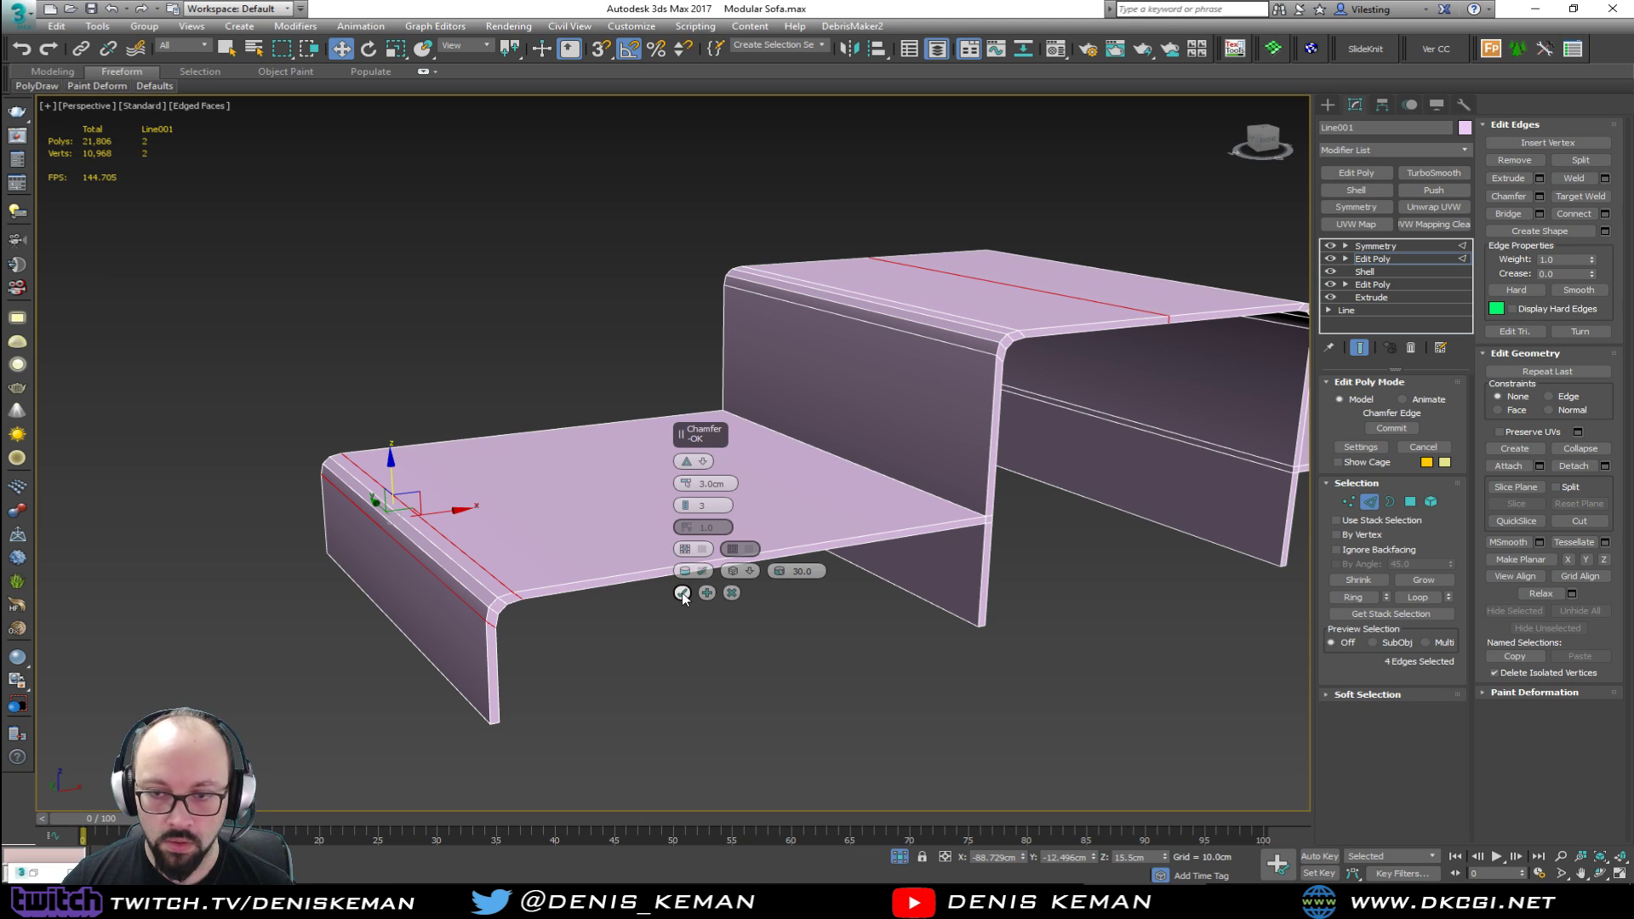
{"action": "left_click", "coordinate": [683, 594]}
{"action": "left_click", "coordinate": [1369, 502]}
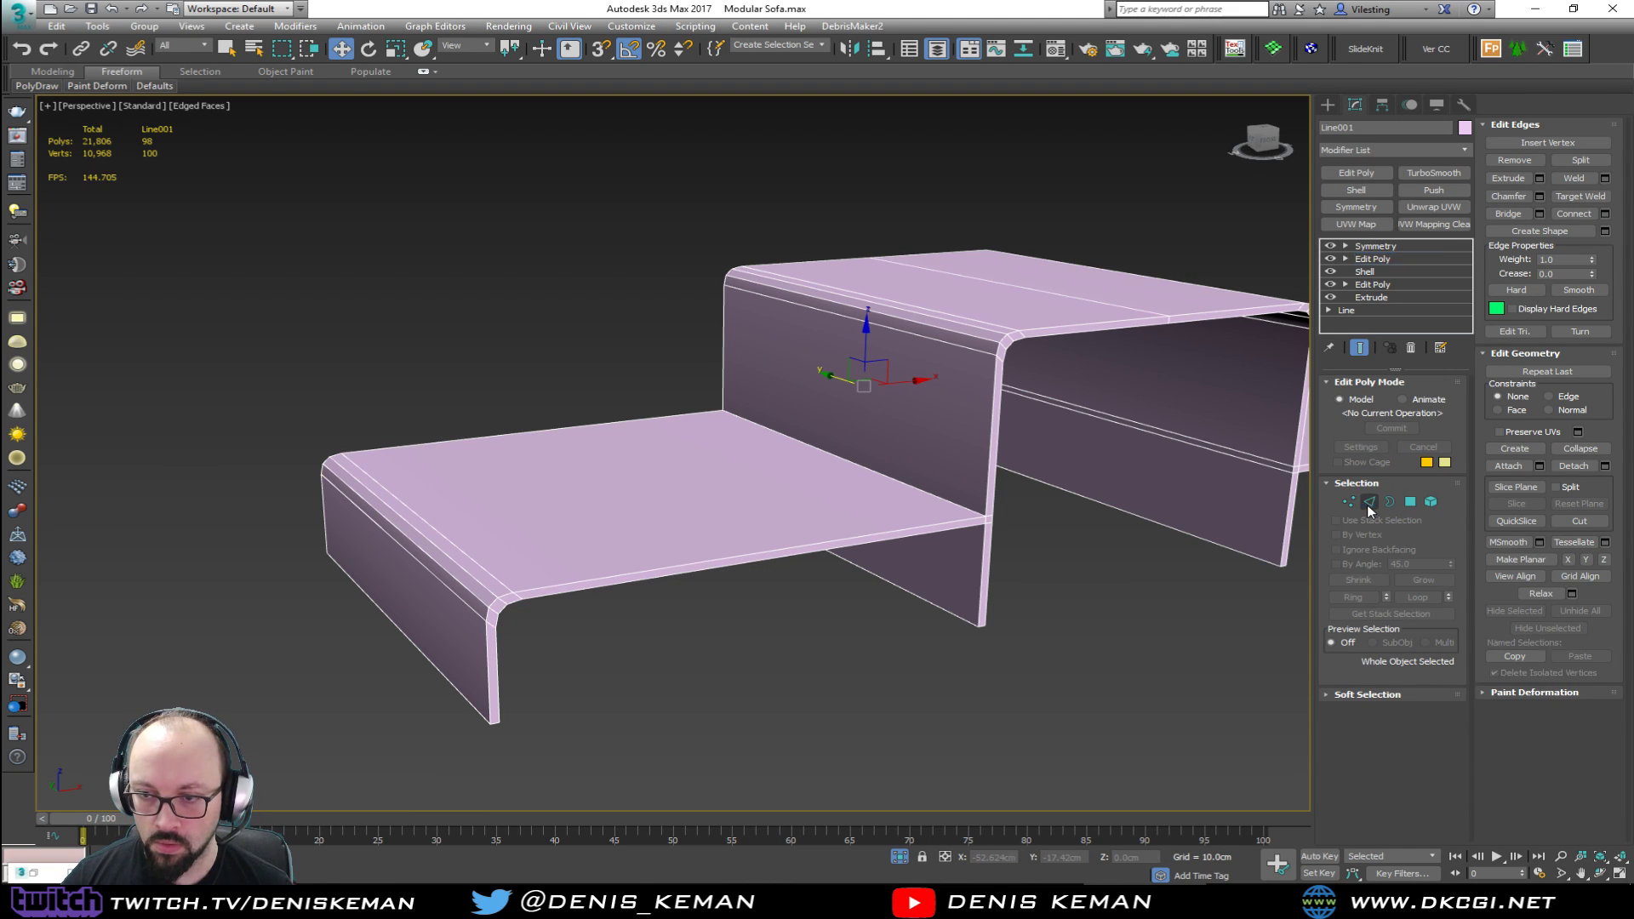
{"action": "left_click", "coordinate": [1074, 652]}
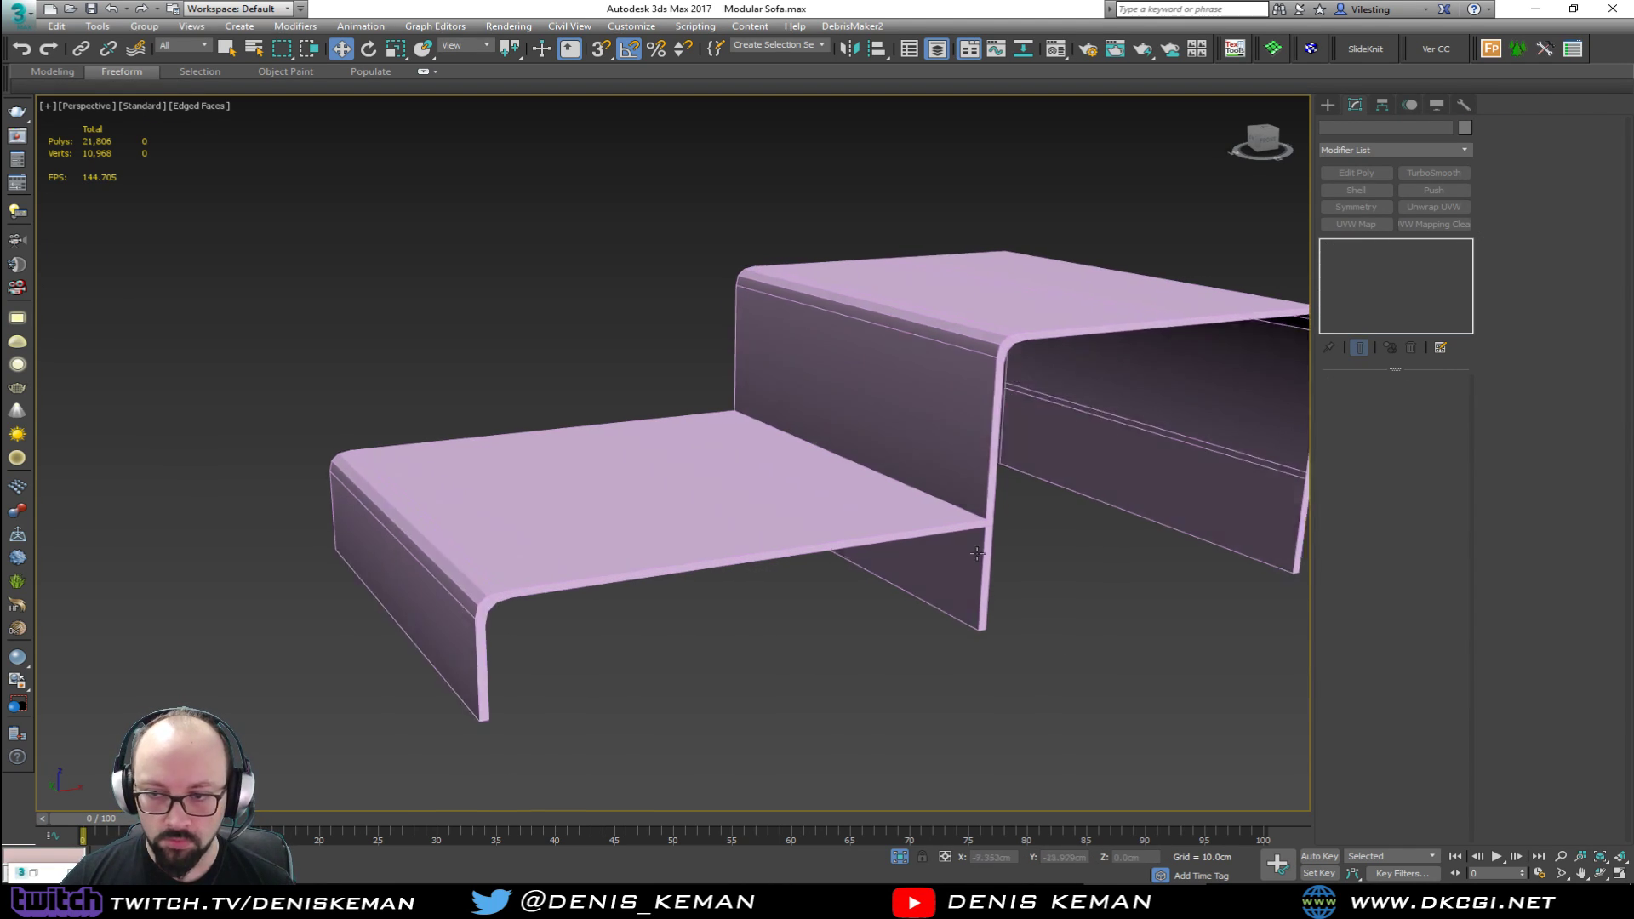
Step: Try to chamfer the edges above and below the low shelf's joint with the leg, using 3 segments at about 0.34 cm
{"action": "left_click", "coordinate": [960, 545]}
{"action": "scroll", "coordinate": [966, 540], "scroll_direction": "up", "scroll_amount": 5}
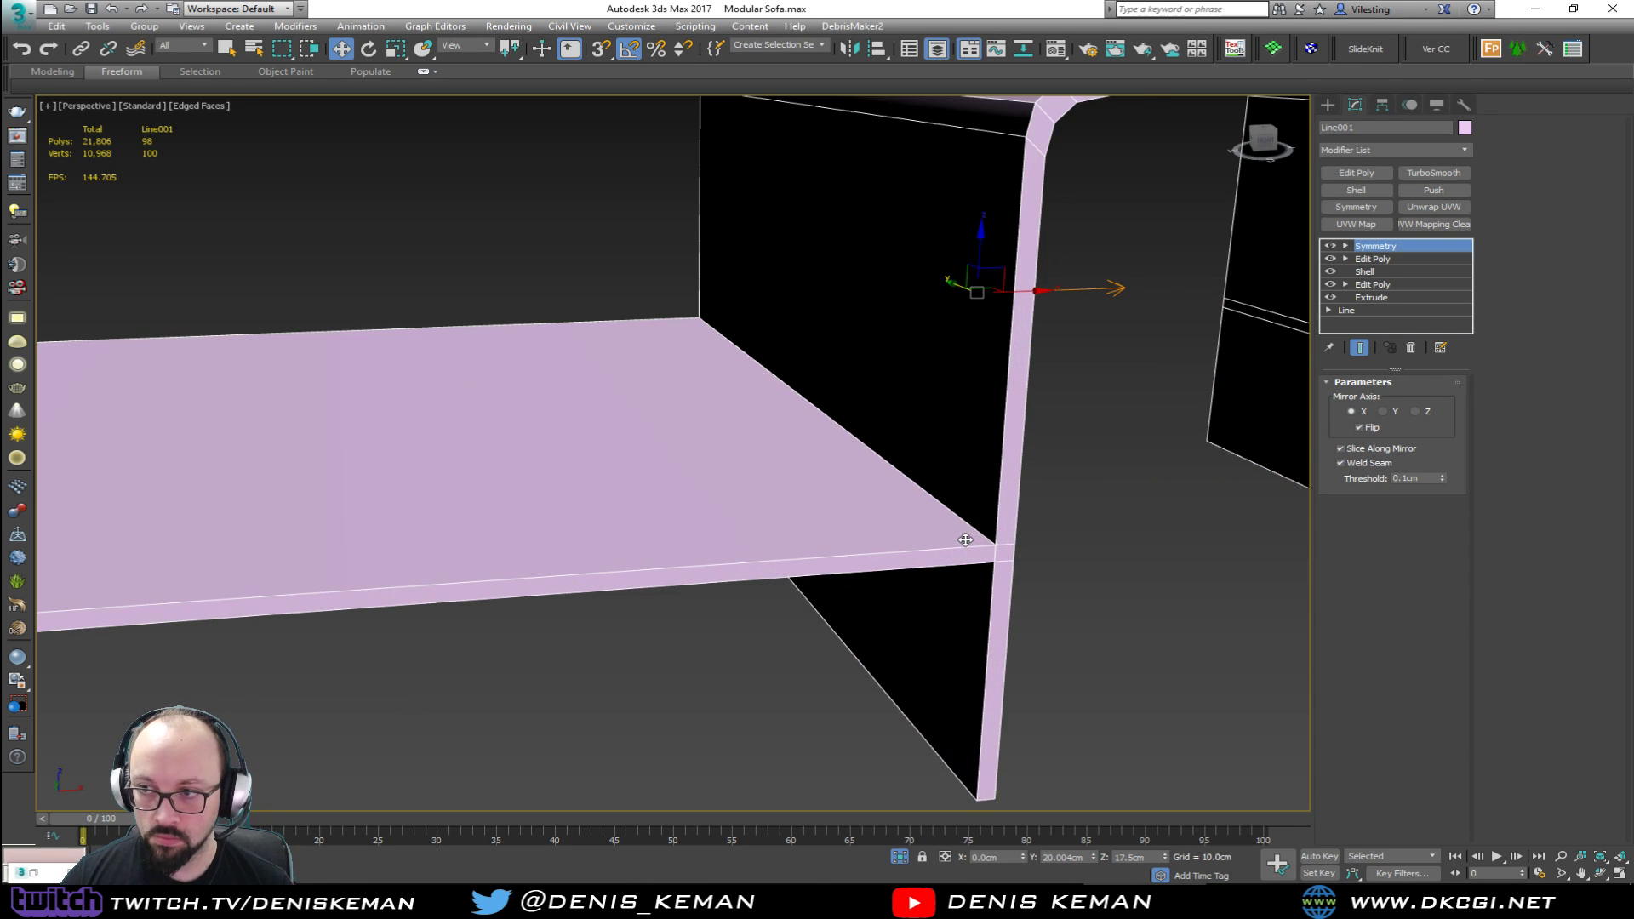
{"action": "left_click", "coordinate": [1406, 259]}
{"action": "key", "text": "2"}
{"action": "left_click", "coordinate": [969, 529]}
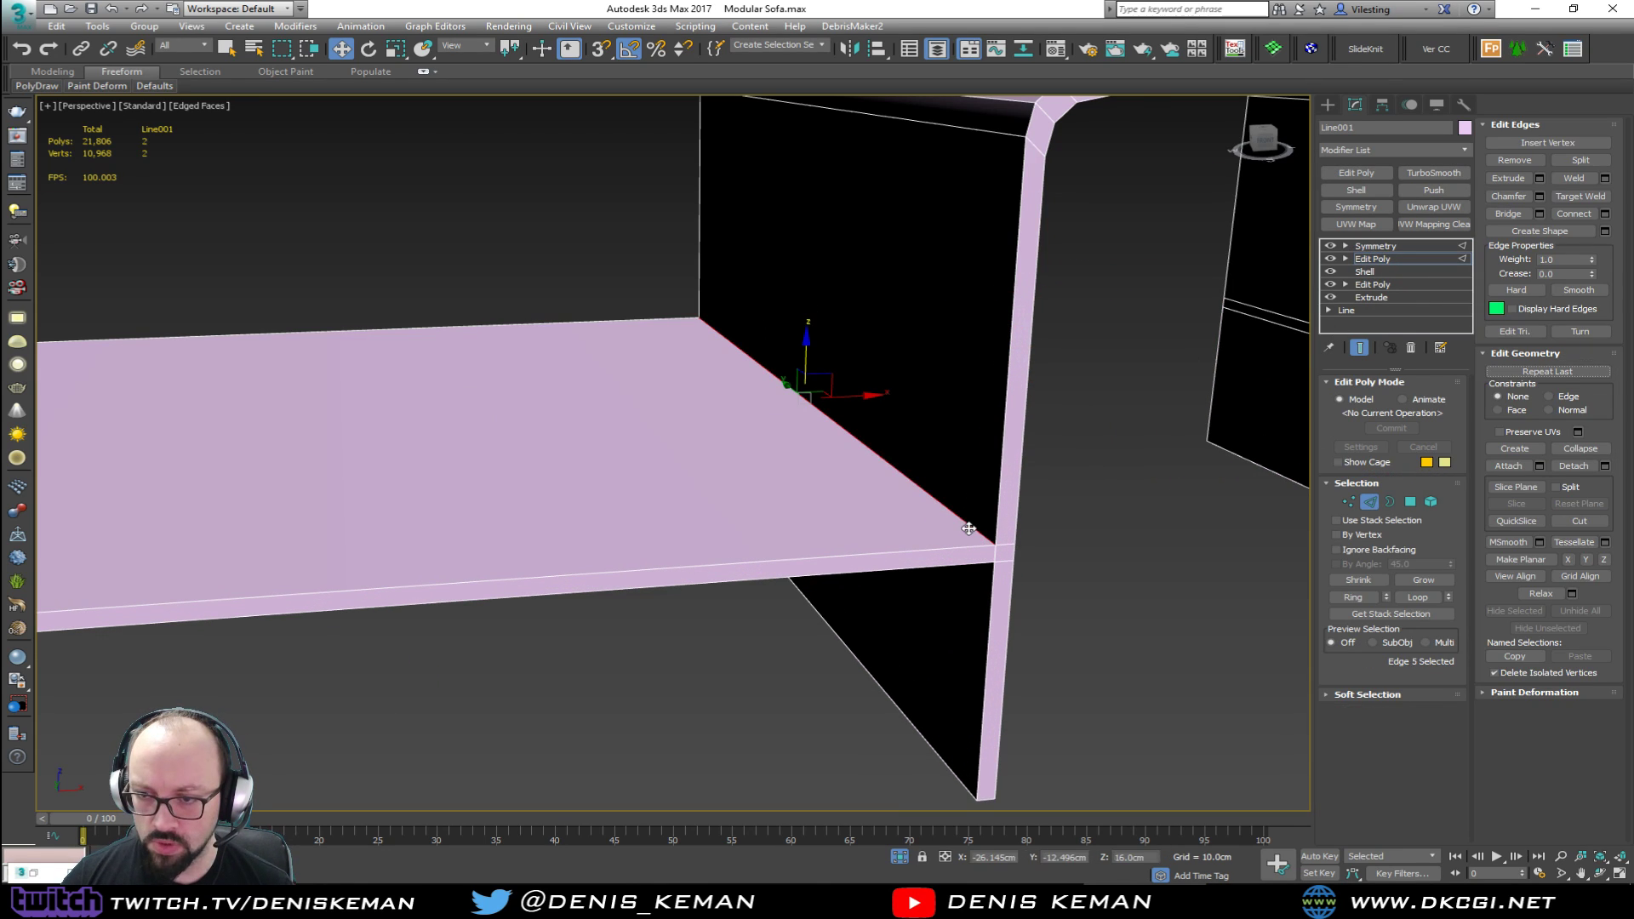
{"action": "middle_click_drag", "start_coordinate": [979, 584], "coordinate": [986, 552], "text": "alt"}
{"action": "left_click", "coordinate": [998, 372], "text": "ctrl"}
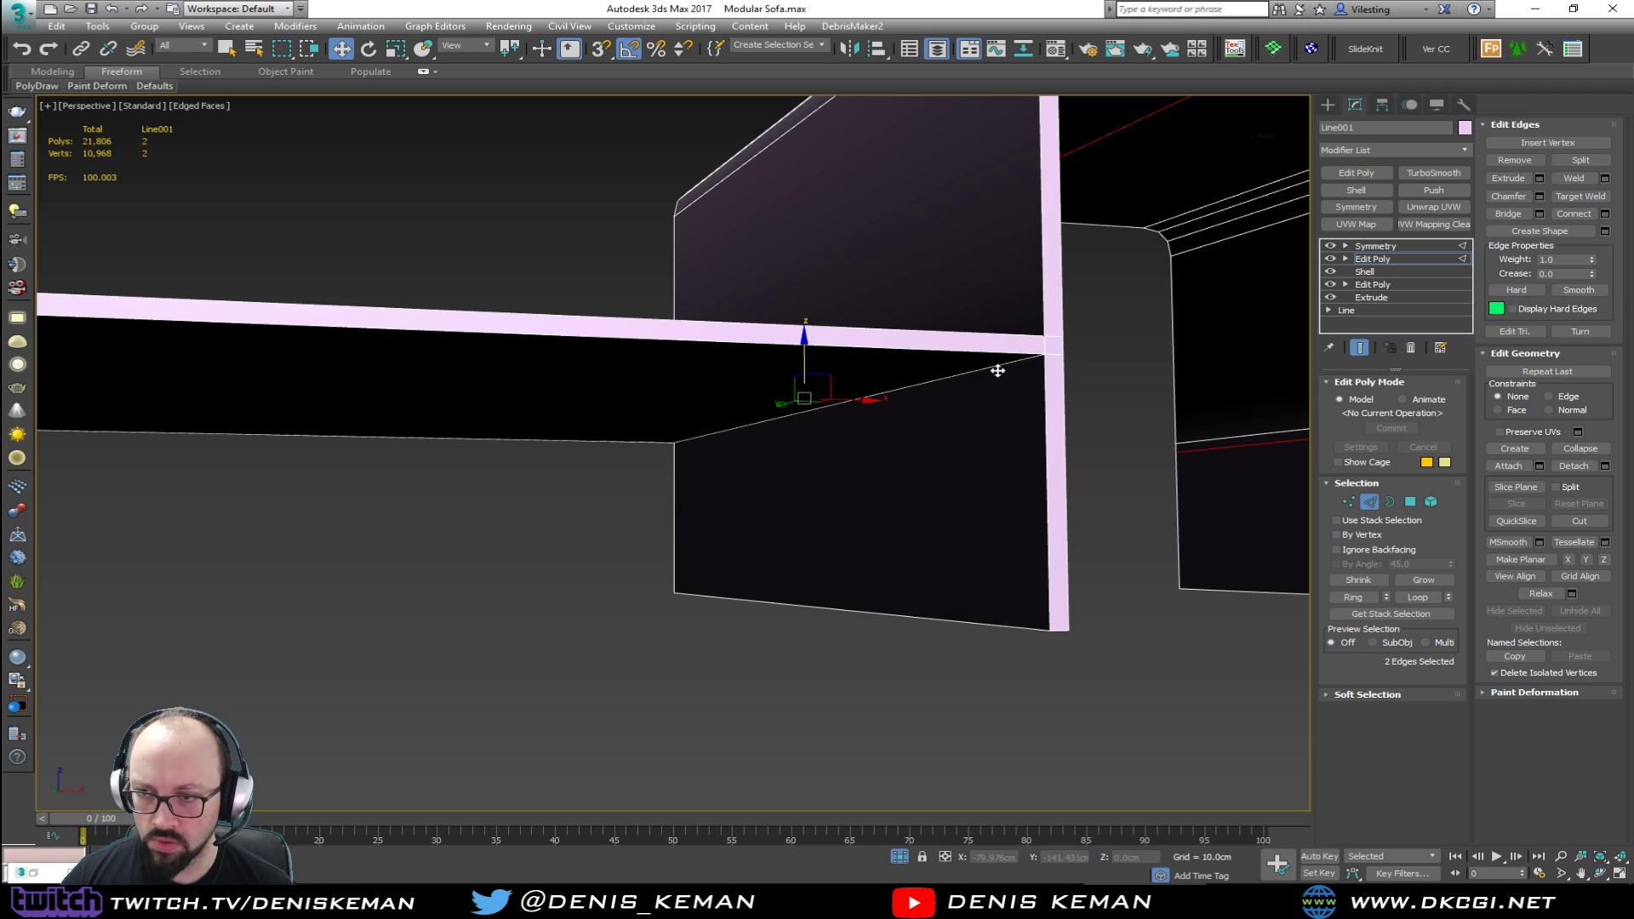
{"action": "middle_click_drag", "start_coordinate": [996, 369], "coordinate": [971, 418], "text": "alt"}
{"action": "scroll", "coordinate": [972, 418], "scroll_direction": "up", "scroll_amount": 3}
{"action": "left_click", "coordinate": [1539, 197]}
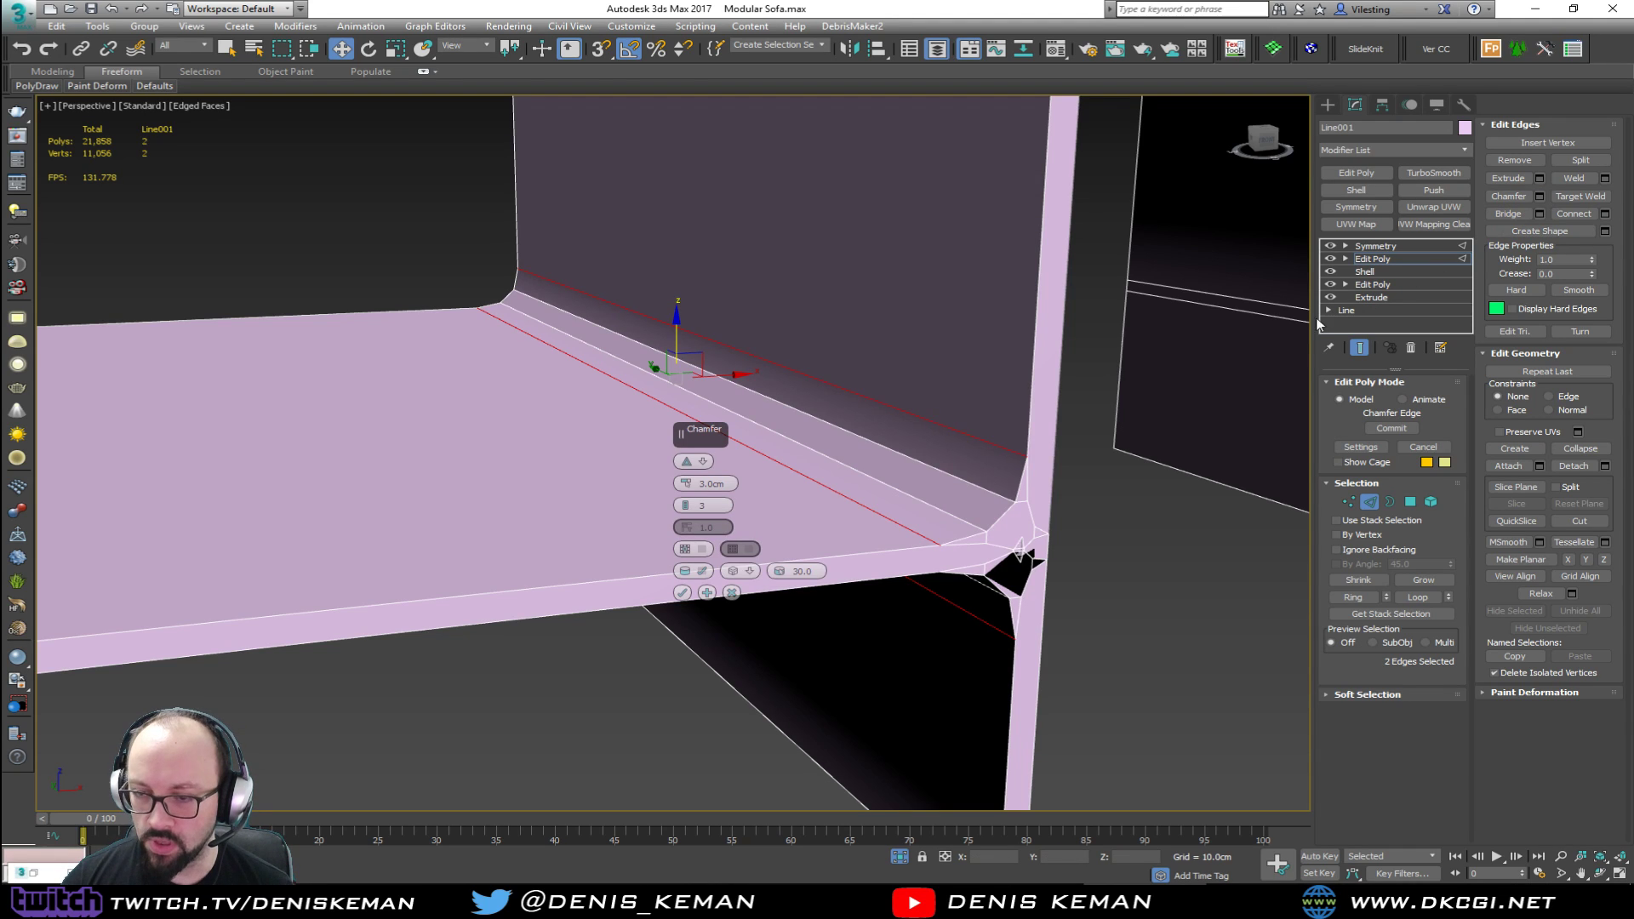
{"action": "left_click_drag", "start_coordinate": [686, 483], "coordinate": [679, 503]}
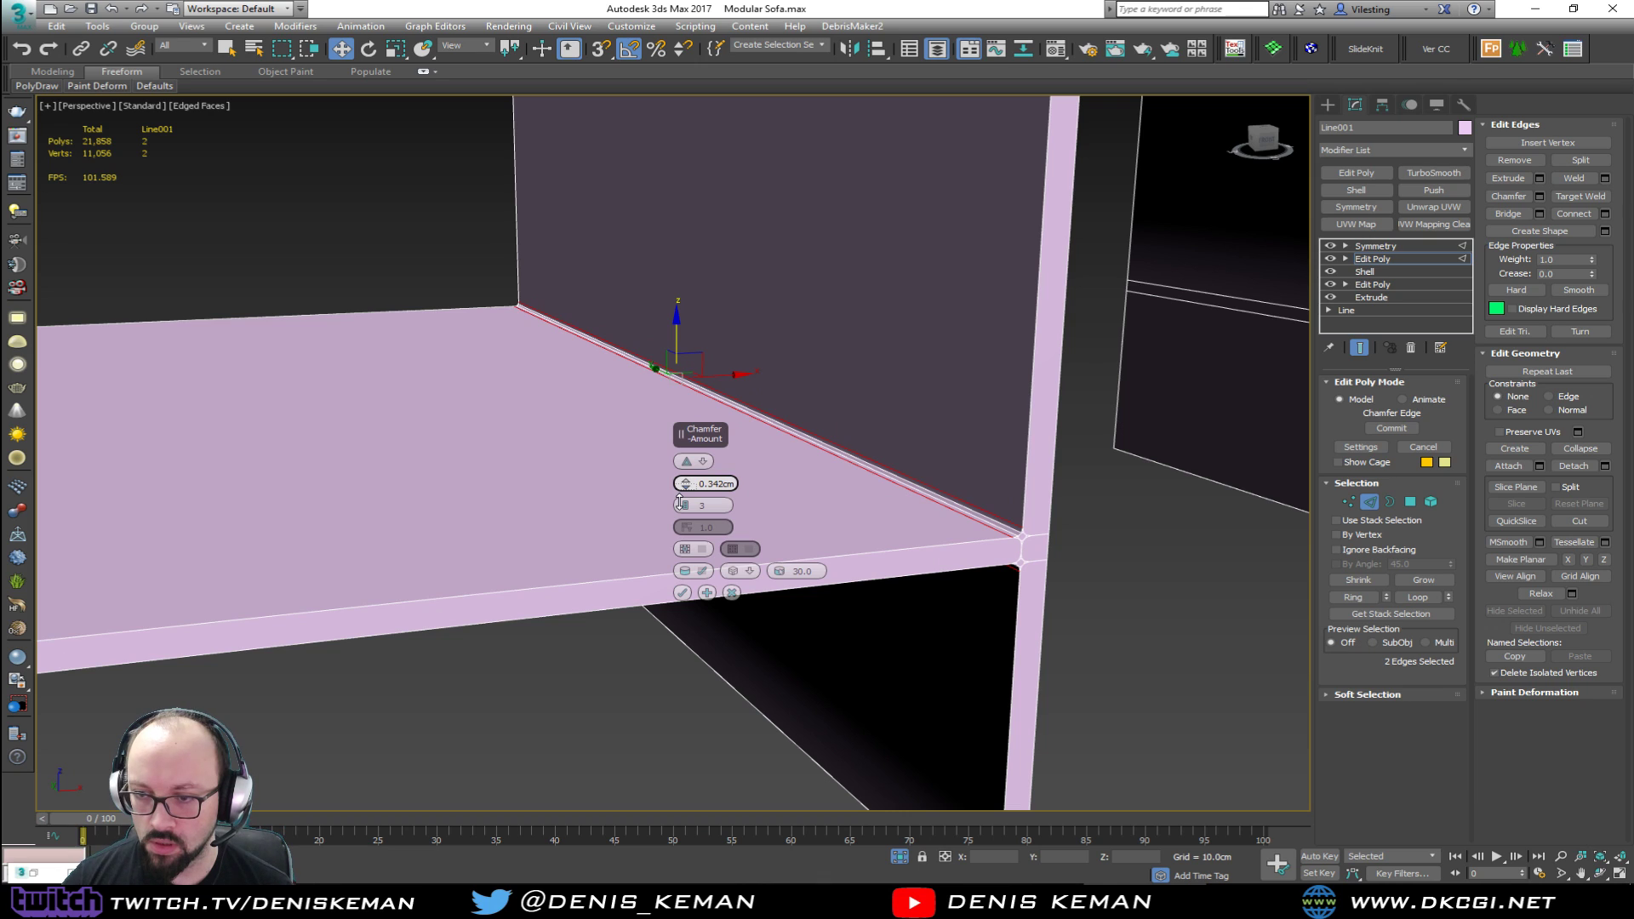
{"action": "middle_click_drag", "start_coordinate": [964, 526], "coordinate": [807, 478]}
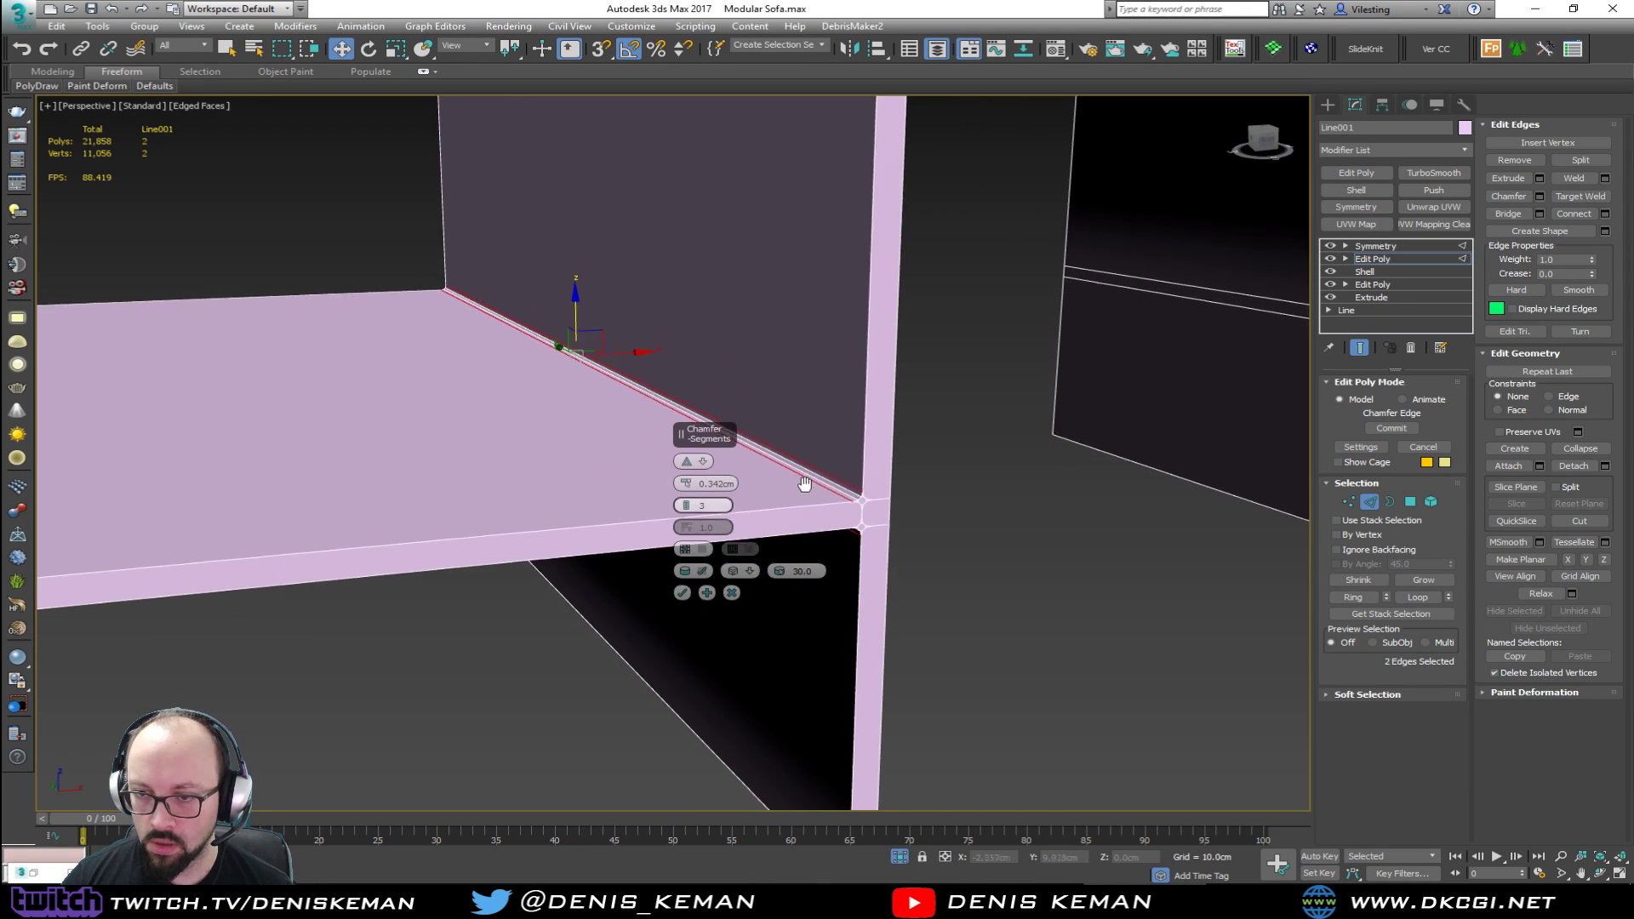
{"action": "left_click", "coordinate": [731, 593]}
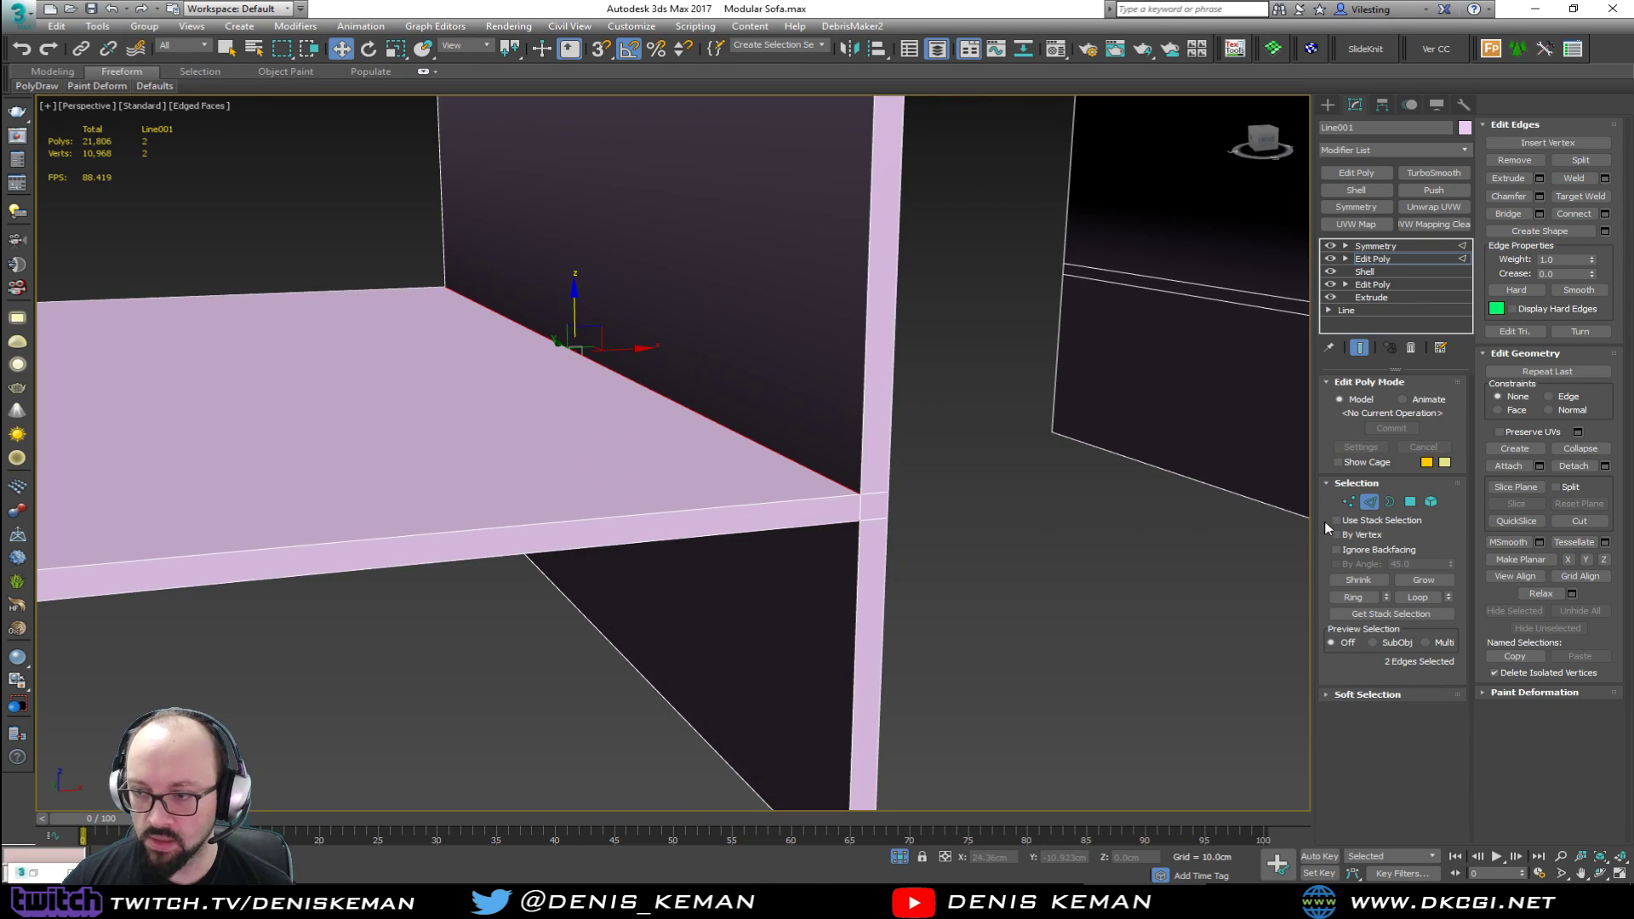
Step: Deselect the table and inspect its rounded corners and shelf joints as a whole
{"action": "left_click", "coordinate": [1369, 506]}
{"action": "left_click", "coordinate": [1029, 538]}
{"action": "scroll", "coordinate": [809, 436], "scroll_direction": "down", "scroll_amount": 5}
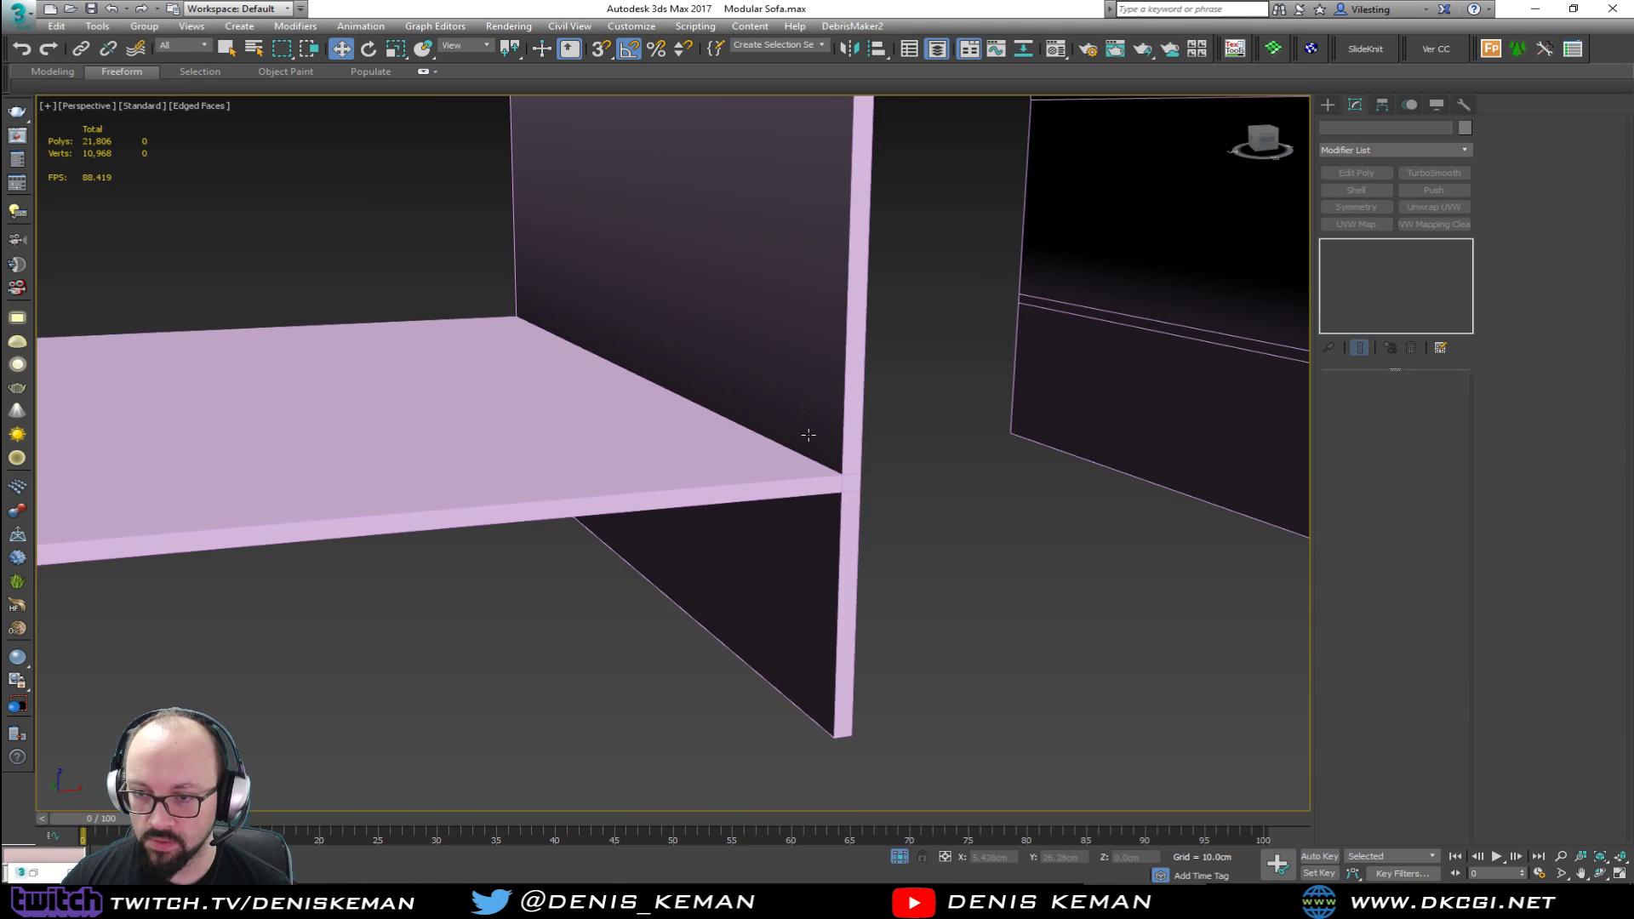
{"action": "mouse_move", "coordinate": [808, 436]}
{"action": "middle_mouse_down", "text": "alt"}
{"action": "mouse_move", "coordinate": [832, 431]}
{"action": "mouse_move", "coordinate": [511, 519]}
{"action": "middle_mouse_up", "text": "alt"}
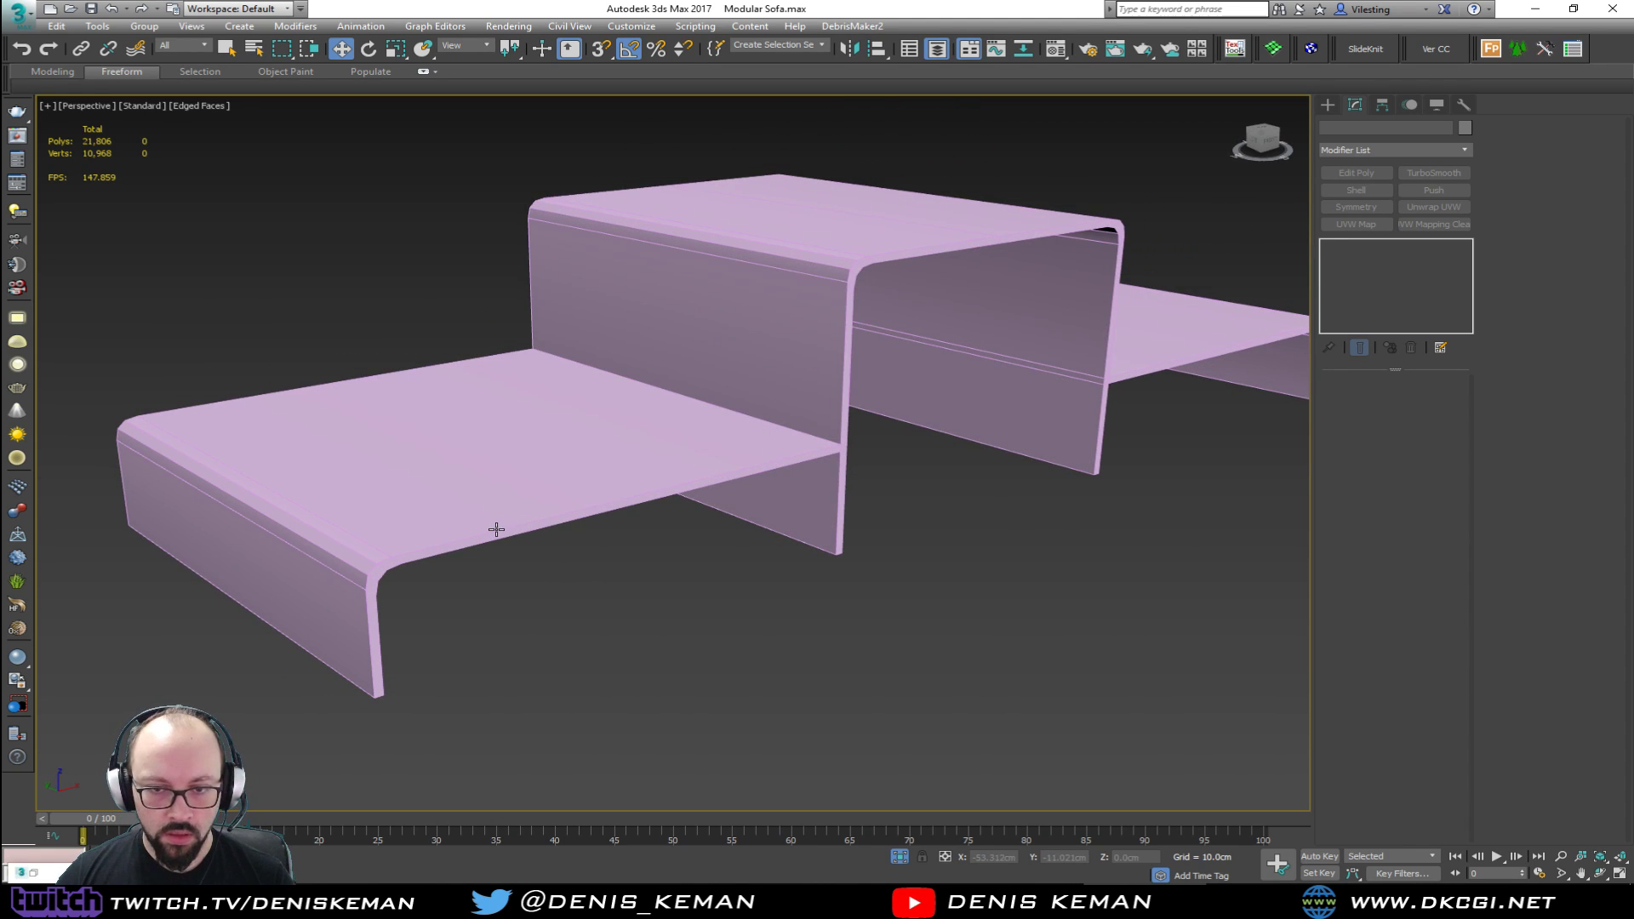
Step: Add an Edit Poly modifier above Symmetry and remove the centre seam edges across the raised shelf
{"action": "left_click", "coordinate": [497, 530]}
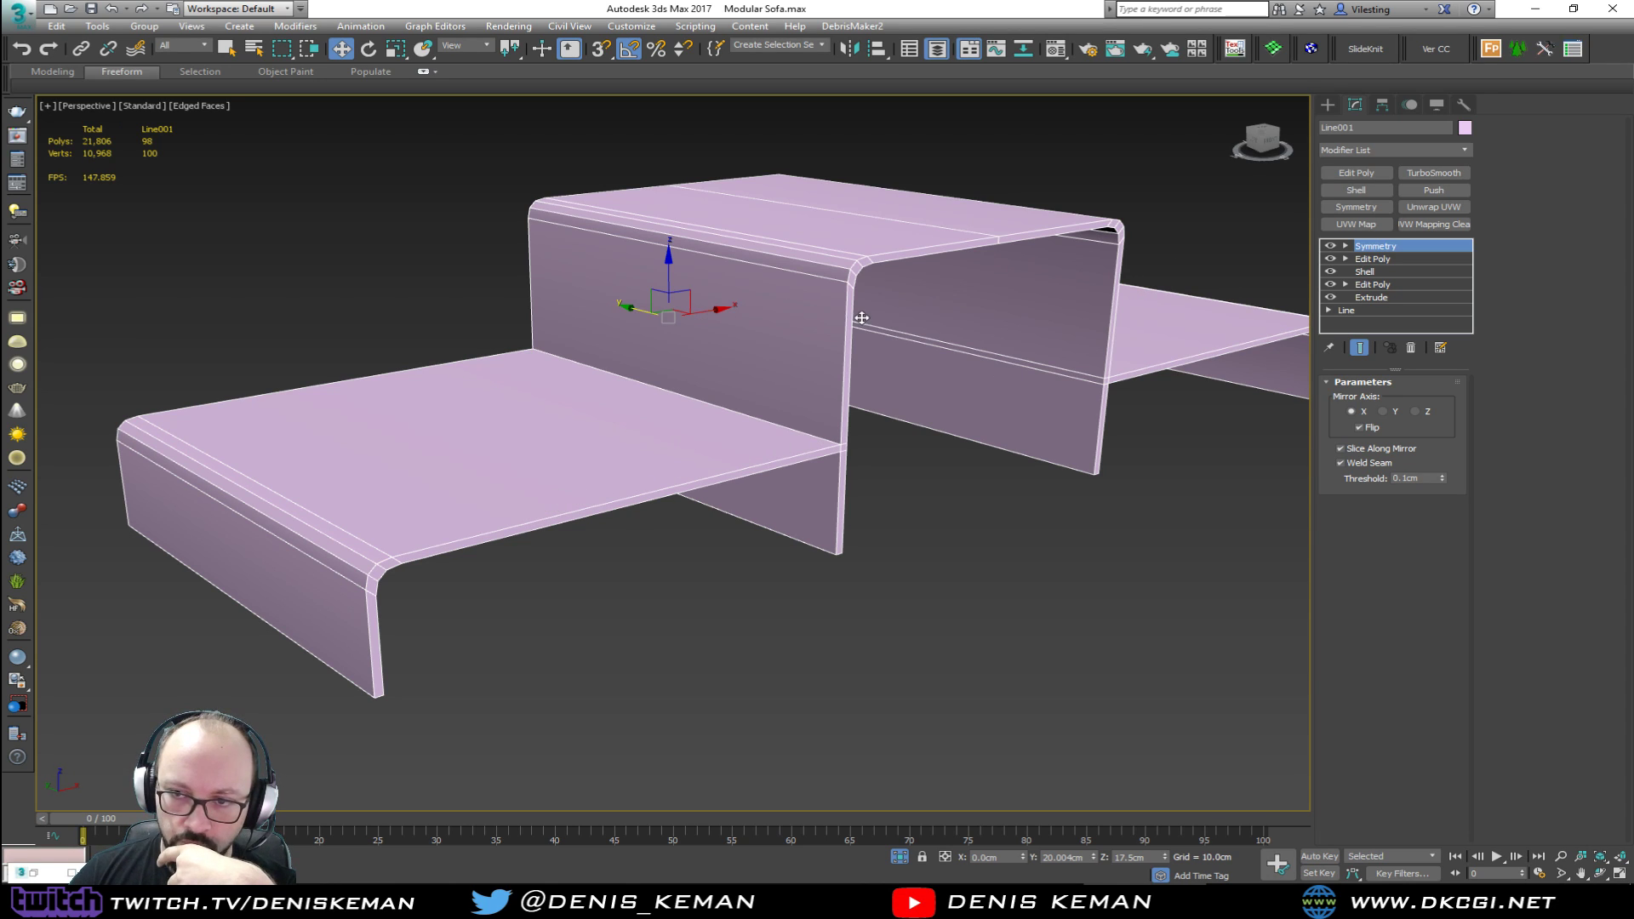
{"action": "left_click", "coordinate": [1357, 173]}
{"action": "key", "text": "2"}
{"action": "double_click", "coordinate": [947, 230]}
{"action": "double_click", "coordinate": [946, 230]}
{"action": "key", "text": "ctrl+BackSpace"}
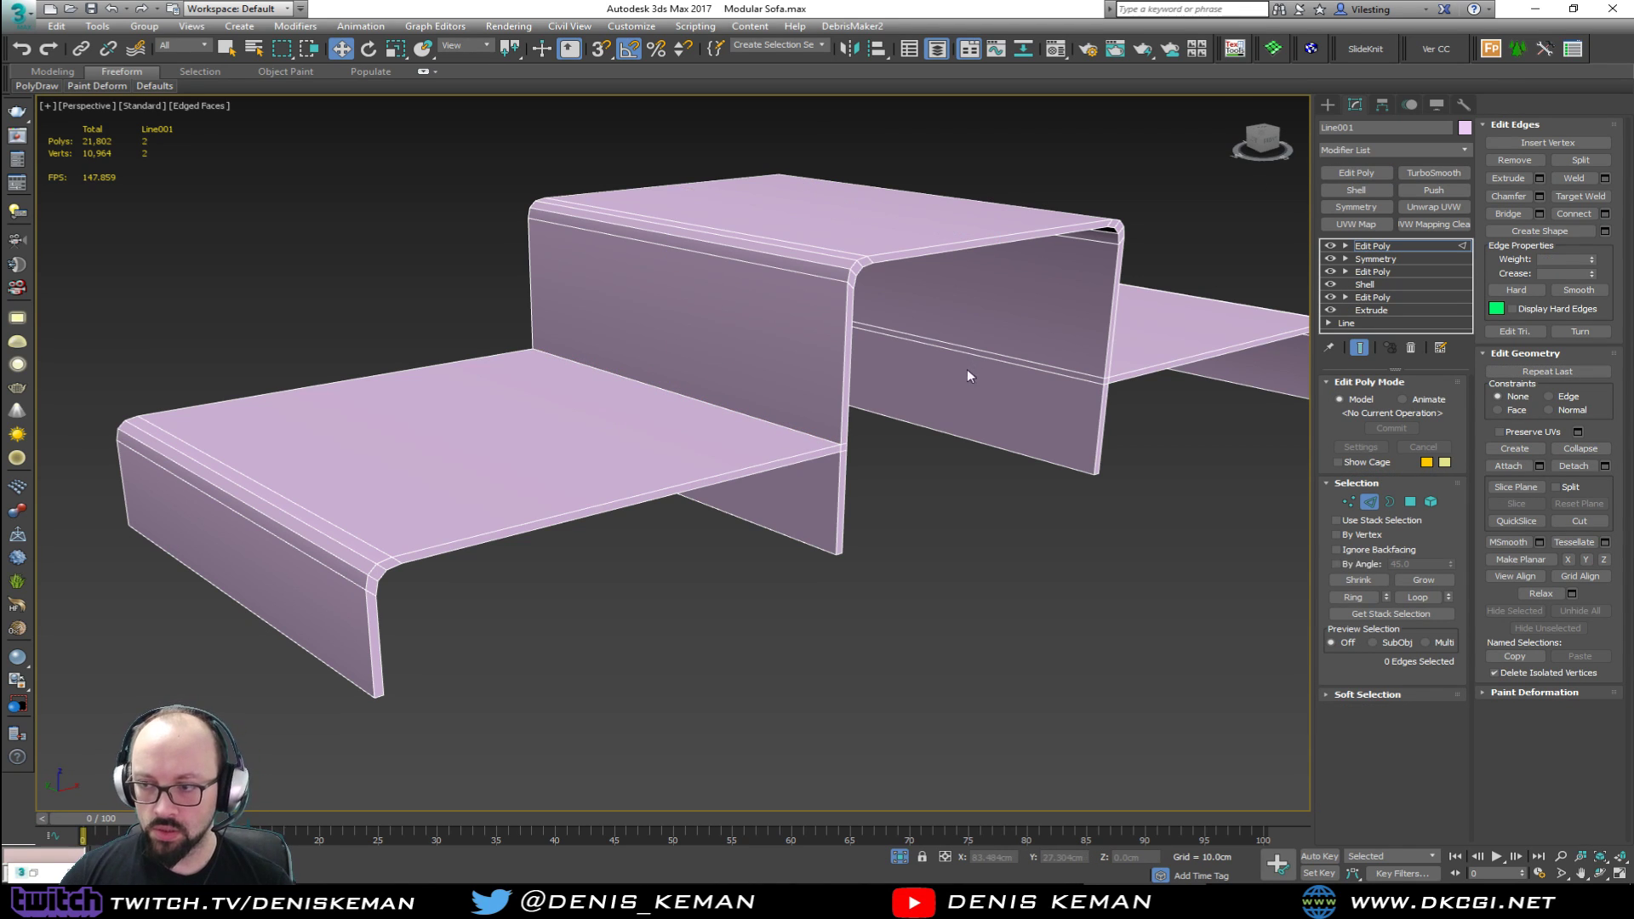
Step: Select the table's front and back rim polygons using a By Angle value of 10, with the Auto Smooth threshold at 180
{"action": "key", "text": "4"}
{"action": "left_click", "coordinate": [914, 605]}
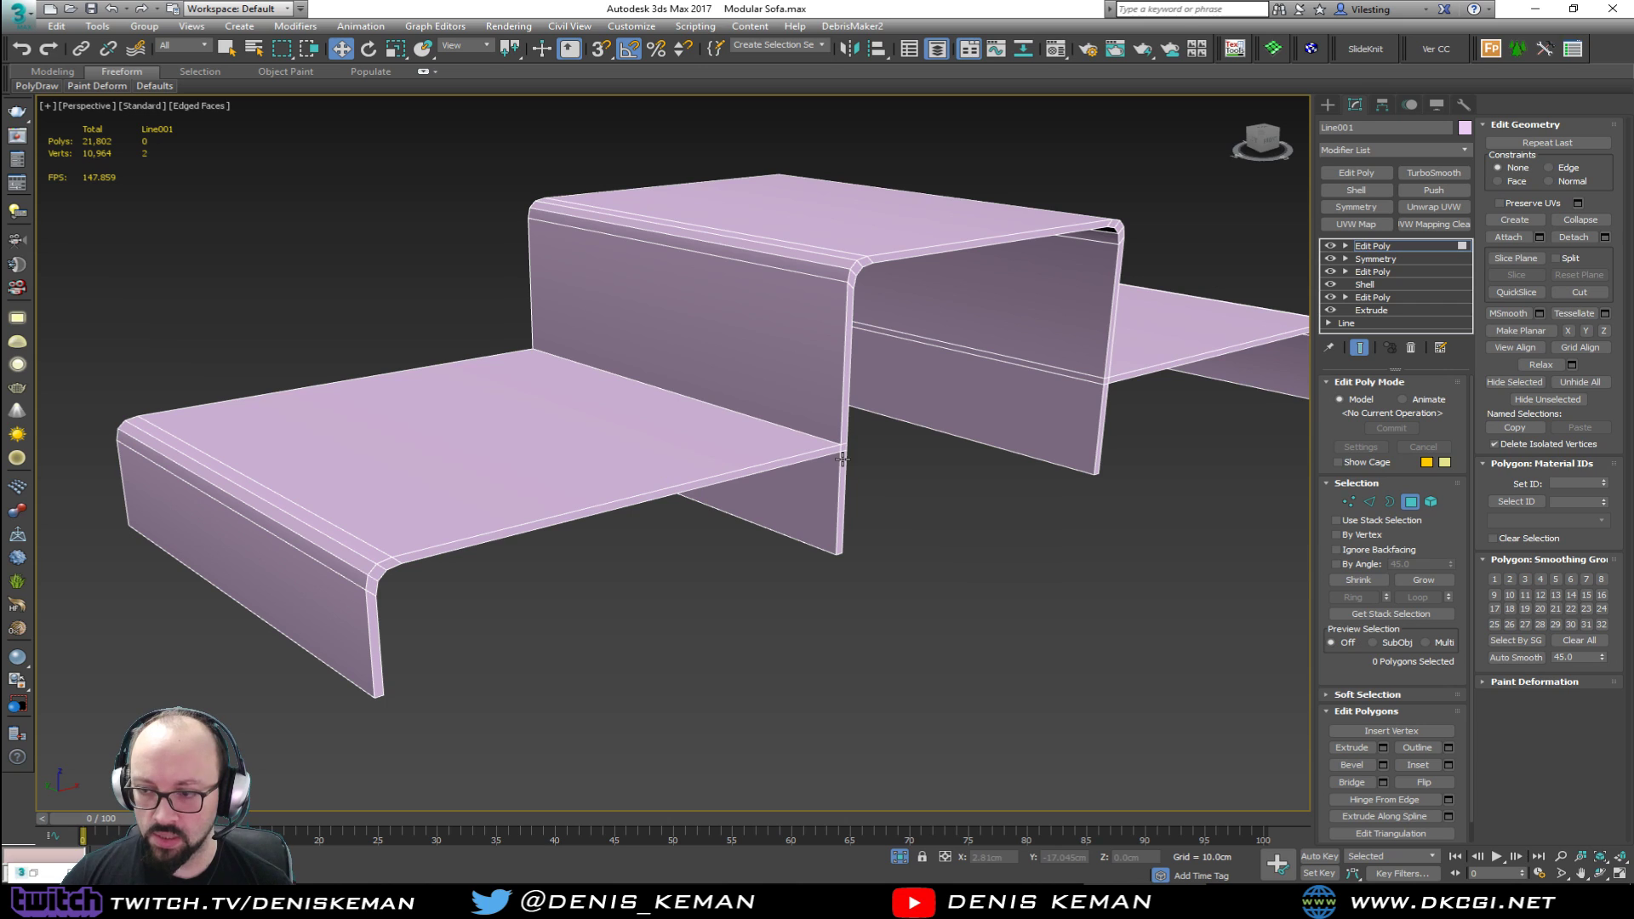
{"action": "left_click", "coordinate": [1368, 568]}
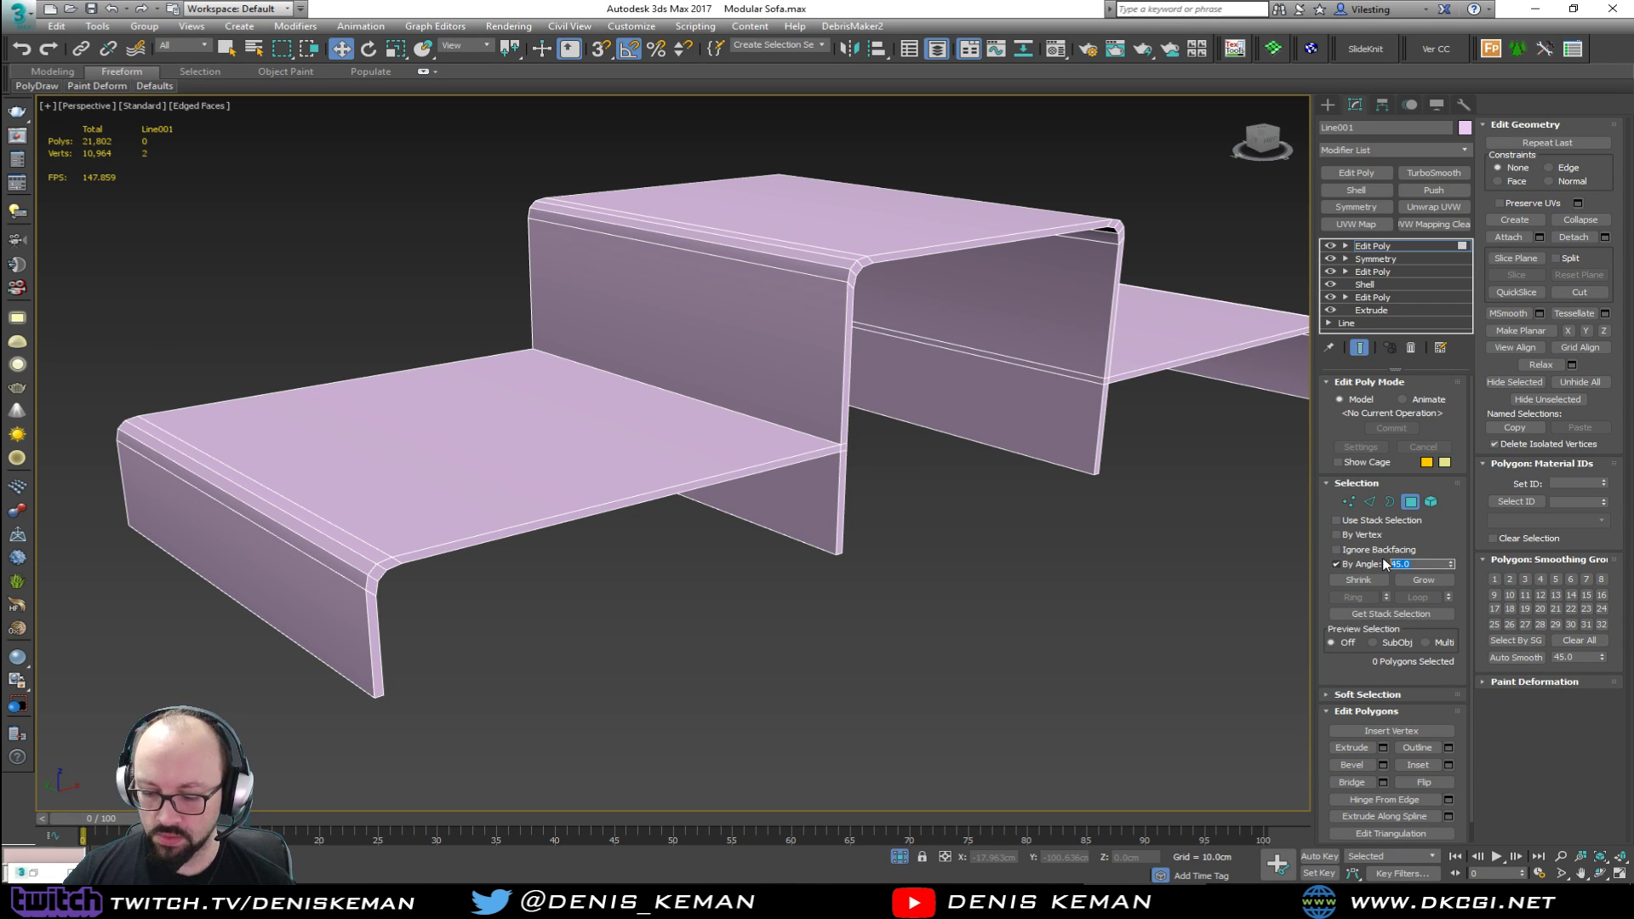
{"action": "left_click", "coordinate": [541, 526]}
{"action": "middle_click_drag", "start_coordinate": [535, 529], "coordinate": [576, 517], "text": "alt"}
{"action": "left_click", "coordinate": [751, 503], "text": "ctrl"}
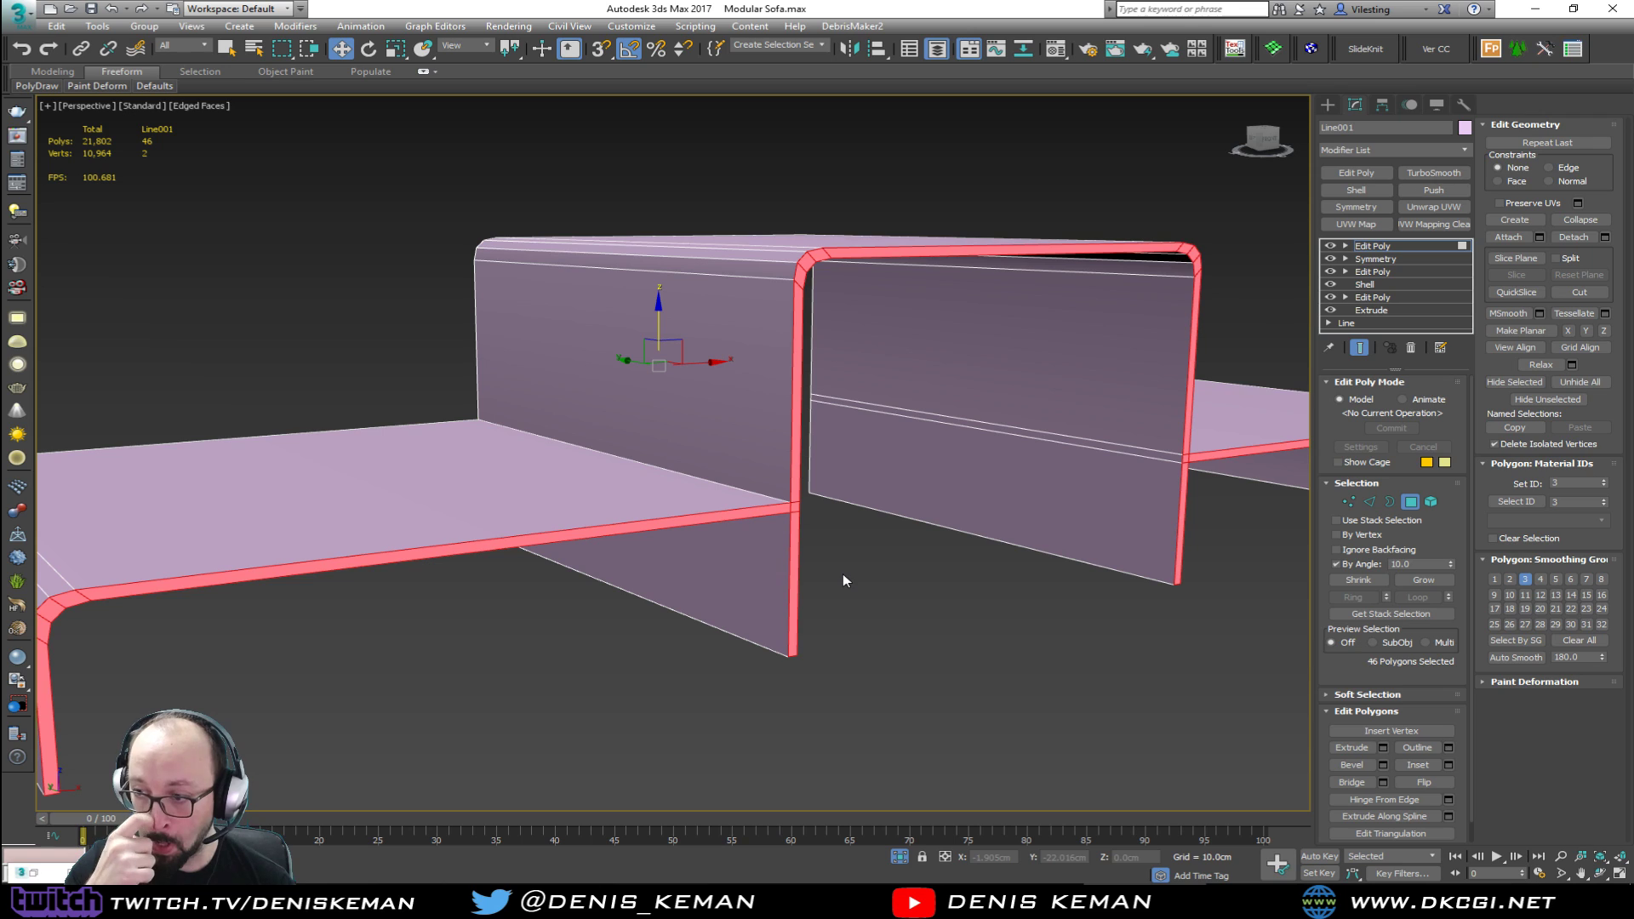
Step: Select the top, rounded-corner and outer leg polygons of the low shelves on both sides of the table
{"action": "scroll", "coordinate": [843, 574], "scroll_direction": "down", "scroll_amount": 3}
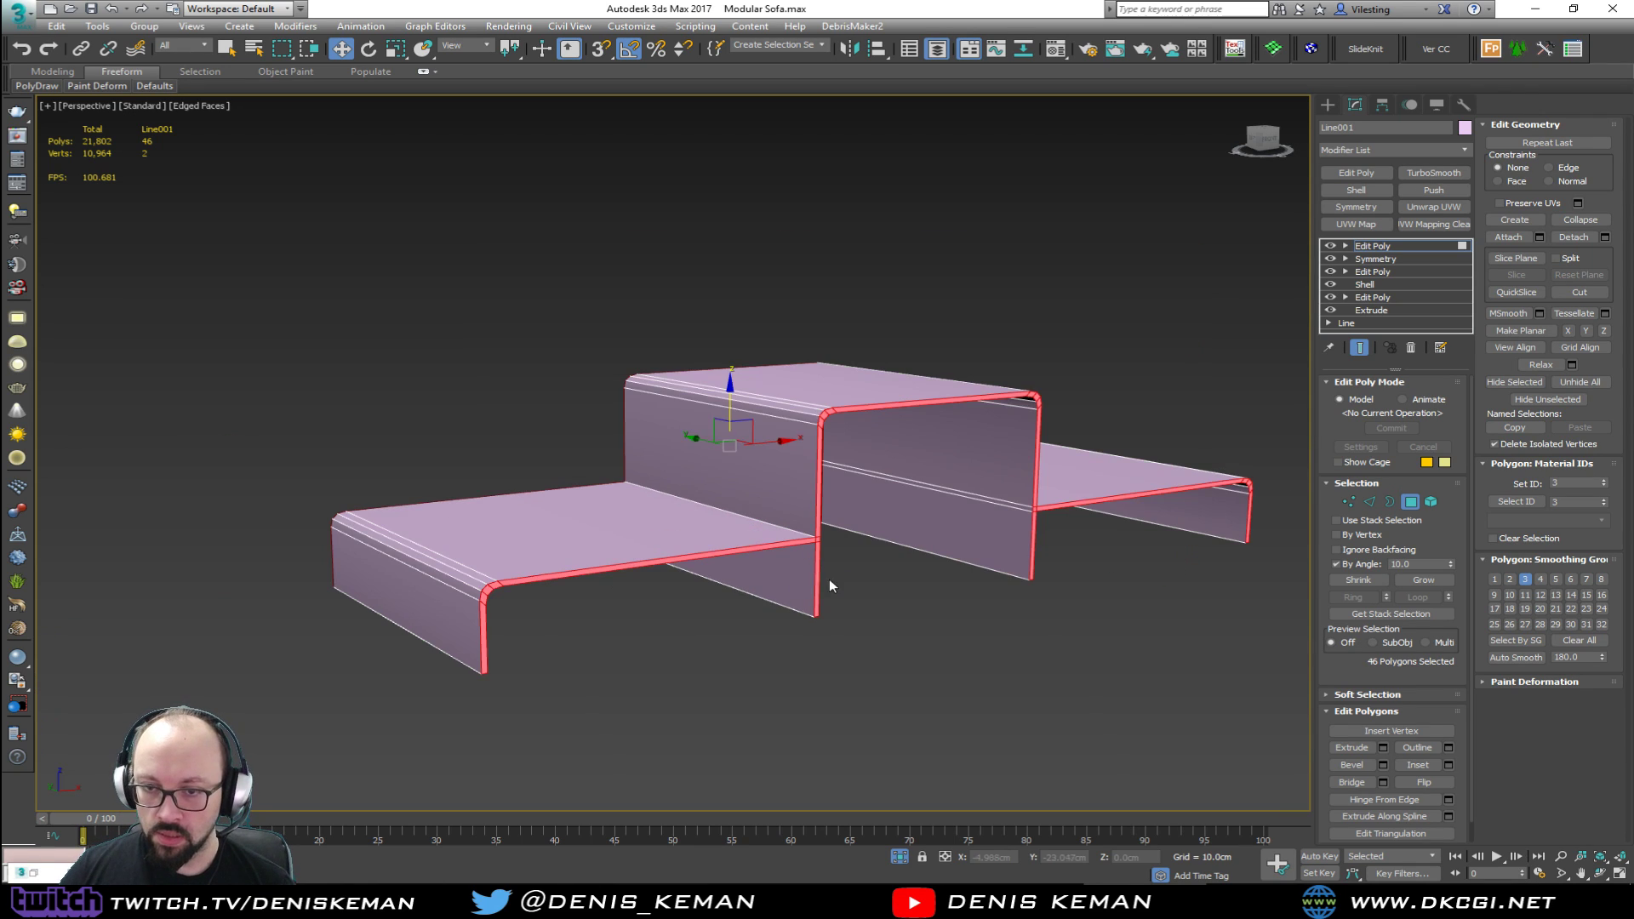
{"action": "left_click", "coordinate": [469, 626]}
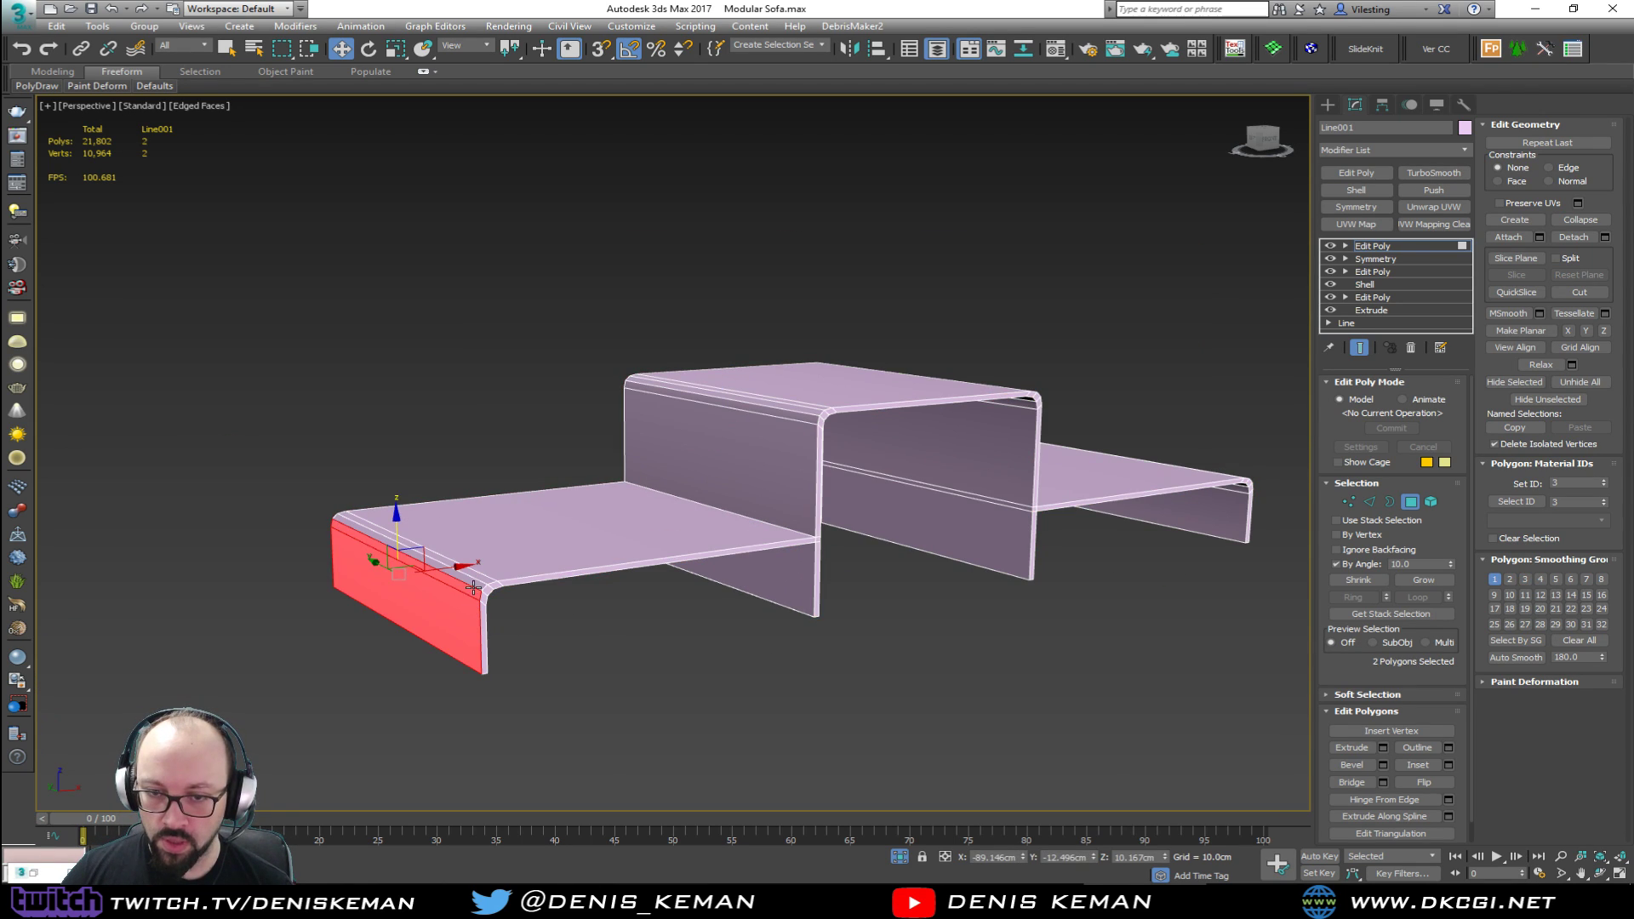
{"action": "left_click", "coordinate": [497, 576], "text": "ctrl"}
{"action": "middle_click_drag", "start_coordinate": [497, 575], "coordinate": [967, 566], "text": "alt"}
{"action": "left_click", "coordinate": [1100, 627], "text": "ctrl"}
{"action": "left_click", "coordinate": [1142, 652], "text": "ctrl"}
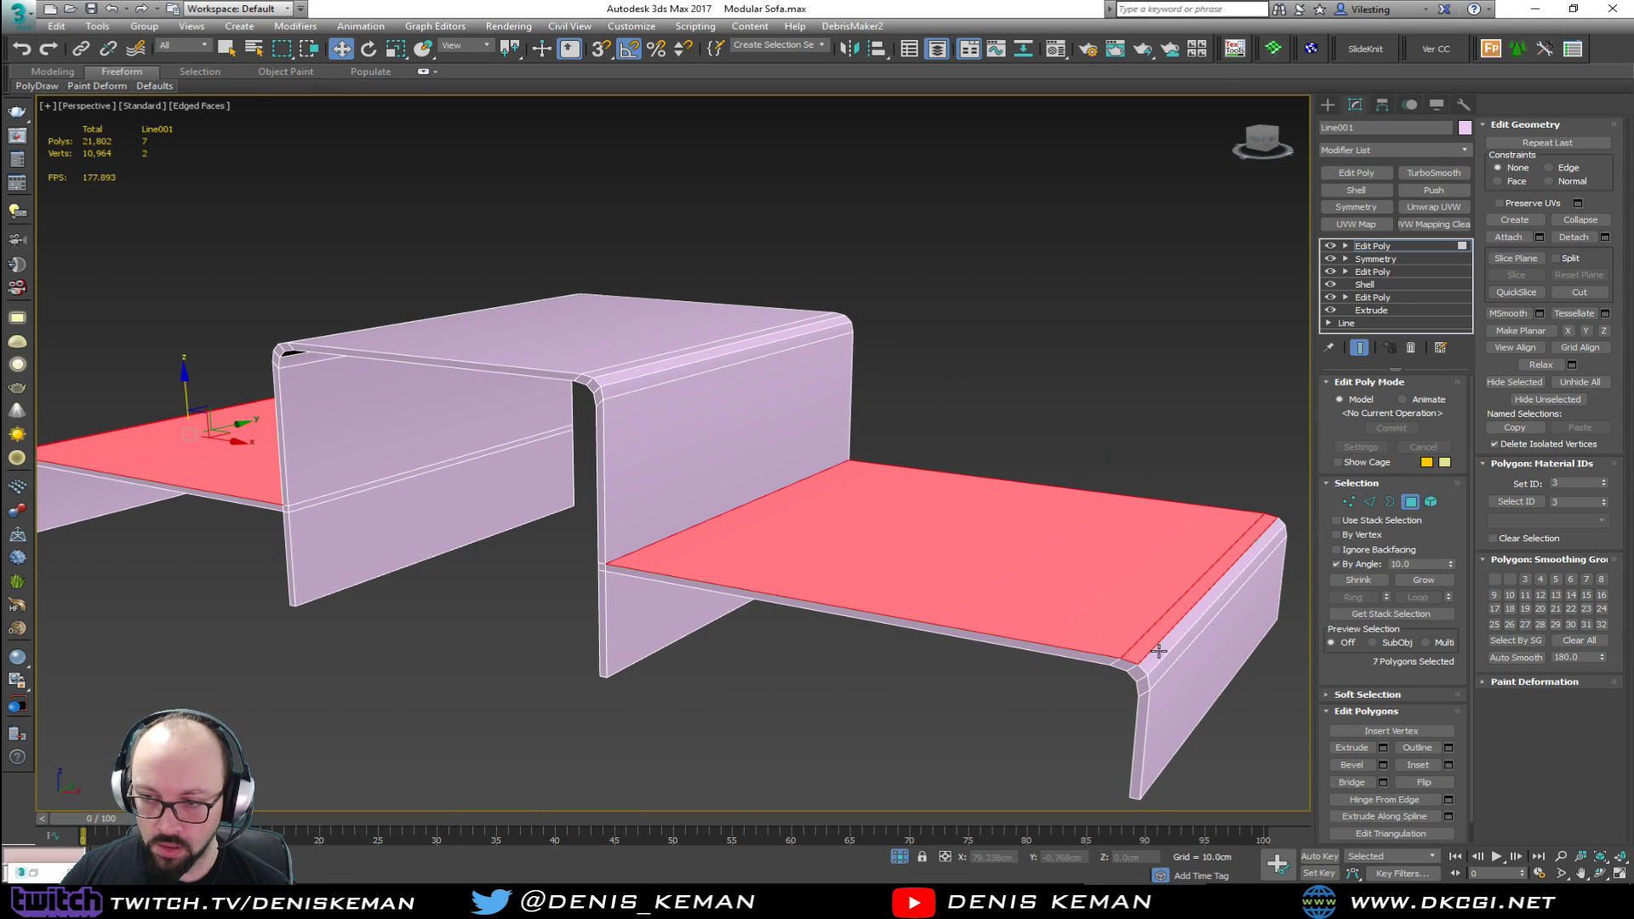
{"action": "left_click", "coordinate": [1151, 659], "text": "ctrl"}
{"action": "left_click", "coordinate": [1161, 664], "text": "ctrl"}
{"action": "left_click", "coordinate": [1180, 676], "text": "ctrl"}
Step: Add the low shelves' undersides, inner corner polygons and inner leg faces on both sides to the selection
{"action": "middle_click_drag", "start_coordinate": [937, 667], "coordinate": [902, 603], "text": "alt"}
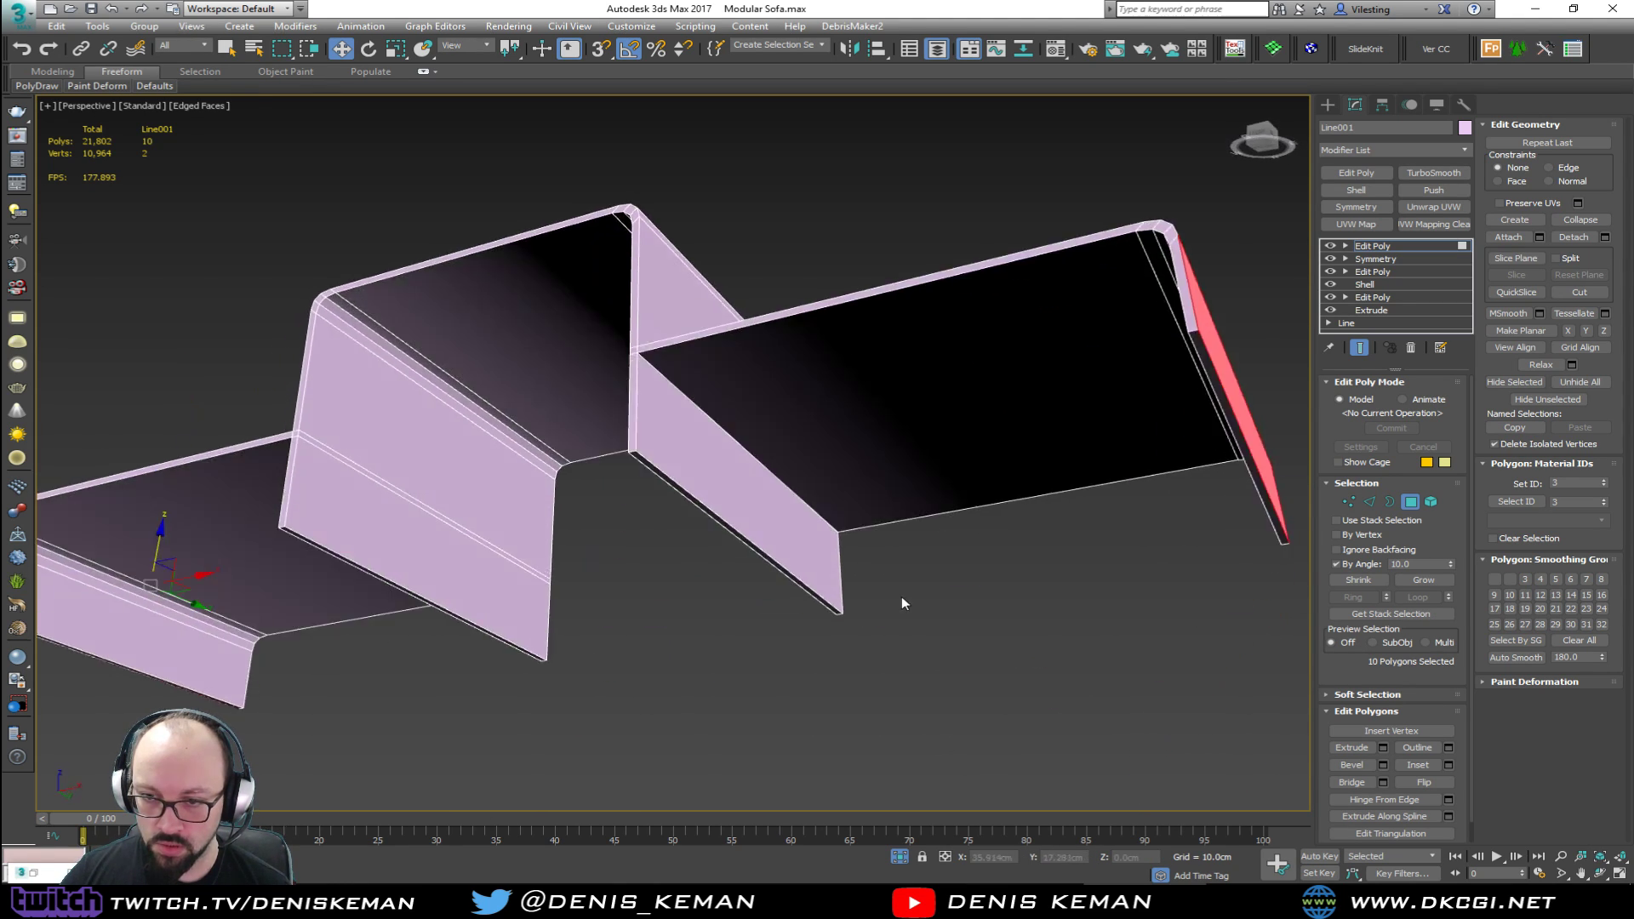
{"action": "middle_click_drag", "start_coordinate": [1027, 552], "coordinate": [1228, 534], "text": "alt"}
{"action": "left_click", "coordinate": [1253, 517], "text": "ctrl"}
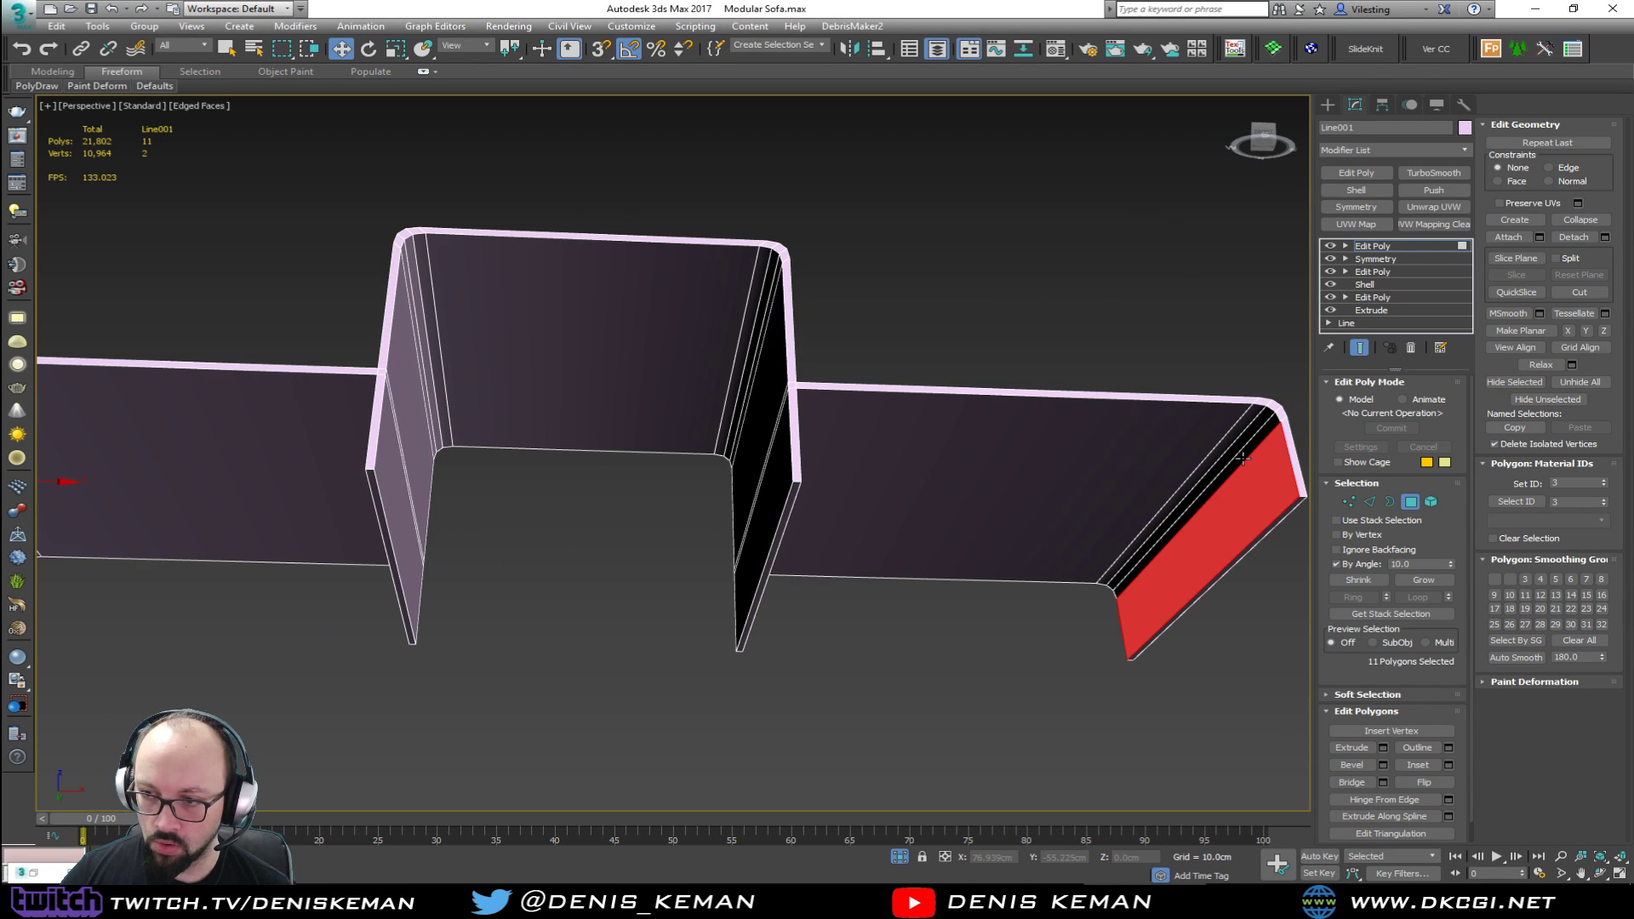
{"action": "left_click", "coordinate": [1129, 448], "text": "ctrl"}
{"action": "middle_click_drag", "start_coordinate": [499, 502], "coordinate": [749, 631], "text": "alt"}
{"action": "left_click", "coordinate": [750, 637], "text": "ctrl"}
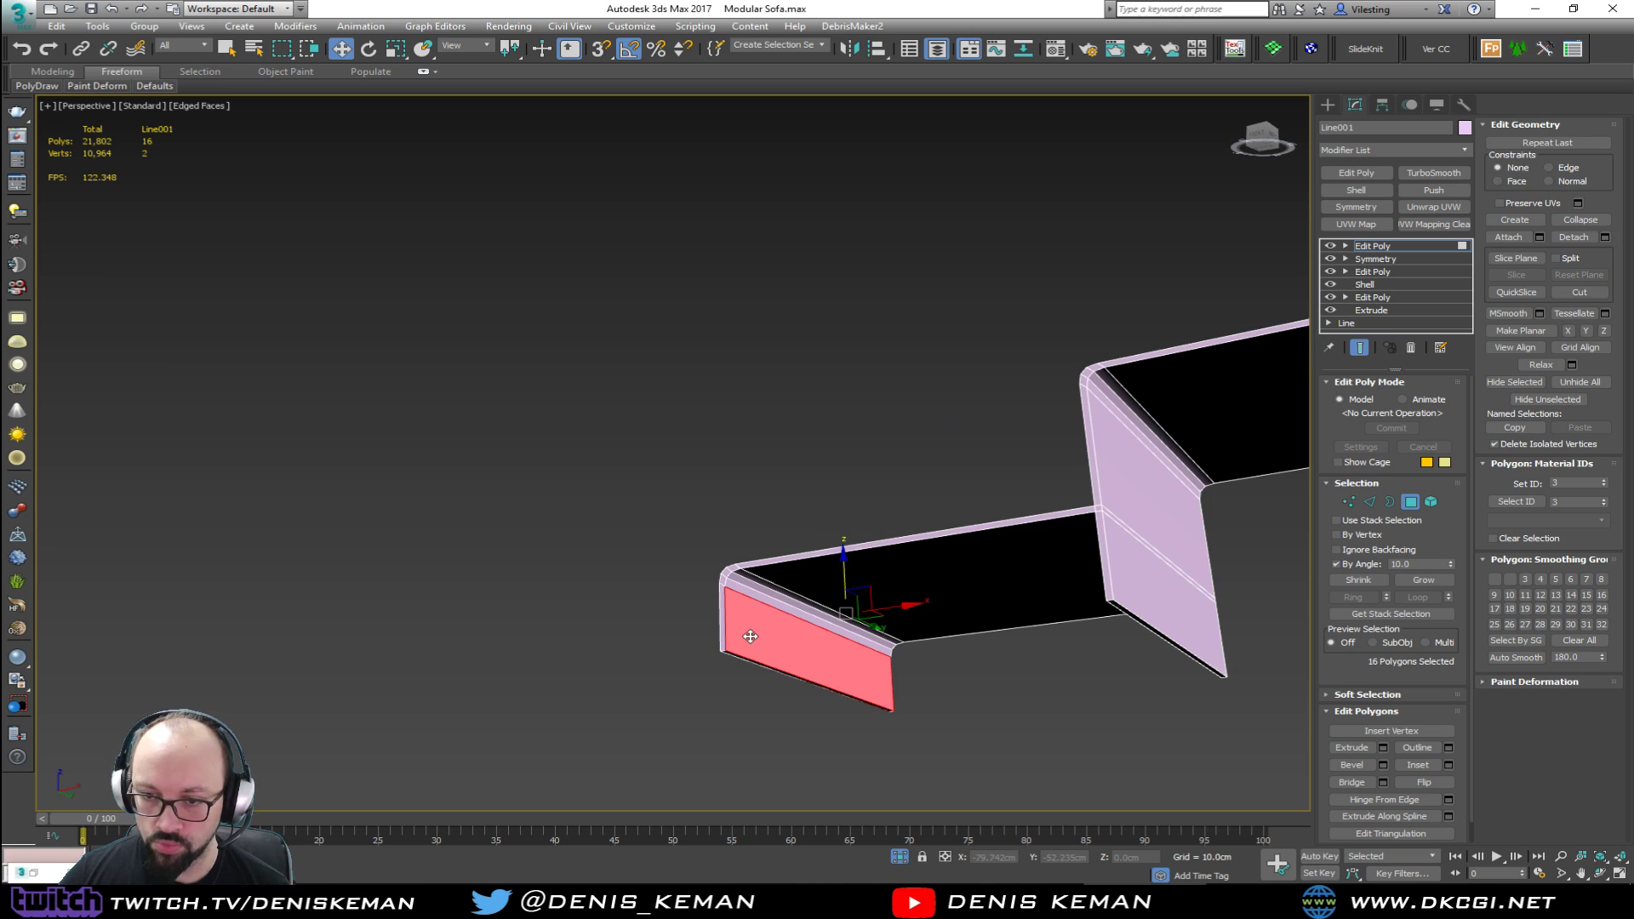
{"action": "left_click", "coordinate": [755, 590], "text": "ctrl"}
{"action": "left_click", "coordinate": [757, 585], "text": "ctrl"}
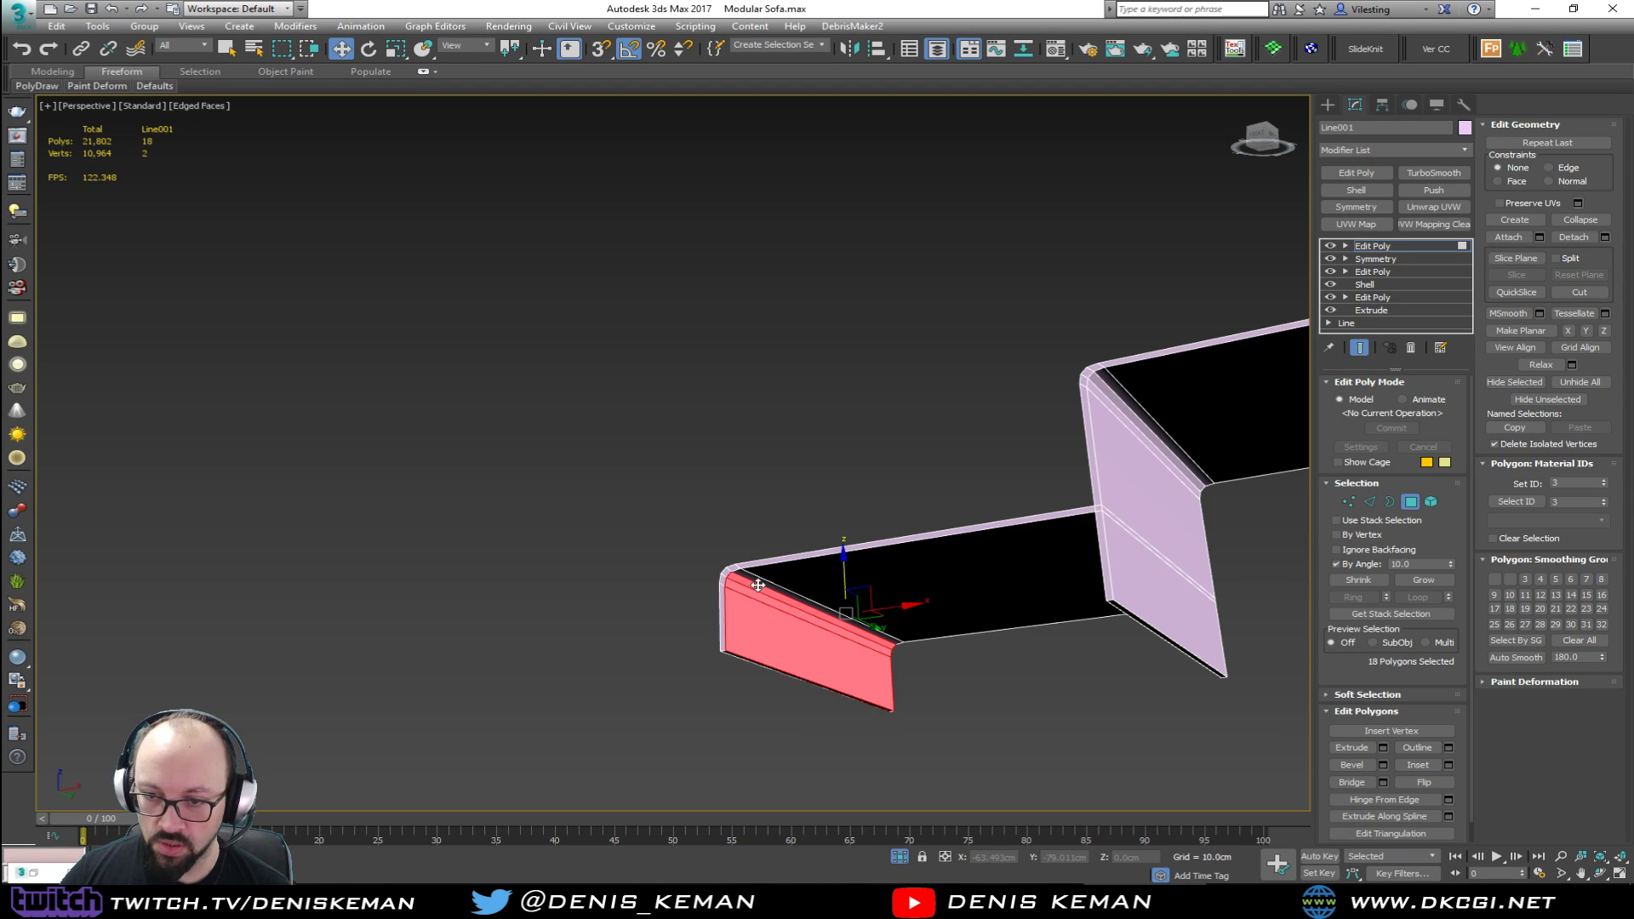
{"action": "left_click", "coordinate": [773, 578], "text": "ctrl"}
{"action": "middle_click_drag", "start_coordinate": [970, 578], "coordinate": [833, 561]}
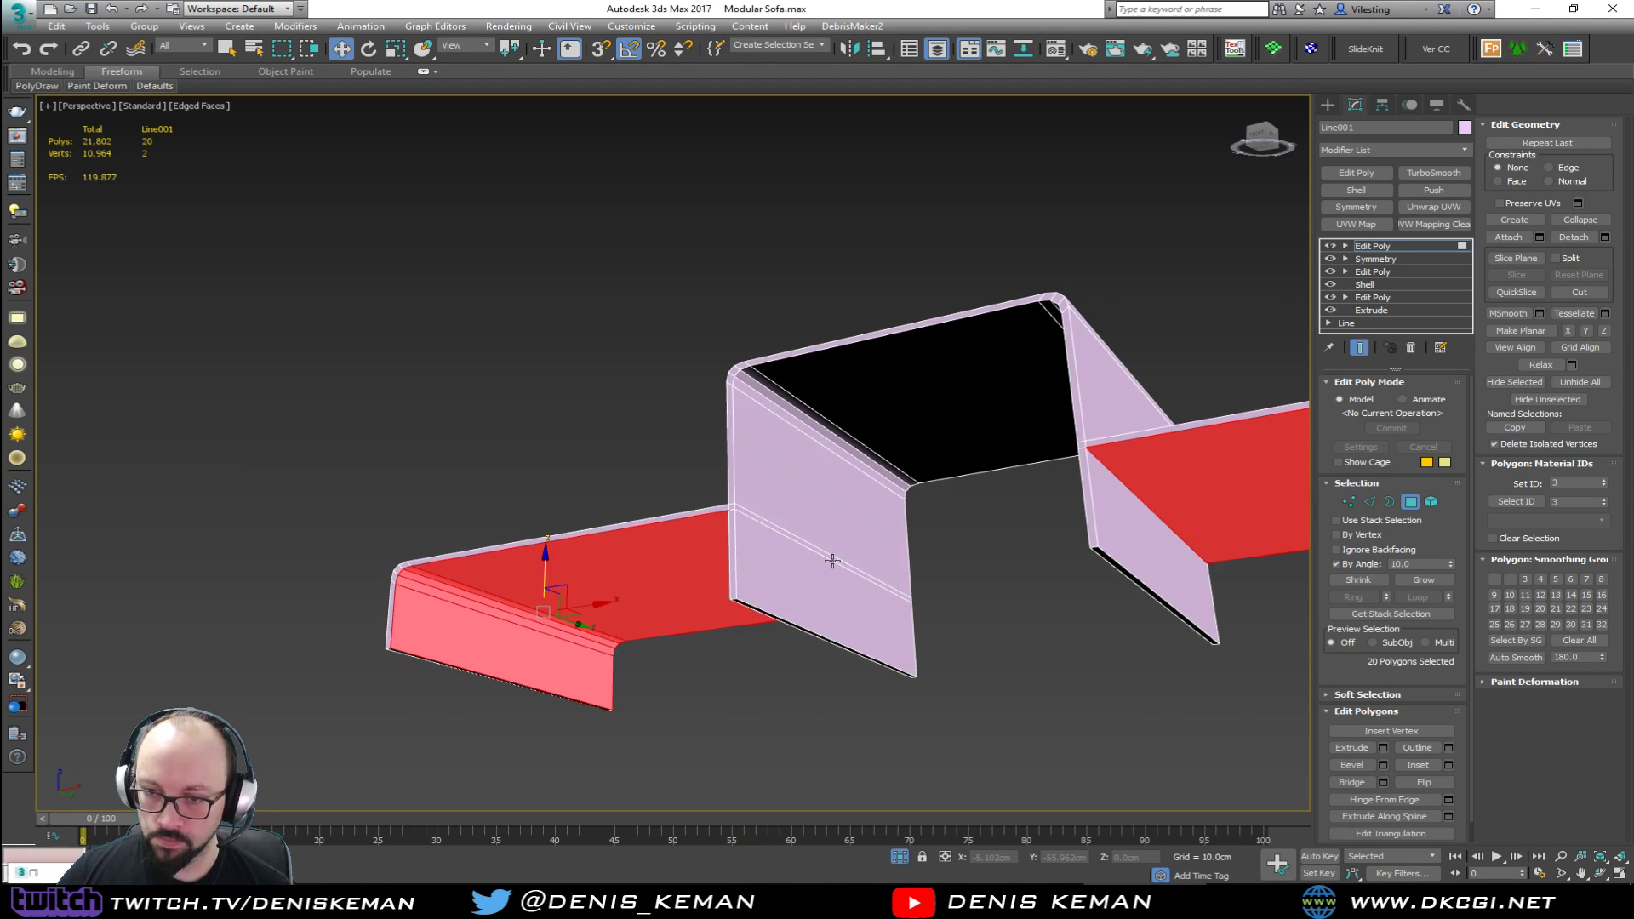
Step: Add the raised shelf's underside, inner rounded corners and both inner leg faces to the polygon selection
{"action": "left_click", "coordinate": [817, 561], "text": "ctrl"}
{"action": "left_click", "coordinate": [858, 417], "text": "ctrl"}
{"action": "left_click", "coordinate": [825, 432], "text": "ctrl"}
{"action": "left_click", "coordinate": [838, 431], "text": "ctrl"}
{"action": "left_click", "coordinate": [872, 474], "text": "ctrl"}
{"action": "middle_click_drag", "start_coordinate": [872, 474], "coordinate": [984, 492], "text": "alt"}
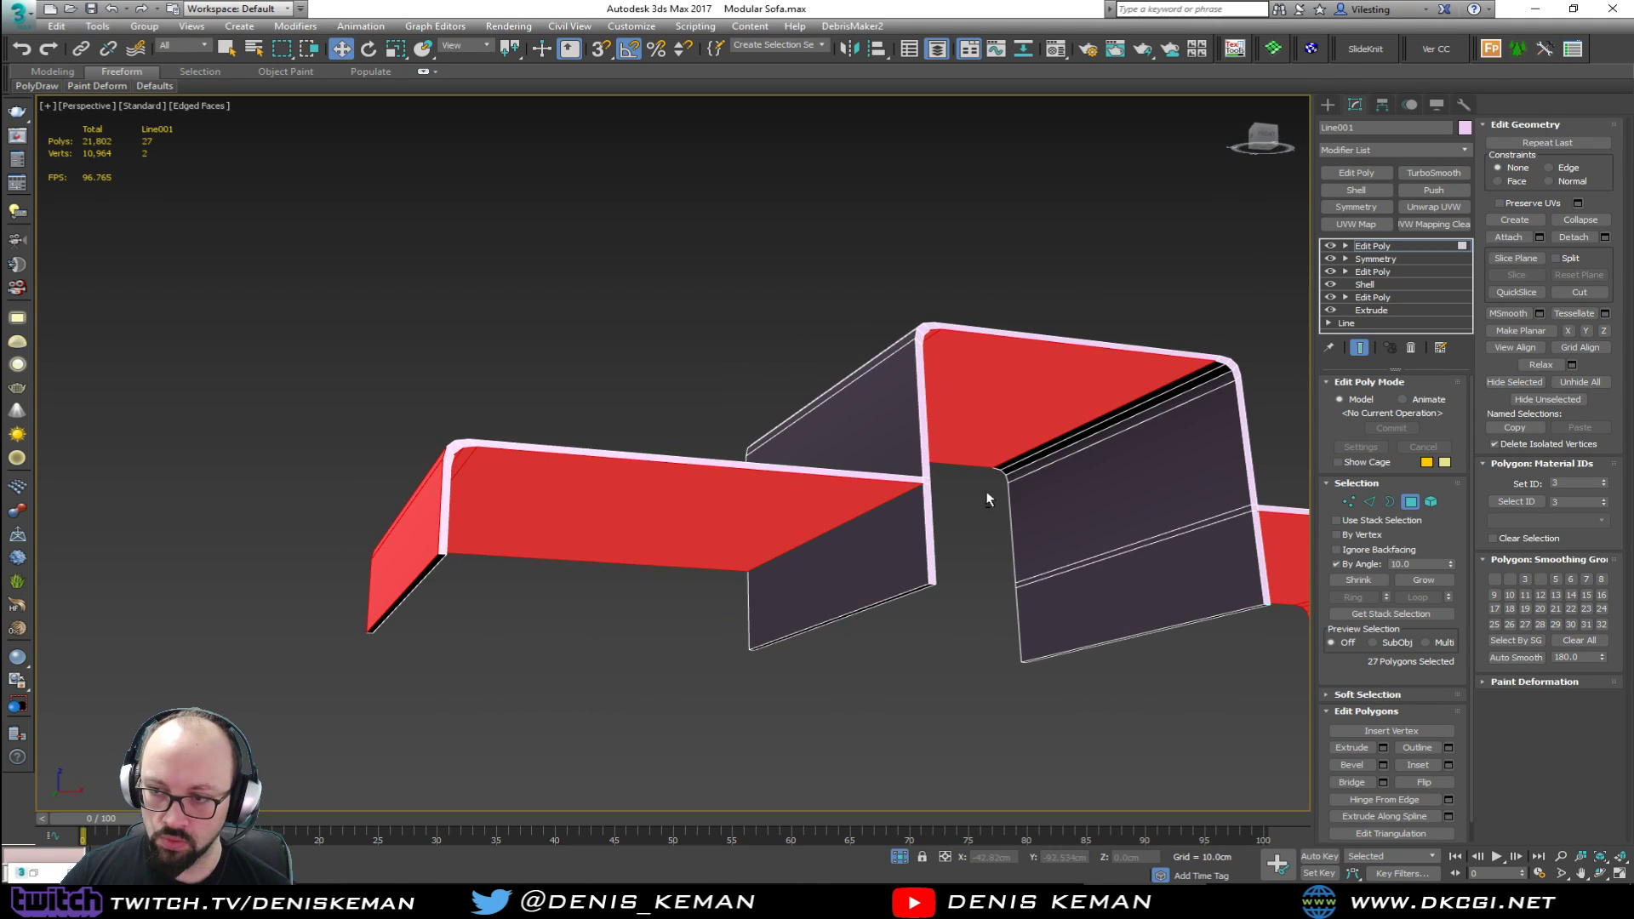
{"action": "left_click", "coordinate": [1164, 396], "text": "ctrl"}
{"action": "left_click", "coordinate": [1165, 394], "text": "ctrl"}
{"action": "left_click", "coordinate": [1168, 402], "text": "ctrl"}
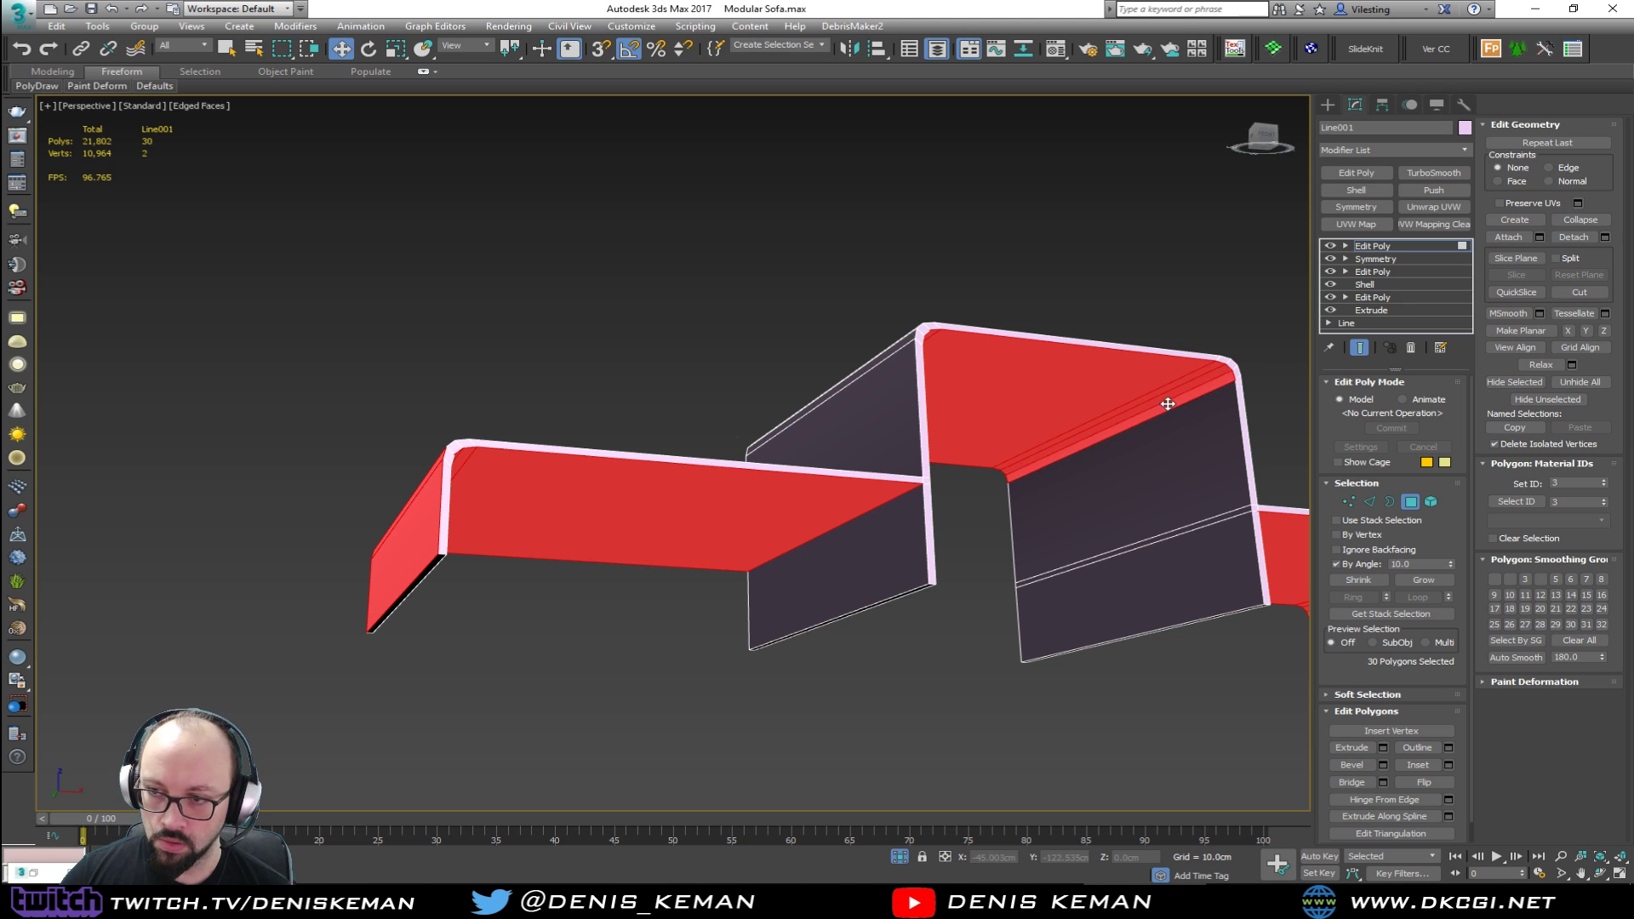
{"action": "left_click", "coordinate": [1172, 429], "text": "ctrl"}
{"action": "middle_click_drag", "start_coordinate": [1144, 568], "coordinate": [848, 598], "text": "alt"}
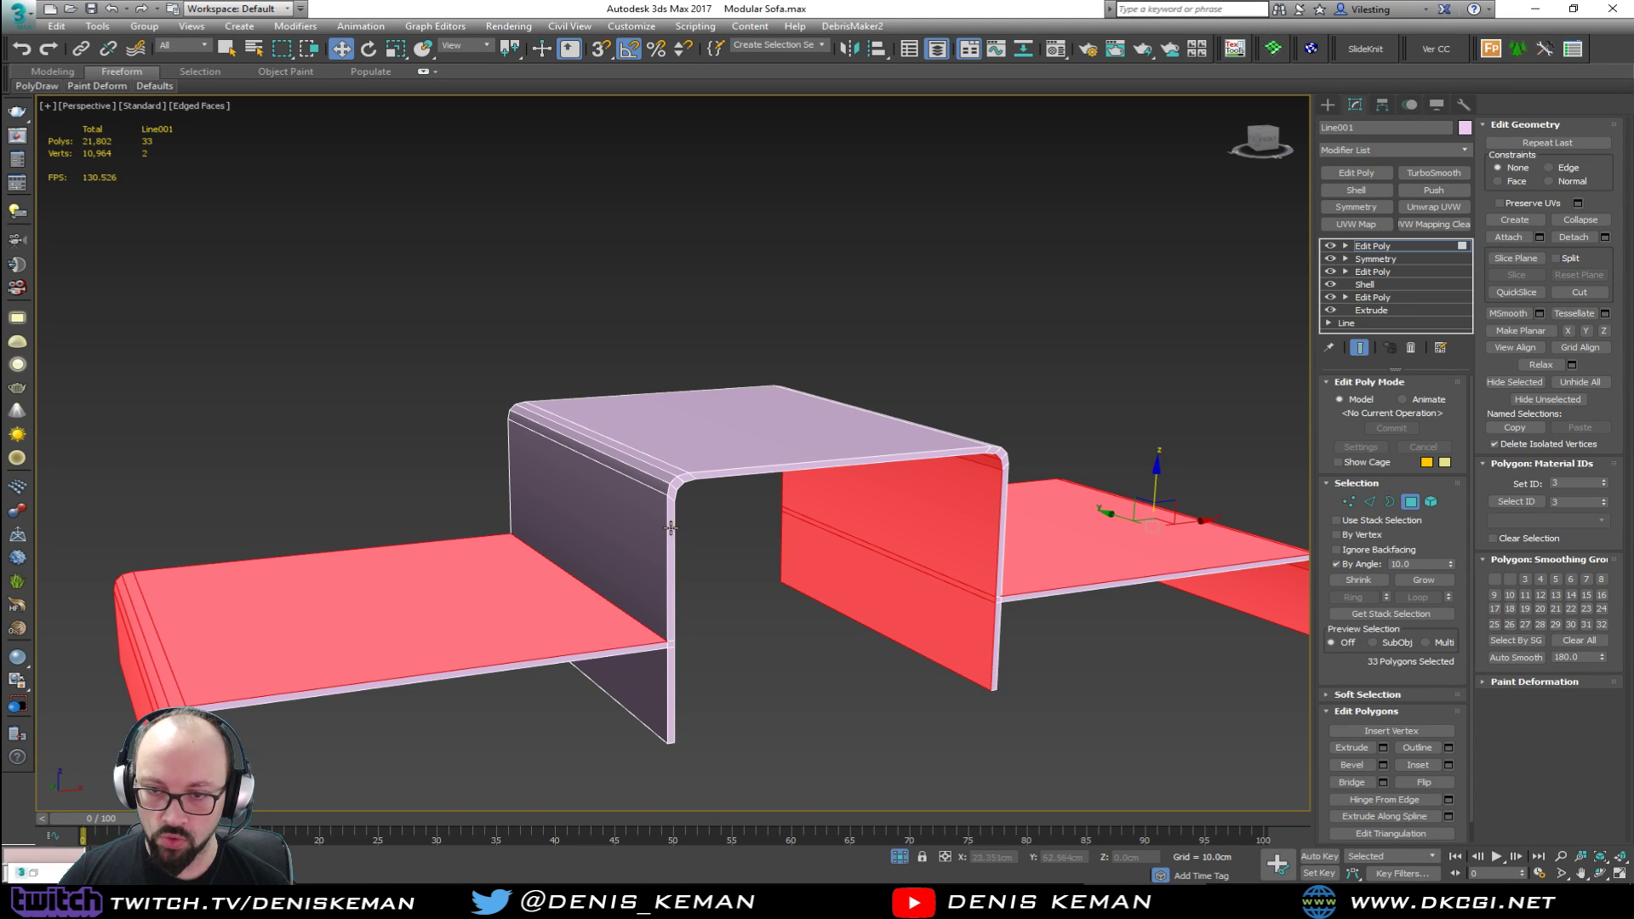
Step: Select the raised shelf's top, rounded corners and outer leg faces above the low shelves, and assign smoothing group 2
{"action": "left_click", "coordinate": [653, 482]}
{"action": "left_click", "coordinate": [656, 489], "text": "ctrl"}
{"action": "left_click", "coordinate": [657, 498], "text": "ctrl"}
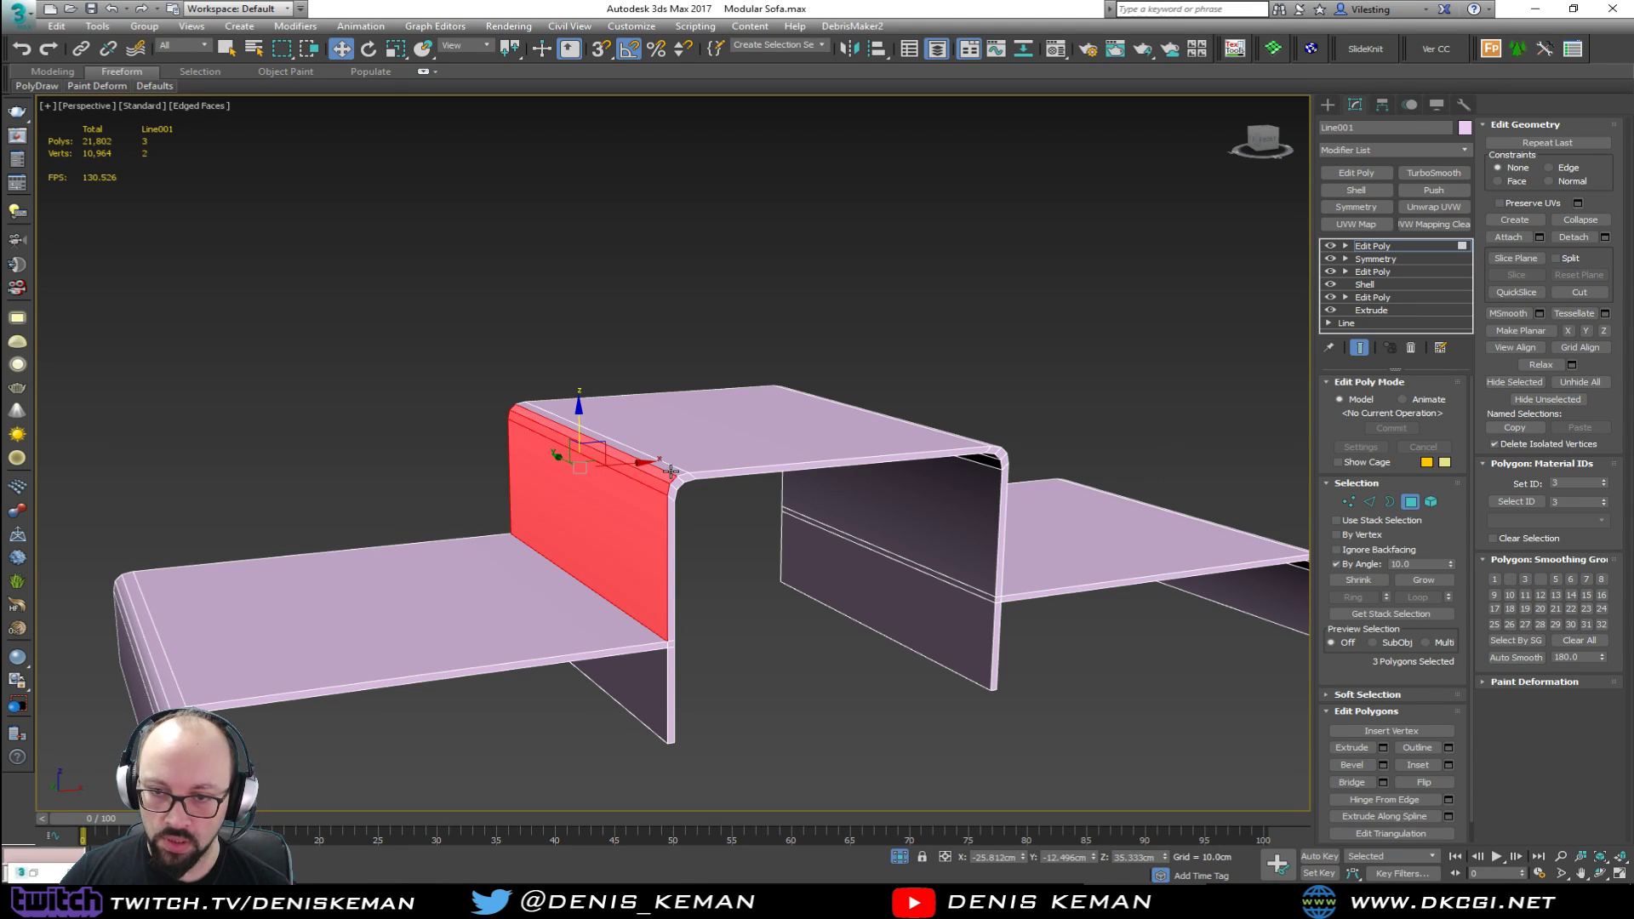
{"action": "left_click", "coordinate": [673, 467], "text": "ctrl"}
{"action": "middle_click_drag", "start_coordinate": [672, 466], "coordinate": [713, 411], "text": "alt"}
{"action": "left_click", "coordinate": [769, 543], "text": "ctrl"}
{"action": "left_click", "coordinate": [769, 538], "text": "ctrl"}
{"action": "left_click", "coordinate": [769, 554], "text": "ctrl"}
{"action": "left_click", "coordinate": [771, 564], "text": "ctrl"}
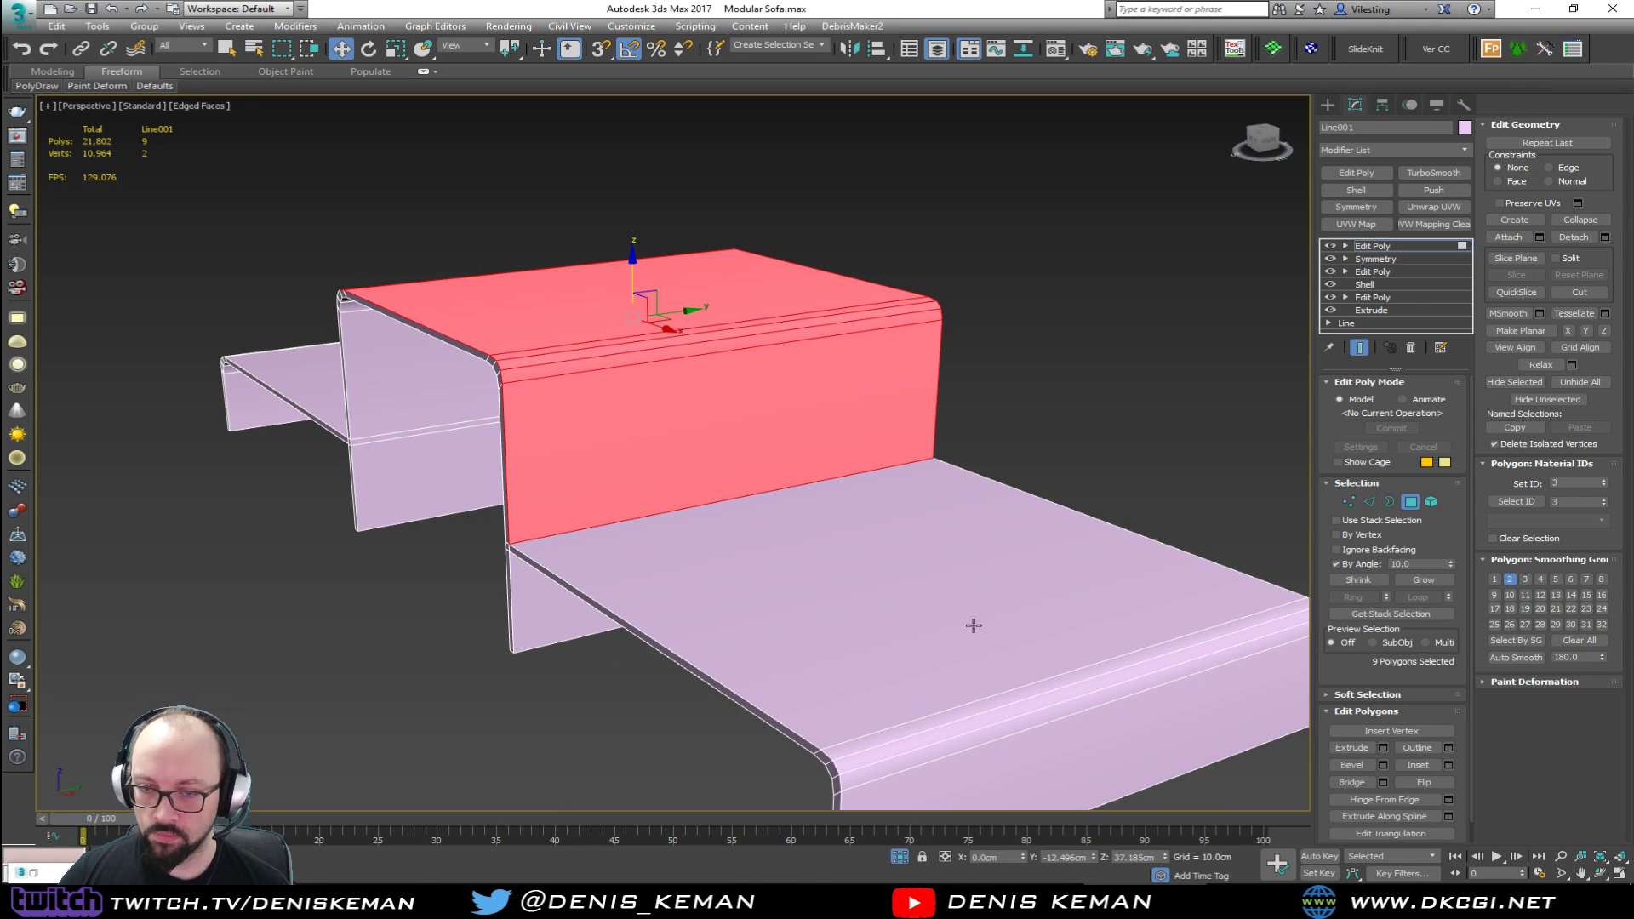
Step: Select the narrow bottom faces of all four table legs
{"action": "middle_click_drag", "start_coordinate": [1025, 612], "coordinate": [900, 553], "text": "alt"}
{"action": "middle_click_drag", "start_coordinate": [930, 424], "coordinate": [1118, 340], "text": "alt"}
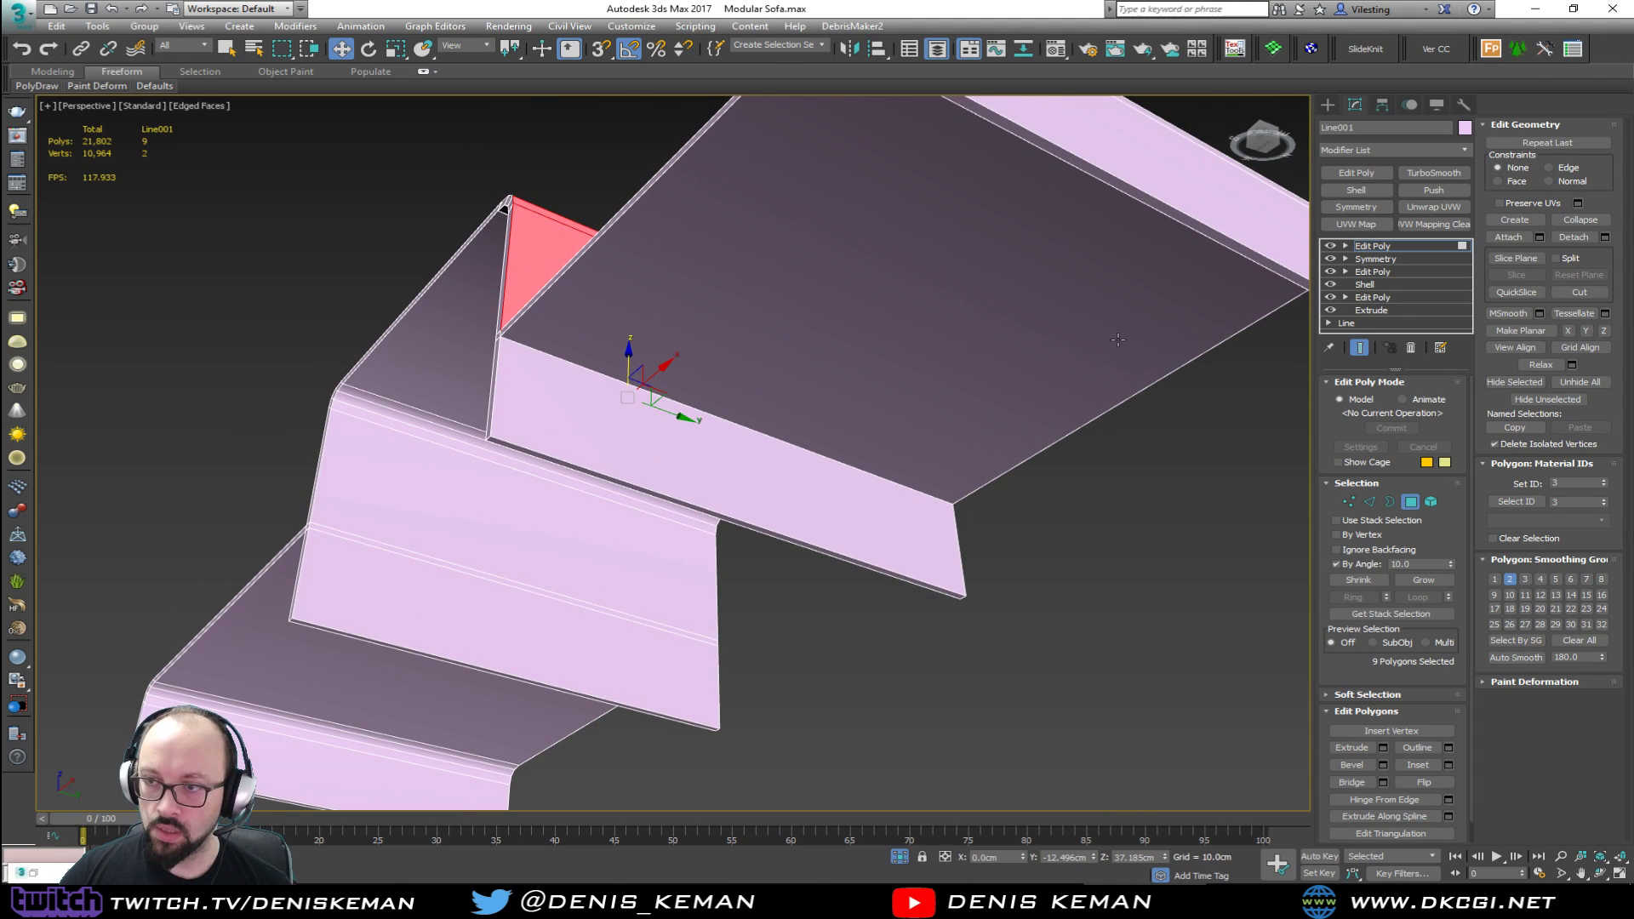
{"action": "left_click", "coordinate": [1184, 219]}
{"action": "left_click", "coordinate": [621, 484], "text": "ctrl"}
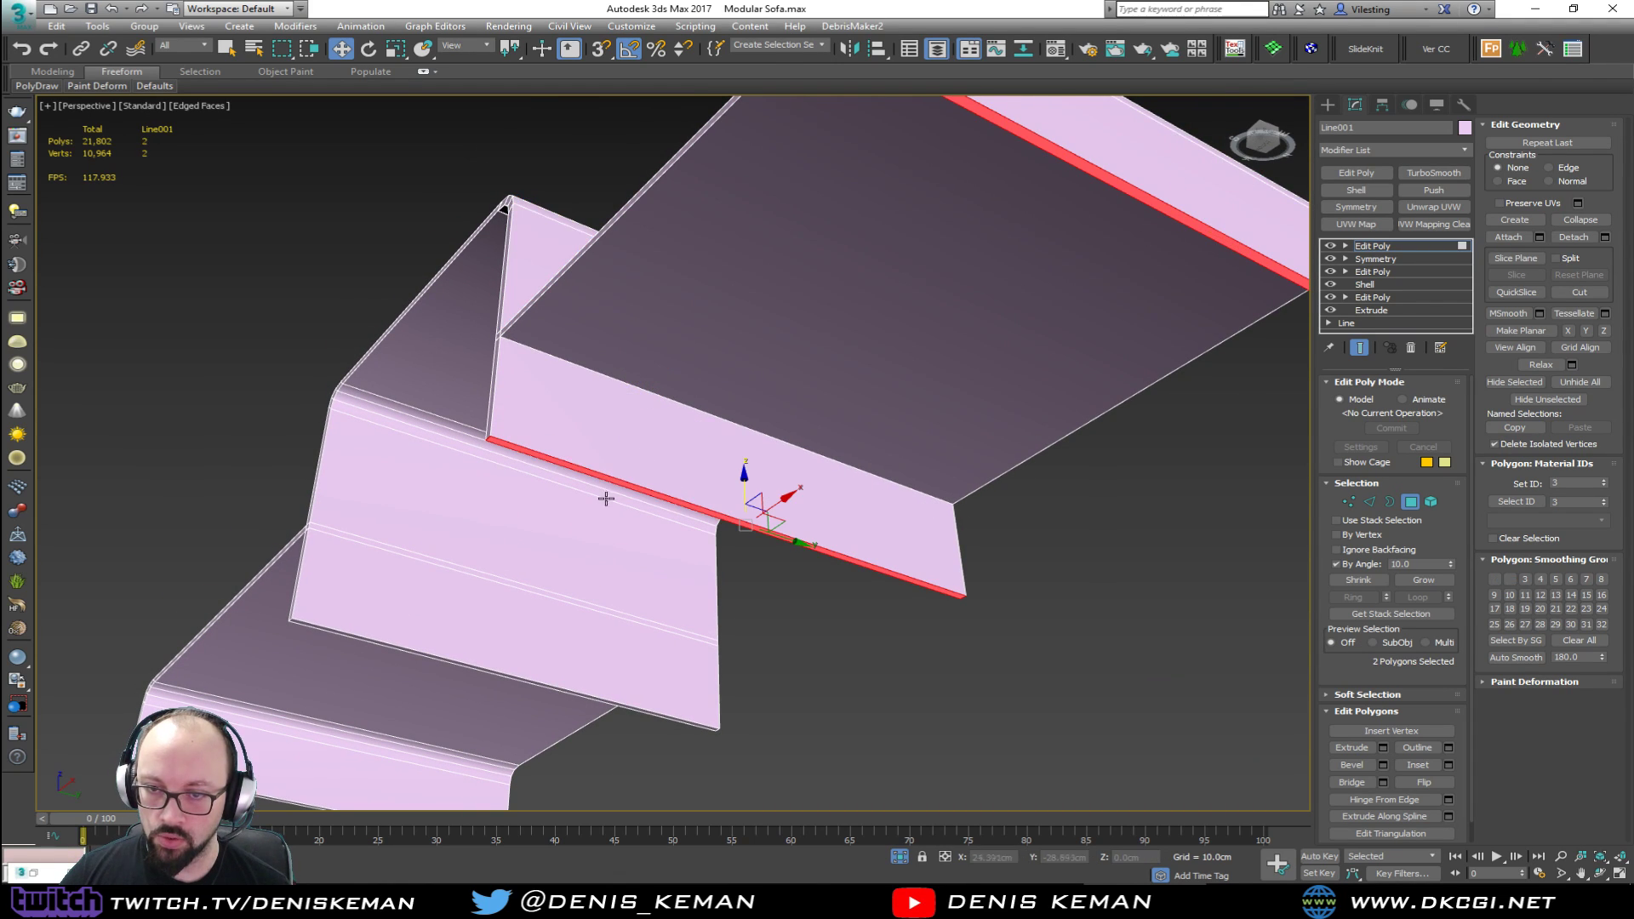
{"action": "left_click", "coordinate": [405, 651], "text": "ctrl"}
{"action": "middle_click_drag", "start_coordinate": [405, 651], "coordinate": [880, 564], "text": "alt"}
{"action": "left_click", "coordinate": [861, 558]}
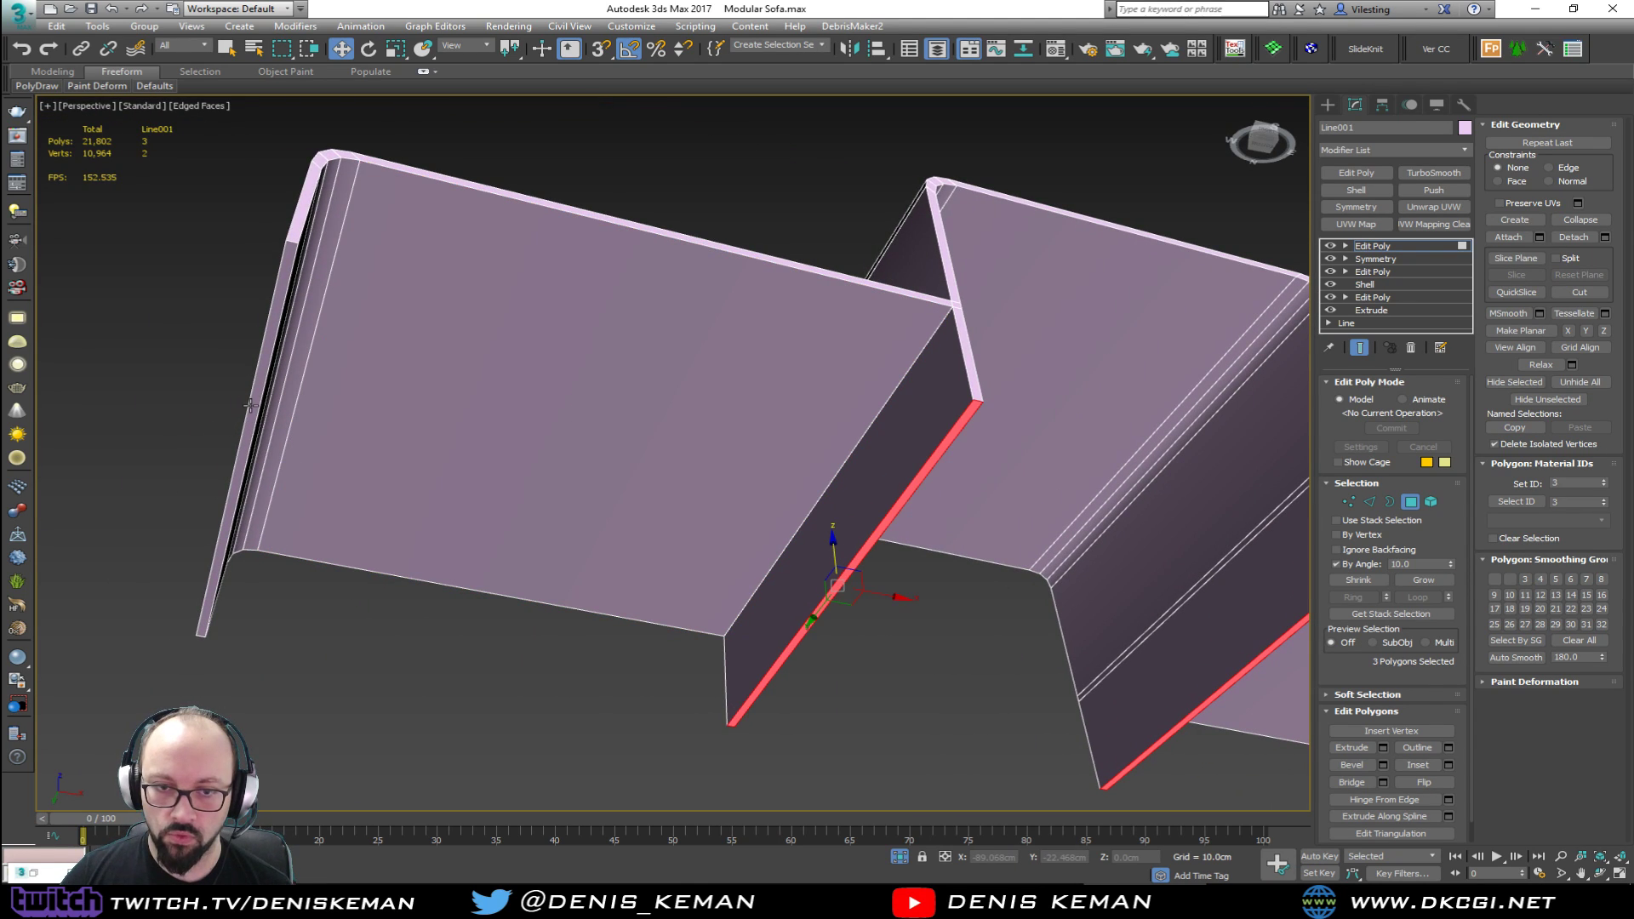
{"action": "left_click", "coordinate": [250, 405], "text": "ctrl"}
Step: Leave polygon editing and add a TurboSmooth modifier to the table, separated by smoothing groups
{"action": "left_click", "coordinate": [1410, 501]}
{"action": "left_click", "coordinate": [984, 692]}
{"action": "middle_click_drag", "start_coordinate": [983, 692], "coordinate": [1234, 579], "text": "alt"}
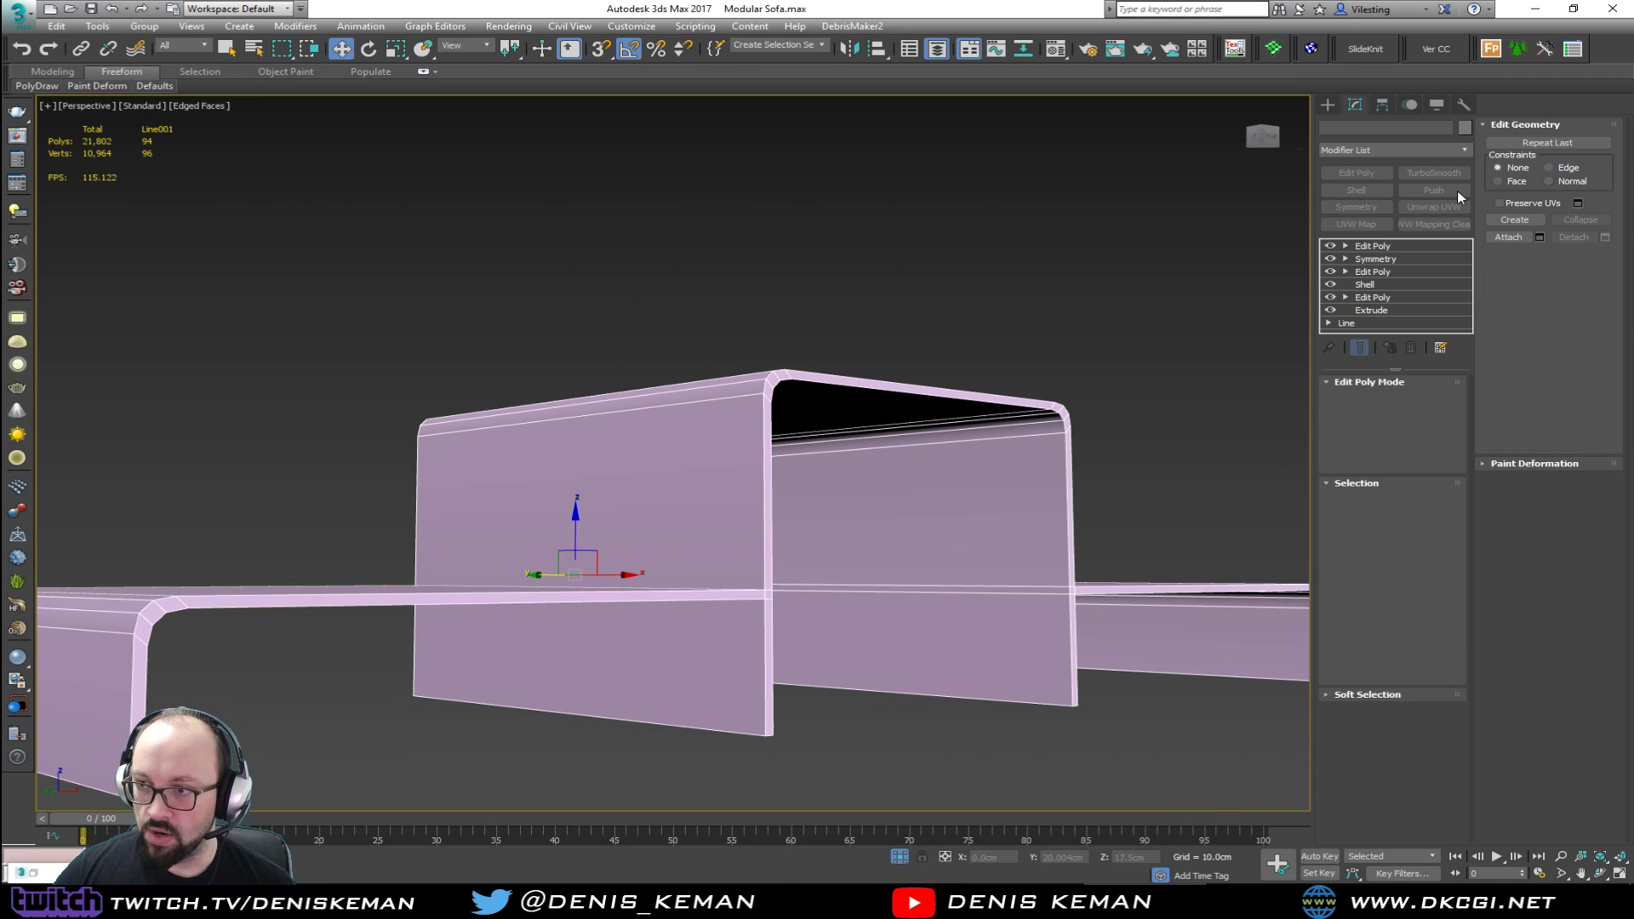
{"action": "left_click", "coordinate": [1435, 174]}
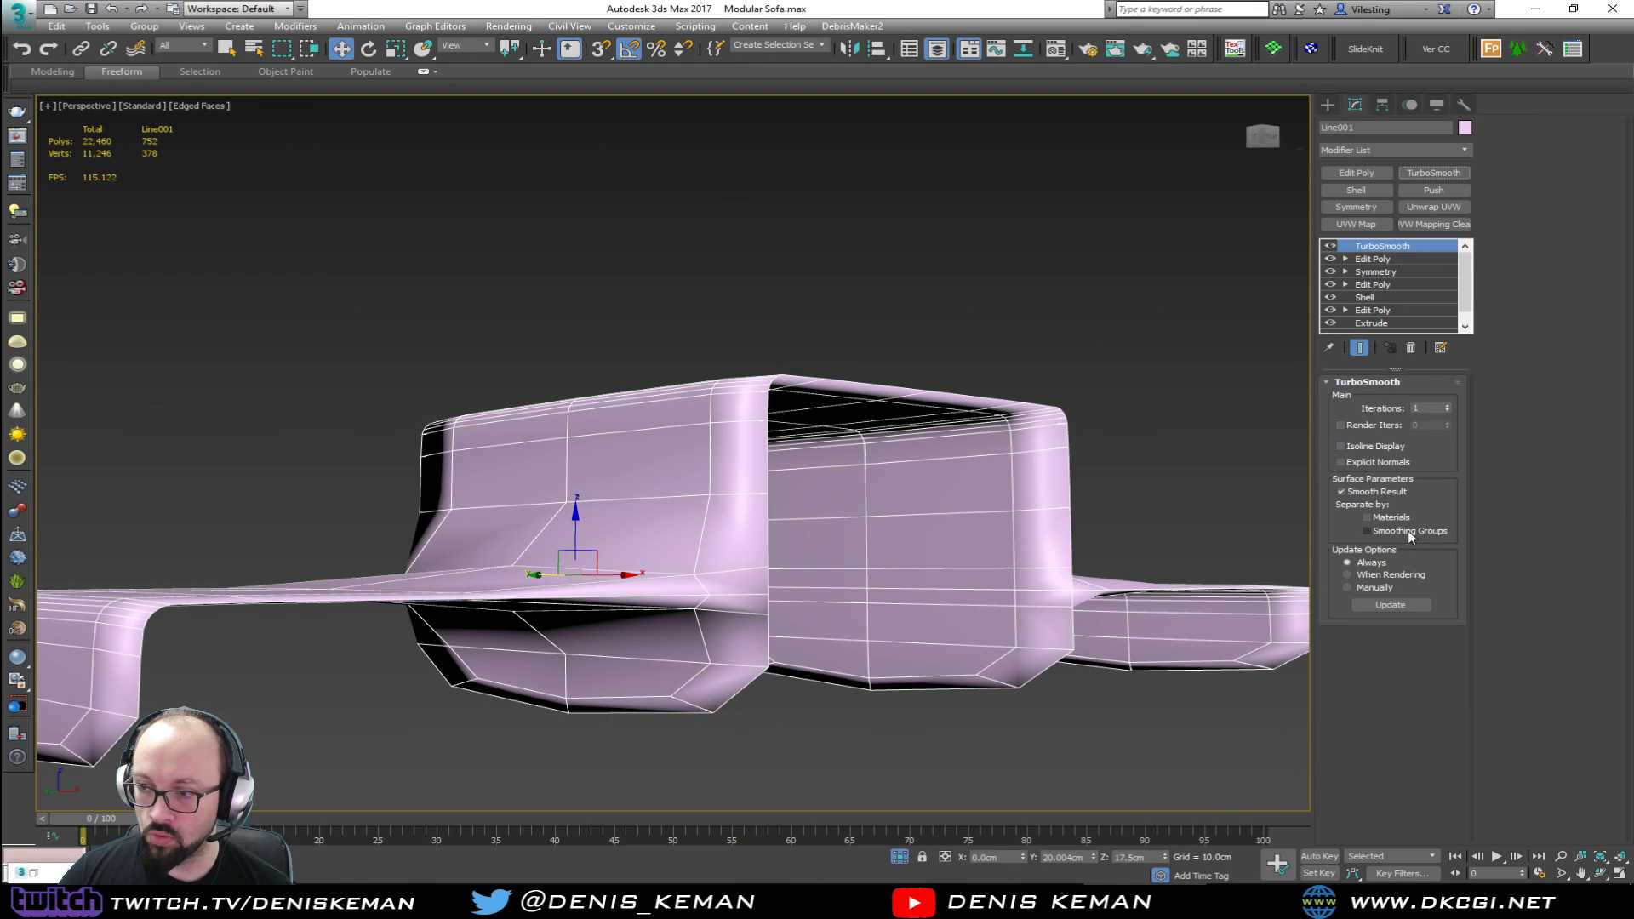
{"action": "left_click", "coordinate": [1411, 533]}
{"action": "middle_click_drag", "start_coordinate": [974, 536], "coordinate": [894, 573], "text": "alt"}
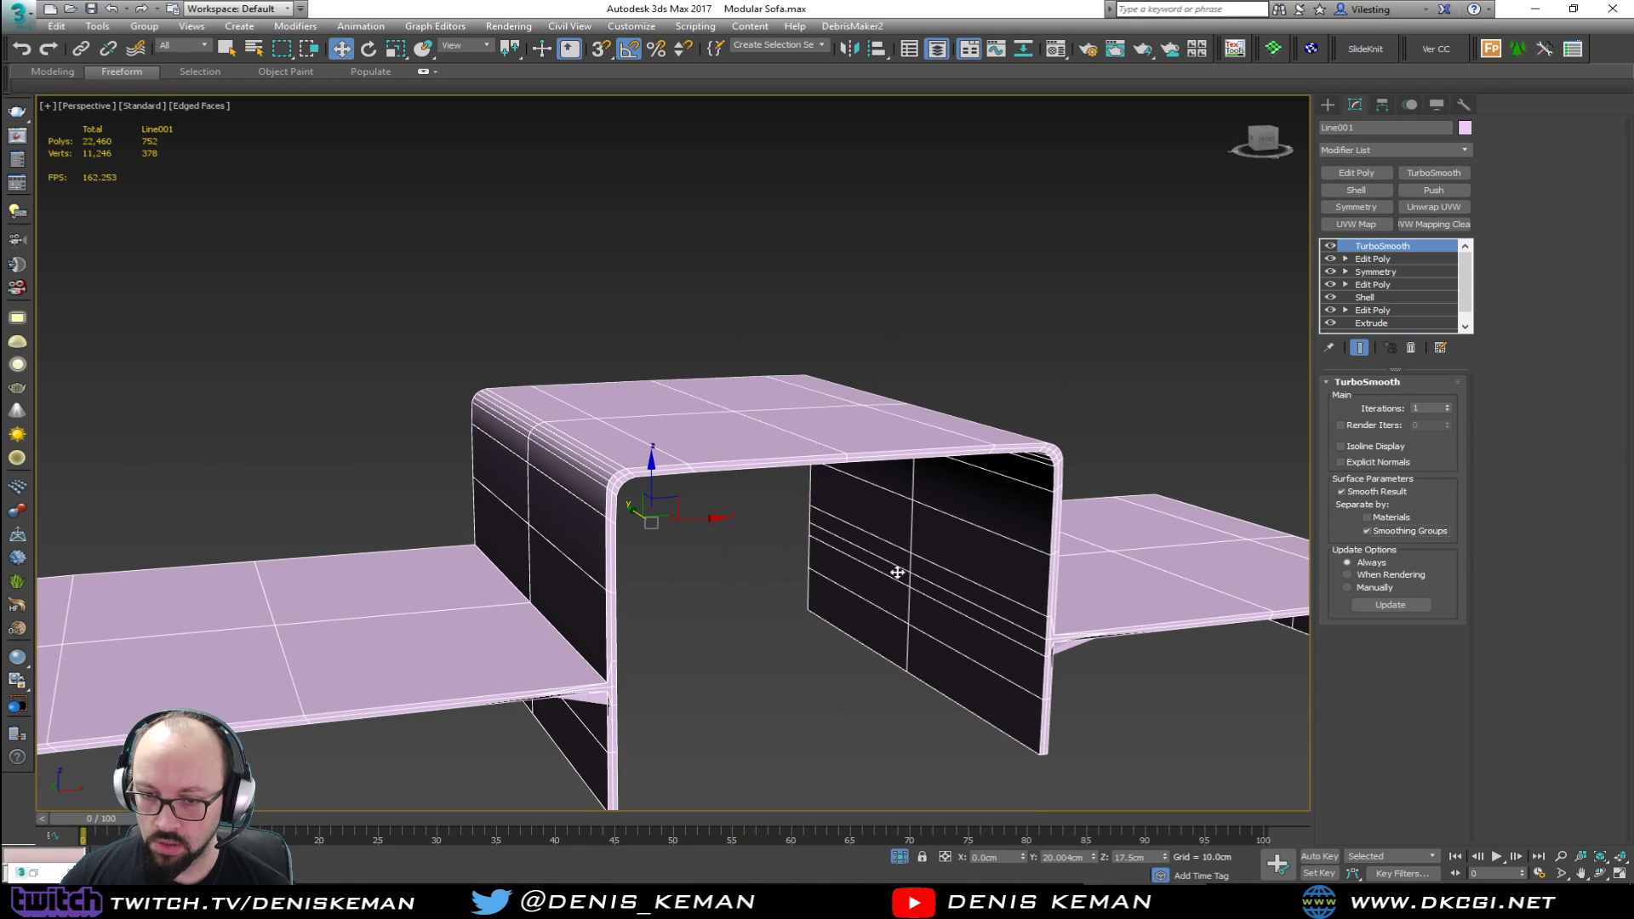
Step: Examine the smoothed junction between low shelf and raised leg from below, with and without edges shown
{"action": "left_click", "coordinate": [736, 699]}
{"action": "mouse_move", "coordinate": [799, 652]}
{"action": "middle_mouse_down", "text": "alt"}
{"action": "mouse_move", "coordinate": [839, 650]}
{"action": "mouse_move", "coordinate": [795, 650]}
{"action": "middle_mouse_up", "text": "alt"}
{"action": "key", "text": "F4"}
{"action": "left_click", "coordinate": [793, 513]}
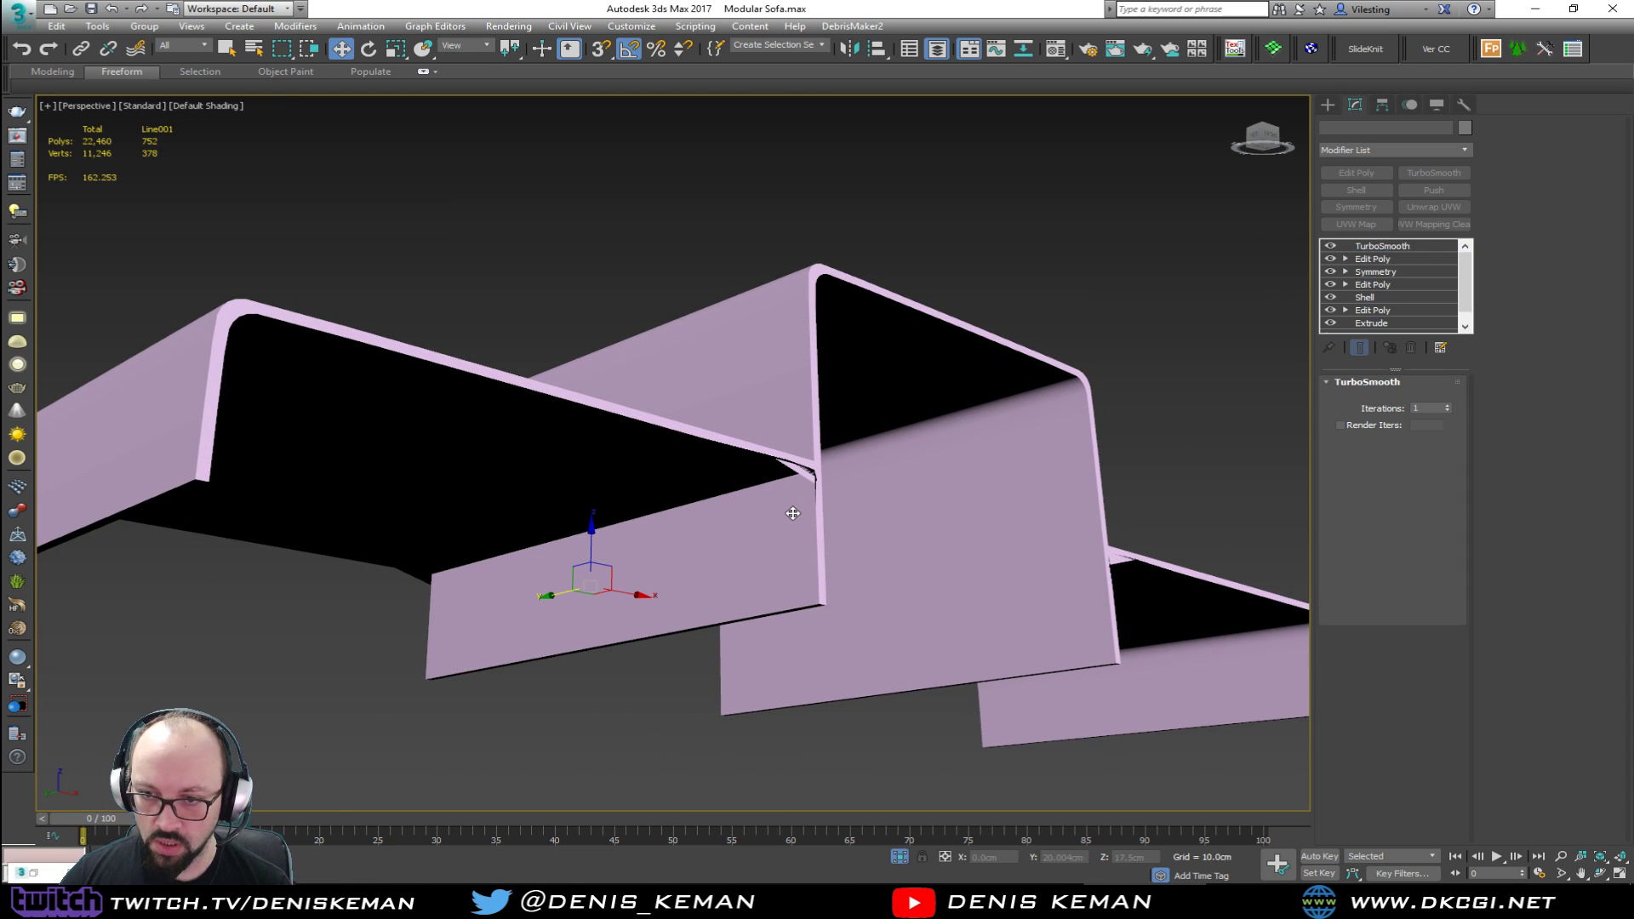
{"action": "scroll", "coordinate": [793, 513], "scroll_direction": "up", "scroll_amount": 2}
{"action": "scroll", "coordinate": [793, 514], "scroll_direction": "up", "scroll_amount": 2}
{"action": "key", "text": "F4"}
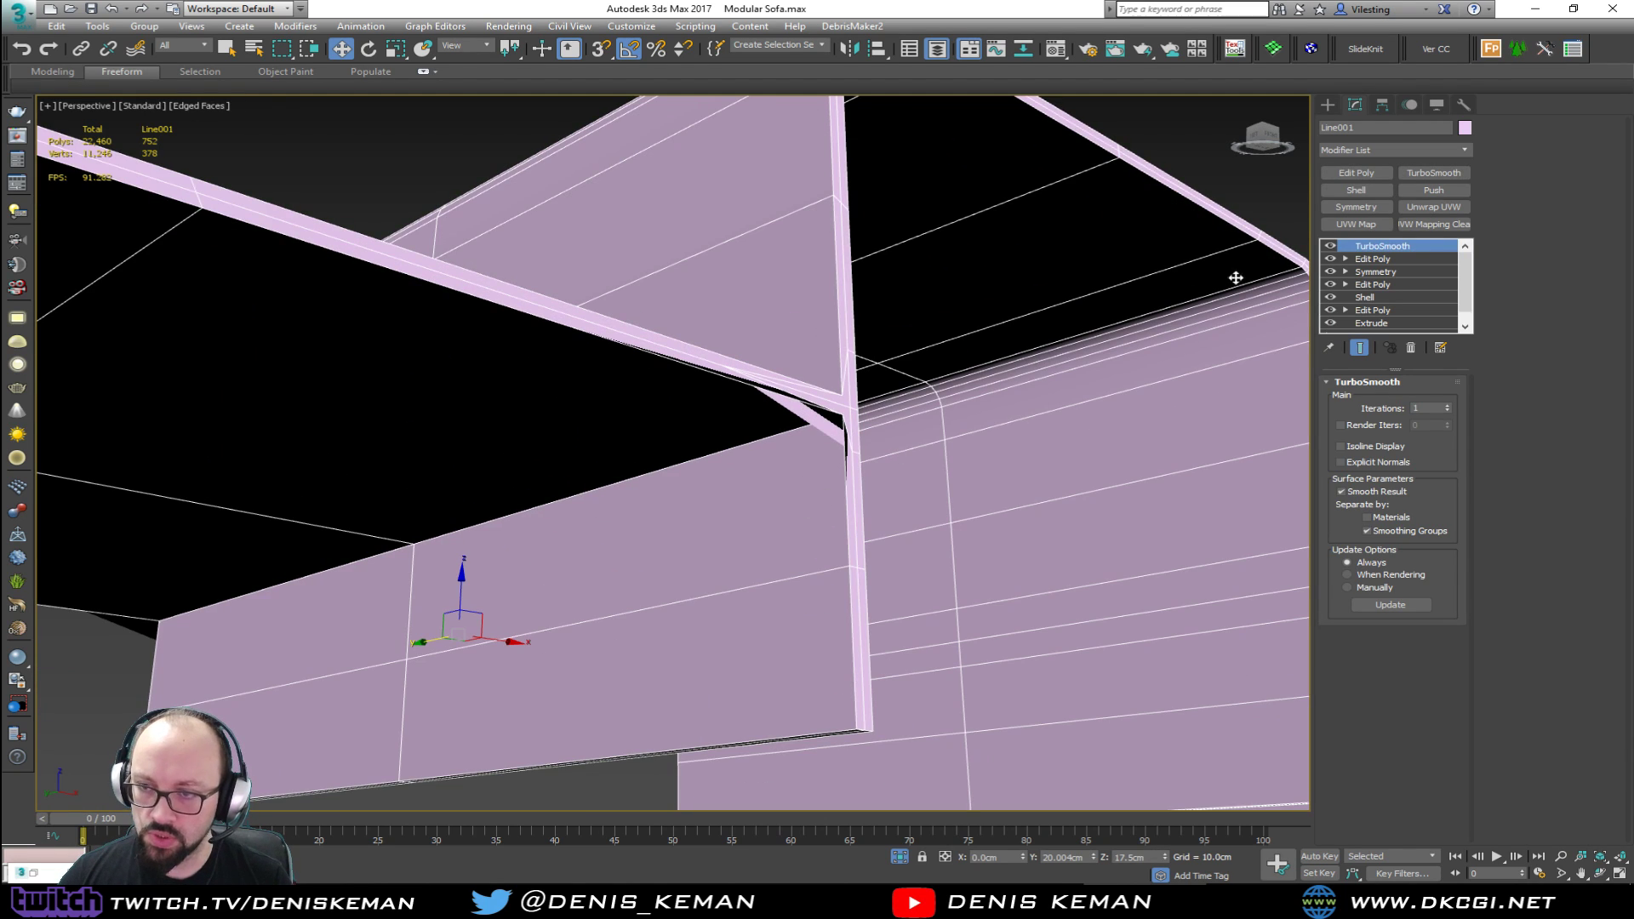
Step: In the Edit Poly below TurboSmooth, select one low shelf's underside and the adjoining face of the raised shelf's leg
{"action": "left_click", "coordinate": [1395, 260]}
{"action": "key", "text": "4"}
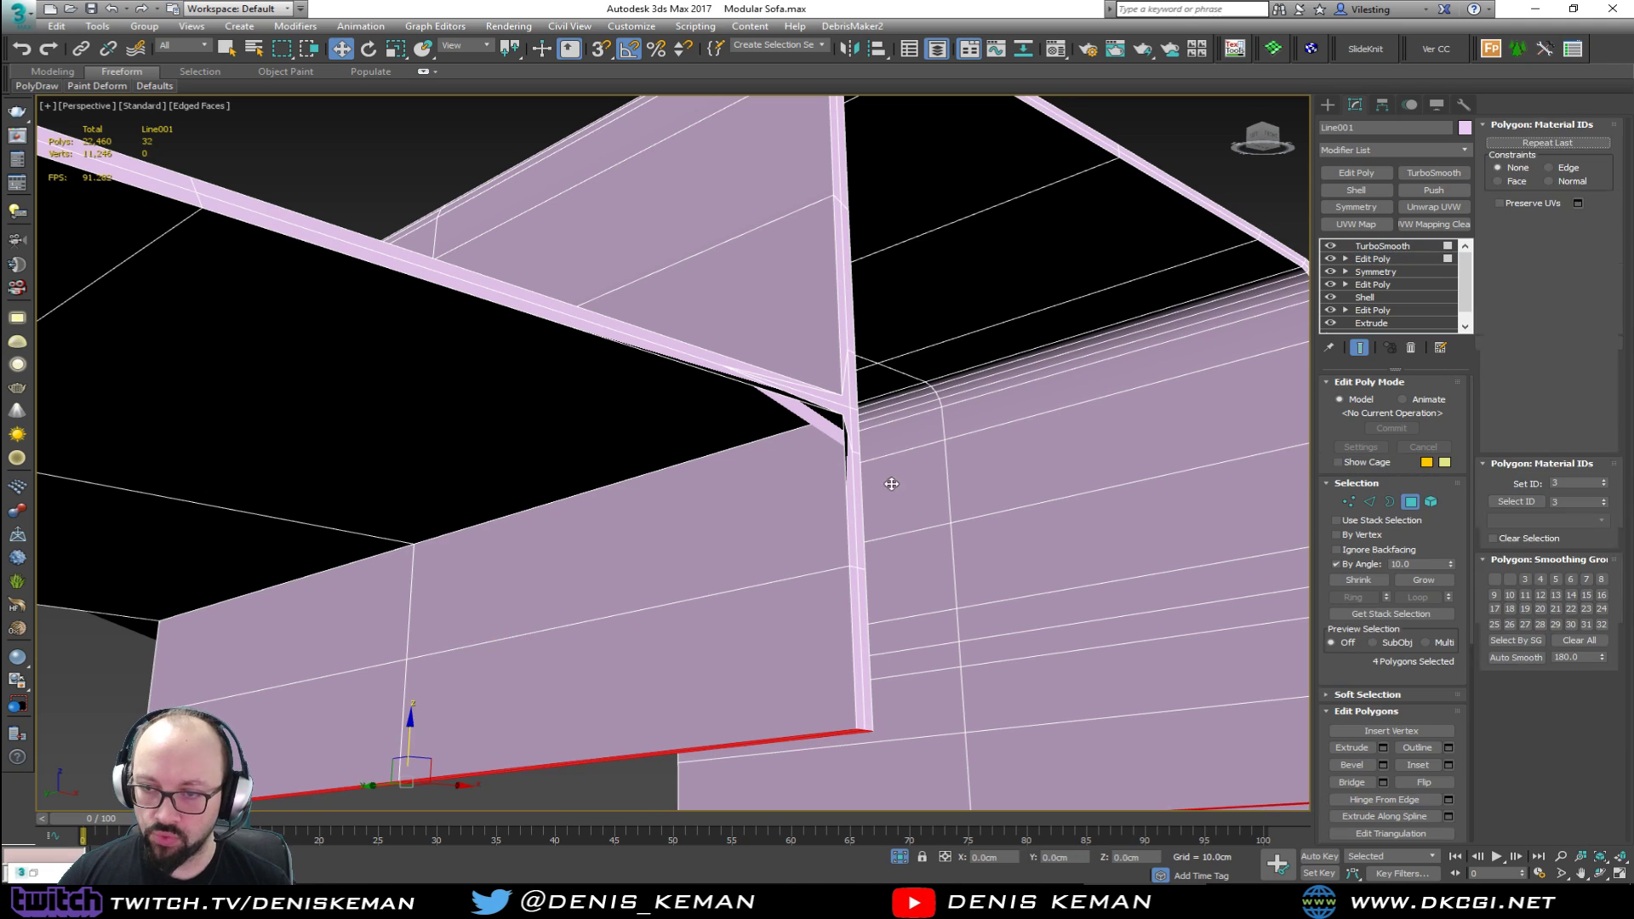
{"action": "key", "text": "shift+e"}
{"action": "key", "text": "shift+e"}
{"action": "key", "text": "shift+e"}
{"action": "left_click", "coordinate": [799, 494]}
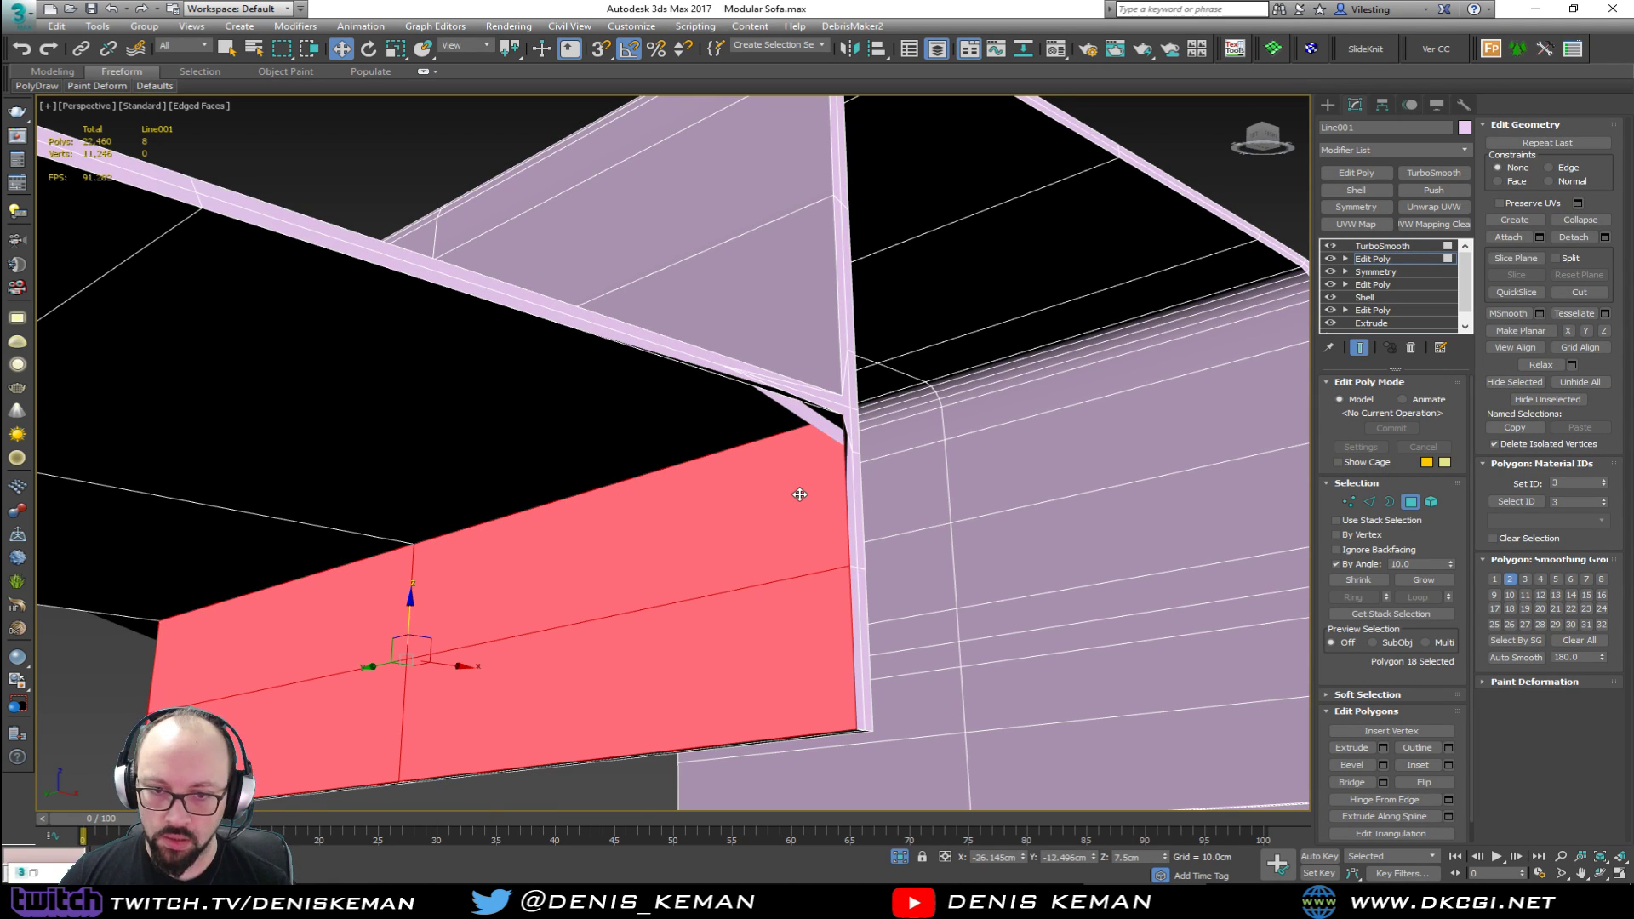
{"action": "left_click", "coordinate": [642, 456], "text": "ctrl"}
{"action": "middle_click_drag", "start_coordinate": [641, 456], "coordinate": [254, 443], "text": "alt"}
Step: Add the low shelf's inner end-leg face and inner corner polygons to the selection and assign smoothing group 4
{"action": "left_click", "coordinate": [167, 494], "text": "ctrl"}
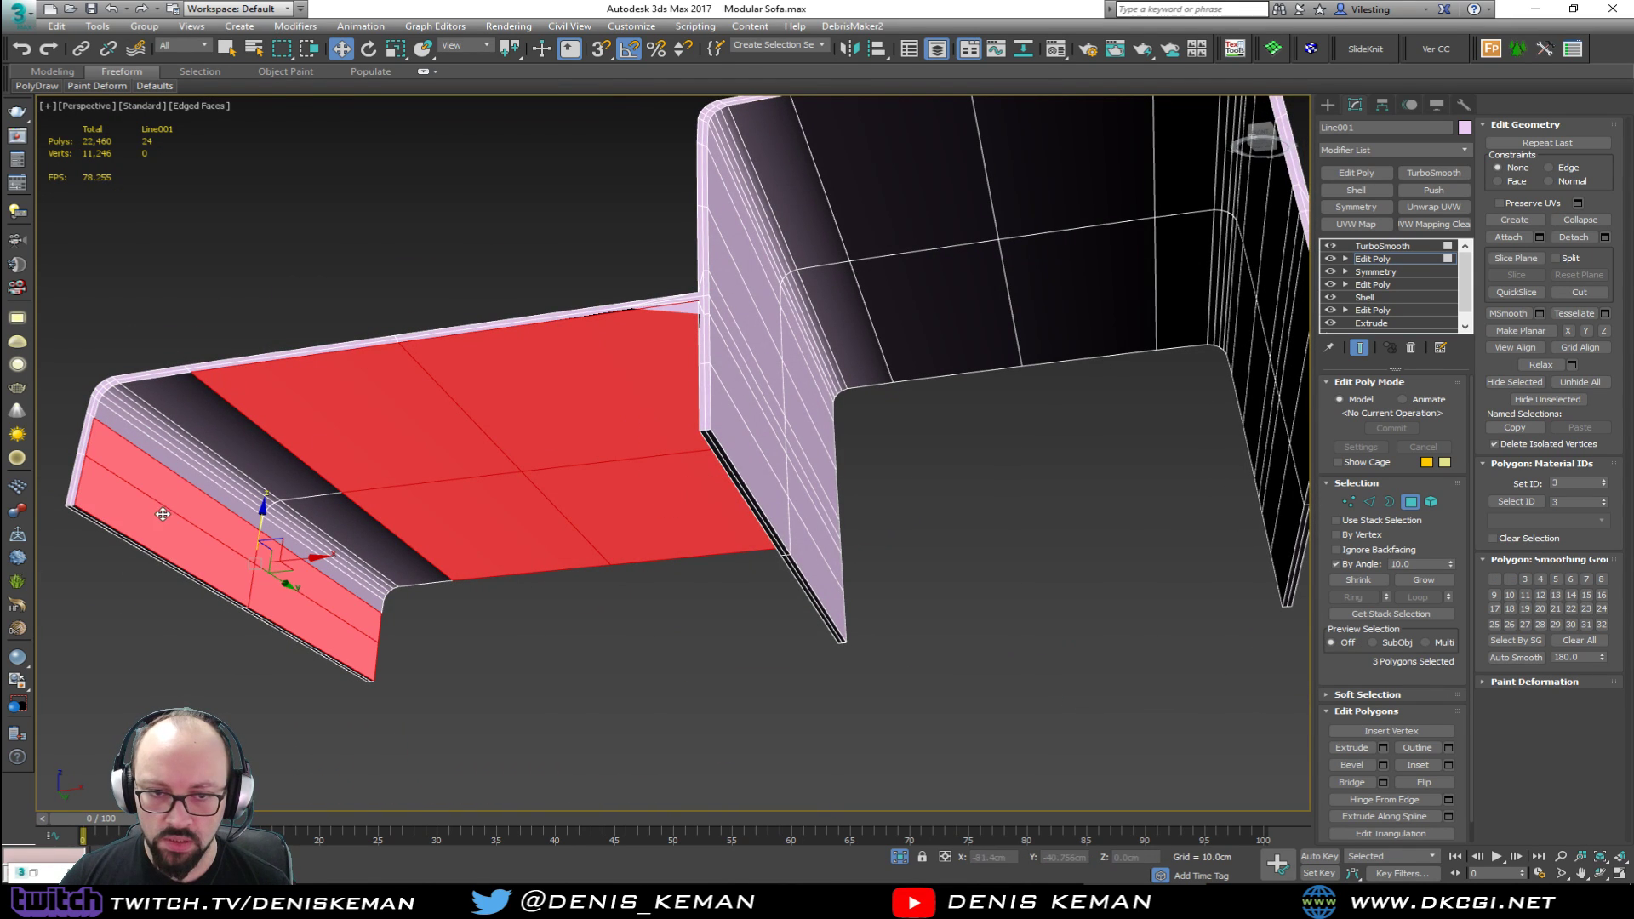
{"action": "left_click", "coordinate": [191, 460], "text": "ctrl"}
{"action": "left_click", "coordinate": [201, 457], "text": "ctrl"}
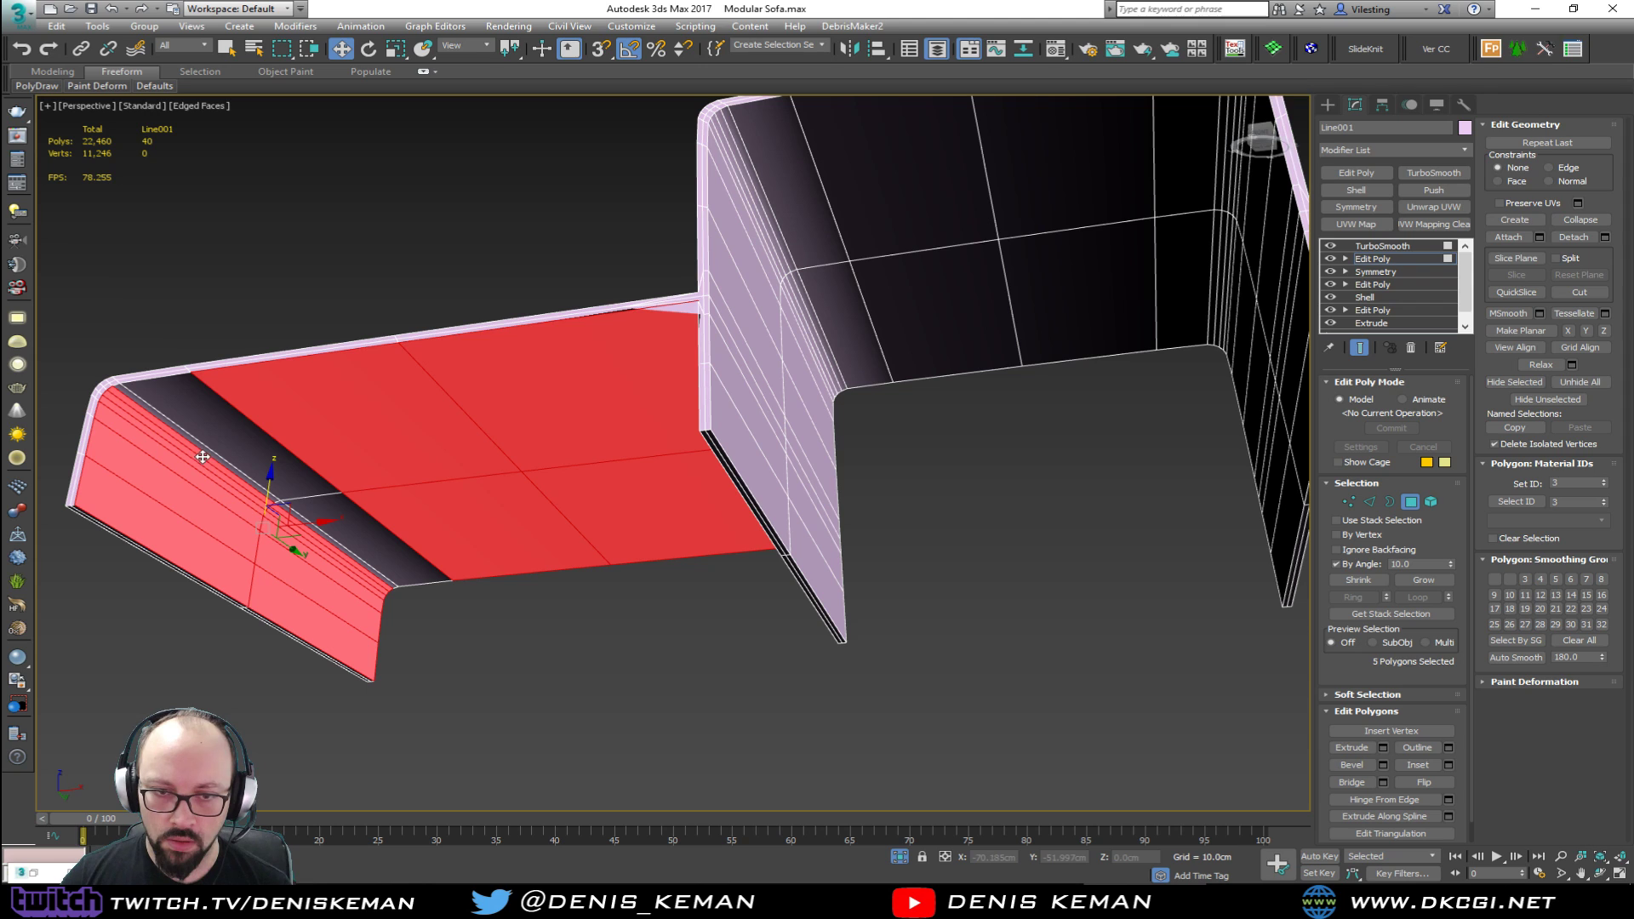
{"action": "left_click", "coordinate": [208, 454], "text": "ctrl"}
{"action": "middle_click_drag", "start_coordinate": [430, 455], "coordinate": [499, 456], "text": "alt"}
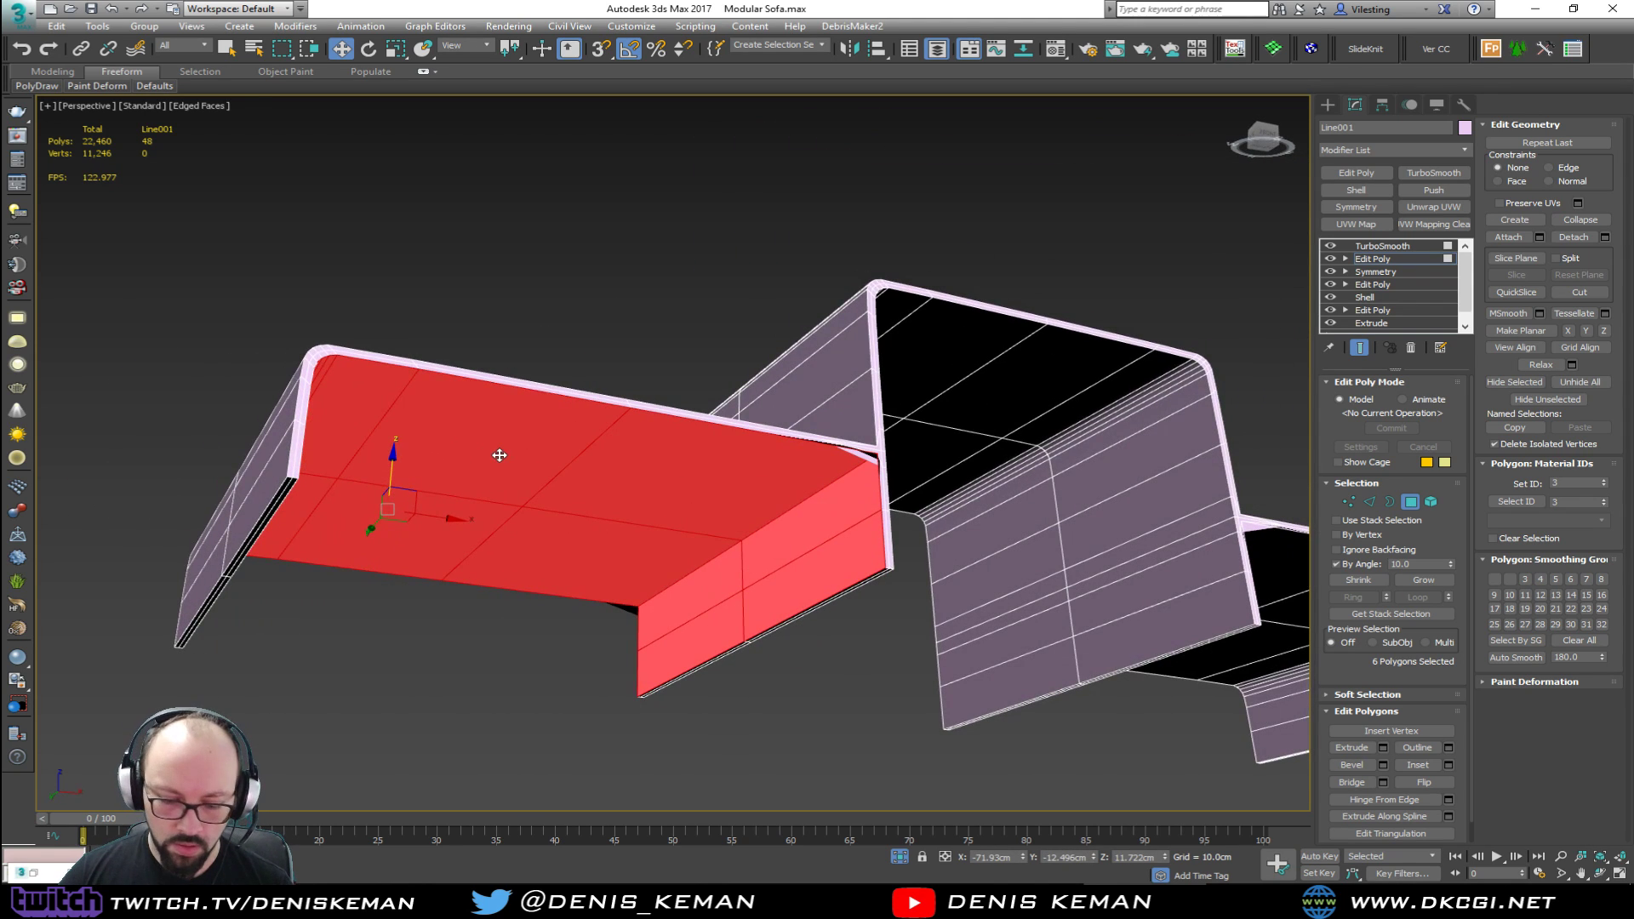
{"action": "key", "text": "alt+4"}
{"action": "middle_click_drag", "start_coordinate": [817, 529], "coordinate": [818, 560], "text": "alt"}
{"action": "scroll", "coordinate": [861, 529], "scroll_direction": "up", "scroll_amount": 2}
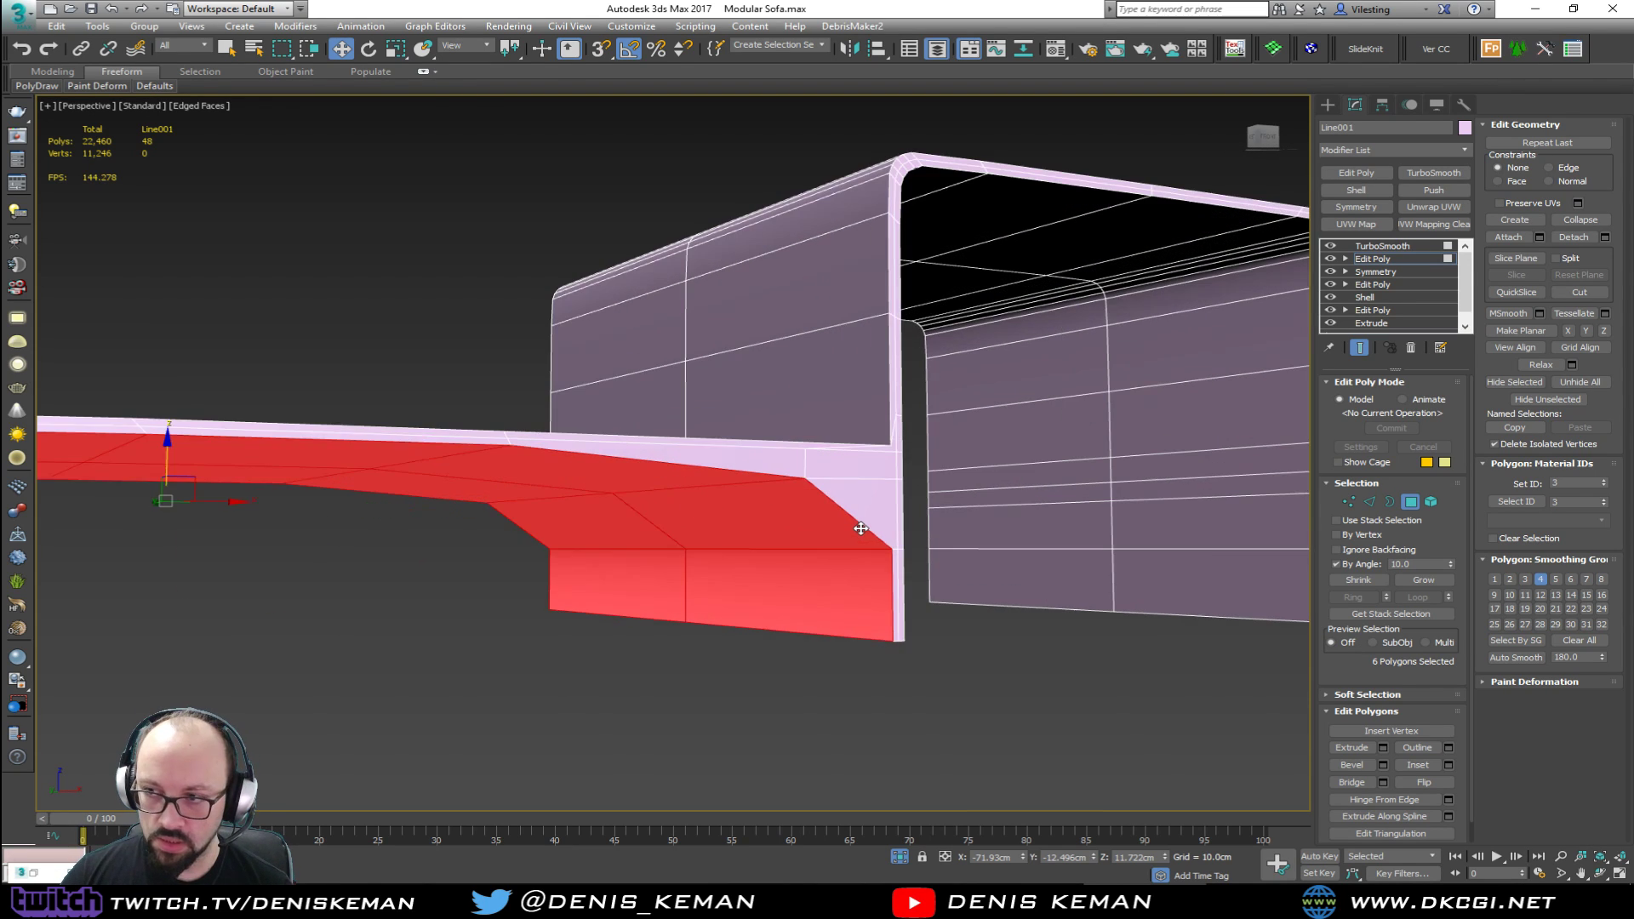
{"action": "left_click", "coordinate": [1411, 502]}
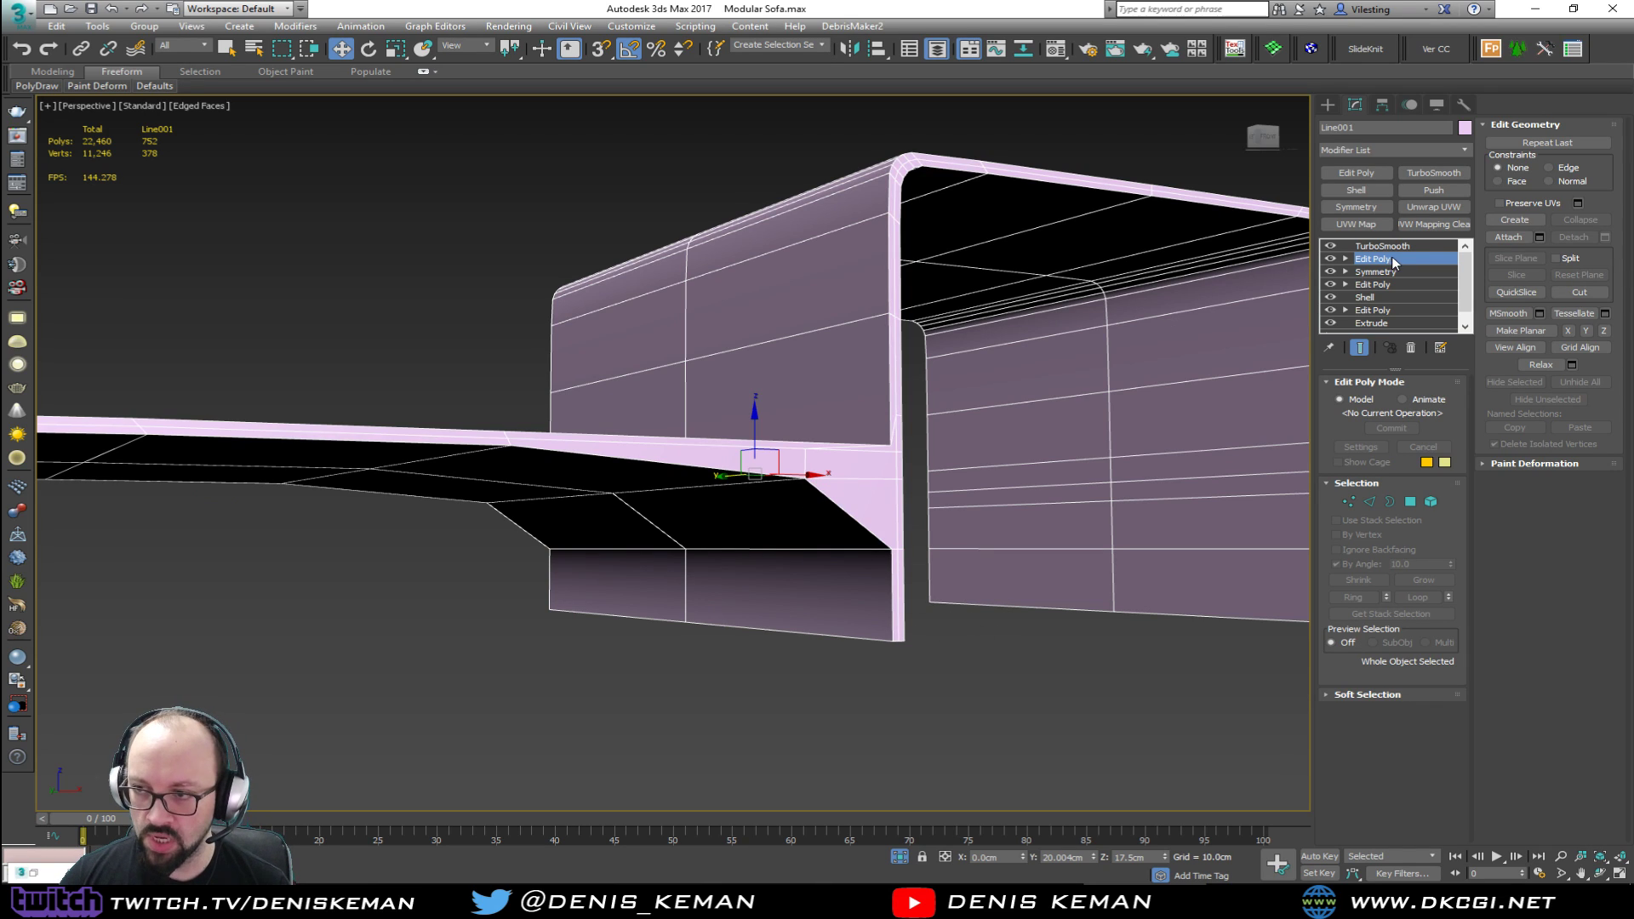
Step: Insert a supporting edge loop on the raised shelf's leg just below the low shelf
{"action": "key", "text": "grave"}
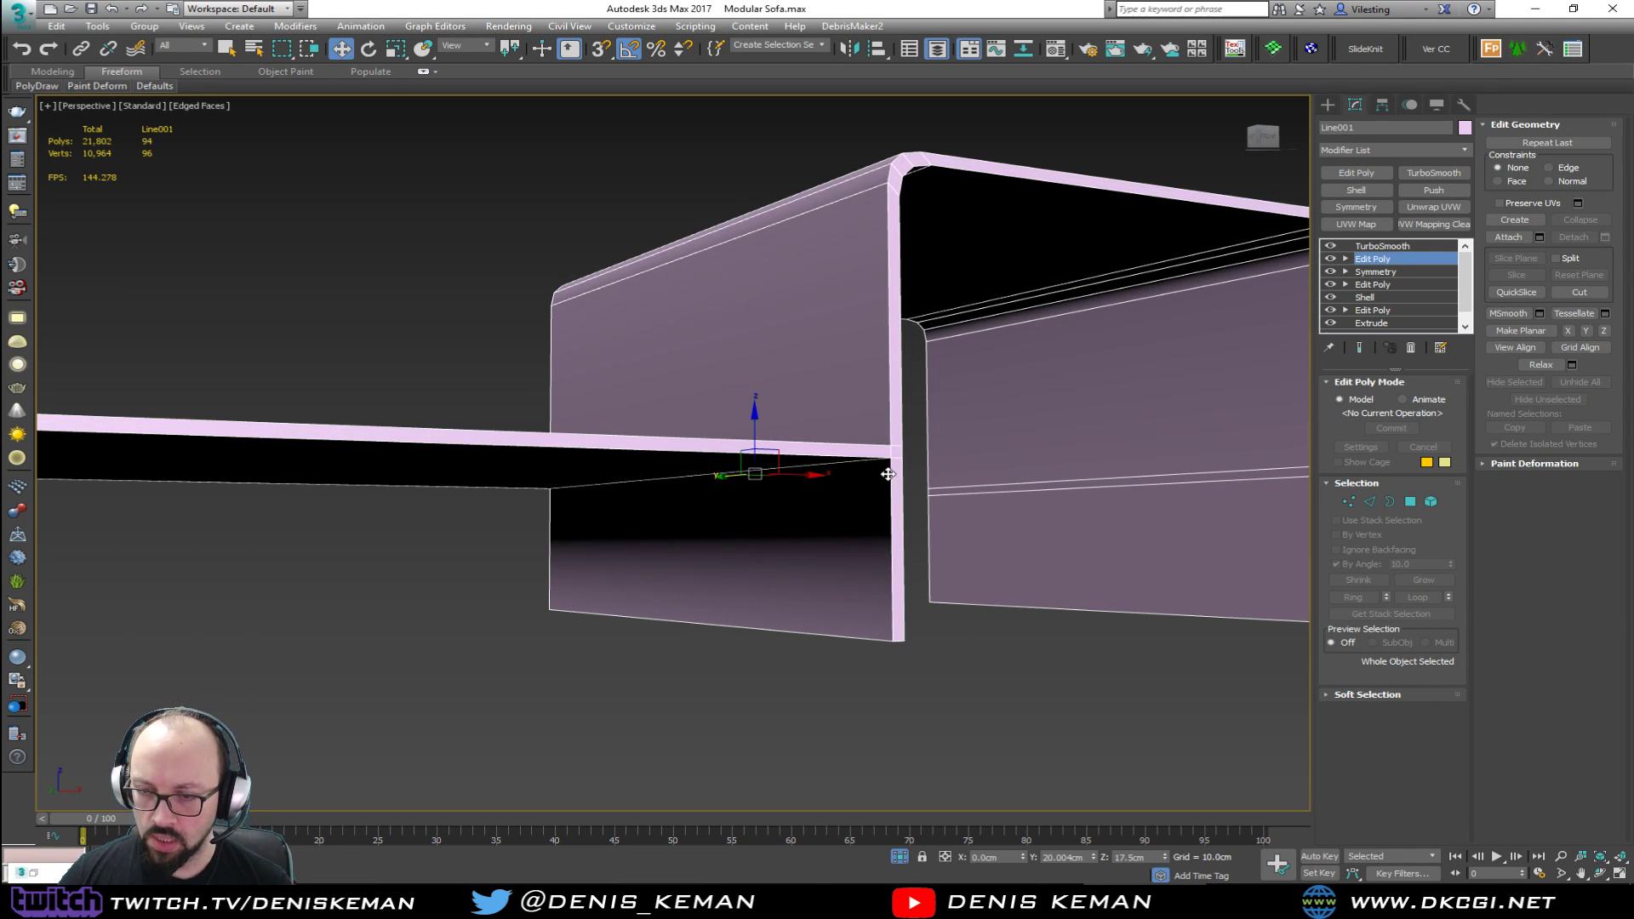
{"action": "scroll", "coordinate": [888, 474], "scroll_direction": "up", "scroll_amount": 3}
{"action": "key", "text": "alt+c"}
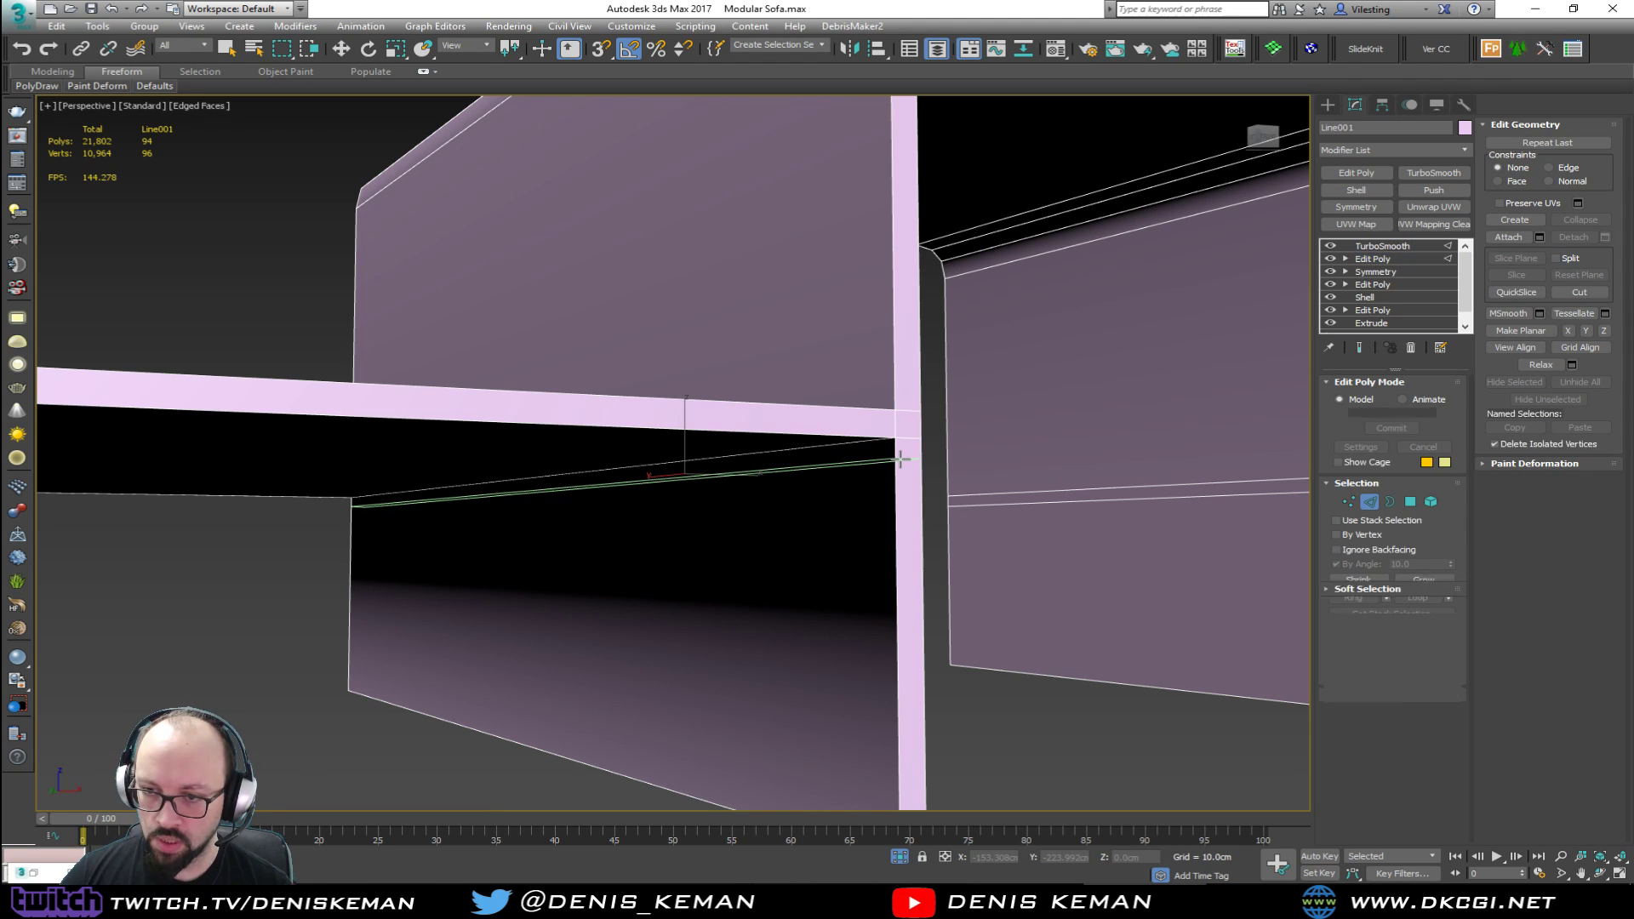
{"action": "left_click", "coordinate": [901, 459]}
{"action": "key", "text": "2"}
{"action": "key", "text": "w"}
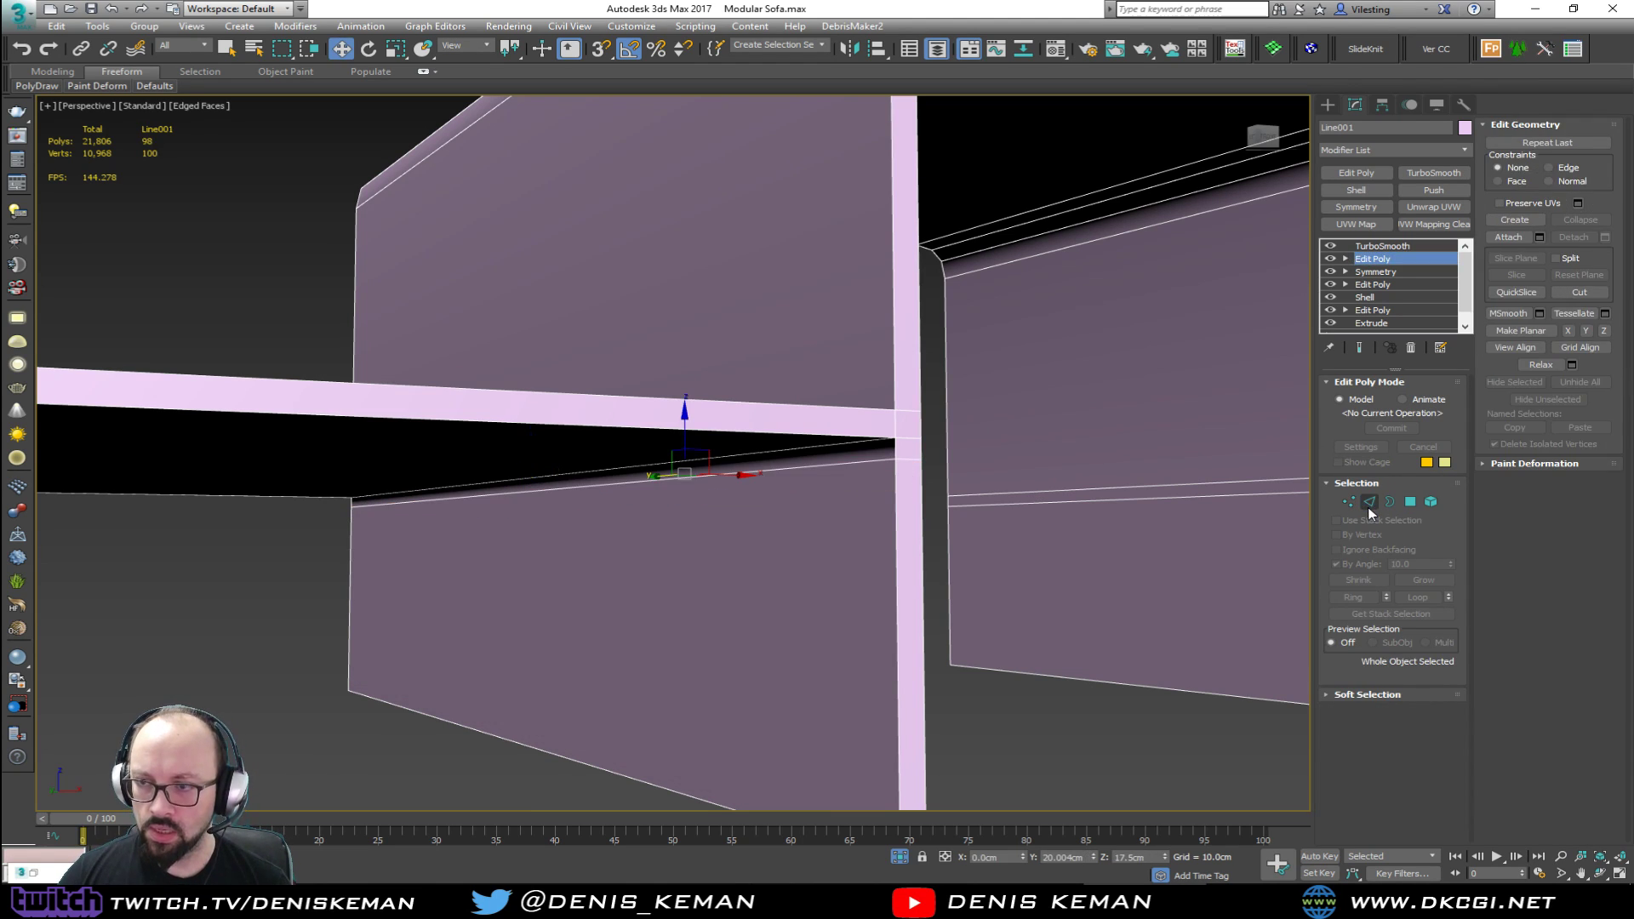
{"action": "left_click", "coordinate": [1369, 504]}
Step: Insert supporting edge loops on the same leg just above the low shelf and across the shelf beside the leg
{"action": "key", "text": "grave"}
{"action": "mouse_move", "coordinate": [922, 468]}
{"action": "middle_mouse_down", "text": "alt"}
{"action": "mouse_move", "coordinate": [960, 467]}
{"action": "mouse_move", "coordinate": [857, 449]}
{"action": "mouse_move", "coordinate": [934, 452]}
{"action": "mouse_move", "coordinate": [926, 463]}
{"action": "middle_mouse_up", "text": "alt"}
{"action": "scroll", "coordinate": [897, 540], "scroll_direction": "up", "scroll_amount": 6}
{"action": "key", "text": "alt+s"}
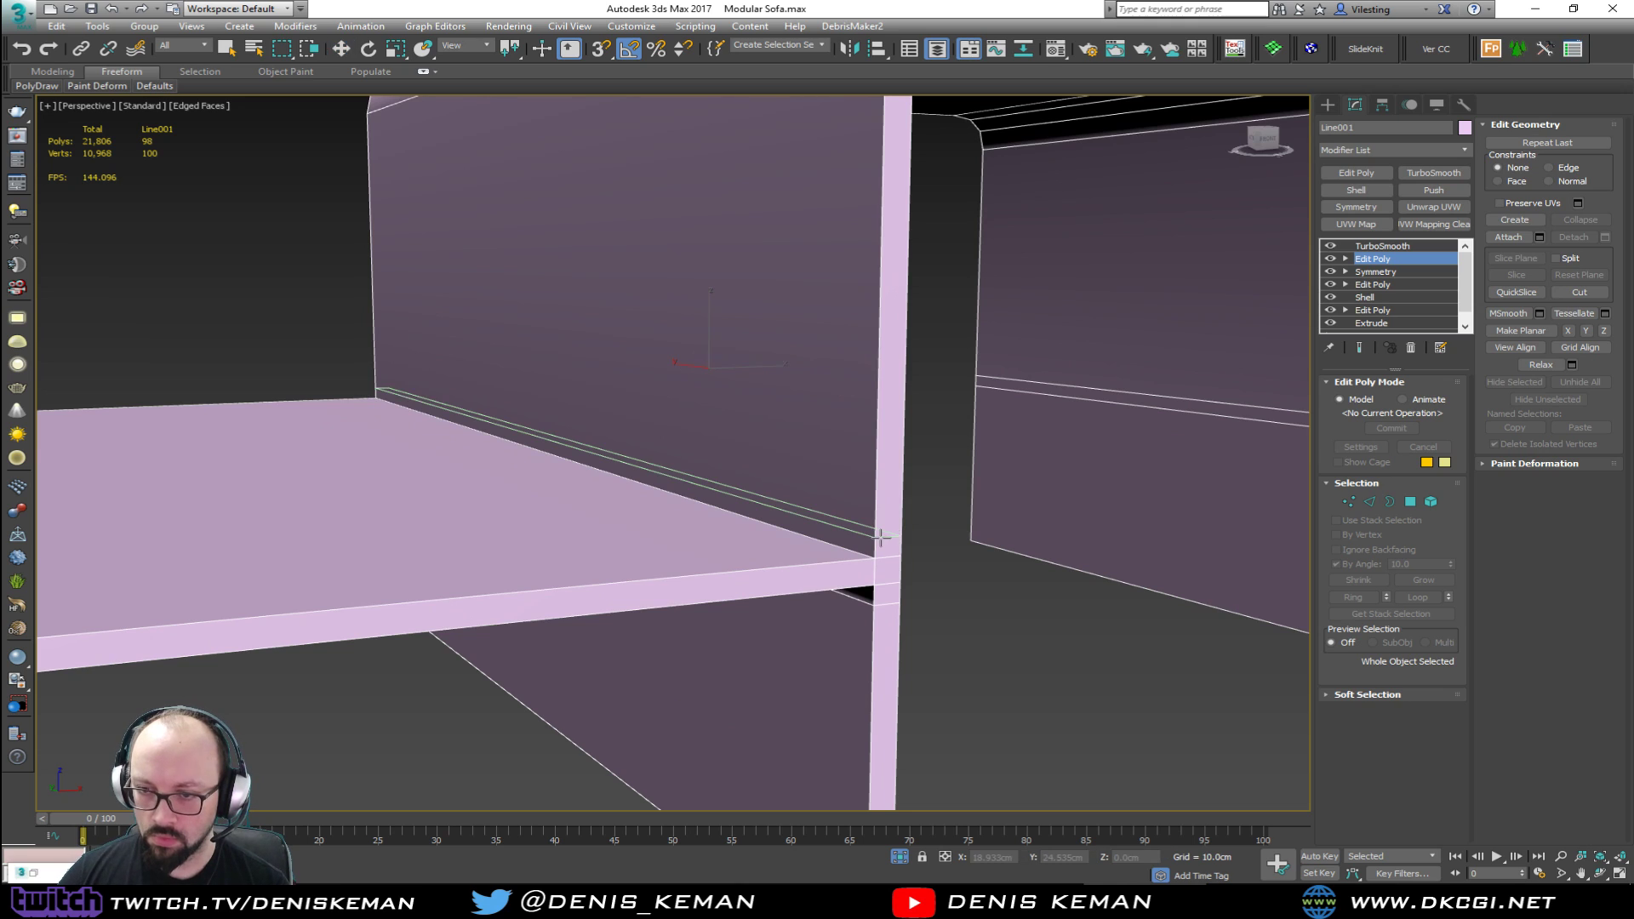
{"action": "left_click", "coordinate": [881, 537]}
{"action": "left_click", "coordinate": [852, 563]}
{"action": "key", "text": "w"}
{"action": "left_click", "coordinate": [1369, 502]}
Step: Insert matching edge loops at the opposite junction: above and below the low shelf on the leg, and across the shelf
{"action": "key", "text": "F4"}
{"action": "middle_click_drag", "start_coordinate": [982, 567], "coordinate": [893, 468]}
{"action": "scroll", "coordinate": [915, 460], "scroll_direction": "down", "scroll_amount": 5}
{"action": "middle_click_drag", "start_coordinate": [970, 431], "coordinate": [855, 439]}
{"action": "scroll", "coordinate": [856, 439], "scroll_direction": "up", "scroll_amount": 5}
{"action": "key", "text": "2"}
{"action": "key", "text": "2"}
{"action": "key", "text": "F4"}
{"action": "key", "text": "4"}
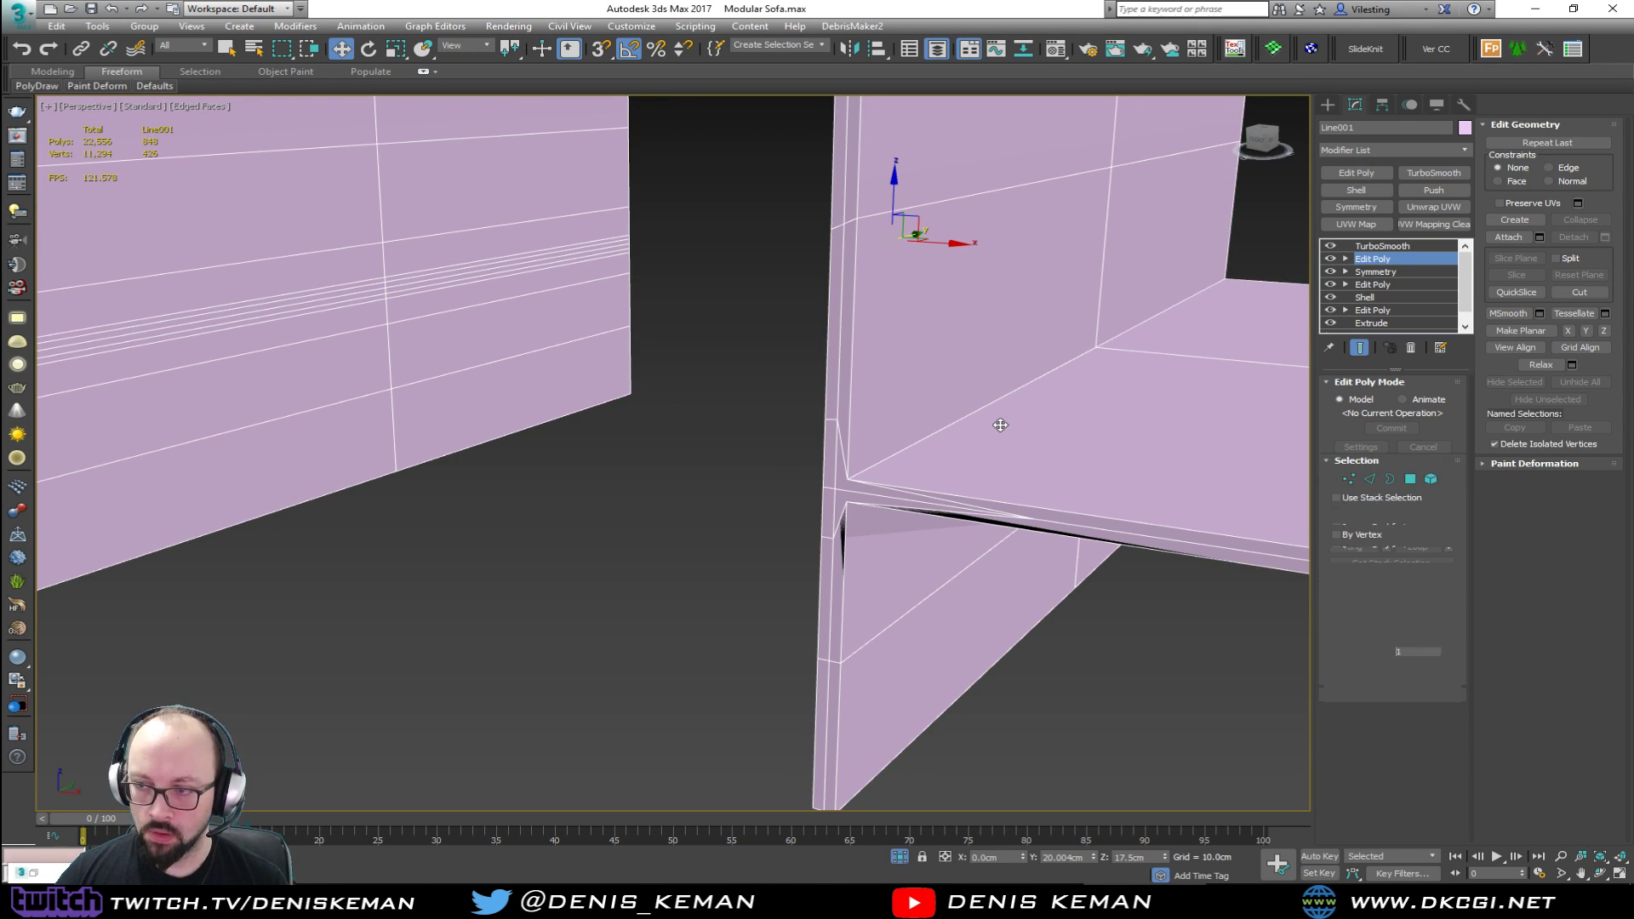
{"action": "key", "text": "2"}
{"action": "key", "text": "grave"}
{"action": "key", "text": "alt+1"}
{"action": "left_click", "coordinate": [863, 482]}
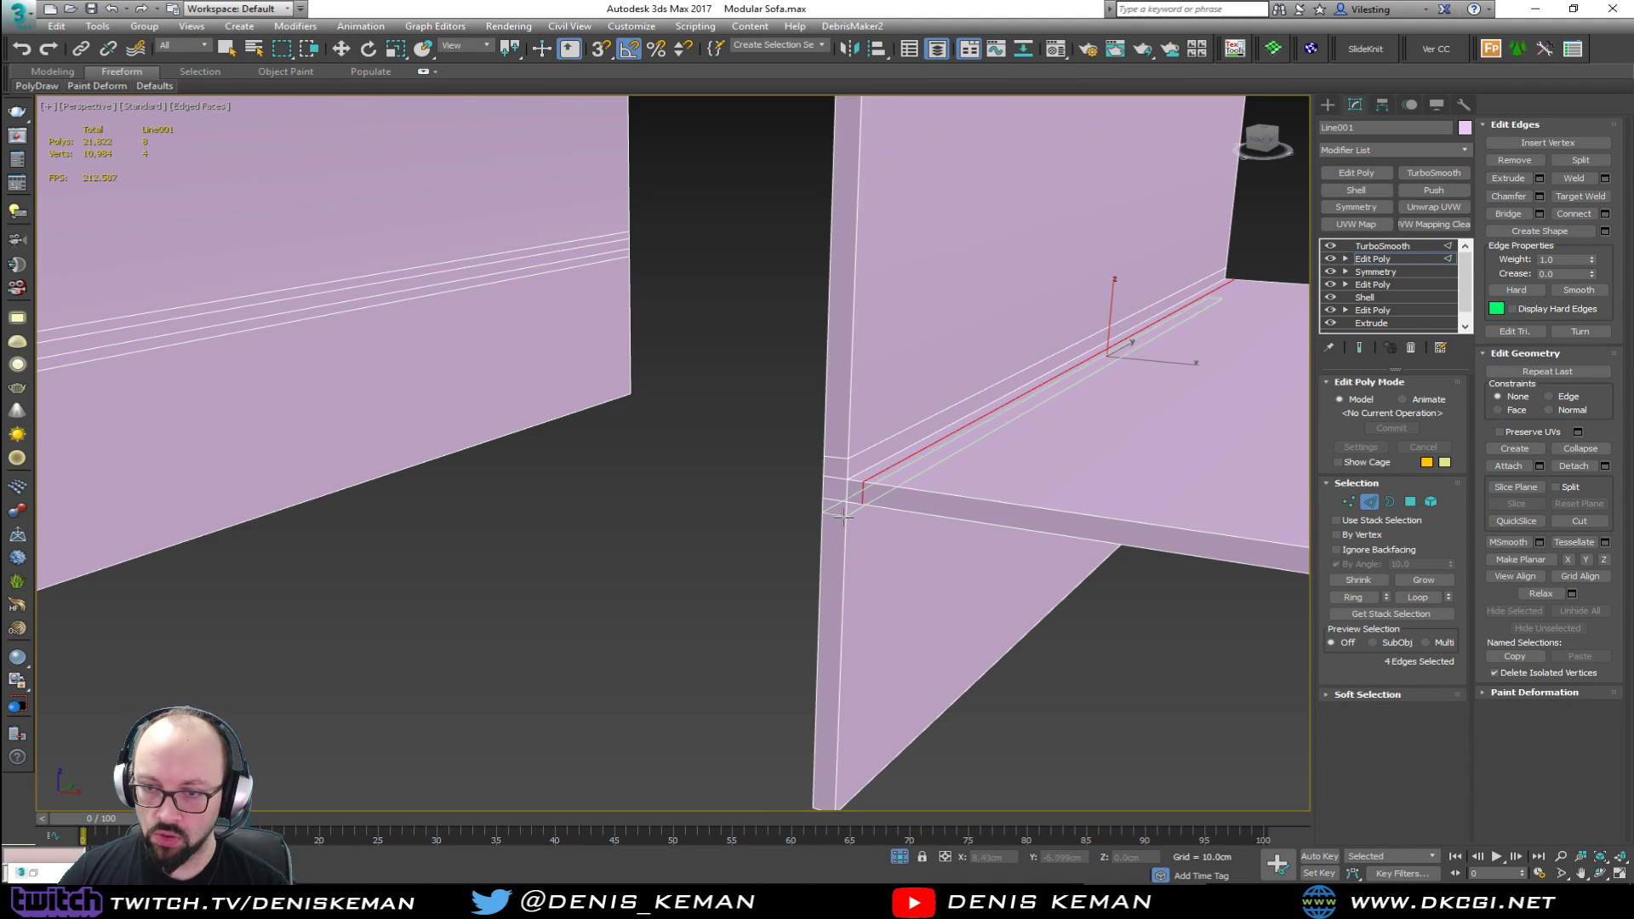
{"action": "key", "text": "w"}
{"action": "key", "text": "grave"}
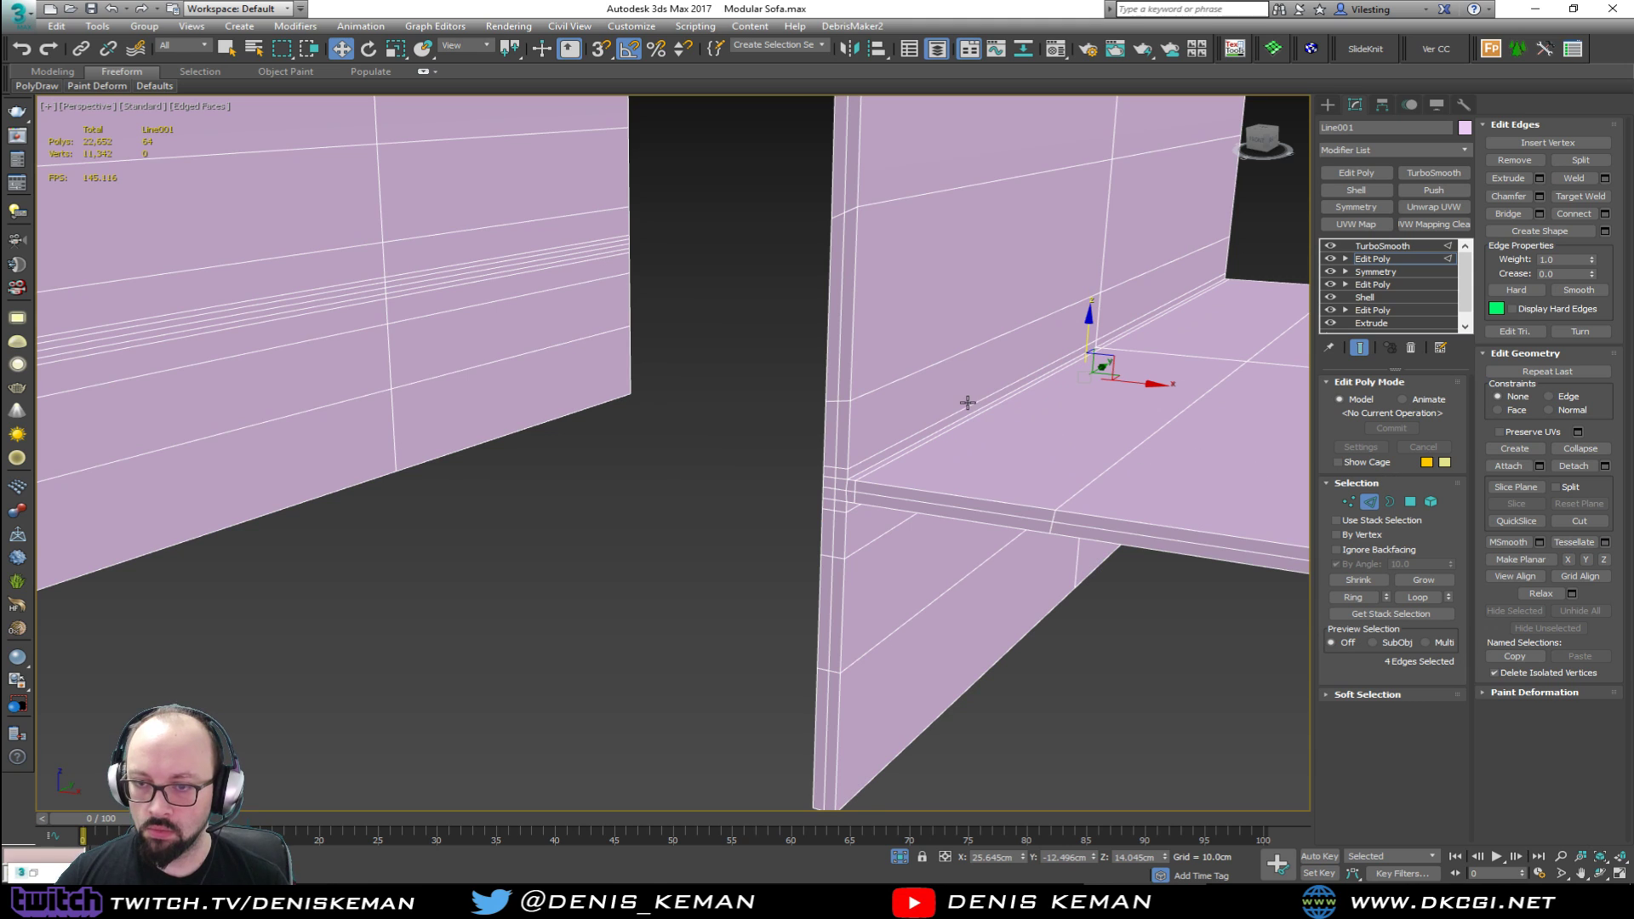
Step: Leave edge editing and set the table's TurboSmooth iterations to 2
{"action": "scroll", "coordinate": [967, 401], "scroll_direction": "down", "scroll_amount": 5}
{"action": "middle_click_drag", "start_coordinate": [967, 402], "coordinate": [920, 483]}
{"action": "key", "text": "F4"}
{"action": "mouse_move", "coordinate": [1153, 358]}
{"action": "middle_mouse_down", "text": "alt"}
{"action": "mouse_move", "coordinate": [1031, 369]}
{"action": "mouse_move", "coordinate": [1098, 354]}
{"action": "middle_mouse_up", "text": "alt"}
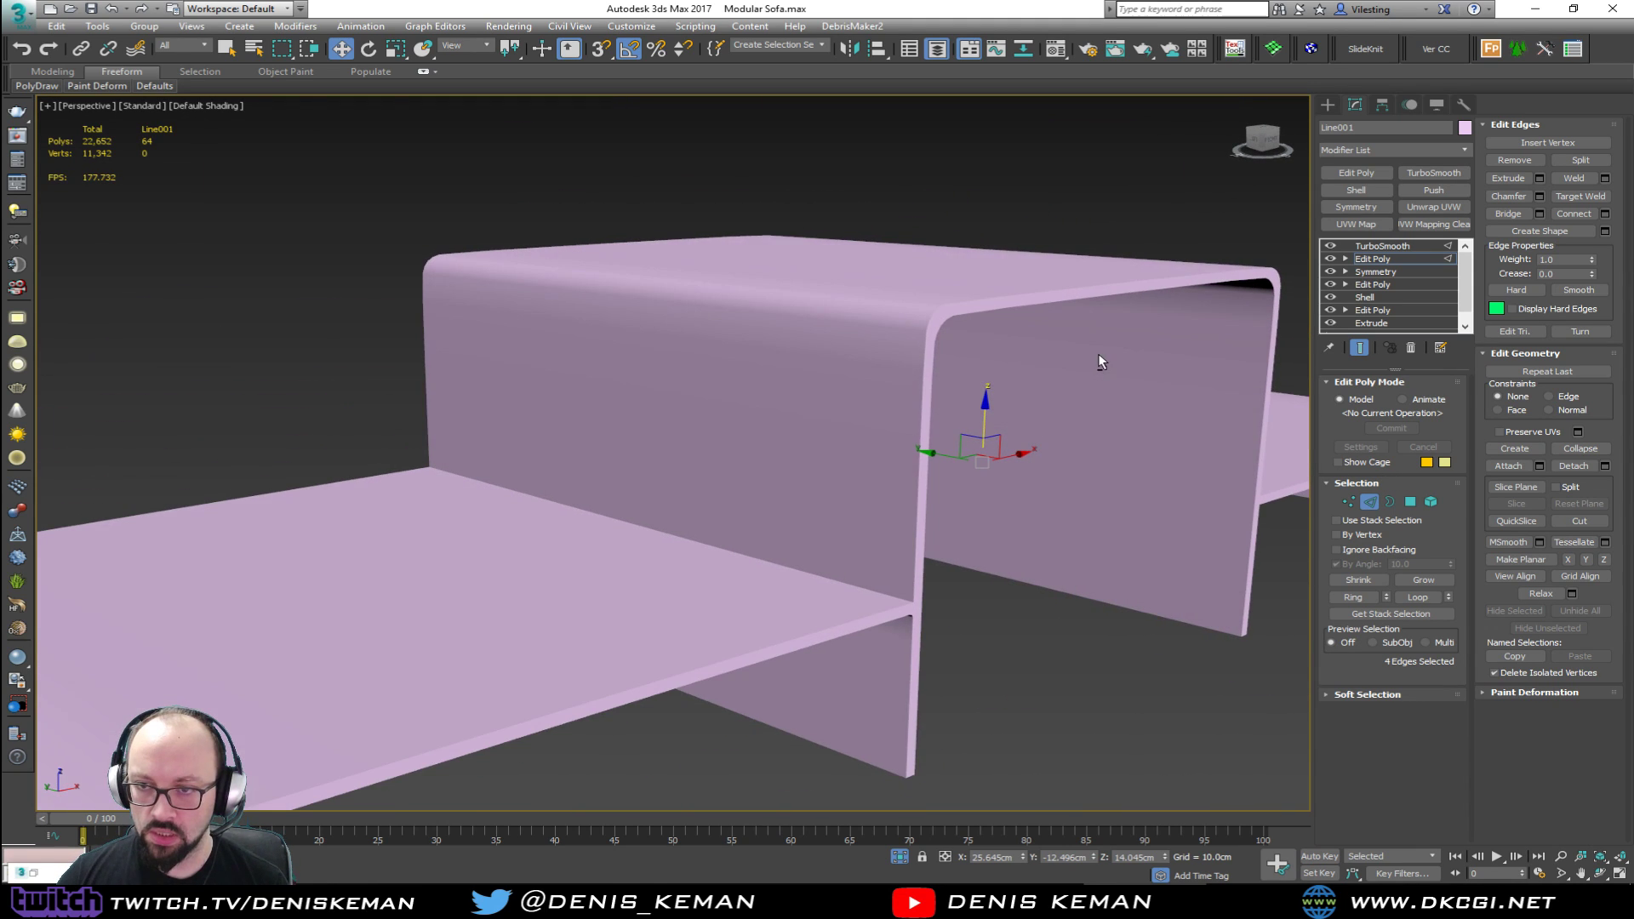
{"action": "scroll", "coordinate": [775, 388], "scroll_direction": "up", "scroll_amount": 8}
{"action": "key", "text": "F4"}
{"action": "scroll", "coordinate": [775, 388], "scroll_direction": "down", "scroll_amount": 2}
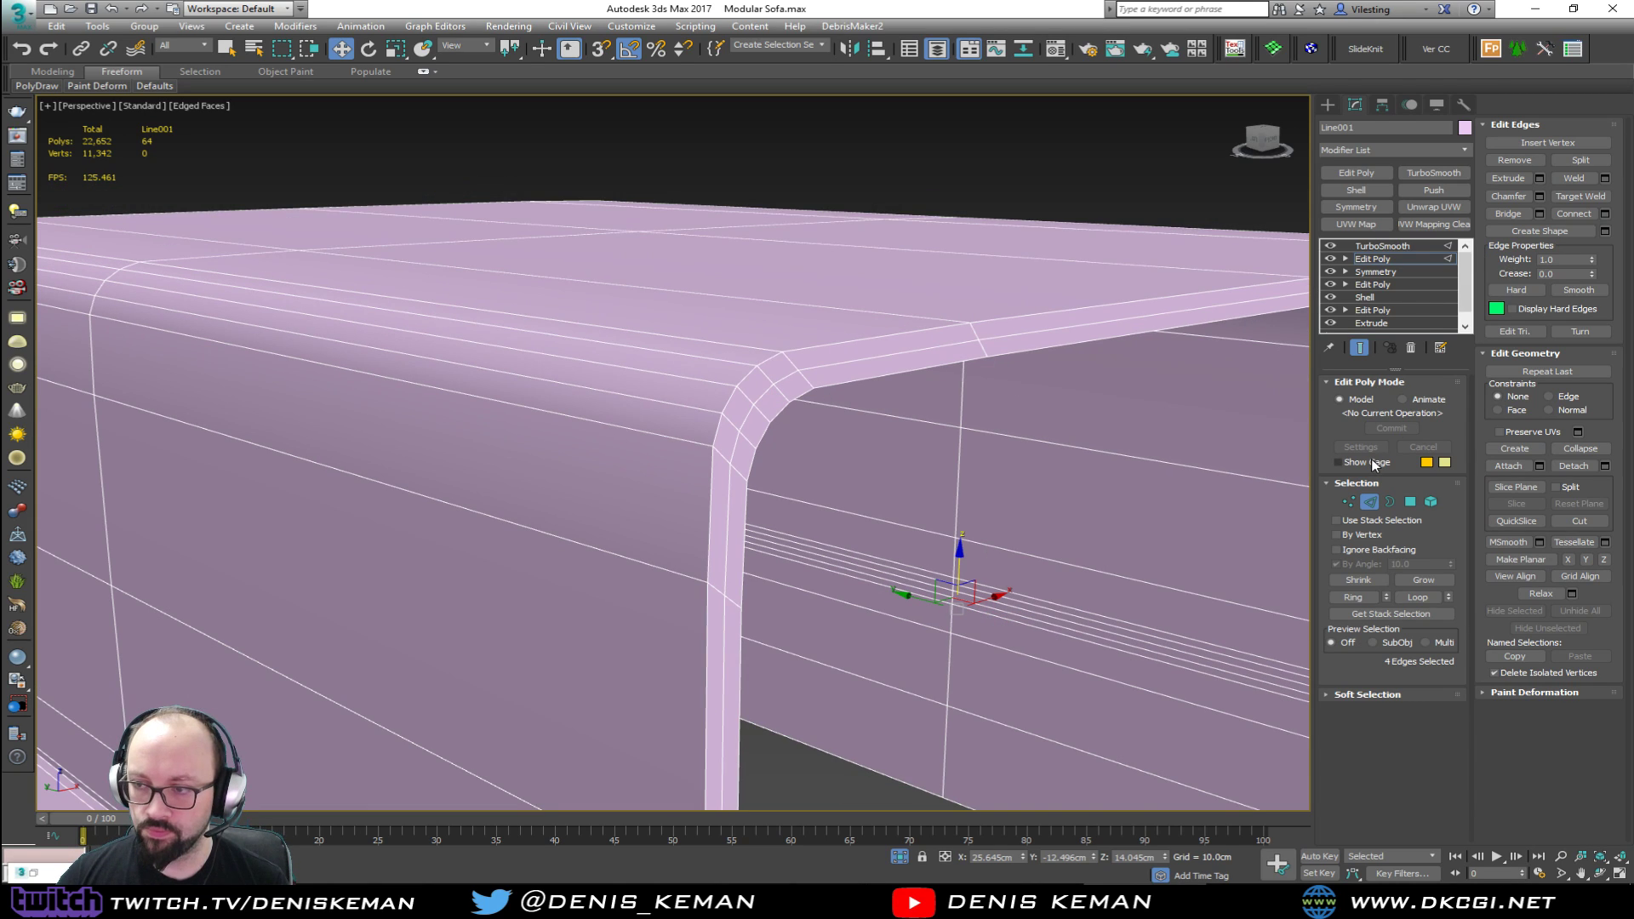
{"action": "left_click", "coordinate": [1408, 259]}
{"action": "left_click", "coordinate": [1406, 250]}
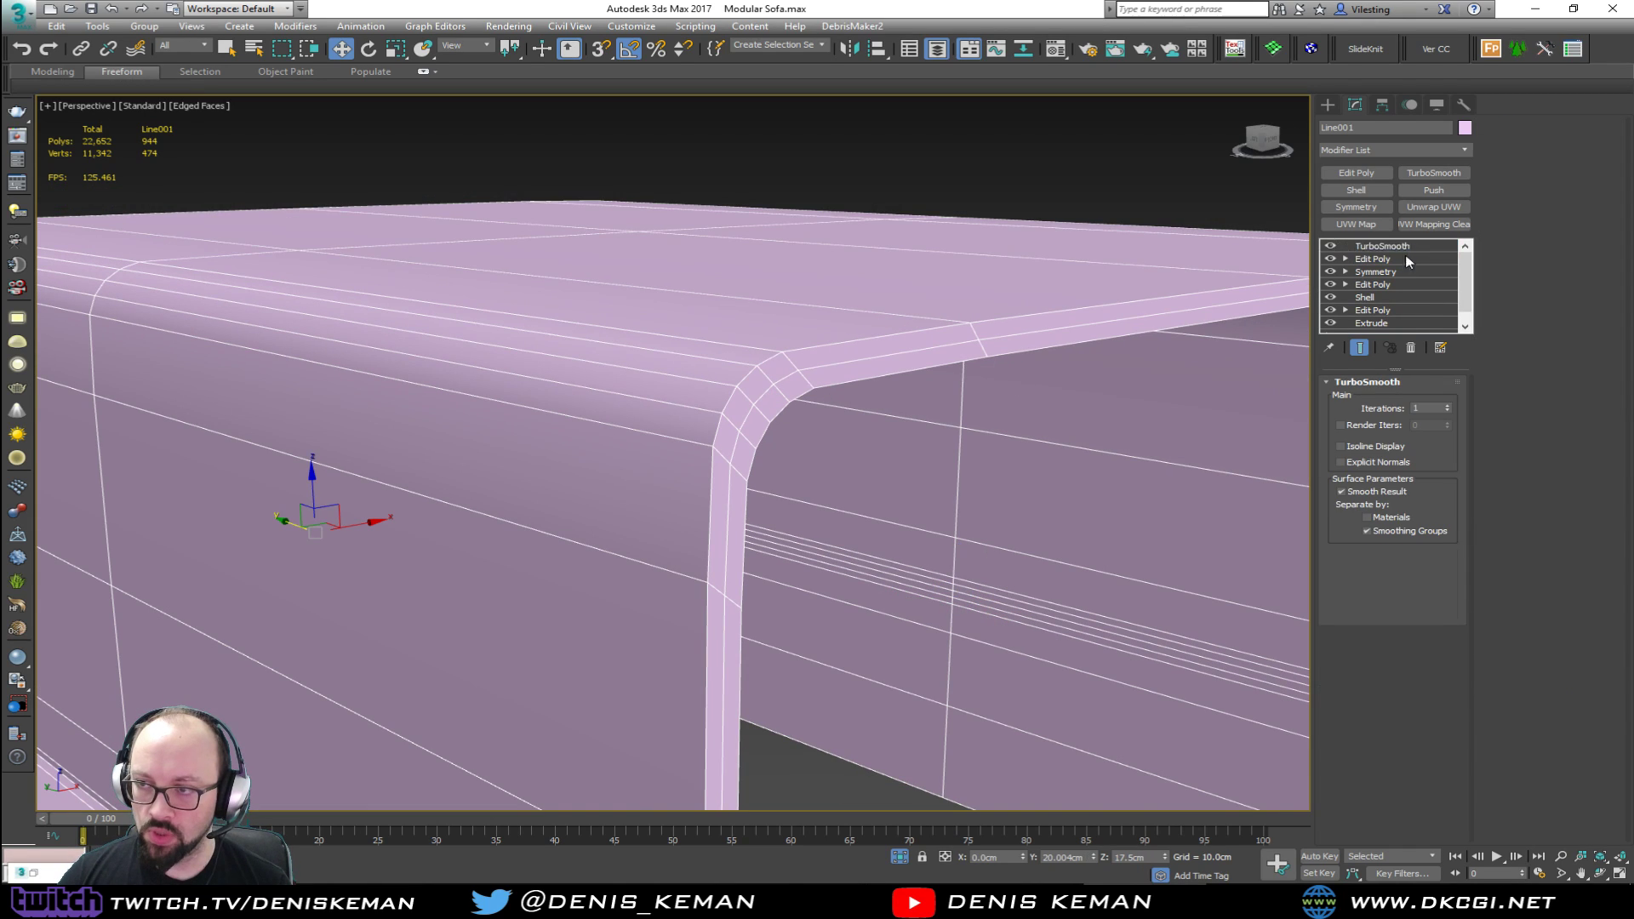
{"action": "left_click", "coordinate": [1448, 405]}
Step: Try a second TurboSmooth modifier without smoothing-group separation on top of the first, and delete it
{"action": "left_click", "coordinate": [1434, 173]}
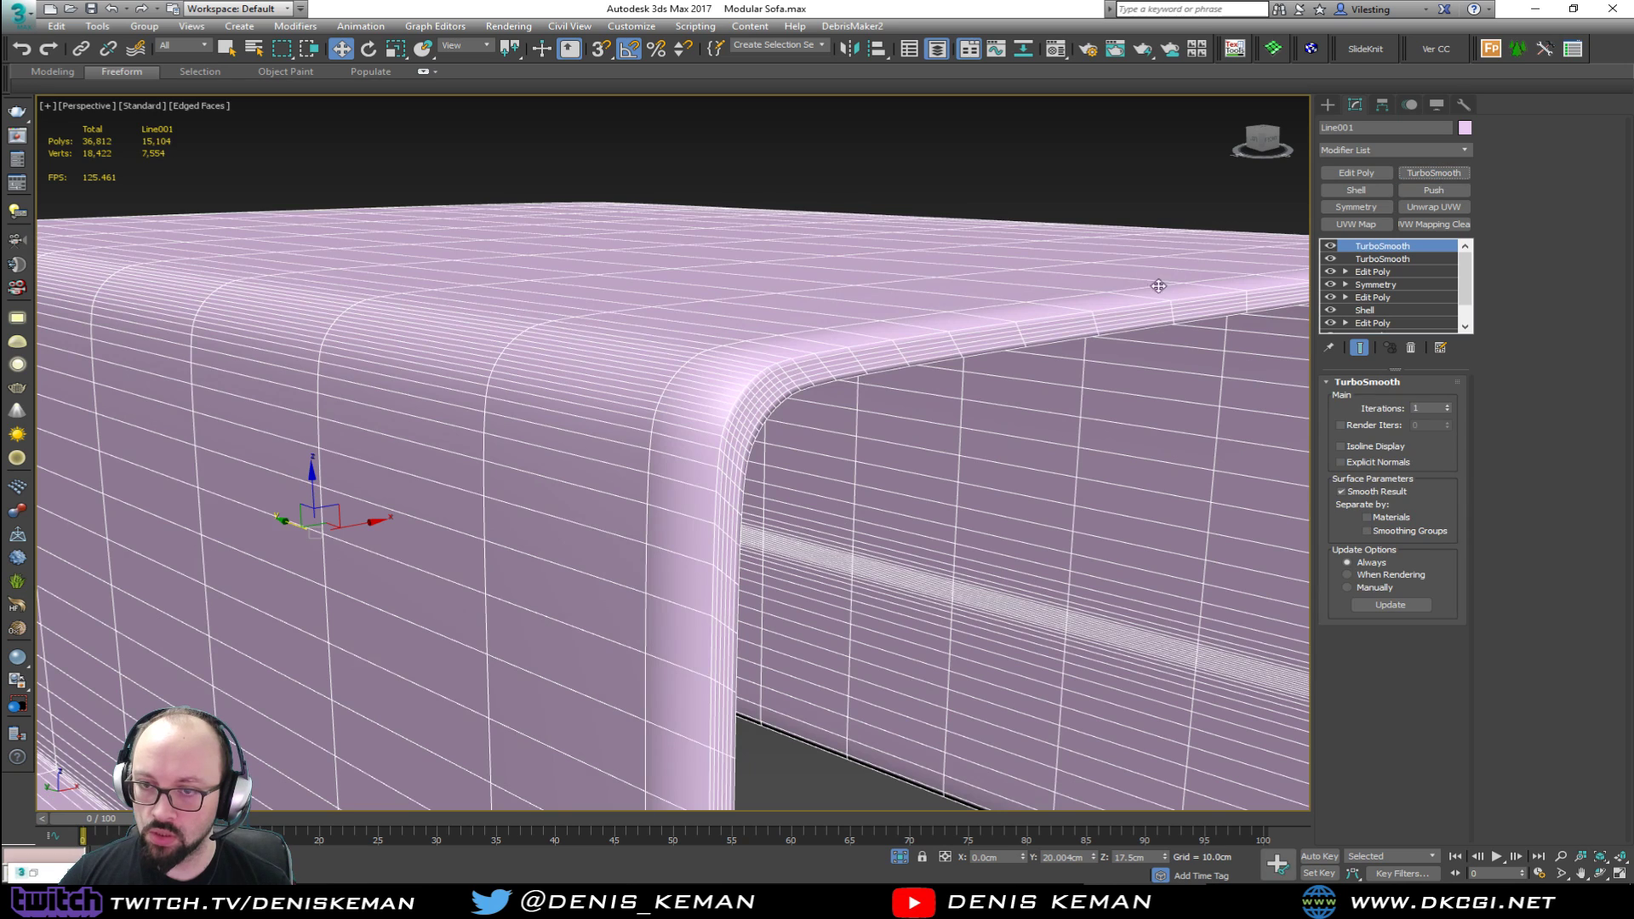
{"action": "scroll", "coordinate": [939, 533], "scroll_direction": "down", "scroll_amount": 4}
{"action": "key", "text": "F4"}
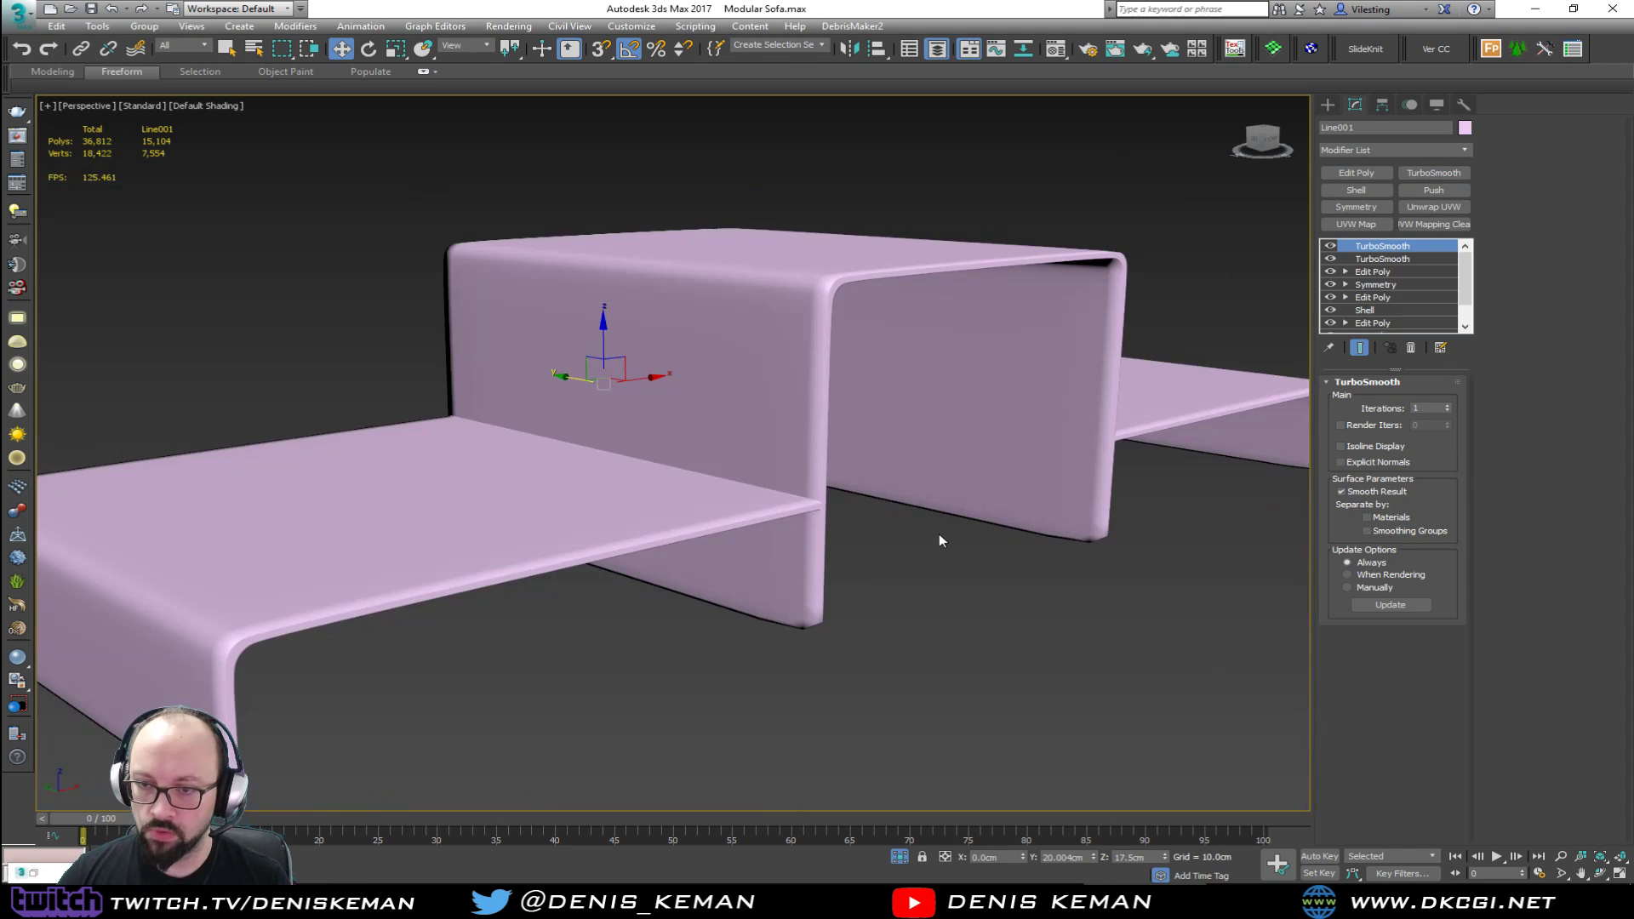
{"action": "left_click", "coordinate": [1411, 348]}
Step: End the table's isolation and examine how the insert fits among the surrounding sofa cushions
{"action": "middle_click_drag", "start_coordinate": [930, 435], "coordinate": [831, 441], "text": "alt"}
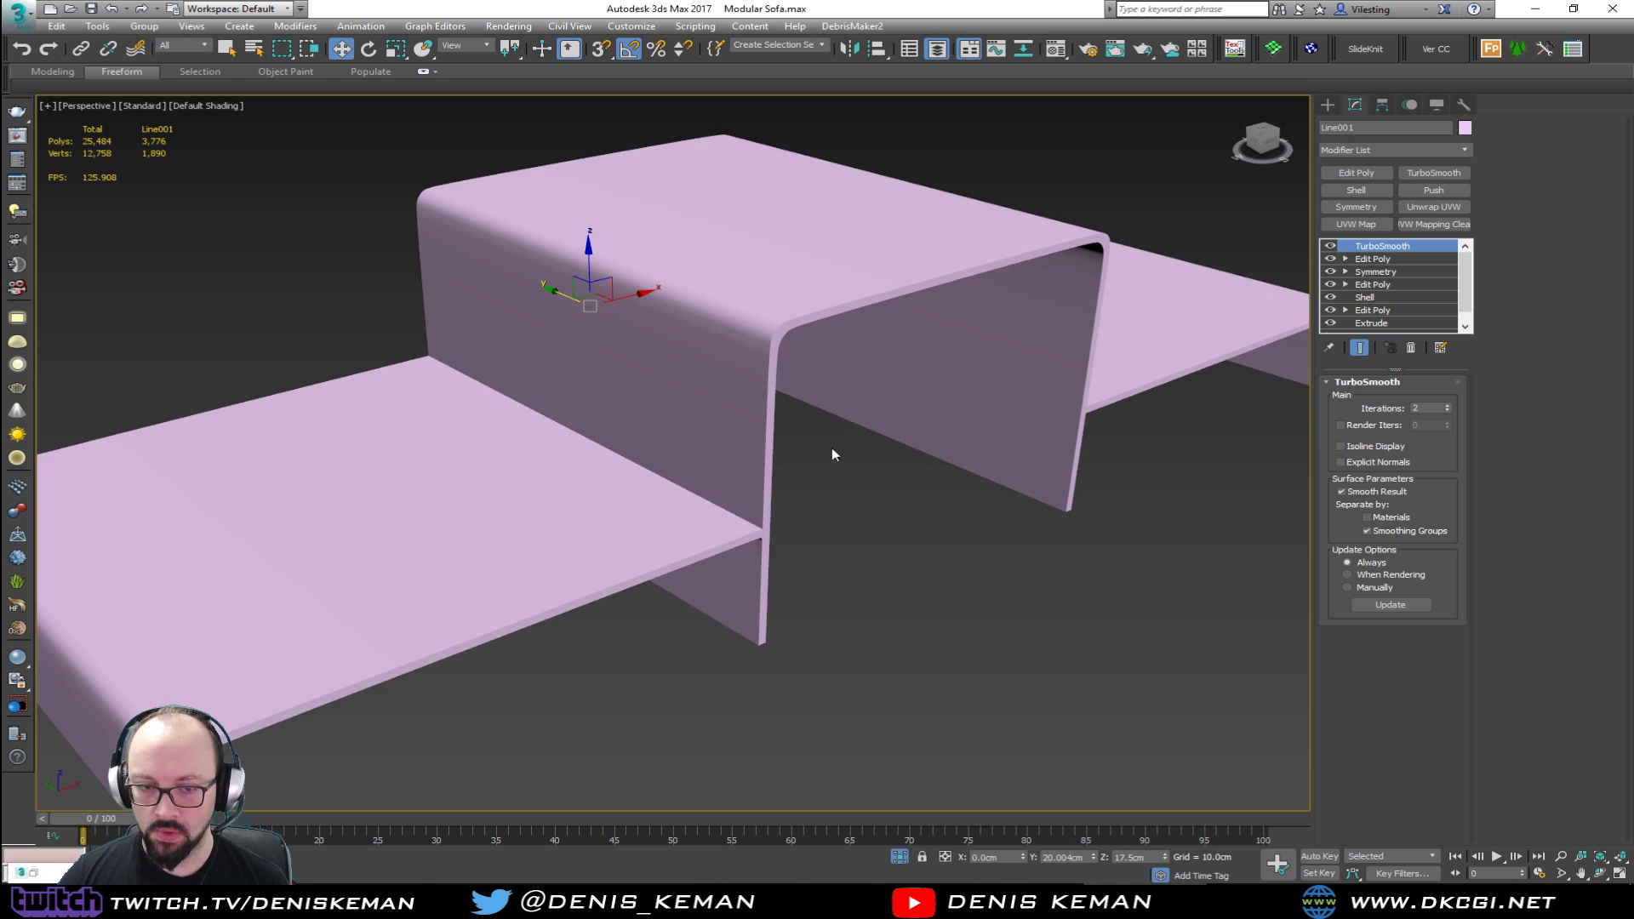
{"action": "right_click", "coordinate": [835, 482]}
{"action": "left_click", "coordinate": [893, 369]}
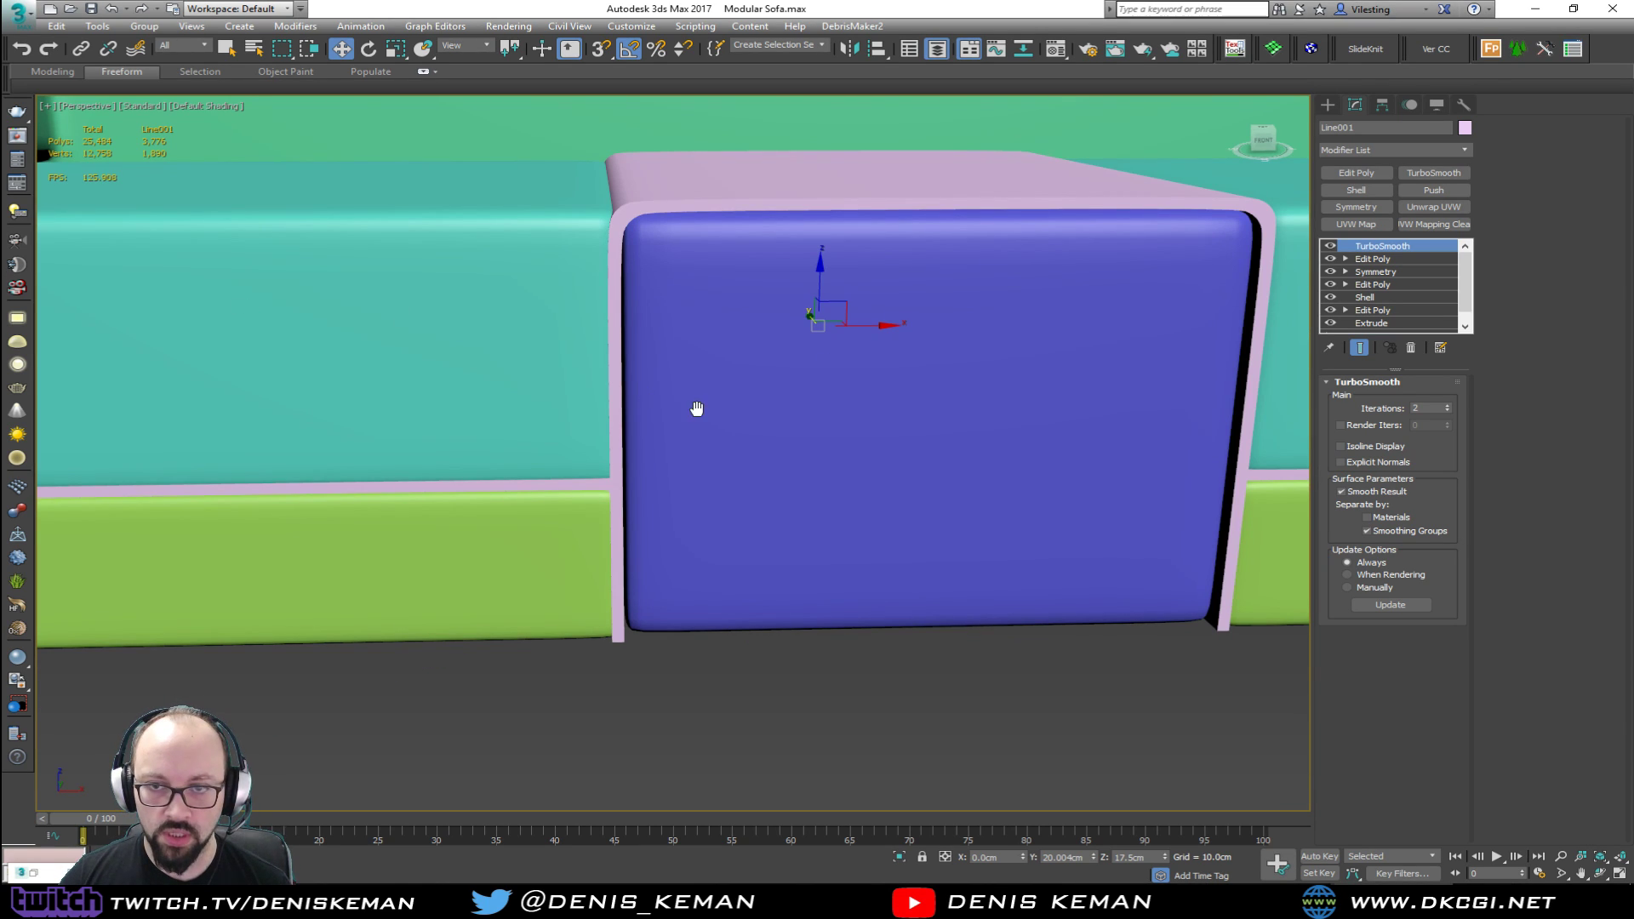
{"action": "scroll", "coordinate": [697, 407], "scroll_direction": "down", "scroll_amount": 3}
{"action": "middle_click_drag", "start_coordinate": [696, 406], "coordinate": [686, 362], "text": "alt"}
{"action": "scroll", "coordinate": [666, 350], "scroll_direction": "up", "scroll_amount": 8}
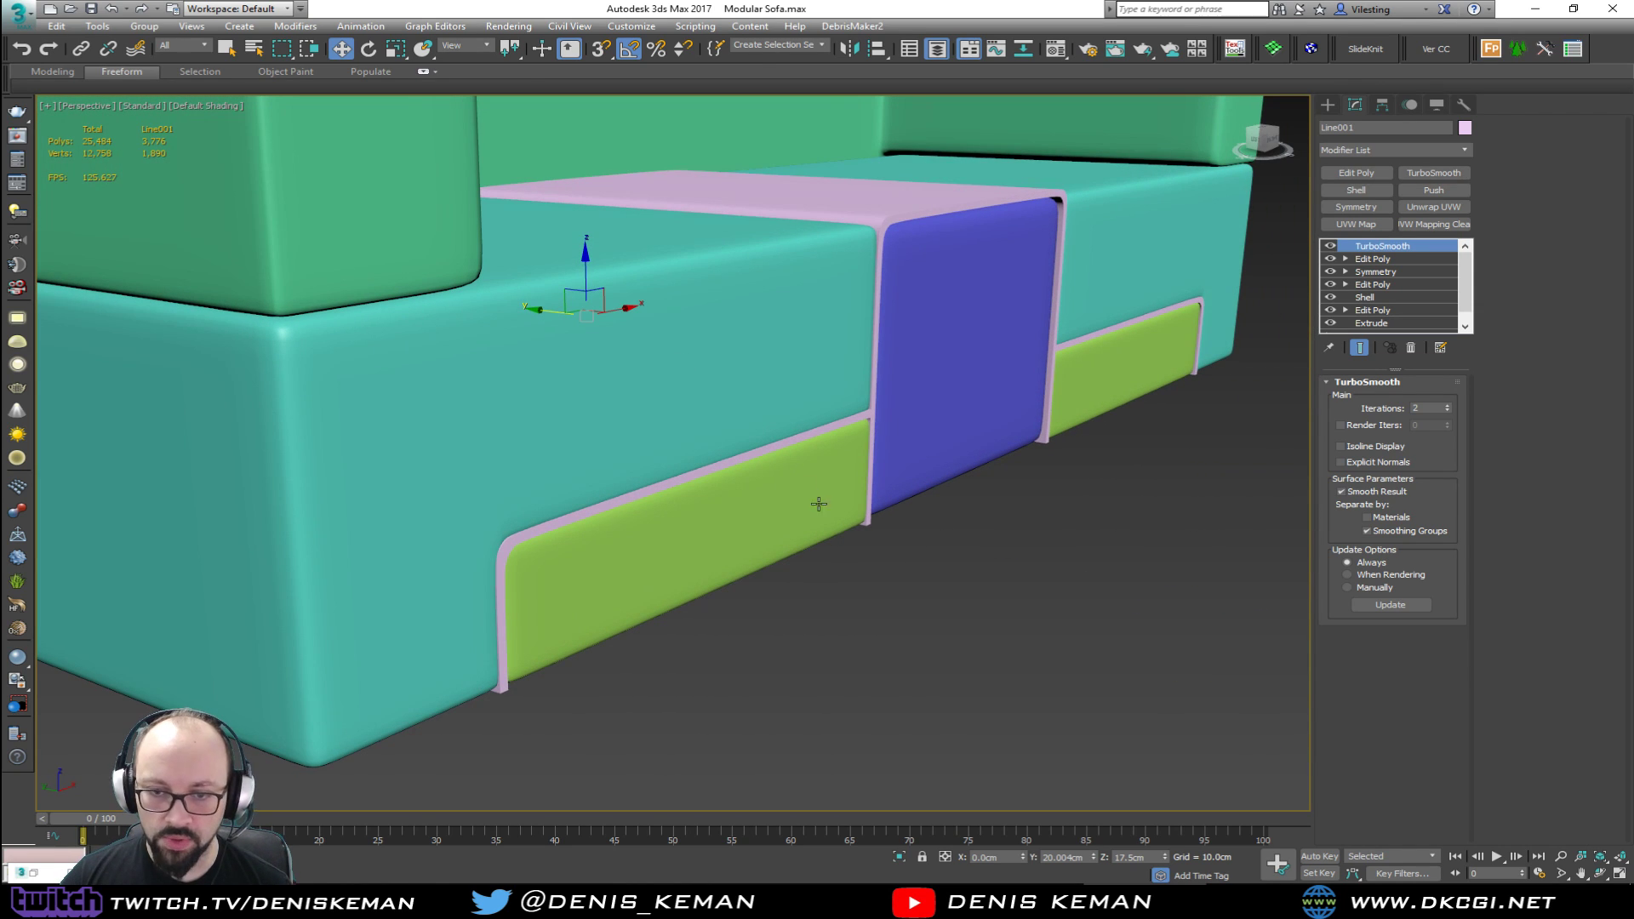
Step: Nudge the whole table insert about 0.5 cm forward along the Y axis
{"action": "mouse_move", "coordinate": [551, 315]}
{"action": "left_mouse_down"}
{"action": "mouse_move", "coordinate": [571, 312]}
{"action": "mouse_move", "coordinate": [553, 314]}
{"action": "left_mouse_up"}
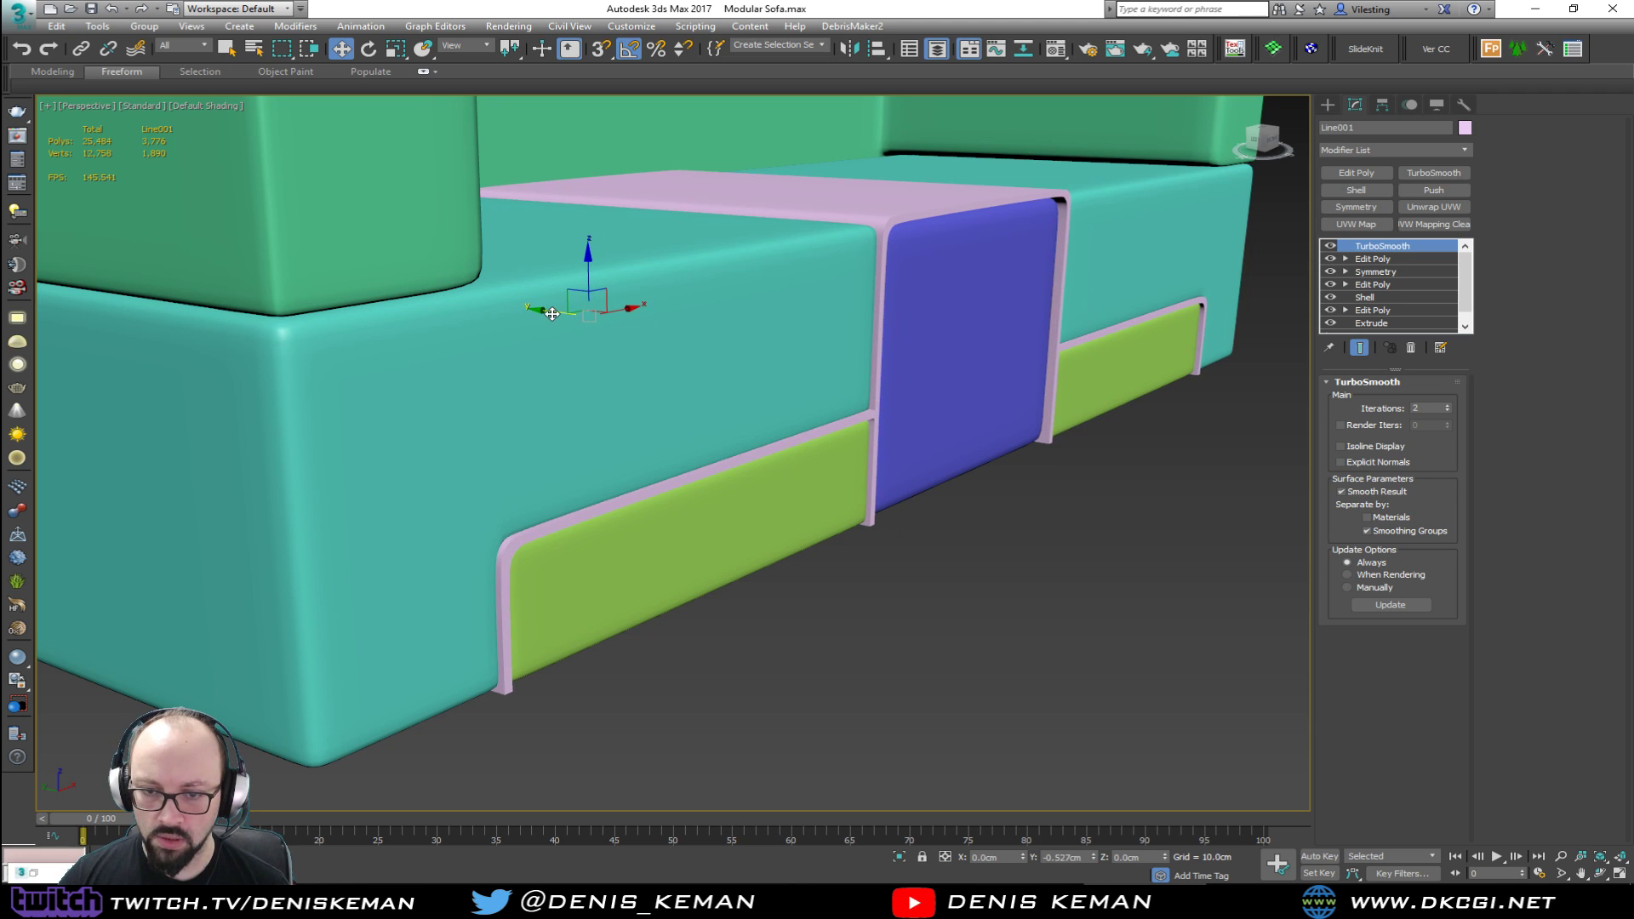
{"action": "middle_click_drag", "start_coordinate": [689, 306], "coordinate": [567, 460], "text": "alt"}
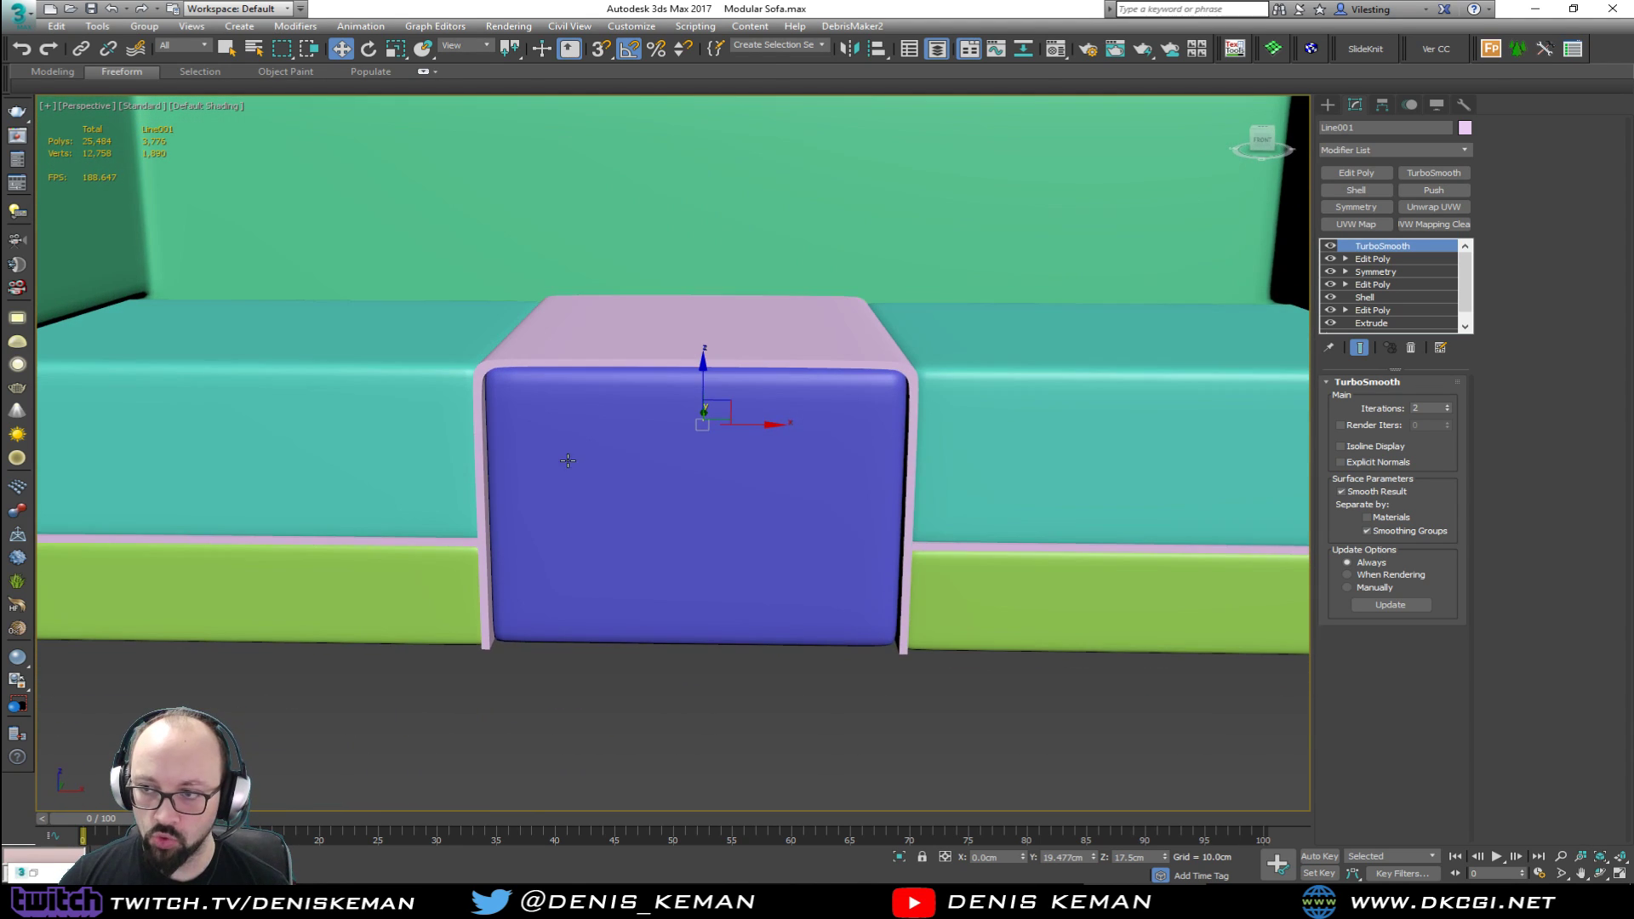
Step: Raise the vertices of the table's central top and its rounded corners above the neighbouring seat cushions, matching the reference photo
{"action": "left_click", "coordinate": [1406, 257]}
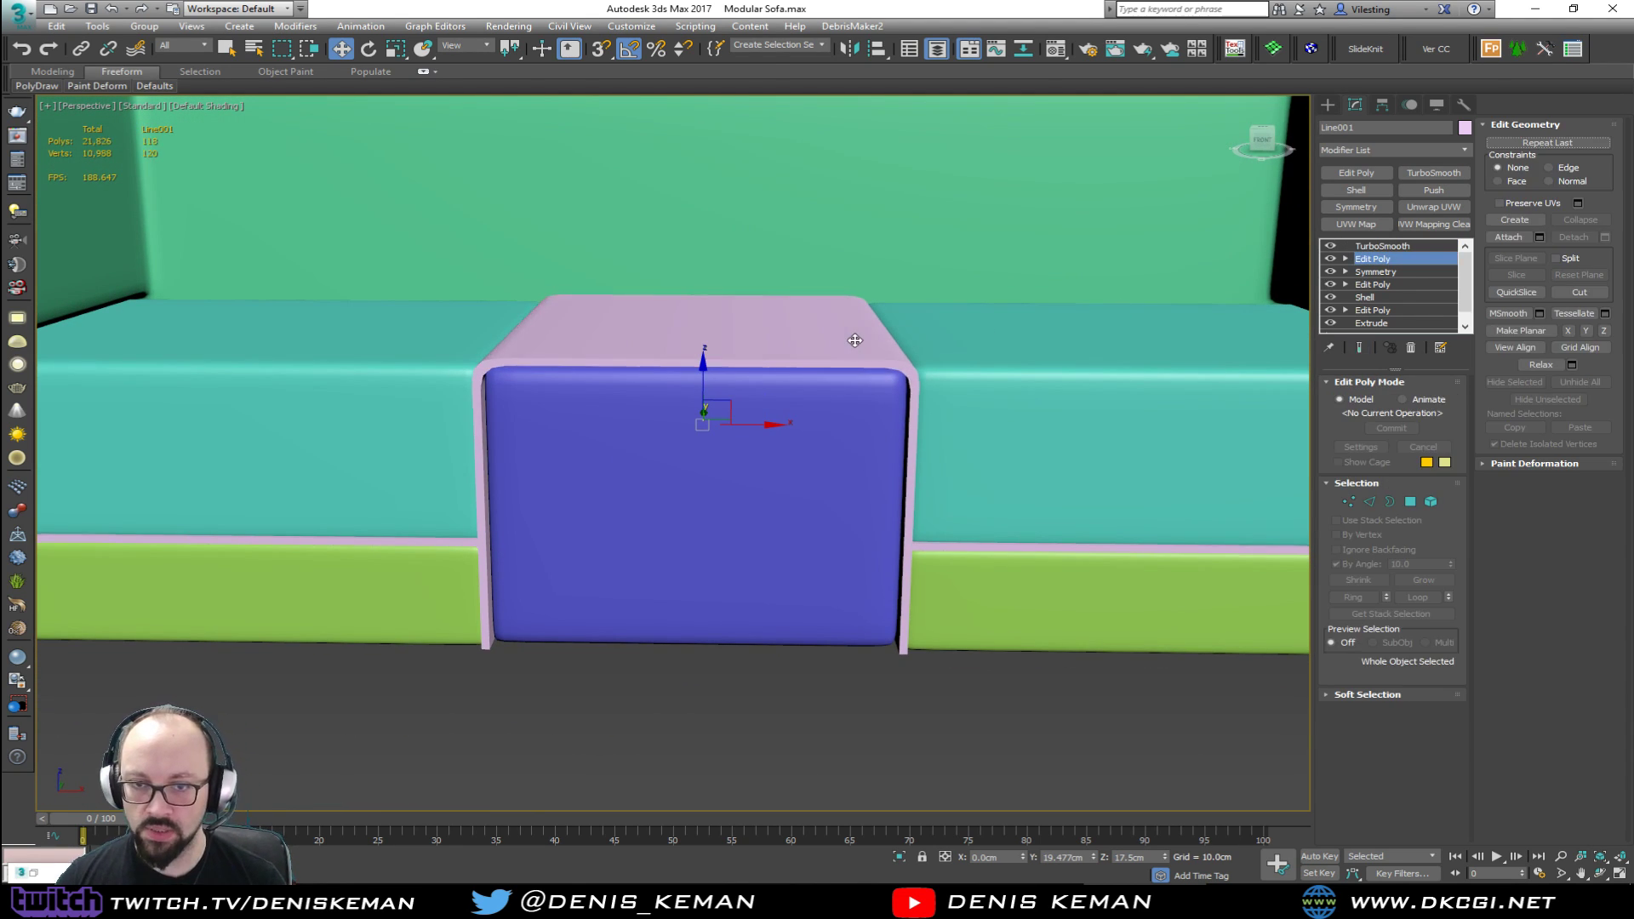
{"action": "key", "text": "F4"}
{"action": "middle_click_drag", "start_coordinate": [862, 381], "coordinate": [865, 364], "text": "alt"}
{"action": "key", "text": "1"}
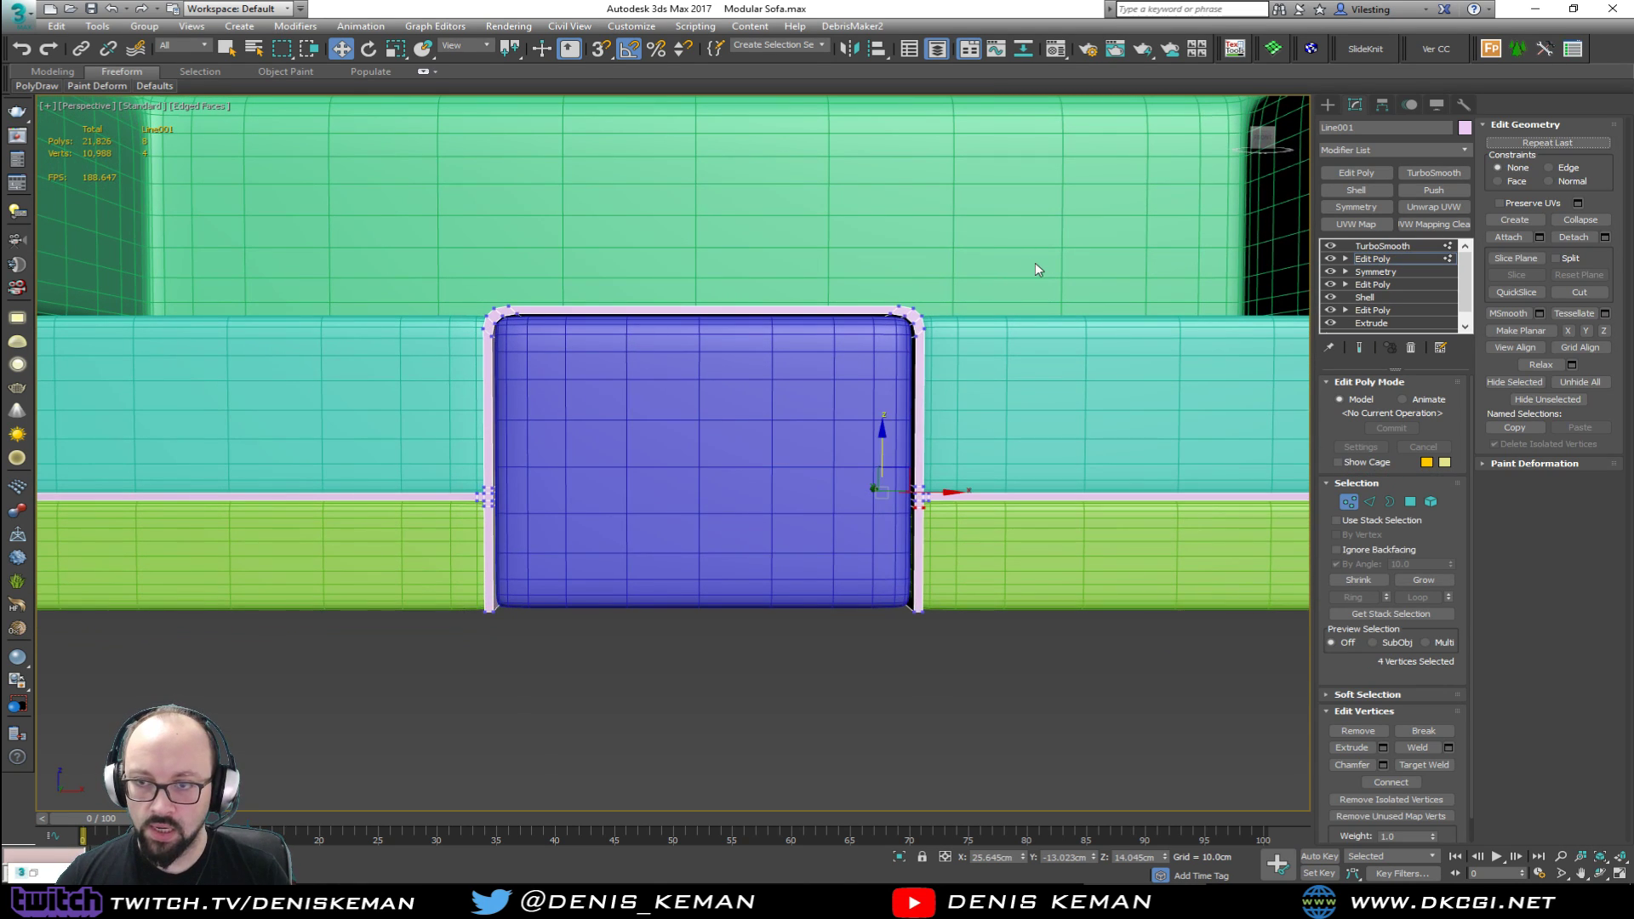
{"action": "key", "text": "F3"}
{"action": "left_click_drag", "start_coordinate": [1089, 237], "coordinate": [670, 365]}
{"action": "key", "text": "F3"}
{"action": "mouse_move", "coordinate": [378, 398]}
{"action": "middle_mouse_down", "text": "alt"}
{"action": "mouse_move", "coordinate": [584, 400]}
{"action": "mouse_move", "coordinate": [673, 358]}
{"action": "middle_mouse_up", "text": "alt"}
{"action": "left_click_drag", "start_coordinate": [699, 301], "coordinate": [699, 222]}
{"action": "key", "text": "alt+Tab"}
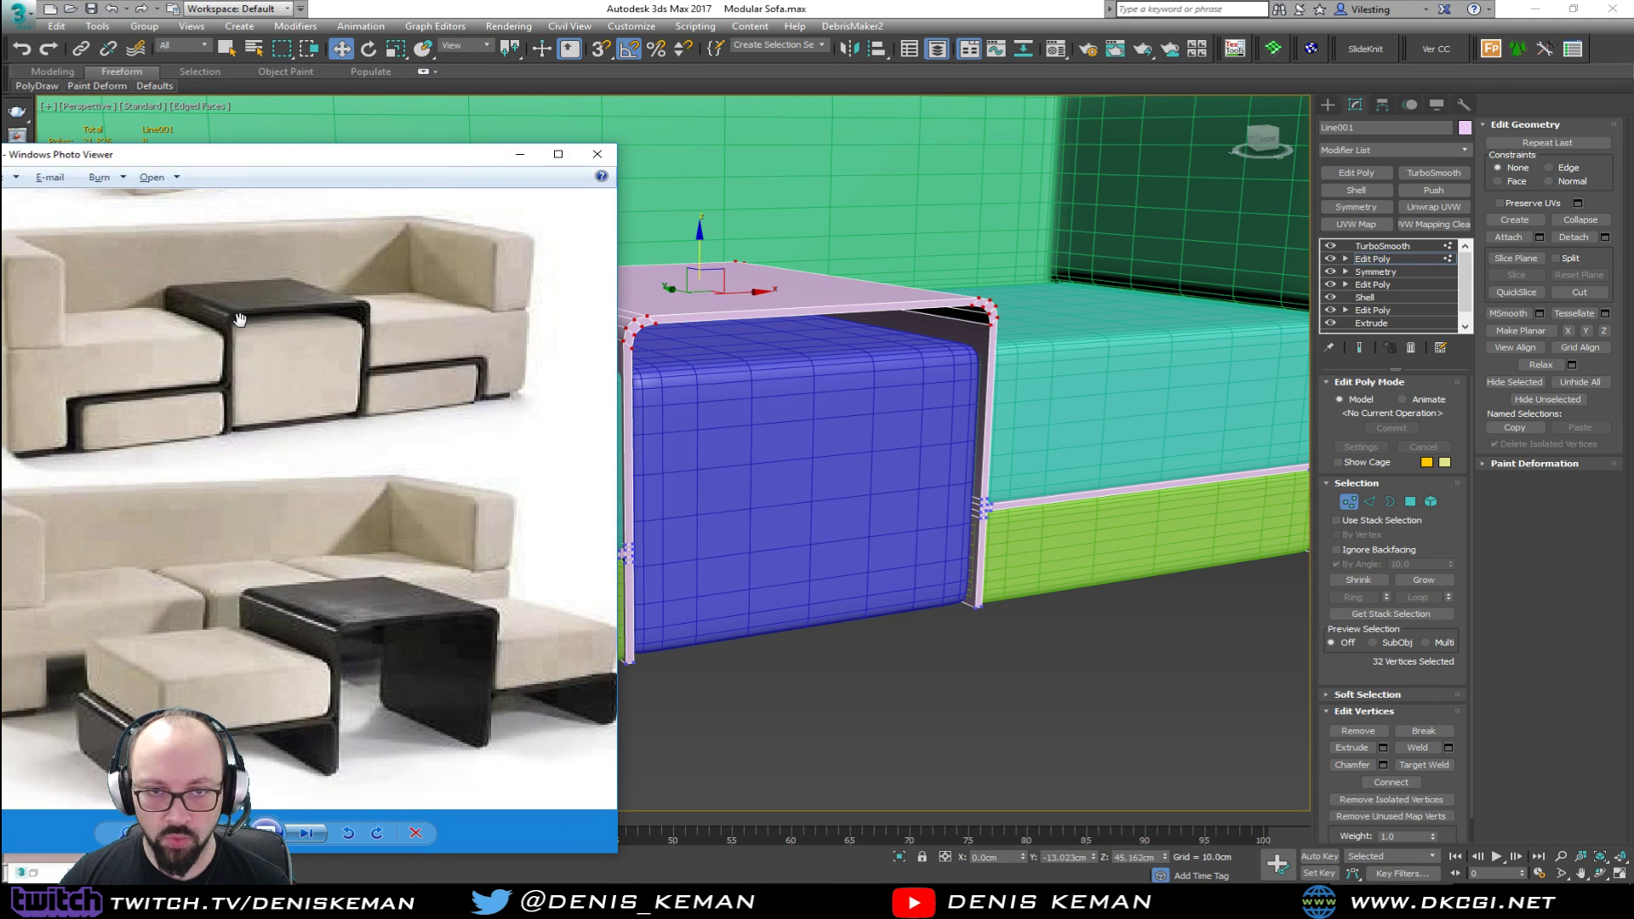
{"action": "key", "text": "alt+Tab"}
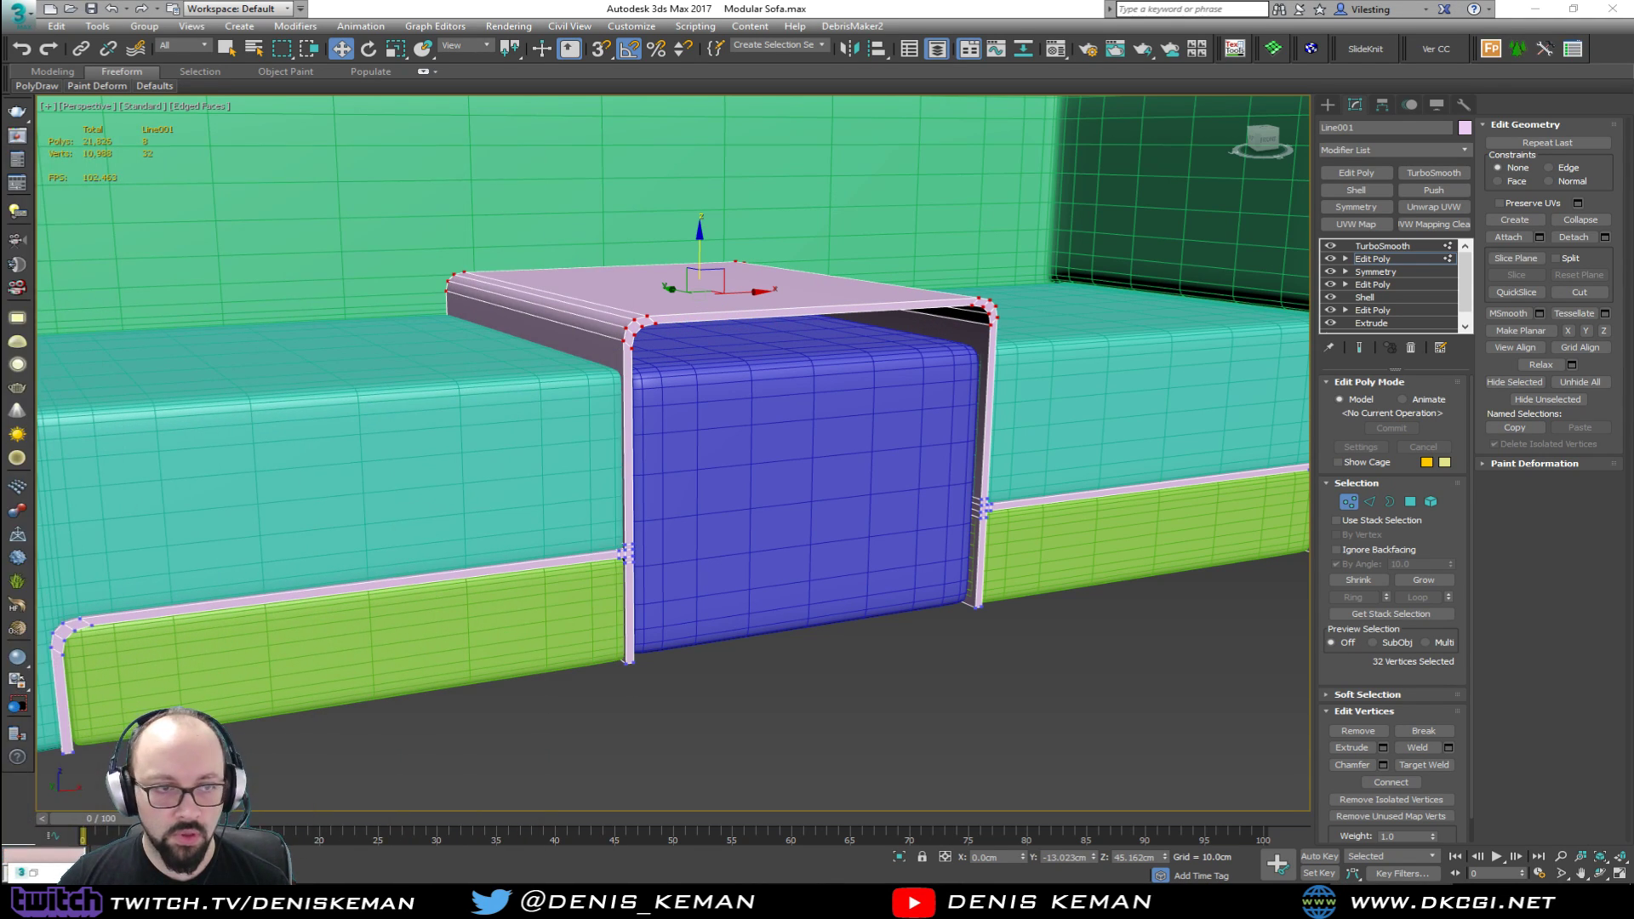
{"action": "mouse_move", "coordinate": [879, 364]}
{"action": "middle_mouse_down", "text": "alt"}
{"action": "mouse_move", "coordinate": [931, 361]}
{"action": "mouse_move", "coordinate": [893, 363]}
{"action": "middle_mouse_up", "text": "alt"}
{"action": "left_click", "coordinate": [1351, 502]}
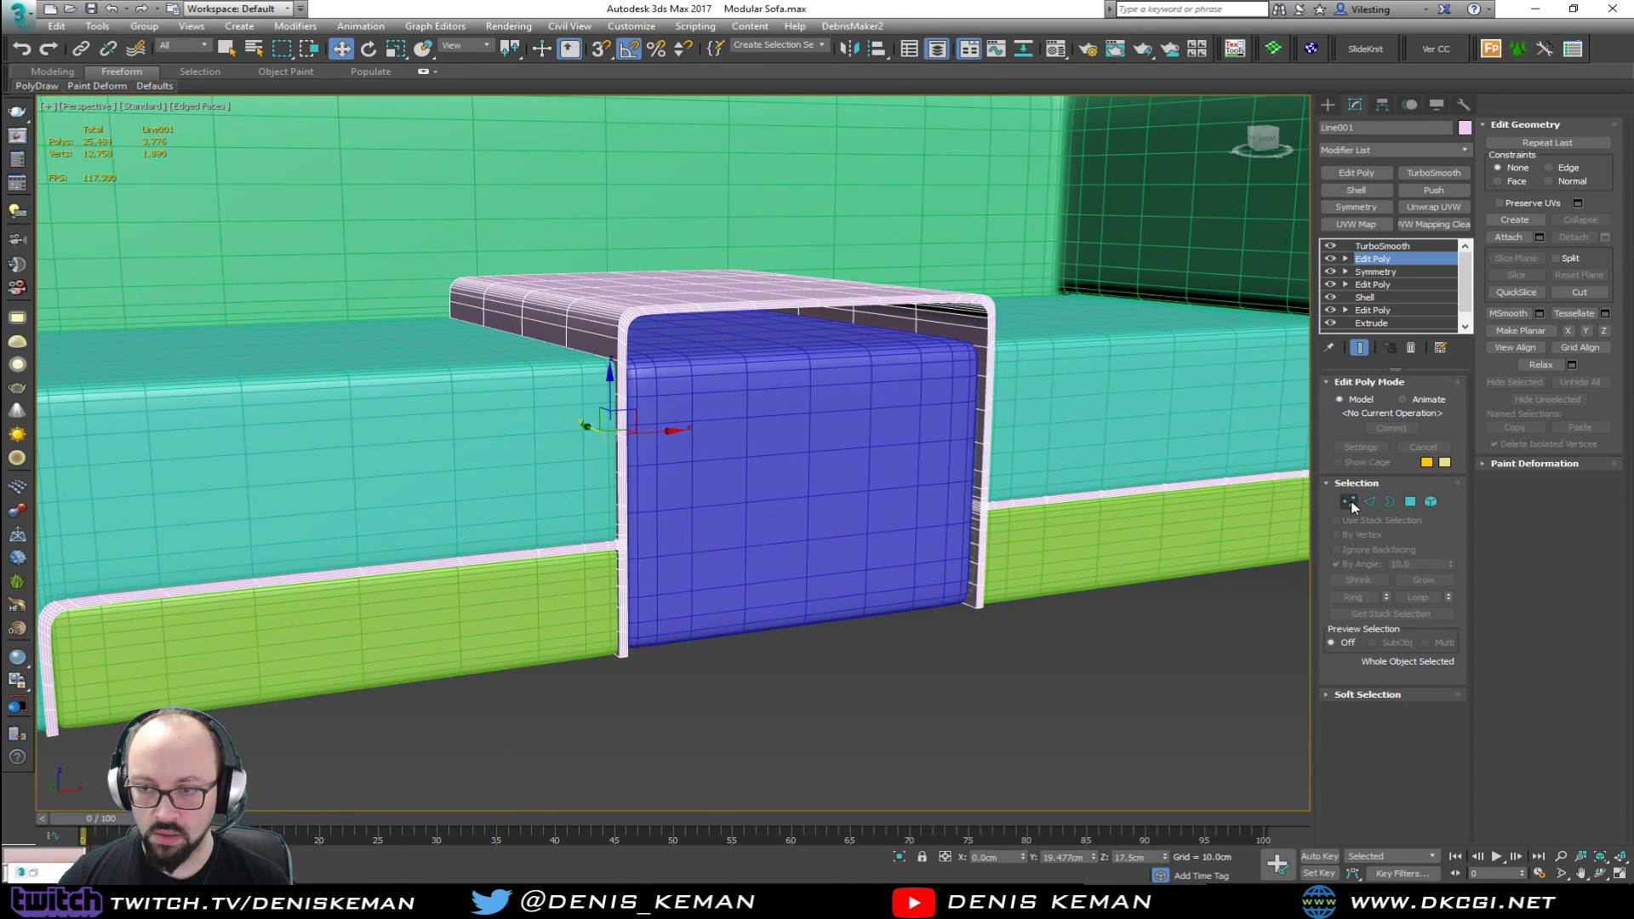
Step: Scale all vertices of the centre cushion's base mesh slightly narrower so the cushion clears both table legs
{"action": "left_click", "coordinate": [969, 711]}
{"action": "key", "text": "F4"}
{"action": "mouse_move", "coordinate": [787, 485]}
{"action": "middle_mouse_down", "text": "alt"}
{"action": "mouse_move", "coordinate": [628, 477]}
{"action": "mouse_move", "coordinate": [811, 478]}
{"action": "middle_mouse_up", "text": "alt"}
{"action": "scroll", "coordinate": [755, 487], "scroll_direction": "up", "scroll_amount": 3}
{"action": "left_click", "coordinate": [772, 475]}
{"action": "key", "text": "F4"}
{"action": "scroll", "coordinate": [813, 464], "scroll_direction": "up", "scroll_amount": 2}
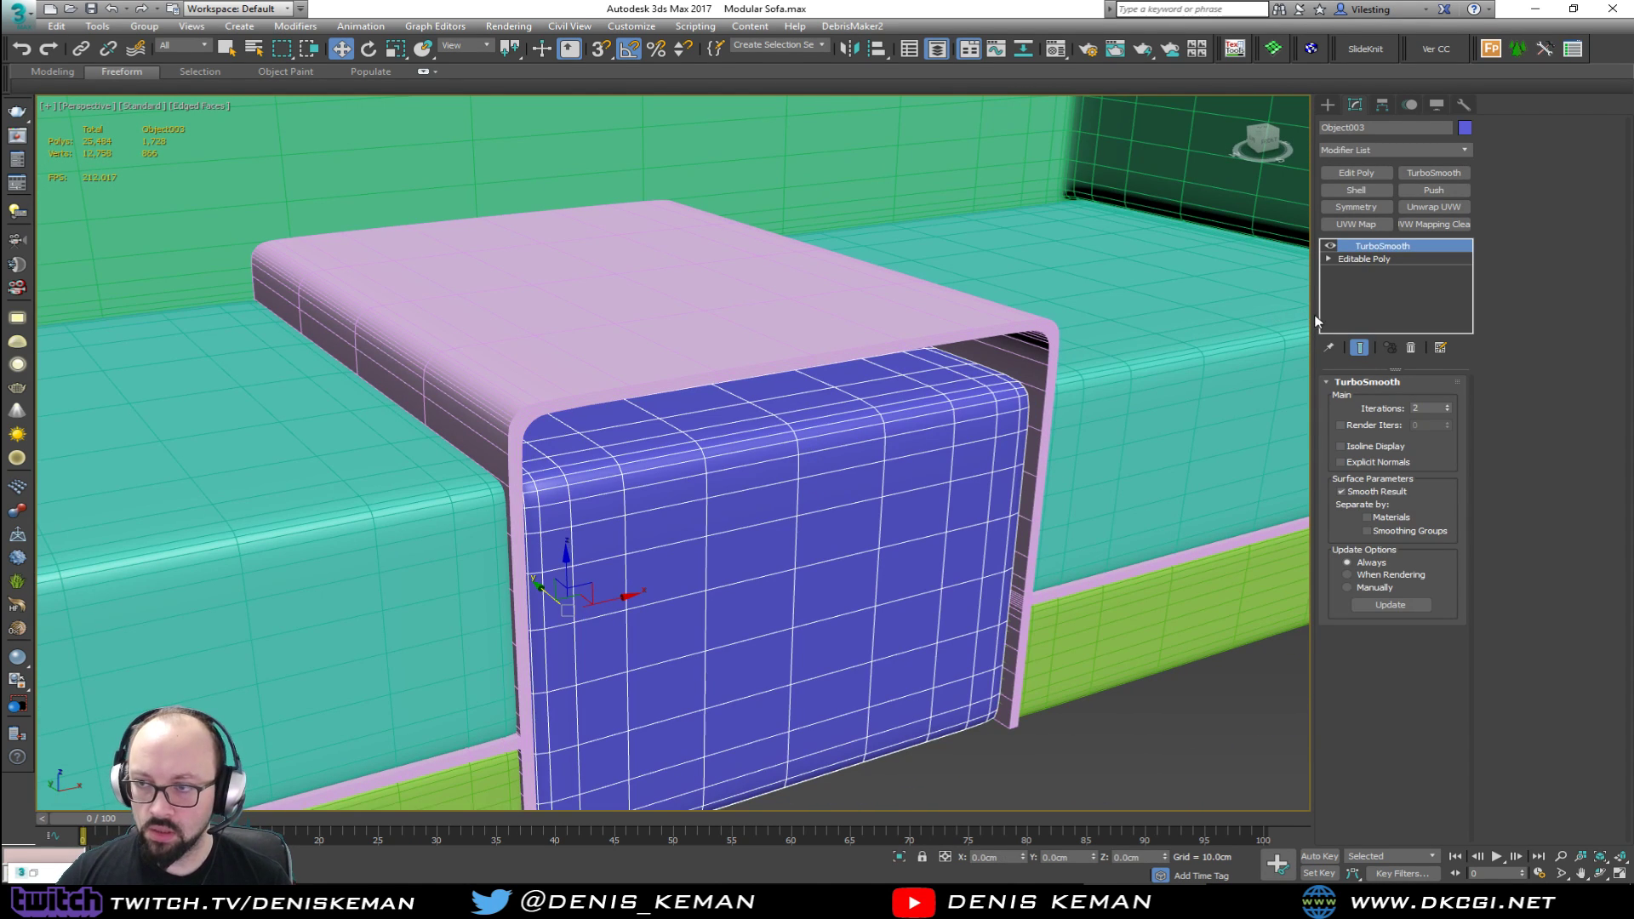
{"action": "key", "text": "grave"}
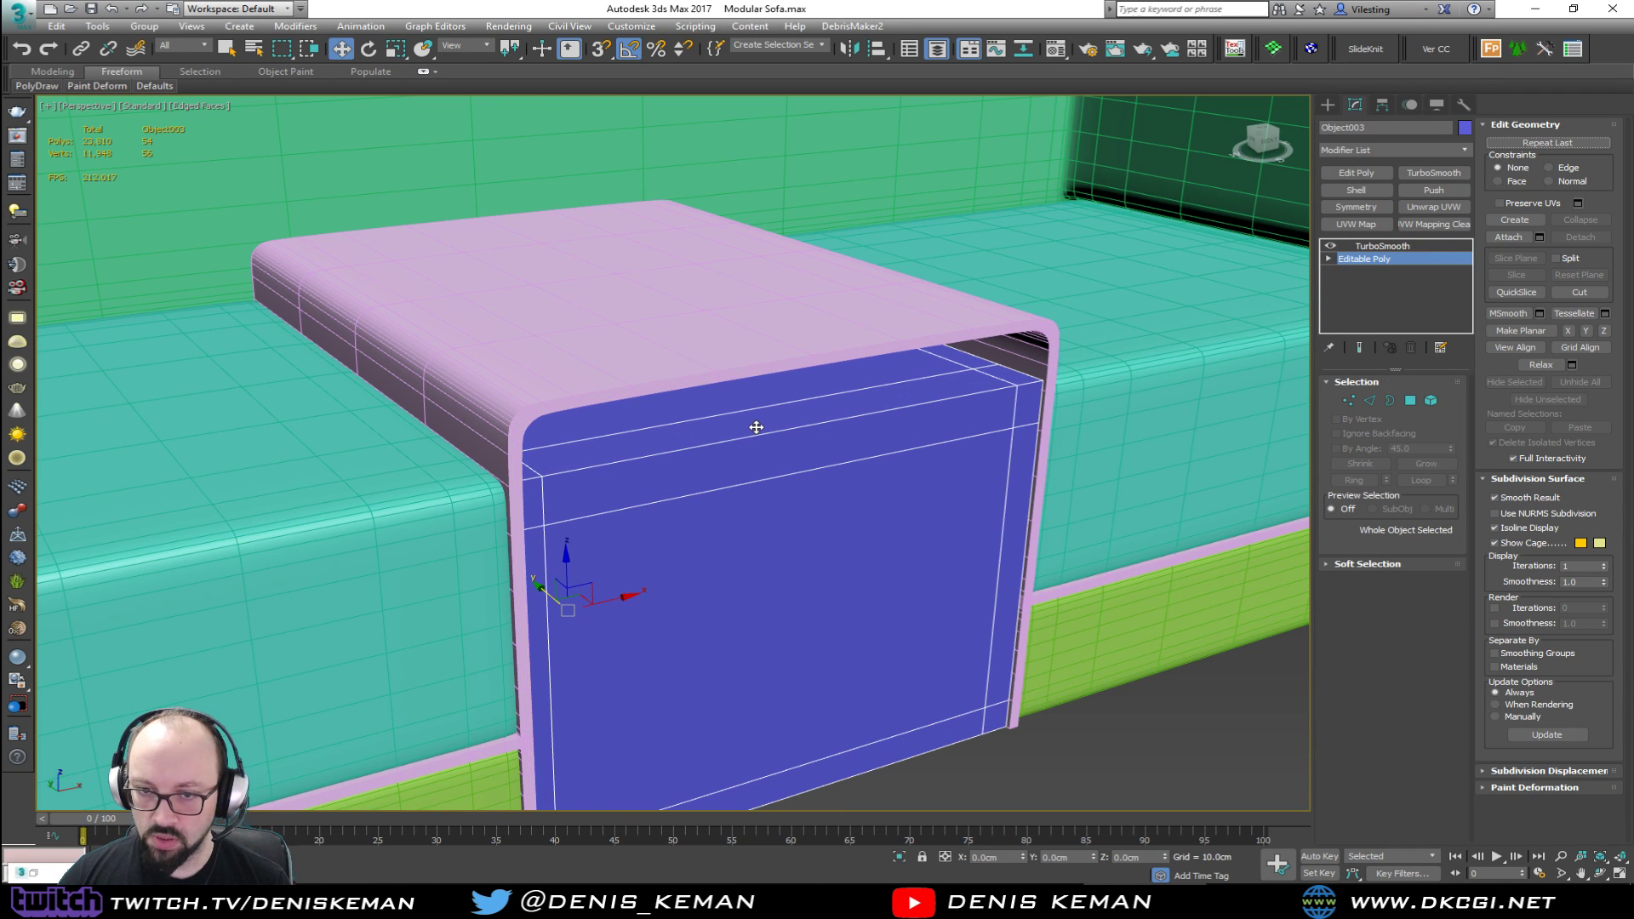
{"action": "middle_click_drag", "start_coordinate": [732, 482], "coordinate": [678, 459], "text": "alt"}
{"action": "key", "text": "1"}
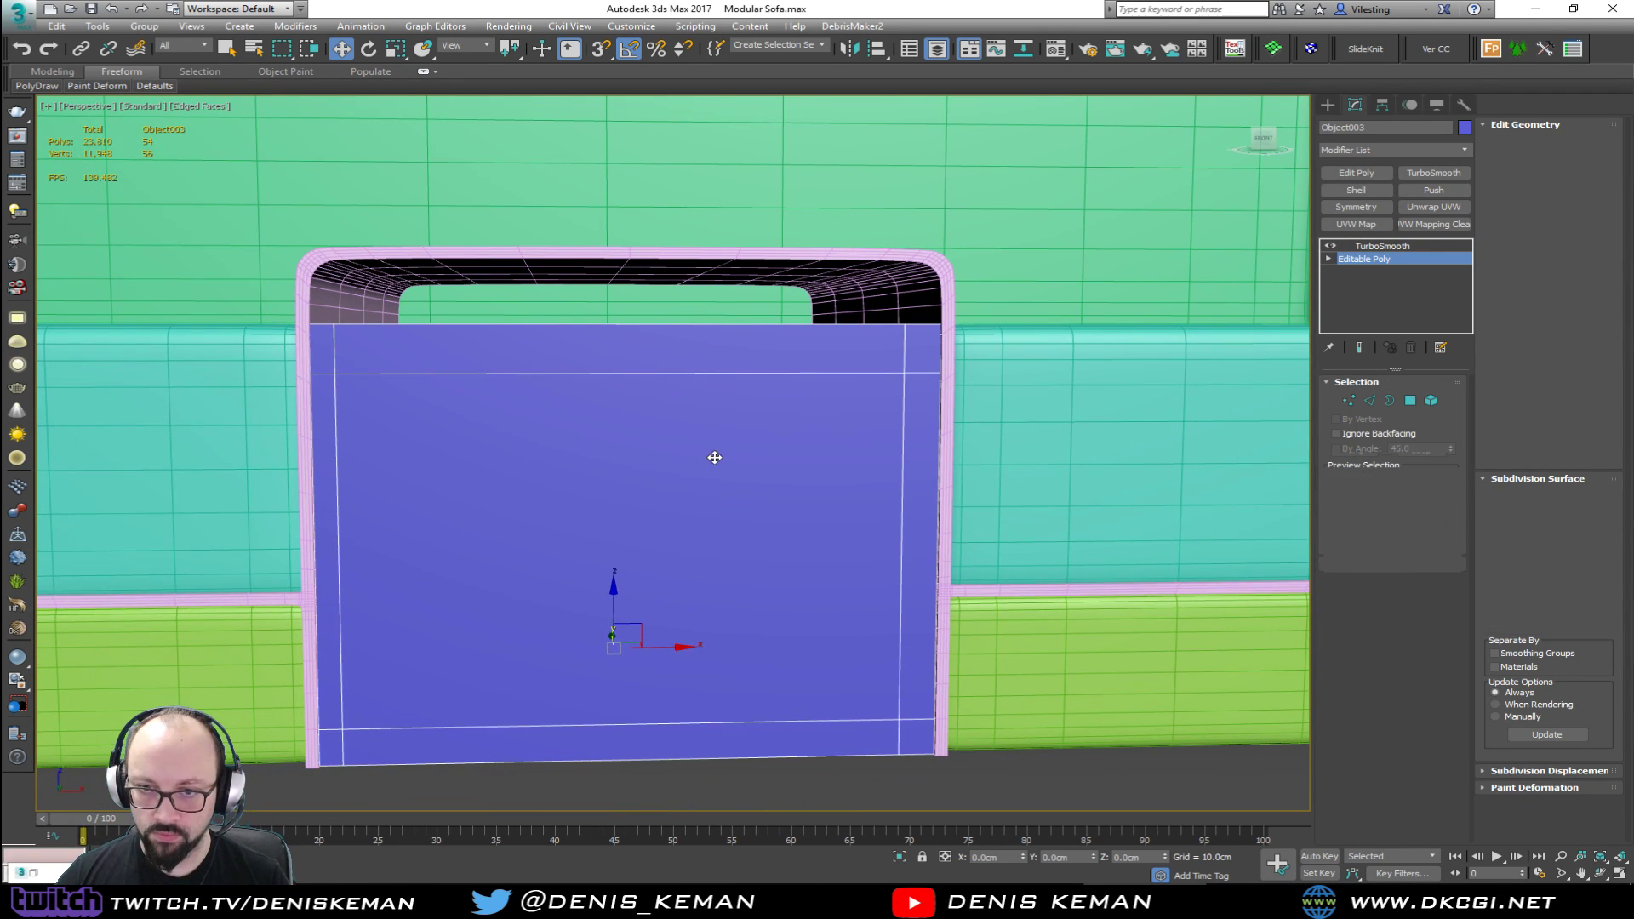
{"action": "scroll", "coordinate": [770, 443], "scroll_direction": "down", "scroll_amount": 3}
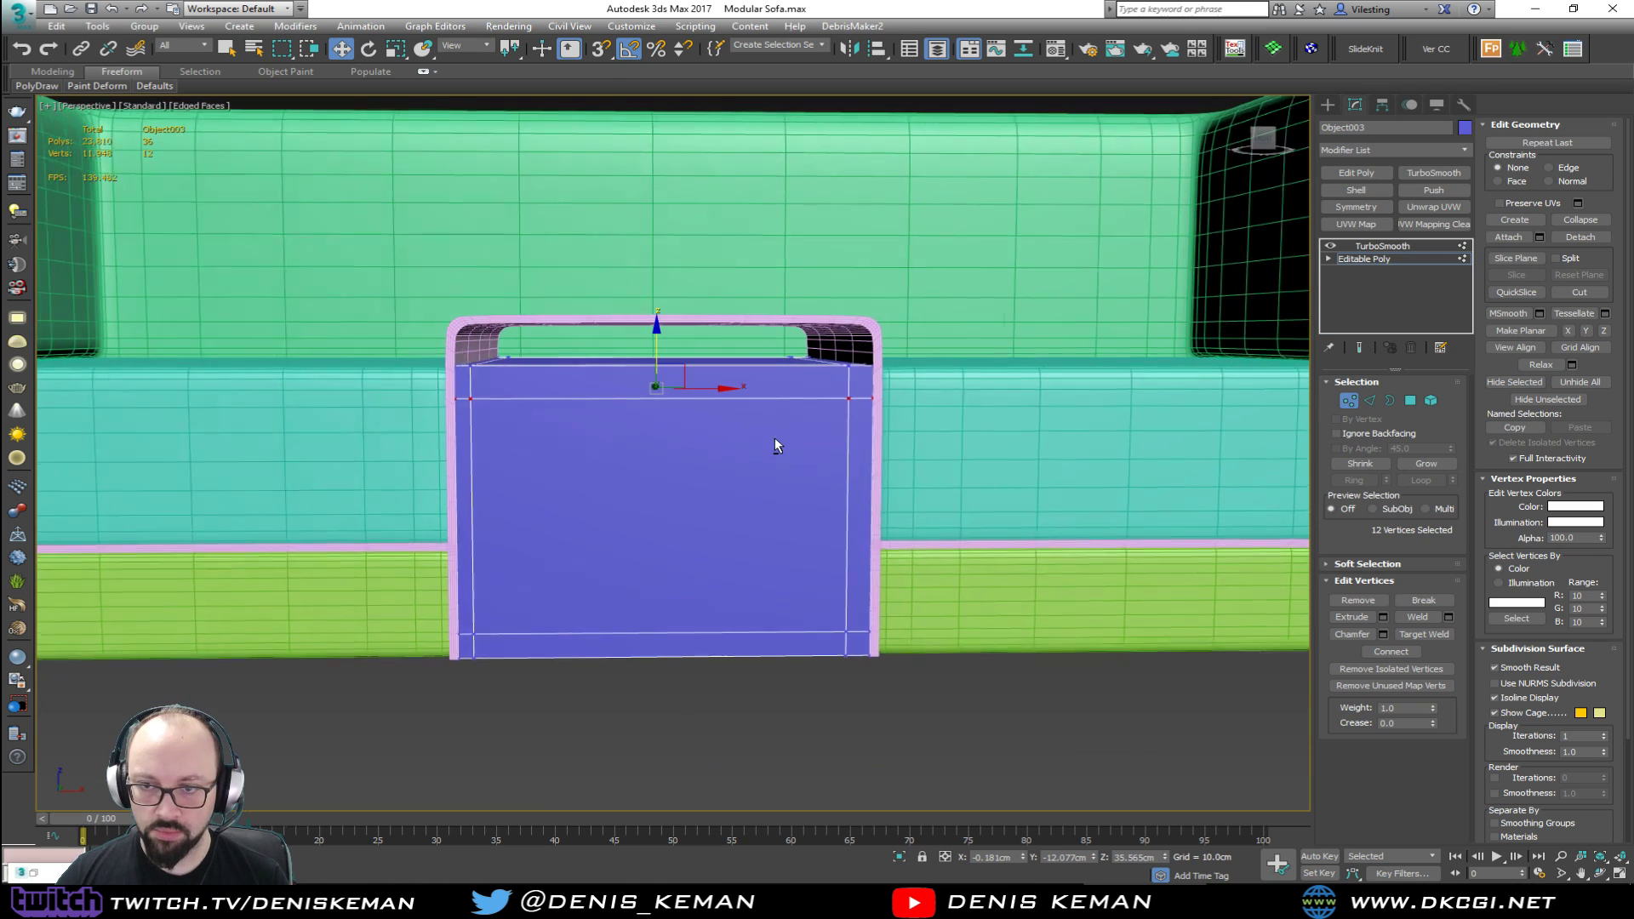
{"action": "left_click_drag", "start_coordinate": [319, 700], "coordinate": [319, 700]}
{"action": "middle_click_drag", "start_coordinate": [319, 699], "coordinate": [532, 589], "text": "alt"}
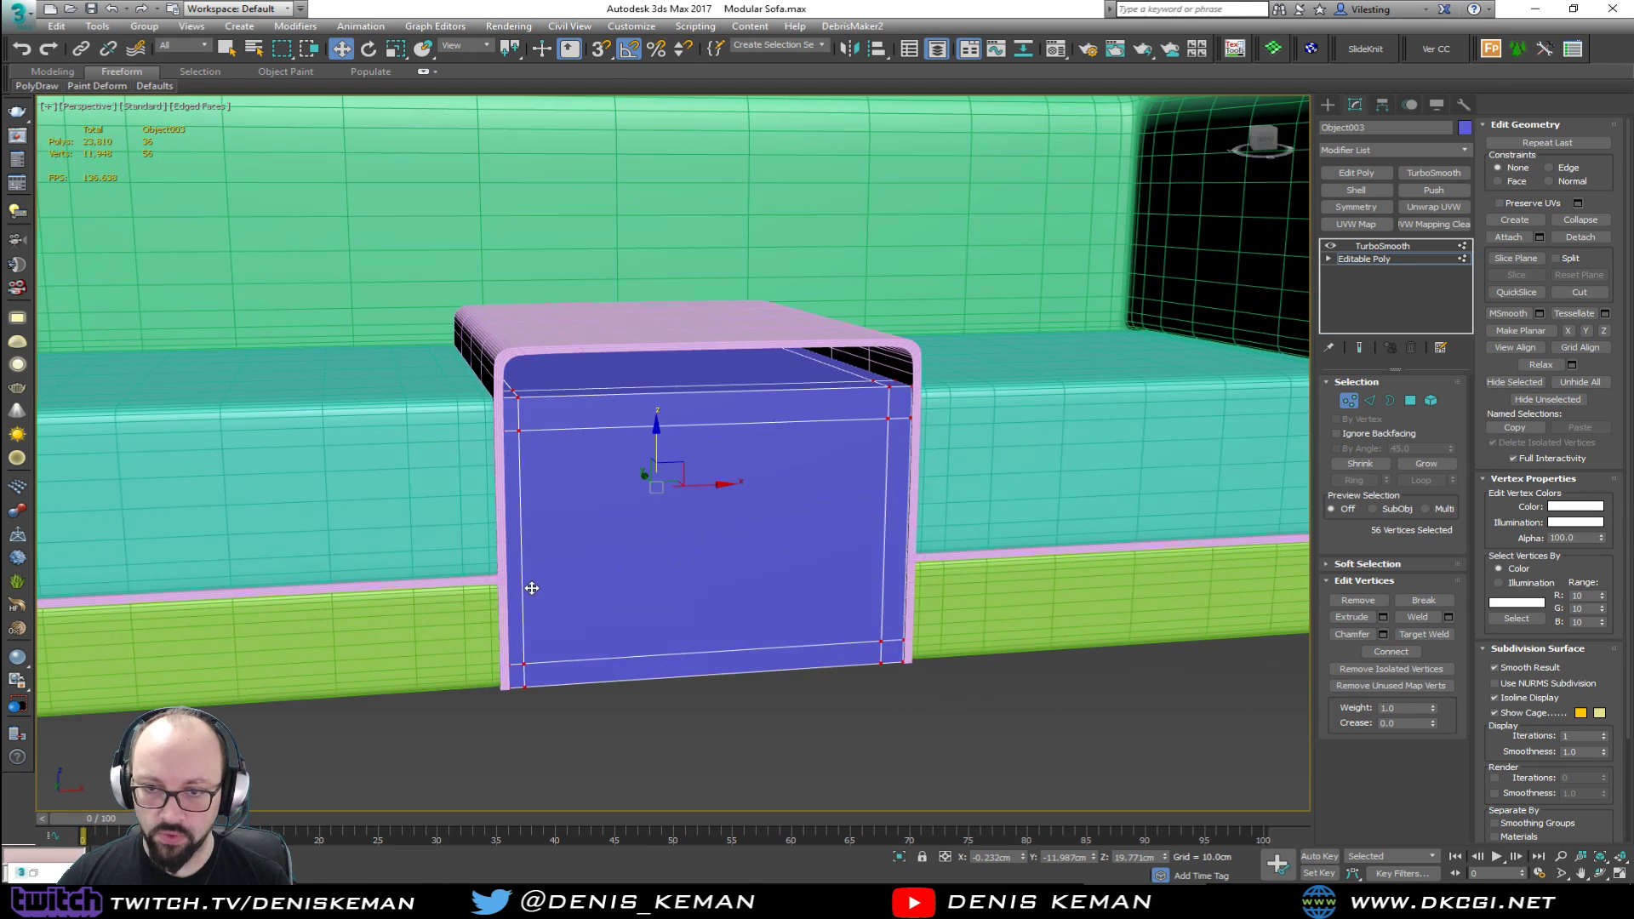
{"action": "key", "text": "r"}
{"action": "left_click_drag", "start_coordinate": [596, 486], "coordinate": [591, 487]}
{"action": "key", "text": "alt+e"}
{"action": "middle_click_drag", "start_coordinate": [591, 487], "coordinate": [693, 517], "text": "alt"}
{"action": "middle_click_drag", "start_coordinate": [967, 412], "coordinate": [850, 554], "text": "alt"}
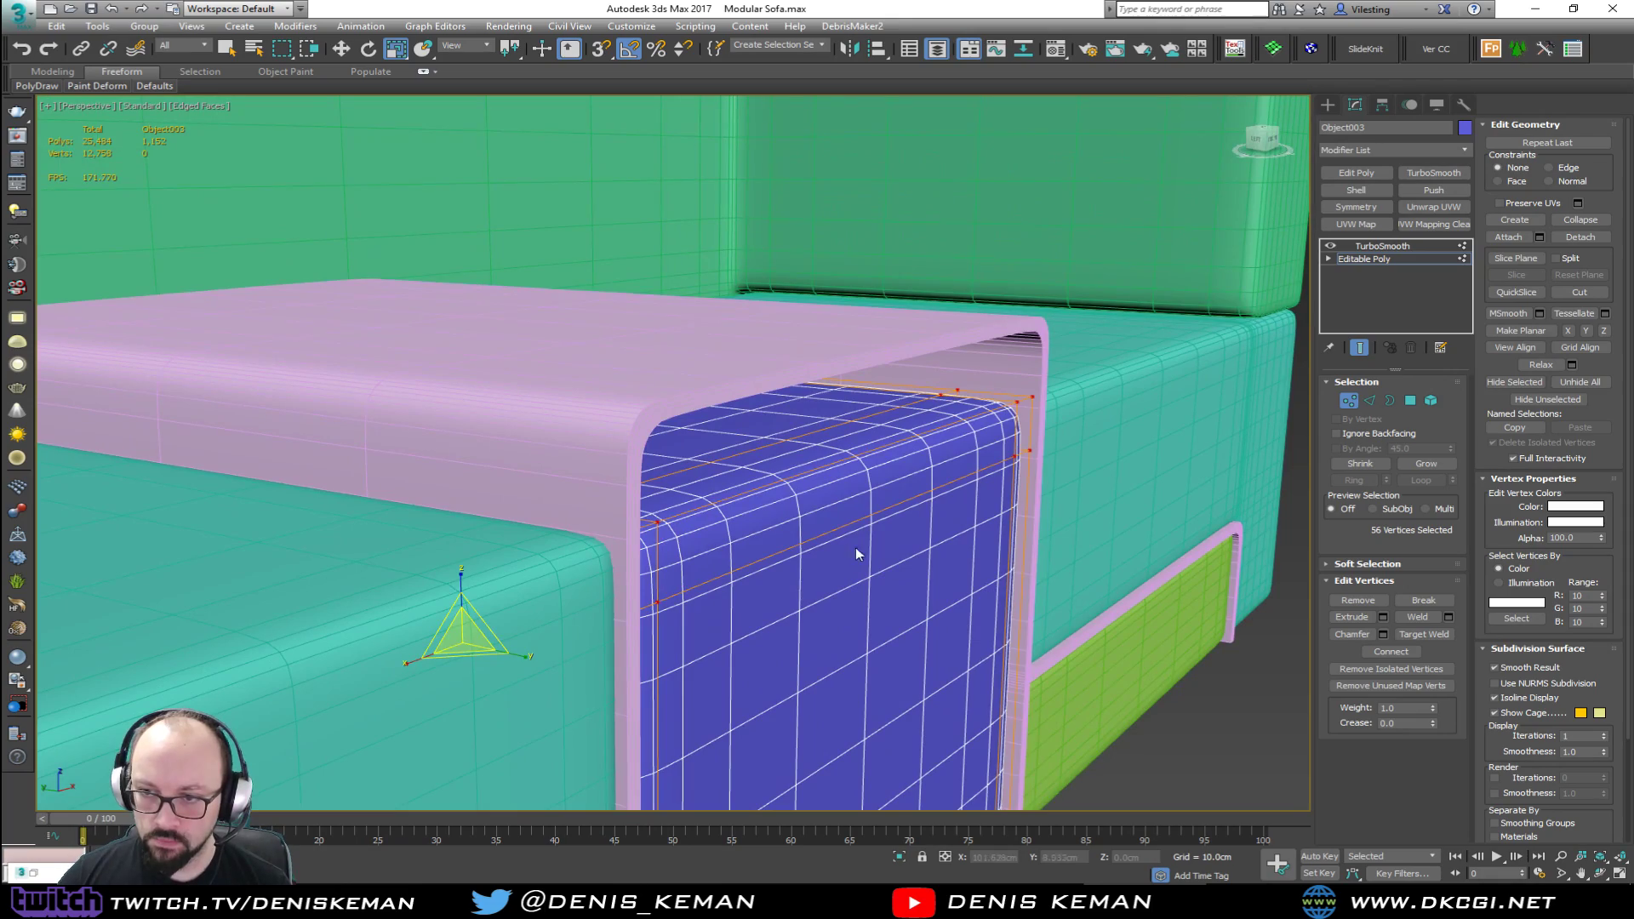
{"action": "middle_click_drag", "start_coordinate": [1045, 448], "coordinate": [942, 436], "text": "alt"}
{"action": "left_click", "coordinate": [1344, 406]}
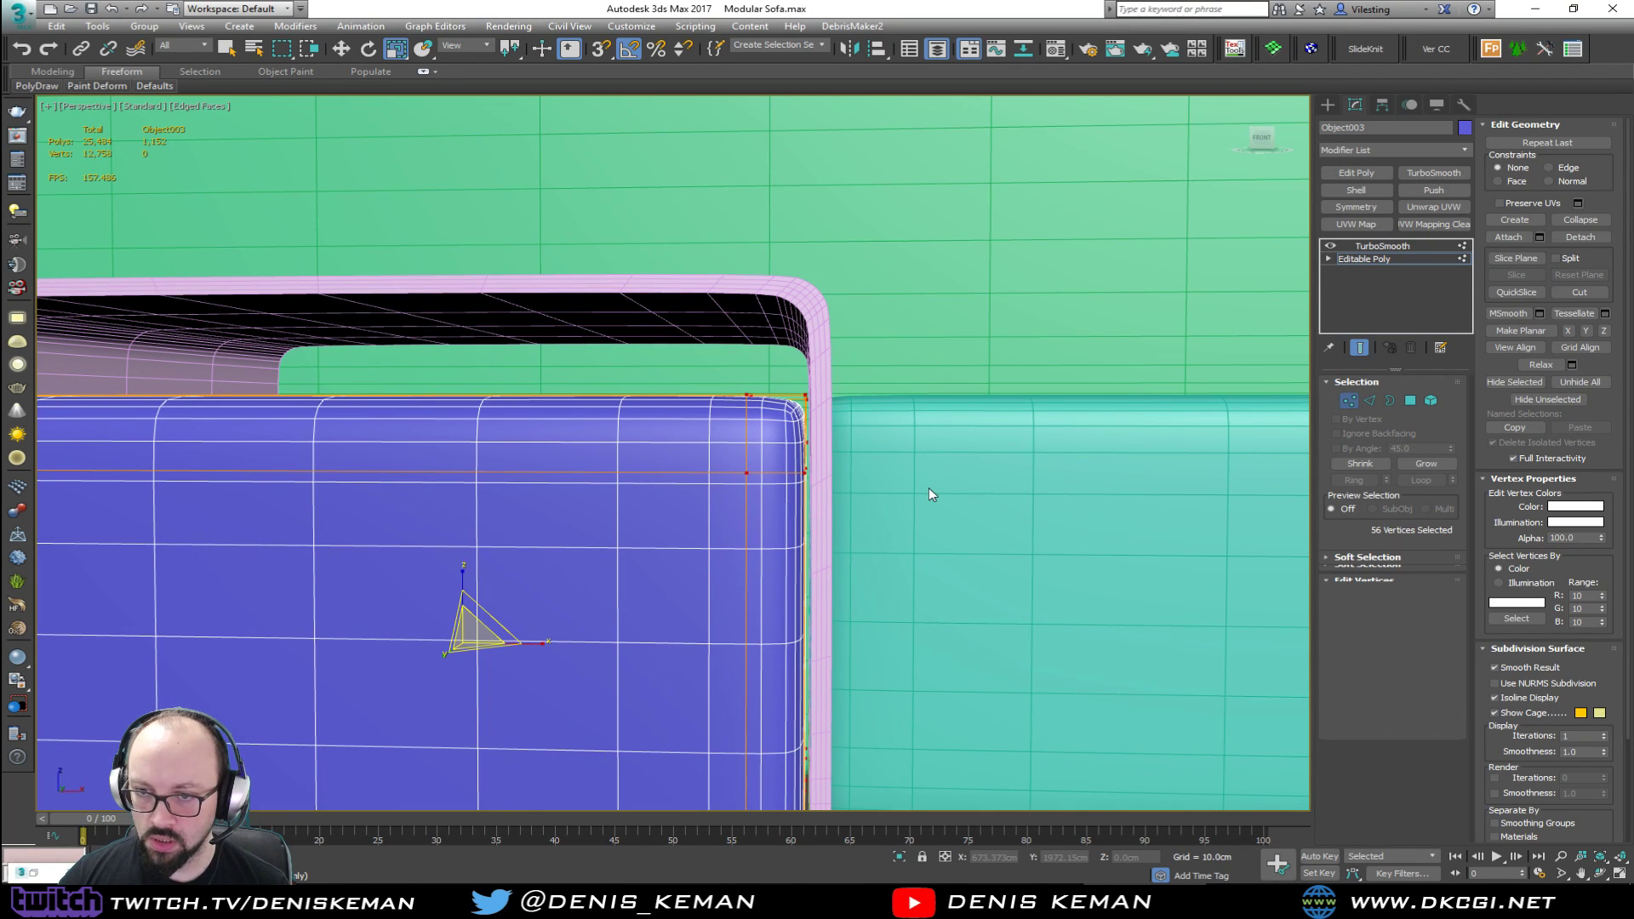
Step: Move the inner end vertices of the L-shaped seat cushion's base mesh slightly along X, away from the table leg
{"action": "left_click", "coordinate": [928, 487]}
{"action": "middle_click_drag", "start_coordinate": [928, 488], "coordinate": [940, 487], "text": "alt"}
{"action": "key", "text": "z"}
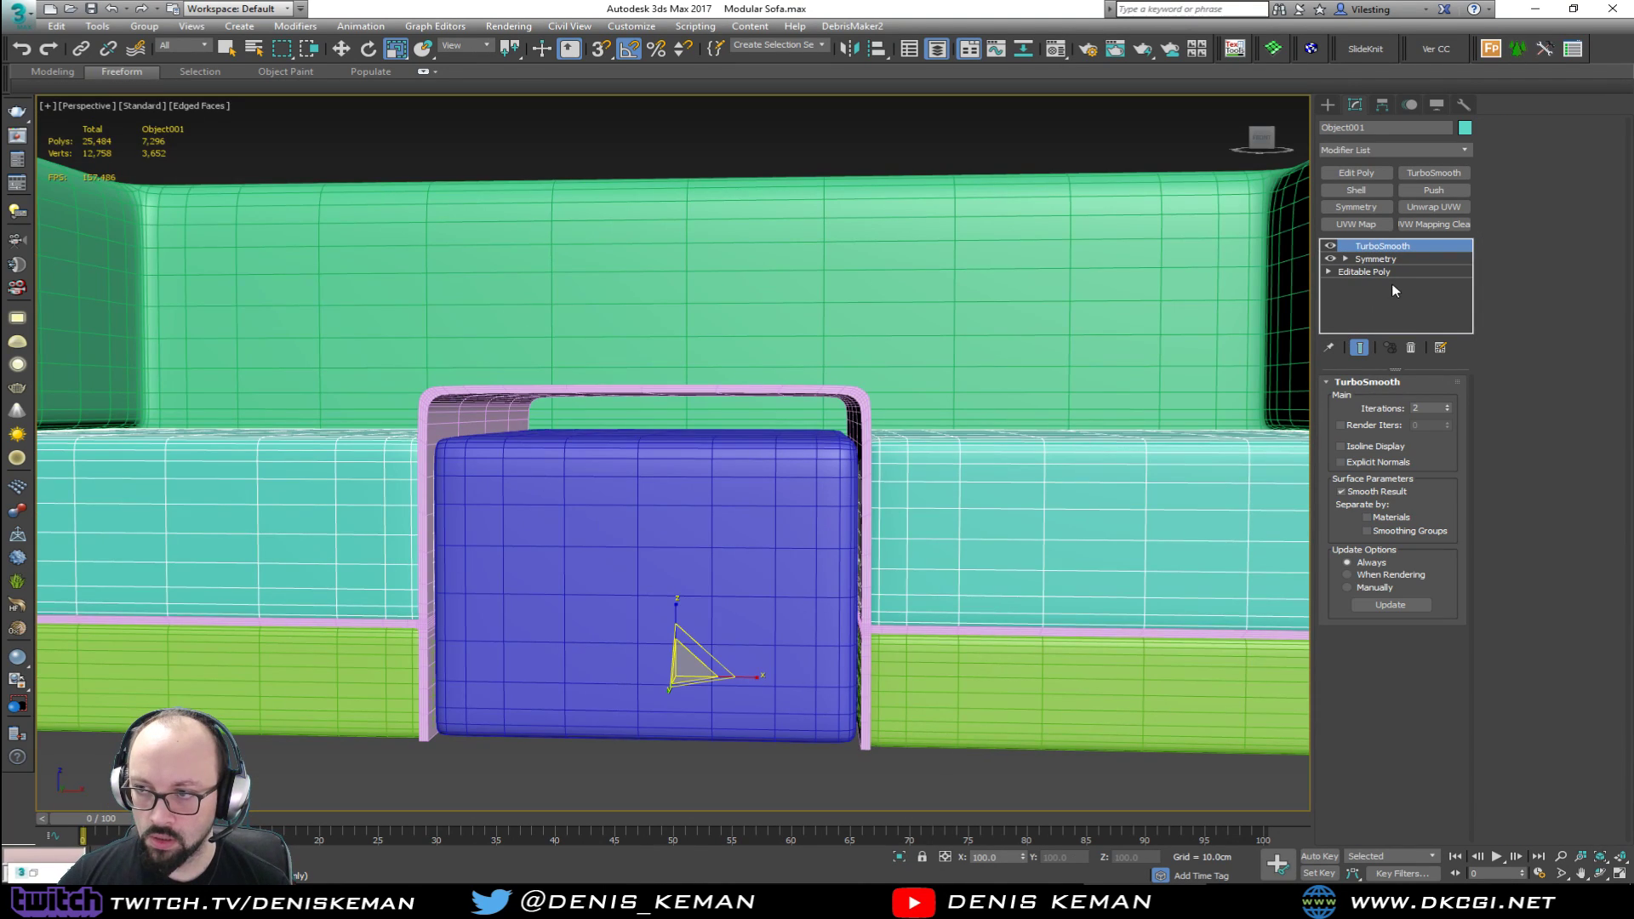
{"action": "left_click", "coordinate": [1388, 274]}
{"action": "middle_click_drag", "start_coordinate": [1051, 503], "coordinate": [821, 477], "text": "alt"}
{"action": "key", "text": "1"}
{"action": "key", "text": "ctrl+a"}
{"action": "key", "text": "ctrl+e"}
{"action": "key", "text": "F3"}
{"action": "left_click_drag", "start_coordinate": [814, 308], "coordinate": [457, 729]}
{"action": "key", "text": "F3"}
{"action": "key", "text": "w"}
{"action": "left_click_drag", "start_coordinate": [693, 506], "coordinate": [704, 503]}
{"action": "mouse_move", "coordinate": [704, 504]}
{"action": "middle_mouse_down", "text": "alt"}
{"action": "mouse_move", "coordinate": [685, 579]}
{"action": "mouse_move", "coordinate": [680, 513]}
{"action": "mouse_move", "coordinate": [643, 531]}
{"action": "mouse_move", "coordinate": [511, 485]}
{"action": "mouse_move", "coordinate": [730, 547]}
{"action": "mouse_move", "coordinate": [641, 514]}
{"action": "mouse_move", "coordinate": [319, 466]}
{"action": "middle_mouse_up", "text": "alt"}
Step: Raise the seat cushion's underside vertices about 1.3 cm above the table's low shelf
{"action": "key", "text": "F3"}
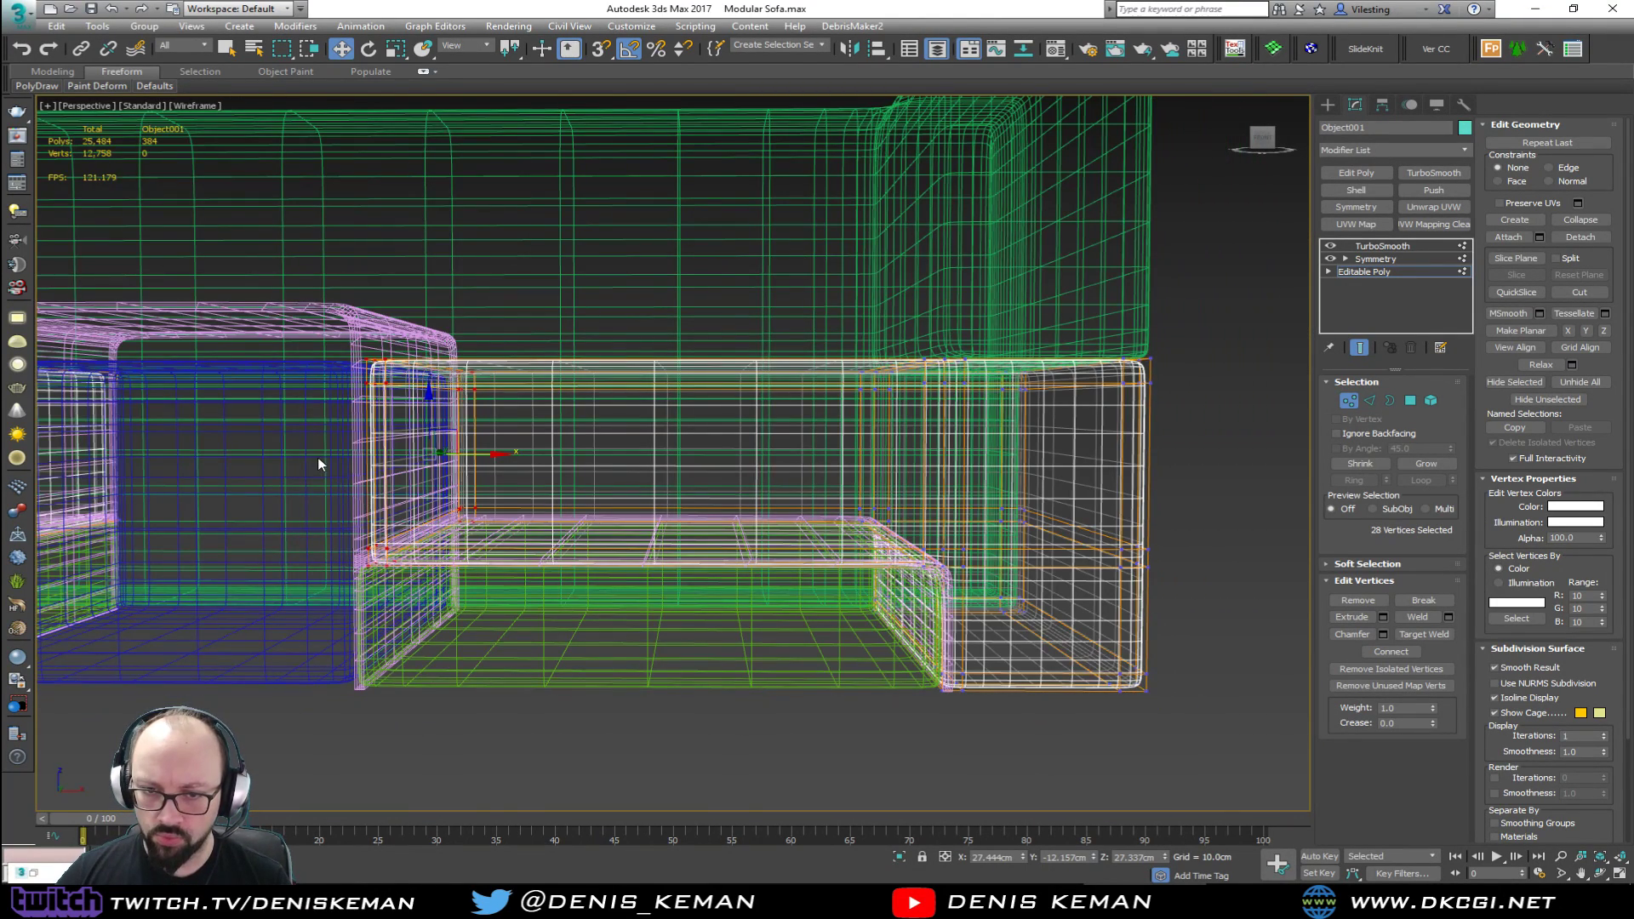
{"action": "key", "text": "F3"}
{"action": "middle_click_drag", "start_coordinate": [853, 602], "coordinate": [835, 593], "text": "alt"}
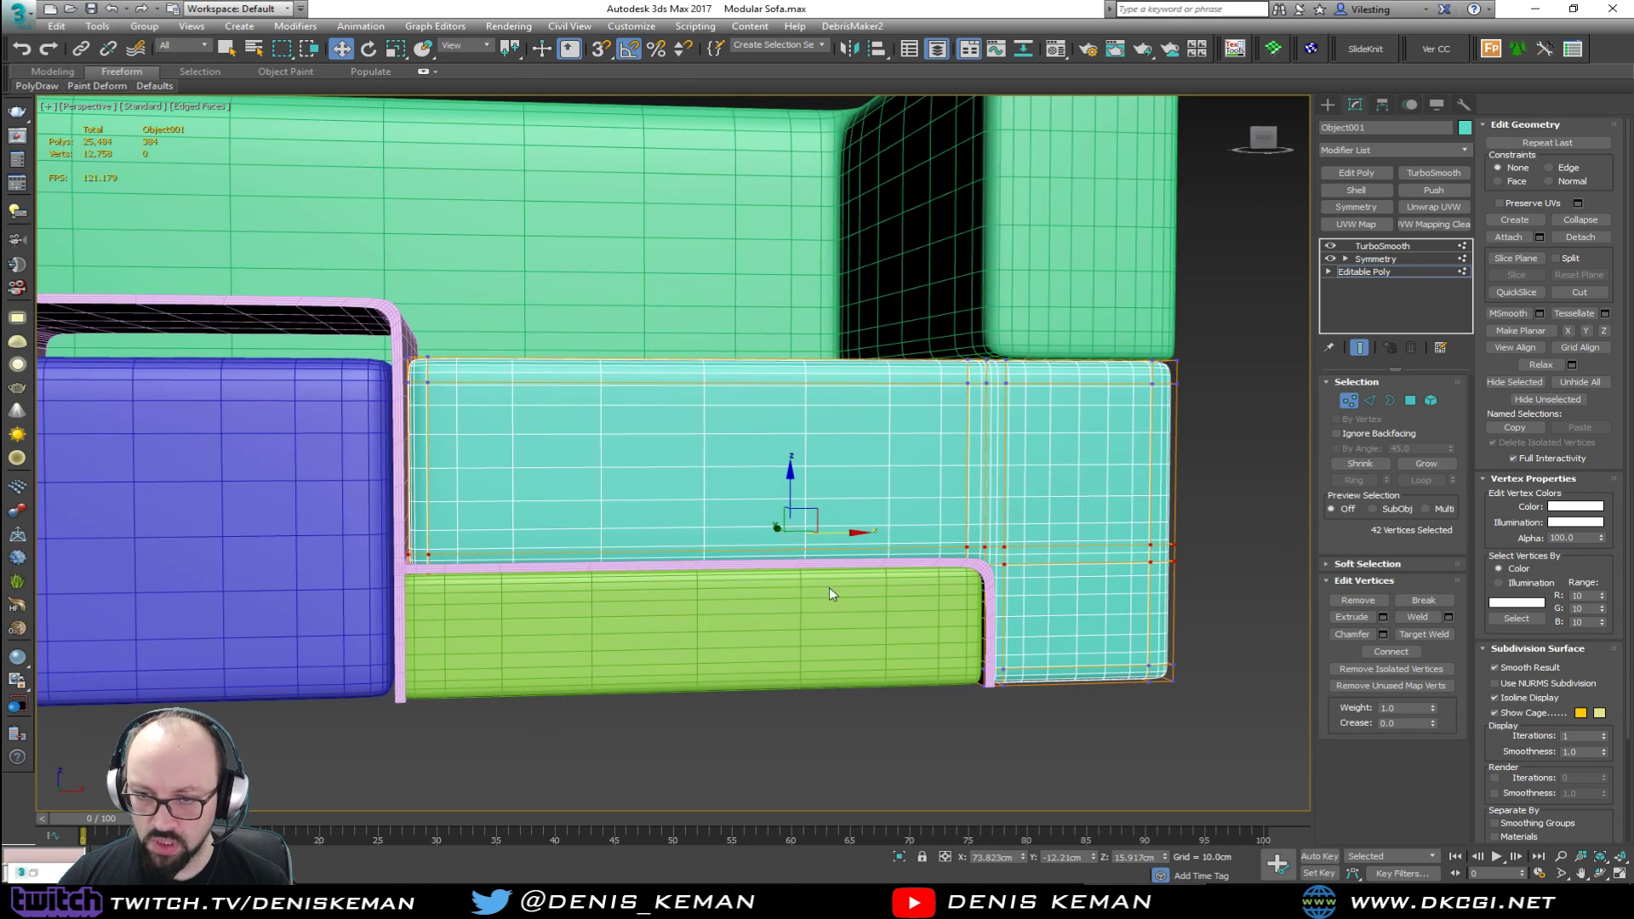
{"action": "left_click_drag", "start_coordinate": [789, 495], "coordinate": [798, 486]}
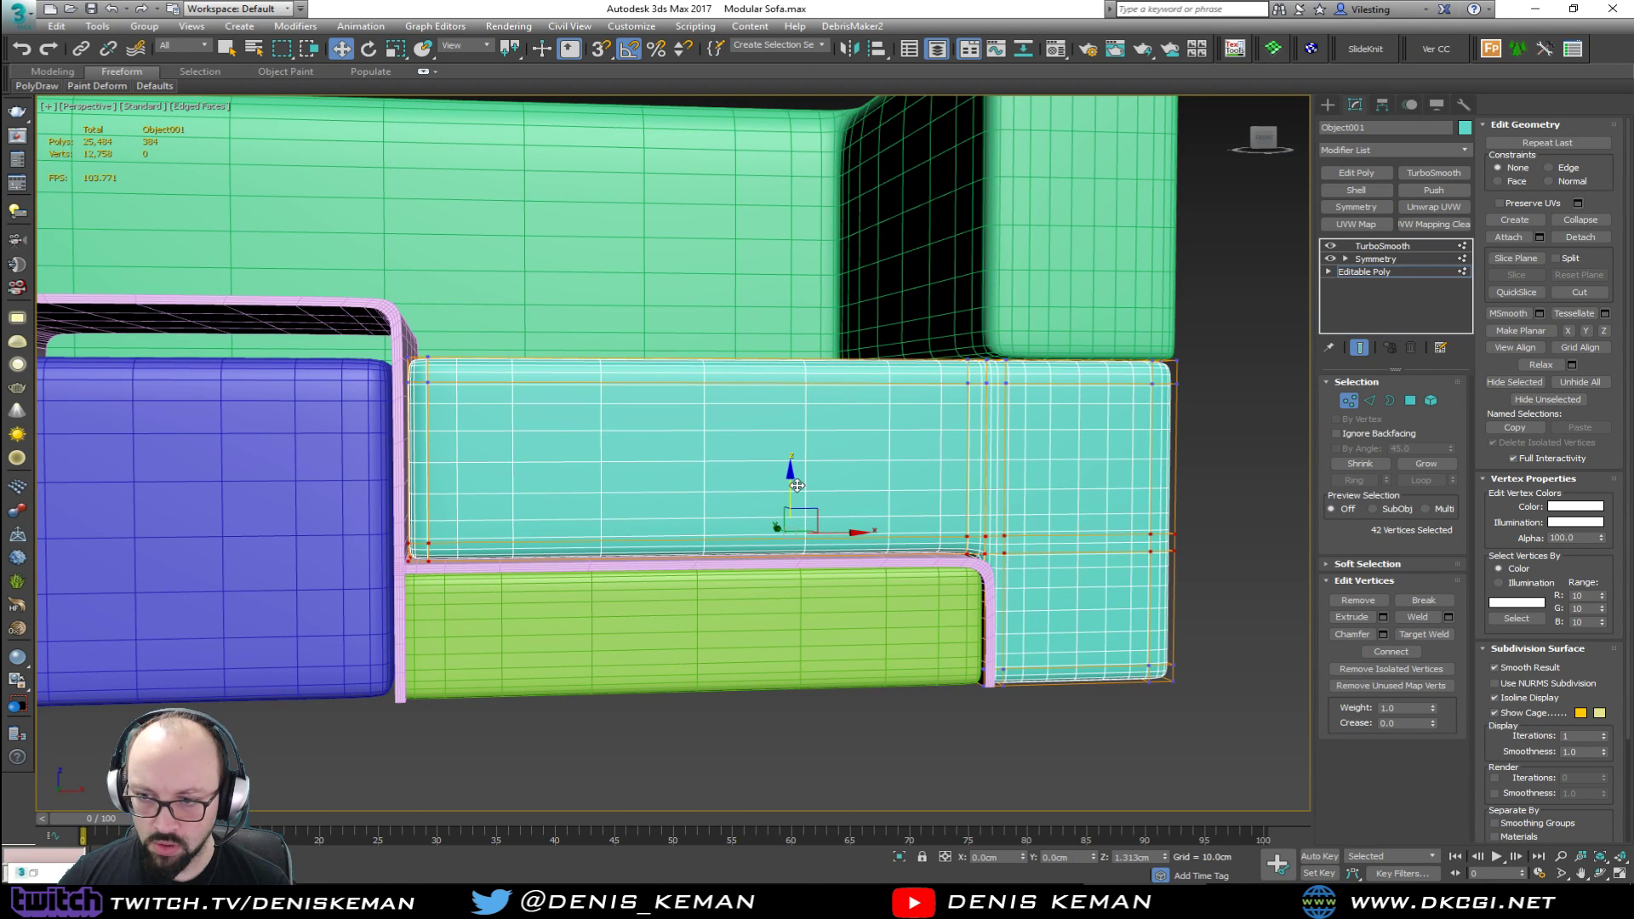
Step: Move the vertices at the seat cushion's step slightly outward along X to clear the low shelf's outer leg, and leave vertex editing
{"action": "mouse_move", "coordinate": [899, 536]}
{"action": "middle_mouse_down", "text": "alt"}
{"action": "mouse_move", "coordinate": [876, 539]}
{"action": "mouse_move", "coordinate": [847, 388]}
{"action": "middle_mouse_up", "text": "alt"}
{"action": "key", "text": "F3"}
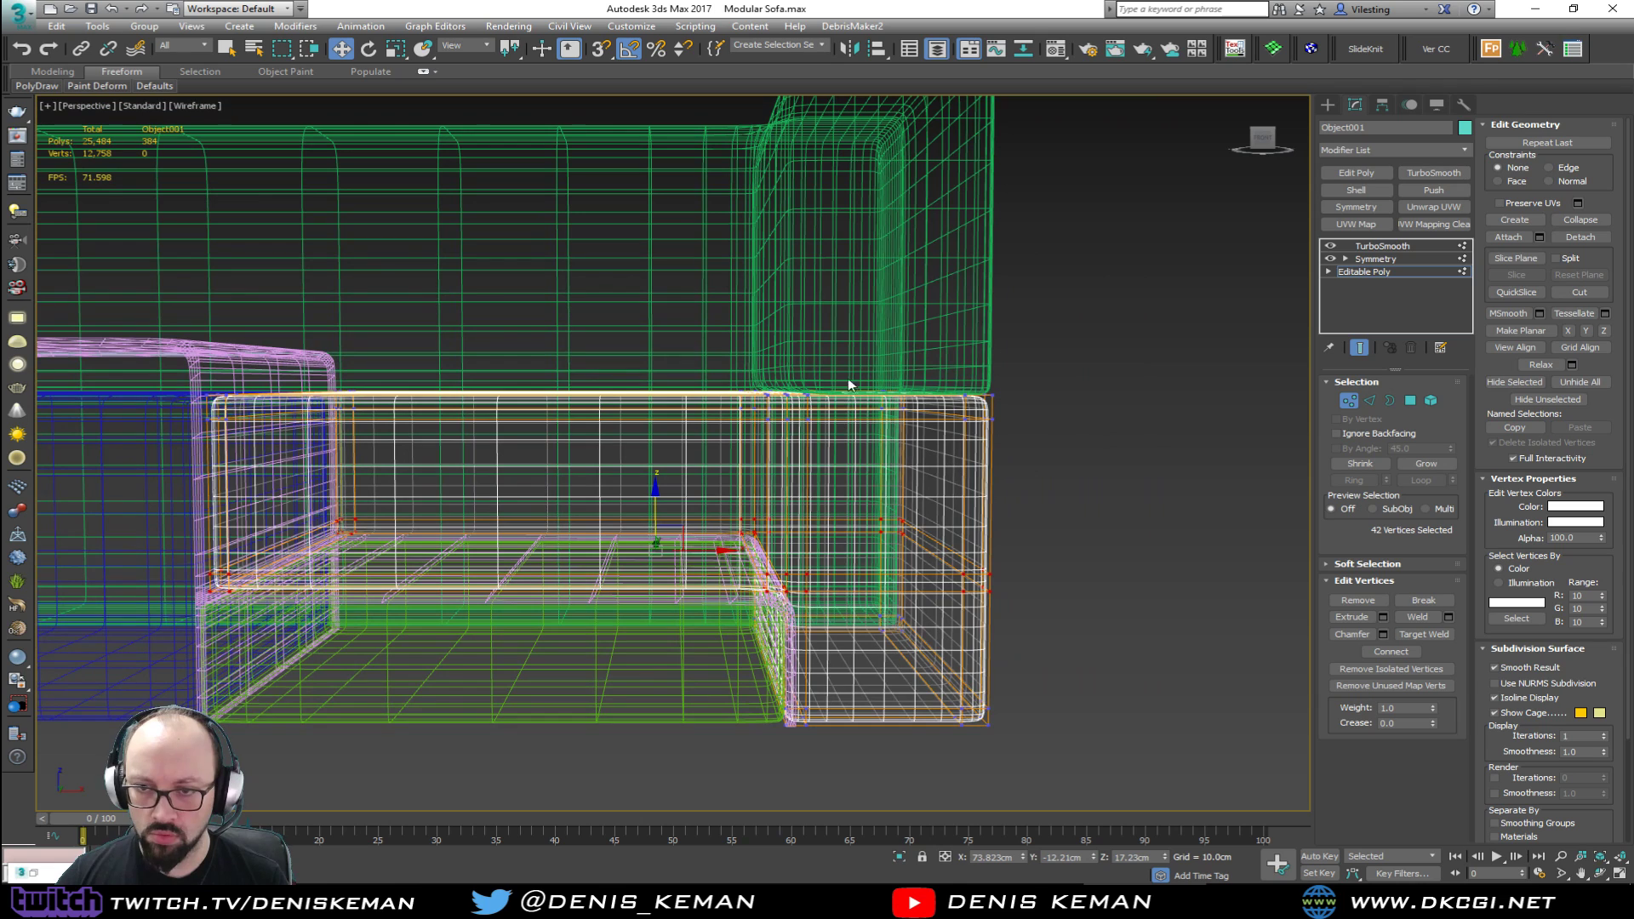
{"action": "key", "text": "F3"}
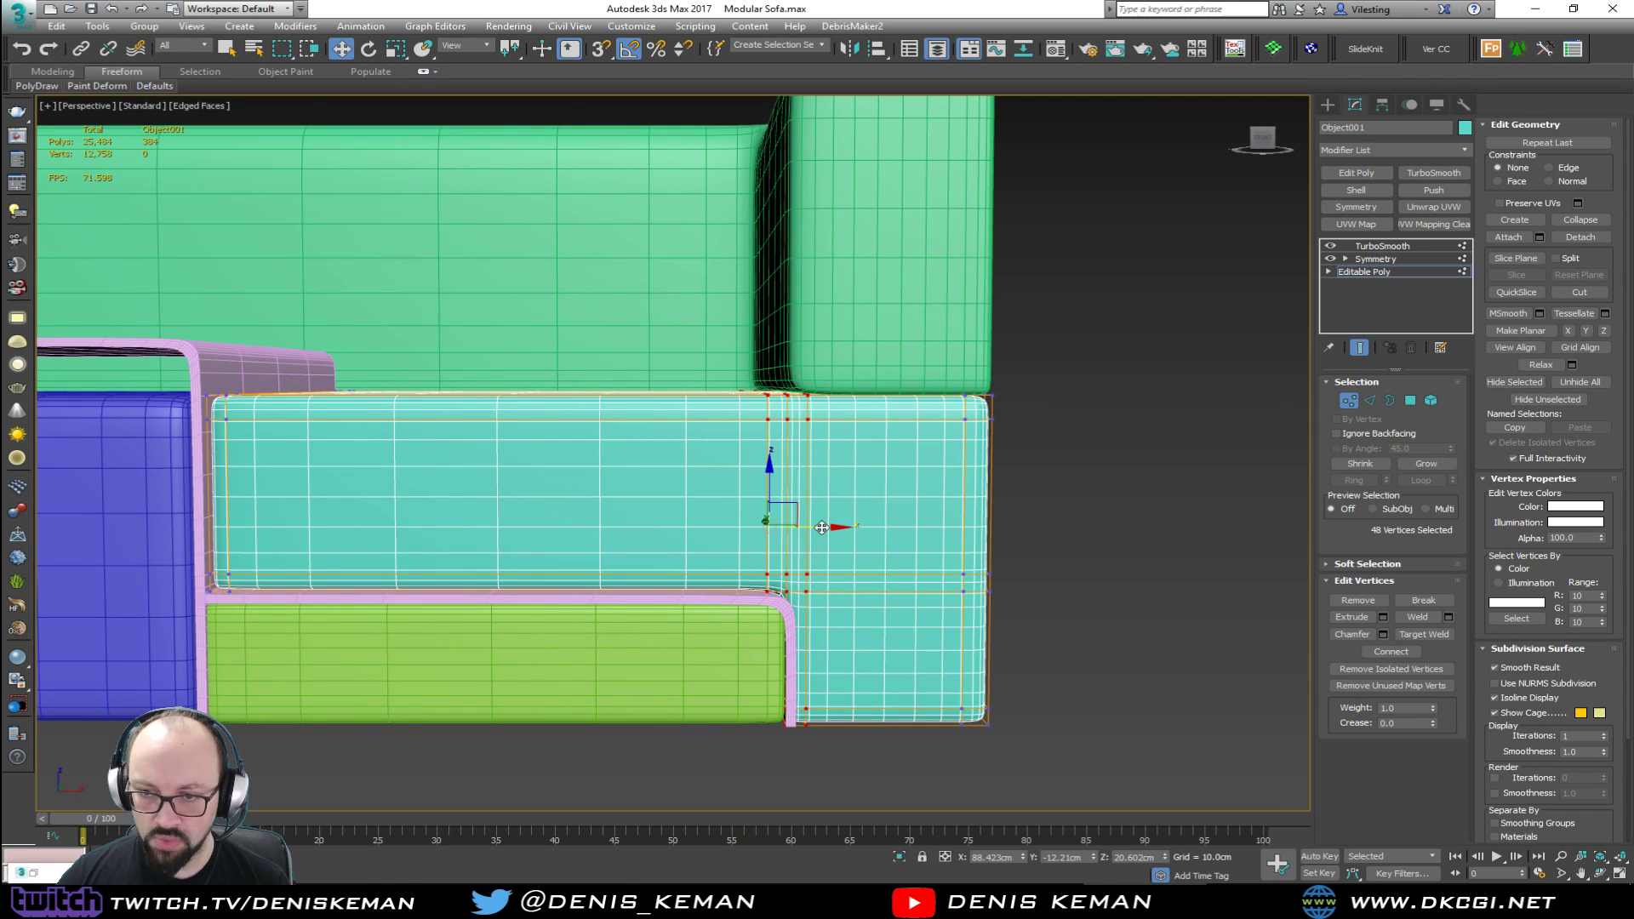
{"action": "left_click_drag", "start_coordinate": [824, 527], "coordinate": [834, 525]}
{"action": "mouse_move", "coordinate": [841, 579]}
{"action": "middle_mouse_down", "text": "alt"}
{"action": "mouse_move", "coordinate": [756, 564]}
{"action": "mouse_move", "coordinate": [813, 587]}
{"action": "mouse_move", "coordinate": [873, 580]}
{"action": "middle_mouse_up", "text": "alt"}
{"action": "left_click", "coordinate": [1350, 401]}
{"action": "left_click", "coordinate": [1135, 615]}
{"action": "key", "text": "F4"}
{"action": "middle_click_drag", "start_coordinate": [557, 591], "coordinate": [644, 596]}
{"action": "scroll", "coordinate": [644, 596], "scroll_direction": "down", "scroll_amount": 5}
{"action": "mouse_move", "coordinate": [738, 576]}
{"action": "middle_mouse_down", "text": "alt"}
{"action": "mouse_move", "coordinate": [707, 608]}
{"action": "mouse_move", "coordinate": [744, 595]}
{"action": "middle_mouse_up", "text": "alt"}
{"action": "scroll", "coordinate": [705, 613], "scroll_direction": "up", "scroll_amount": 4}
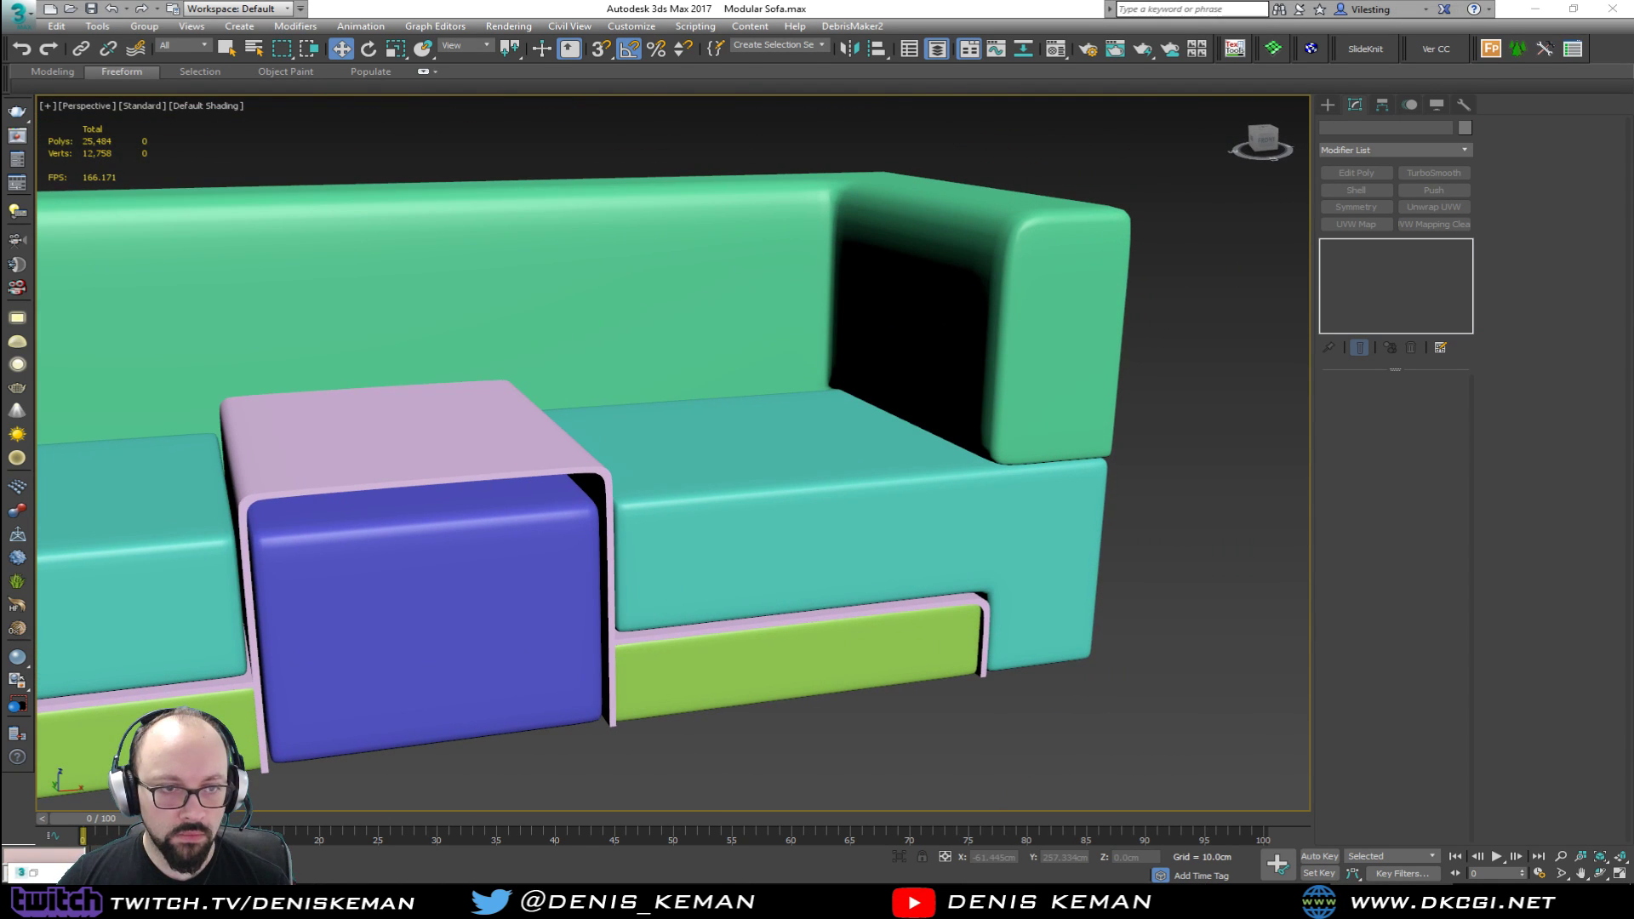
{"action": "middle_click_drag", "start_coordinate": [562, 648], "coordinate": [917, 462]}
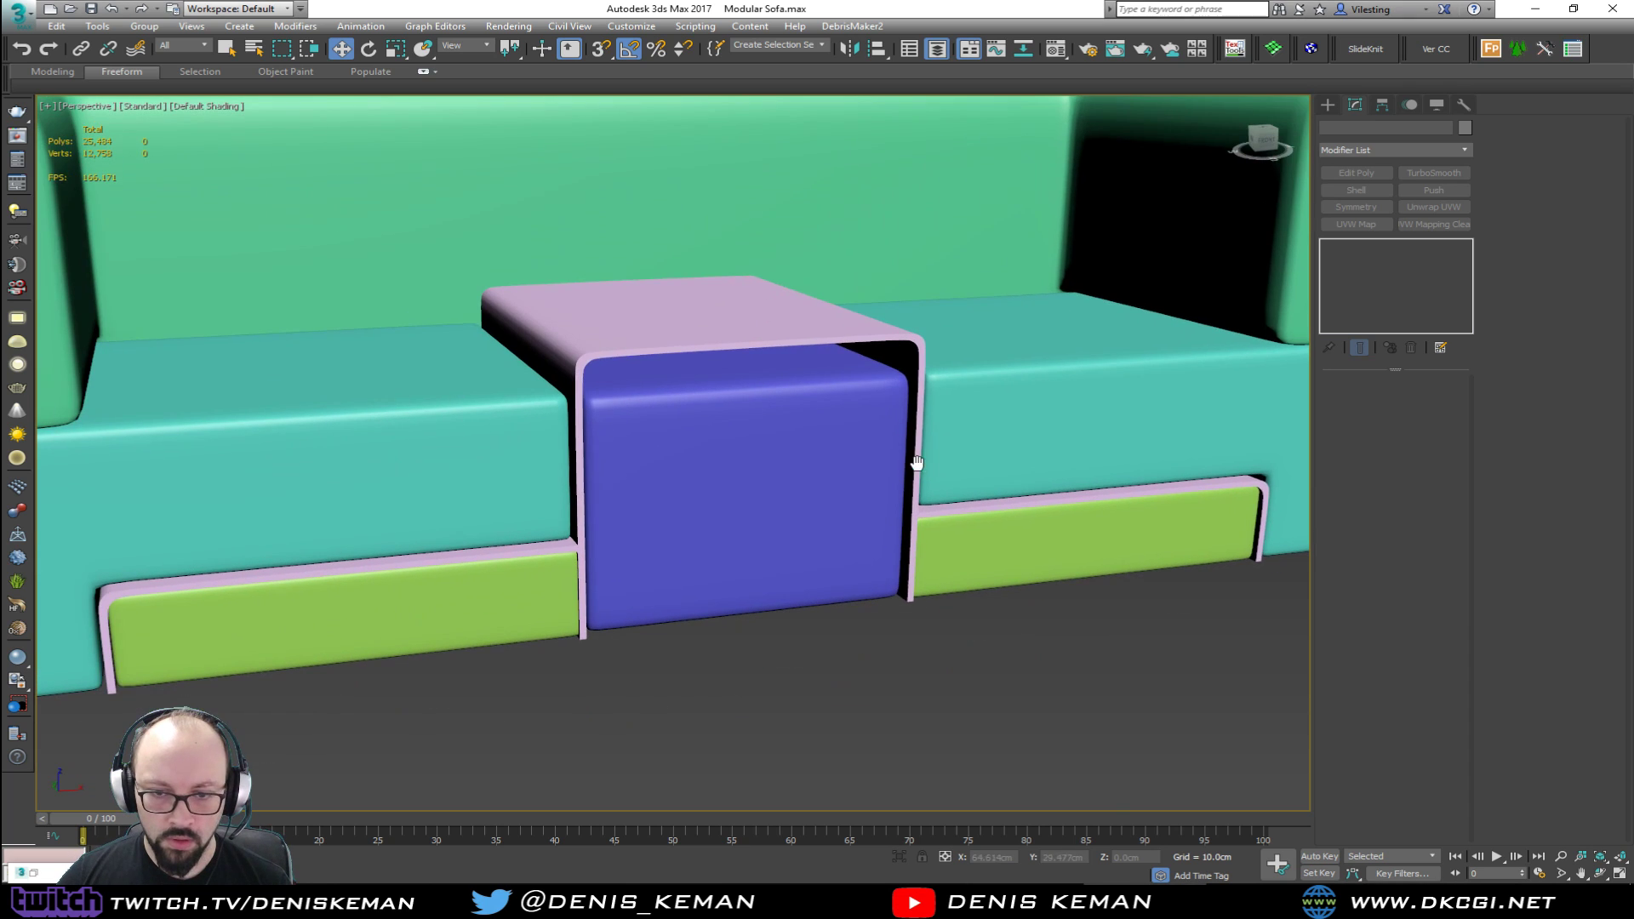
Step: Move the inner end vertices of the low green cushion's base mesh about 1 cm along X, away from the table leg
{"action": "left_click", "coordinate": [435, 630]}
{"action": "middle_click_drag", "start_coordinate": [433, 629], "coordinate": [487, 595], "text": "alt"}
{"action": "left_click", "coordinate": [1363, 271]}
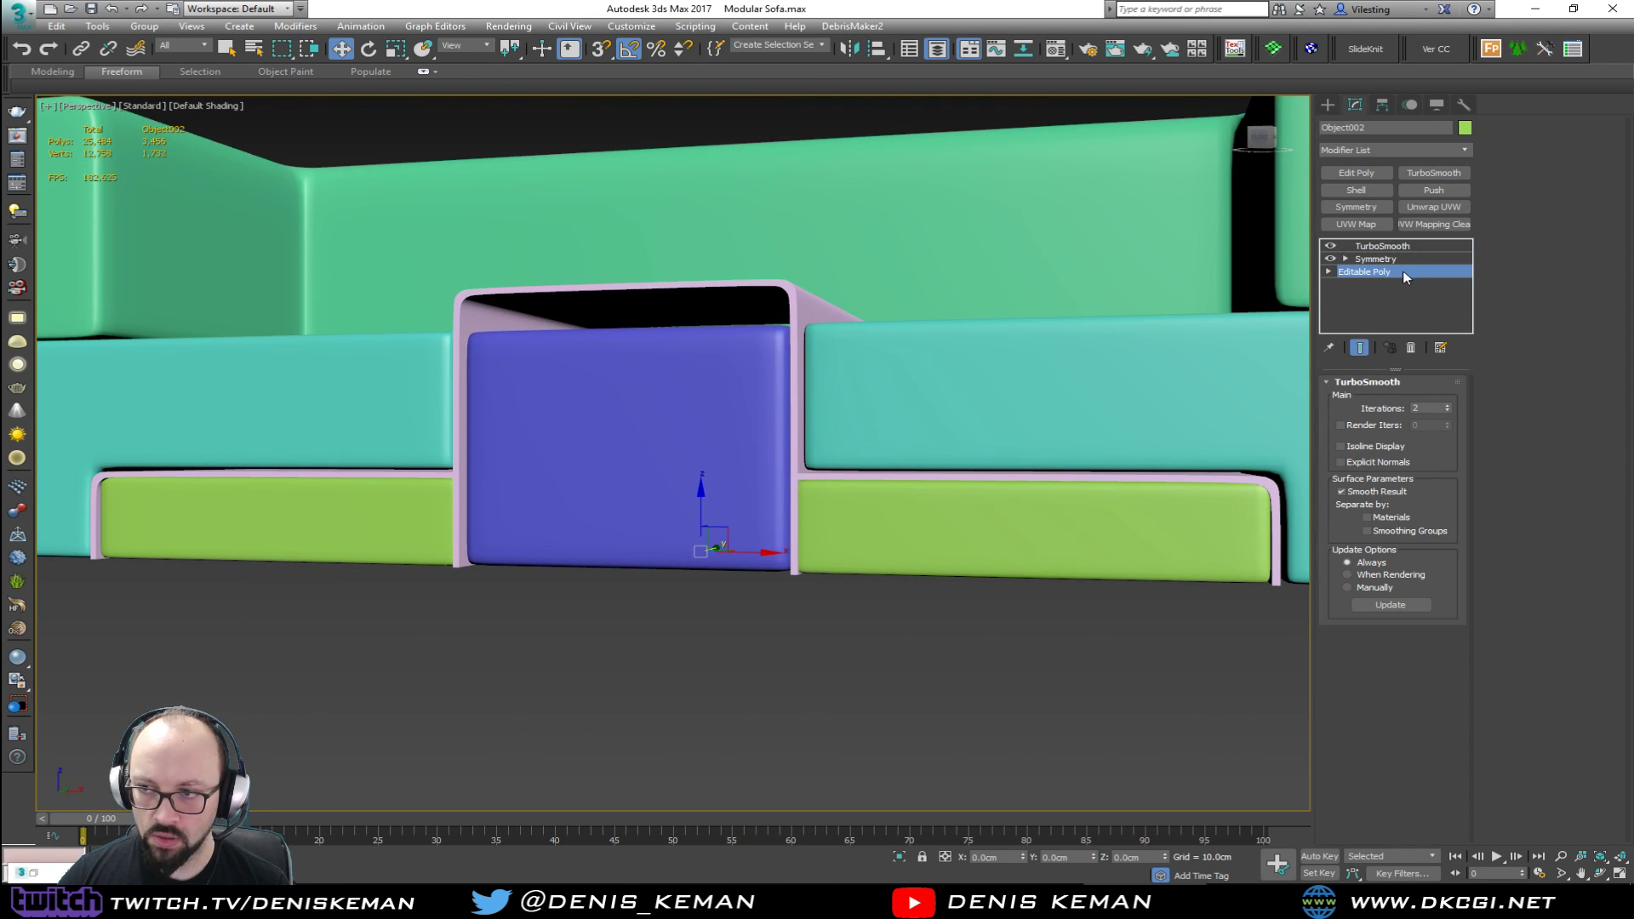
{"action": "key", "text": "1"}
{"action": "key", "text": "F3"}
{"action": "middle_click_drag", "start_coordinate": [984, 499], "coordinate": [967, 499], "text": "alt"}
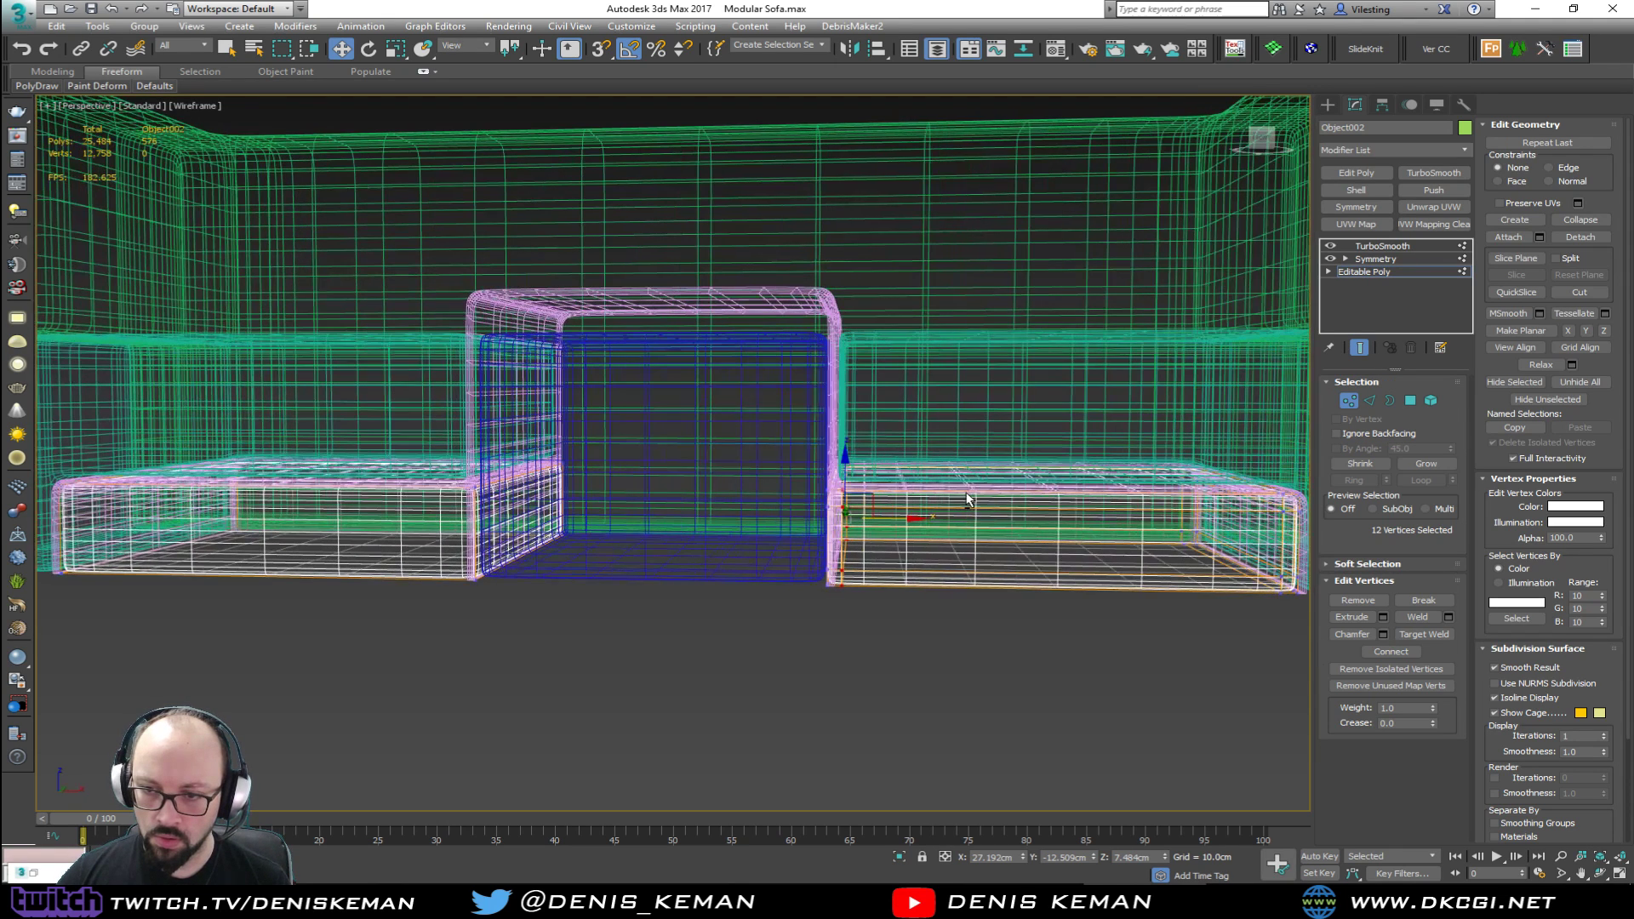
{"action": "left_click_drag", "start_coordinate": [769, 630], "coordinate": [802, 606]}
{"action": "key", "text": "F3"}
{"action": "scroll", "coordinate": [869, 520], "scroll_direction": "up", "scroll_amount": 4}
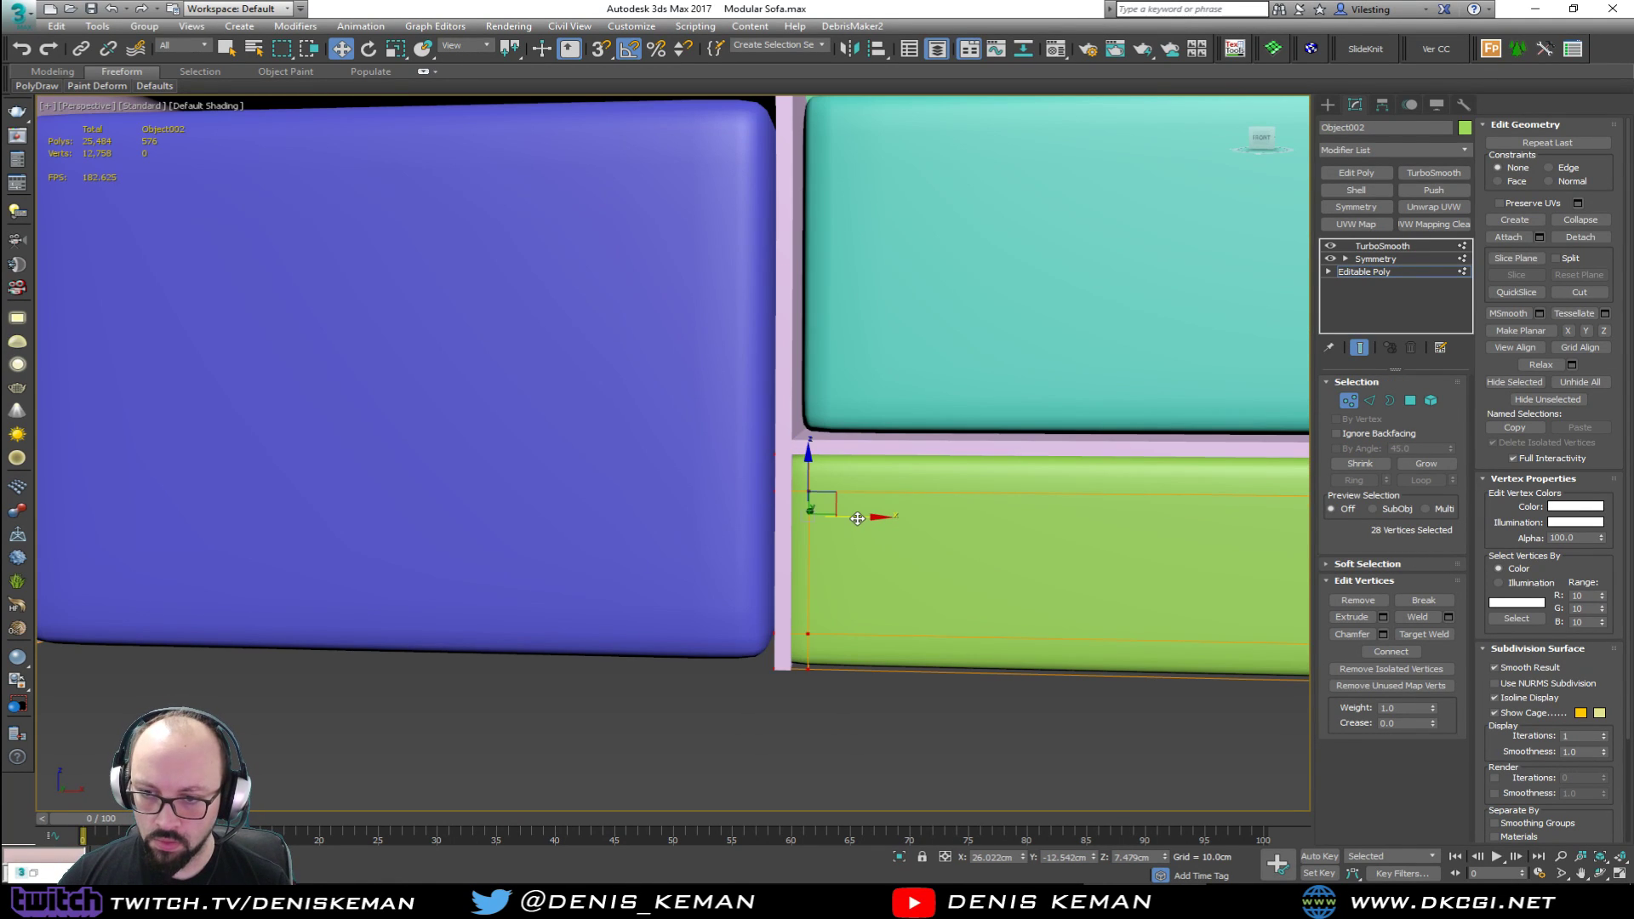
{"action": "left_click_drag", "start_coordinate": [858, 518], "coordinate": [868, 516]}
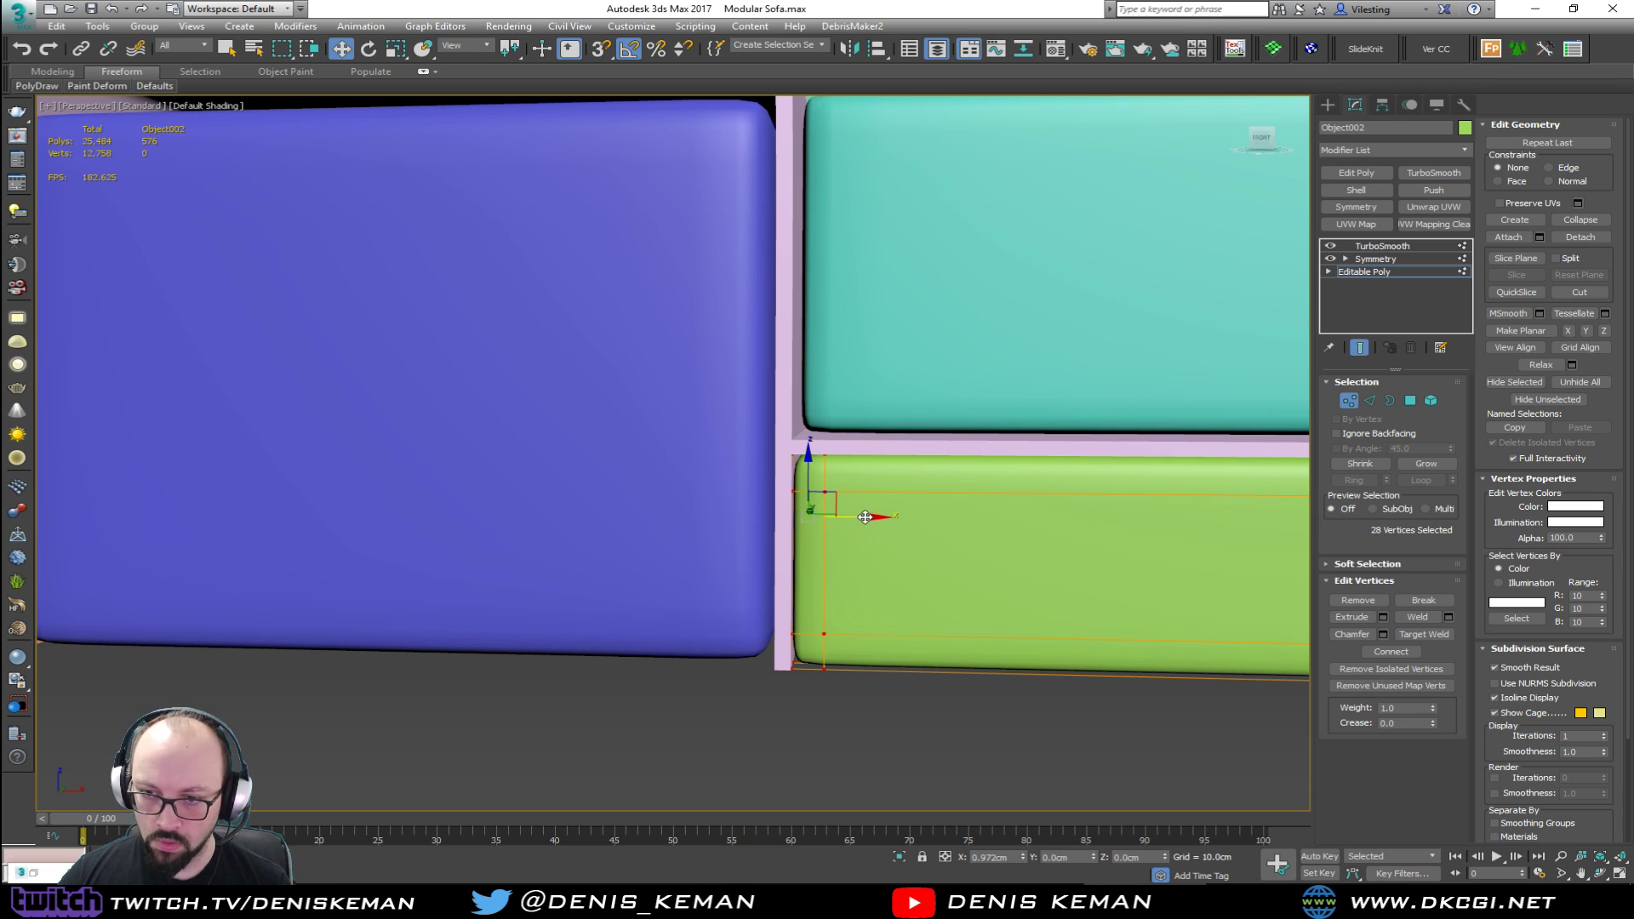
Step: Move the low green cushion's outer end vertices about 0.5 cm inward along X, away from the shelf's outer leg
{"action": "scroll", "coordinate": [959, 515], "scroll_direction": "down", "scroll_amount": 5}
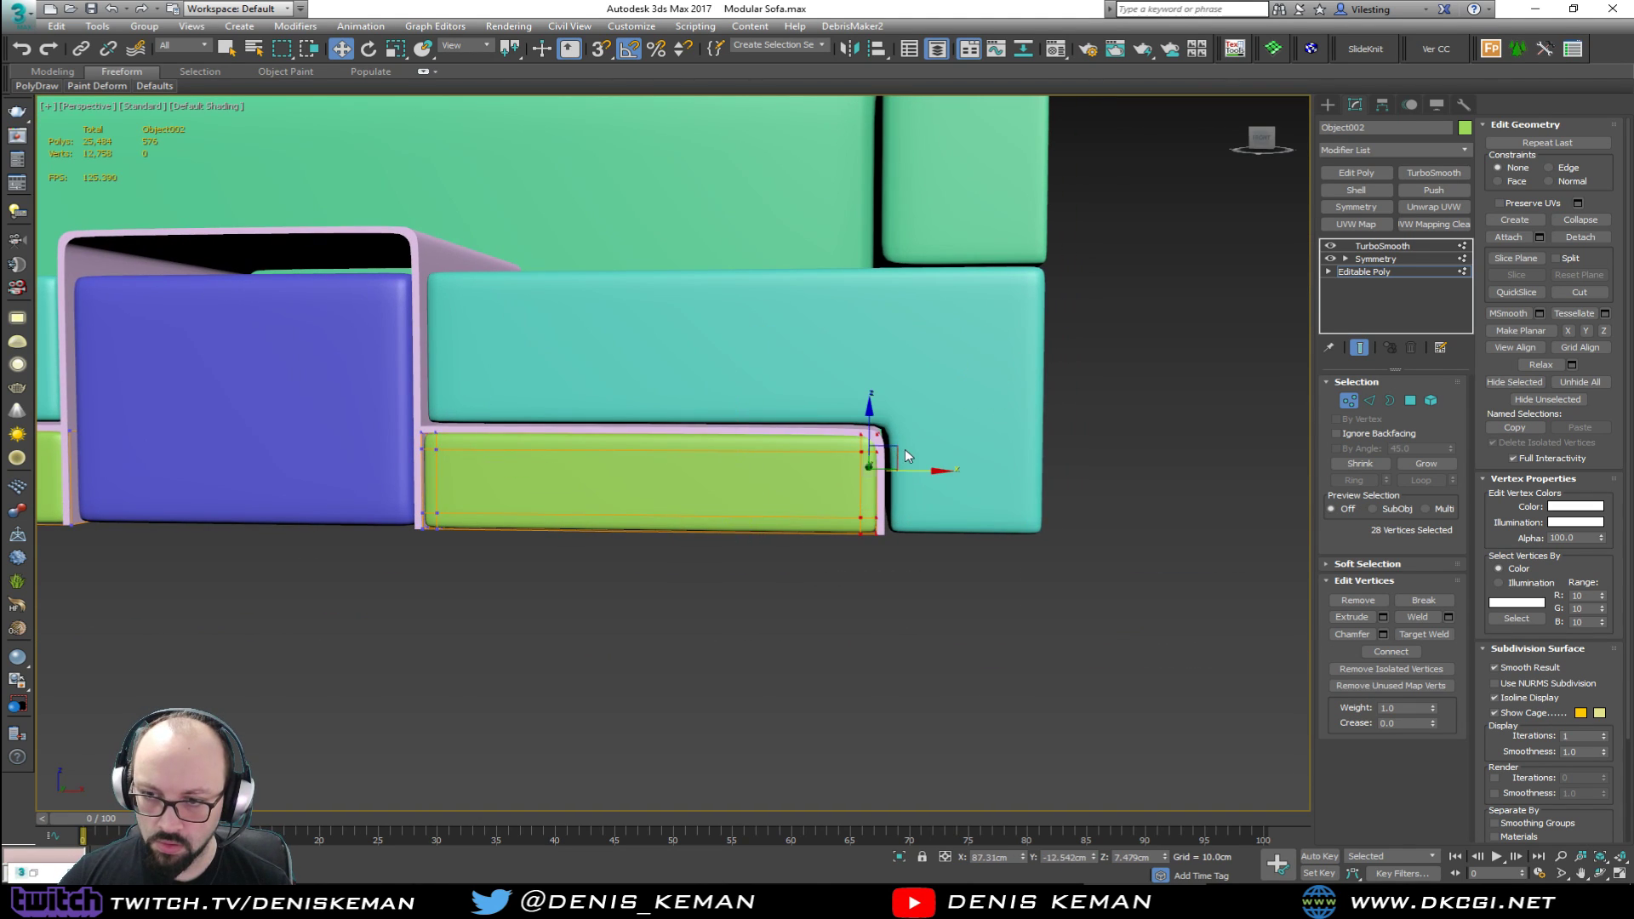
{"action": "scroll", "coordinate": [904, 449], "scroll_direction": "up", "scroll_amount": 3}
{"action": "left_click_drag", "start_coordinate": [871, 491], "coordinate": [866, 492]}
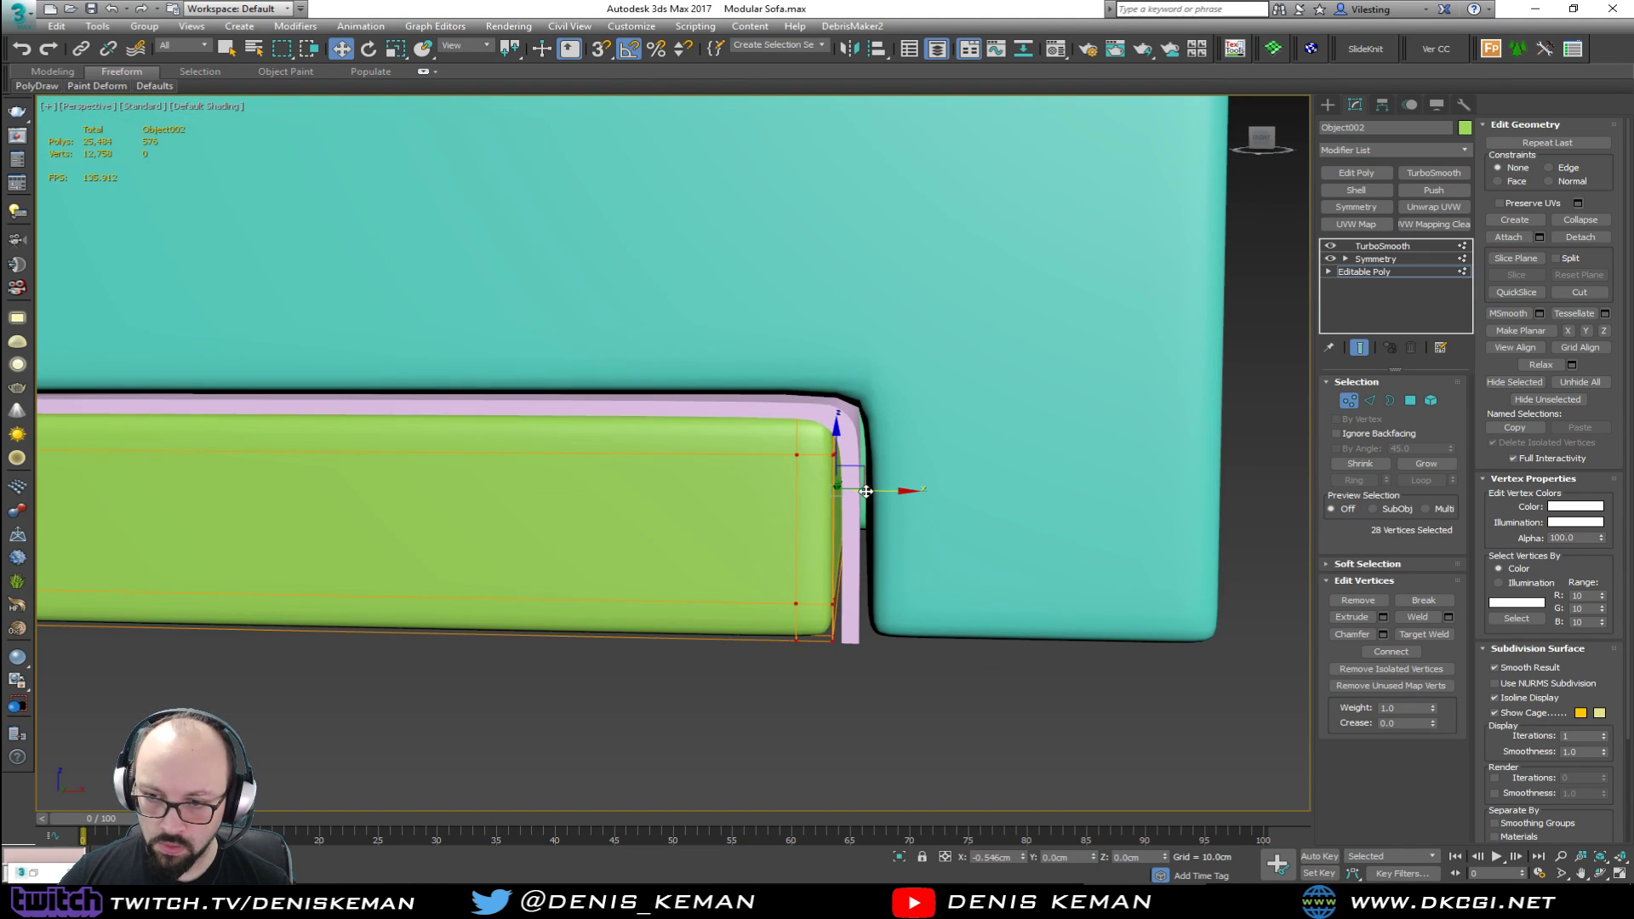
Step: Fine-tune the height of the low green cushion's top vertices beneath the shelf, and leave vertex editing
{"action": "scroll", "coordinate": [870, 491], "scroll_direction": "down", "scroll_amount": 4}
{"action": "key", "text": "F3"}
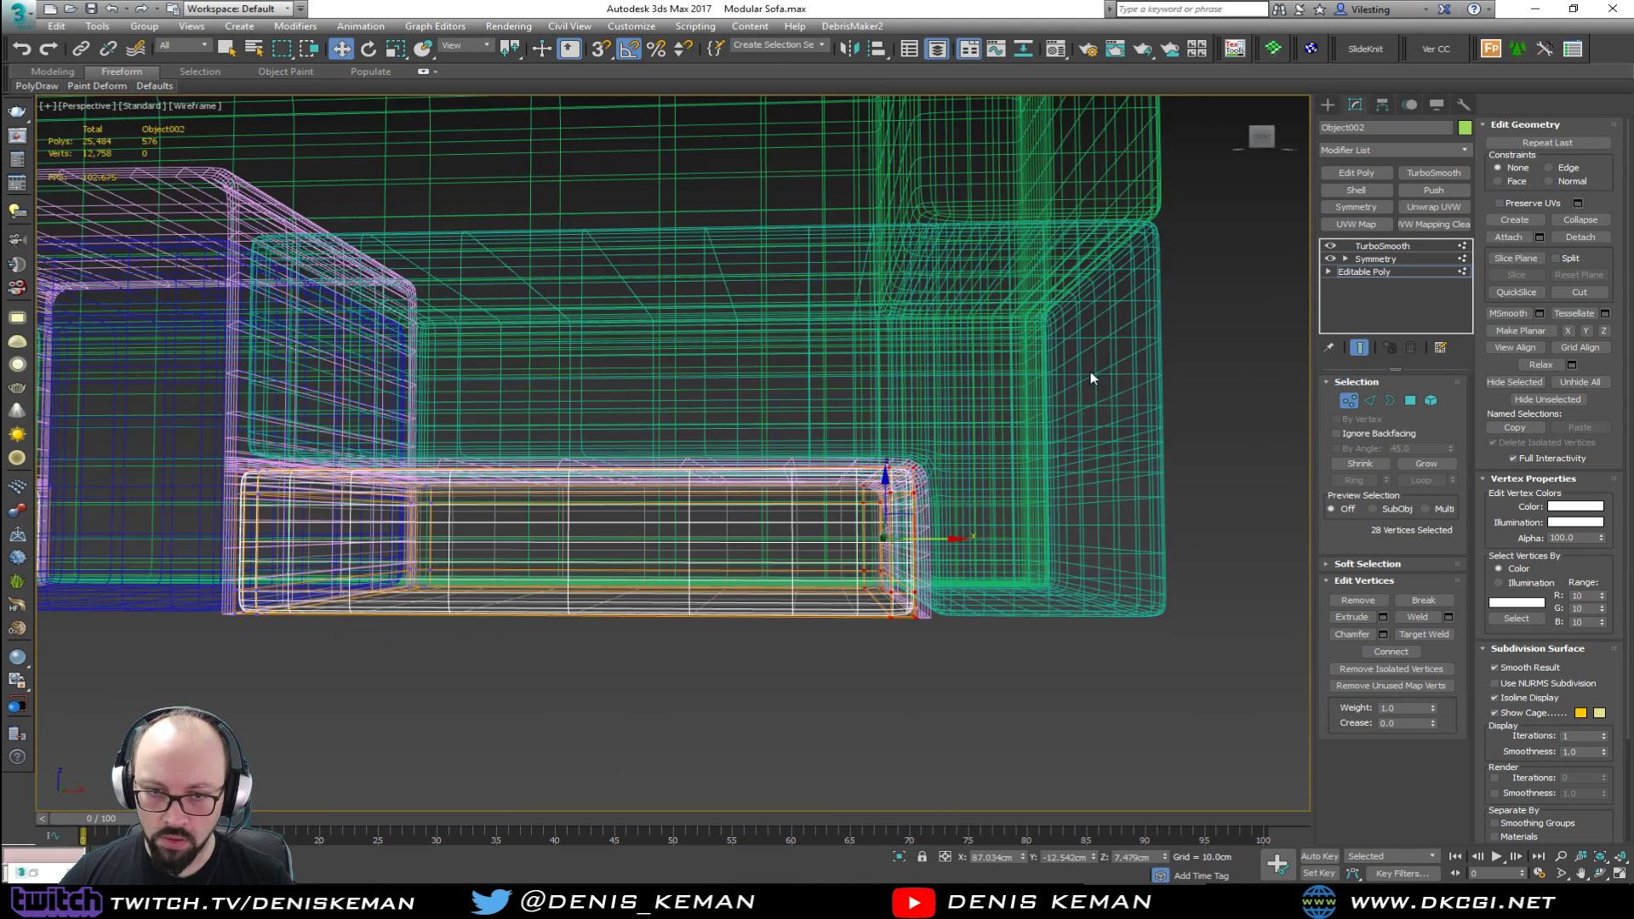
{"action": "key", "text": "F3"}
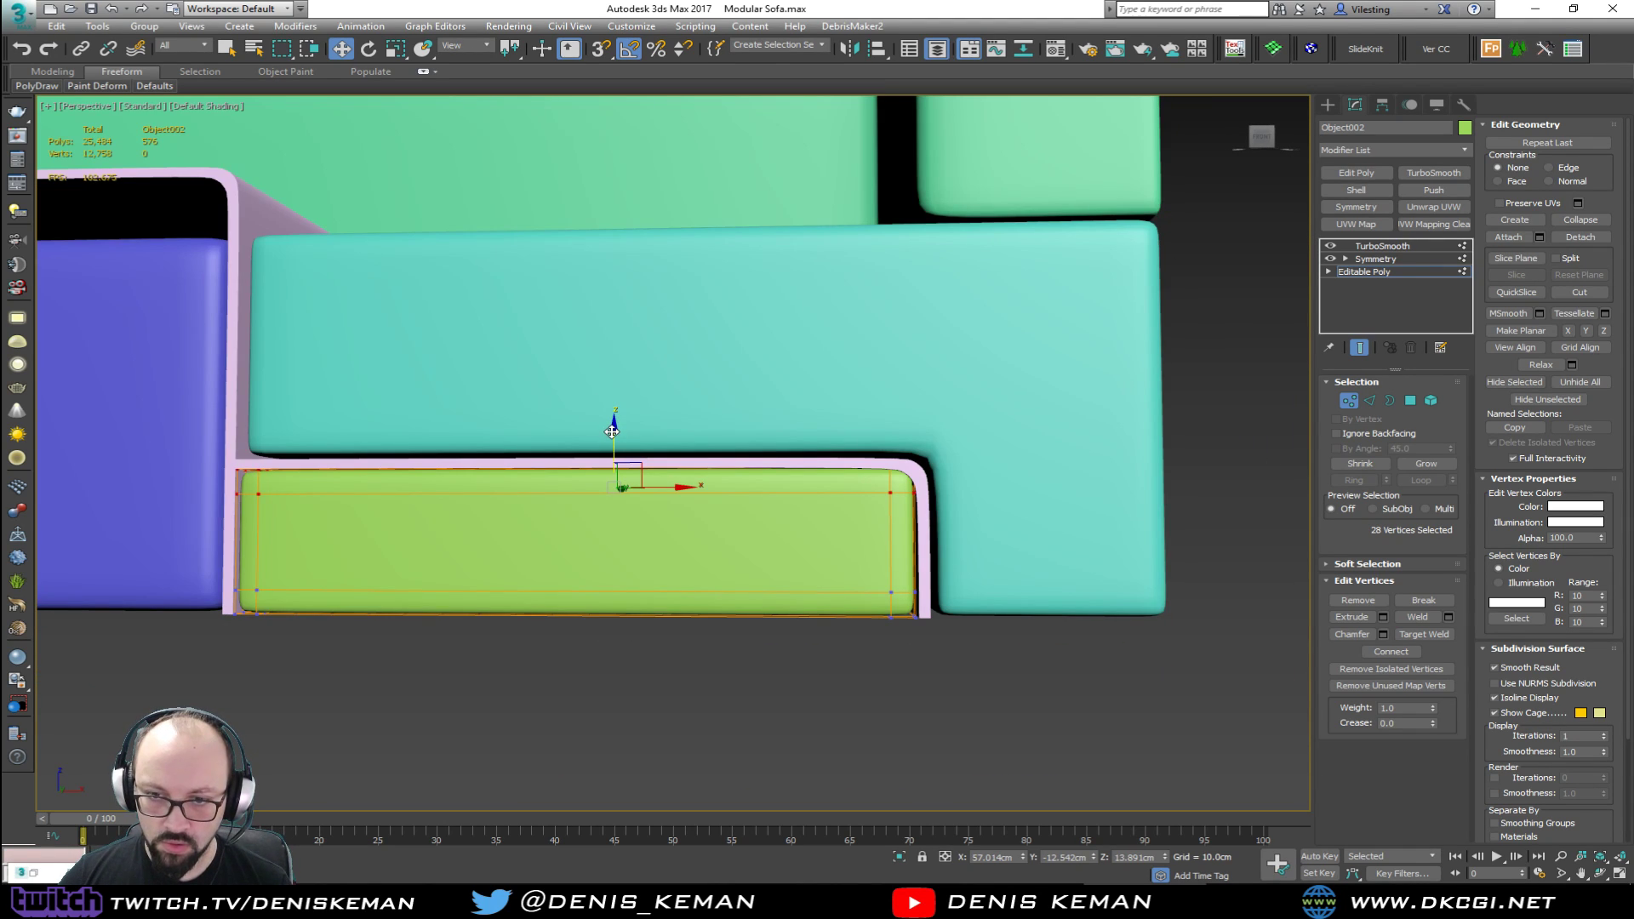
{"action": "left_click_drag", "start_coordinate": [612, 432], "coordinate": [612, 439]}
{"action": "mouse_move", "coordinate": [611, 440]}
{"action": "middle_mouse_down", "text": "alt"}
{"action": "mouse_move", "coordinate": [631, 428]}
{"action": "mouse_move", "coordinate": [615, 441]}
{"action": "middle_mouse_up", "text": "alt"}
{"action": "left_click_drag", "start_coordinate": [615, 441], "coordinate": [620, 435]}
{"action": "left_click", "coordinate": [1346, 406]}
{"action": "left_click", "coordinate": [1240, 539]}
{"action": "middle_click_drag", "start_coordinate": [704, 452], "coordinate": [829, 375], "text": "alt"}
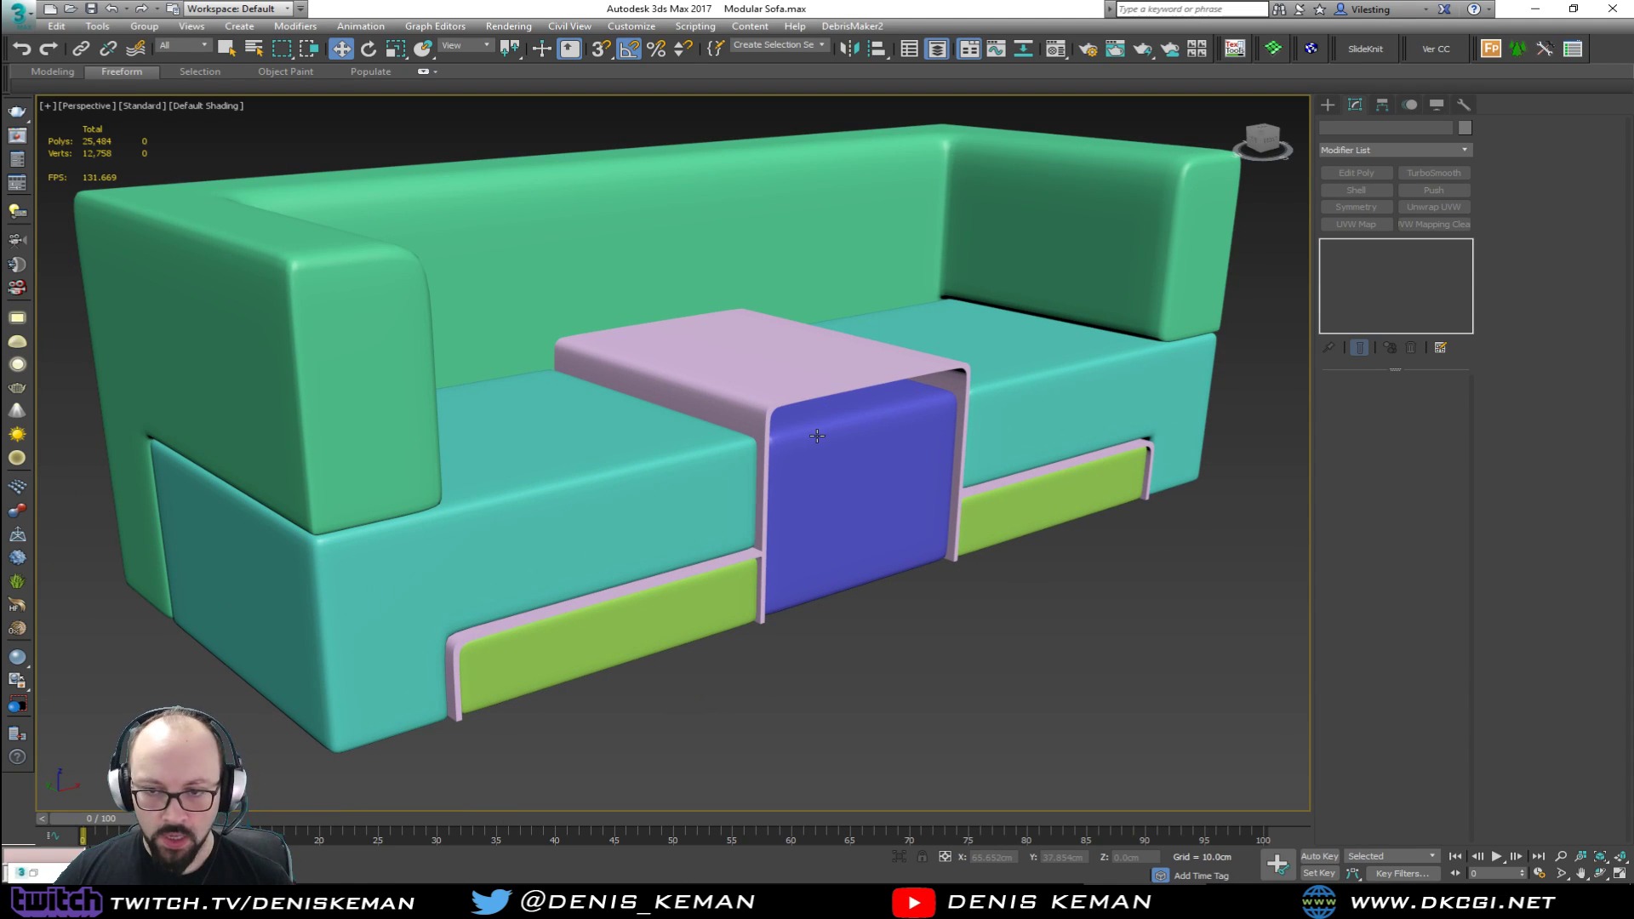
{"action": "mouse_move", "coordinate": [817, 436]}
{"action": "middle_mouse_down"}
{"action": "mouse_move", "coordinate": [806, 360]}
{"action": "mouse_move", "coordinate": [787, 442]}
{"action": "middle_mouse_up"}
Step: Save the scene and move the table insert about 92 cm along Y, out in front of the sofa
{"action": "left_click", "coordinate": [775, 319]}
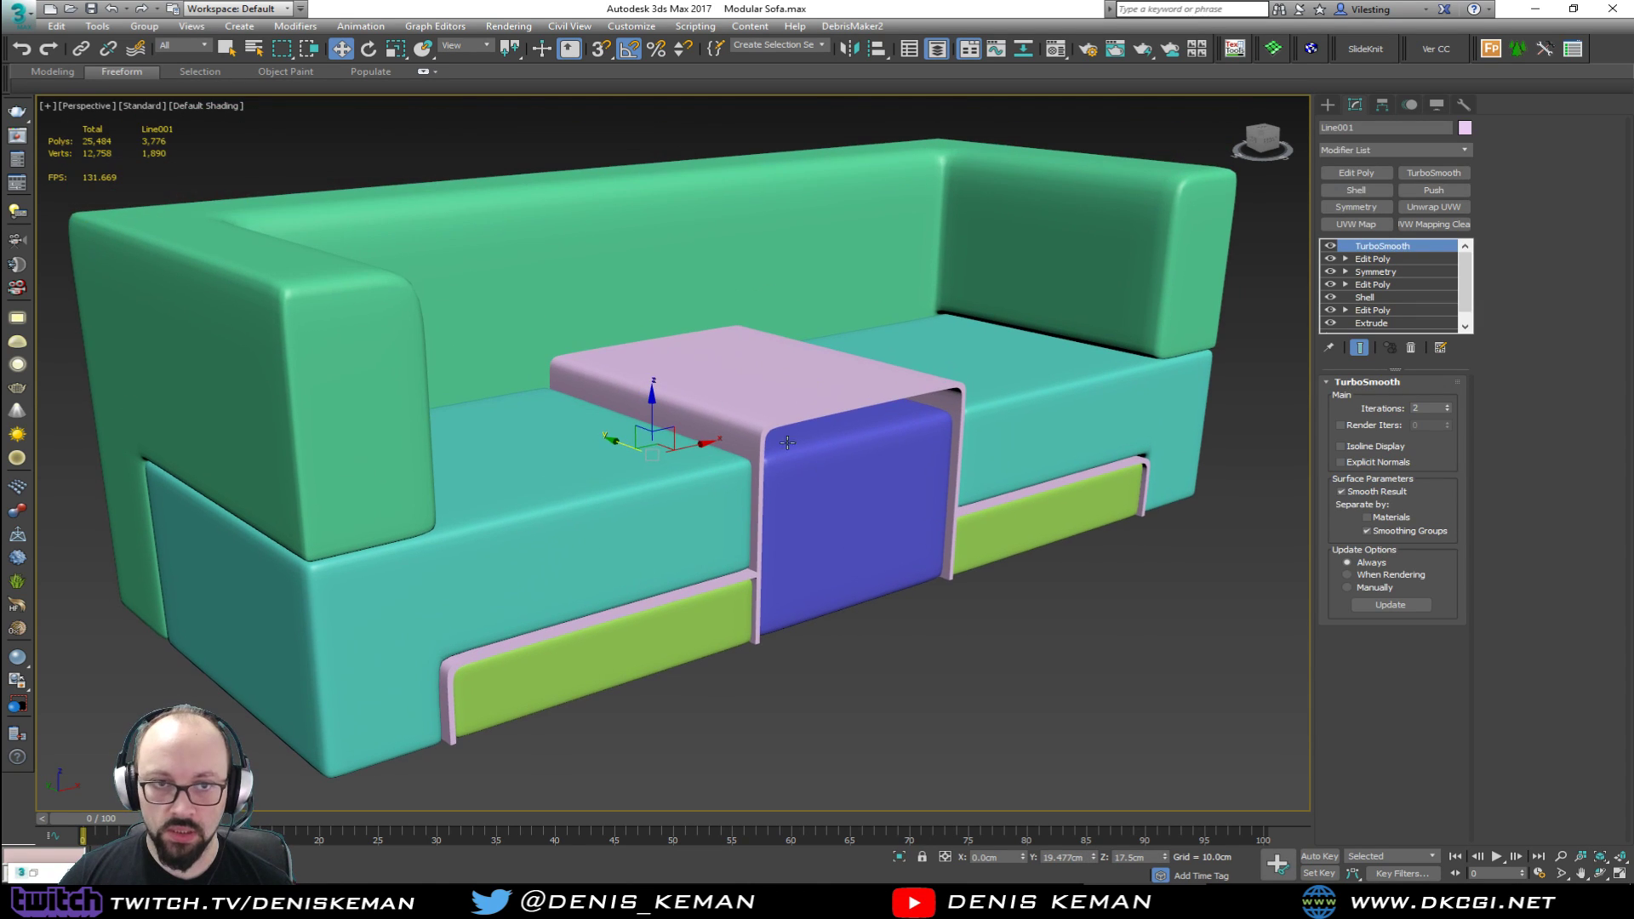
{"action": "left_click", "coordinate": [4, 12]}
{"action": "left_click", "coordinate": [52, 158]}
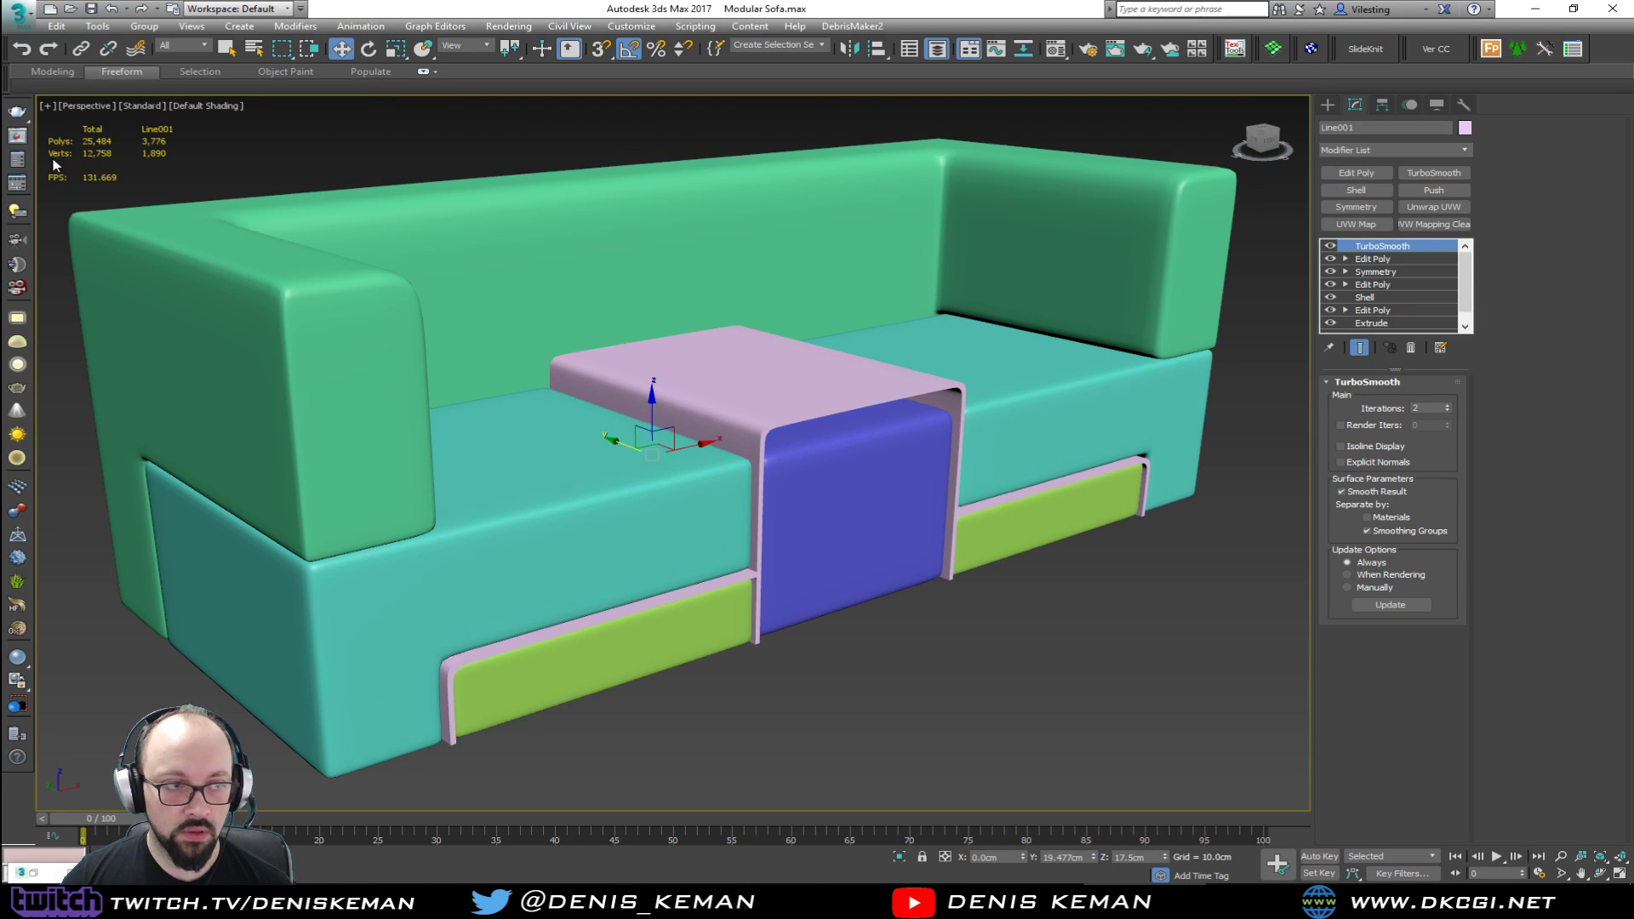
{"action": "scroll", "coordinate": [654, 327], "scroll_direction": "down", "scroll_amount": 3}
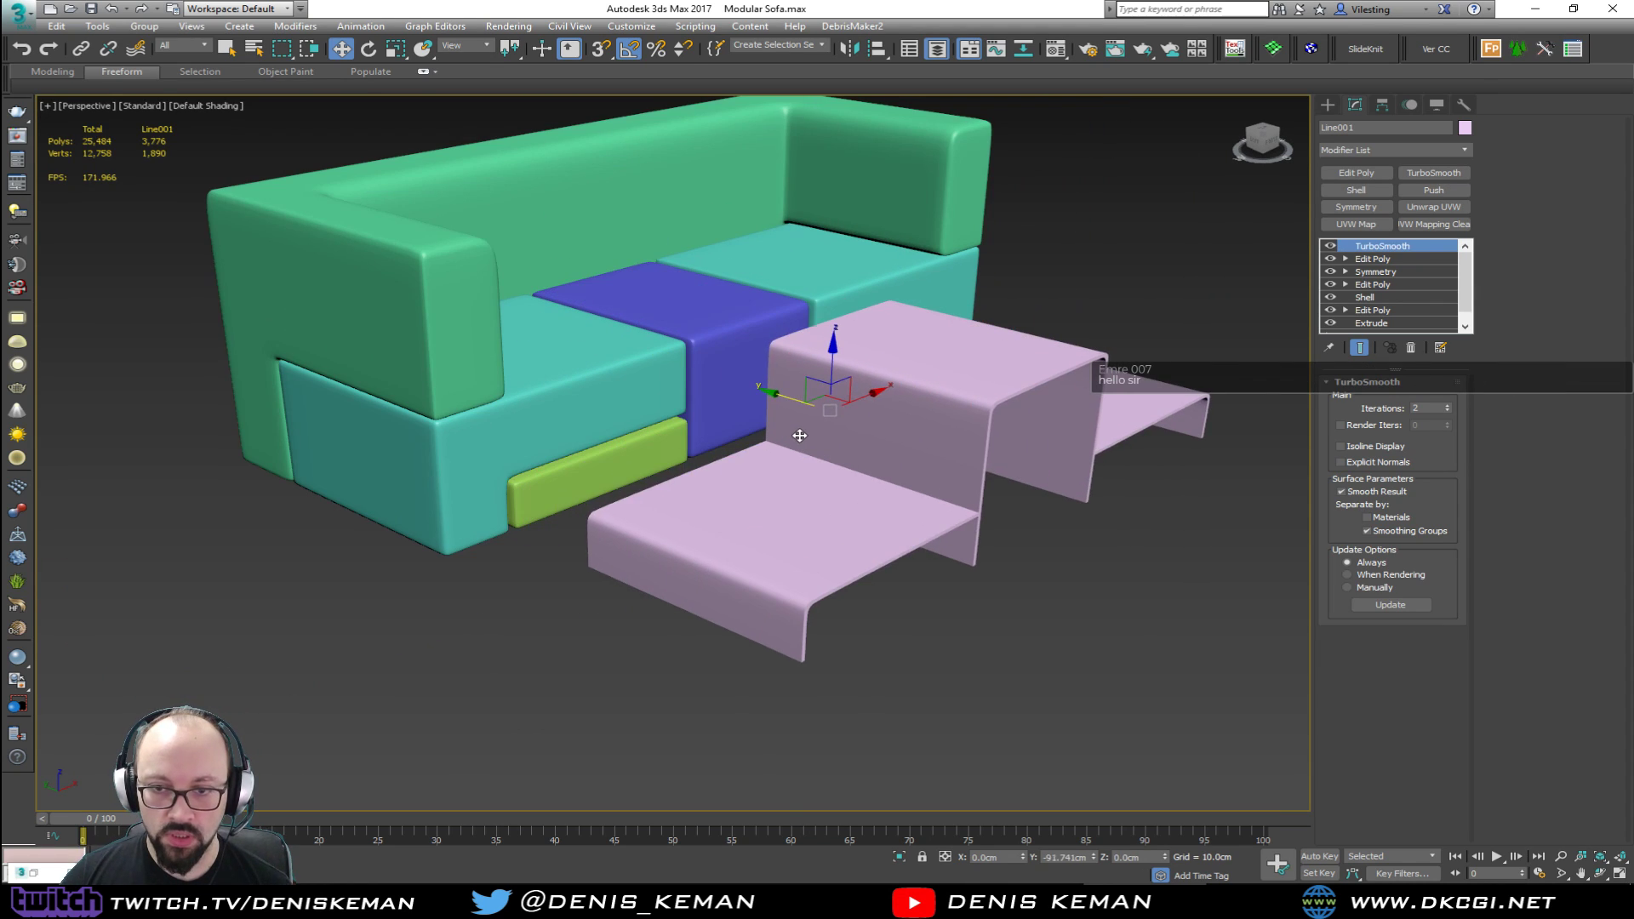
Step: Move the low green cushions out onto the table's low shelves and compare the open arrangement with the reference photo
{"action": "middle_click_drag", "start_coordinate": [834, 379], "coordinate": [830, 435], "text": "alt"}
{"action": "left_click_drag", "start_coordinate": [722, 379], "coordinate": [479, 417]}
{"action": "middle_click_drag", "start_coordinate": [490, 416], "coordinate": [784, 475], "text": "alt"}
{"action": "key", "text": "alt+Tab"}
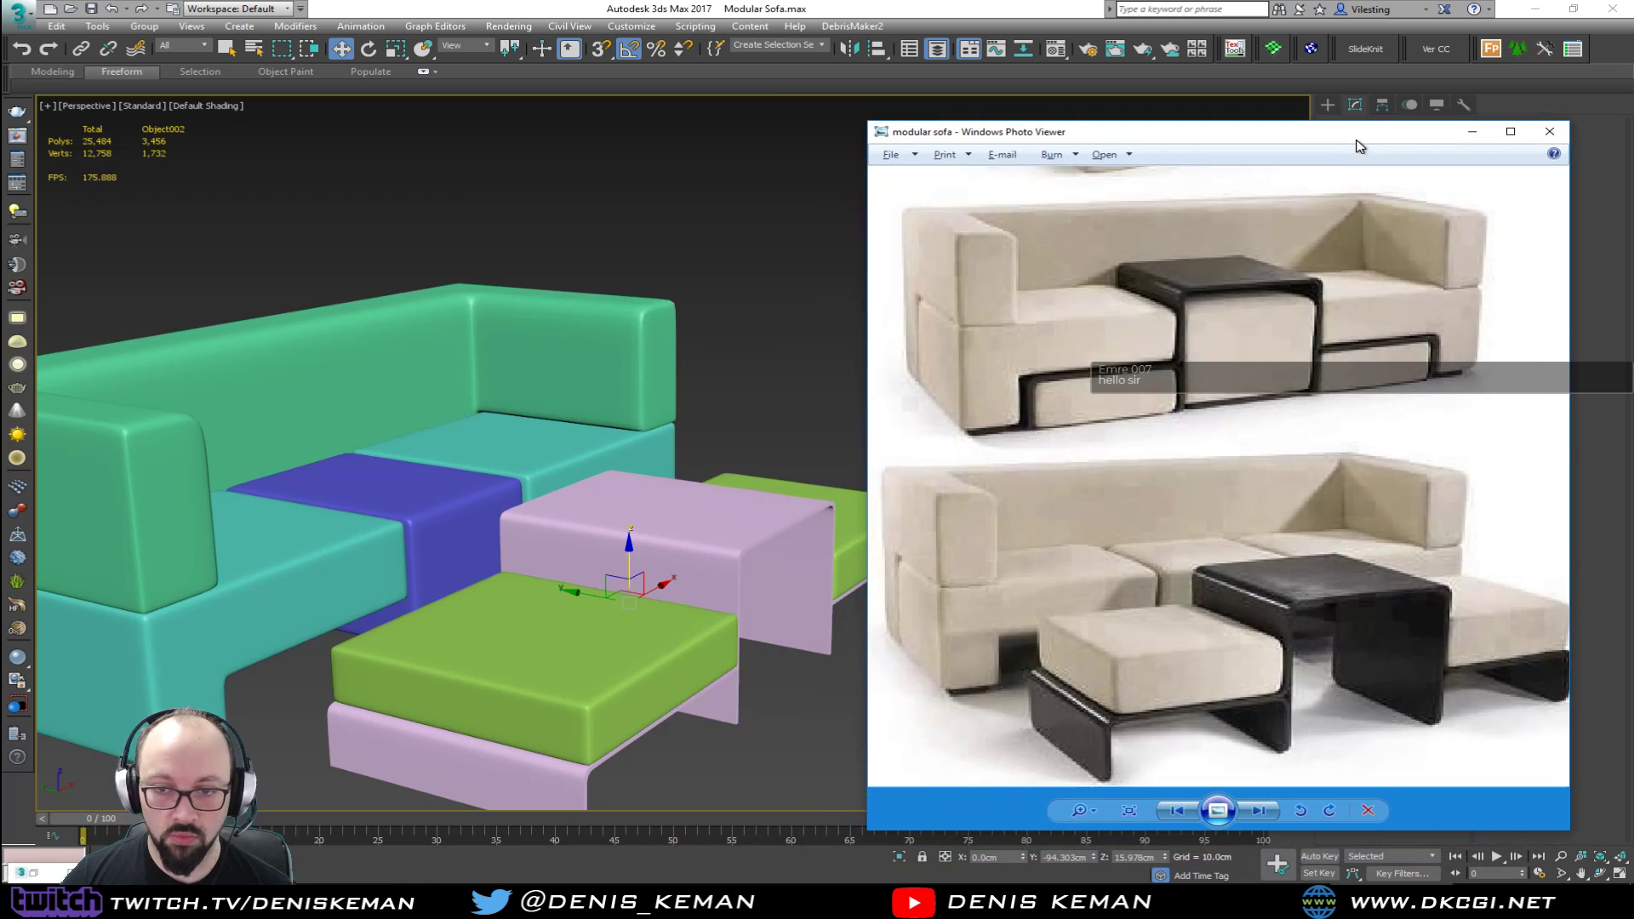
Step: Review the sofa's closed and open arrangements in the reference photo, and put the photo away
{"action": "scroll", "coordinate": [1249, 560], "scroll_direction": "up", "scroll_amount": 2}
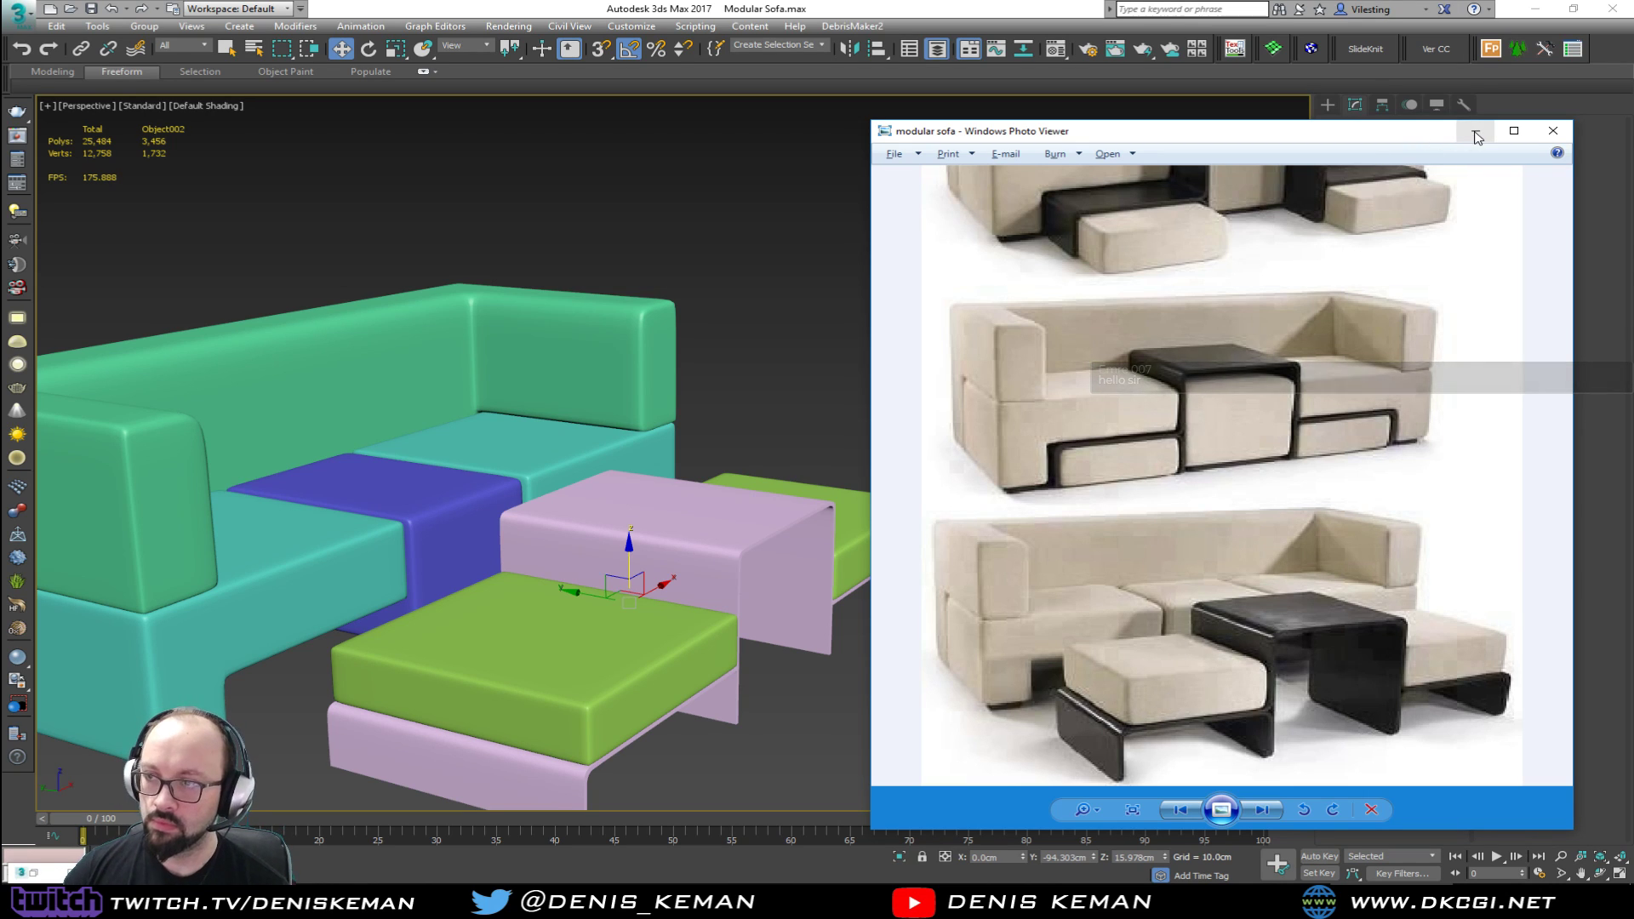
{"action": "scroll", "coordinate": [1333, 412], "scroll_direction": "down", "scroll_amount": 2}
{"action": "scroll", "coordinate": [1333, 412], "scroll_direction": "up", "scroll_amount": 2}
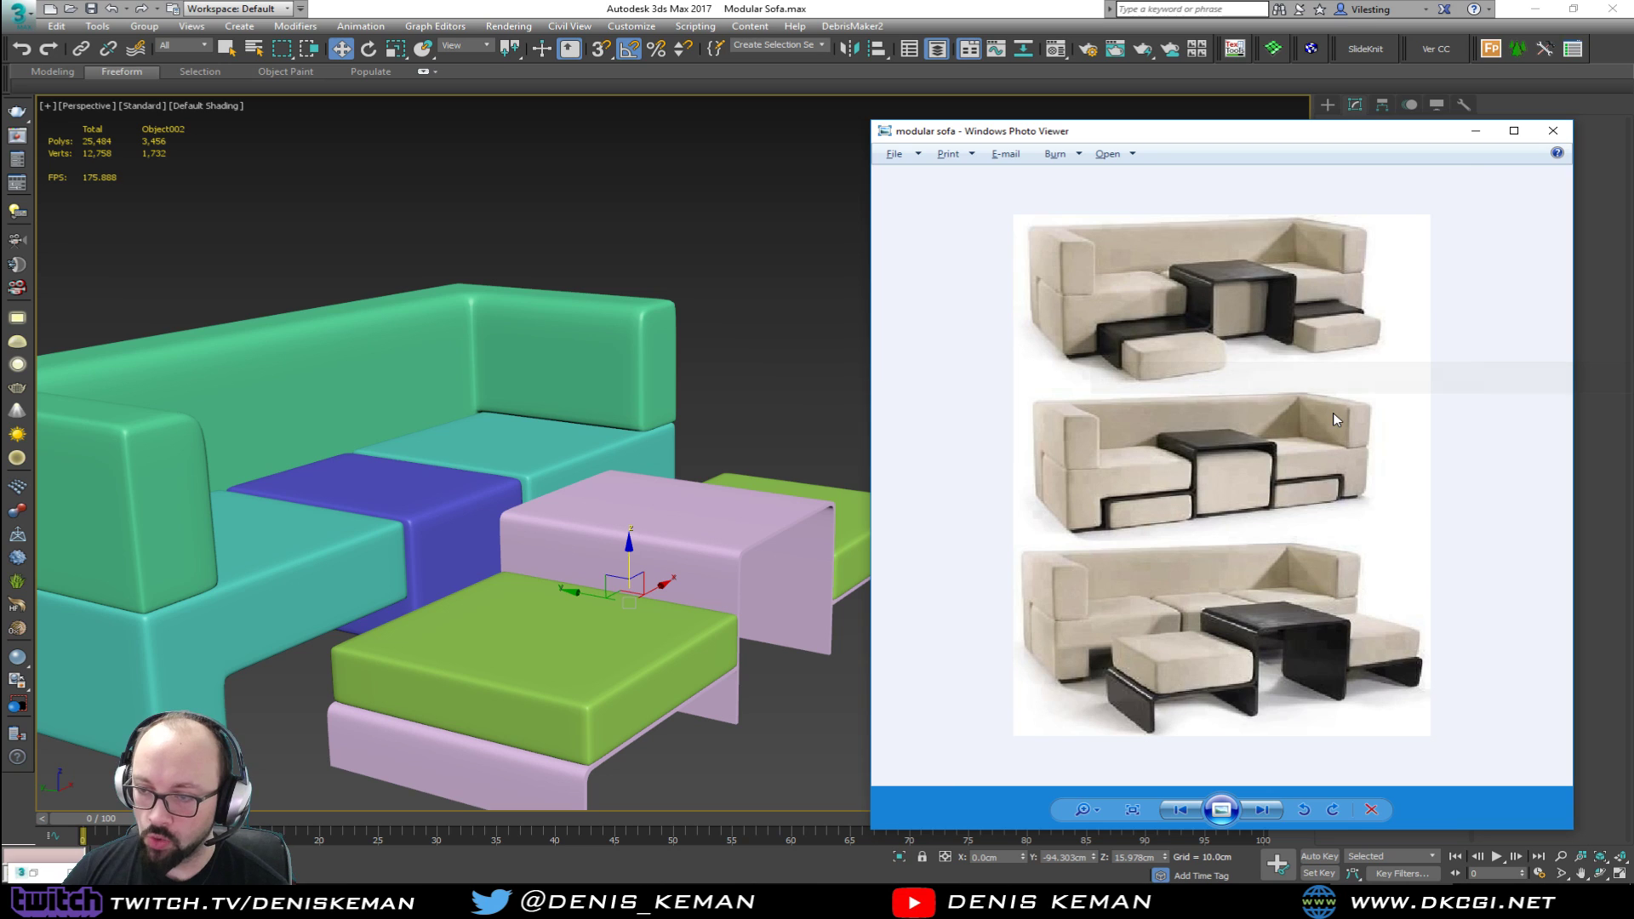
{"action": "left_click", "coordinate": [1476, 131]}
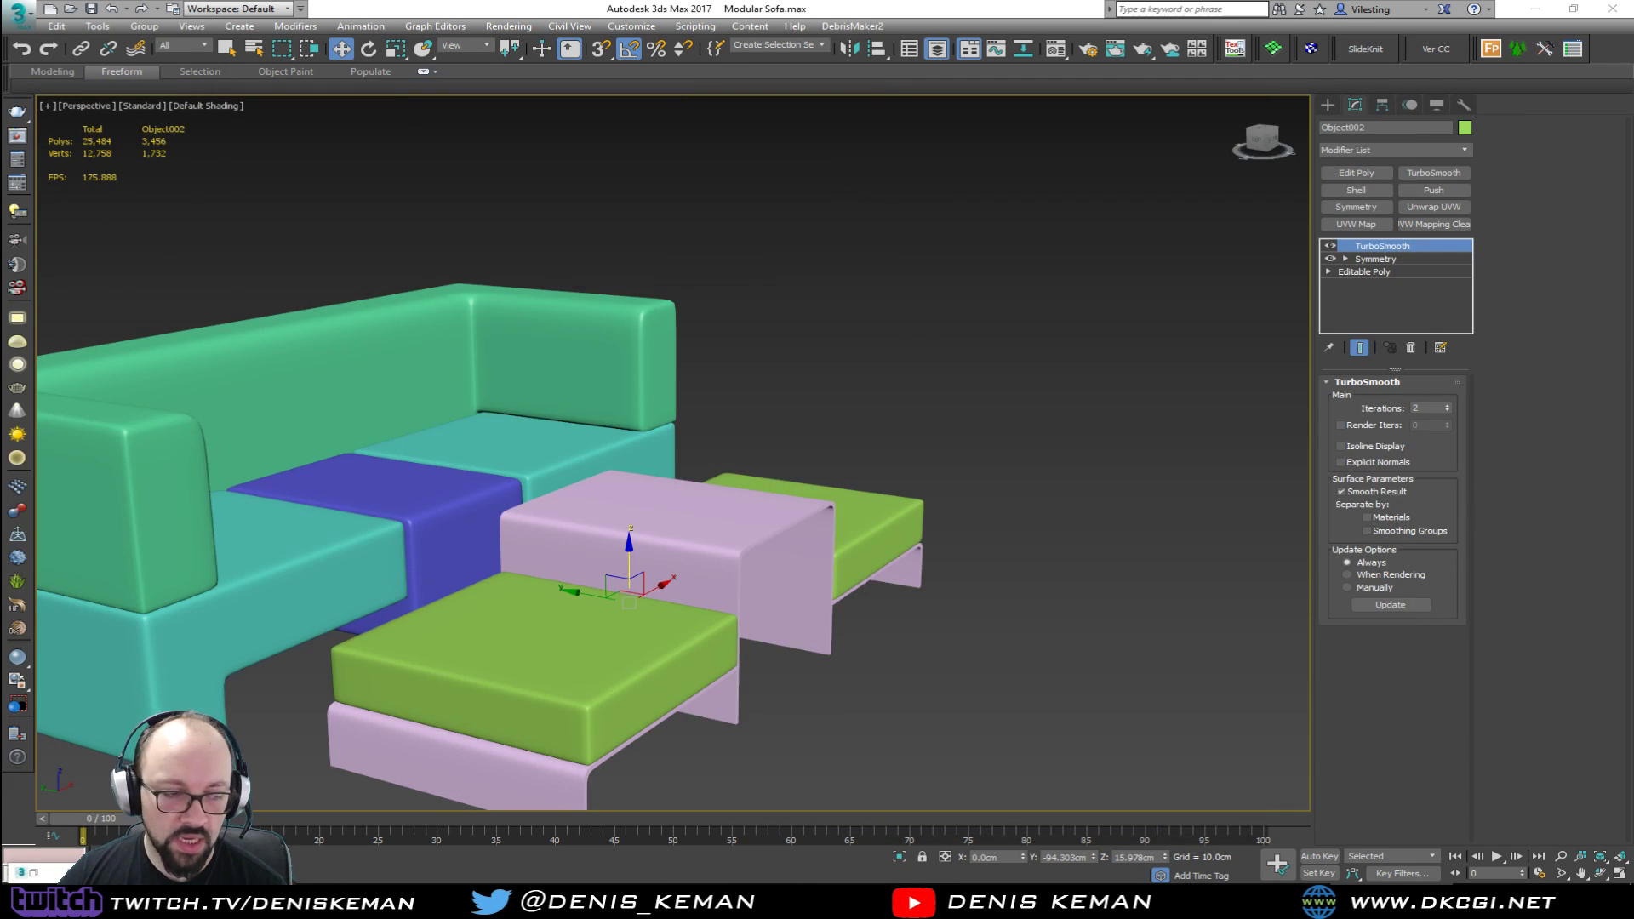
Step: Undo the outward moves of the low green cushions and the table insert to restore the closed sofa arrangement
{"action": "middle_click_drag", "start_coordinate": [623, 484], "coordinate": [658, 520], "text": "alt"}
{"action": "key", "text": "ctrl+z"}
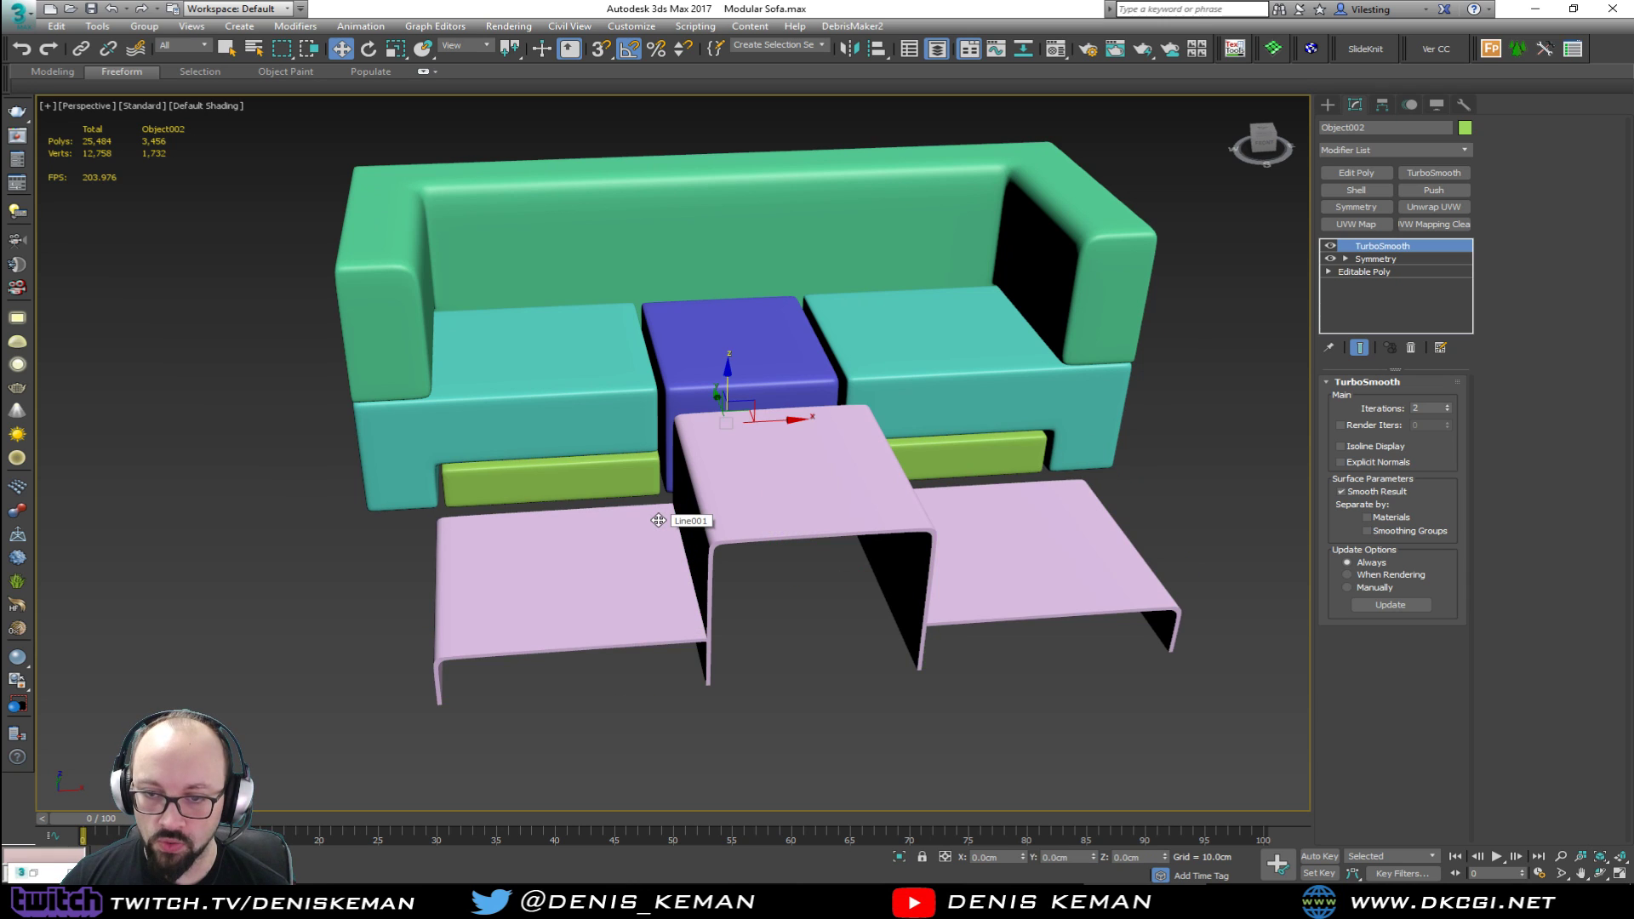
{"action": "left_click", "coordinate": [658, 520]}
{"action": "key", "text": "ctrl+z"}
{"action": "left_click", "coordinate": [815, 598]}
{"action": "middle_click_drag", "start_coordinate": [814, 598], "coordinate": [788, 442], "text": "alt"}
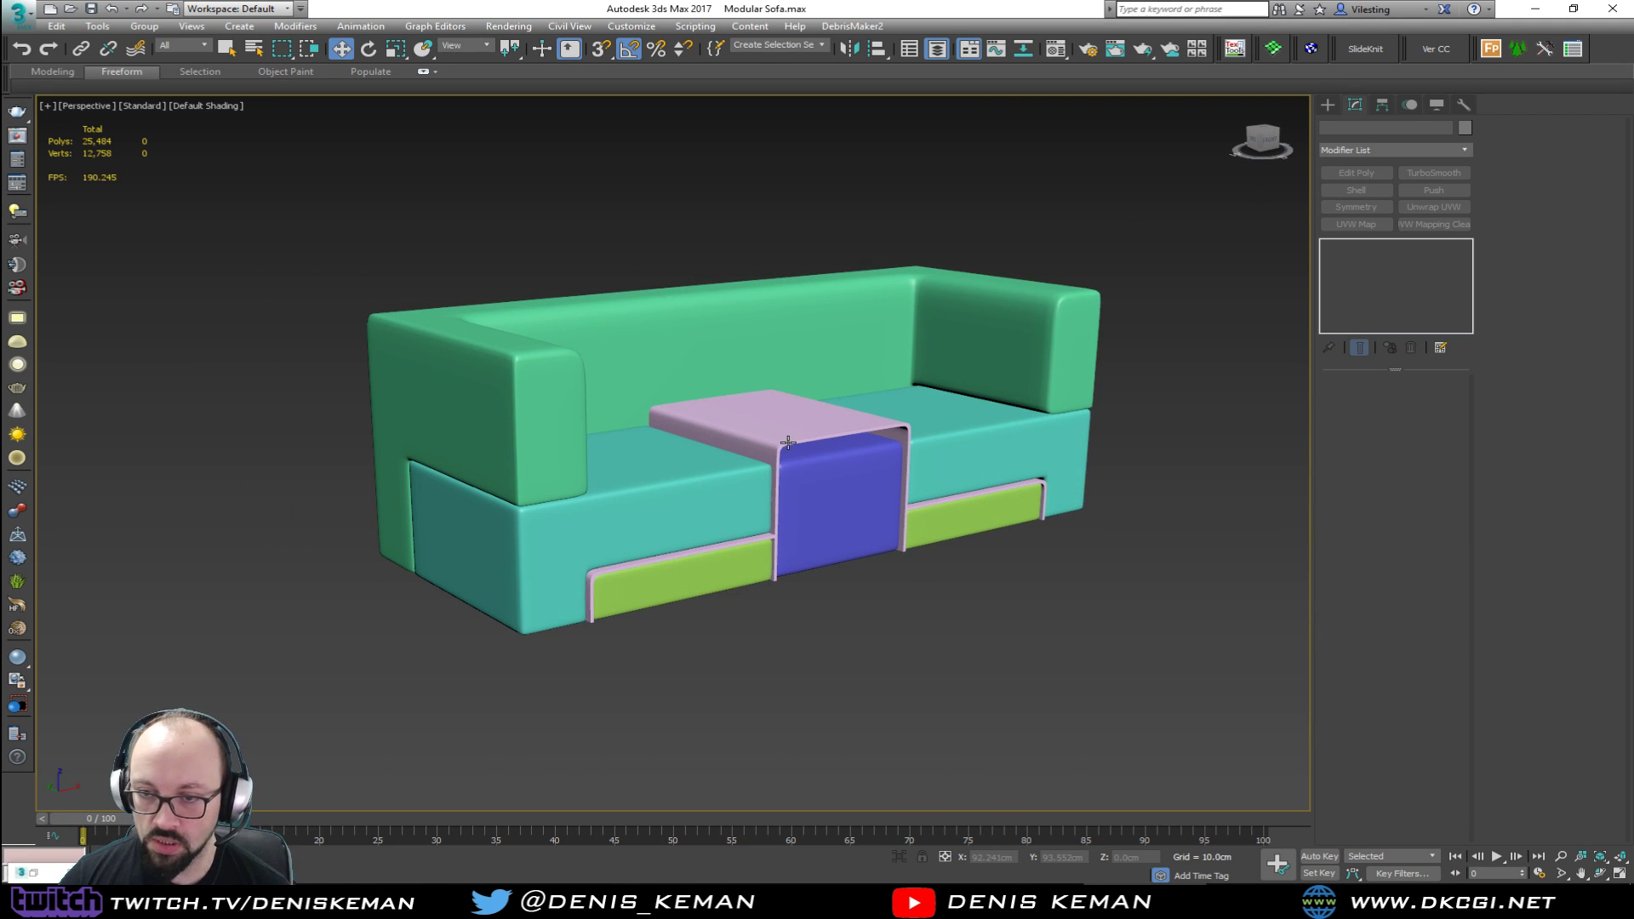
Step: Show edged faces and add support edge loops along the table insert's front rim in the Edit Poly directly below TurboSmooth
{"action": "left_click", "coordinate": [788, 429]}
{"action": "key", "text": "z"}
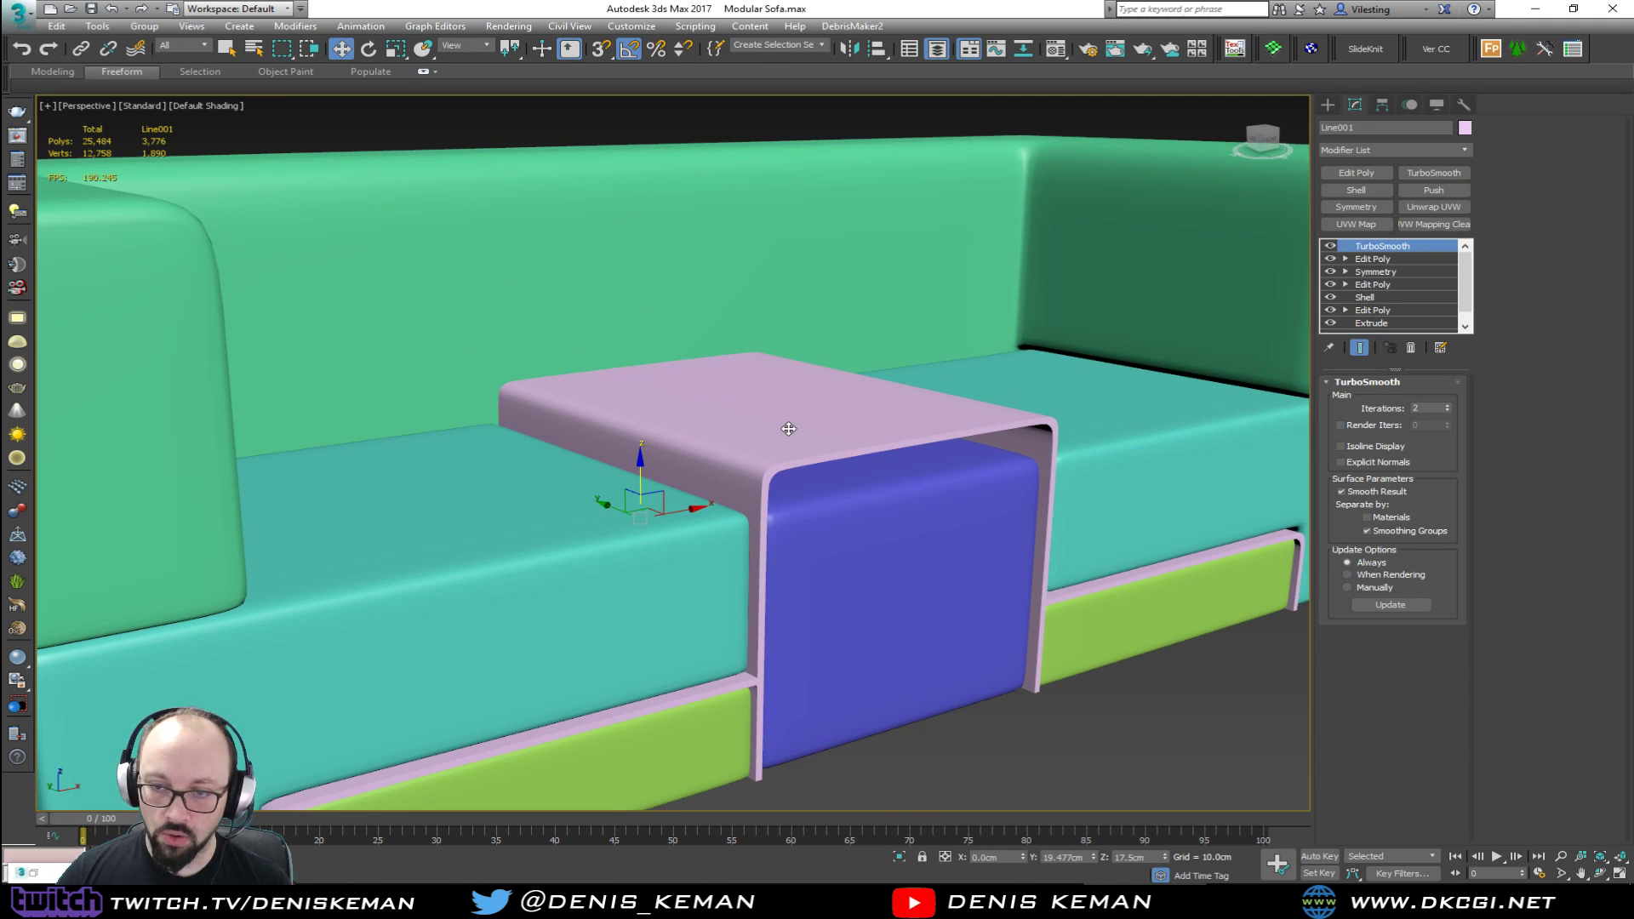
{"action": "key", "text": "F4"}
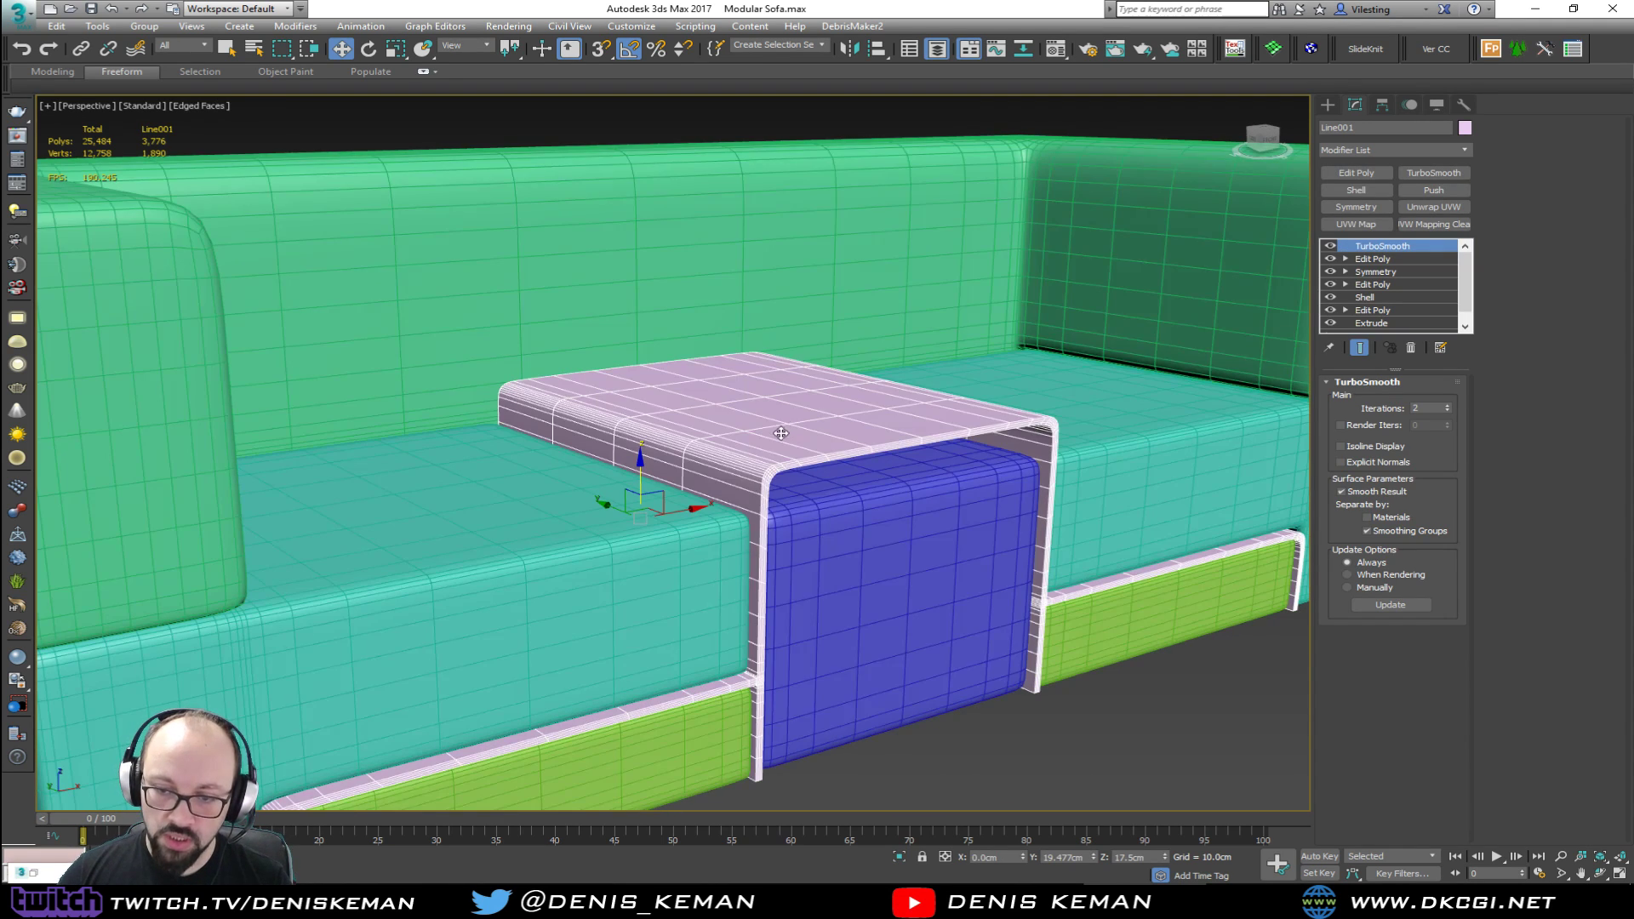
{"action": "left_click", "coordinate": [1370, 259]}
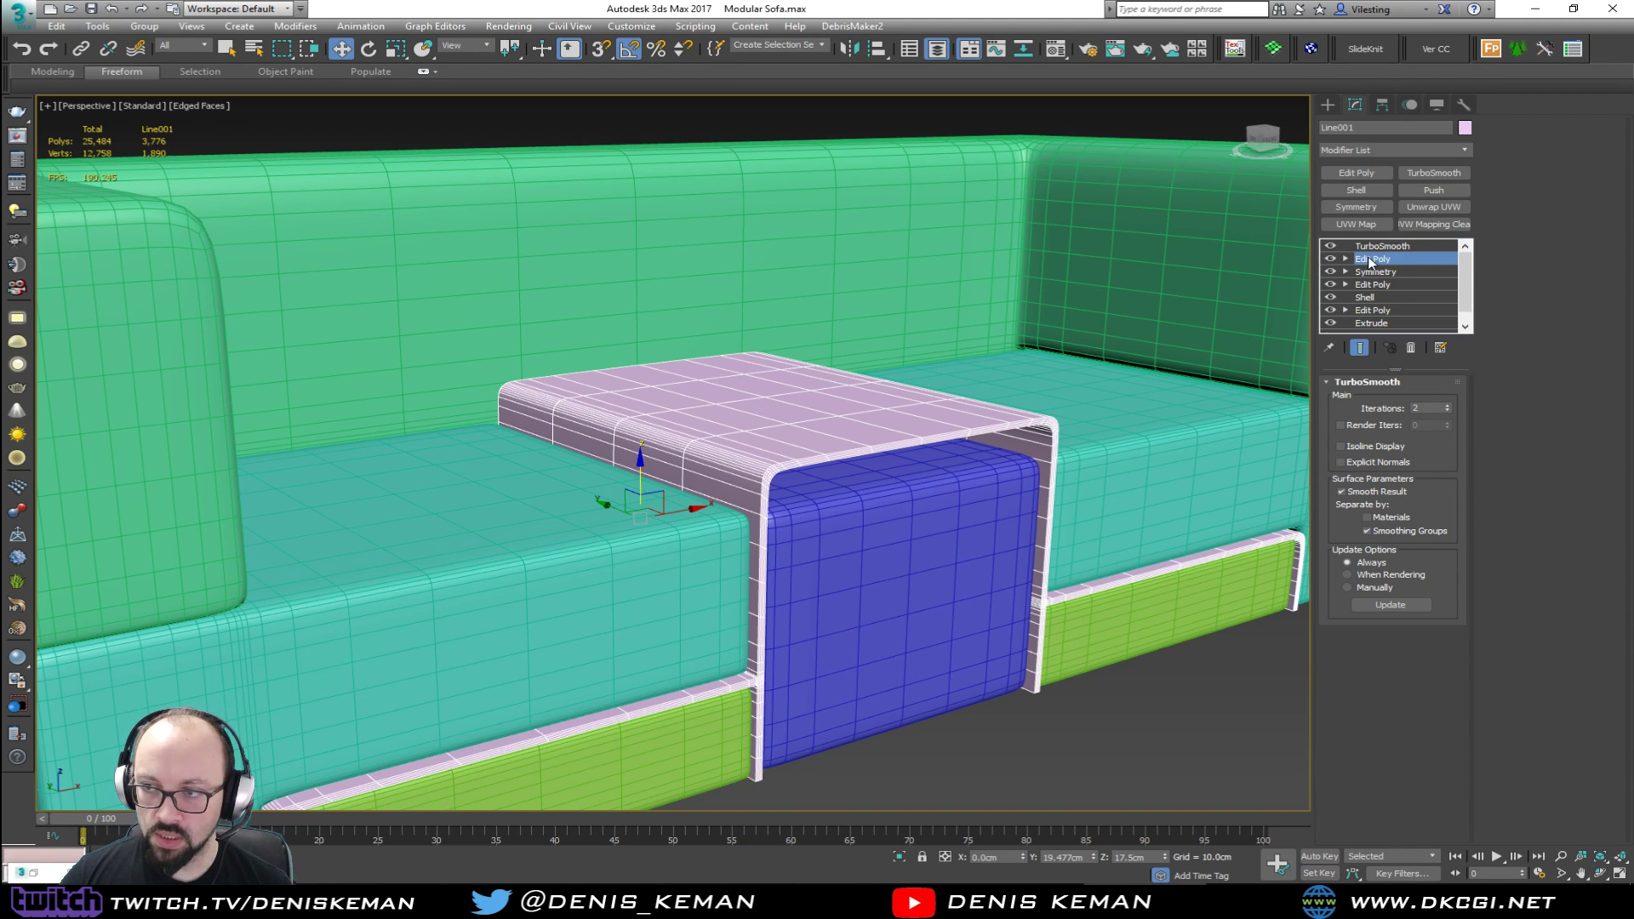
{"action": "middle_click_drag", "start_coordinate": [902, 542], "coordinate": [750, 538], "text": "alt"}
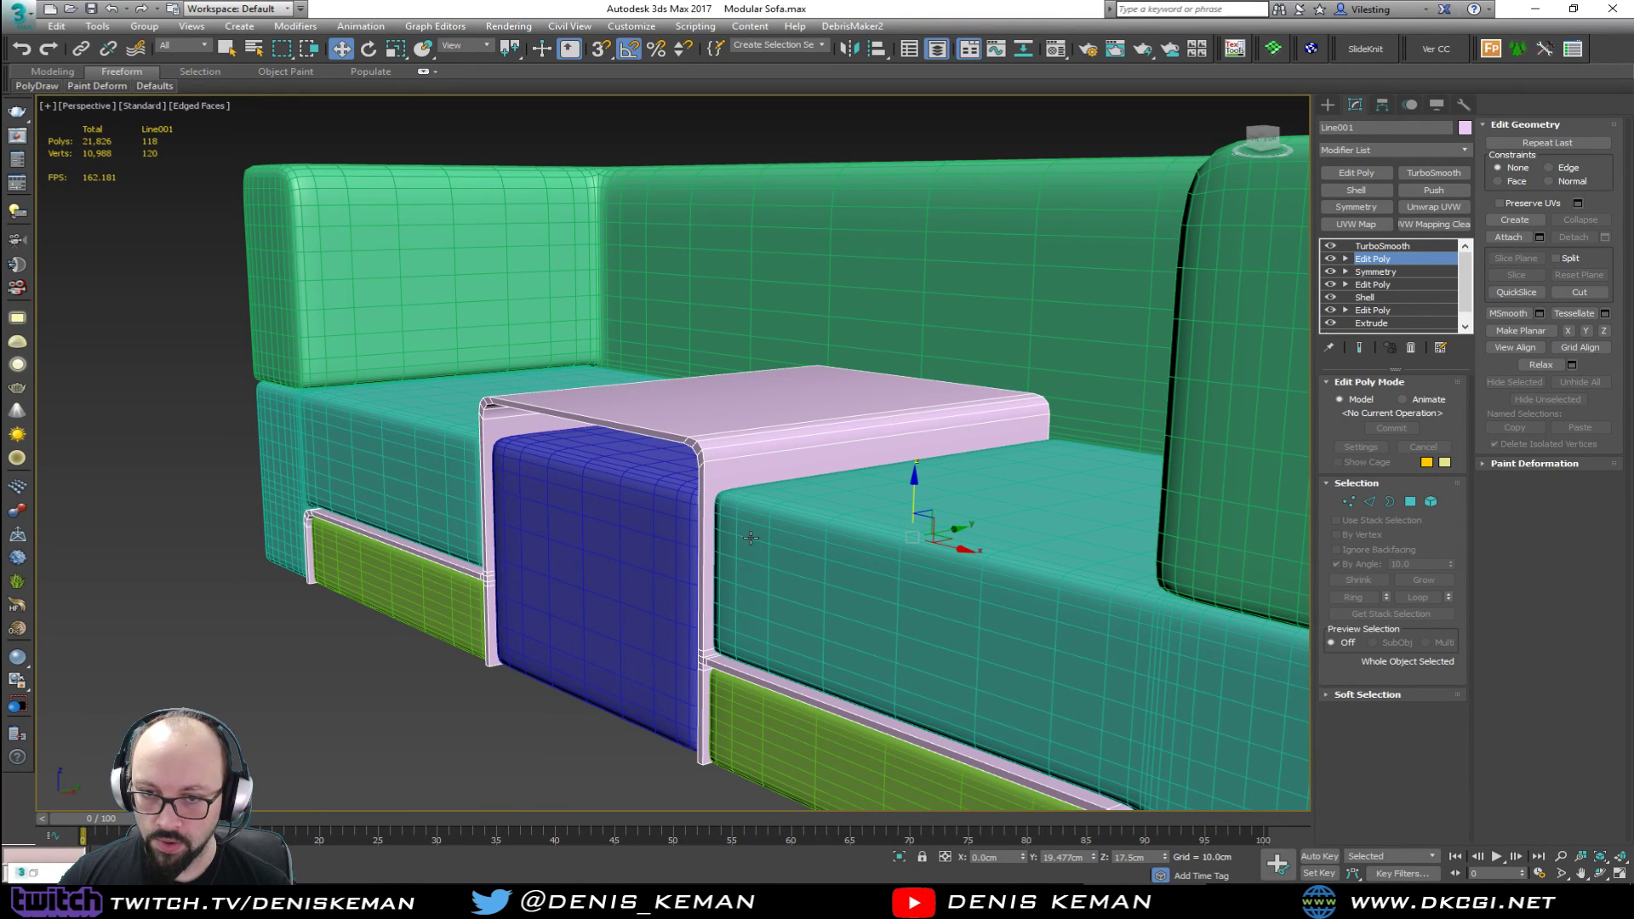
{"action": "scroll", "coordinate": [660, 441], "scroll_direction": "up", "scroll_amount": 5}
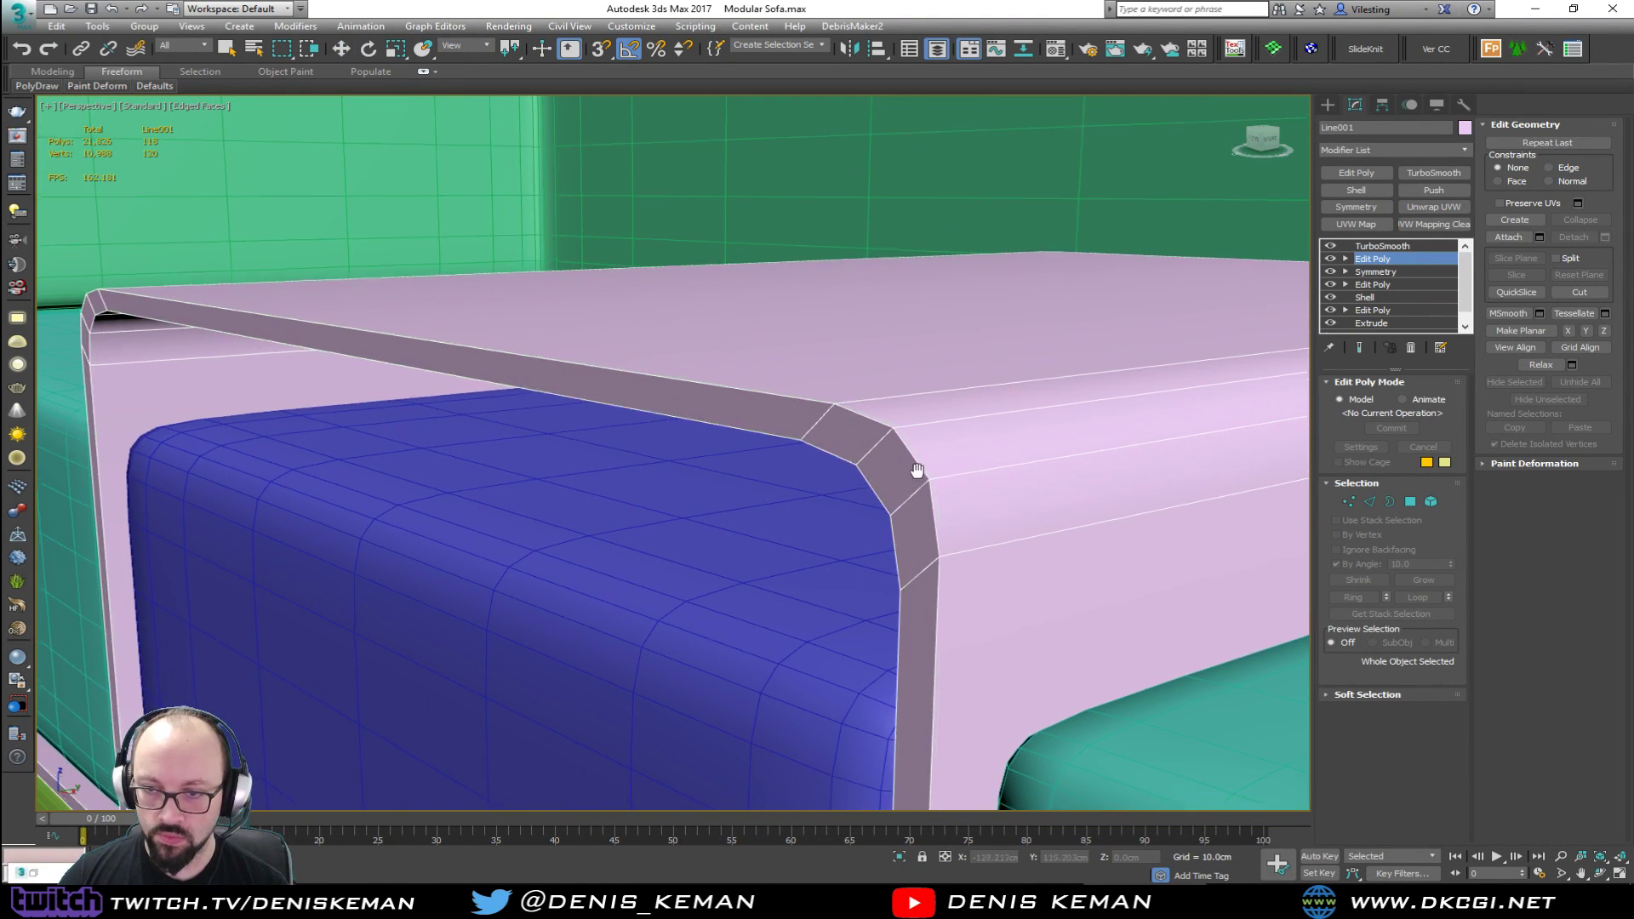
{"action": "scroll", "coordinate": [917, 347], "scroll_direction": "up", "scroll_amount": 1}
{"action": "scroll", "coordinate": [916, 347], "scroll_direction": "down", "scroll_amount": 2}
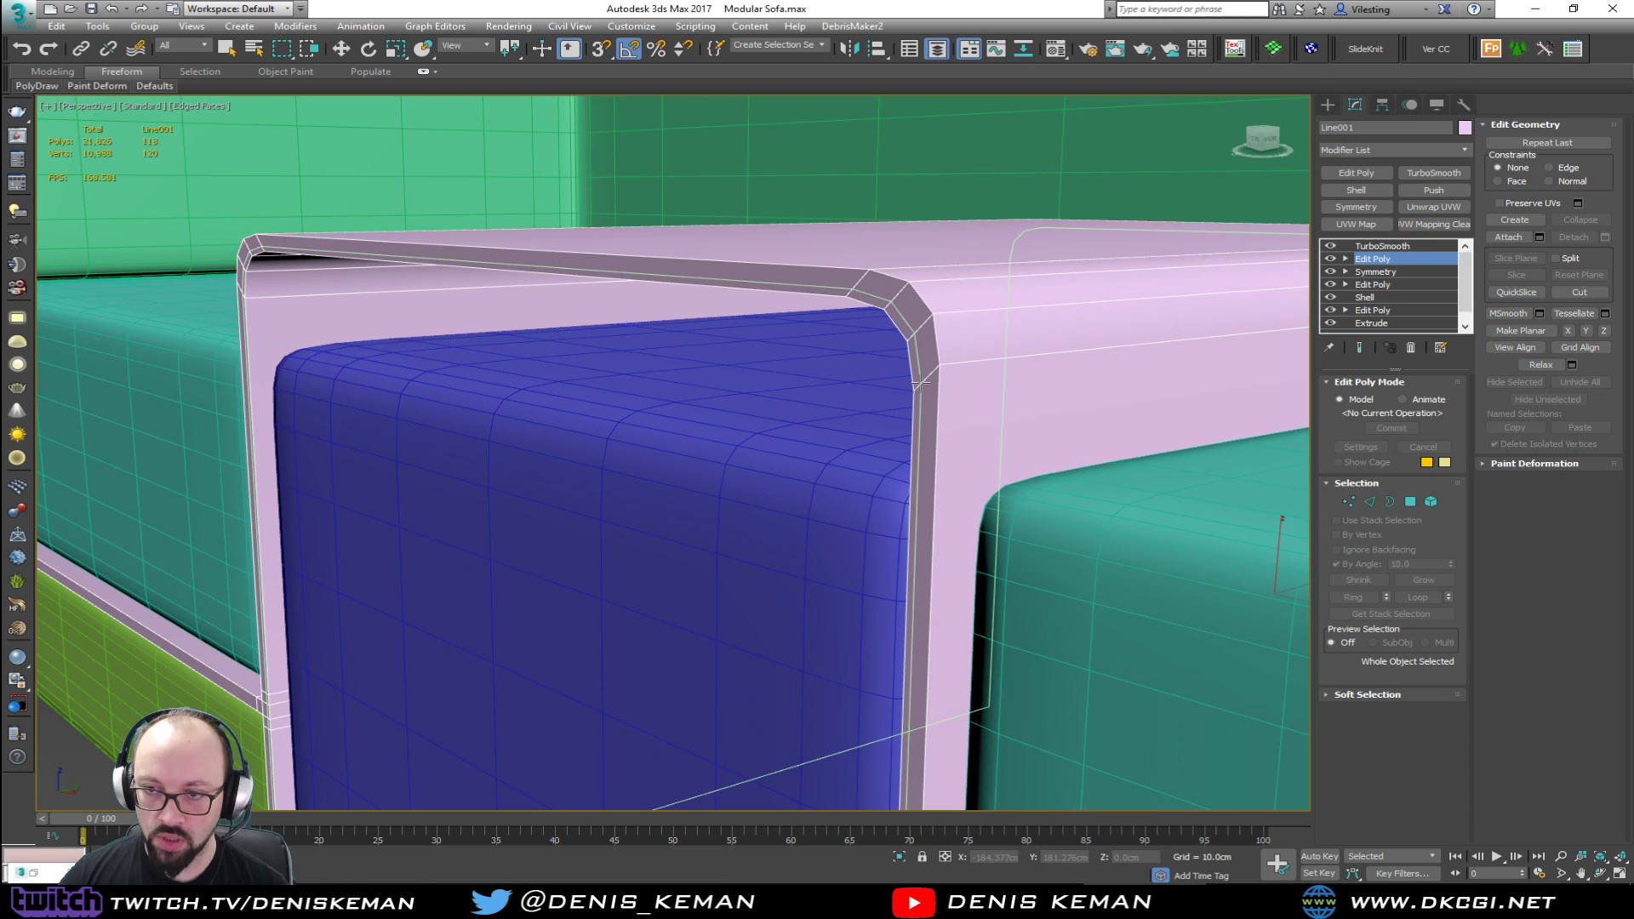
{"action": "key", "text": "2"}
{"action": "double_click", "coordinate": [928, 376]}
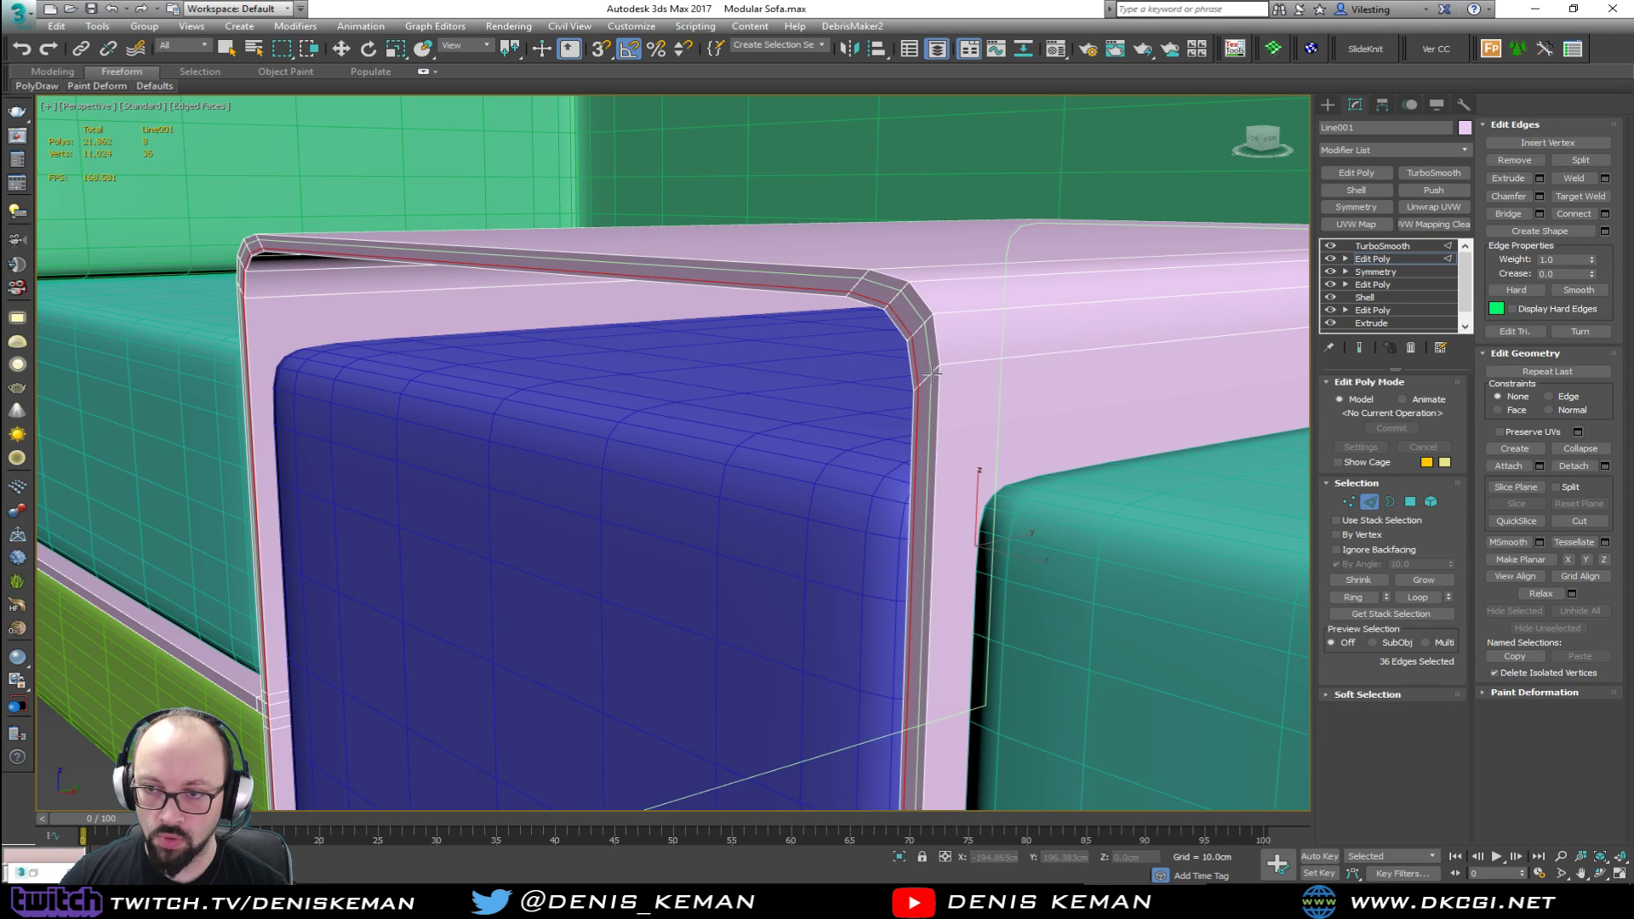
{"action": "left_click", "coordinate": [936, 372]}
{"action": "left_click", "coordinate": [948, 369]}
{"action": "middle_click_drag", "start_coordinate": [920, 417], "coordinate": [272, 259], "text": "alt"}
Step: Isolate the table insert and add a support edge loop close to its rear rim
{"action": "key", "text": "z"}
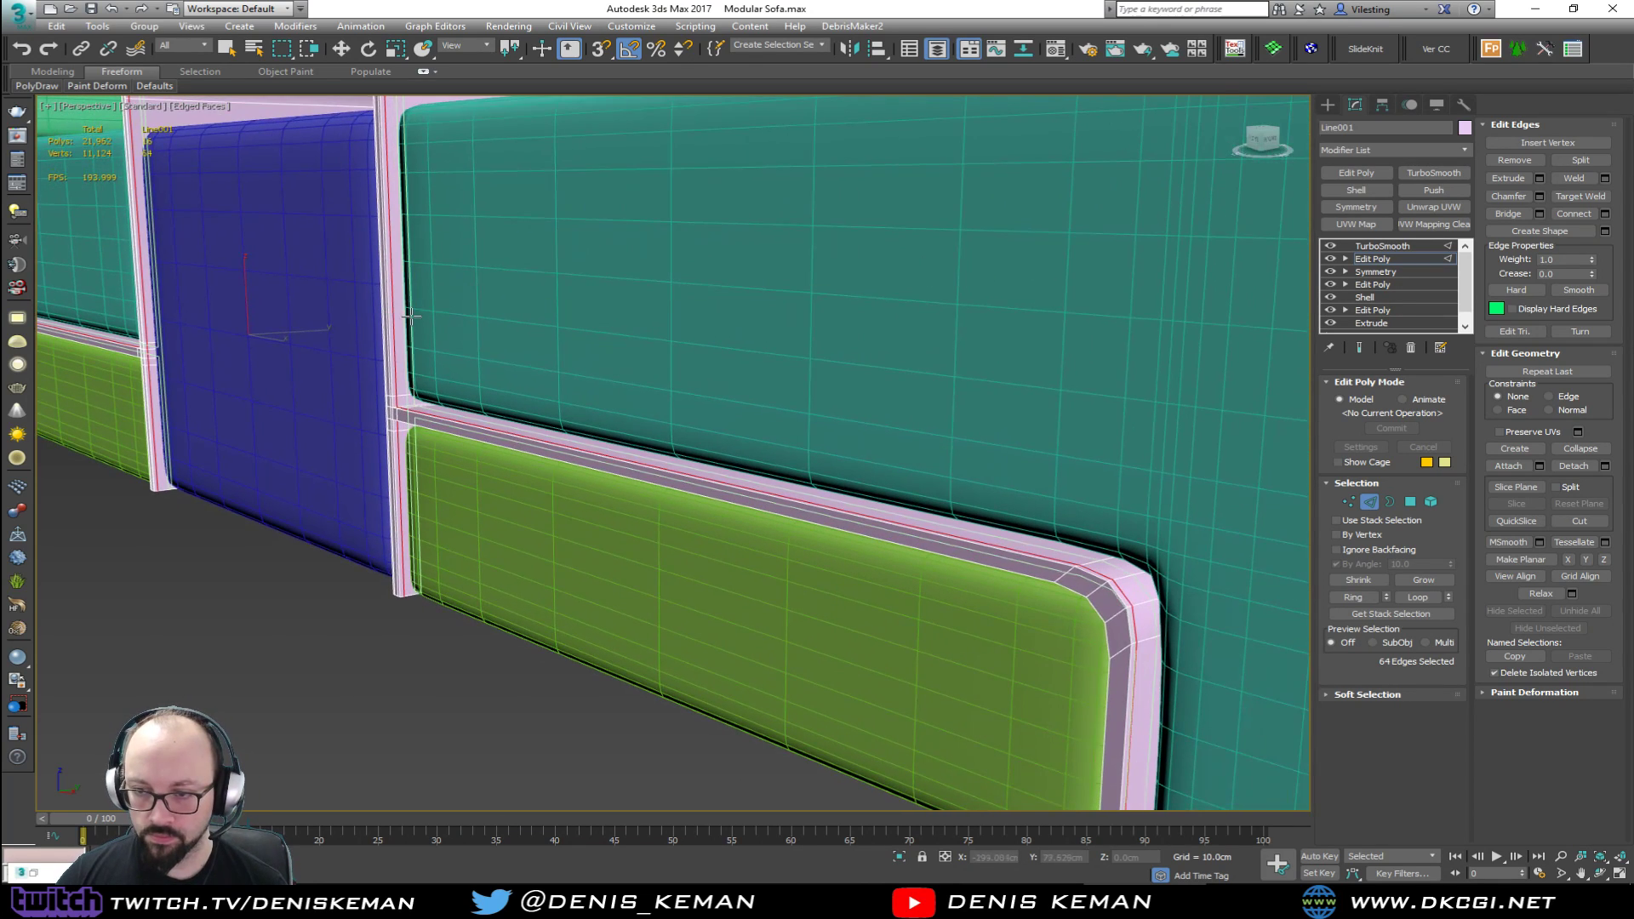
{"action": "key", "text": "alt+q"}
{"action": "middle_click_drag", "start_coordinate": [747, 500], "coordinate": [703, 490]}
{"action": "middle_click_drag", "start_coordinate": [703, 490], "coordinate": [498, 443], "text": "alt"}
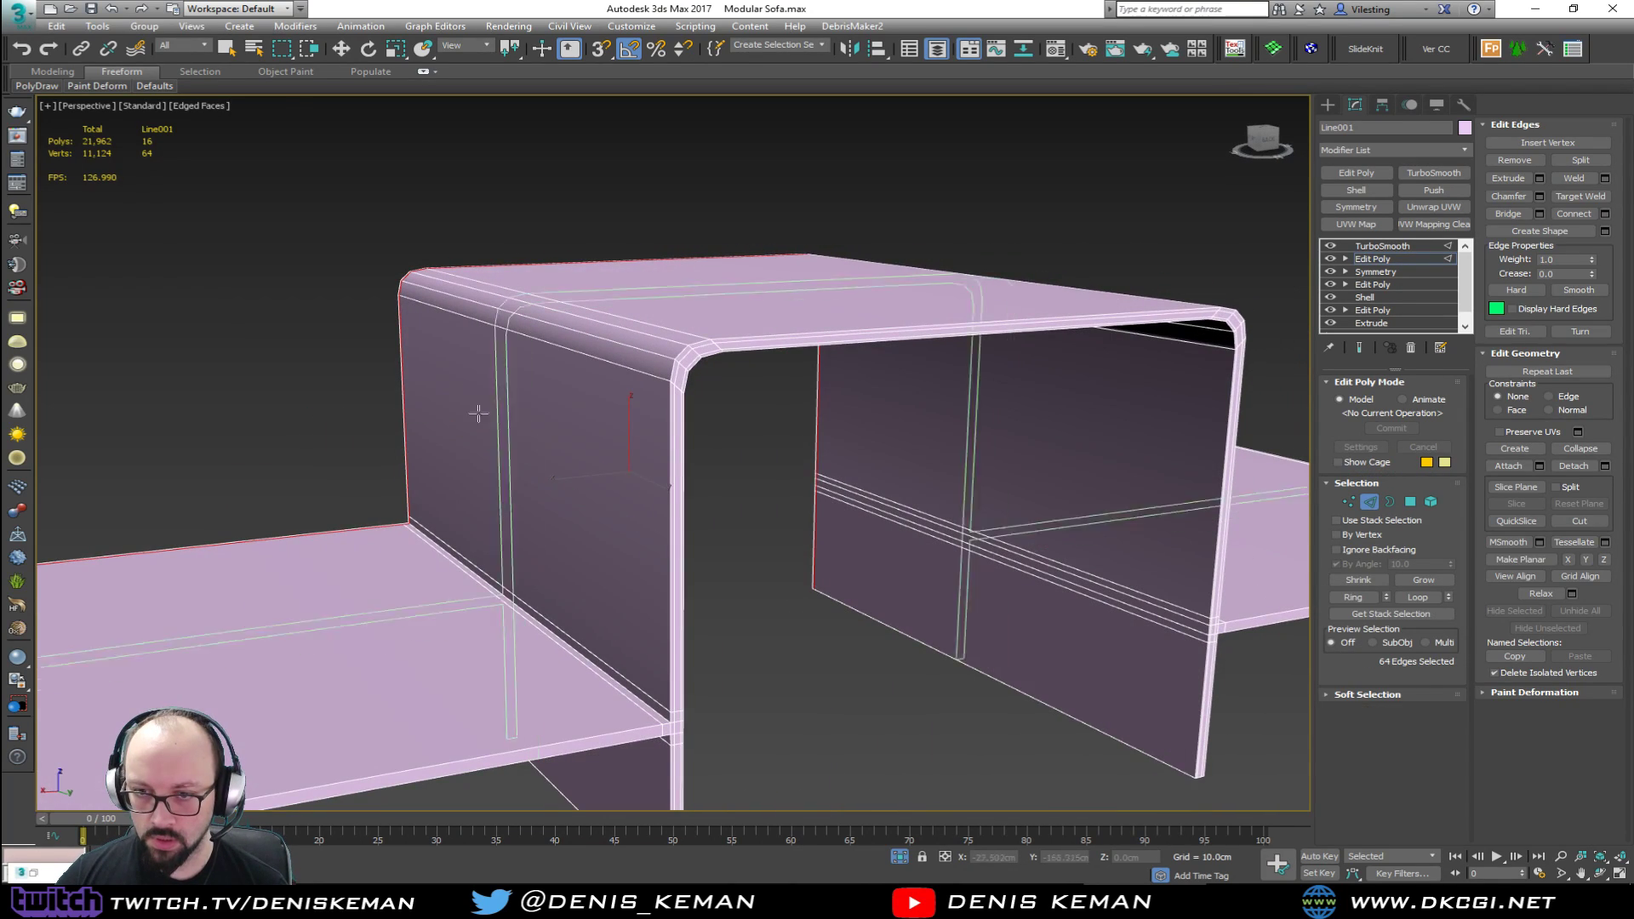
{"action": "left_click", "coordinate": [665, 596]}
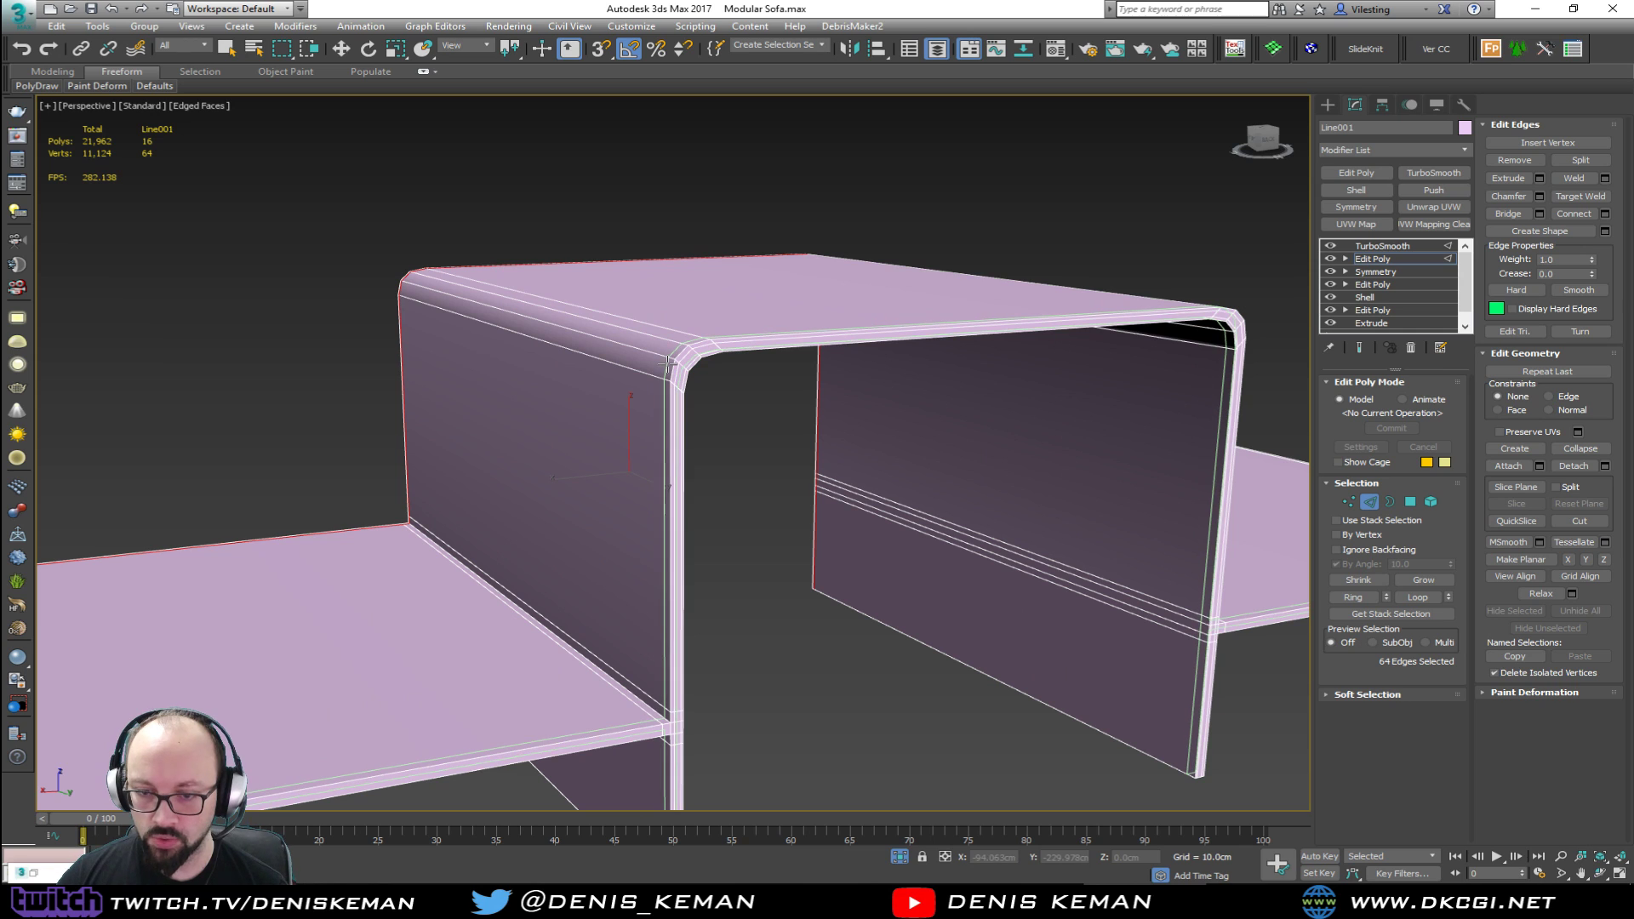
Step: Add support edge loops near the bottom ends of one tall table leg and the adjoining shelf's outer leg
{"action": "middle_click_drag", "start_coordinate": [481, 562], "coordinate": [517, 257]}
{"action": "scroll", "coordinate": [720, 504], "scroll_direction": "up", "scroll_amount": 3}
{"action": "left_click", "coordinate": [660, 421]}
{"action": "middle_click_drag", "start_coordinate": [661, 421], "coordinate": [919, 477], "text": "alt"}
{"action": "scroll", "coordinate": [717, 534], "scroll_direction": "down", "scroll_amount": 2}
{"action": "scroll", "coordinate": [1000, 610], "scroll_direction": "up", "scroll_amount": 2}
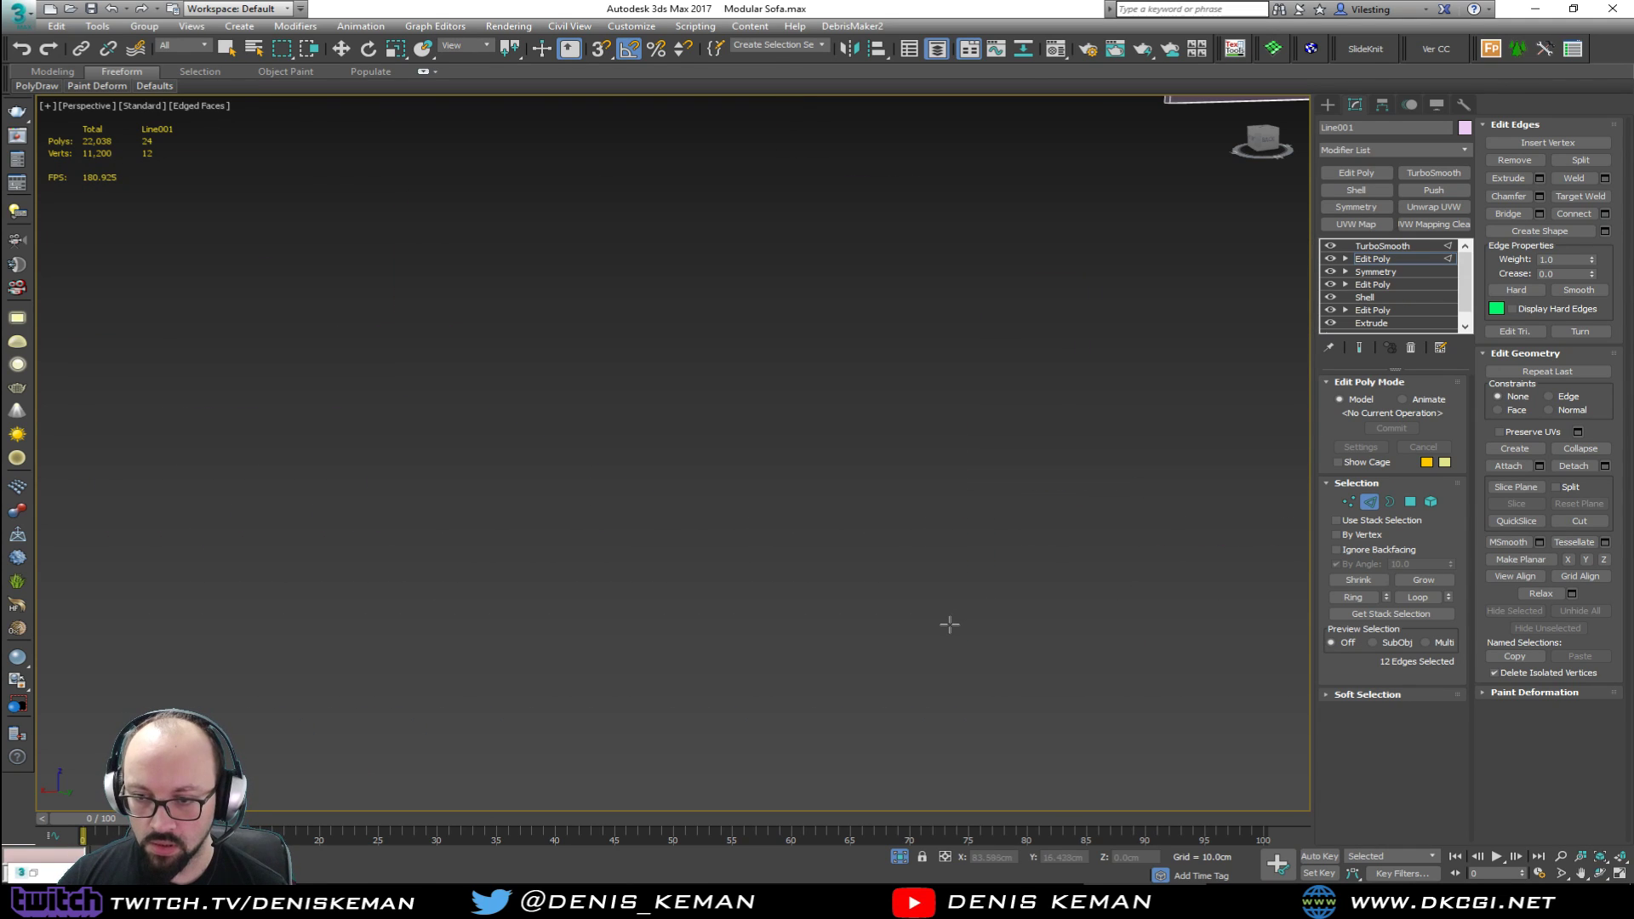
{"action": "scroll", "coordinate": [950, 624], "scroll_direction": "down", "scroll_amount": 1}
{"action": "left_click", "coordinate": [880, 656]}
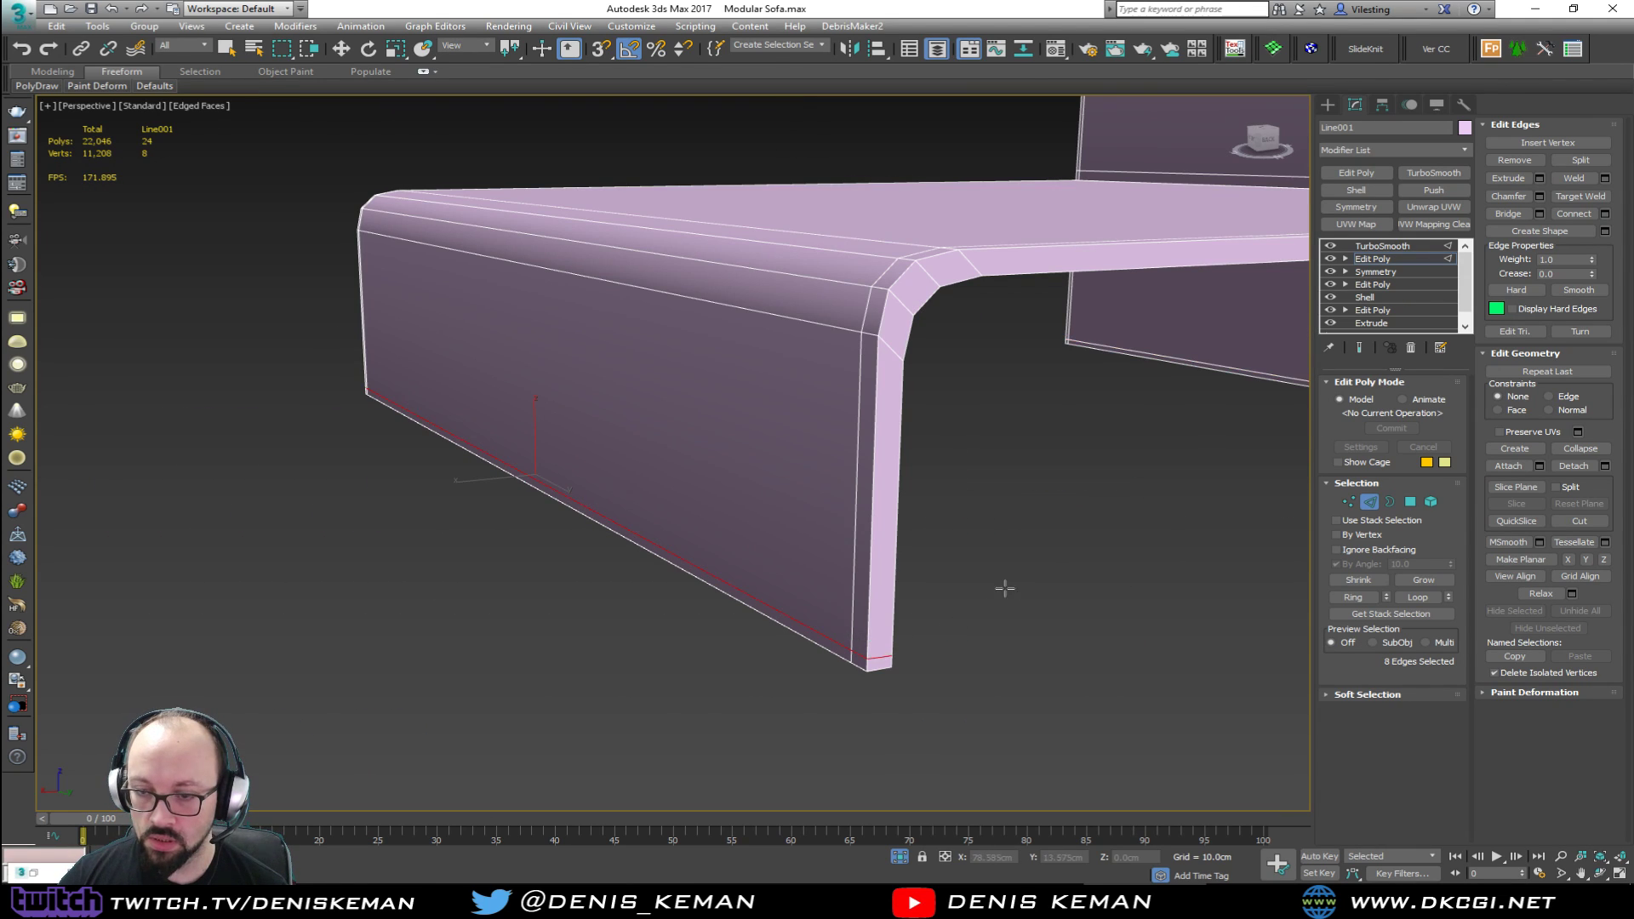
Step: Add matching support edge loops near the bottom ends of the other tall leg and the opposite shelf's outer leg
{"action": "middle_click_drag", "start_coordinate": [1008, 584], "coordinate": [993, 537], "text": "alt"}
{"action": "scroll", "coordinate": [610, 562], "scroll_direction": "down", "scroll_amount": 4}
{"action": "scroll", "coordinate": [795, 517], "scroll_direction": "up", "scroll_amount": 3}
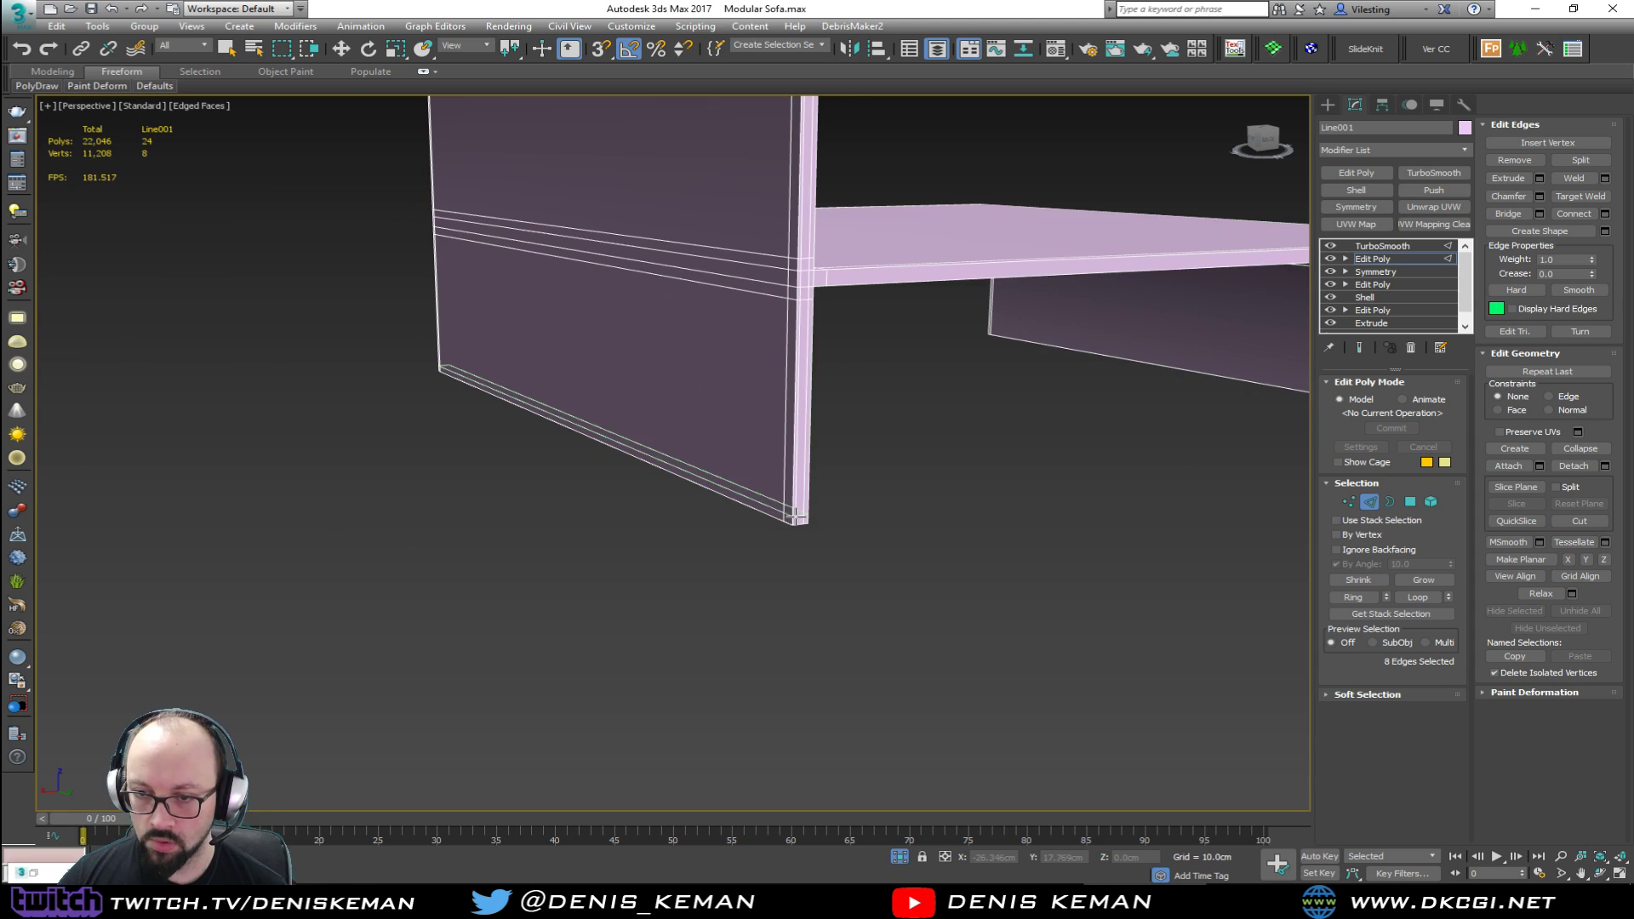
{"action": "left_click", "coordinate": [647, 457]}
{"action": "middle_click_drag", "start_coordinate": [987, 475], "coordinate": [863, 492], "text": "alt"}
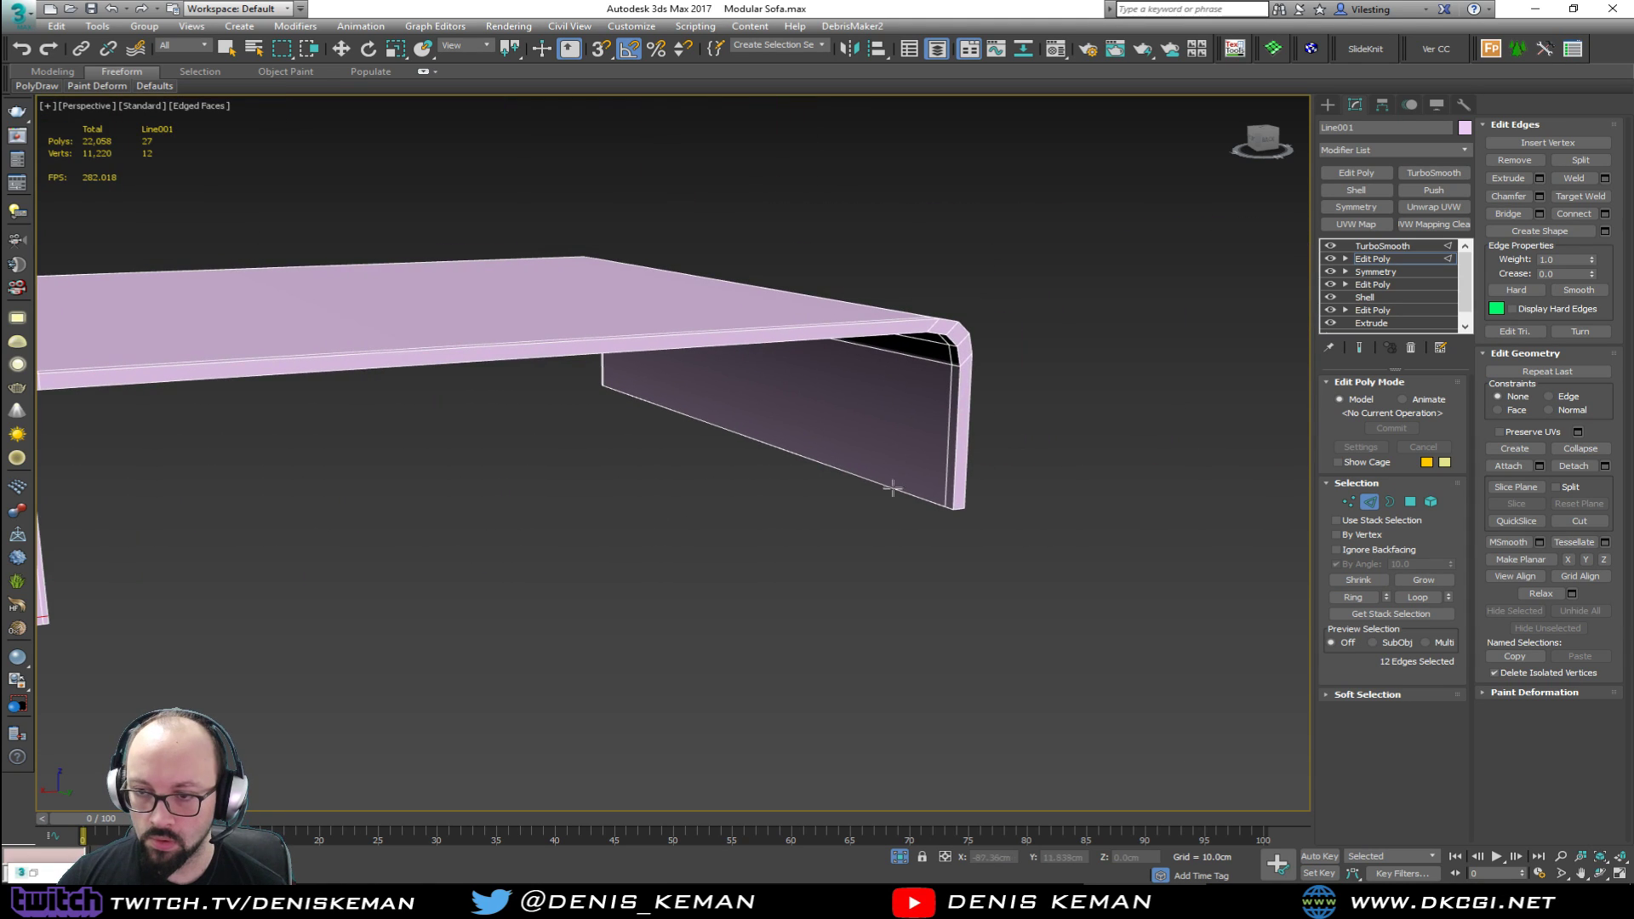
{"action": "left_click", "coordinate": [863, 492]}
{"action": "key", "text": "w"}
Step: Add edge loops running along the middle of the table insert's thin rim faces
{"action": "middle_click_drag", "start_coordinate": [715, 467], "coordinate": [651, 485], "text": "alt"}
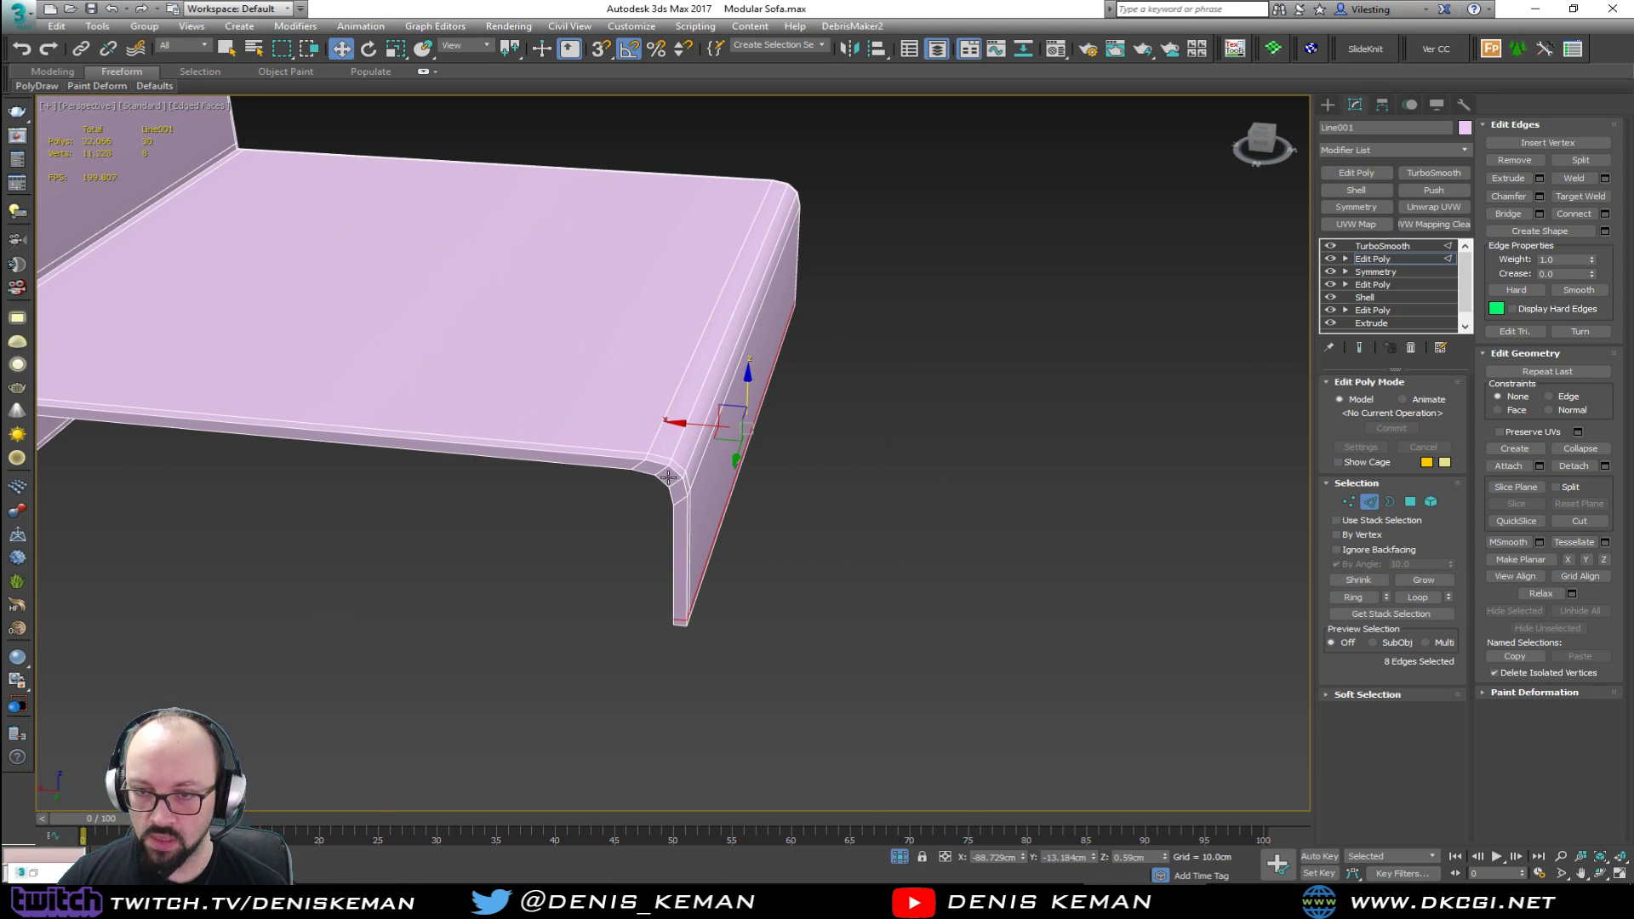
{"action": "scroll", "coordinate": [651, 485], "scroll_direction": "up", "scroll_amount": 3}
{"action": "key", "text": "q"}
{"action": "double_click", "coordinate": [647, 473]}
{"action": "scroll", "coordinate": [647, 473], "scroll_direction": "down", "scroll_amount": 2}
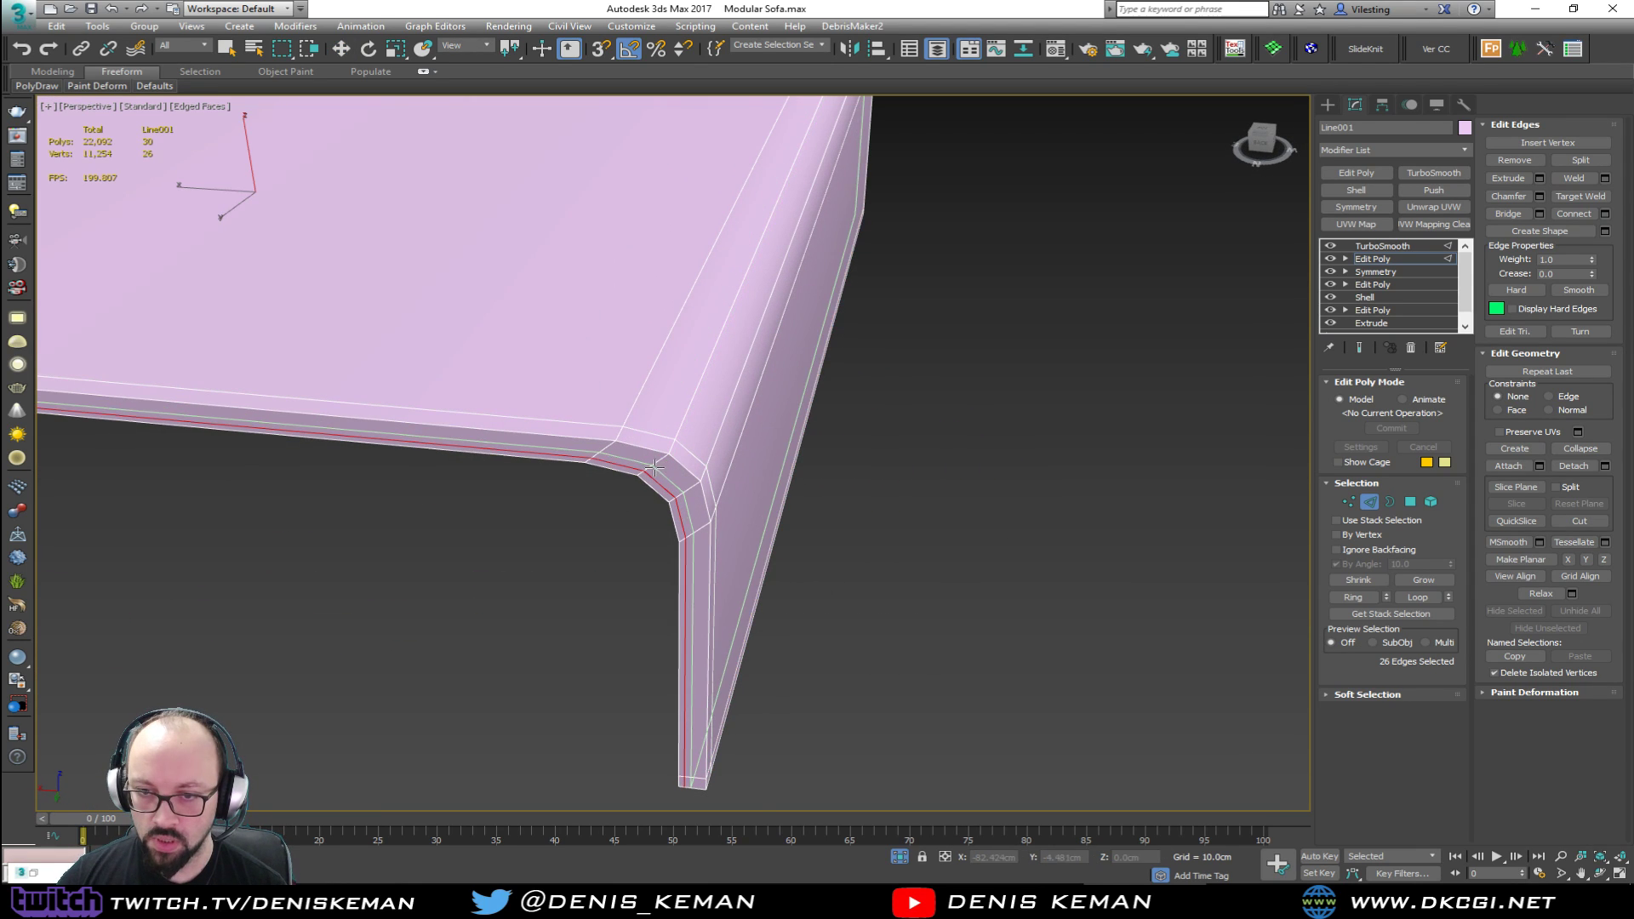
{"action": "middle_click_drag", "start_coordinate": [936, 460], "coordinate": [1061, 432], "text": "alt"}
{"action": "middle_click_drag", "start_coordinate": [912, 379], "coordinate": [918, 487], "text": "alt"}
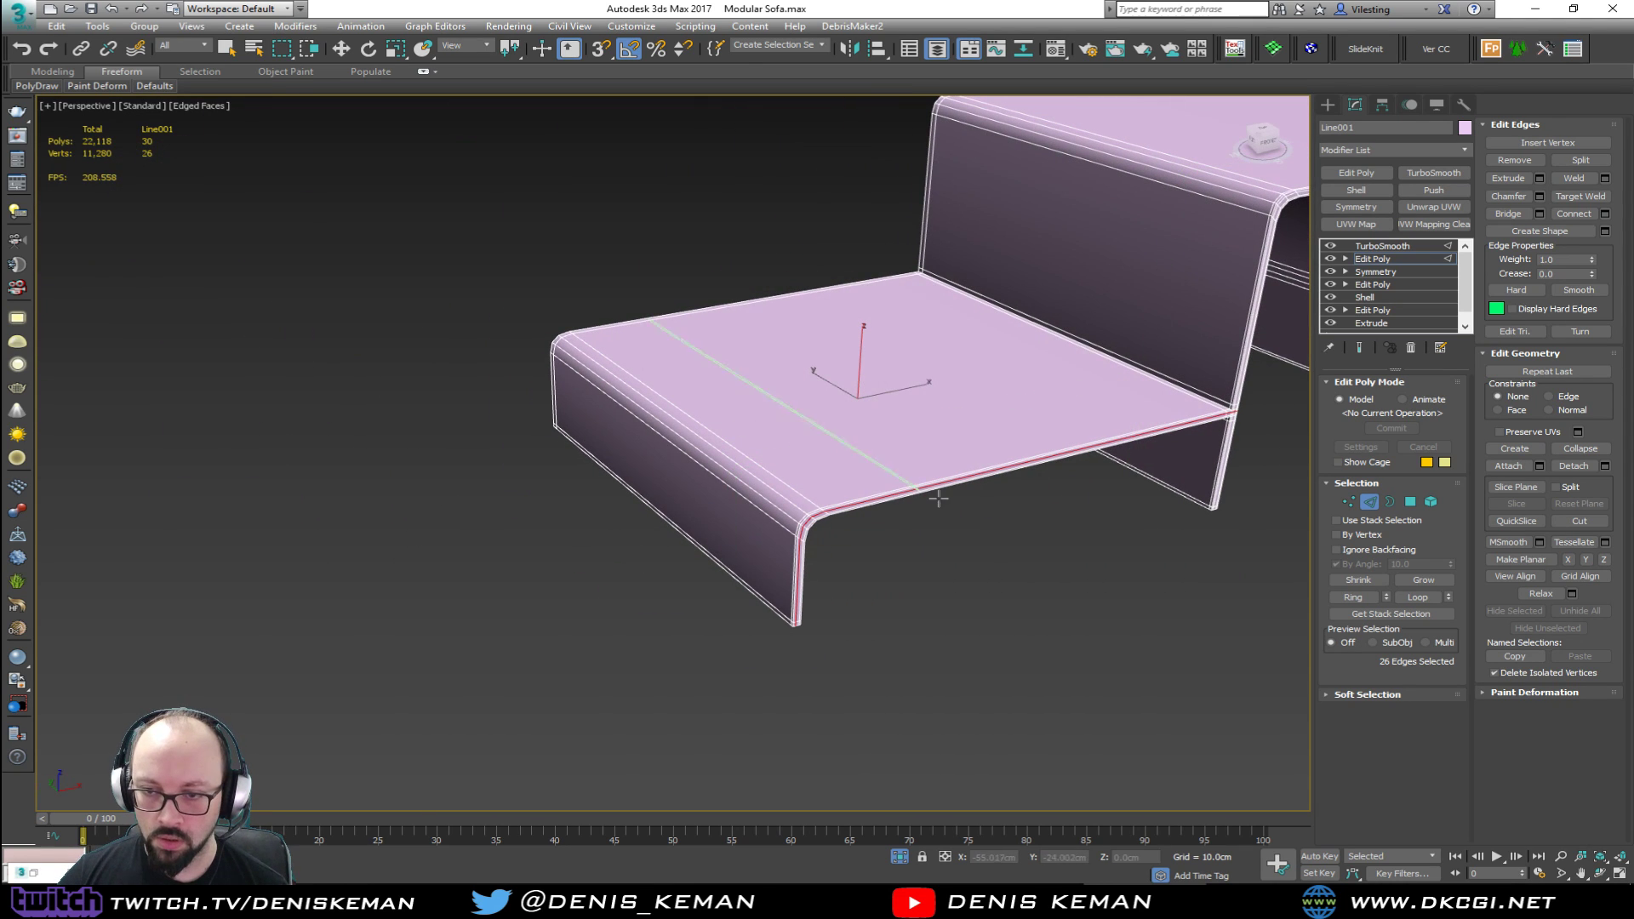
{"action": "scroll", "coordinate": [816, 524], "scroll_direction": "up", "scroll_amount": 5}
{"action": "scroll", "coordinate": [657, 564], "scroll_direction": "down", "scroll_amount": 2}
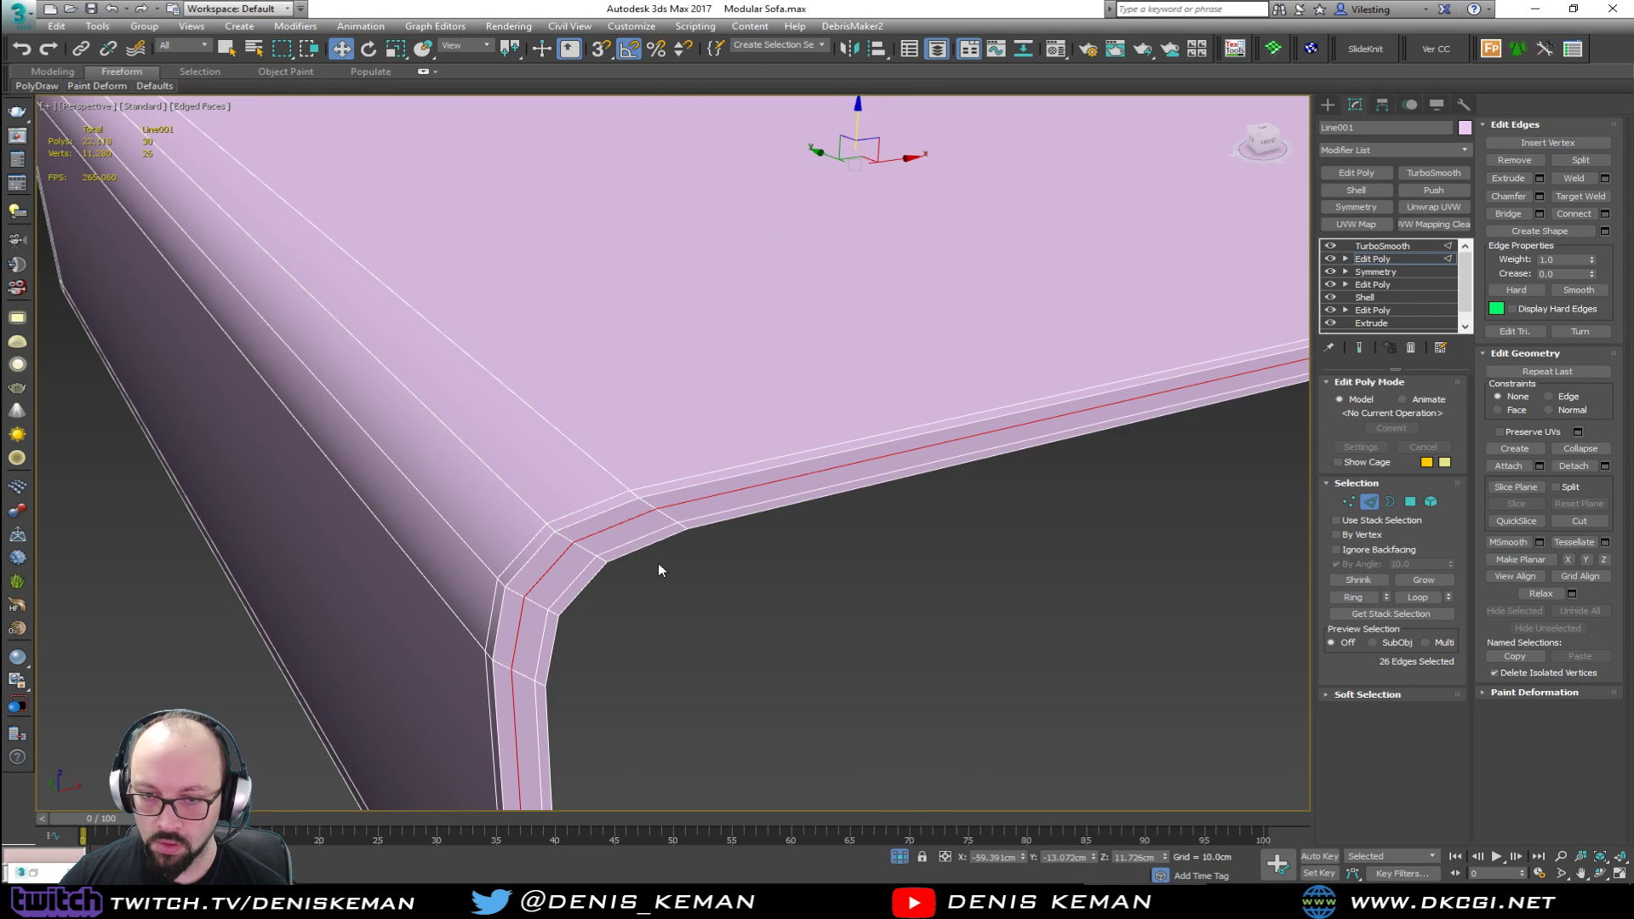
Step: Leave edge editing and turn off separation by smoothing groups in the table insert's TurboSmooth modifier
{"action": "middle_click_drag", "start_coordinate": [660, 570], "coordinate": [737, 558], "text": "alt"}
{"action": "scroll", "coordinate": [770, 537], "scroll_direction": "down", "scroll_amount": 4}
{"action": "scroll", "coordinate": [873, 486], "scroll_direction": "up", "scroll_amount": 2}
{"action": "middle_click_drag", "start_coordinate": [873, 484], "coordinate": [964, 498], "text": "alt"}
{"action": "key", "text": "6"}
{"action": "left_click", "coordinate": [1419, 248]}
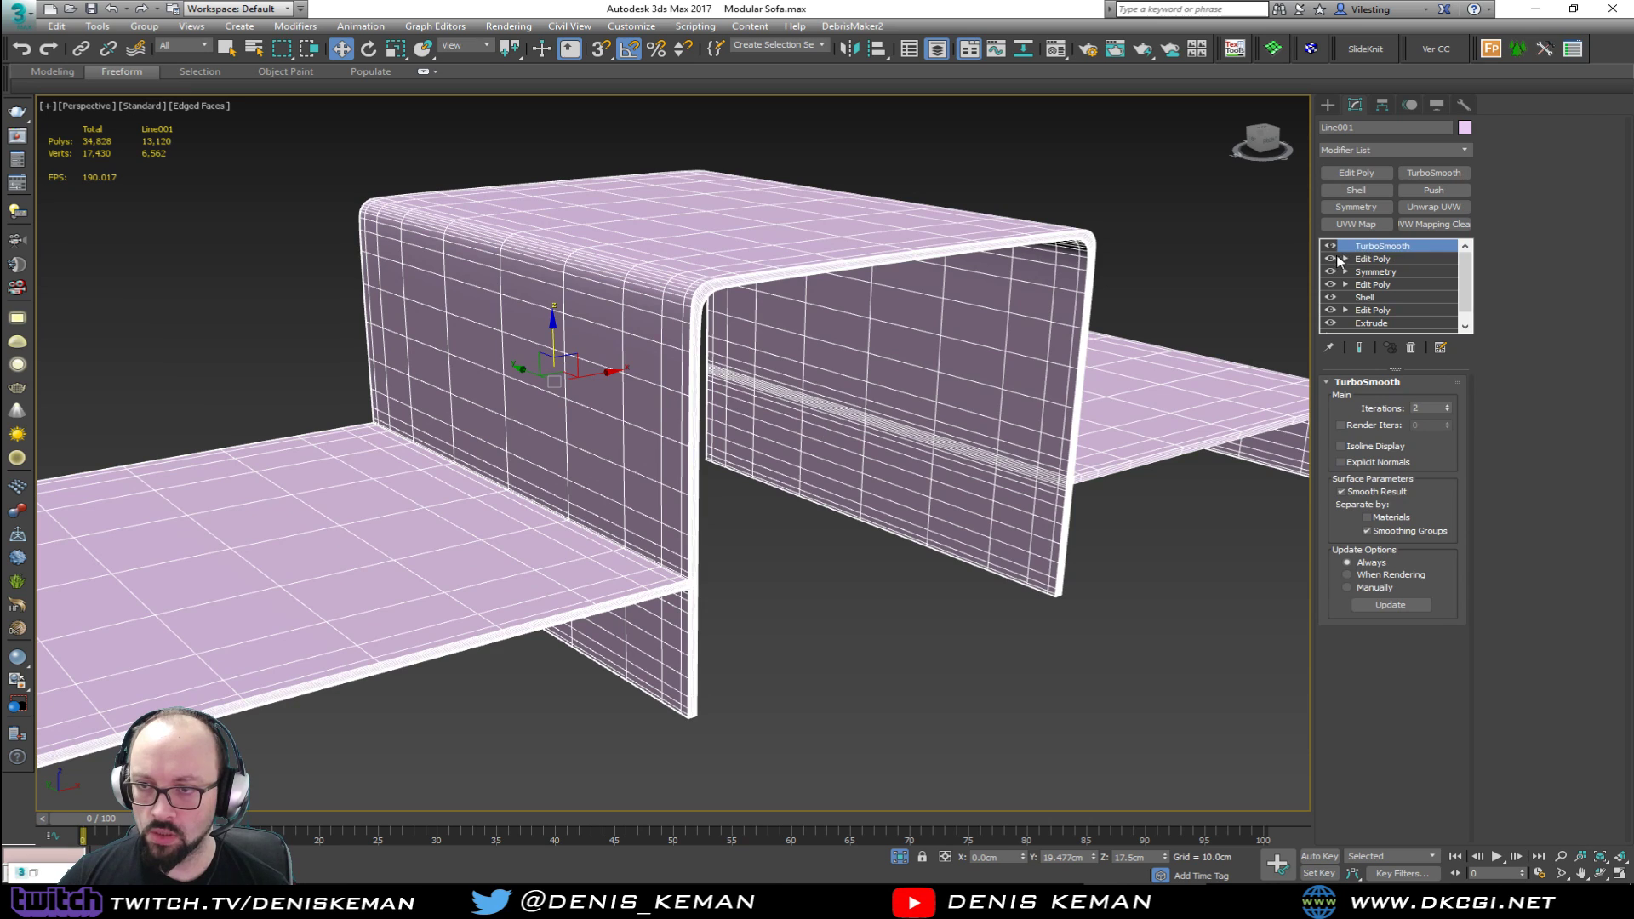
{"action": "left_click", "coordinate": [1368, 531]}
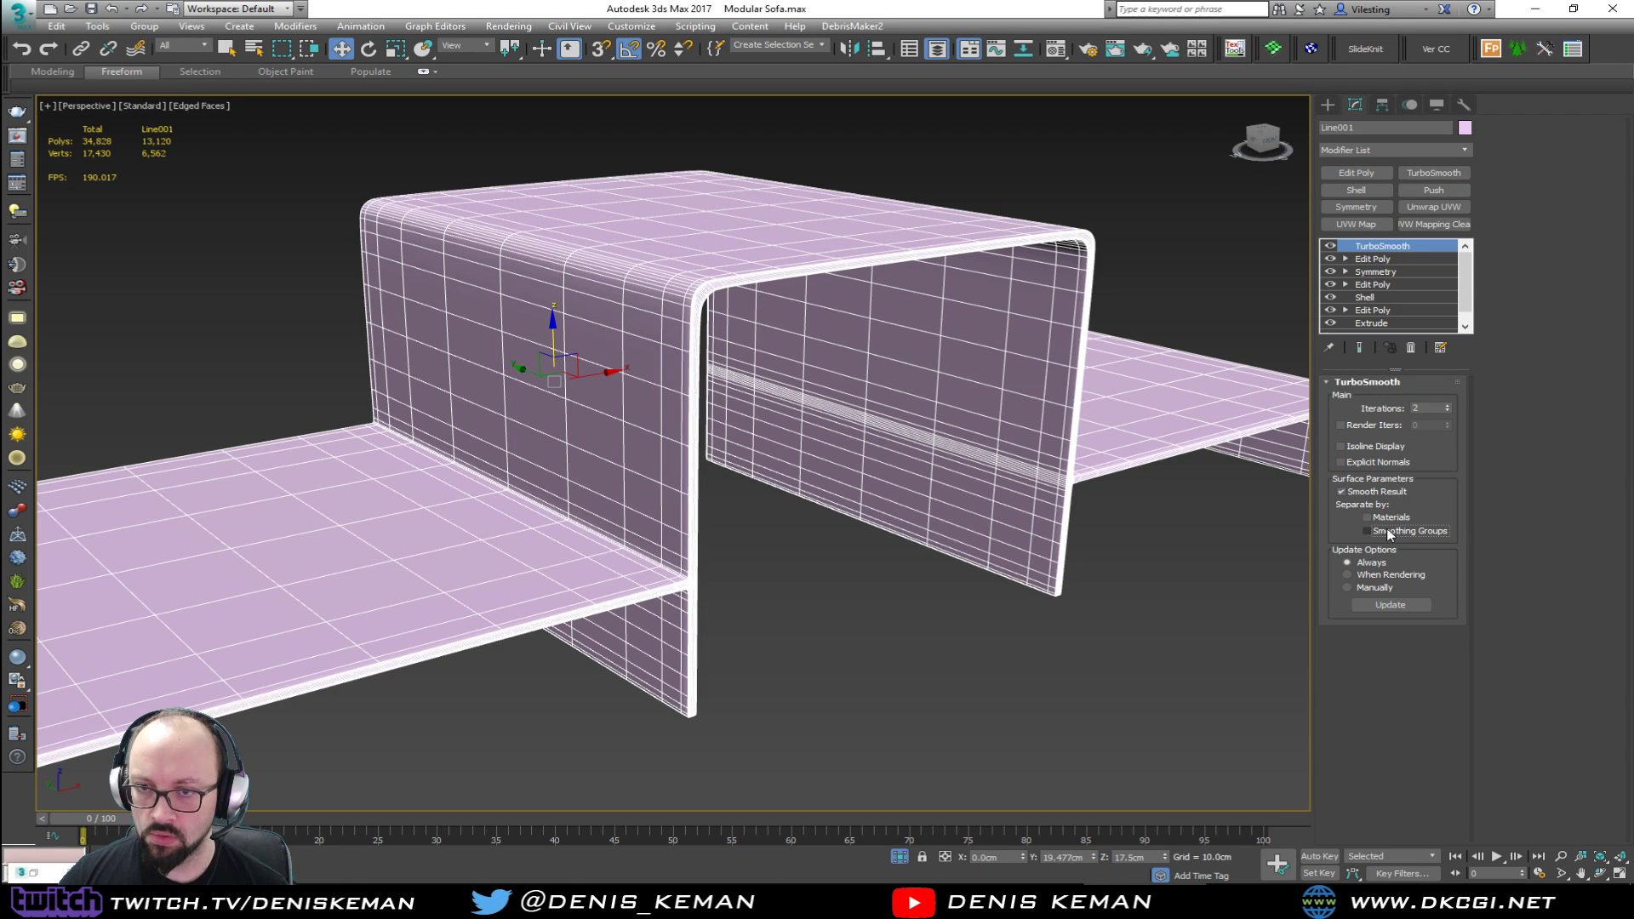
Step: Hide the edged faces and examine the smoothed table insert's rims, bends and shelf joints
{"action": "left_click", "coordinate": [987, 590]}
{"action": "key", "text": "F4"}
{"action": "scroll", "coordinate": [897, 570], "scroll_direction": "down", "scroll_amount": 5}
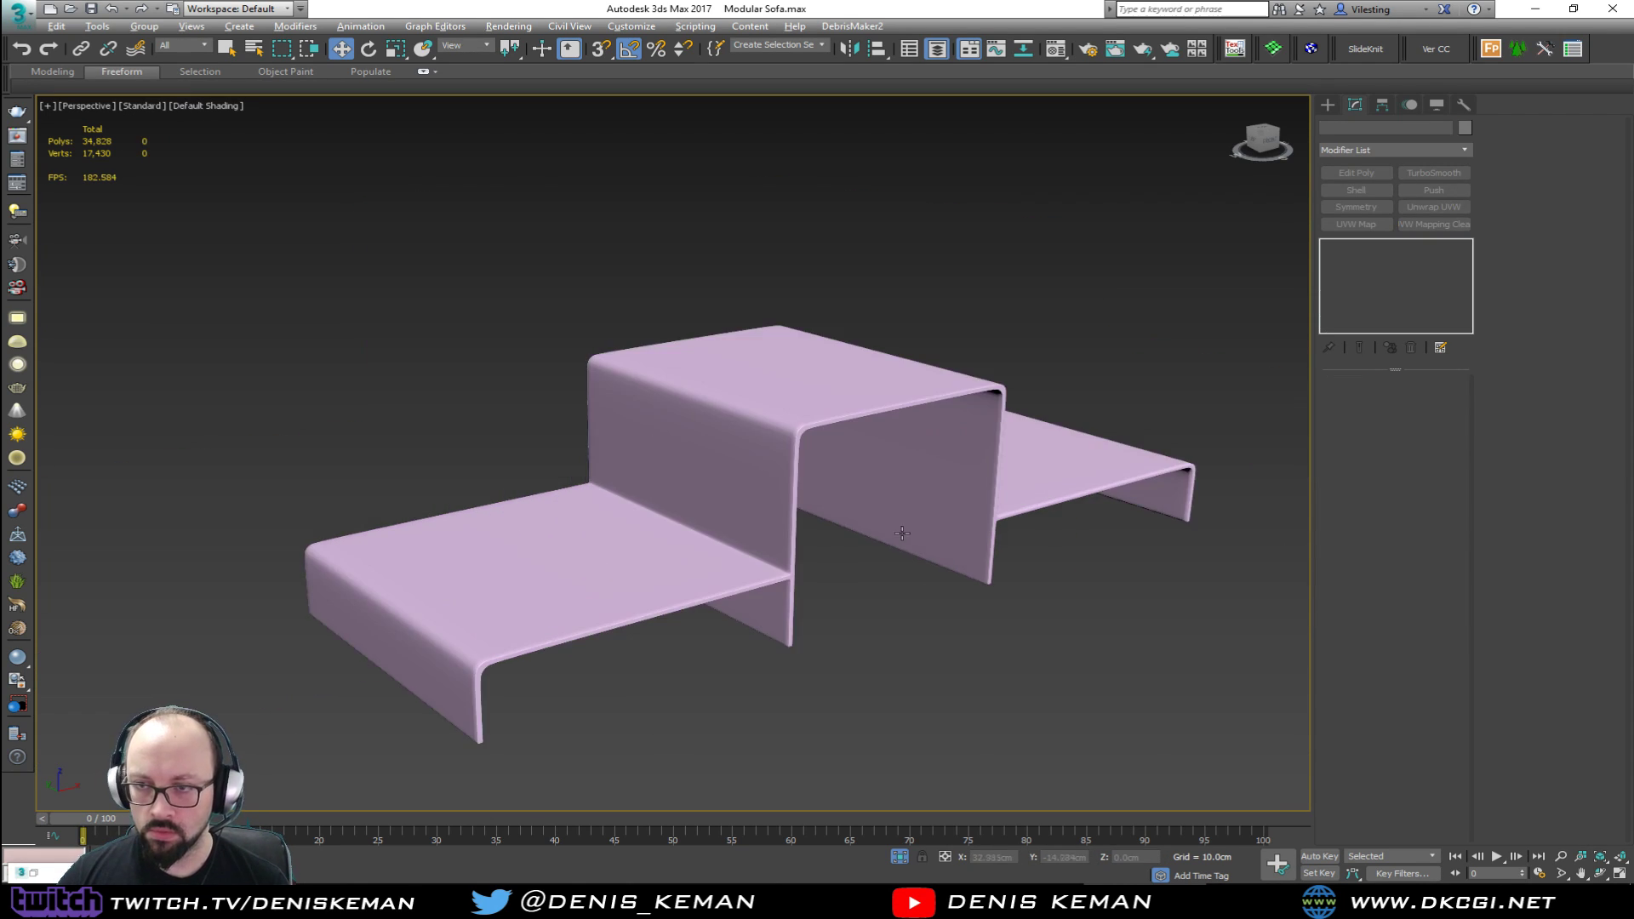
{"action": "middle_click_drag", "start_coordinate": [897, 570], "coordinate": [760, 533], "text": "alt"}
{"action": "scroll", "coordinate": [649, 525], "scroll_direction": "up", "scroll_amount": 3}
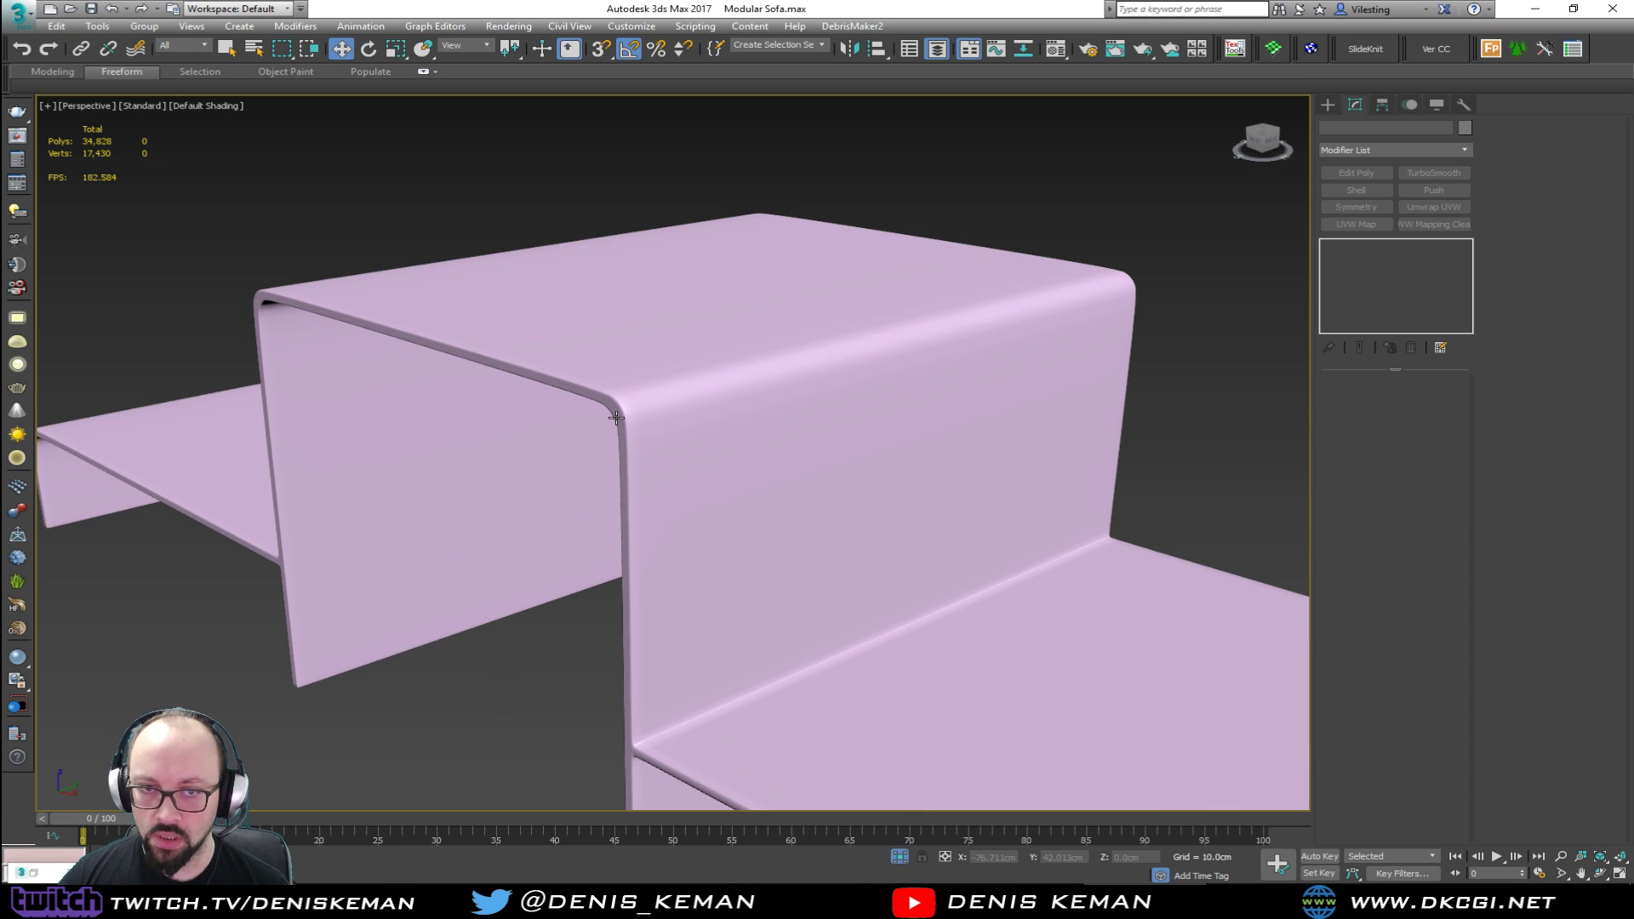
{"action": "scroll", "coordinate": [630, 341], "scroll_direction": "down", "scroll_amount": 2}
{"action": "scroll", "coordinate": [605, 391], "scroll_direction": "up", "scroll_amount": 8}
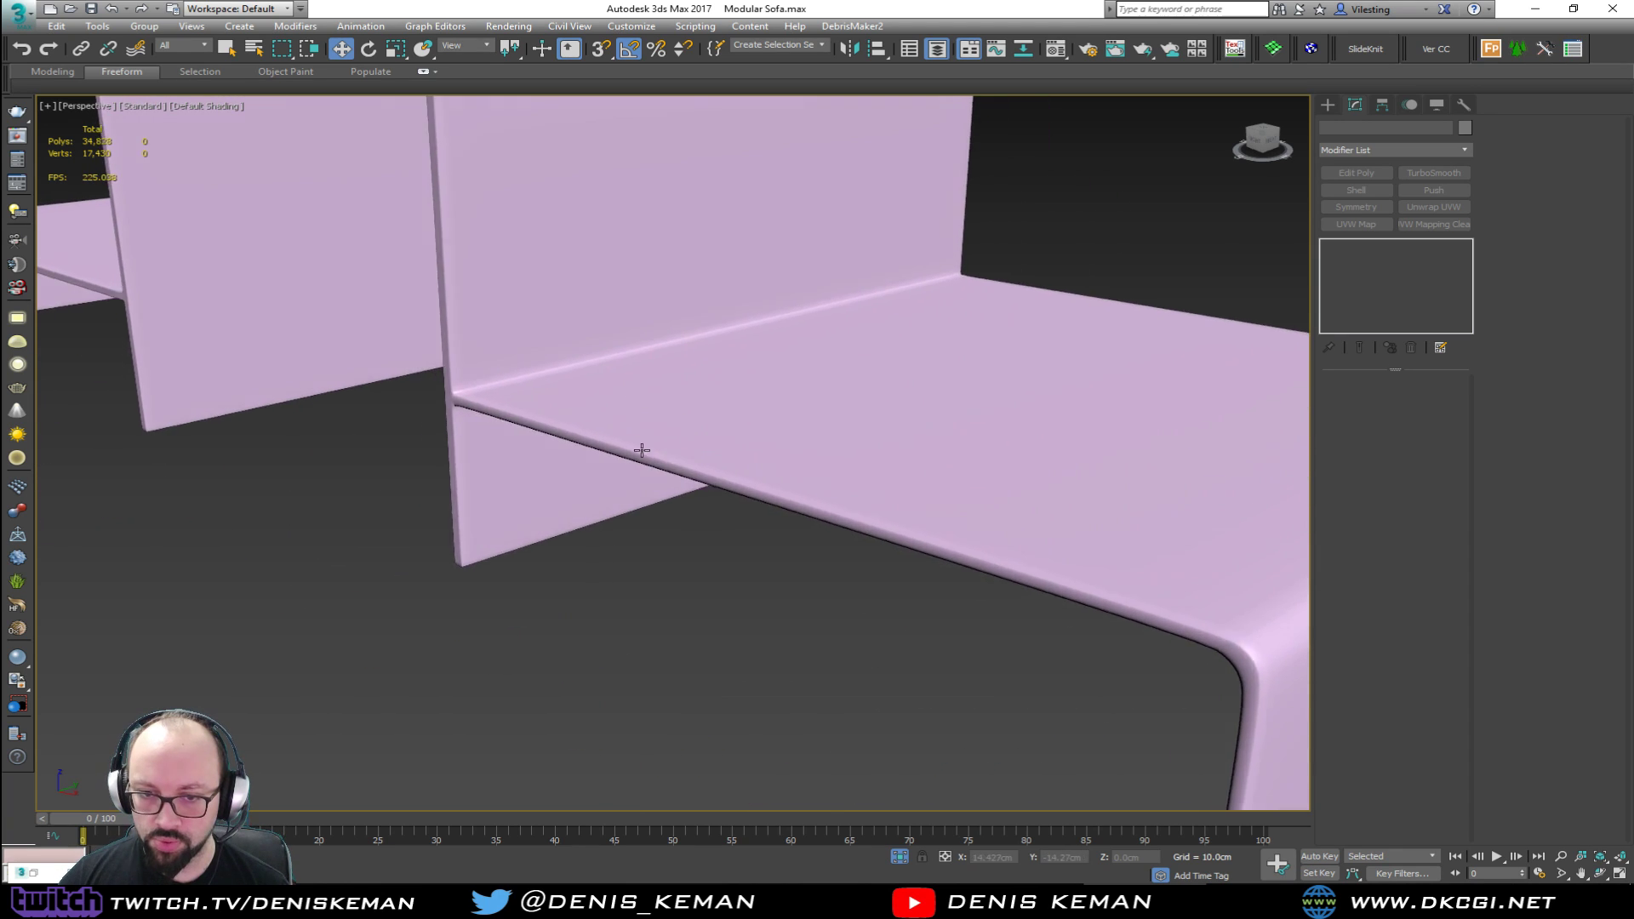
{"action": "scroll", "coordinate": [702, 436], "scroll_direction": "down", "scroll_amount": 4}
{"action": "scroll", "coordinate": [818, 460], "scroll_direction": "up", "scroll_amount": 2}
{"action": "scroll", "coordinate": [649, 610], "scroll_direction": "up", "scroll_amount": 2}
{"action": "scroll", "coordinate": [801, 460], "scroll_direction": "down", "scroll_amount": 3}
Step: End the isolation of the table insert and frame the whole sofa
{"action": "right_click", "coordinate": [788, 443]}
{"action": "left_click", "coordinate": [841, 327]}
{"action": "scroll", "coordinate": [851, 481], "scroll_direction": "down", "scroll_amount": 5}
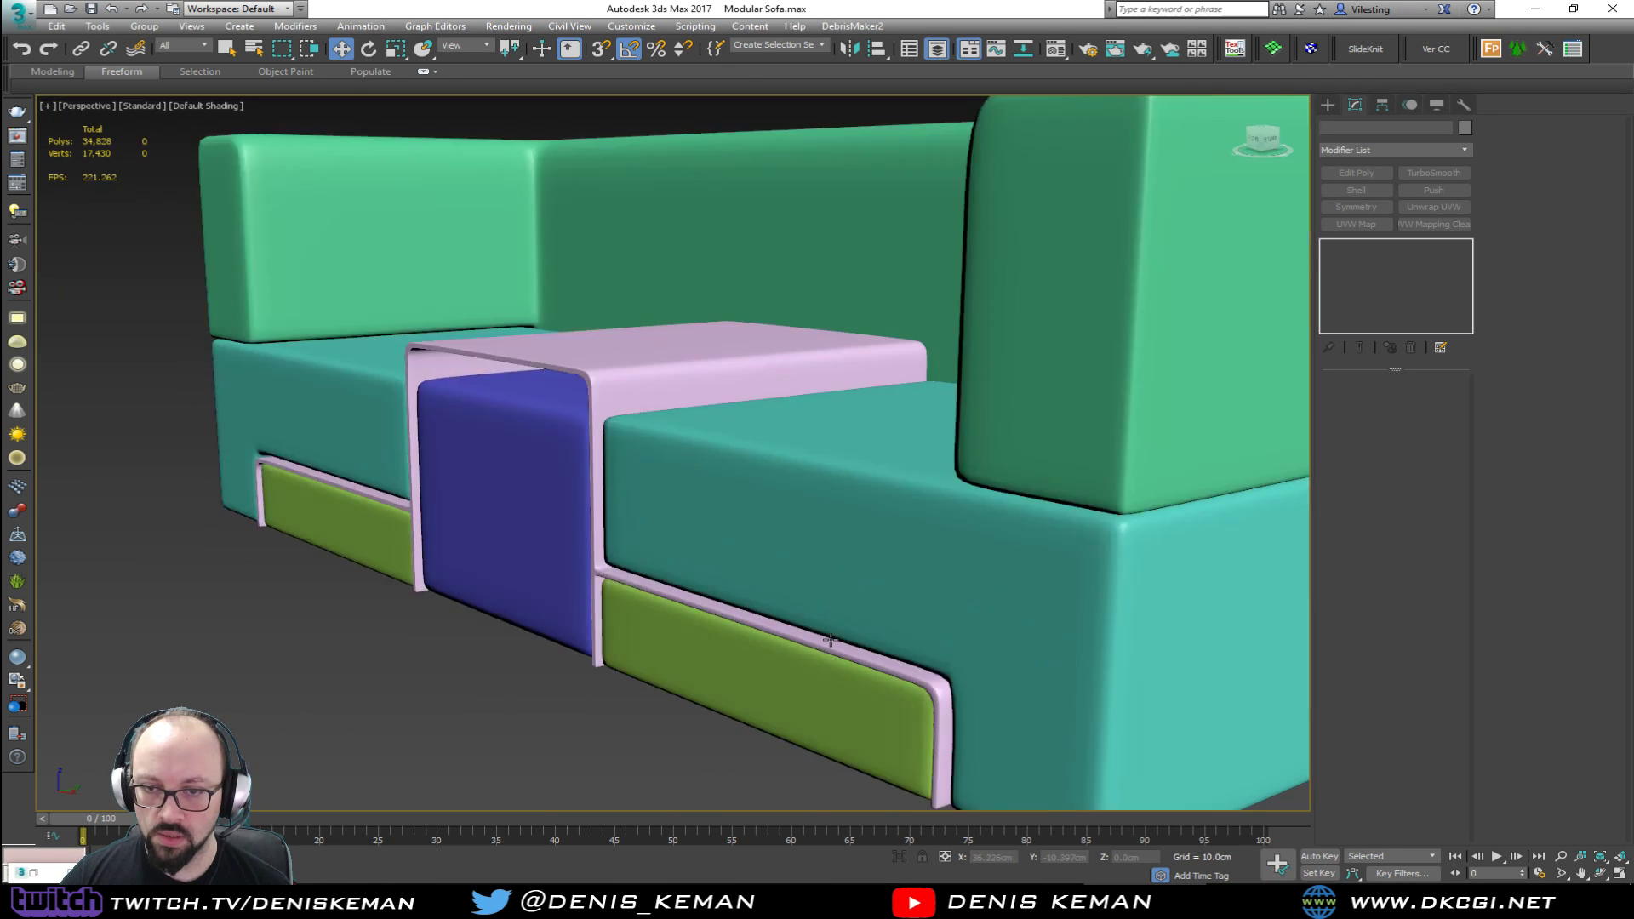
{"action": "scroll", "coordinate": [851, 481], "scroll_direction": "down", "scroll_amount": 5}
{"action": "middle_click_drag", "start_coordinate": [898, 438], "coordinate": [1051, 348], "text": "alt"}
Step: Select all five sofa objects and assign them the light pink object color
{"action": "left_click_drag", "start_coordinate": [94, 742], "coordinate": [95, 737]}
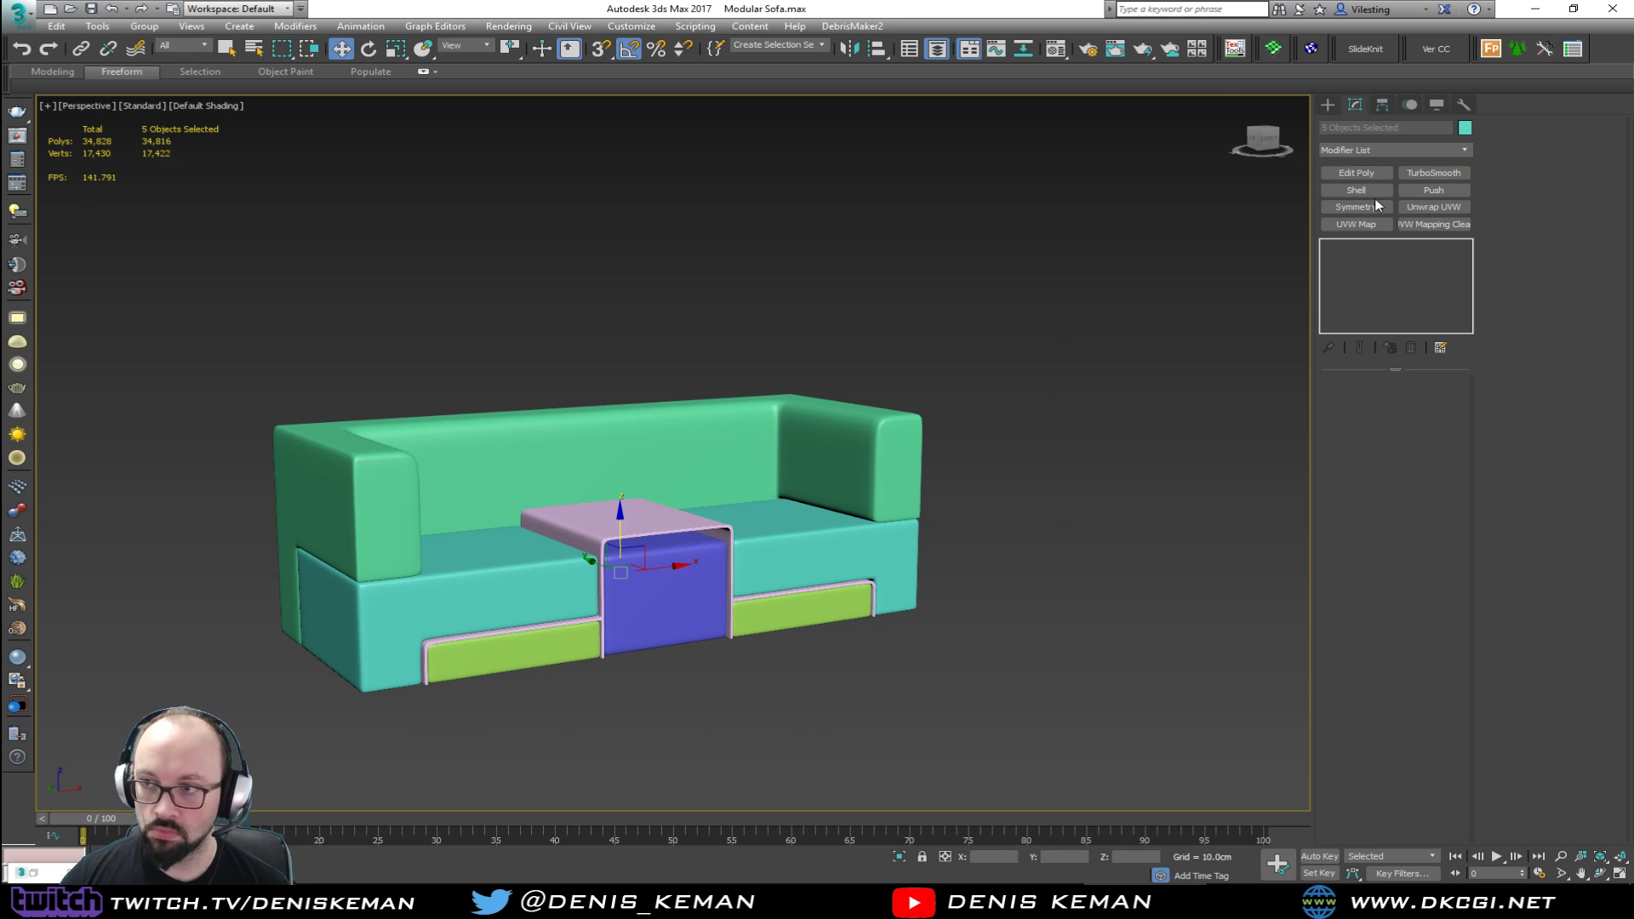
{"action": "left_click", "coordinate": [1466, 129]}
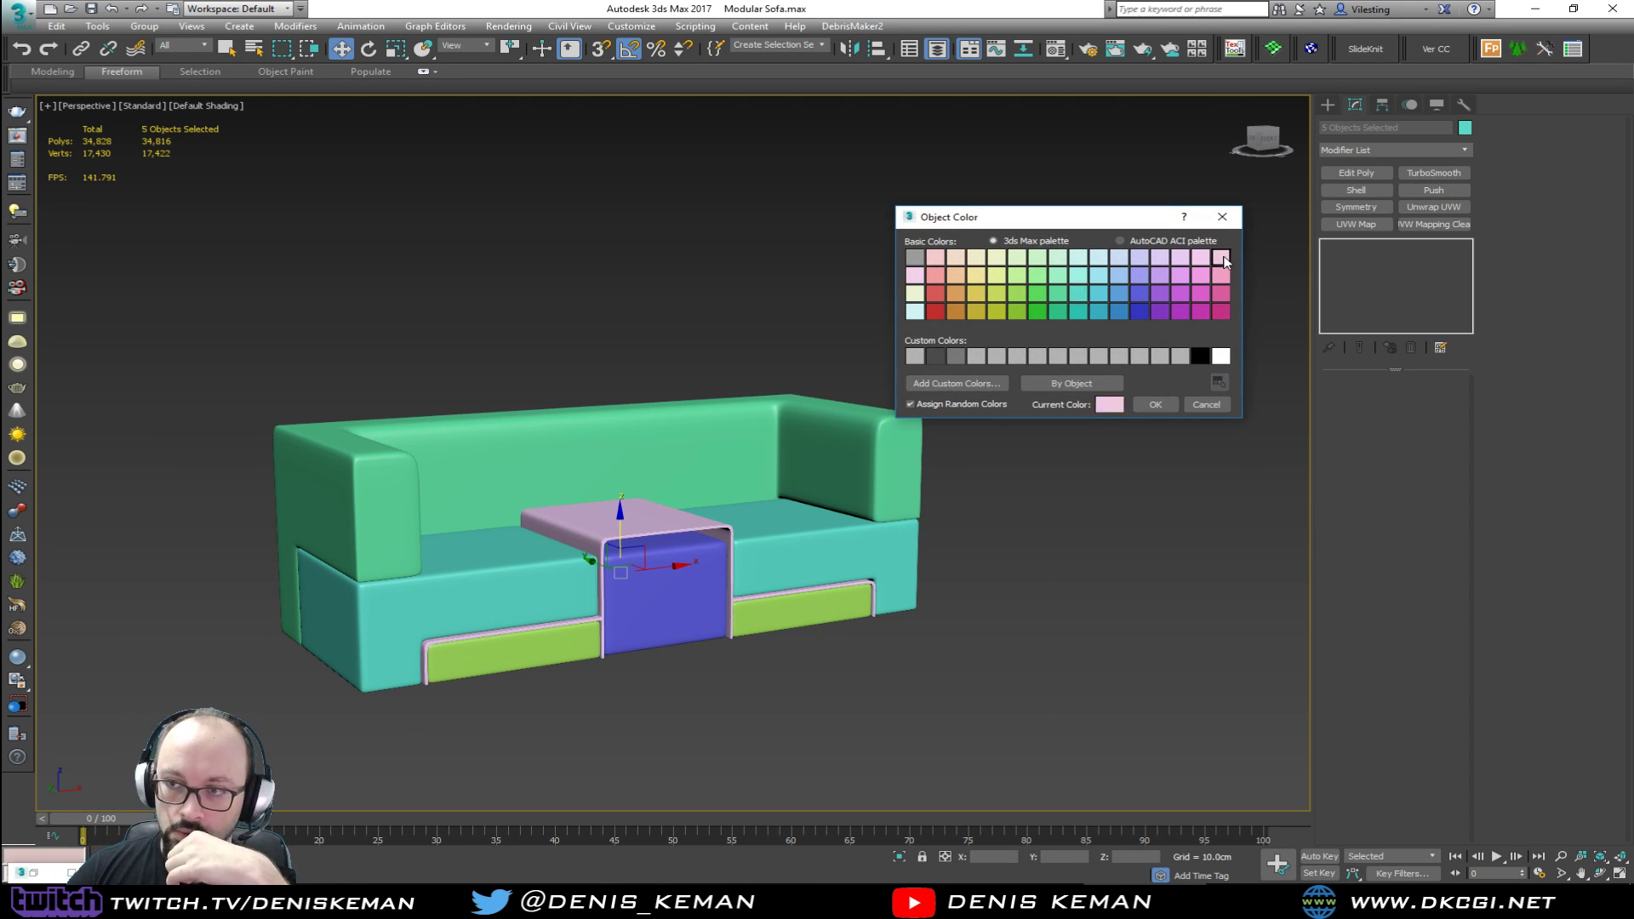
{"action": "left_click", "coordinate": [1155, 405]}
{"action": "left_click", "coordinate": [1005, 581]}
Step: Change the table insert's object color to the dark grey custom swatch
{"action": "left_click", "coordinate": [641, 515]}
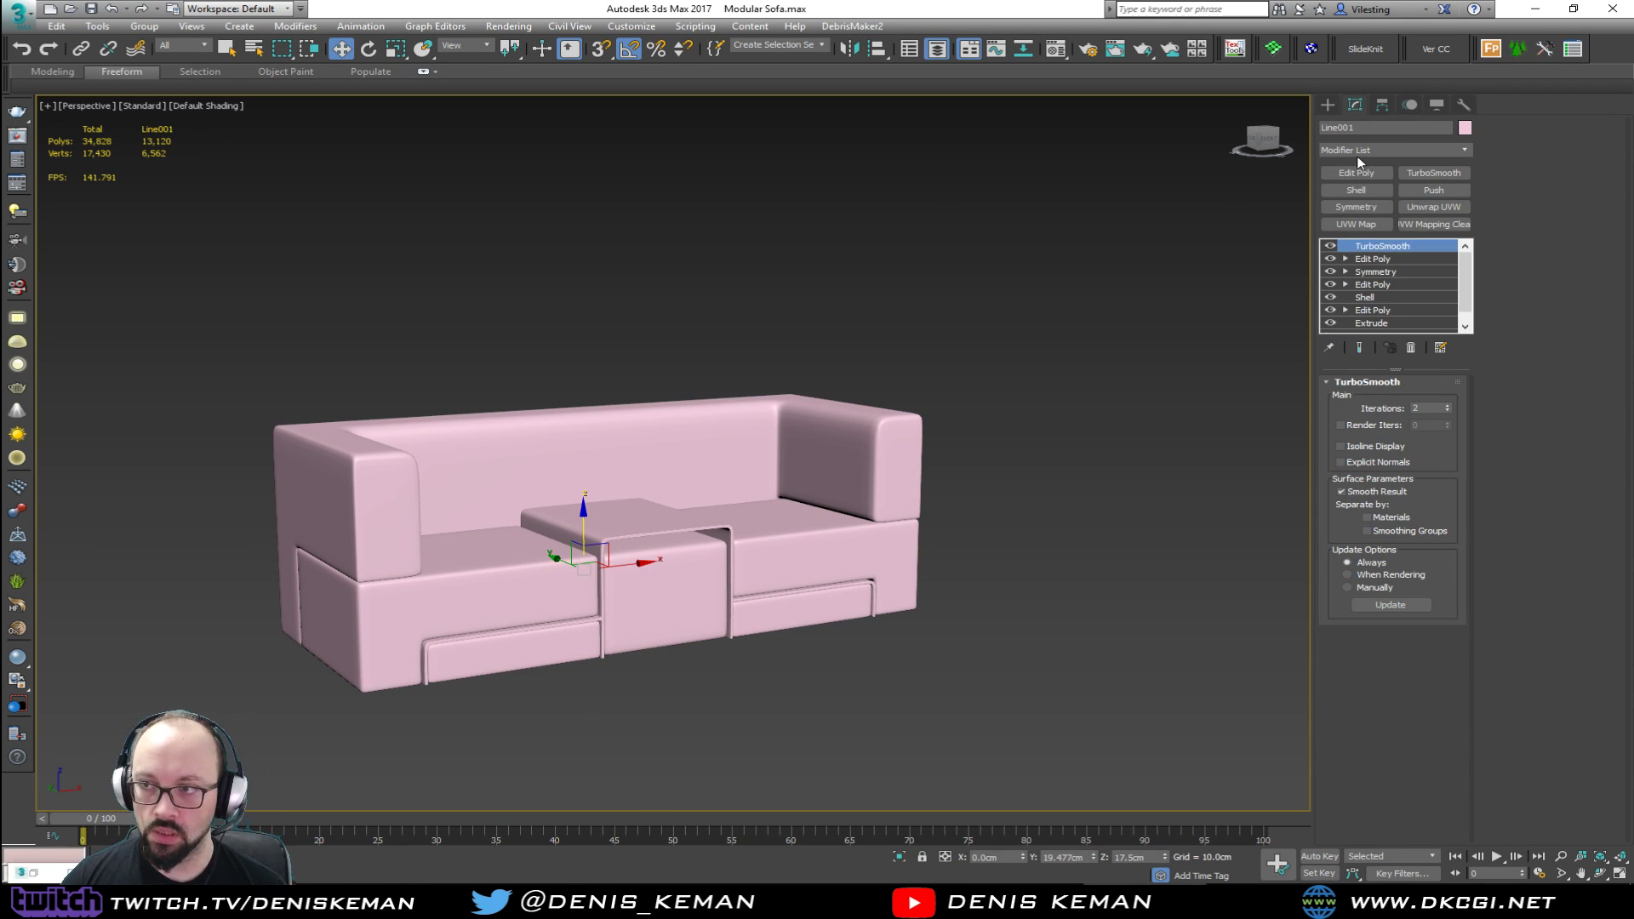
{"action": "left_click", "coordinate": [1465, 129]}
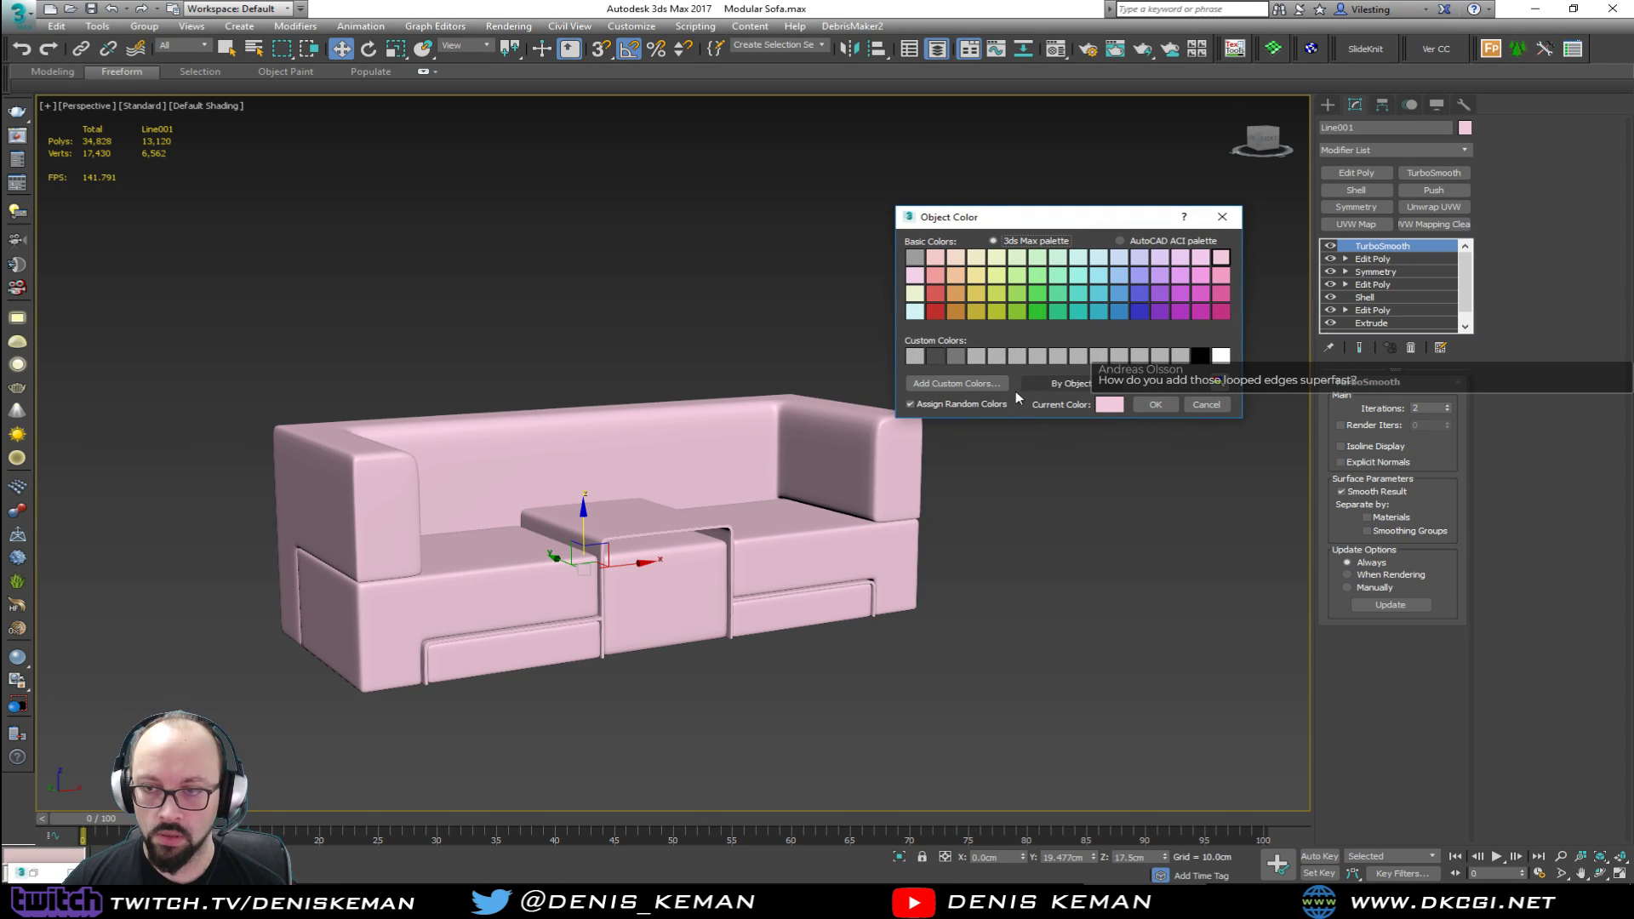
{"action": "left_click", "coordinate": [936, 356]}
{"action": "left_click", "coordinate": [1150, 404]}
{"action": "left_click", "coordinate": [1041, 538]}
Step: Bring back the reference photo beside the viewport and compare it with the recolored sofa
{"action": "middle_click_drag", "start_coordinate": [1040, 538], "coordinate": [416, 341], "text": "alt"}
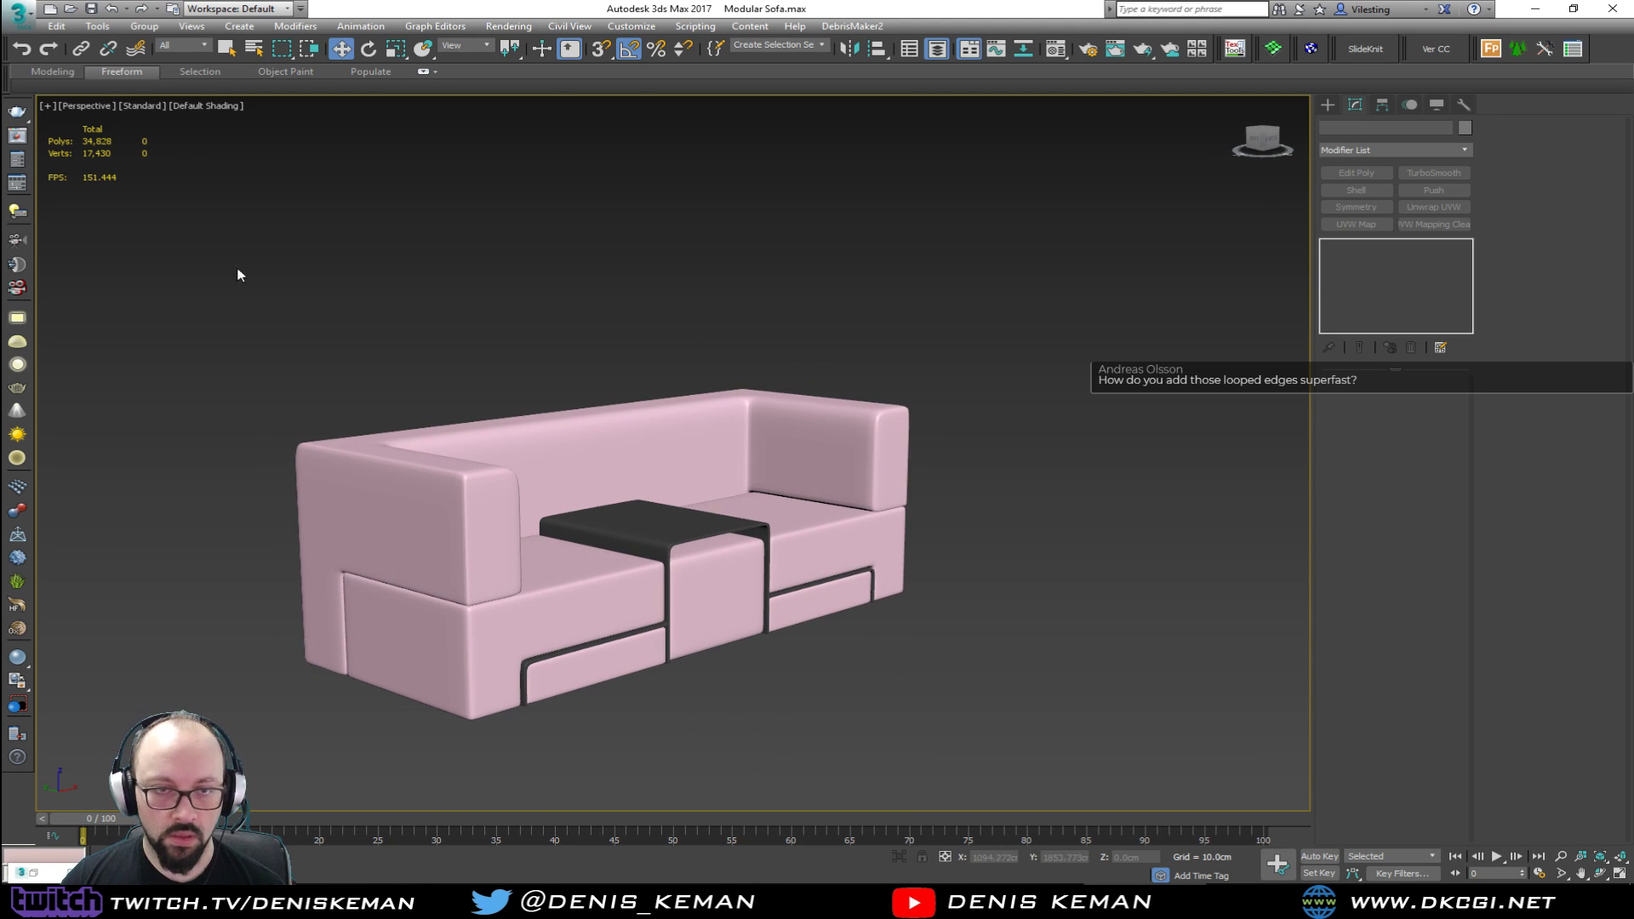
{"action": "key", "text": "alt+Tab"}
{"action": "left_click_drag", "start_coordinate": [1209, 117], "coordinate": [1473, 126]}
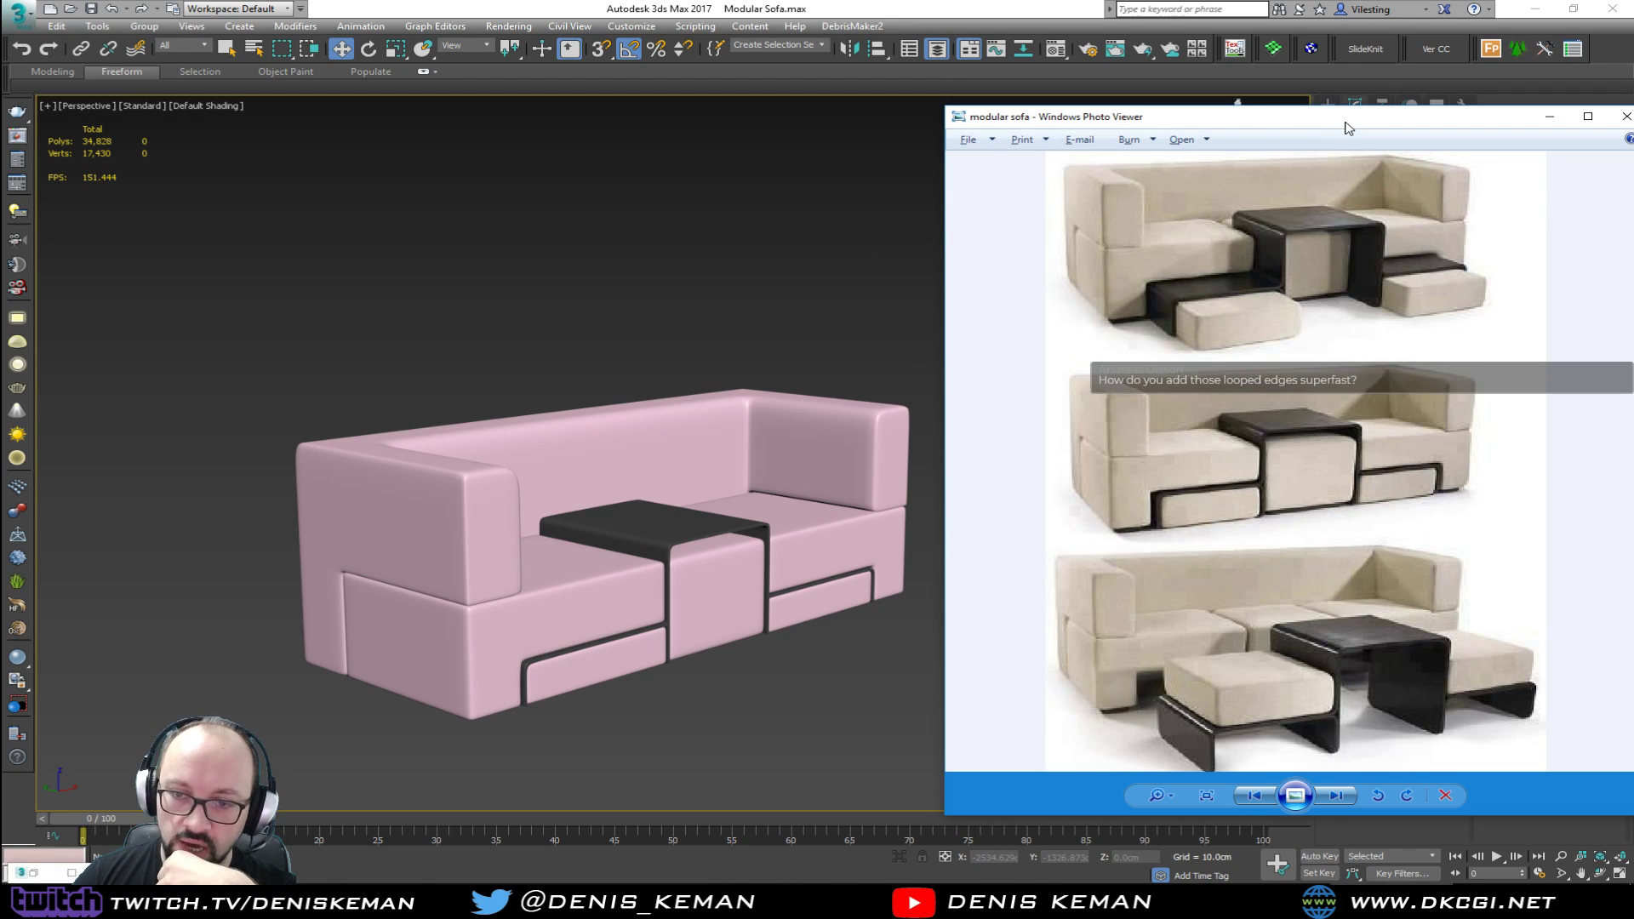
Step: Put the reference photo away and examine the sofa's topology with edged faces shown
{"action": "left_click_drag", "start_coordinate": [1348, 128], "coordinate": [1301, 128]}
{"action": "left_click", "coordinate": [183, 418]}
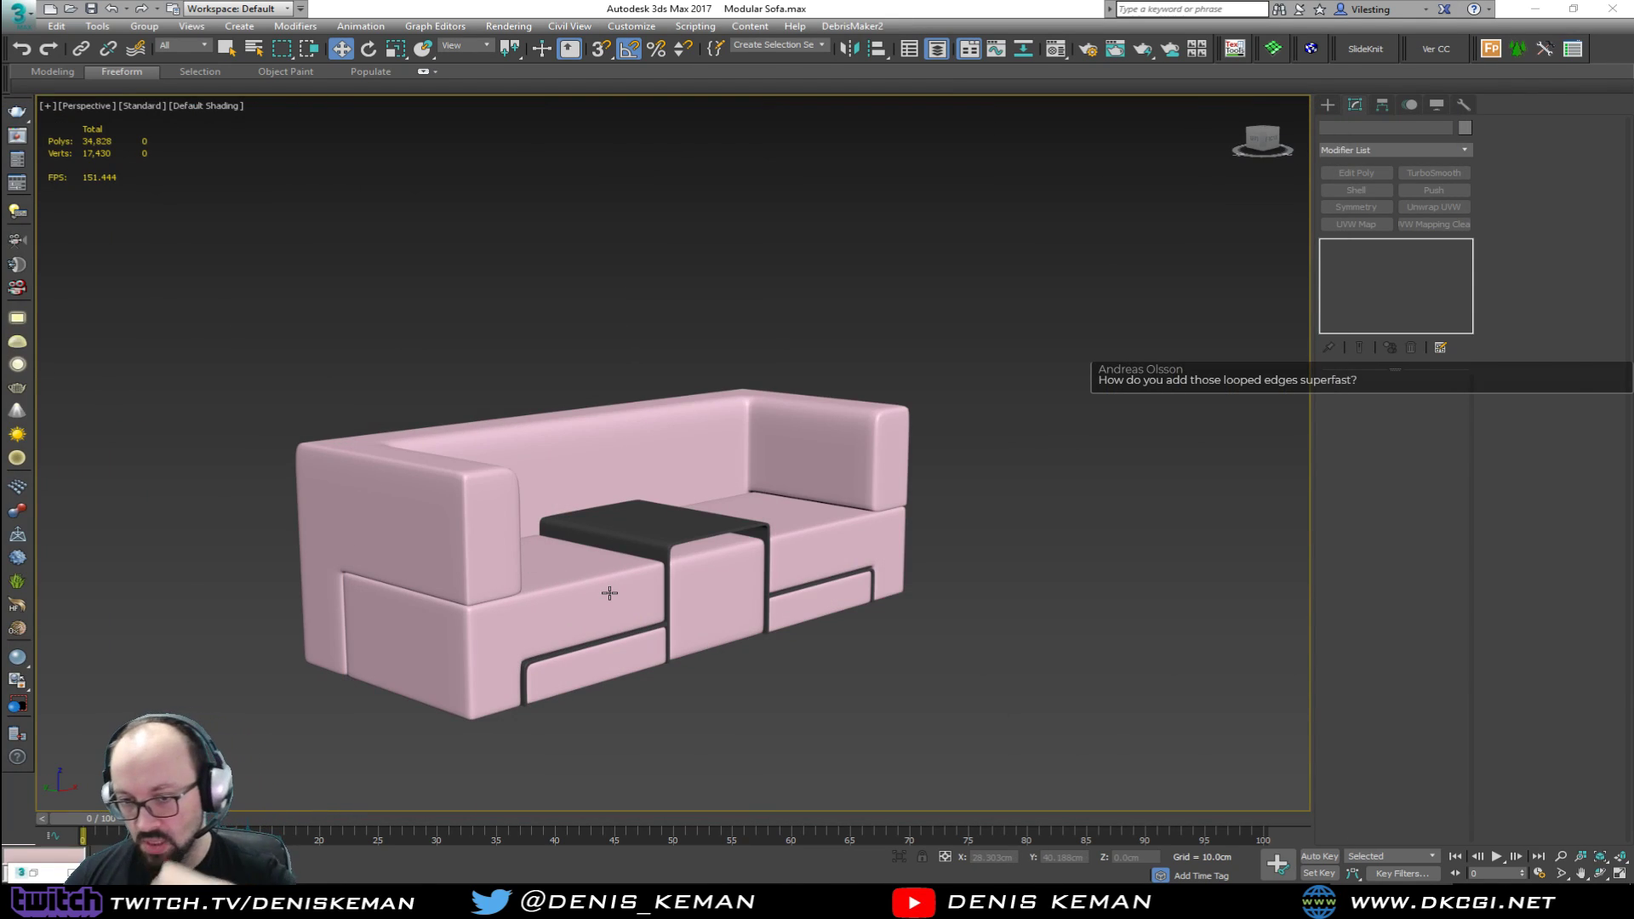
{"action": "scroll", "coordinate": [609, 593], "scroll_direction": "up", "scroll_amount": 5}
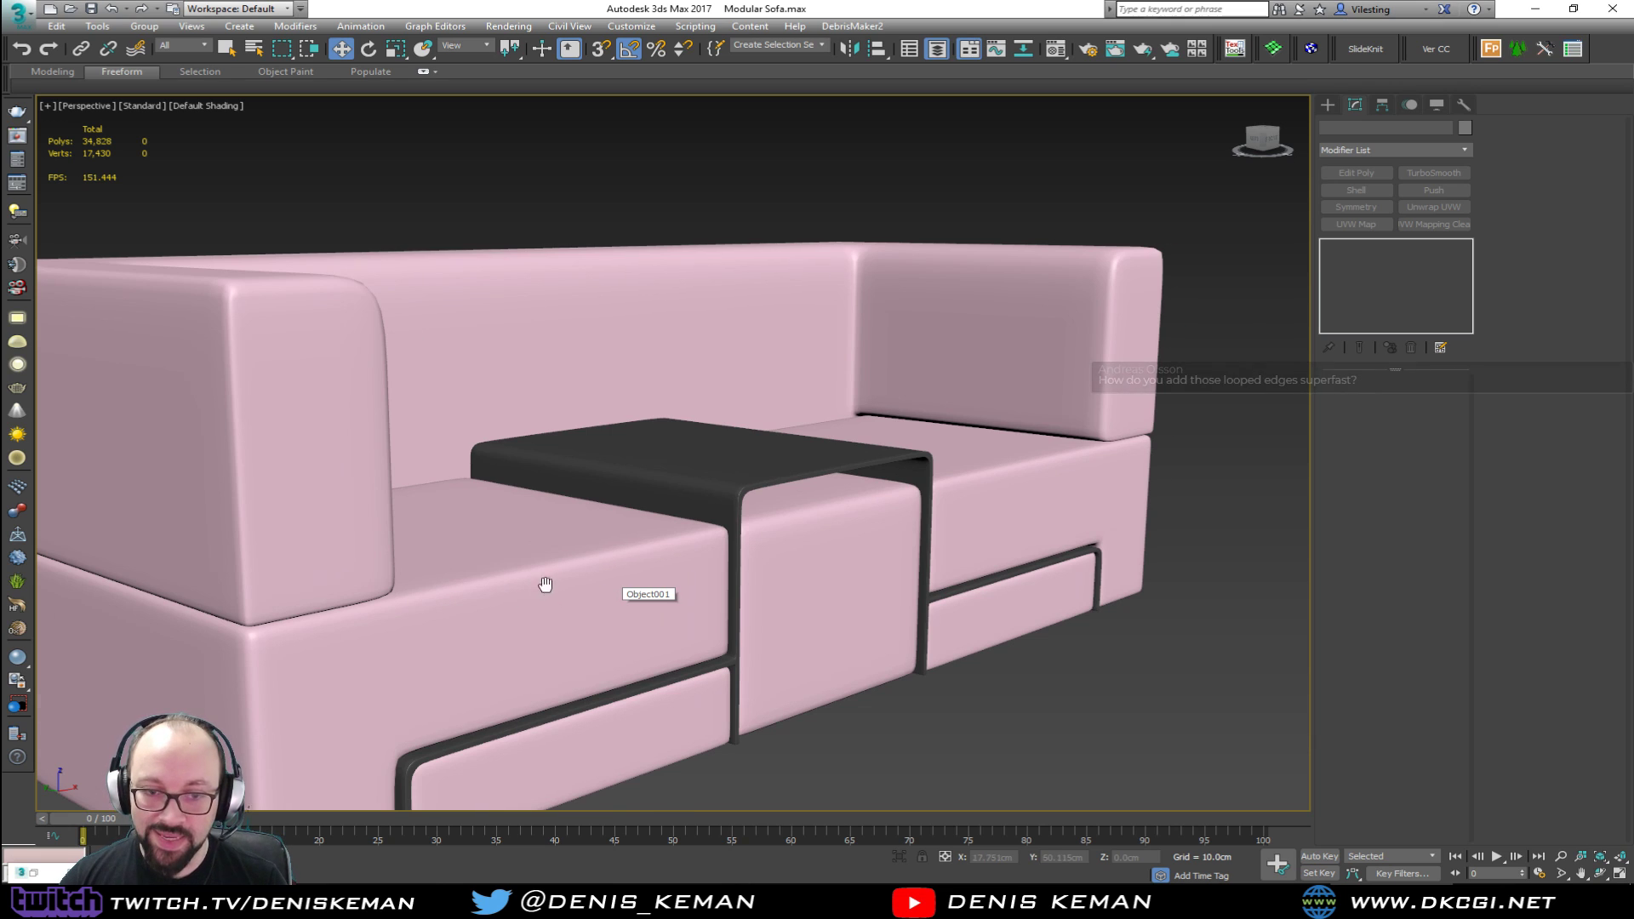
{"action": "key", "text": "F4"}
{"action": "scroll", "coordinate": [517, 585], "scroll_direction": "down", "scroll_amount": 3}
{"action": "left_click", "coordinate": [745, 526]}
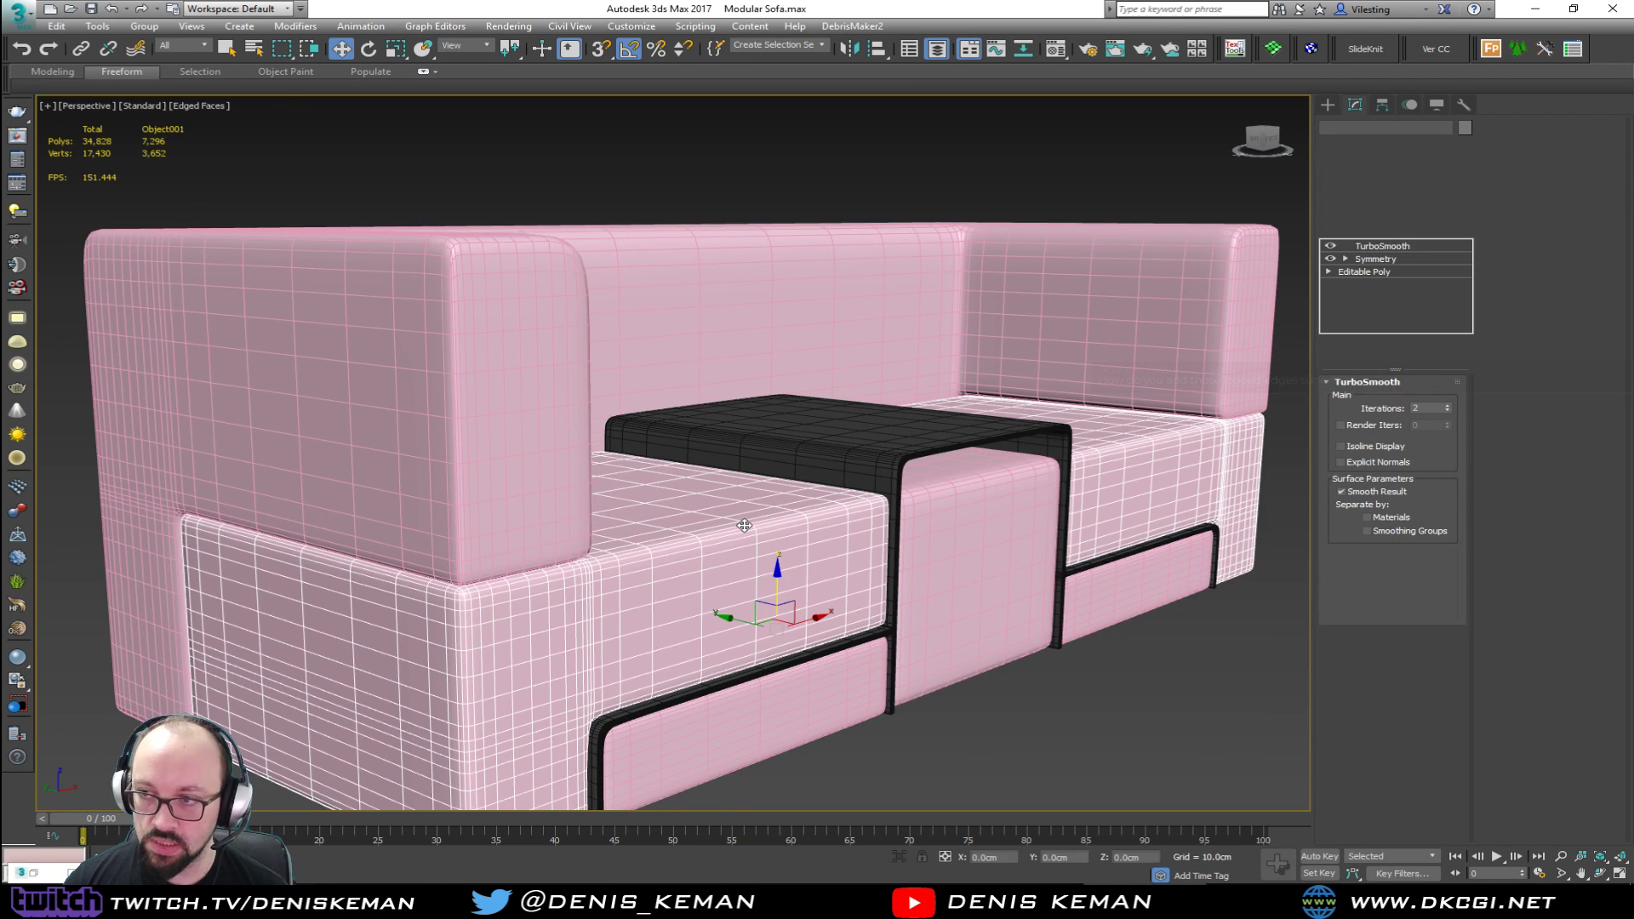
{"action": "left_click", "coordinate": [1157, 727]}
{"action": "middle_click_drag", "start_coordinate": [974, 584], "coordinate": [945, 617], "text": "alt"}
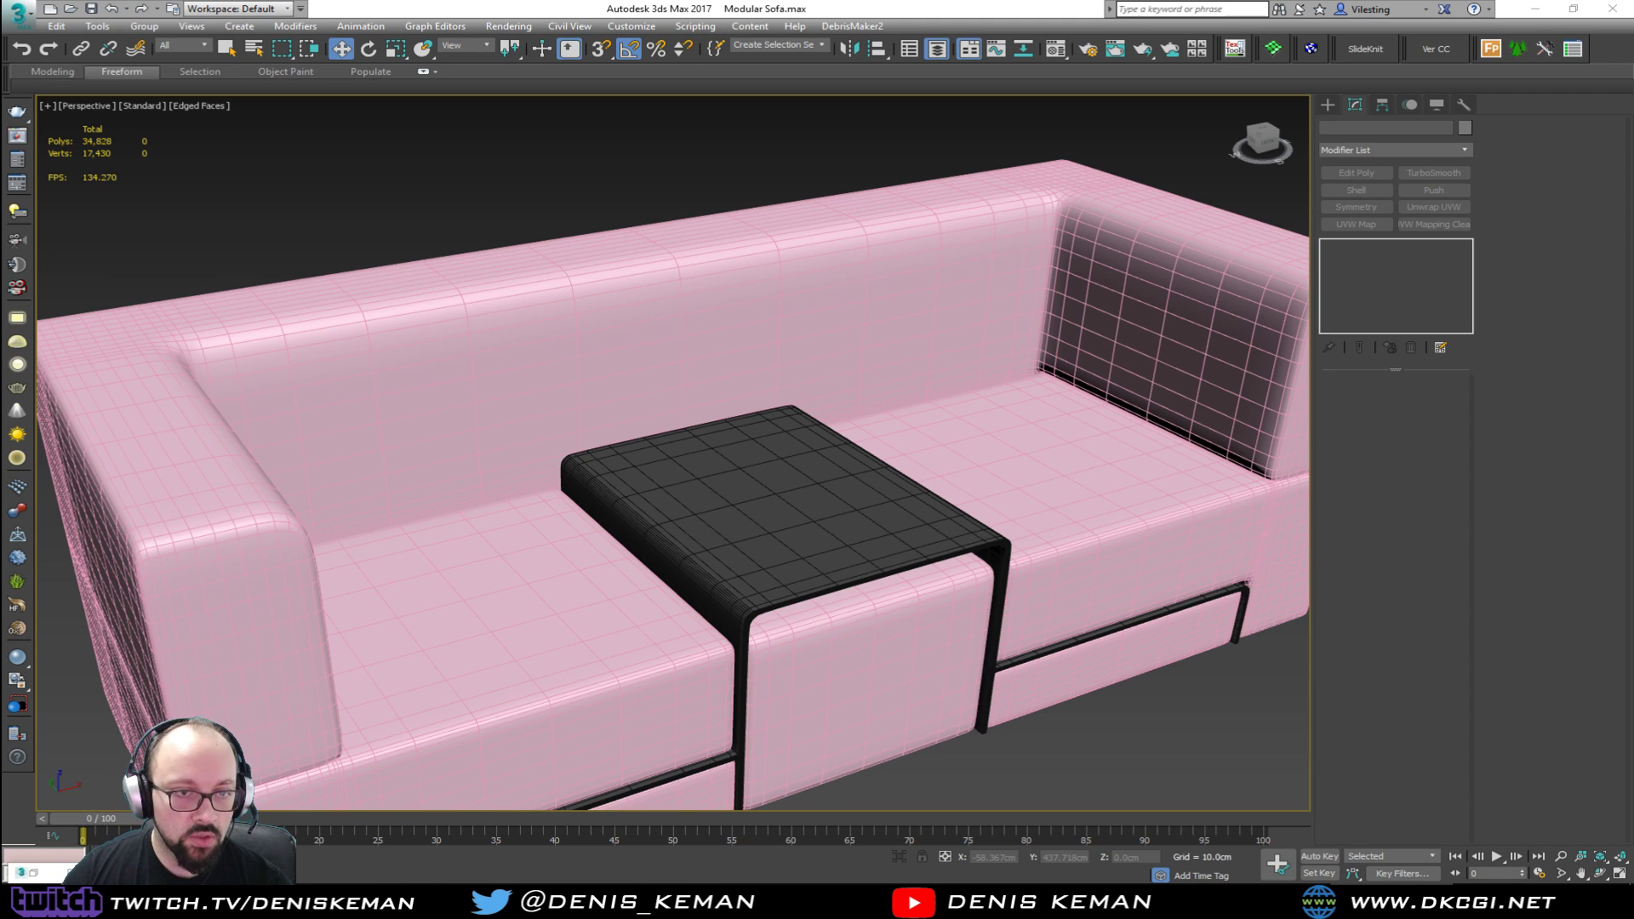
Step: Preview Swift Loop edge placement across the backrest in its Edit Poly modifier, leaving the tool without adding a loop
{"action": "left_click", "coordinate": [423, 71]}
{"action": "left_click", "coordinate": [618, 396]}
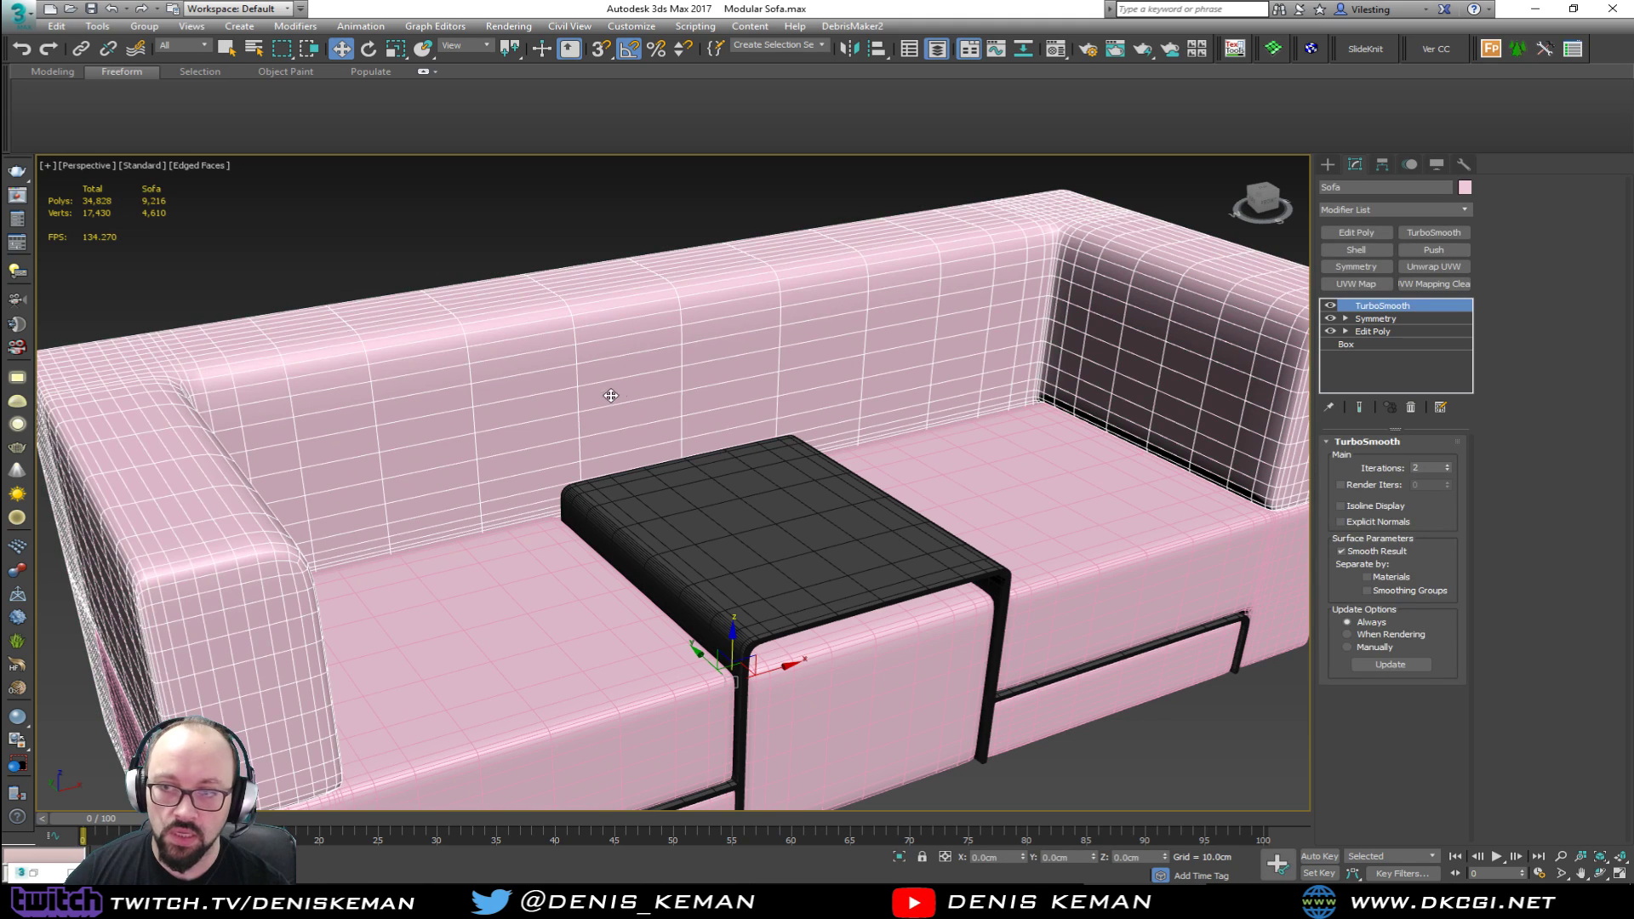
{"action": "left_click", "coordinate": [1392, 331]}
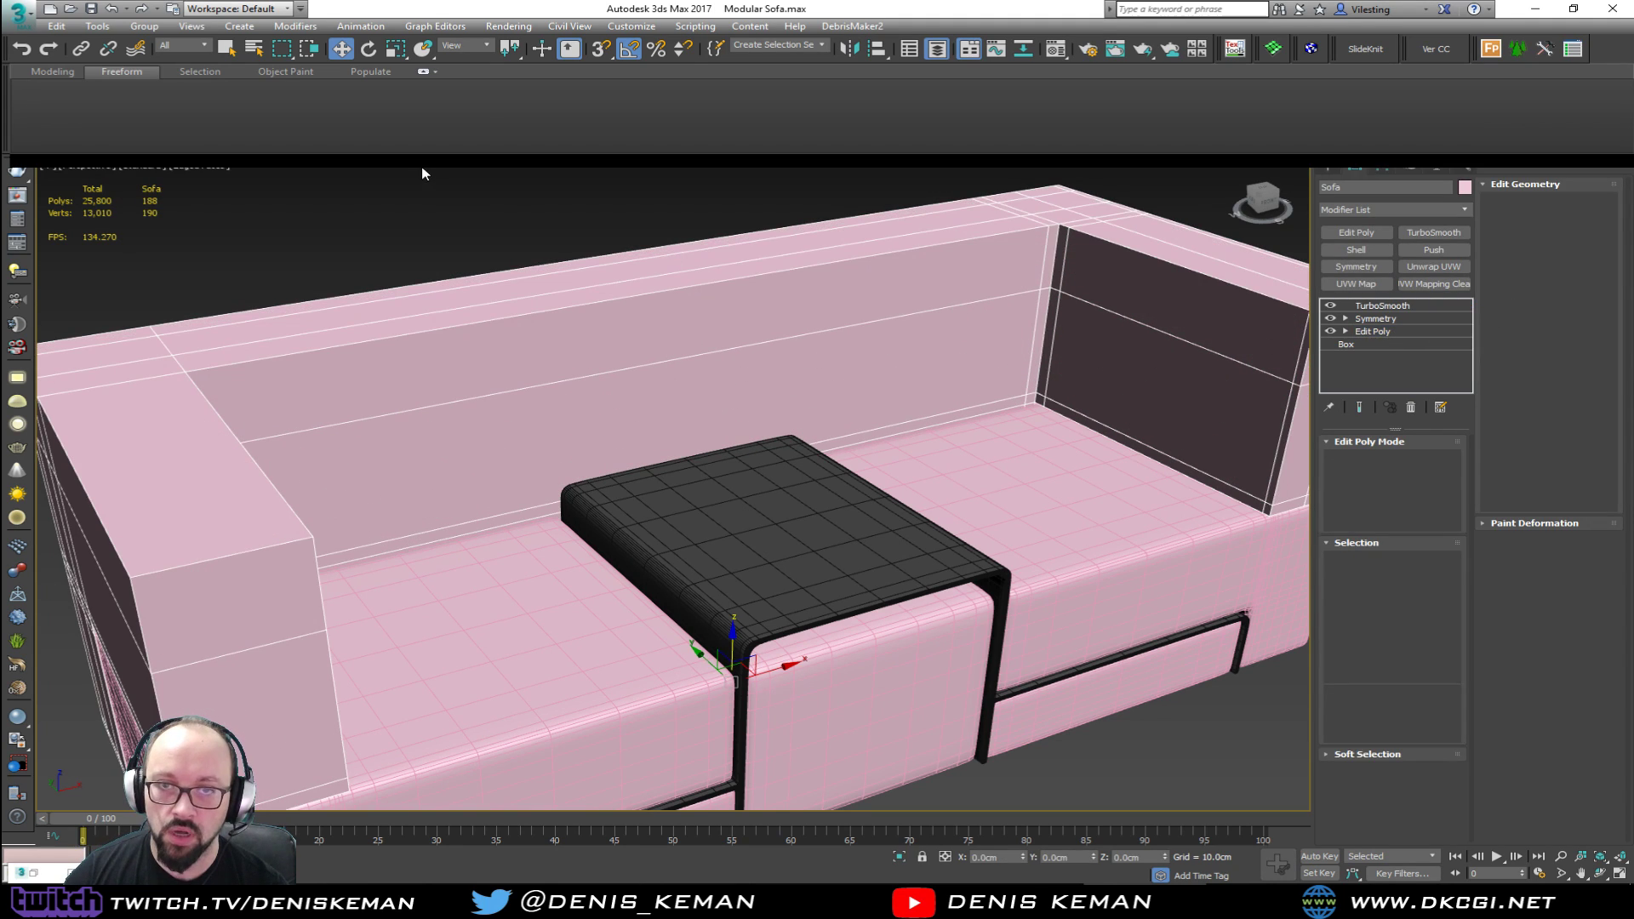
{"action": "left_click", "coordinate": [46, 75]}
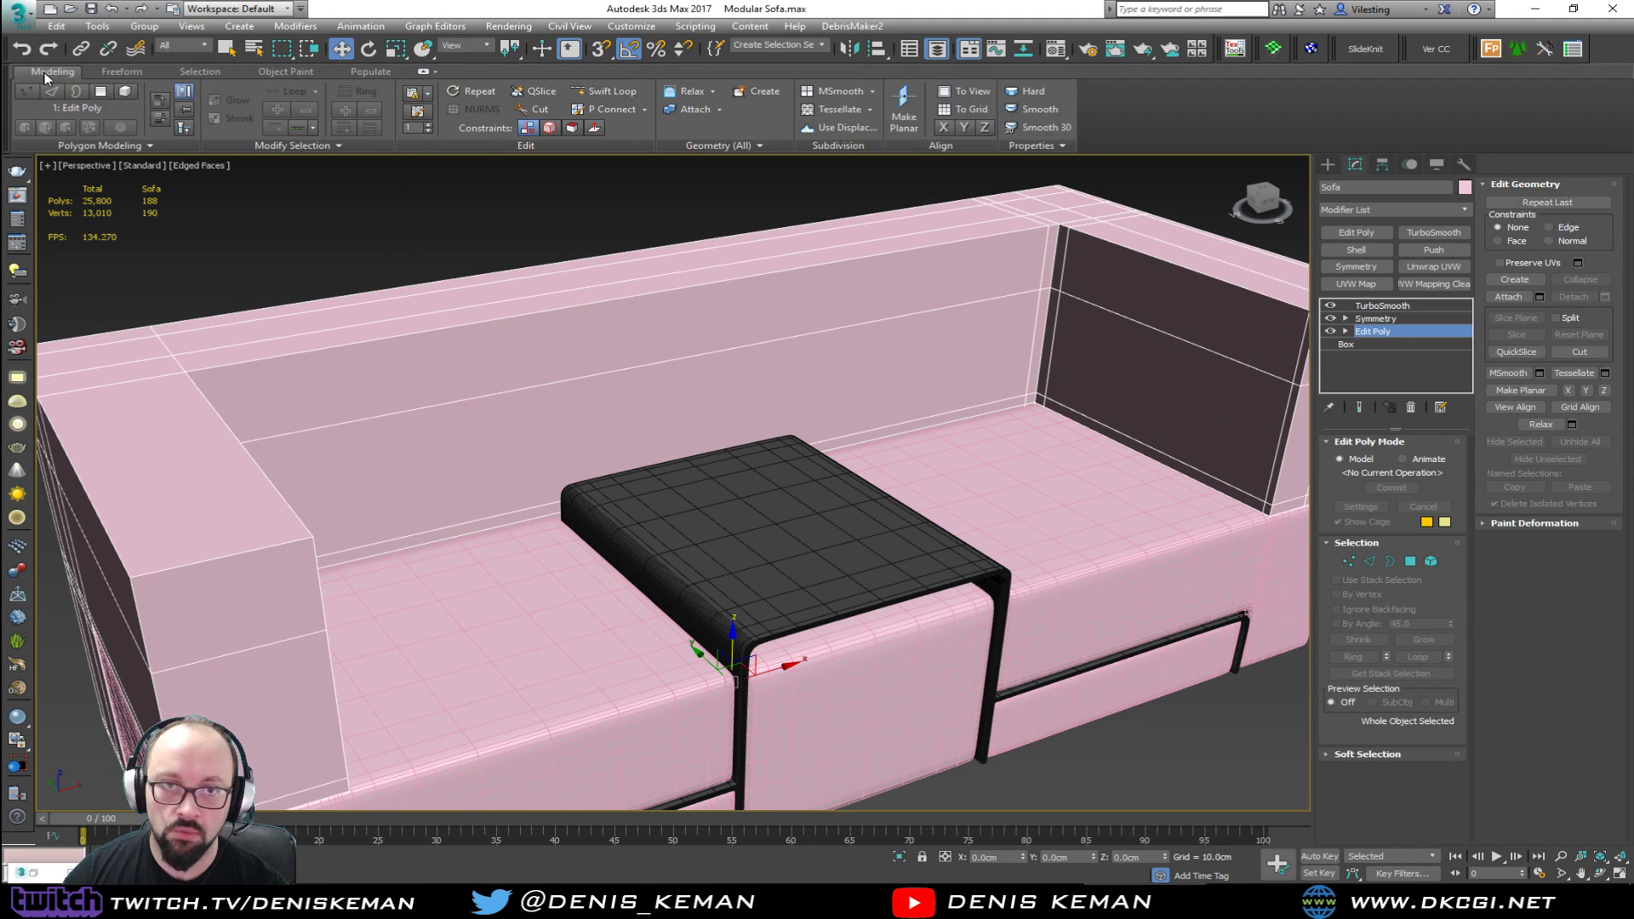
{"action": "left_click", "coordinate": [616, 90]}
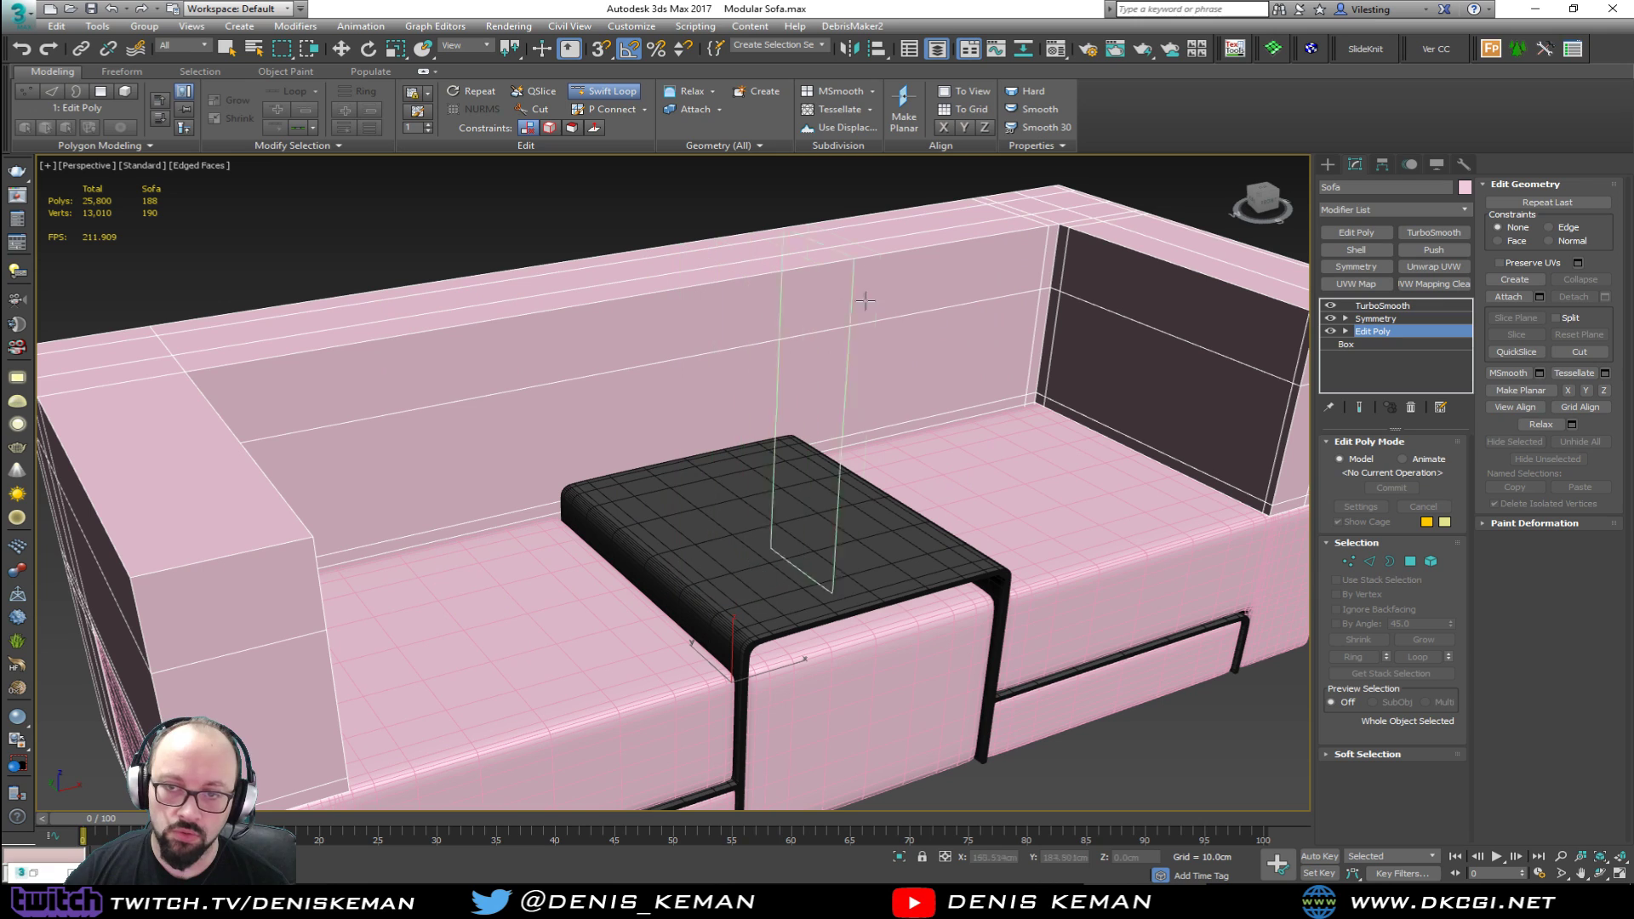
{"action": "key", "text": "w"}
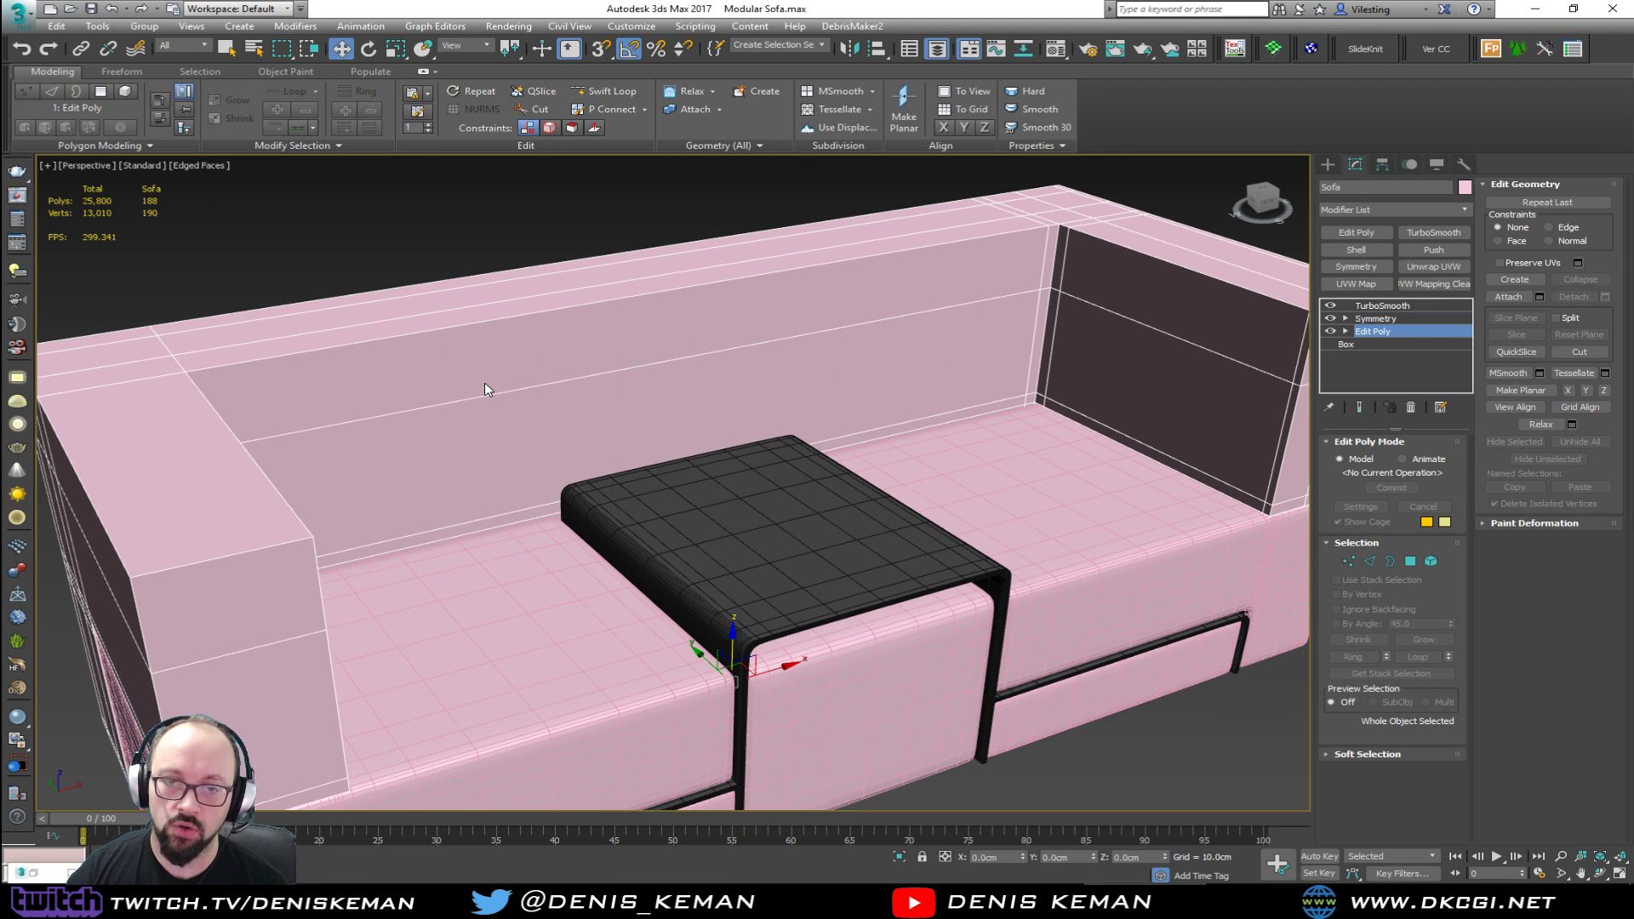
{"action": "left_click", "coordinate": [590, 208]}
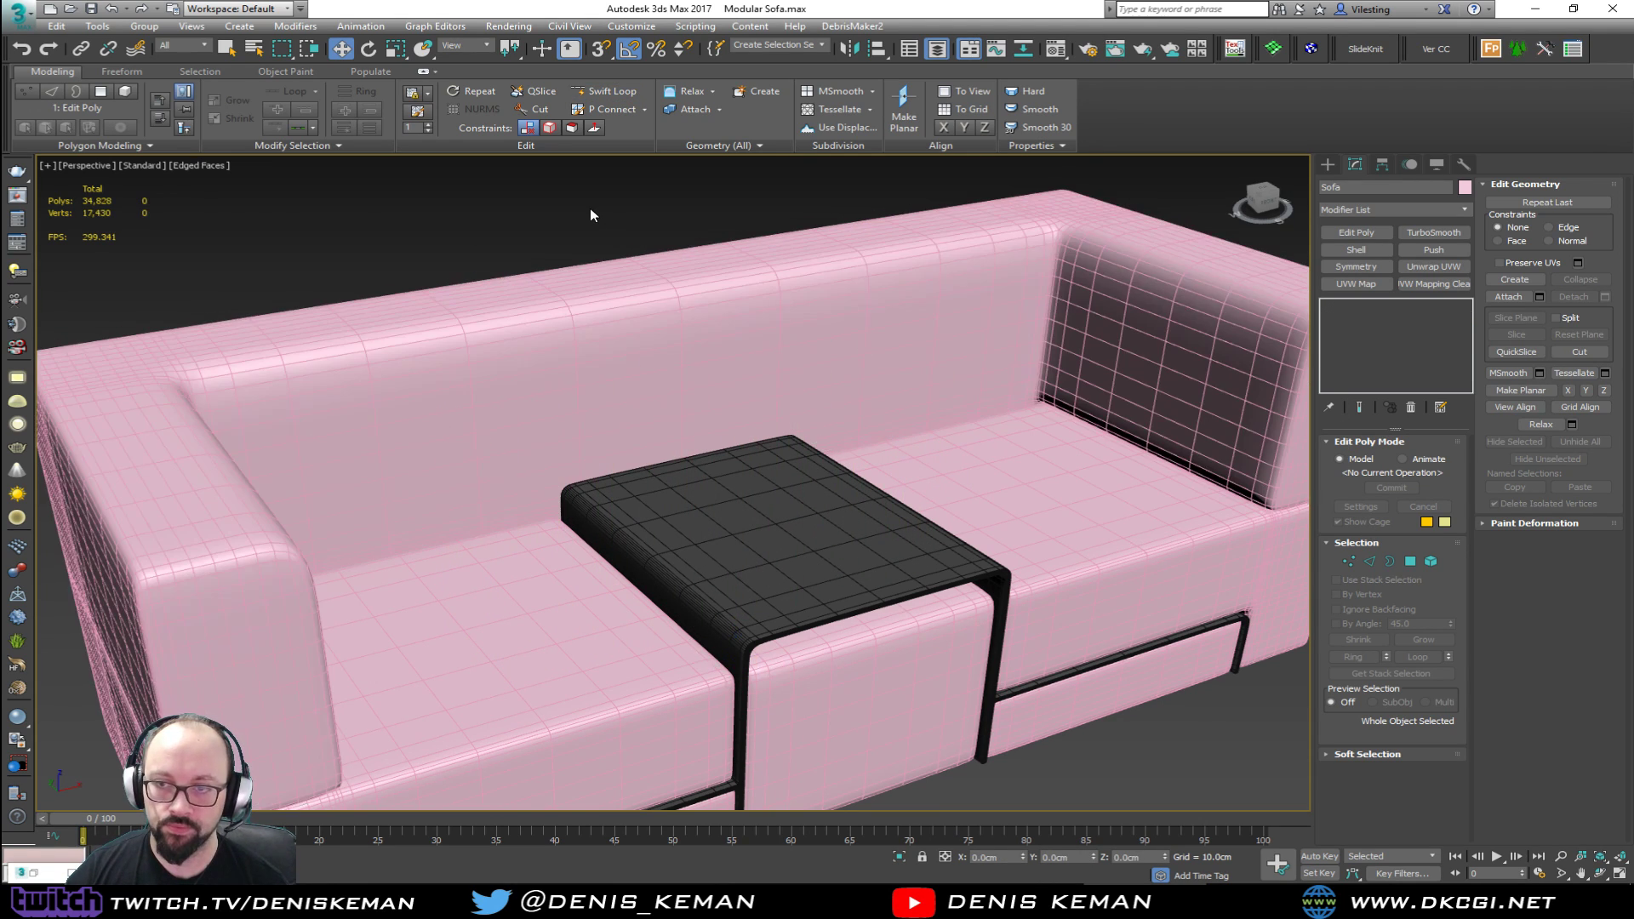
Step: Turn off the edged faces display on the sofa and save the scene
{"action": "scroll", "coordinate": [616, 361], "scroll_direction": "down", "scroll_amount": 6}
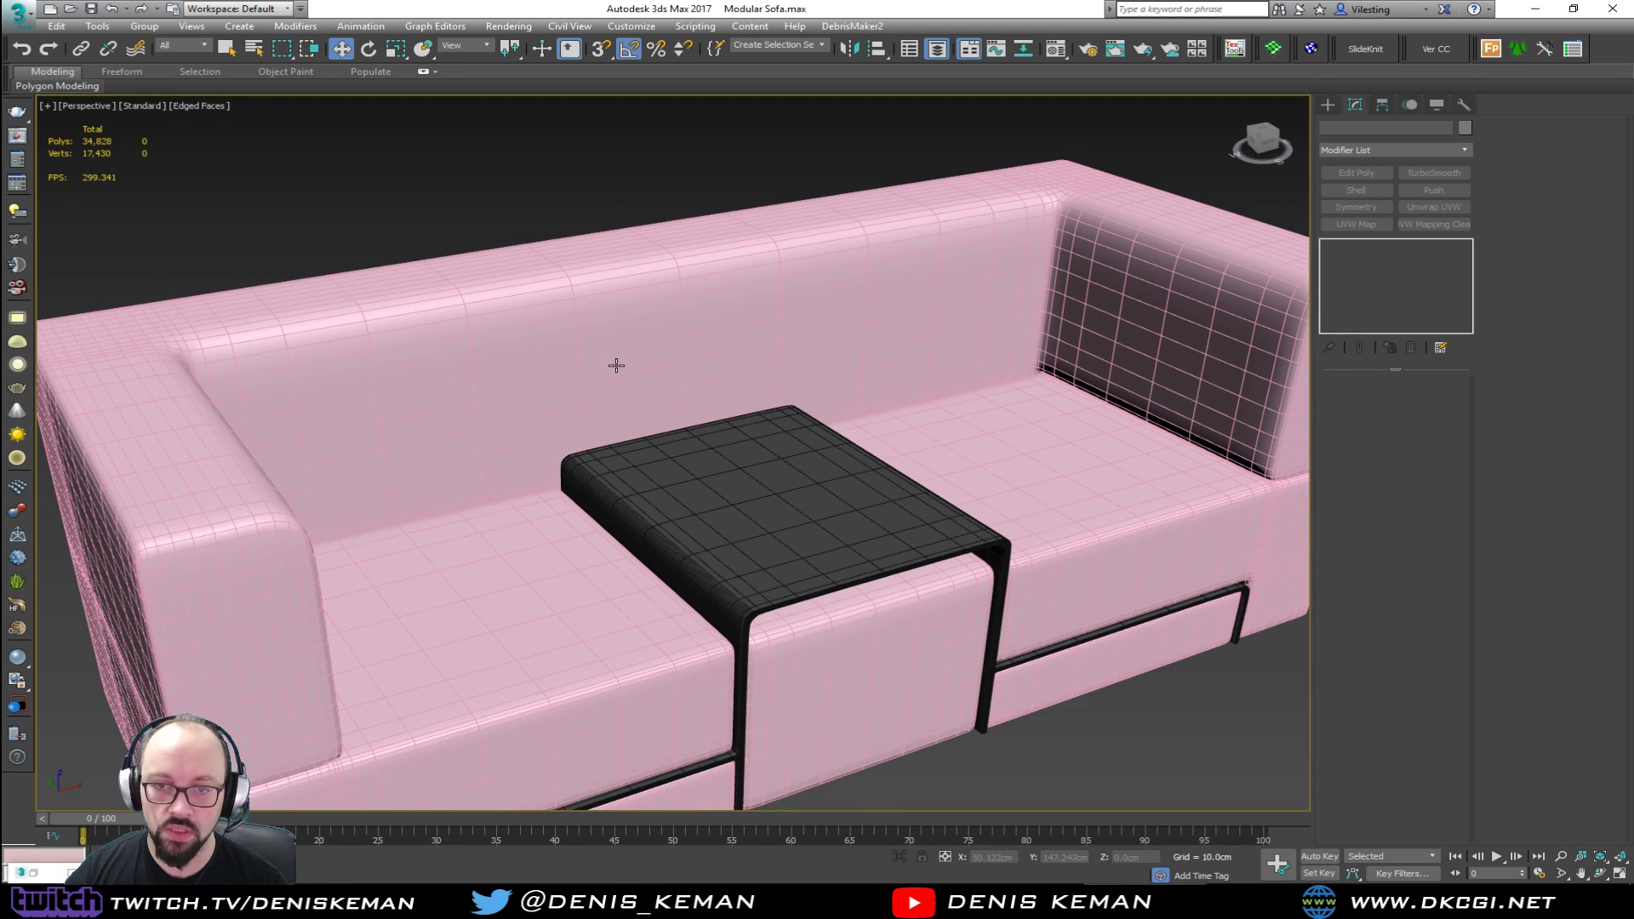
{"action": "middle_click_drag", "start_coordinate": [508, 321], "coordinate": [568, 332], "text": "alt"}
{"action": "key", "text": "F4"}
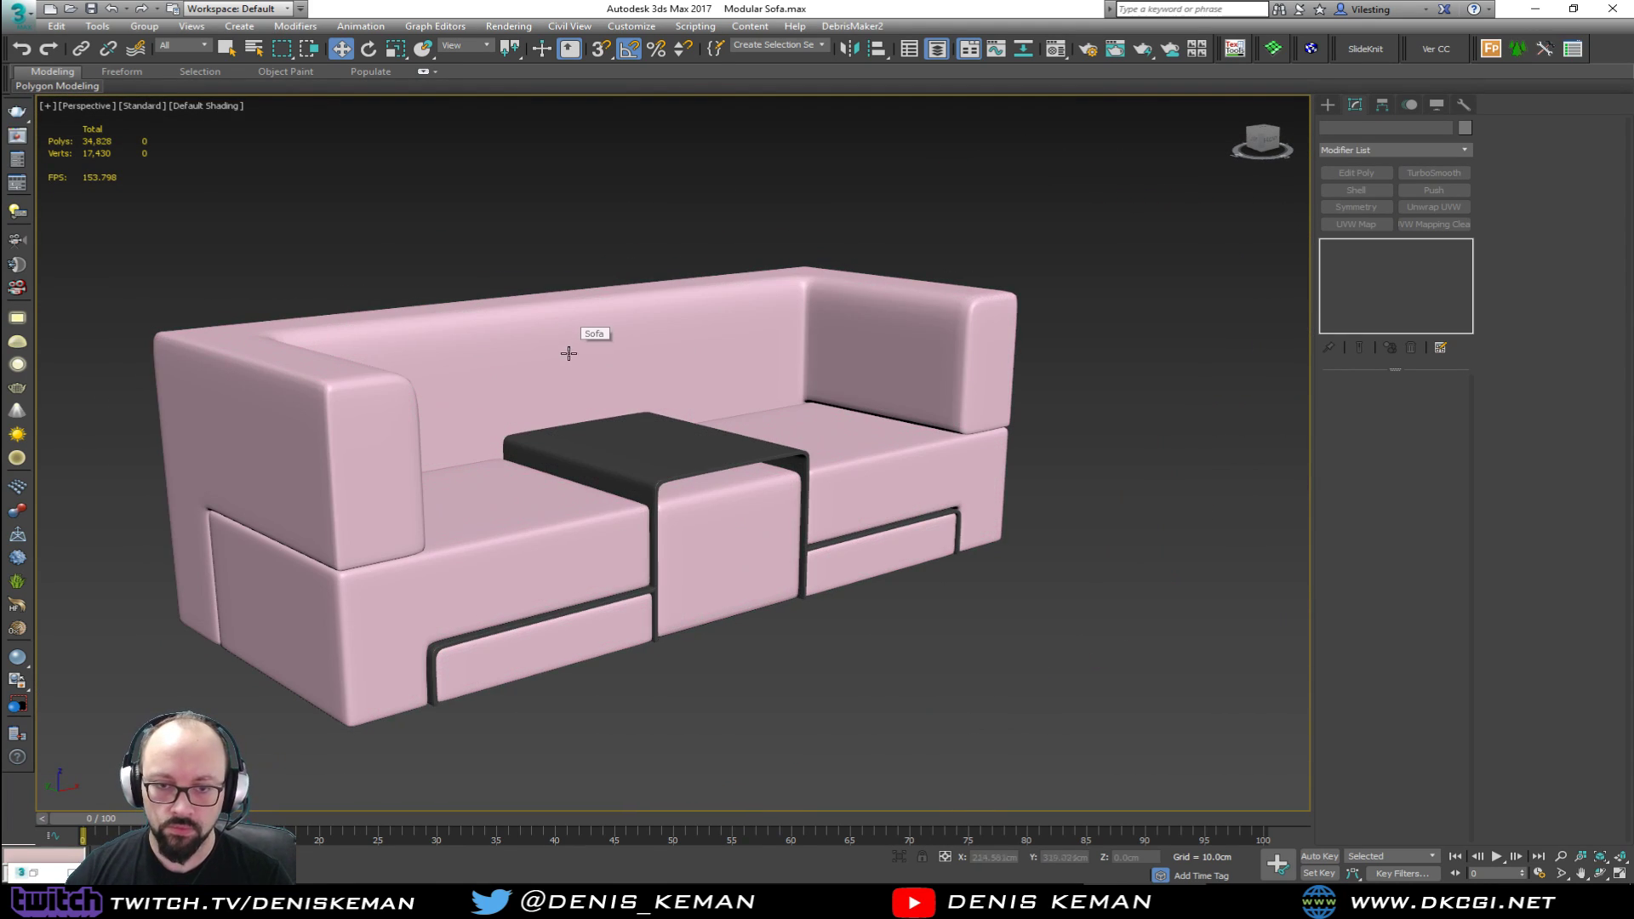
{"action": "scroll", "coordinate": [540, 314], "scroll_direction": "up", "scroll_amount": 2}
{"action": "left_click", "coordinate": [20, 15]}
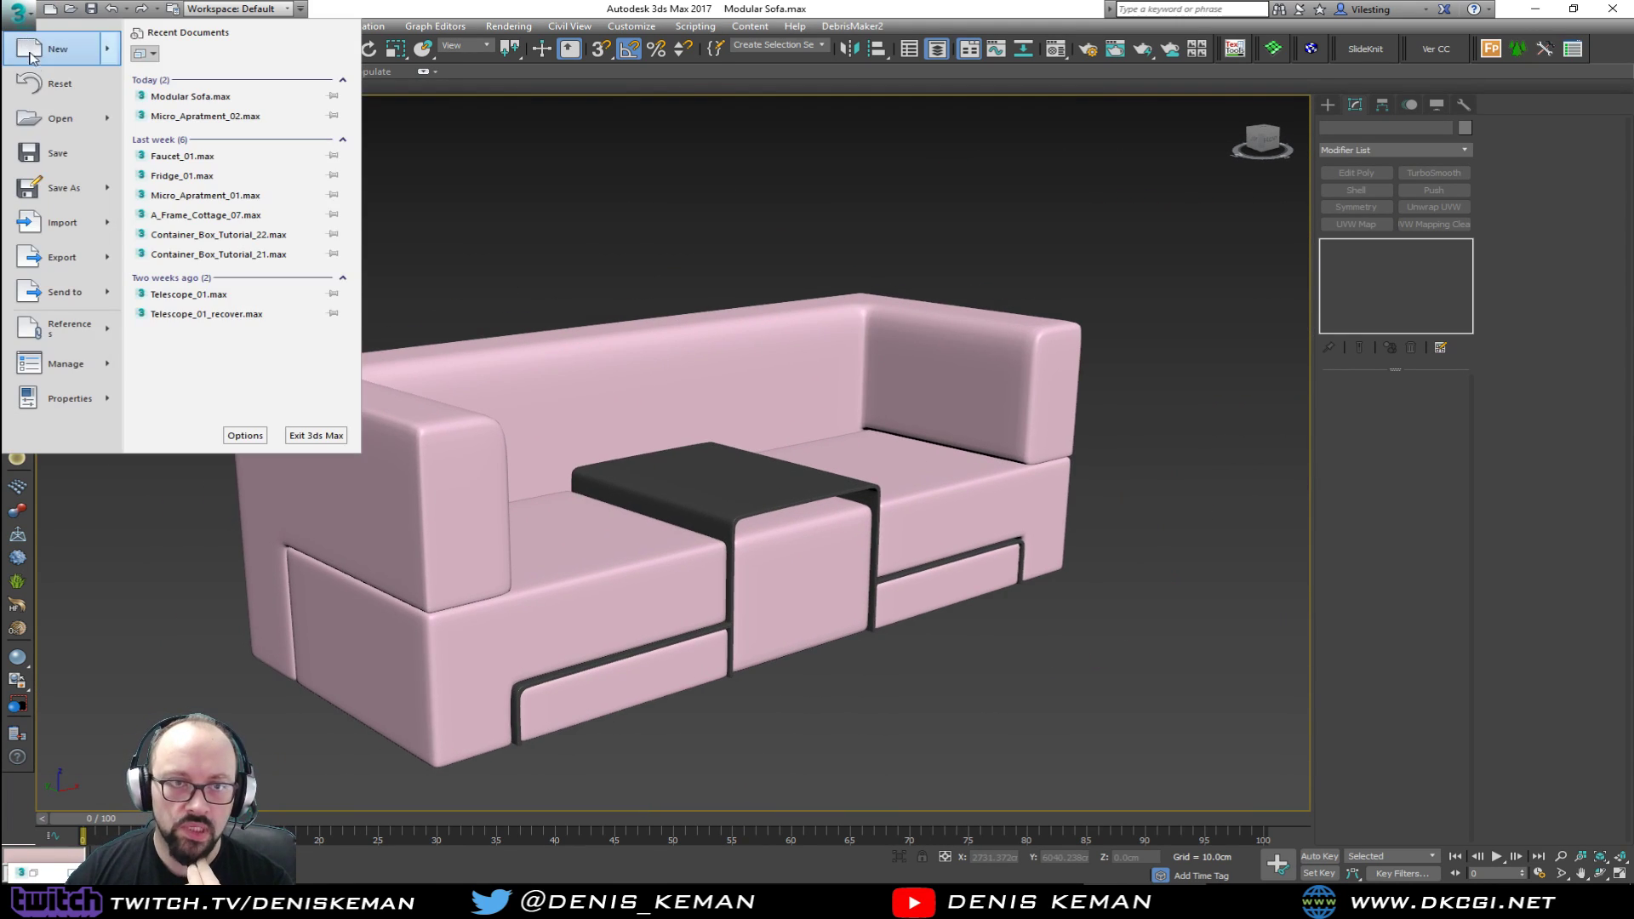
{"action": "left_click", "coordinate": [53, 152]}
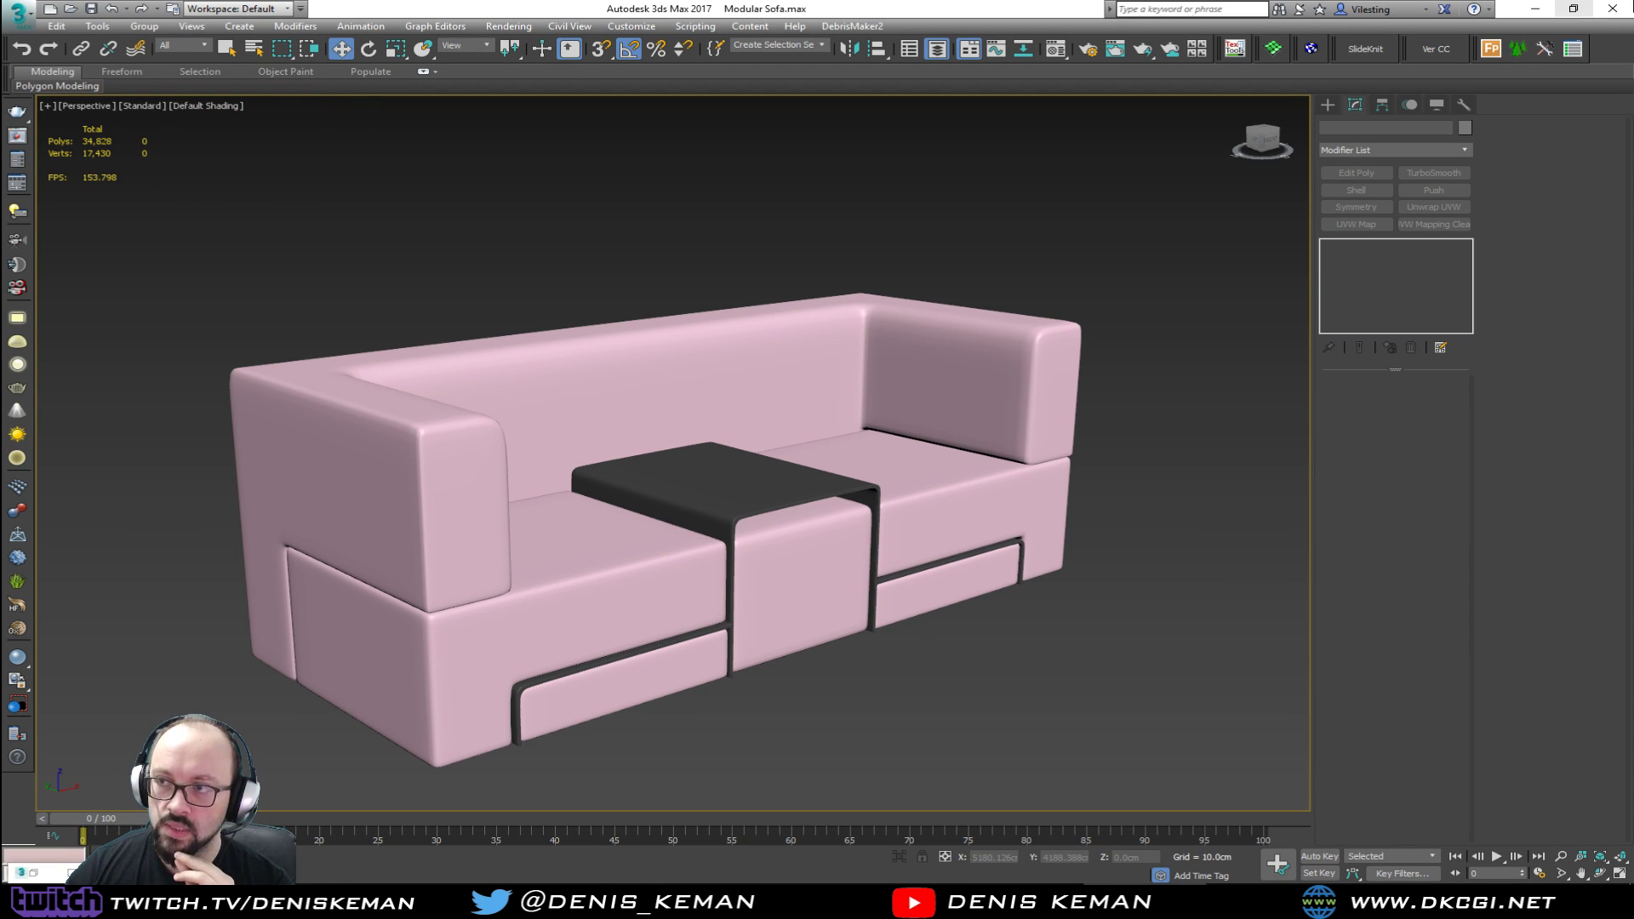
Step: Open Micro_Apratment_02.max and merge the saved modular sofa into it, placing the sofa outside beside the apartment
{"action": "left_click", "coordinate": [21, 16]}
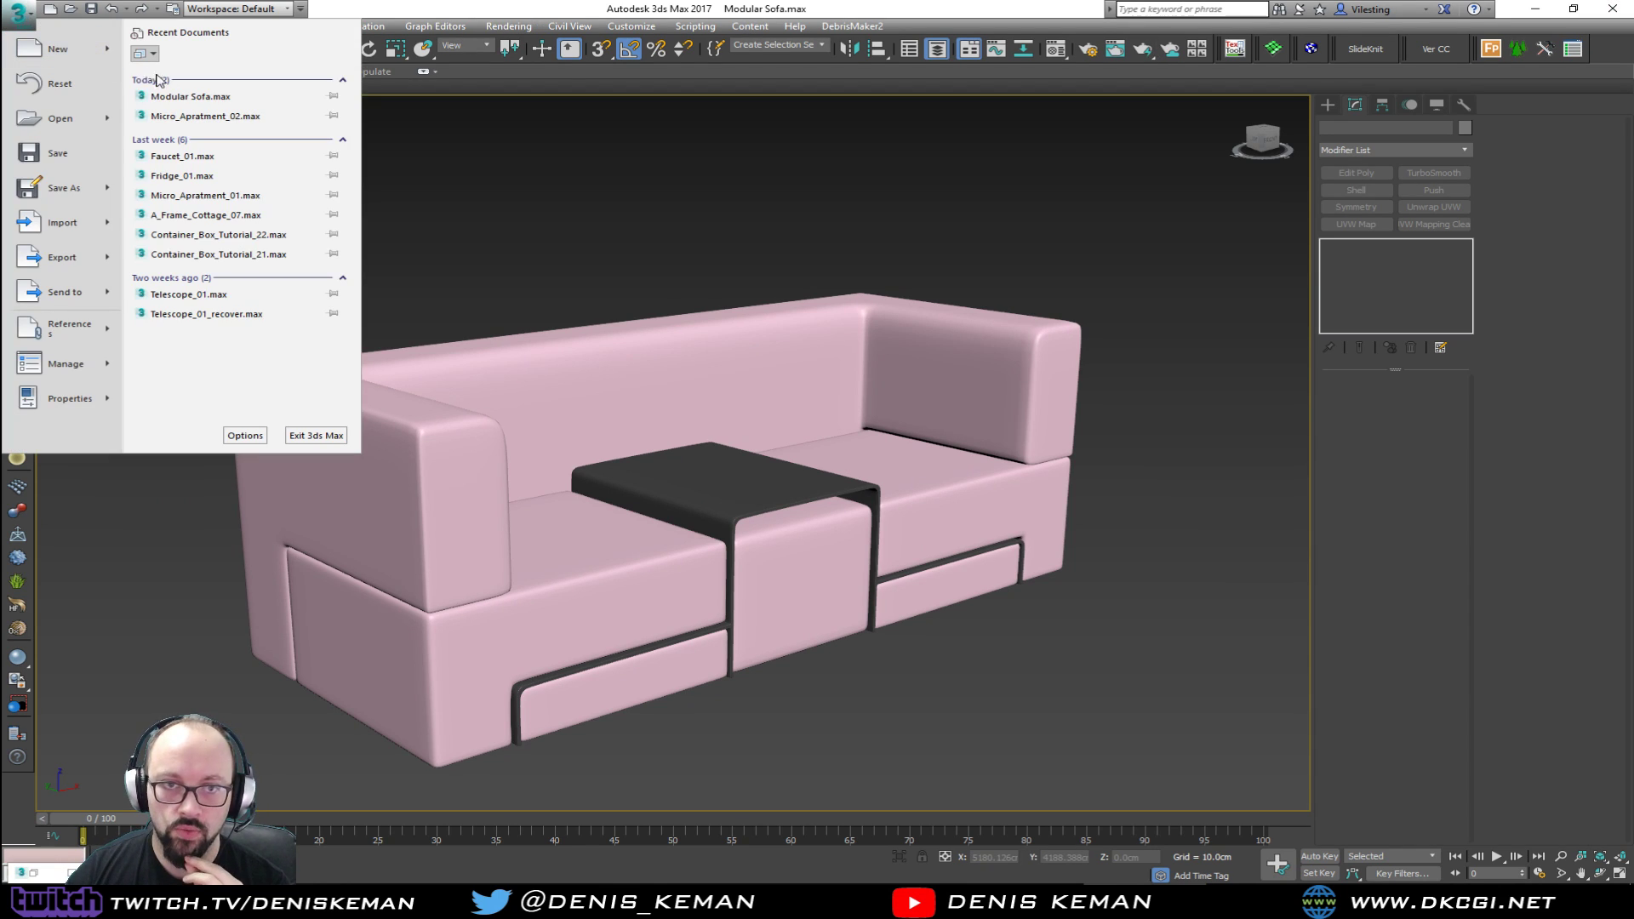
{"action": "left_click", "coordinate": [161, 115]}
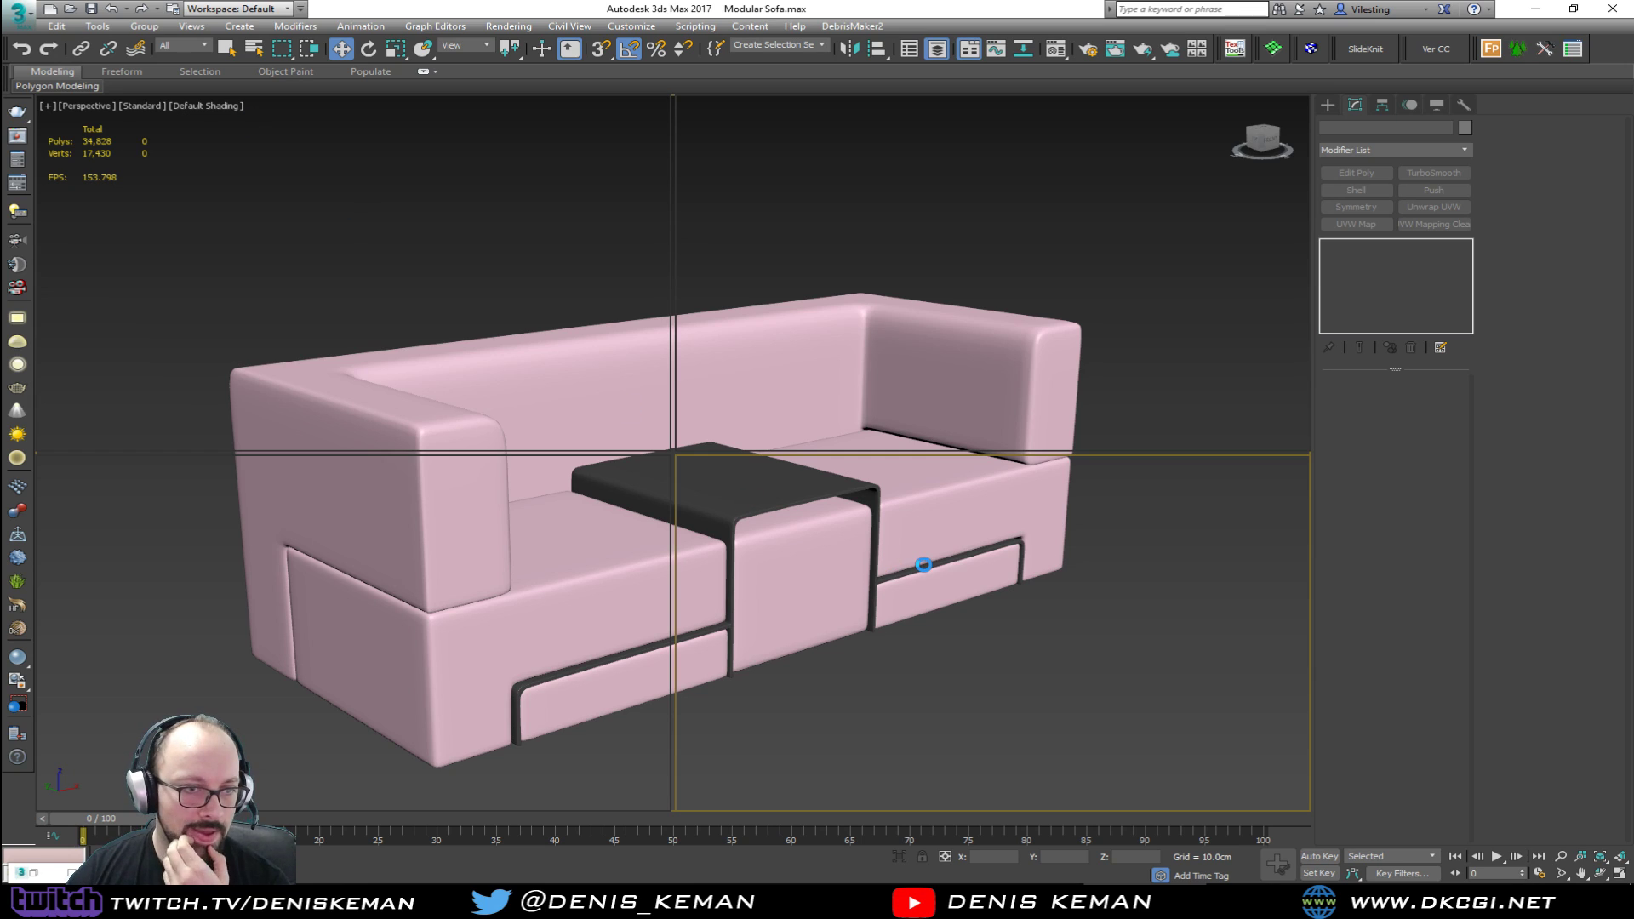
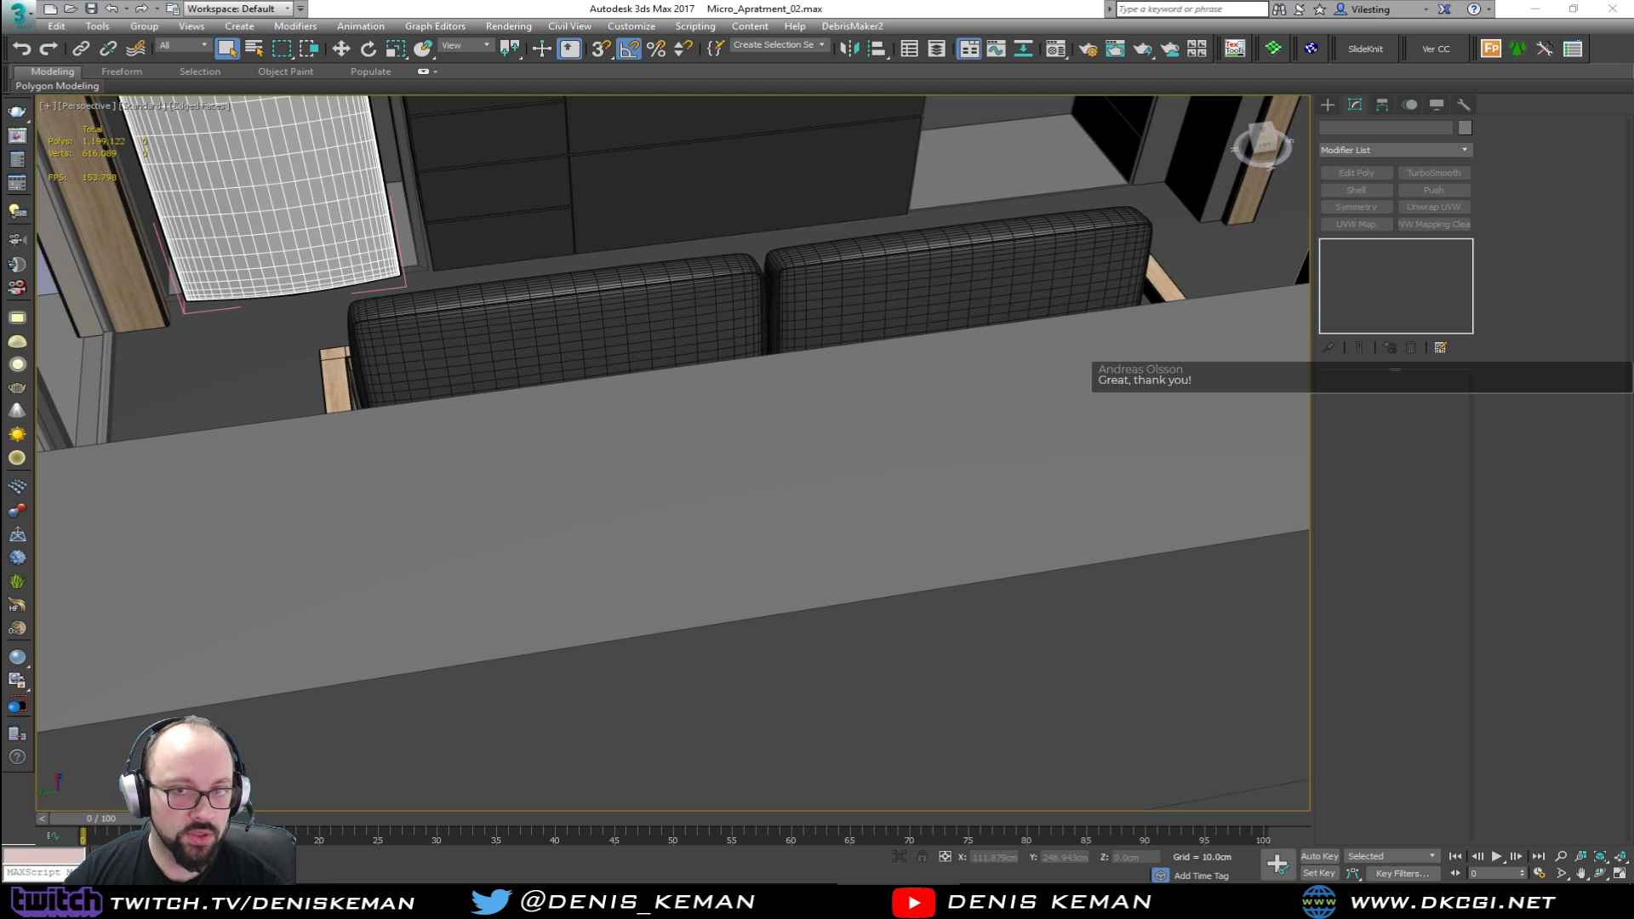
{"action": "scroll", "coordinate": [418, 460], "scroll_direction": "down", "scroll_amount": 10}
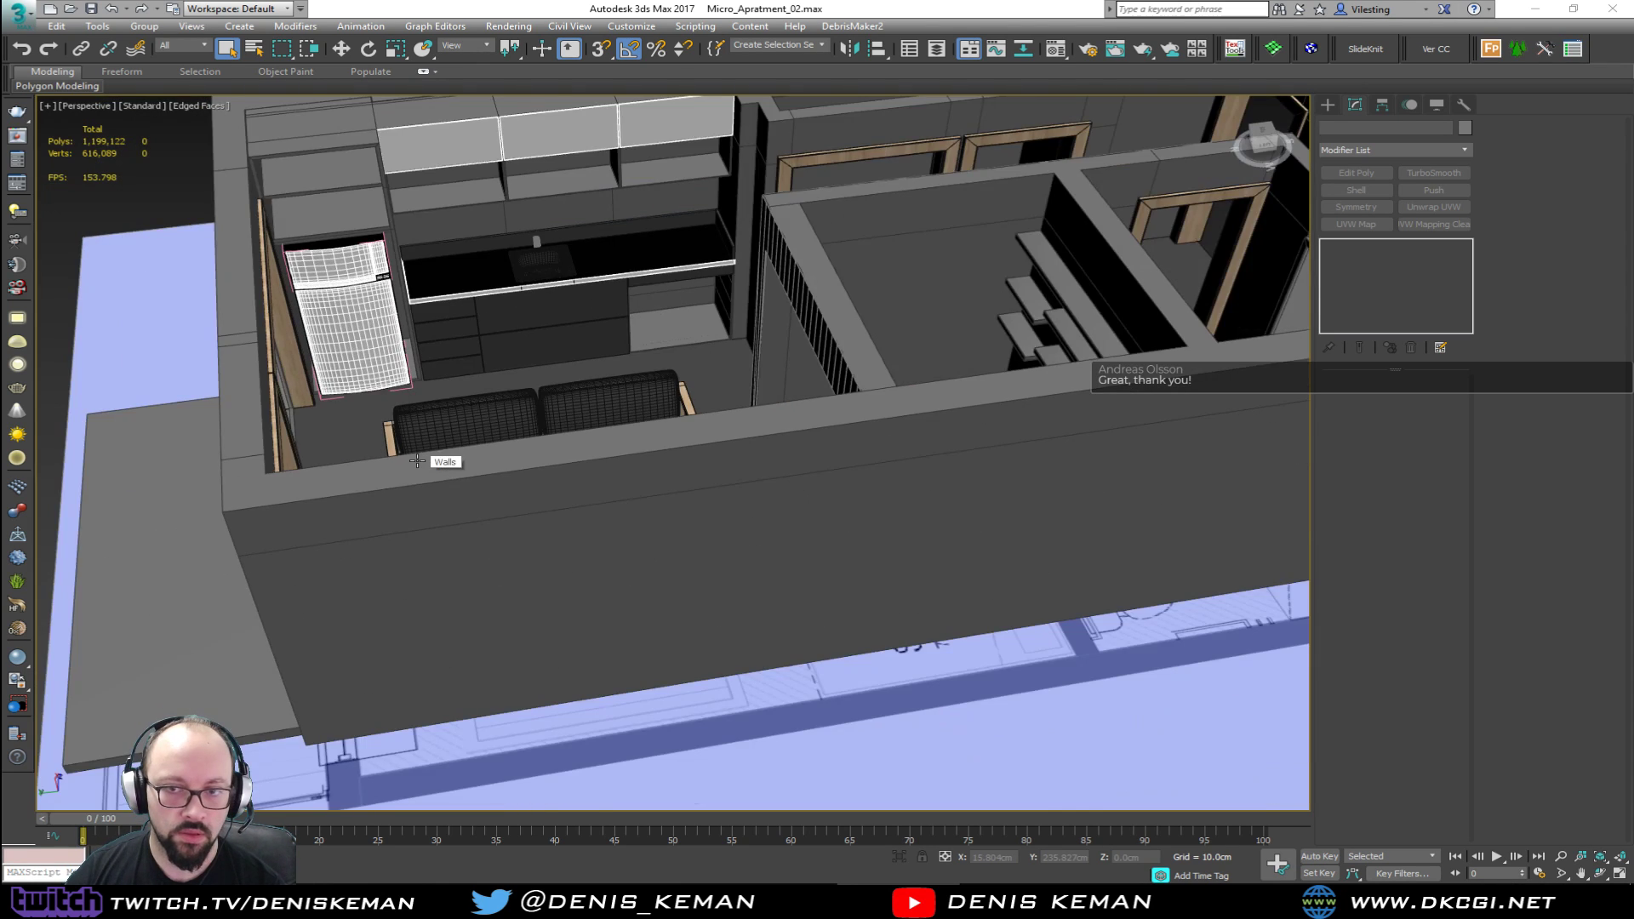
{"action": "scroll", "coordinate": [530, 398], "scroll_direction": "up", "scroll_amount": 3}
{"action": "middle_click_drag", "start_coordinate": [560, 449], "coordinate": [586, 367], "text": "alt"}
{"action": "left_click_drag", "start_coordinate": [718, 568], "coordinate": [1054, 584]}
{"action": "left_click", "coordinate": [1087, 610]}
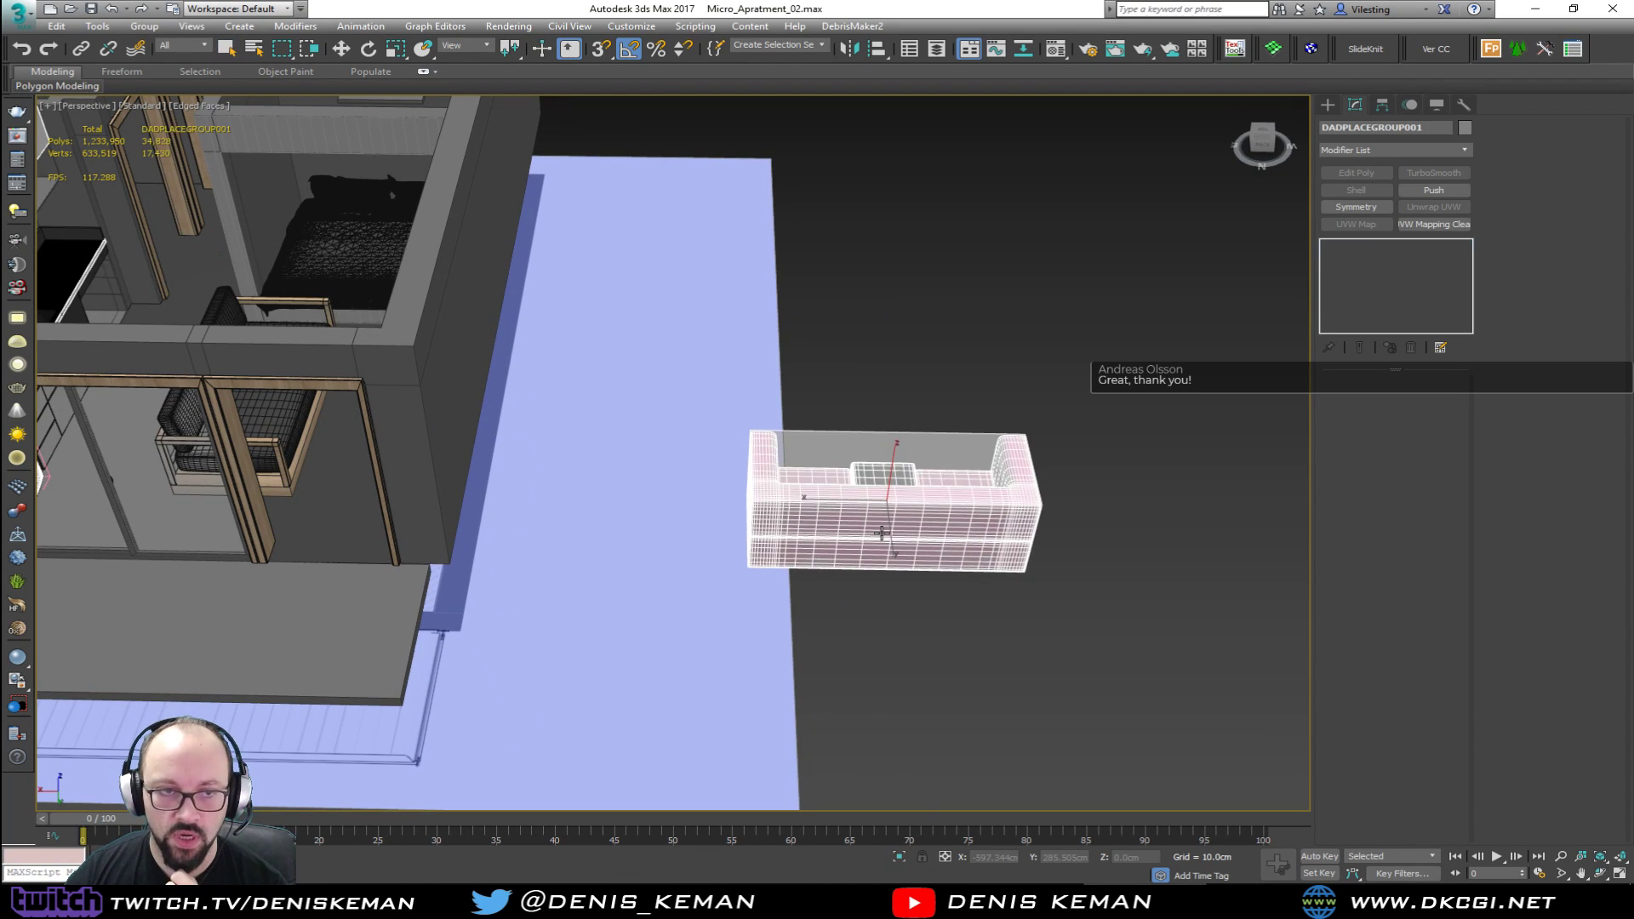
Step: Ungroup the merged sofa and delete the leftover grey reference box enclosing it
{"action": "left_click", "coordinate": [898, 532]}
{"action": "middle_click_drag", "start_coordinate": [898, 532], "coordinate": [1137, 557], "text": "alt"}
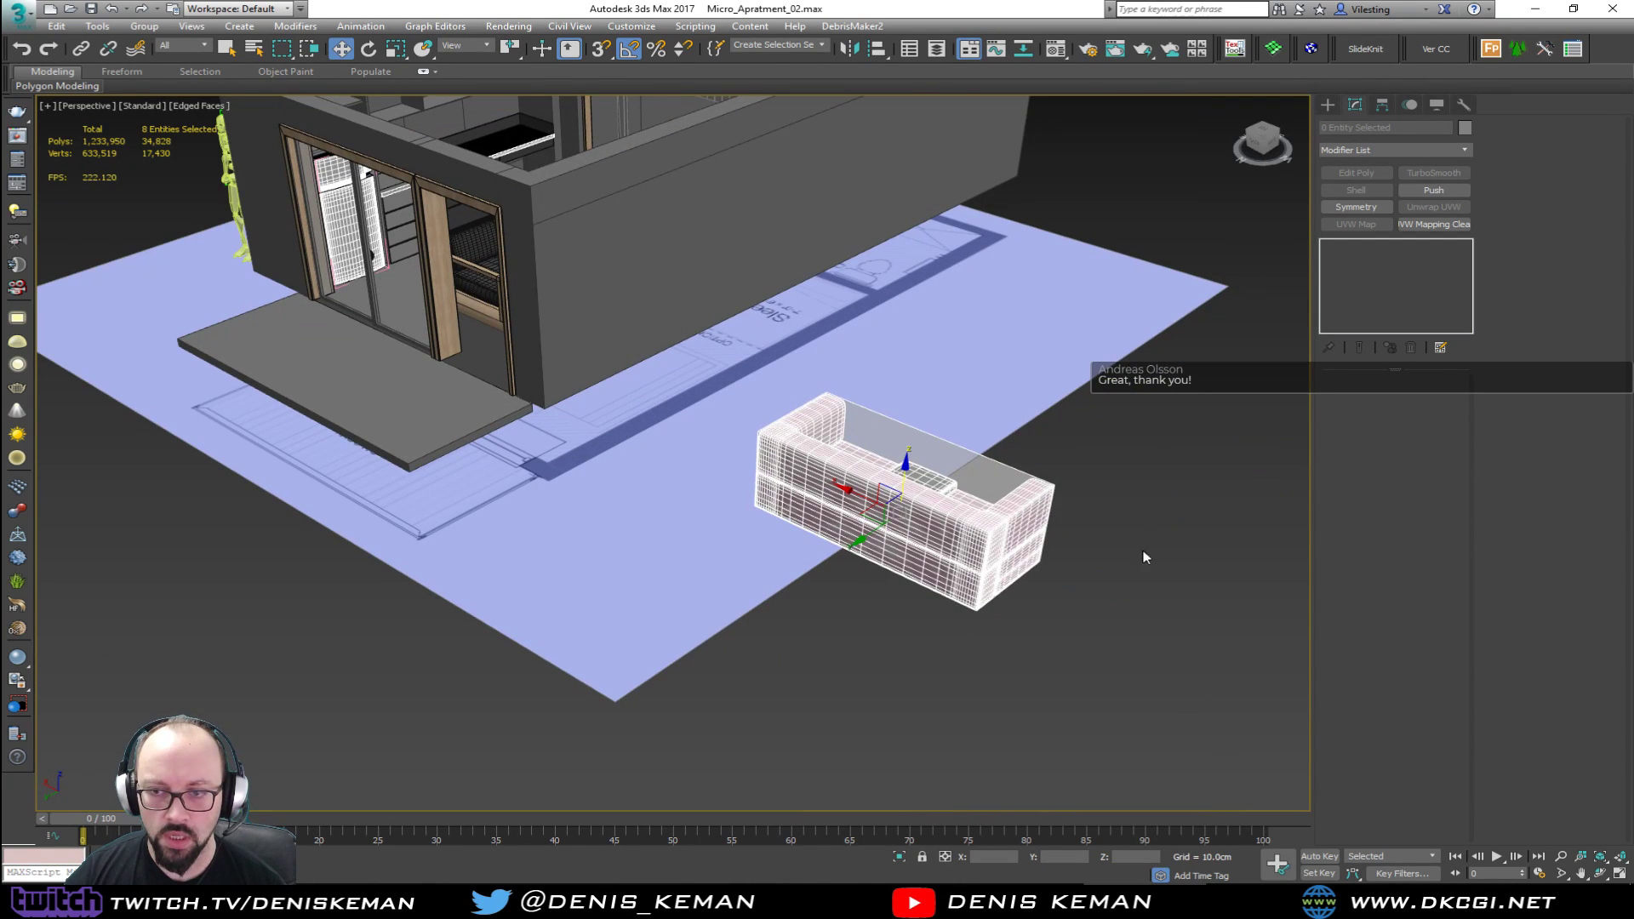
{"action": "left_click", "coordinate": [980, 473]}
{"action": "middle_click_drag", "start_coordinate": [954, 507], "coordinate": [769, 506], "text": "alt"}
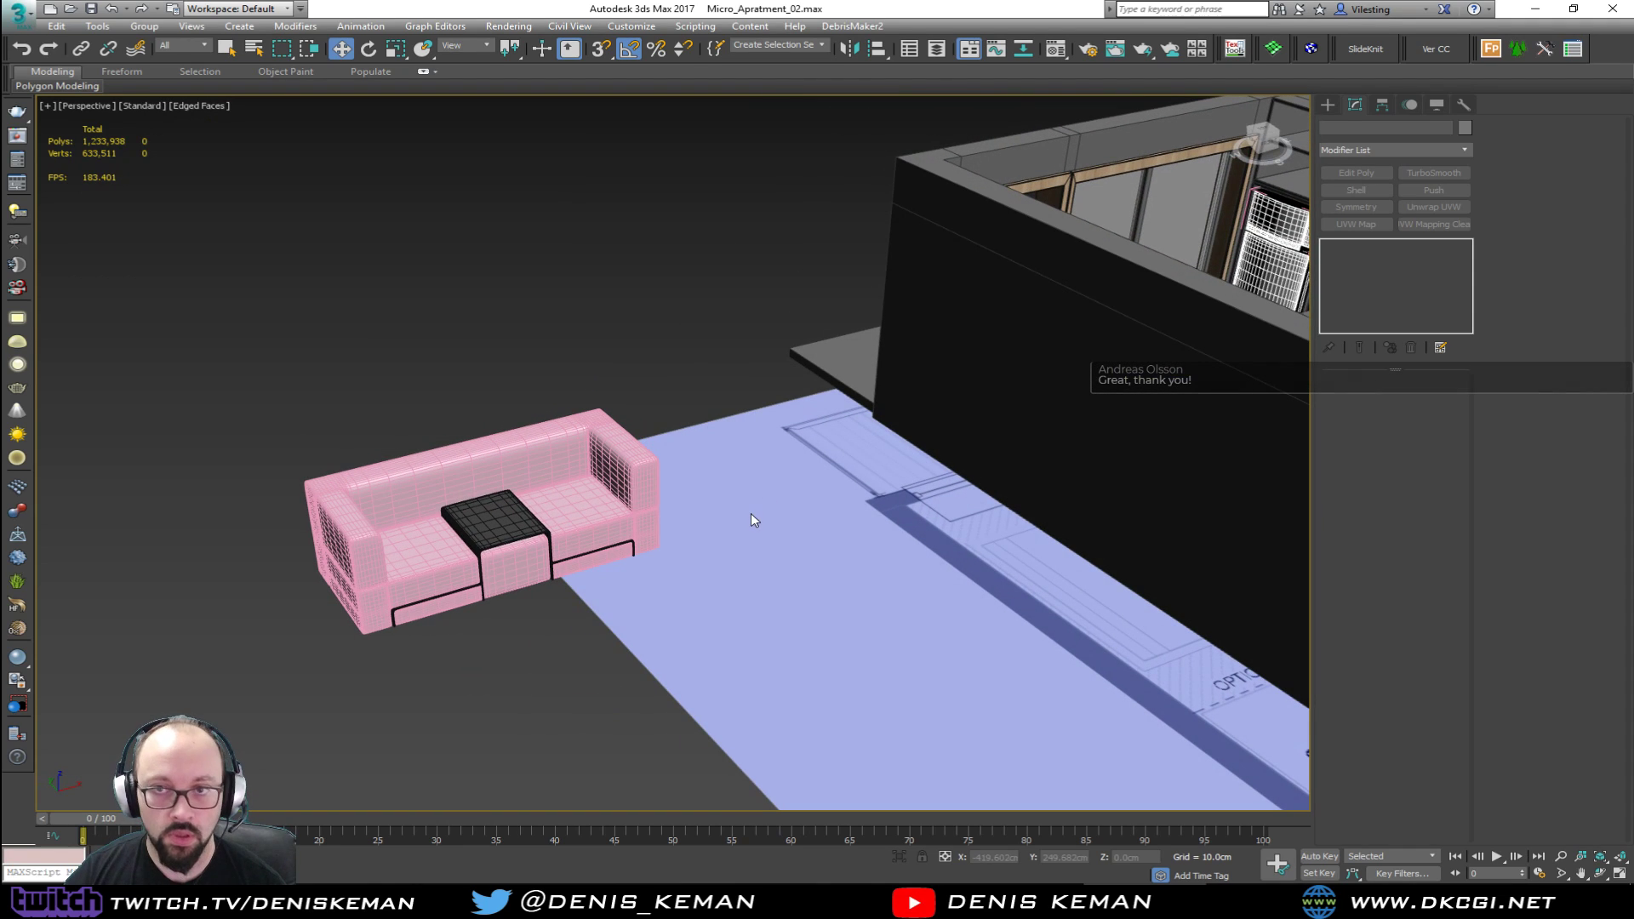
Step: Open the Scene Explorer and move its window clear of the viewport
{"action": "left_click", "coordinate": [939, 53]}
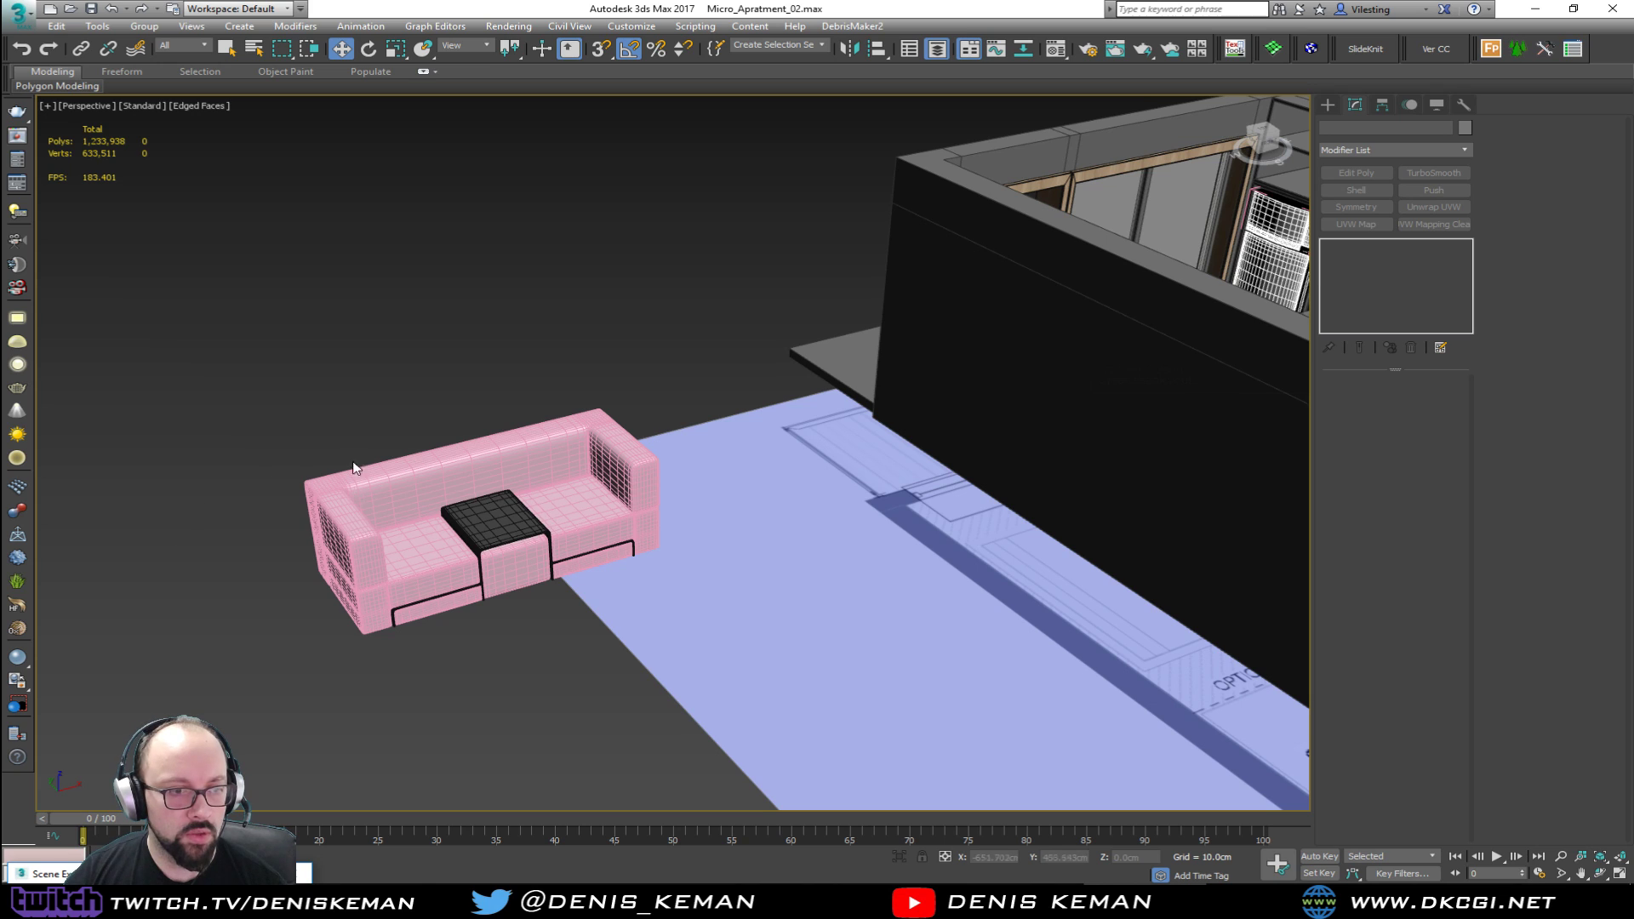
{"action": "middle_click_drag", "start_coordinate": [353, 398], "coordinate": [401, 391]}
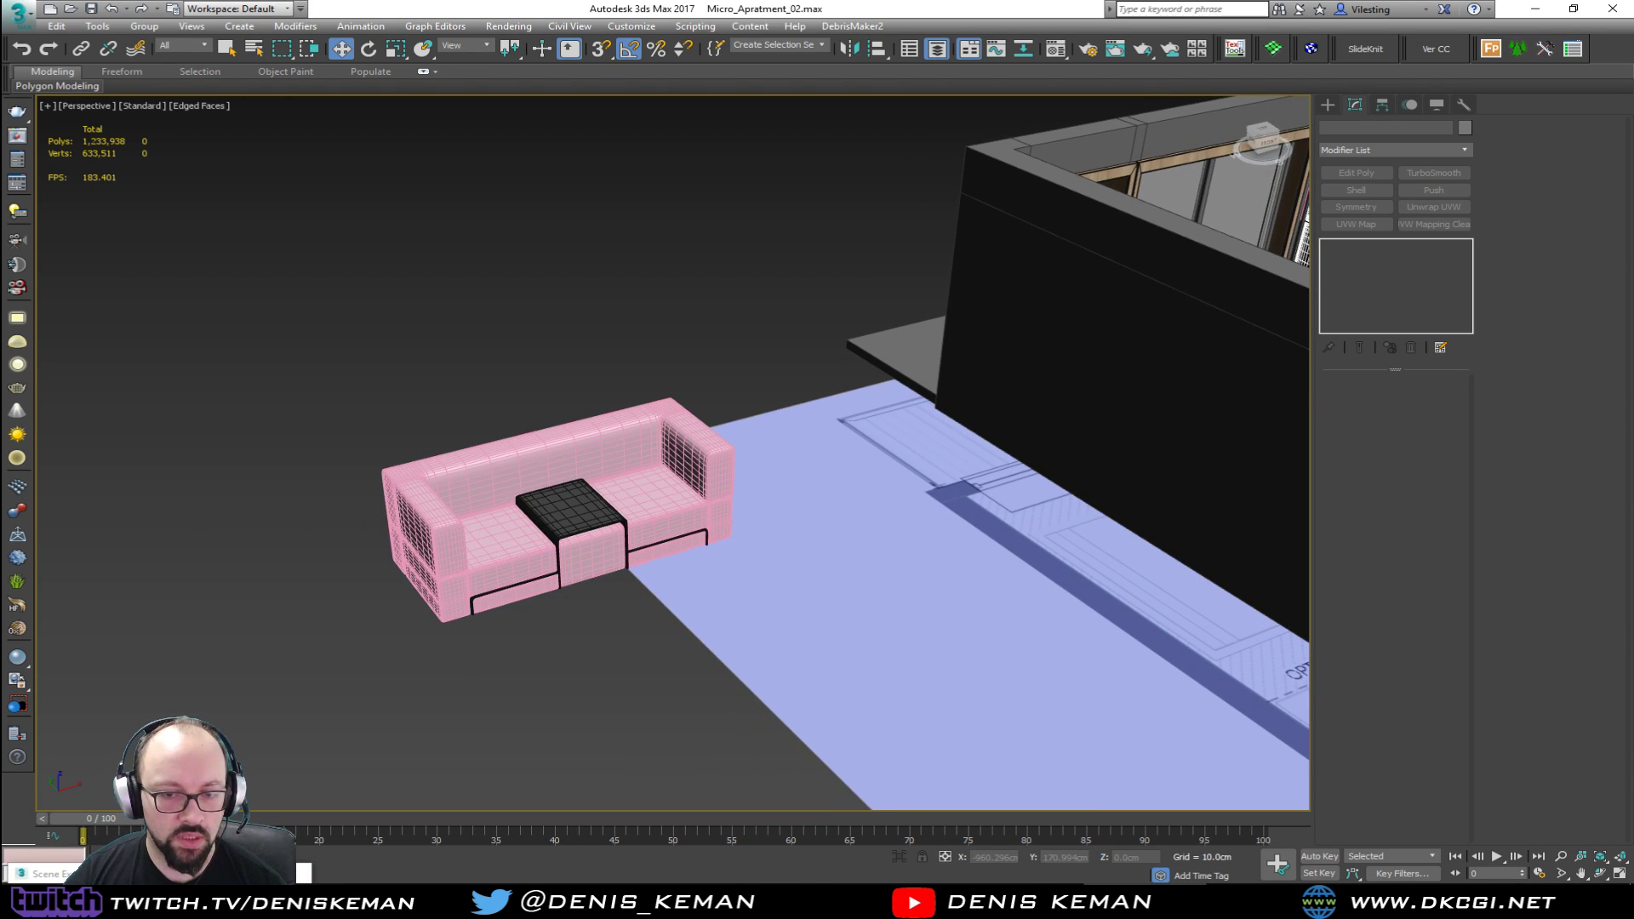
{"action": "left_click", "coordinate": [253, 874]}
{"action": "left_click_drag", "start_coordinate": [579, 7], "coordinate": [0, 93]}
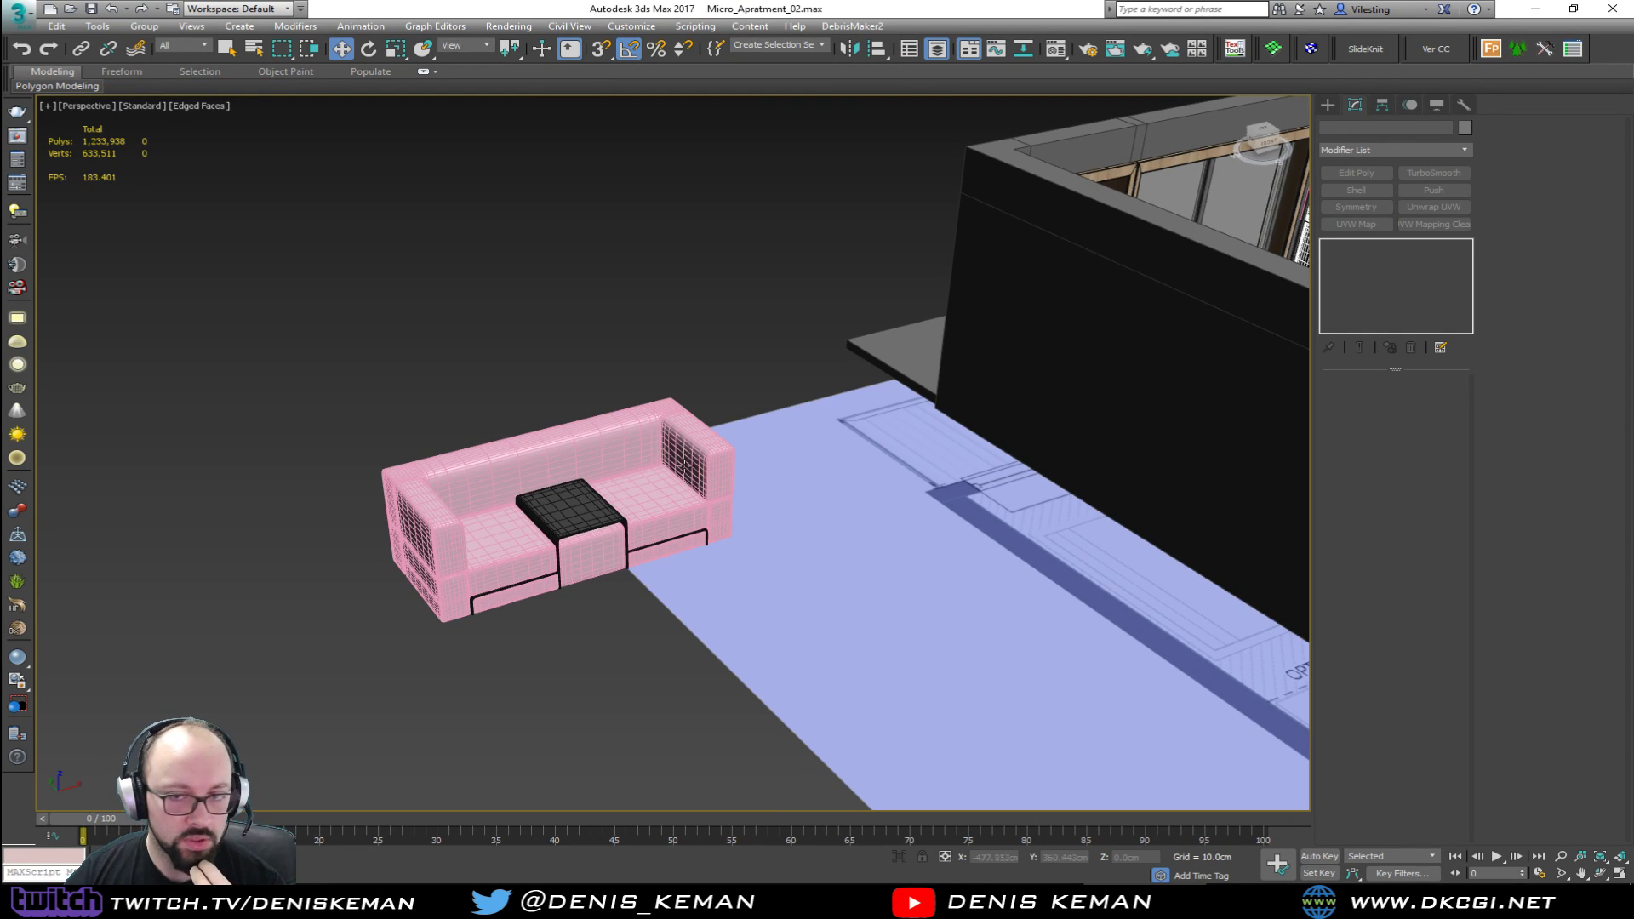
Step: Rename the sofa's seat base as Mod_Sofa_02
{"action": "scroll", "coordinate": [575, 547], "scroll_direction": "up", "scroll_amount": 2}
{"action": "left_click", "coordinate": [337, 501]}
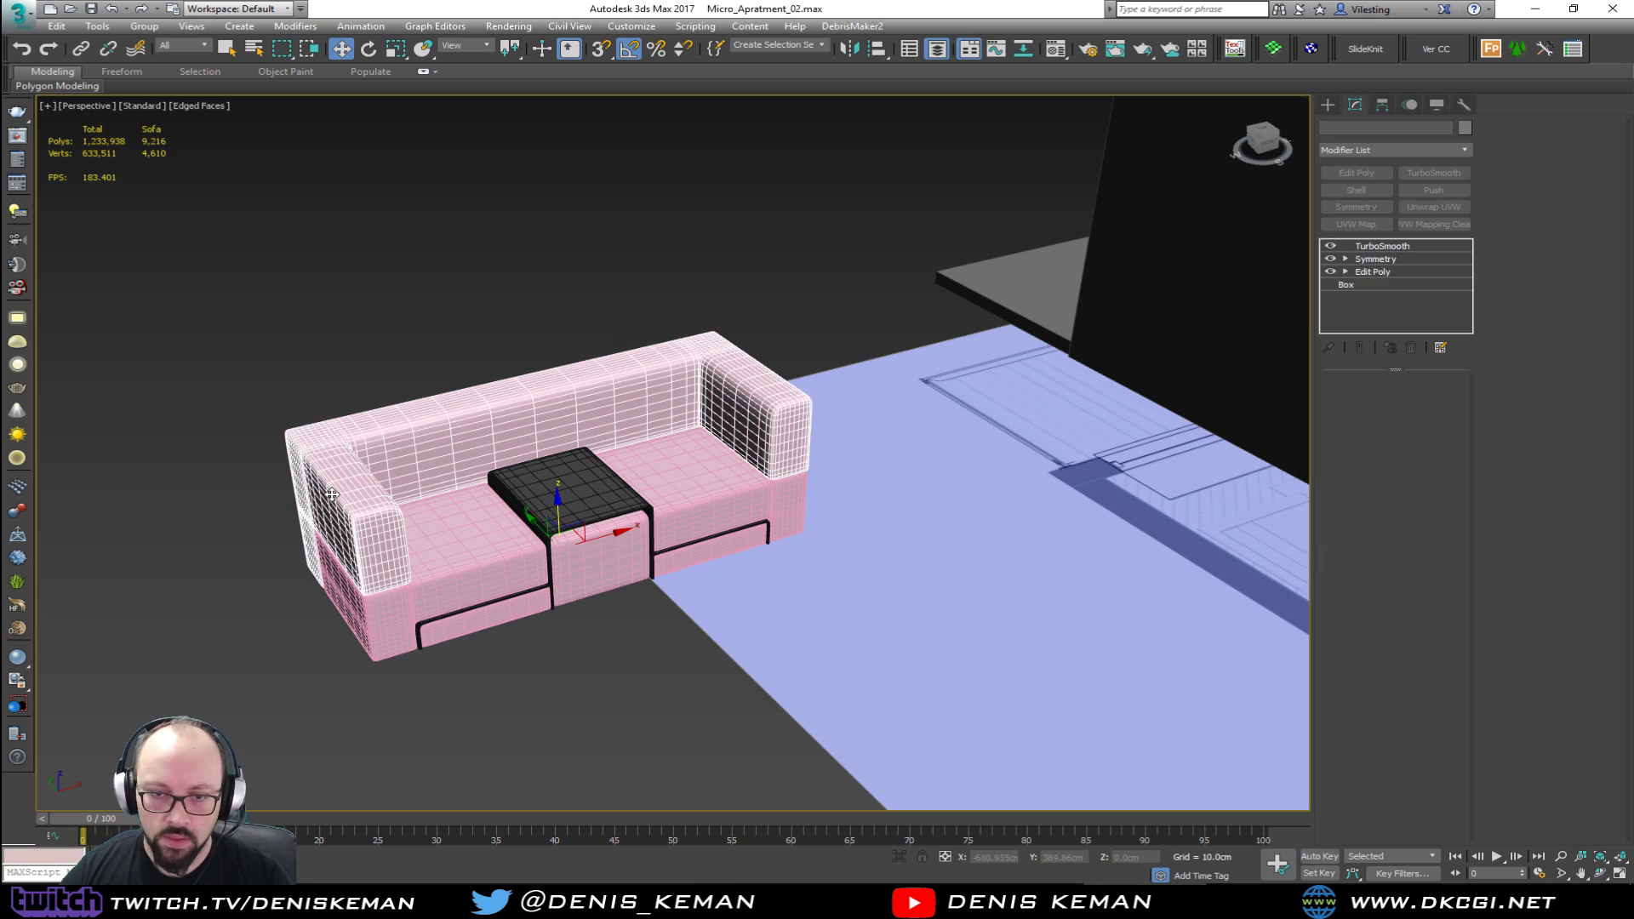
{"action": "left_click", "coordinate": [509, 549]}
{"action": "left_click", "coordinate": [1373, 127]}
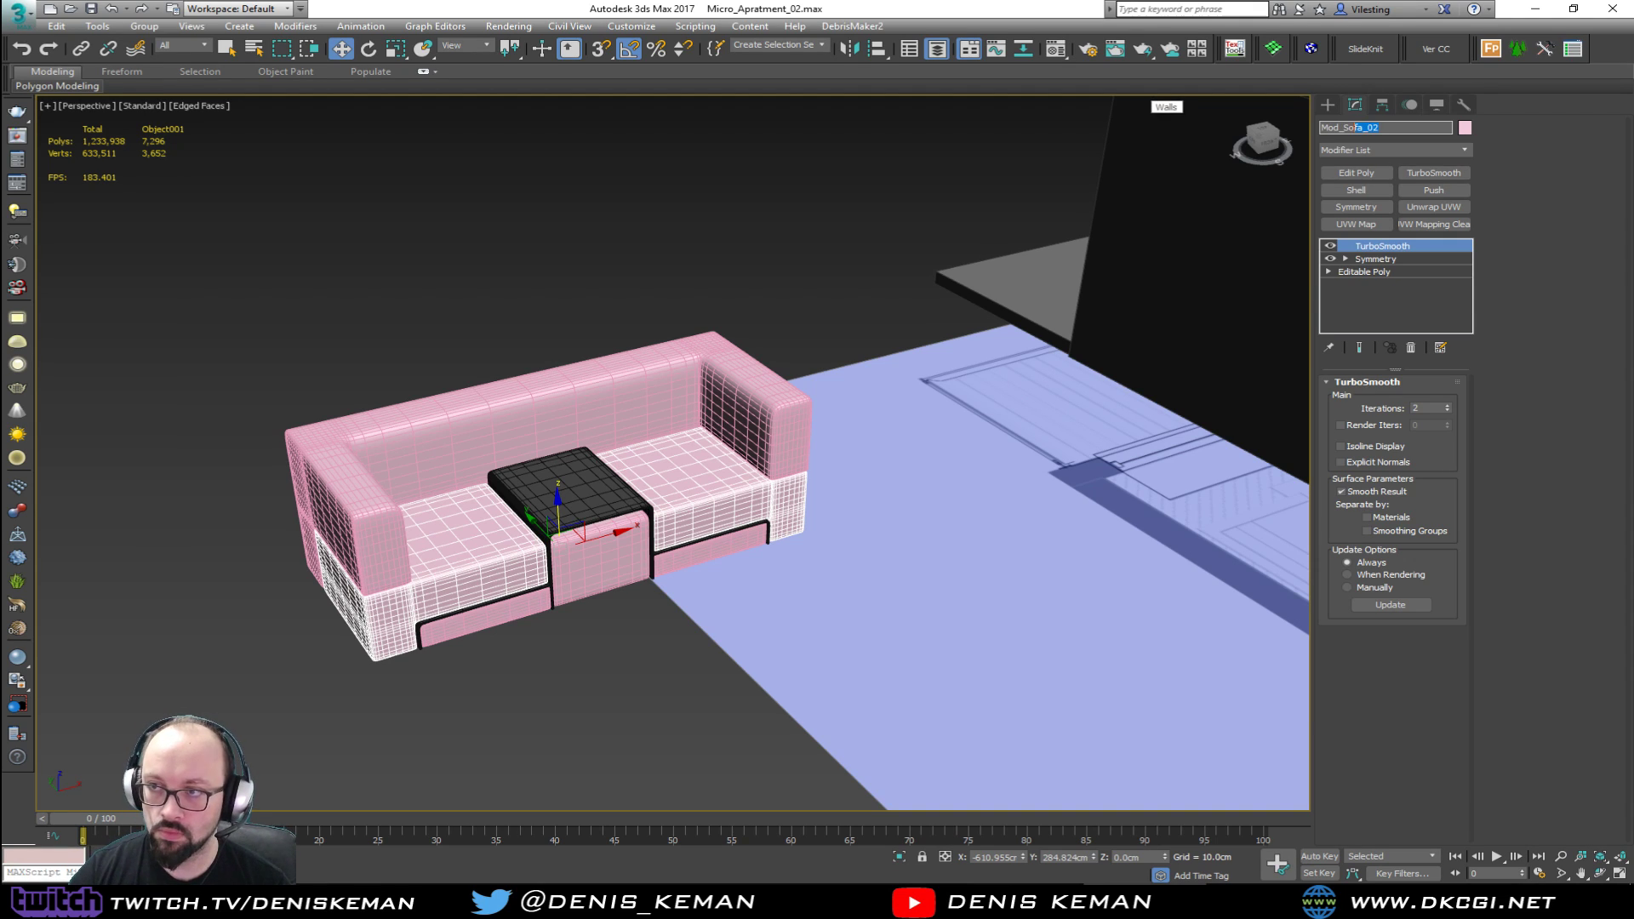
Step: Rename the block under the table with the next Mod_Sofa number, and the two low front inserts as Mod_Sofa_04
{"action": "left_click", "coordinate": [621, 559]}
{"action": "left_click", "coordinate": [1391, 128]}
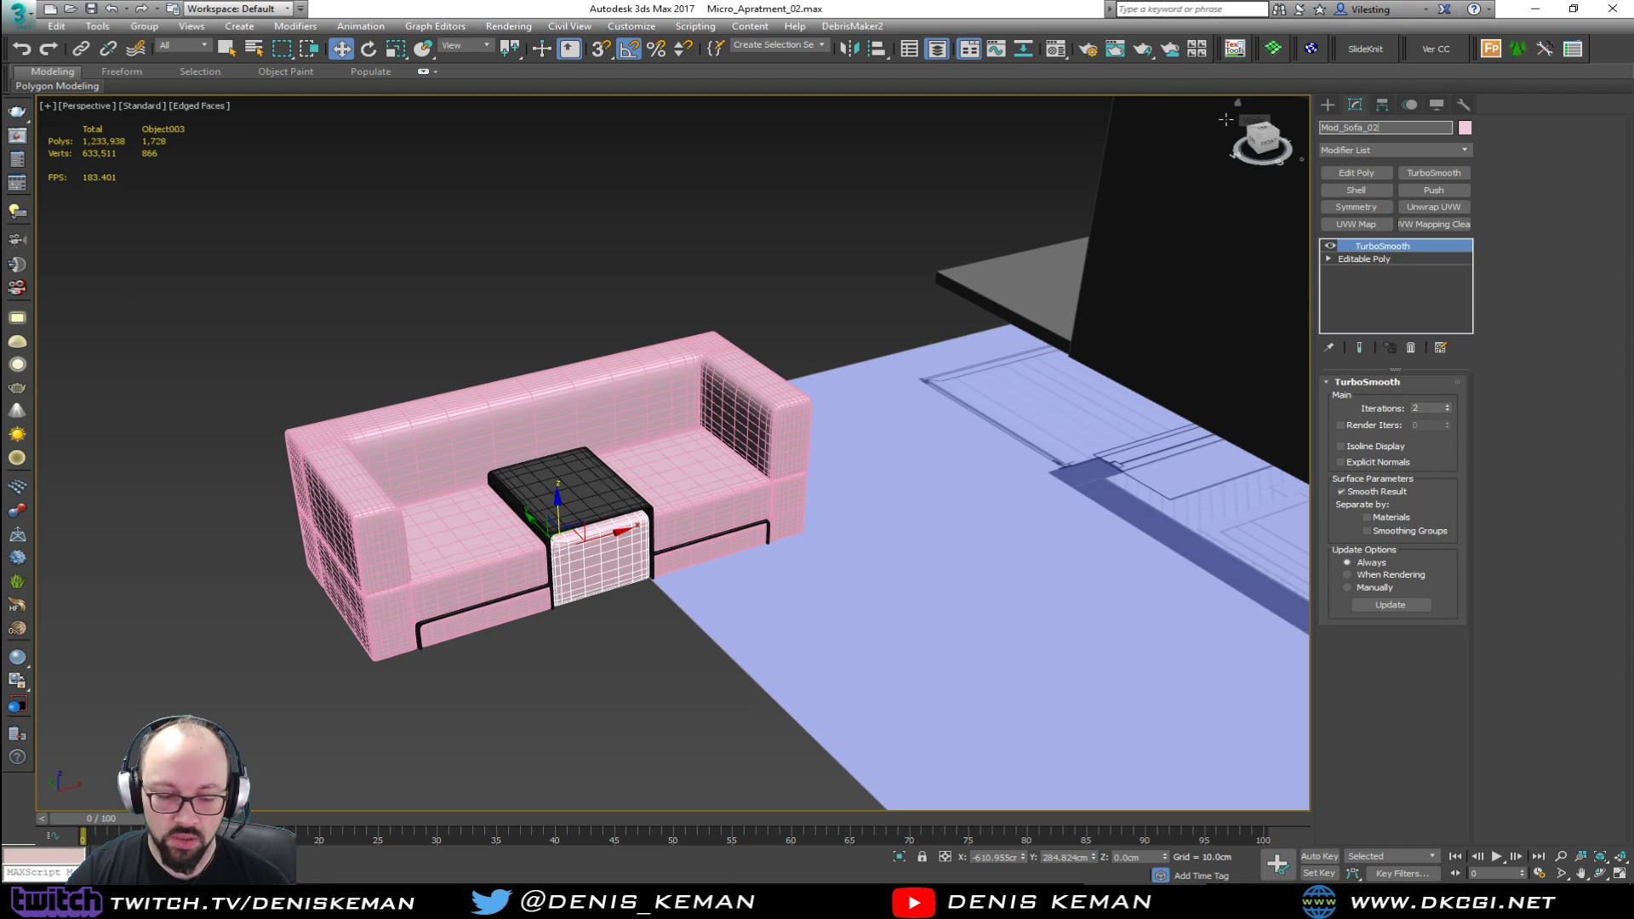
{"action": "left_click", "coordinate": [730, 542]}
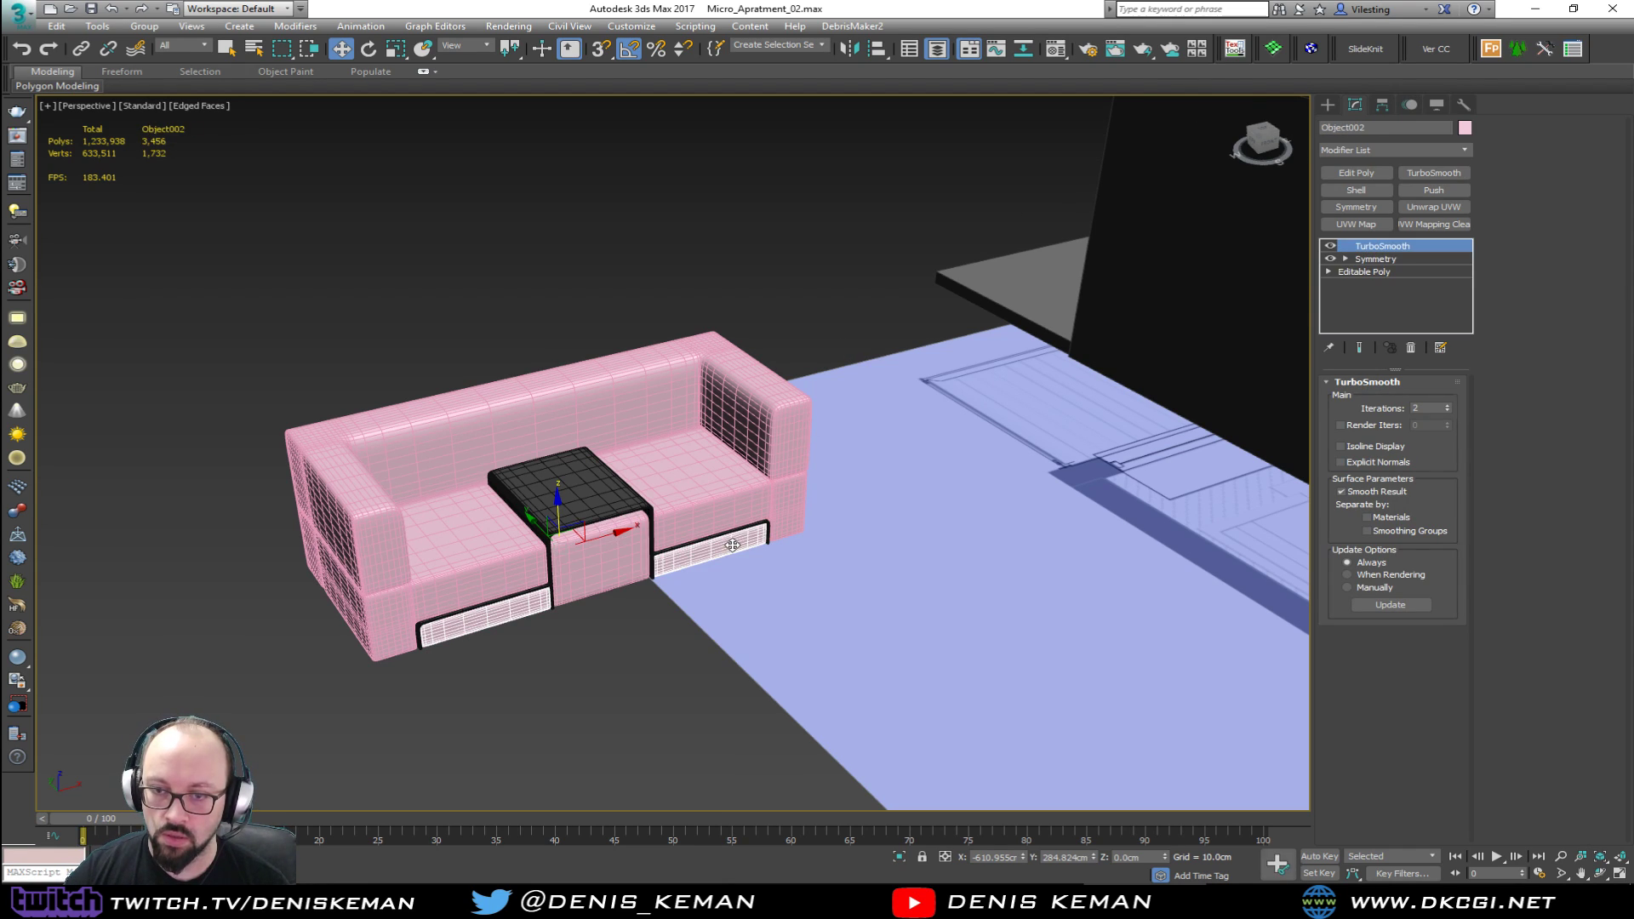
{"action": "left_click", "coordinate": [1422, 128]}
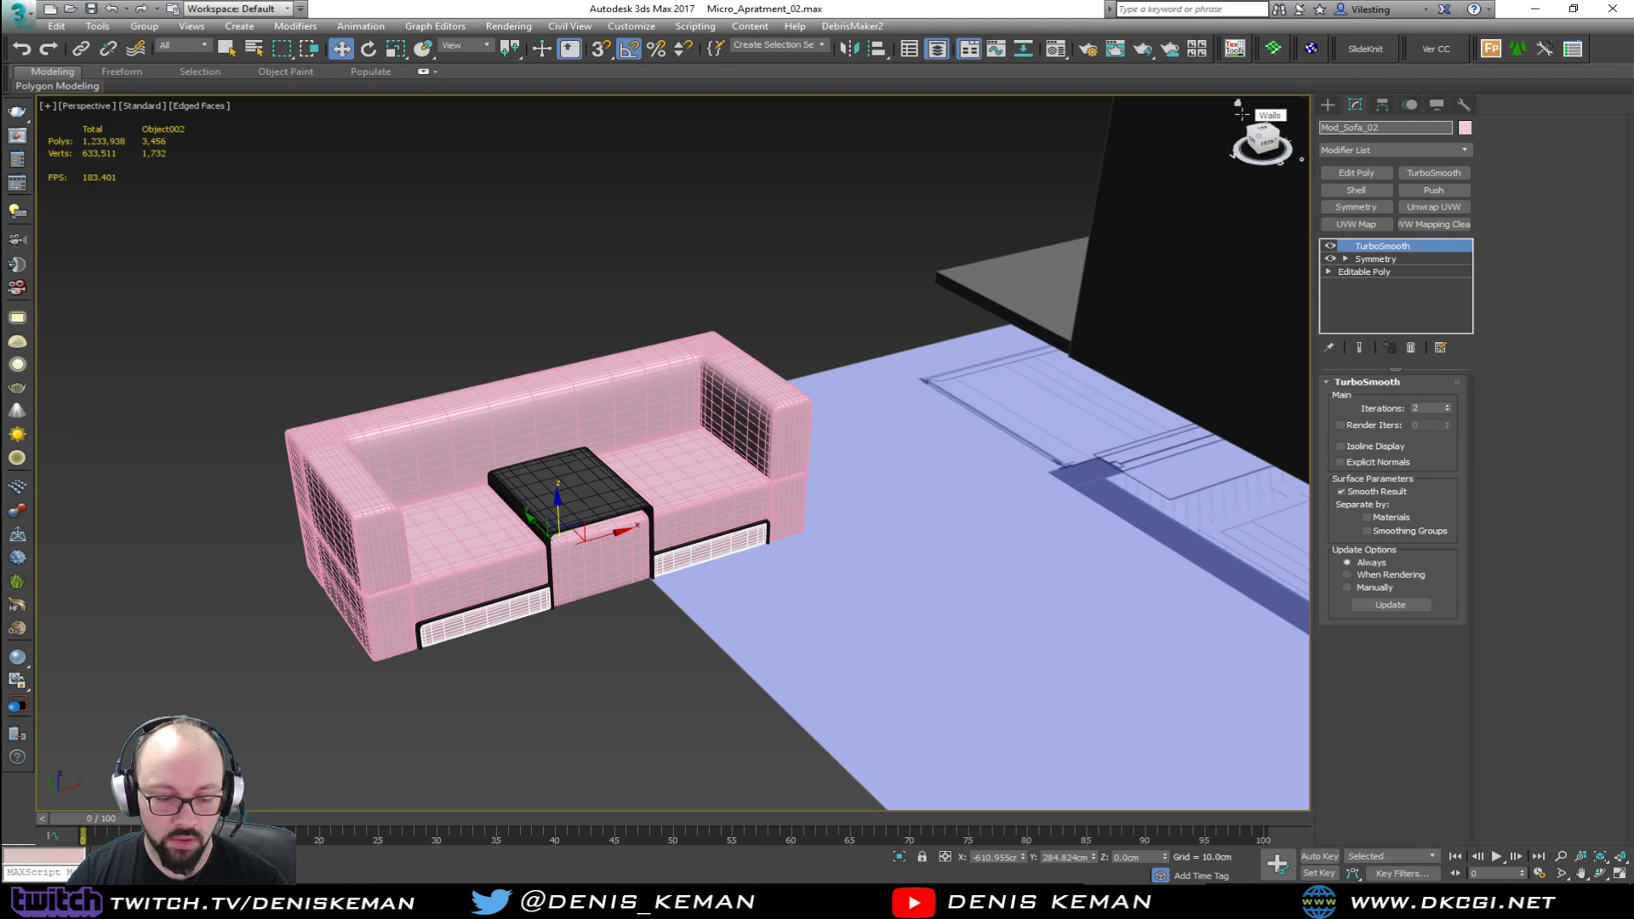
Step: Rename the dark table insert as Mod_Sofa_05
{"action": "left_click", "coordinate": [607, 477]}
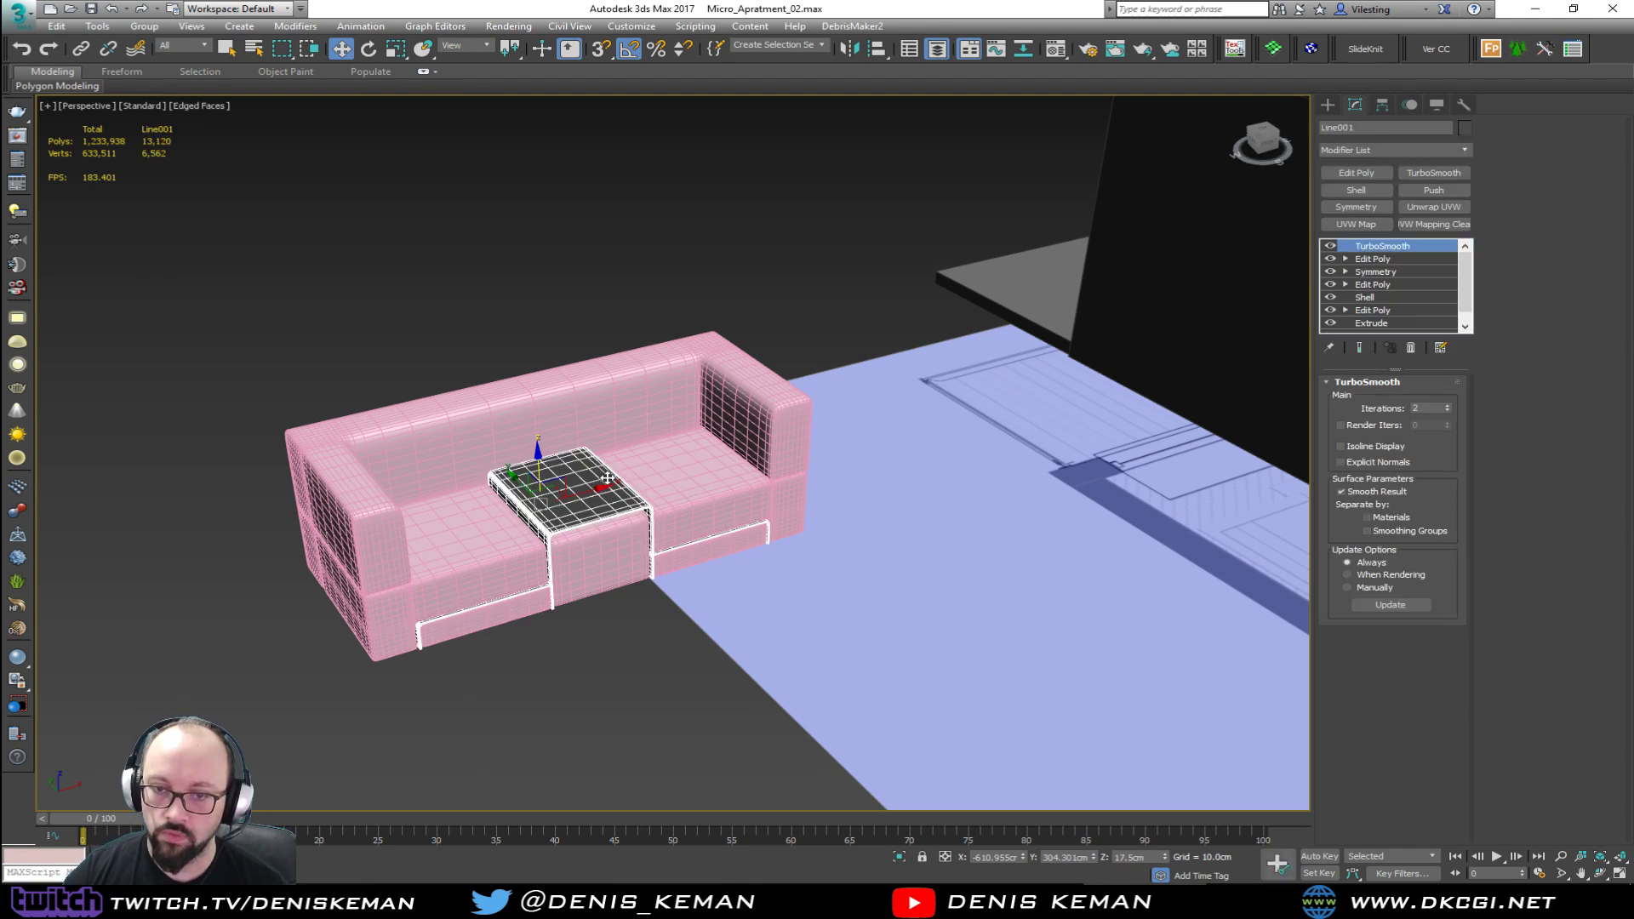
{"action": "left_click", "coordinate": [1378, 114]}
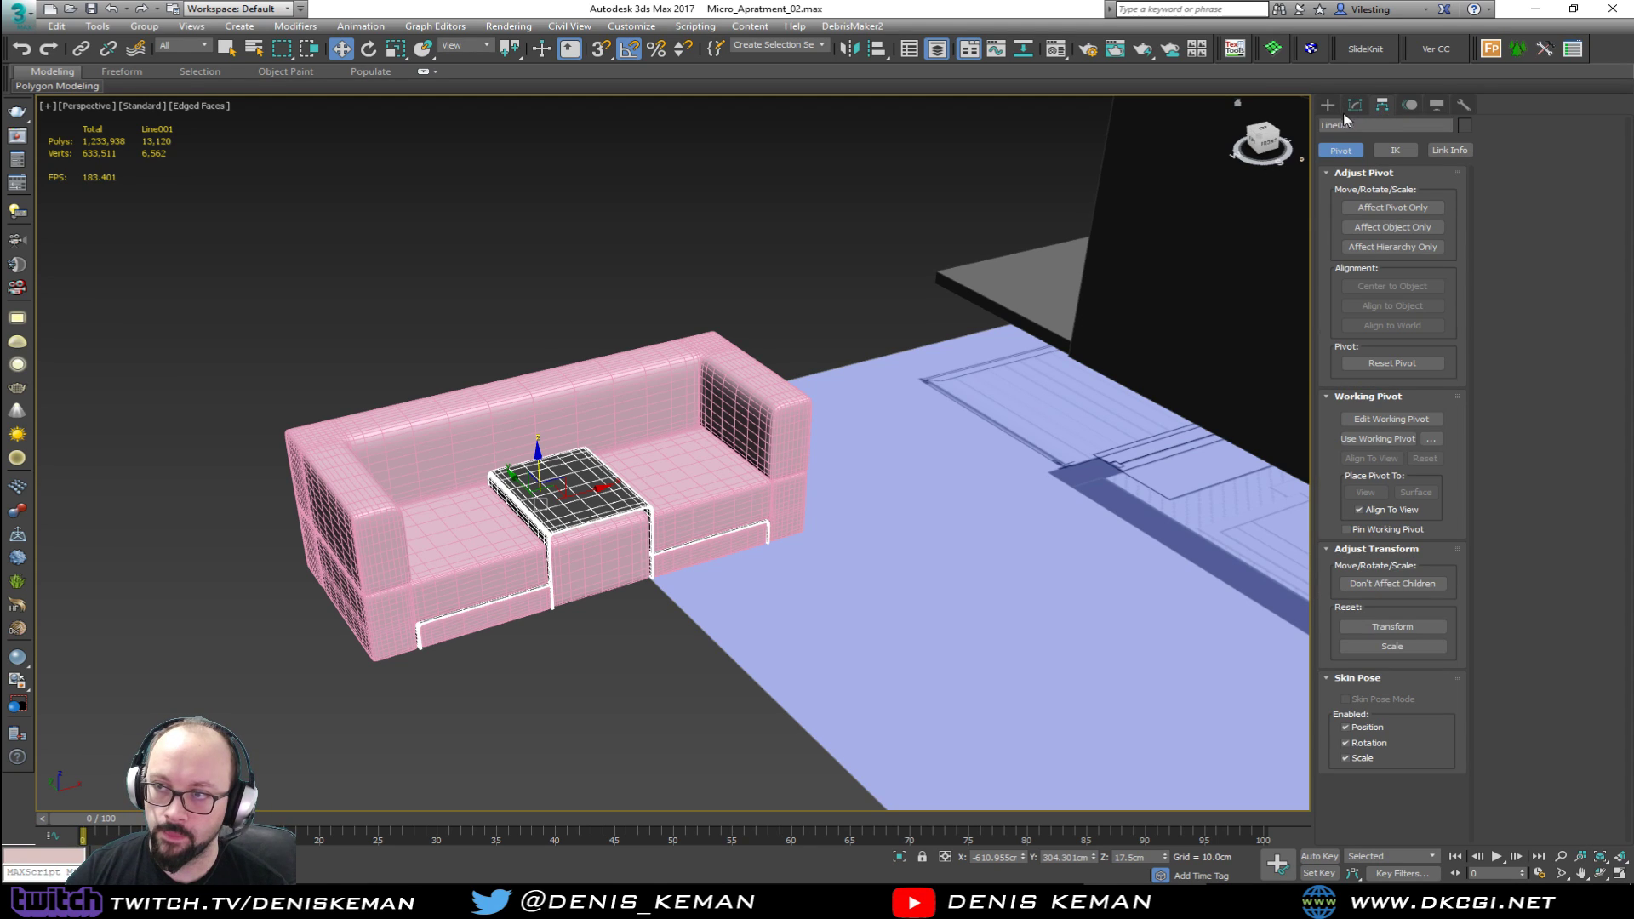
{"action": "left_click", "coordinate": [1330, 107]}
{"action": "left_click", "coordinate": [1355, 106]}
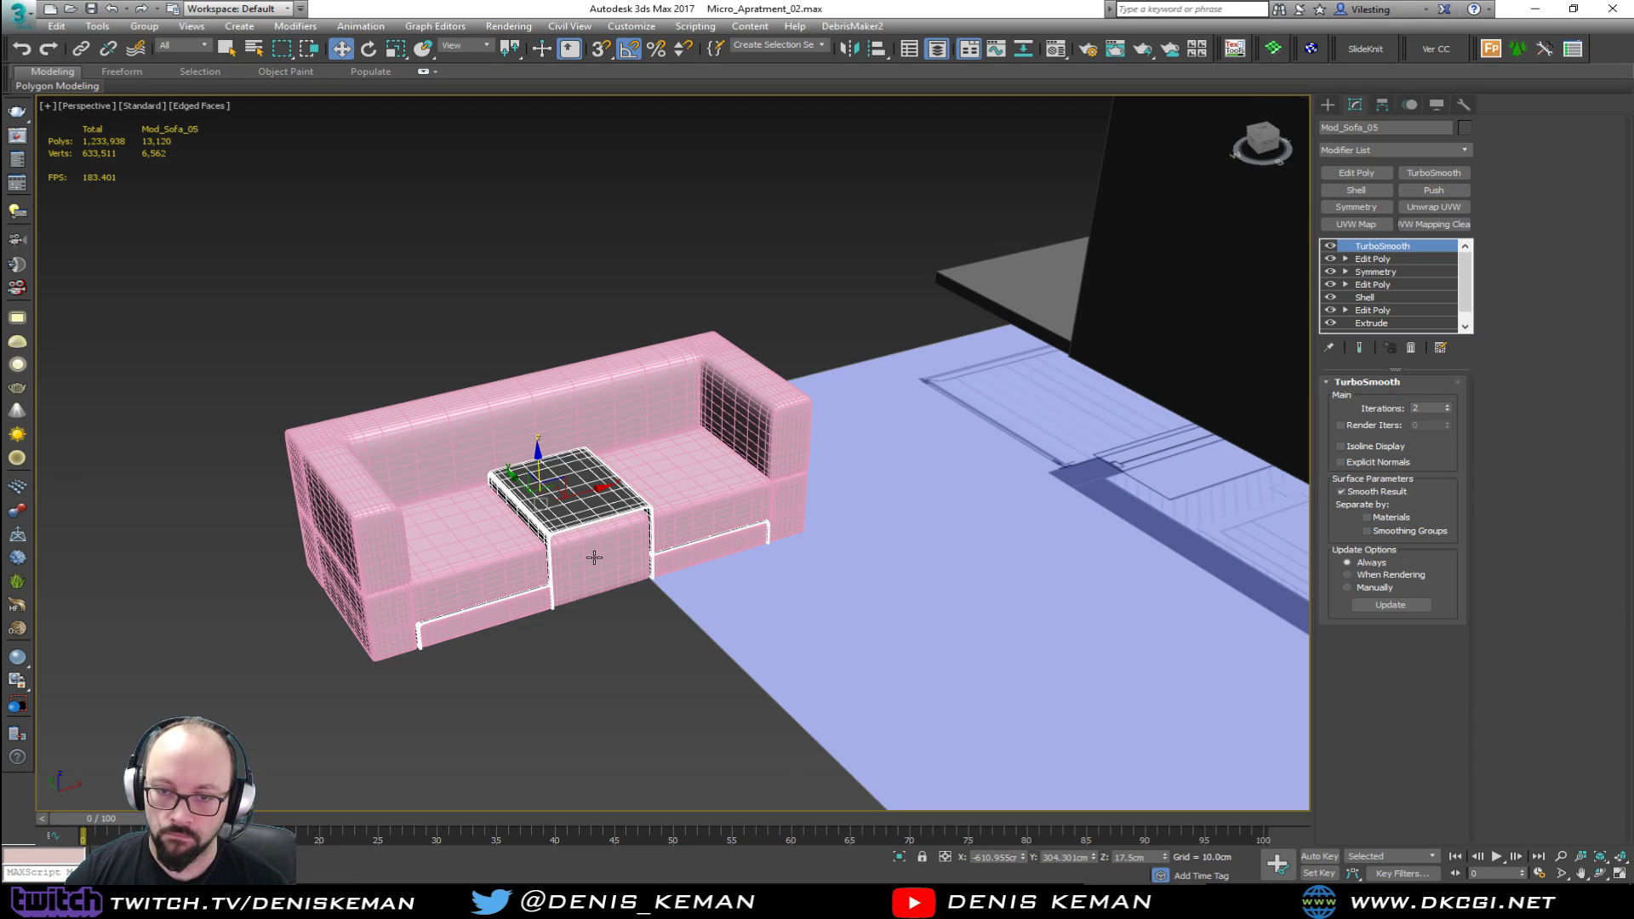
Step: Rename the backrest and armrest object as Mod_Sofa_01 and check the names of the other pink sofa parts
{"action": "left_click", "coordinate": [437, 468]}
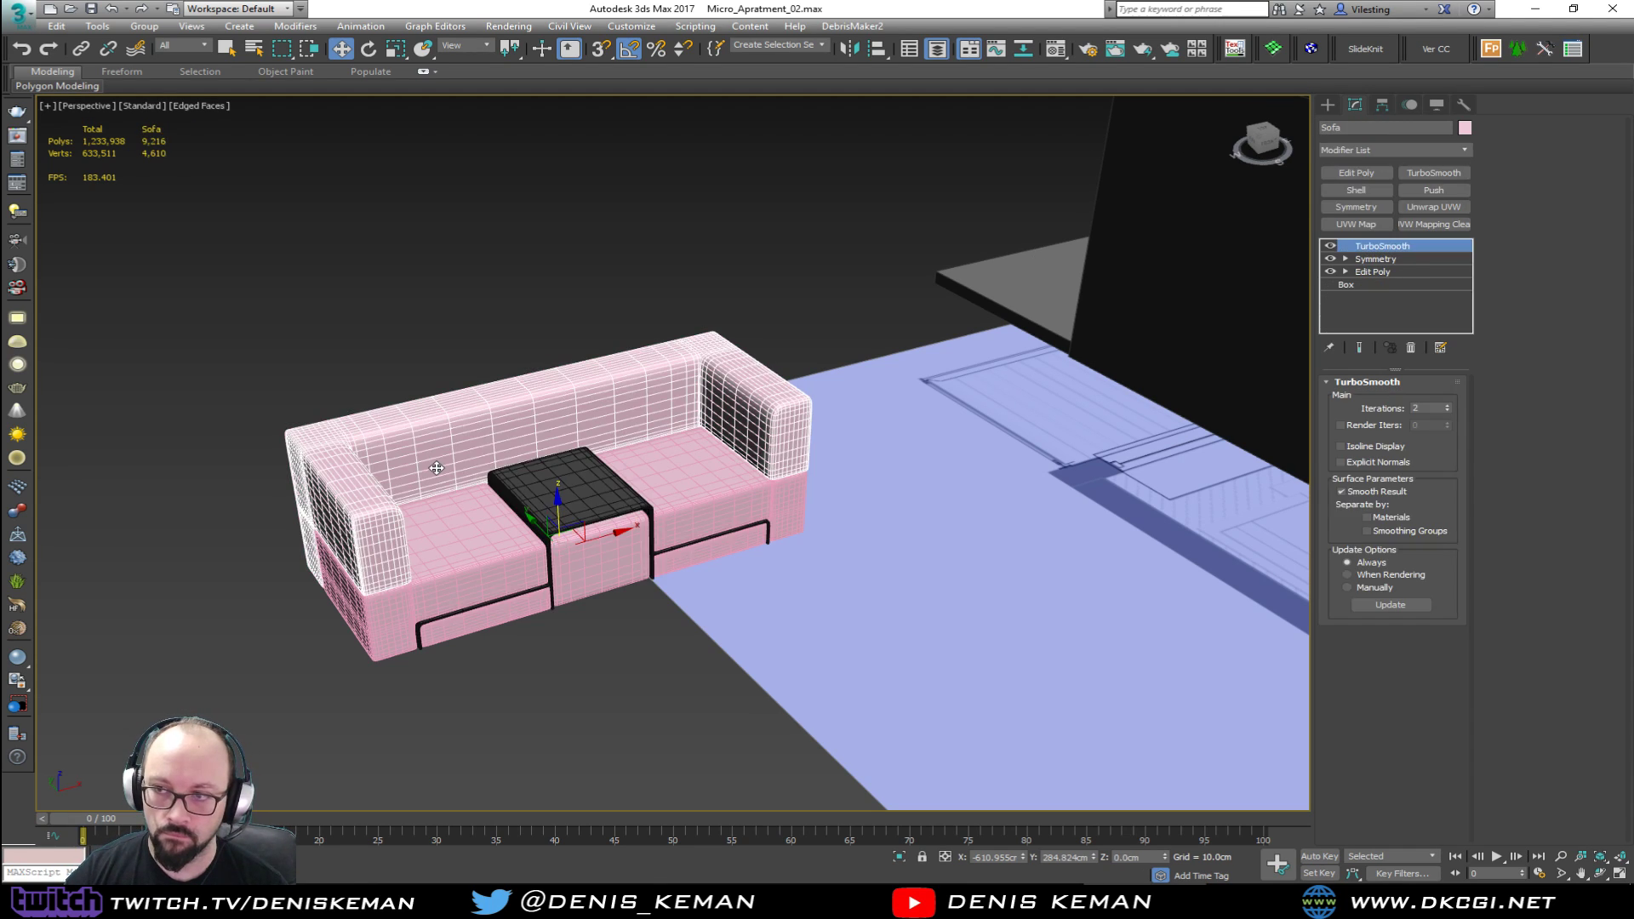
{"action": "double_click", "coordinate": [1350, 126]}
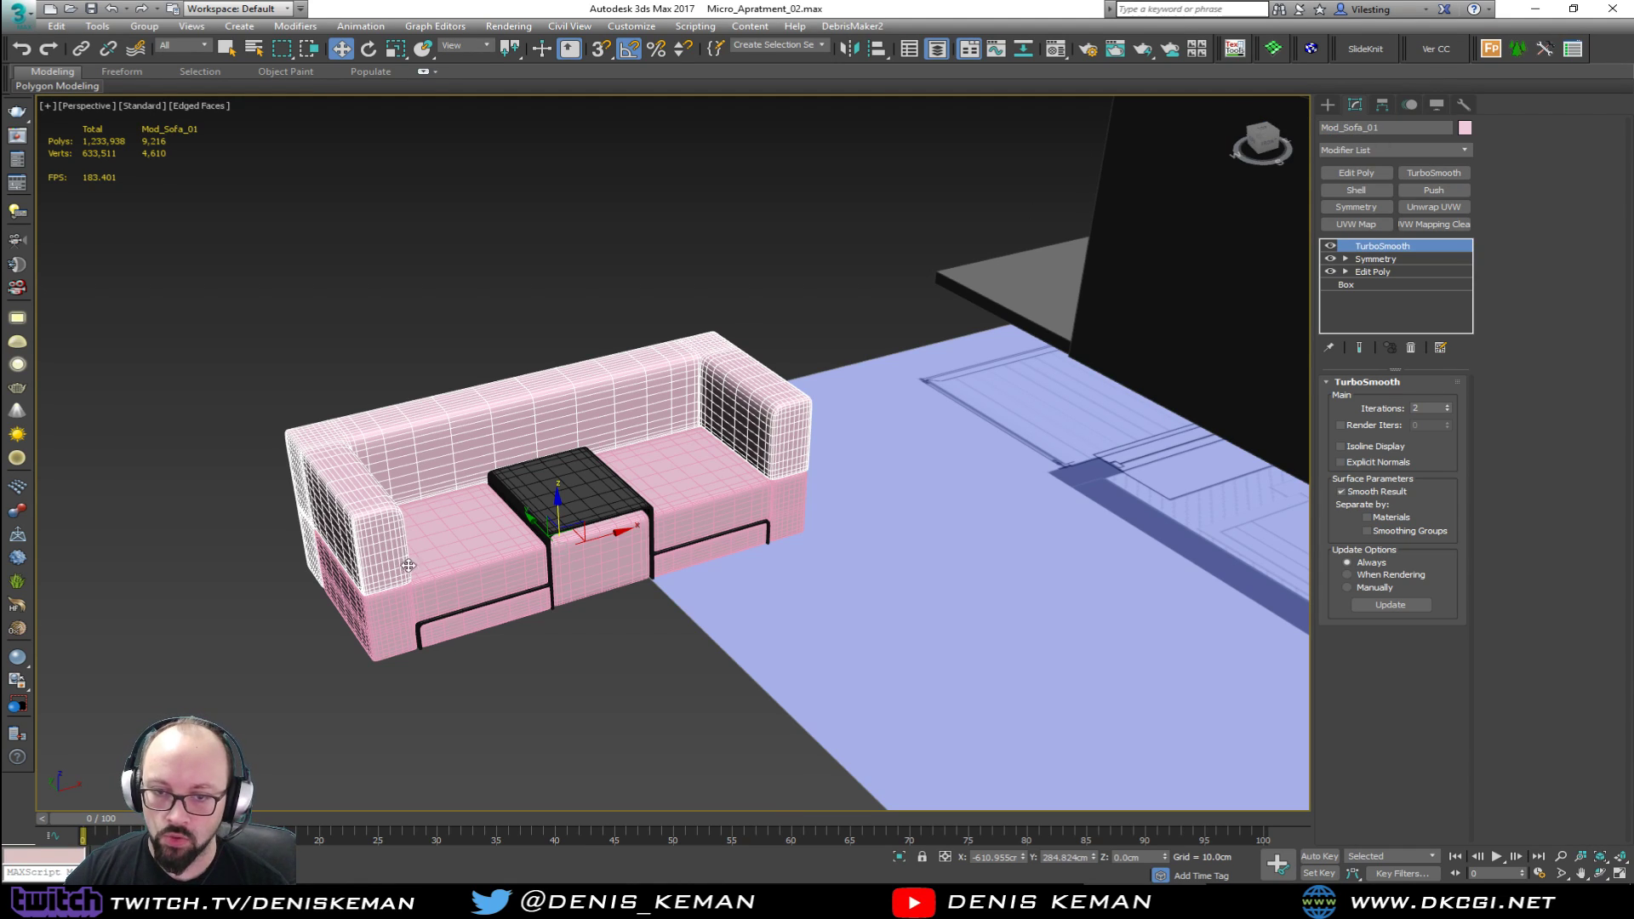
{"action": "left_click", "coordinate": [467, 568]}
{"action": "left_click", "coordinate": [578, 568]}
{"action": "left_click", "coordinate": [688, 555]}
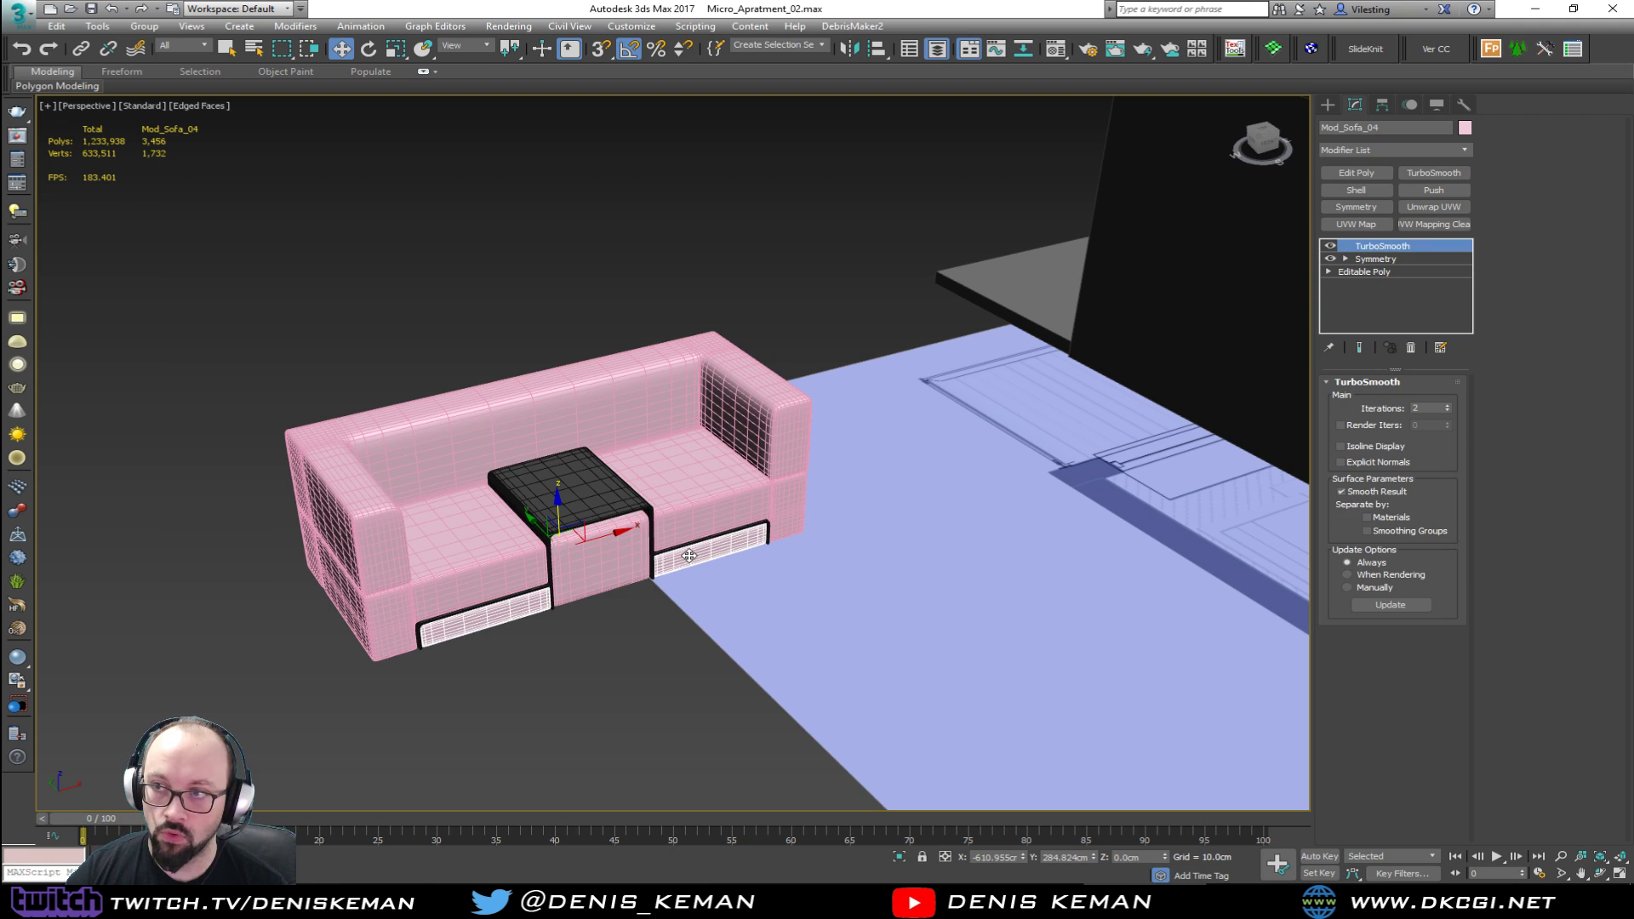
Step: Put the five Mod_Sofa parts on a new layer named Sofa and nest it under the Furniture layer
{"action": "left_click", "coordinate": [610, 628]}
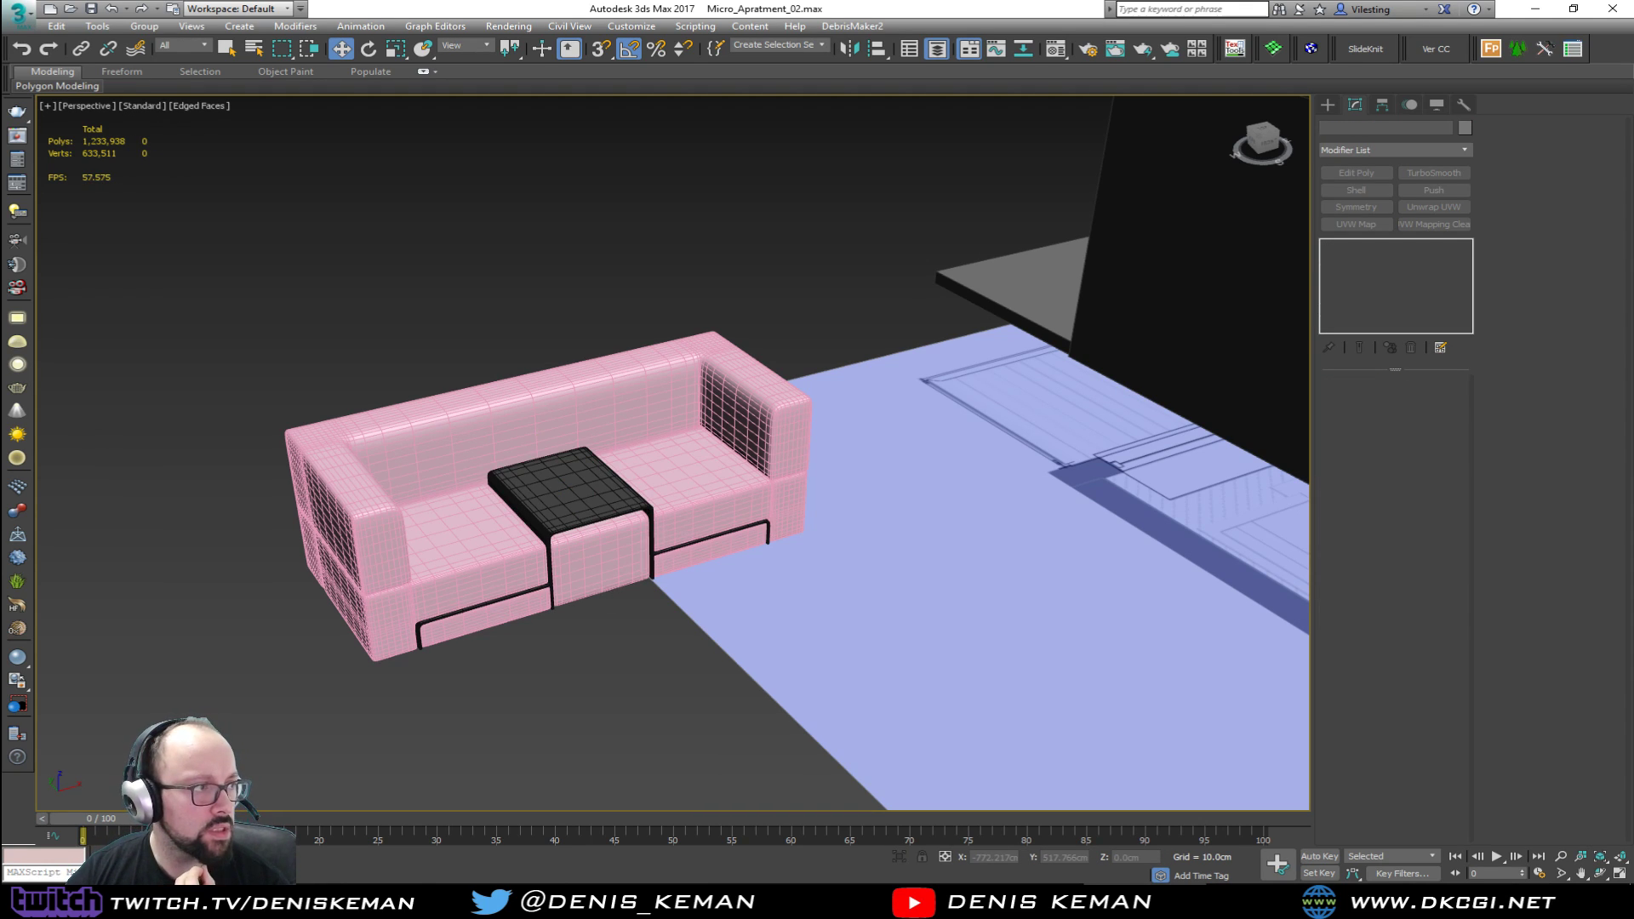
{"action": "left_click_drag", "start_coordinate": [0, 149], "coordinate": [238, 132]}
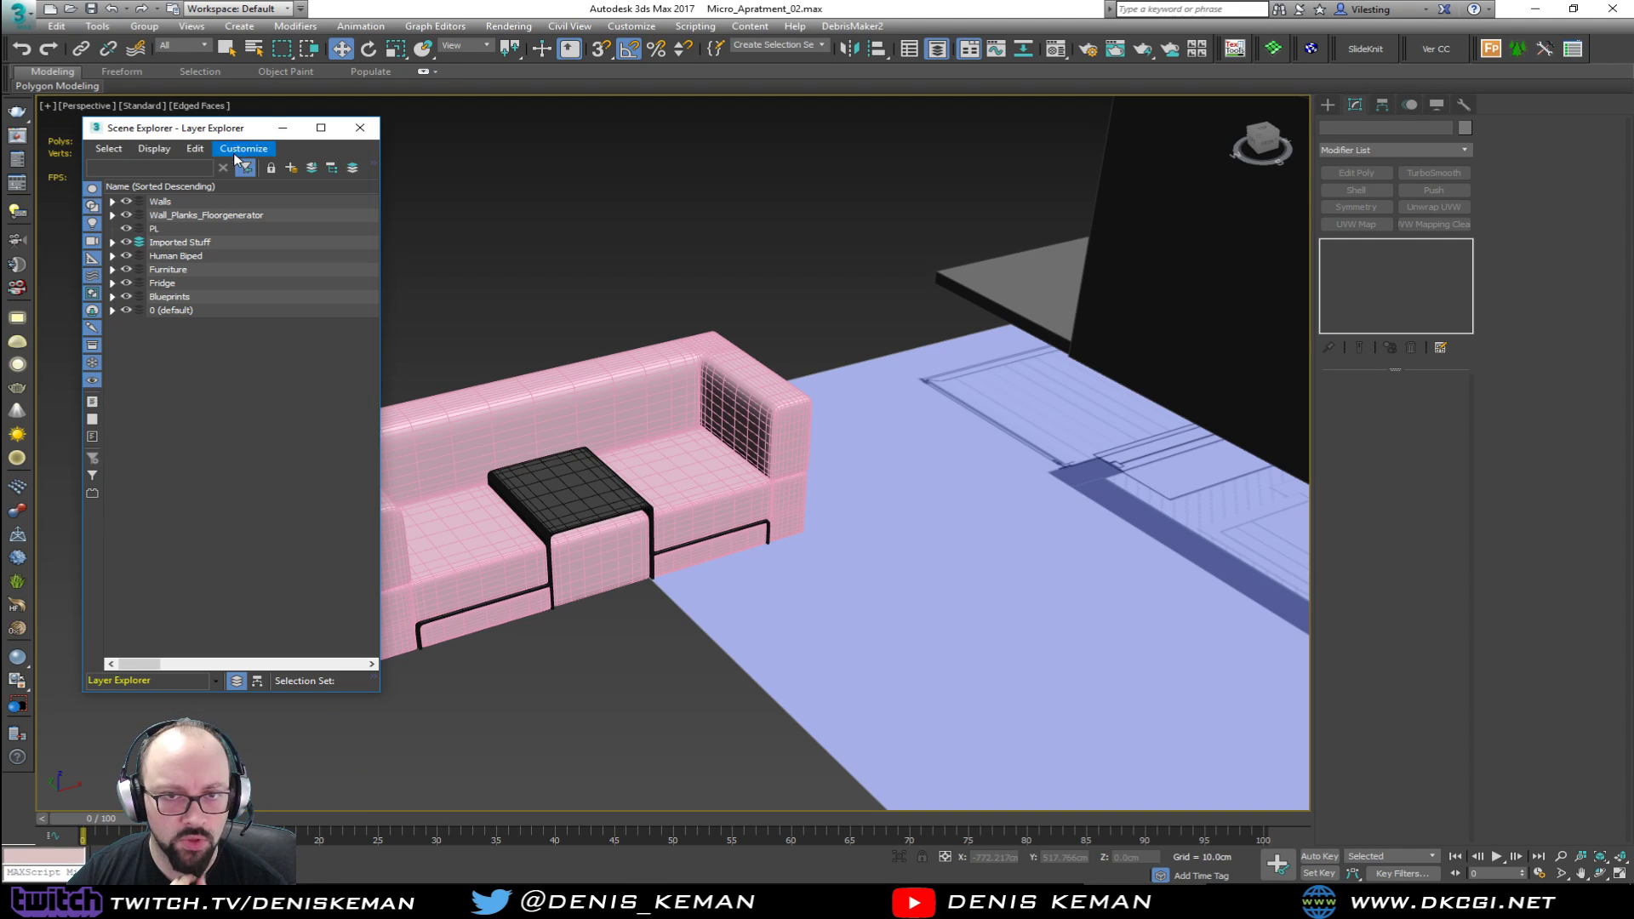
{"action": "left_click", "coordinate": [113, 270]}
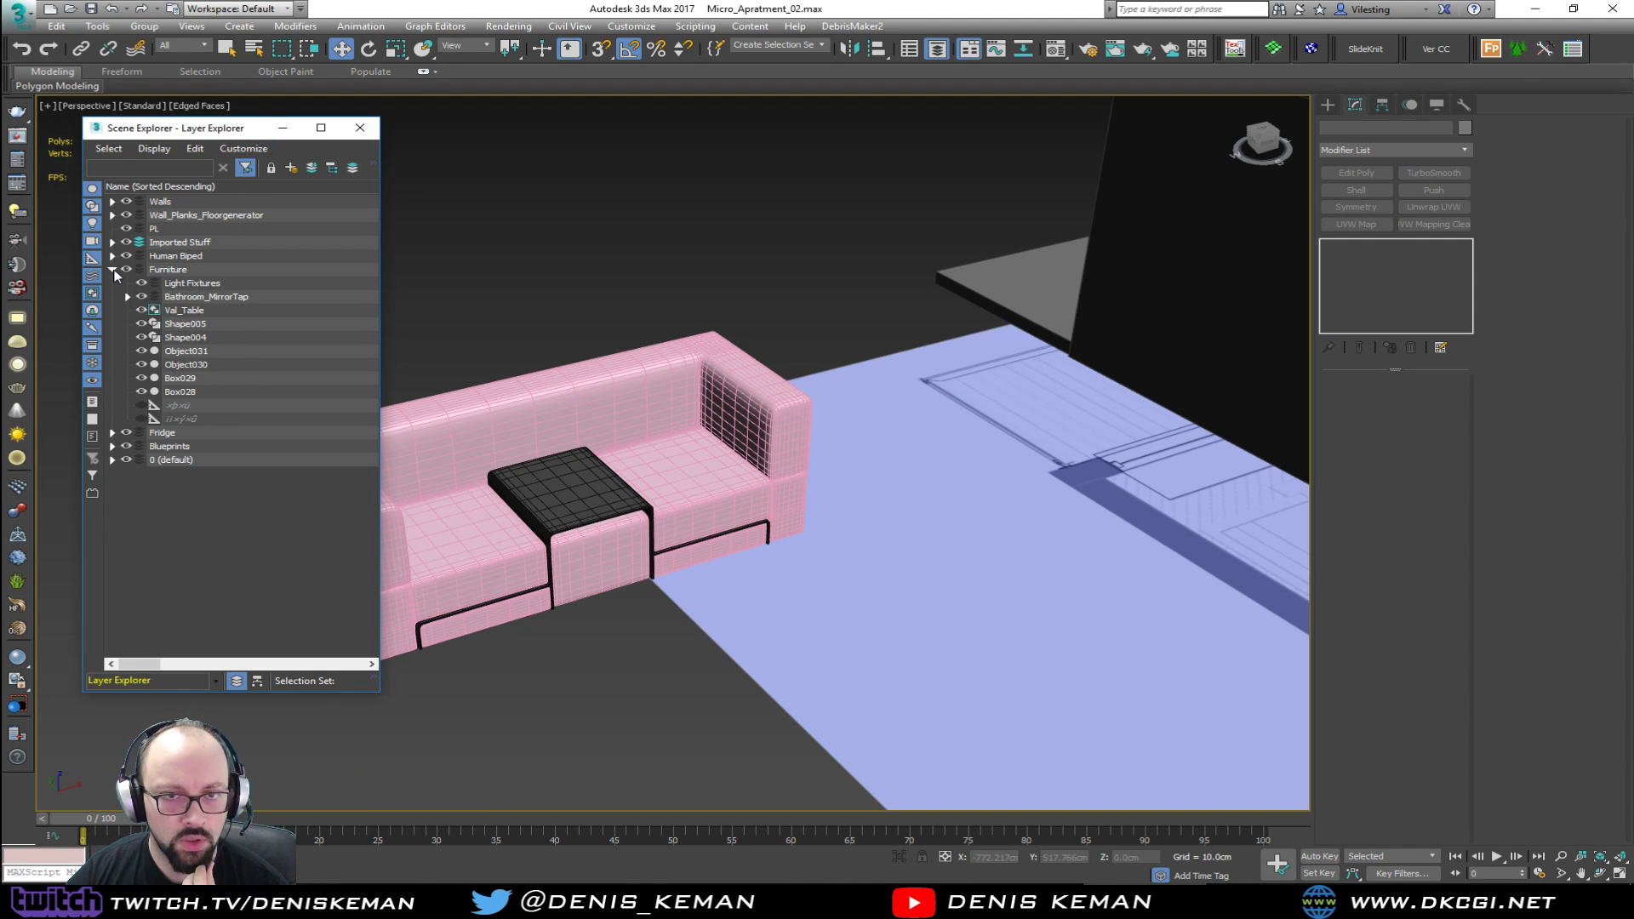
{"action": "left_click", "coordinate": [112, 270]}
{"action": "middle_click_drag", "start_coordinate": [809, 375], "coordinate": [824, 334], "text": "alt"}
{"action": "left_click_drag", "start_coordinate": [834, 326], "coordinate": [421, 640]}
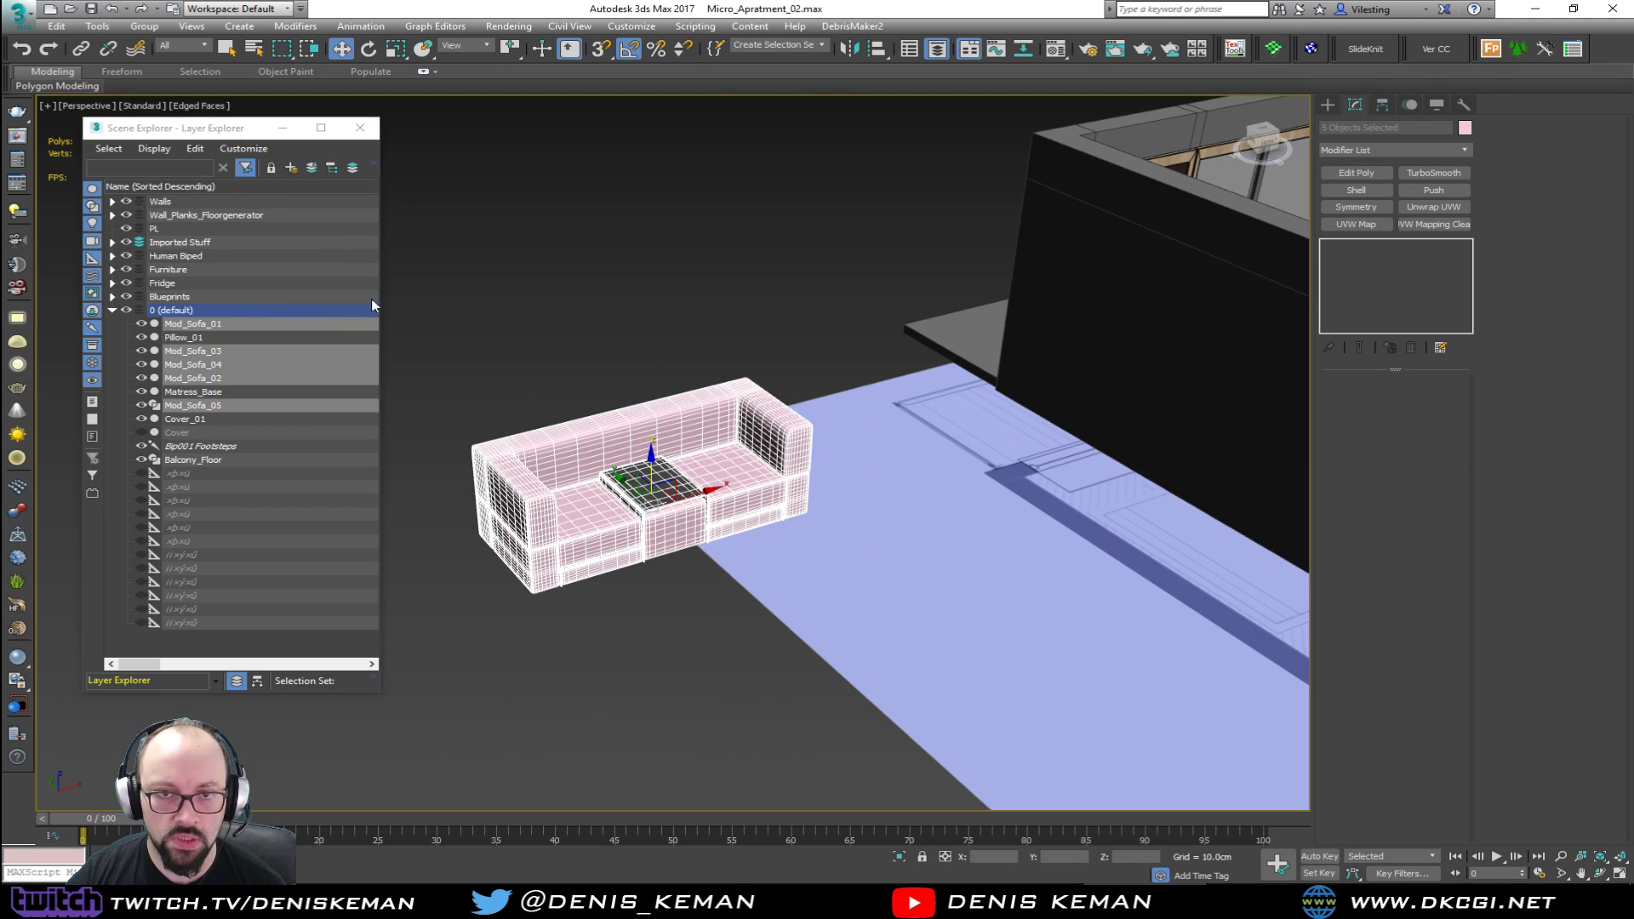
{"action": "left_click", "coordinate": [291, 168]}
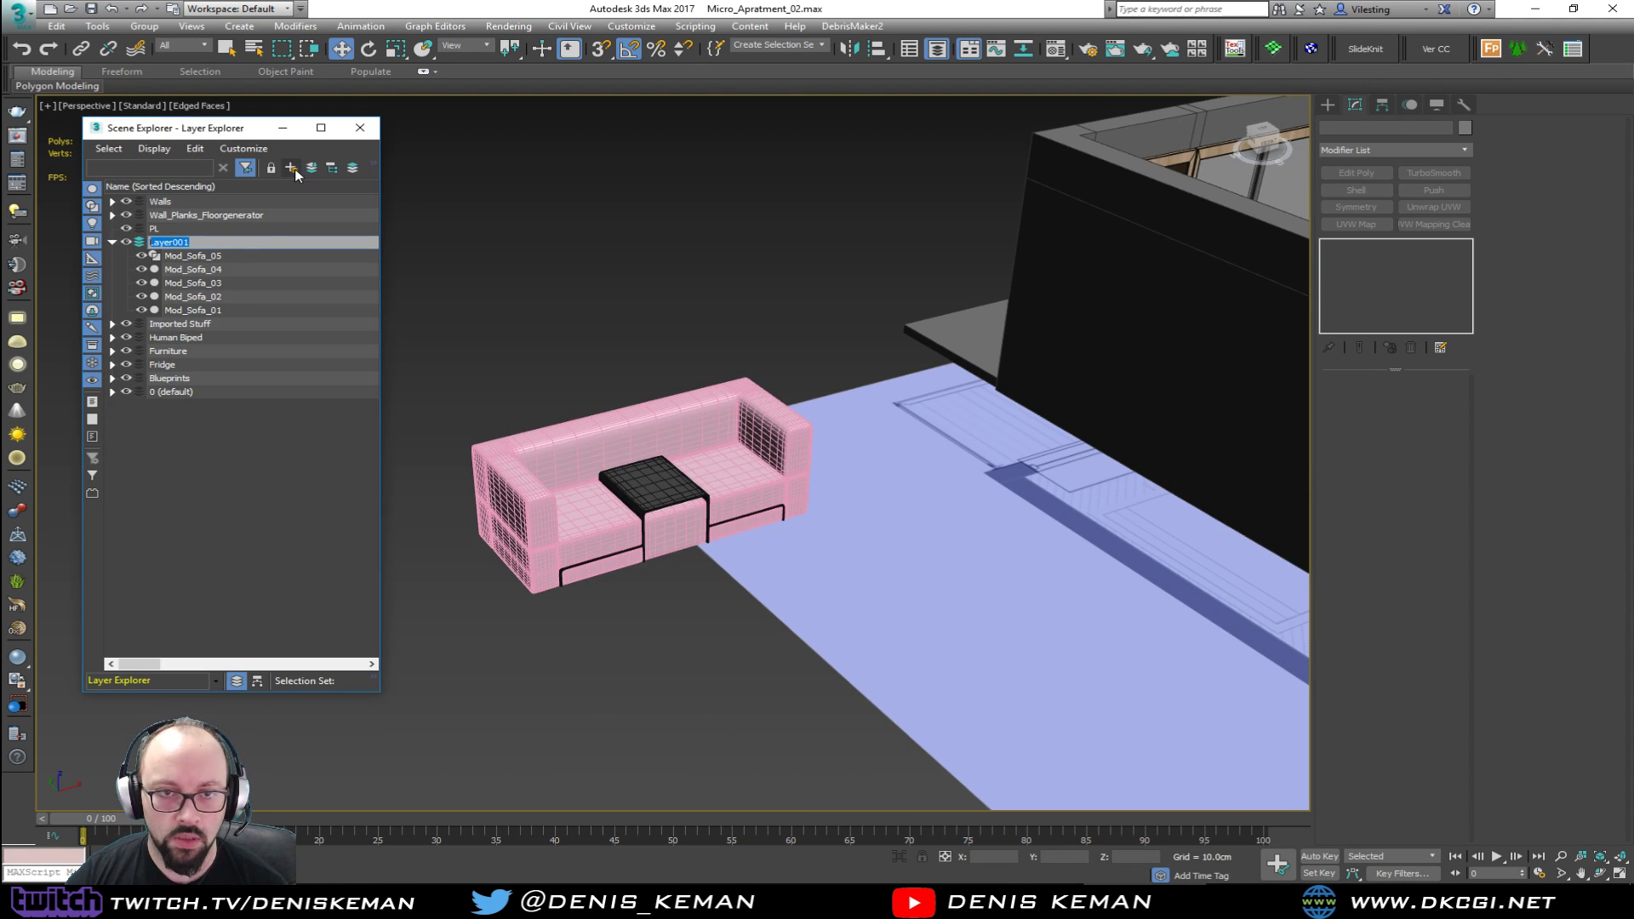
{"action": "type", "text": "Sofa"}
{"action": "key", "text": "Return"}
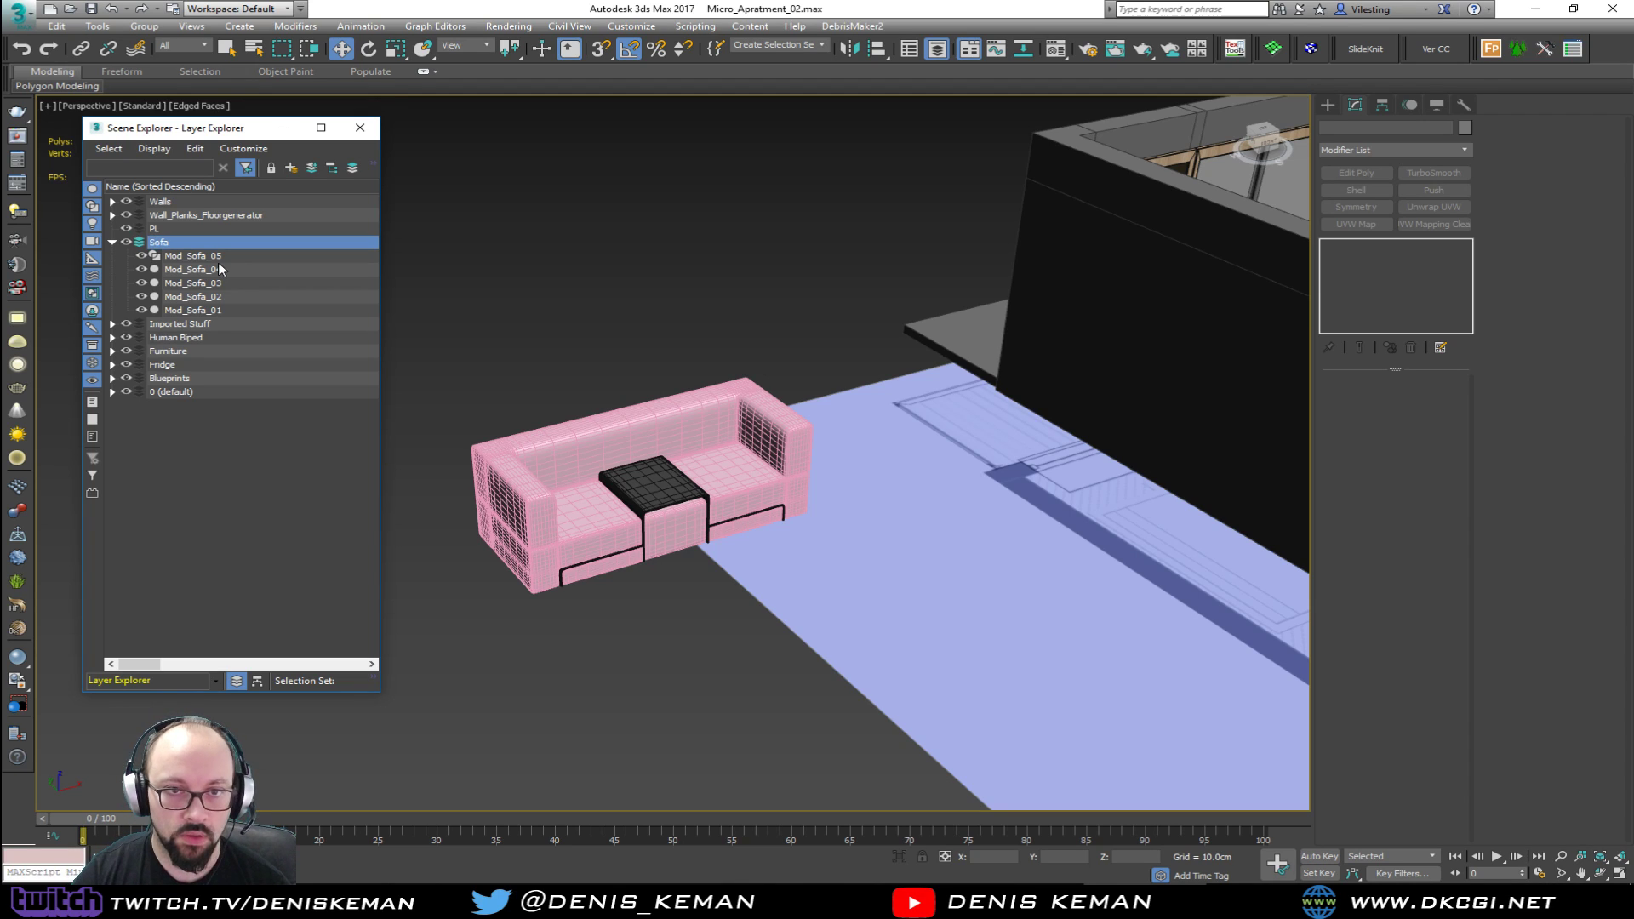
{"action": "left_click", "coordinate": [111, 242]}
{"action": "left_click_drag", "start_coordinate": [160, 244], "coordinate": [182, 284]}
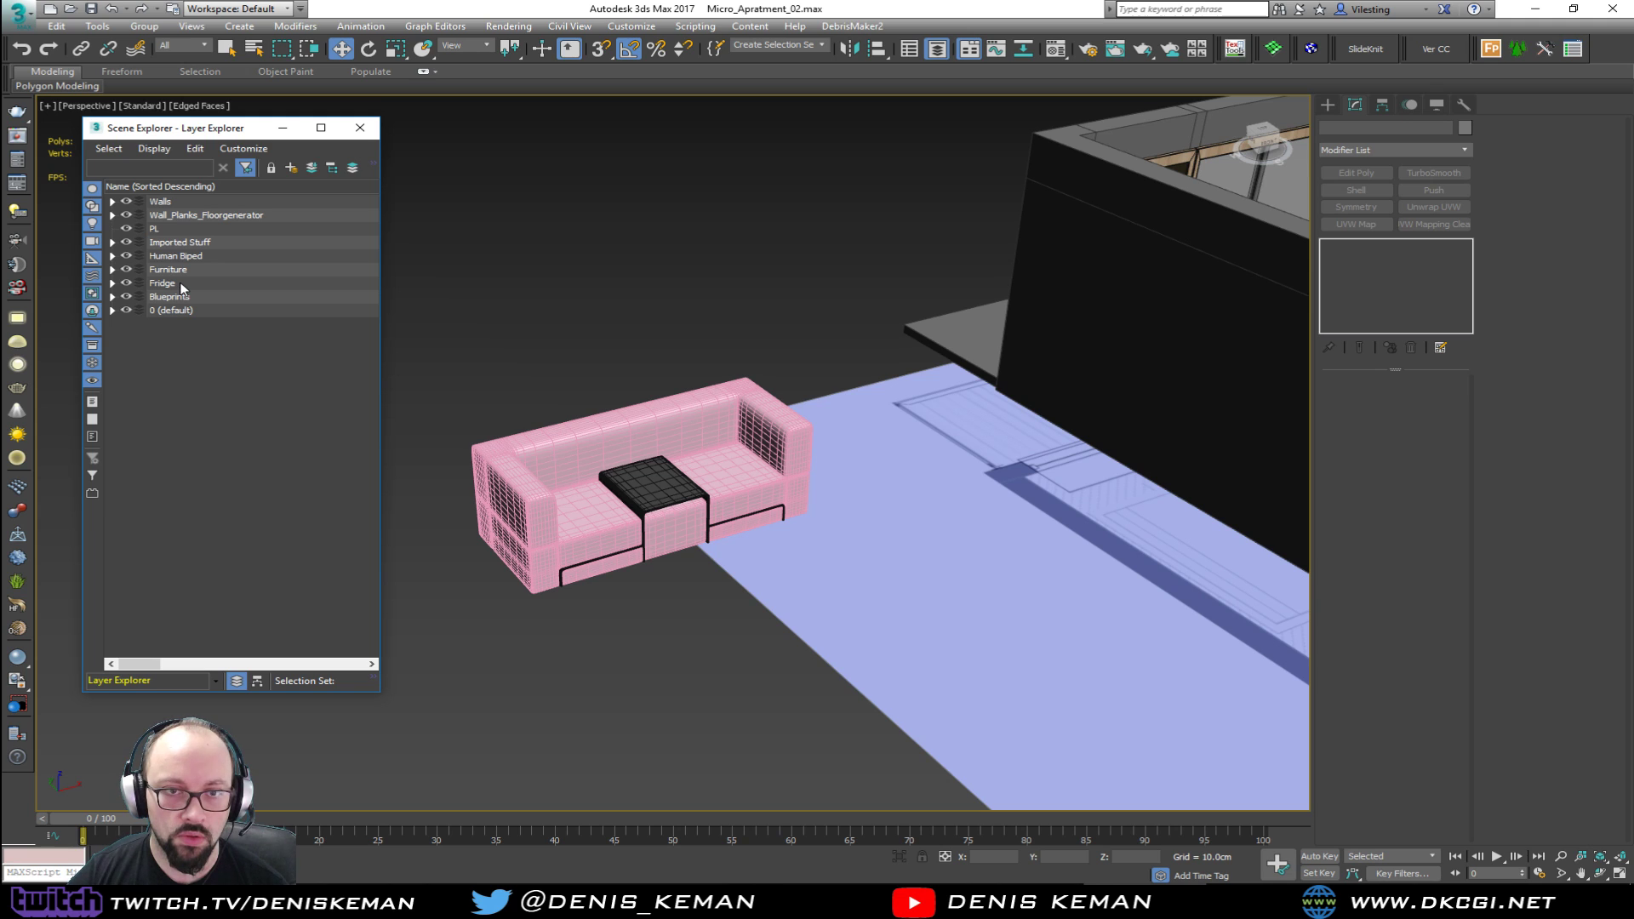
Step: Select all modular sofa parts and group them under the default group name
{"action": "middle_click_drag", "start_coordinate": [766, 320], "coordinate": [986, 397], "text": "alt"}
{"action": "left_click", "coordinate": [717, 541]}
{"action": "left_click_drag", "start_coordinate": [675, 579], "coordinate": [894, 166]}
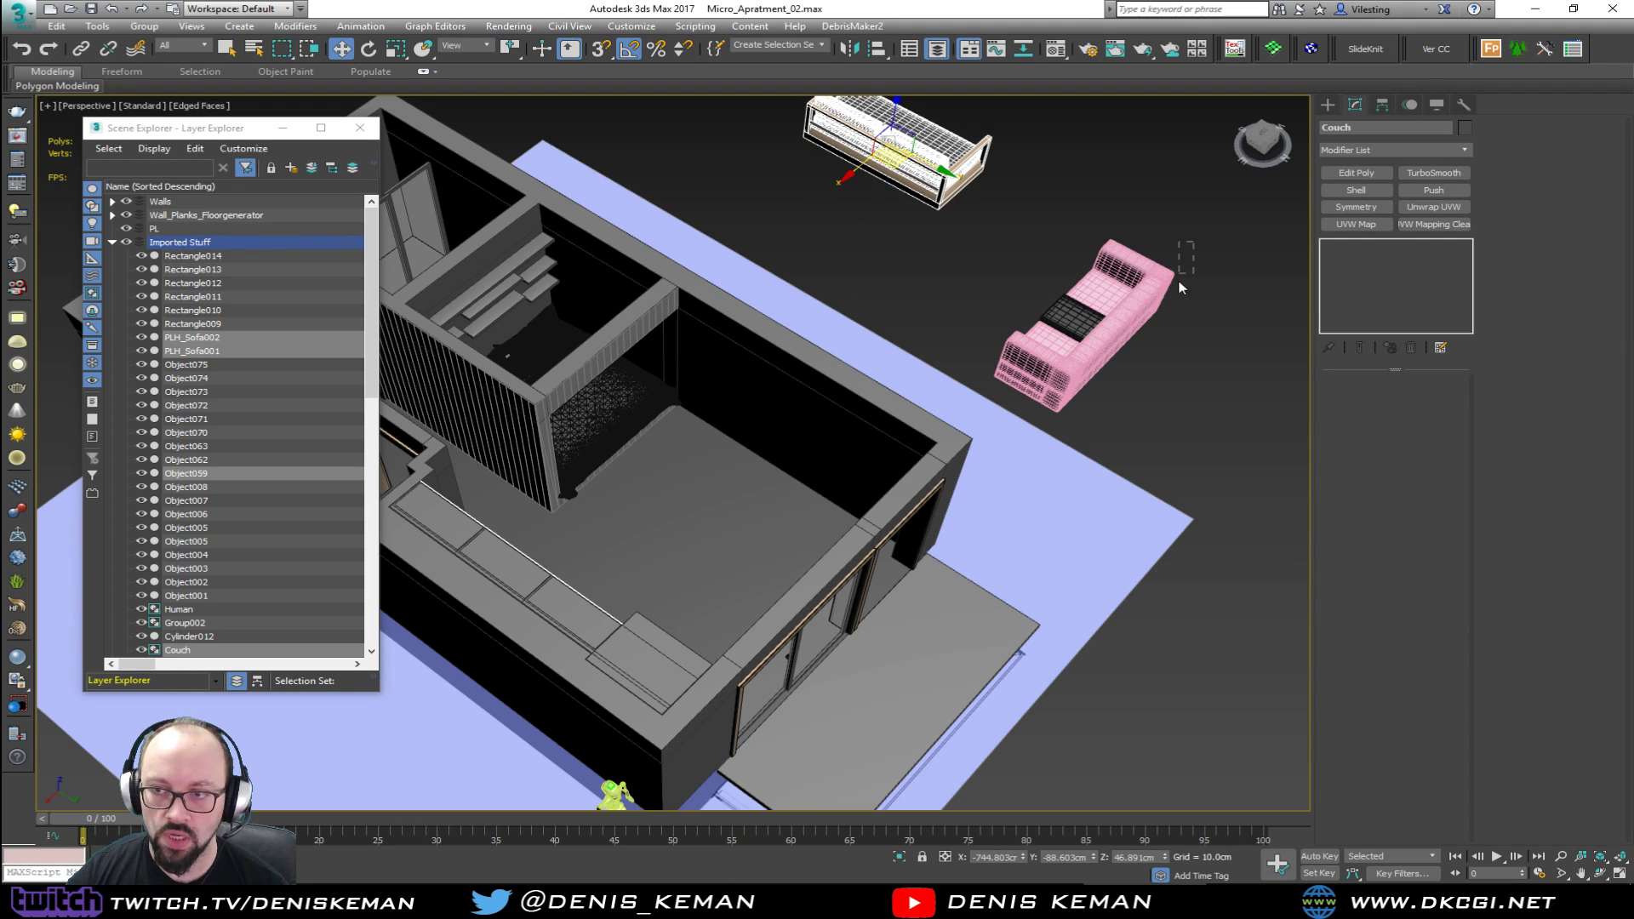
{"action": "left_click_drag", "start_coordinate": [996, 417], "coordinate": [996, 418]}
{"action": "left_click", "coordinate": [144, 26]}
{"action": "left_click", "coordinate": [155, 45]}
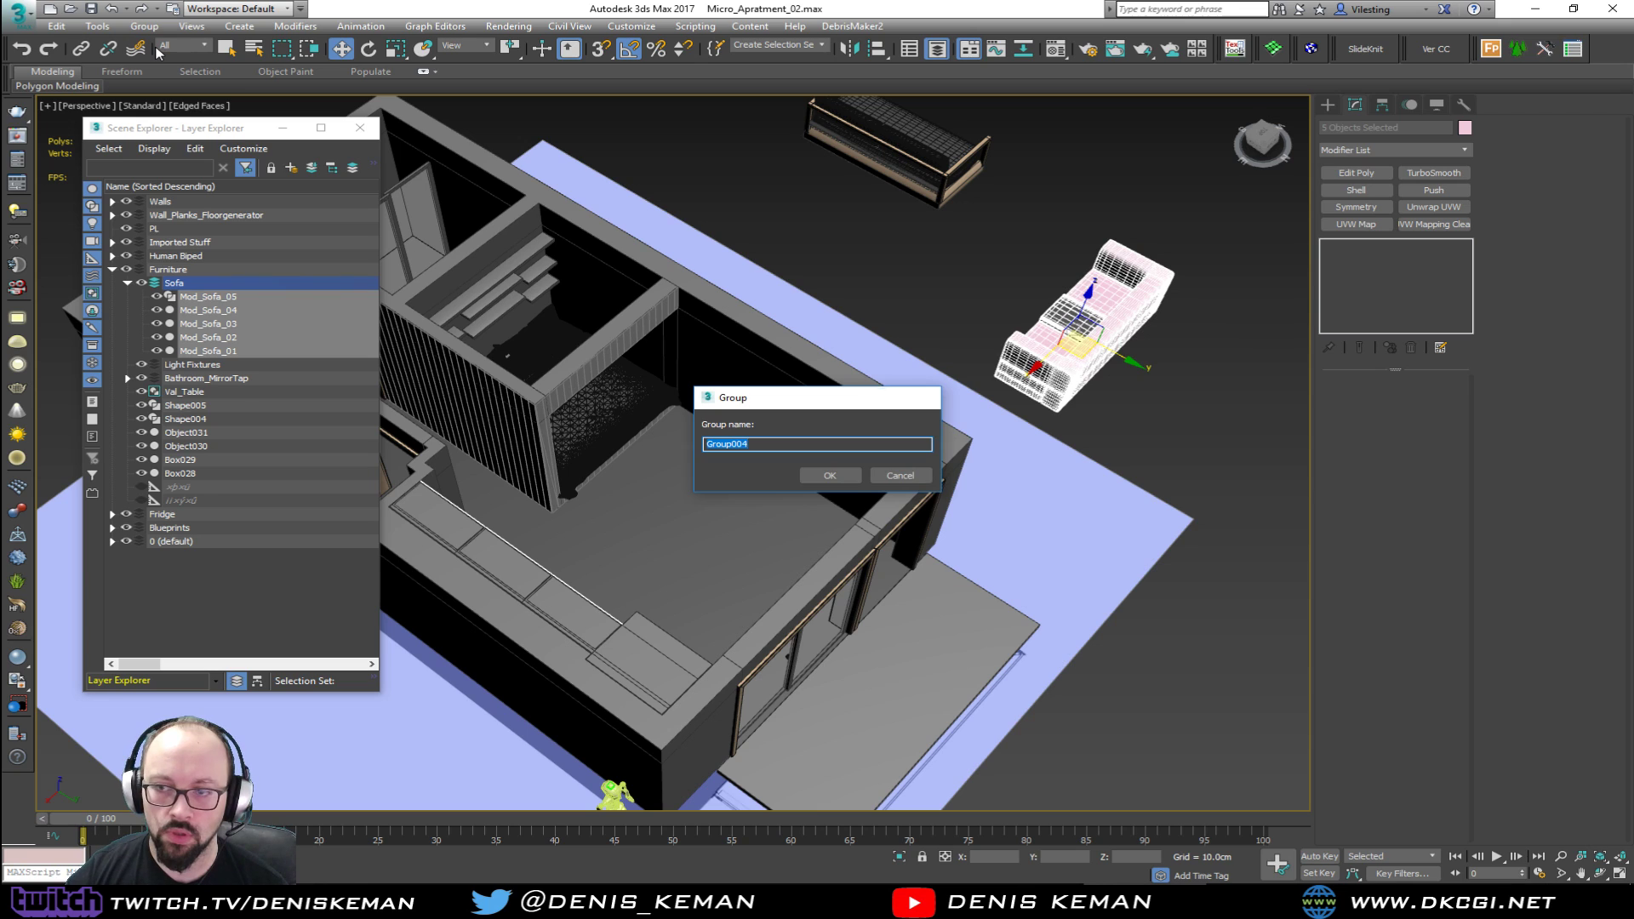
{"action": "key", "text": "Return"}
Step: Move the sofa group into the apartment's living area at about X -177 cm, Y 149 cm, and close the Layer Explorer
{"action": "left_click_drag", "start_coordinate": [1072, 352], "coordinate": [793, 561]}
{"action": "key", "text": "e"}
{"action": "key", "text": "w"}
{"action": "middle_click_drag", "start_coordinate": [794, 560], "coordinate": [817, 528], "text": "alt"}
{"action": "key", "text": "z"}
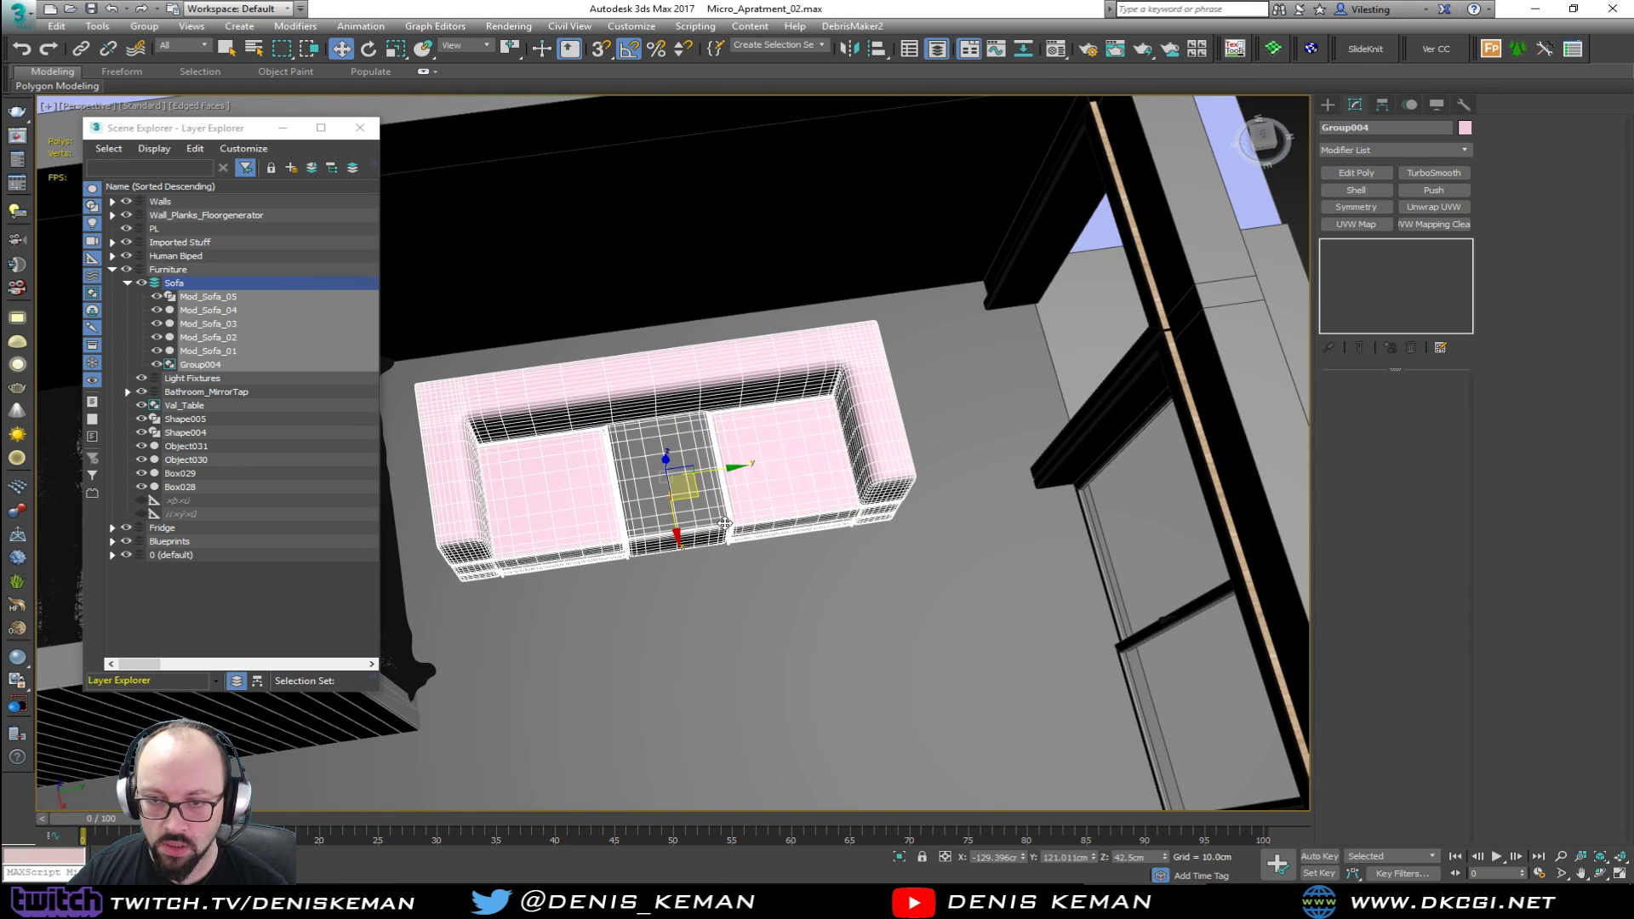
{"action": "left_click_drag", "start_coordinate": [700, 497], "coordinate": [741, 407]}
{"action": "middle_click_drag", "start_coordinate": [741, 407], "coordinate": [868, 418], "text": "alt"}
{"action": "left_click", "coordinate": [361, 130]}
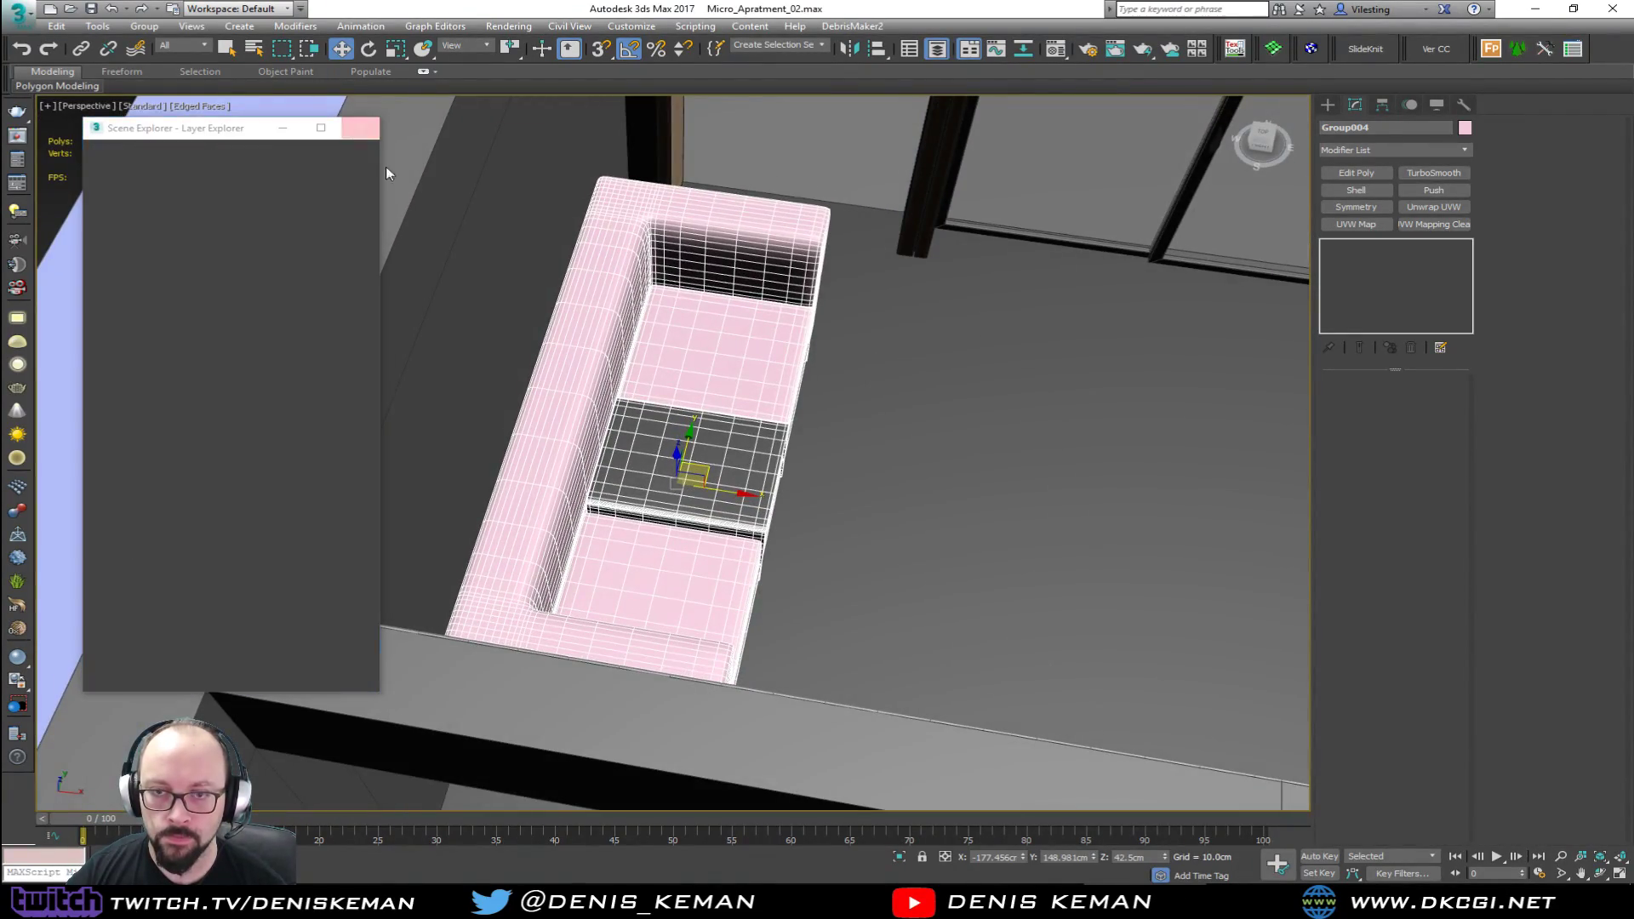
Step: Open the sofa group and give all its pink parts a grey custom object color, leaving out the dark table insert
{"action": "middle_click_drag", "start_coordinate": [478, 335], "coordinate": [397, 327], "text": "alt"}
{"action": "left_click", "coordinate": [144, 27]}
{"action": "left_click", "coordinate": [182, 82]}
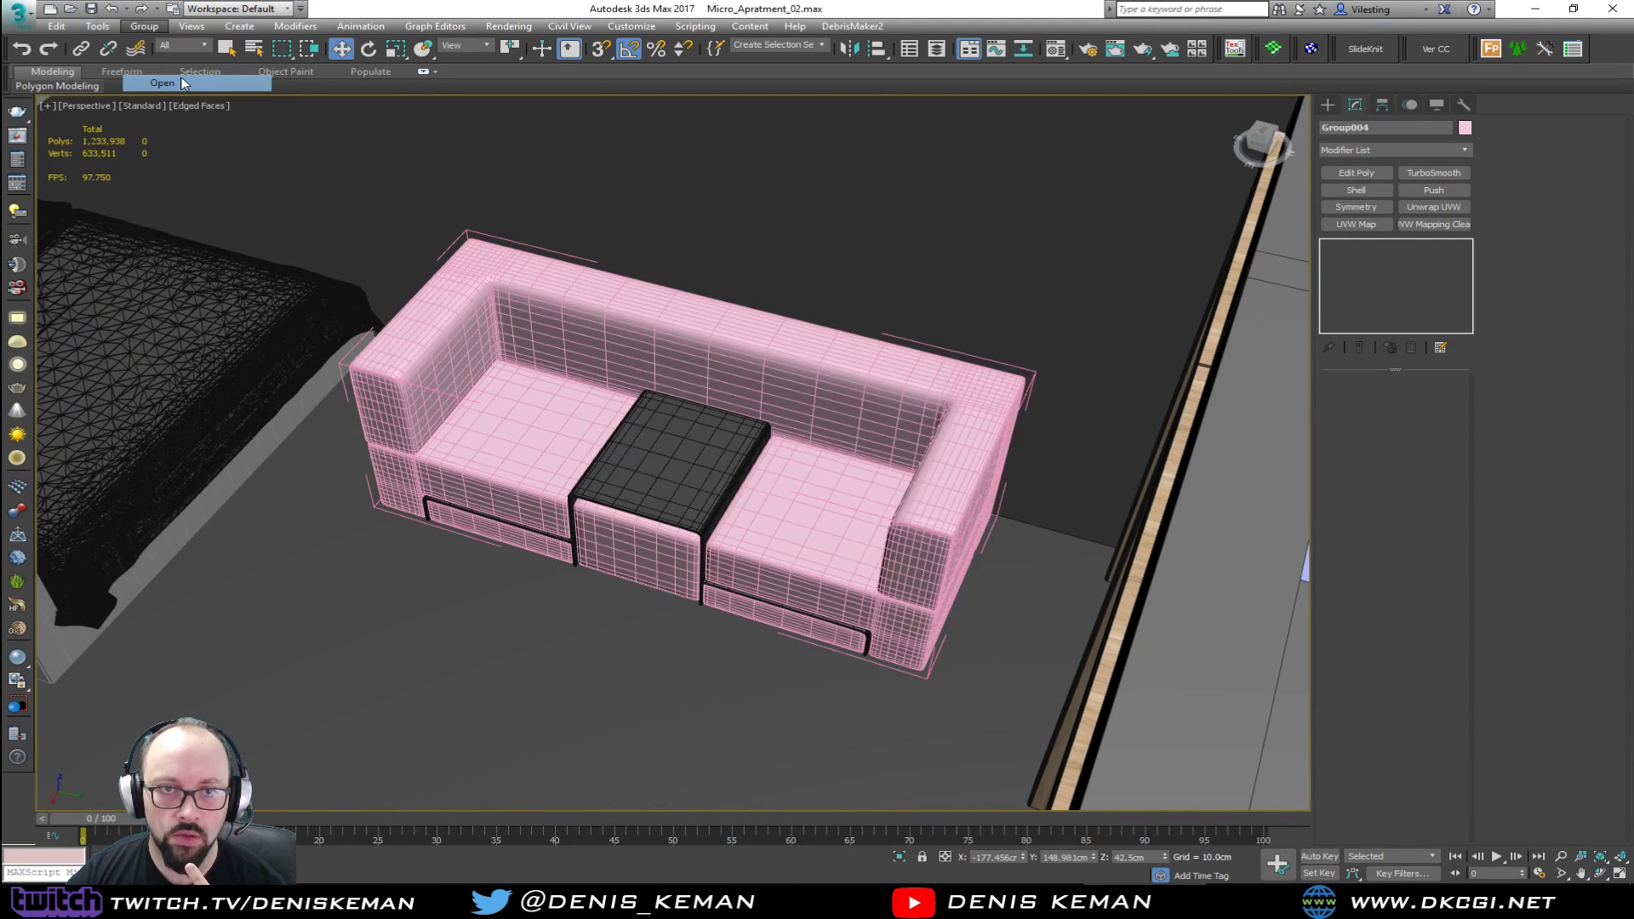
{"action": "left_click", "coordinate": [666, 552]}
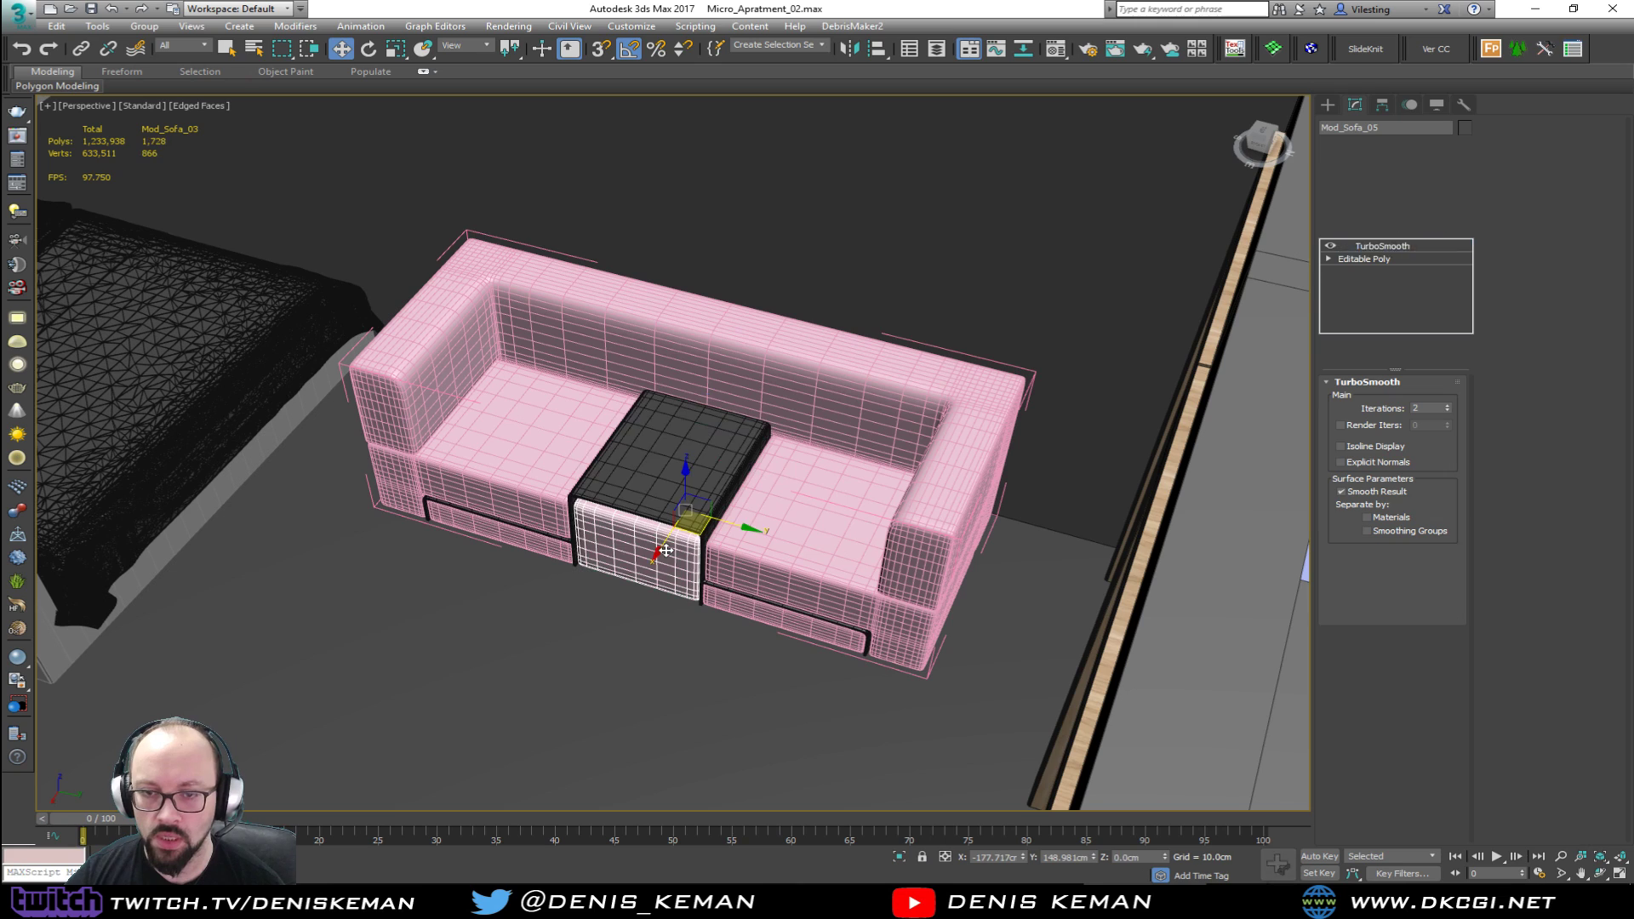
{"action": "left_click", "coordinate": [545, 532], "text": "ctrl"}
{"action": "left_click", "coordinate": [540, 545], "text": "ctrl"}
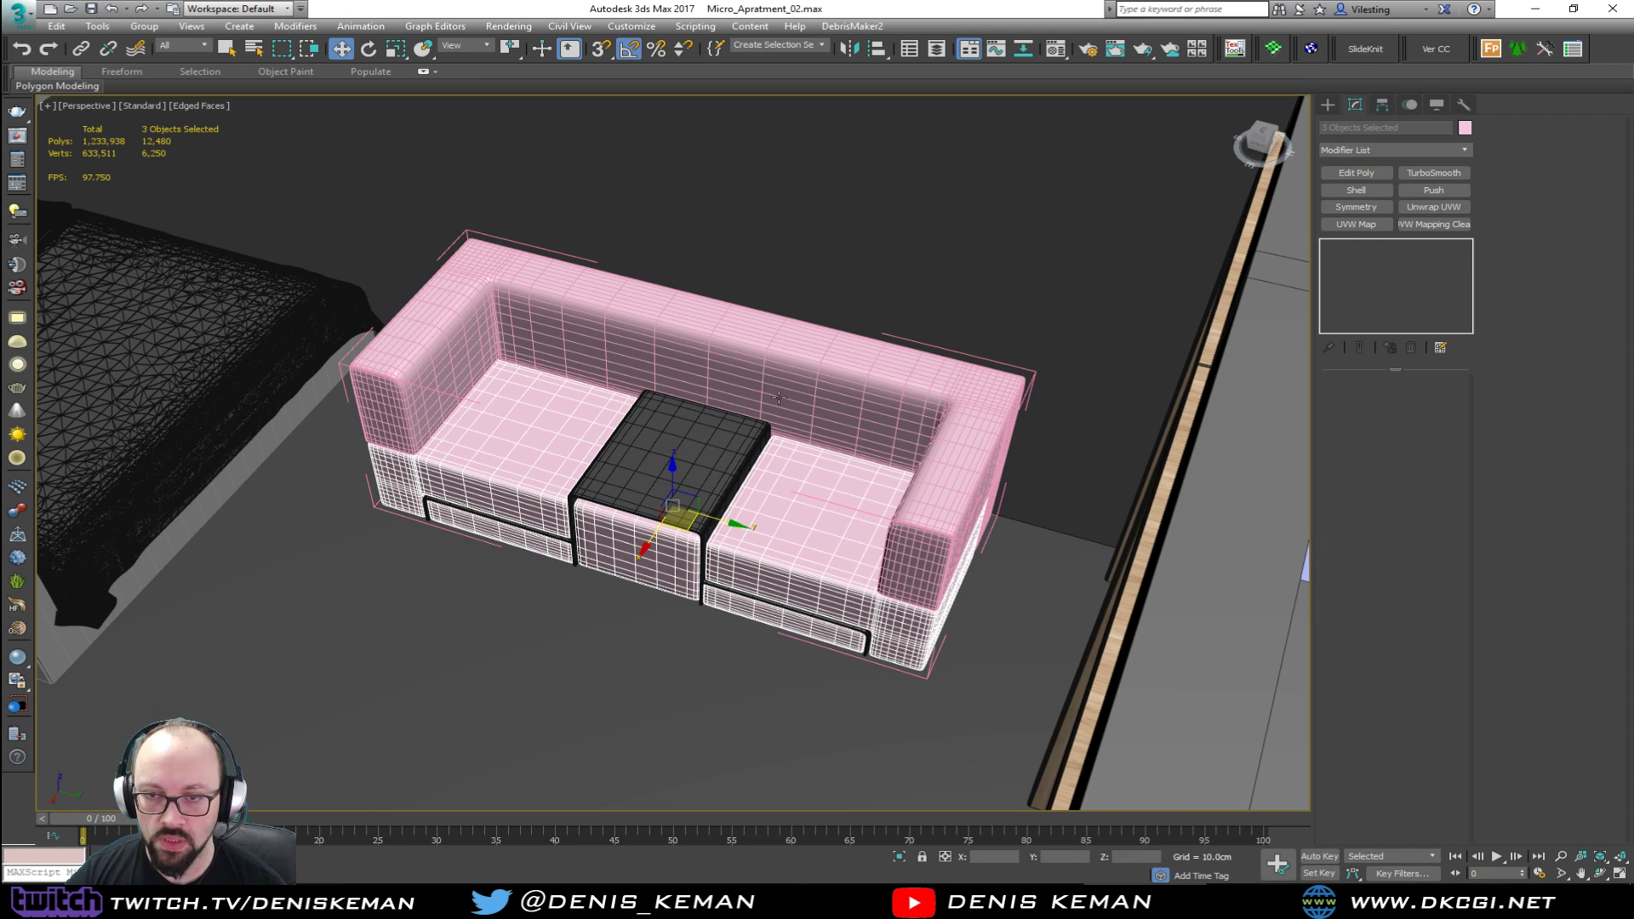
{"action": "left_click", "coordinate": [778, 399], "text": "ctrl"}
{"action": "left_click", "coordinate": [1465, 128]}
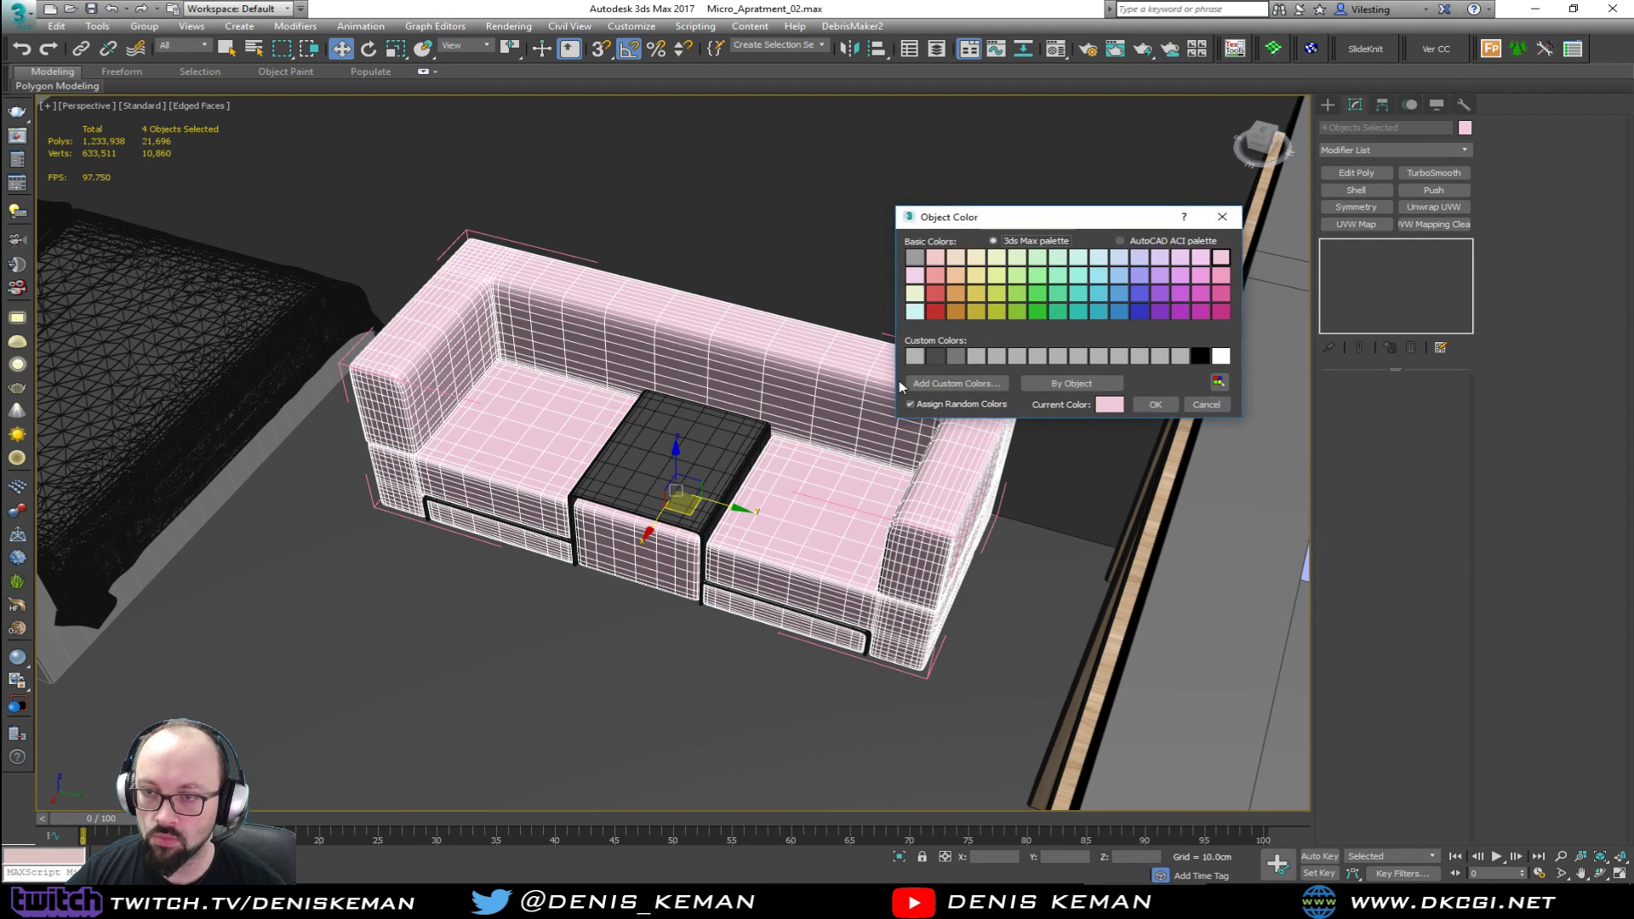
{"action": "left_click", "coordinate": [956, 356]}
{"action": "left_click", "coordinate": [1156, 404]}
Step: Turn off edged faces to check the recolored sofa, then close its group
{"action": "scroll", "coordinate": [1033, 394], "scroll_direction": "down", "scroll_amount": 5}
{"action": "key", "text": "ctrl+d"}
{"action": "middle_click_drag", "start_coordinate": [641, 408], "coordinate": [621, 396], "text": "alt"}
{"action": "scroll", "coordinate": [566, 527], "scroll_direction": "up", "scroll_amount": 6}
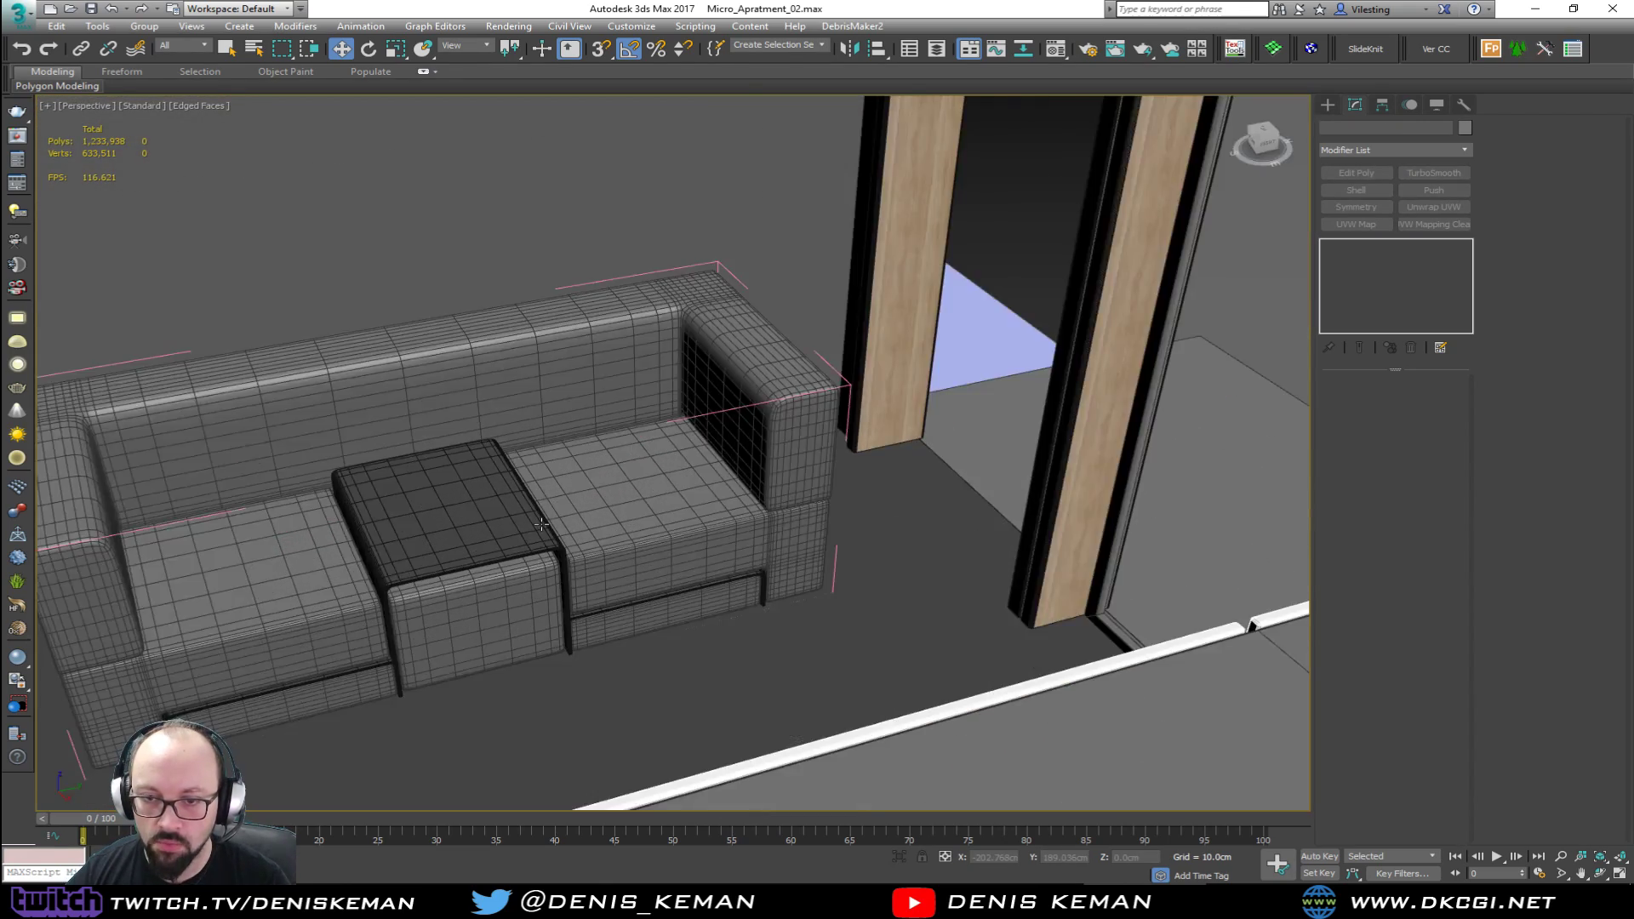
{"action": "key", "text": "F4"}
{"action": "scroll", "coordinate": [566, 527], "scroll_direction": "down", "scroll_amount": 3}
{"action": "middle_click_drag", "start_coordinate": [566, 527], "coordinate": [614, 473]}
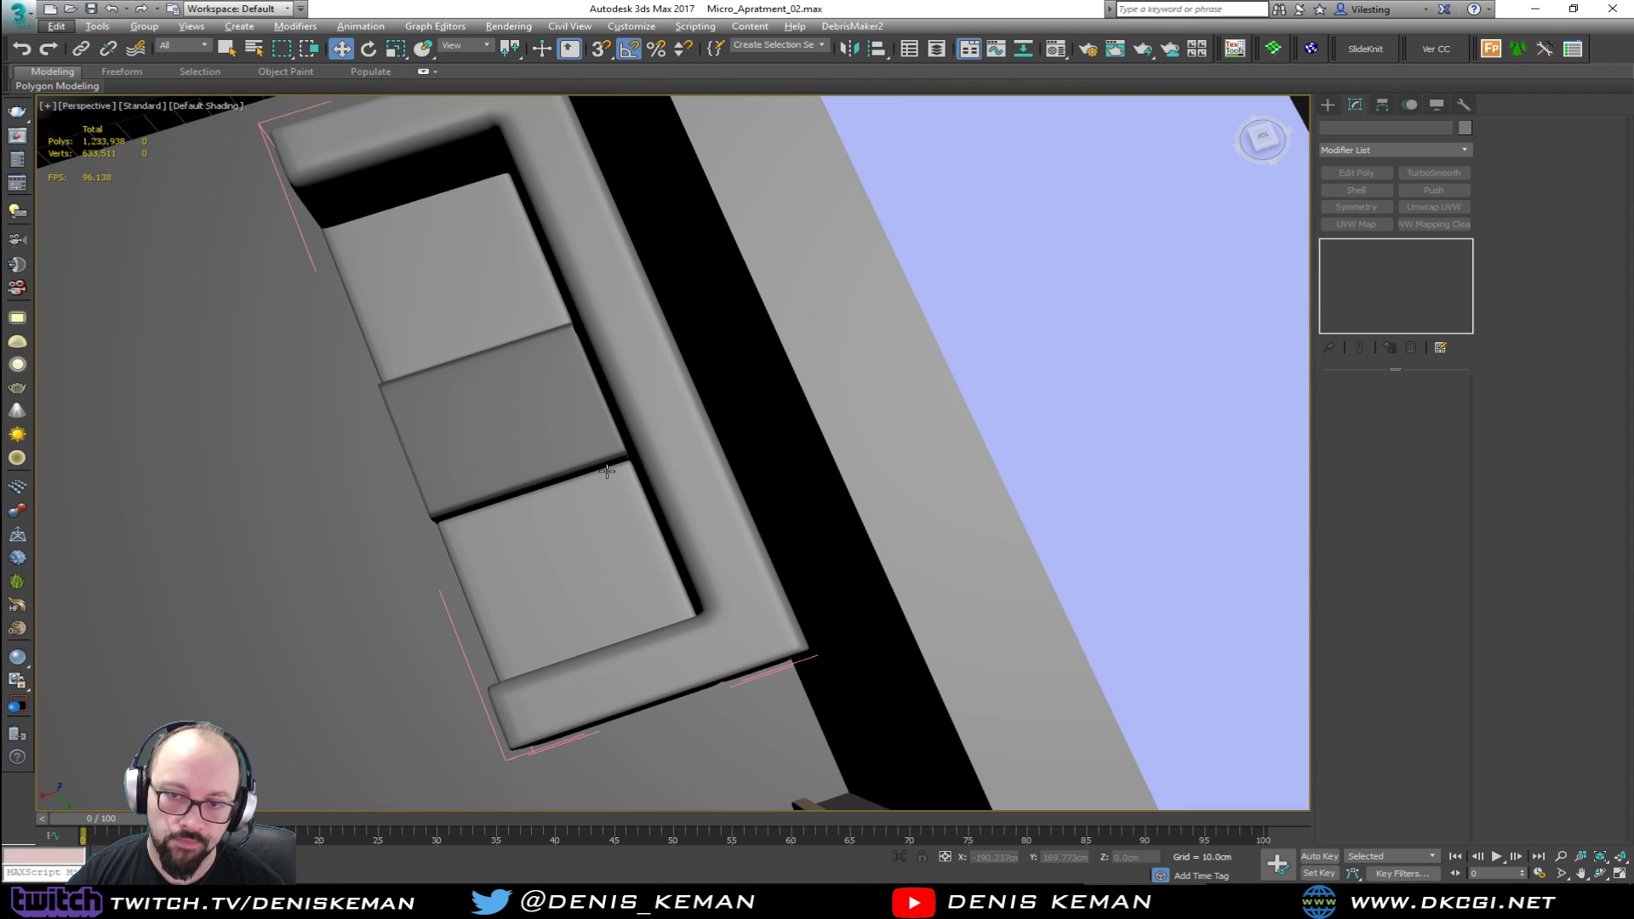
{"action": "left_click", "coordinate": [458, 652]}
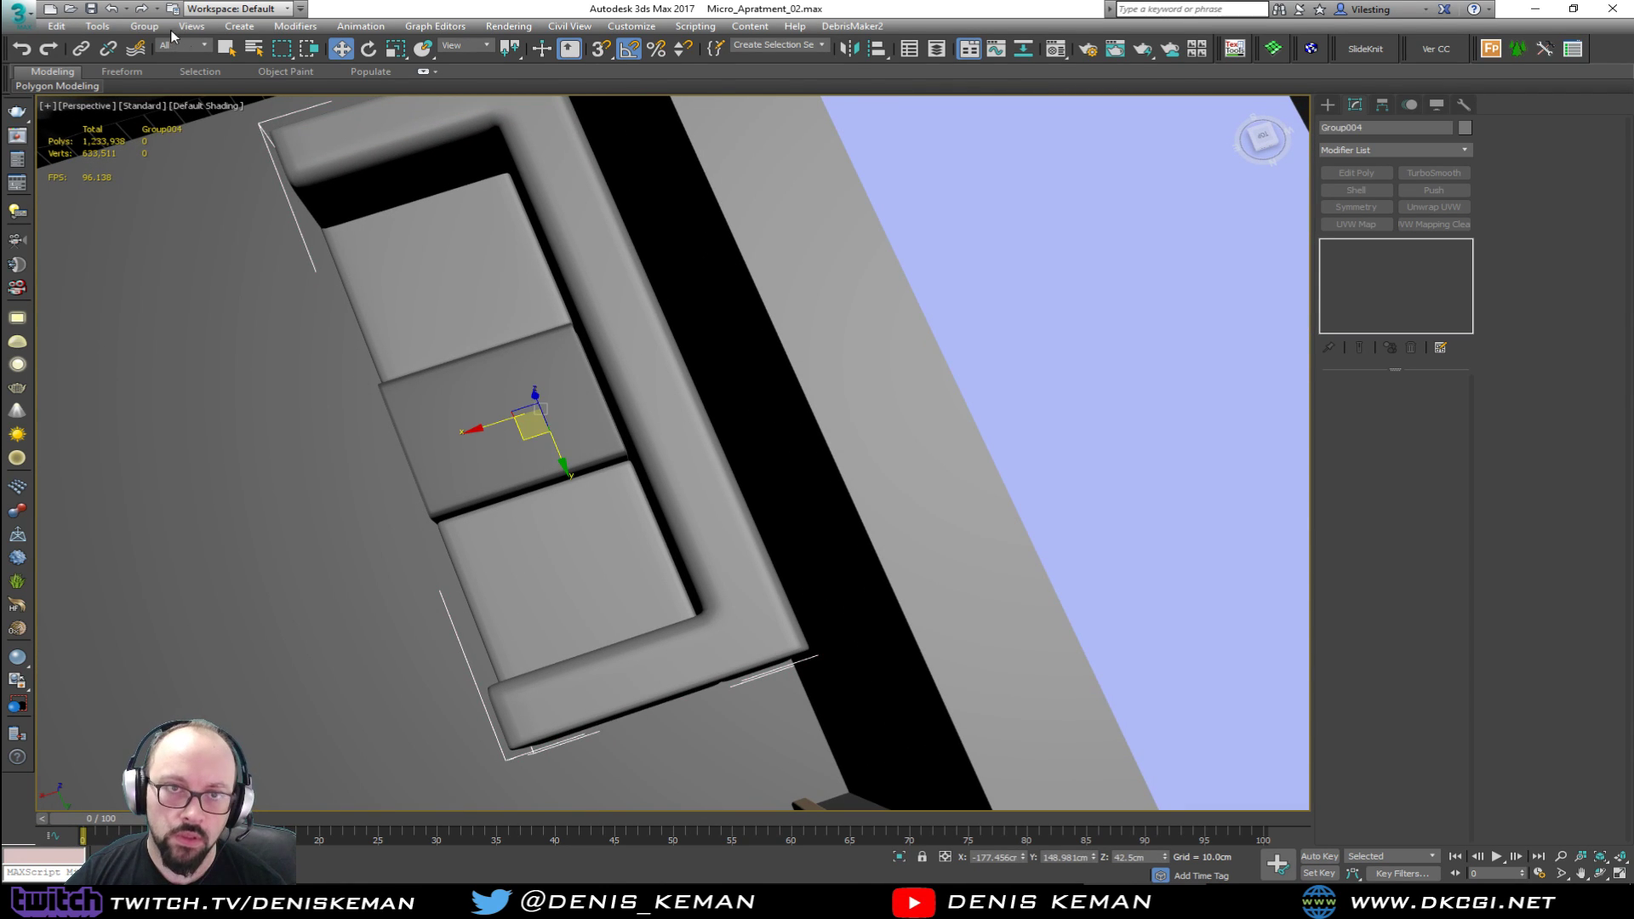
{"action": "left_click", "coordinate": [144, 25]}
{"action": "left_click", "coordinate": [158, 99]}
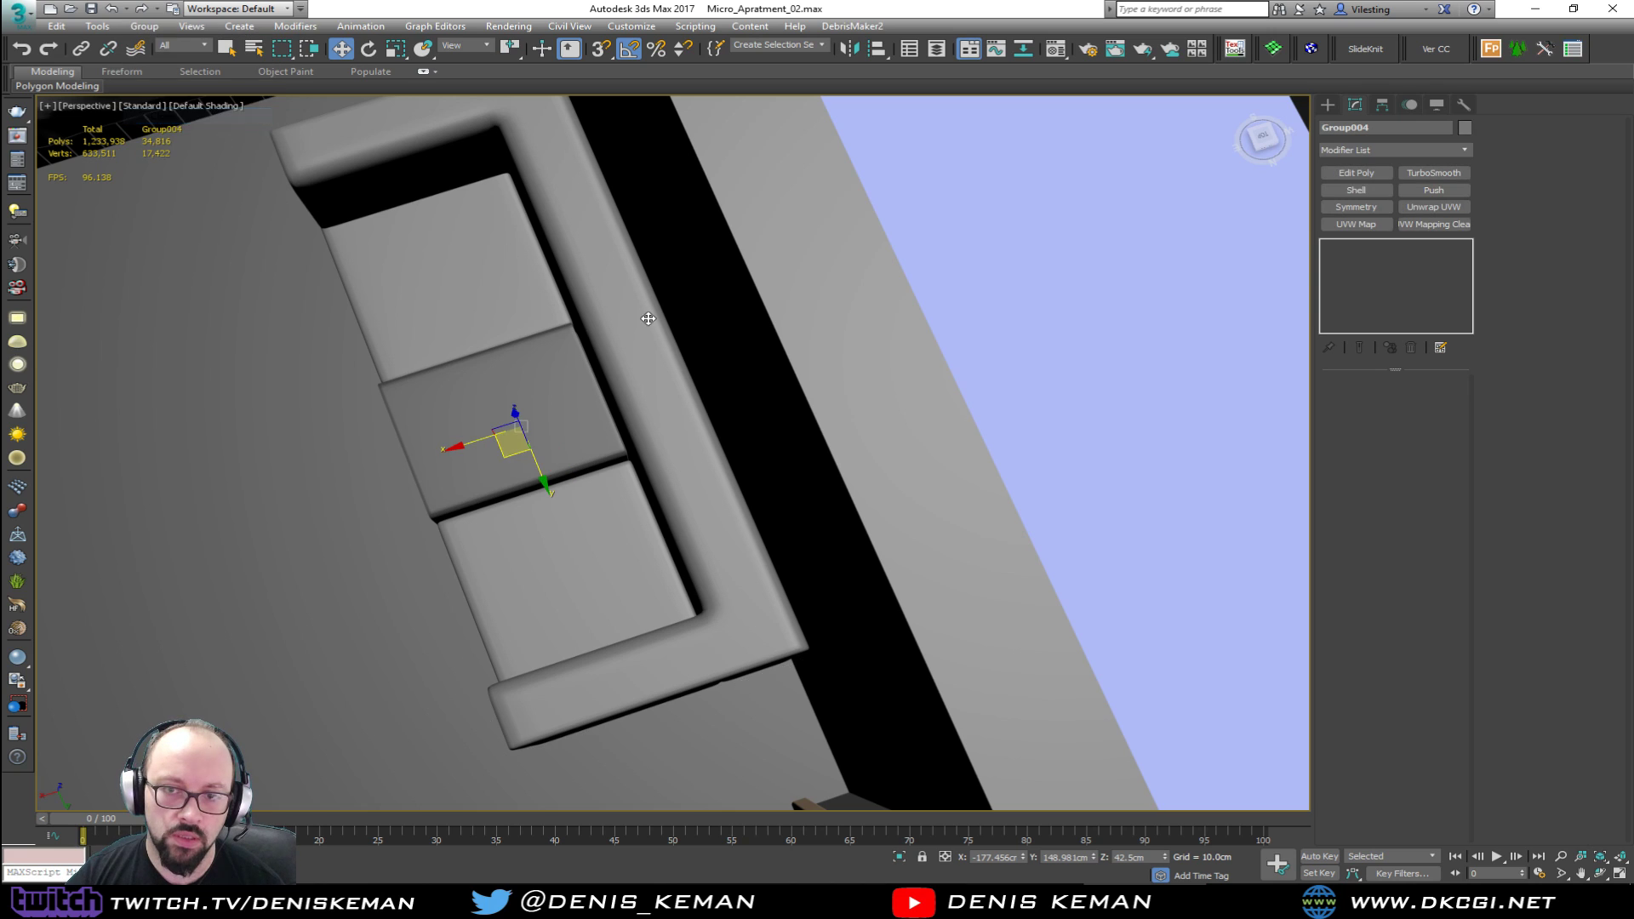
Step: In a shaded top view, position the sofa group along the living room wall at about X -176 cm, Y 157 cm
{"action": "key", "text": "alt+w"}
{"action": "key", "text": "z"}
{"action": "key", "text": "alt+w"}
{"action": "scroll", "coordinate": [473, 400], "scroll_direction": "down", "scroll_amount": 6}
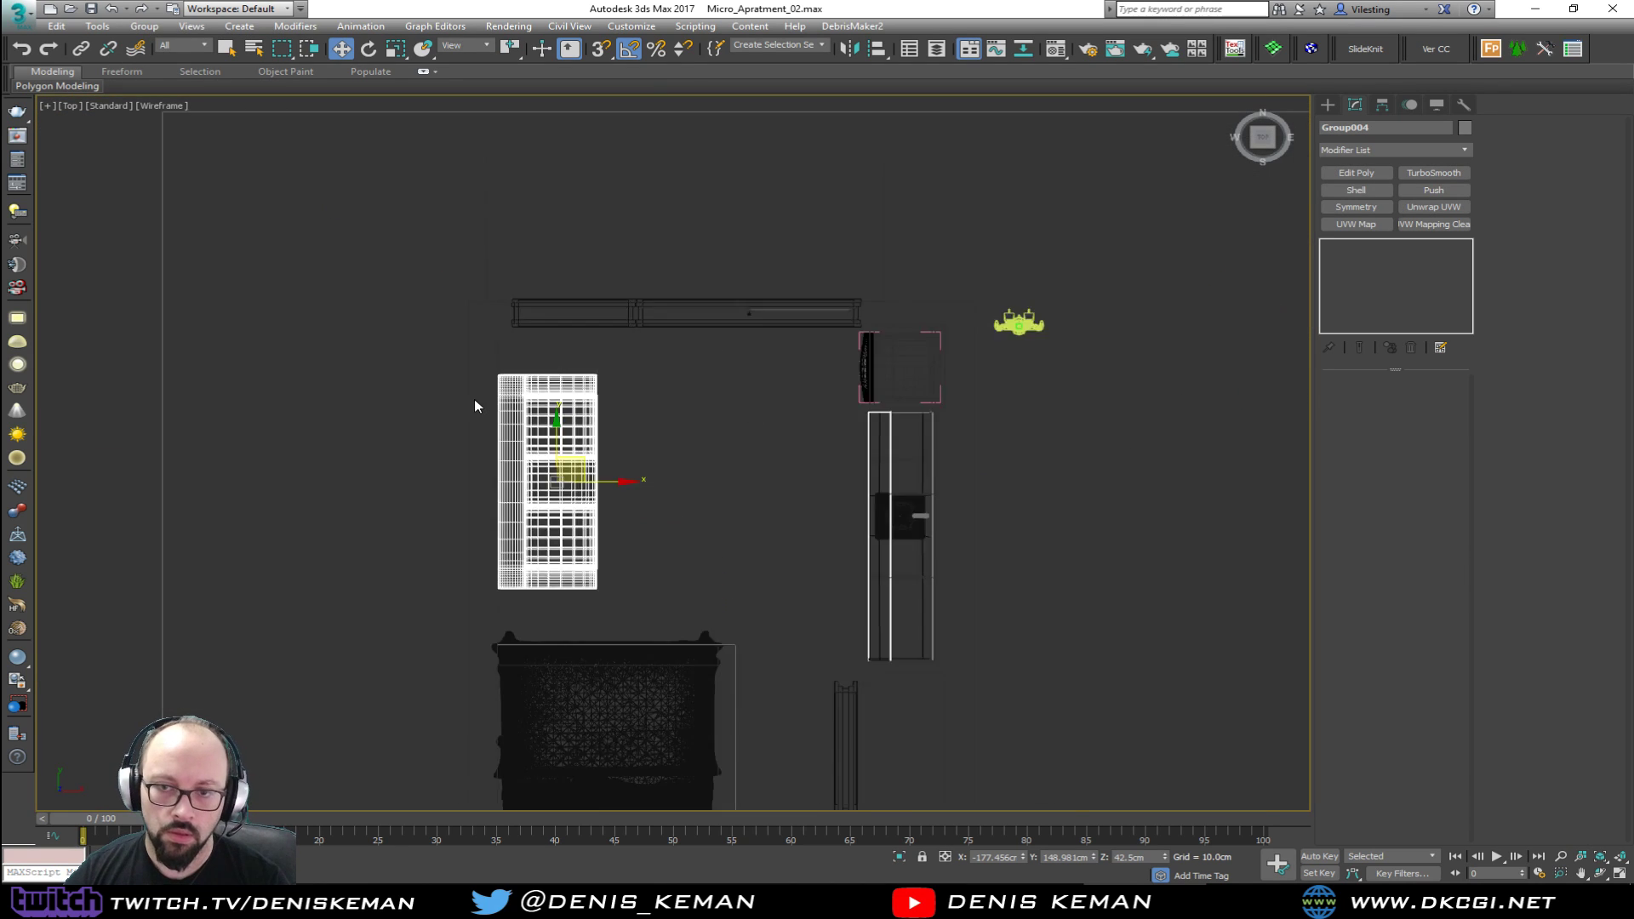
{"action": "key", "text": "F3"}
{"action": "scroll", "coordinate": [517, 412], "scroll_direction": "up", "scroll_amount": 5}
{"action": "mouse_move", "coordinate": [496, 411]}
{"action": "left_mouse_down"}
{"action": "mouse_move", "coordinate": [503, 359]}
{"action": "mouse_move", "coordinate": [505, 406]}
{"action": "left_mouse_up"}
{"action": "left_click_drag", "start_coordinate": [534, 464], "coordinate": [537, 464]}
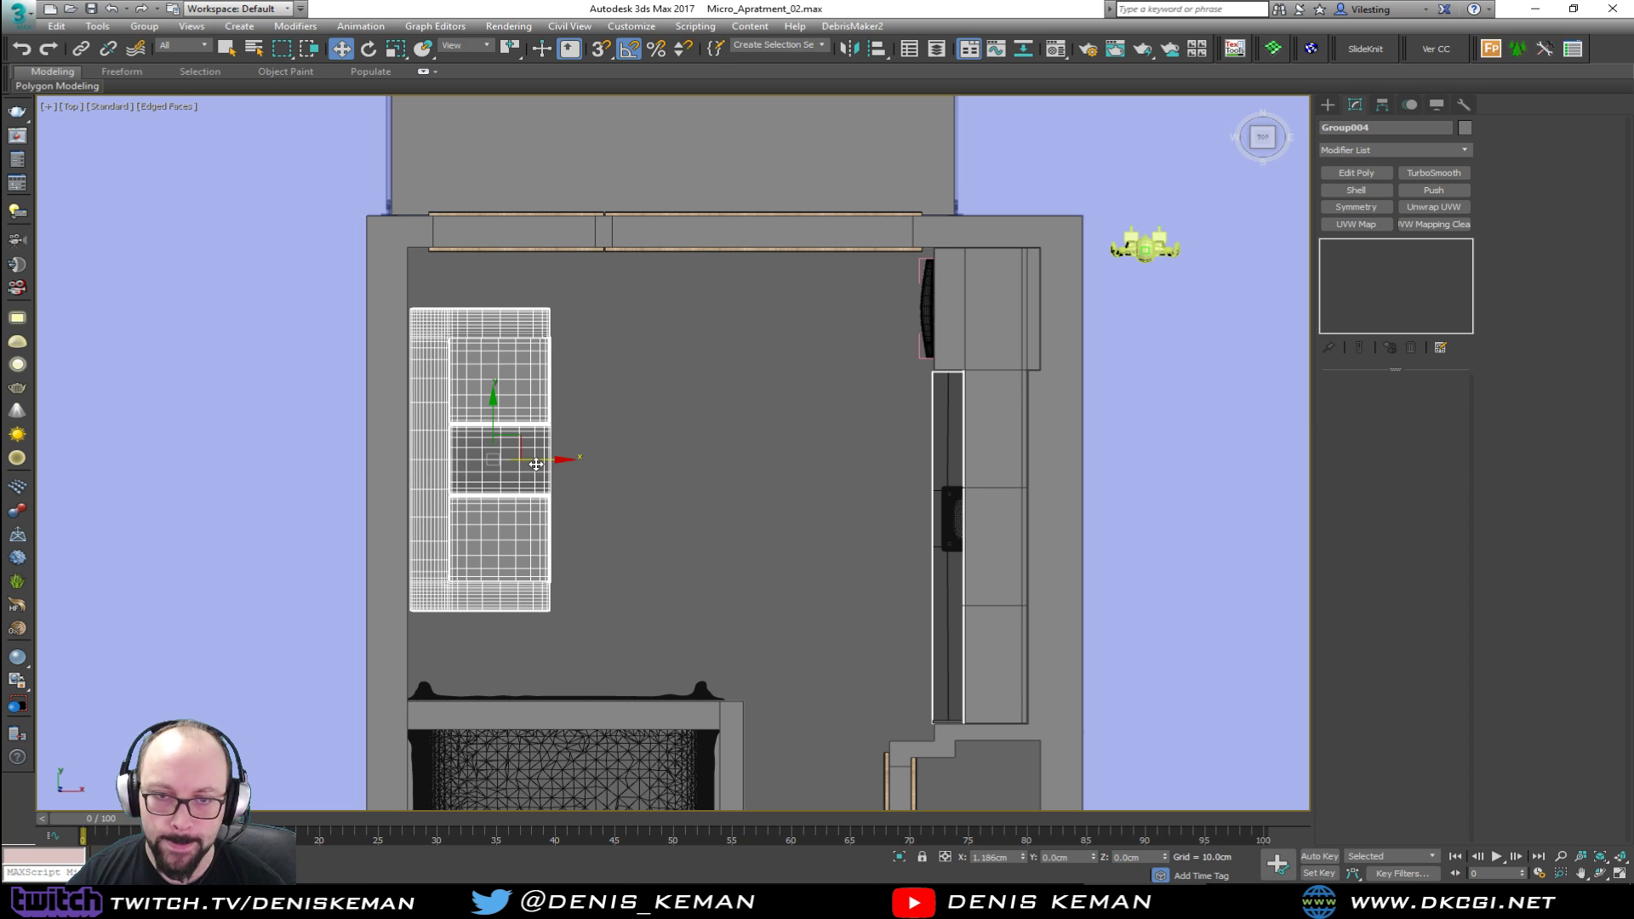
Step: Return to the perspective view and open the sofa group to access its individual parts
{"action": "key", "text": "alt+w"}
{"action": "key", "text": "alt+w"}
{"action": "middle_click_drag", "start_coordinate": [880, 482], "coordinate": [660, 433], "text": "alt"}
{"action": "scroll", "coordinate": [581, 542], "scroll_direction": "up", "scroll_amount": 3}
{"action": "scroll", "coordinate": [580, 542], "scroll_direction": "up", "scroll_amount": 2}
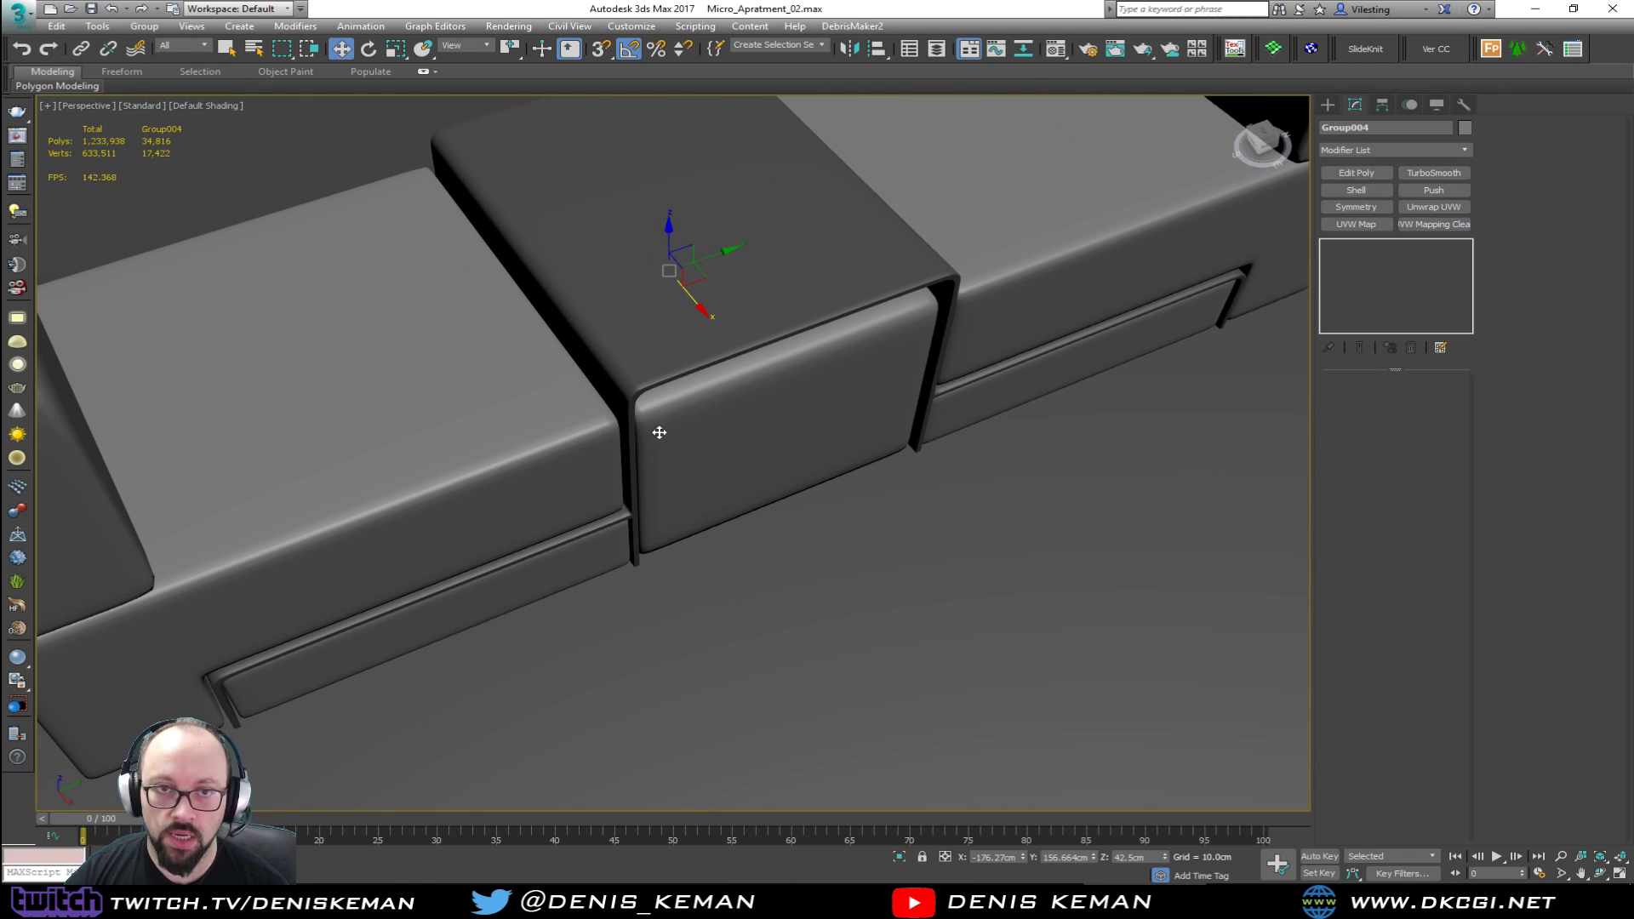
{"action": "left_click", "coordinate": [157, 30]}
{"action": "left_click", "coordinate": [153, 82]}
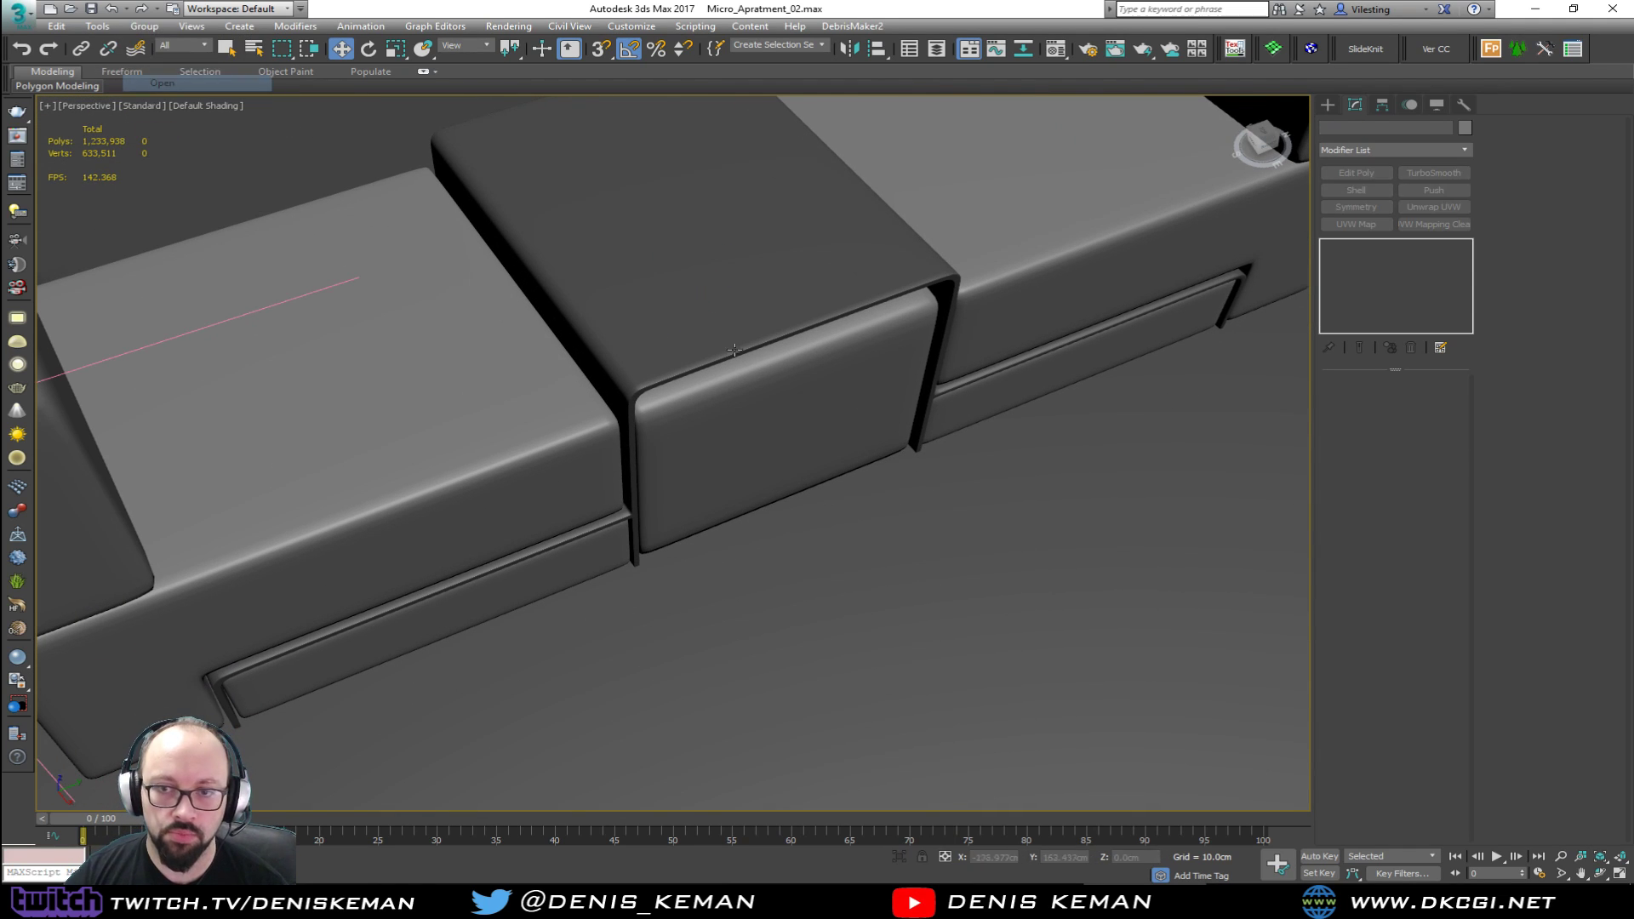
Step: Show edged faces and slide the table insert together with the two low front inserts out in front of the sofa
{"action": "left_click", "coordinate": [778, 374]}
{"action": "key", "text": "F4"}
{"action": "left_click", "coordinate": [747, 326]}
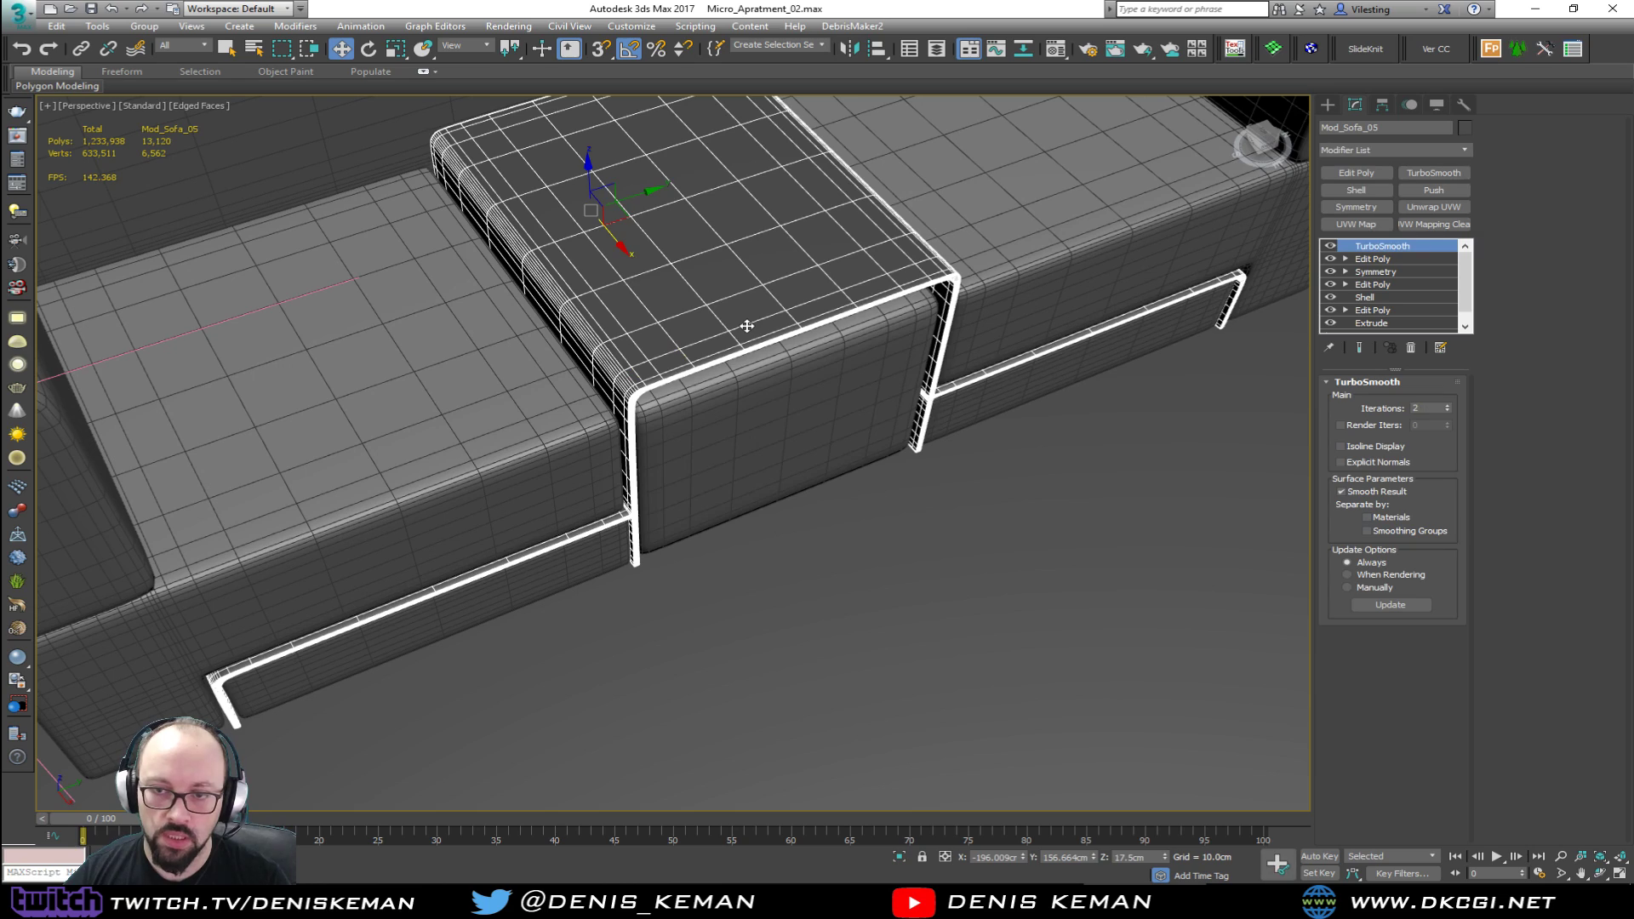
{"action": "left_click", "coordinate": [577, 561], "text": "ctrl"}
{"action": "scroll", "coordinate": [577, 561], "scroll_direction": "down", "scroll_amount": 8}
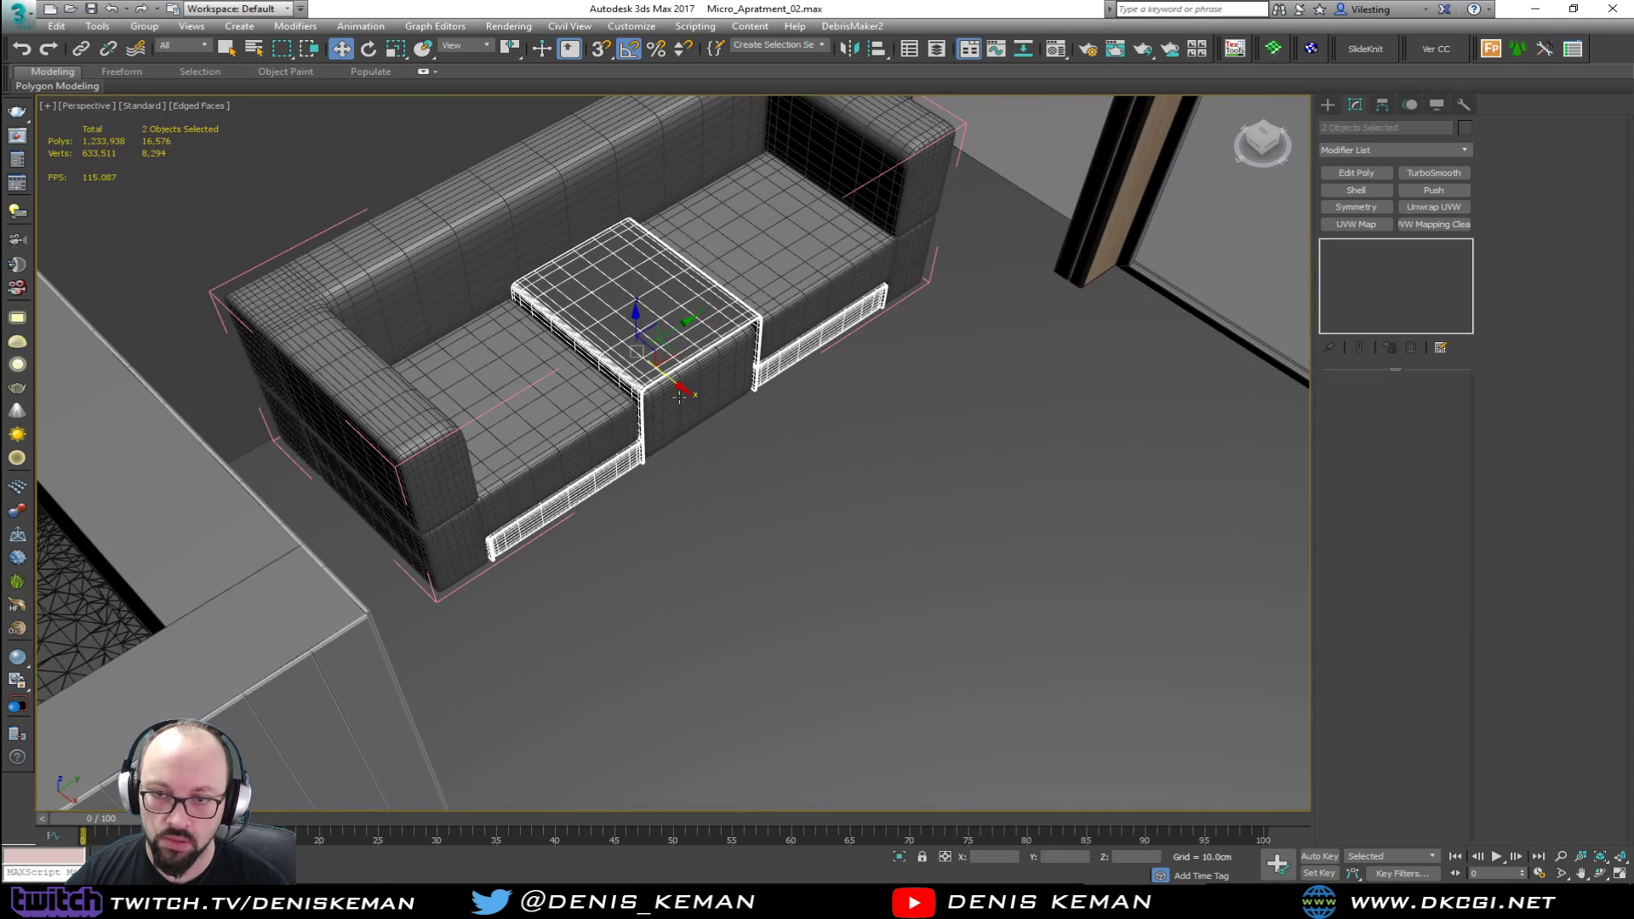
{"action": "left_click_drag", "start_coordinate": [686, 387], "coordinate": [836, 502]}
Step: Raise the two low front inserts so they rest as cushions on the lower steps of the table insert
{"action": "left_click", "coordinate": [955, 474]}
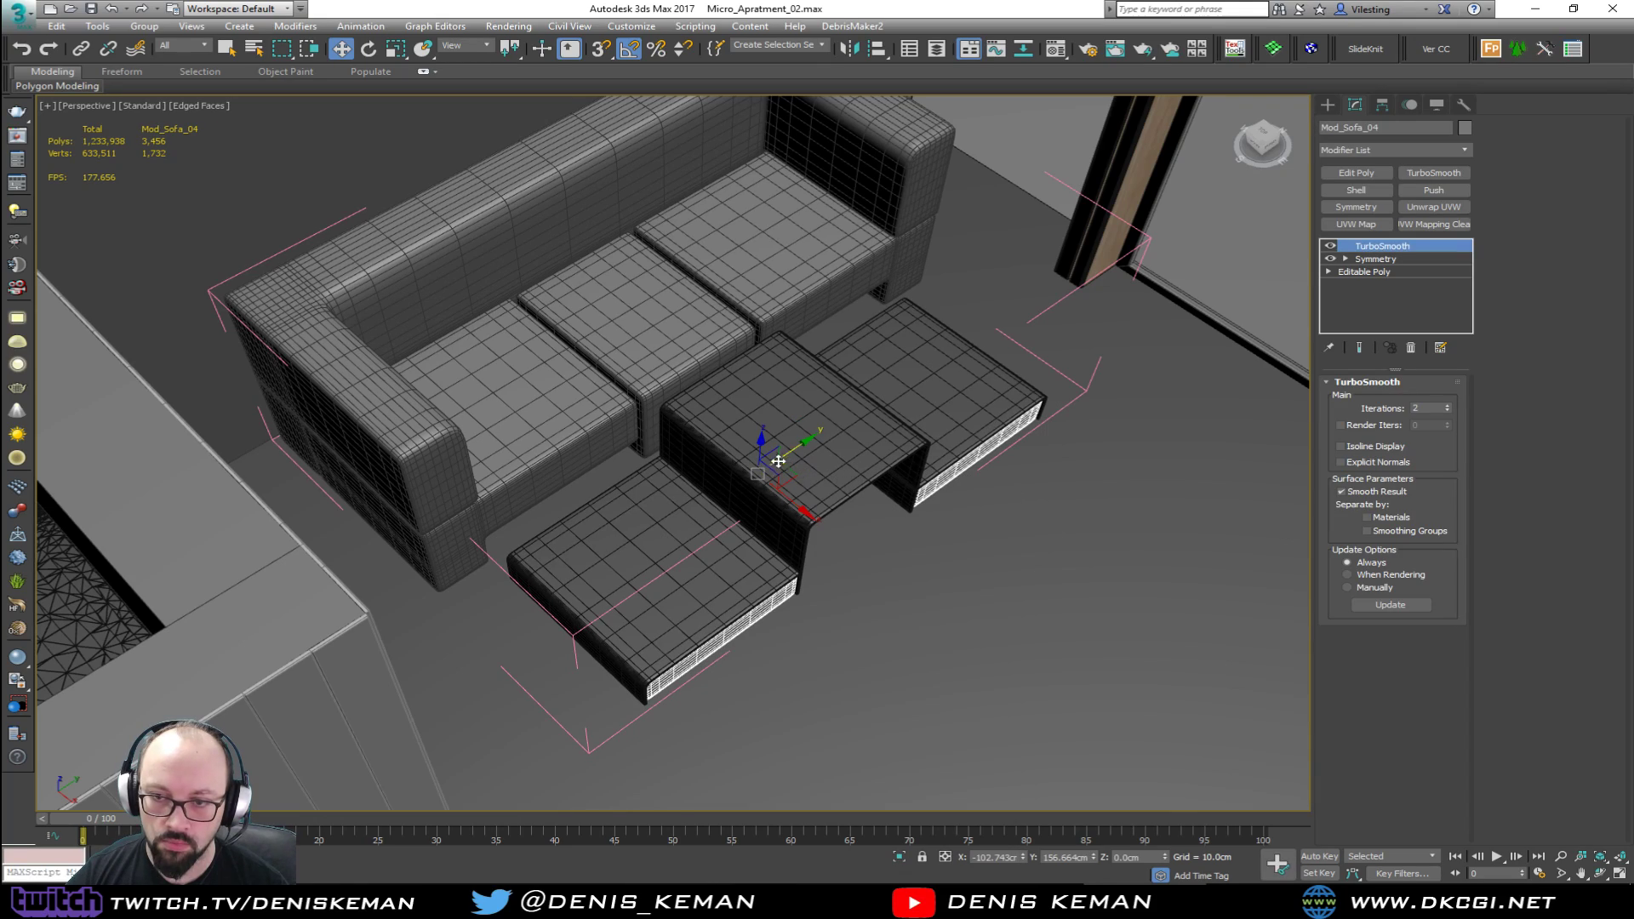
{"action": "left_click_drag", "start_coordinate": [760, 449], "coordinate": [769, 412]}
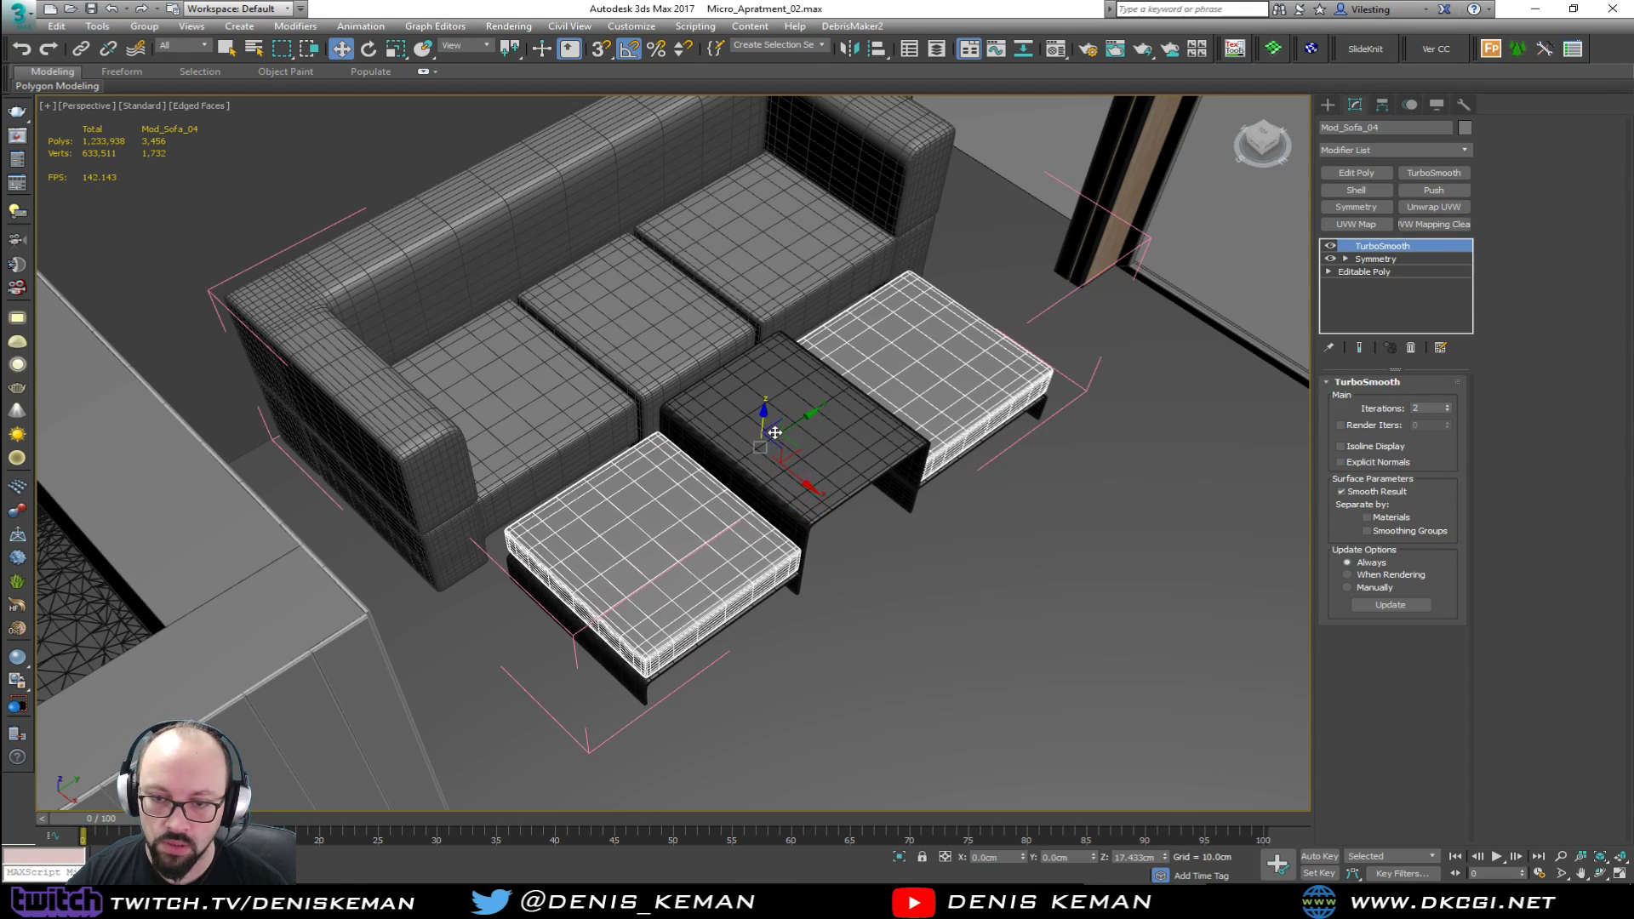
{"action": "scroll", "coordinate": [778, 405], "scroll_direction": "up", "scroll_amount": 10}
{"action": "scroll", "coordinate": [778, 405], "scroll_direction": "down", "scroll_amount": 8}
{"action": "middle_click_drag", "start_coordinate": [778, 405], "coordinate": [630, 448], "text": "alt"}
{"action": "scroll", "coordinate": [709, 491], "scroll_direction": "up", "scroll_amount": 6}
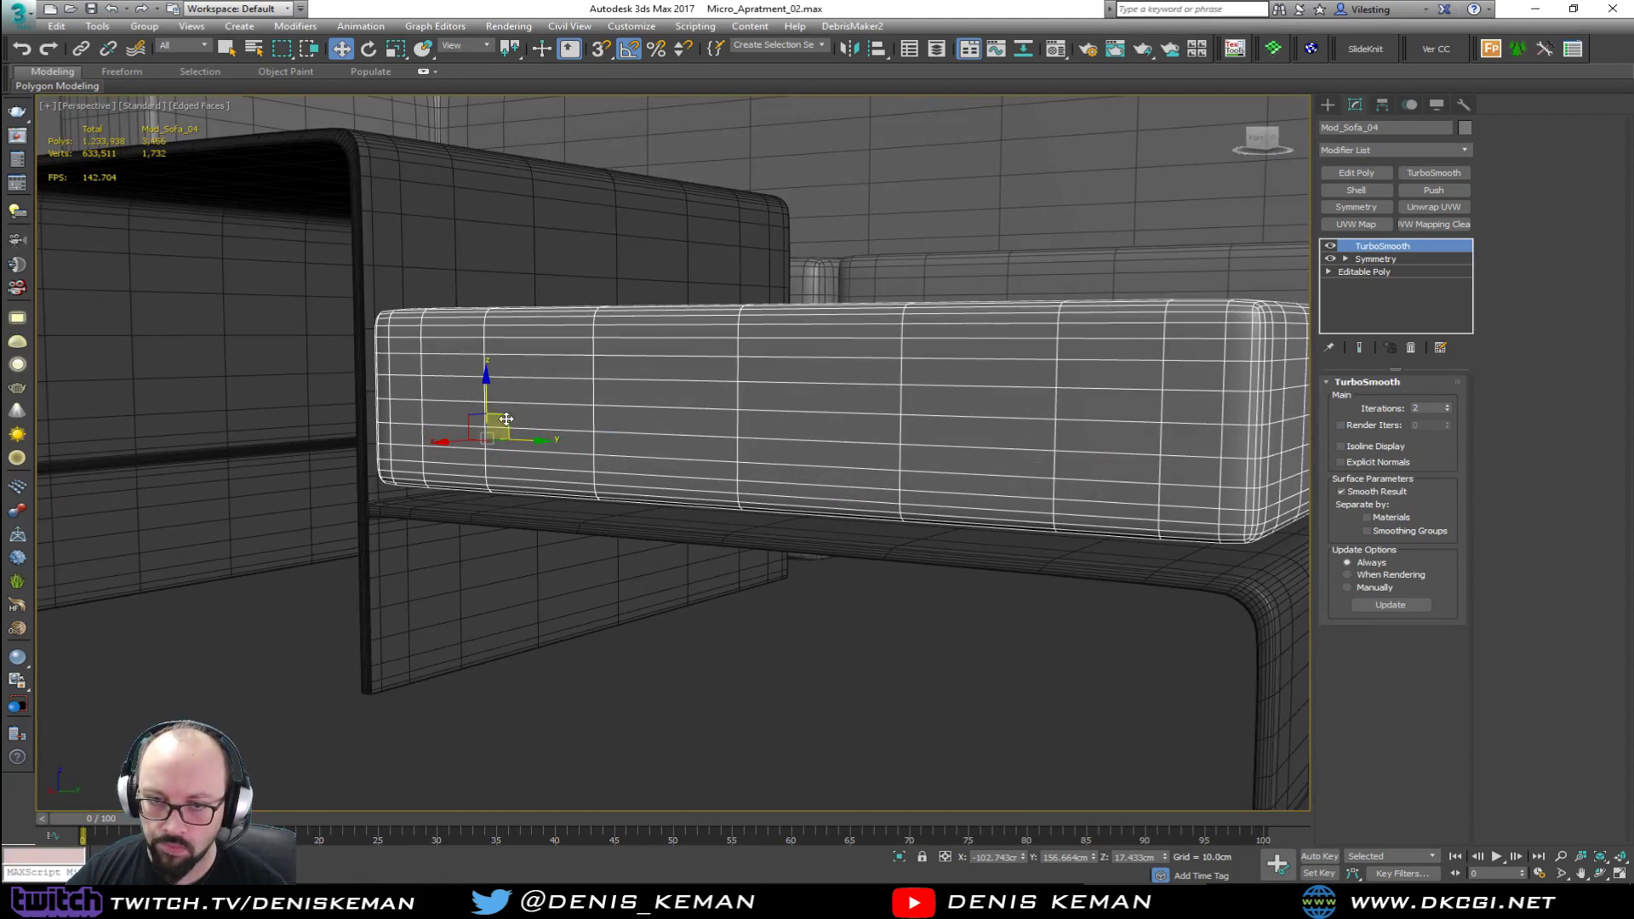
{"action": "left_click_drag", "start_coordinate": [483, 396], "coordinate": [493, 408]}
Step: Add the table insert to the cushion selection and close the sofa group
{"action": "middle_click_drag", "start_coordinate": [493, 408], "coordinate": [42, 425], "text": "alt"}
{"action": "left_click", "coordinate": [673, 461], "text": "ctrl"}
{"action": "key", "text": "z"}
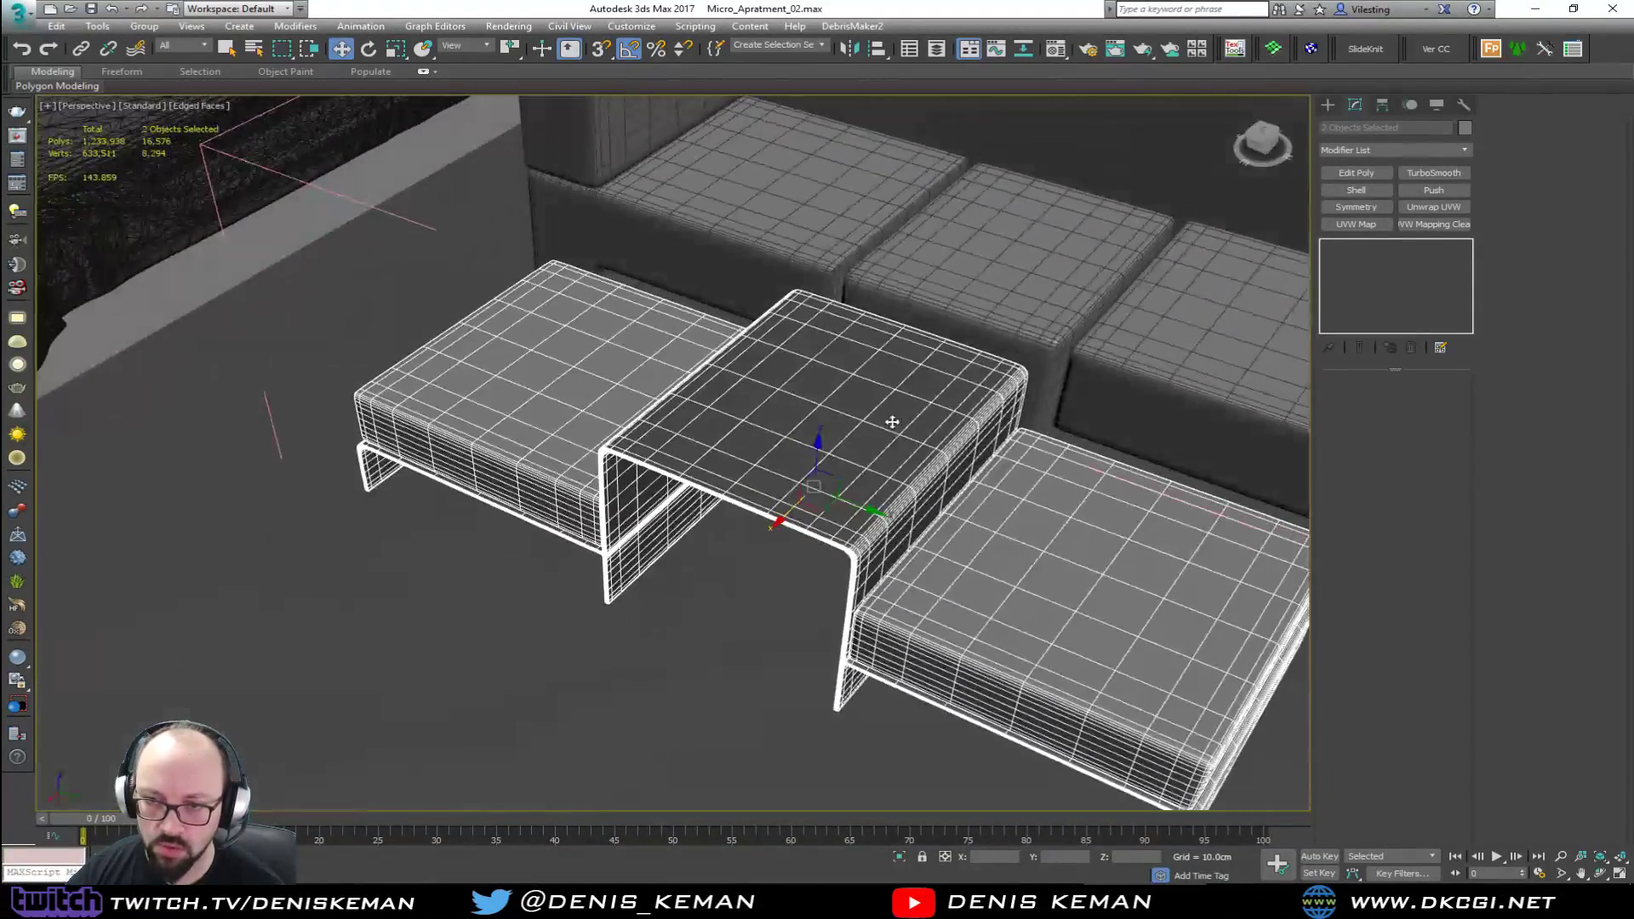
{"action": "scroll", "coordinate": [857, 420], "scroll_direction": "down", "scroll_amount": 4}
{"action": "middle_click_drag", "start_coordinate": [851, 421], "coordinate": [553, 526]}
{"action": "scroll", "coordinate": [553, 526], "scroll_direction": "down", "scroll_amount": 2}
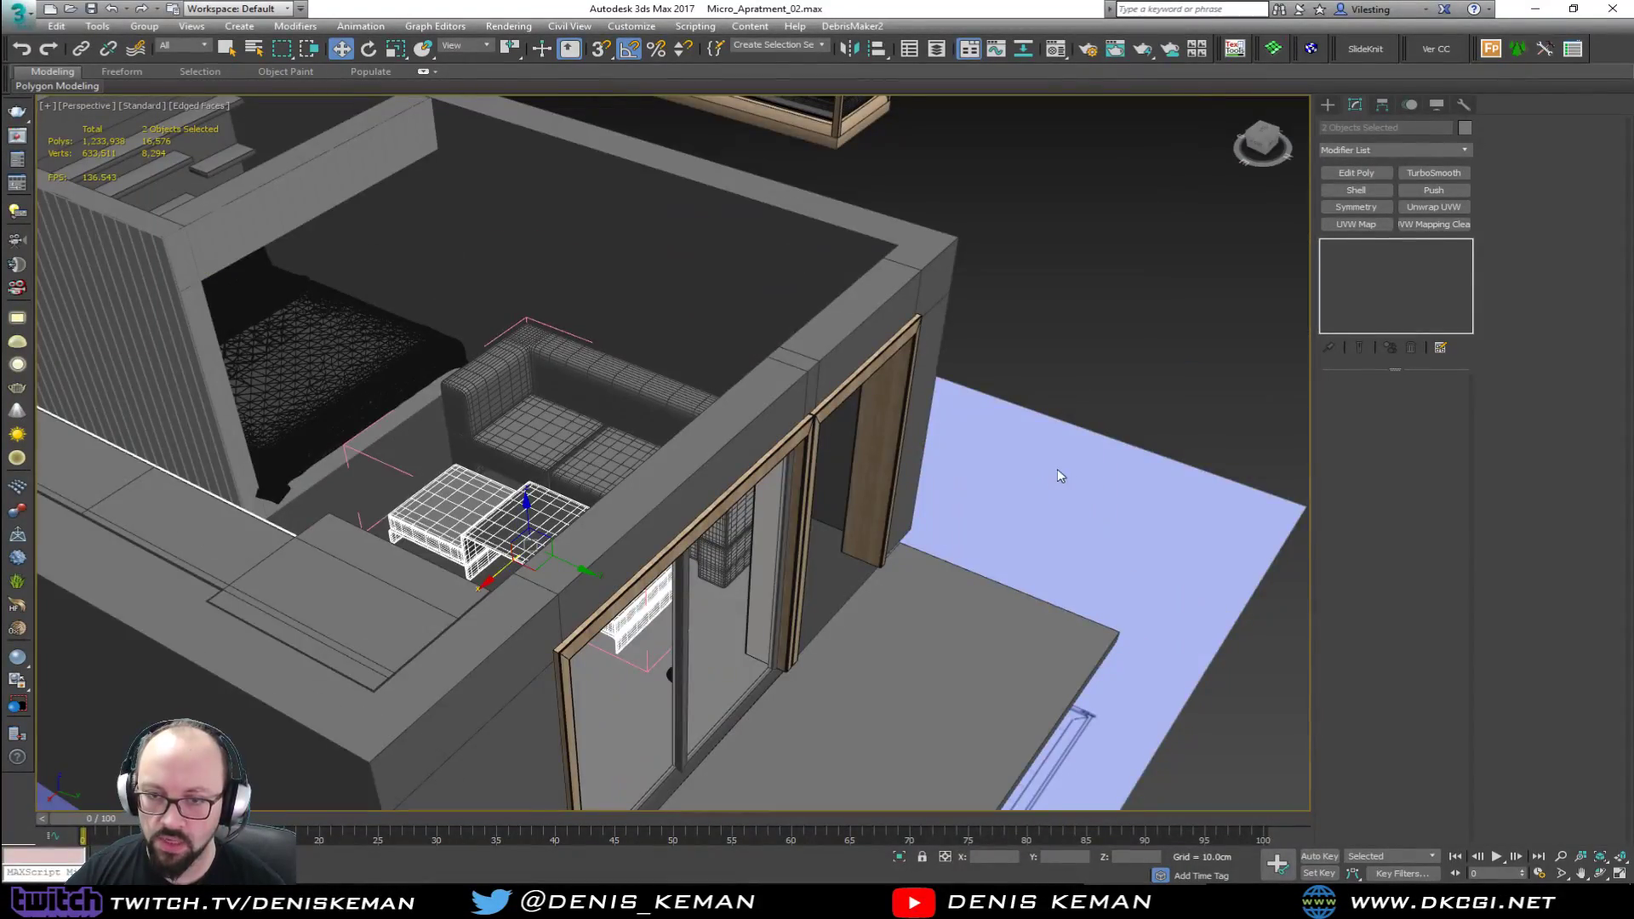
{"action": "left_click", "coordinate": [144, 26]}
{"action": "left_click", "coordinate": [169, 117]}
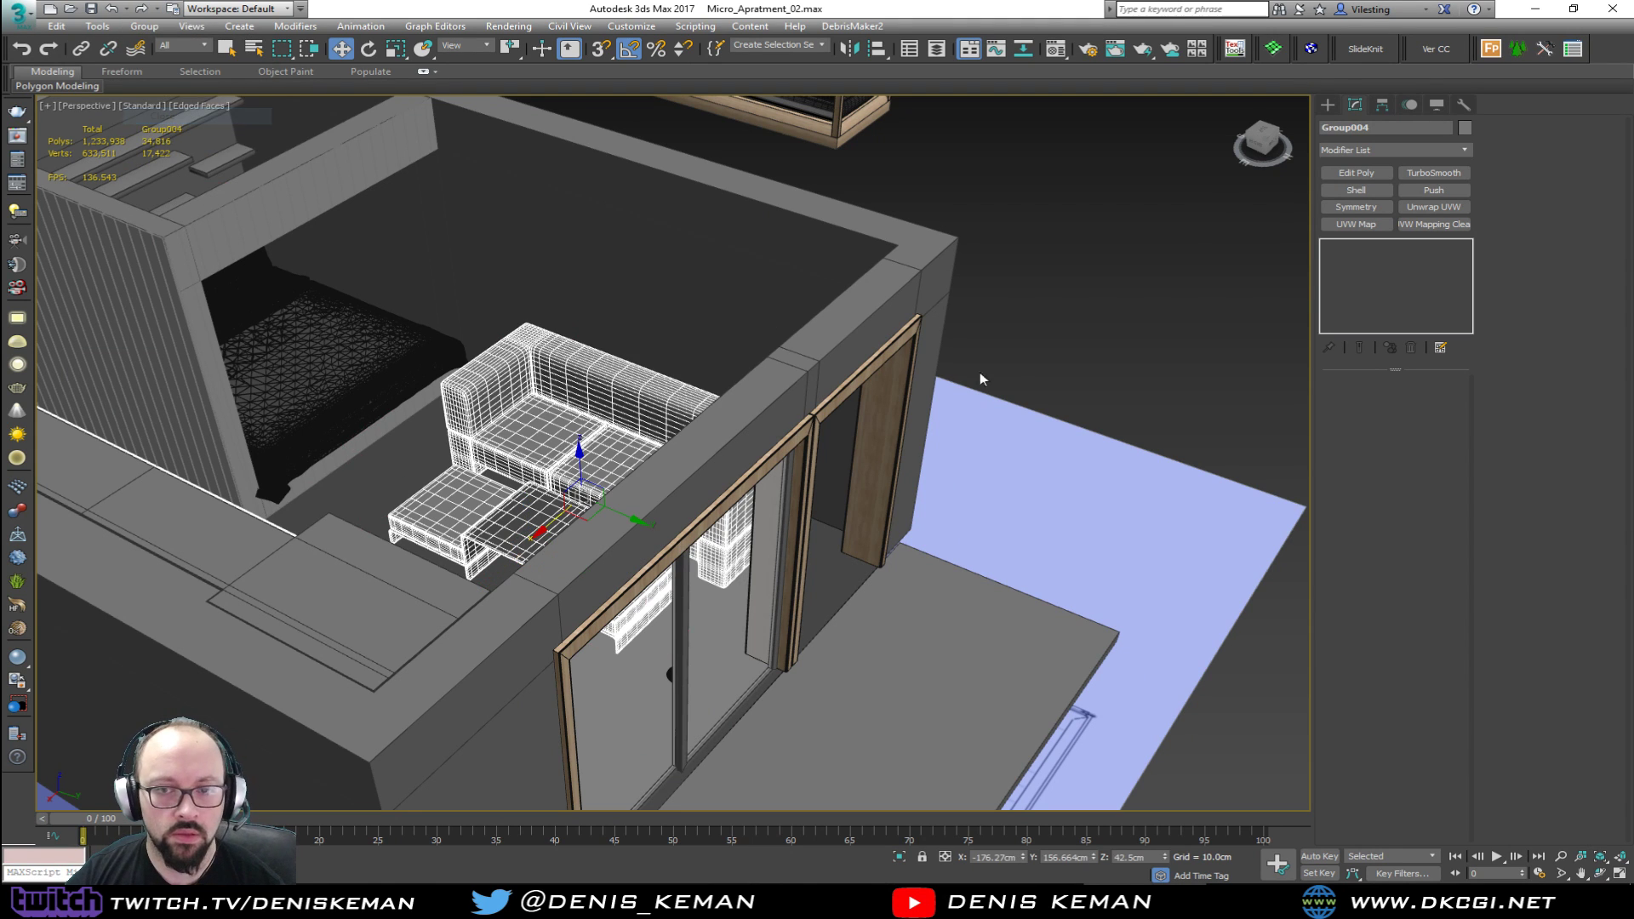
Step: Hide the edged faces and examine the apartment from the sofa and bed area to the open cabinet under the kitchen counter
{"action": "left_click", "coordinate": [1190, 300]}
{"action": "key", "text": "F4"}
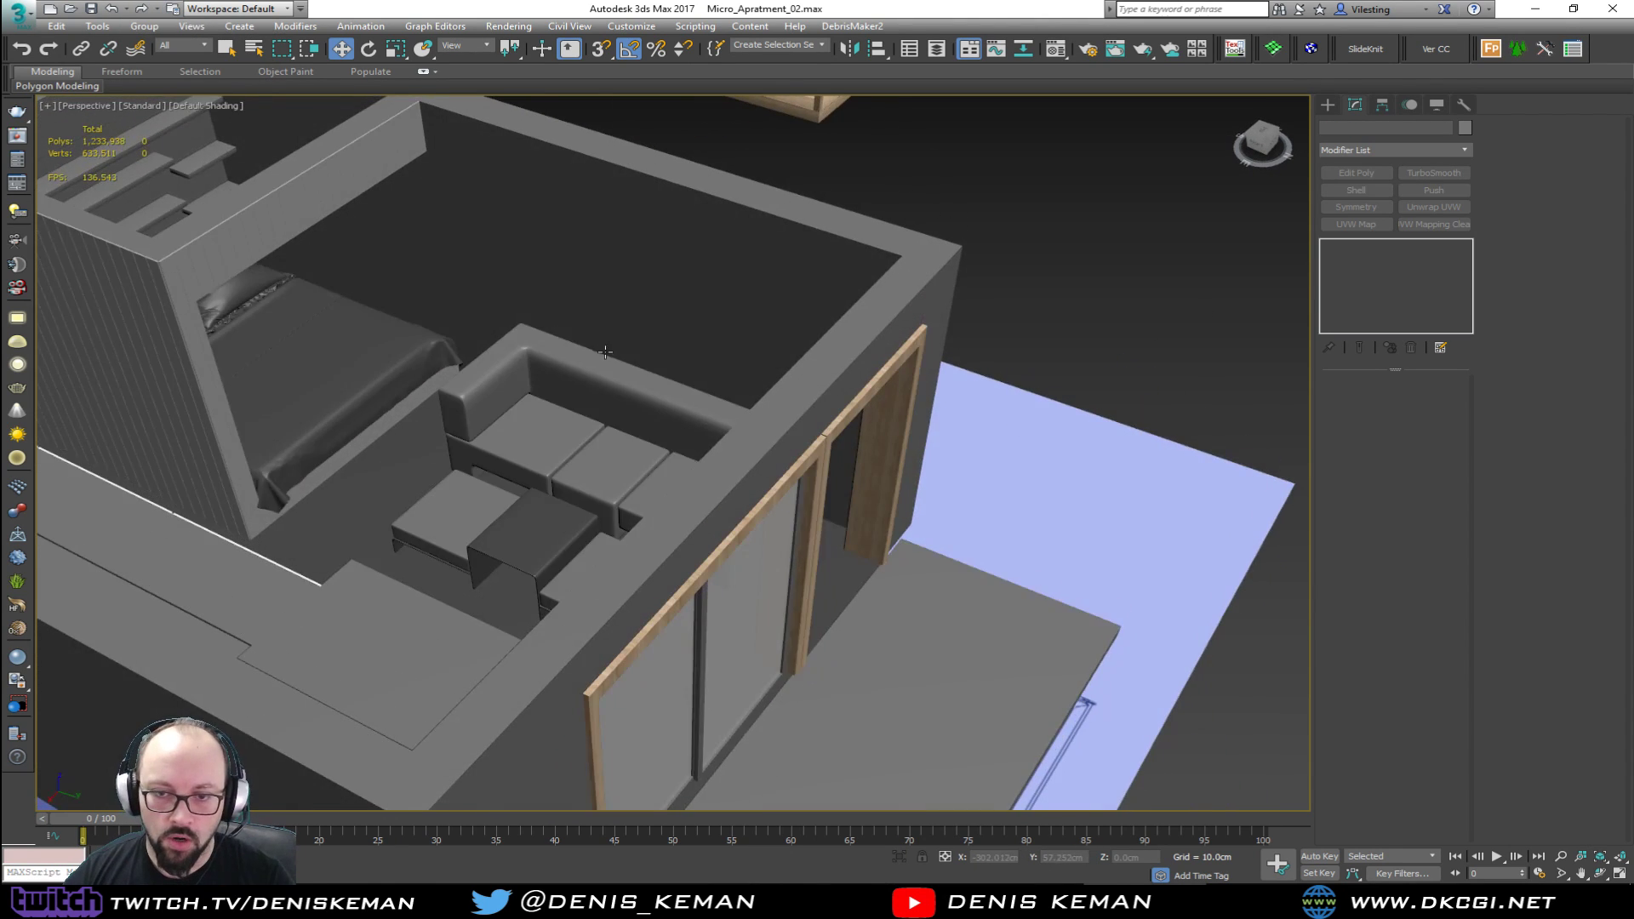
{"action": "scroll", "coordinate": [902, 466], "scroll_direction": "up", "scroll_amount": 5}
{"action": "mouse_move", "coordinate": [903, 466]}
{"action": "middle_mouse_down", "text": "alt"}
{"action": "mouse_move", "coordinate": [788, 478]}
{"action": "mouse_move", "coordinate": [792, 503]}
{"action": "mouse_move", "coordinate": [962, 464]}
{"action": "mouse_move", "coordinate": [904, 455]}
{"action": "middle_mouse_up", "text": "alt"}
{"action": "scroll", "coordinate": [903, 456], "scroll_direction": "down", "scroll_amount": 5}
{"action": "scroll", "coordinate": [628, 357], "scroll_direction": "up", "scroll_amount": 8}
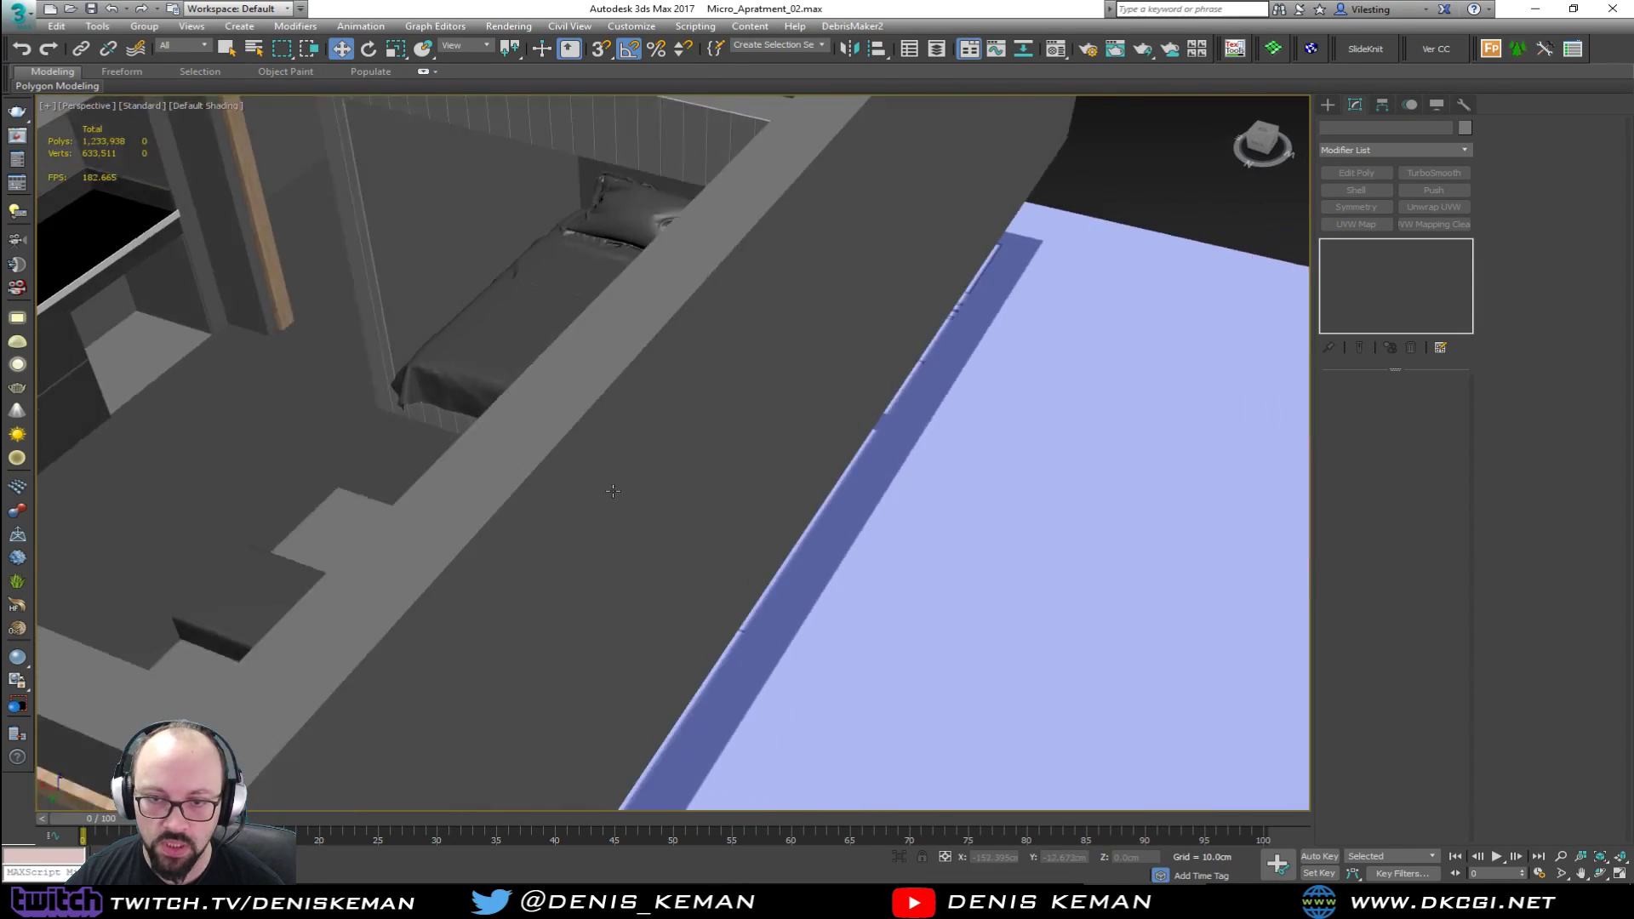
{"action": "scroll", "coordinate": [628, 358], "scroll_direction": "down", "scroll_amount": 4}
{"action": "scroll", "coordinate": [967, 521], "scroll_direction": "up", "scroll_amount": 3}
{"action": "middle_click_drag", "start_coordinate": [510, 328], "coordinate": [868, 749], "text": "alt"}
{"action": "middle_click_drag", "start_coordinate": [851, 647], "coordinate": [480, 565], "text": "alt"}
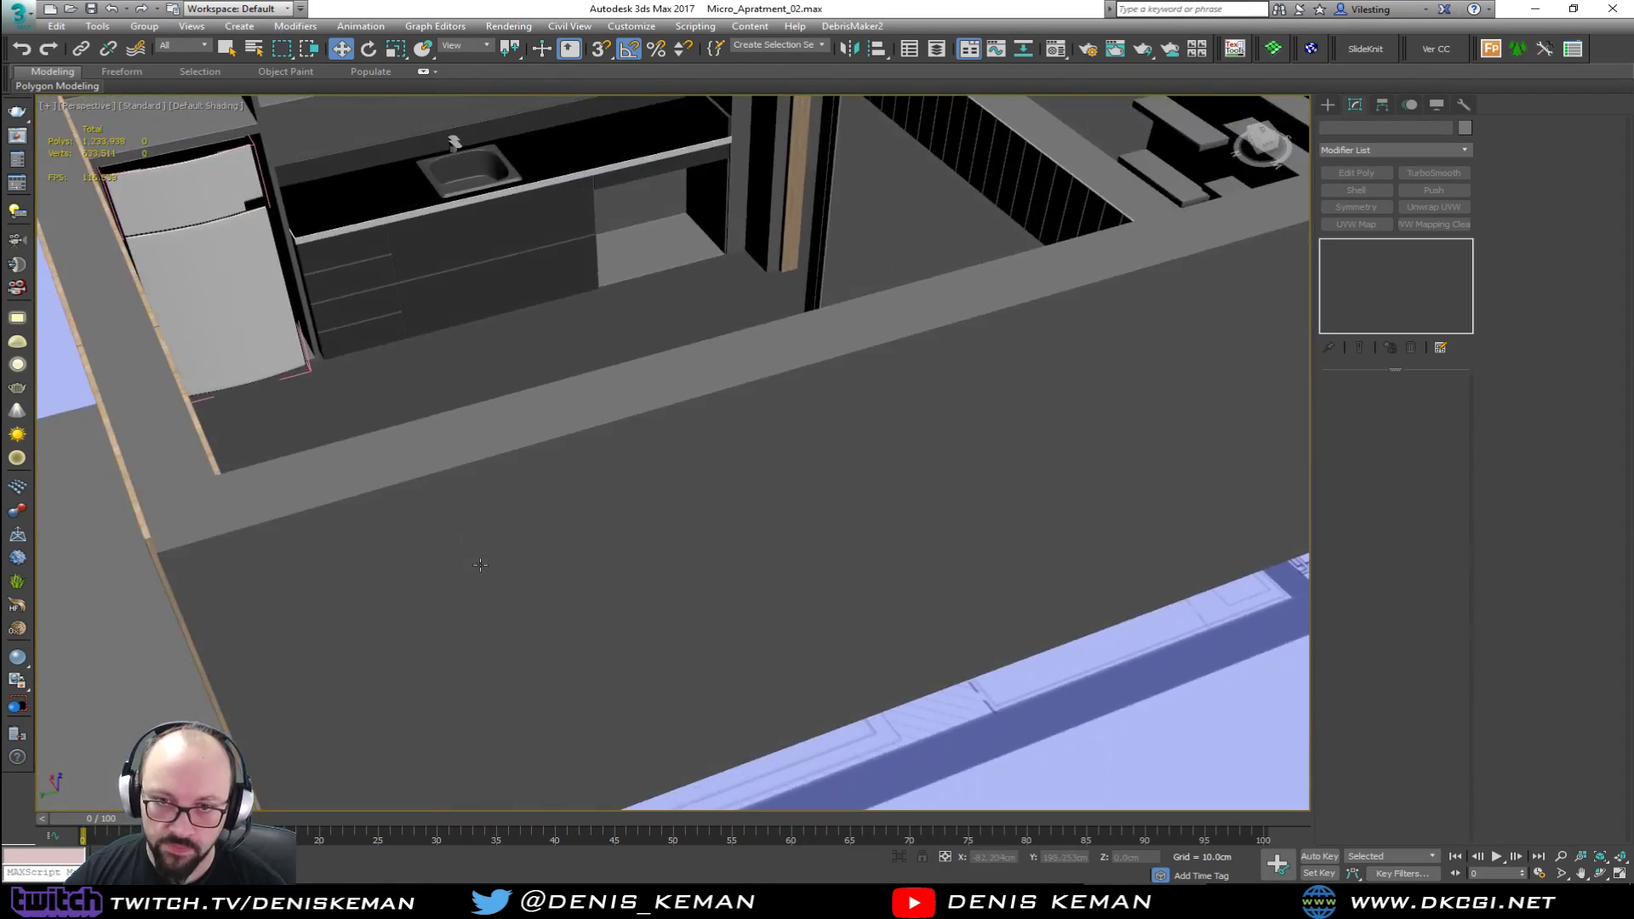
{"action": "scroll", "coordinate": [480, 566], "scroll_direction": "down", "scroll_amount": 5}
{"action": "scroll", "coordinate": [759, 480], "scroll_direction": "up", "scroll_amount": 6}
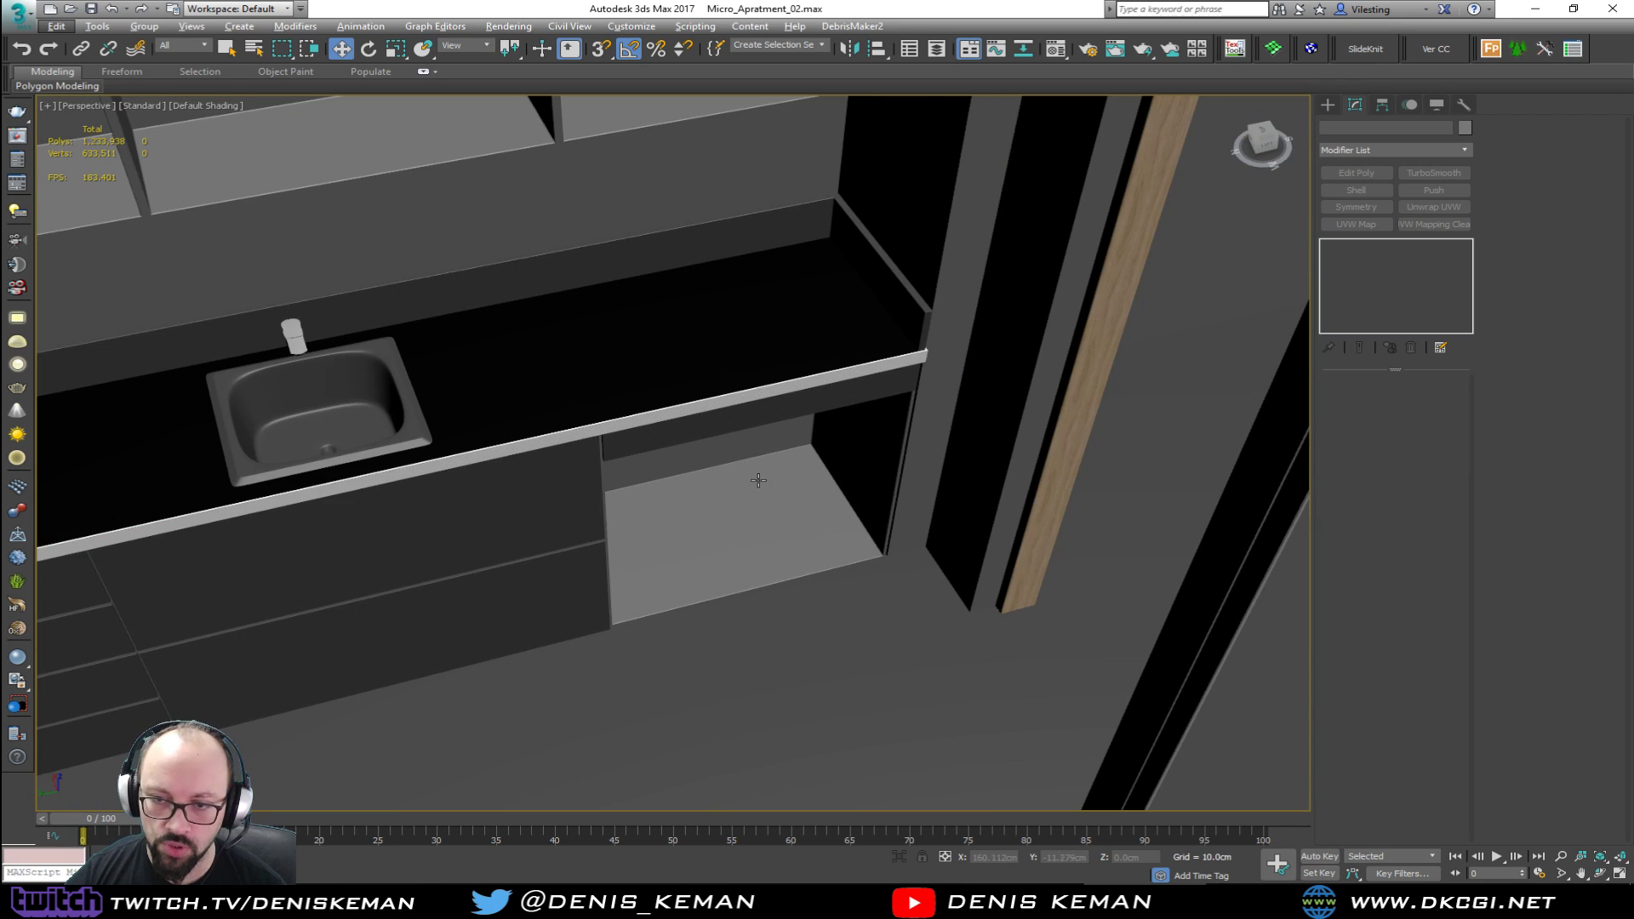
Step: Compare the open cabinet under the counter with the built-in oven and gas hob in the Kitchen_Base reference image
{"action": "middle_click_drag", "start_coordinate": [758, 480], "coordinate": [778, 463], "text": "alt"}
{"action": "scroll", "coordinate": [778, 463], "scroll_direction": "up", "scroll_amount": 2}
{"action": "middle_click_drag", "start_coordinate": [544, 562], "coordinate": [836, 241]}
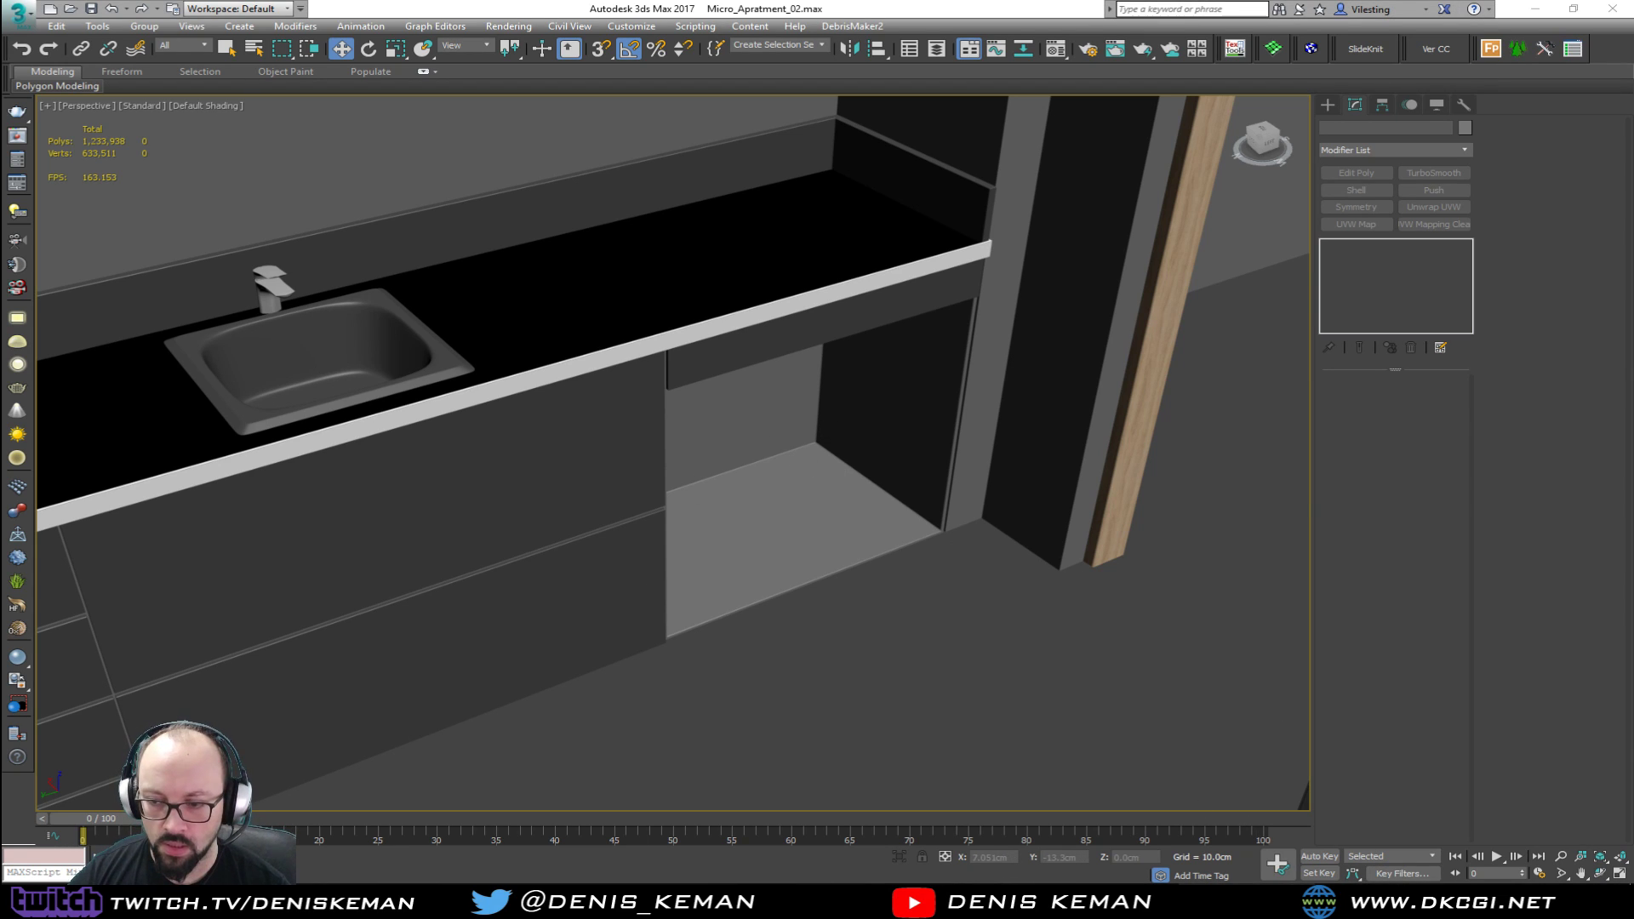
{"action": "key", "text": "alt+Tab"}
{"action": "left_click_drag", "start_coordinate": [725, 68], "coordinate": [0, 127]}
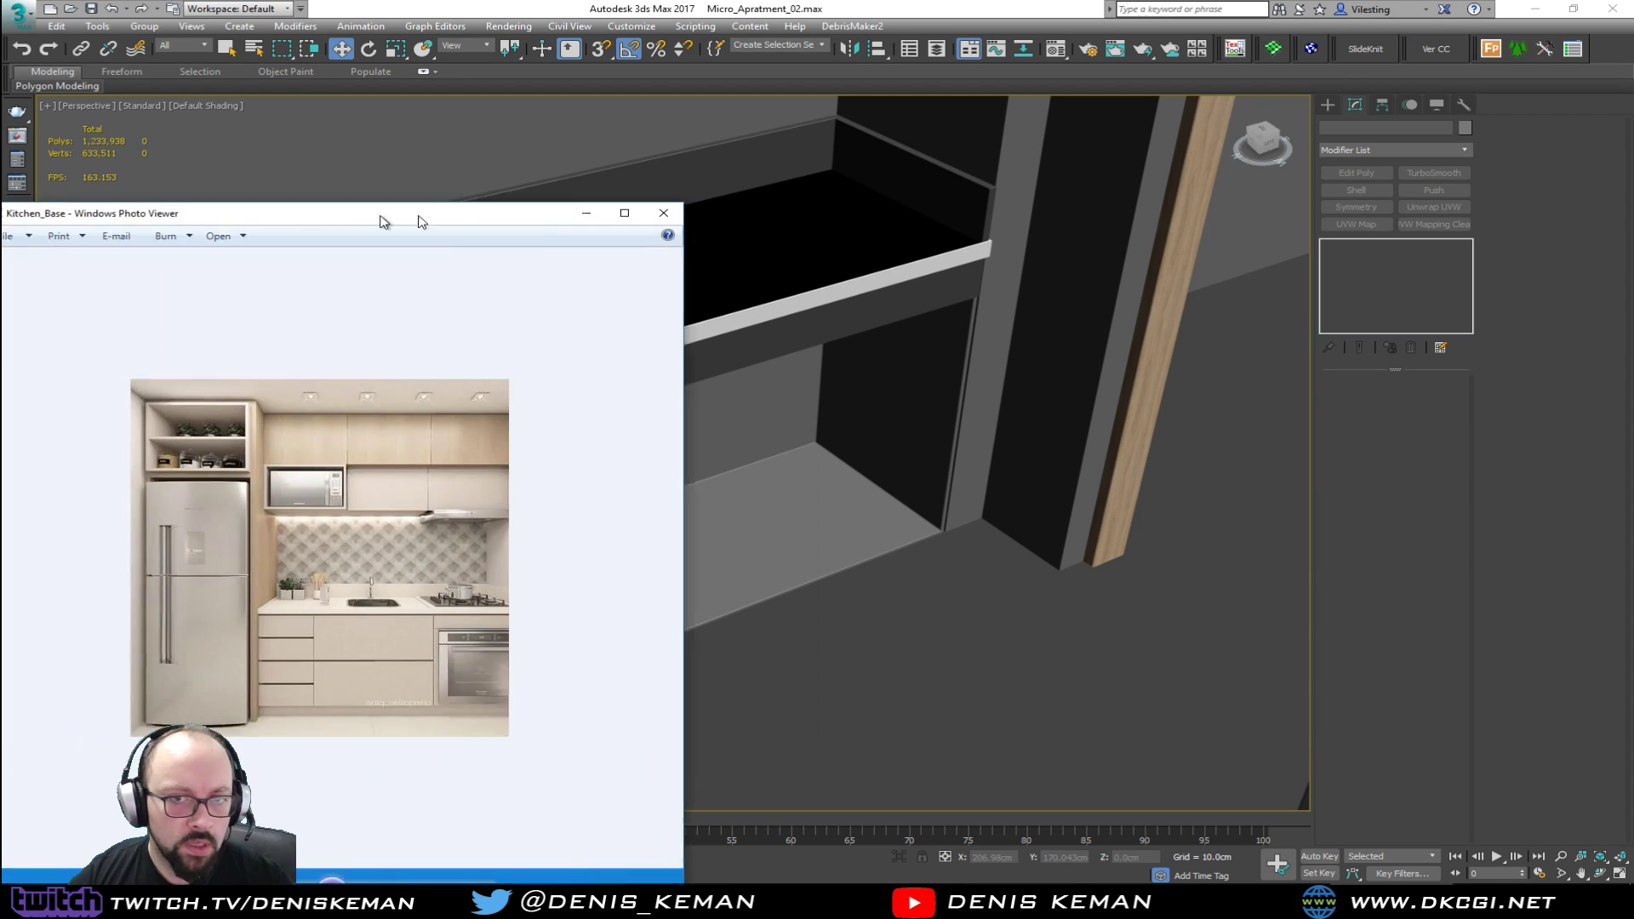
{"action": "left_click_drag", "start_coordinate": [400, 217], "coordinate": [681, 146]}
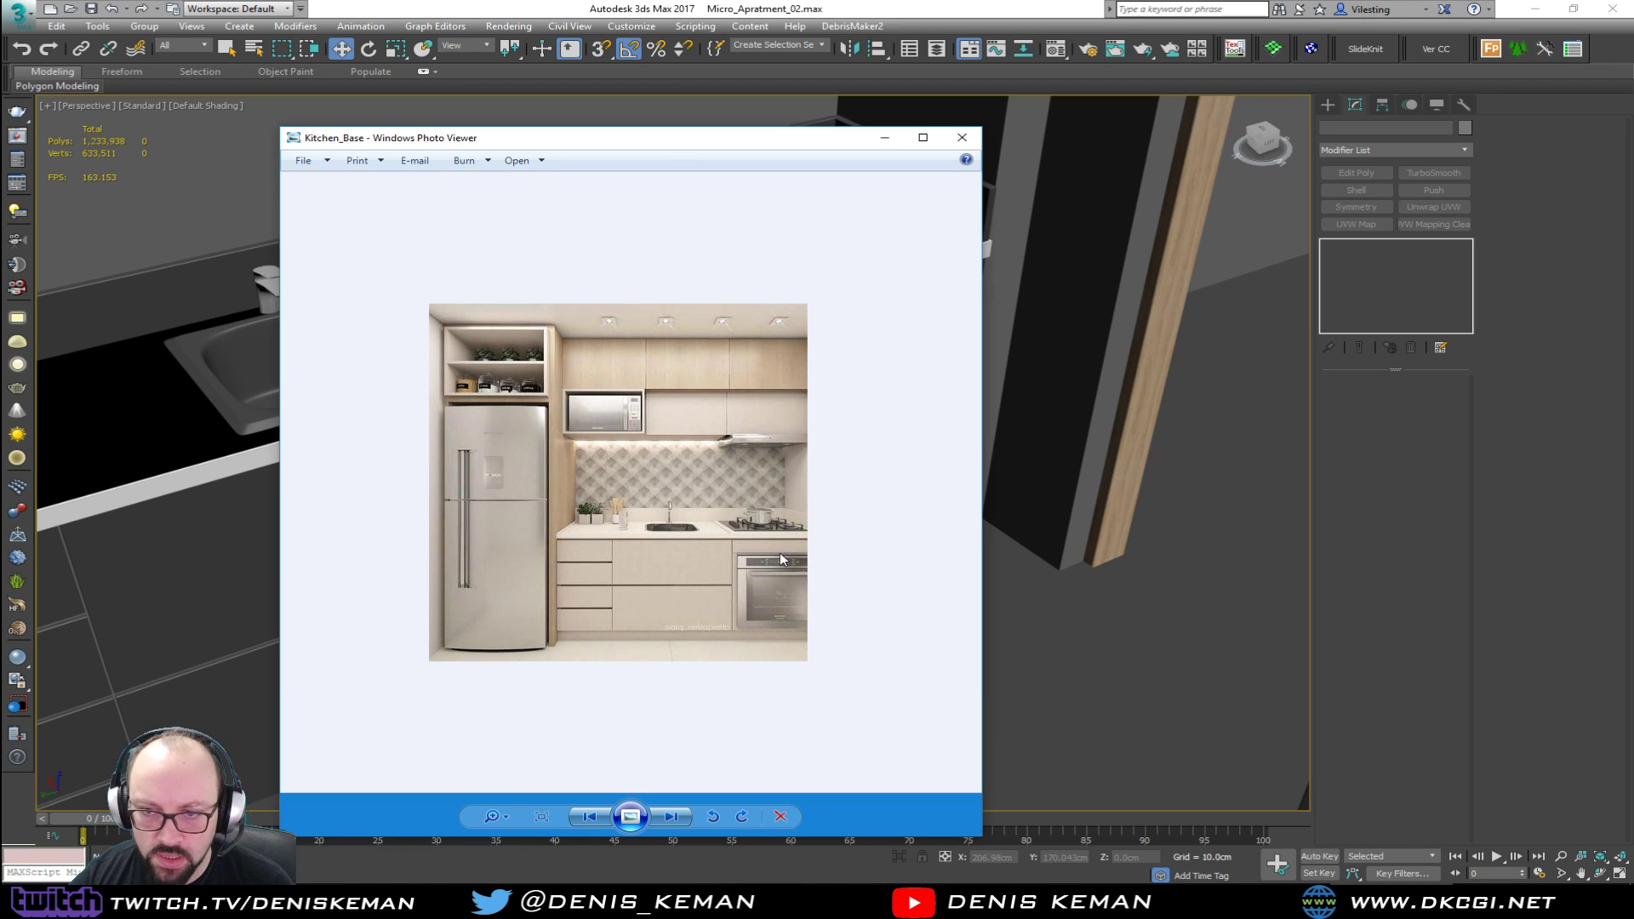
{"action": "scroll", "coordinate": [781, 559], "scroll_direction": "up", "scroll_amount": 6}
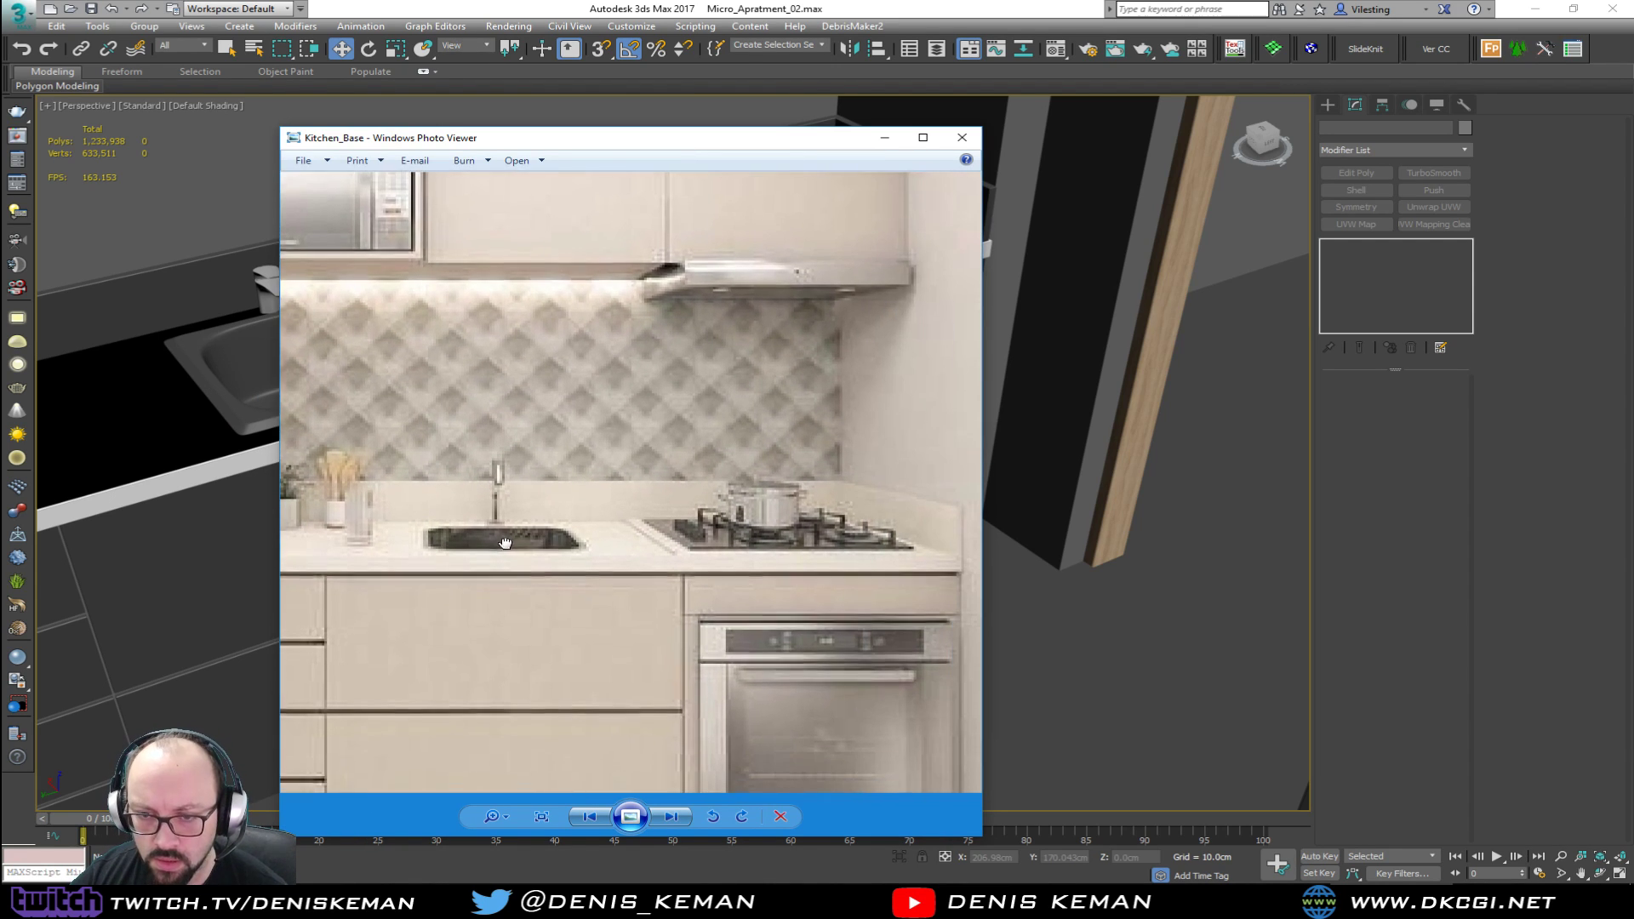
{"action": "left_click_drag", "start_coordinate": [502, 547], "coordinate": [566, 431]}
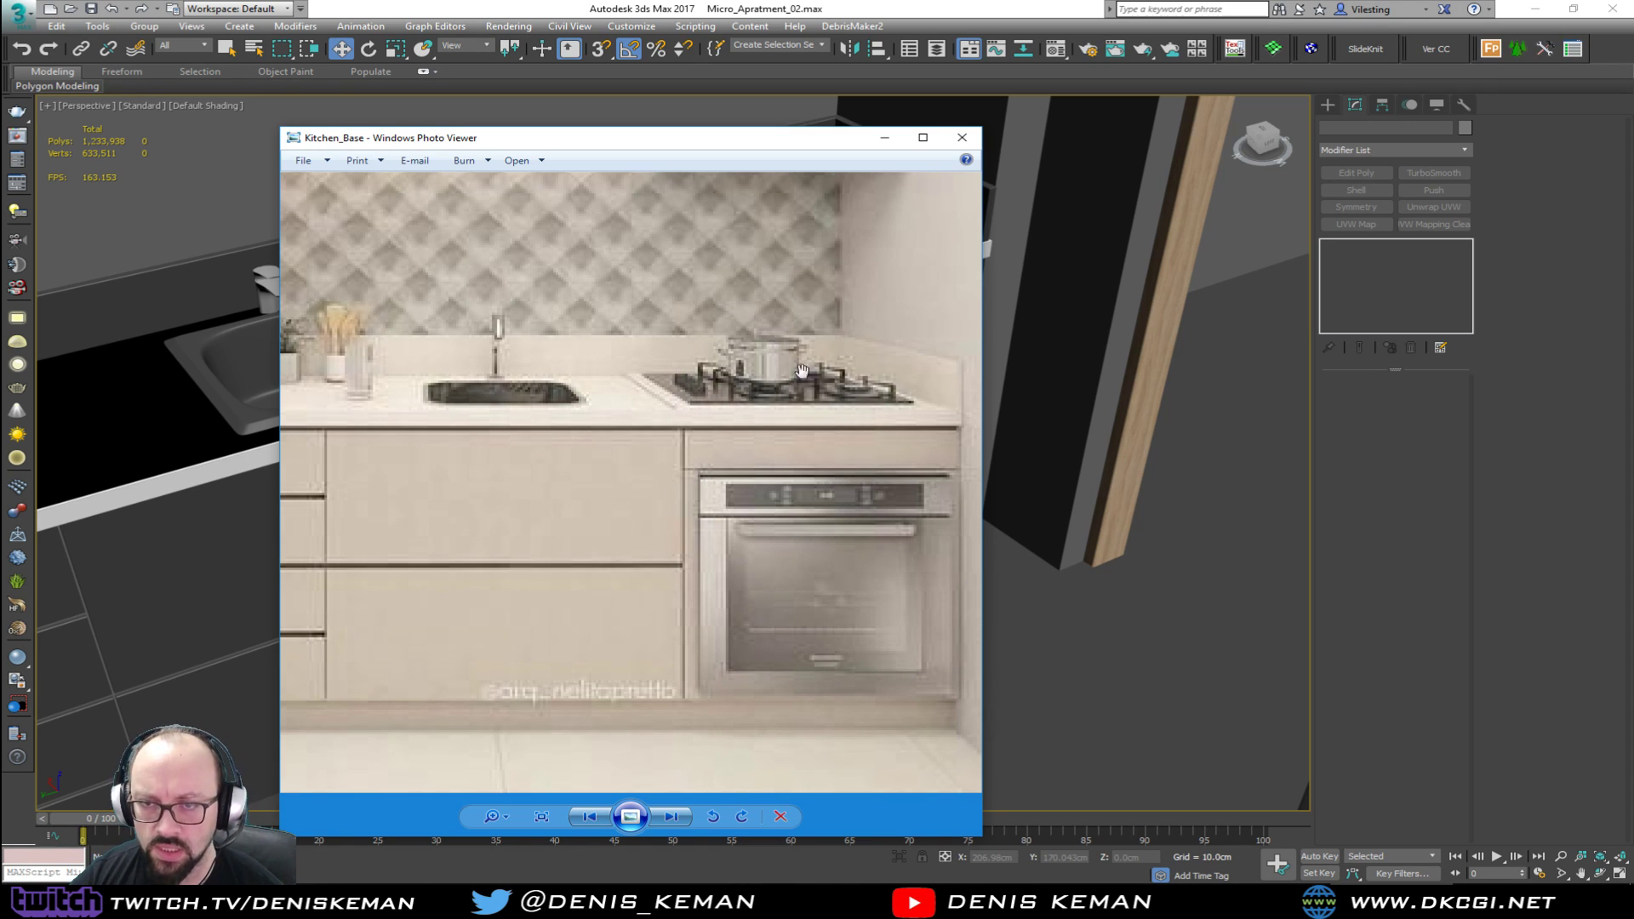
{"action": "key", "text": "alt+Tab"}
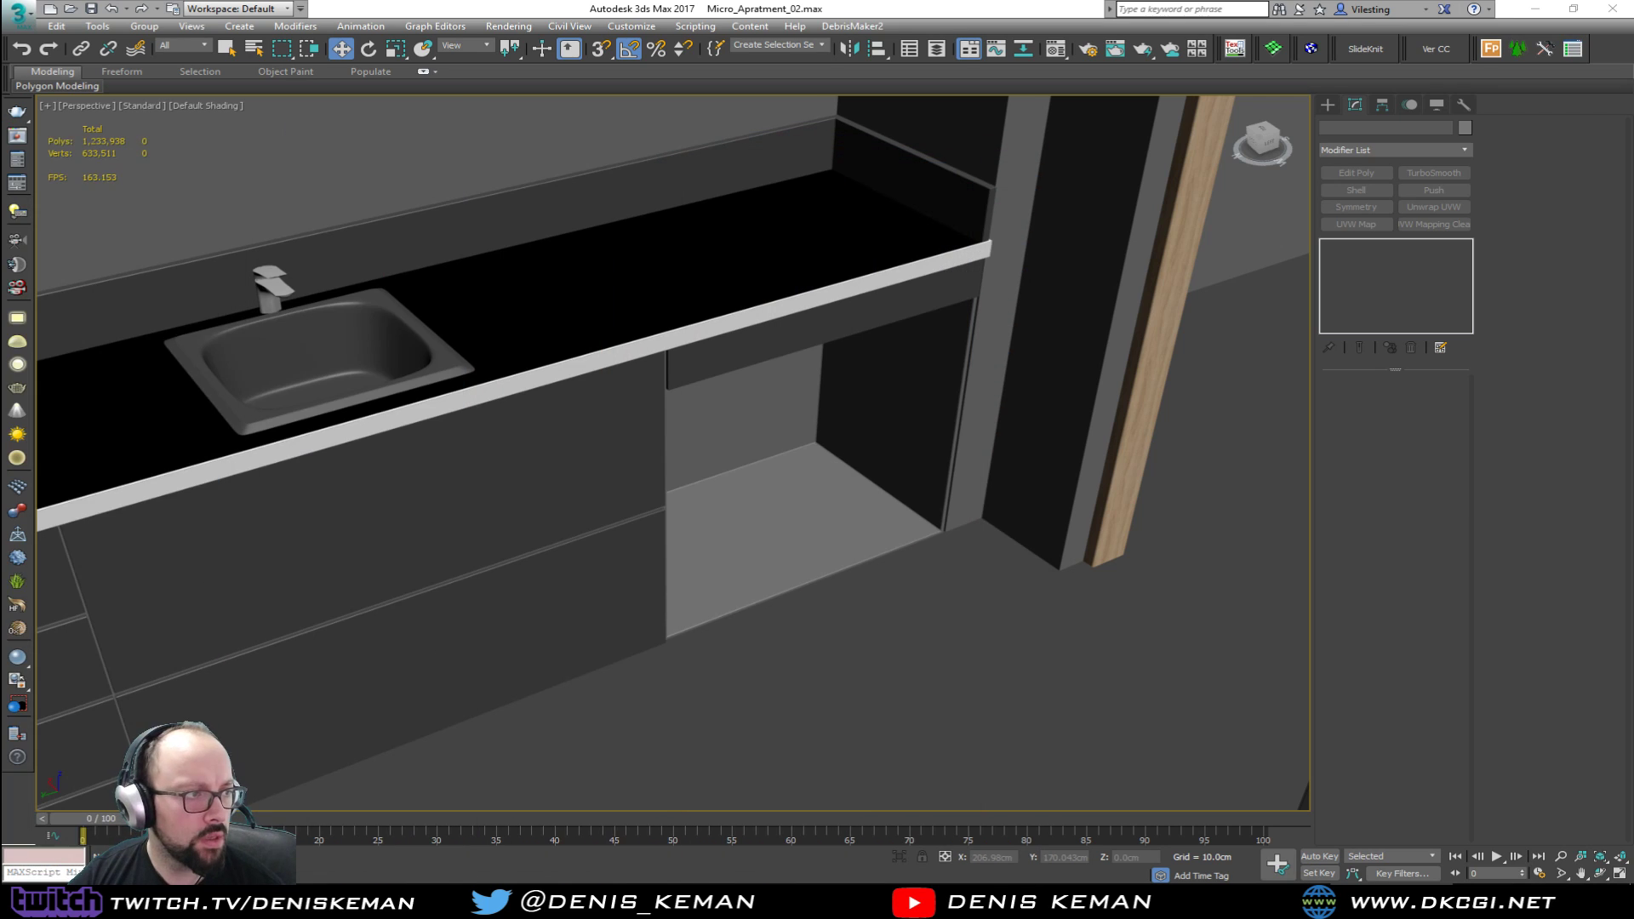
Step: Examine the modelled kitchen from the drawers and sink to the upper cabinets and the free countertop area
{"action": "middle_click_drag", "start_coordinate": [642, 389], "coordinate": [460, 595]}
{"action": "scroll", "coordinate": [584, 559], "scroll_direction": "down", "scroll_amount": 5}
{"action": "scroll", "coordinate": [460, 594], "scroll_direction": "down", "scroll_amount": 3}
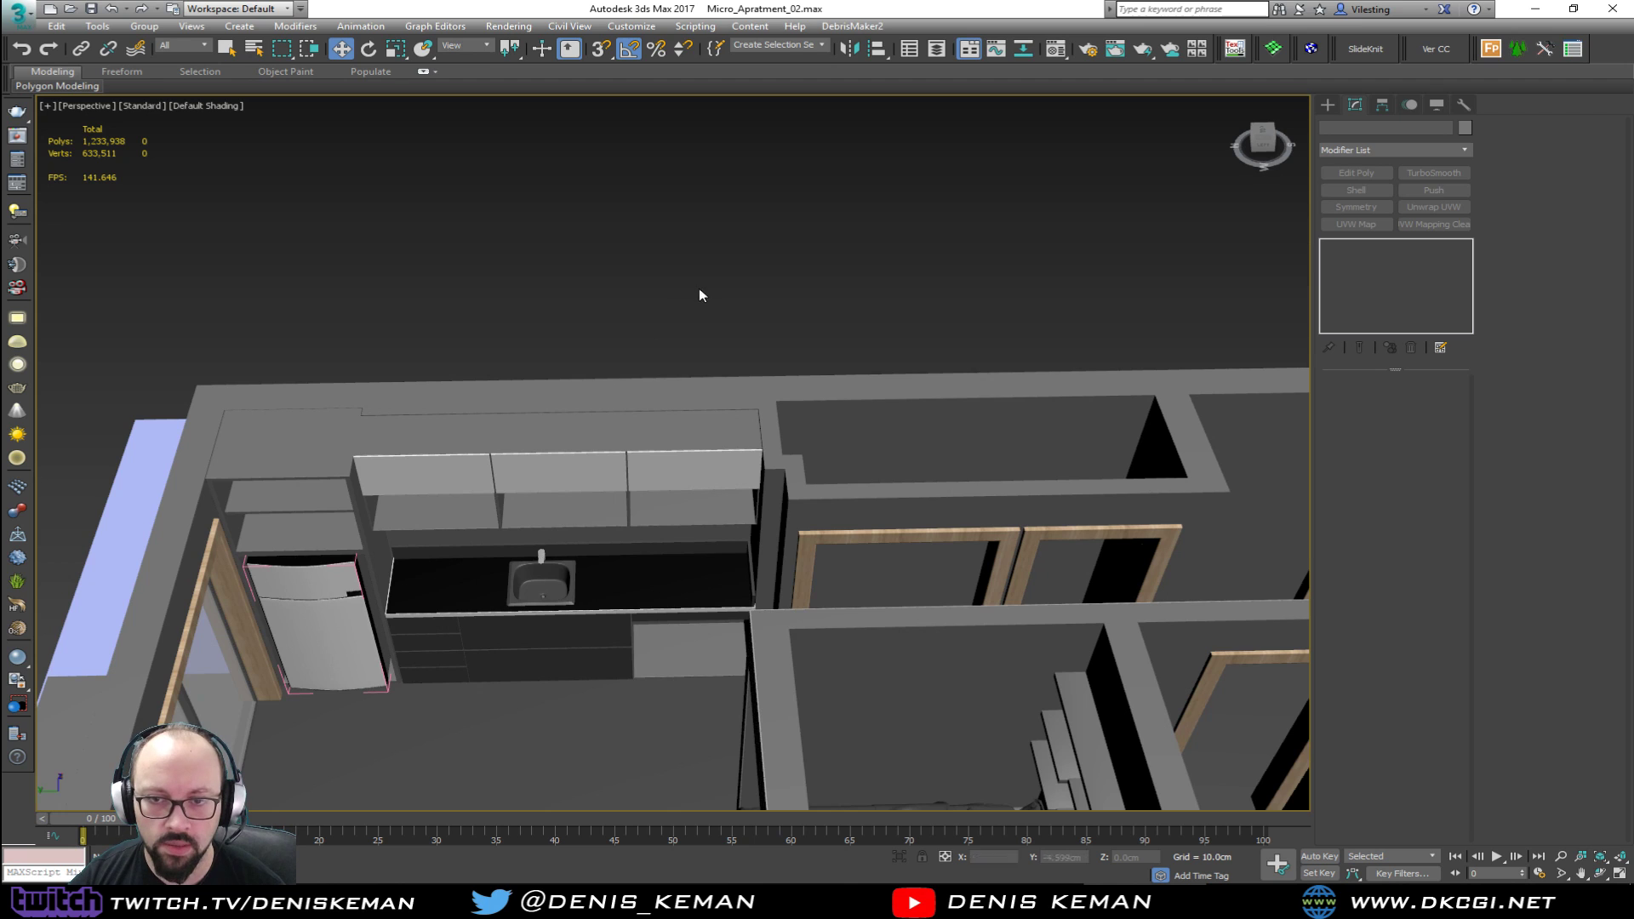
{"action": "scroll", "coordinate": [709, 604], "scroll_direction": "up", "scroll_amount": 6}
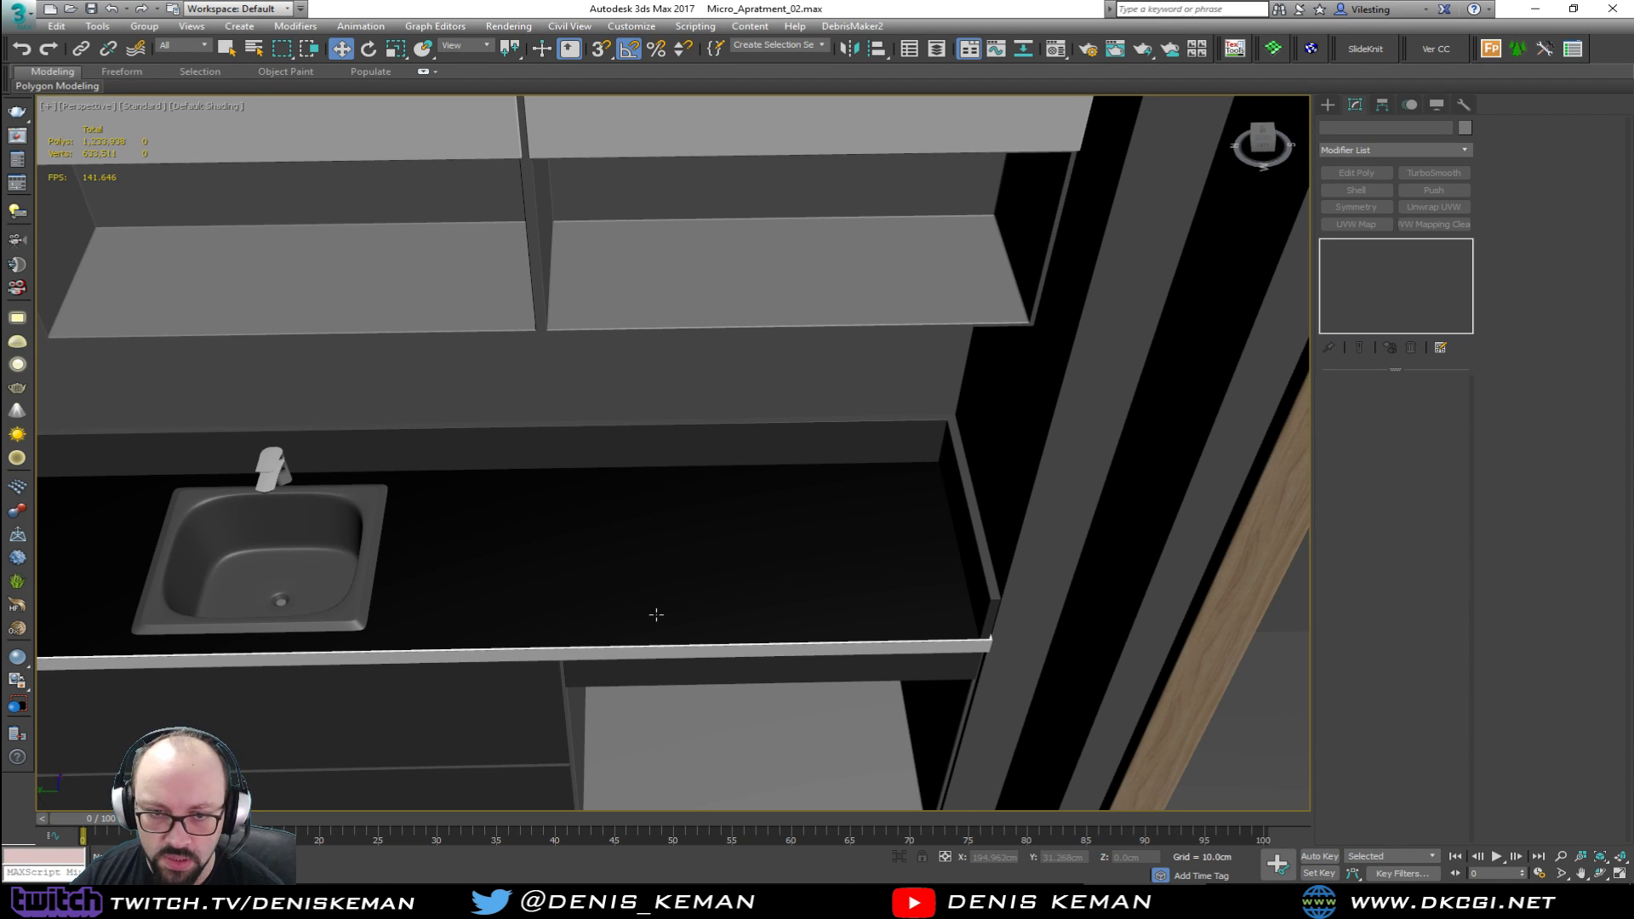
{"action": "middle_click_drag", "start_coordinate": [657, 613], "coordinate": [810, 476]}
{"action": "middle_click_drag", "start_coordinate": [715, 572], "coordinate": [851, 502], "text": "alt"}
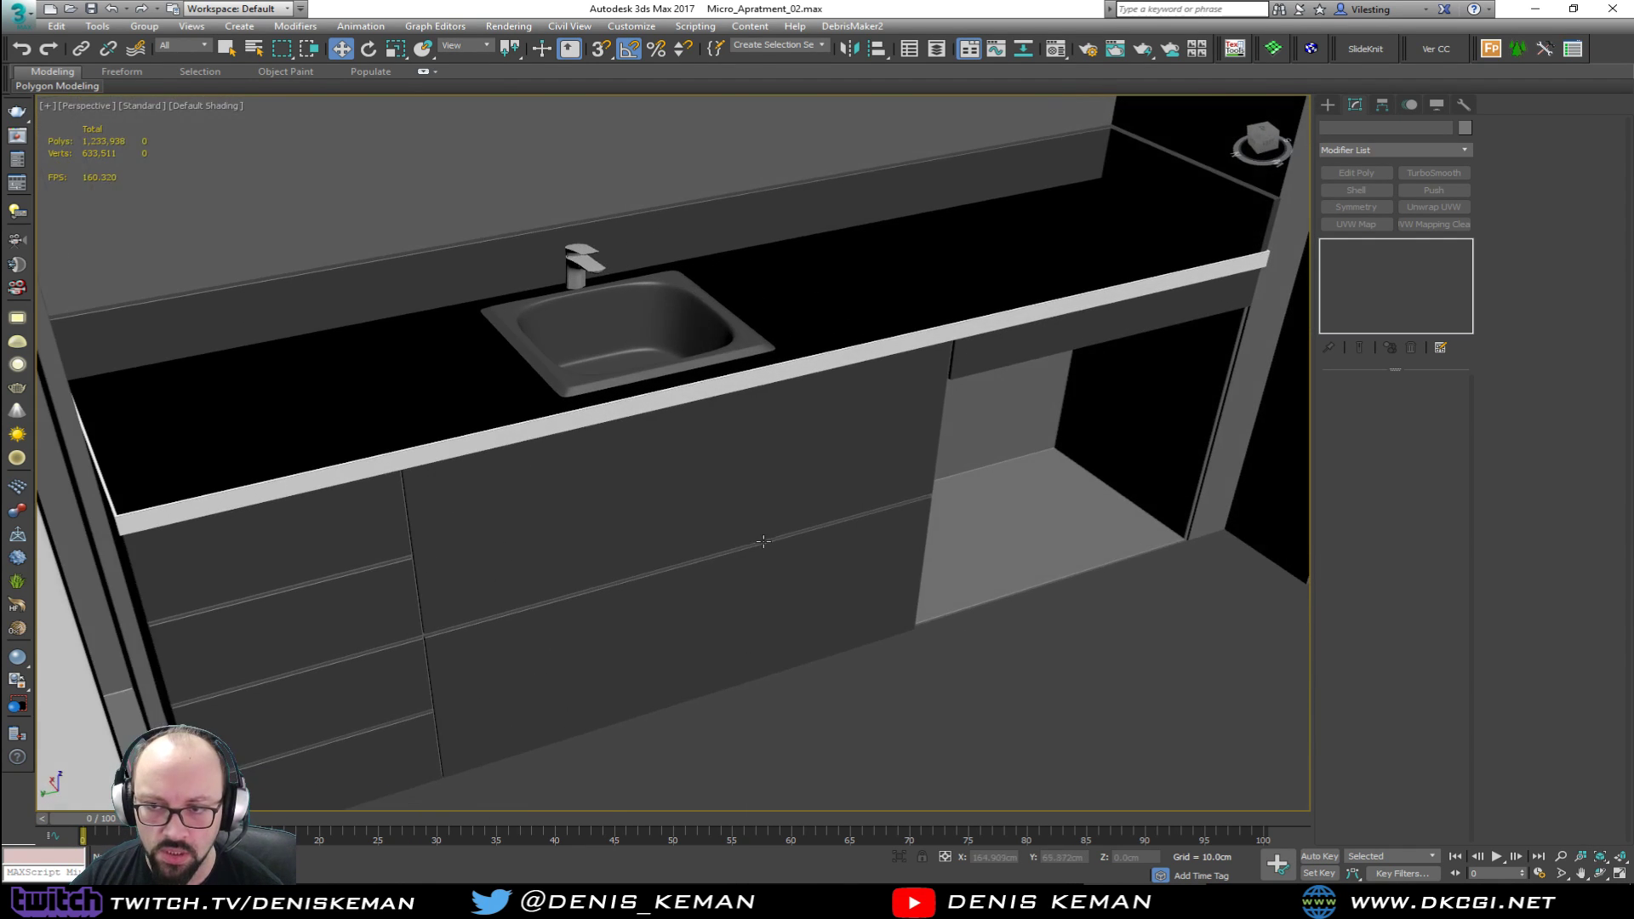
{"action": "middle_click_drag", "start_coordinate": [1128, 319], "coordinate": [589, 588]}
{"action": "scroll", "coordinate": [589, 588], "scroll_direction": "down", "scroll_amount": 3}
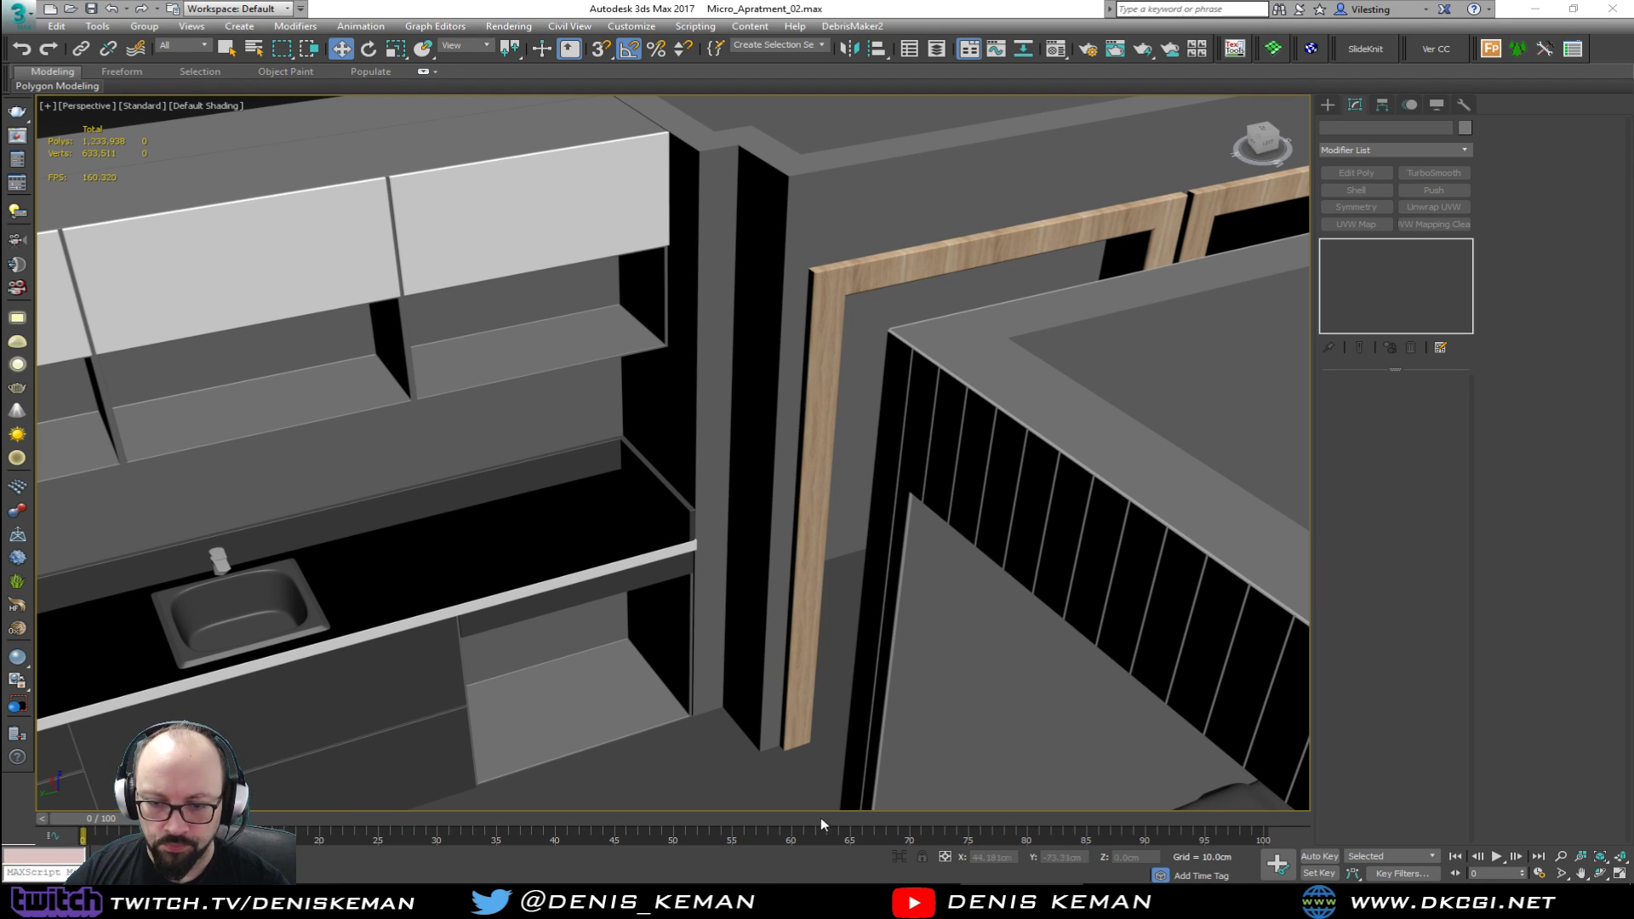
Step: Switch to the web browser and search for images of "kitchen stove"
{"action": "mouse_move", "coordinate": [593, 903]}
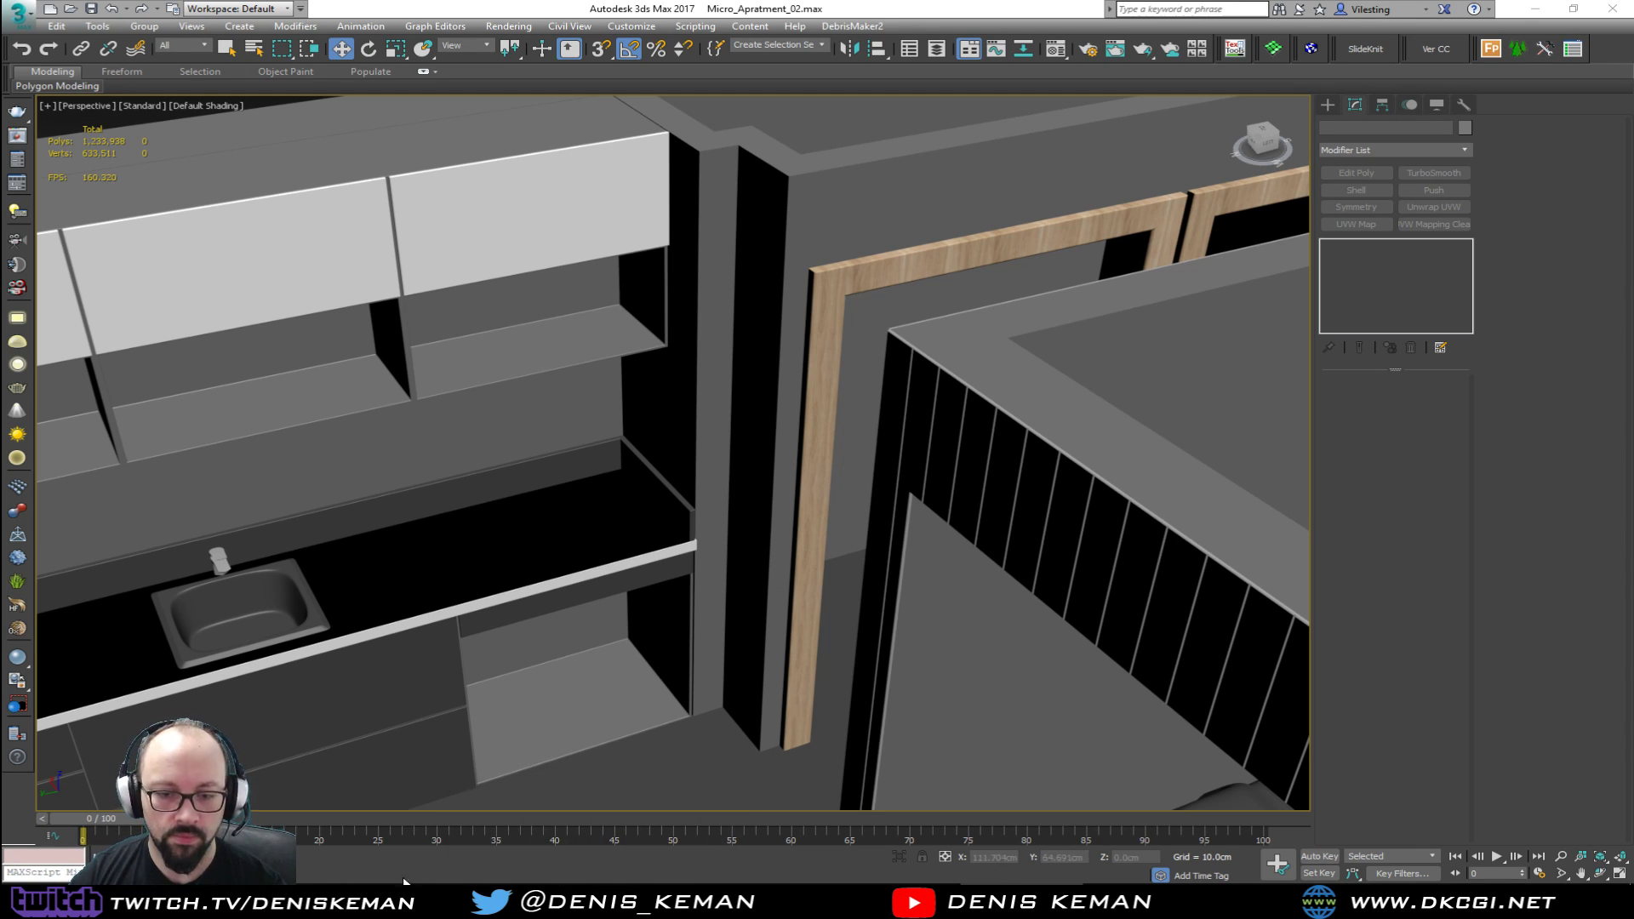
{"action": "left_click", "coordinate": [383, 903]}
{"action": "left_click", "coordinate": [403, 55]}
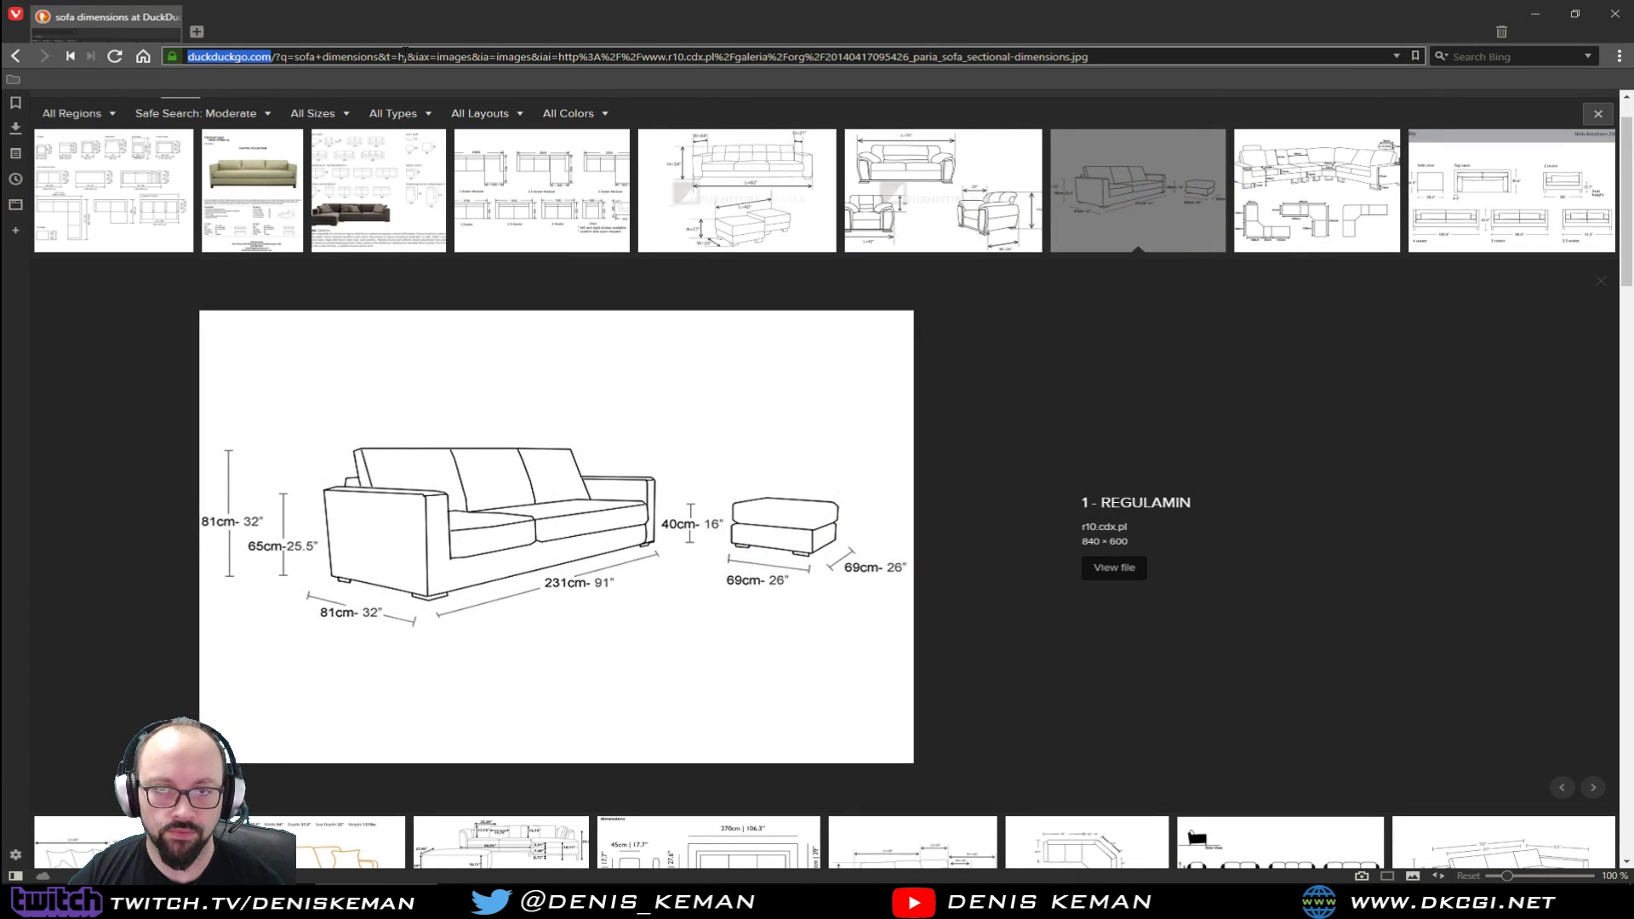
{"action": "key", "text": "End"}
{"action": "key", "text": "shift+Home"}
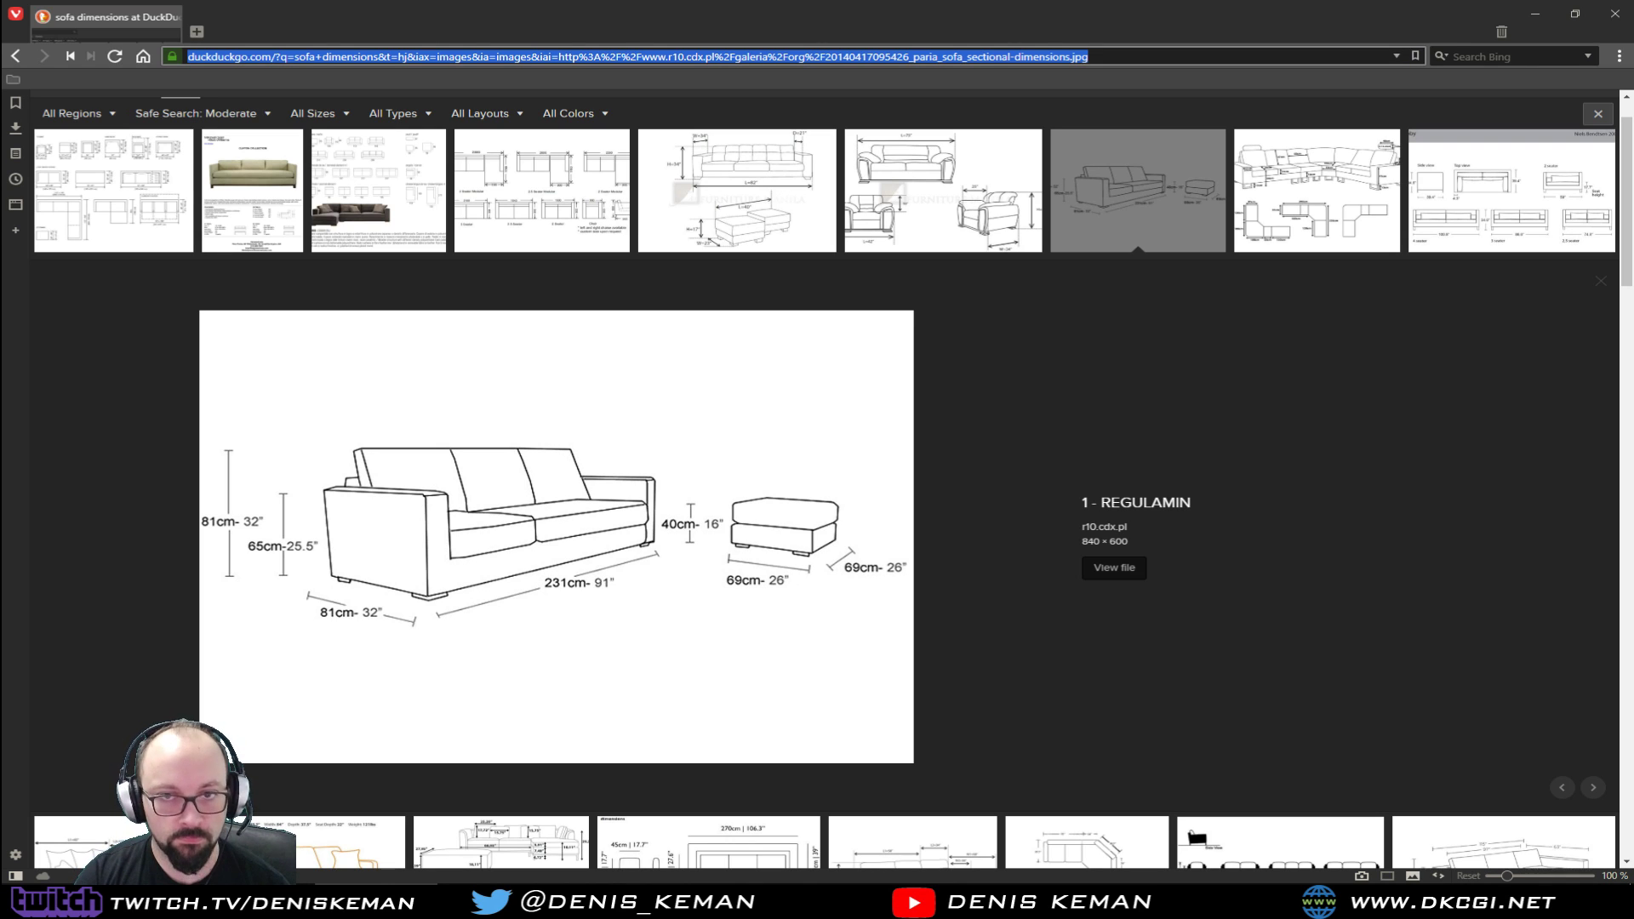
{"action": "type", "text": "kitchen stove"}
{"action": "key", "text": "Return"}
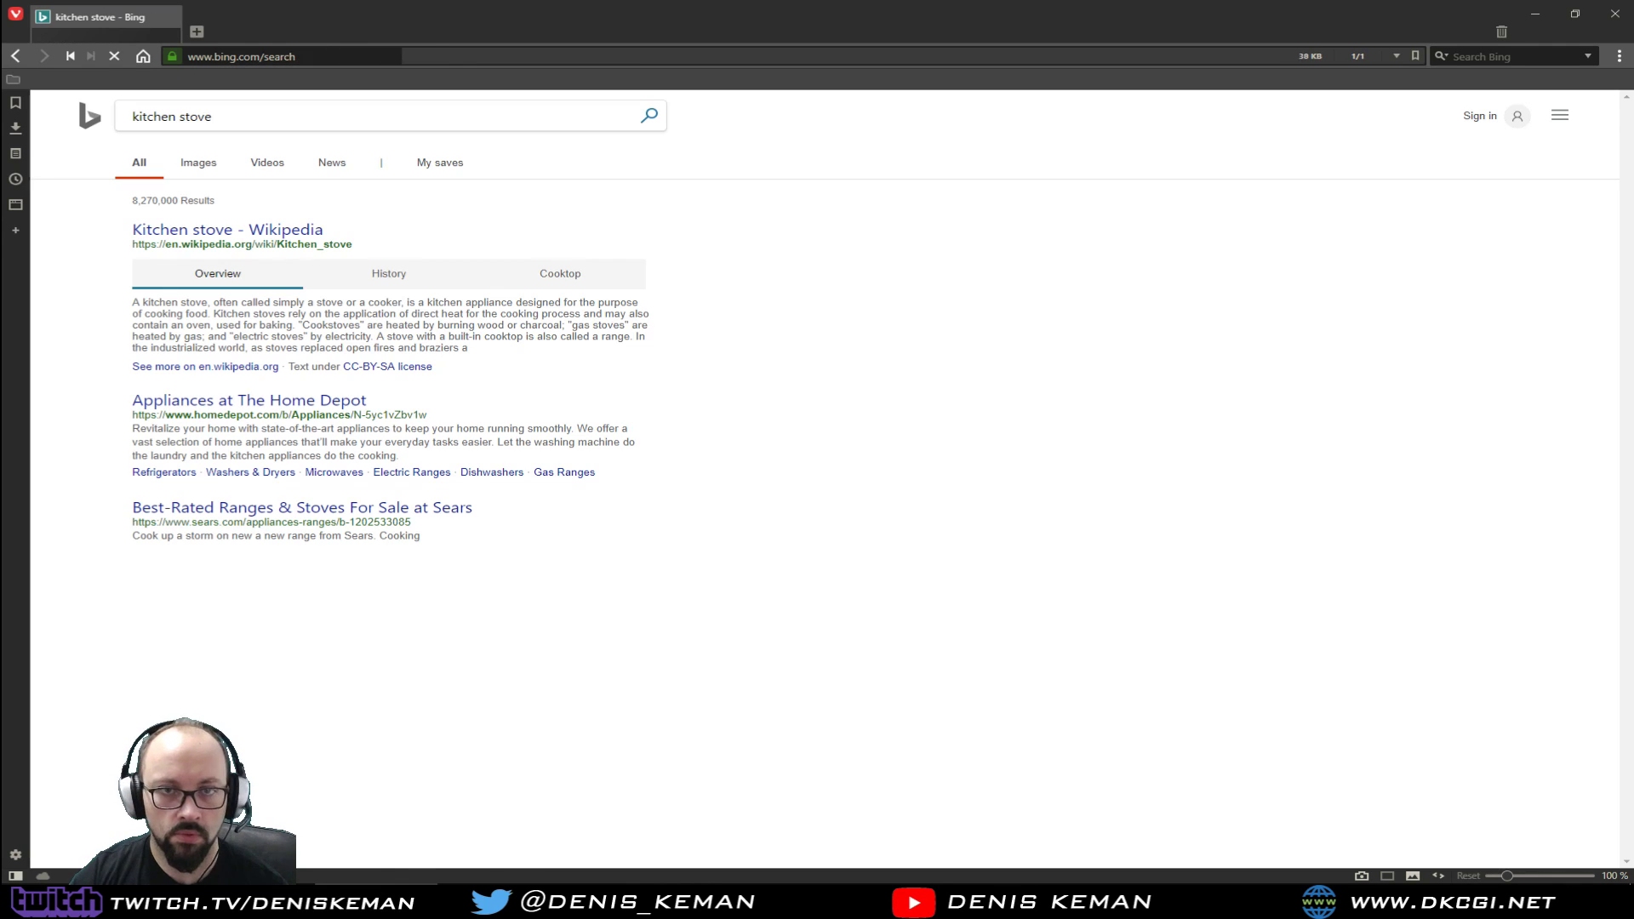
{"action": "left_click", "coordinate": [195, 162]}
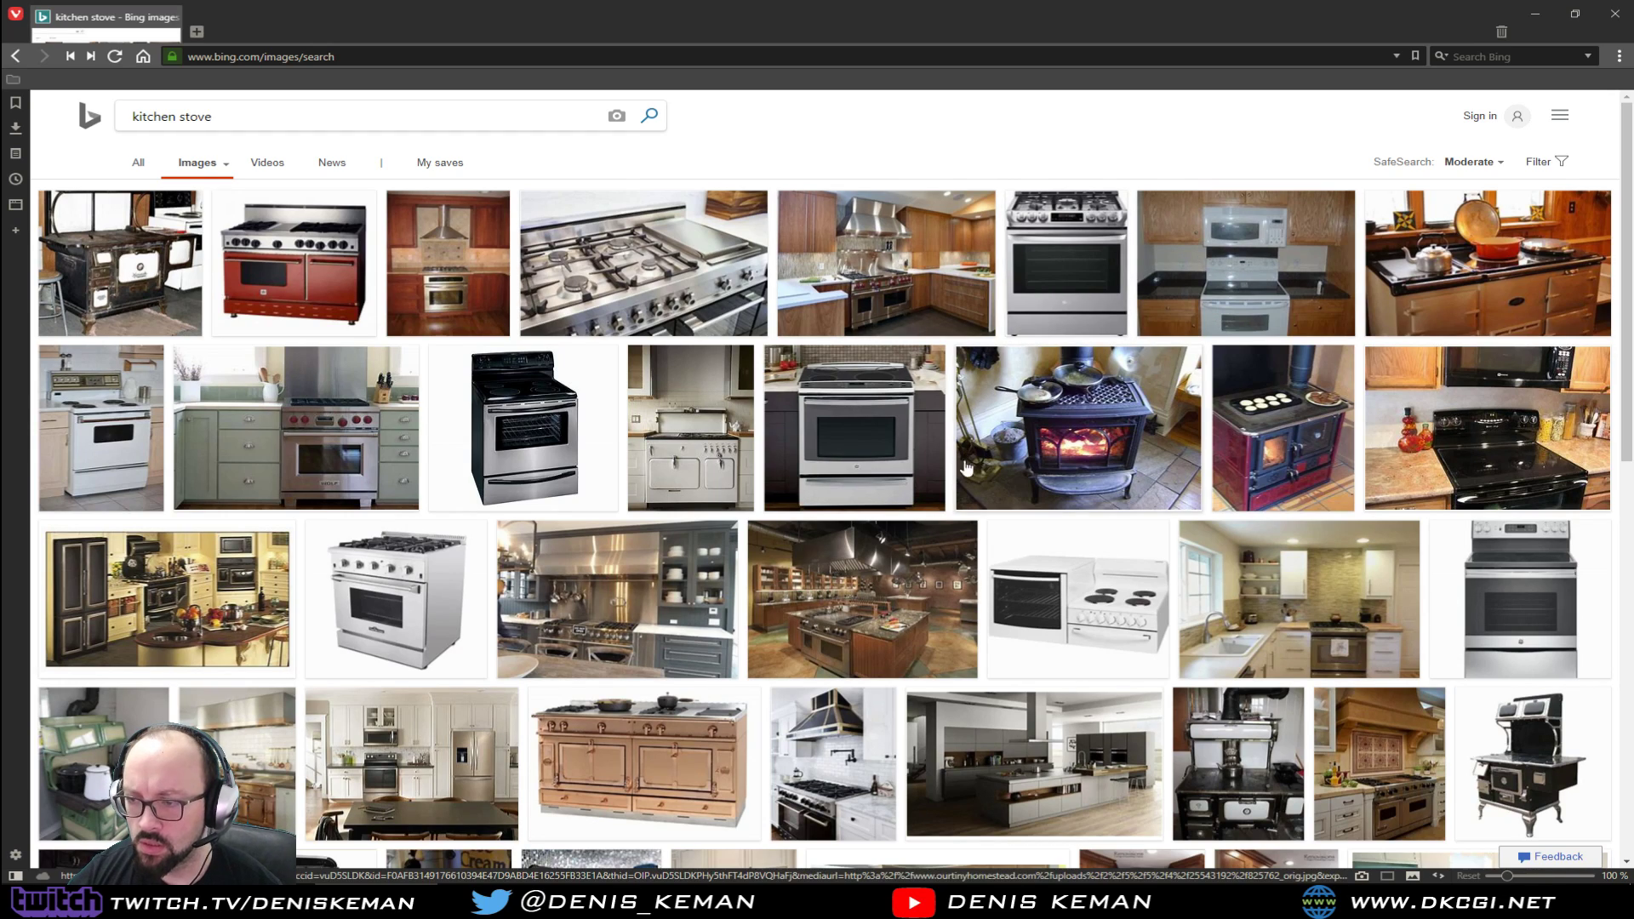
Step: Browse the kitchen stove images, enlarge the white electric elevated stove, and return to the 3D scene
{"action": "scroll", "coordinate": [960, 516], "scroll_direction": "down", "scroll_amount": 5}
{"action": "scroll", "coordinate": [960, 516], "scroll_direction": "down", "scroll_amount": 2}
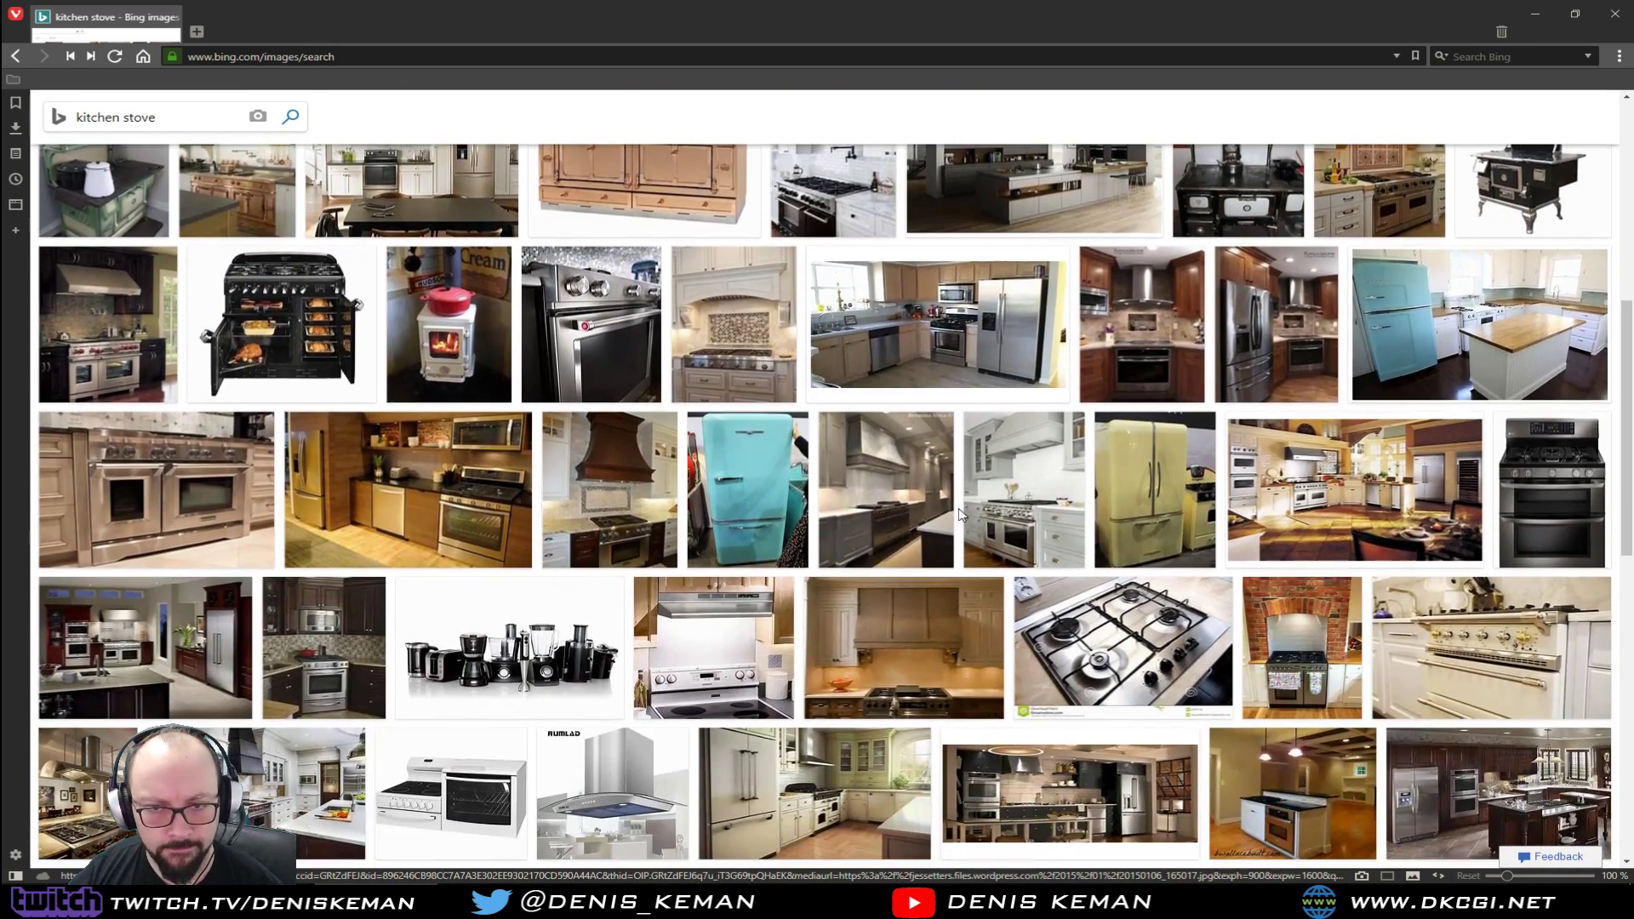
{"action": "scroll", "coordinate": [496, 508], "scroll_direction": "down", "scroll_amount": 2}
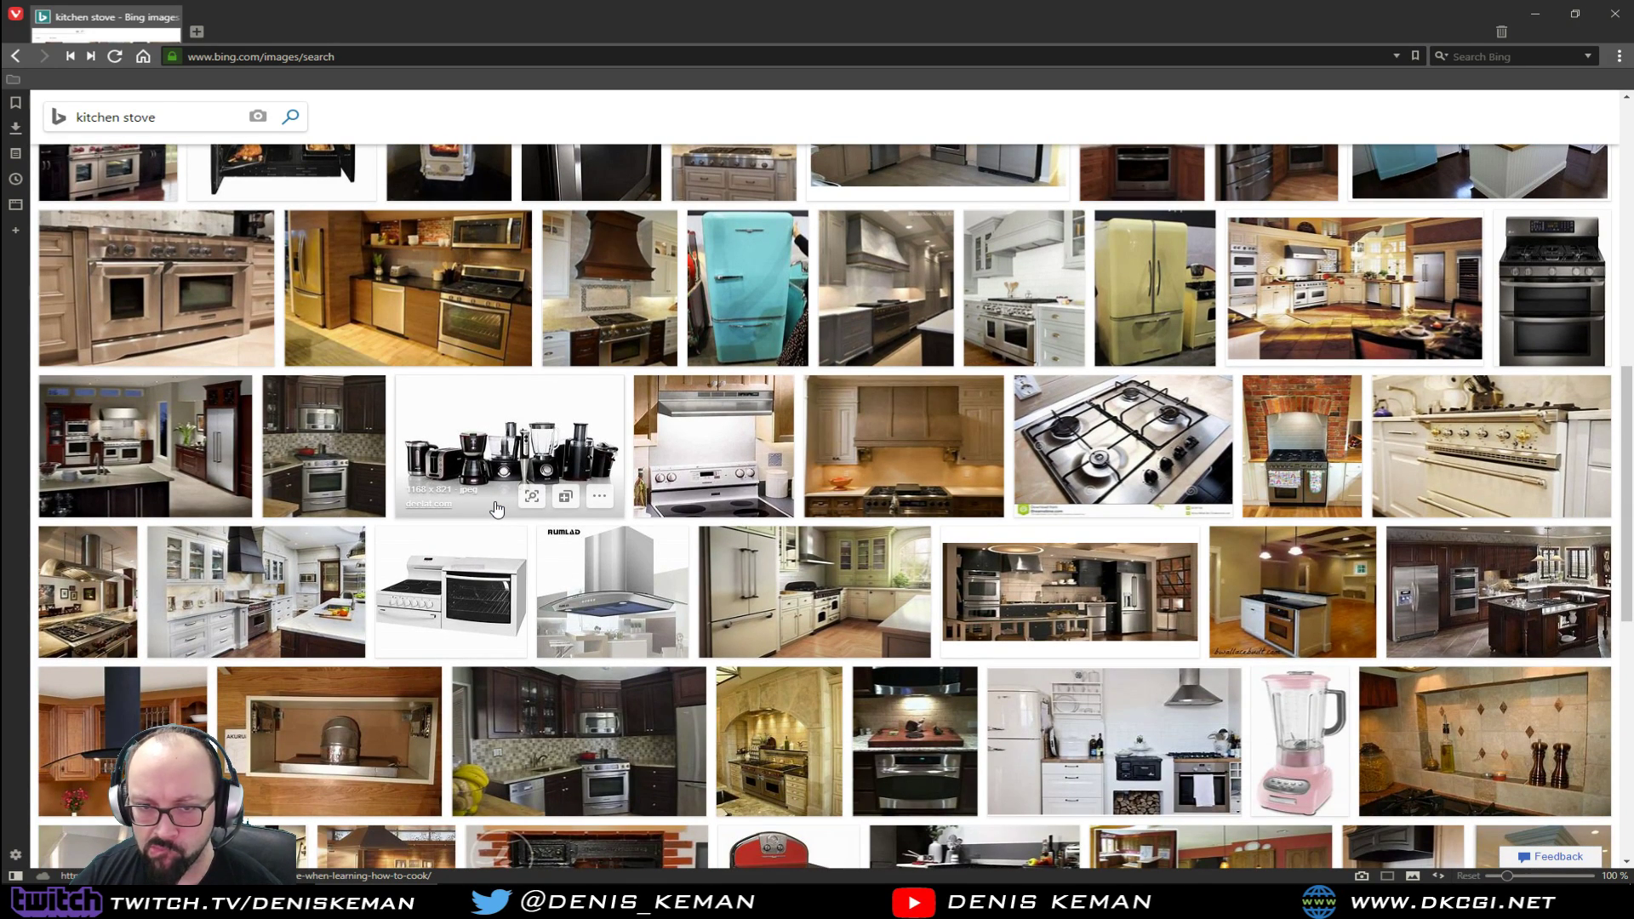
{"action": "left_click", "coordinate": [476, 602]}
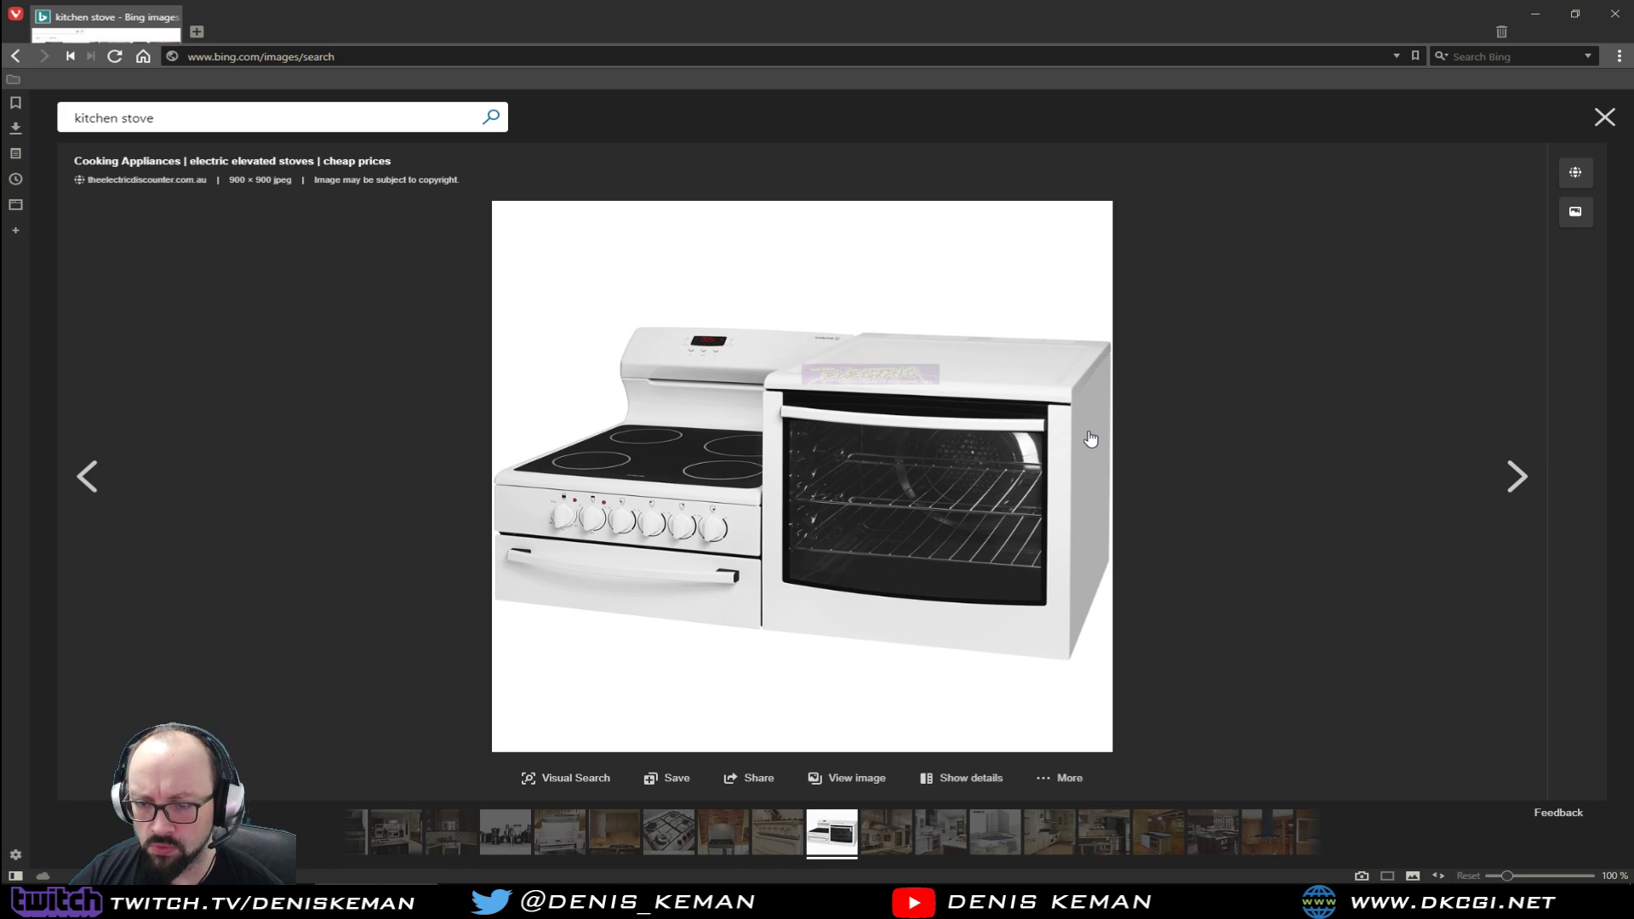
{"action": "left_click", "coordinate": [1541, 14]}
Step: Show edged faces and isolate the lower kitchen cabinet body together with its fronts
{"action": "middle_click_drag", "start_coordinate": [736, 395], "coordinate": [891, 338]}
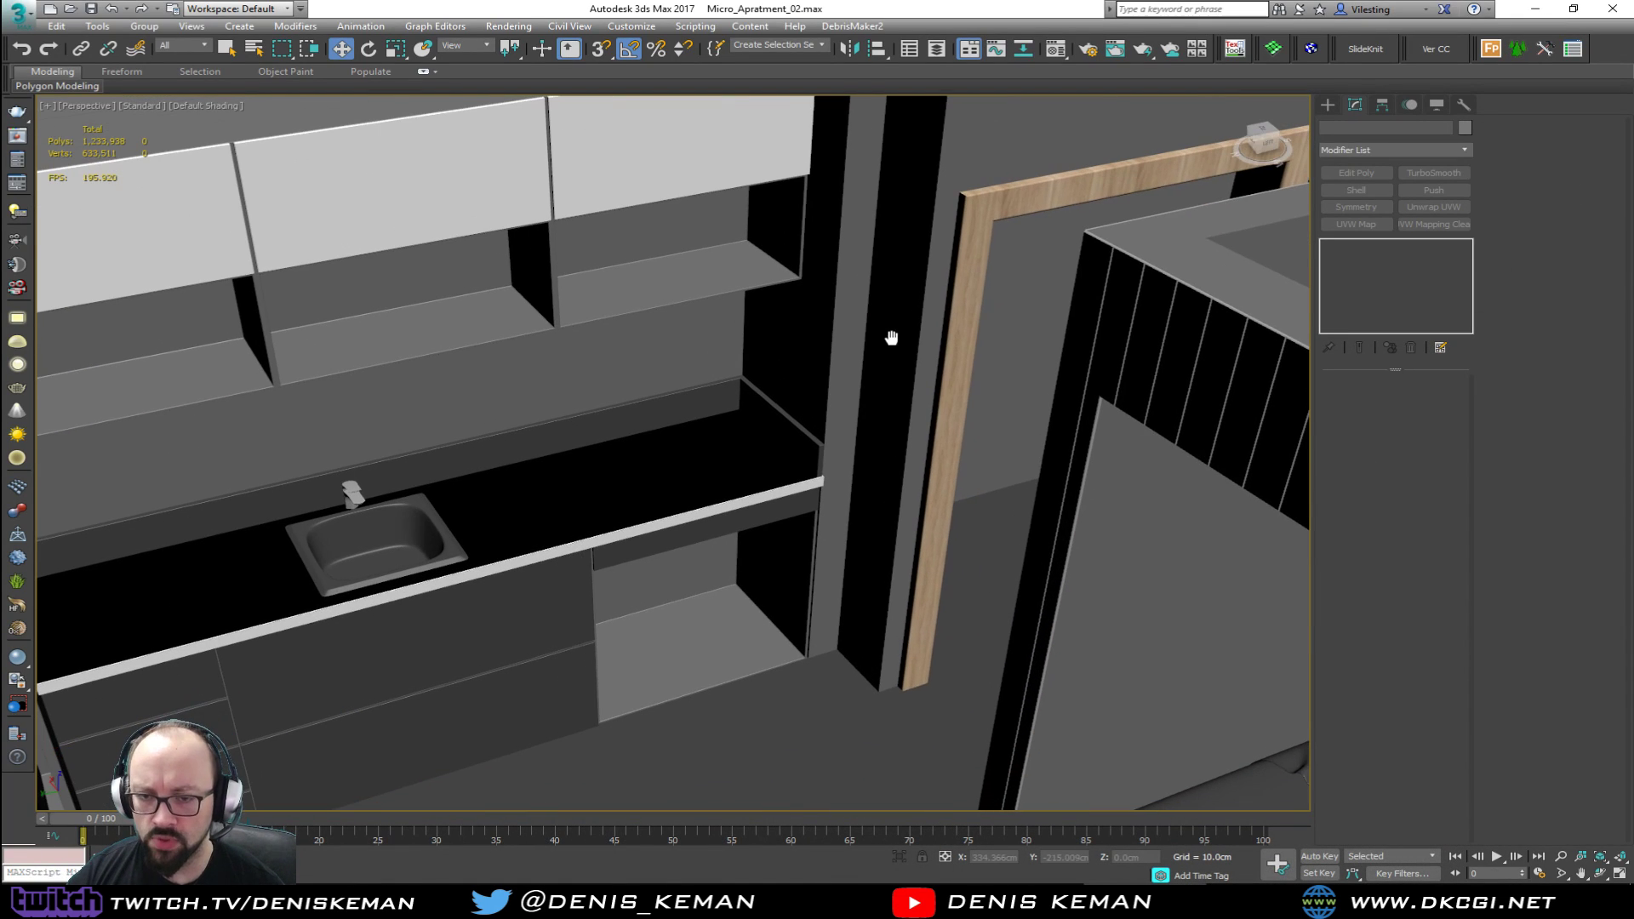
{"action": "left_click", "coordinate": [571, 610]}
{"action": "scroll", "coordinate": [570, 611], "scroll_direction": "up", "scroll_amount": 5}
{"action": "key", "text": "F4"}
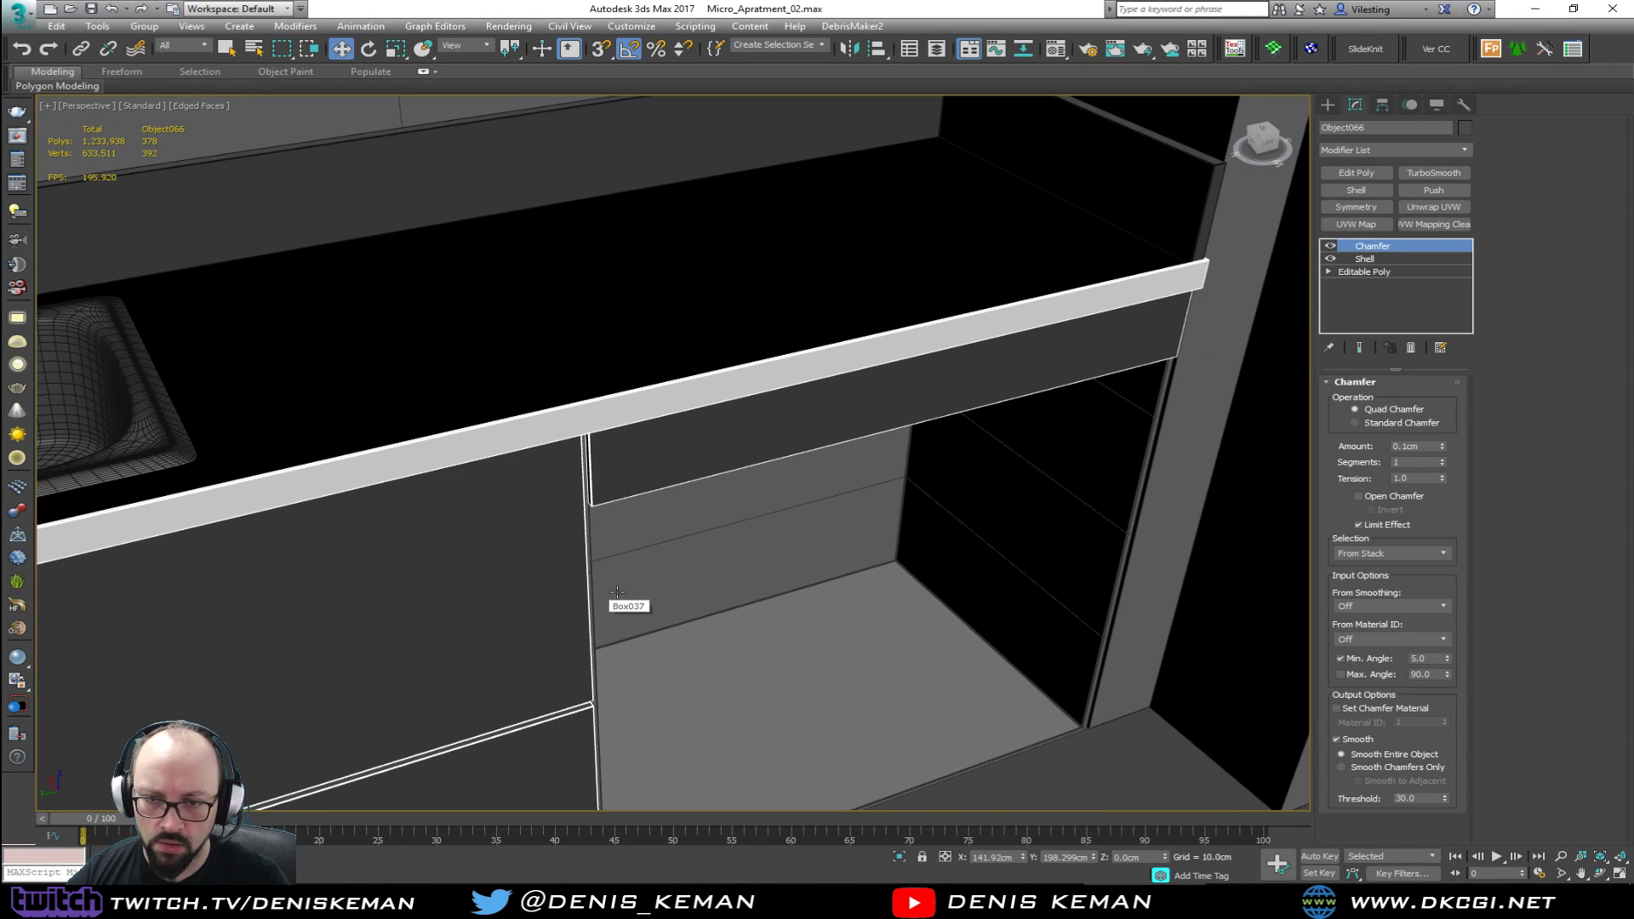
{"action": "left_click", "coordinate": [1062, 533]}
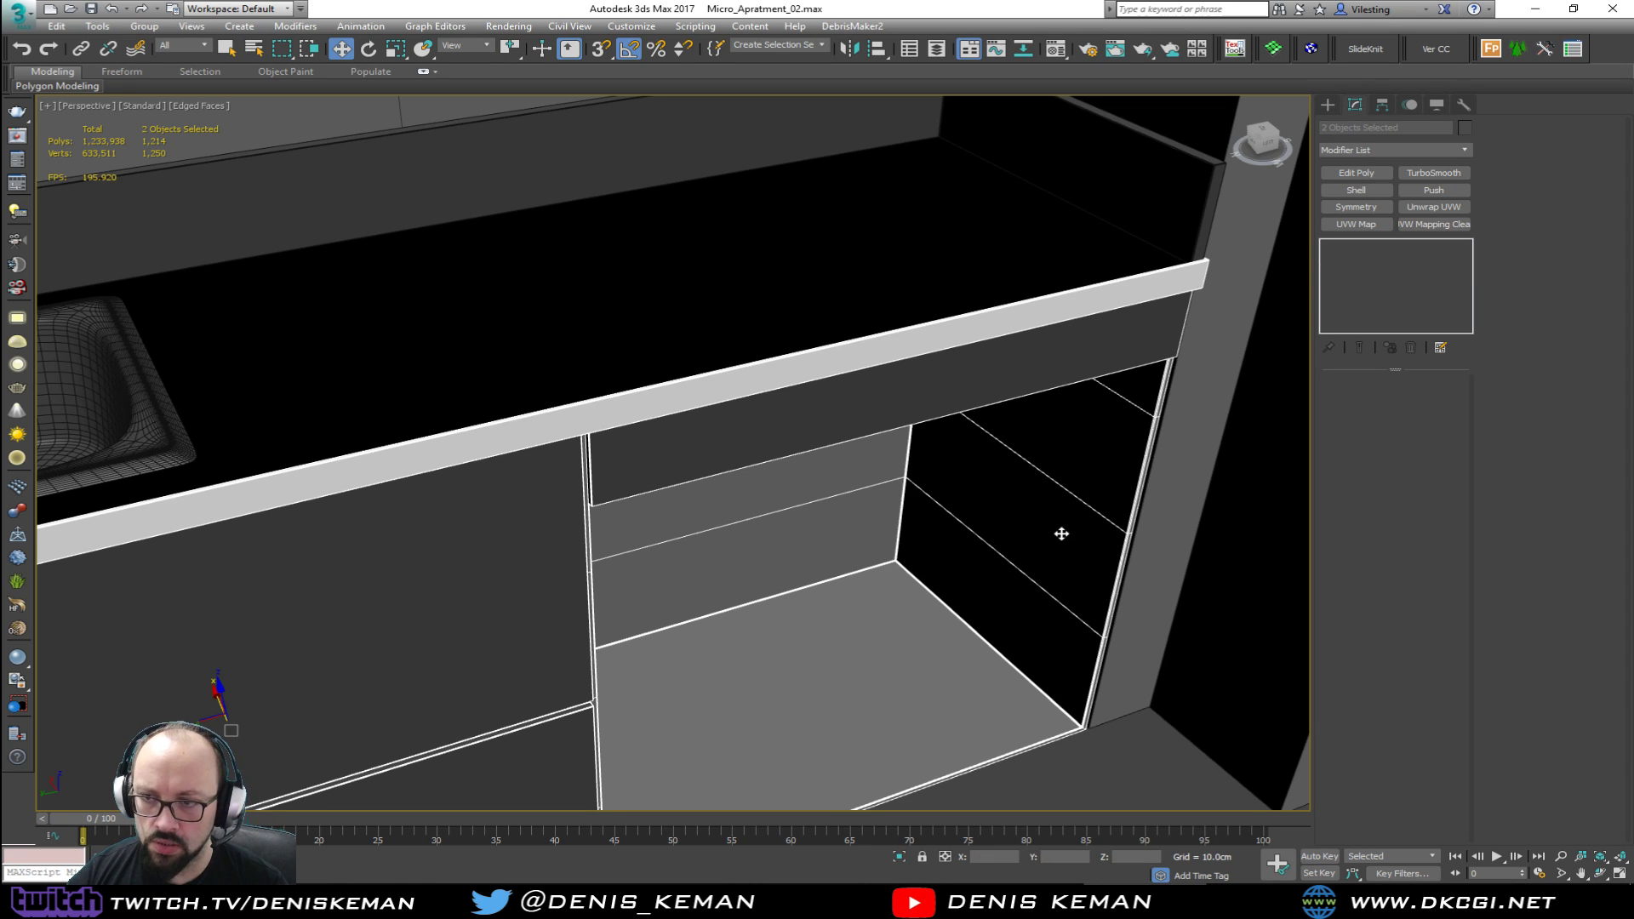
{"action": "scroll", "coordinate": [1013, 562], "scroll_direction": "down", "scroll_amount": 10}
{"action": "scroll", "coordinate": [1000, 566], "scroll_direction": "up", "scroll_amount": 2}
{"action": "middle_click_drag", "start_coordinate": [998, 561], "coordinate": [963, 503], "text": "alt"}
Step: Draw a snapped box about 84 cm wide, 77.5 cm high and 11.8 cm deep over the open cabinet compartment in the Left view
{"action": "key", "text": "alt+w"}
{"action": "left_click", "coordinate": [934, 315]}
{"action": "key", "text": "z"}
{"action": "left_click", "coordinate": [337, 567]}
{"action": "key", "text": "z"}
{"action": "key", "text": "F3"}
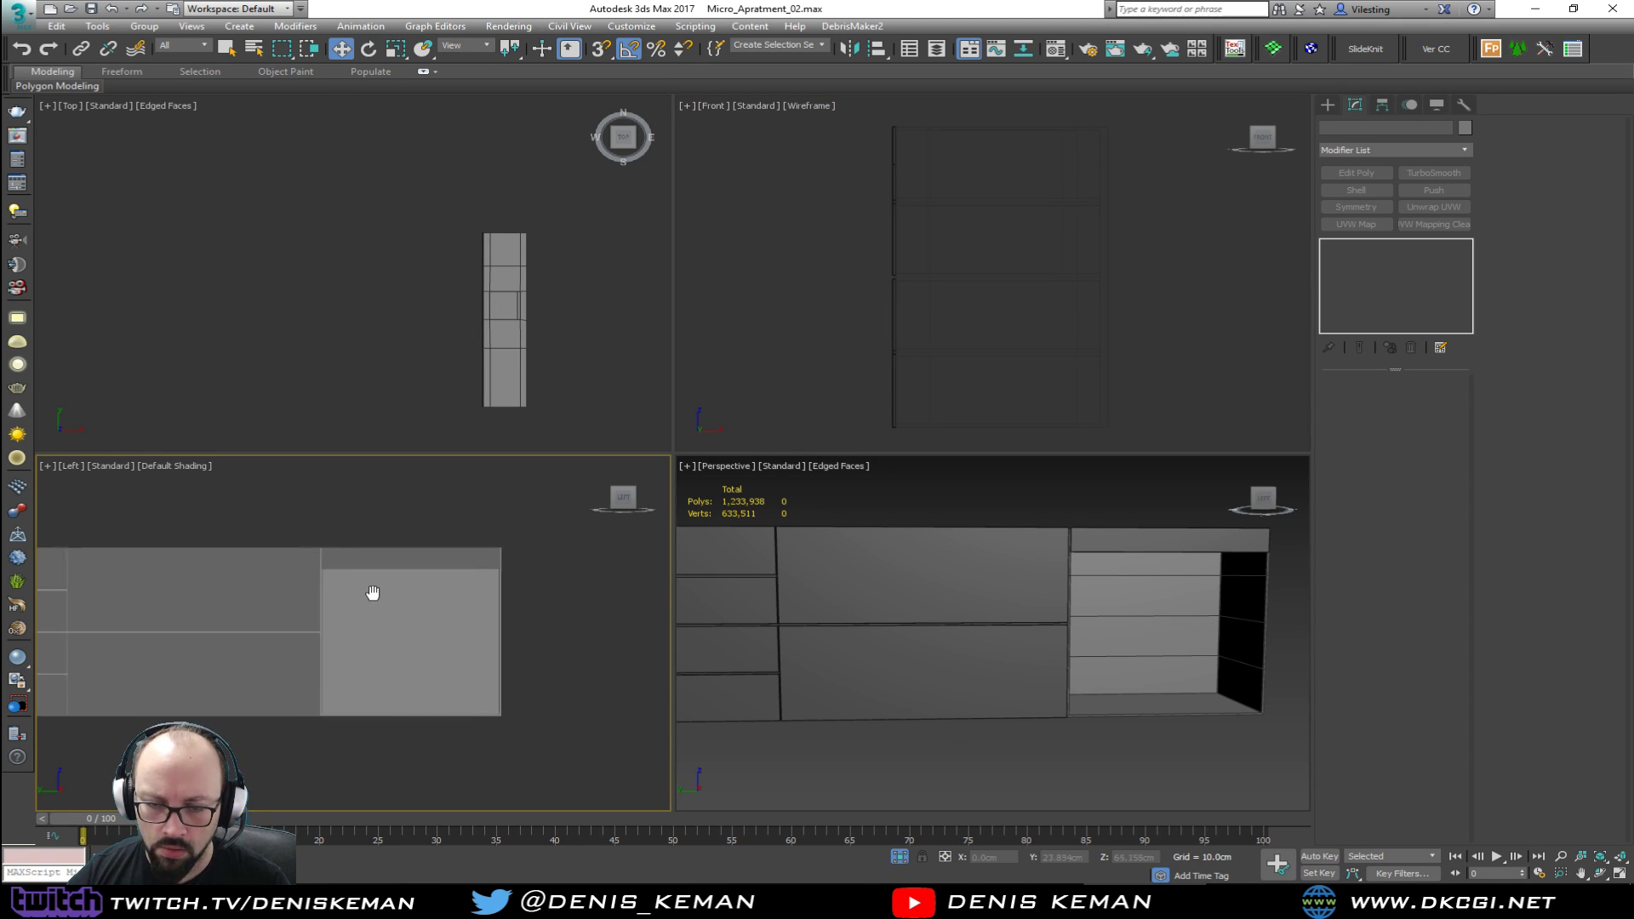
{"action": "key", "text": "alt+w"}
{"action": "scroll", "coordinate": [449, 573], "scroll_direction": "up", "scroll_amount": 3}
{"action": "scroll", "coordinate": [653, 446], "scroll_direction": "up", "scroll_amount": 3}
{"action": "key", "text": "F3"}
{"action": "scroll", "coordinate": [485, 435], "scroll_direction": "down", "scroll_amount": 3}
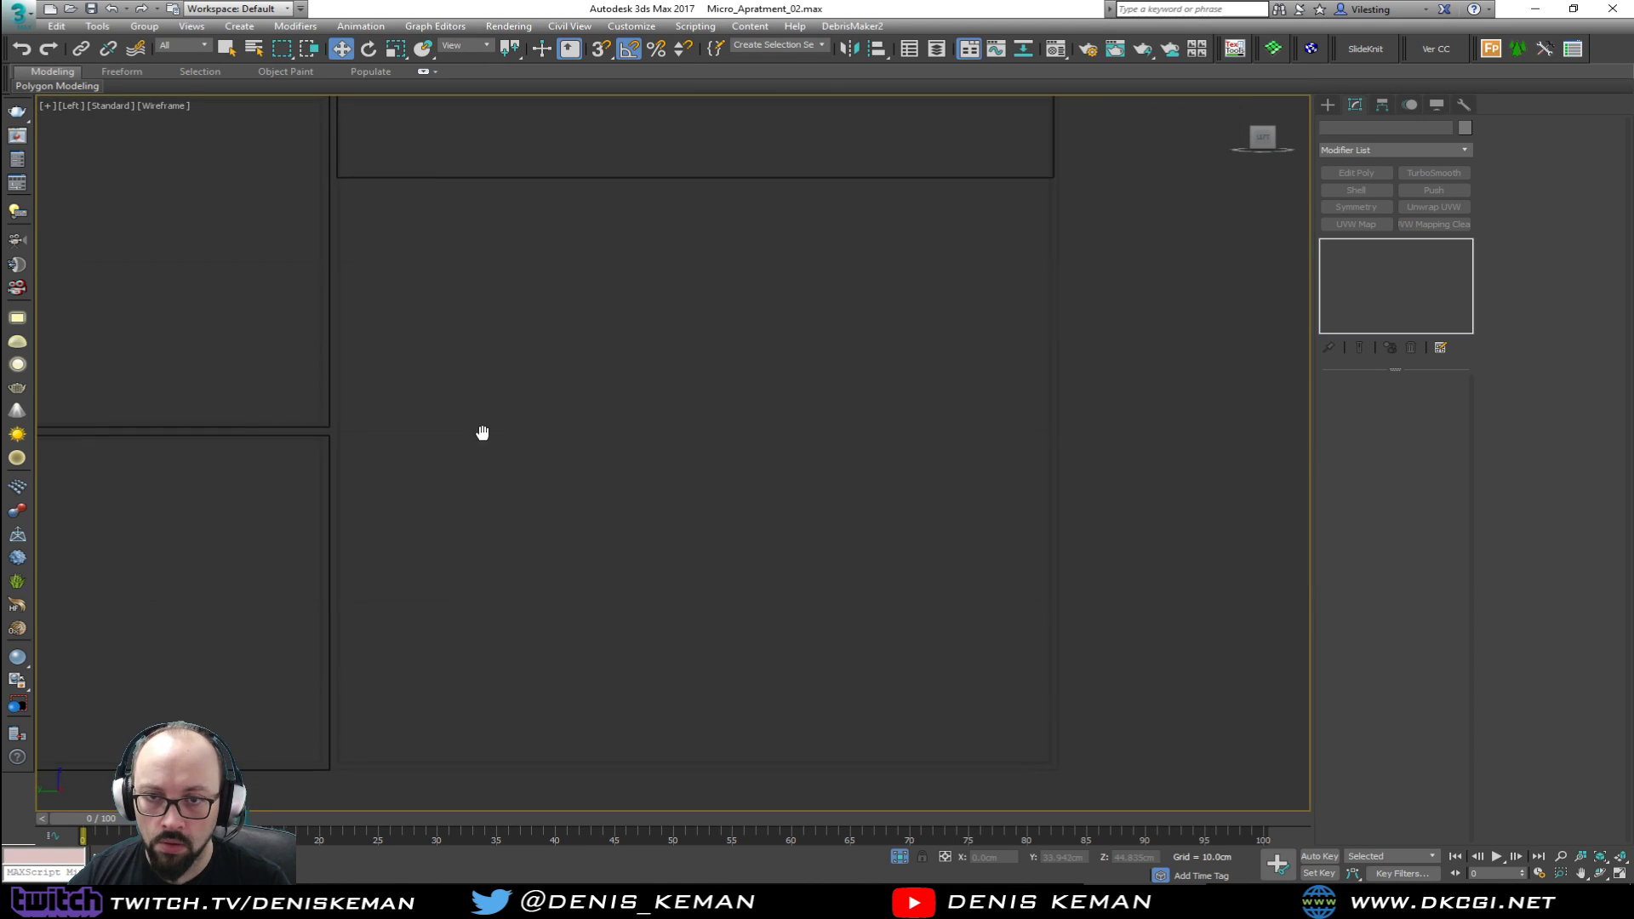
{"action": "left_click", "coordinate": [1330, 105]}
{"action": "left_click", "coordinate": [1329, 126]}
{"action": "left_click", "coordinate": [1359, 197]}
{"action": "key", "text": "s"}
{"action": "left_click_drag", "start_coordinate": [380, 252], "coordinate": [881, 656]}
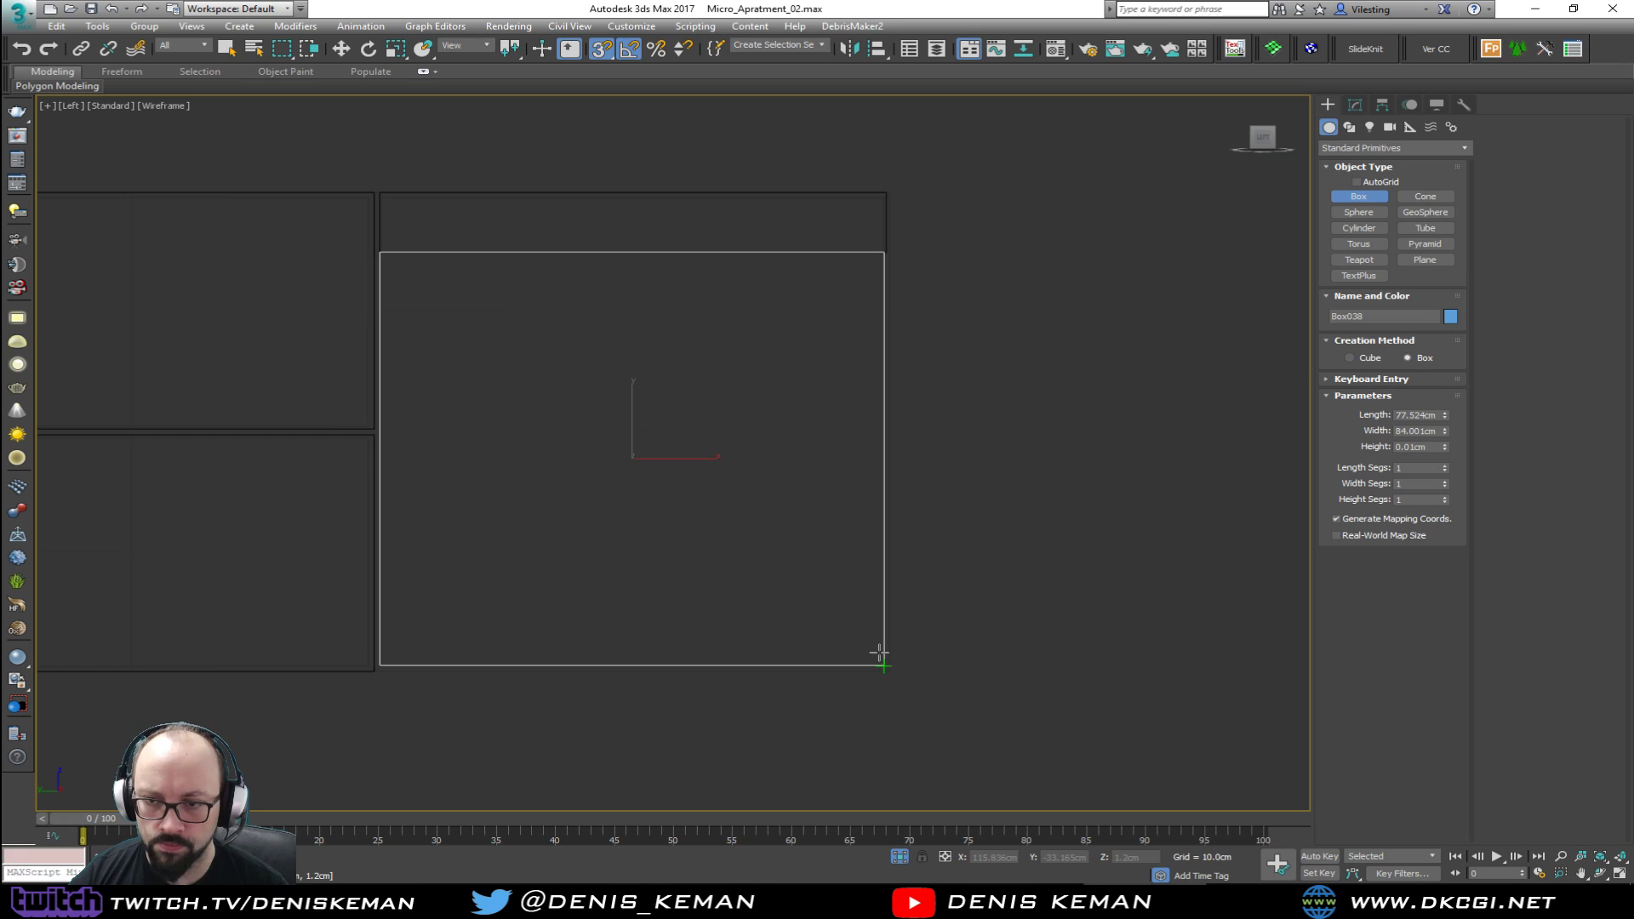
{"action": "left_click", "coordinate": [868, 588]}
Step: Add an Edit Poly modifier to the new oven box in front of the cabinet
{"action": "key", "text": "alt+w"}
{"action": "middle_click", "coordinate": [916, 656]}
{"action": "key", "text": "alt+w"}
{"action": "middle_click_drag", "start_coordinate": [836, 522], "coordinate": [643, 481], "text": "alt"}
{"action": "mouse_move", "coordinate": [930, 425]}
{"action": "middle_mouse_down", "text": "alt"}
{"action": "mouse_move", "coordinate": [831, 445]}
{"action": "mouse_move", "coordinate": [829, 468]}
{"action": "mouse_move", "coordinate": [909, 445]}
{"action": "middle_mouse_up", "text": "alt"}
{"action": "key", "text": "w"}
{"action": "left_click", "coordinate": [1356, 105]}
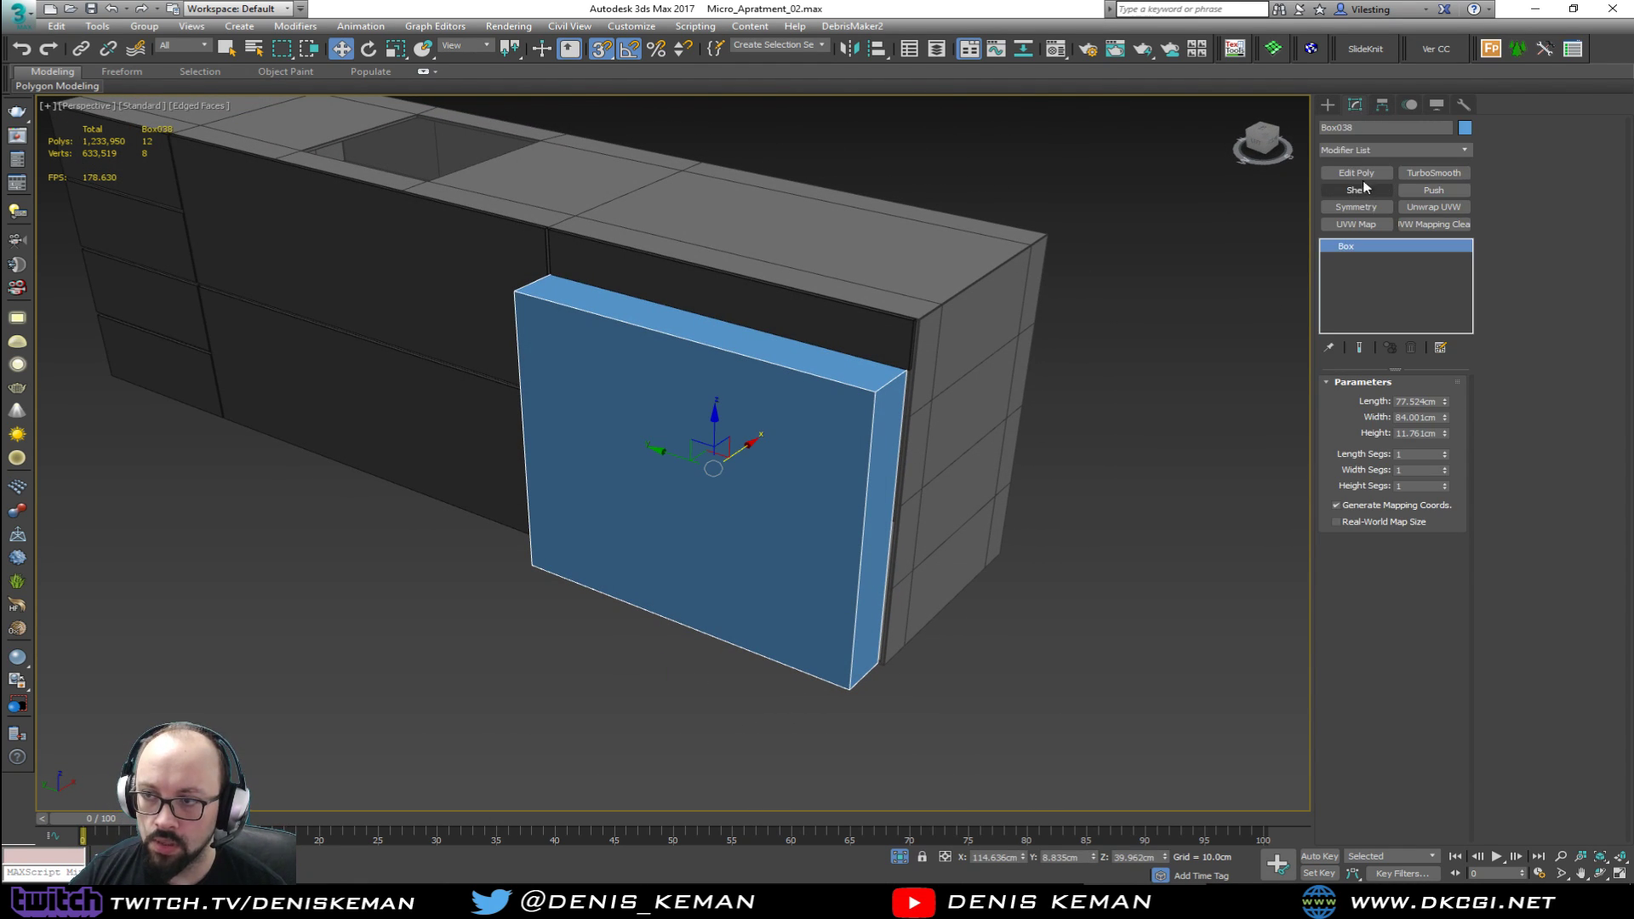
{"action": "left_click", "coordinate": [1362, 175]}
{"action": "mouse_move", "coordinate": [843, 451]}
{"action": "middle_mouse_down", "text": "alt"}
{"action": "mouse_move", "coordinate": [892, 446]}
{"action": "mouse_move", "coordinate": [851, 459]}
{"action": "middle_mouse_up", "text": "alt"}
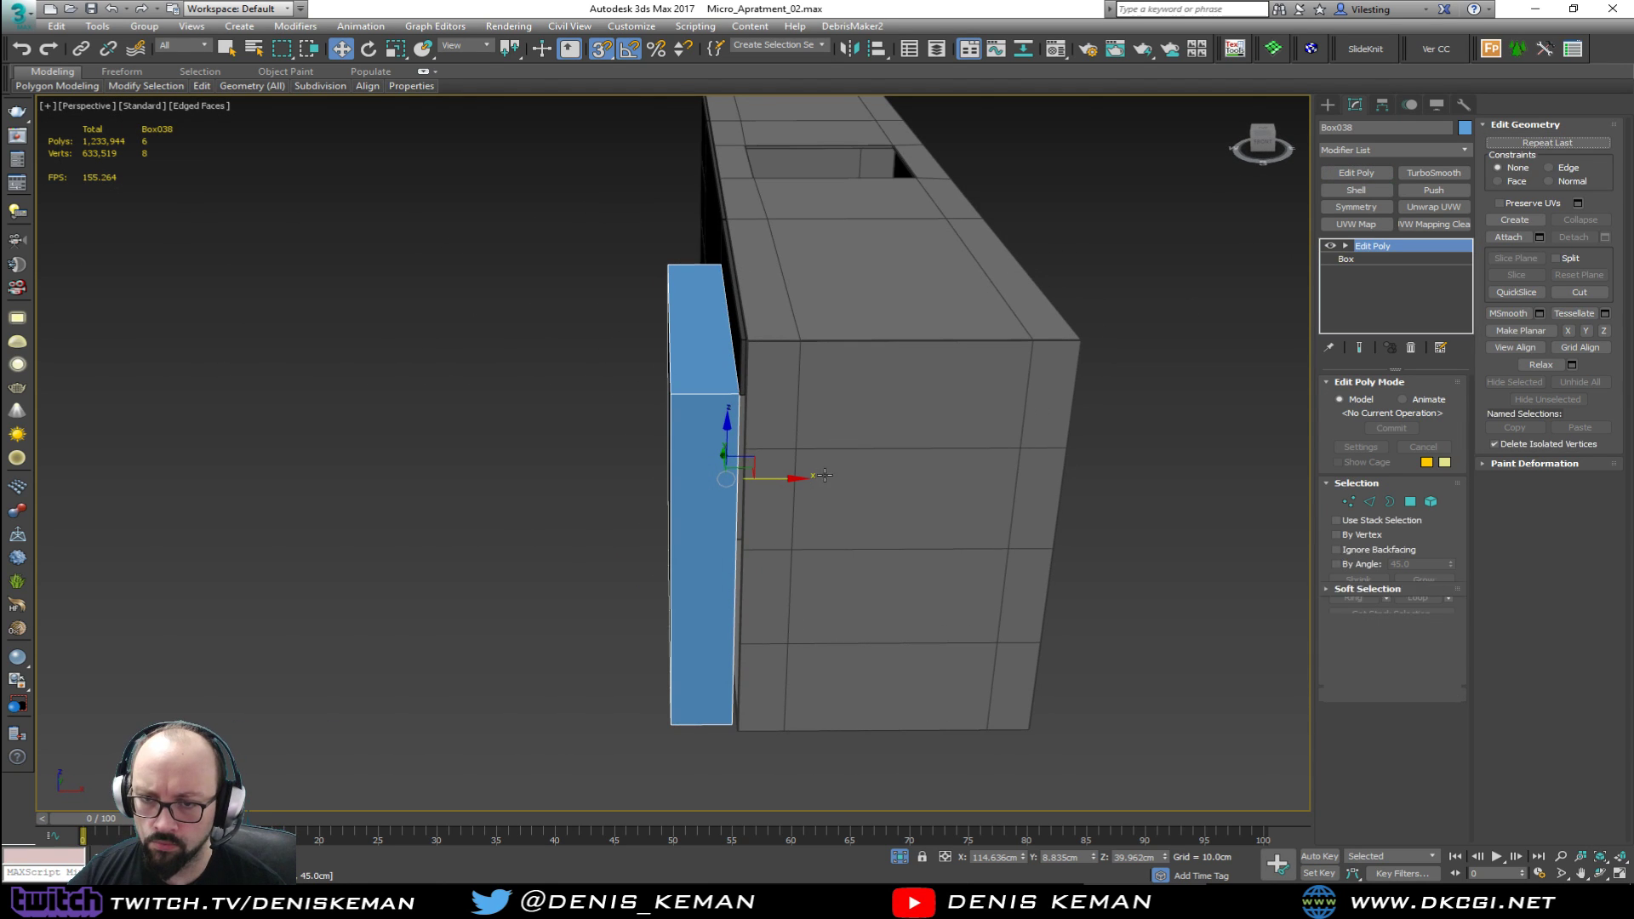
Step: Snap the oven box's rear face to the back of the cabinet and its front face flush with the cabinet fronts
{"action": "key", "text": "4"}
{"action": "mouse_move", "coordinate": [719, 493]}
{"action": "middle_mouse_down", "text": "alt"}
{"action": "mouse_move", "coordinate": [774, 492]}
{"action": "mouse_move", "coordinate": [703, 507]}
{"action": "middle_mouse_up", "text": "alt"}
{"action": "key", "text": "F3"}
{"action": "left_click", "coordinate": [698, 492]}
{"action": "key", "text": "F3"}
{"action": "key", "text": "F3"}
{"action": "left_click_drag", "start_coordinate": [775, 500], "coordinate": [853, 794]}
{"action": "middle_click_drag", "start_coordinate": [561, 549], "coordinate": [698, 466], "text": "alt"}
{"action": "left_click", "coordinate": [664, 538]}
{"action": "left_click_drag", "start_coordinate": [732, 485], "coordinate": [811, 389]}
{"action": "key", "text": "F3"}
{"action": "middle_click_drag", "start_coordinate": [815, 393], "coordinate": [985, 408], "text": "alt"}
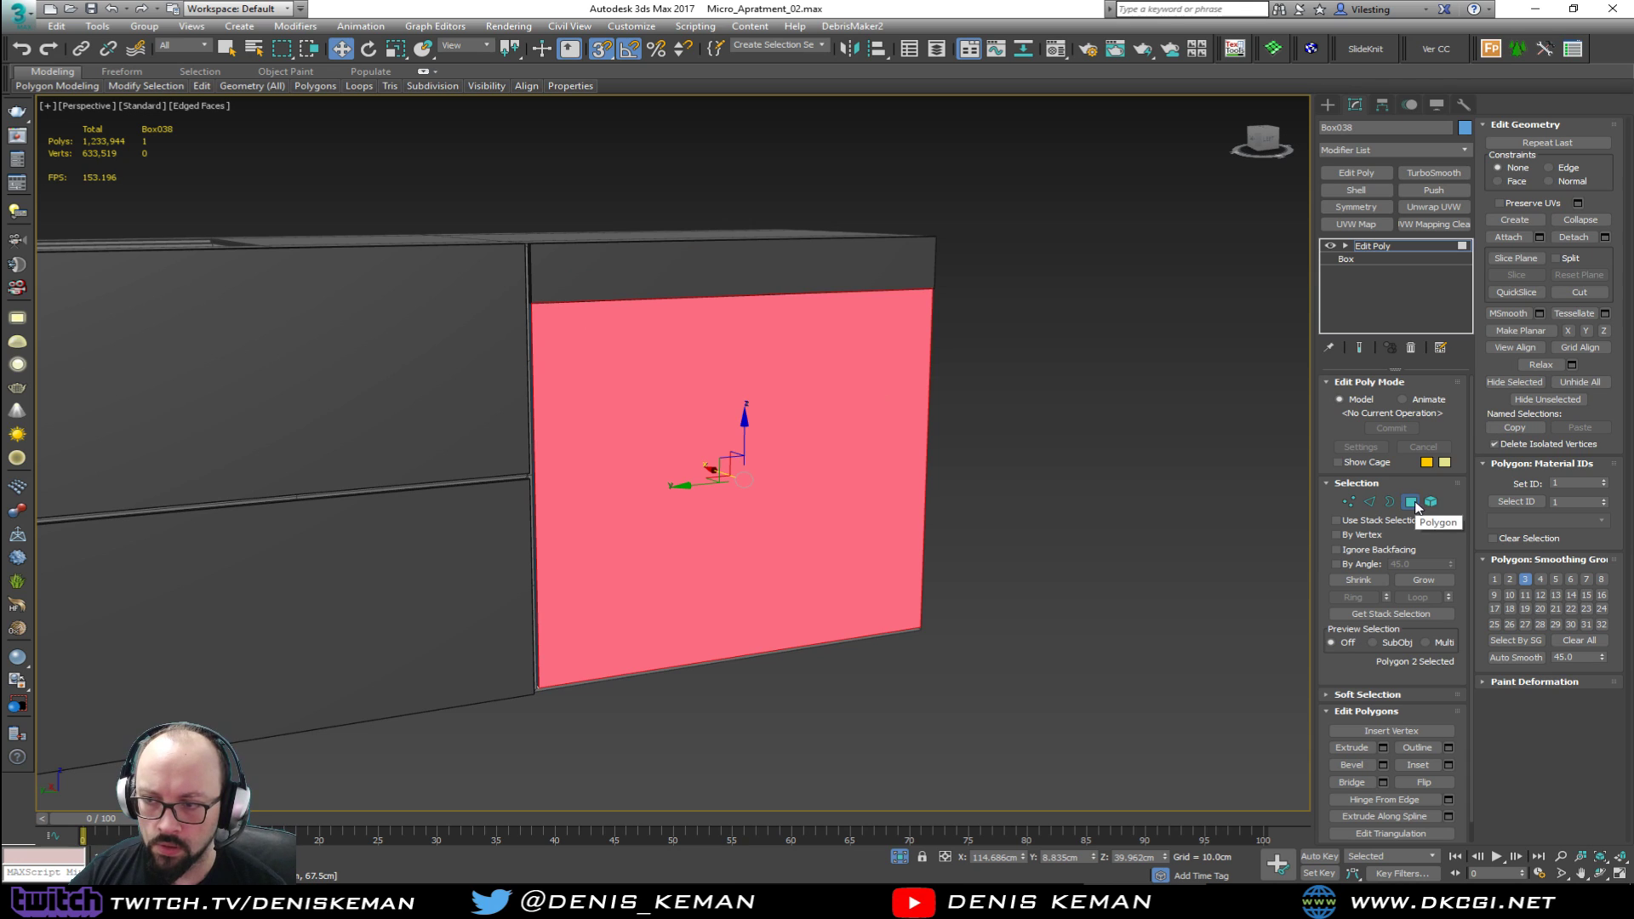
{"action": "left_click", "coordinate": [1410, 503]}
{"action": "middle_click_drag", "start_coordinate": [843, 405], "coordinate": [707, 416], "text": "alt"}
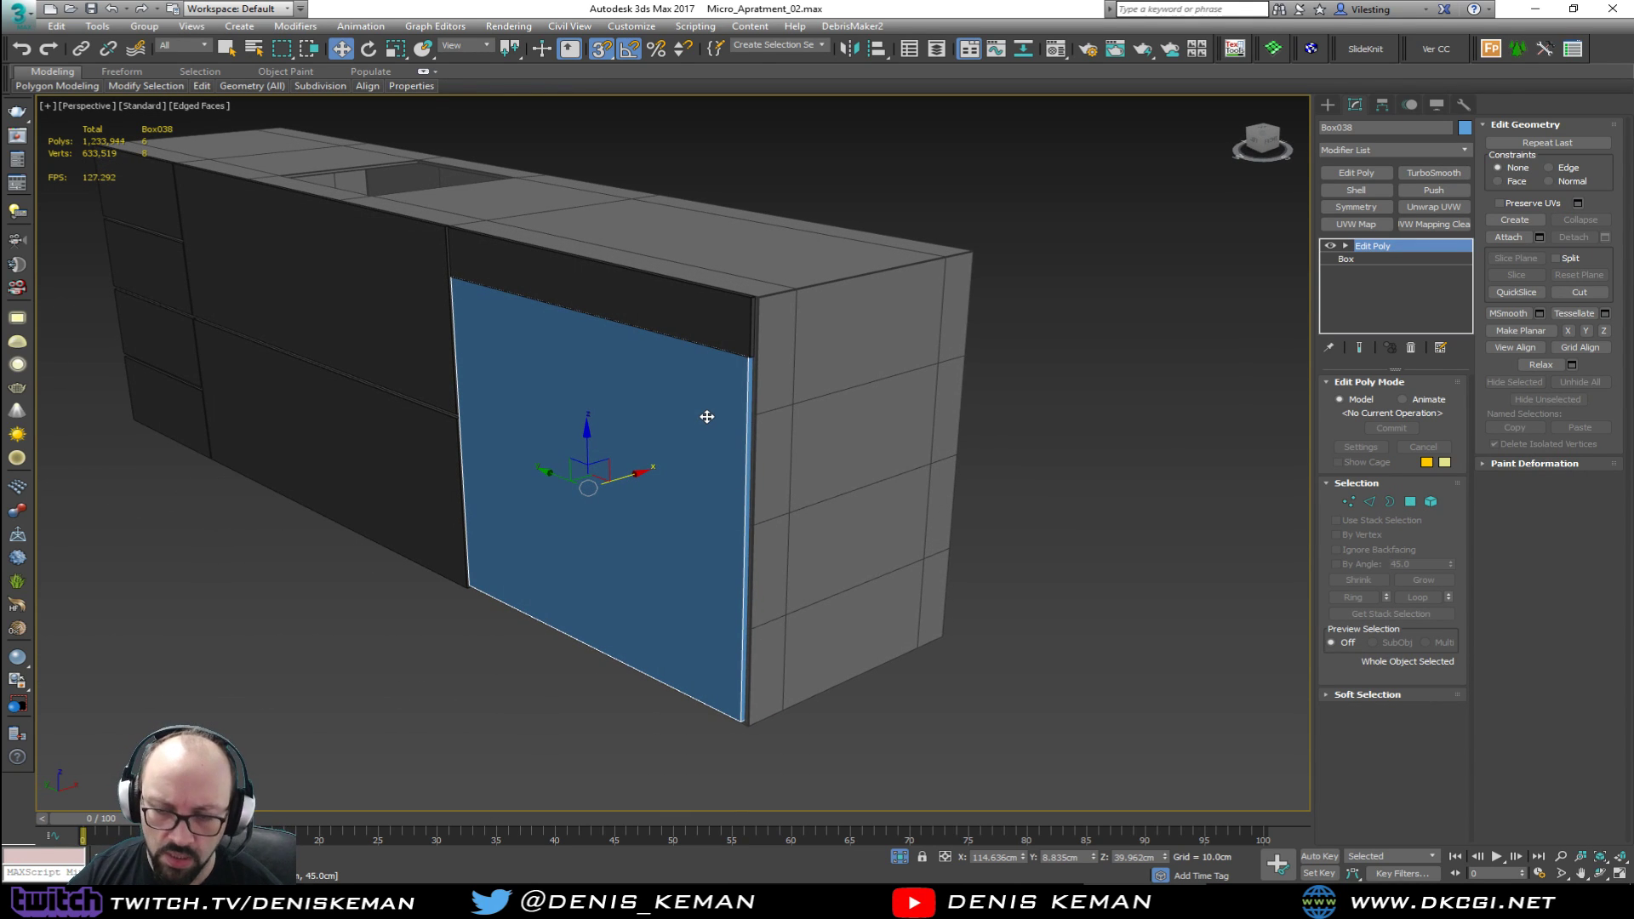
Step: Check the proportions of the oven's control strip and door in the Kitchen_Base reference image
{"action": "left_click", "coordinate": [1390, 899]}
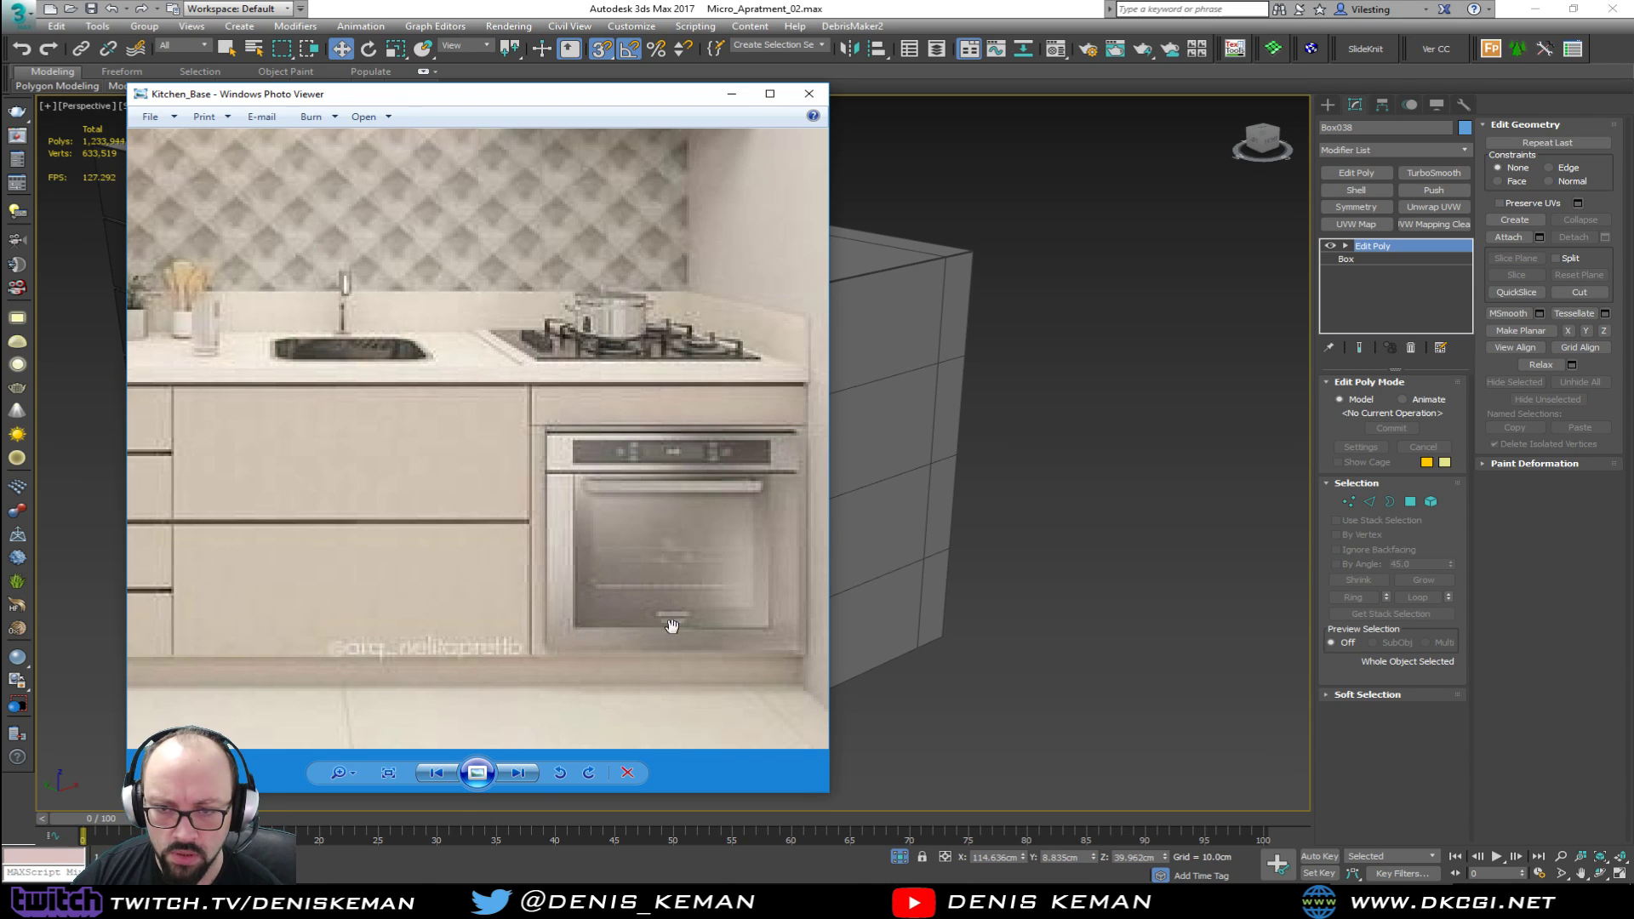
{"action": "key", "text": "alt+Tab"}
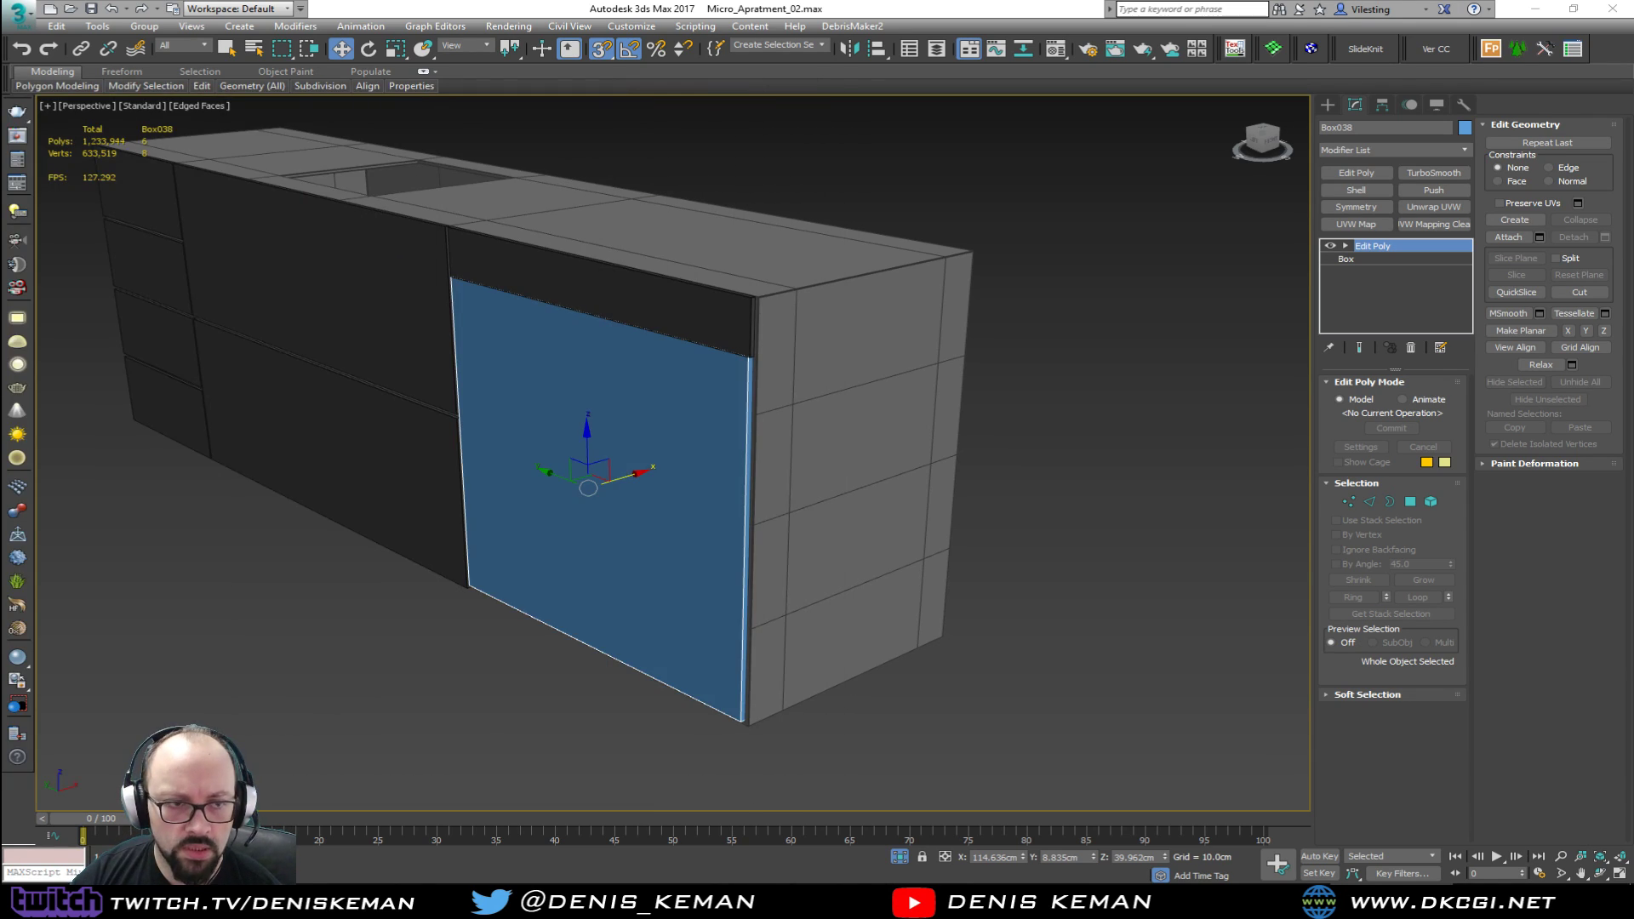
{"action": "middle_click_drag", "start_coordinate": [585, 505], "coordinate": [541, 529]}
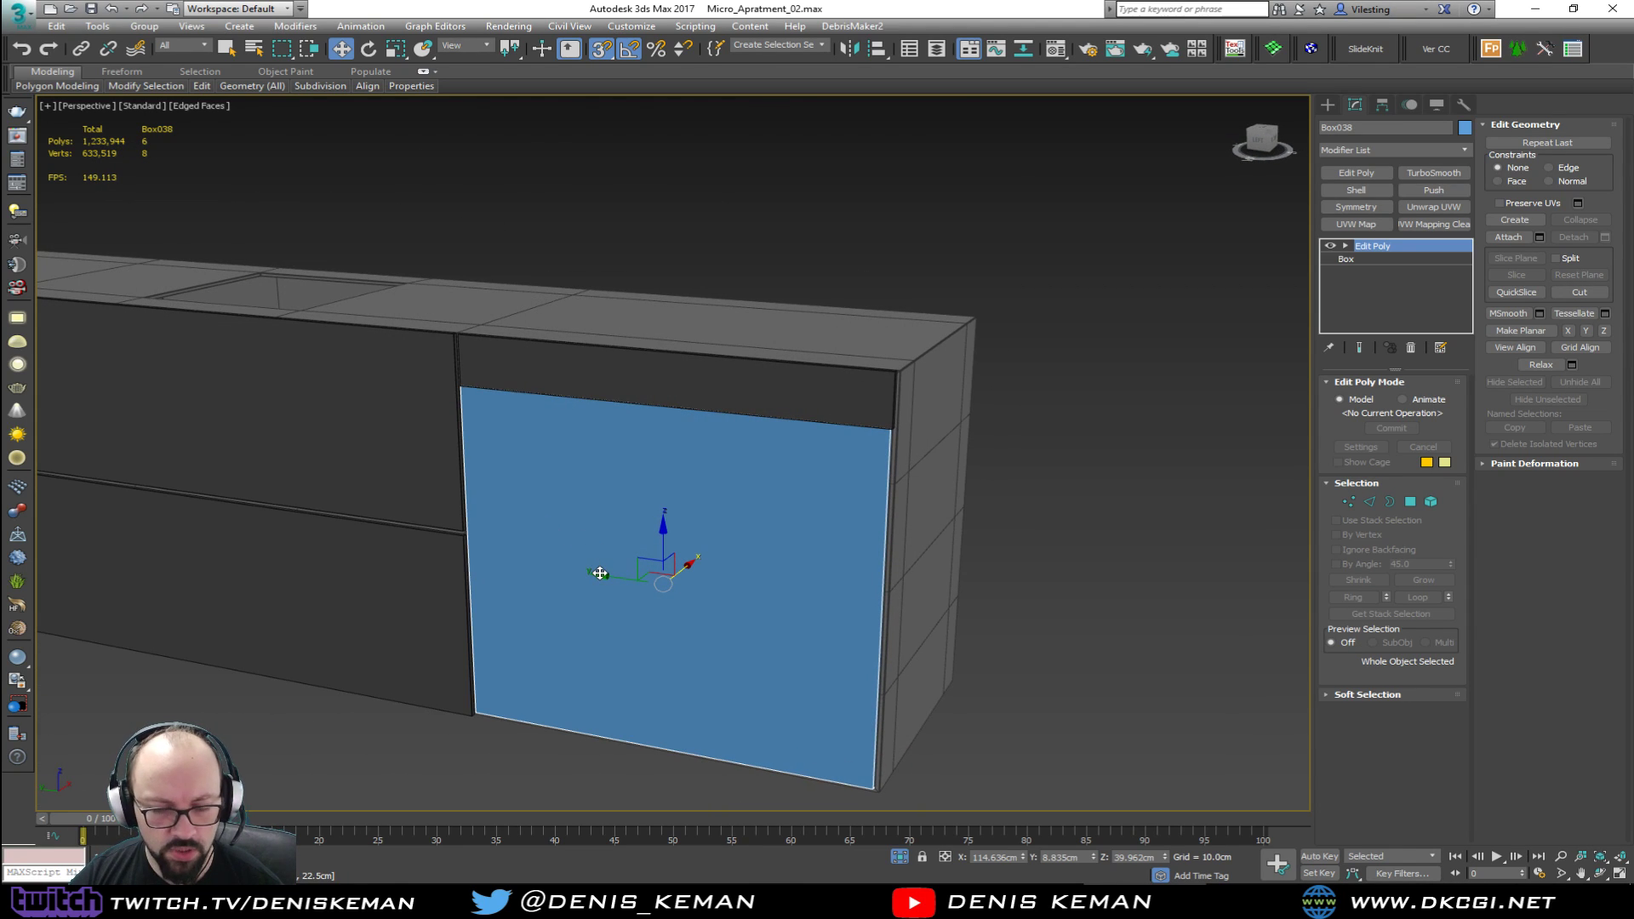
Step: Isolate the oven box and insert a horizontal edge loop near its top to separate the control strip
{"action": "scroll", "coordinate": [600, 568], "scroll_direction": "up", "scroll_amount": 2}
{"action": "key", "text": "alt+q"}
{"action": "middle_click_drag", "start_coordinate": [600, 575], "coordinate": [633, 374], "text": "alt"}
{"action": "key", "text": "alt+shift+w"}
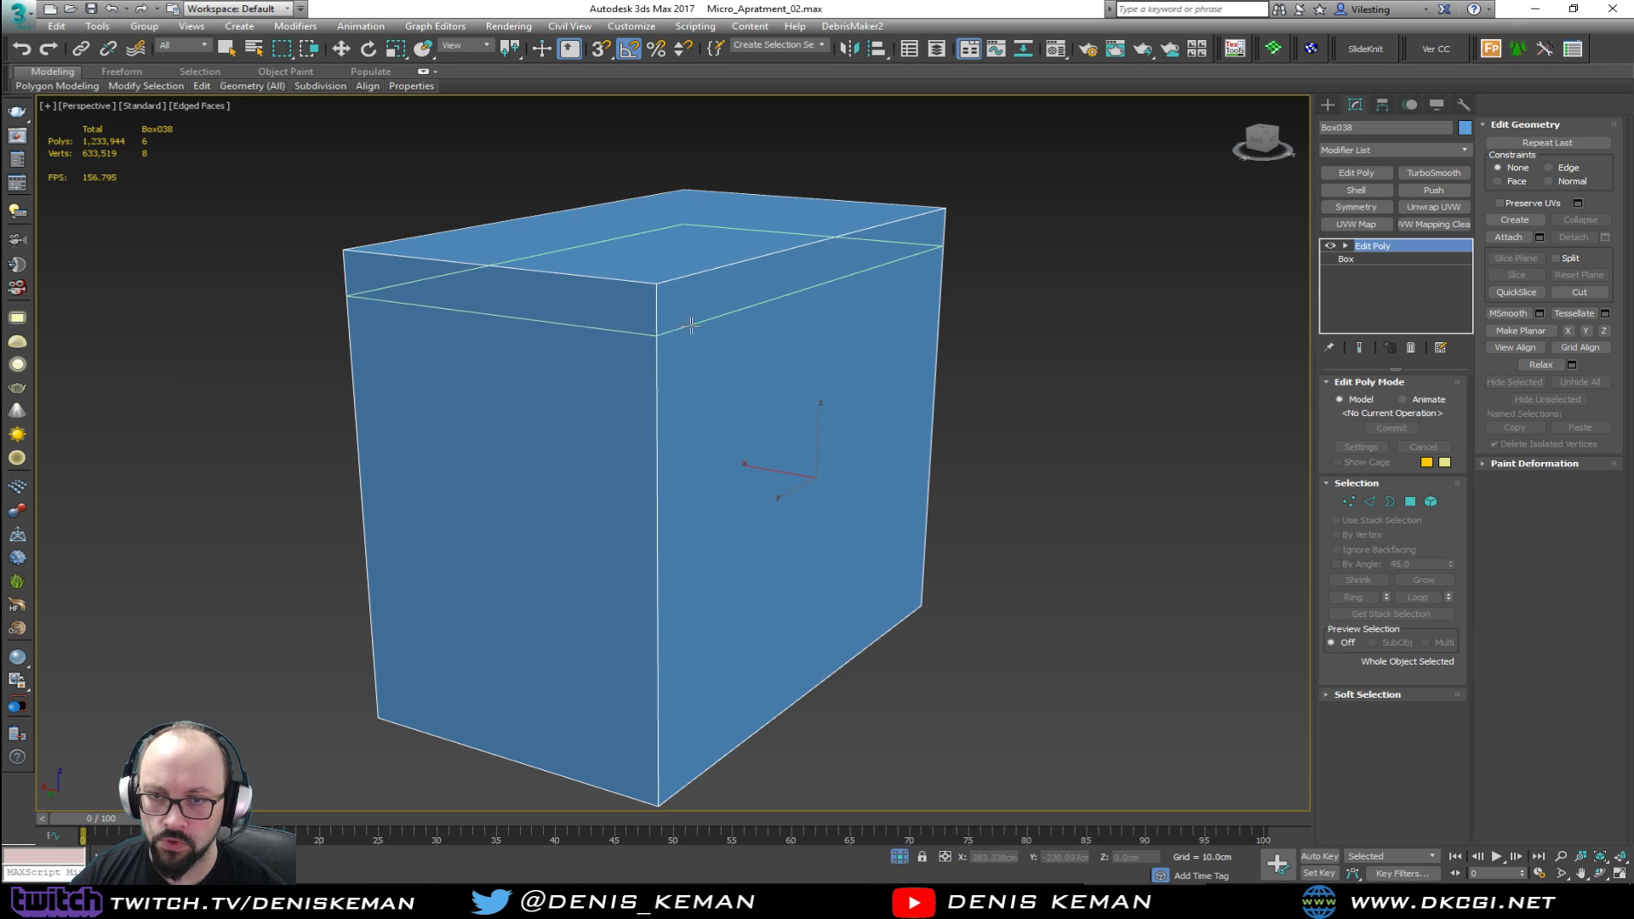
{"action": "left_click", "coordinate": [670, 353]}
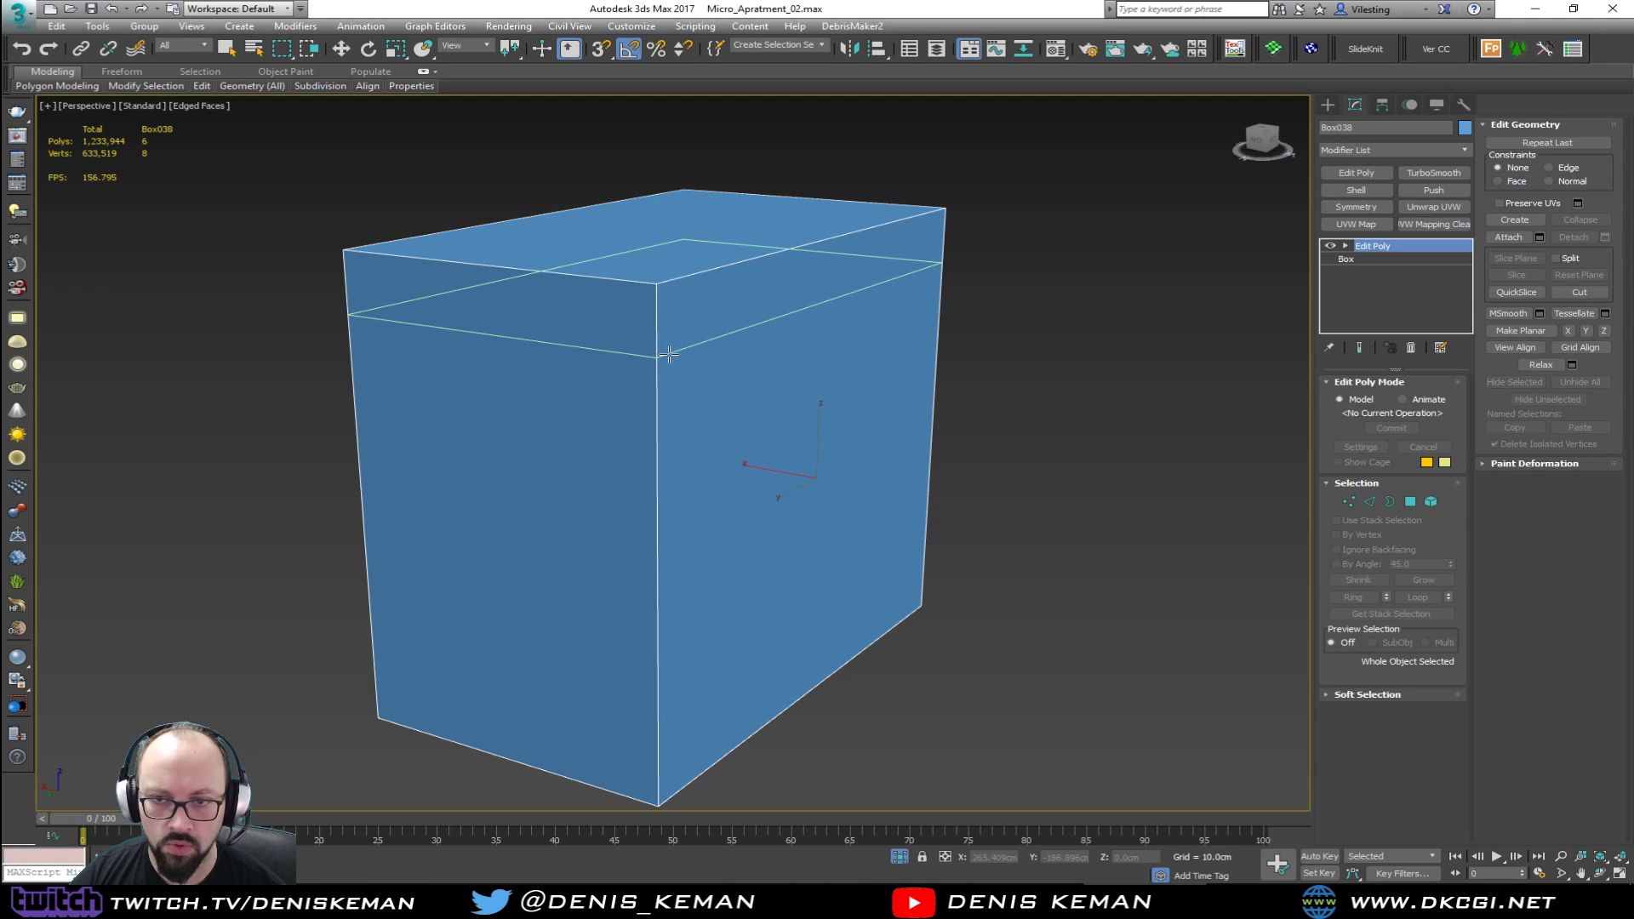
{"action": "key", "text": "w"}
Step: Detach the oven box's lower front polygon as a clone, keeping the original face in place
{"action": "middle_click_drag", "start_coordinate": [669, 354], "coordinate": [637, 390], "text": "alt"}
{"action": "key", "text": "4"}
{"action": "left_click", "coordinate": [640, 398]}
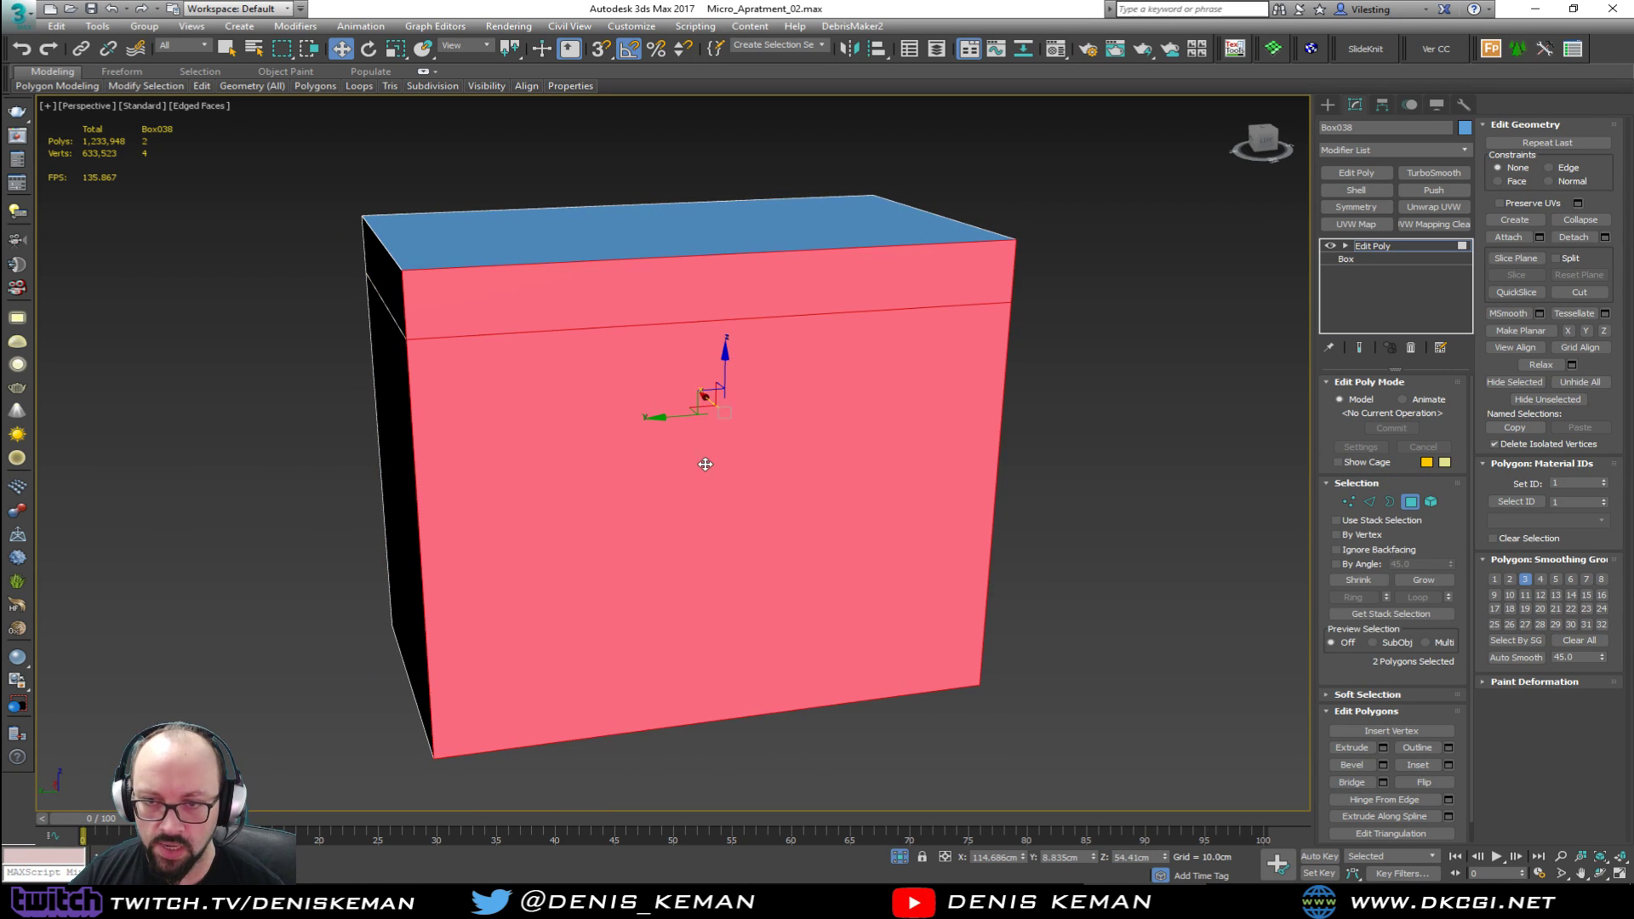
{"action": "left_click", "coordinate": [1448, 765]}
{"action": "left_click", "coordinate": [730, 506]}
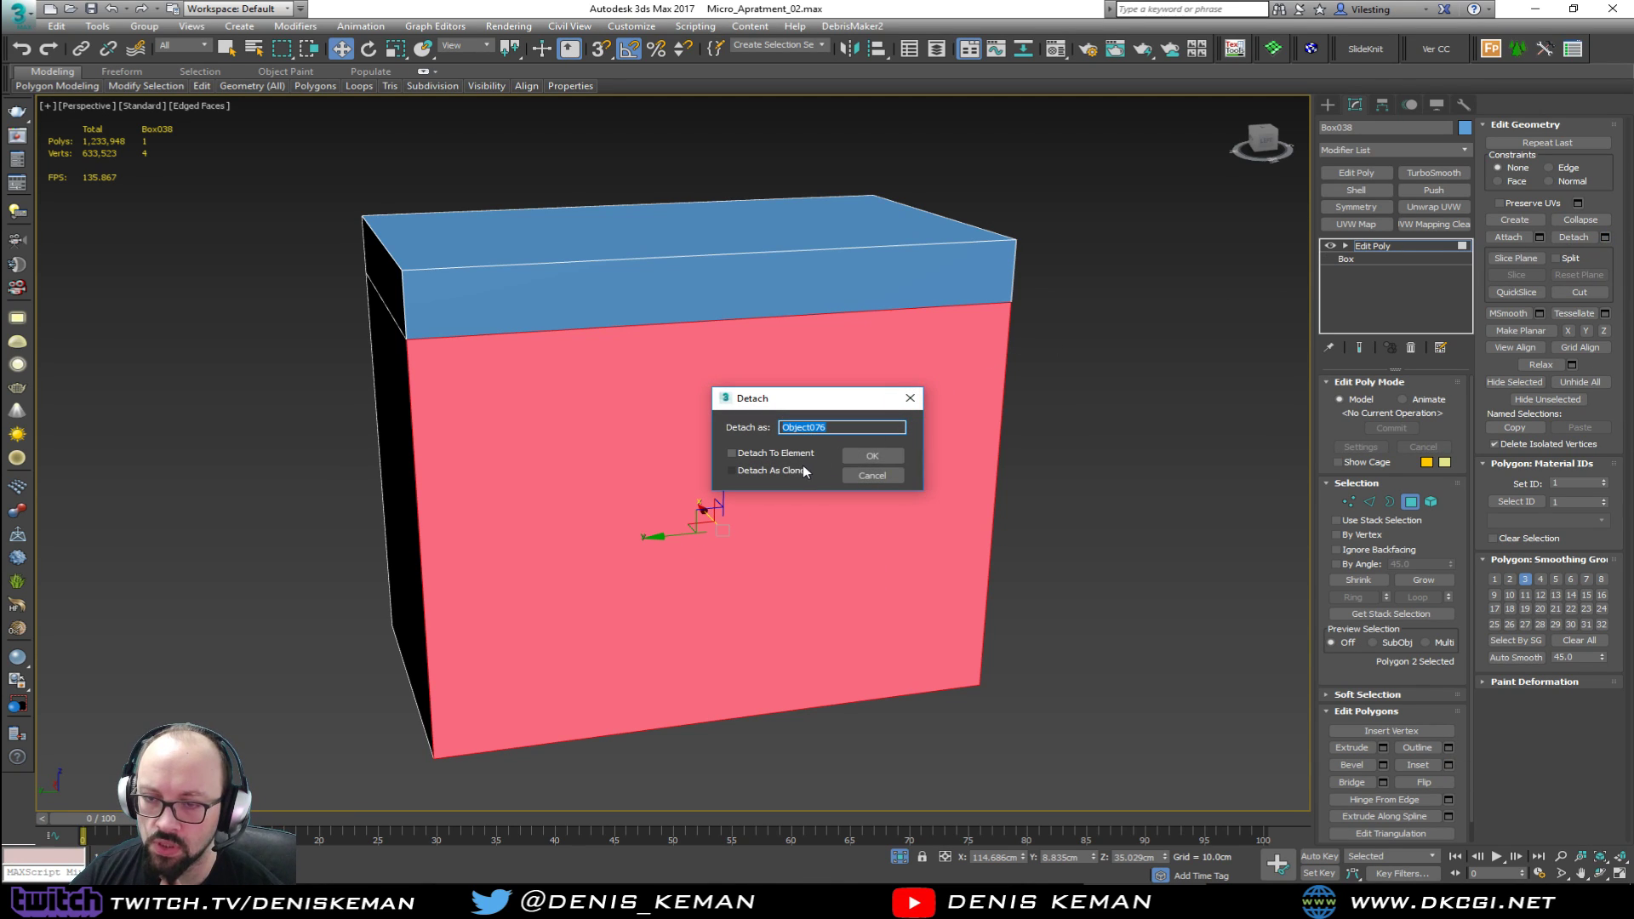
{"action": "left_click", "coordinate": [870, 457]}
{"action": "left_click", "coordinate": [870, 471]}
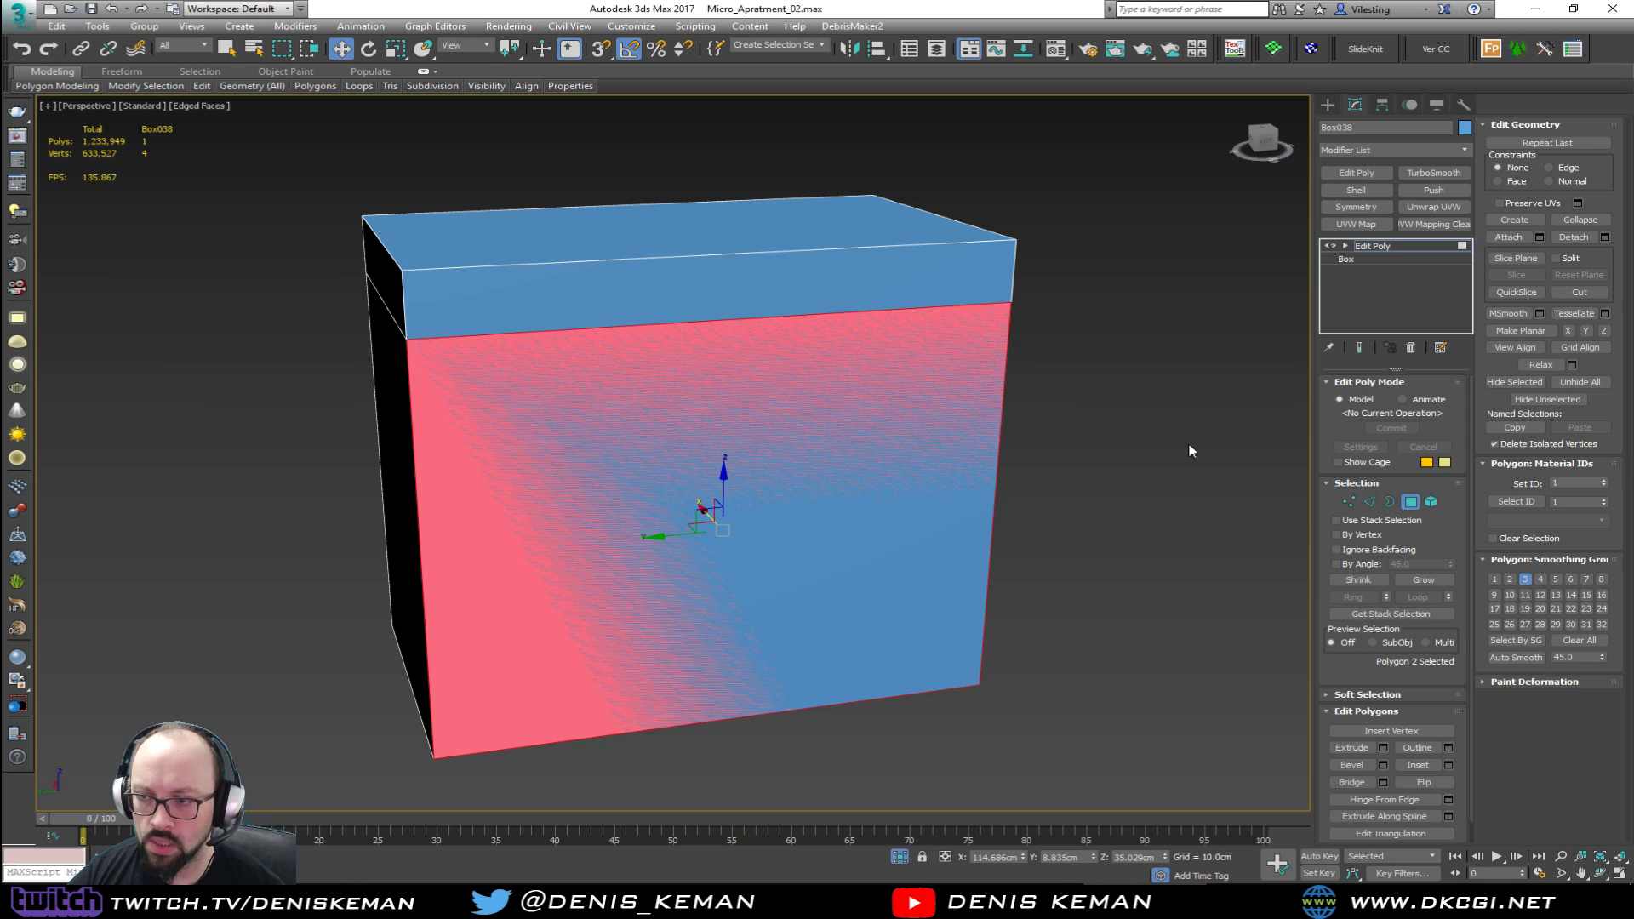
Step: Isolate the oven box again without the cloned panel and inset its lower front polygon by 2 cm
{"action": "key", "text": "alt+q"}
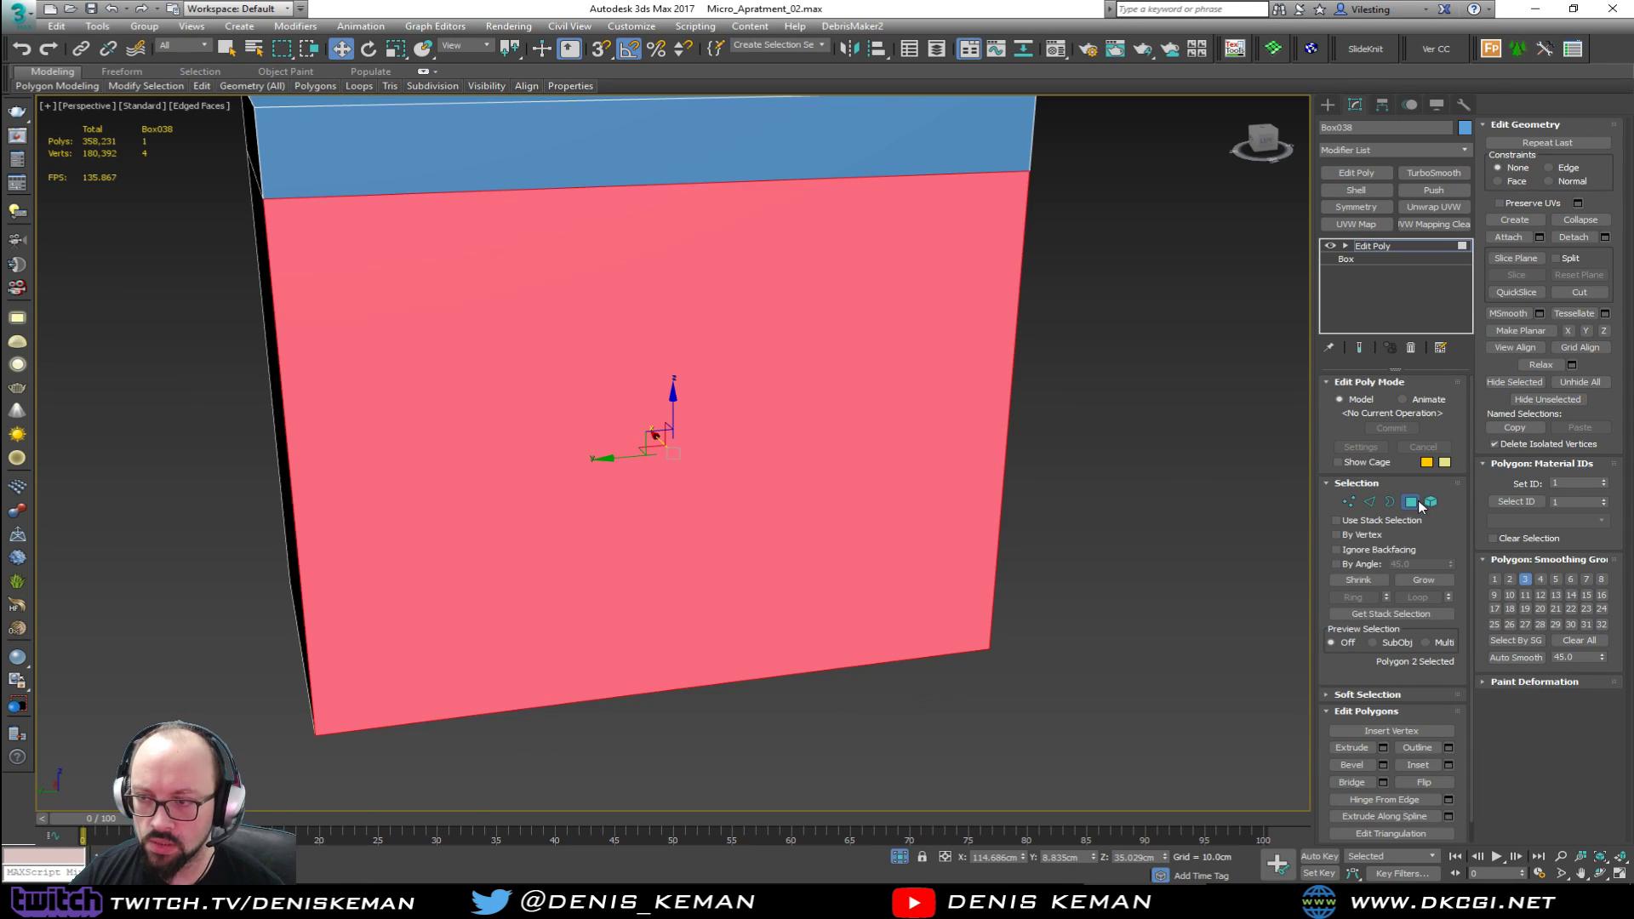
{"action": "key", "text": "alt+q"}
{"action": "left_click", "coordinate": [1449, 765]}
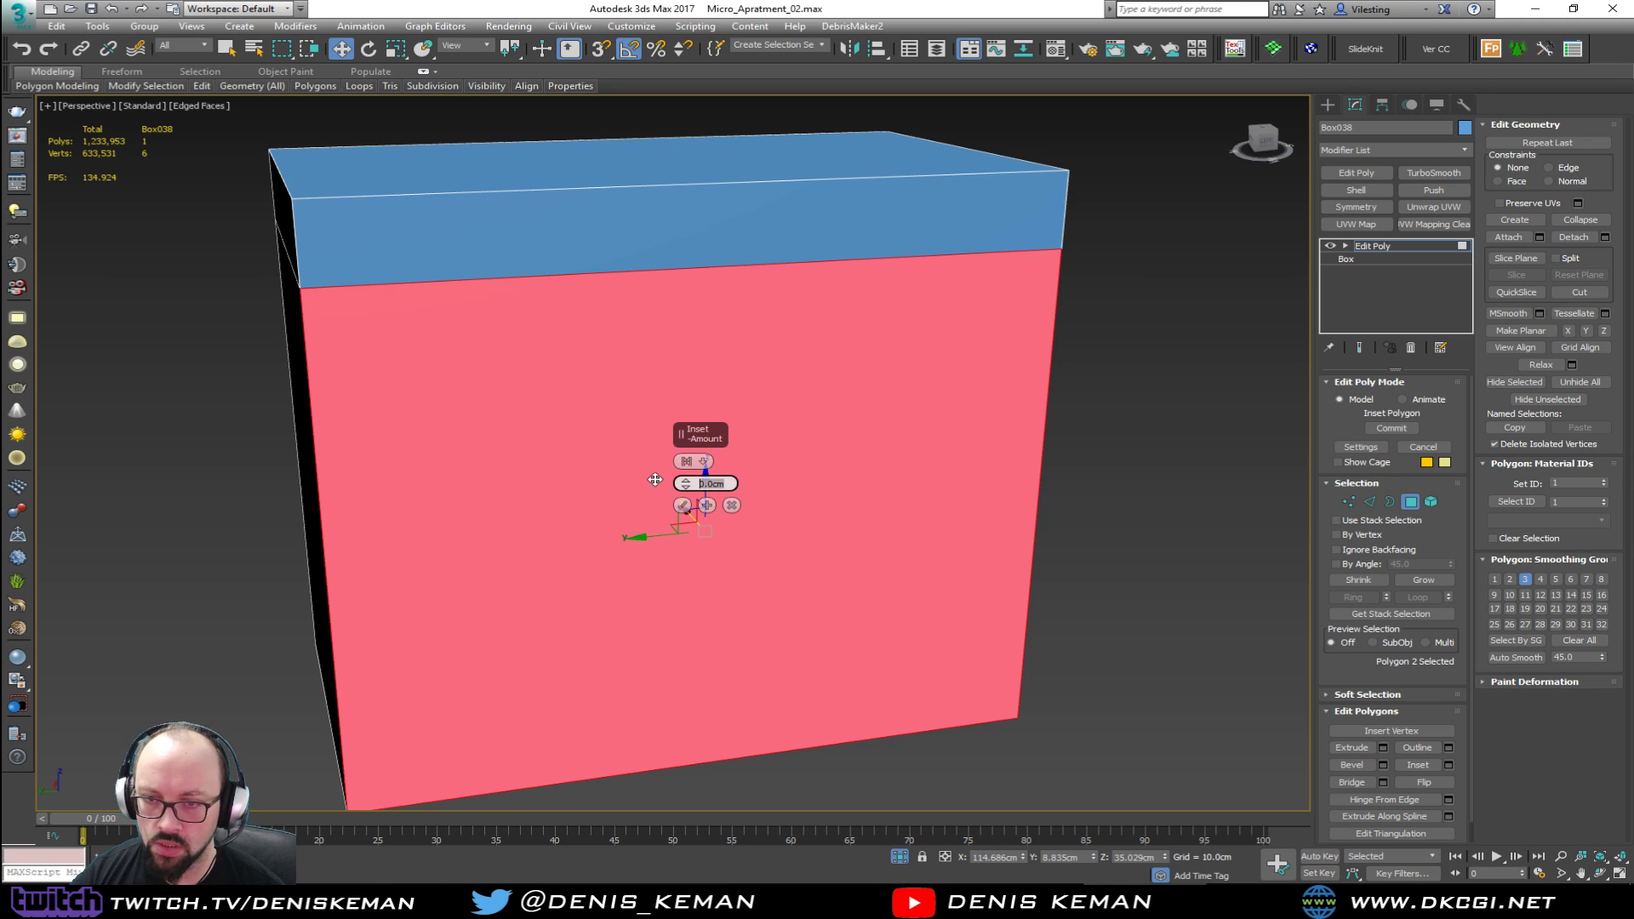
{"action": "type", "text": "2"}
{"action": "key", "text": "Return"}
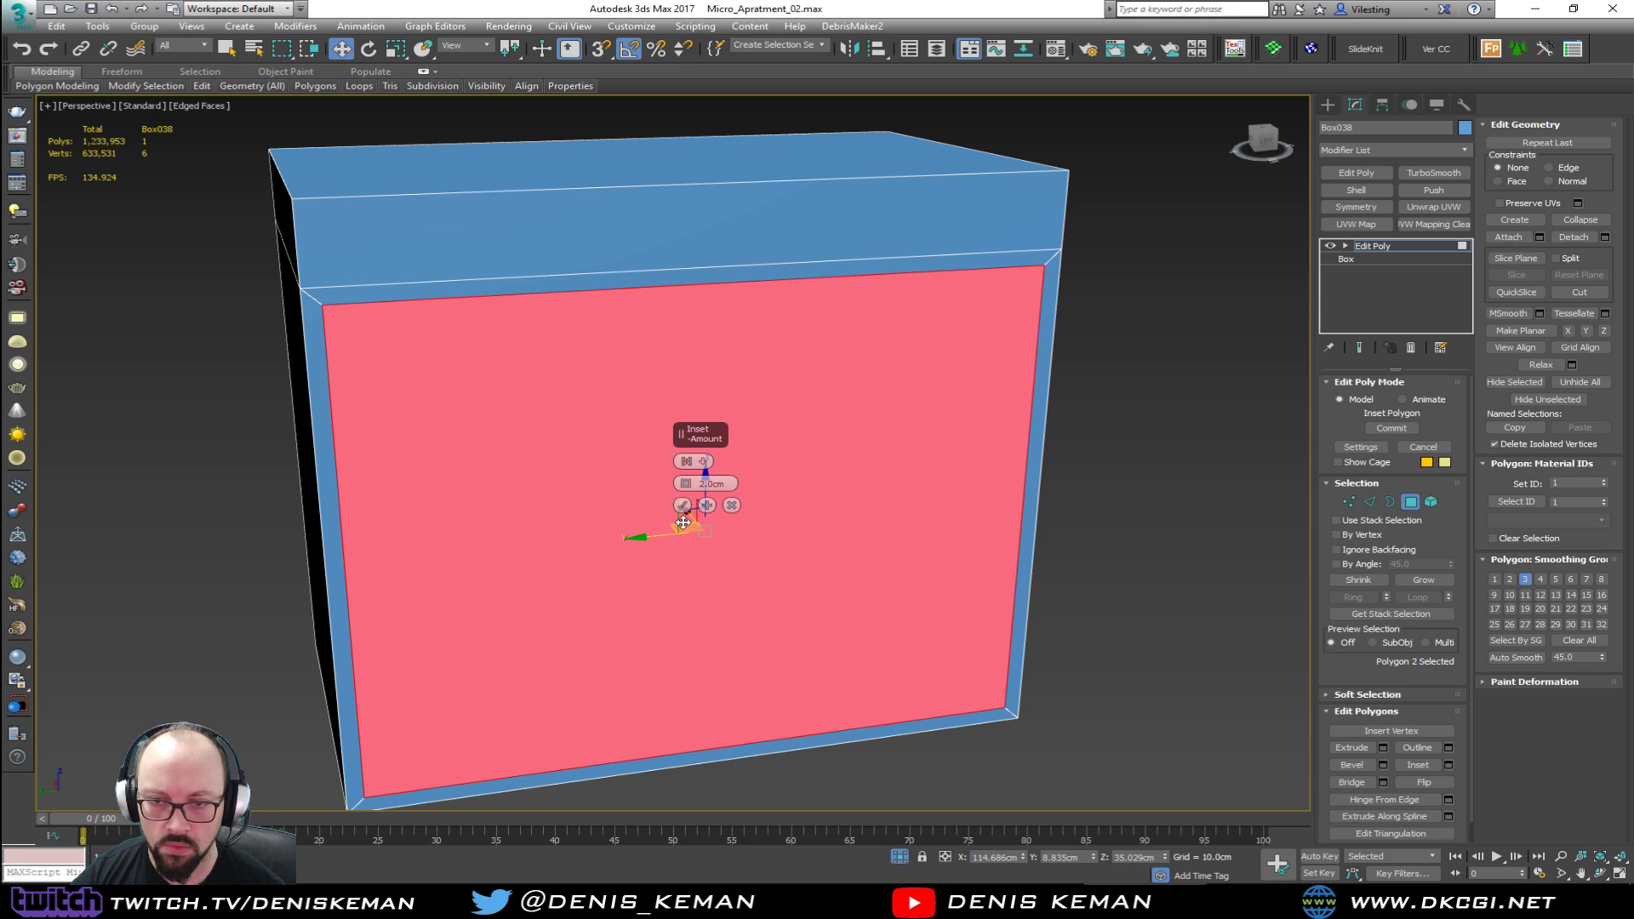
{"action": "left_click", "coordinate": [683, 506]}
Step: Extrude the inset front polygon deep into the box to hollow out the oven cavity
{"action": "left_click_drag", "start_coordinate": [661, 457], "coordinate": [739, 832]}
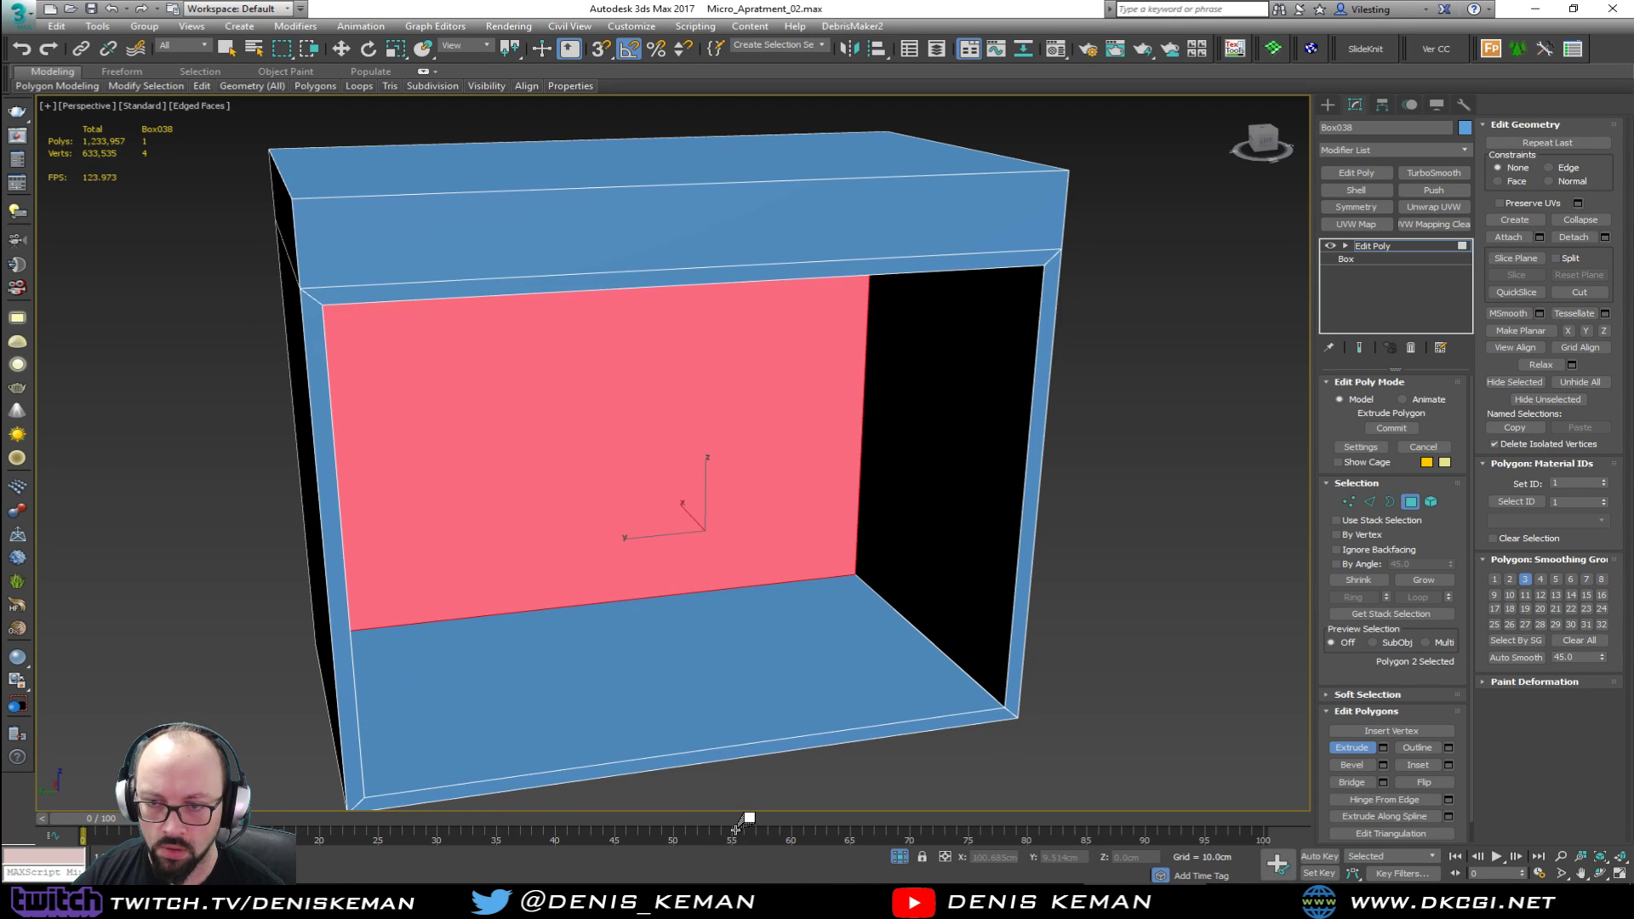
{"action": "key", "text": "w"}
{"action": "mouse_move", "coordinate": [939, 471]}
{"action": "middle_mouse_down", "text": "alt"}
{"action": "mouse_move", "coordinate": [703, 452]}
{"action": "mouse_move", "coordinate": [686, 465]}
{"action": "mouse_move", "coordinate": [657, 423]}
{"action": "mouse_move", "coordinate": [771, 444]}
{"action": "middle_mouse_up", "text": "alt"}
{"action": "key", "text": "F3"}
{"action": "left_click", "coordinate": [1410, 502]}
{"action": "key", "text": "F3"}
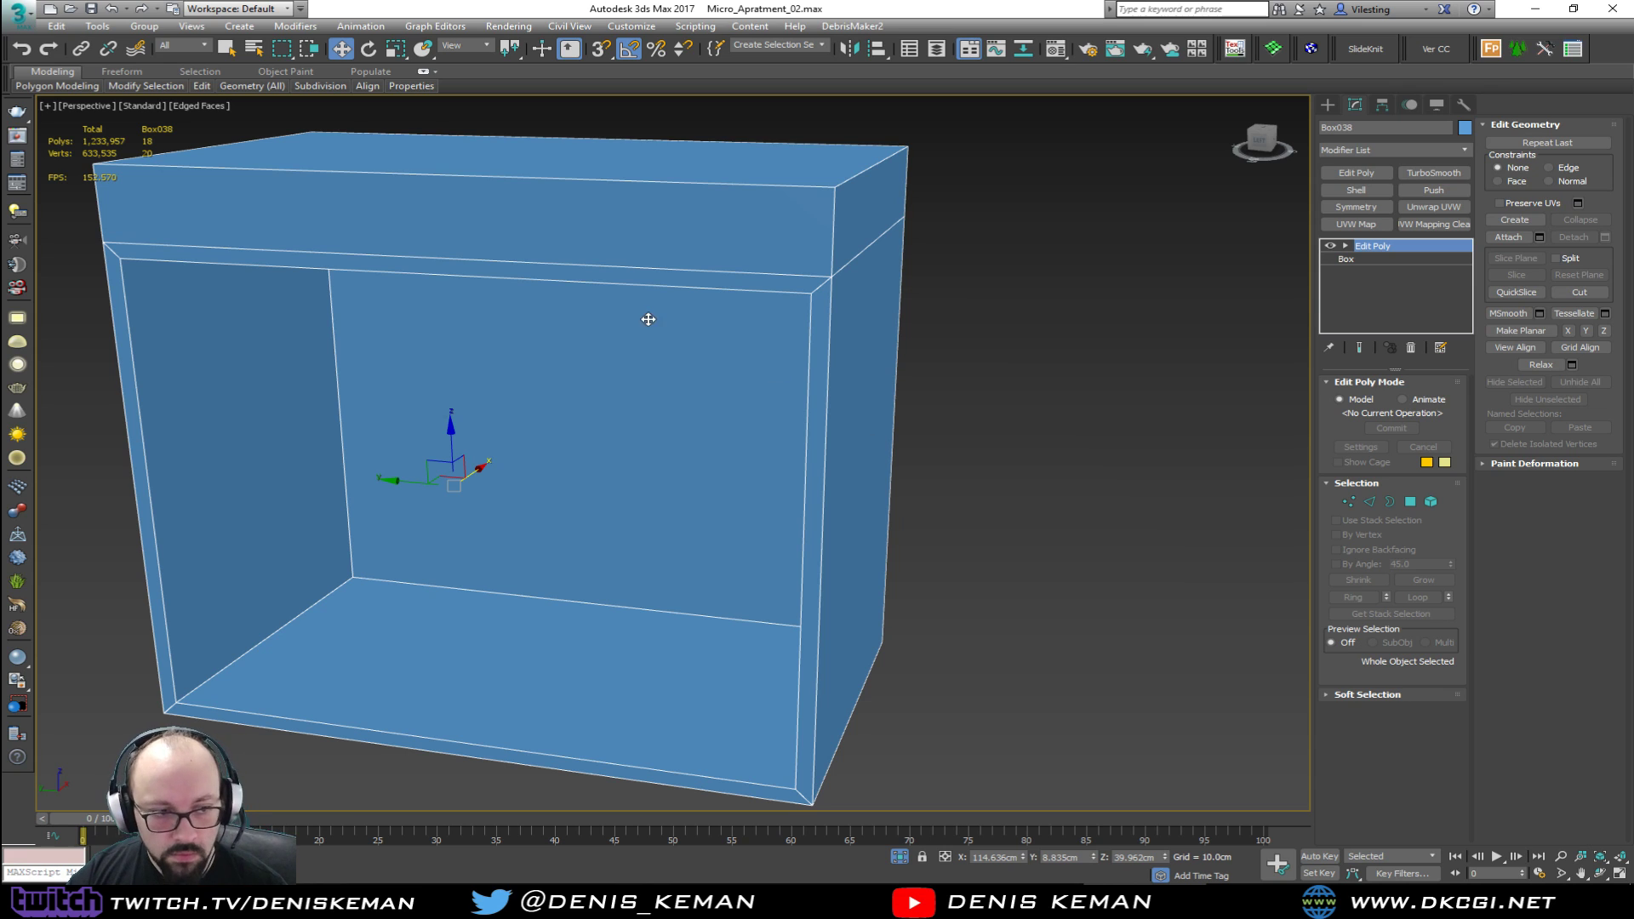
Step: Detach the oven cavity's floor polygon as a clone to serve as the base for a rack
{"action": "middle_click_drag", "start_coordinate": [665, 422], "coordinate": [774, 380], "text": "alt"}
{"action": "key", "text": "4"}
{"action": "left_click", "coordinate": [792, 548]}
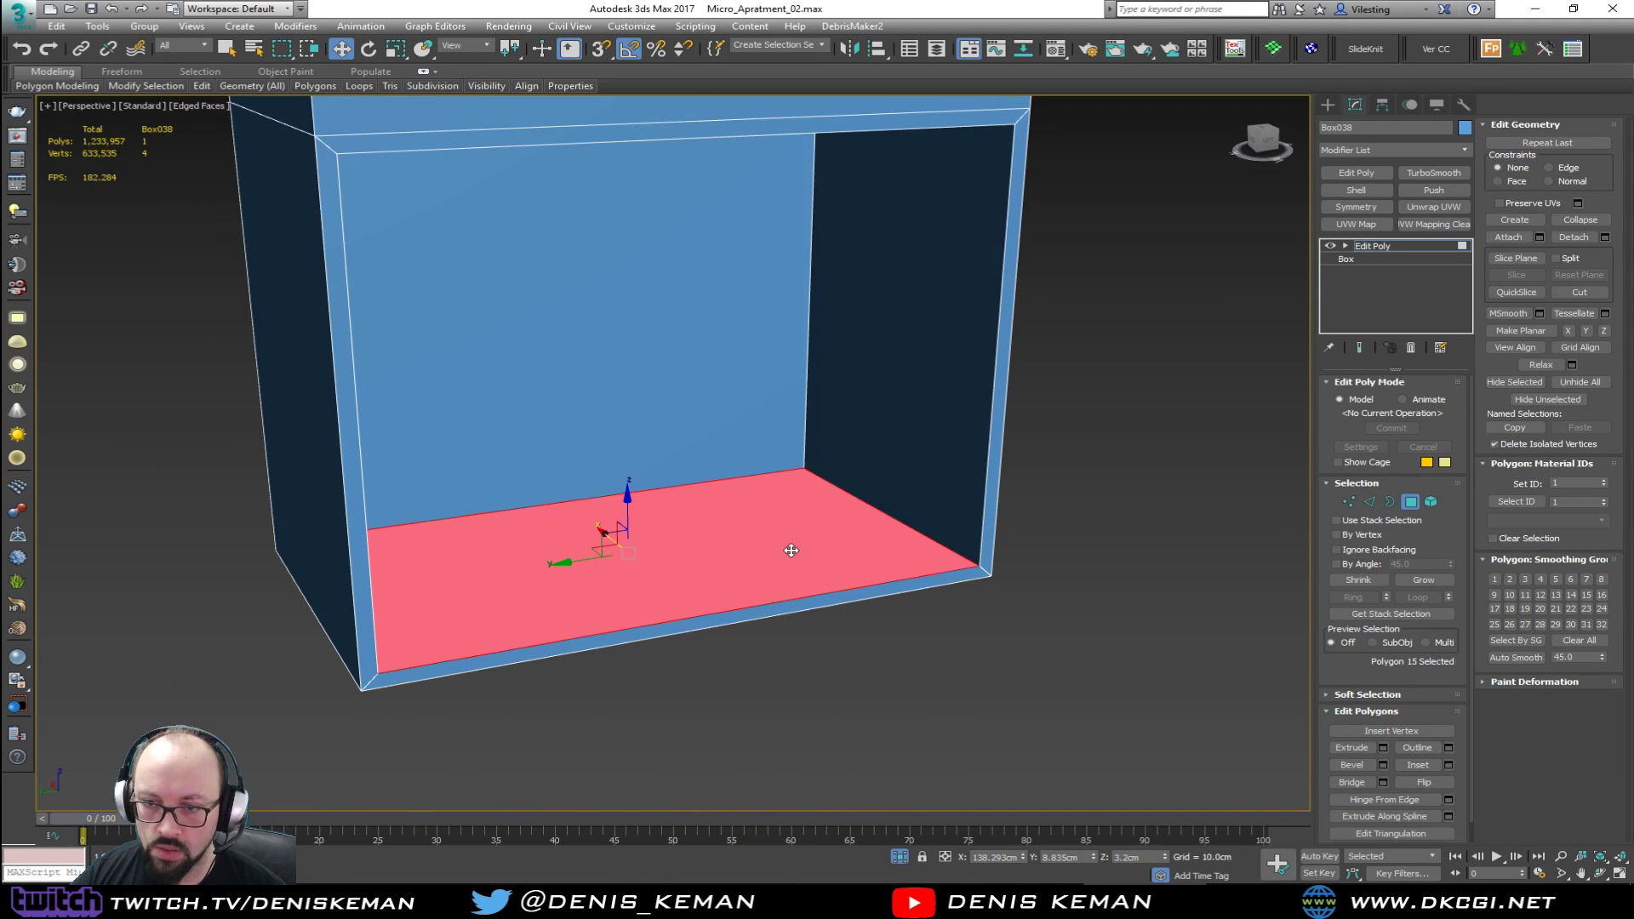
{"action": "left_click", "coordinate": [1606, 237]}
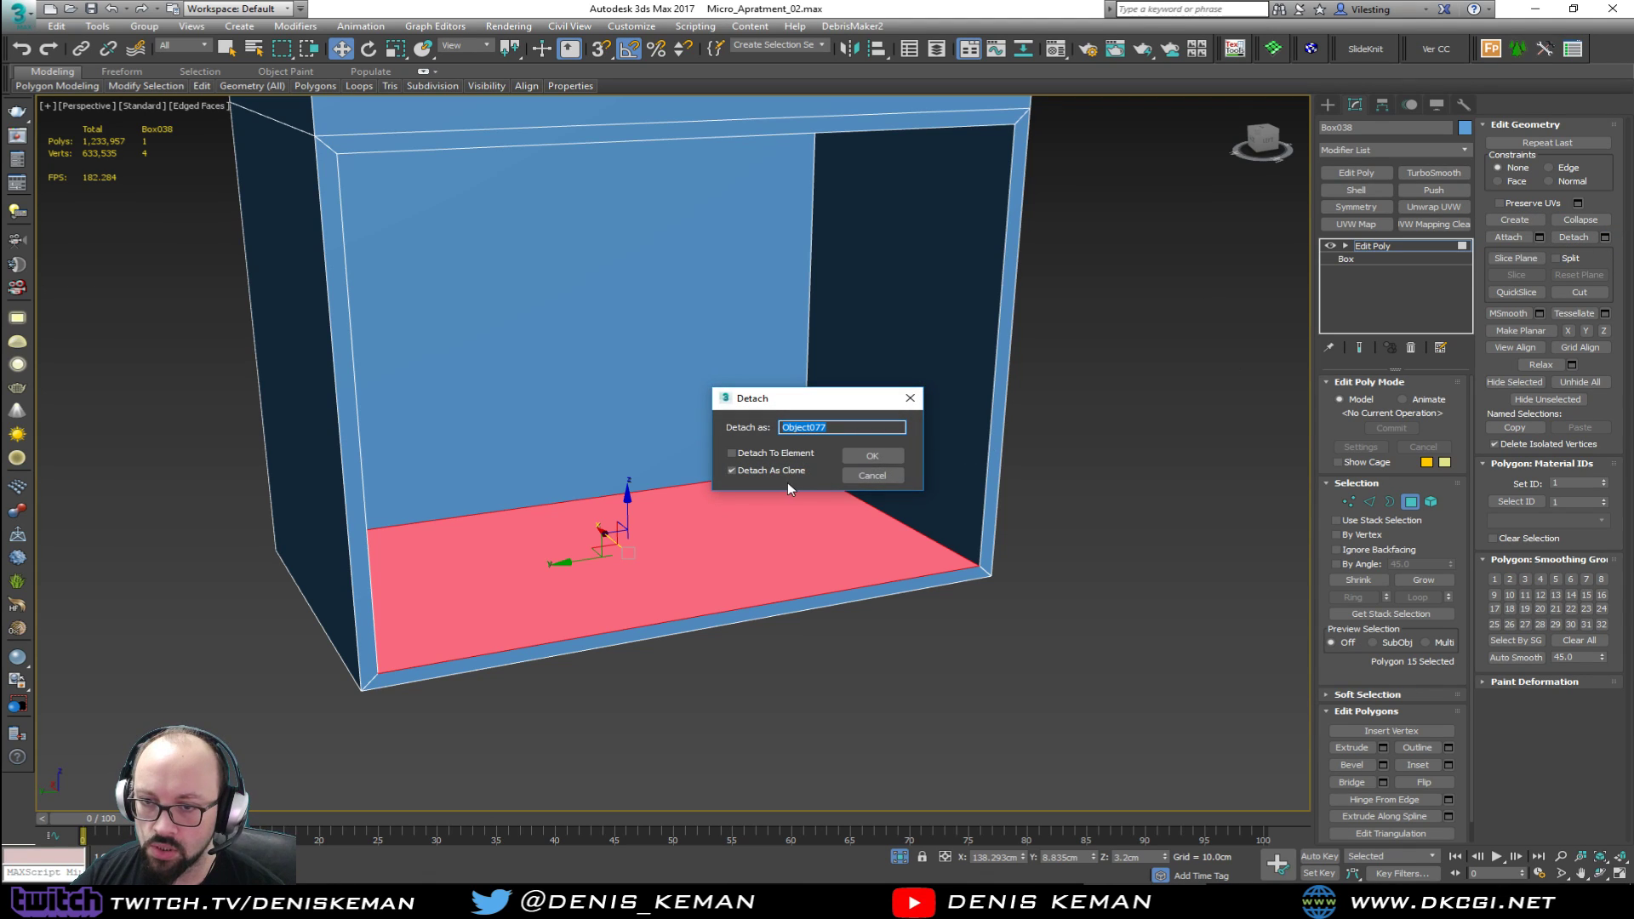
{"action": "left_click", "coordinate": [872, 462]}
{"action": "left_click", "coordinate": [1411, 502]}
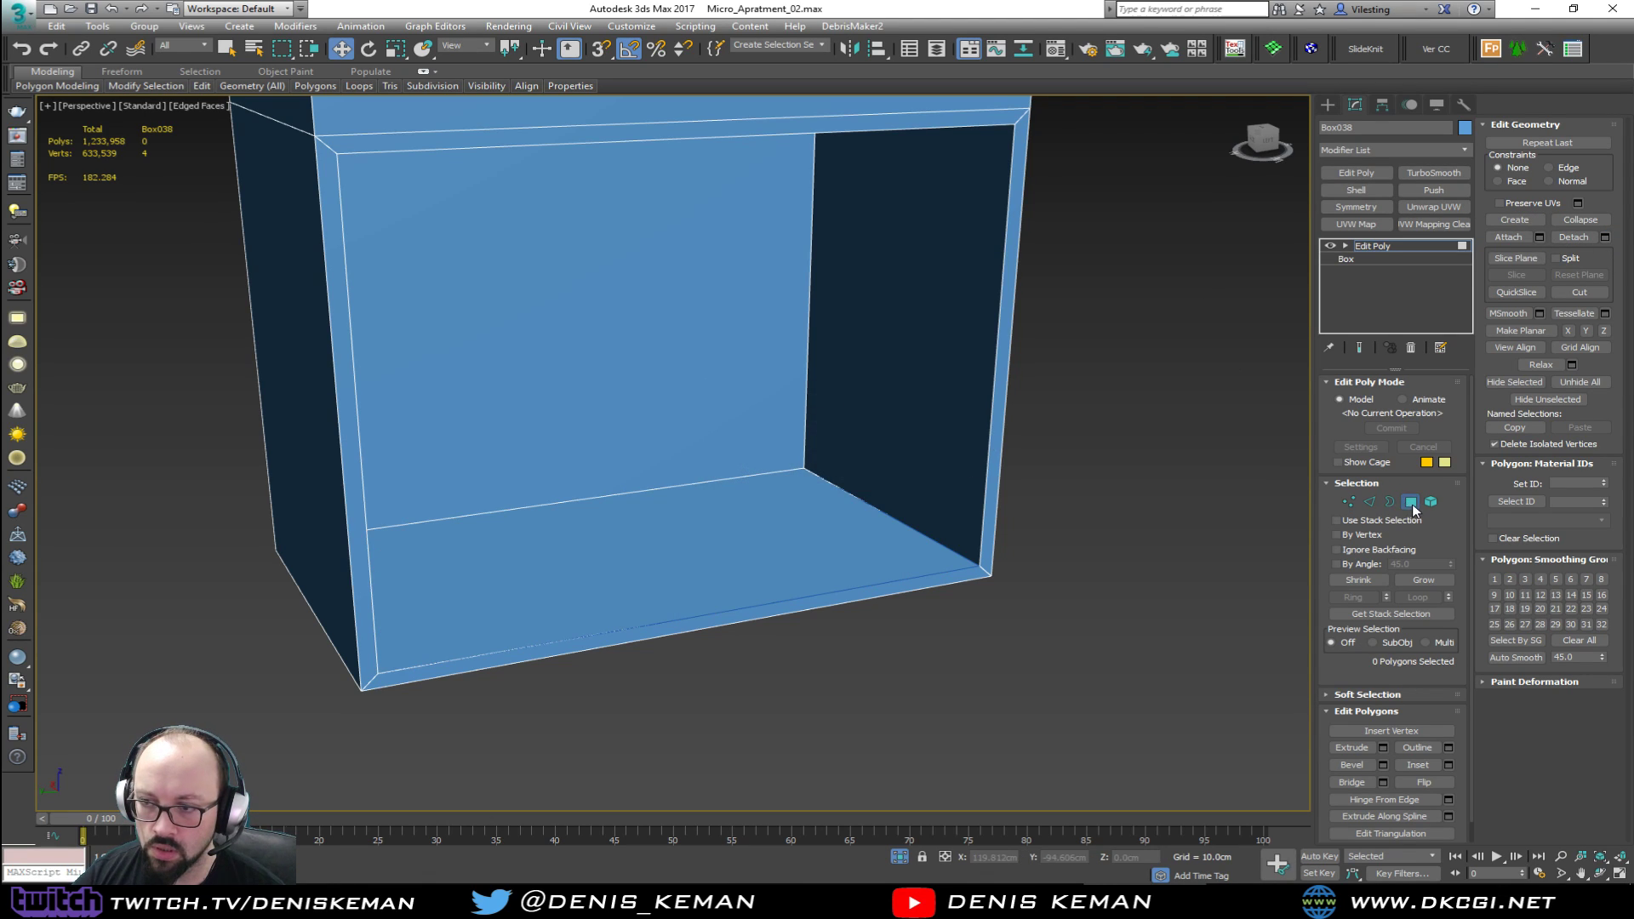
Step: Raise the cloned floor panel to a height of about 23.7 cm and pull its front edge back from the opening
{"action": "left_click", "coordinate": [864, 520]}
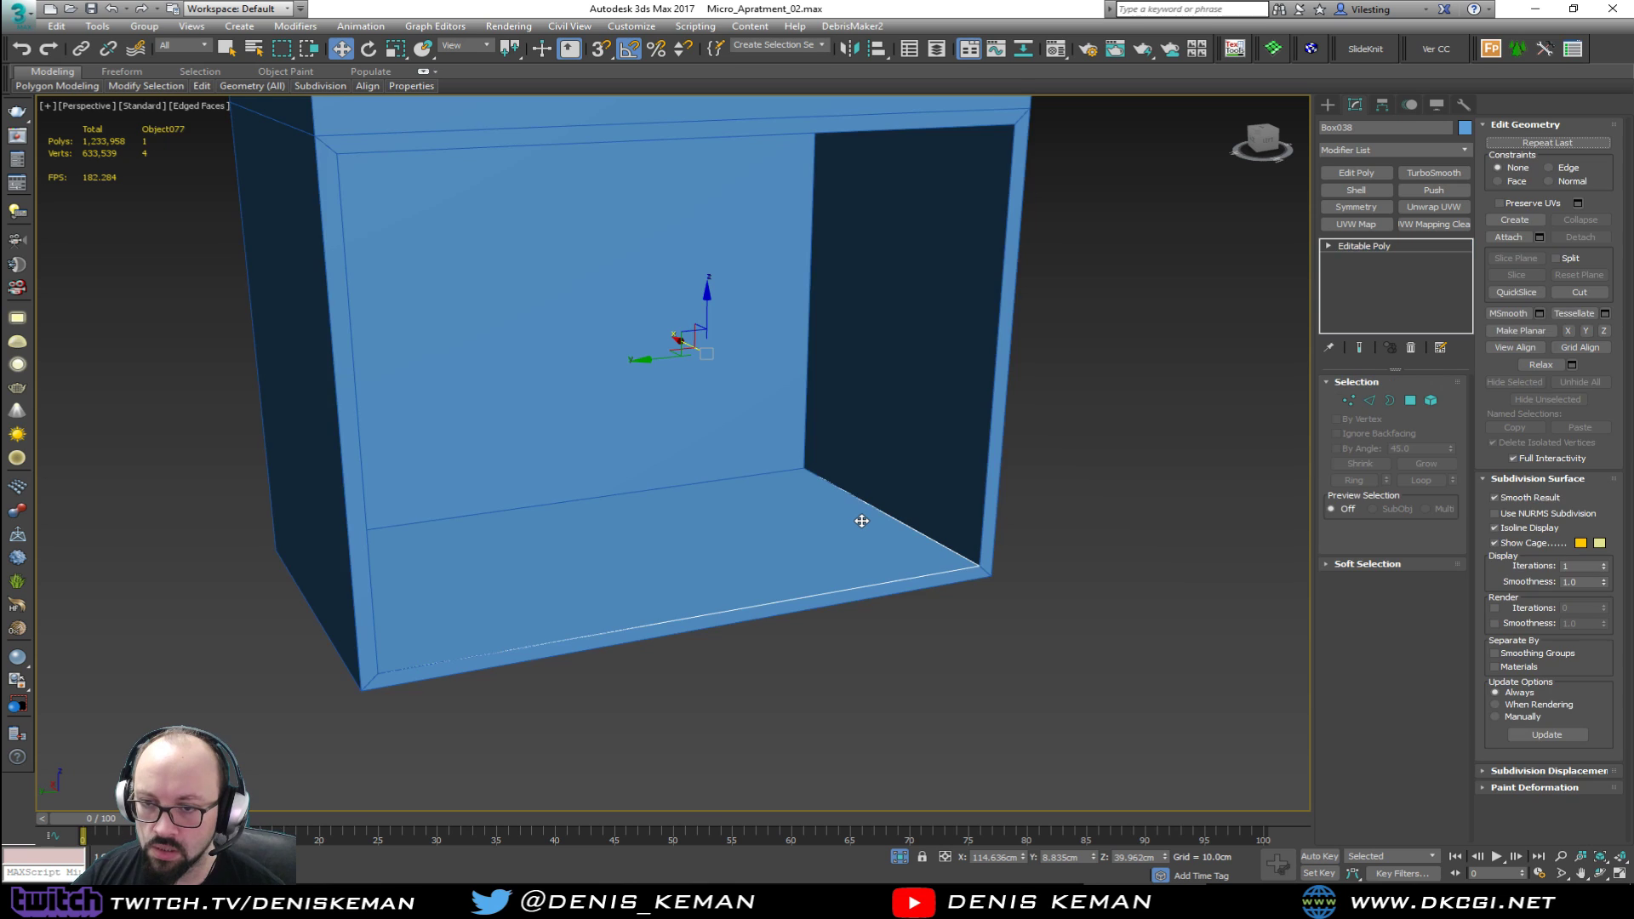
{"action": "middle_click_drag", "start_coordinate": [750, 345], "coordinate": [809, 452]}
{"action": "left_click_drag", "start_coordinate": [770, 423], "coordinate": [797, 264]}
{"action": "middle_click_drag", "start_coordinate": [861, 384], "coordinate": [912, 383], "text": "alt"}
{"action": "key", "text": "2"}
{"action": "left_click", "coordinate": [909, 512]}
{"action": "left_click_drag", "start_coordinate": [799, 543], "coordinate": [766, 543]}
{"action": "key", "text": "2"}
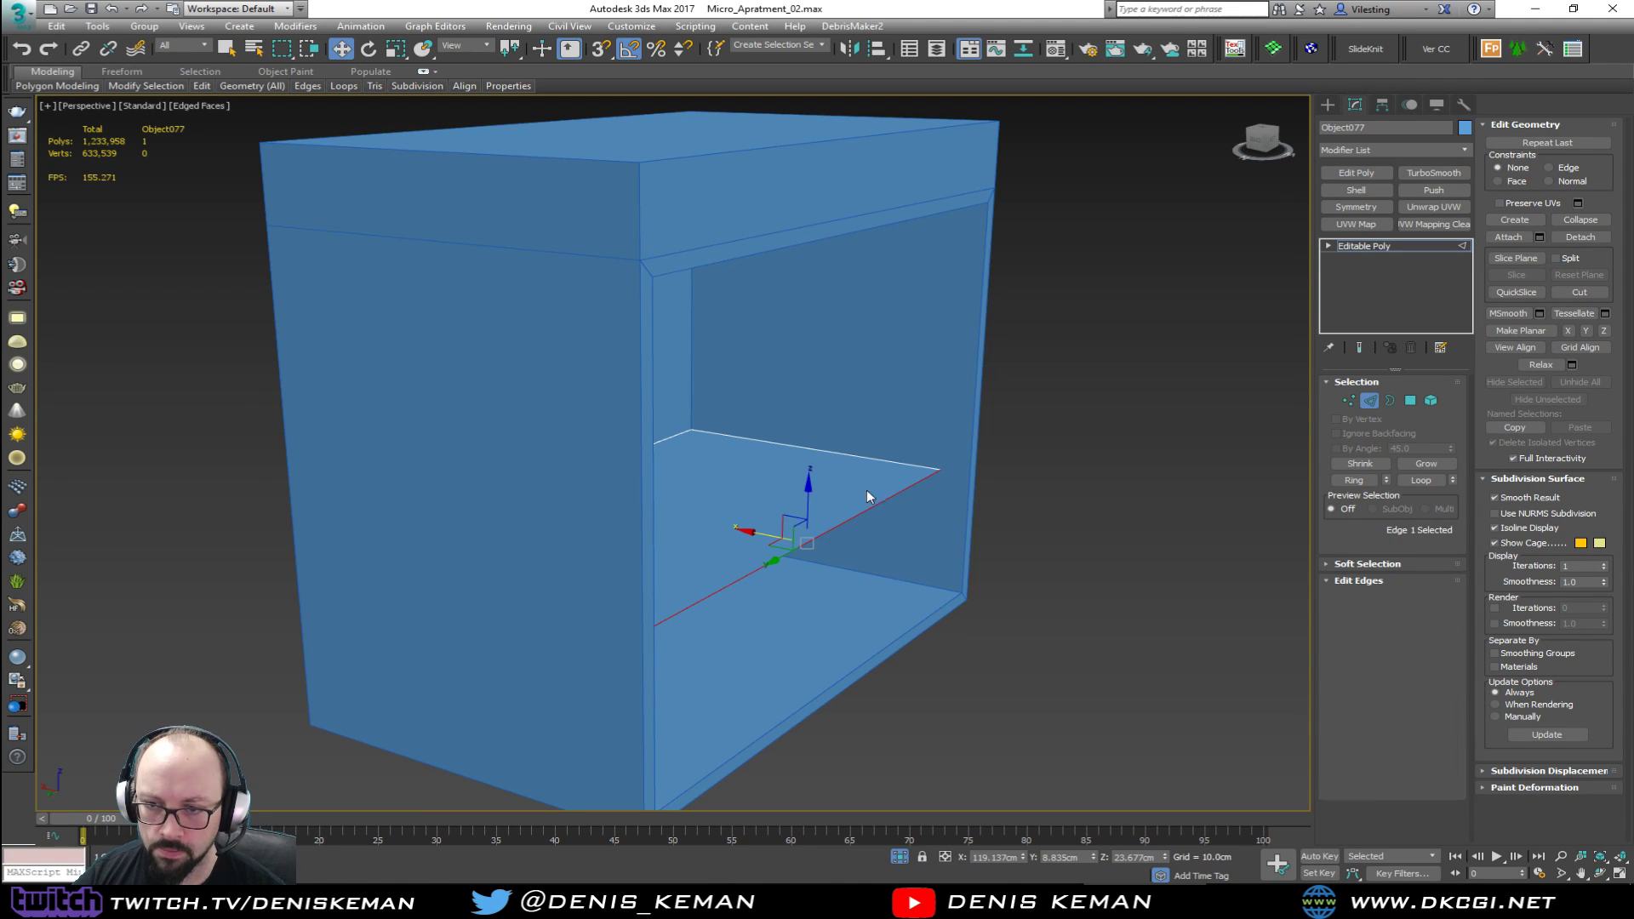
Step: Connect the rack panel's front and rear edges with 40 segments
{"action": "middle_click_drag", "start_coordinate": [843, 500], "coordinate": [715, 623], "text": "alt"}
{"action": "key", "text": "2"}
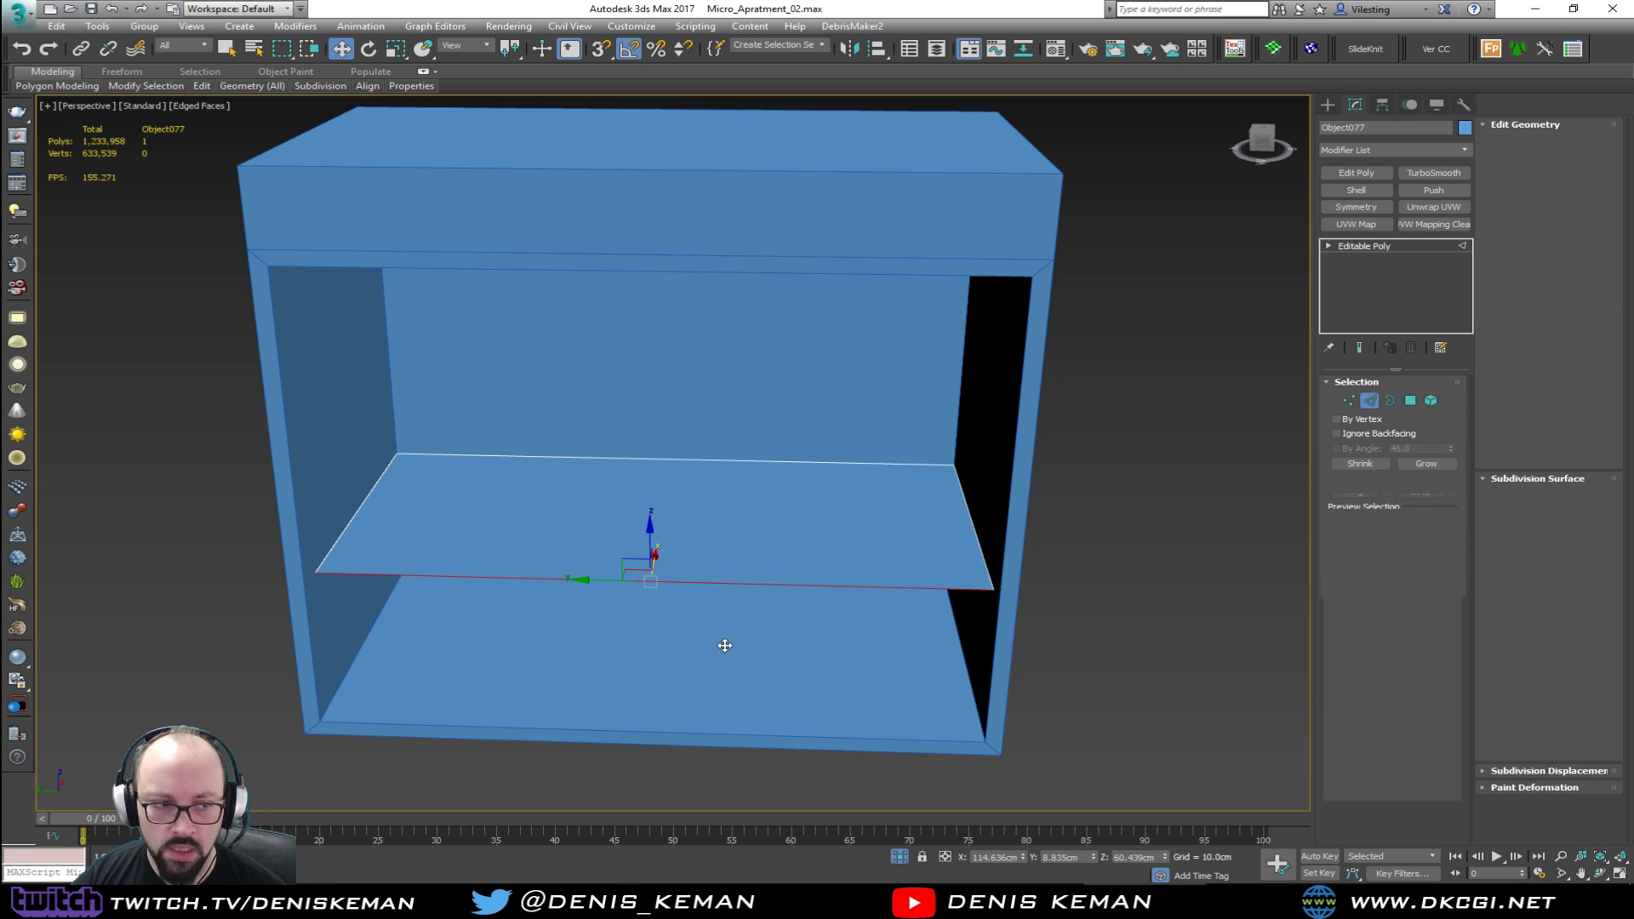
{"action": "left_click", "coordinate": [731, 461], "text": "ctrl"}
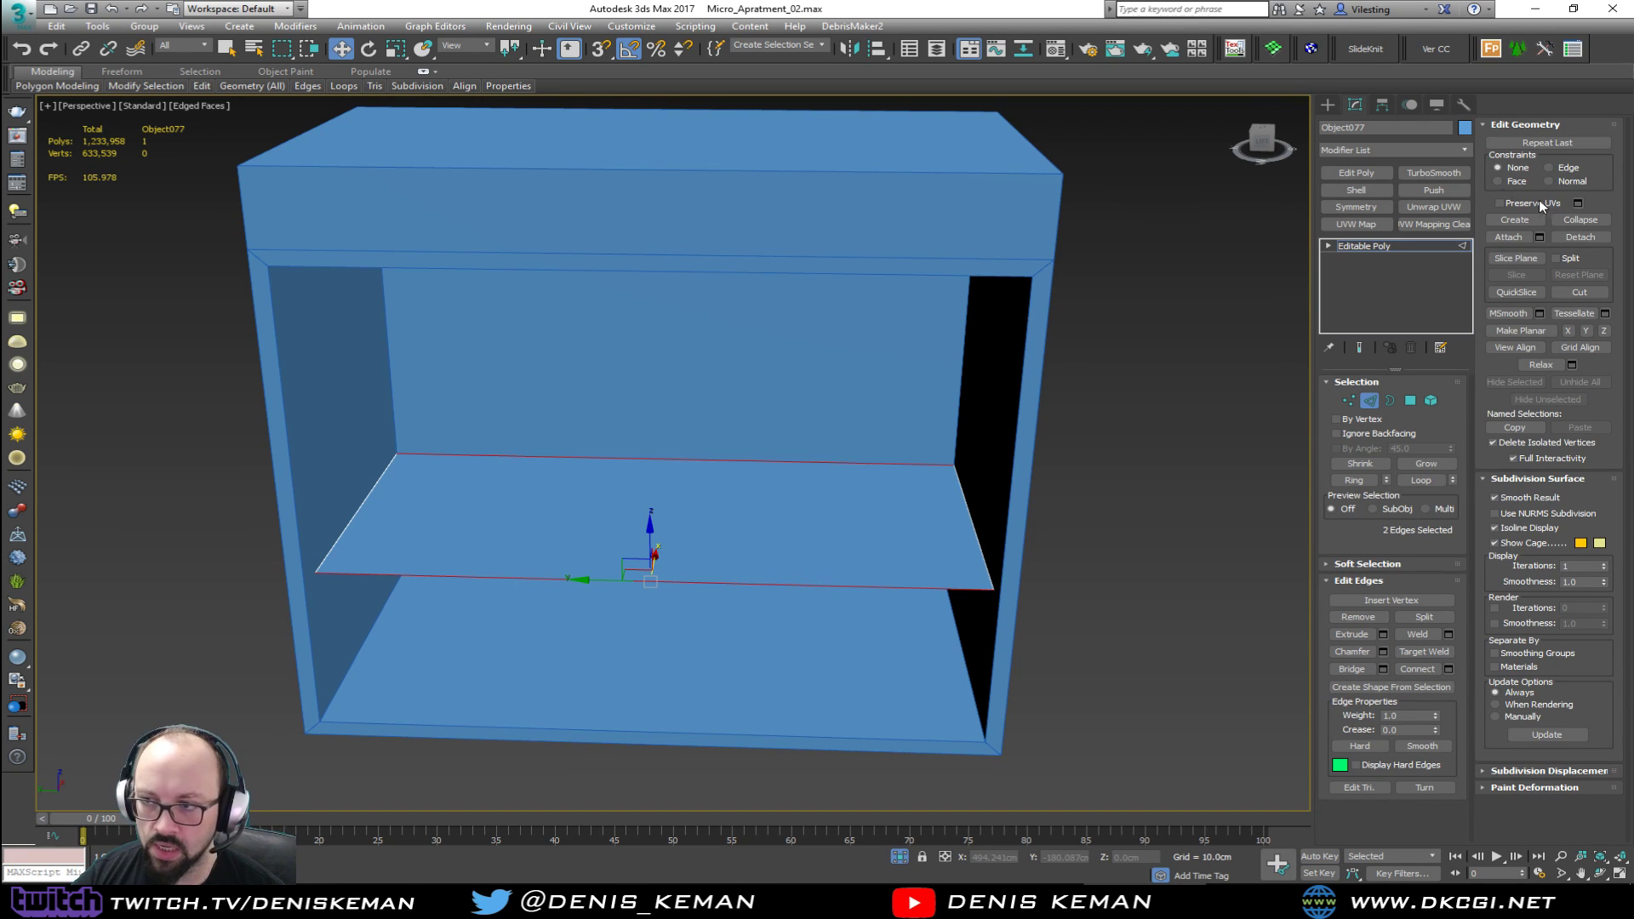
{"action": "left_click", "coordinate": [1449, 669]}
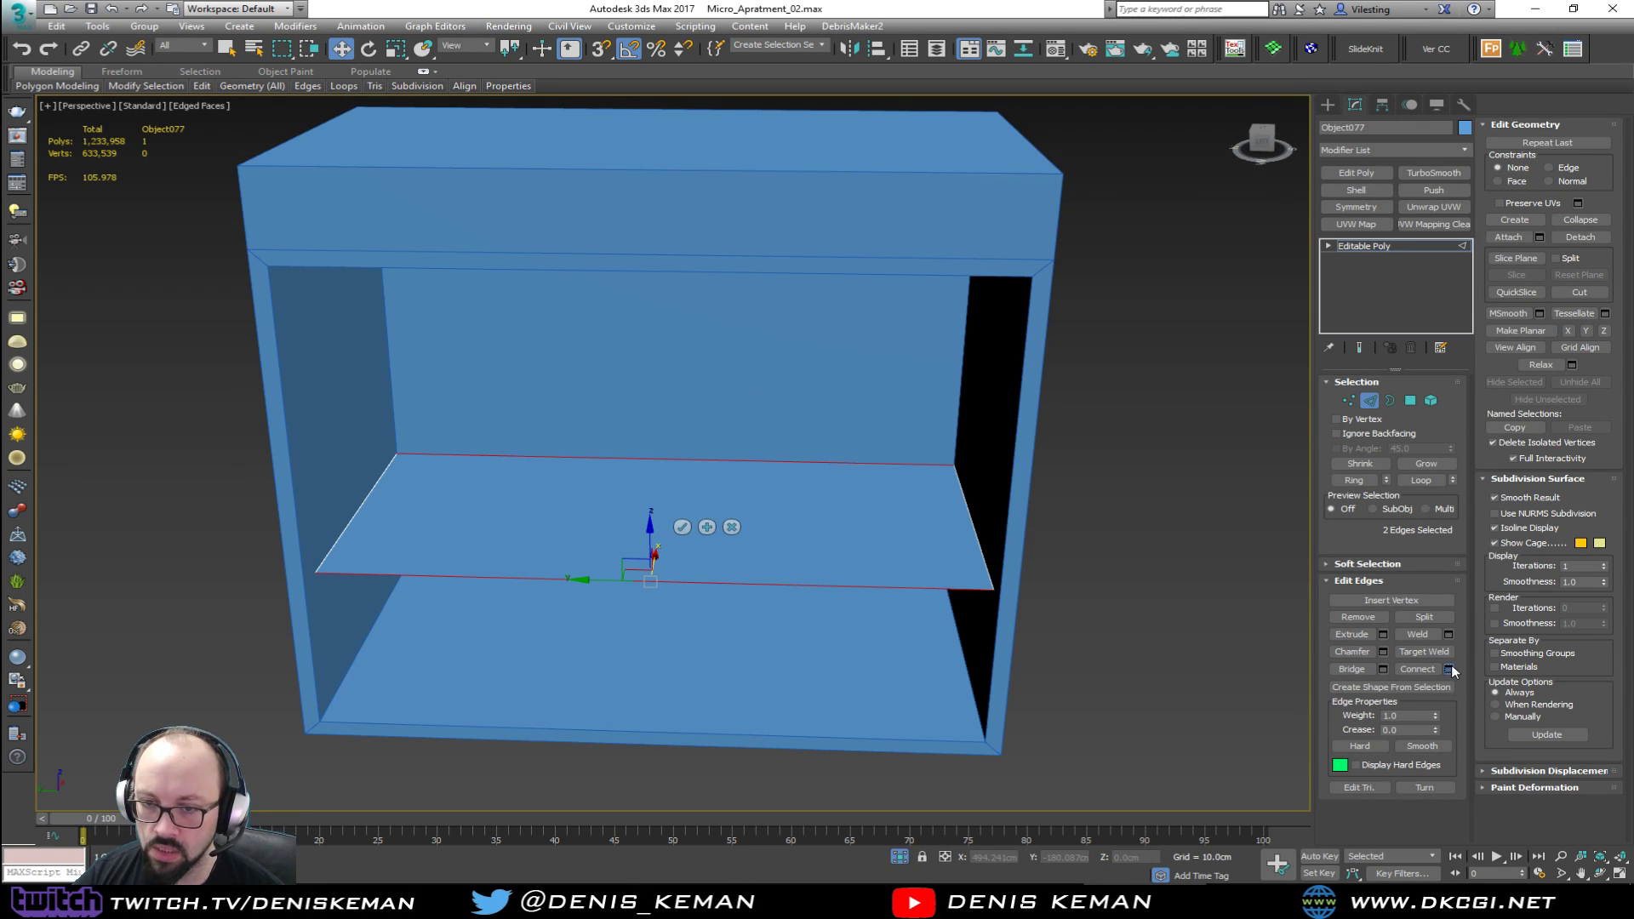
{"action": "left_click_drag", "start_coordinate": [684, 469], "coordinate": [716, 340]}
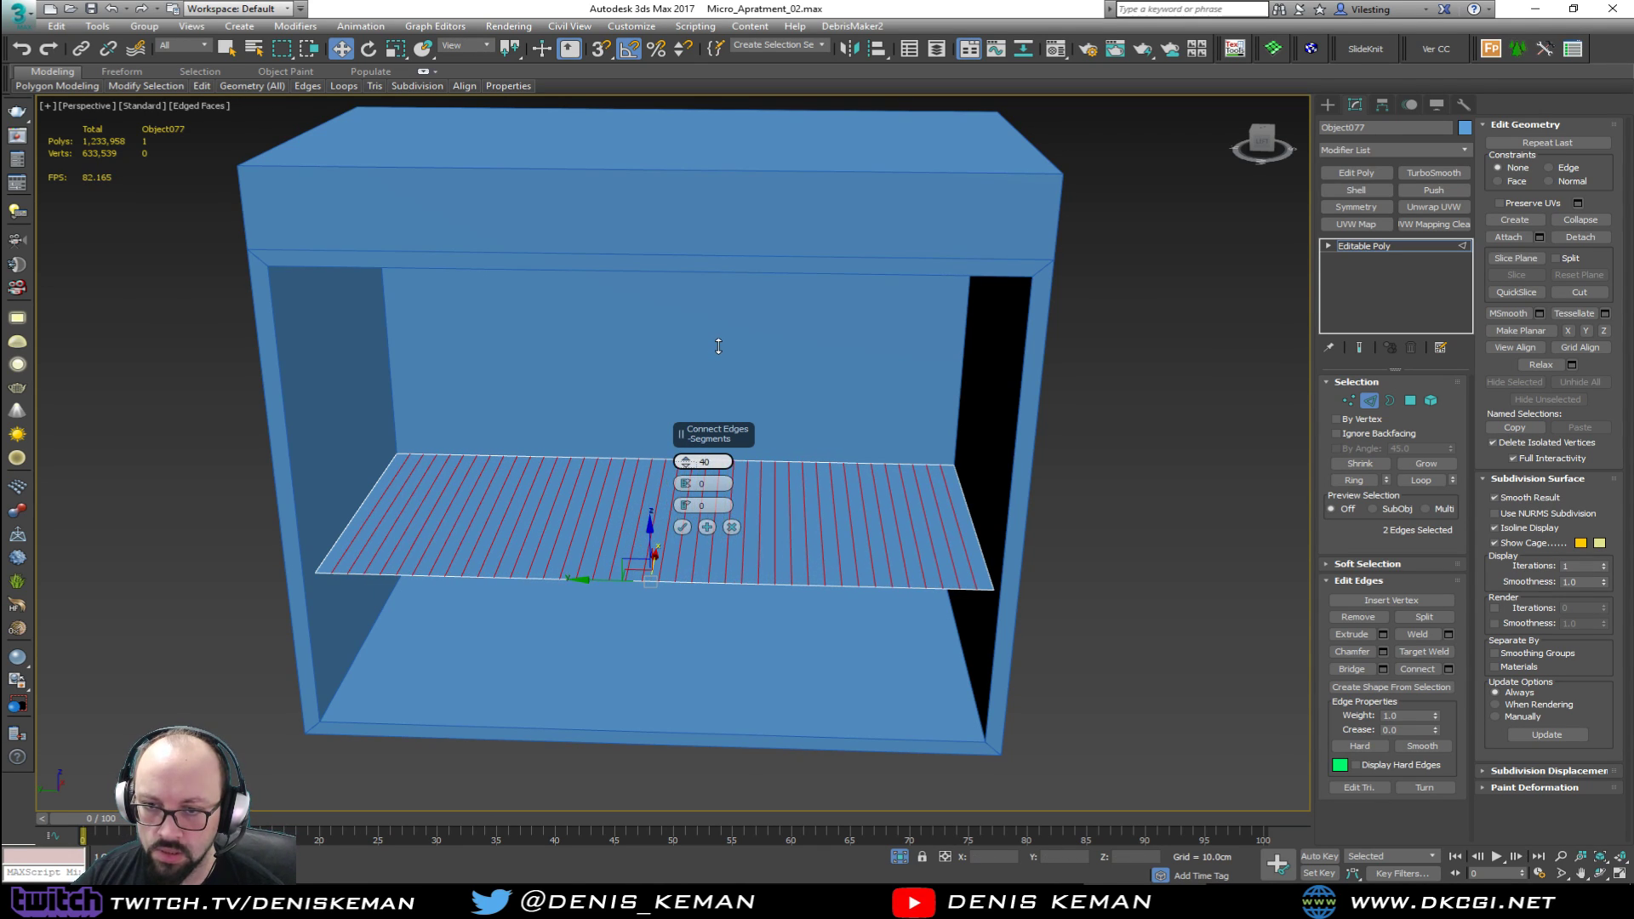
{"action": "left_click", "coordinate": [683, 528]}
Step: Create a linear shape from only the edges along the rack panel's front and rear borders
{"action": "middle_click_drag", "start_coordinate": [683, 527], "coordinate": [672, 564], "text": "alt"}
{"action": "key", "text": "alt+l"}
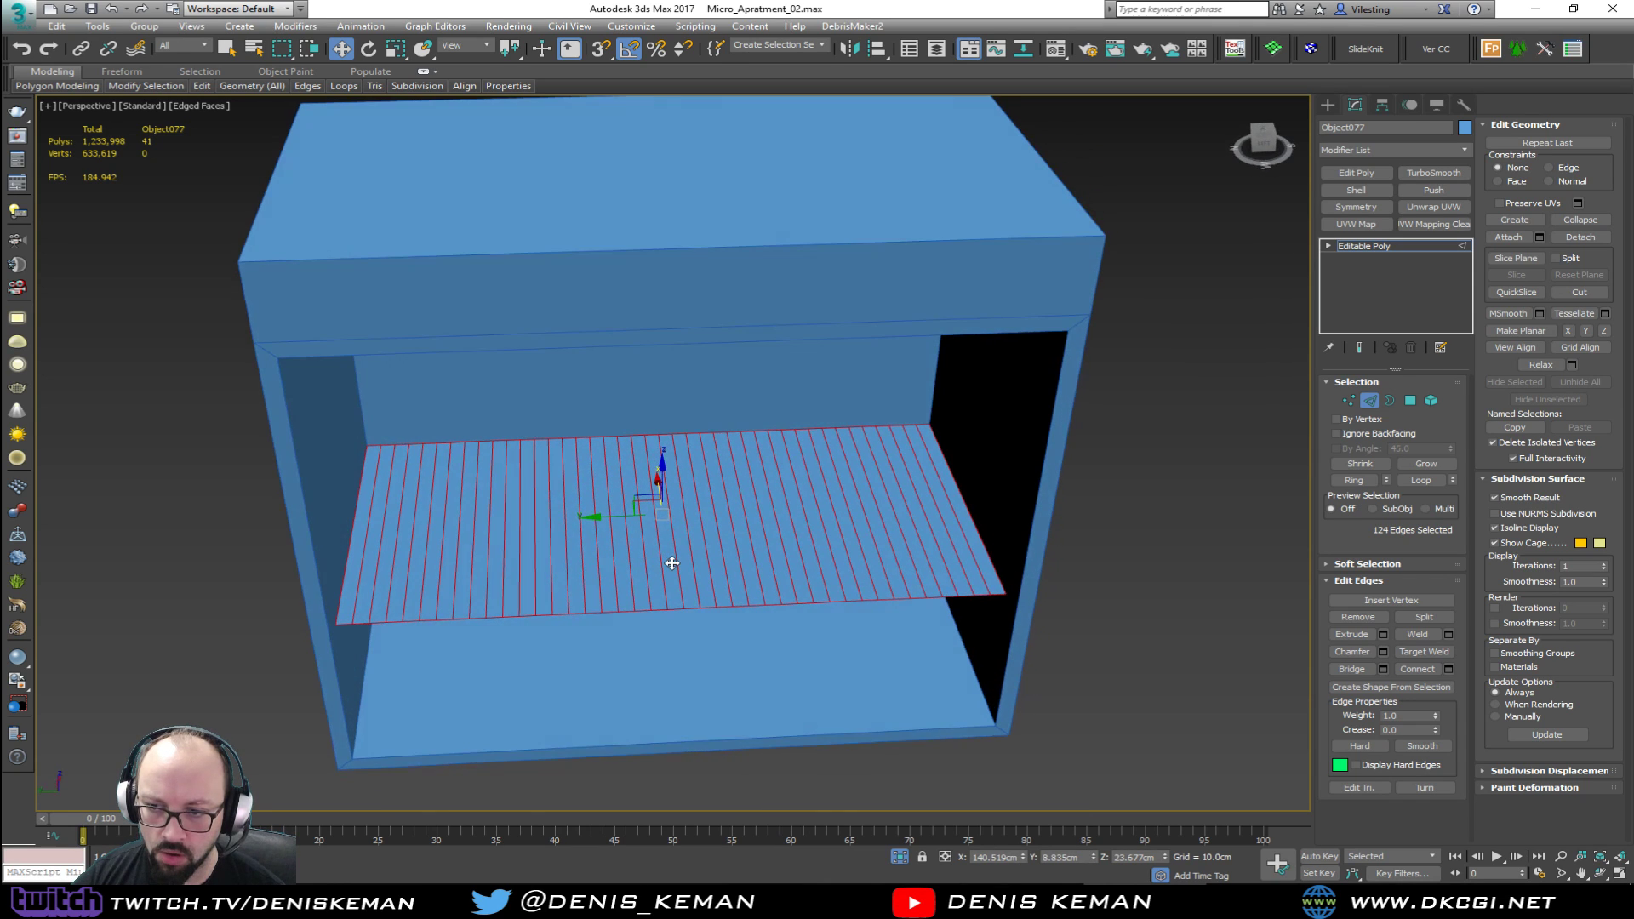
{"action": "middle_click_drag", "start_coordinate": [802, 556], "coordinate": [1127, 554], "text": "alt"}
{"action": "left_click_drag", "start_coordinate": [1139, 530], "coordinate": [386, 538]}
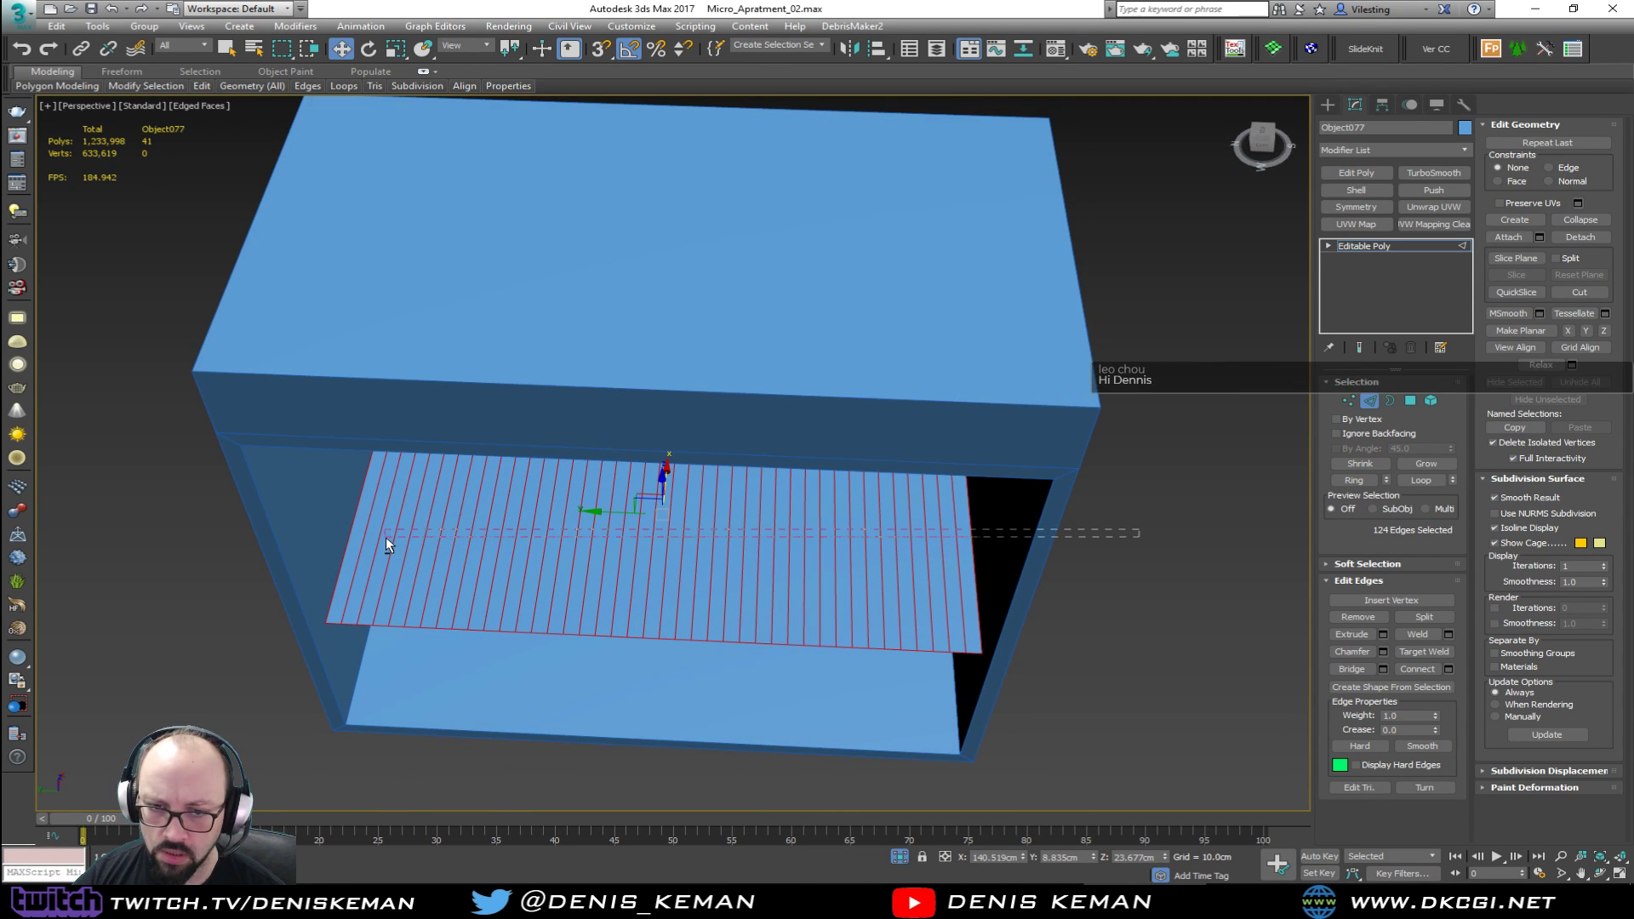
{"action": "left_click", "coordinate": [930, 651], "text": "alt"}
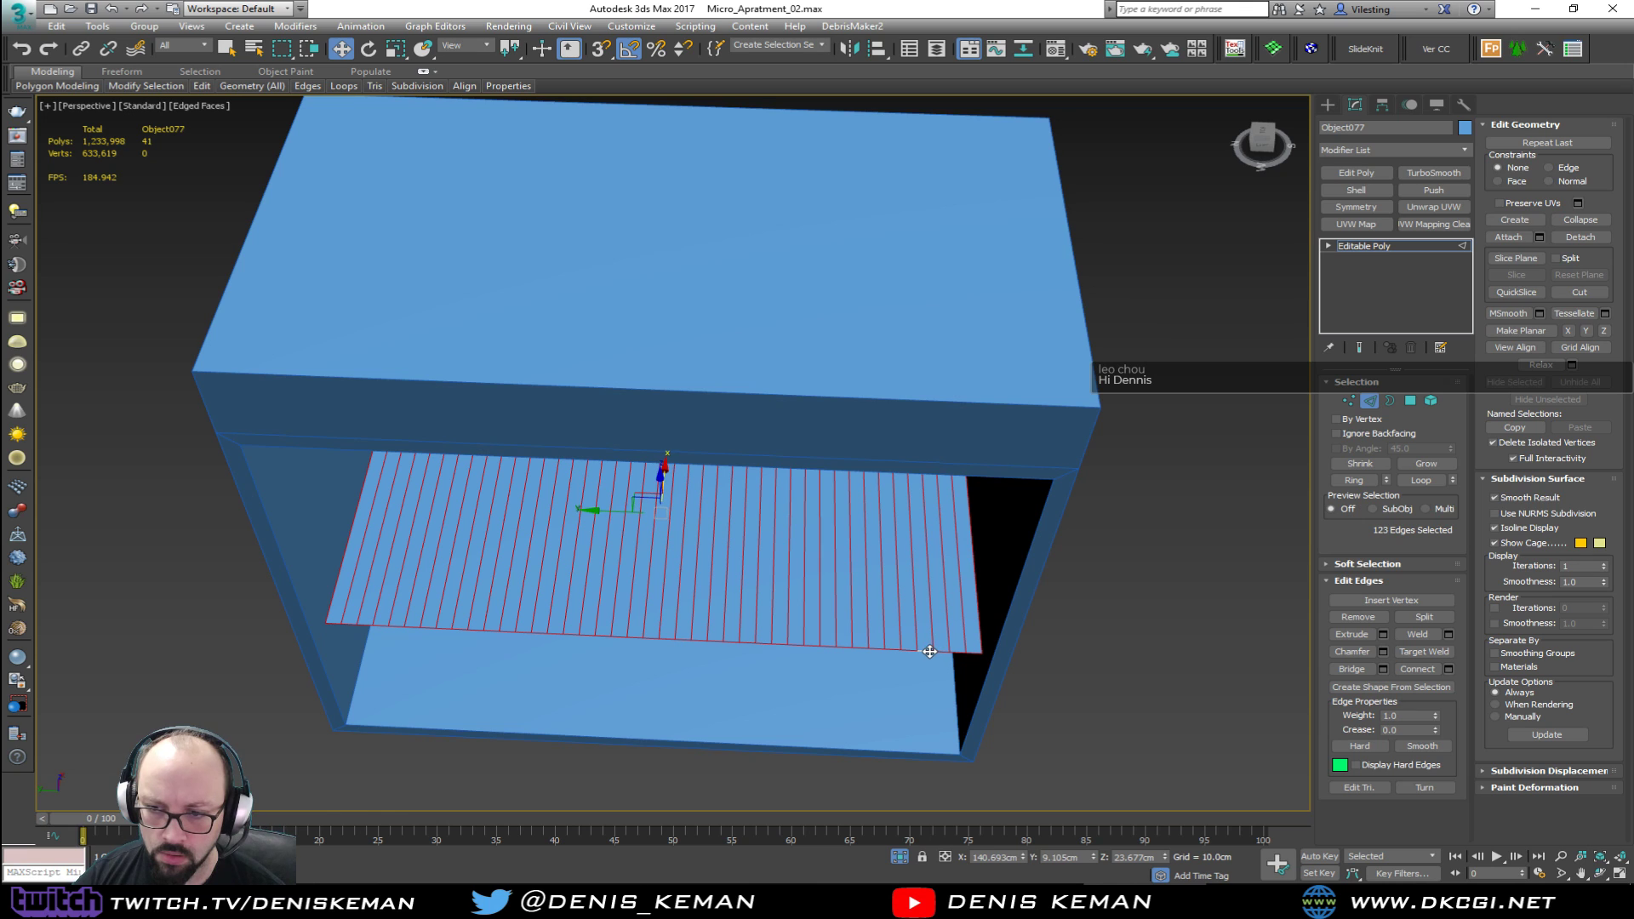
{"action": "key", "text": "ctrl+z"}
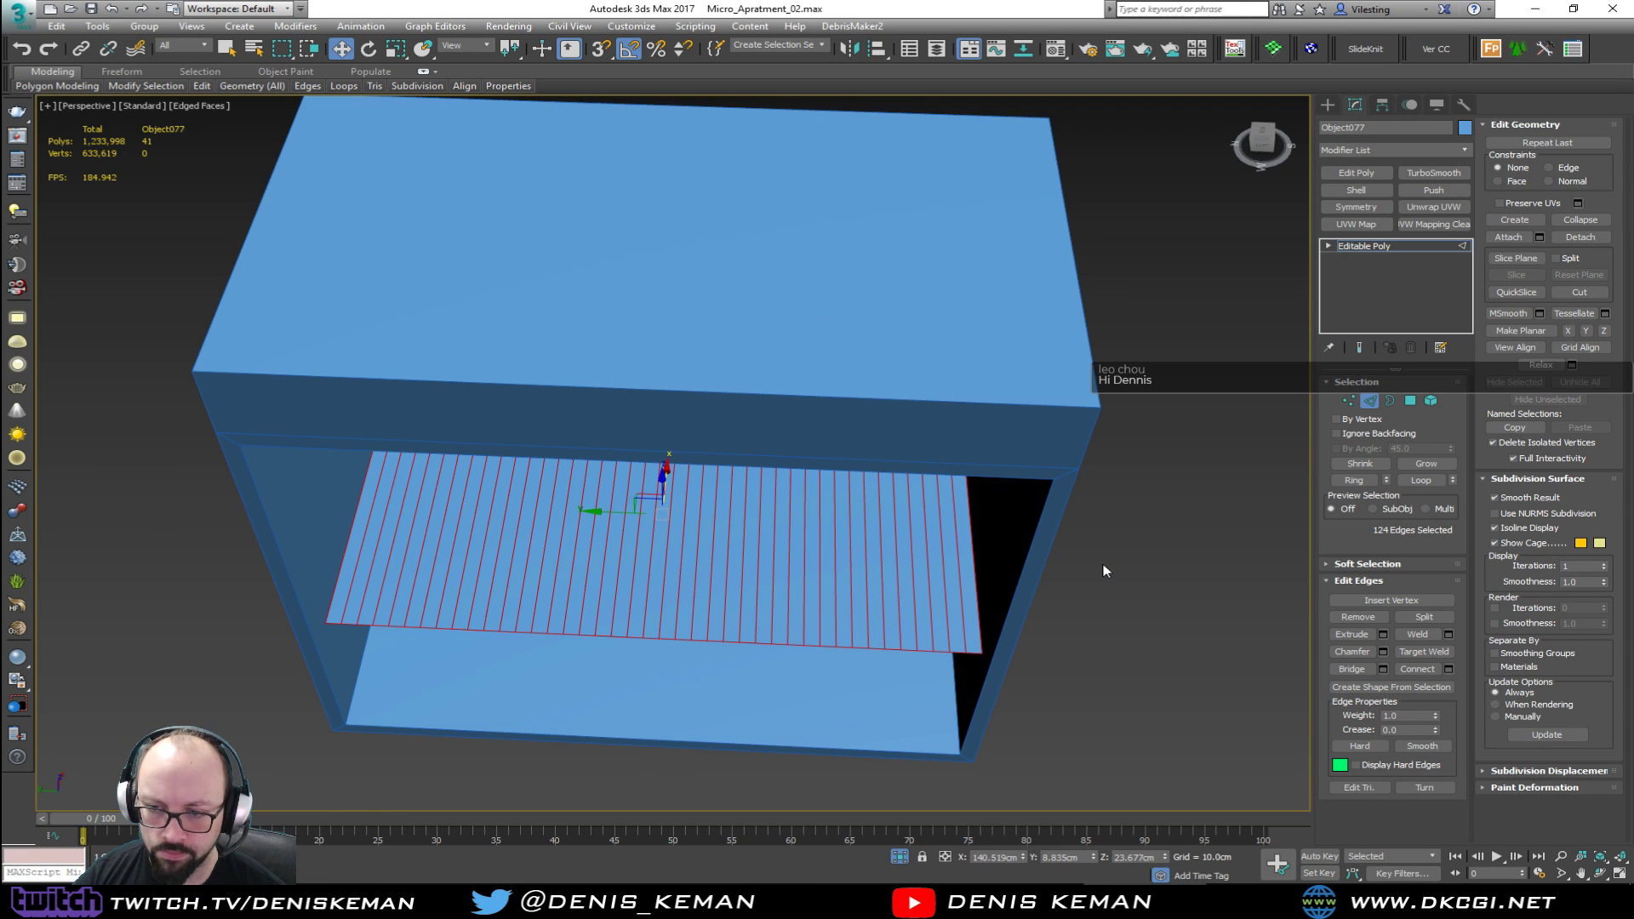
{"action": "middle_click_drag", "start_coordinate": [1099, 574], "coordinate": [1086, 579], "text": "alt"}
{"action": "left_click_drag", "start_coordinate": [203, 562], "coordinate": [208, 564], "text": "alt"}
{"action": "middle_click_drag", "start_coordinate": [369, 595], "coordinate": [433, 552], "text": "alt"}
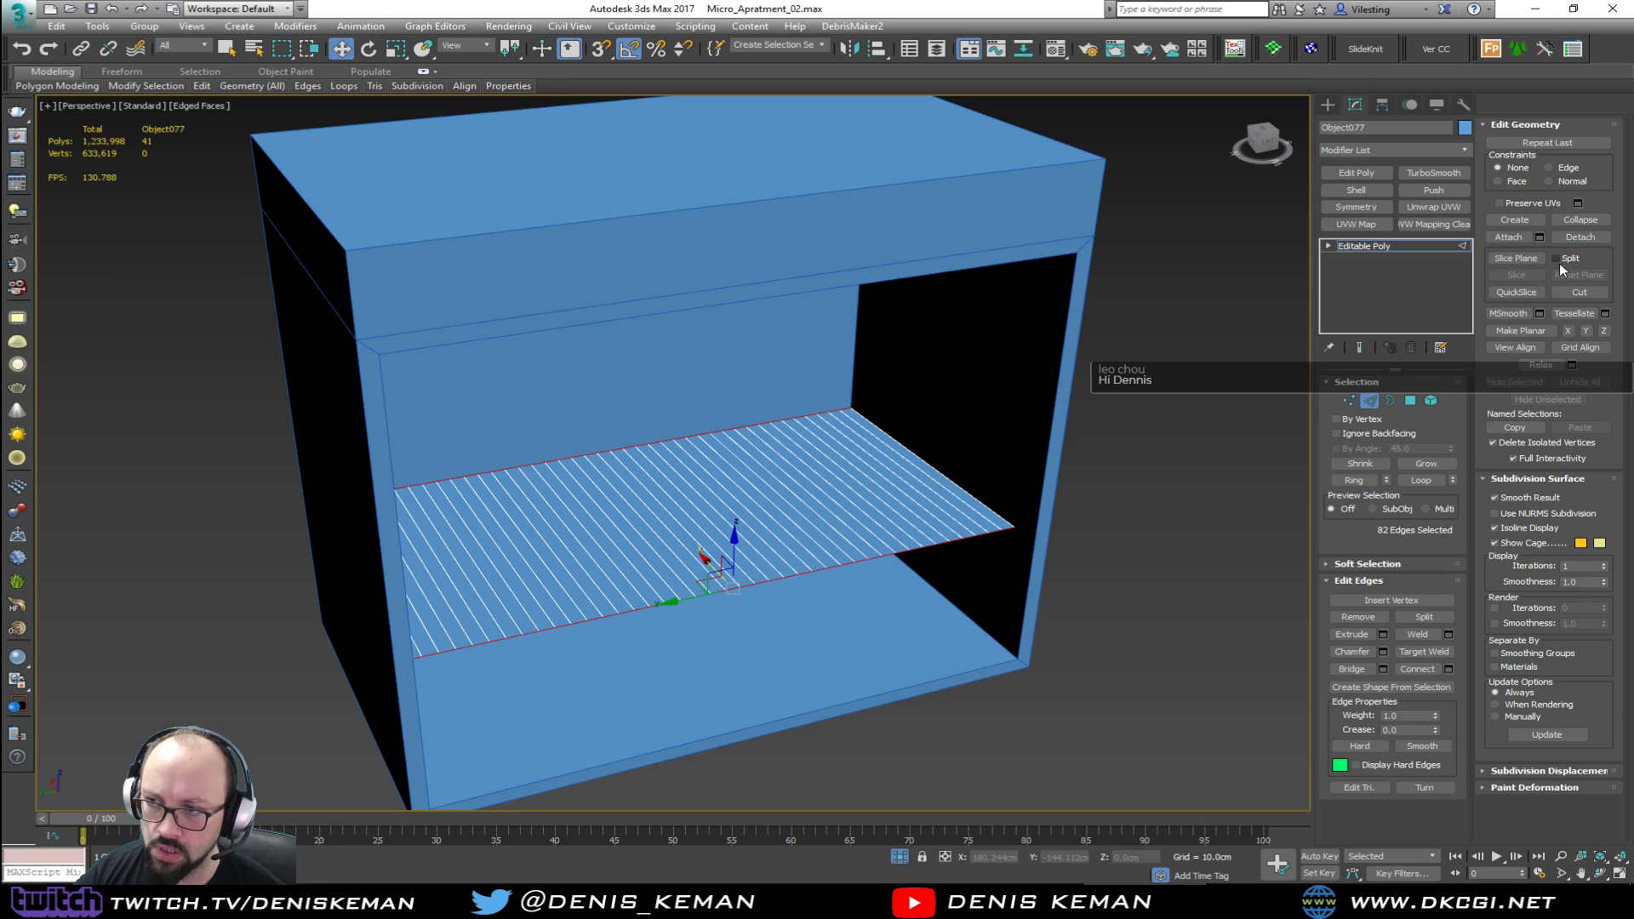
{"action": "left_click", "coordinate": [1448, 686]}
{"action": "left_click", "coordinate": [853, 447]}
{"action": "left_click", "coordinate": [790, 471]}
Step: Create a linear shape from the rack panel's front-to-back edges, including both sides, and delete the source panel
{"action": "middle_click_drag", "start_coordinate": [798, 474], "coordinate": [814, 542], "text": "alt"}
{"action": "left_click_drag", "start_coordinate": [1190, 549], "coordinate": [120, 545]}
{"action": "middle_click_drag", "start_coordinate": [387, 557], "coordinate": [731, 460], "text": "alt"}
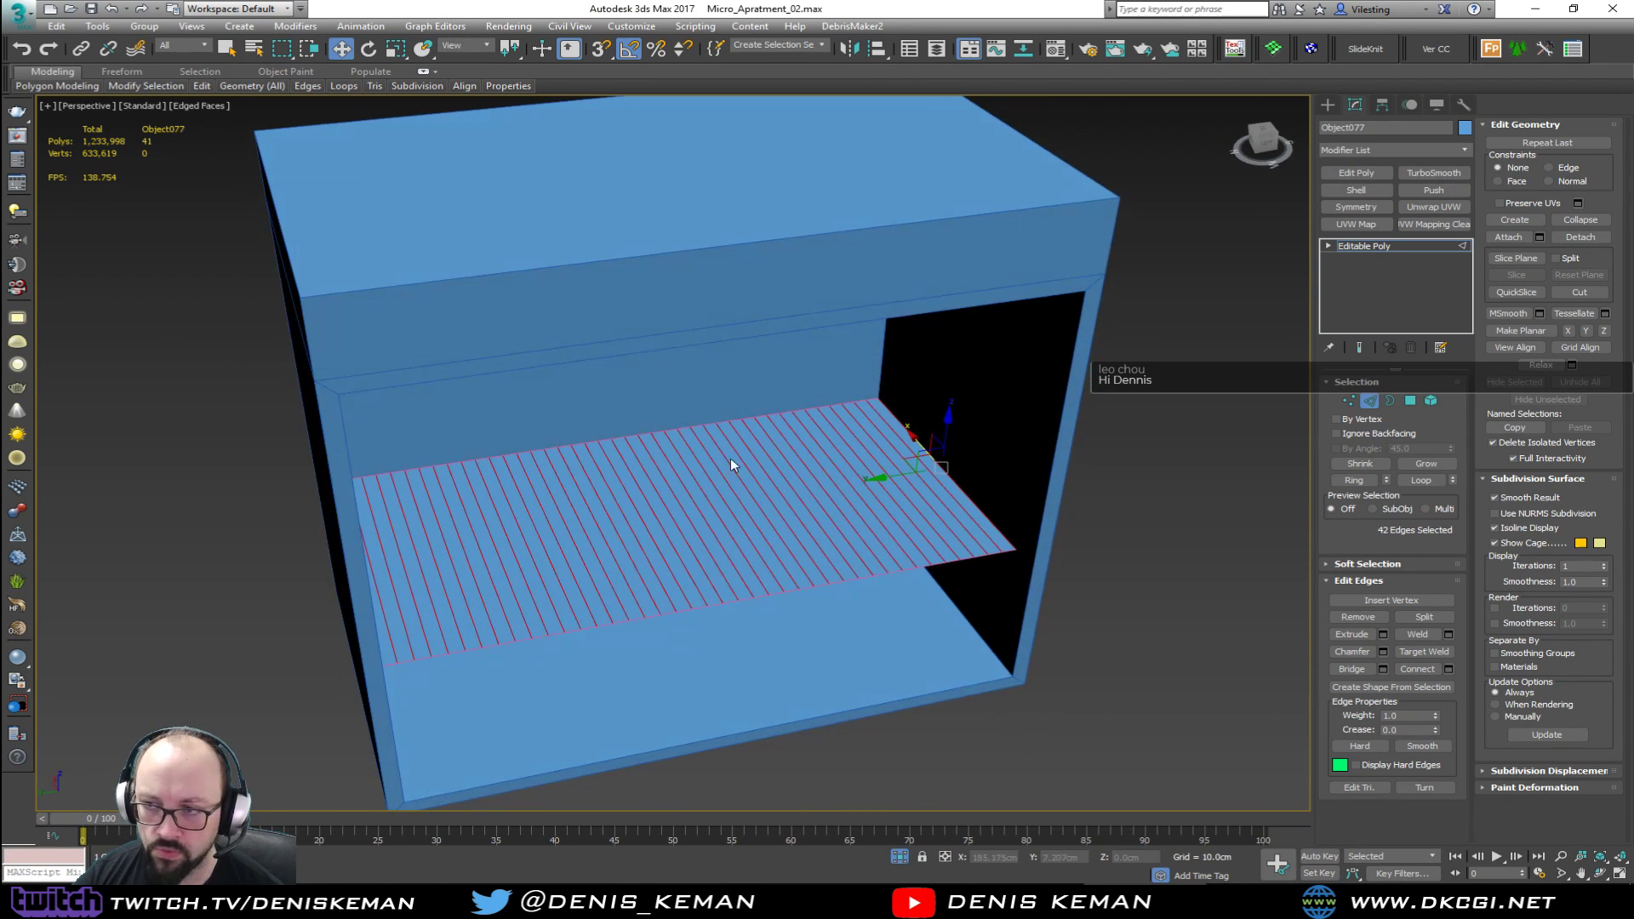
{"action": "left_click", "coordinate": [1445, 687]}
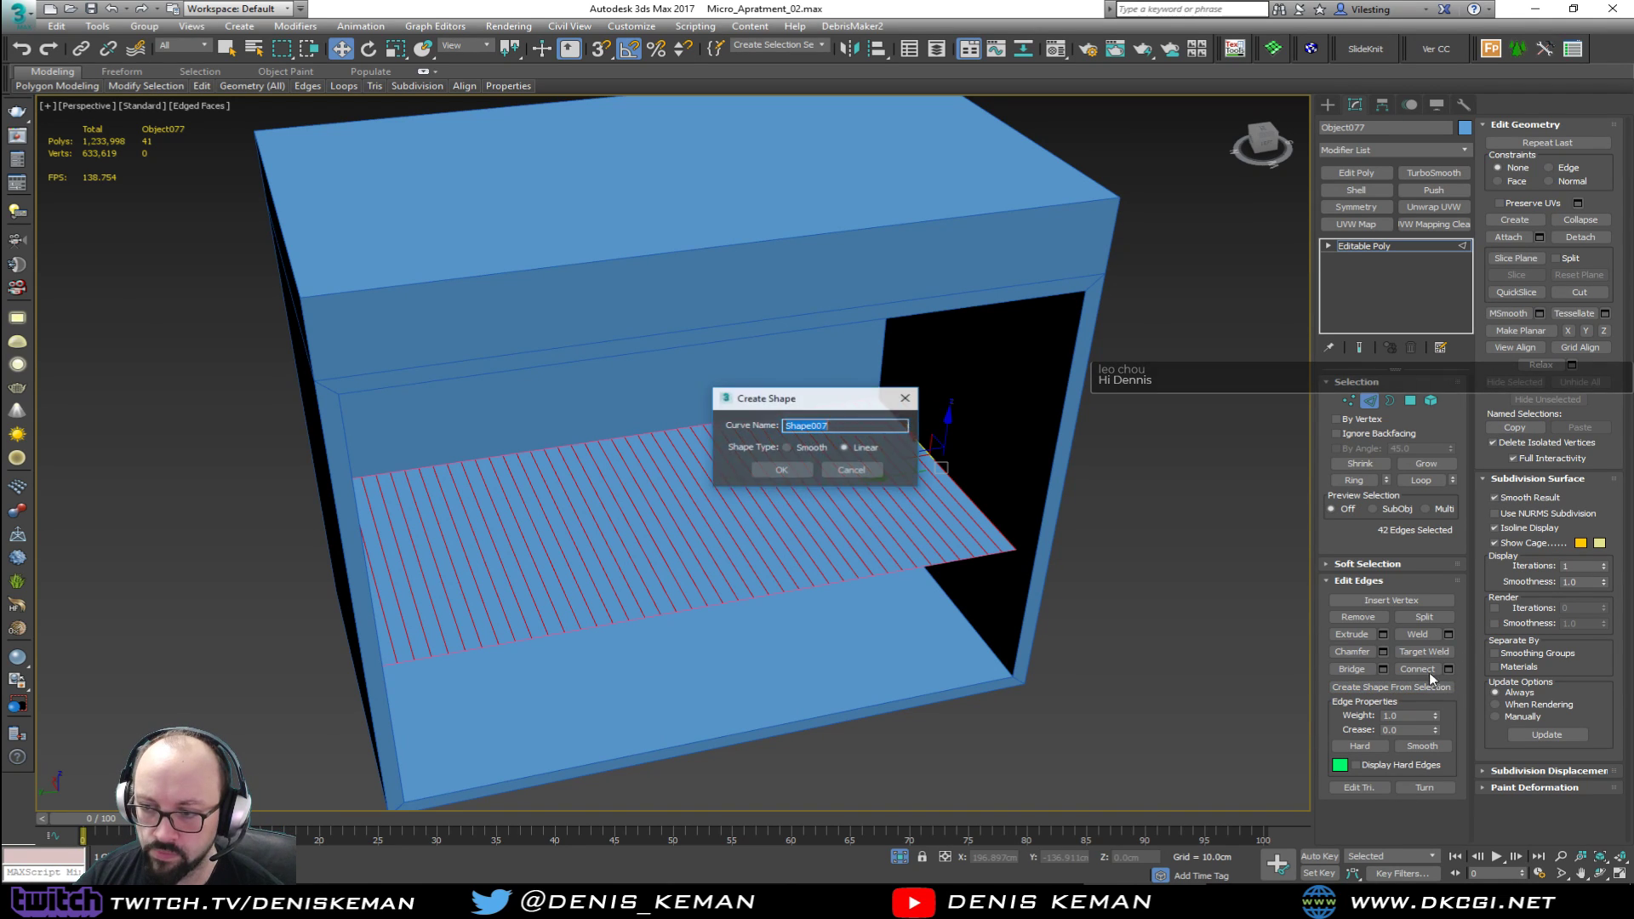
{"action": "left_click", "coordinate": [782, 470]}
{"action": "key", "text": "2"}
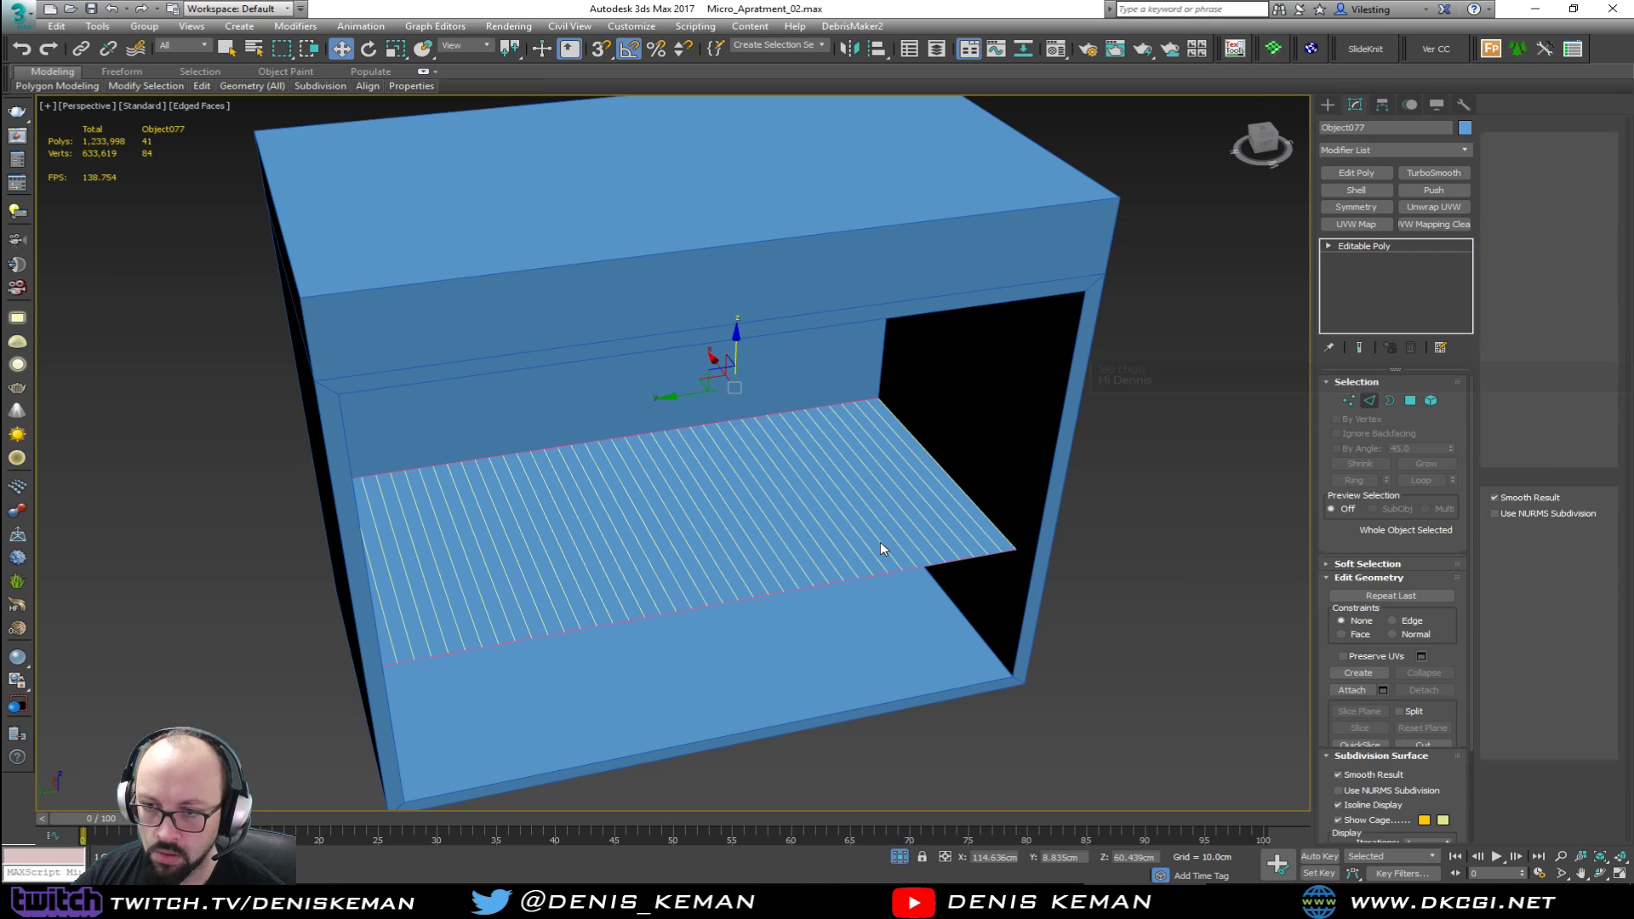
{"action": "scroll", "coordinate": [881, 543], "scroll_direction": "up", "scroll_amount": 3}
{"action": "key", "text": "Delete"}
Step: Enable the front and rear rail spline in renderer and viewport with a radial thickness of 0.5 cm
{"action": "left_click", "coordinate": [978, 577]}
{"action": "scroll", "coordinate": [976, 577], "scroll_direction": "up", "scroll_amount": 5}
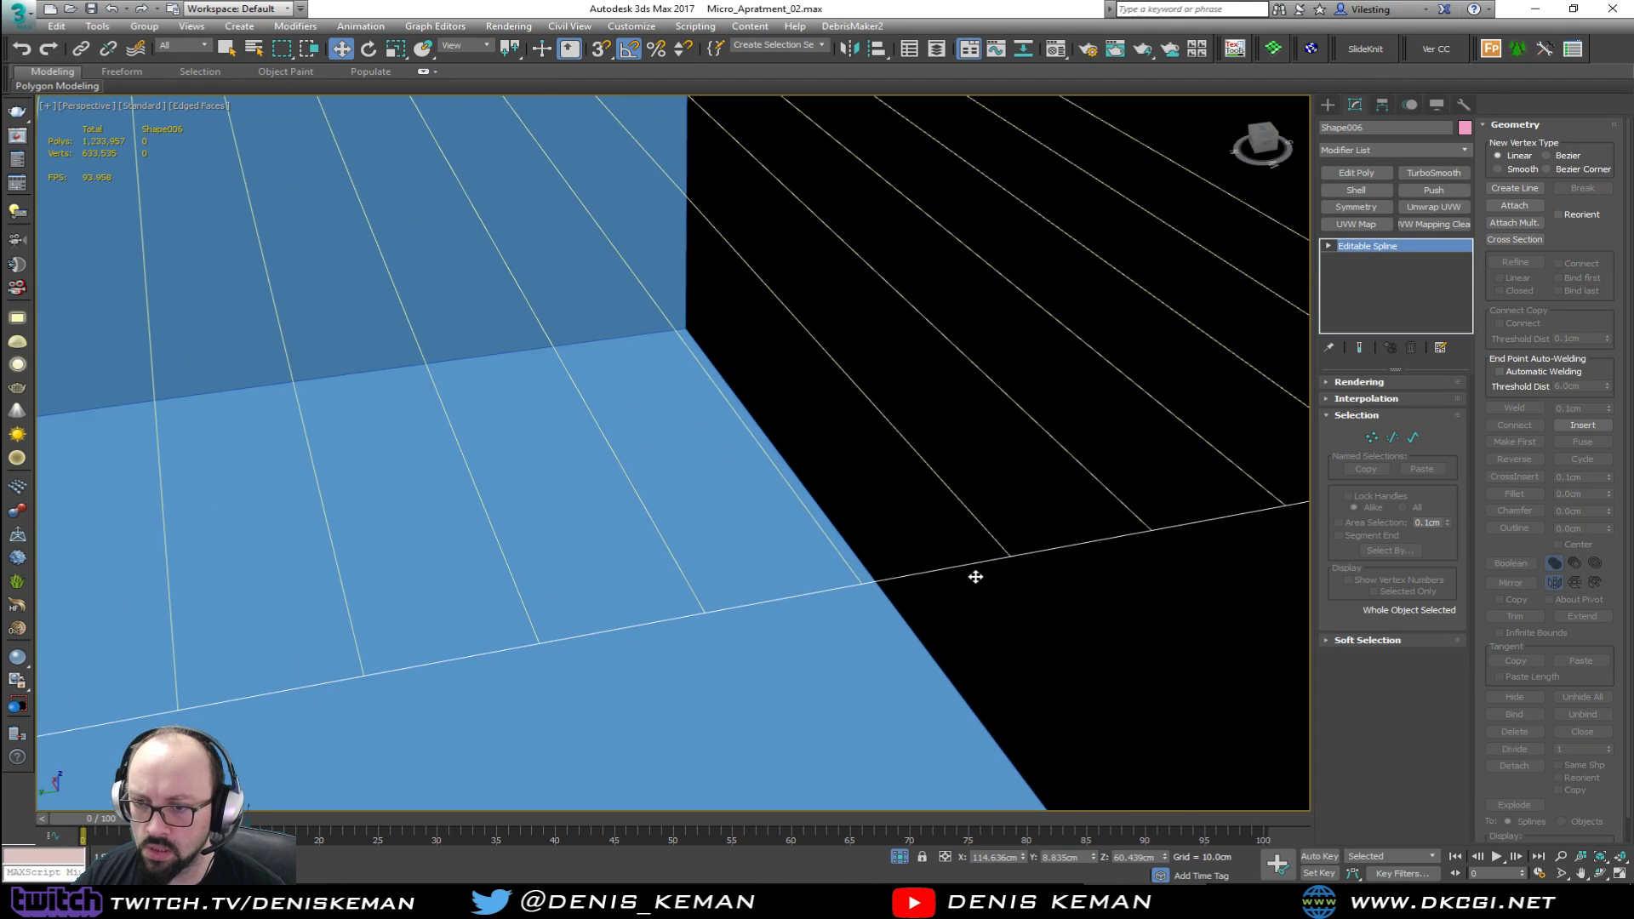
{"action": "scroll", "coordinate": [976, 577], "scroll_direction": "down", "scroll_amount": 5}
{"action": "left_click", "coordinate": [1377, 382]}
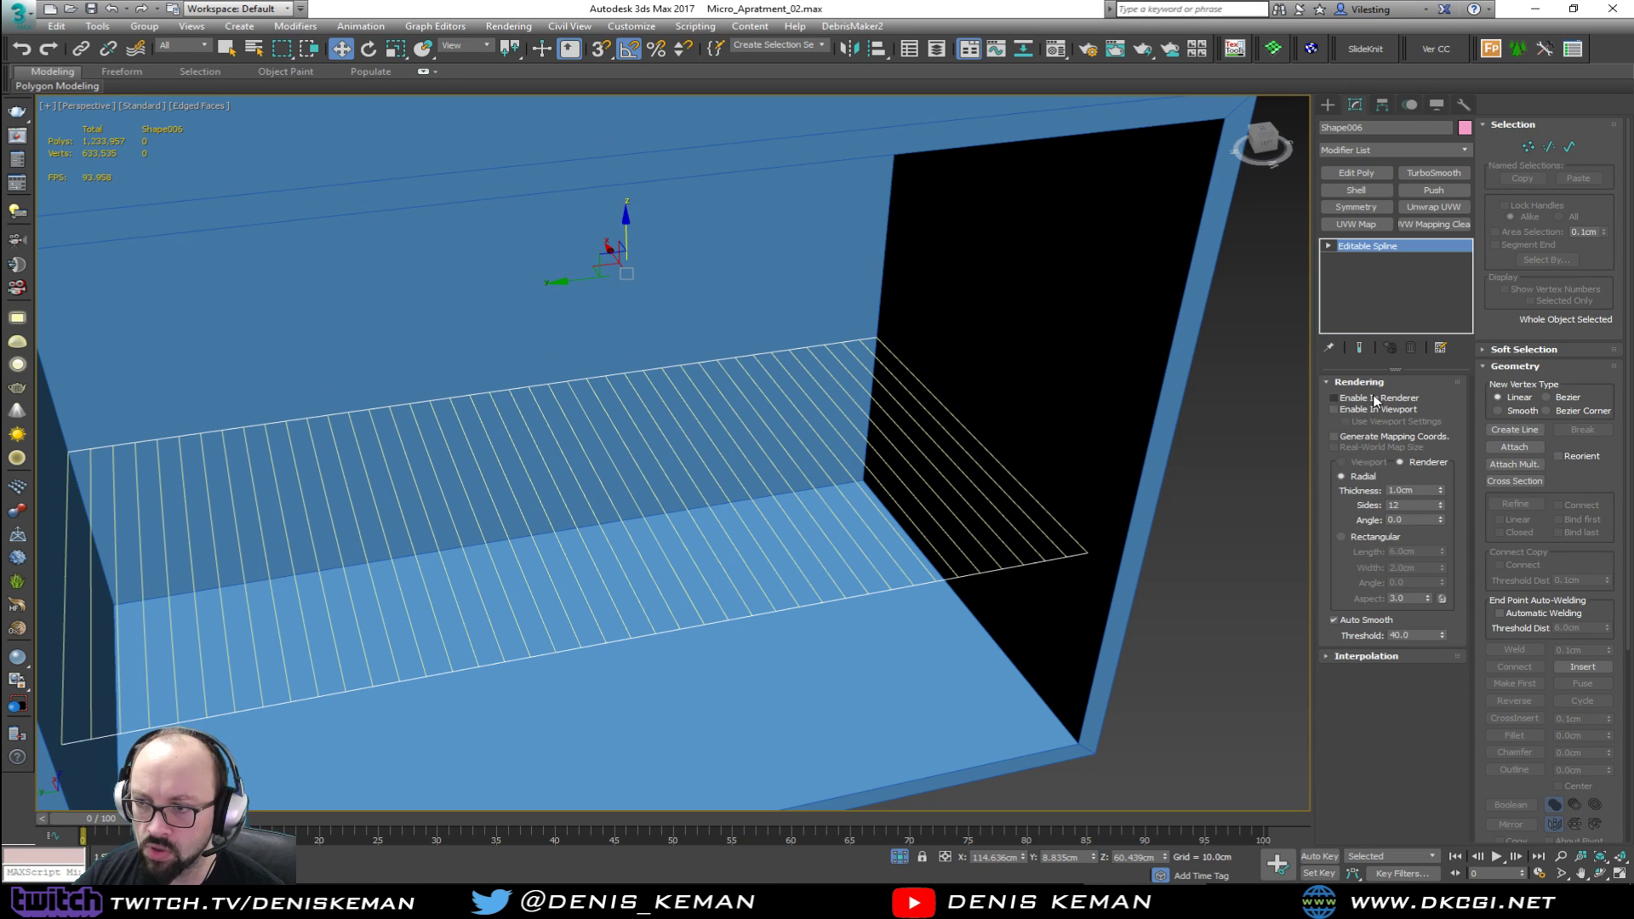
{"action": "left_click", "coordinate": [1376, 410]}
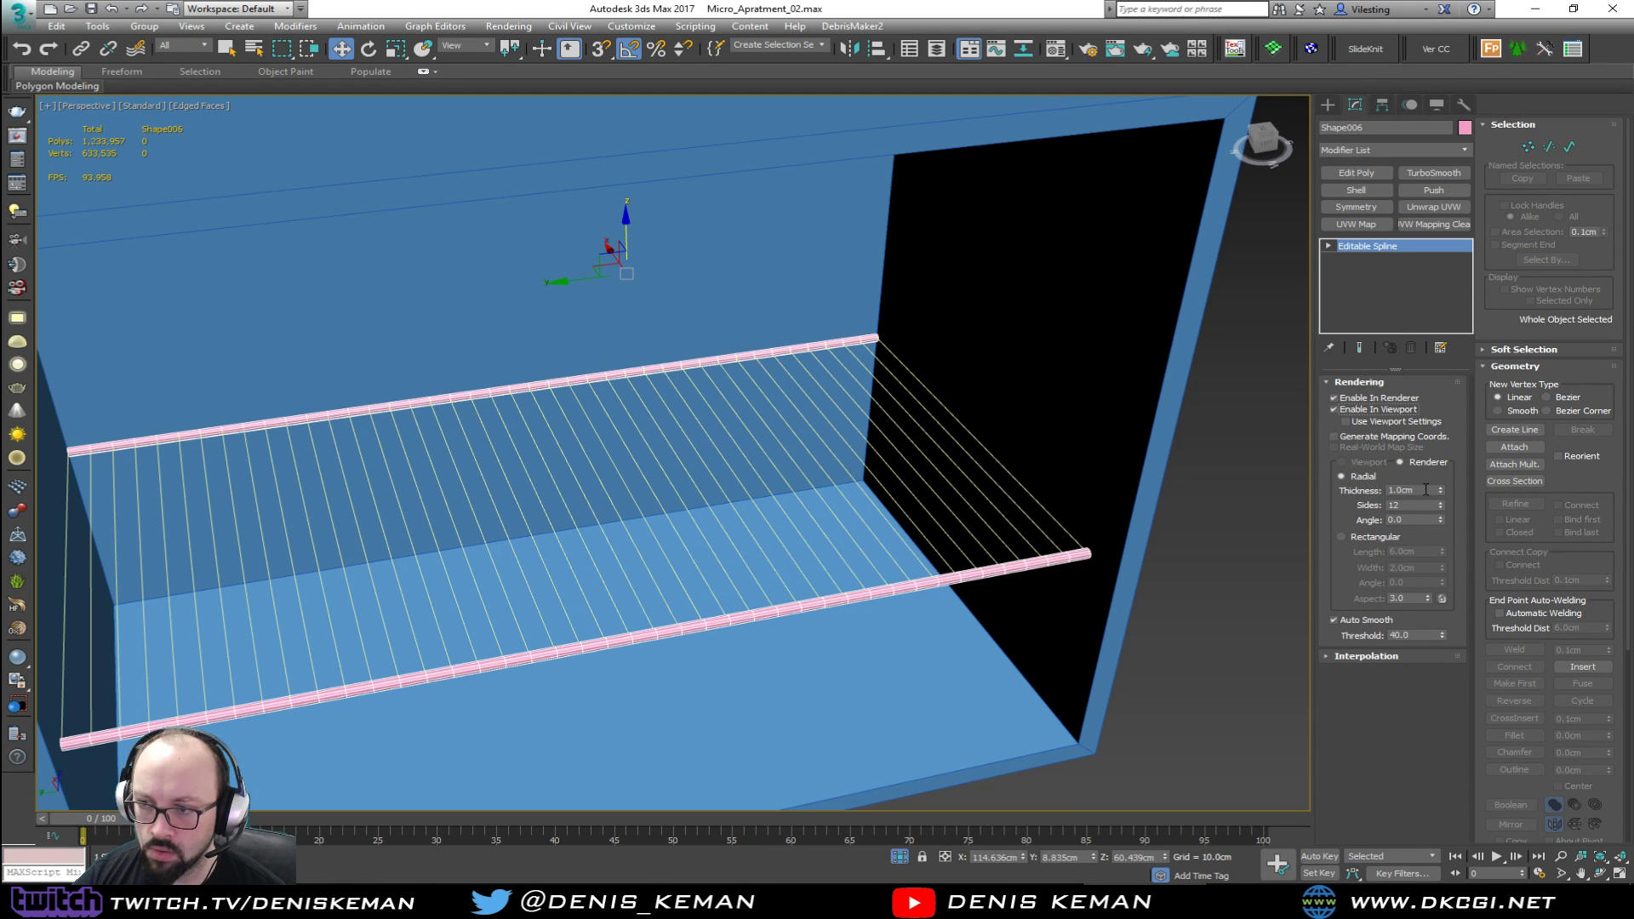
{"action": "key", "text": "Return"}
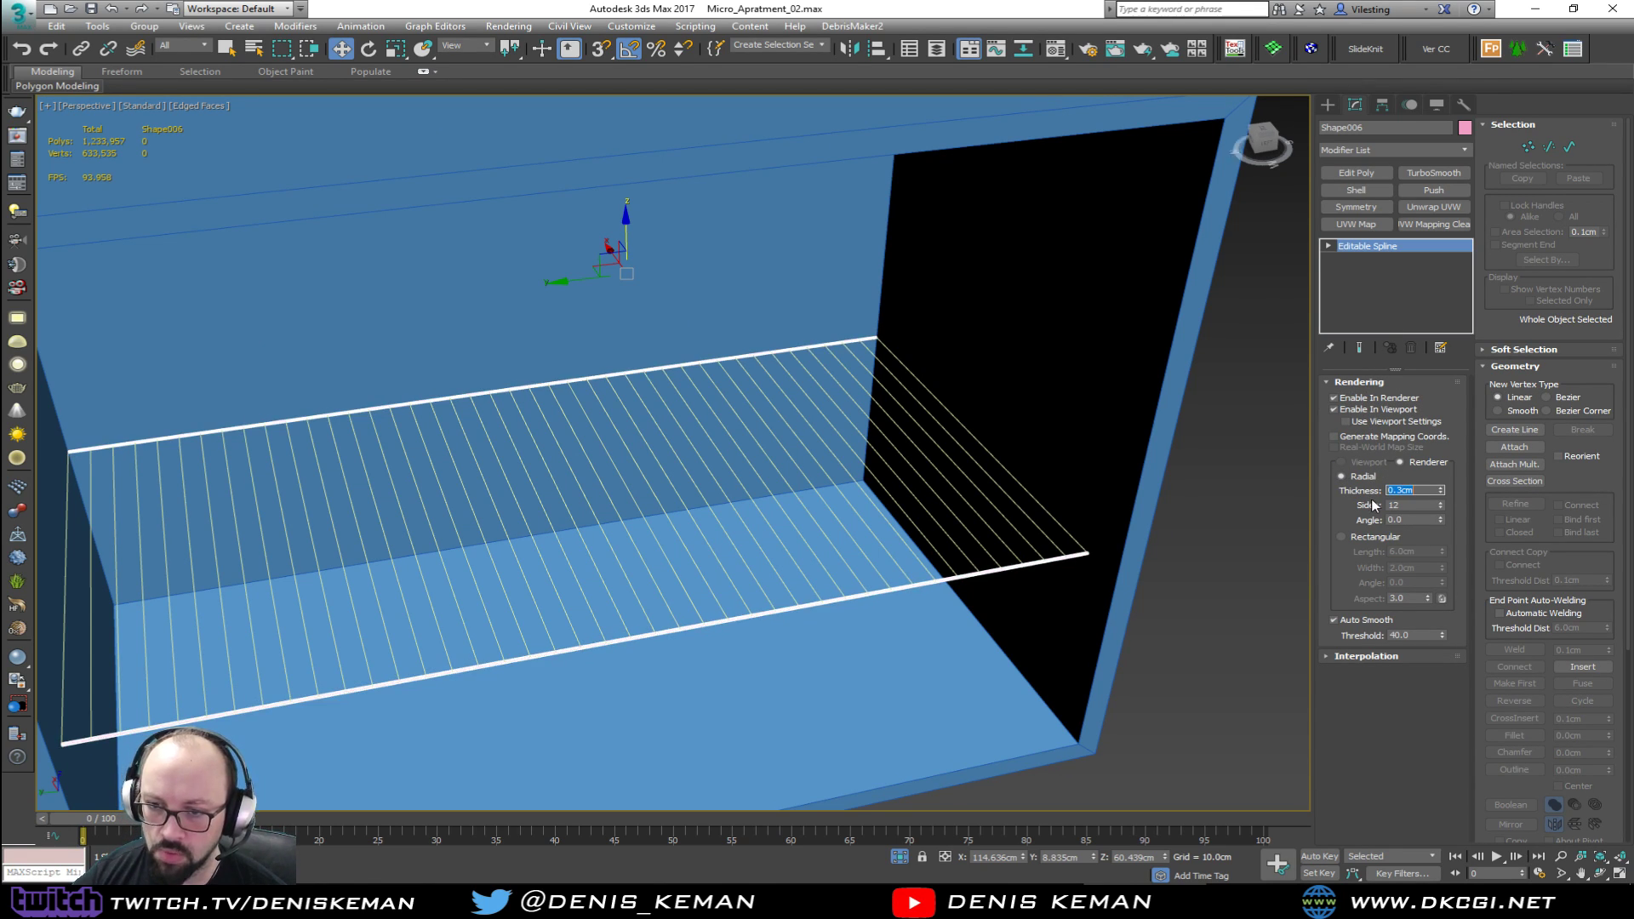
{"action": "type", "text": "0.5"}
{"action": "key", "text": "Return"}
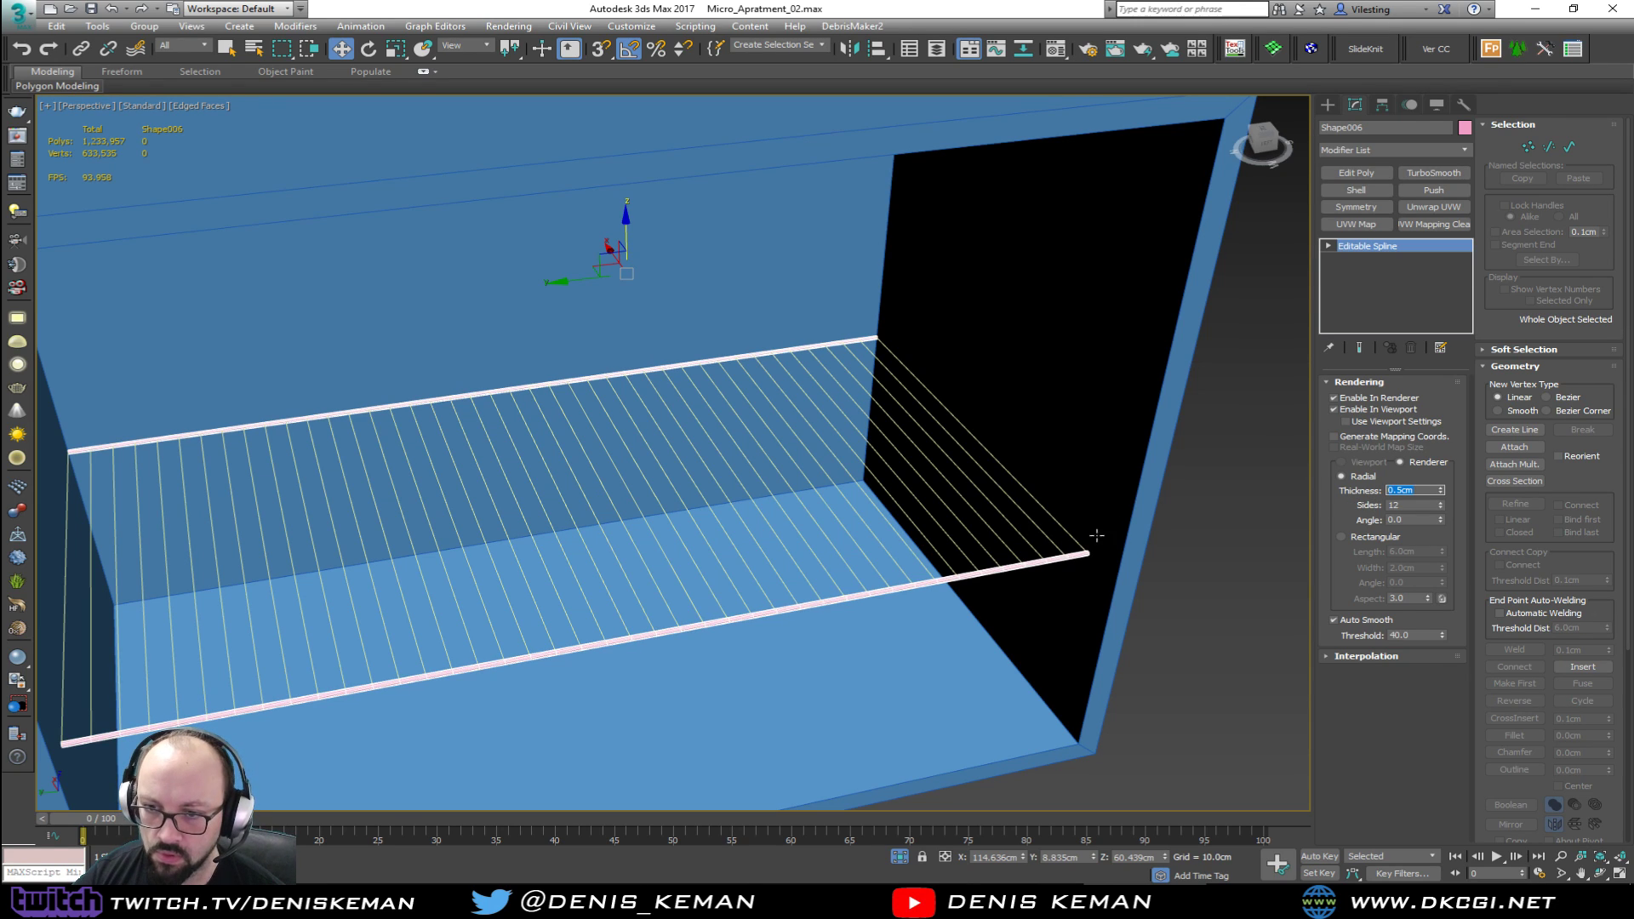
Step: Give the crossbar spline a radial thickness of 0.45 cm and enable it in the viewport
{"action": "left_click", "coordinate": [843, 560]}
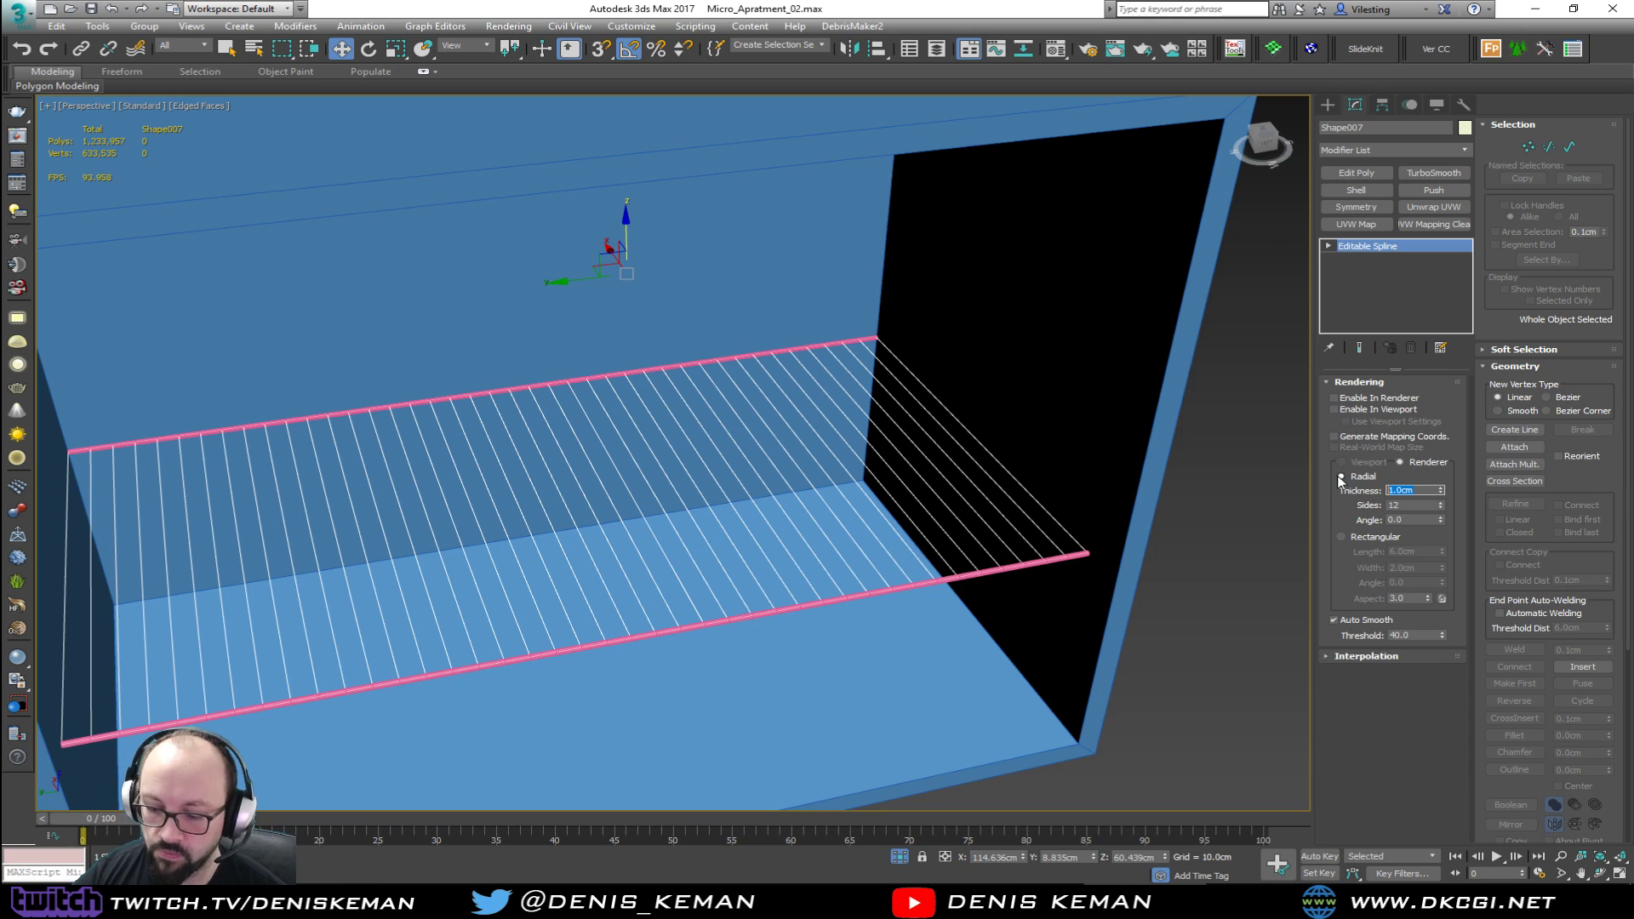
{"action": "key", "text": "Return"}
{"action": "left_click", "coordinate": [1367, 410]}
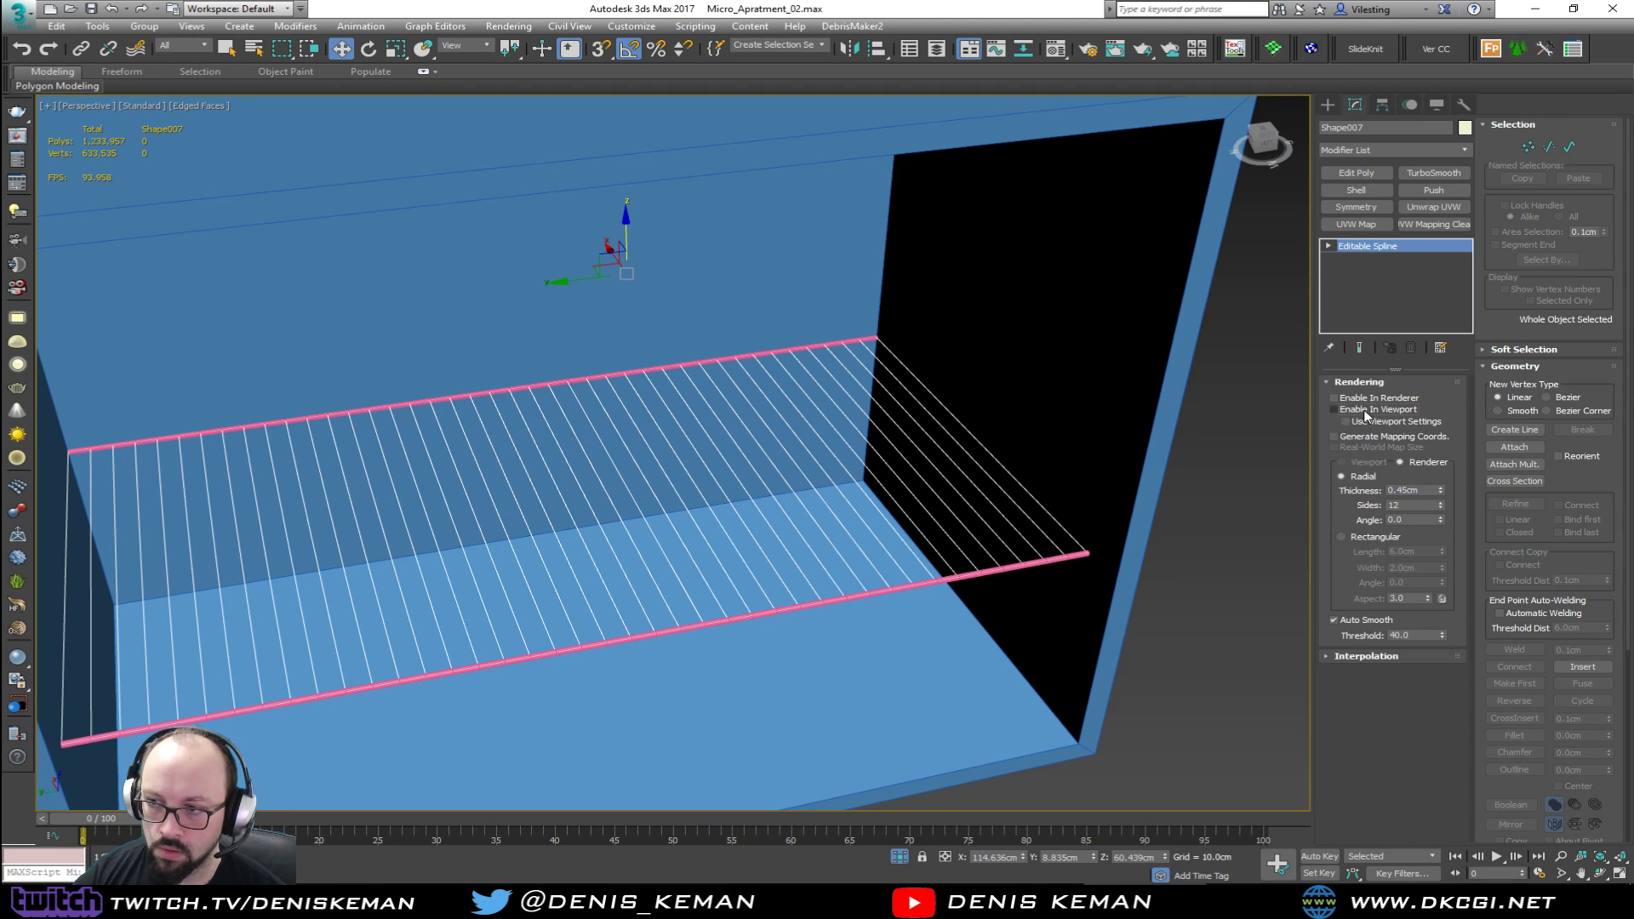
Step: Examine up close how the rack's crossbars meet the front rail, with and without edged faces
{"action": "left_click", "coordinate": [1253, 511]}
{"action": "key", "text": "F4"}
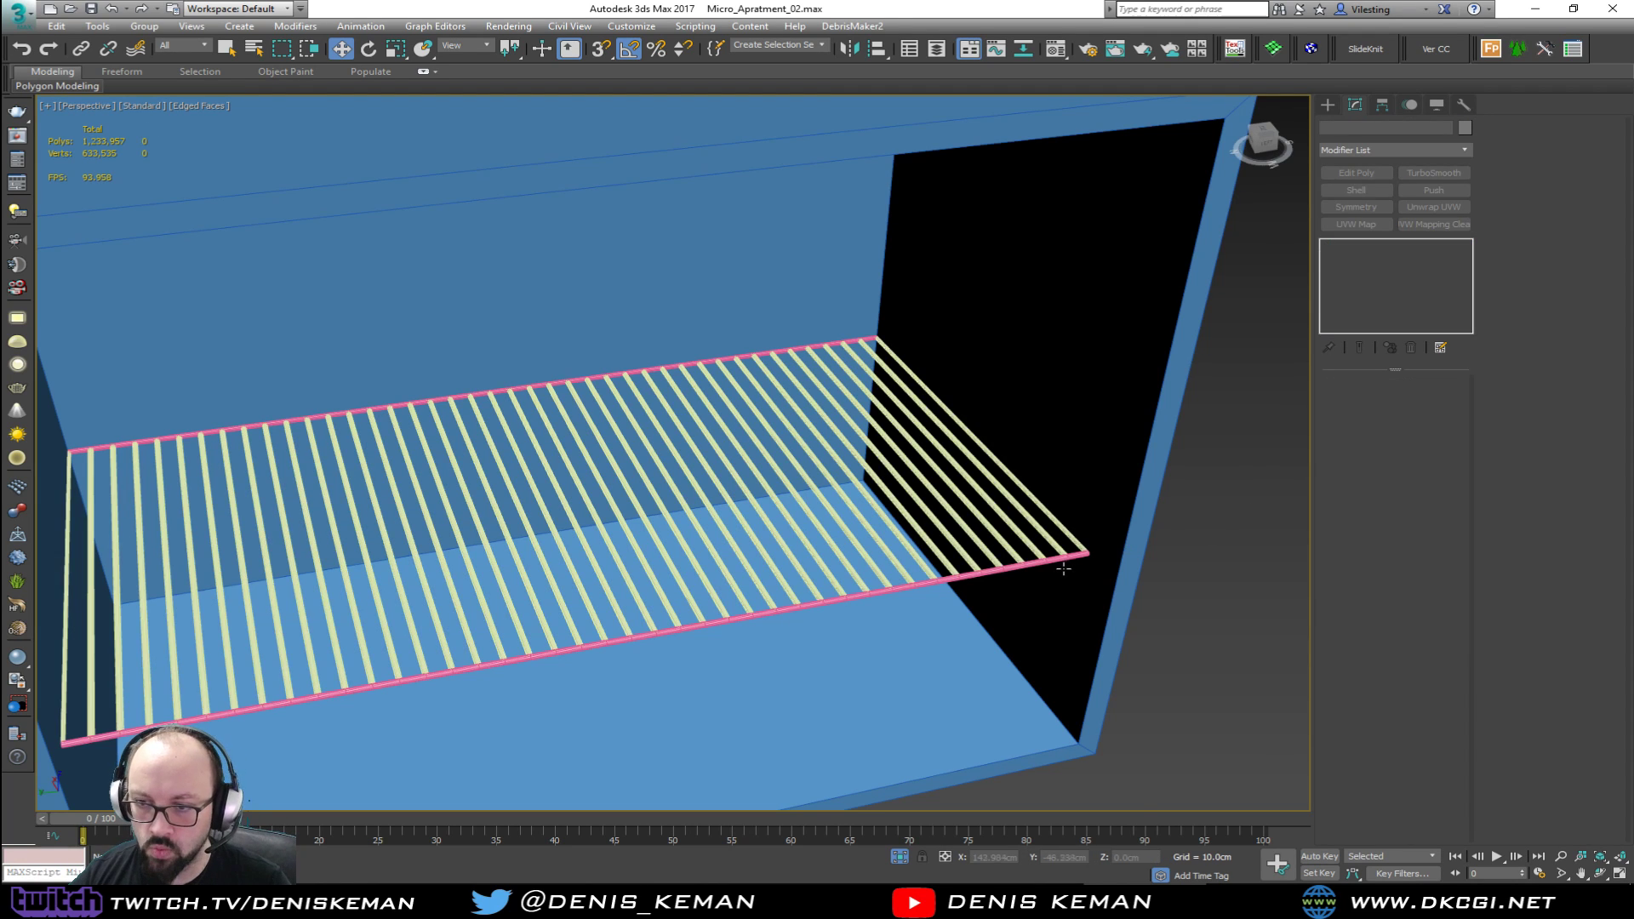
{"action": "scroll", "coordinate": [1032, 559], "scroll_direction": "up", "scroll_amount": 6}
{"action": "scroll", "coordinate": [1026, 648], "scroll_direction": "down", "scroll_amount": 4}
{"action": "middle_click_drag", "start_coordinate": [957, 534], "coordinate": [793, 482]}
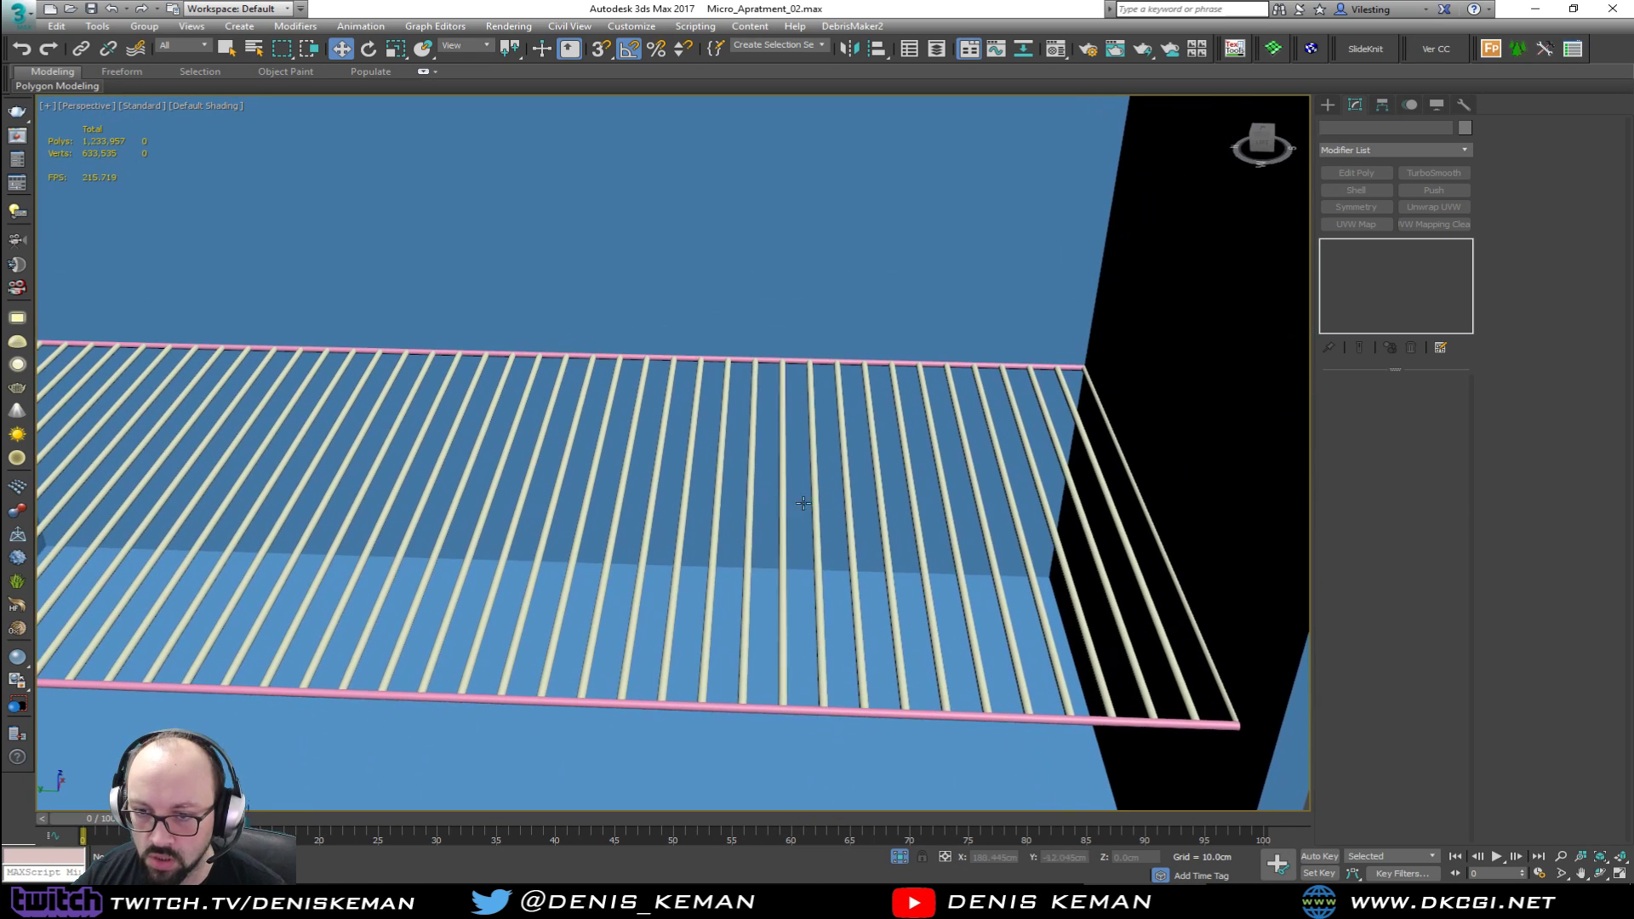
{"action": "scroll", "coordinate": [783, 711], "scroll_direction": "up", "scroll_amount": 3}
{"action": "left_click", "coordinate": [784, 707]}
{"action": "key", "text": "F4"}
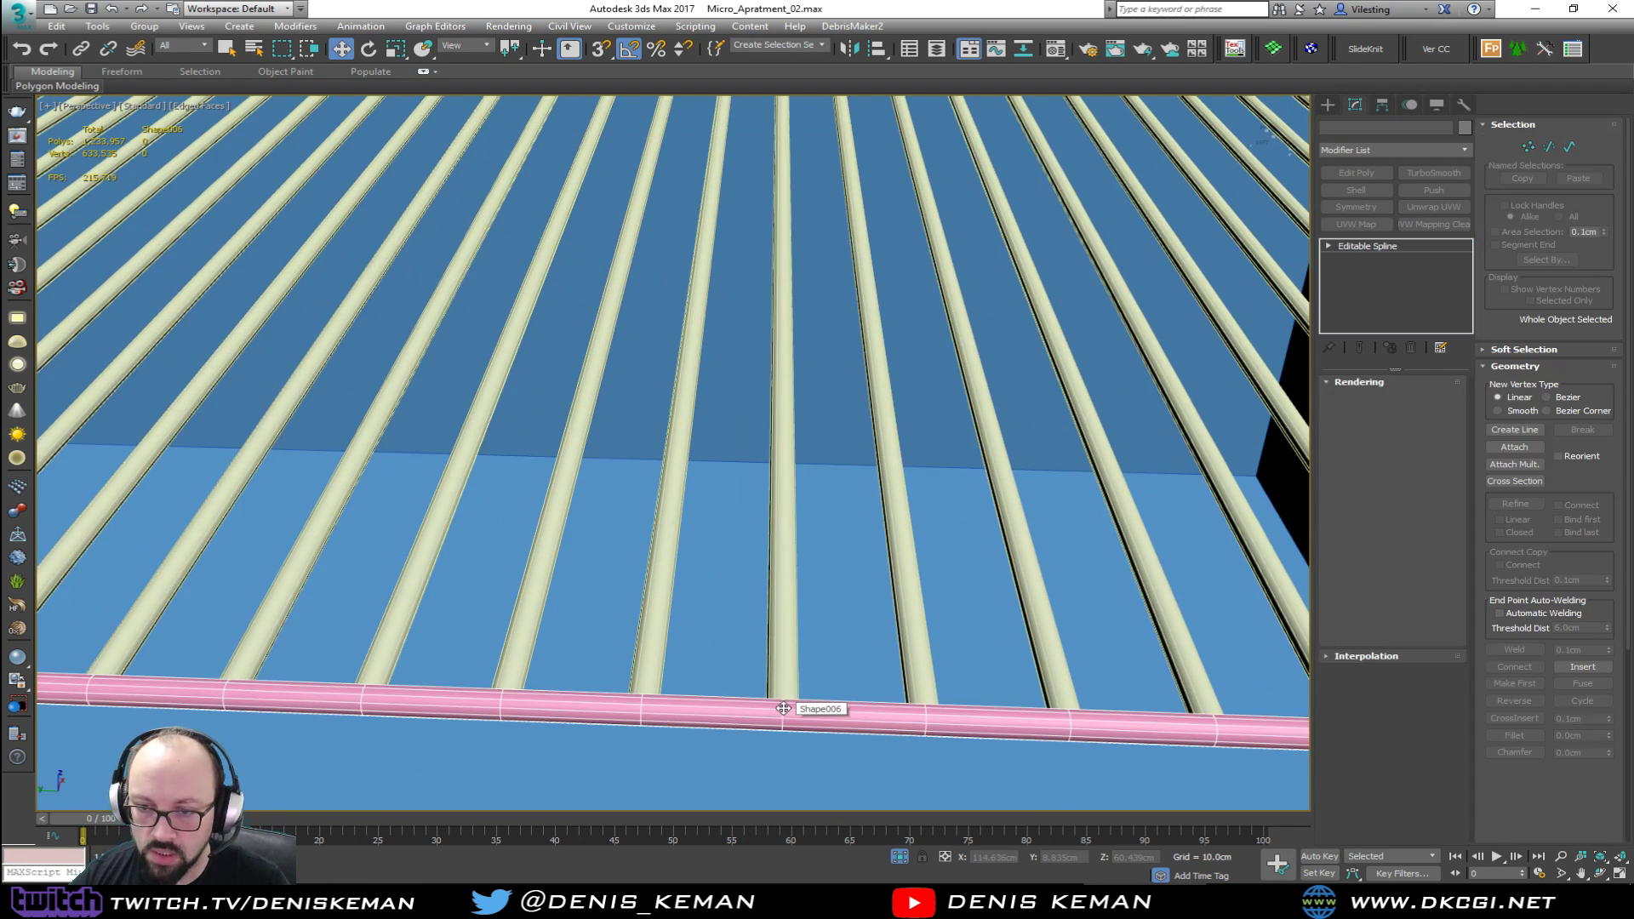
Step: Select both splines of the wire rack and change their object color to black
{"action": "left_click", "coordinate": [786, 669], "text": "ctrl"}
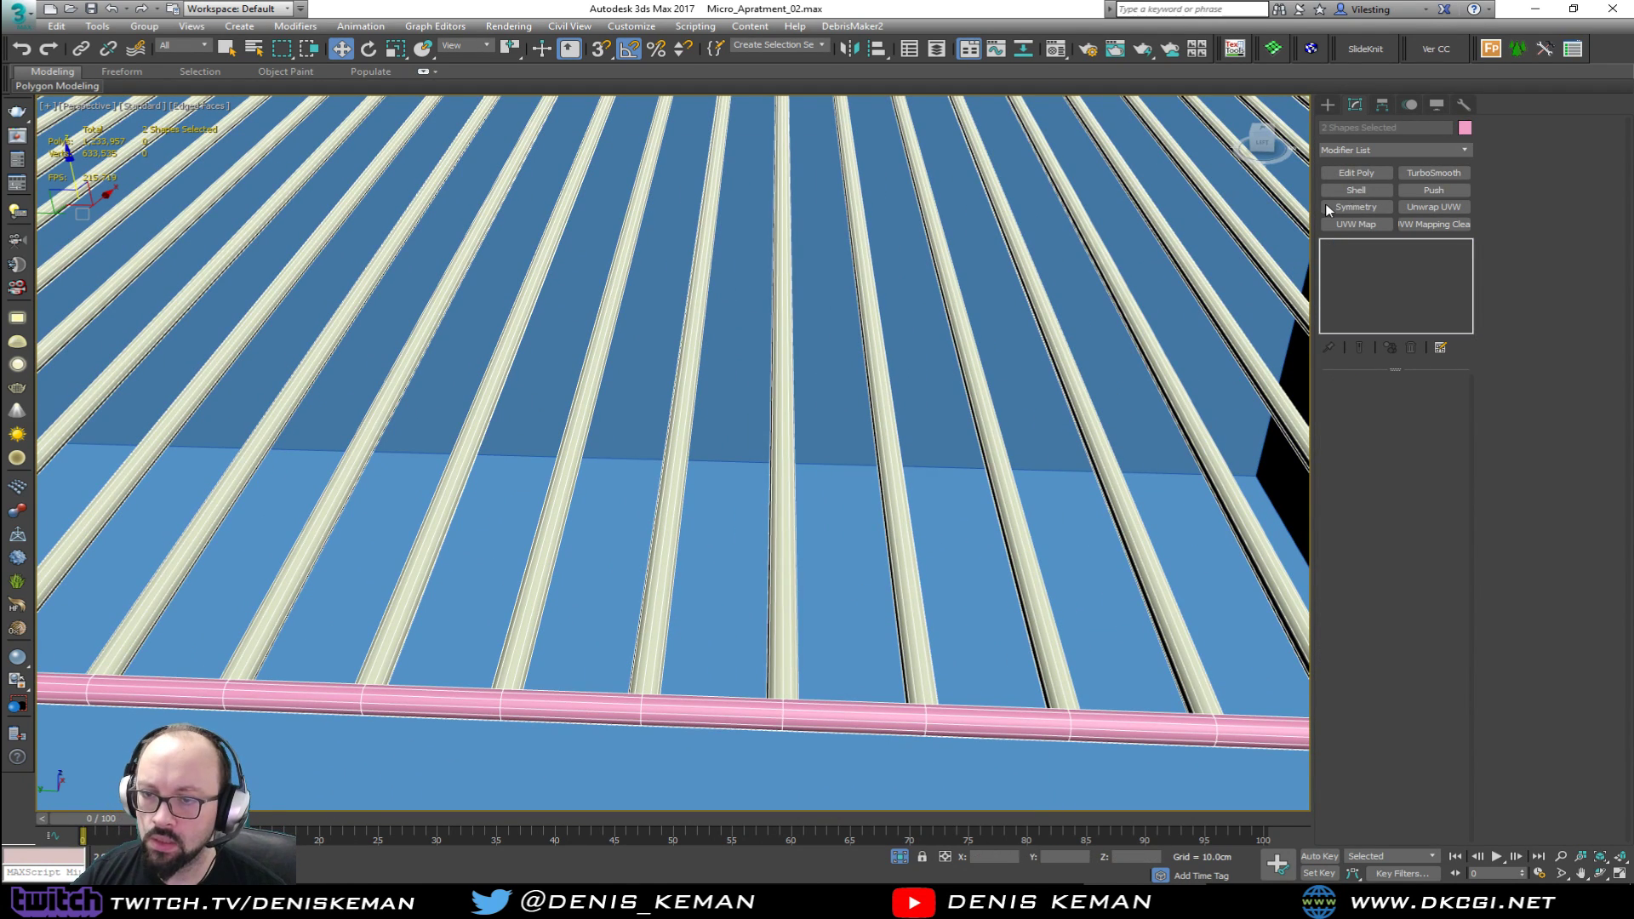
{"action": "left_click", "coordinate": [933, 356]}
{"action": "left_click", "coordinate": [1155, 404]}
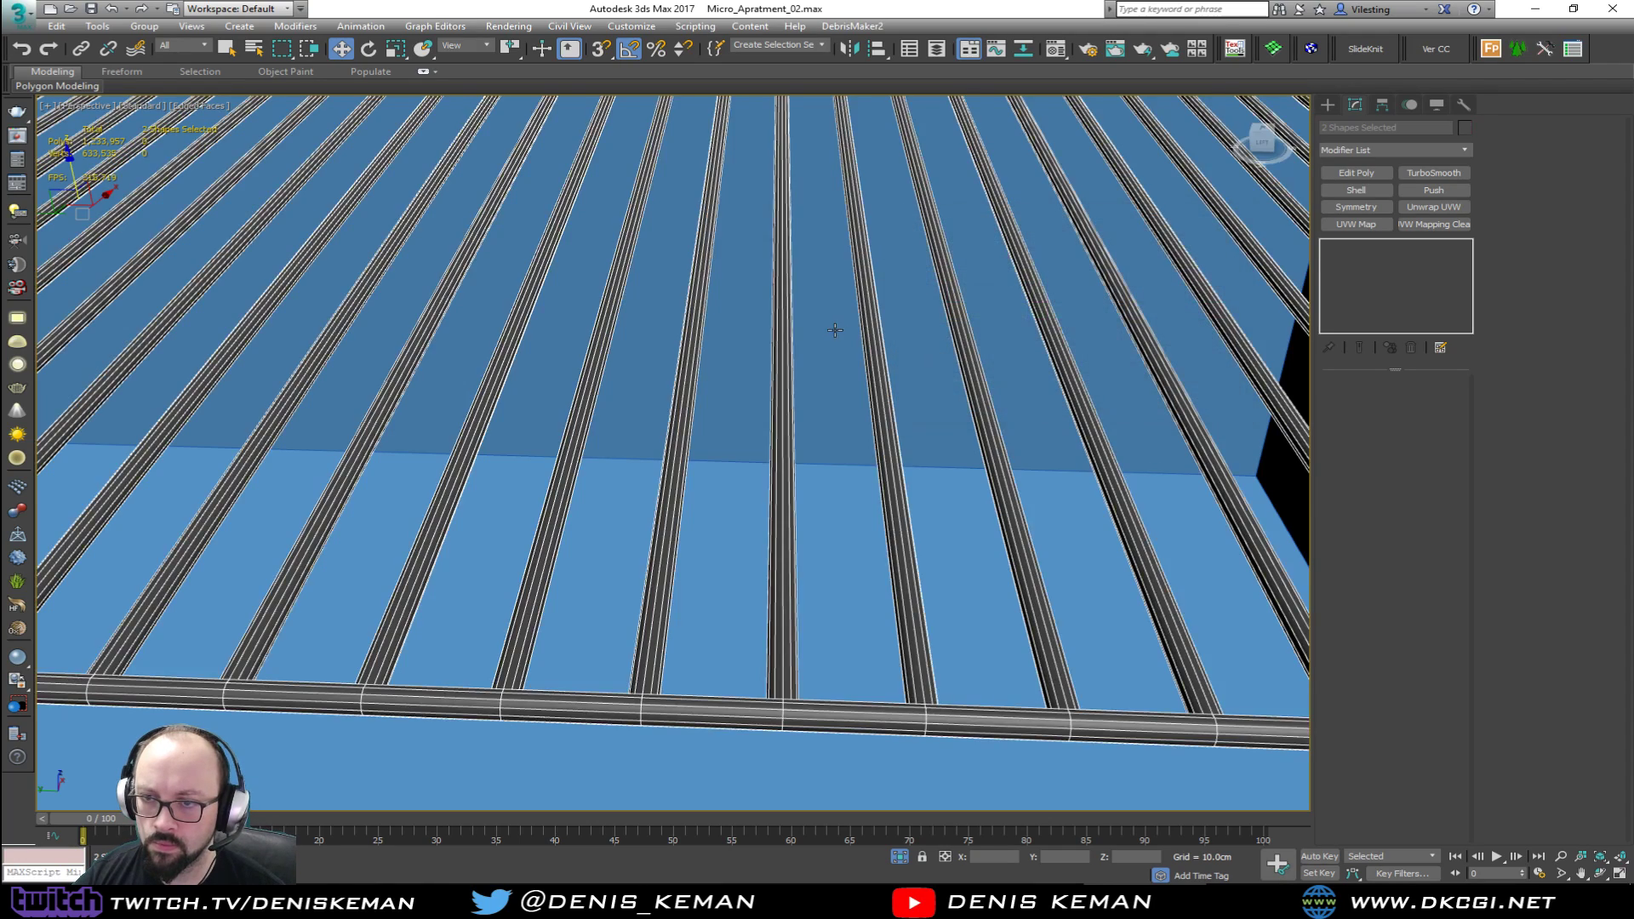
Step: Copy the complete wire rack once, straight up inside the oven cavity, to form a second shelf
{"action": "scroll", "coordinate": [642, 330], "scroll_direction": "down", "scroll_amount": 8}
{"action": "scroll", "coordinate": [642, 330], "scroll_direction": "down", "scroll_amount": 3}
{"action": "middle_click_drag", "start_coordinate": [641, 330], "coordinate": [589, 340], "text": "alt"}
{"action": "left_click_drag", "start_coordinate": [579, 469], "coordinate": [596, 306], "text": "shift"}
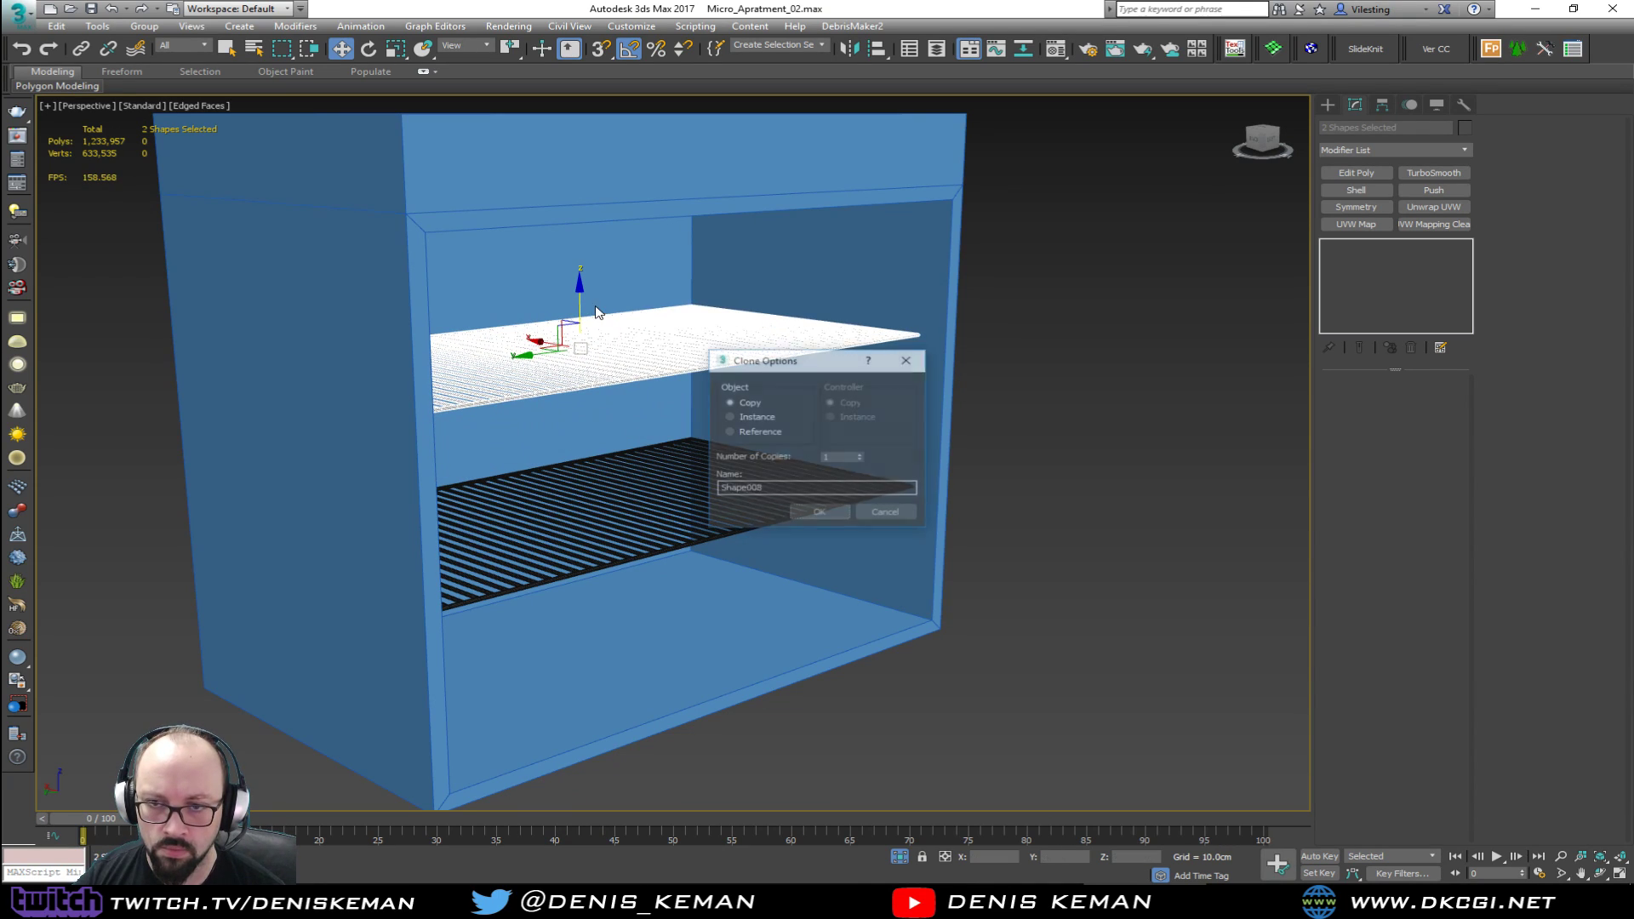
{"action": "left_click", "coordinate": [822, 514]}
{"action": "left_click", "coordinate": [1129, 462]}
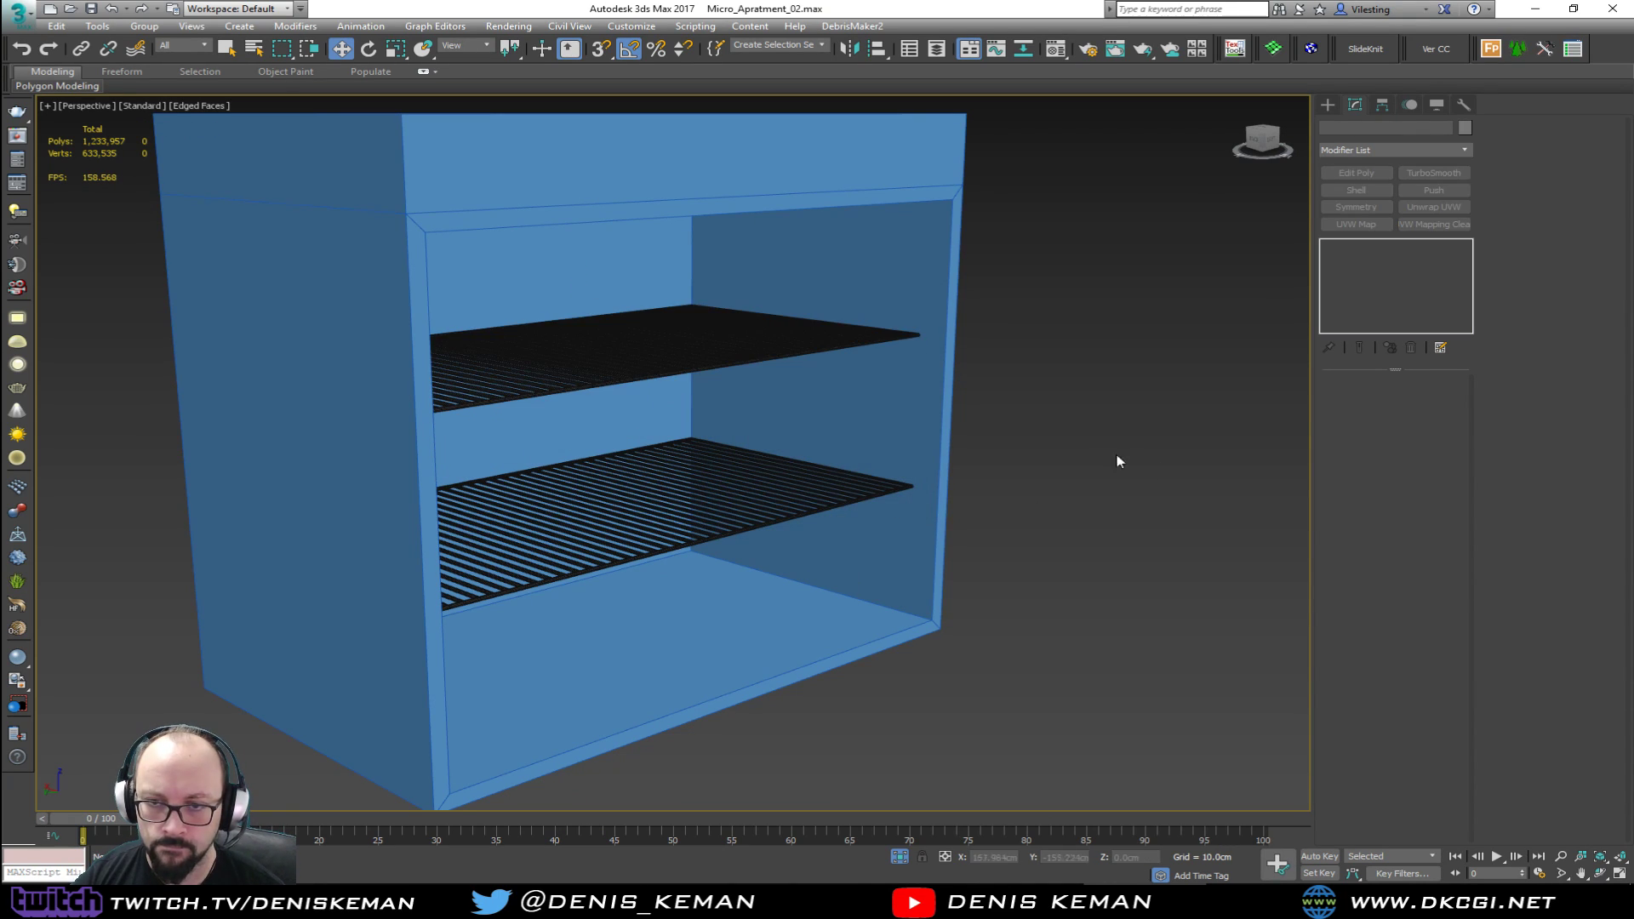
{"action": "key", "text": "F4"}
{"action": "key", "text": "z"}
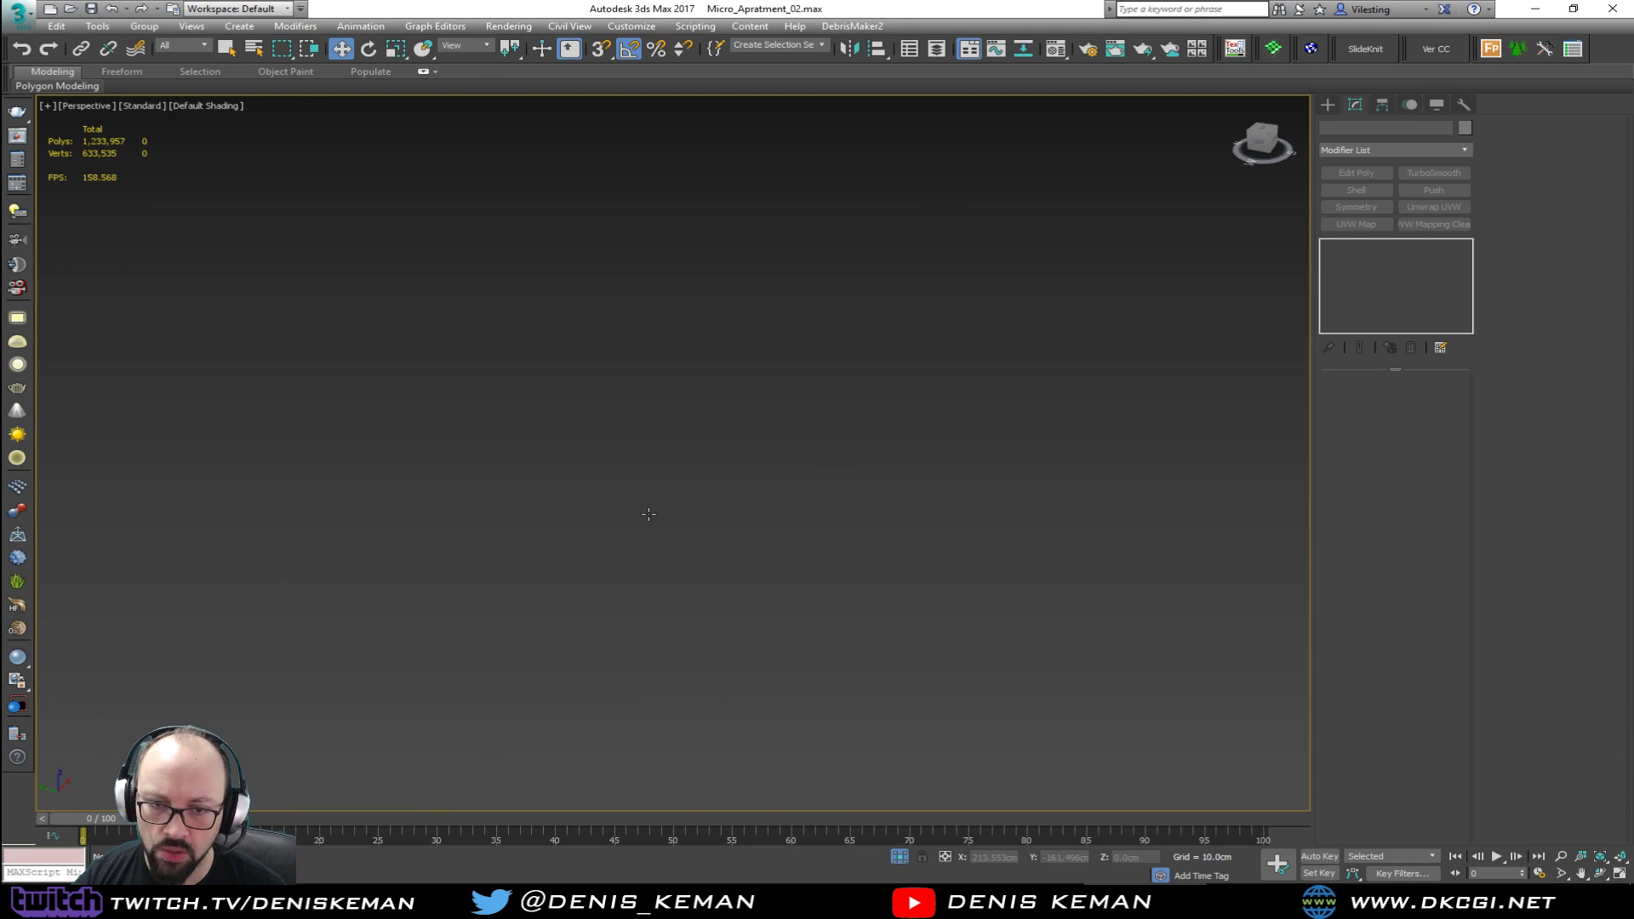
{"action": "middle_click_drag", "start_coordinate": [650, 513], "coordinate": [801, 479], "text": "alt"}
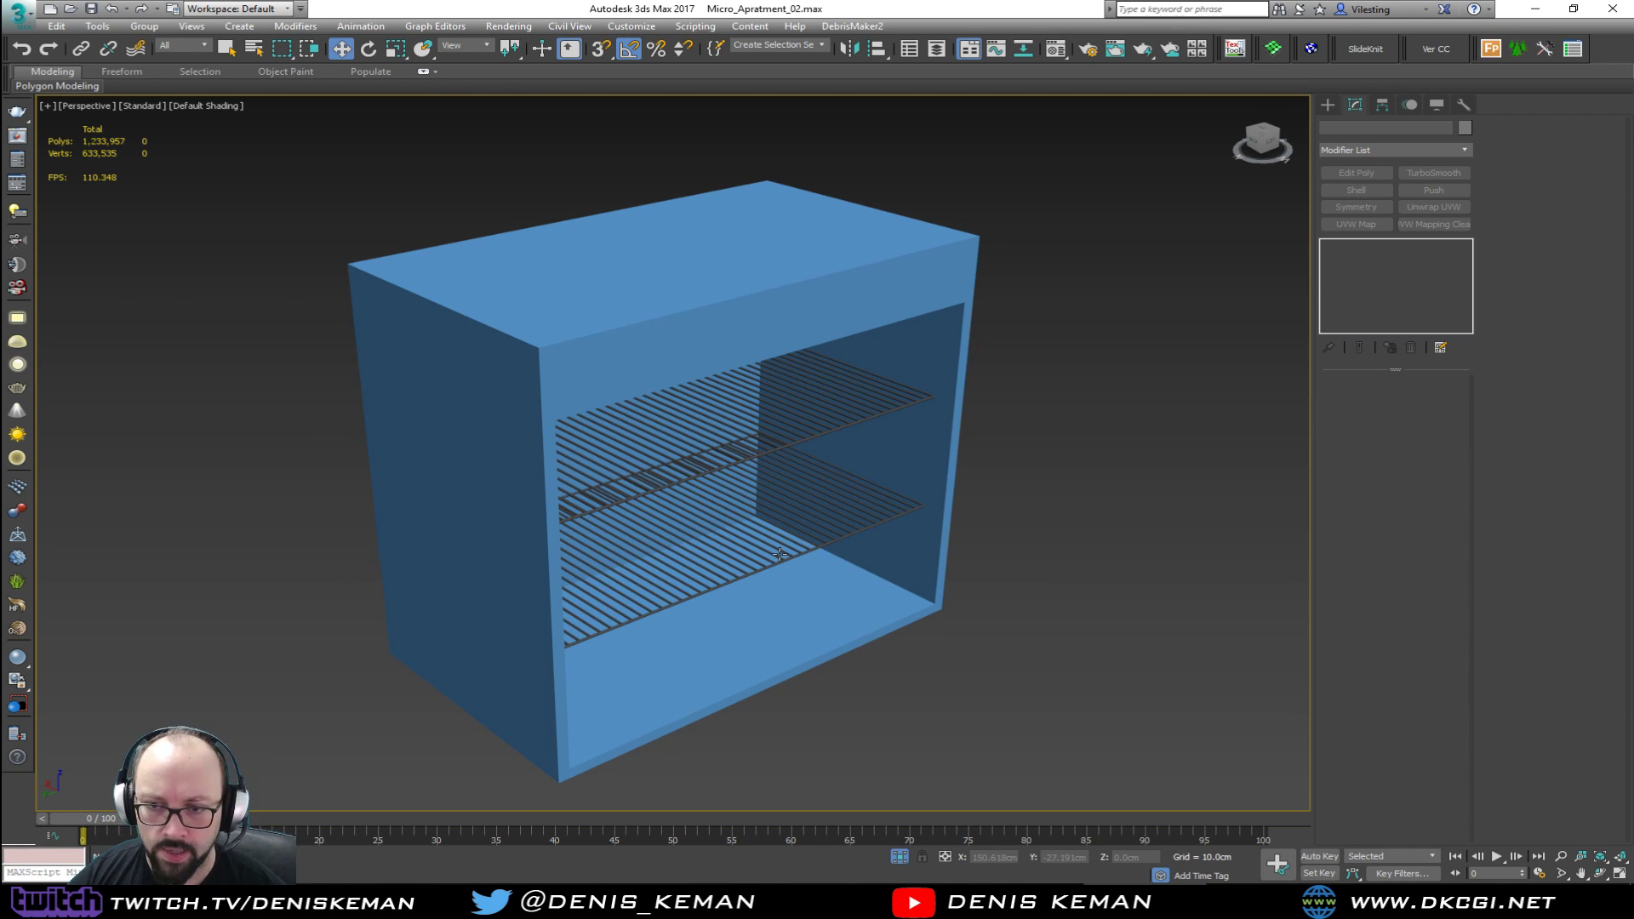
{"action": "scroll", "coordinate": [780, 555], "scroll_direction": "up", "scroll_amount": 5}
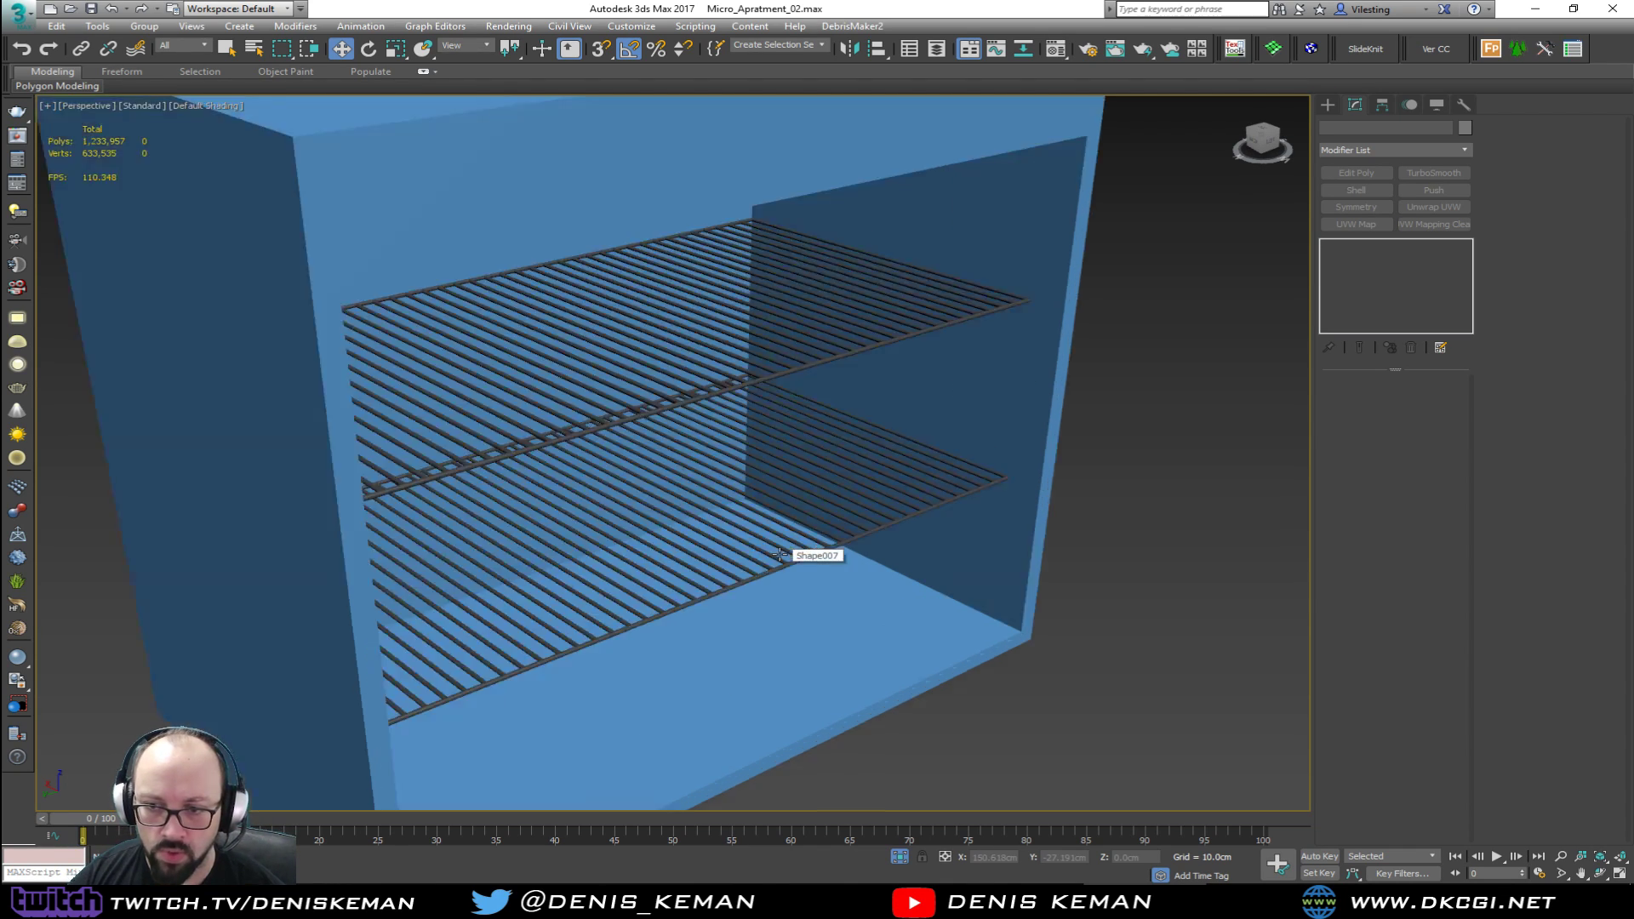
Step: Add SwiftLoop support edges to the oven body close to the side and upper edges of its front opening
{"action": "left_click", "coordinate": [789, 660]}
{"action": "key", "text": "z"}
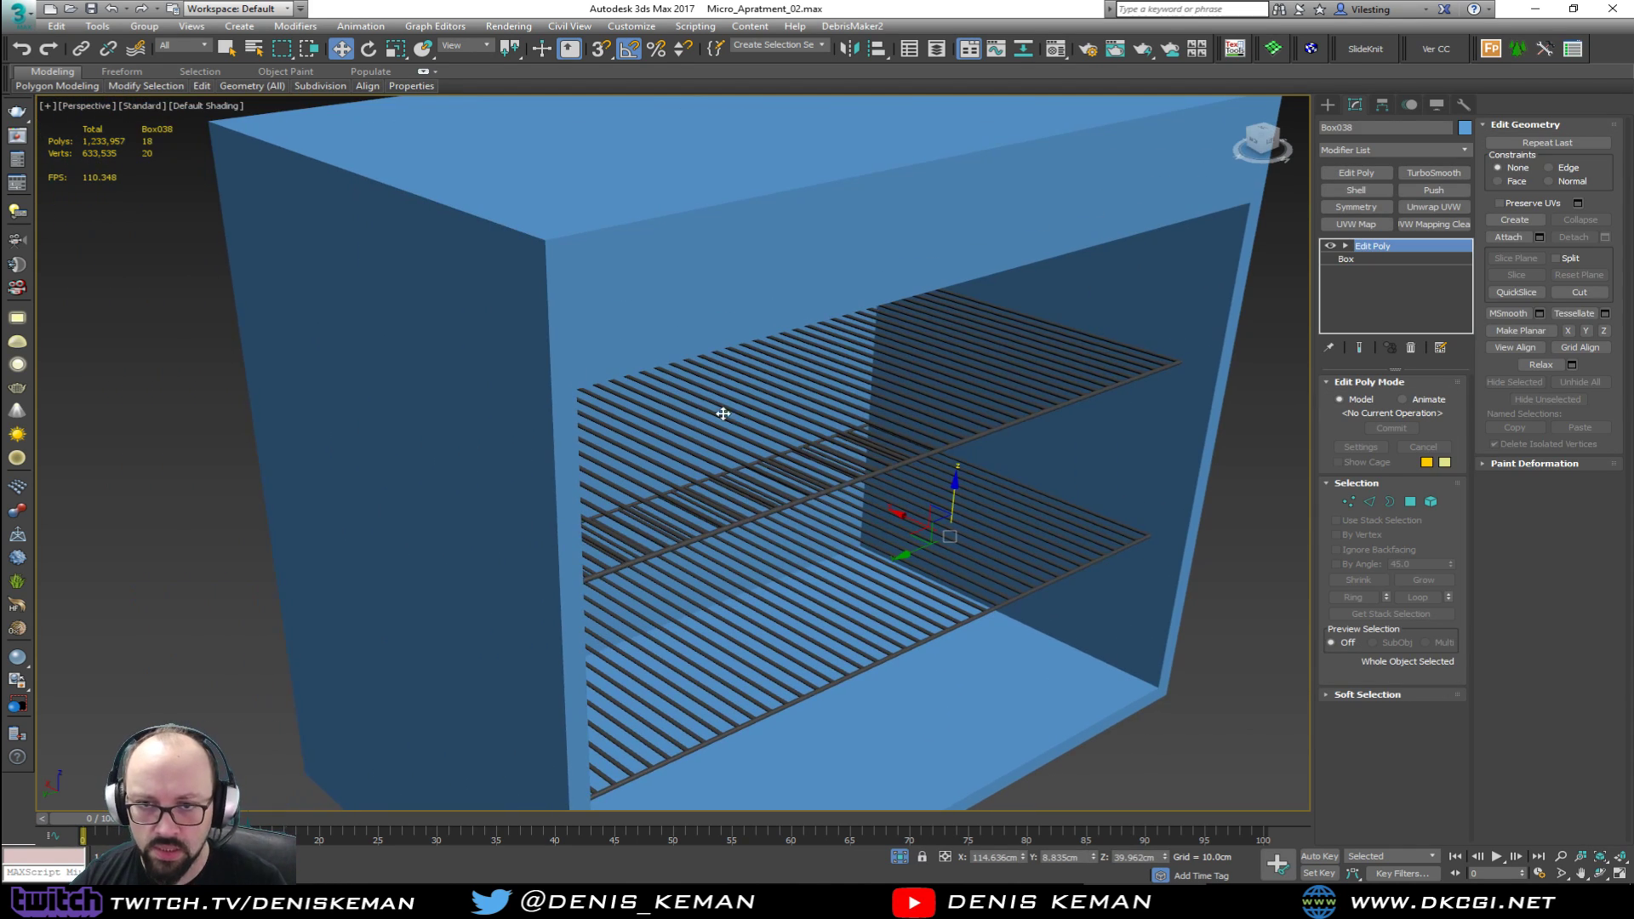
{"action": "key", "text": "F4"}
{"action": "key", "text": "alt+s"}
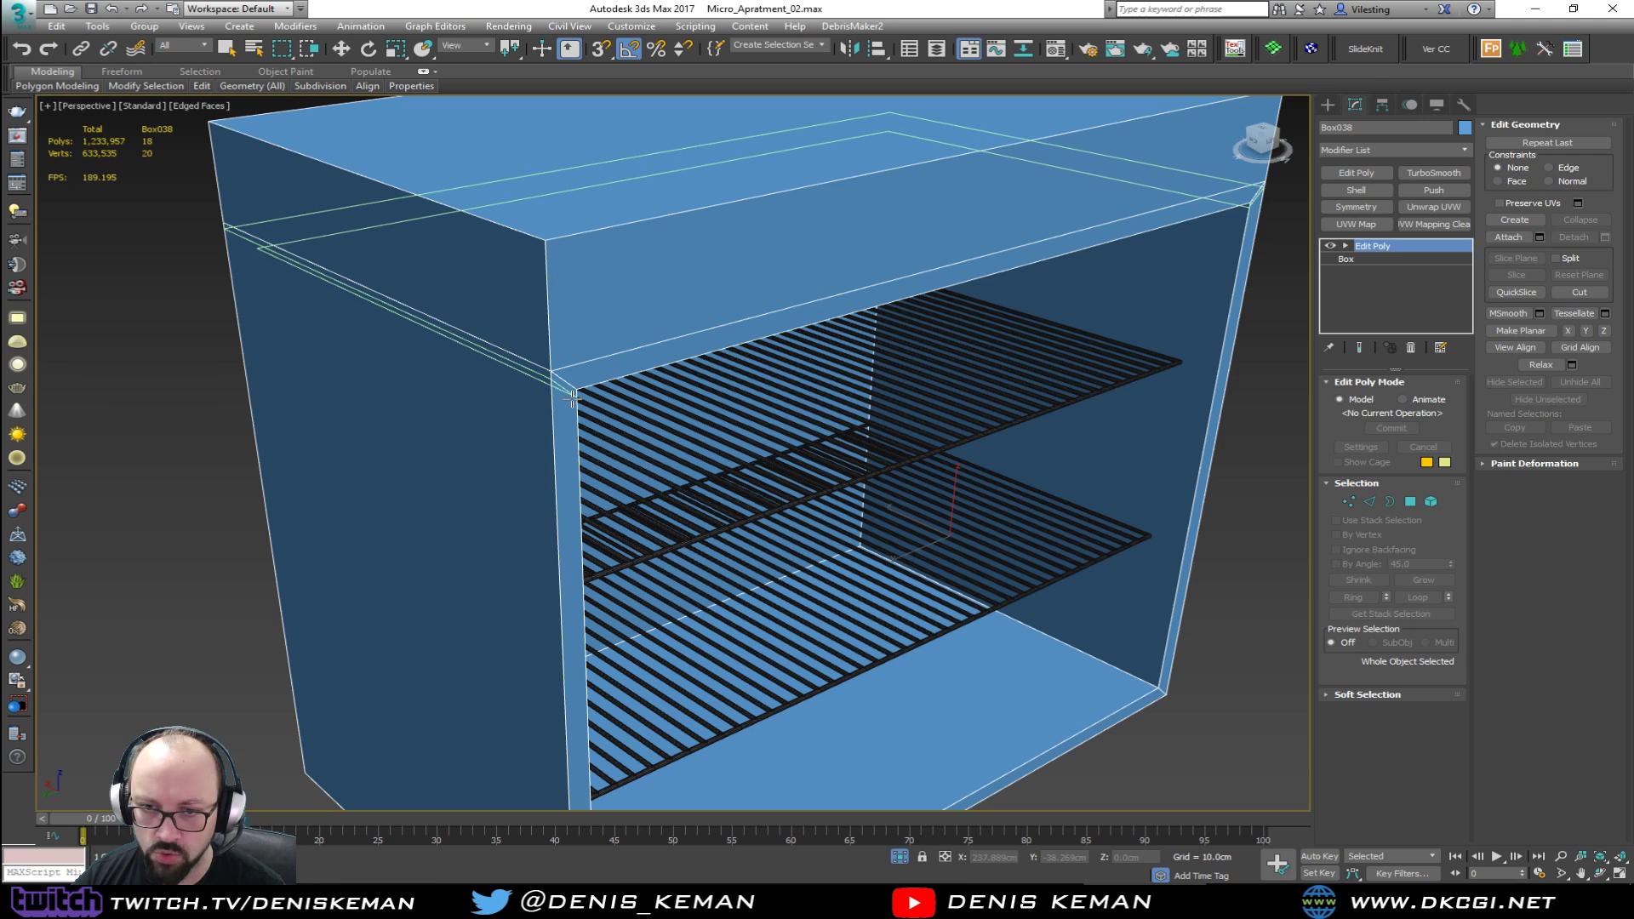
{"action": "middle_click_drag", "start_coordinate": [572, 397], "coordinate": [358, 246], "text": "alt"}
{"action": "scroll", "coordinate": [340, 236], "scroll_direction": "up", "scroll_amount": 4}
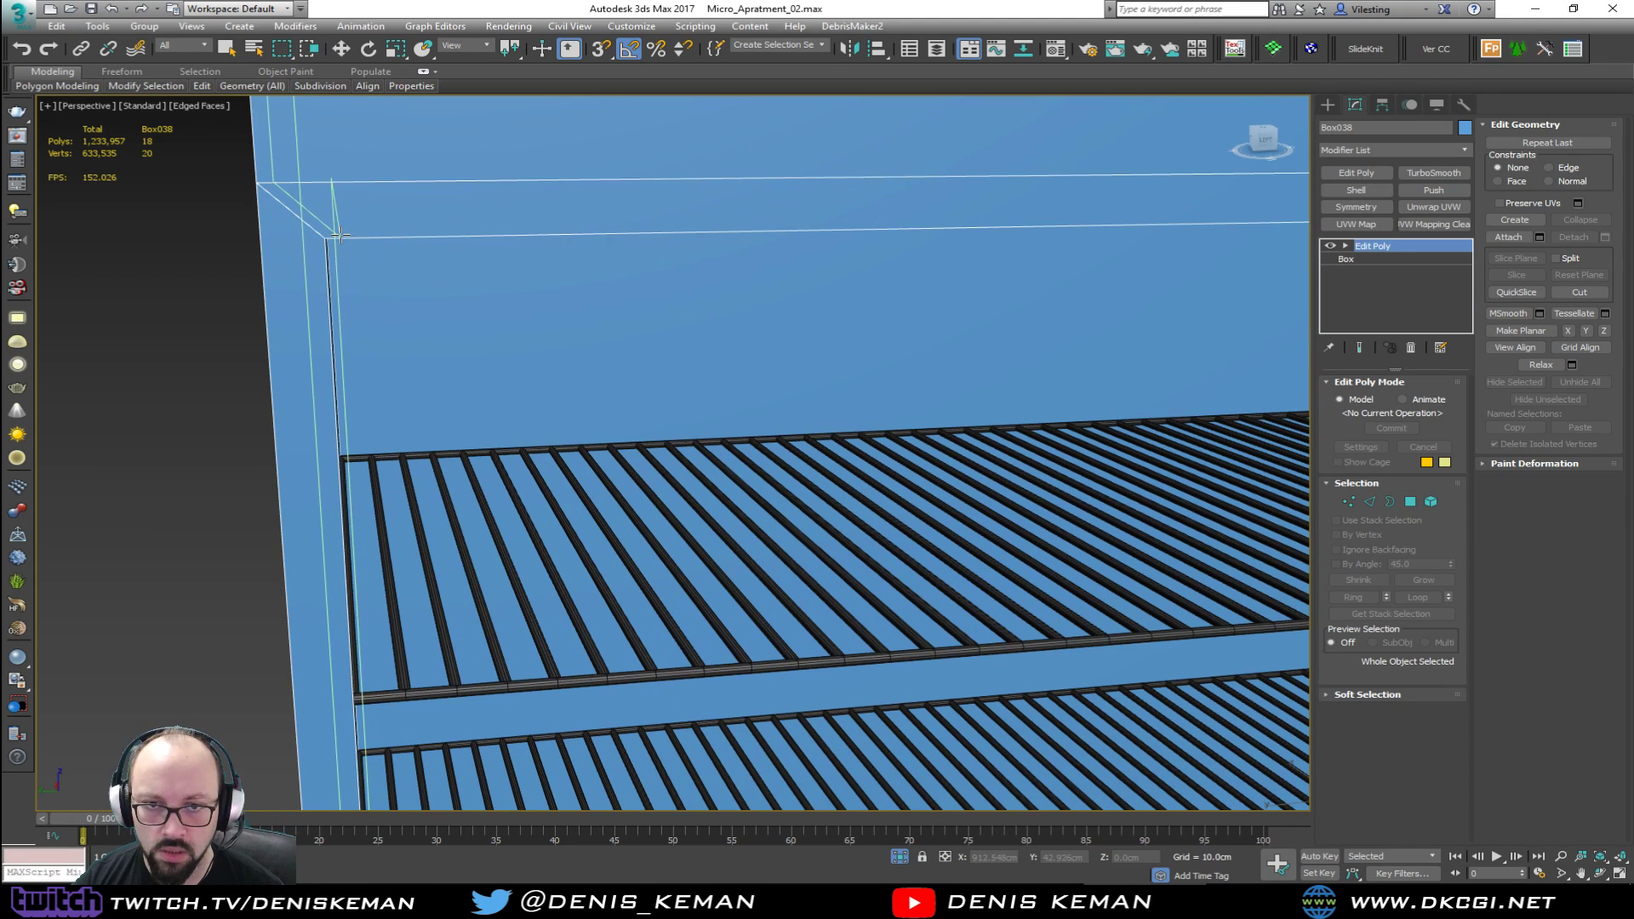
{"action": "left_click", "coordinate": [324, 242]}
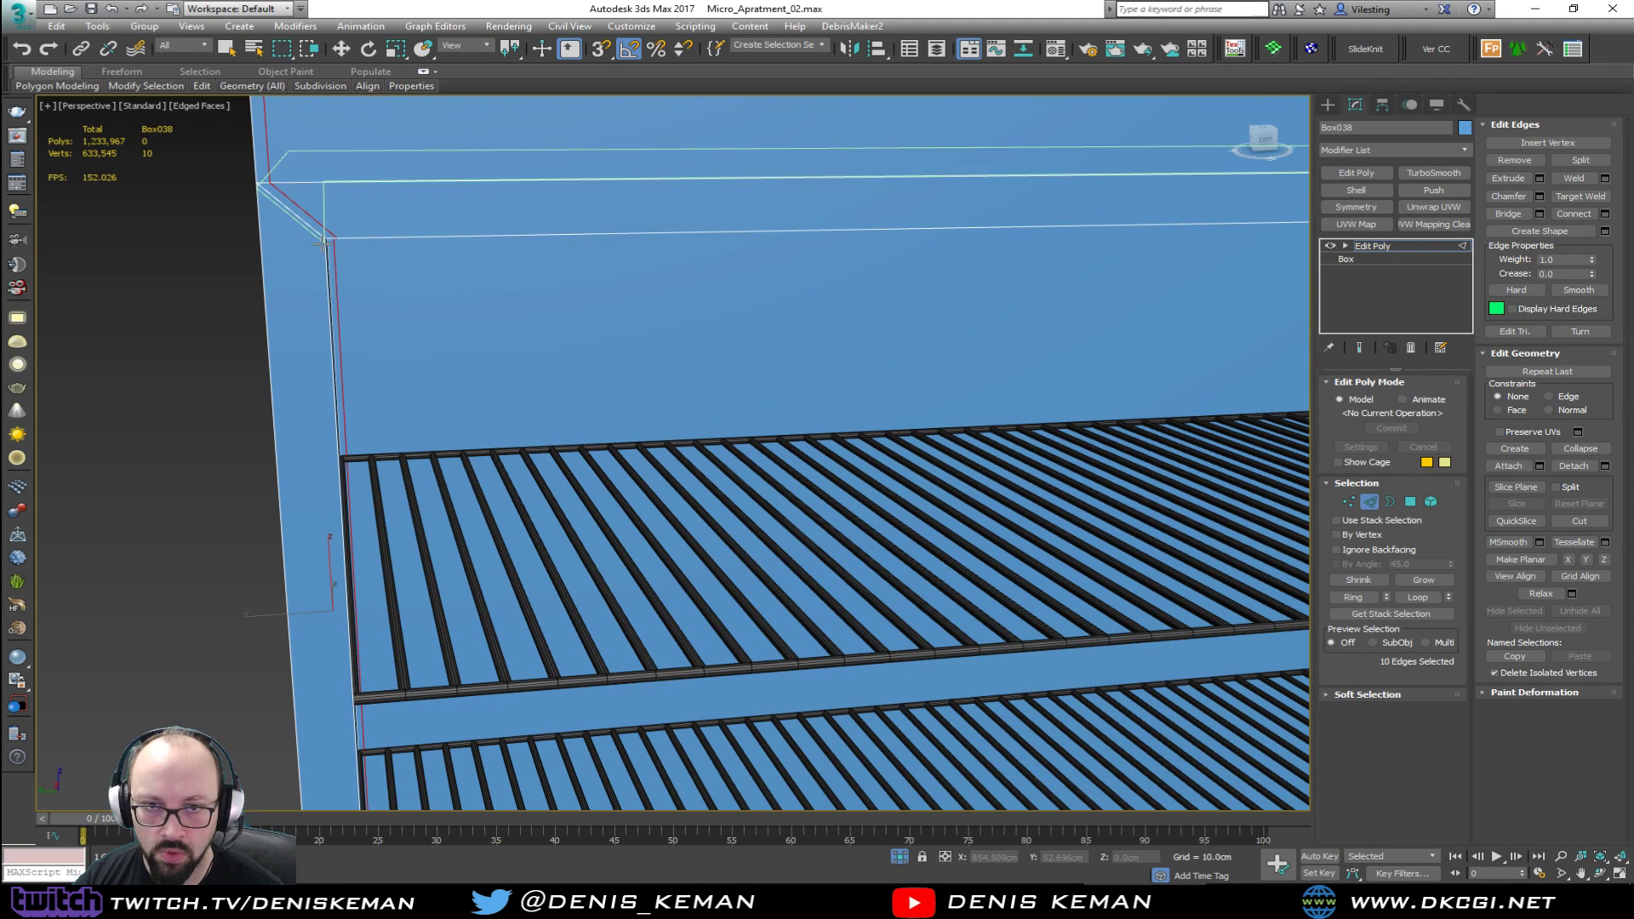
{"action": "left_click", "coordinate": [324, 246]}
Step: Insert support loops around the oven's front frame, close to its inner and outer borders
{"action": "middle_click_drag", "start_coordinate": [348, 283], "coordinate": [404, 294], "text": "alt"}
{"action": "scroll", "coordinate": [365, 298], "scroll_direction": "down", "scroll_amount": 3}
{"action": "scroll", "coordinate": [400, 259], "scroll_direction": "up", "scroll_amount": 2}
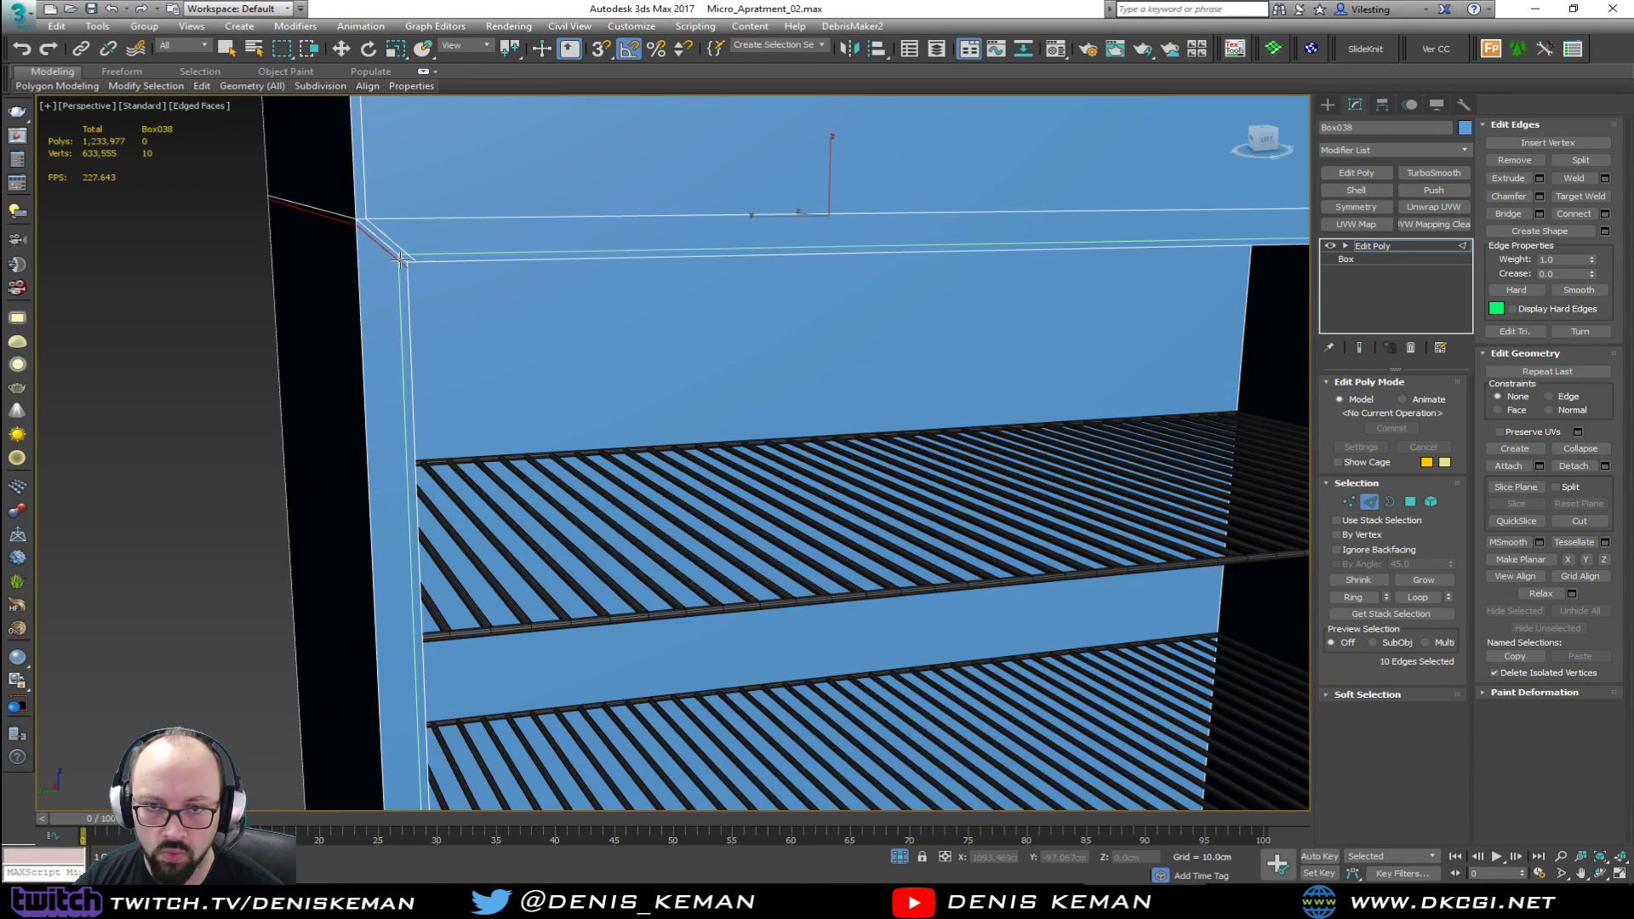
{"action": "left_click", "coordinate": [399, 257]}
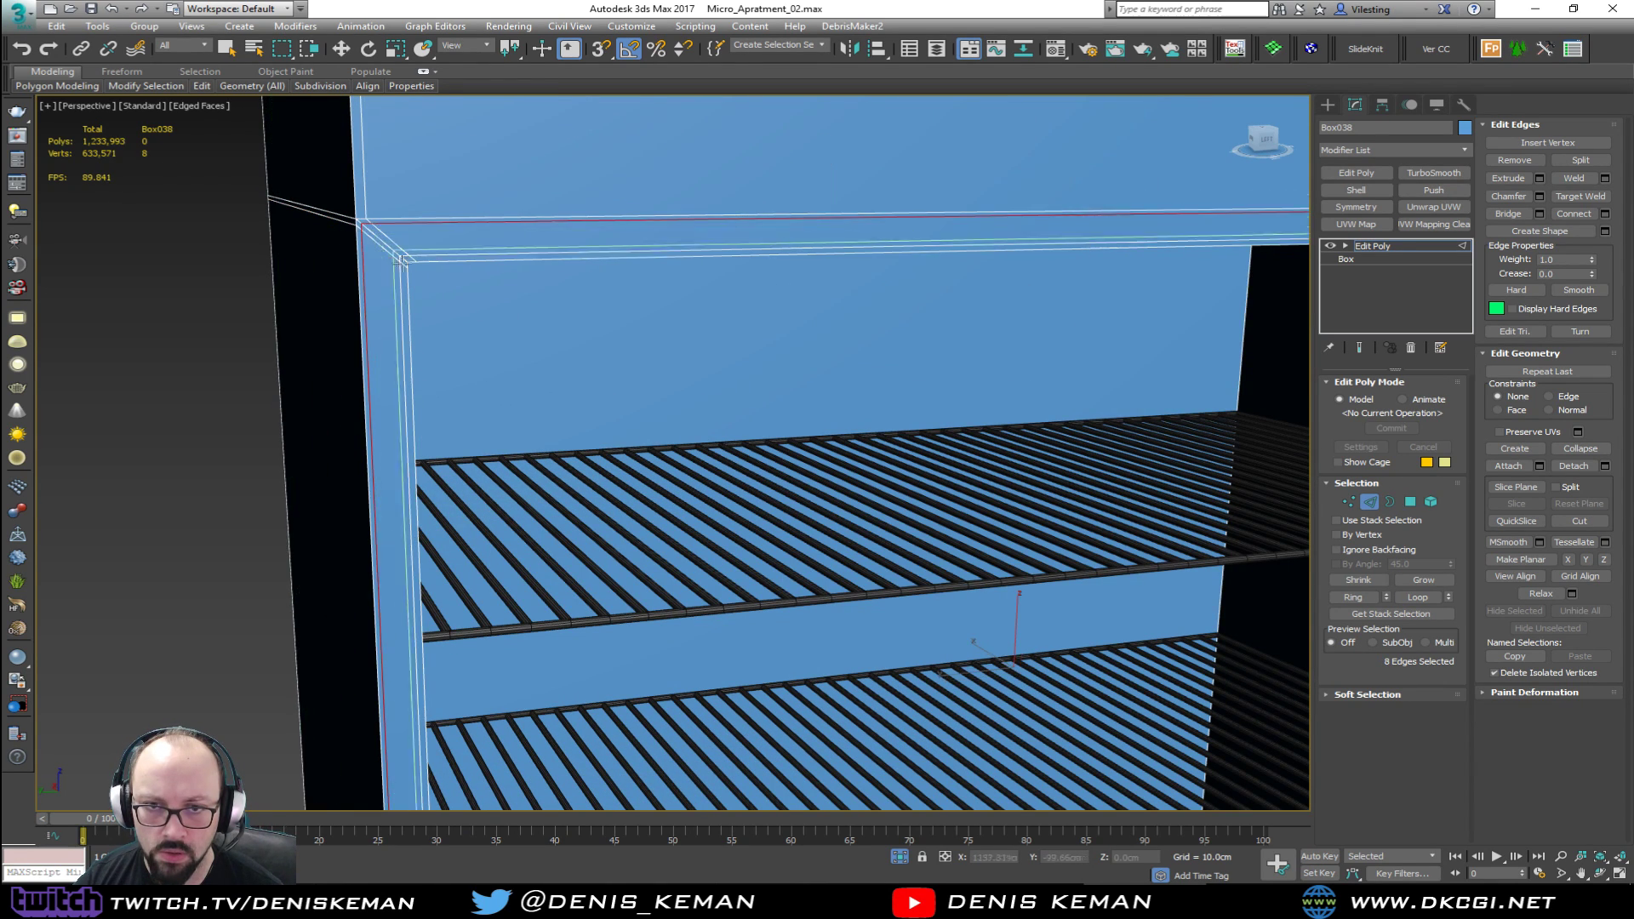
Step: Add support loops near the cavity's rear edges and along the oven body's outer edges
{"action": "scroll", "coordinate": [399, 257], "scroll_direction": "down", "scroll_amount": 3}
{"action": "middle_click_drag", "start_coordinate": [336, 252], "coordinate": [540, 295], "text": "alt"}
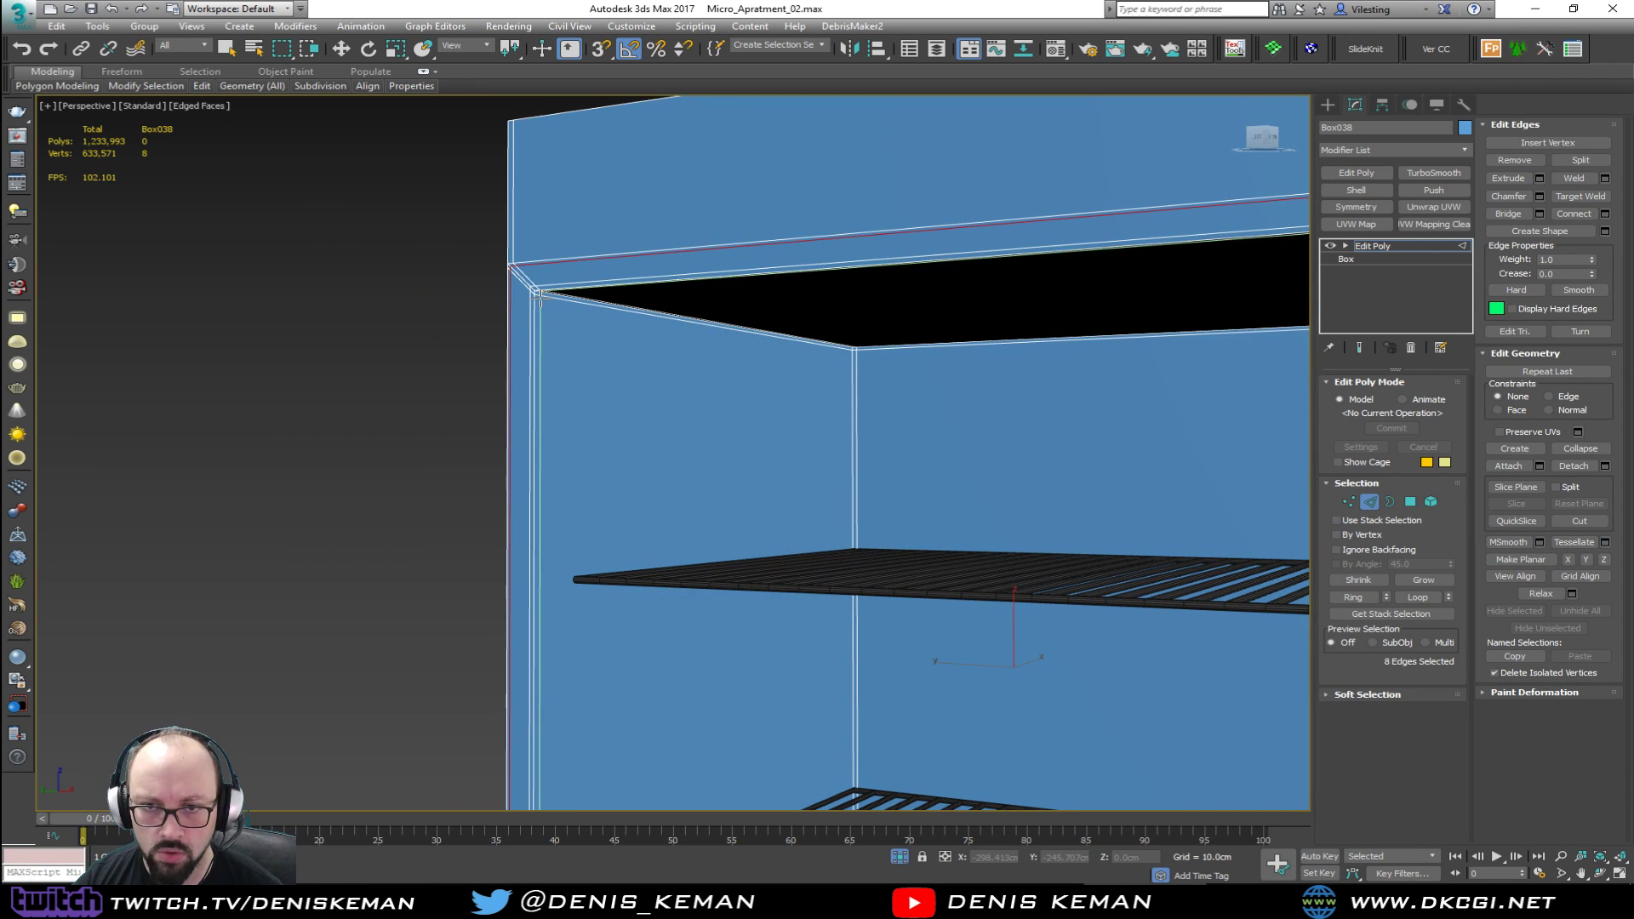
{"action": "left_click", "coordinate": [845, 341]}
{"action": "mouse_move", "coordinate": [784, 351]}
{"action": "middle_mouse_down", "text": "alt"}
{"action": "mouse_move", "coordinate": [864, 366]}
{"action": "mouse_move", "coordinate": [631, 375]}
{"action": "mouse_move", "coordinate": [814, 365]}
{"action": "middle_mouse_up", "text": "alt"}
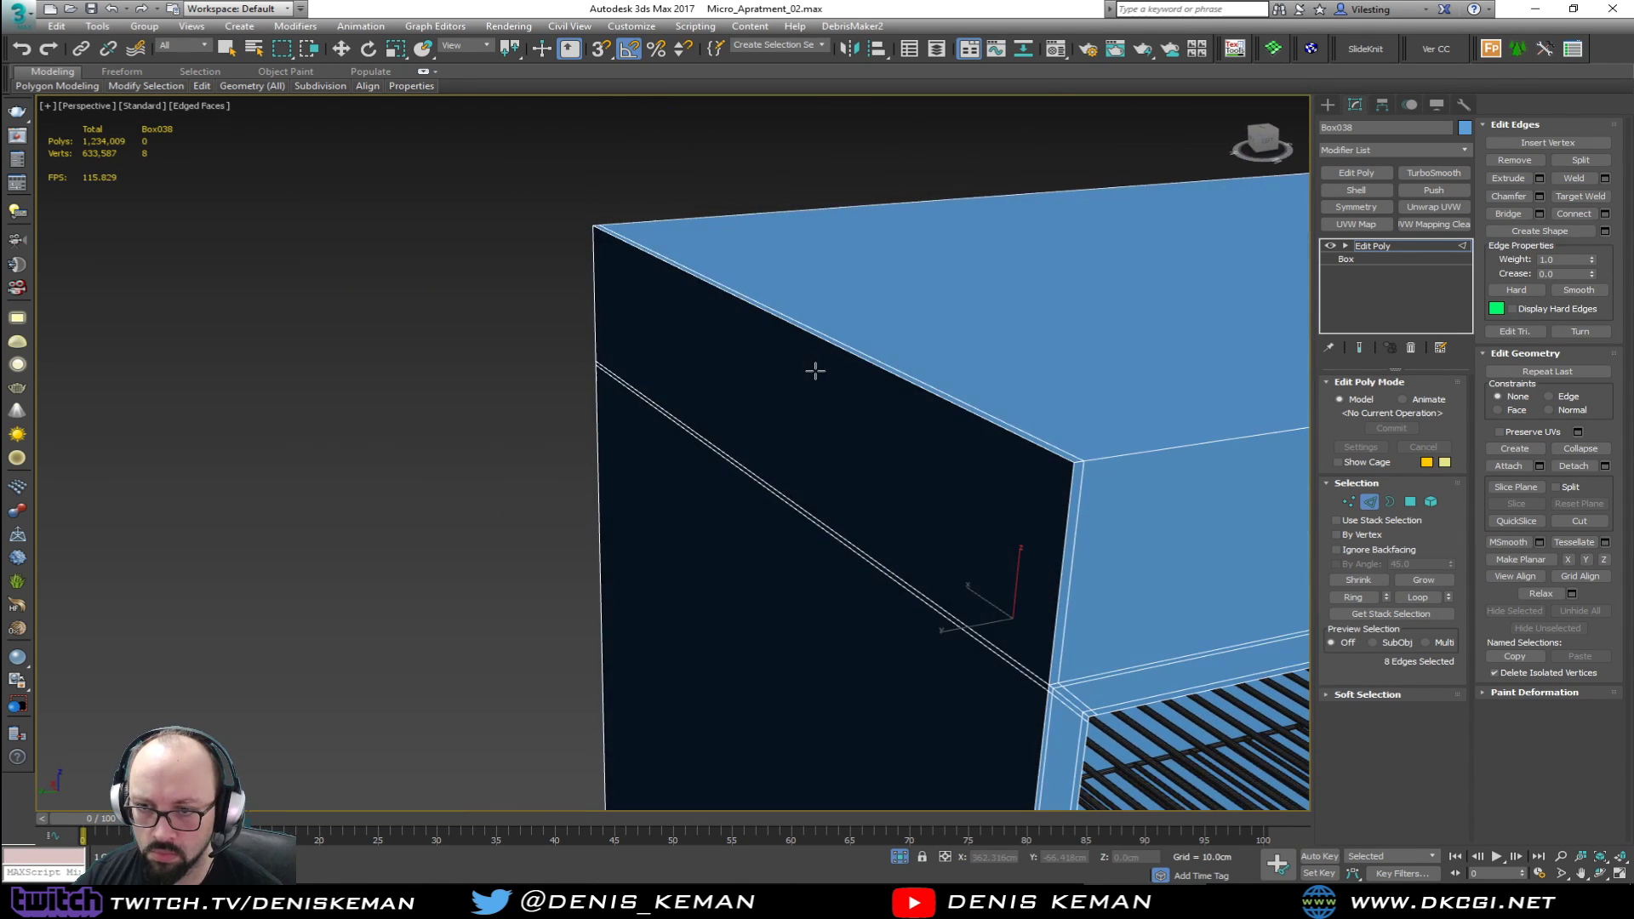
{"action": "left_click", "coordinate": [1069, 467]}
{"action": "middle_click_drag", "start_coordinate": [1068, 466], "coordinate": [590, 366], "text": "alt"}
{"action": "left_click", "coordinate": [880, 430]}
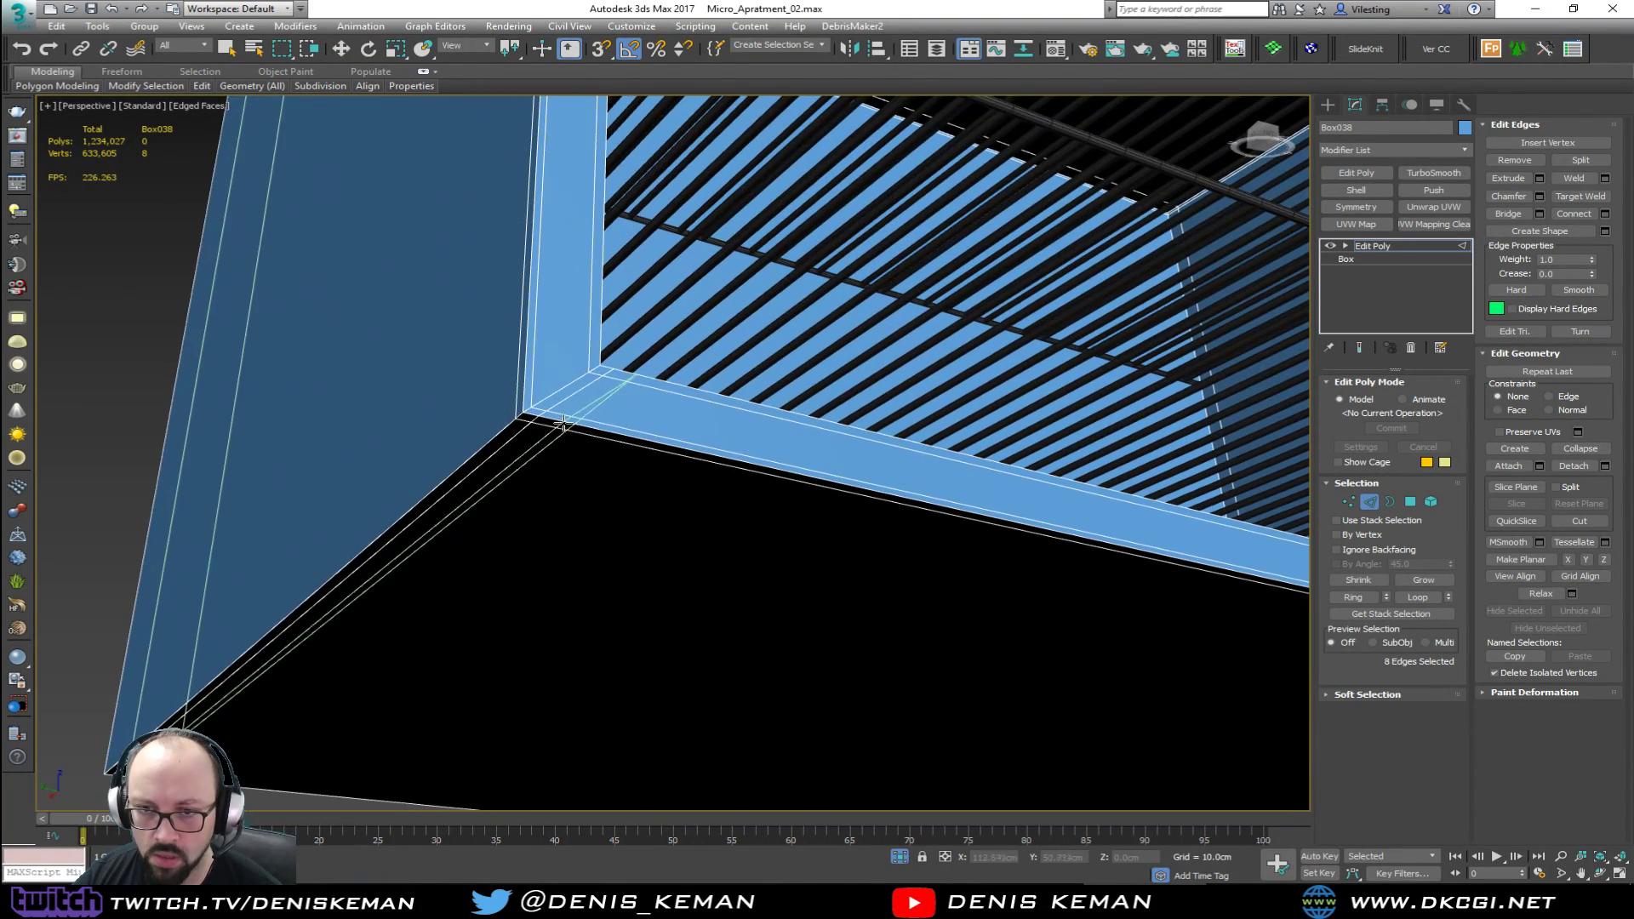
Step: Insert a support edge loop beside the front opening's lower corner of the oven body and leave edge editing
{"action": "left_click", "coordinate": [590, 366]}
{"action": "key", "text": "w"}
{"action": "middle_click_drag", "start_coordinate": [602, 386], "coordinate": [657, 438], "text": "alt"}
{"action": "scroll", "coordinate": [656, 437], "scroll_direction": "down", "scroll_amount": 7}
{"action": "left_click", "coordinate": [1368, 499]}
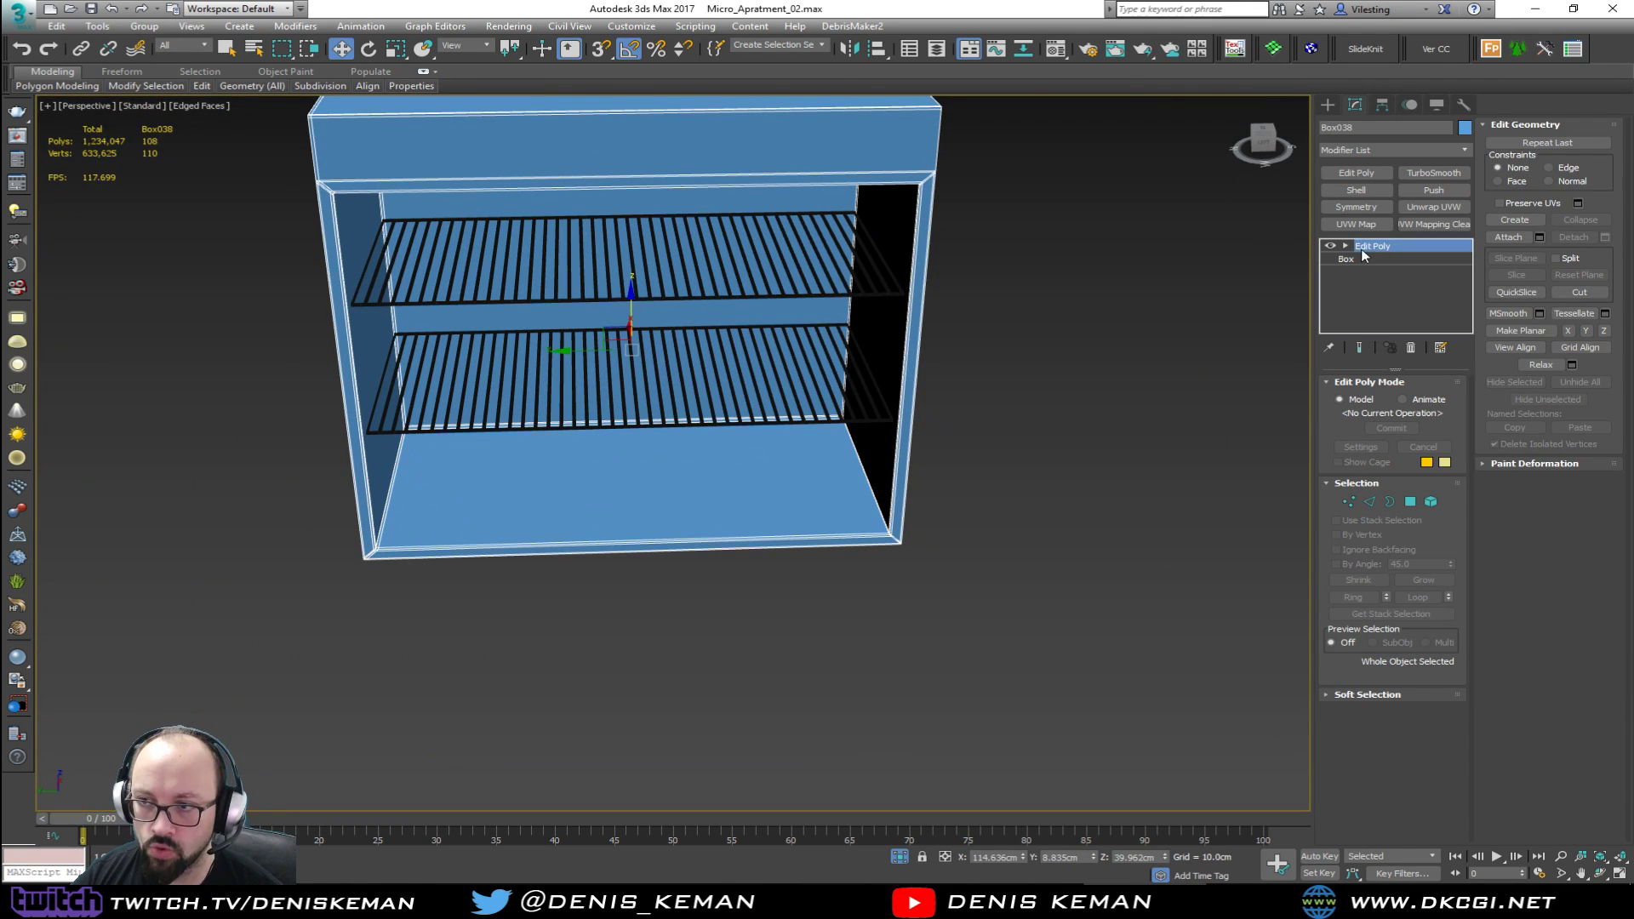
Step: Add a Symmetry modifier to the oven body with X as mirror axis and compare the mesh with and without it
{"action": "left_click", "coordinate": [1356, 212]}
{"action": "middle_click_drag", "start_coordinate": [518, 236], "coordinate": [426, 401], "text": "alt"}
{"action": "scroll", "coordinate": [642, 342], "scroll_direction": "up", "scroll_amount": 4}
{"action": "scroll", "coordinate": [564, 376], "scroll_direction": "up", "scroll_amount": 3}
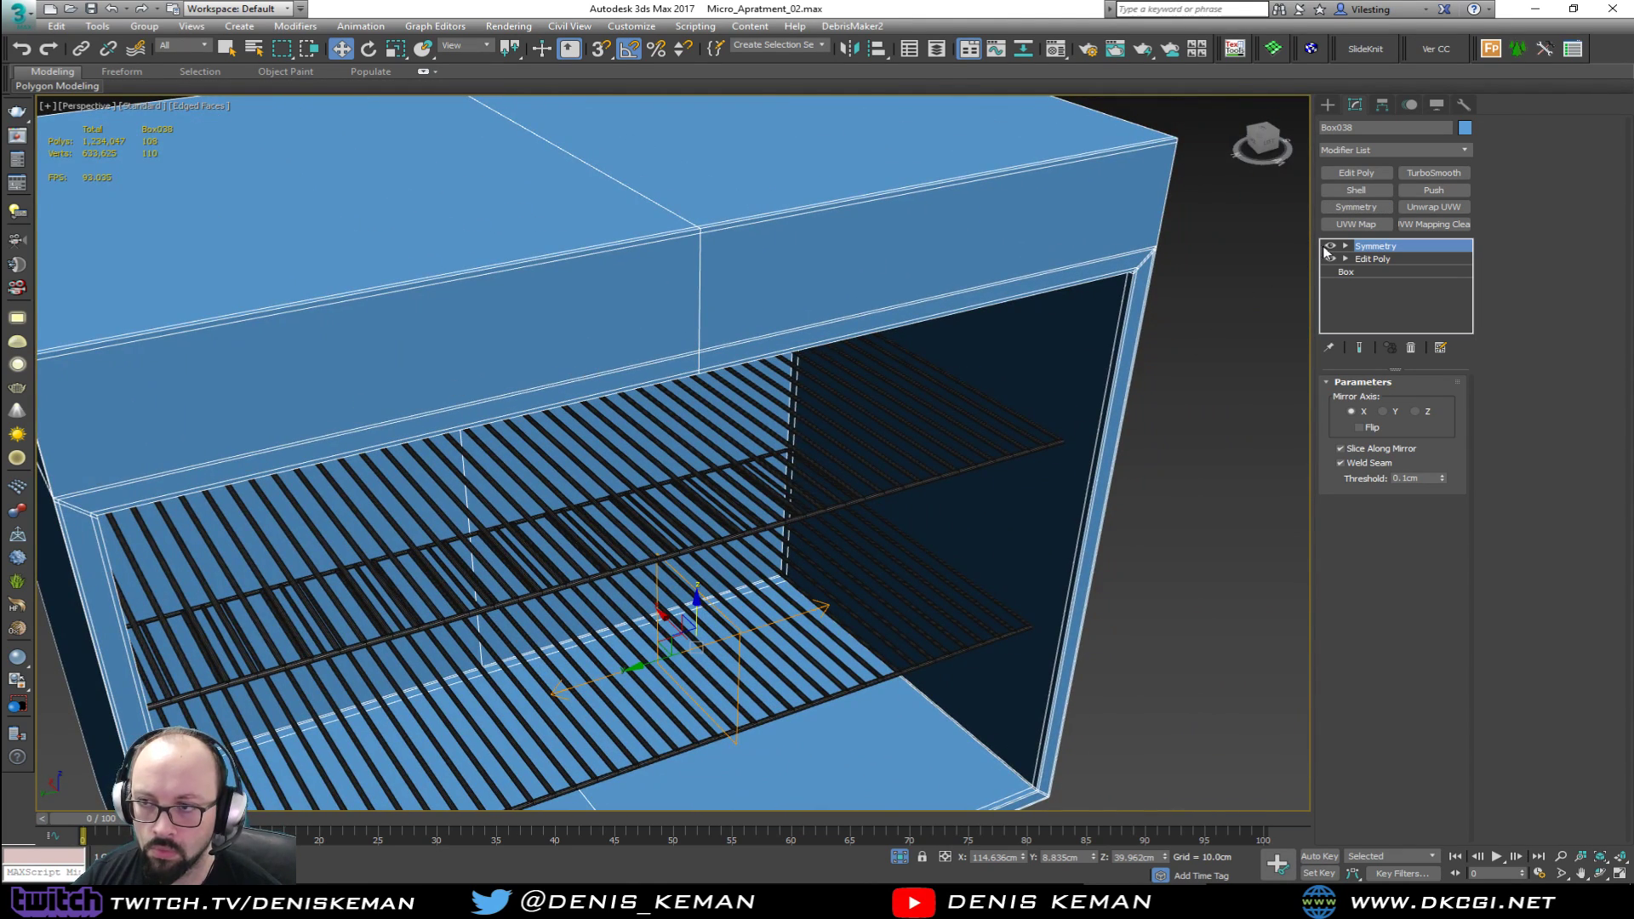
{"action": "left_click", "coordinate": [1333, 247]}
{"action": "left_click", "coordinate": [1334, 247]}
{"action": "left_click", "coordinate": [1334, 247]}
{"action": "middle_click_drag", "start_coordinate": [1200, 276], "coordinate": [768, 313], "text": "alt"}
{"action": "scroll", "coordinate": [919, 321], "scroll_direction": "up", "scroll_amount": 4}
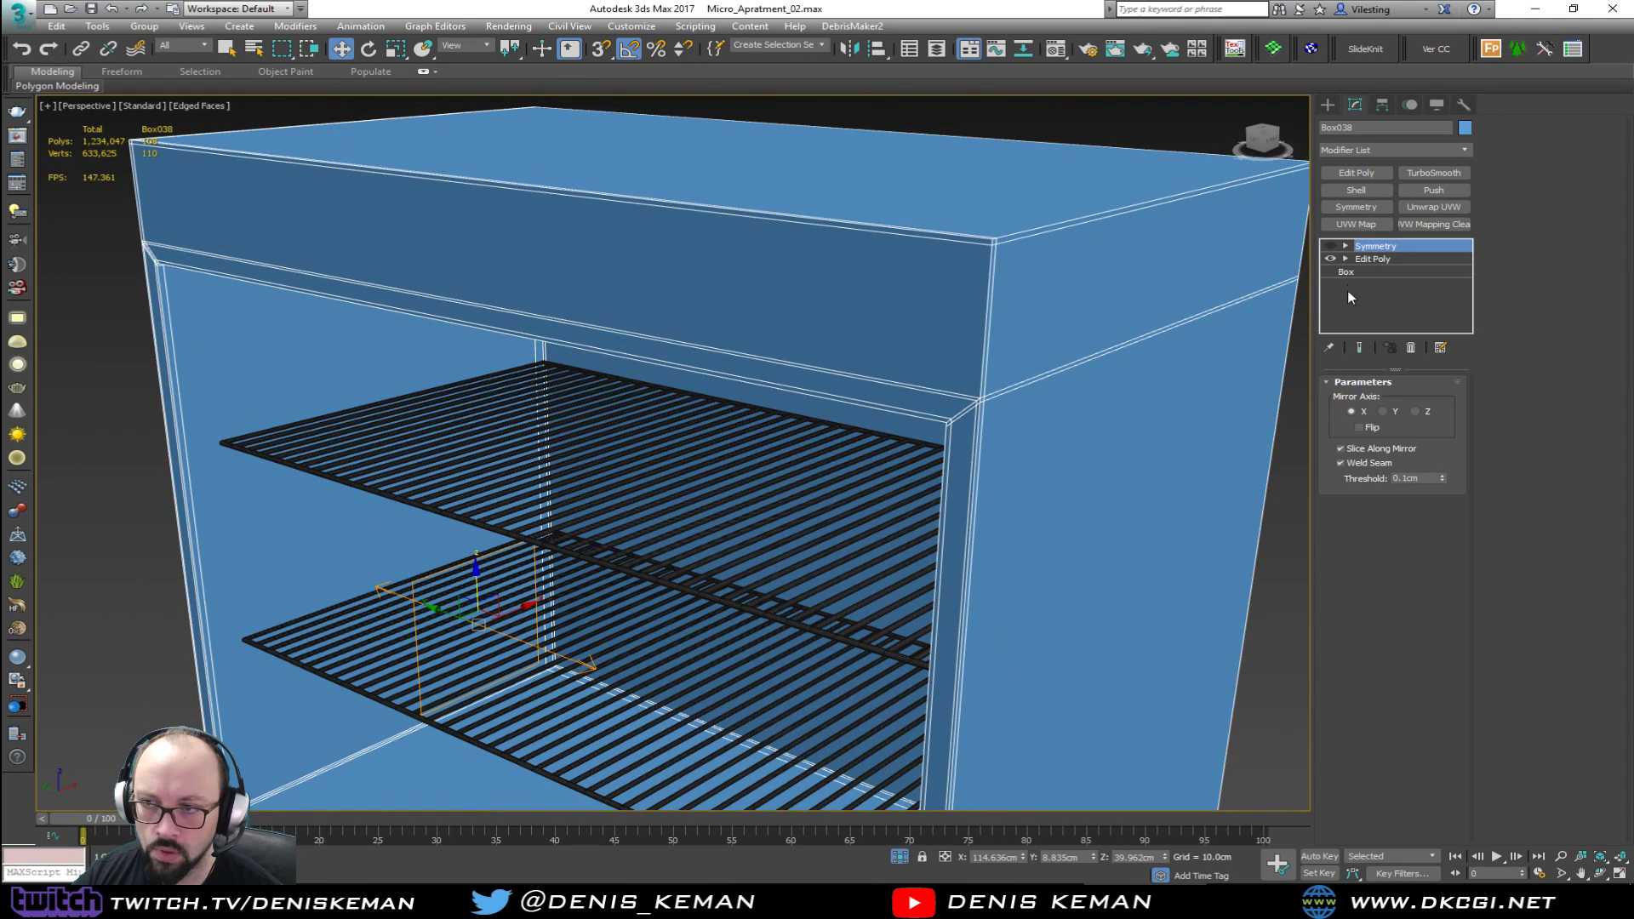
Step: Enable Flip on the Symmetry modifier and compare both sides of the oven body with it off and on
{"action": "left_click", "coordinate": [1336, 247]}
{"action": "left_click", "coordinate": [1336, 247]}
{"action": "left_click", "coordinate": [1335, 246]}
{"action": "left_click", "coordinate": [1336, 247]}
{"action": "left_click", "coordinate": [1333, 247]}
{"action": "left_click", "coordinate": [1333, 247]}
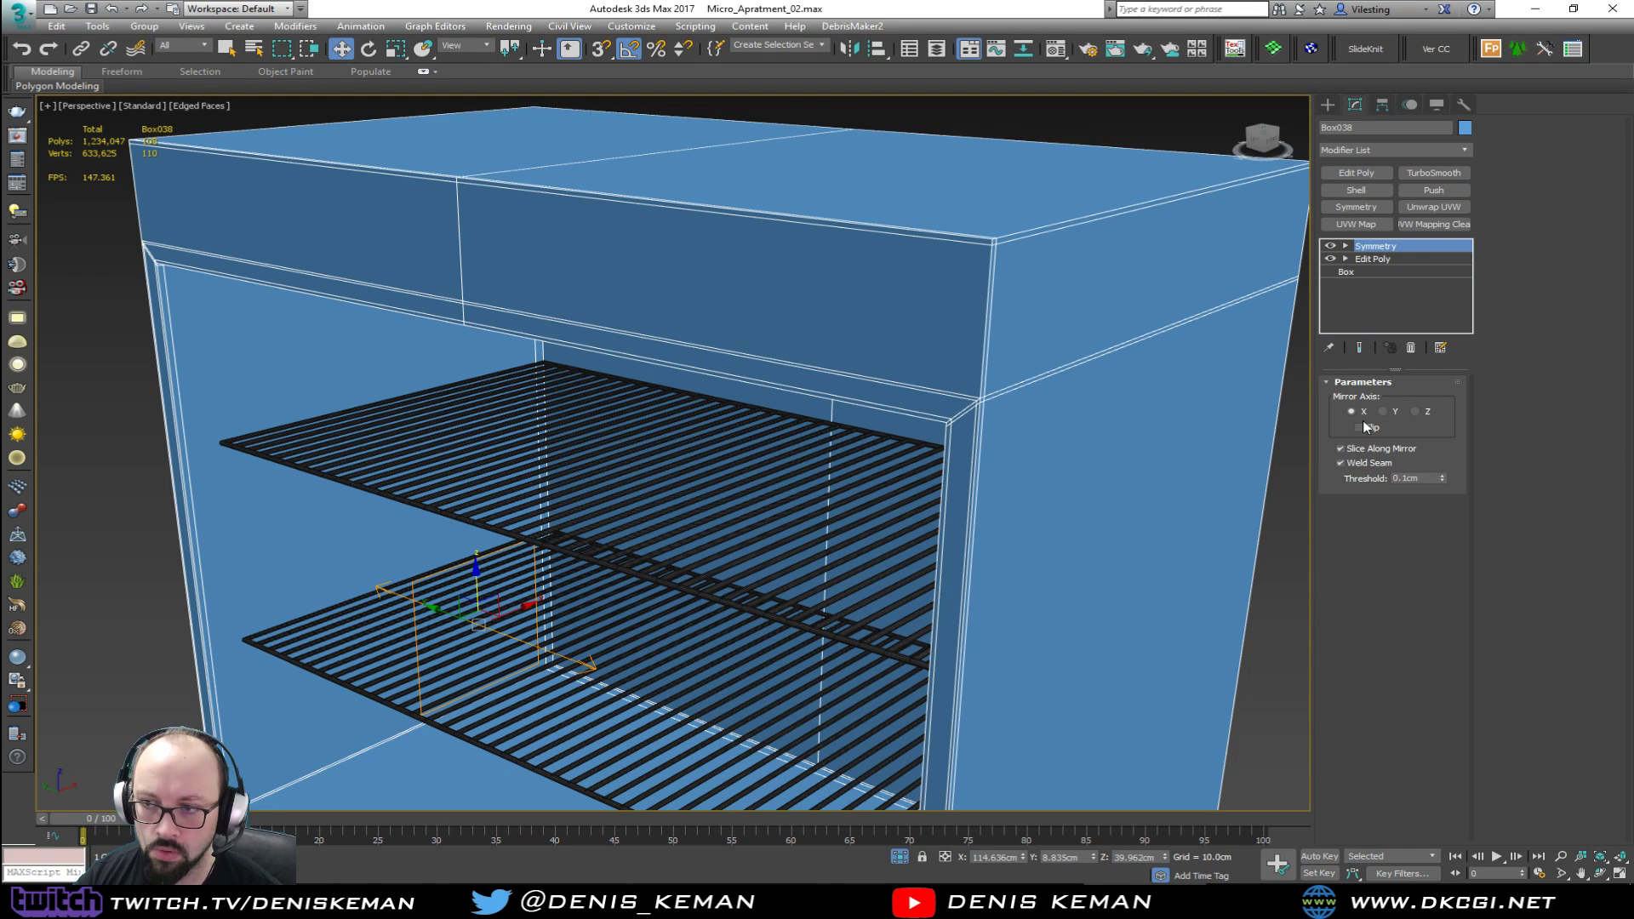
{"action": "left_click", "coordinate": [1360, 428]}
{"action": "left_click", "coordinate": [1333, 246]}
{"action": "left_click", "coordinate": [1333, 246]}
{"action": "middle_click_drag", "start_coordinate": [558, 314], "coordinate": [686, 321], "text": "alt"}
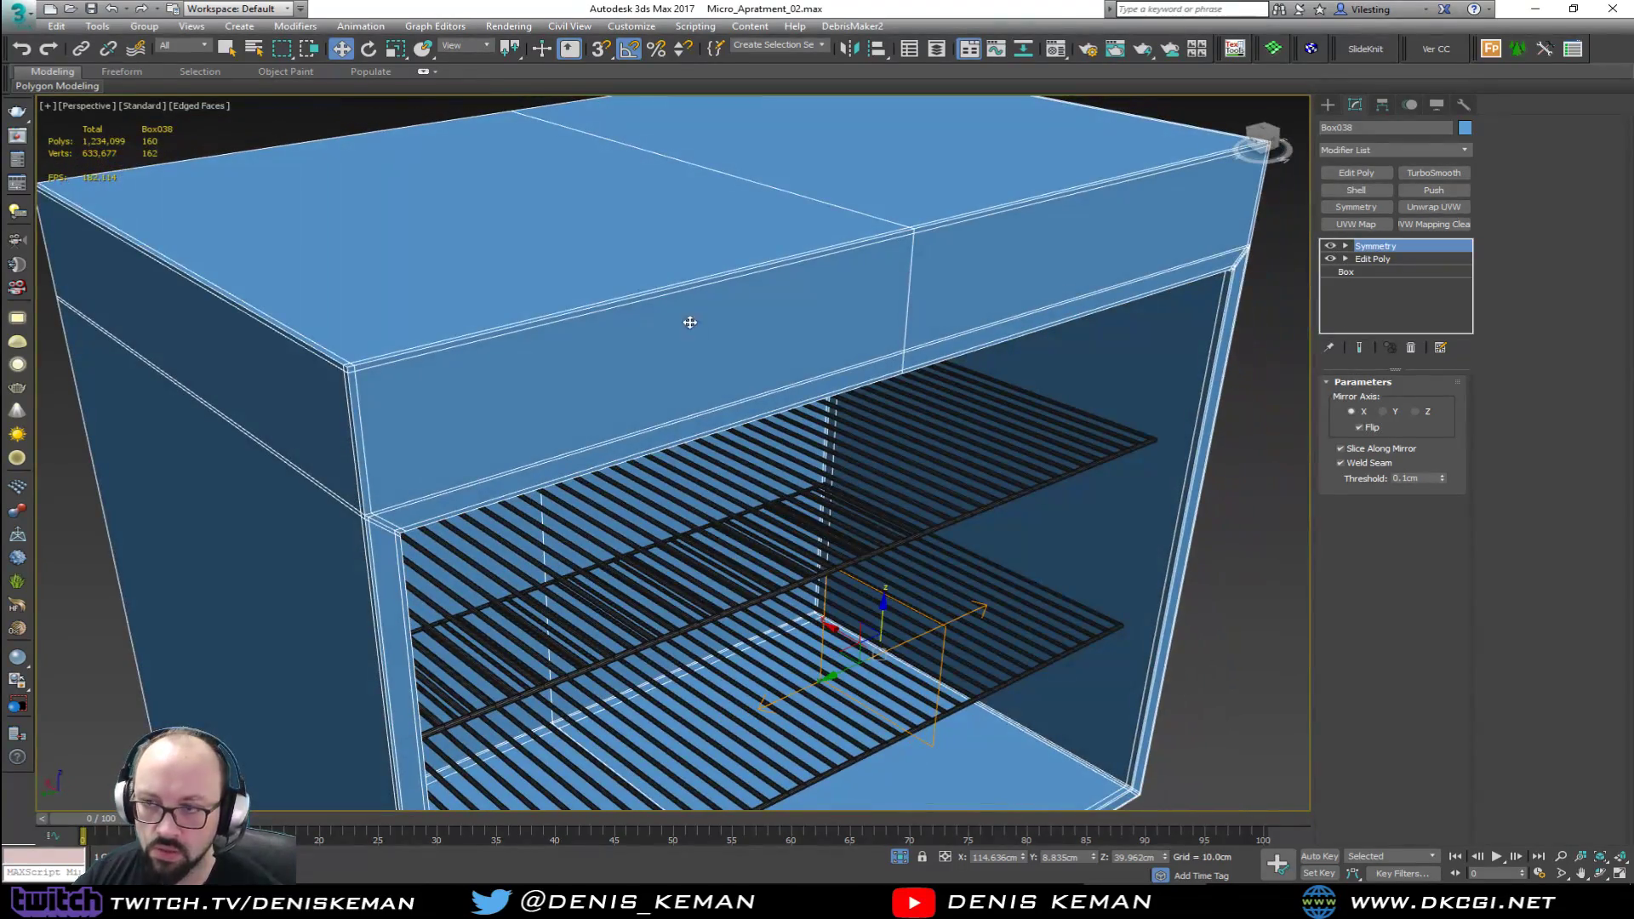
Step: Add TurboSmooth above Symmetry and insert a support edge loop beside the body's outer corner in the underlying Edit Poly
{"action": "left_click", "coordinate": [1433, 173]}
{"action": "middle_click_drag", "start_coordinate": [686, 409], "coordinate": [1231, 276], "text": "alt"}
{"action": "left_click", "coordinate": [1379, 272]}
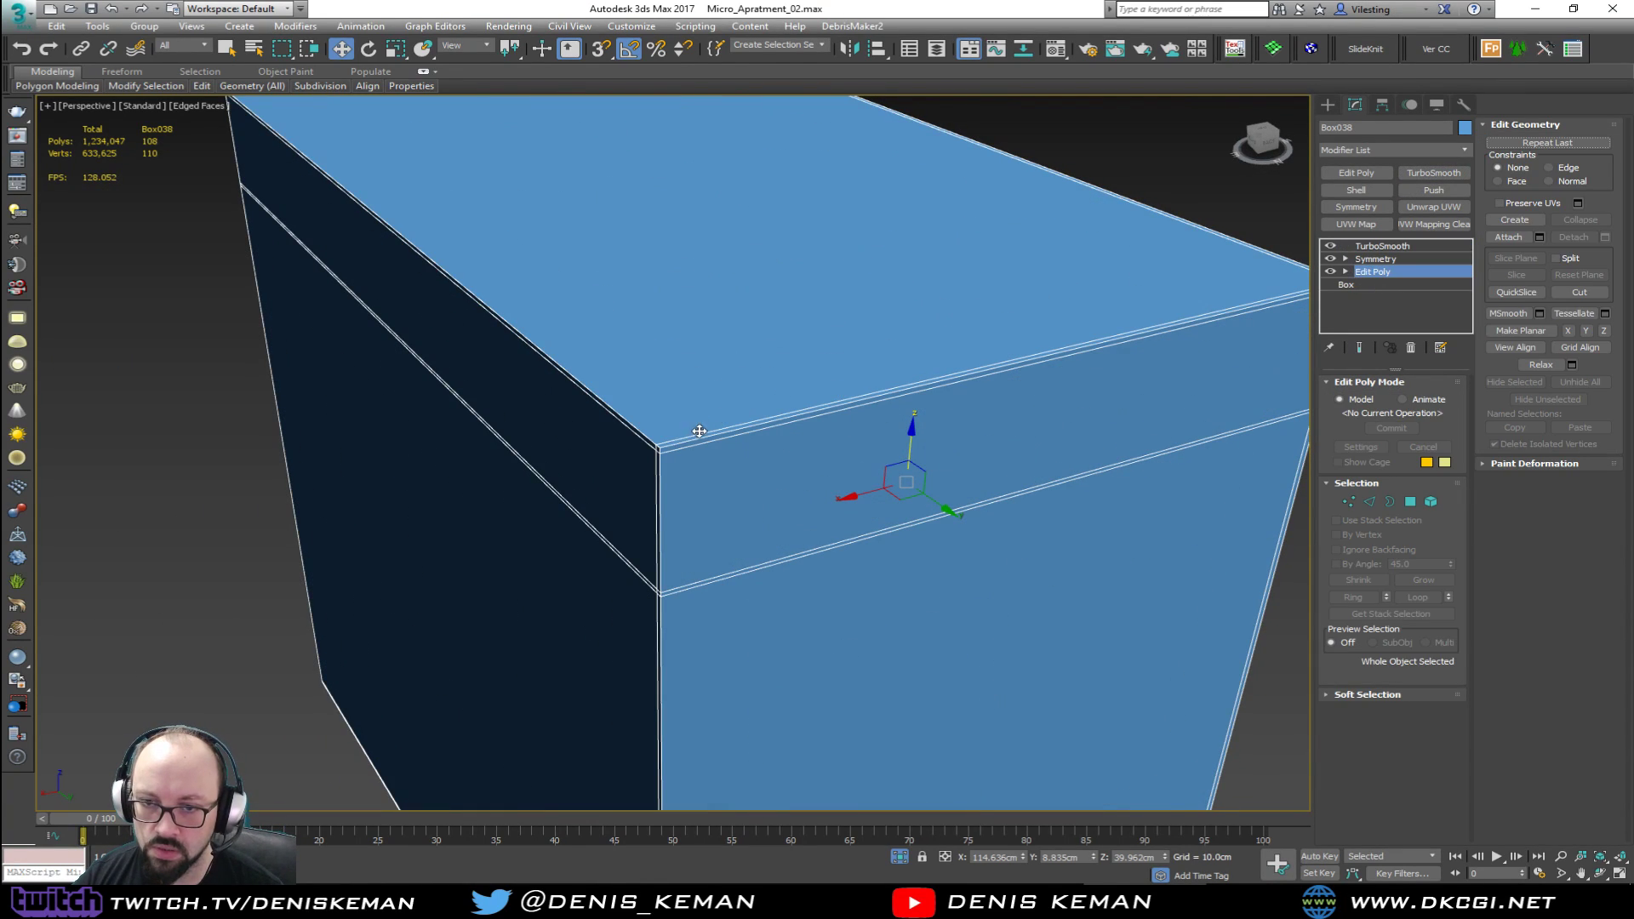
{"action": "scroll", "coordinate": [673, 438], "scroll_direction": "up", "scroll_amount": 5}
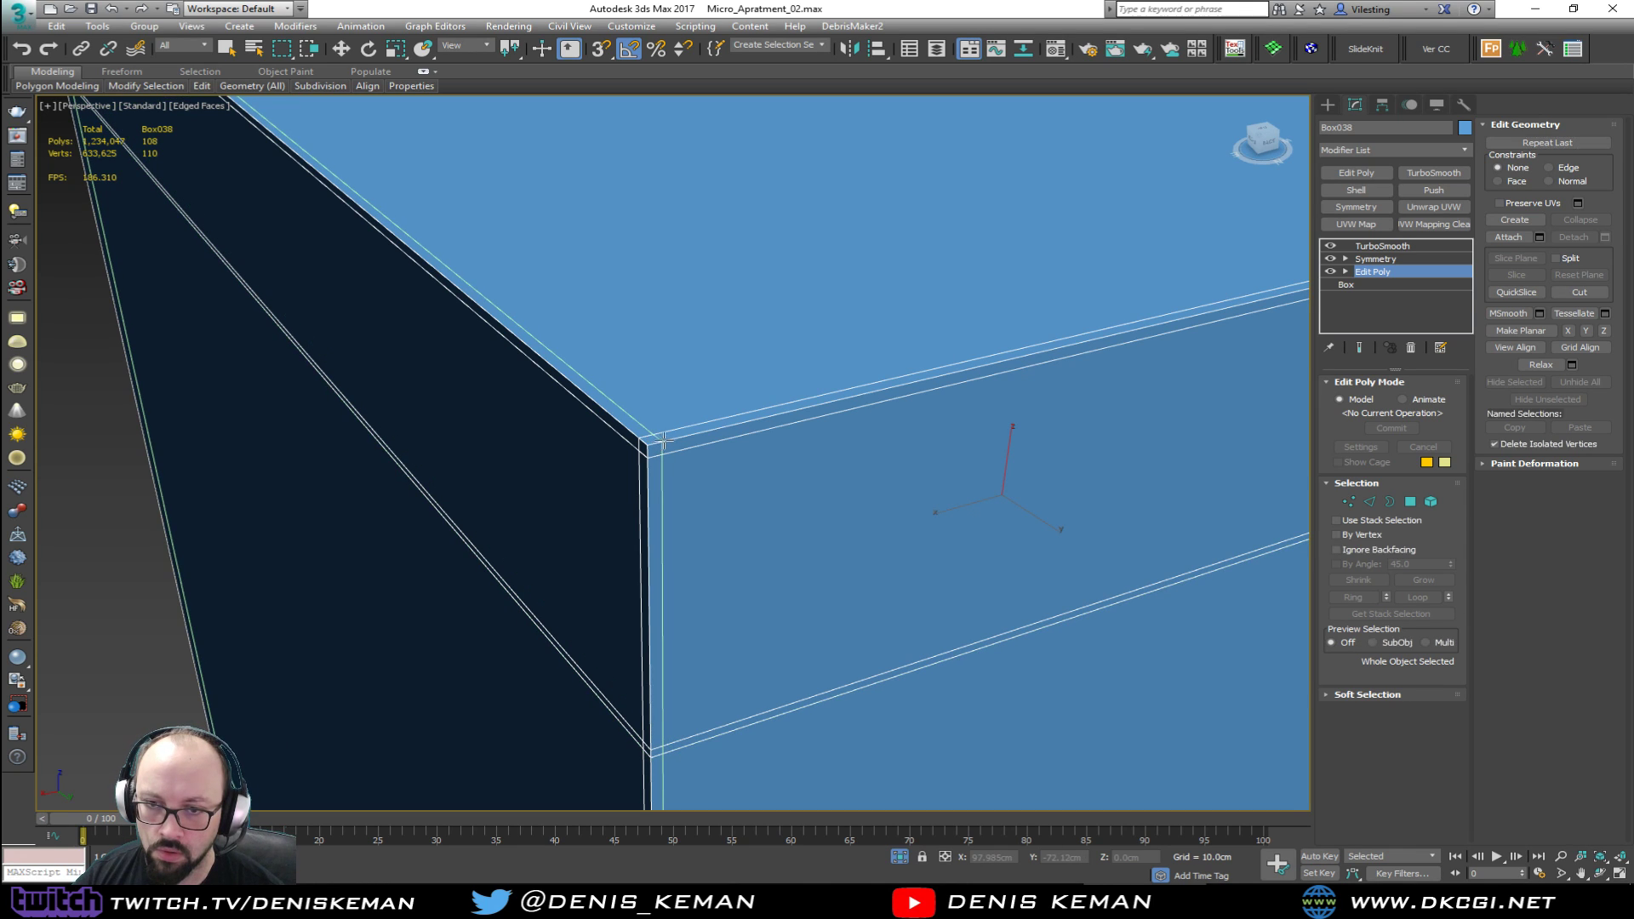
{"action": "key", "text": "2"}
{"action": "double_click", "coordinate": [661, 441]}
{"action": "key", "text": "w"}
{"action": "mouse_move", "coordinate": [728, 472]}
{"action": "middle_mouse_down", "text": "alt"}
{"action": "mouse_move", "coordinate": [618, 477]}
{"action": "mouse_move", "coordinate": [685, 463]}
{"action": "mouse_move", "coordinate": [659, 456]}
{"action": "mouse_move", "coordinate": [627, 320]}
{"action": "mouse_move", "coordinate": [649, 380]}
{"action": "mouse_move", "coordinate": [518, 361]}
{"action": "mouse_move", "coordinate": [531, 417]}
{"action": "mouse_move", "coordinate": [609, 441]}
{"action": "mouse_move", "coordinate": [644, 444]}
{"action": "mouse_move", "coordinate": [752, 360]}
{"action": "mouse_move", "coordinate": [727, 382]}
{"action": "middle_mouse_up", "text": "alt"}
{"action": "key", "text": "ctrl+e"}
{"action": "key", "text": "F4"}
{"action": "scroll", "coordinate": [602, 510], "scroll_direction": "up", "scroll_amount": 3}
{"action": "key", "text": "F4"}
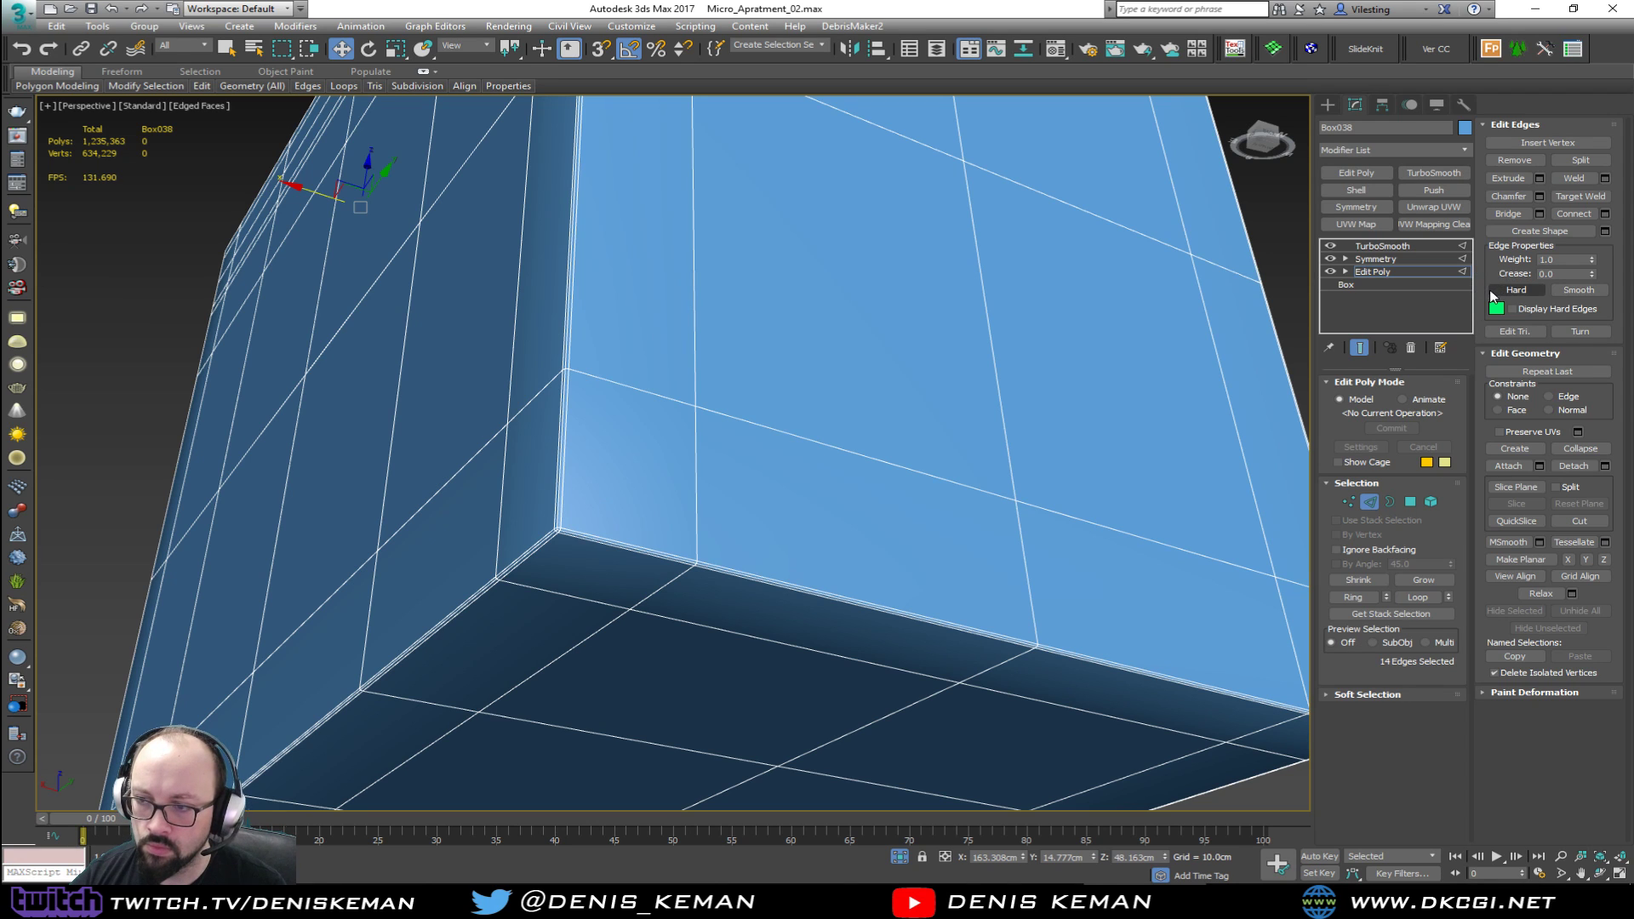
Step: Set the TurboSmooth iterations to 2, check the smoothed oven body, and end its isolation
{"action": "left_click", "coordinate": [1423, 269]}
{"action": "left_click", "coordinate": [1408, 247]}
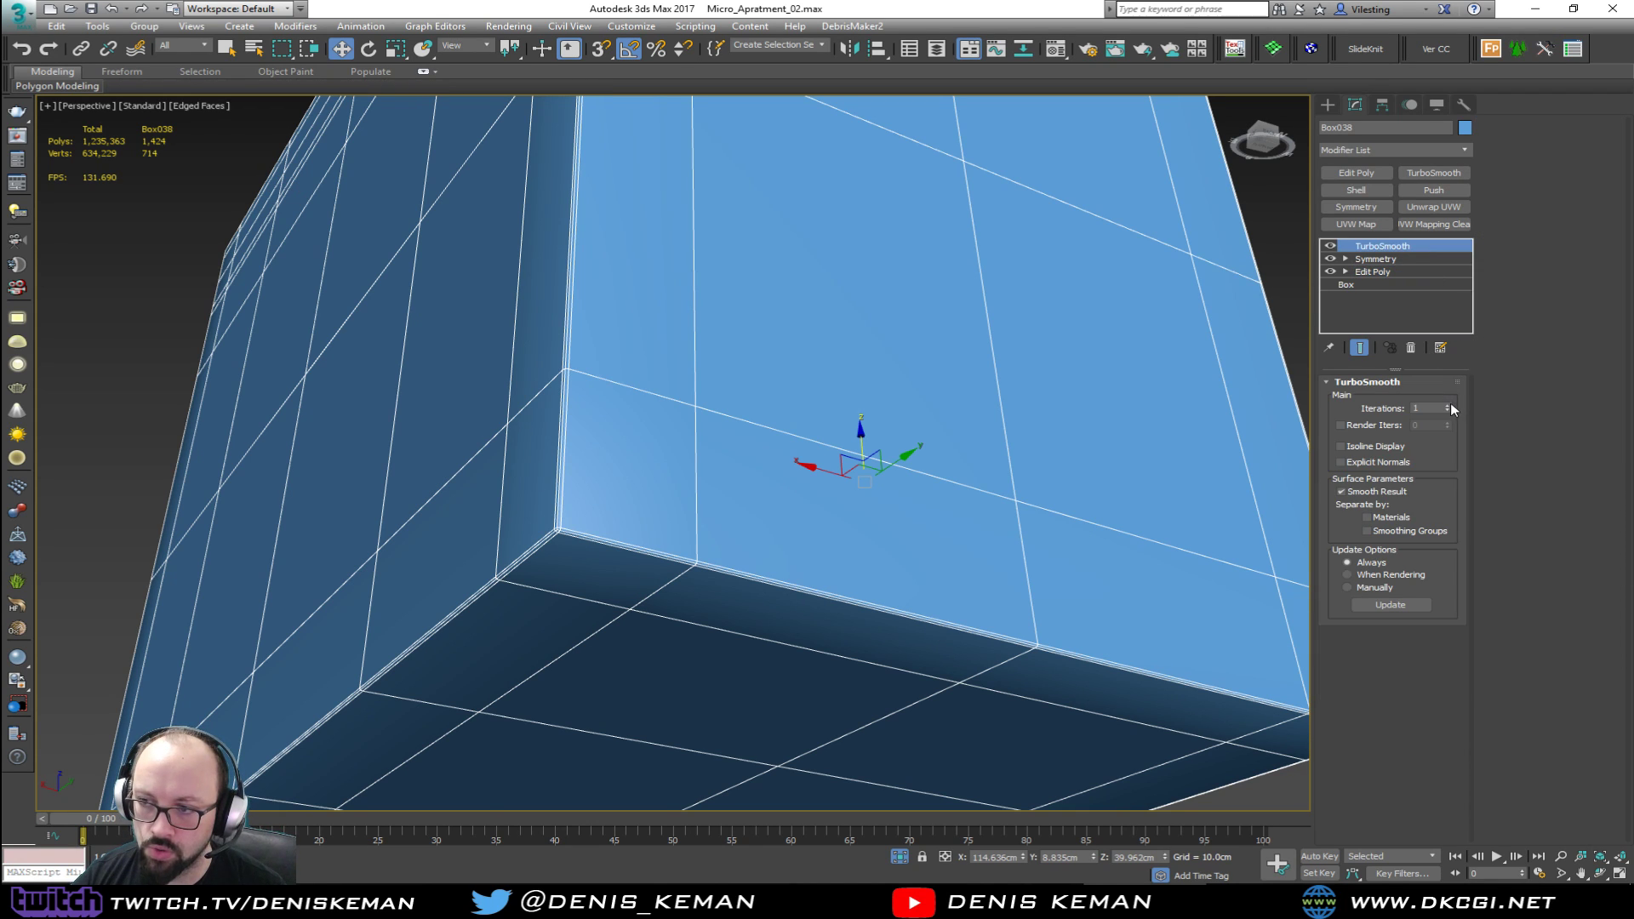
{"action": "left_click", "coordinate": [1448, 406]}
{"action": "scroll", "coordinate": [812, 458], "scroll_direction": "up", "scroll_amount": 5}
{"action": "key", "text": "F4"}
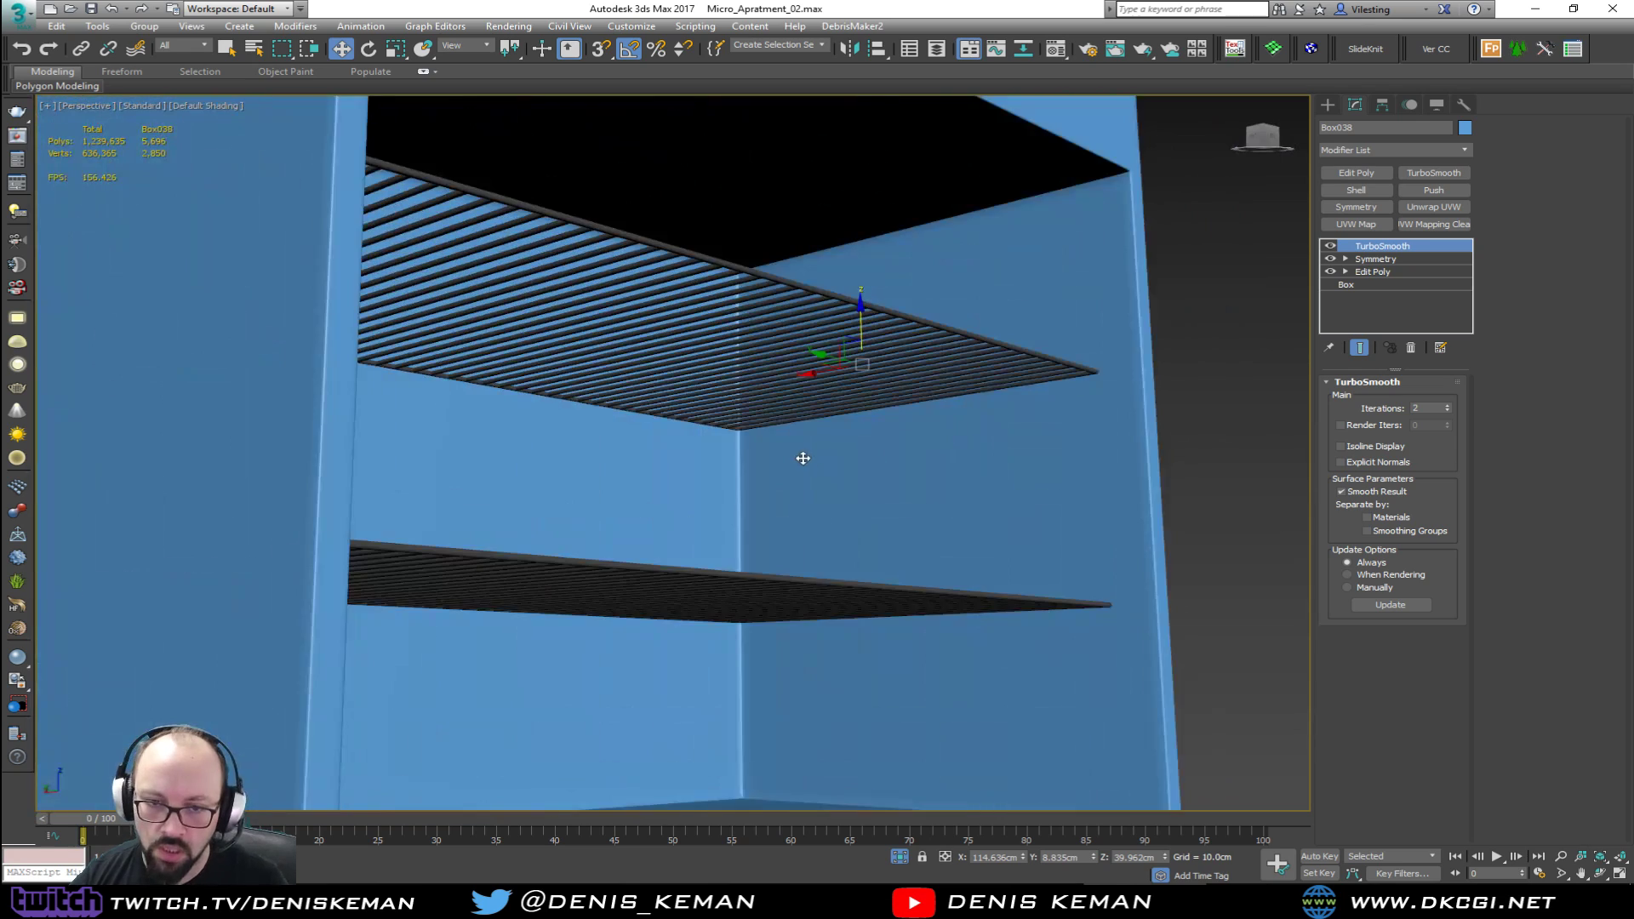
{"action": "scroll", "coordinate": [813, 458], "scroll_direction": "down", "scroll_amount": 5}
{"action": "middle_click_drag", "start_coordinate": [812, 458], "coordinate": [664, 489], "text": "alt"}
{"action": "middle_click_drag", "start_coordinate": [1070, 386], "coordinate": [1132, 379], "text": "alt"}
{"action": "right_click", "coordinate": [1118, 342]}
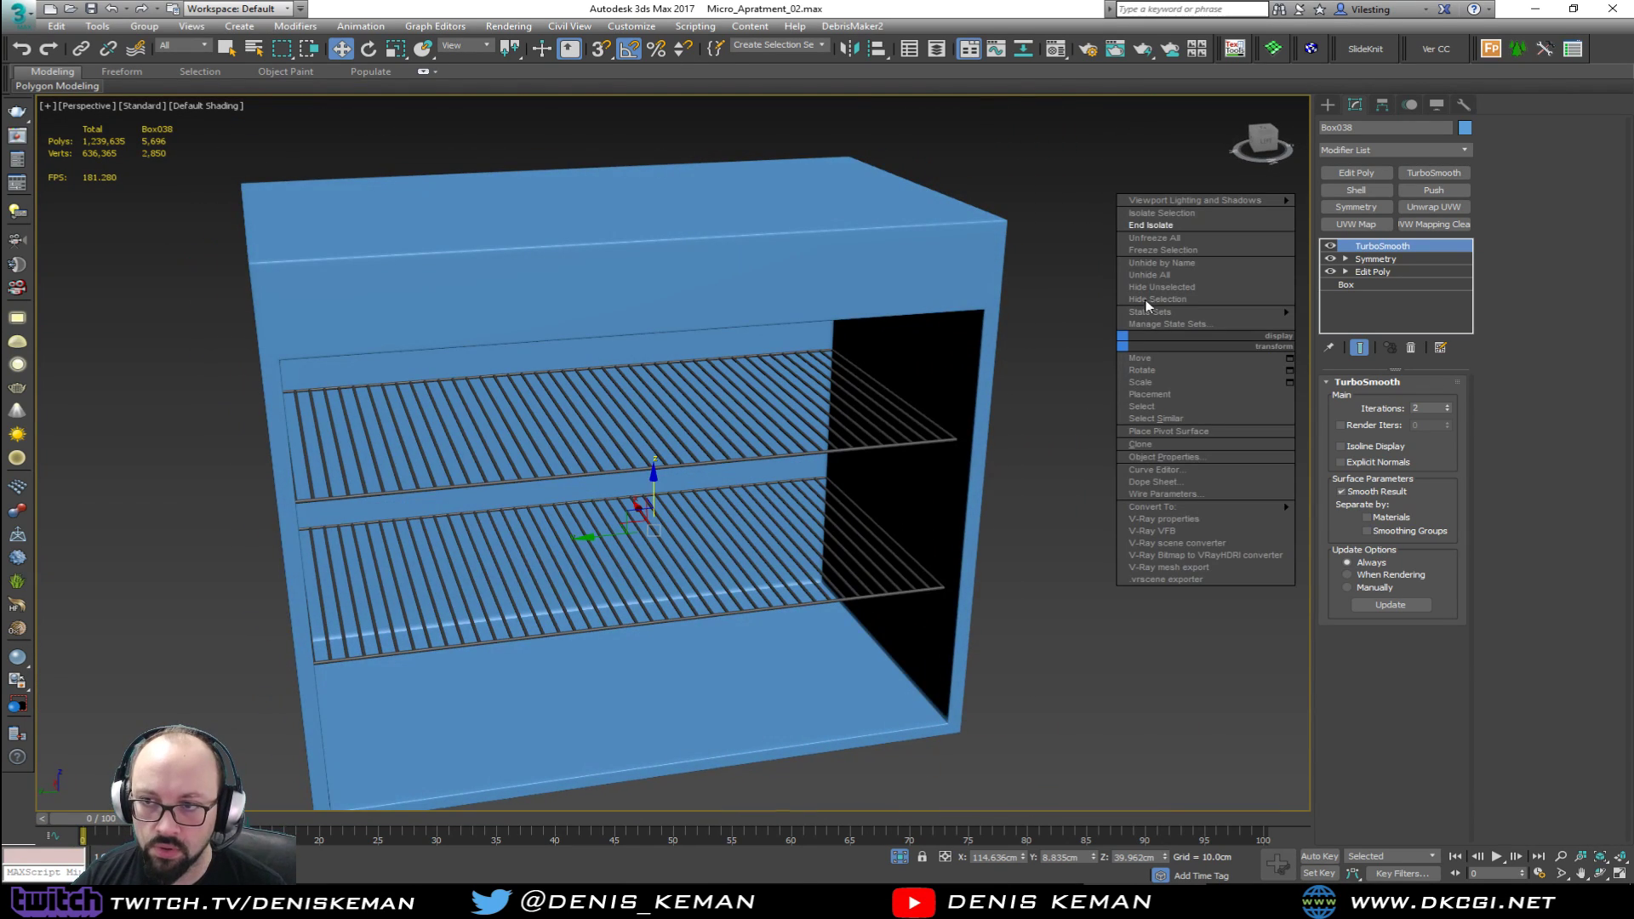
{"action": "left_click", "coordinate": [1151, 225]}
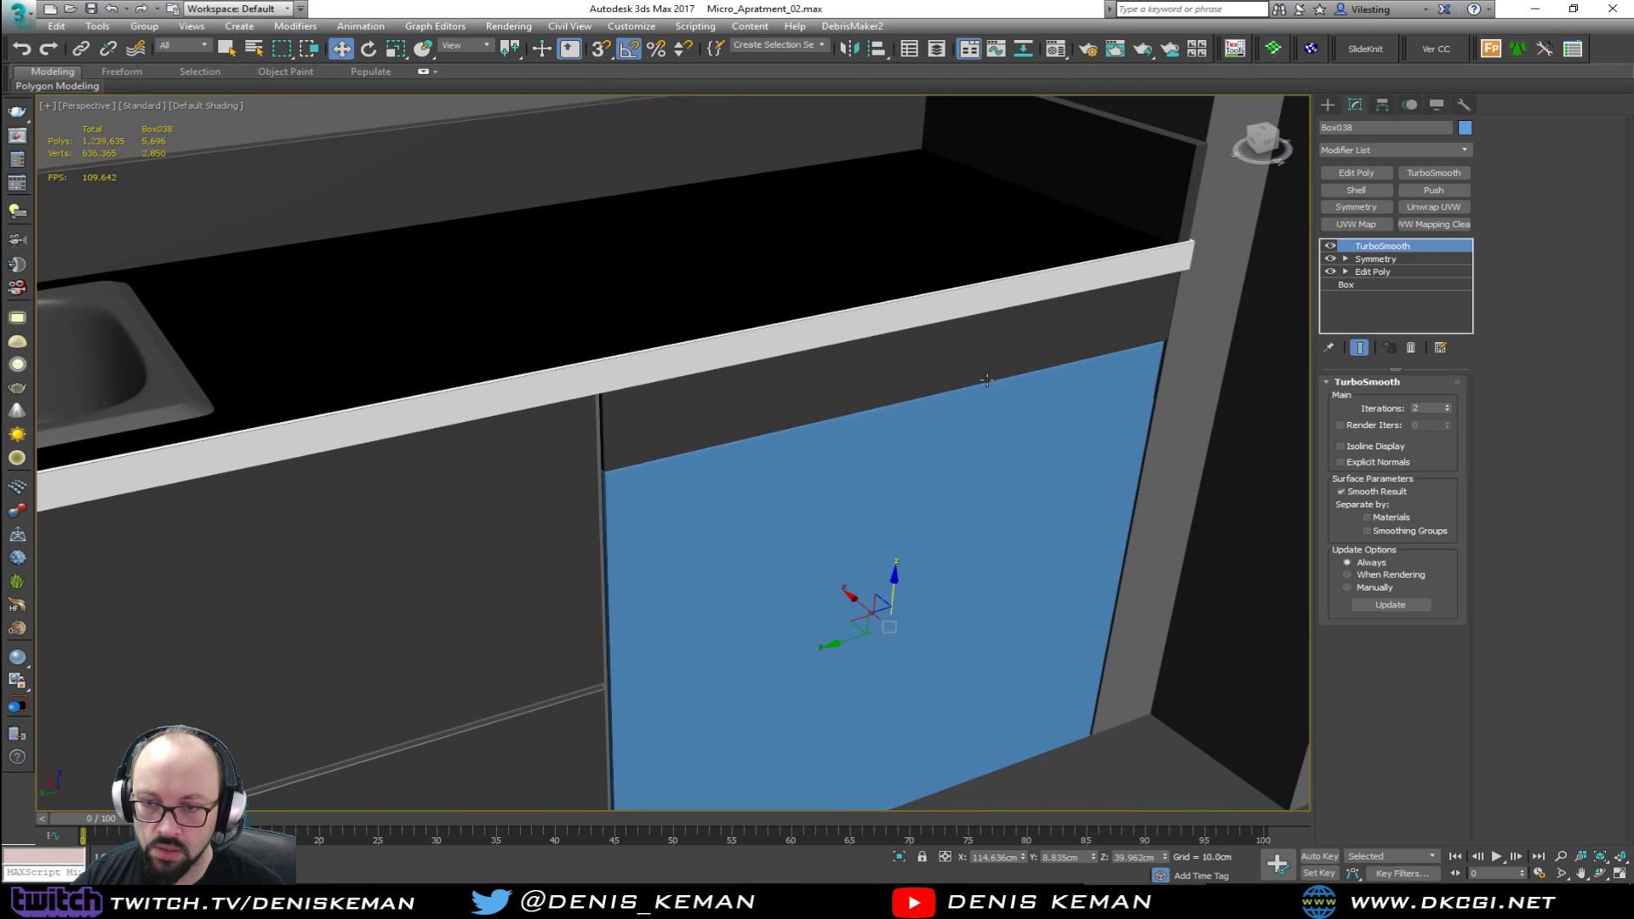
Step: Select the flat door panel in front of the oven, turn off its see-through display, and change its object colour to green
{"action": "left_click", "coordinate": [912, 507]}
{"action": "middle_click_drag", "start_coordinate": [912, 507], "coordinate": [826, 414], "text": "alt"}
{"action": "scroll", "coordinate": [1163, 434], "scroll_direction": "down", "scroll_amount": 3}
{"action": "scroll", "coordinate": [1007, 490], "scroll_direction": "up", "scroll_amount": 5}
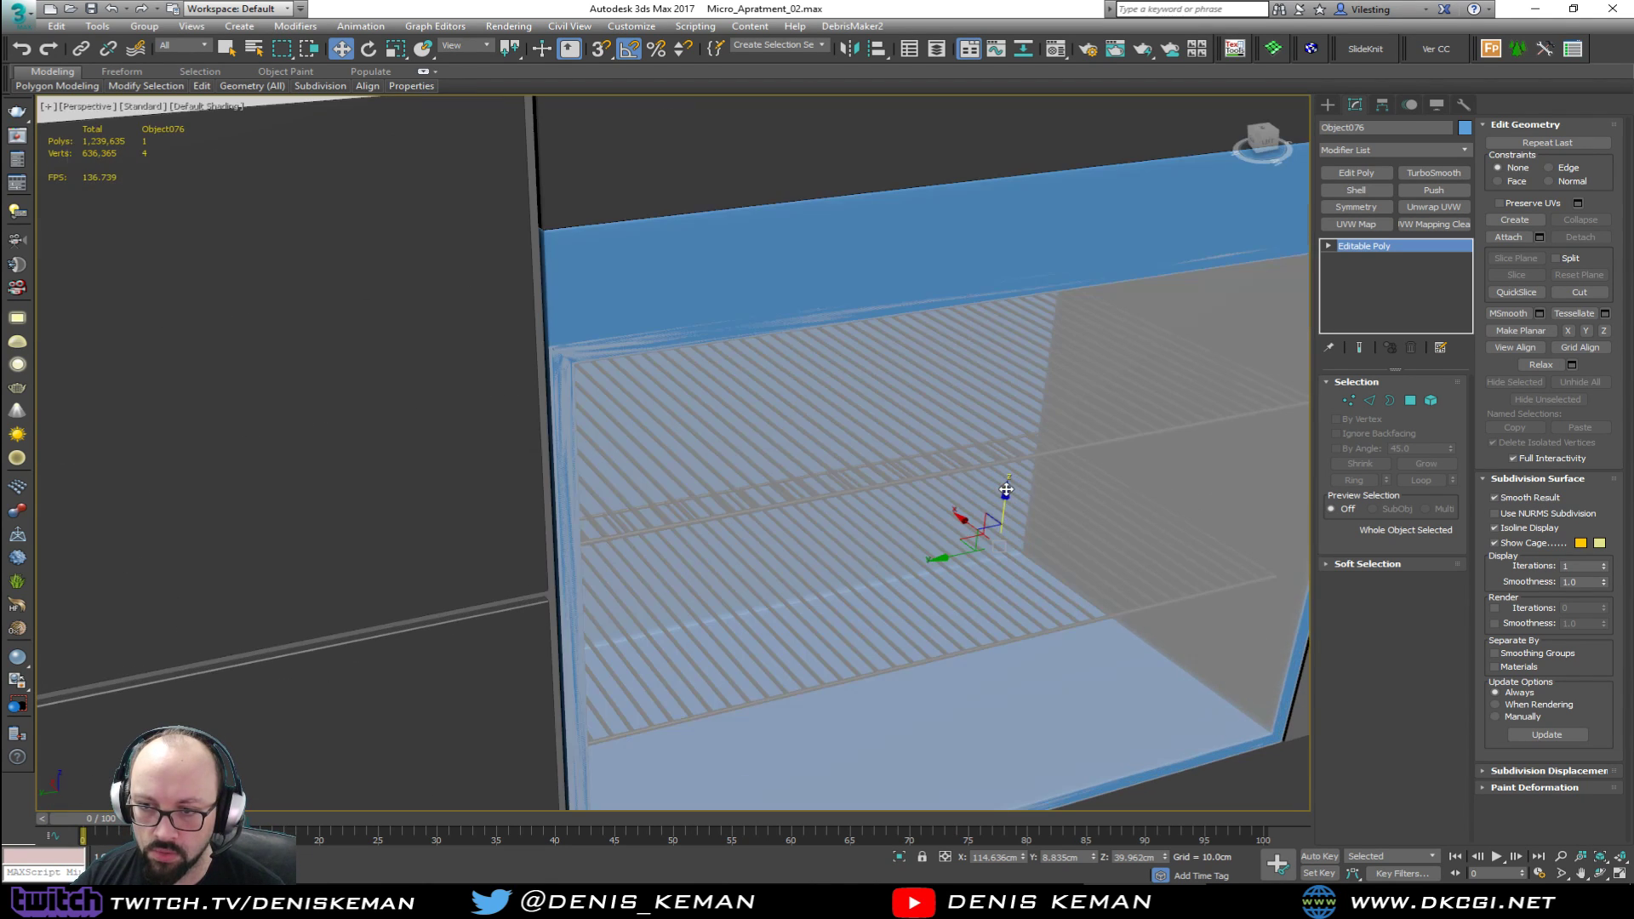
{"action": "scroll", "coordinate": [994, 487], "scroll_direction": "down", "scroll_amount": 3}
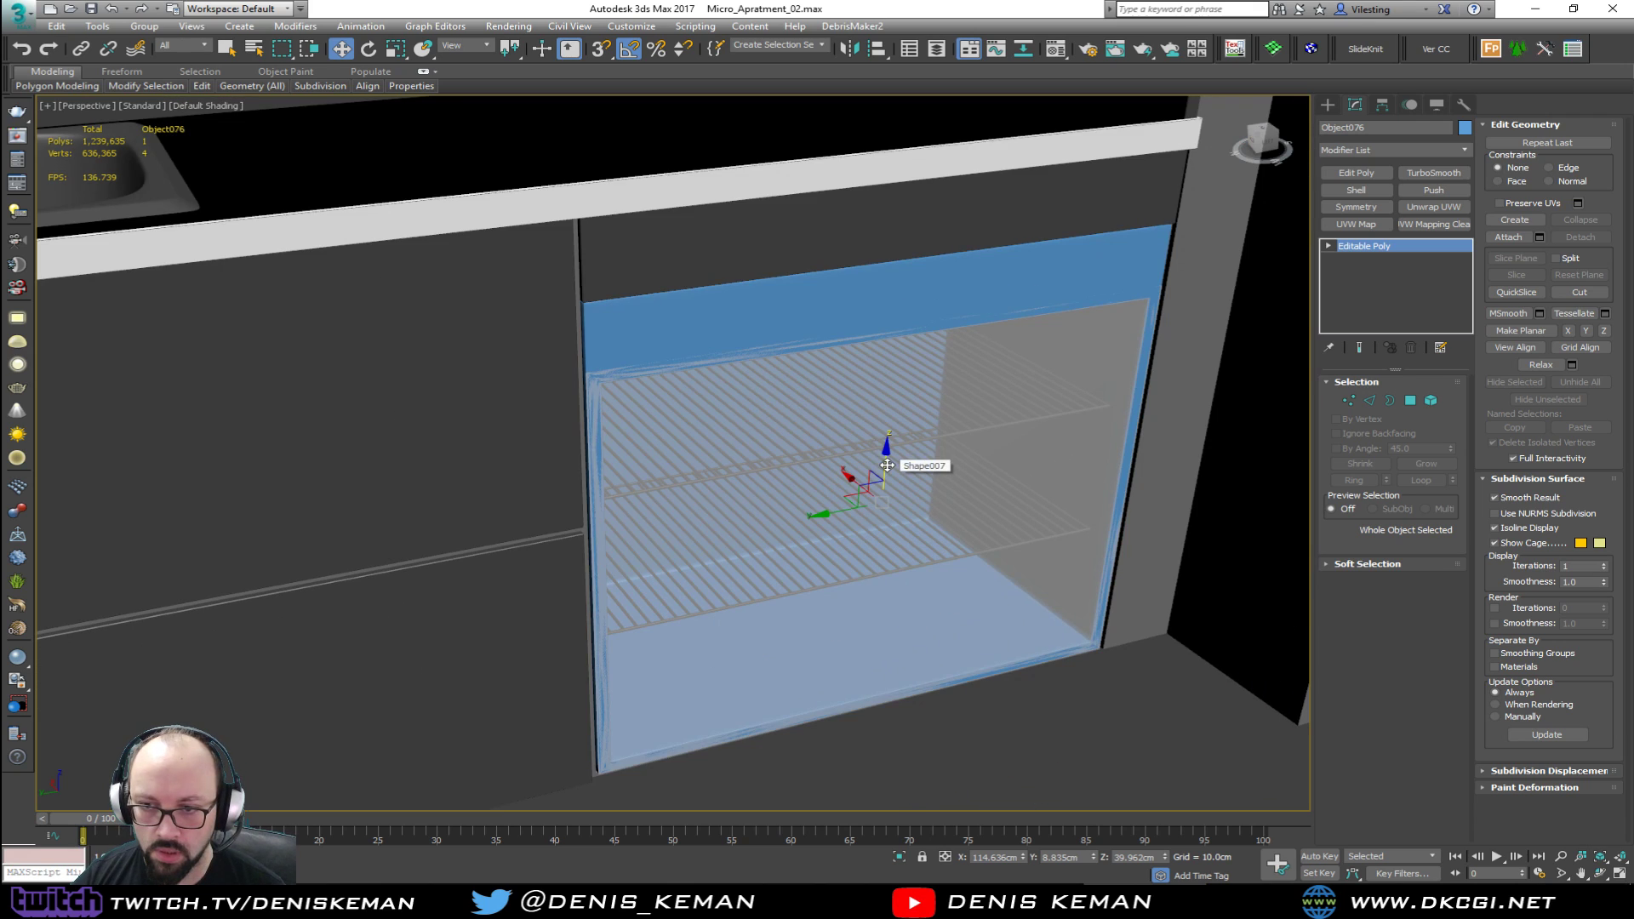
{"action": "key", "text": "alt+x"}
{"action": "left_click", "coordinate": [1465, 127]}
{"action": "left_click", "coordinate": [1058, 312]}
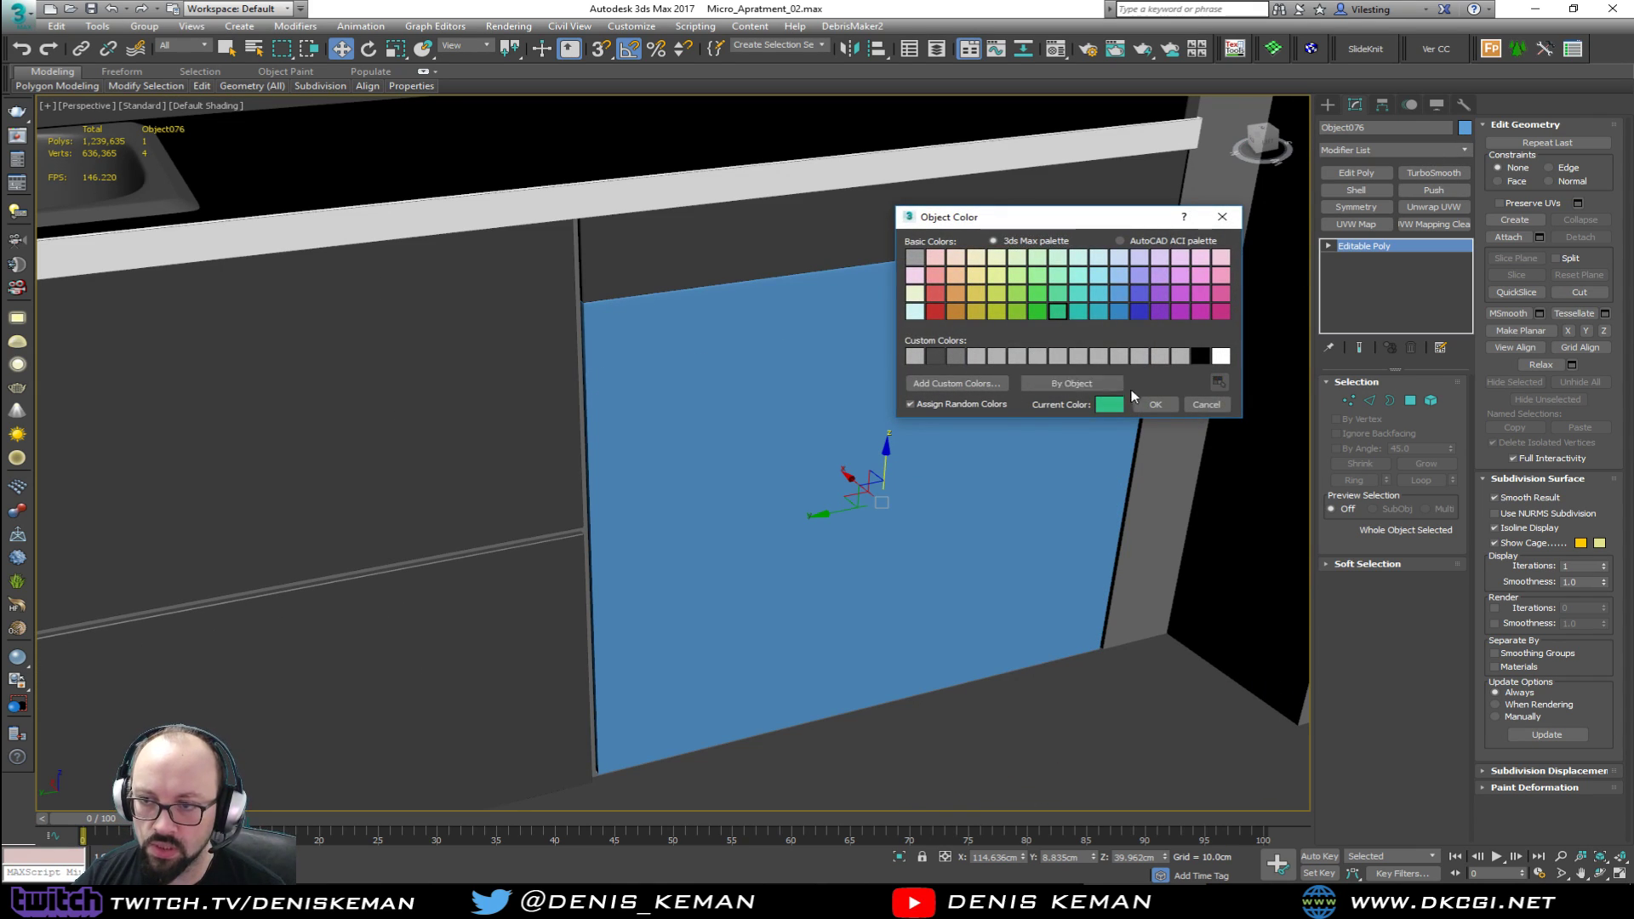
{"action": "left_click", "coordinate": [1145, 403]}
{"action": "middle_click_drag", "start_coordinate": [886, 464], "coordinate": [744, 393], "text": "alt"}
{"action": "key", "text": "F4"}
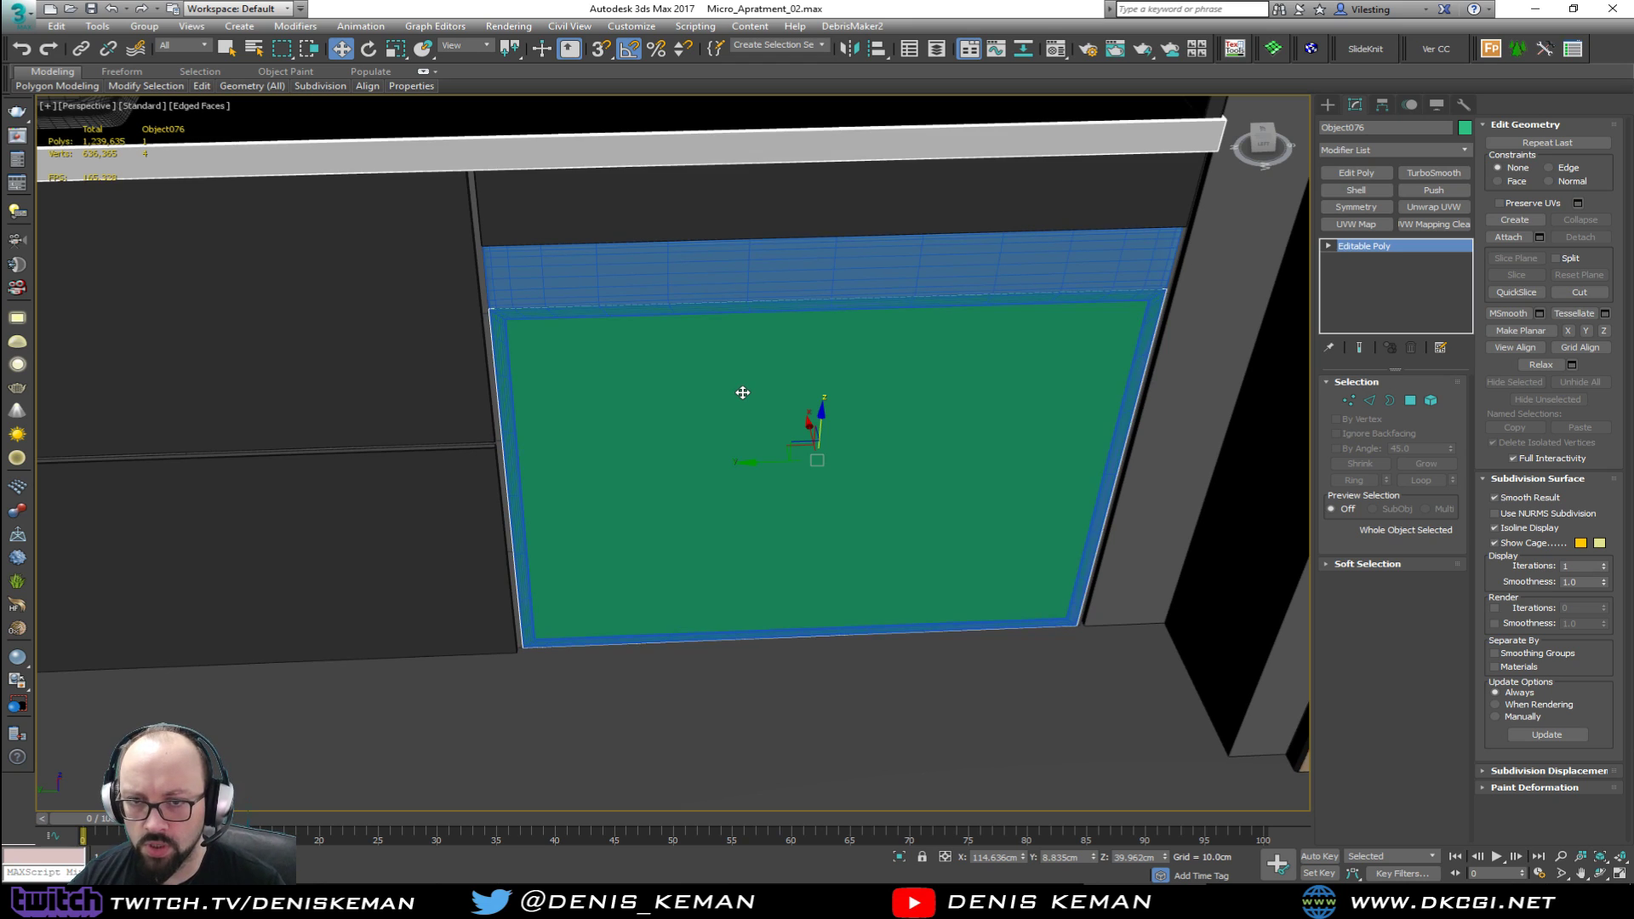
Step: Inset the door panel's polygon by 5 cm
{"action": "key", "text": "4"}
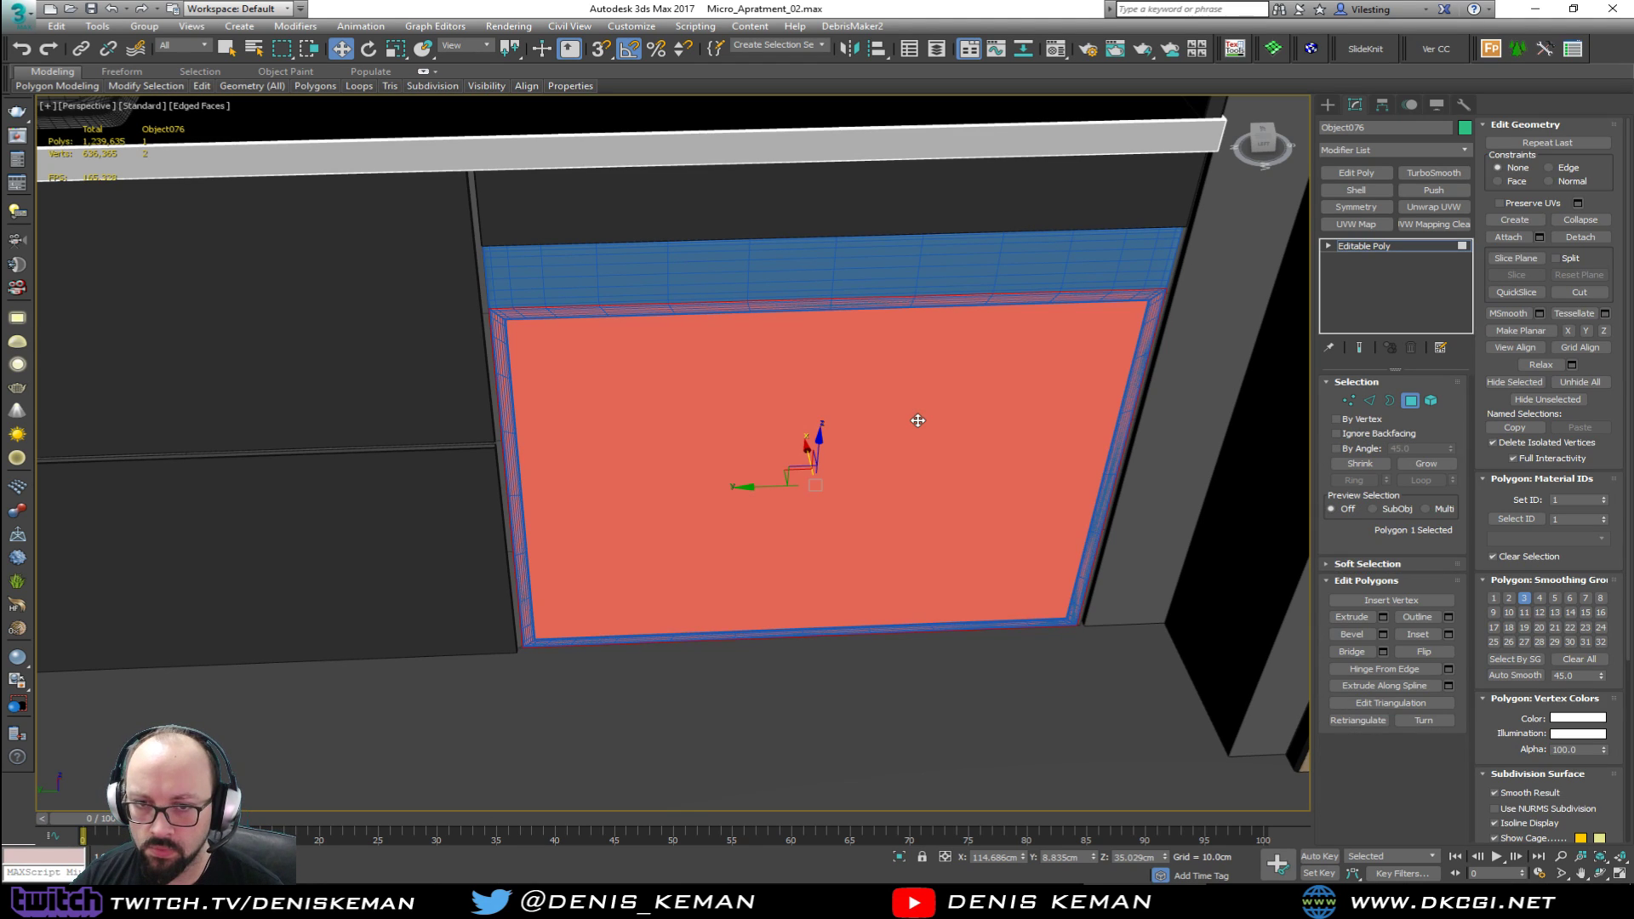
{"action": "middle_click_drag", "start_coordinate": [918, 420], "coordinate": [1041, 437], "text": "alt"}
{"action": "left_click", "coordinate": [1448, 634]}
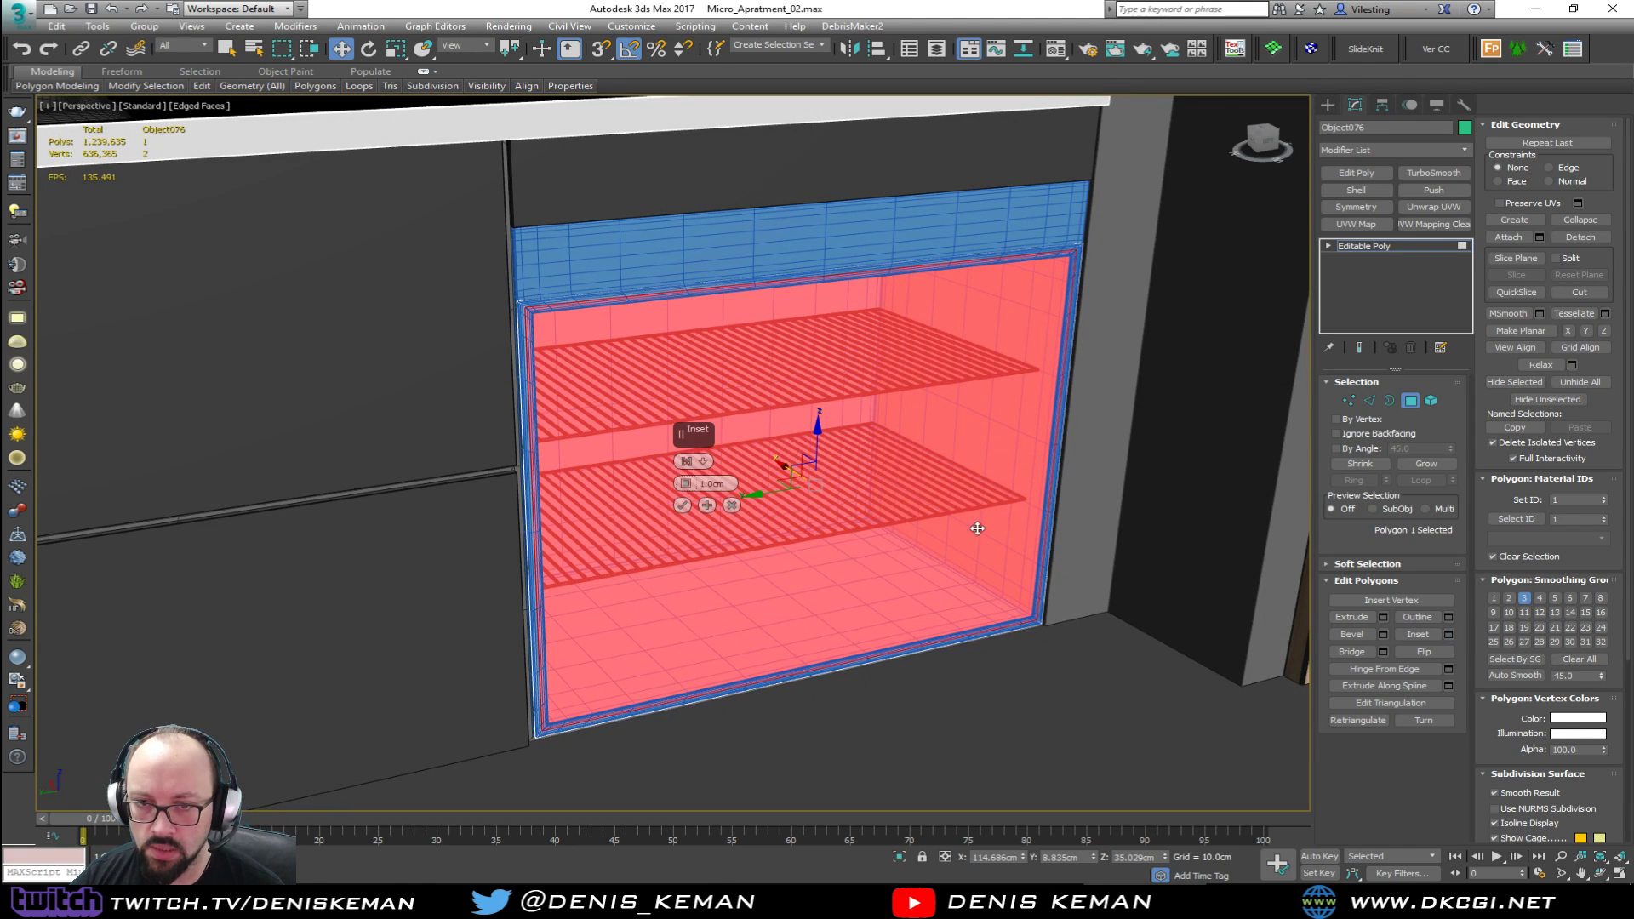
{"action": "left_click_drag", "start_coordinate": [686, 483], "coordinate": [691, 460]}
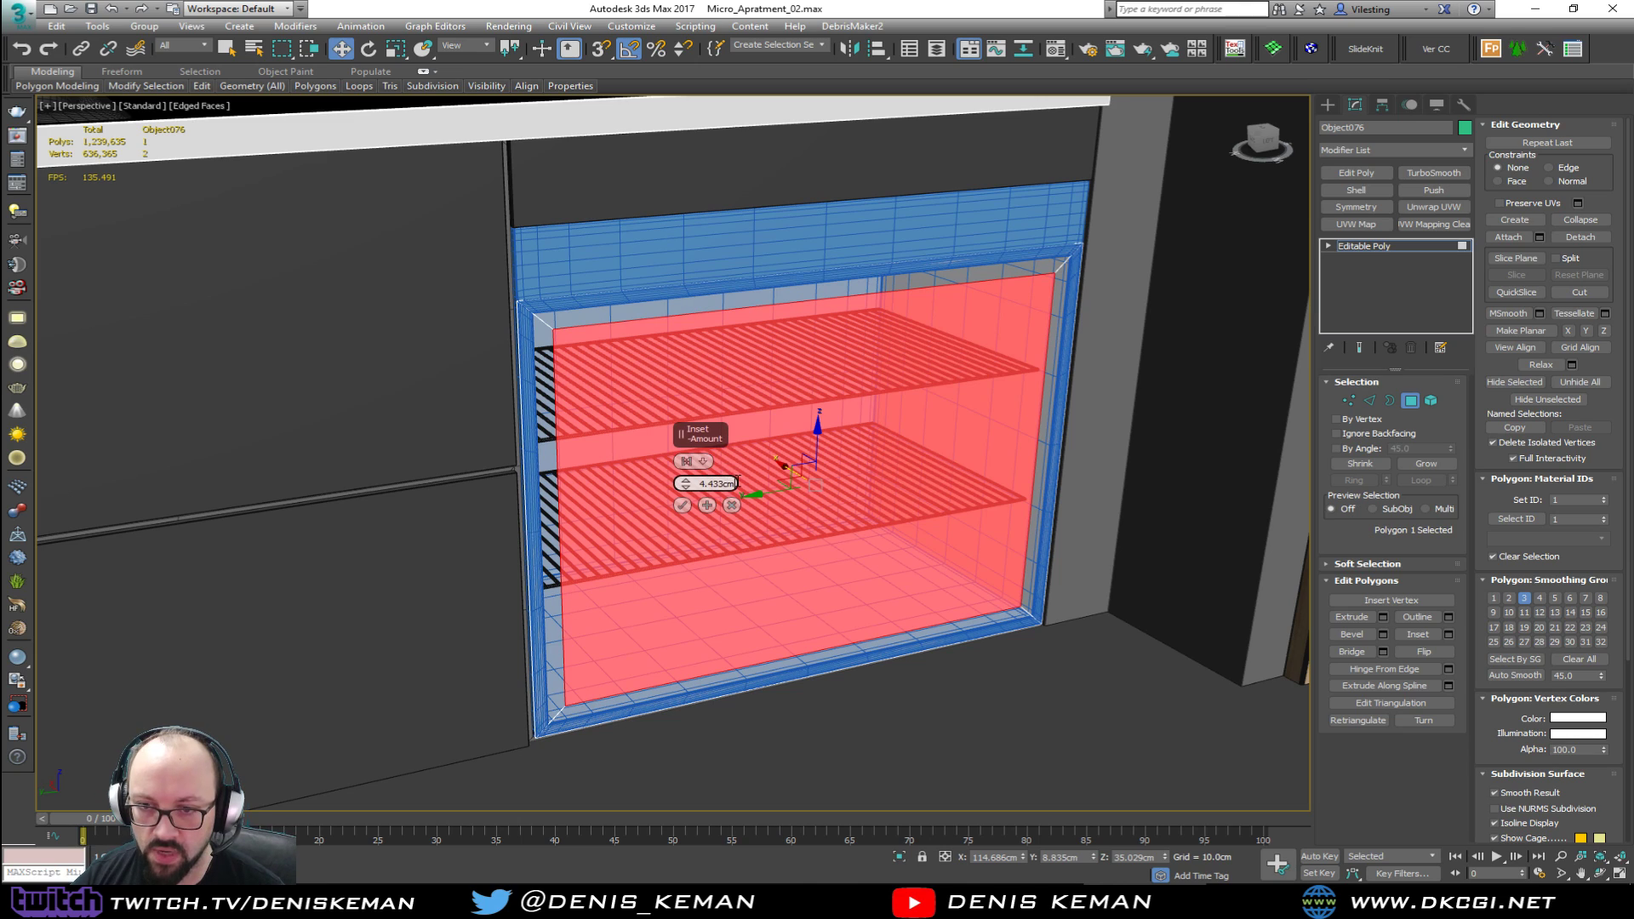
{"action": "type", "text": "5"}
{"action": "key", "text": "Return"}
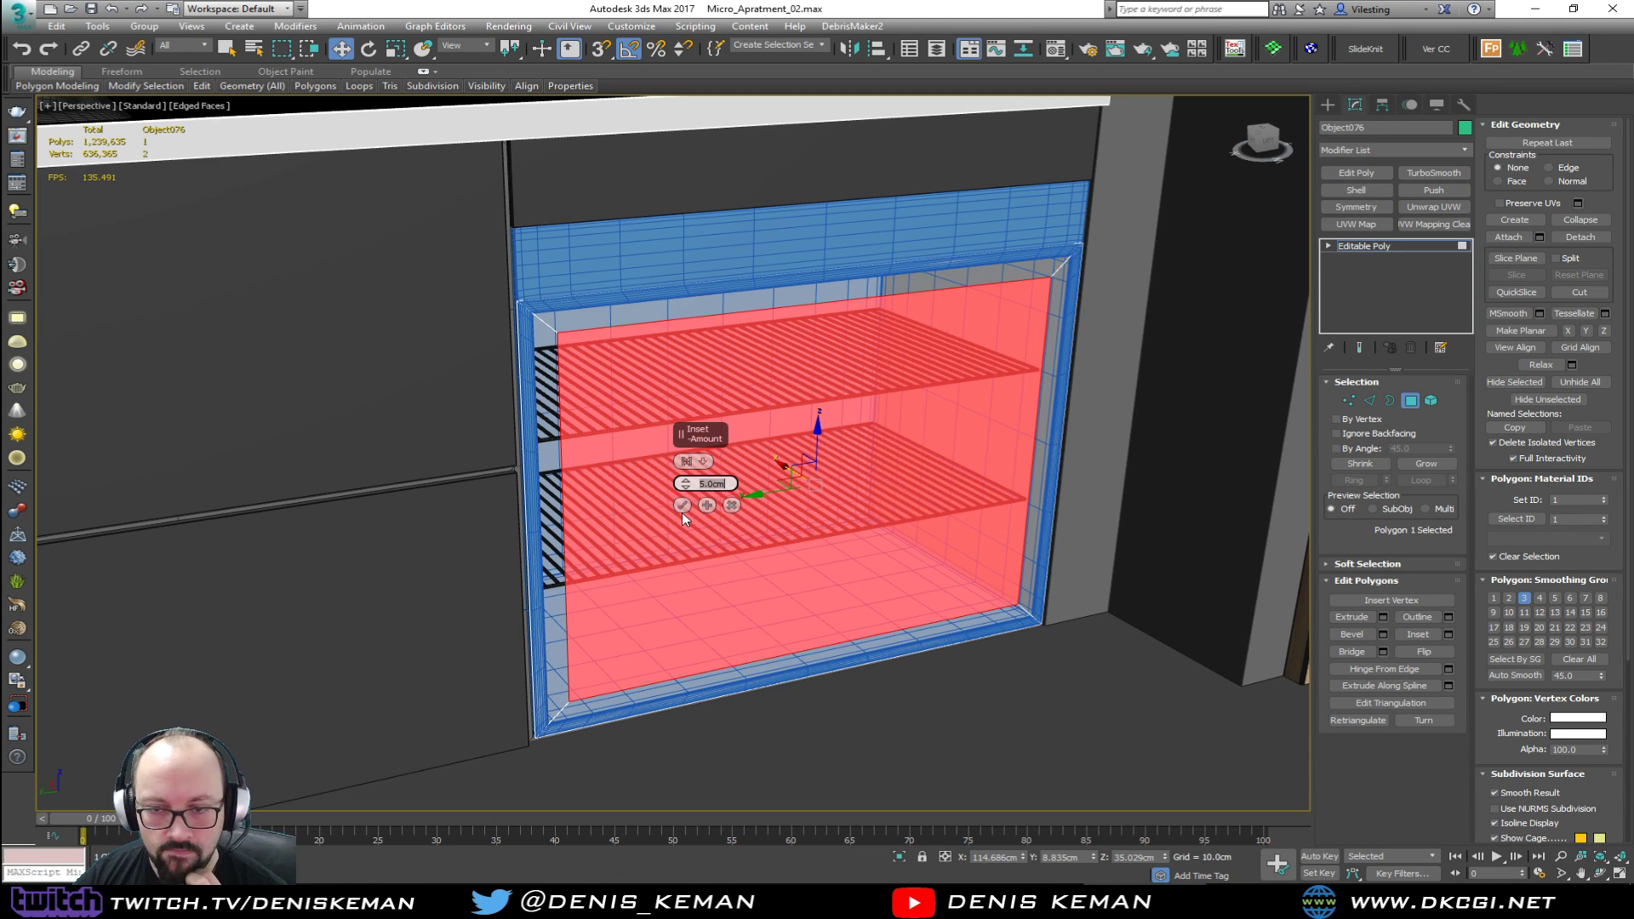
{"action": "left_click", "coordinate": [682, 505]}
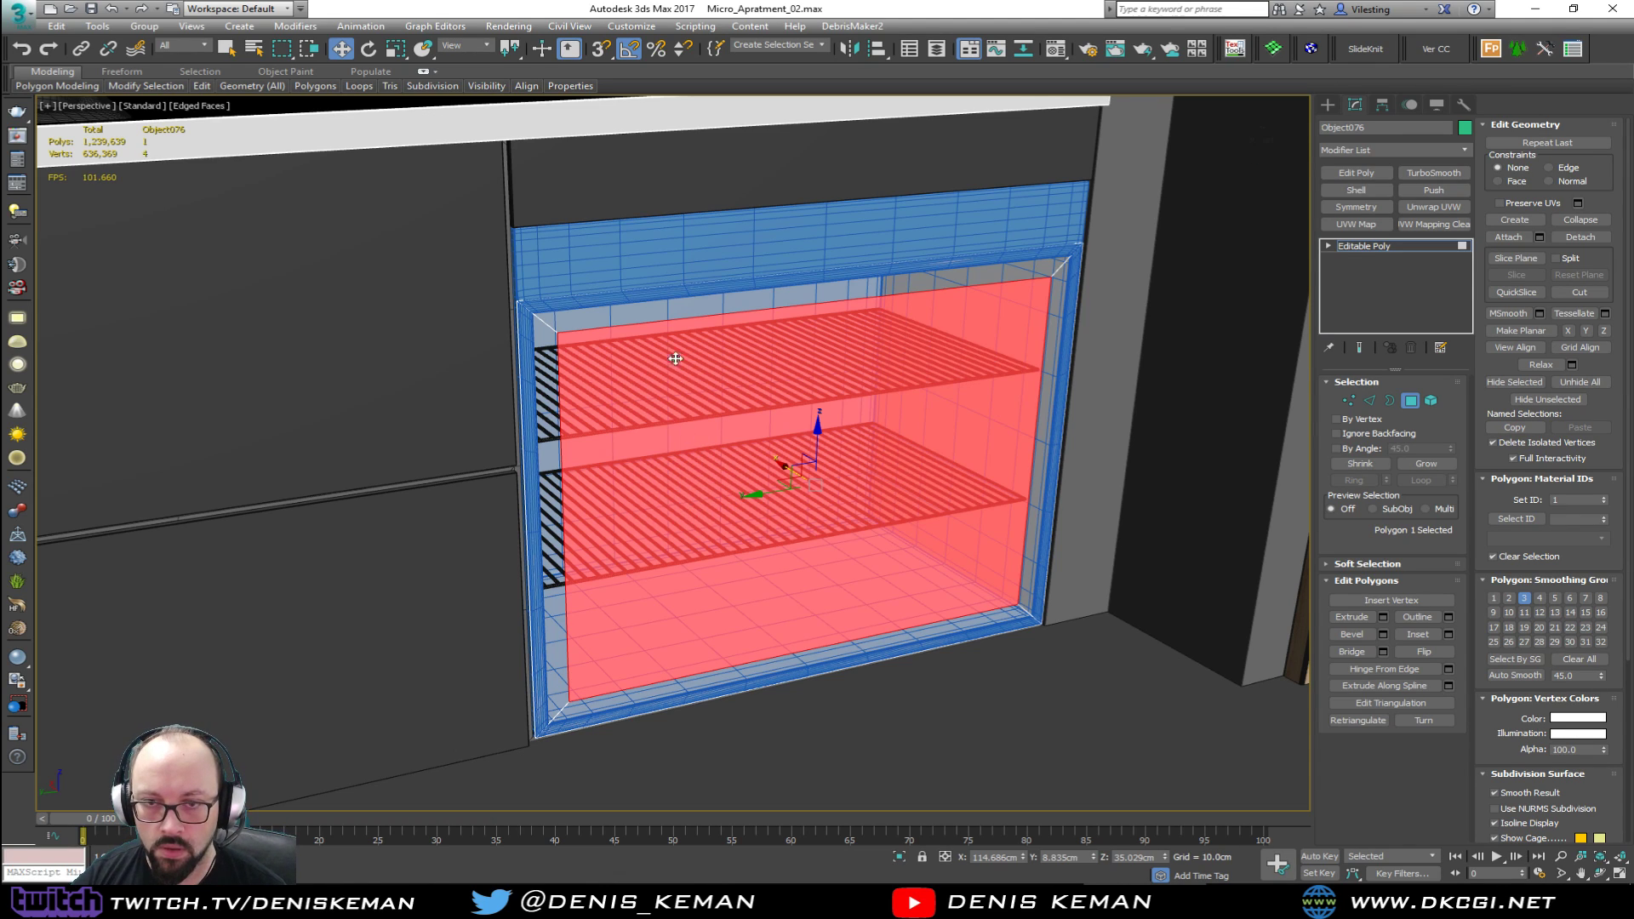
Step: Delete the upper strip of the inset border on the door panel
{"action": "left_click", "coordinate": [678, 304]}
{"action": "key", "text": "Delete"}
{"action": "left_click", "coordinate": [712, 340]}
Step: Snap the central polygon's upper edge to the height of the panel's outer corners, with the door panel isolated
{"action": "key", "text": "2"}
{"action": "left_click", "coordinate": [719, 315]}
{"action": "key", "text": "s"}
{"action": "left_click_drag", "start_coordinate": [823, 261], "coordinate": [520, 300]}
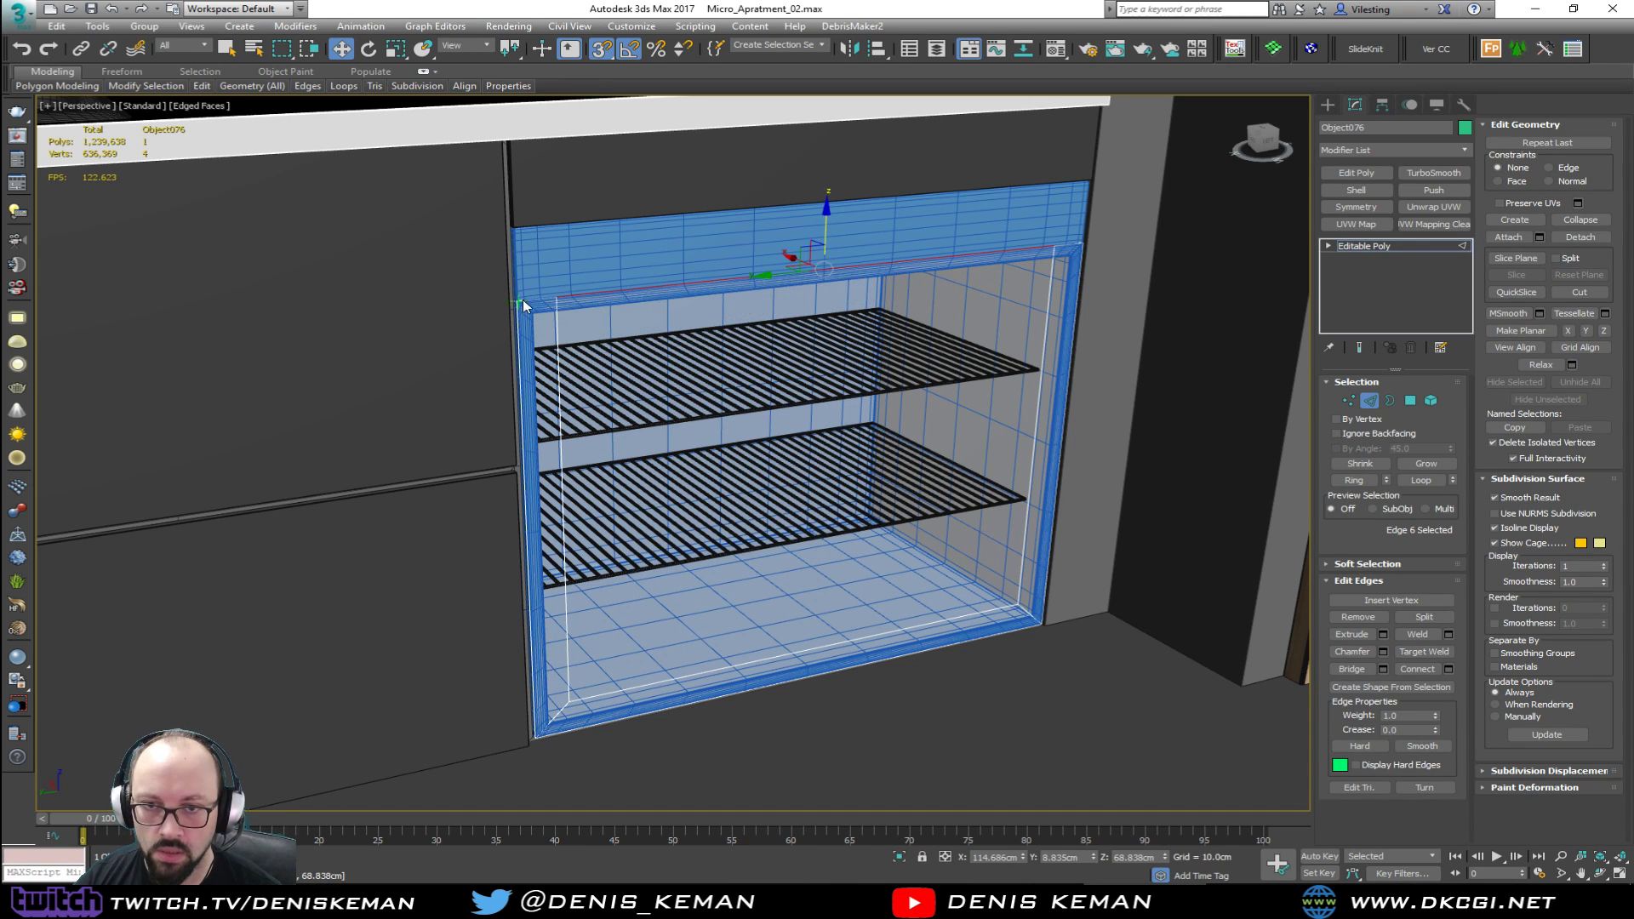
{"action": "key", "text": "alt+q"}
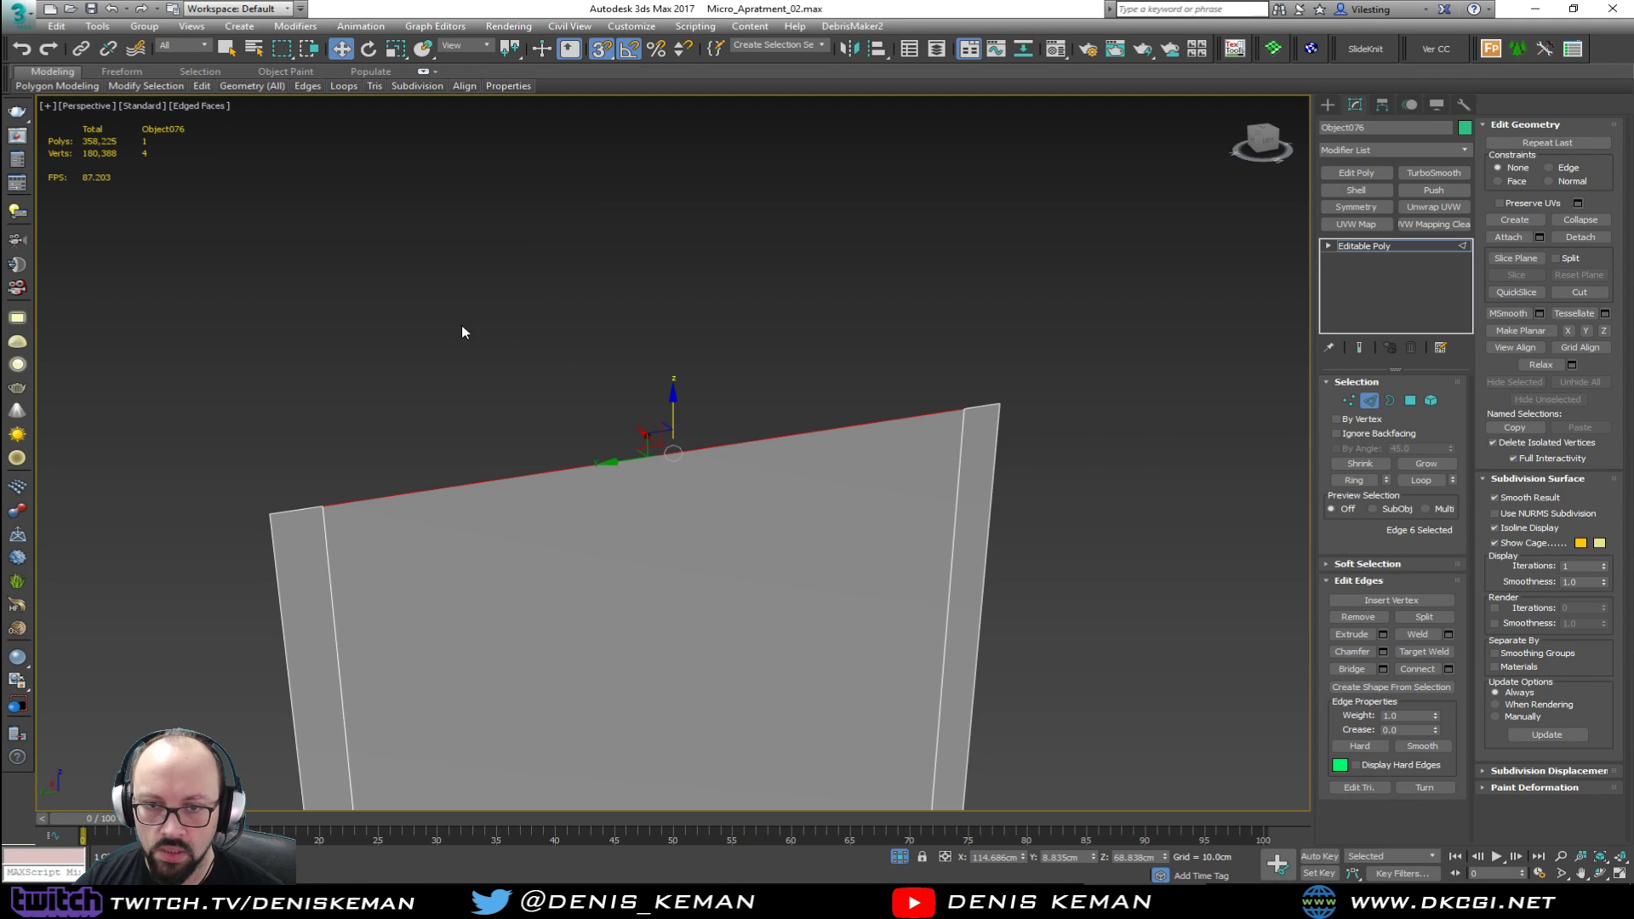
{"action": "left_click_drag", "start_coordinate": [865, 359], "coordinate": [481, 441]}
{"action": "mouse_move", "coordinate": [912, 438]}
{"action": "middle_mouse_down", "text": "alt"}
{"action": "mouse_move", "coordinate": [795, 347]}
{"action": "mouse_move", "coordinate": [813, 336]}
{"action": "mouse_move", "coordinate": [764, 347]}
{"action": "middle_mouse_up", "text": "alt"}
{"action": "left_click", "coordinate": [1369, 400]}
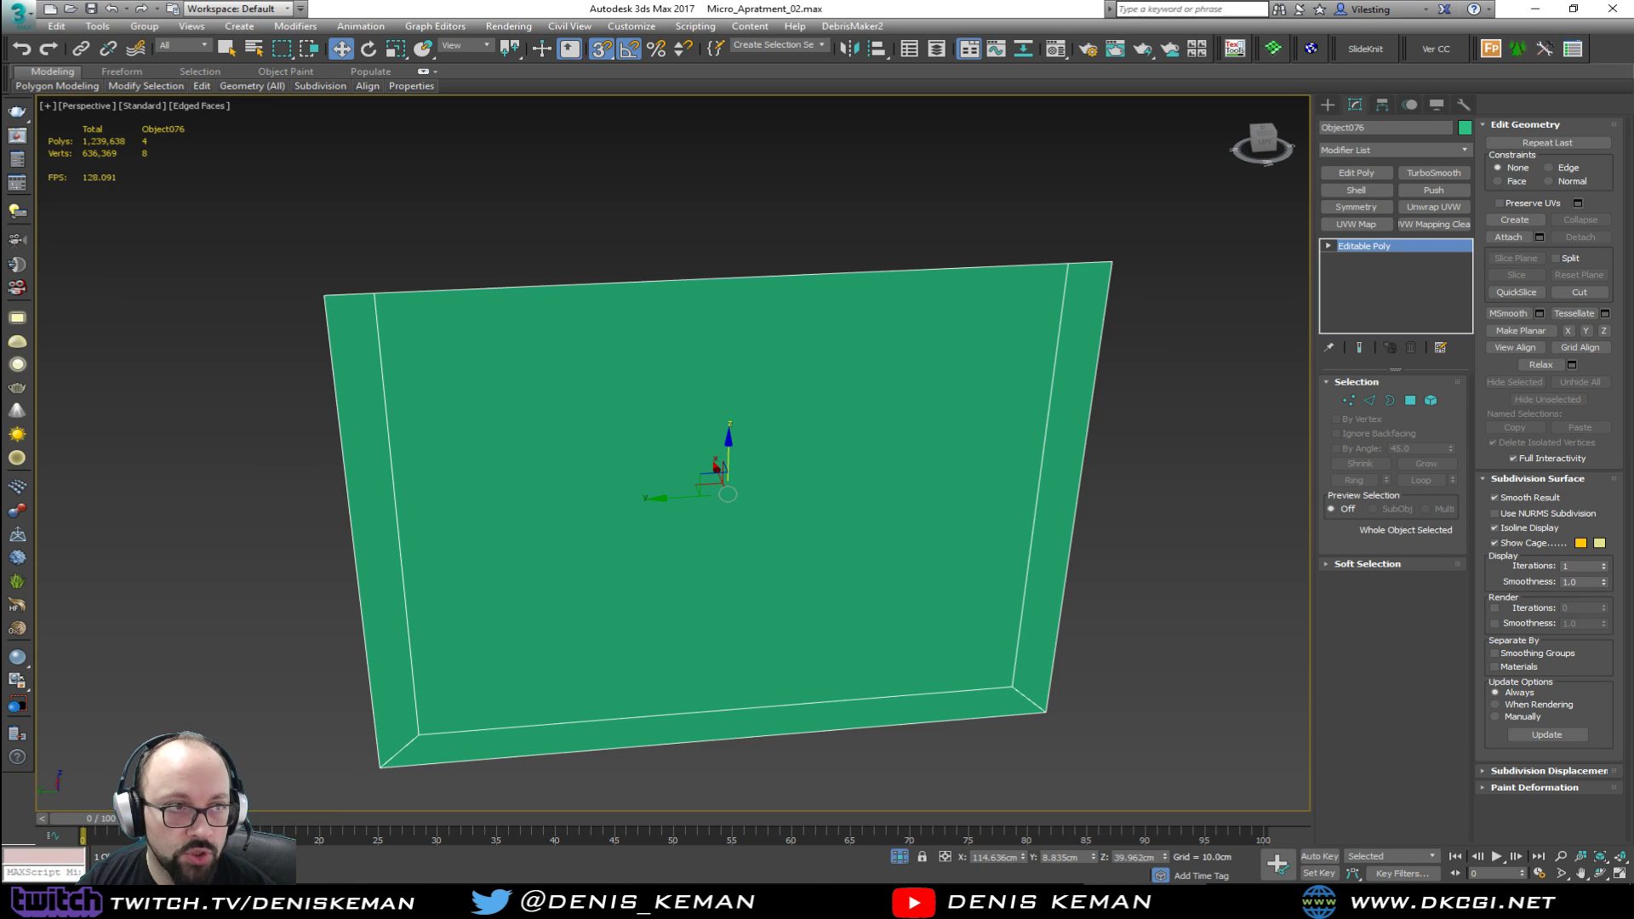
Step: Check the oven in the Kitchen_Base reference photo and detach the door's central polygon as a separate object named Oven_Glas
{"action": "key", "text": "alt+Tab"}
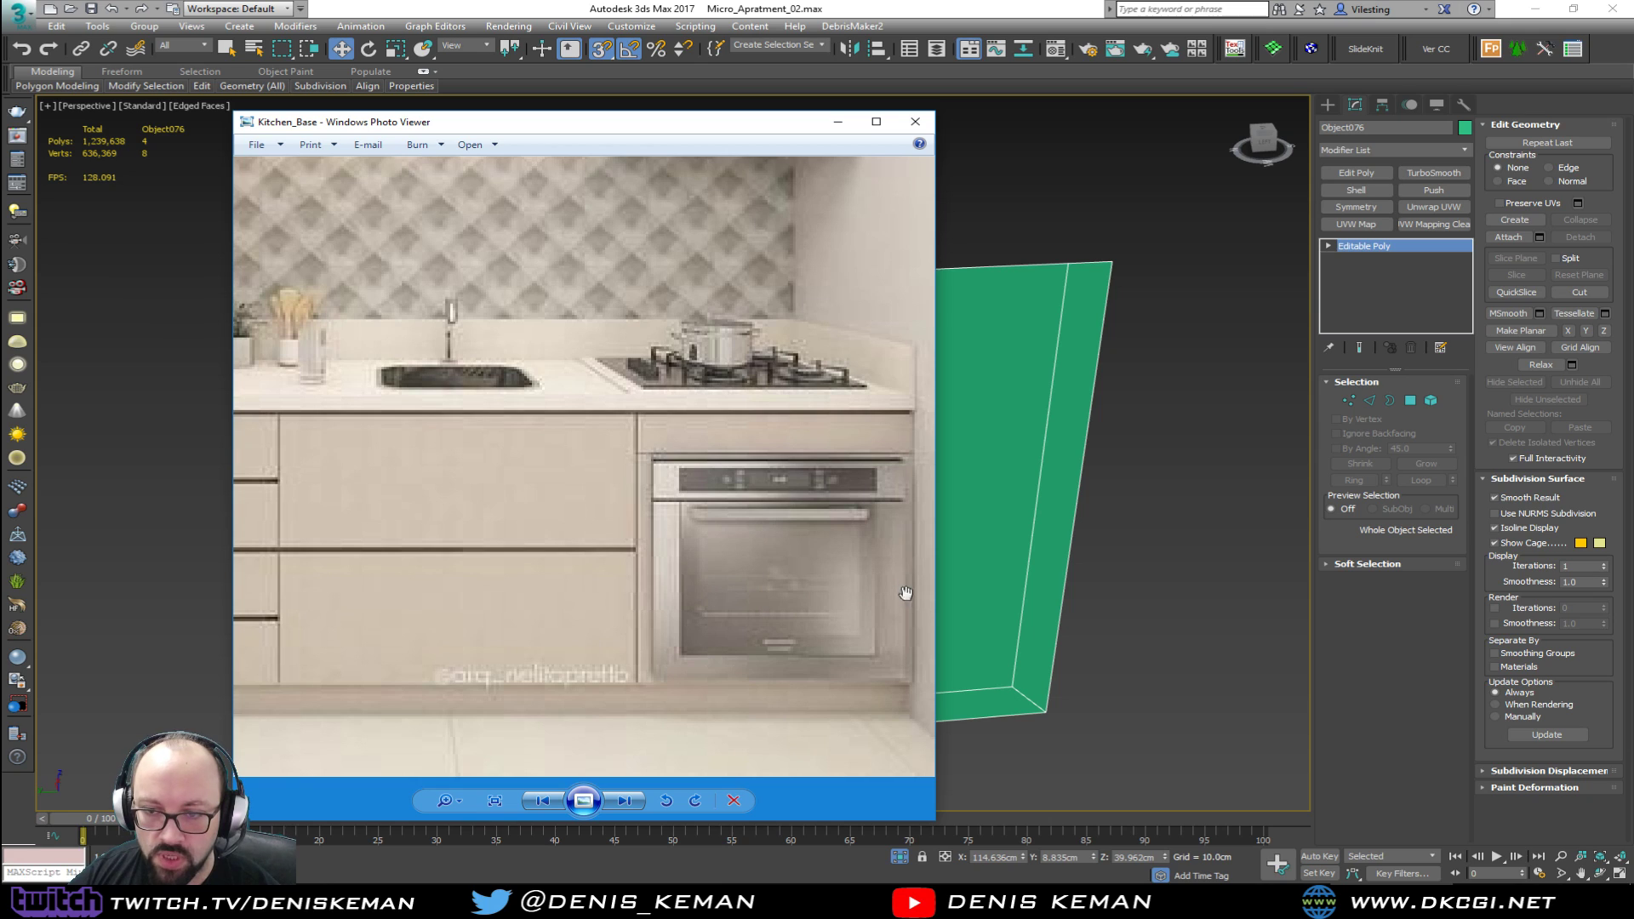
{"action": "key", "text": "alt+Tab"}
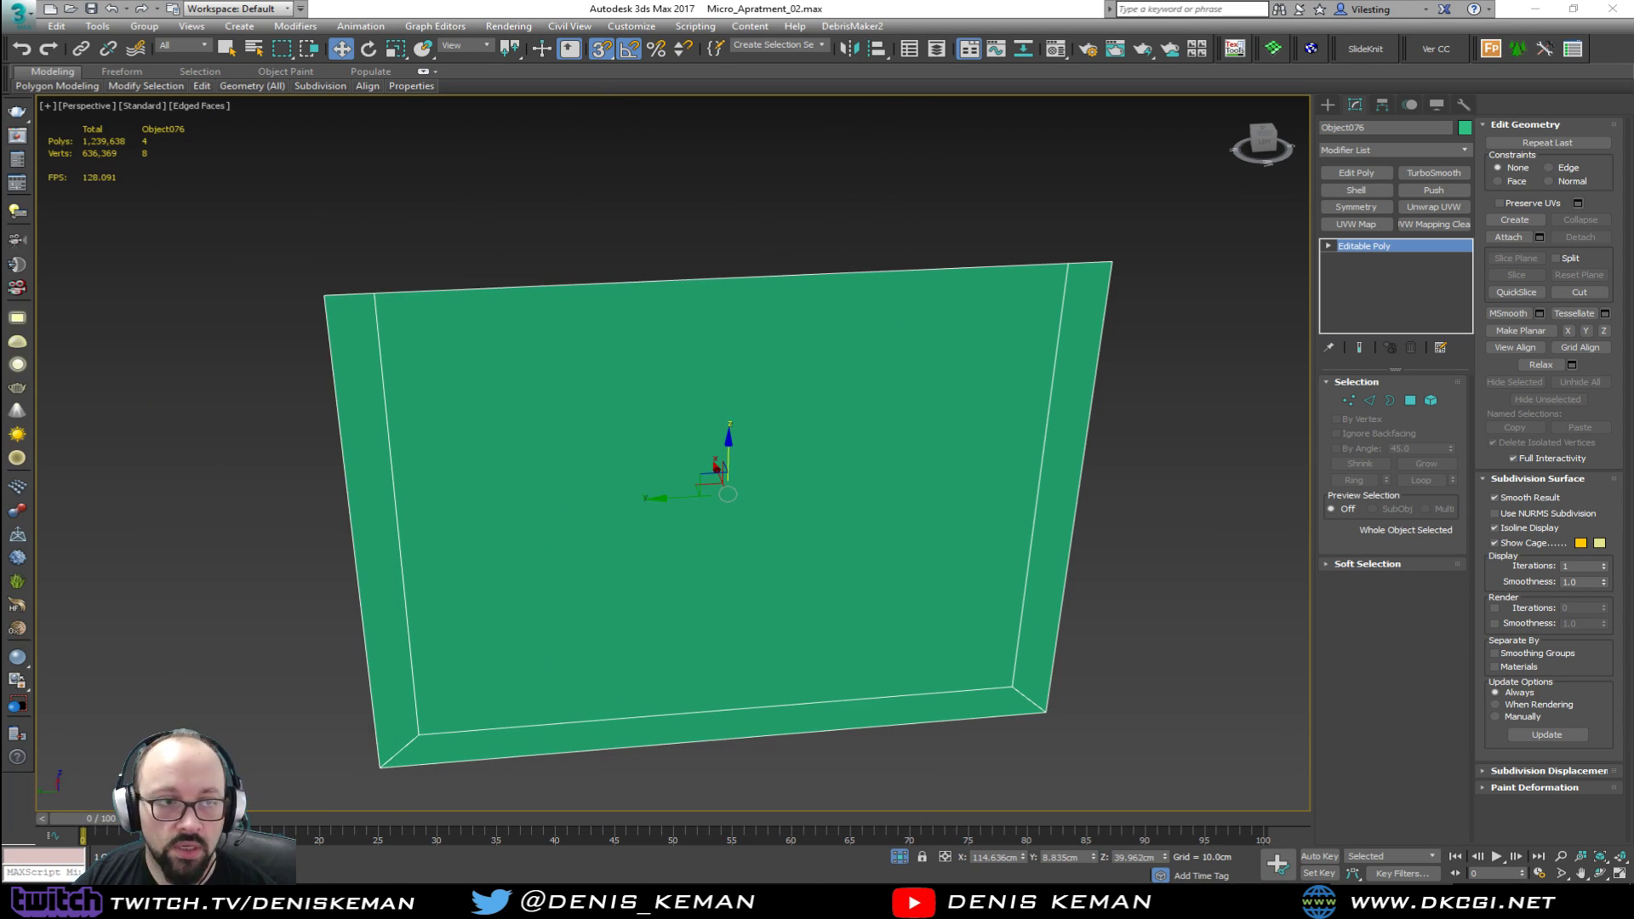
{"action": "left_click", "coordinate": [1409, 402]}
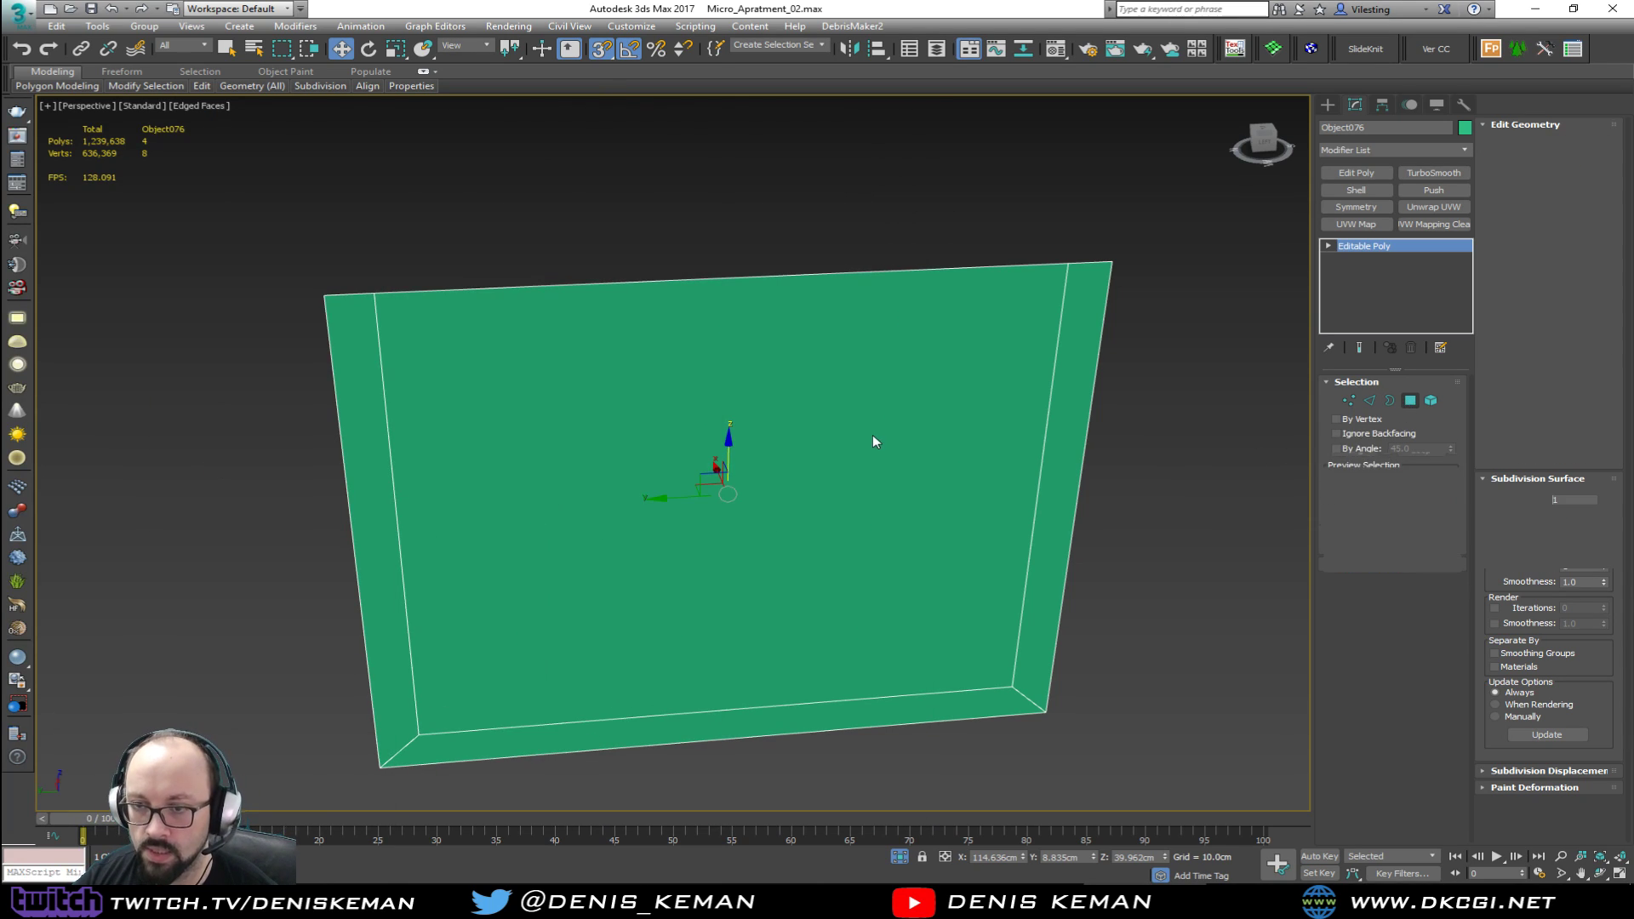
{"action": "left_click", "coordinate": [872, 436]}
{"action": "left_click", "coordinate": [1594, 241]}
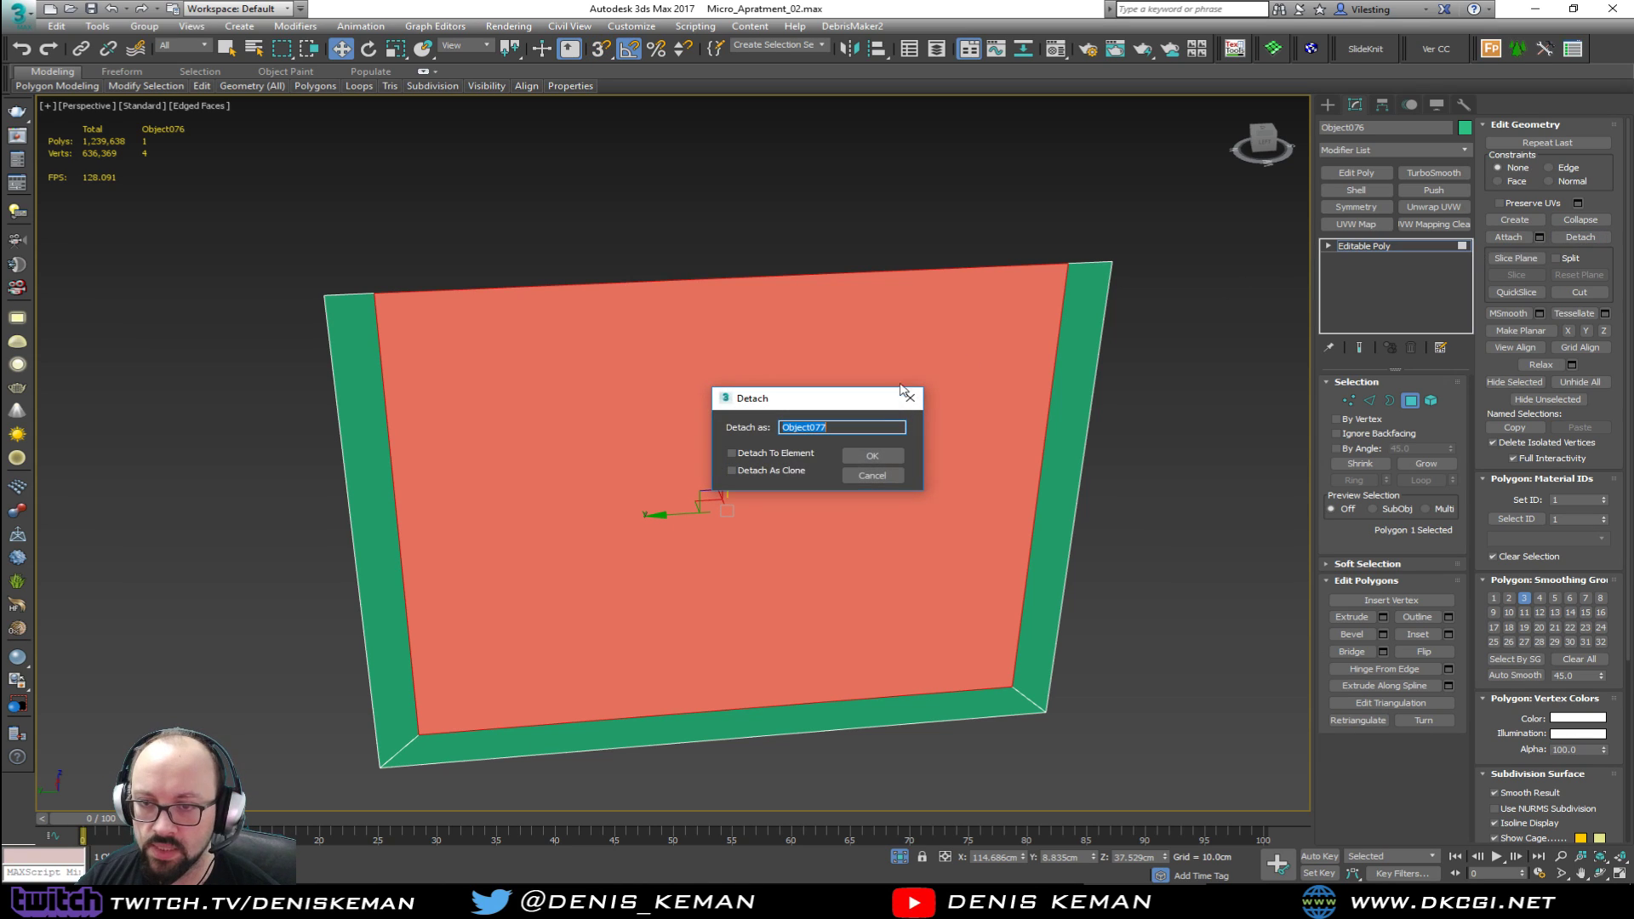
{"action": "type", "text": "O"}
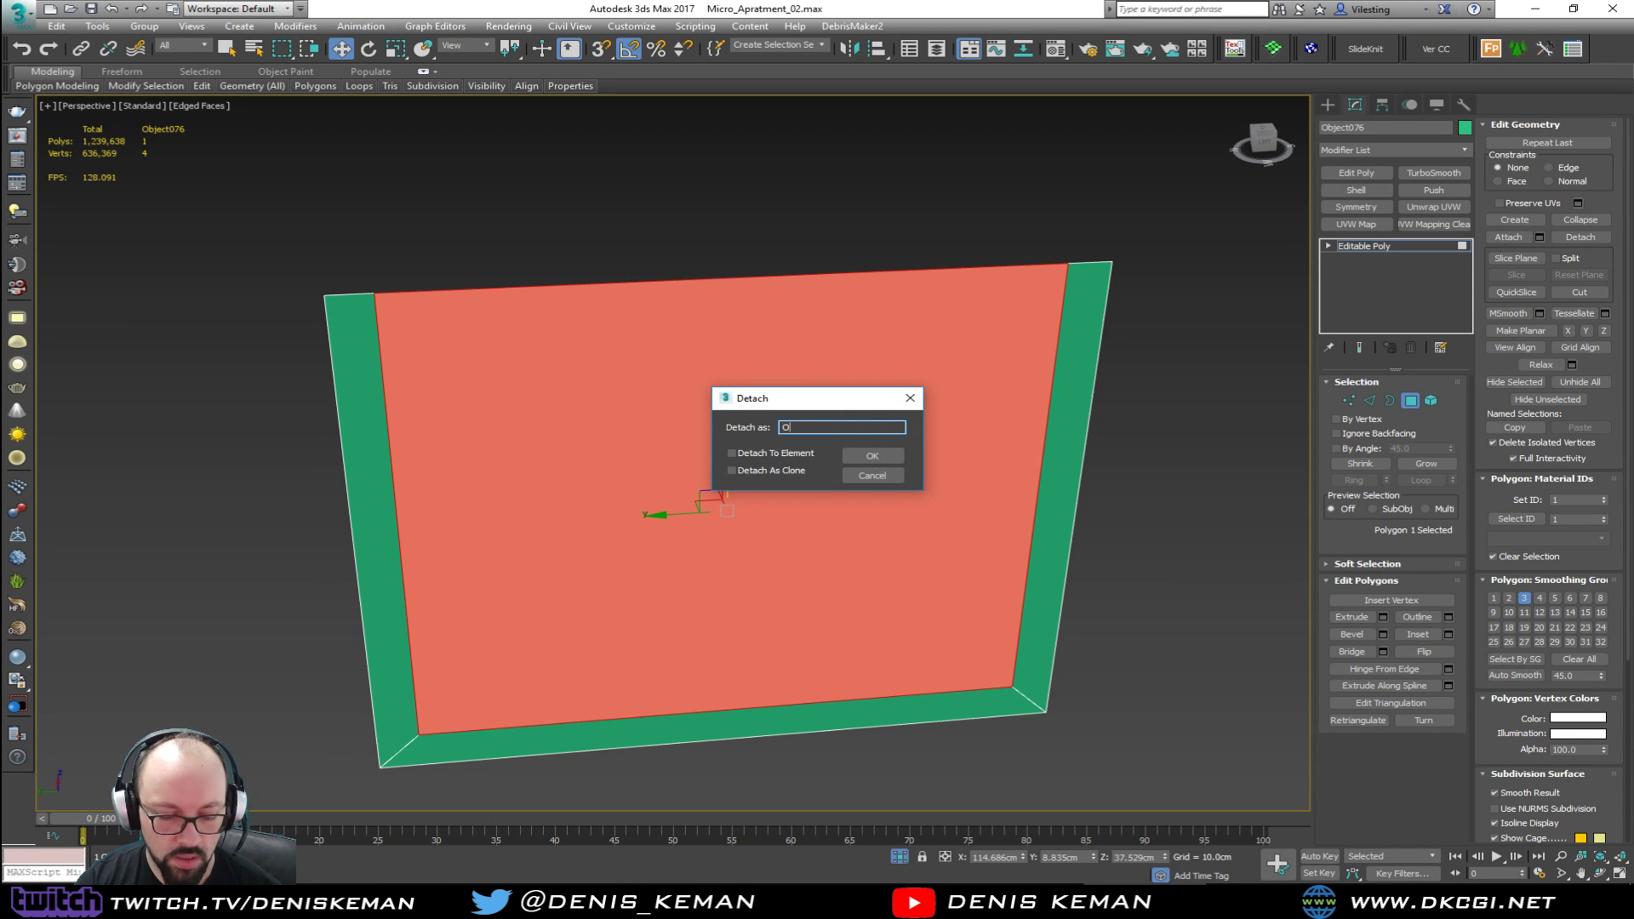
{"action": "type", "text": "ven_Glas"}
{"action": "key", "text": "Return"}
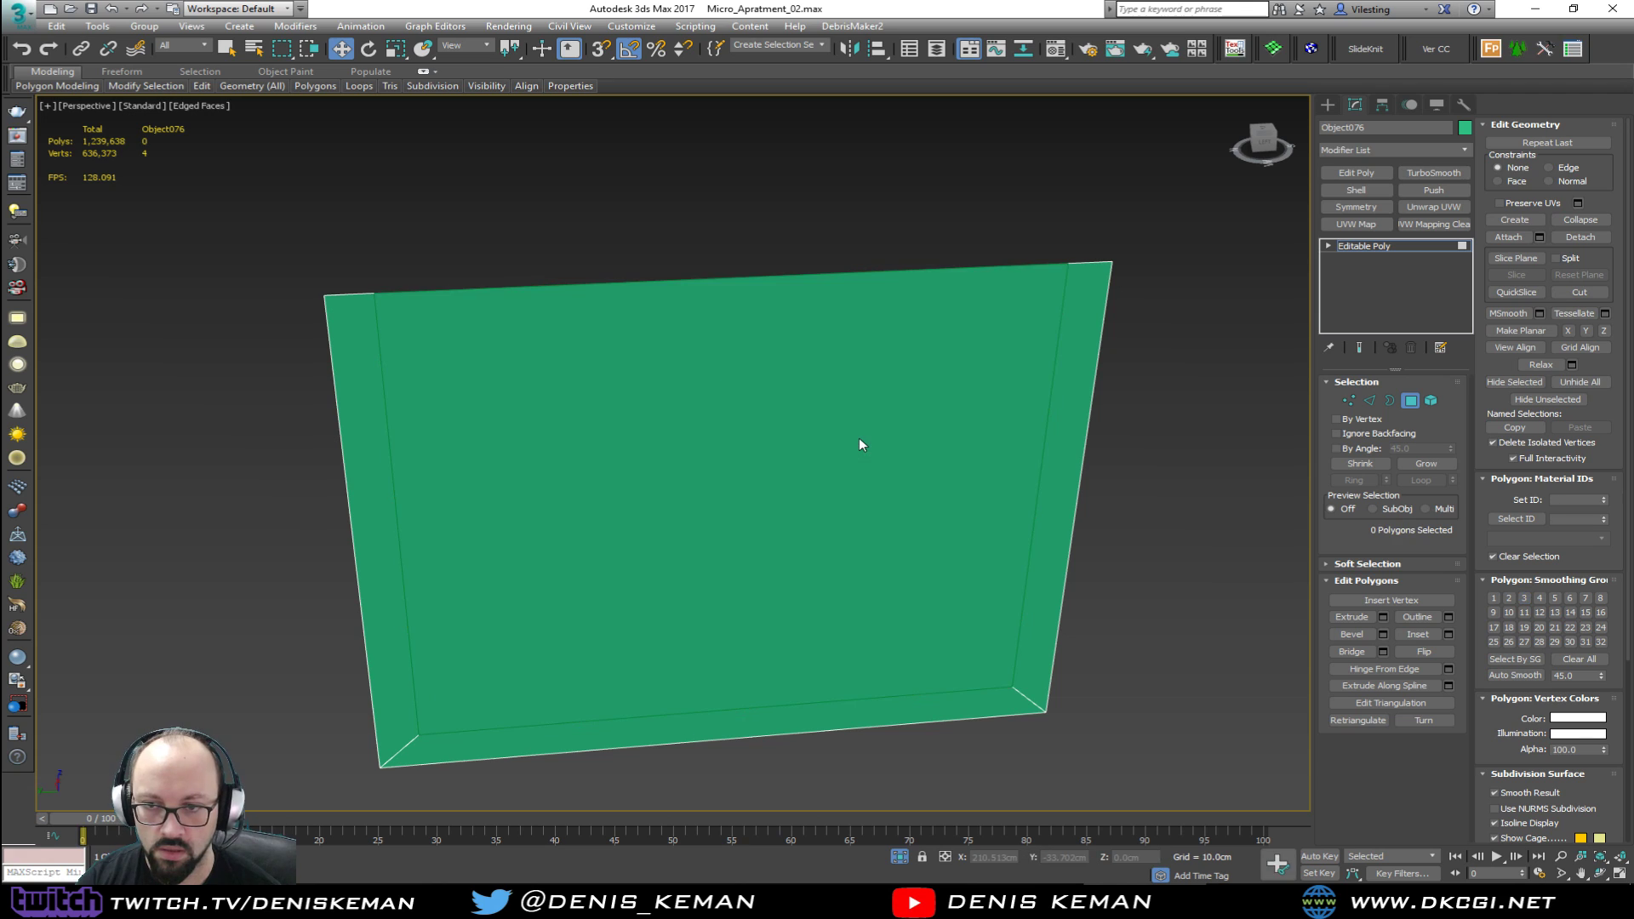
Step: Give the remaining door frame thickness with a Shell modifier at 1 cm outer amount, and end its isolation
{"action": "left_click", "coordinate": [1410, 400]}
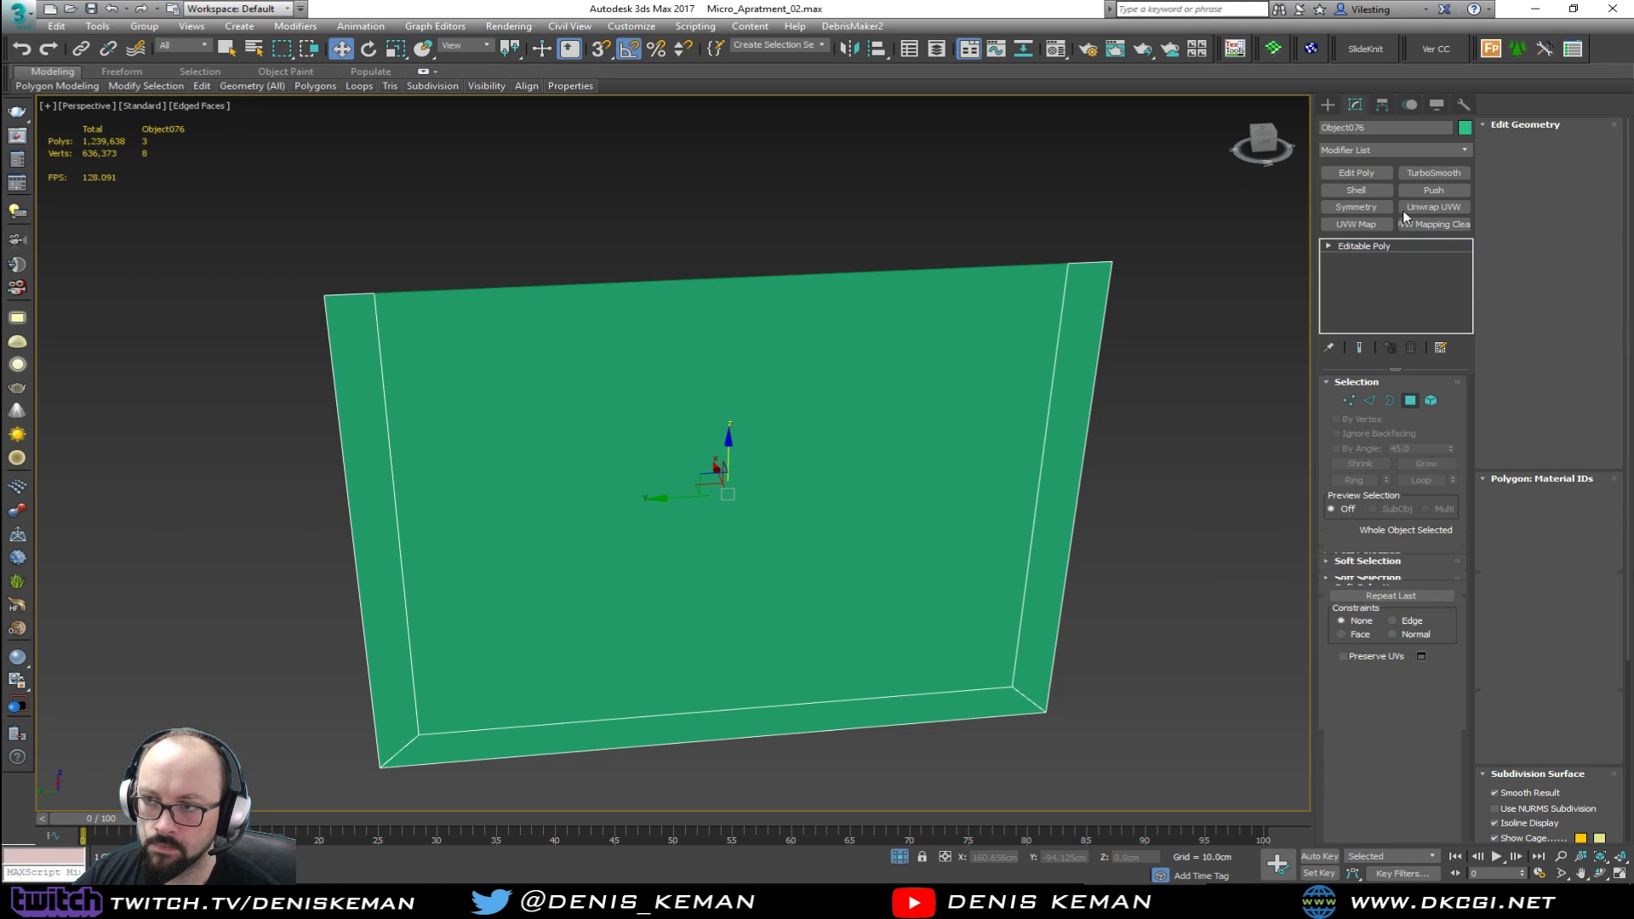
{"action": "left_click", "coordinate": [1371, 190]}
{"action": "middle_click_drag", "start_coordinate": [803, 354], "coordinate": [871, 378], "text": "alt"}
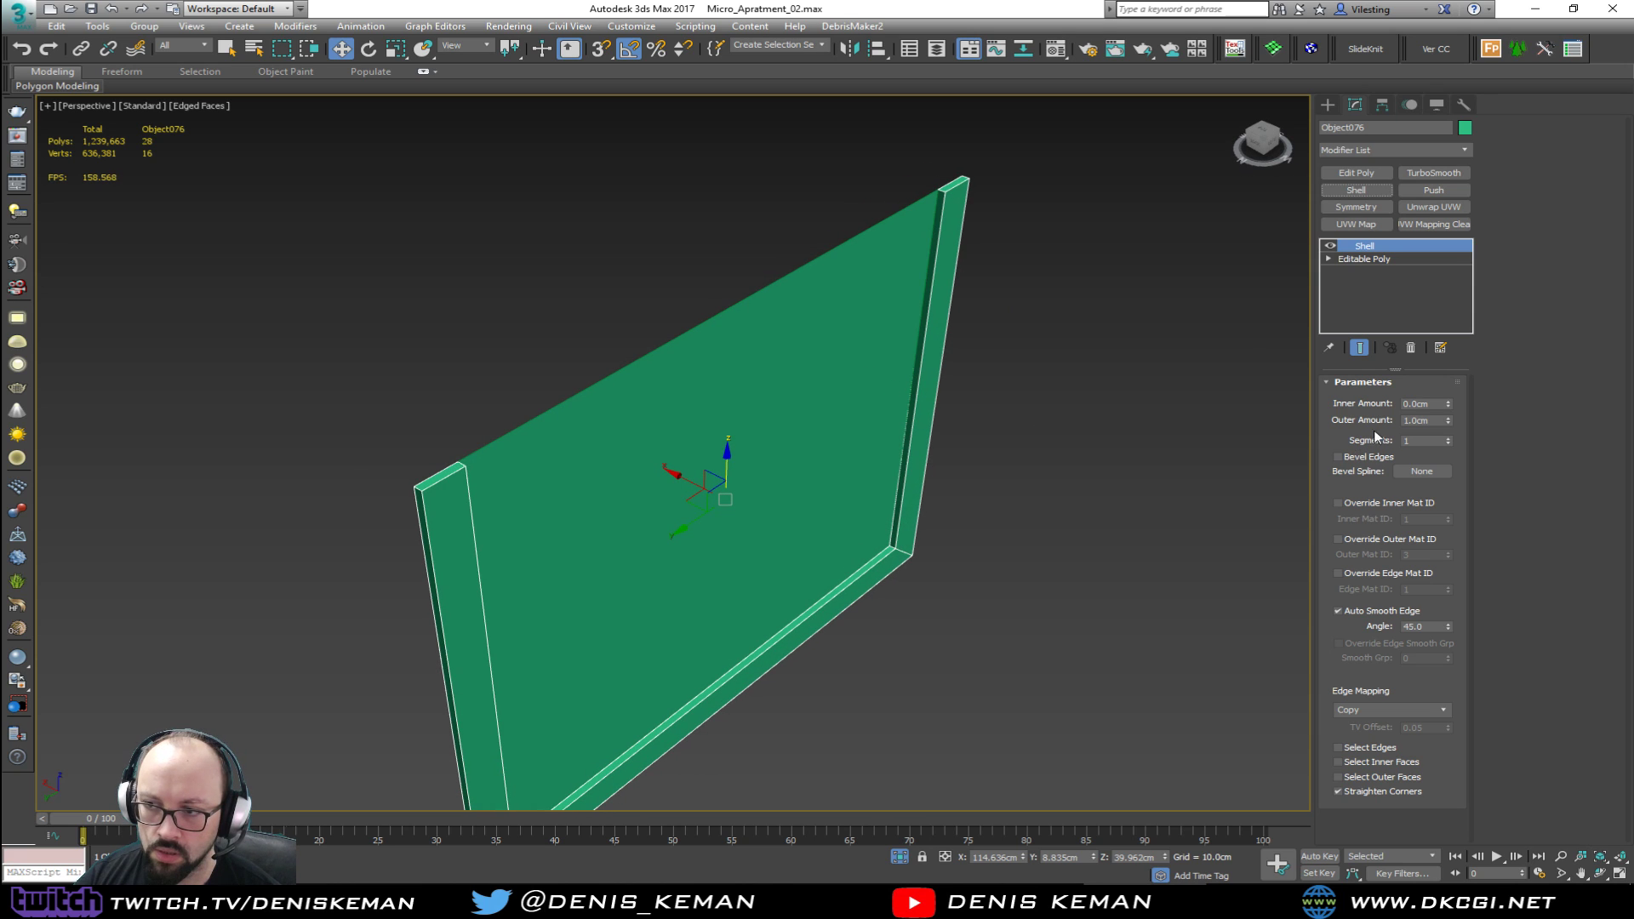
{"action": "middle_click_drag", "start_coordinate": [809, 501], "coordinate": [705, 642], "text": "alt"}
{"action": "right_click", "coordinate": [713, 509]}
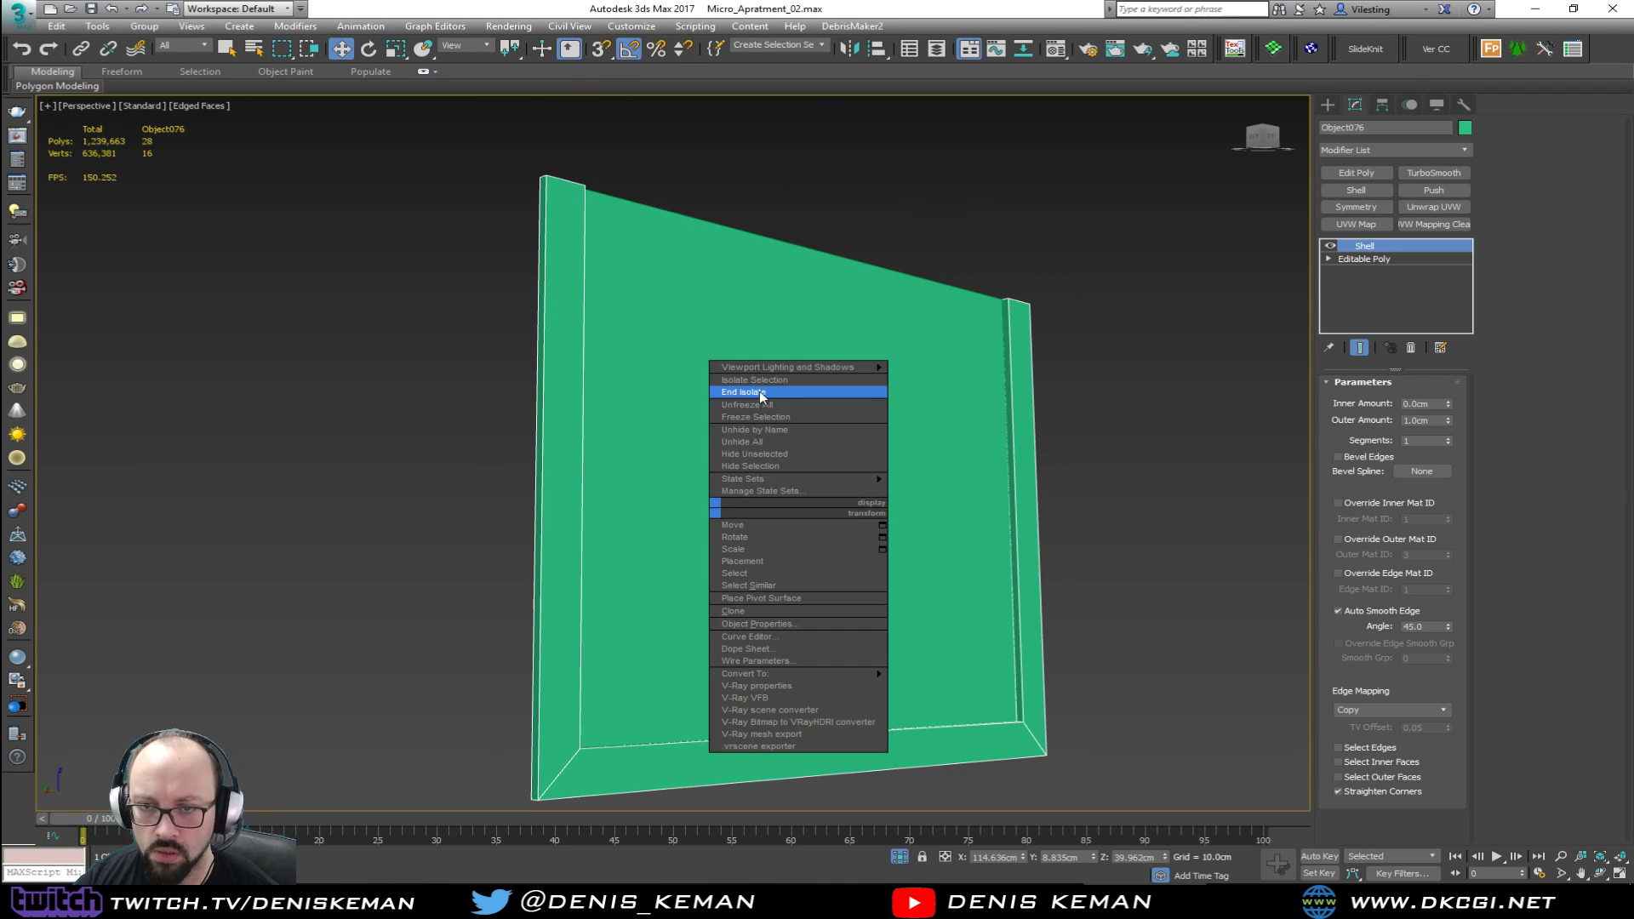
{"action": "left_click", "coordinate": [732, 385]}
{"action": "mouse_move", "coordinate": [772, 439]}
{"action": "middle_mouse_down", "text": "alt"}
{"action": "mouse_move", "coordinate": [774, 466]}
{"action": "mouse_move", "coordinate": [741, 403]}
{"action": "mouse_move", "coordinate": [758, 438]}
{"action": "middle_mouse_up", "text": "alt"}
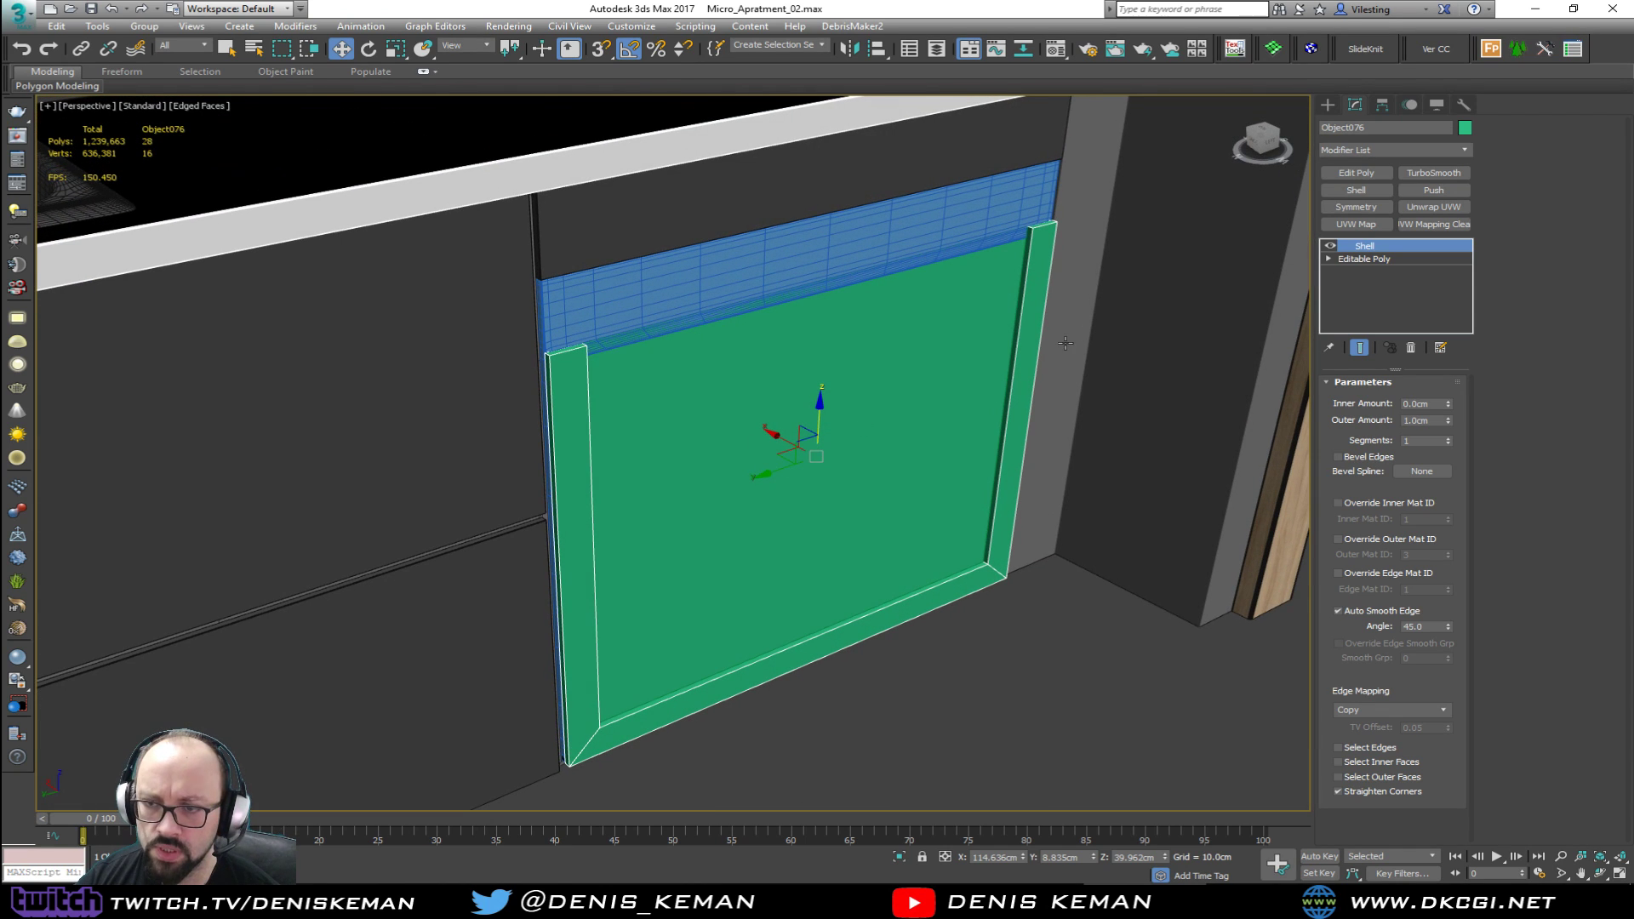
{"action": "middle_click_drag", "start_coordinate": [847, 399], "coordinate": [880, 464], "text": "alt"}
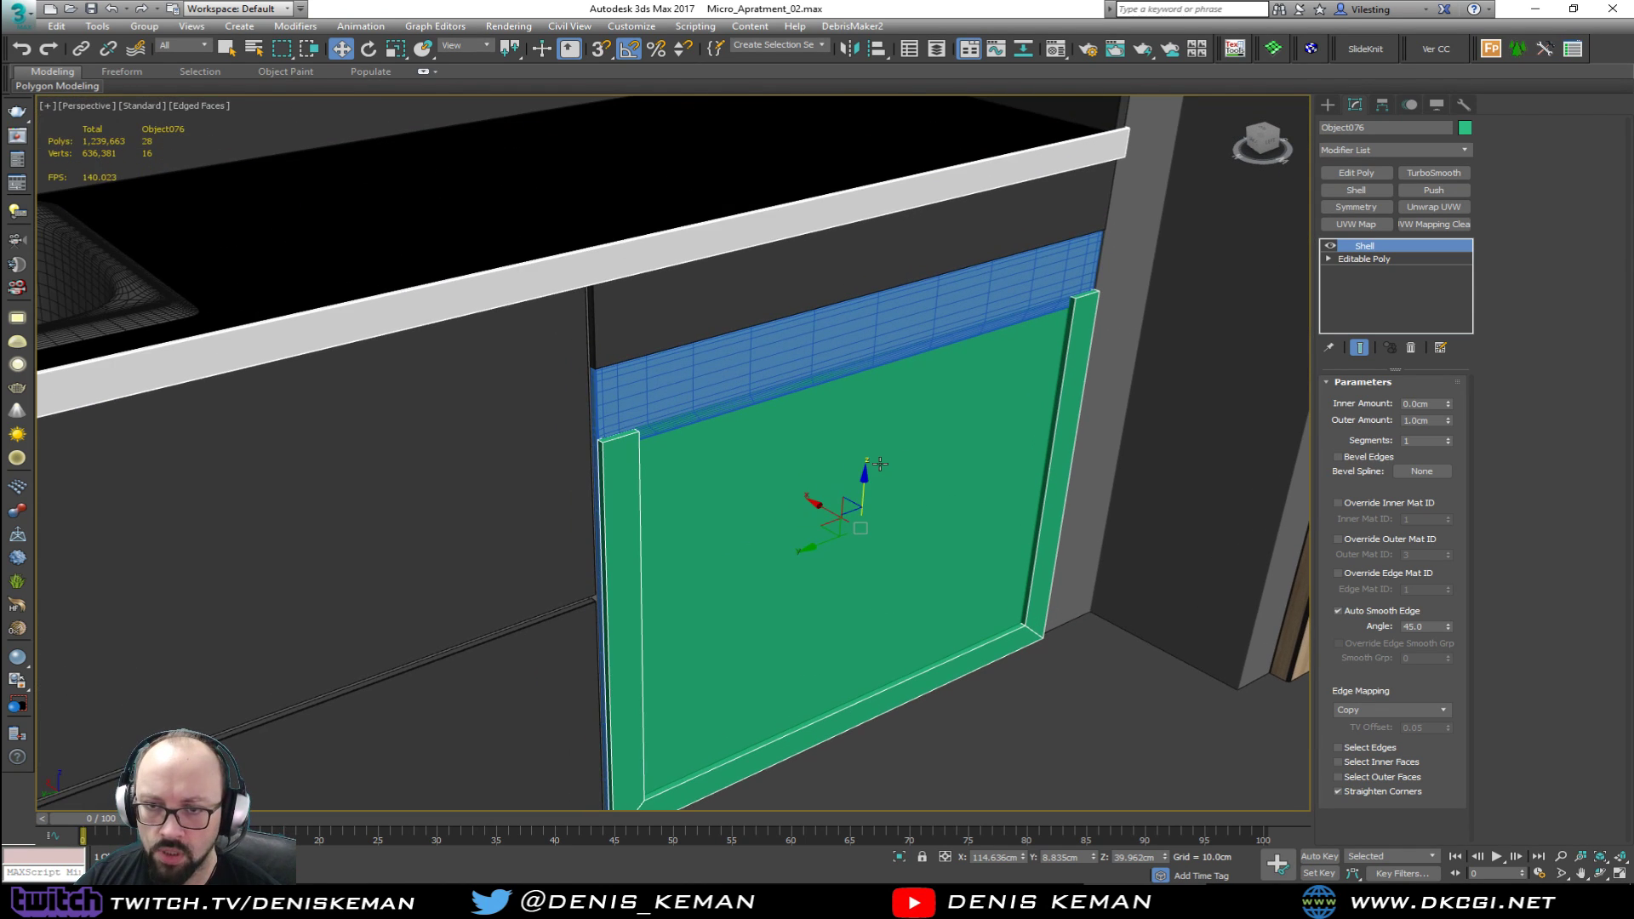
Step: Isolate the oven body and access the polygons of its base Edit Poly modifier, with the modifiers above it not shown
{"action": "left_click", "coordinate": [798, 371]}
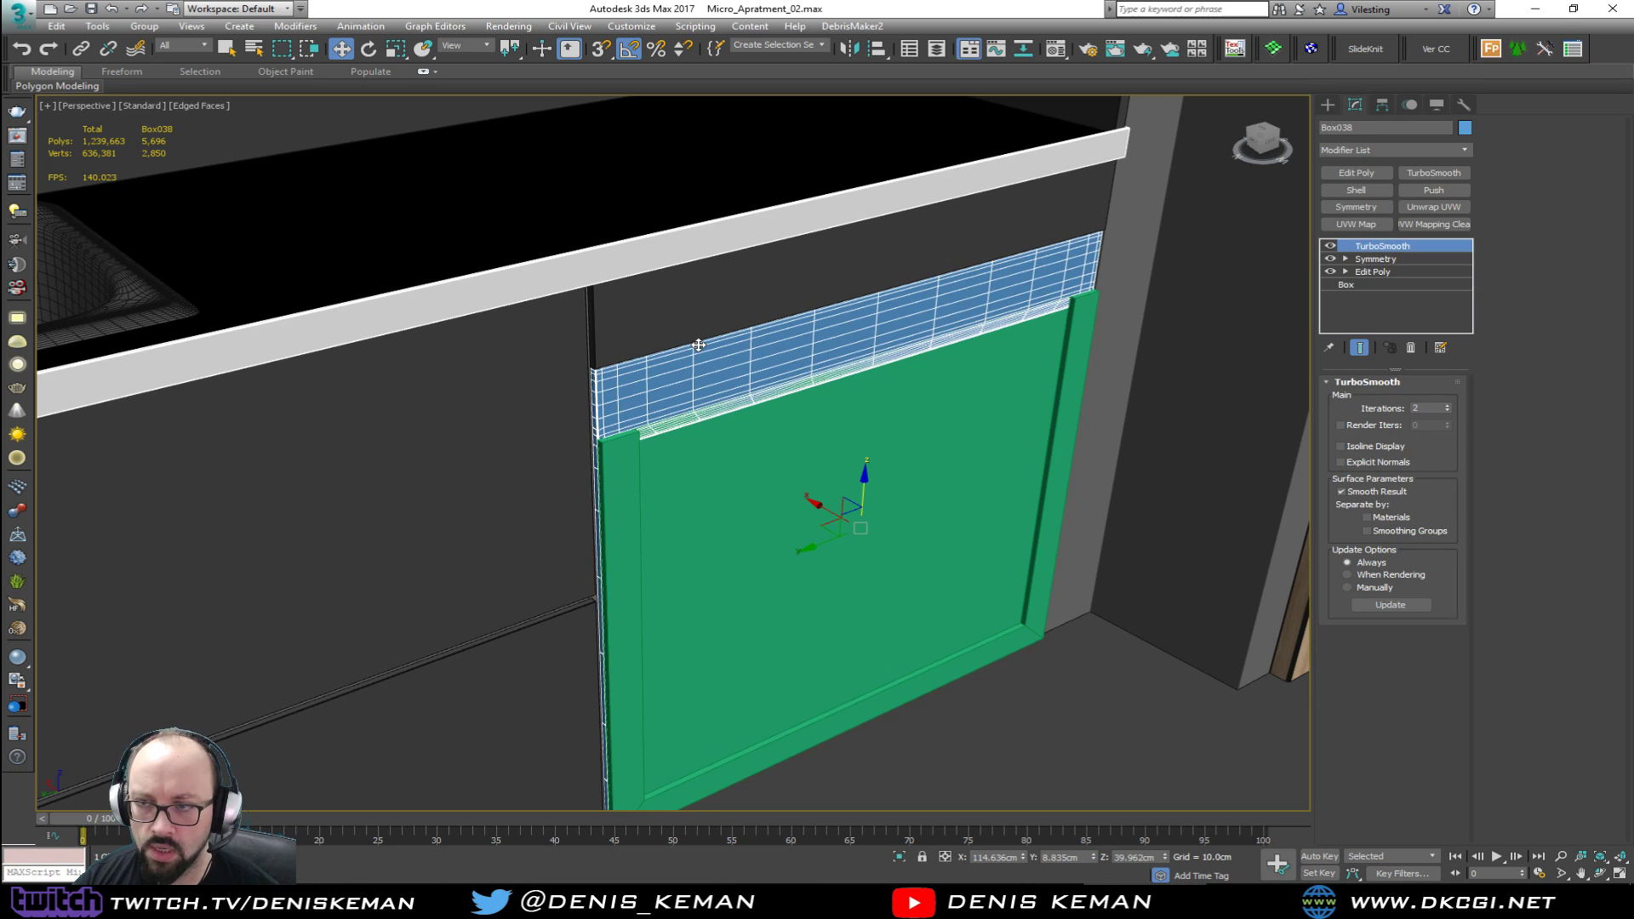
{"action": "key", "text": "alt+q"}
{"action": "left_click", "coordinate": [1391, 270]}
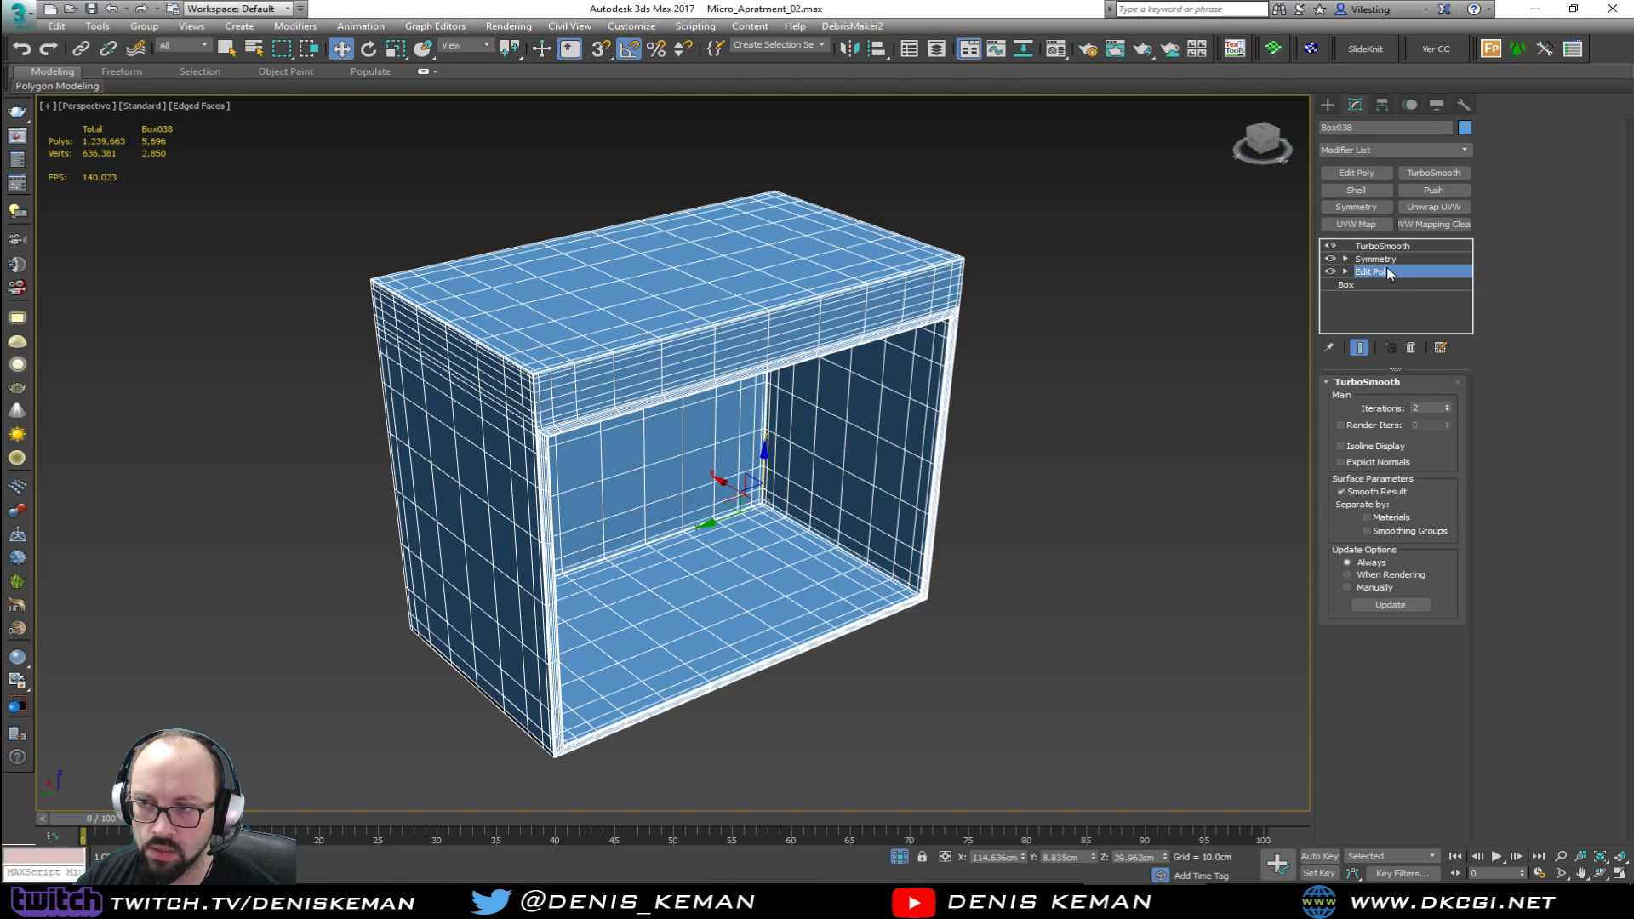
{"action": "left_click", "coordinate": [1360, 347]}
{"action": "key", "text": "4"}
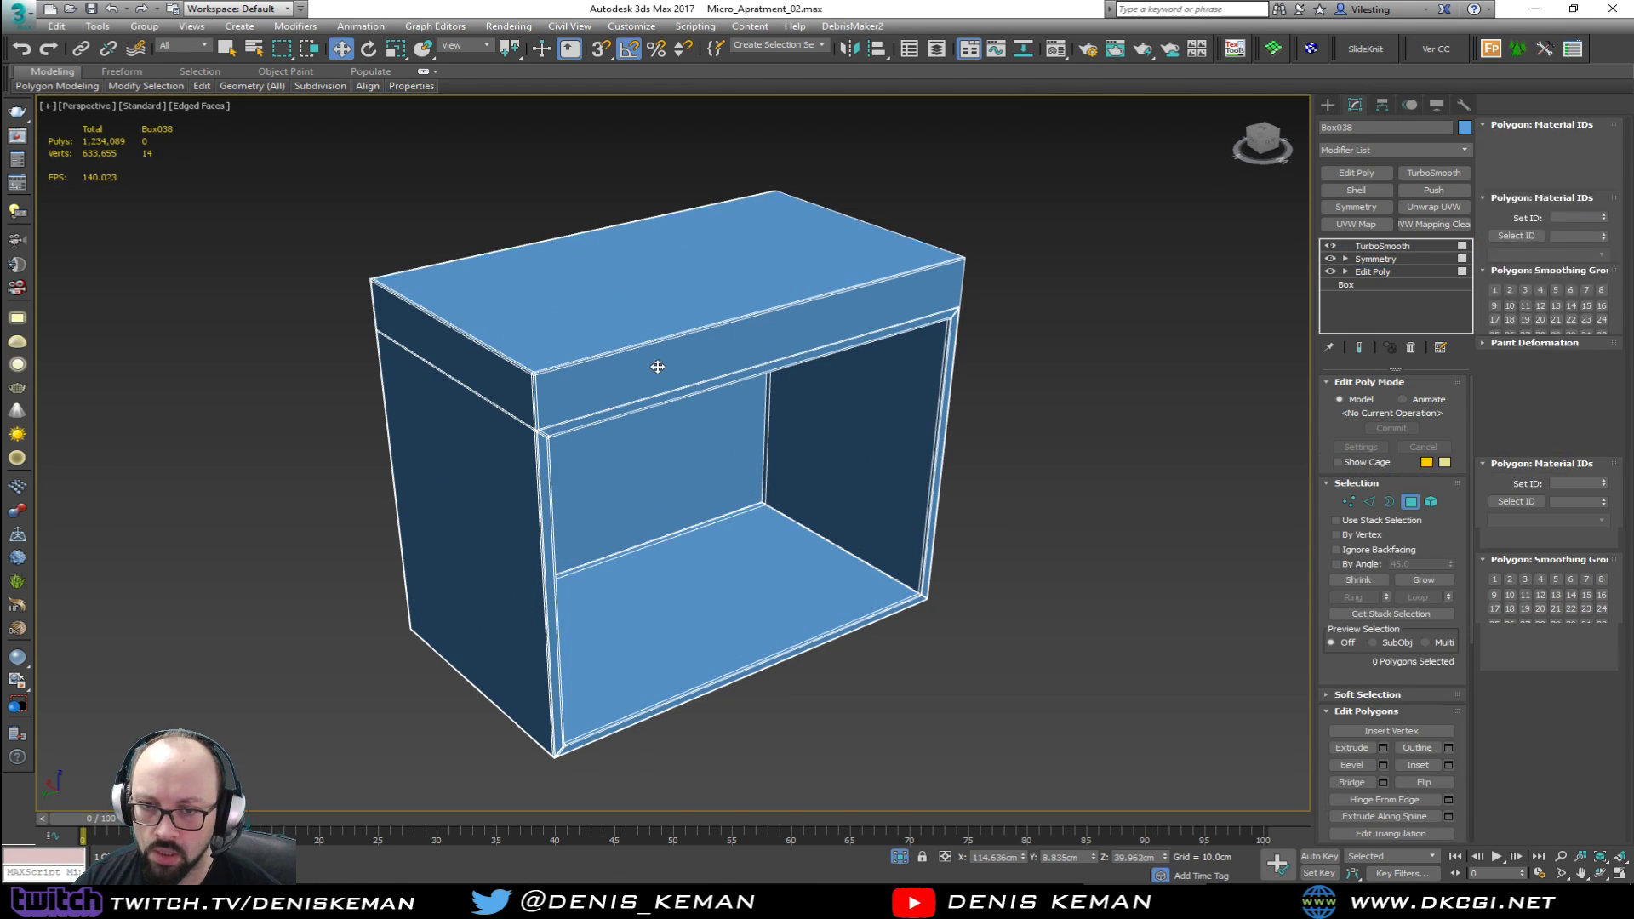
{"action": "key", "text": "Delete"}
{"action": "left_click", "coordinate": [911, 507]}
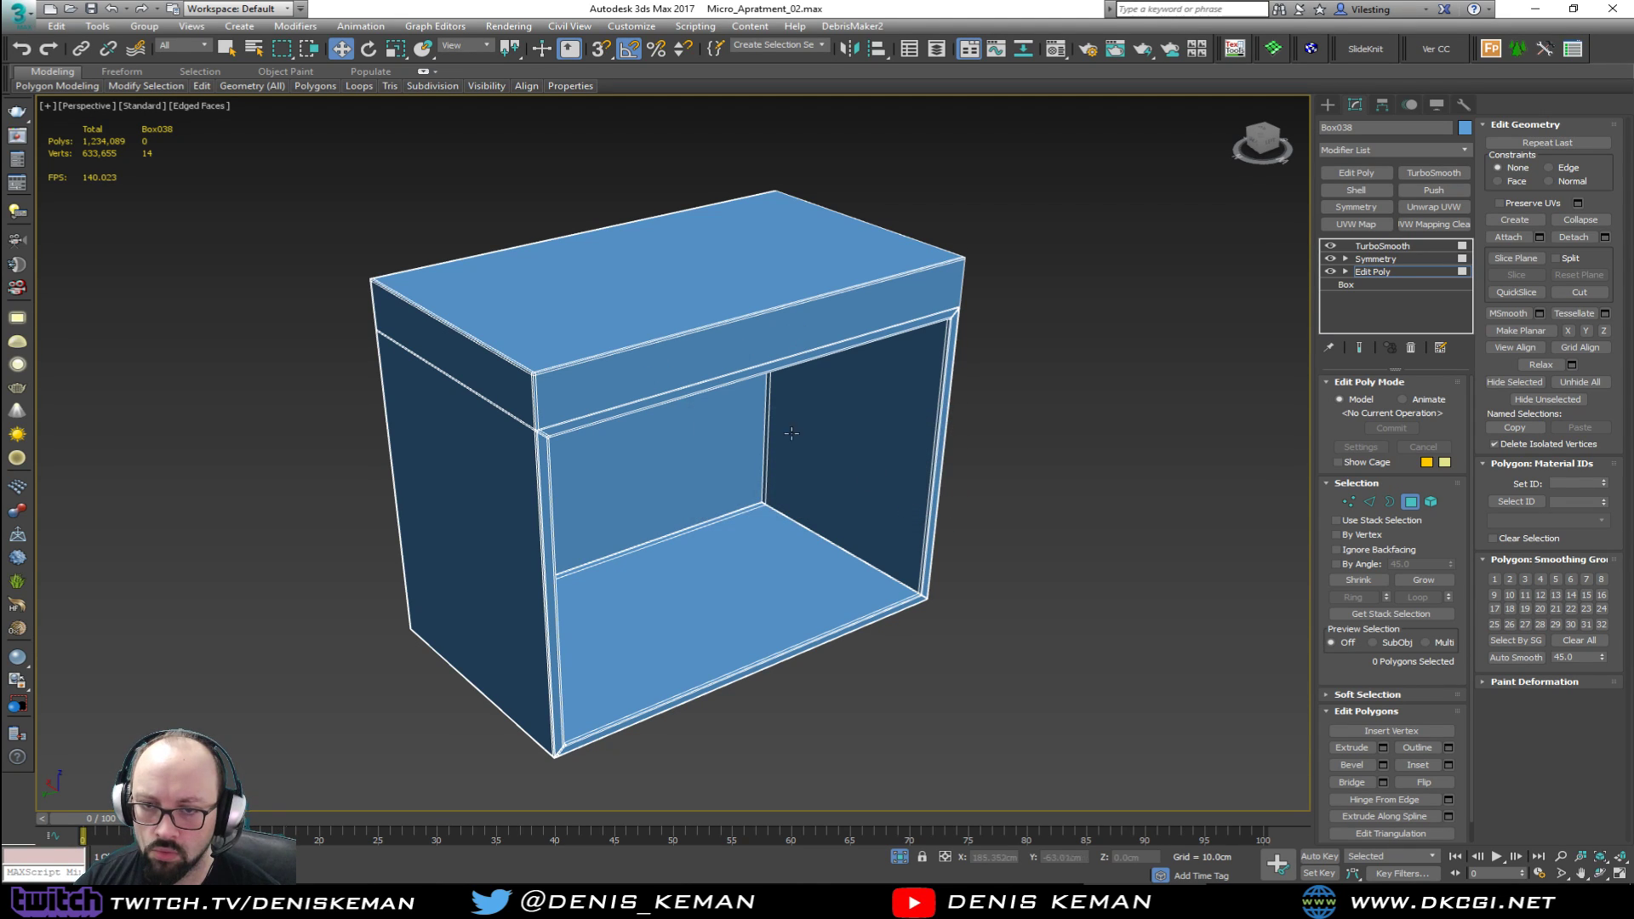
Step: Select the front face above the oven opening, grow the selection to its border strips, and detach it as a clone
{"action": "scroll", "coordinate": [604, 382], "scroll_direction": "up", "scroll_amount": 4}
{"action": "left_click", "coordinate": [604, 382]}
{"action": "middle_click_drag", "start_coordinate": [604, 407], "coordinate": [675, 383], "text": "alt"}
{"action": "right_click", "coordinate": [674, 380]}
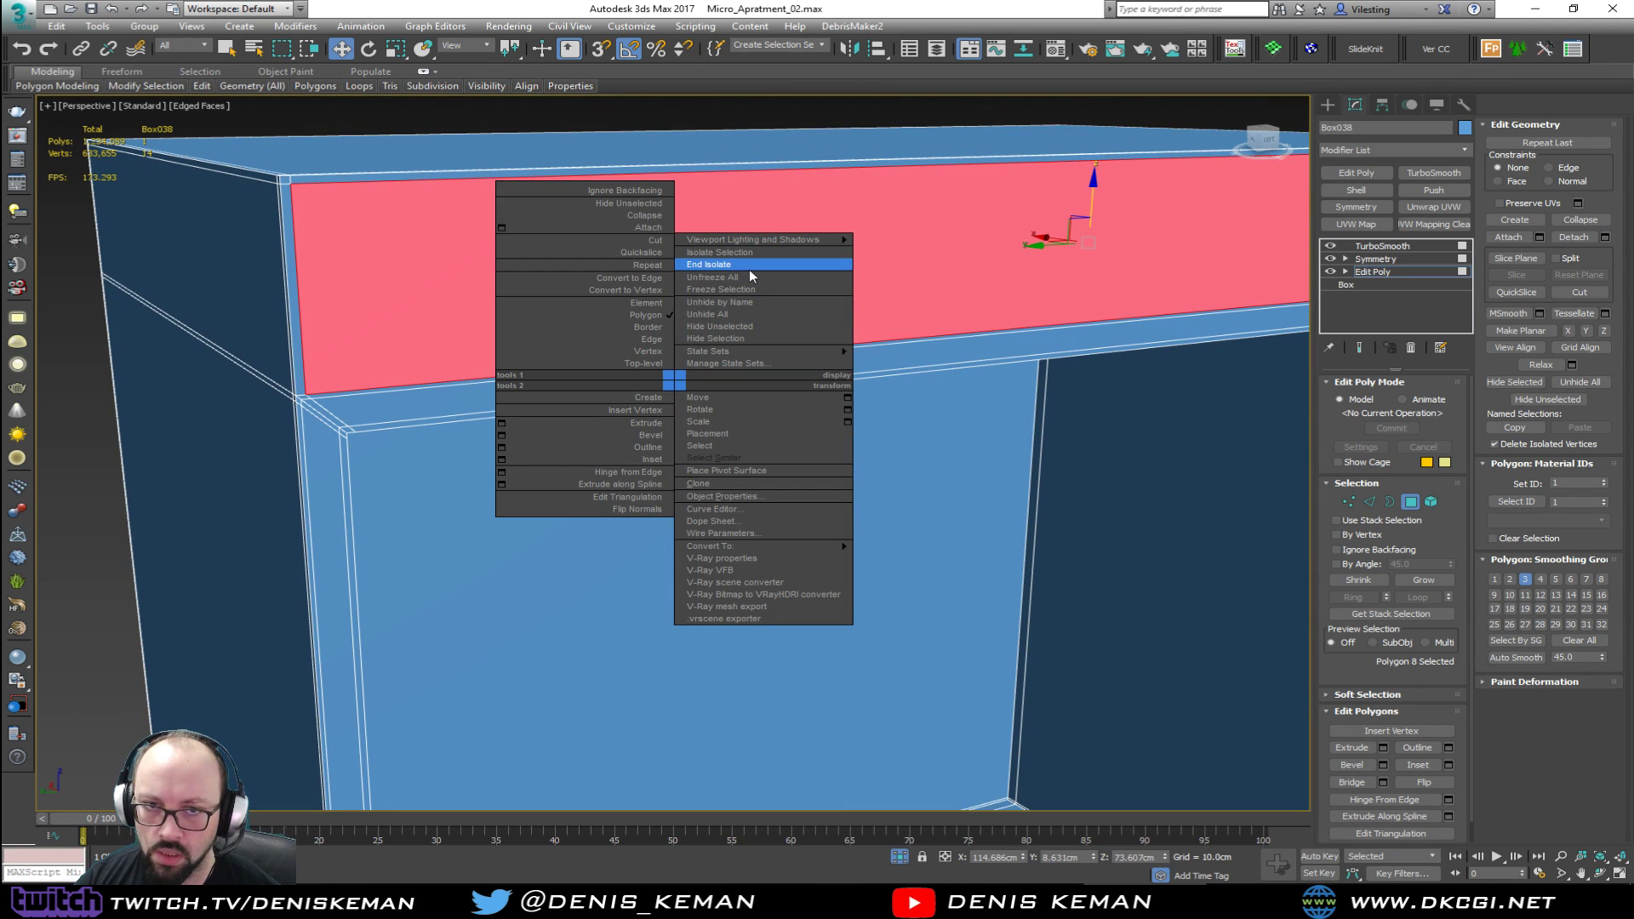
{"action": "middle_click_drag", "start_coordinate": [458, 263], "coordinate": [417, 284]}
{"action": "left_click", "coordinate": [1424, 580]}
{"action": "left_click", "coordinate": [1605, 237]}
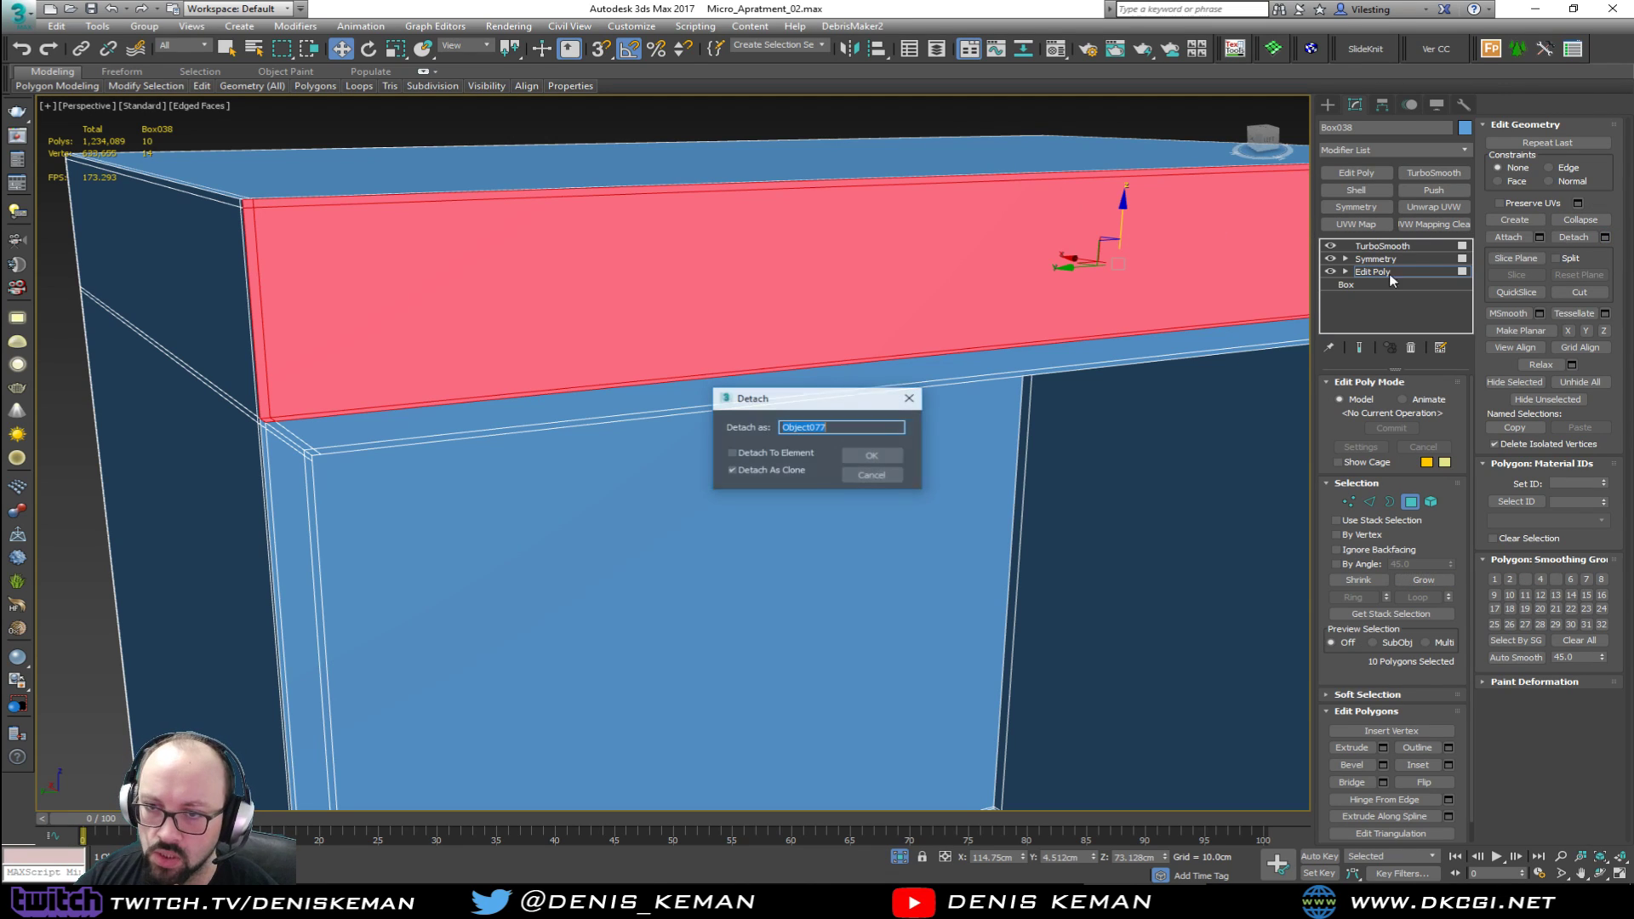
{"action": "left_click", "coordinate": [874, 456]}
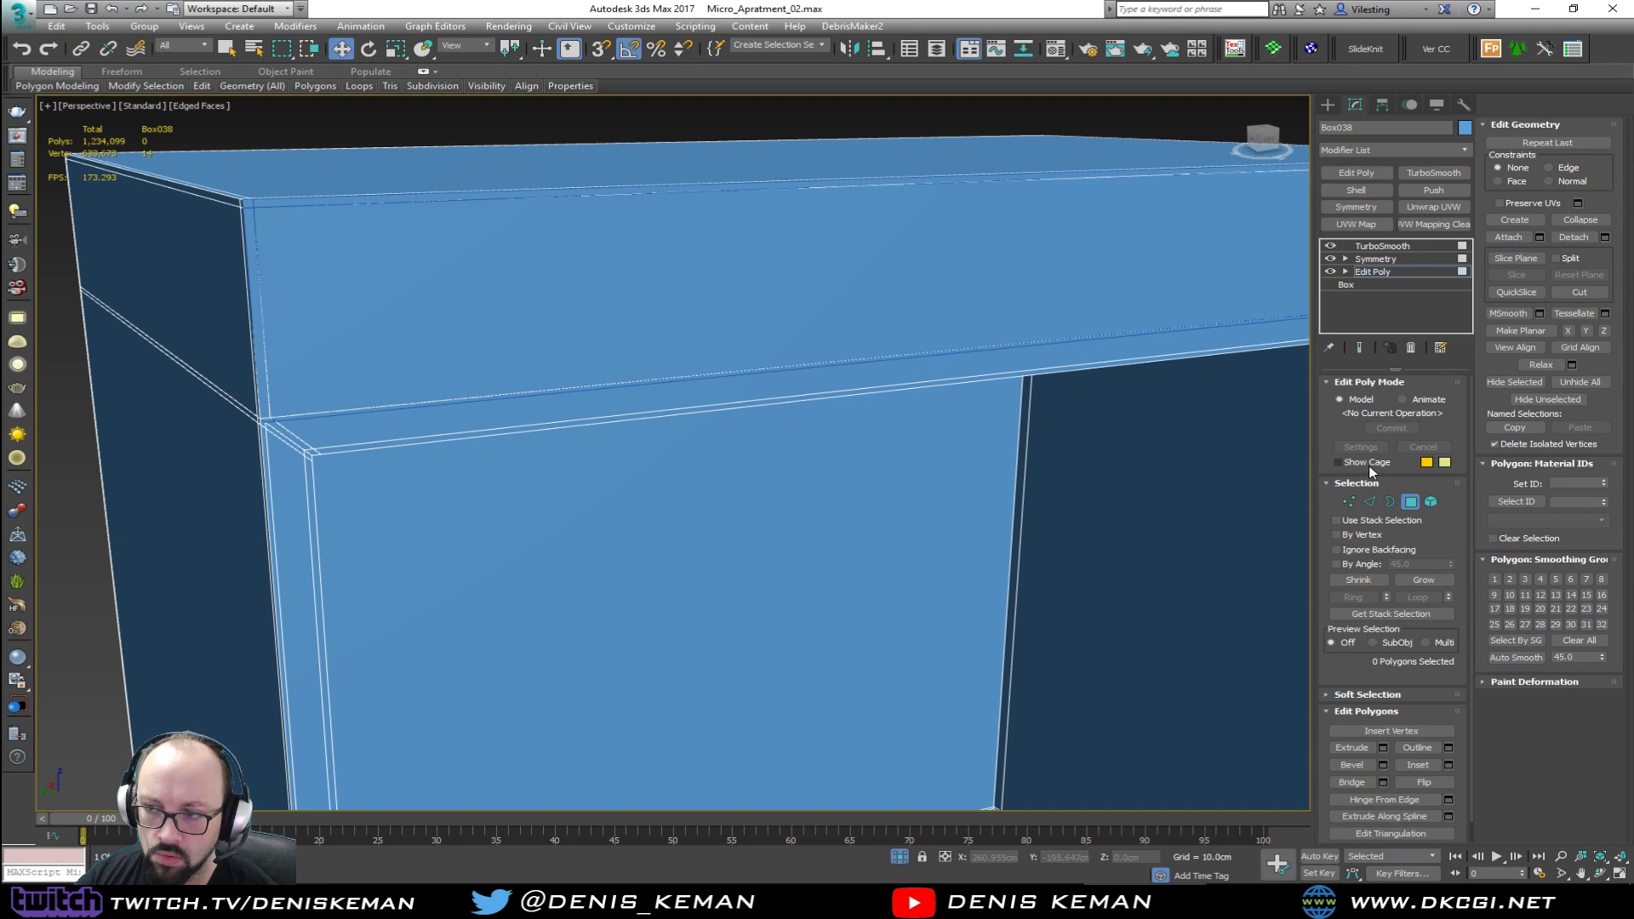
Step: Select the detached front strip as an object and end the oven body's isolation
{"action": "left_click", "coordinate": [1410, 501]}
{"action": "left_click", "coordinate": [661, 303]}
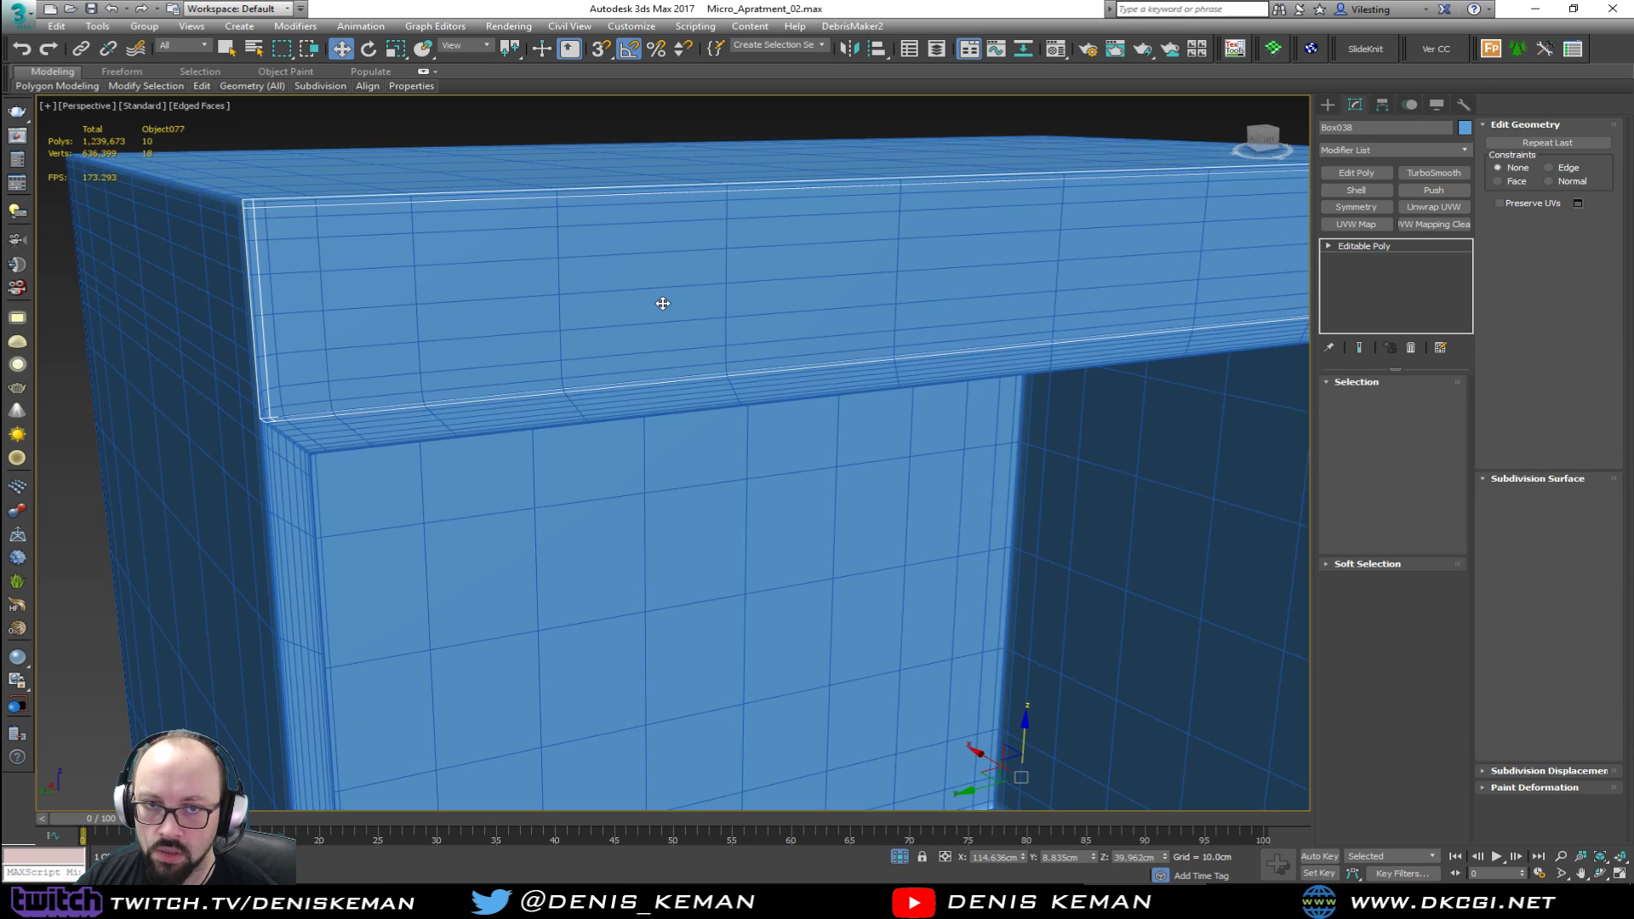
{"action": "right_click", "coordinate": [660, 300]}
{"action": "left_click", "coordinate": [706, 182]}
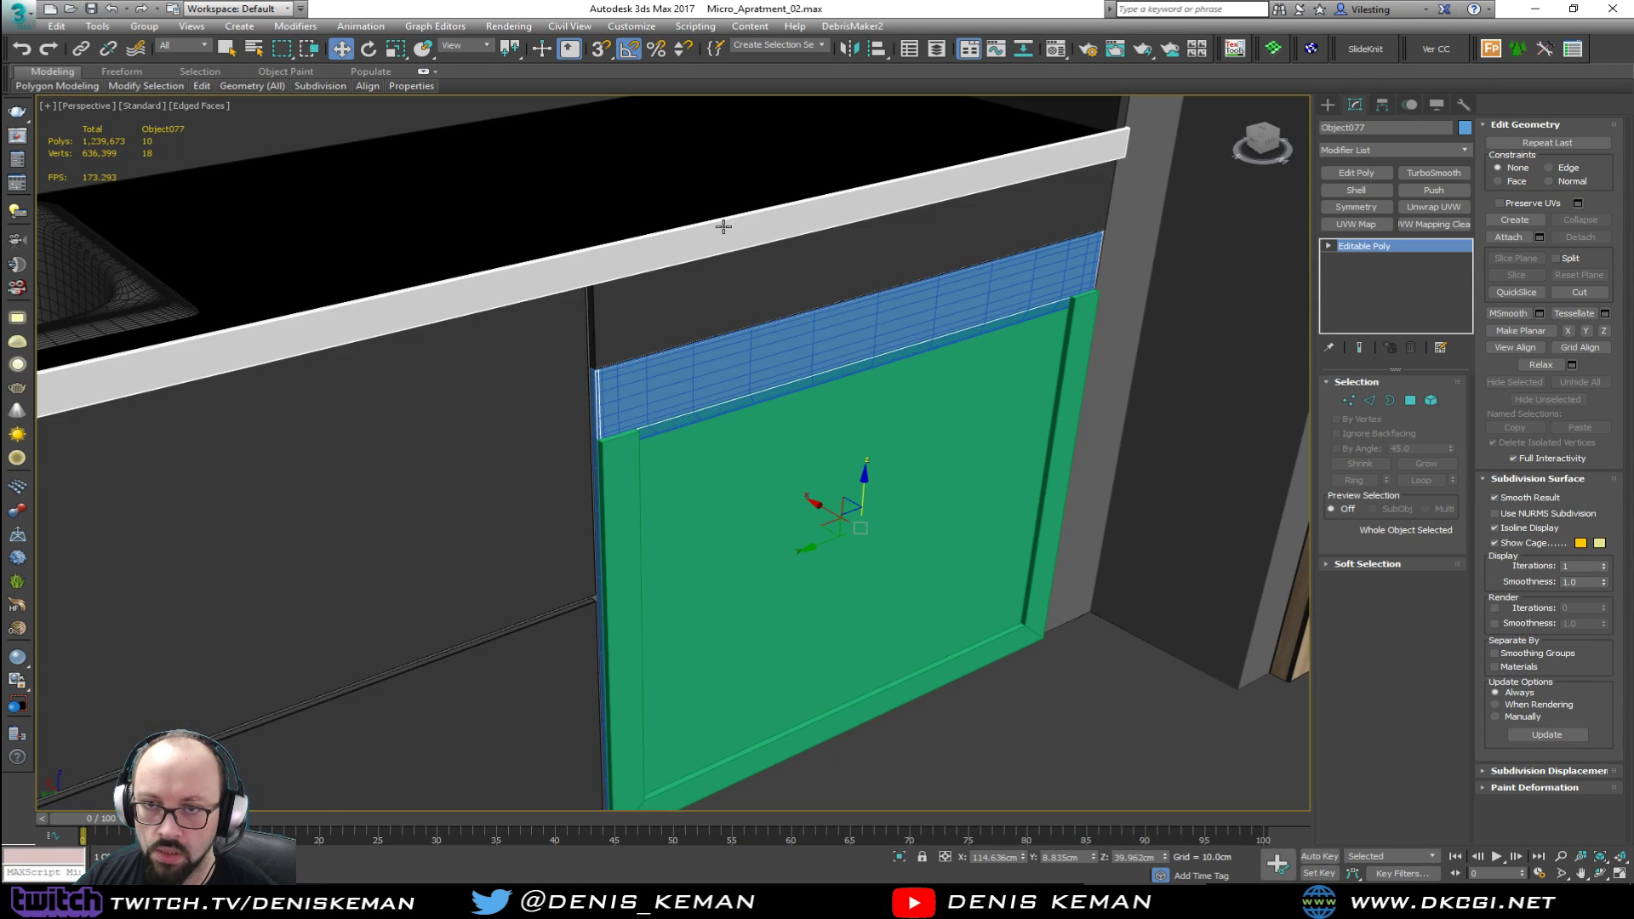
Step: Isolate the detached strip together with the door glass and door frame, excluding the oven rack from the selection
{"action": "left_click", "coordinate": [709, 487], "text": "ctrl"}
{"action": "left_click", "coordinate": [628, 486], "text": "ctrl"}
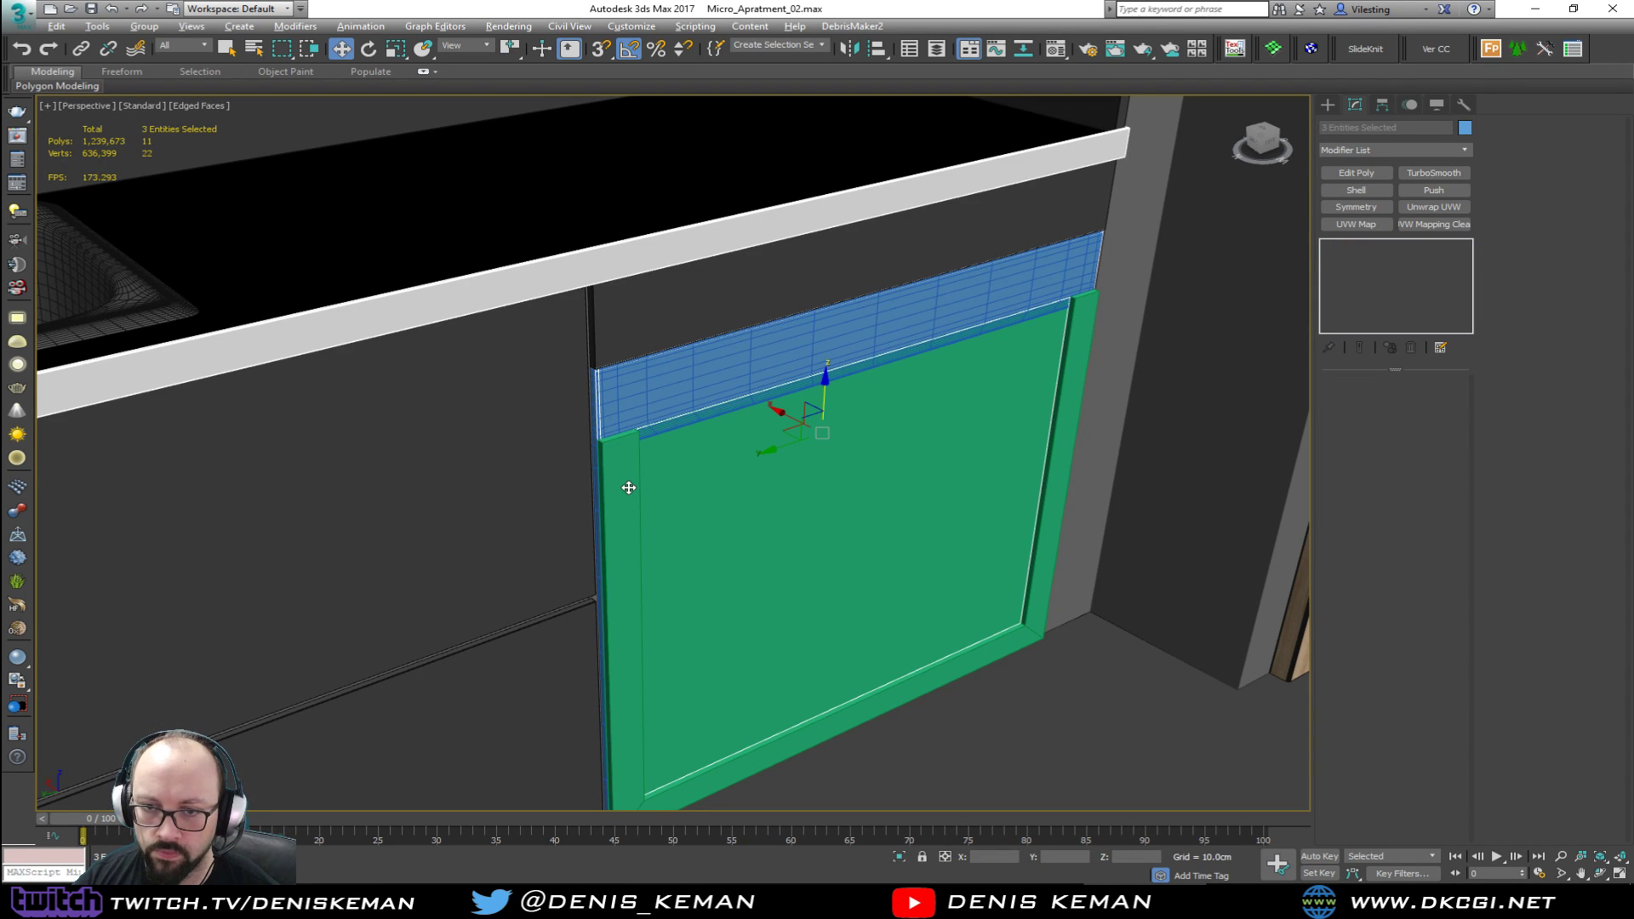
{"action": "key", "text": "alt+q"}
{"action": "right_click", "coordinate": [651, 452]}
{"action": "left_click", "coordinate": [700, 343]}
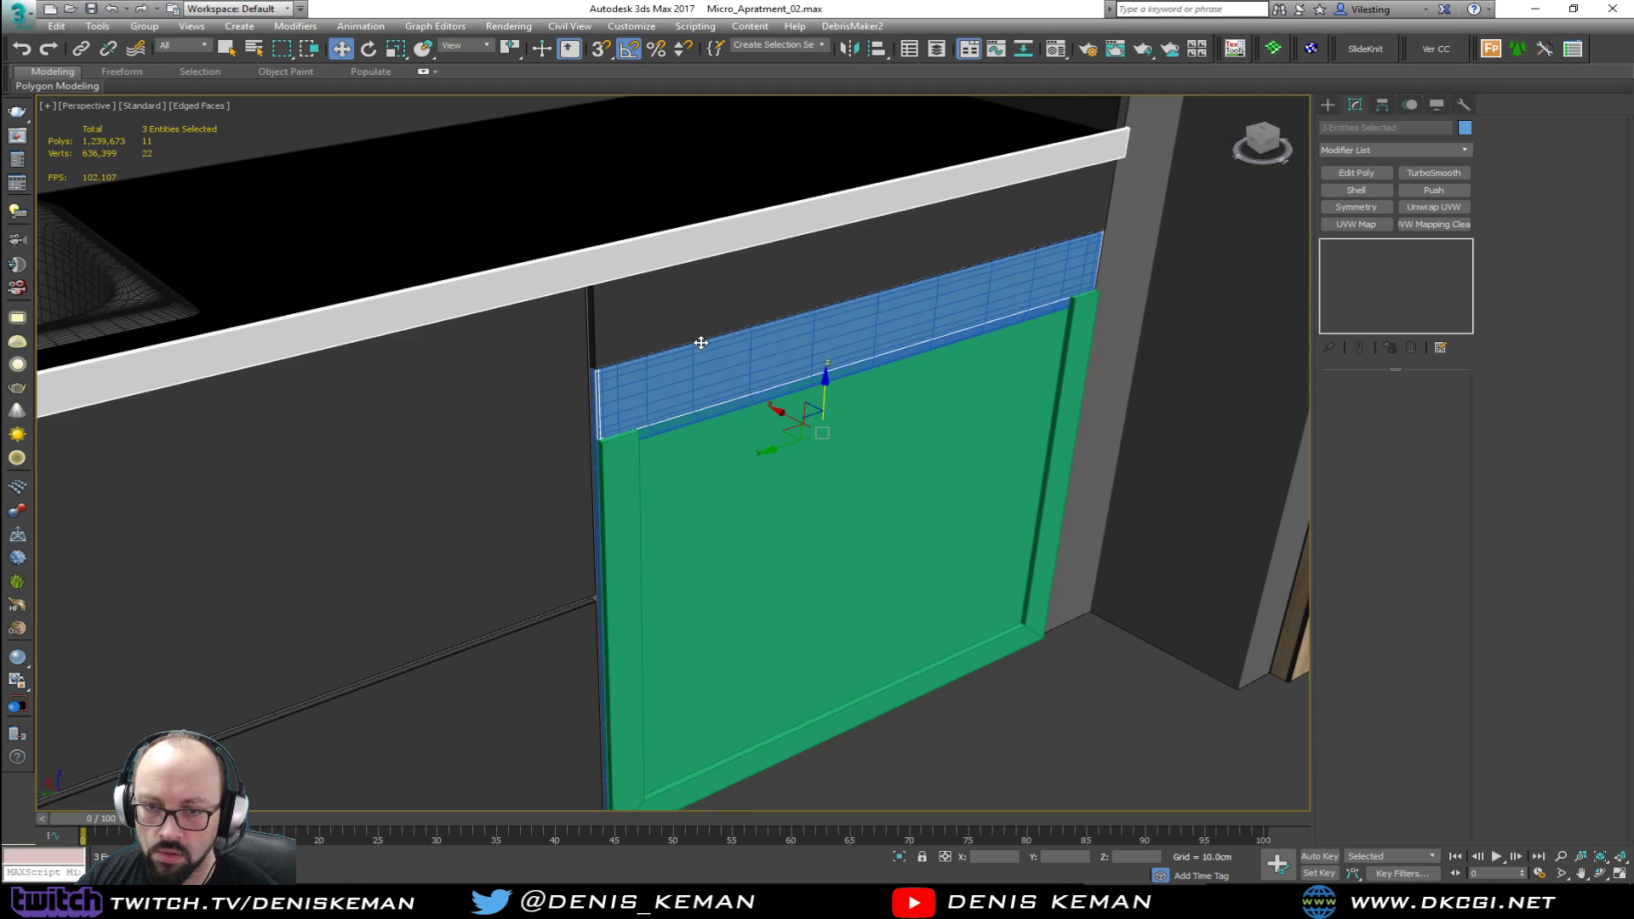
{"action": "left_click", "coordinate": [630, 478], "text": "ctrl"}
{"action": "key", "text": "F3"}
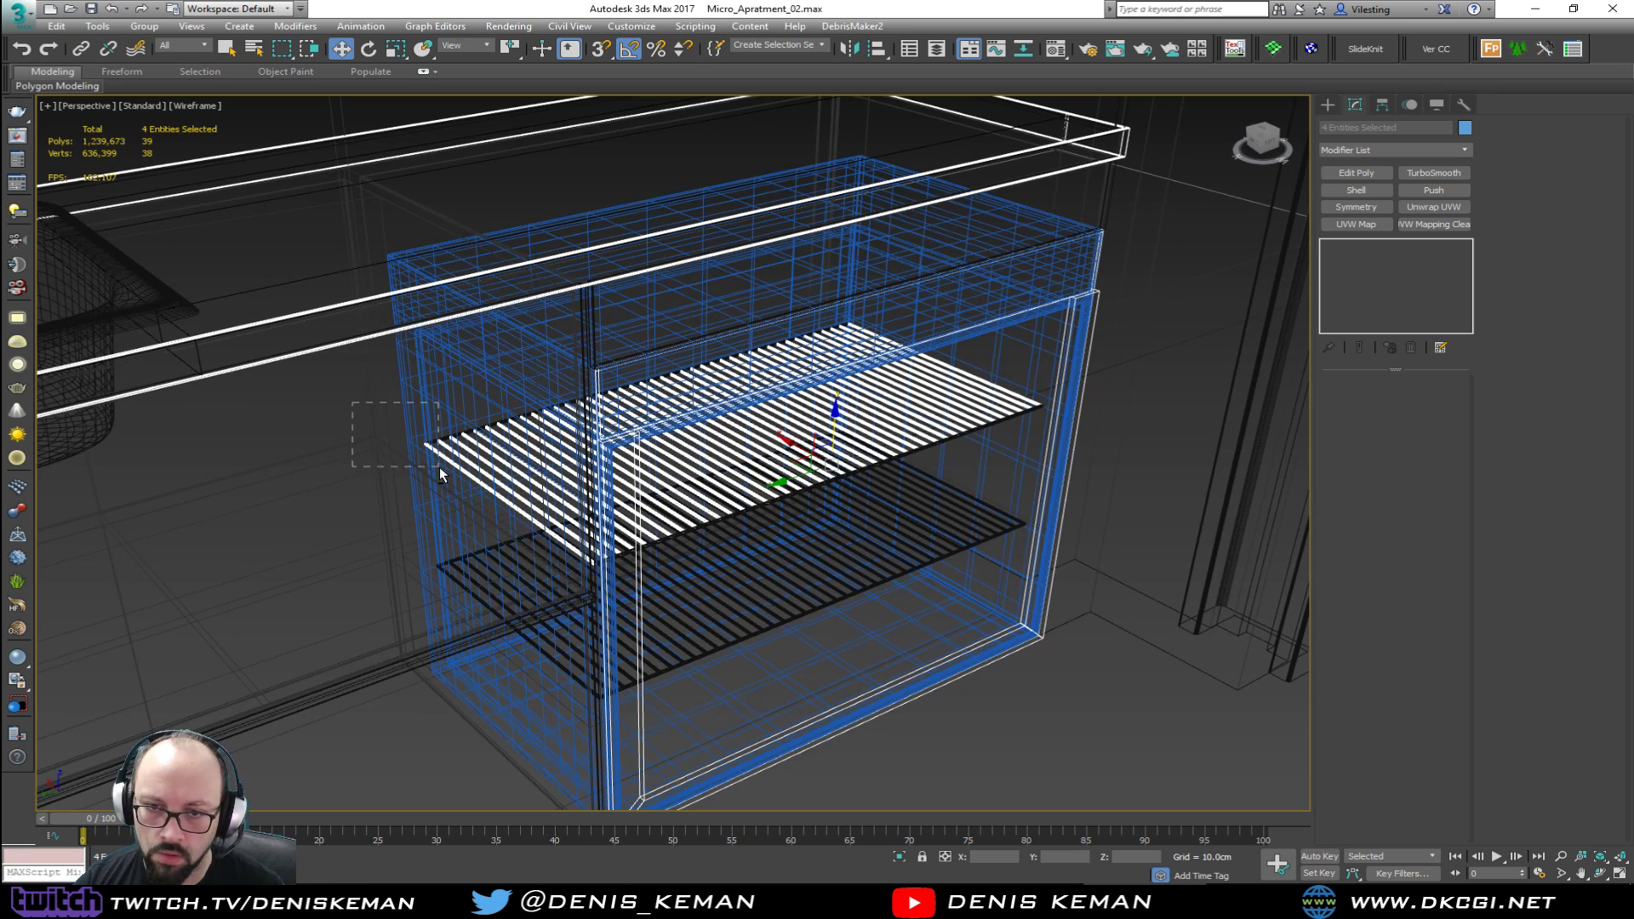
{"action": "left_click_drag", "start_coordinate": [439, 466], "coordinate": [439, 466], "text": "alt"}
{"action": "key", "text": "alt+q"}
{"action": "key", "text": "F3"}
{"action": "left_click", "coordinate": [1036, 402]}
{"action": "mouse_move", "coordinate": [708, 356]}
{"action": "middle_mouse_down", "text": "alt"}
{"action": "mouse_move", "coordinate": [715, 336]}
{"action": "mouse_move", "coordinate": [690, 335]}
{"action": "middle_mouse_up", "text": "alt"}
Step: Remove the support edge loops along the upper, lower and side borders of the strip, including their vertices
{"action": "left_click", "coordinate": [517, 266]}
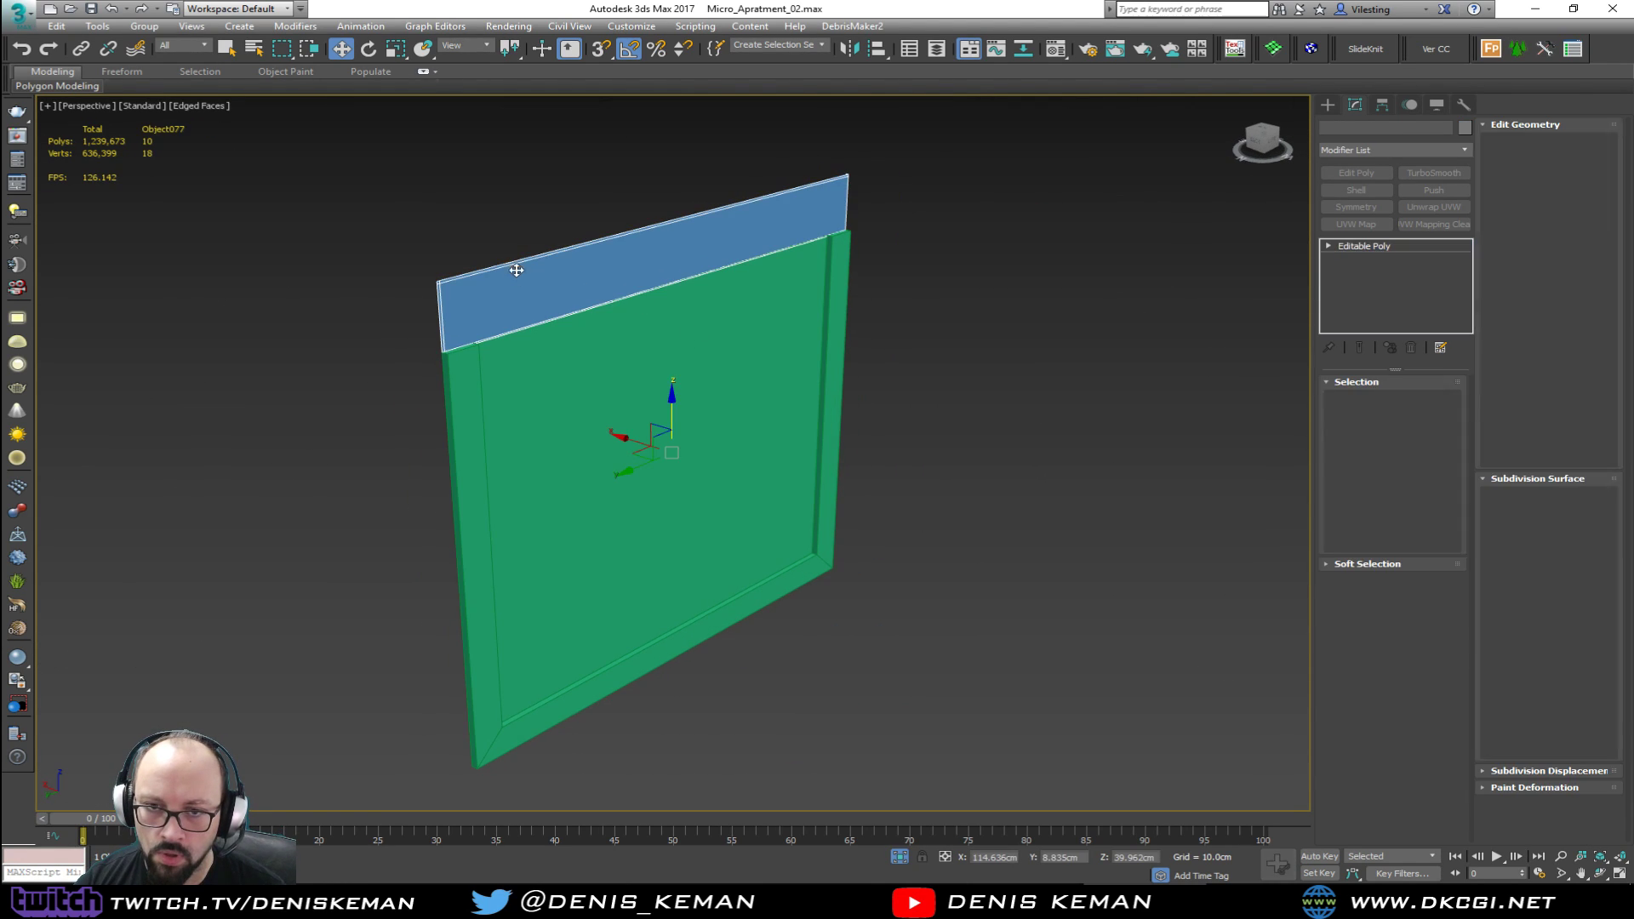
{"action": "scroll", "coordinate": [453, 292], "scroll_direction": "up", "scroll_amount": 4}
{"action": "key", "text": "2"}
{"action": "double_click", "coordinate": [415, 276]}
{"action": "double_click", "coordinate": [447, 250], "text": "ctrl"}
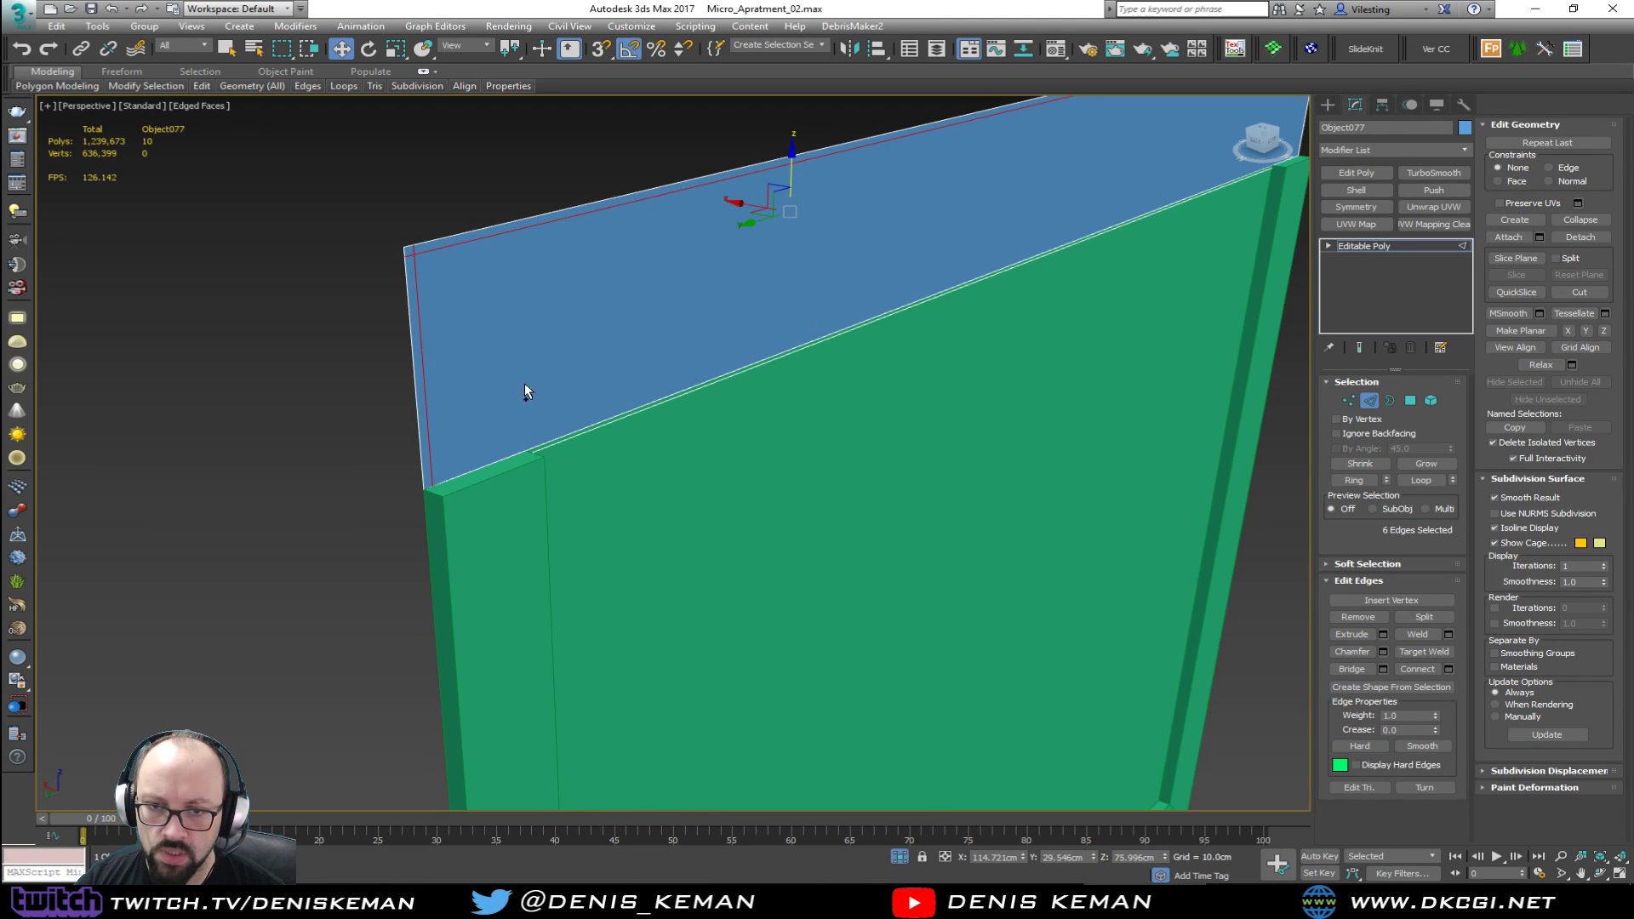
{"action": "double_click", "coordinate": [563, 435], "text": "ctrl"}
{"action": "scroll", "coordinate": [569, 431], "scroll_direction": "down", "scroll_amount": 4}
{"action": "middle_click_drag", "start_coordinate": [660, 372], "coordinate": [179, 332], "text": "alt"}
{"action": "middle_click_drag", "start_coordinate": [729, 420], "coordinate": [675, 561], "text": "alt"}
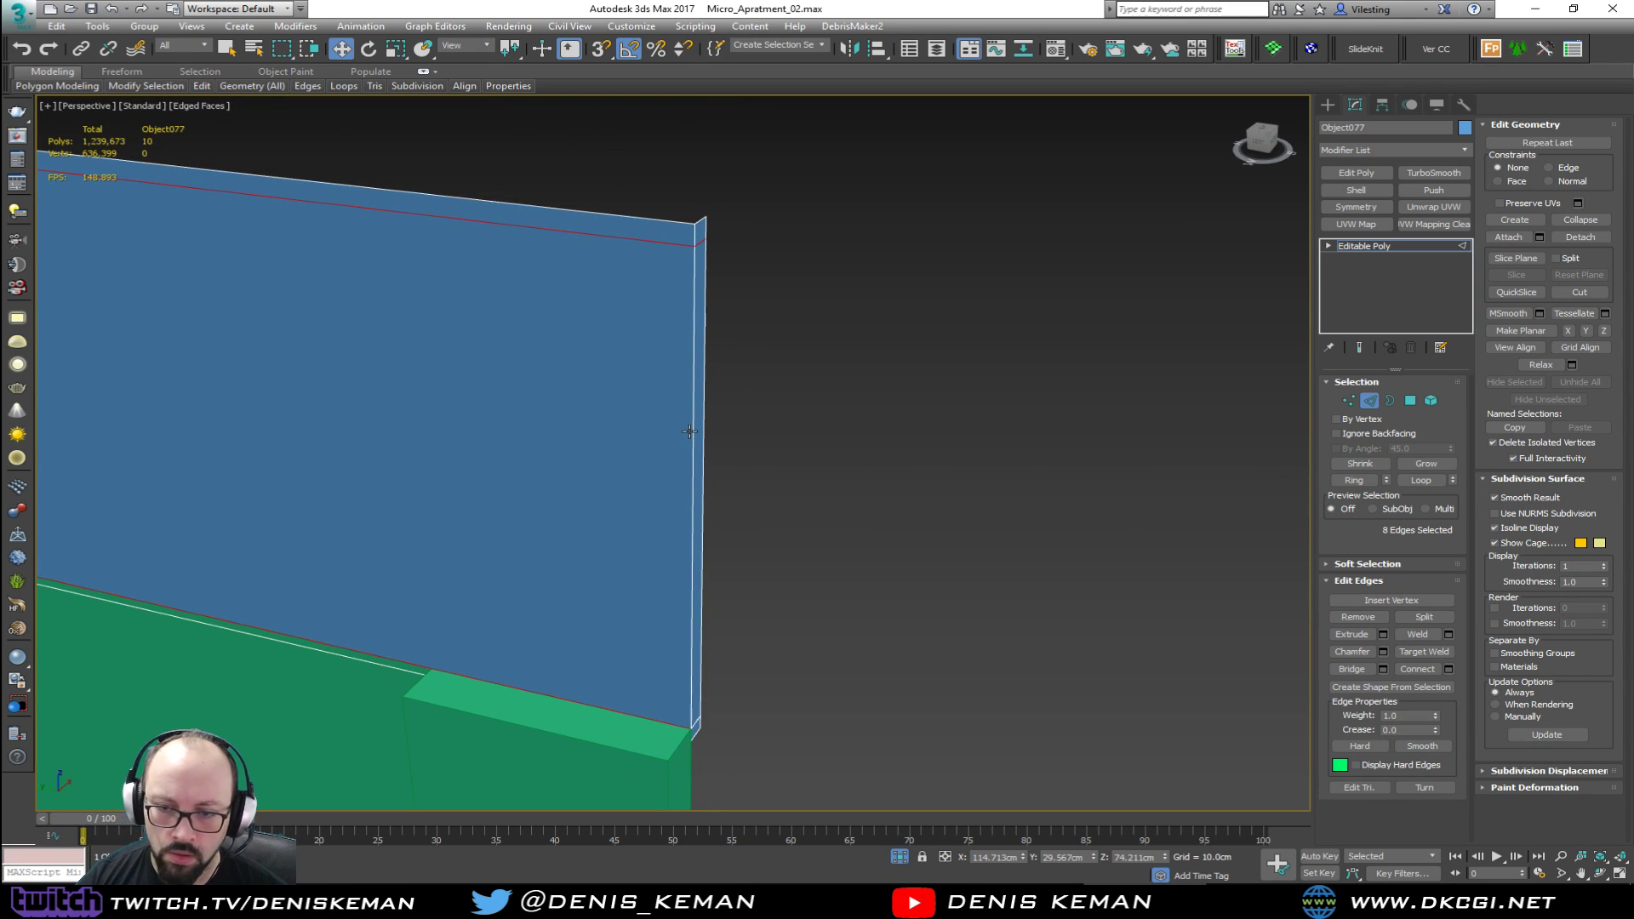
{"action": "key", "text": "ctrl+BackSpace"}
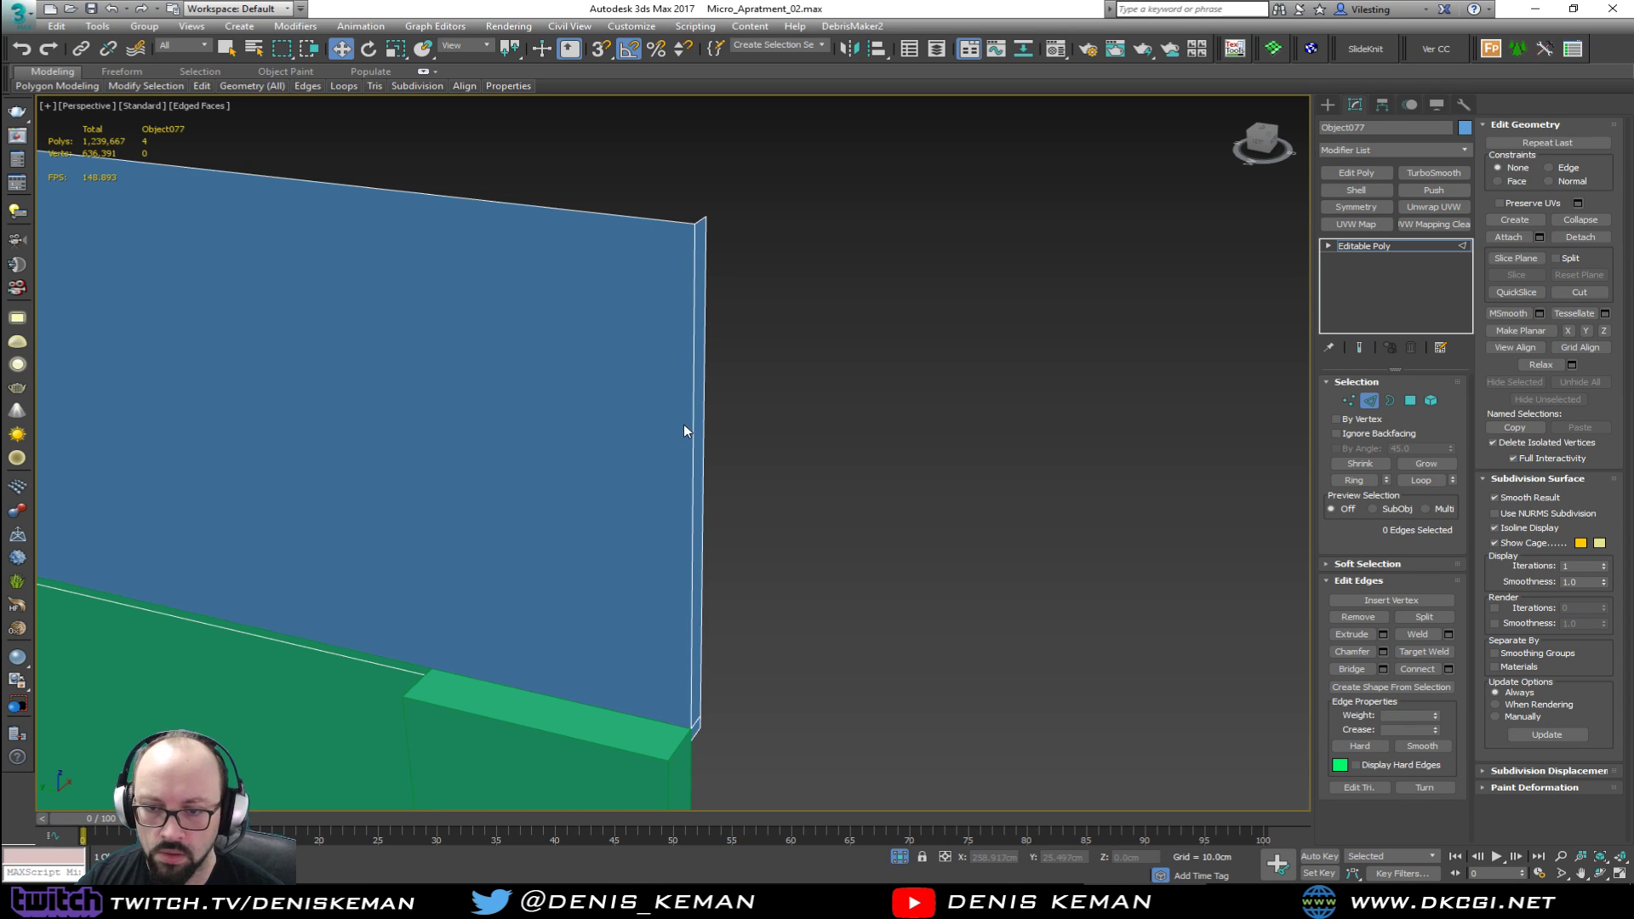
Step: Remove the leftover edges around the strip's folded end and its lower corner, including their vertices
{"action": "left_click", "coordinate": [699, 429]}
{"action": "left_click", "coordinate": [696, 587], "text": "ctrl"}
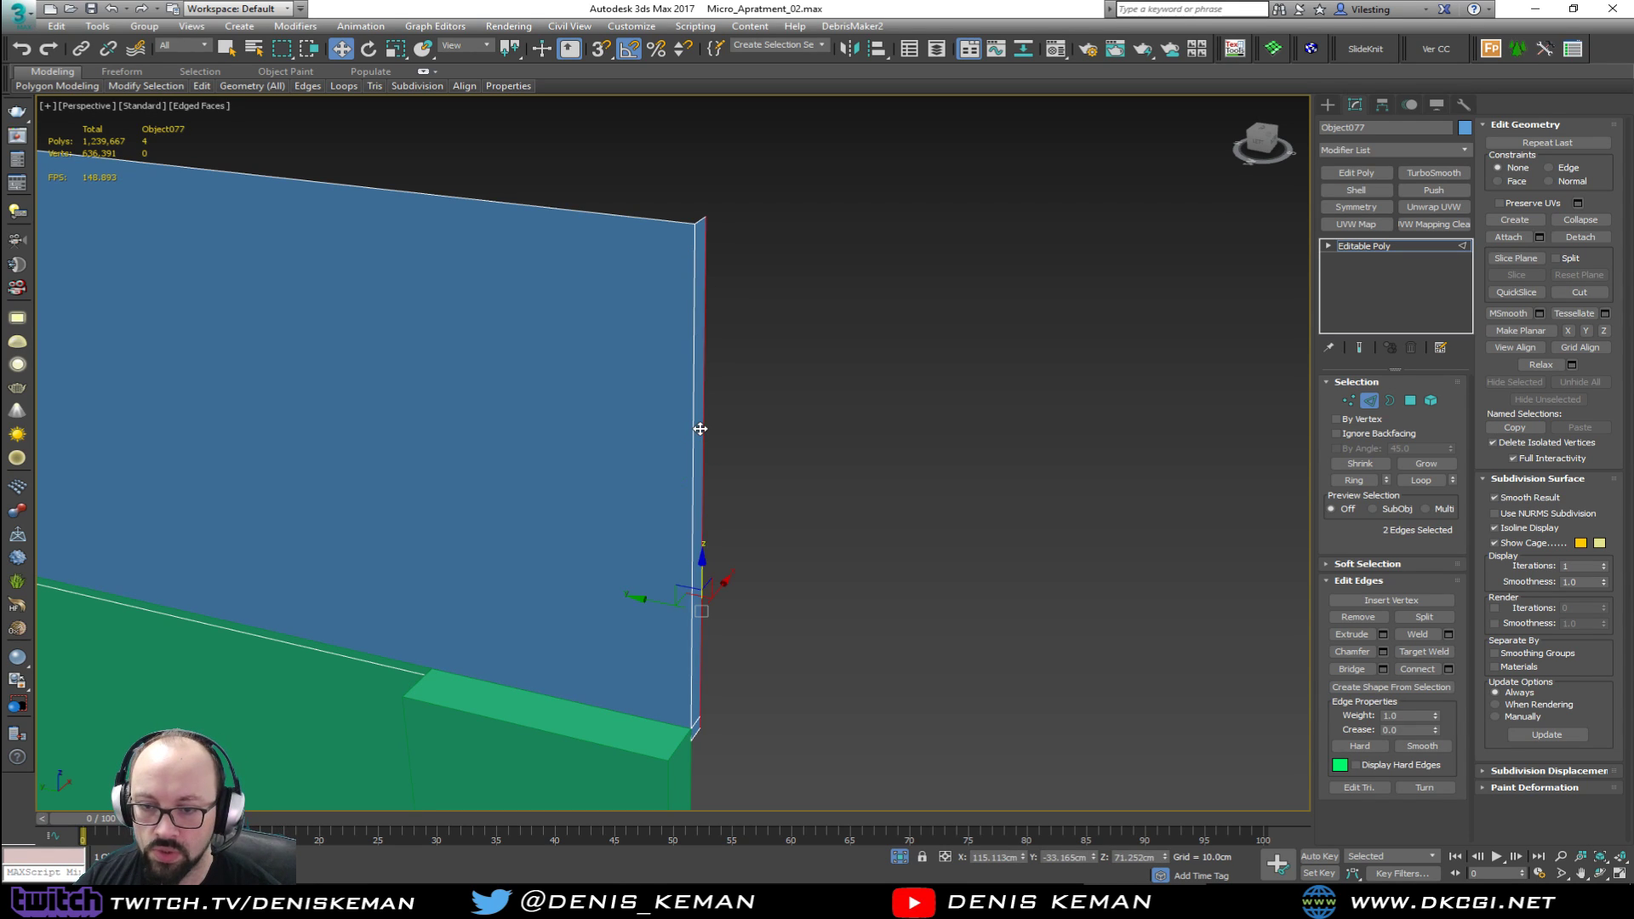
{"action": "key", "text": "ctrl+BackSpace"}
{"action": "scroll", "coordinate": [691, 554], "scroll_direction": "down", "scroll_amount": 3}
{"action": "key", "text": "F3"}
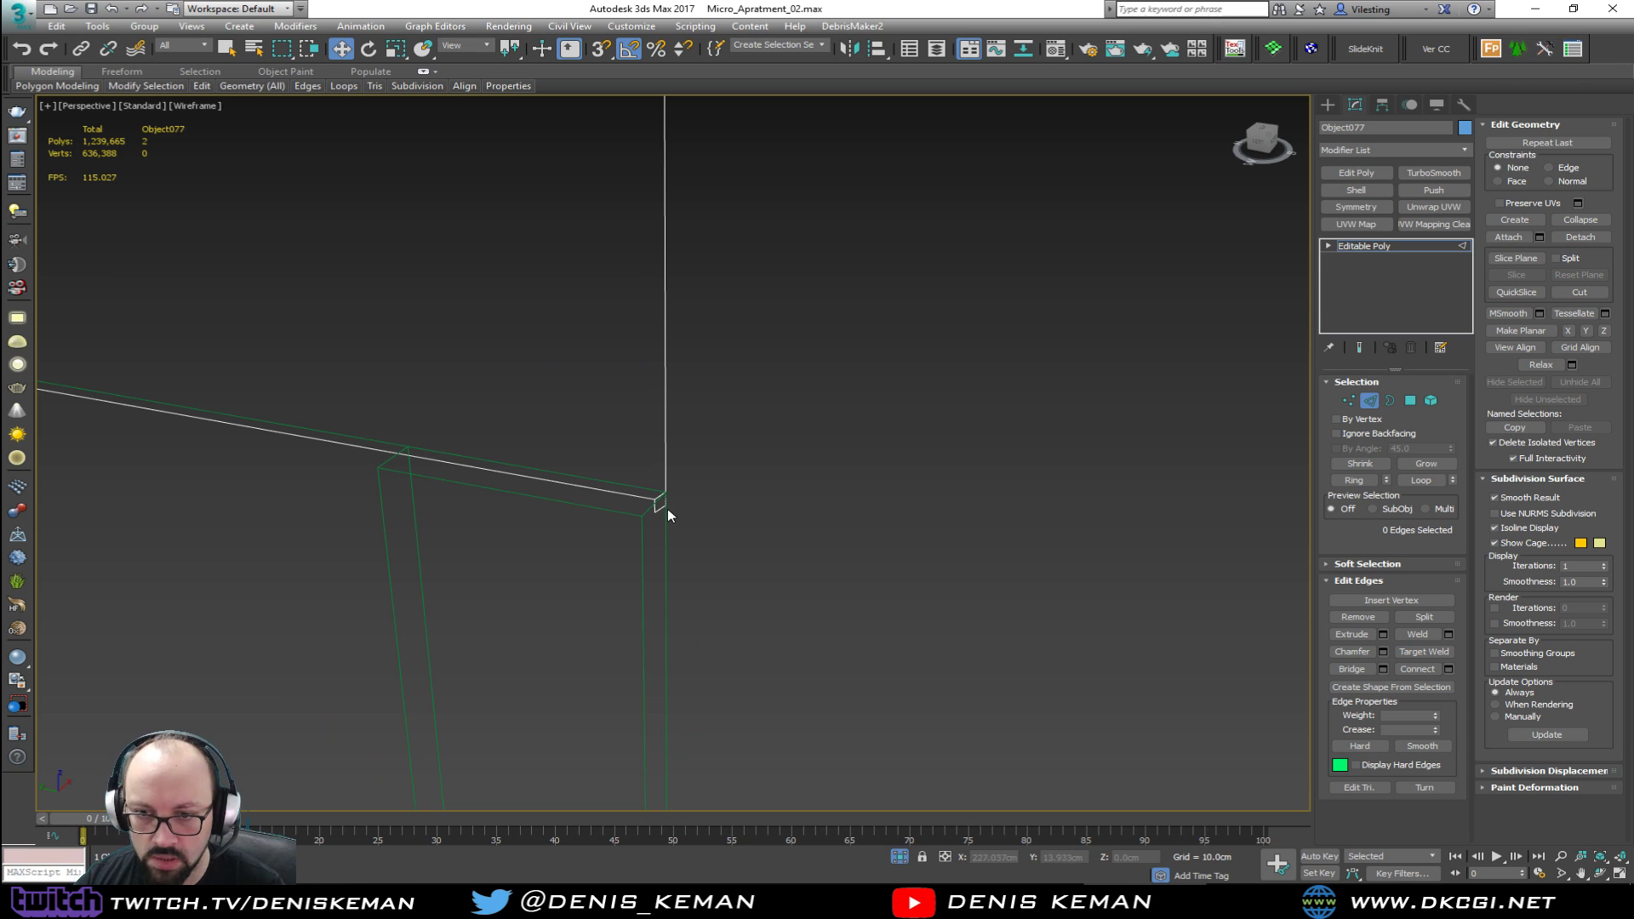
{"action": "left_click", "coordinate": [662, 509]}
{"action": "key", "text": "ctrl+BackSpace"}
{"action": "scroll", "coordinate": [811, 468], "scroll_direction": "up", "scroll_amount": 3}
{"action": "middle_click_drag", "start_coordinate": [827, 475], "coordinate": [576, 523], "text": "alt"}
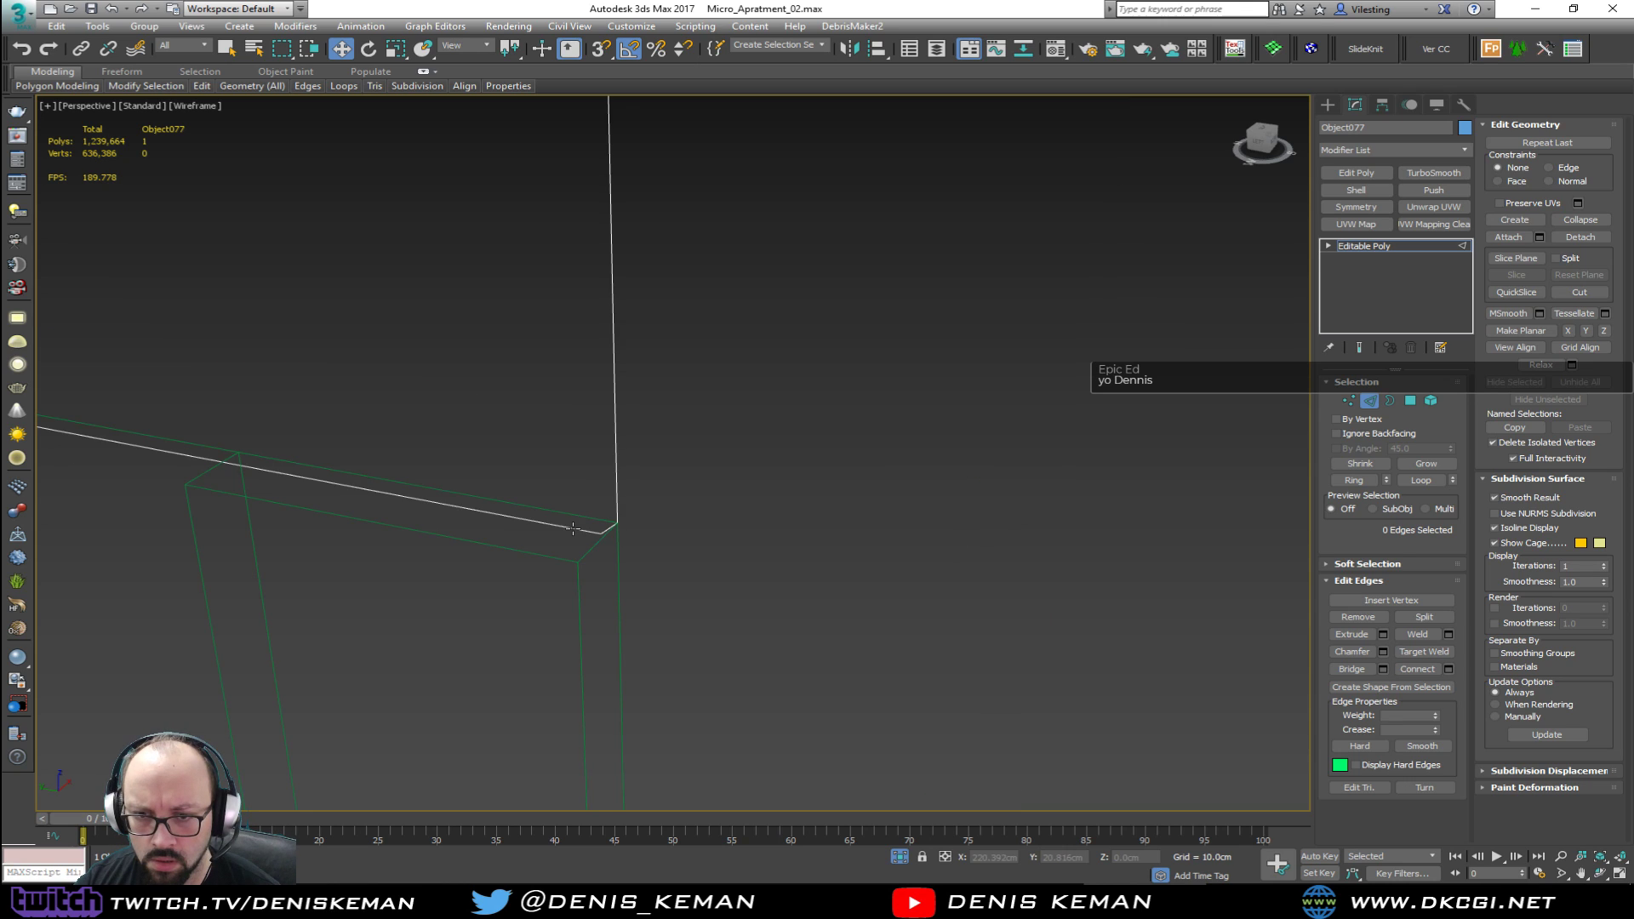
{"action": "left_click", "coordinate": [574, 526]}
{"action": "key", "text": "Delete"}
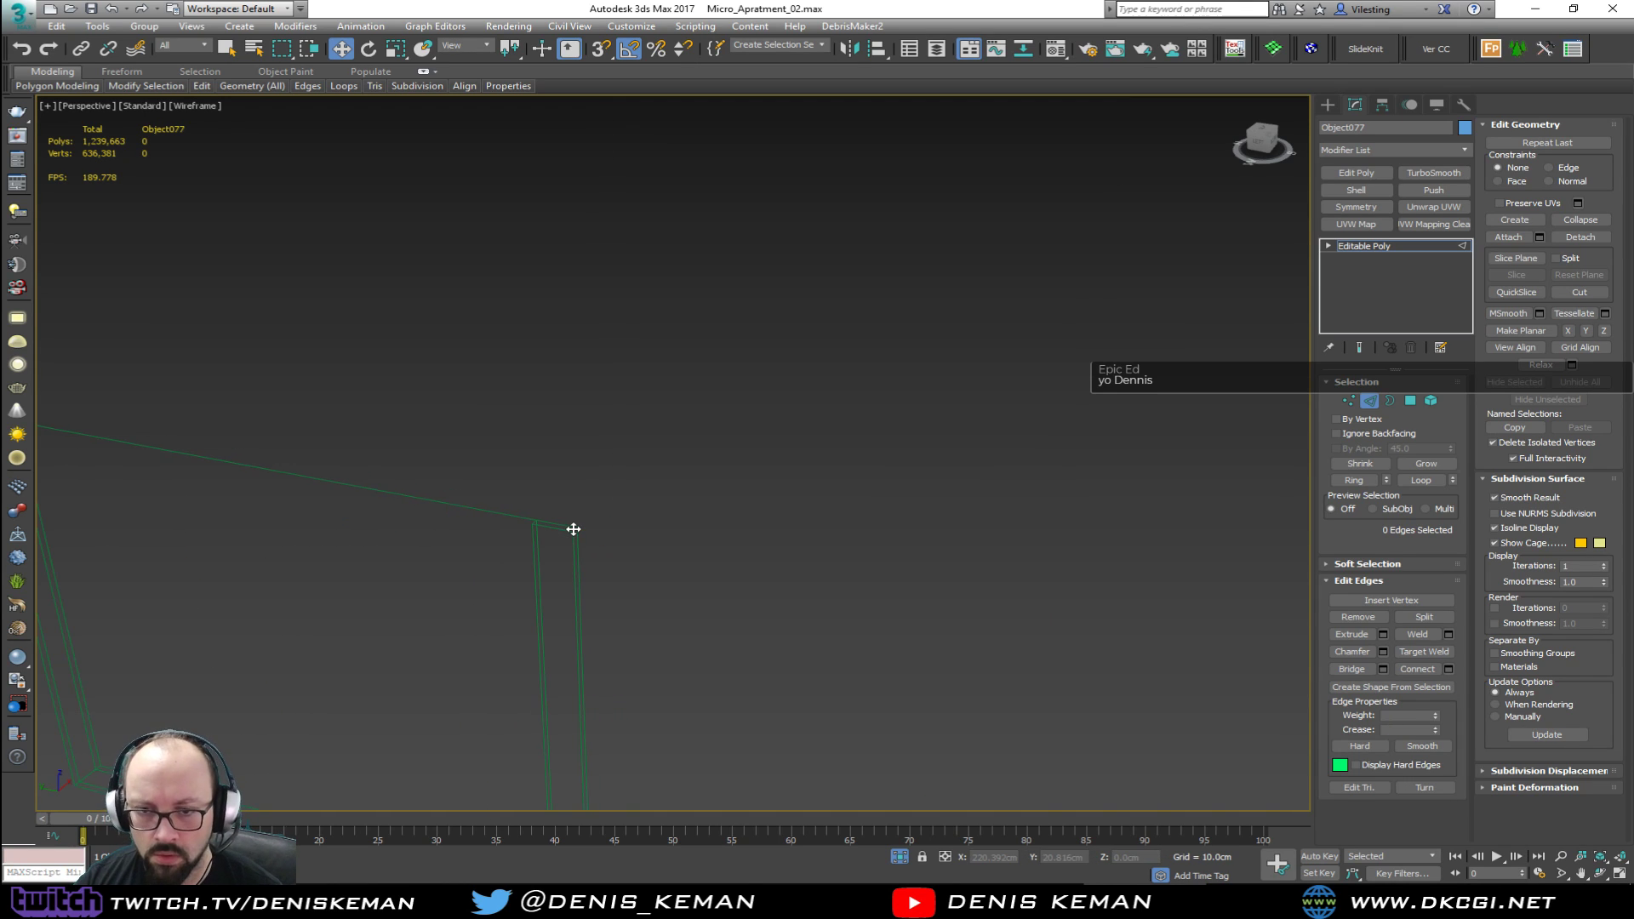
{"action": "key", "text": "ctrl+z"}
Step: Snap the stray vertex at the strip's lower corner onto the neighbouring corner vertex
{"action": "middle_click_drag", "start_coordinate": [525, 528], "coordinate": [726, 488], "text": "alt"}
{"action": "scroll", "coordinate": [805, 554], "scroll_direction": "up", "scroll_amount": 5}
{"action": "key", "text": "F3"}
{"action": "scroll", "coordinate": [863, 655], "scroll_direction": "up", "scroll_amount": 2}
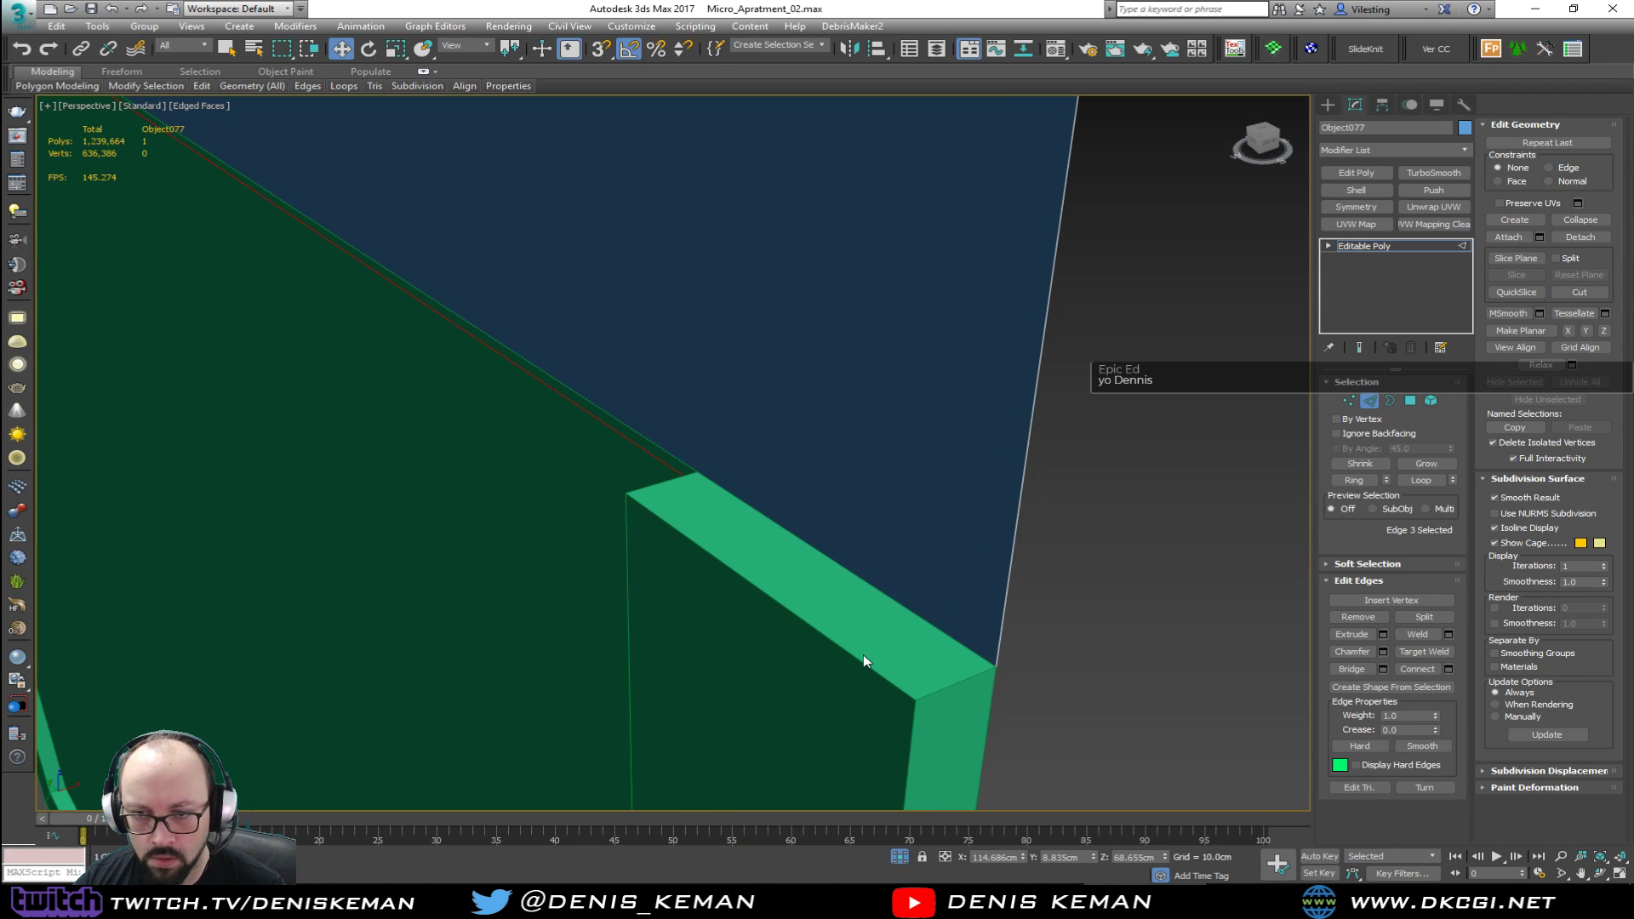
{"action": "key", "text": "1"}
{"action": "left_click_drag", "start_coordinate": [943, 660], "coordinate": [987, 688]}
{"action": "middle_click_drag", "start_coordinate": [987, 688], "coordinate": [956, 641], "text": "alt"}
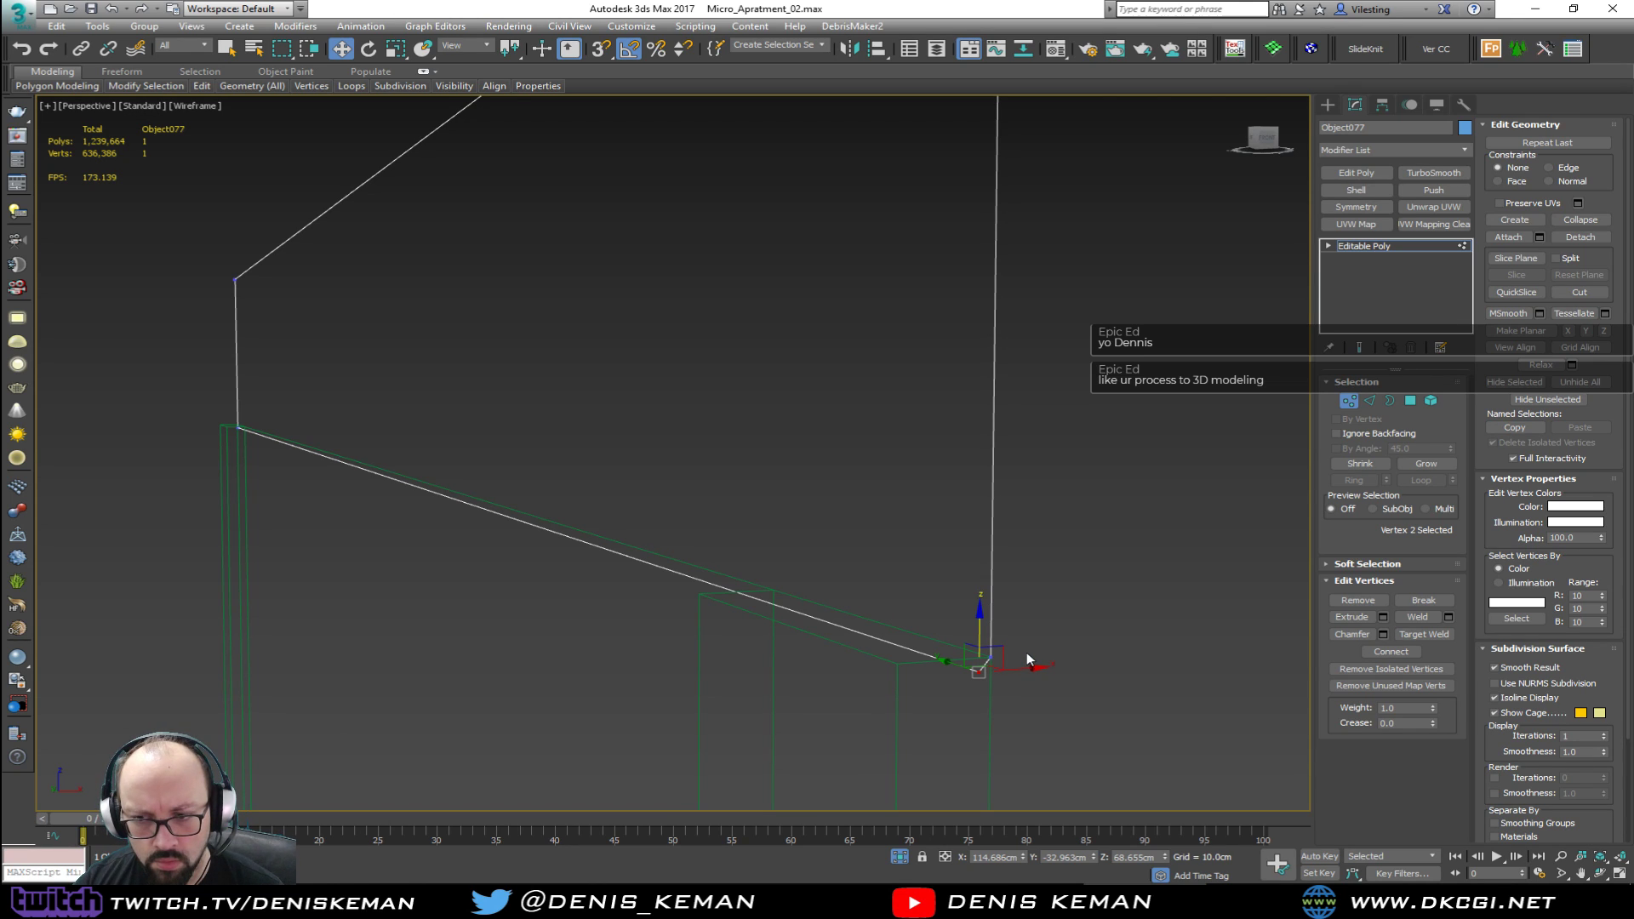
{"action": "mouse_move", "coordinate": [1032, 668]}
{"action": "middle_mouse_down", "text": "alt"}
{"action": "mouse_move", "coordinate": [1062, 671]}
{"action": "mouse_move", "coordinate": [1054, 684]}
{"action": "middle_mouse_up", "text": "alt"}
{"action": "mouse_move", "coordinate": [978, 641]}
{"action": "left_mouse_down"}
{"action": "mouse_move", "coordinate": [1002, 658]}
{"action": "mouse_move", "coordinate": [948, 646]}
{"action": "mouse_move", "coordinate": [996, 661]}
{"action": "mouse_move", "coordinate": [977, 665]}
{"action": "left_mouse_up"}
{"action": "key", "text": "s"}
Step: Weld the two coincident corner vertices with a 0.1 cm threshold and return to the whole strip object
{"action": "left_click", "coordinate": [1449, 617]}
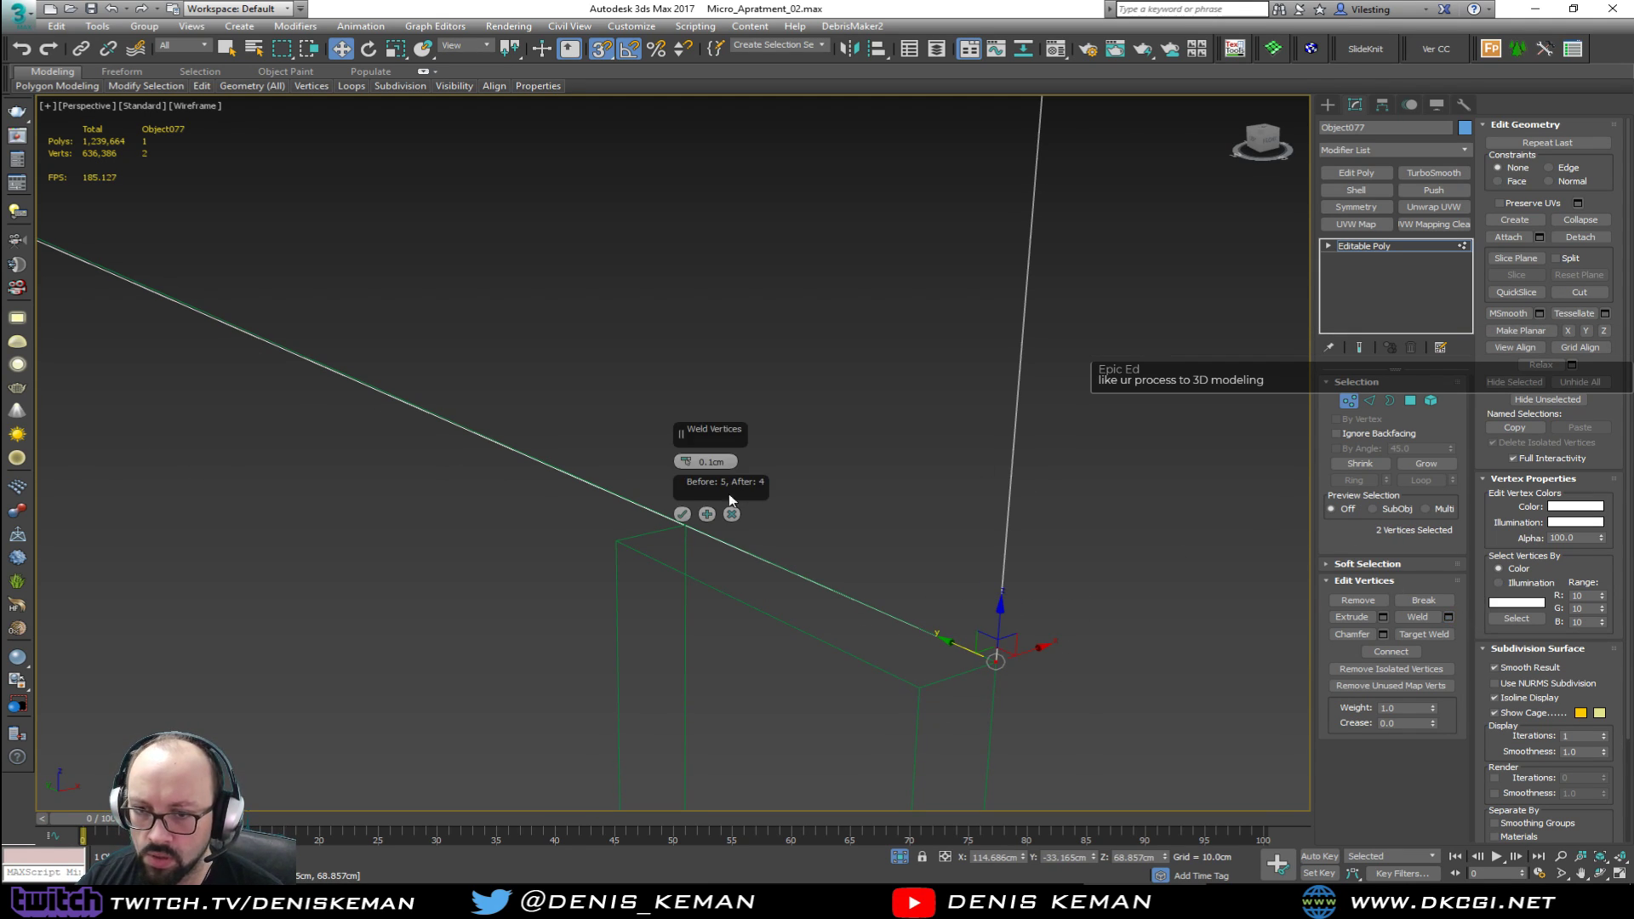
{"action": "left_click", "coordinate": [685, 516]}
{"action": "left_click", "coordinate": [1350, 400]}
{"action": "key", "text": "z"}
{"action": "middle_click_drag", "start_coordinate": [830, 479], "coordinate": [986, 468], "text": "alt"}
{"action": "key", "text": "F3"}
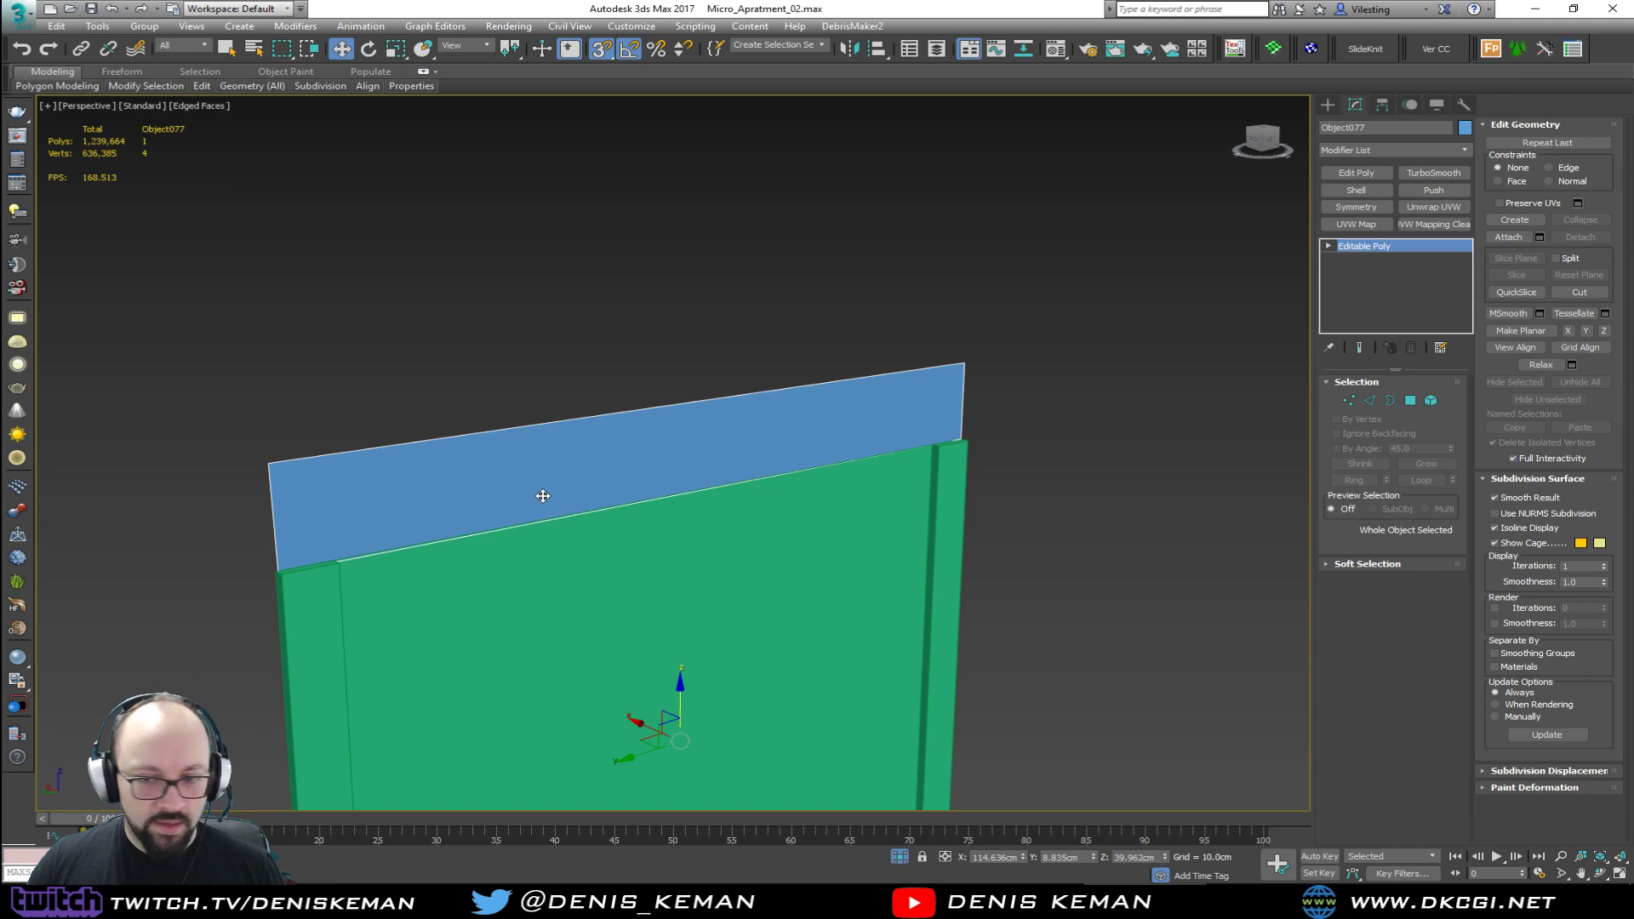
{"action": "mouse_move", "coordinate": [594, 473]}
{"action": "middle_mouse_down", "text": "alt"}
{"action": "mouse_move", "coordinate": [569, 489]}
{"action": "mouse_move", "coordinate": [600, 493]}
{"action": "middle_mouse_up", "text": "alt"}
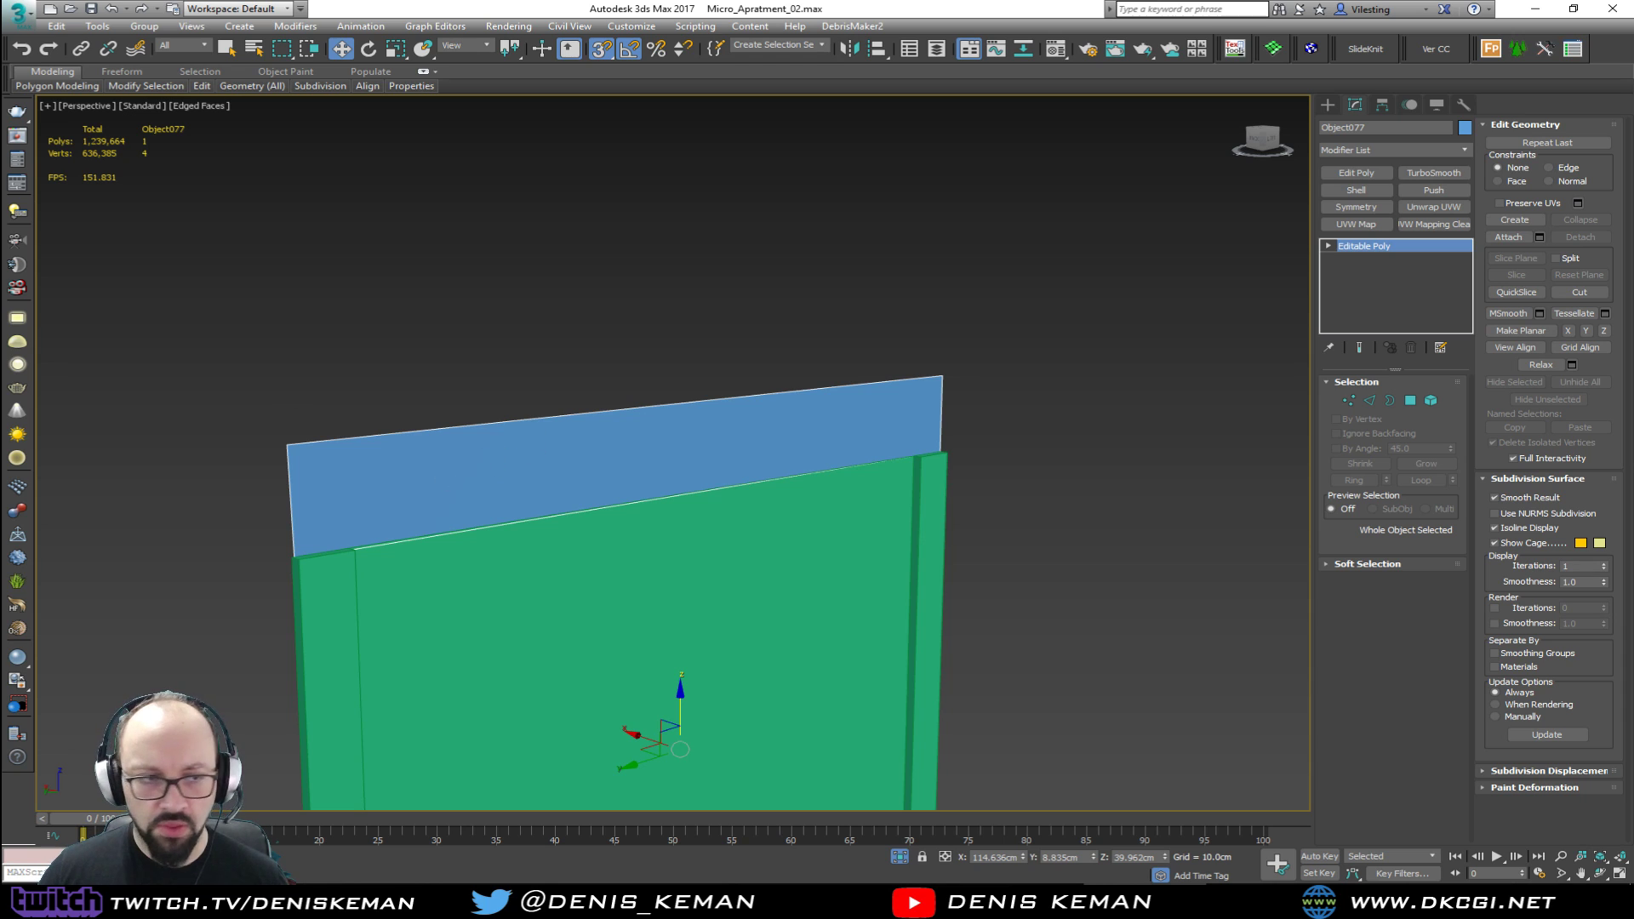
Step: Check the oven's control panel in the Kitchen_Base reference photo and thicken the strip with a Shell modifier at 1 cm outer amount
{"action": "key", "text": "alt+Tab"}
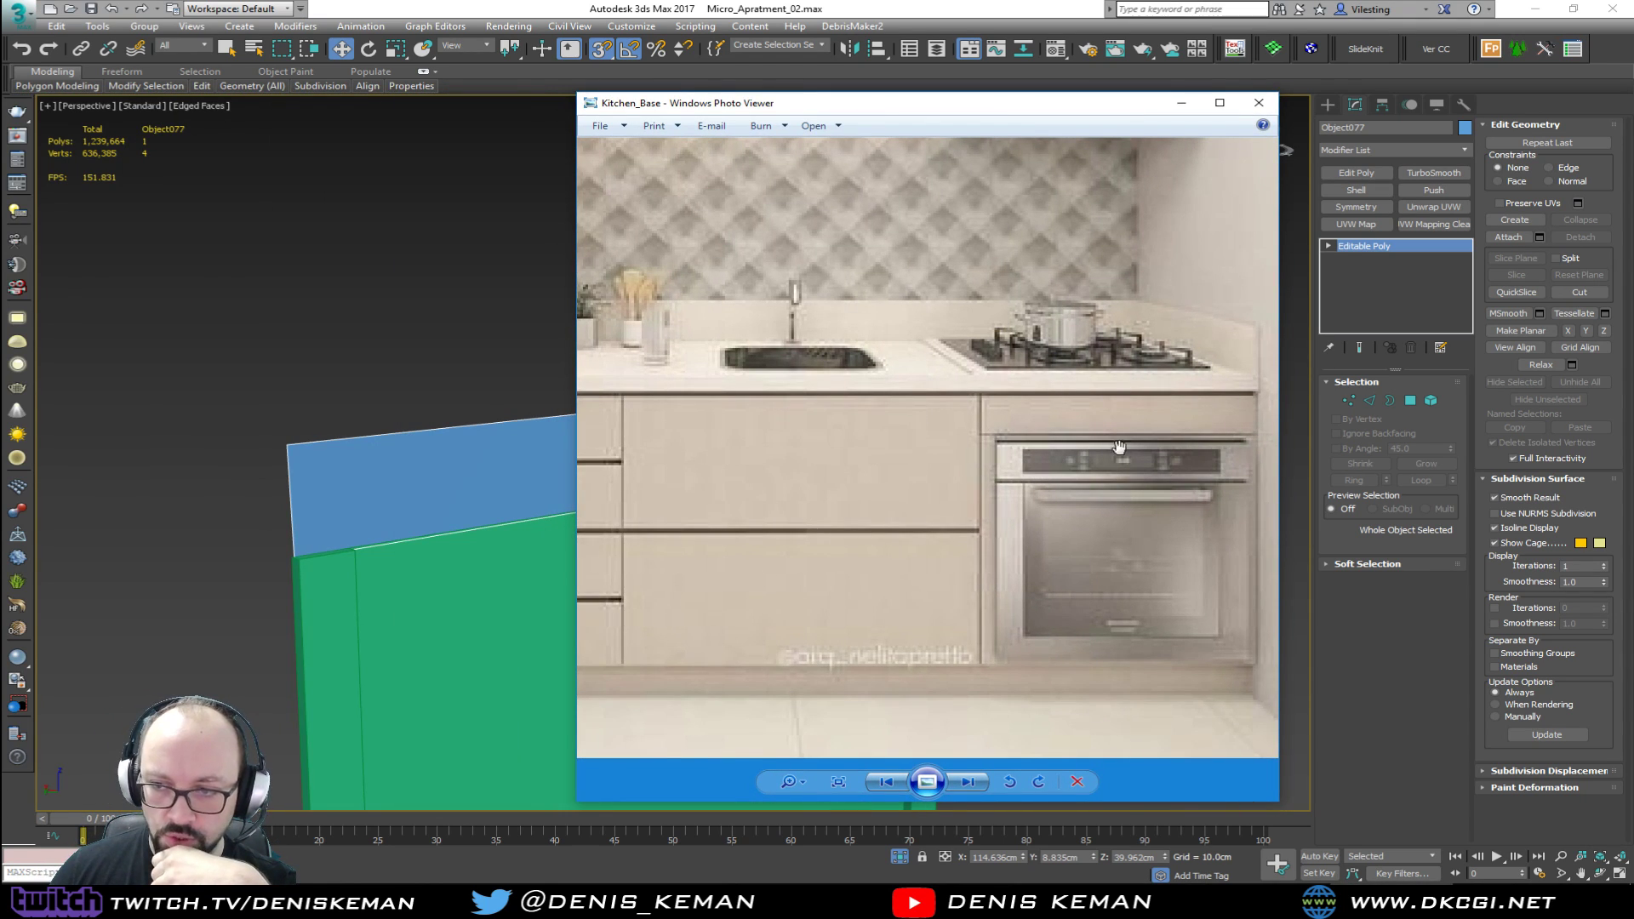
{"action": "left_click_drag", "start_coordinate": [987, 104], "coordinate": [405, 104]}
{"action": "key", "text": "alt+Tab"}
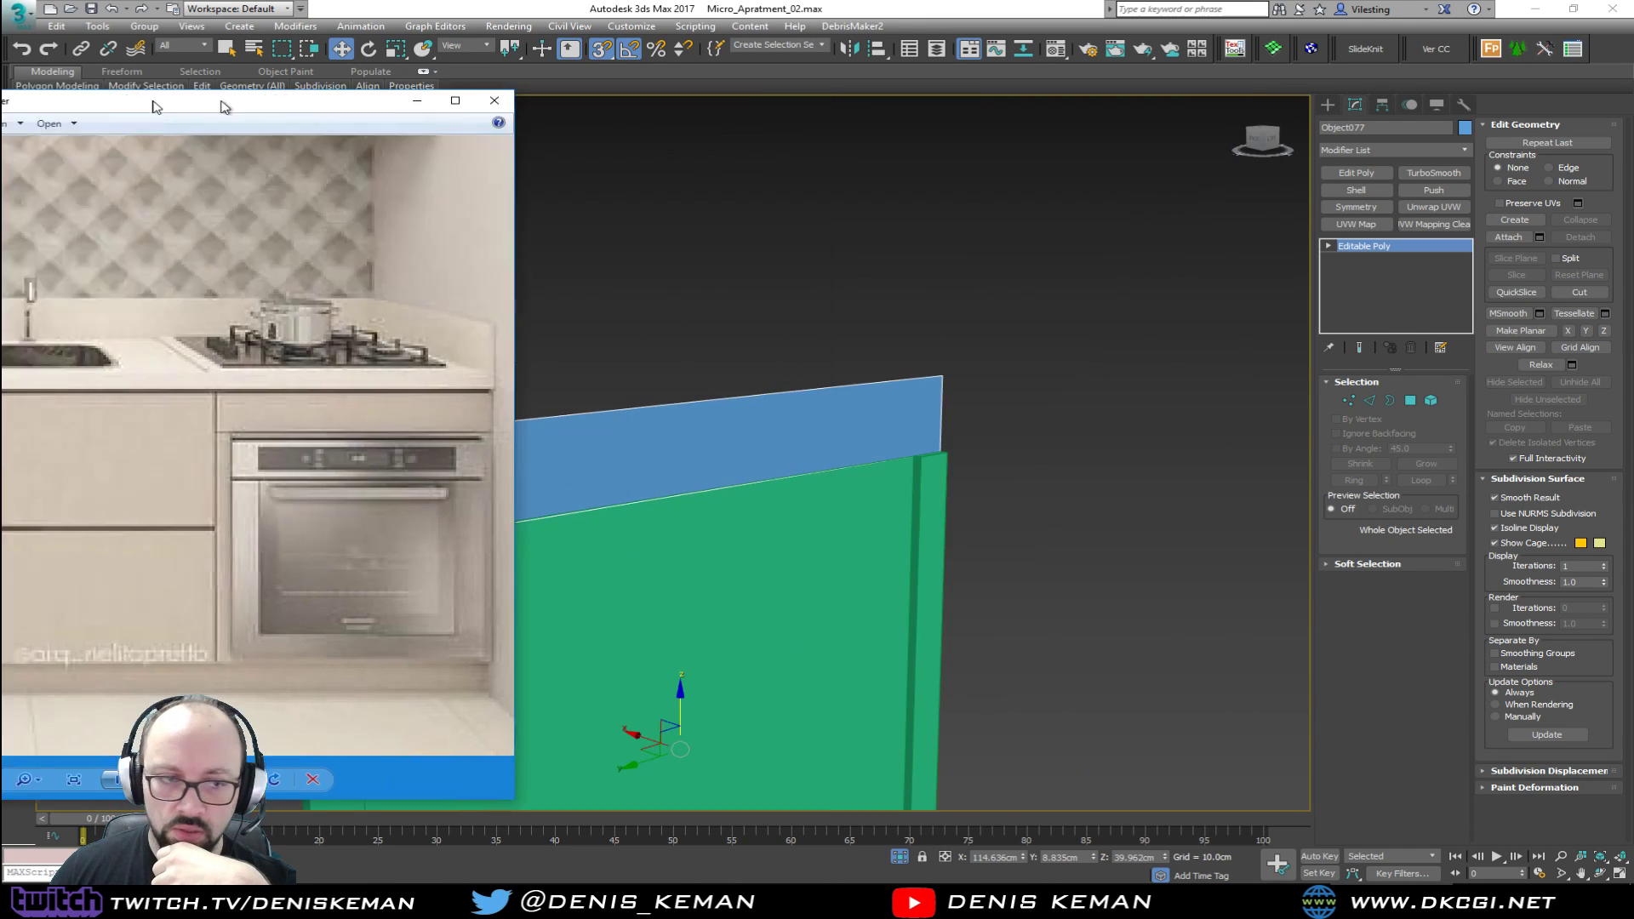
{"action": "scroll", "coordinate": [647, 461], "scroll_direction": "up", "scroll_amount": 2}
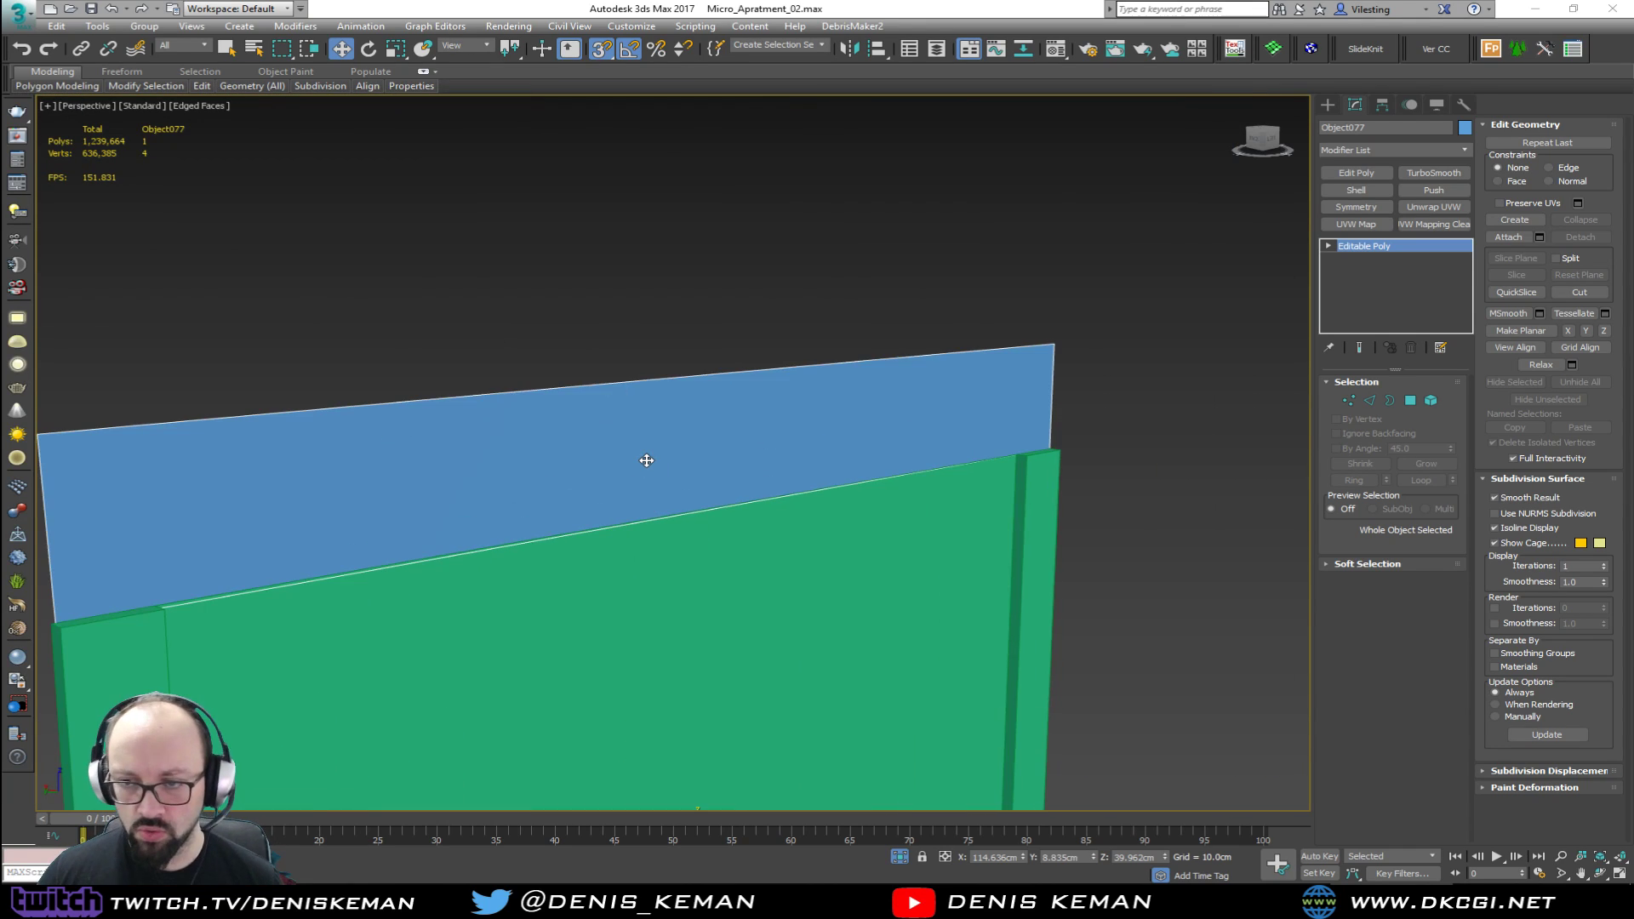
{"action": "scroll", "coordinate": [714, 451], "scroll_direction": "down", "scroll_amount": 1}
{"action": "left_click", "coordinate": [1354, 190]}
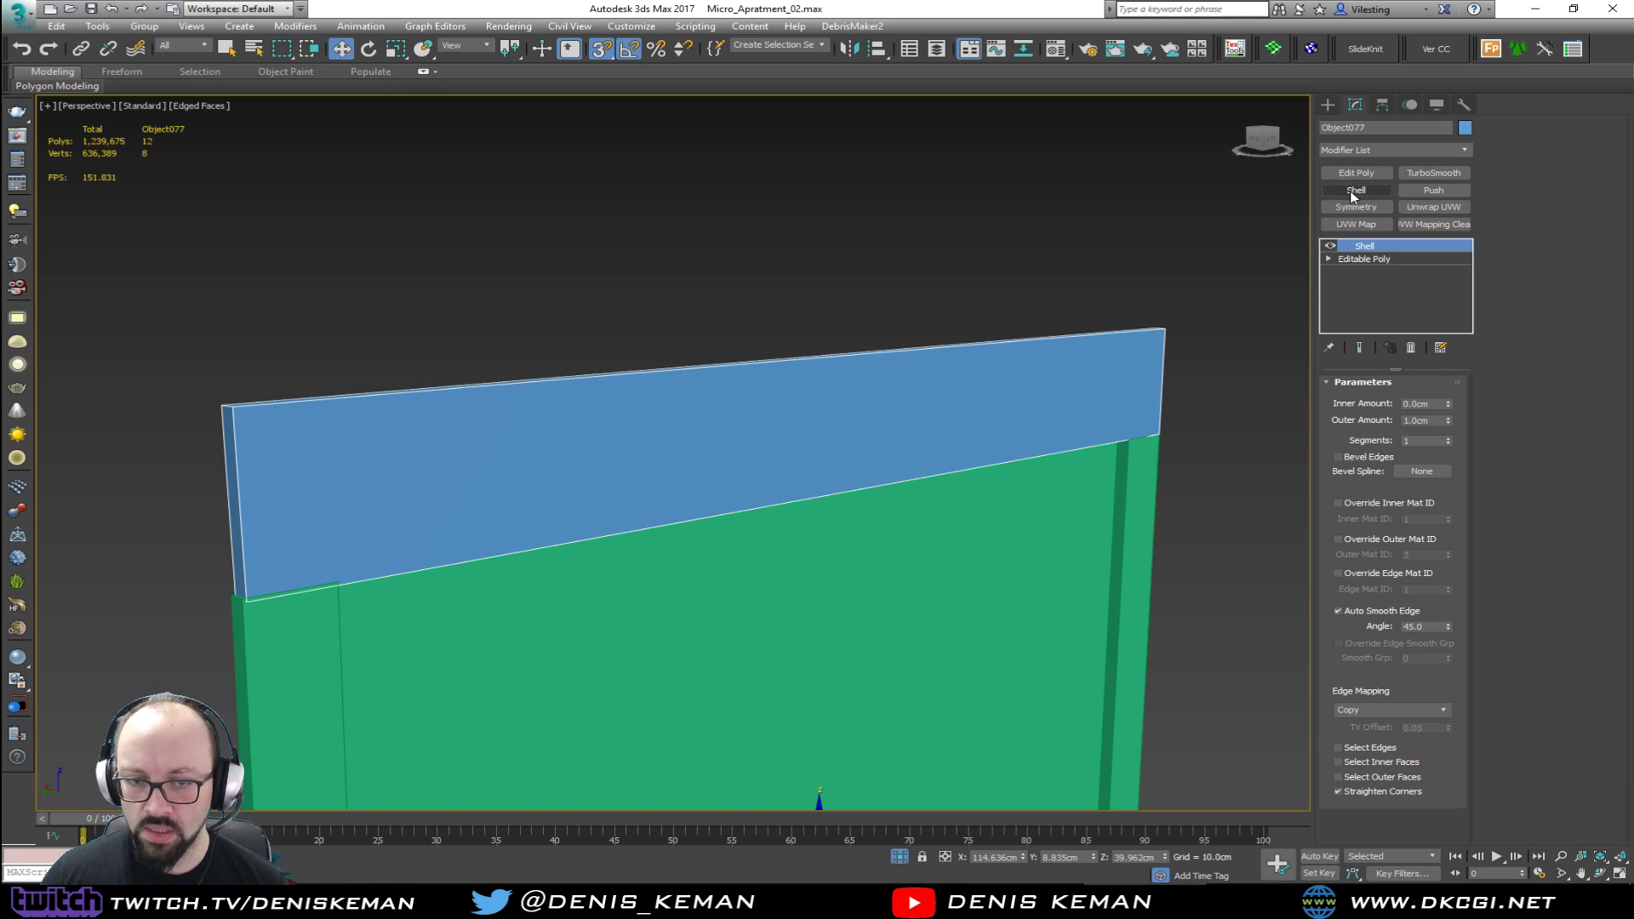
{"action": "mouse_move", "coordinate": [1090, 313]}
{"action": "middle_mouse_down", "text": "alt"}
{"action": "mouse_move", "coordinate": [1124, 321]}
{"action": "mouse_move", "coordinate": [1091, 310]}
{"action": "mouse_move", "coordinate": [1097, 329]}
{"action": "middle_mouse_up", "text": "alt"}
{"action": "middle_click_drag", "start_coordinate": [956, 439], "coordinate": [979, 443], "text": "alt"}
Step: Add an Edit Poly modifier to the strip and inset its front polygon by 2 cm
{"action": "left_click", "coordinate": [1356, 173]}
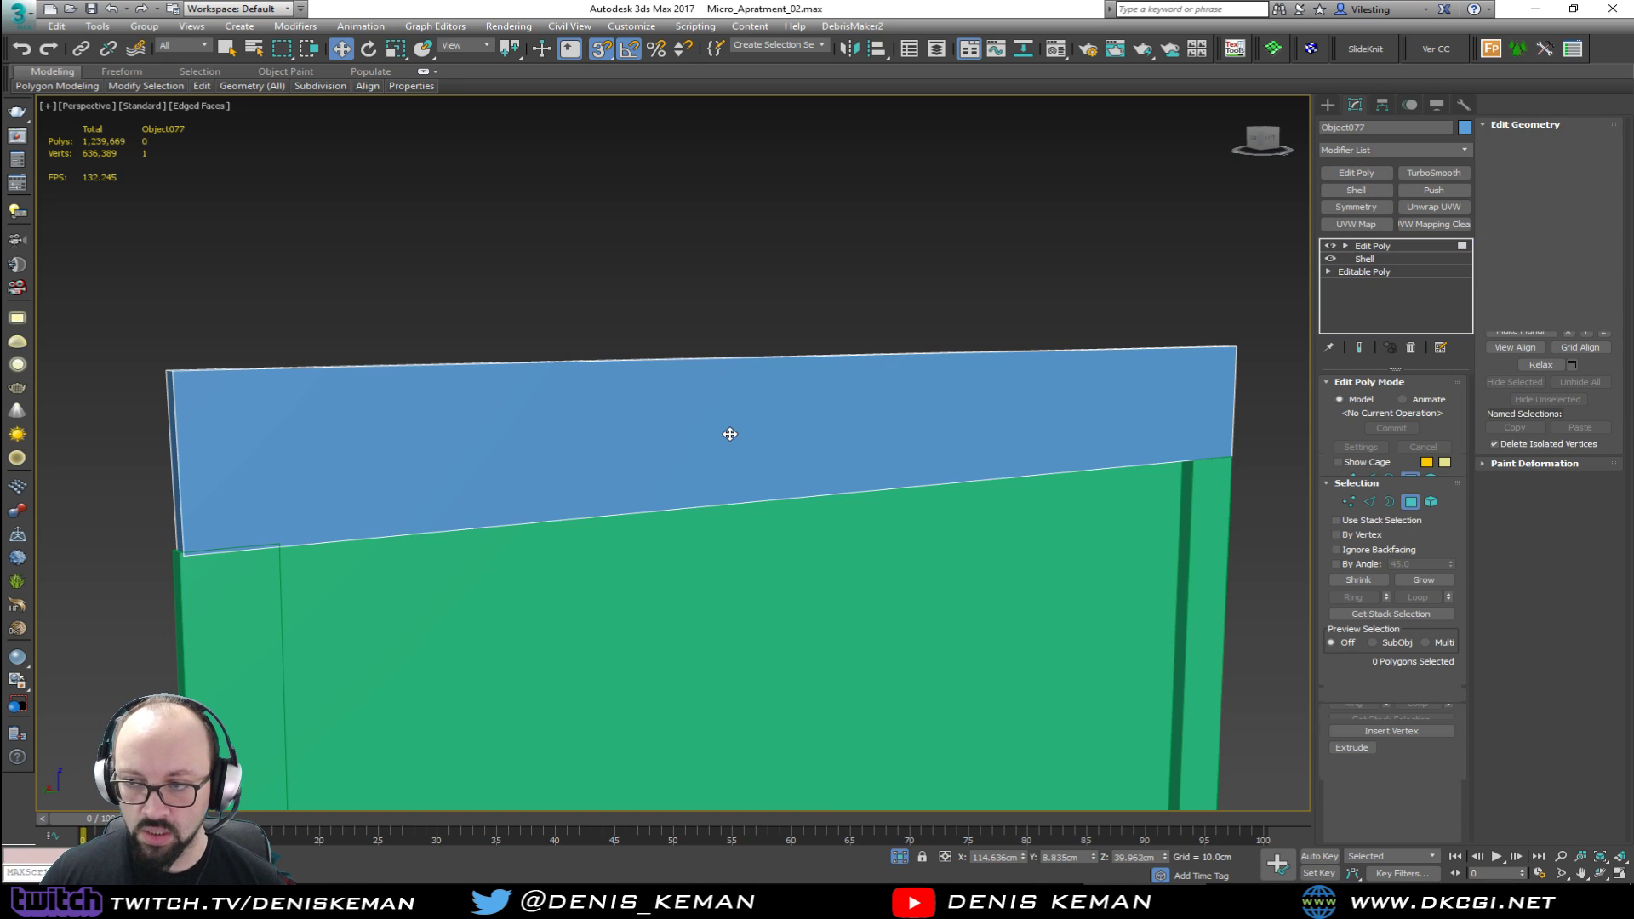
{"action": "left_click", "coordinate": [730, 435]}
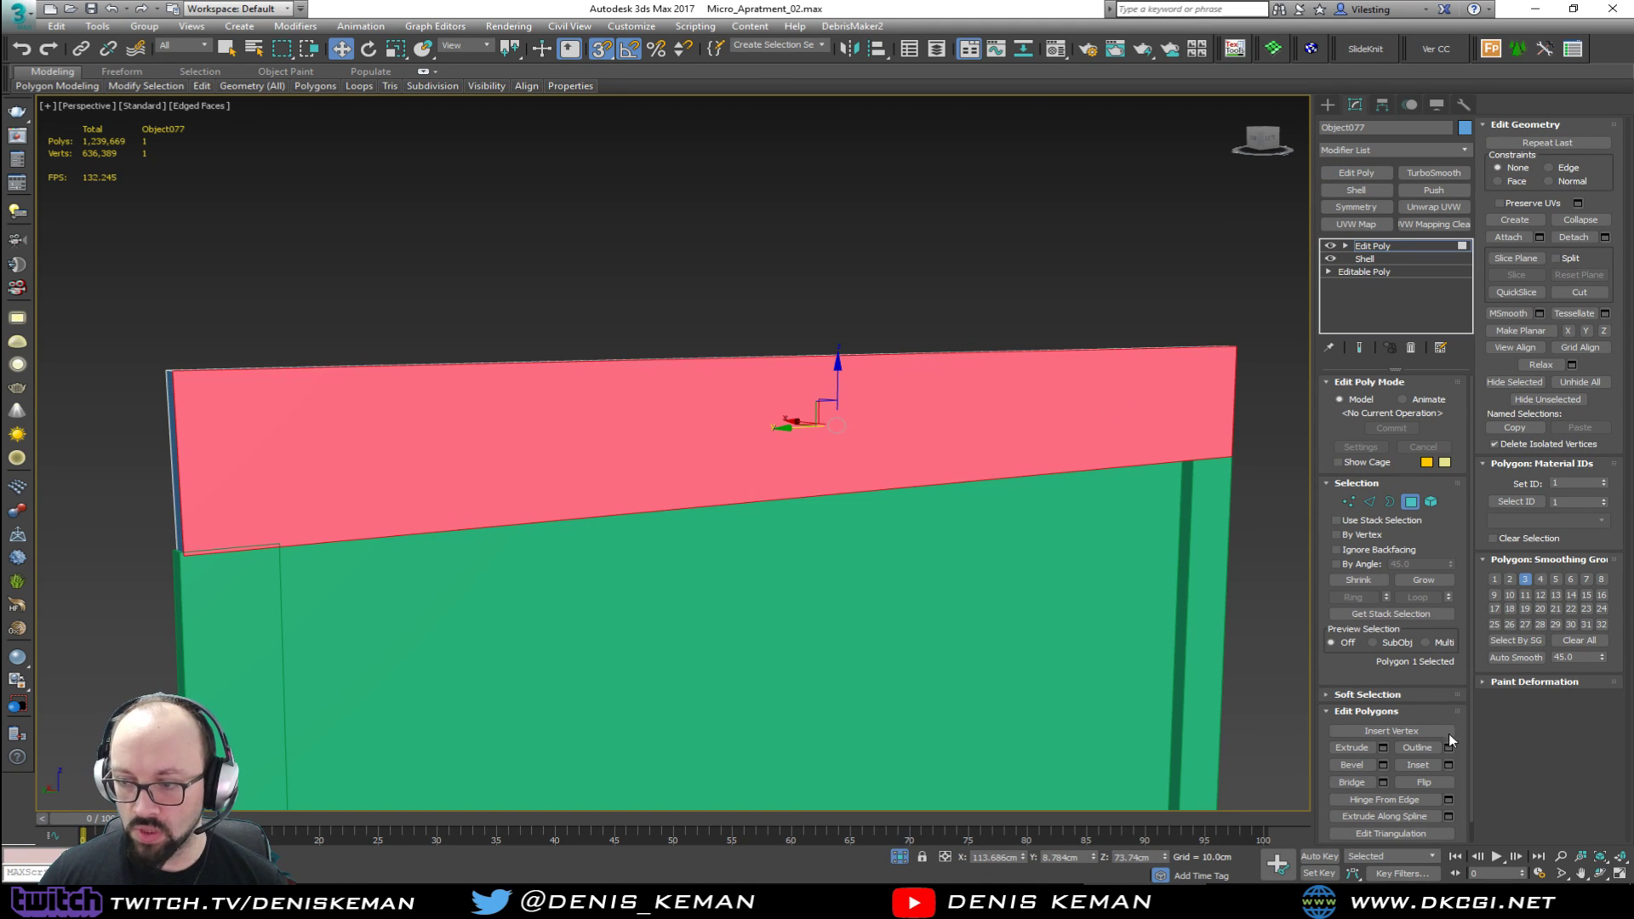
{"action": "left_click", "coordinate": [1449, 765]}
{"action": "left_click_drag", "start_coordinate": [692, 485], "coordinate": [694, 473]}
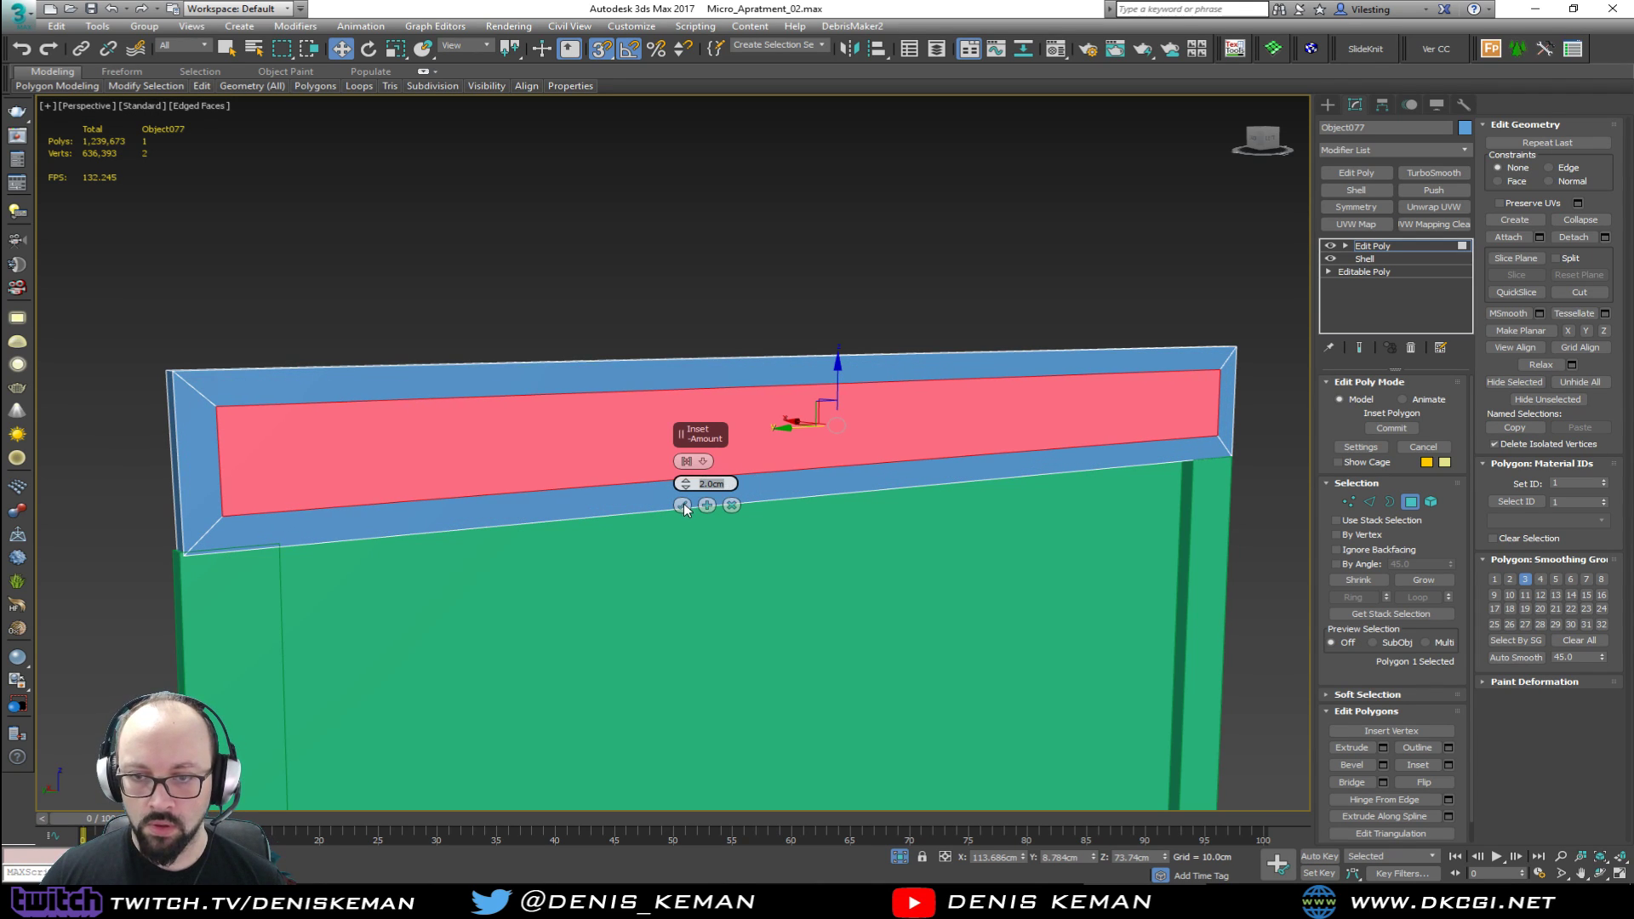
{"action": "left_click", "coordinate": [683, 505]}
Step: Scale the inset polygon narrower along the strip's length to form the display area
{"action": "scroll", "coordinate": [680, 485], "scroll_direction": "up", "scroll_amount": 2}
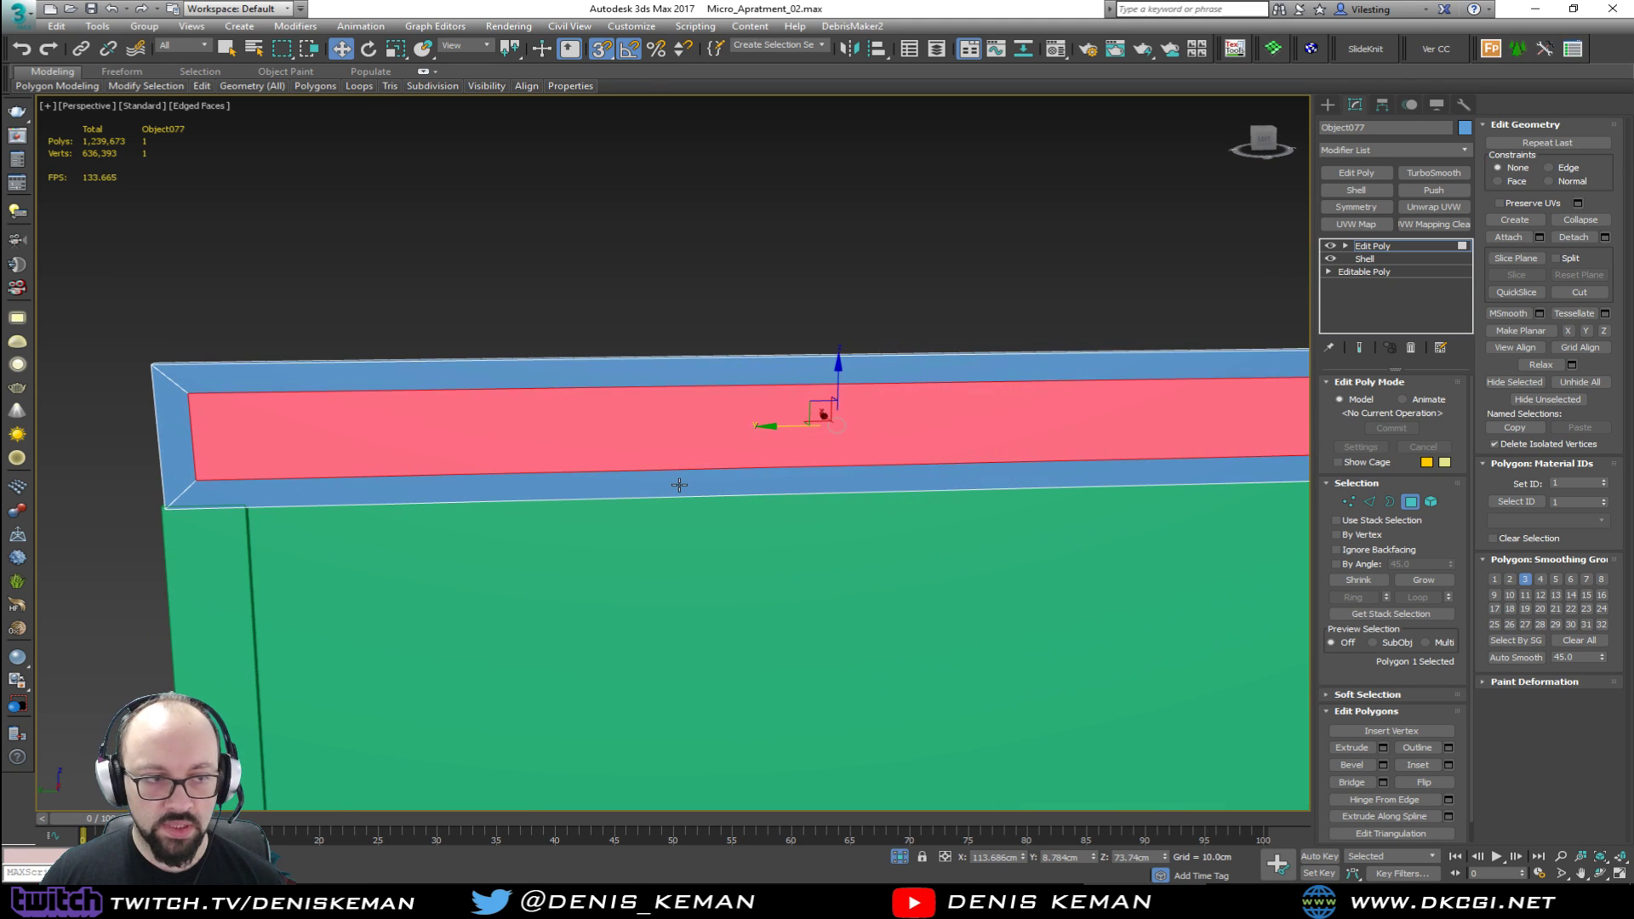
{"action": "scroll", "coordinate": [679, 485], "scroll_direction": "down", "scroll_amount": 2}
{"action": "key", "text": "r"}
{"action": "left_click_drag", "start_coordinate": [749, 444], "coordinate": [728, 445]}
{"action": "middle_click_drag", "start_coordinate": [728, 445], "coordinate": [894, 486], "text": "alt"}
Step: Extrude the narrowed display polygon slightly inward to form a recess, and leave polygon editing
{"action": "left_click", "coordinate": [1352, 747]}
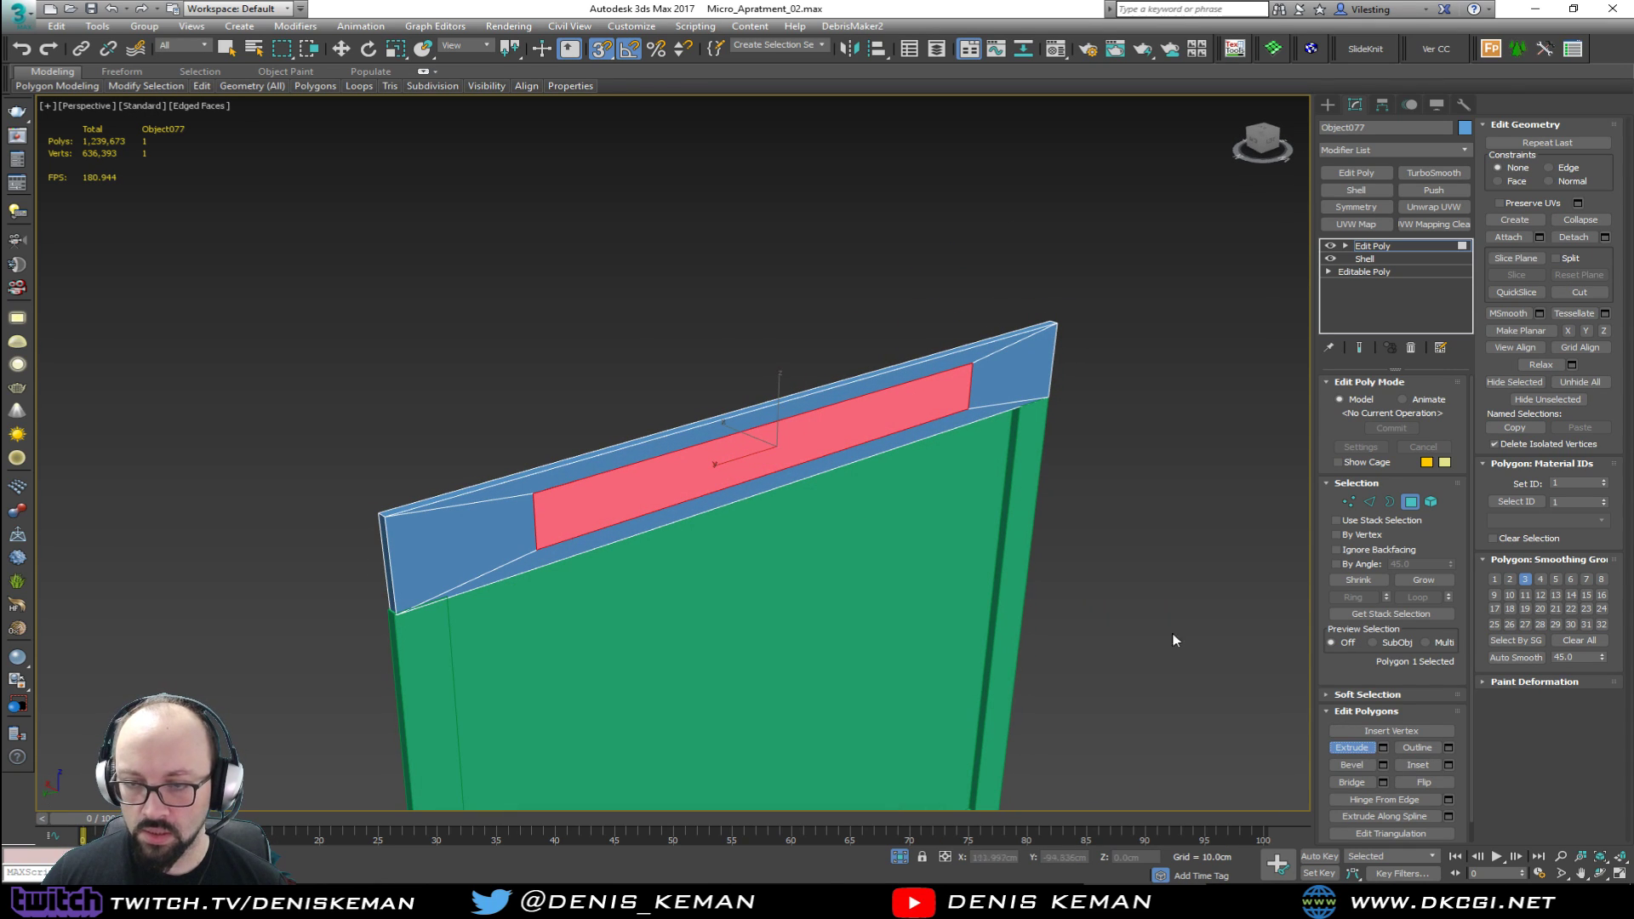
{"action": "left_click_drag", "start_coordinate": [770, 454], "coordinate": [764, 473]}
{"action": "left_click", "coordinate": [1410, 502]}
{"action": "key", "text": "w"}
{"action": "middle_click_drag", "start_coordinate": [898, 431], "coordinate": [773, 427], "text": "alt"}
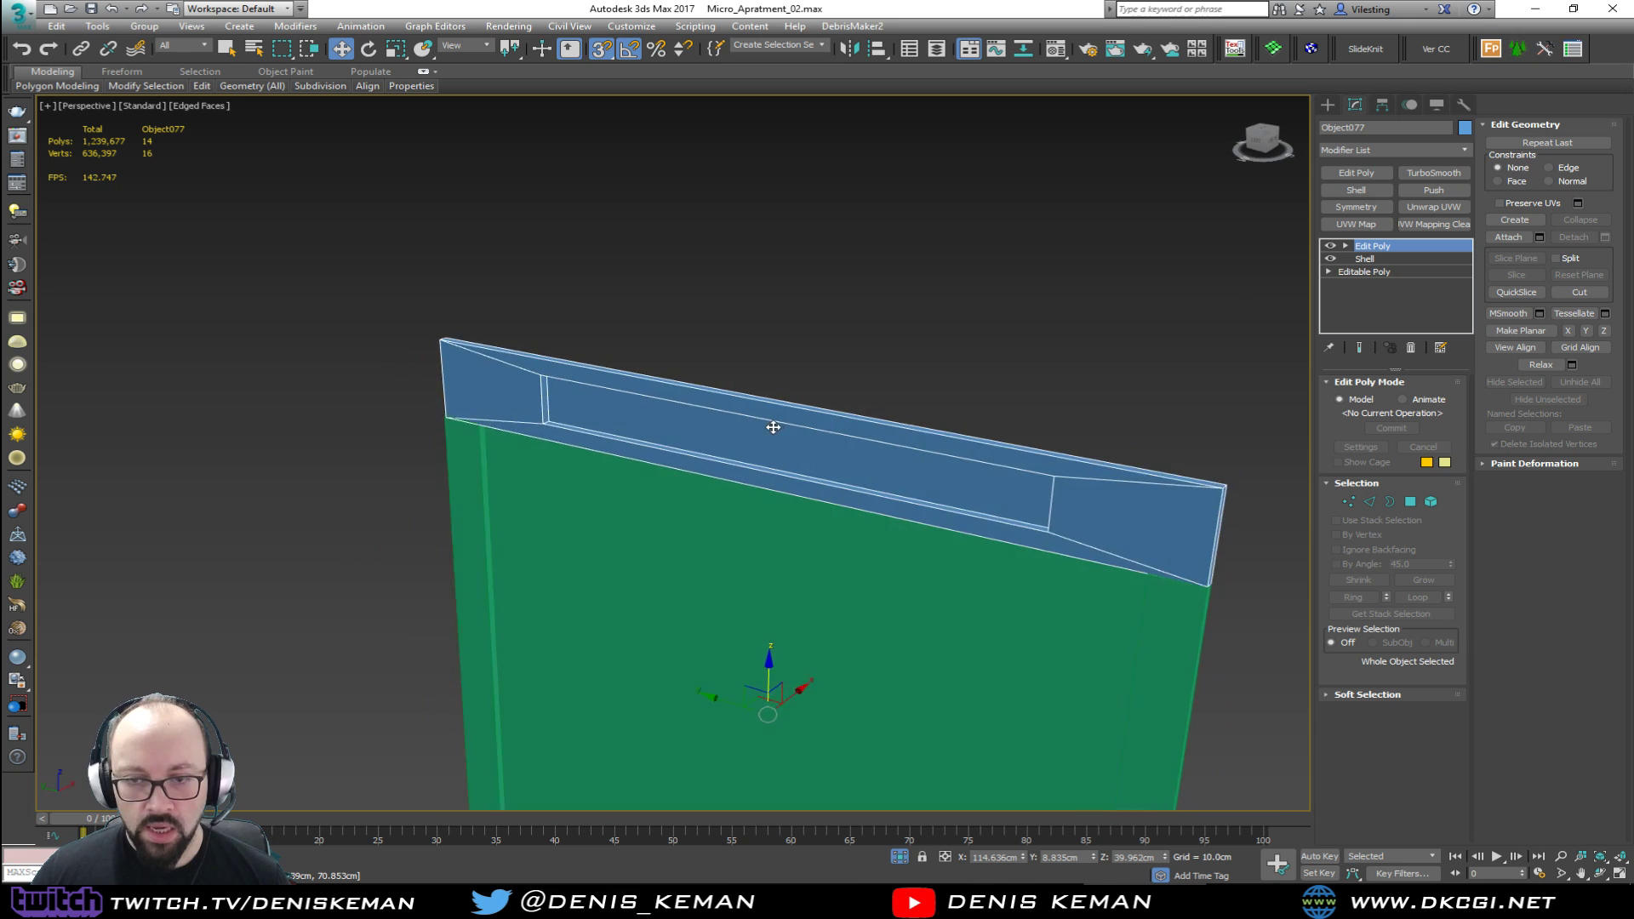
Step: Check the display in the Kitchen_Base reference photo and detach the recess's back polygon as a cloned object
{"action": "scroll", "coordinate": [809, 463], "scroll_direction": "up", "scroll_amount": 3}
{"action": "scroll", "coordinate": [602, 375], "scroll_direction": "down", "scroll_amount": 2}
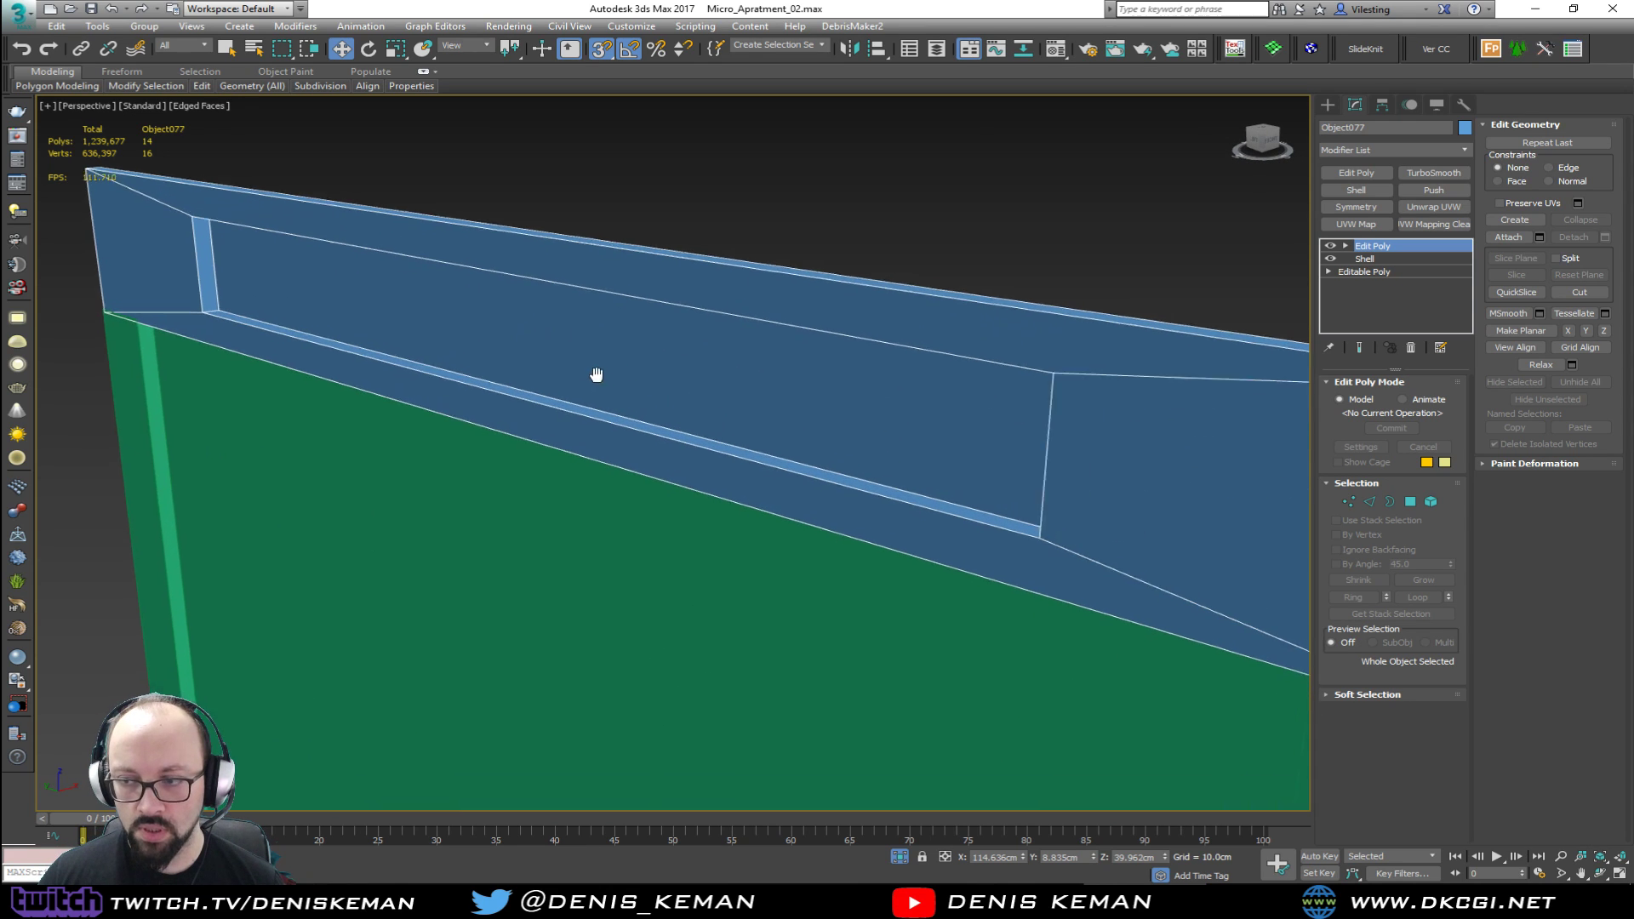
{"action": "key", "text": "3"}
{"action": "left_click", "coordinate": [635, 373]}
{"action": "middle_click_drag", "start_coordinate": [663, 382], "coordinate": [564, 334], "text": "alt"}
{"action": "key", "text": "alt+Tab"}
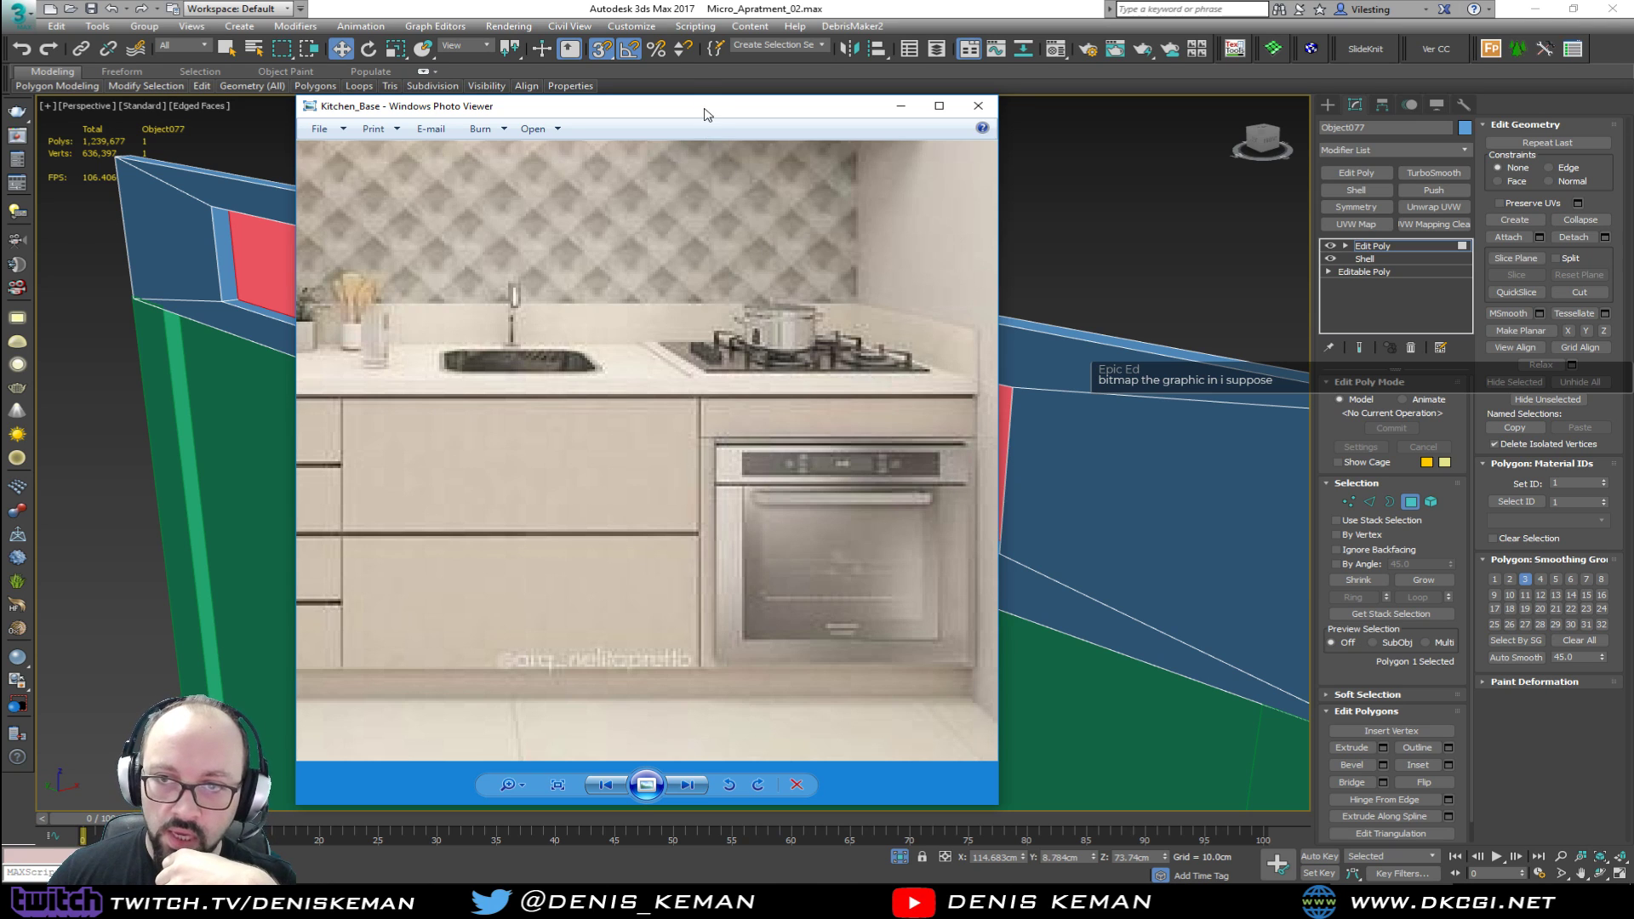
{"action": "key", "text": "alt+Tab"}
{"action": "middle_click_drag", "start_coordinate": [862, 425], "coordinate": [693, 406], "text": "alt"}
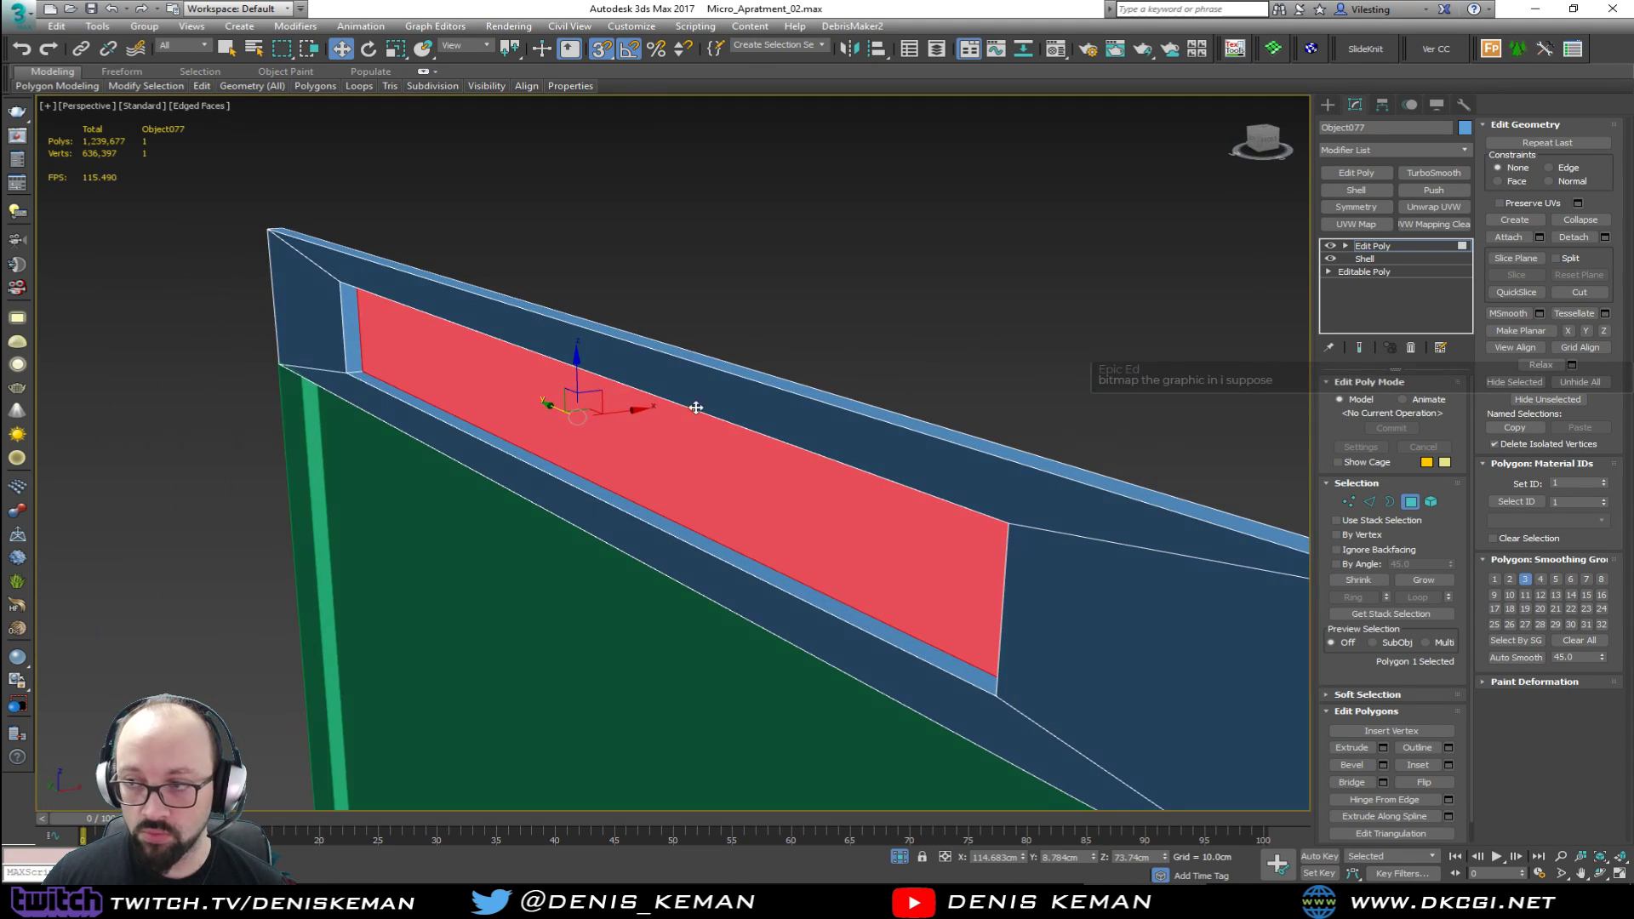
{"action": "left_click", "coordinate": [1605, 238]}
{"action": "left_click", "coordinate": [867, 471]}
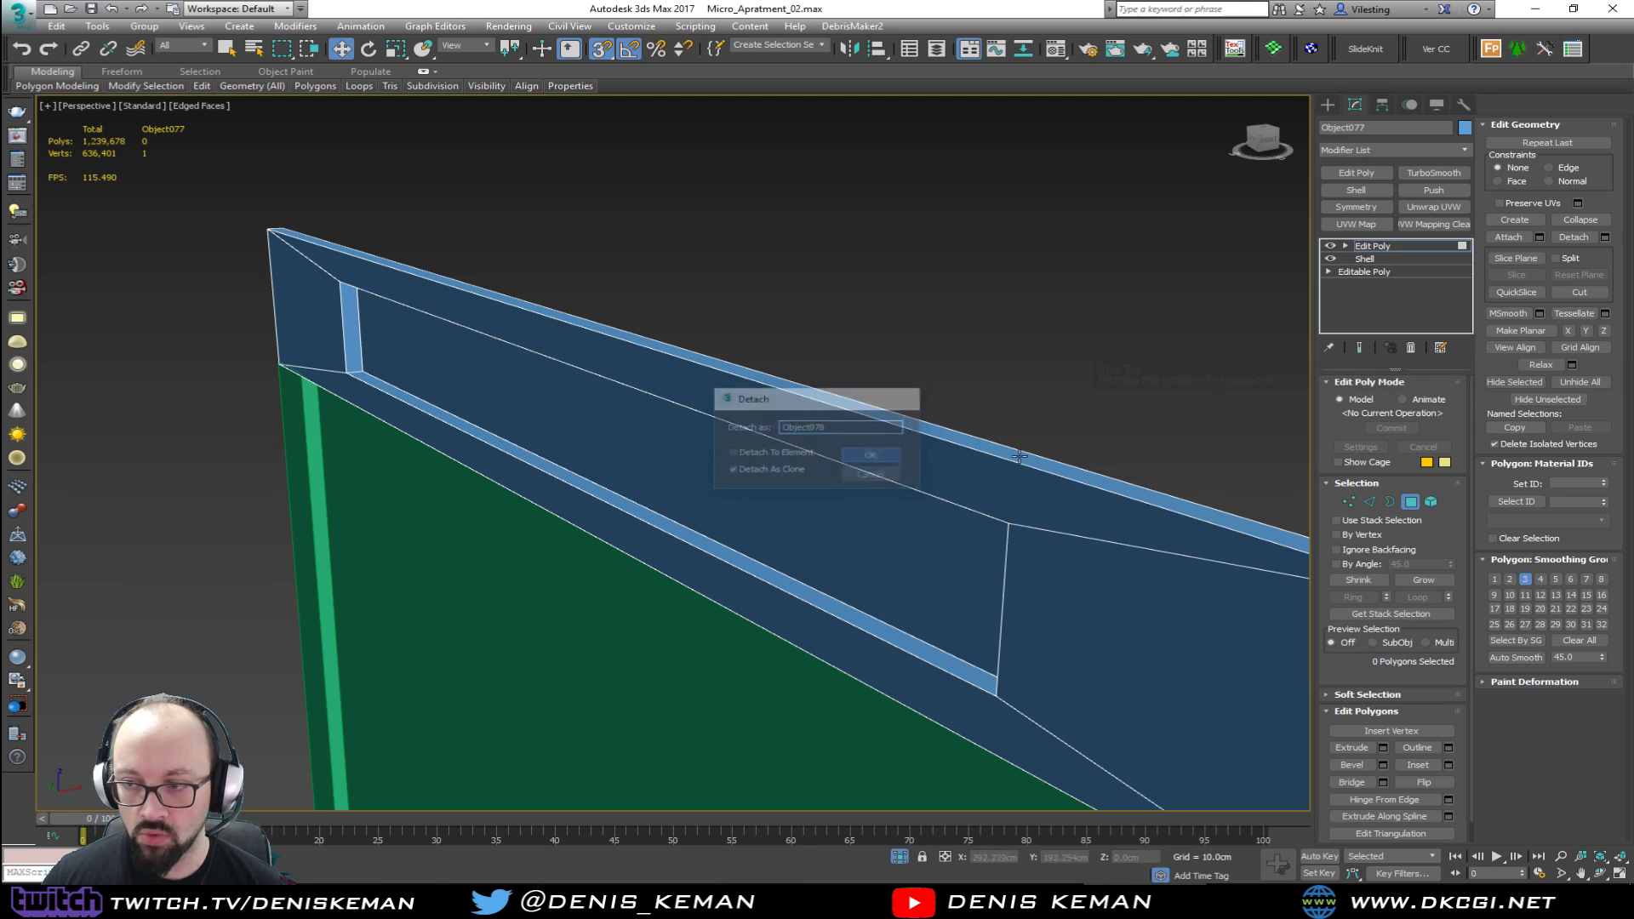
{"action": "left_click", "coordinate": [1409, 502]}
{"action": "key", "text": "ctrl+d"}
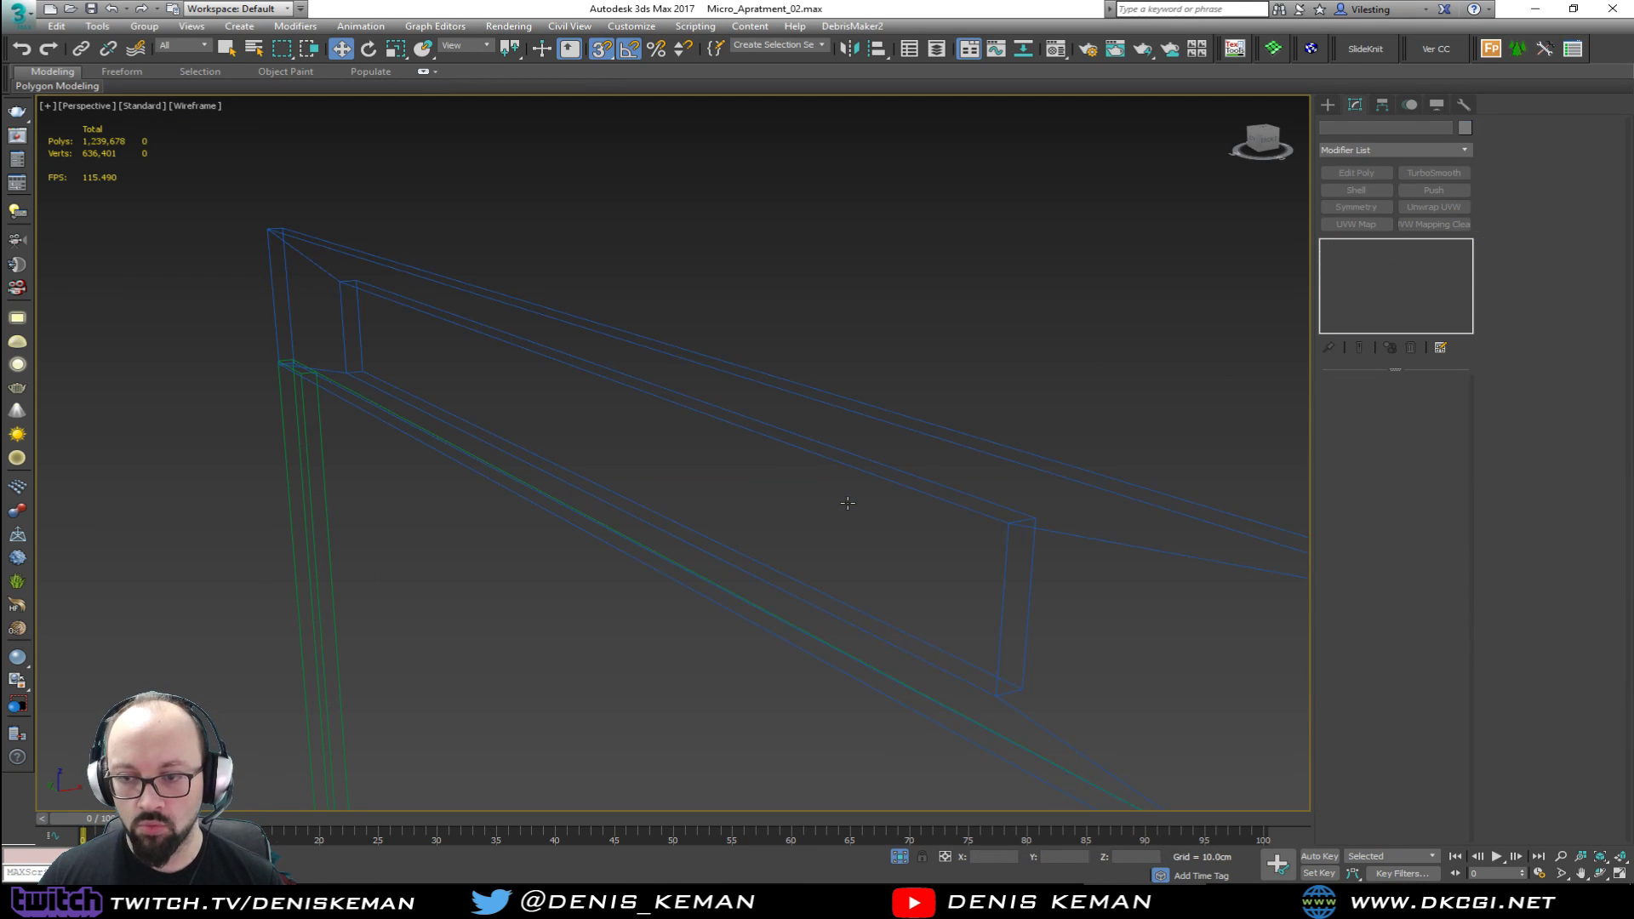
Step: Select the detached display panel and center its pivot to the object
{"action": "left_click", "coordinate": [848, 503]}
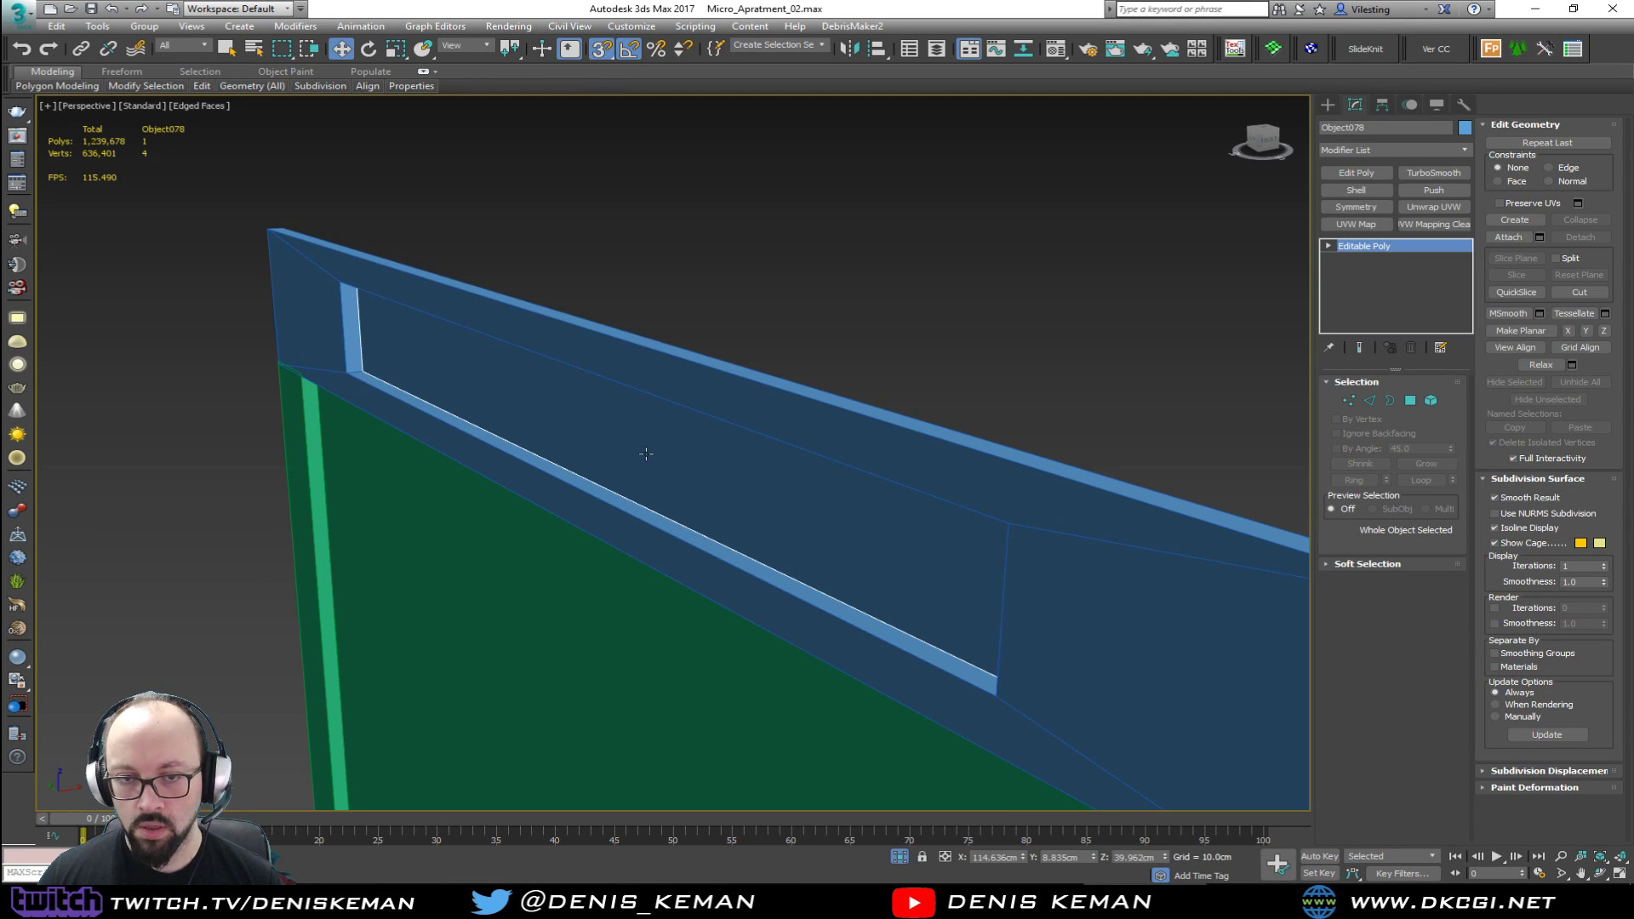
{"action": "left_click", "coordinate": [1383, 104]}
{"action": "left_click", "coordinate": [1388, 208]}
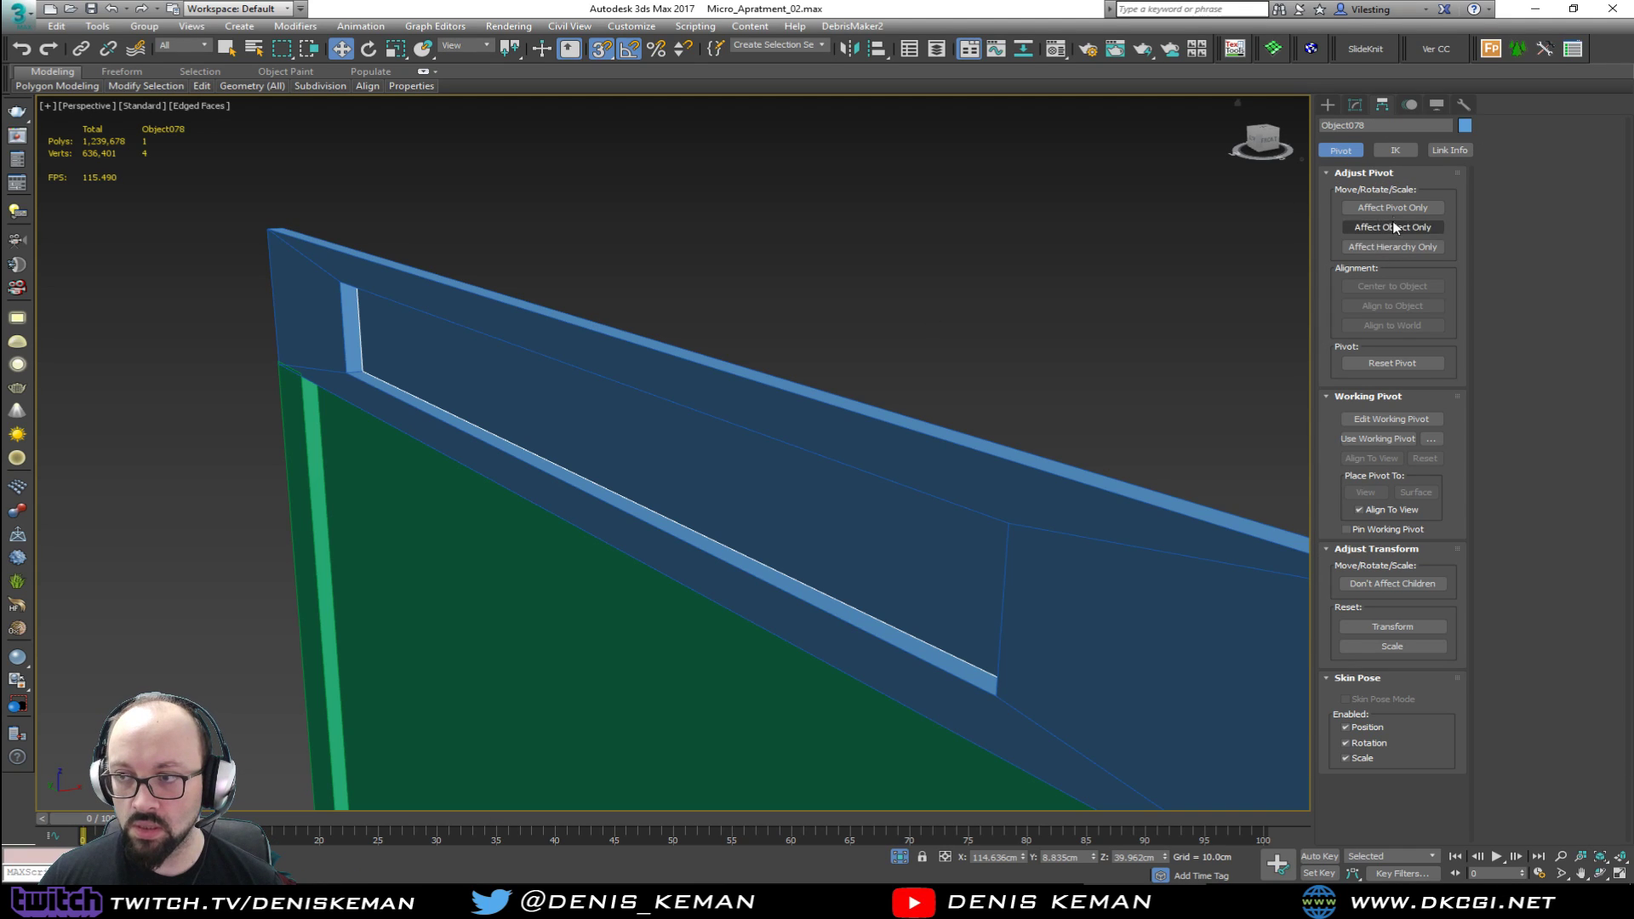
{"action": "left_click", "coordinate": [1392, 286]}
{"action": "left_click", "coordinate": [1392, 208]}
Step: Shift the display panel slightly outward from the recess along X and make it see-through
{"action": "left_click_drag", "start_coordinate": [626, 414], "coordinate": [610, 418]}
{"action": "key", "text": "alt+x"}
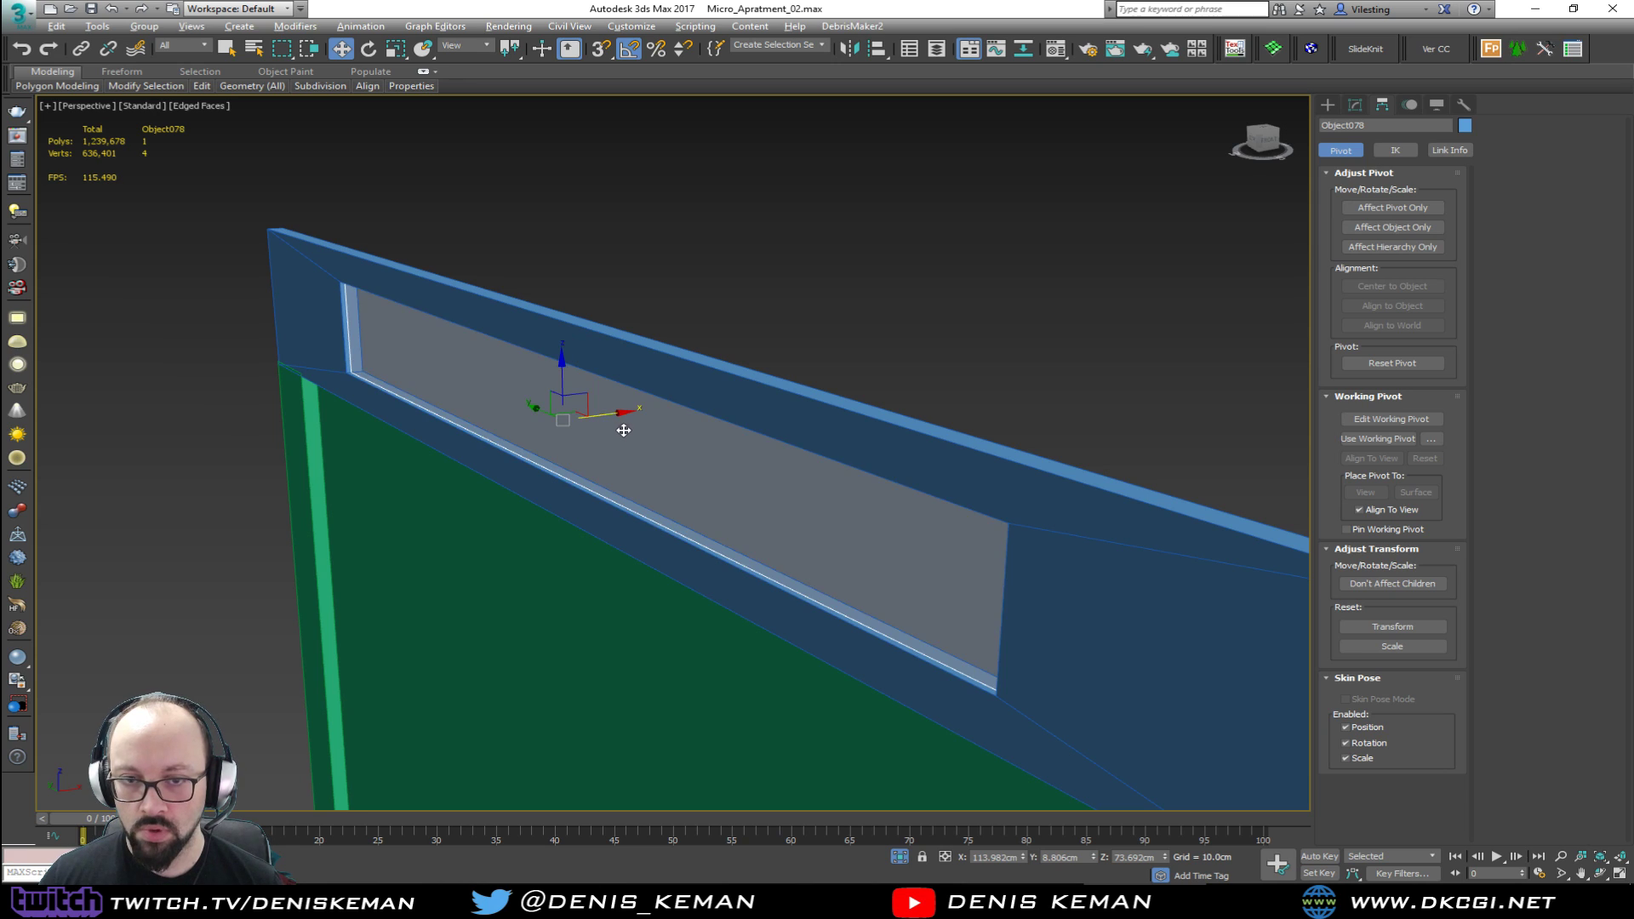
{"action": "middle_click_drag", "start_coordinate": [624, 430], "coordinate": [637, 410], "text": "alt"}
Step: Add a Shell modifier with 0.2 cm outer amount to the display panel and nudge it slightly inward along X
{"action": "left_click", "coordinate": [1355, 104]}
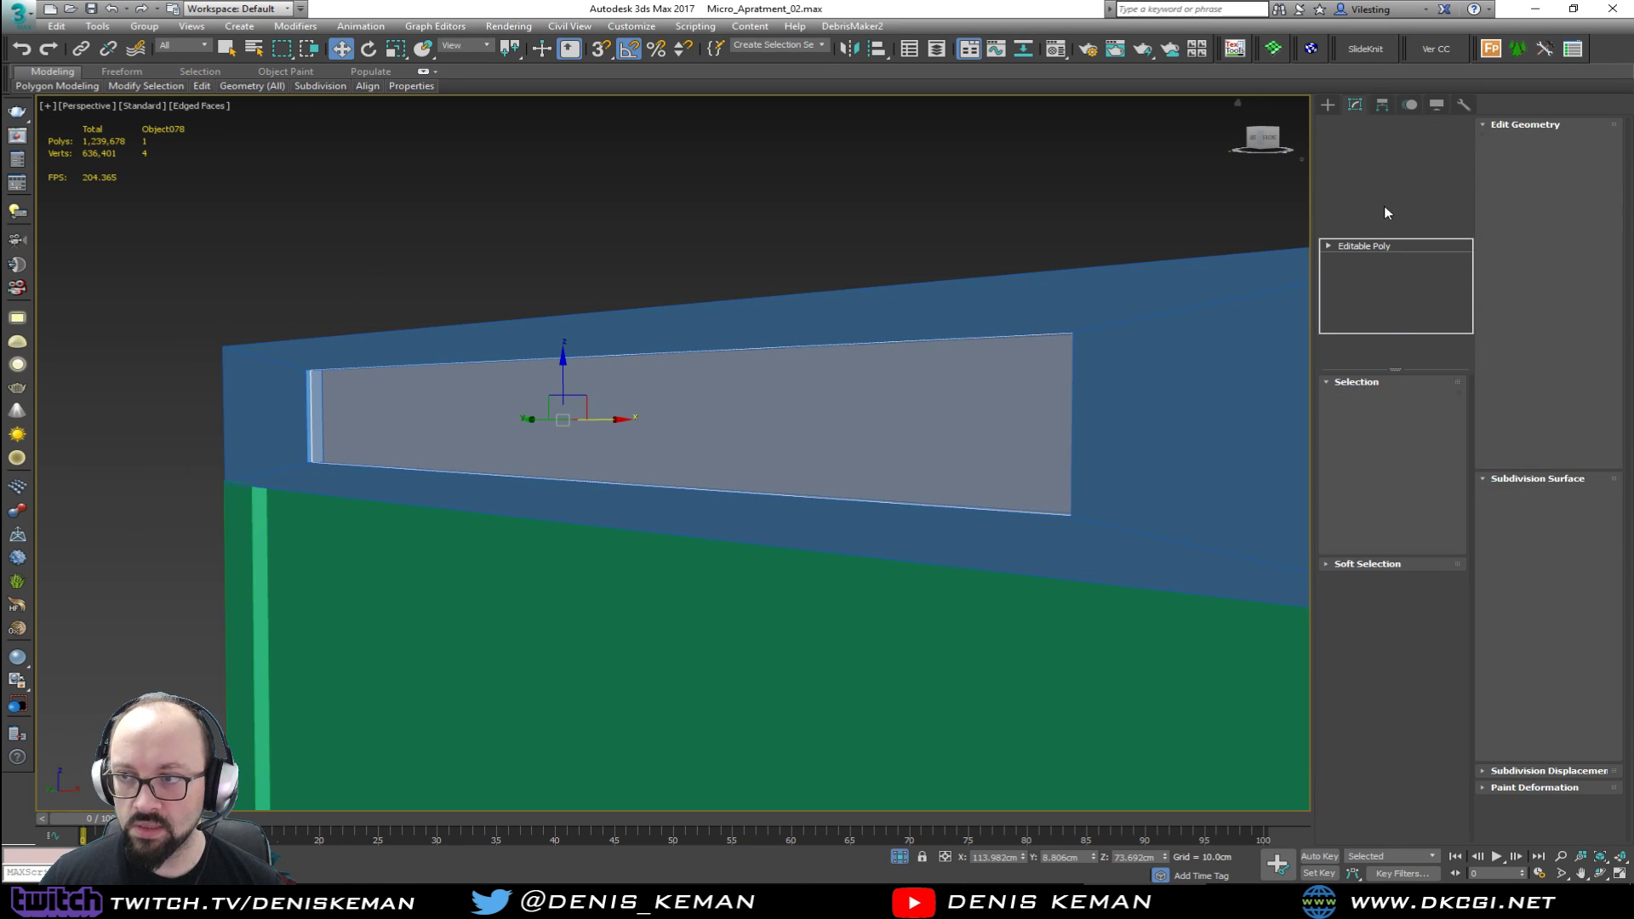
{"action": "left_click", "coordinate": [1356, 189]}
{"action": "middle_click_drag", "start_coordinate": [1064, 409], "coordinate": [1158, 435], "text": "alt"}
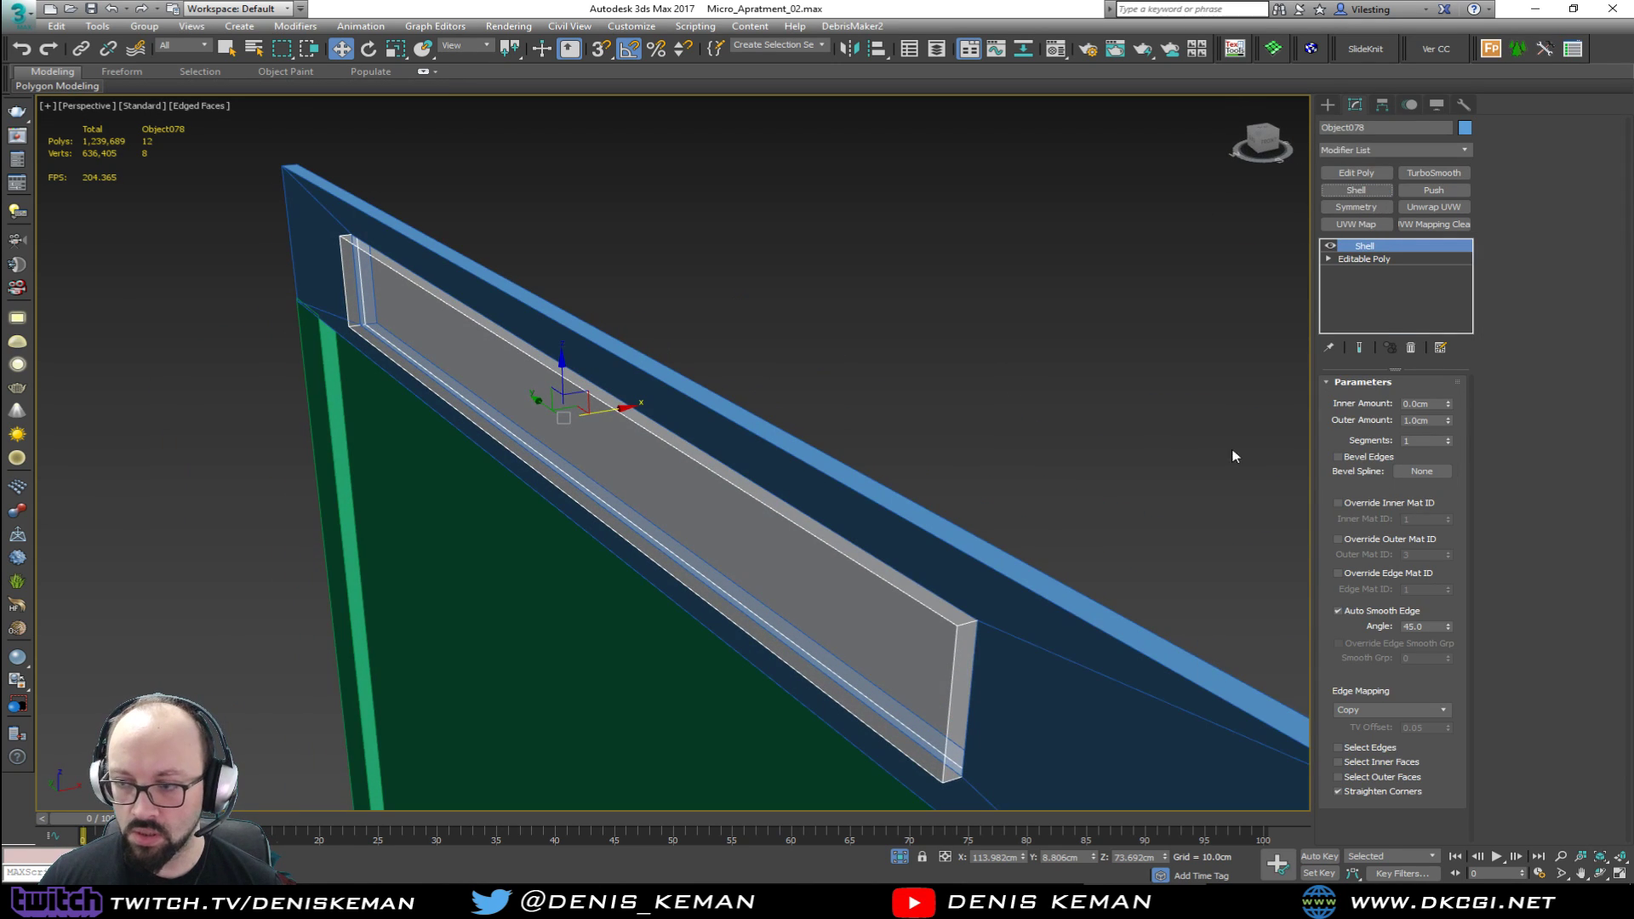
{"action": "left_click", "coordinate": [1420, 420]}
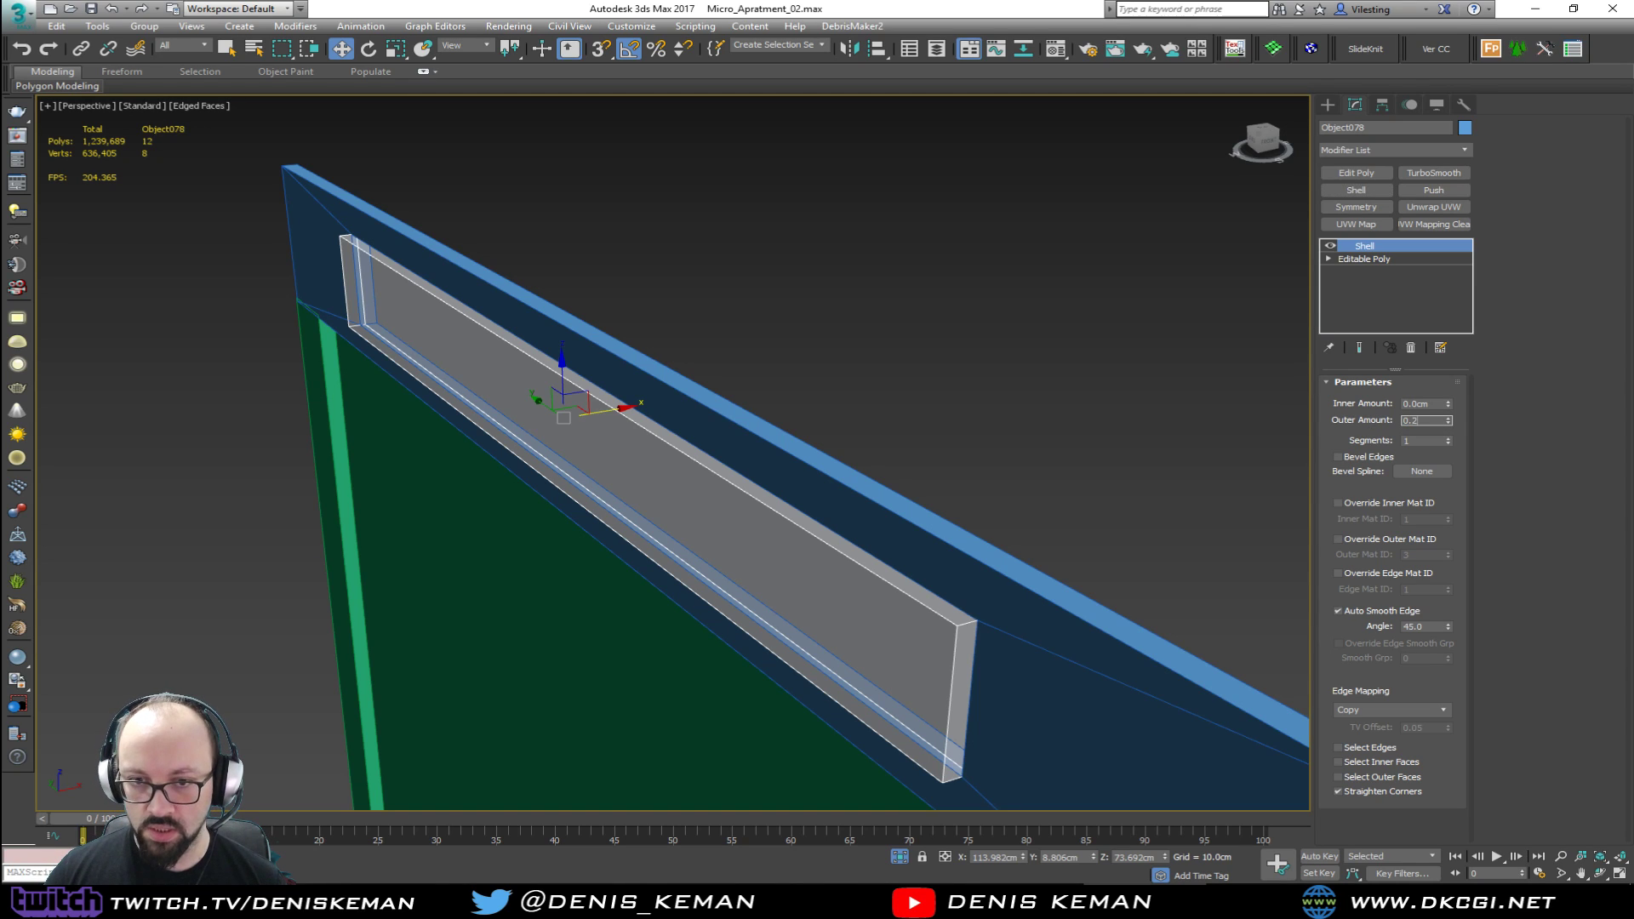
{"action": "key", "text": "Return"}
{"action": "left_click_drag", "start_coordinate": [615, 414], "coordinate": [613, 412]}
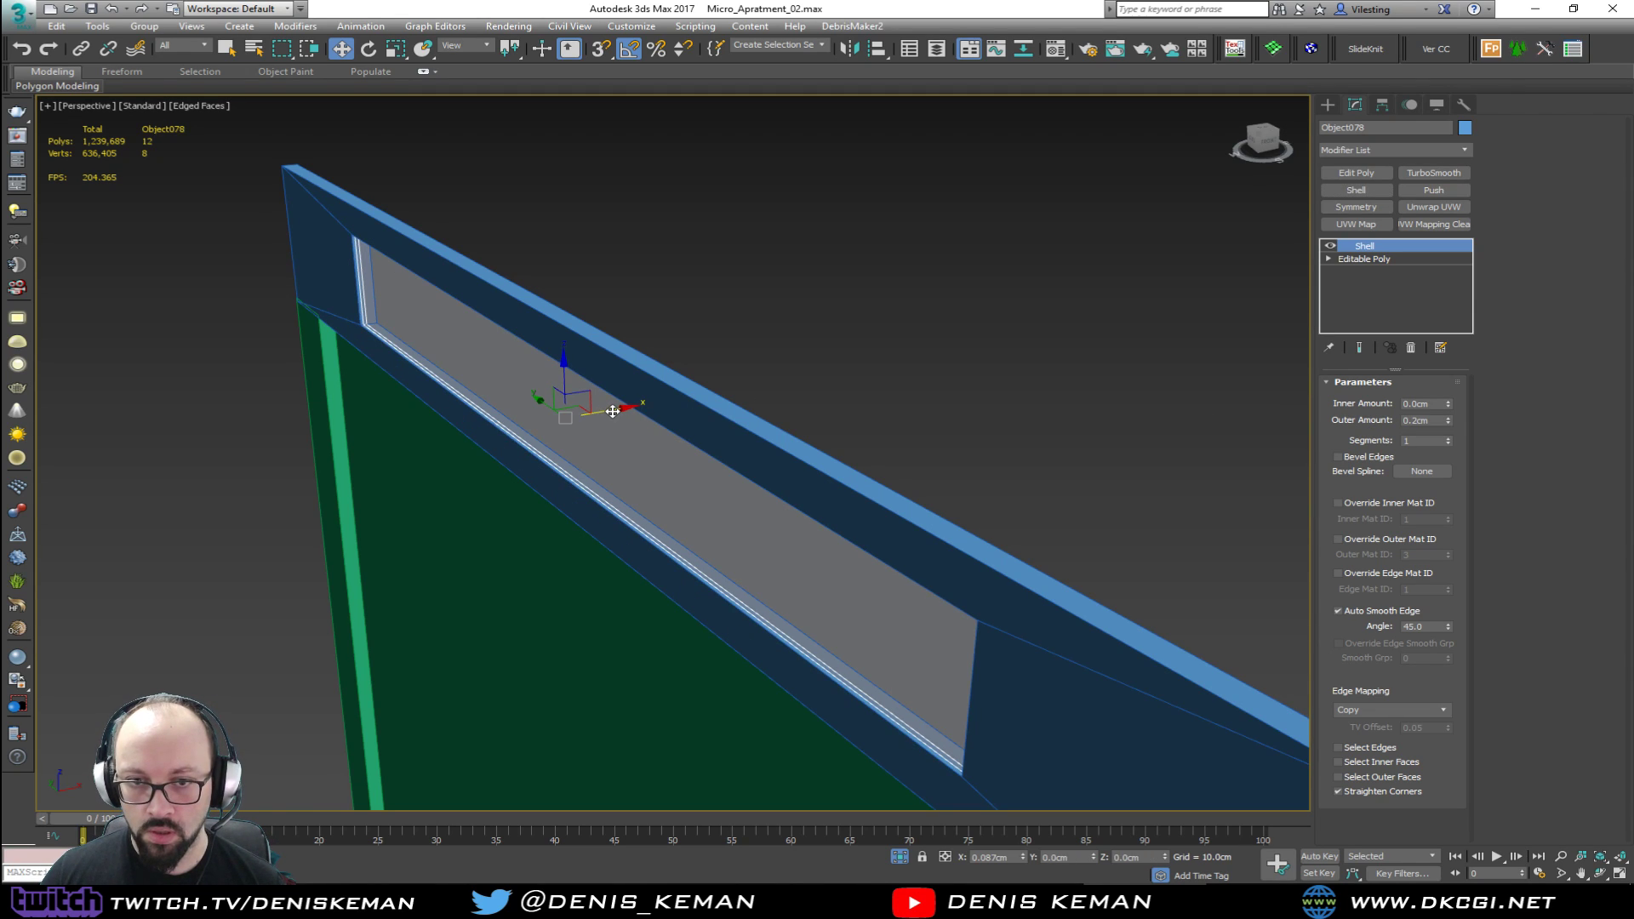
{"action": "left_click", "coordinate": [759, 316]}
{"action": "left_click", "coordinate": [633, 462]}
{"action": "mouse_move", "coordinate": [635, 459]}
{"action": "middle_mouse_down", "text": "alt"}
{"action": "mouse_move", "coordinate": [704, 446]}
{"action": "mouse_move", "coordinate": [609, 455]}
{"action": "middle_mouse_up", "text": "alt"}
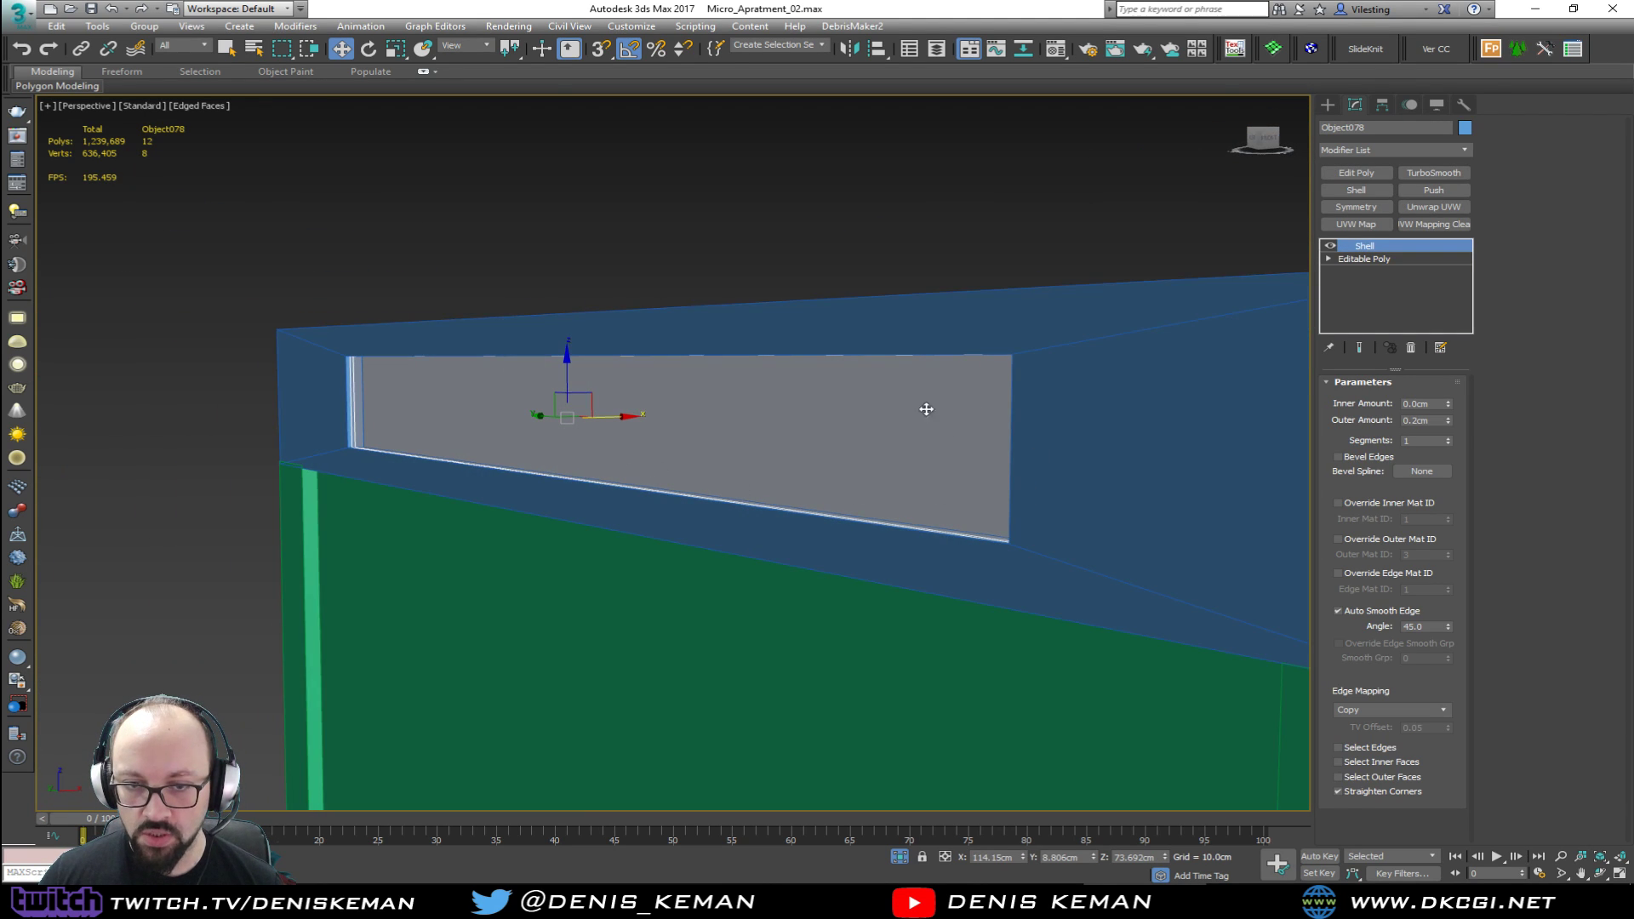
Step: Set the control panel strip's object color to the dark grey custom color
{"action": "left_click", "coordinate": [1131, 463]}
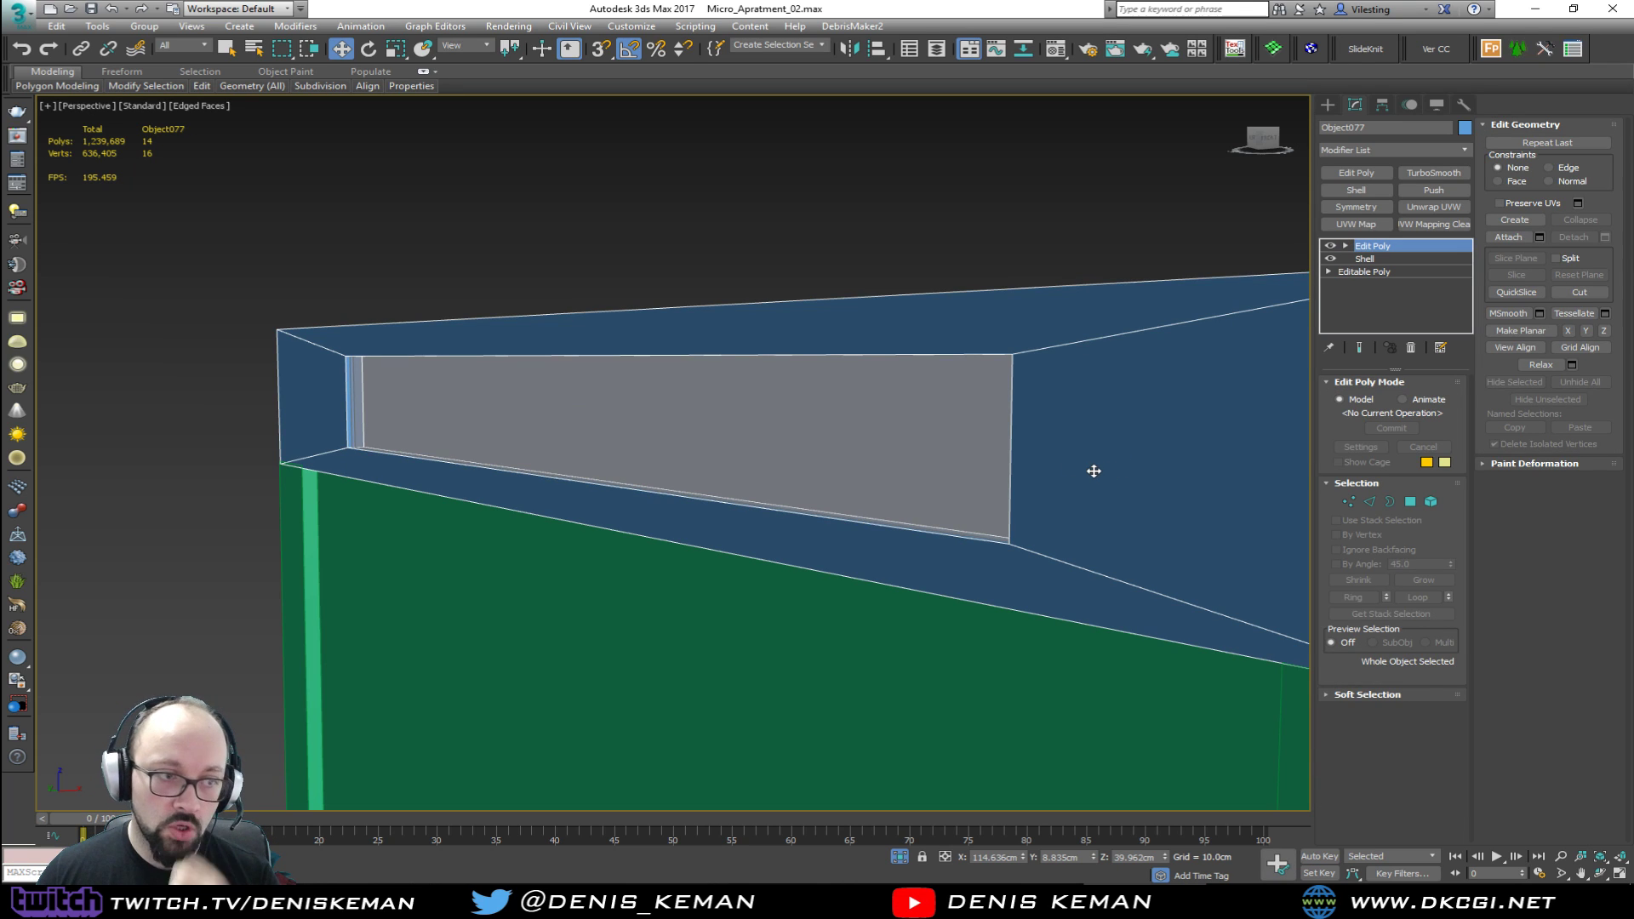
{"action": "mouse_move", "coordinate": [916, 449]}
{"action": "middle_mouse_down", "text": "alt"}
{"action": "mouse_move", "coordinate": [1062, 463]}
{"action": "mouse_move", "coordinate": [1019, 466]}
{"action": "middle_mouse_up", "text": "alt"}
{"action": "key", "text": "z"}
{"action": "middle_click_drag", "start_coordinate": [938, 391], "coordinate": [995, 384], "text": "alt"}
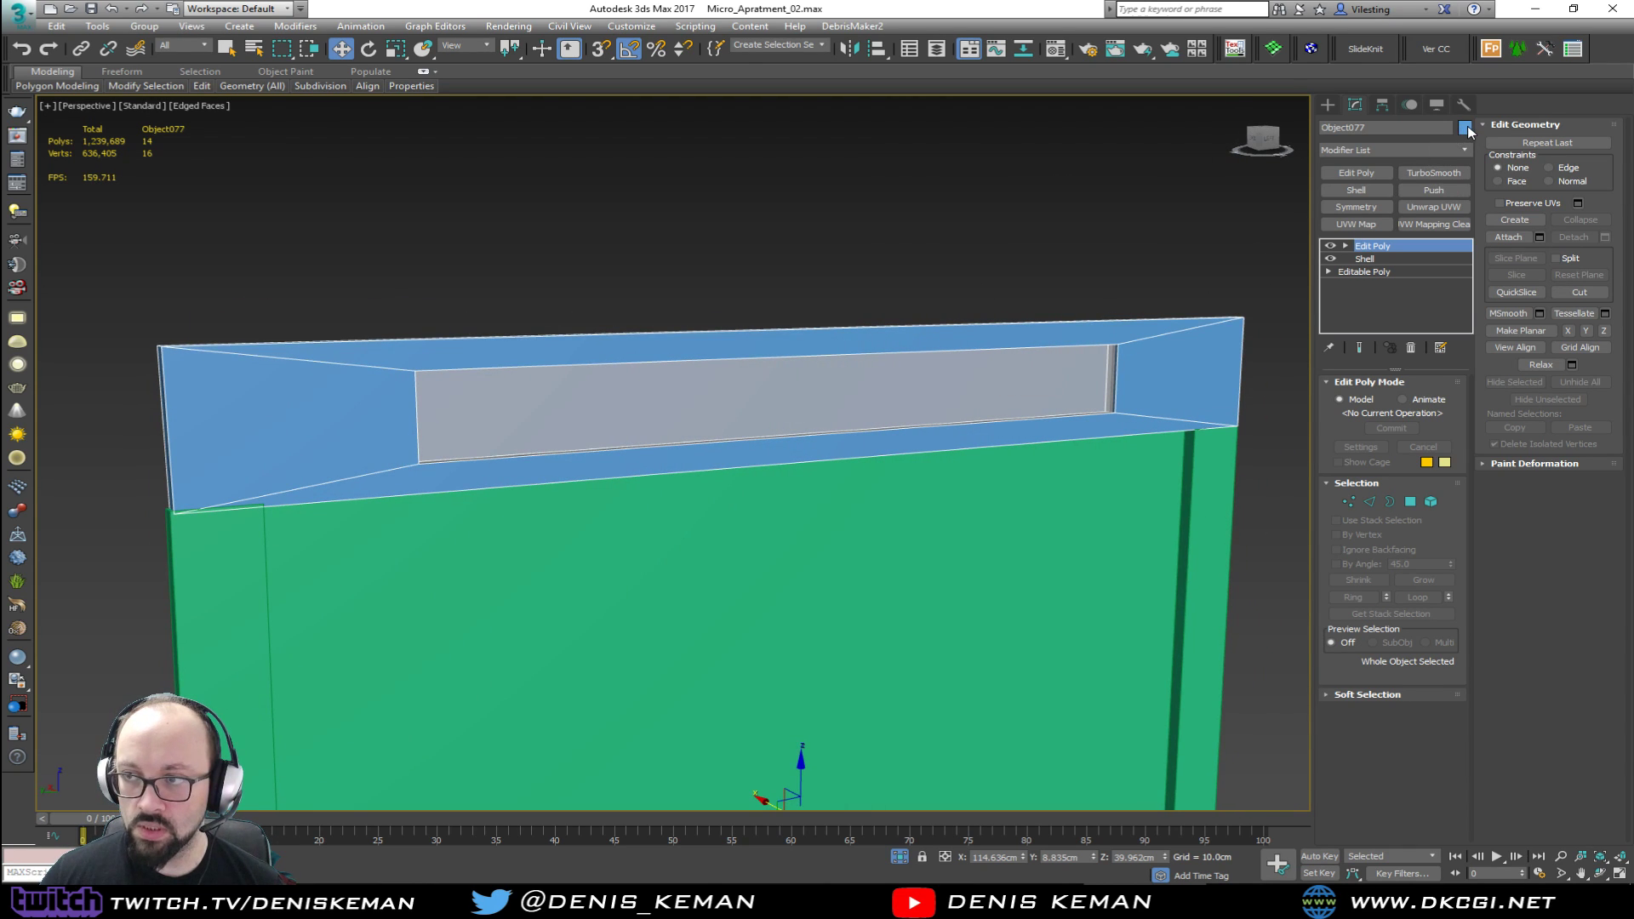
{"action": "left_click", "coordinate": [1465, 127]}
{"action": "left_click", "coordinate": [941, 355]}
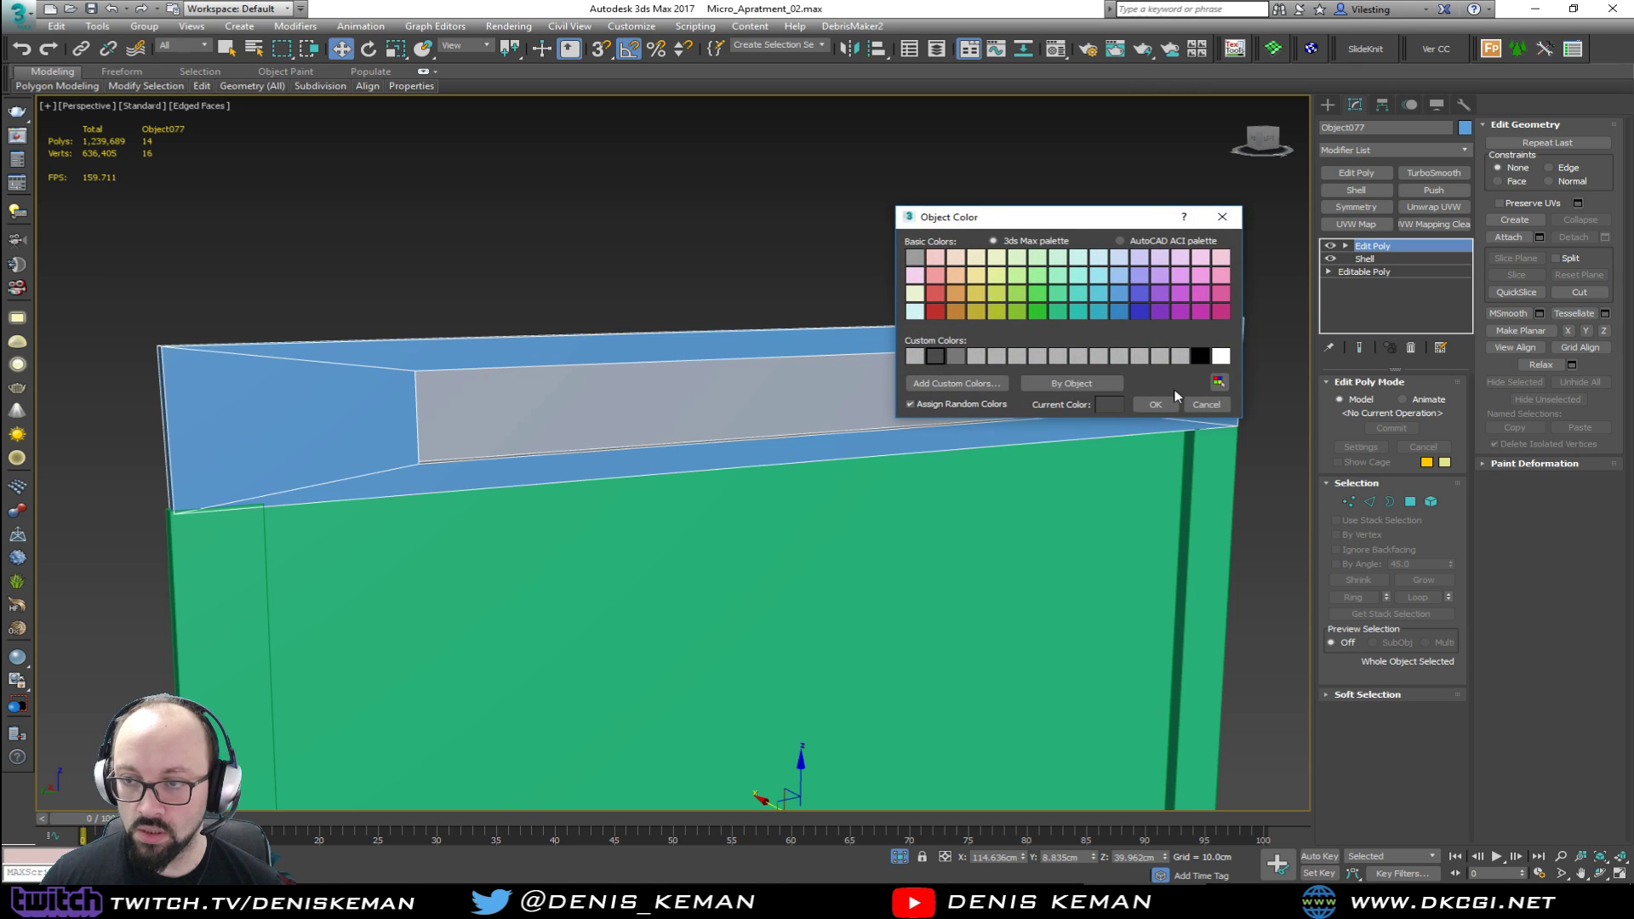
{"action": "left_click", "coordinate": [1155, 404]}
Step: Set the display panel's object color to the medium grey custom color and deselect it
{"action": "left_click", "coordinate": [875, 399]}
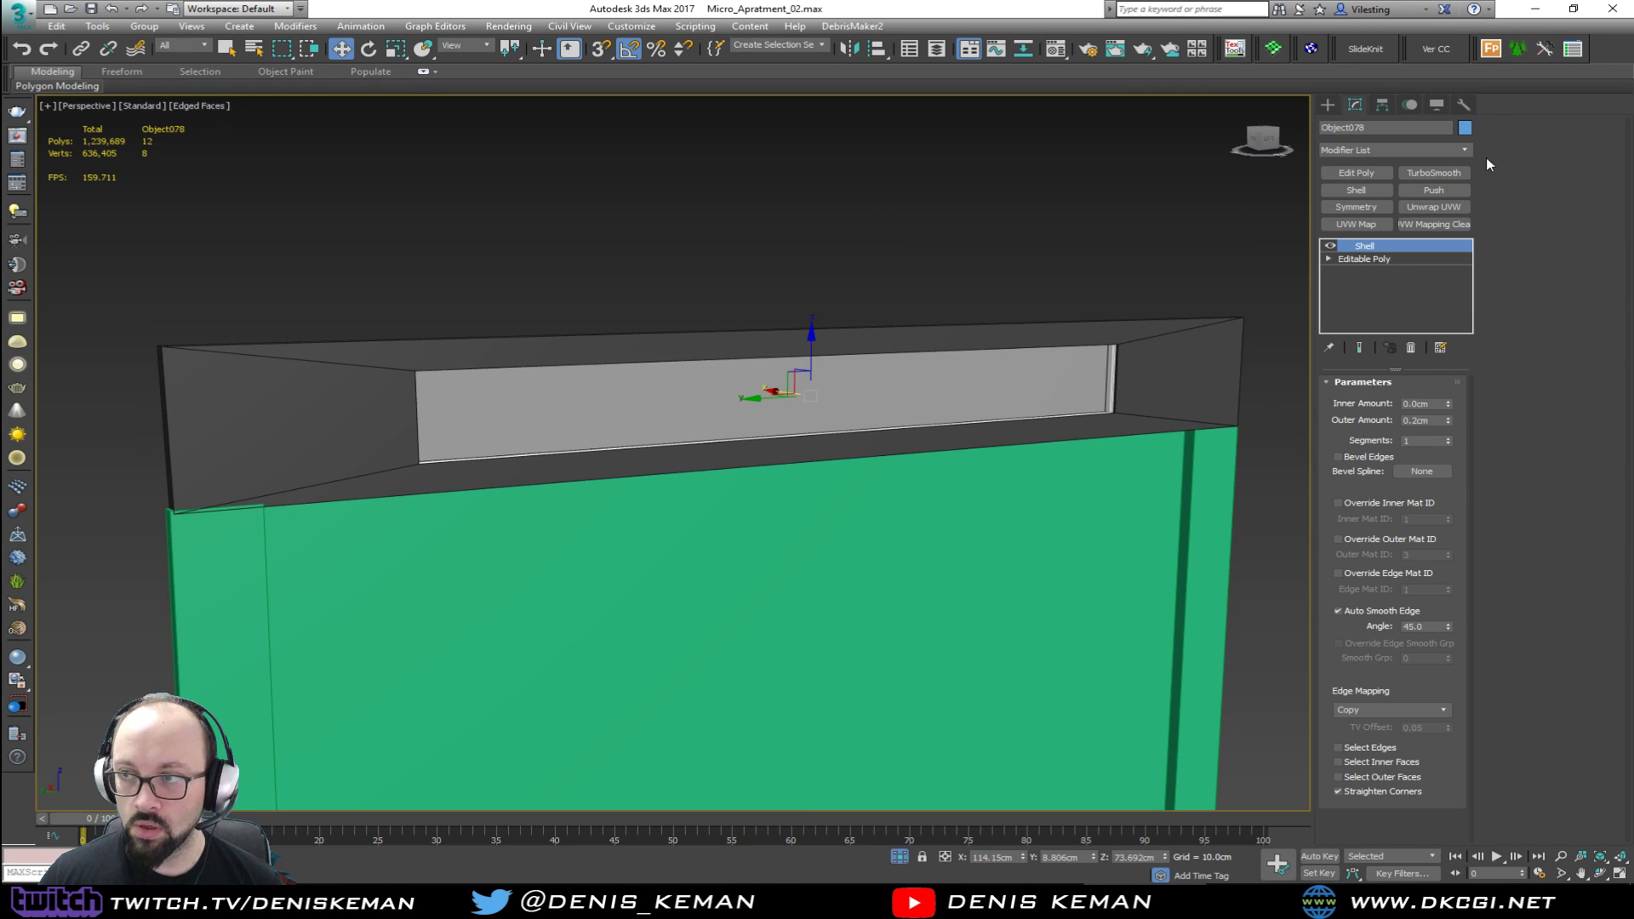
{"action": "left_click", "coordinate": [1465, 127]}
{"action": "left_click", "coordinate": [955, 358]}
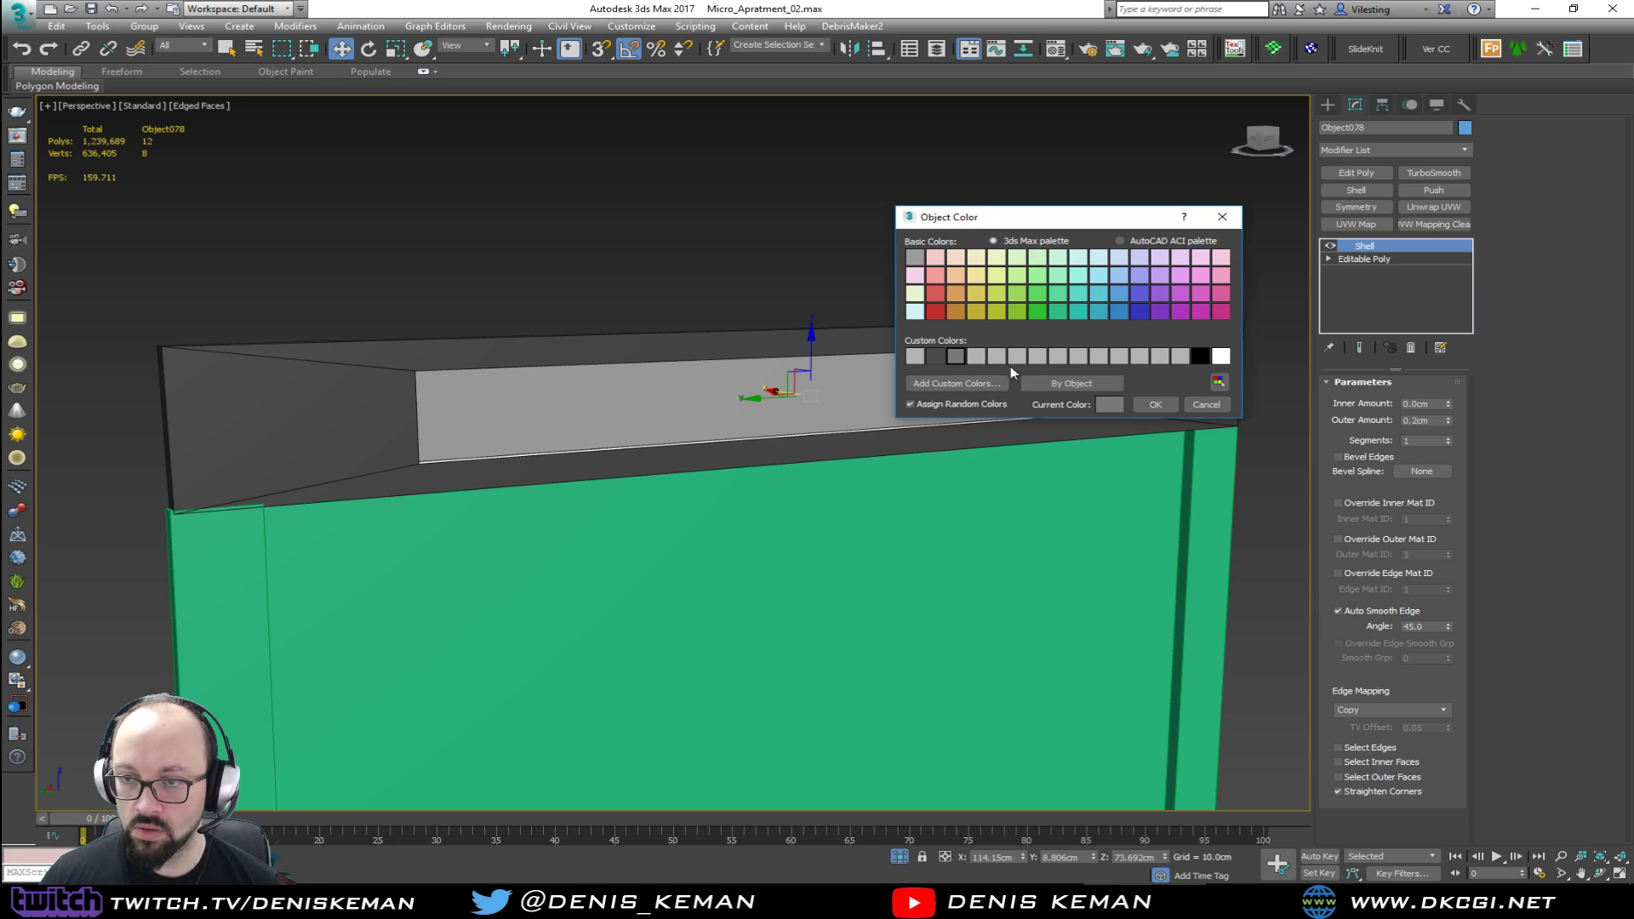
{"action": "left_click", "coordinate": [1155, 405]}
{"action": "left_click", "coordinate": [933, 255]}
Step: Try a TurboSmooth modifier separated by smoothing groups on the control panel strip
{"action": "mouse_move", "coordinate": [870, 384]}
{"action": "middle_mouse_down", "text": "alt"}
{"action": "mouse_move", "coordinate": [867, 325]}
{"action": "mouse_move", "coordinate": [1004, 340]}
{"action": "mouse_move", "coordinate": [967, 314]}
{"action": "mouse_move", "coordinate": [755, 354]}
{"action": "mouse_move", "coordinate": [973, 387]}
{"action": "middle_mouse_up", "text": "alt"}
{"action": "scroll", "coordinate": [498, 401], "scroll_direction": "up", "scroll_amount": 4}
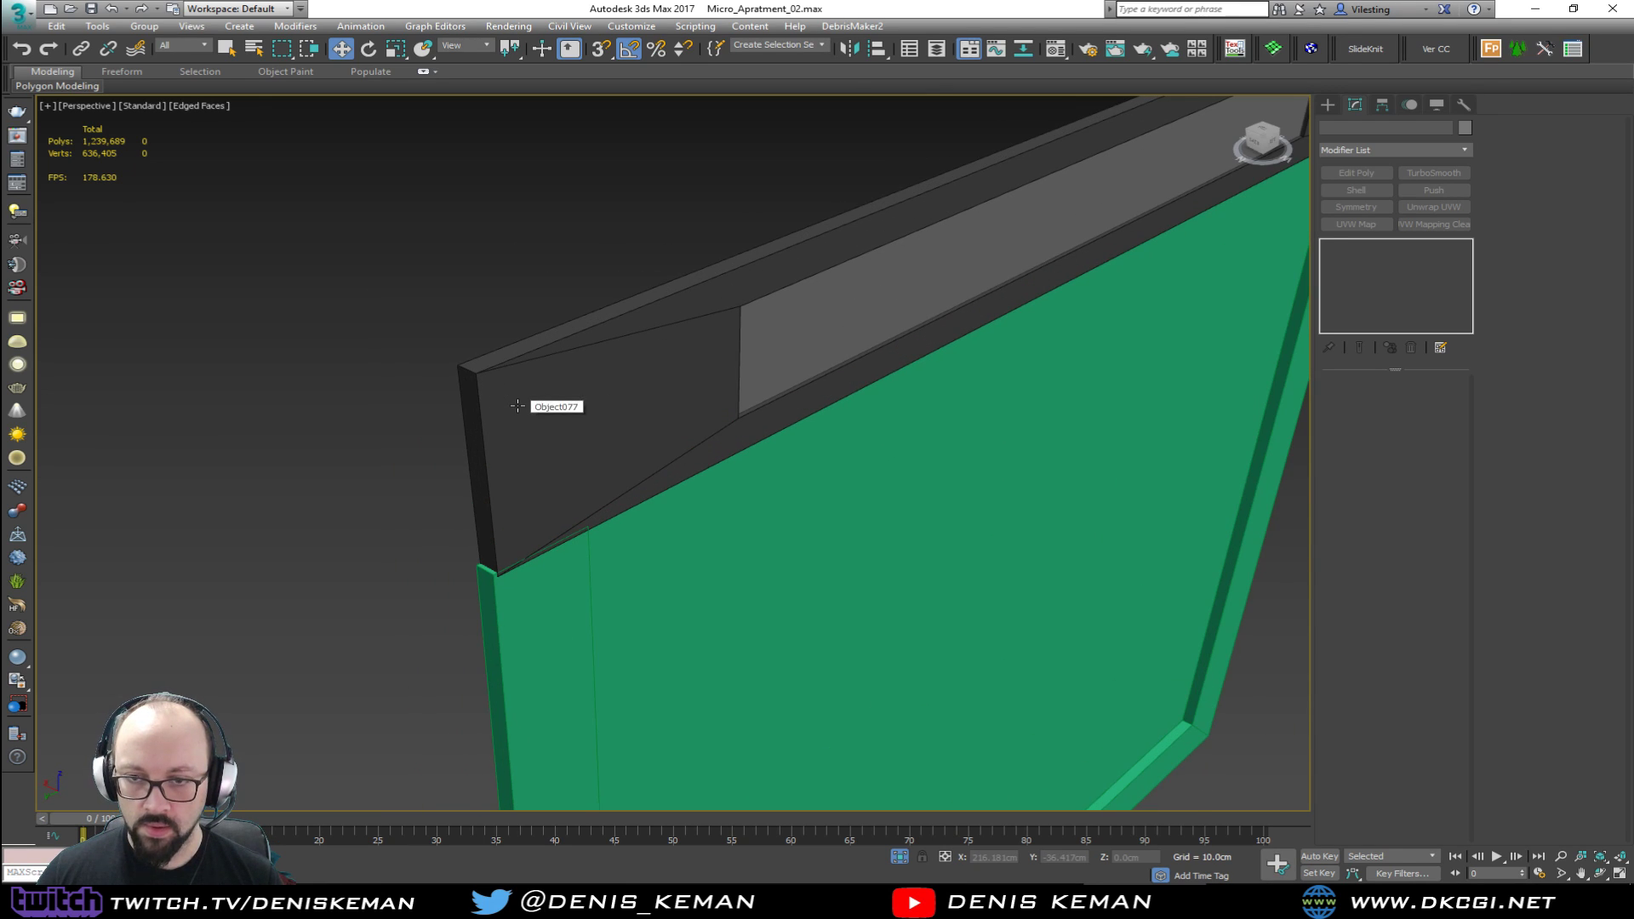
{"action": "left_click", "coordinate": [524, 404]}
{"action": "left_click", "coordinate": [1432, 173]}
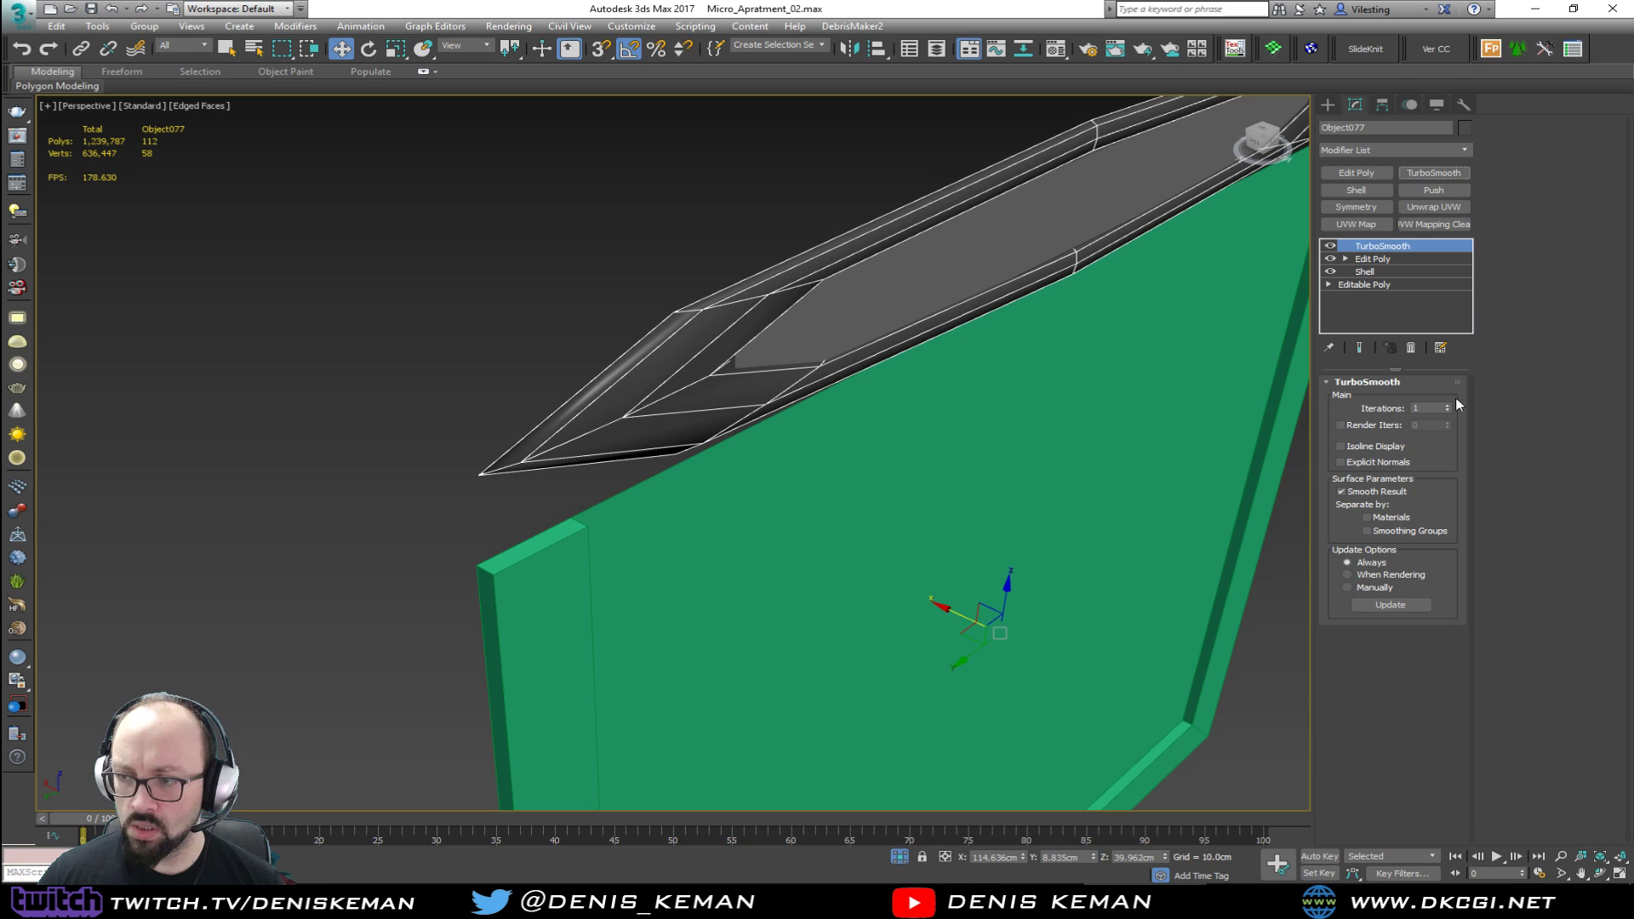
{"action": "left_click", "coordinate": [1367, 532]}
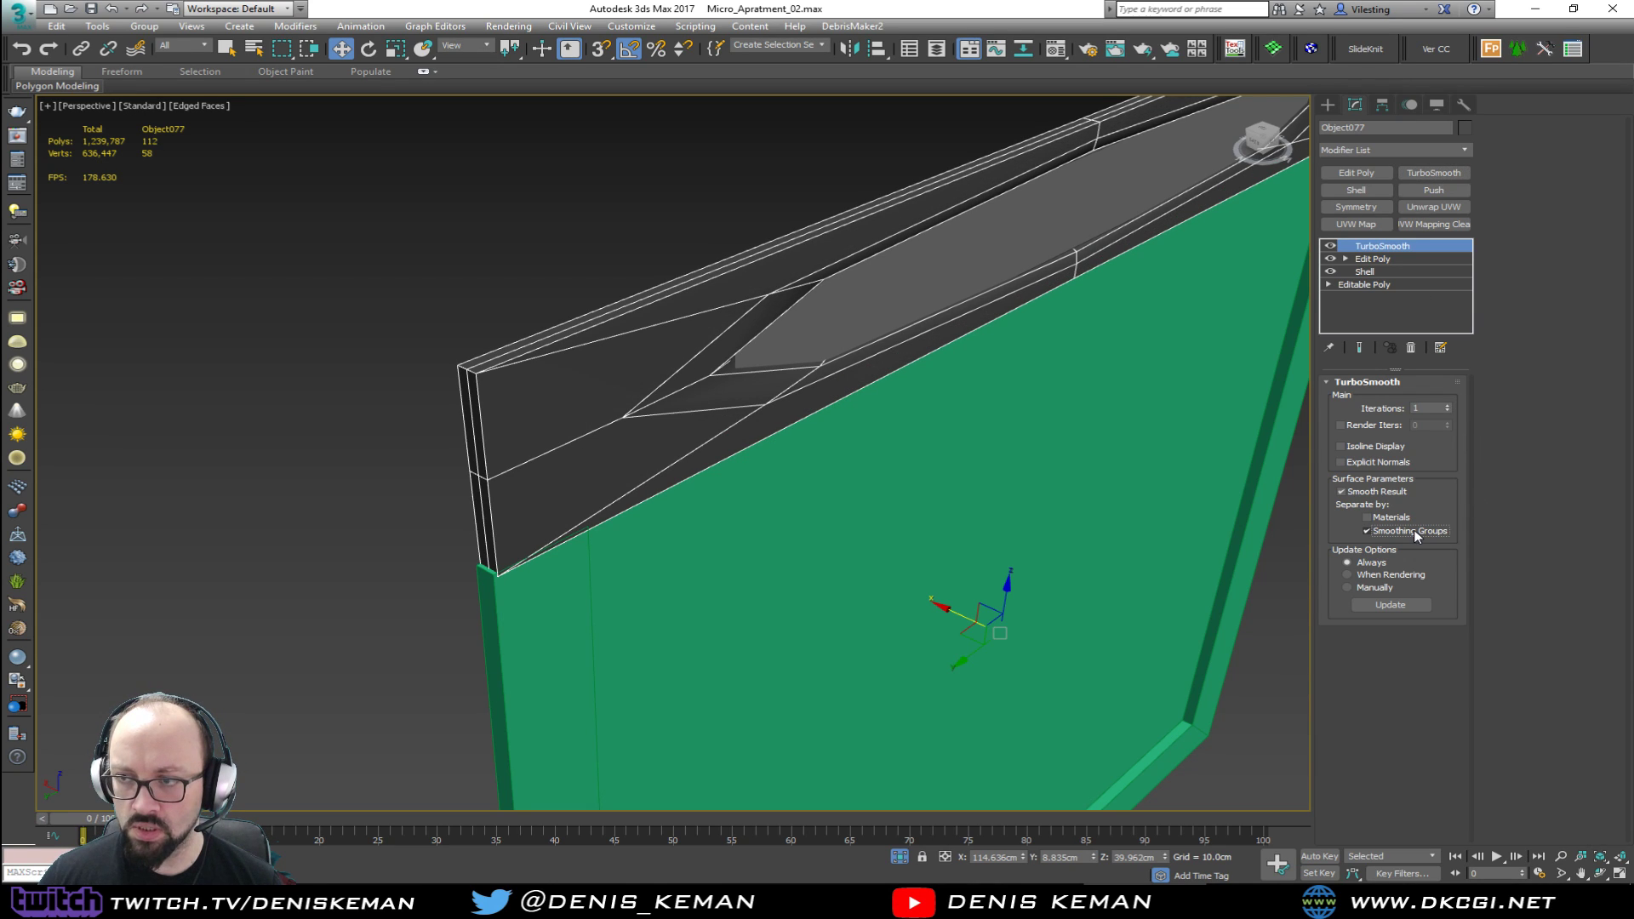
Step: In the strip's Edit Poly modifier, cut edges from one upper recess corner to the strip's end face and up over its top edge
{"action": "left_click", "coordinate": [1385, 260]}
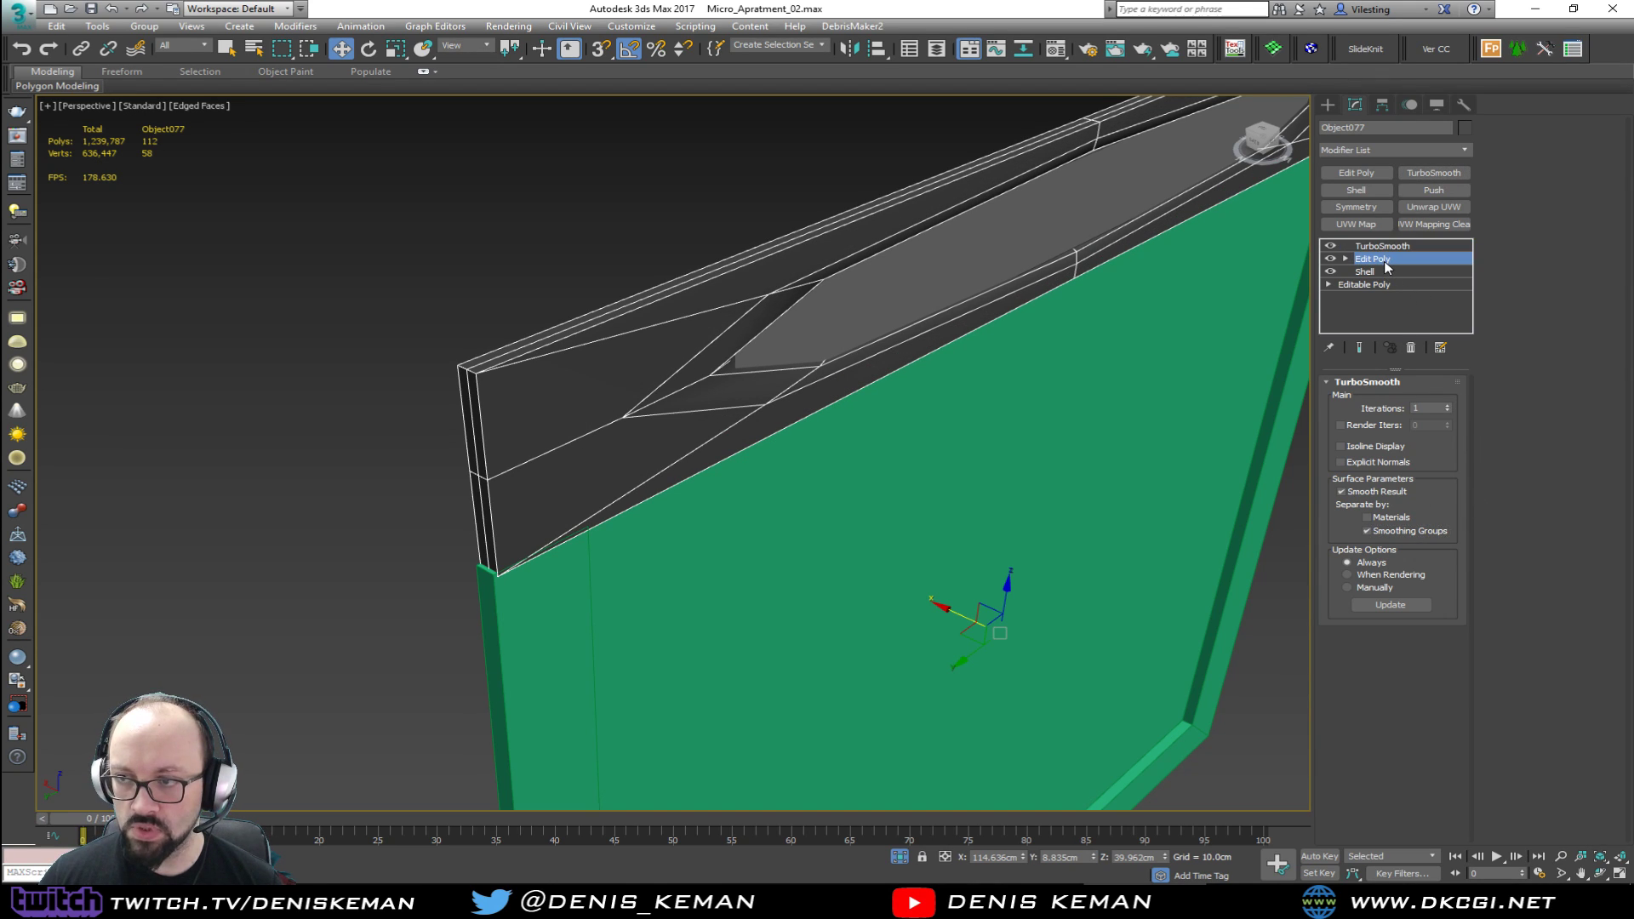
{"action": "middle_click_drag", "start_coordinate": [750, 411], "coordinate": [741, 509], "text": "alt"}
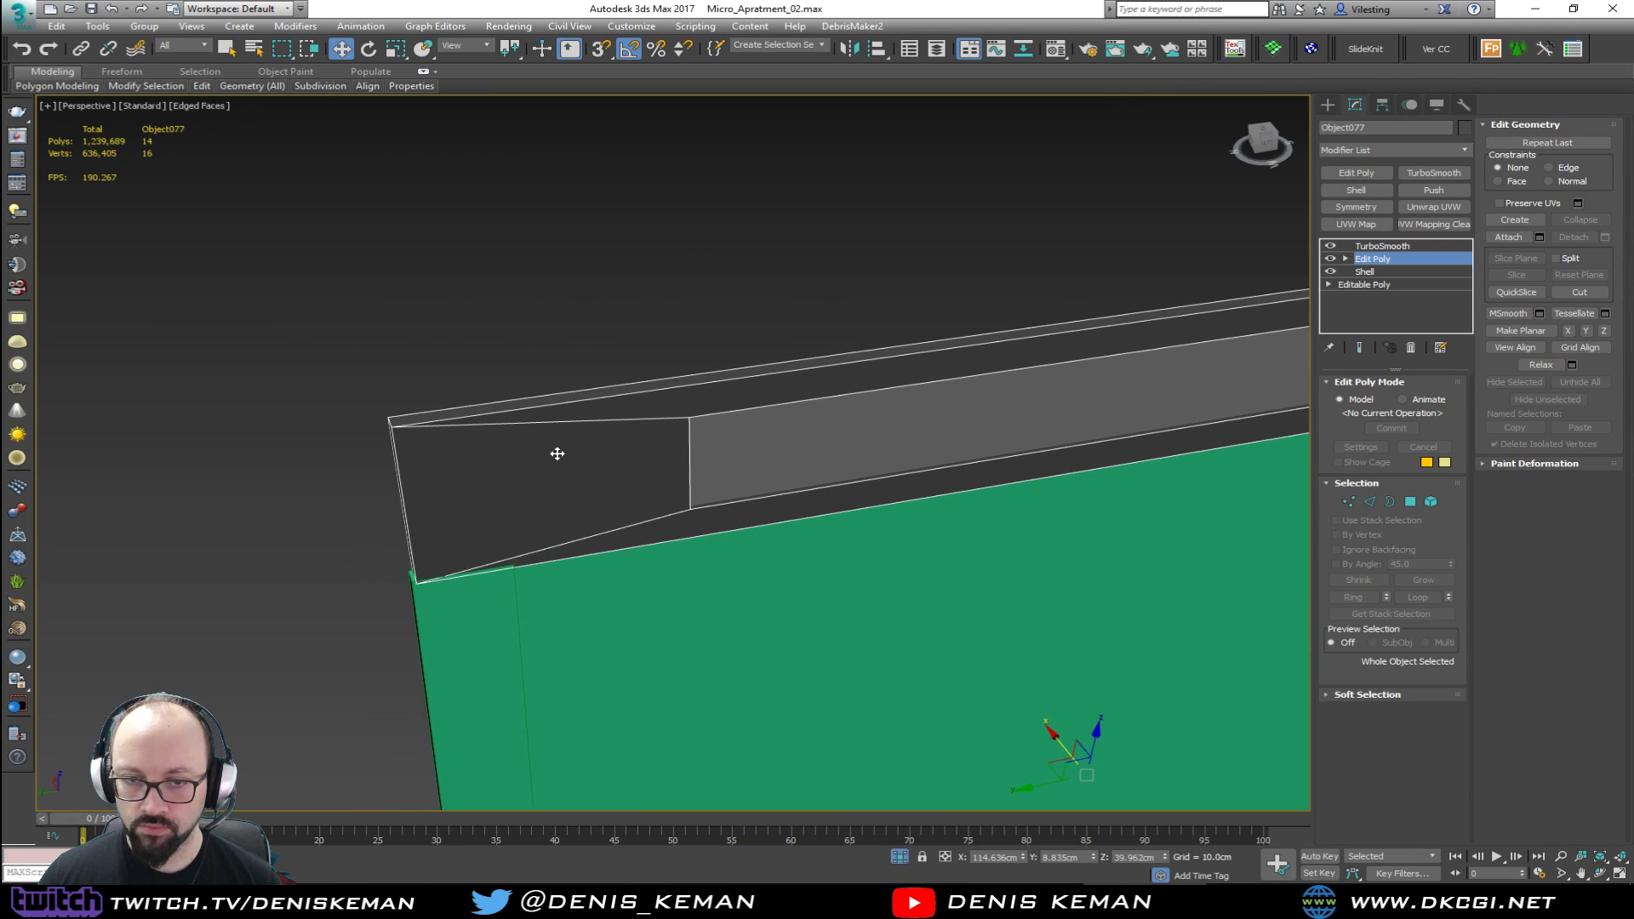
{"action": "key", "text": "z"}
{"action": "middle_click_drag", "start_coordinate": [554, 452], "coordinate": [485, 464], "text": "alt"}
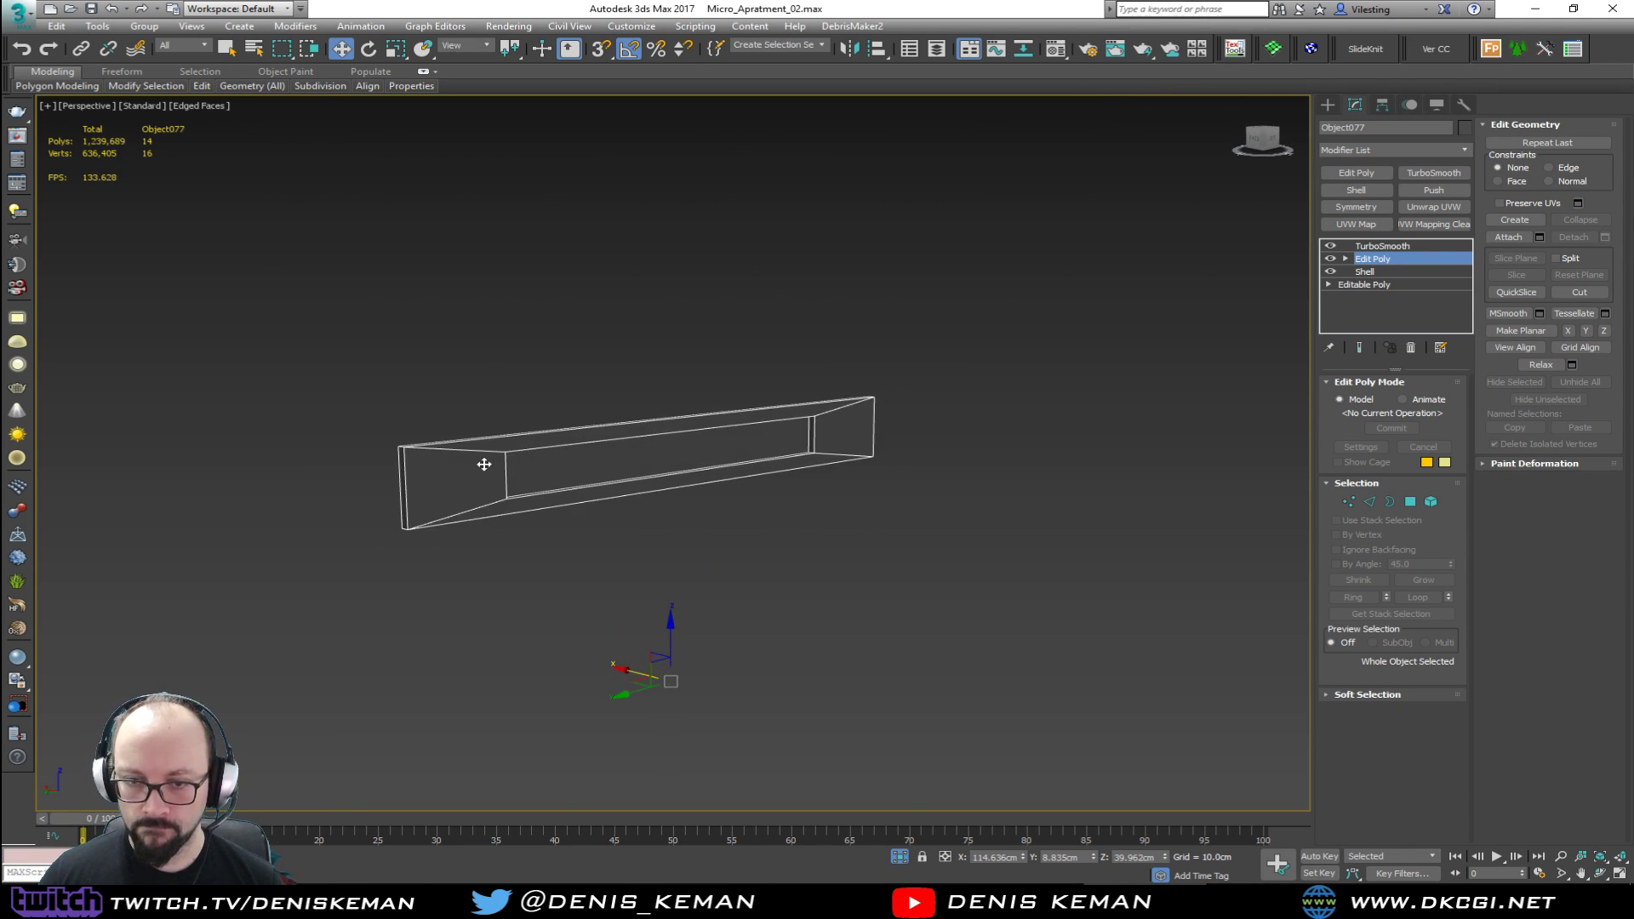
{"action": "scroll", "coordinate": [485, 463], "scroll_direction": "up", "scroll_amount": 5}
{"action": "key", "text": "1"}
{"action": "key", "text": "alt+c"}
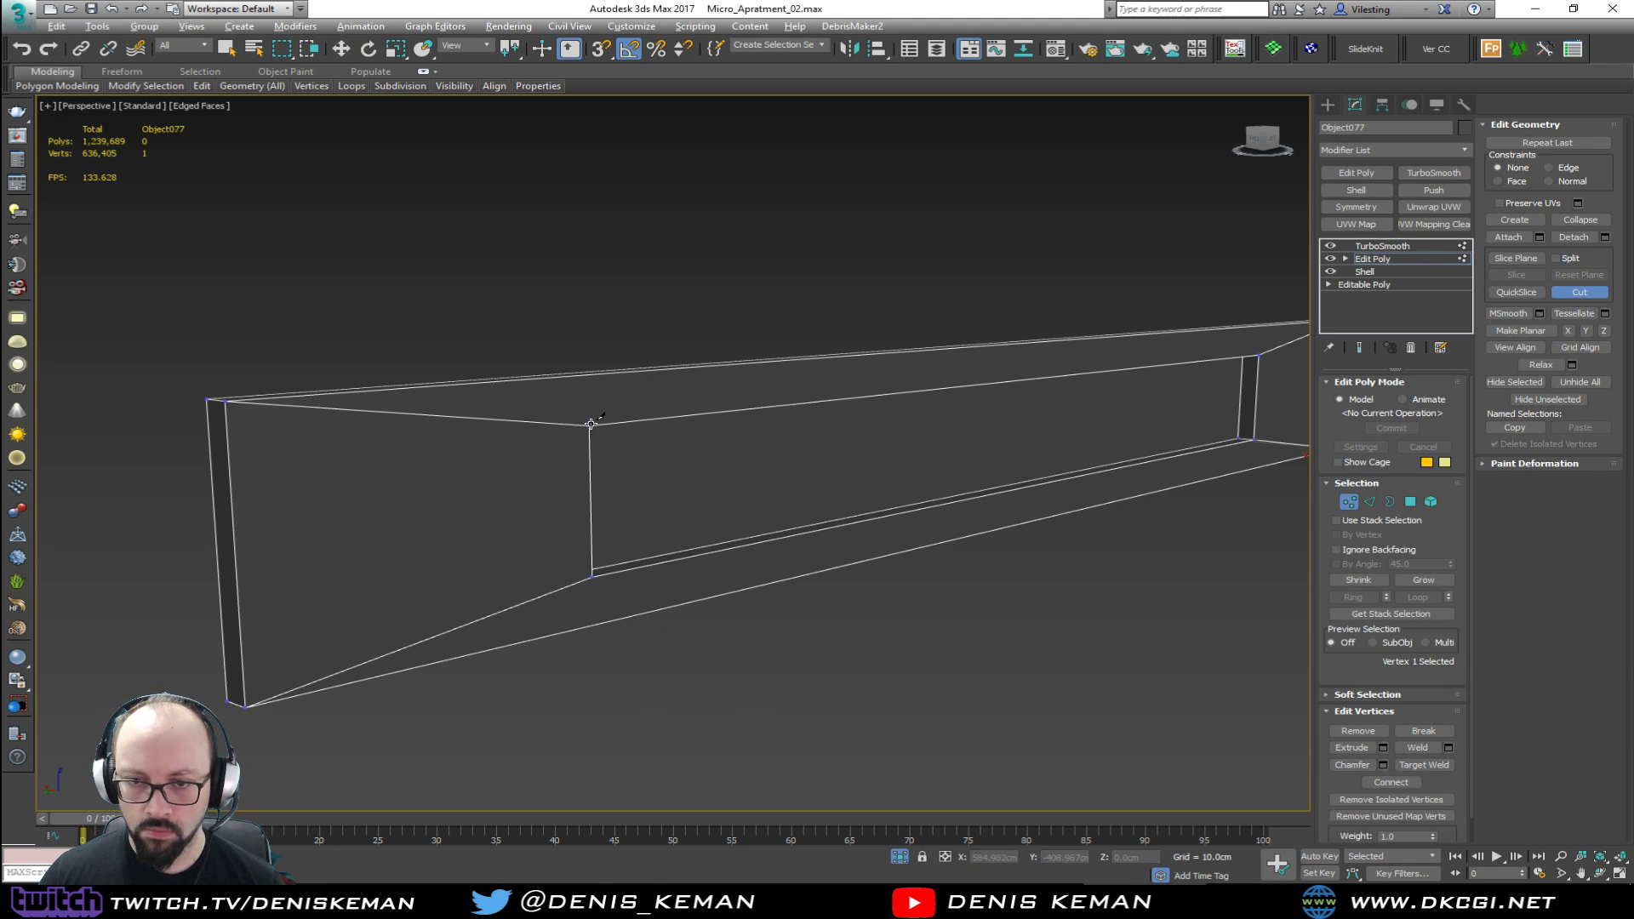
{"action": "left_click", "coordinate": [231, 467]}
{"action": "left_click", "coordinate": [211, 468]}
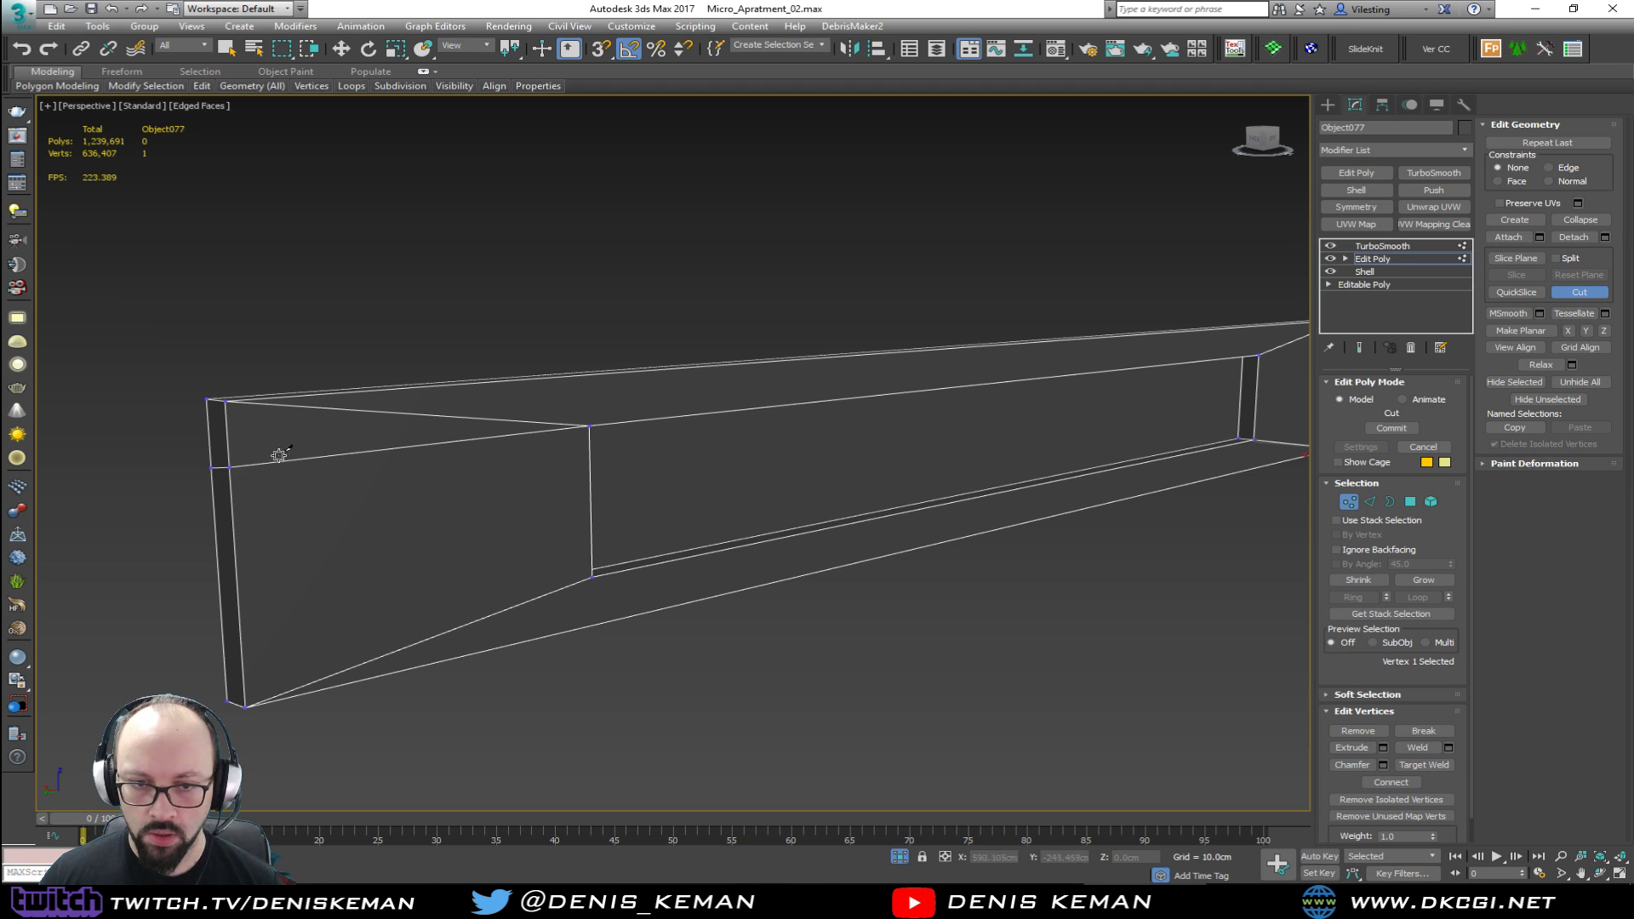
{"action": "left_click", "coordinate": [590, 425]}
{"action": "middle_click_drag", "start_coordinate": [588, 374], "coordinate": [551, 652], "text": "alt"}
{"action": "scroll", "coordinate": [524, 672], "scroll_direction": "down", "scroll_amount": 5}
{"action": "scroll", "coordinate": [494, 630], "scroll_direction": "up", "scroll_amount": 5}
{"action": "key", "text": "w"}
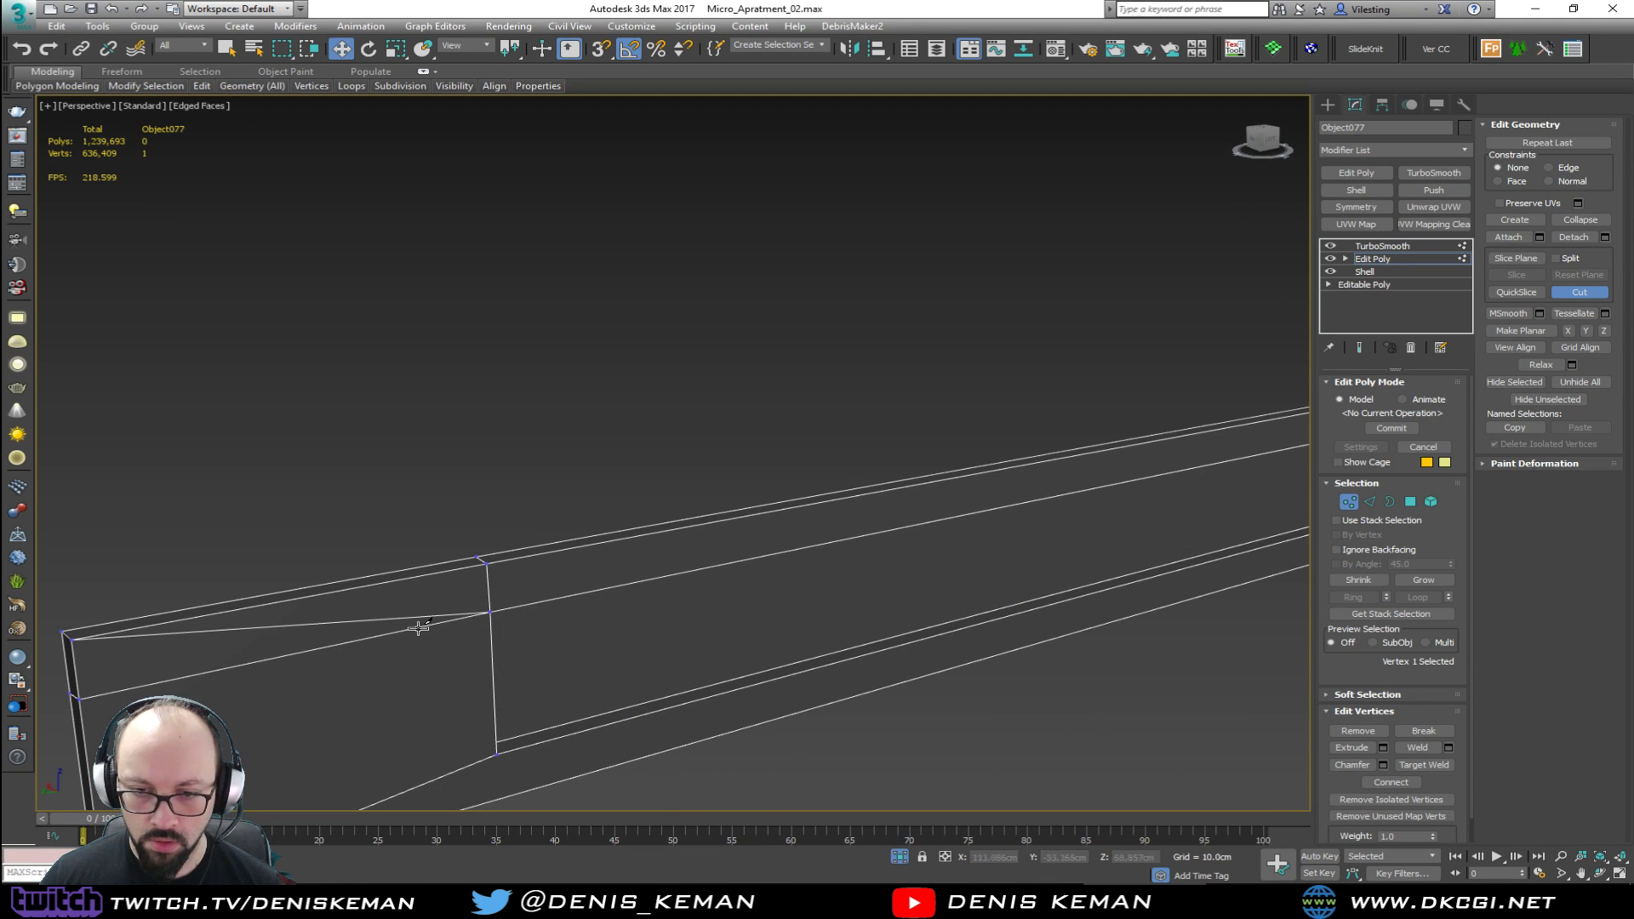
Step: Remove the diagonal edge between the recess corner and the strip's upper end corner, and leave edge editing
{"action": "key", "text": "2"}
{"action": "left_click", "coordinate": [369, 620]}
{"action": "key", "text": "BackSpace"}
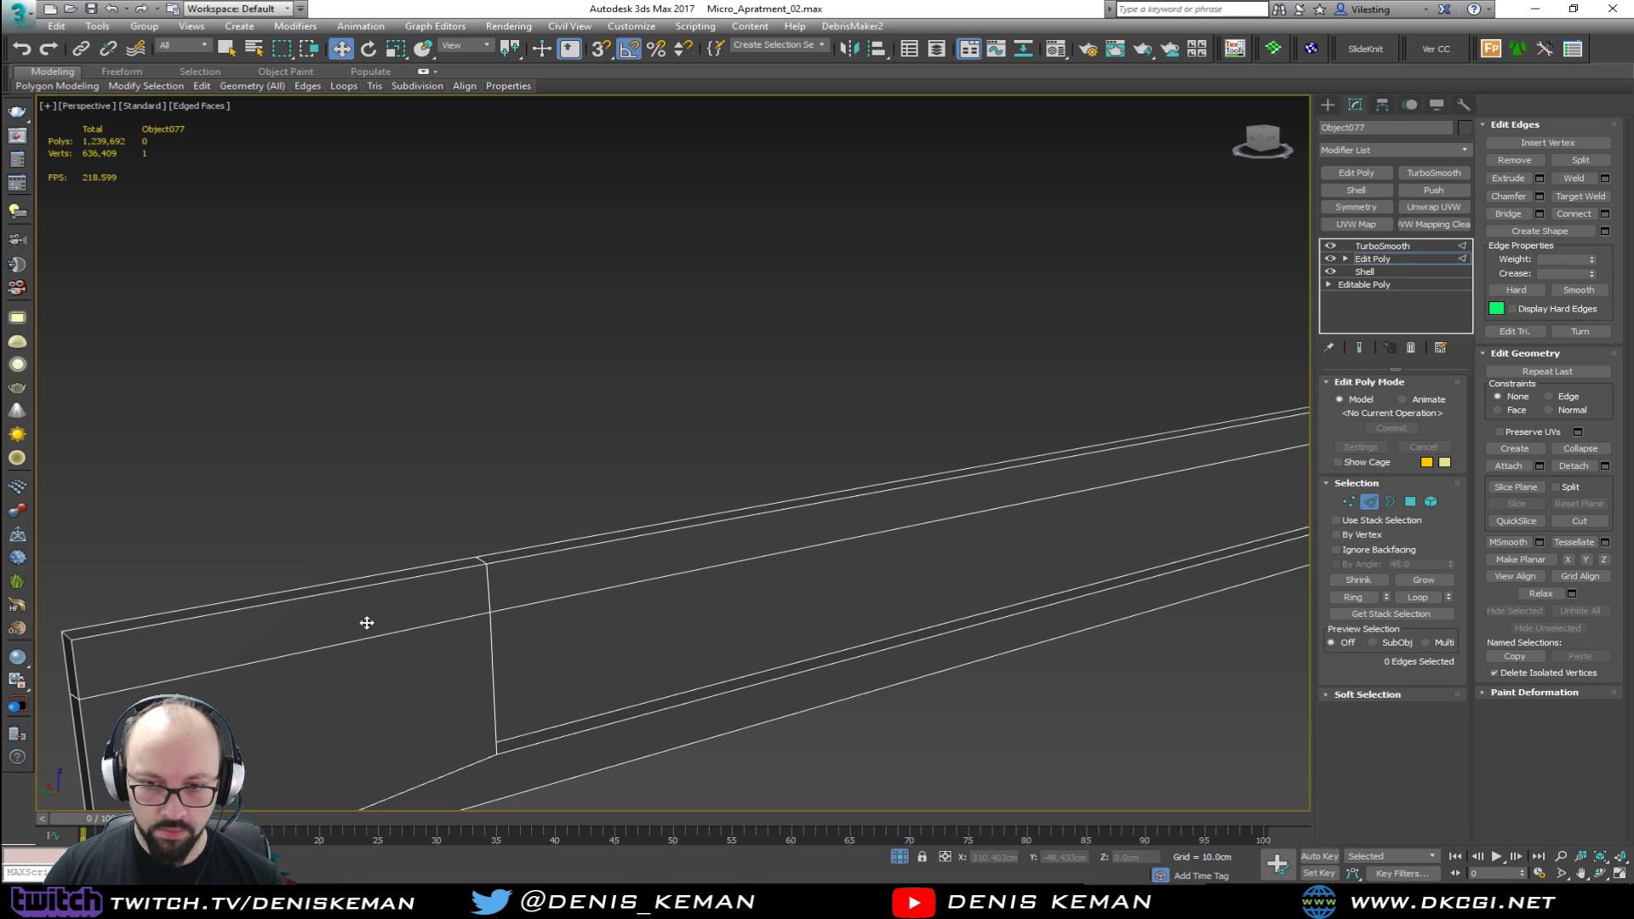
{"action": "left_click", "coordinate": [1378, 509]}
Step: Center the control panel strip's pivot to the object
{"action": "scroll", "coordinate": [906, 385], "scroll_direction": "down", "scroll_amount": 5}
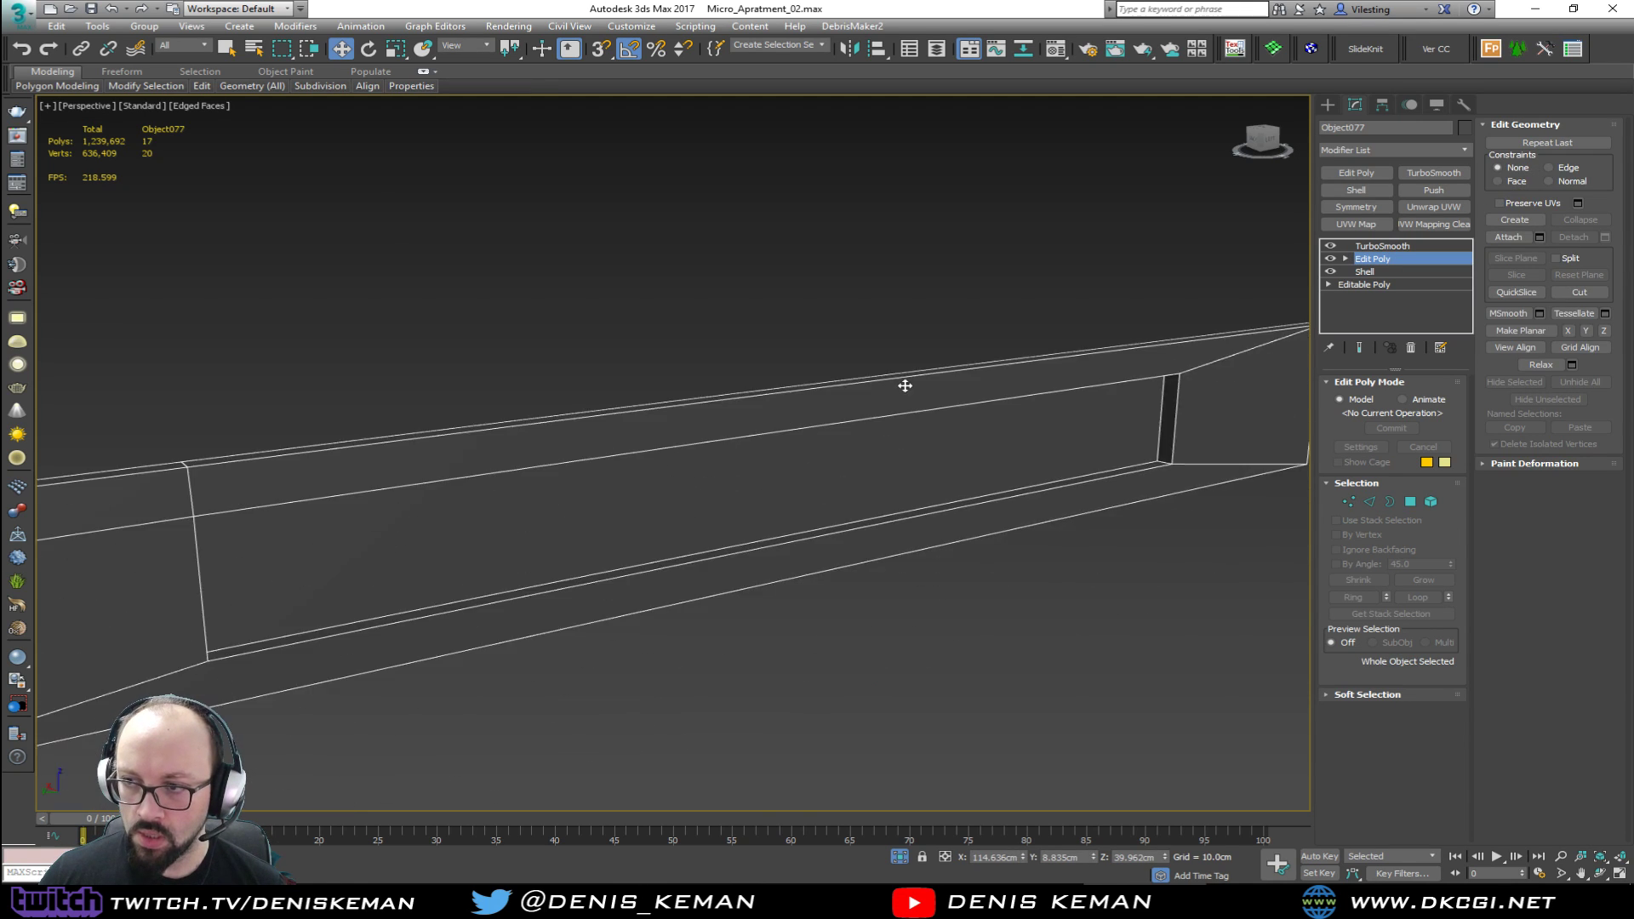
{"action": "scroll", "coordinate": [1080, 332], "scroll_direction": "up", "scroll_amount": 2}
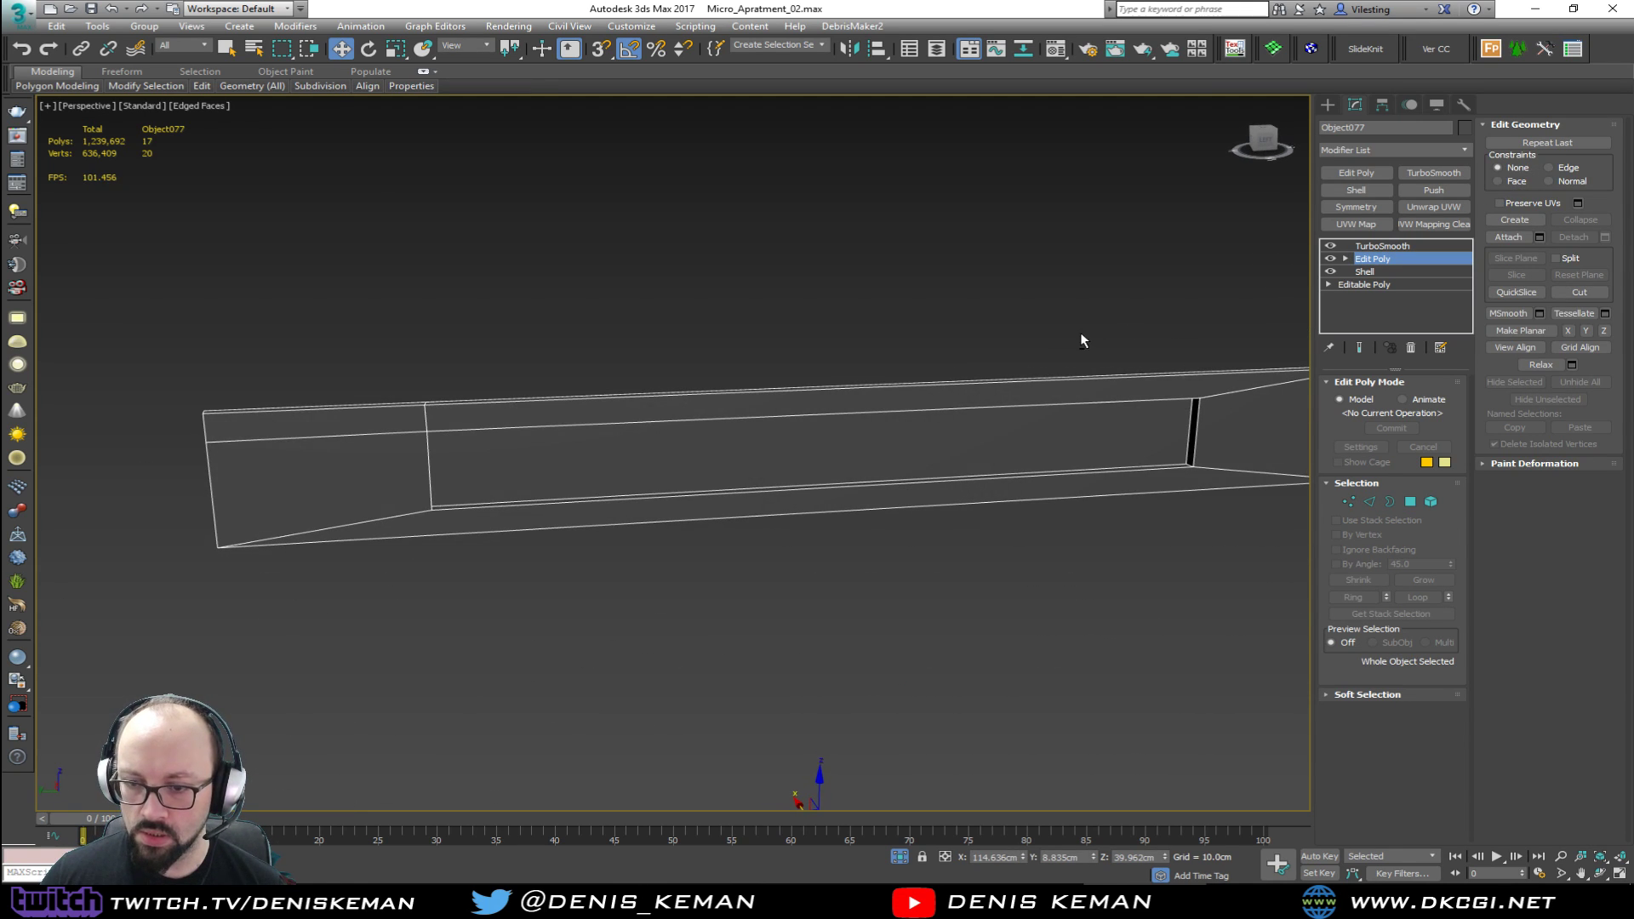
{"action": "left_click", "coordinate": [1383, 104]}
{"action": "left_click", "coordinate": [1394, 212]}
{"action": "left_click", "coordinate": [1393, 286]}
{"action": "left_click", "coordinate": [1394, 208]}
{"action": "left_click", "coordinate": [1355, 104]}
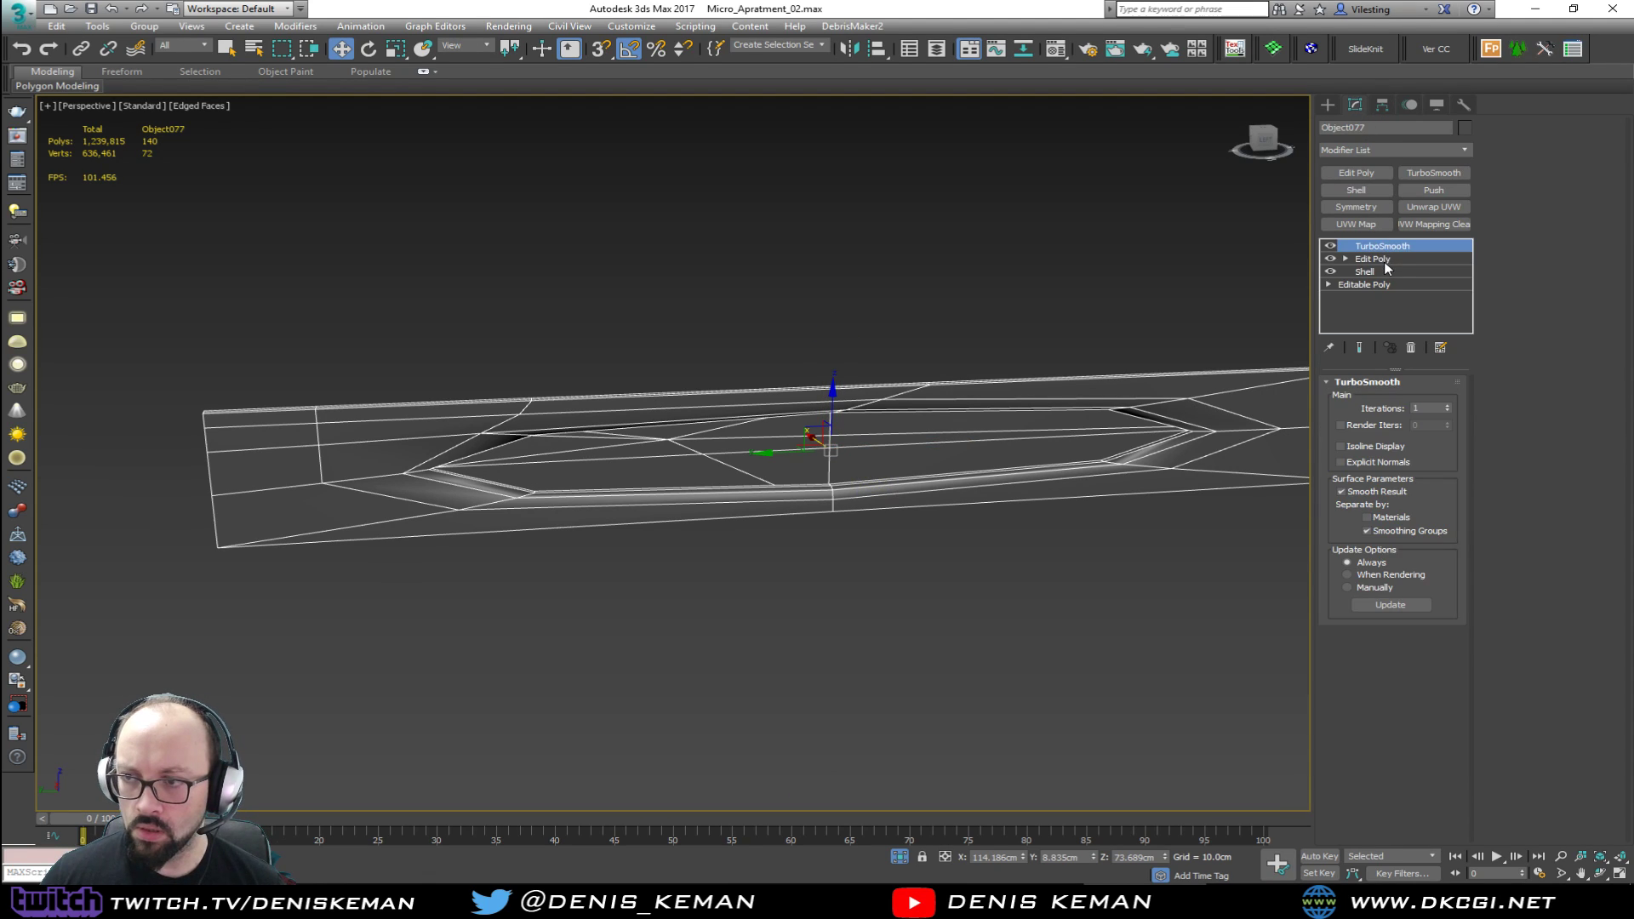
Step: Delete the control panel strip's TurboSmooth and mirror the strip across X with a flipped Symmetry modifier
{"action": "left_click", "coordinate": [1411, 348]}
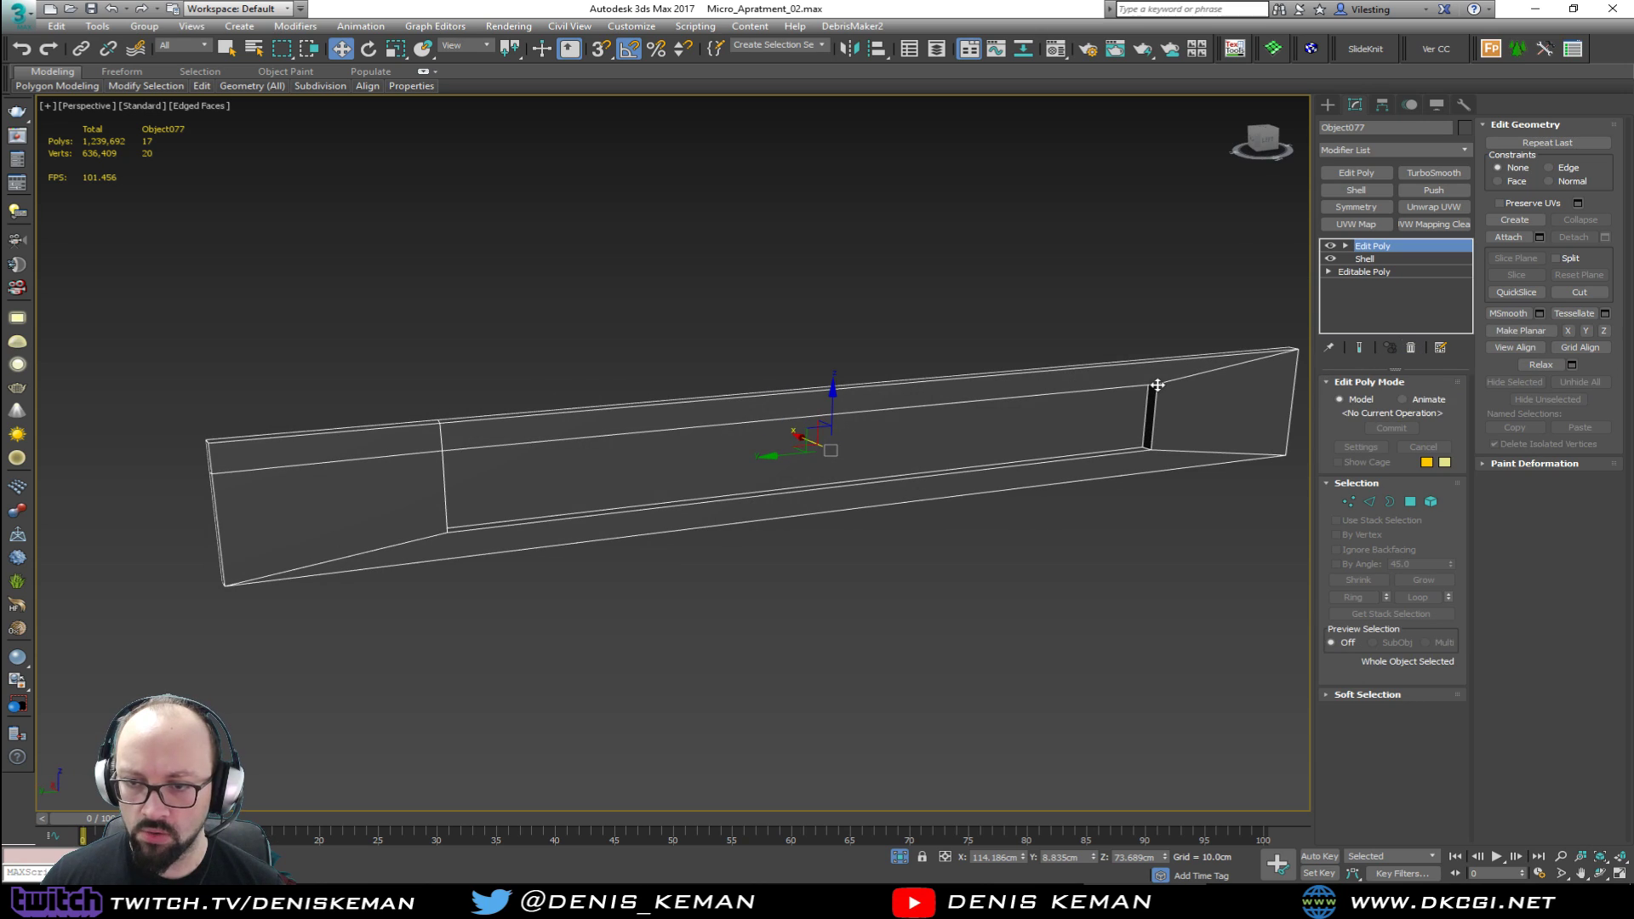
{"action": "left_click", "coordinate": [1377, 209]}
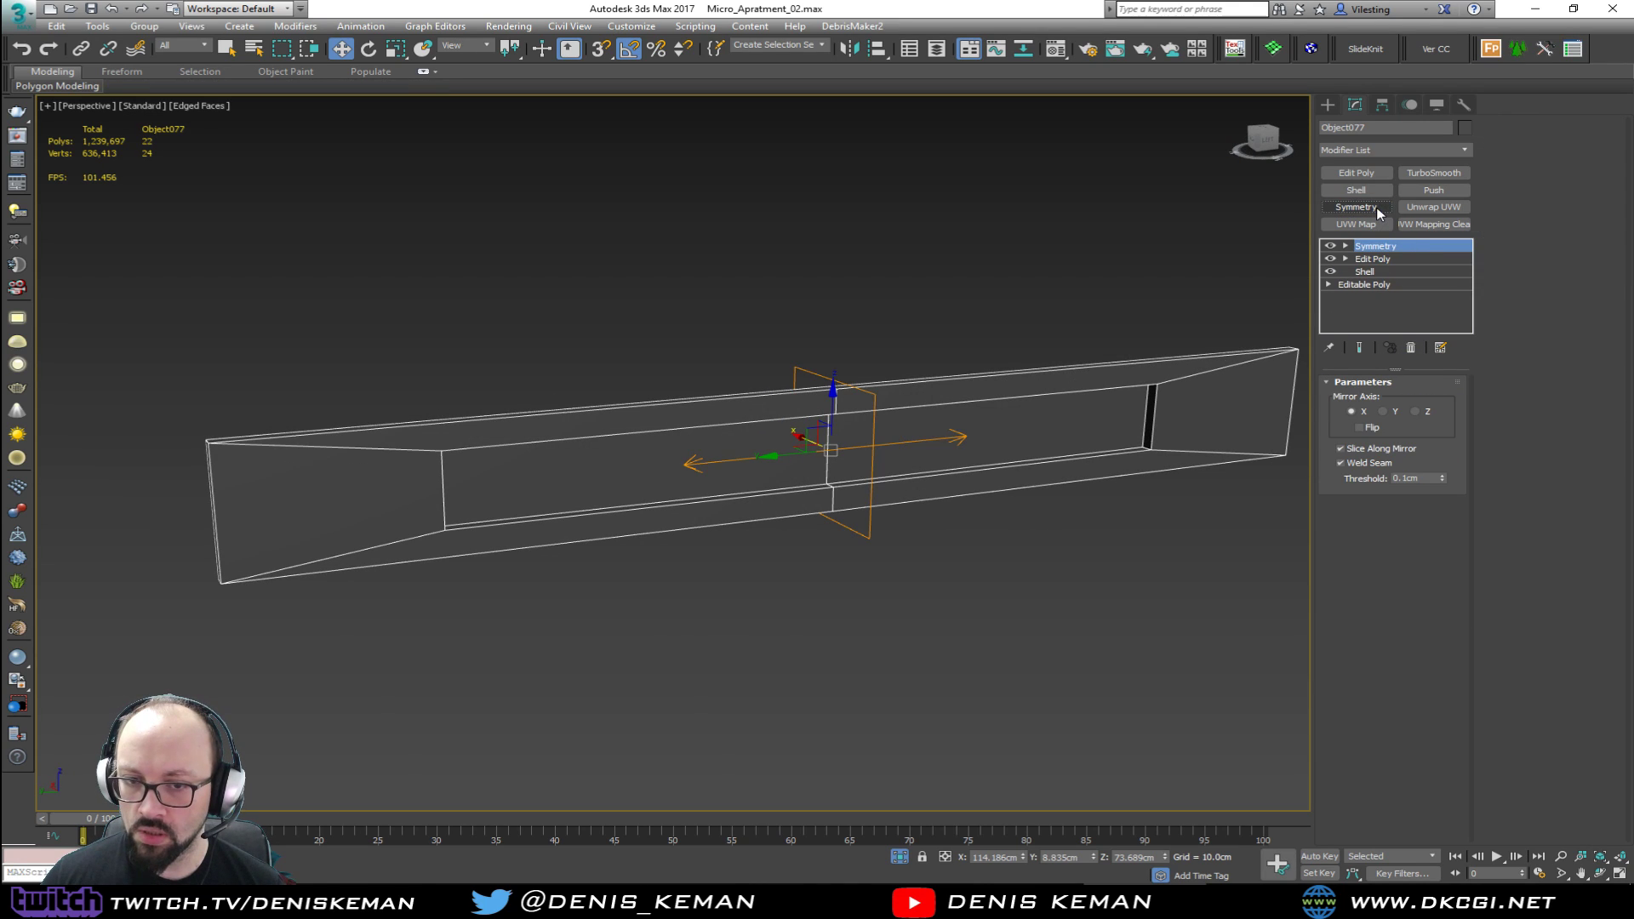
{"action": "left_click", "coordinate": [1370, 428]}
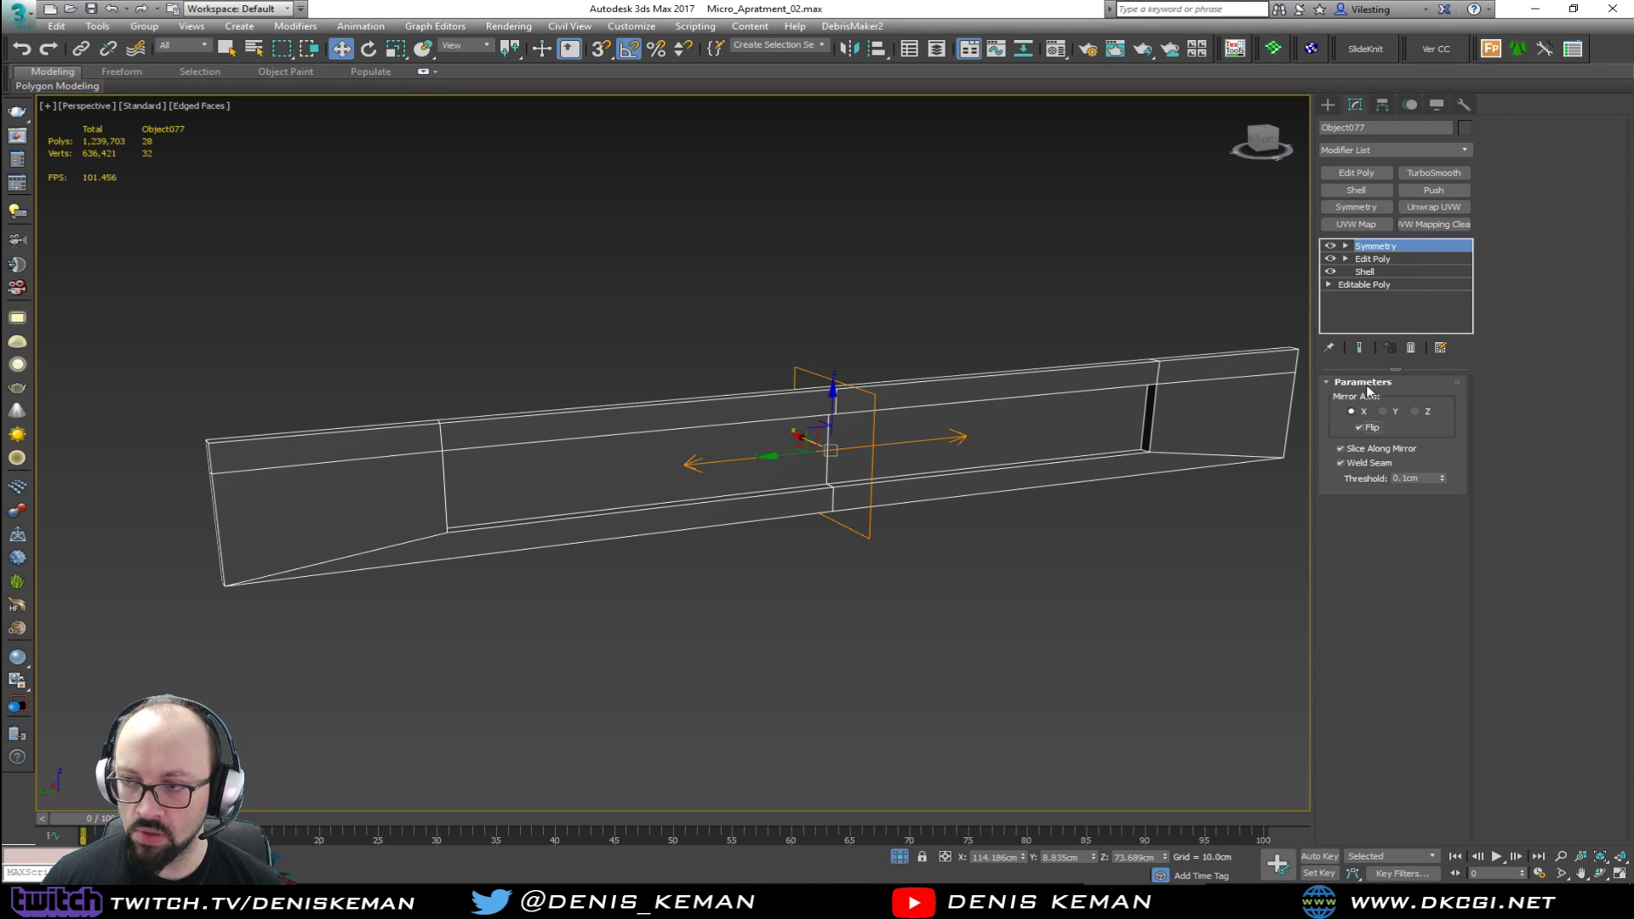
Step: Add a second Symmetry modifier to the strip on the Y mirror axis, unflipped, and compare the result with it switched off and on
{"action": "left_click", "coordinate": [1377, 204]}
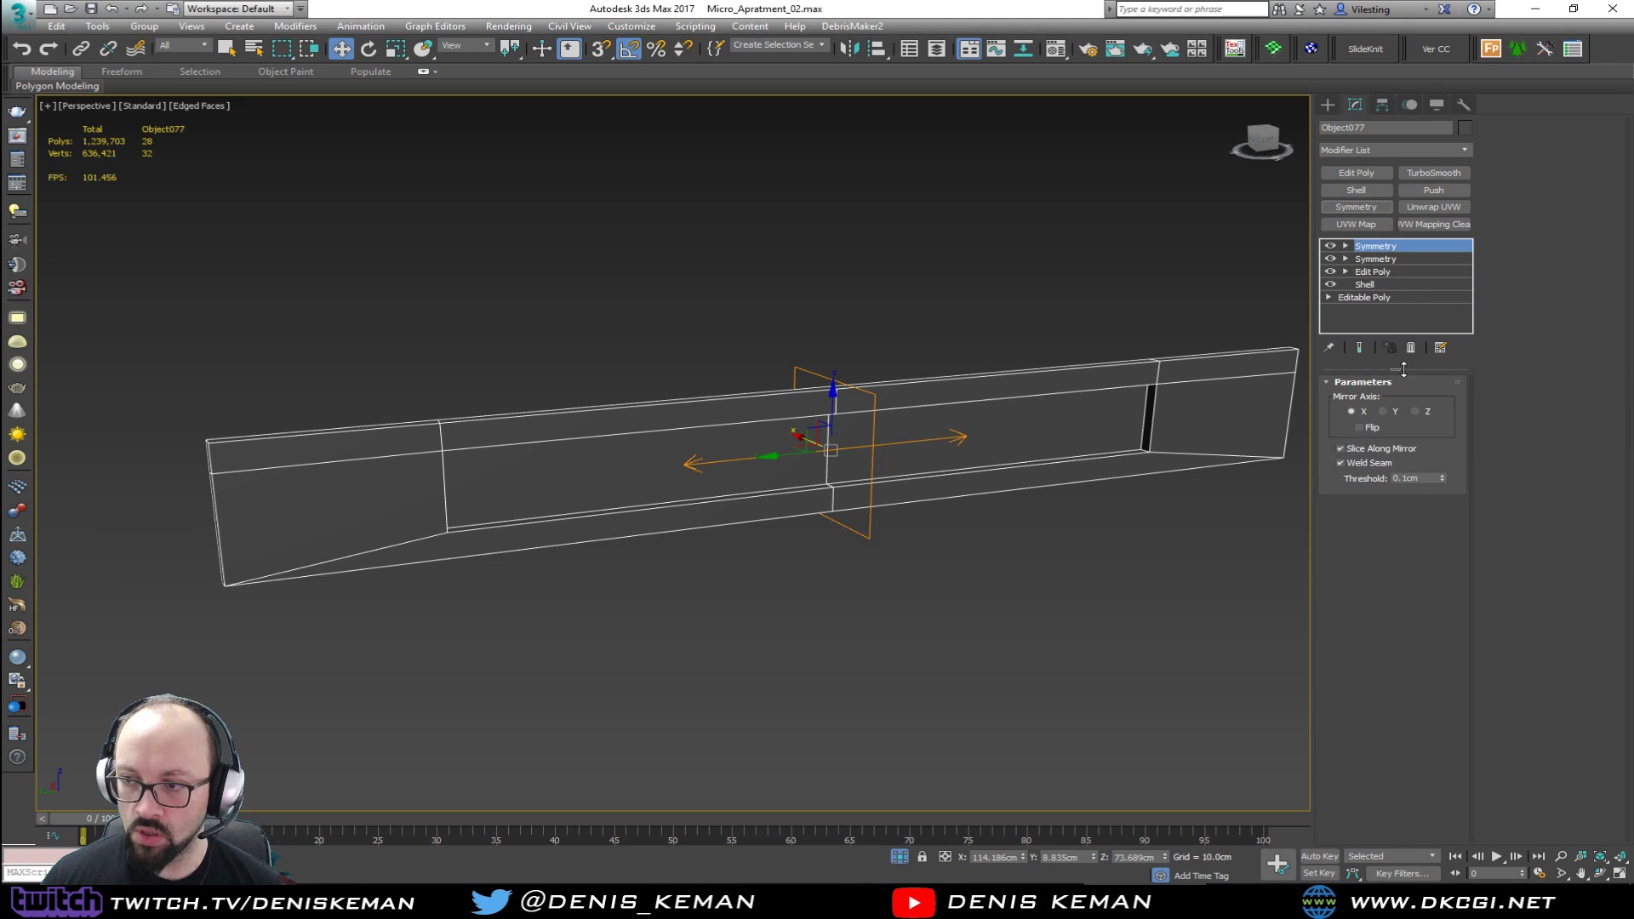
{"action": "left_click", "coordinate": [1397, 413]}
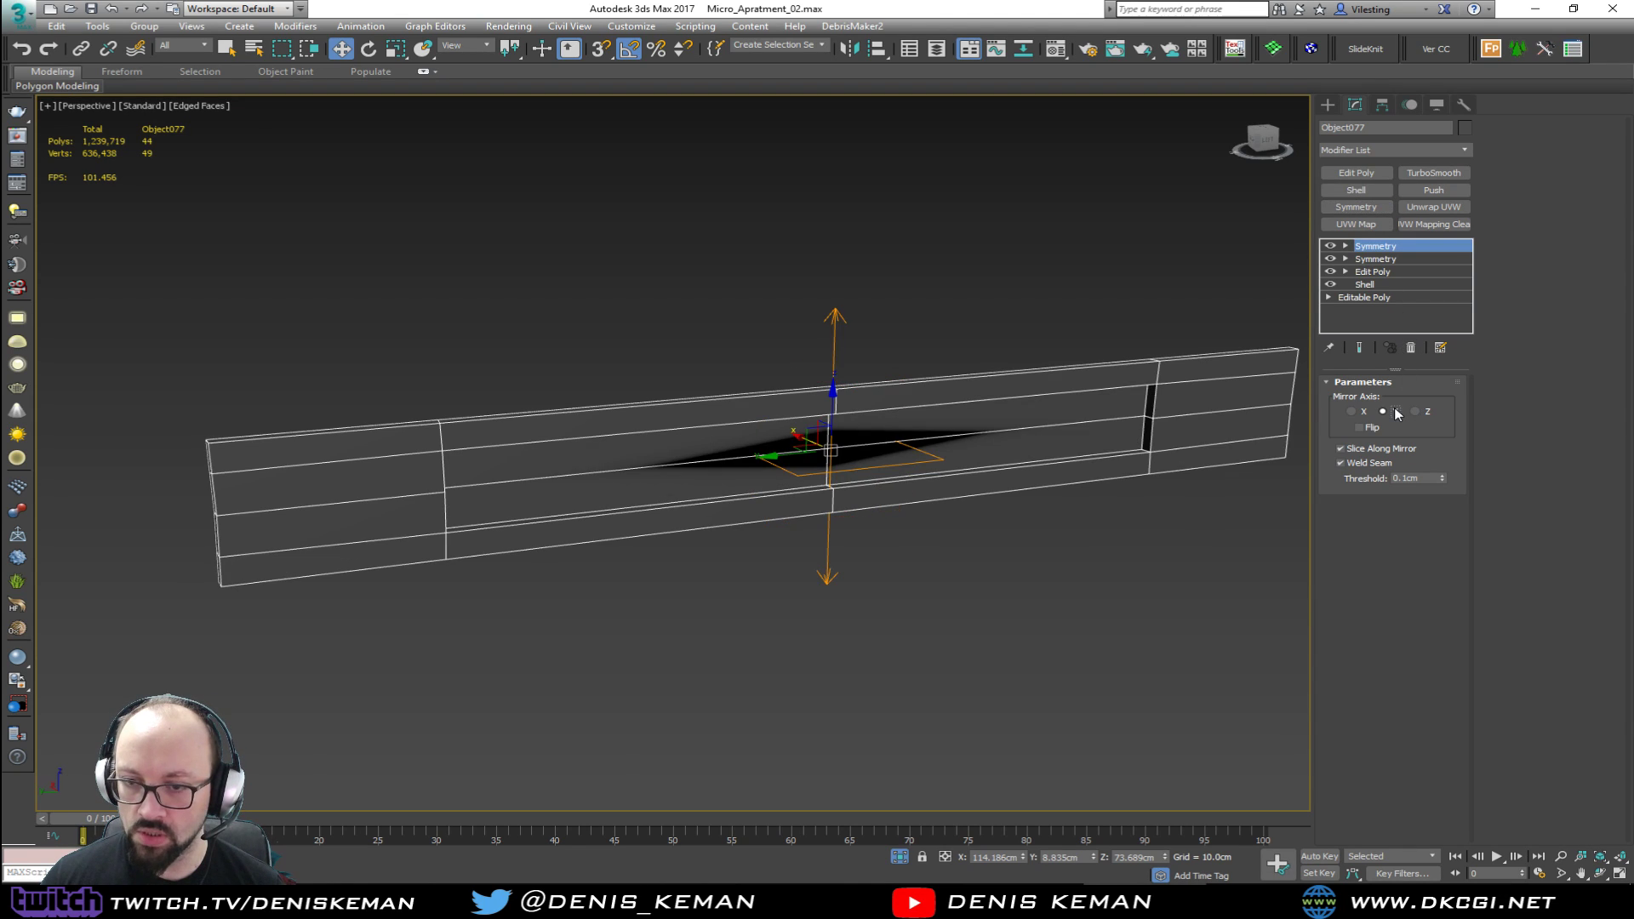
{"action": "middle_click_drag", "start_coordinate": [986, 368], "coordinate": [1049, 355], "text": "alt"}
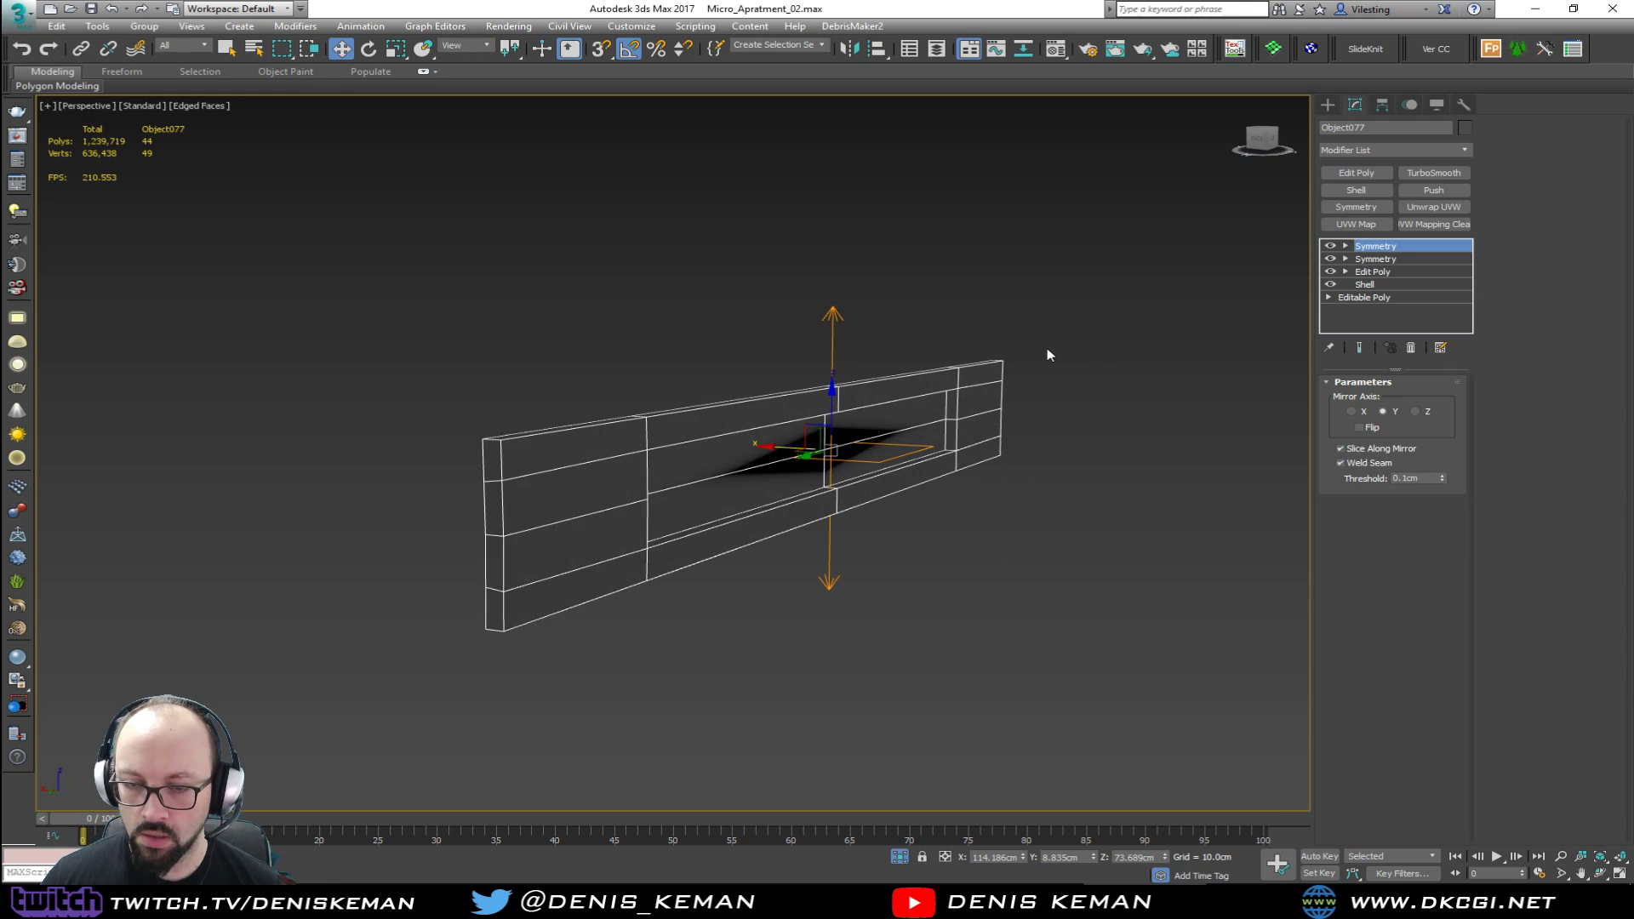
{"action": "left_click", "coordinate": [1360, 427]}
{"action": "left_click", "coordinate": [1360, 428]}
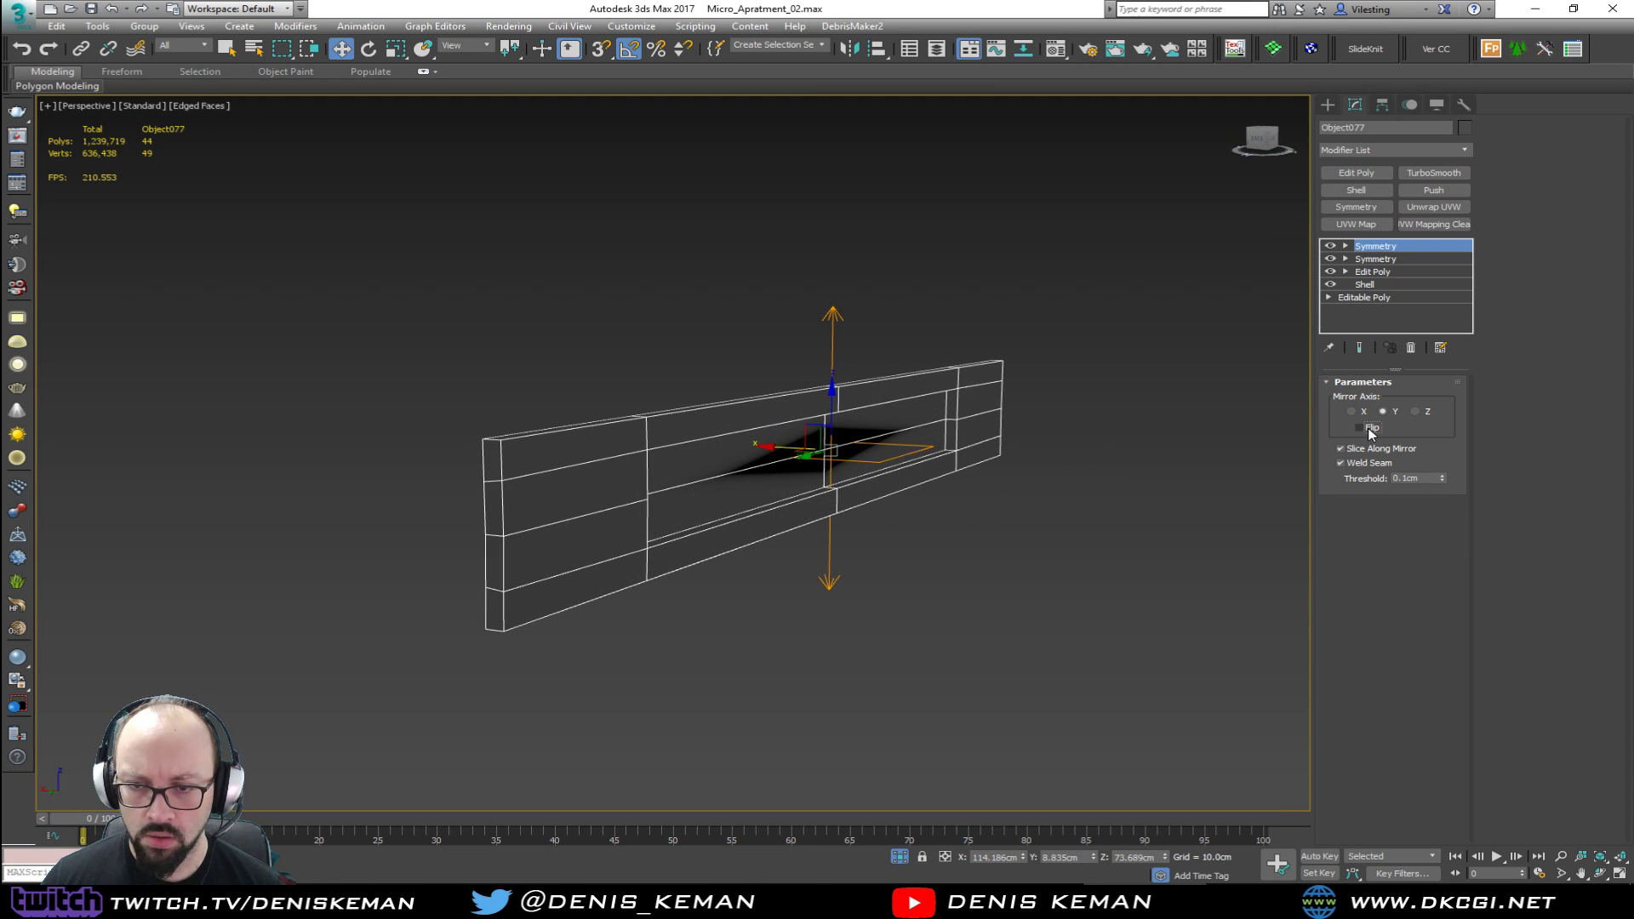
{"action": "left_click", "coordinate": [1331, 246]}
{"action": "left_click", "coordinate": [1331, 246]}
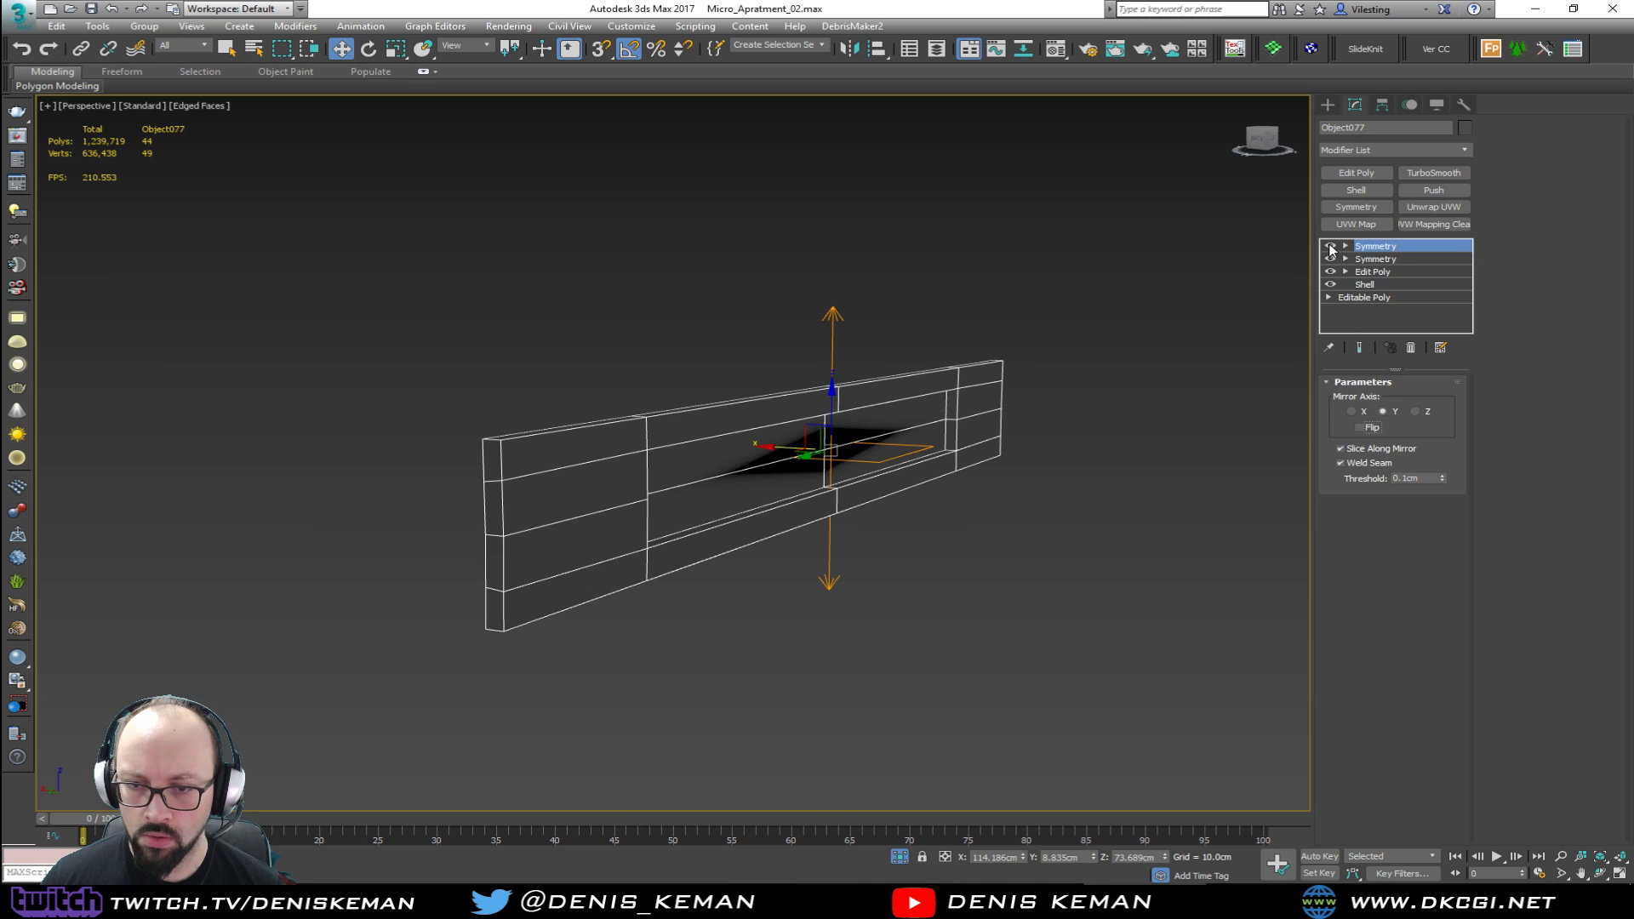
{"action": "middle_click_drag", "start_coordinate": [945, 329], "coordinate": [933, 391], "text": "alt"}
Step: Add an Edit Poly modifier and remove the center seam edges that the two symmetries left on the strip
{"action": "left_click", "coordinate": [1356, 173]}
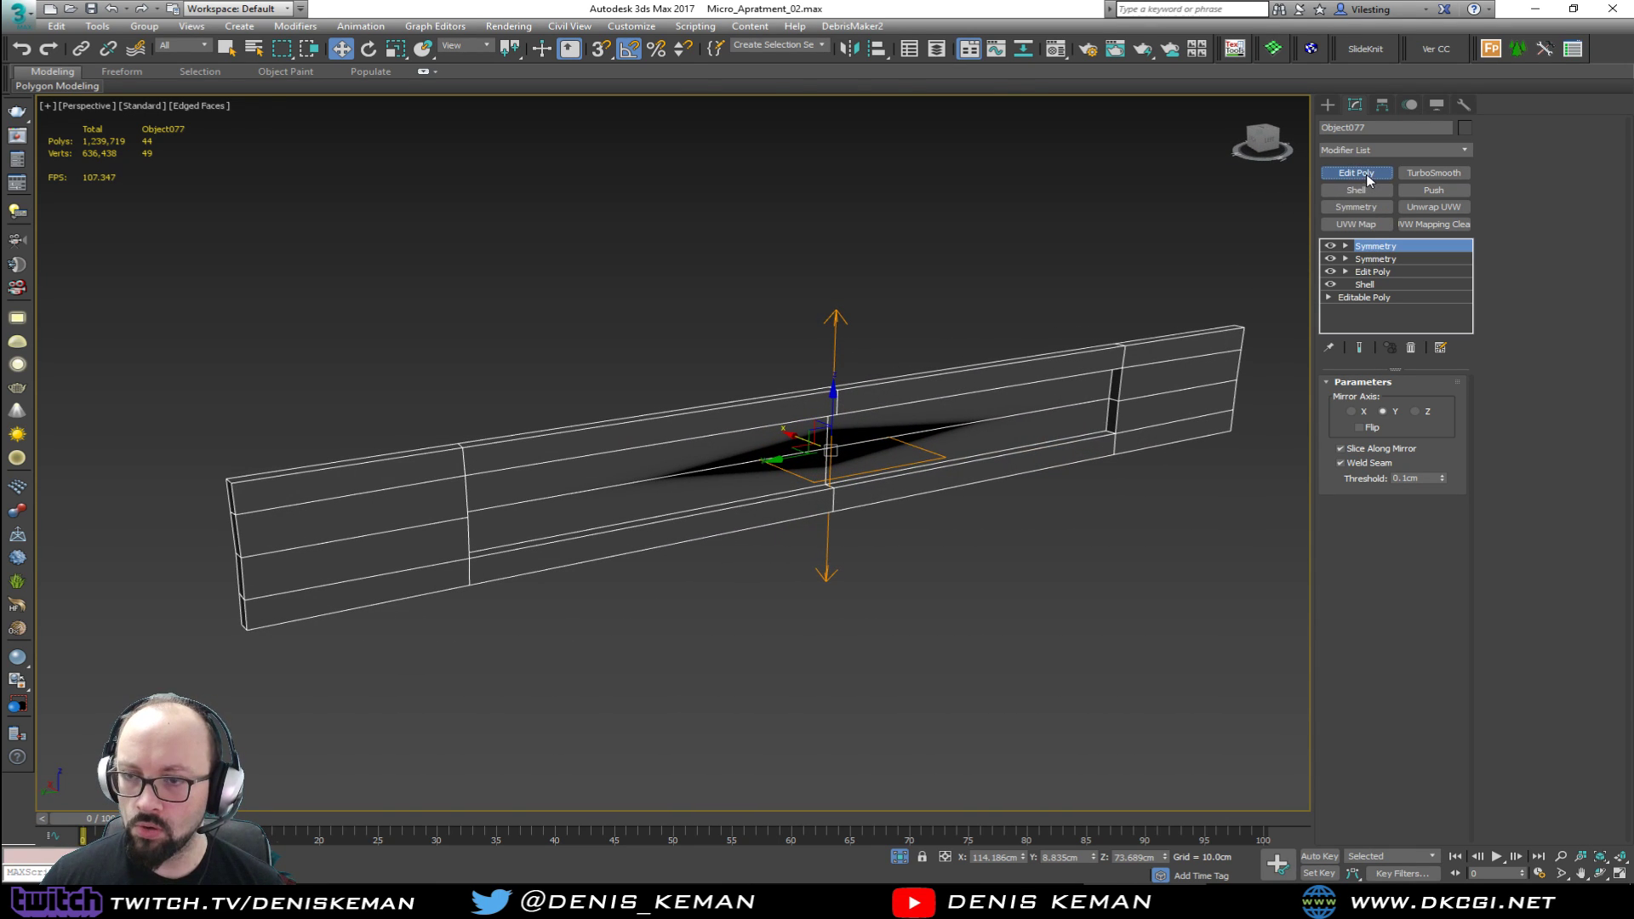
{"action": "scroll", "coordinate": [830, 449], "scroll_direction": "up", "scroll_amount": 5}
{"action": "key", "text": "2"}
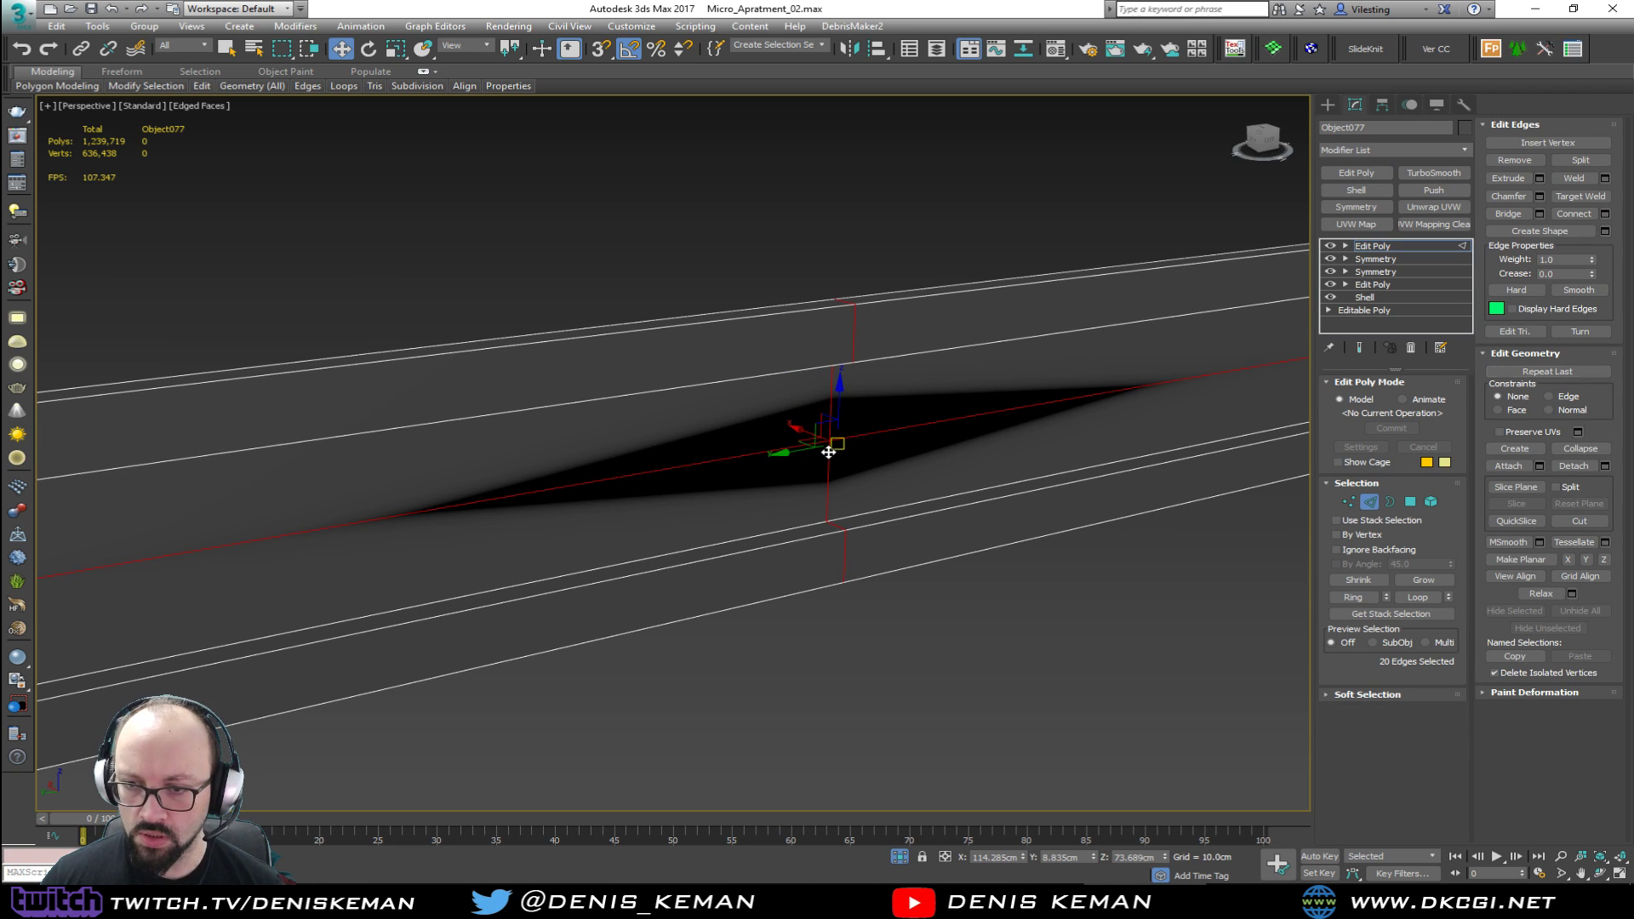
{"action": "left_click", "coordinate": [830, 449]}
{"action": "double_click", "coordinate": [845, 437]}
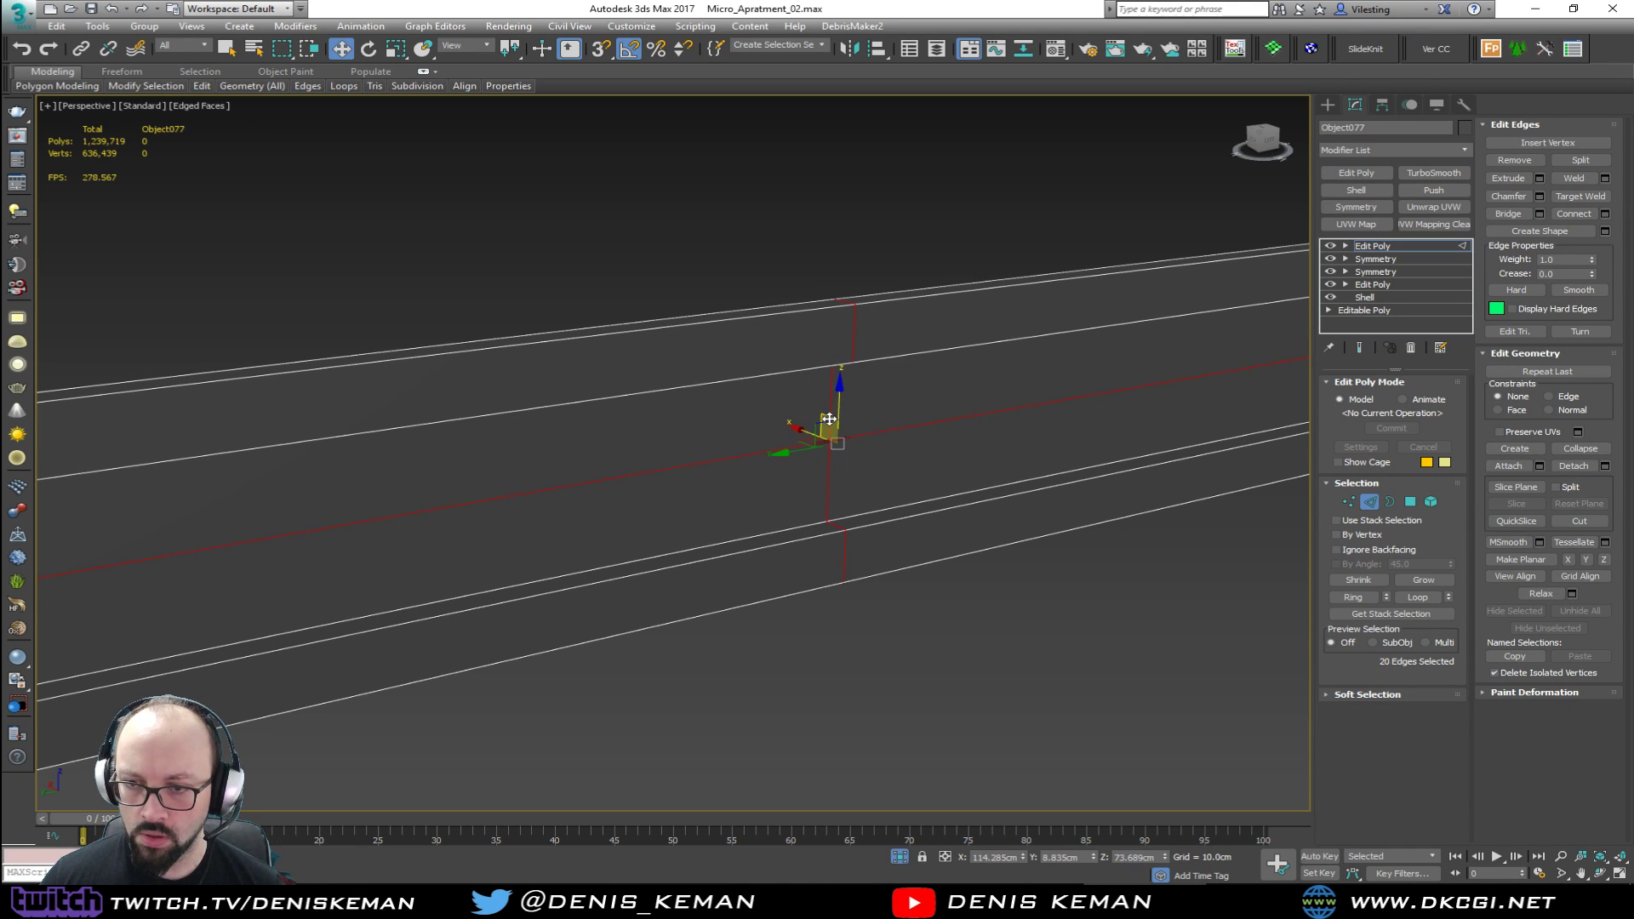
{"action": "scroll", "coordinate": [829, 419], "scroll_direction": "down", "scroll_amount": 3}
{"action": "middle_click_drag", "start_coordinate": [830, 417], "coordinate": [900, 443], "text": "alt"}
{"action": "key", "text": "ctrl+BackSpace"}
{"action": "key", "text": "4"}
{"action": "left_click", "coordinate": [847, 442]}
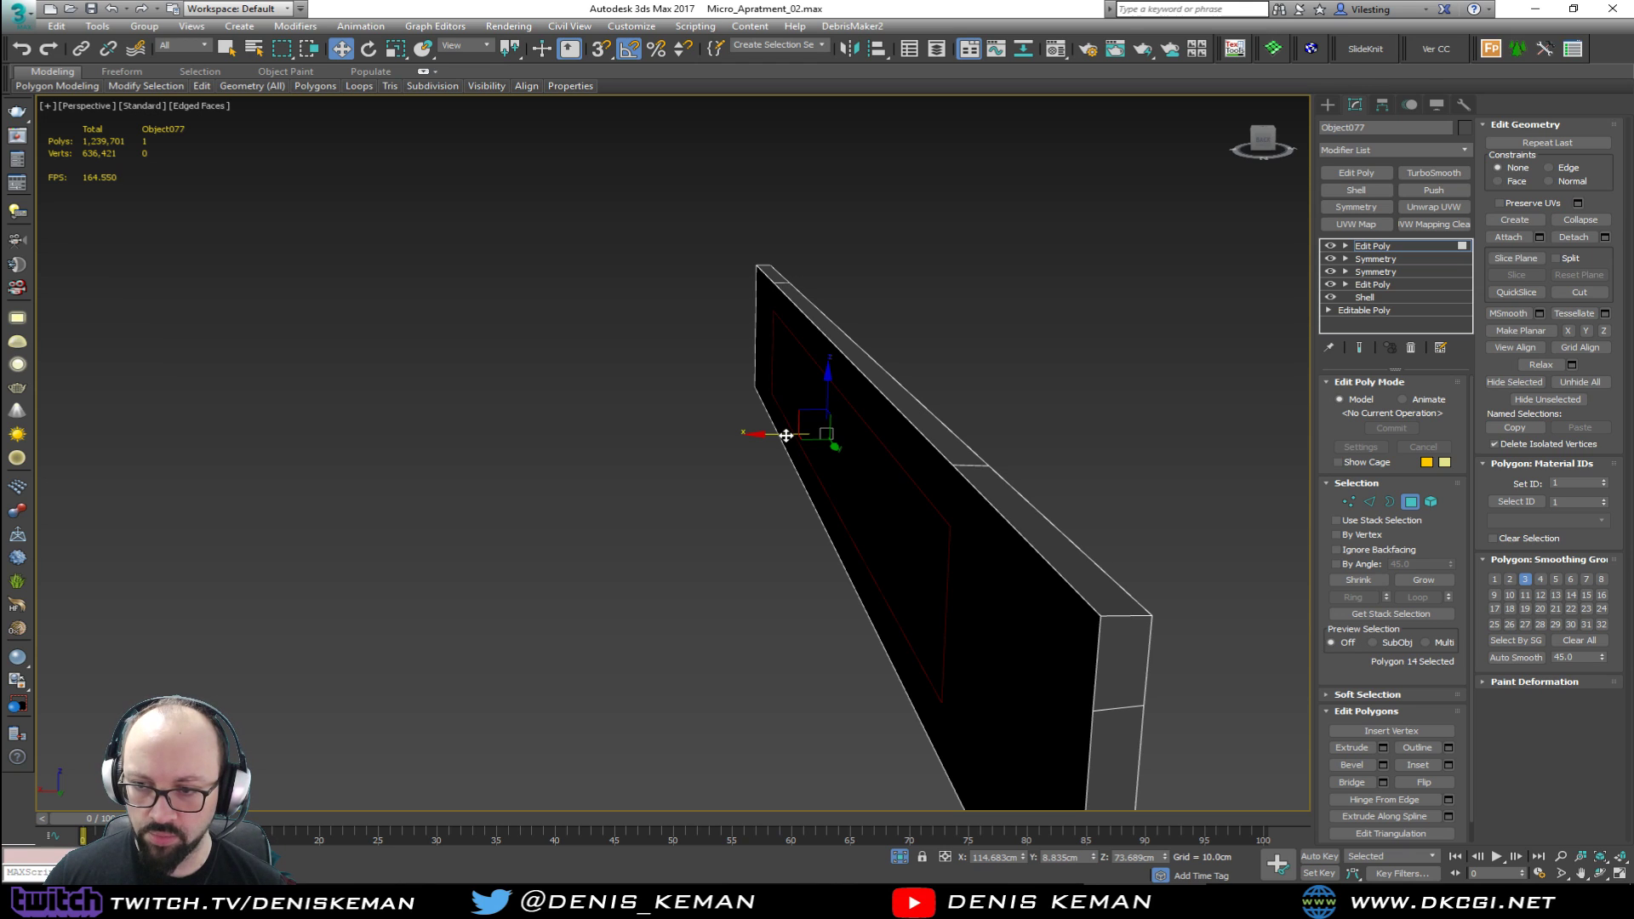
{"action": "middle_click_drag", "start_coordinate": [785, 435], "coordinate": [704, 431], "text": "alt"}
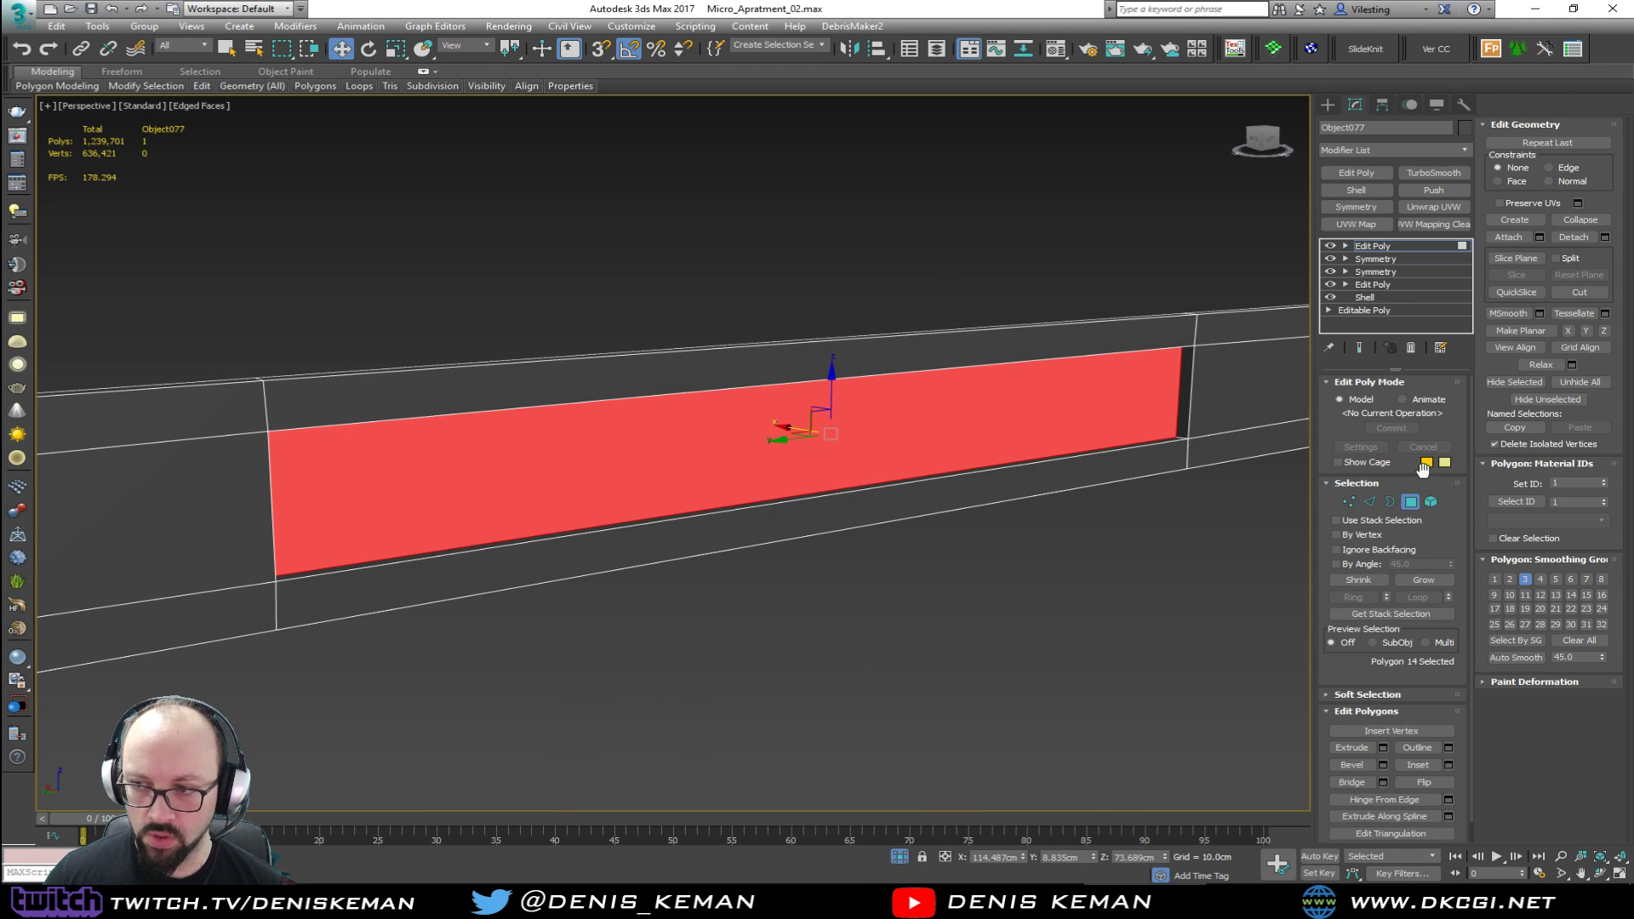
{"action": "key", "text": "4"}
{"action": "middle_click_drag", "start_coordinate": [518, 379], "coordinate": [766, 391], "text": "alt"}
Step: Snap the two upper vertices on the strip's end face vertically to the recess's upper edge height, Z 76.724 cm
{"action": "key", "text": "1"}
{"action": "left_click", "coordinate": [920, 489]}
{"action": "middle_click_drag", "start_coordinate": [911, 487], "coordinate": [872, 487], "text": "alt"}
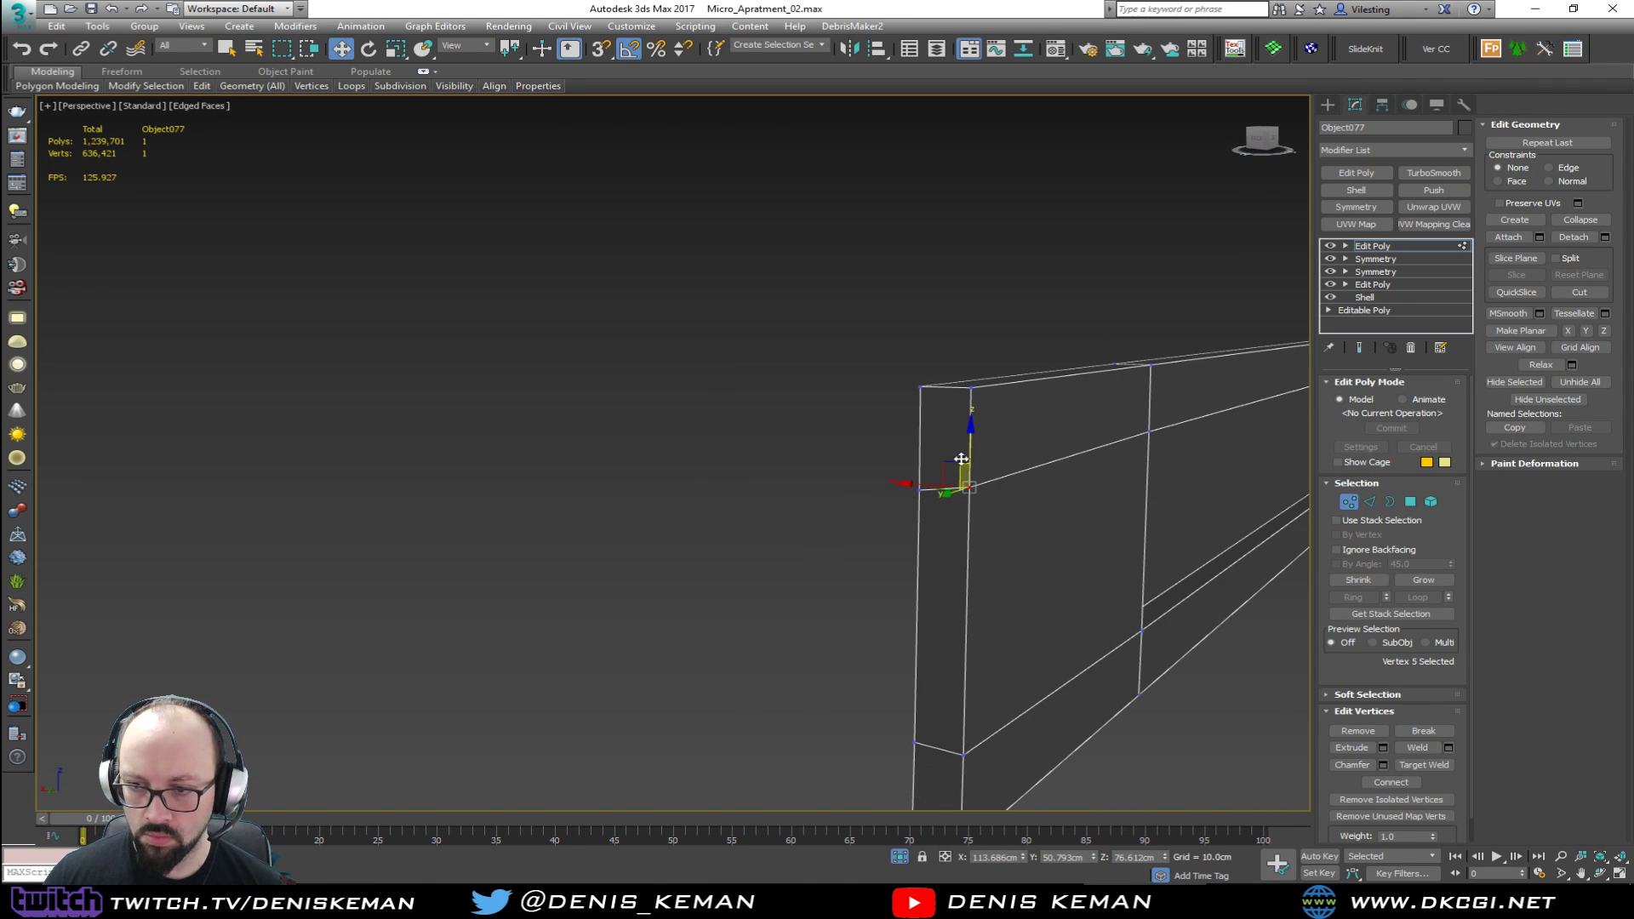
{"action": "key", "text": "s"}
{"action": "left_click_drag", "start_coordinate": [963, 463], "coordinate": [1069, 521]}
{"action": "left_click", "coordinate": [920, 480]}
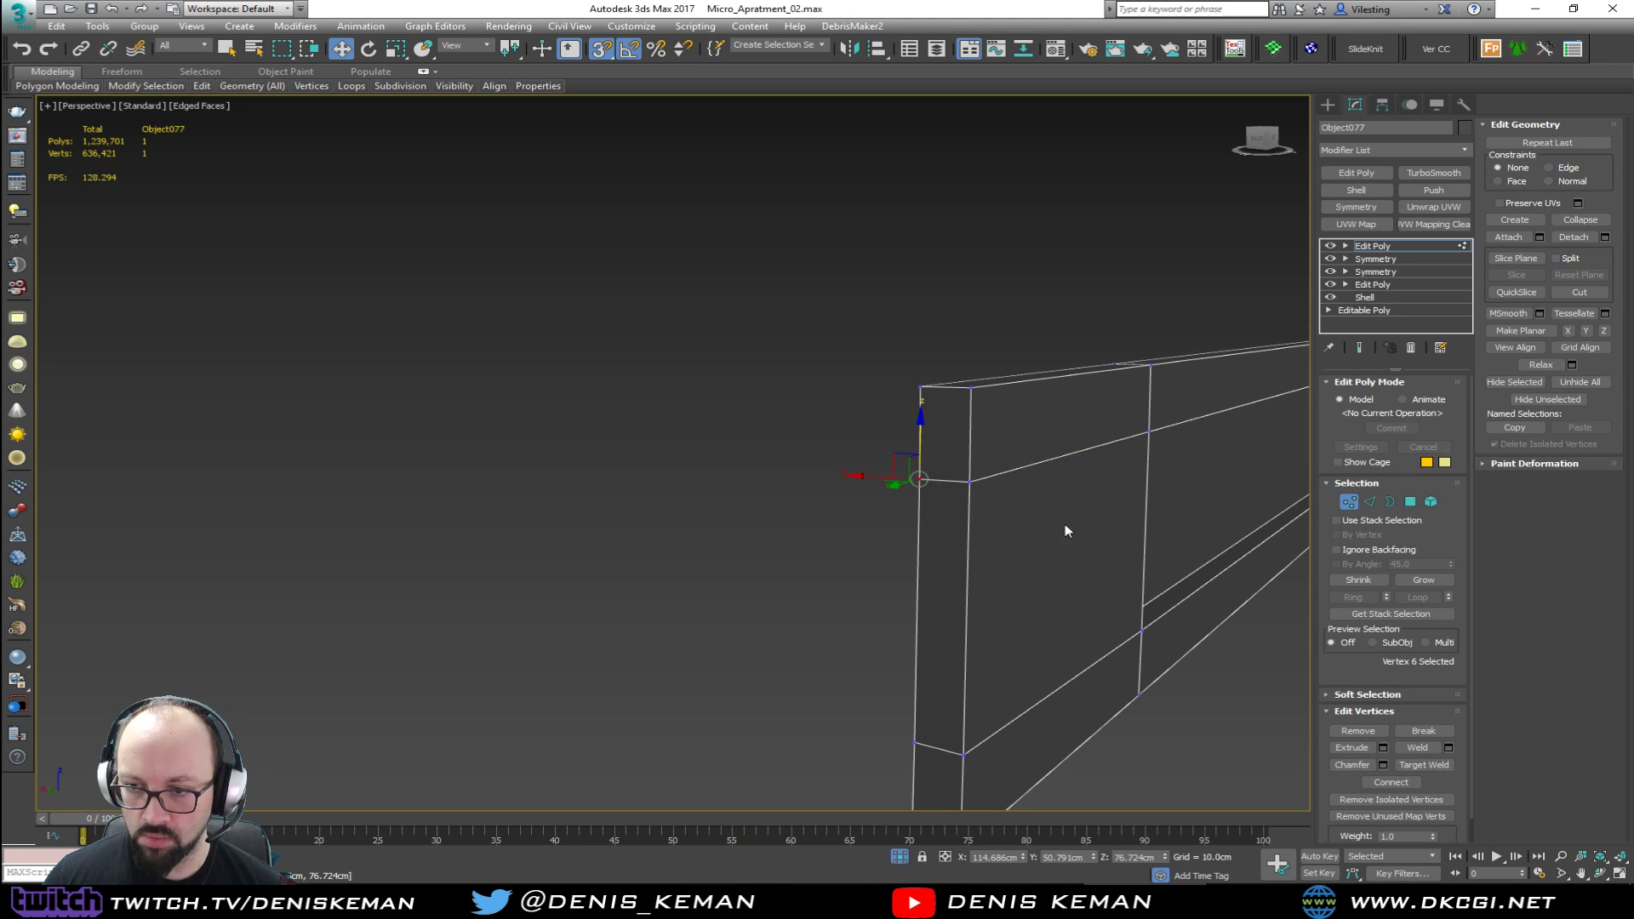
{"action": "middle_click_drag", "start_coordinate": [1070, 521], "coordinate": [926, 553]}
{"action": "left_click", "coordinate": [993, 456]}
{"action": "middle_click_drag", "start_coordinate": [993, 456], "coordinate": [965, 483], "text": "alt"}
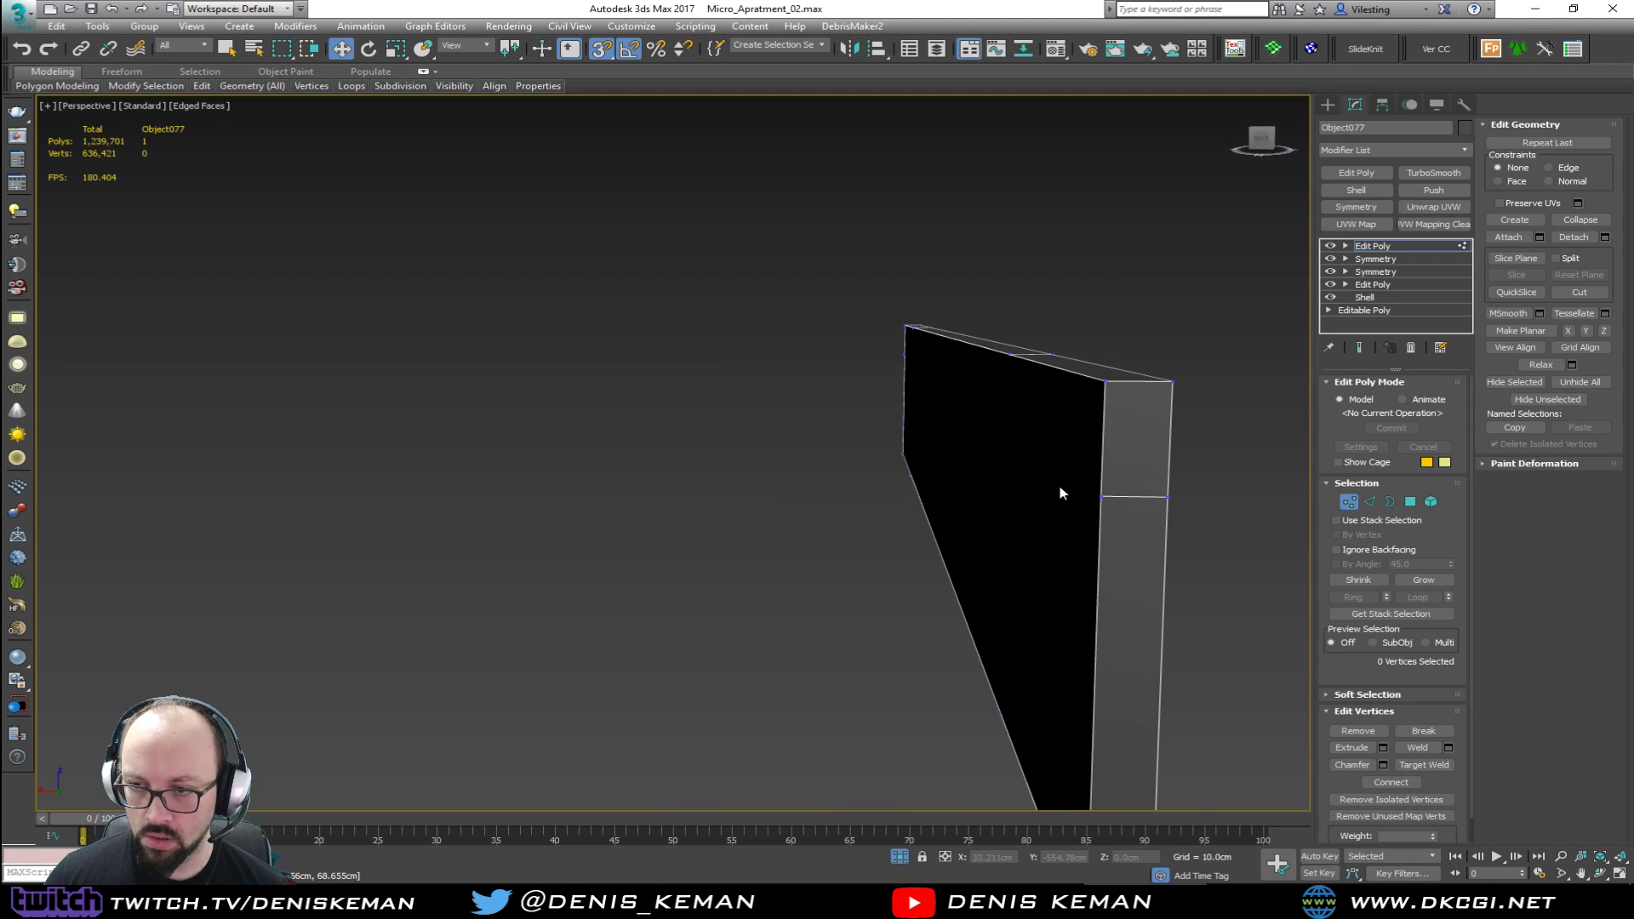
{"action": "left_click", "coordinate": [1101, 497]}
{"action": "middle_click_drag", "start_coordinate": [1102, 496], "coordinate": [822, 460], "text": "alt"}
{"action": "left_click", "coordinate": [822, 460]}
{"action": "key", "text": "alt+c"}
{"action": "key", "text": "w"}
{"action": "middle_click_drag", "start_coordinate": [1038, 495], "coordinate": [862, 471], "text": "alt"}
Step: Leave vertex editing and mirror the strip with two more Symmetry modifiers, one on flipped X and one on Y
{"action": "left_click", "coordinate": [1350, 502]}
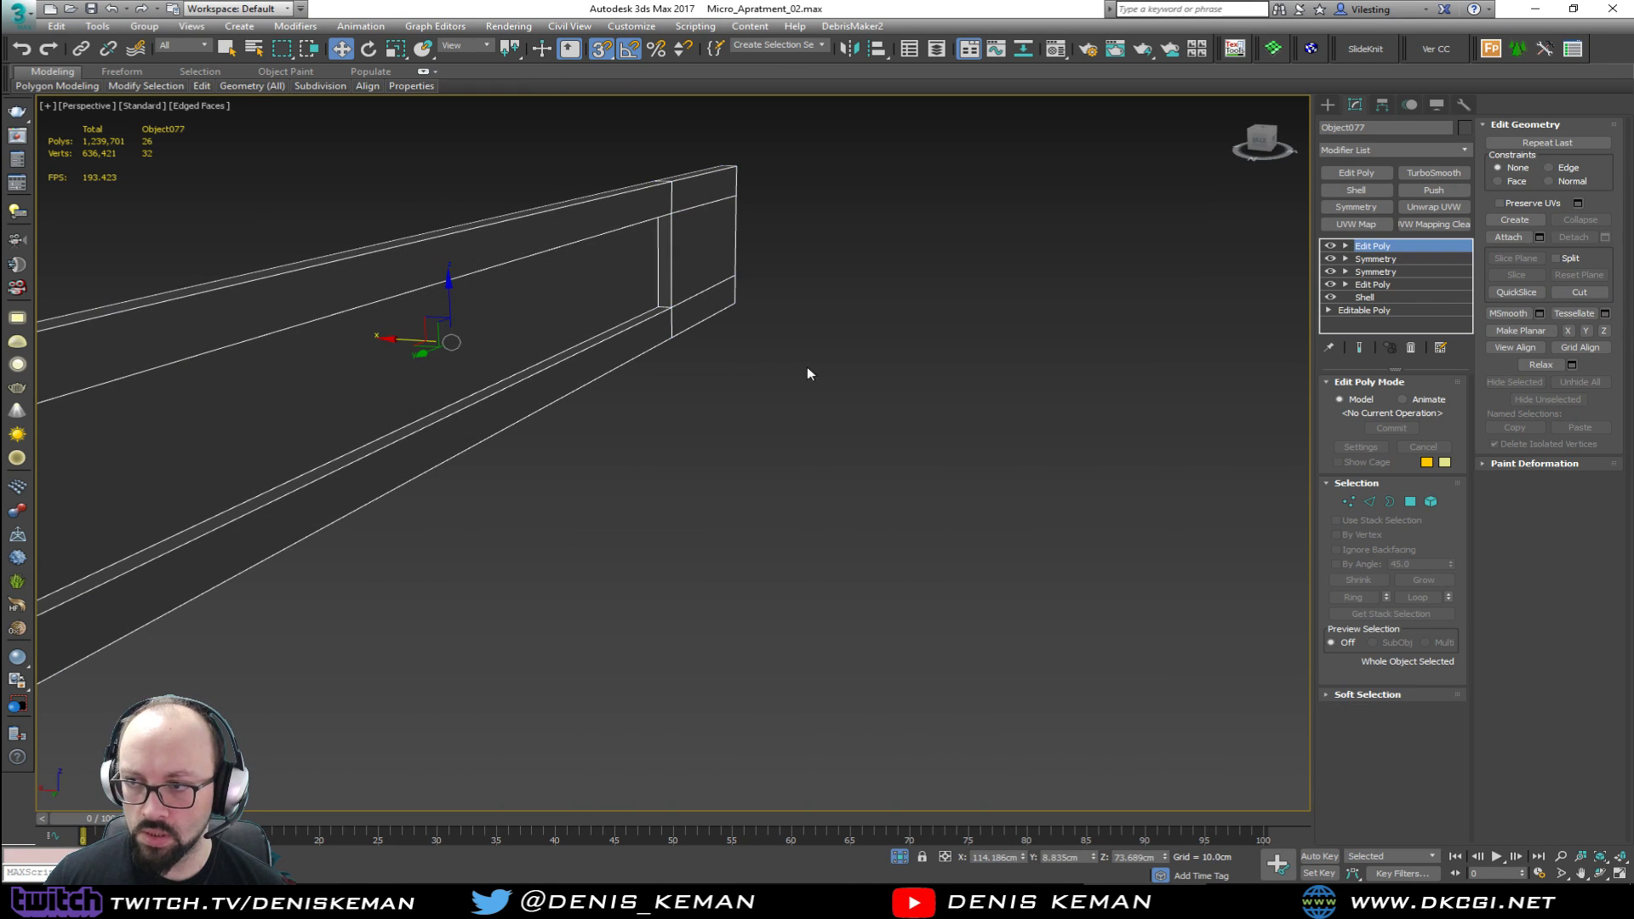
{"action": "middle_click_drag", "start_coordinate": [825, 377], "coordinate": [1234, 325], "text": "alt"}
{"action": "left_click", "coordinate": [1363, 210]}
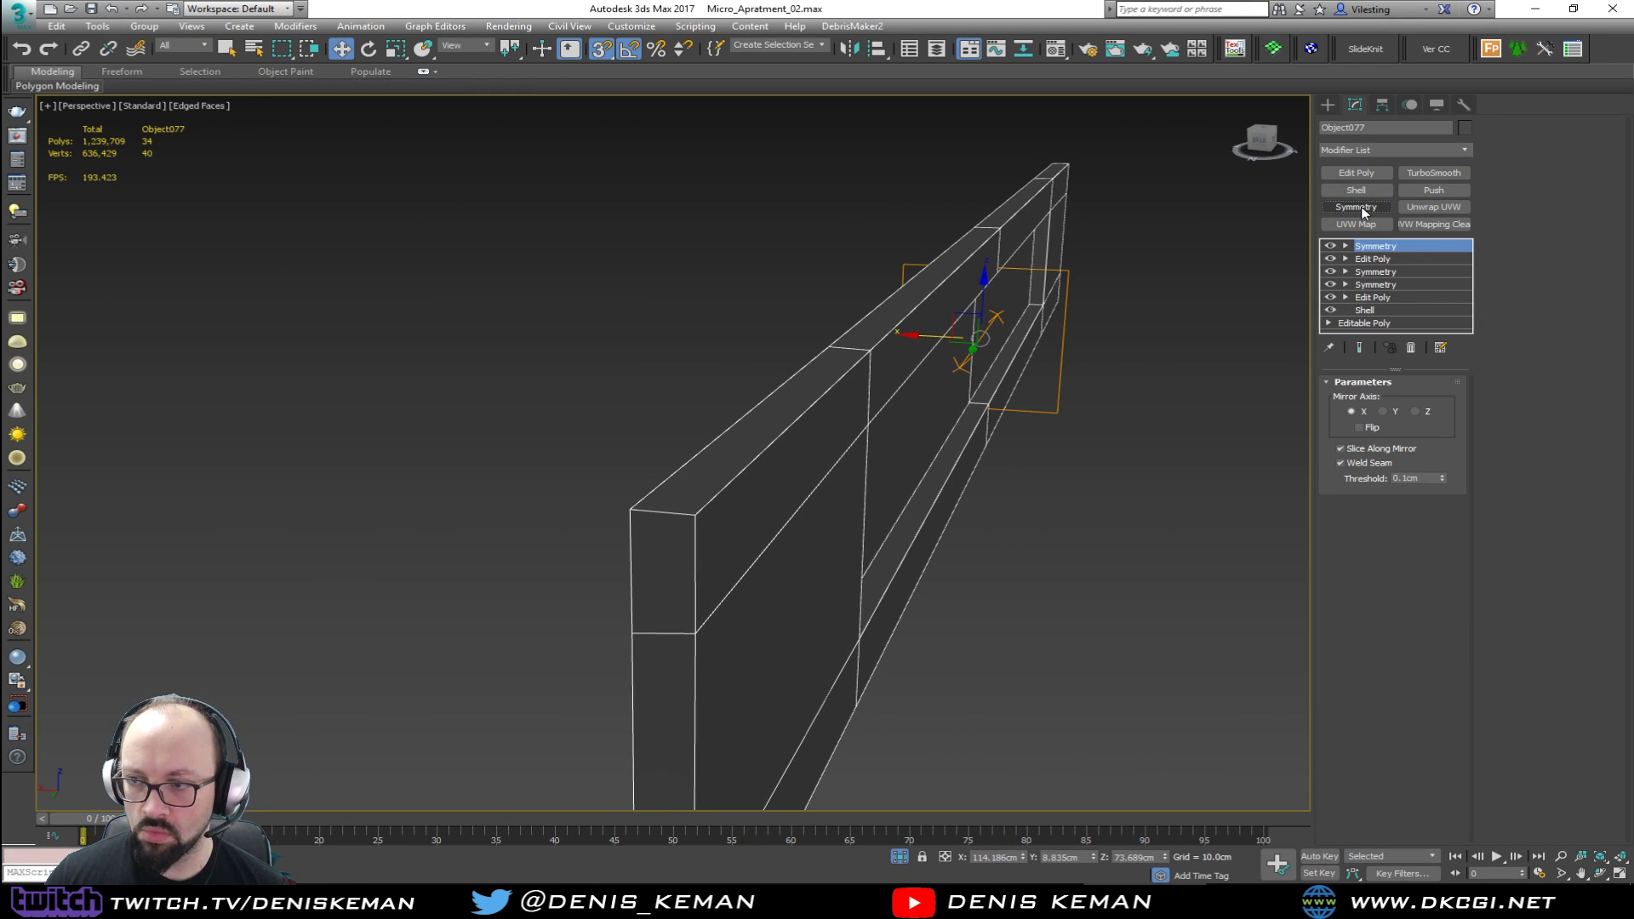
{"action": "left_click", "coordinate": [1359, 428]}
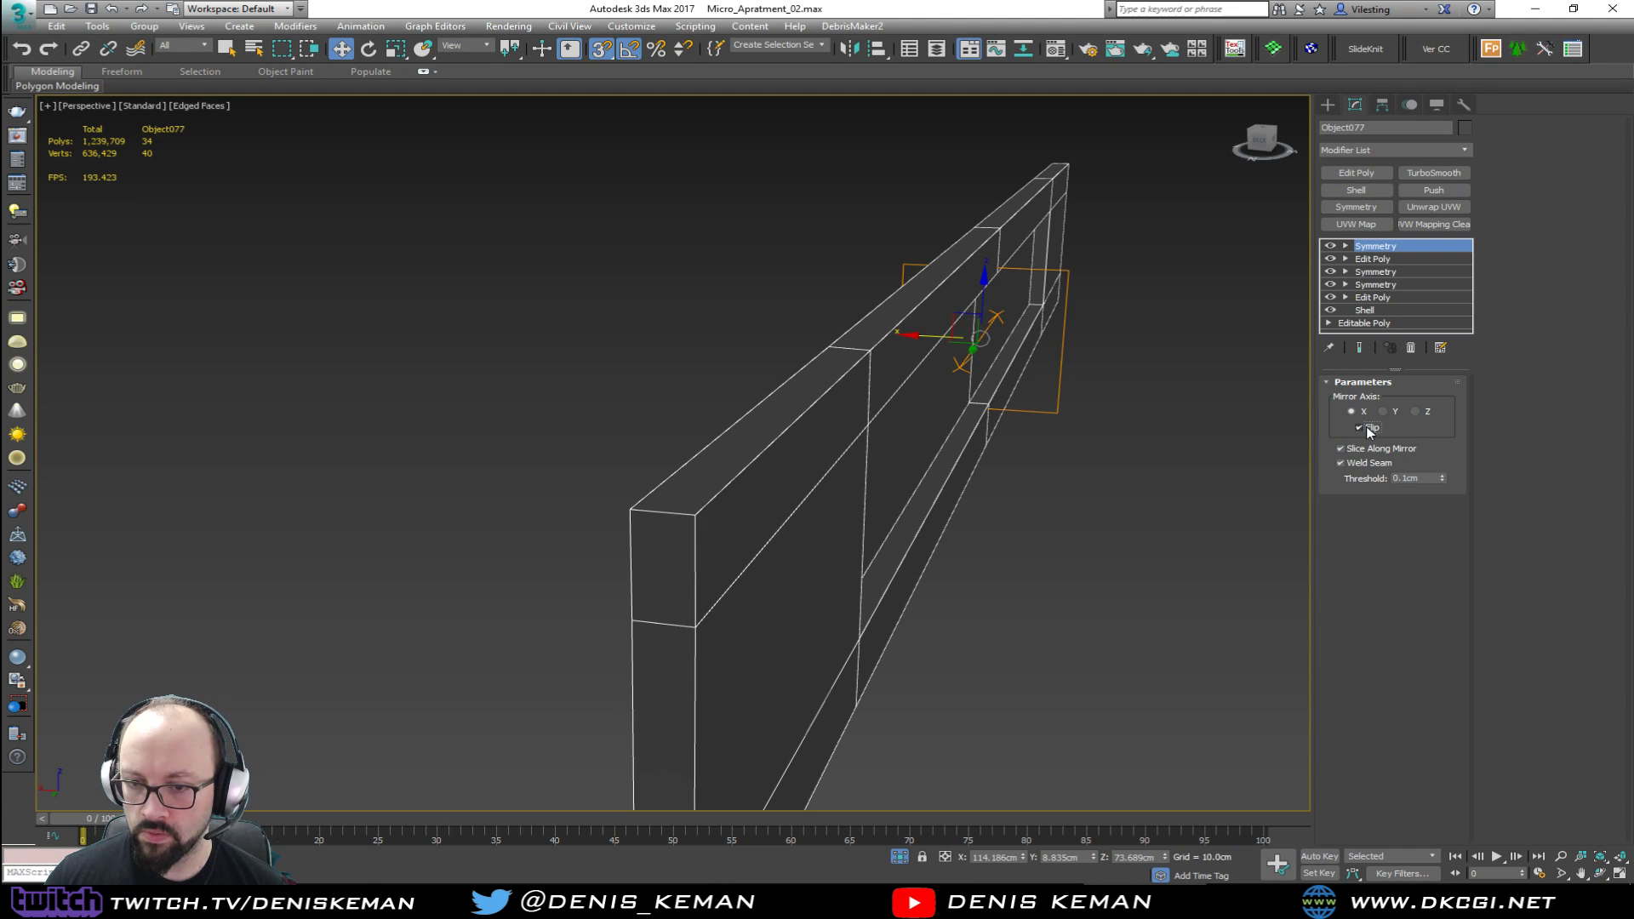
{"action": "left_click", "coordinate": [1365, 208]}
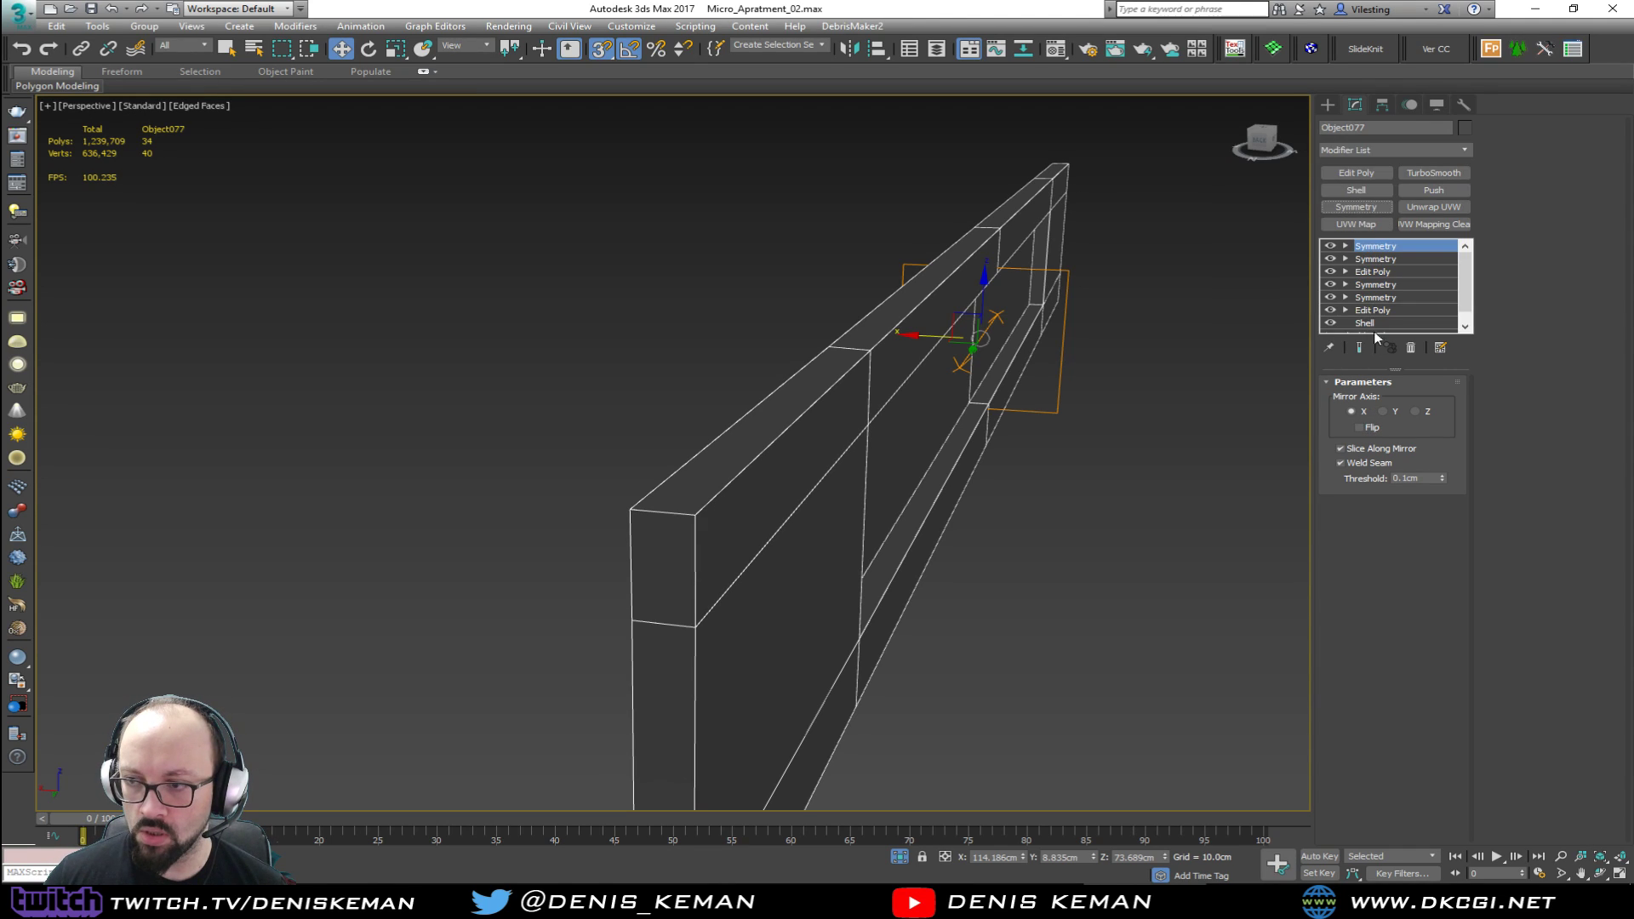
{"action": "left_click", "coordinate": [1385, 412]}
{"action": "middle_click_drag", "start_coordinate": [1073, 430], "coordinate": [958, 416]}
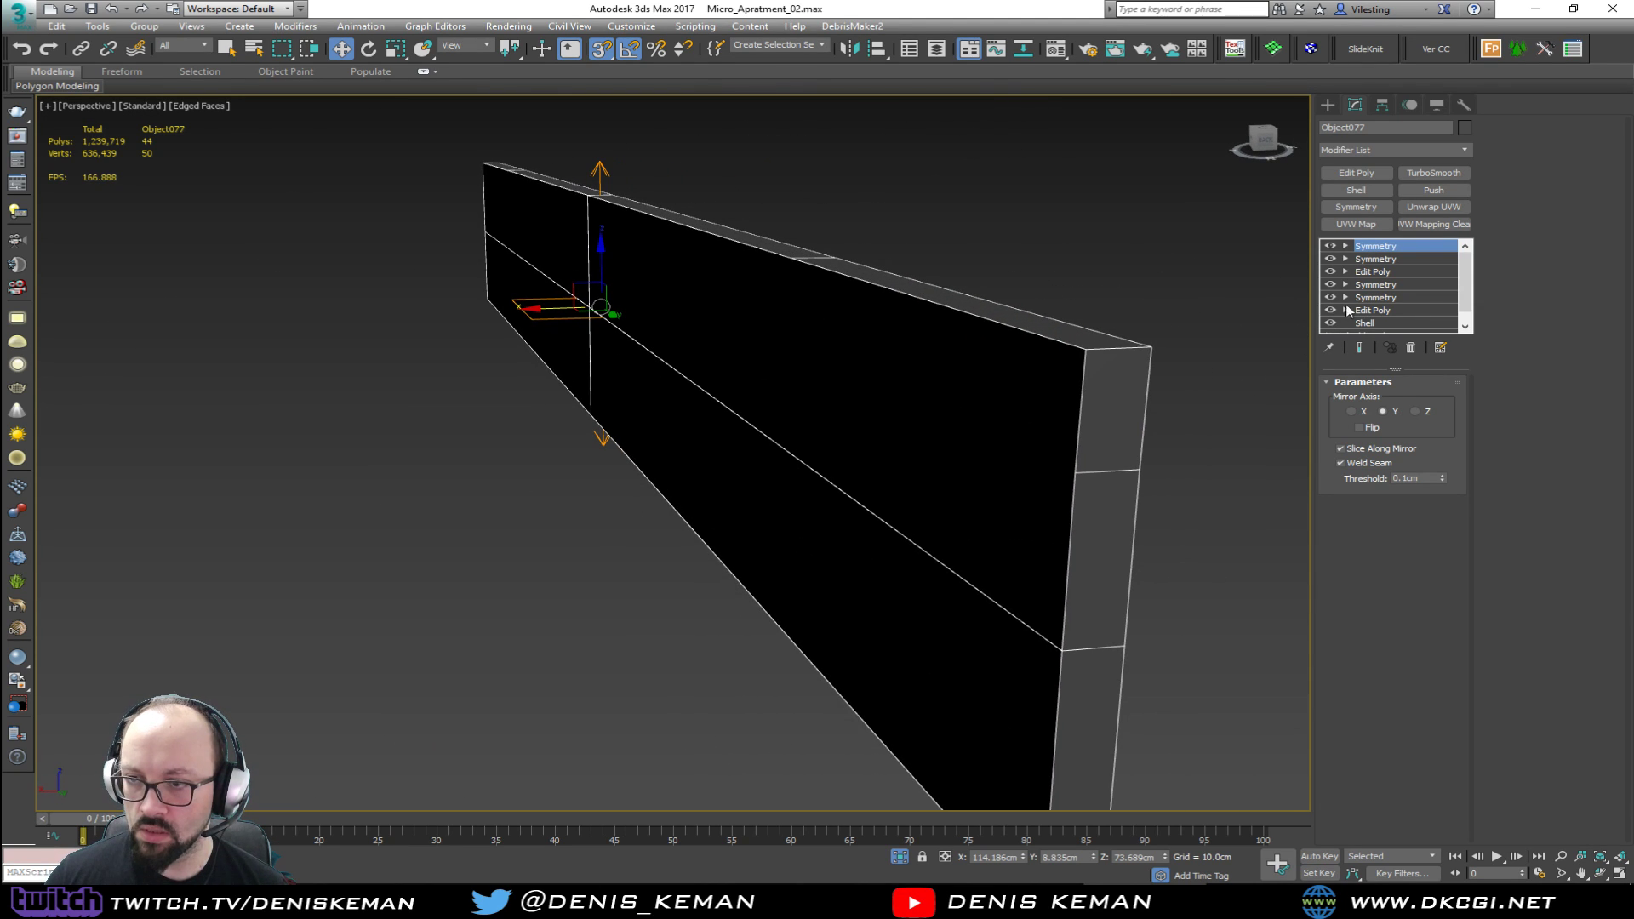
Step: Add another Edit Poly modifier on top and remove the center seam edges from the mirrored strip
{"action": "left_click", "coordinate": [1356, 173]}
{"action": "key", "text": "2"}
{"action": "double_click", "coordinate": [932, 535]}
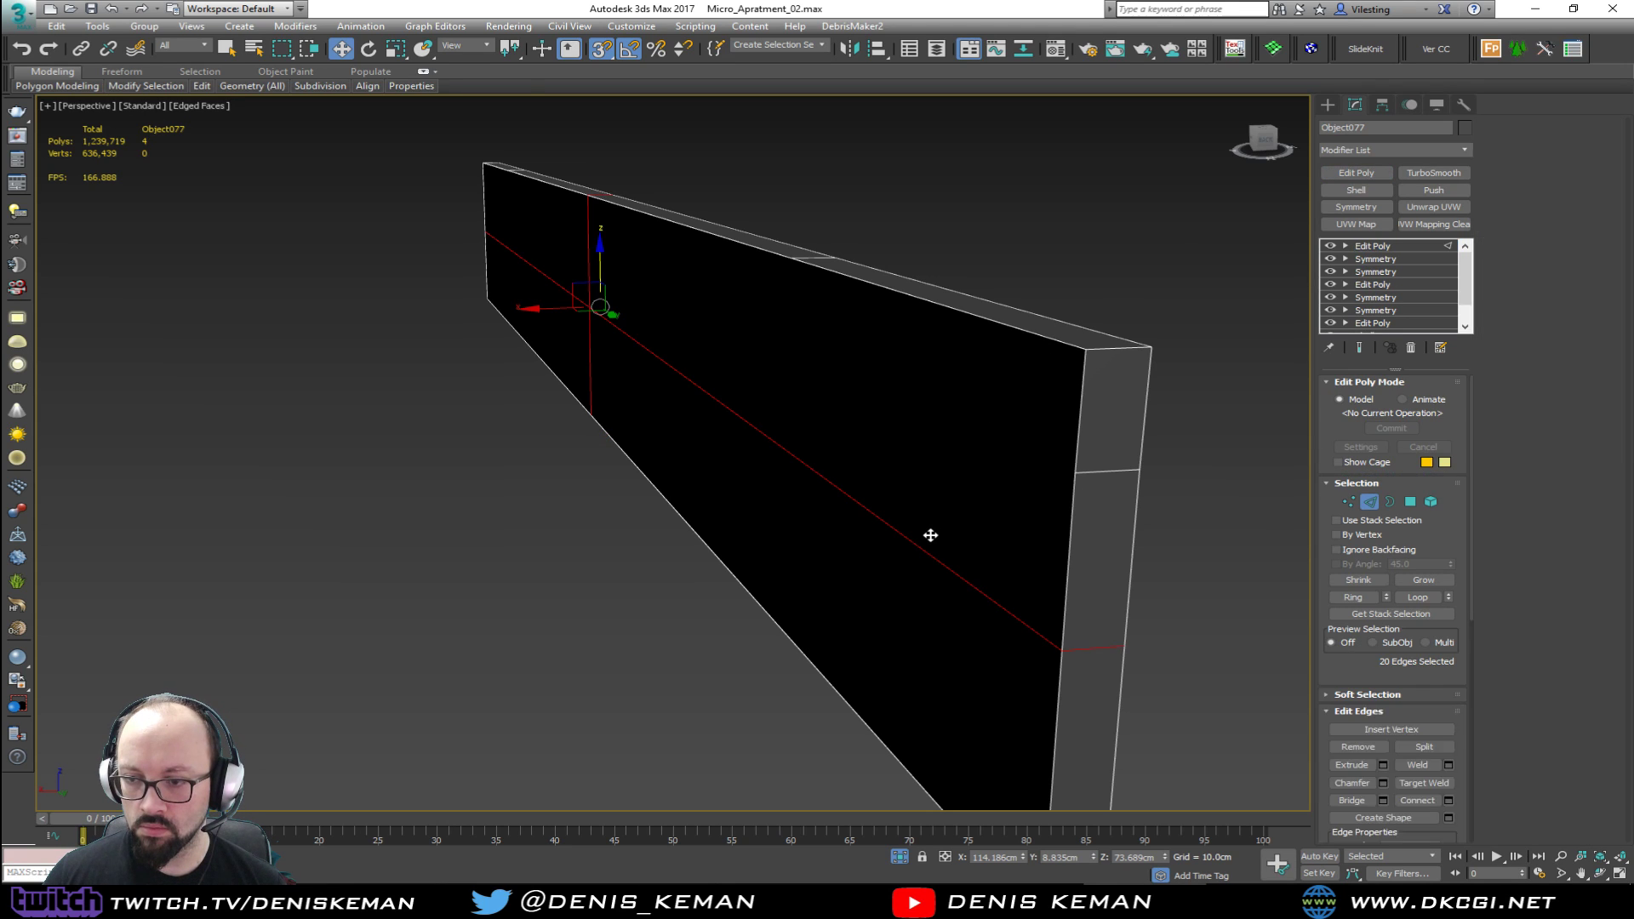
{"action": "middle_click_drag", "start_coordinate": [933, 532], "coordinate": [1021, 600], "text": "alt"}
{"action": "key", "text": "ctrl+BackSpace"}
Step: Connect the upper vertices at both ends of the strip with a lengthwise edge across the back face
{"action": "key", "text": "1"}
{"action": "left_click", "coordinate": [1022, 606]}
{"action": "left_click", "coordinate": [494, 161], "text": "ctrl"}
{"action": "key", "text": "ctrl+shift+e"}
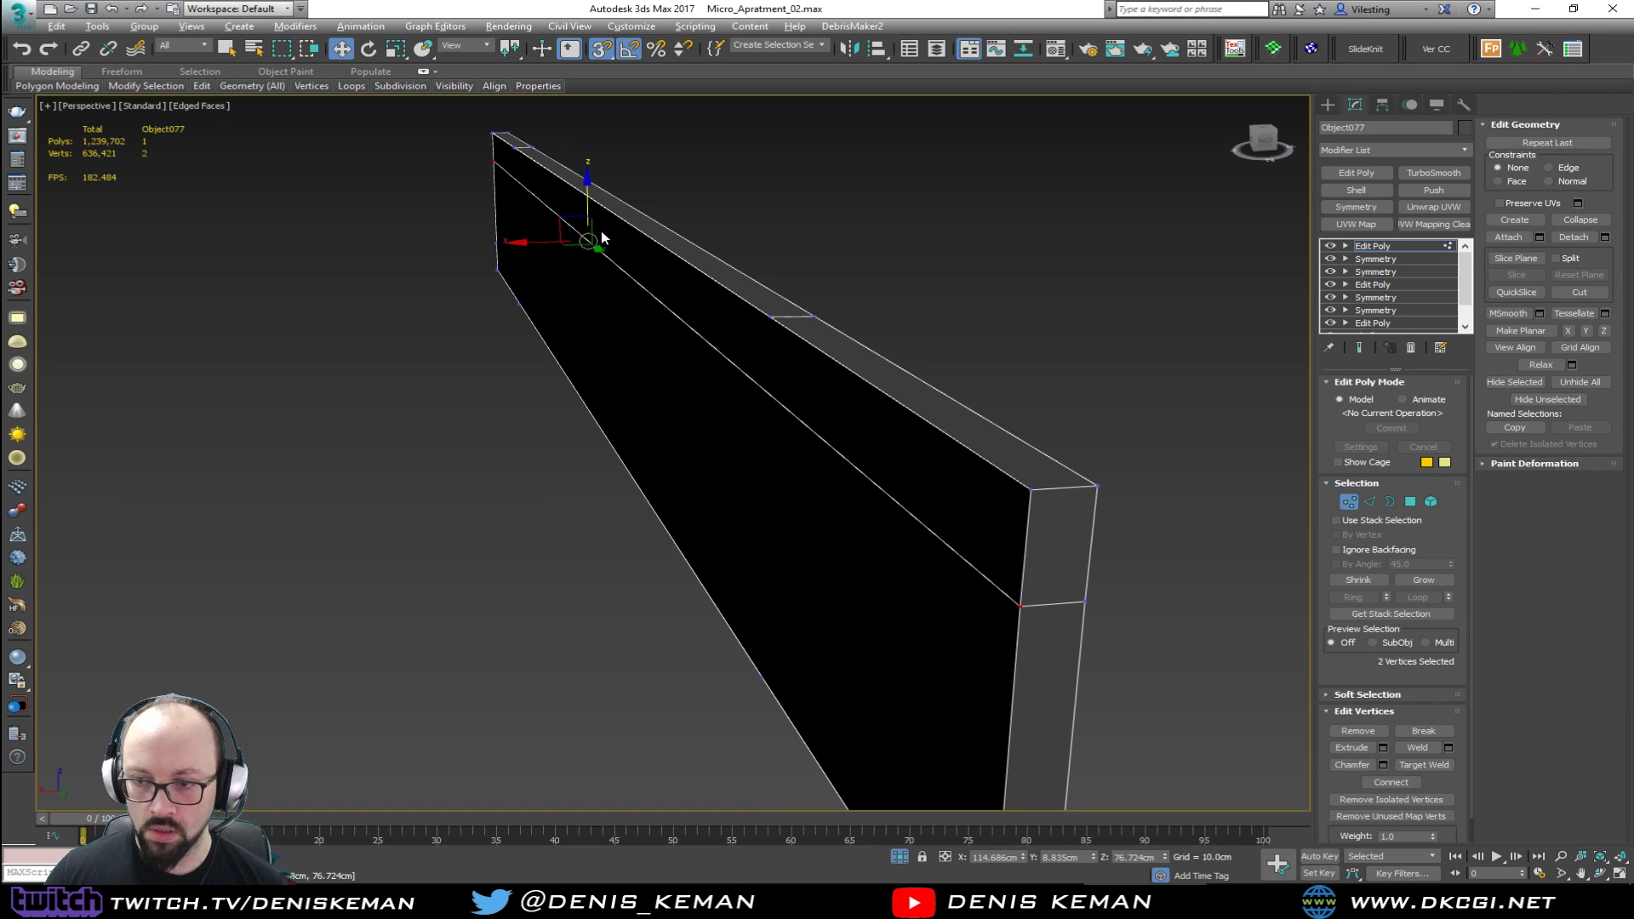
Step: Cut a vertical edge across the back face in line with one end of the recess, from top edge to bottom edge
{"action": "middle_click_drag", "start_coordinate": [708, 259], "coordinate": [857, 286], "text": "alt"}
{"action": "left_click", "coordinate": [806, 266]}
{"action": "key", "text": "alt+c"}
{"action": "left_click", "coordinate": [808, 264]}
{"action": "left_click", "coordinate": [793, 616]}
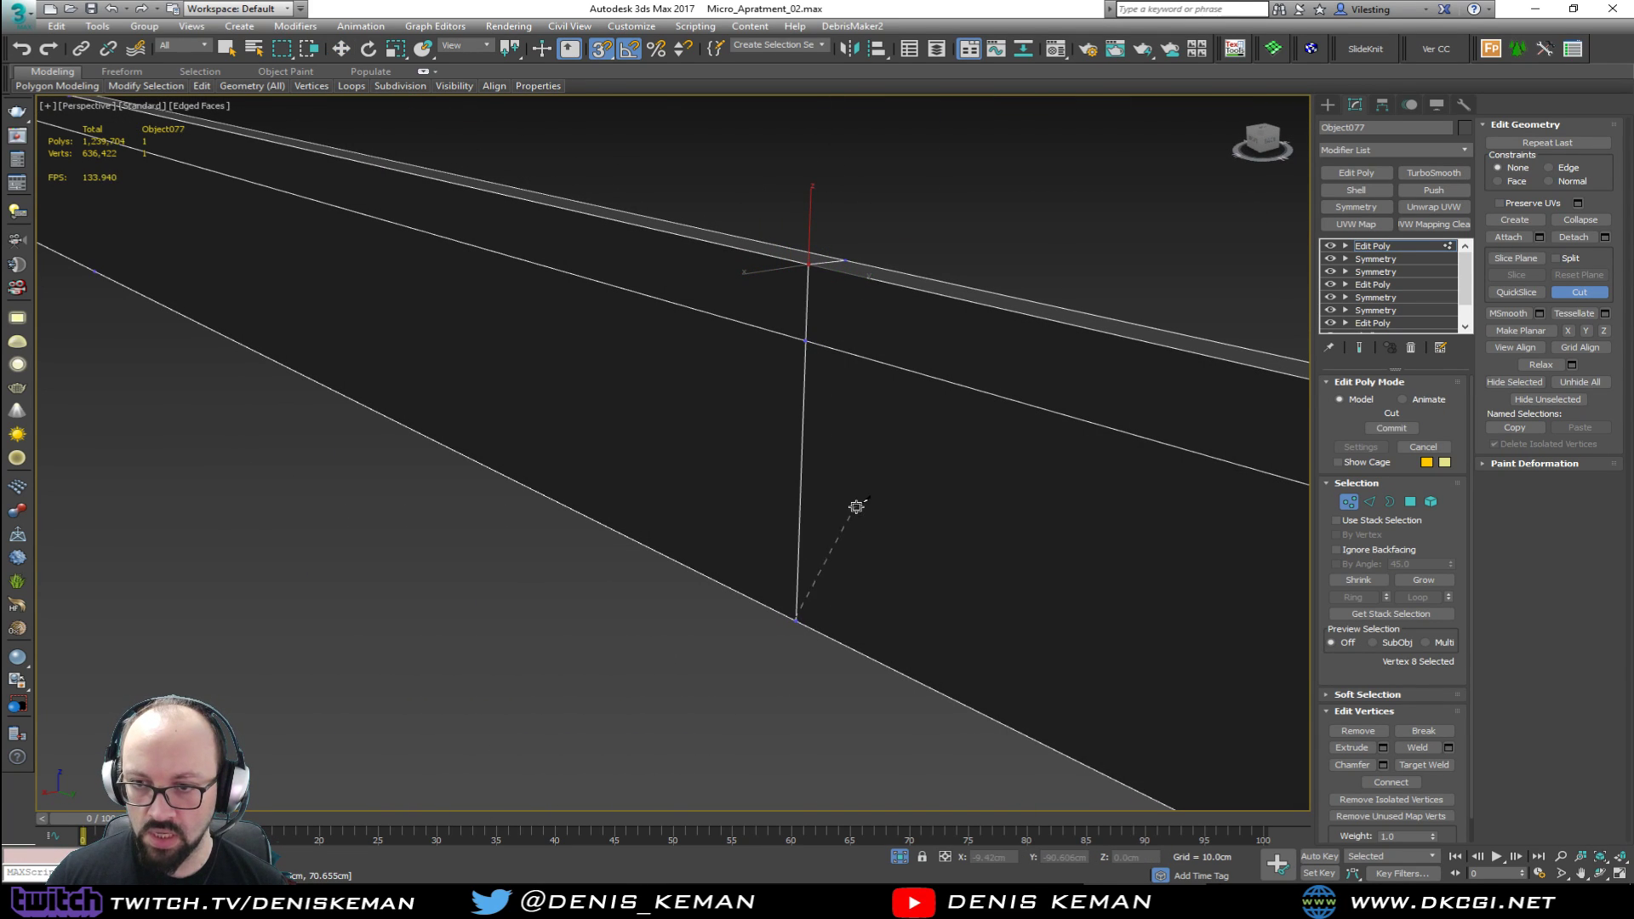
Step: Cut a lengthwise edge across the back face between the lower vertices at both ends of the strip
{"action": "scroll", "coordinate": [857, 508], "scroll_direction": "down", "scroll_amount": 5}
{"action": "left_click", "coordinate": [988, 562]}
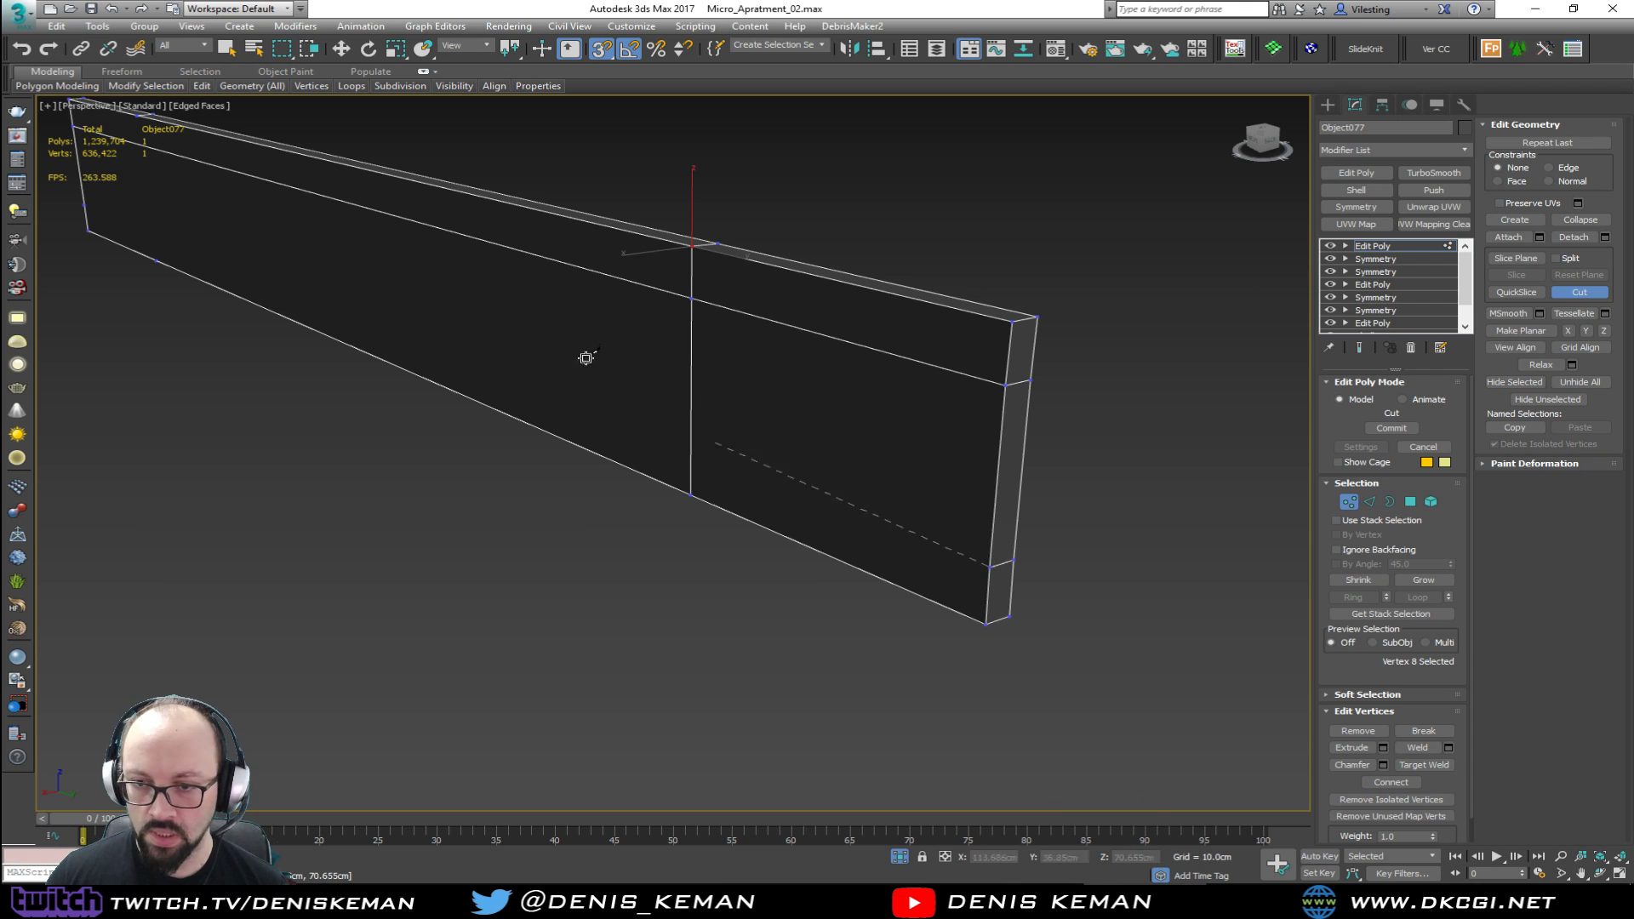
{"action": "middle_click_drag", "start_coordinate": [712, 446], "coordinate": [335, 277], "text": "alt"}
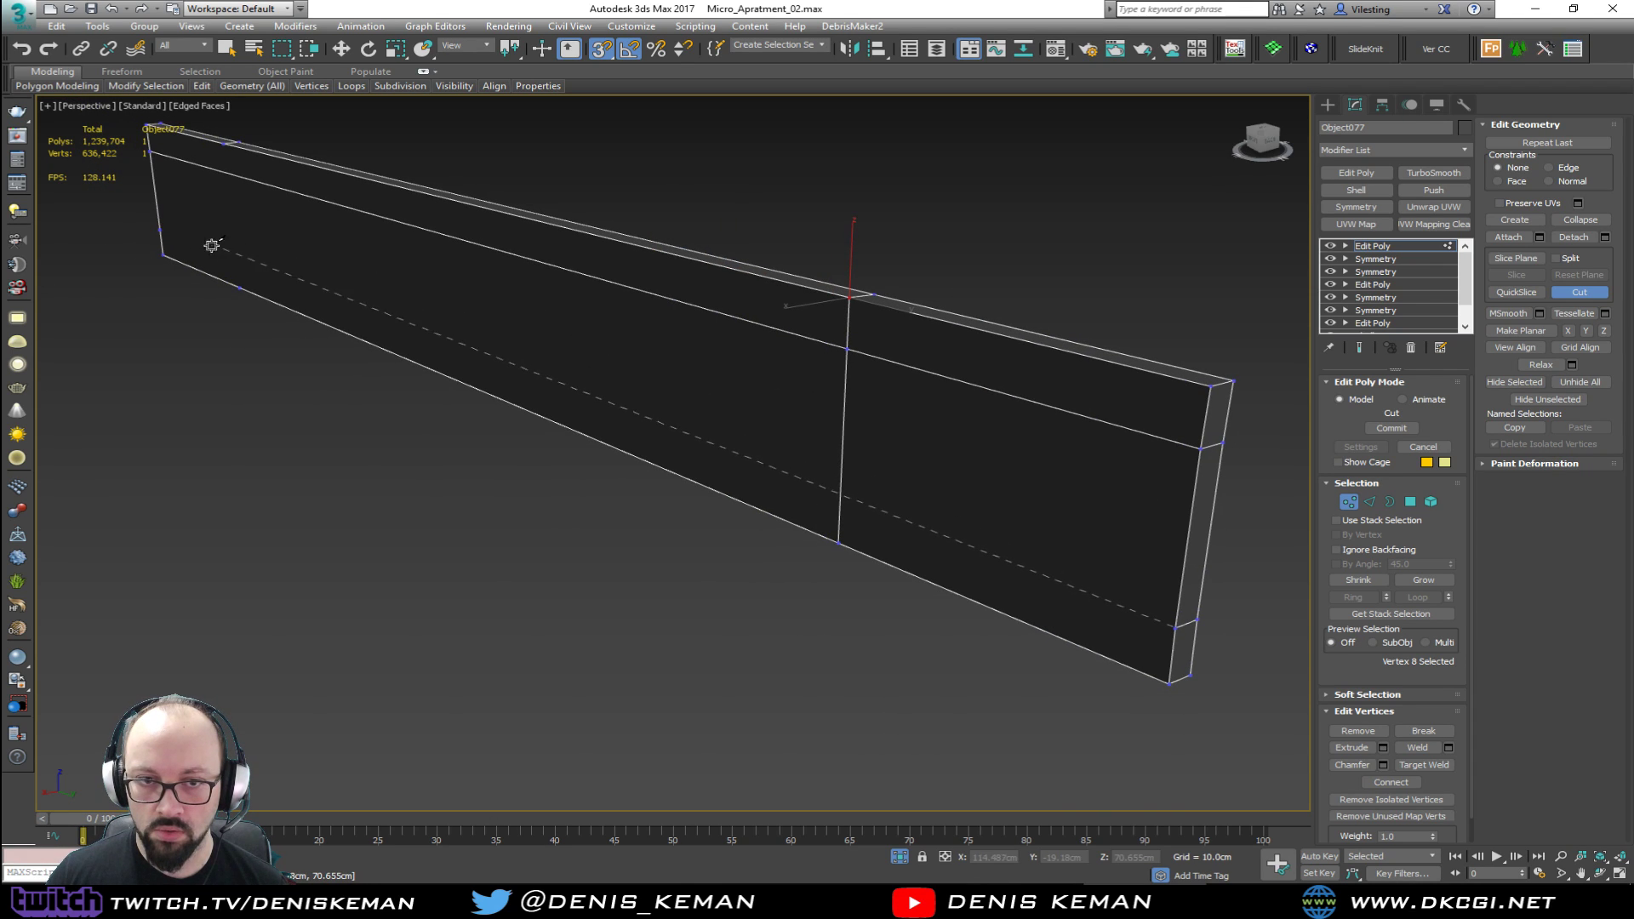
{"action": "left_click", "coordinate": [161, 230]}
{"action": "left_click", "coordinate": [1175, 627]}
Step: Cut the matching vertical edge on the back face in line with the recess's other end, and leave the Cut tool
{"action": "middle_click_drag", "start_coordinate": [850, 292], "coordinate": [1076, 300], "text": "alt"}
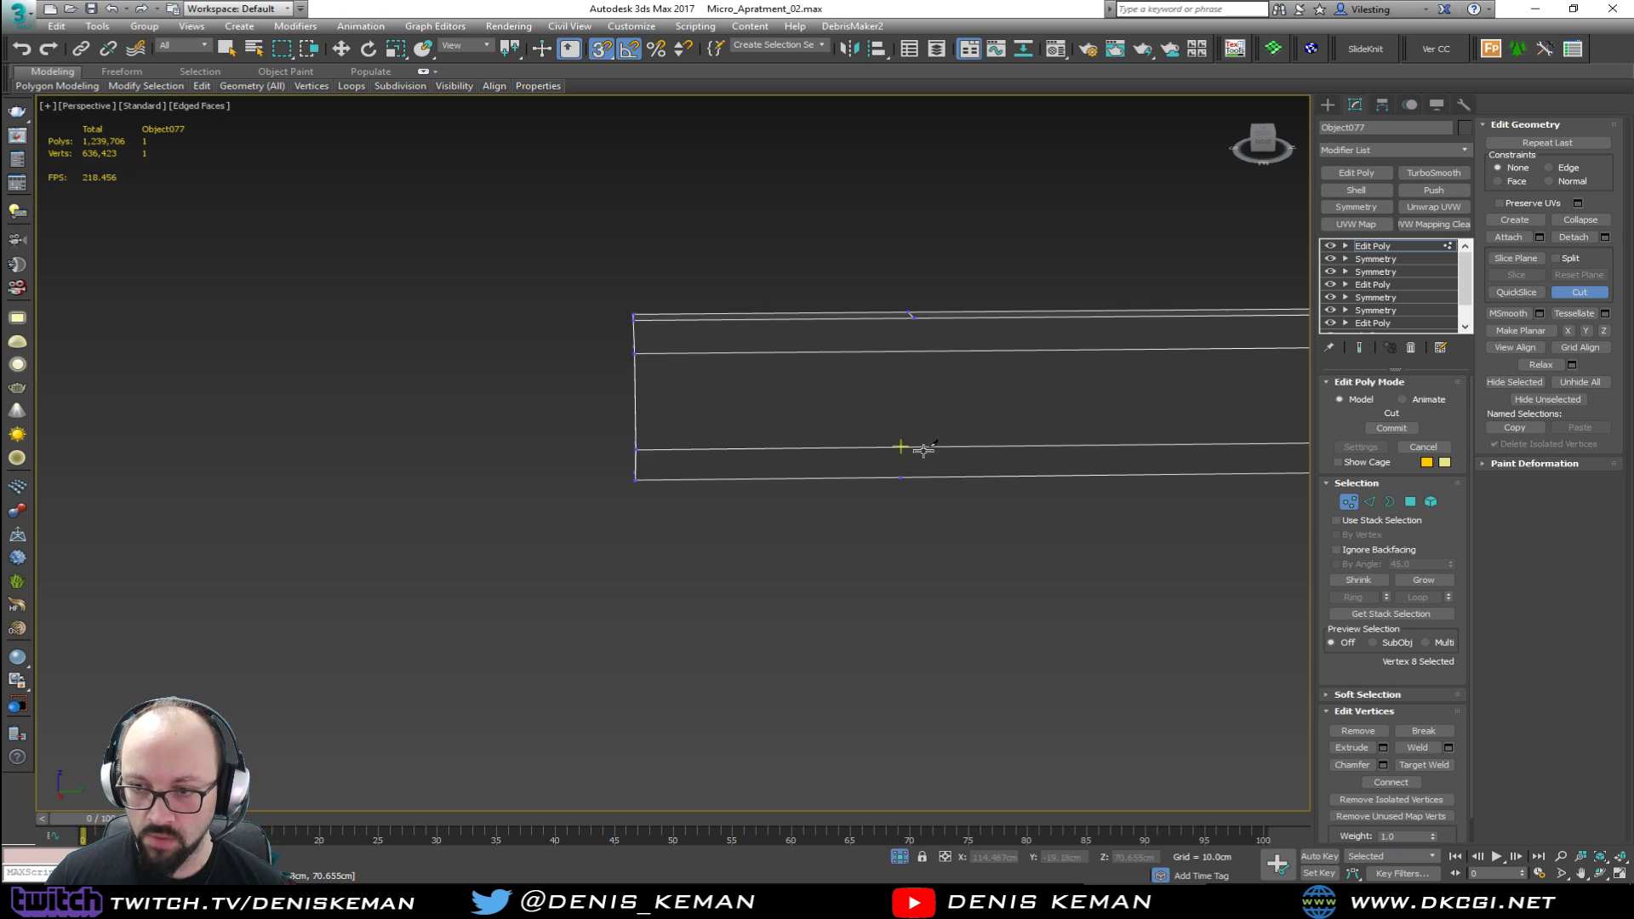
{"action": "left_click", "coordinate": [901, 476]}
{"action": "left_click", "coordinate": [912, 315]}
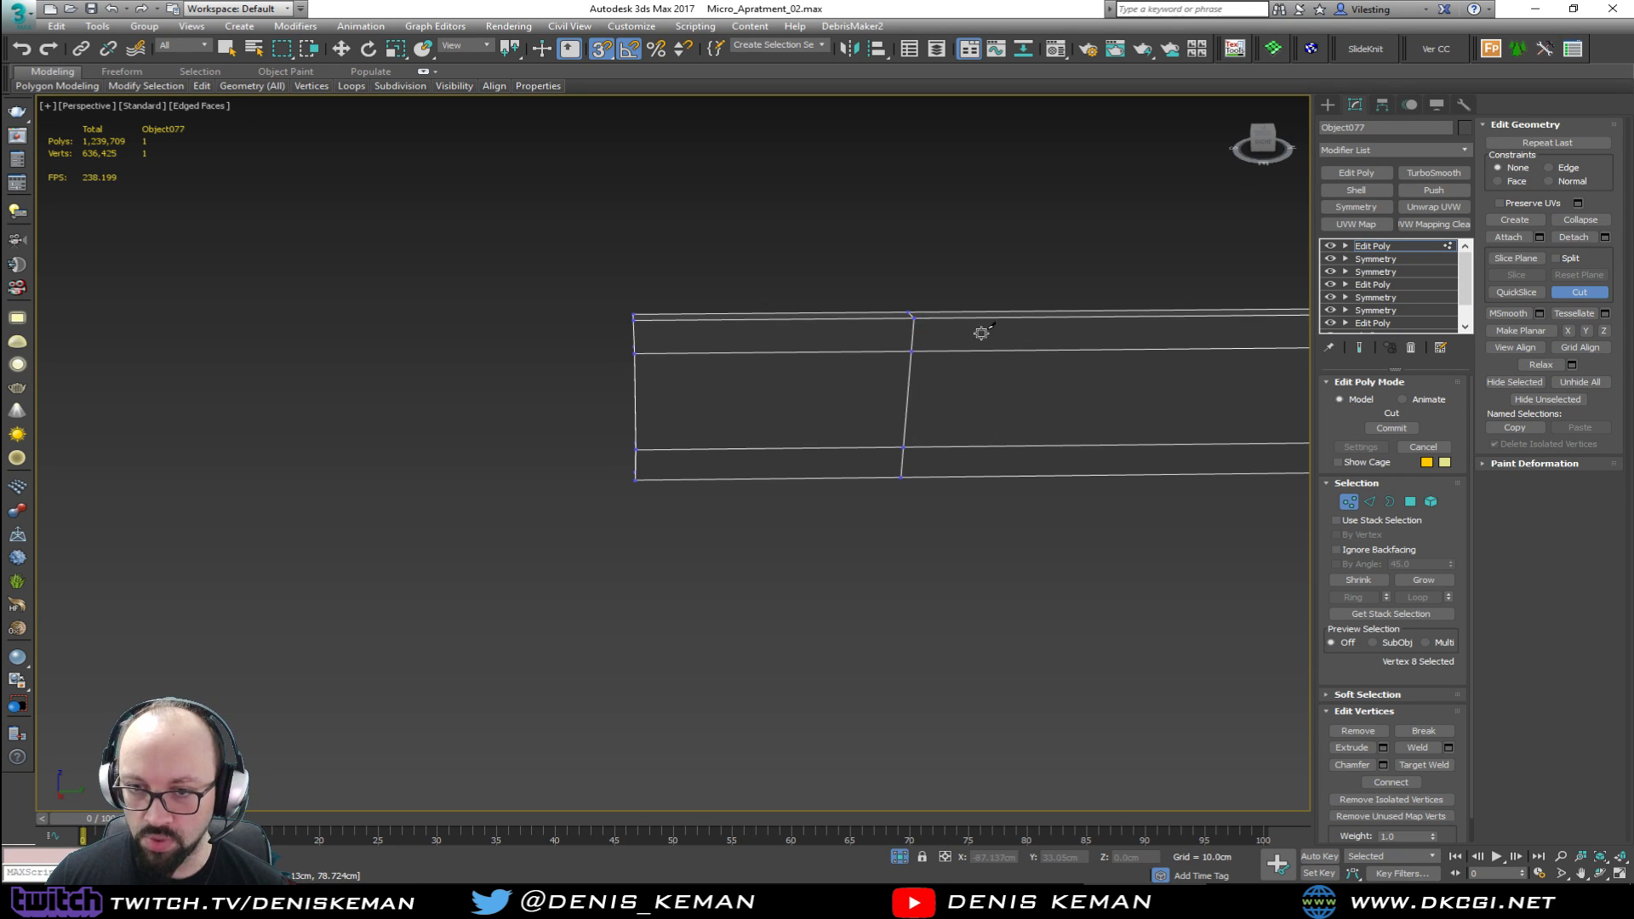
{"action": "middle_click_drag", "start_coordinate": [982, 333], "coordinate": [864, 324], "text": "alt"}
{"action": "middle_click_drag", "start_coordinate": [1051, 292], "coordinate": [703, 302], "text": "alt"}
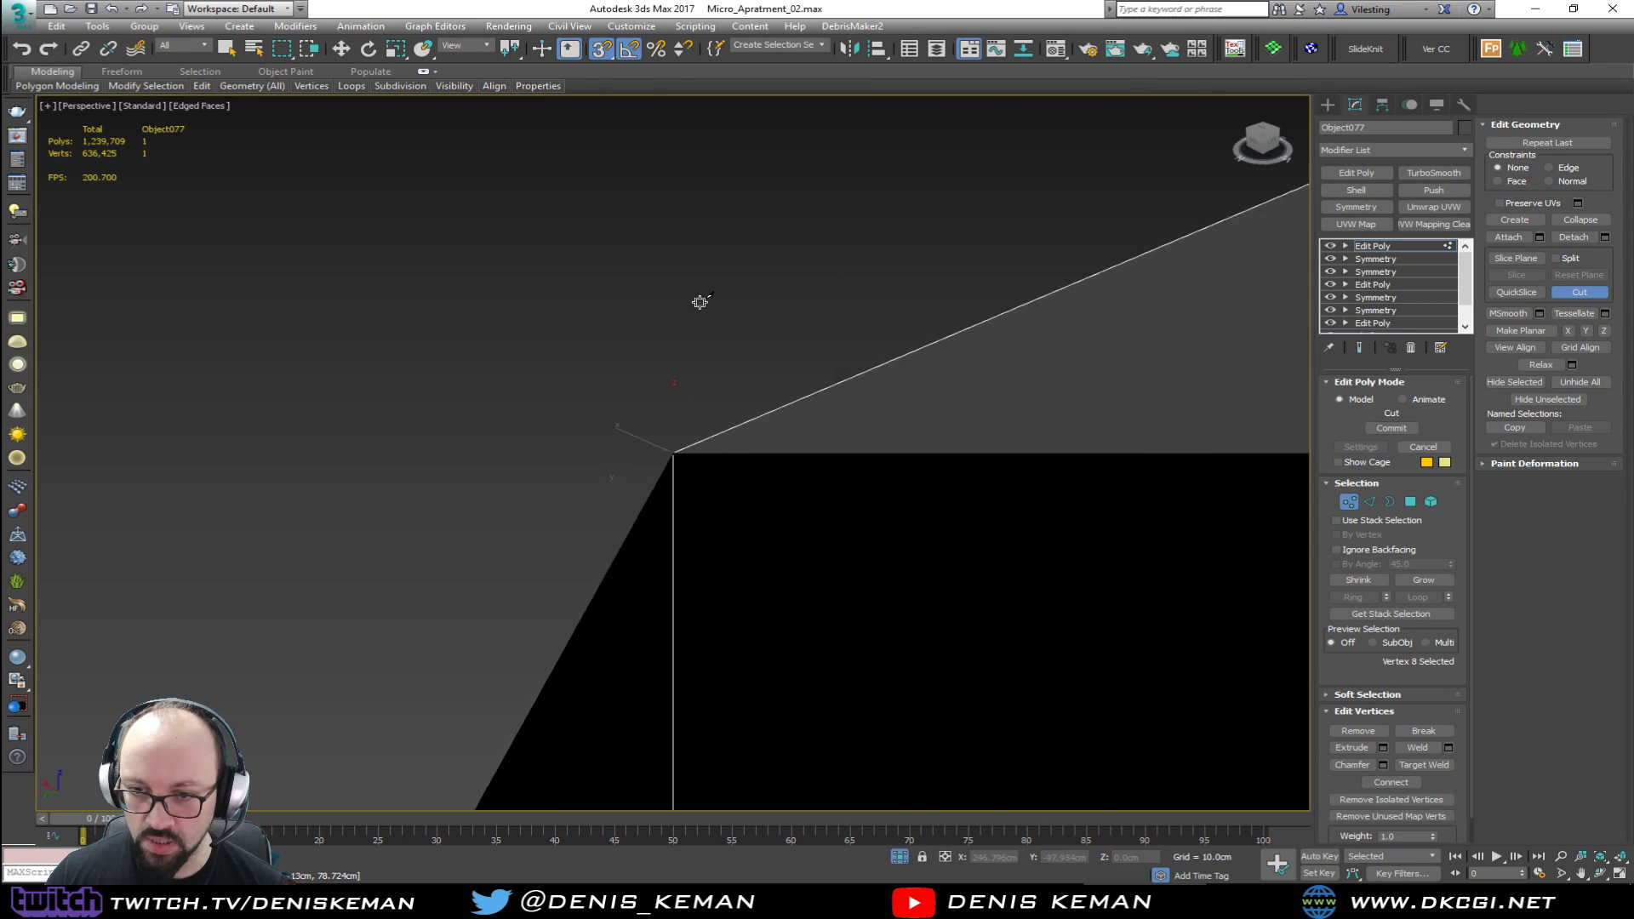
{"action": "scroll", "coordinate": [703, 302], "scroll_direction": "down", "scroll_amount": 5}
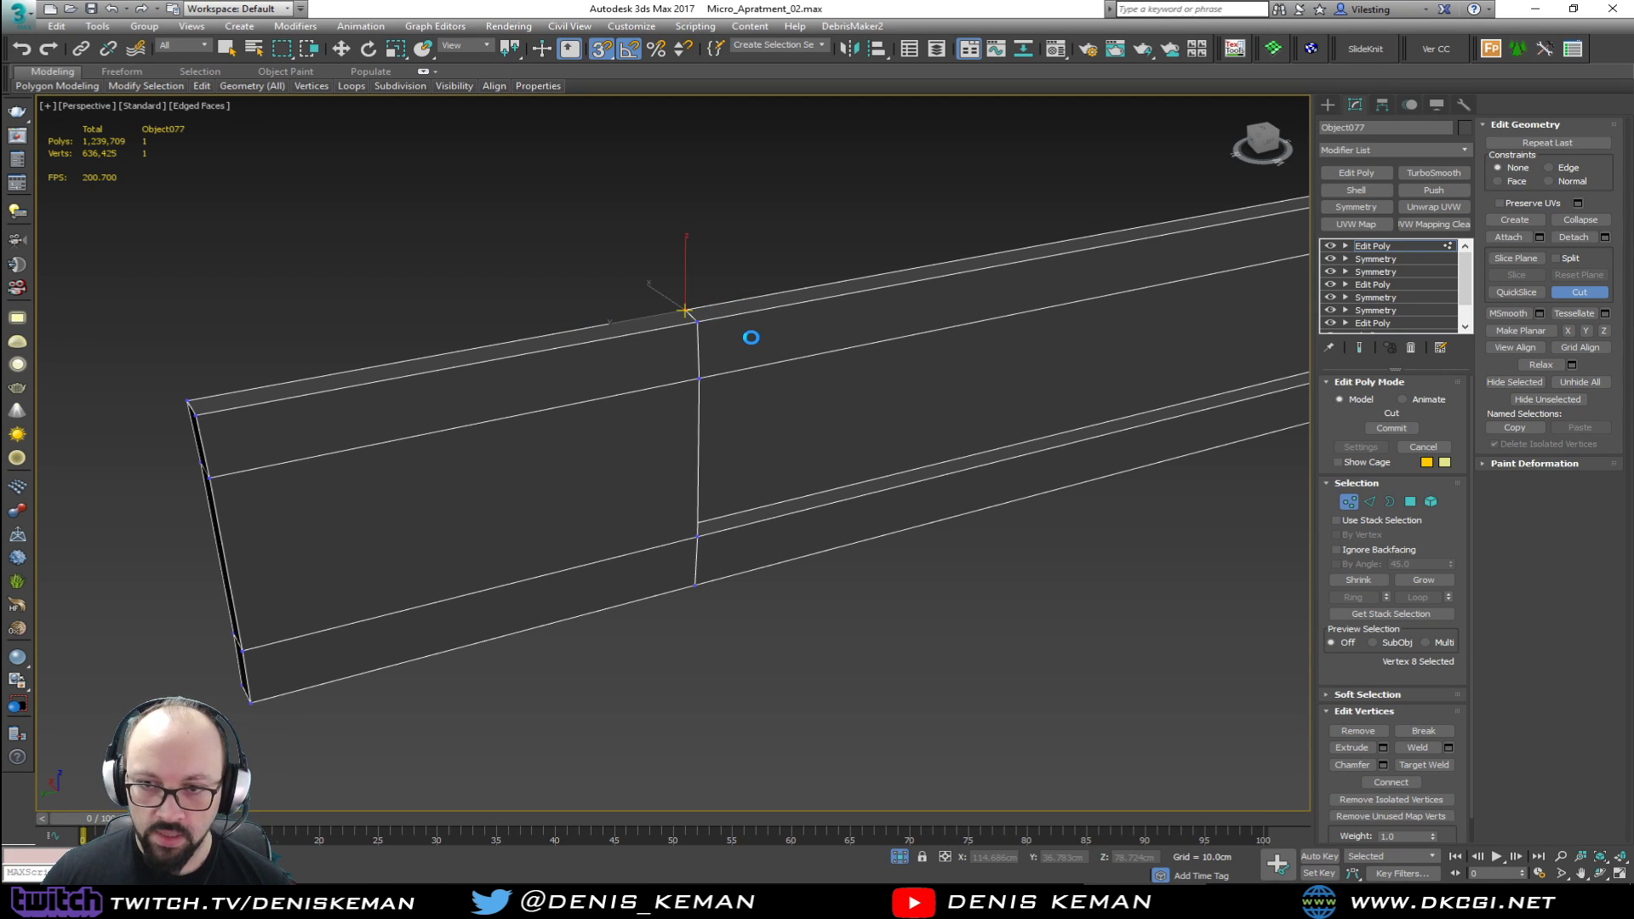
{"action": "scroll", "coordinate": [740, 334], "scroll_direction": "down", "scroll_amount": 3}
{"action": "key", "text": "w"}
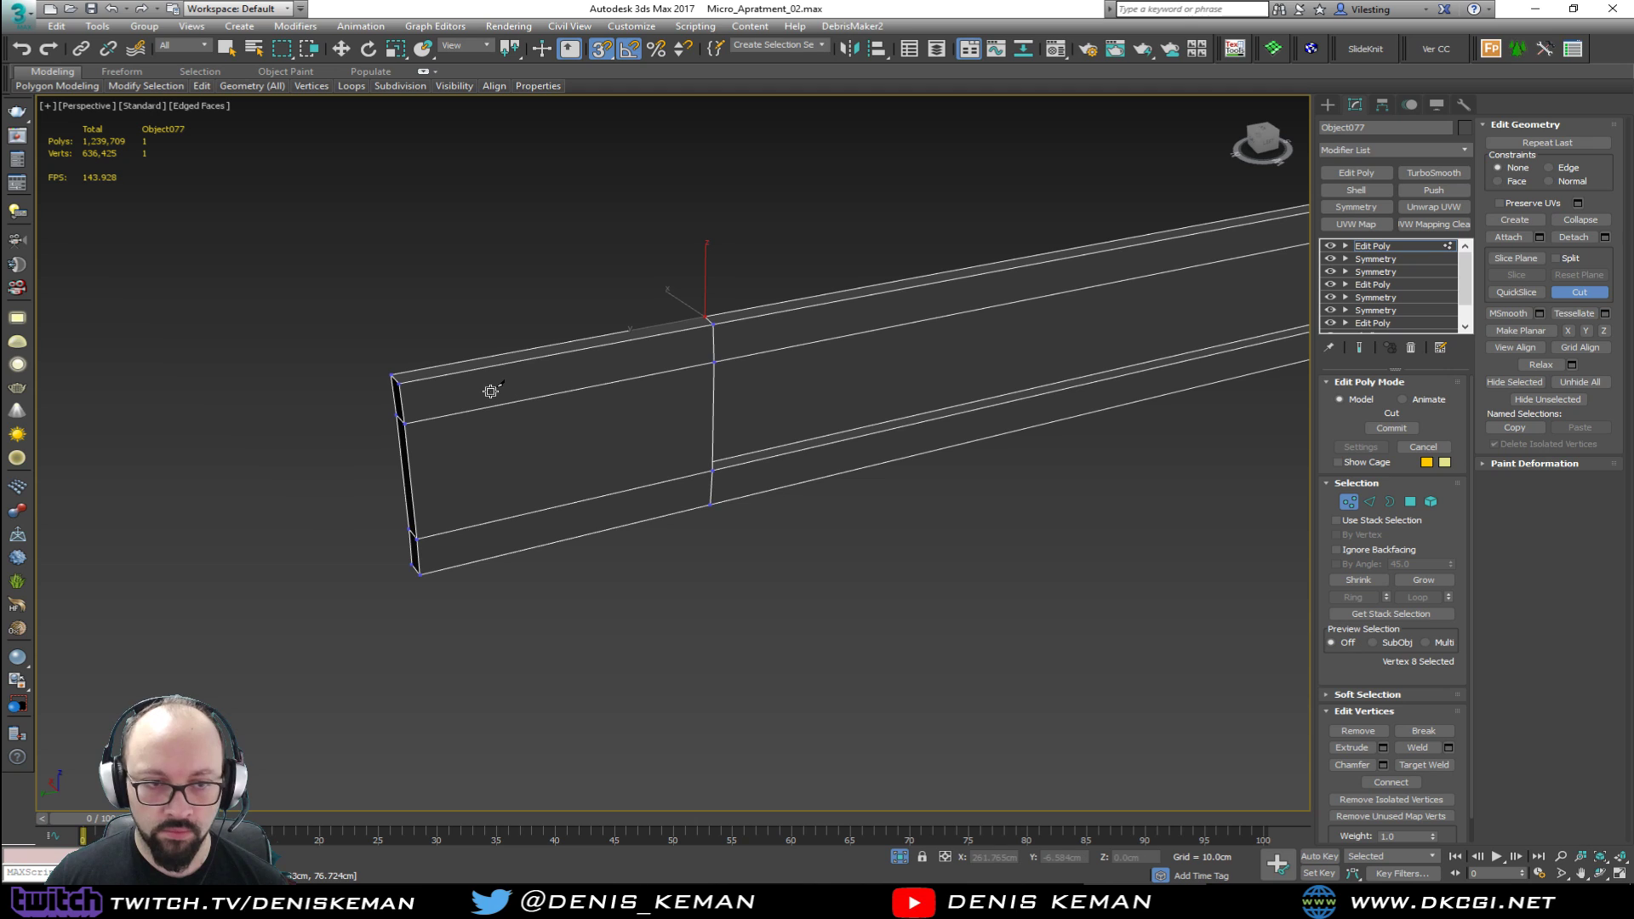
Step: Add supporting edge loops close to the strip's end face and along its upper front edge
{"action": "scroll", "coordinate": [443, 379], "scroll_direction": "up", "scroll_amount": 5}
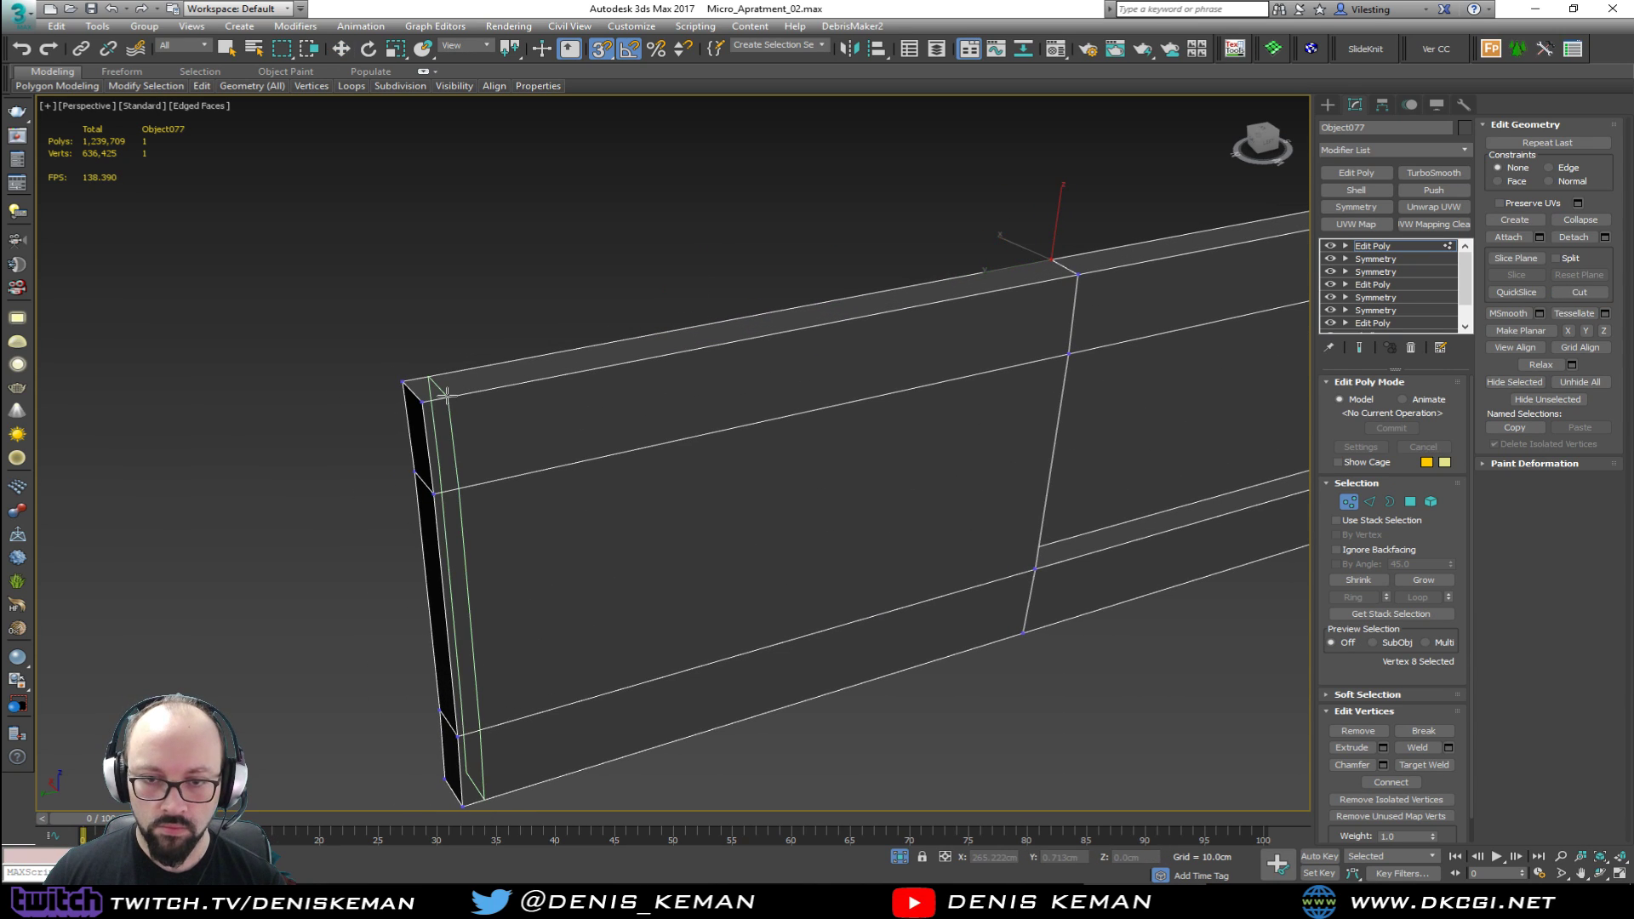
{"action": "key", "text": "2"}
{"action": "left_click", "coordinate": [420, 403]}
{"action": "key", "text": "ctrl+shift+e"}
{"action": "left_click", "coordinate": [449, 399]}
{"action": "key", "text": "ctrl+shift+e"}
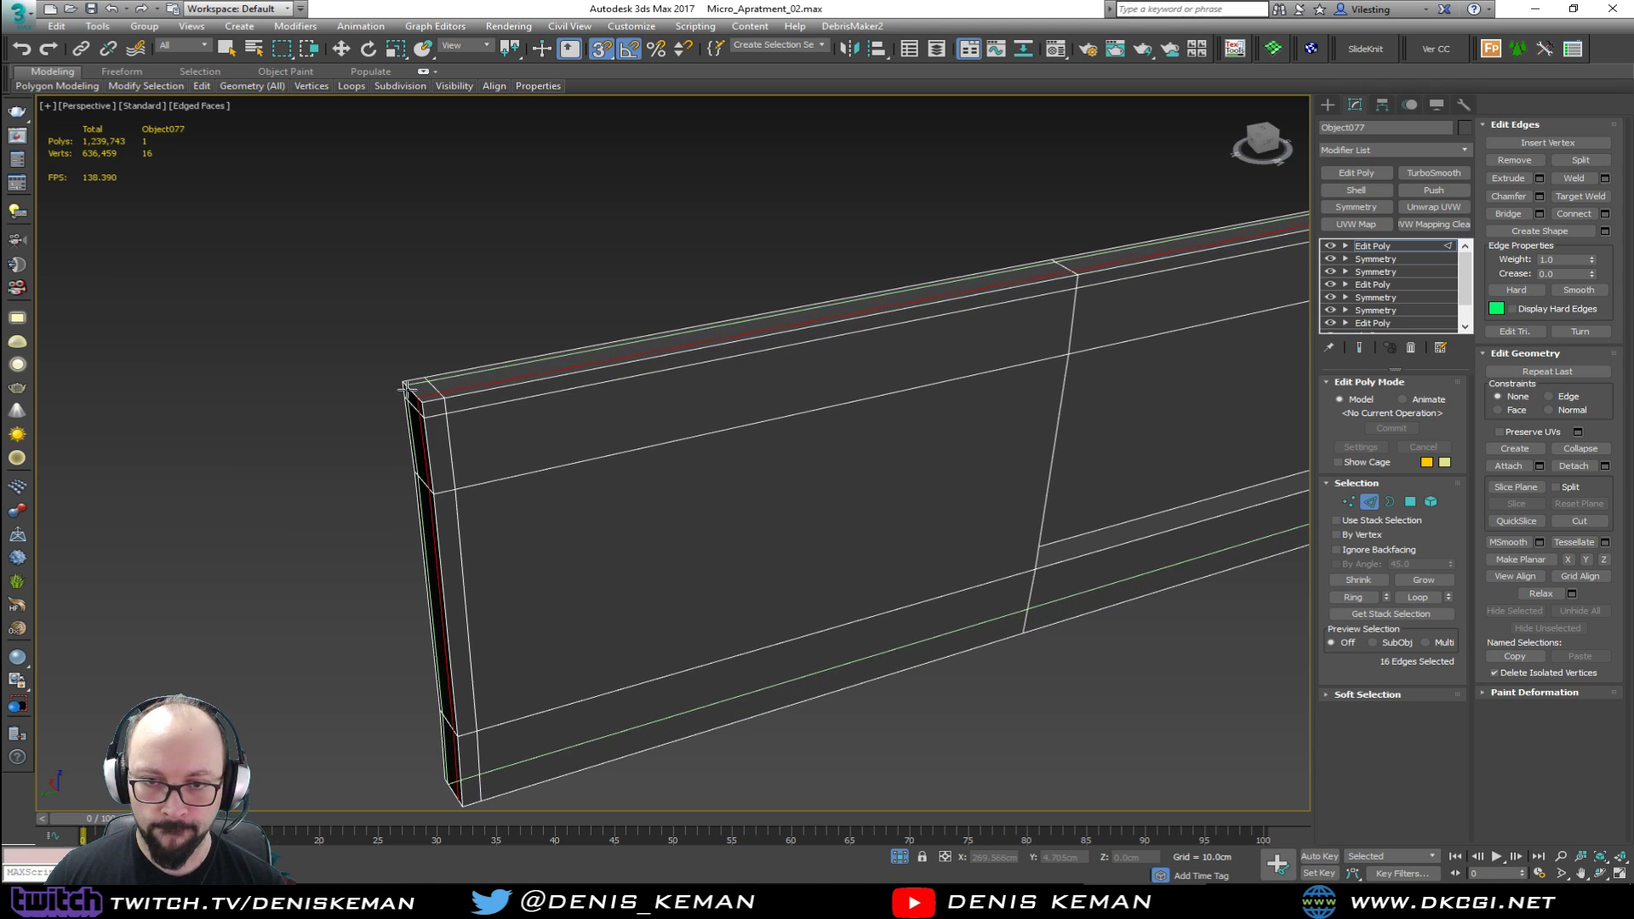
Step: Add supporting edge loops on both sides of the recess's end edge and along its lower edge, and leave the loop tool
{"action": "key", "text": "w"}
{"action": "middle_click_drag", "start_coordinate": [504, 389], "coordinate": [671, 381], "text": "alt"}
{"action": "scroll", "coordinate": [593, 387], "scroll_direction": "up", "scroll_amount": 5}
{"action": "left_click", "coordinate": [637, 386]}
{"action": "left_click", "coordinate": [671, 380]}
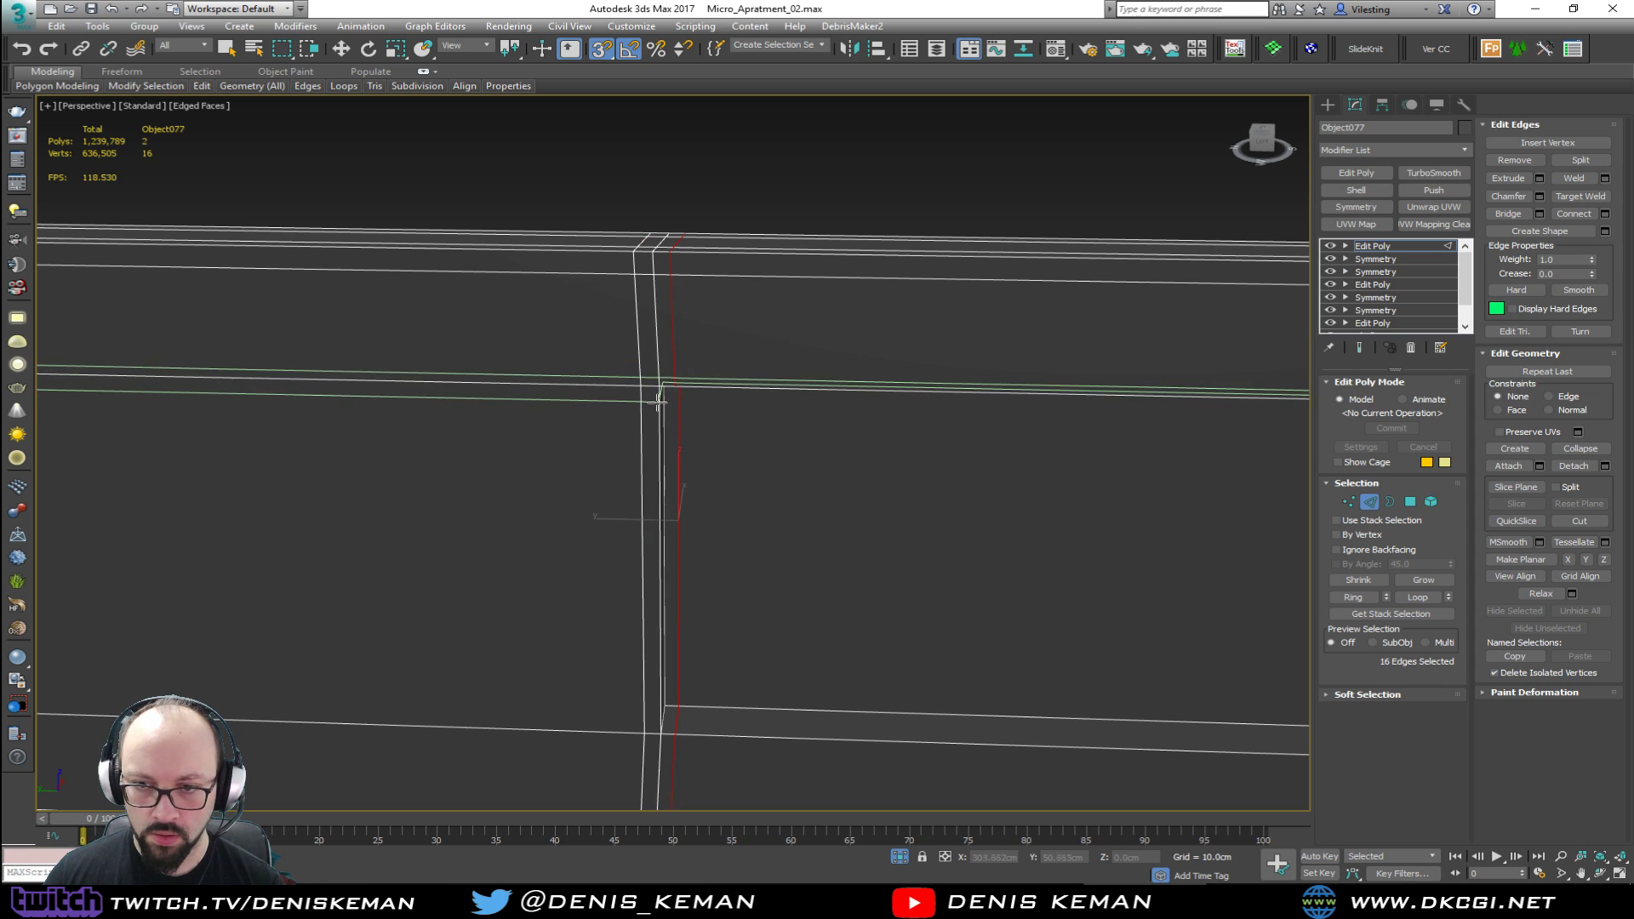
{"action": "left_click", "coordinate": [672, 700]}
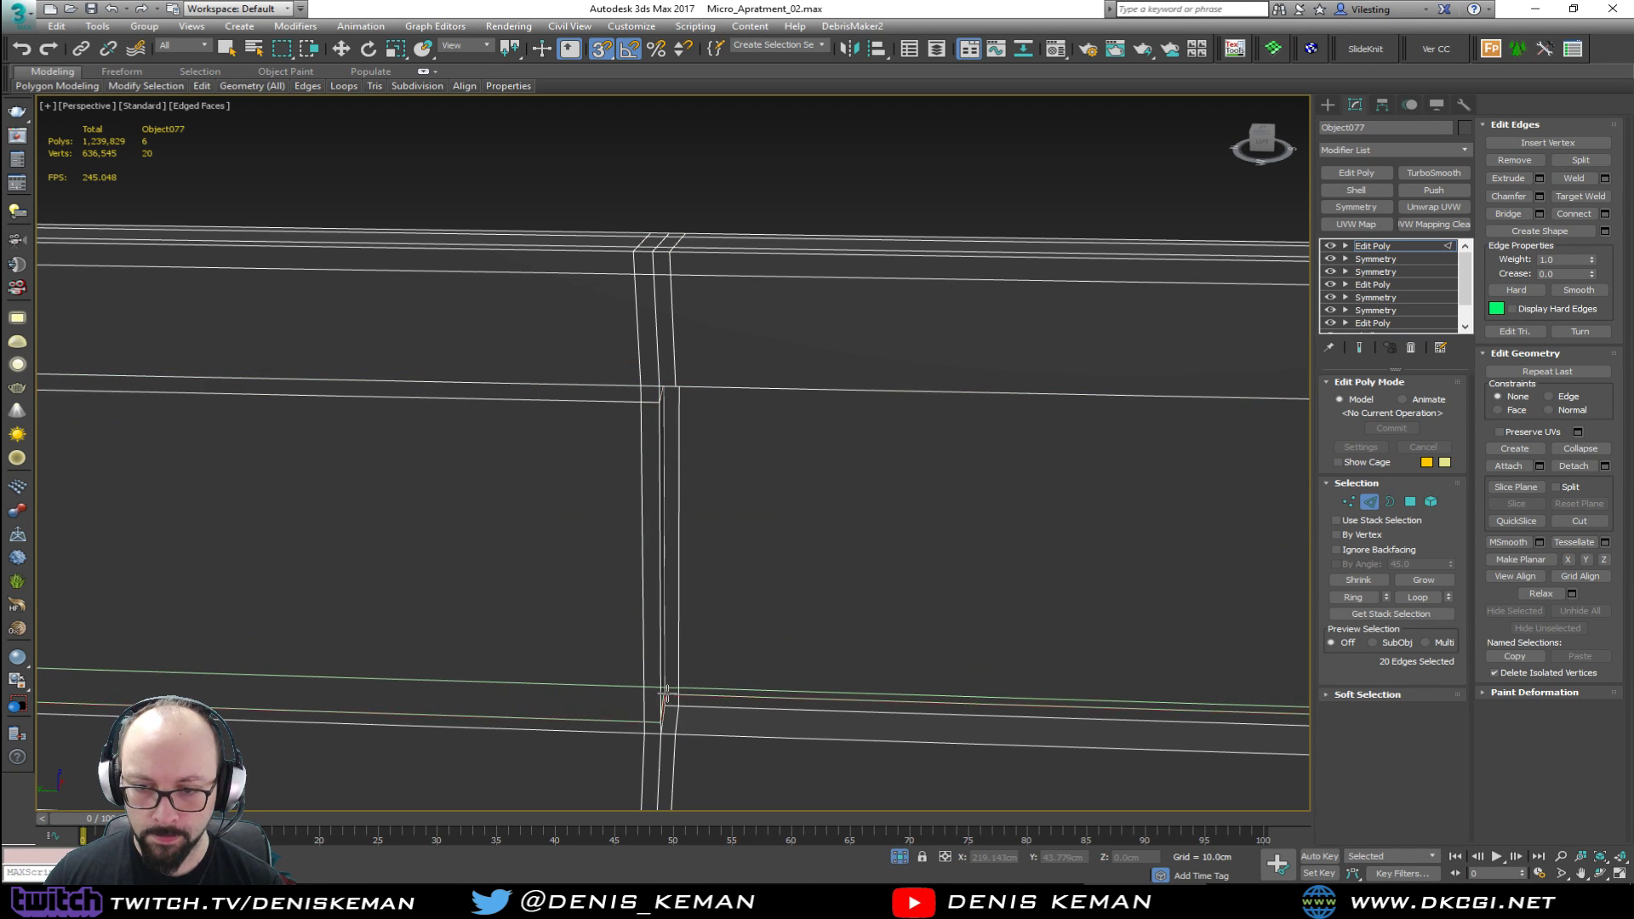
{"action": "right_click", "coordinate": [714, 609]}
Step: Add supporting edge loops around the inner walls of the recess and leave the loop tool
{"action": "middle_click_drag", "start_coordinate": [715, 528], "coordinate": [587, 362], "text": "alt"}
{"action": "scroll", "coordinate": [587, 362], "scroll_direction": "up", "scroll_amount": 5}
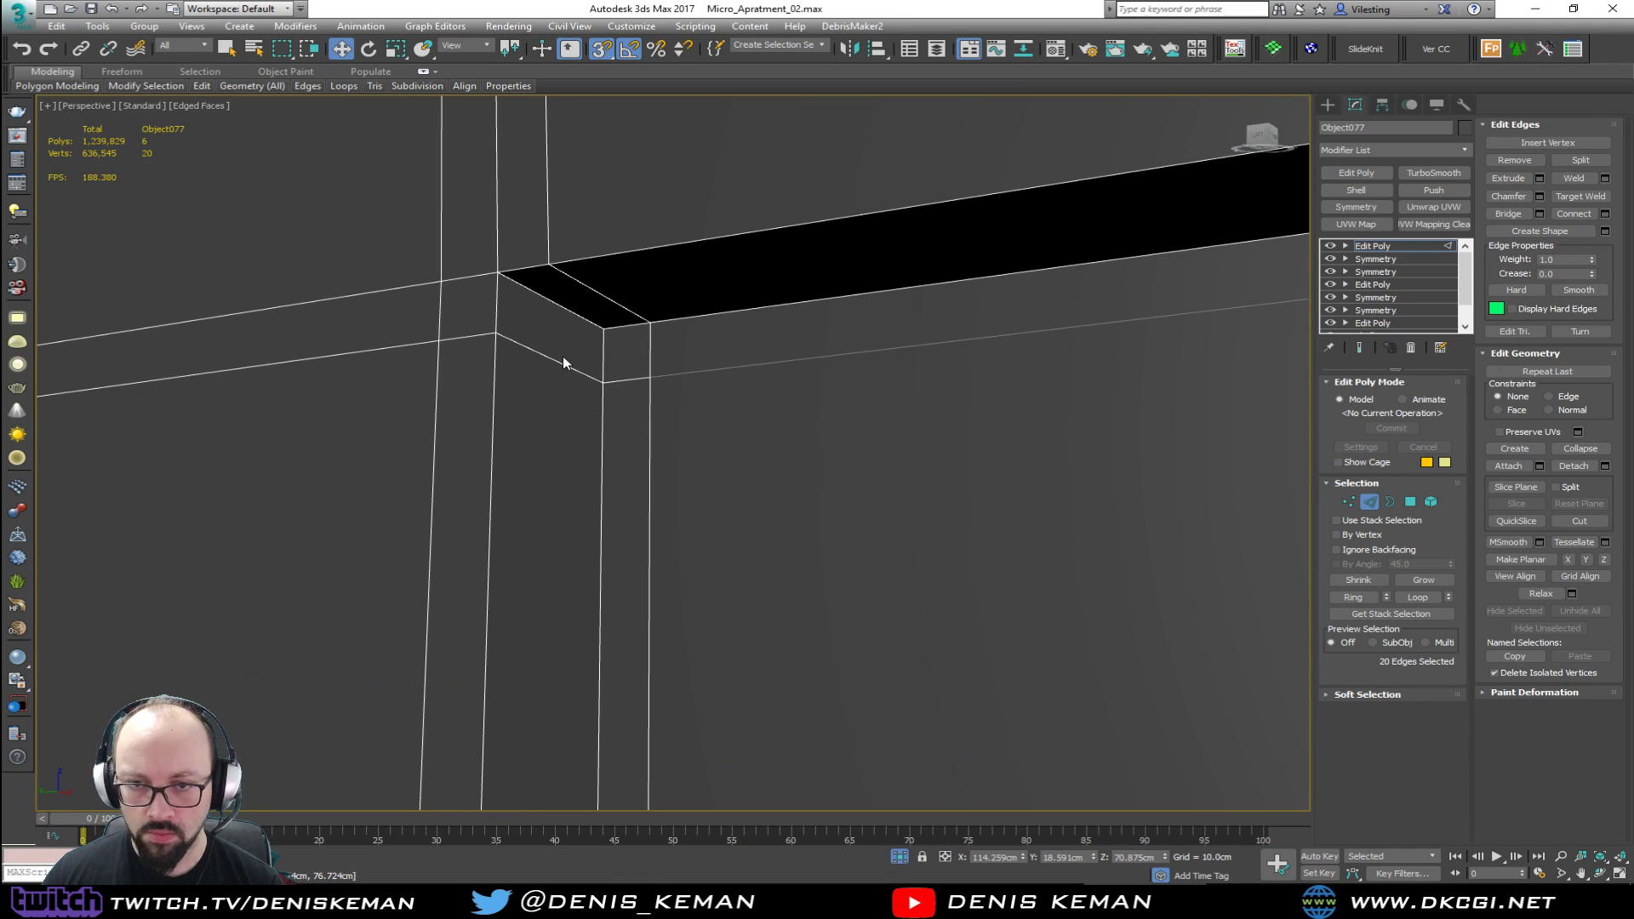
{"action": "scroll", "coordinate": [541, 340], "scroll_direction": "down", "scroll_amount": 3}
{"action": "middle_click_drag", "start_coordinate": [541, 340], "coordinate": [518, 302]}
{"action": "double_click", "coordinate": [494, 294]}
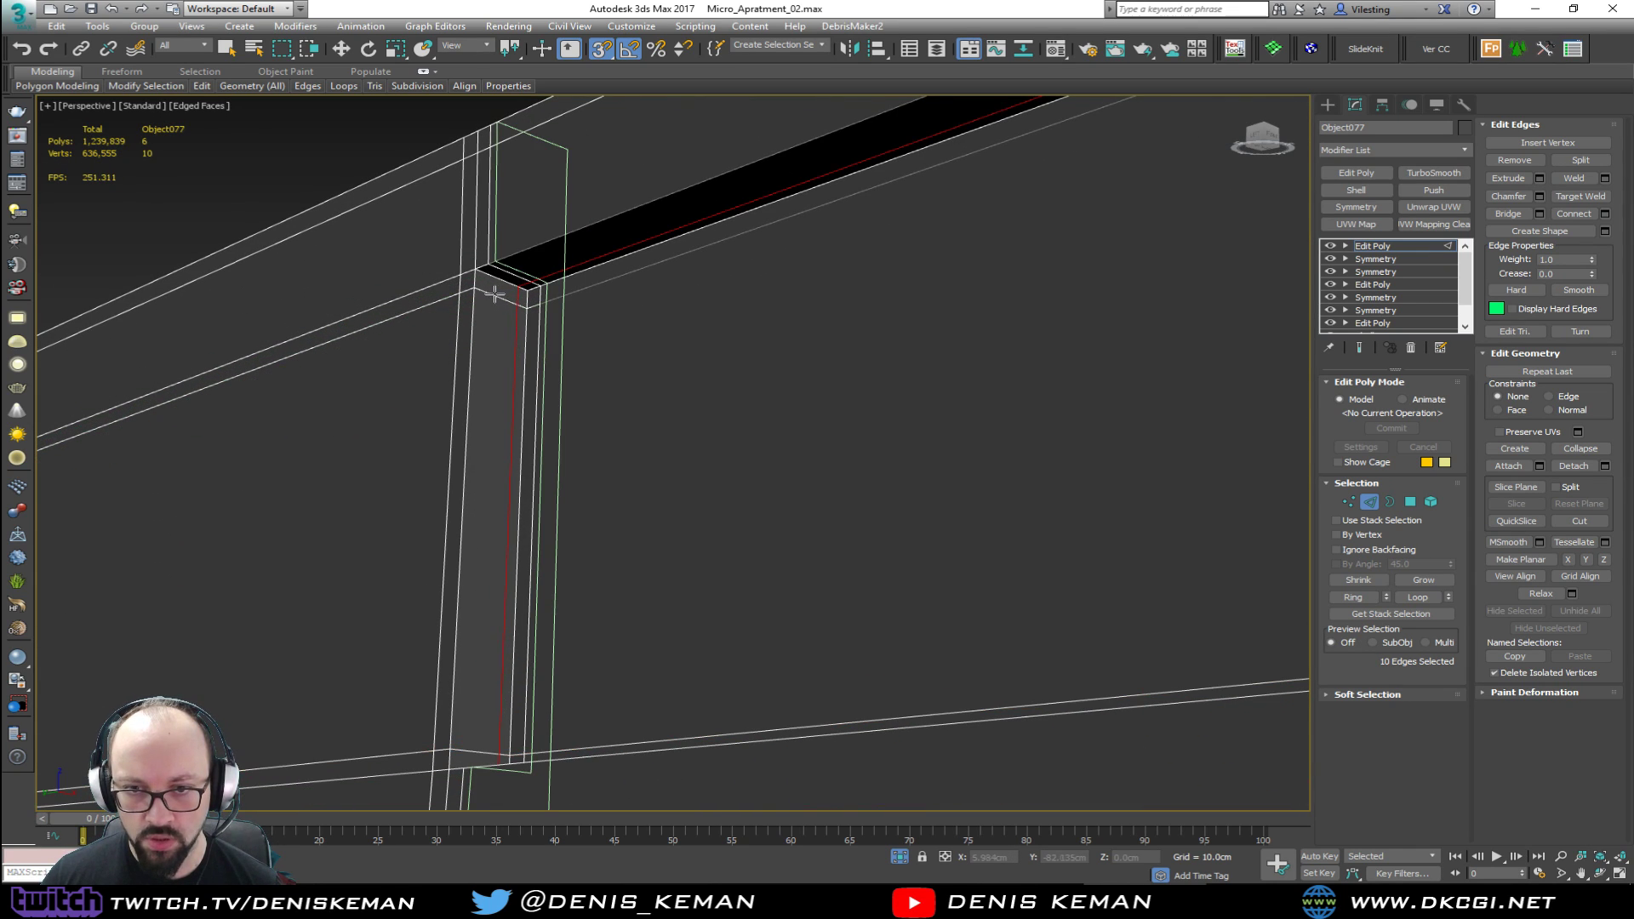
{"action": "left_click", "coordinate": [488, 294]}
{"action": "right_click", "coordinate": [636, 354]}
Step: Leave edge level and try to mirror the supported half of the strip with a flipped Symmetry modifier on the X axis
{"action": "scroll", "coordinate": [636, 354], "scroll_direction": "down", "scroll_amount": 4}
{"action": "middle_click_drag", "start_coordinate": [636, 354], "coordinate": [788, 418]}
{"action": "scroll", "coordinate": [534, 341], "scroll_direction": "down", "scroll_amount": 3}
{"action": "scroll", "coordinate": [921, 465], "scroll_direction": "down", "scroll_amount": 3}
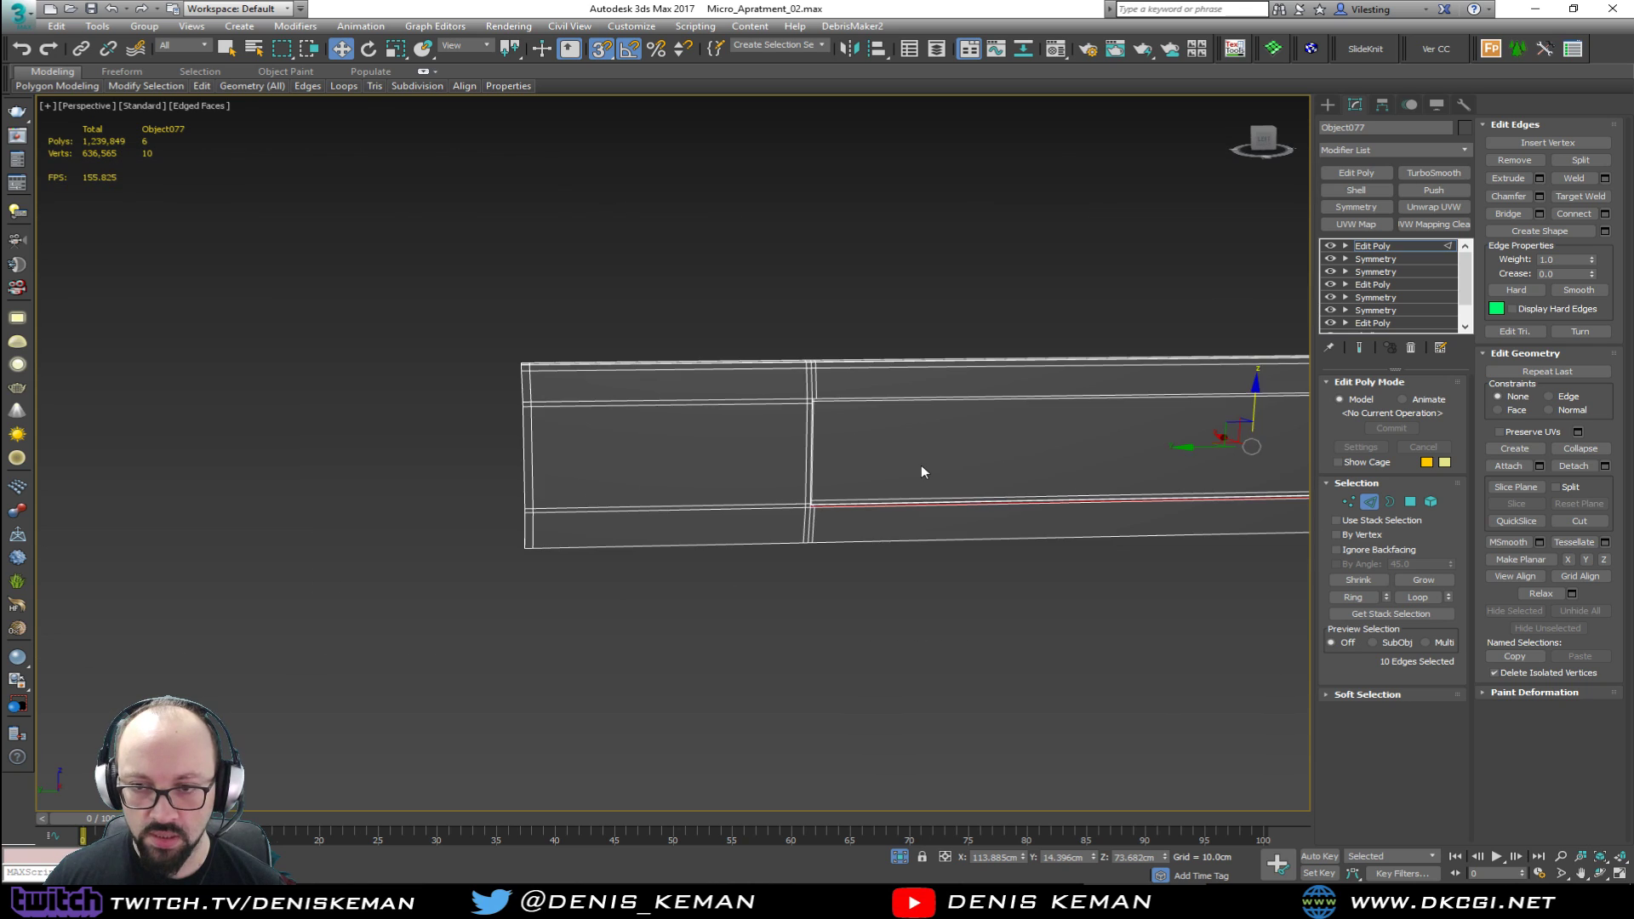
{"action": "middle_click_drag", "start_coordinate": [917, 465], "coordinate": [574, 429]}
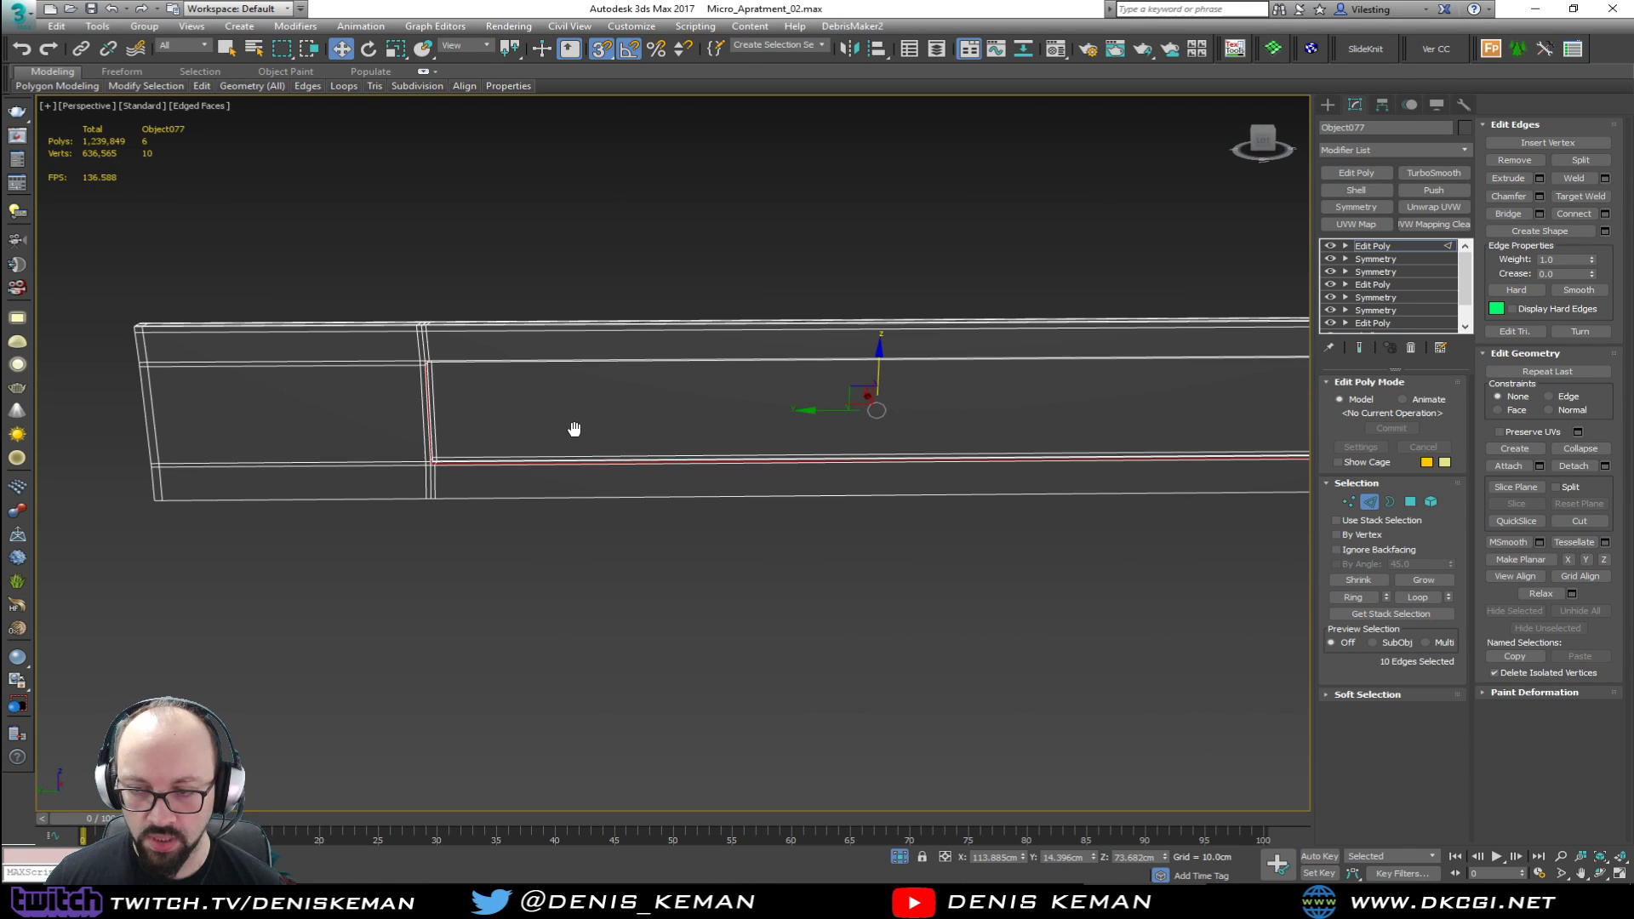
{"action": "left_click", "coordinate": [1371, 502]}
{"action": "middle_click_drag", "start_coordinate": [1158, 323], "coordinate": [988, 353]}
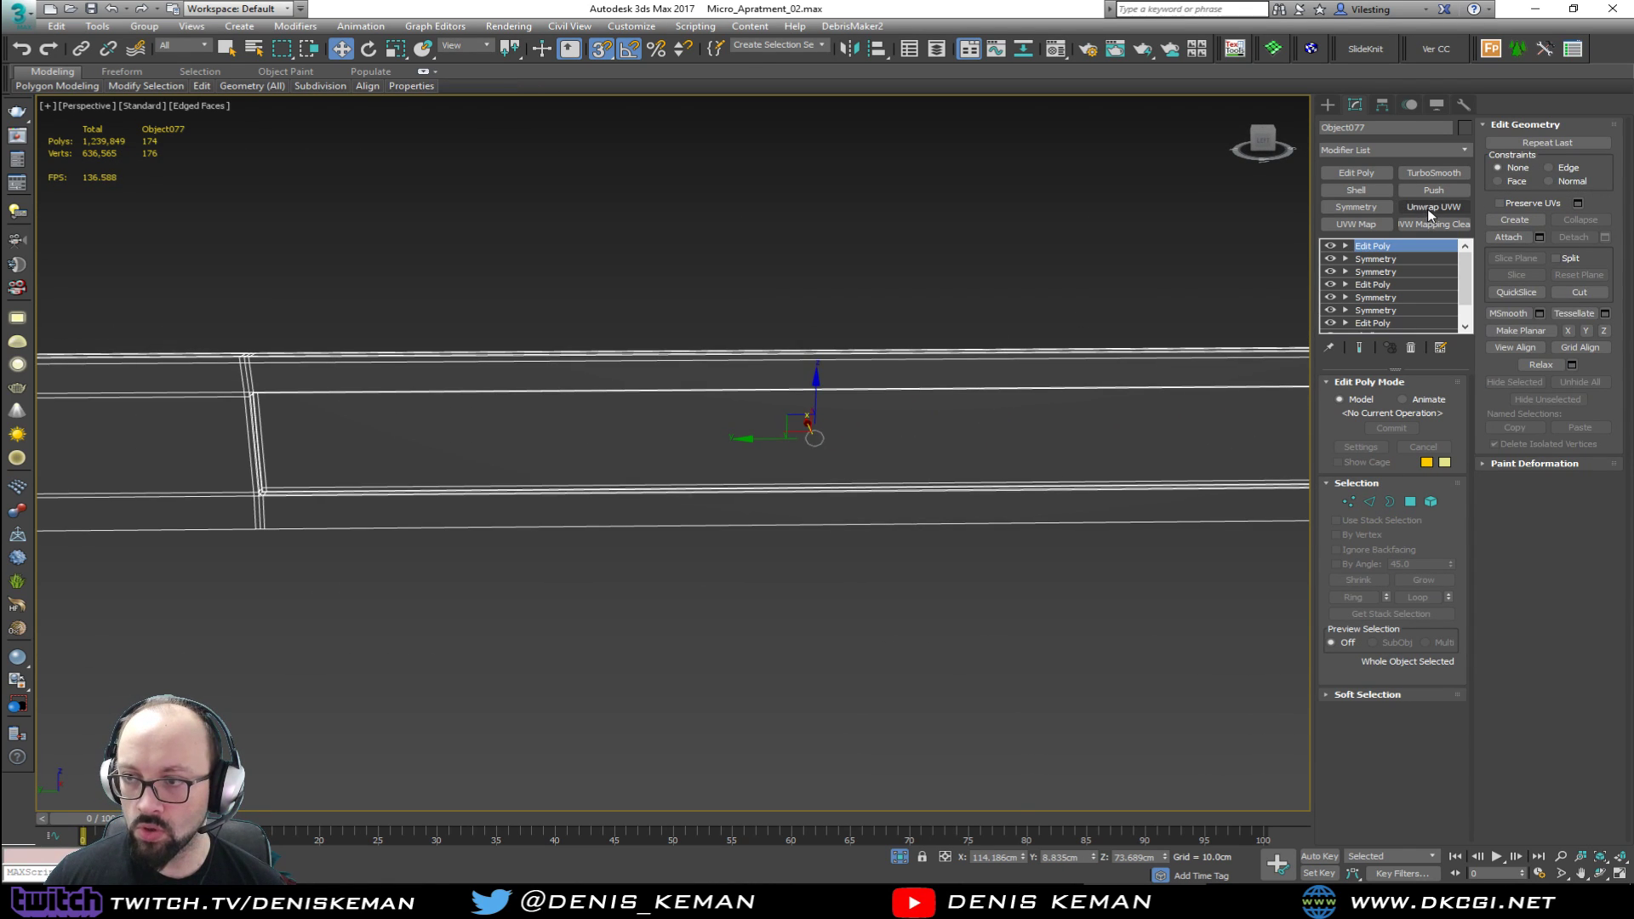
{"action": "left_click", "coordinate": [1356, 207]}
{"action": "middle_click_drag", "start_coordinate": [766, 408], "coordinate": [1059, 358]}
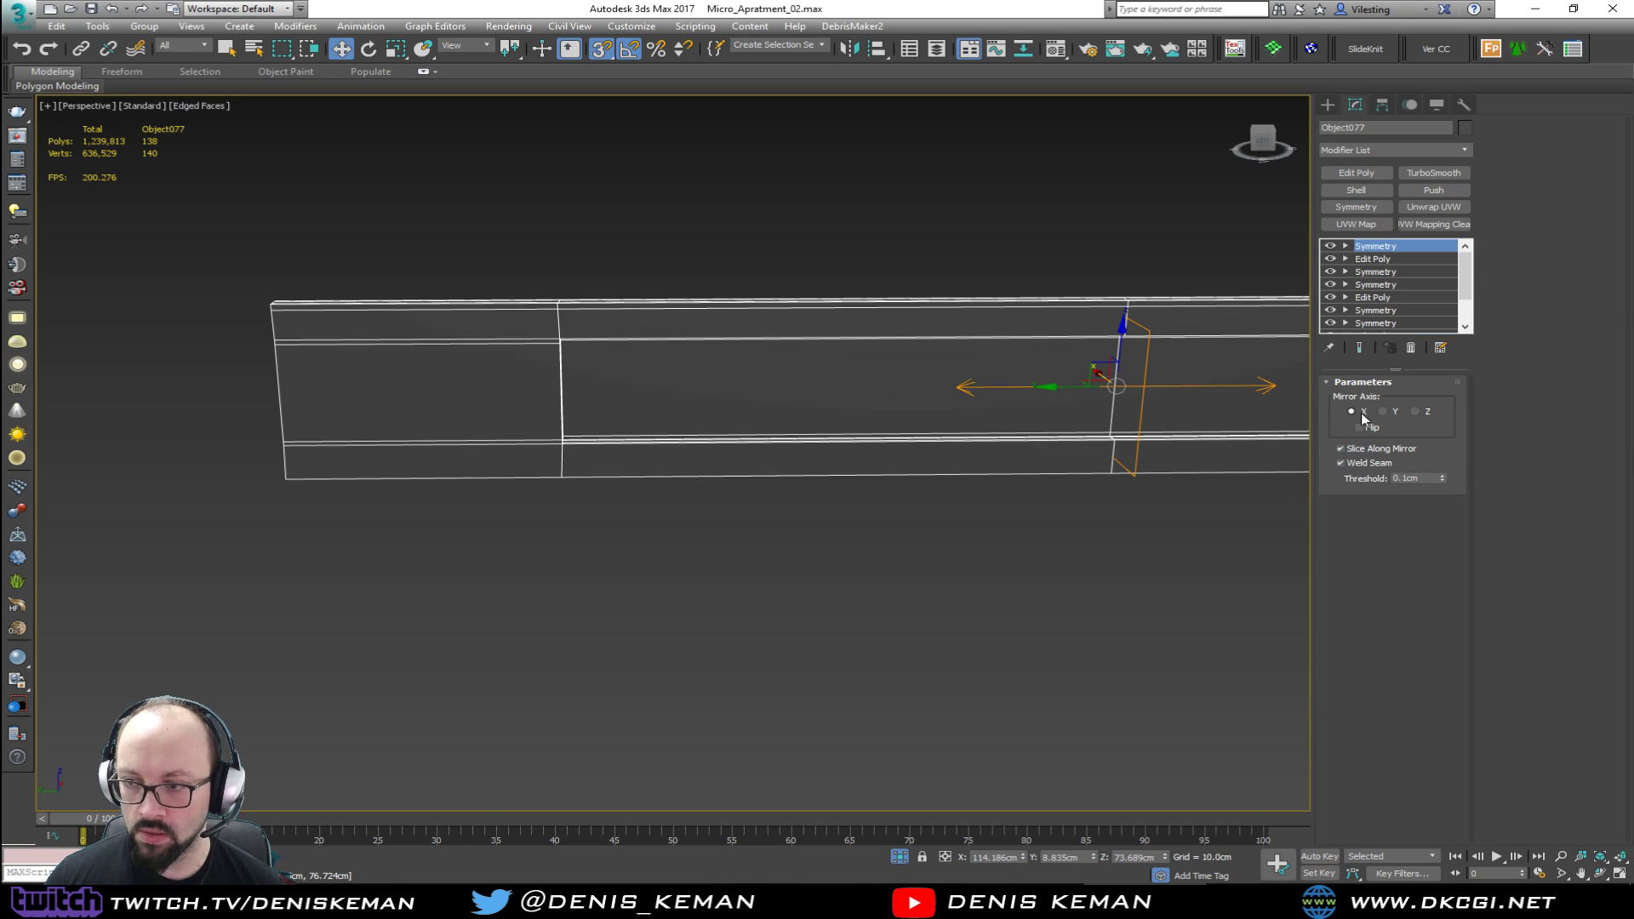
{"action": "left_click", "coordinate": [1371, 430]}
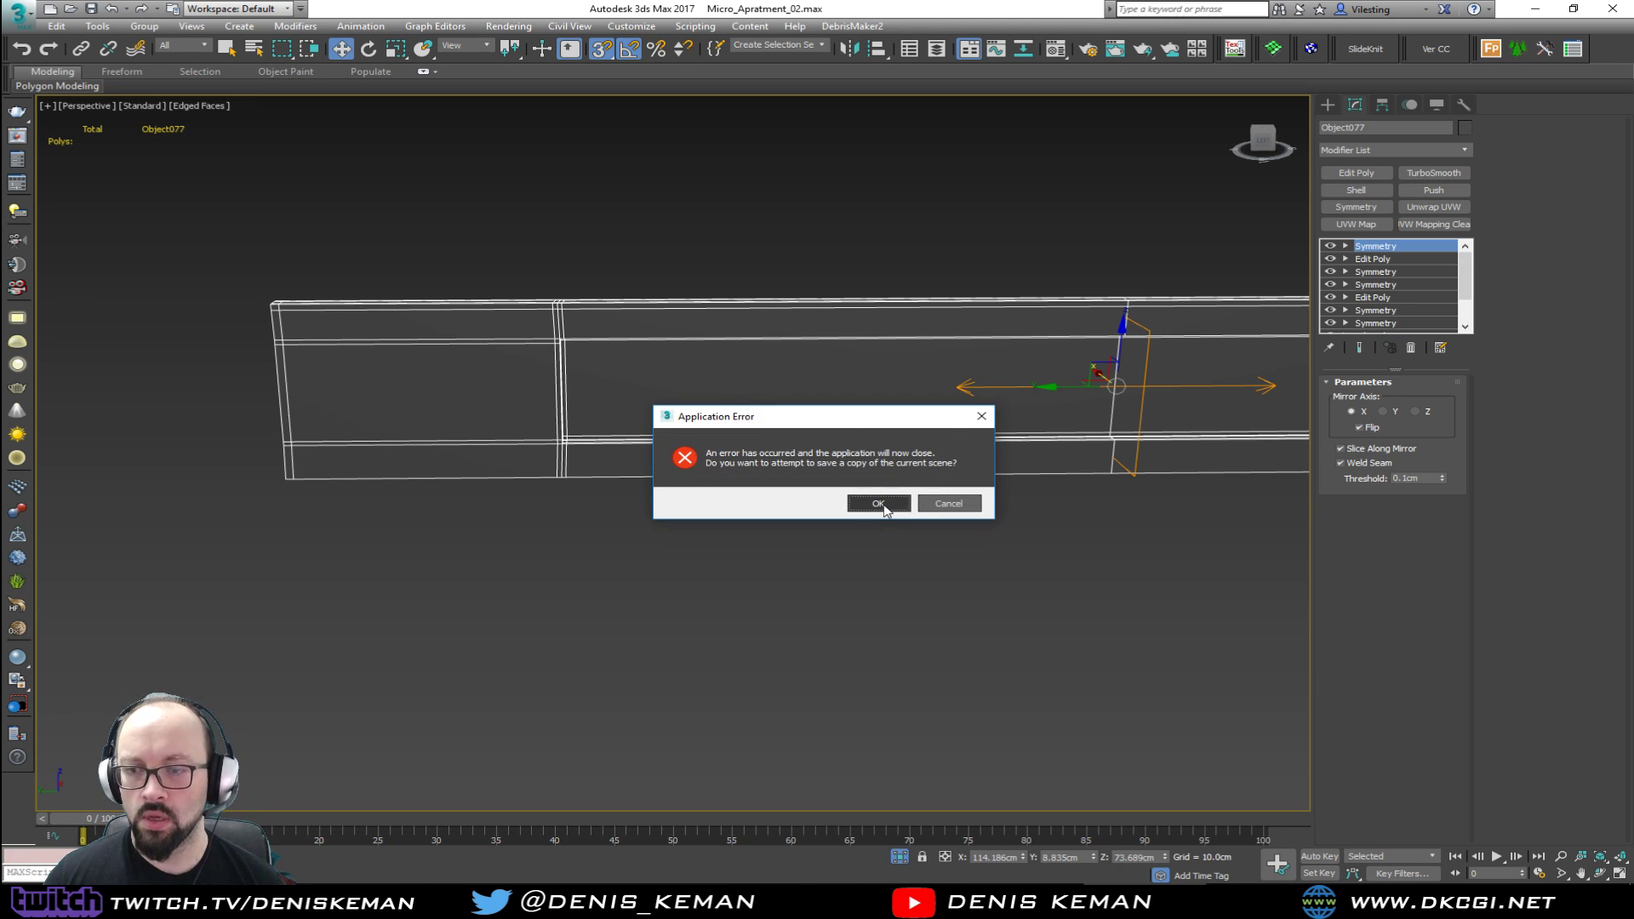
Step: Save a recovery copy of the crashed scene and dismiss the error report without sending it
{"action": "left_click", "coordinate": [881, 504]}
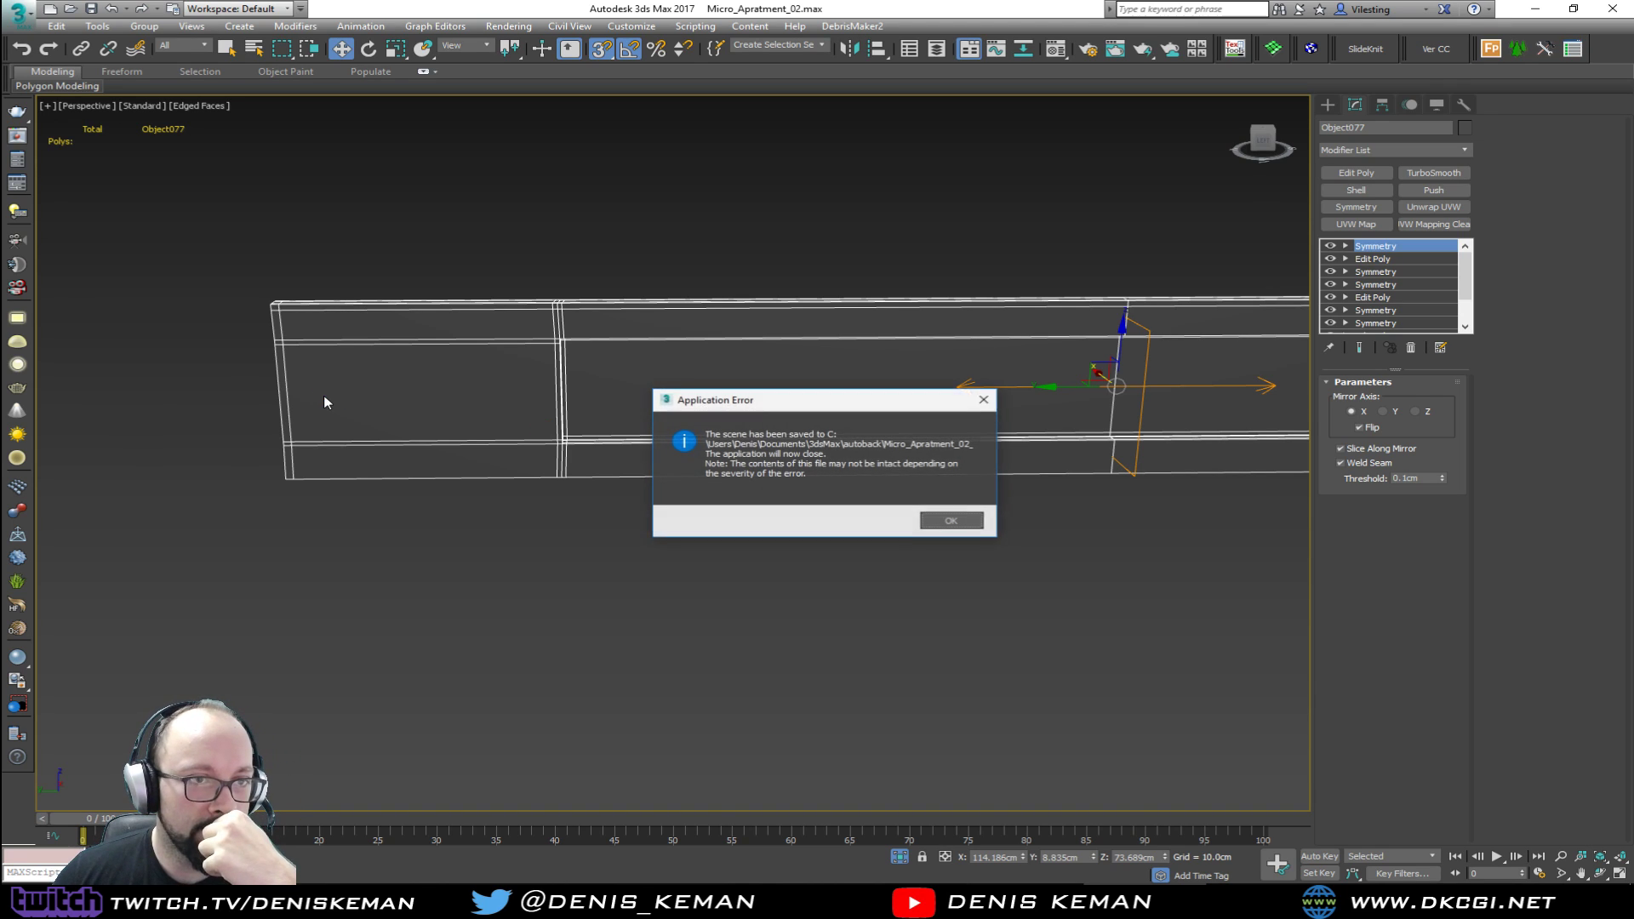
{"action": "left_click", "coordinate": [946, 521]}
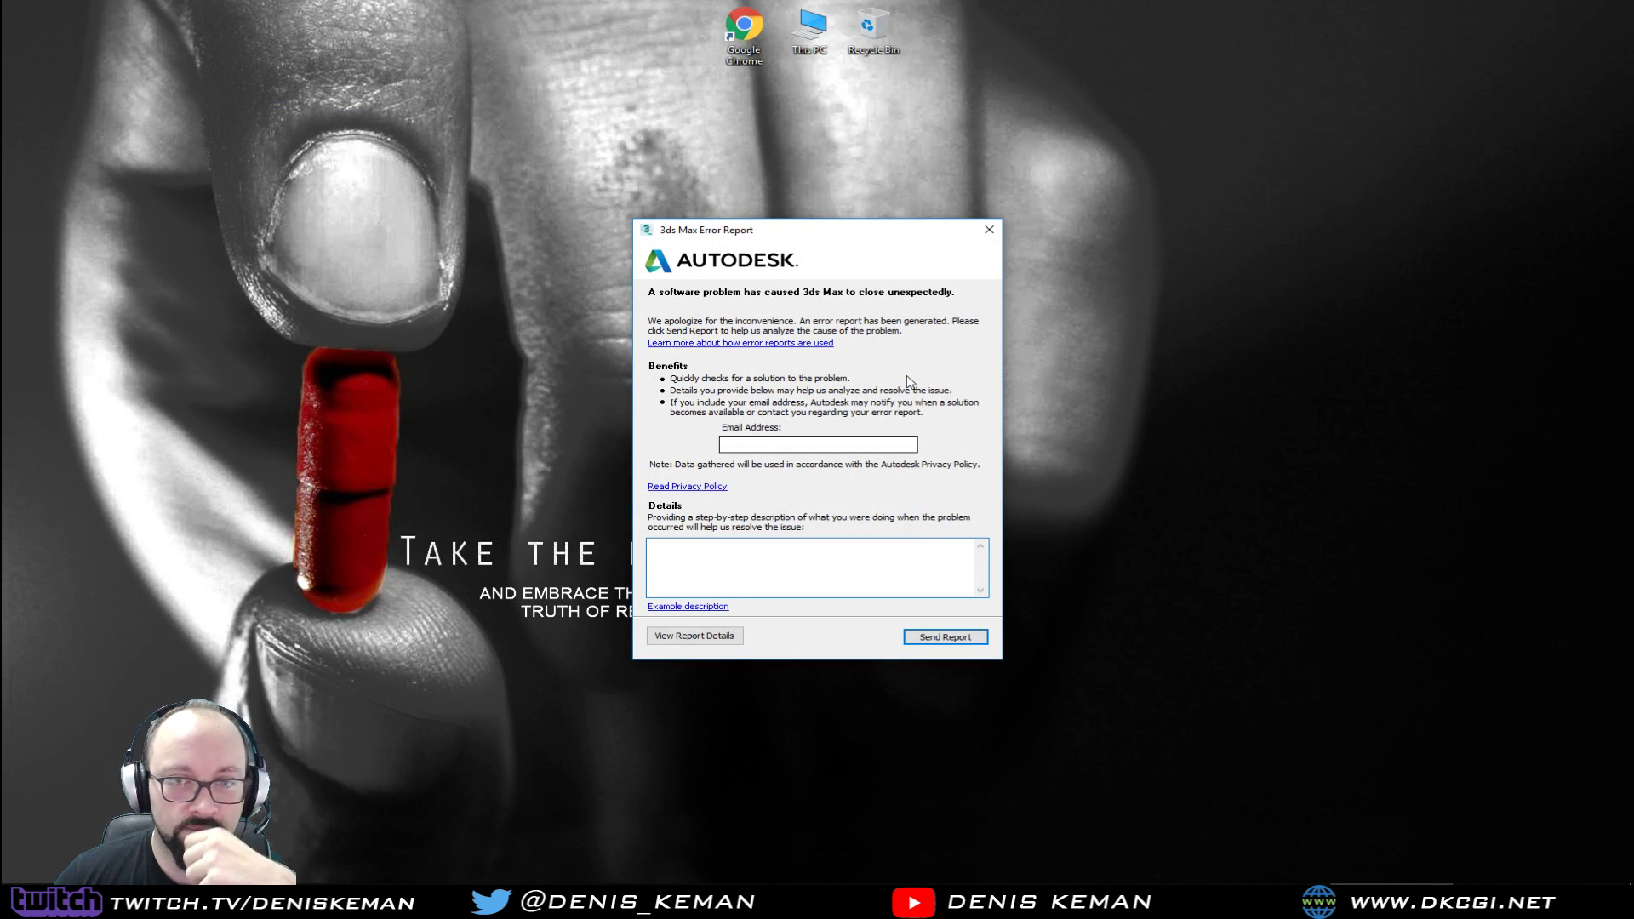
{"action": "left_click", "coordinate": [990, 235]}
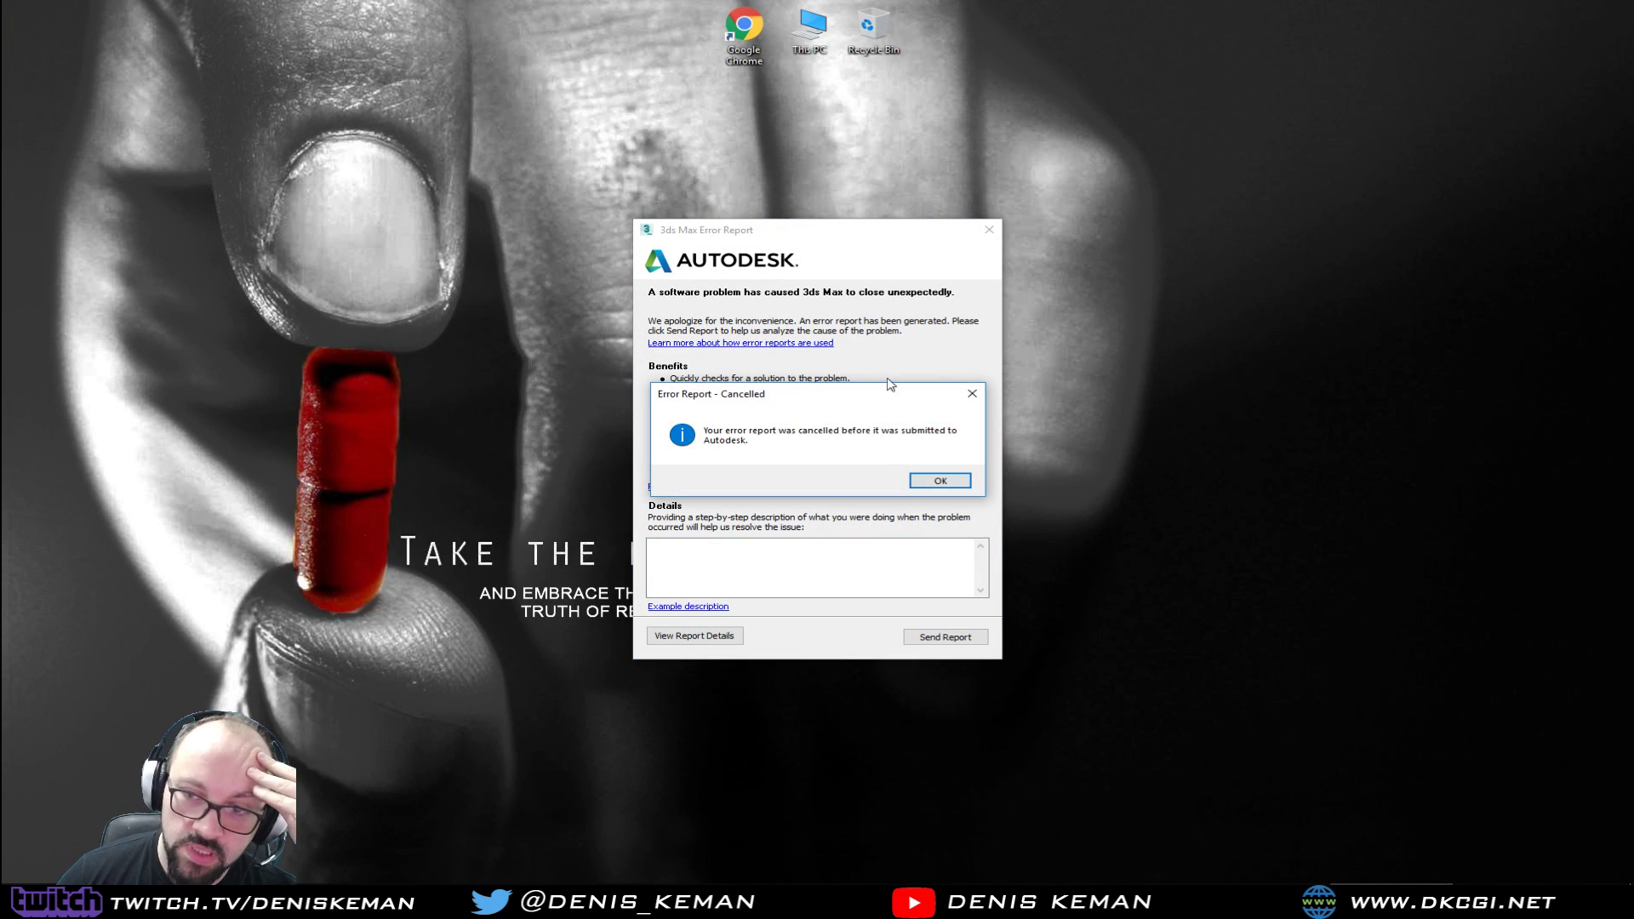
{"action": "left_click", "coordinate": [940, 485]}
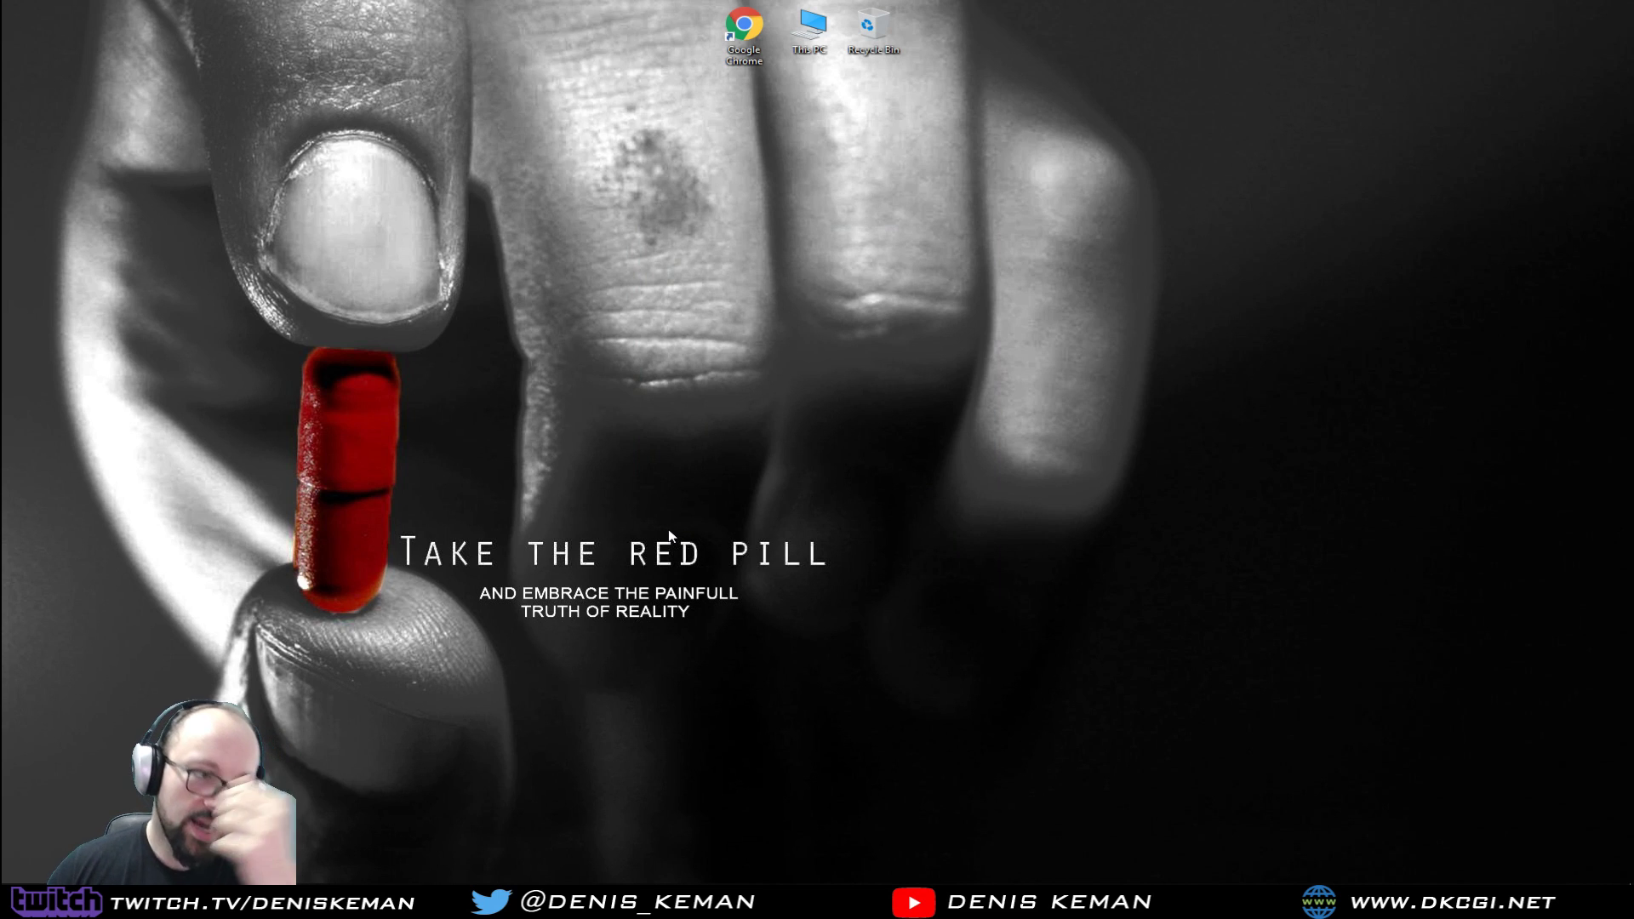
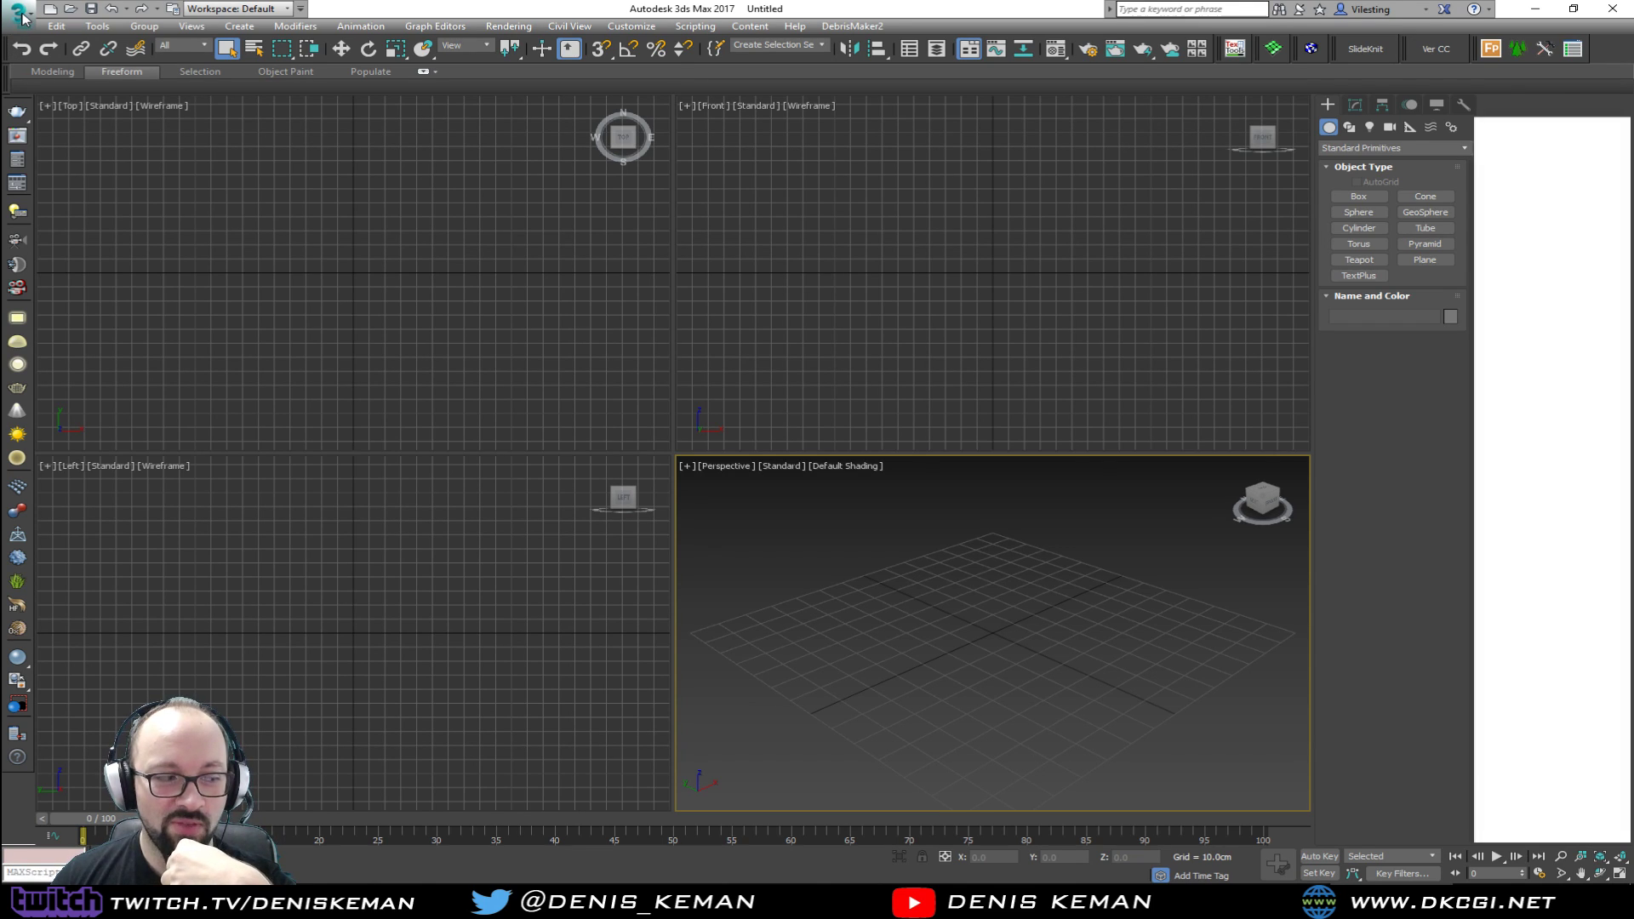
Step: Open the recovered scene Micro_Apratment_02_recover.max and acknowledge the isolated-objects notice
{"action": "left_click", "coordinate": [20, 15]}
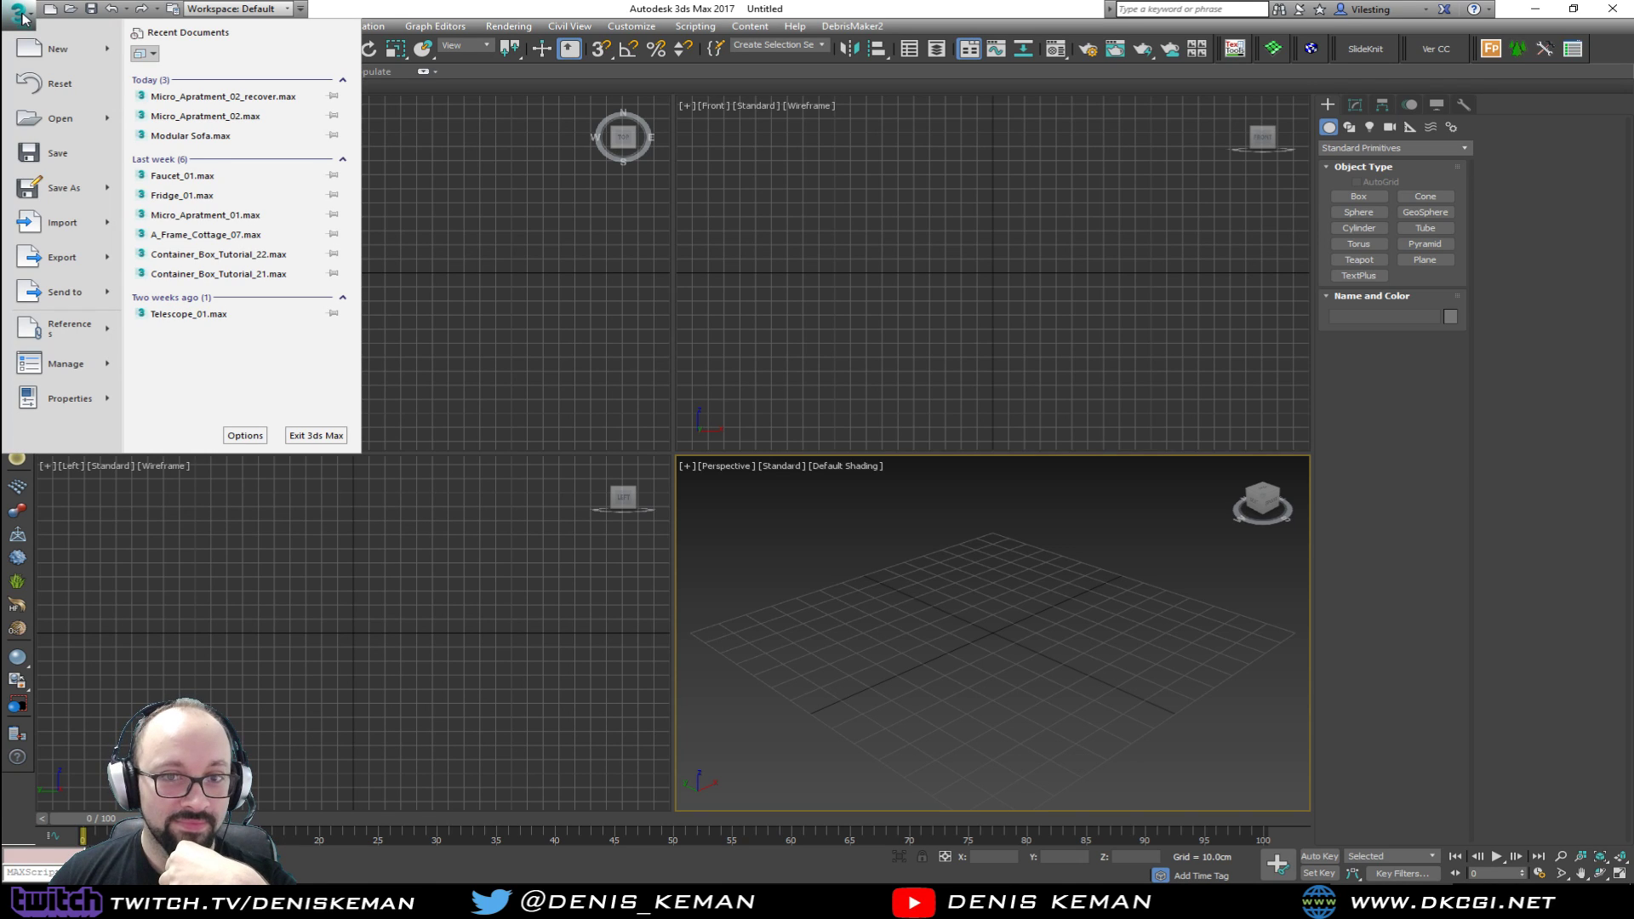
{"action": "left_click", "coordinate": [213, 97]}
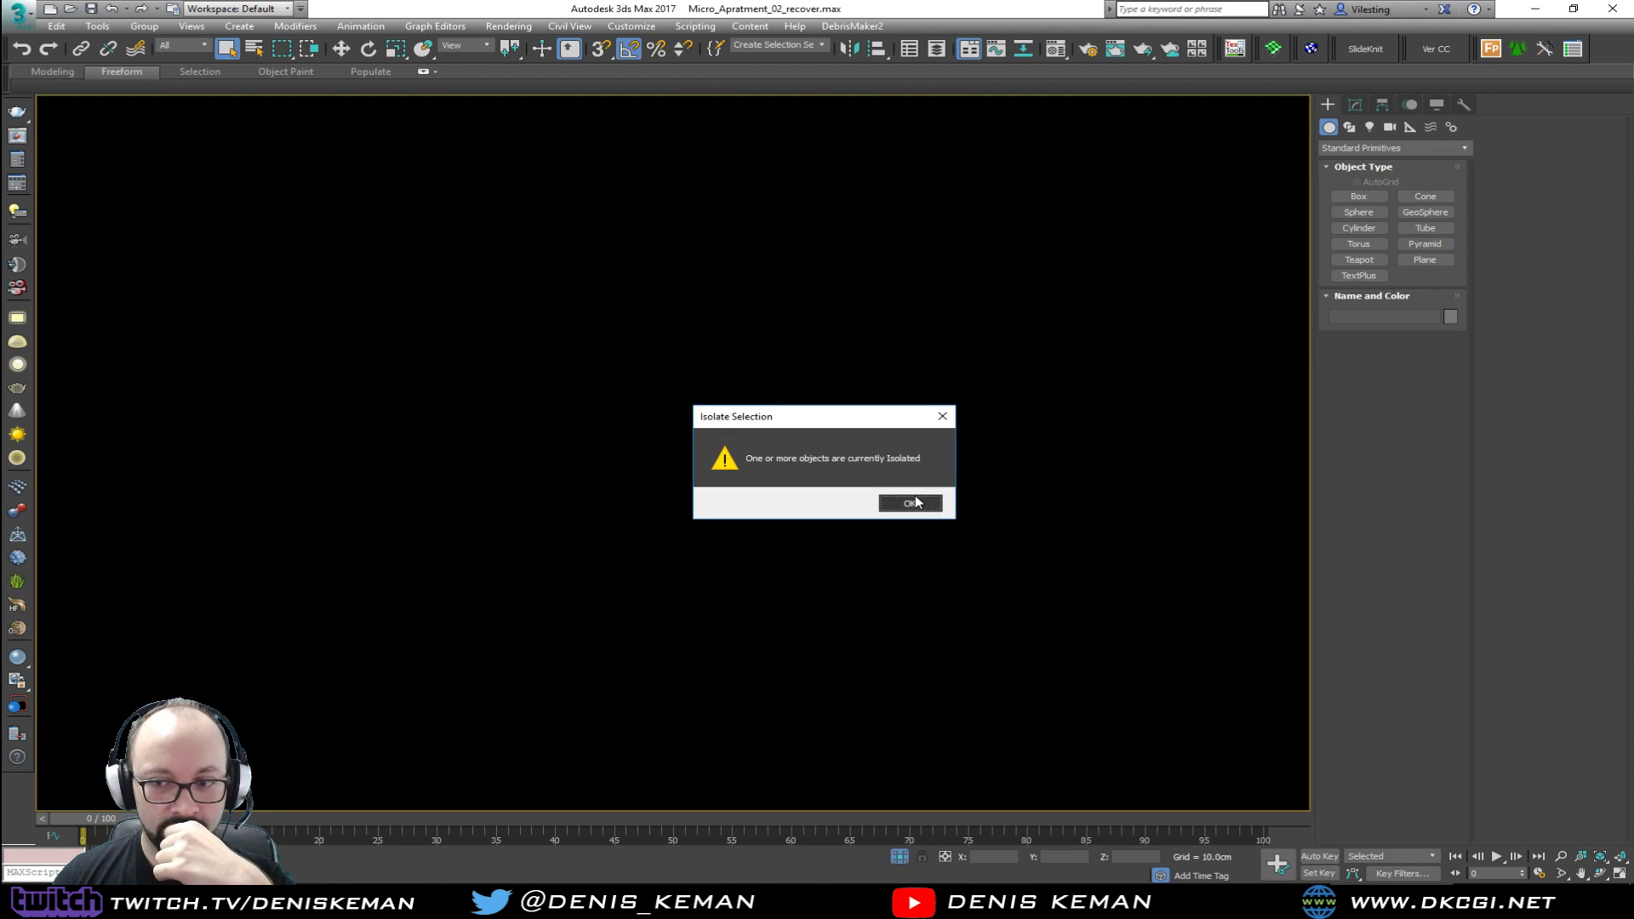
{"action": "left_click", "coordinate": [912, 503]}
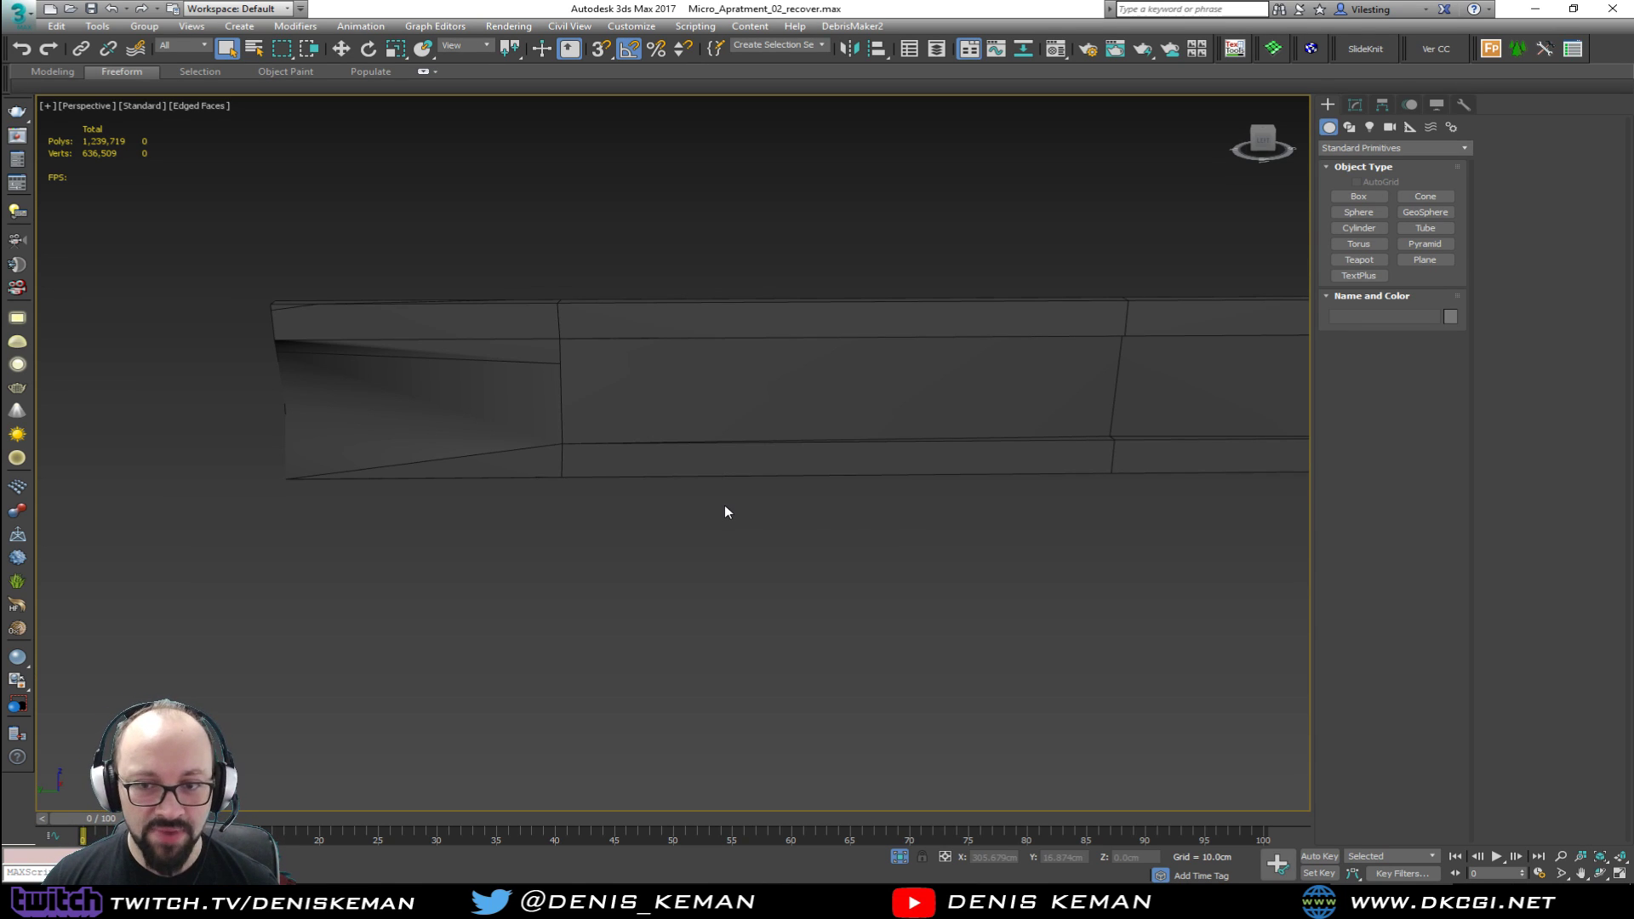
Step: Select the damaged control panel strip and delete its topmost Symmetry and Edit Poly modifiers
{"action": "scroll", "coordinate": [711, 492], "scroll_direction": "down", "scroll_amount": 2}
{"action": "middle_click_drag", "start_coordinate": [711, 493], "coordinate": [562, 409], "text": "alt"}
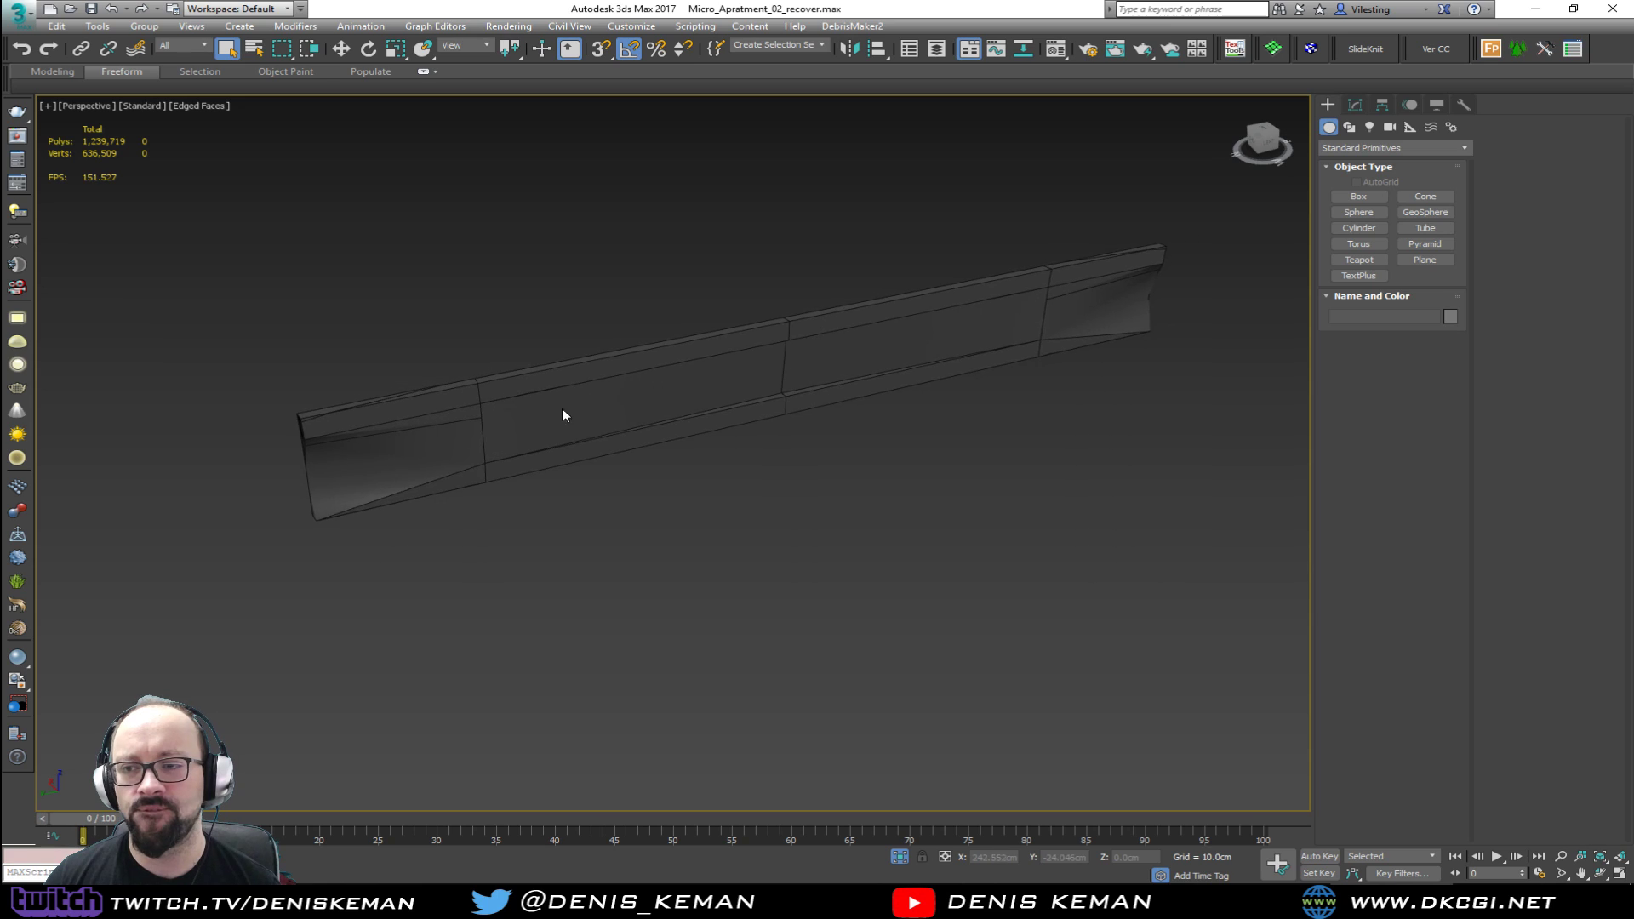
{"action": "left_click", "coordinate": [562, 408]}
{"action": "left_click", "coordinate": [1355, 105]}
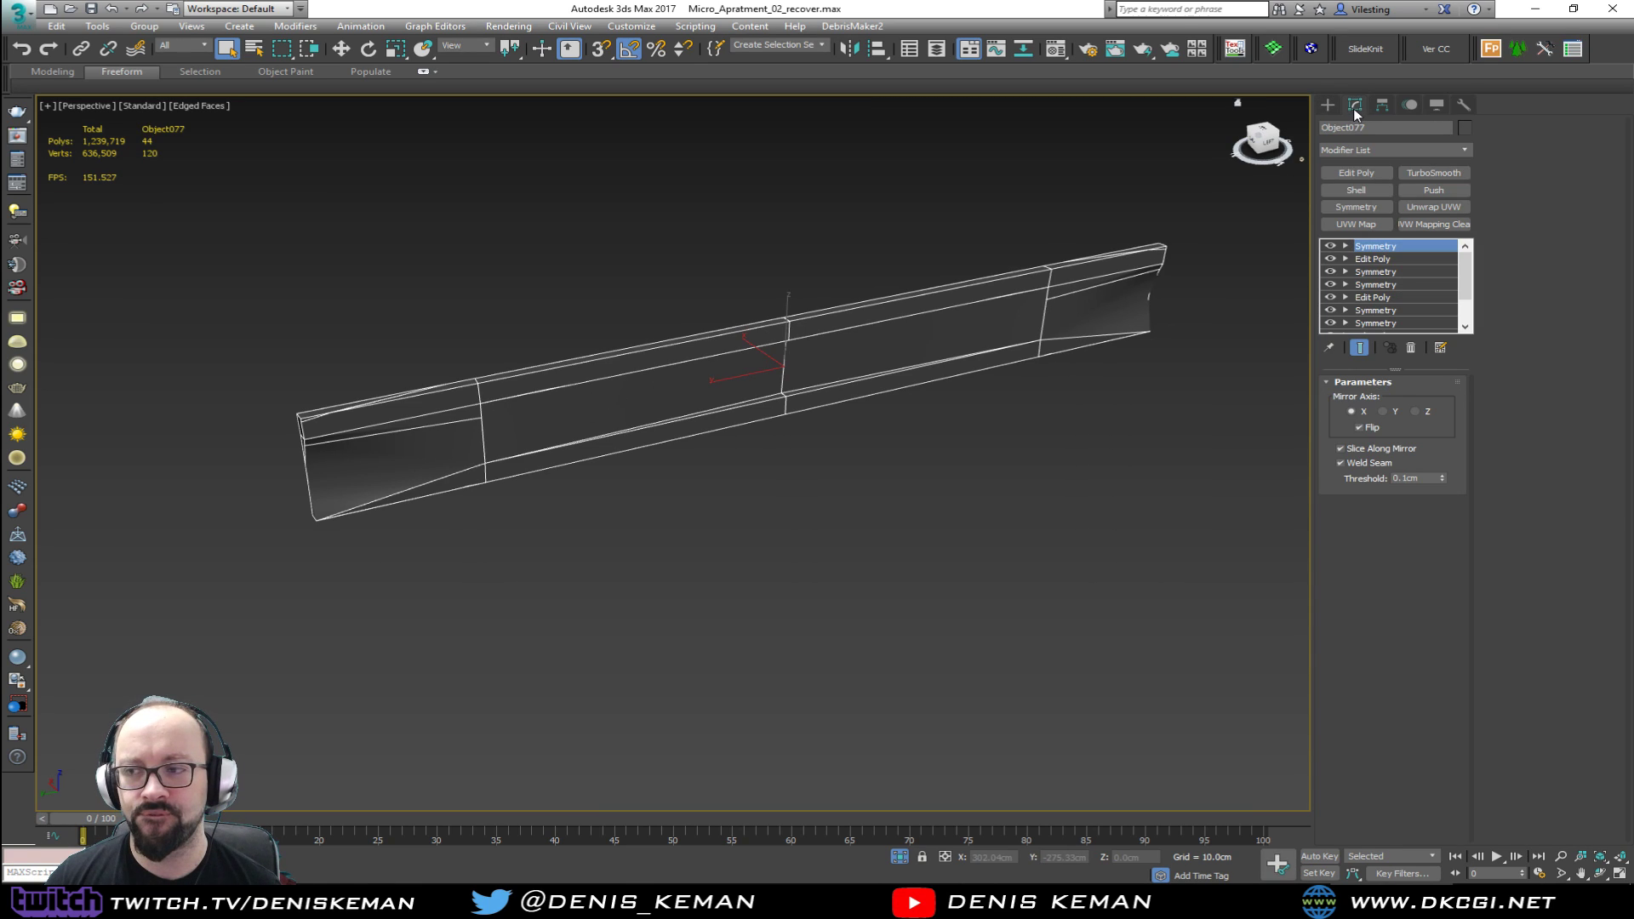
{"action": "left_click", "coordinate": [1332, 247]}
{"action": "left_click", "coordinate": [1333, 252]}
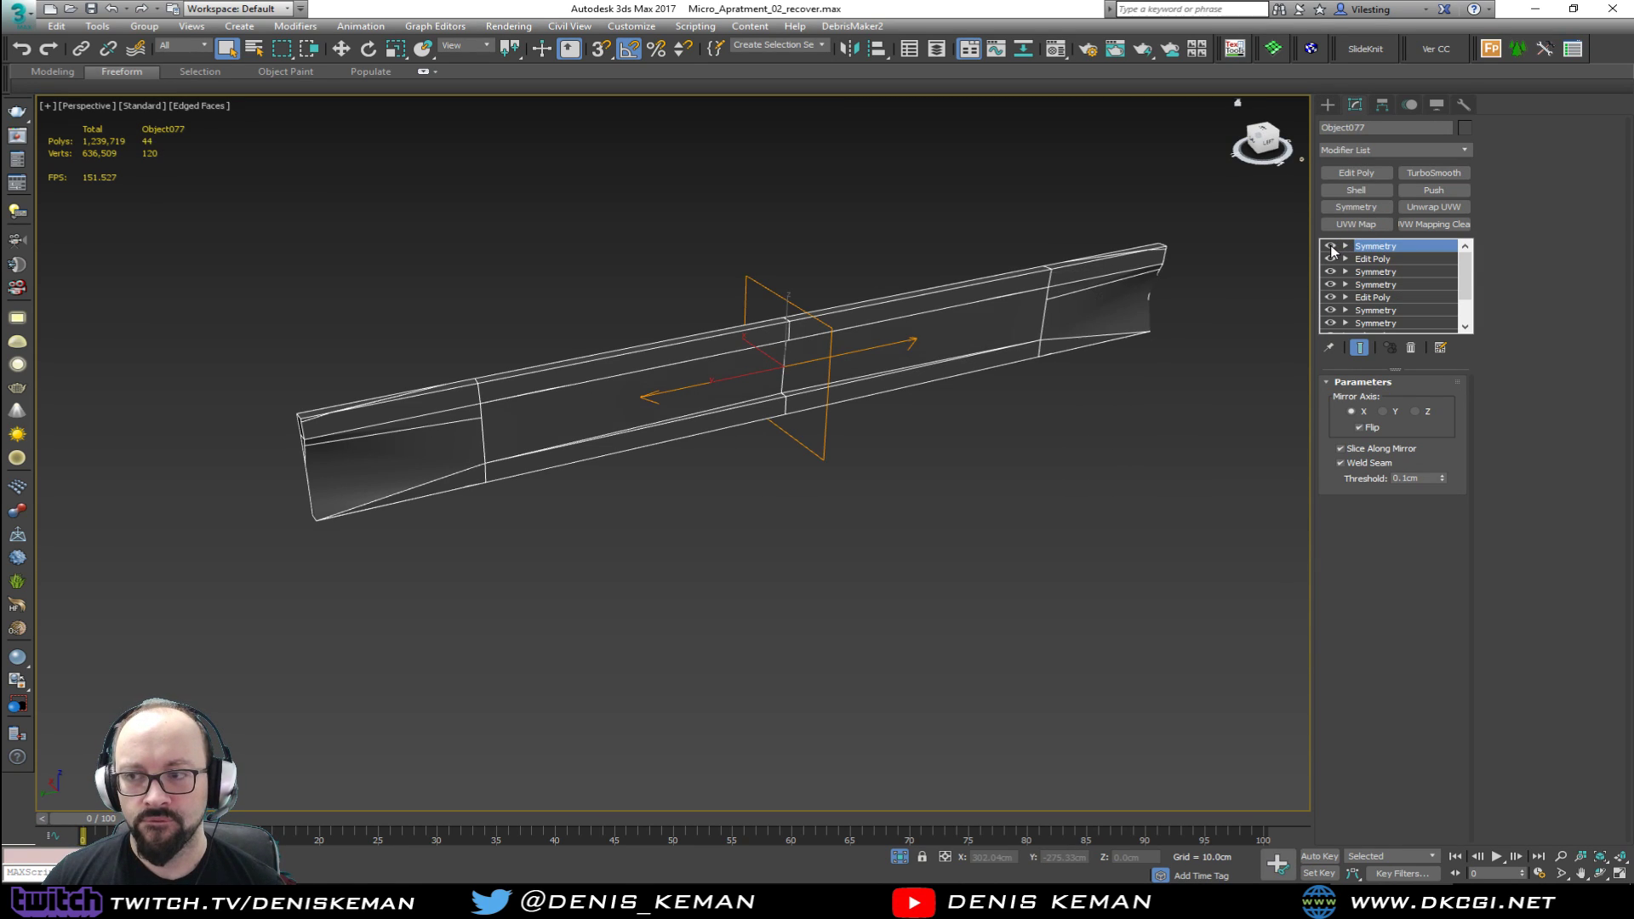
{"action": "left_click", "coordinate": [1412, 350]}
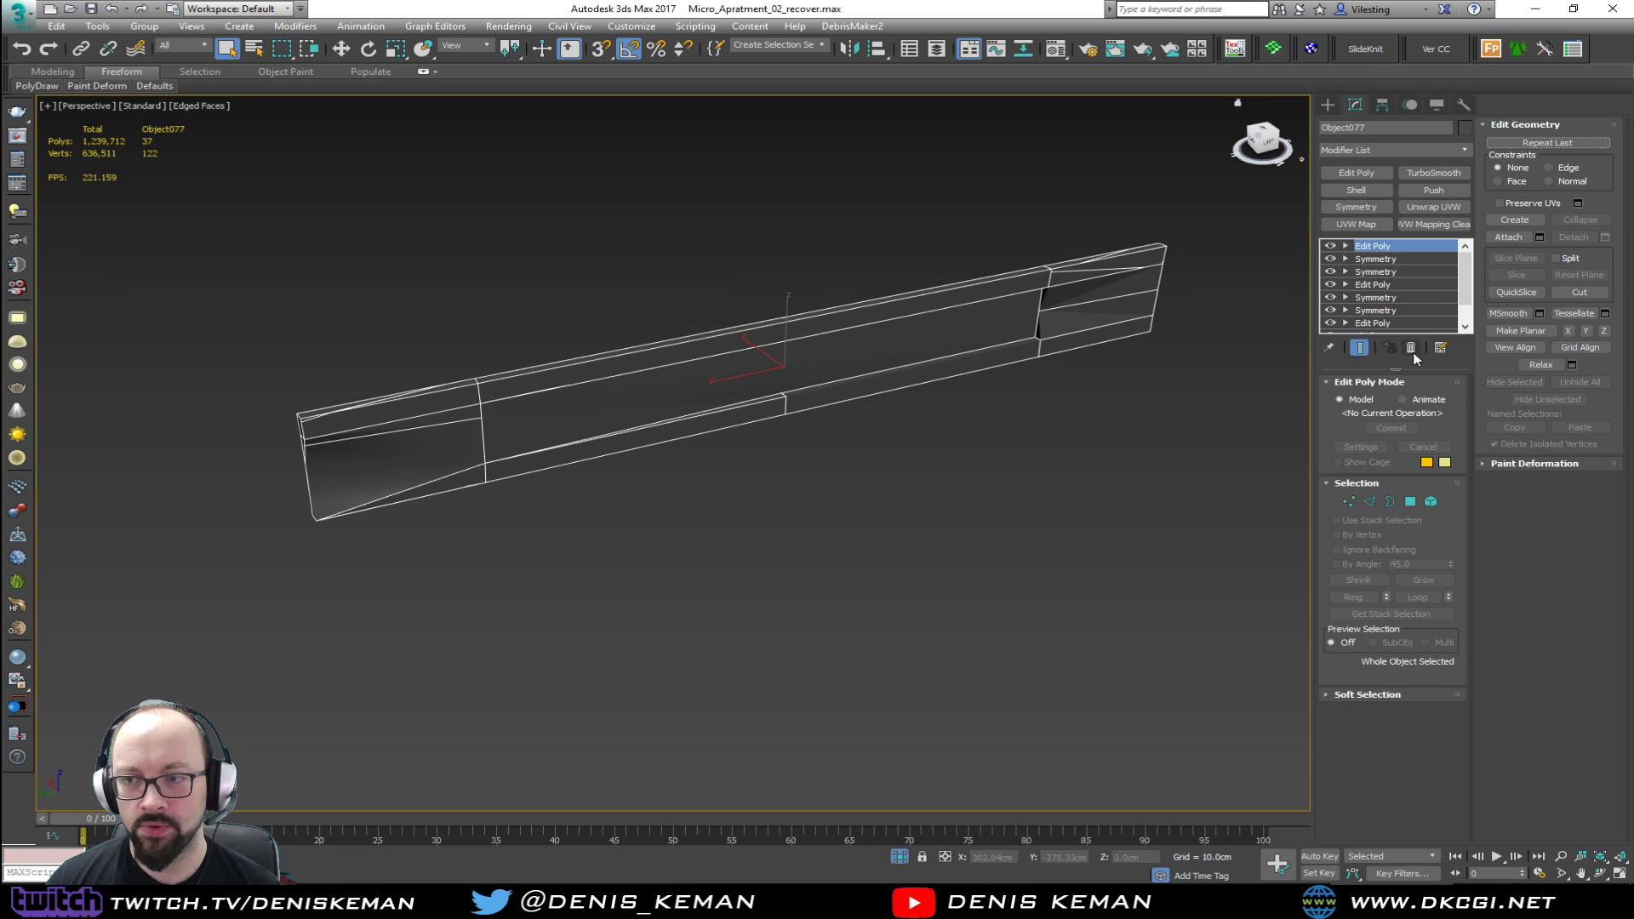
{"action": "left_click", "coordinate": [1411, 349]}
Step: Add a new Edit Poly modifier on top of the strip's modifier stack and finish at object level
{"action": "middle_click_drag", "start_coordinate": [1137, 355], "coordinate": [1137, 316], "text": "alt"}
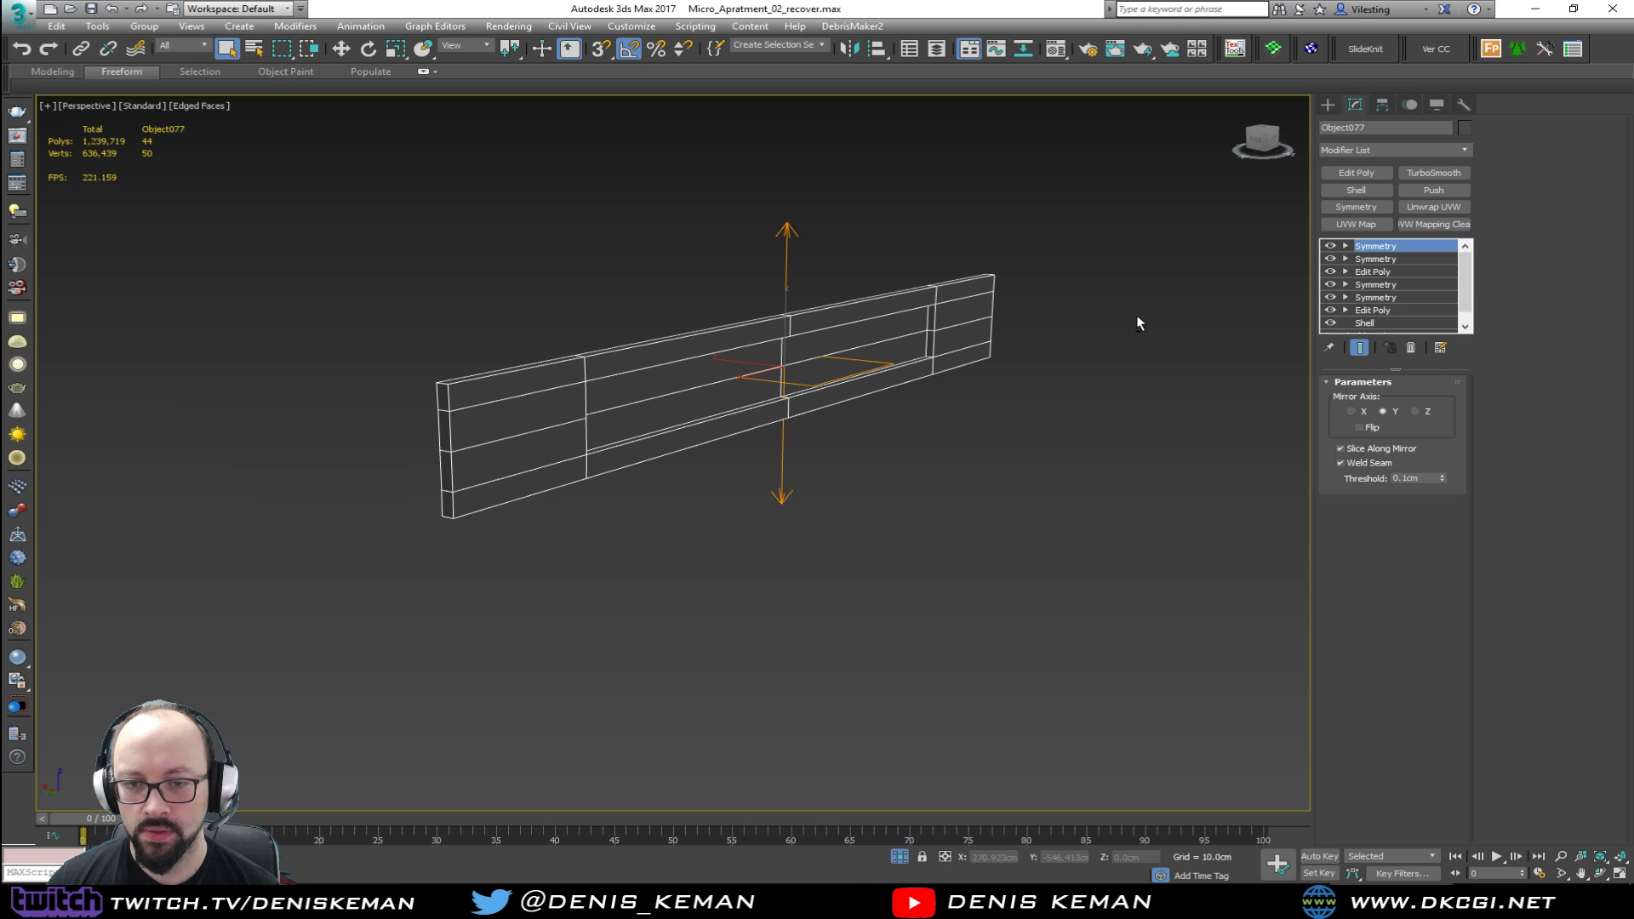
{"action": "middle_click_drag", "start_coordinate": [792, 350], "coordinate": [879, 349]}
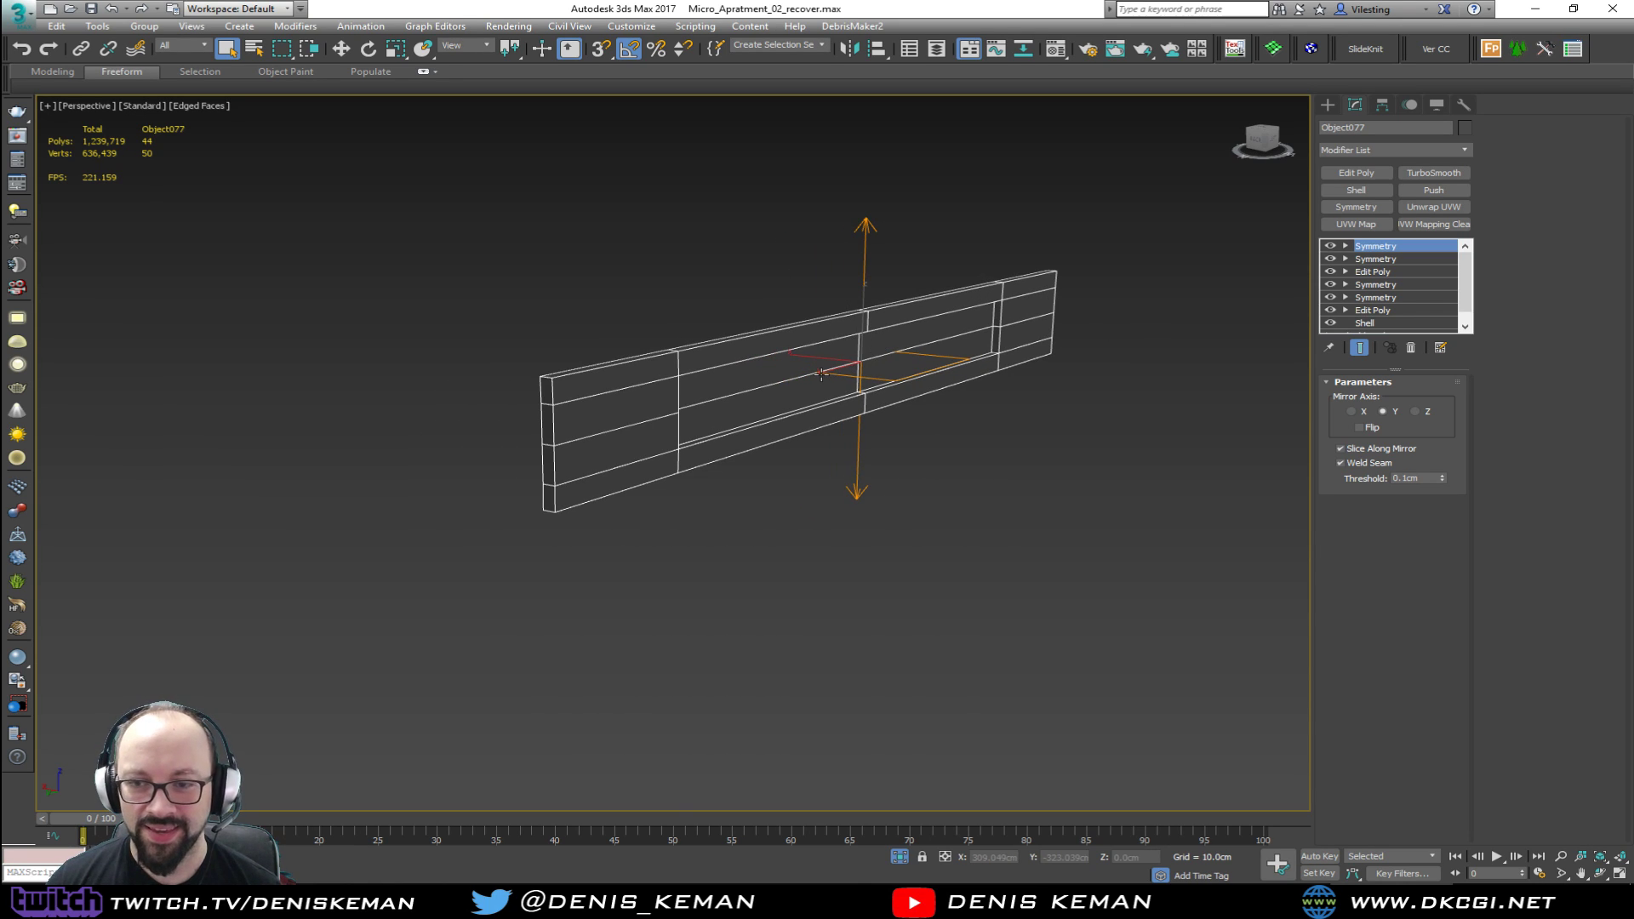
{"action": "left_click", "coordinate": [1356, 173]}
{"action": "scroll", "coordinate": [726, 394], "scroll_direction": "up", "scroll_amount": 4}
{"action": "key", "text": "2"}
{"action": "double_click", "coordinate": [732, 399]}
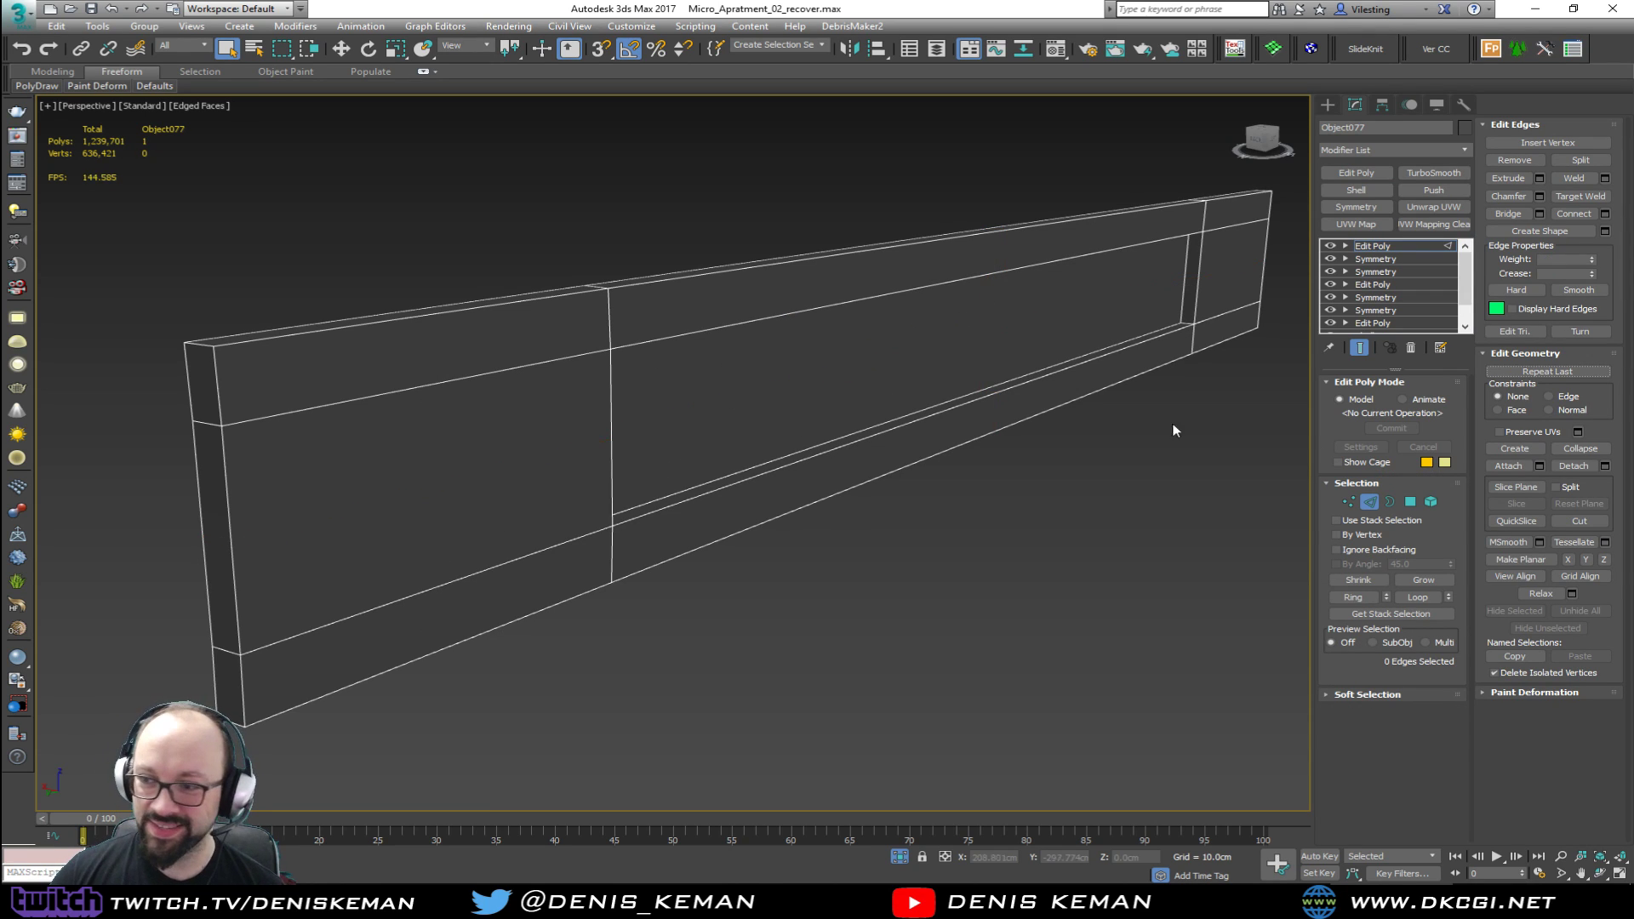
{"action": "left_click", "coordinate": [1366, 506]}
Step: End the strip's isolation, select the oven body, door frame, glass and control panel parts, and isolate them together
{"action": "right_click", "coordinate": [1026, 410]}
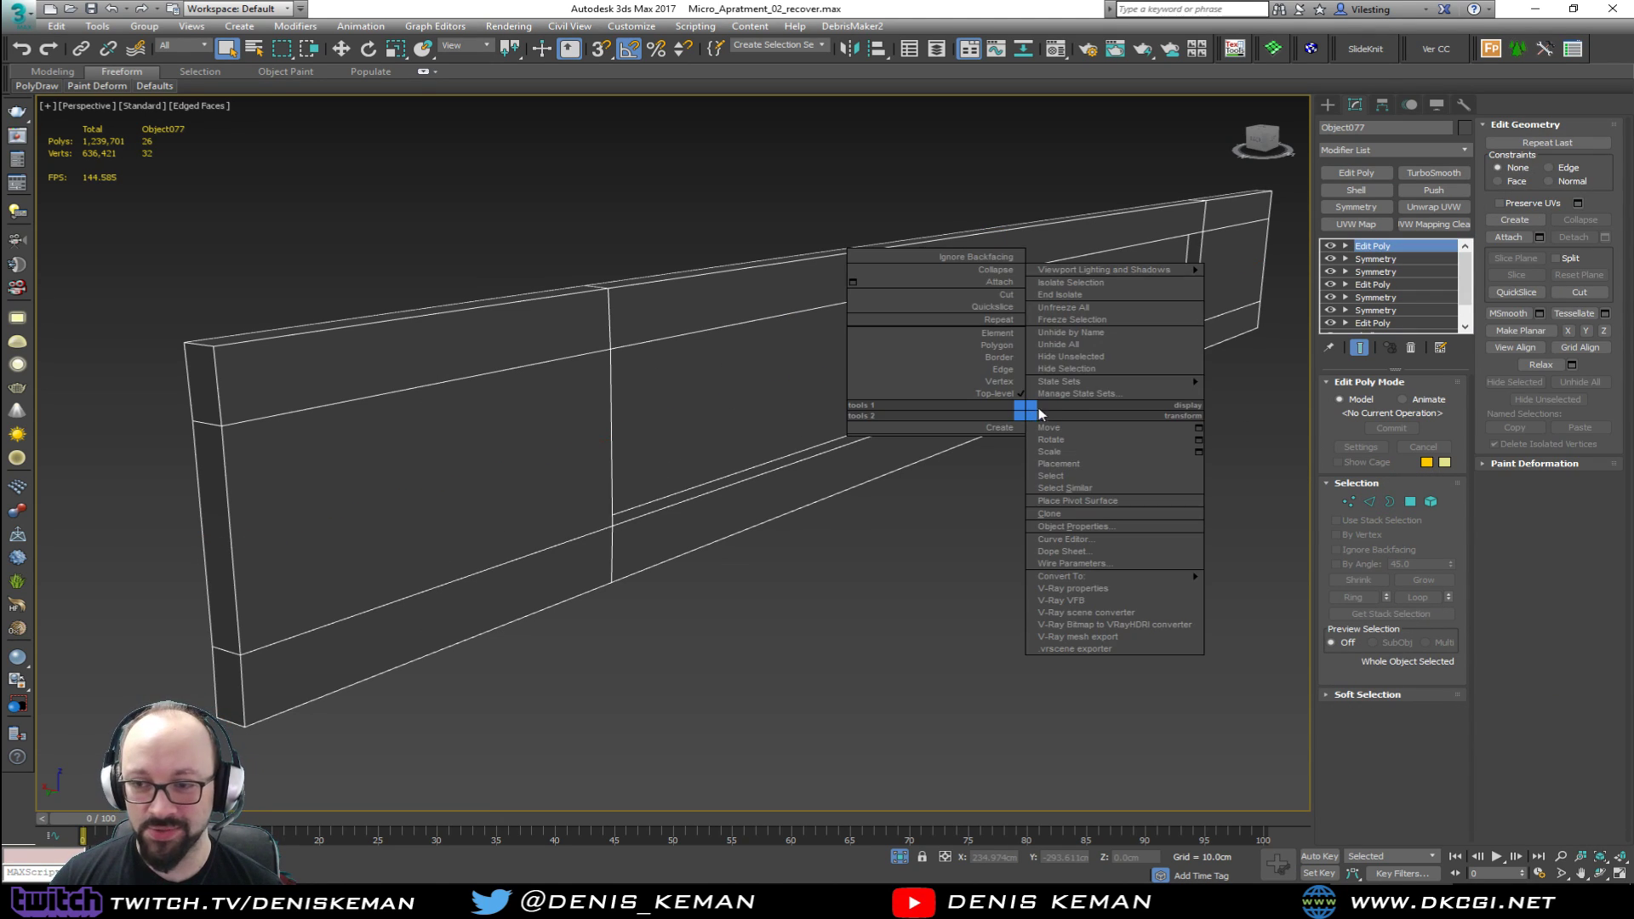
{"action": "left_click", "coordinate": [1077, 296]}
{"action": "middle_click_drag", "start_coordinate": [929, 374], "coordinate": [736, 339]}
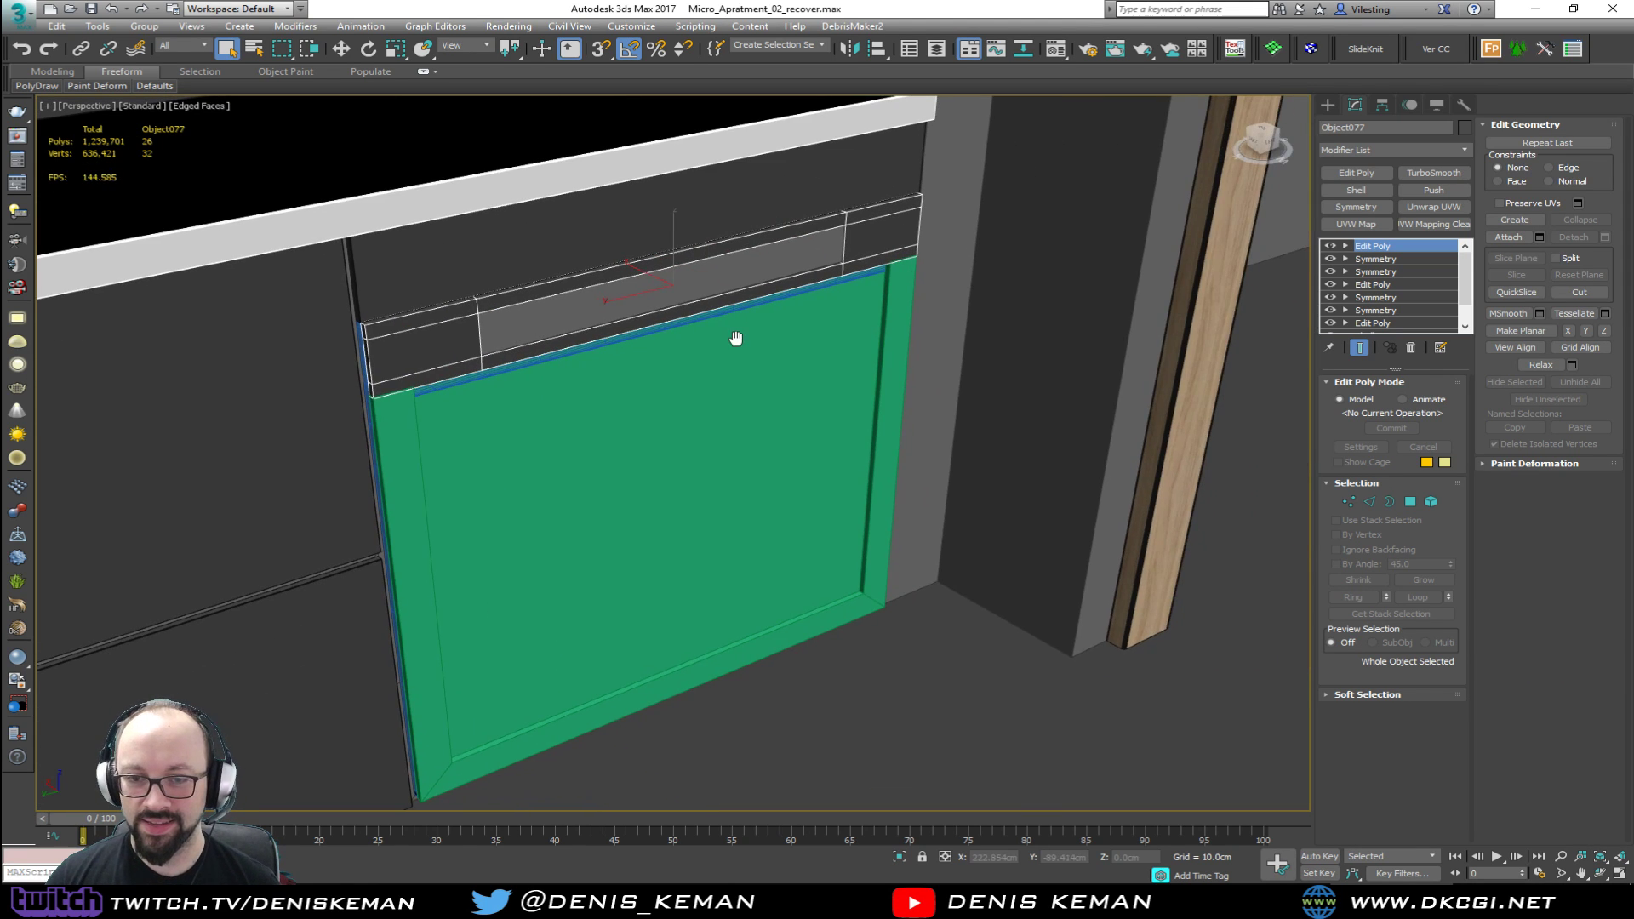
{"action": "scroll", "coordinate": [437, 356], "scroll_direction": "up", "scroll_amount": 8}
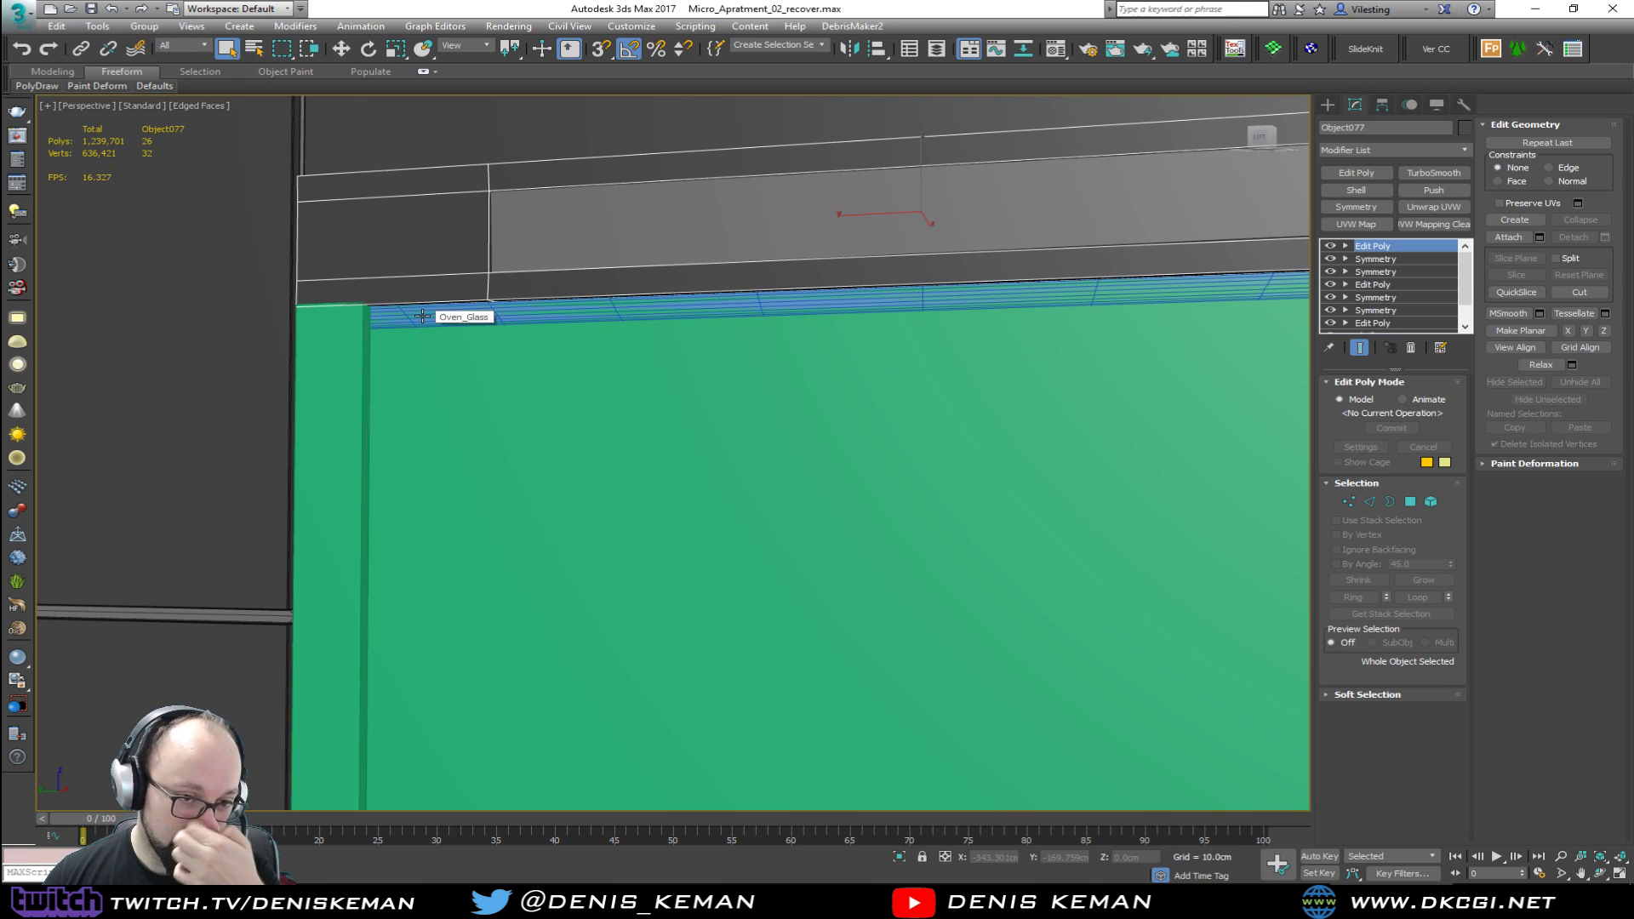
{"action": "scroll", "coordinate": [422, 316], "scroll_direction": "down", "scroll_amount": 5}
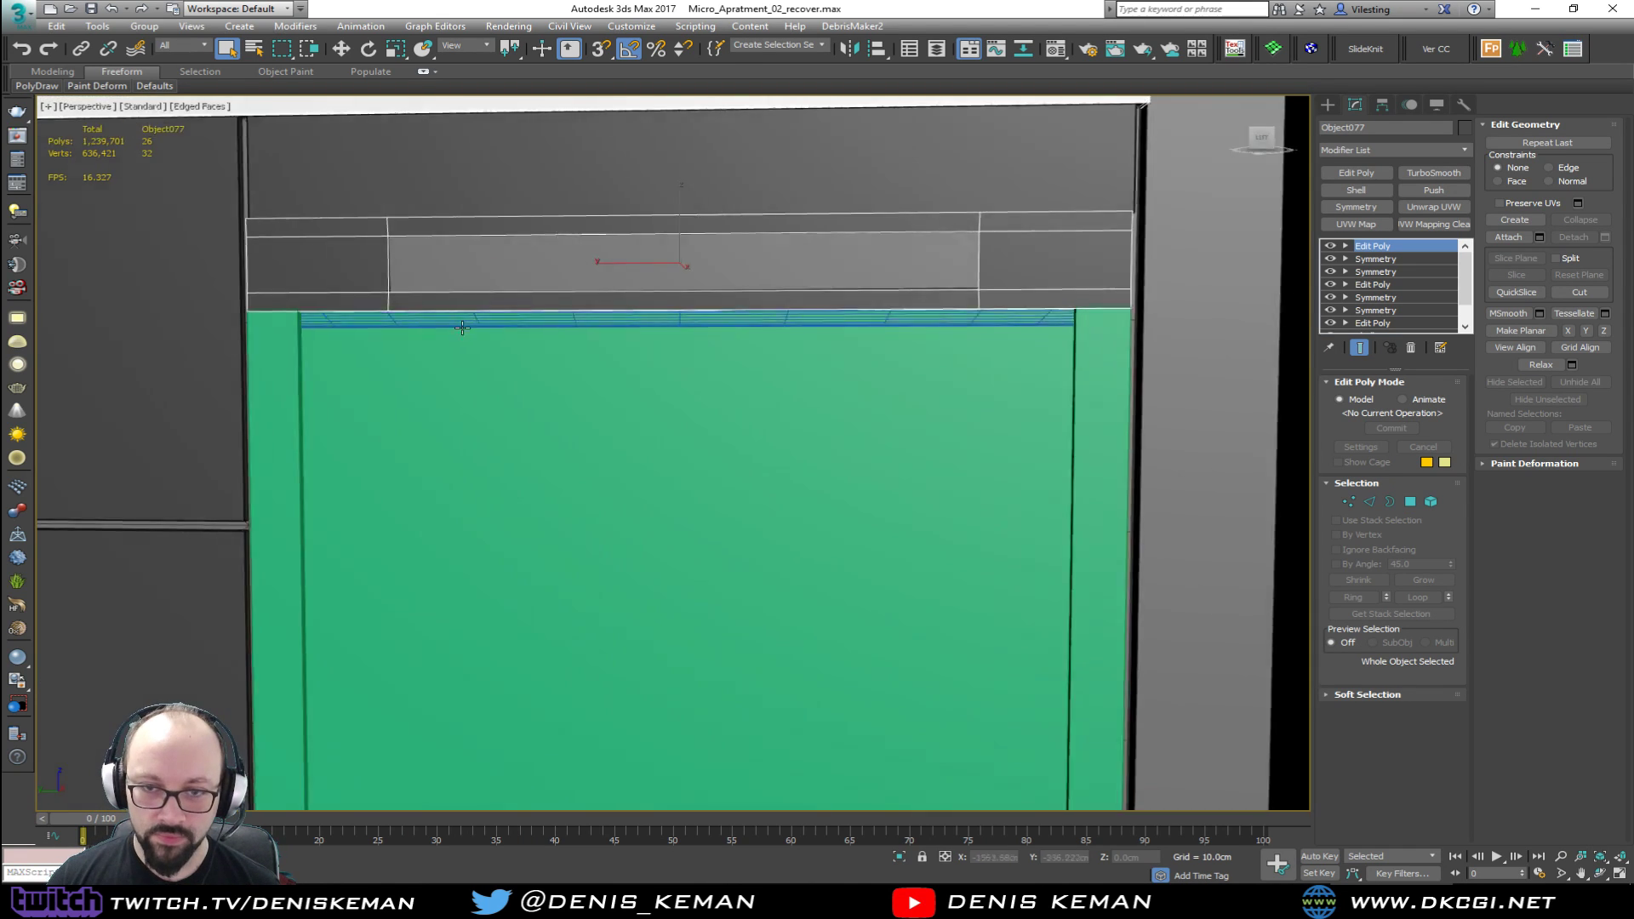
{"action": "middle_click_drag", "start_coordinate": [477, 340], "coordinate": [539, 349], "text": "alt"}
{"action": "scroll", "coordinate": [316, 360], "scroll_direction": "up", "scroll_amount": 3}
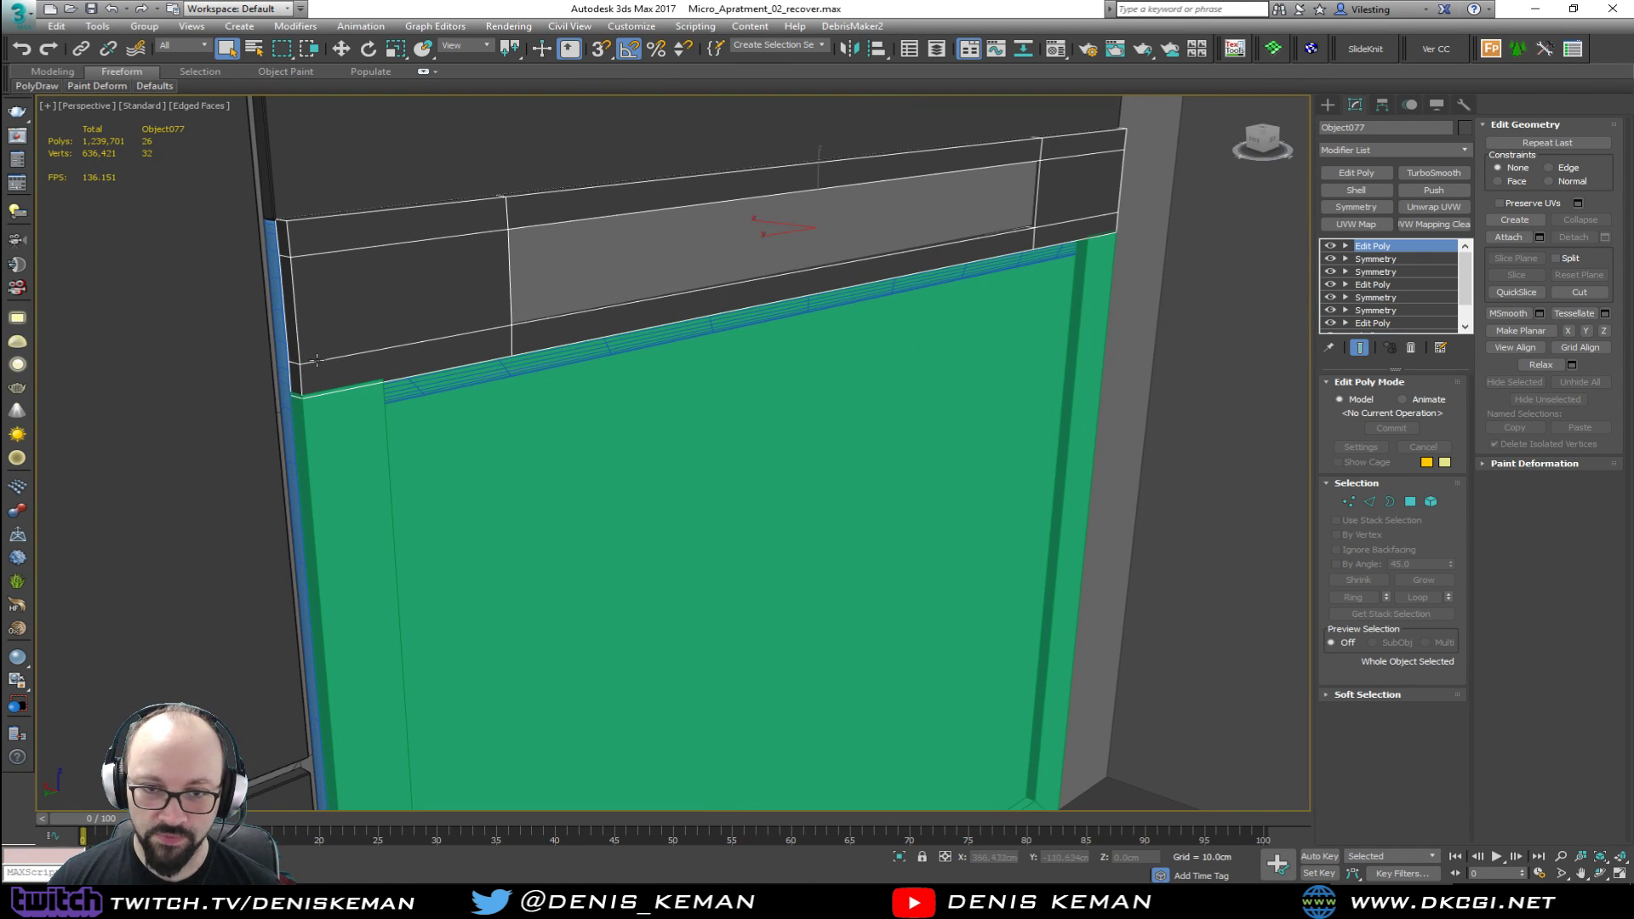
{"action": "left_click", "coordinate": [284, 408], "text": "ctrl"}
{"action": "left_click", "coordinate": [322, 414], "text": "ctrl"}
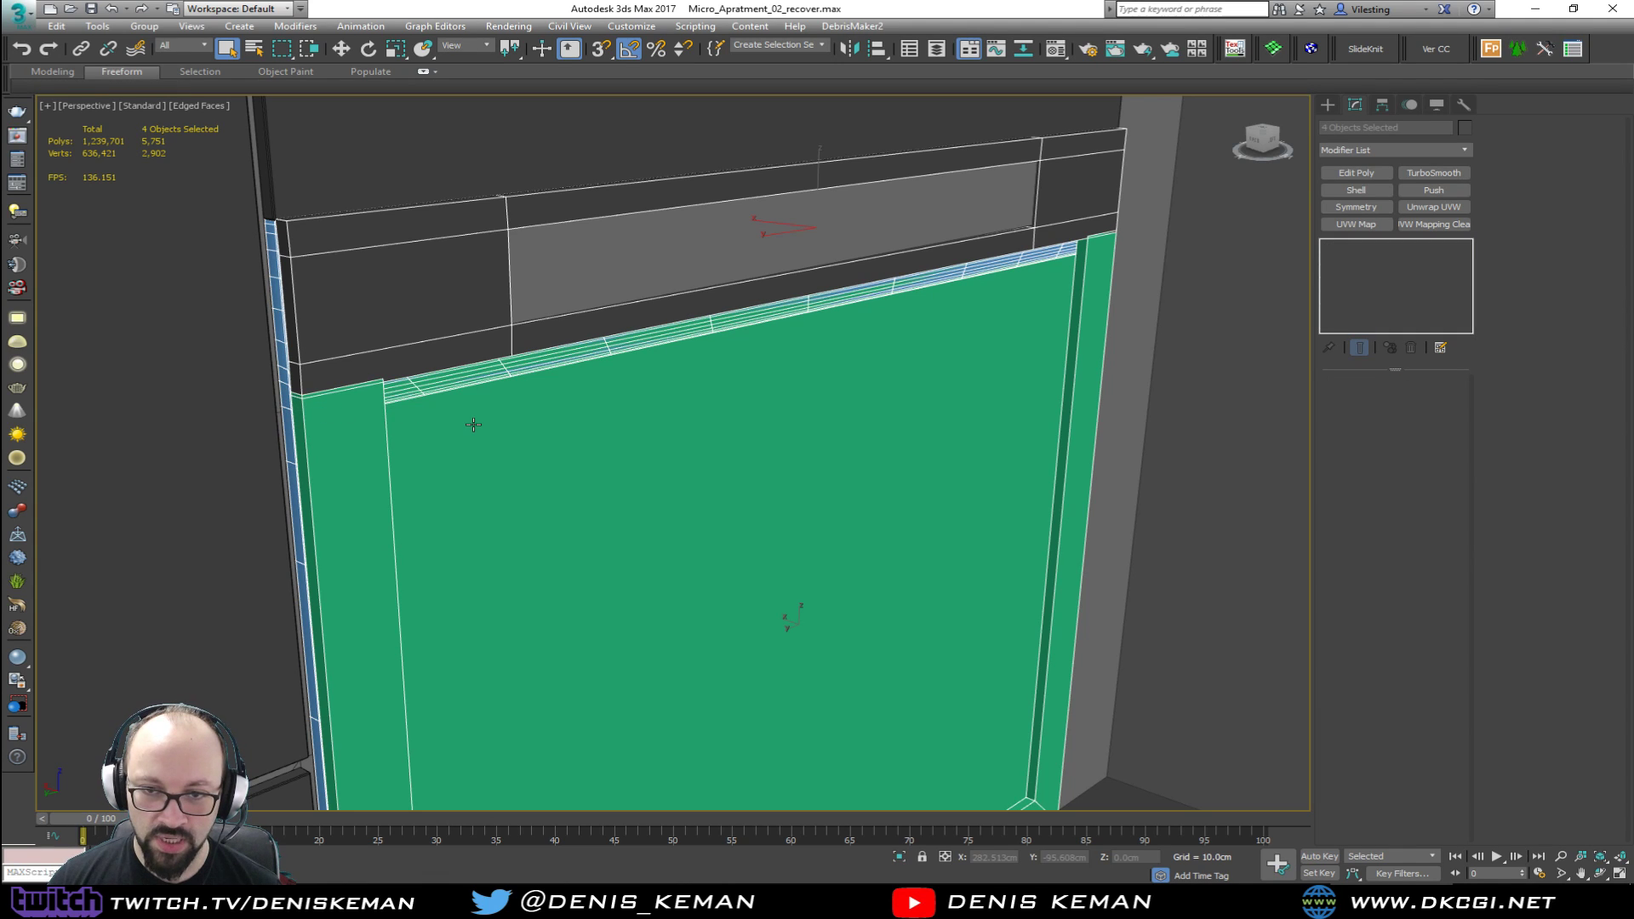
{"action": "left_click", "coordinate": [558, 284], "text": "ctrl"}
{"action": "key", "text": "alt+q"}
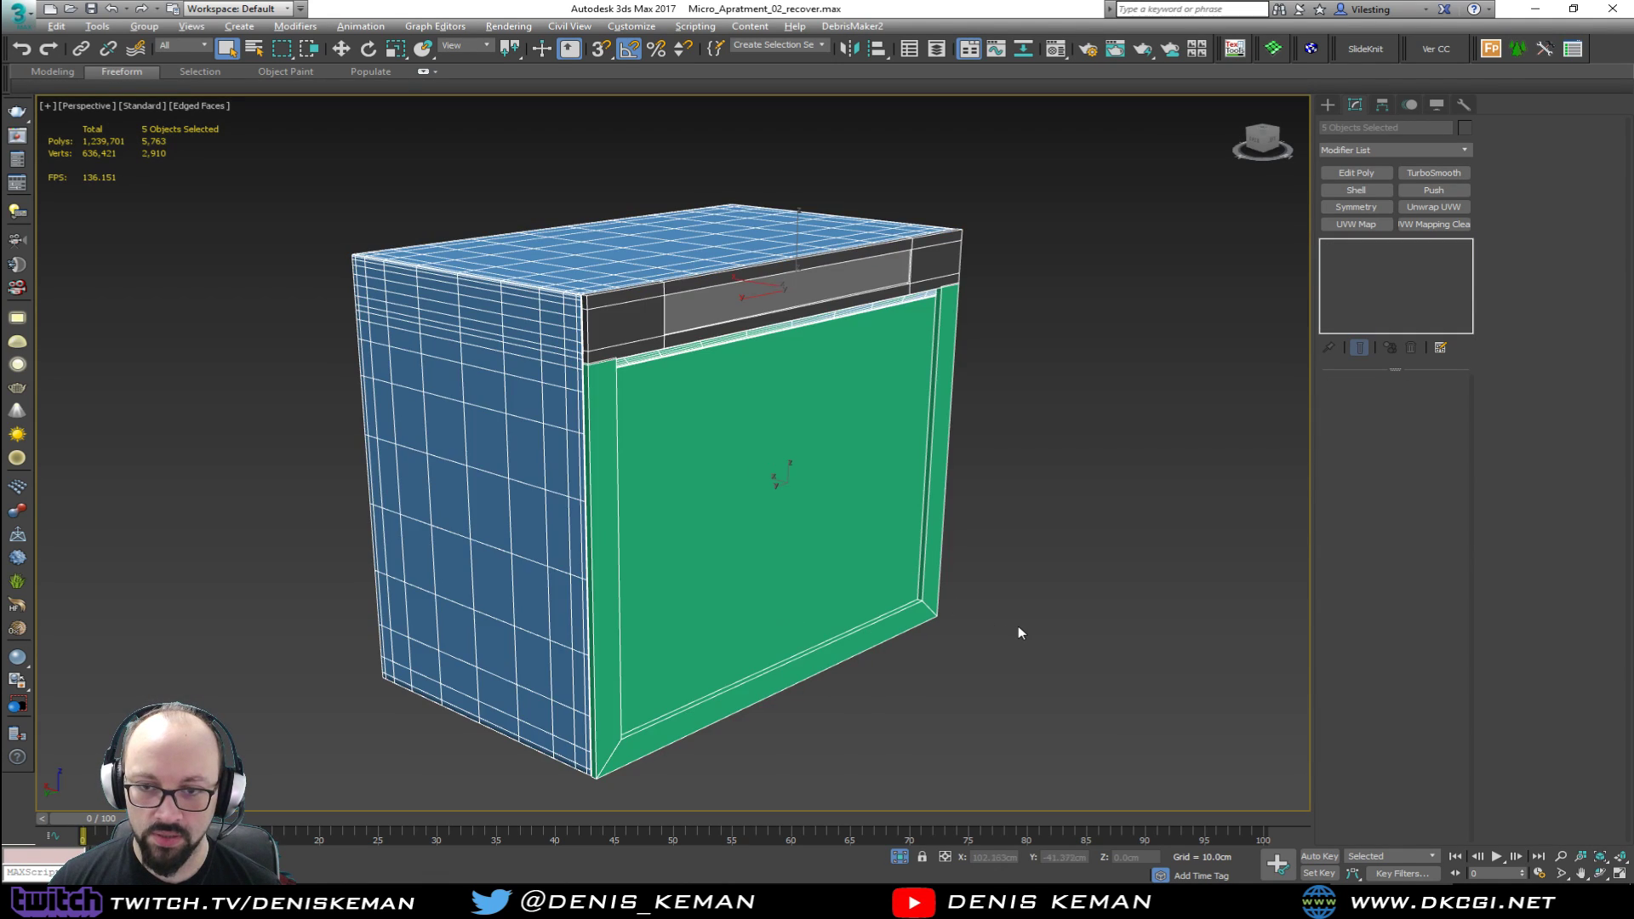
Step: Turn off the edged-faces display, change the oven body's object color to the custom grey, and deselect it
{"action": "middle_click_drag", "start_coordinate": [1018, 632], "coordinate": [762, 277], "text": "alt"}
{"action": "key", "text": "F4"}
{"action": "left_click", "coordinate": [755, 271]}
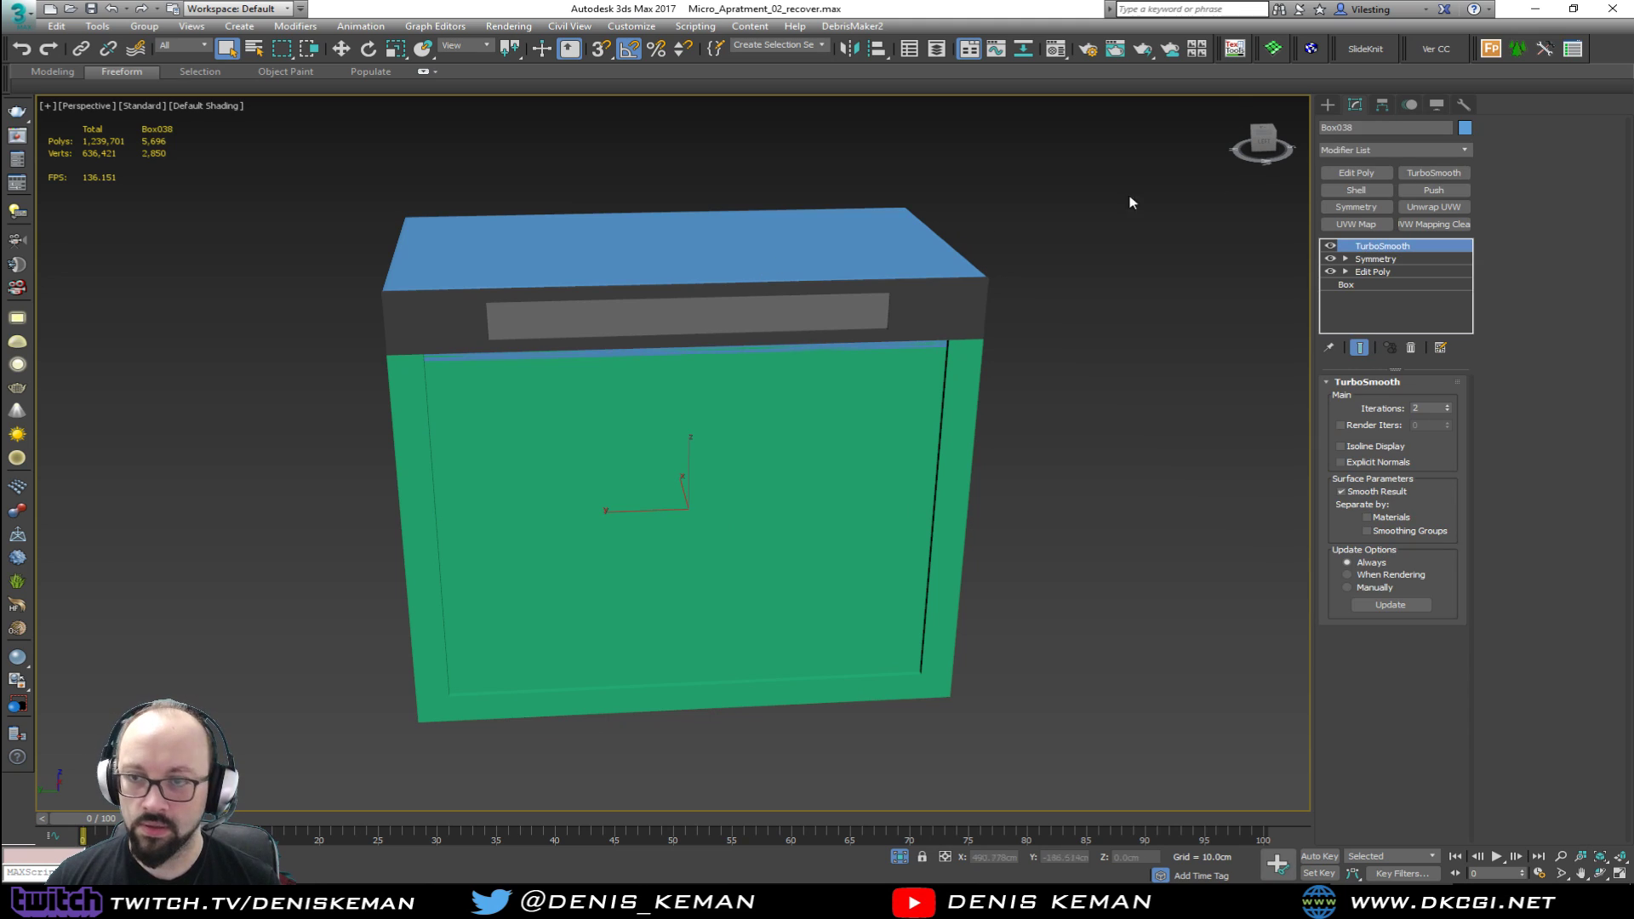
{"action": "left_click", "coordinate": [1465, 127]}
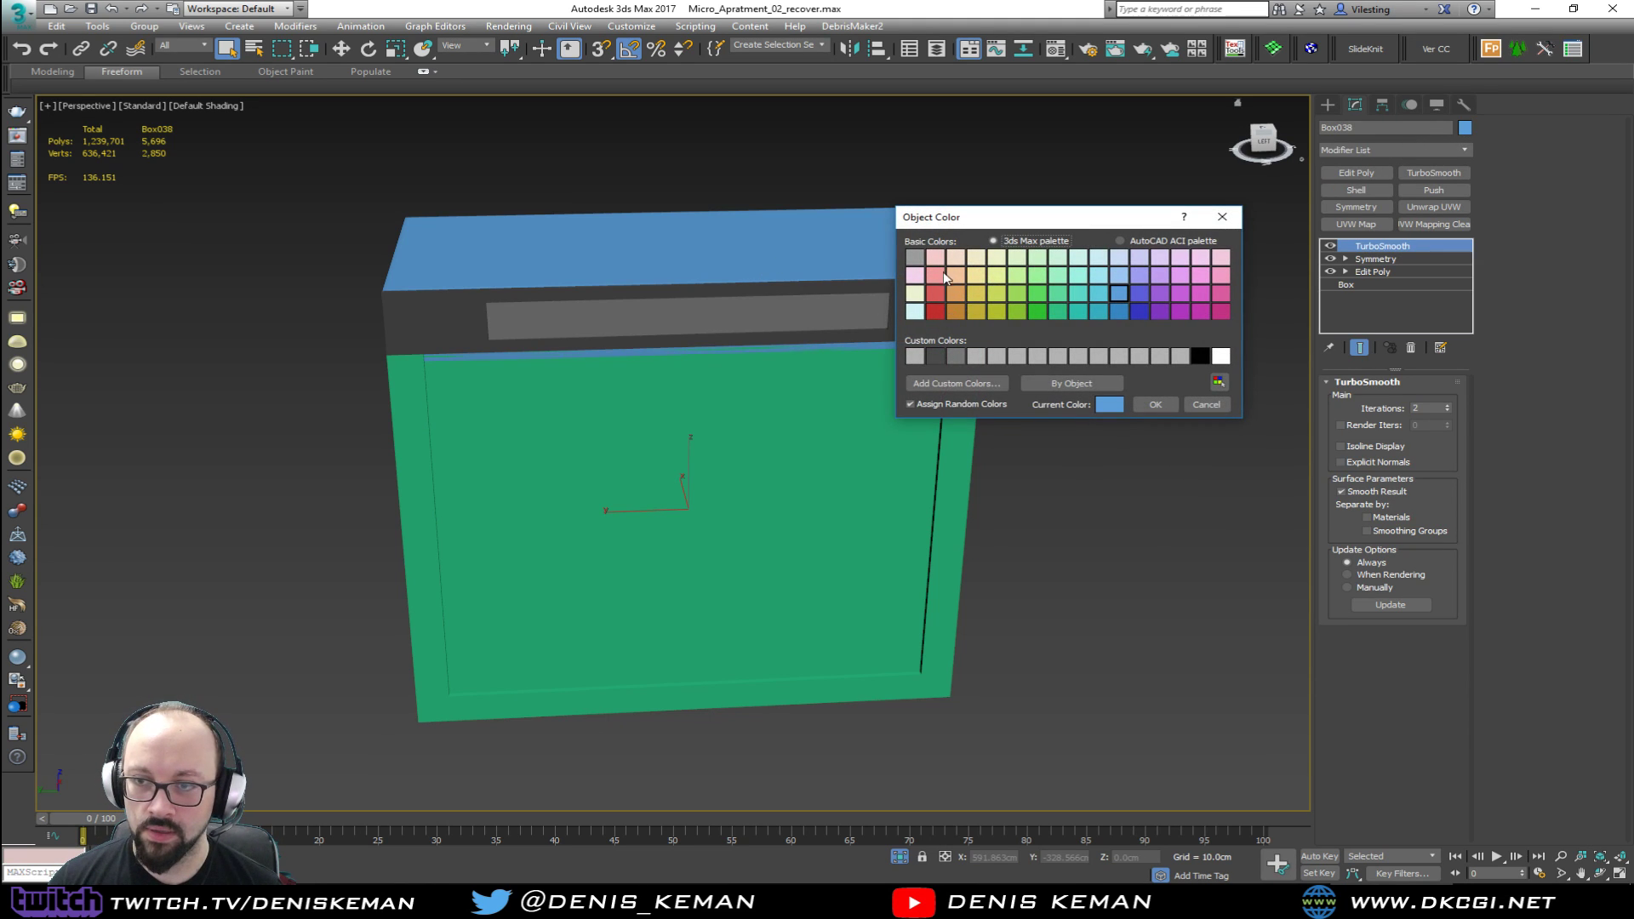
{"action": "left_click", "coordinate": [956, 356]}
{"action": "left_click", "coordinate": [1155, 405]}
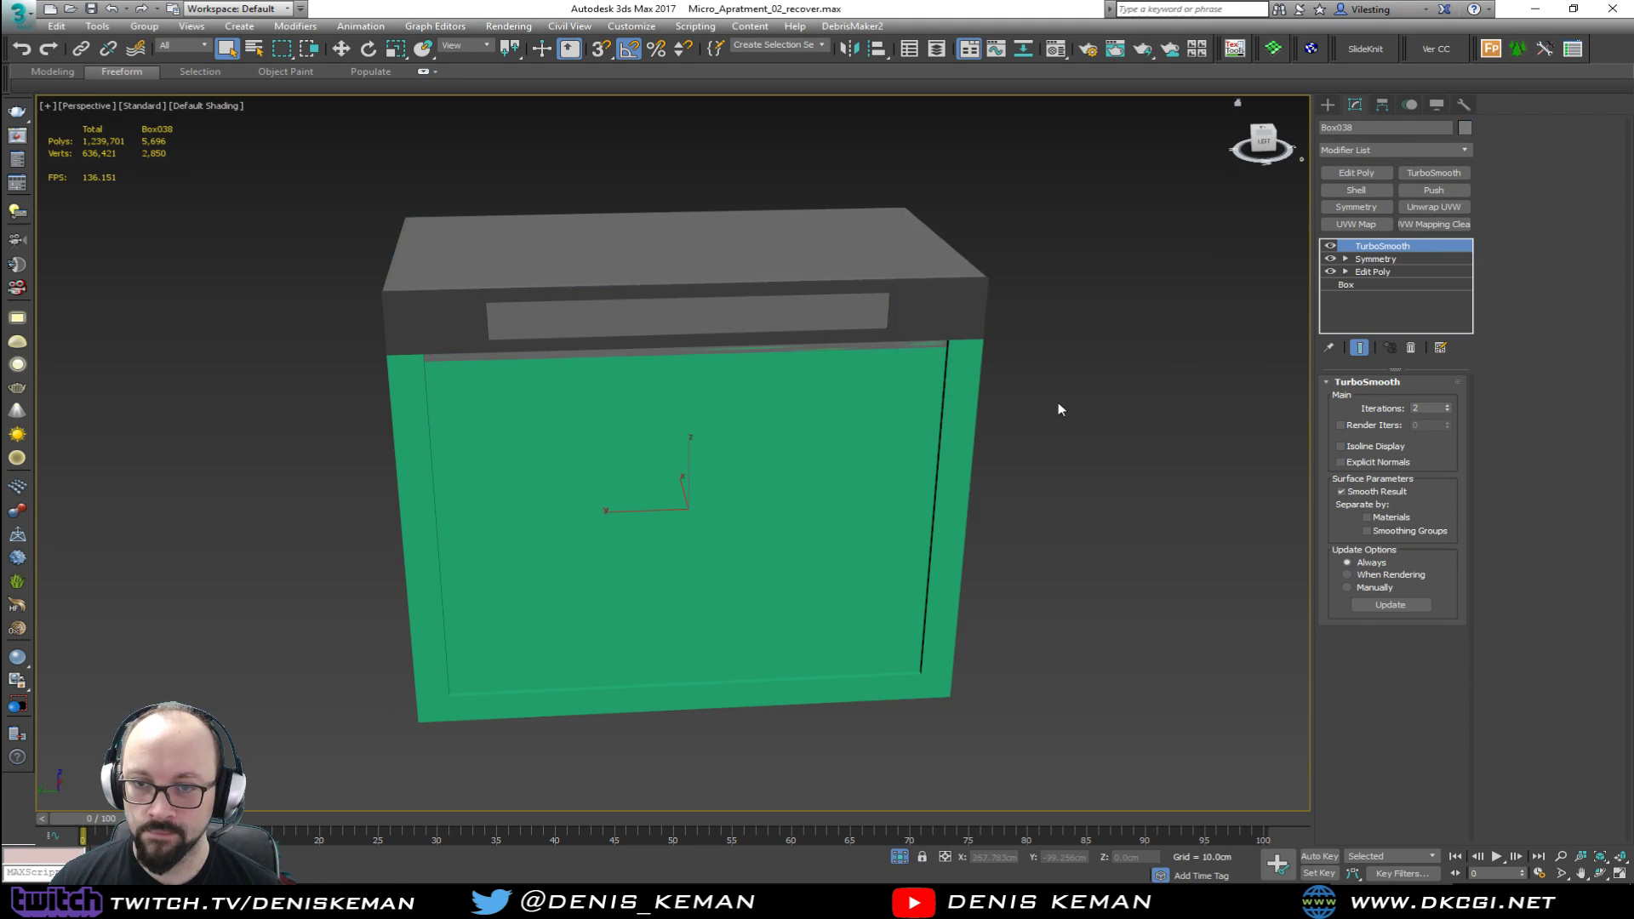
{"action": "left_click", "coordinate": [1059, 405]}
Step: Select the green door frame and add an Edit Poly modifier above its Shell
{"action": "middle_click_drag", "start_coordinate": [967, 354], "coordinate": [956, 329], "text": "alt"}
{"action": "key", "text": "F4"}
{"action": "scroll", "coordinate": [565, 335], "scroll_direction": "up", "scroll_amount": 5}
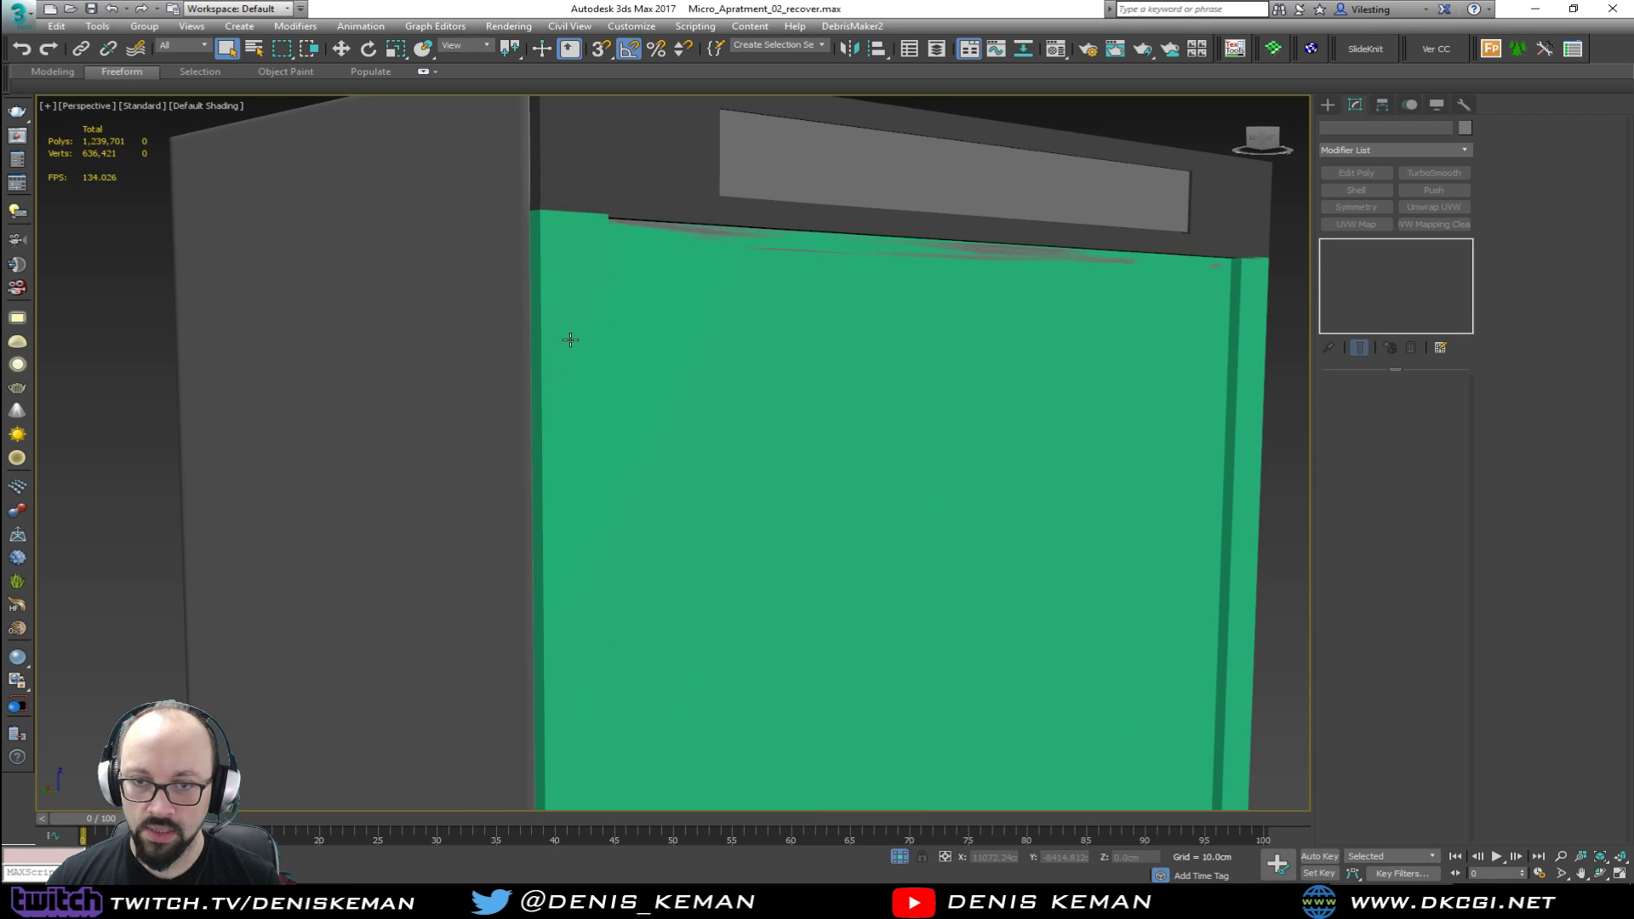
{"action": "left_click", "coordinate": [573, 293]}
{"action": "scroll", "coordinate": [723, 361], "scroll_direction": "down", "scroll_amount": 4}
{"action": "middle_click_drag", "start_coordinate": [715, 391], "coordinate": [679, 395]}
{"action": "left_click", "coordinate": [1356, 173]}
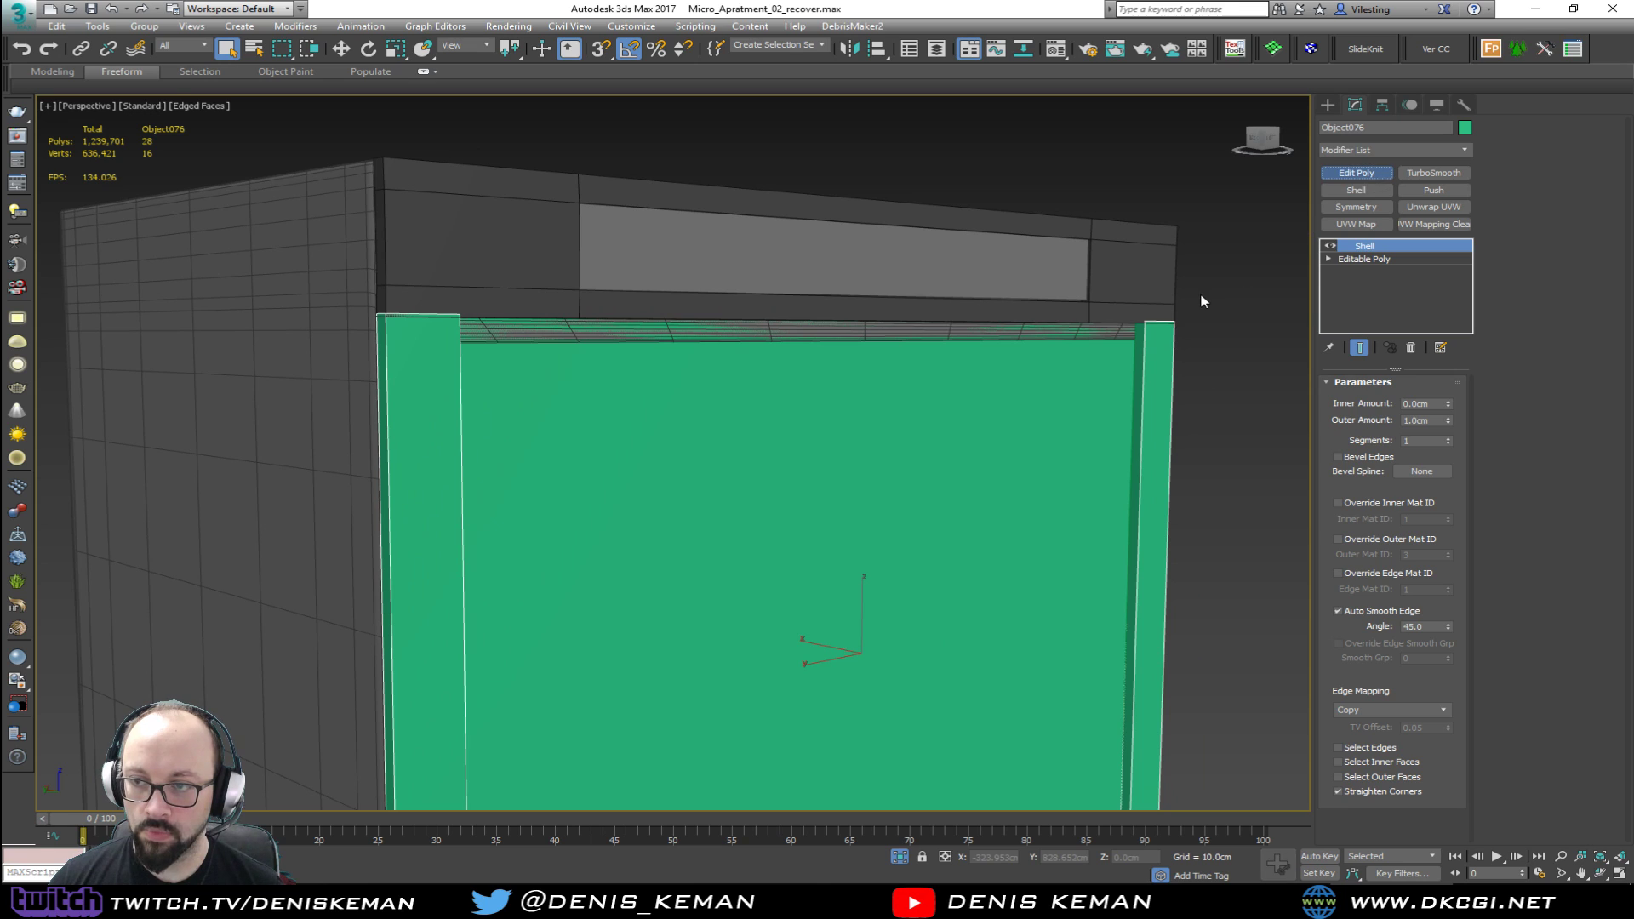
Step: Nudge the door frame's top vertices slightly in height beneath the control panel strip, and return to object level
{"action": "left_click_drag", "start_coordinate": [1224, 267], "coordinate": [347, 423]}
{"action": "key", "text": "w"}
{"action": "left_click_drag", "start_coordinate": [870, 269], "coordinate": [874, 273]}
{"action": "middle_click_drag", "start_coordinate": [874, 273], "coordinate": [828, 324], "text": "alt"}
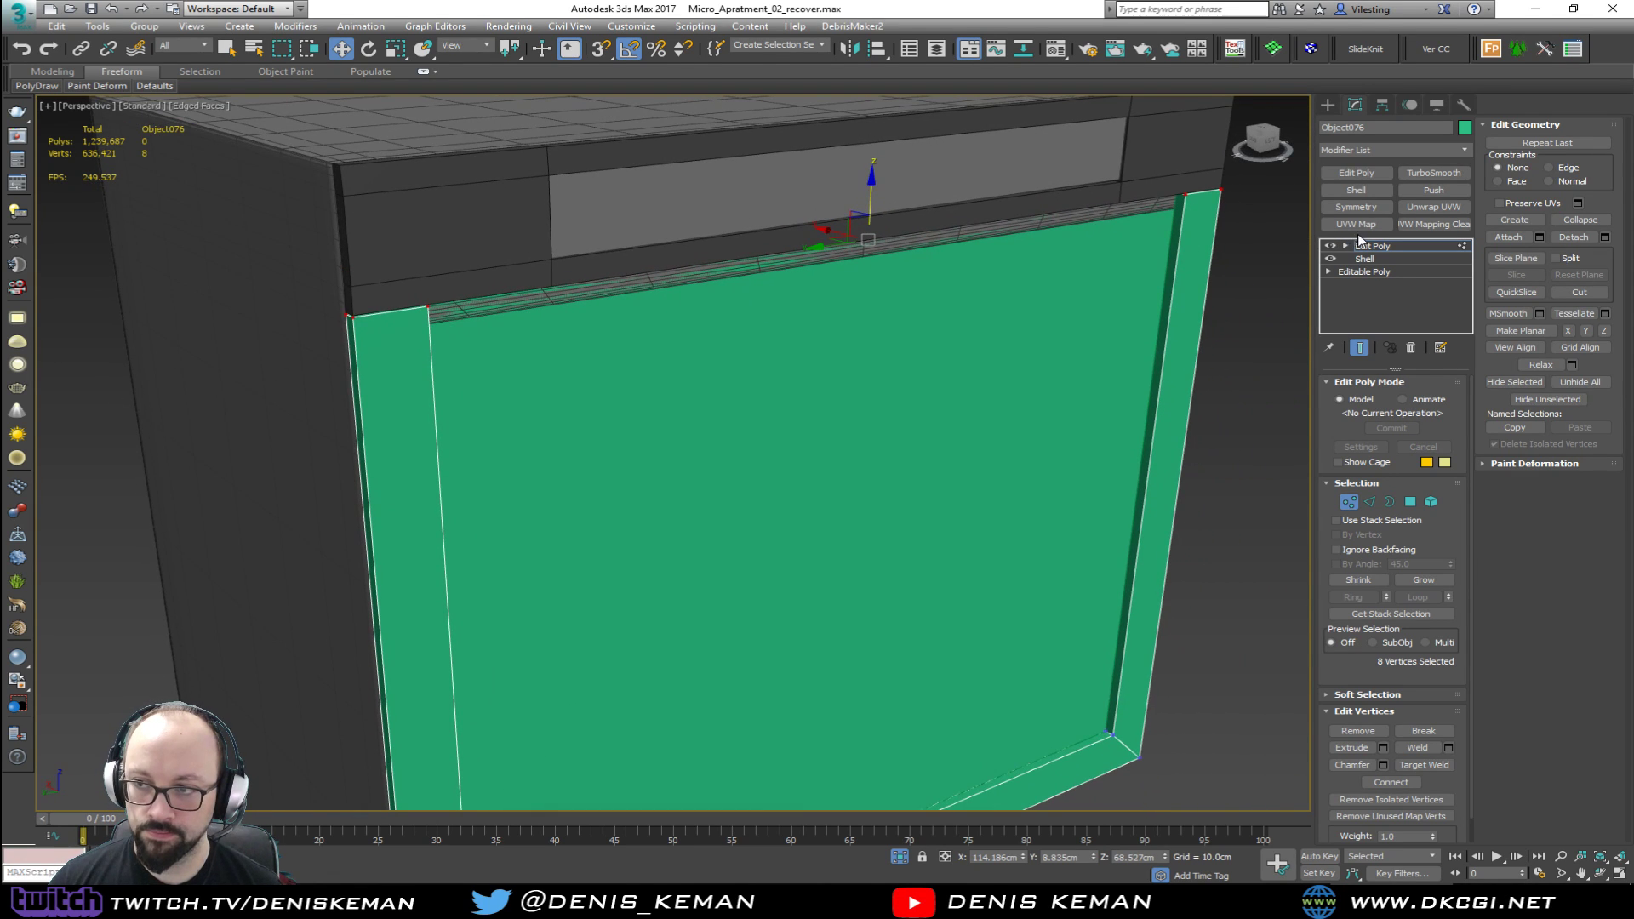
{"action": "middle_click_drag", "start_coordinate": [984, 462], "coordinate": [981, 409]}
{"action": "key", "text": "1"}
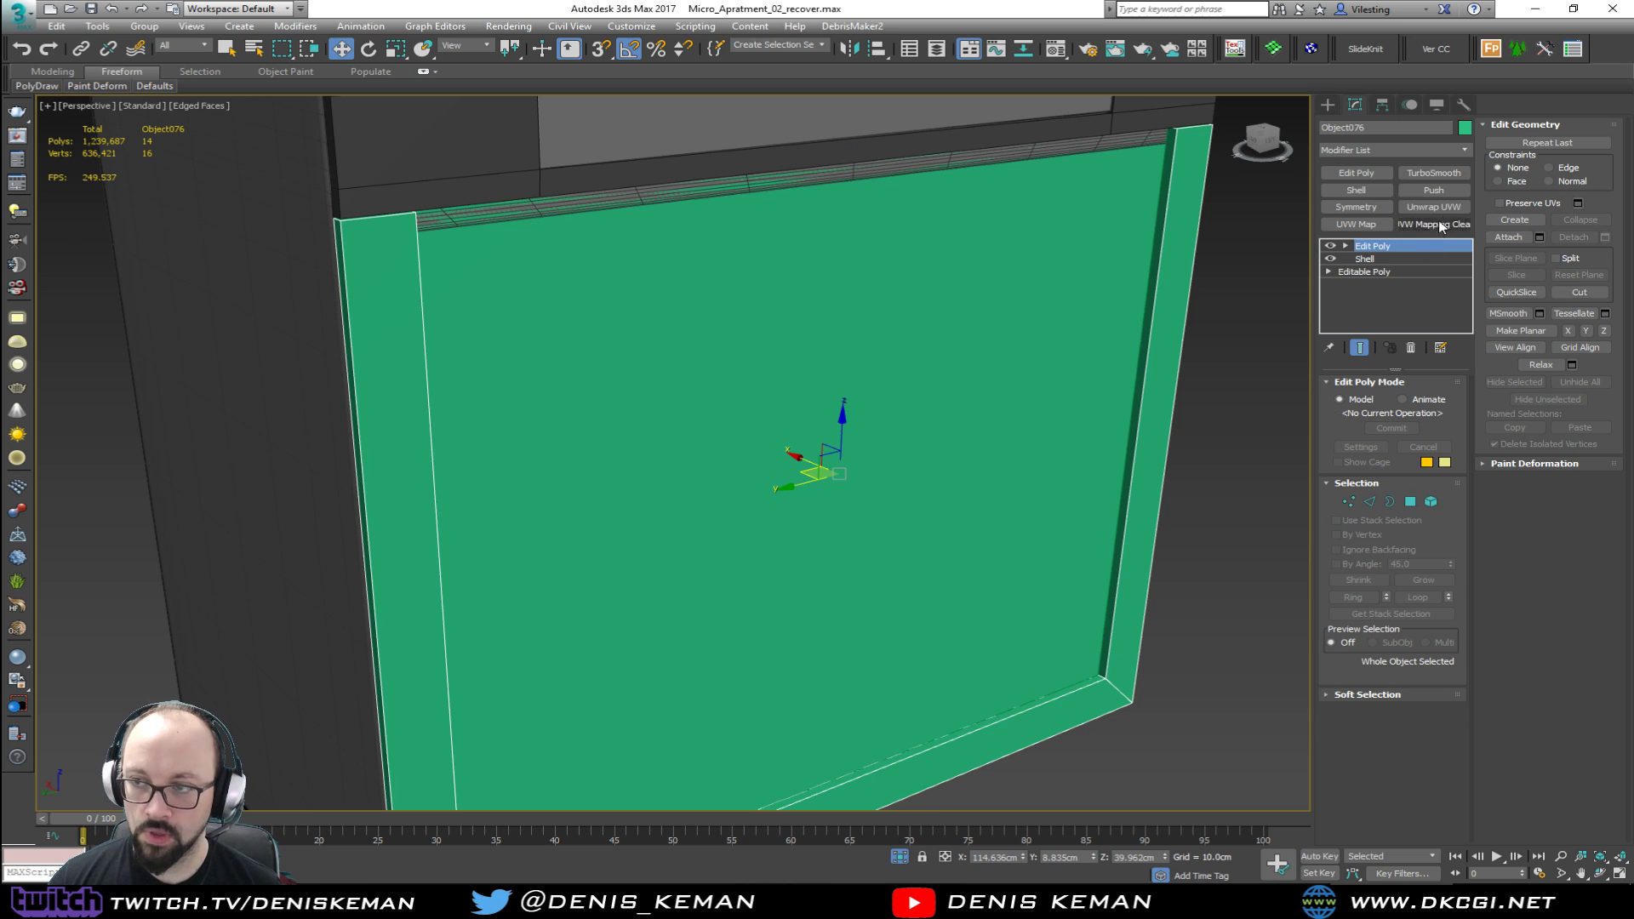
Step: Add a Chamfer modifier to the door frame with an amount of 0.1 cm
{"action": "left_click", "coordinate": [1403, 153]}
{"action": "key", "text": "c"}
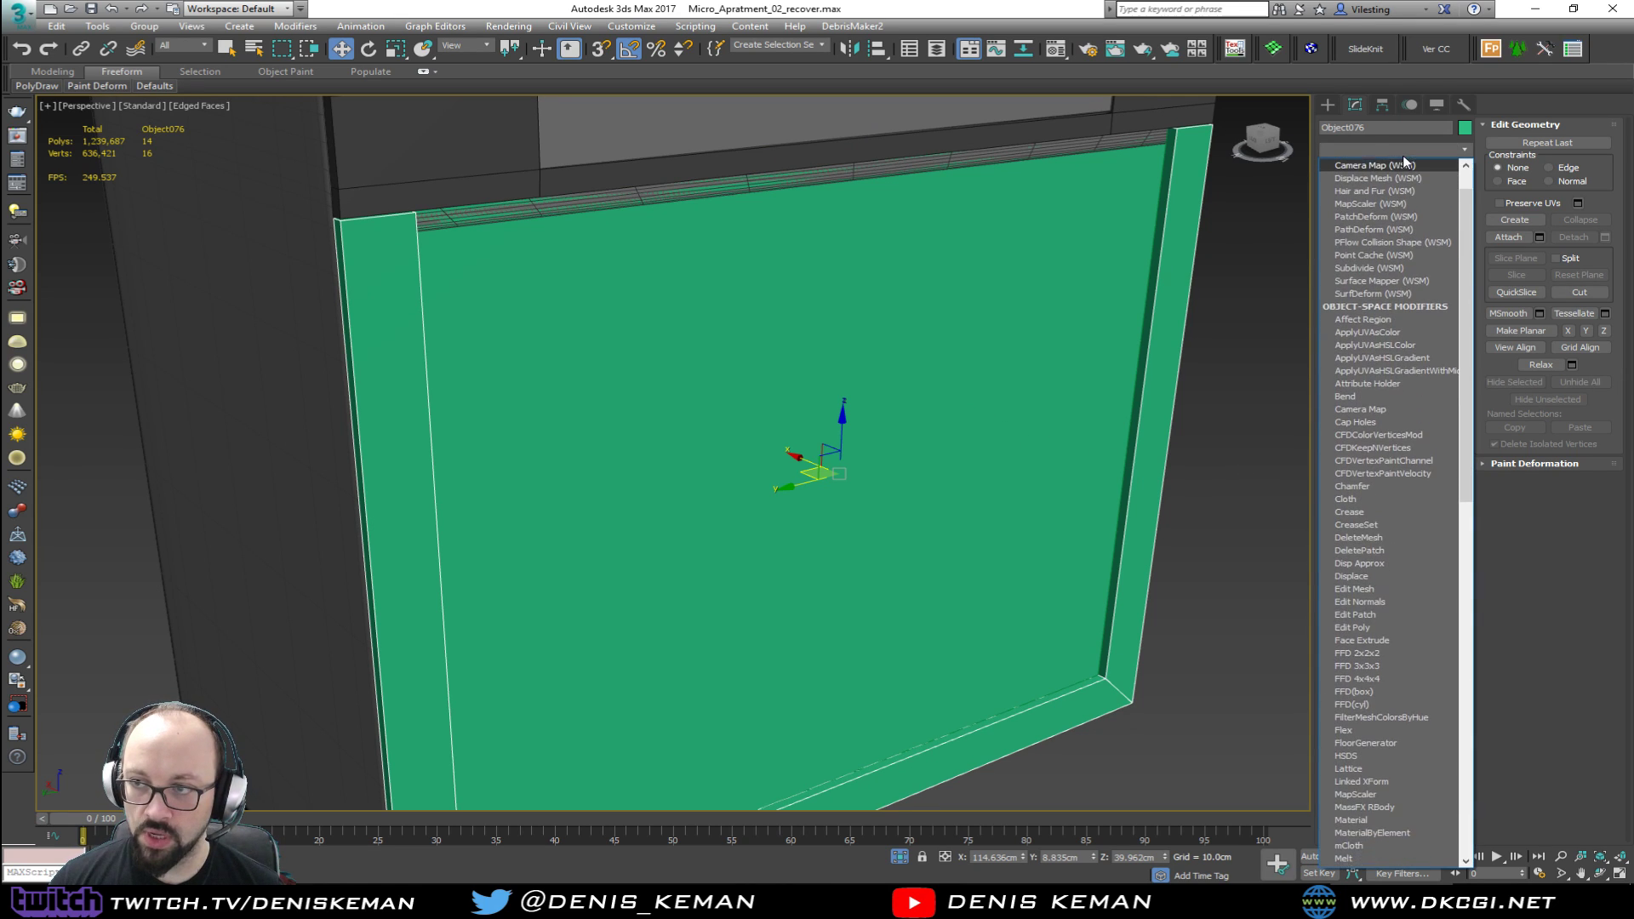
{"action": "key", "text": "h"}
{"action": "left_click", "coordinate": [1372, 242]}
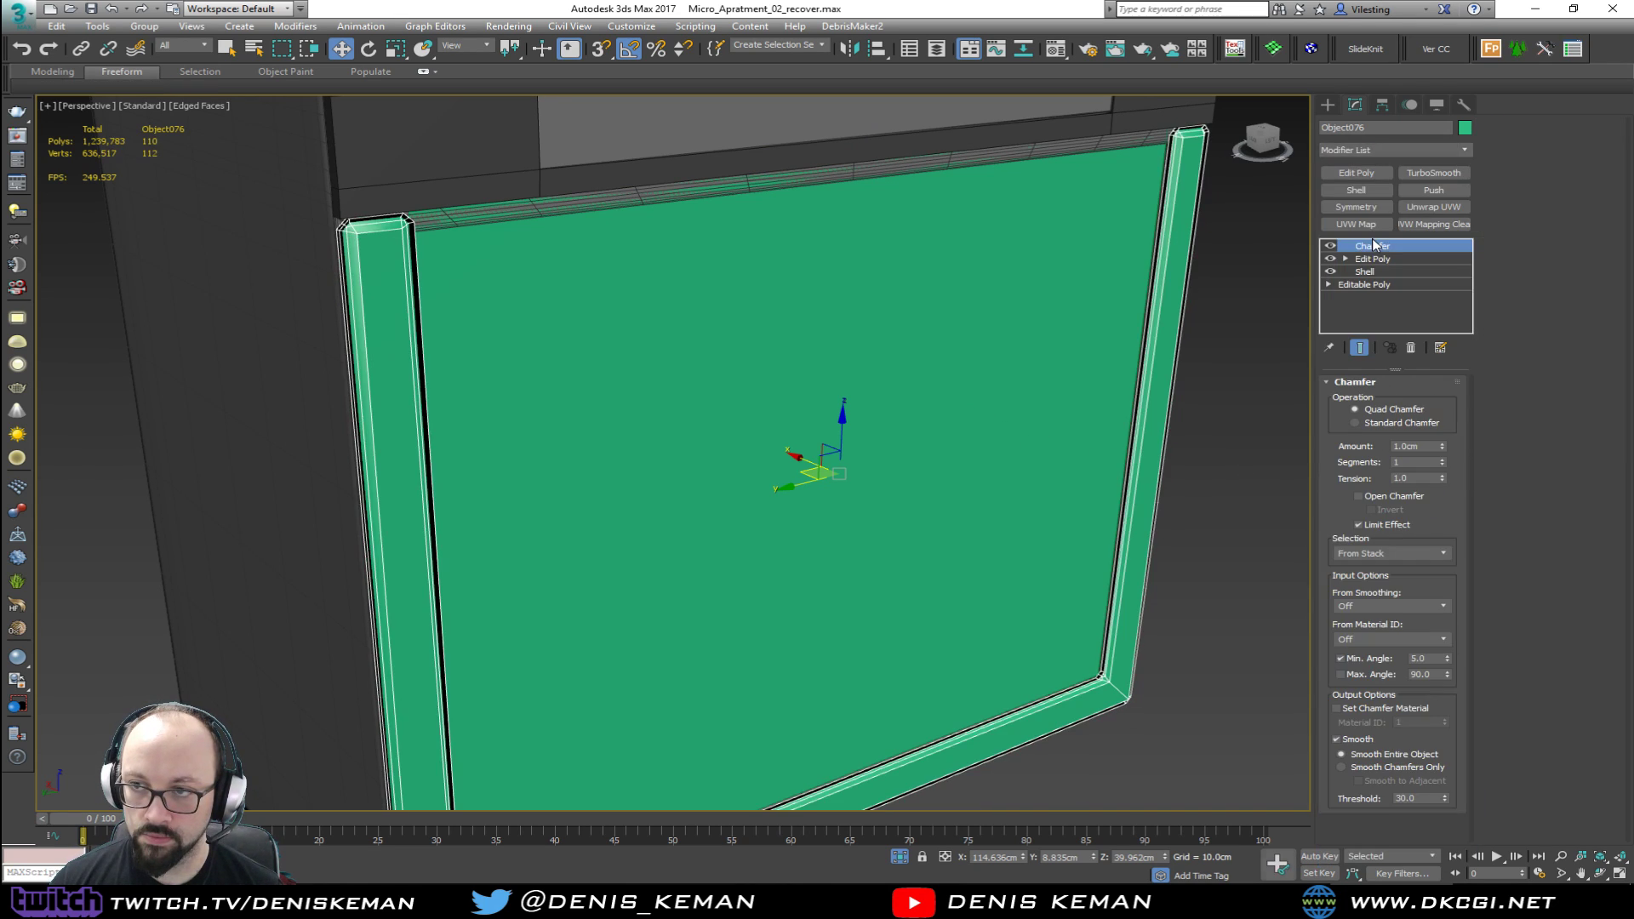
{"action": "double_click", "coordinate": [1413, 446]}
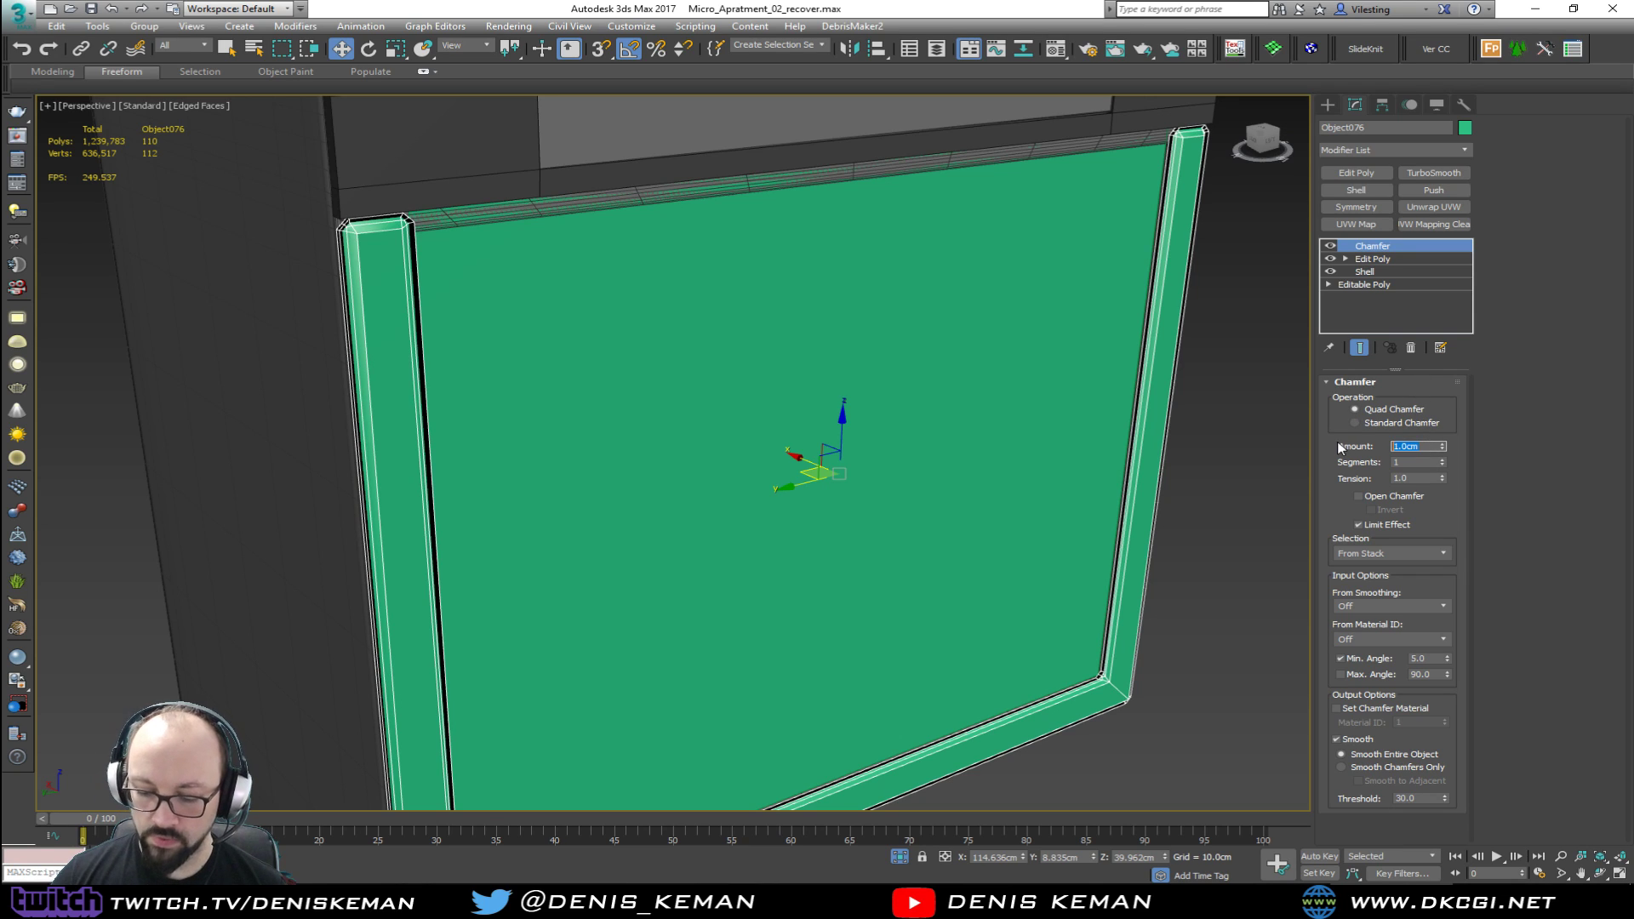
{"action": "type", "text": "0.1"}
{"action": "key", "text": "Return"}
{"action": "middle_click_drag", "start_coordinate": [730, 171], "coordinate": [492, 255], "text": "alt"}
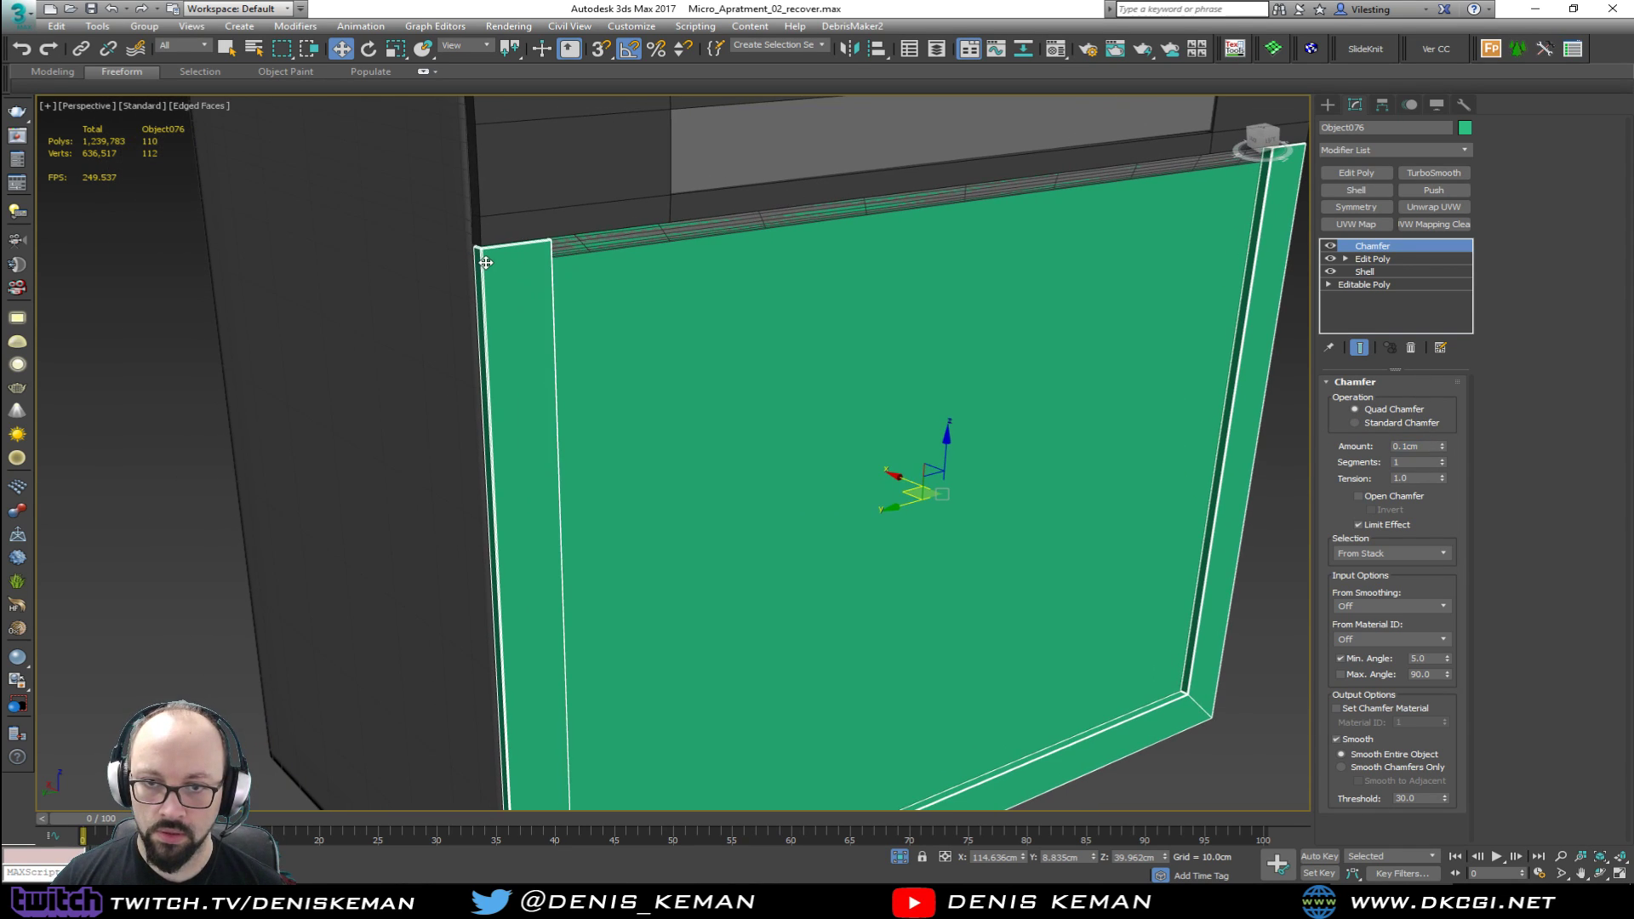
{"action": "scroll", "coordinate": [492, 256], "scroll_direction": "up", "scroll_amount": 5}
{"action": "key", "text": "F4"}
{"action": "key", "text": "F4"}
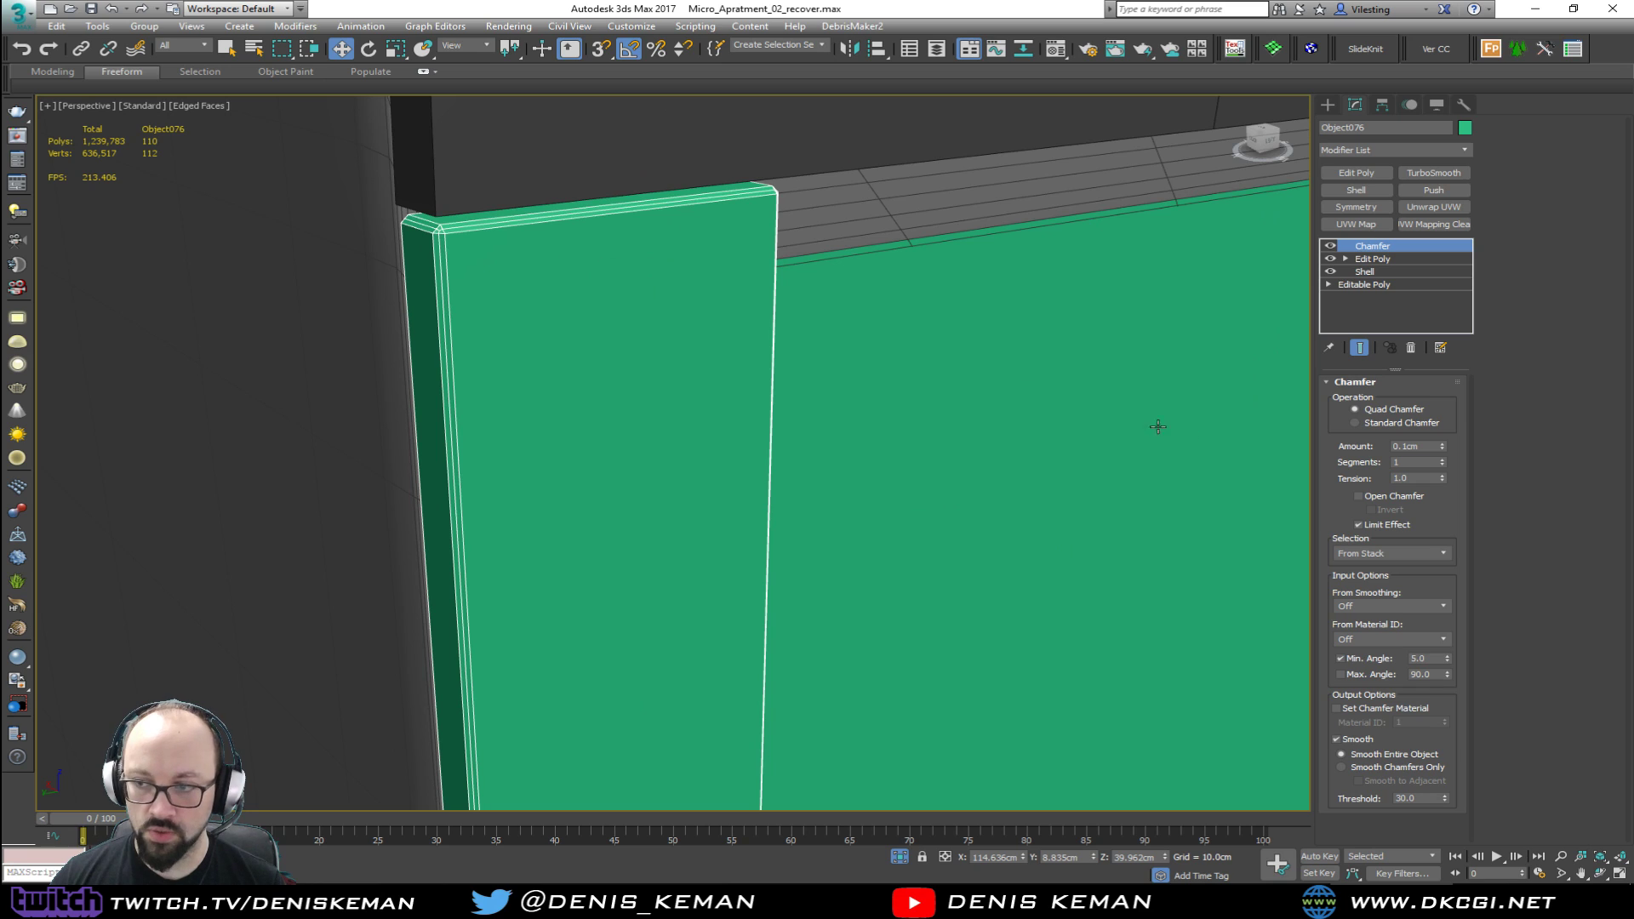
Step: Set the door frame chamfer's tension to 0.5
{"action": "left_click_drag", "start_coordinate": [1412, 478], "coordinate": [1349, 481]}
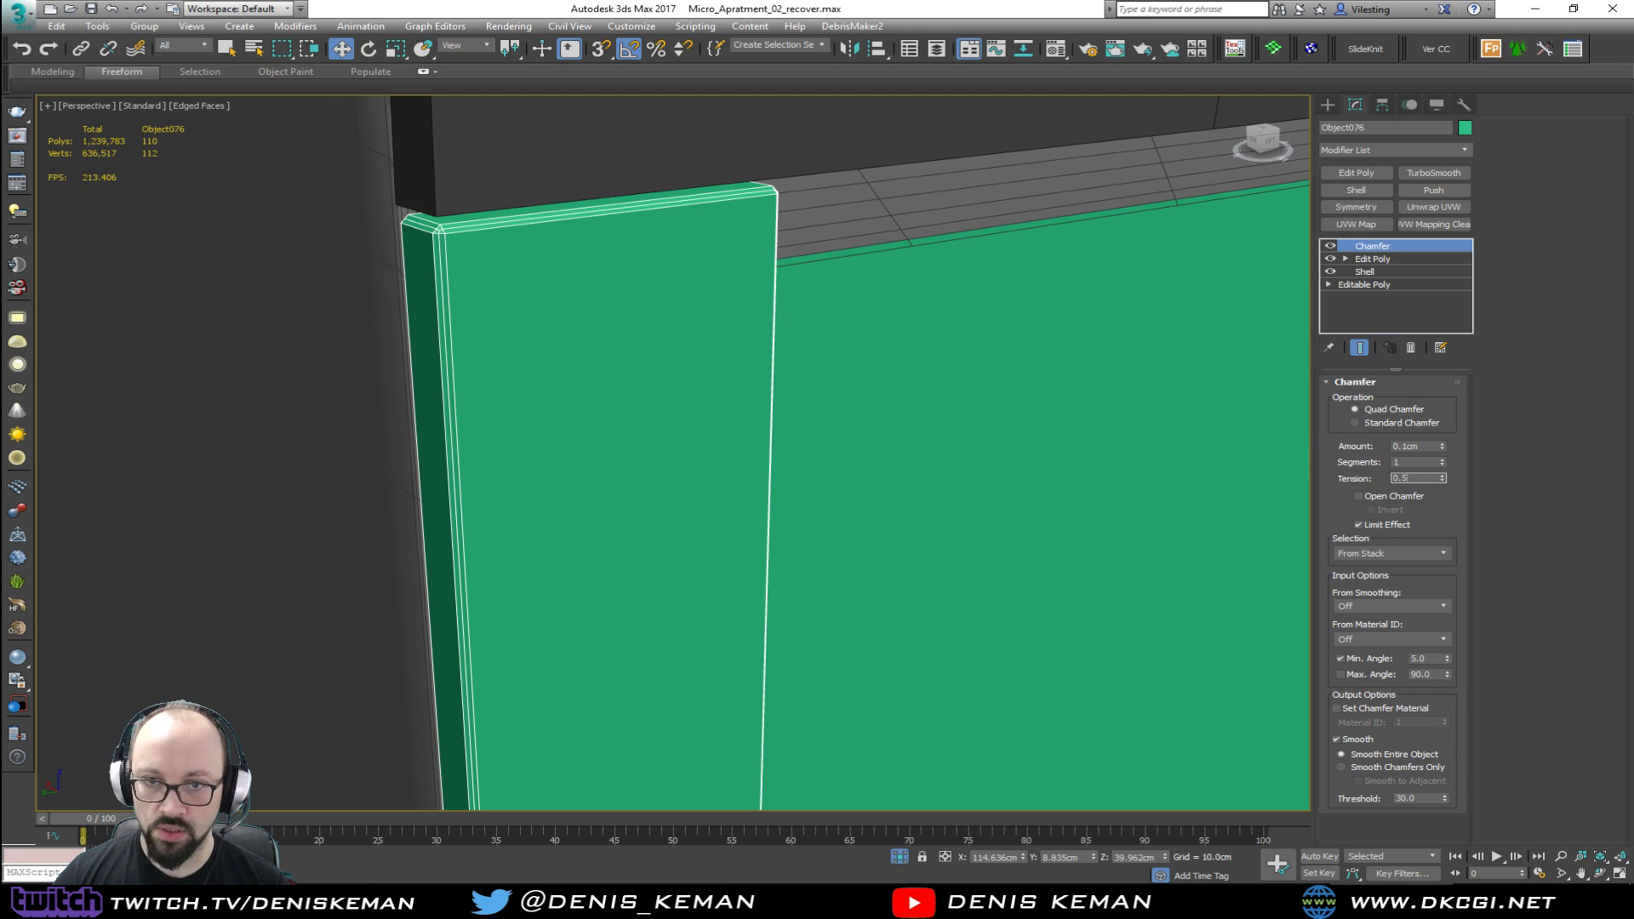
{"action": "type", "text": "0.5"}
{"action": "key", "text": "Return"}
{"action": "middle_click_drag", "start_coordinate": [737, 244], "coordinate": [727, 306], "text": "alt"}
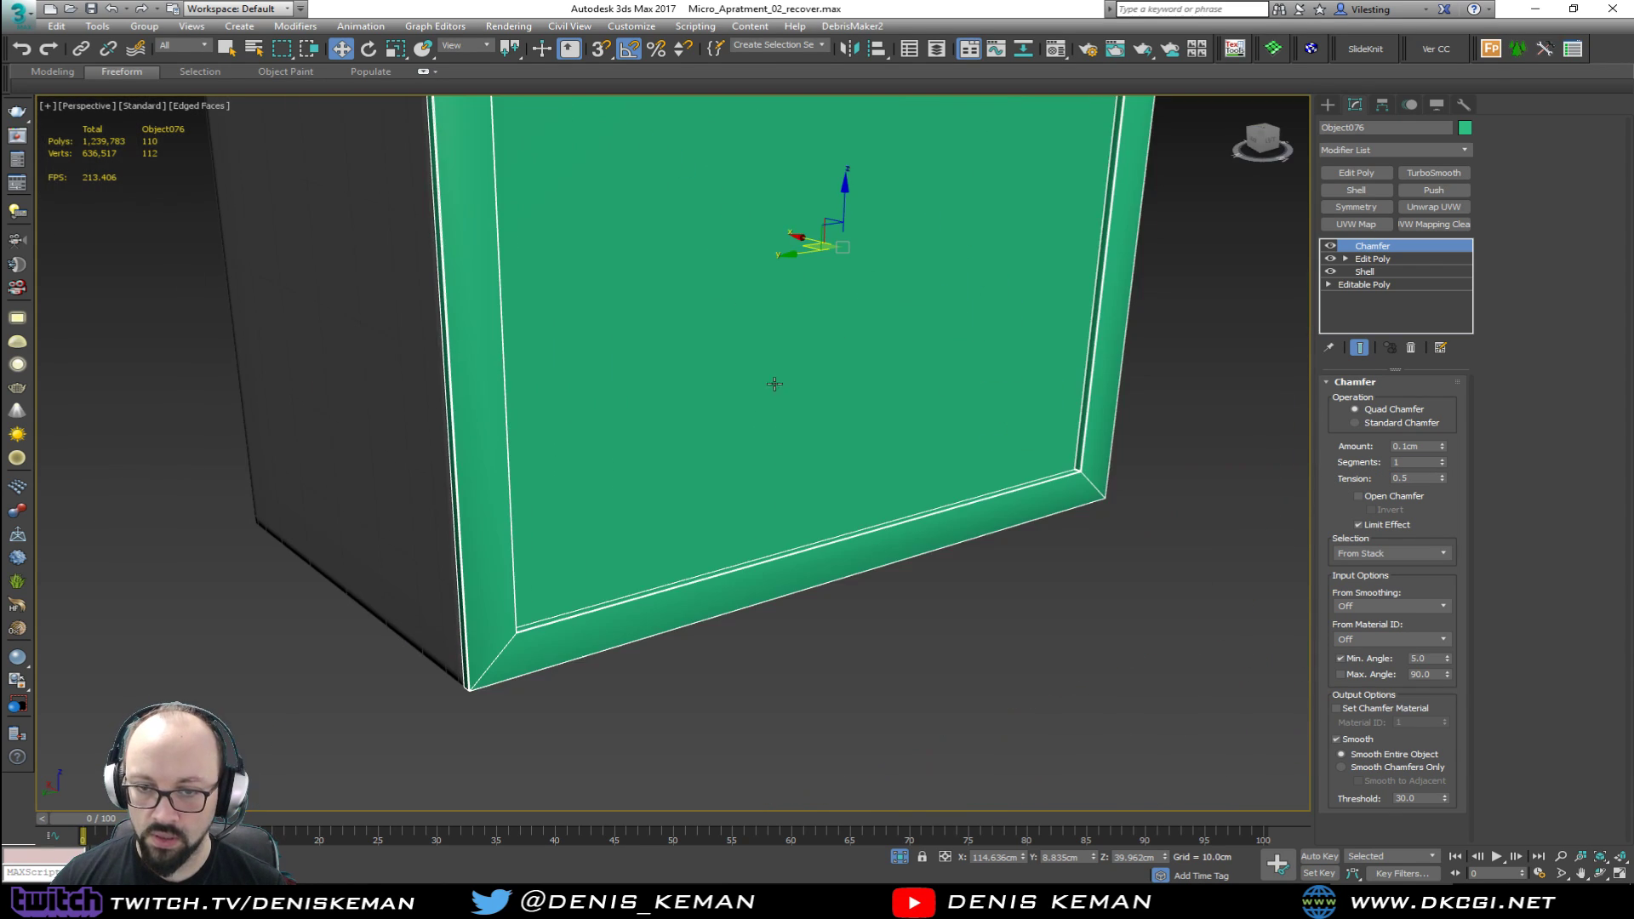
Step: Examine the chamfered door frame edges with the wireframe overlay off, at the lower and upper corners
{"action": "left_click", "coordinate": [992, 726]}
{"action": "key", "text": "F4"}
{"action": "scroll", "coordinate": [474, 649], "scroll_direction": "up", "scroll_amount": 5}
{"action": "middle_click_drag", "start_coordinate": [683, 454], "coordinate": [595, 598]}
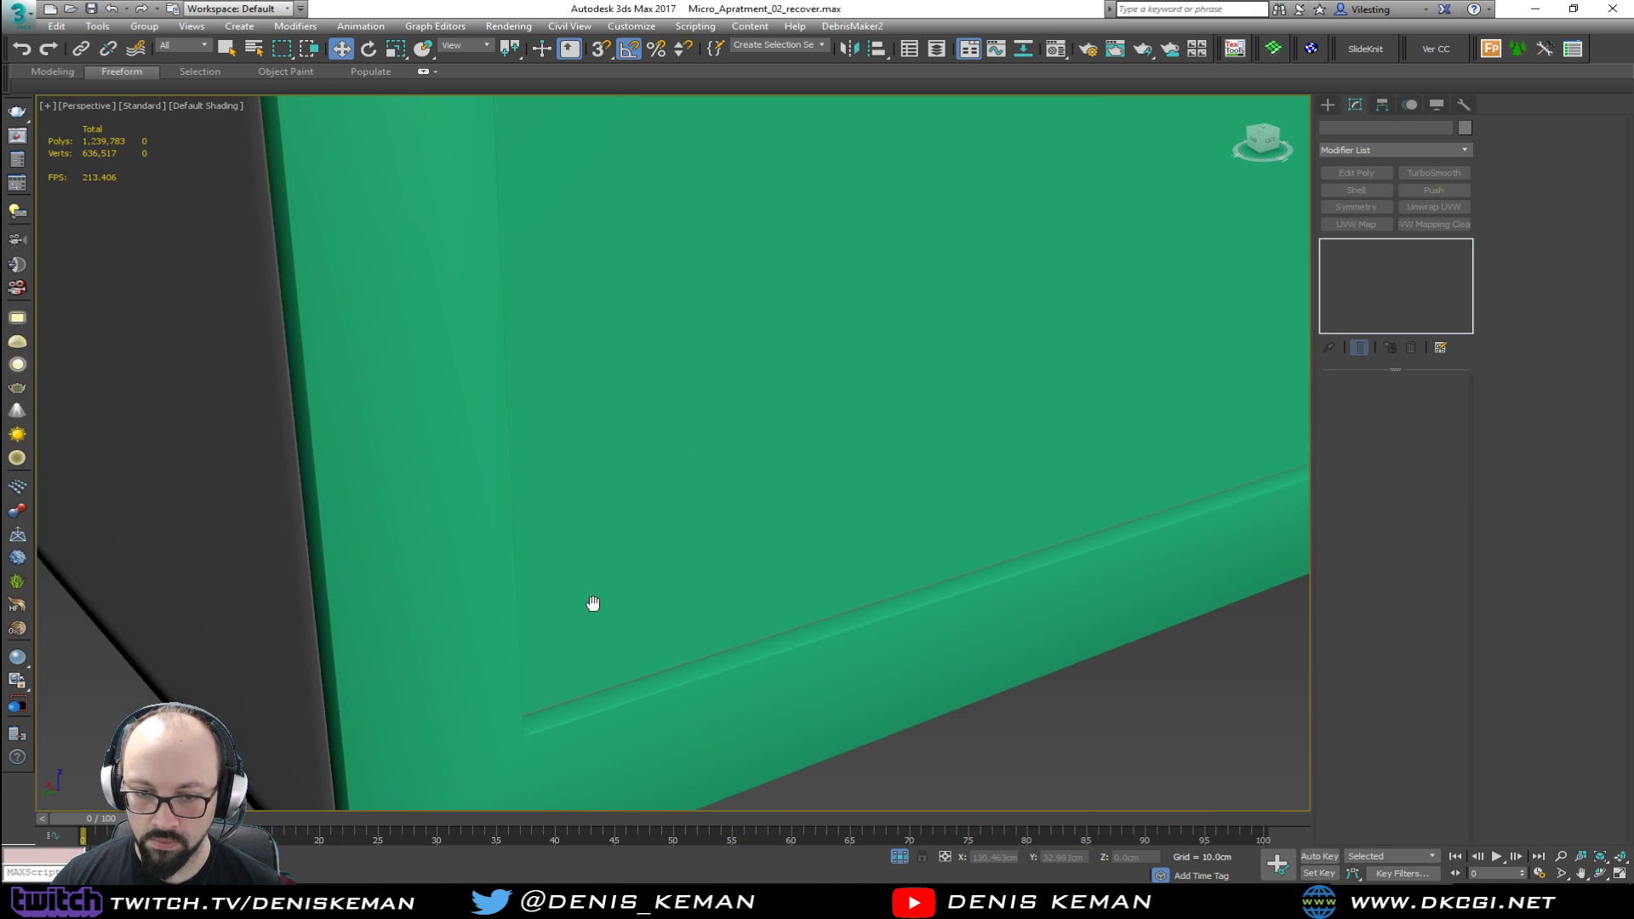
{"action": "scroll", "coordinate": [613, 340], "scroll_direction": "down", "scroll_amount": 5}
{"action": "middle_click_drag", "start_coordinate": [613, 339], "coordinate": [587, 340], "text": "alt"}
{"action": "scroll", "coordinate": [587, 340], "scroll_direction": "up", "scroll_amount": 5}
{"action": "key", "text": "F4"}
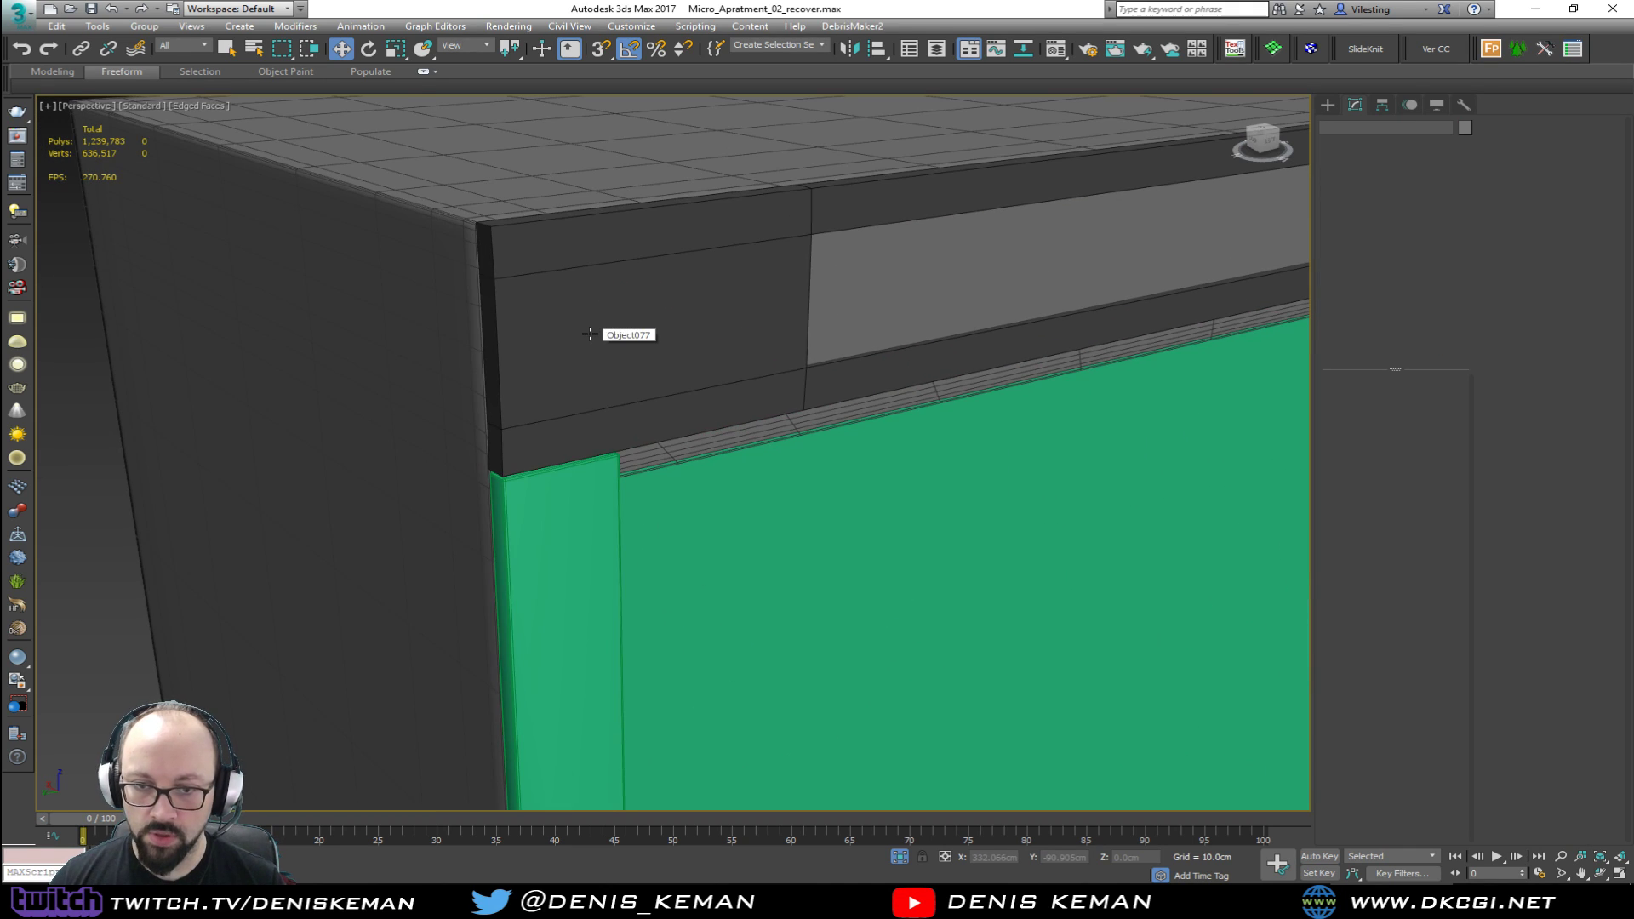
Step: Copy the door frame's Chamfer modifier and paste it on top of the control panel strip's modifier stack
{"action": "left_click", "coordinate": [589, 333]}
{"action": "left_click", "coordinate": [554, 517]}
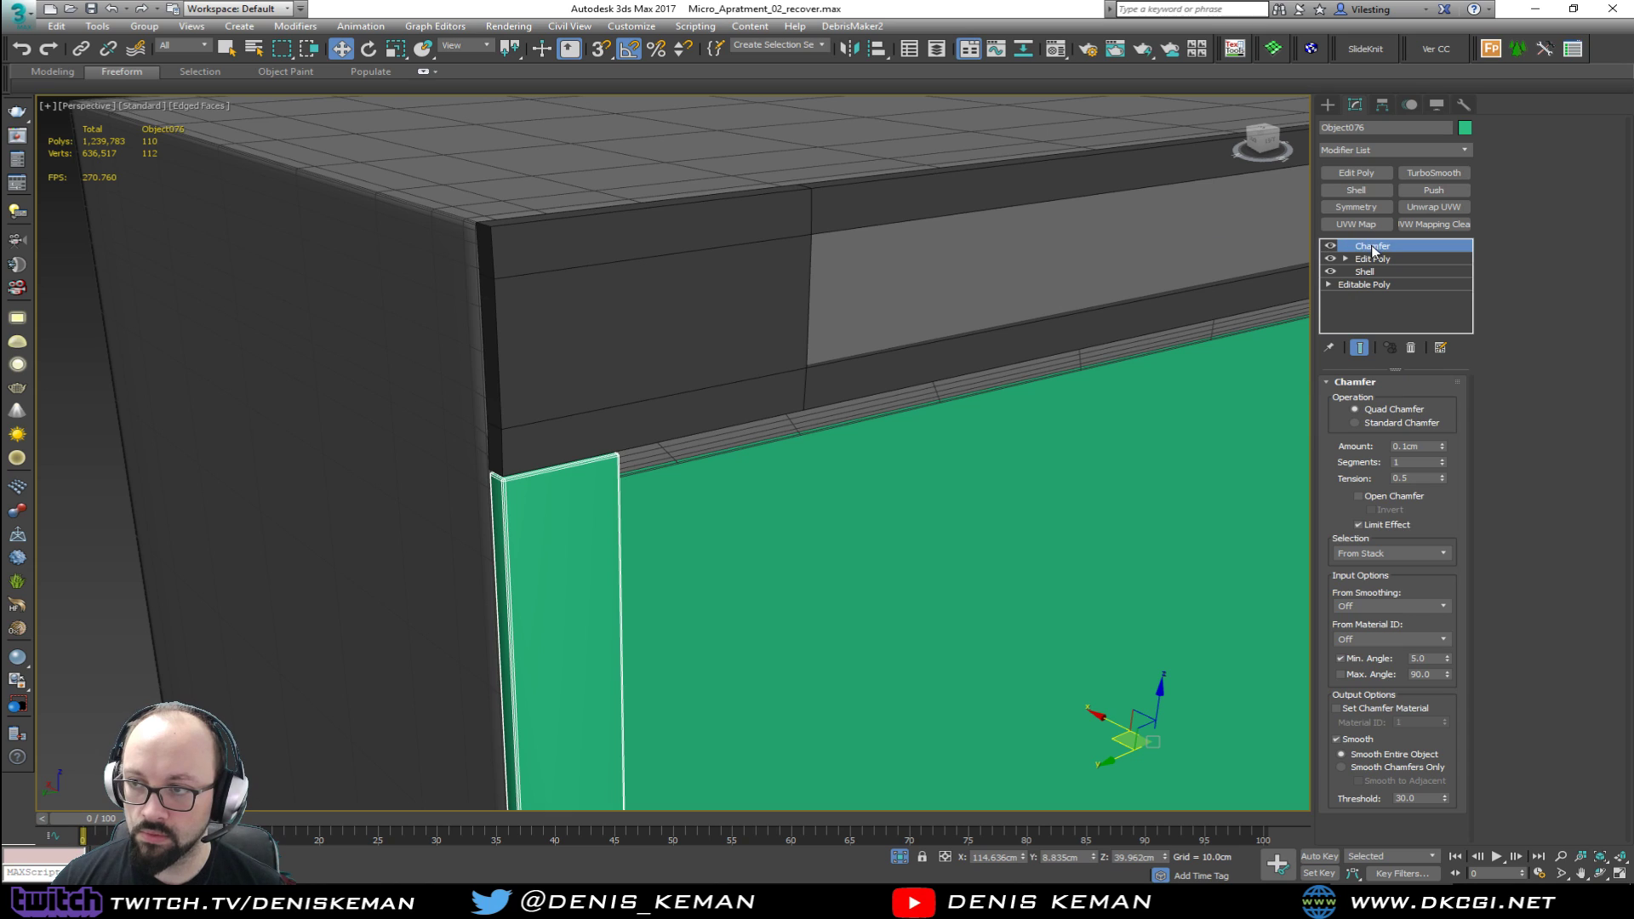
{"action": "right_click", "coordinate": [1372, 249]}
{"action": "left_click", "coordinate": [1381, 309]}
{"action": "left_click", "coordinate": [686, 337]}
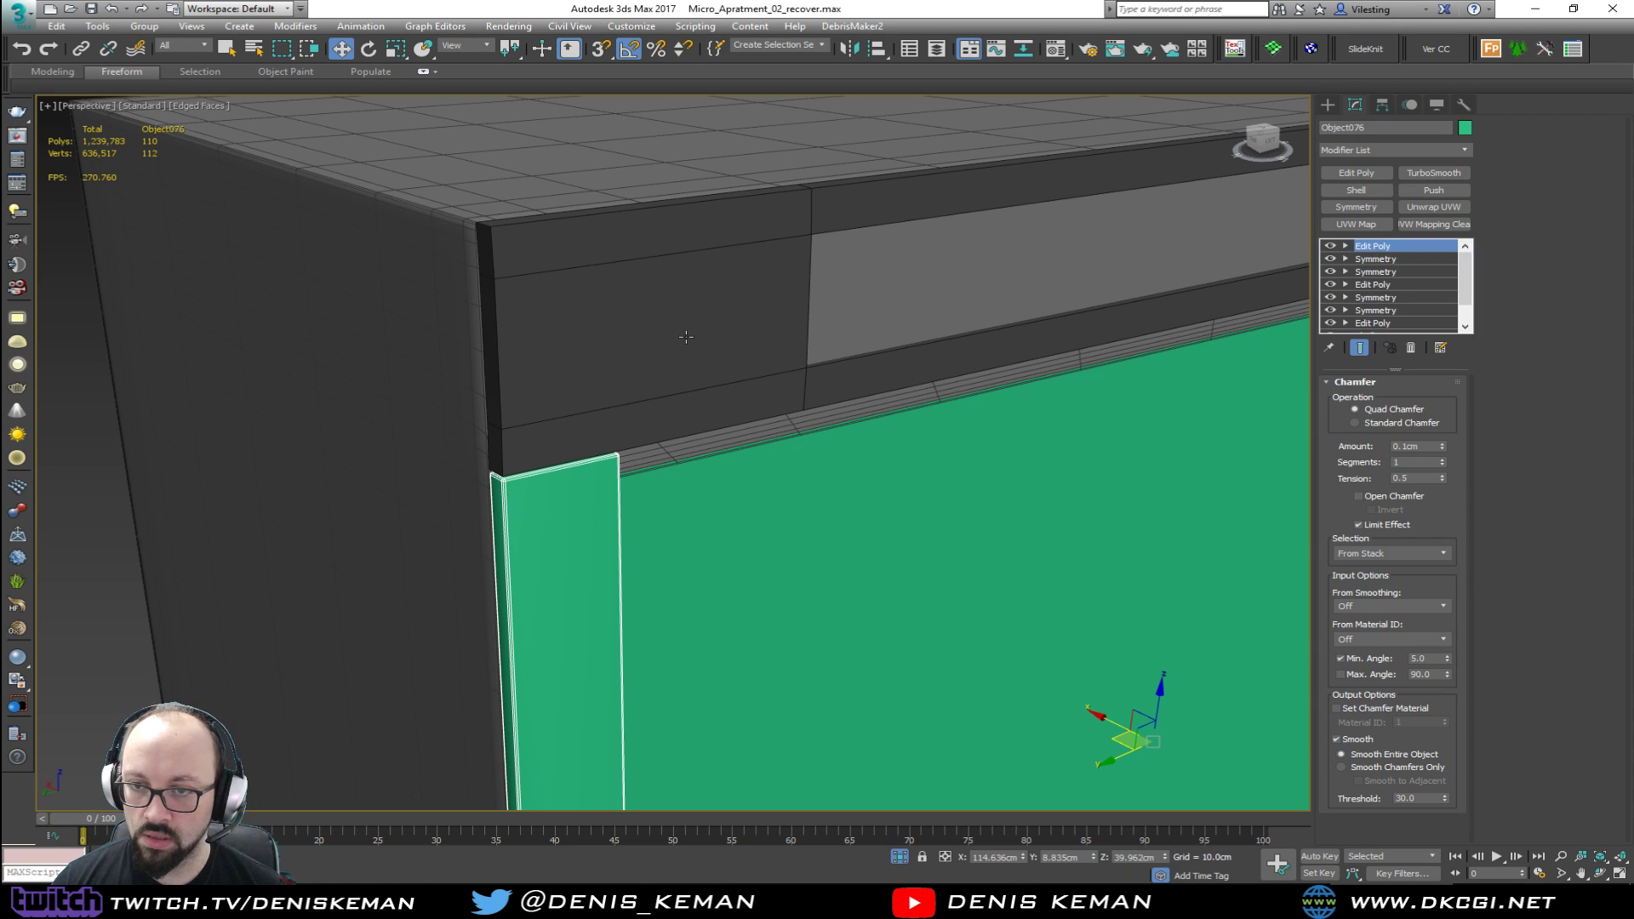
{"action": "right_click", "coordinate": [1383, 244]}
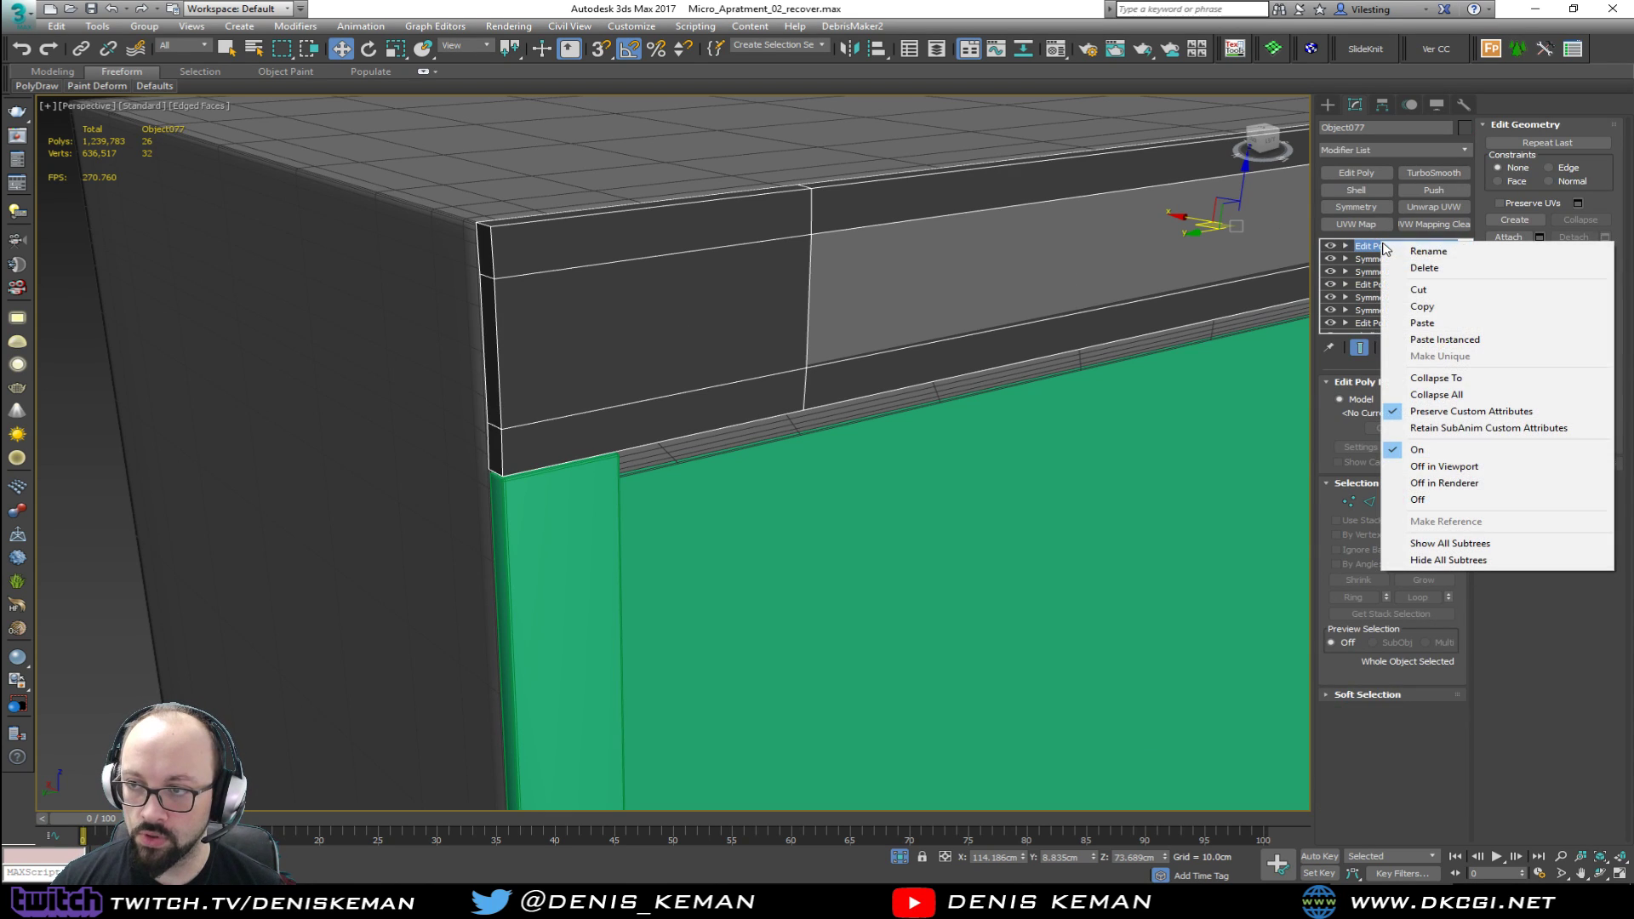
{"action": "left_click", "coordinate": [1437, 323]}
Step: Examine the control panel strip's chamfered edges up close, with and without edged faces
{"action": "middle_click_drag", "start_coordinate": [982, 284], "coordinate": [870, 276], "text": "alt"}
{"action": "key", "text": "F4"}
{"action": "mouse_move", "coordinate": [827, 190]}
{"action": "middle_mouse_down"}
{"action": "mouse_move", "coordinate": [794, 344]}
{"action": "mouse_move", "coordinate": [957, 312]}
{"action": "middle_mouse_up"}
{"action": "left_click", "coordinate": [856, 223]}
{"action": "scroll", "coordinate": [898, 218], "scroll_direction": "up", "scroll_amount": 3}
{"action": "scroll", "coordinate": [897, 219], "scroll_direction": "down", "scroll_amount": 3}
{"action": "scroll", "coordinate": [626, 414], "scroll_direction": "up", "scroll_amount": 3}
{"action": "scroll", "coordinate": [626, 415], "scroll_direction": "up", "scroll_amount": 3}
{"action": "key", "text": "F4"}
{"action": "scroll", "coordinate": [672, 401], "scroll_direction": "up", "scroll_amount": 5}
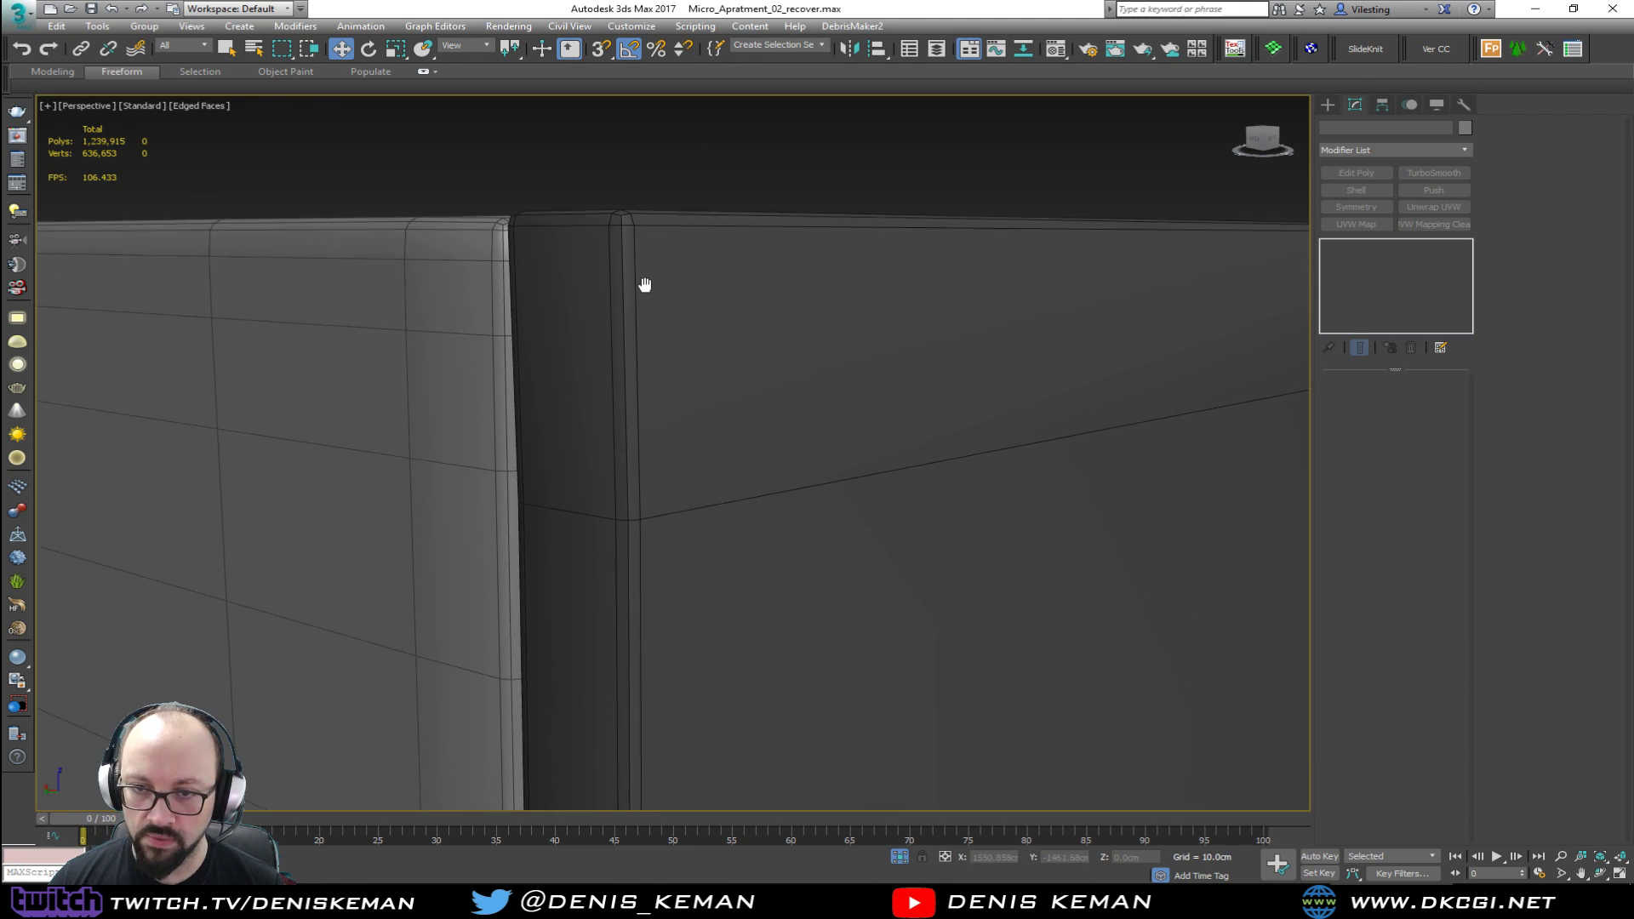
{"action": "key", "text": "F4"}
{"action": "scroll", "coordinate": [511, 274], "scroll_direction": "down", "scroll_amount": 5}
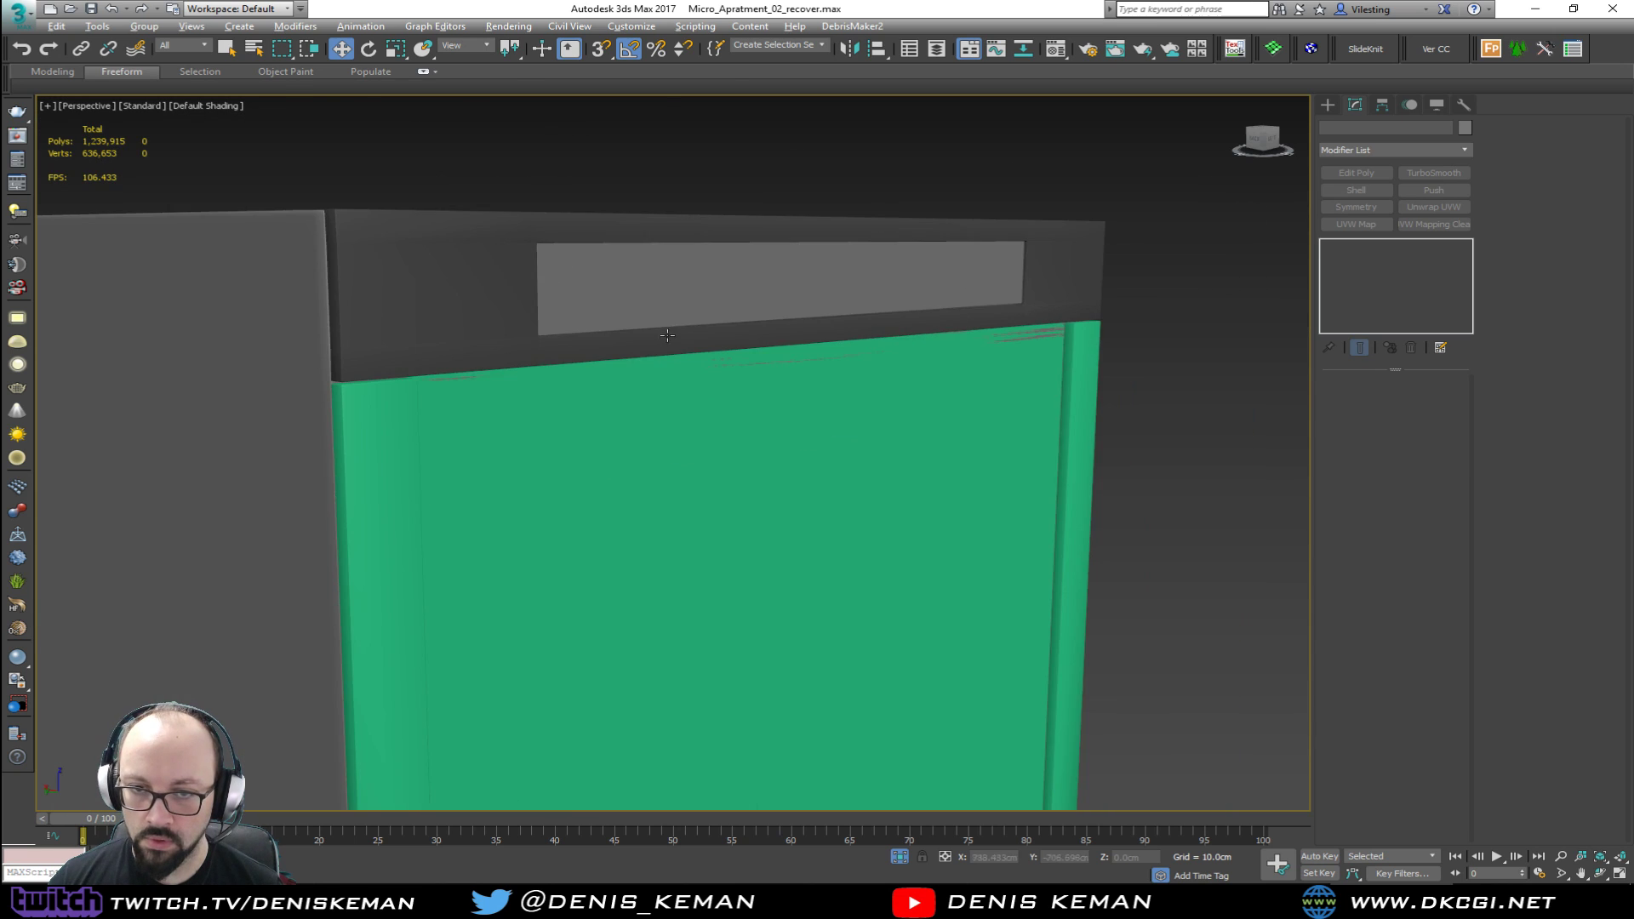
Step: Select the oven glass and make it see-through so the oven interior can be viewed behind it
{"action": "scroll", "coordinate": [519, 281], "scroll_direction": "up", "scroll_amount": 2}
{"action": "left_click", "coordinate": [533, 288]}
{"action": "middle_click_drag", "start_coordinate": [533, 288], "coordinate": [498, 321], "text": "alt"}
{"action": "left_click", "coordinate": [528, 437]}
{"action": "middle_click_drag", "start_coordinate": [529, 438], "coordinate": [646, 423], "text": "alt"}
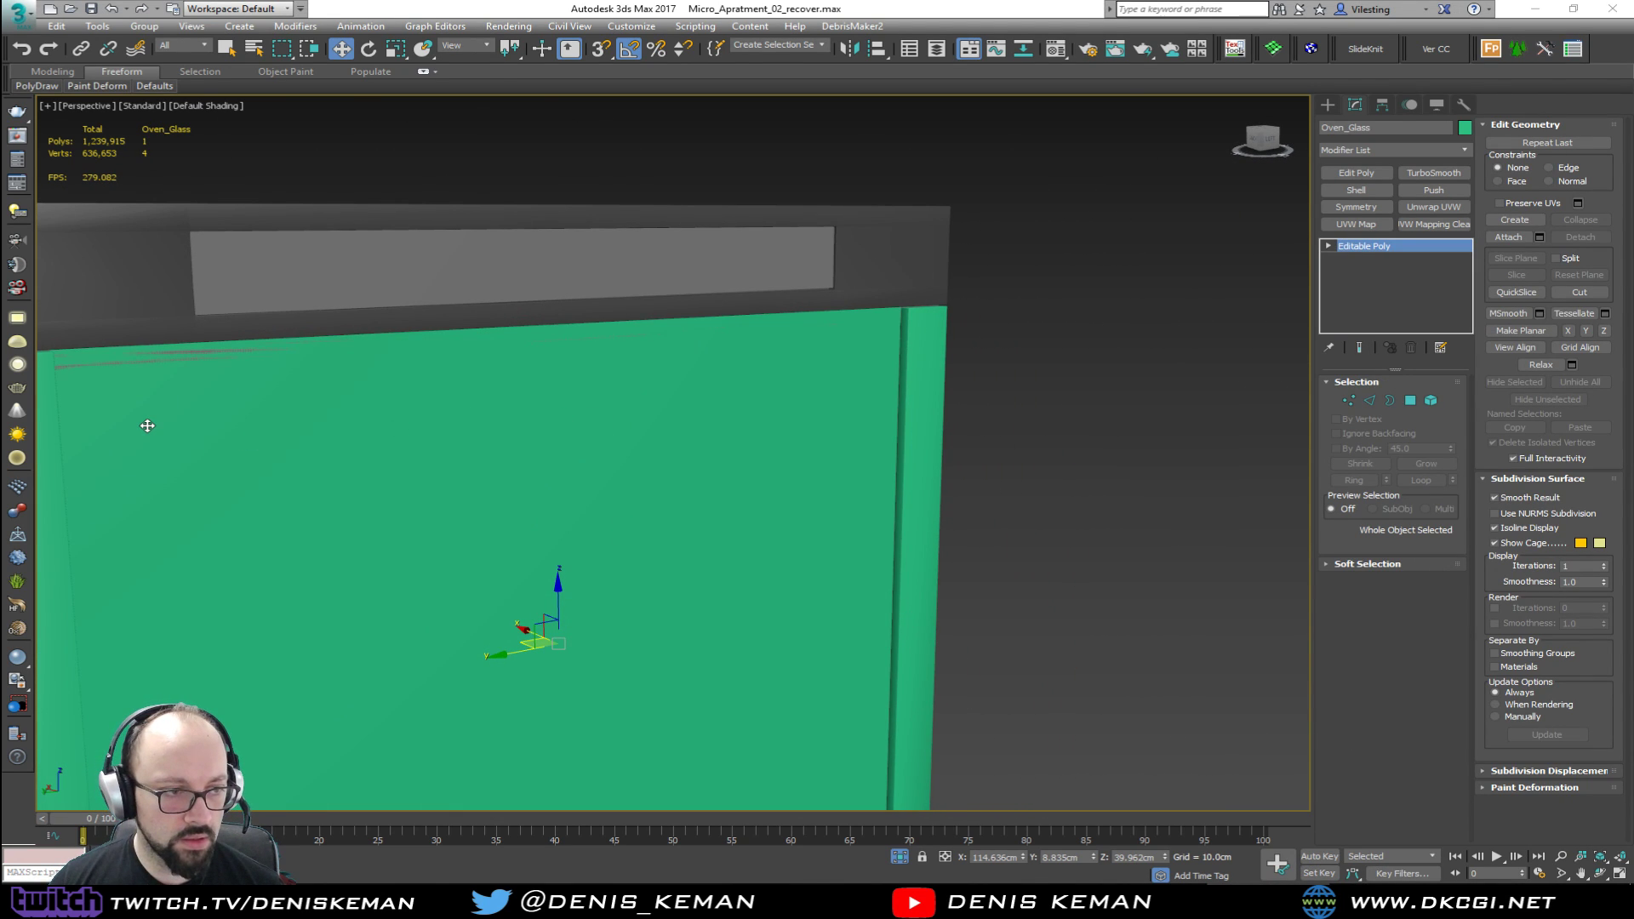
{"action": "middle_click_drag", "start_coordinate": [596, 450], "coordinate": [624, 507], "text": "alt"}
{"action": "scroll", "coordinate": [650, 391], "scroll_direction": "up", "scroll_amount": 3}
{"action": "scroll", "coordinate": [593, 398], "scroll_direction": "down", "scroll_amount": 3}
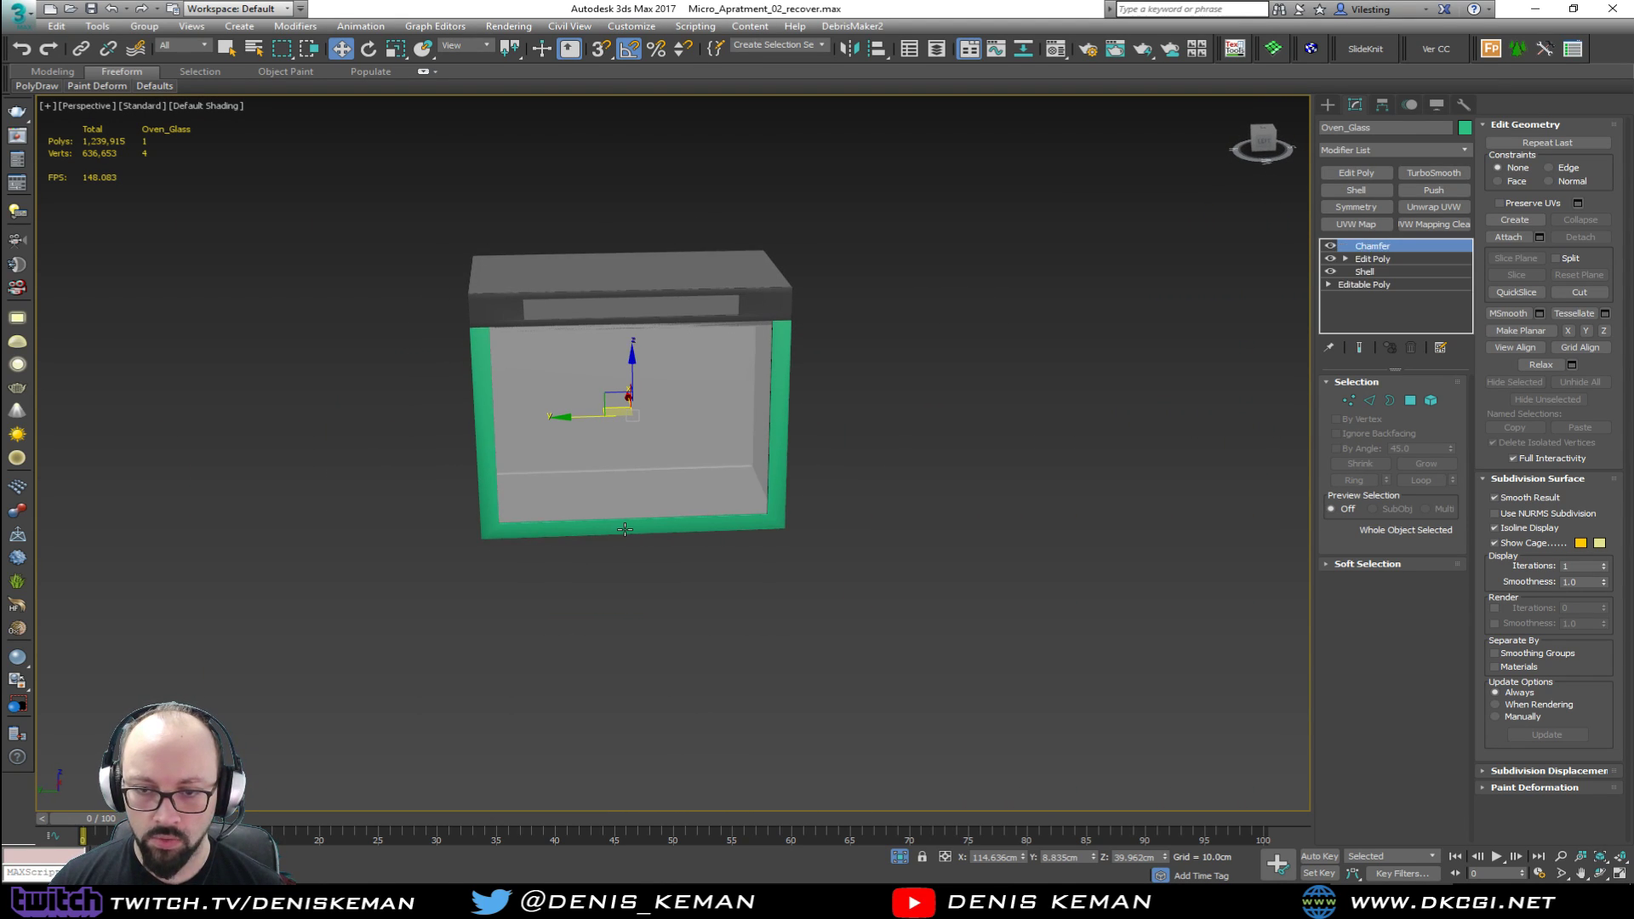
Step: In the door frame's Edit Poly level below the Chamfer, offset the left inner corner vertices by -5 cm along Y
{"action": "left_click", "coordinate": [625, 529]}
{"action": "scroll", "coordinate": [620, 533], "scroll_direction": "up", "scroll_amount": 5}
{"action": "key", "text": "F4"}
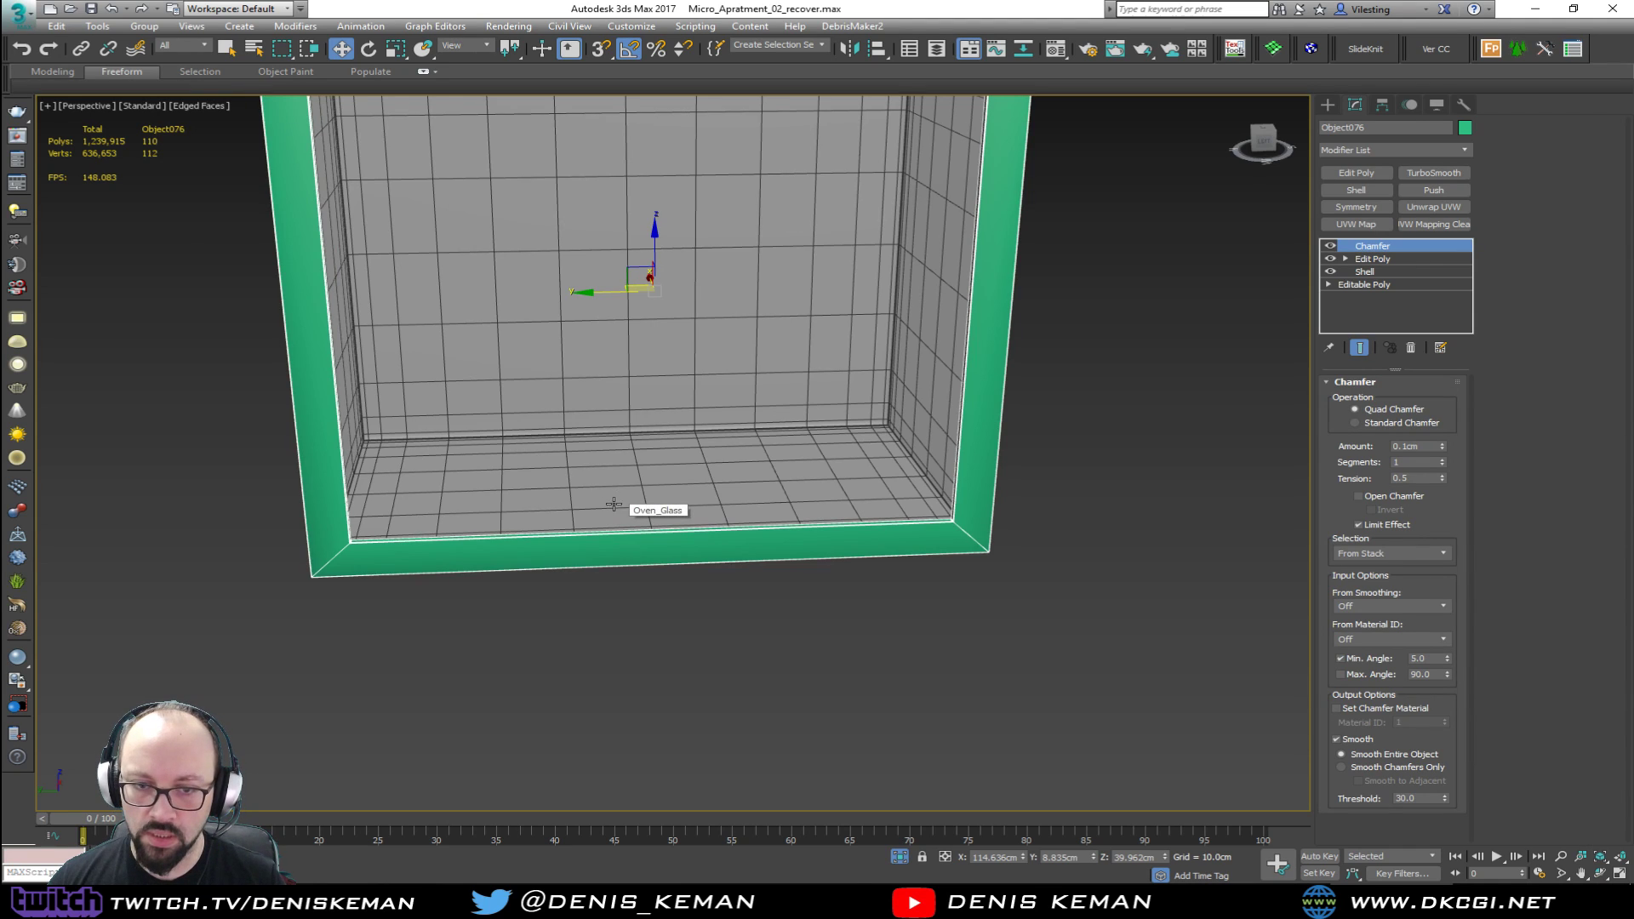
{"action": "left_click", "coordinate": [1372, 259]}
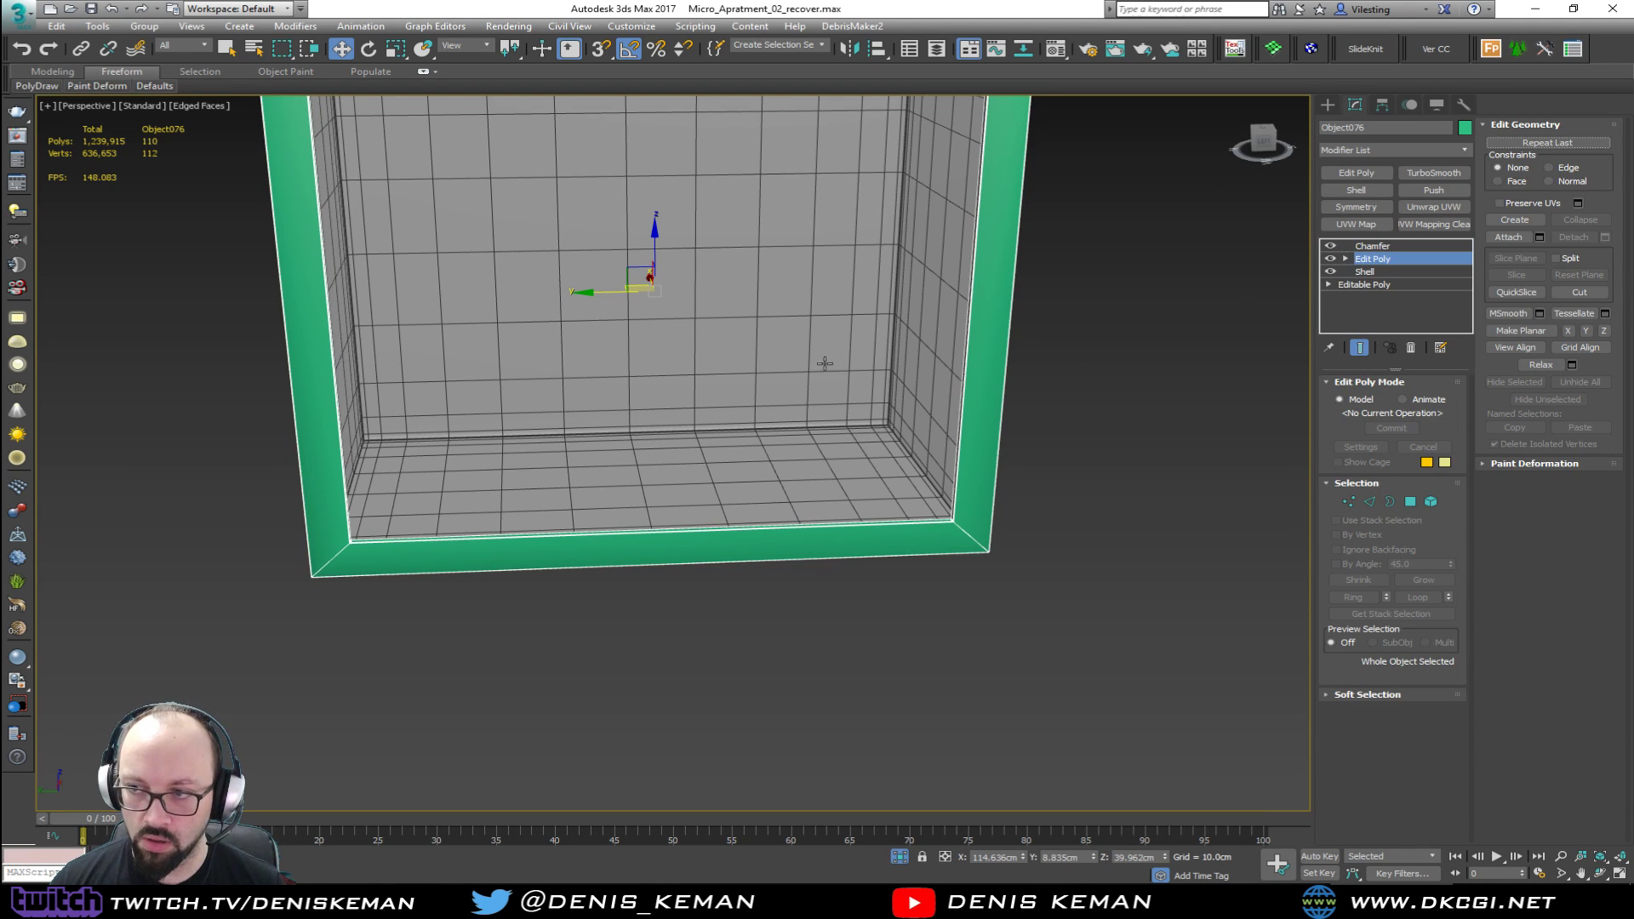
{"action": "scroll", "coordinate": [731, 474], "scroll_direction": "down", "scroll_amount": 3}
{"action": "middle_click_drag", "start_coordinate": [578, 355], "coordinate": [504, 268], "text": "alt"}
{"action": "key", "text": "F3"}
{"action": "left_click_drag", "start_coordinate": [481, 230], "coordinate": [421, 312]}
{"action": "left_click_drag", "start_coordinate": [481, 705], "coordinate": [431, 766], "text": "ctrl"}
{"action": "middle_click_drag", "start_coordinate": [431, 766], "coordinate": [527, 664], "text": "alt"}
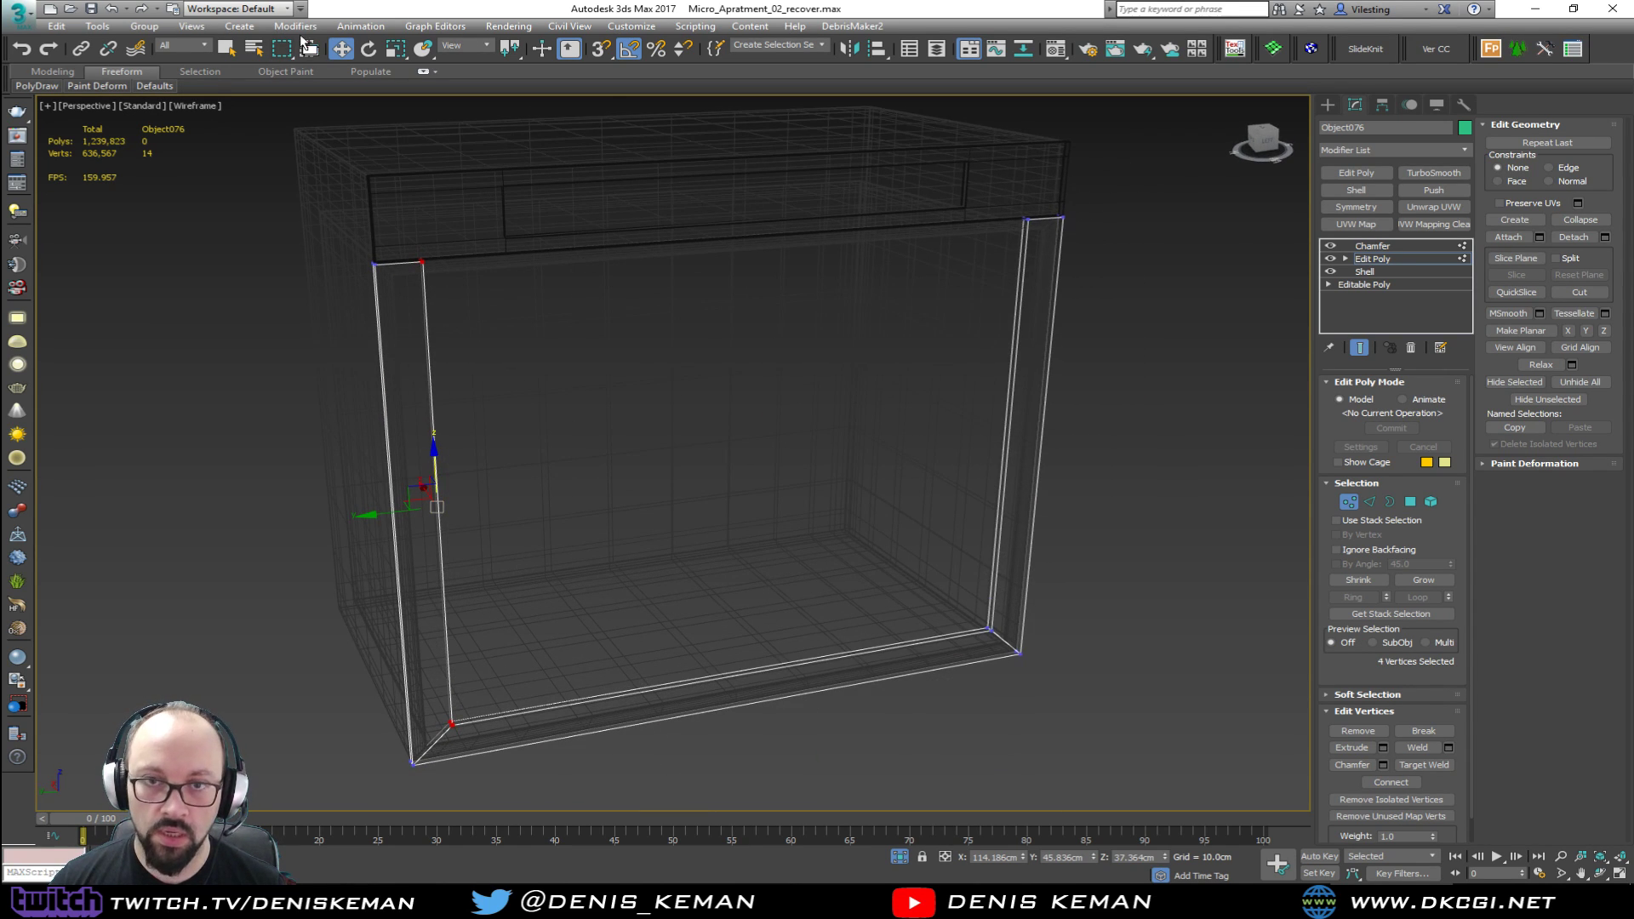
{"action": "right_click", "coordinate": [351, 51]}
{"action": "left_click", "coordinate": [256, 159]}
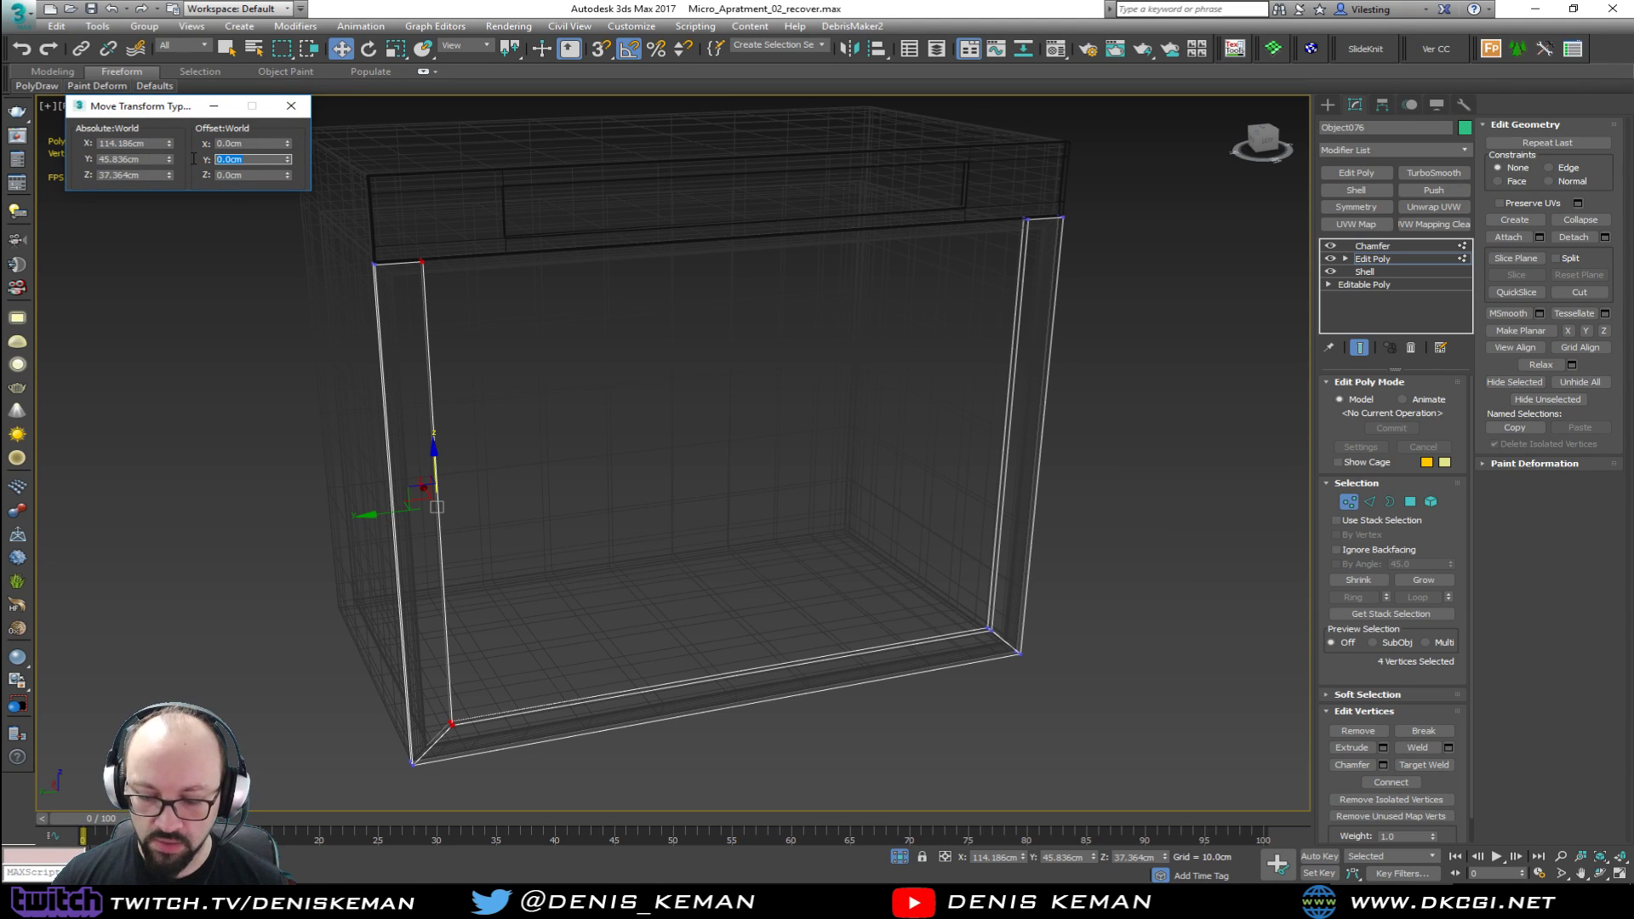
{"action": "key", "text": "Return"}
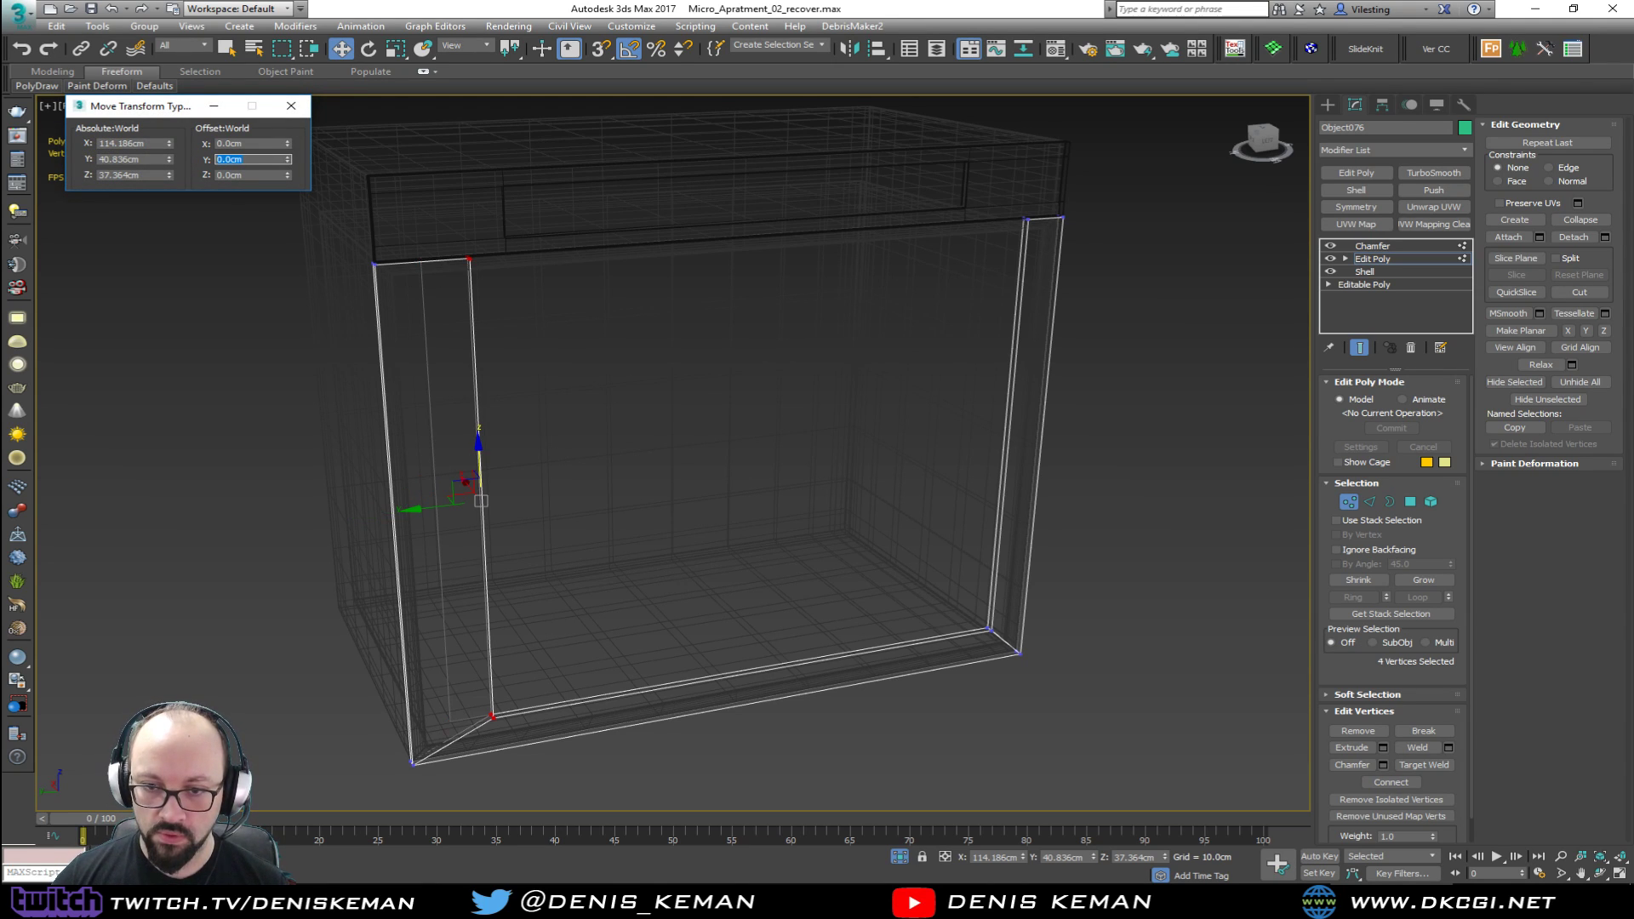
Step: Offset the door frame's right inner corner vertices by 5 cm along Y to widen that side of the frame
{"action": "scroll", "coordinate": [751, 324], "scroll_direction": "up", "scroll_amount": 5}
{"action": "left_click_drag", "start_coordinate": [825, 218], "coordinate": [826, 219]}
{"action": "left_click_drag", "start_coordinate": [787, 630], "coordinate": [800, 659], "text": "ctrl"}
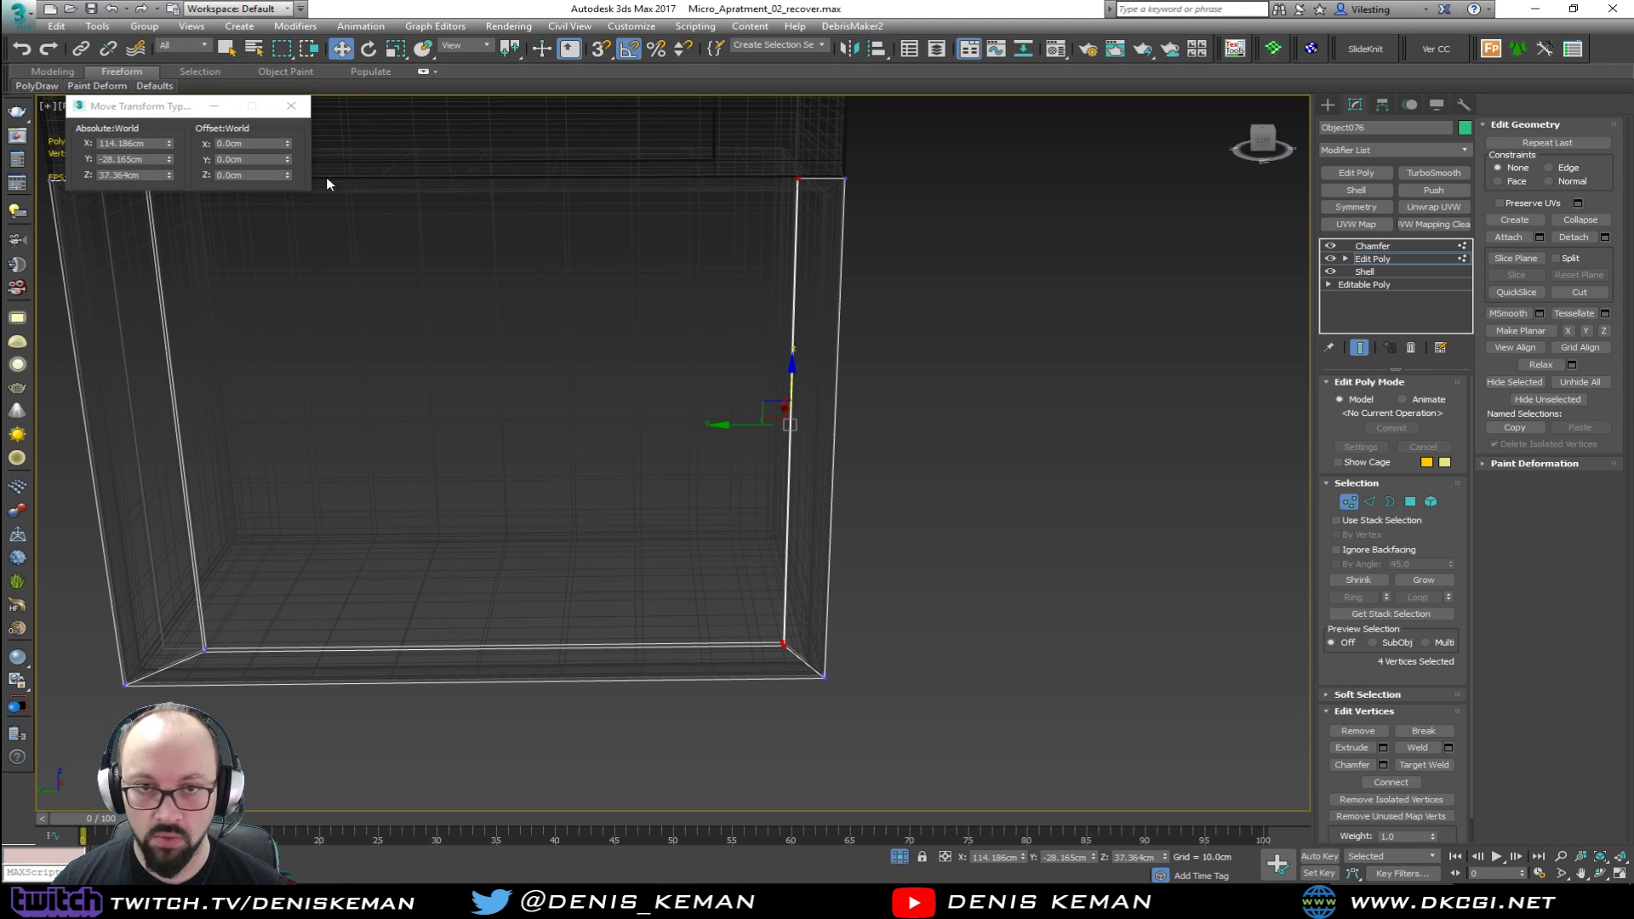
{"action": "left_click", "coordinate": [252, 158]}
{"action": "key", "text": "Return"}
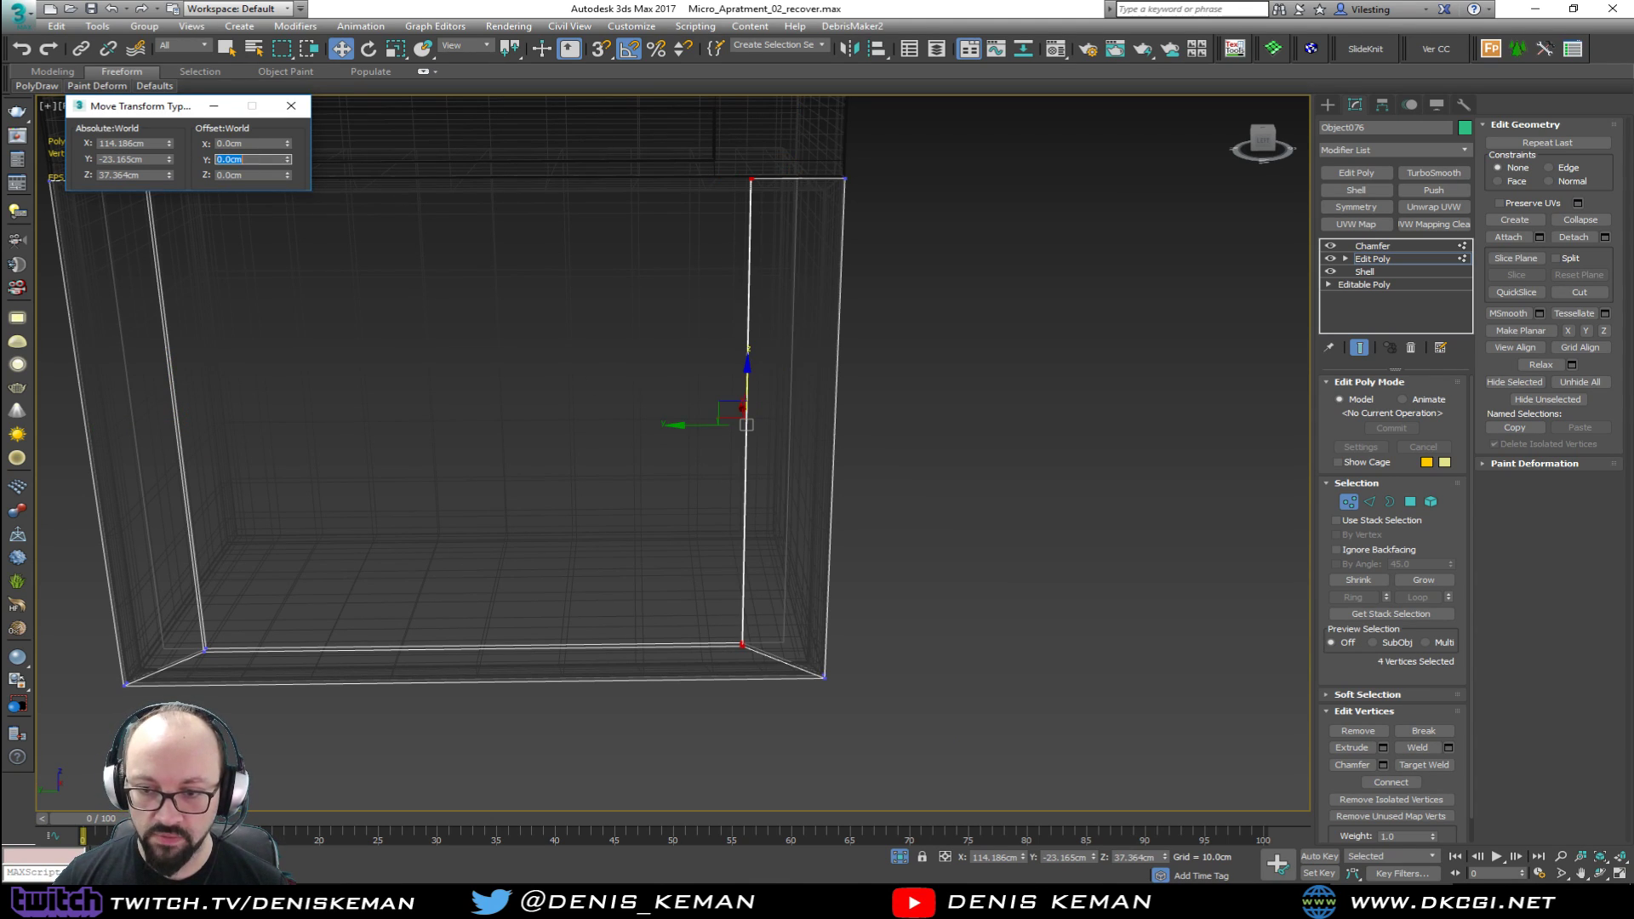
Step: Raise the door frame's lower inner vertices to Z 11.2 cm, leave vertex editing, deselect the frame, and restore the shaded display
{"action": "left_click_drag", "start_coordinate": [189, 585], "coordinate": [215, 672]}
{"action": "left_click_drag", "start_coordinate": [724, 621], "coordinate": [768, 667], "text": "ctrl"}
{"action": "left_click", "coordinate": [251, 174]}
{"action": "type", "text": "-5"}
{"action": "key", "text": "Return"}
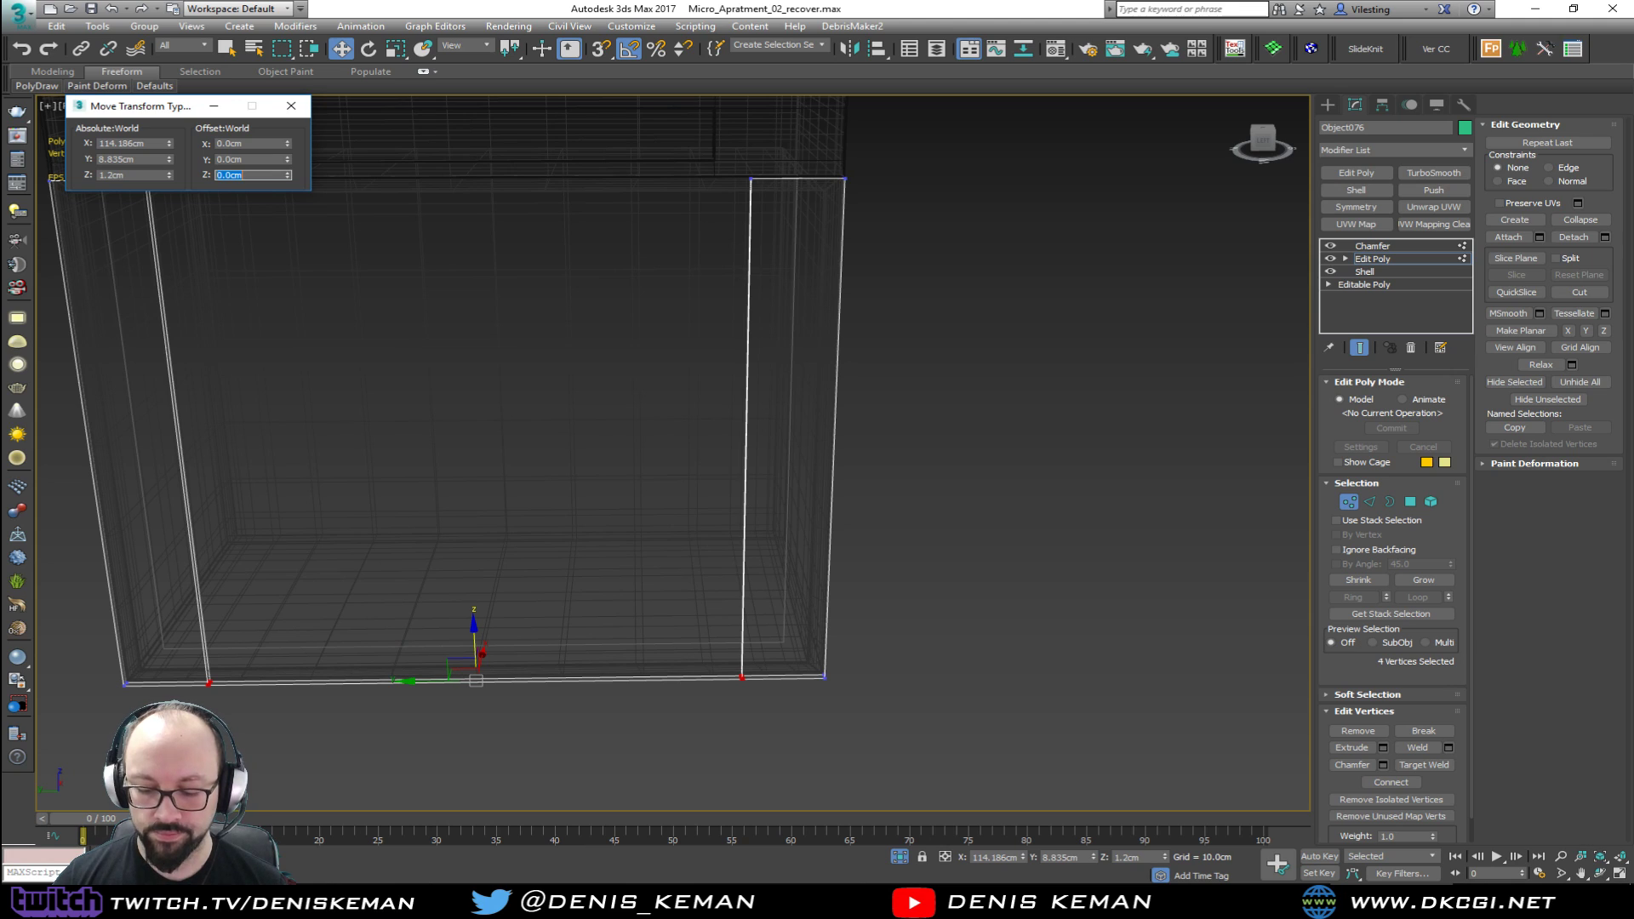
{"action": "key", "text": "Return"}
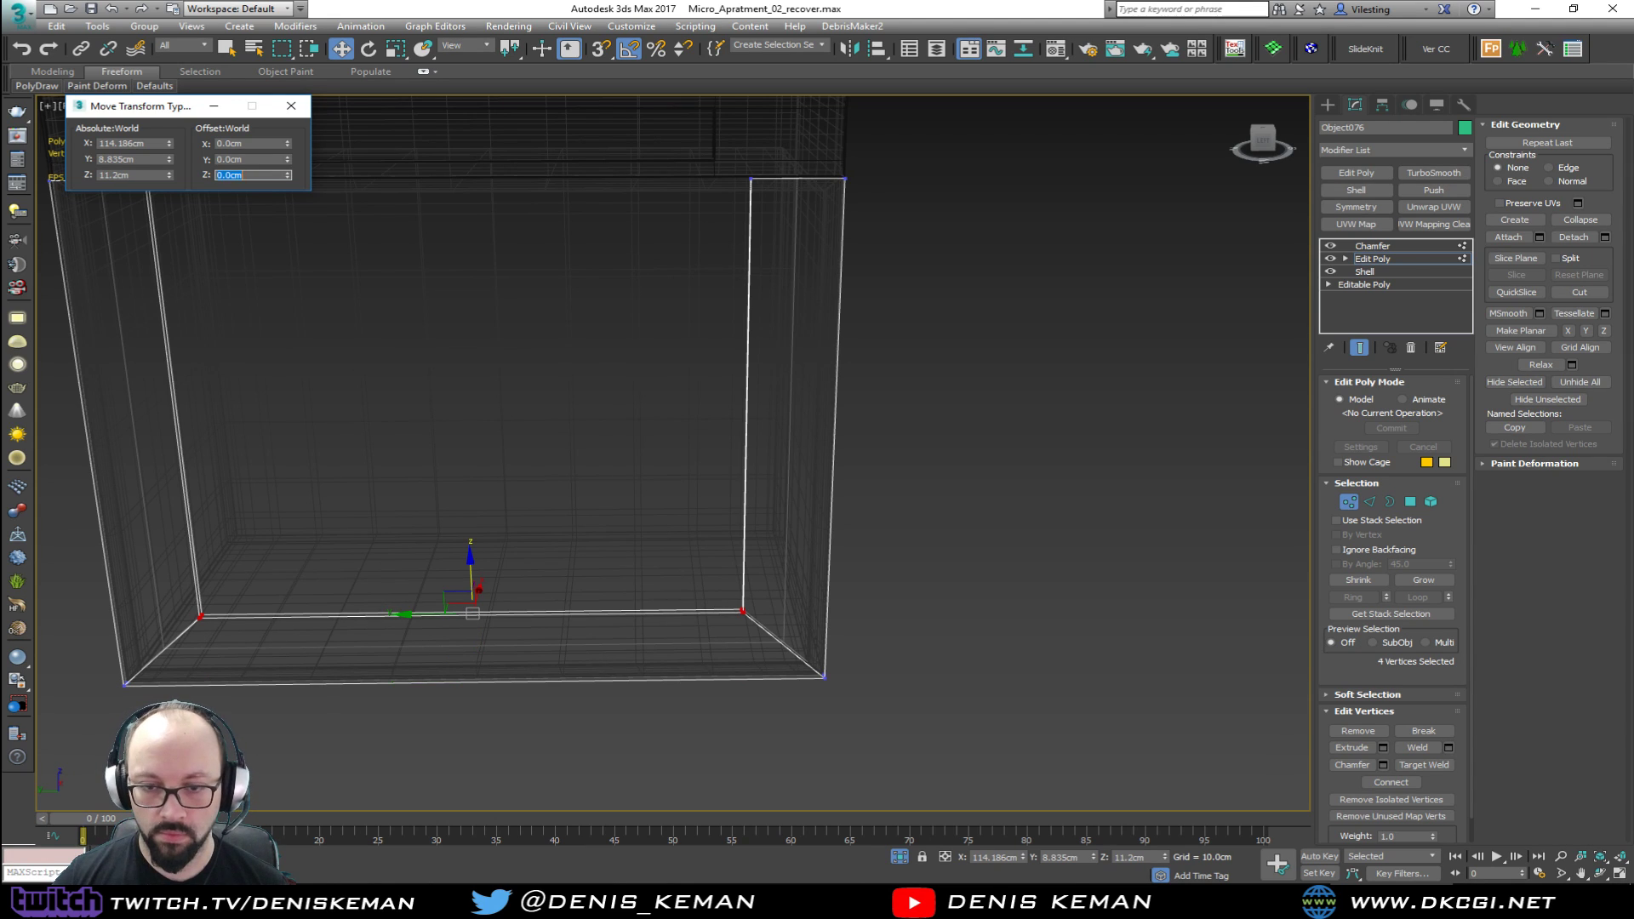
{"action": "left_click", "coordinate": [291, 106]}
{"action": "left_click", "coordinate": [1350, 503]}
{"action": "left_click", "coordinate": [1087, 466]}
{"action": "key", "text": "F3"}
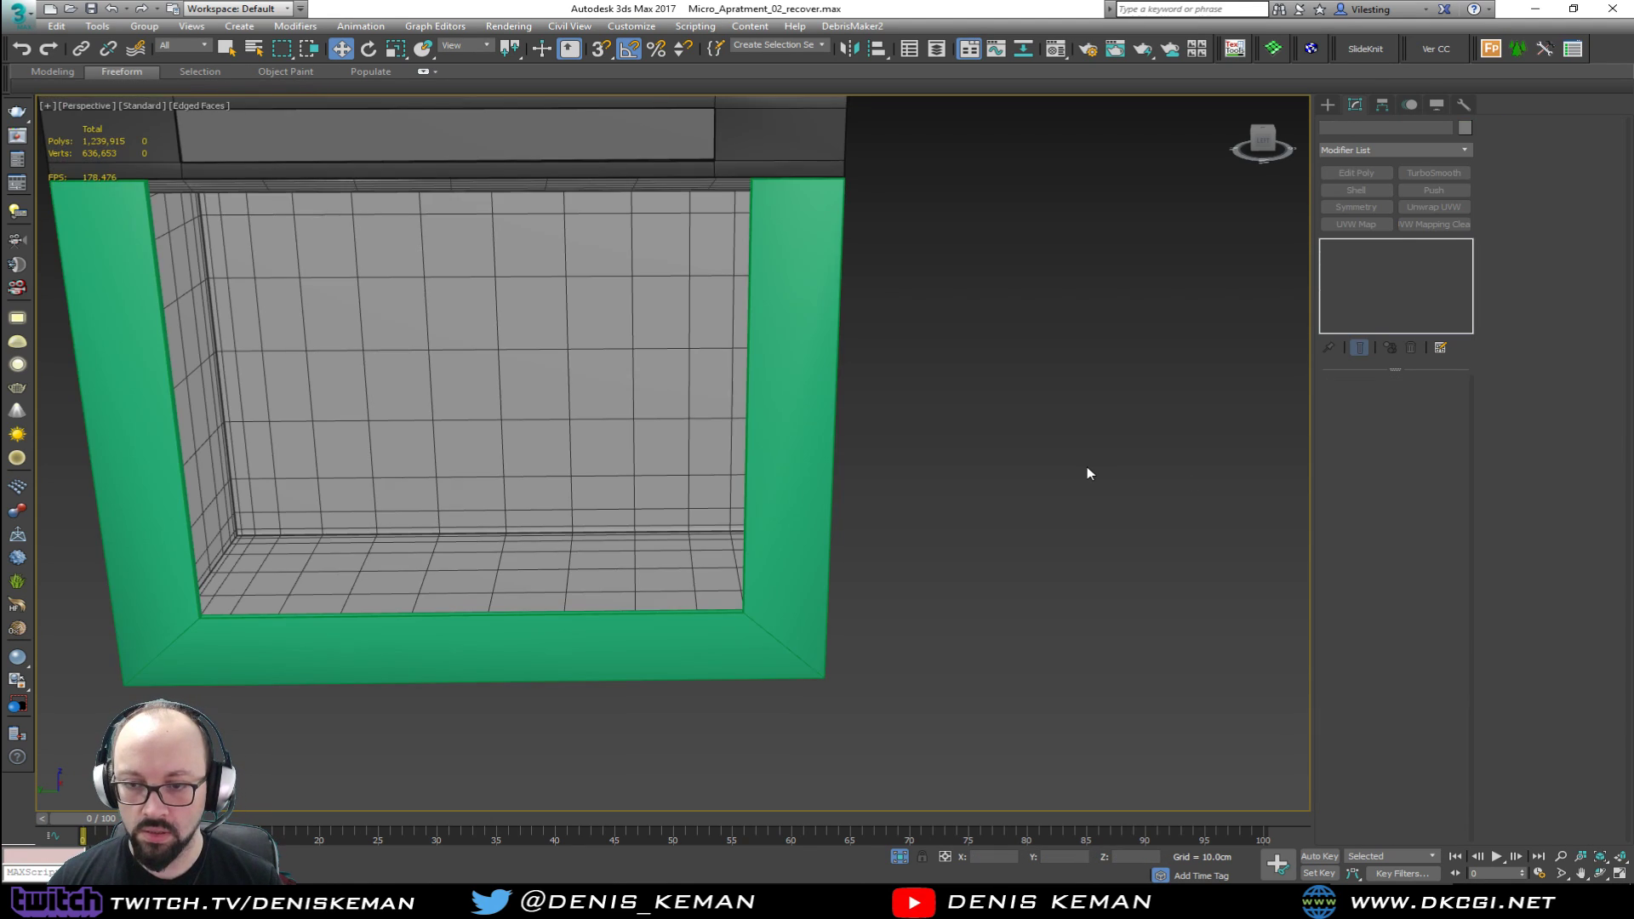
Step: Select the oven glass and offset its two left vertices by -5 cm along Y to meet the widened frame
{"action": "left_click", "coordinate": [475, 442]}
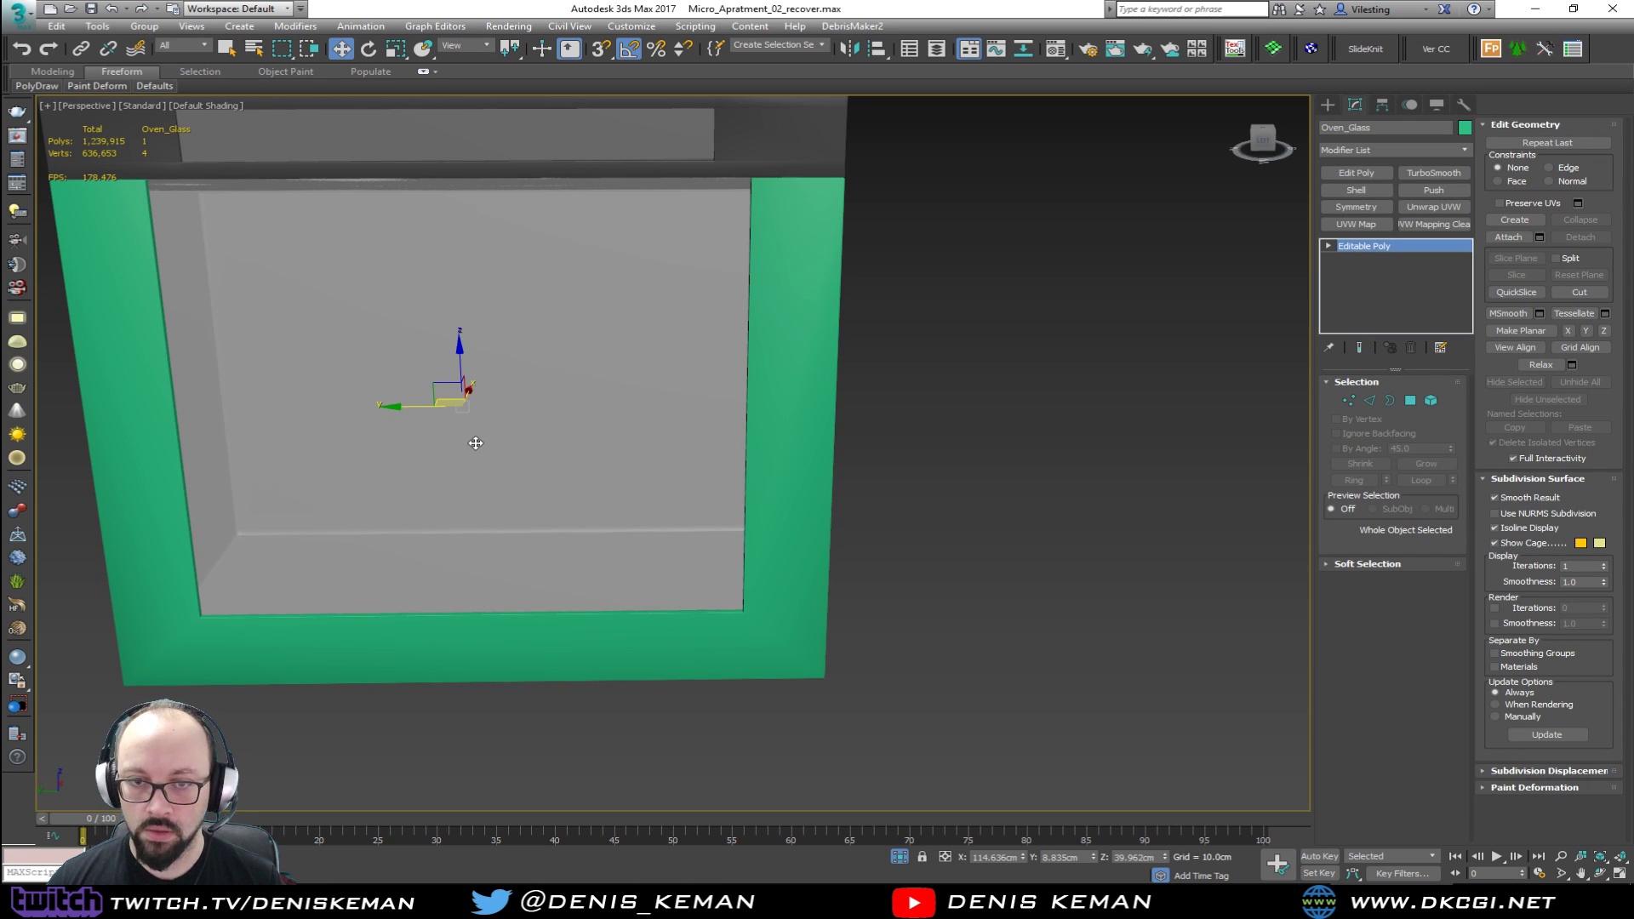
{"action": "scroll", "coordinate": [686, 456], "scroll_direction": "down", "scroll_amount": 3}
{"action": "middle_click_drag", "start_coordinate": [686, 456], "coordinate": [746, 467], "text": "alt"}
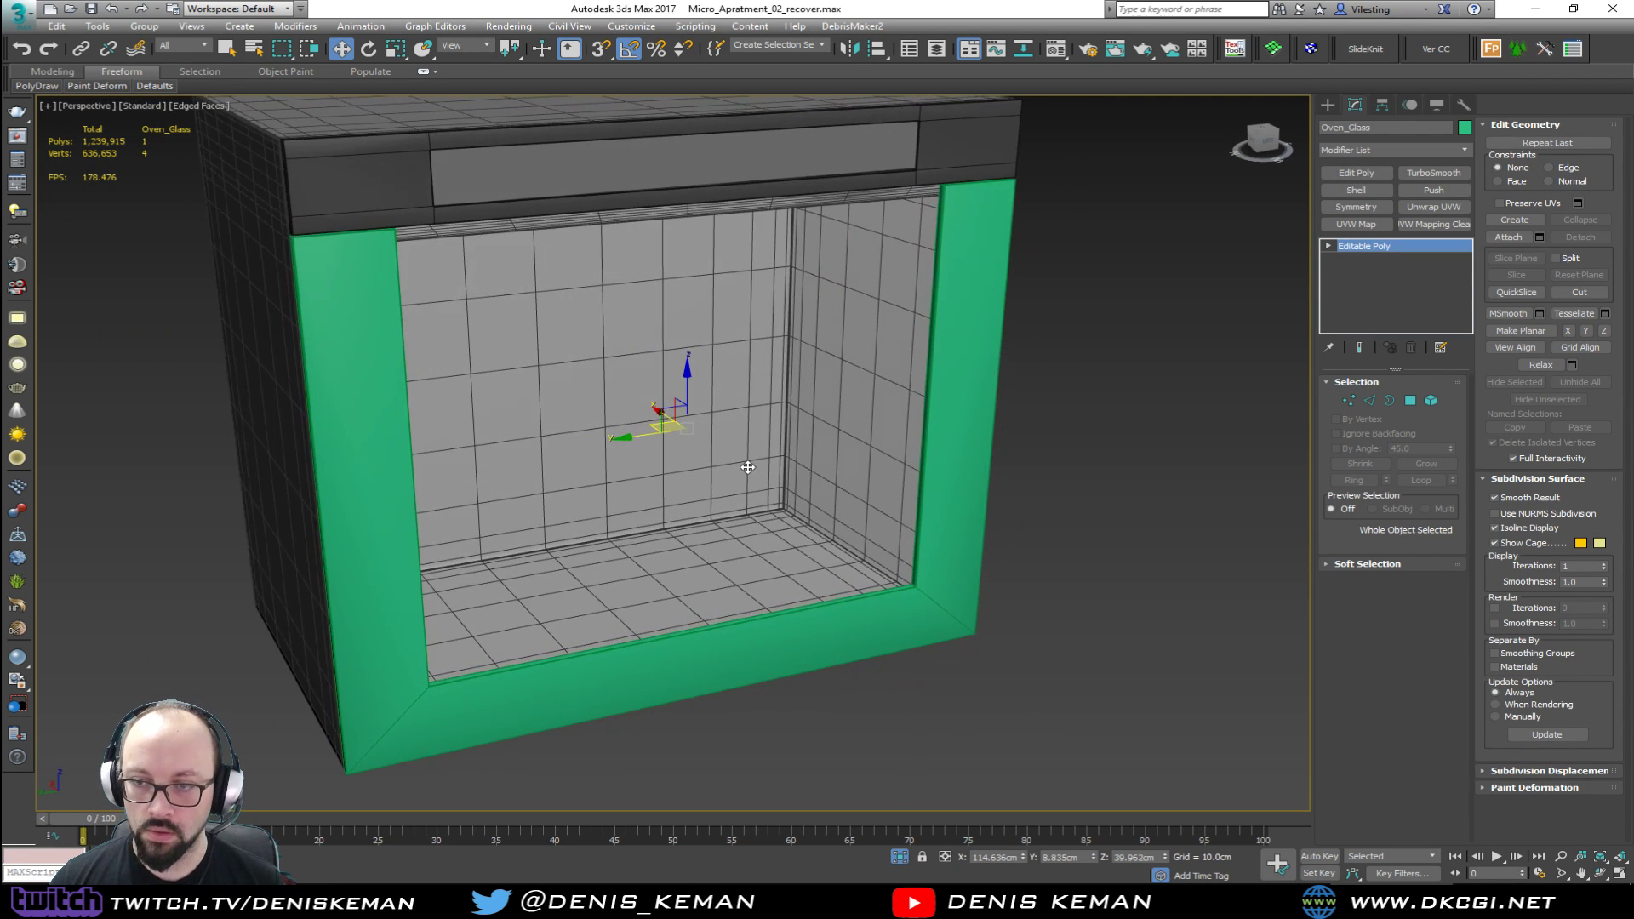
{"action": "key", "text": "1"}
{"action": "key", "text": "F3"}
{"action": "left_click_drag", "start_coordinate": [448, 173], "coordinate": [270, 739]}
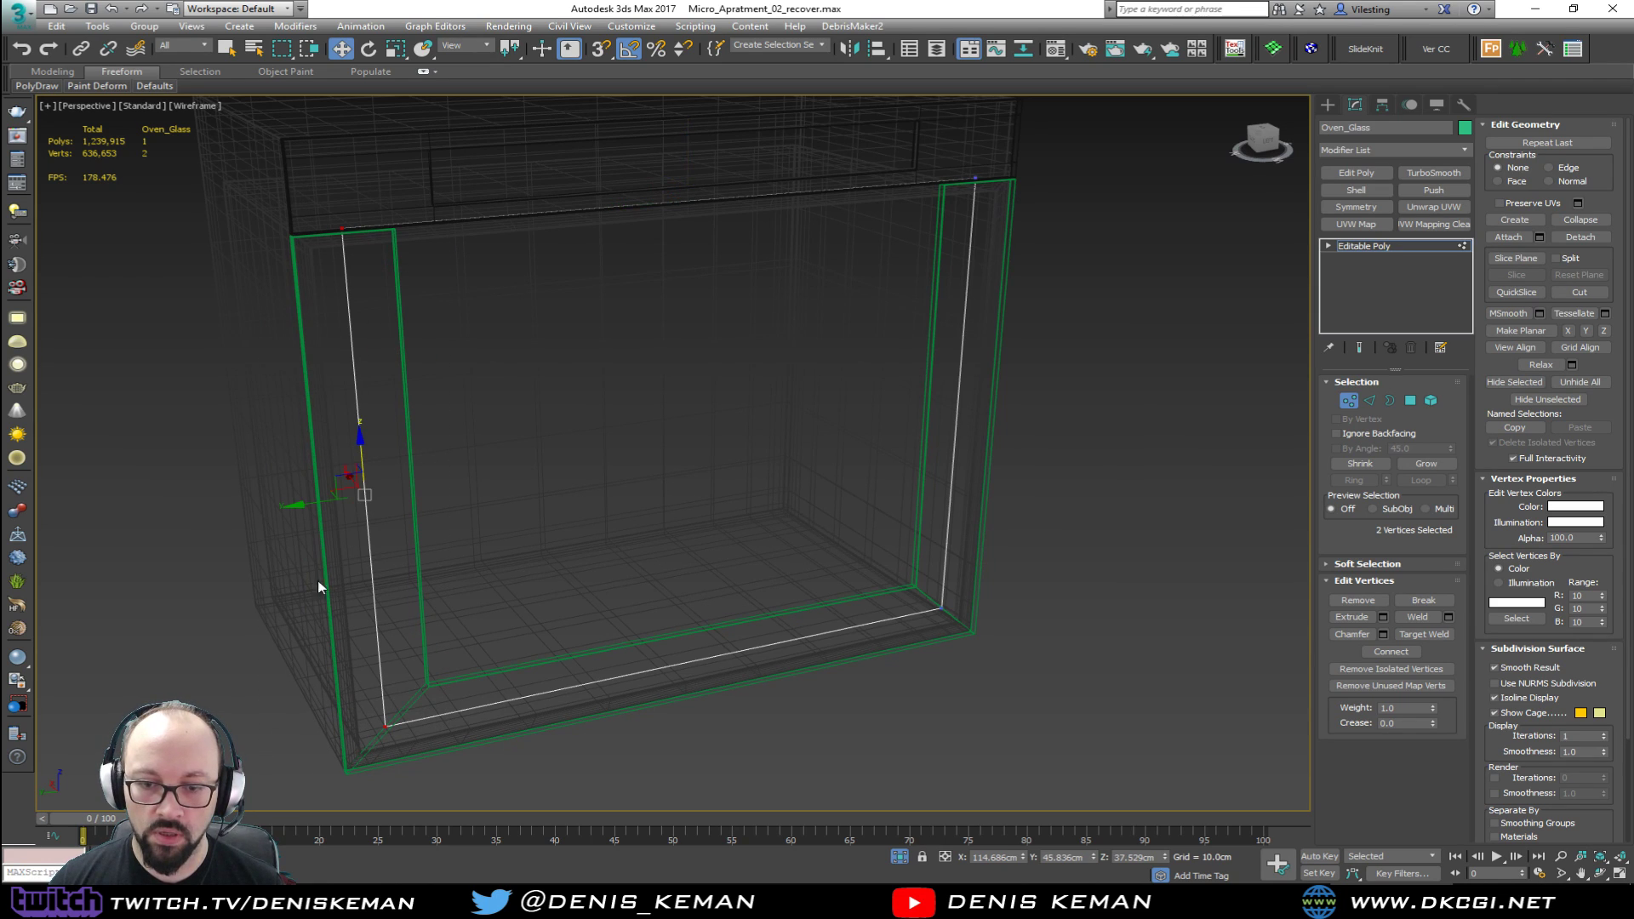
{"action": "right_click", "coordinate": [342, 50]}
{"action": "left_click", "coordinate": [251, 159]}
{"action": "type", "text": "-5"}
{"action": "key", "text": "Return"}
Step: Offset the oven glass's two right vertices by 5 cm along Y
{"action": "left_click_drag", "start_coordinate": [936, 159], "coordinate": [989, 208]}
{"action": "left_click_drag", "start_coordinate": [900, 607], "coordinate": [981, 594]}
{"action": "left_click", "coordinate": [261, 162]}
{"action": "type", "text": "5"}
{"action": "key", "text": "Return"}
Step: Offset the oven glass's two bottom vertices by 5 cm along Z and restore the shaded display
{"action": "left_click_drag", "start_coordinate": [375, 626], "coordinate": [991, 796]}
{"action": "left_click", "coordinate": [253, 175]}
{"action": "type", "text": "5"}
{"action": "key", "text": "Return"}
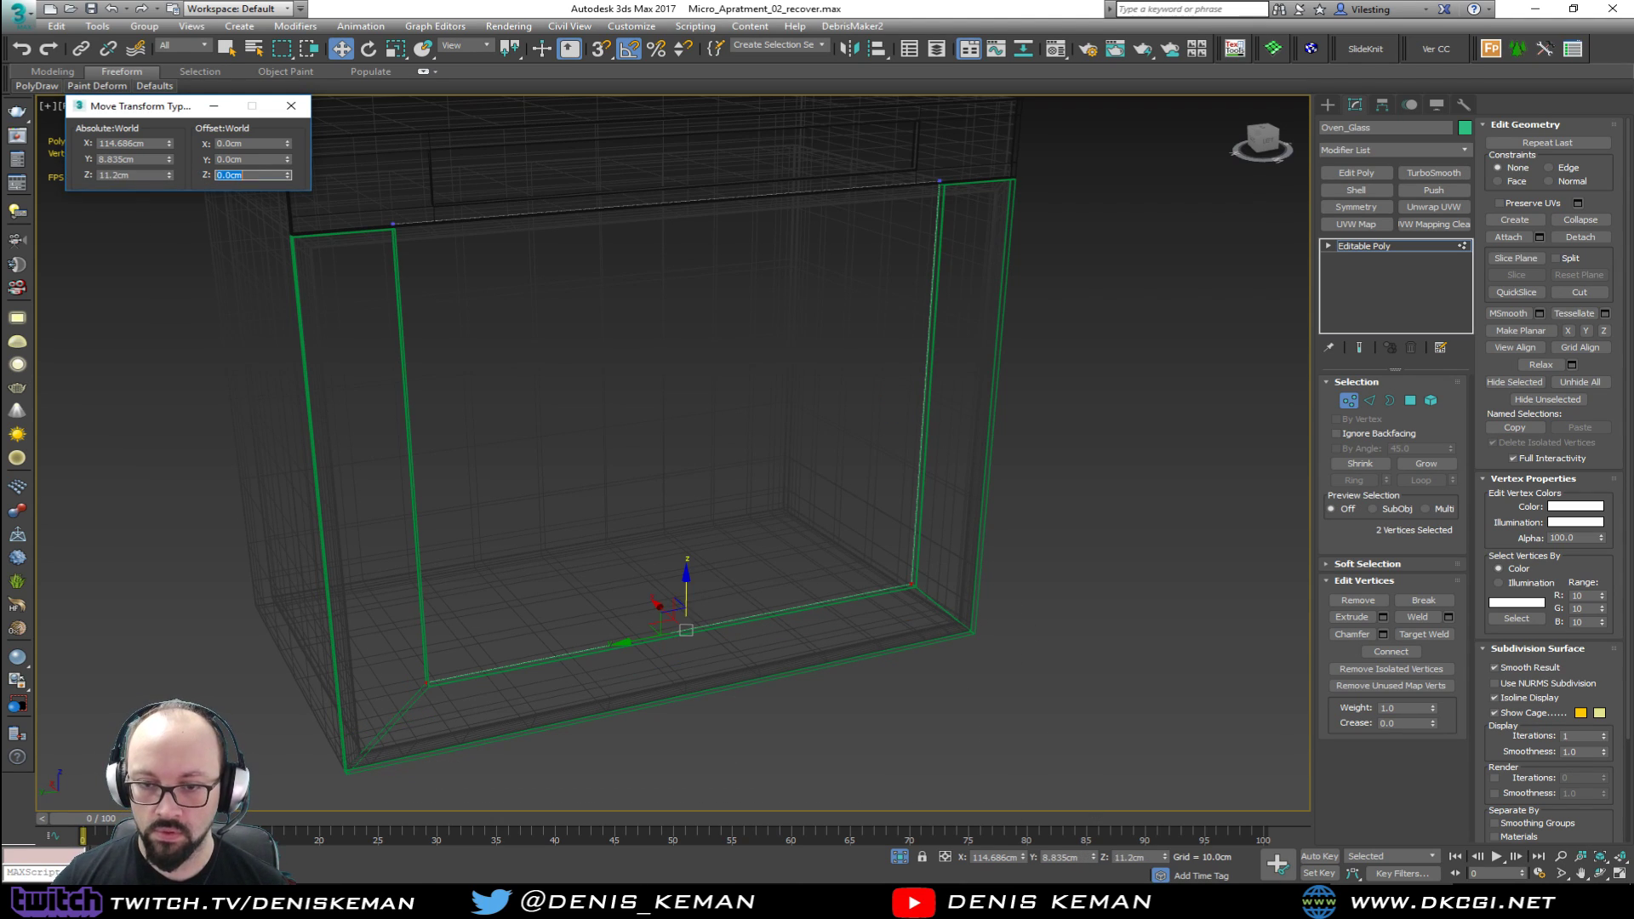
{"action": "left_click", "coordinate": [291, 106]}
{"action": "scroll", "coordinate": [768, 471], "scroll_direction": "up", "scroll_amount": 5}
{"action": "key", "text": "F3"}
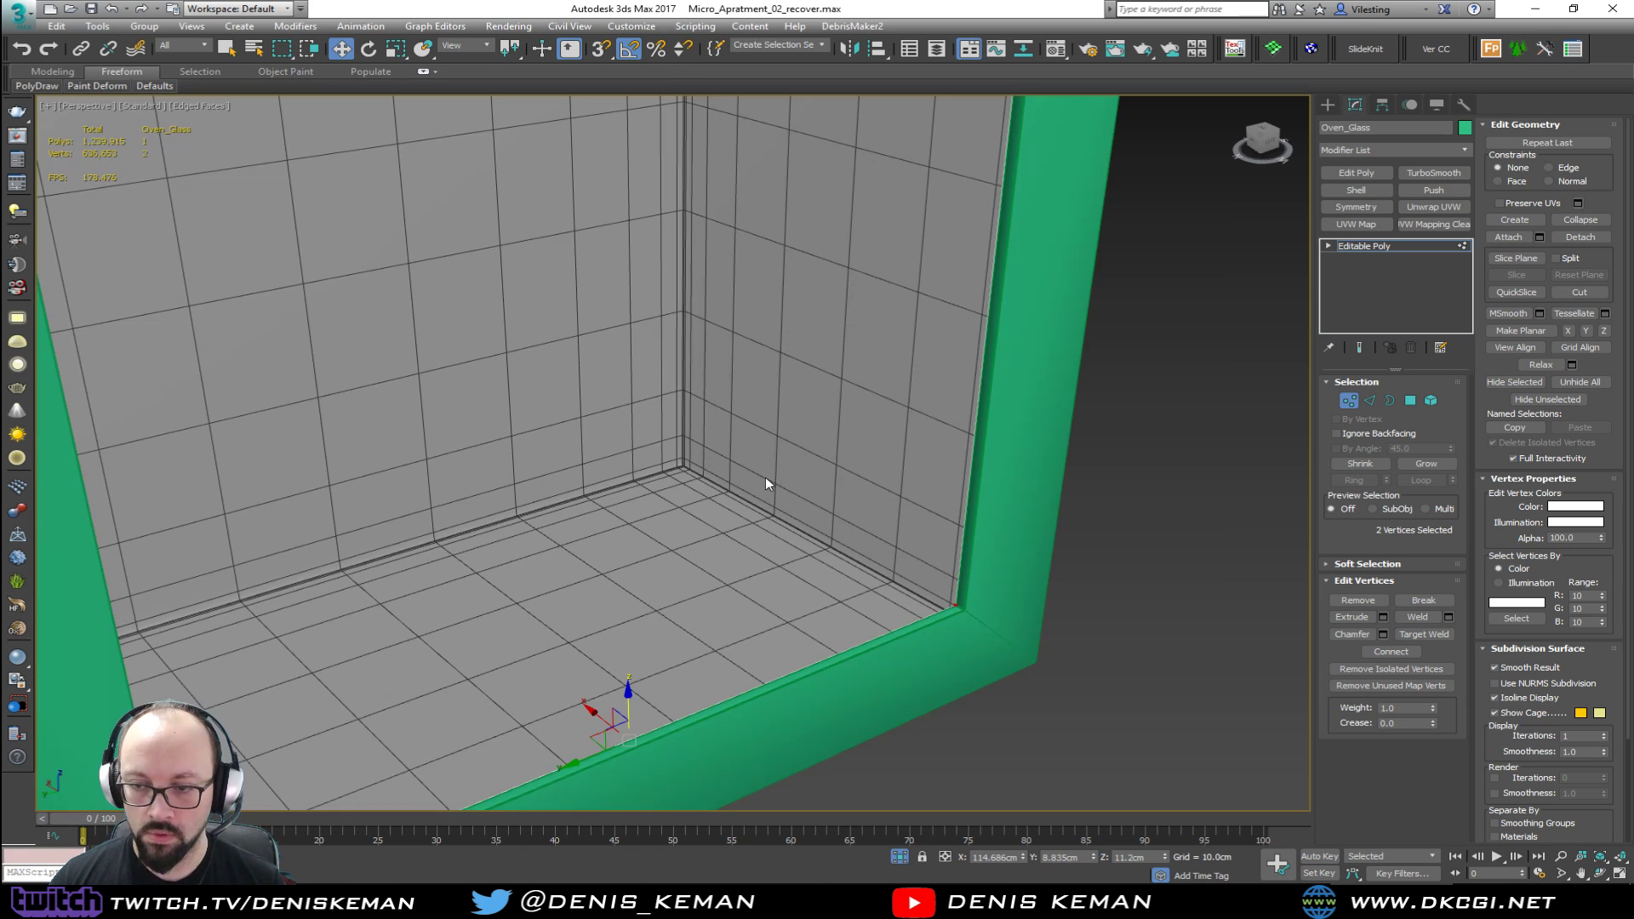
Step: Leave vertex editing, give the oven glass a Shell with 0.5 cm outer amount, and shift the glass slightly along X to 114.282 cm
{"action": "left_click", "coordinate": [1349, 400]}
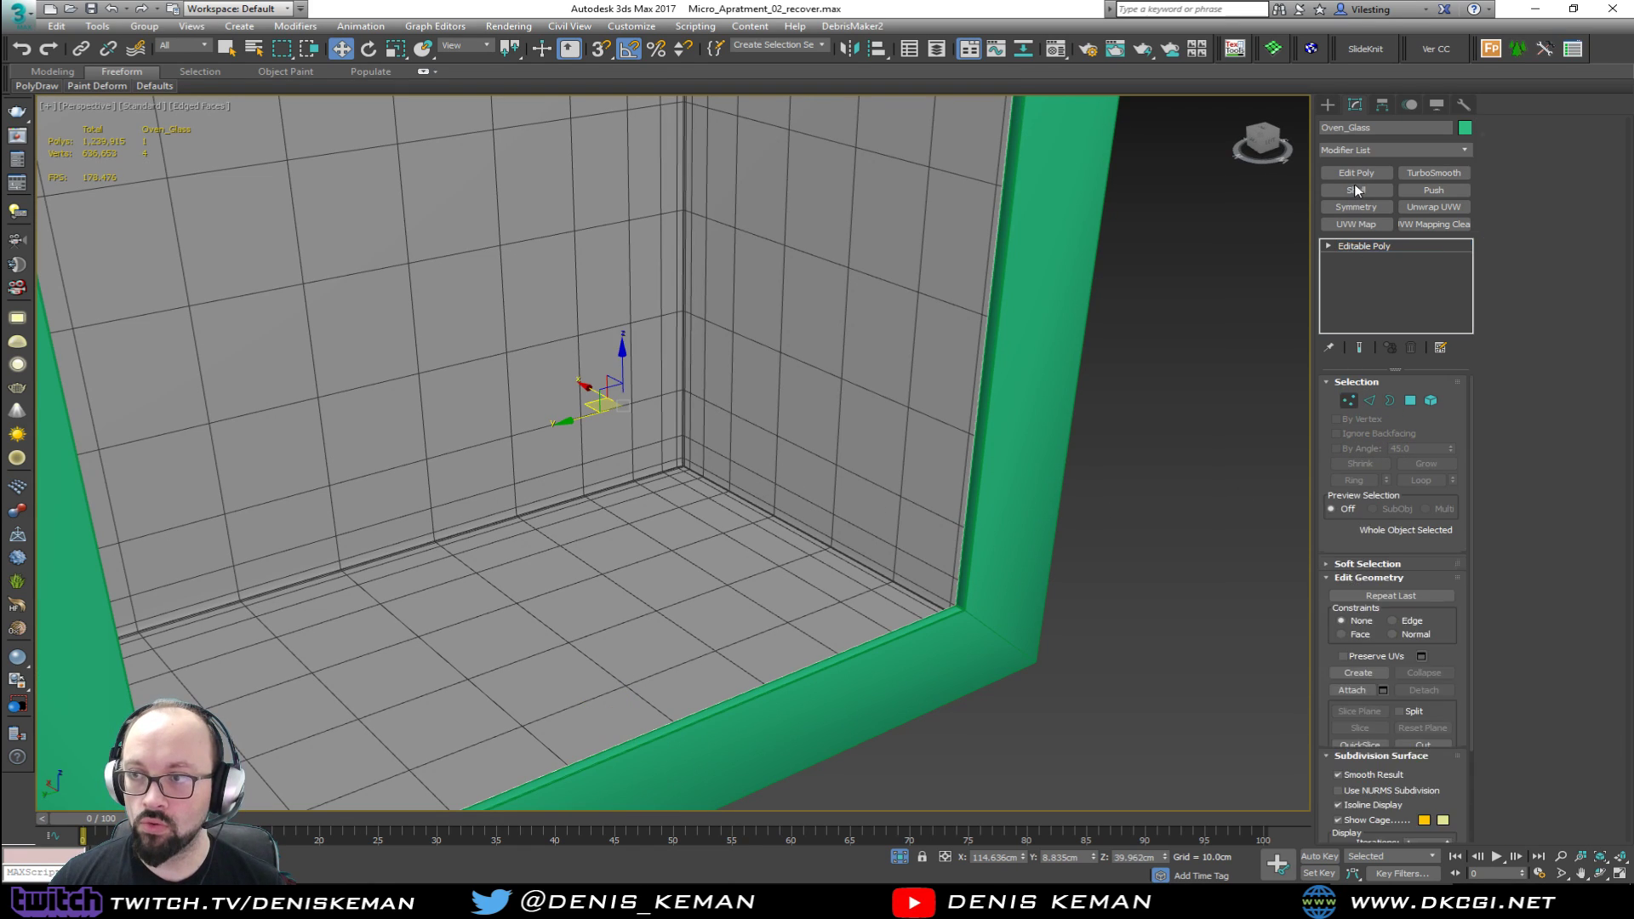
{"action": "left_click", "coordinate": [1358, 190]}
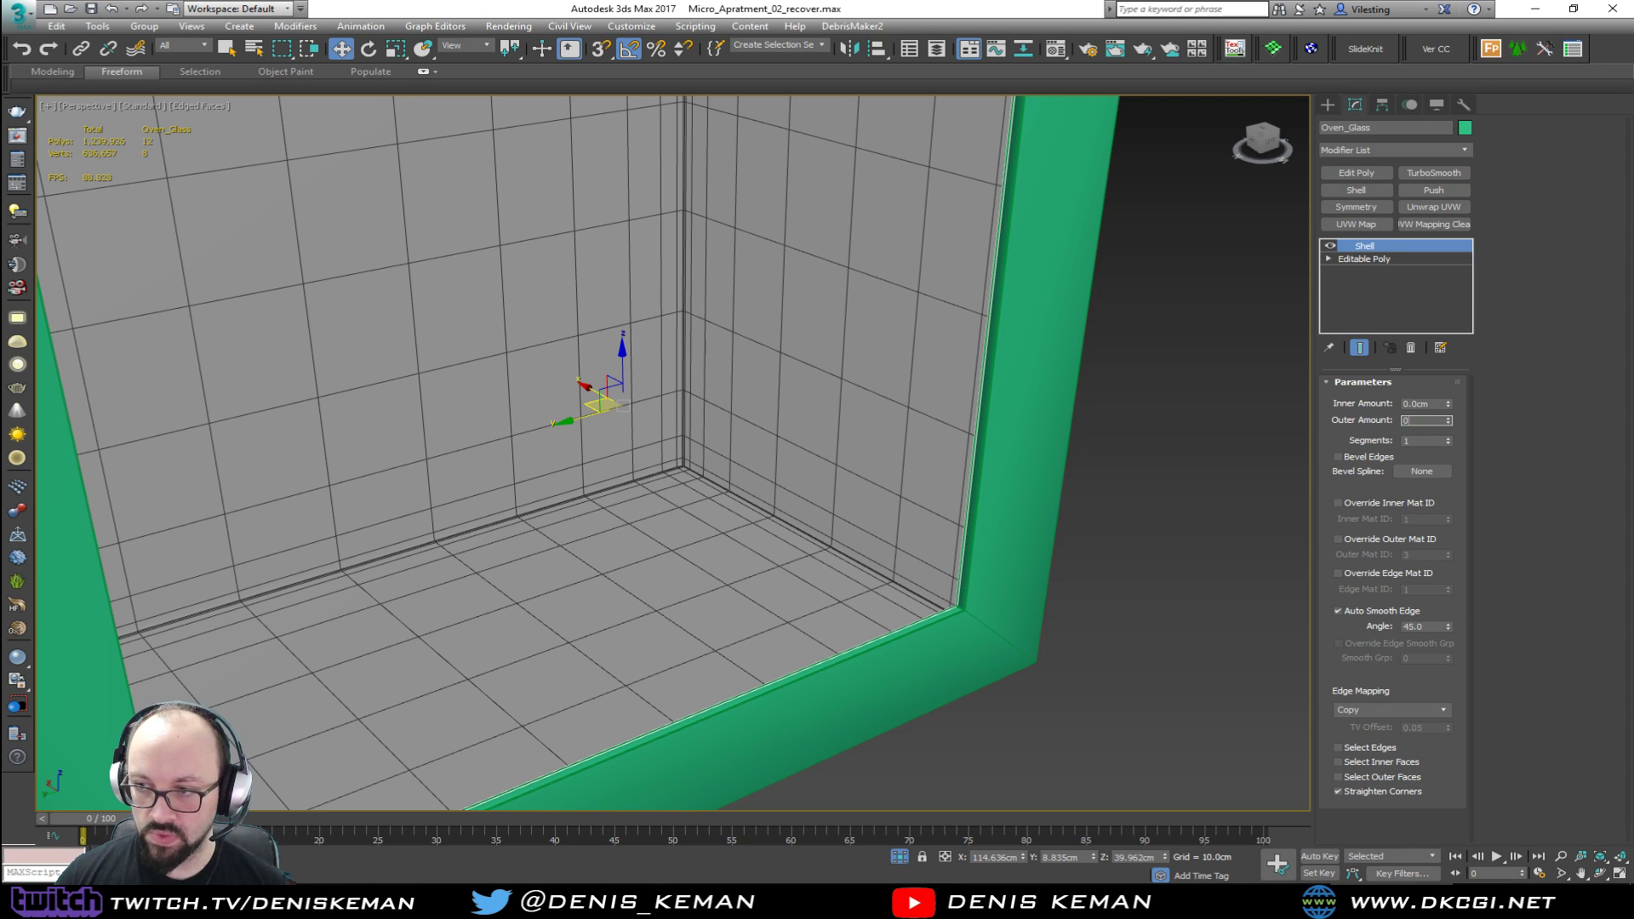
{"action": "key", "text": "Return"}
{"action": "scroll", "coordinate": [748, 555], "scroll_direction": "down", "scroll_amount": 3}
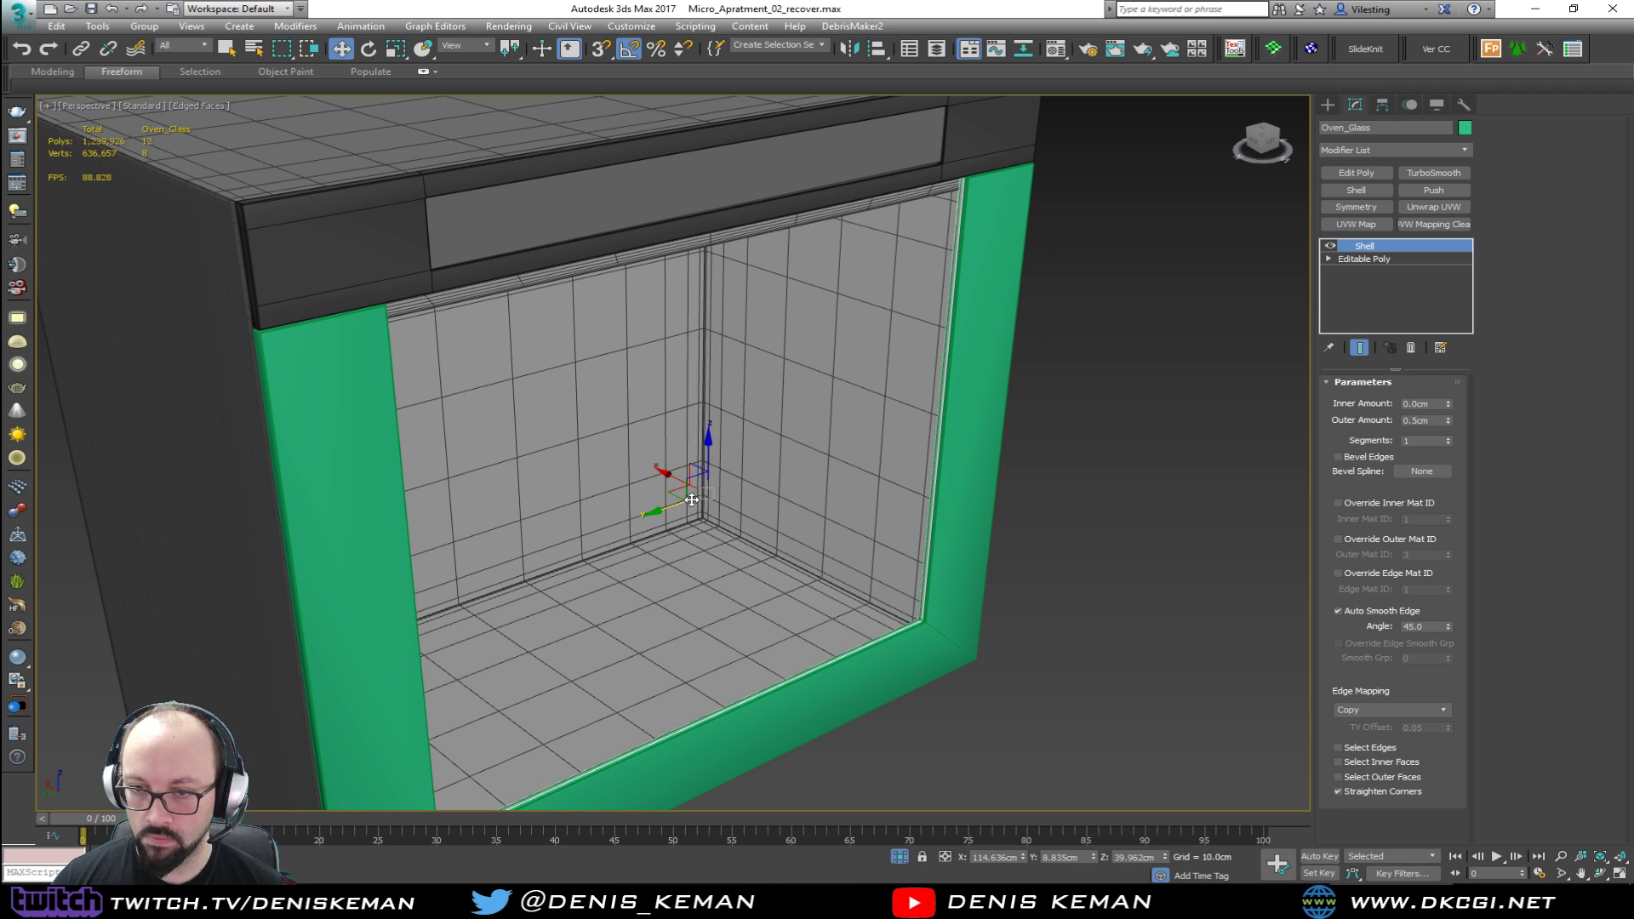
{"action": "left_click_drag", "start_coordinate": [681, 479], "coordinate": [696, 478]}
{"action": "mouse_move", "coordinate": [696, 478]}
{"action": "middle_mouse_down", "text": "alt"}
{"action": "mouse_move", "coordinate": [511, 445]}
{"action": "mouse_move", "coordinate": [695, 464]}
{"action": "middle_mouse_up", "text": "alt"}
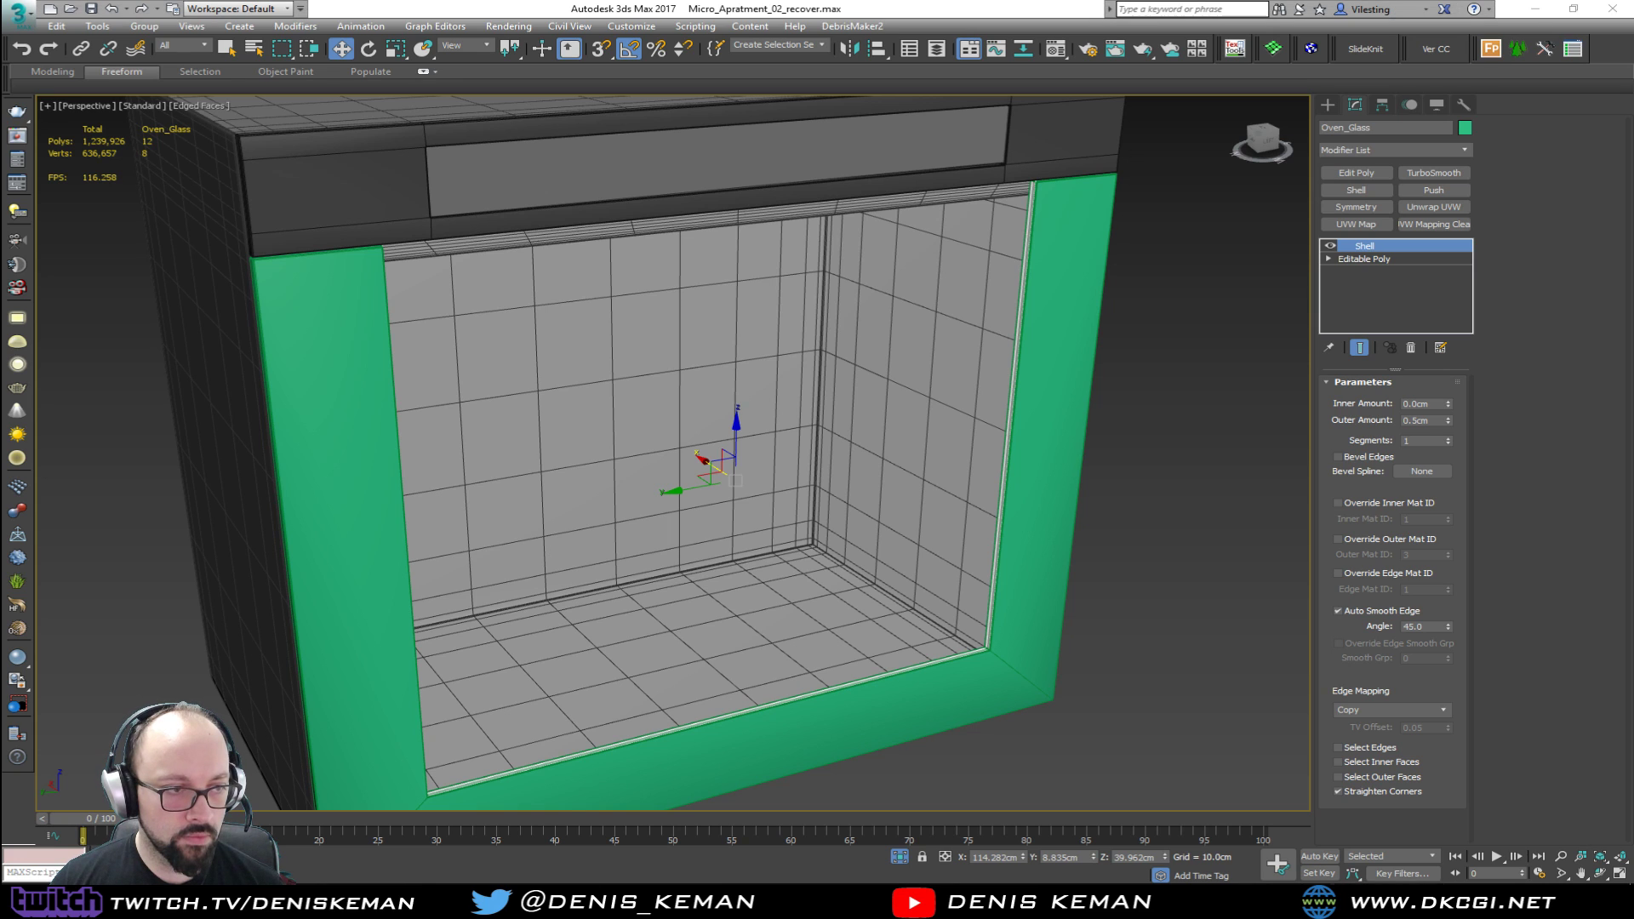
Step: End the oven's isolation to bring back the surrounding kitchen and racks, and frame the oven front closely
{"action": "scroll", "coordinate": [576, 471], "scroll_direction": "down", "scroll_amount": 5}
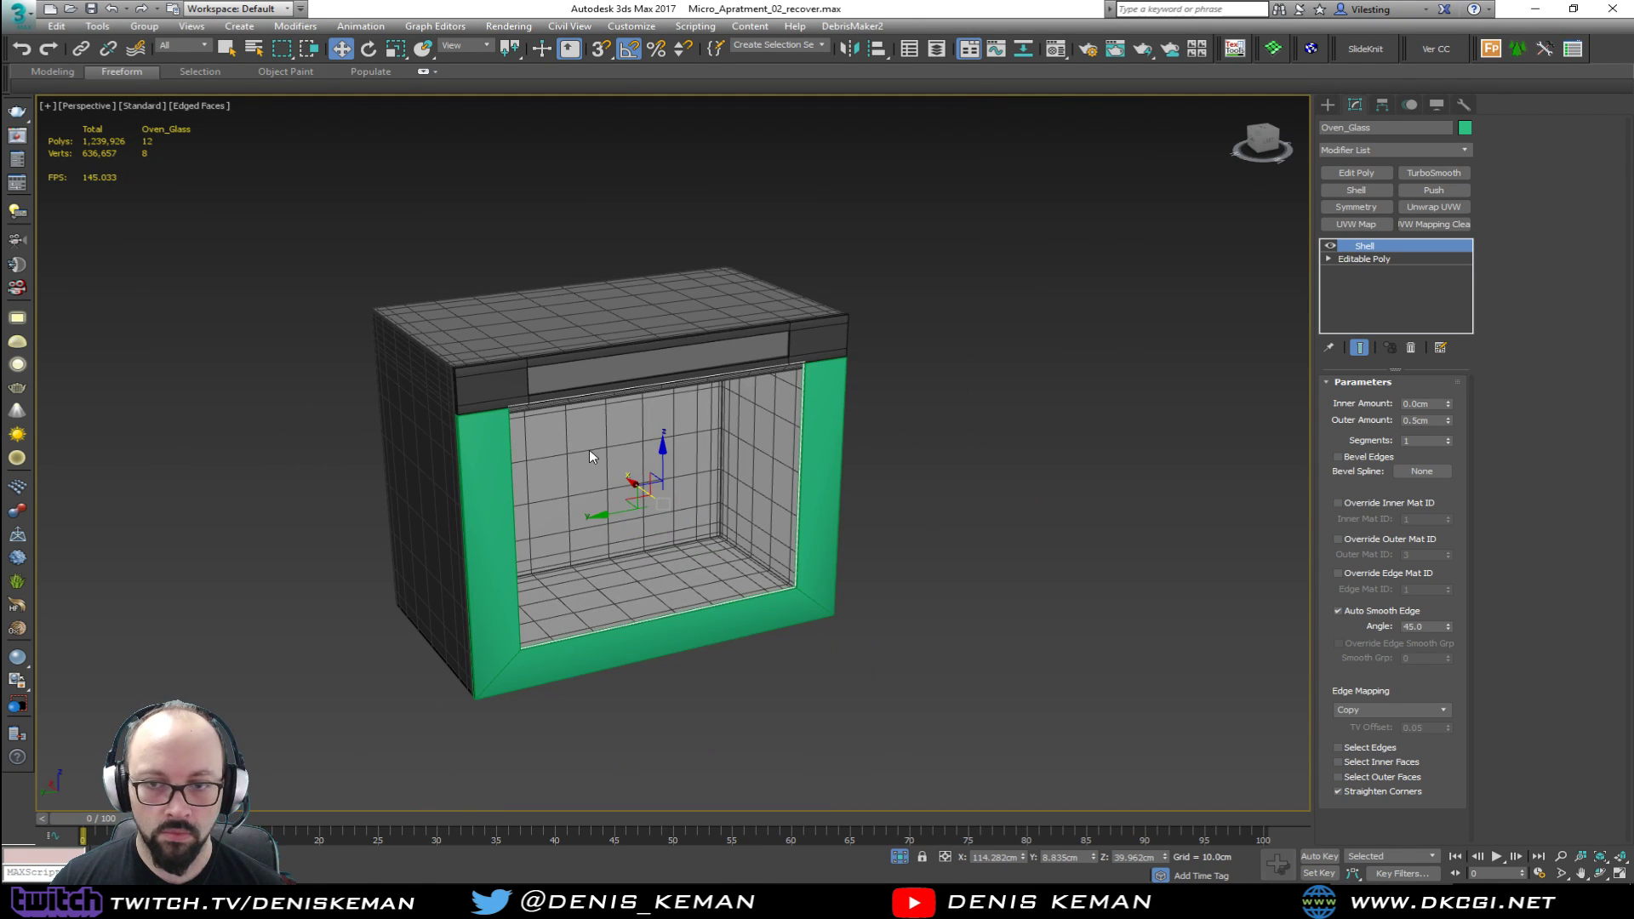
{"action": "right_click", "coordinate": [591, 449]}
{"action": "left_click", "coordinate": [628, 330]}
{"action": "scroll", "coordinate": [595, 474], "scroll_direction": "down", "scroll_amount": 4}
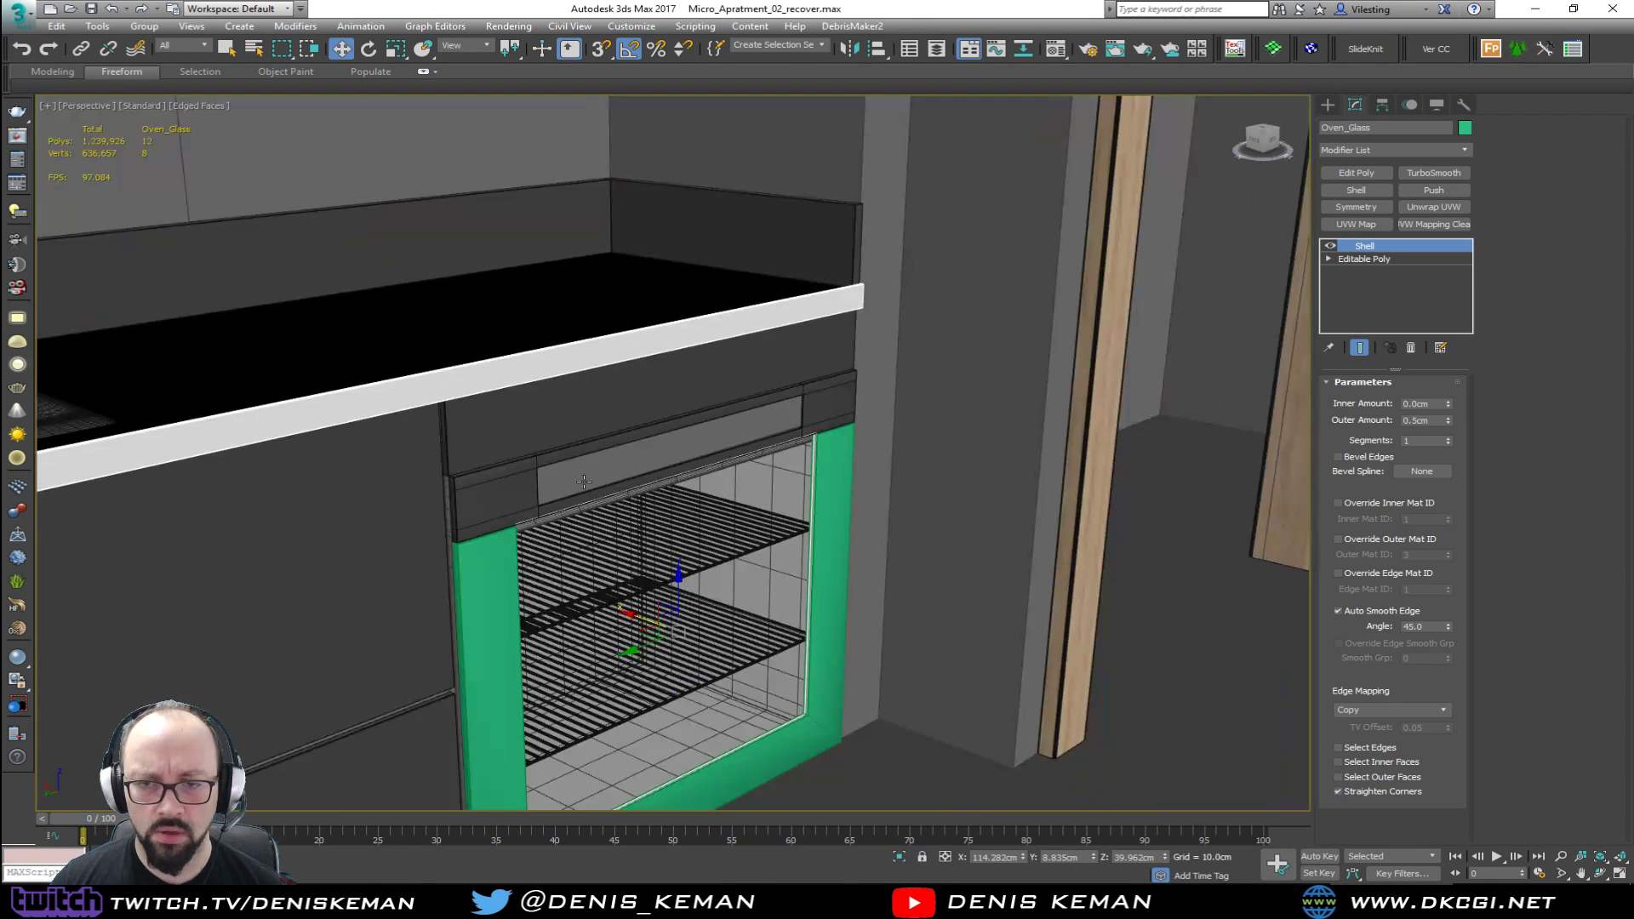
{"action": "scroll", "coordinate": [514, 441], "scroll_direction": "up", "scroll_amount": 3}
{"action": "middle_click_drag", "start_coordinate": [514, 441], "coordinate": [552, 442], "text": "alt"}
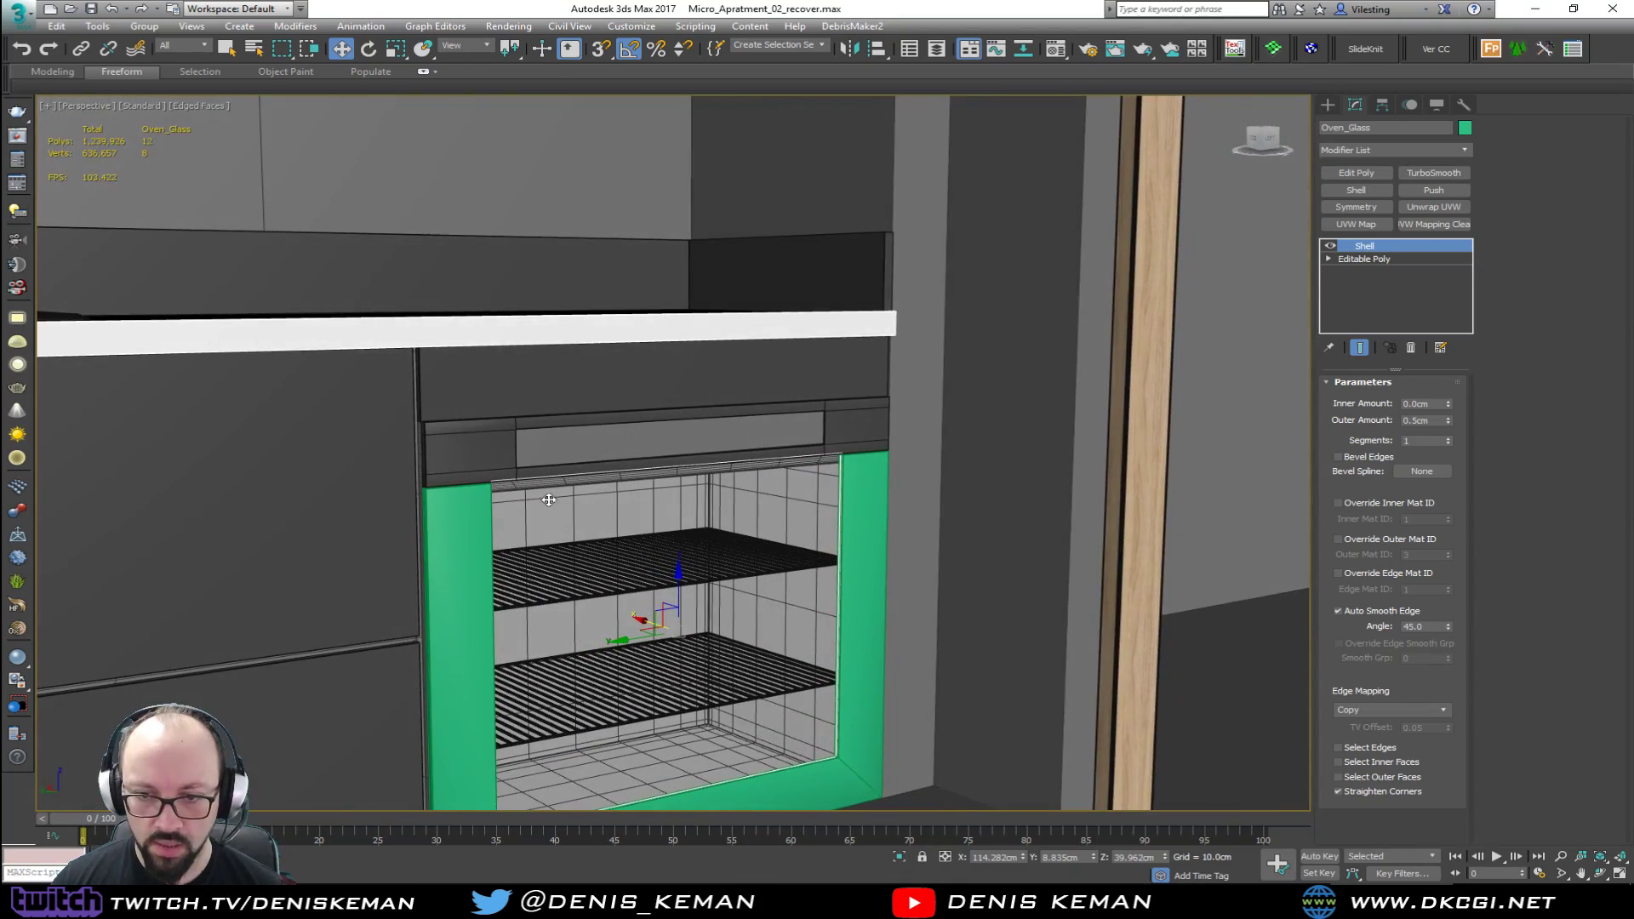
{"action": "scroll", "coordinate": [575, 558], "scroll_direction": "up", "scroll_amount": 2}
{"action": "scroll", "coordinate": [579, 556], "scroll_direction": "up", "scroll_amount": 2}
{"action": "scroll", "coordinate": [591, 412], "scroll_direction": "up", "scroll_amount": 2}
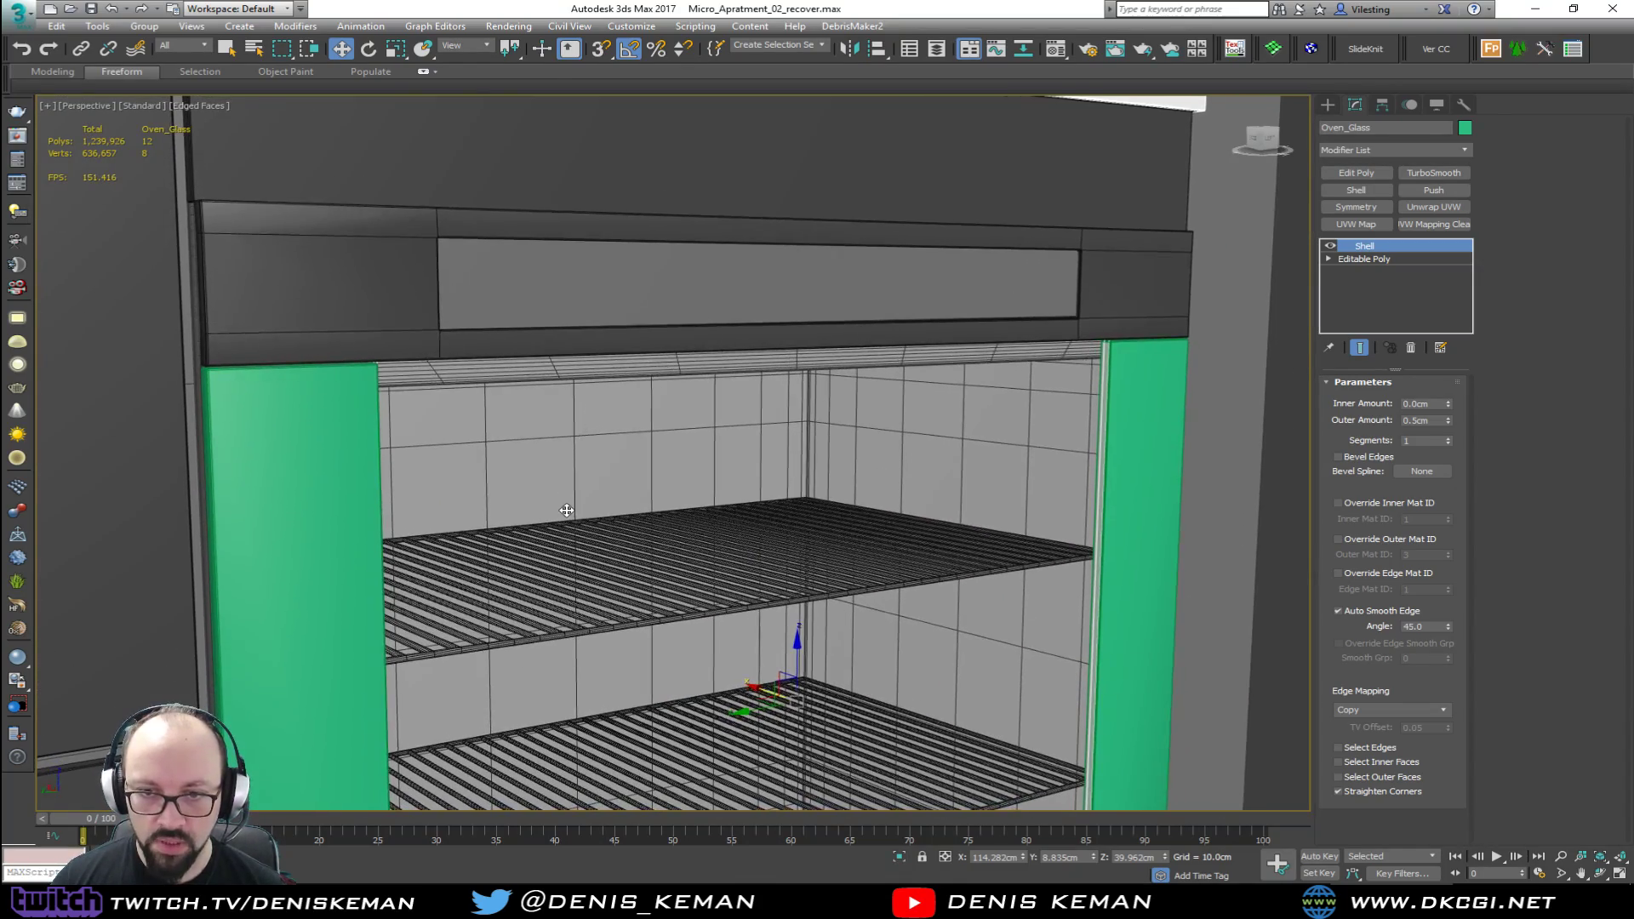
{"action": "scroll", "coordinate": [602, 343], "scroll_direction": "up", "scroll_amount": 3}
{"action": "scroll", "coordinate": [600, 349], "scroll_direction": "down", "scroll_amount": 3}
{"action": "key", "text": "F3"}
{"action": "key", "text": "F3"}
{"action": "key", "text": "ctrl+shift+c"}
Step: Select the oven door frame and change its object colour from green to dark grey
{"action": "left_click", "coordinate": [407, 550]}
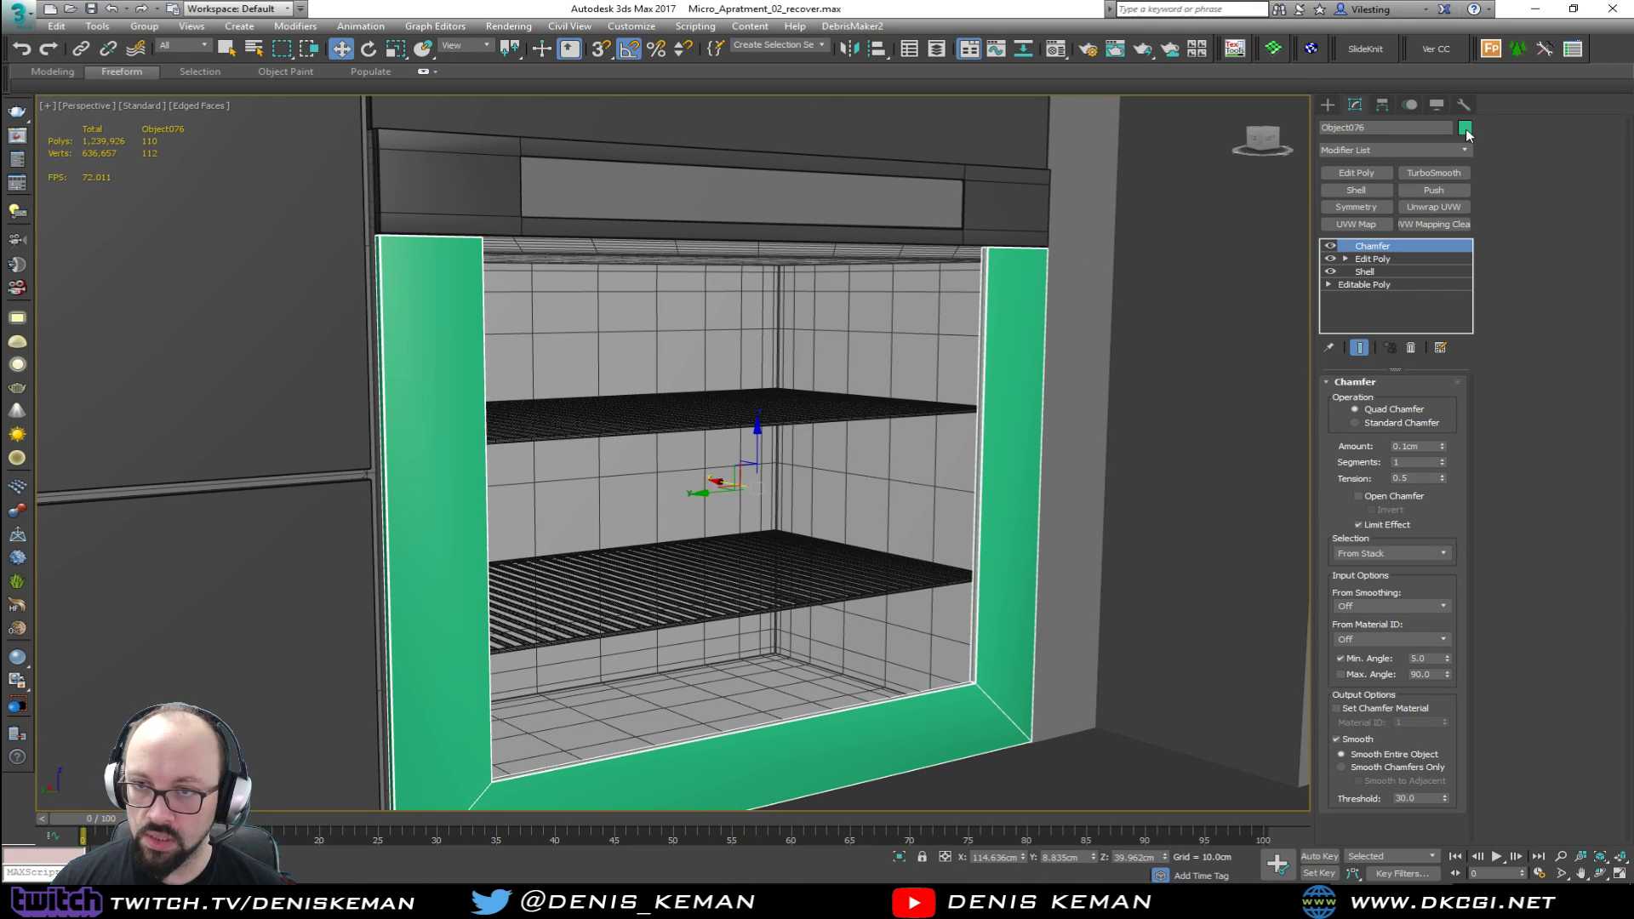
{"action": "left_click", "coordinate": [1465, 128]}
{"action": "left_click", "coordinate": [935, 352]}
{"action": "left_click", "coordinate": [1151, 402]}
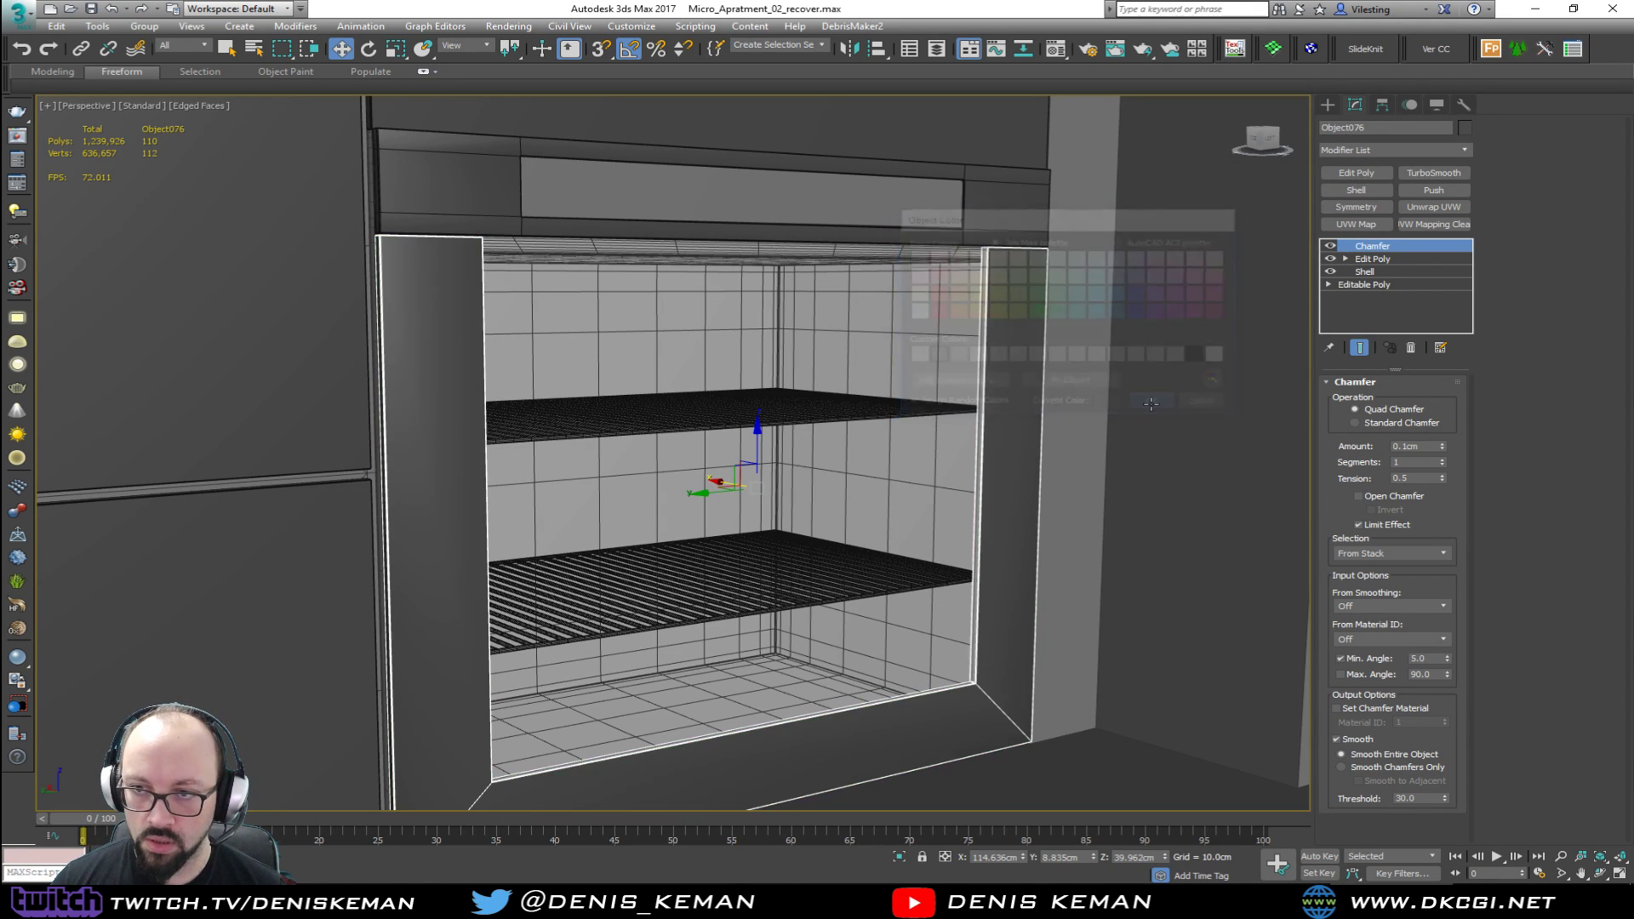
Step: Turn off see-through display on the oven glass and change its object colour to grey
{"action": "left_click", "coordinate": [668, 361]}
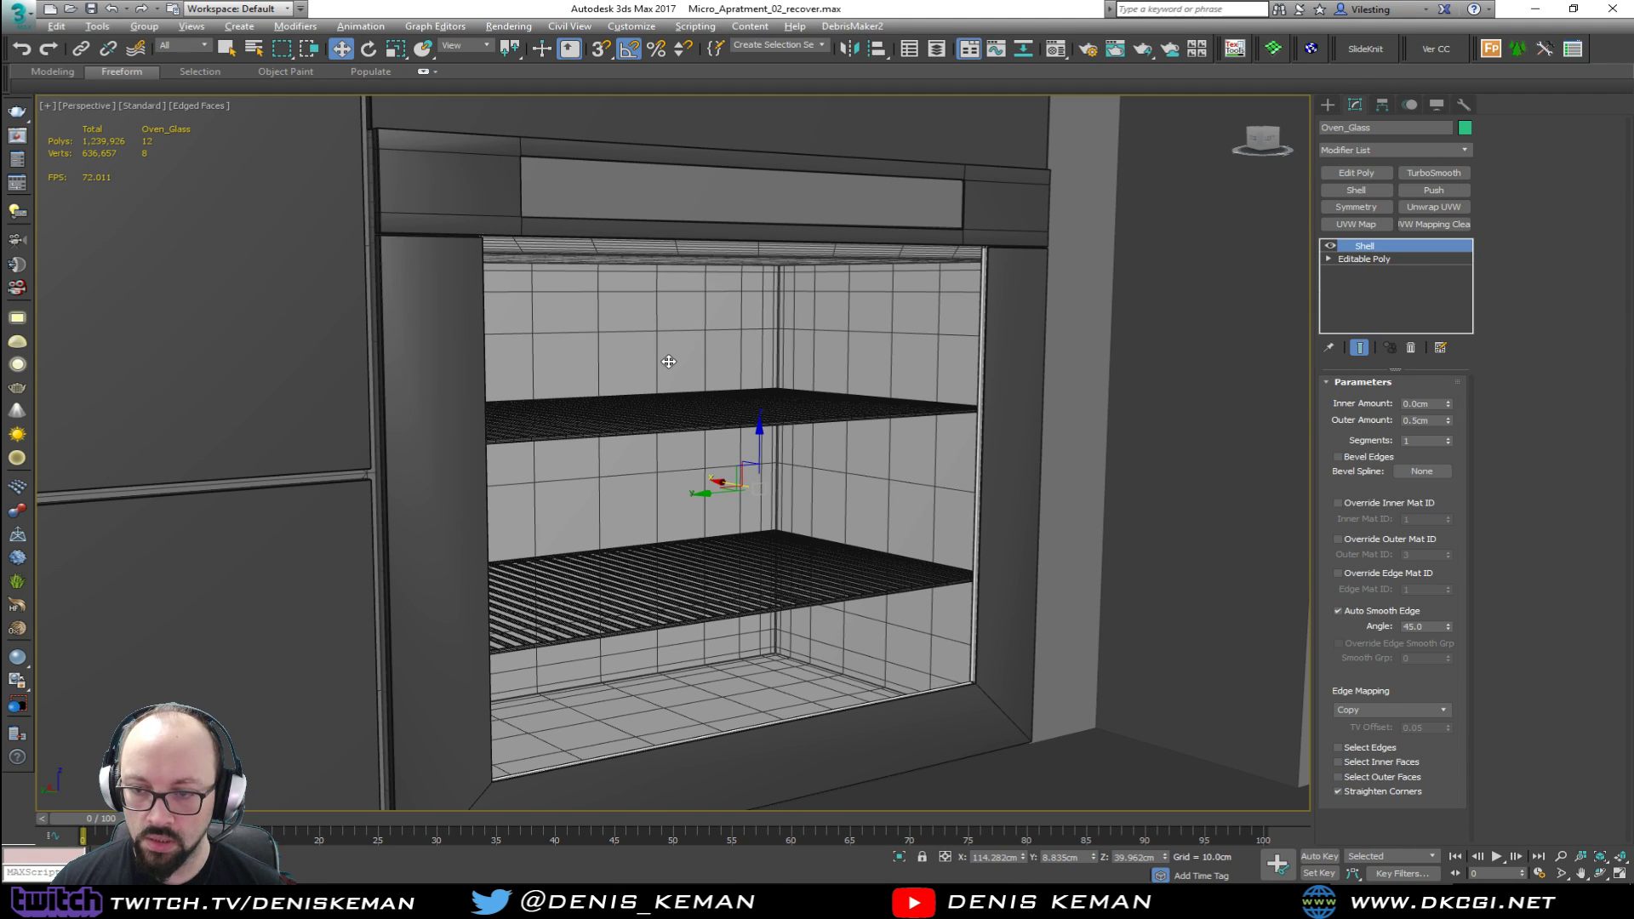
{"action": "key", "text": "alt+x"}
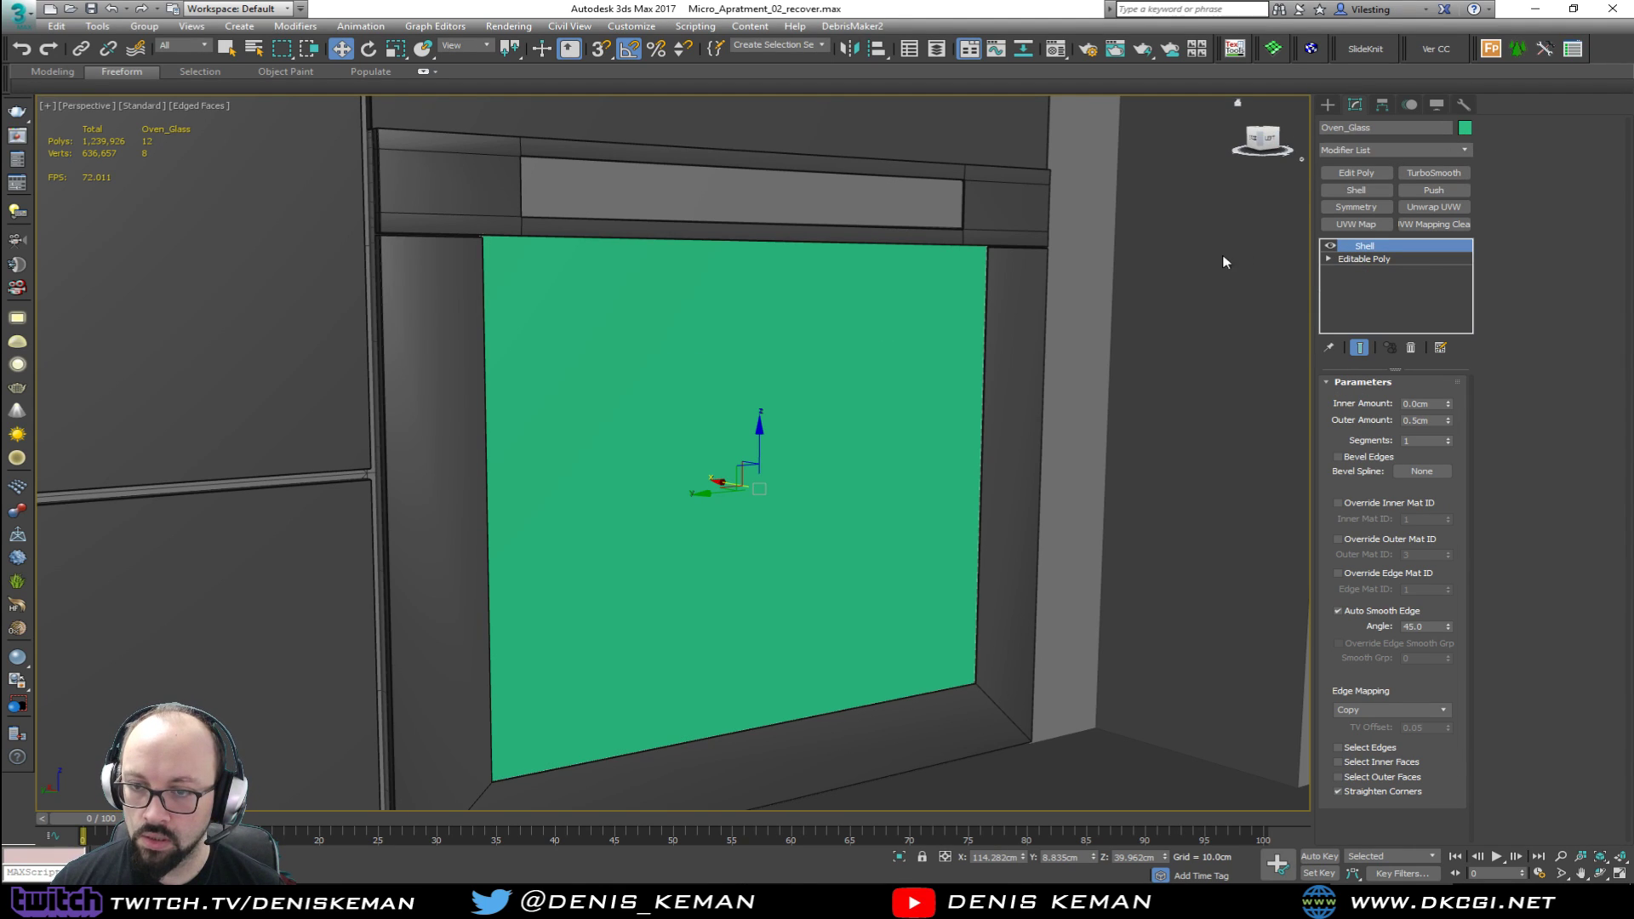
{"action": "left_click", "coordinate": [965, 358]}
{"action": "left_click", "coordinate": [1154, 405]}
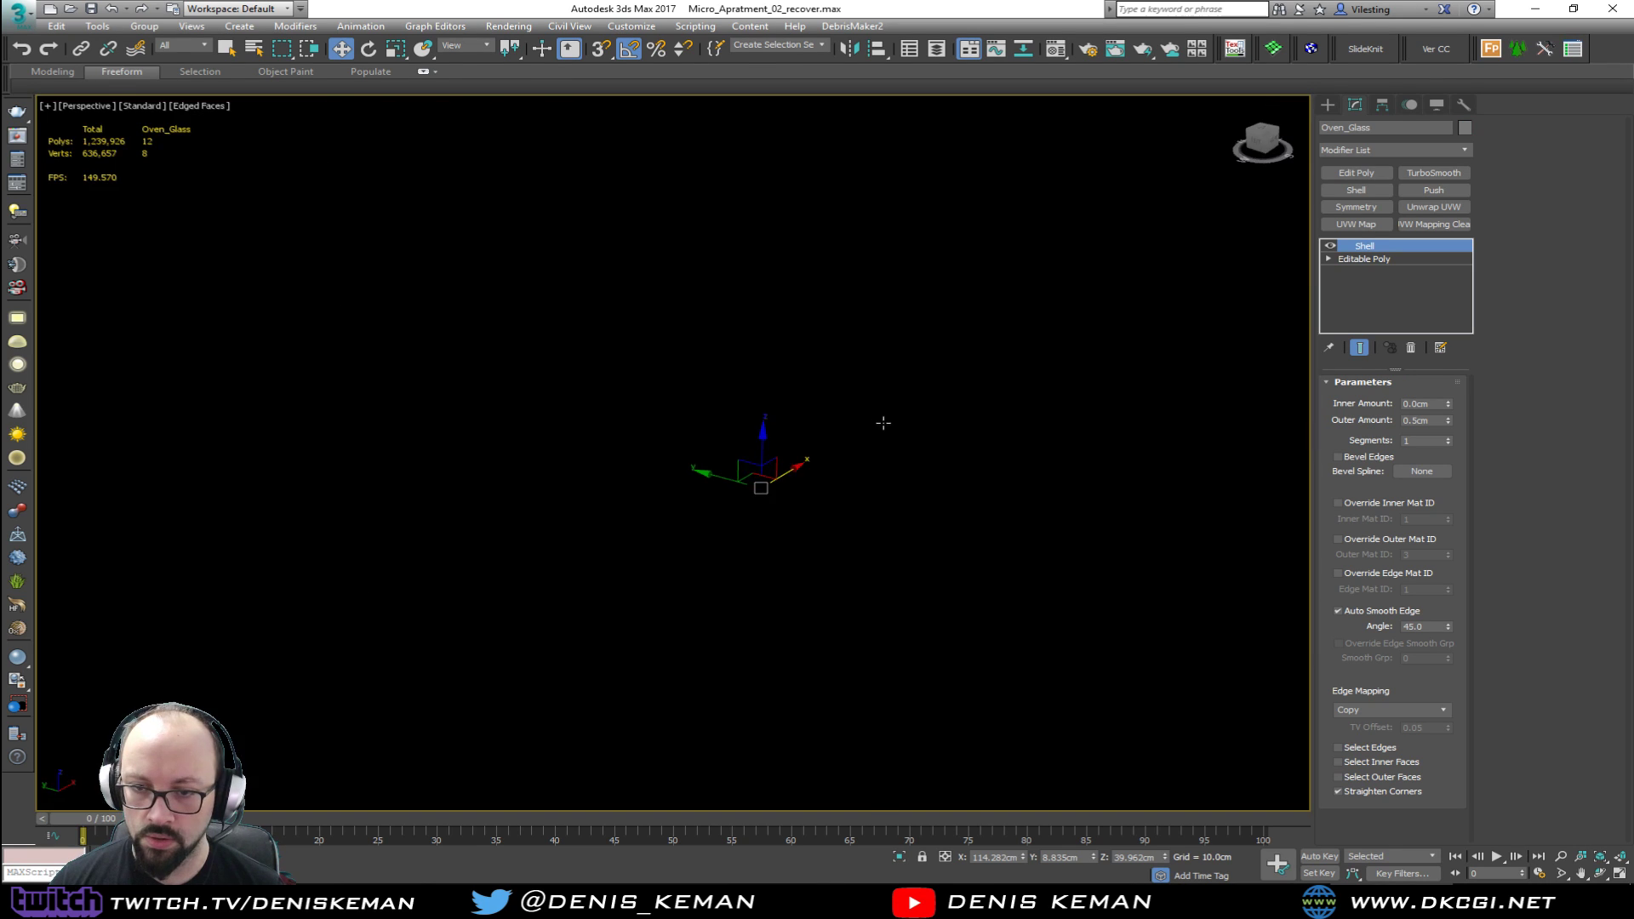
Step: Check the kitchen reference photo, add an Edit Poly to the oven glass, and lower its four top vertices slightly to Z 68.352 cm
{"action": "middle_click_drag", "start_coordinate": [883, 423], "coordinate": [966, 413], "text": "alt"}
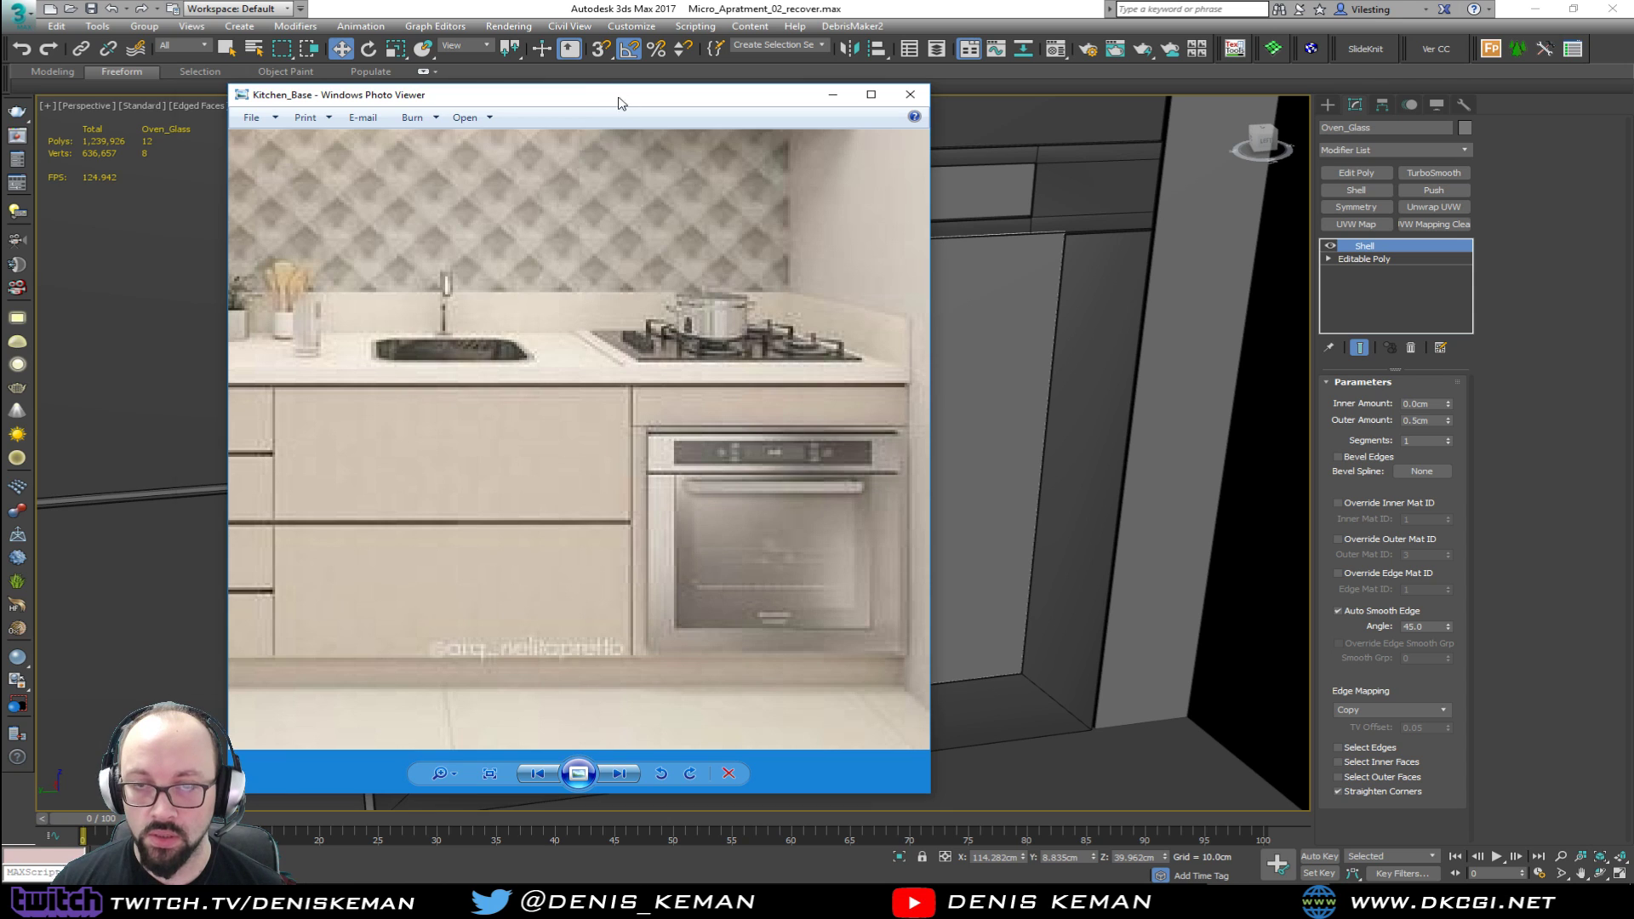
{"action": "key", "text": "alt+Tab"}
{"action": "middle_click_drag", "start_coordinate": [536, 335], "coordinate": [630, 366], "text": "alt"}
{"action": "left_click", "coordinate": [1361, 173]}
{"action": "key", "text": "F3"}
{"action": "left_click_drag", "start_coordinate": [992, 232], "coordinate": [432, 376]}
{"action": "key", "text": "F3"}
{"action": "key", "text": "z"}
{"action": "left_click_drag", "start_coordinate": [809, 237], "coordinate": [805, 243]}
{"action": "scroll", "coordinate": [775, 242], "scroll_direction": "down", "scroll_amount": 3}
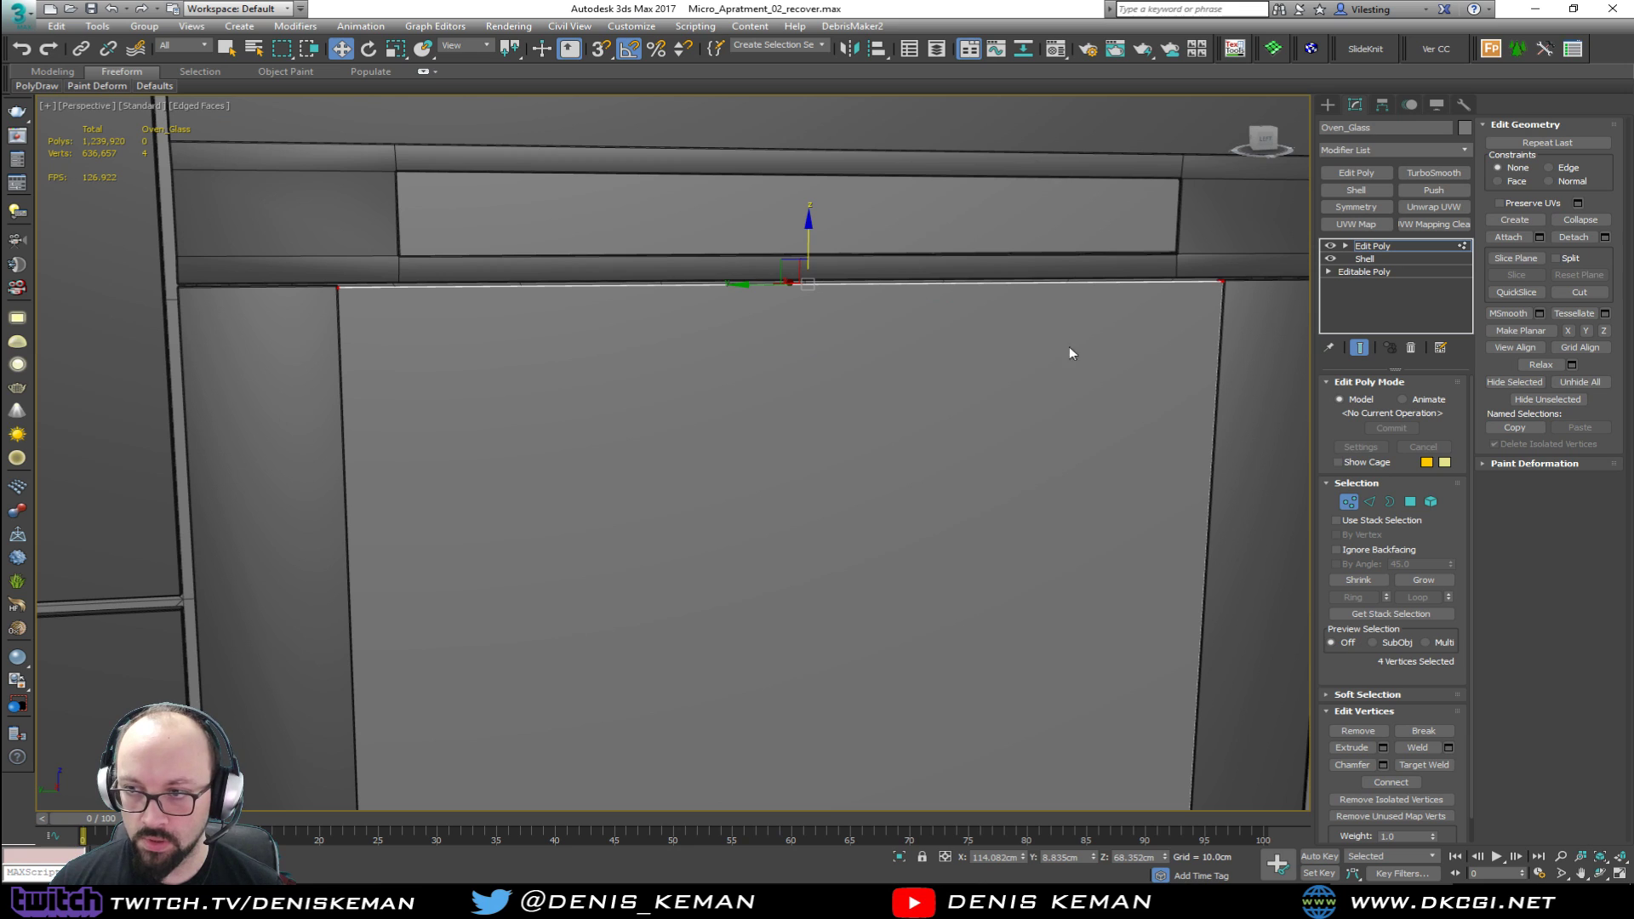
{"action": "left_click", "coordinate": [1350, 501]}
Step: Paste the copied Chamfer modifier on top of the oven glass's stack and deselect the glass
{"action": "right_click", "coordinate": [1378, 247]}
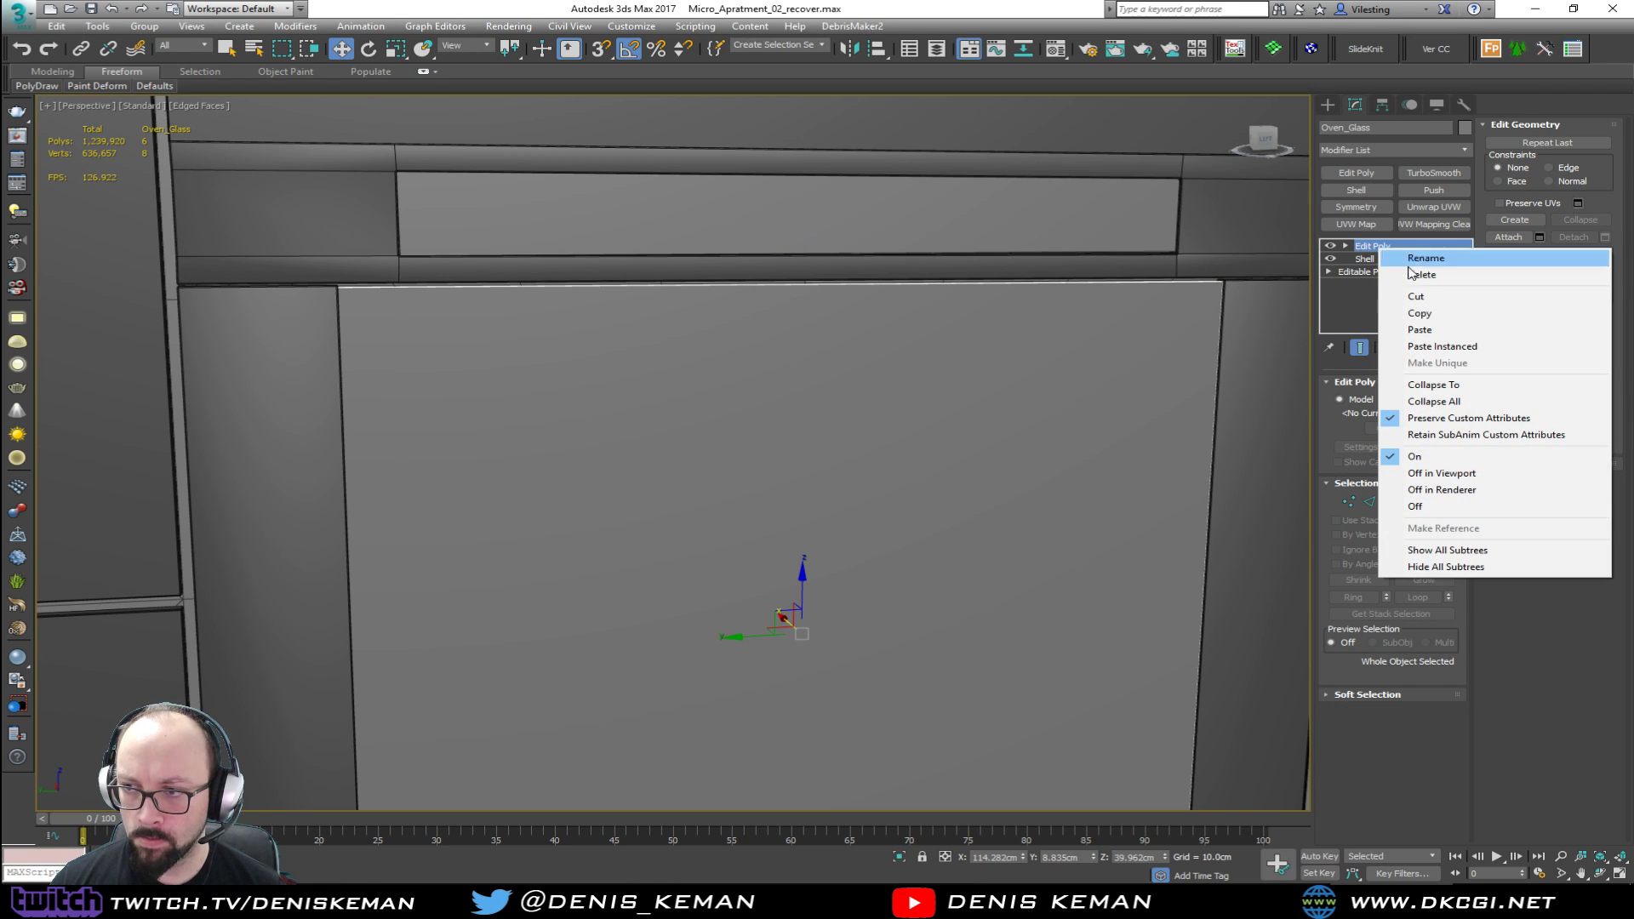
{"action": "left_click", "coordinate": [1434, 329]}
{"action": "middle_click_drag", "start_coordinate": [1189, 335], "coordinate": [979, 323], "text": "alt"}
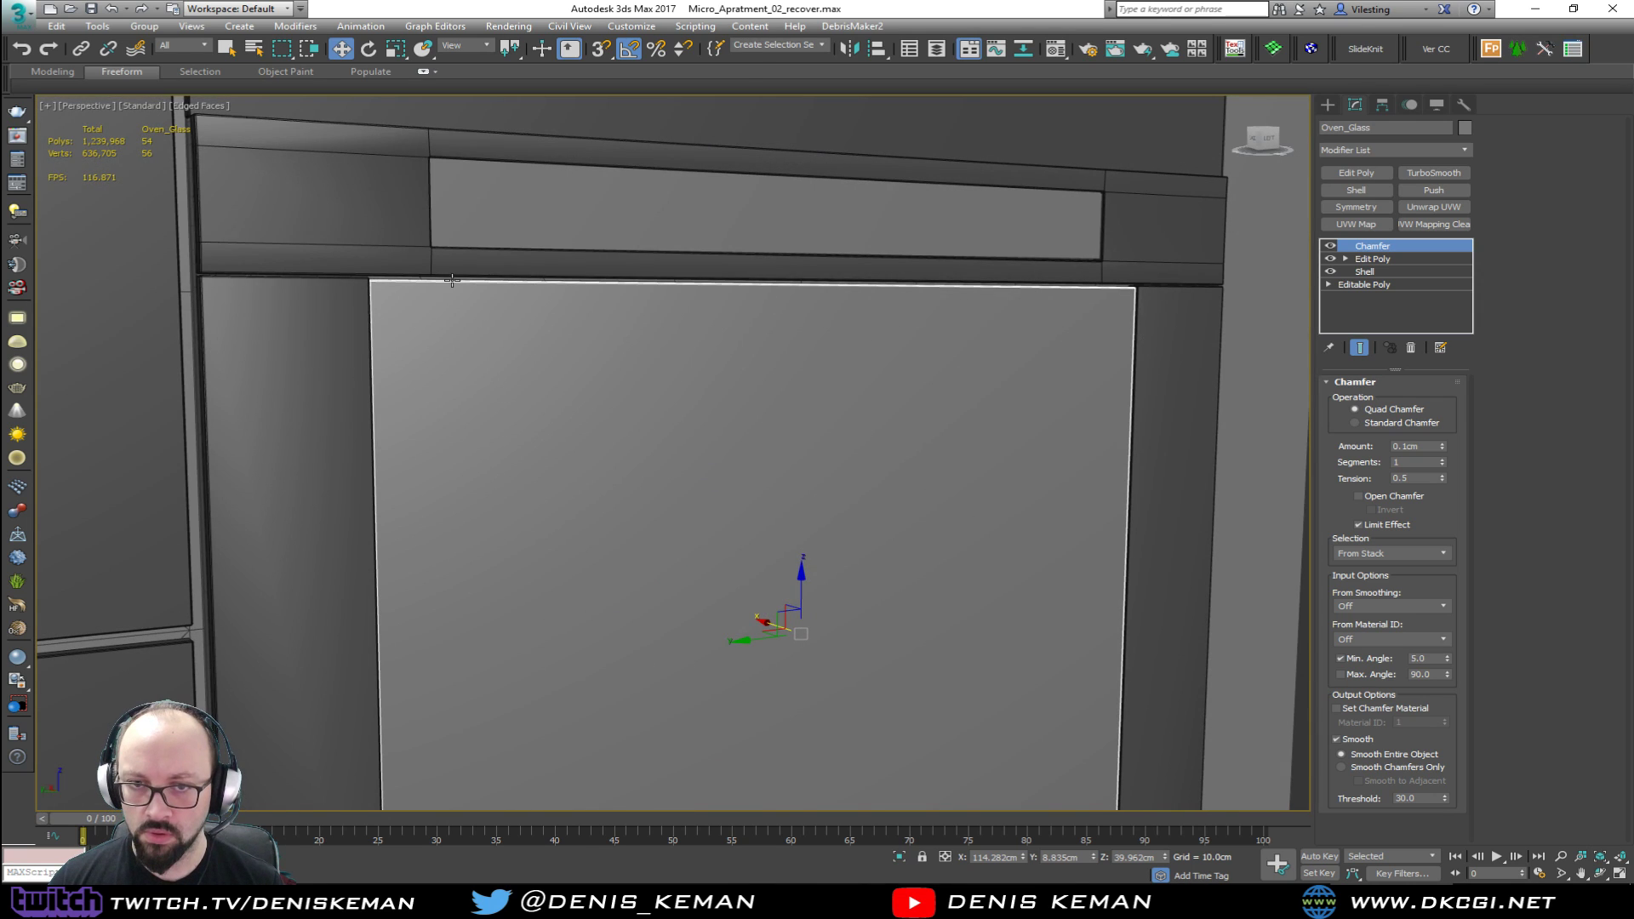
{"action": "key", "text": "F3"}
{"action": "left_click", "coordinate": [499, 360]}
{"action": "key", "text": "F3"}
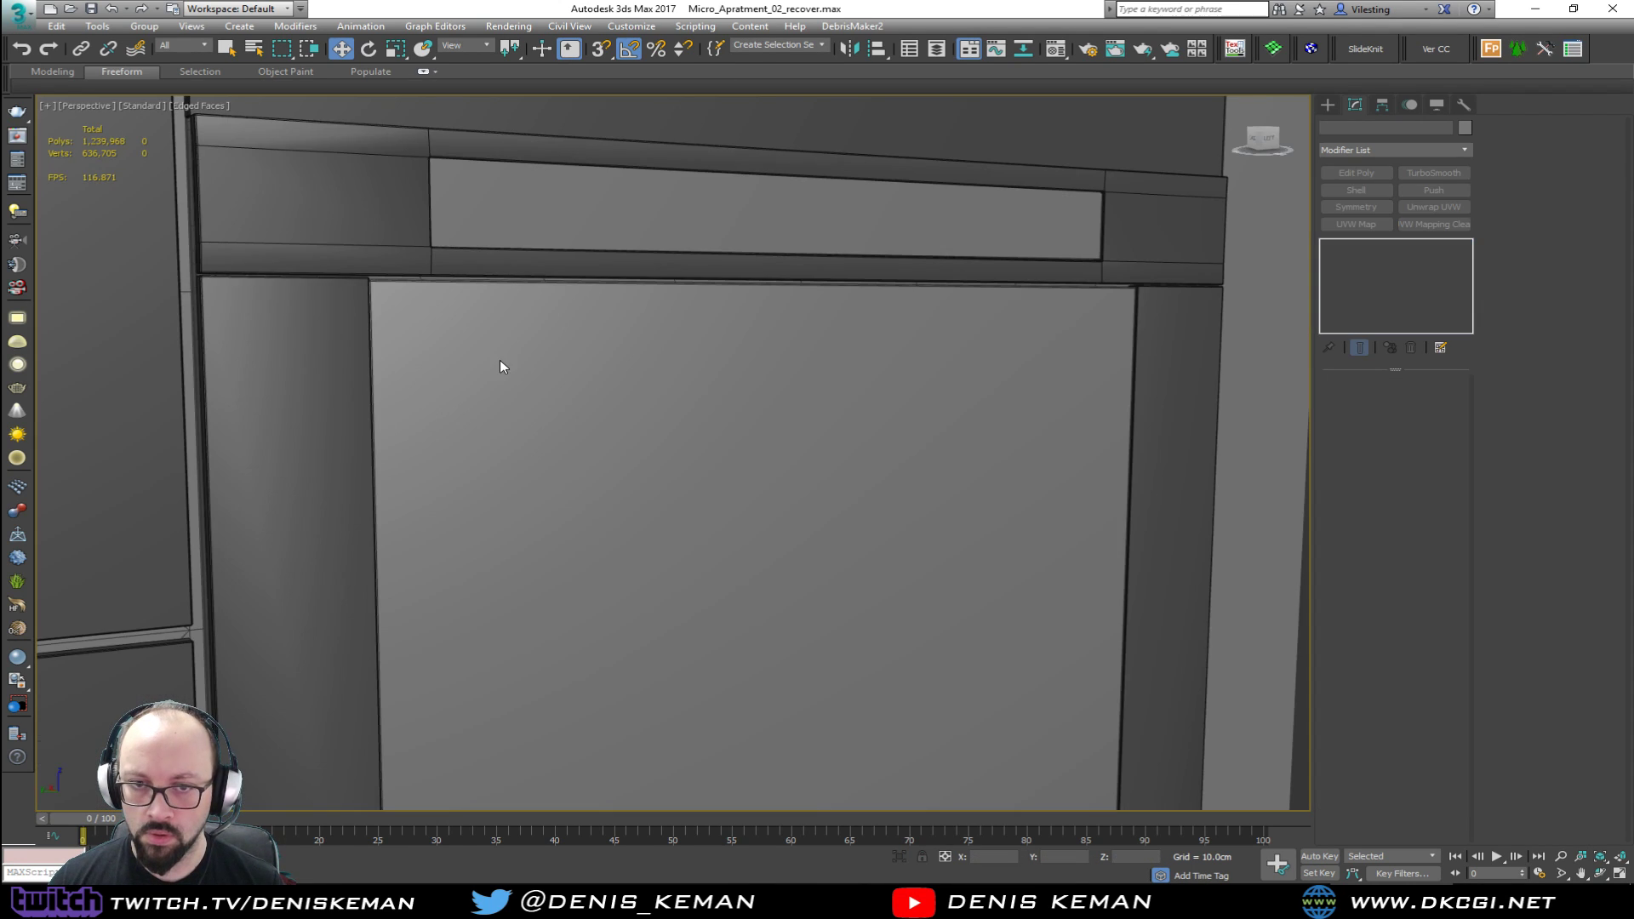
Step: Examine the oven within the cabinets and compare its front and lower edge with the kitchen reference photo
{"action": "scroll", "coordinate": [519, 354], "scroll_direction": "up", "scroll_amount": 3}
{"action": "scroll", "coordinate": [546, 436], "scroll_direction": "down", "scroll_amount": 3}
{"action": "middle_click_drag", "start_coordinate": [680, 431], "coordinate": [782, 285], "text": "alt"}
{"action": "scroll", "coordinate": [719, 445], "scroll_direction": "down", "scroll_amount": 2}
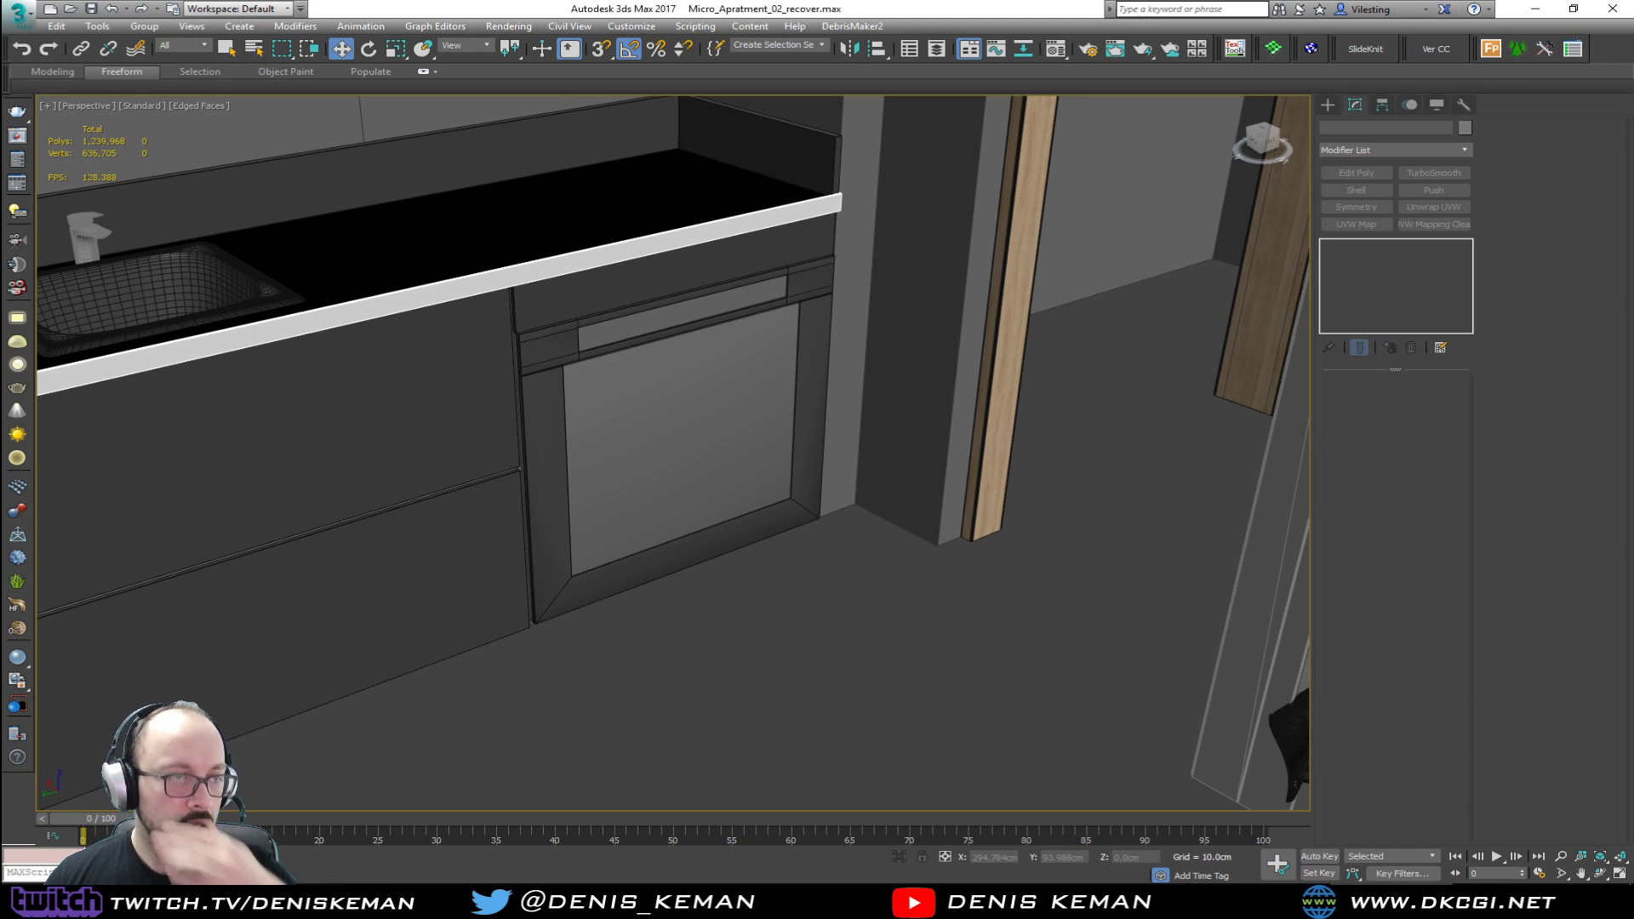
{"action": "key", "text": "alt+Tab"}
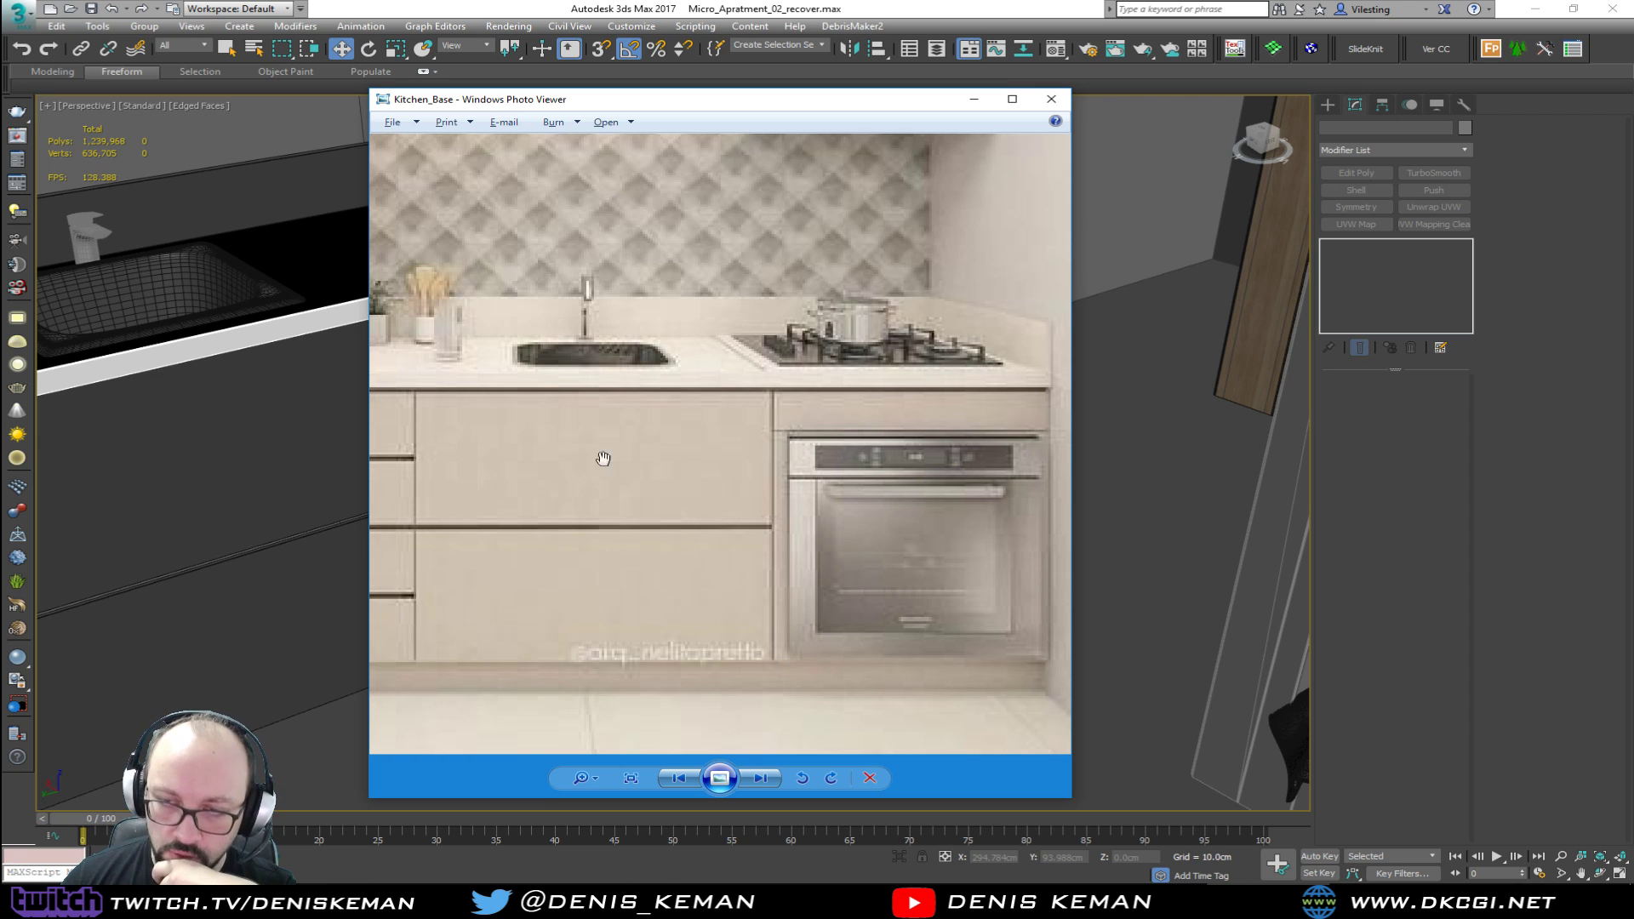
{"action": "key", "text": "alt+Tab"}
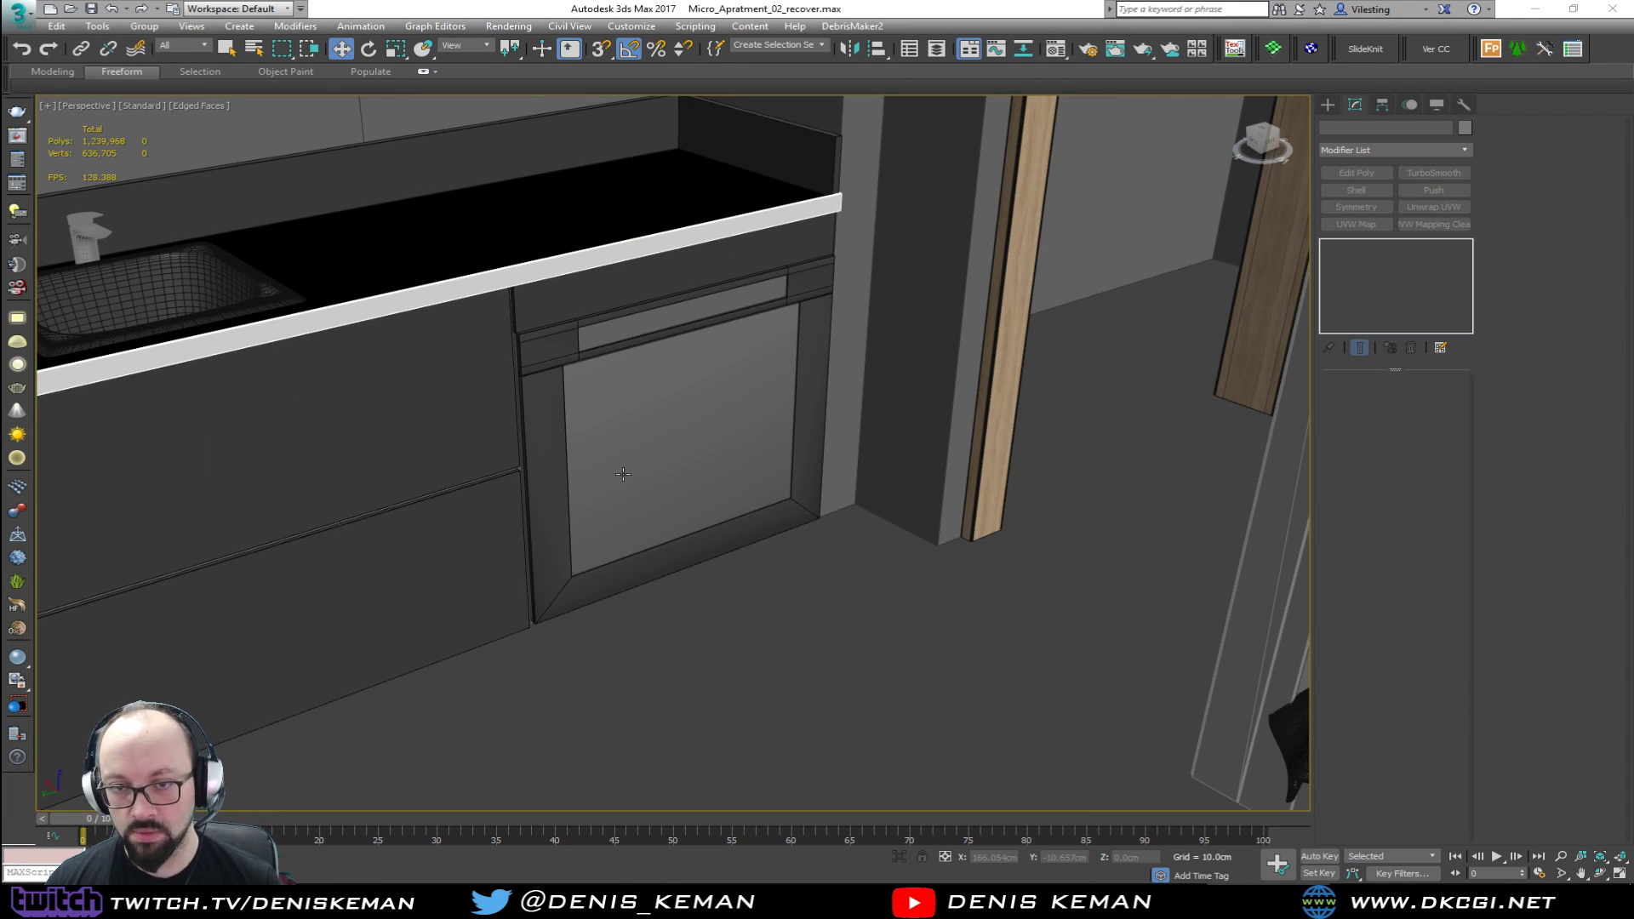
{"action": "scroll", "coordinate": [624, 474], "scroll_direction": "down", "scroll_amount": 3}
{"action": "scroll", "coordinate": [800, 562], "scroll_direction": "down", "scroll_amount": 4}
{"action": "middle_click_drag", "start_coordinate": [836, 569], "coordinate": [807, 554], "text": "alt"}
{"action": "scroll", "coordinate": [778, 556], "scroll_direction": "up", "scroll_amount": 4}
{"action": "scroll", "coordinate": [778, 556], "scroll_direction": "down", "scroll_amount": 2}
{"action": "scroll", "coordinate": [791, 578], "scroll_direction": "up", "scroll_amount": 5}
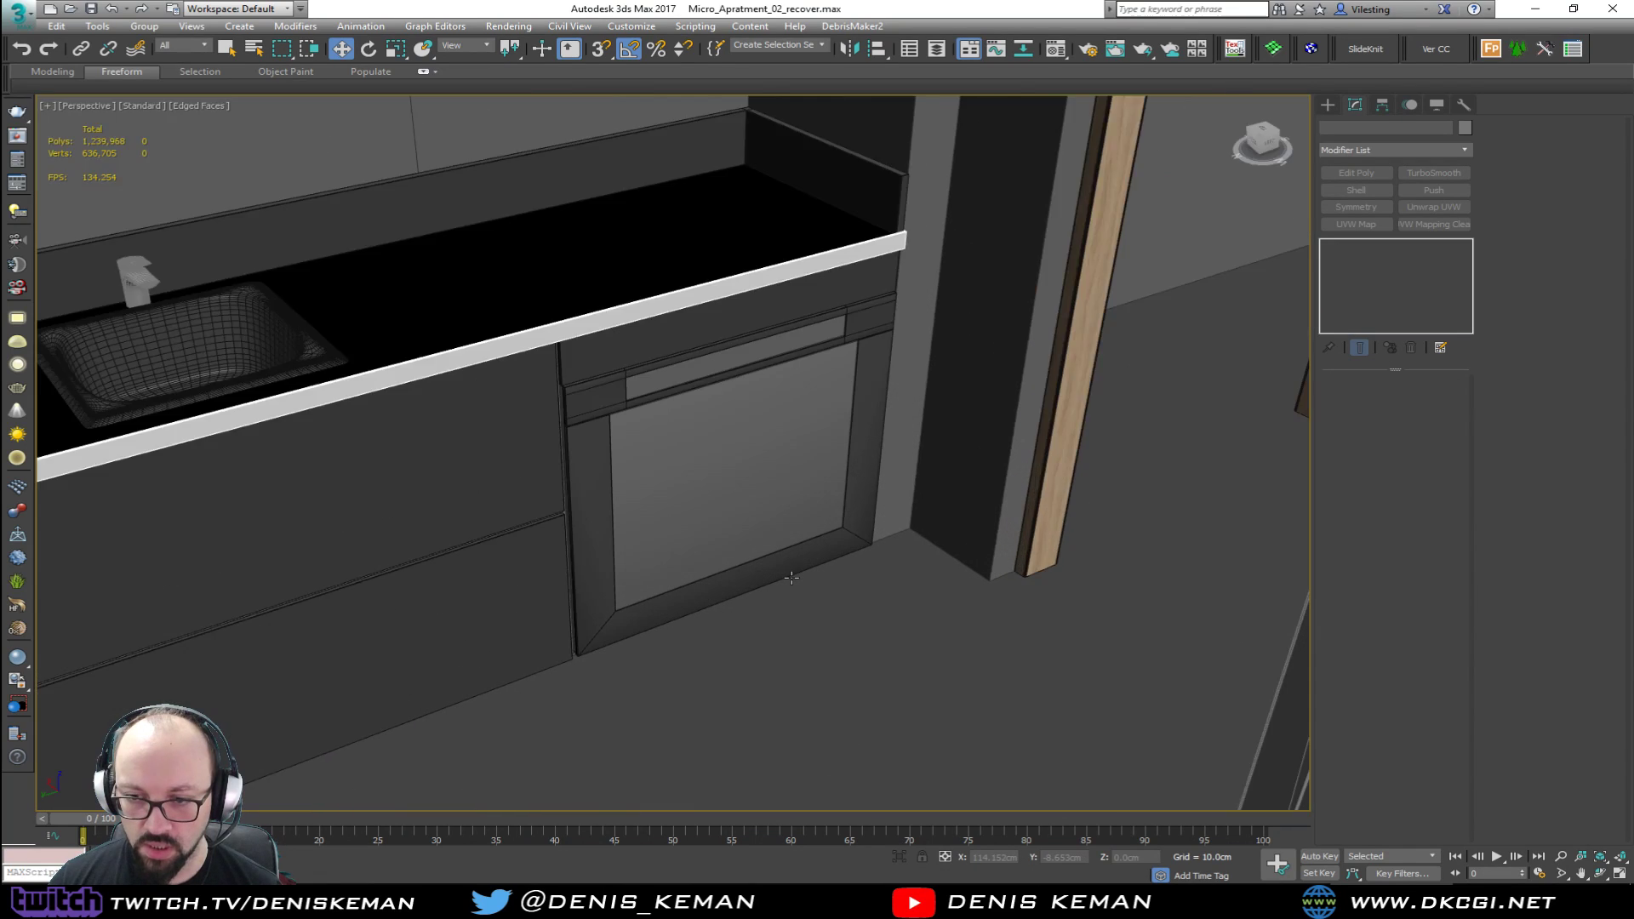
{"action": "scroll", "coordinate": [792, 578], "scroll_direction": "up", "scroll_amount": 3}
{"action": "scroll", "coordinate": [793, 579], "scroll_direction": "down", "scroll_amount": 3}
{"action": "scroll", "coordinate": [795, 583], "scroll_direction": "up", "scroll_amount": 3}
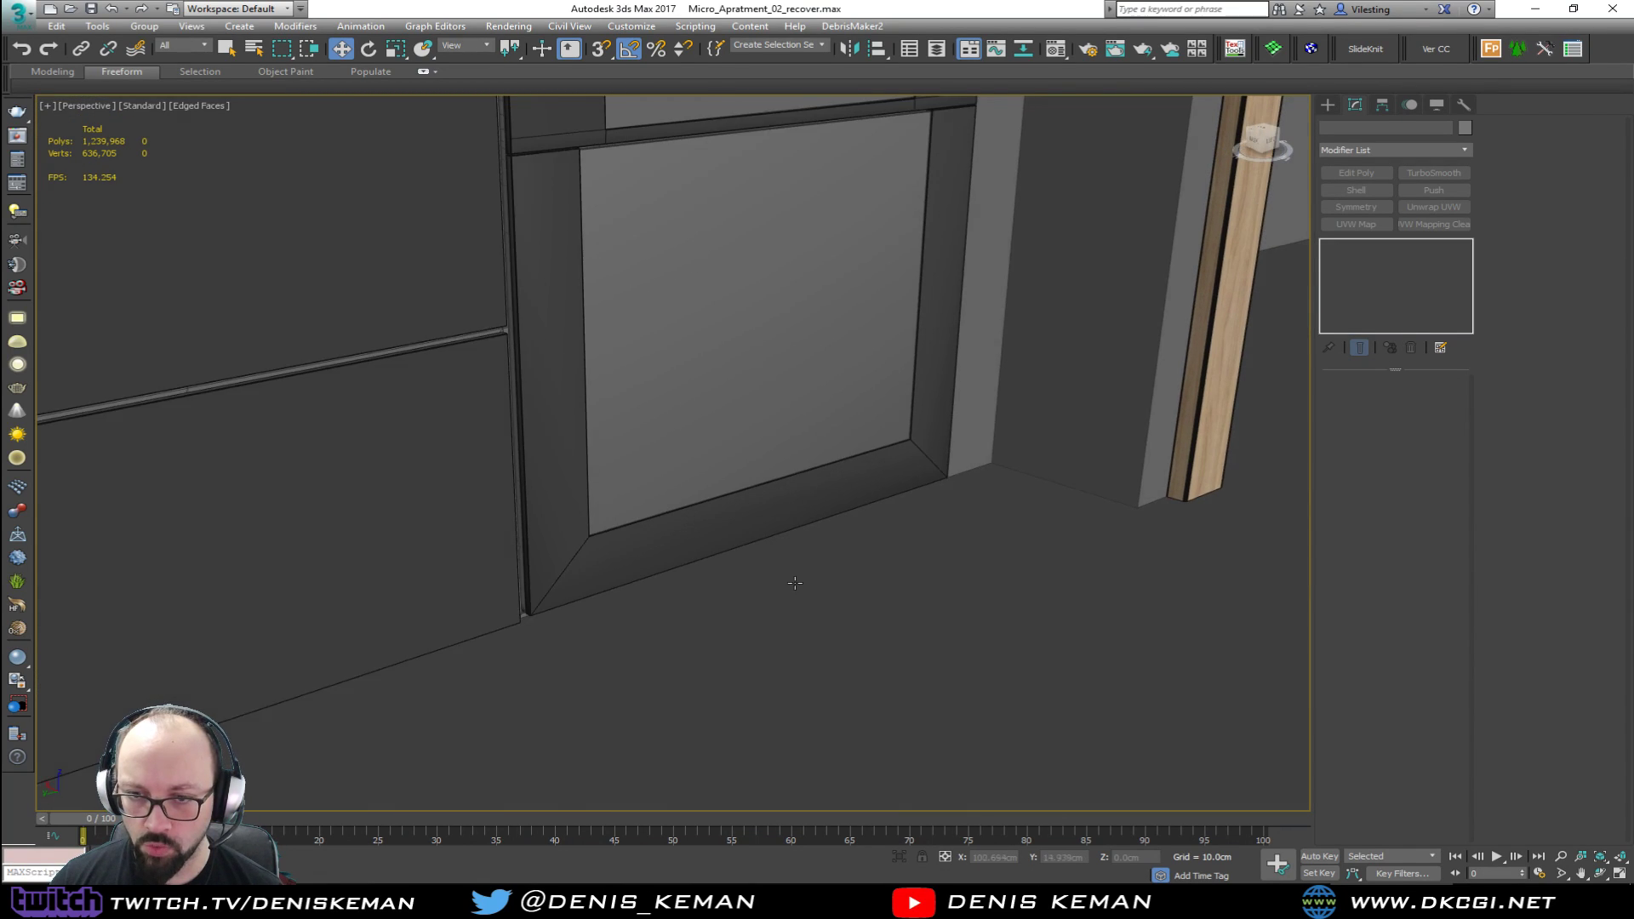
{"action": "scroll", "coordinate": [795, 583], "scroll_direction": "down", "scroll_amount": 4}
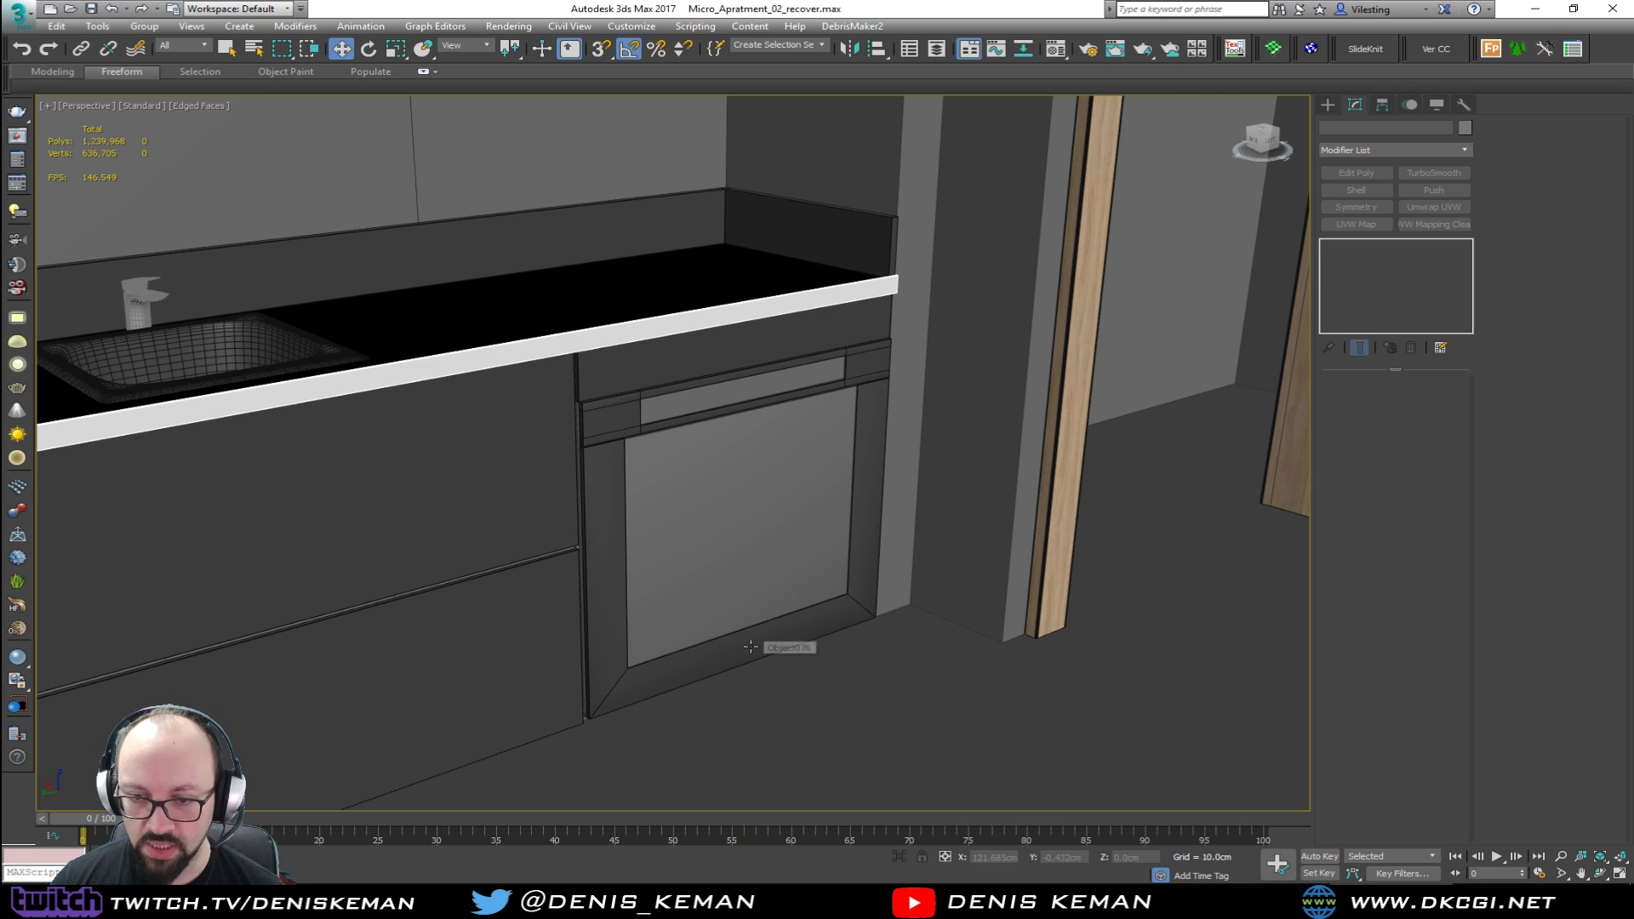
{"action": "scroll", "coordinate": [751, 647], "scroll_direction": "up", "scroll_amount": 2}
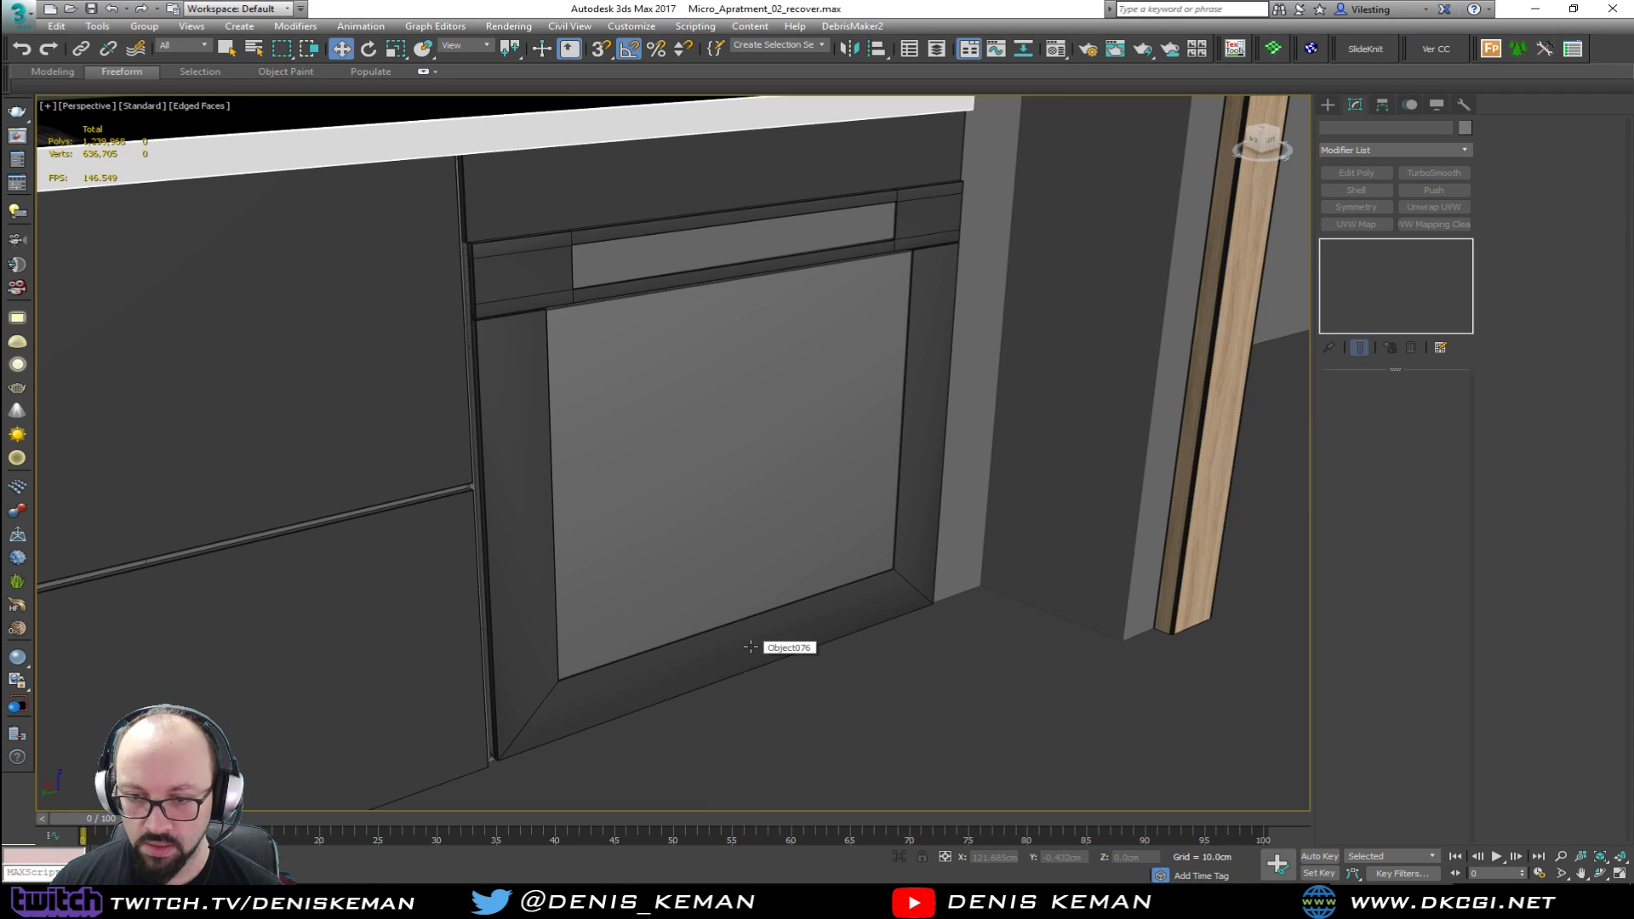
Step: Select the cabinet fronts object, disable its Chamfer, and insert an Edit Poly modifier above the Shell
{"action": "left_click", "coordinate": [627, 209]}
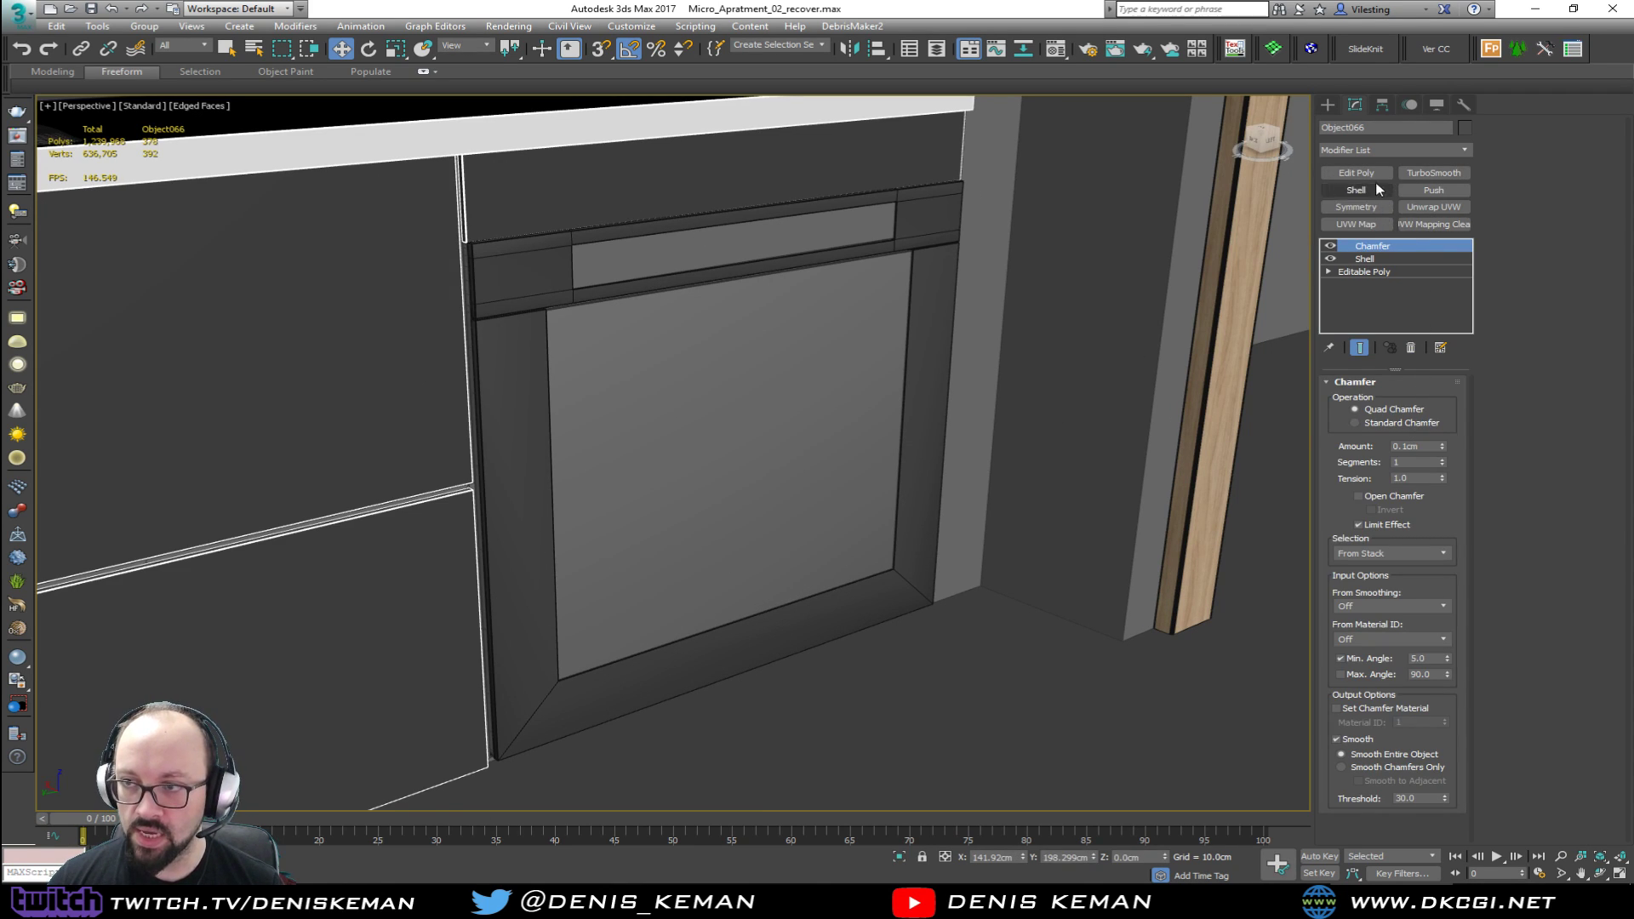
{"action": "key", "text": "F3"}
{"action": "middle_click_drag", "start_coordinate": [587, 170], "coordinate": [590, 212]}
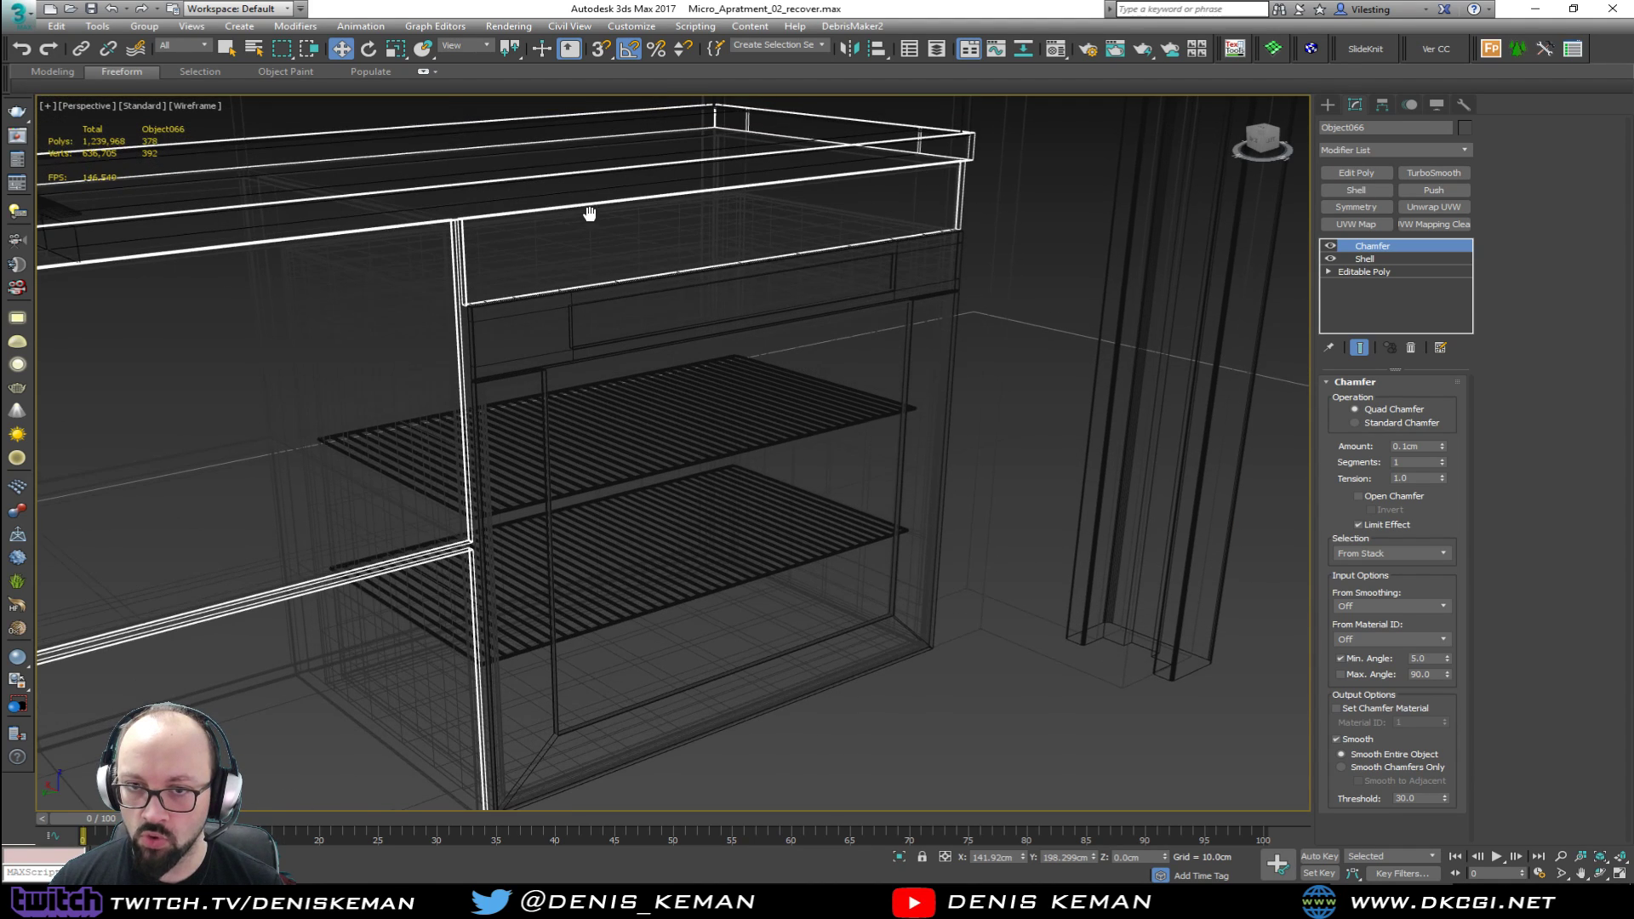
{"action": "left_click", "coordinate": [1391, 257]}
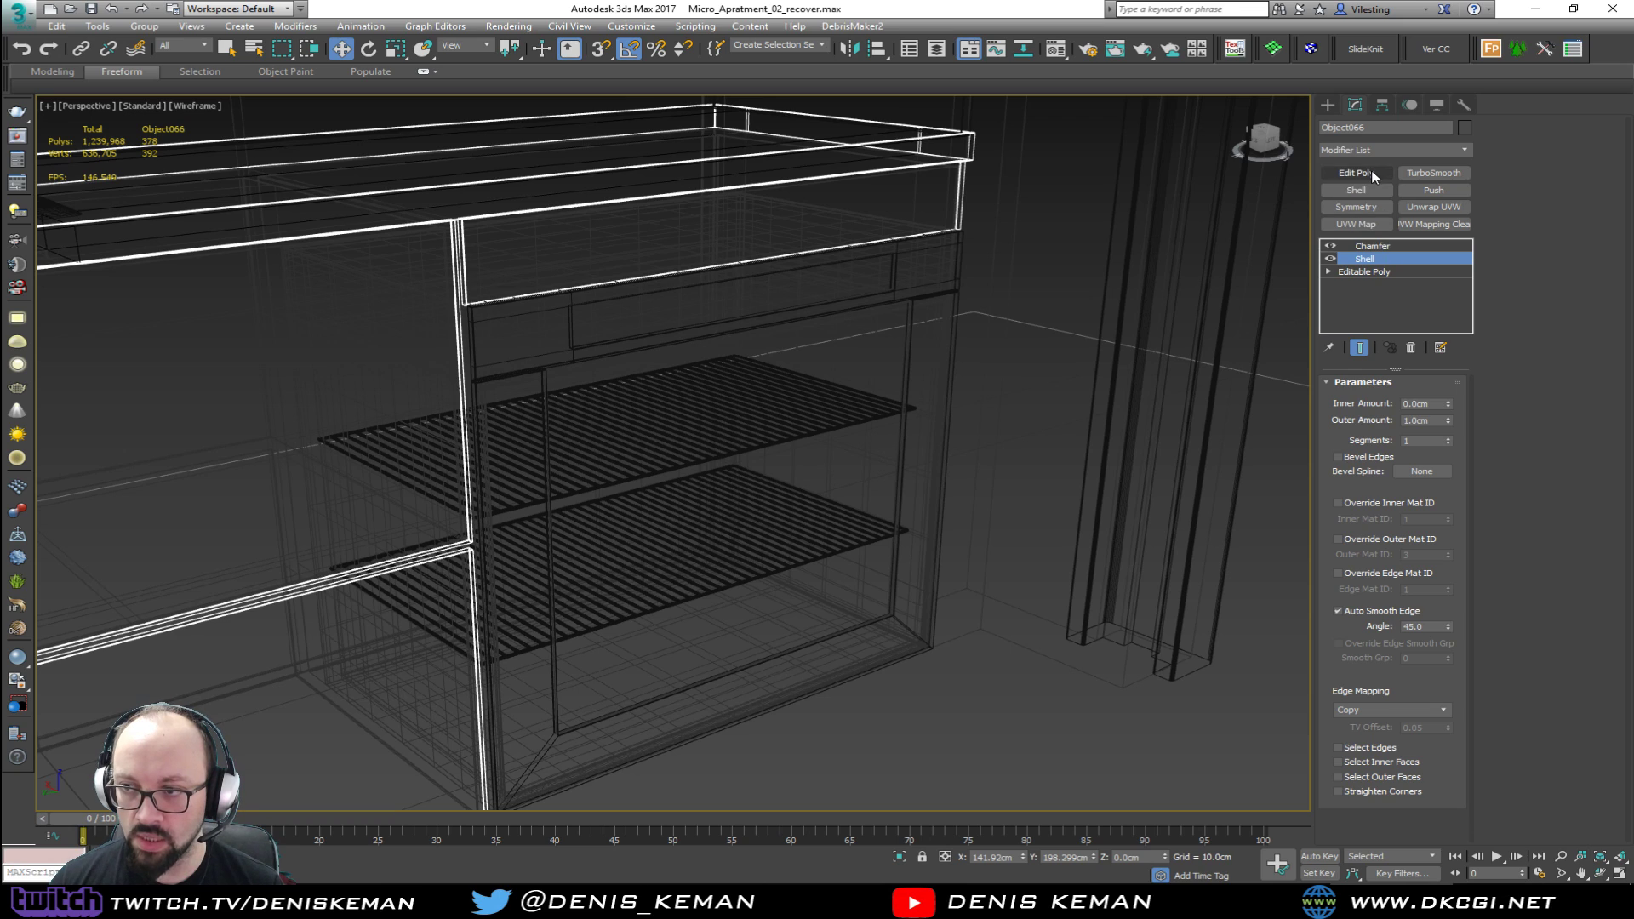
{"action": "left_click", "coordinate": [1331, 246]}
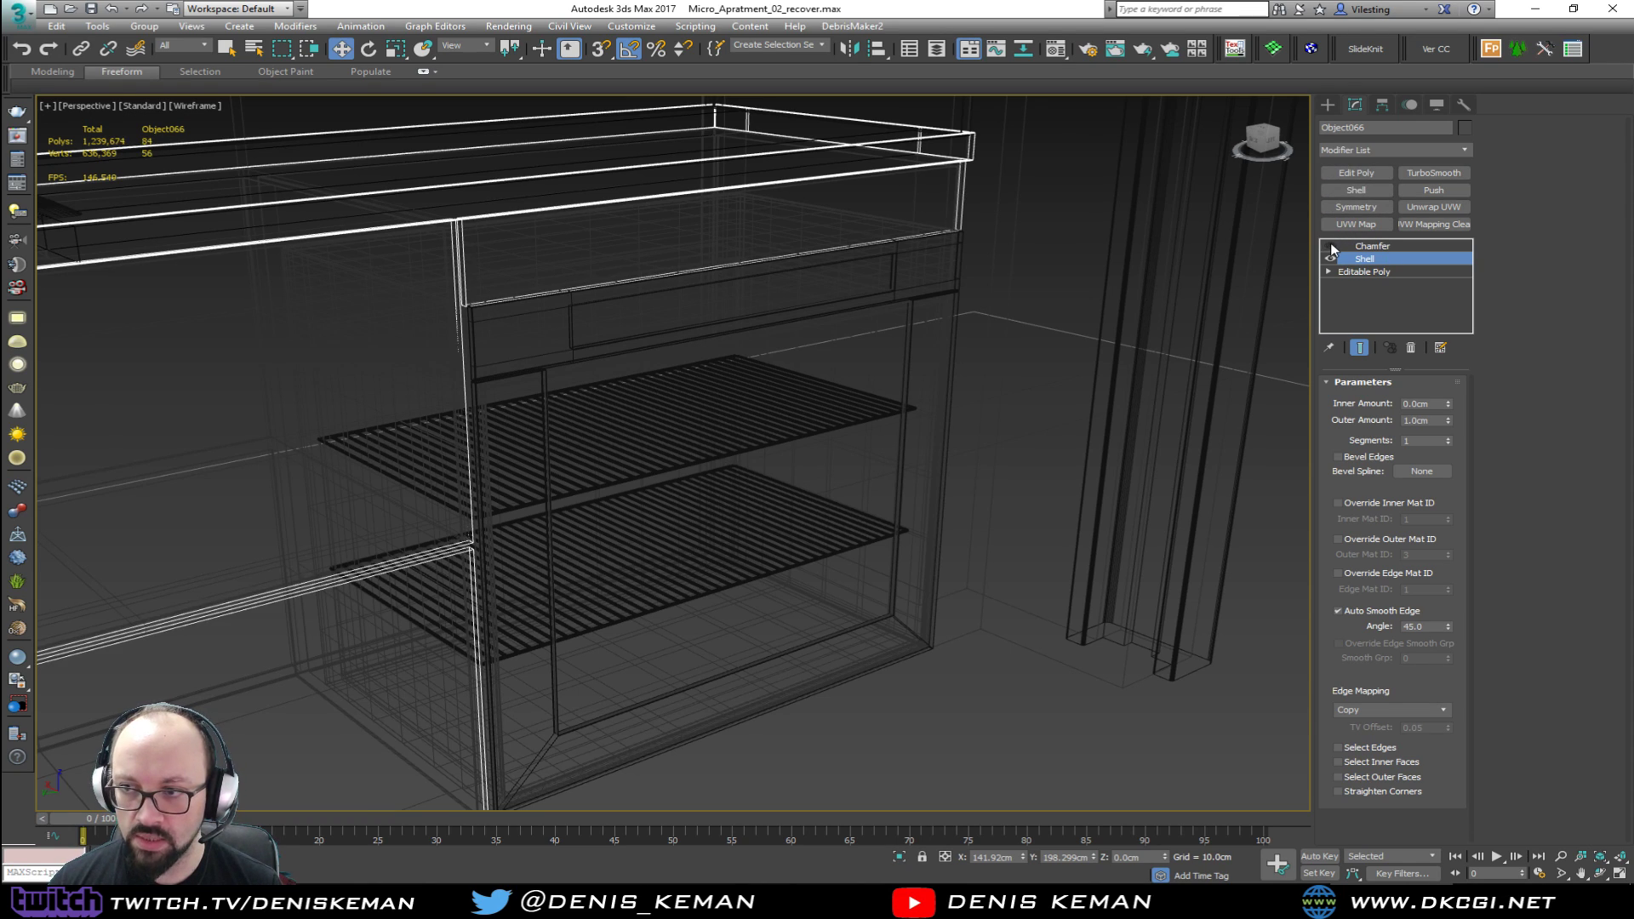
{"action": "key", "text": "F3"}
{"action": "left_click", "coordinate": [1376, 176]}
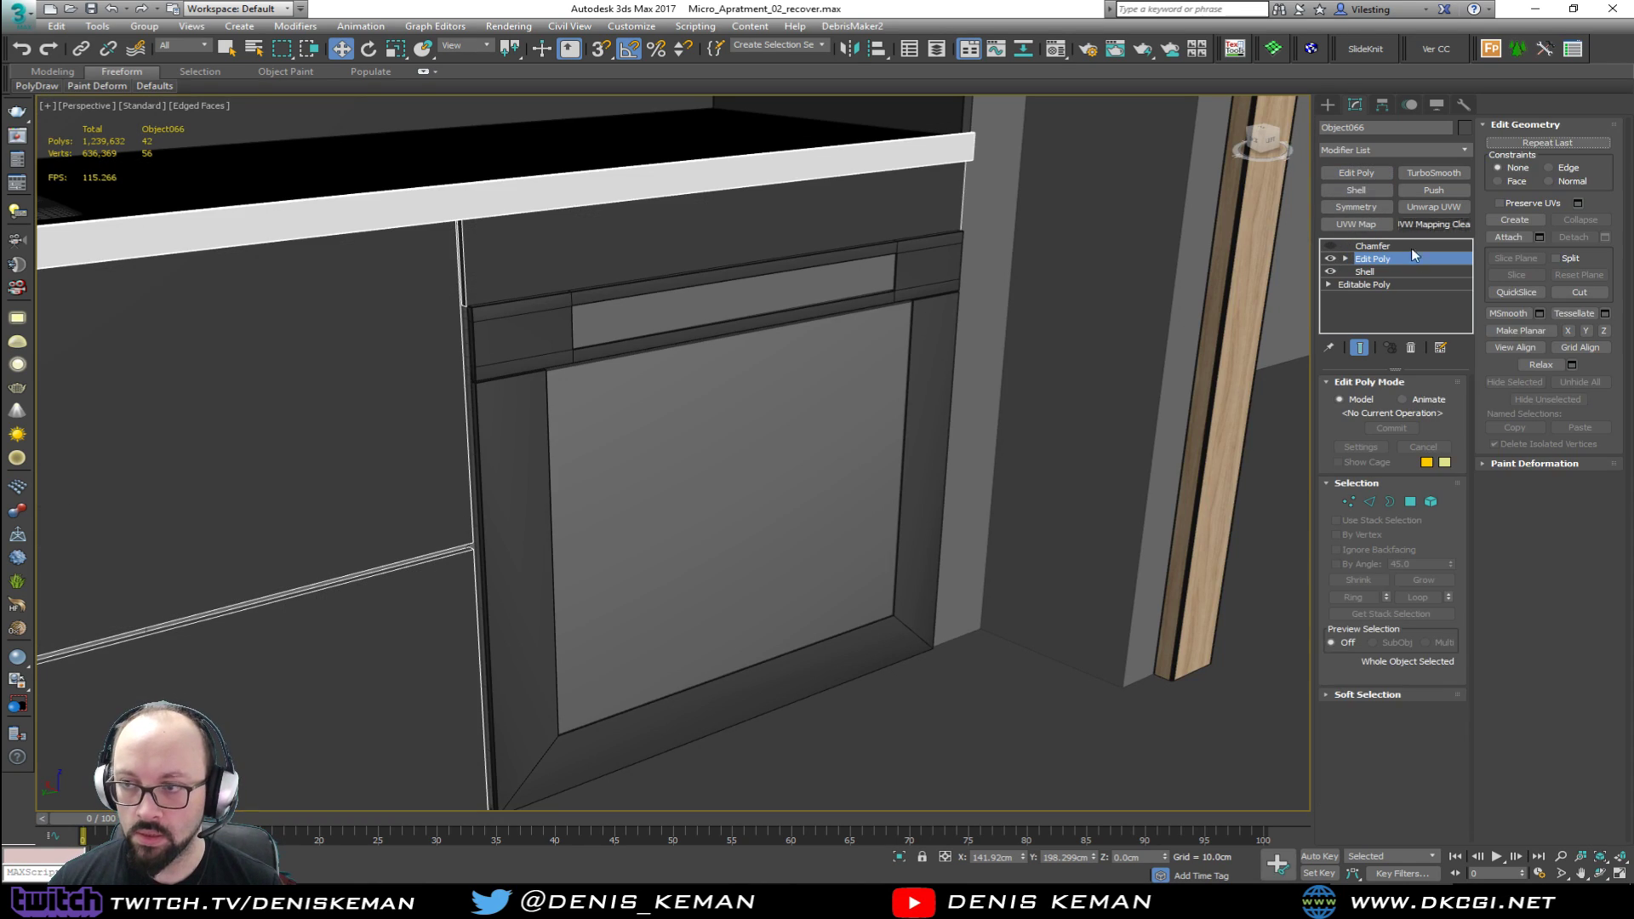
Step: Clone the panel strip above the oven as an element down to about Z 5.6 cm beneath the door, and re-enable the Chamfer
{"action": "left_click", "coordinate": [511, 262]}
{"action": "middle_click_drag", "start_coordinate": [511, 259], "coordinate": [762, 143]}
{"action": "left_click_drag", "start_coordinate": [764, 138], "coordinate": [790, 601]}
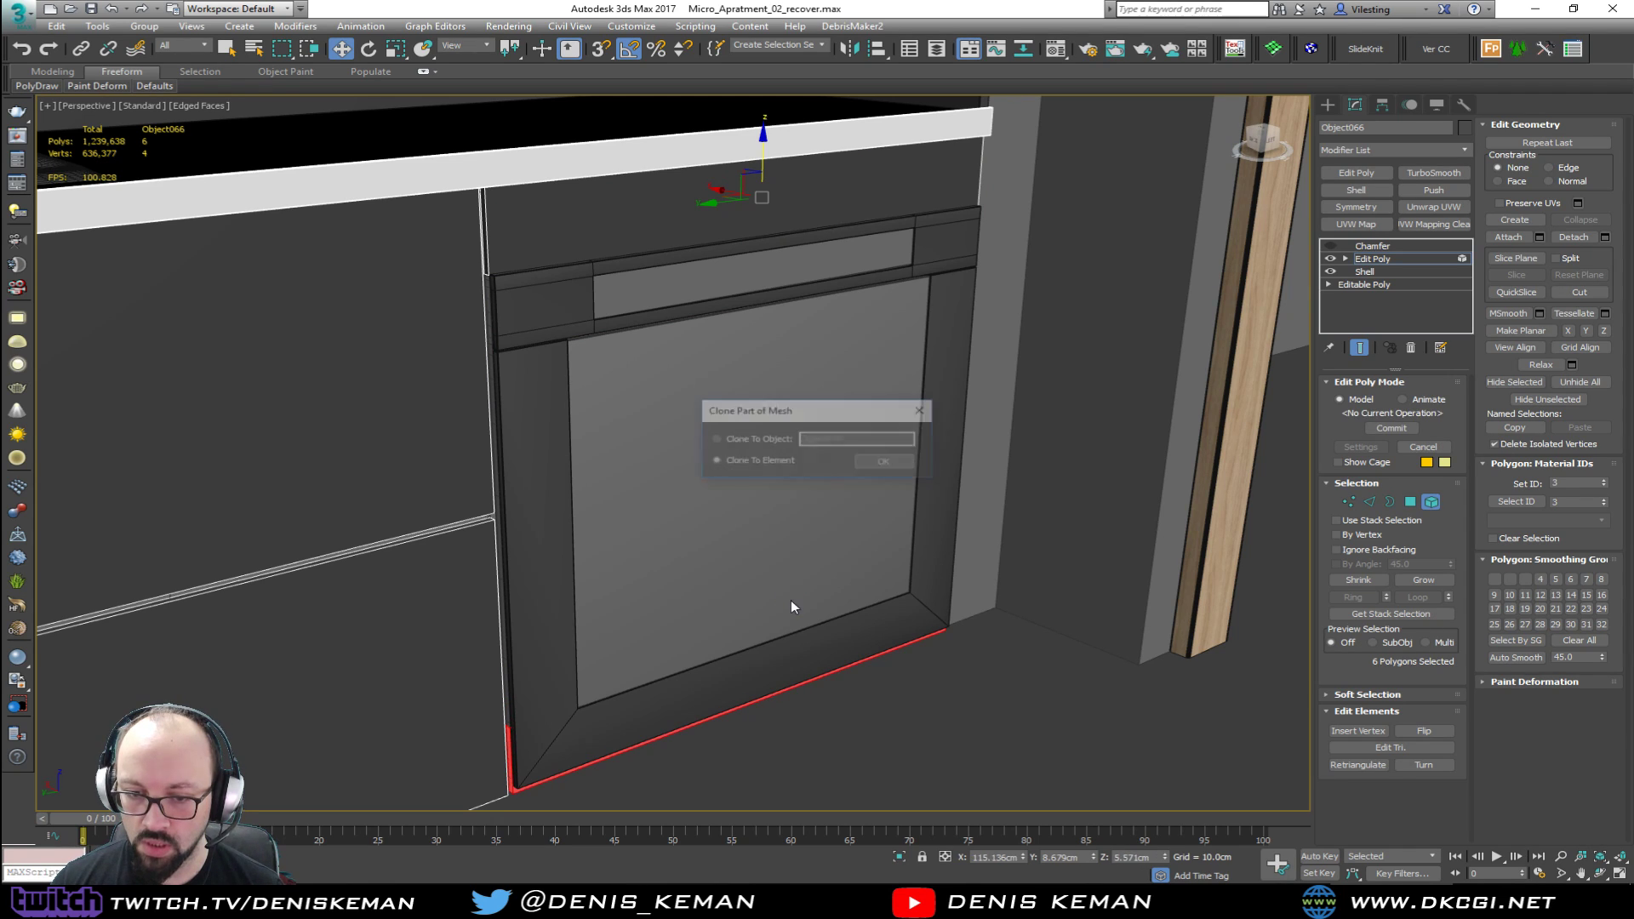
{"action": "left_click", "coordinate": [886, 462]}
{"action": "left_click", "coordinate": [1431, 502]}
{"action": "left_click", "coordinate": [1431, 502]}
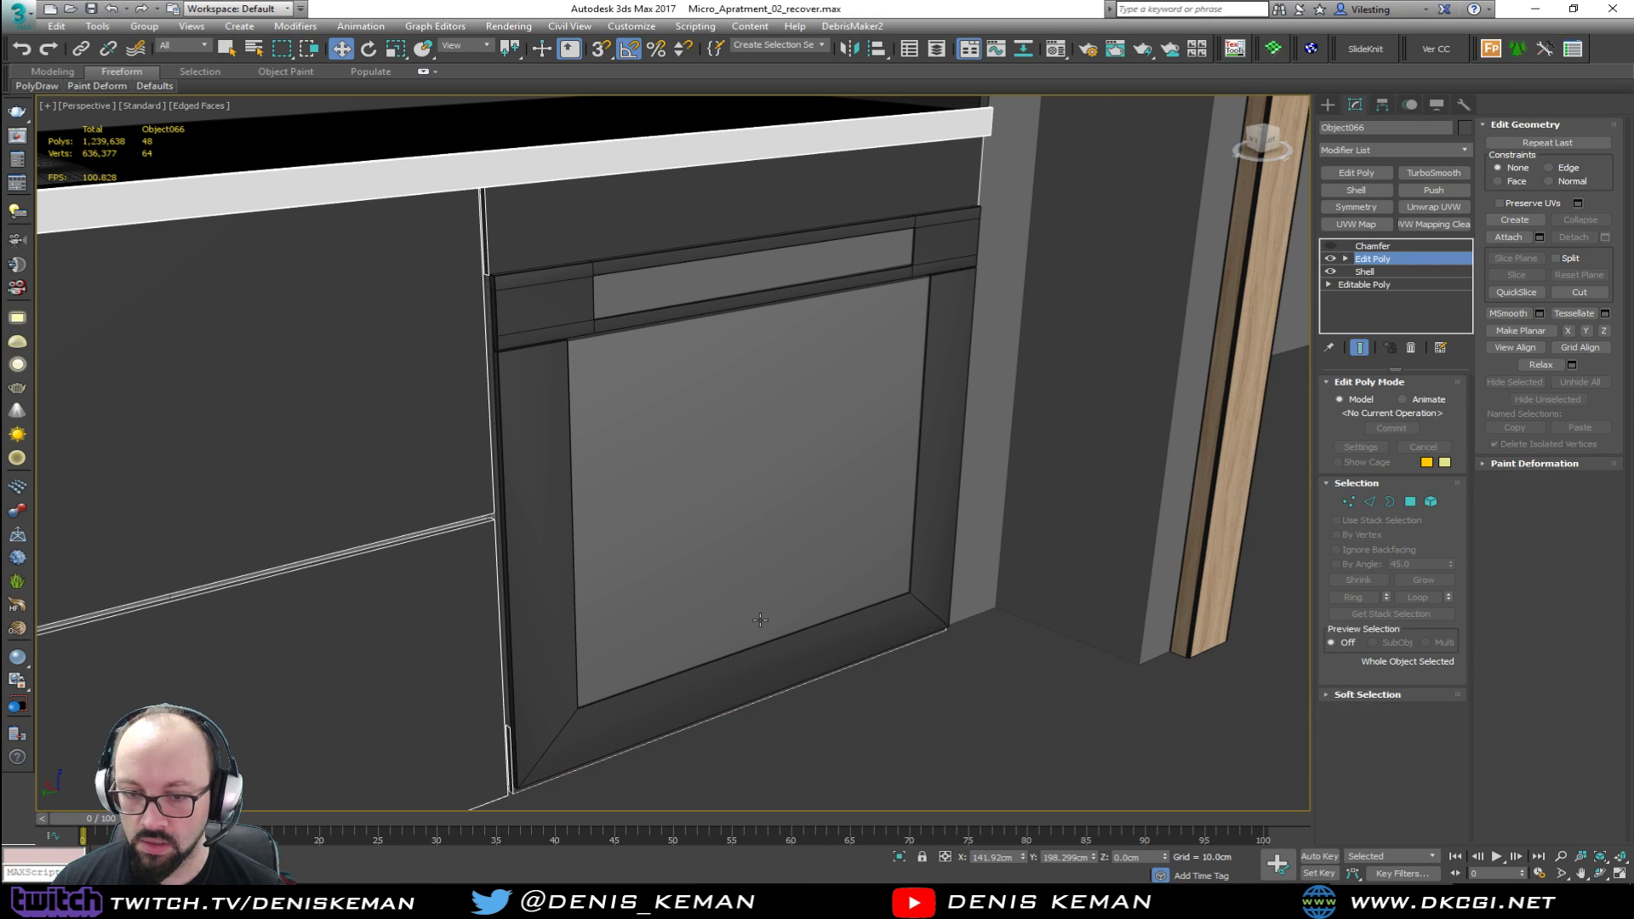
{"action": "key", "text": "z"}
{"action": "left_click", "coordinate": [1331, 246]}
Step: Raise the lower eight vertices of the oven door frame by 10 cm in its Edit Poly modifier
{"action": "left_click", "coordinate": [661, 503]}
{"action": "middle_click_drag", "start_coordinate": [670, 500], "coordinate": [621, 548]}
{"action": "scroll", "coordinate": [583, 609], "scroll_direction": "down", "scroll_amount": 2}
{"action": "key", "text": "F3"}
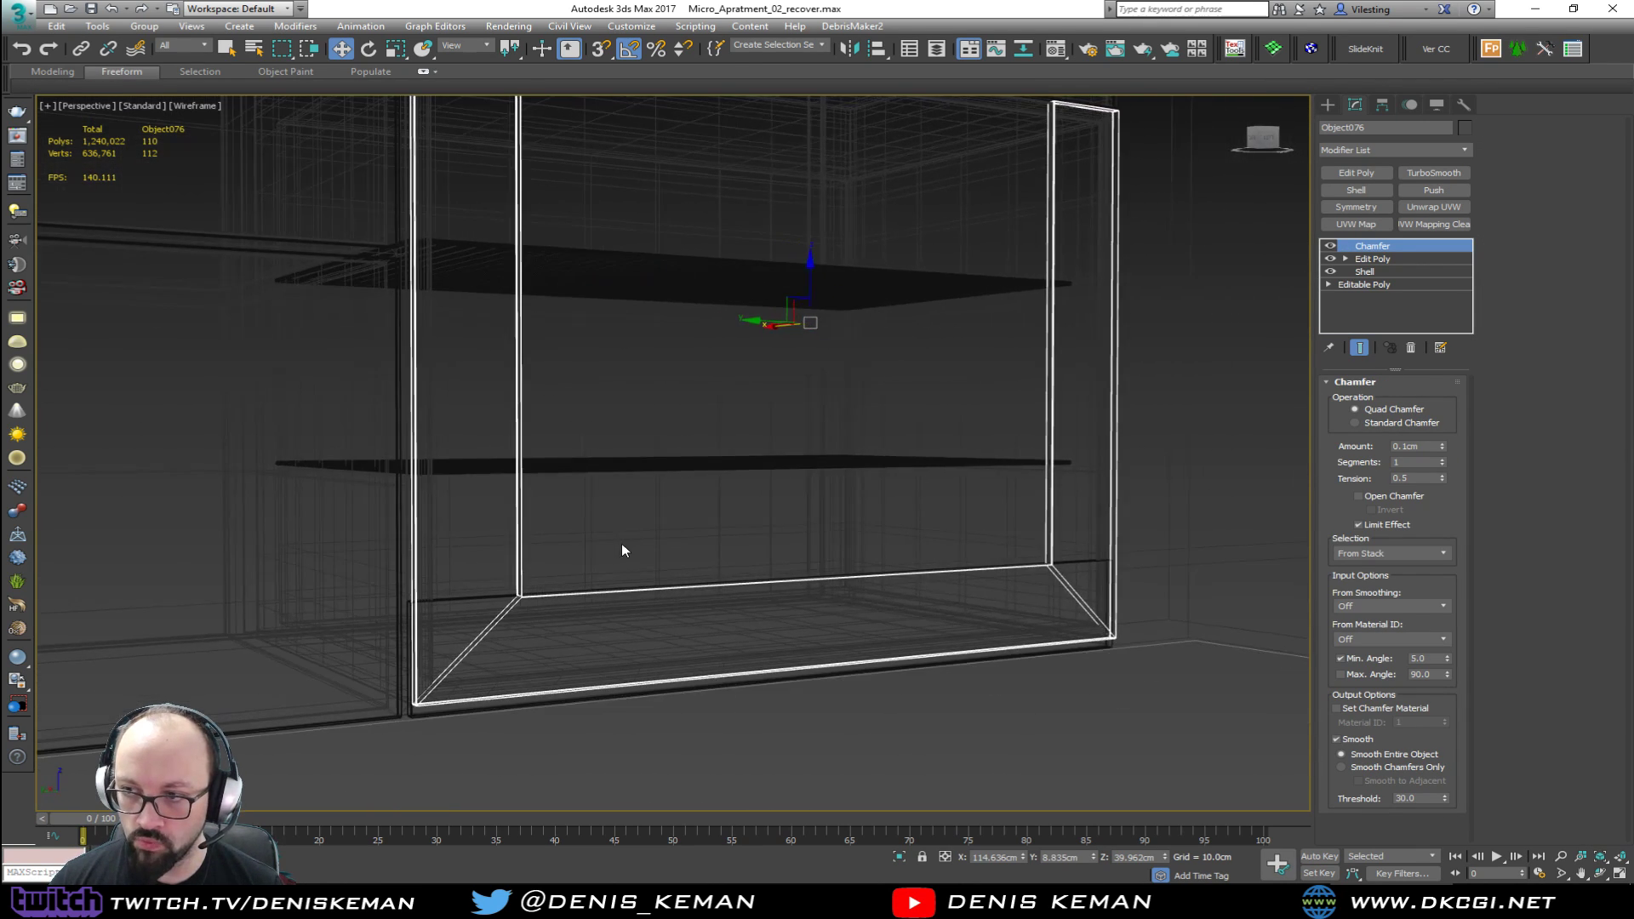
{"action": "left_click", "coordinate": [1372, 259]}
{"action": "key", "text": "F3"}
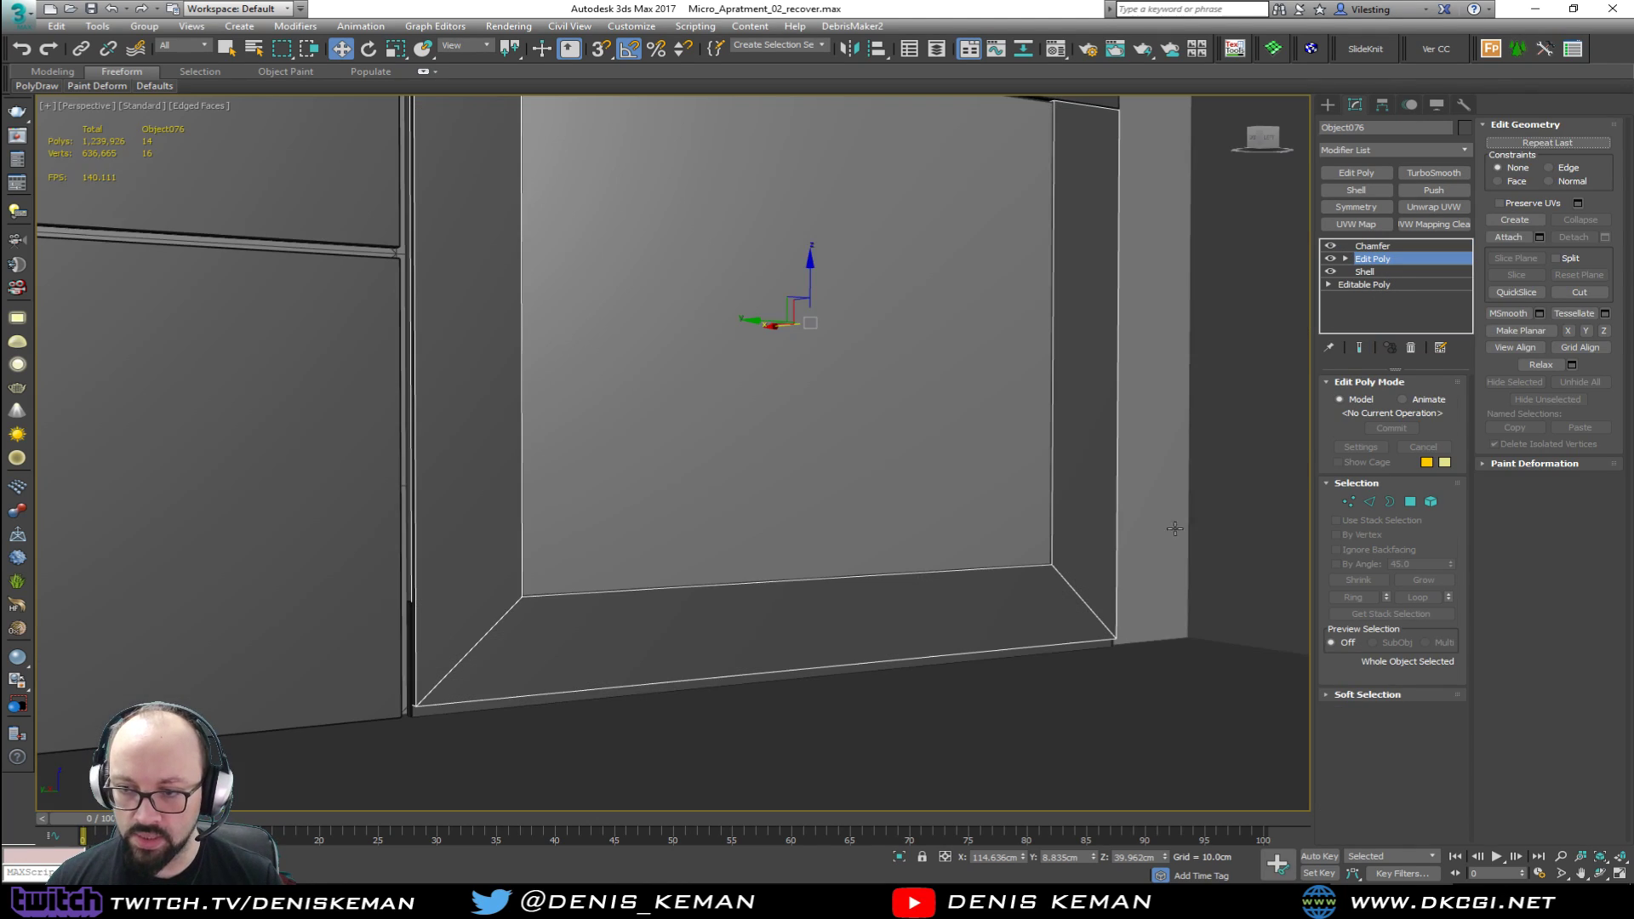
{"action": "key", "text": "1"}
{"action": "left_click_drag", "start_coordinate": [1191, 494], "coordinate": [293, 733]}
{"action": "left_click_drag", "start_coordinate": [813, 589], "coordinate": [835, 499]}
{"action": "key", "text": "ctrl+z"}
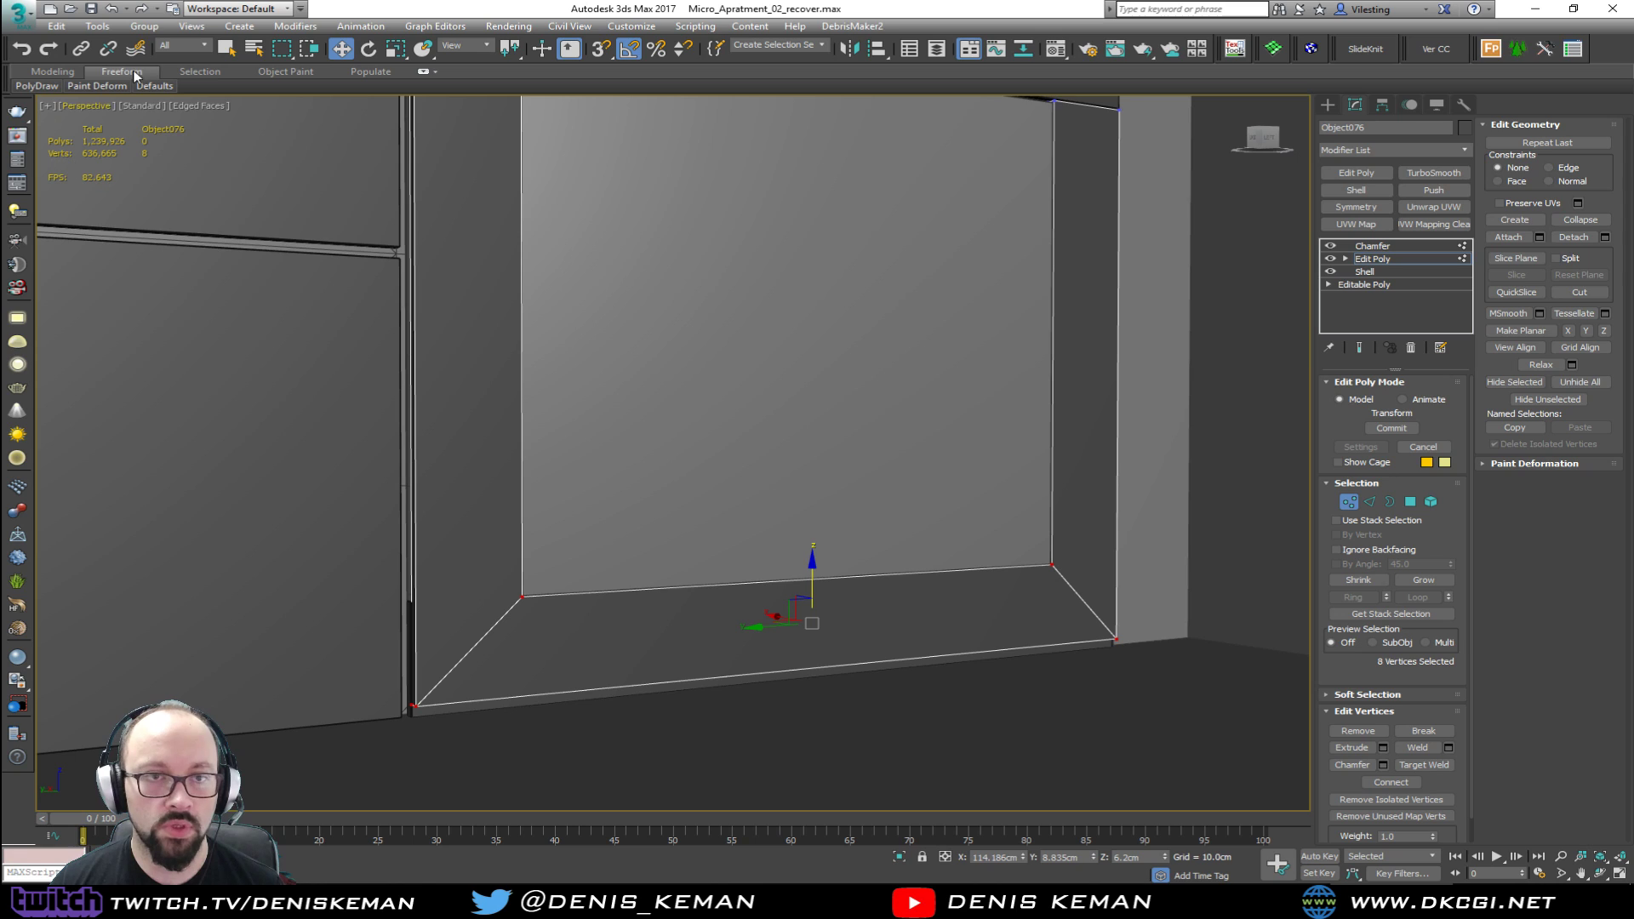
{"action": "key", "text": "F12"}
{"action": "left_click", "coordinate": [253, 175]}
{"action": "type", "text": "10"}
{"action": "key", "text": "Return"}
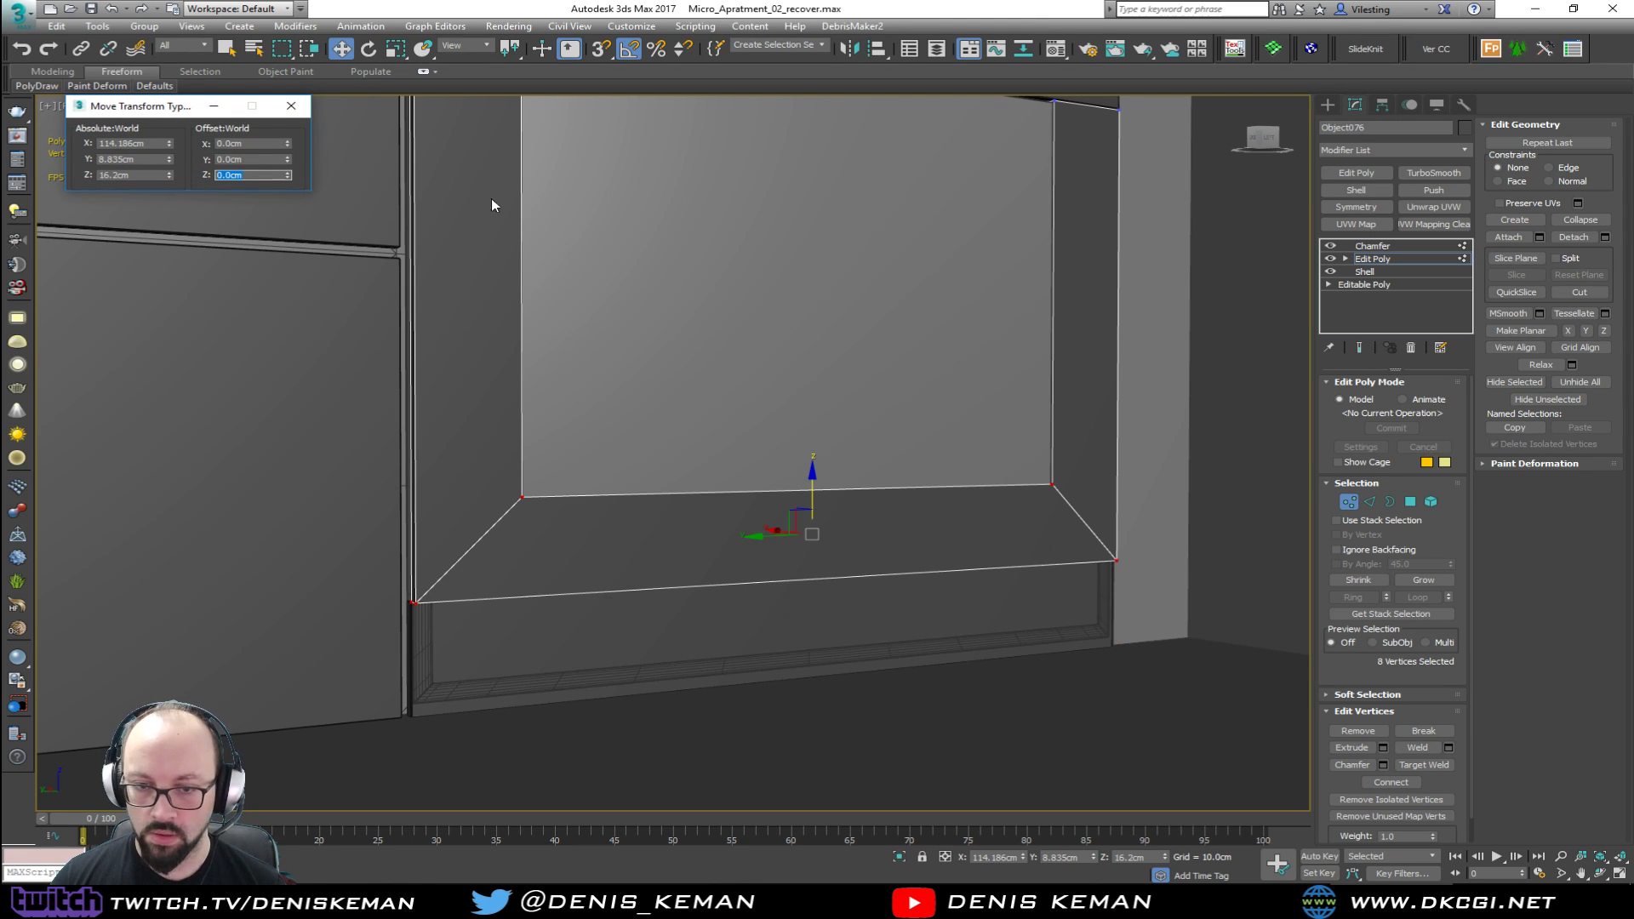
{"action": "middle_click_drag", "start_coordinate": [848, 387], "coordinate": [1230, 490], "text": "alt"}
{"action": "left_click", "coordinate": [1349, 501]}
Step: Raise the oven glass's lower vertices by 10 cm in its Edit Poly modifier to match the door frame
{"action": "left_click", "coordinate": [908, 412]}
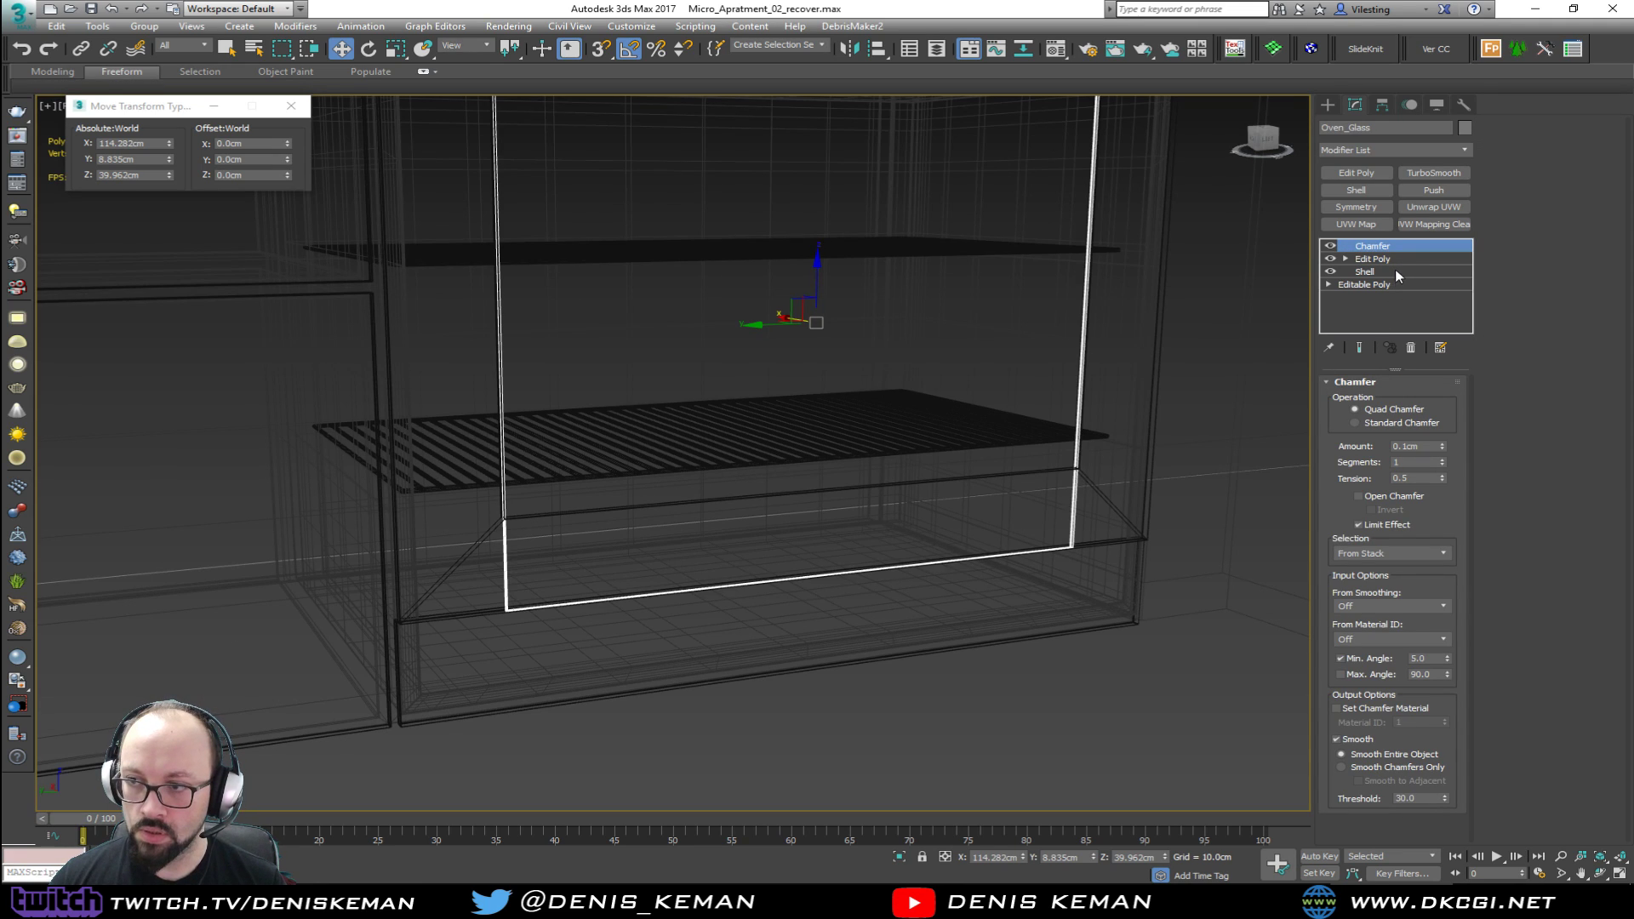
{"action": "left_click", "coordinate": [1373, 258]}
{"action": "key", "text": "1"}
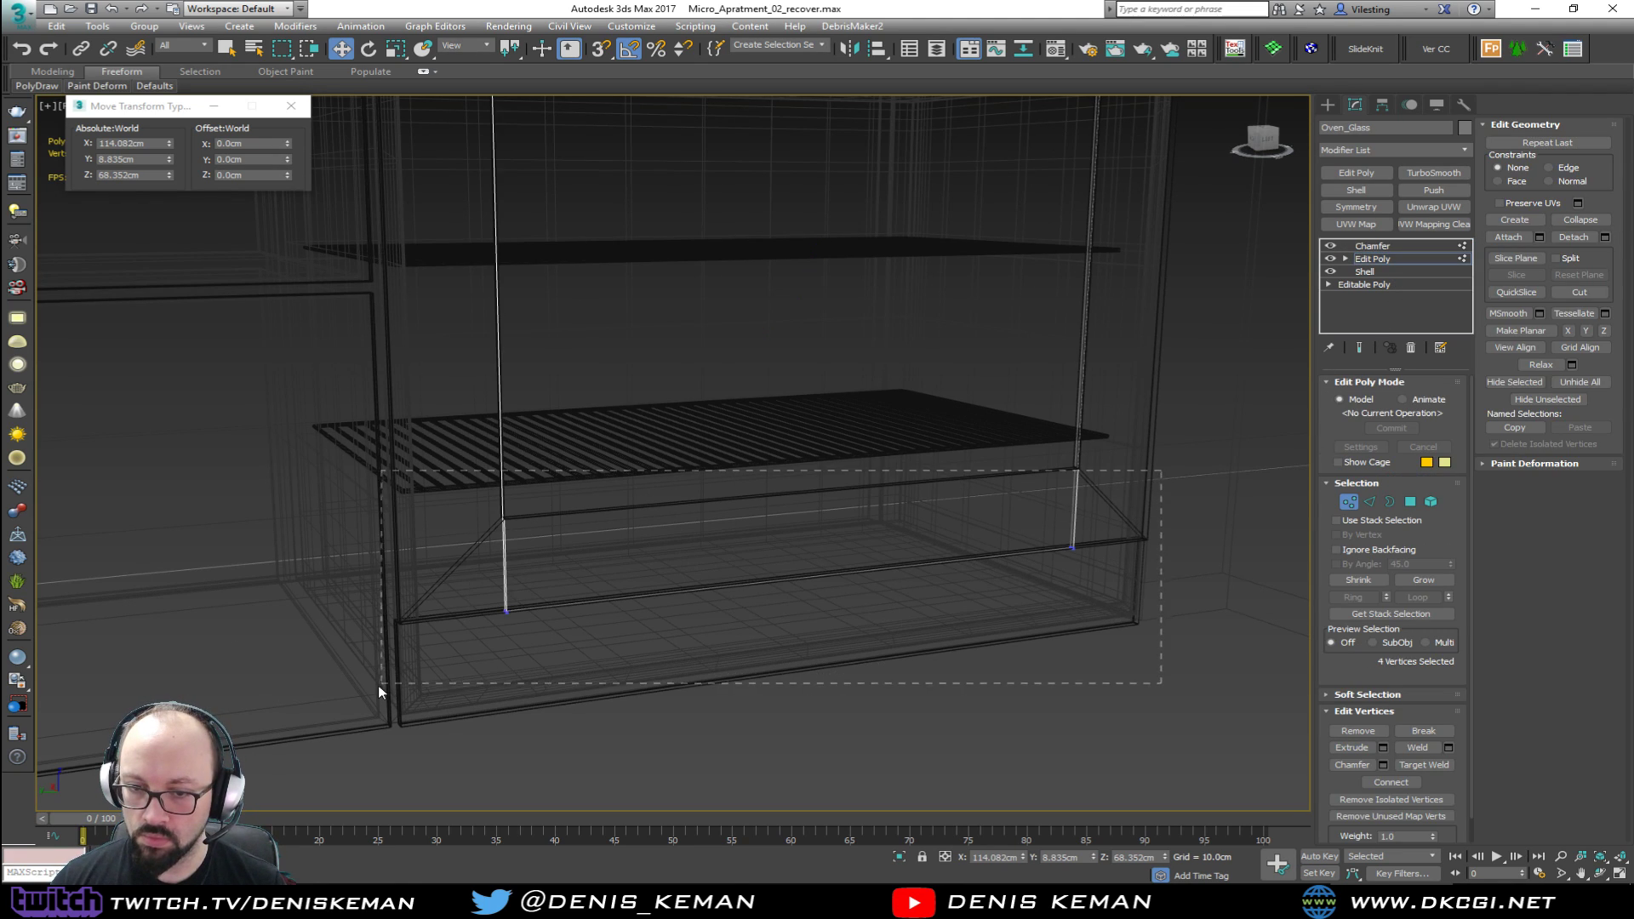
{"action": "left_click_drag", "start_coordinate": [380, 682], "coordinate": [378, 684]}
{"action": "left_click", "coordinate": [255, 175]}
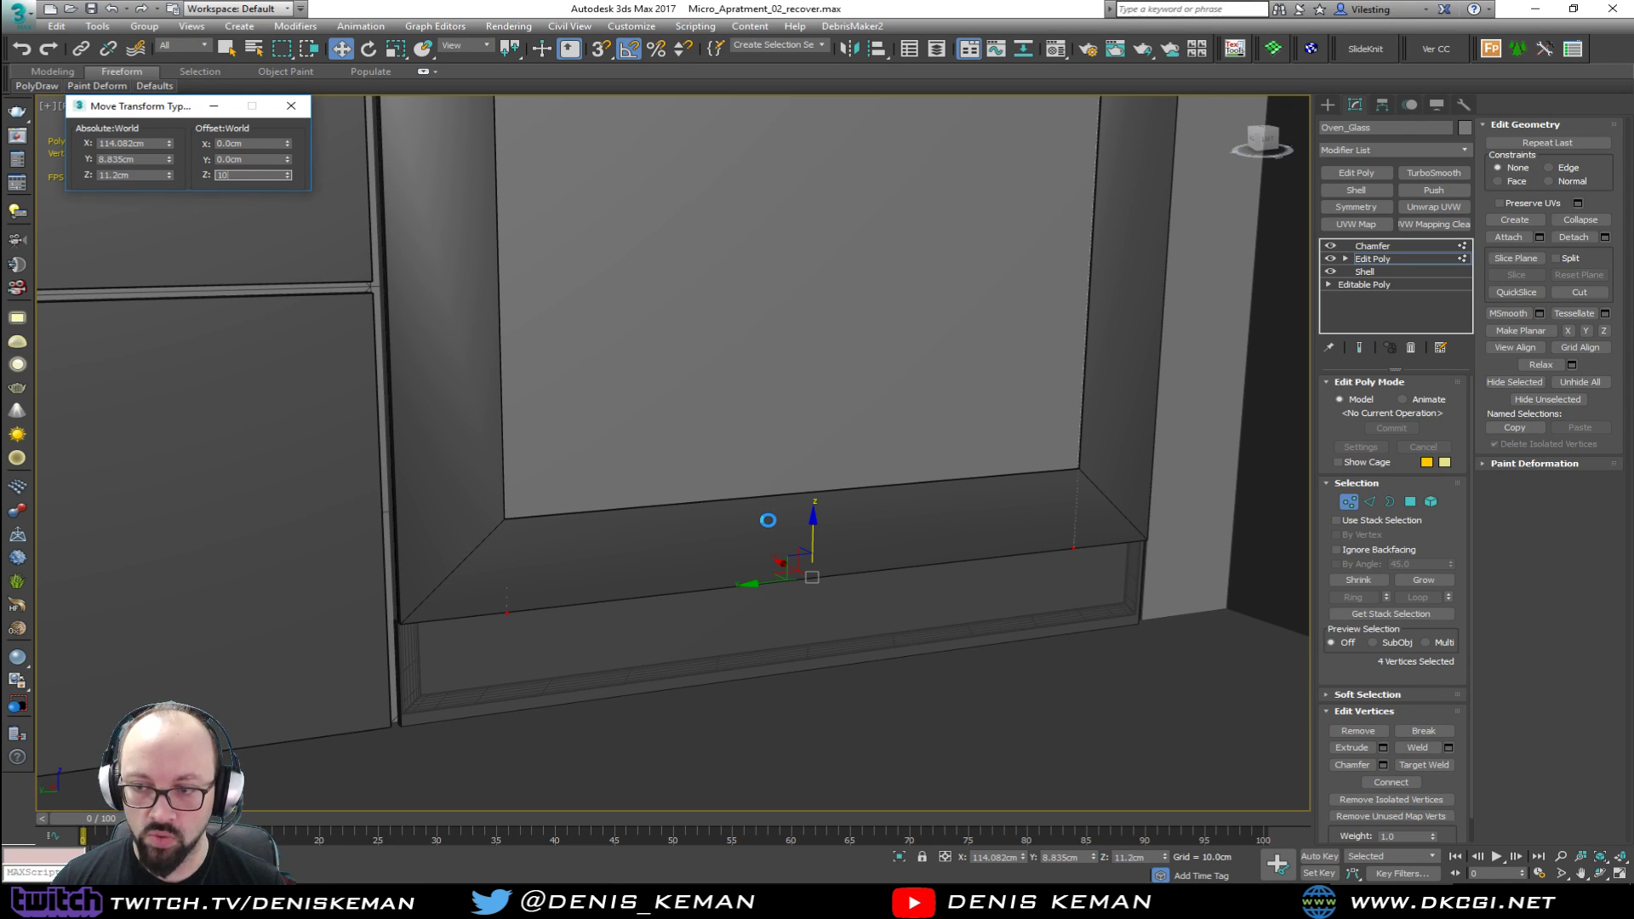
{"action": "key", "text": "Return"}
{"action": "scroll", "coordinate": [785, 489], "scroll_direction": "up", "scroll_amount": 2}
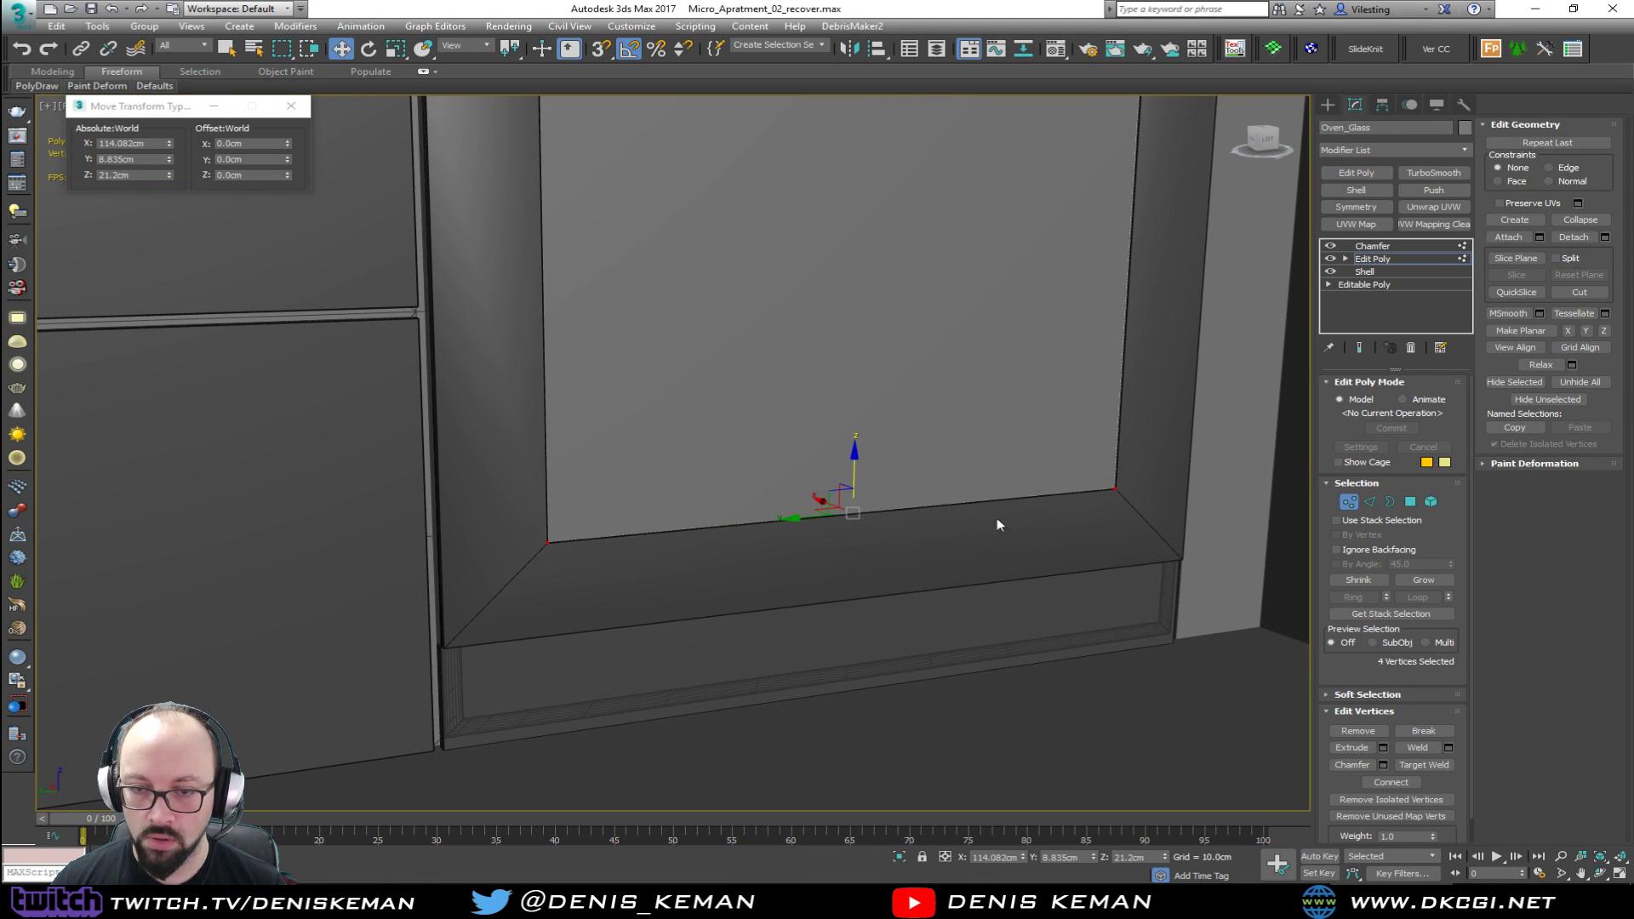
{"action": "left_click", "coordinate": [1349, 502]}
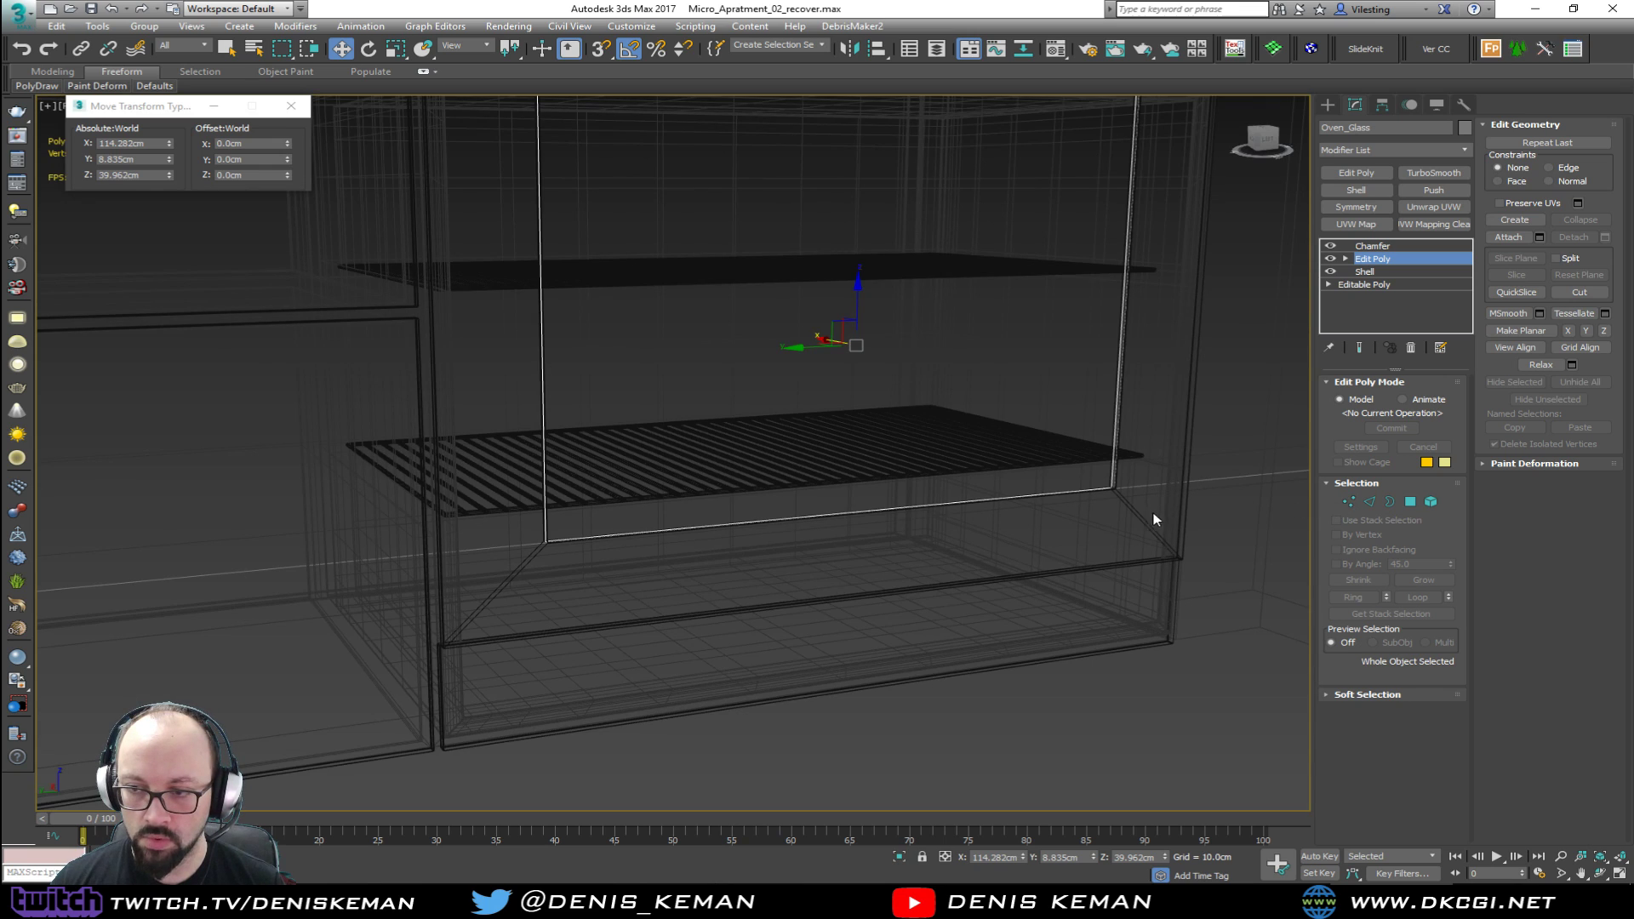
Step: Raise the bottom vertices of the oven cavity box by 10 cm in its Edit Poly modifier
{"action": "left_click", "coordinate": [1162, 504]}
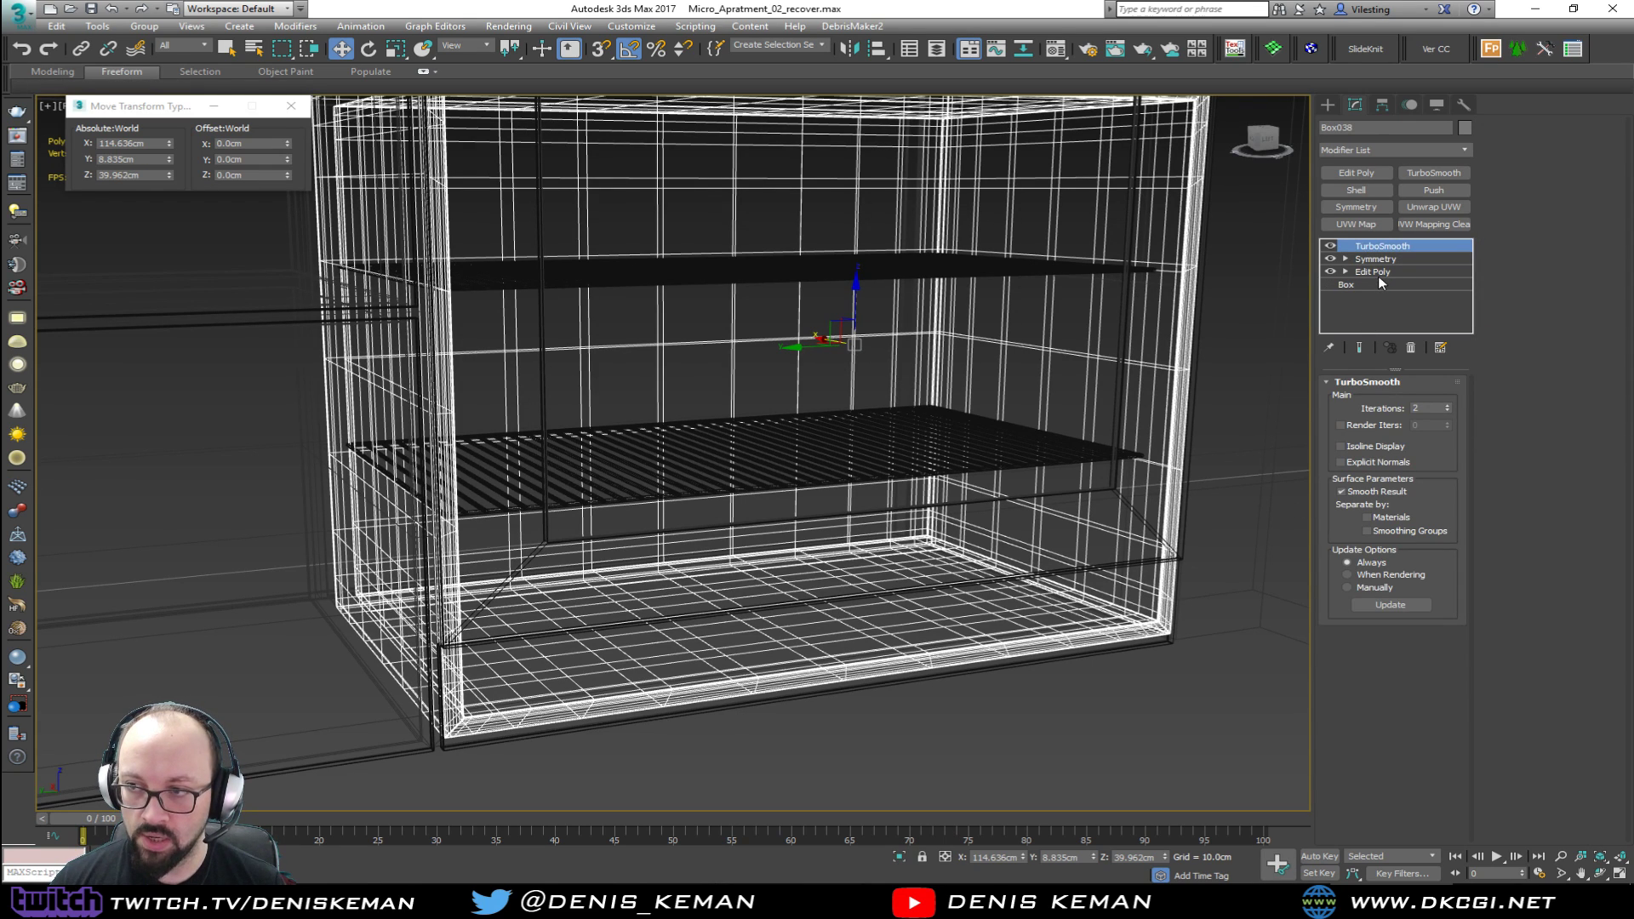
{"action": "left_click", "coordinate": [1378, 273]}
{"action": "key", "text": "1"}
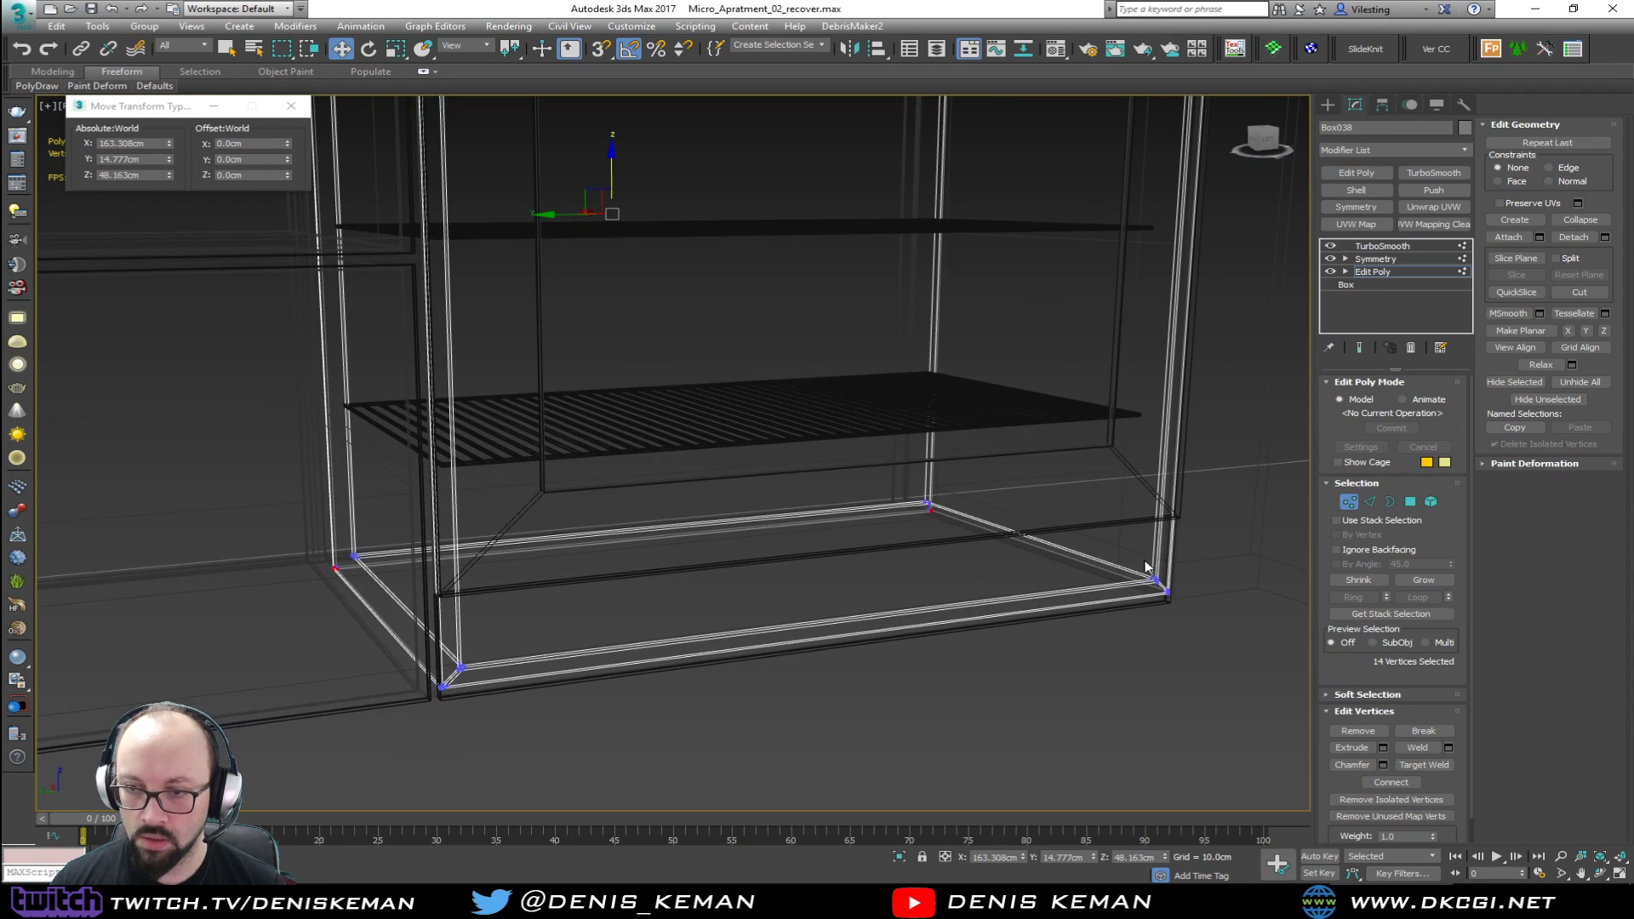
{"action": "middle_click_drag", "start_coordinate": [1146, 569], "coordinate": [1200, 517], "text": "alt"}
{"action": "left_click_drag", "start_coordinate": [160, 697], "coordinate": [159, 693]}
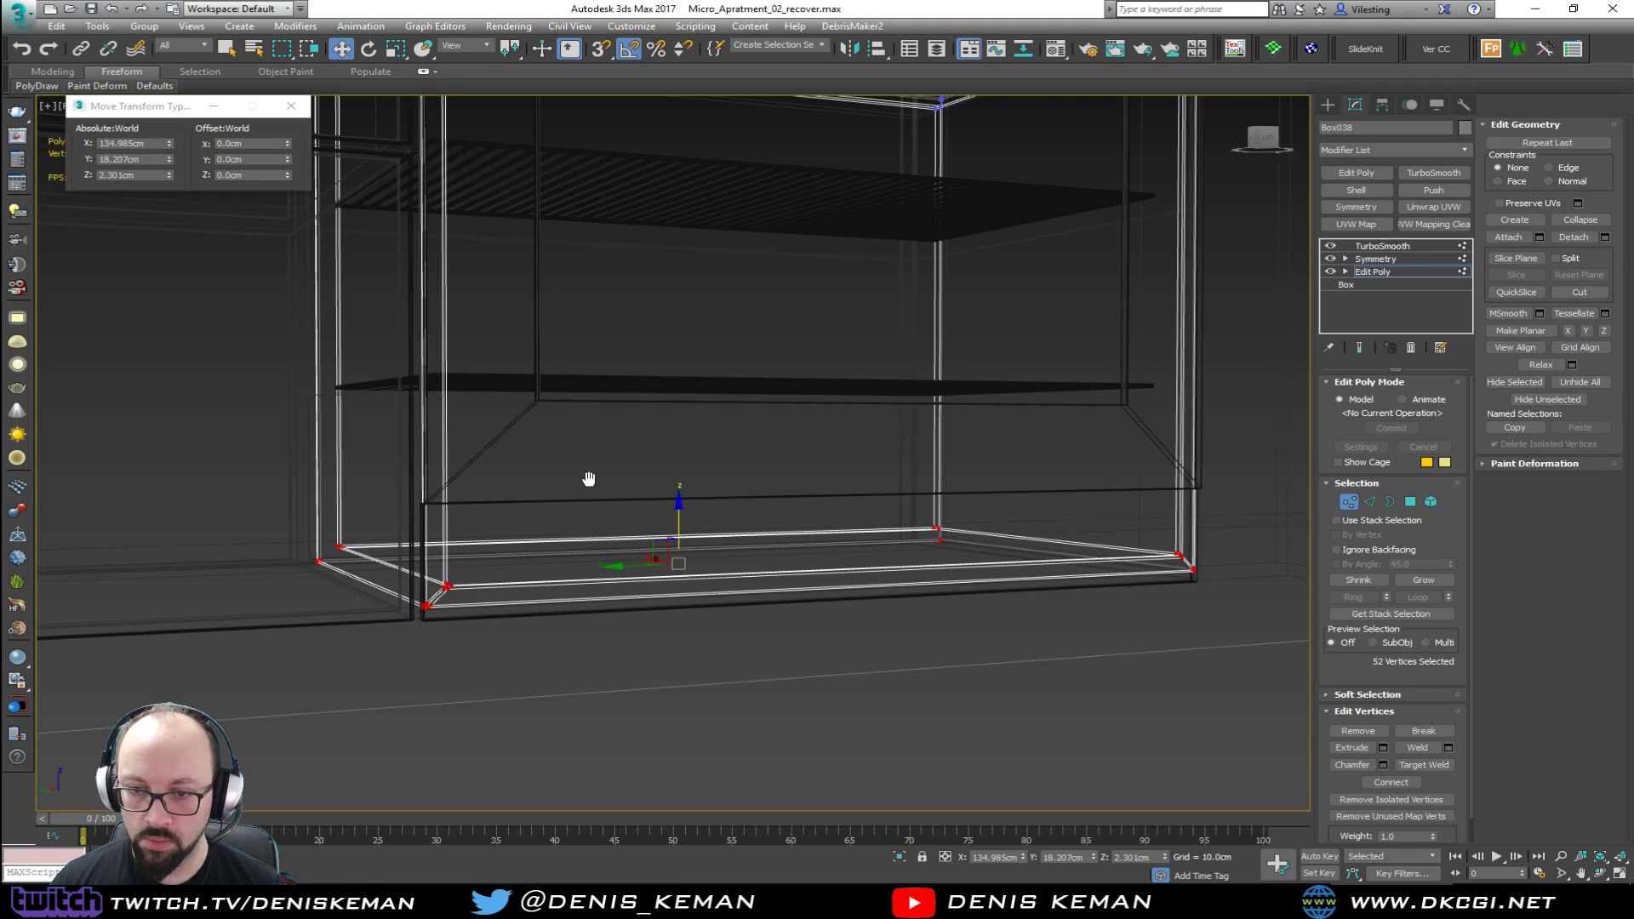
{"action": "middle_click_drag", "start_coordinate": [589, 472], "coordinate": [511, 383], "text": "alt"}
{"action": "left_click", "coordinate": [247, 175]}
{"action": "type", "text": "10"}
{"action": "key", "text": "Return"}
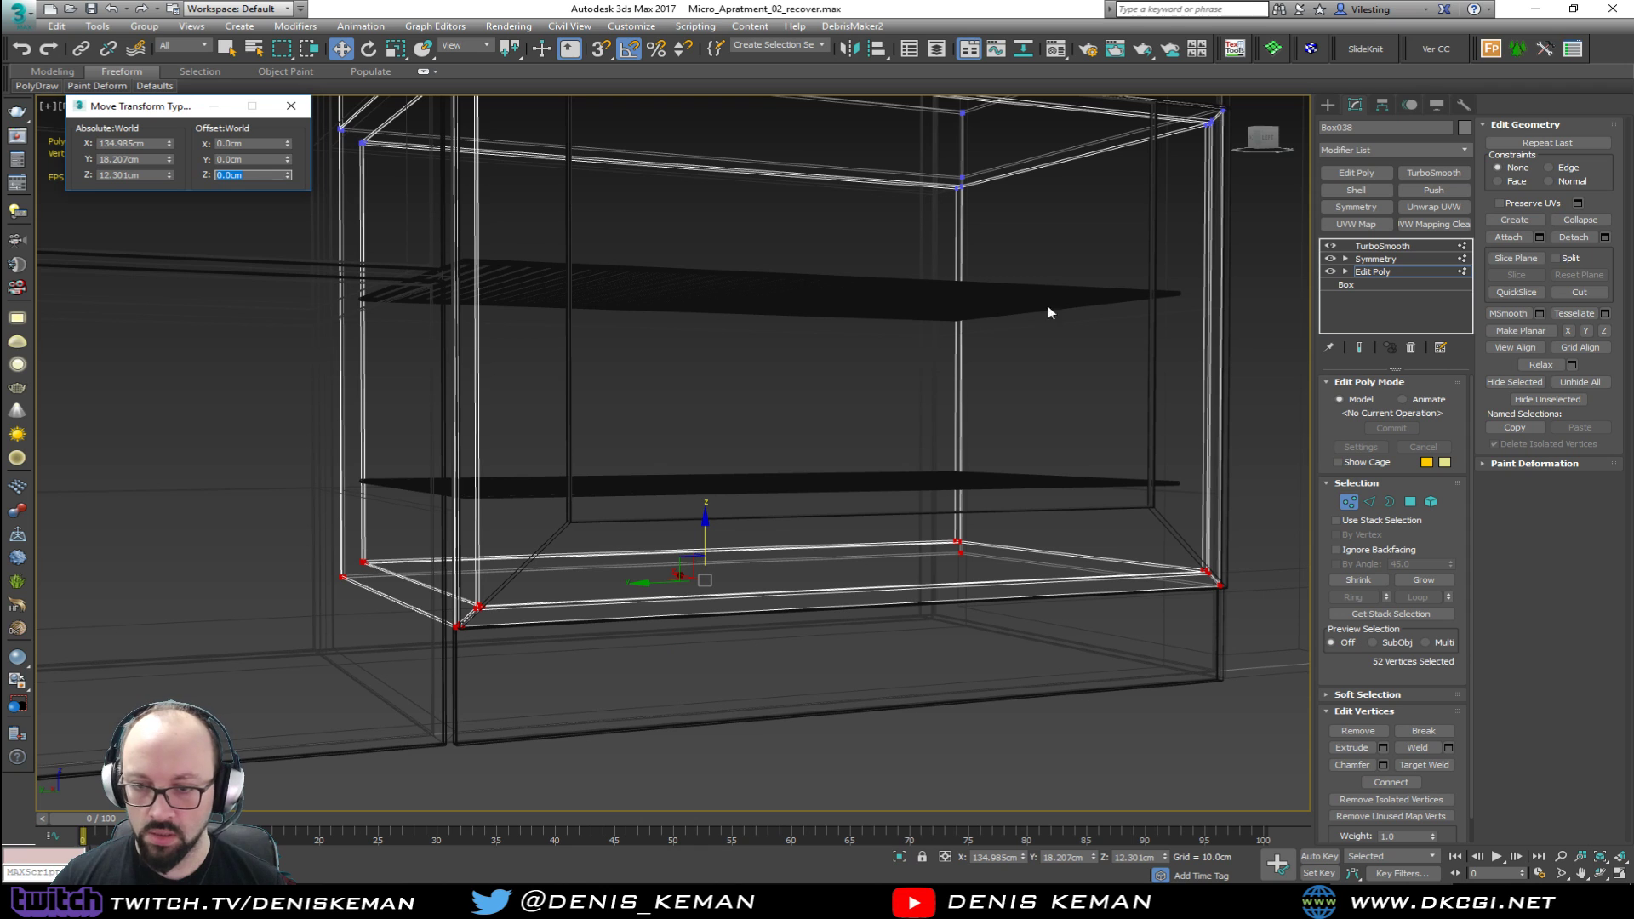
{"action": "left_click", "coordinate": [1349, 503]}
Step: Isolate the cabinet carcass and deselect it, with the floor of the oven compartment in view
{"action": "key", "text": "F3"}
{"action": "mouse_move", "coordinate": [924, 478]}
{"action": "middle_mouse_down", "text": "alt"}
{"action": "mouse_move", "coordinate": [865, 499]}
{"action": "mouse_move", "coordinate": [956, 510]}
{"action": "mouse_move", "coordinate": [946, 478]}
{"action": "mouse_move", "coordinate": [782, 360]}
{"action": "mouse_move", "coordinate": [833, 578]}
{"action": "middle_mouse_up", "text": "alt"}
{"action": "scroll", "coordinate": [834, 577], "scroll_direction": "down", "scroll_amount": 3}
{"action": "scroll", "coordinate": [694, 474], "scroll_direction": "up", "scroll_amount": 2}
{"action": "left_click", "coordinate": [639, 496]}
{"action": "key", "text": "F3"}
{"action": "middle_click_drag", "start_coordinate": [639, 496], "coordinate": [693, 438]}
{"action": "scroll", "coordinate": [720, 433], "scroll_direction": "down", "scroll_amount": 3}
{"action": "middle_click_drag", "start_coordinate": [674, 413], "coordinate": [636, 240], "text": "alt"}
{"action": "middle_click_drag", "start_coordinate": [733, 518], "coordinate": [817, 423]}
{"action": "scroll", "coordinate": [817, 423], "scroll_direction": "down", "scroll_amount": 10}
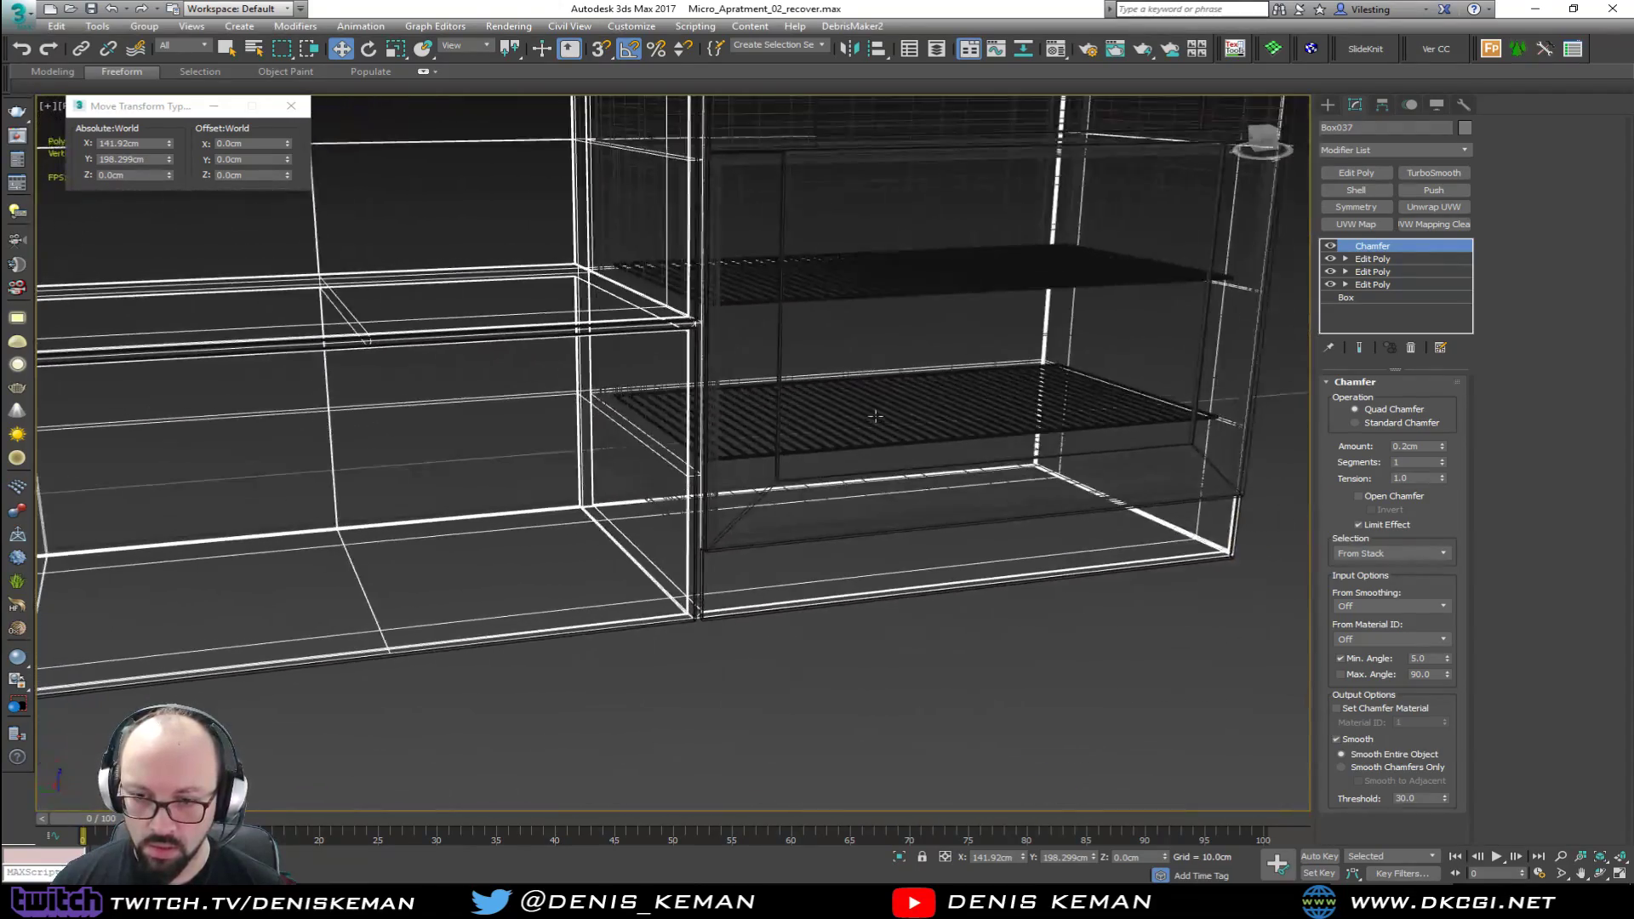
{"action": "key", "text": "F3"}
{"action": "left_click", "coordinate": [886, 571]}
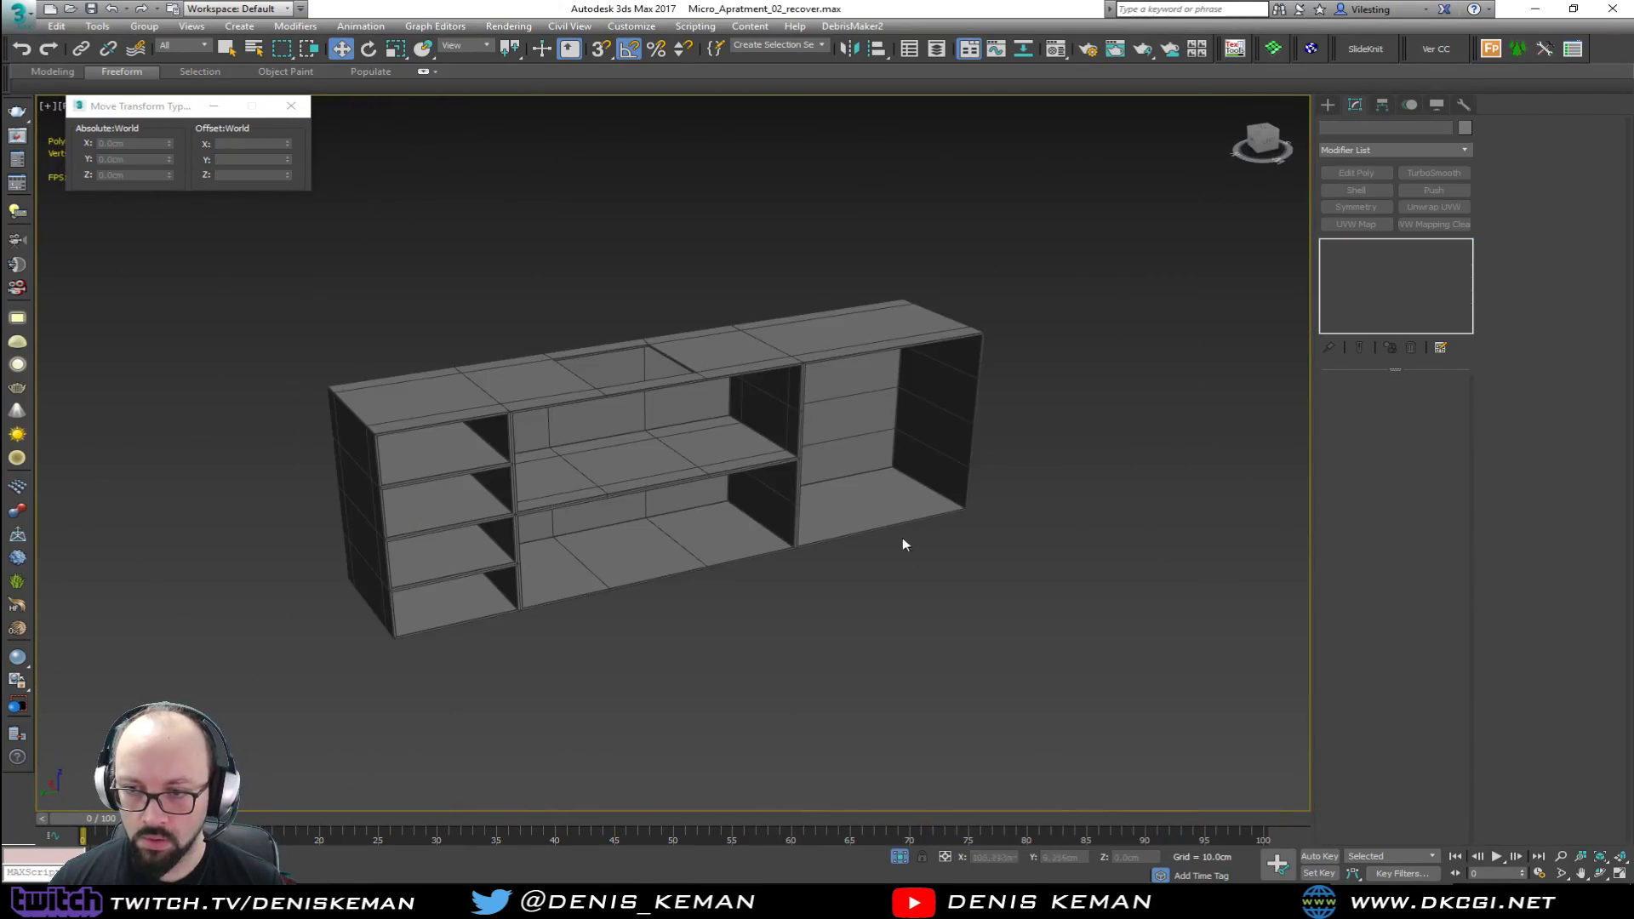
{"action": "scroll", "coordinate": [903, 540], "scroll_direction": "up", "scroll_amount": 5}
{"action": "middle_click_drag", "start_coordinate": [772, 526], "coordinate": [701, 525]}
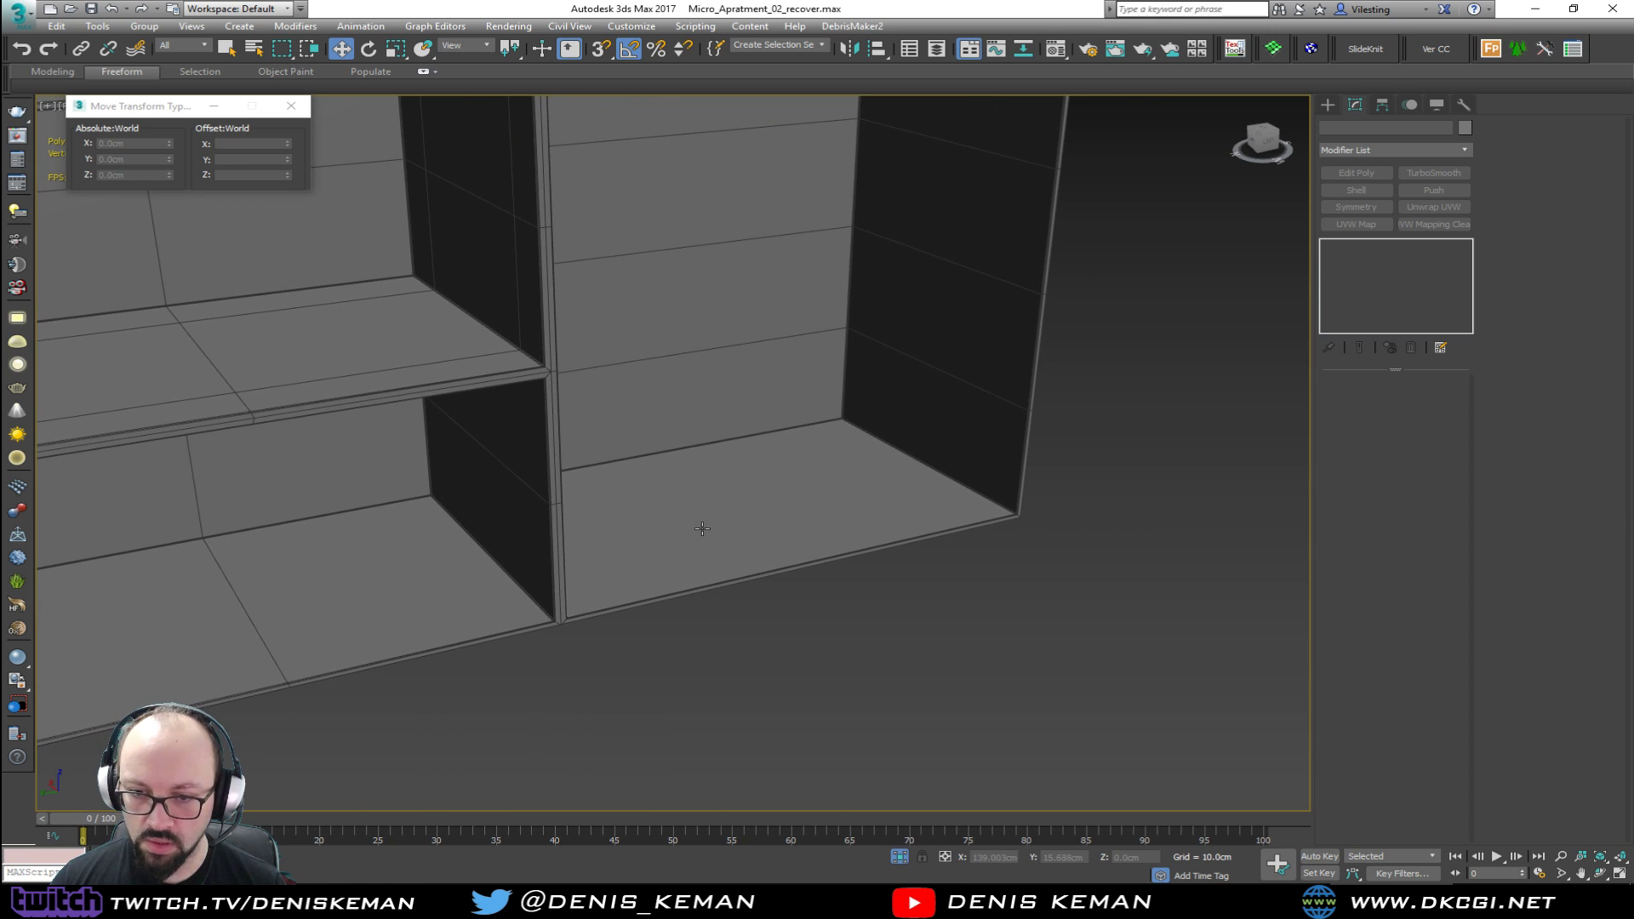
Step: Create a 10 cm high box snapped to the corners of the oven compartment's floor
{"action": "left_click", "coordinate": [1329, 107]}
{"action": "left_click", "coordinate": [1359, 196]}
{"action": "key", "text": "s"}
{"action": "left_click_drag", "start_coordinate": [843, 419], "coordinate": [563, 619]}
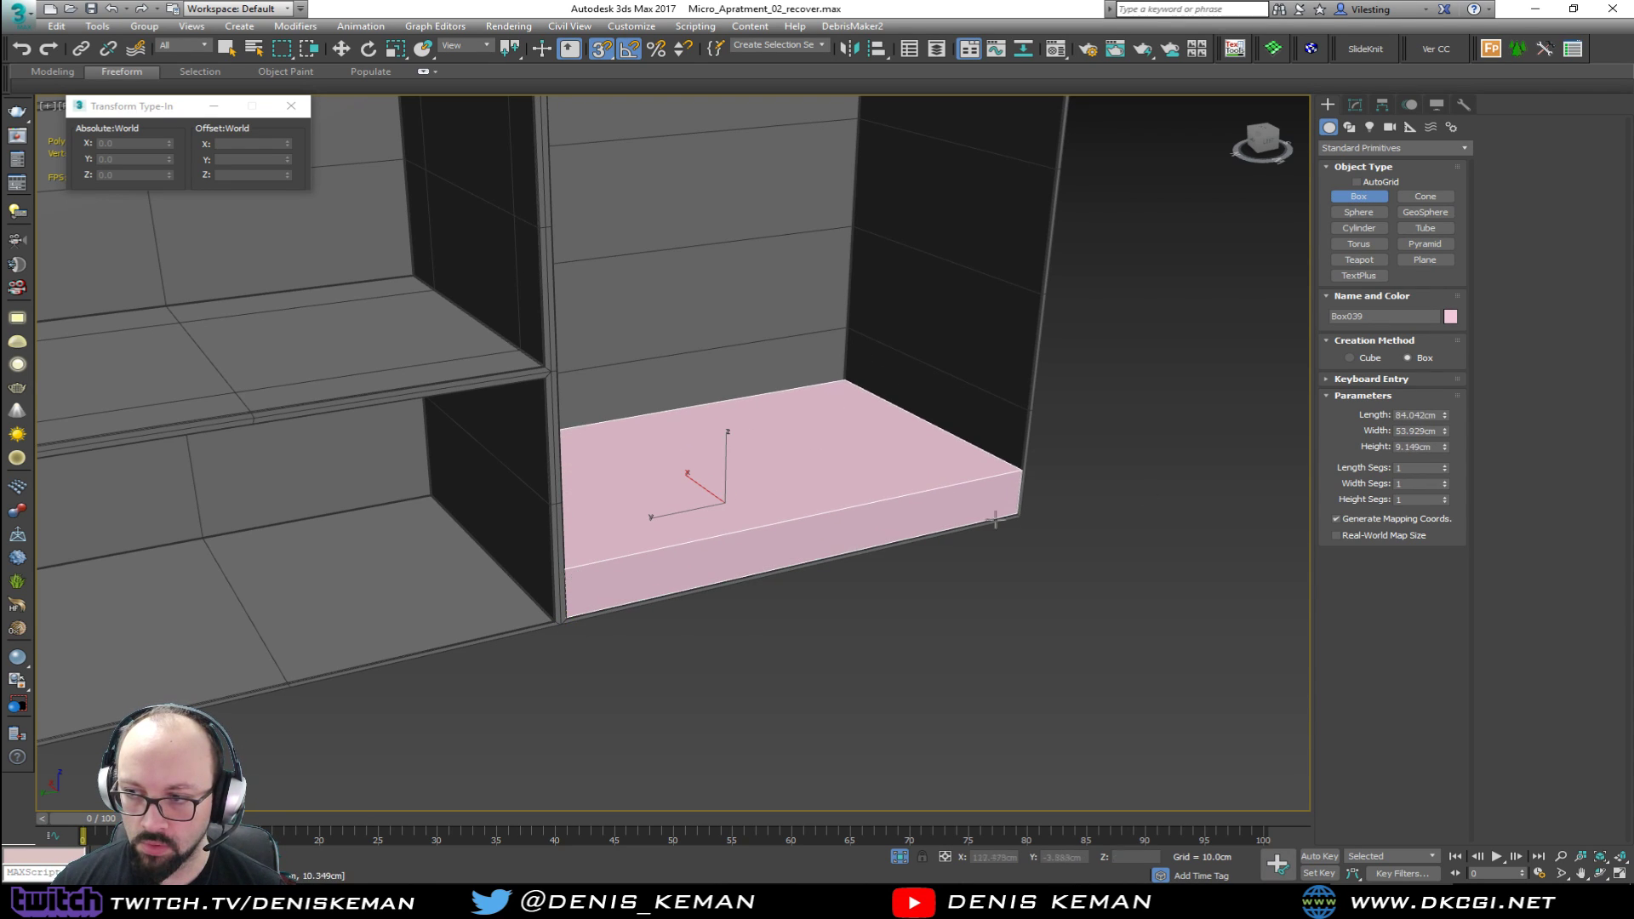
{"action": "double_click", "coordinate": [1415, 447]}
{"action": "type", "text": "10"}
{"action": "key", "text": "Return"}
{"action": "key", "text": "w"}
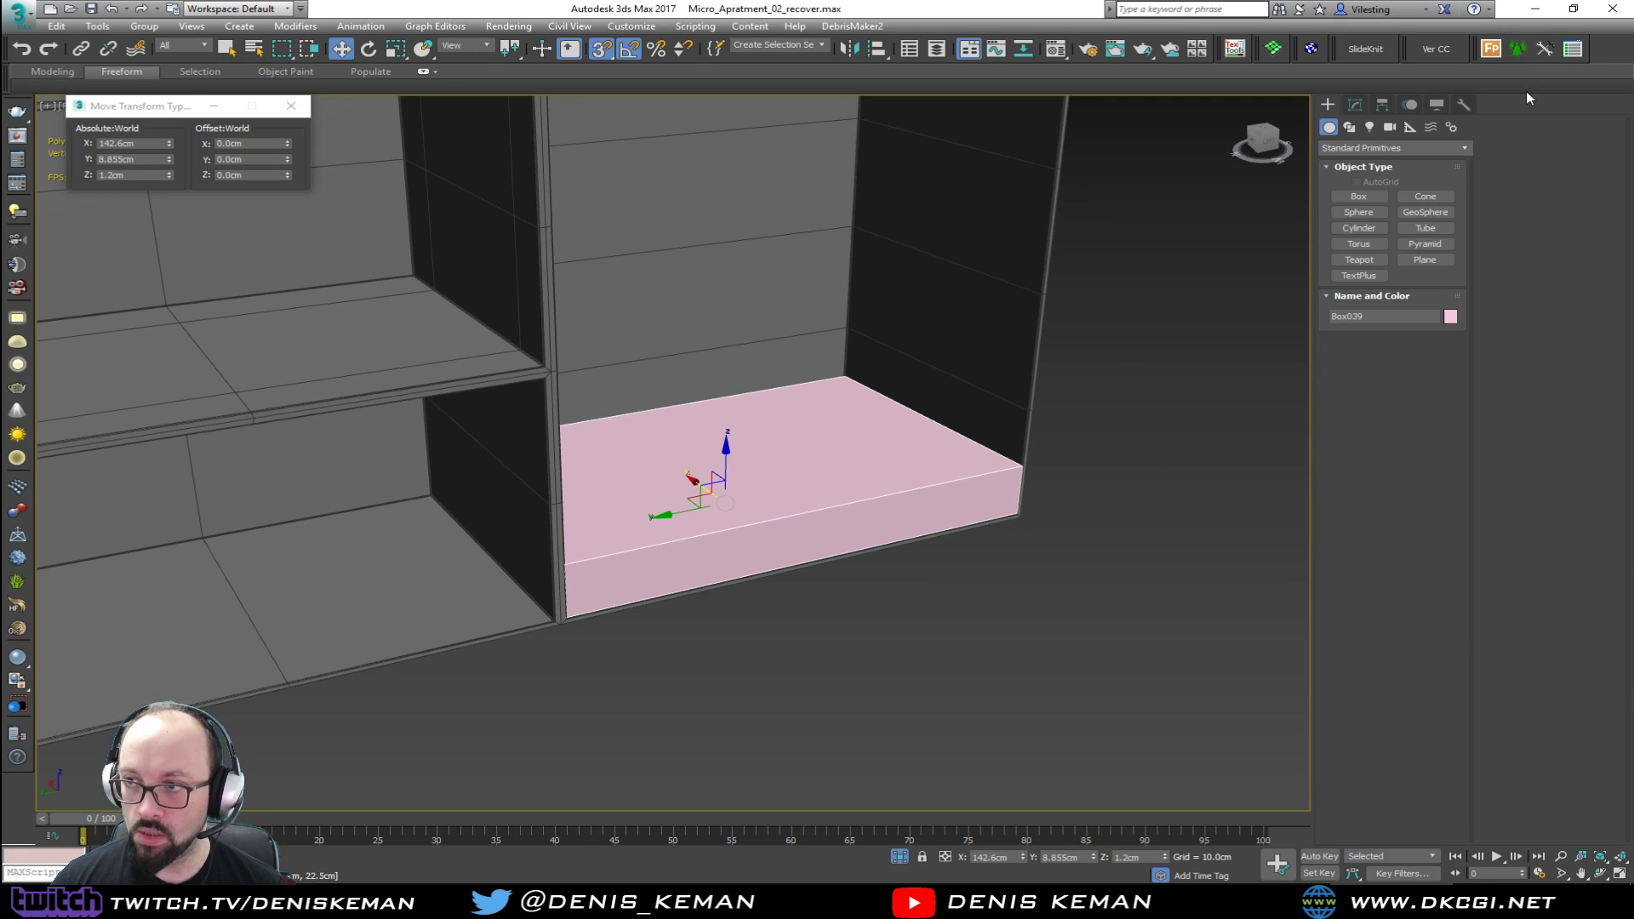
Step: Change the new box's object colour to the mid-grey custom colour and deselect it
{"action": "left_click", "coordinate": [812, 314]}
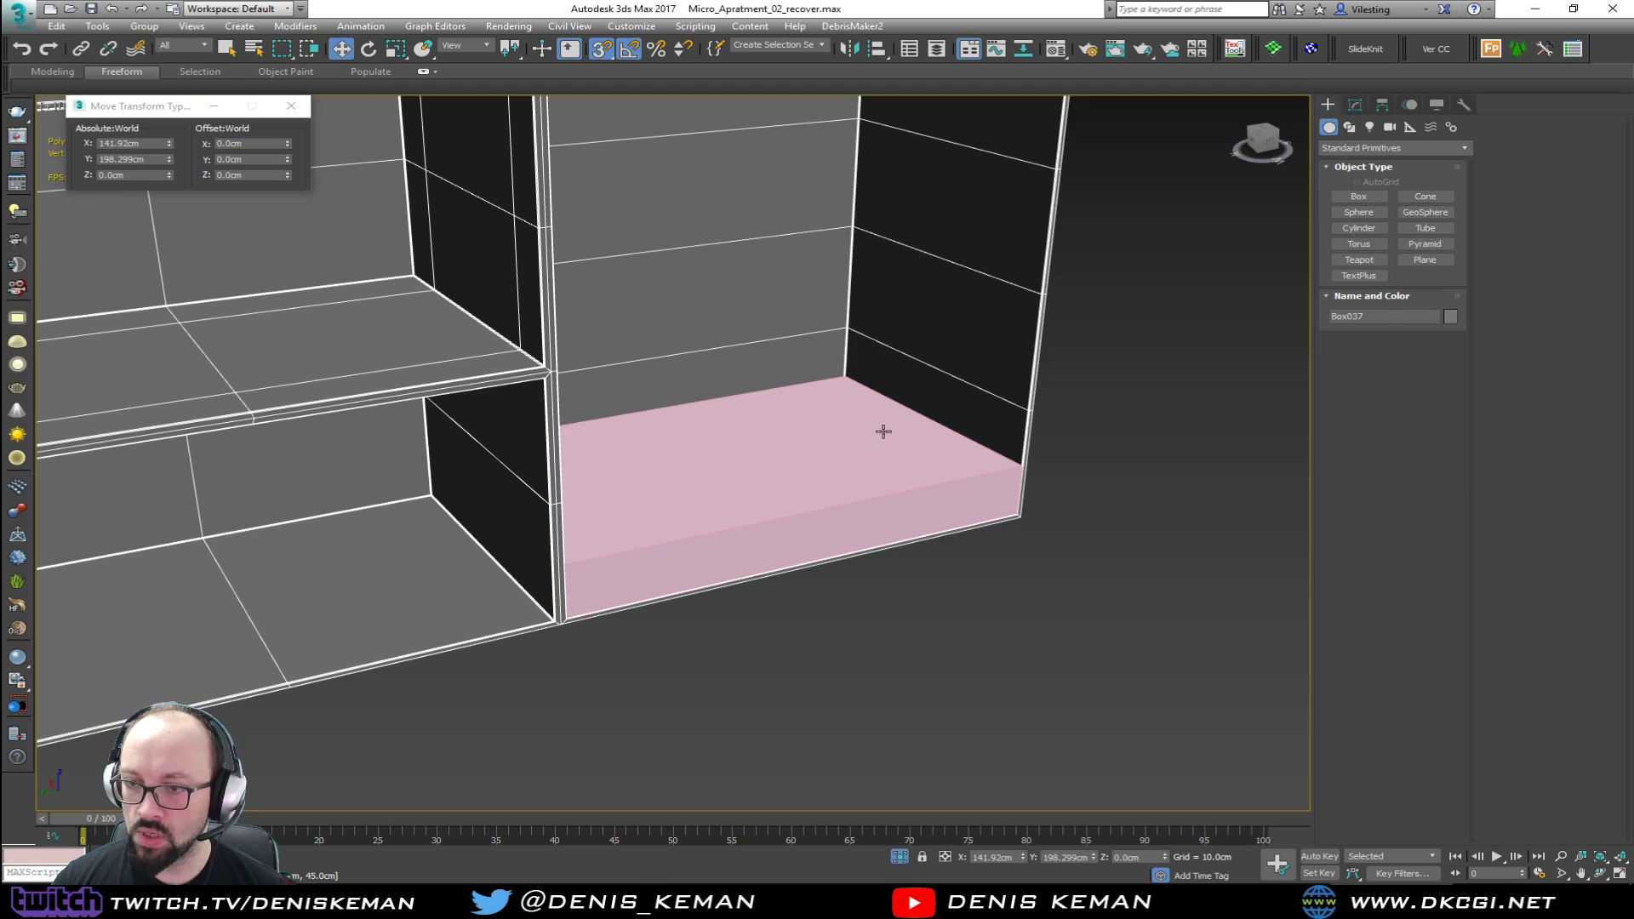
{"action": "left_click", "coordinate": [942, 441]}
{"action": "left_click", "coordinate": [1450, 316]}
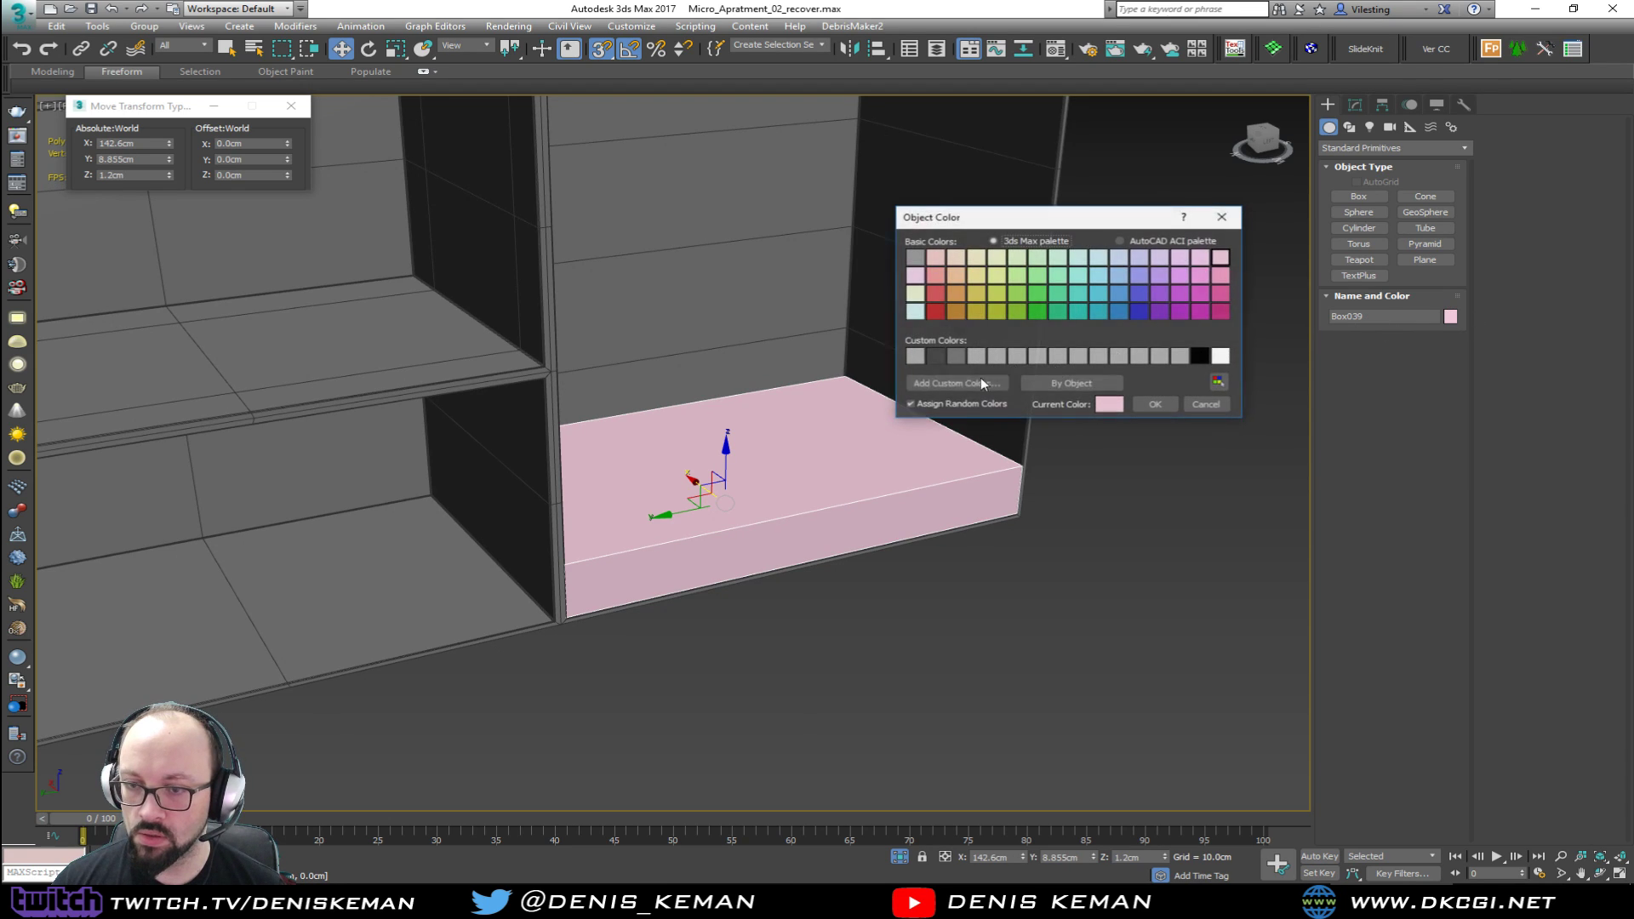
{"action": "left_click", "coordinate": [957, 355]}
{"action": "left_click", "coordinate": [1155, 404]}
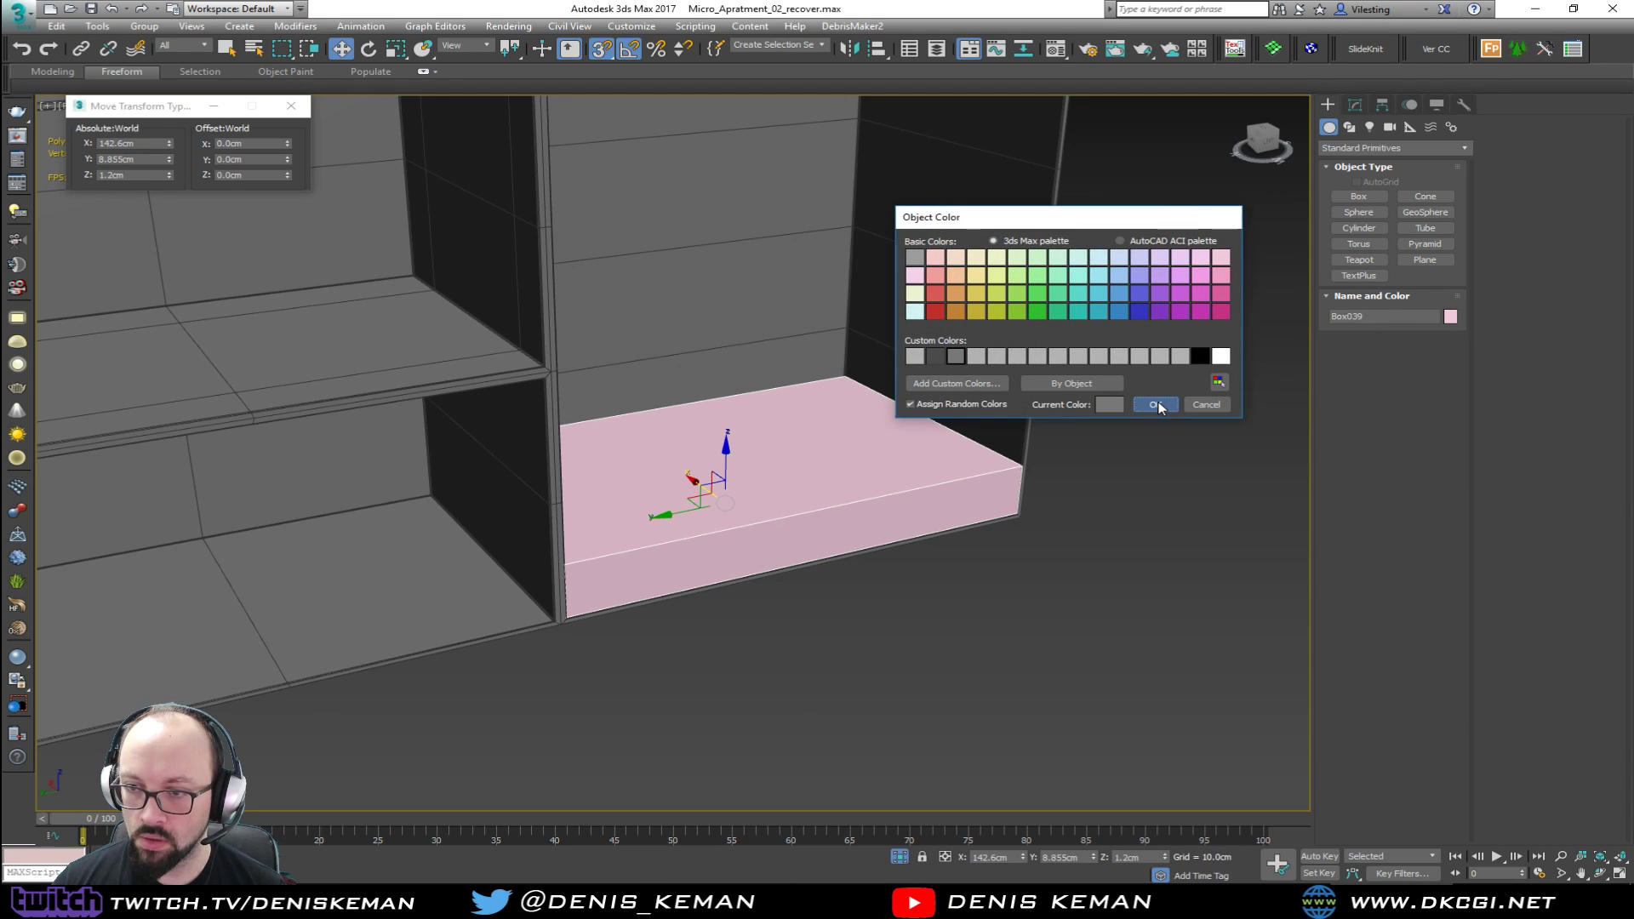
{"action": "left_click", "coordinate": [1083, 490]}
Step: Paste the copied Chamfer modifier onto the grey box in the oven compartment
{"action": "scroll", "coordinate": [815, 502], "scroll_direction": "up", "scroll_amount": 3}
{"action": "scroll", "coordinate": [815, 502], "scroll_direction": "up", "scroll_amount": 2}
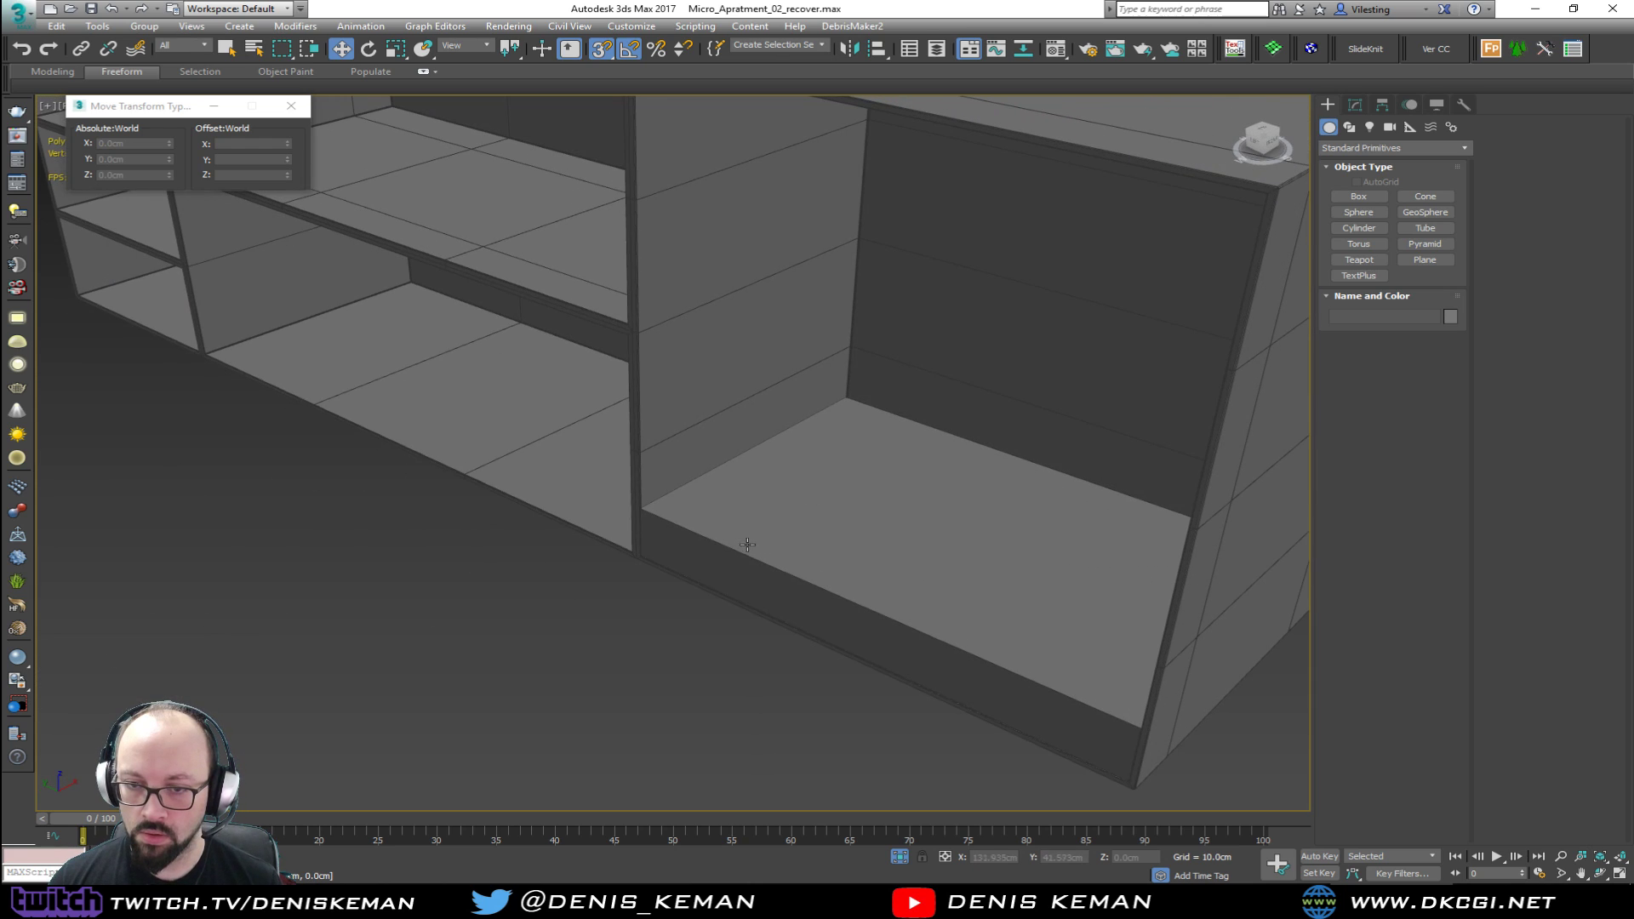
{"action": "scroll", "coordinate": [750, 542], "scroll_direction": "up", "scroll_amount": 3}
{"action": "left_click", "coordinate": [698, 531]}
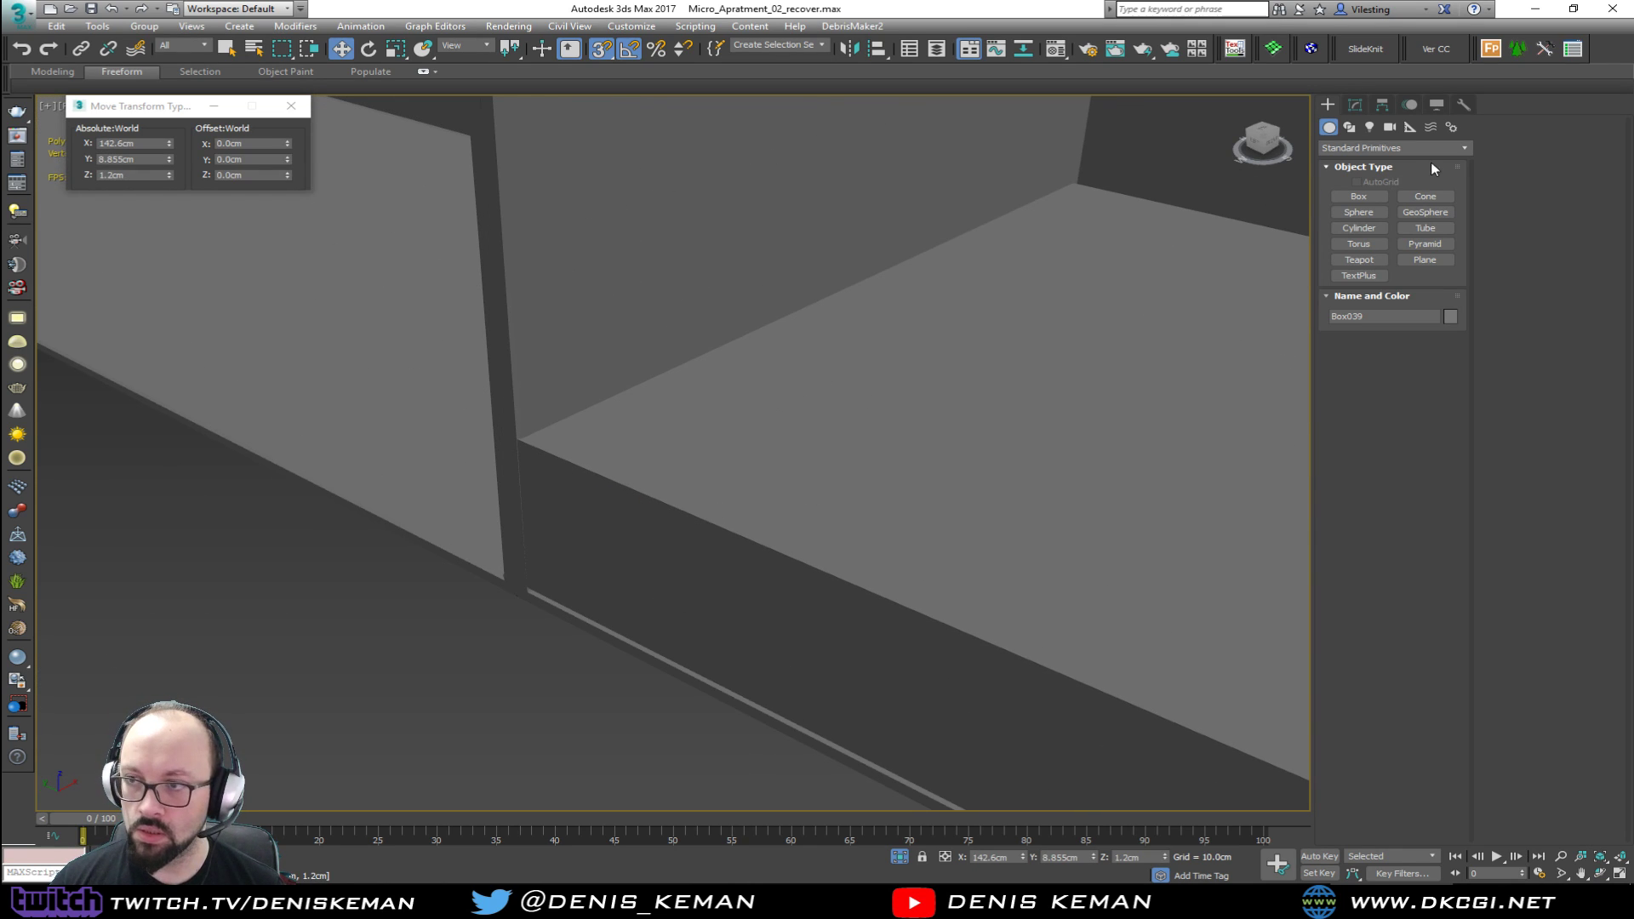
{"action": "left_click", "coordinate": [1357, 104]}
{"action": "key", "text": "F3"}
{"action": "right_click", "coordinate": [1351, 245]}
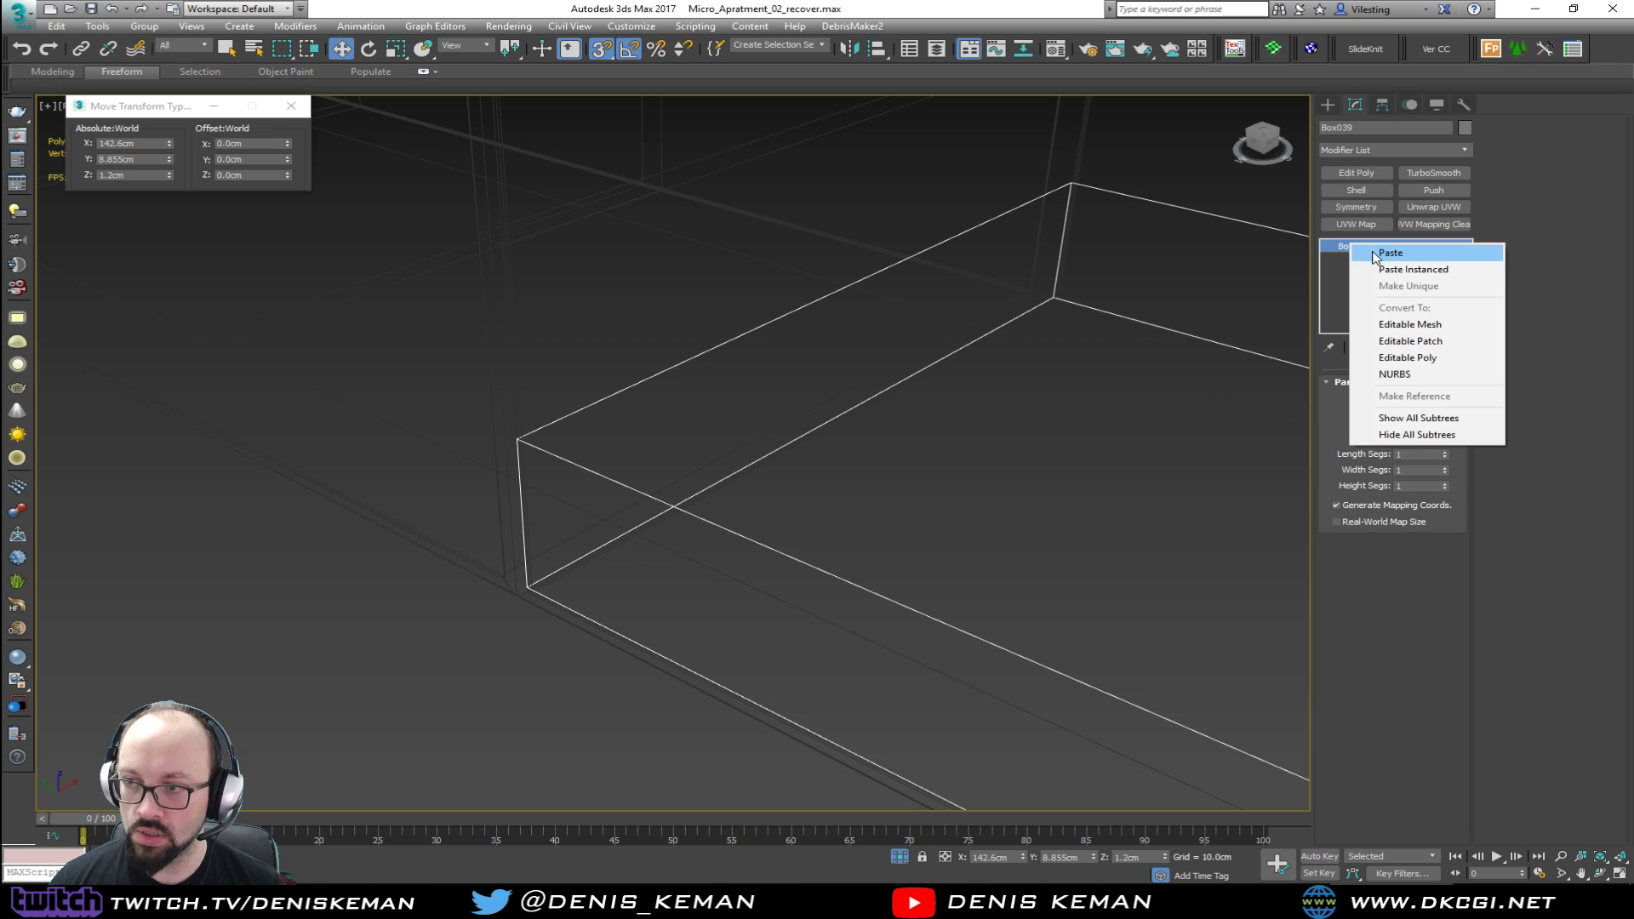
{"action": "left_click", "coordinate": [1384, 252]}
{"action": "key", "text": "F3"}
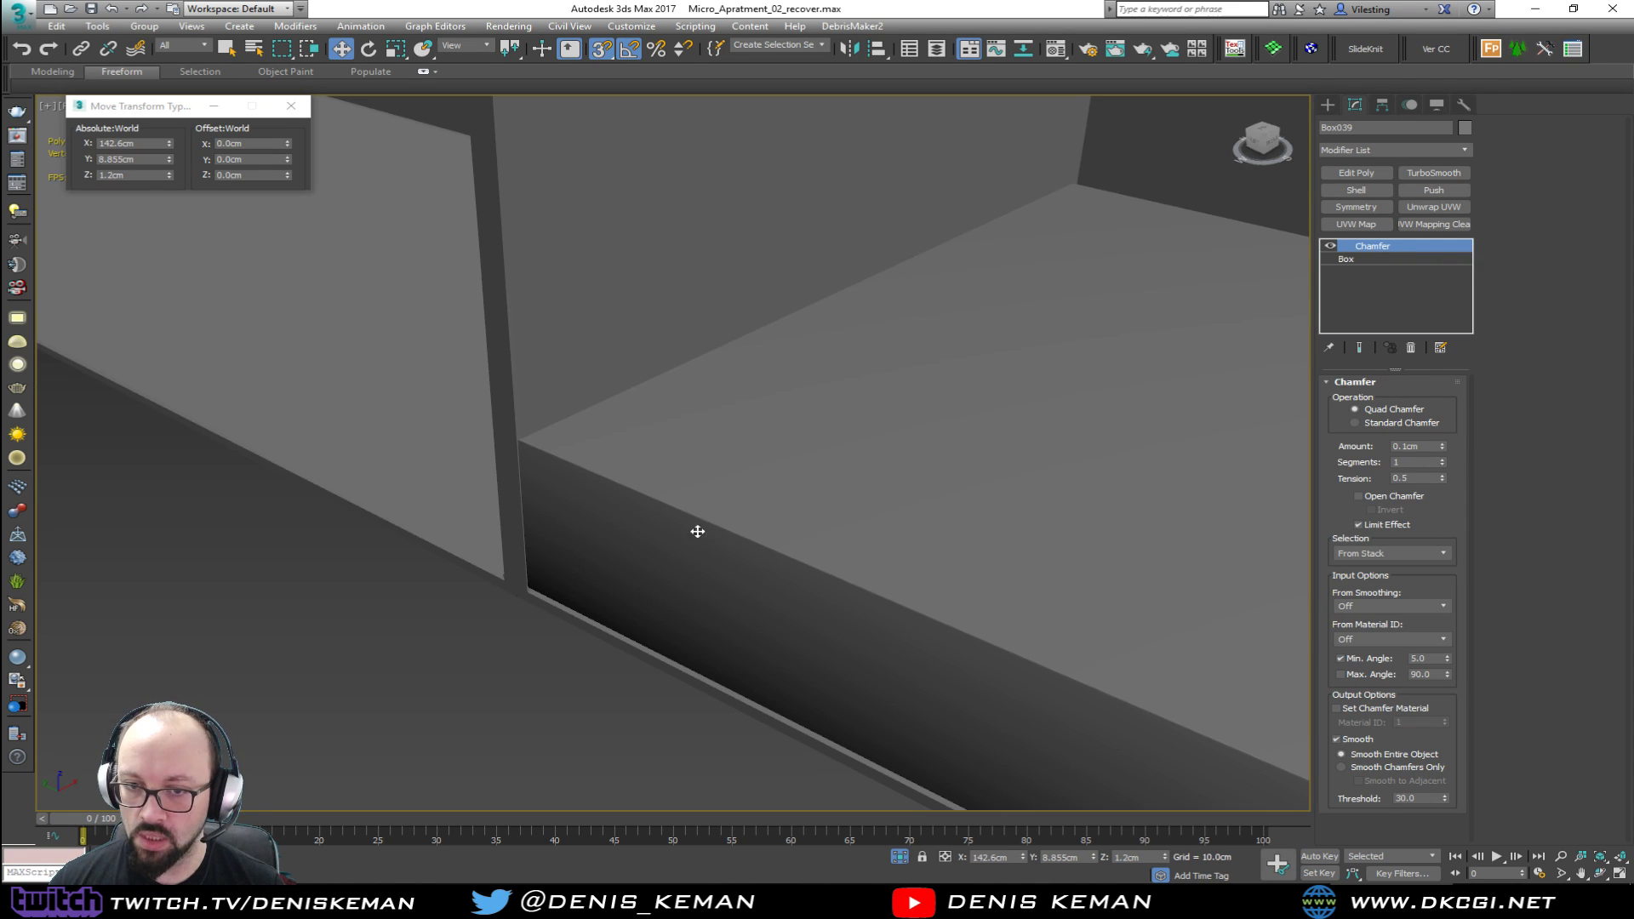
Step: End the isolation to bring back the whole kitchen and make the oven glass see-through
{"action": "middle_click_drag", "start_coordinate": [624, 620], "coordinate": [807, 497], "text": "alt"}
{"action": "right_click", "coordinate": [807, 497]}
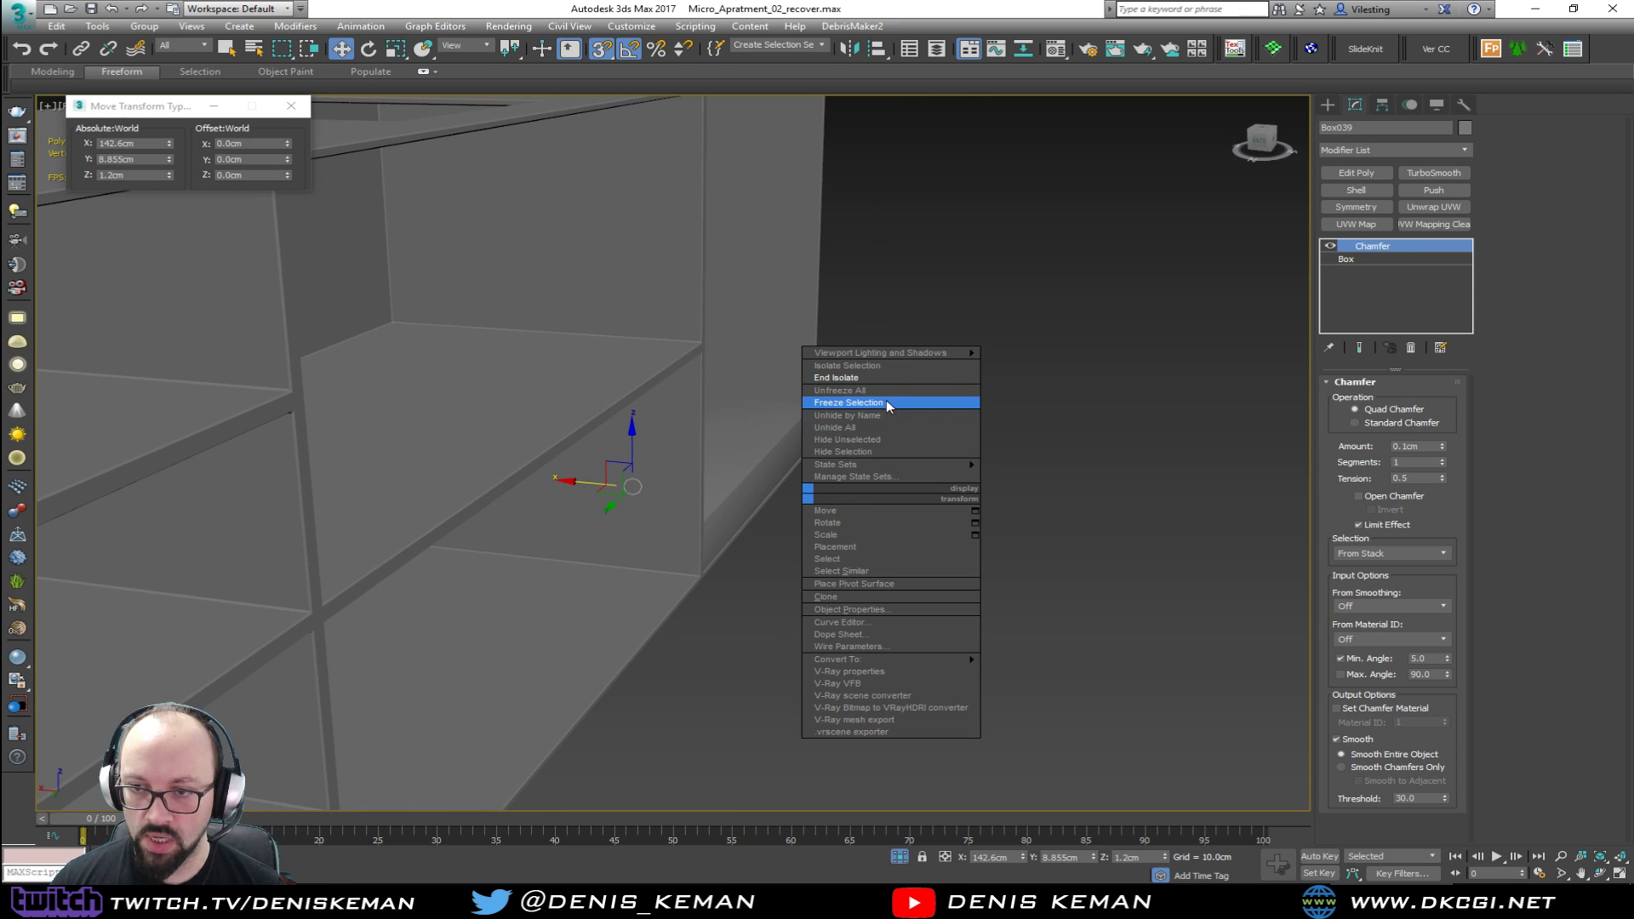
{"action": "left_click", "coordinate": [886, 402]}
{"action": "middle_click_drag", "start_coordinate": [889, 375], "coordinate": [823, 528], "text": "alt"}
{"action": "middle_click_drag", "start_coordinate": [823, 528], "coordinate": [716, 647]}
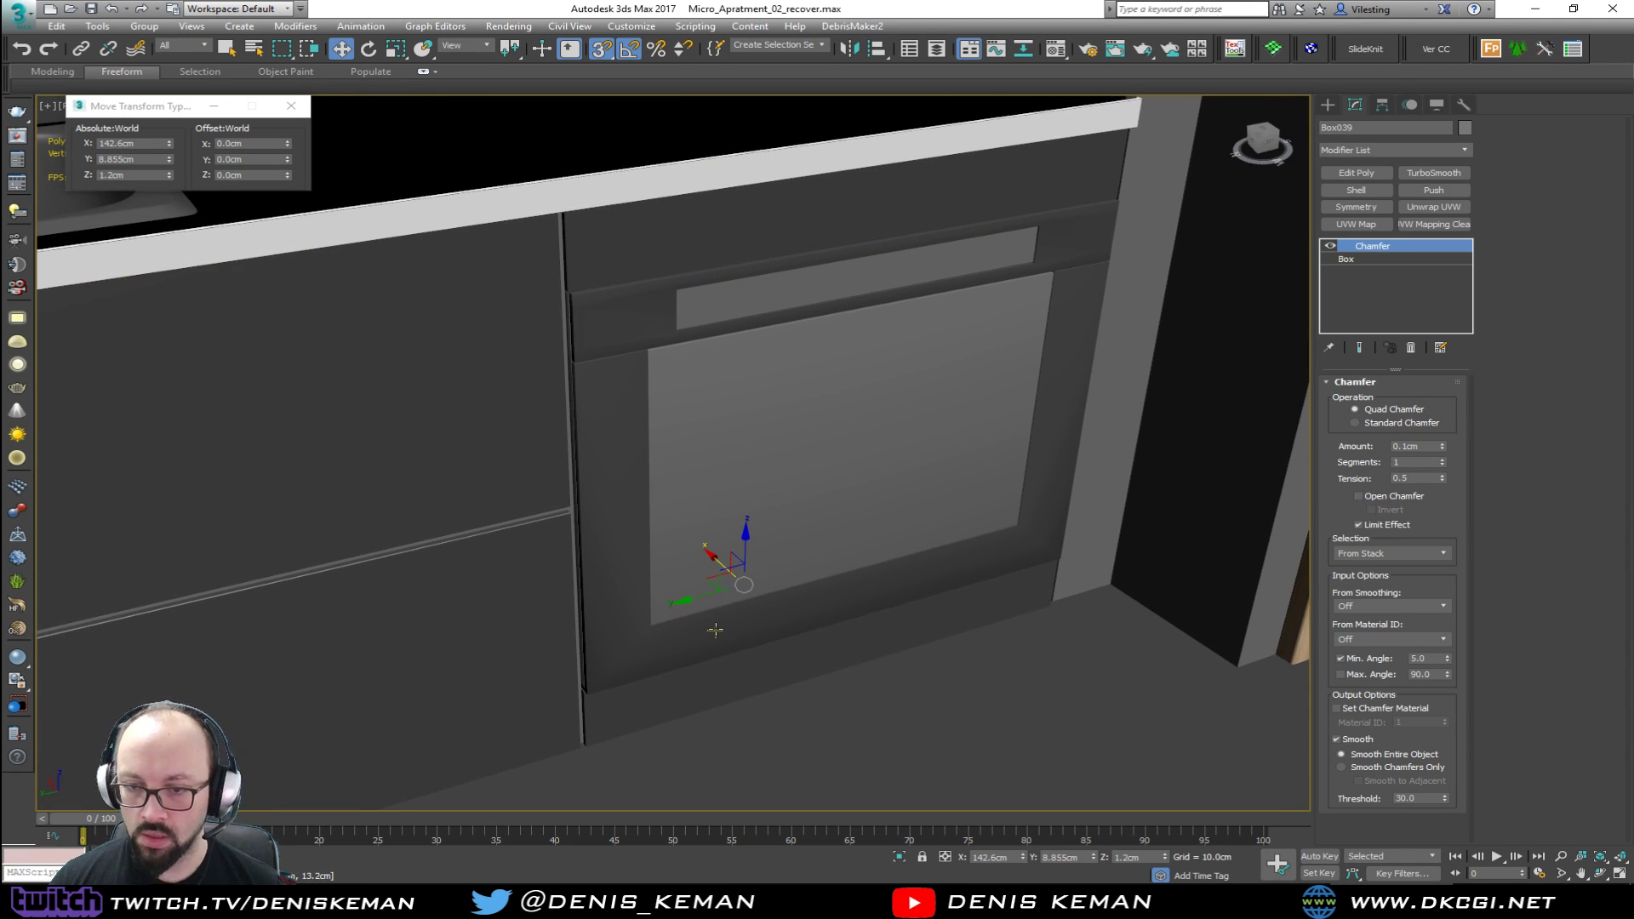
{"action": "left_click", "coordinate": [716, 630]}
{"action": "mouse_move", "coordinate": [716, 630]}
{"action": "middle_mouse_down", "text": "alt"}
{"action": "mouse_move", "coordinate": [784, 560]}
{"action": "mouse_move", "coordinate": [733, 540]}
{"action": "mouse_move", "coordinate": [759, 559]}
{"action": "middle_mouse_up", "text": "alt"}
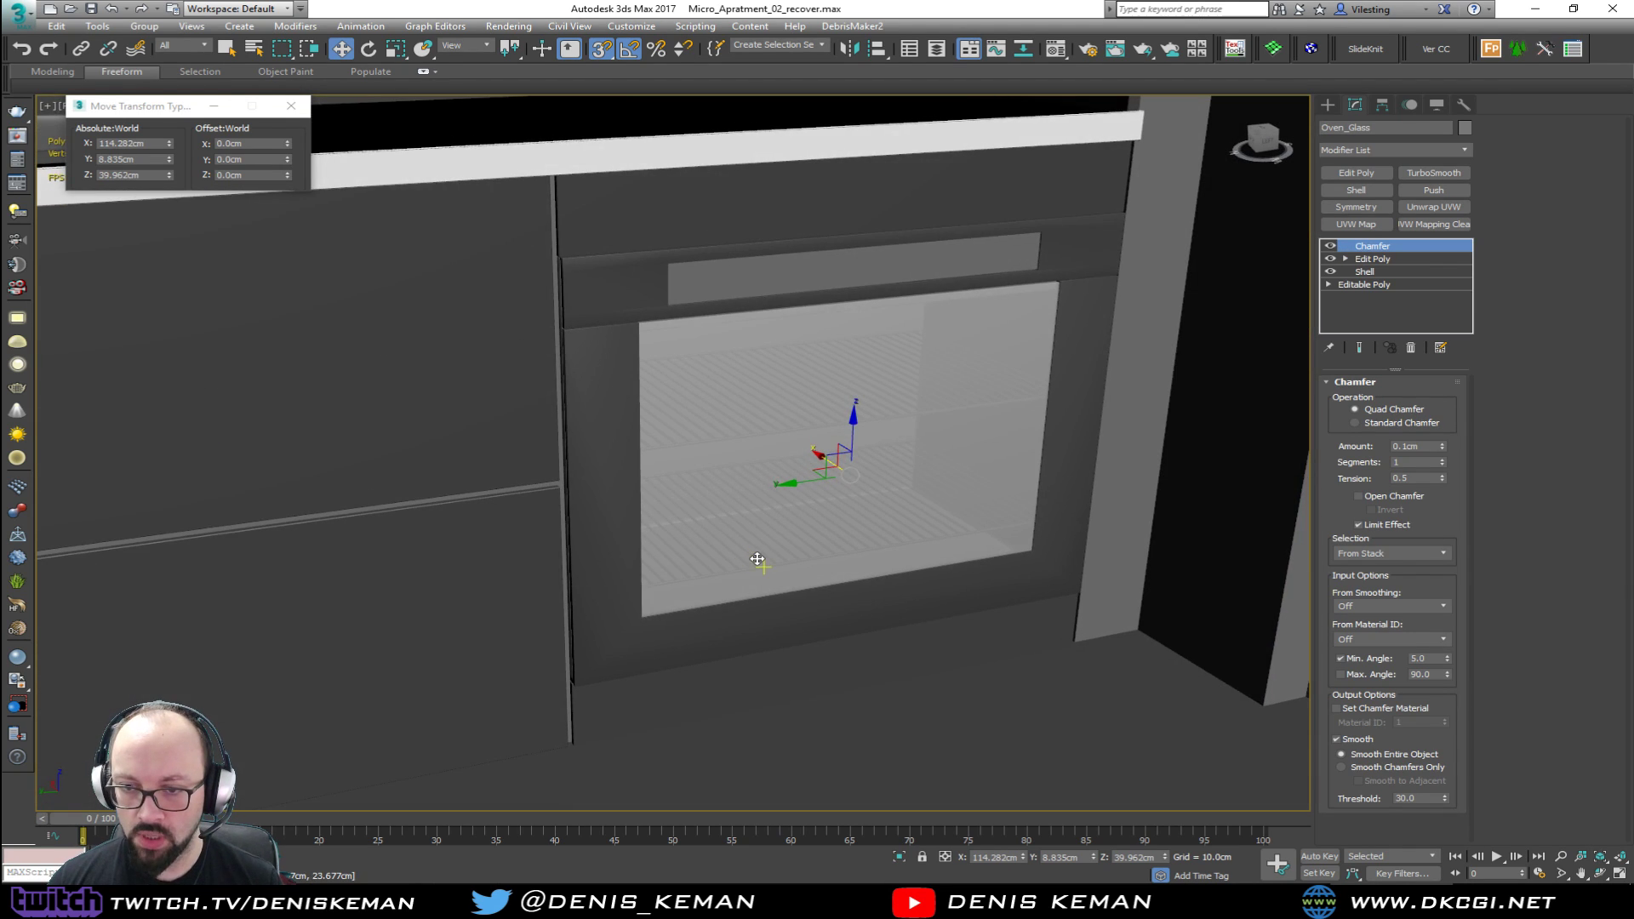
Step: Select both spline shapes of the lower oven rack and move them up about 5.7 cm
{"action": "key", "text": "F3"}
{"action": "left_click", "coordinate": [757, 559]}
{"action": "key", "text": "z"}
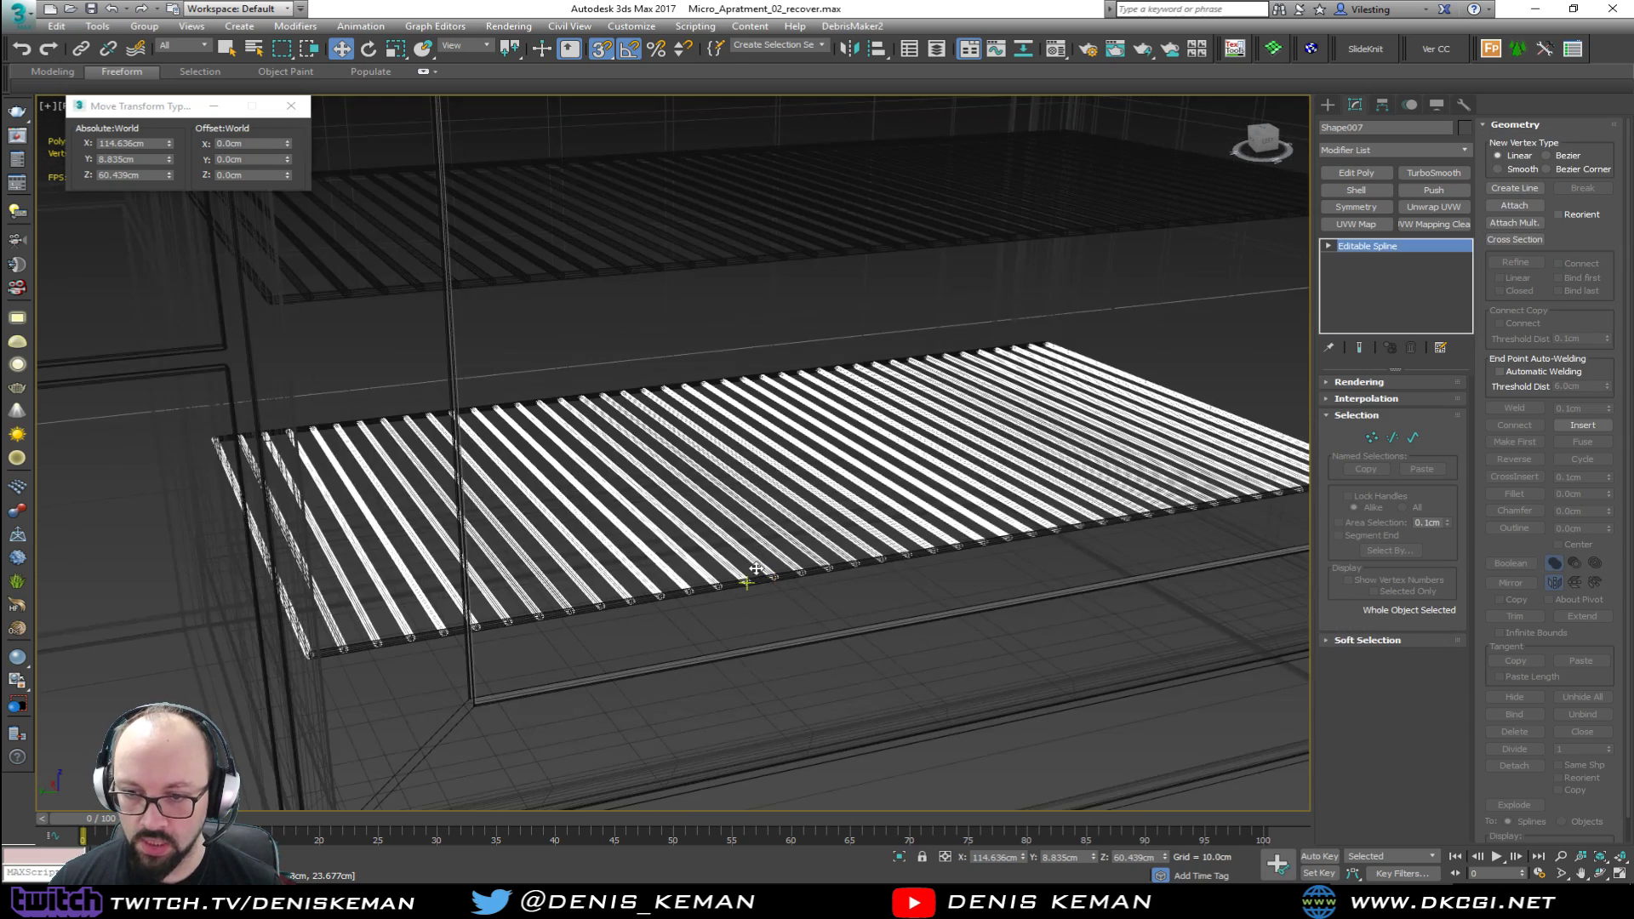
{"action": "left_click", "coordinate": [747, 582], "text": "ctrl"}
{"action": "scroll", "coordinate": [747, 570], "scroll_direction": "down", "scroll_amount": 5}
{"action": "middle_click_drag", "start_coordinate": [749, 561], "coordinate": [749, 529], "text": "alt"}
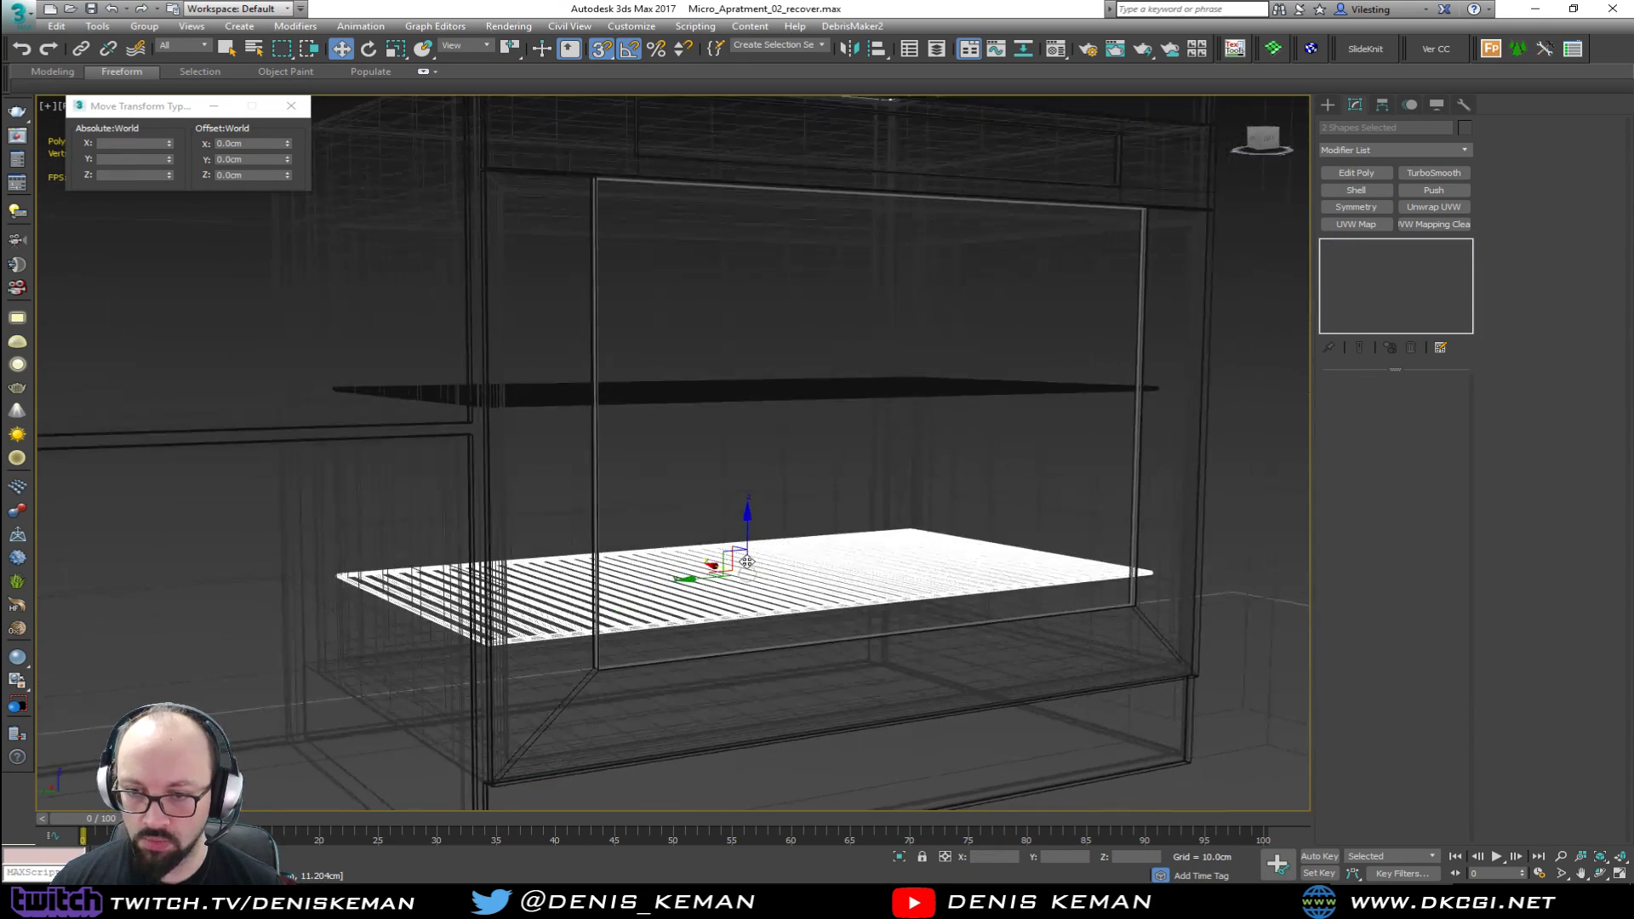
{"action": "left_click_drag", "start_coordinate": [749, 529], "coordinate": [771, 462]}
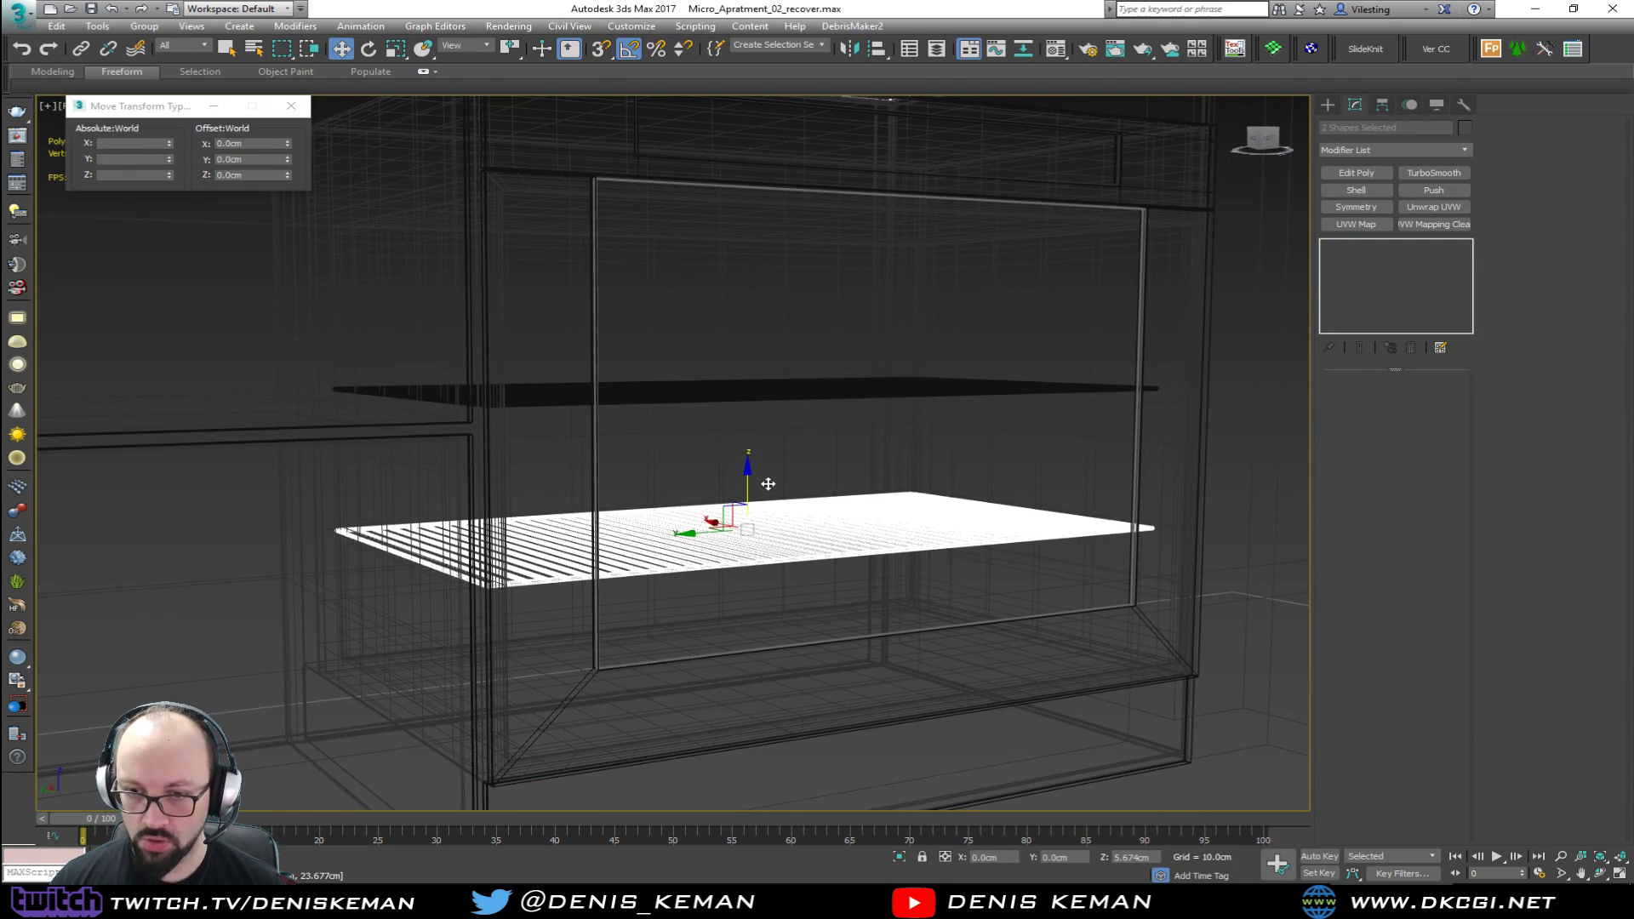
Step: Examine the racks through the oven glass and the oven's fit within the kitchen cabinets
{"action": "mouse_move", "coordinate": [771, 462]}
{"action": "middle_mouse_down", "text": "alt"}
{"action": "mouse_move", "coordinate": [784, 427]}
{"action": "mouse_move", "coordinate": [601, 391]}
{"action": "middle_mouse_up", "text": "alt"}
{"action": "key", "text": "F3"}
{"action": "scroll", "coordinate": [877, 435], "scroll_direction": "up", "scroll_amount": 2}
{"action": "scroll", "coordinate": [601, 391], "scroll_direction": "down", "scroll_amount": 2}
{"action": "key", "text": "F3"}
{"action": "left_click", "coordinate": [1098, 323]}
{"action": "key", "text": "F3"}
{"action": "scroll", "coordinate": [609, 482], "scroll_direction": "down", "scroll_amount": 2}
{"action": "mouse_move", "coordinate": [609, 481]}
{"action": "middle_mouse_down"}
{"action": "mouse_move", "coordinate": [786, 538]}
{"action": "mouse_move", "coordinate": [718, 527]}
{"action": "mouse_move", "coordinate": [827, 524]}
{"action": "mouse_move", "coordinate": [775, 527]}
{"action": "middle_mouse_up"}
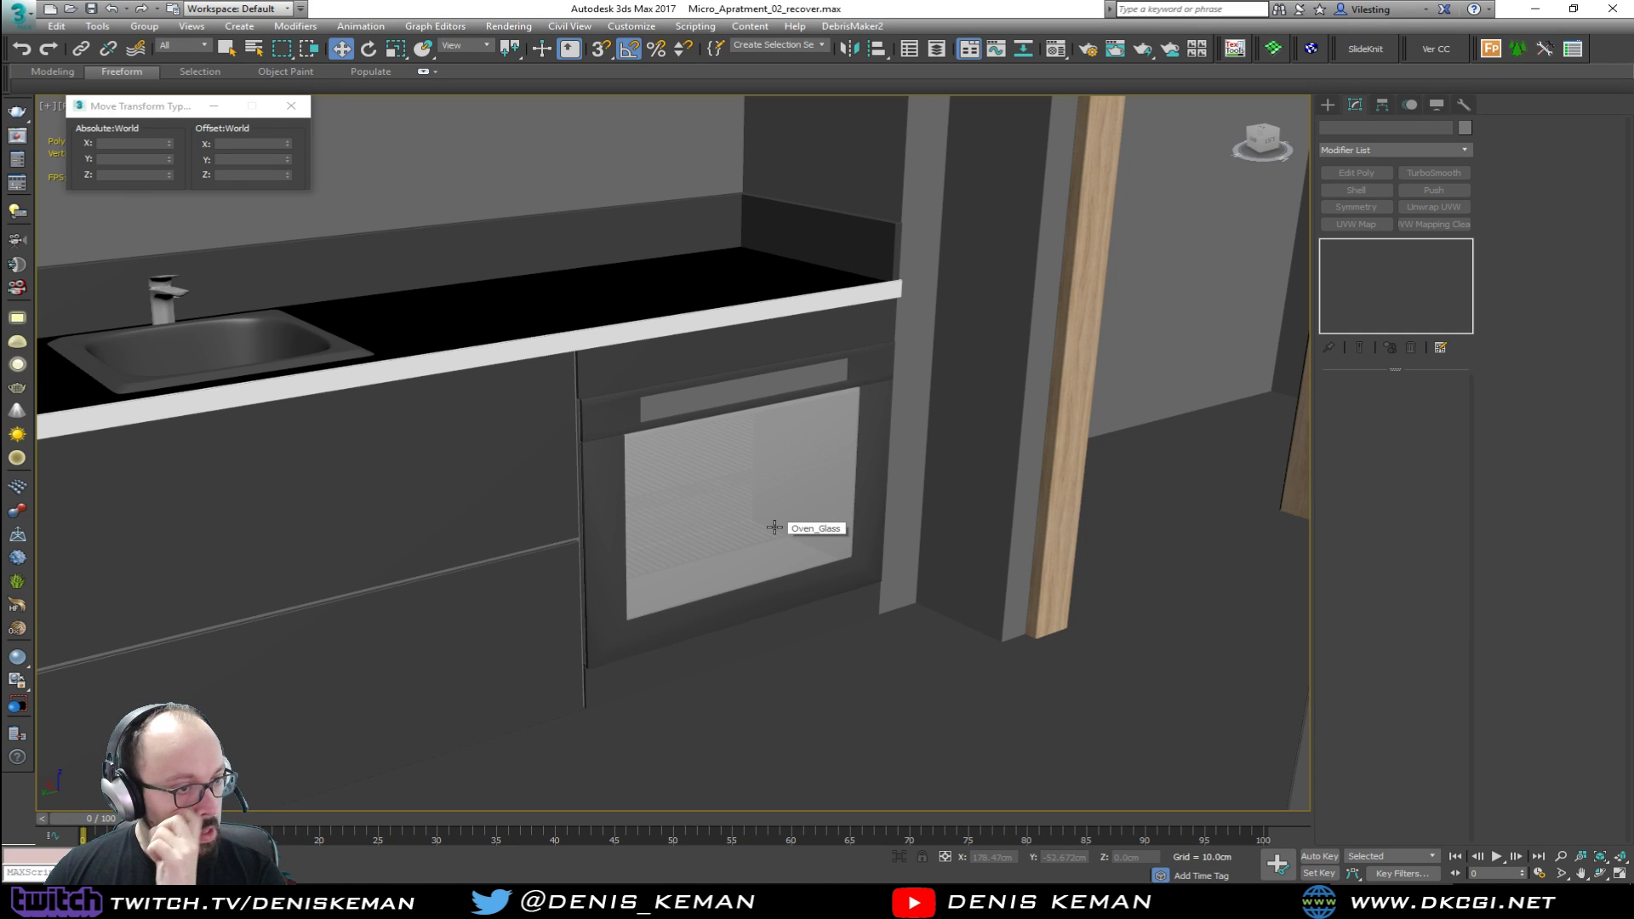
Step: Isolate the oven glass and frame it in a maximized Left view
{"action": "left_click", "coordinate": [732, 507]}
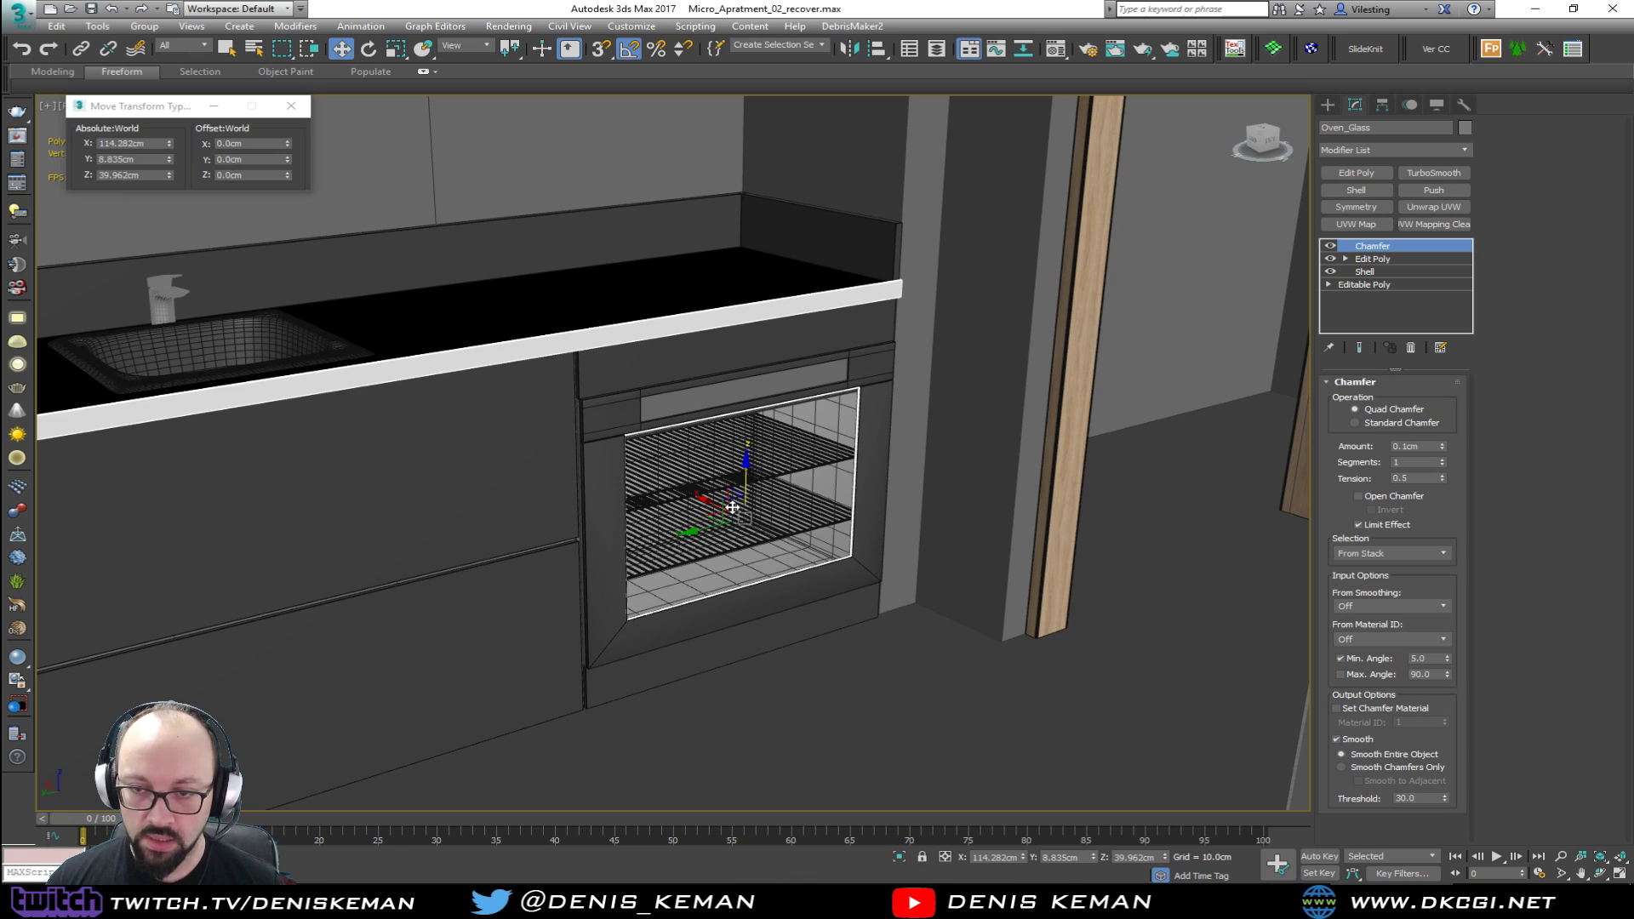
{"action": "key", "text": "alt+q"}
{"action": "left_click", "coordinate": [985, 552]}
{"action": "key", "text": "alt+w"}
{"action": "left_click", "coordinate": [1046, 450]}
{"action": "key", "text": "z"}
{"action": "left_click", "coordinate": [351, 478]}
{"action": "key", "text": "z"}
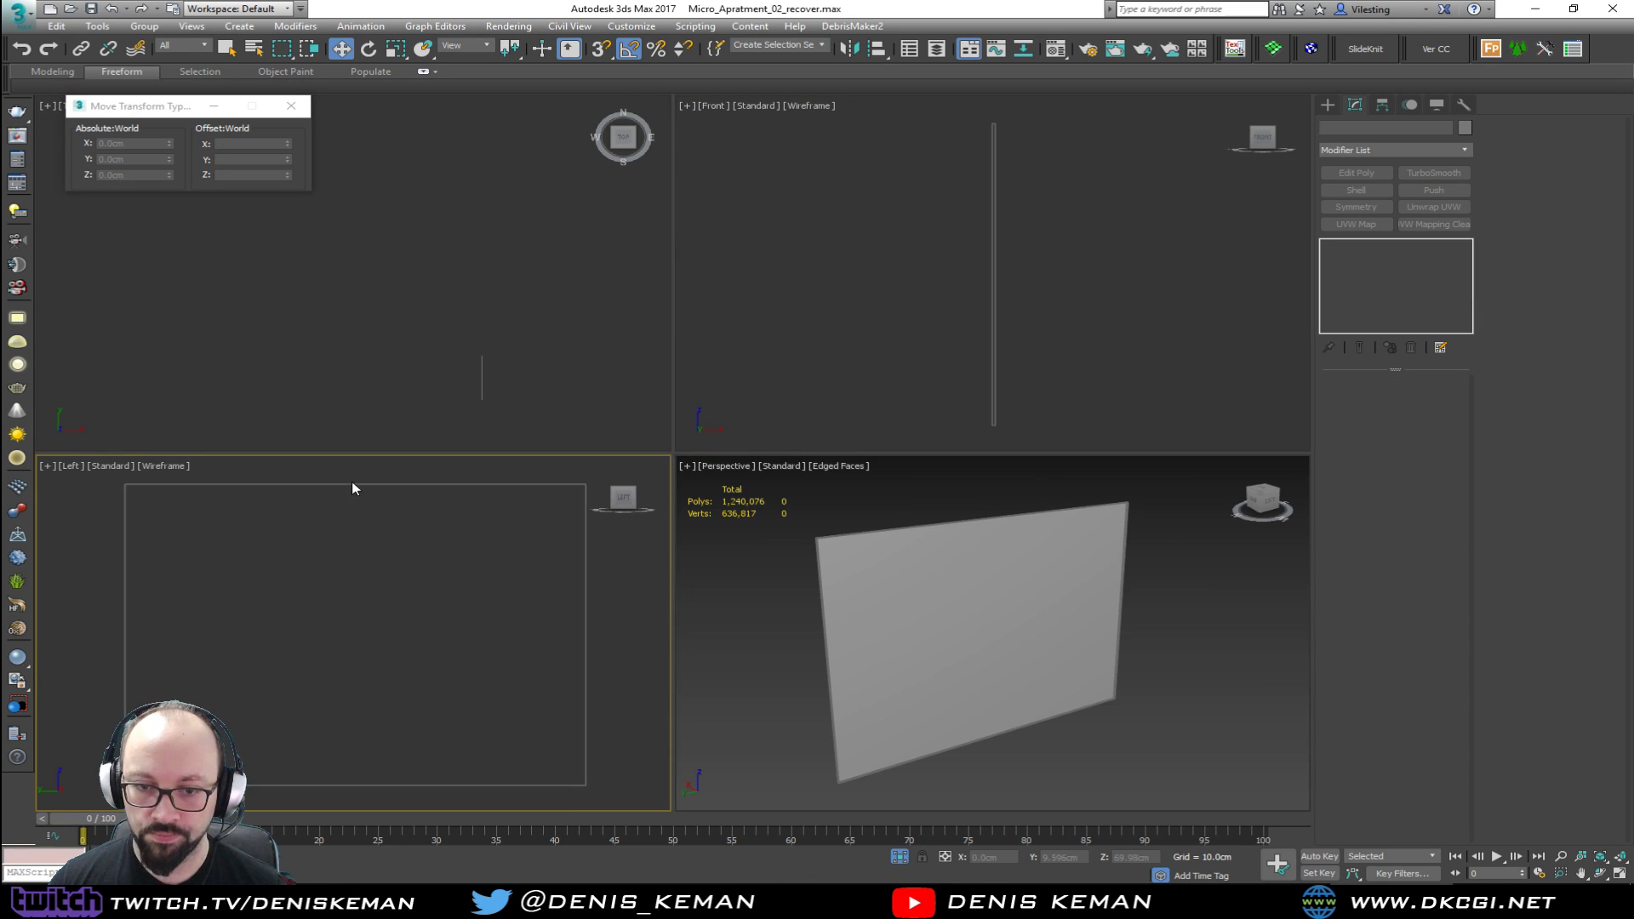
{"action": "key", "text": "alt+w"}
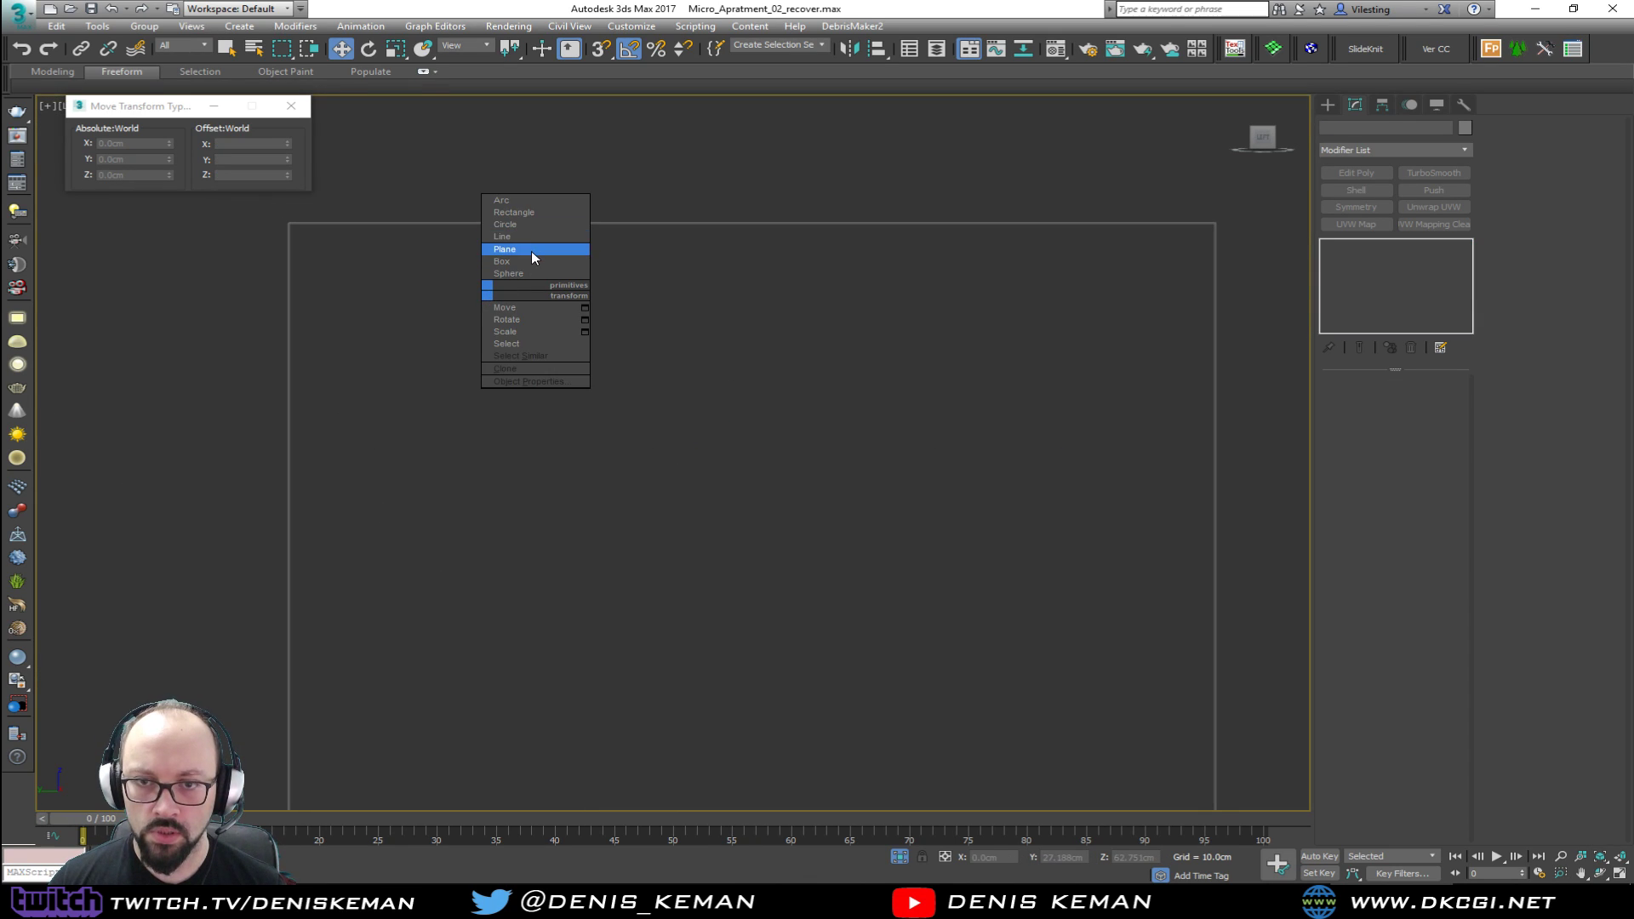
Step: Create a box about 57.4 cm wide, 1.6 cm long and 1.4 cm high across the upper part of the oven glass
{"action": "left_click", "coordinate": [533, 259]}
{"action": "left_click_drag", "start_coordinate": [332, 285], "coordinate": [1167, 306]}
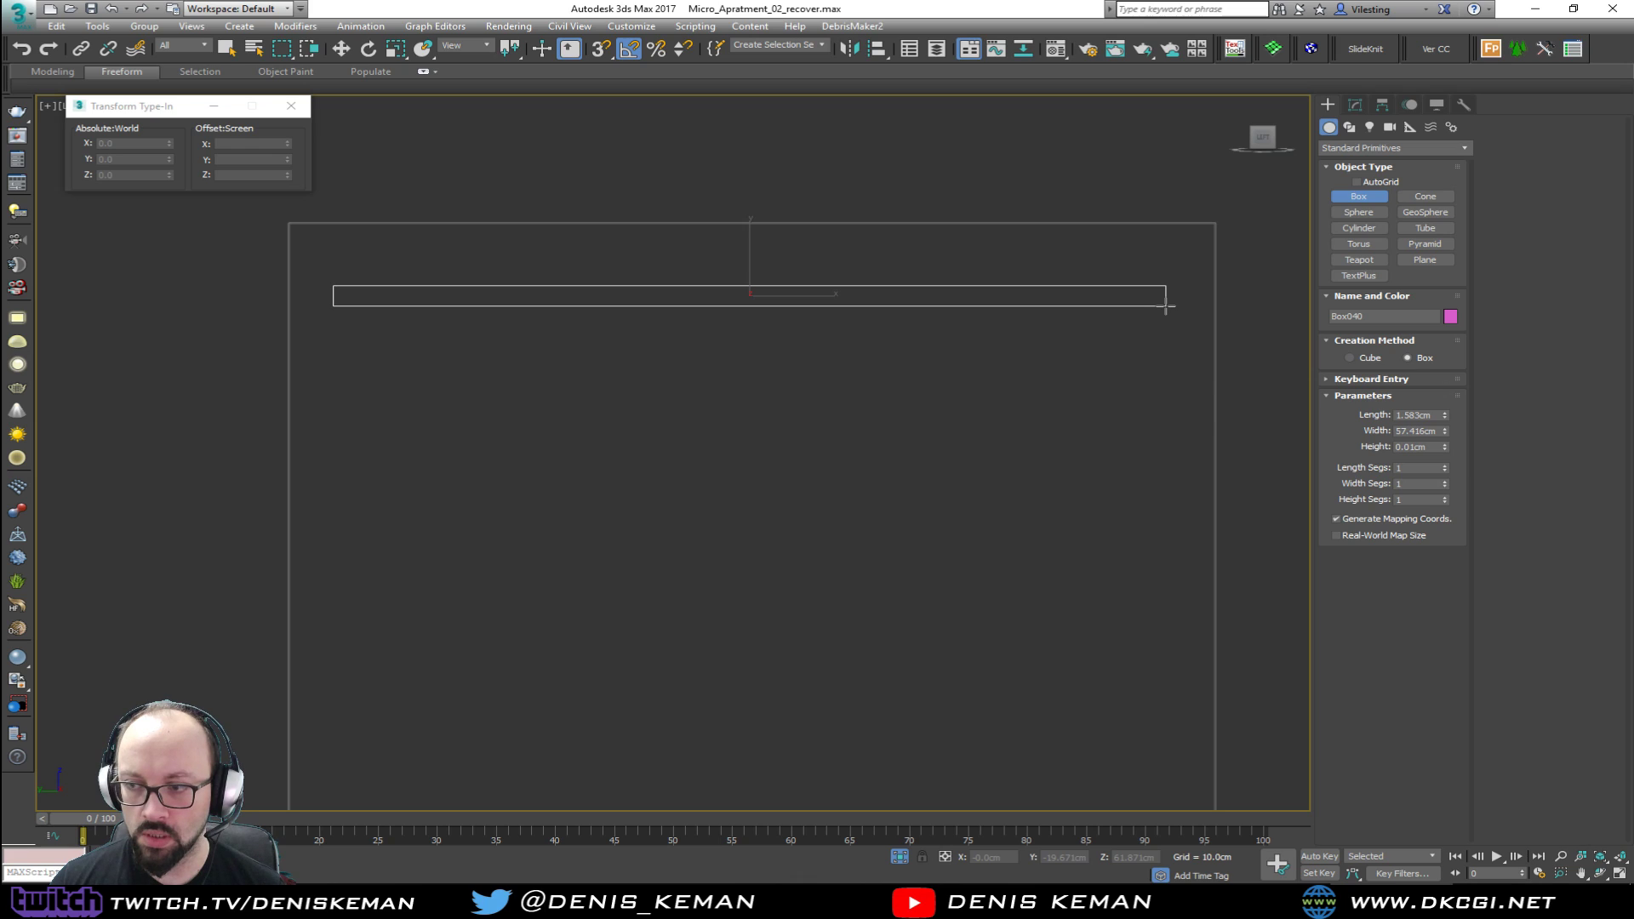
{"action": "right_click", "coordinate": [774, 234]}
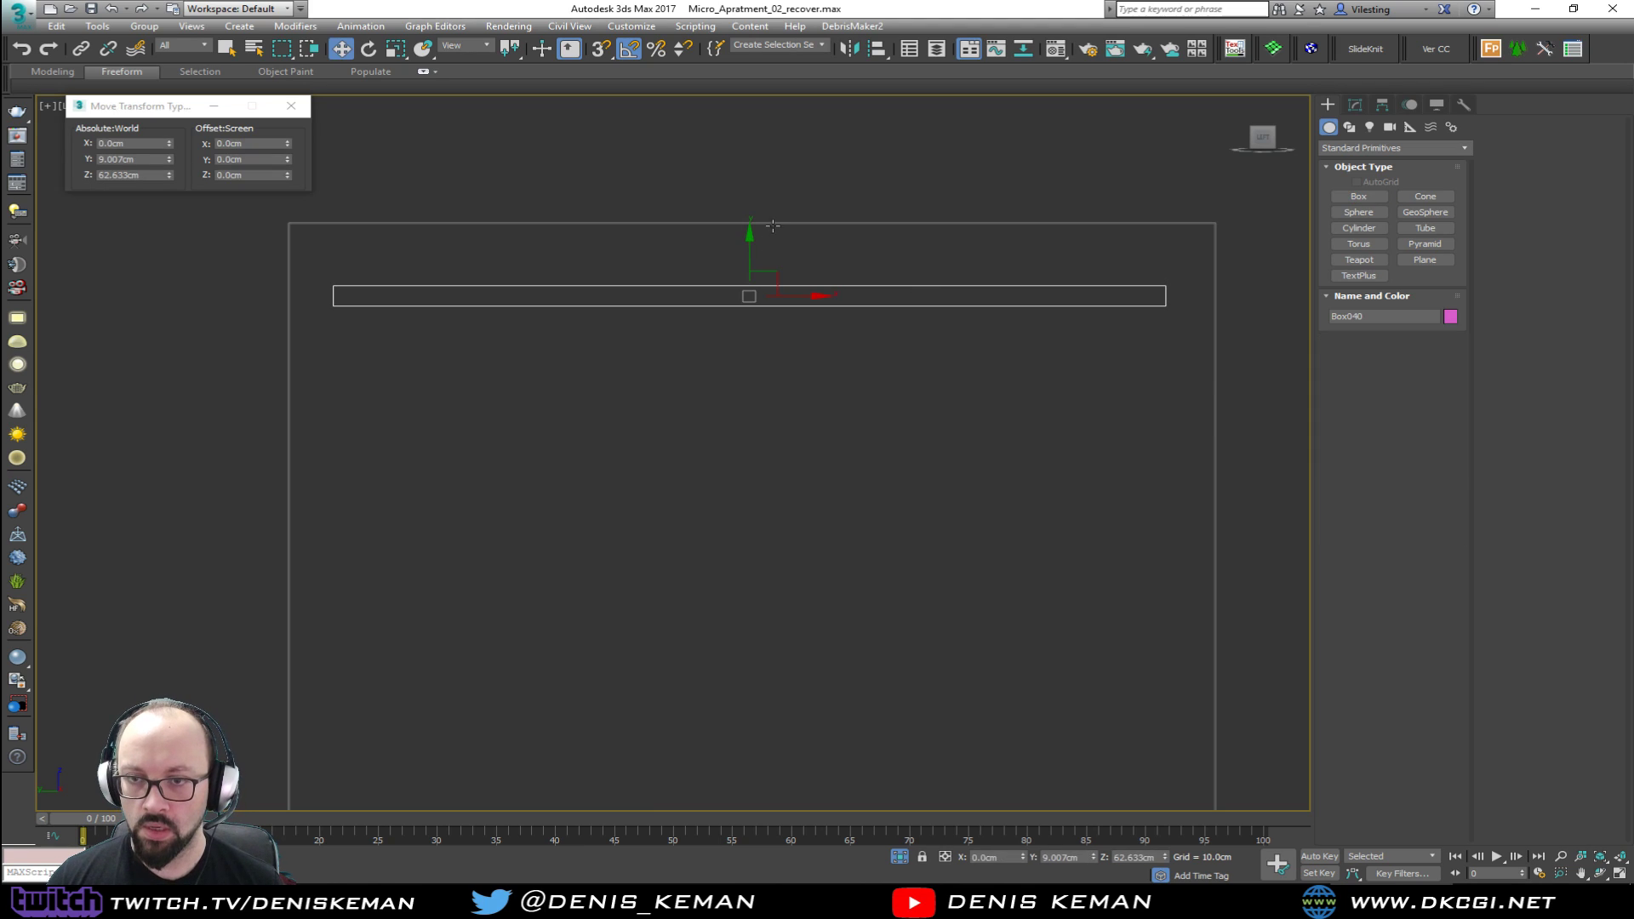
Step: Align the box center to center with the oven glass on all three axes and raise it about 19.6 cm
{"action": "left_click", "coordinate": [771, 224]}
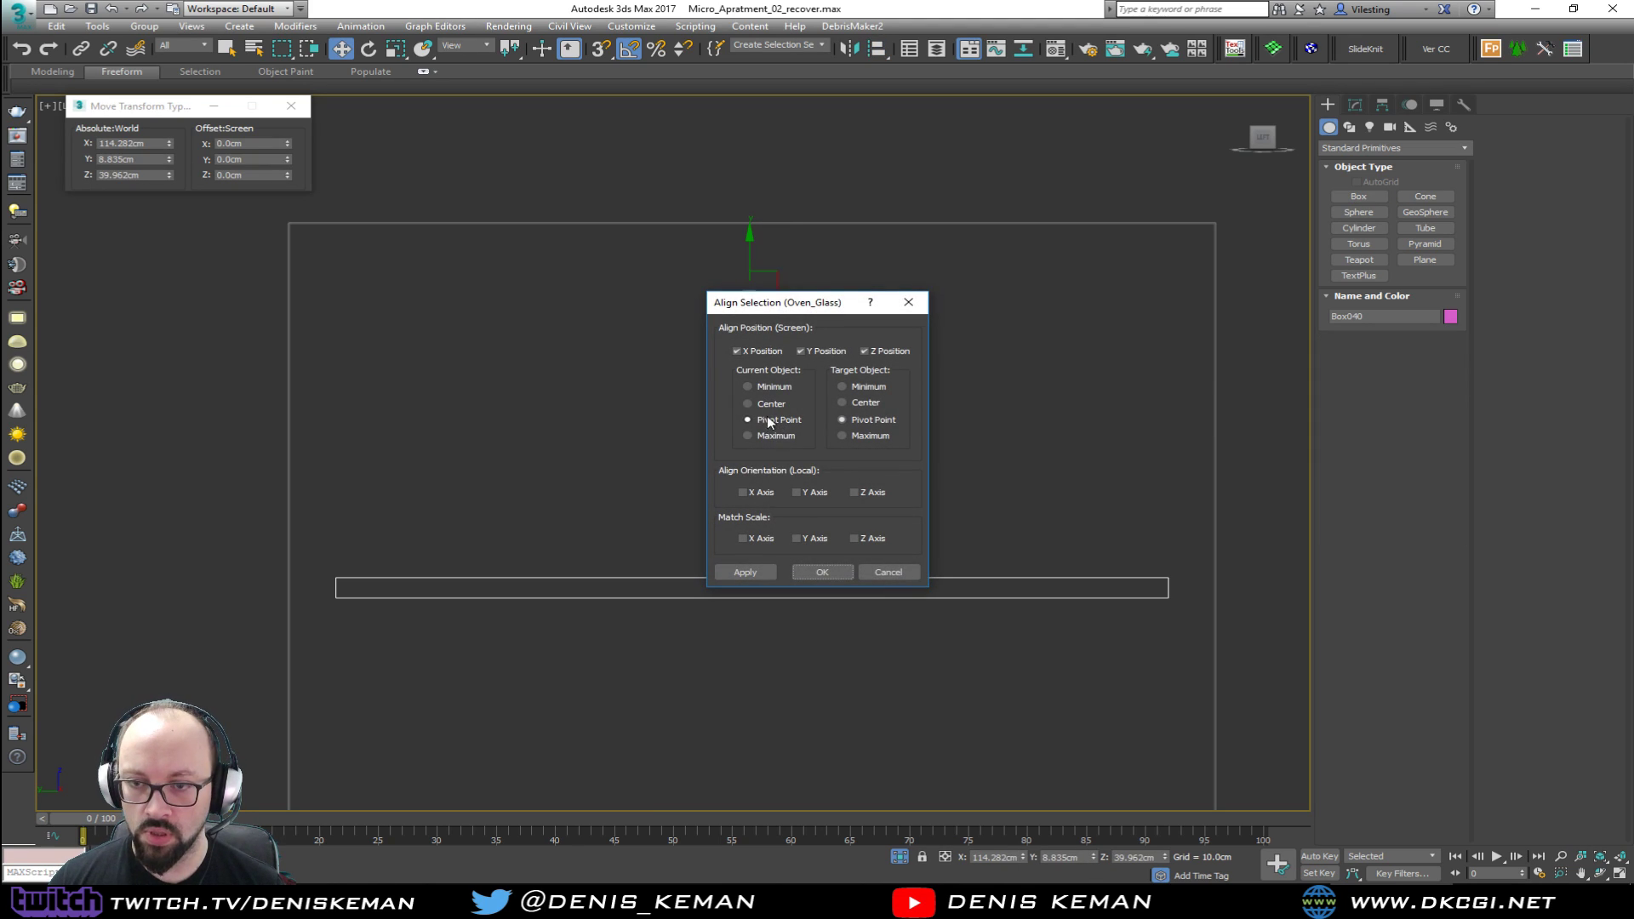
{"action": "left_click", "coordinate": [859, 405]}
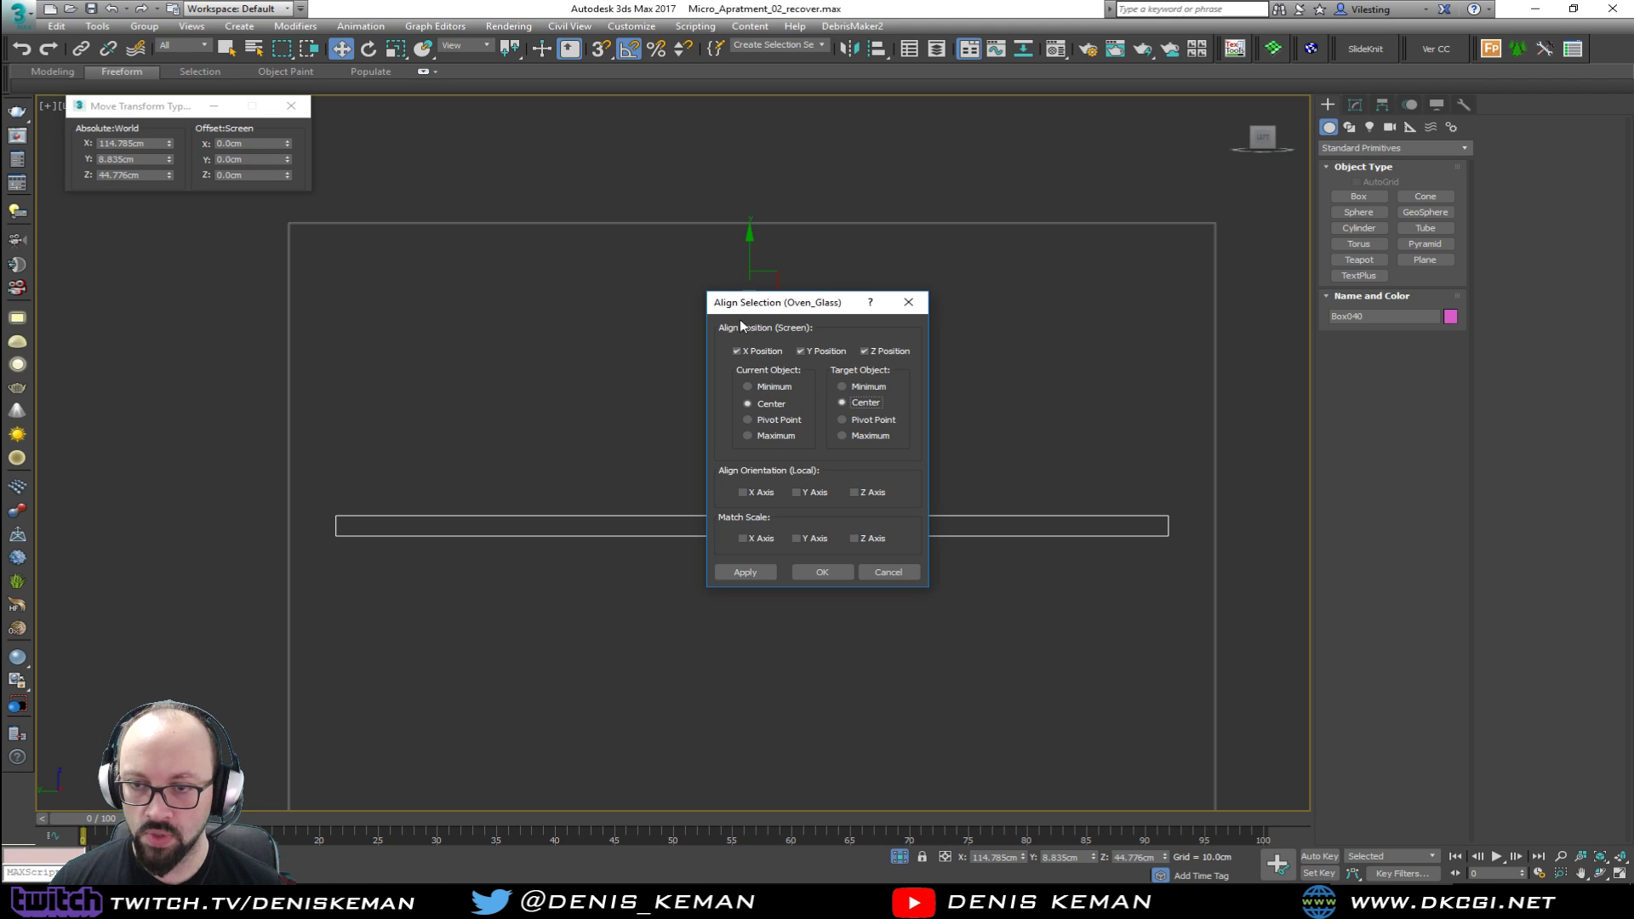
{"action": "left_click", "coordinate": [822, 572]}
{"action": "left_click_drag", "start_coordinate": [753, 482], "coordinate": [758, 227]}
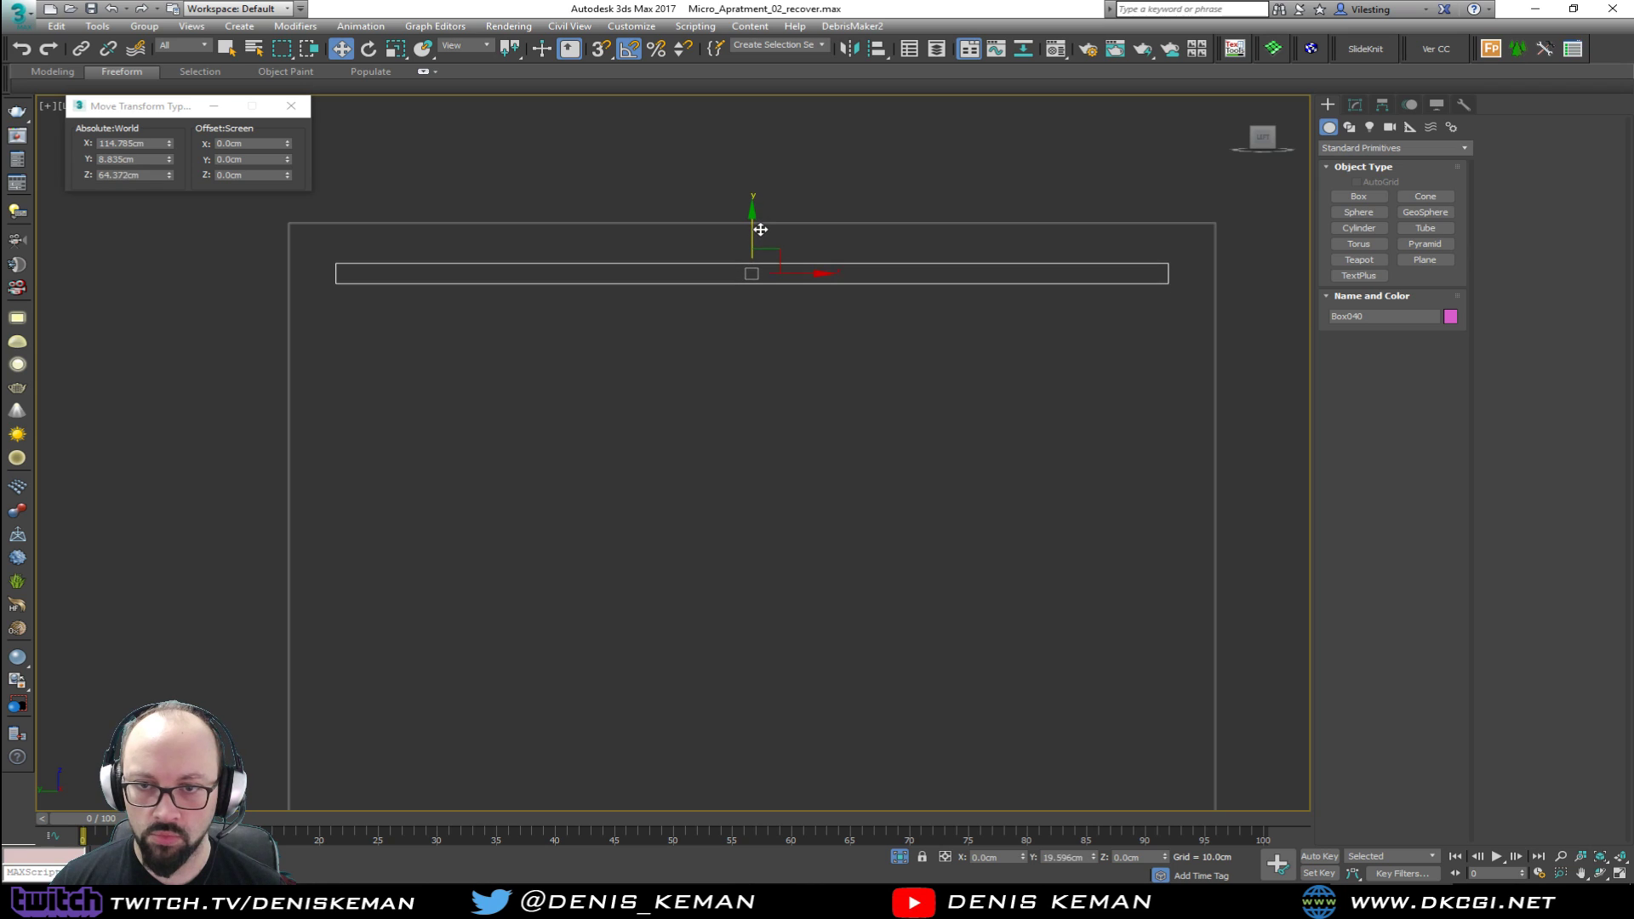
Step: Set the length of the handle box to 3 cm
{"action": "key", "text": "alt+w"}
{"action": "middle_click", "coordinate": [954, 519]}
{"action": "key", "text": "alt+w"}
{"action": "middle_click_drag", "start_coordinate": [954, 519], "coordinate": [741, 434], "text": "alt"}
{"action": "left_click", "coordinate": [1355, 104]}
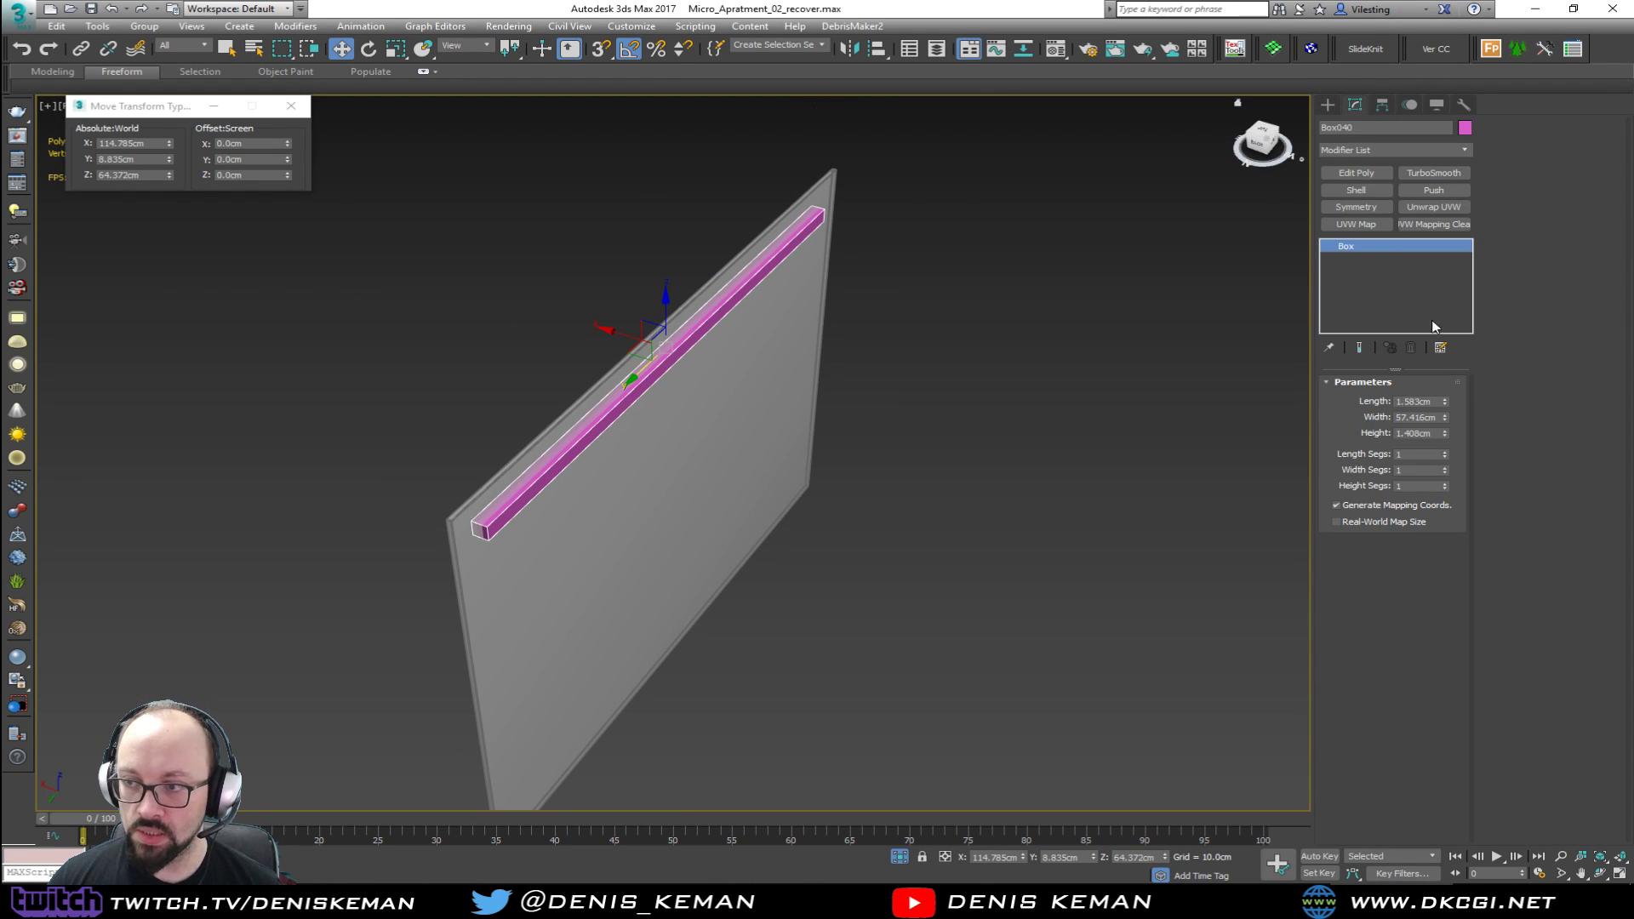
{"action": "left_click_drag", "start_coordinate": [1446, 403], "coordinate": [1441, 364]}
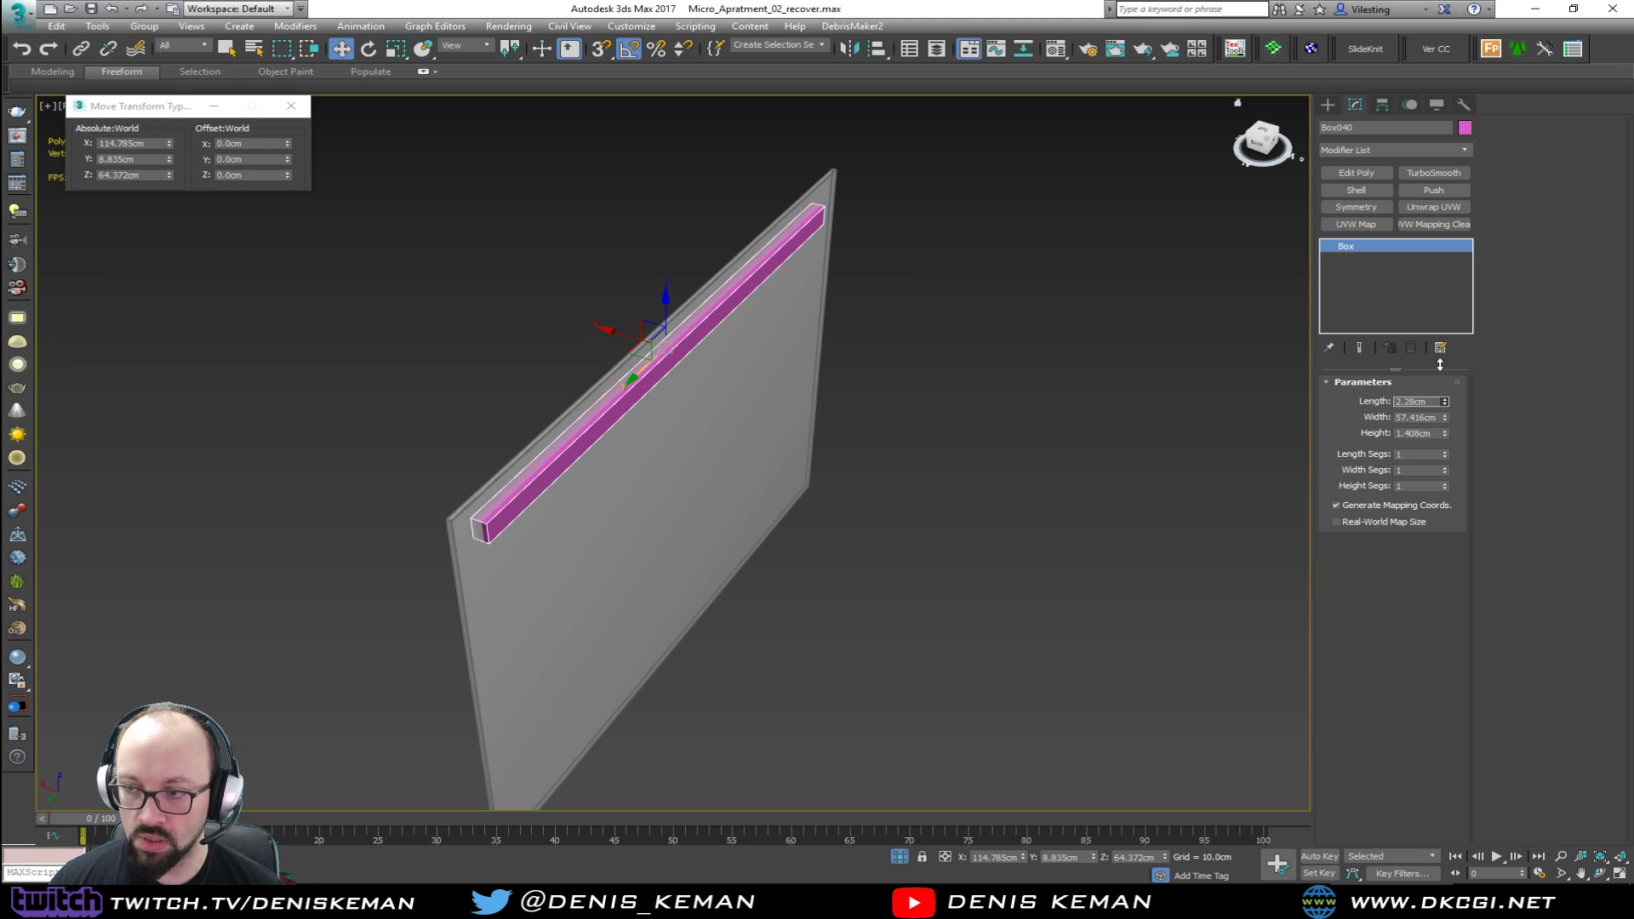
{"action": "type", "text": "3"}
{"action": "key", "text": "Return"}
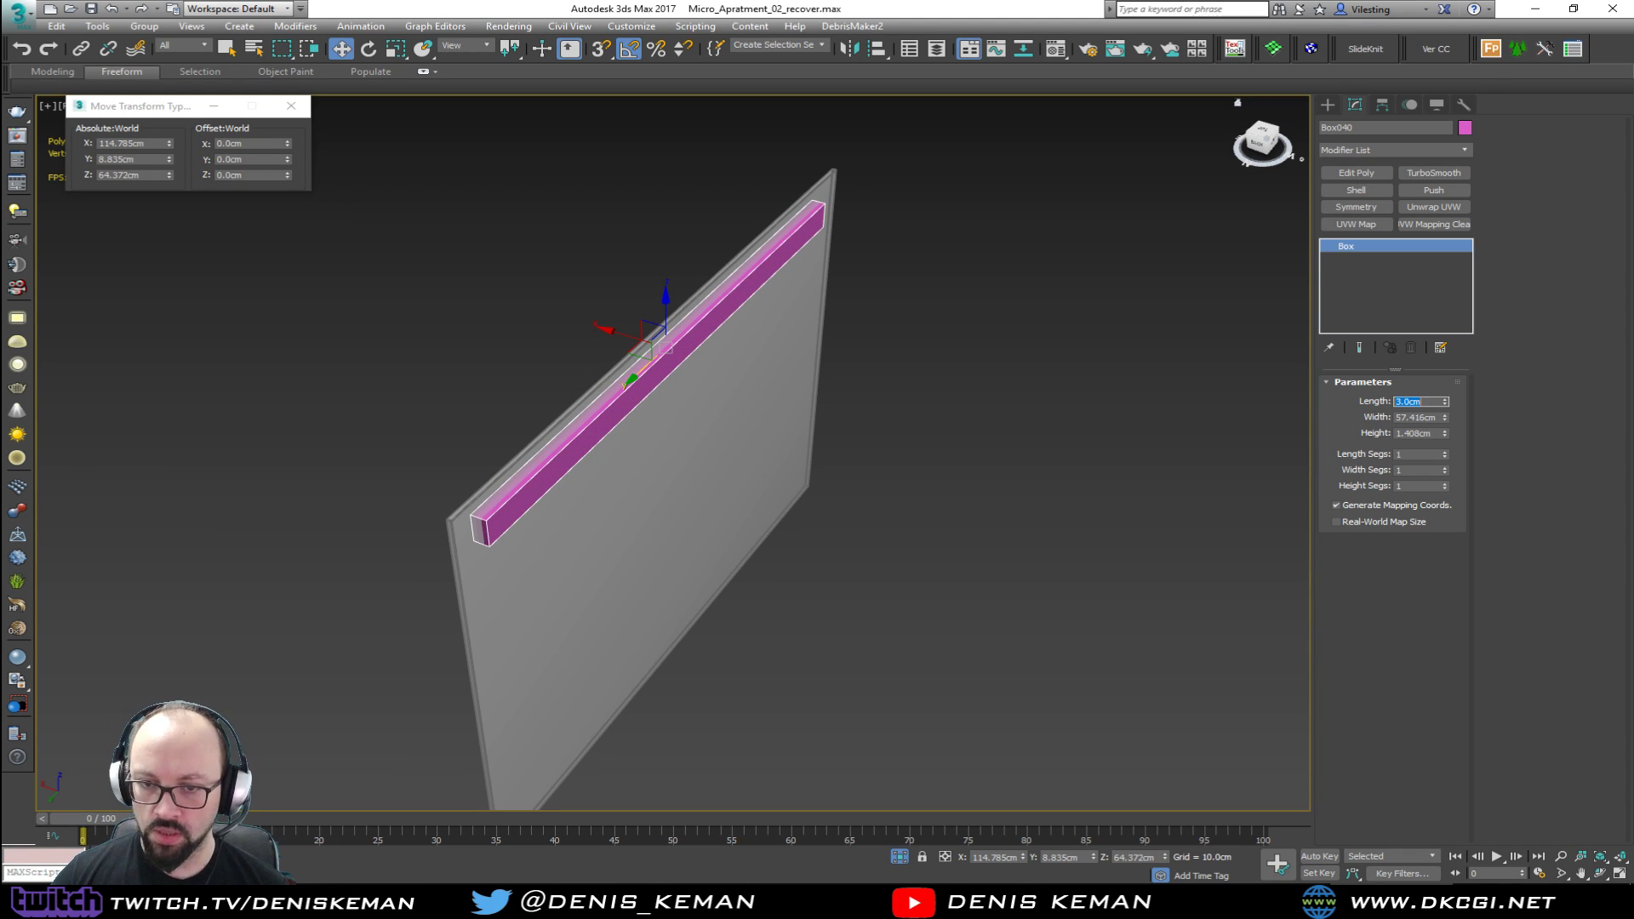
Step: Move the handle bar about 2.3 cm outward from the front of the oven glass
{"action": "middle_click_drag", "start_coordinate": [951, 368], "coordinate": [911, 341], "text": "alt"}
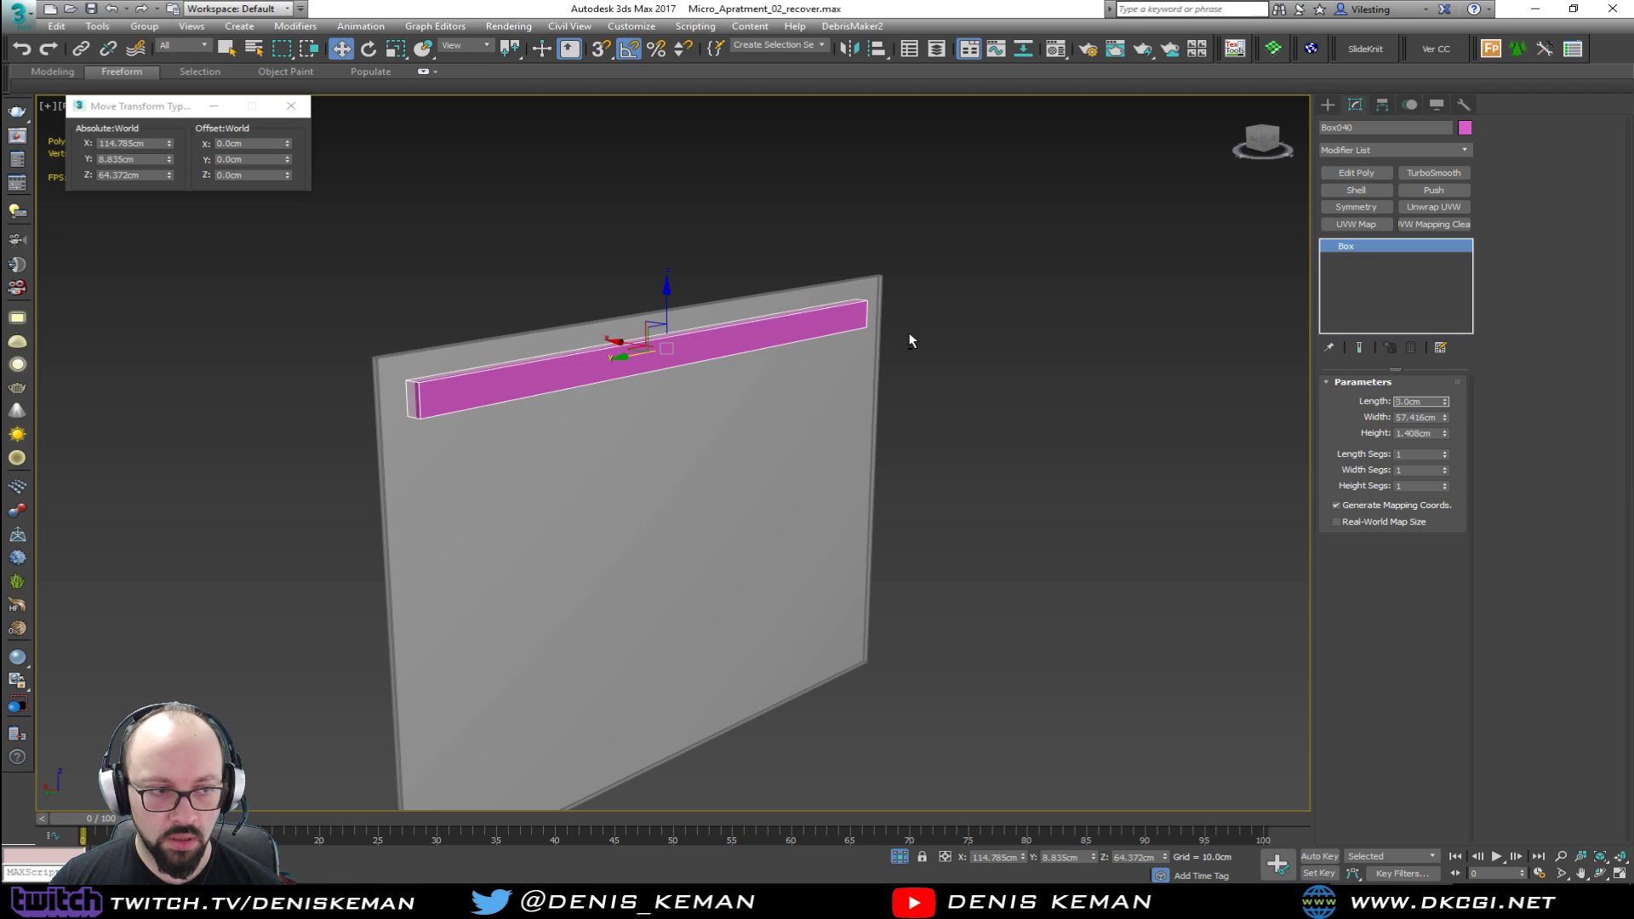
{"action": "scroll", "coordinate": [667, 313], "scroll_direction": "up", "scroll_amount": 3}
{"action": "middle_click_drag", "start_coordinate": [656, 356], "coordinate": [660, 375], "text": "alt"}
{"action": "left_click_drag", "start_coordinate": [634, 354], "coordinate": [672, 367]}
Step: Add an Edit Poly modifier and a Symmetry modifier to the handle bar
{"action": "left_click", "coordinate": [1354, 172]}
{"action": "middle_click_drag", "start_coordinate": [920, 394], "coordinate": [783, 423], "text": "alt"}
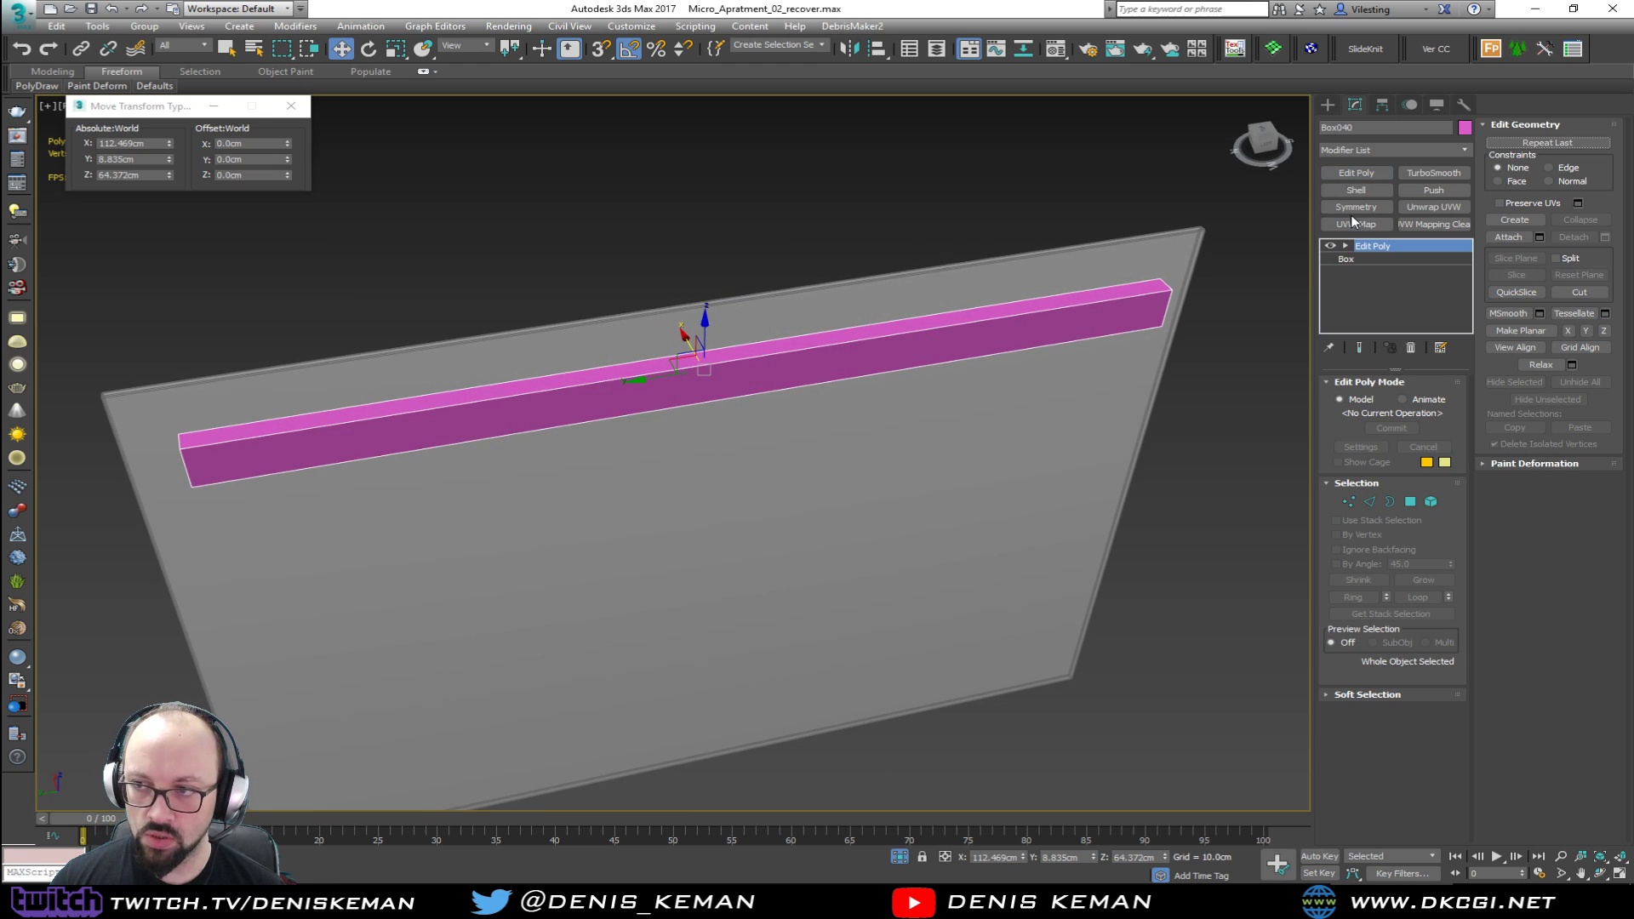
{"action": "left_click", "coordinate": [1360, 207]}
Step: Try to add an edge loop near one end of the handle bar in its Edit Poly modifier
{"action": "left_click", "coordinate": [1372, 259]}
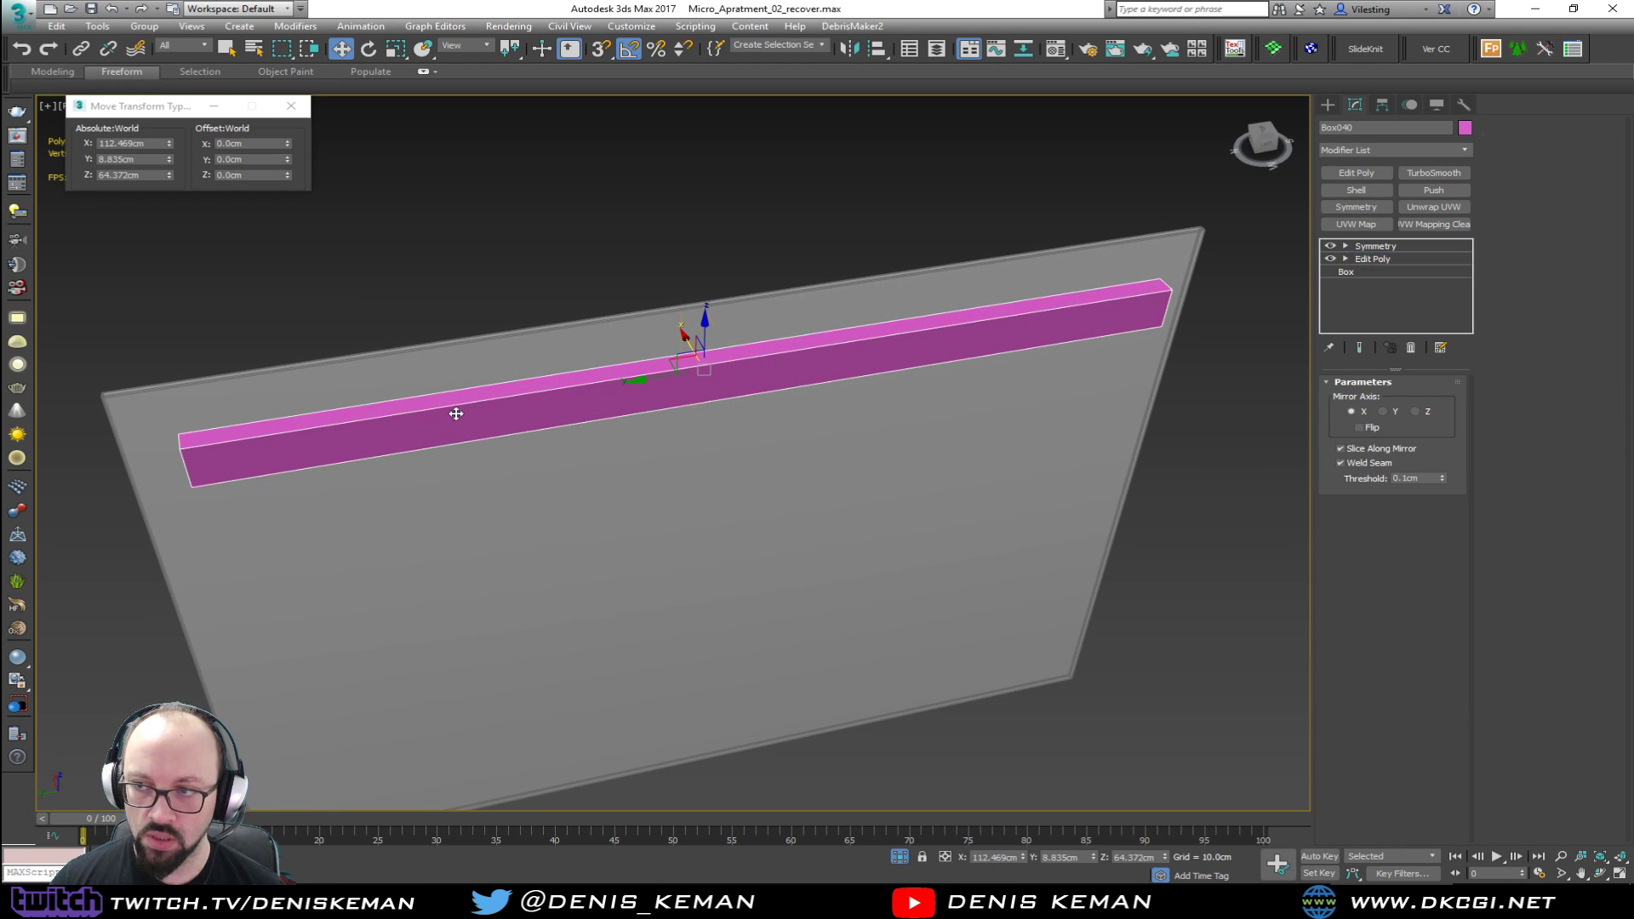
{"action": "key", "text": "q"}
{"action": "key", "text": "2"}
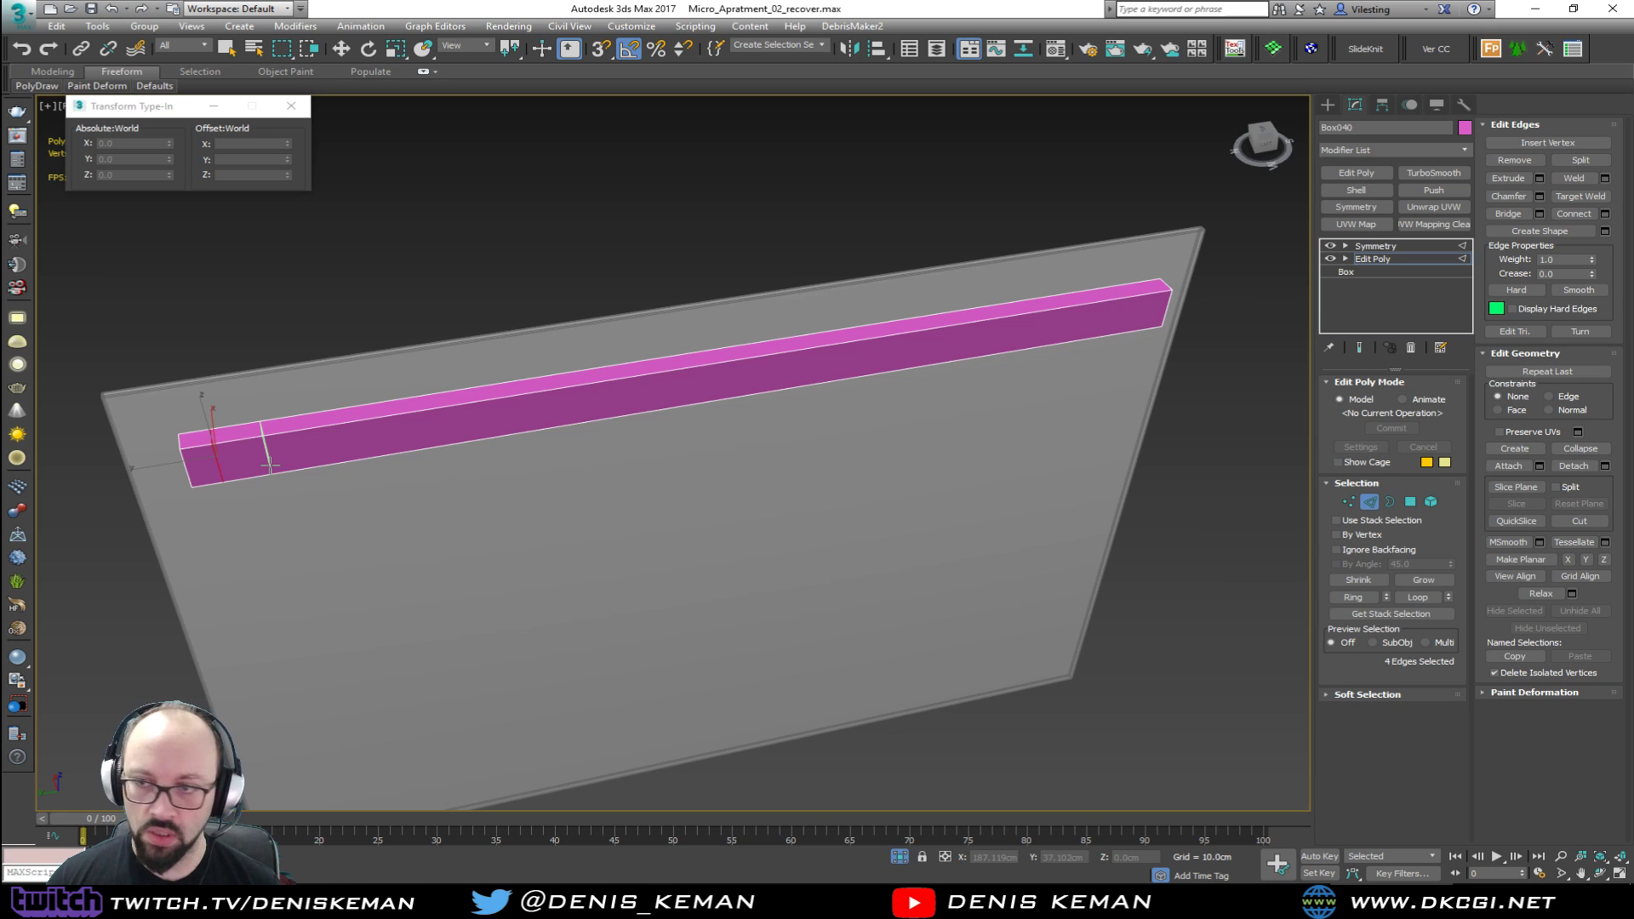
{"action": "left_click", "coordinate": [483, 417]}
{"action": "middle_click_drag", "start_coordinate": [565, 412], "coordinate": [627, 455], "text": "alt"}
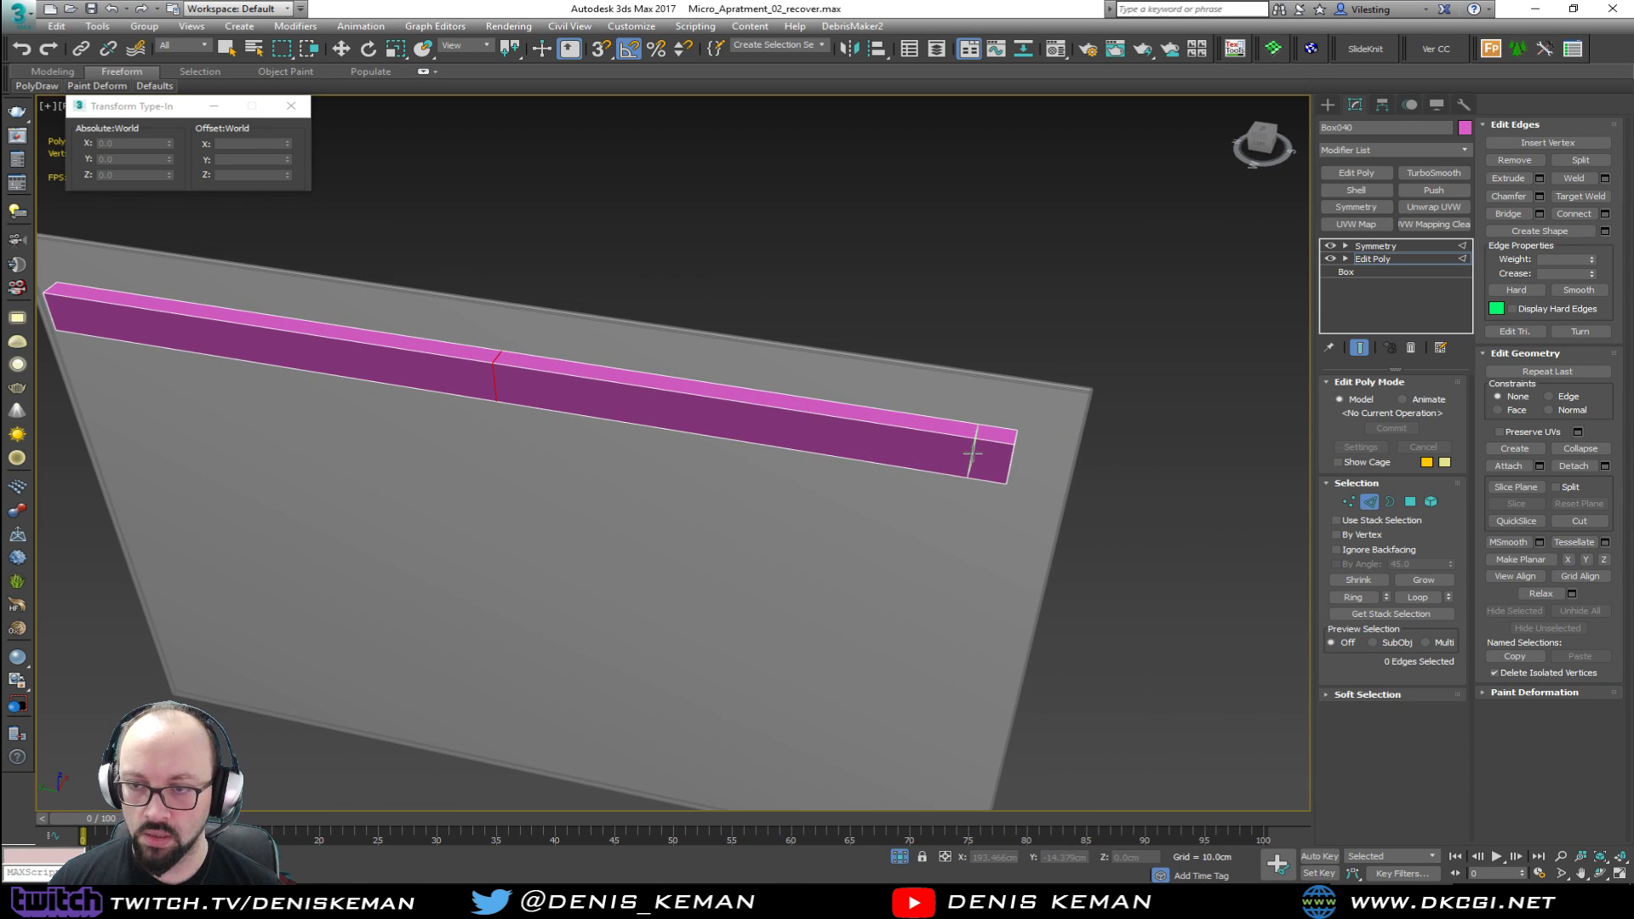
Step: Flip the X mirror direction of the handle's Symmetry modifier
{"action": "left_click", "coordinate": [1385, 246]}
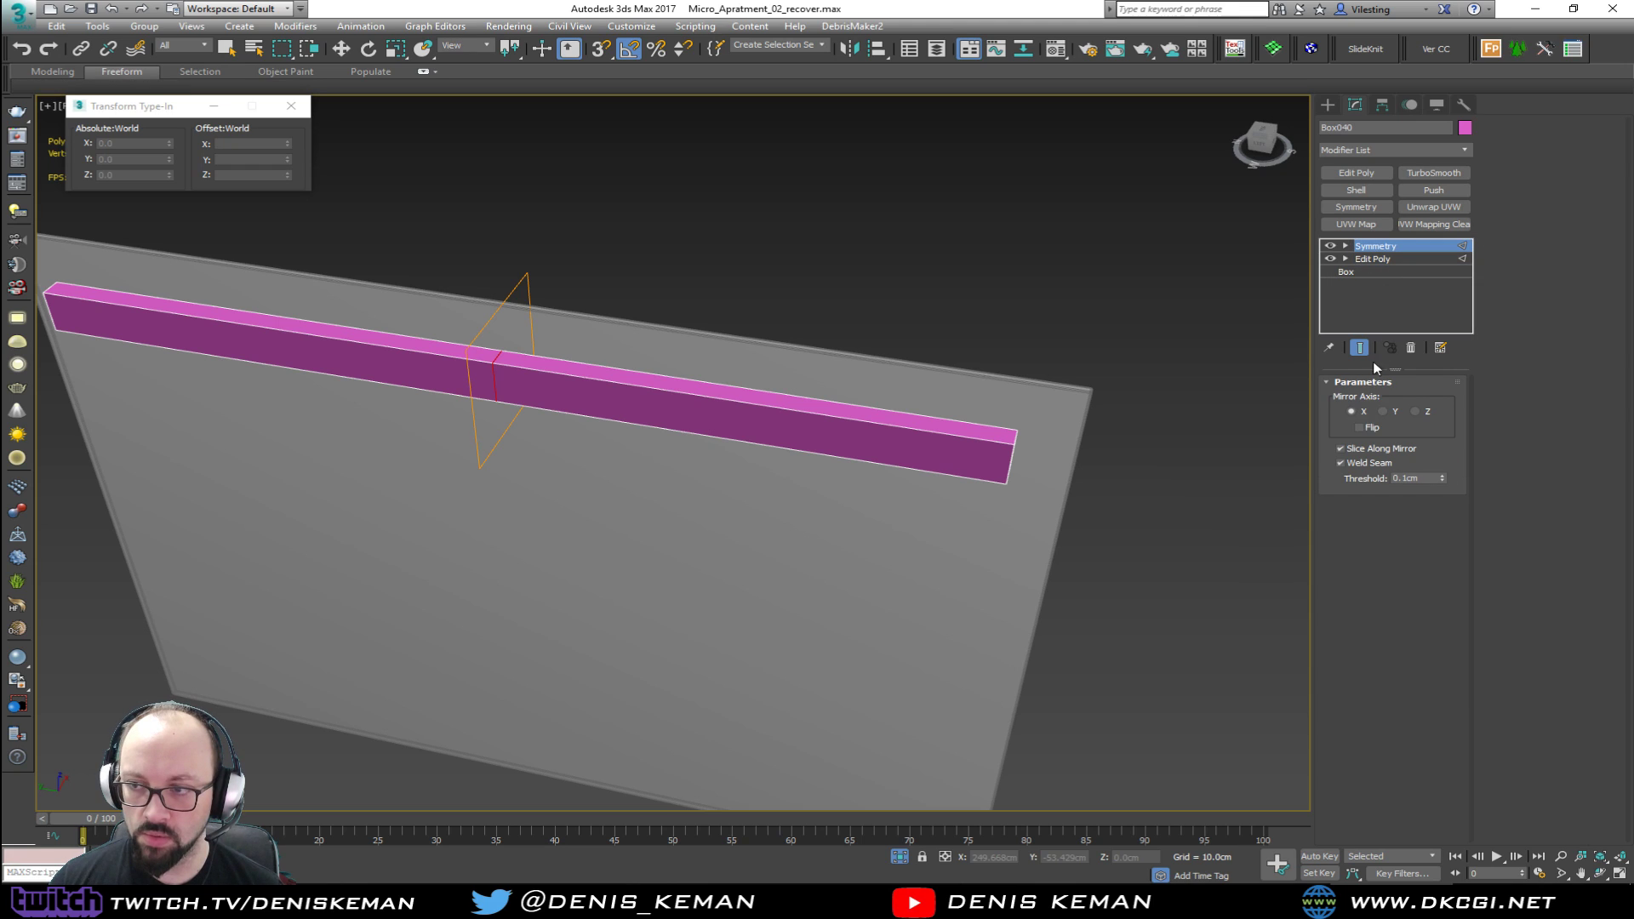
{"action": "left_click", "coordinate": [1374, 427]}
{"action": "key", "text": "w"}
{"action": "middle_click_drag", "start_coordinate": [628, 401], "coordinate": [715, 394], "text": "alt"}
Step: Add an edge loop close to the end of the handle bar with Swift Loop
{"action": "left_click", "coordinate": [1372, 259]}
{"action": "middle_click_drag", "start_coordinate": [457, 439], "coordinate": [728, 447]}
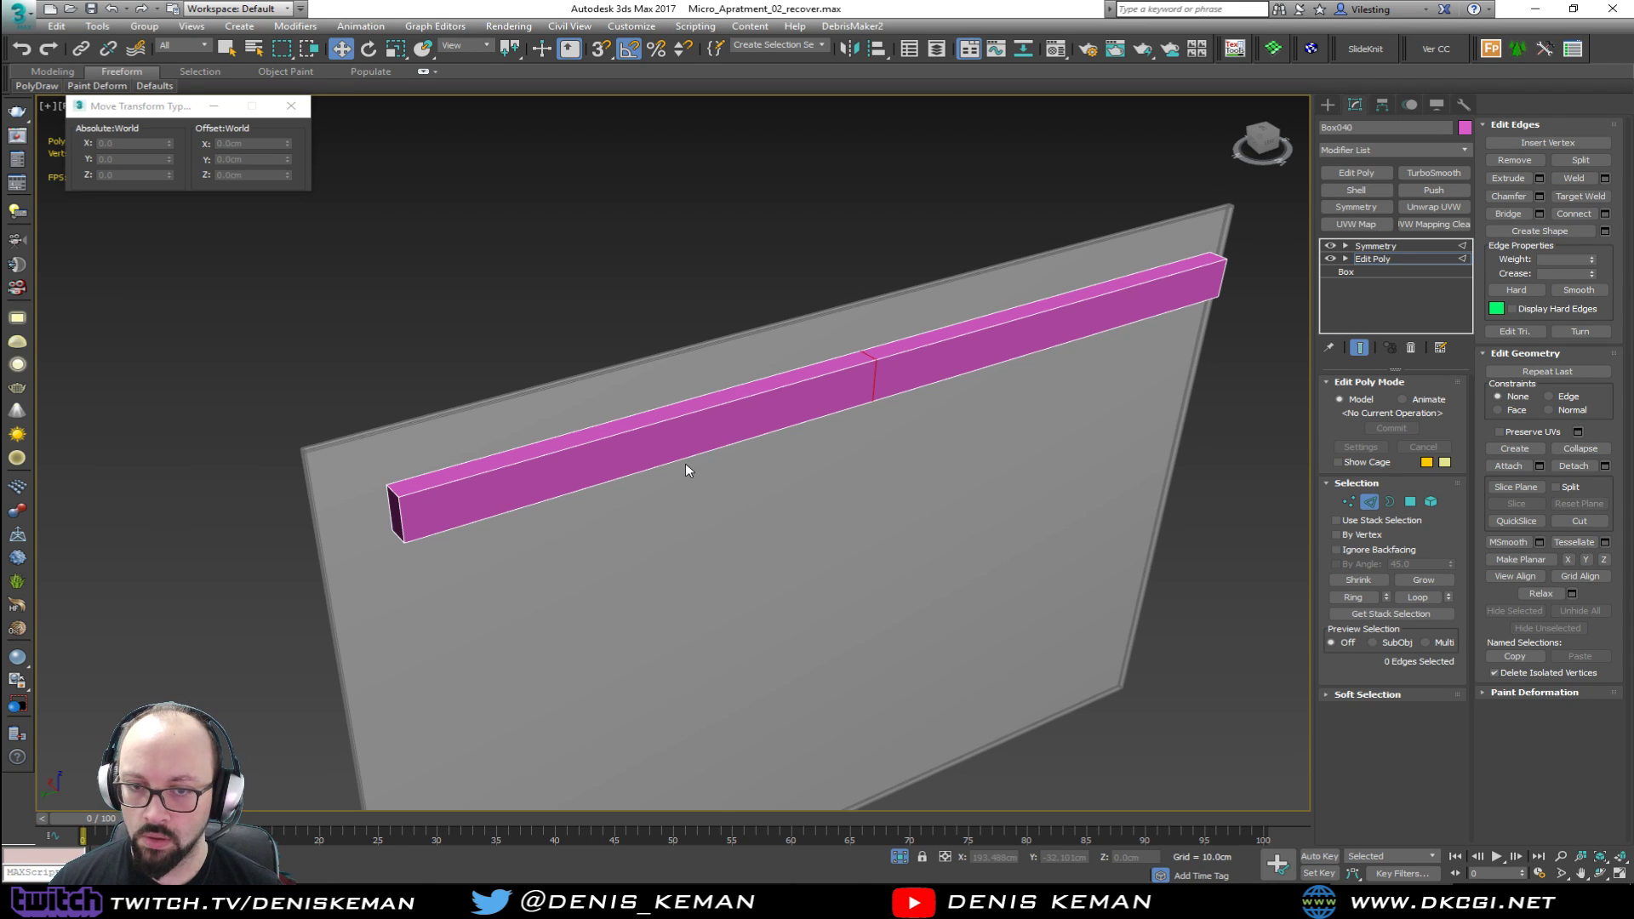
{"action": "middle_click_drag", "start_coordinate": [489, 490], "coordinate": [506, 483]}
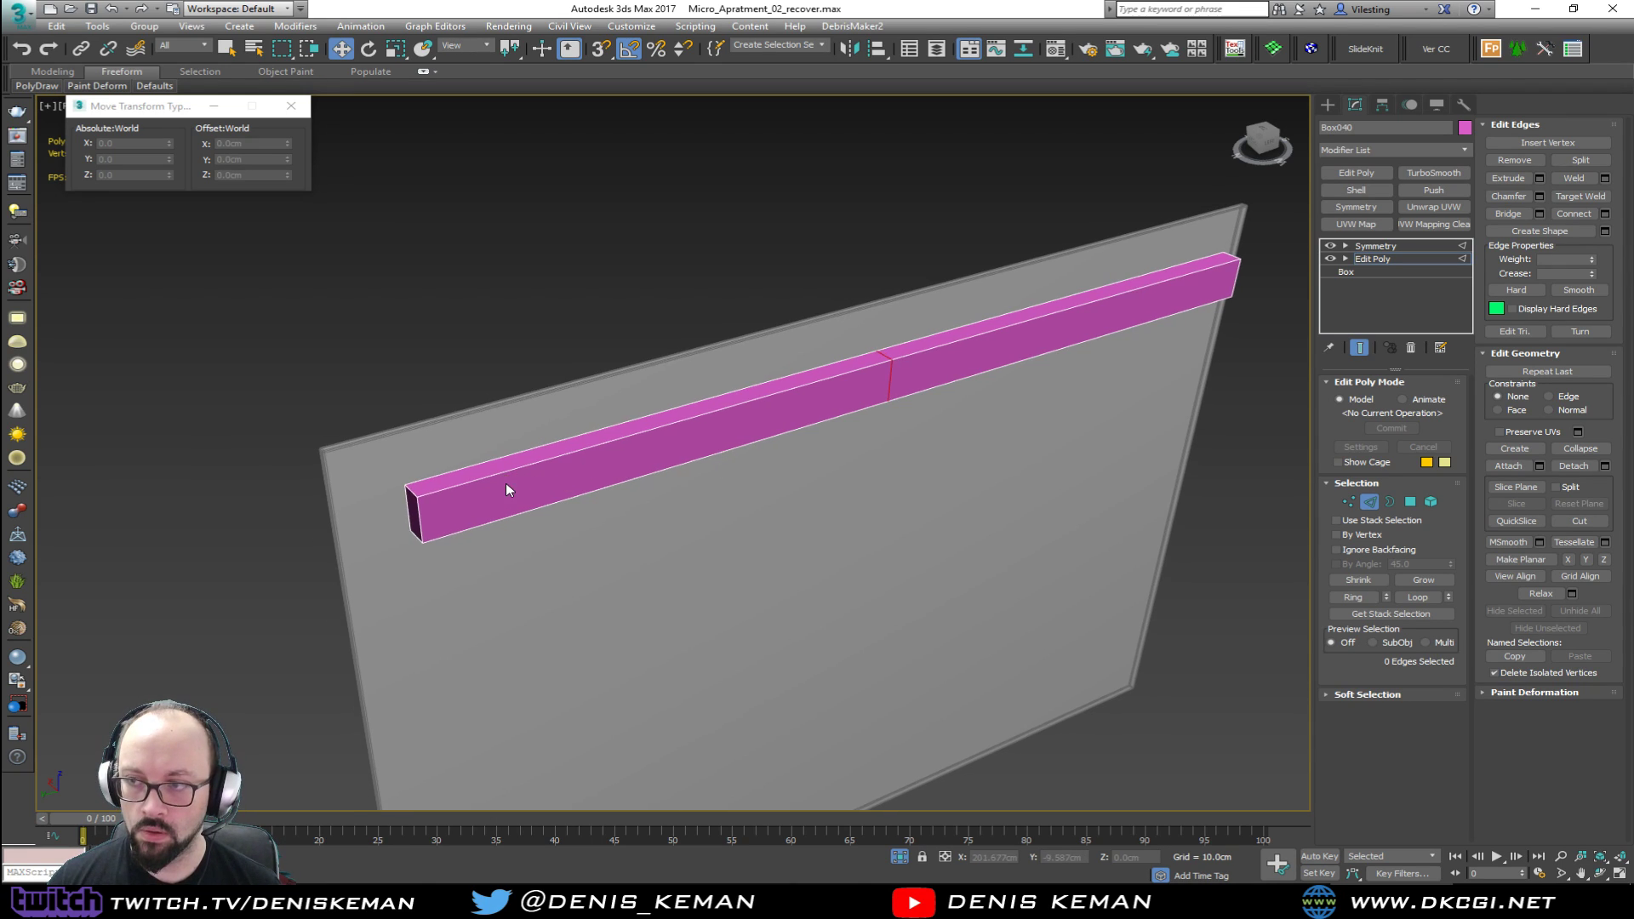
{"action": "key", "text": "alt+shift+w"}
{"action": "left_click", "coordinate": [449, 502]}
{"action": "middle_click_drag", "start_coordinate": [490, 515], "coordinate": [647, 515], "text": "alt"}
{"action": "key", "text": "w"}
Step: Extrude the rear polygon at the handle's end back to the oven glass to form a mounting stub
{"action": "key", "text": "4"}
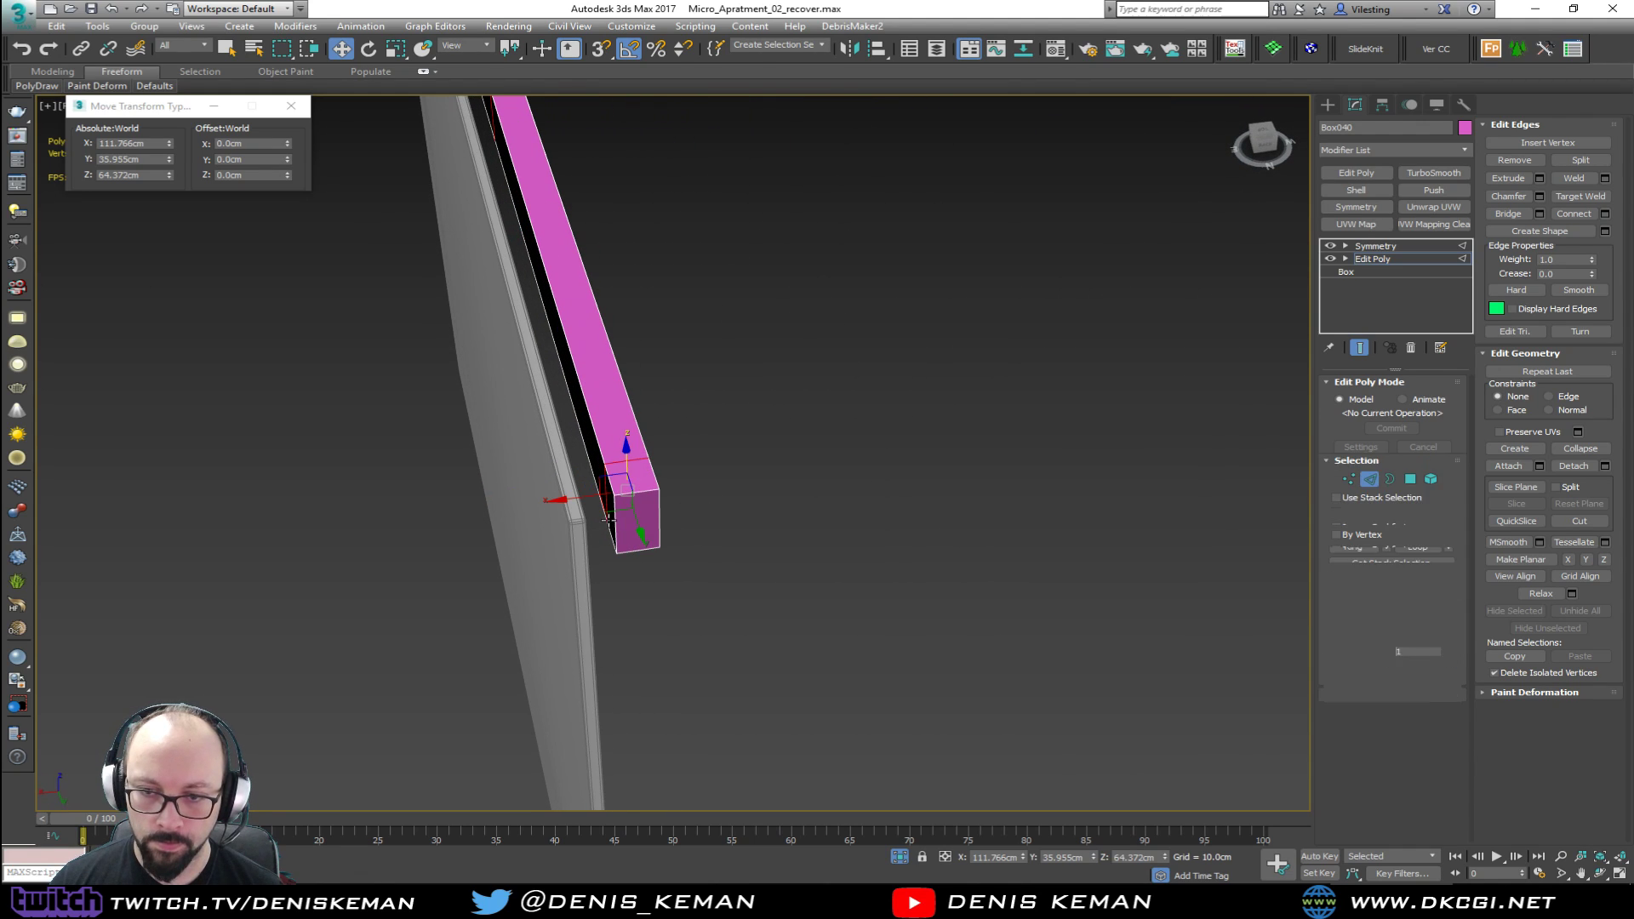
{"action": "left_click", "coordinate": [609, 521]}
{"action": "left_click", "coordinate": [1352, 747]}
{"action": "left_click_drag", "start_coordinate": [617, 494], "coordinate": [613, 475]}
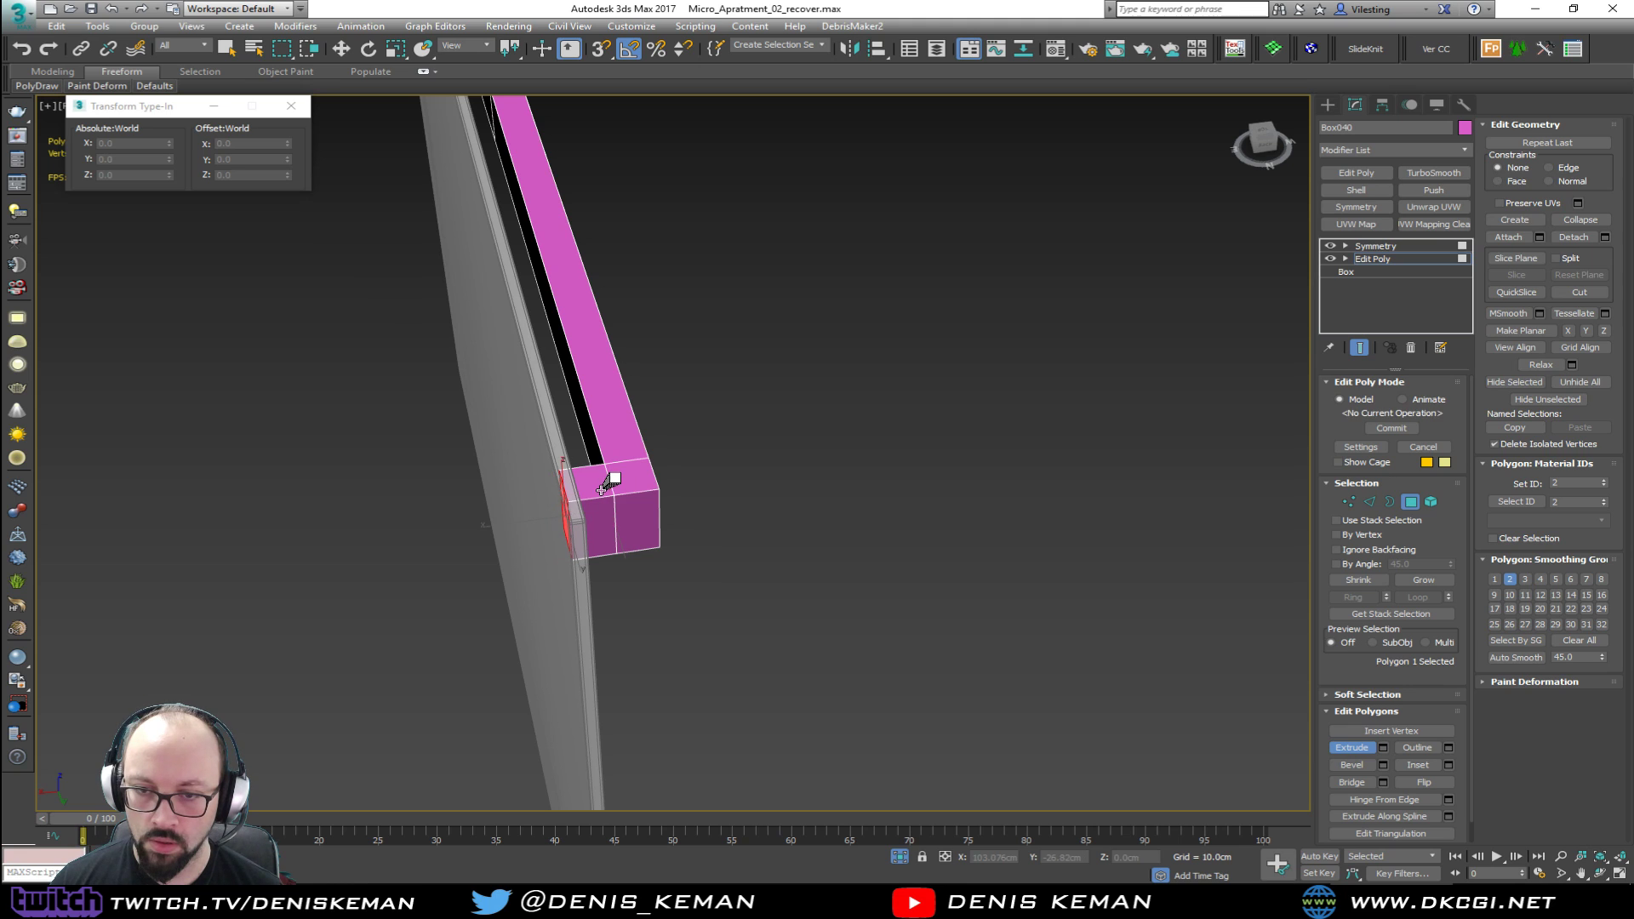
{"action": "key", "text": "w"}
{"action": "middle_click_drag", "start_coordinate": [613, 475], "coordinate": [561, 504], "text": "alt"}
Step: Round the handle's bend by applying Set Flow to the outer corner edge
{"action": "key", "text": "2"}
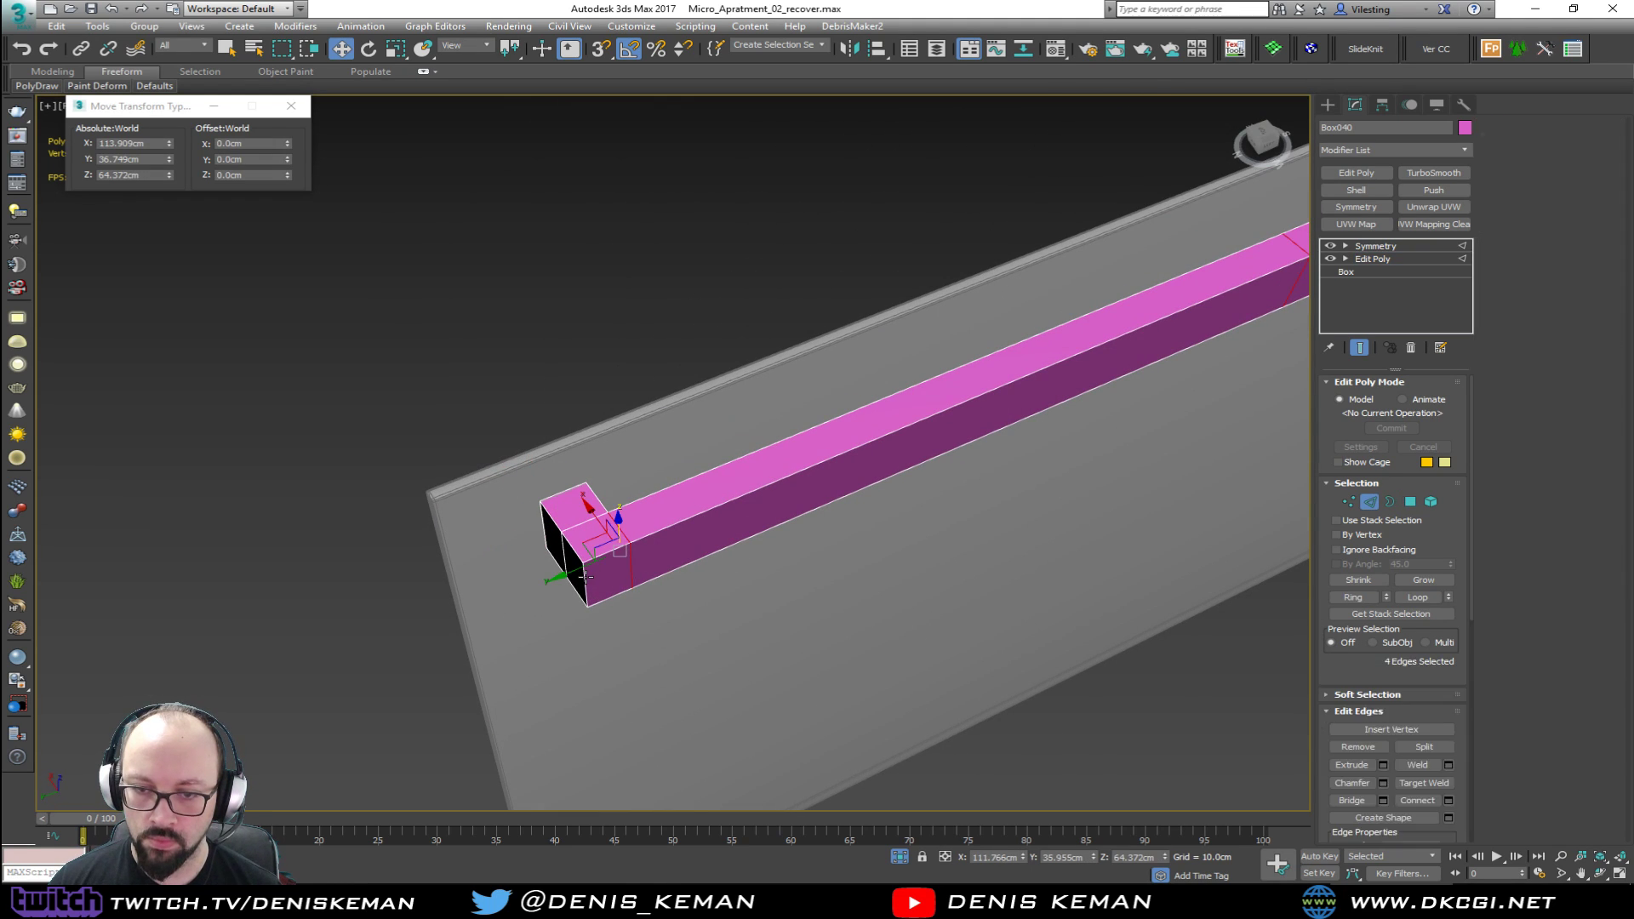
{"action": "left_click", "coordinate": [423, 72]}
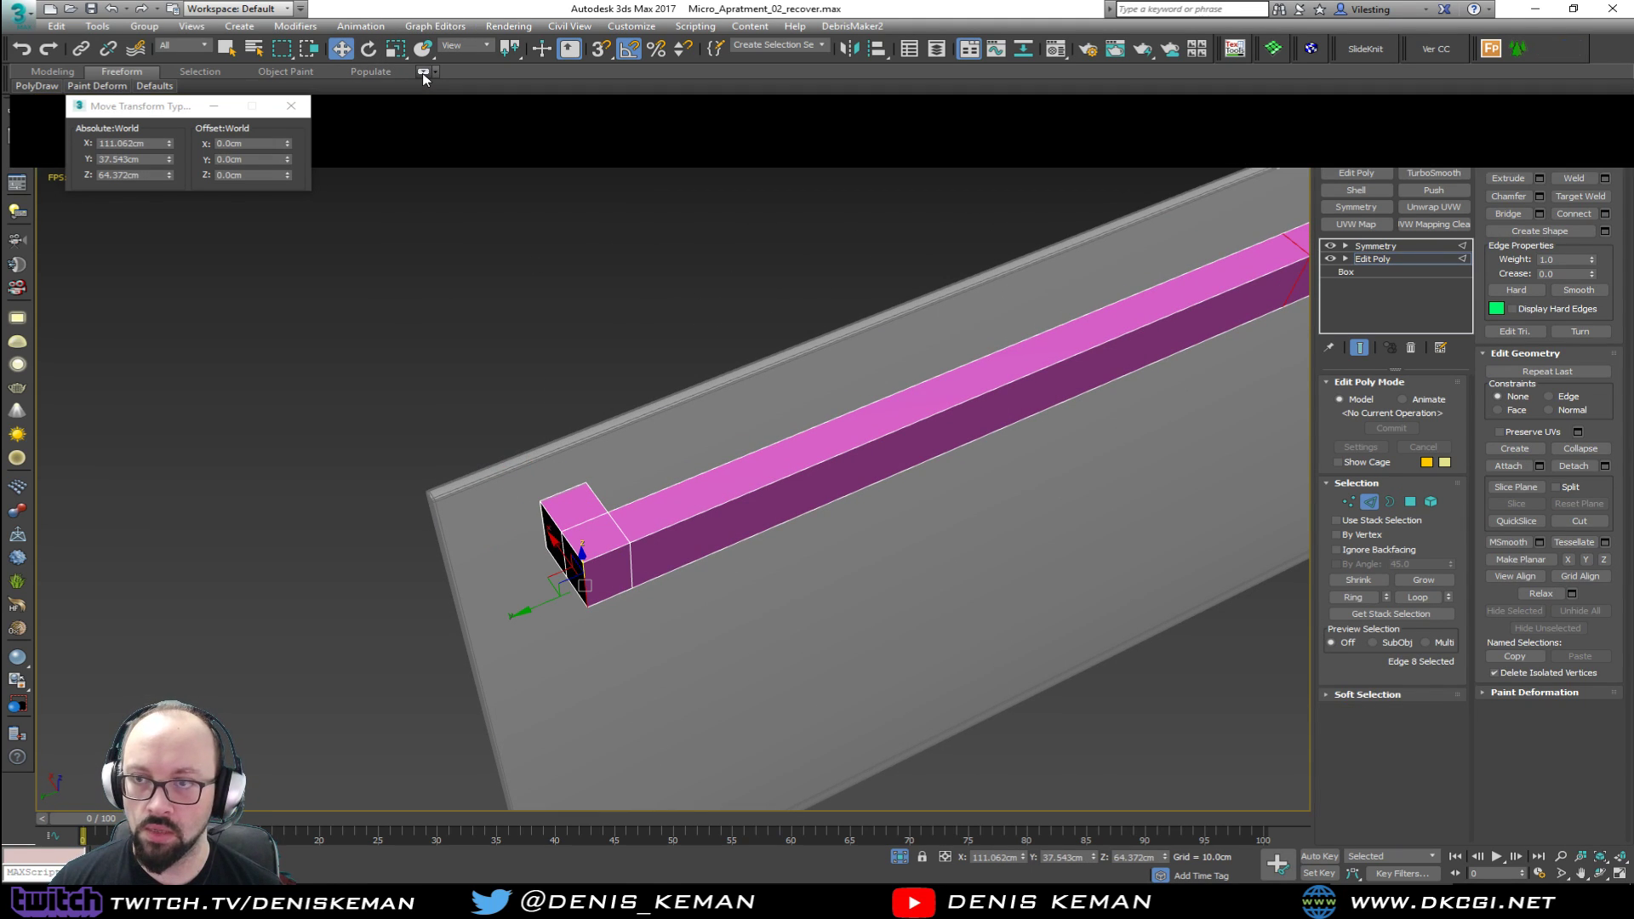
{"action": "left_click", "coordinate": [293, 108]}
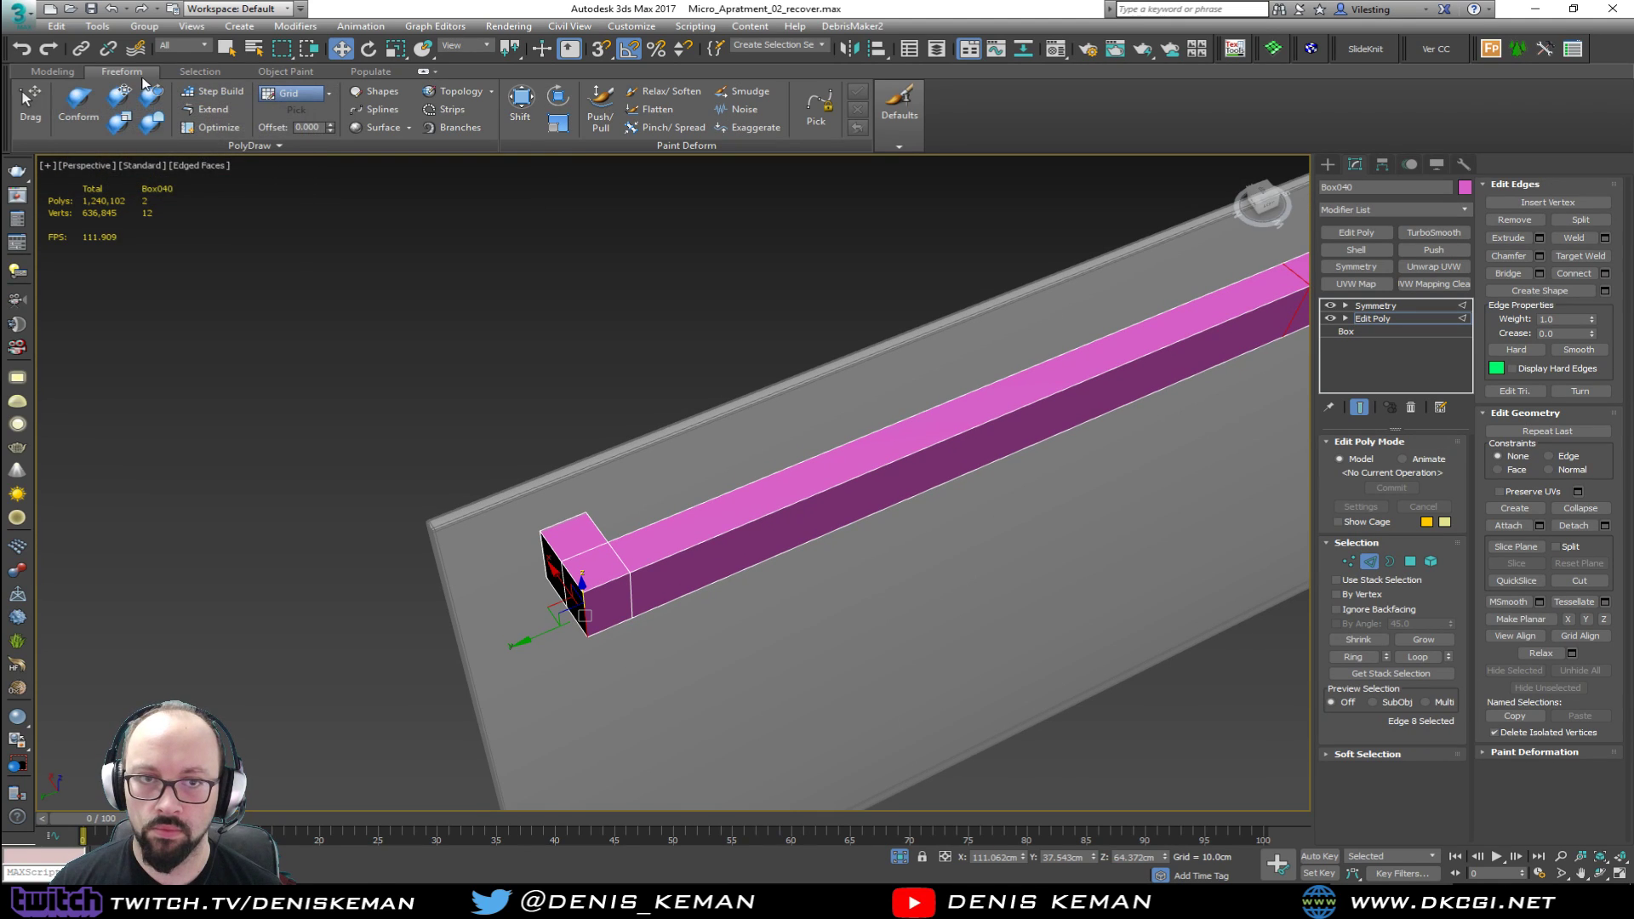
{"action": "left_click", "coordinate": [42, 73]}
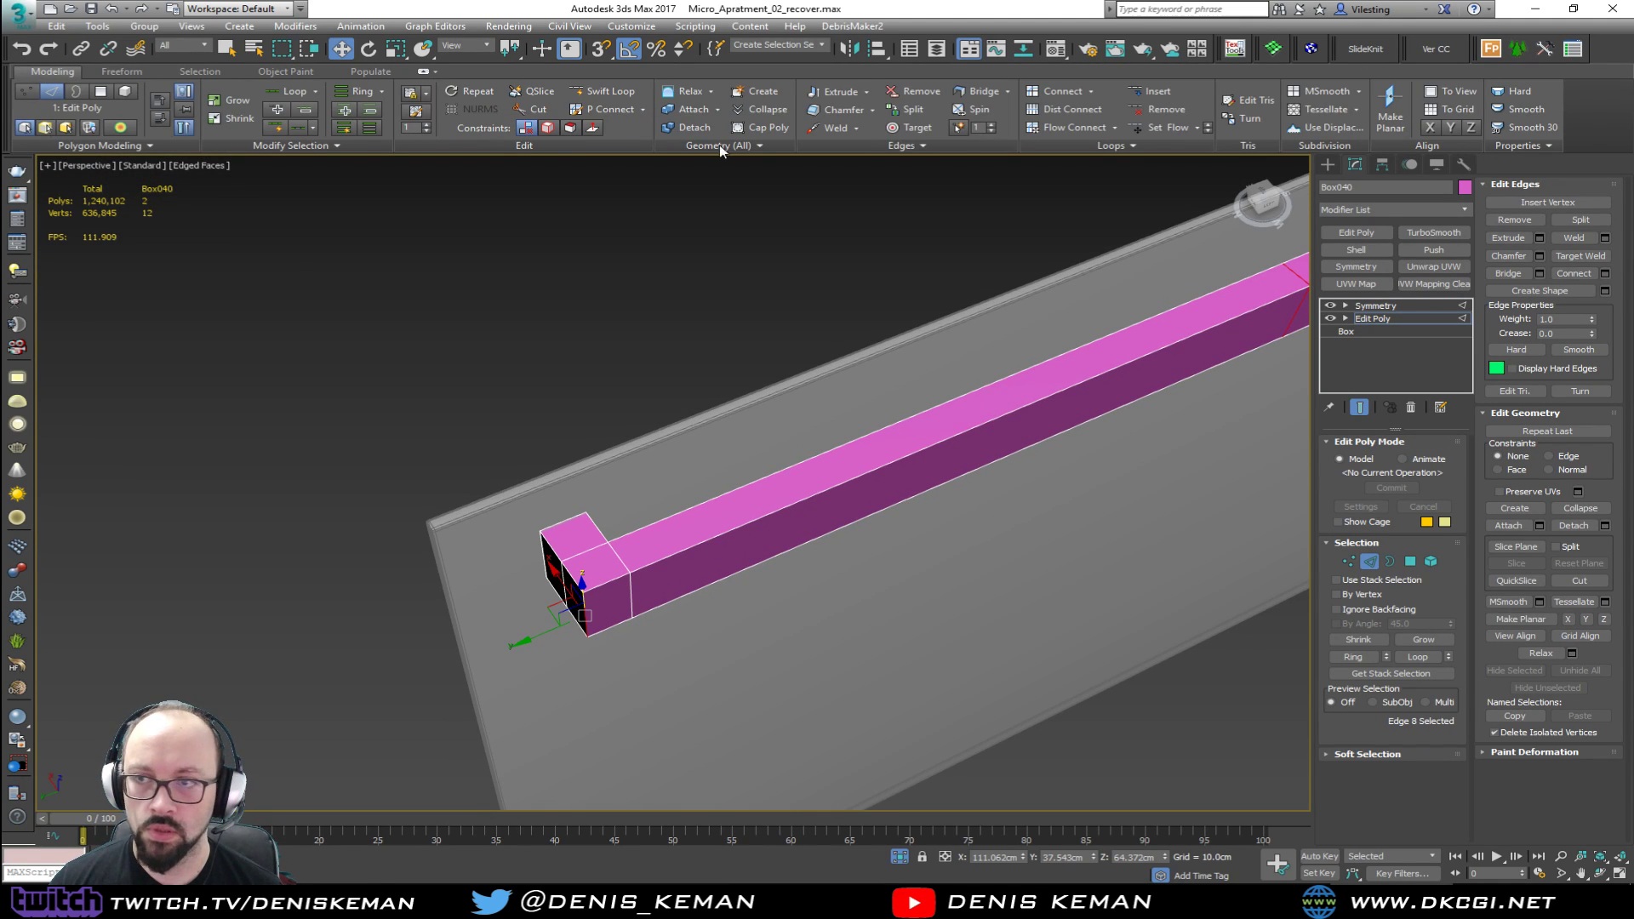
{"action": "left_click", "coordinate": [1154, 128]}
{"action": "middle_click_drag", "start_coordinate": [654, 447], "coordinate": [430, 407]}
{"action": "middle_click_drag", "start_coordinate": [554, 637], "coordinate": [790, 594], "text": "alt"}
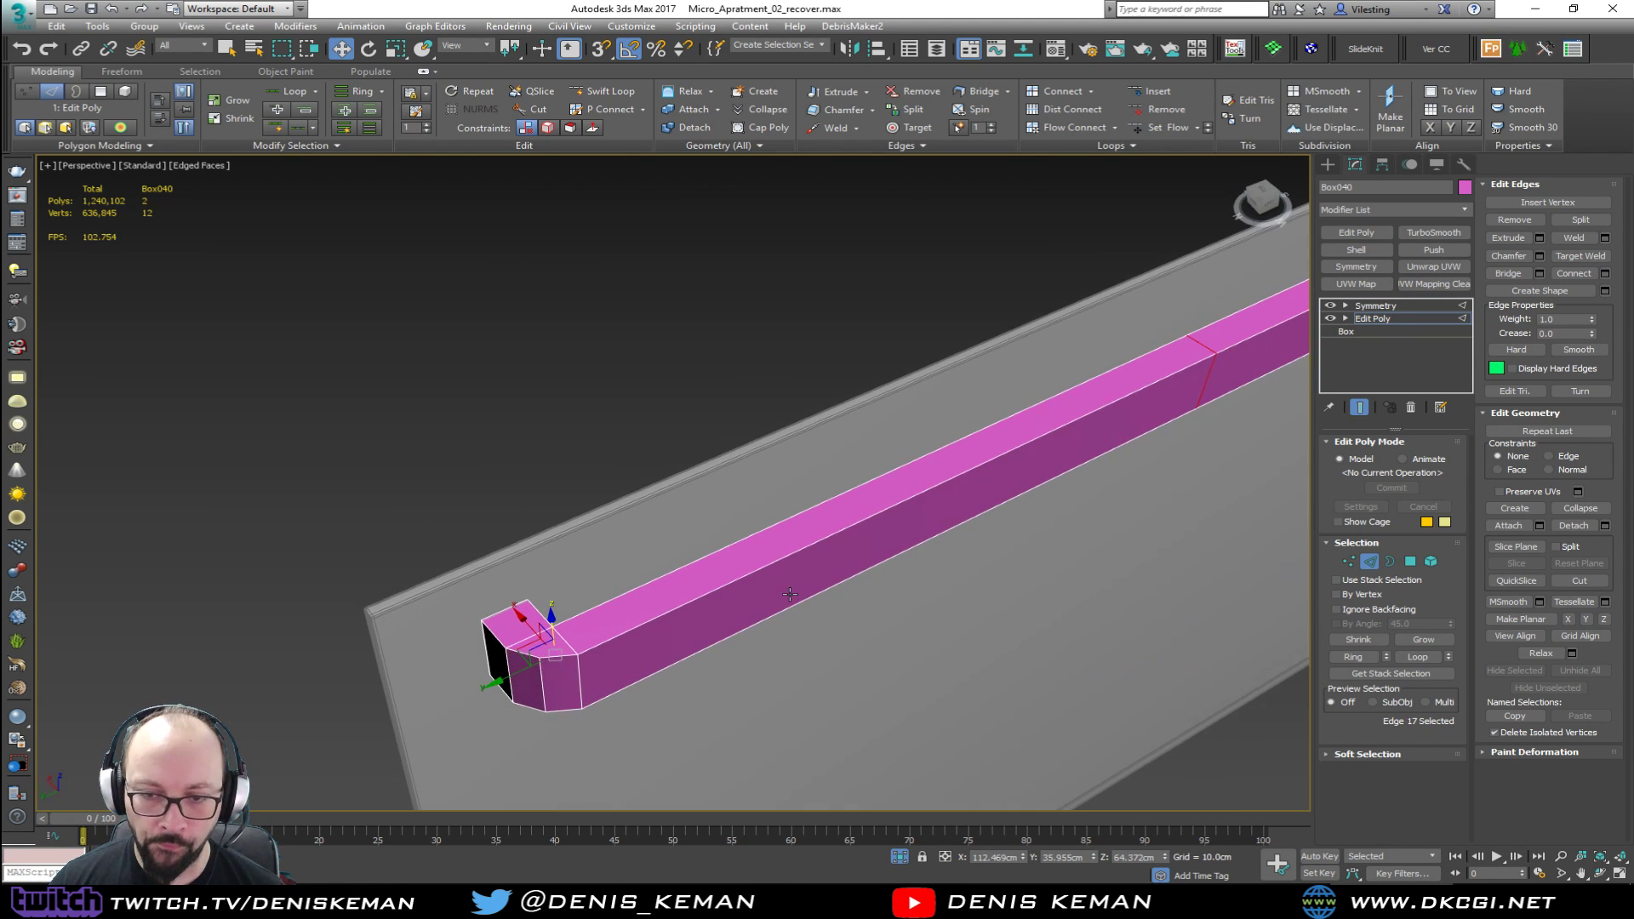
Step: Try supporting the handle's bend with one Swift Loop edge loop on the bar and one on the stub
{"action": "key", "text": "shift+alt+w"}
{"action": "left_click", "coordinate": [593, 647]}
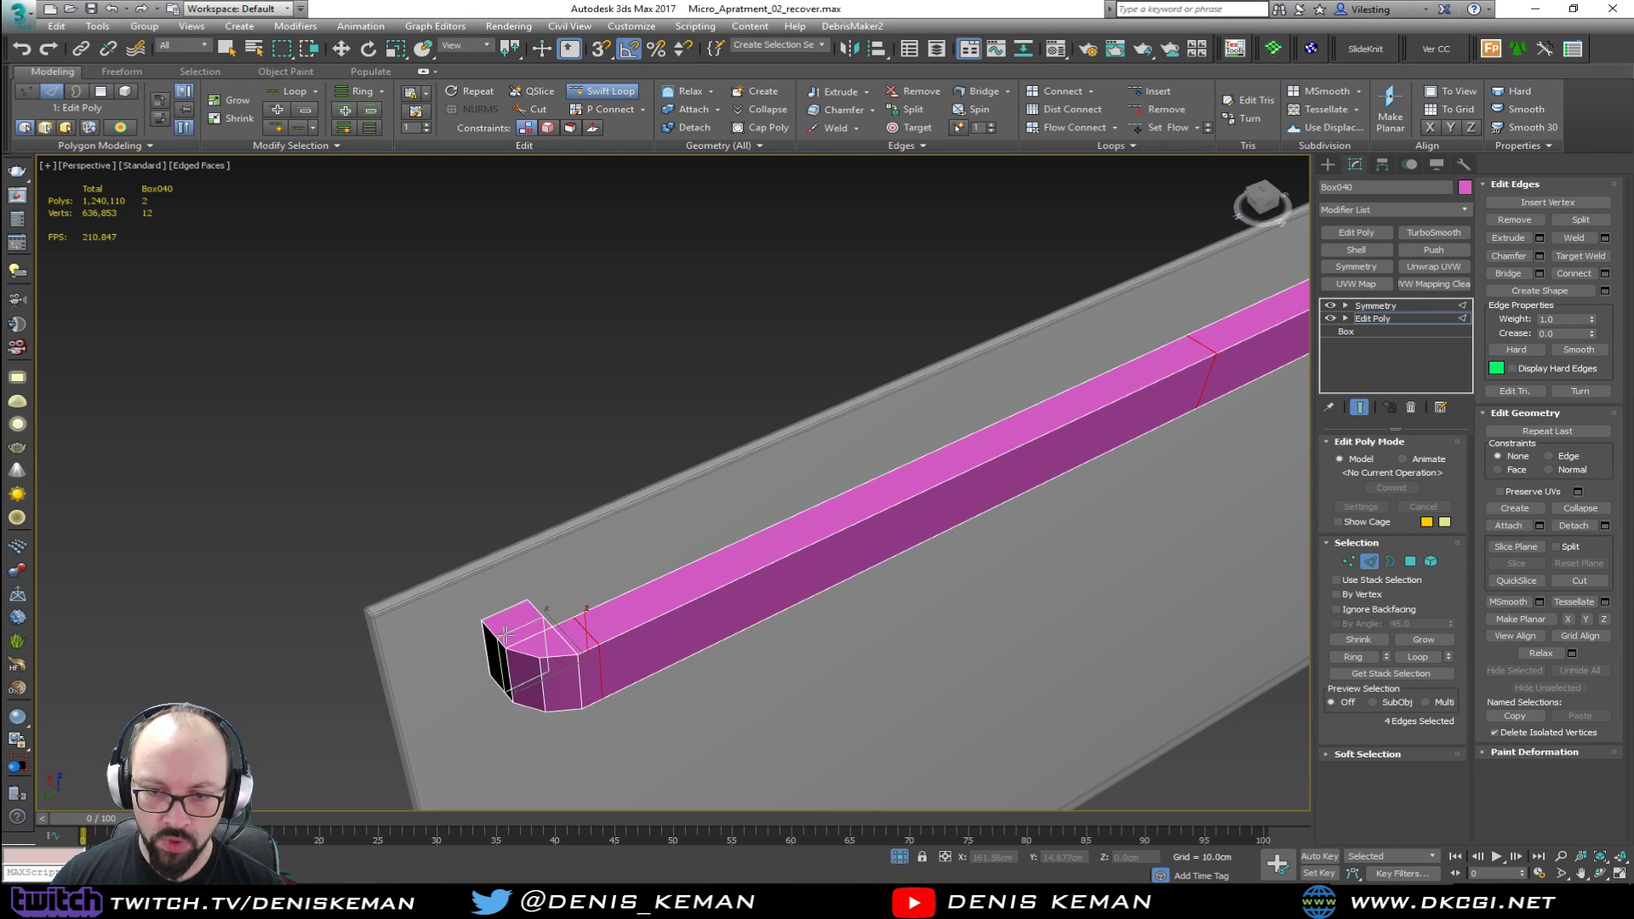
{"action": "left_click", "coordinate": [531, 678]}
{"action": "key", "text": "w"}
{"action": "middle_click_drag", "start_coordinate": [590, 597], "coordinate": [497, 666], "text": "alt"}
Step: Try to reposition the inner corner edge of the handle's bend
{"action": "left_click", "coordinate": [499, 666]}
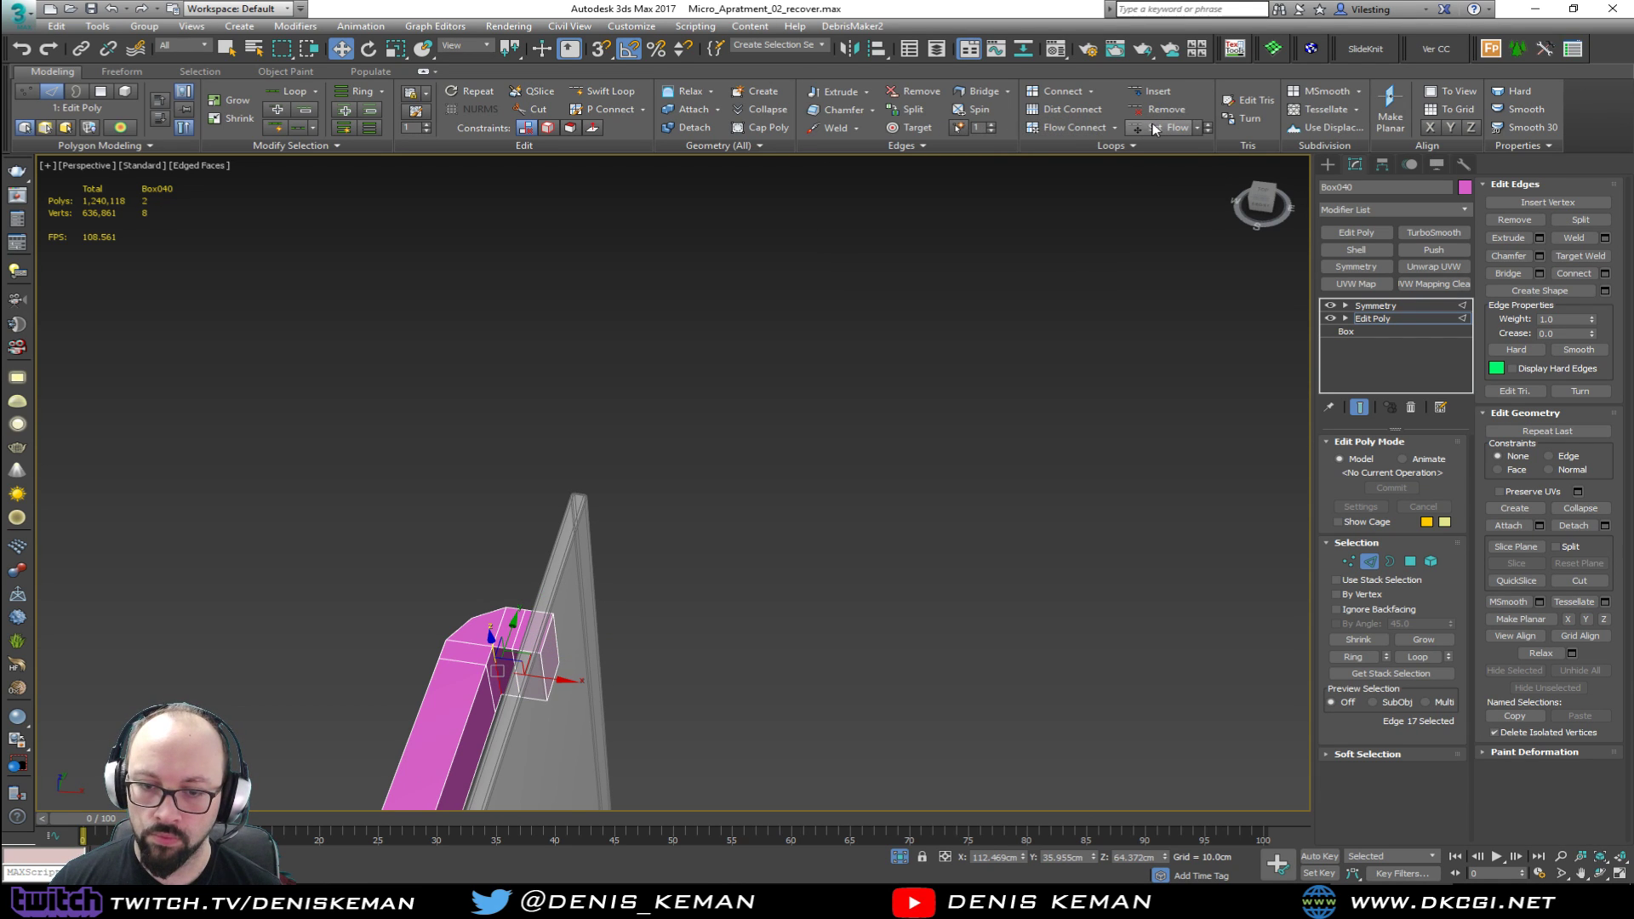
{"action": "scroll", "coordinate": [503, 647], "scroll_direction": "up", "scroll_amount": 5}
{"action": "middle_click_drag", "start_coordinate": [504, 631], "coordinate": [504, 687], "text": "alt"}
{"action": "left_click_drag", "start_coordinate": [498, 673], "coordinate": [491, 654]}
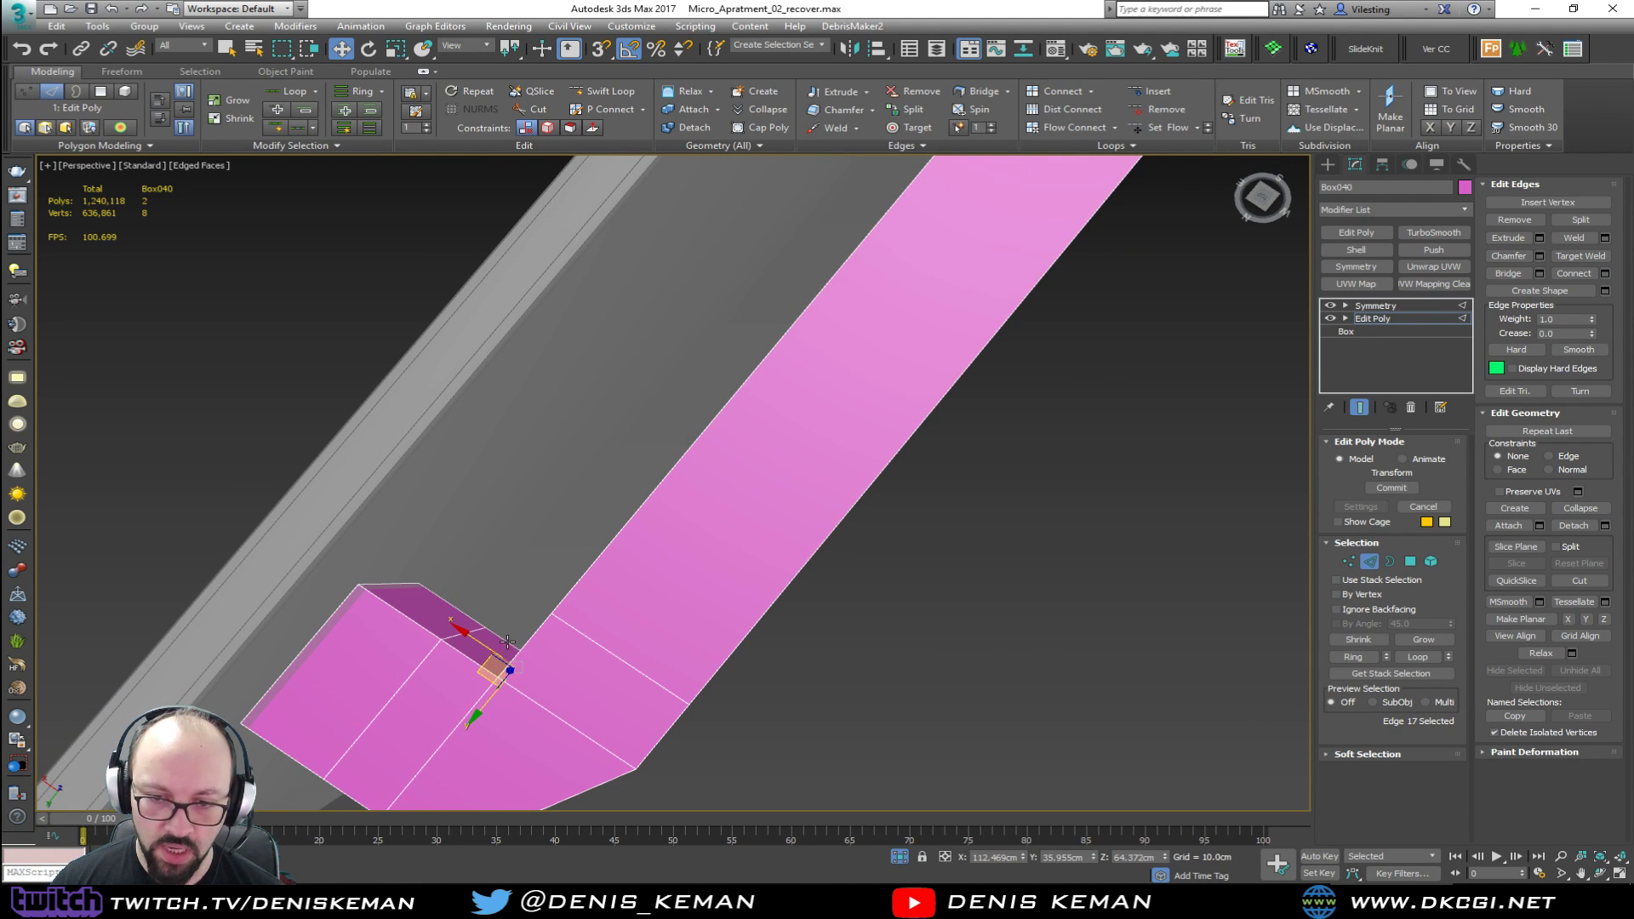
Step: Remove the two supporting edge loops on either side of the handle's bend together with their vertices
{"action": "scroll", "coordinate": [662, 507], "scroll_direction": "down", "scroll_amount": 5}
{"action": "middle_click_drag", "start_coordinate": [662, 508], "coordinate": [614, 452], "text": "alt"}
{"action": "scroll", "coordinate": [615, 451], "scroll_direction": "up", "scroll_amount": 3}
{"action": "mouse_move", "coordinate": [744, 443]}
{"action": "middle_mouse_down", "text": "alt"}
{"action": "mouse_move", "coordinate": [868, 437]}
{"action": "mouse_move", "coordinate": [770, 425]}
{"action": "middle_mouse_up", "text": "alt"}
{"action": "double_click", "coordinate": [827, 379]}
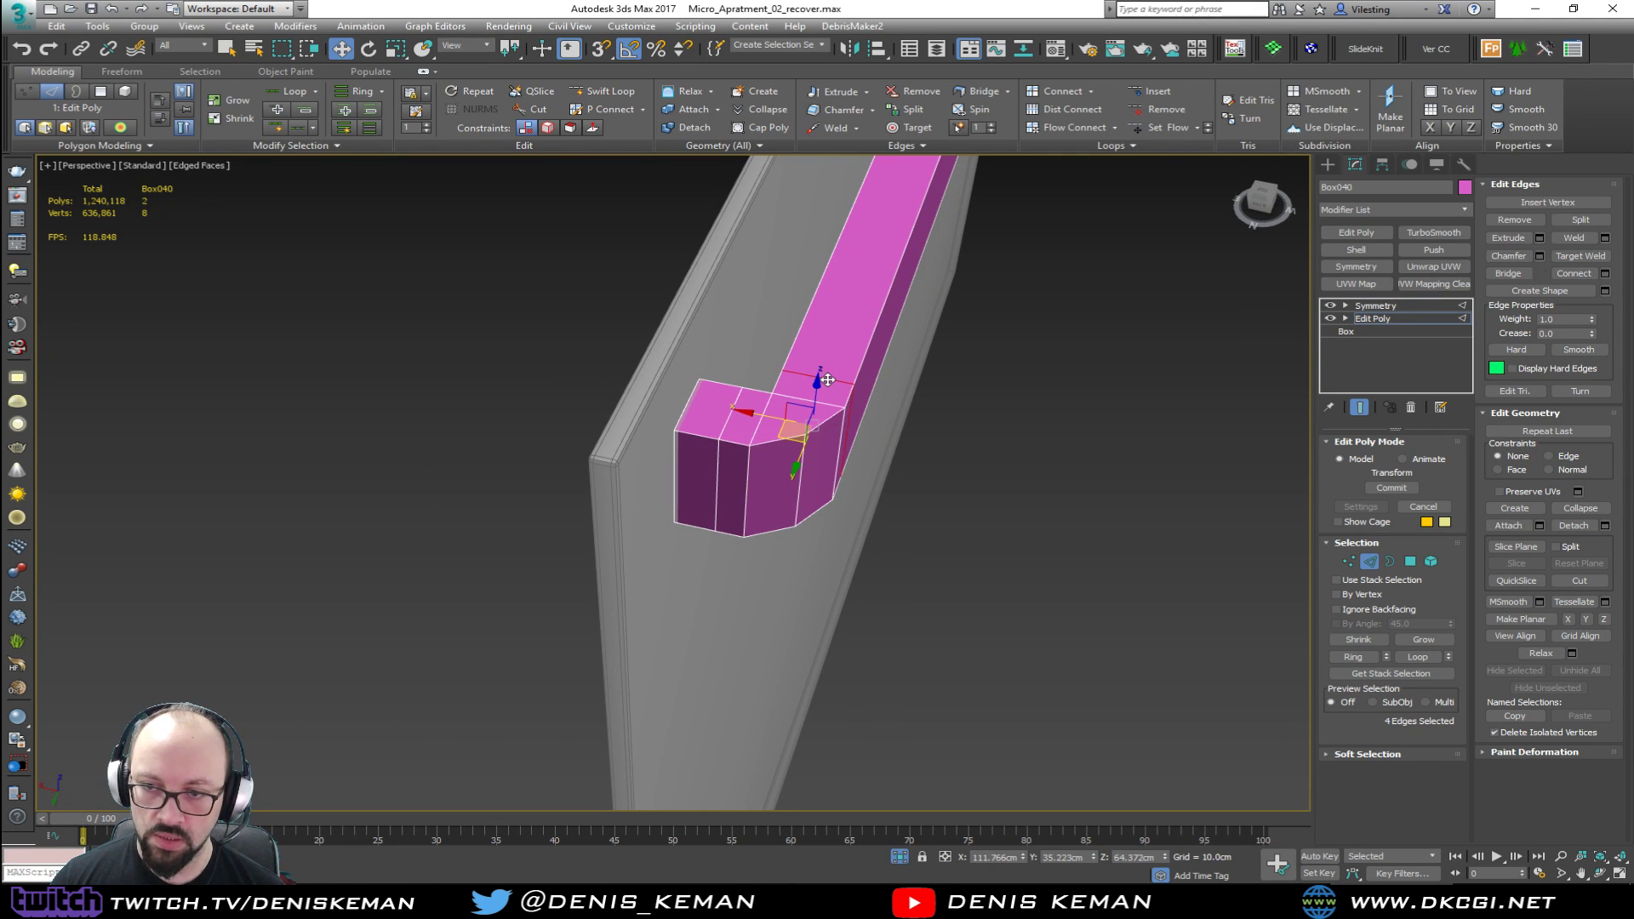
{"action": "double_click", "coordinate": [734, 416], "text": "ctrl"}
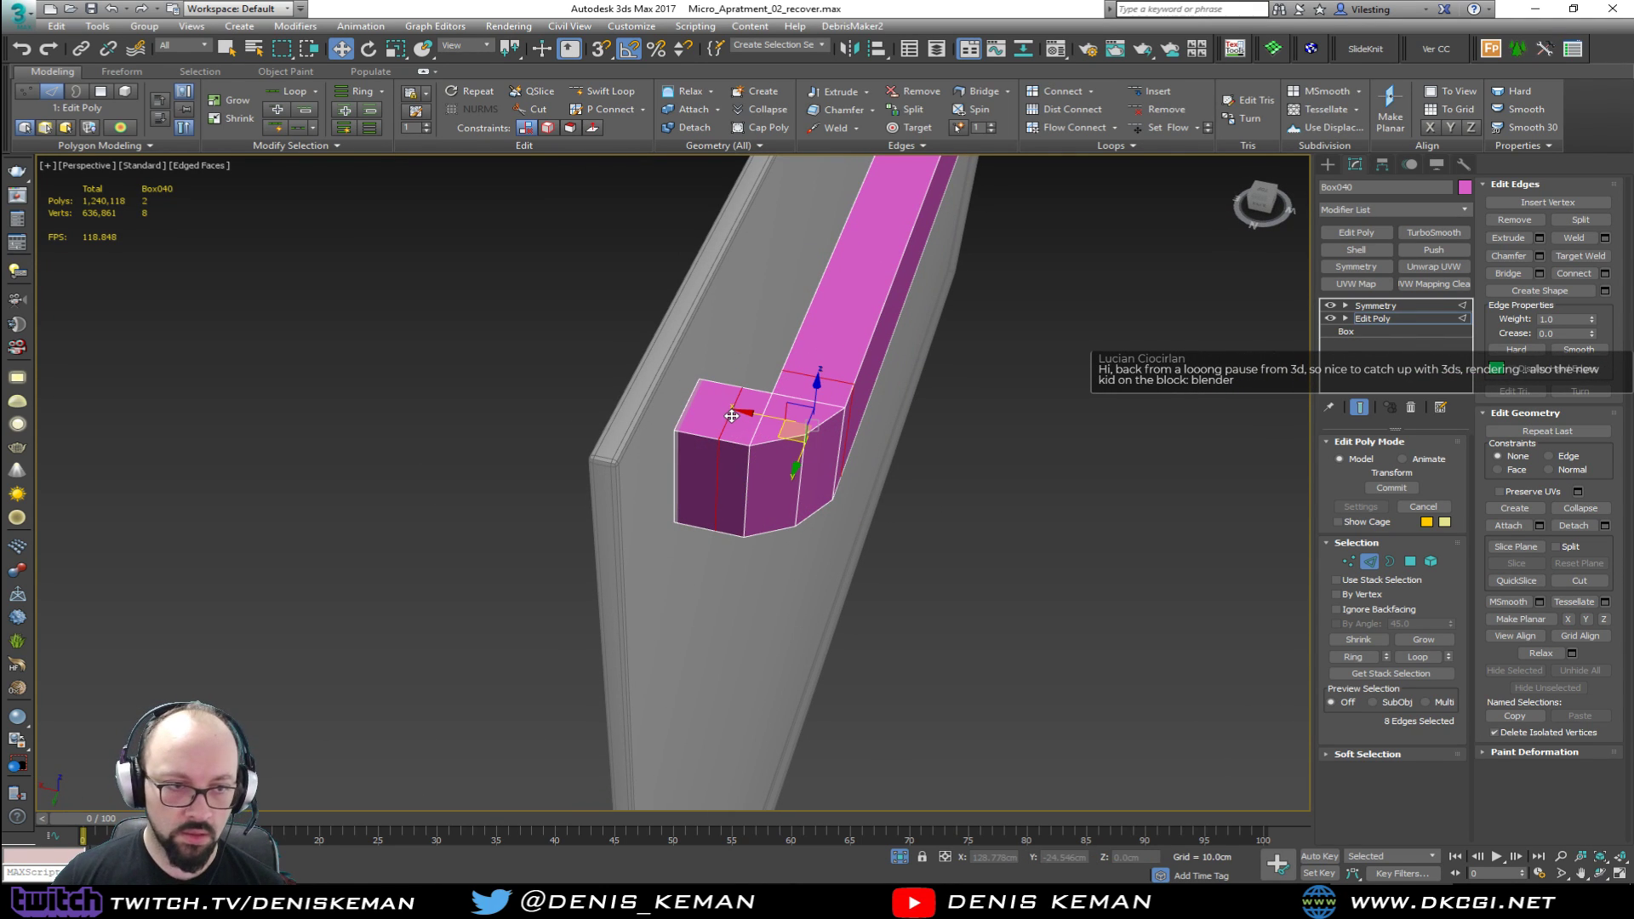
{"action": "key", "text": "ctrl+BackSpace"}
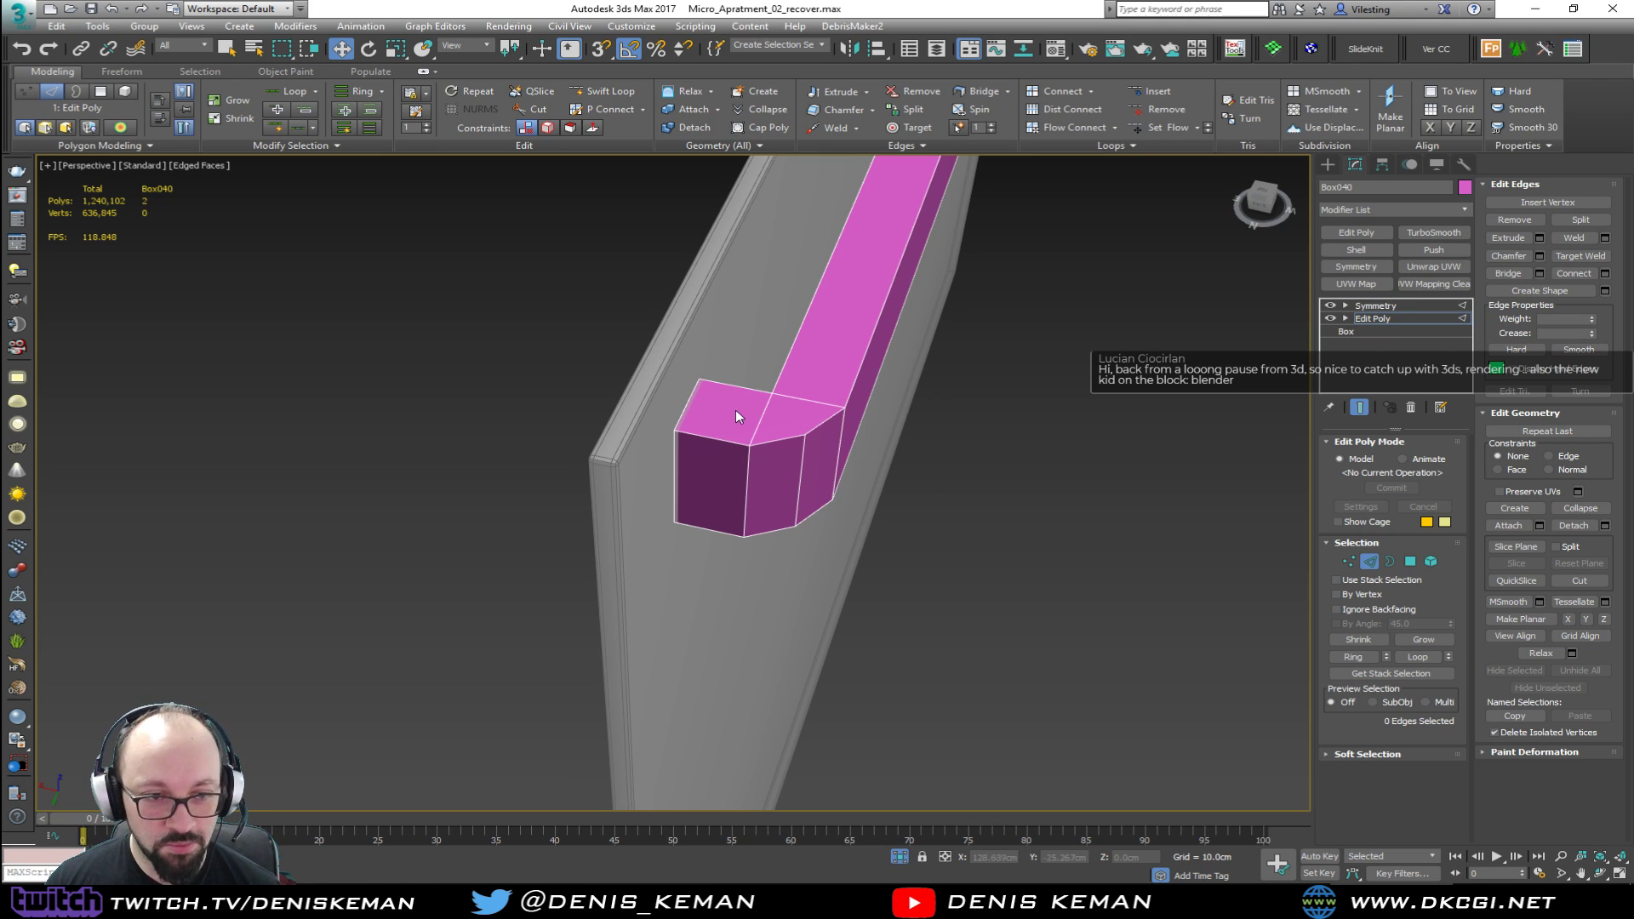
Step: Delete the end polygon of the handle's stub that faces the oven glass
{"action": "scroll", "coordinate": [736, 411], "scroll_direction": "down", "scroll_amount": 3}
{"action": "middle_click_drag", "start_coordinate": [682, 550], "coordinate": [635, 436], "text": "alt"}
{"action": "scroll", "coordinate": [568, 335], "scroll_direction": "up", "scroll_amount": 3}
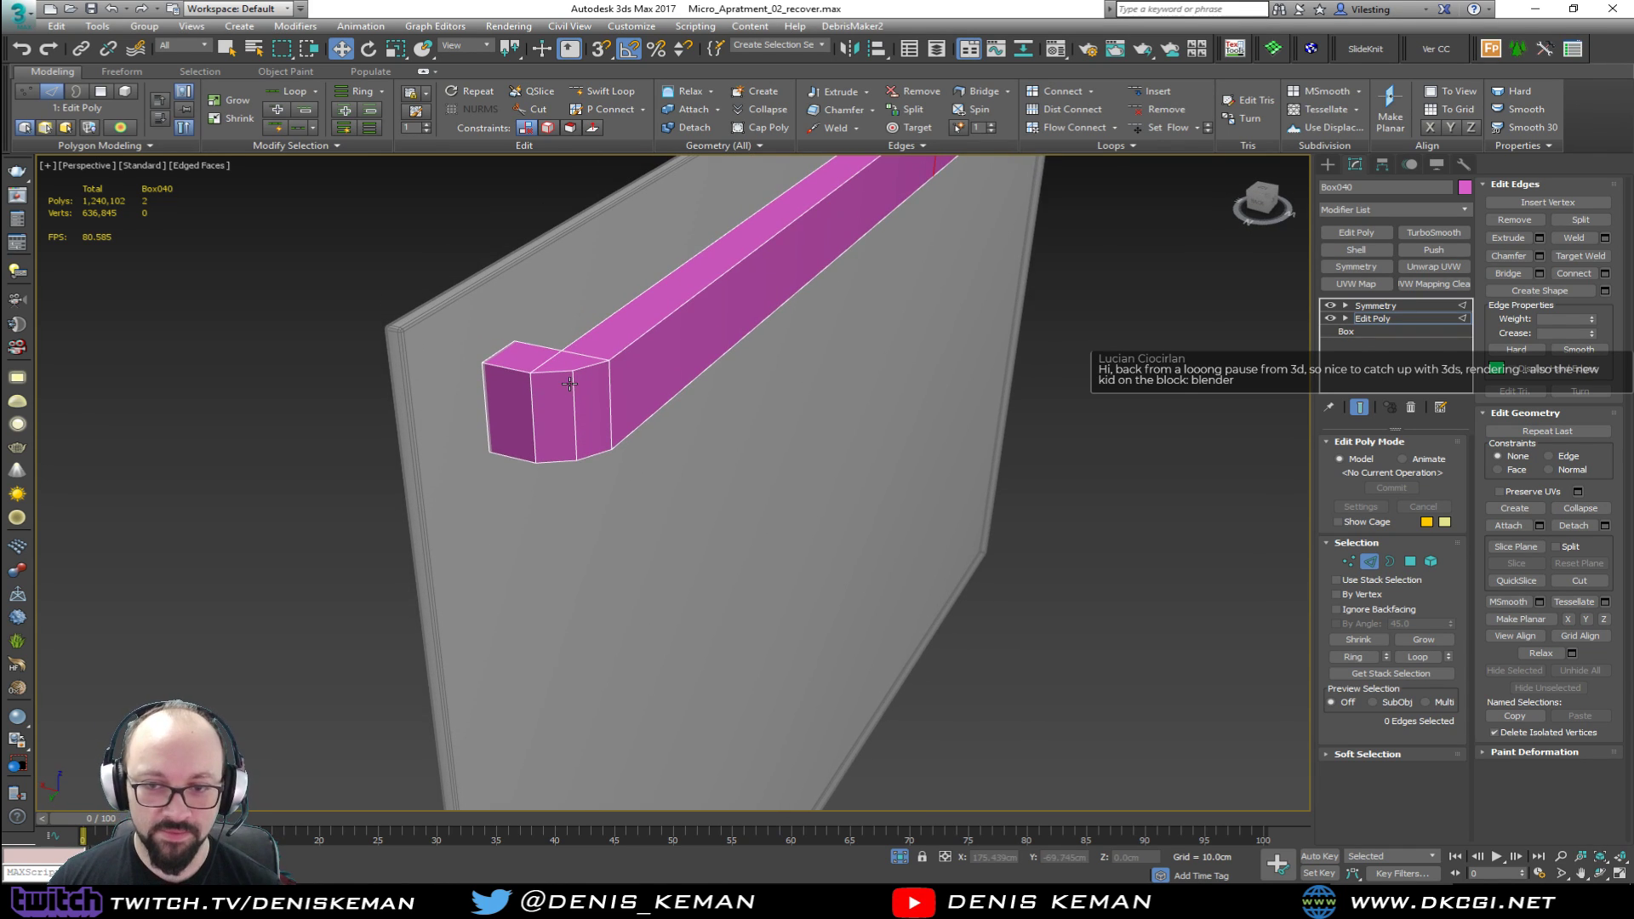
{"action": "scroll", "coordinate": [570, 384], "scroll_direction": "up", "scroll_amount": 2}
{"action": "key", "text": "alt+shift+w"}
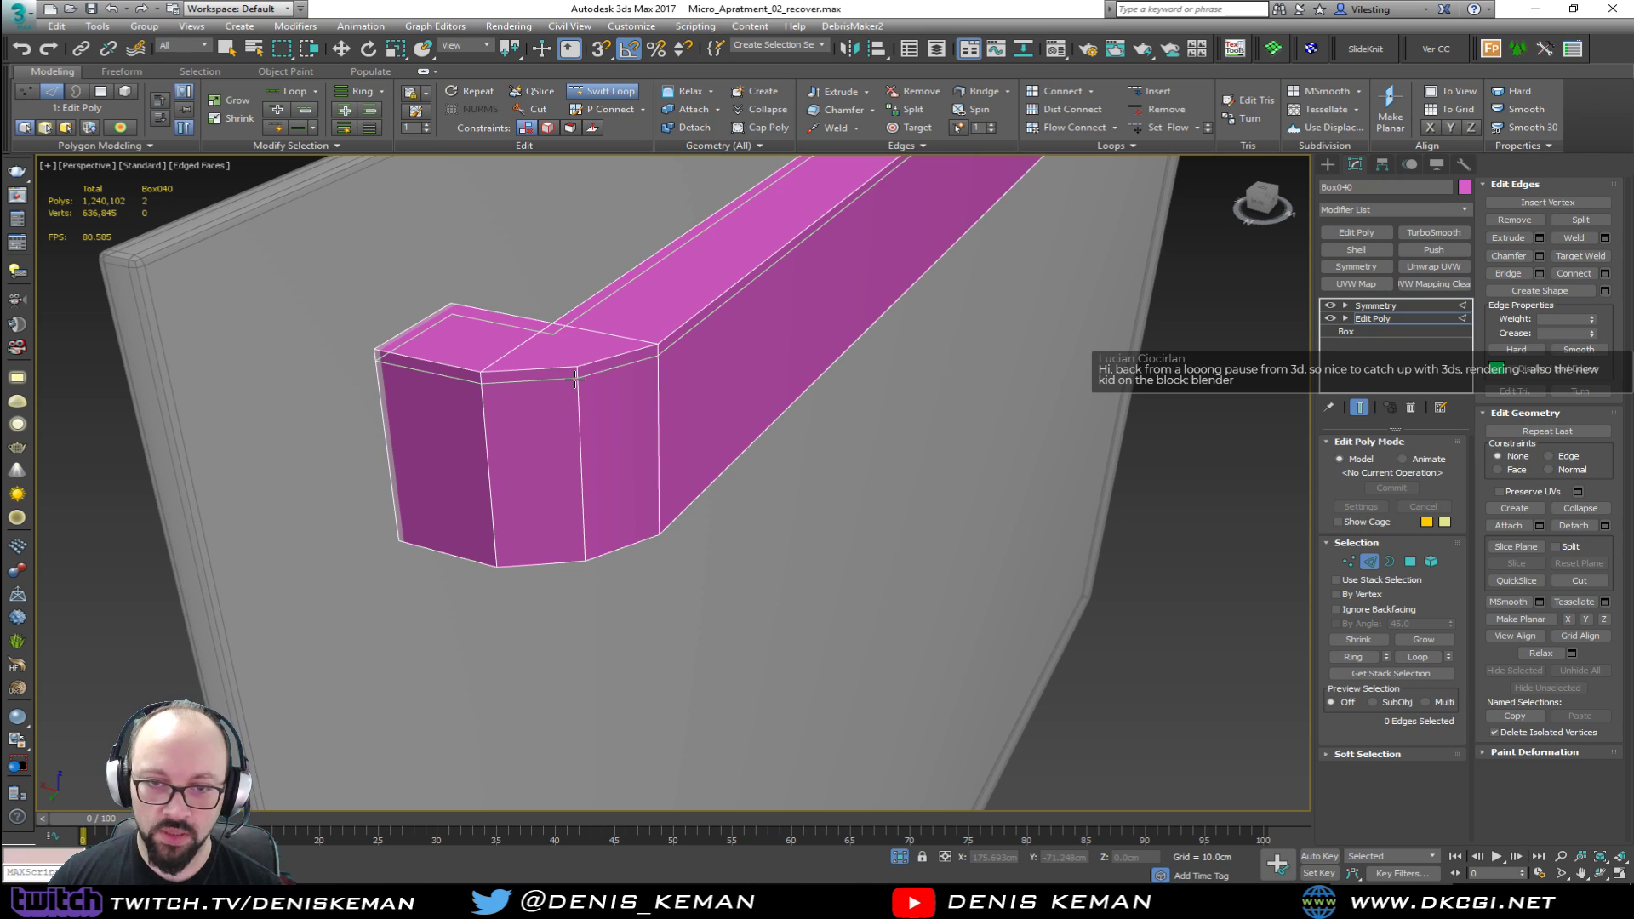
{"action": "key", "text": "w"}
{"action": "middle_click_drag", "start_coordinate": [575, 378], "coordinate": [630, 538], "text": "alt"}
{"action": "key", "text": "4"}
{"action": "left_click", "coordinate": [1098, 531]}
{"action": "left_click", "coordinate": [1113, 524], "text": "alt"}
Step: Add lengthwise supporting edge loops close to the upper and lower edges of the handle
{"action": "scroll", "coordinate": [630, 538], "scroll_direction": "down", "scroll_amount": 5}
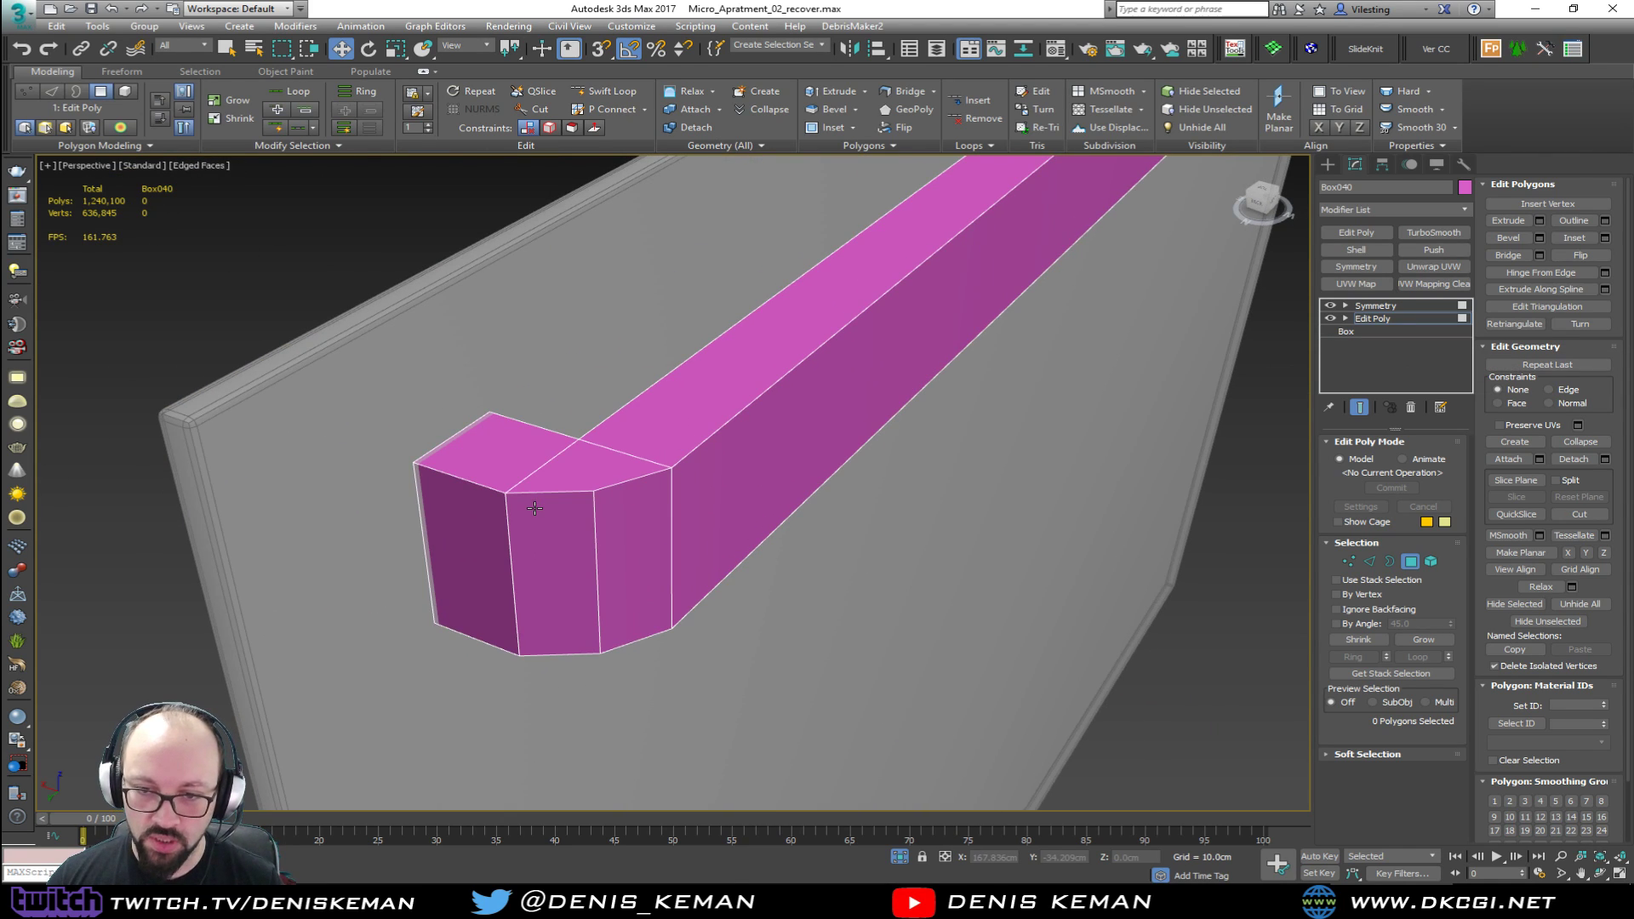
{"action": "key", "text": "alt+shift+w"}
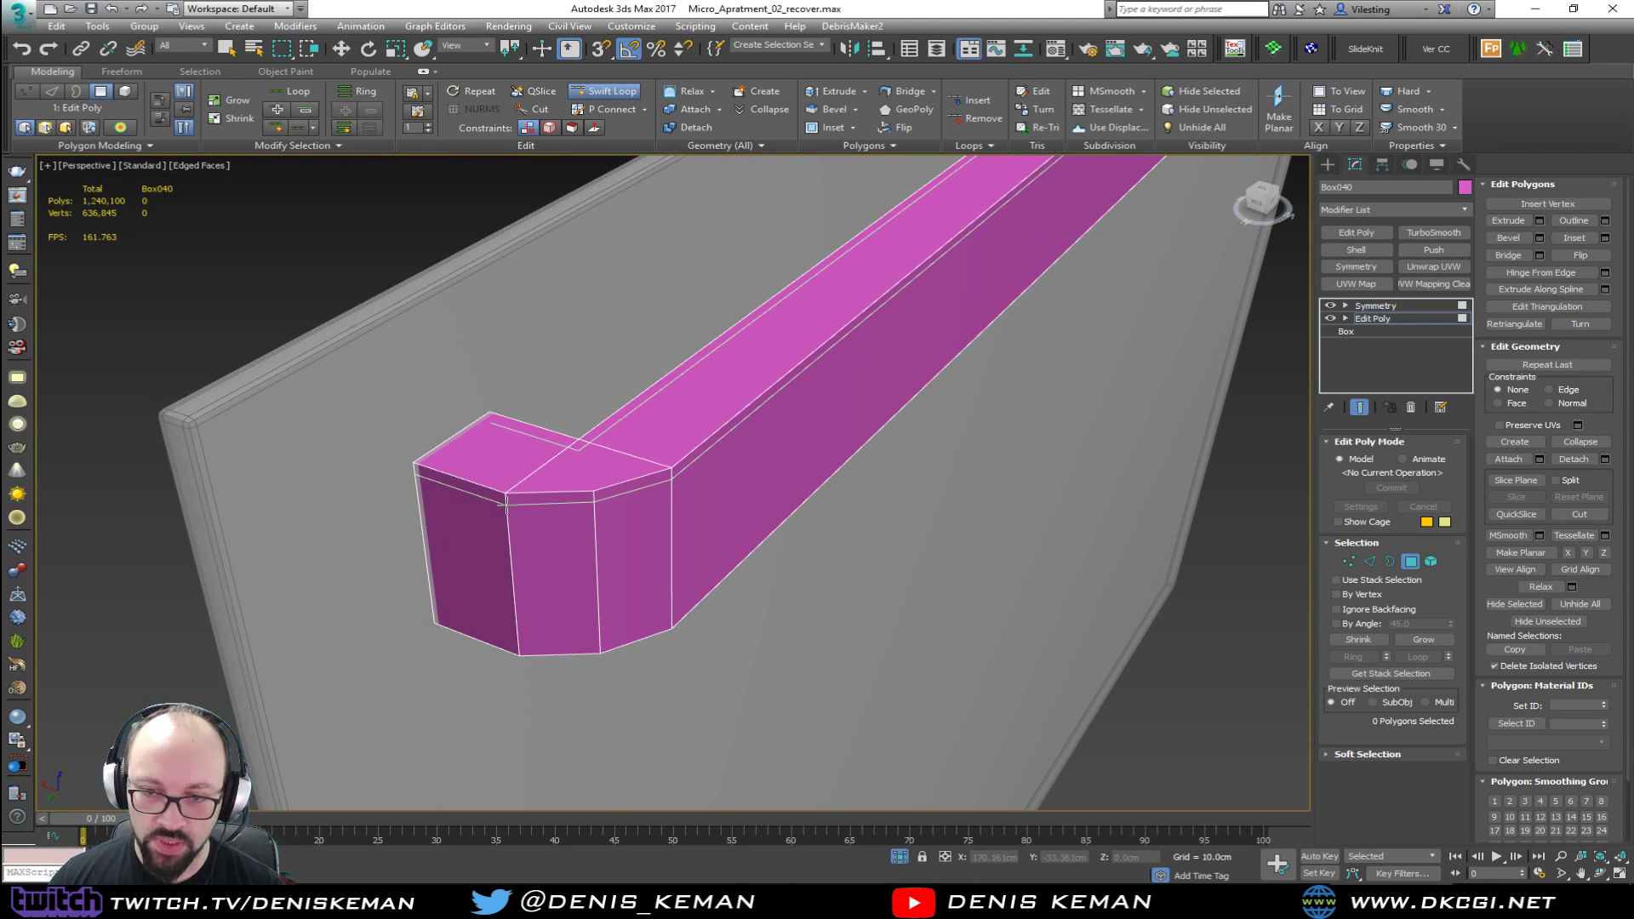
{"action": "left_click", "coordinate": [506, 505]}
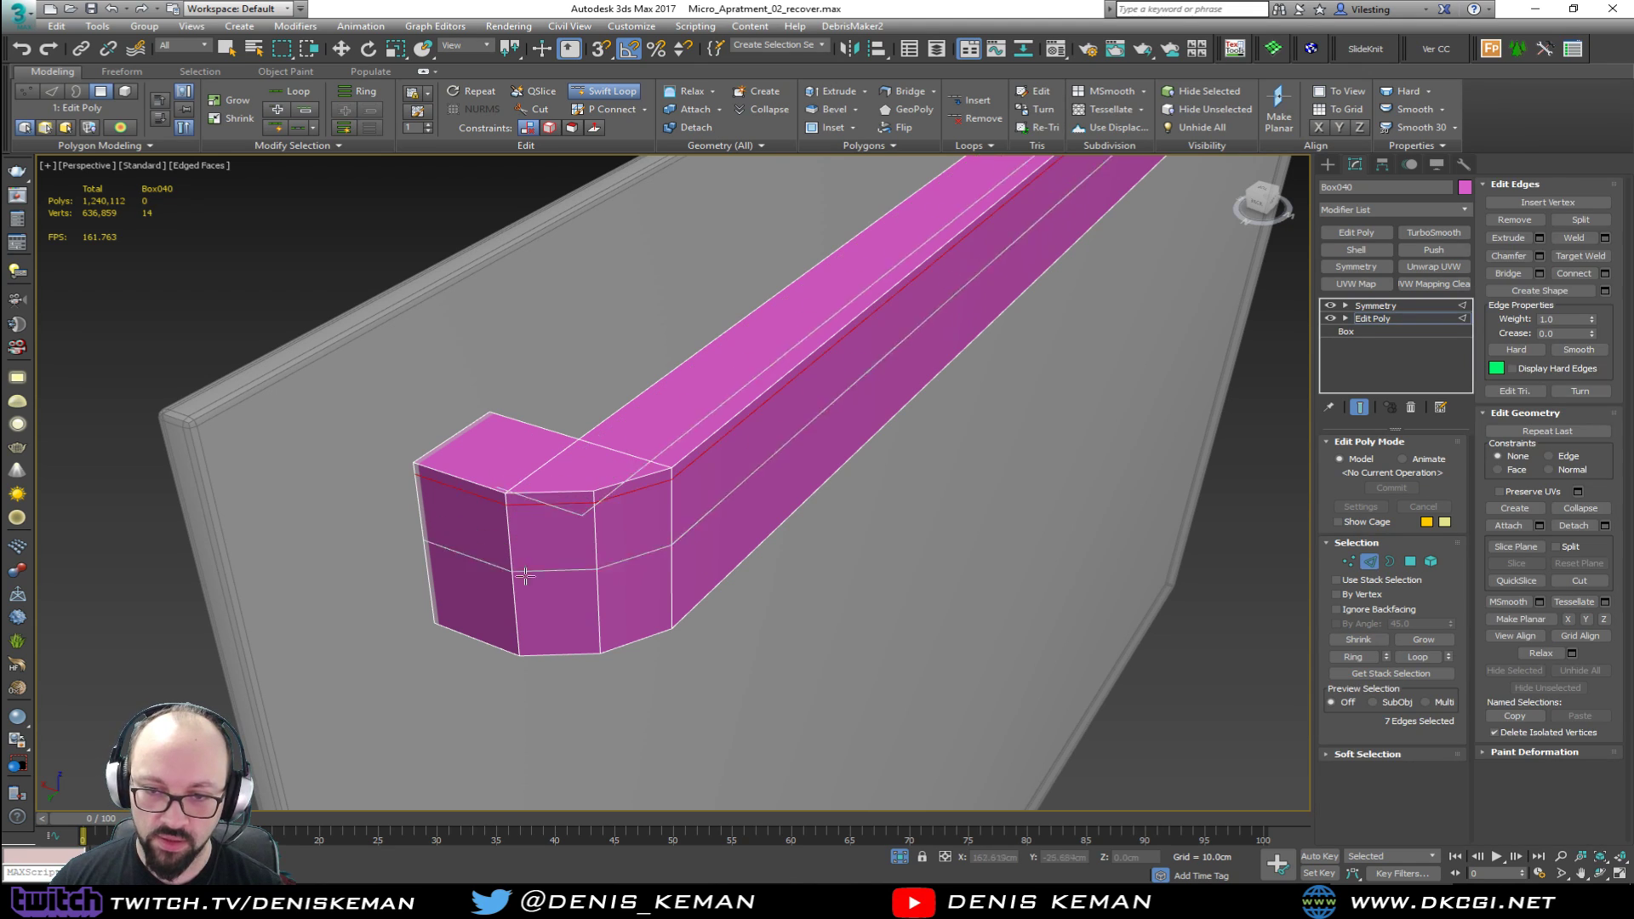
{"action": "left_click", "coordinate": [520, 644]}
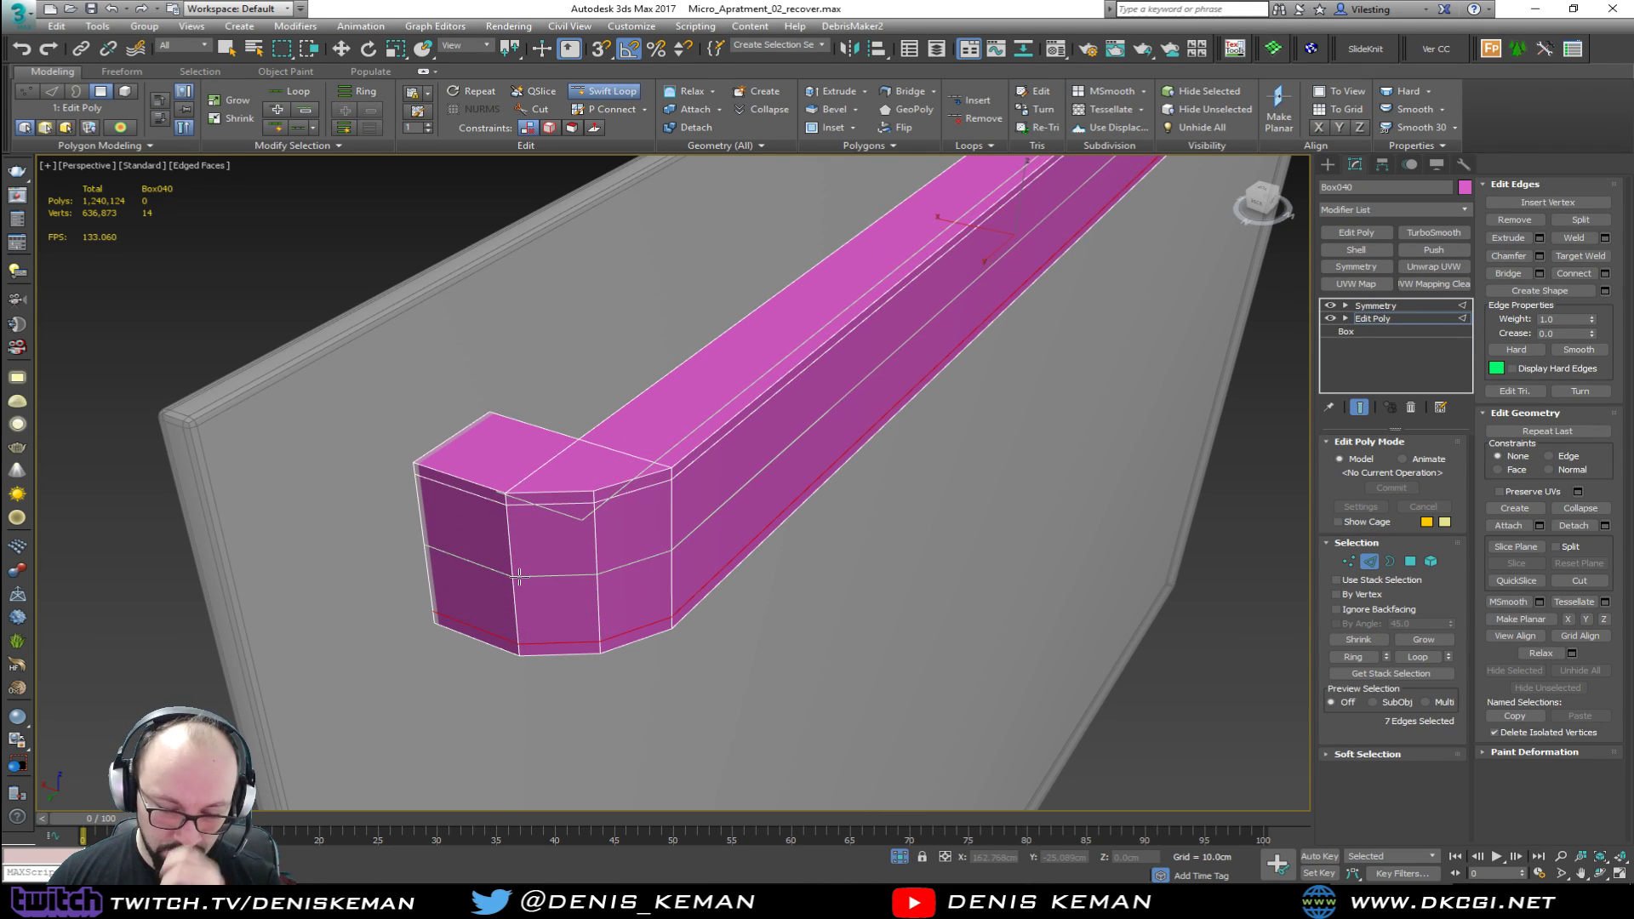
Step: Add a supporting edge loop on each side of the handle's bend, one on the stub and one on the long bar
{"action": "left_click", "coordinate": [496, 510]}
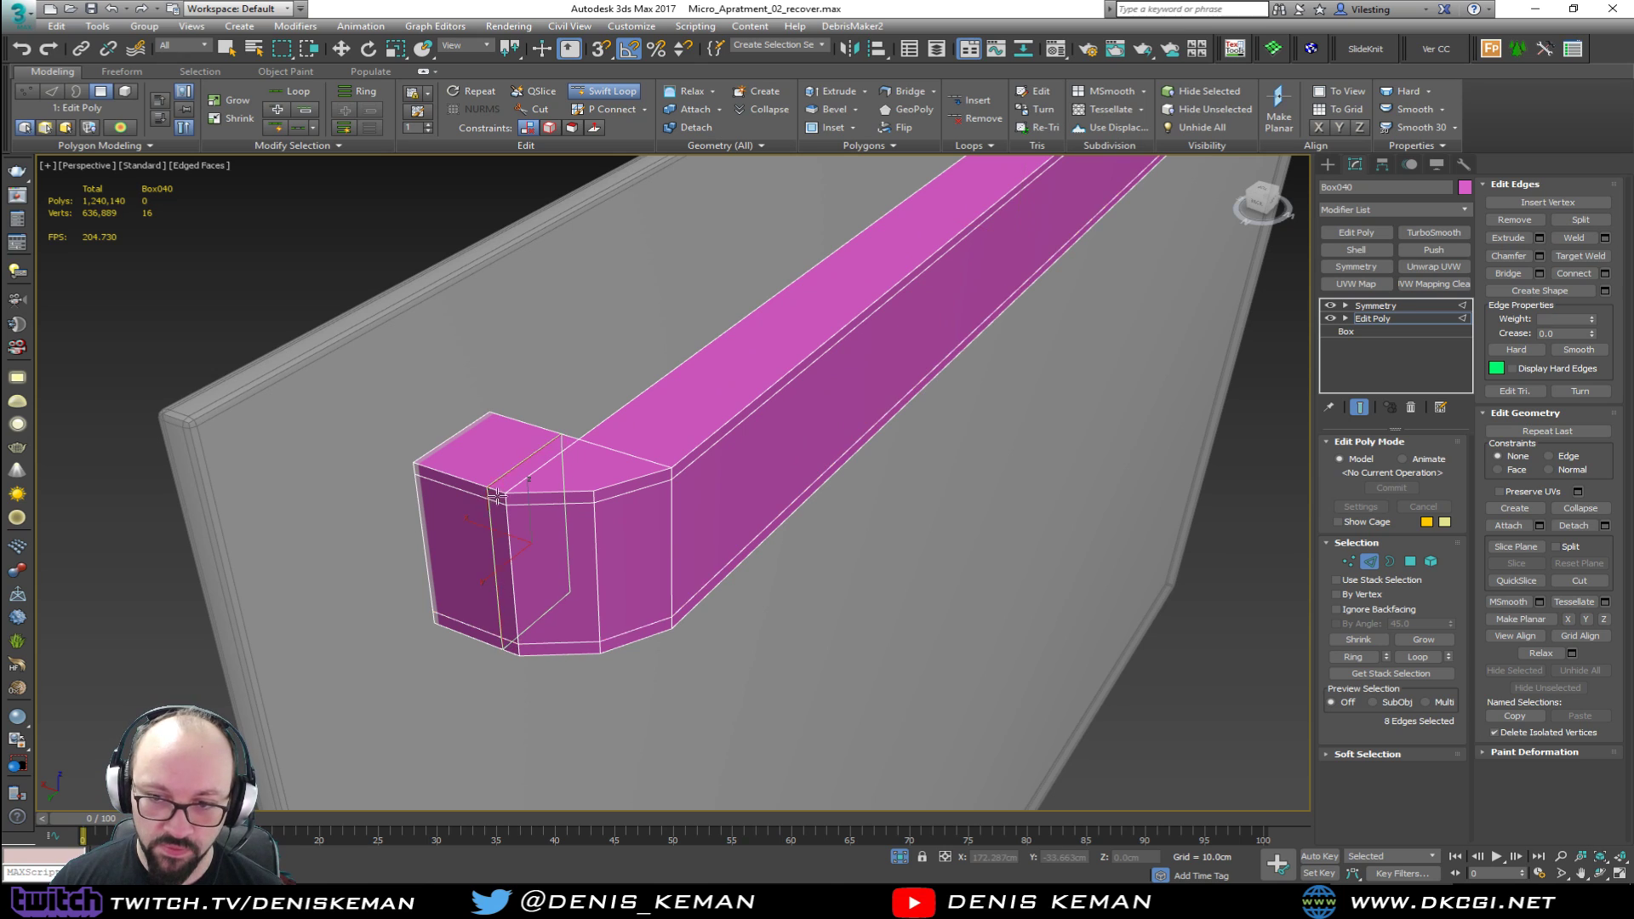
{"action": "left_click", "coordinate": [686, 464]}
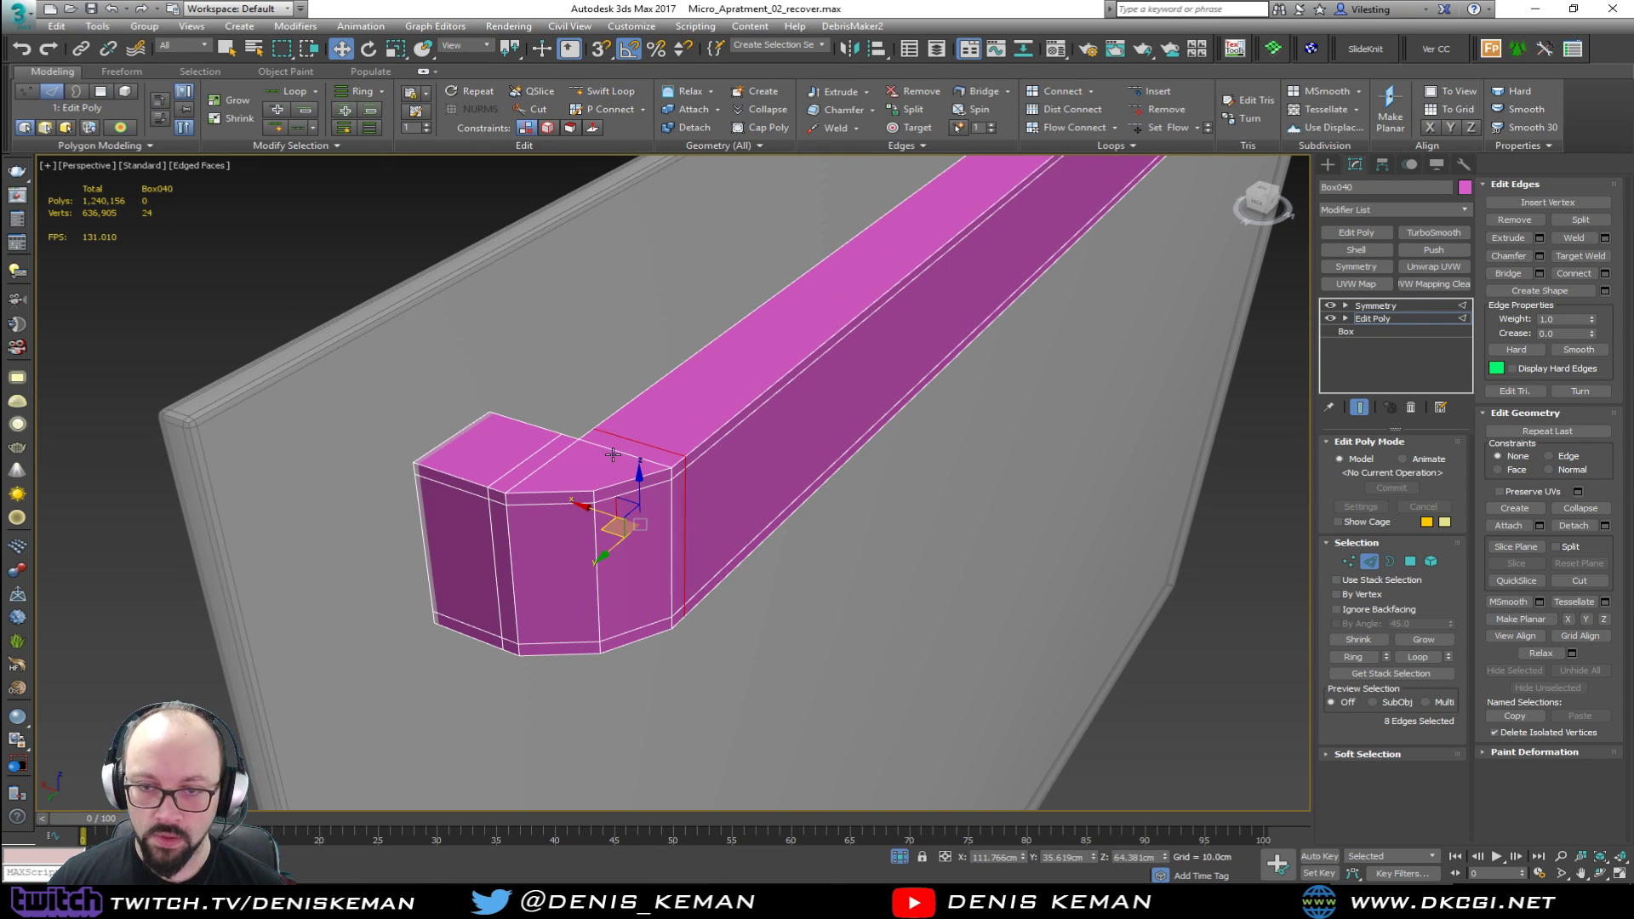
{"action": "key", "text": "alt+shift+w"}
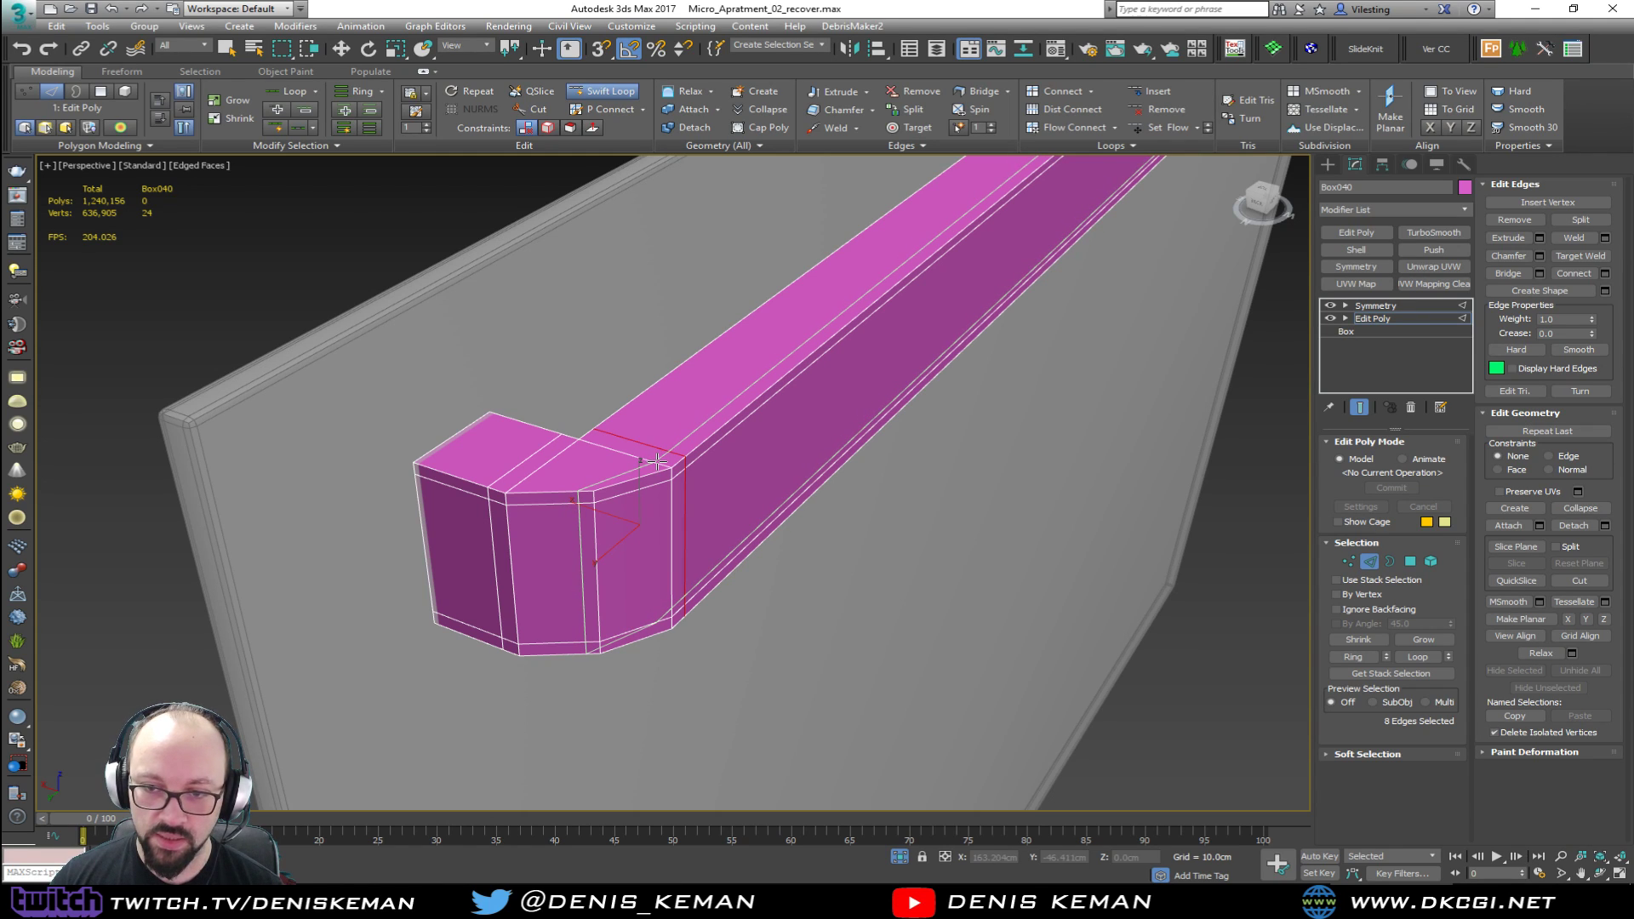
{"action": "key", "text": "w"}
Step: Connect the edge rings across the handle's width on both sides of the bend with 2 segments and a pinch of 74
{"action": "left_click", "coordinate": [525, 457]}
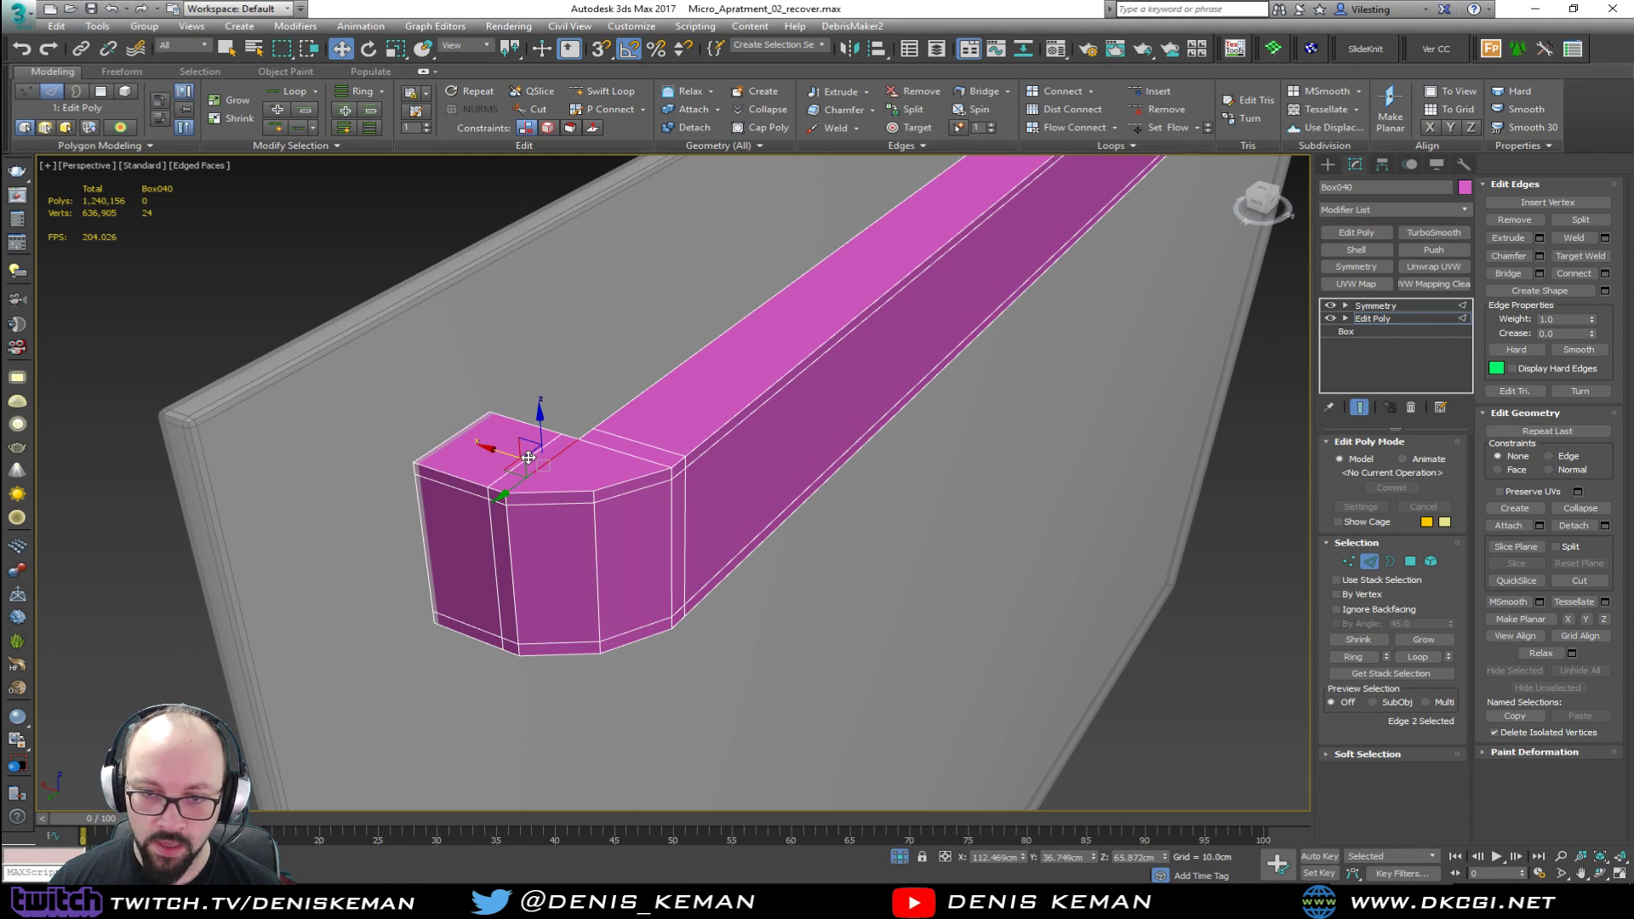
{"action": "key", "text": "alt+r"}
{"action": "left_click", "coordinate": [637, 458], "text": "ctrl"}
{"action": "key", "text": "alt+r"}
{"action": "middle_click_drag", "start_coordinate": [637, 528], "coordinate": [679, 506], "text": "alt"}
{"action": "scroll", "coordinate": [665, 277], "scroll_direction": "up", "scroll_amount": 4}
{"action": "scroll", "coordinate": [665, 276], "scroll_direction": "down", "scroll_amount": 5}
{"action": "middle_click_drag", "start_coordinate": [664, 292], "coordinate": [673, 349], "text": "alt"}
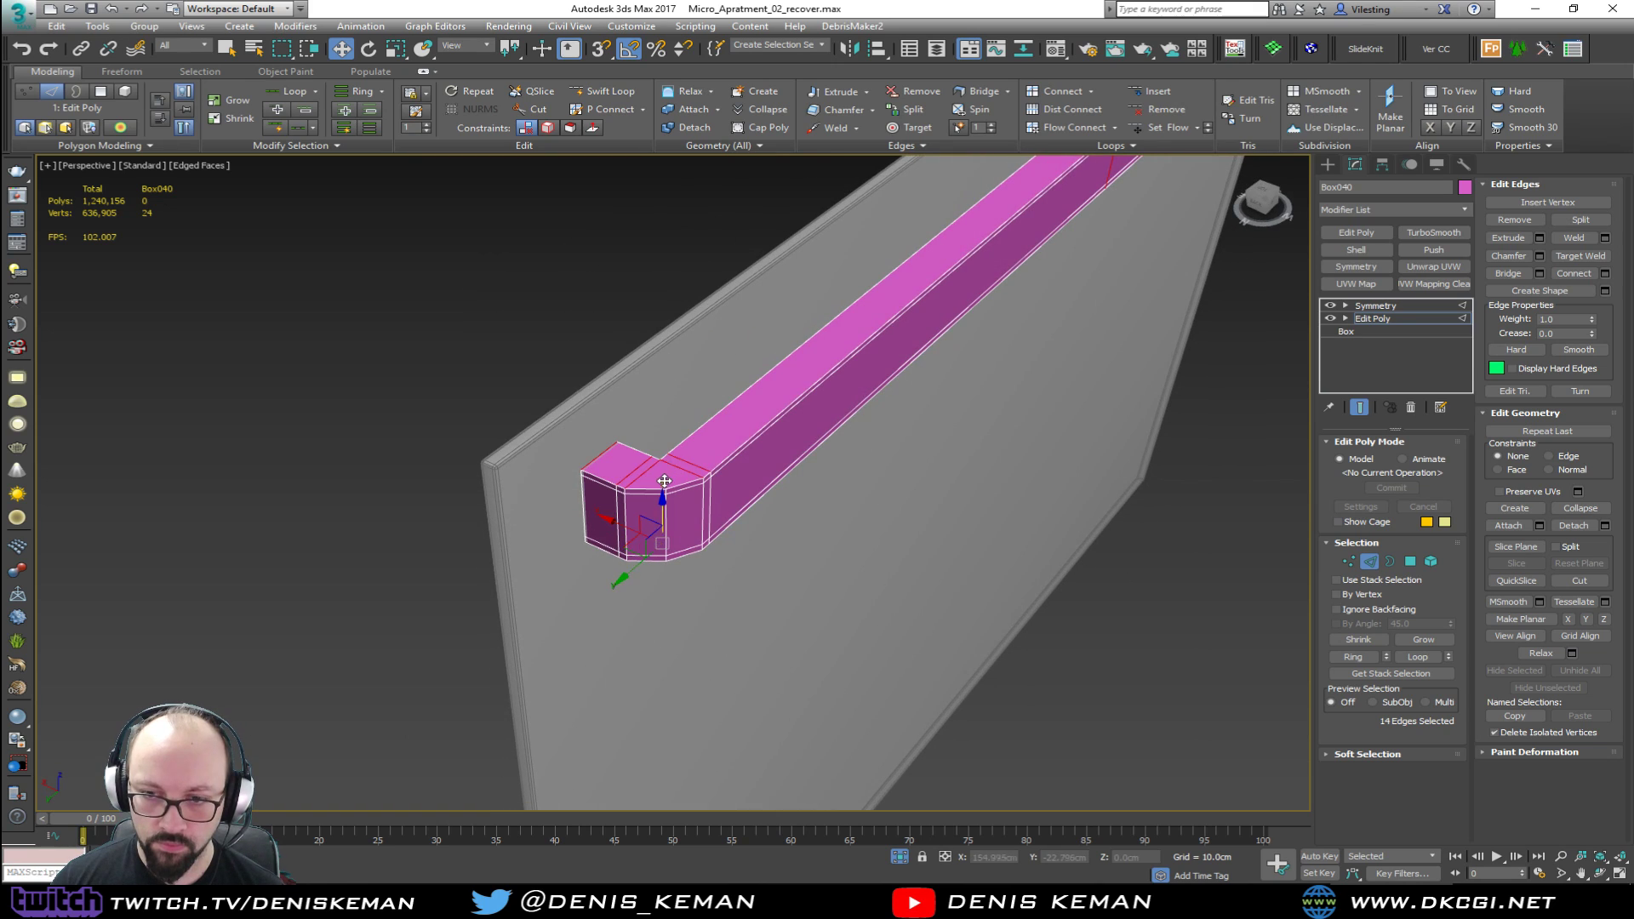
{"action": "scroll", "coordinate": [647, 528], "scroll_direction": "up", "scroll_amount": 3}
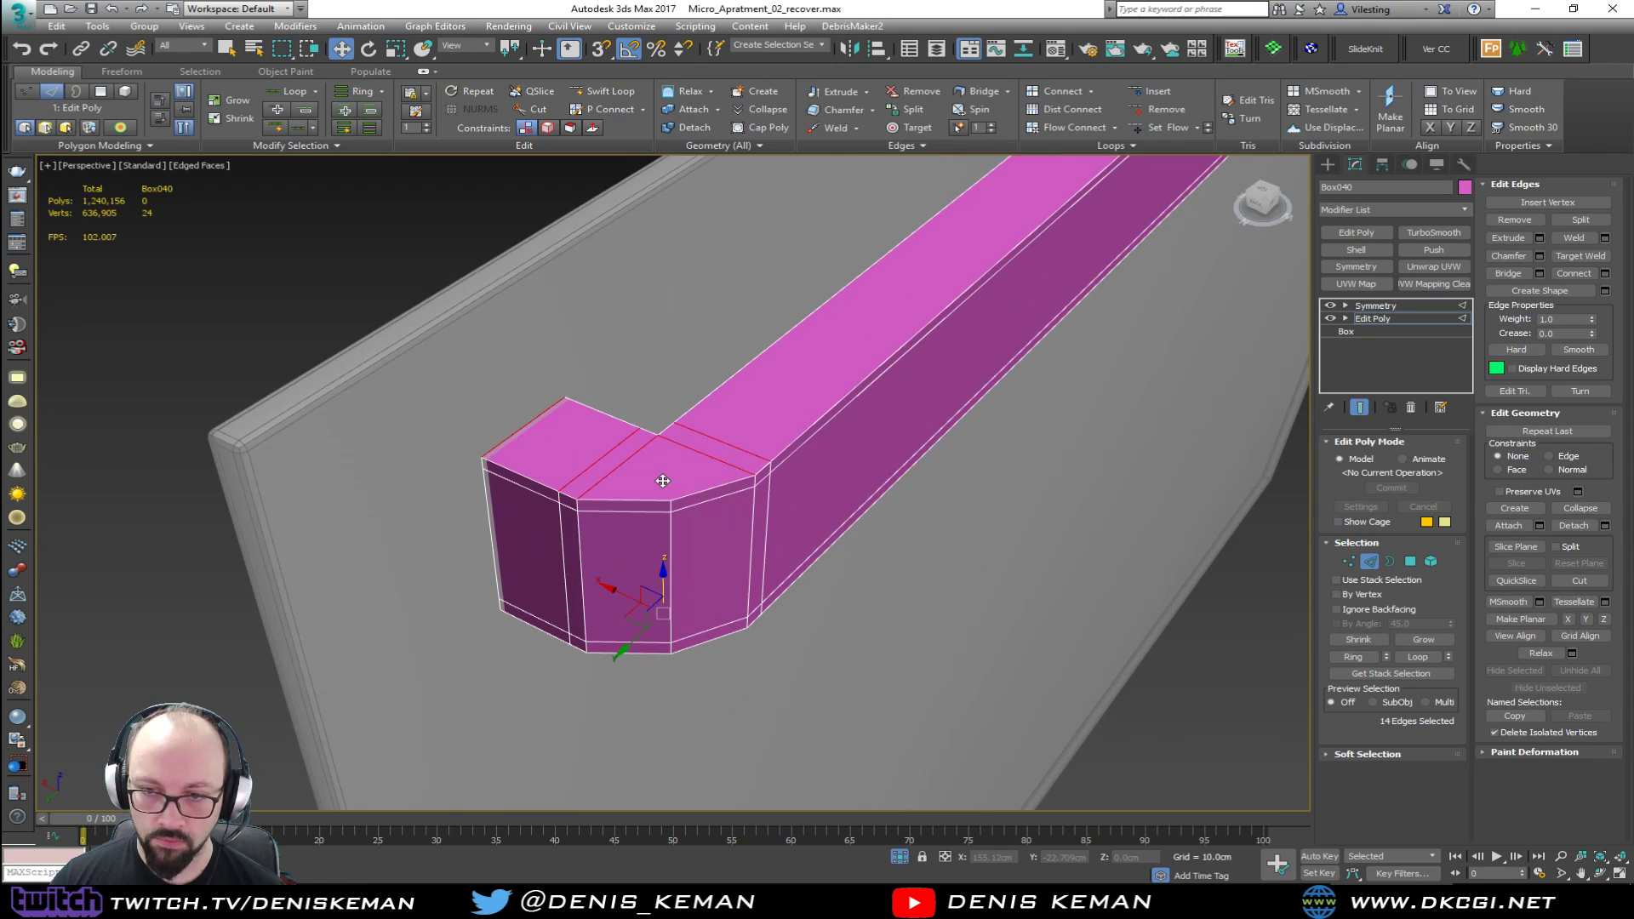
{"action": "left_click", "coordinate": [1606, 274]}
{"action": "scroll", "coordinate": [639, 474], "scroll_direction": "up", "scroll_amount": 3}
{"action": "left_click_drag", "start_coordinate": [688, 506], "coordinate": [619, 284]}
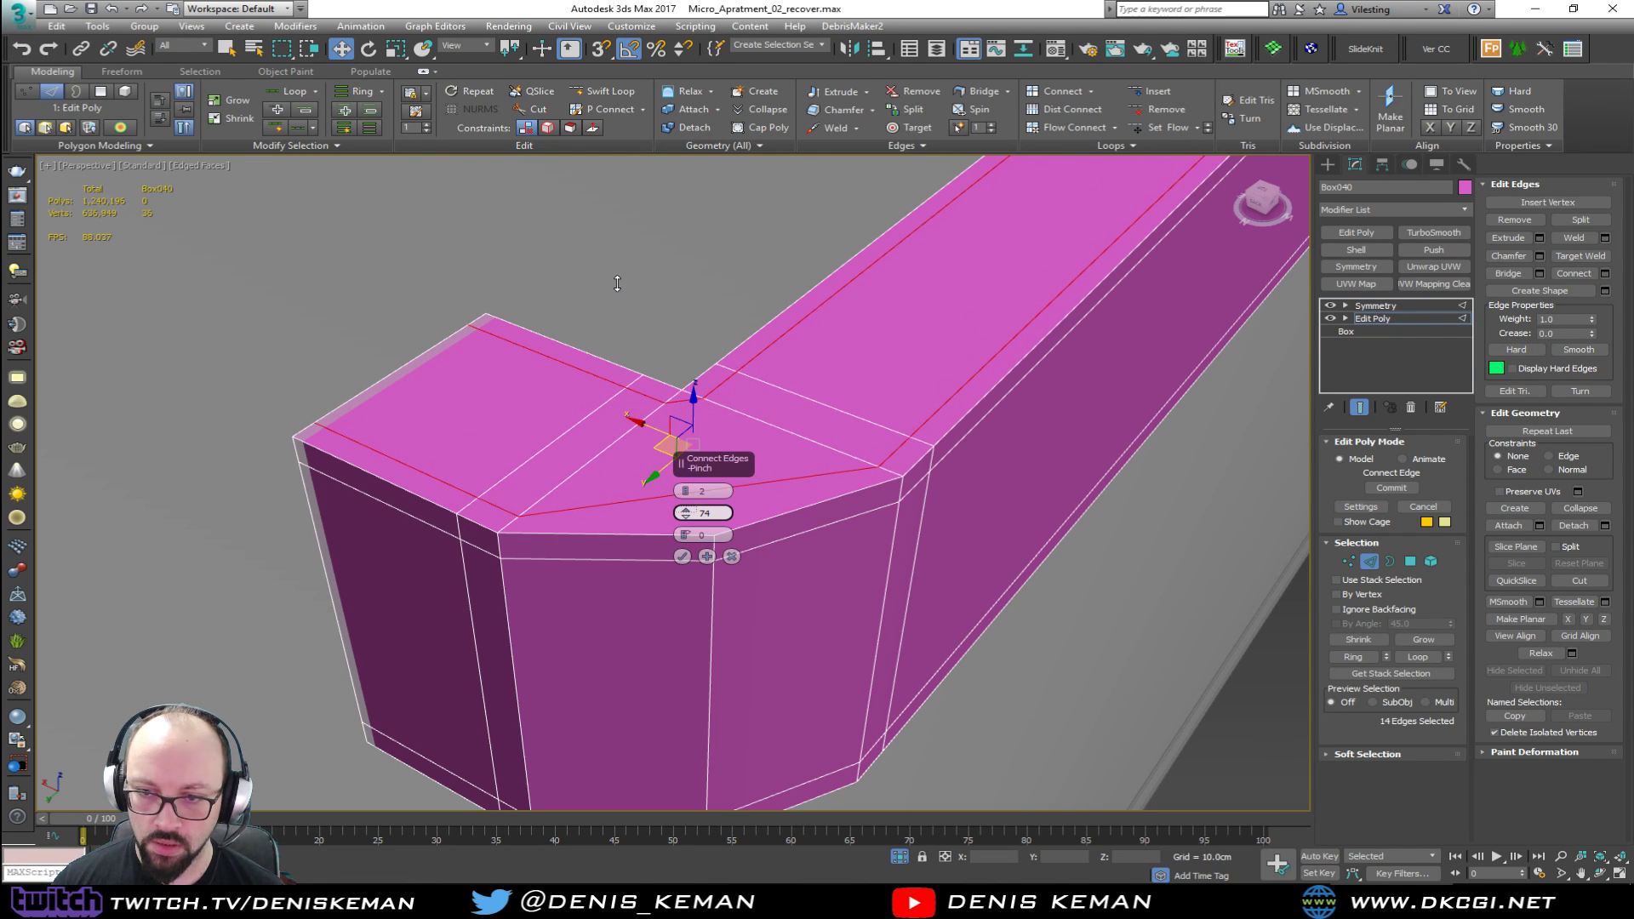
{"action": "left_click", "coordinate": [683, 556]}
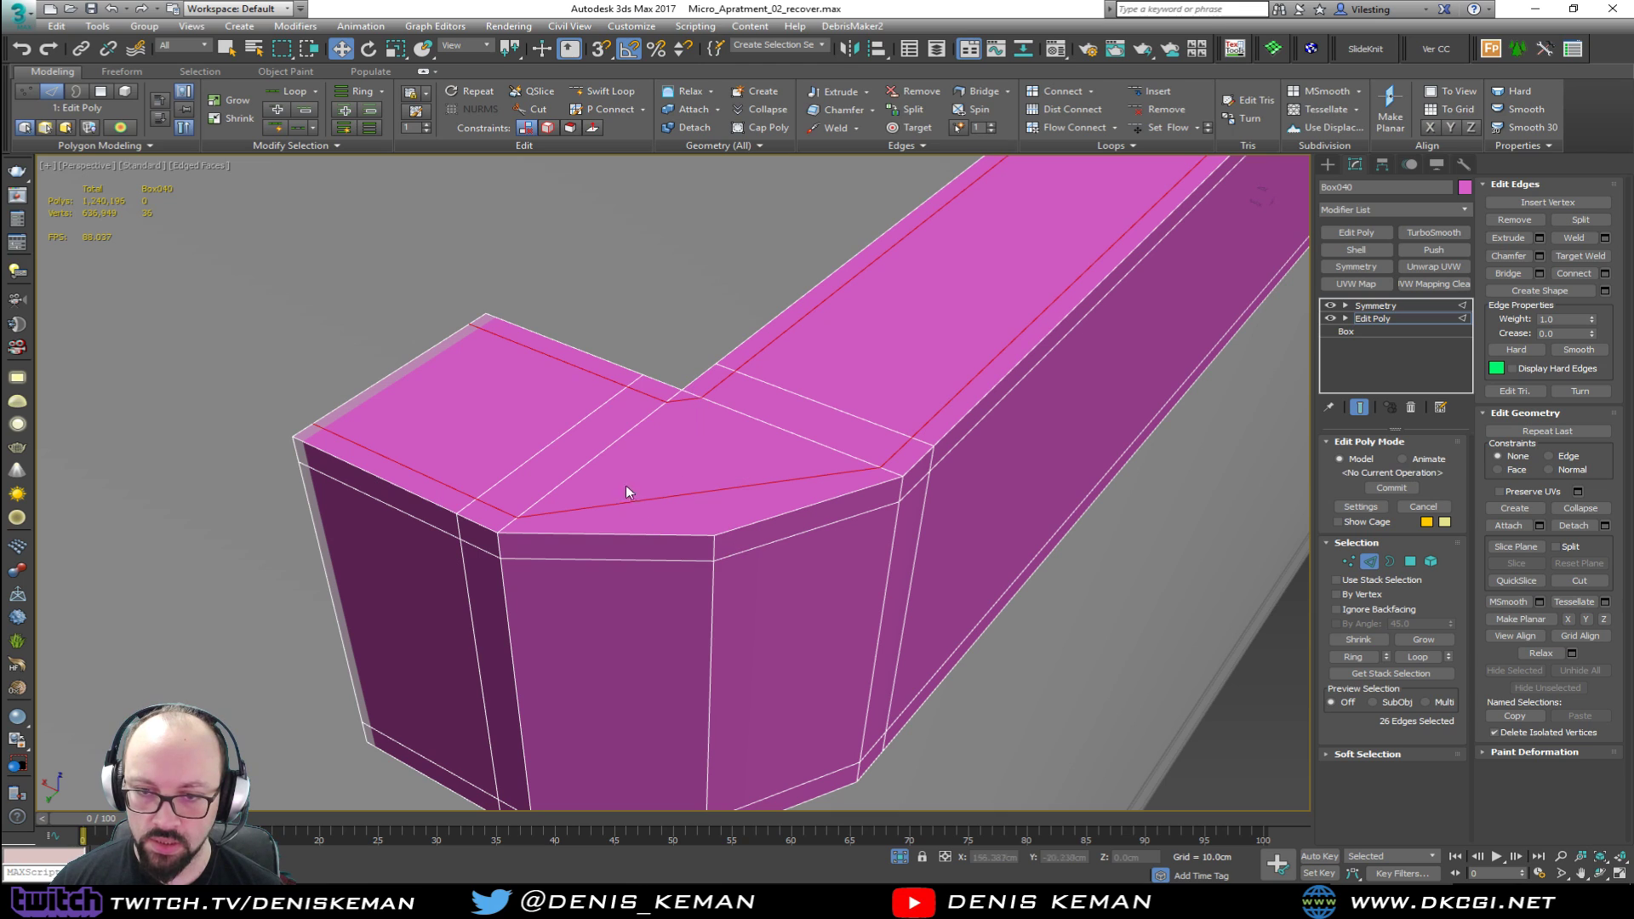
Step: Cut new edges on the bend's upper face that follow its inner corner and its angled outer contour
{"action": "left_click", "coordinate": [640, 482]}
{"action": "key", "text": "1"}
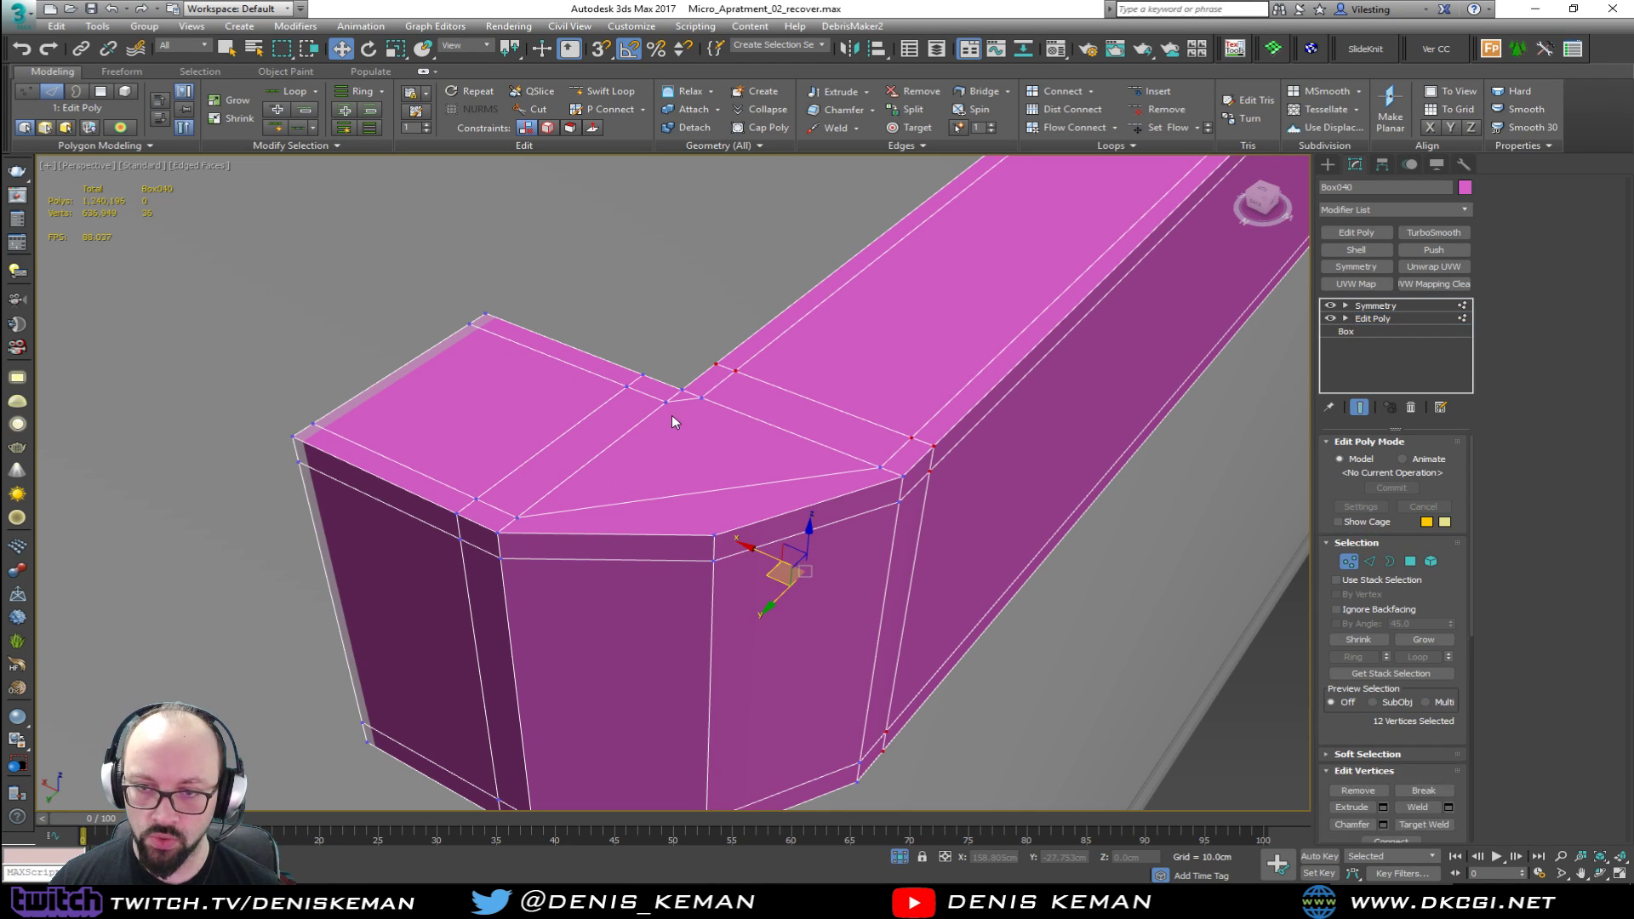
{"action": "scroll", "coordinate": [673, 408], "scroll_direction": "up", "scroll_amount": 3}
{"action": "key", "text": "alt+c"}
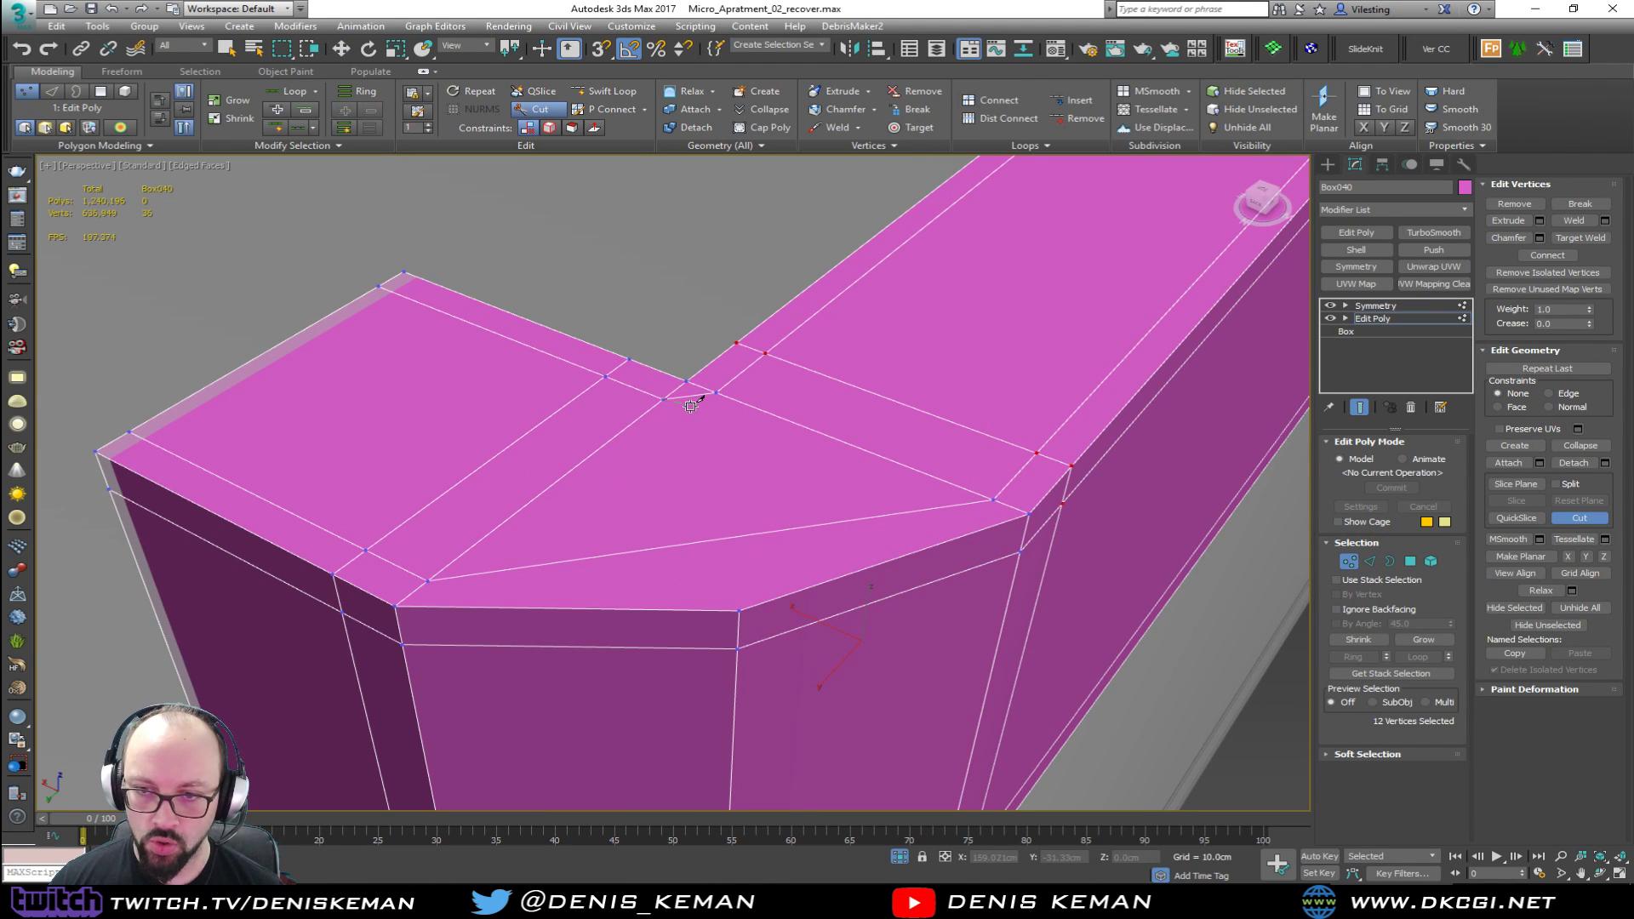
{"action": "left_click", "coordinate": [692, 402]}
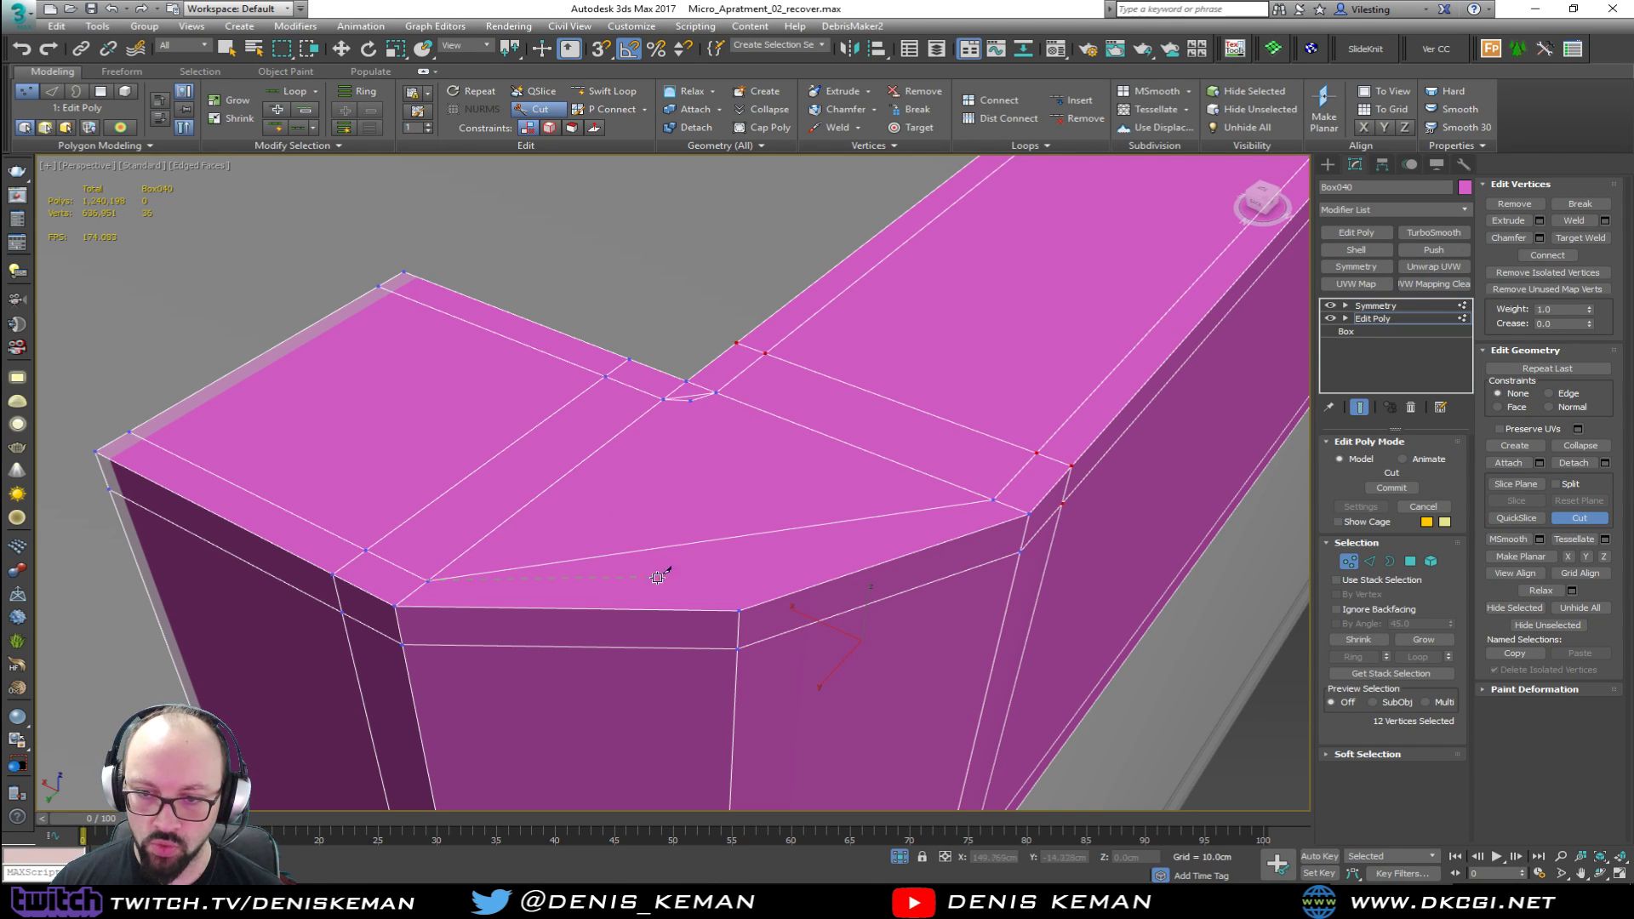
{"action": "left_click", "coordinate": [734, 581]}
{"action": "left_click", "coordinate": [979, 506]}
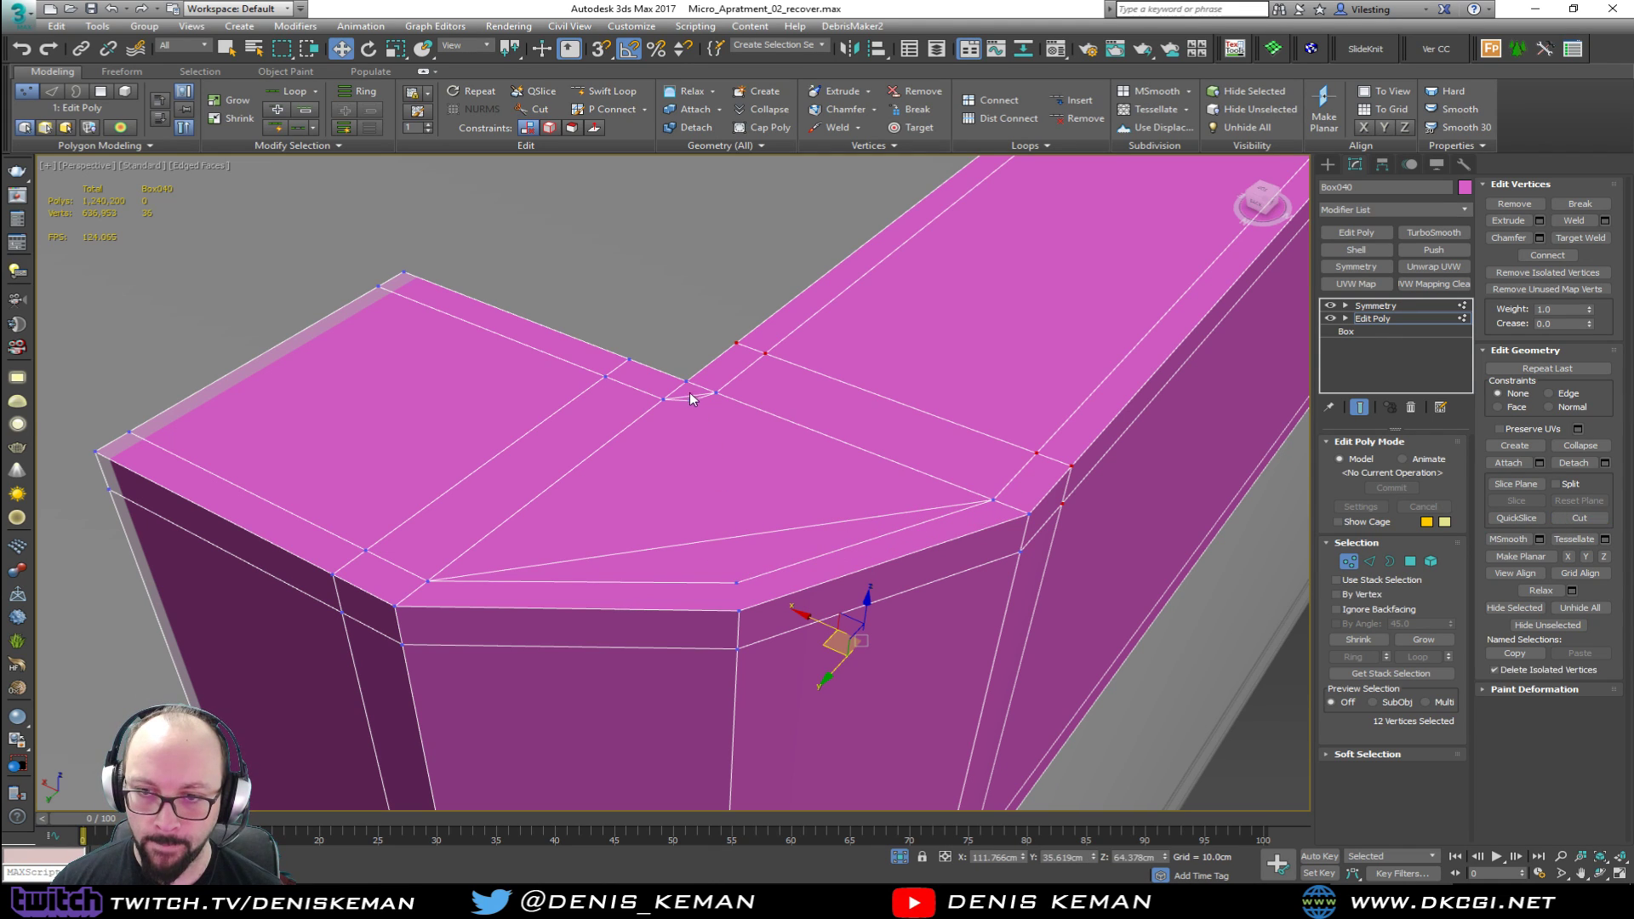
Step: Remove the two straight edges that bridge the inner and outer corners on the bend's upper face
{"action": "key", "text": "2"}
{"action": "left_click", "coordinate": [685, 391]}
{"action": "key", "text": "w"}
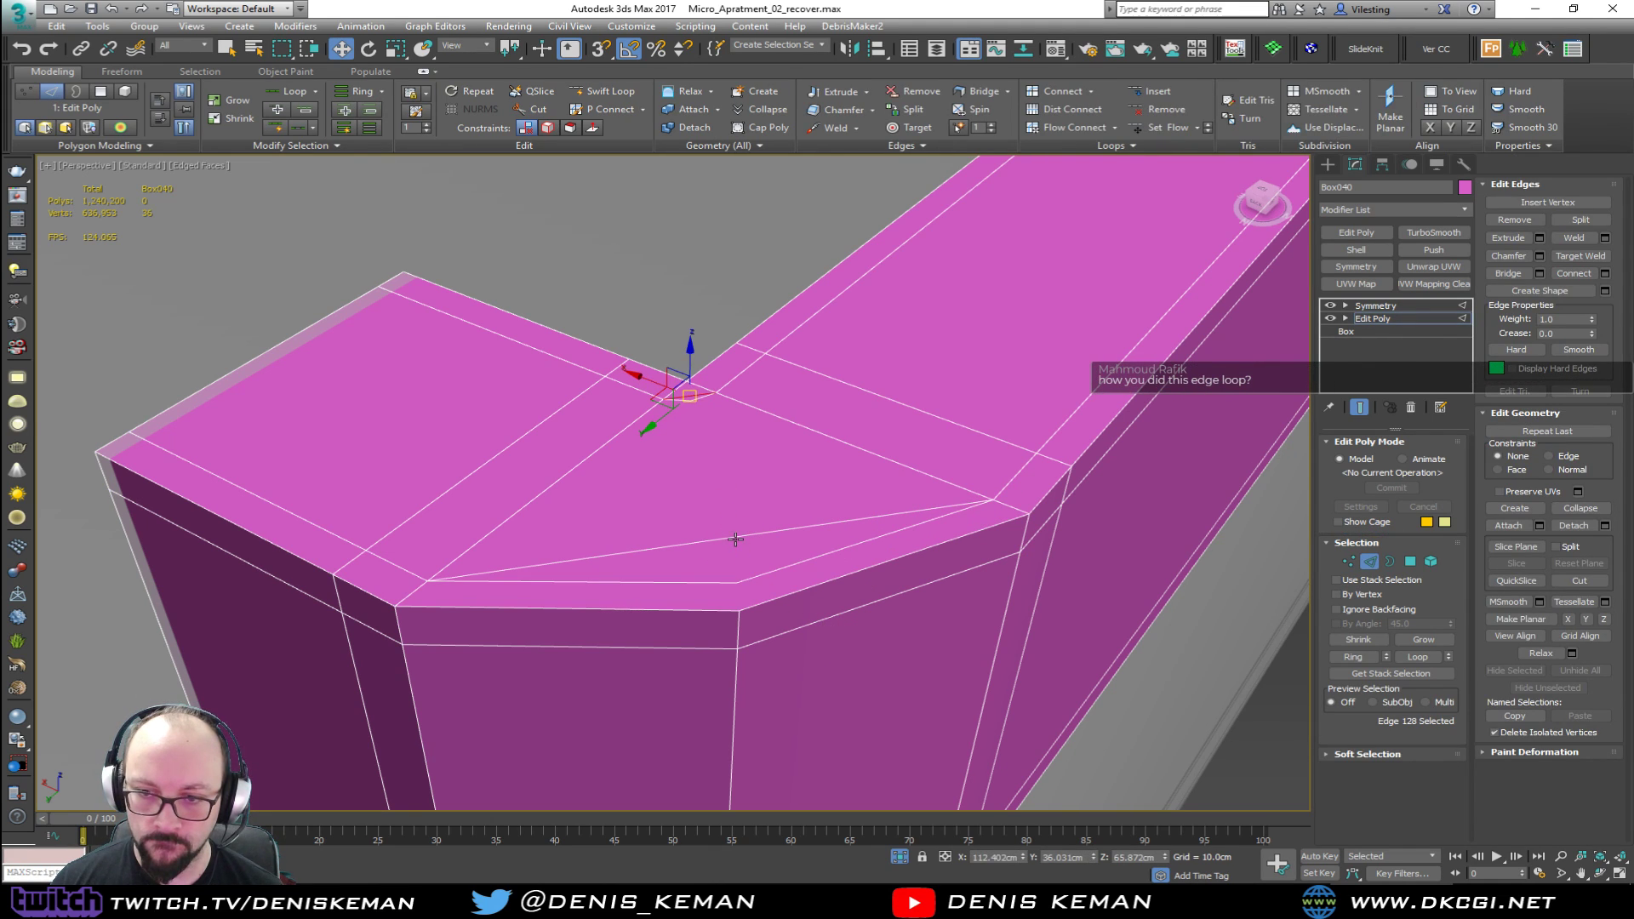
{"action": "left_click", "coordinate": [737, 536]}
{"action": "key", "text": "BackSpace"}
Step: Connect the inner and outer middle vertices on the bend's upper face with an edge and leave vertex editing
{"action": "key", "text": "1"}
{"action": "left_click", "coordinate": [737, 608]}
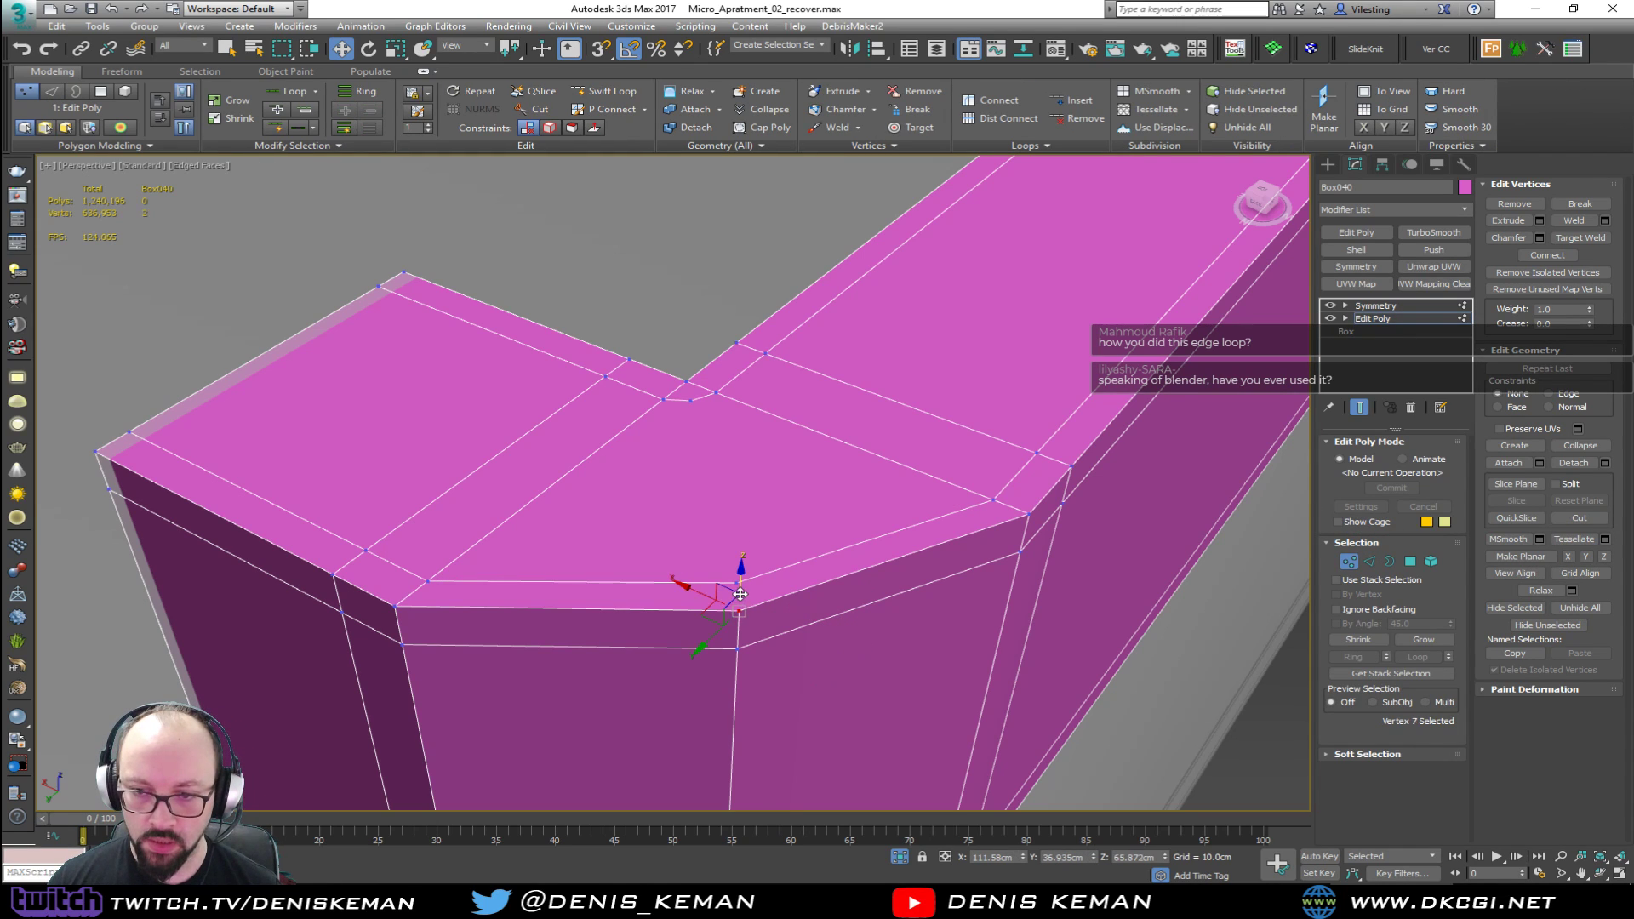
{"action": "left_click", "coordinate": [690, 397]}
{"action": "left_click", "coordinate": [734, 584], "text": "ctrl"}
{"action": "key", "text": "ctrl+shift+e"}
{"action": "middle_click_drag", "start_coordinate": [799, 578], "coordinate": [1071, 483], "text": "alt"}
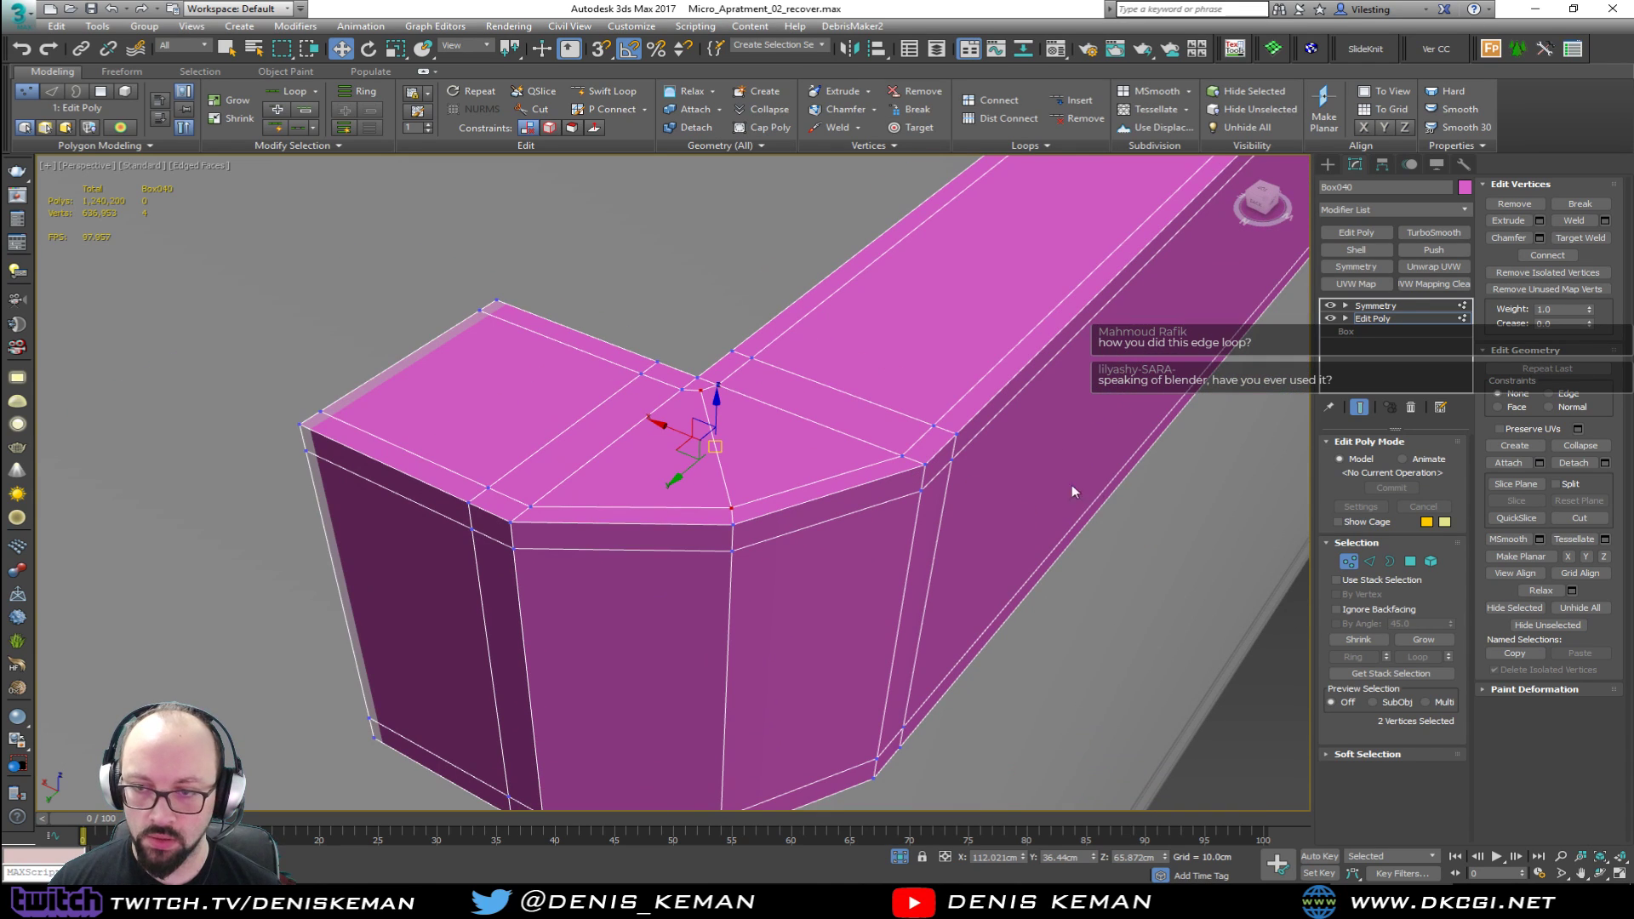
{"action": "left_click", "coordinate": [1349, 561]}
{"action": "middle_click_drag", "start_coordinate": [974, 464], "coordinate": [781, 487], "text": "alt"}
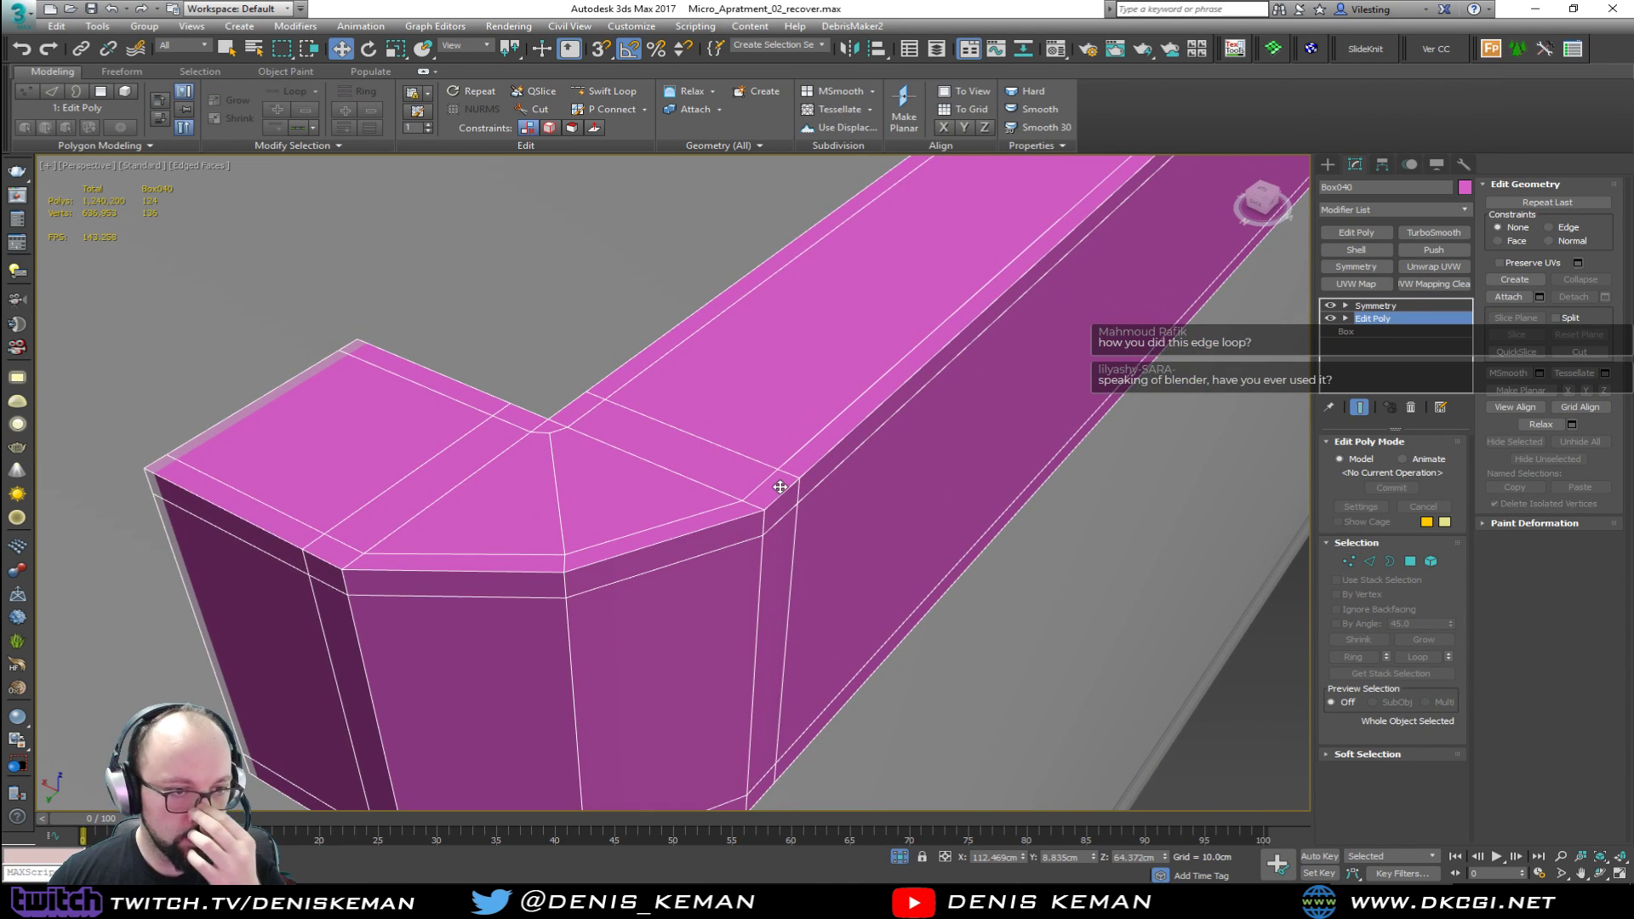
Step: Add a second Symmetry modifier above the existing one on the handle
{"action": "scroll", "coordinate": [652, 383], "scroll_direction": "down", "scroll_amount": 2}
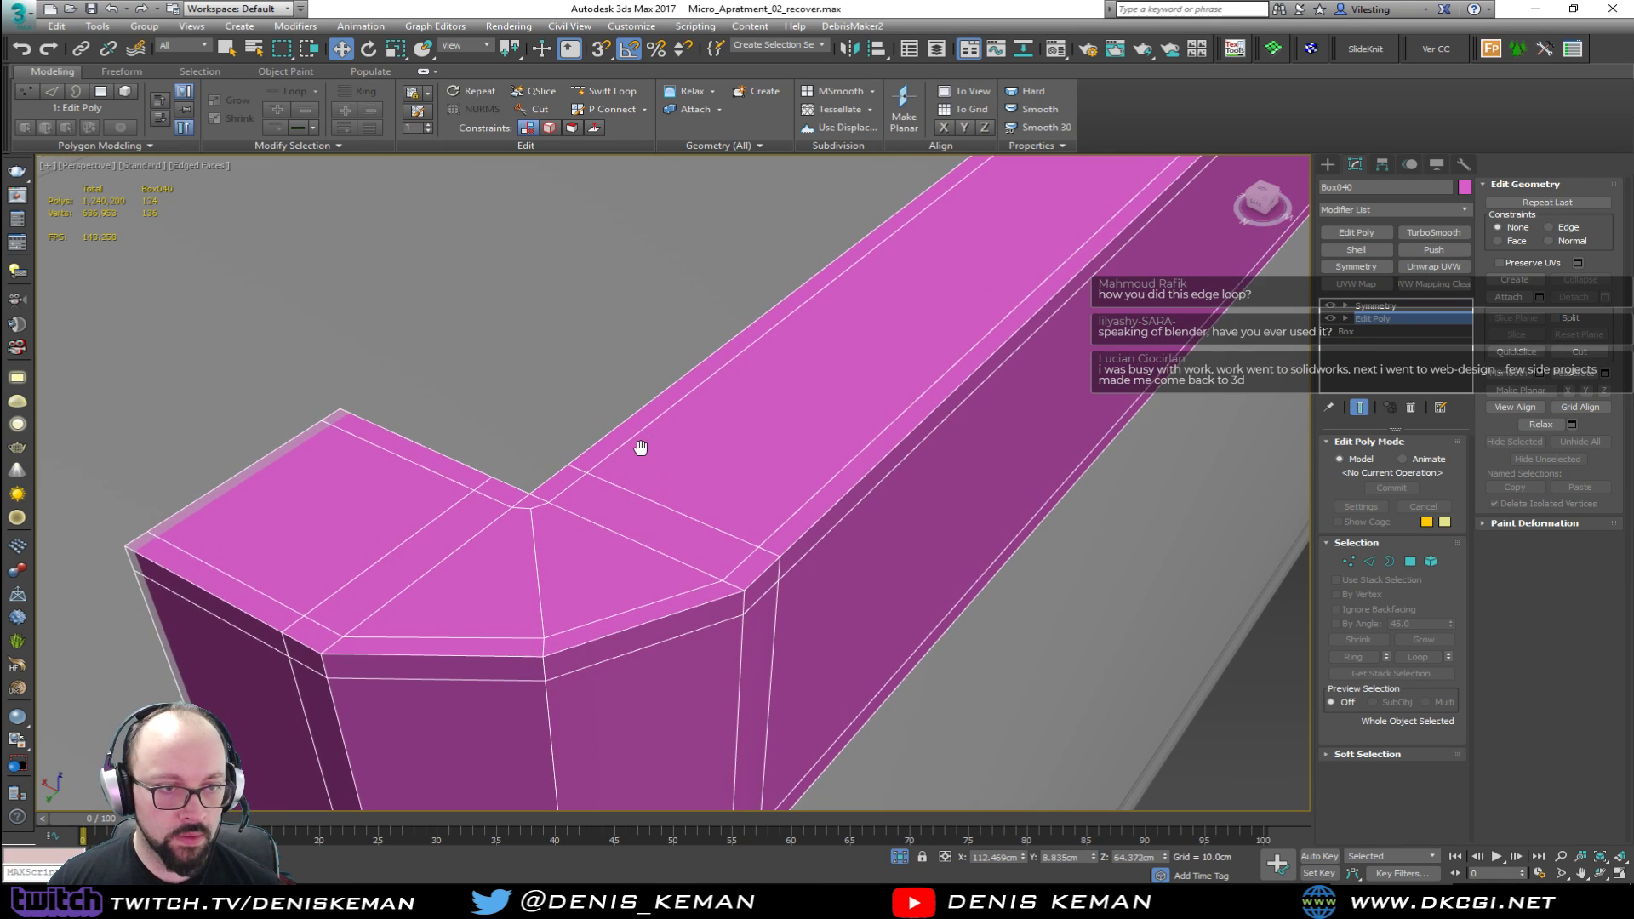
{"action": "middle_click_drag", "start_coordinate": [681, 464], "coordinate": [468, 581], "text": "alt"}
{"action": "scroll", "coordinate": [652, 459], "scroll_direction": "down", "scroll_amount": 6}
{"action": "scroll", "coordinate": [467, 582], "scroll_direction": "up", "scroll_amount": 4}
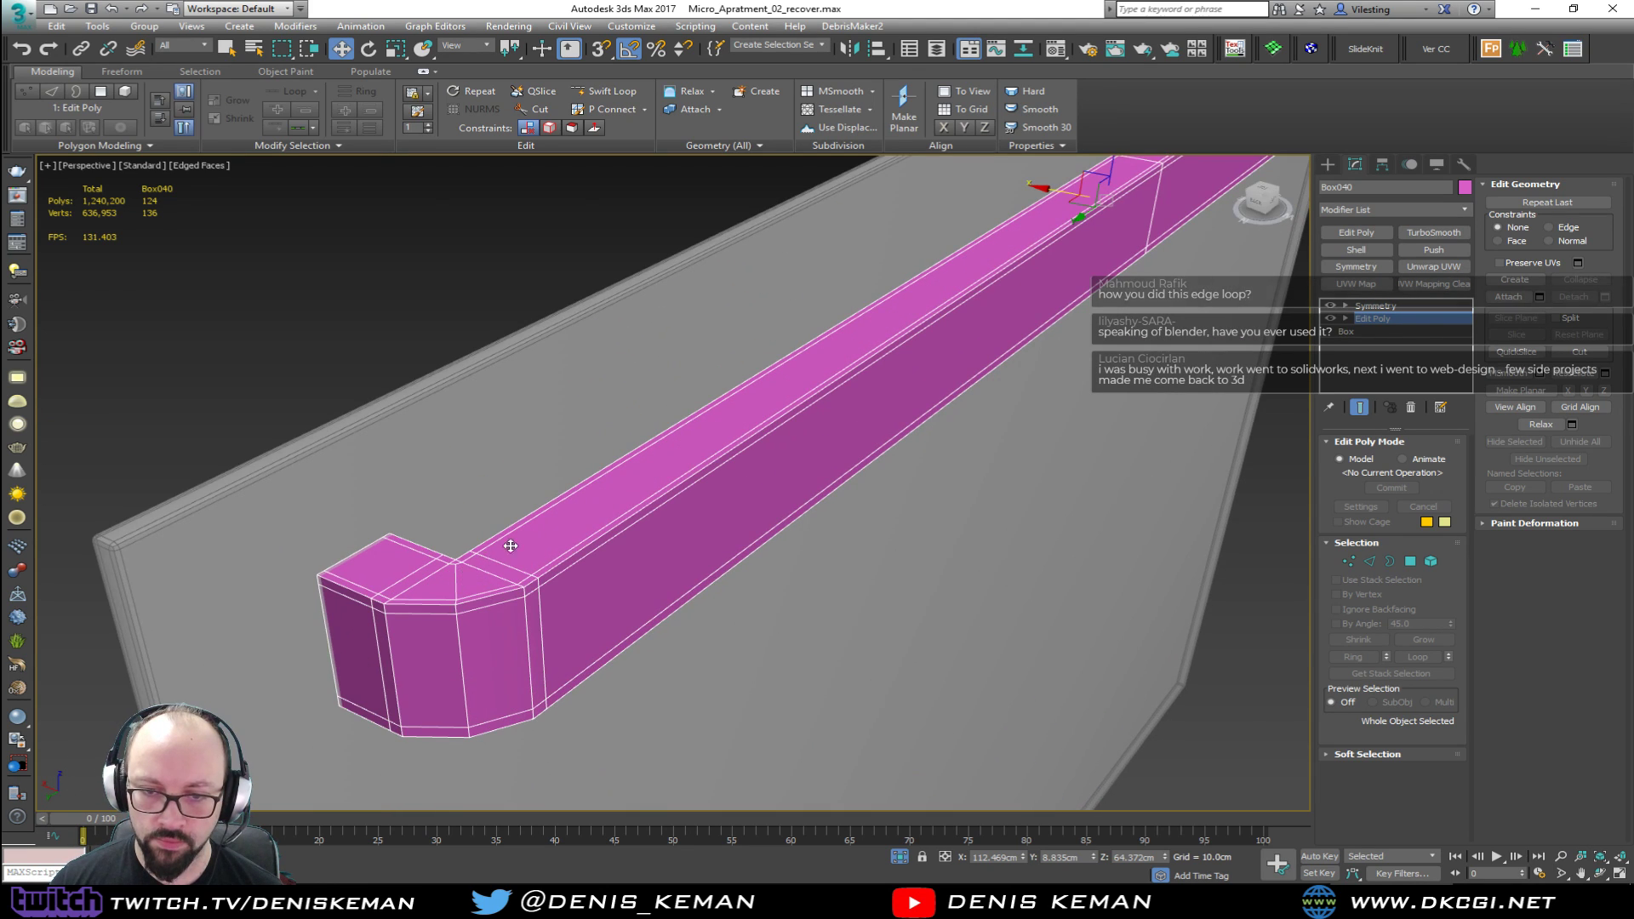
{"action": "scroll", "coordinate": [724, 466], "scroll_direction": "up", "scroll_amount": 1}
{"action": "scroll", "coordinate": [725, 466], "scroll_direction": "down", "scroll_amount": 1}
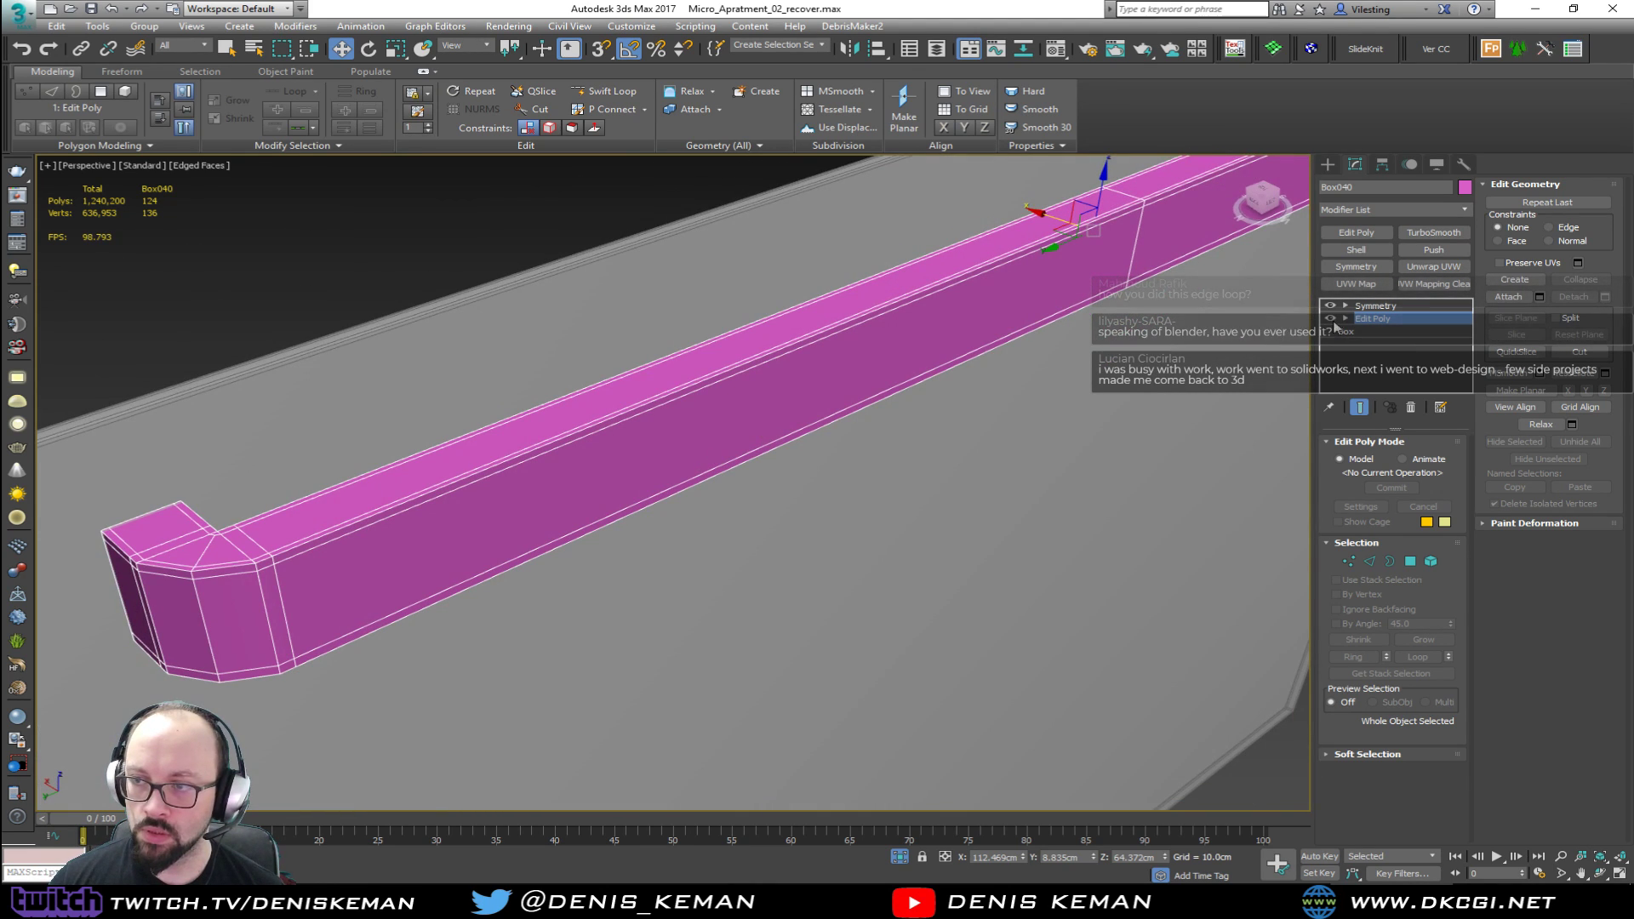
{"action": "left_click", "coordinate": [1373, 306]}
{"action": "left_click", "coordinate": [1372, 269]}
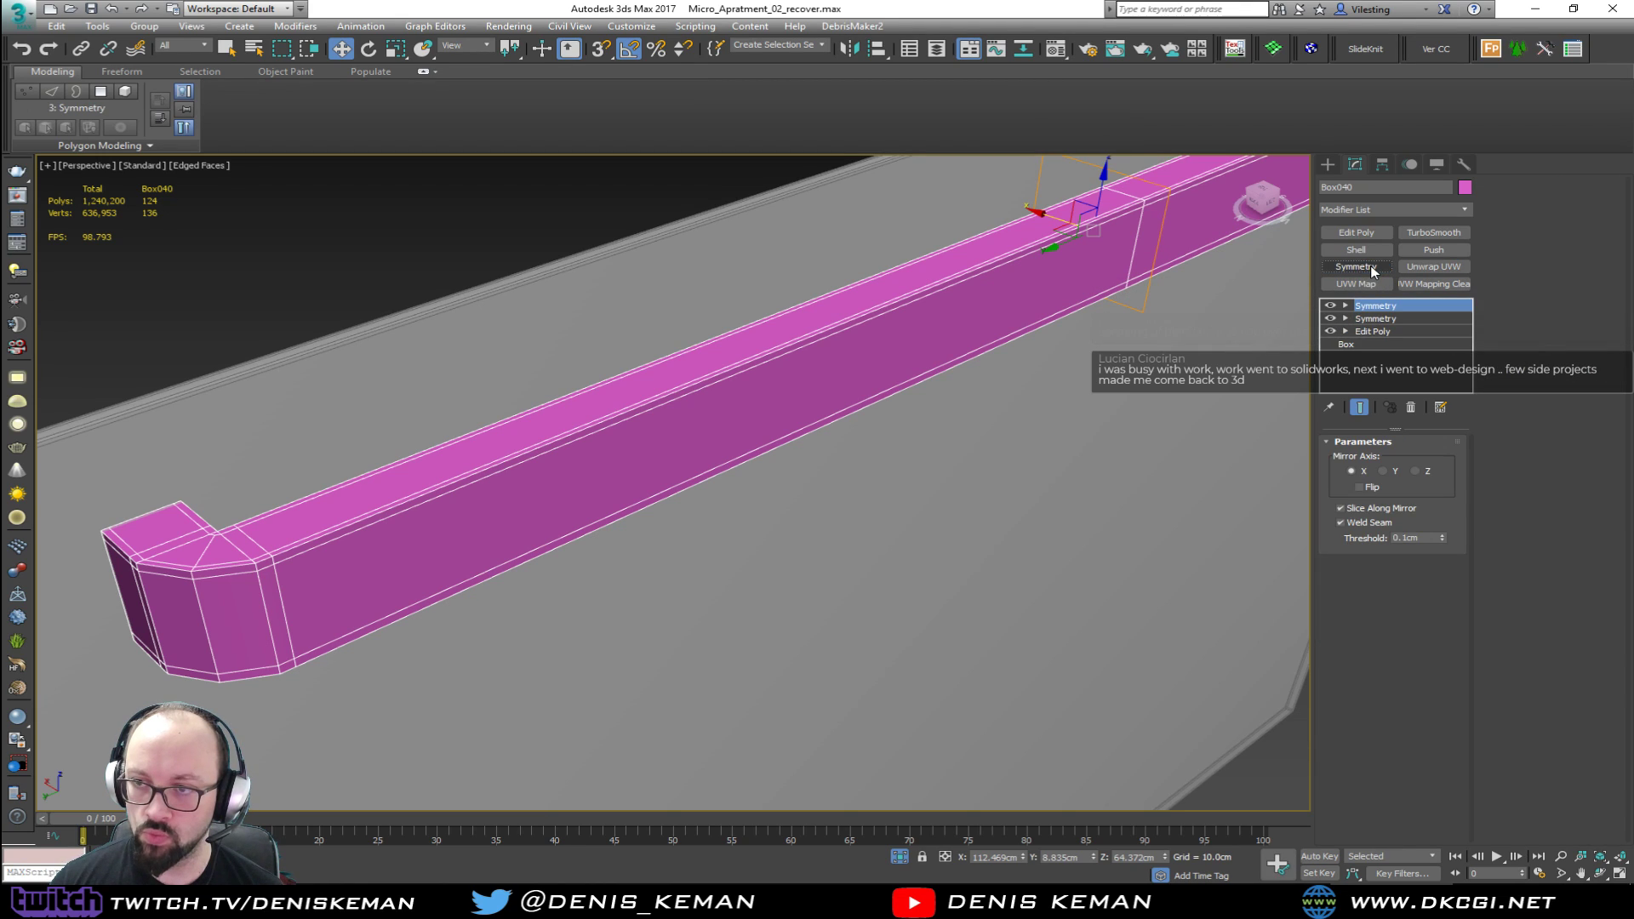
Step: Set the second Symmetry's mirror axis to Y on the handle, add a TurboSmooth modifier, and check the shaded result
{"action": "left_click", "coordinate": [1393, 471]}
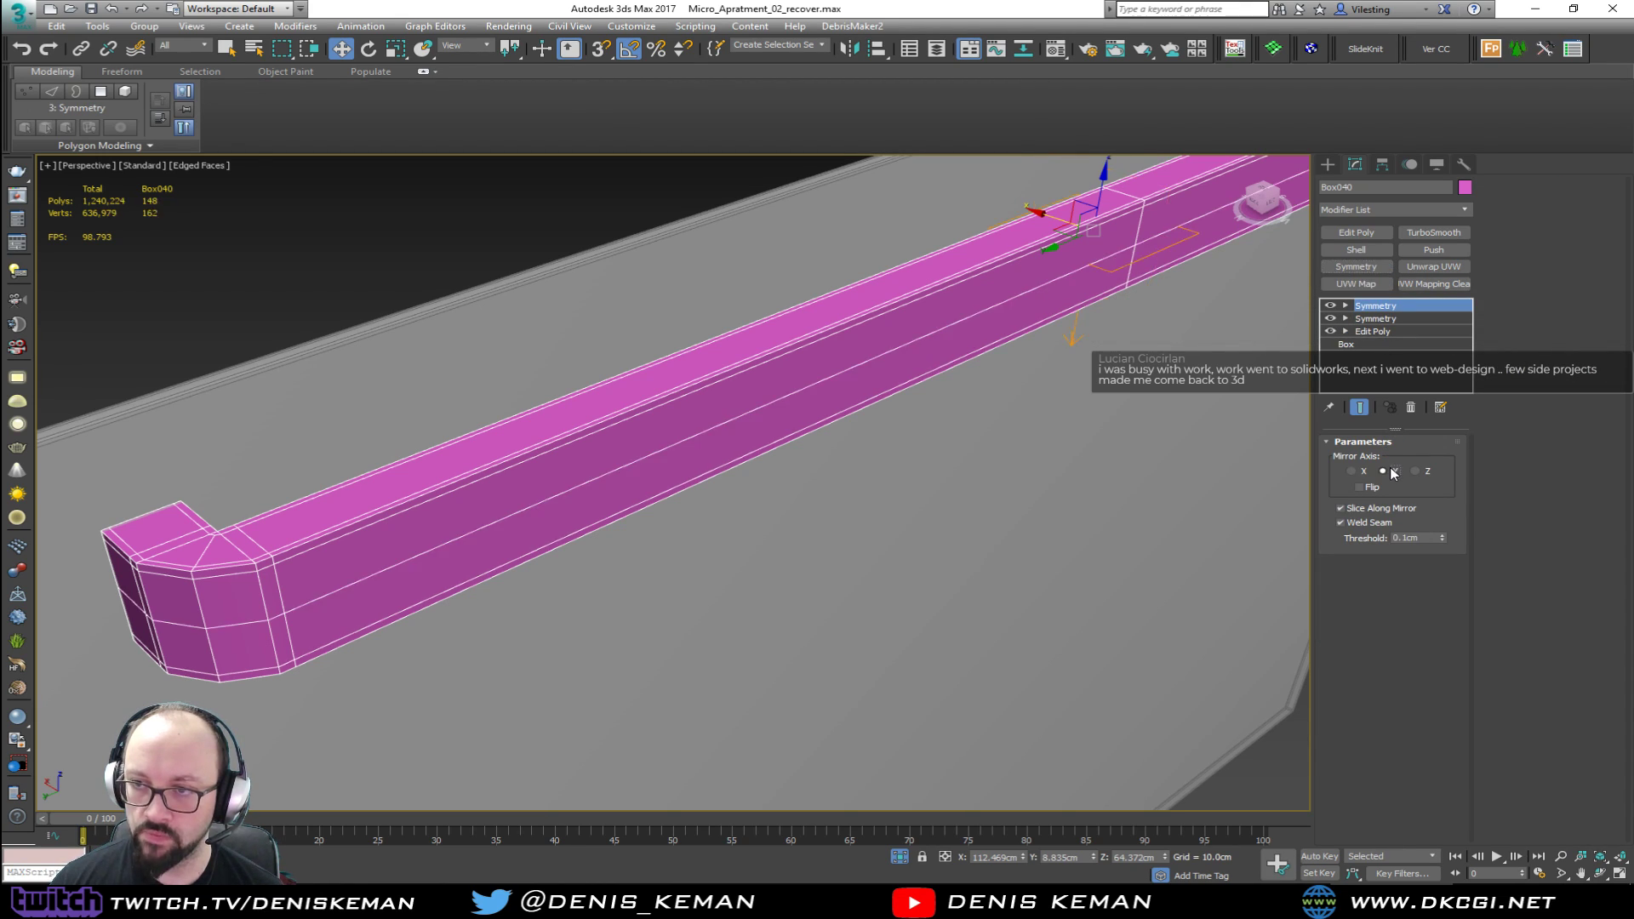
{"action": "middle_click_drag", "start_coordinate": [886, 398], "coordinate": [1098, 366], "text": "alt"}
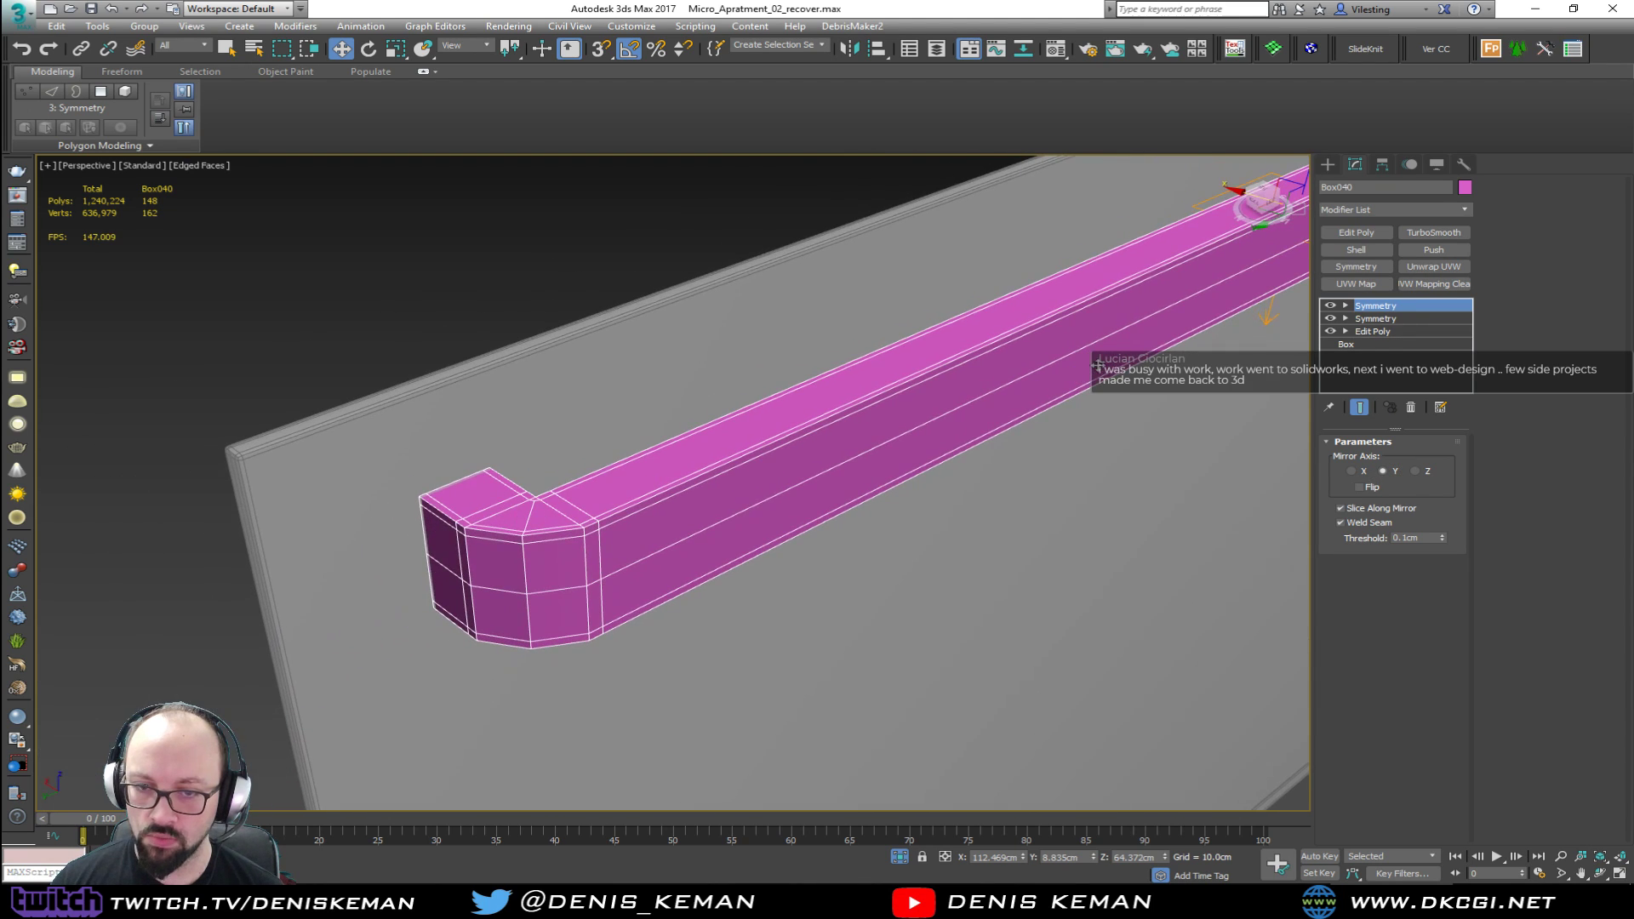
{"action": "left_click", "coordinate": [1437, 235]}
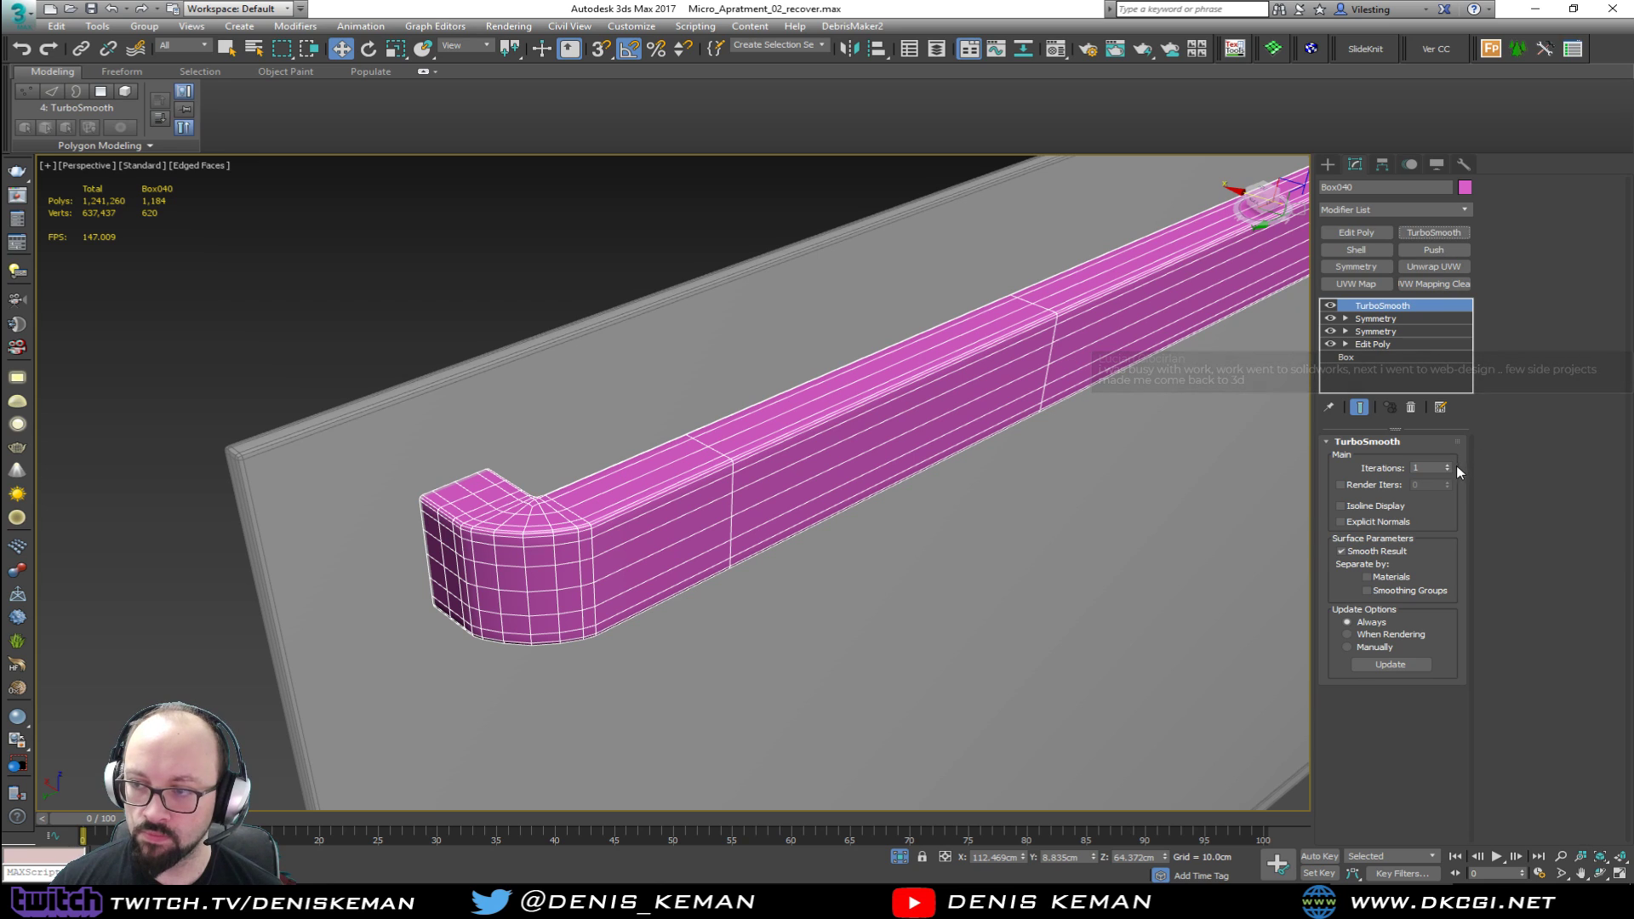
{"action": "left_click", "coordinate": [487, 241]}
{"action": "key", "text": "F4"}
{"action": "scroll", "coordinate": [721, 450], "scroll_direction": "down", "scroll_amount": 5}
{"action": "middle_click_drag", "start_coordinate": [478, 477], "coordinate": [558, 431], "text": "alt"}
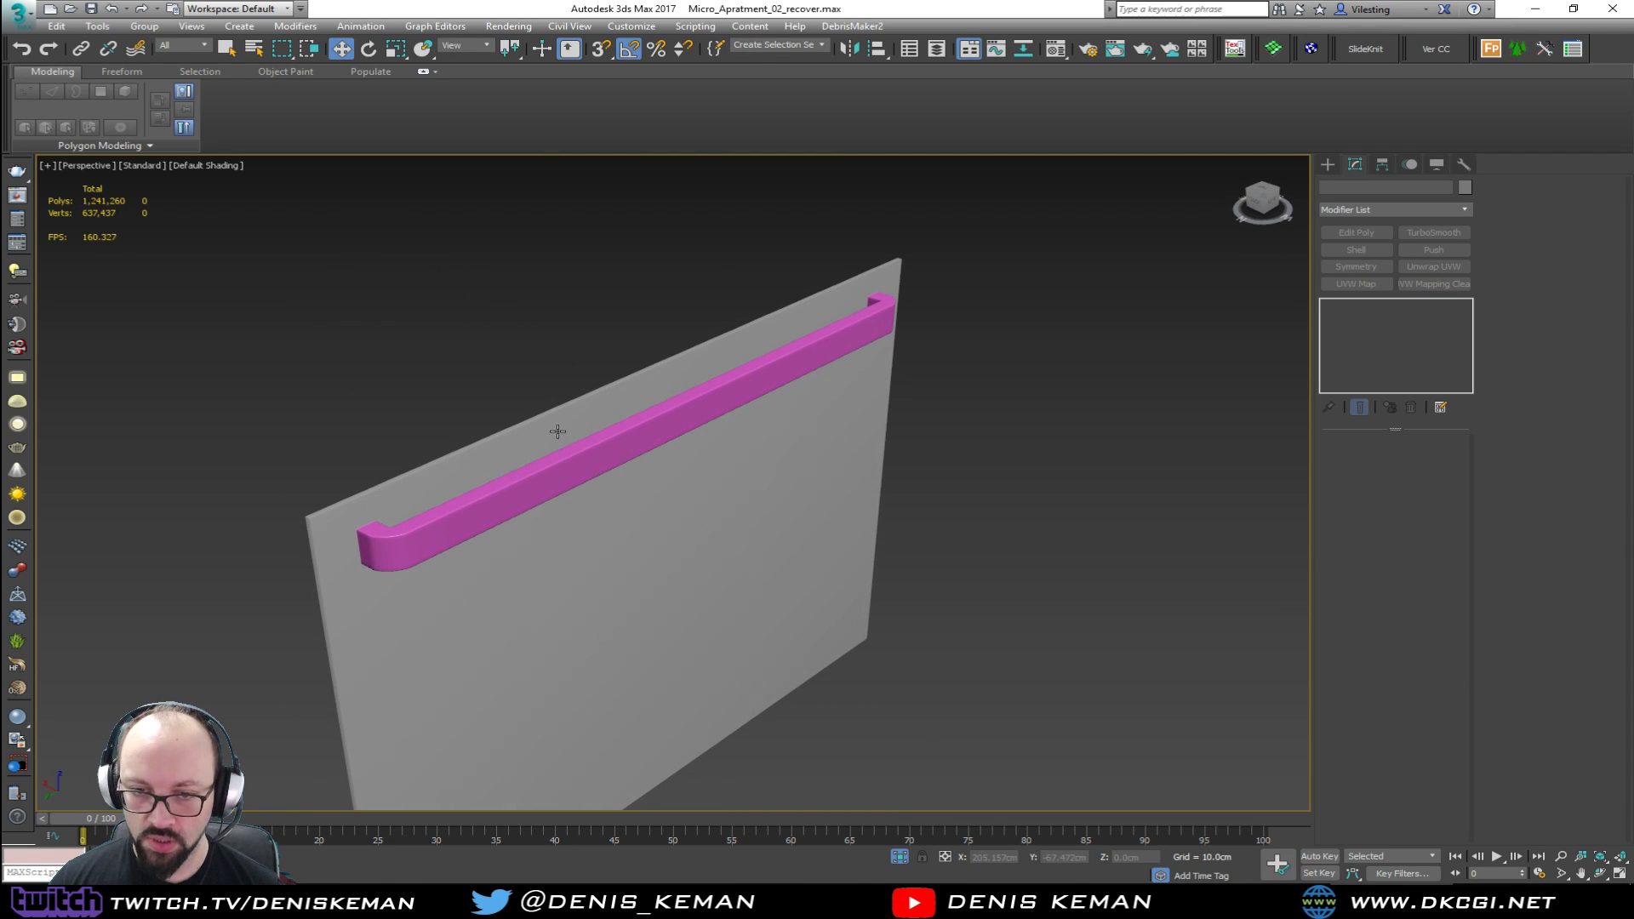
Step: Lower the row of vertices along the handle's upper side in its Edit Poly modifier to make the bar slimmer
{"action": "left_click", "coordinate": [422, 566]}
{"action": "left_click", "coordinate": [1386, 345]}
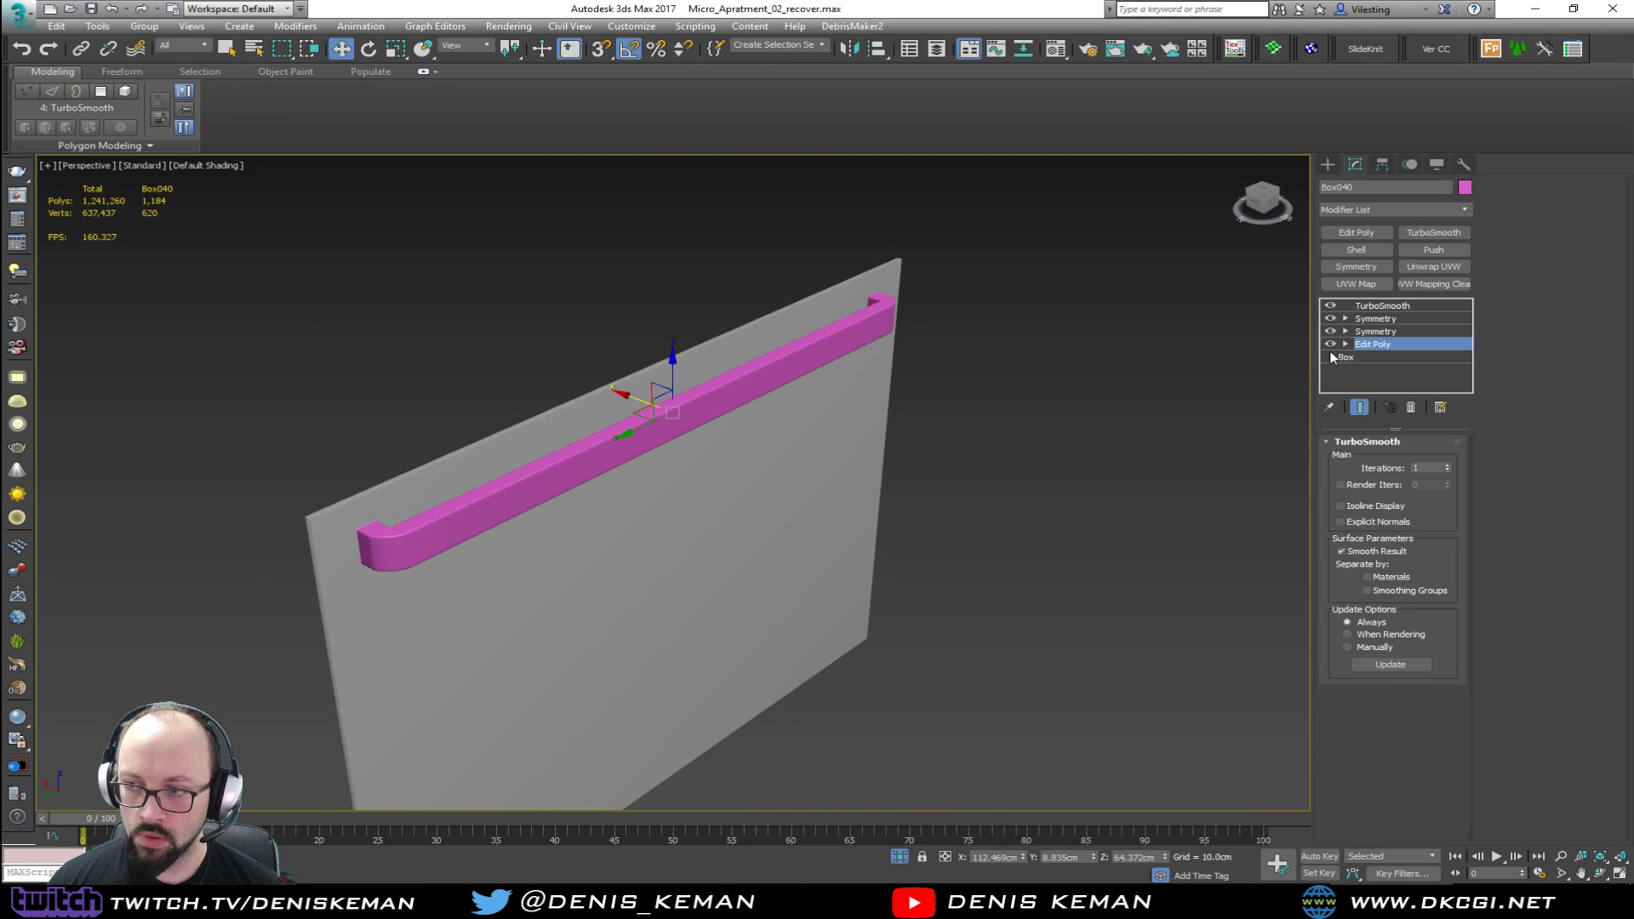
{"action": "middle_click_drag", "start_coordinate": [710, 420], "coordinate": [943, 391], "text": "alt"}
{"action": "key", "text": "F4"}
{"action": "key", "text": "1"}
{"action": "key", "text": "F3"}
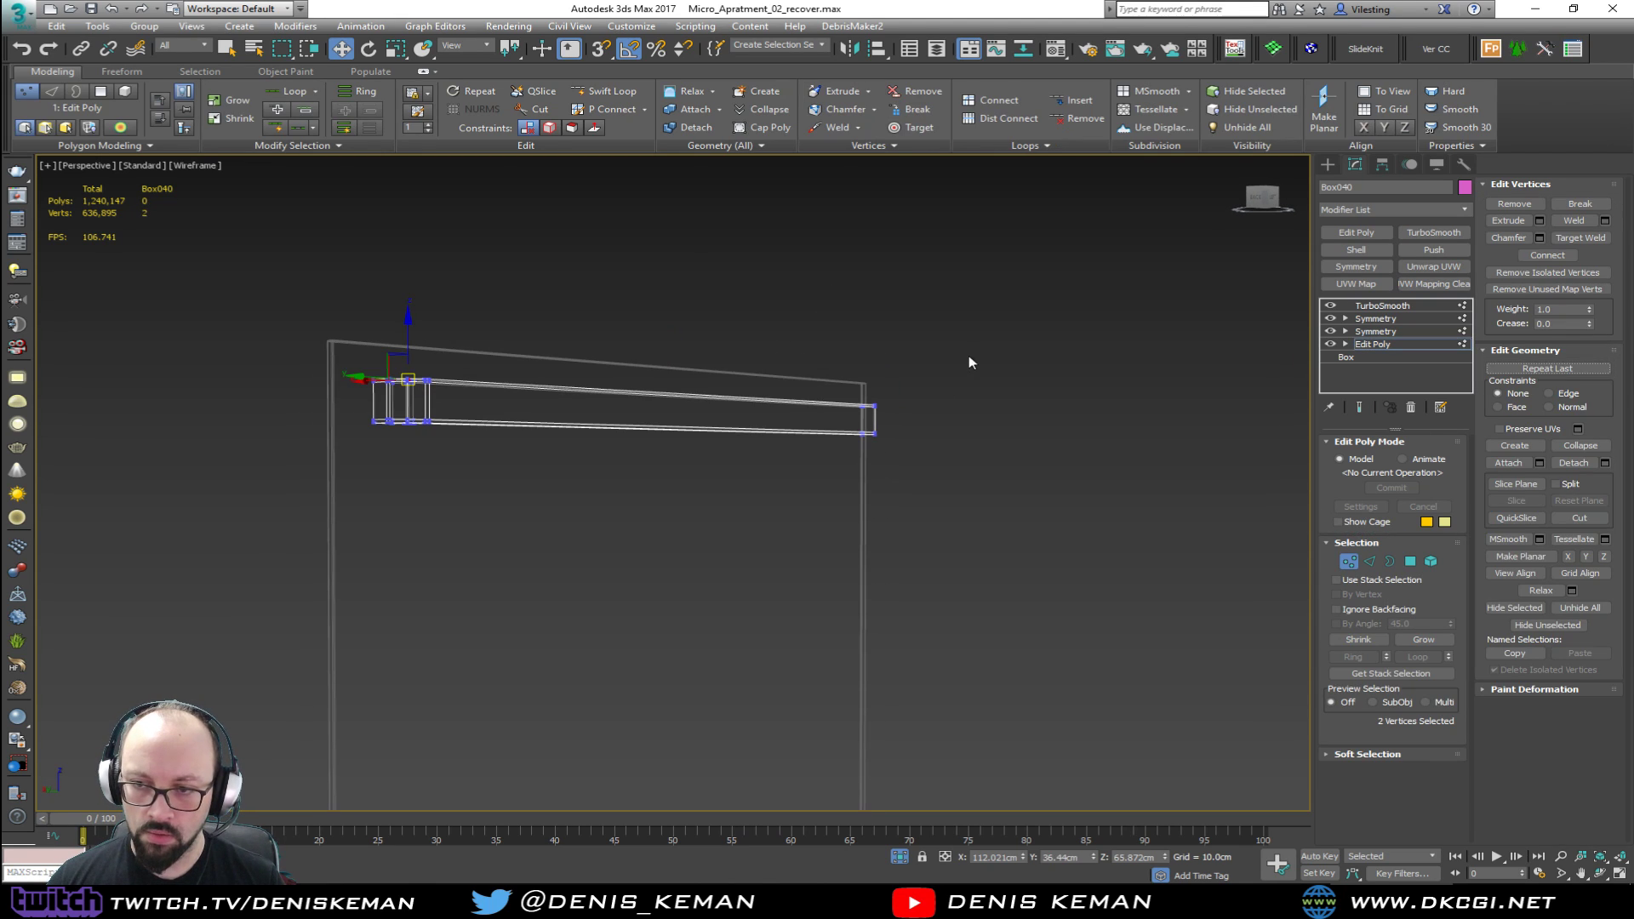
{"action": "left_click_drag", "start_coordinate": [259, 412], "coordinate": [443, 457]}
{"action": "middle_click_drag", "start_coordinate": [442, 458], "coordinate": [436, 463], "text": "alt"}
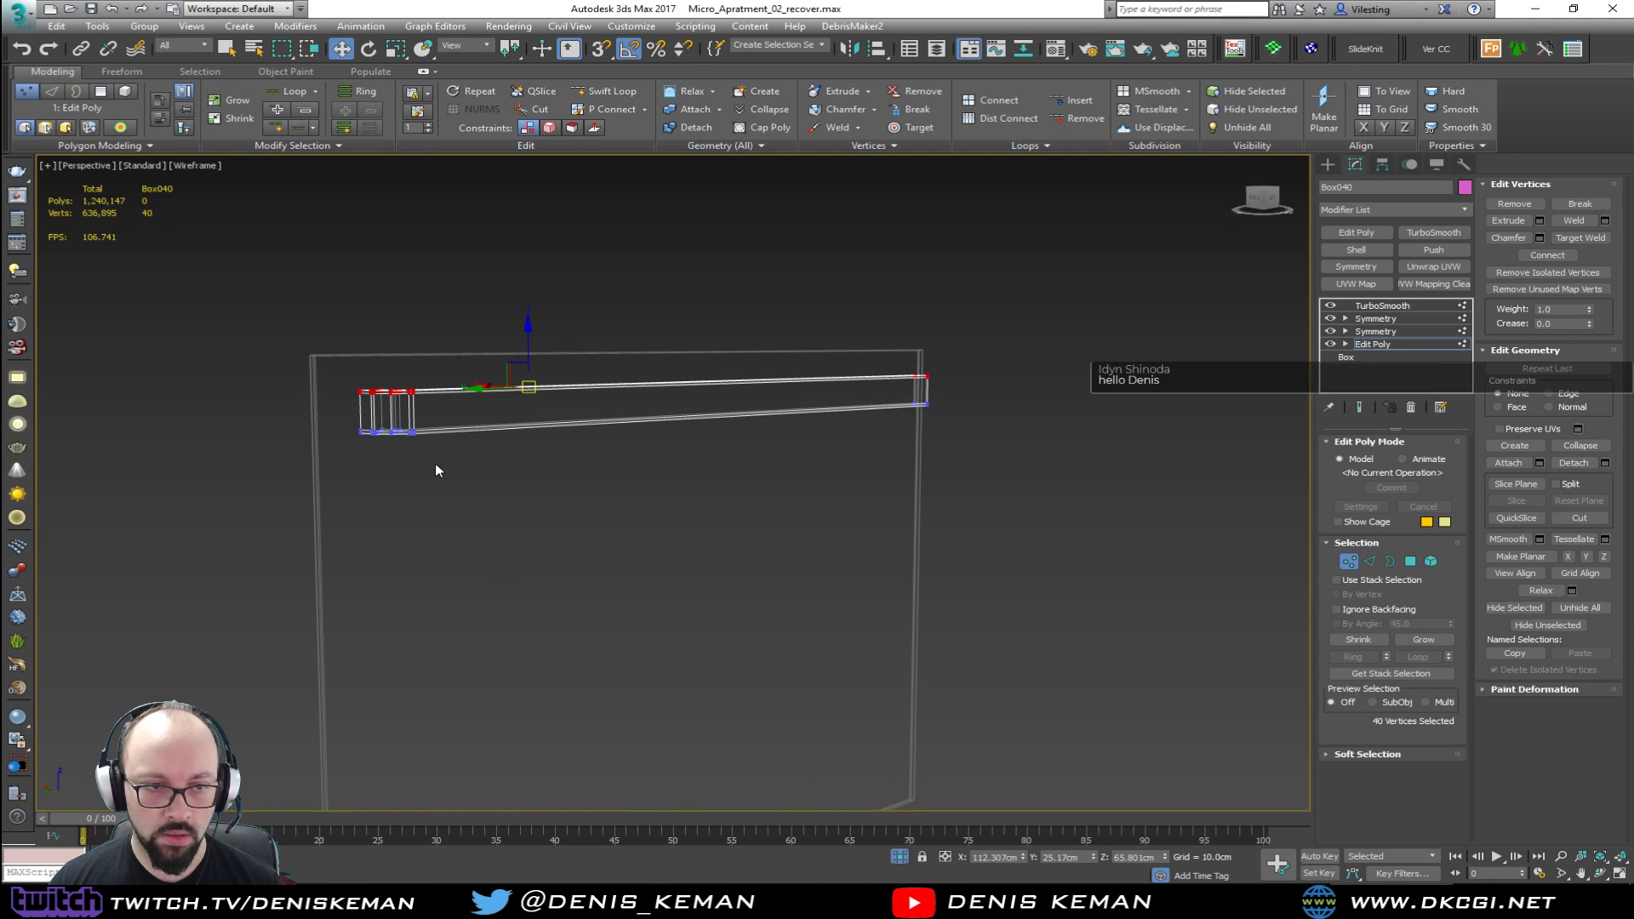
{"action": "left_click_drag", "start_coordinate": [855, 390], "coordinate": [821, 375]}
{"action": "key", "text": "F3"}
{"action": "scroll", "coordinate": [676, 420], "scroll_direction": "up", "scroll_amount": 5}
{"action": "scroll", "coordinate": [689, 421], "scroll_direction": "down", "scroll_amount": 2}
Step: Move the five vertices at the outer corner of the handle's bend slightly outward to round the curve
{"action": "middle_click_drag", "start_coordinate": [821, 375], "coordinate": [747, 480], "text": "alt"}
{"action": "middle_click_drag", "start_coordinate": [400, 406], "coordinate": [671, 512], "text": "alt"}
{"action": "key", "text": "F3"}
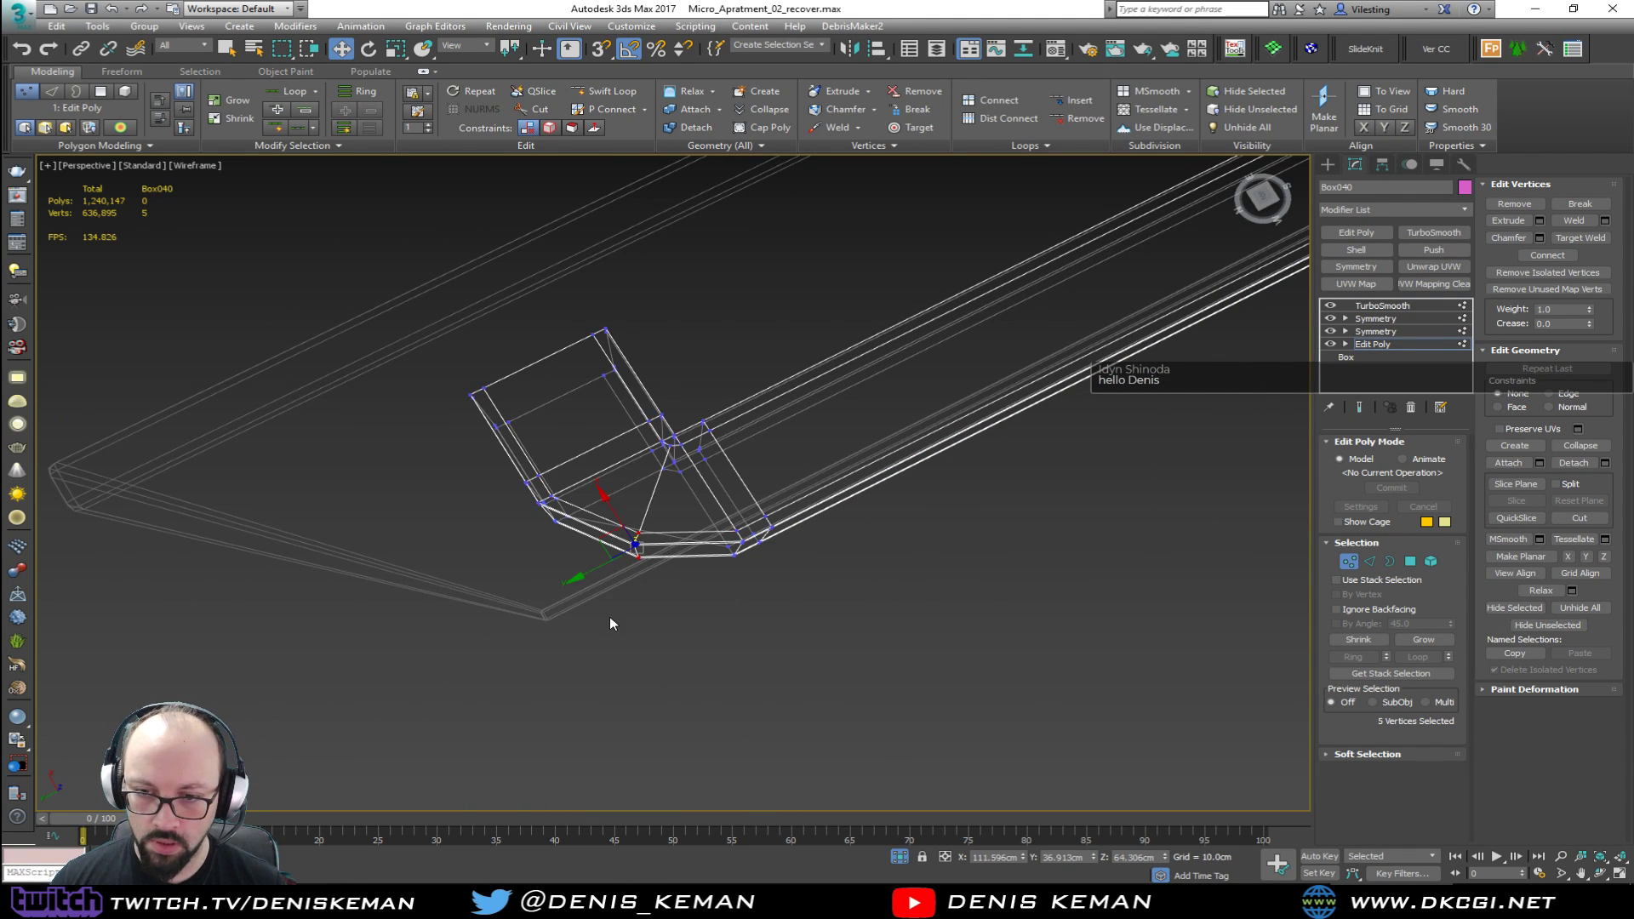
{"action": "key", "text": "F3"}
{"action": "mouse_move", "coordinate": [617, 614]}
{"action": "middle_mouse_down", "text": "alt"}
{"action": "mouse_move", "coordinate": [655, 560]}
{"action": "mouse_move", "coordinate": [650, 595]}
{"action": "mouse_move", "coordinate": [607, 553]}
{"action": "middle_mouse_up", "text": "alt"}
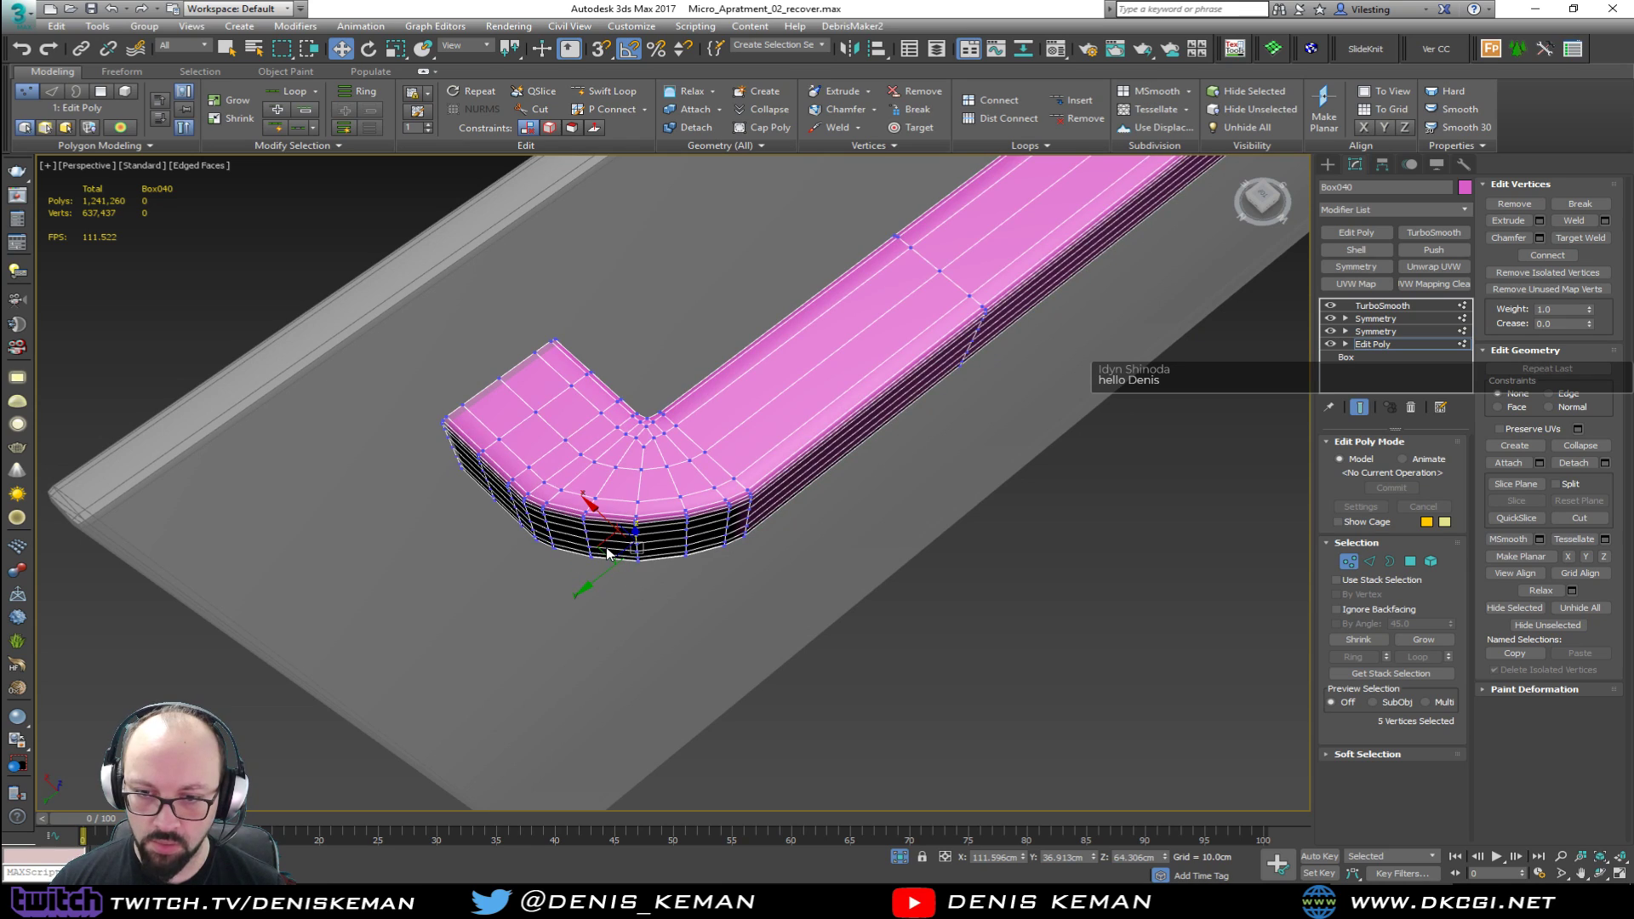
{"action": "left_click_drag", "start_coordinate": [607, 553], "coordinate": [598, 564]}
{"action": "middle_click_drag", "start_coordinate": [598, 563], "coordinate": [788, 559], "text": "alt"}
Step: Try to move the cross edge beside the bend on the handle's short mounting leg
{"action": "key", "text": "2"}
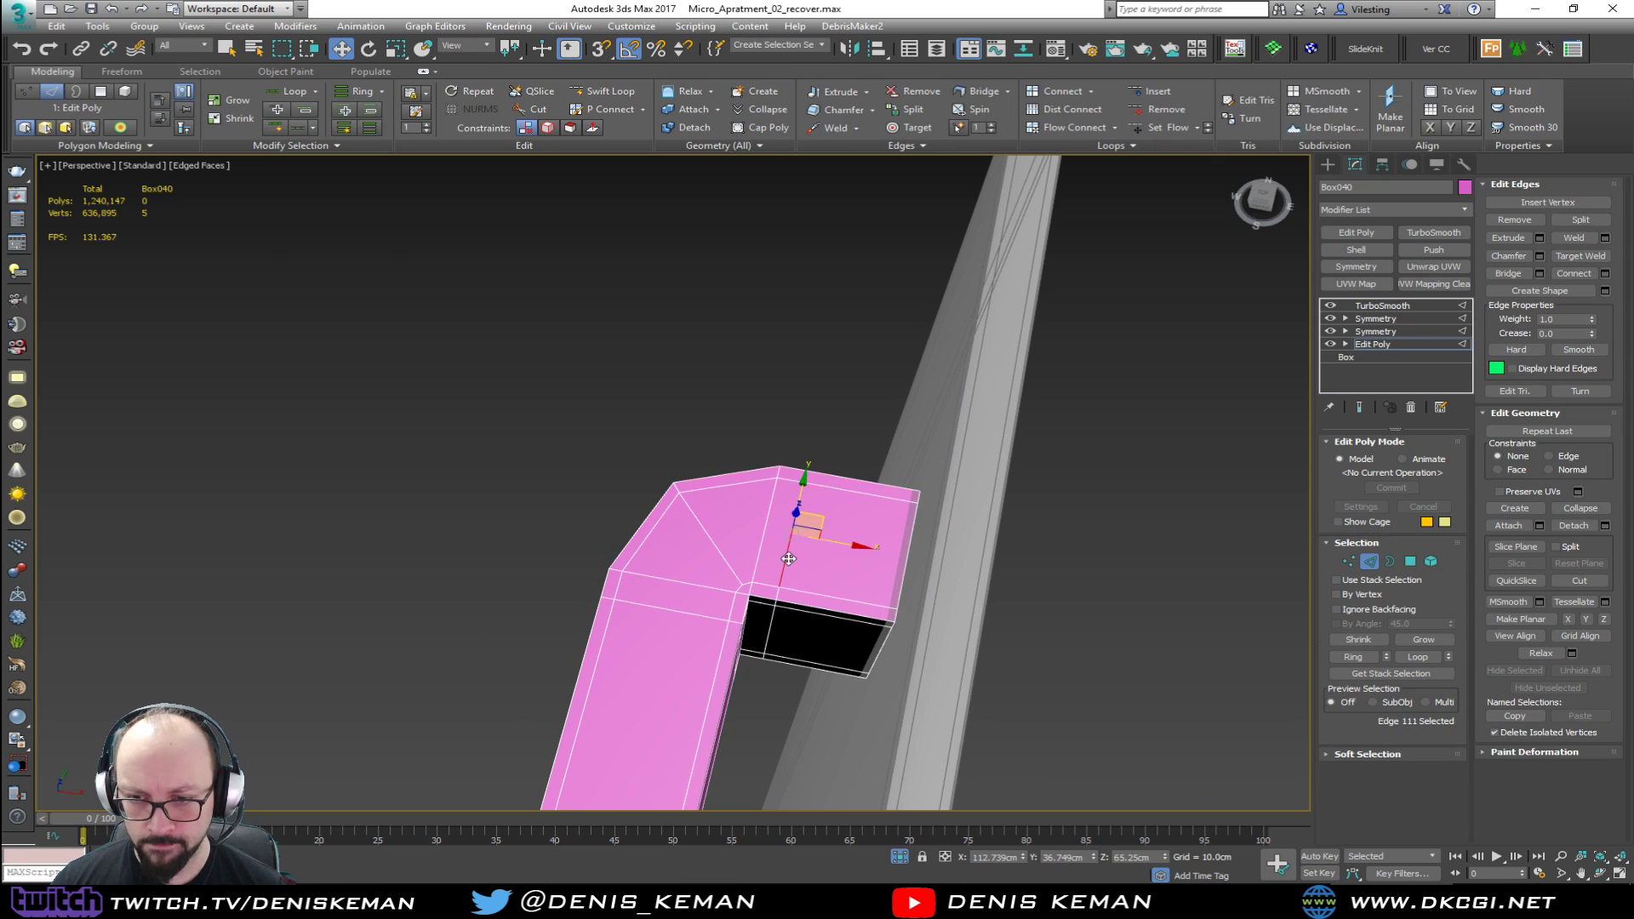
{"action": "left_click_drag", "start_coordinate": [811, 563], "coordinate": [881, 589]}
{"action": "key", "text": "ctrl+z"}
{"action": "middle_click_drag", "start_coordinate": [694, 619], "coordinate": [728, 634], "text": "alt"}
{"action": "left_click_drag", "start_coordinate": [729, 635], "coordinate": [704, 654]}
{"action": "key", "text": "1"}
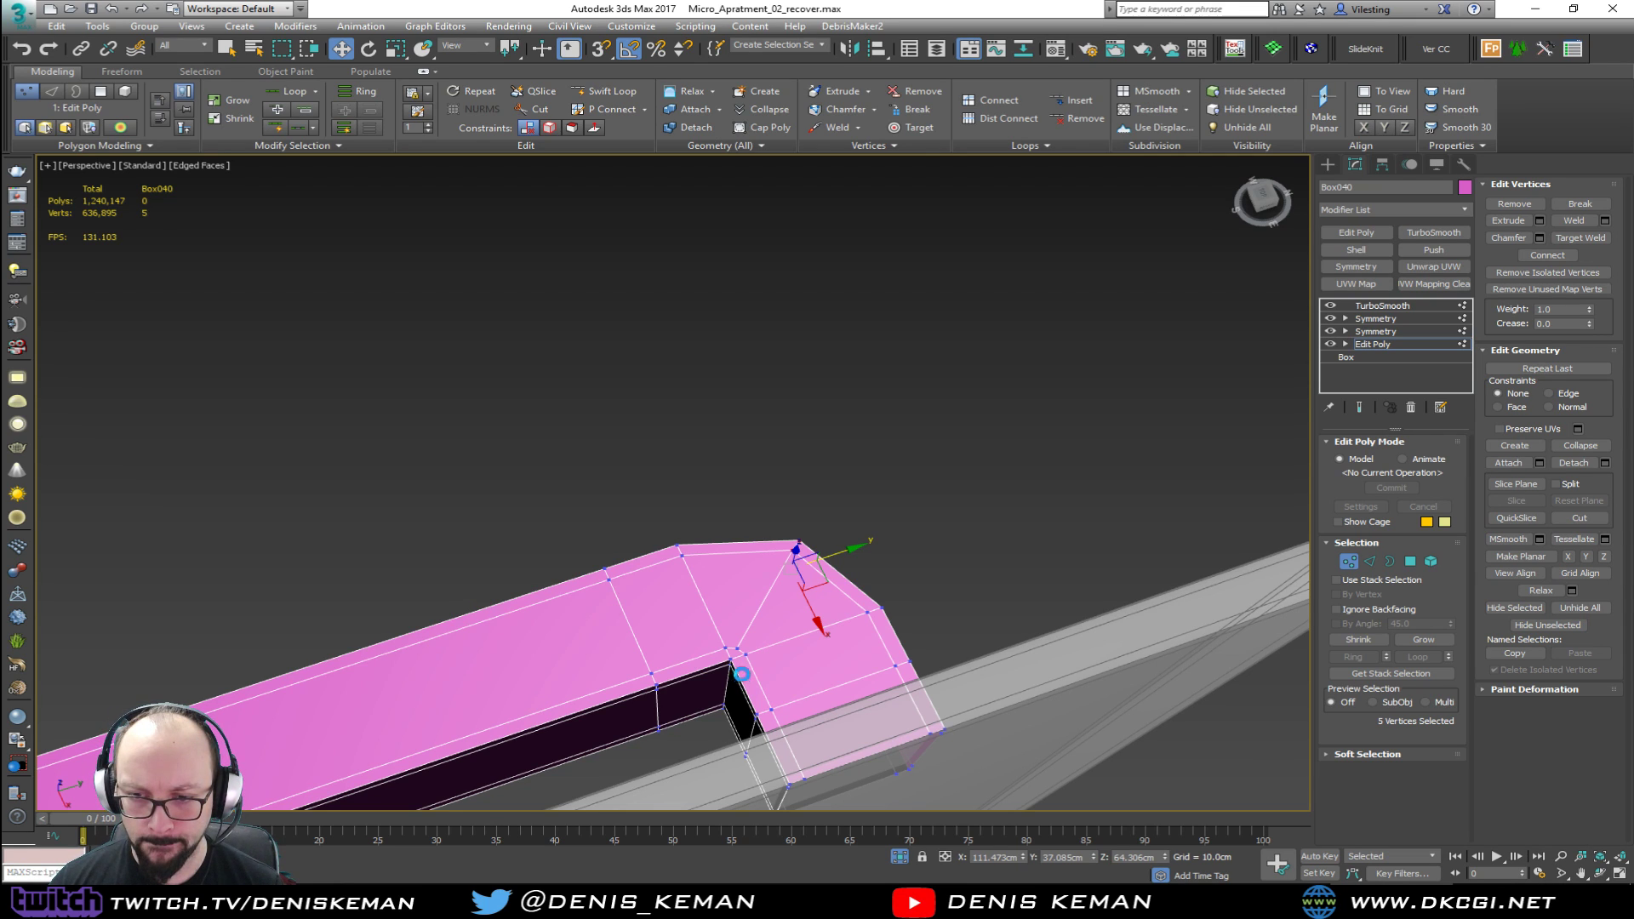
Step: Select the nine vertices at the inner corner of the handle's bend and shift them to smooth the inside curve
{"action": "key", "text": "F3"}
{"action": "middle_click_drag", "start_coordinate": [737, 678], "coordinate": [755, 686], "text": "alt"}
{"action": "left_click_drag", "start_coordinate": [755, 676], "coordinate": [756, 677]}
{"action": "middle_click_drag", "start_coordinate": [756, 677], "coordinate": [746, 651], "text": "alt"}
{"action": "key", "text": "grave"}
{"action": "left_click_drag", "start_coordinate": [760, 666], "coordinate": [756, 677]}
{"action": "key", "text": "F3"}
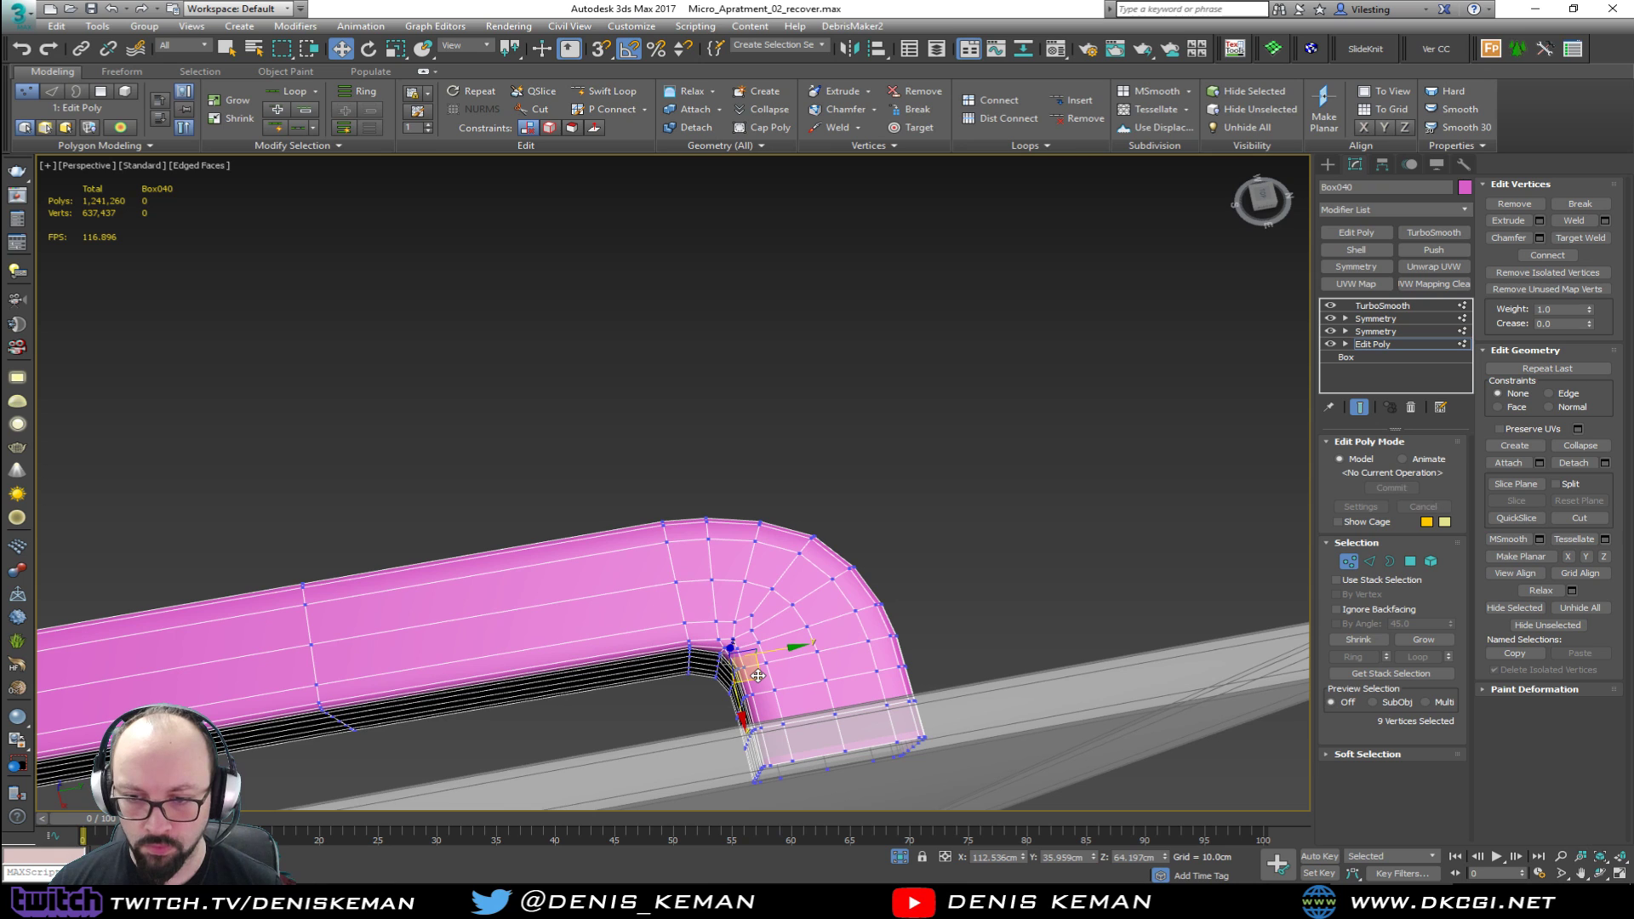
{"action": "middle_click_drag", "start_coordinate": [757, 677], "coordinate": [1047, 596], "text": "alt"}
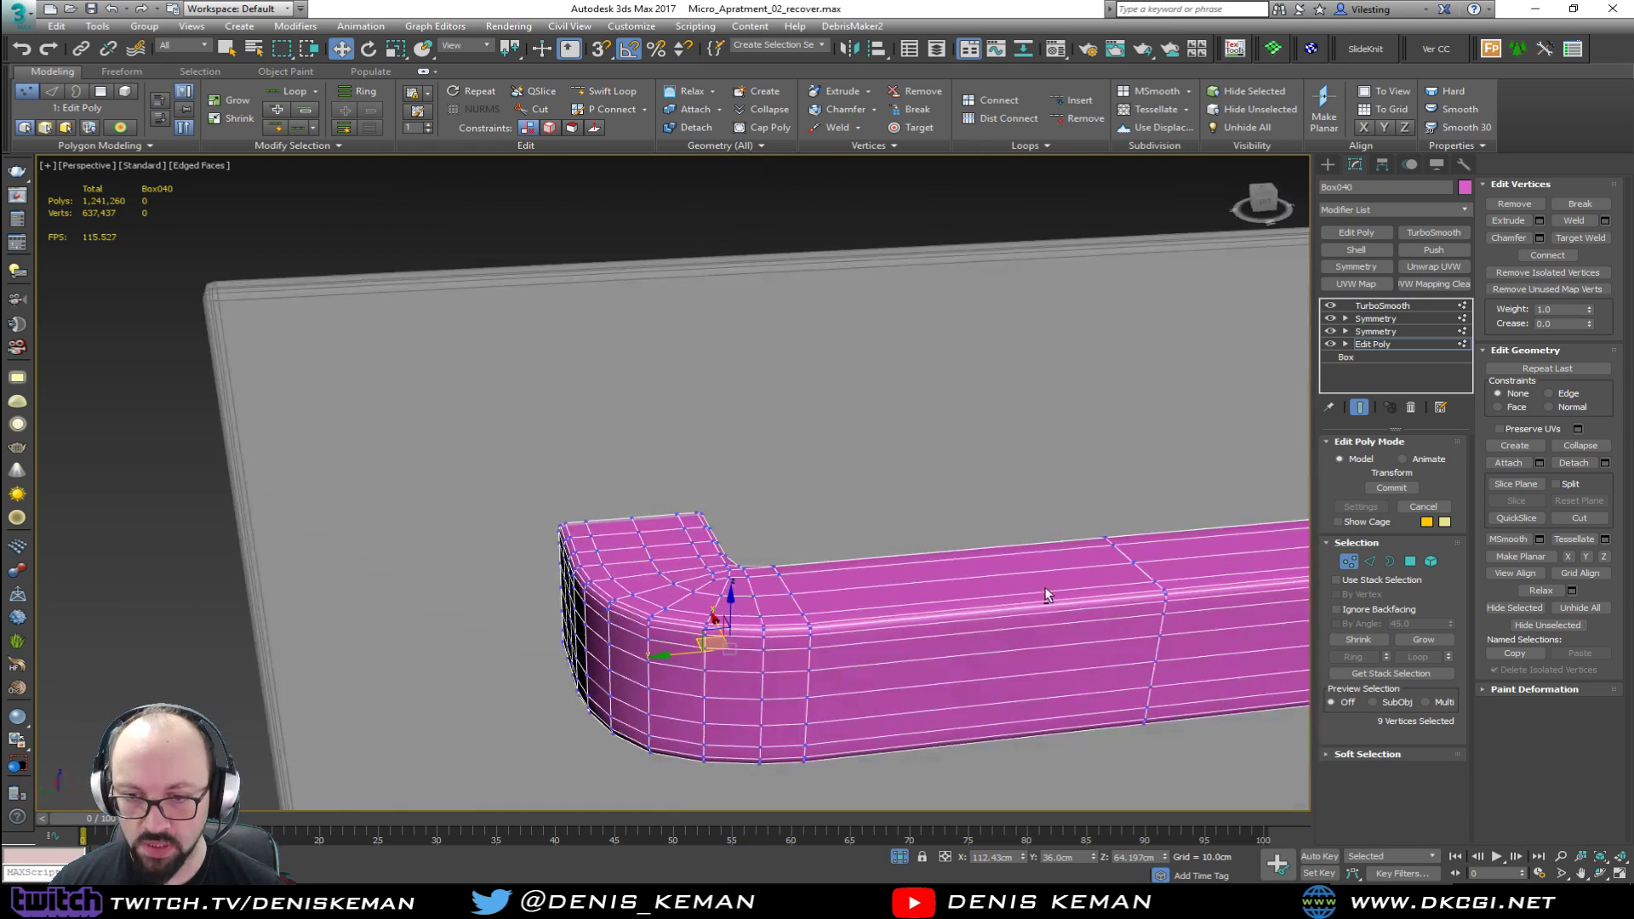
Step: Leave vertex editing and change the handle's object color to the dark gray custom color
{"action": "left_click", "coordinate": [1363, 562]}
{"action": "left_click", "coordinate": [1465, 188]}
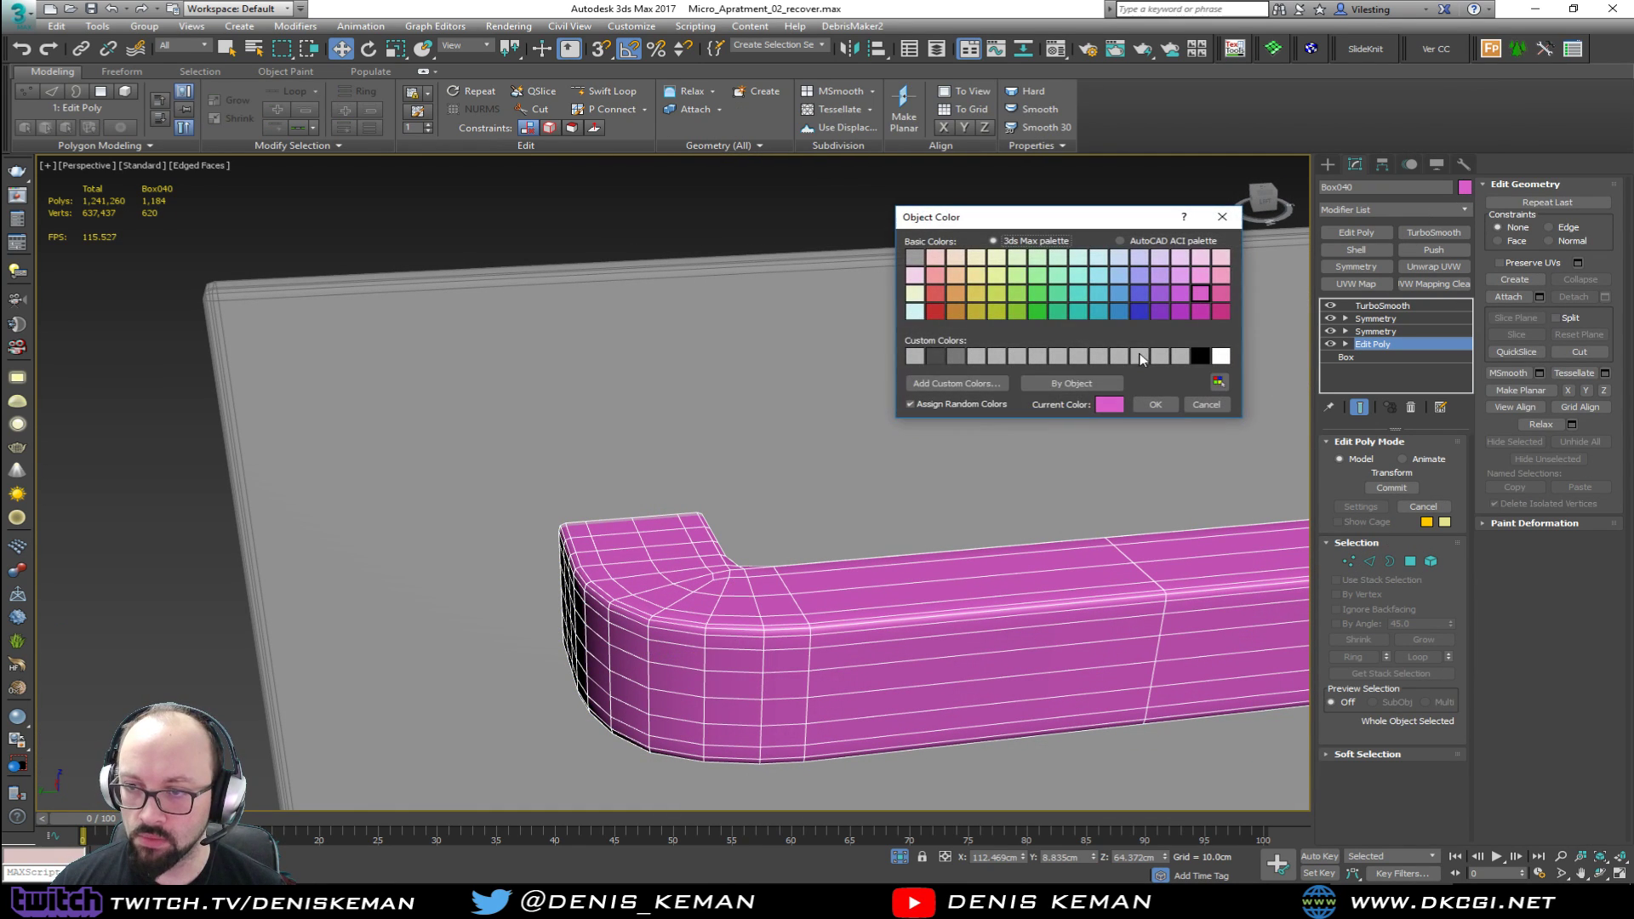
{"action": "left_click", "coordinate": [941, 355]}
{"action": "left_click", "coordinate": [1155, 405]}
Step: End isolation, deselect the handle, and inspect it on the oven front with the rest of the kitchen visible
{"action": "middle_click_drag", "start_coordinate": [993, 394], "coordinate": [703, 348], "text": "alt"}
{"action": "right_click", "coordinate": [703, 348]}
{"action": "left_click", "coordinate": [737, 232]}
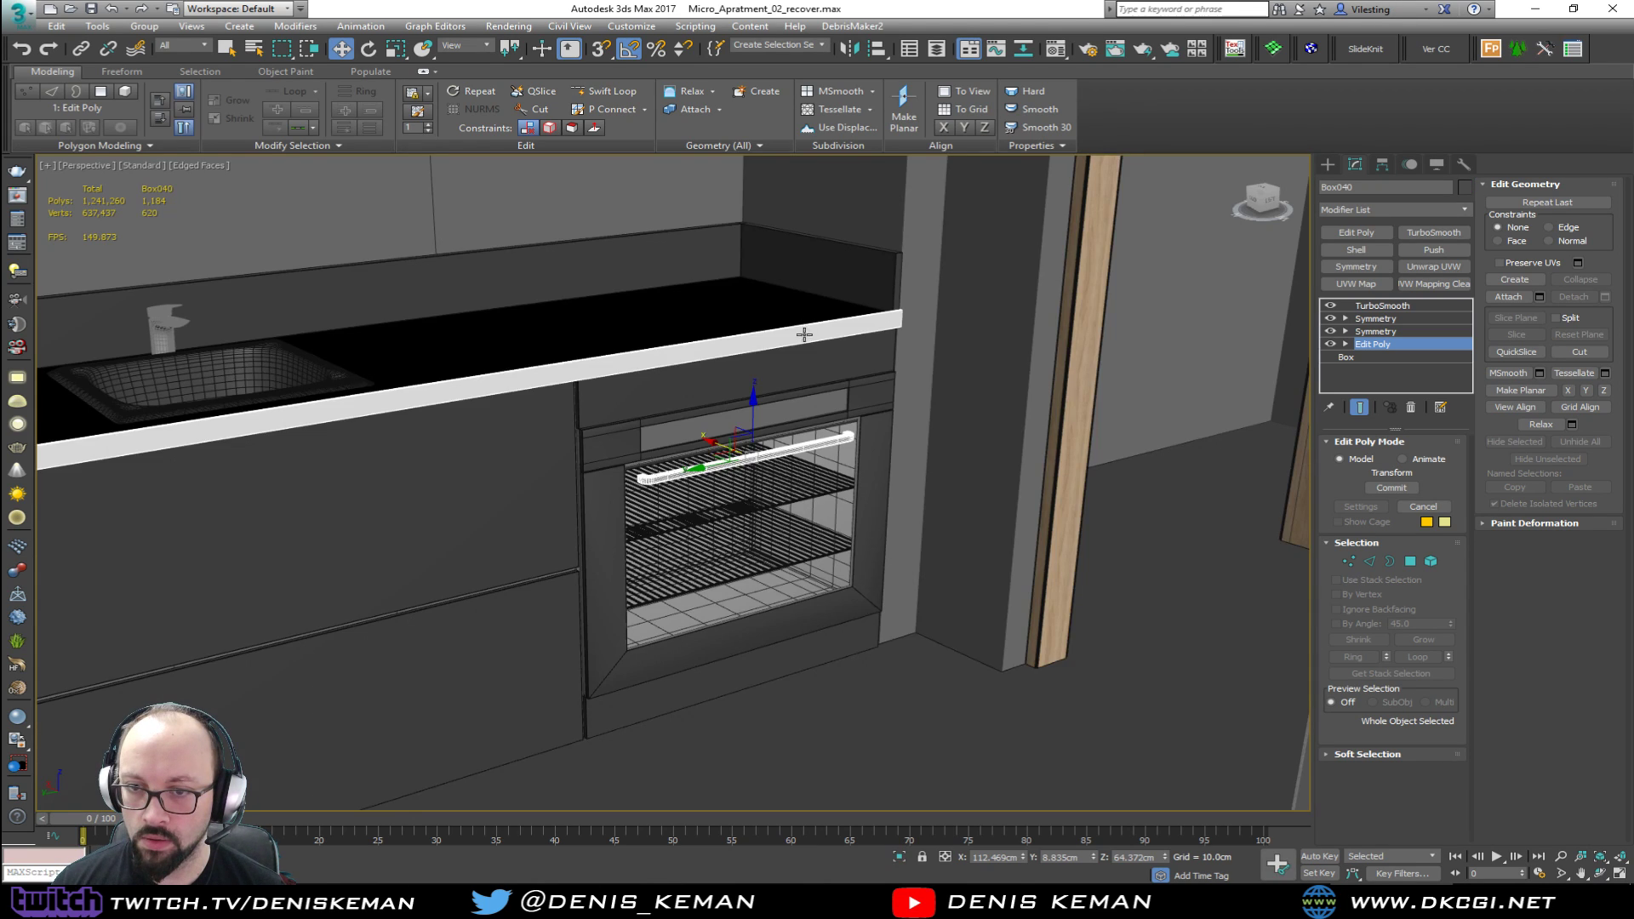
{"action": "key", "text": "F3"}
{"action": "left_click", "coordinate": [589, 223]}
{"action": "key", "text": "F3"}
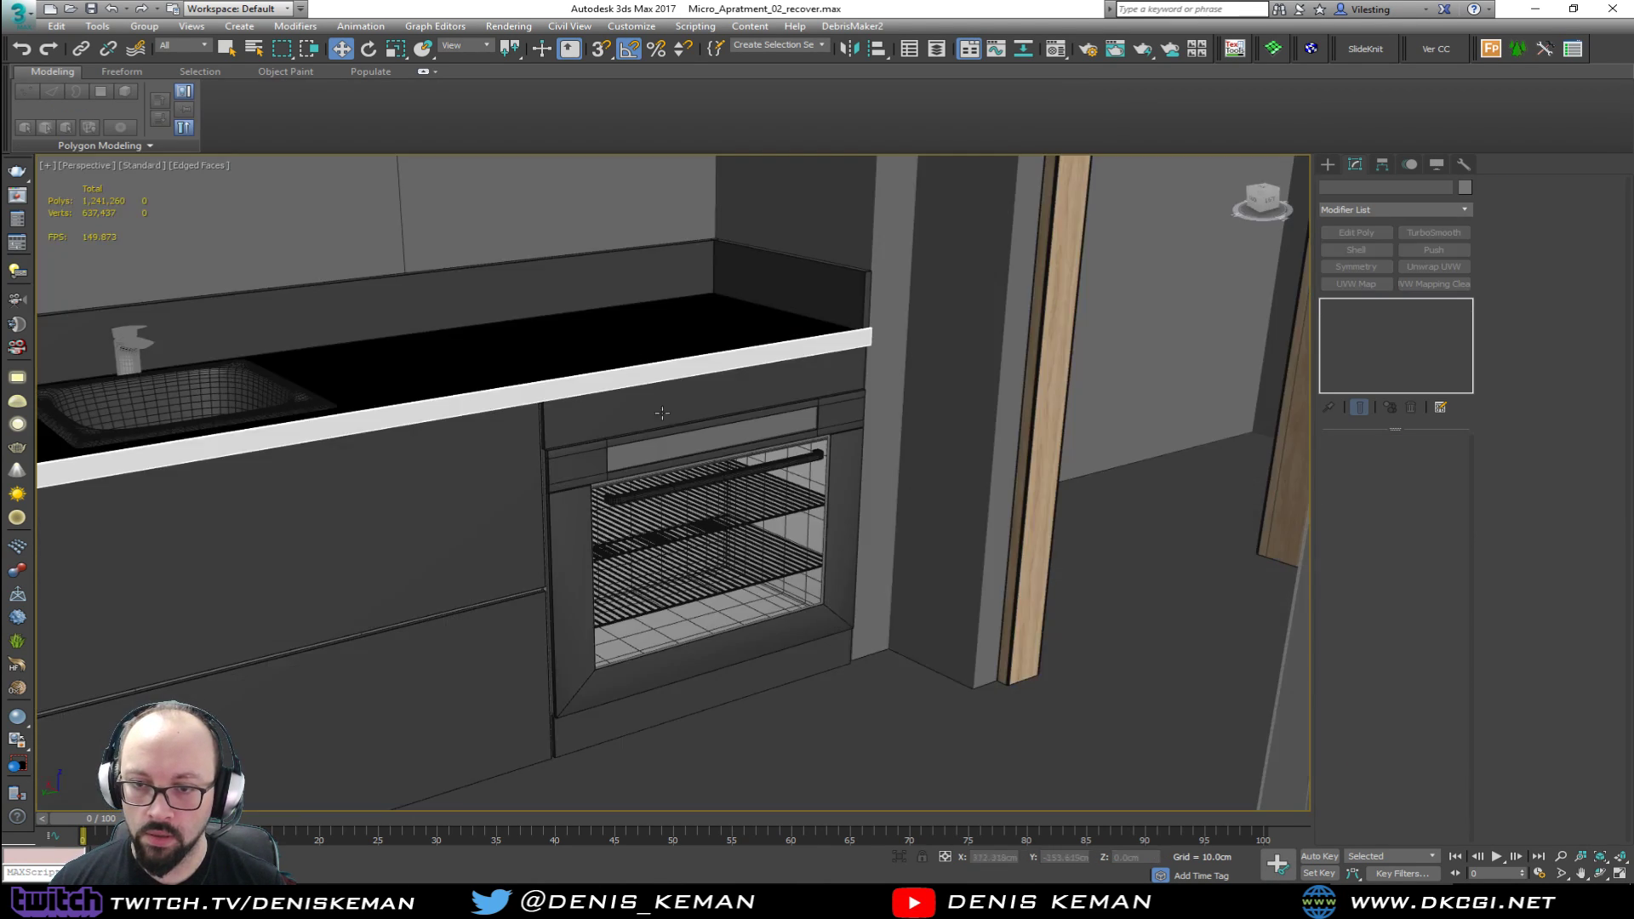
{"action": "scroll", "coordinate": [677, 469], "scroll_direction": "up", "scroll_amount": 6}
{"action": "scroll", "coordinate": [677, 469], "scroll_direction": "down", "scroll_amount": 3}
{"action": "middle_click_drag", "start_coordinate": [677, 469], "coordinate": [674, 366]}
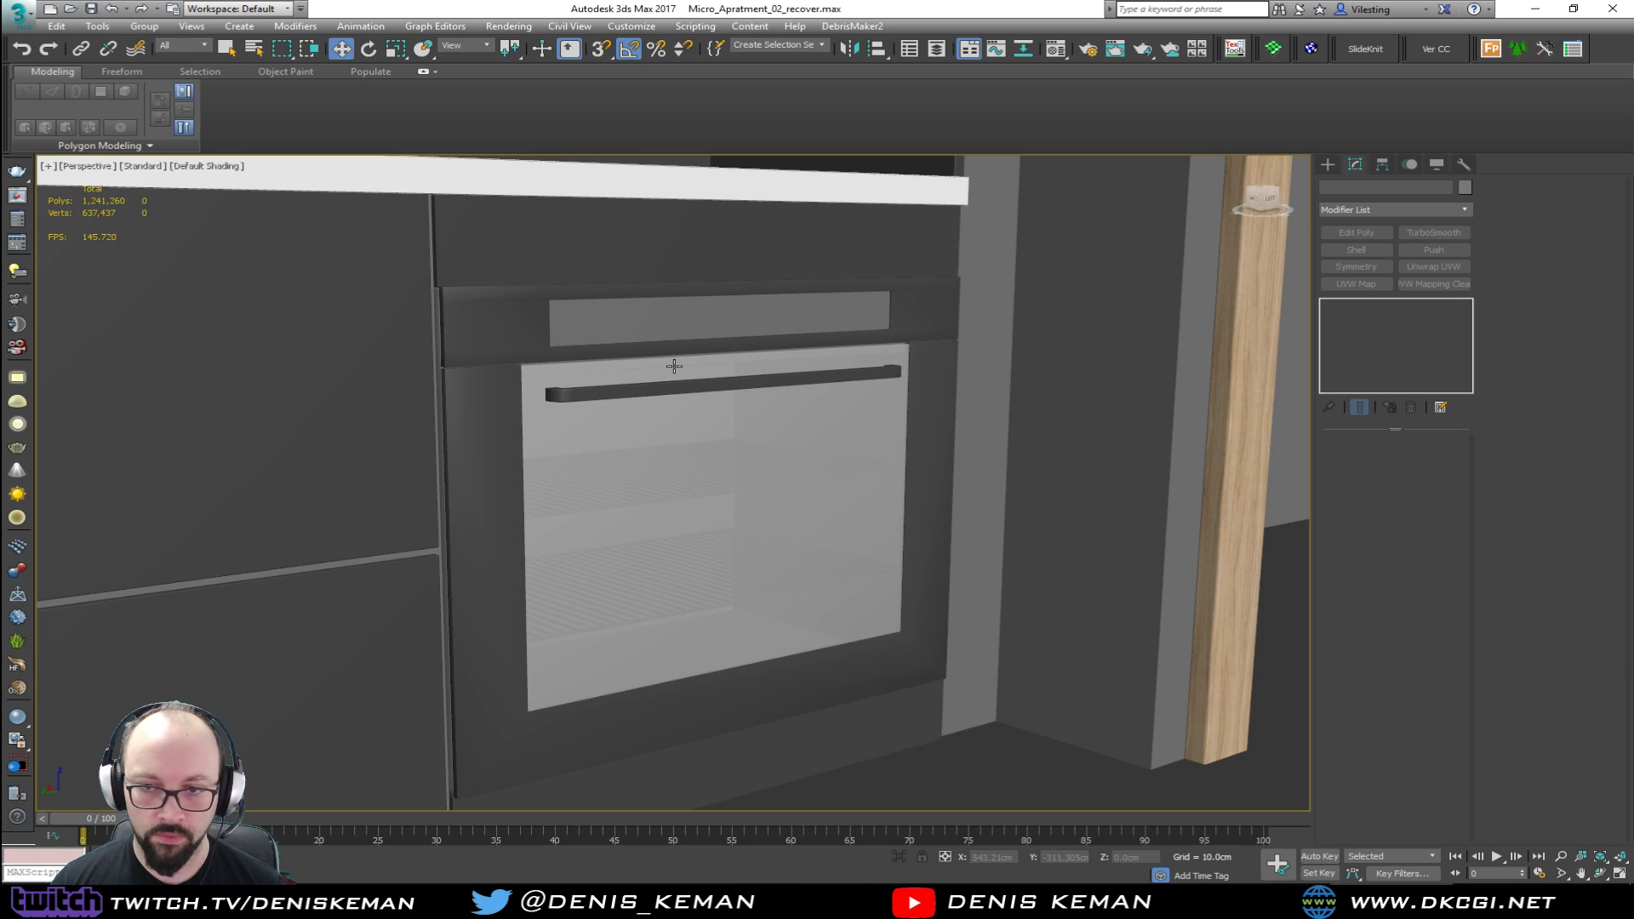
Step: Raise the handle's upper row of vertices in Edit Poly by about 0.6 cm to make the bar taller
{"action": "left_click", "coordinate": [614, 389]}
{"action": "key", "text": "F4"}
{"action": "scroll", "coordinate": [614, 390], "scroll_direction": "up", "scroll_amount": 5}
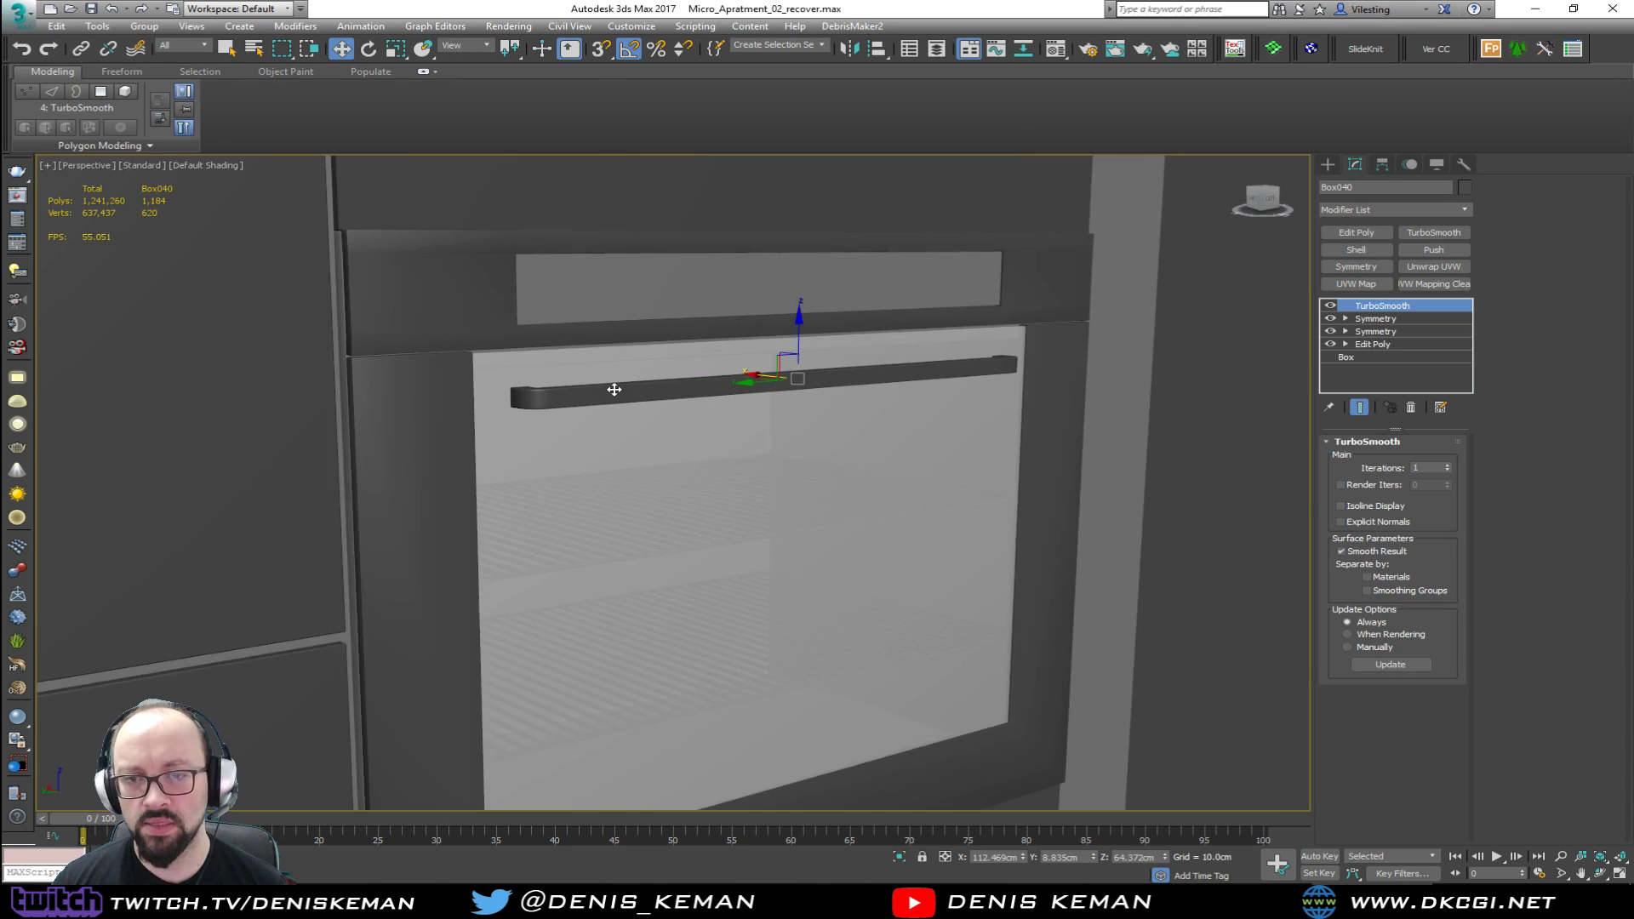
{"action": "scroll", "coordinate": [650, 396], "scroll_direction": "down", "scroll_amount": 1}
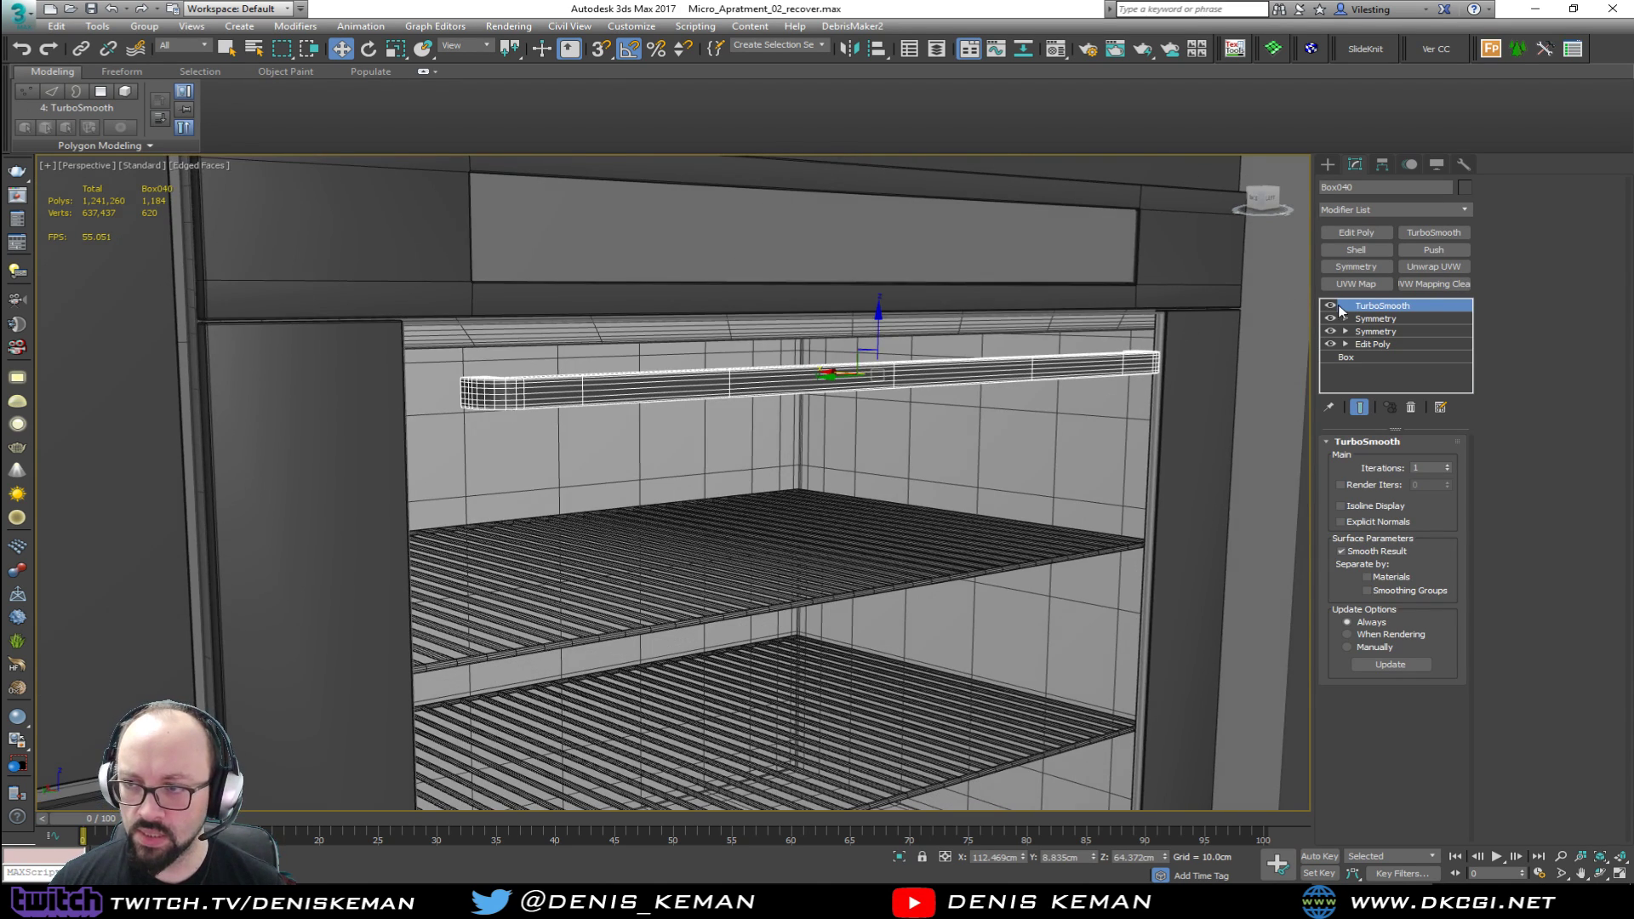
{"action": "left_click", "coordinate": [1374, 344]}
{"action": "key", "text": "1"}
{"action": "middle_click_drag", "start_coordinate": [775, 375], "coordinate": [806, 366], "text": "alt"}
{"action": "key", "text": "F3"}
{"action": "left_click_drag", "start_coordinate": [383, 319], "coordinate": [1220, 398]}
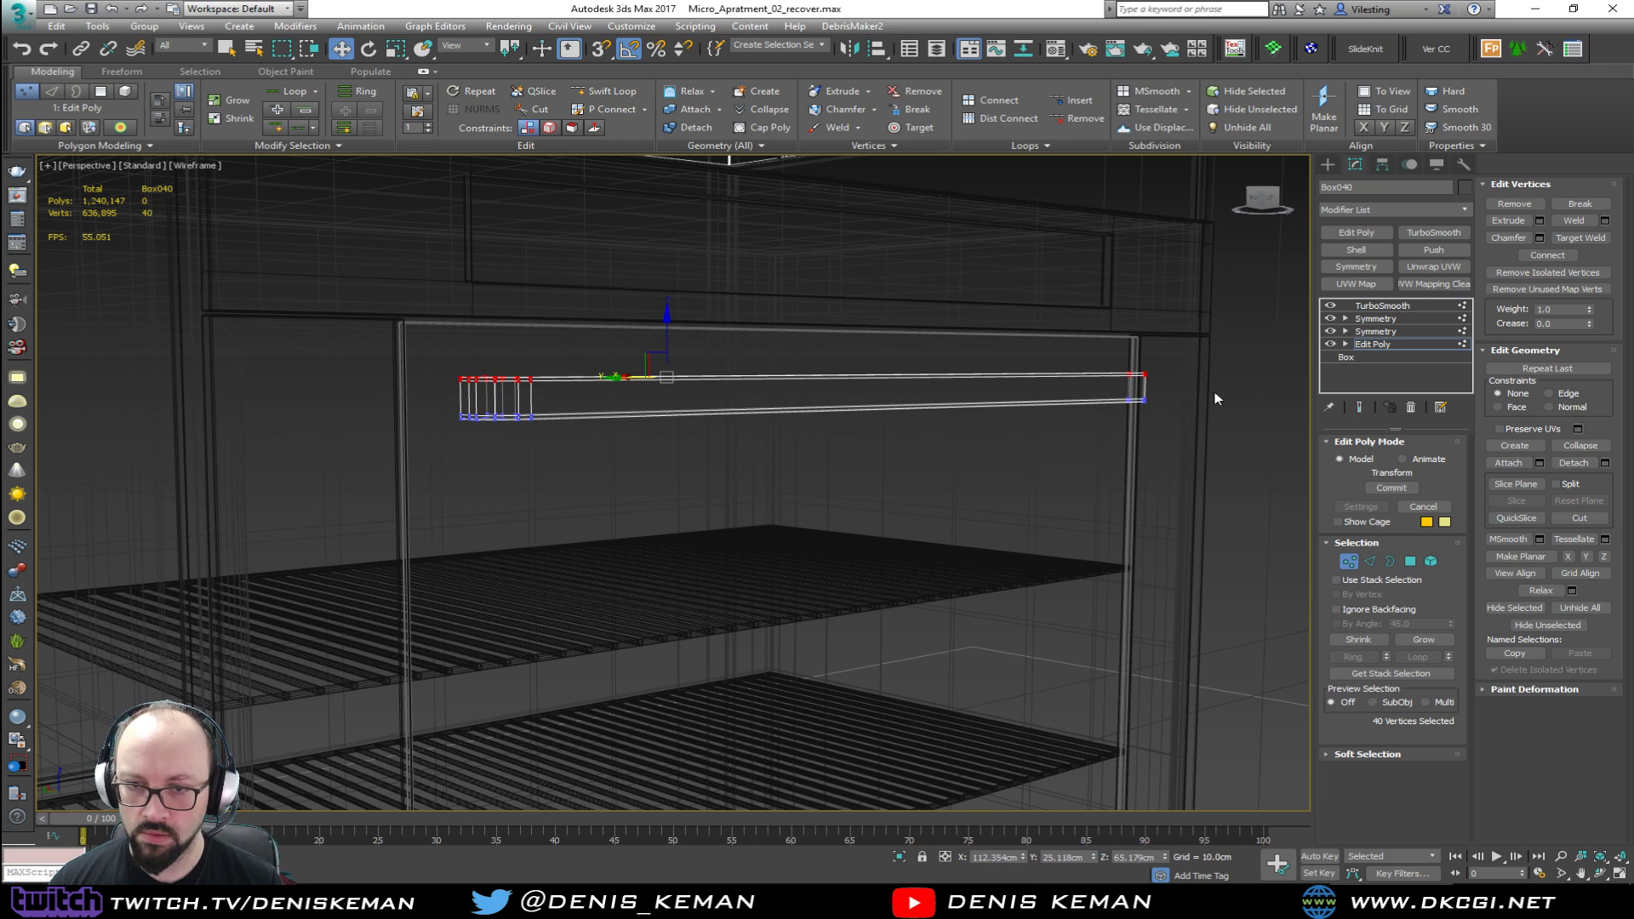
{"action": "key", "text": "F3"}
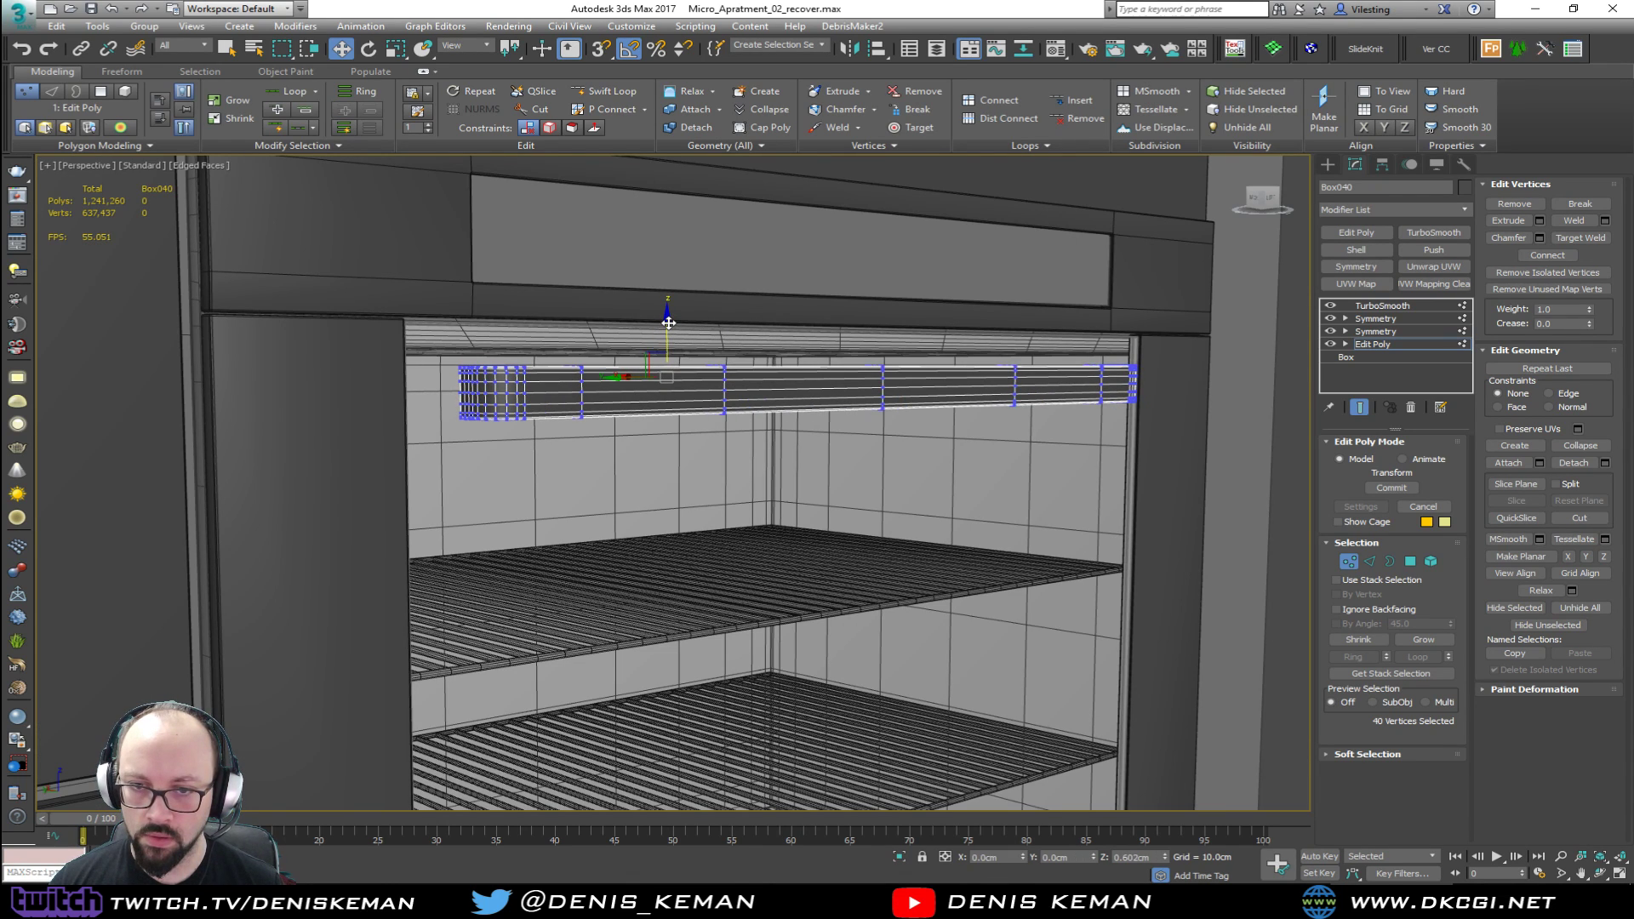
Step: Leave vertex editing, deselect the handle, and examine its proportions against the oven and countertop
{"action": "key", "text": "1"}
{"action": "middle_click_drag", "start_coordinate": [949, 475], "coordinate": [854, 510]}
{"action": "scroll", "coordinate": [801, 460], "scroll_direction": "down", "scroll_amount": 3}
{"action": "middle_click_drag", "start_coordinate": [715, 408], "coordinate": [785, 517]}
{"action": "scroll", "coordinate": [766, 494], "scroll_direction": "down", "scroll_amount": 2}
{"action": "key", "text": "F3"}
{"action": "left_click", "coordinate": [678, 285]}
{"action": "key", "text": "F3"}
{"action": "middle_click_drag", "start_coordinate": [679, 290], "coordinate": [812, 441]}
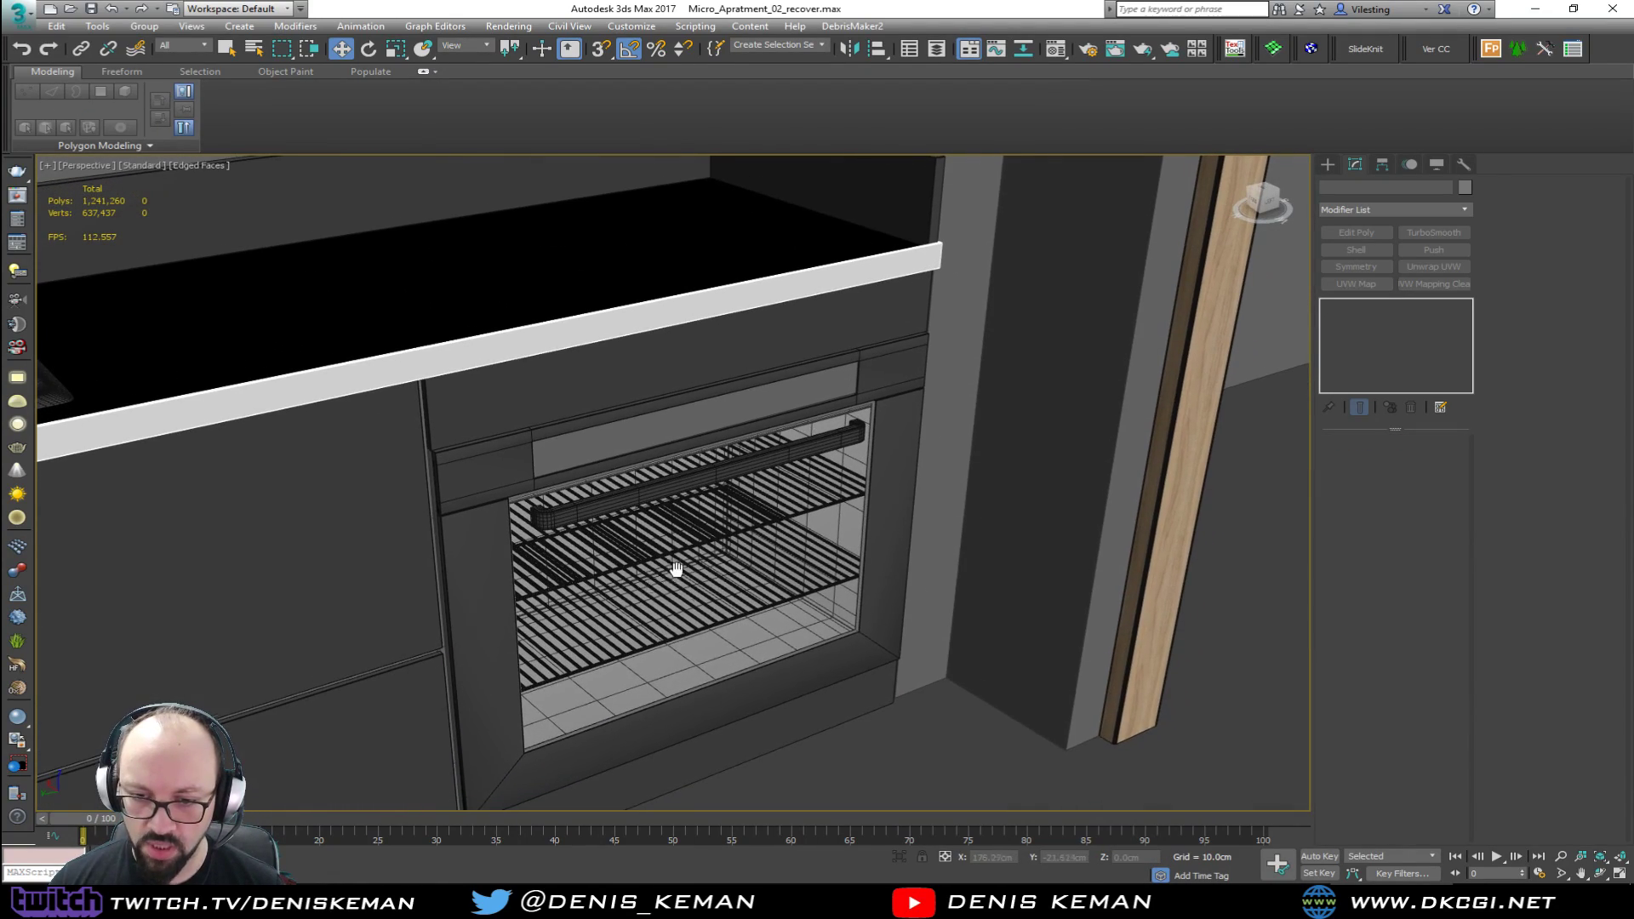
Step: Select the four spline shapes that form the two oven racks and isolate them
{"action": "scroll", "coordinate": [657, 584], "scroll_direction": "up", "scroll_amount": 5}
{"action": "key", "text": "F3"}
{"action": "left_click", "coordinate": [636, 554]}
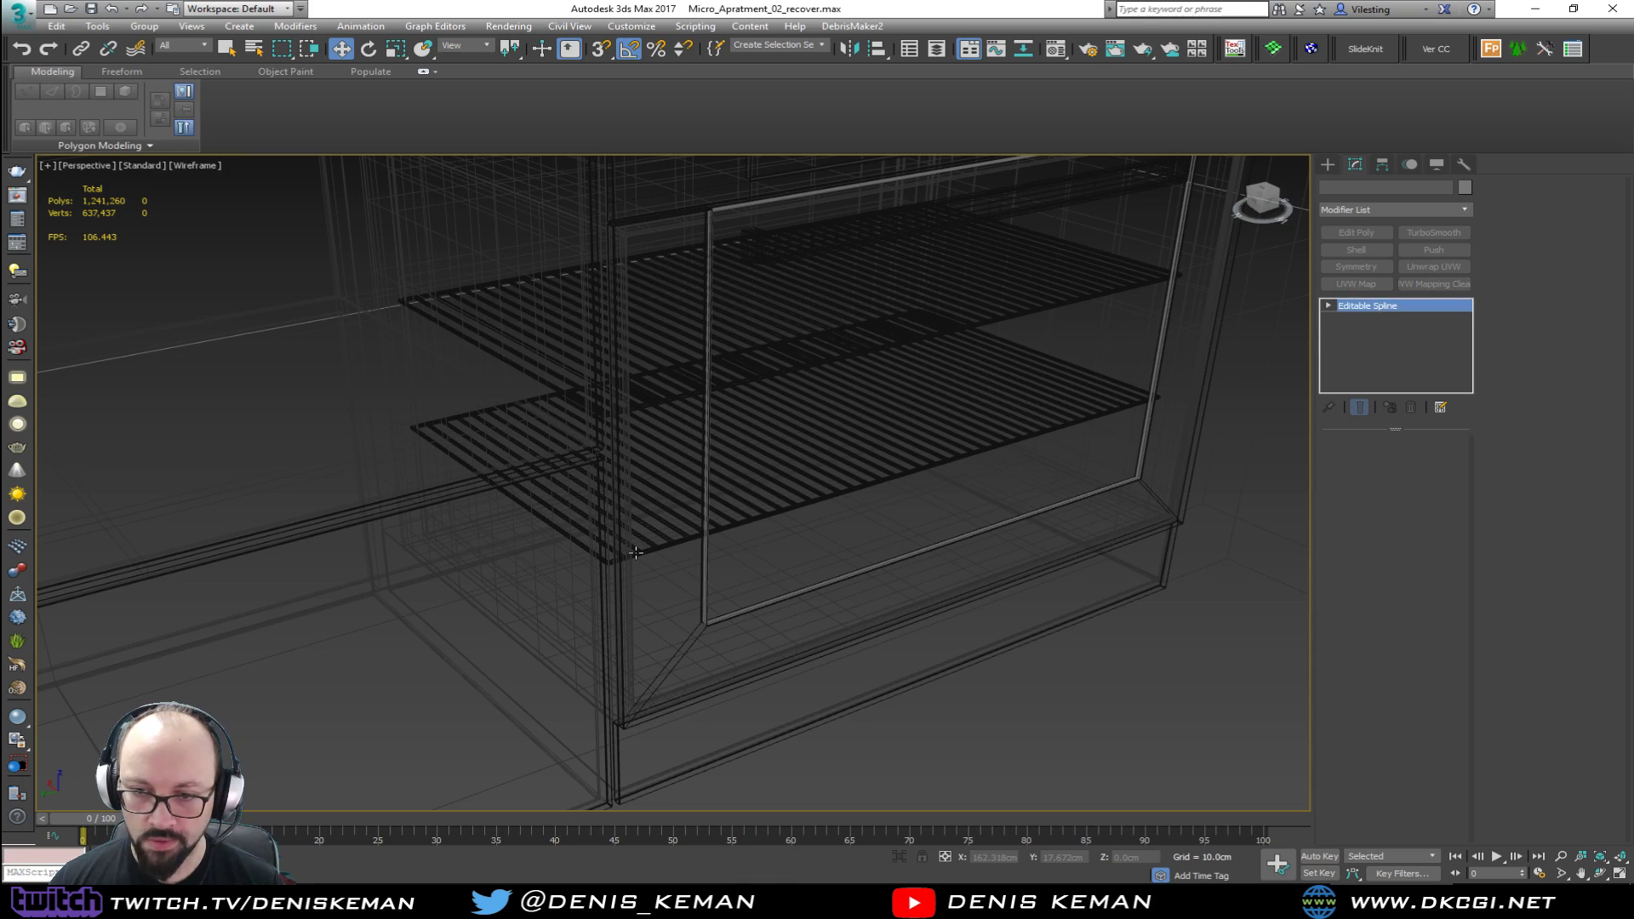
{"action": "scroll", "coordinate": [636, 554], "scroll_direction": "up", "scroll_amount": 3}
{"action": "left_click", "coordinate": [636, 543], "text": "ctrl"}
{"action": "middle_click_drag", "start_coordinate": [636, 543], "coordinate": [630, 610], "text": "alt"}
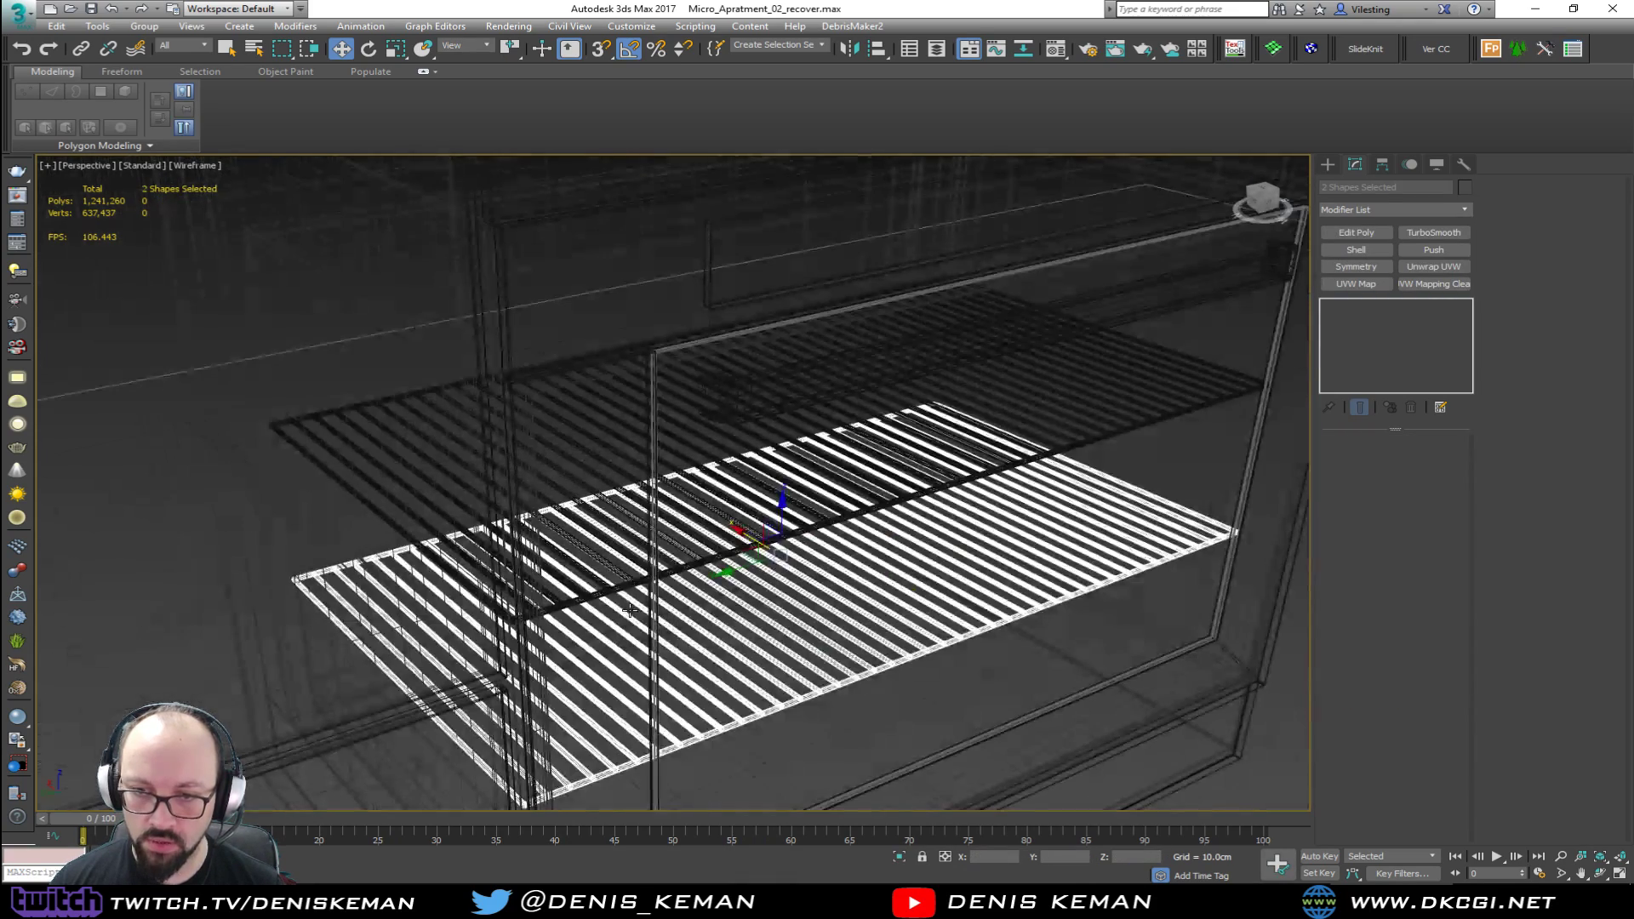
{"action": "left_click", "coordinate": [620, 579], "text": "ctrl"}
{"action": "left_click", "coordinate": [620, 582], "text": "ctrl"}
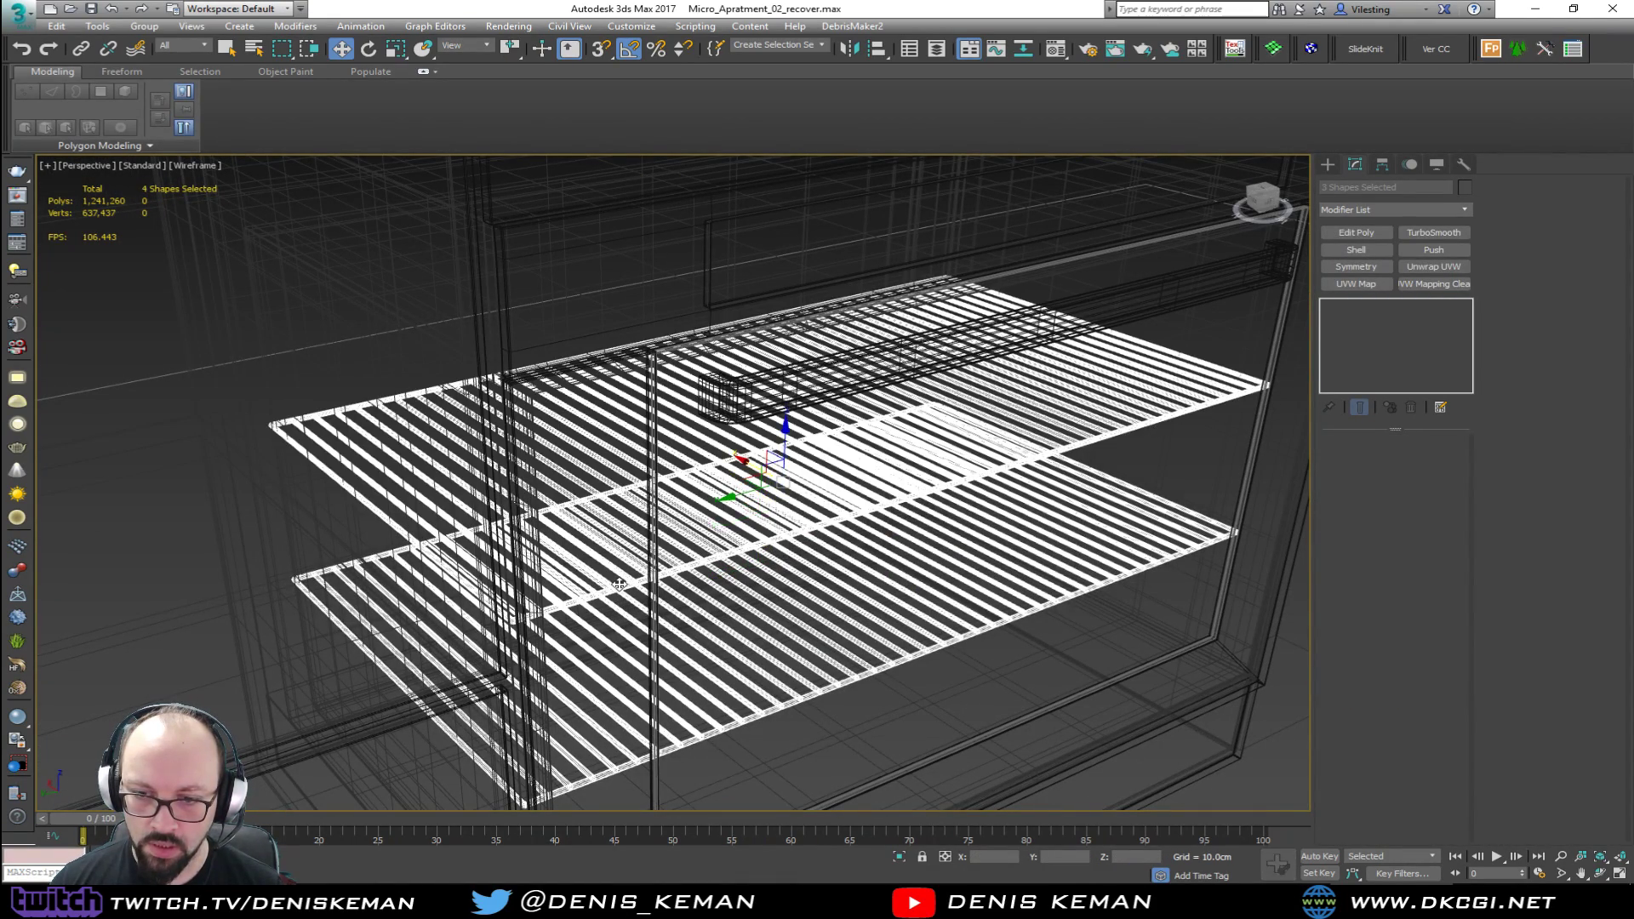
{"action": "key", "text": "alt+q"}
{"action": "key", "text": "F3"}
Step: Convert all the isolated rack splines to editable meshes and name the lower rack's rim object Grill_Mesh
{"action": "left_click", "coordinate": [787, 685]}
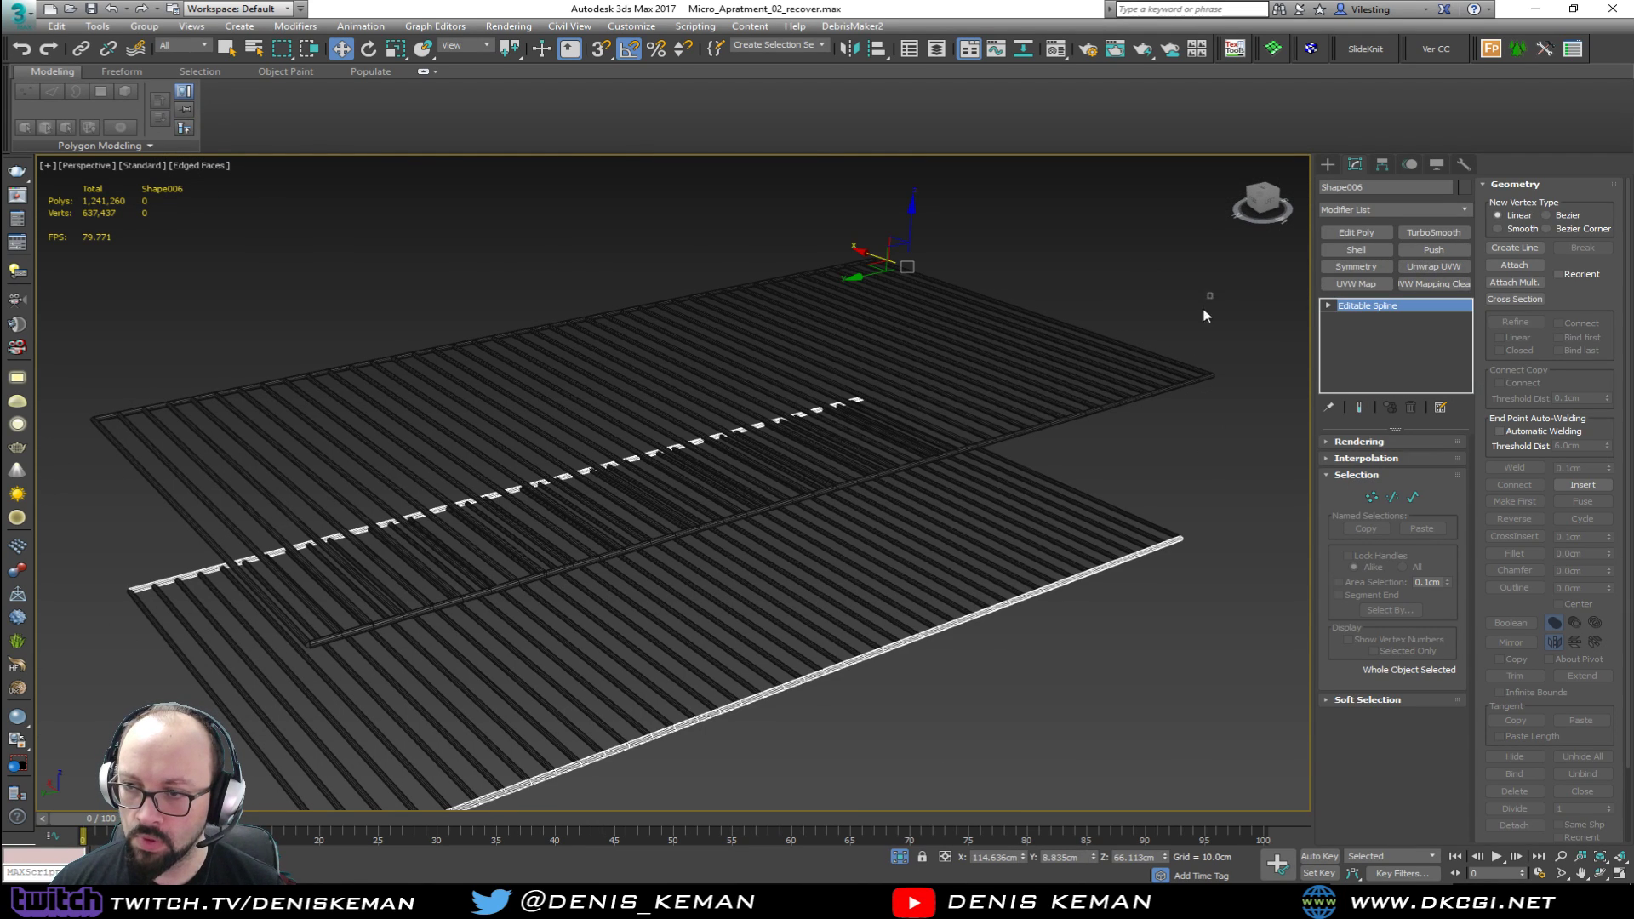
{"action": "key", "text": "ctrl+a"}
{"action": "right_click", "coordinate": [833, 551]}
{"action": "mouse_move", "coordinate": [936, 716]}
{"action": "left_click", "coordinate": [1045, 727]}
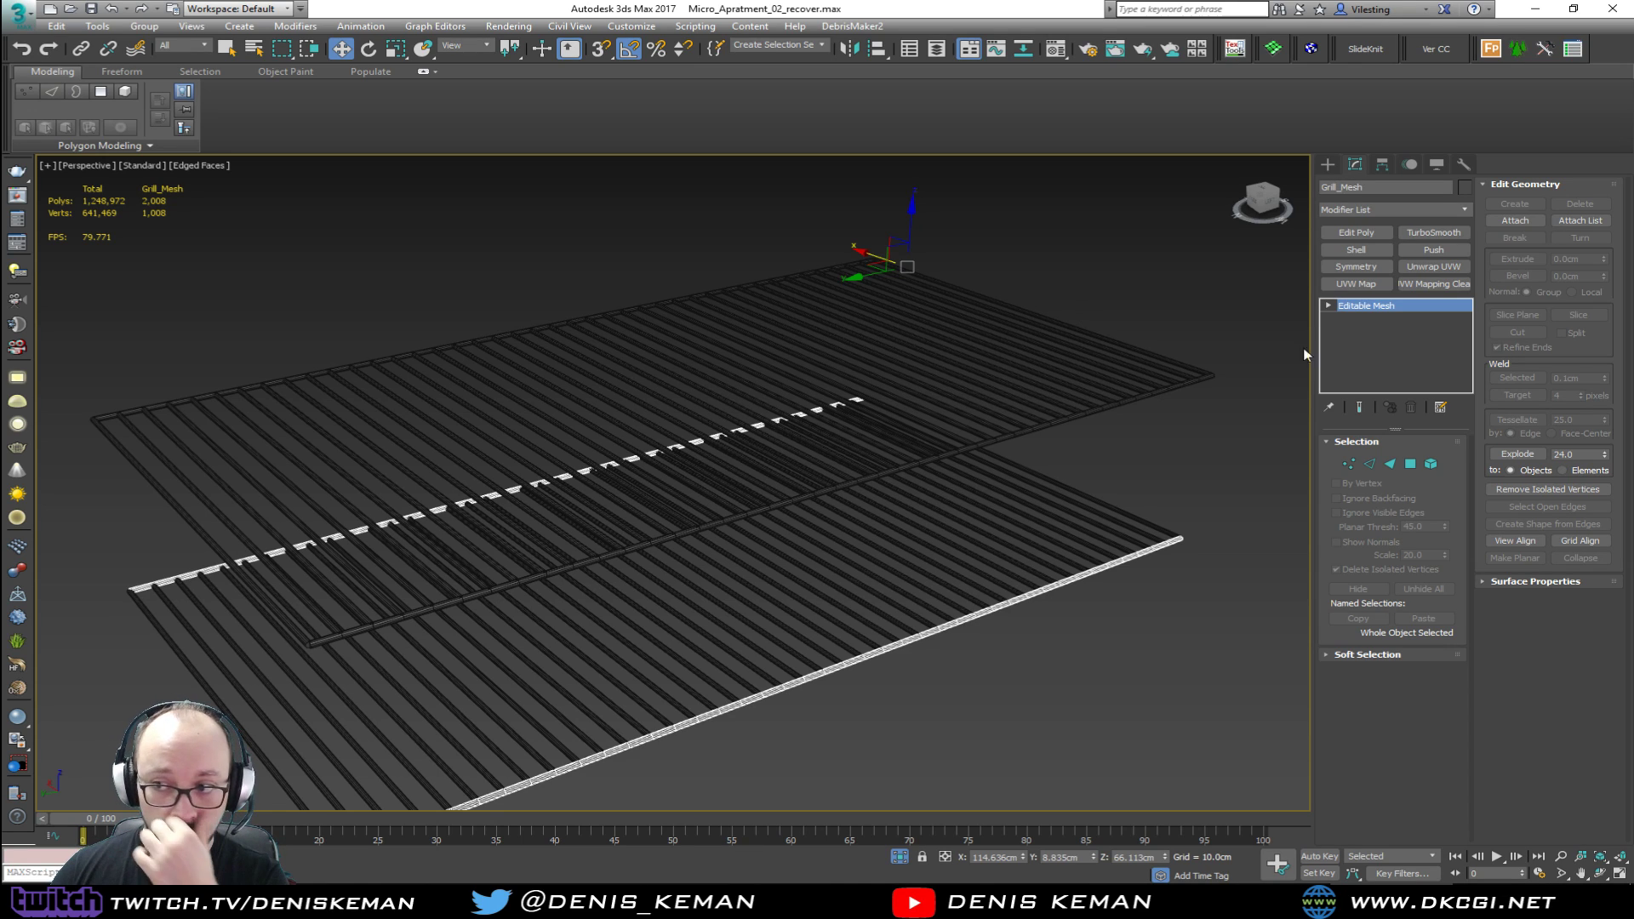
Step: Attach the remaining rack pieces to Grill_Mesh and end isolation
{"action": "left_click", "coordinate": [1493, 222]}
{"action": "left_click", "coordinate": [1025, 384]}
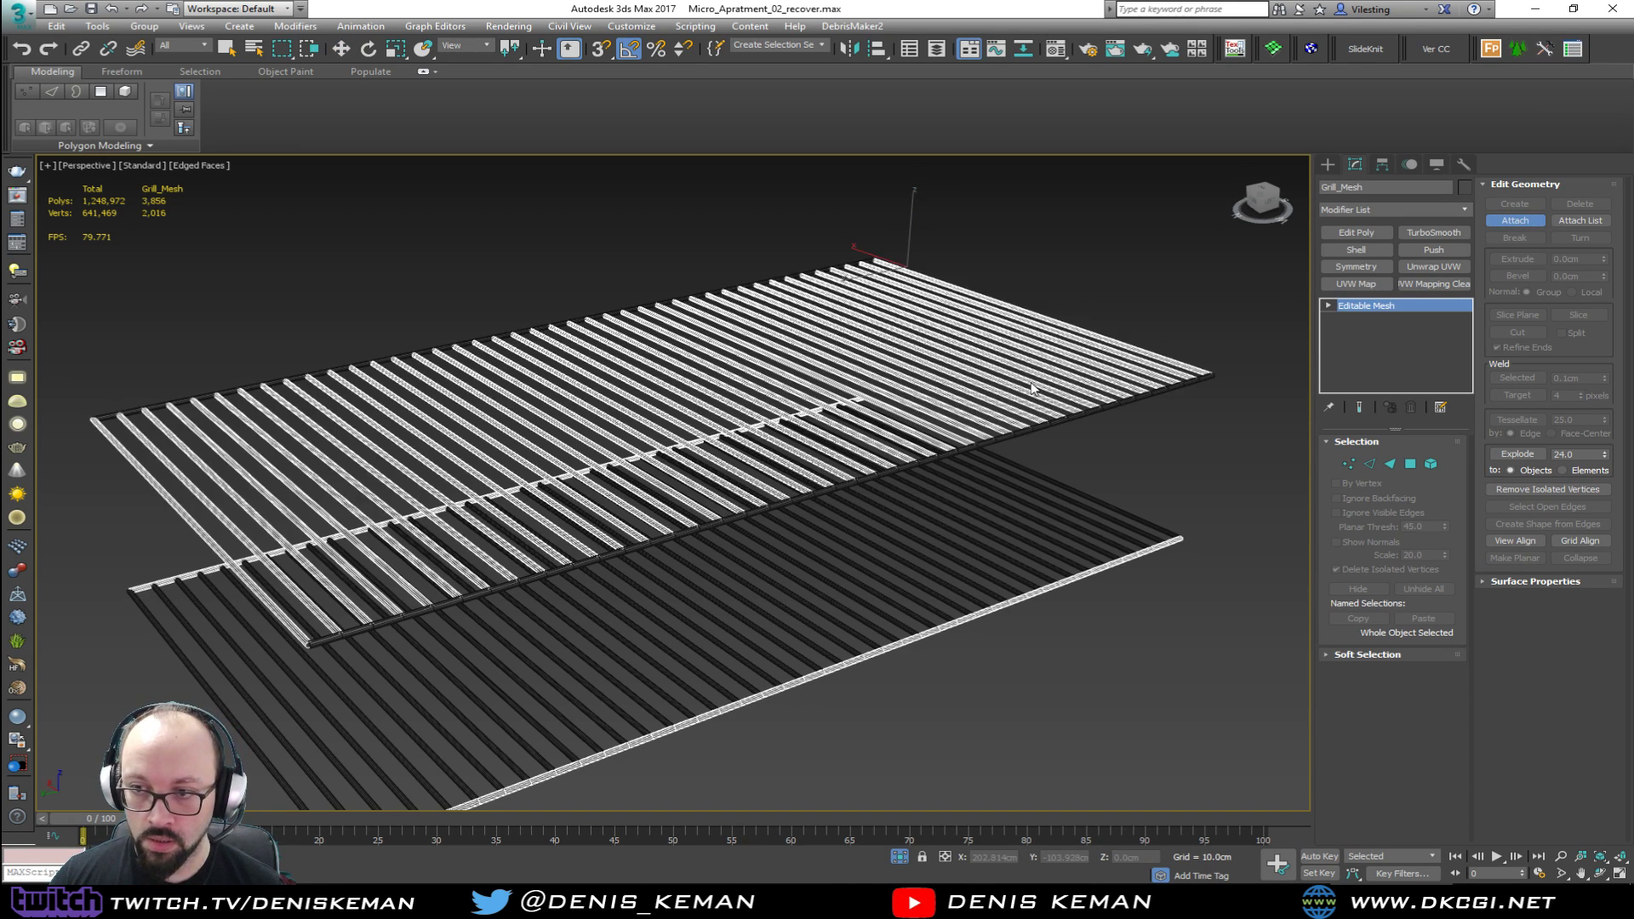
{"action": "left_click", "coordinate": [1102, 515]}
{"action": "key", "text": "w"}
{"action": "right_click", "coordinate": [1165, 445]}
{"action": "left_click", "coordinate": [1201, 327]}
Step: Select the oven's seven parts, including racks, door frame, glass, control panel, body and handle, and isolate them
{"action": "scroll", "coordinate": [780, 358], "scroll_direction": "up", "scroll_amount": 5}
{"action": "left_click", "coordinate": [798, 621], "text": "ctrl"}
{"action": "left_click", "coordinate": [386, 544], "text": "ctrl"}
{"action": "middle_click_drag", "start_coordinate": [437, 378], "coordinate": [571, 539]}
{"action": "left_click", "coordinate": [697, 299], "text": "ctrl"}
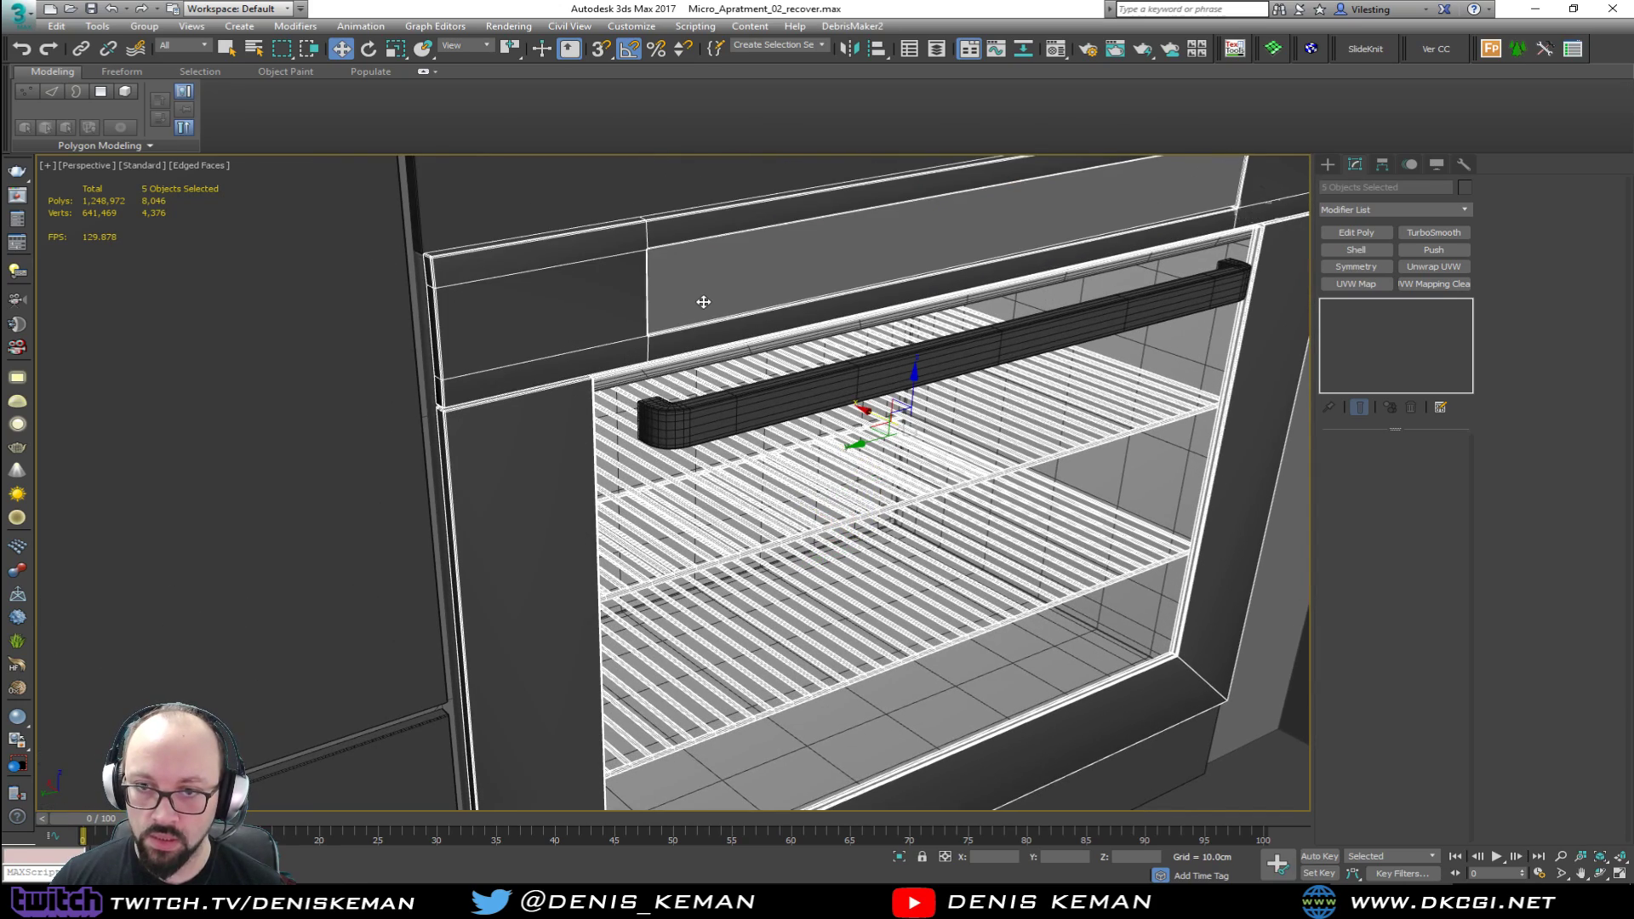
{"action": "left_click", "coordinate": [477, 273], "text": "ctrl"}
{"action": "left_click", "coordinate": [427, 288], "text": "ctrl"}
{"action": "scroll", "coordinate": [427, 287], "scroll_direction": "down", "scroll_amount": 4}
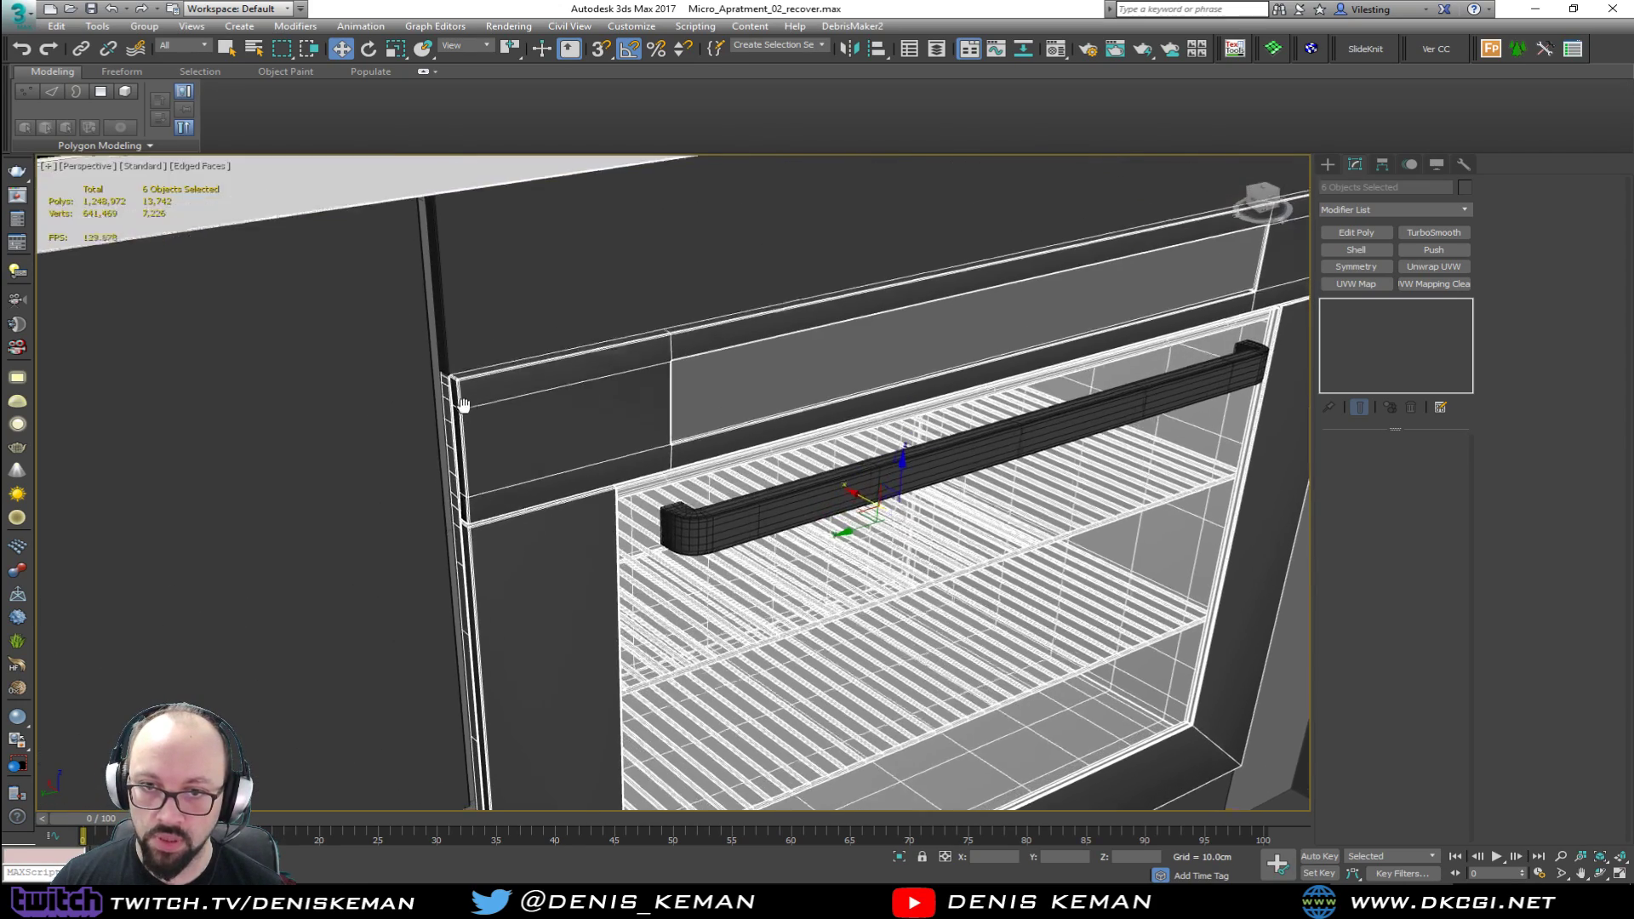
{"action": "left_click", "coordinate": [700, 477], "text": "ctrl"}
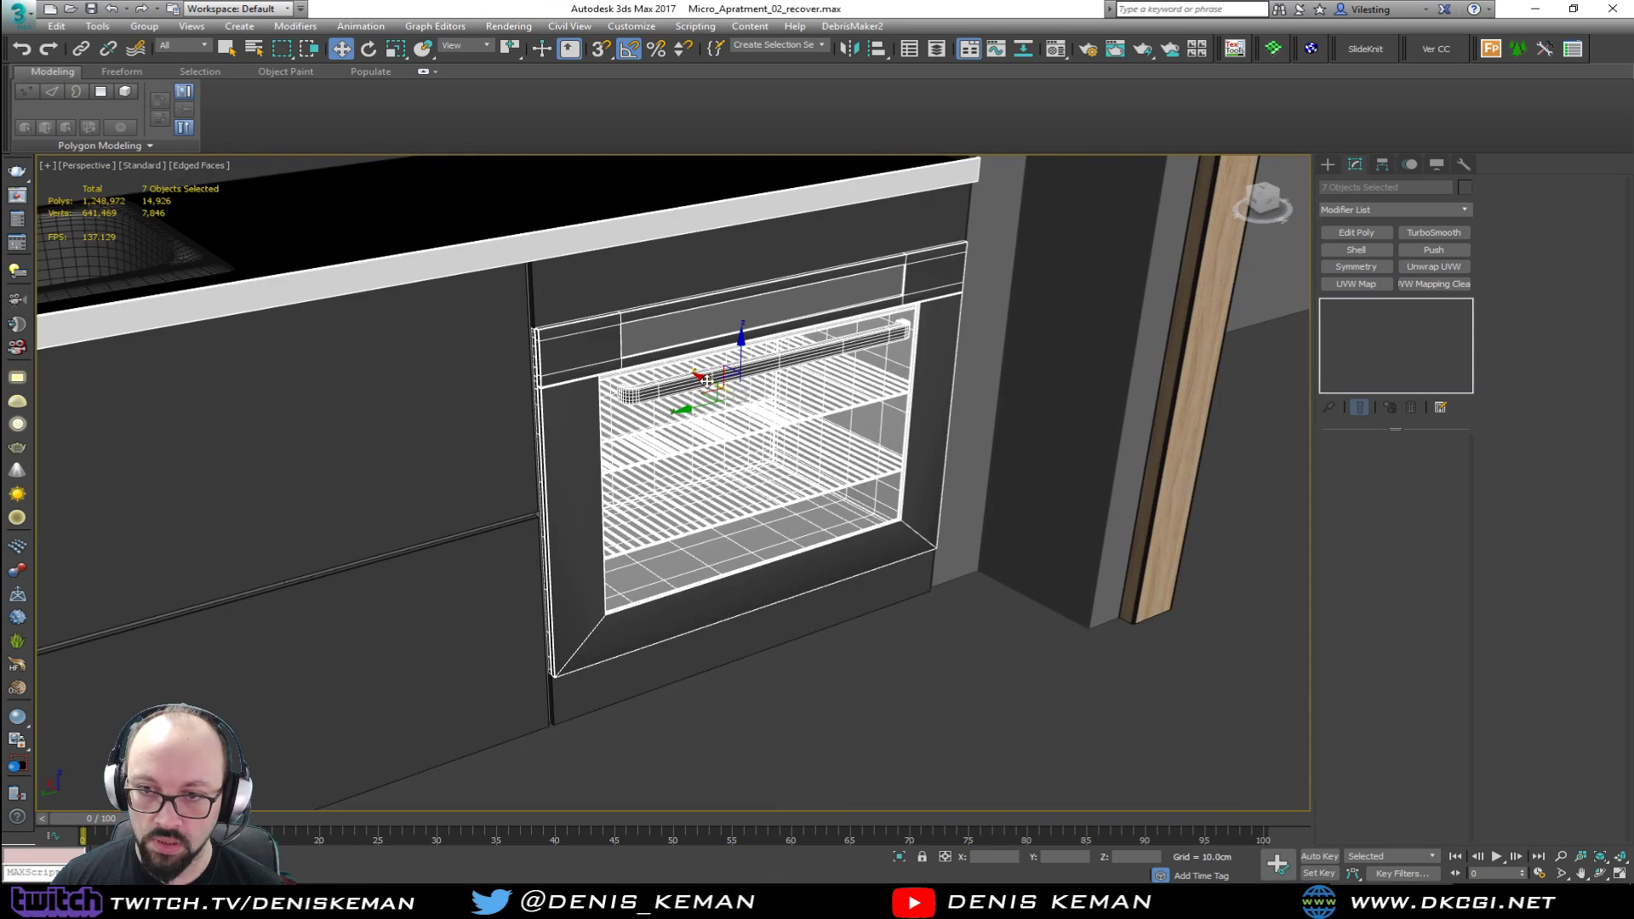
{"action": "key", "text": "alt+q"}
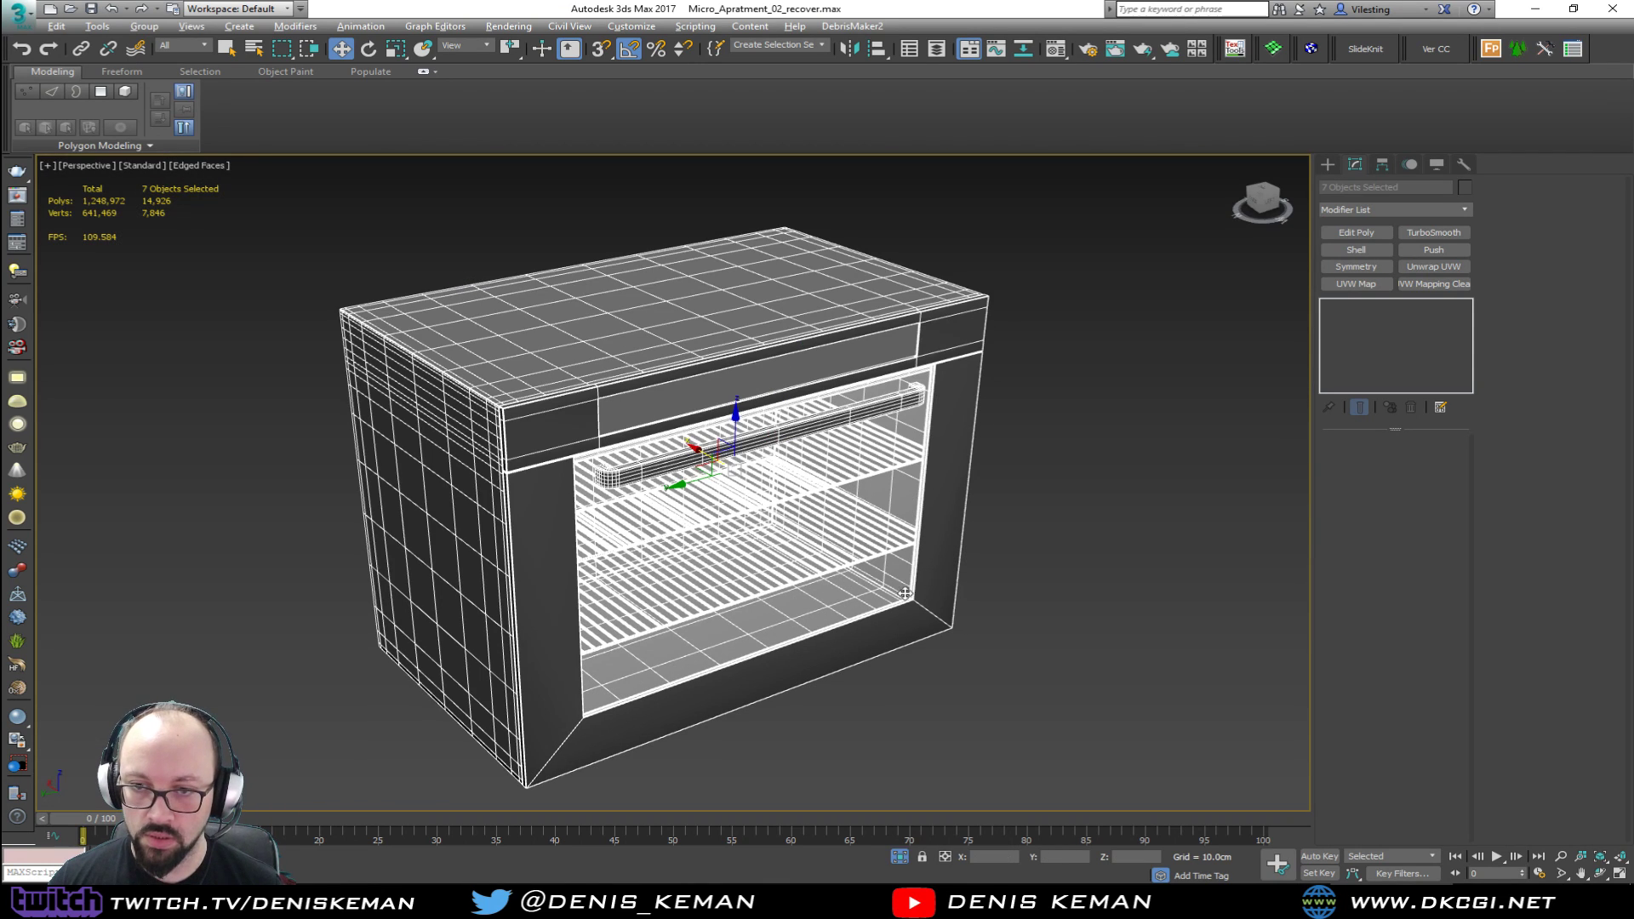
Step: Select all the isolated oven parts and group them under the name Oven
{"action": "left_click", "coordinate": [978, 477]}
{"action": "middle_click_drag", "start_coordinate": [978, 477], "coordinate": [817, 496], "text": "alt"}
{"action": "left_click_drag", "start_coordinate": [1043, 329], "coordinate": [503, 672]}
{"action": "left_click", "coordinate": [143, 28]}
{"action": "left_click", "coordinate": [157, 45]}
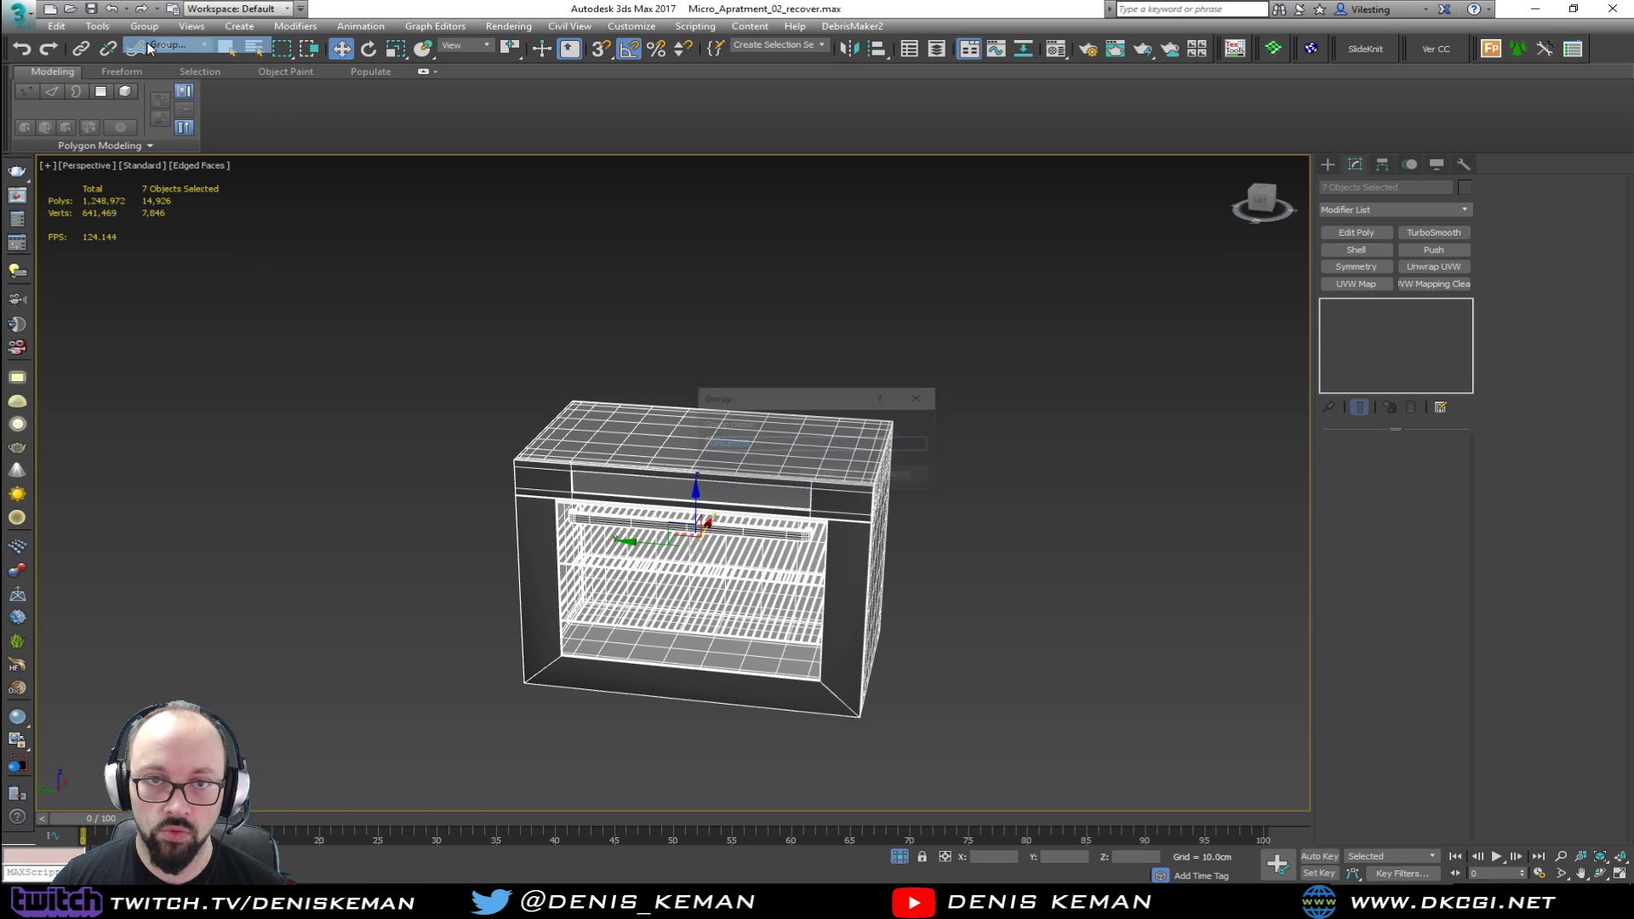
{"action": "type", "text": "Oven"}
{"action": "key", "text": "Return"}
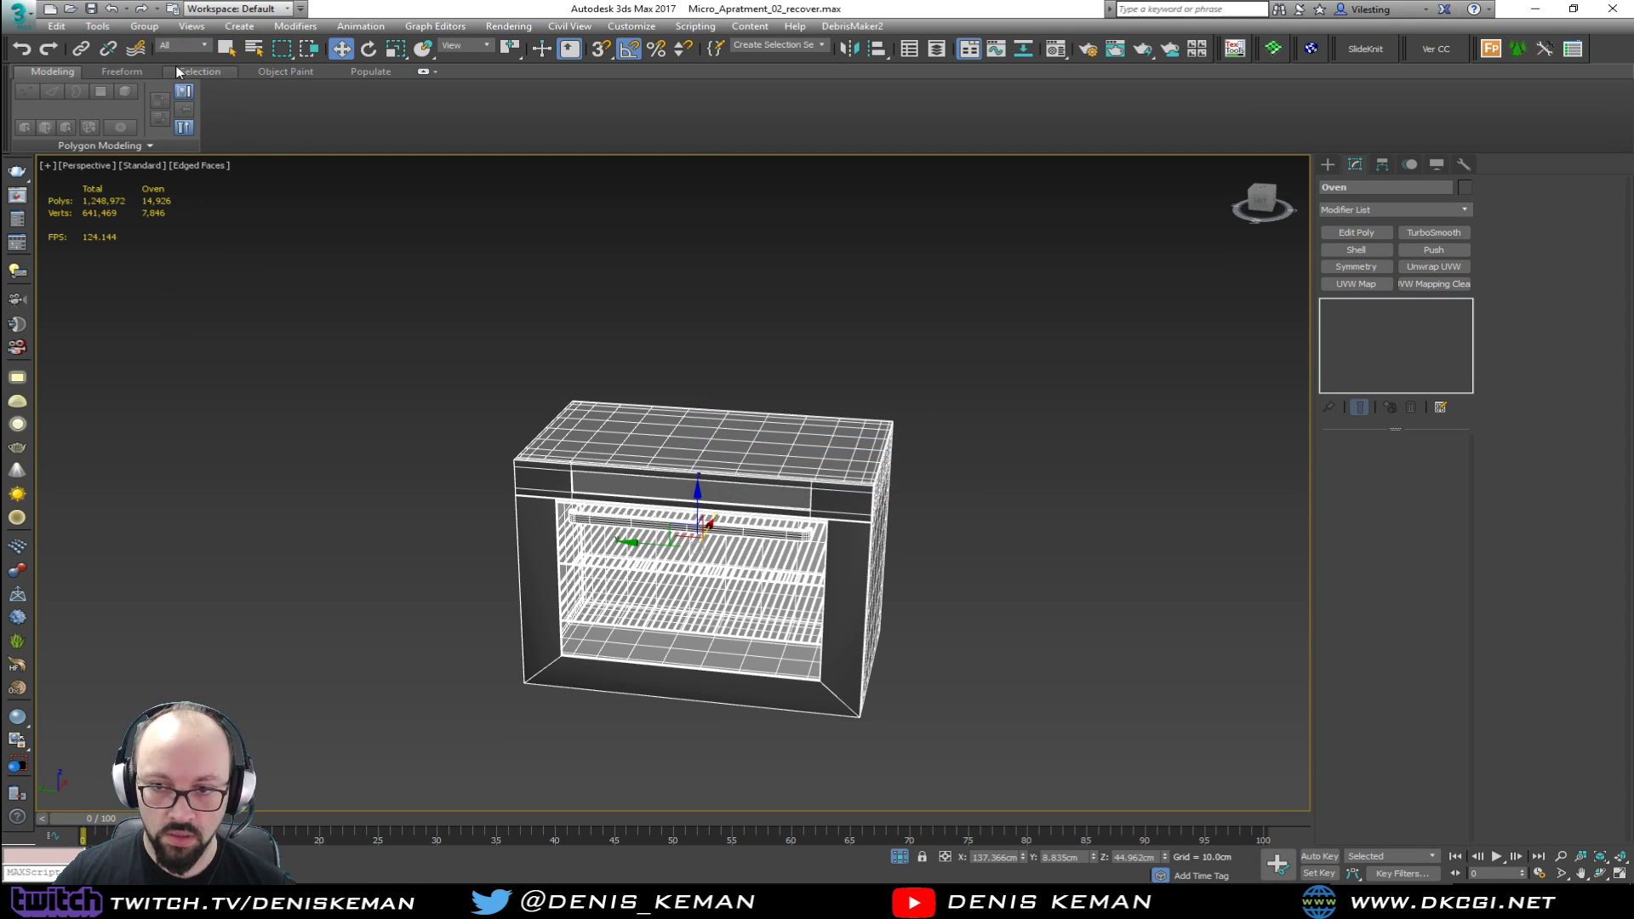
Step: End the isolation of the Oven group and clear the selection in the full kitchen scene
{"action": "right_click", "coordinate": [897, 397]}
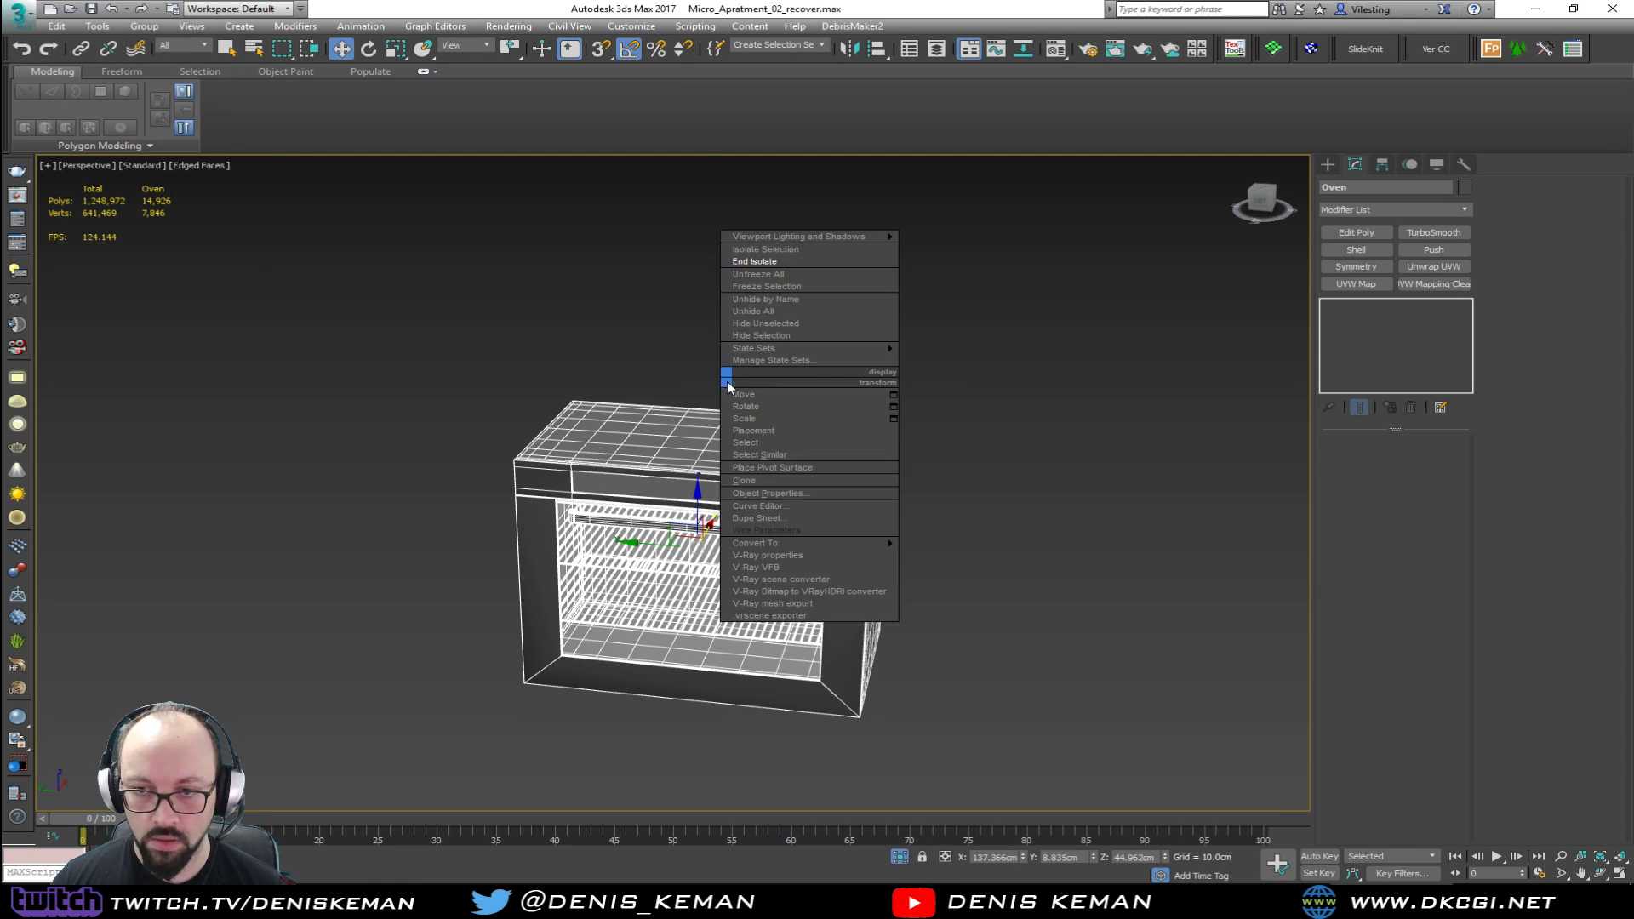
{"action": "left_click", "coordinate": [789, 267]}
{"action": "middle_click_drag", "start_coordinate": [835, 396], "coordinate": [802, 403], "text": "alt"}
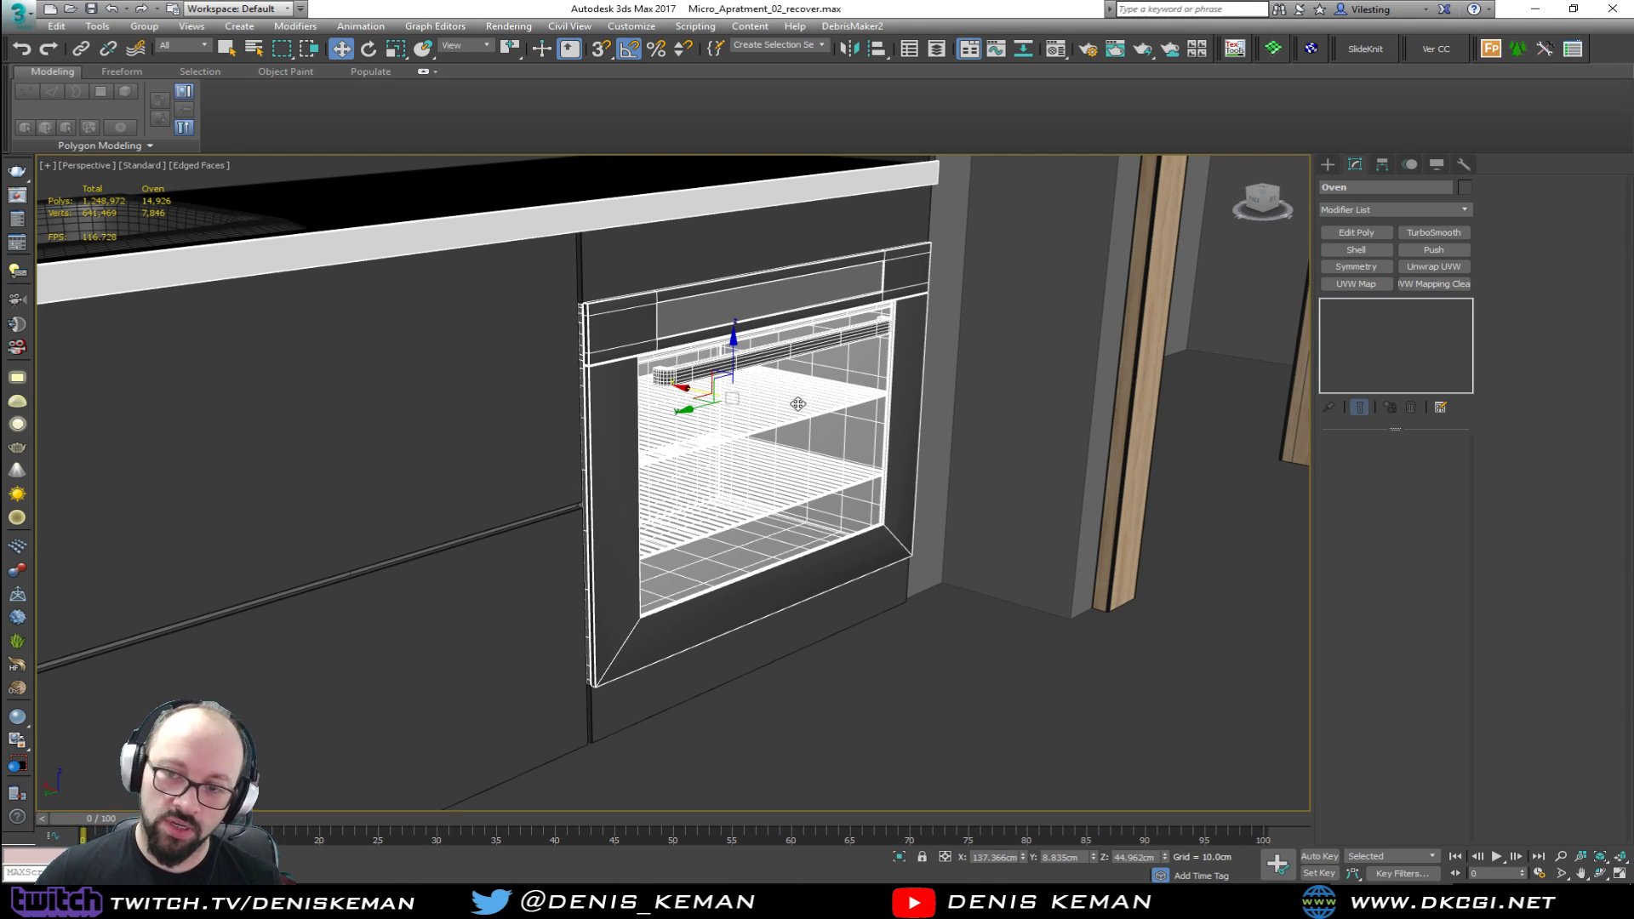
{"action": "key", "text": "F3"}
{"action": "left_click", "coordinate": [1001, 405]}
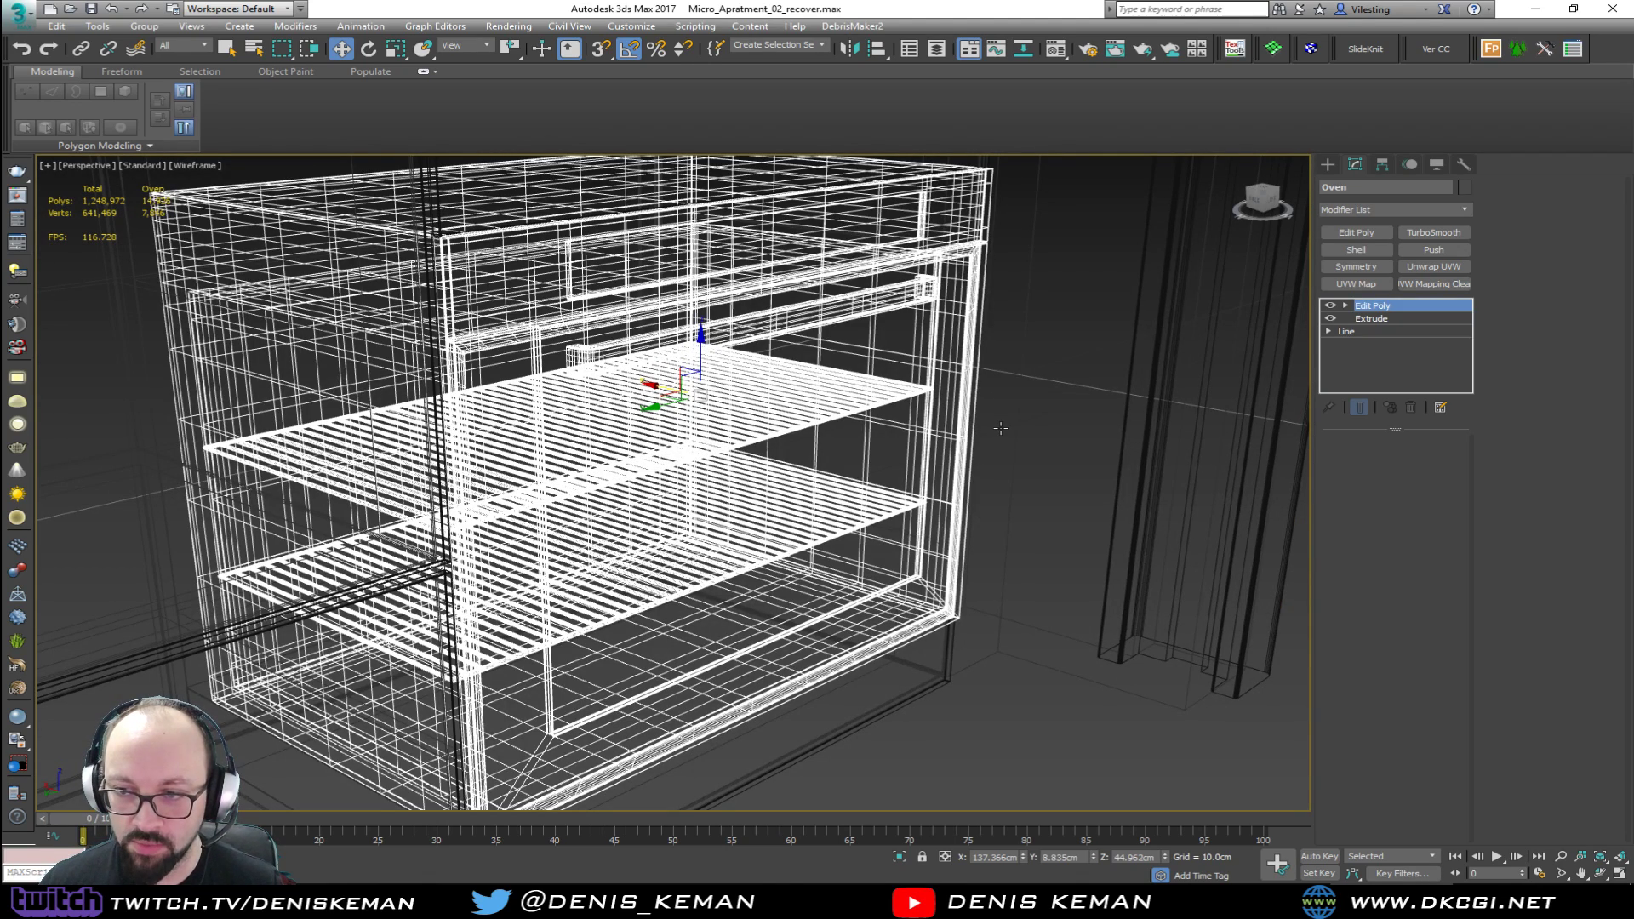
{"action": "left_click", "coordinate": [1030, 436]}
Step: Return the perspective view from wireframe to shaded display and turn off the edged faces
{"action": "middle_click_drag", "start_coordinate": [1030, 436], "coordinate": [882, 419], "text": "alt"}
{"action": "key", "text": "F3"}
{"action": "scroll", "coordinate": [737, 411], "scroll_direction": "up", "scroll_amount": 5}
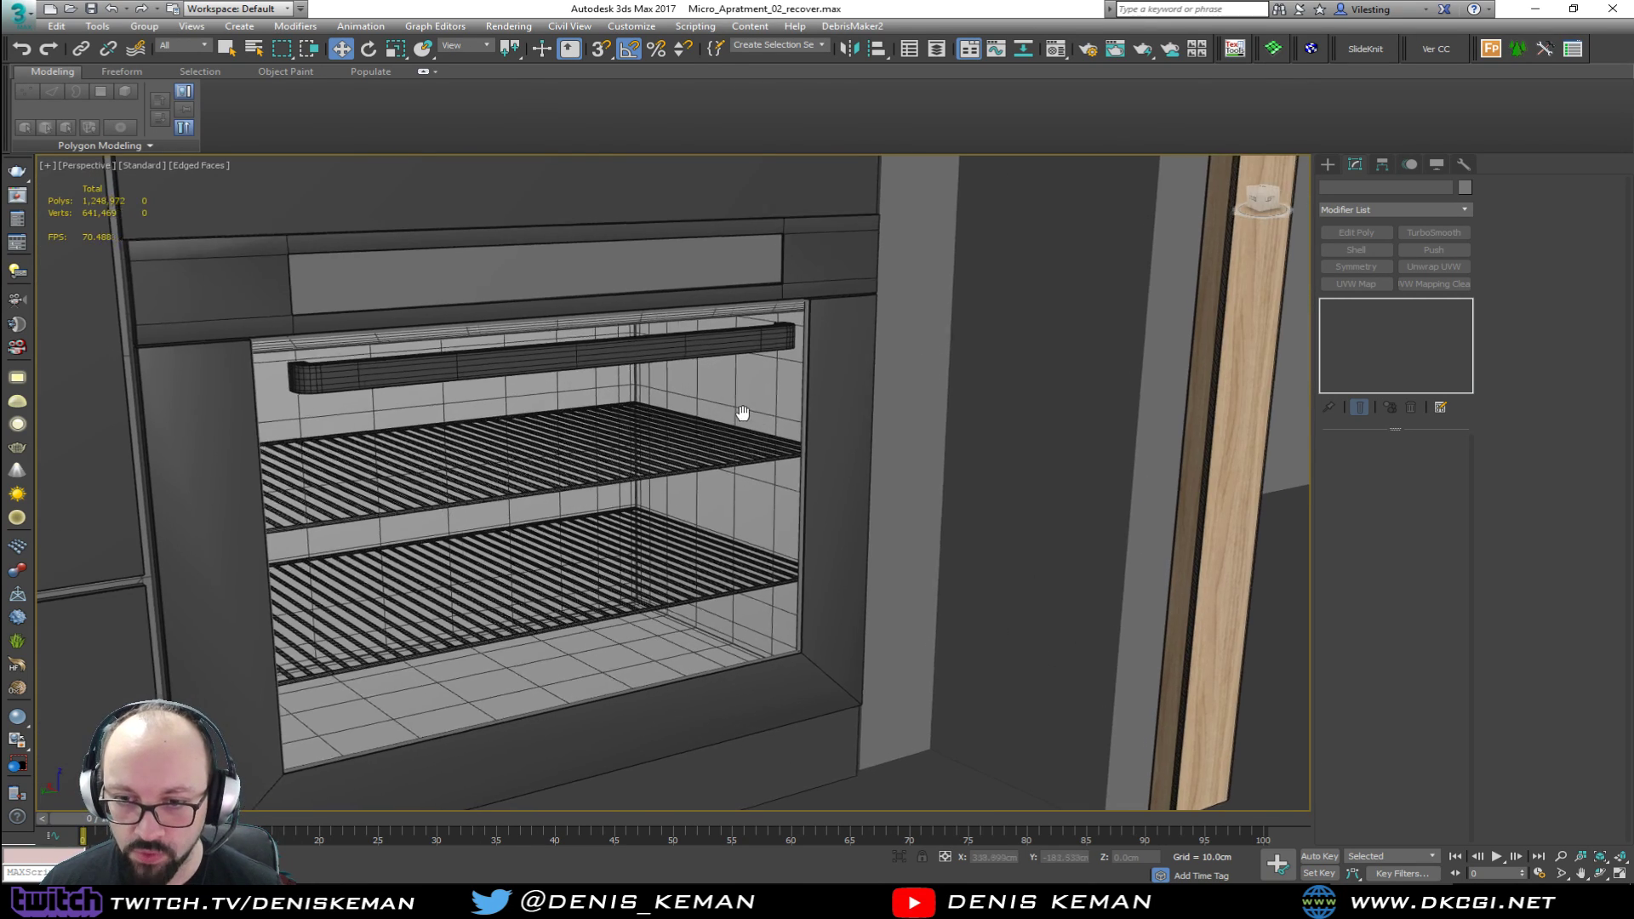
{"action": "key", "text": "F4"}
{"action": "scroll", "coordinate": [844, 477], "scroll_direction": "up", "scroll_amount": 3}
{"action": "scroll", "coordinate": [846, 493], "scroll_direction": "up", "scroll_amount": 3}
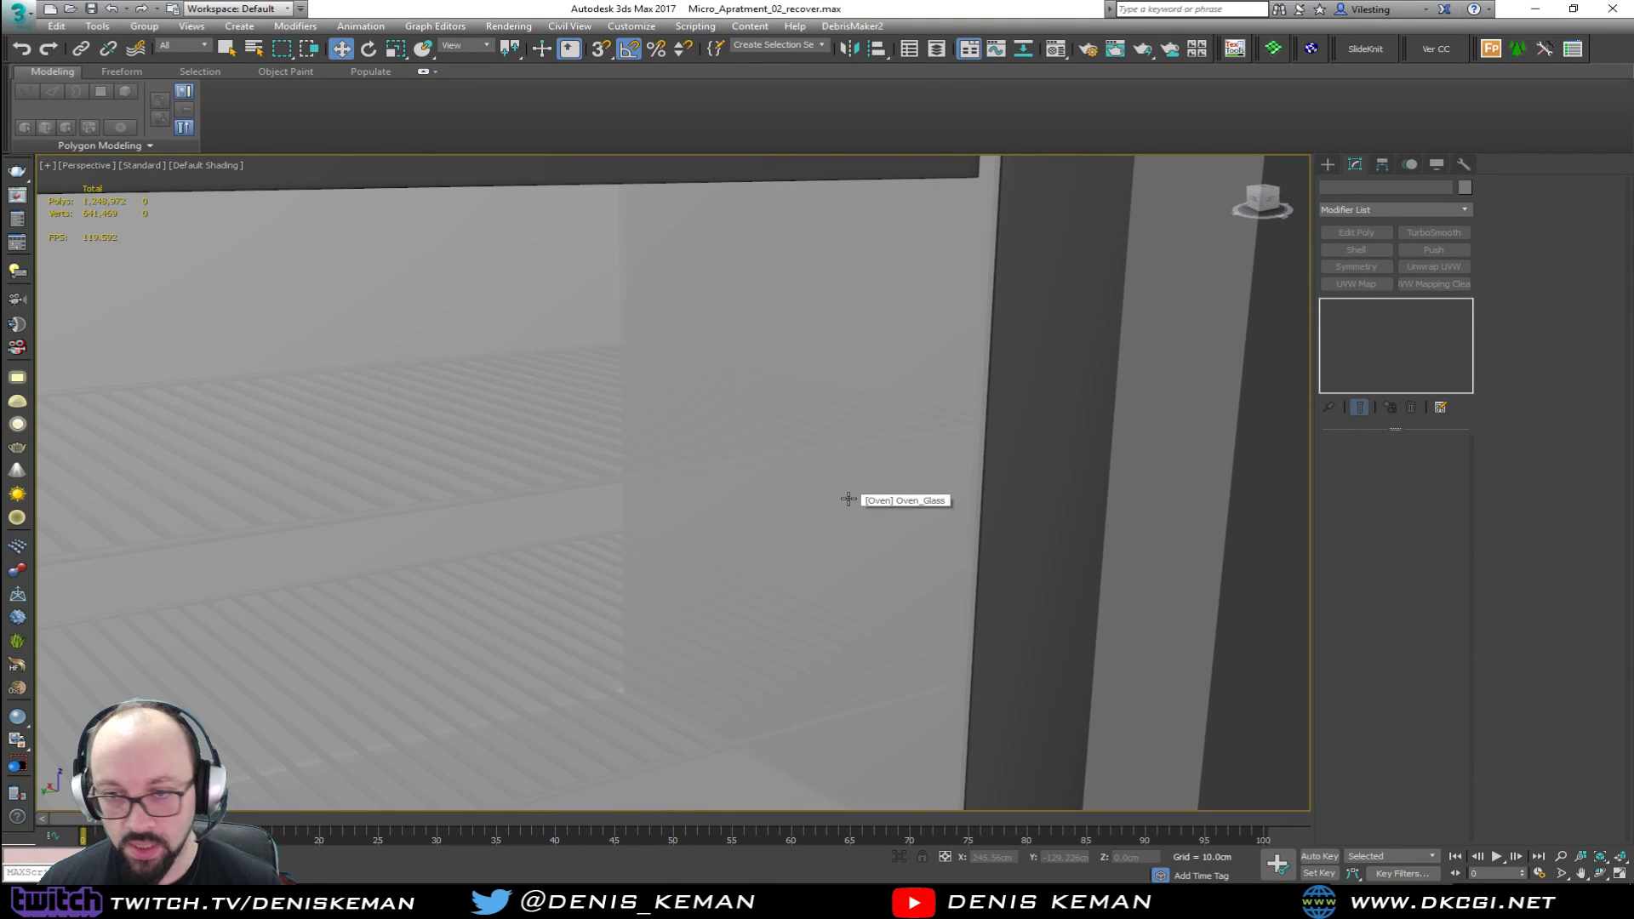
Step: Examine how the oven front, control panel and handle fit the cabinet opening below the countertop, in shaded and wireframe display
{"action": "scroll", "coordinate": [849, 500], "scroll_direction": "down", "scroll_amount": 6}
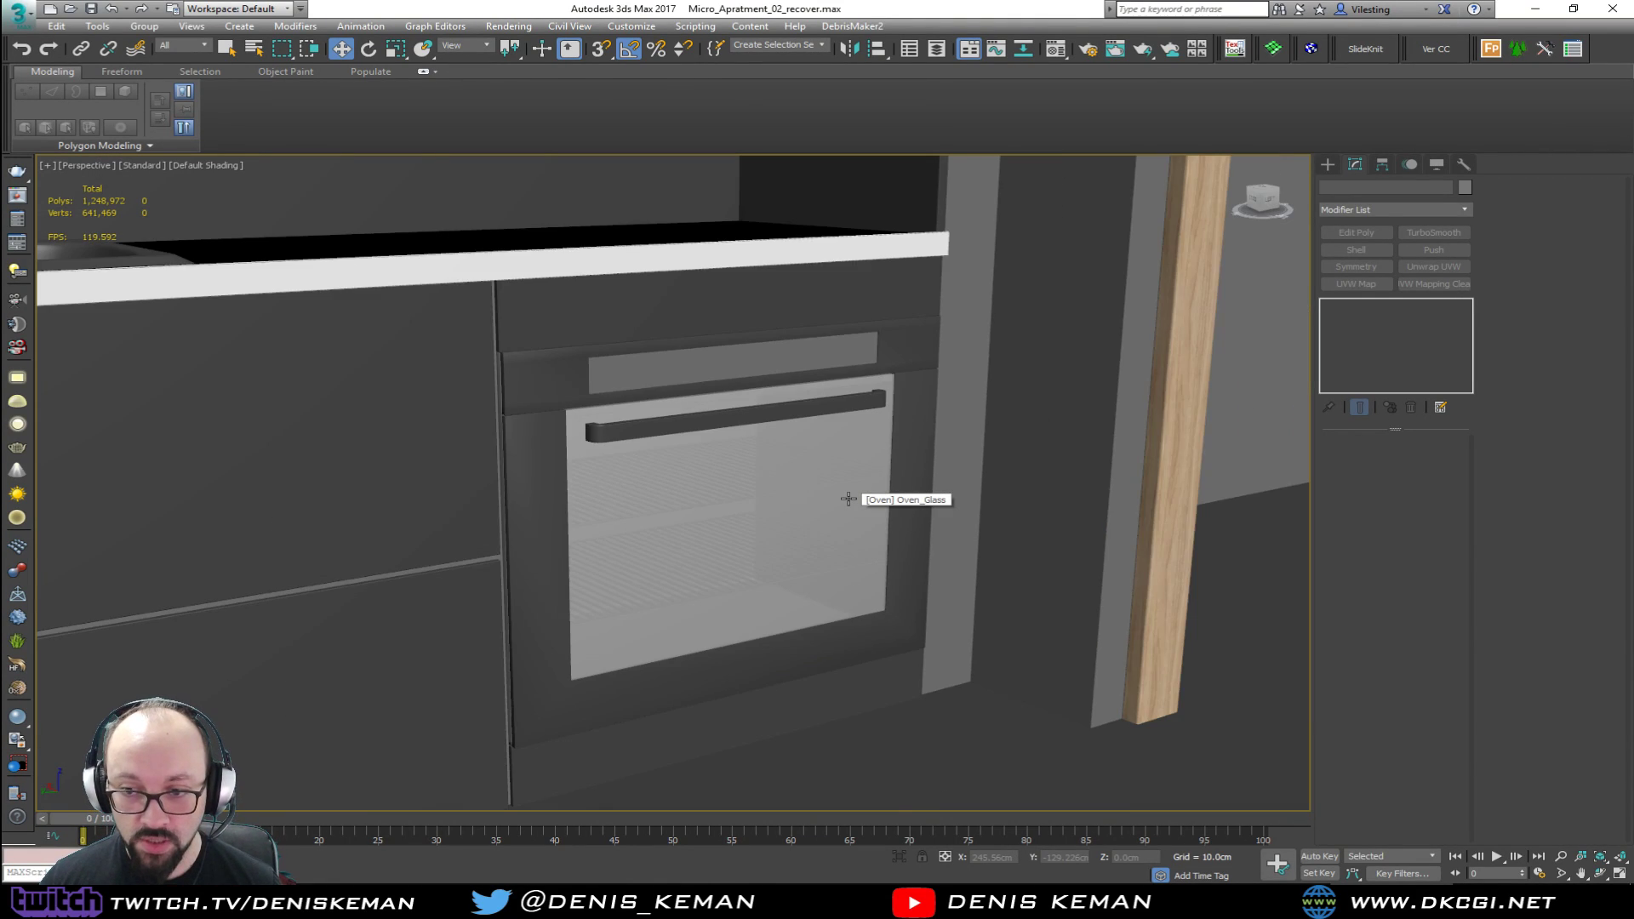
{"action": "middle_click_drag", "start_coordinate": [849, 500], "coordinate": [821, 474]}
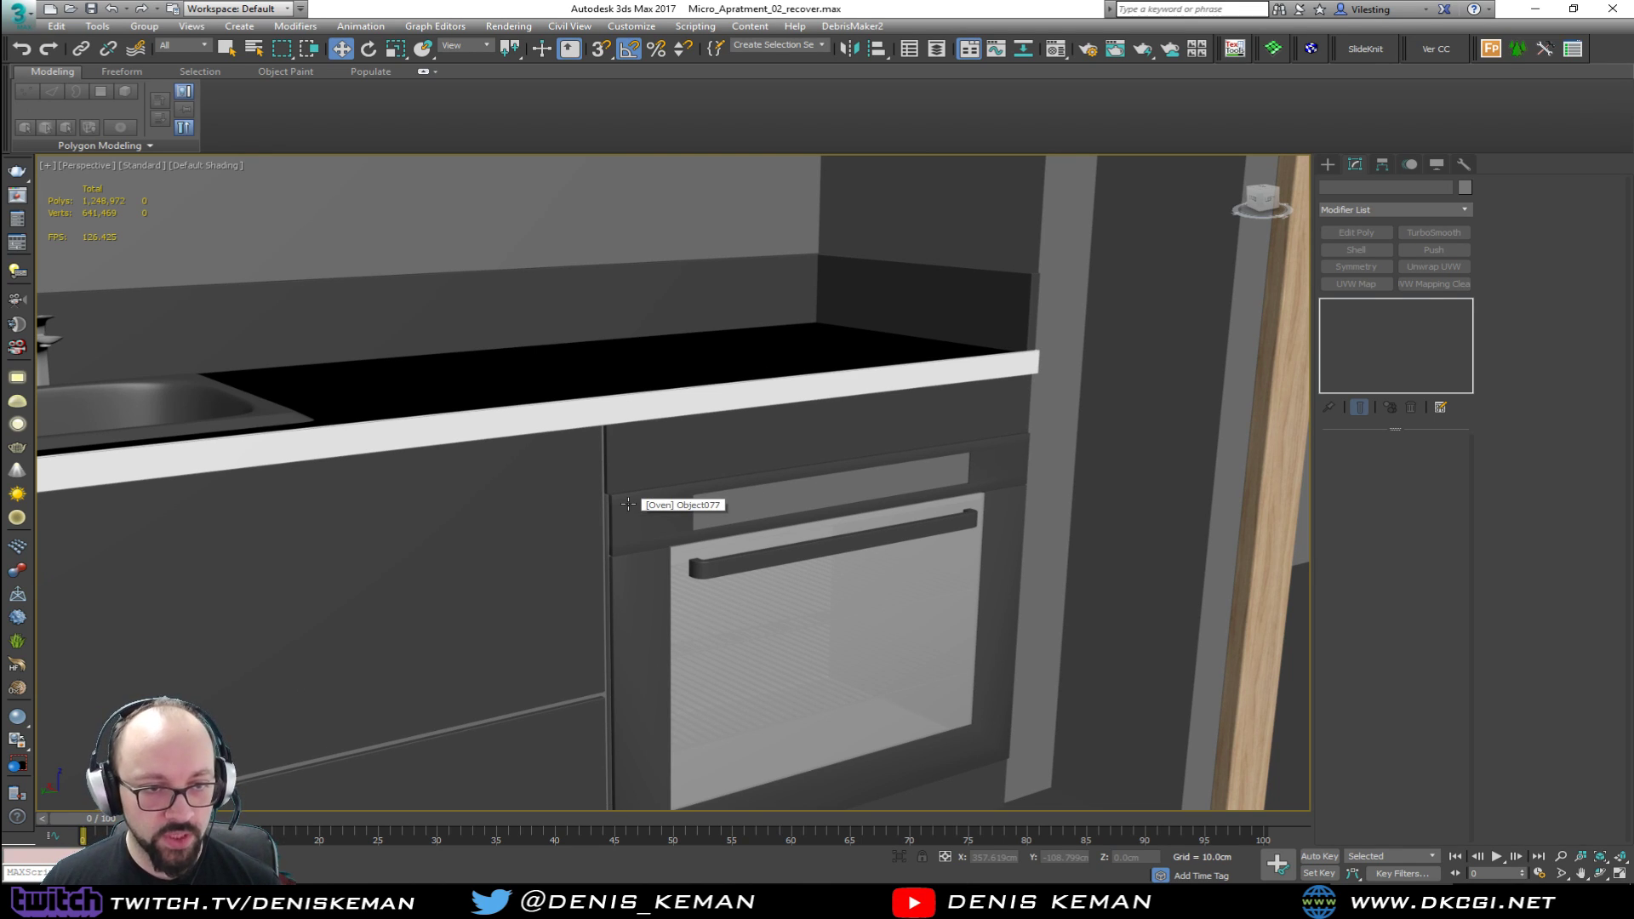
{"action": "scroll", "coordinate": [628, 505], "scroll_direction": "up", "scroll_amount": 8}
{"action": "key", "text": "F3"}
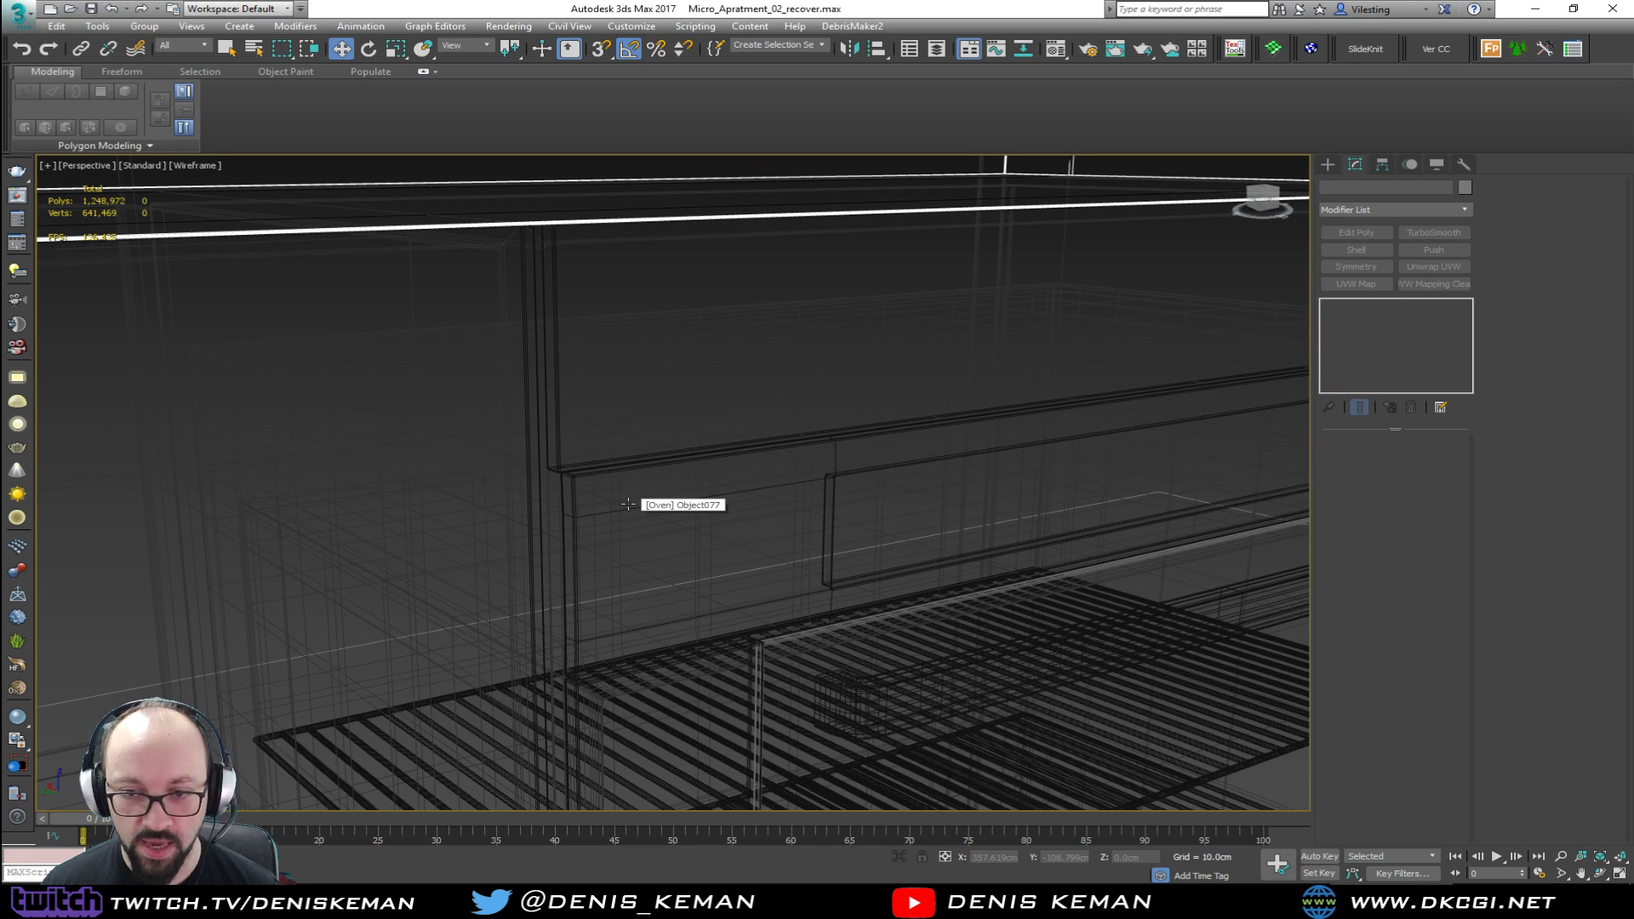
{"action": "key", "text": "F3"}
{"action": "scroll", "coordinate": [511, 503], "scroll_direction": "up", "scroll_amount": 2}
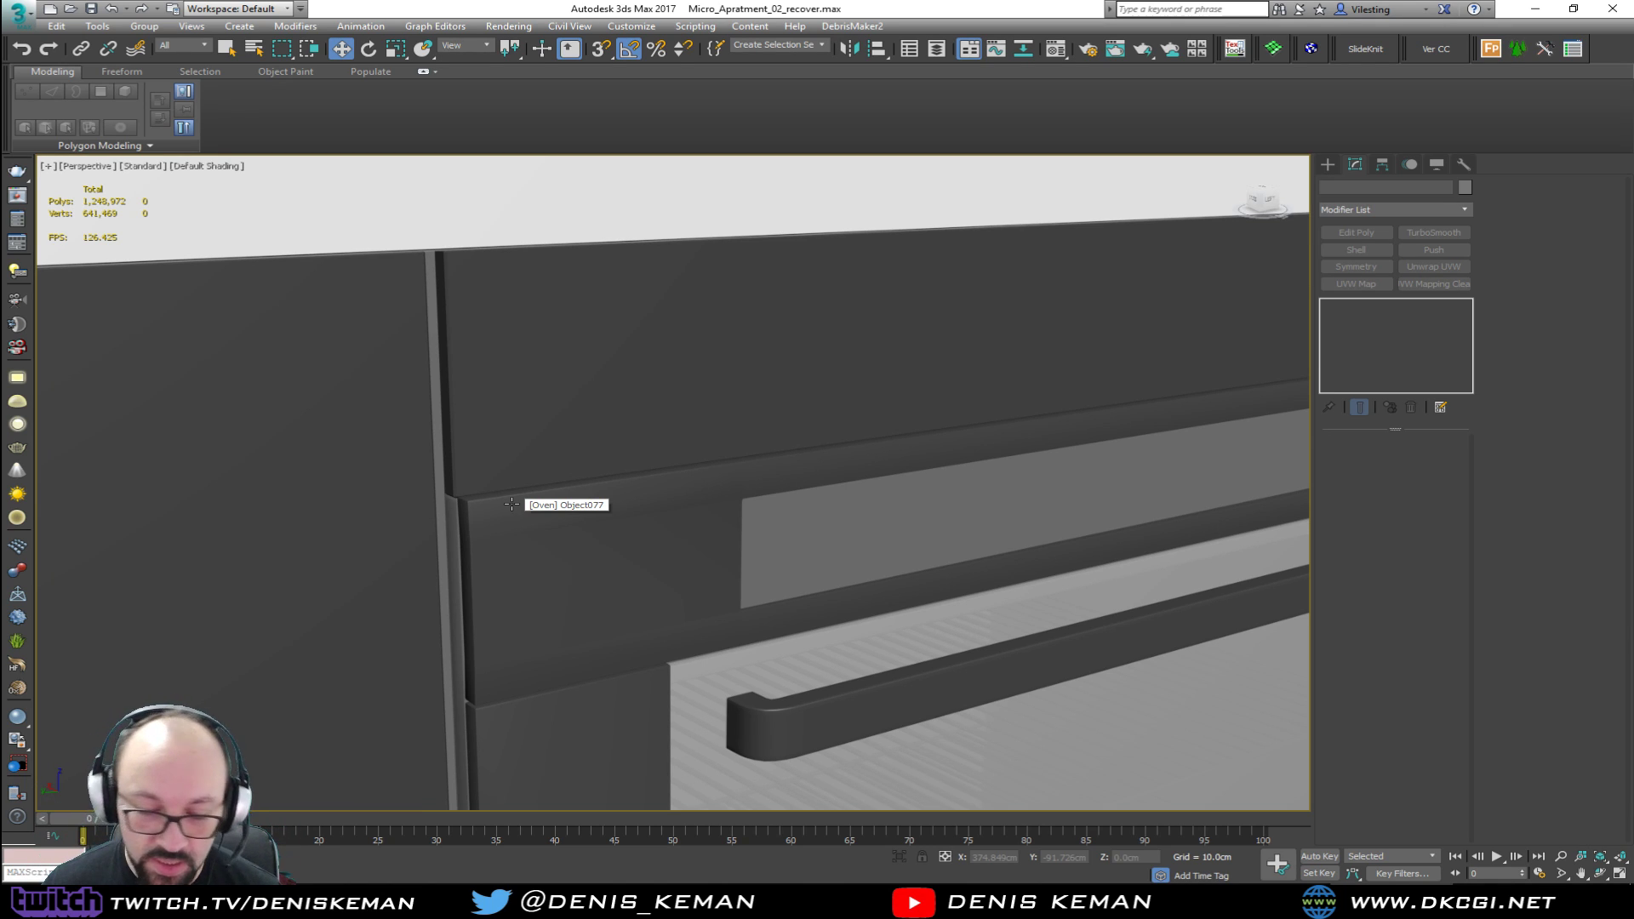
{"action": "scroll", "coordinate": [511, 504], "scroll_direction": "down", "scroll_amount": 4}
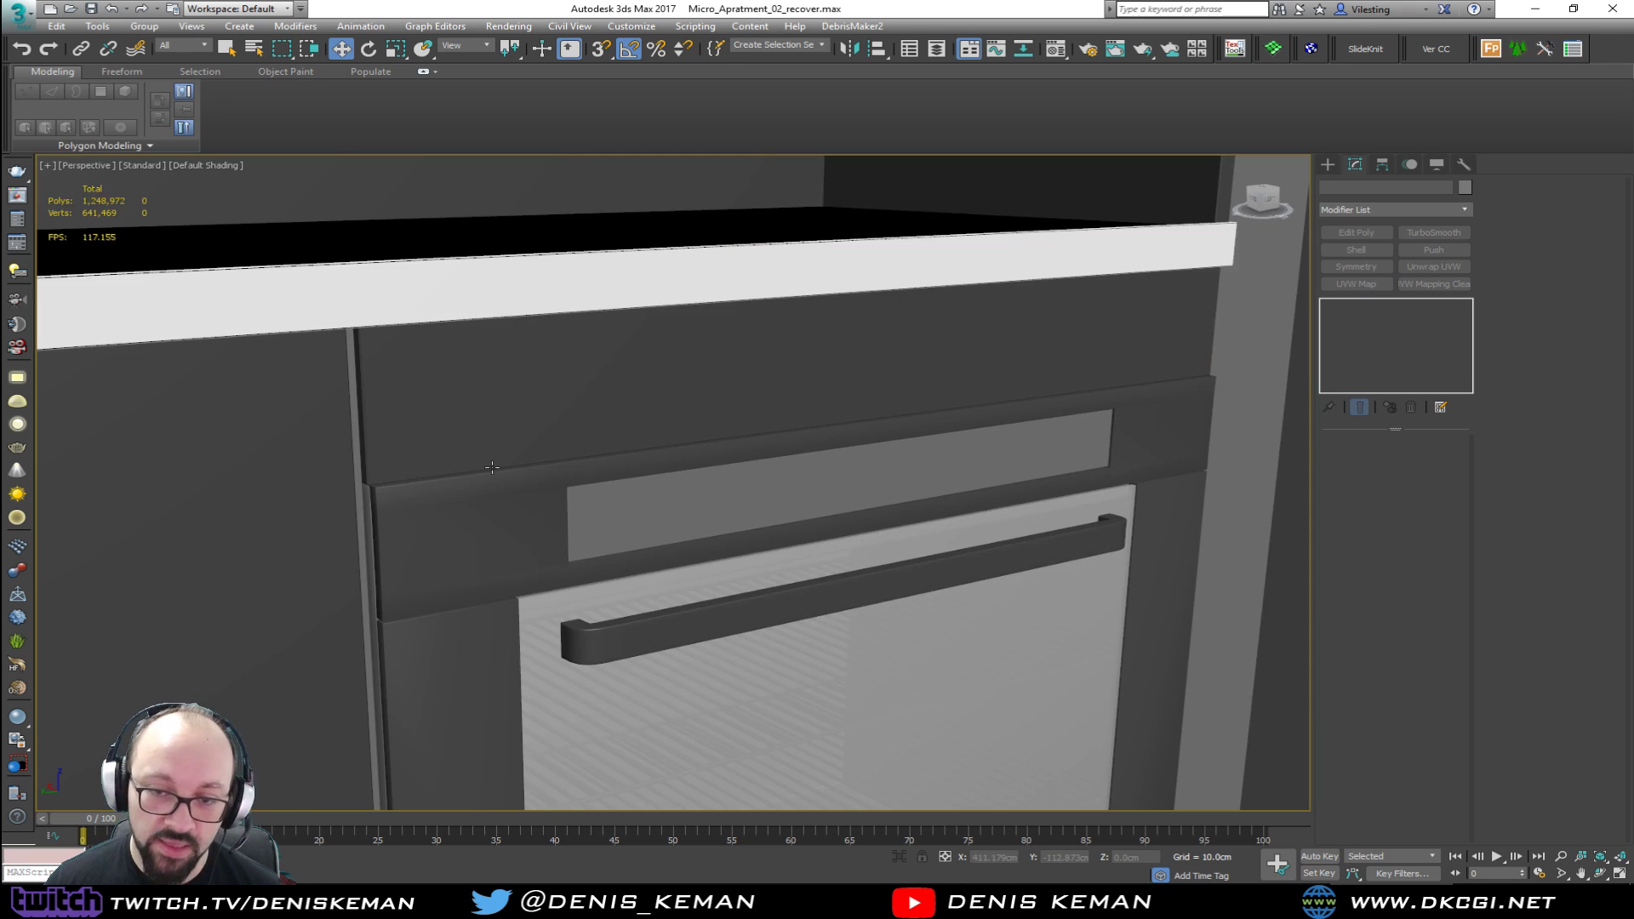
{"action": "key", "text": "F3"}
{"action": "scroll", "coordinate": [546, 494], "scroll_direction": "down", "scroll_amount": 3}
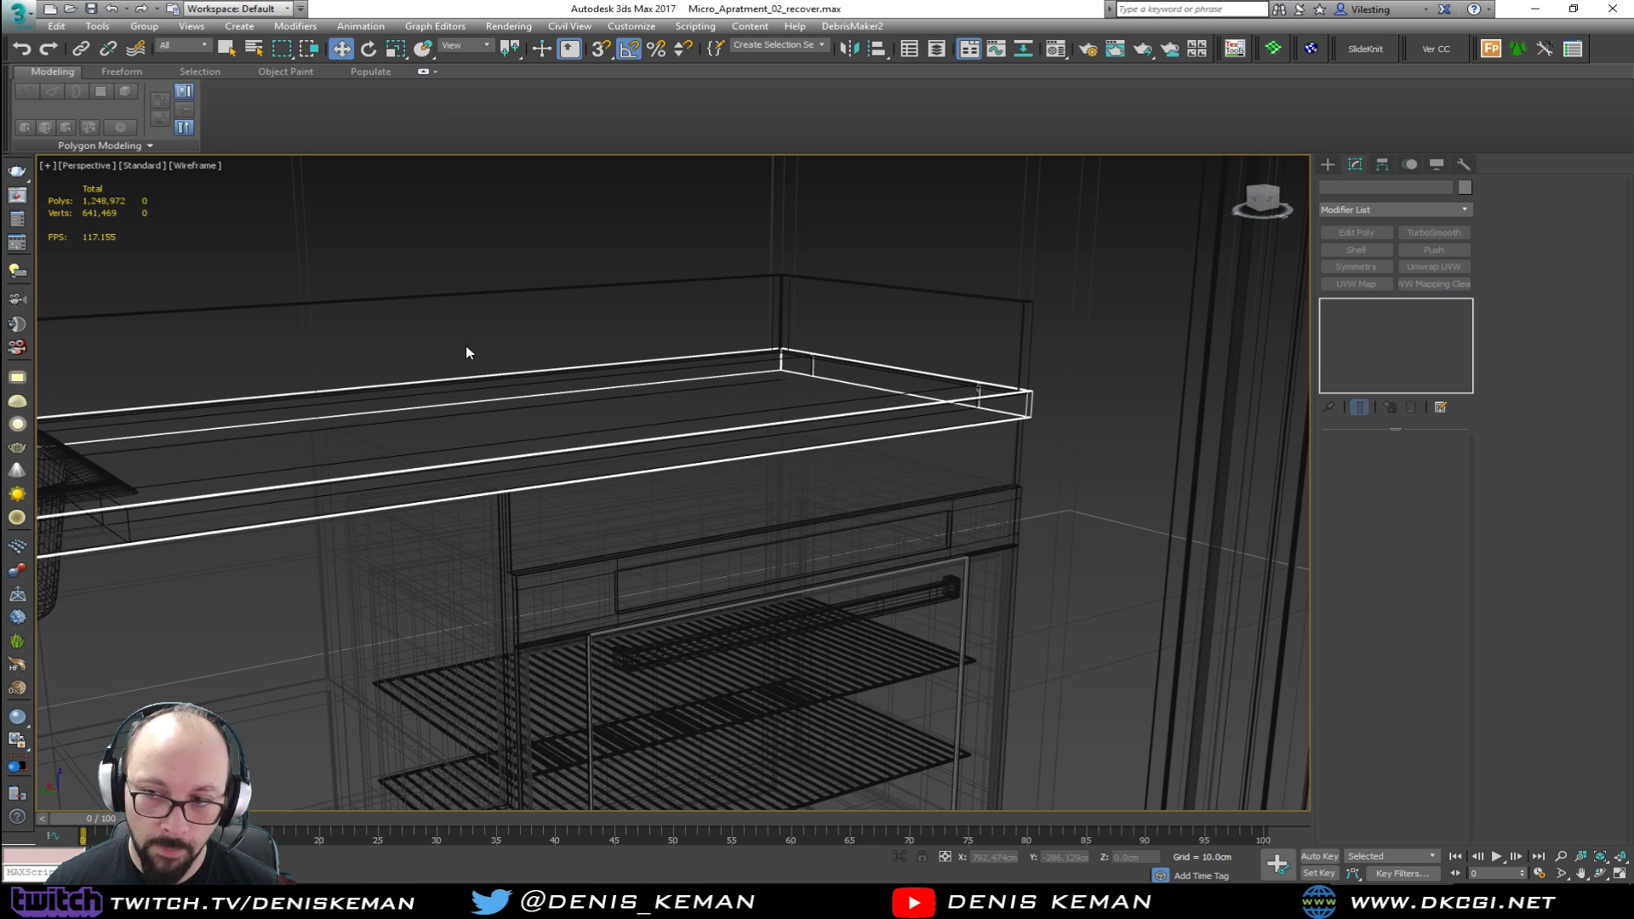
{"action": "key", "text": "F3"}
{"action": "middle_click_drag", "start_coordinate": [595, 580], "coordinate": [470, 423]}
{"action": "middle_click_drag", "start_coordinate": [547, 468], "coordinate": [666, 528], "text": "alt"}
{"action": "scroll", "coordinate": [511, 366], "scroll_direction": "down", "scroll_amount": 3}
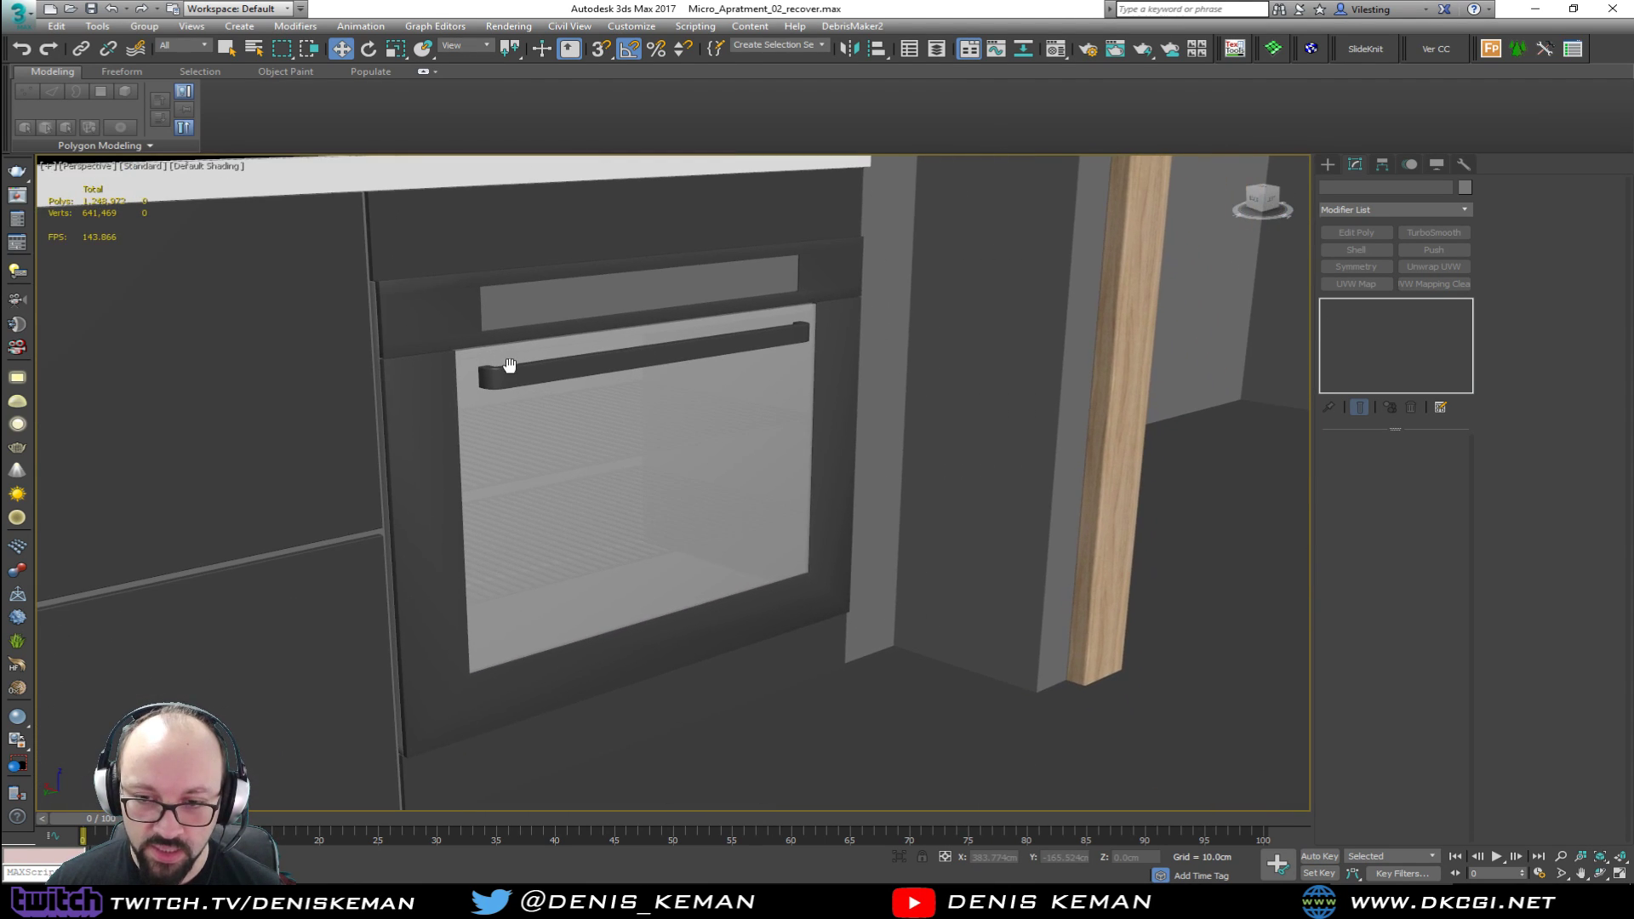
Step: Check the oven in the context of the whole apartment and again at close range from above
{"action": "scroll", "coordinate": [547, 481], "scroll_direction": "down", "scroll_amount": 10}
{"action": "scroll", "coordinate": [554, 493], "scroll_direction": "down", "scroll_amount": 3}
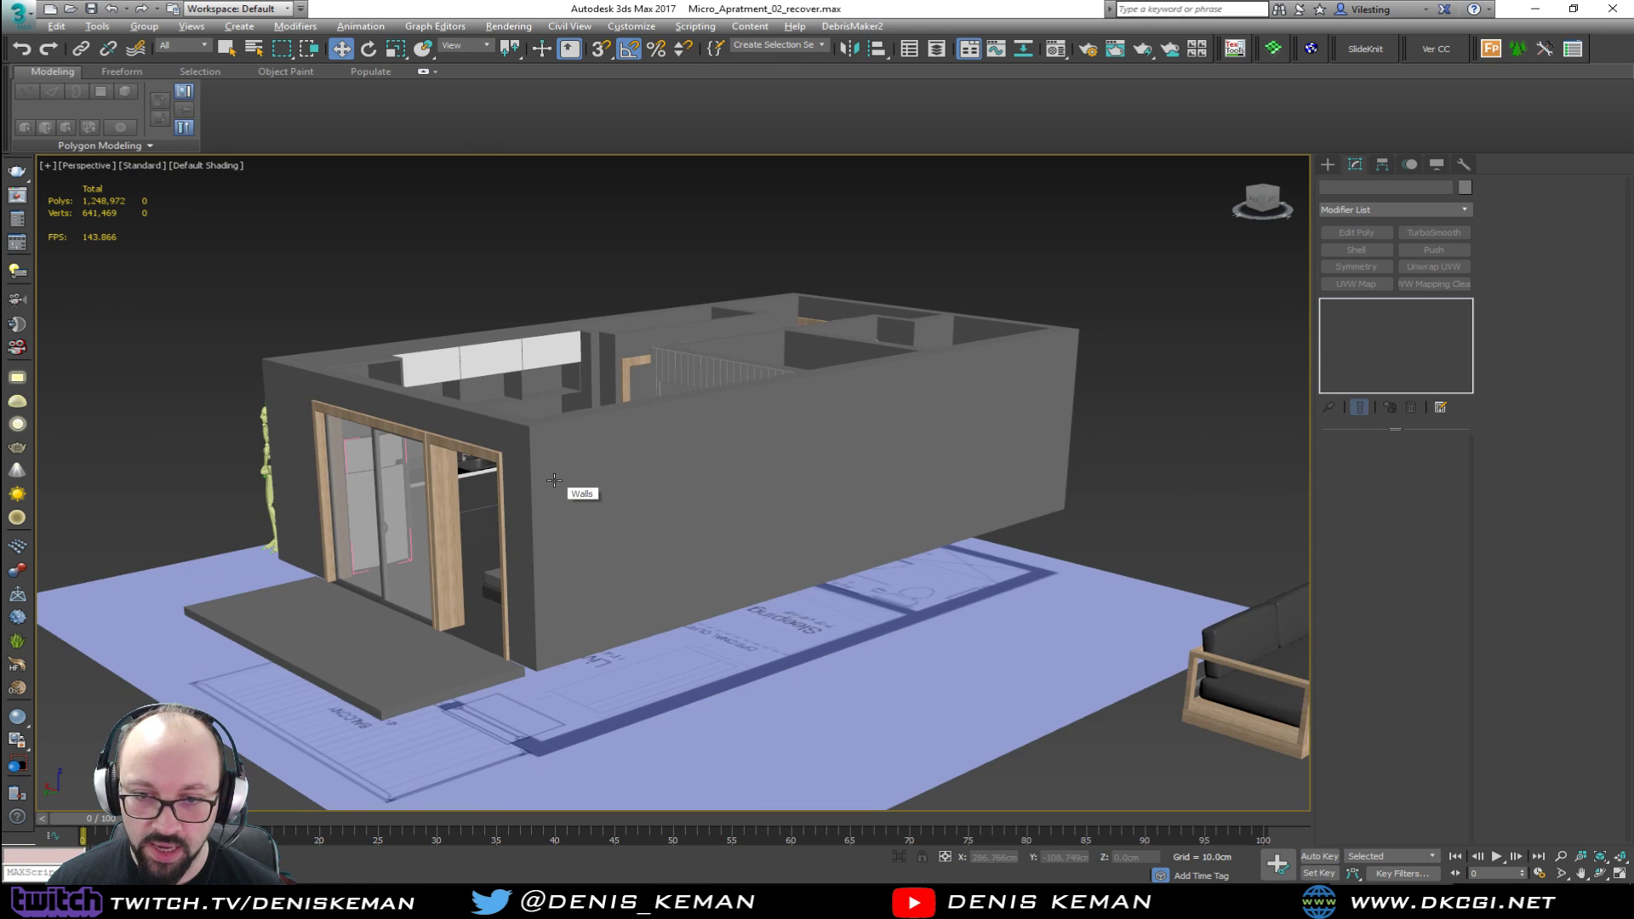
{"action": "middle_click_drag", "start_coordinate": [554, 493], "coordinate": [1009, 586], "text": "alt"}
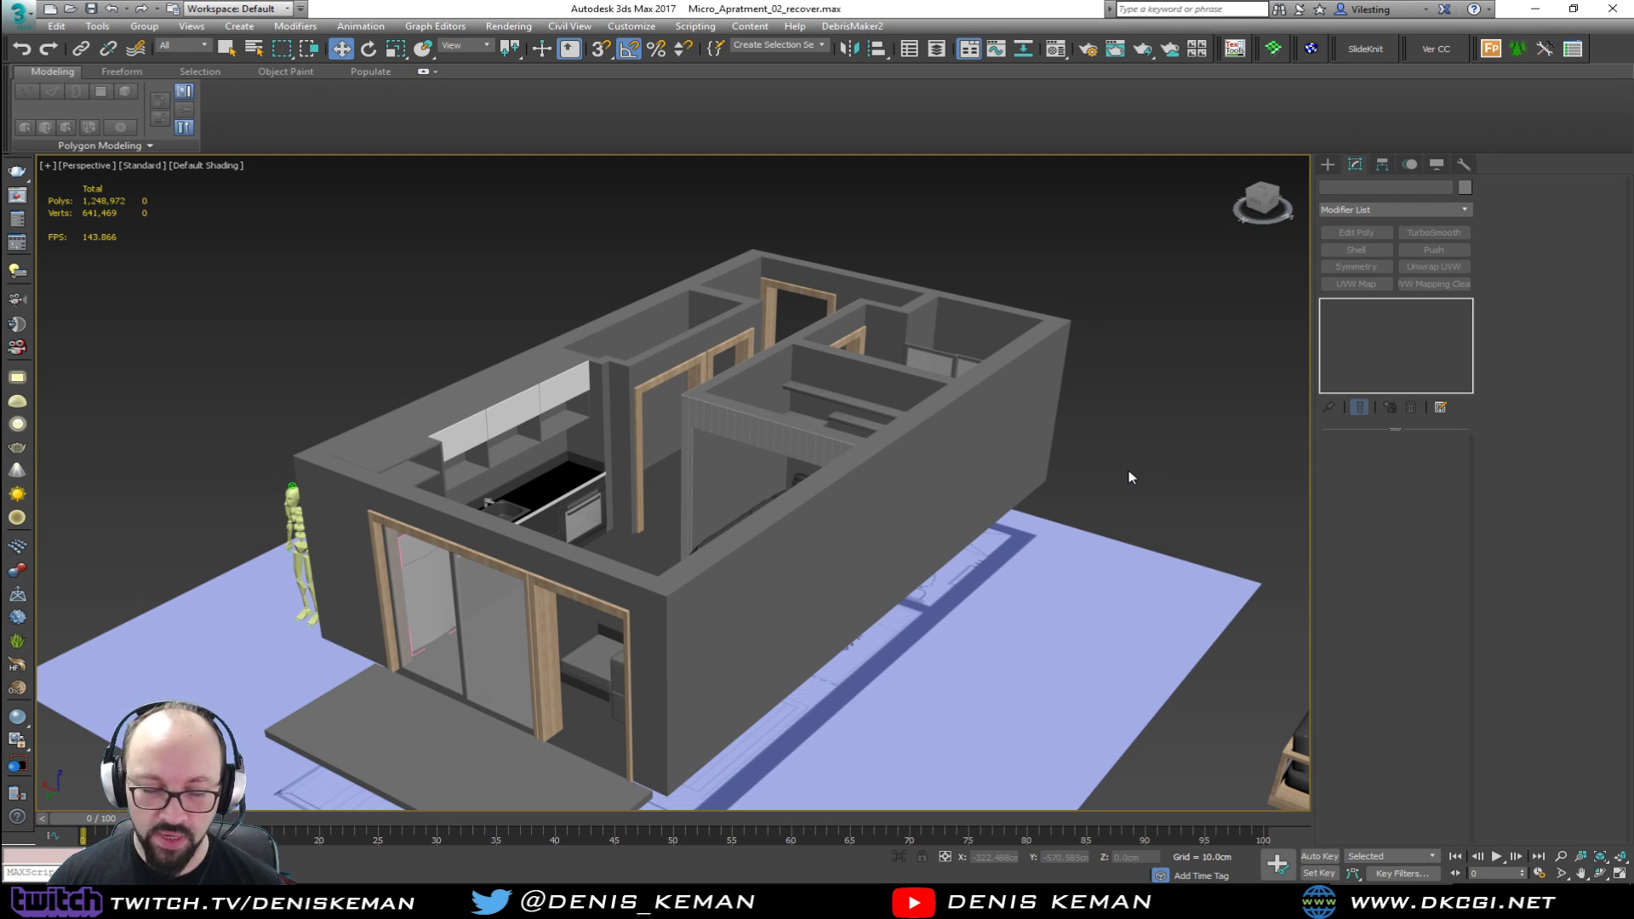
{"action": "scroll", "coordinate": [577, 523], "scroll_direction": "up", "scroll_amount": 10}
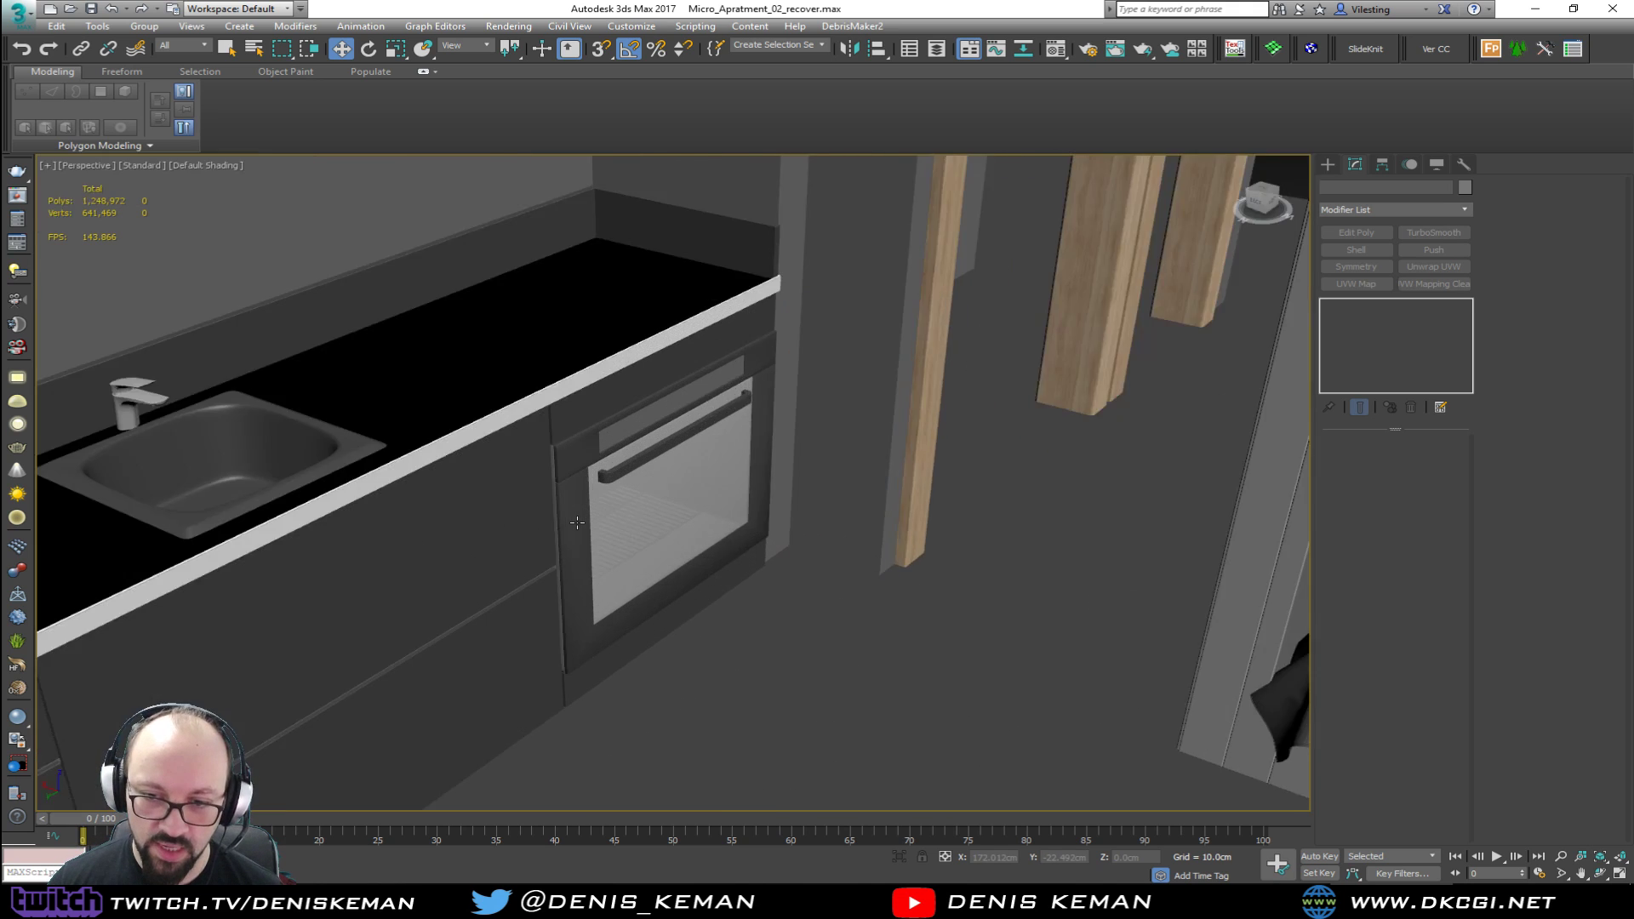
{"action": "scroll", "coordinate": [578, 523], "scroll_direction": "up", "scroll_amount": 8}
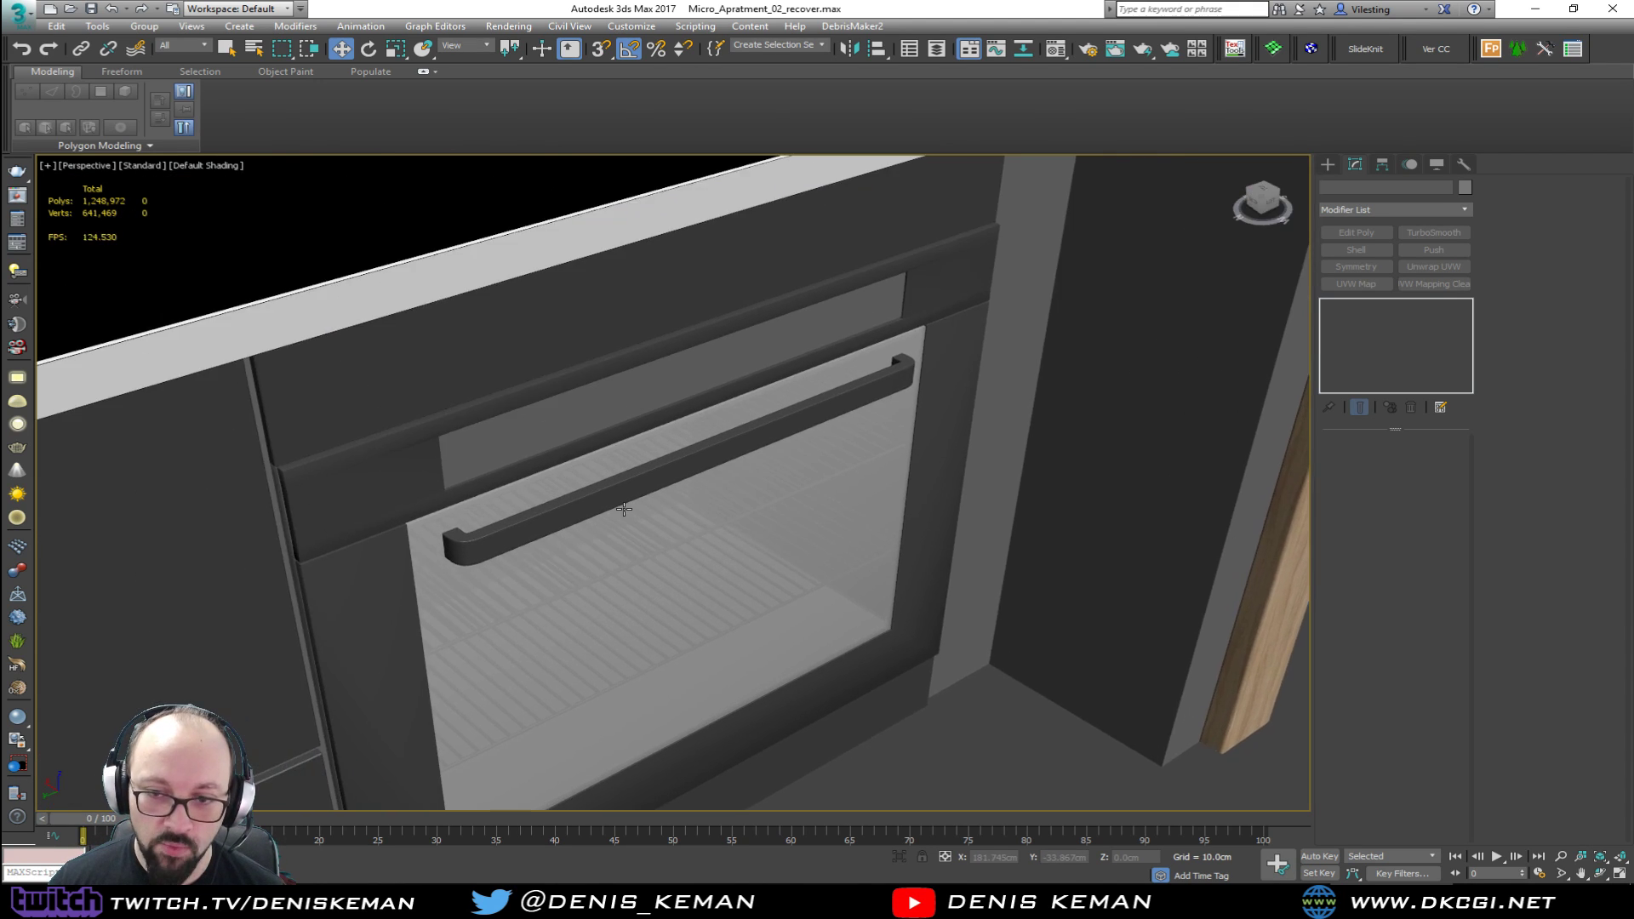
{"action": "scroll", "coordinate": [624, 509], "scroll_direction": "down", "scroll_amount": 12}
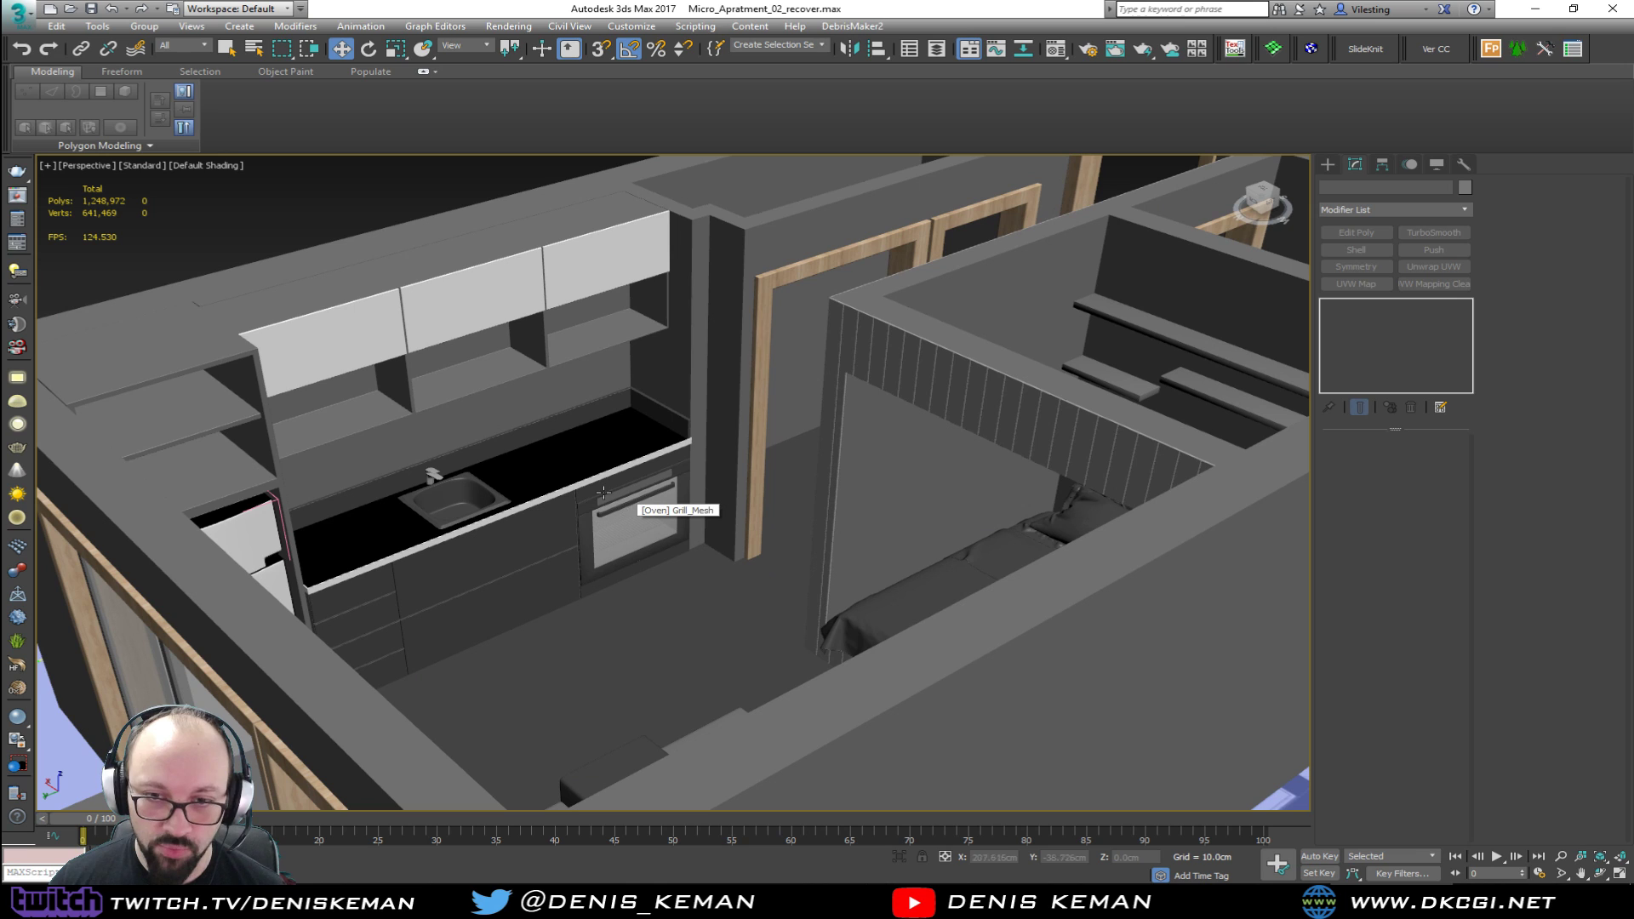
Step: Minimize the modeling ribbon to enlarge the viewport and review the finished oven together with the sink and countertop
{"action": "left_click", "coordinate": [423, 71]}
{"action": "scroll", "coordinate": [467, 273], "scroll_direction": "up", "scroll_amount": 4}
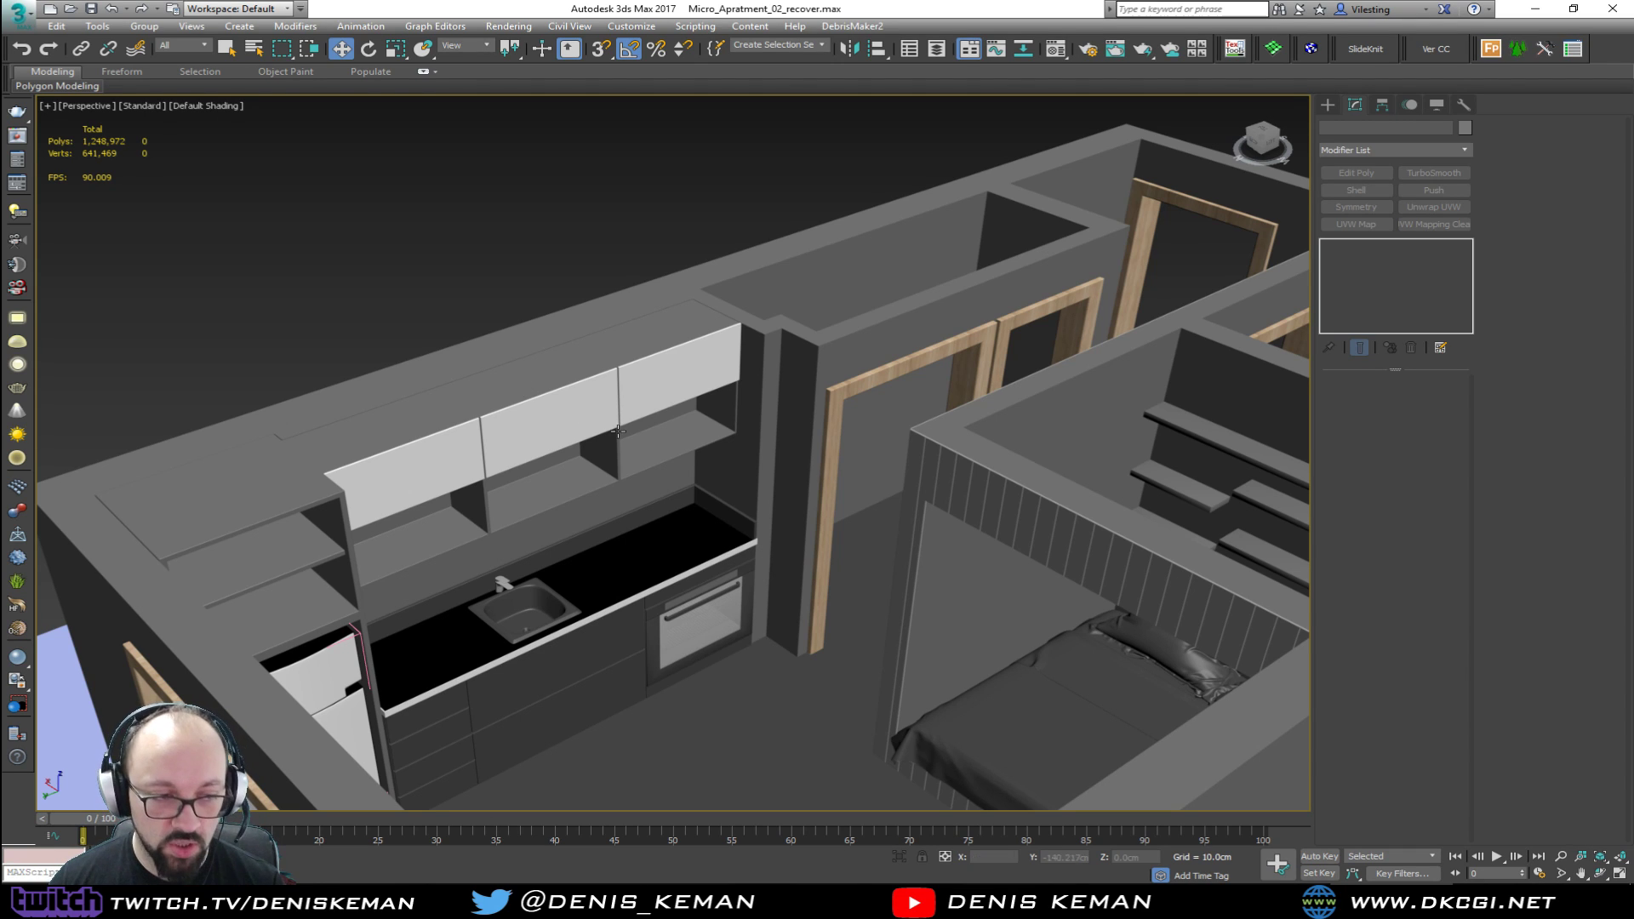
{"action": "scroll", "coordinate": [663, 616], "scroll_direction": "up", "scroll_amount": 5}
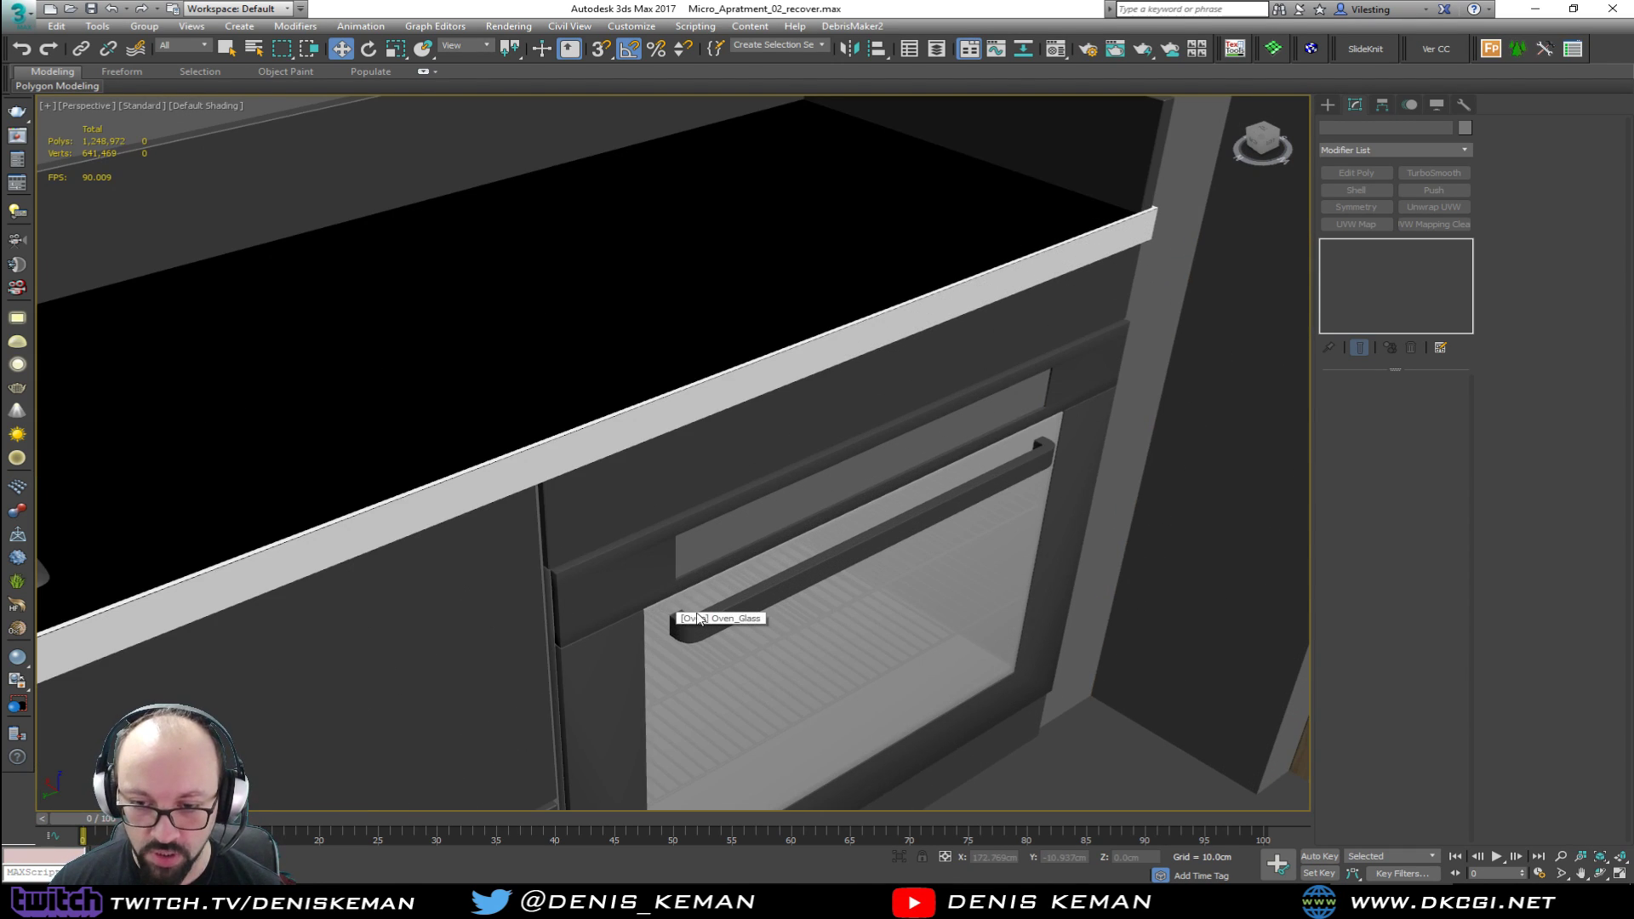
{"action": "scroll", "coordinate": [668, 618], "scroll_direction": "down", "scroll_amount": 3}
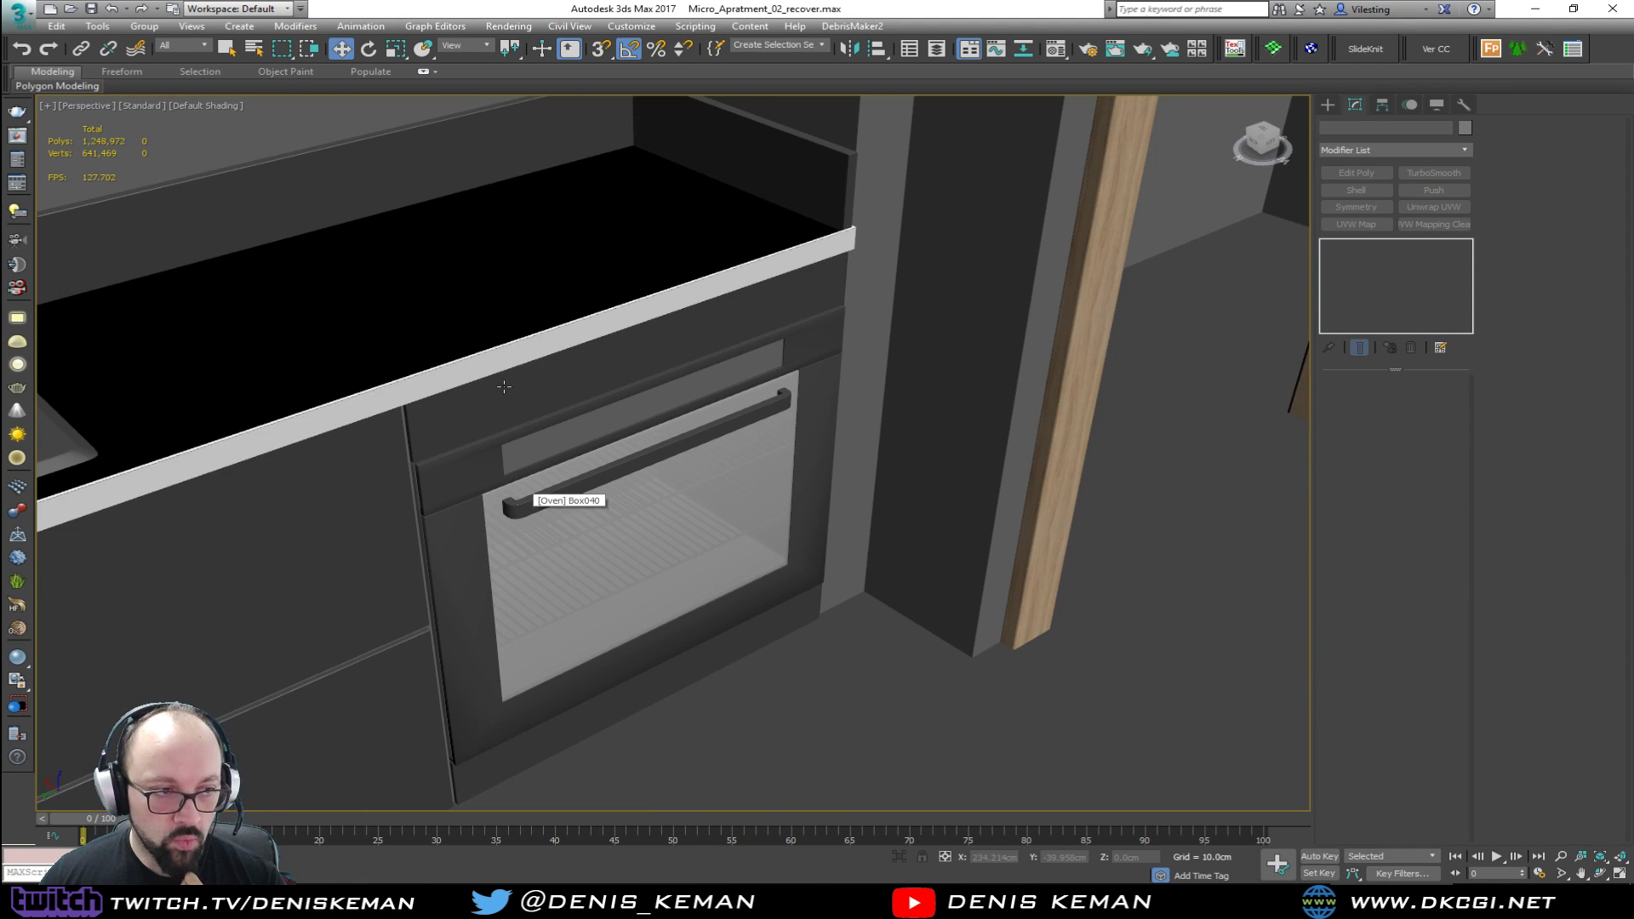
{"action": "middle_click_drag", "start_coordinate": [504, 387], "coordinate": [144, 383], "text": "alt"}
{"action": "left_click_drag", "start_coordinate": [0, 134], "coordinate": [0, 137]}
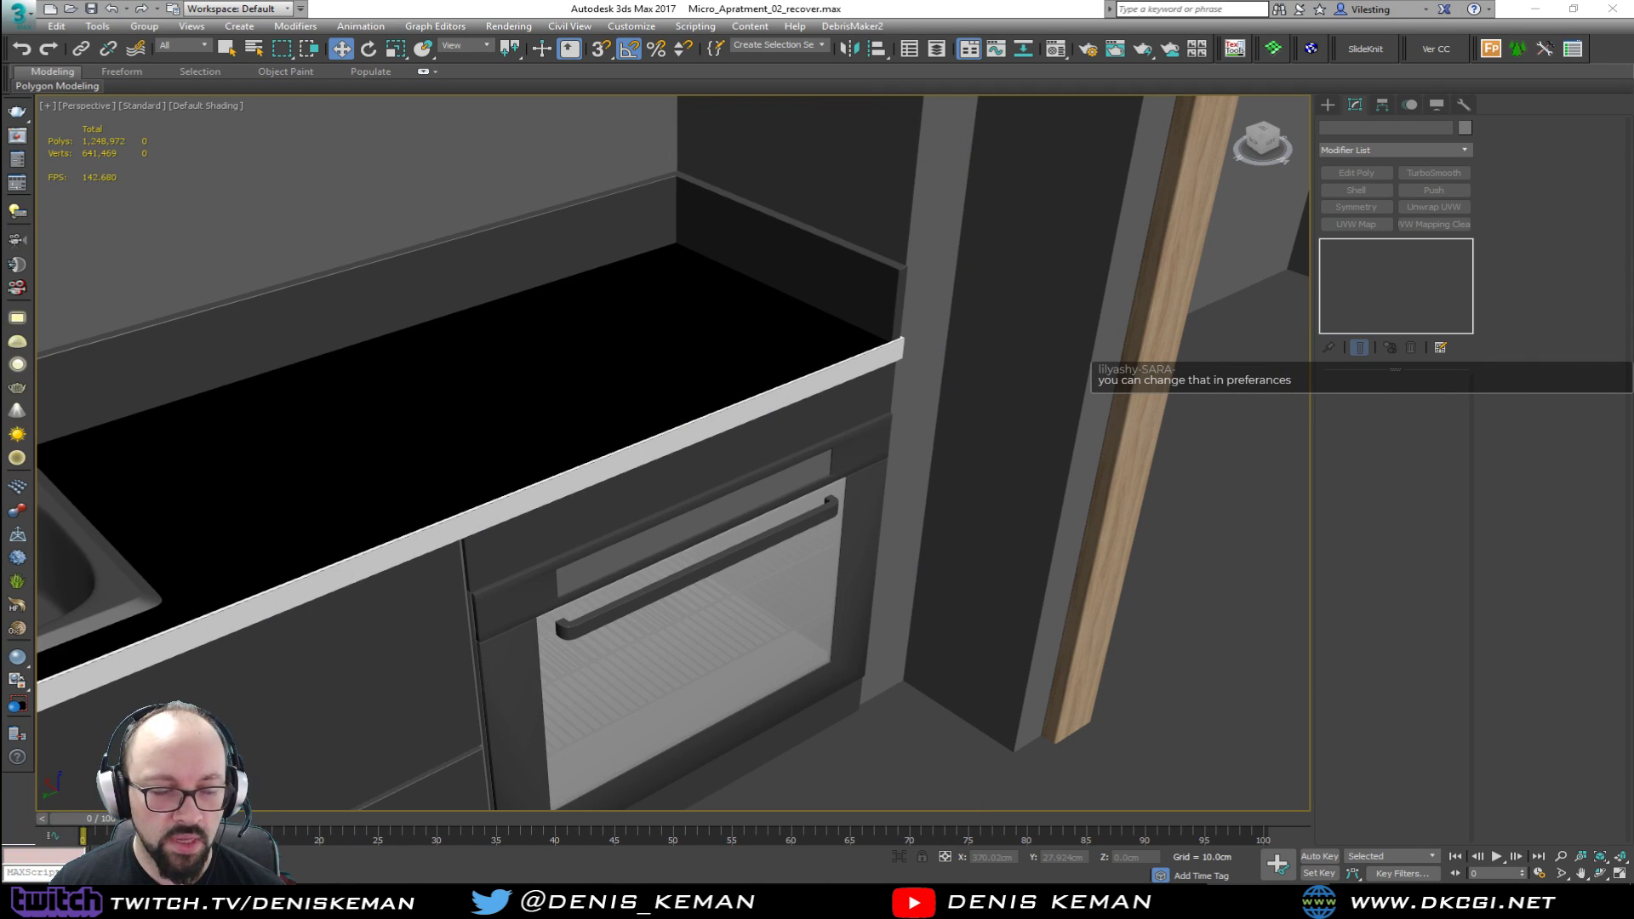
{"action": "scroll", "coordinate": [591, 442], "scroll_direction": "down", "scroll_amount": 10}
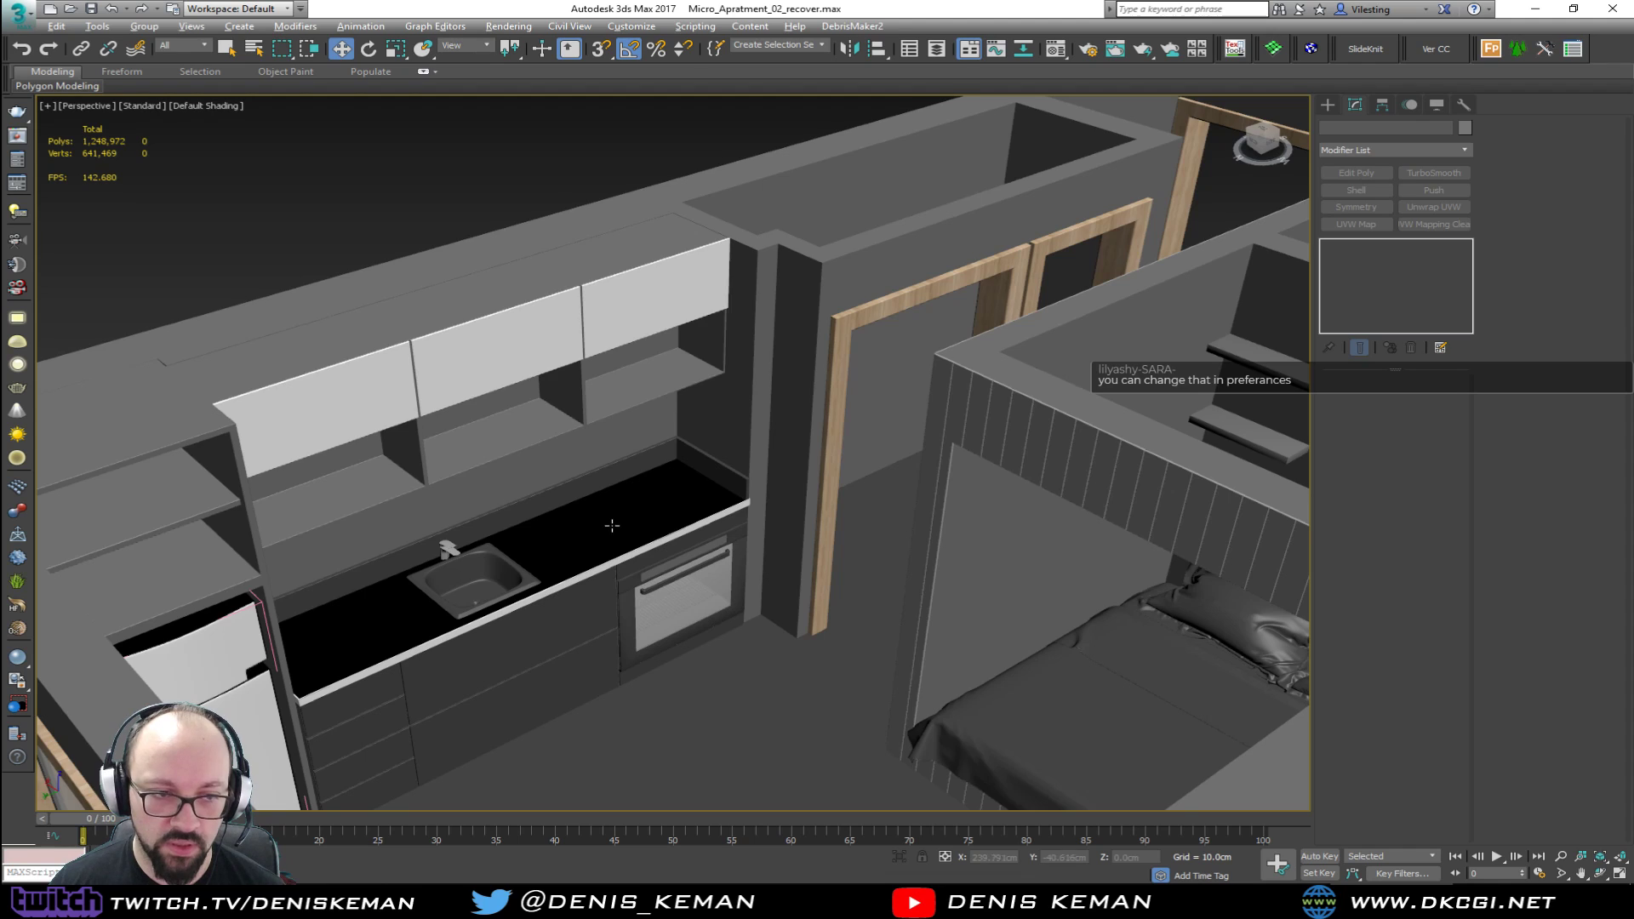
{"action": "scroll", "coordinate": [593, 541], "scroll_direction": "up", "scroll_amount": 3}
{"action": "middle_click_drag", "start_coordinate": [593, 541], "coordinate": [548, 540]}
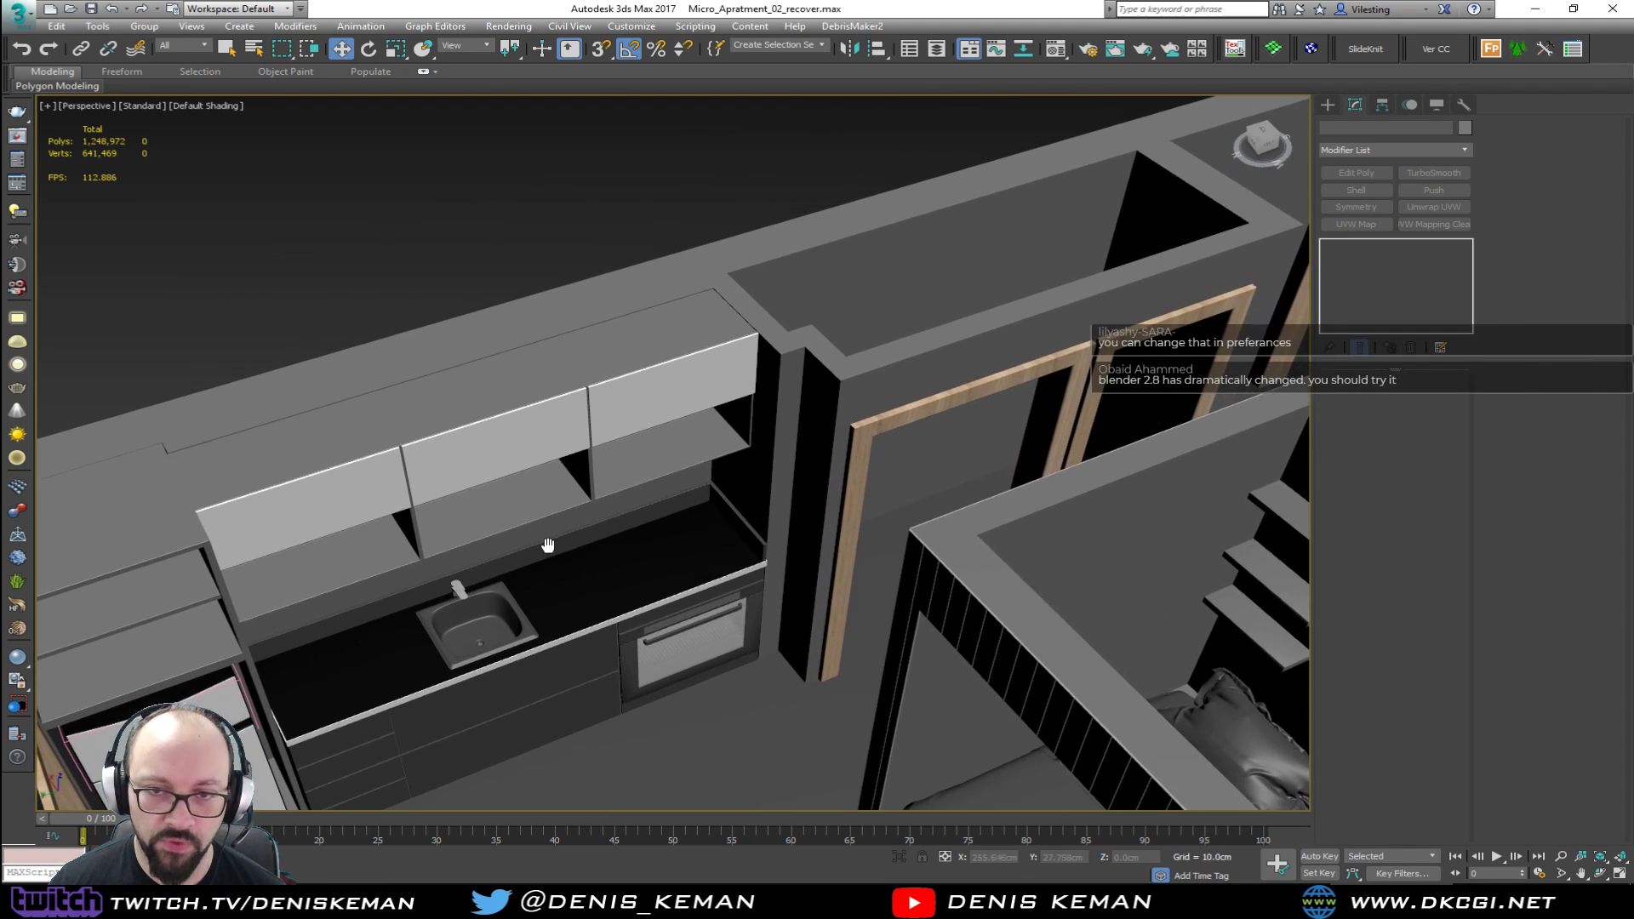
{"action": "middle_click_drag", "start_coordinate": [617, 468], "coordinate": [554, 454], "text": "alt"}
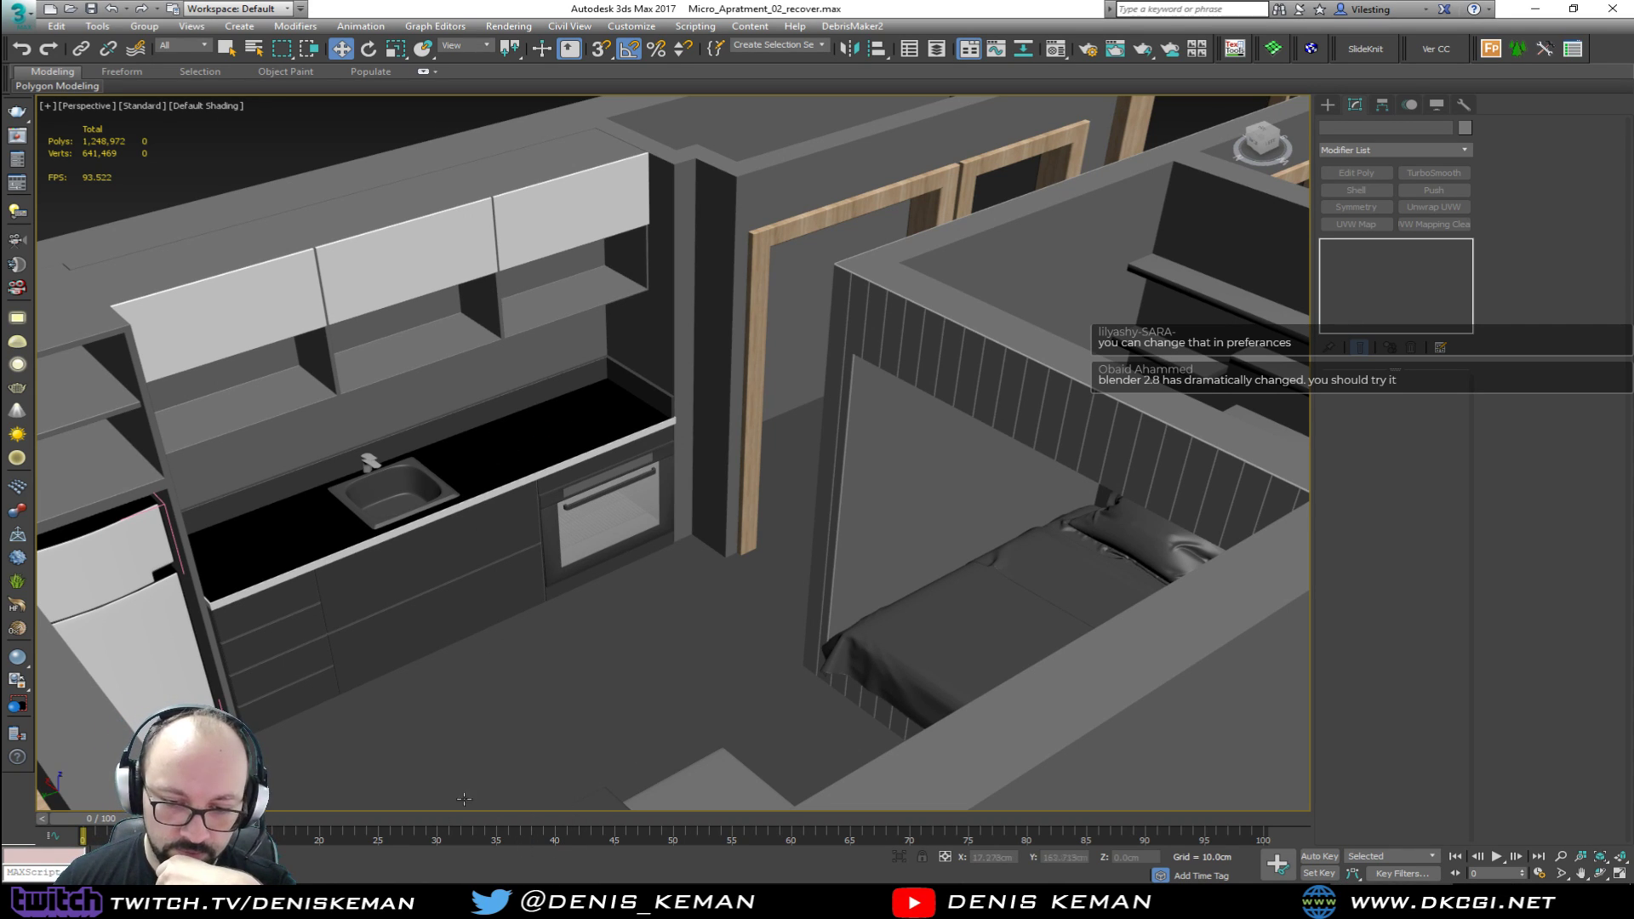
Step: Bring up the Kitchen_Base reference photo in Windows Photo Viewer and compare its oven and gas cooktop with the modeled kitchen
{"action": "key", "text": "alt+Tab"}
{"action": "key", "text": "alt+Tab"}
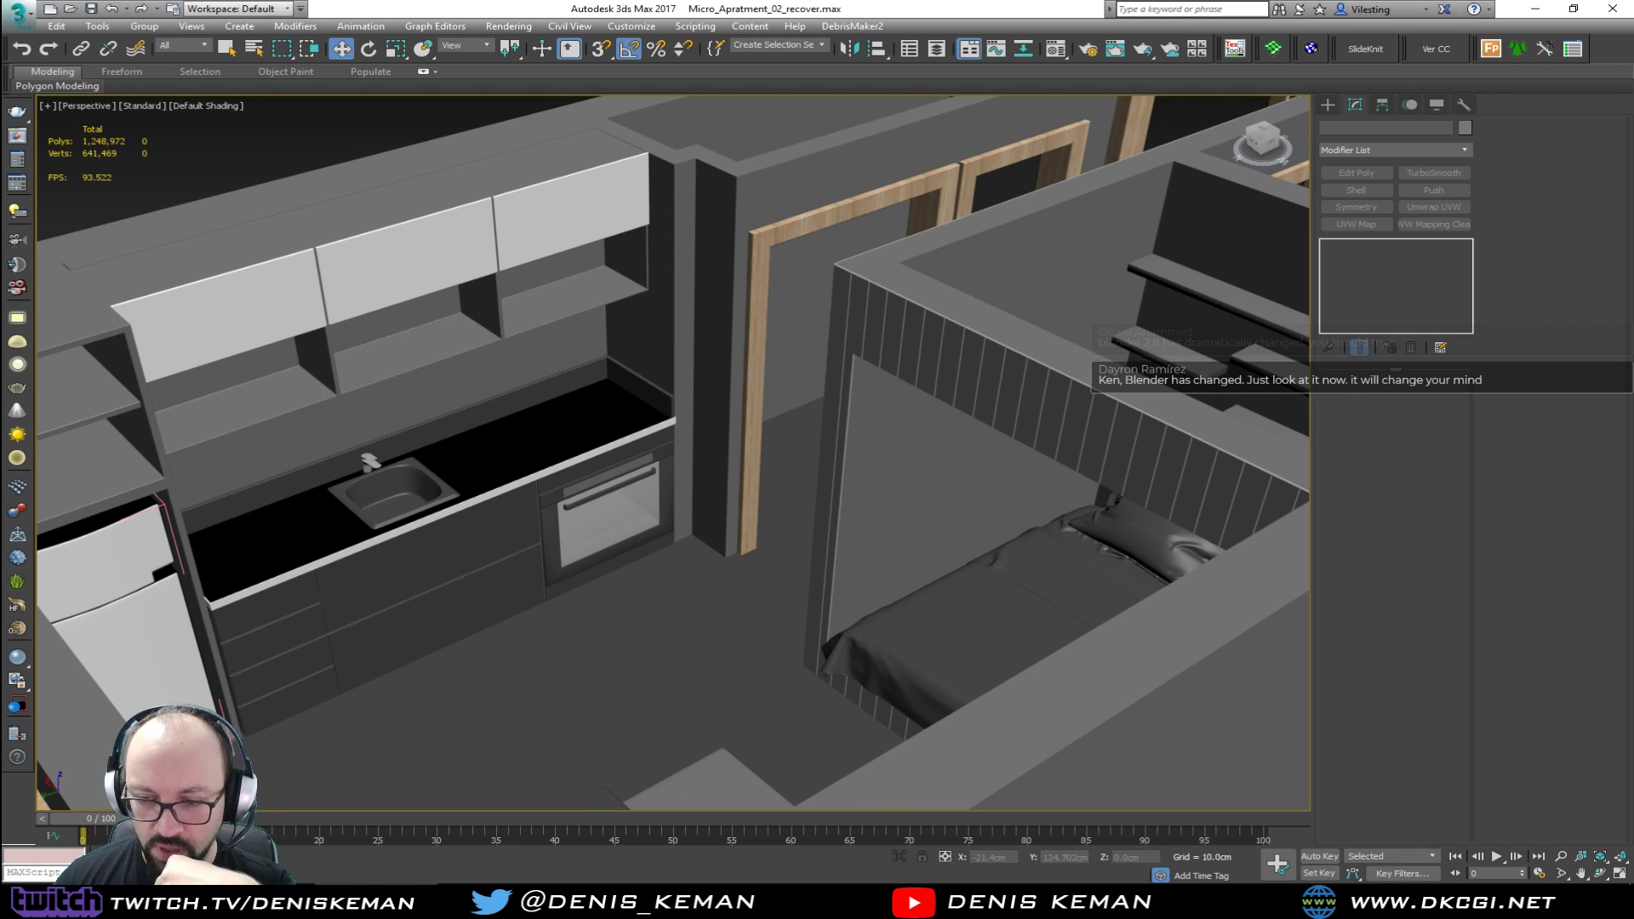
{"action": "left_click_drag", "start_coordinate": [0, 205], "coordinate": [1098, 182]}
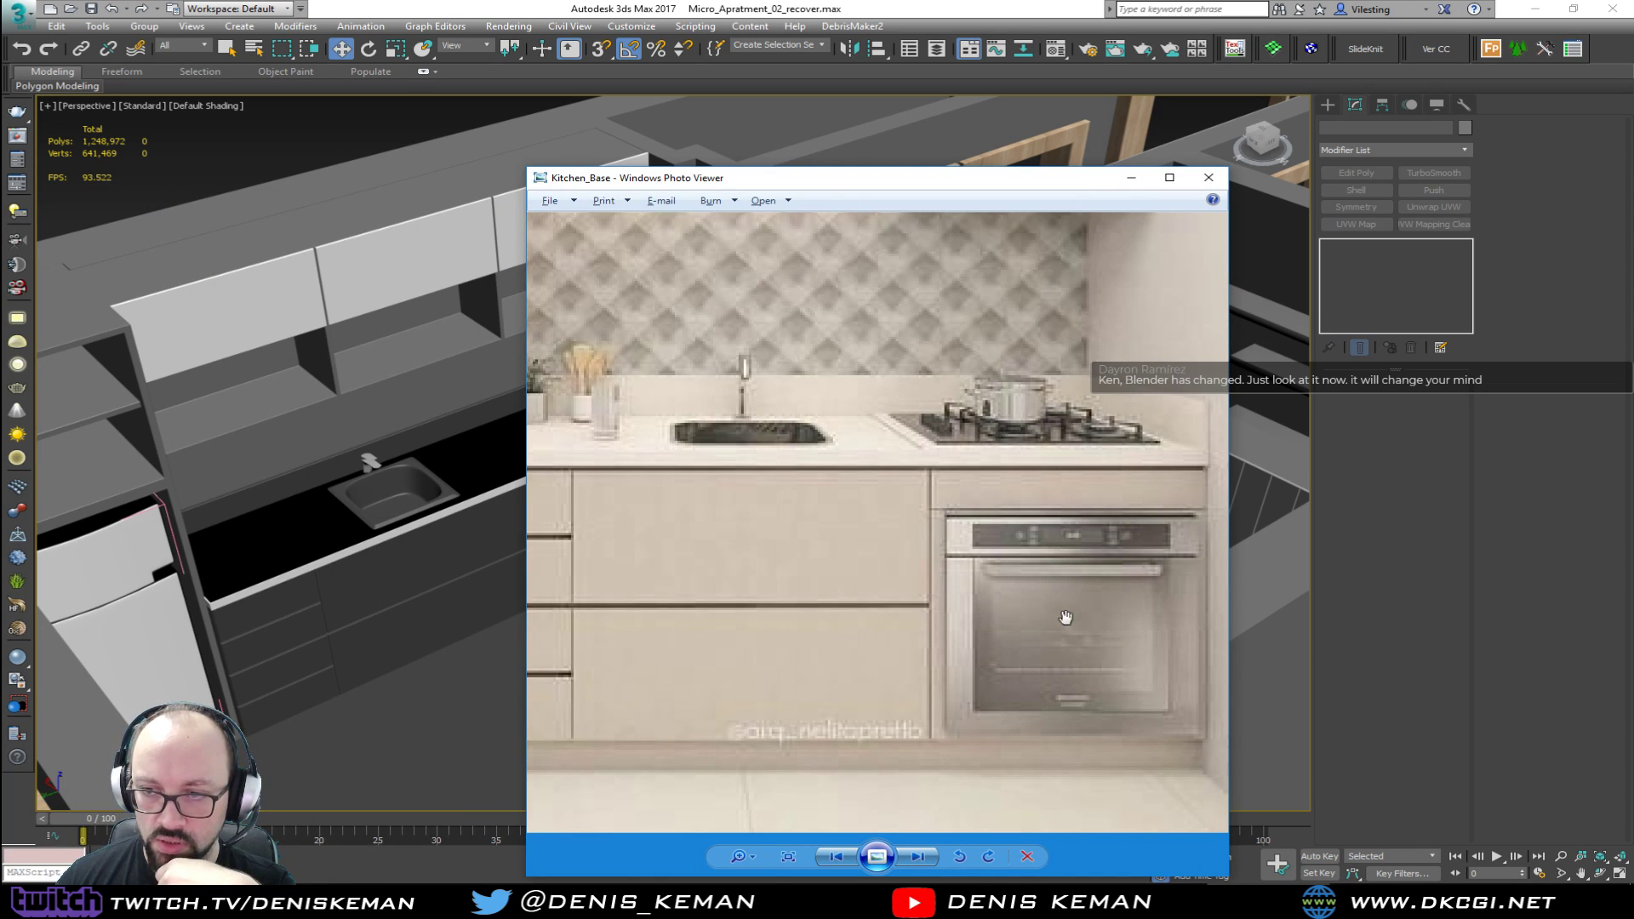
{"action": "left_click_drag", "start_coordinate": [976, 186], "coordinate": [0, 187]}
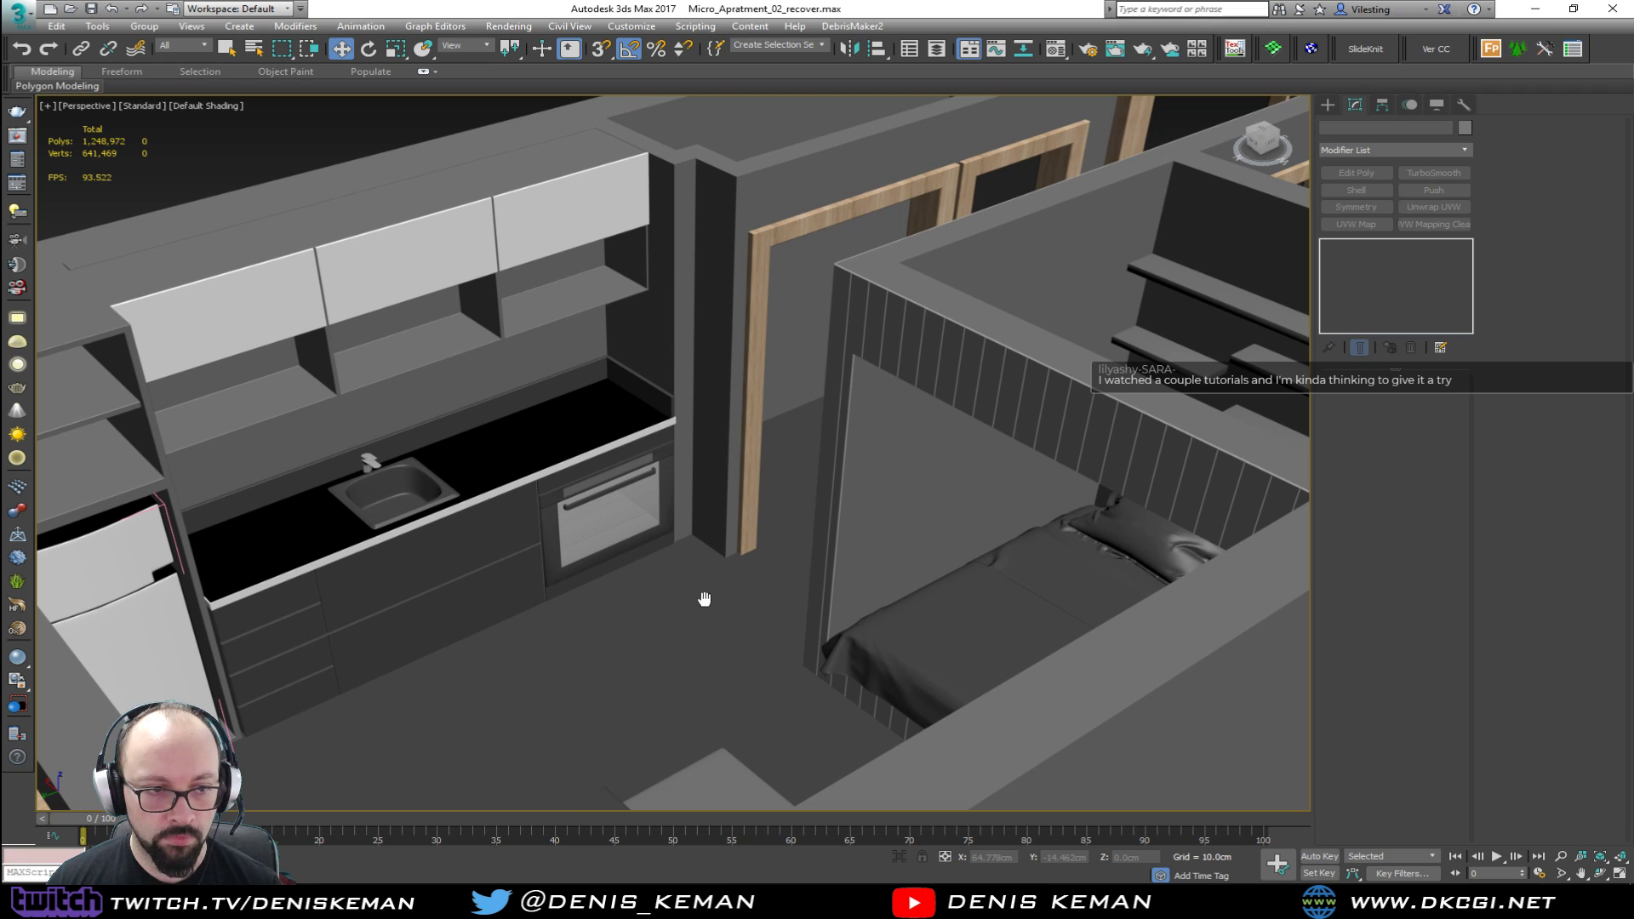
{"action": "key", "text": "F3"}
{"action": "key", "text": "F3"}
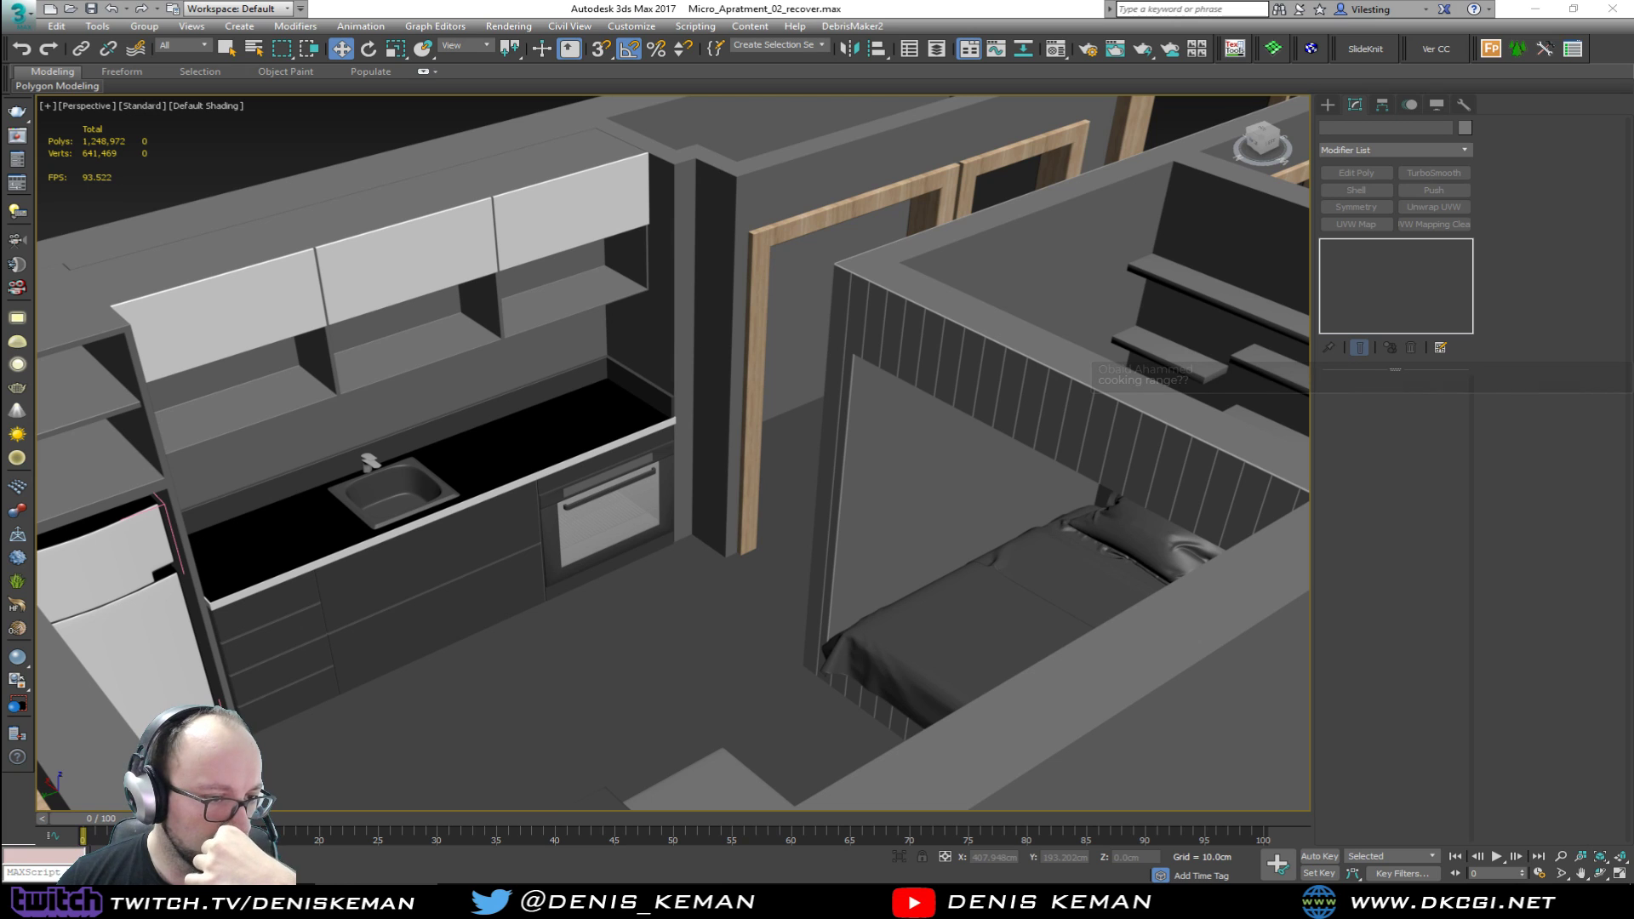
Step: Switch to the browser's DuckDuckGo "cooking range" image results and preview the portable tabletop burner stove as a cooktop reference
{"action": "key", "text": "alt+Tab"}
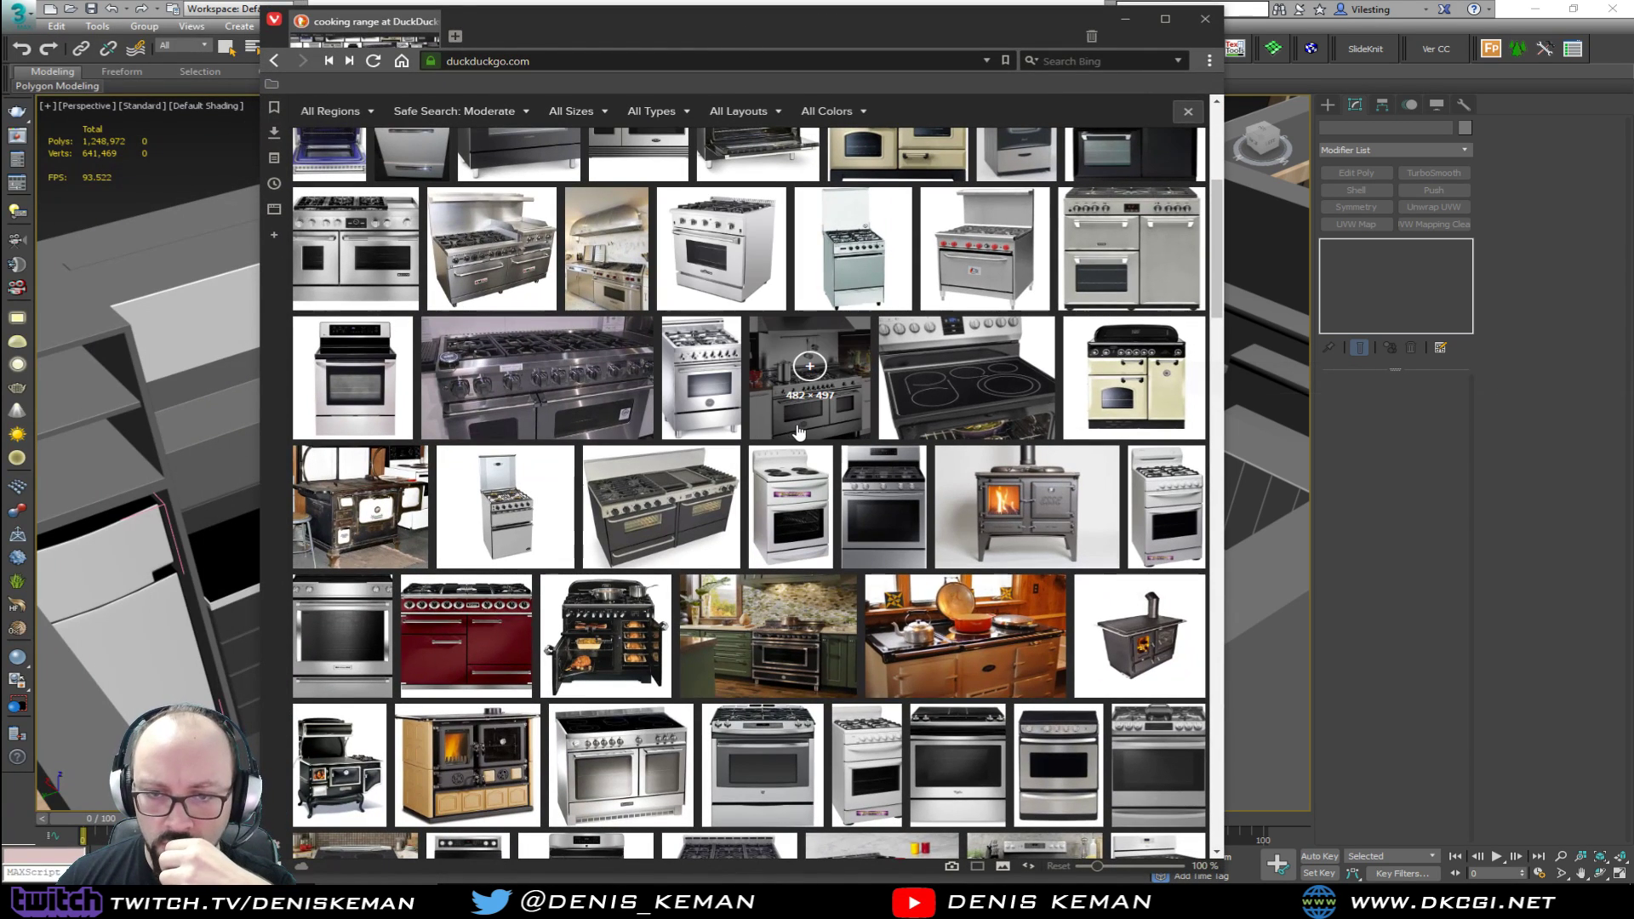
{"action": "scroll", "coordinate": [800, 528], "scroll_direction": "down", "scroll_amount": 5}
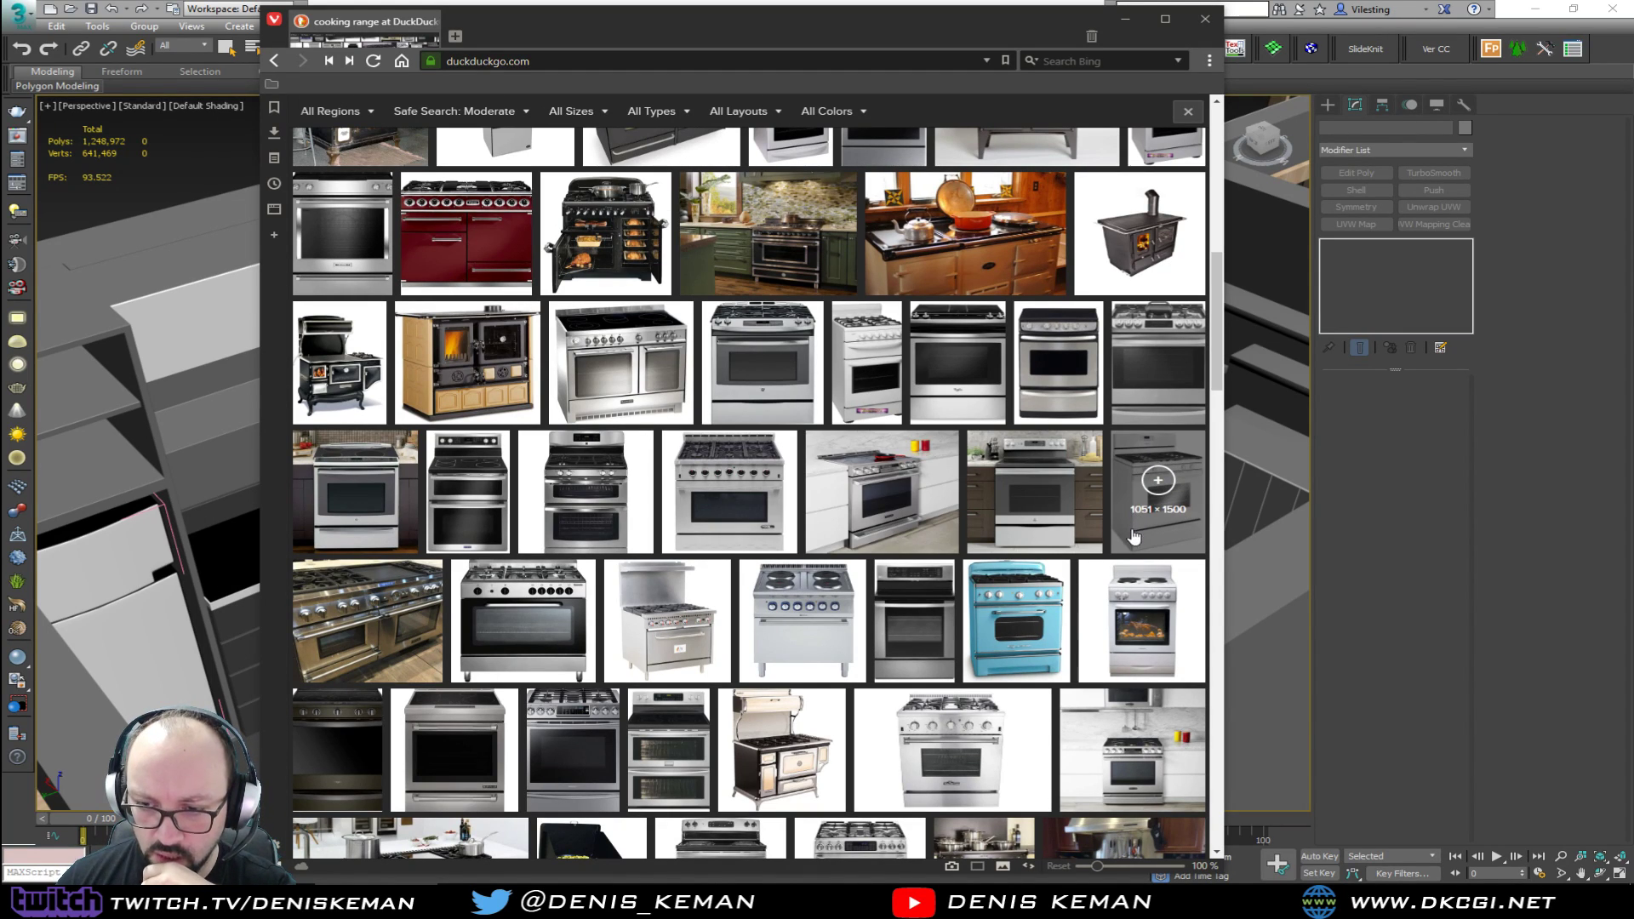
{"action": "scroll", "coordinate": [897, 559], "scroll_direction": "down", "scroll_amount": 3}
{"action": "scroll", "coordinate": [668, 567], "scroll_direction": "down", "scroll_amount": 3}
{"action": "scroll", "coordinate": [576, 428], "scroll_direction": "down", "scroll_amount": 1}
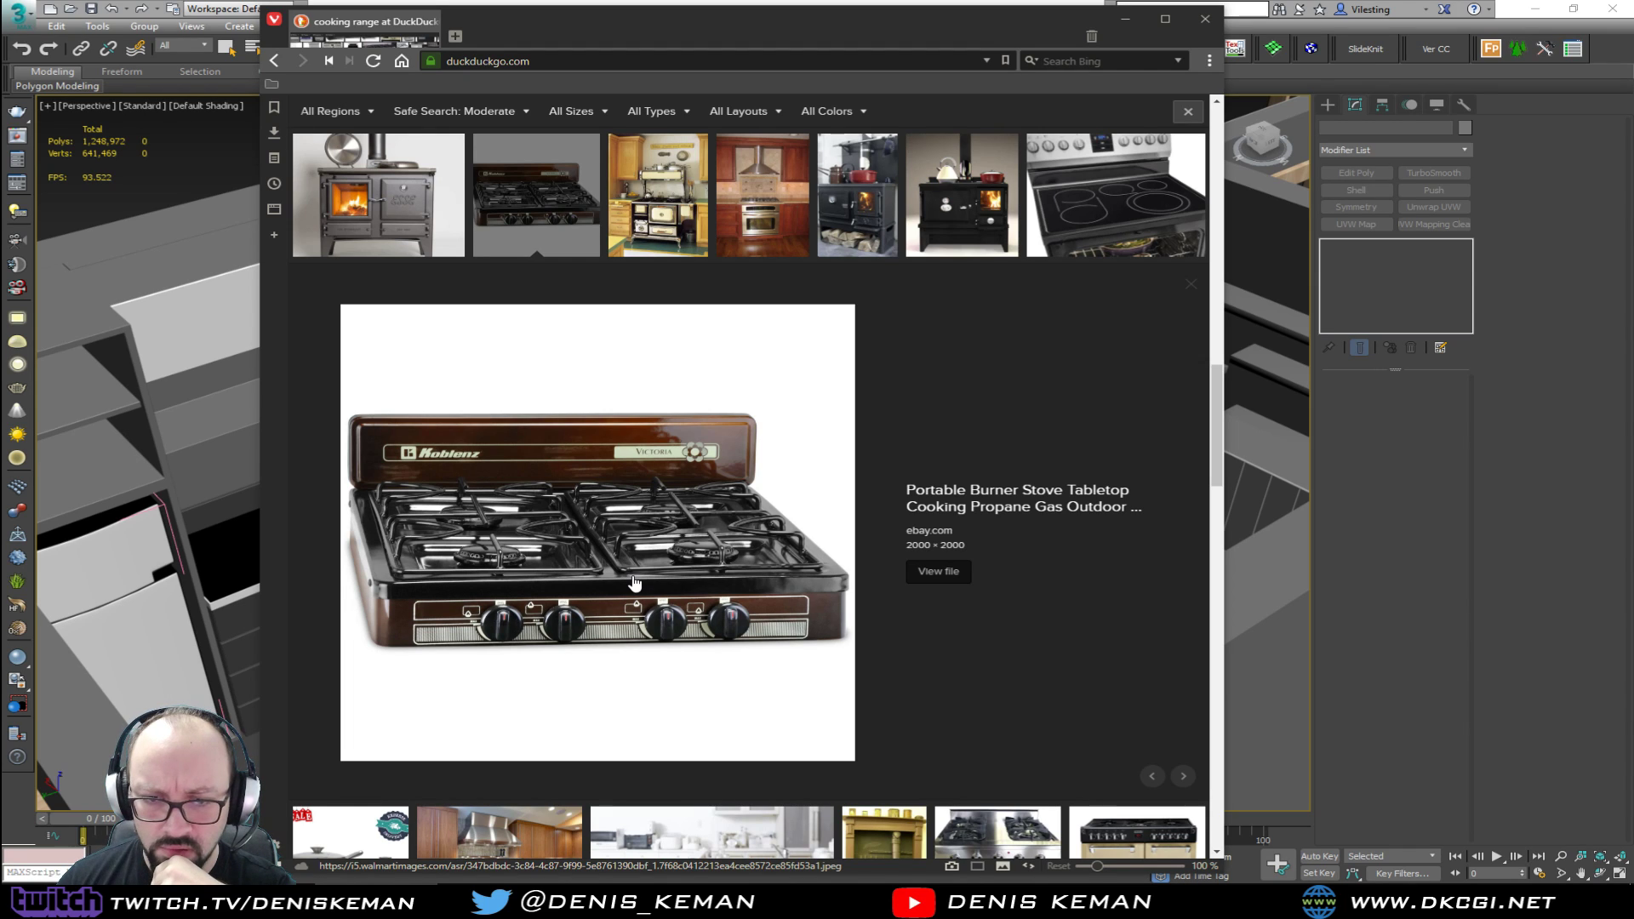
Step: Look further through the cooking range images and preview the BHG695SS Baumatic Gas Cook Top
{"action": "scroll", "coordinate": [634, 583], "scroll_direction": "down", "scroll_amount": 5}
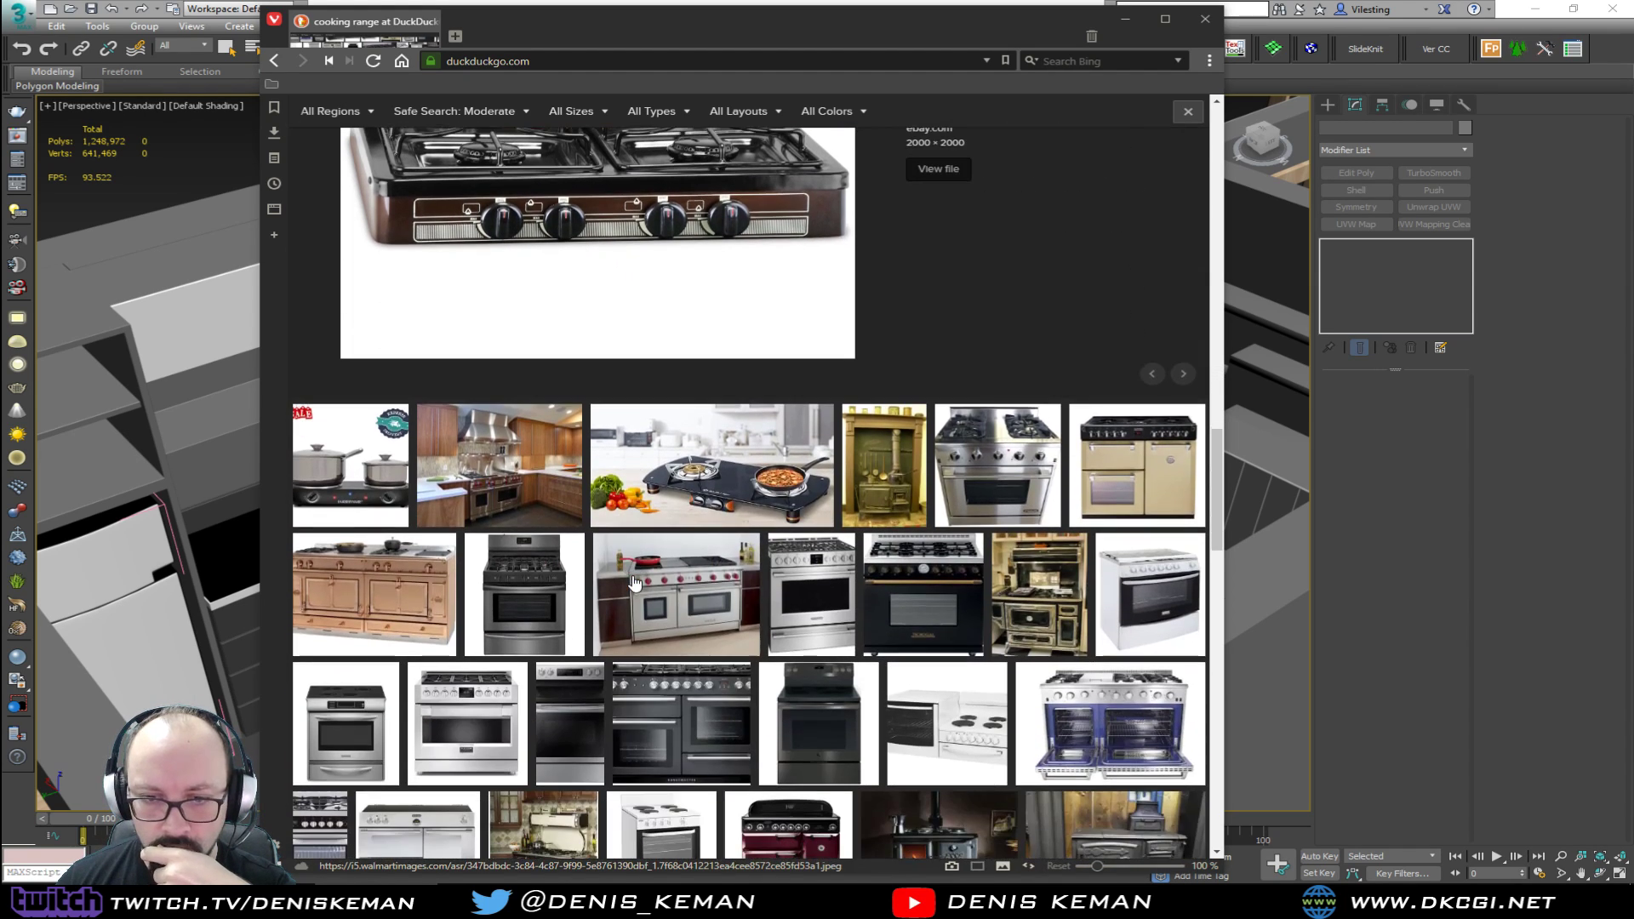
{"action": "scroll", "coordinate": [634, 583], "scroll_direction": "down", "scroll_amount": 5}
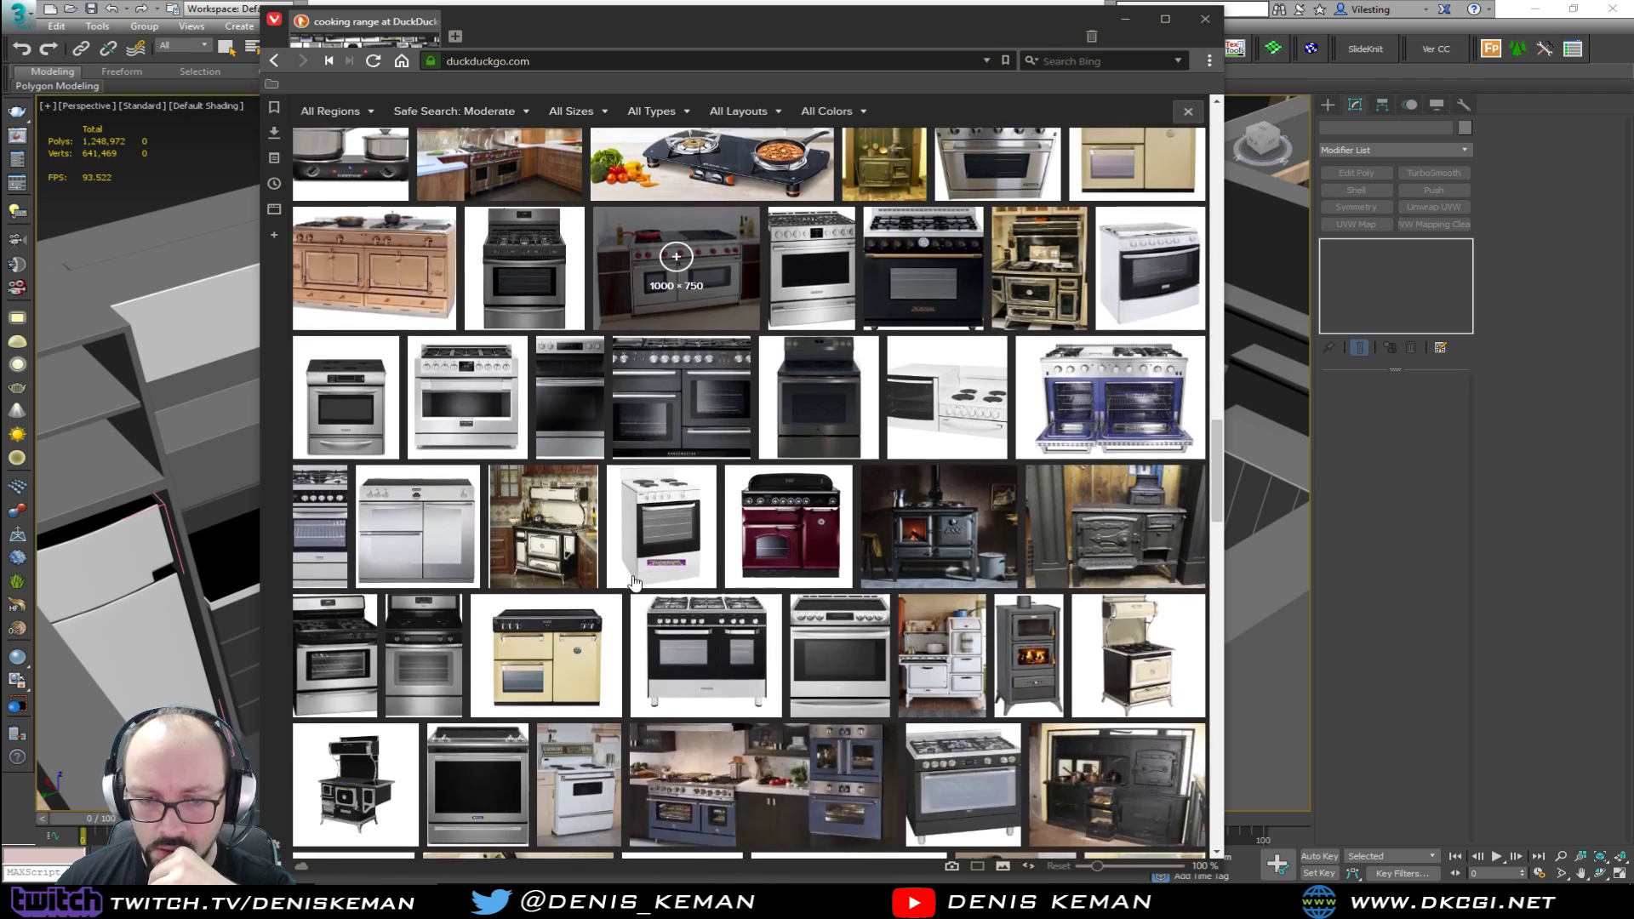
{"action": "scroll", "coordinate": [634, 583], "scroll_direction": "down", "scroll_amount": 5}
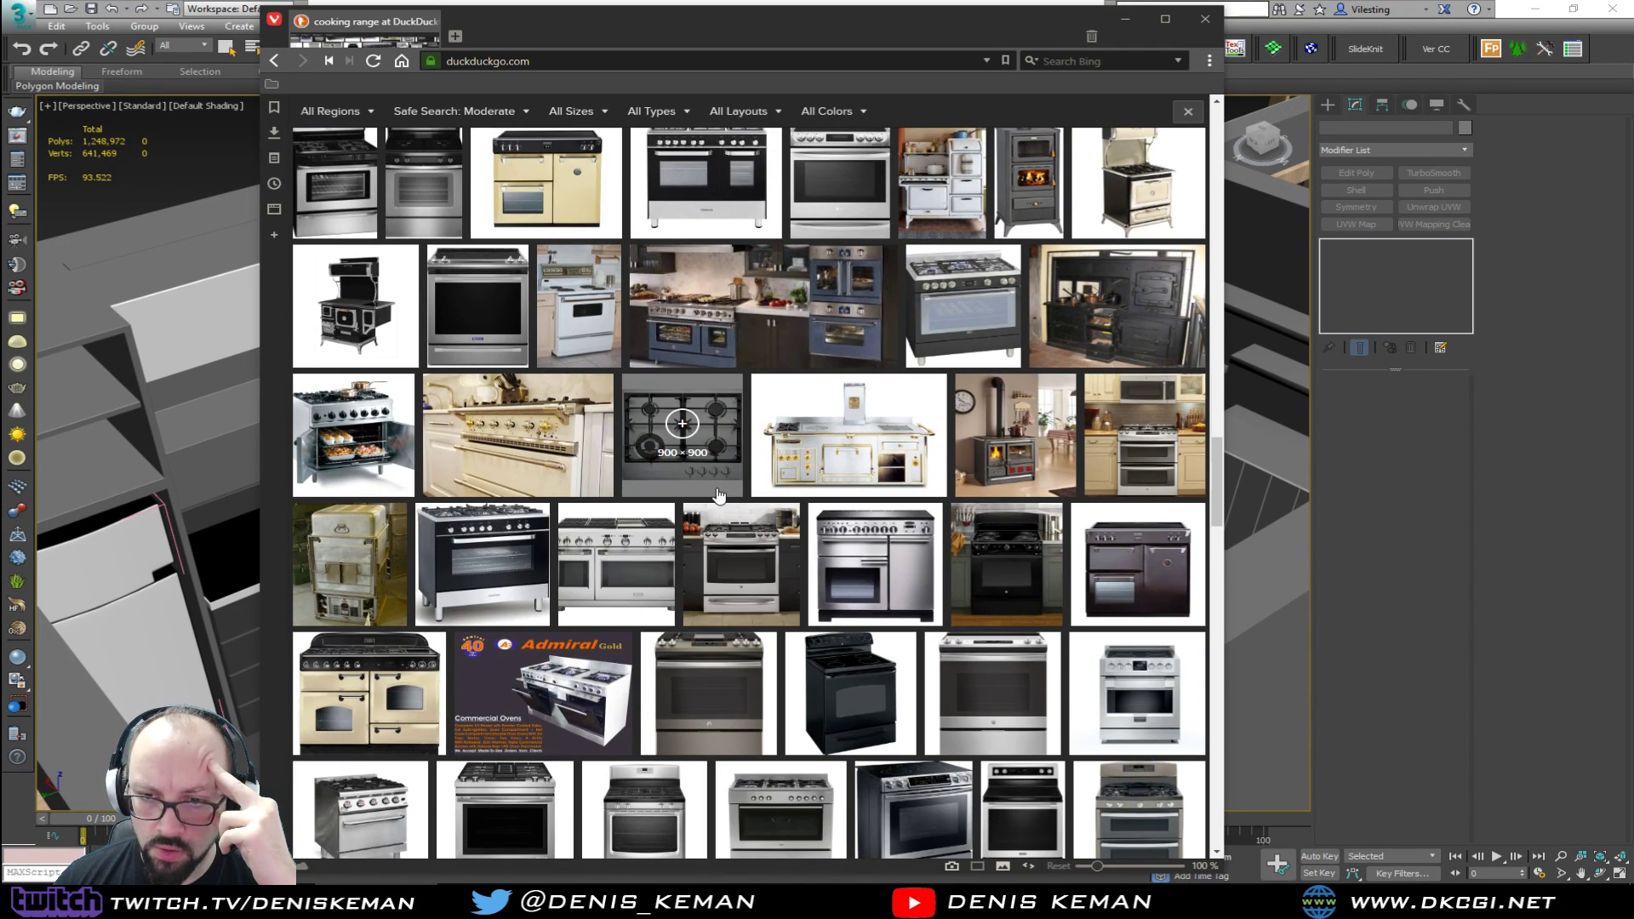
{"action": "left_click", "coordinate": [722, 492]}
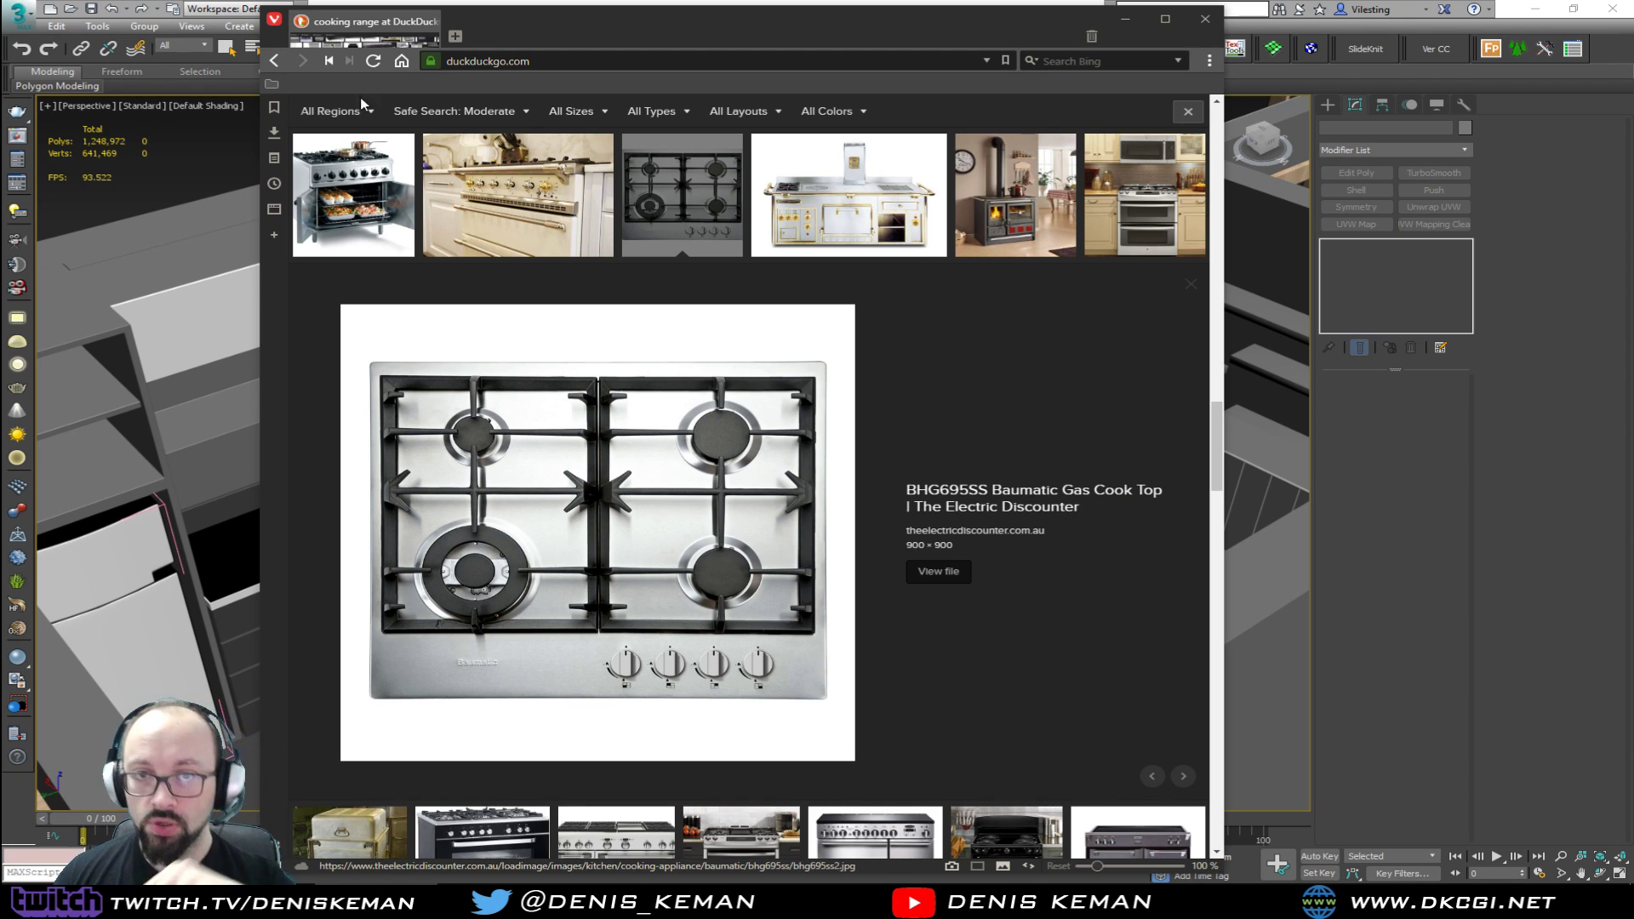
Step: Search DuckDuckGo for "cook top" and show the image results
{"action": "left_click", "coordinate": [936, 61]}
{"action": "left_click", "coordinate": [1142, 78]}
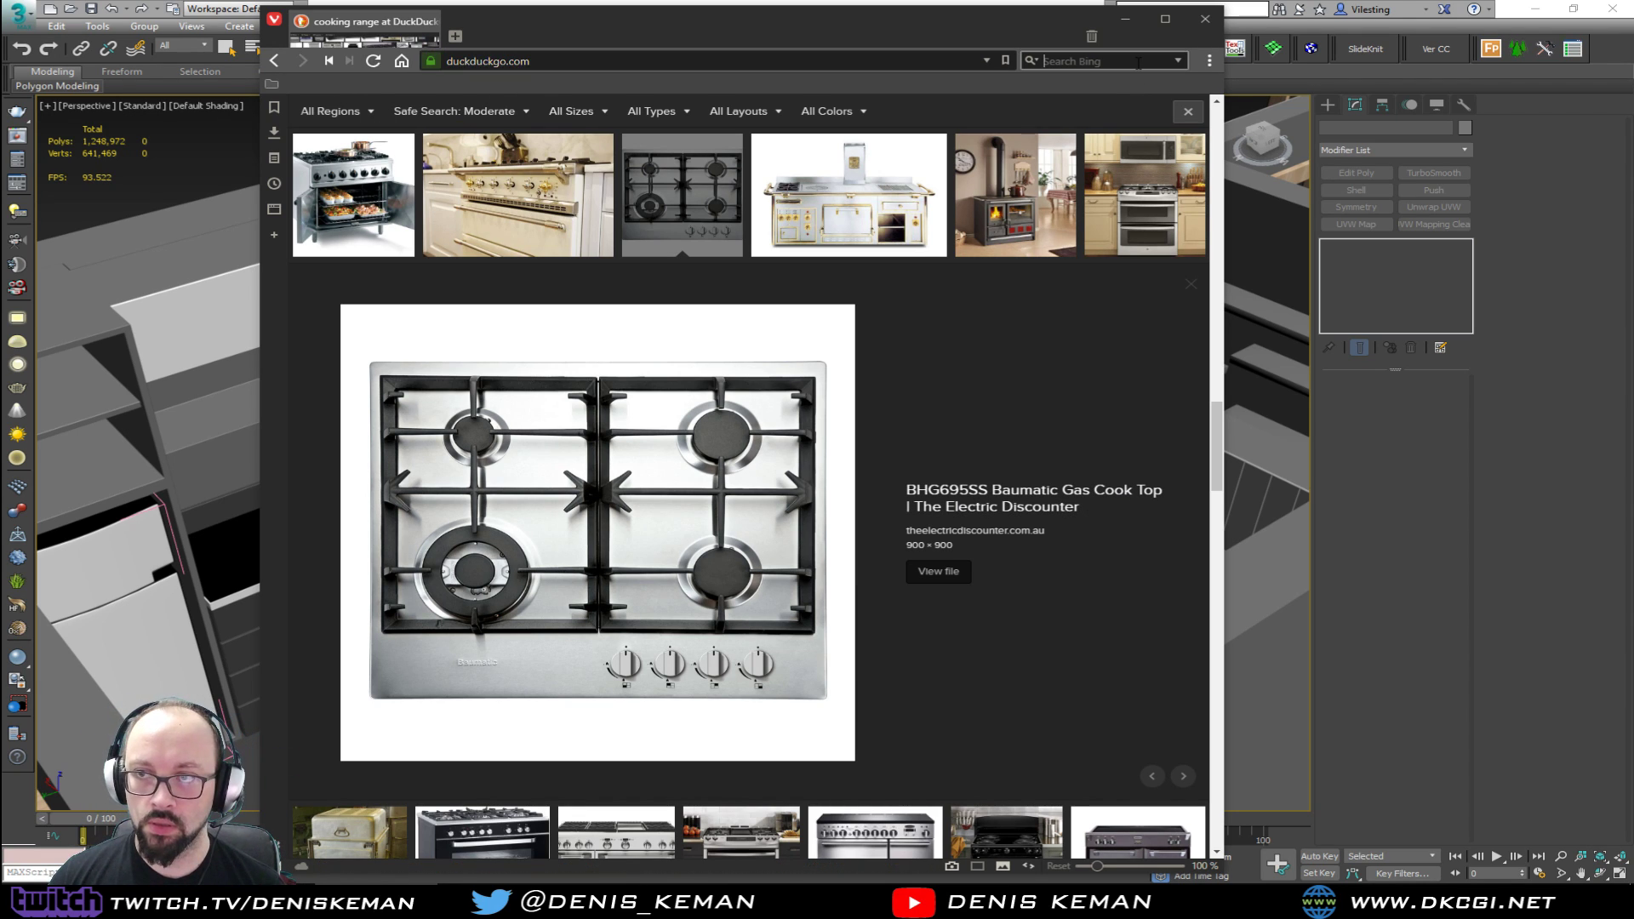
{"action": "left_click", "coordinate": [1032, 60]}
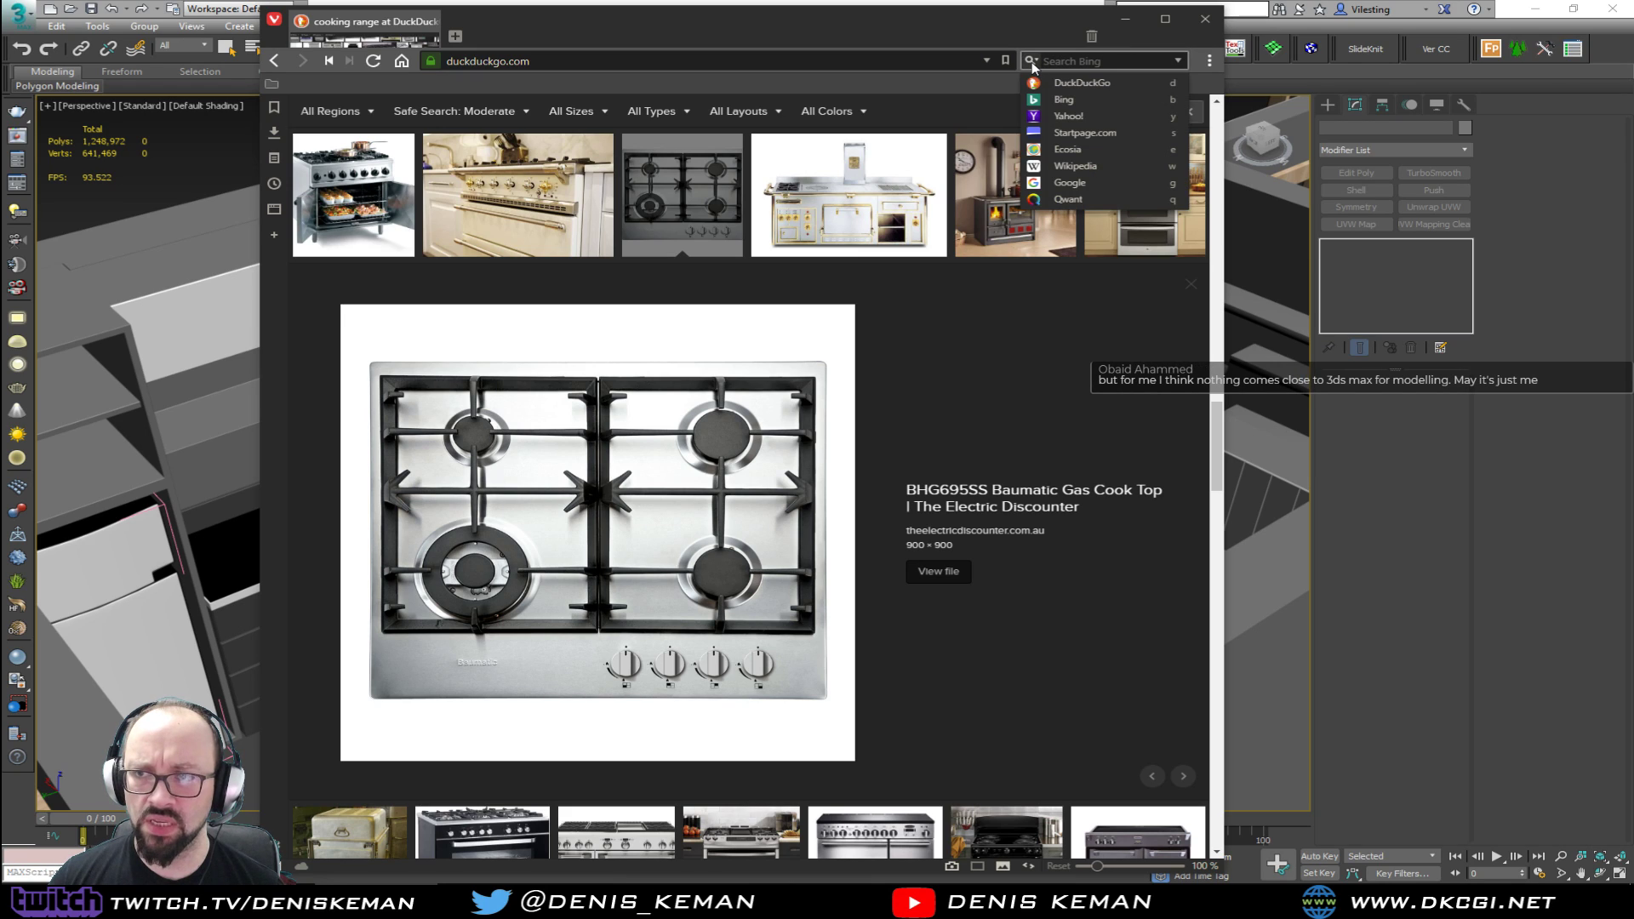
{"action": "left_click", "coordinate": [1081, 75]}
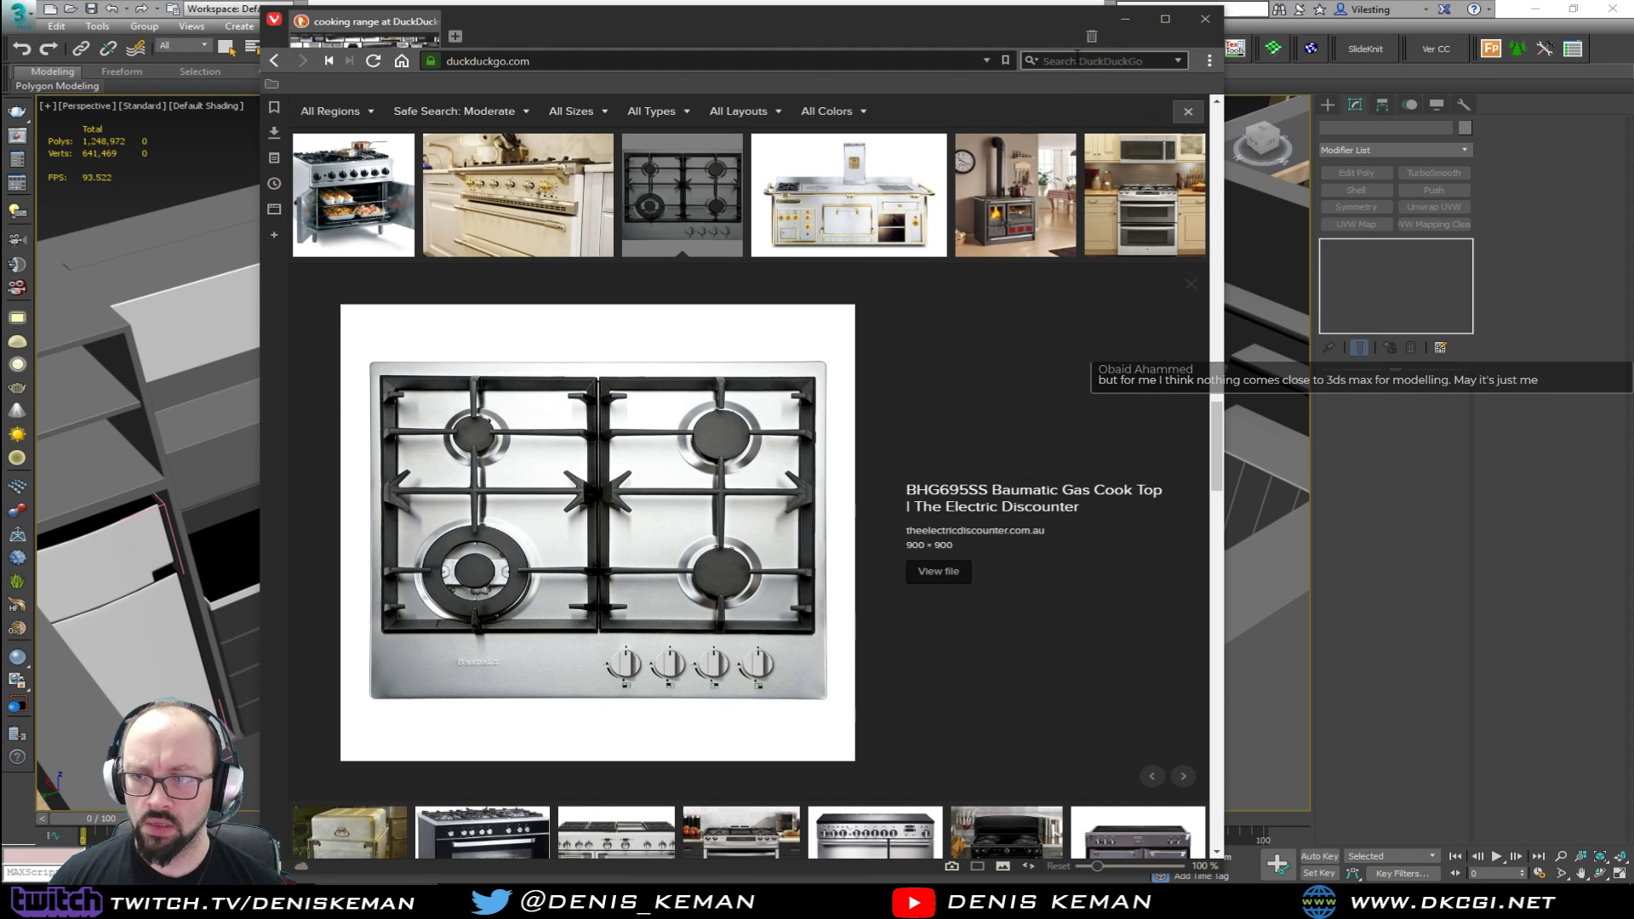
{"action": "type", "text": "cook top"}
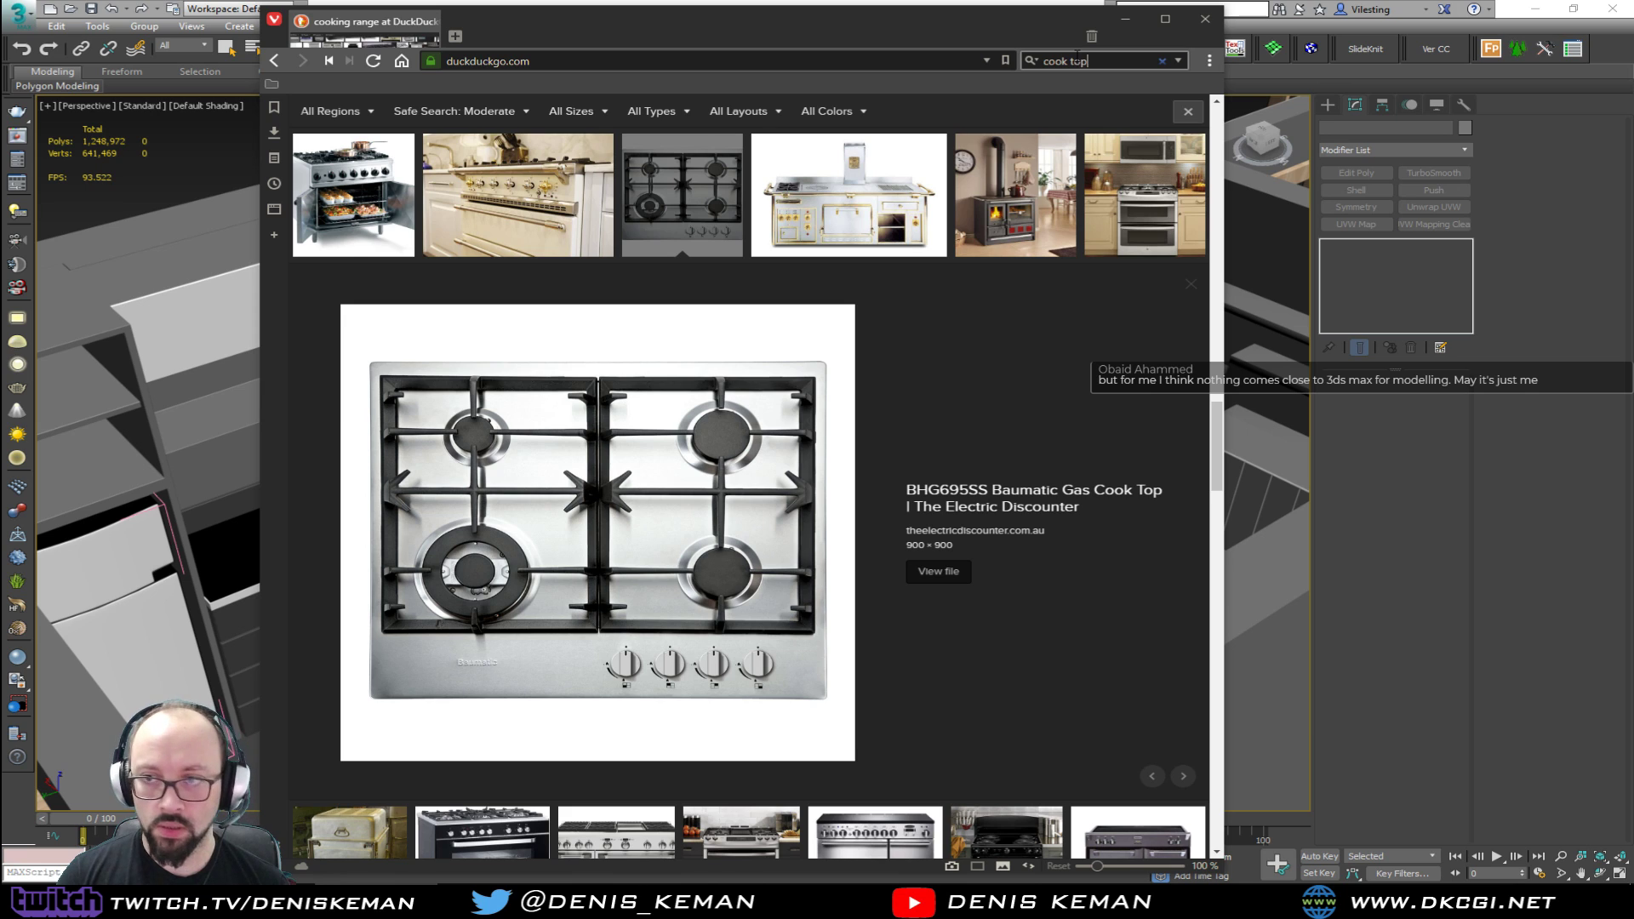
{"action": "key", "text": "Return"}
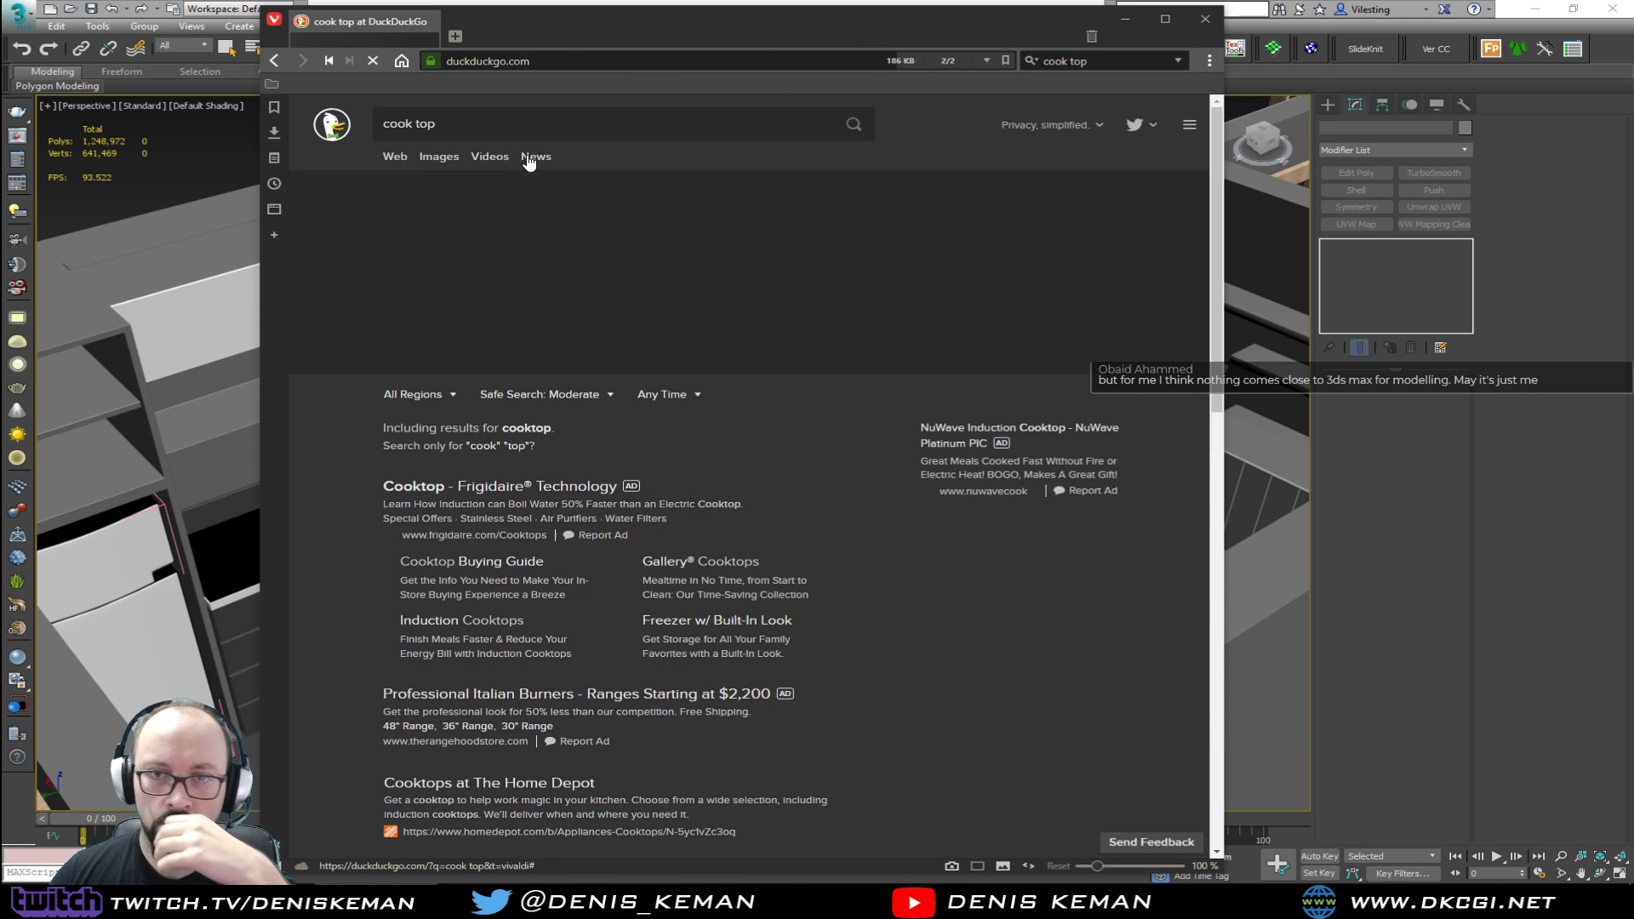
{"action": "left_click", "coordinate": [434, 157]}
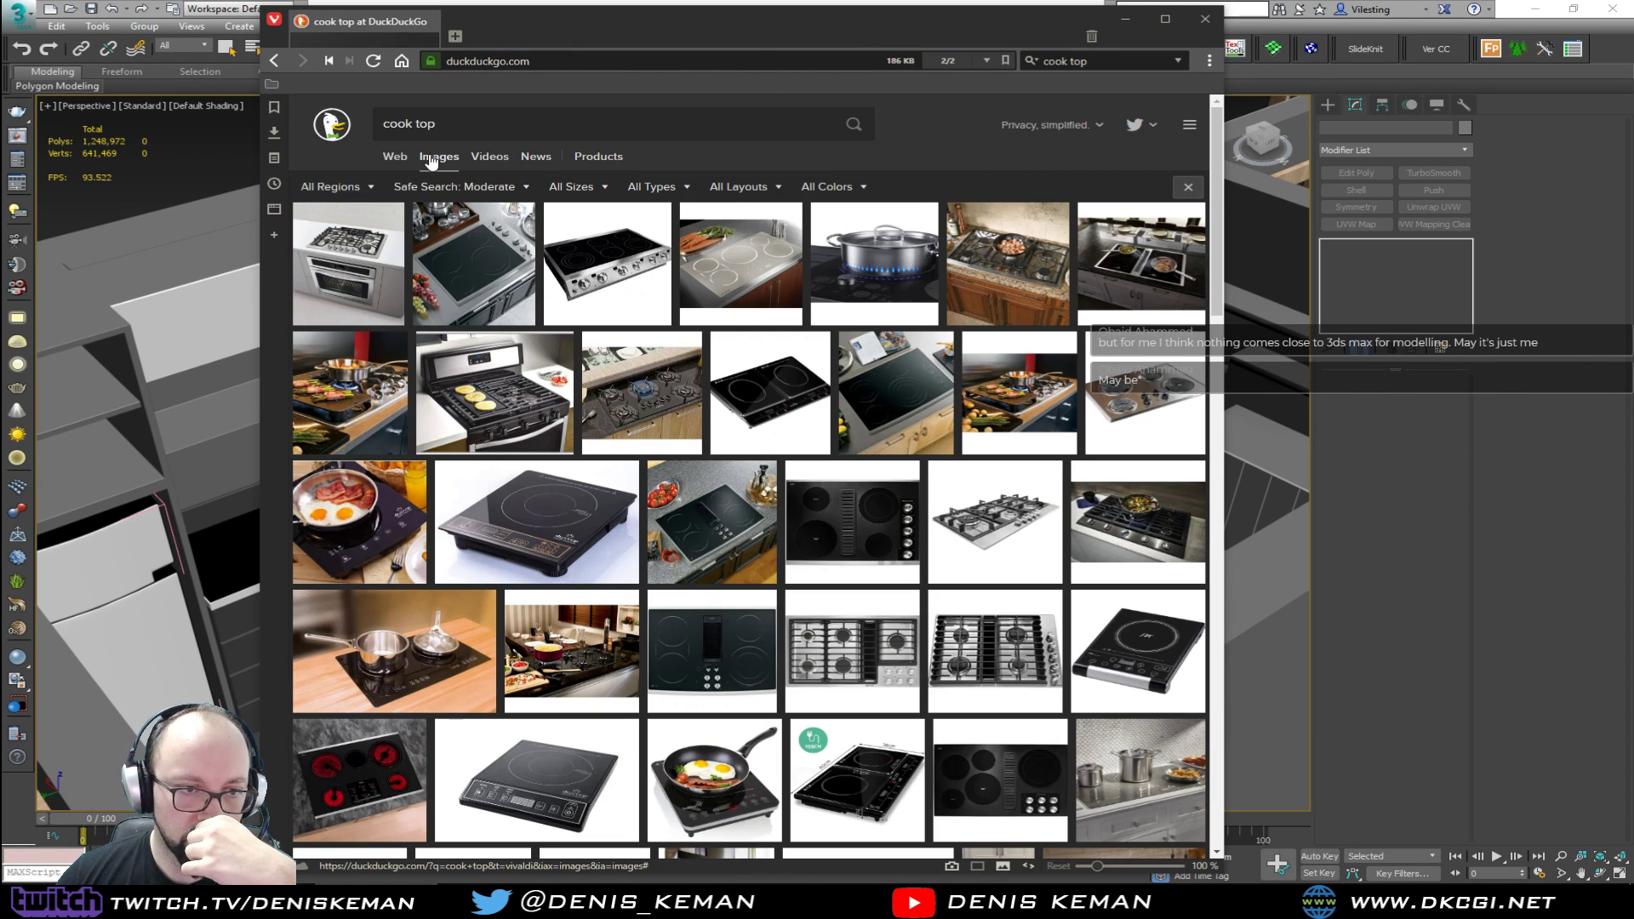
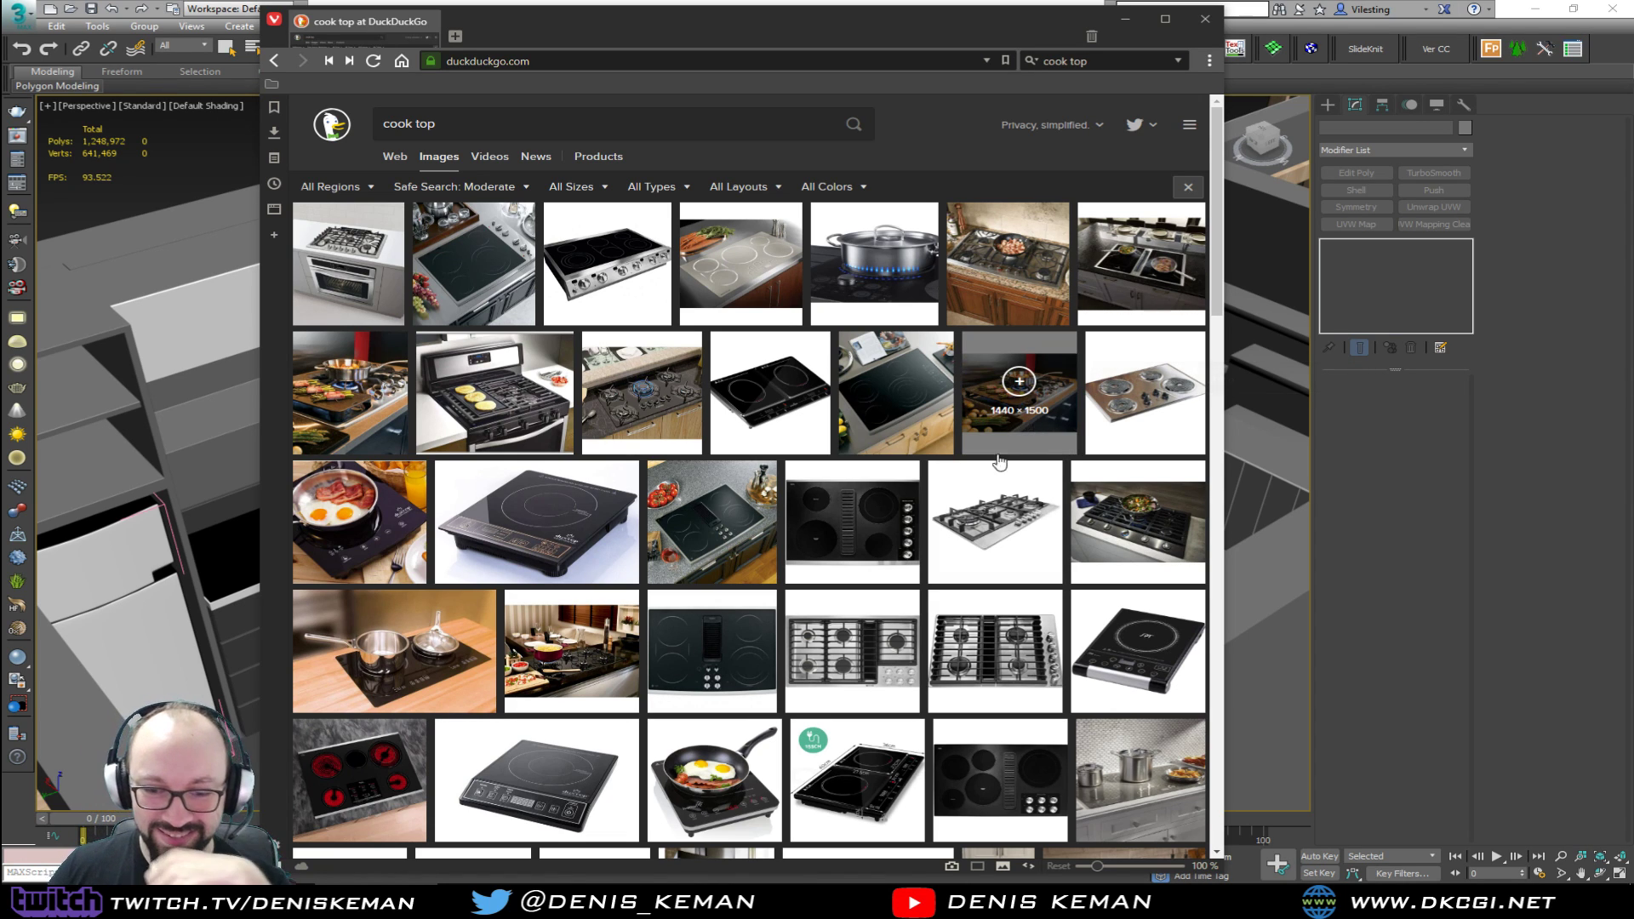
Step: Look through the cook top images and preview the KitchenAid Architect Series II 36 in. gas cooktop
{"action": "scroll", "coordinate": [979, 472], "scroll_direction": "down", "scroll_amount": 5}
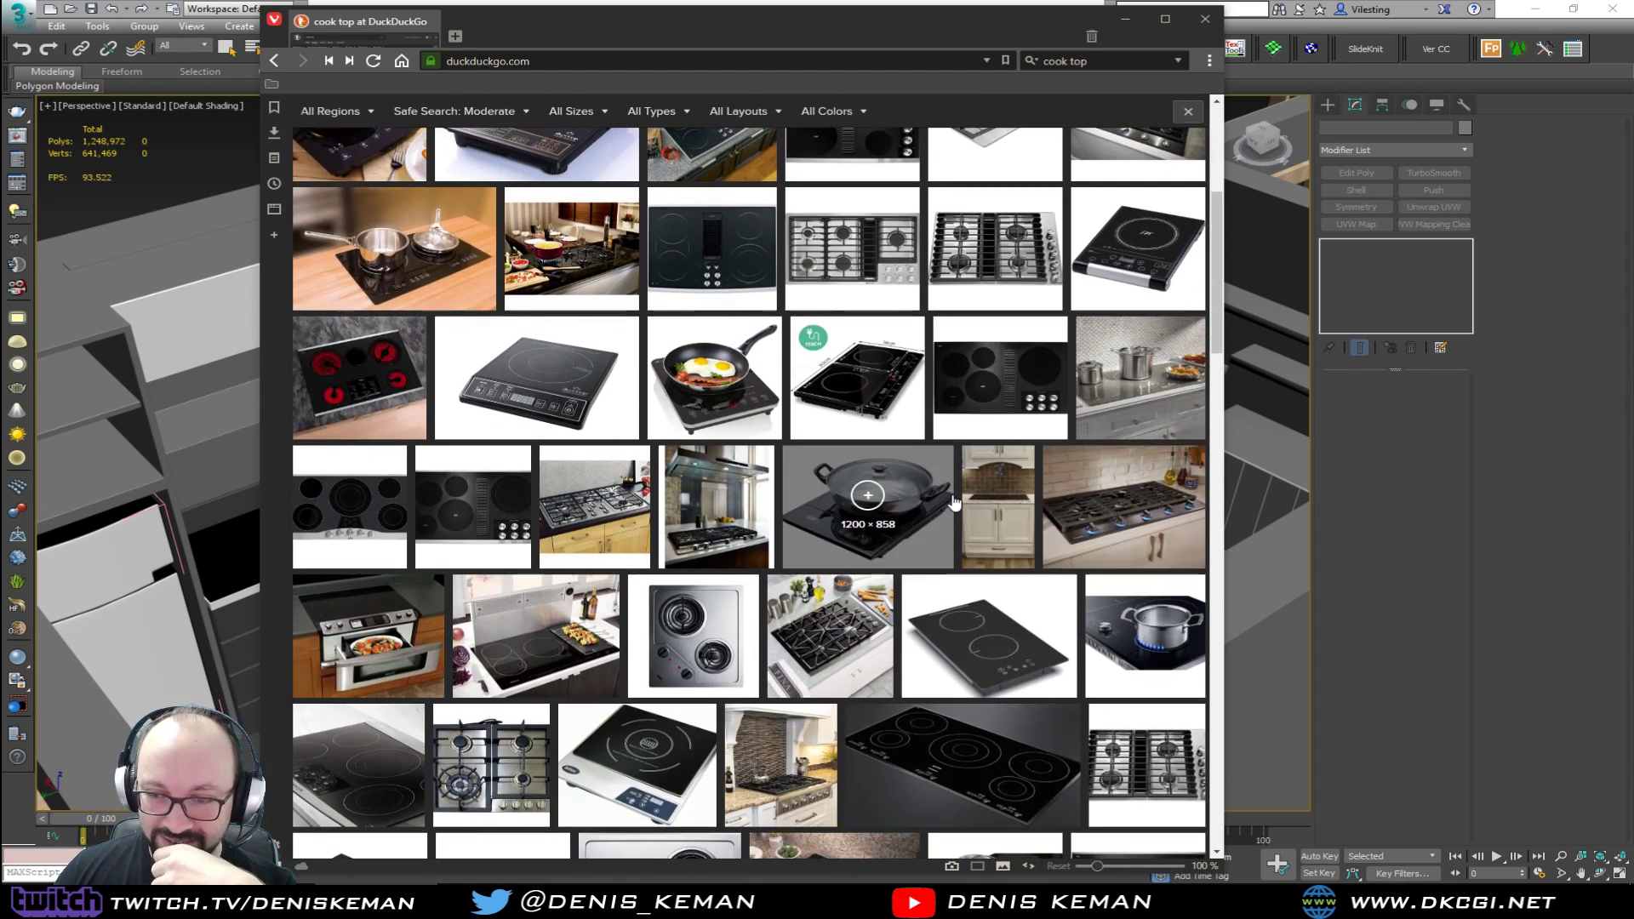
{"action": "scroll", "coordinate": [954, 504], "scroll_direction": "down", "scroll_amount": 2}
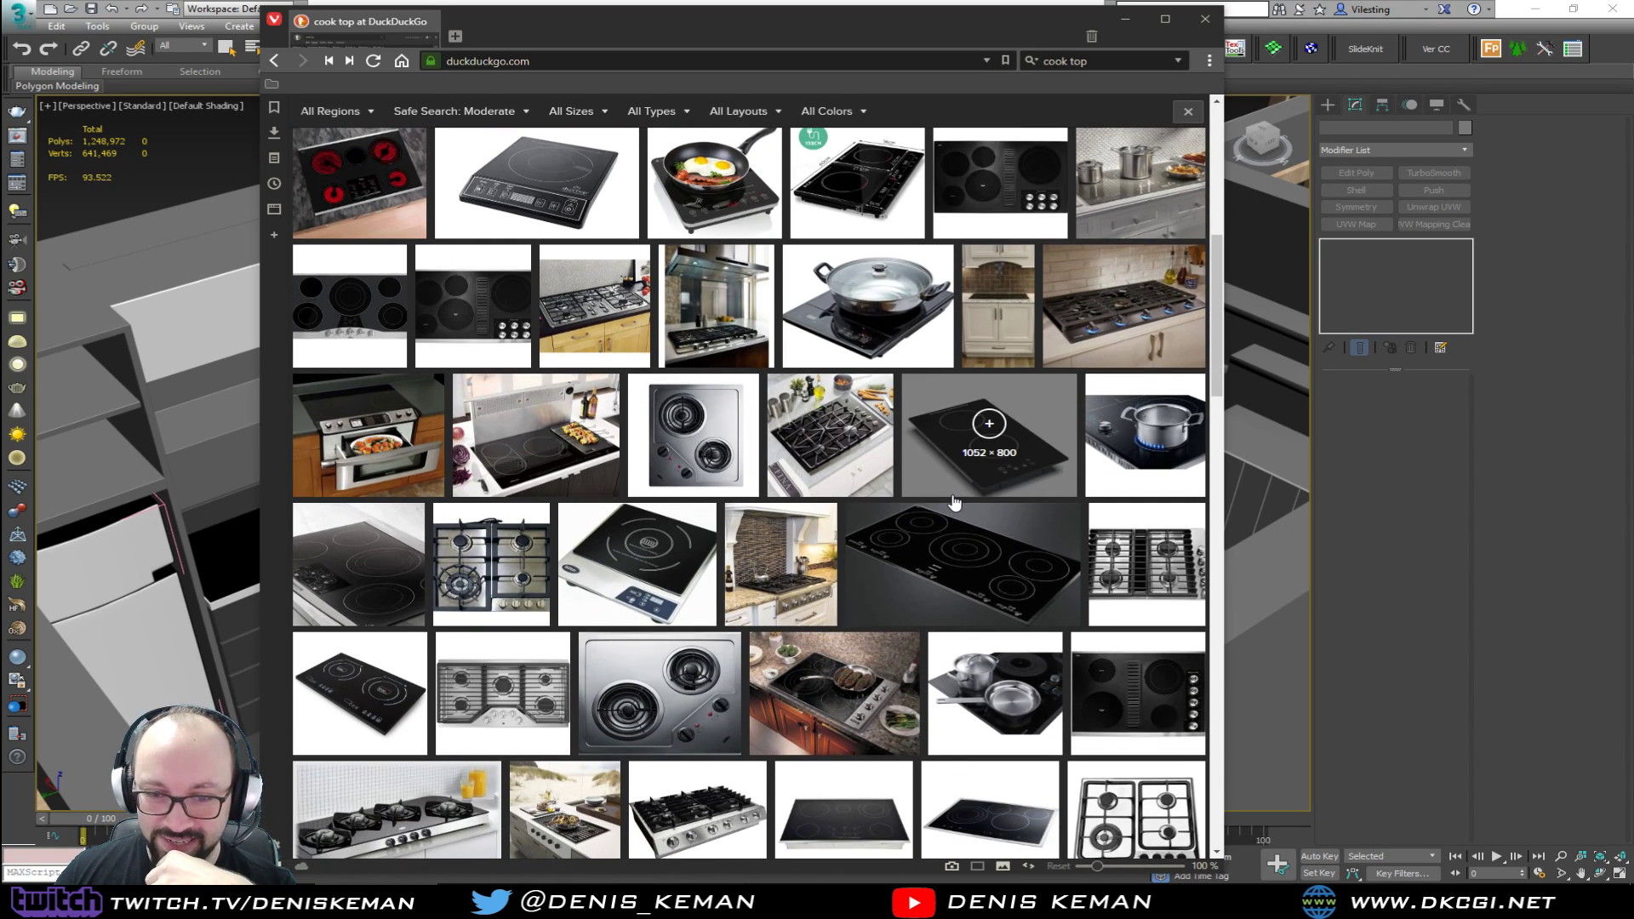
{"action": "scroll", "coordinate": [954, 503], "scroll_direction": "down", "scroll_amount": 2}
{"action": "scroll", "coordinate": [954, 503], "scroll_direction": "down", "scroll_amount": 7}
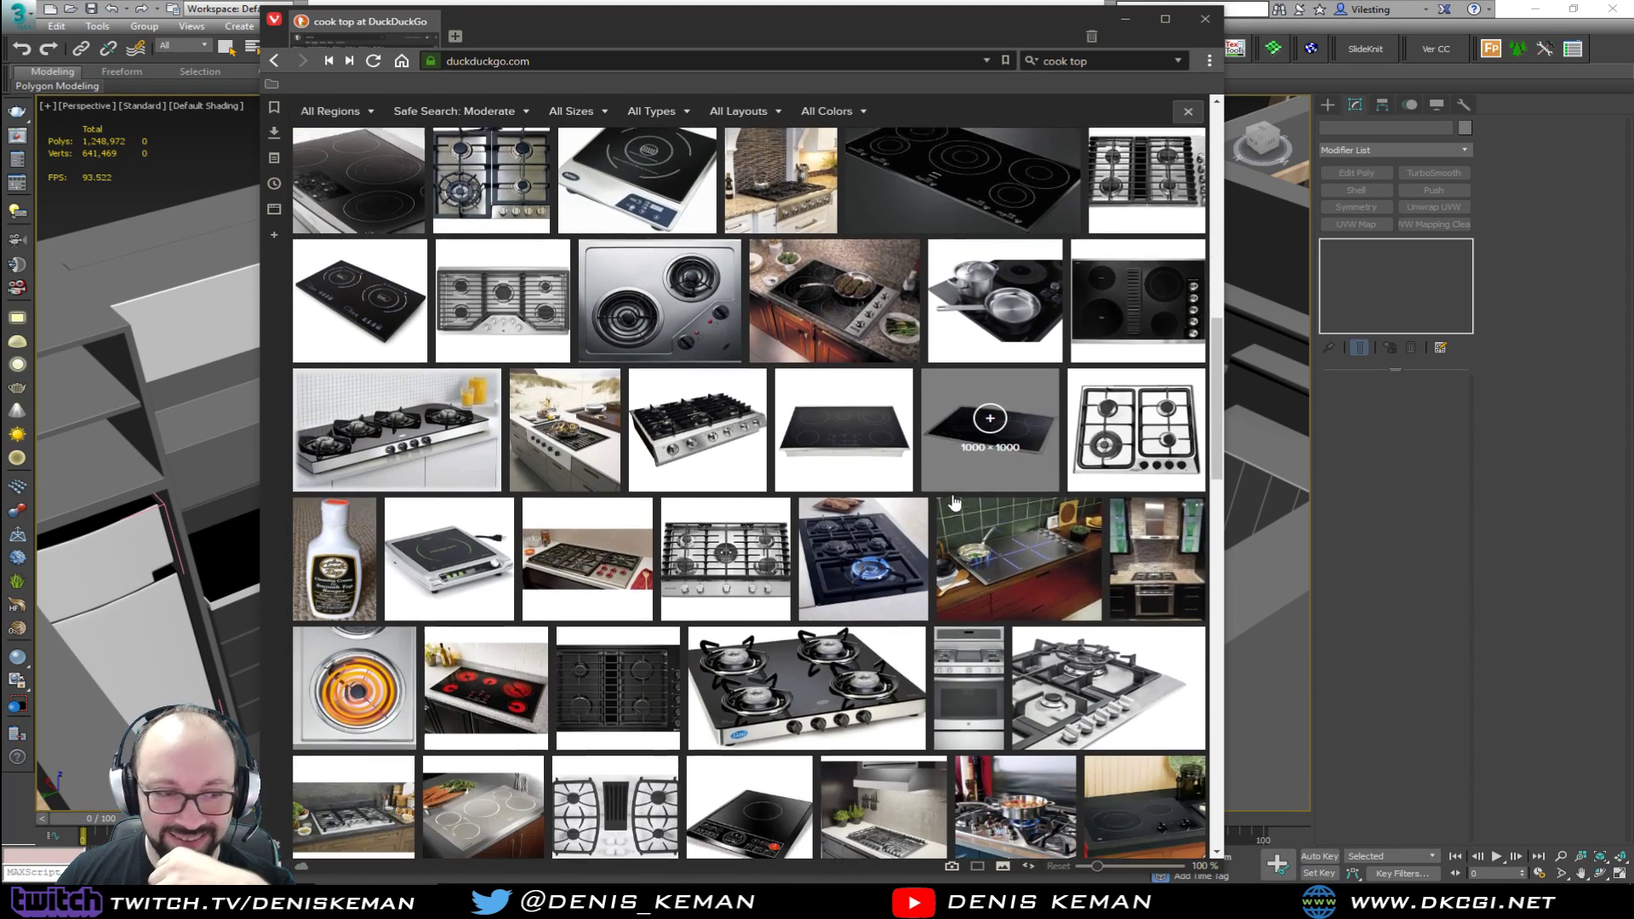
{"action": "scroll", "coordinate": [954, 503], "scroll_direction": "down", "scroll_amount": 2}
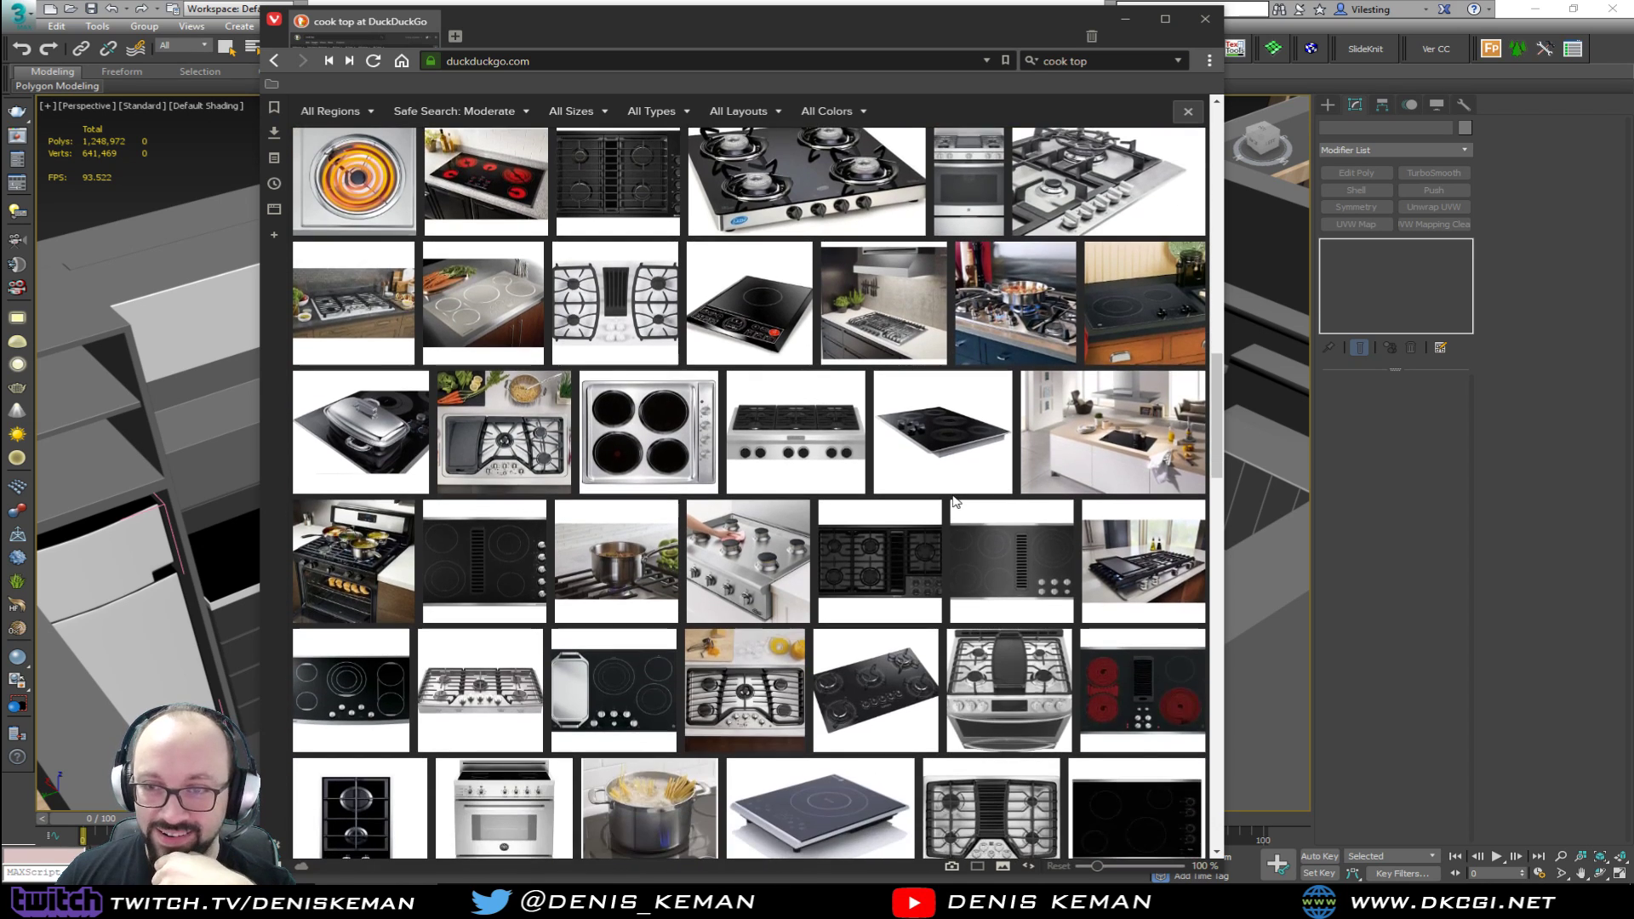
{"action": "scroll", "coordinate": [955, 503], "scroll_direction": "down", "scroll_amount": 1}
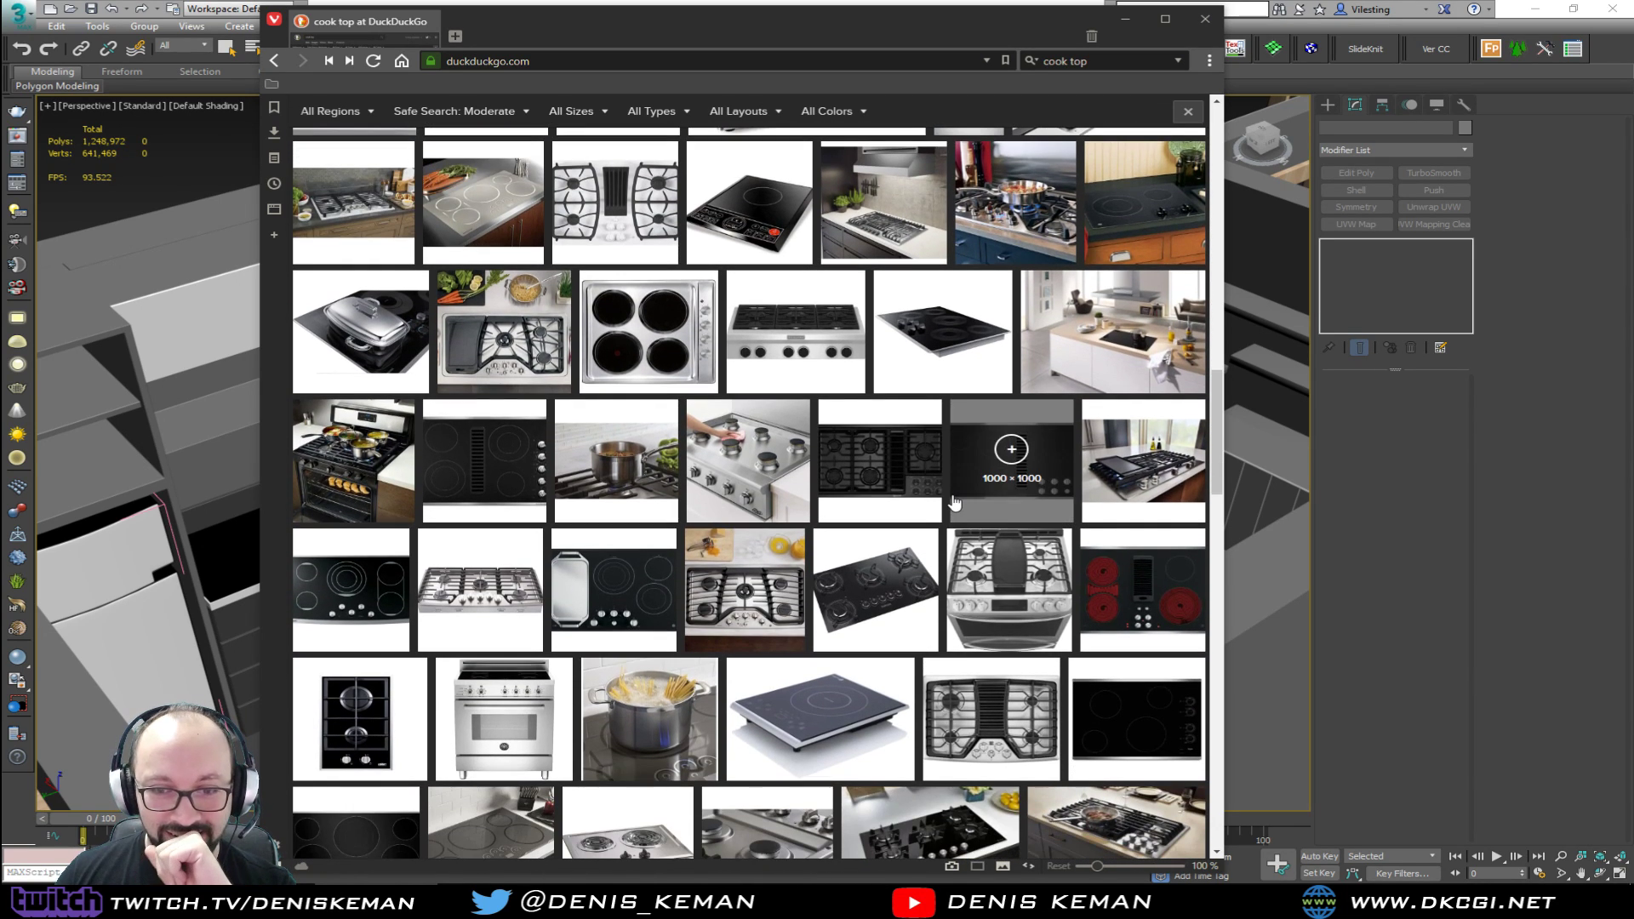
{"action": "scroll", "coordinate": [955, 503], "scroll_direction": "down", "scroll_amount": 1}
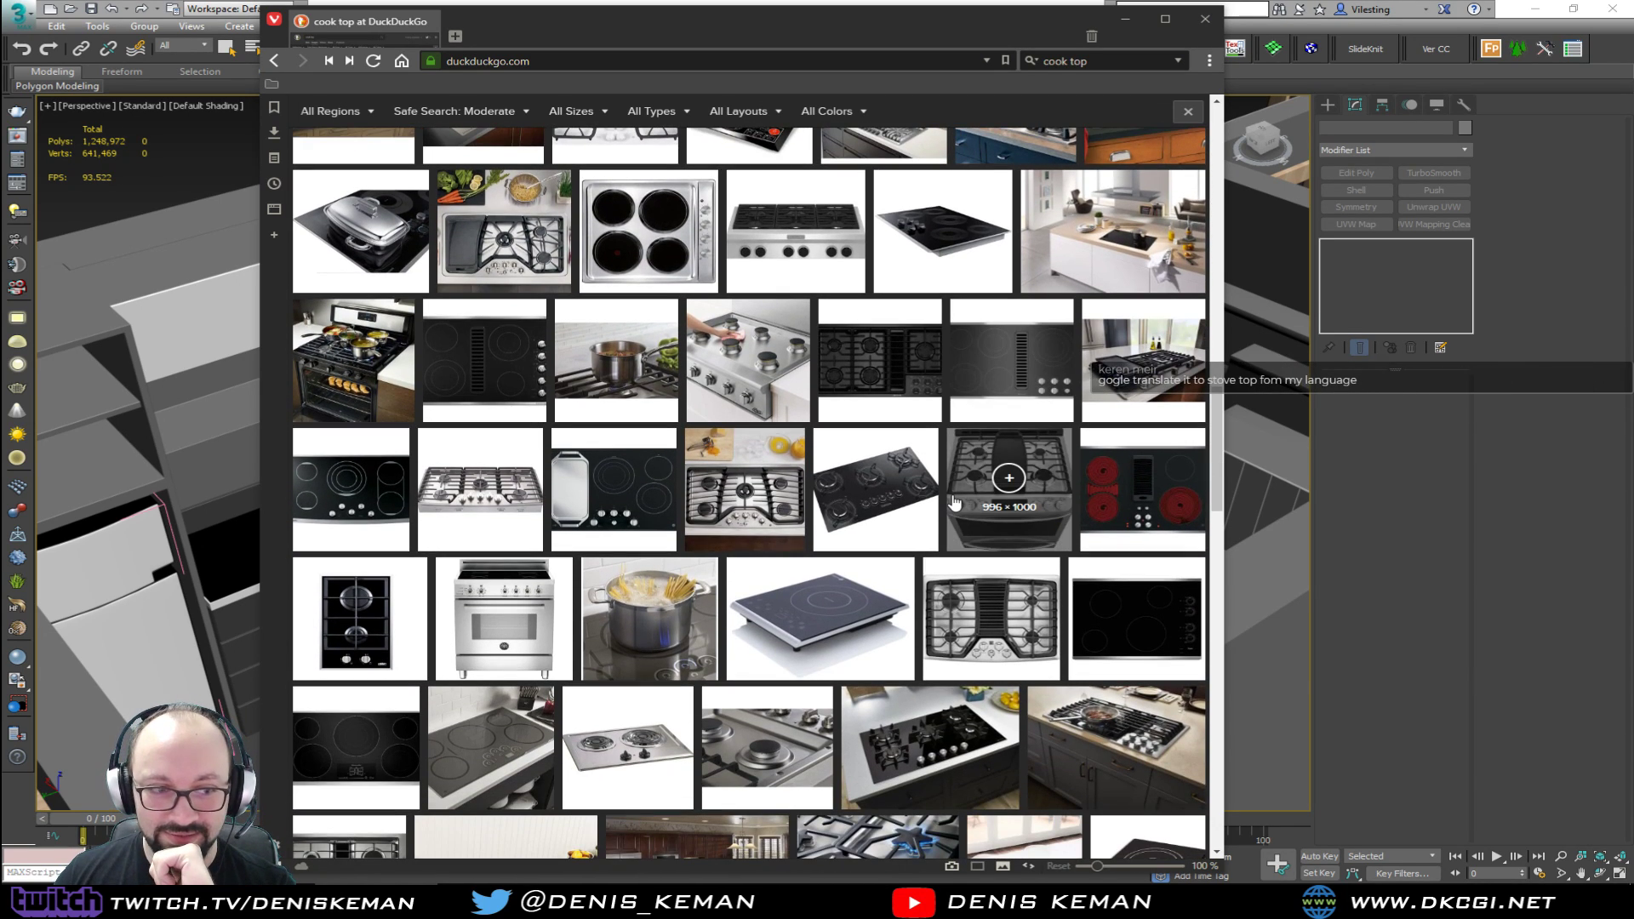
{"action": "scroll", "coordinate": [954, 503], "scroll_direction": "up", "scroll_amount": 4}
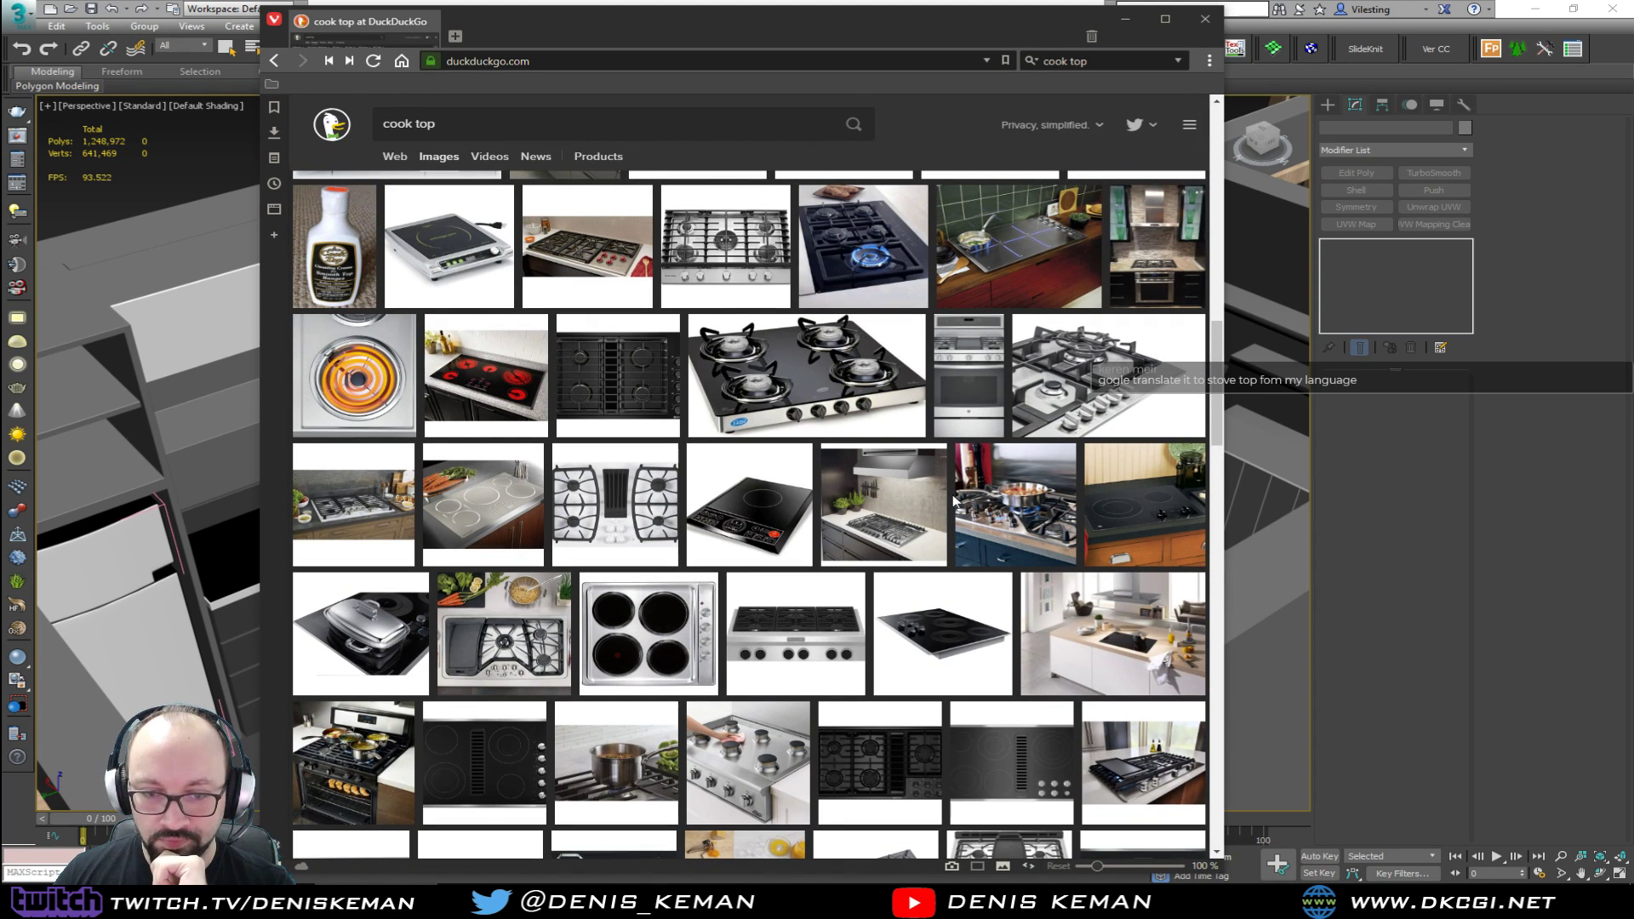
{"action": "scroll", "coordinate": [954, 503], "scroll_direction": "down", "scroll_amount": 4}
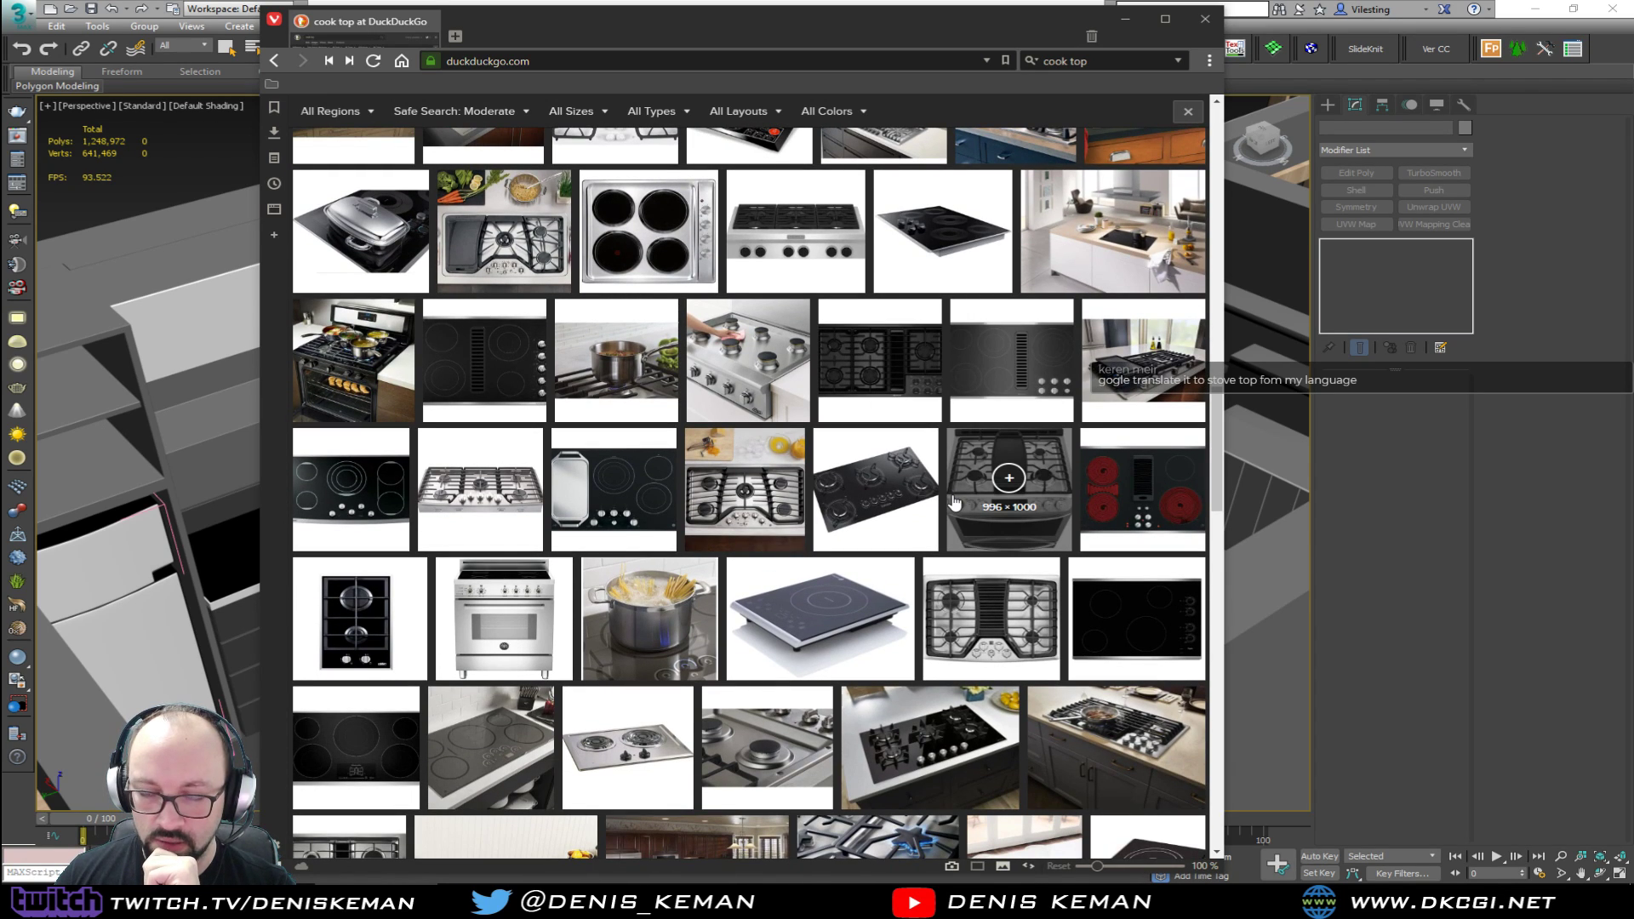
{"action": "left_click", "coordinate": [448, 509]}
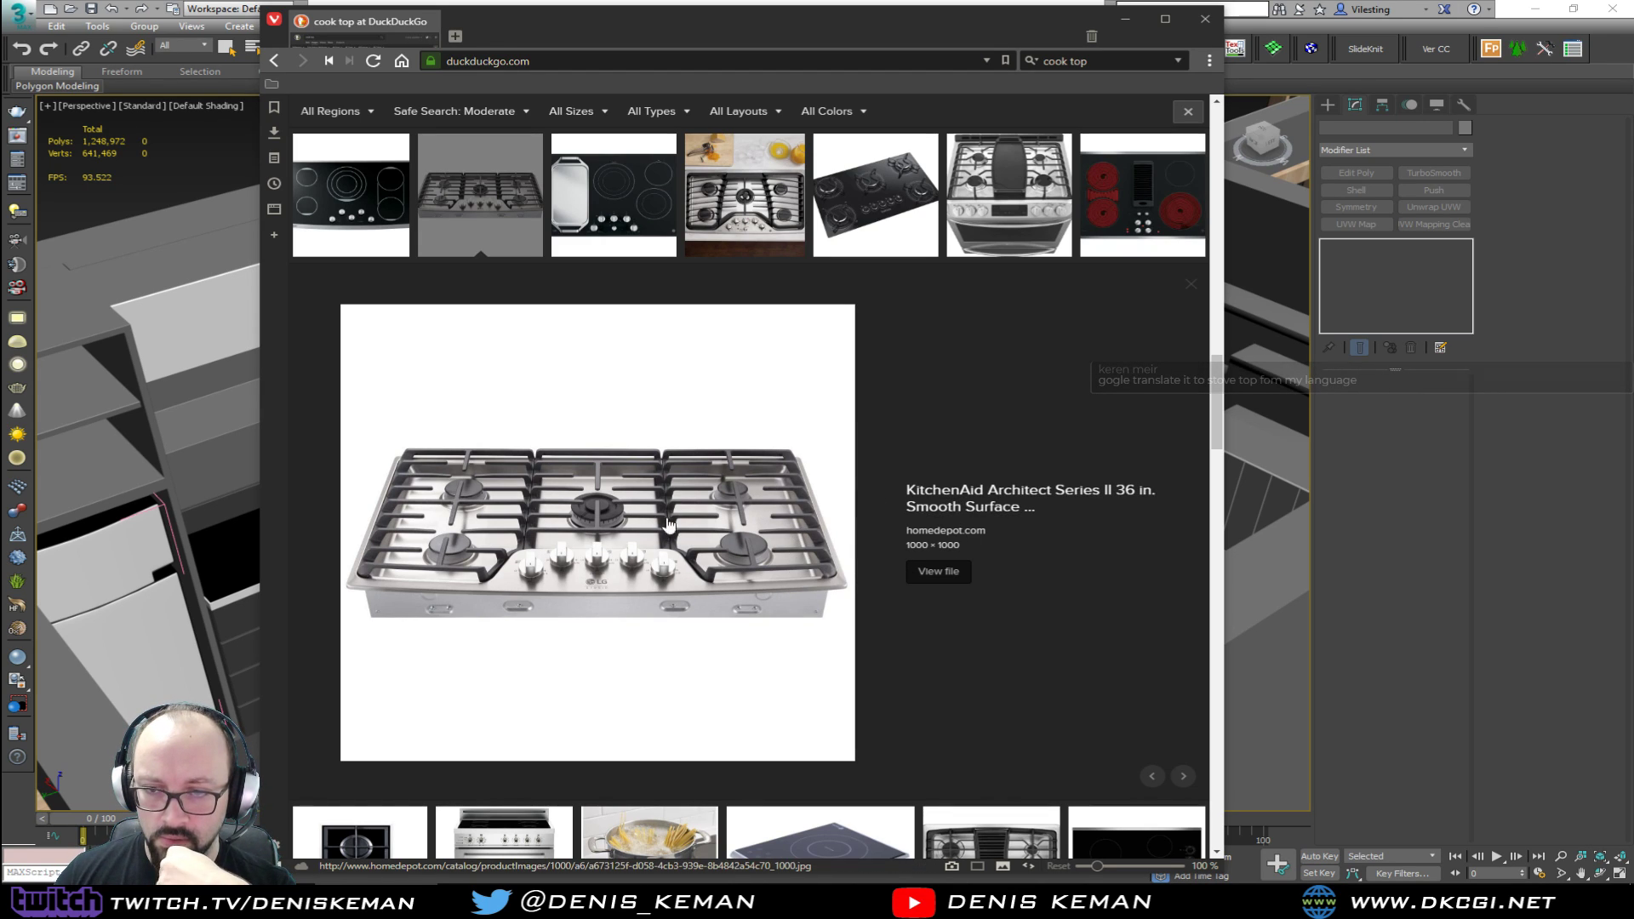
Step: Switch back to 3ds Max and isolate the kitchen cabinet fronts, black countertop and white countertop edging
{"action": "key", "text": "alt+Tab"}
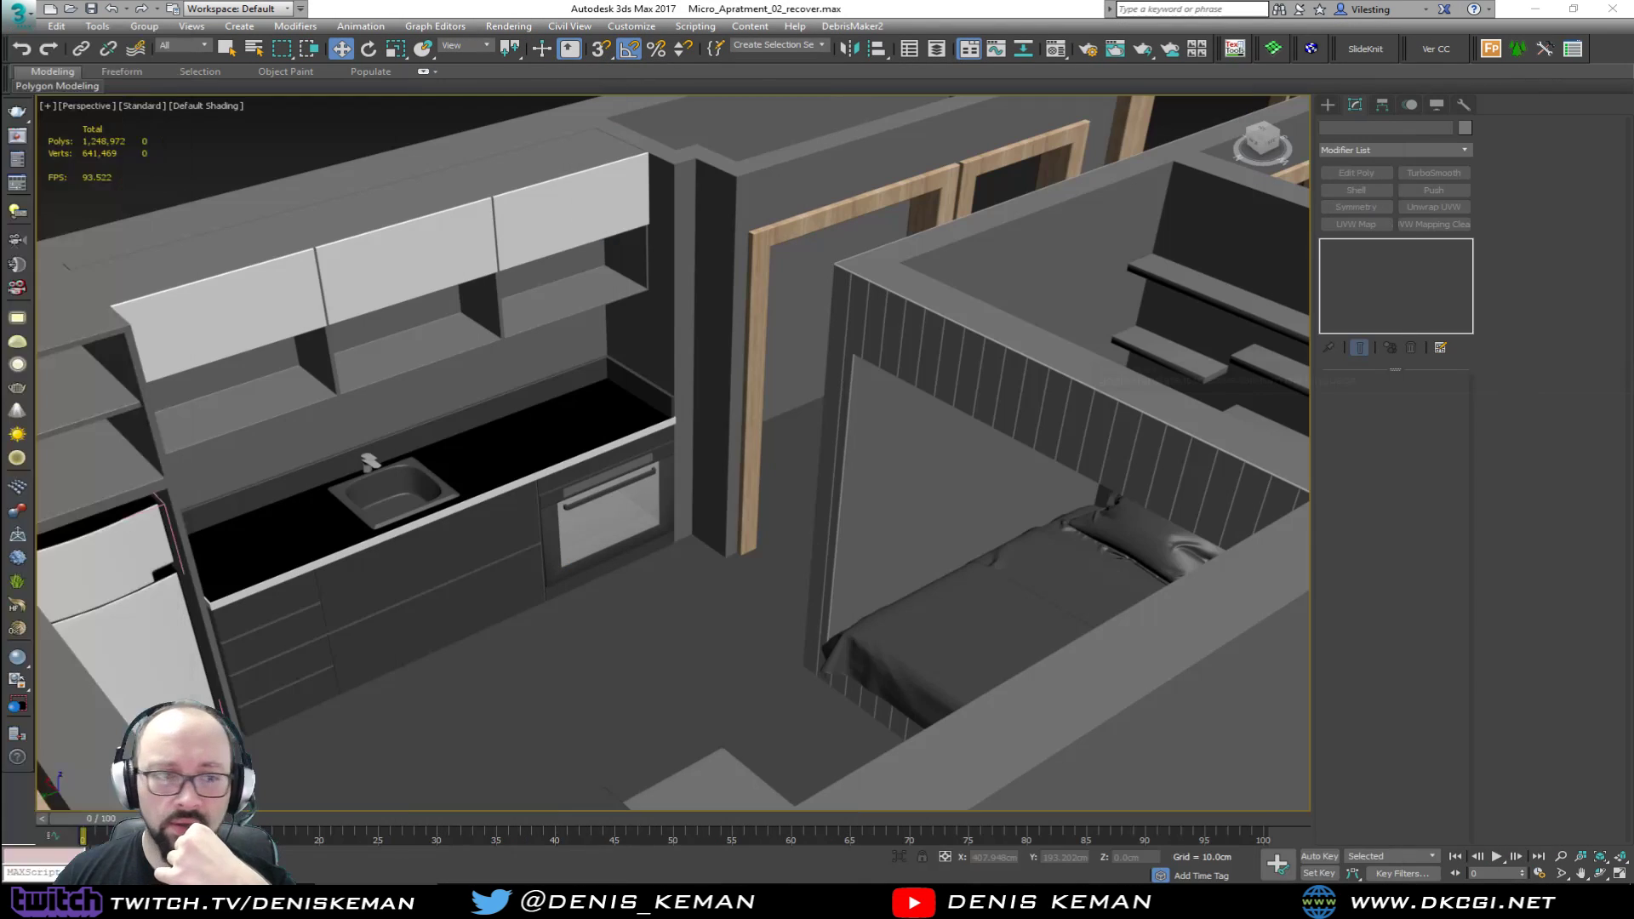
{"action": "middle_click_drag", "start_coordinate": [460, 431], "coordinate": [728, 458], "text": "alt"}
{"action": "scroll", "coordinate": [672, 481], "scroll_direction": "up", "scroll_amount": 5}
{"action": "key", "text": "F4"}
{"action": "left_click", "coordinate": [671, 504]}
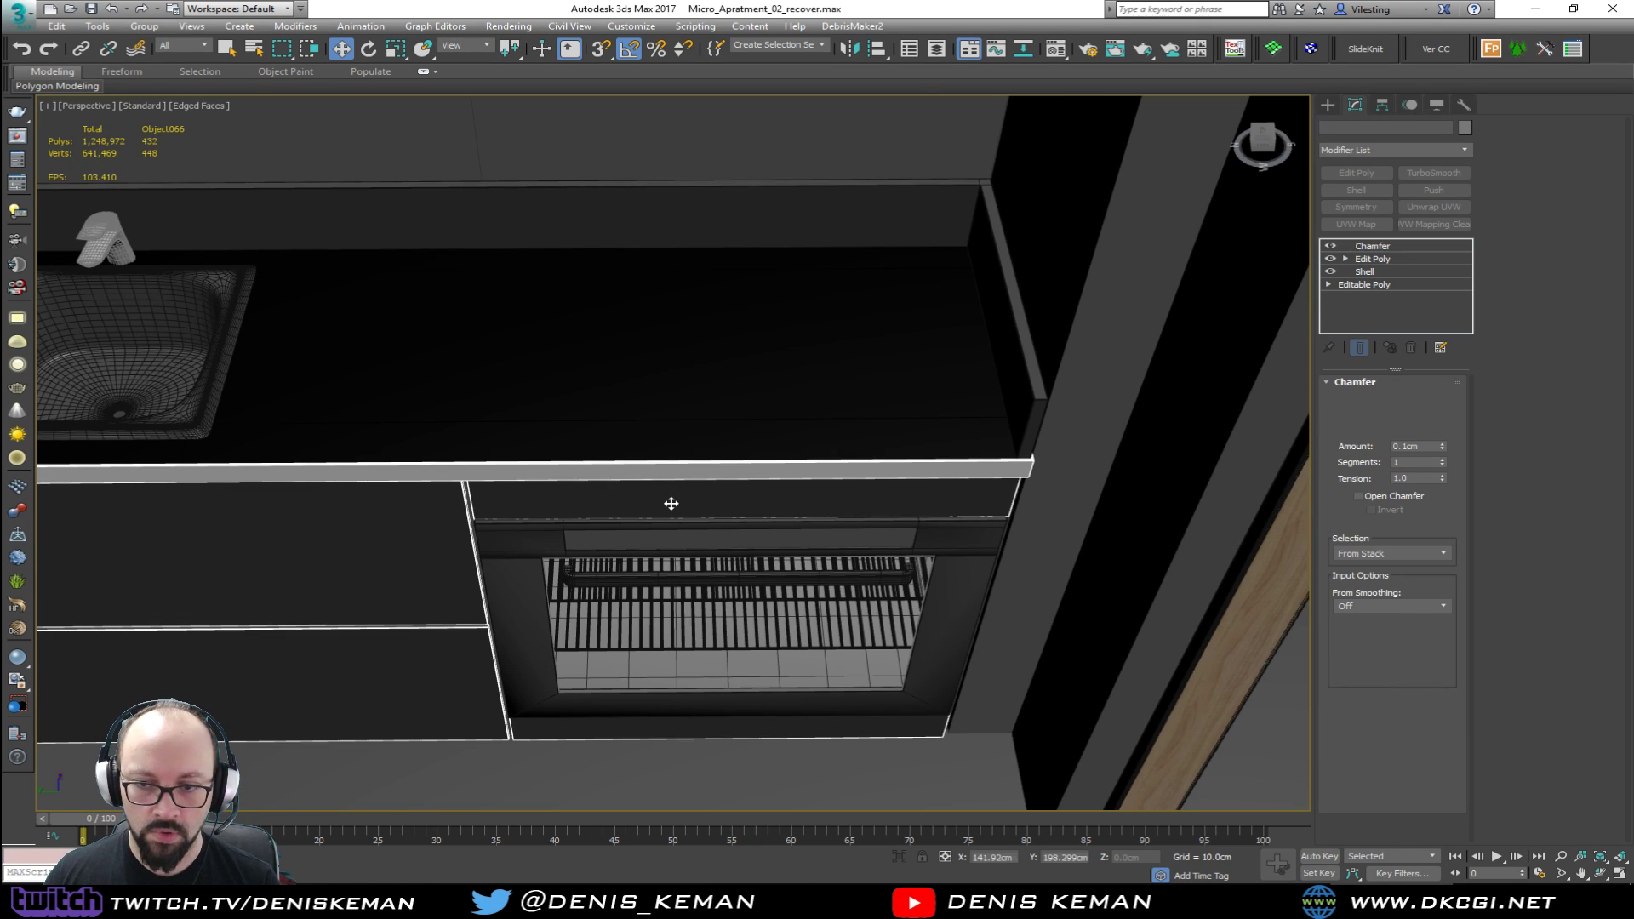
{"action": "left_click", "coordinate": [698, 407], "text": "ctrl"}
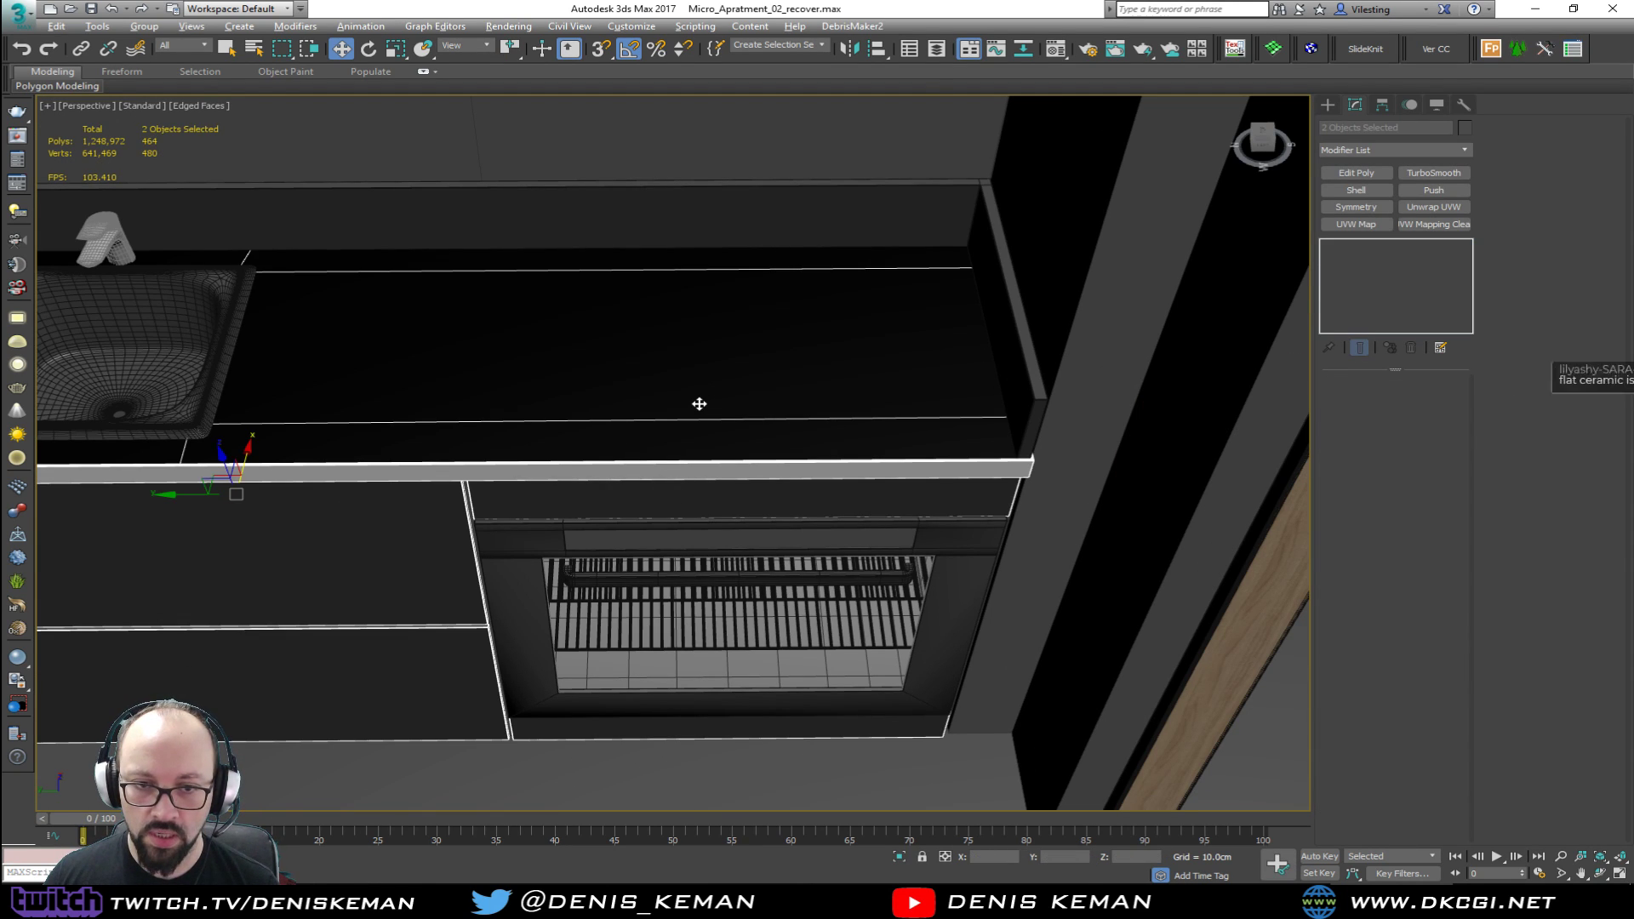
{"action": "key", "text": "alt"}
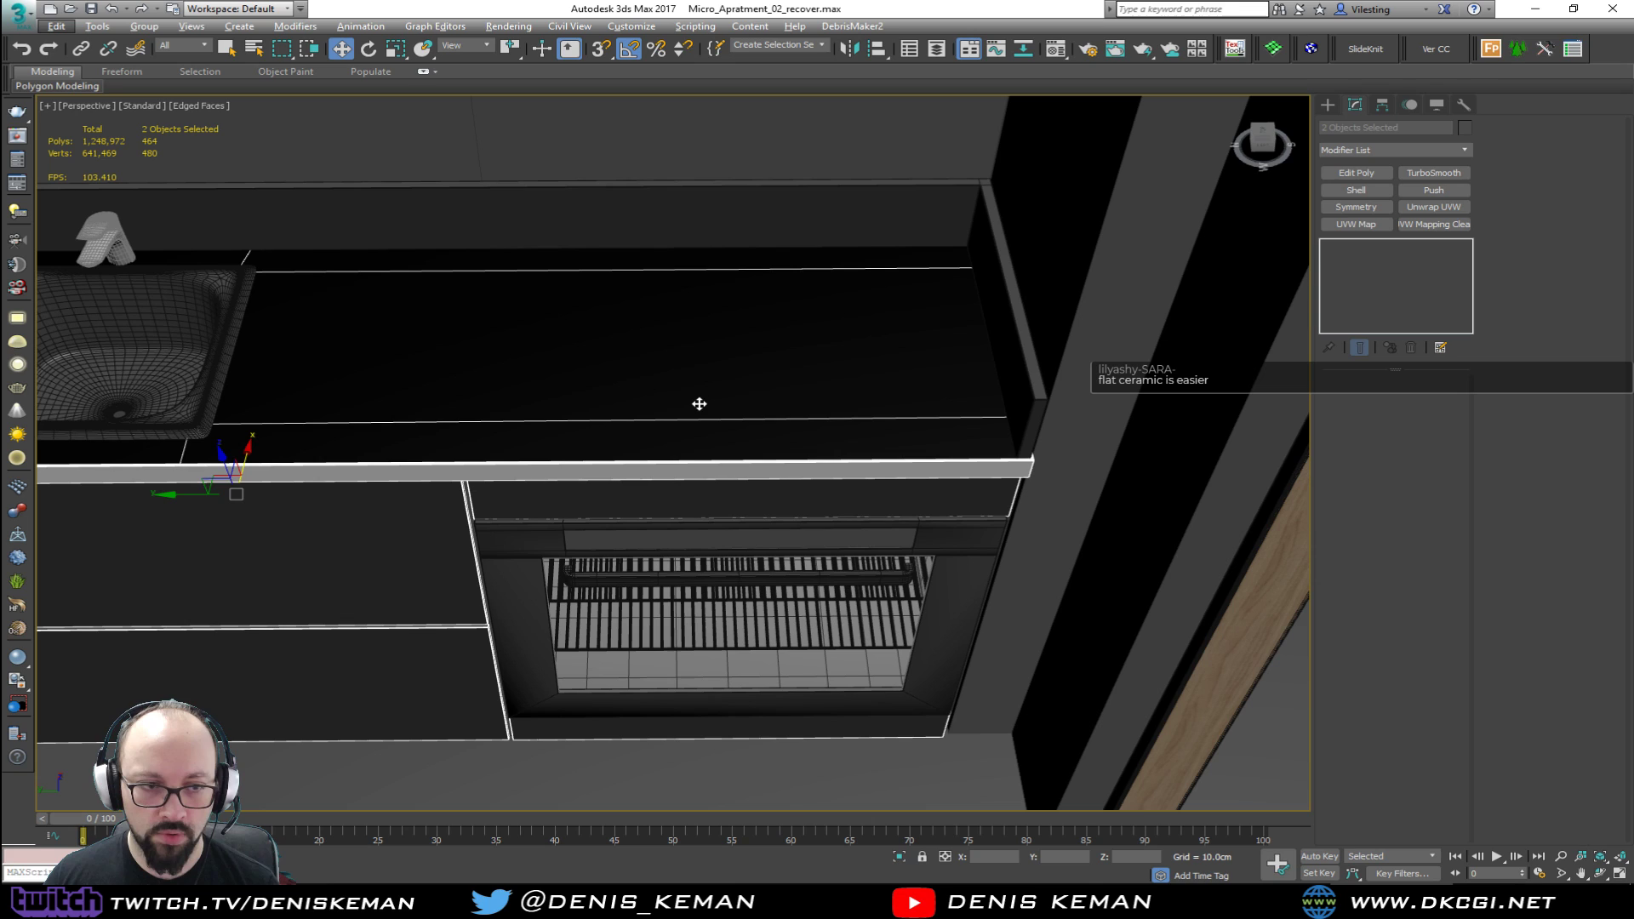
{"action": "left_click", "coordinate": [687, 472], "text": "ctrl"}
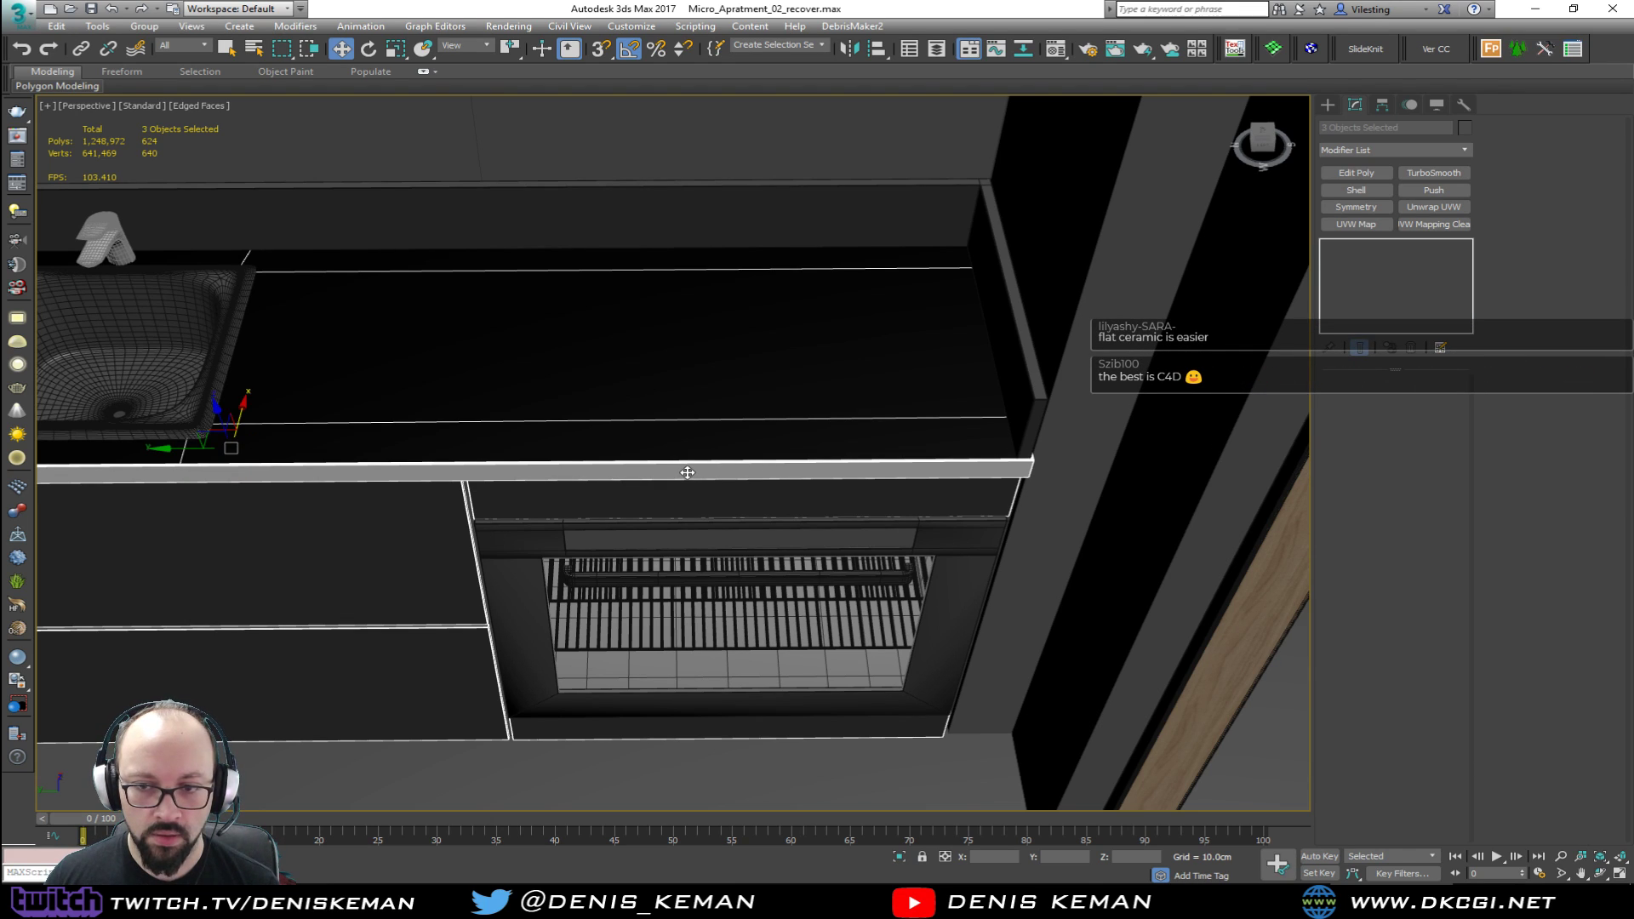
{"action": "key", "text": "z"}
Step: In the Top view, draw a box about 84 × 57 × 1.4 cm from the corner of the countertop's oven end
{"action": "left_click", "coordinate": [838, 599]}
{"action": "key", "text": "alt+w"}
{"action": "key", "text": "z"}
{"action": "key", "text": "alt+w"}
{"action": "middle_click_drag", "start_coordinate": [482, 326], "coordinate": [394, 233]}
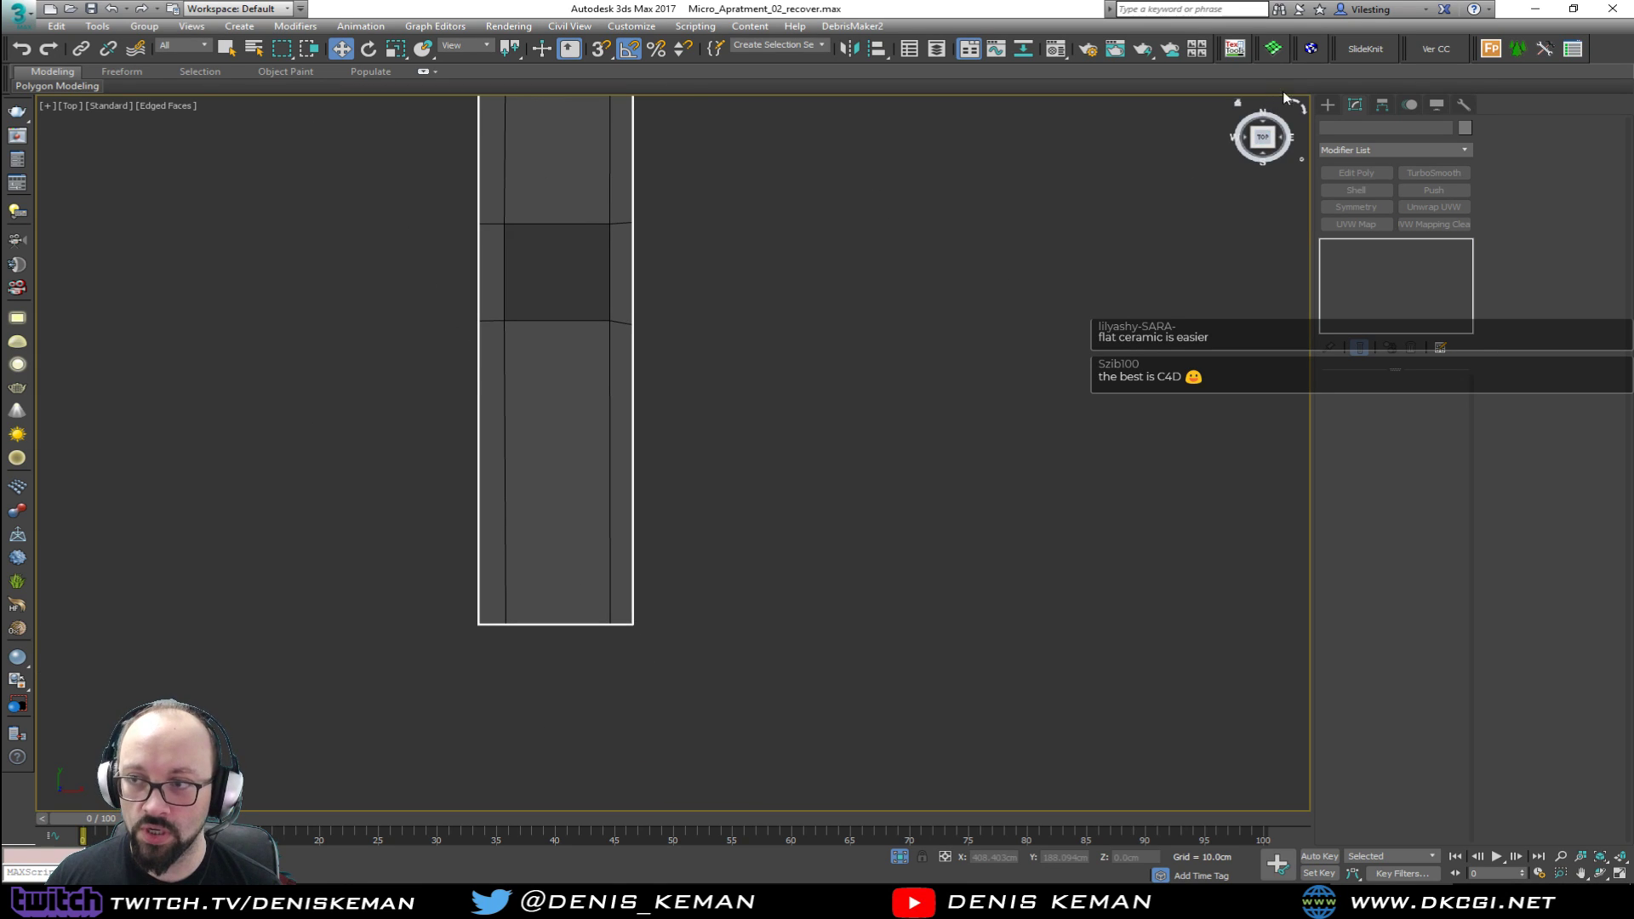
{"action": "left_click", "coordinate": [1328, 104]}
{"action": "left_click", "coordinate": [1370, 199]}
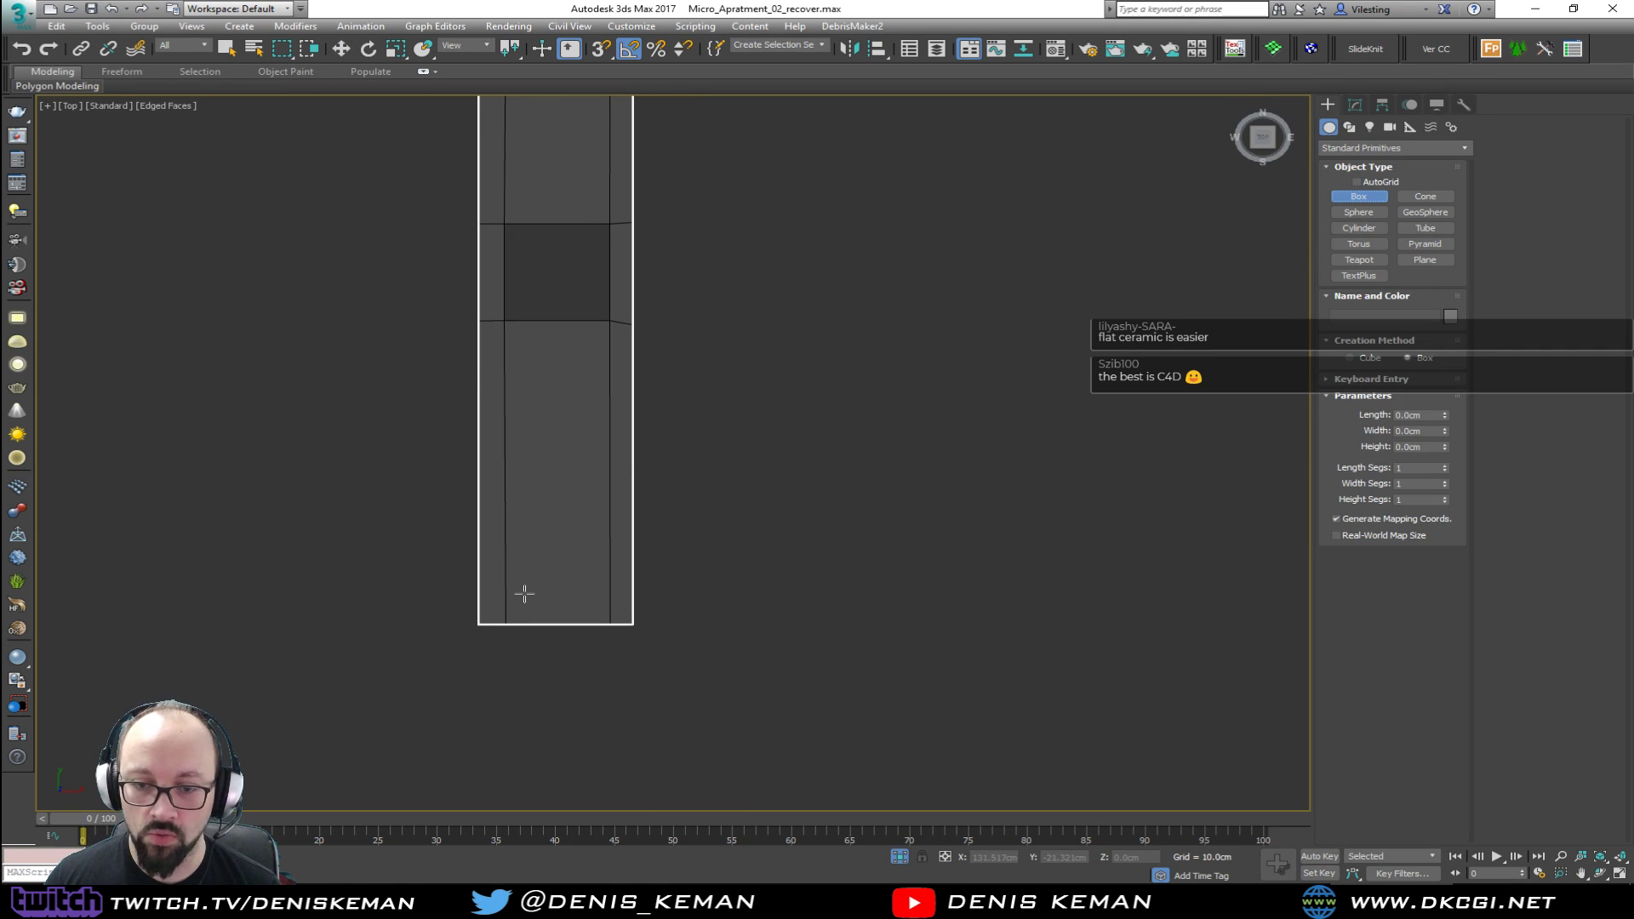
{"action": "scroll", "coordinate": [496, 609], "scroll_direction": "up", "scroll_amount": 4}
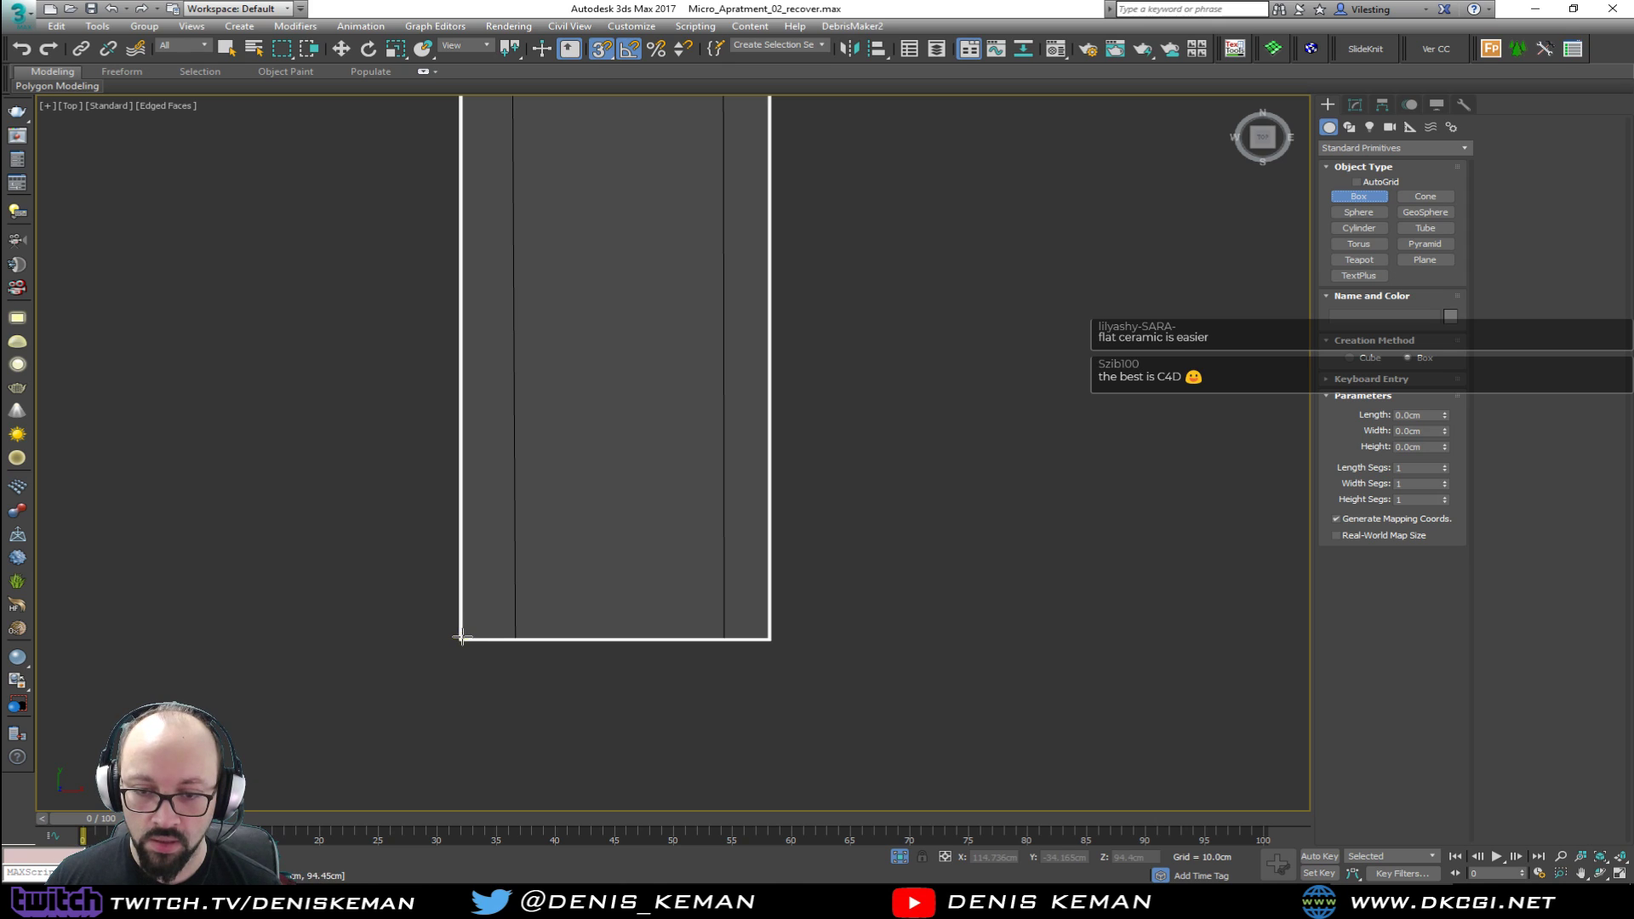
{"action": "mouse_move", "coordinate": [462, 637]}
{"action": "left_mouse_down"}
{"action": "mouse_move", "coordinate": [590, 332]}
{"action": "mouse_move", "coordinate": [777, 234]}
{"action": "left_mouse_up"}
{"action": "key", "text": "F3"}
{"action": "key", "text": "F3"}
Step: Raise the new box until it rests on the countertop surface above the oven
{"action": "key", "text": "alt+w"}
{"action": "middle_click", "coordinate": [1009, 596]}
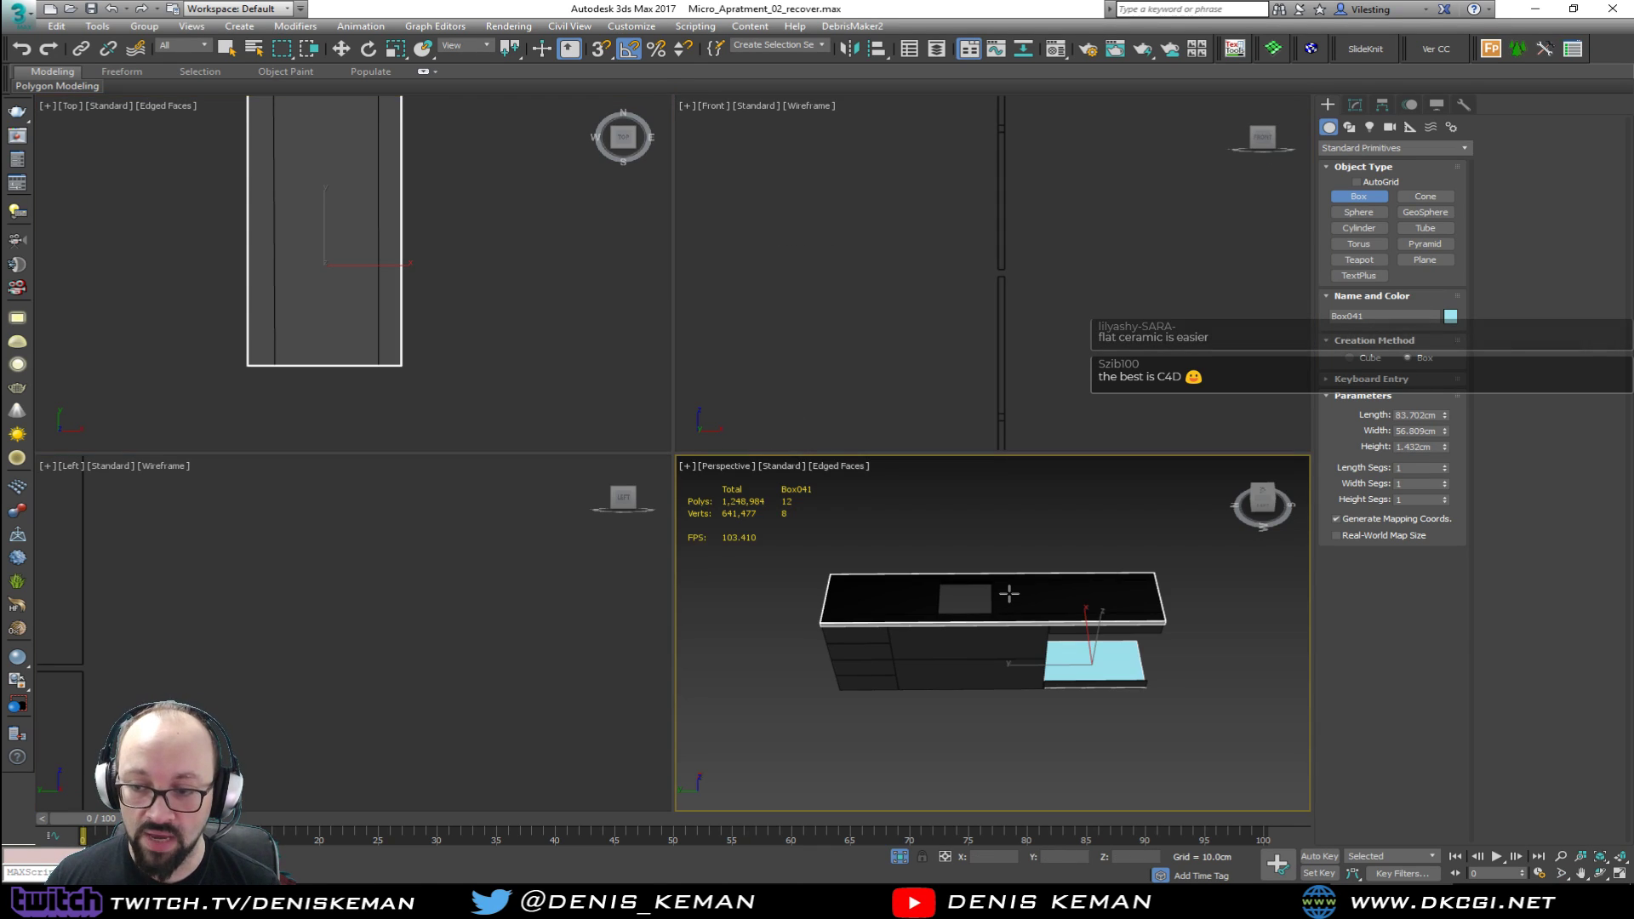
{"action": "key", "text": "alt+w"}
{"action": "middle_click_drag", "start_coordinate": [861, 528], "coordinate": [758, 568], "text": "alt"}
{"action": "key", "text": "w"}
{"action": "left_click_drag", "start_coordinate": [747, 561], "coordinate": [782, 379]}
{"action": "scroll", "coordinate": [782, 379], "scroll_direction": "up", "scroll_amount": 8}
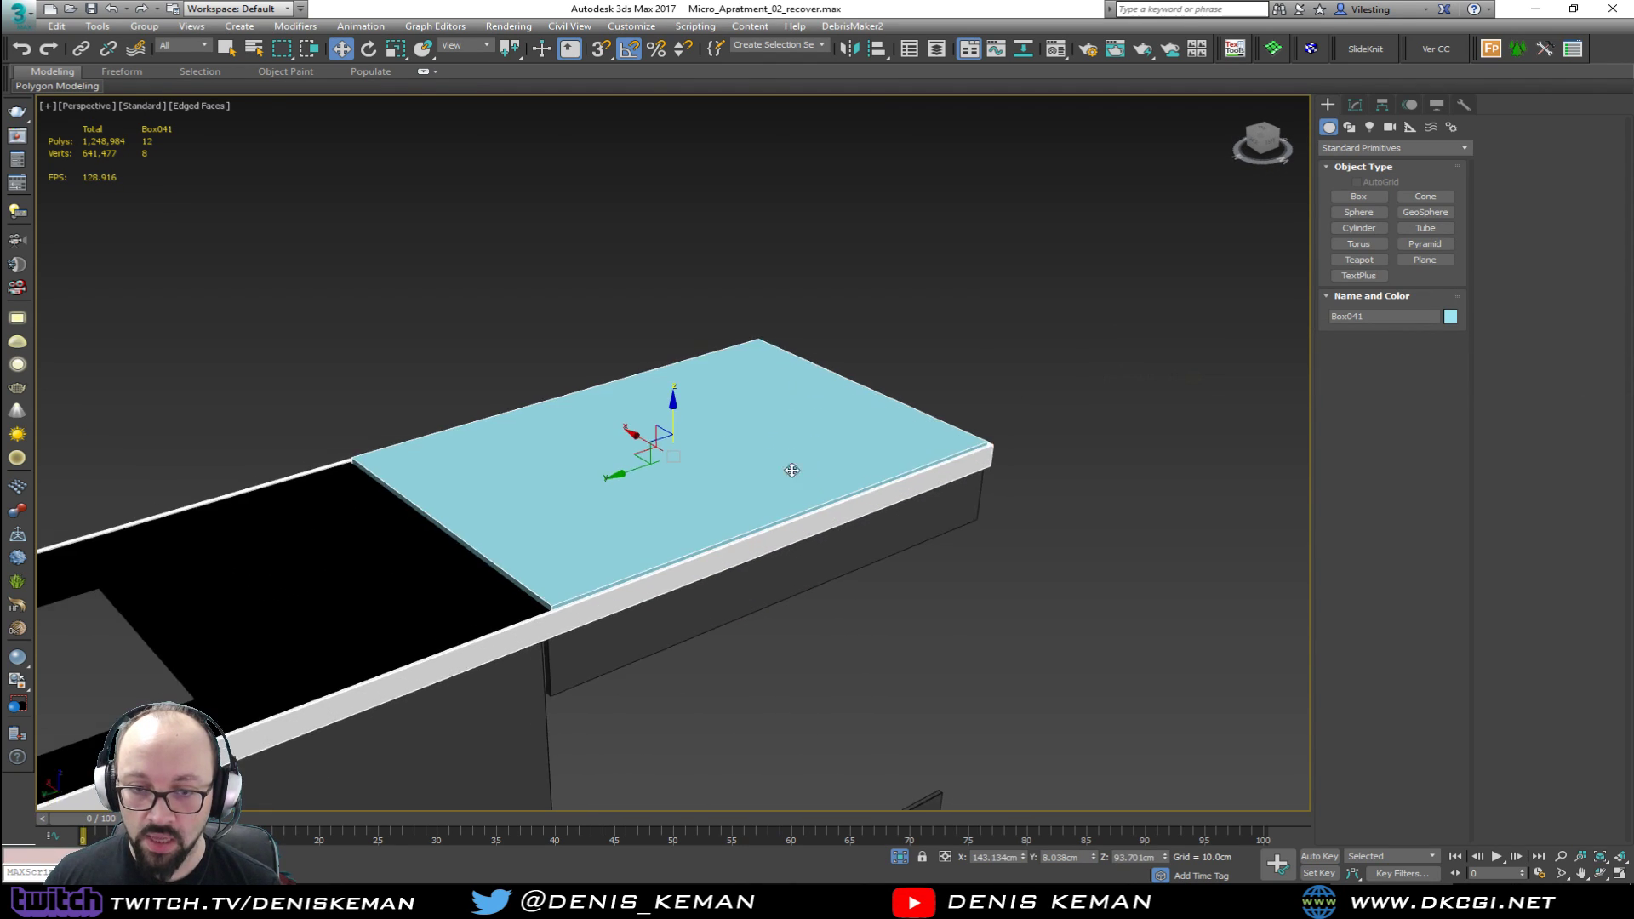
{"action": "middle_click_drag", "start_coordinate": [668, 491], "coordinate": [767, 356]}
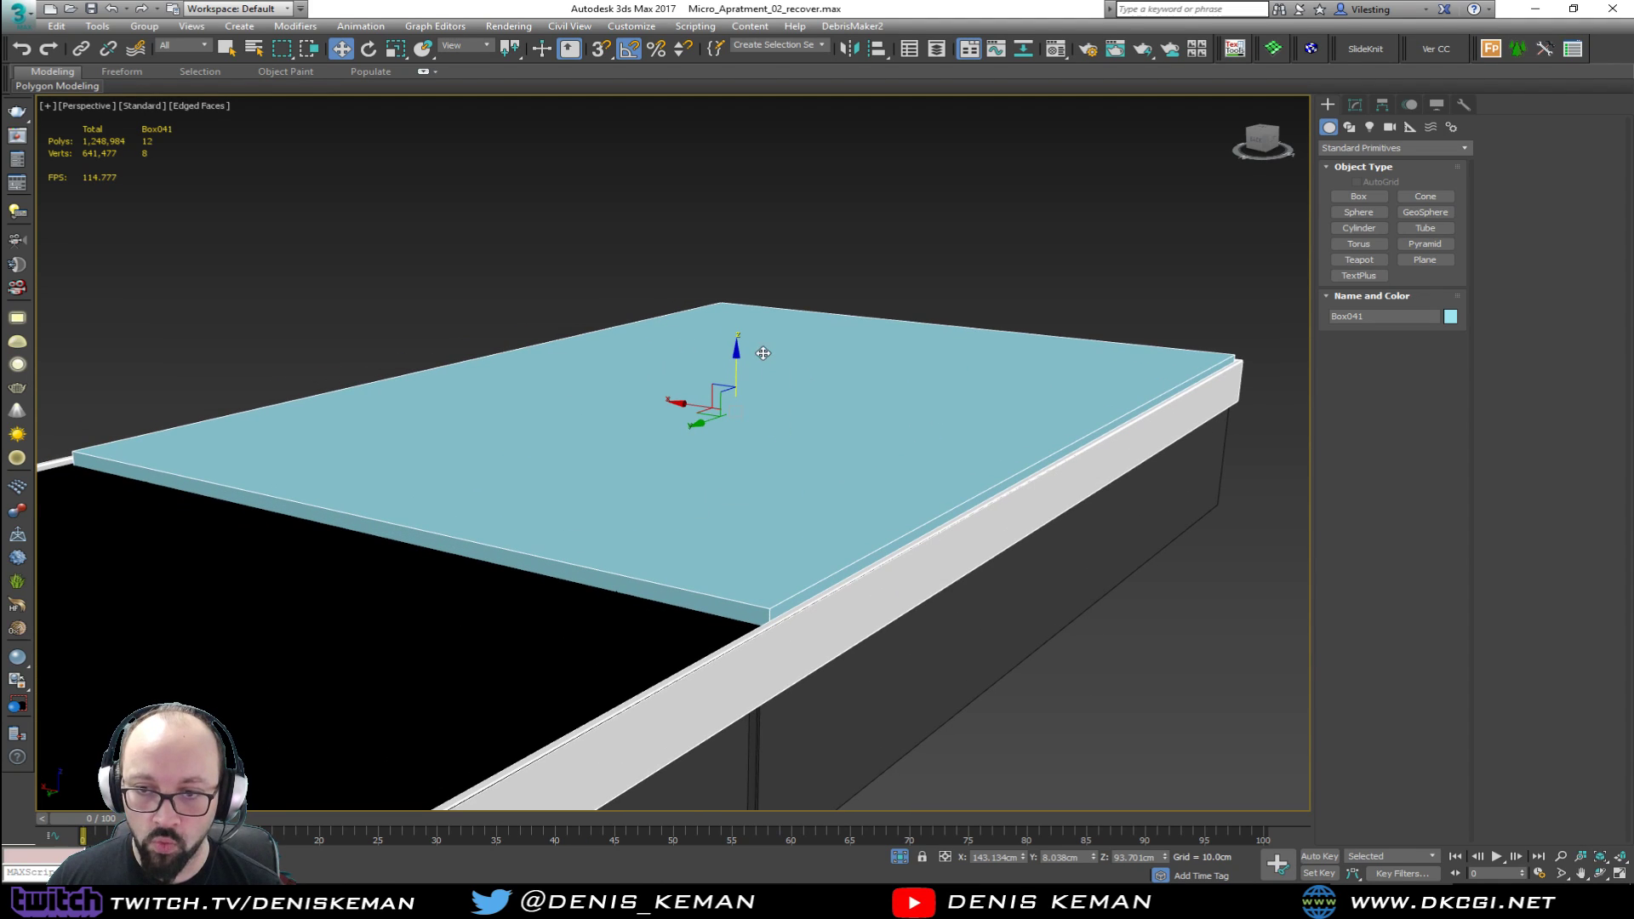
{"action": "left_click_drag", "start_coordinate": [739, 363], "coordinate": [749, 360]}
Step: Compare the box's edges with the countertop frame in the Top wireframe view and add an Edit Poly modifier for vertex editing
{"action": "middle_click_drag", "start_coordinate": [750, 360], "coordinate": [565, 507], "text": "alt"}
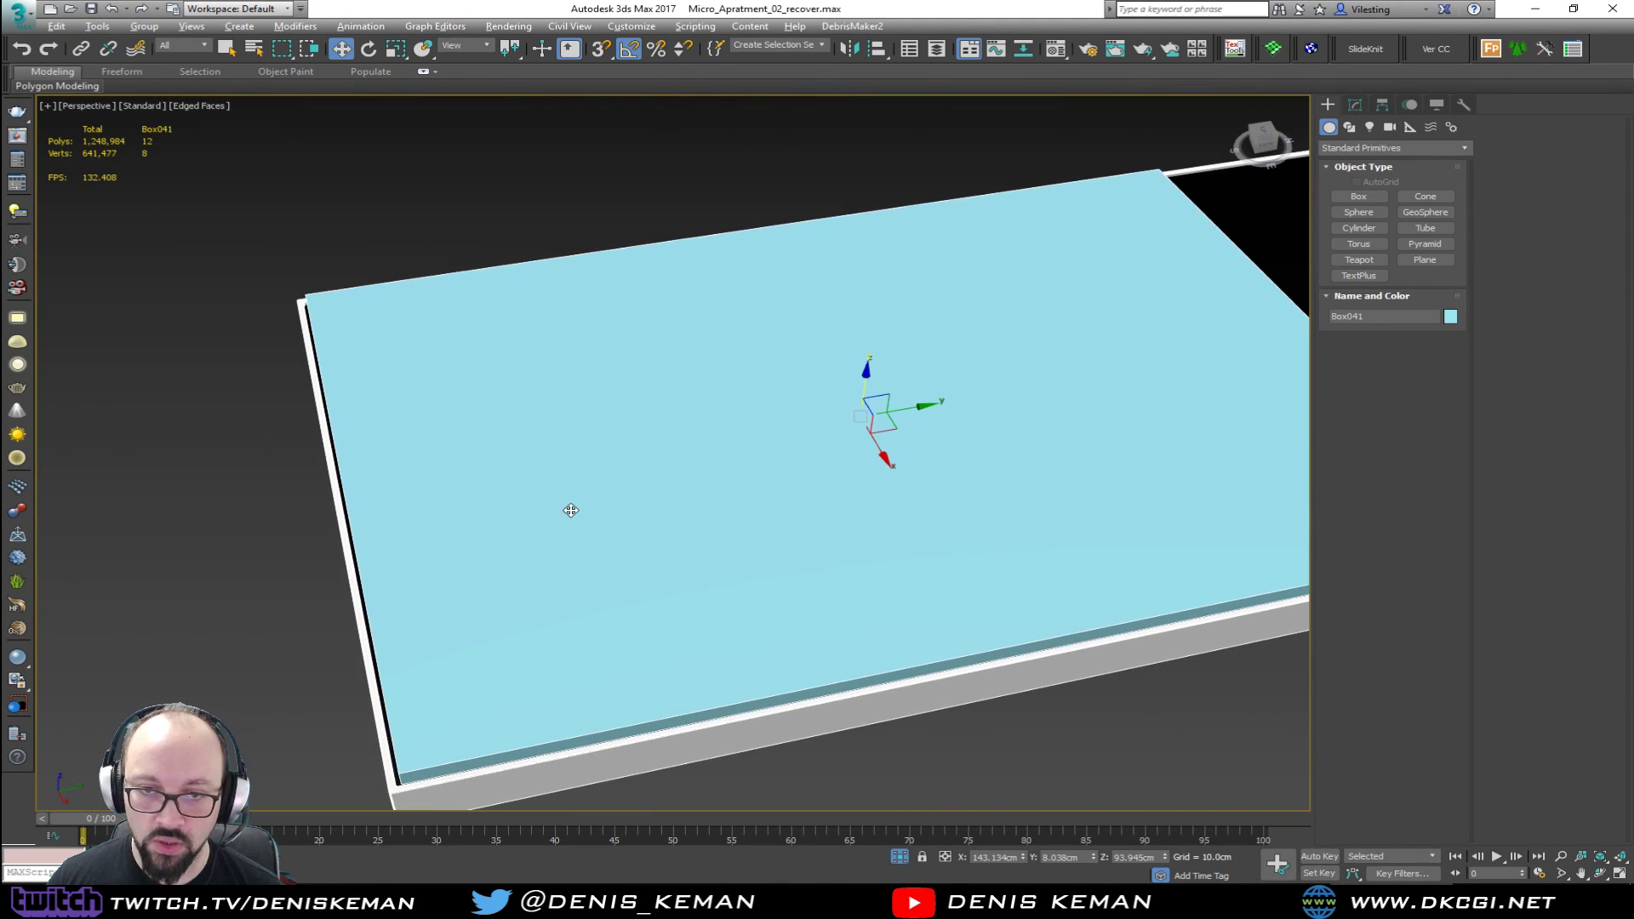
{"action": "key", "text": "alt+w"}
{"action": "right_click", "coordinate": [336, 321]}
{"action": "key", "text": "alt+w"}
{"action": "key", "text": "F3"}
{"action": "scroll", "coordinate": [511, 309], "scroll_direction": "up", "scroll_amount": 5}
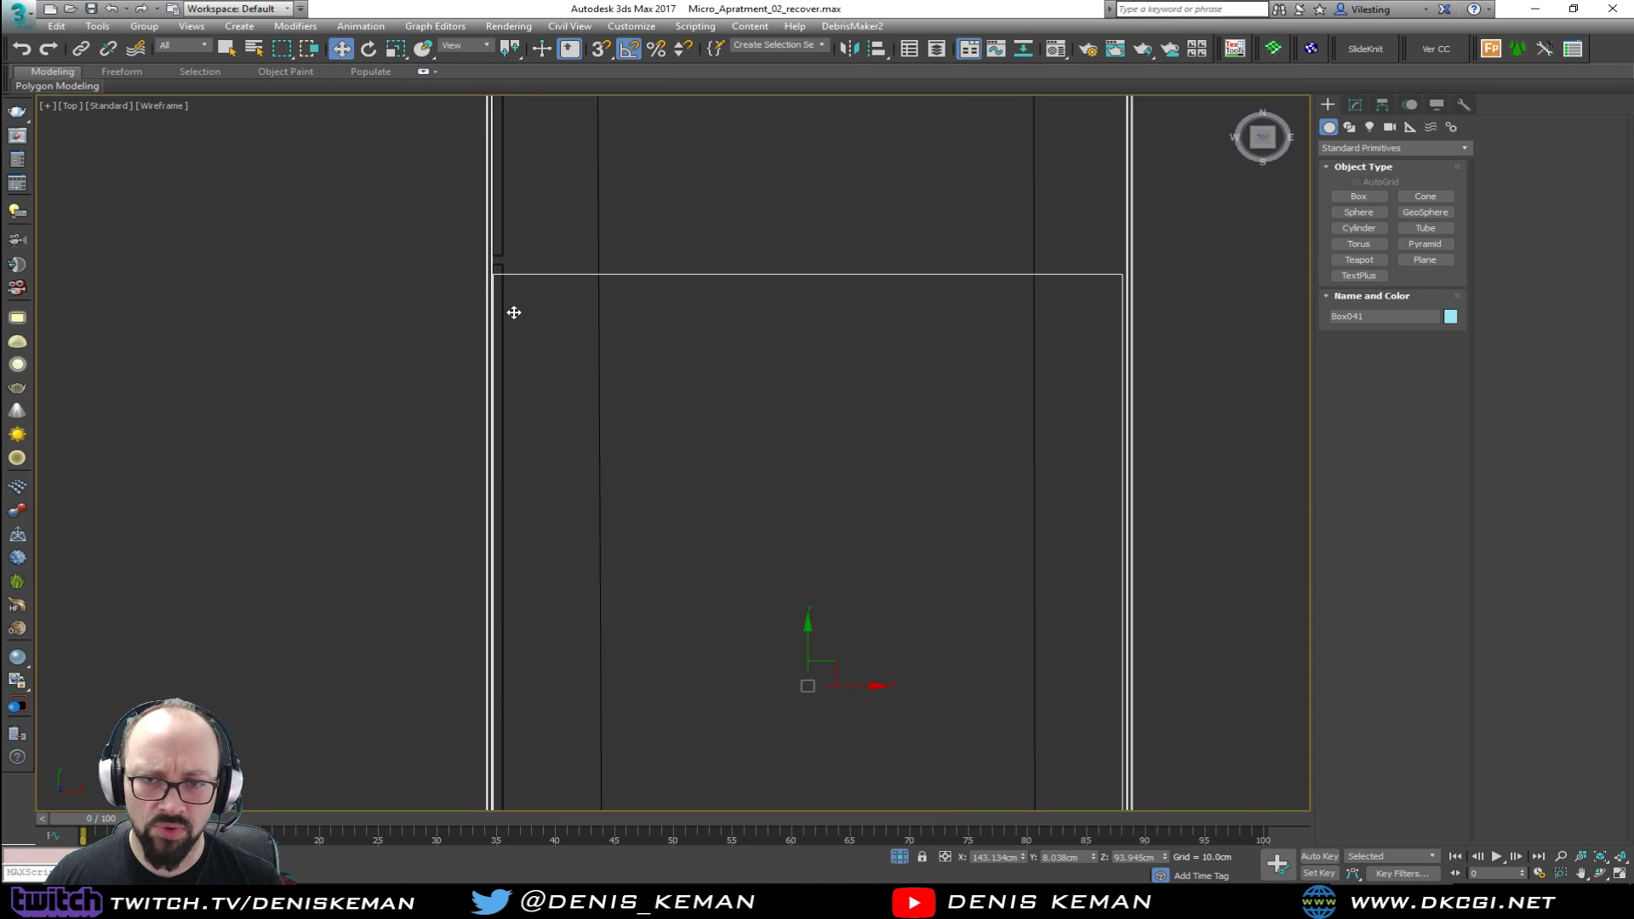
{"action": "middle_click_drag", "start_coordinate": [510, 310], "coordinate": [246, 316]}
{"action": "scroll", "coordinate": [405, 376], "scroll_direction": "down", "scroll_amount": 4}
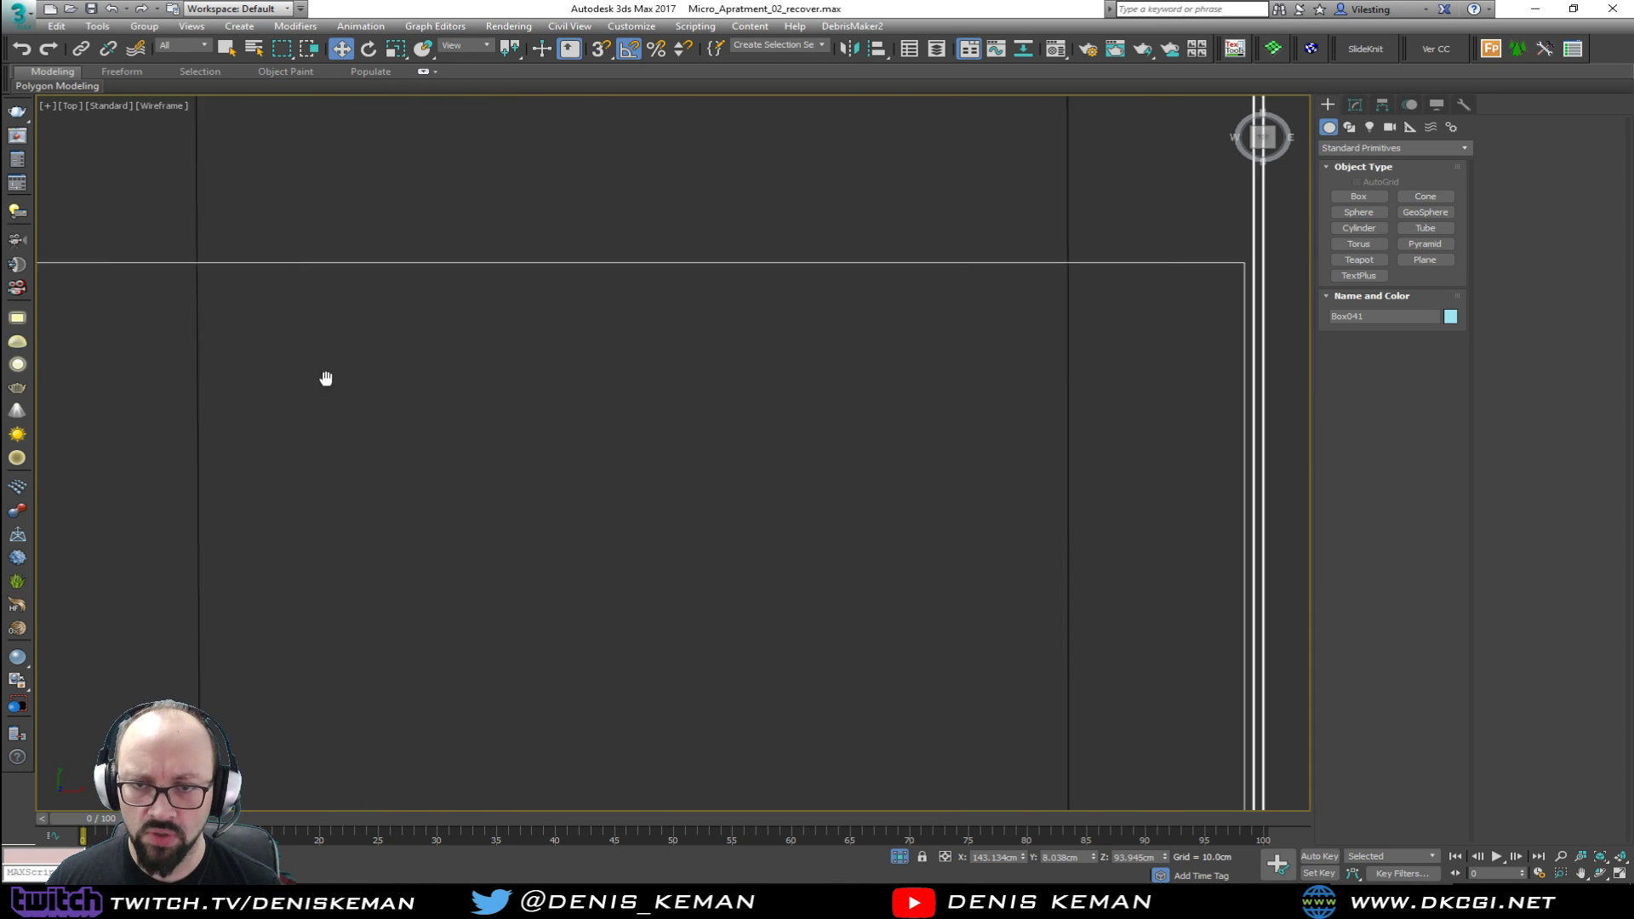
{"action": "scroll", "coordinate": [463, 340], "scroll_direction": "up", "scroll_amount": 3}
{"action": "middle_click_drag", "start_coordinate": [463, 340], "coordinate": [633, 274]}
{"action": "scroll", "coordinate": [631, 268], "scroll_direction": "down", "scroll_amount": 2}
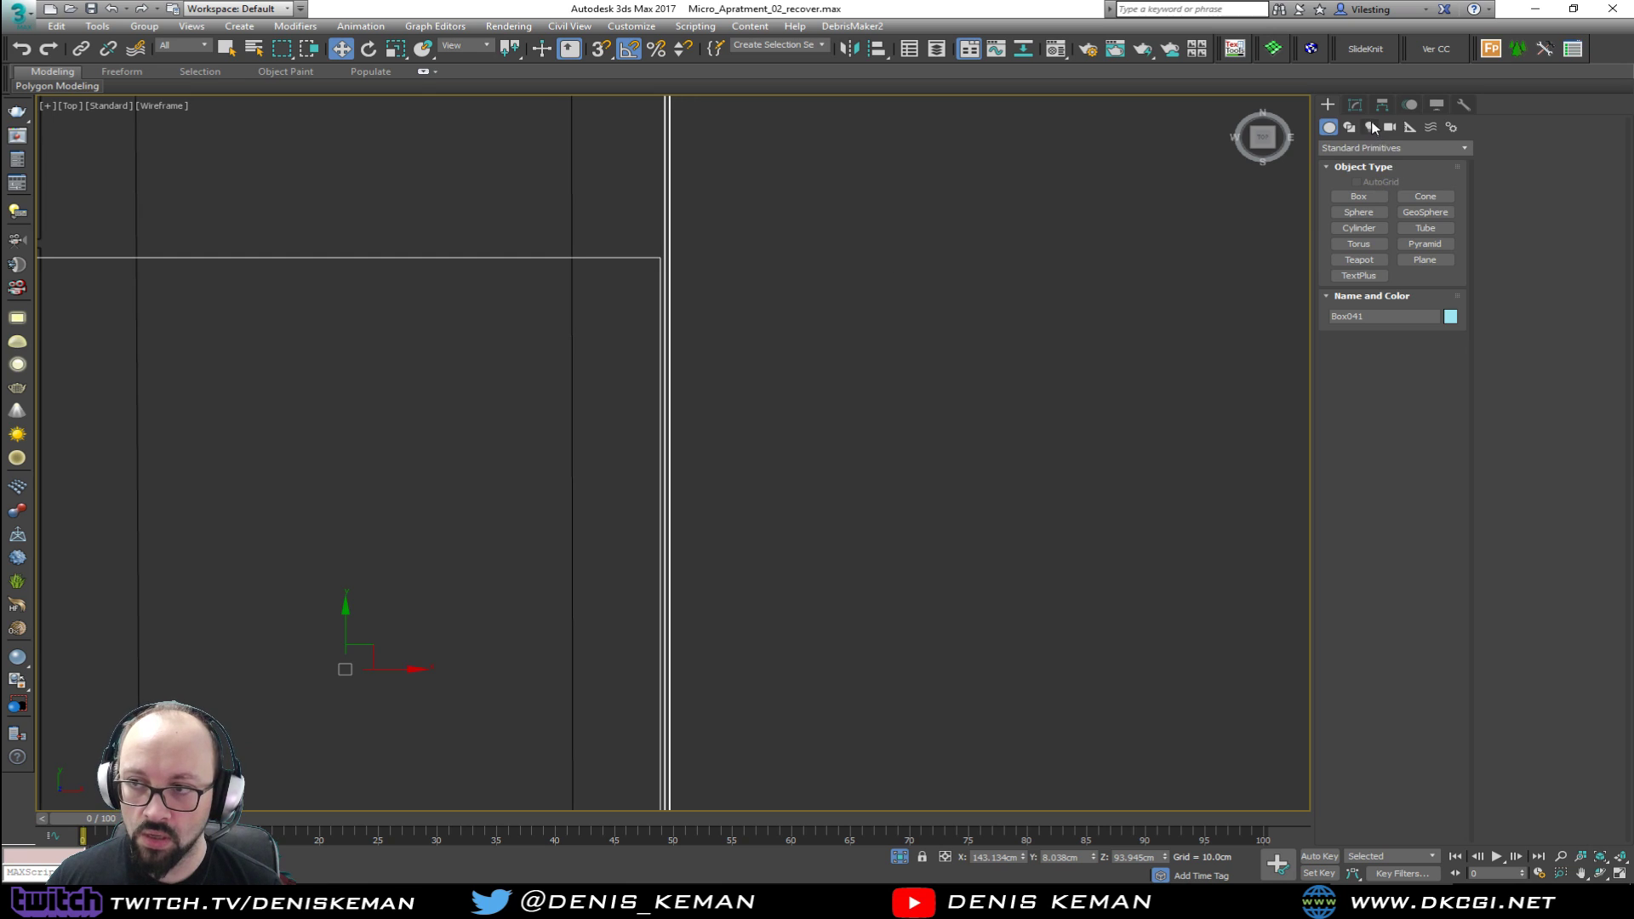
{"action": "left_click", "coordinate": [1355, 104]}
{"action": "left_click", "coordinate": [1356, 172]}
{"action": "scroll", "coordinate": [720, 239], "scroll_direction": "down", "scroll_amount": 3}
{"action": "key", "text": "1"}
Step: Move the four vertices on the box's wall-side edge about 0.3 cm outward in X to meet the countertop frame
{"action": "left_click_drag", "start_coordinate": [777, 171], "coordinate": [686, 532]}
{"action": "scroll", "coordinate": [678, 573], "scroll_direction": "down", "scroll_amount": 2}
{"action": "scroll", "coordinate": [708, 507], "scroll_direction": "up", "scroll_amount": 3}
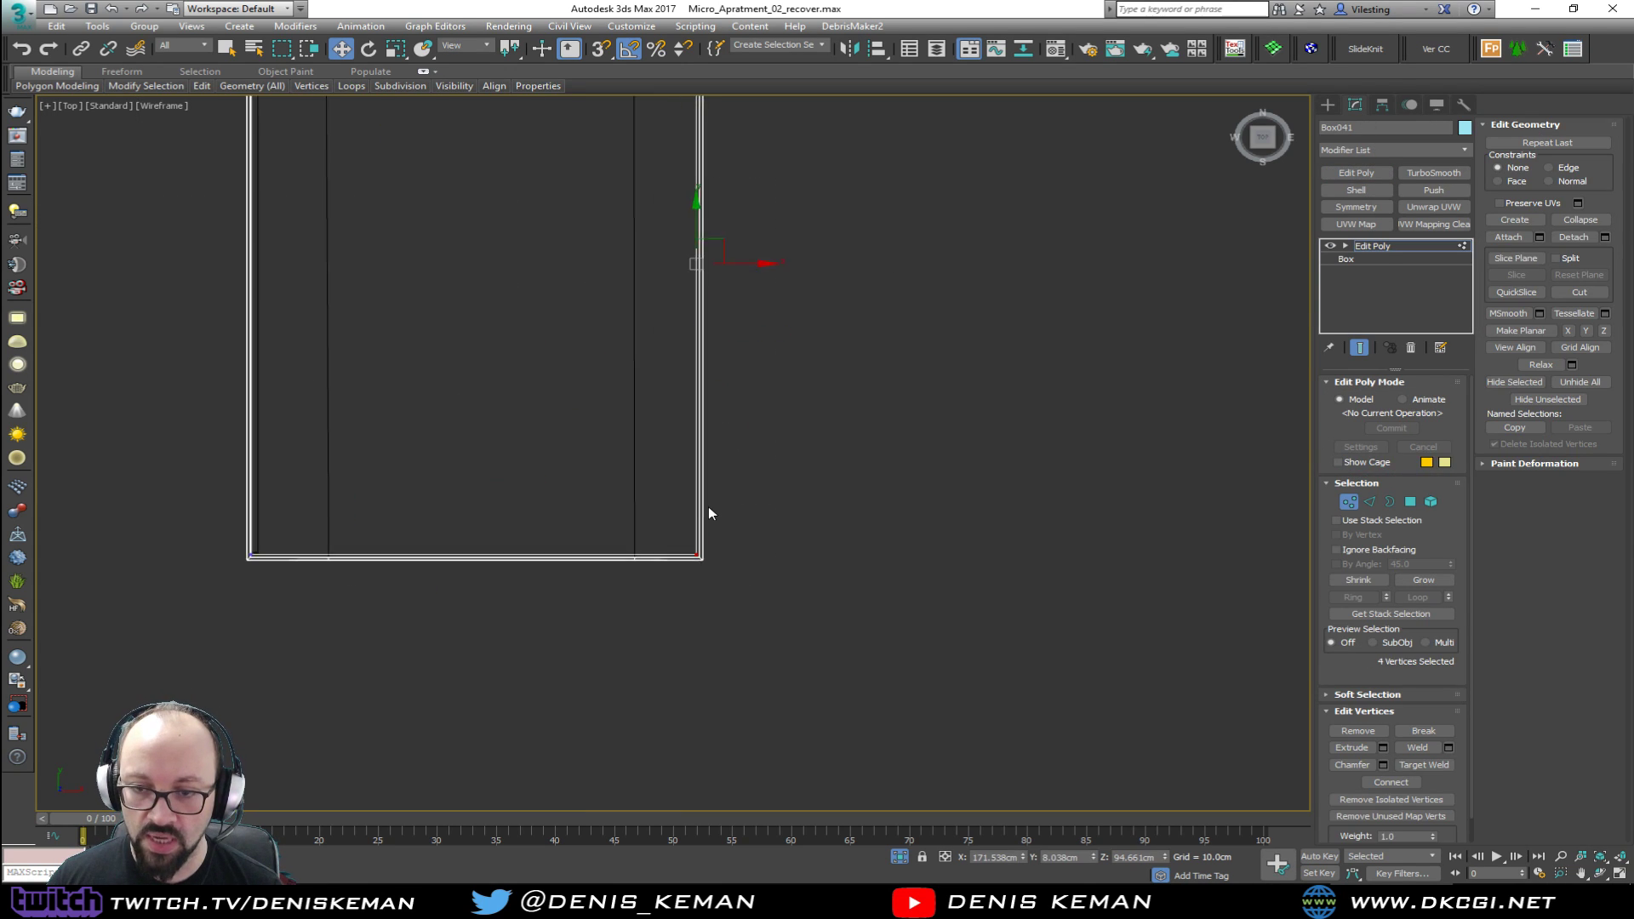
{"action": "scroll", "coordinate": [685, 651], "scroll_direction": "up", "scroll_amount": 3}
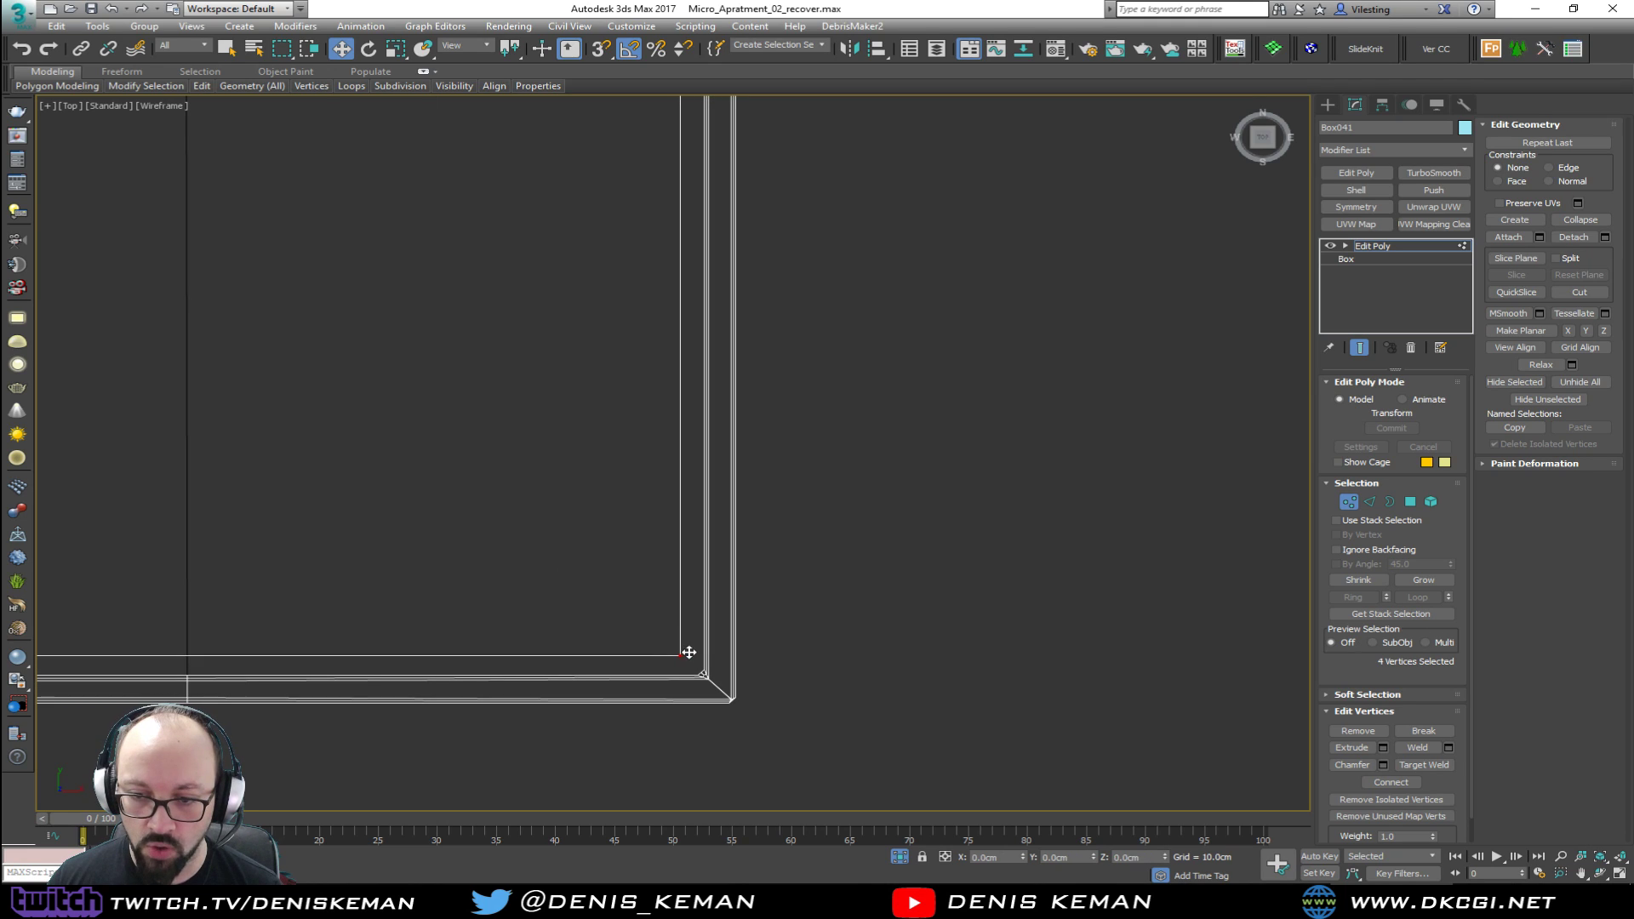
{"action": "scroll", "coordinate": [677, 612], "scroll_direction": "down", "scroll_amount": 2}
{"action": "scroll", "coordinate": [675, 605], "scroll_direction": "down", "scroll_amount": 1}
{"action": "middle_click_drag", "start_coordinate": [703, 289], "coordinate": [697, 600]}
{"action": "scroll", "coordinate": [696, 600], "scroll_direction": "down", "scroll_amount": 2}
{"action": "scroll", "coordinate": [713, 389], "scroll_direction": "up", "scroll_amount": 3}
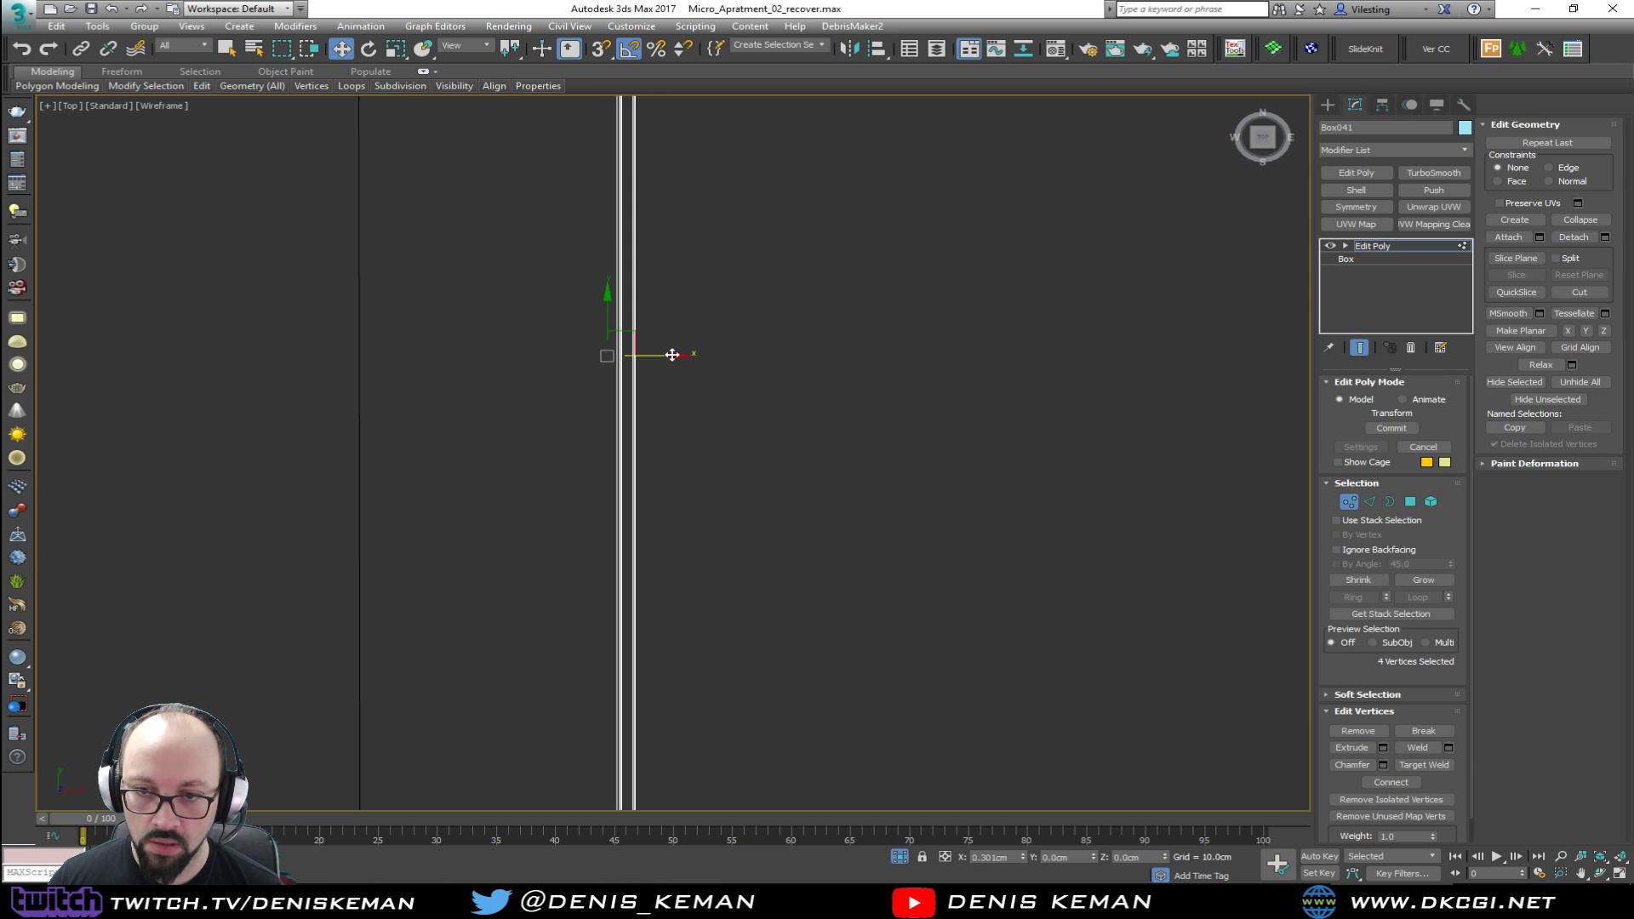
{"action": "middle_click_drag", "start_coordinate": [667, 356], "coordinate": [738, 319]}
{"action": "scroll", "coordinate": [887, 322], "scroll_direction": "down", "scroll_amount": 4}
{"action": "scroll", "coordinate": [887, 322], "scroll_direction": "down", "scroll_amount": 3}
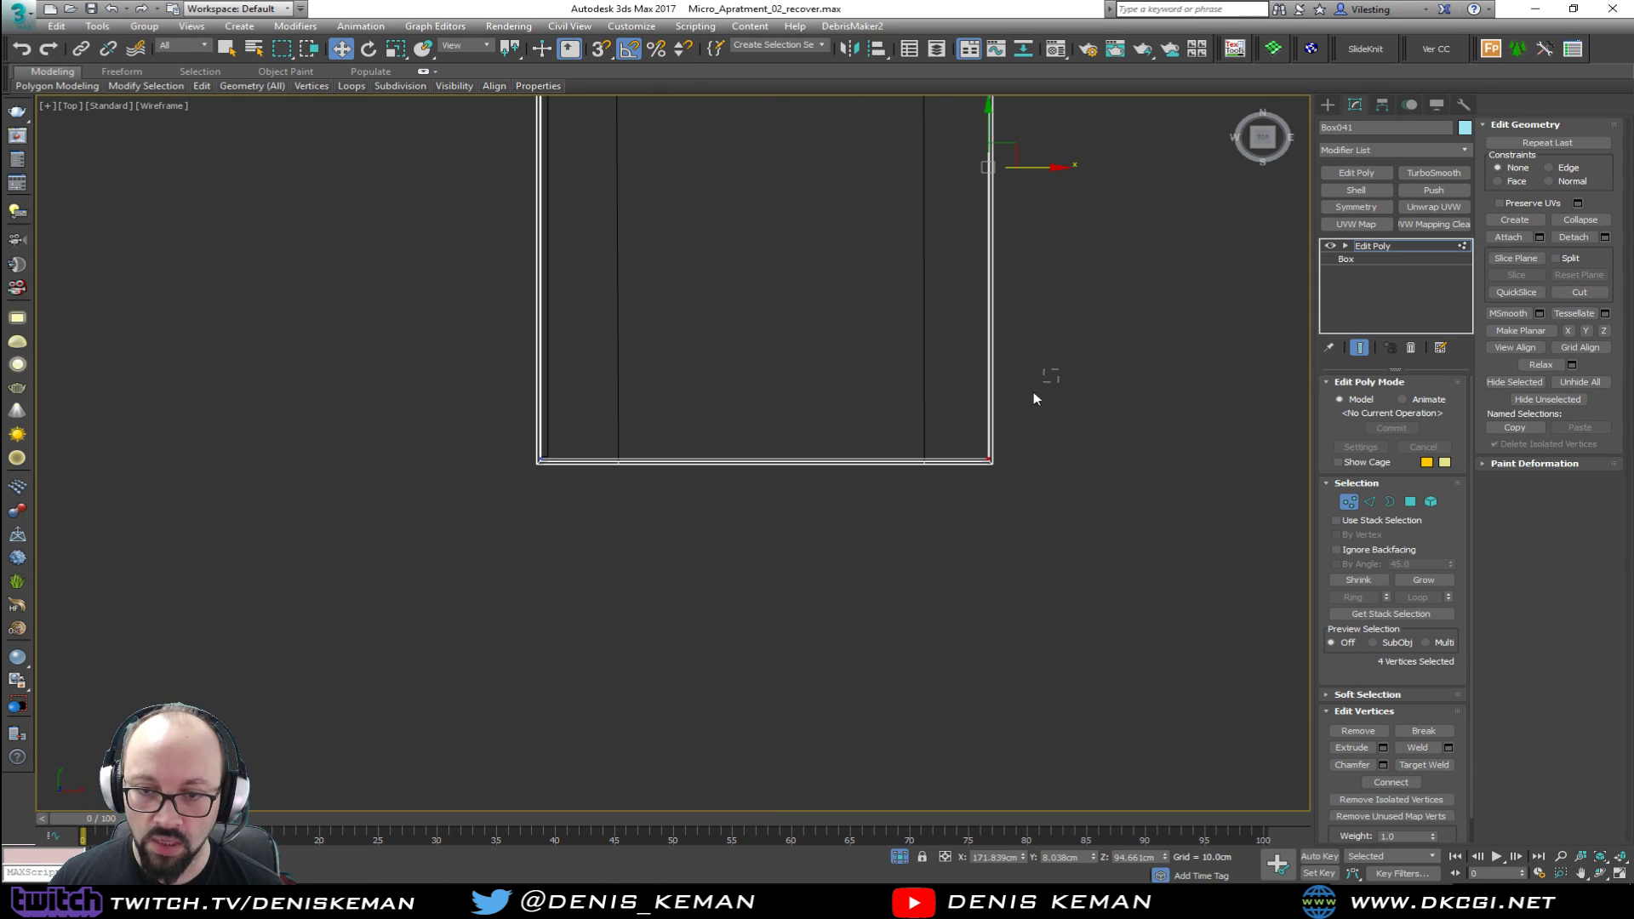
Step: Move the four vertices on the box's oven-end edge about 0.3 cm outward in Y to meet the countertop frame
{"action": "scroll", "coordinate": [562, 460], "scroll_direction": "up", "scroll_amount": 6}
{"action": "scroll", "coordinate": [409, 476], "scroll_direction": "up", "scroll_amount": 3}
{"action": "left_click_drag", "start_coordinate": [346, 493], "coordinate": [347, 509]}
{"action": "key", "text": "ctrl+z"}
{"action": "scroll", "coordinate": [617, 498], "scroll_direction": "down", "scroll_amount": 4}
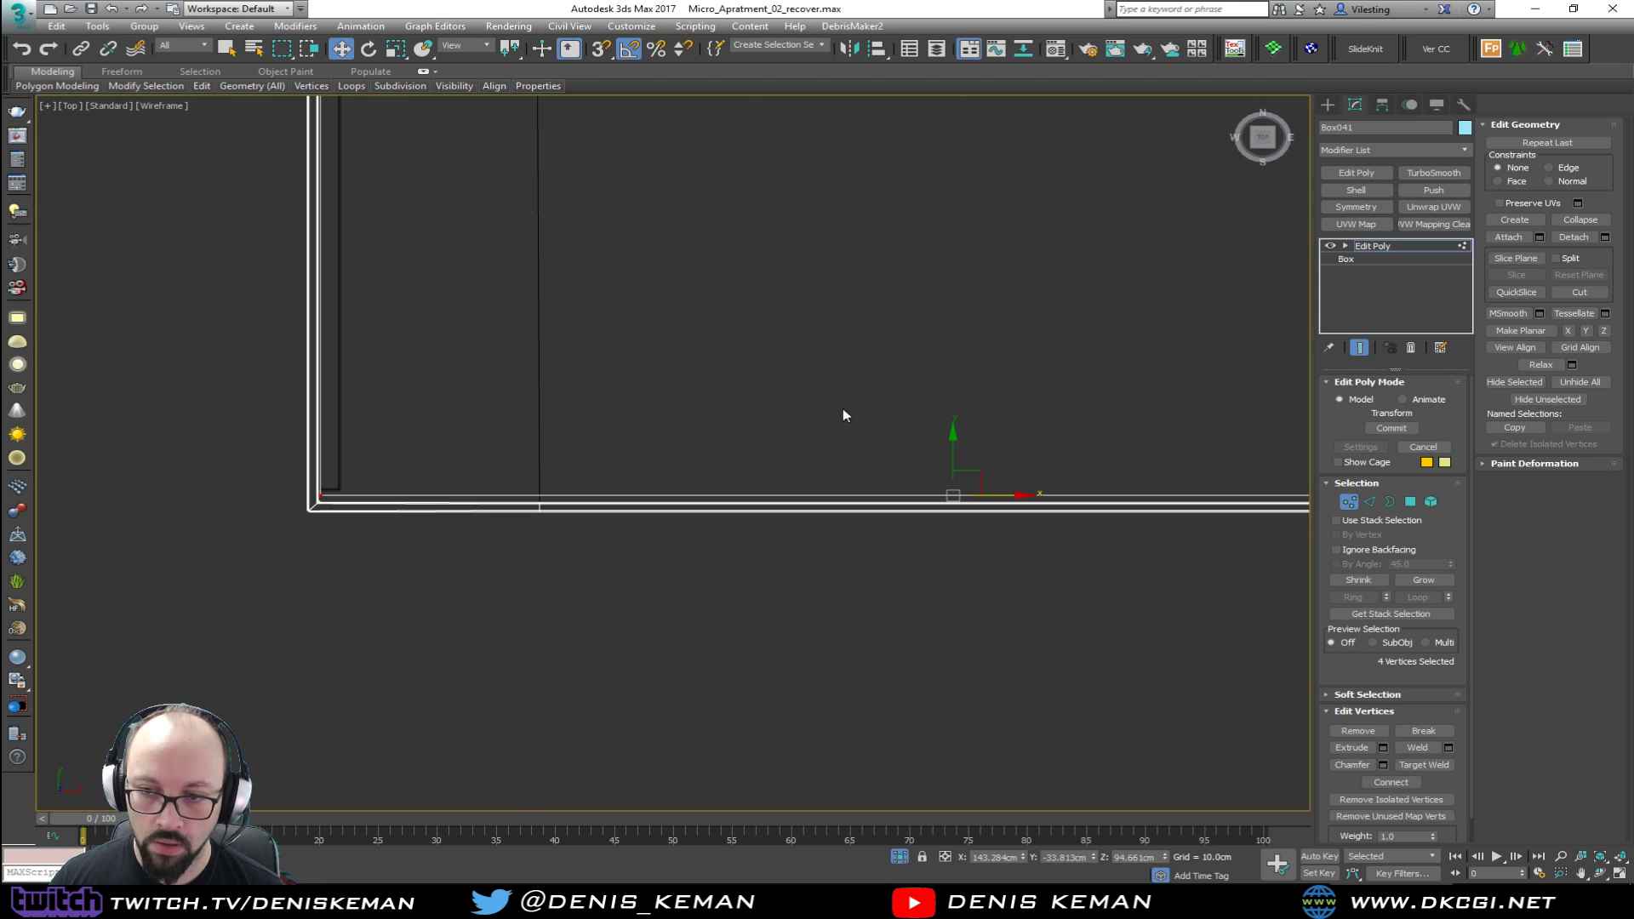
{"action": "scroll", "coordinate": [324, 494], "scroll_direction": "up", "scroll_amount": 5}
{"action": "scroll", "coordinate": [368, 479], "scroll_direction": "up", "scroll_amount": 3}
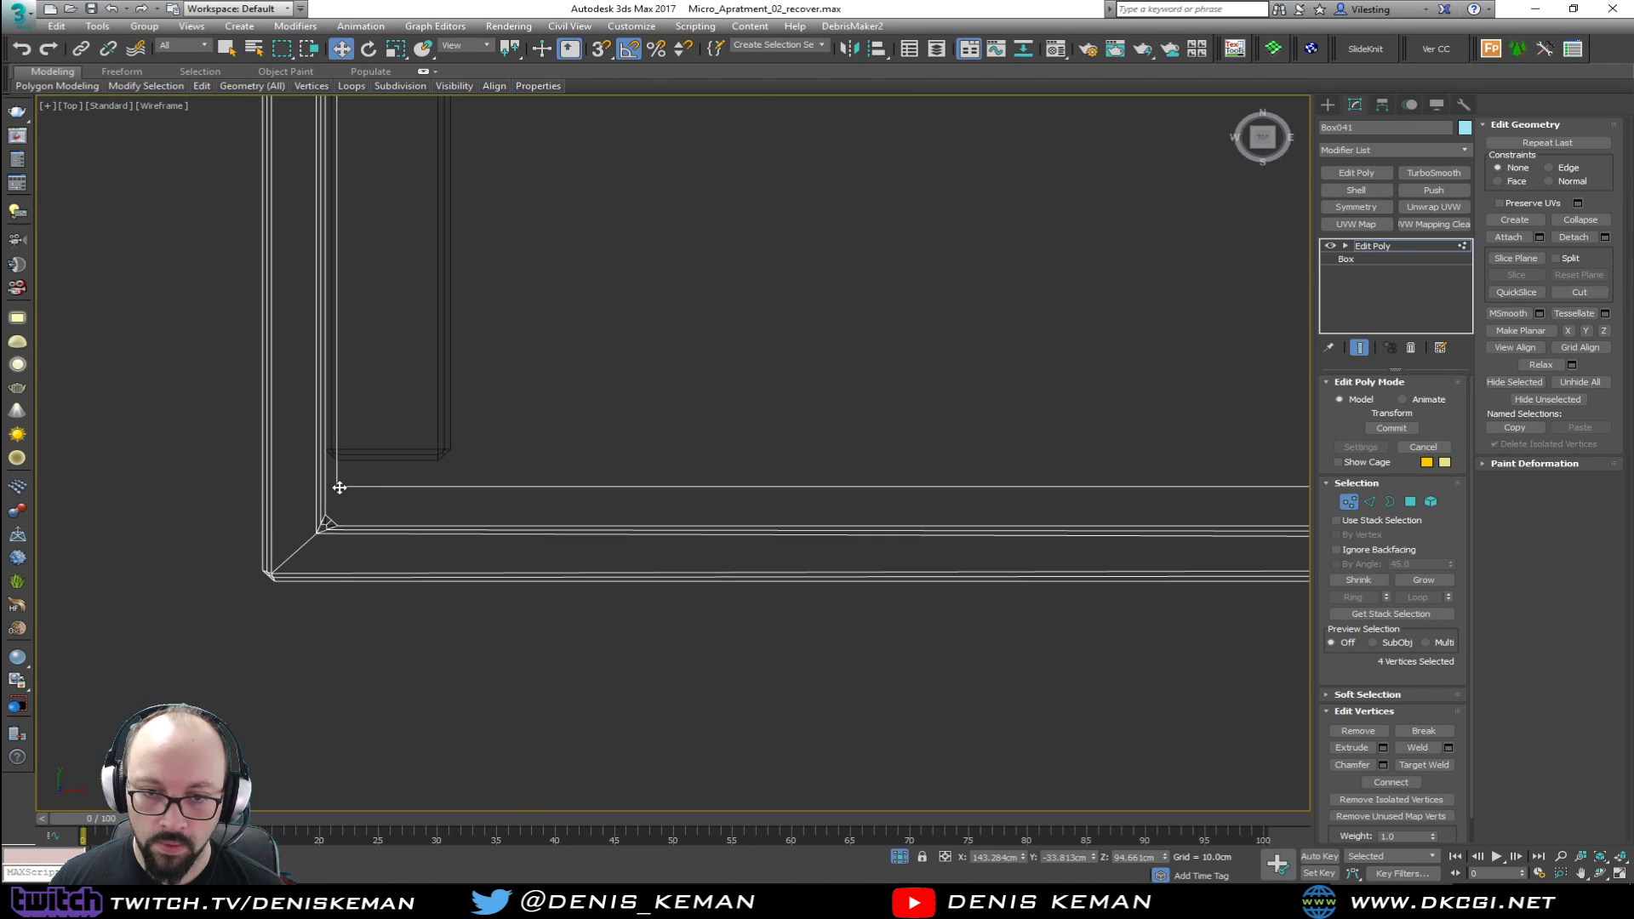
{"action": "scroll", "coordinate": [392, 475], "scroll_direction": "down", "scroll_amount": 1}
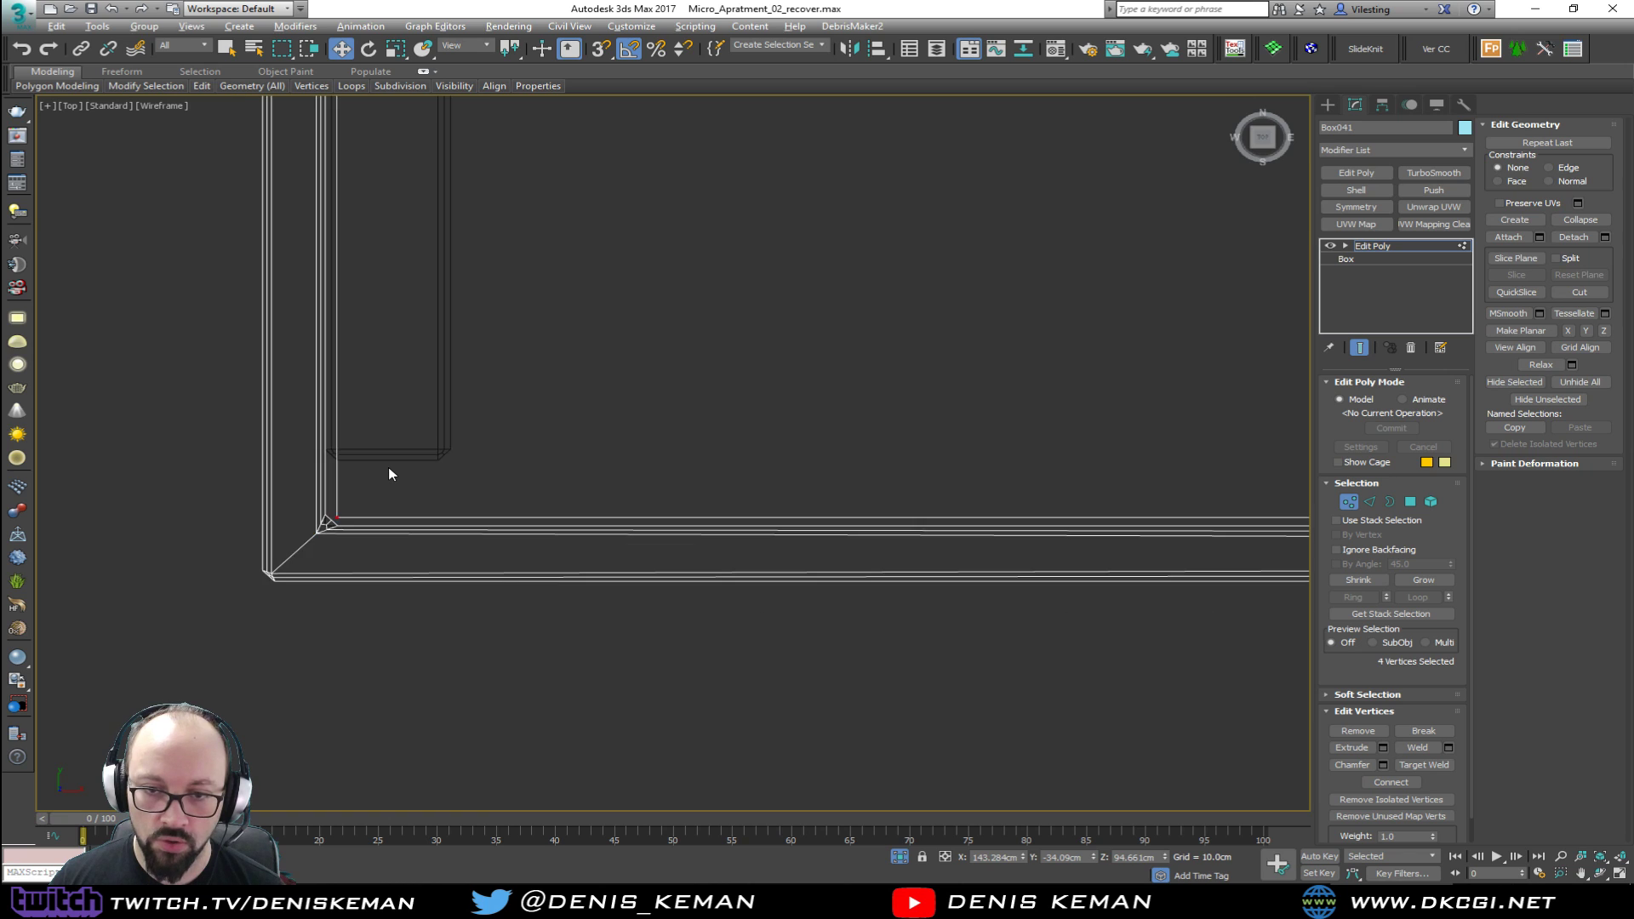
Step: Snap the four vertices on the box's sink-side end along Y to line up with the side of the oven cabinet below
{"action": "key", "text": "alt+w"}
{"action": "key", "text": "alt+w"}
{"action": "middle_click_drag", "start_coordinate": [617, 507], "coordinate": [828, 481], "text": "alt"}
{"action": "scroll", "coordinate": [678, 467], "scroll_direction": "down", "scroll_amount": 3}
{"action": "middle_click_drag", "start_coordinate": [678, 466], "coordinate": [624, 475], "text": "alt"}
{"action": "scroll", "coordinate": [579, 483], "scroll_direction": "up", "scroll_amount": 4}
{"action": "left_click_drag", "start_coordinate": [628, 307], "coordinate": [306, 711]}
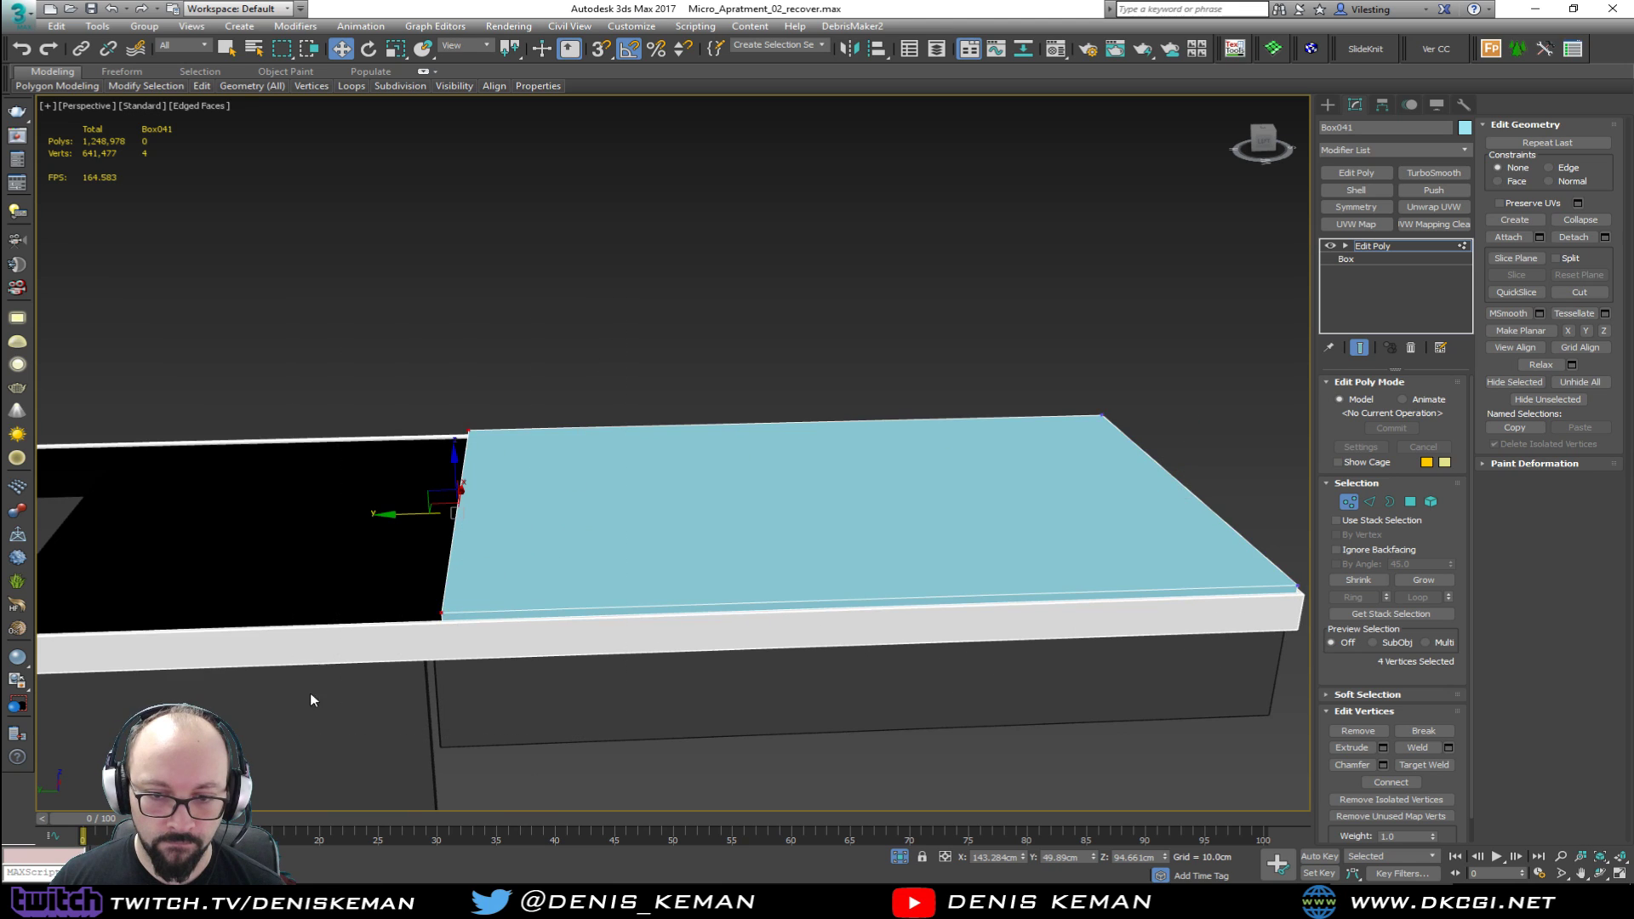
{"action": "key", "text": "z"}
{"action": "left_click_drag", "start_coordinate": [599, 434], "coordinate": [660, 756]}
{"action": "key", "text": "s"}
{"action": "middle_click_drag", "start_coordinate": [661, 756], "coordinate": [608, 637]}
{"action": "scroll", "coordinate": [1095, 573], "scroll_direction": "down", "scroll_amount": 4}
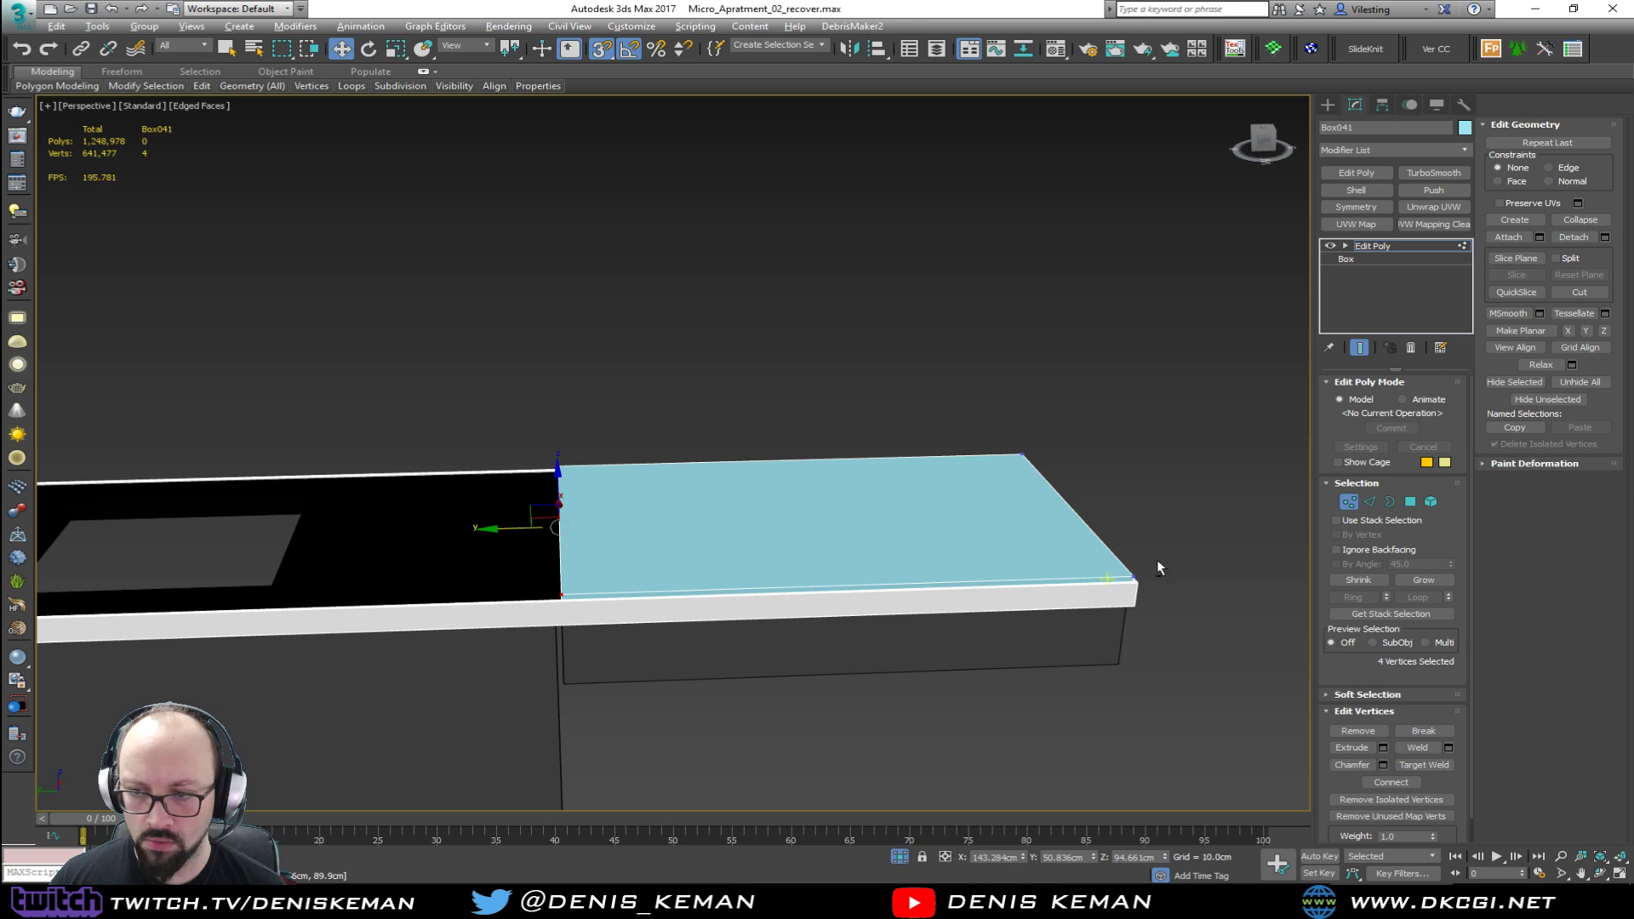
{"action": "left_click", "coordinate": [1350, 502]}
Step: Select the box's top polygon and raise it about 3.2 cm to thicken the slab
{"action": "middle_click_drag", "start_coordinate": [854, 573], "coordinate": [858, 569], "text": "alt"}
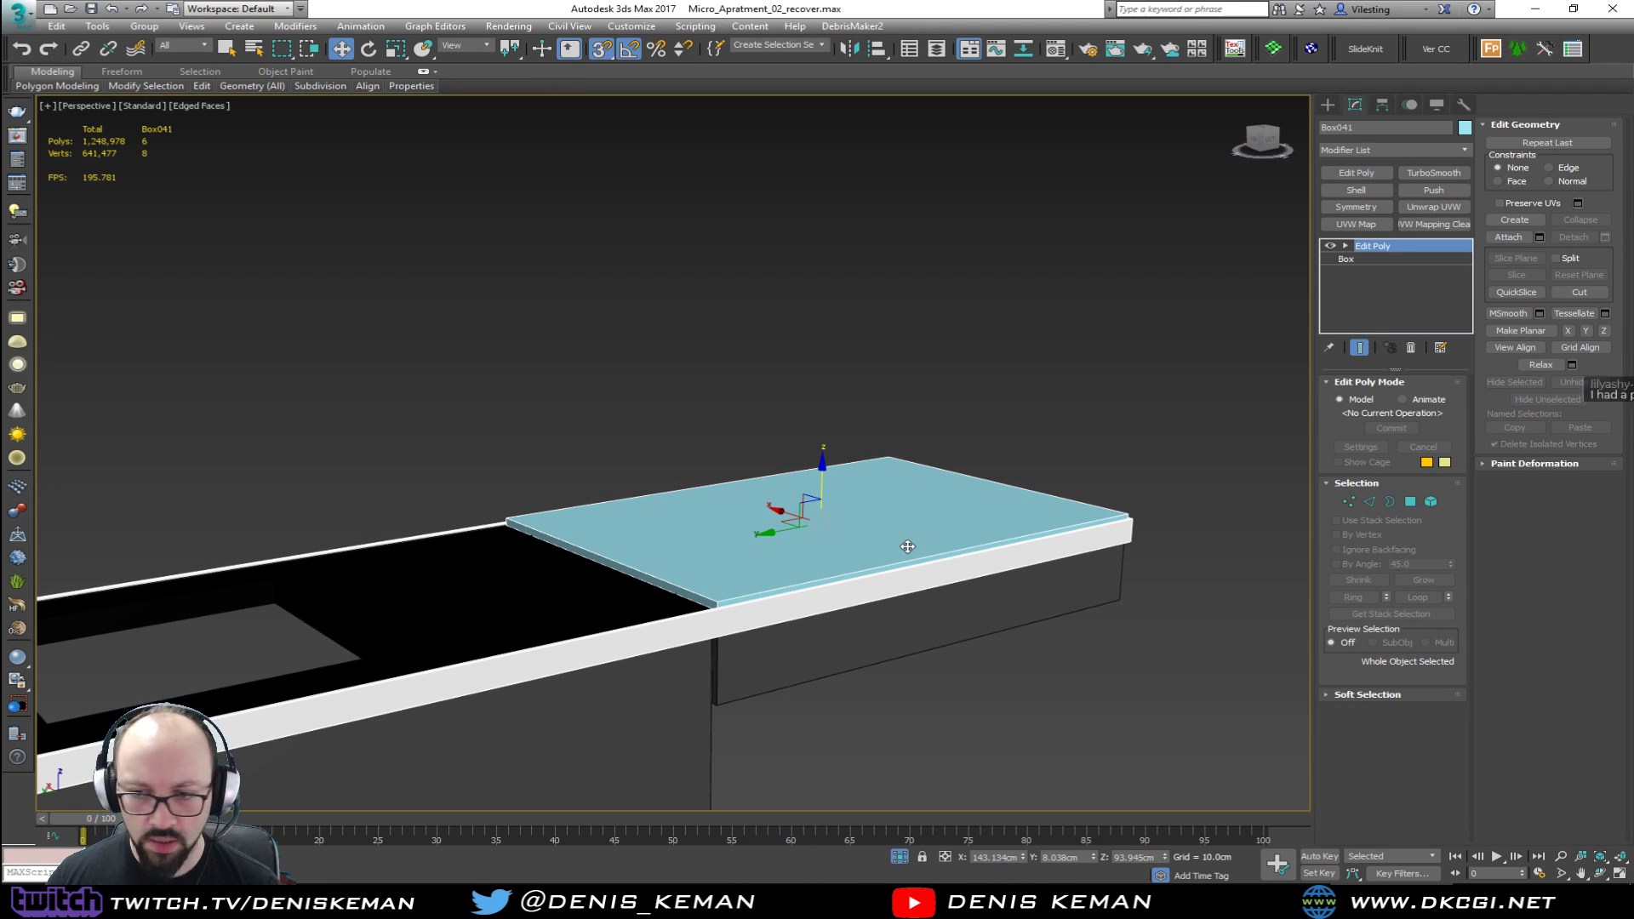
{"action": "left_click", "coordinate": [1409, 503]}
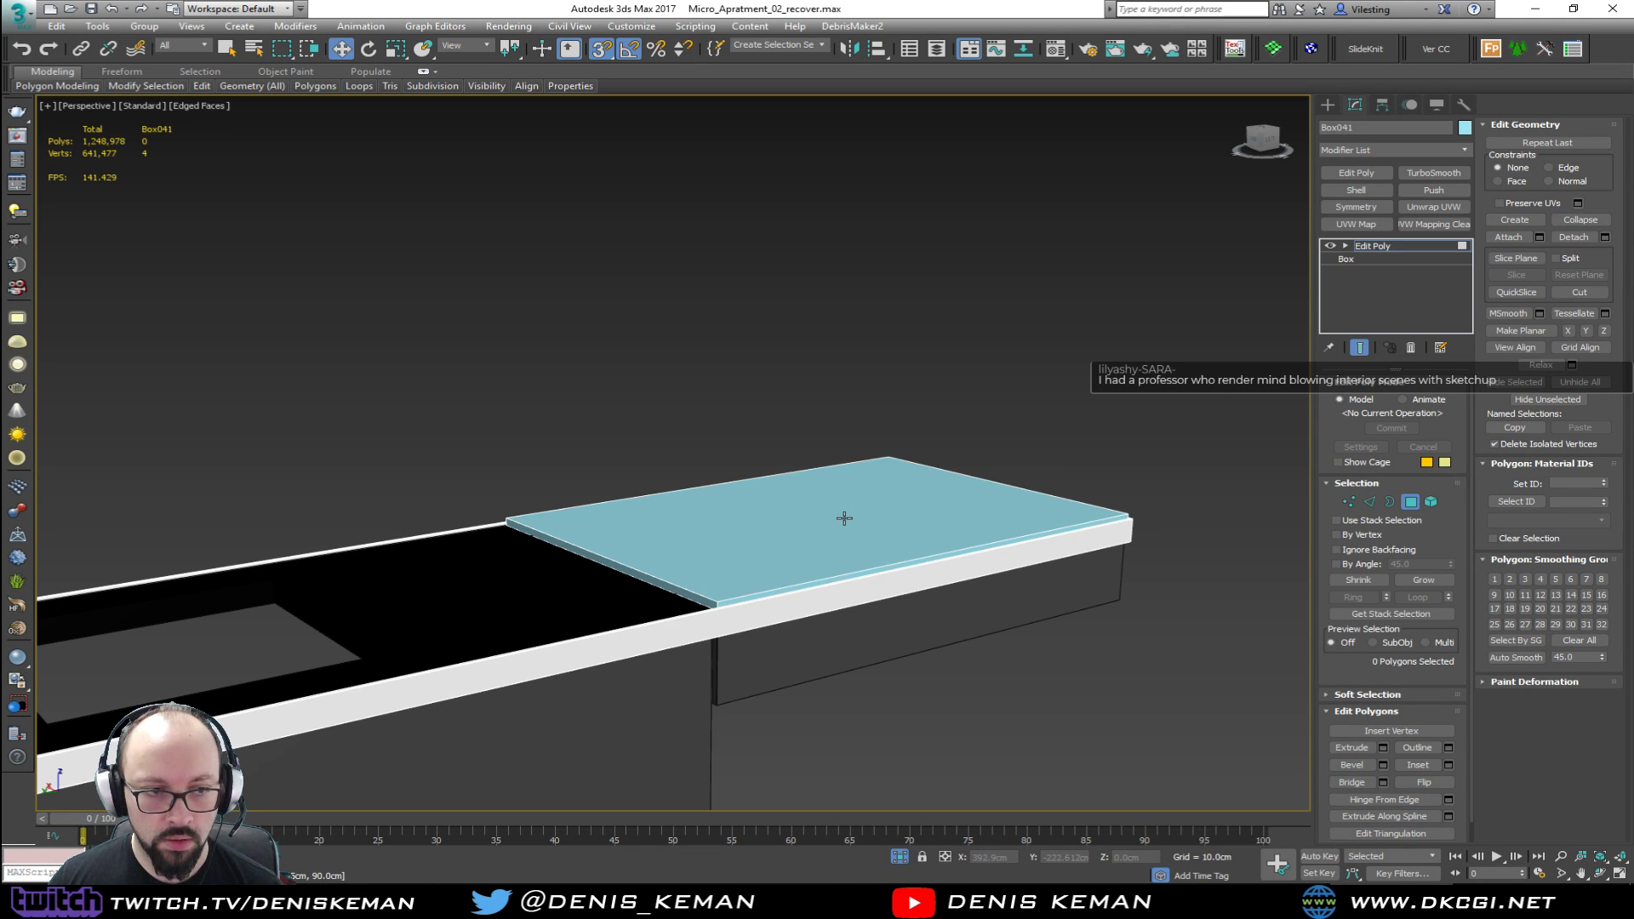
{"action": "key", "text": "z"}
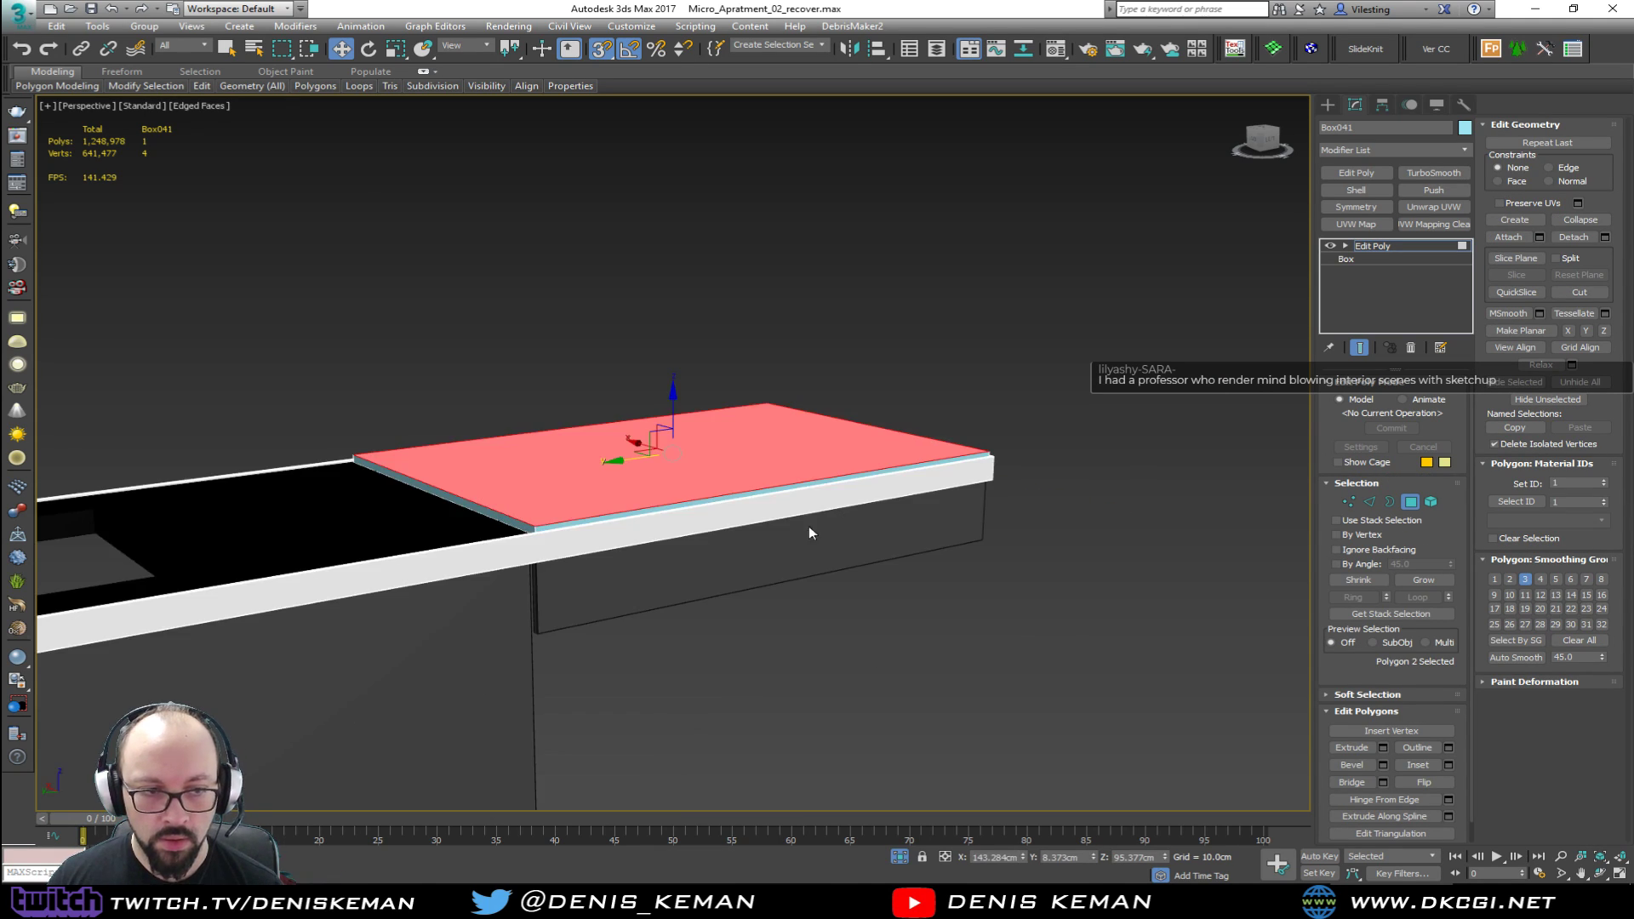
{"action": "middle_click_drag", "start_coordinate": [821, 533], "coordinate": [792, 535], "text": "alt"}
{"action": "scroll", "coordinate": [662, 495], "scroll_direction": "up", "scroll_amount": 4}
{"action": "middle_click_drag", "start_coordinate": [662, 495], "coordinate": [730, 522], "text": "alt"}
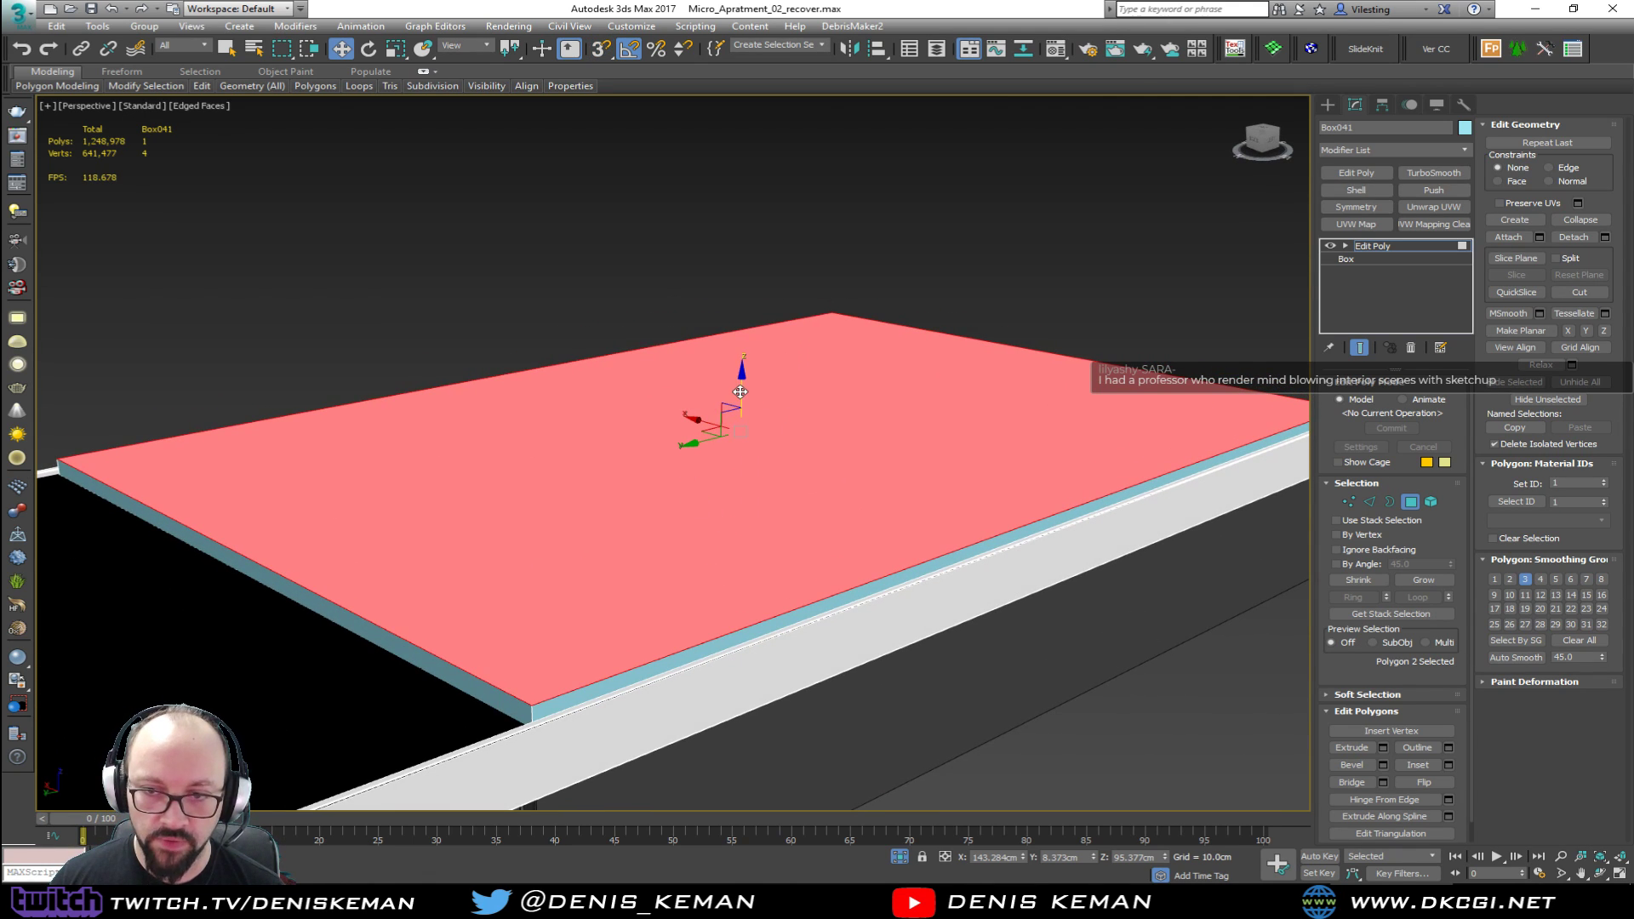
{"action": "mouse_move", "coordinate": [745, 401]}
{"action": "left_mouse_down"}
{"action": "mouse_move", "coordinate": [746, 382]}
{"action": "mouse_move", "coordinate": [744, 396]}
{"action": "left_mouse_up"}
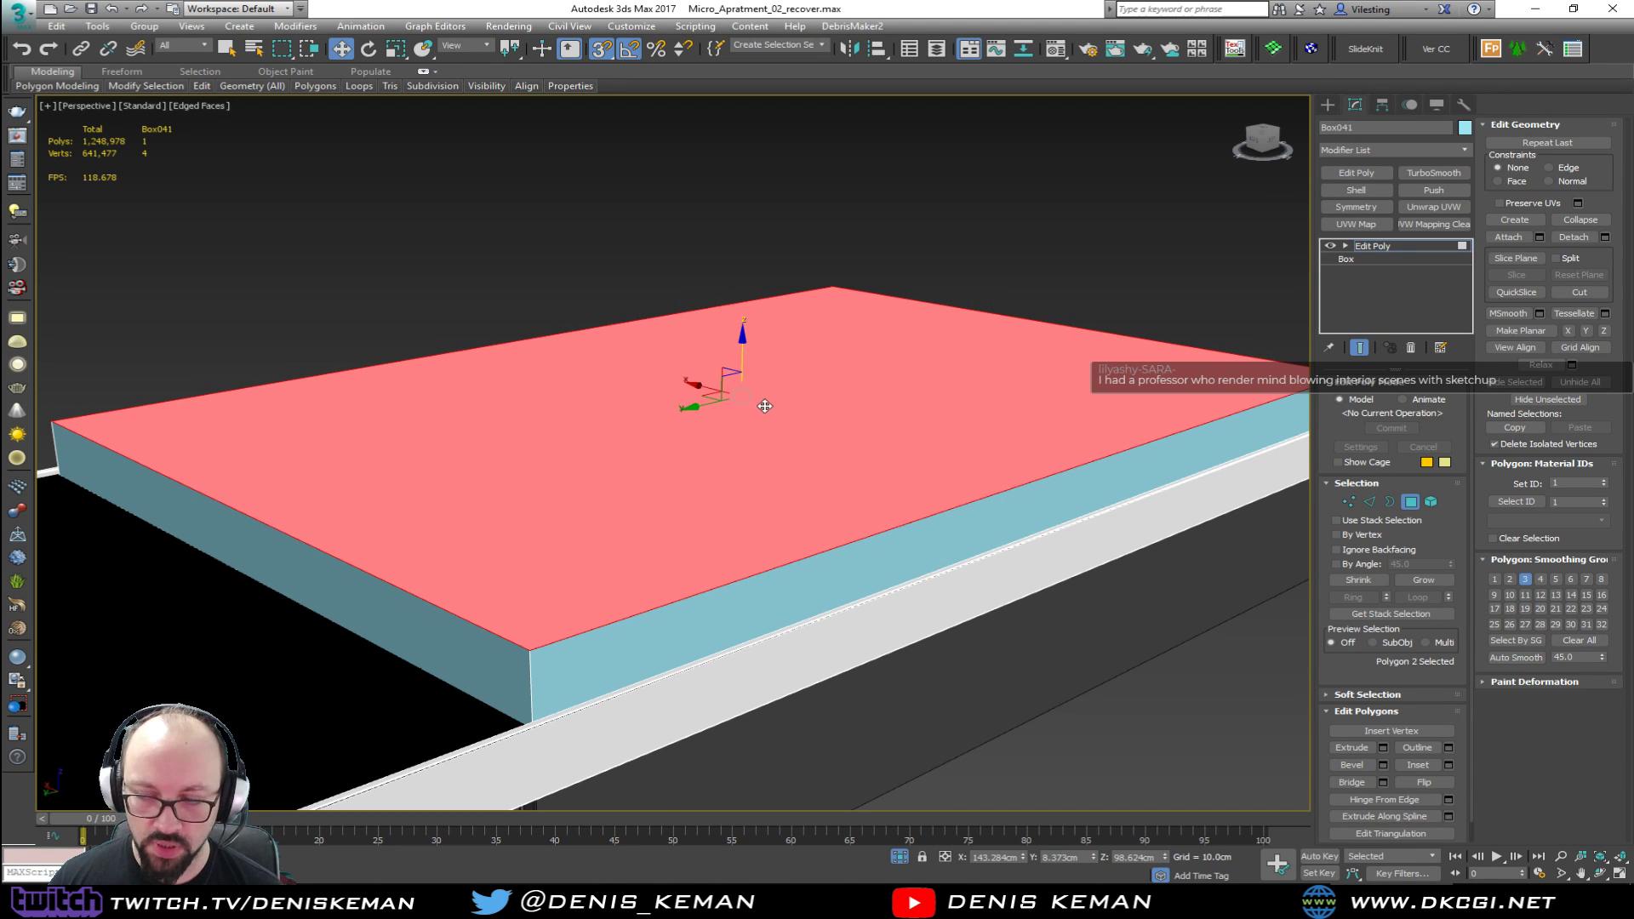
{"action": "mouse_move", "coordinate": [774, 427]}
{"action": "middle_mouse_down", "text": "alt"}
{"action": "mouse_move", "coordinate": [649, 445]}
{"action": "mouse_move", "coordinate": [714, 473]}
{"action": "mouse_move", "coordinate": [766, 442]}
{"action": "middle_mouse_up", "text": "alt"}
{"action": "mouse_move", "coordinate": [655, 480]}
{"action": "middle_mouse_down", "text": "alt"}
{"action": "mouse_move", "coordinate": [650, 441]}
{"action": "mouse_move", "coordinate": [649, 457]}
{"action": "mouse_move", "coordinate": [474, 486]}
{"action": "mouse_move", "coordinate": [659, 477]}
{"action": "middle_mouse_up", "text": "alt"}
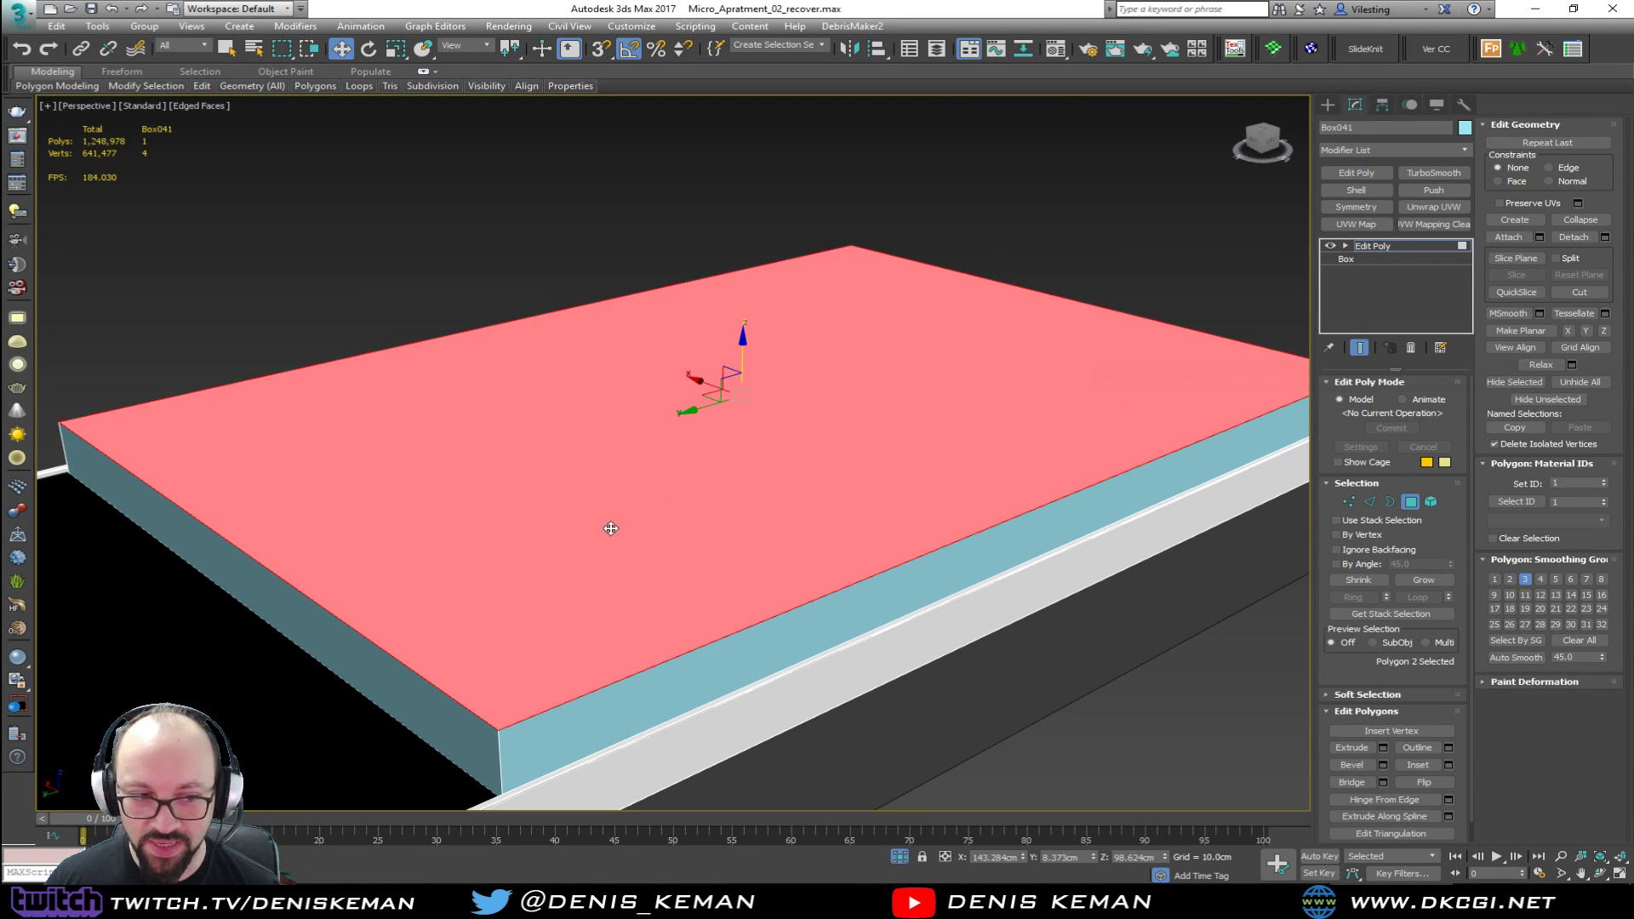
Step: Consult the Kitchen_Base reference photo and lower the box's top polygon to a Z of about 94.8 cm for a thinner slab
{"action": "middle_click_drag", "start_coordinate": [672, 573], "coordinate": [706, 517], "text": "alt"}
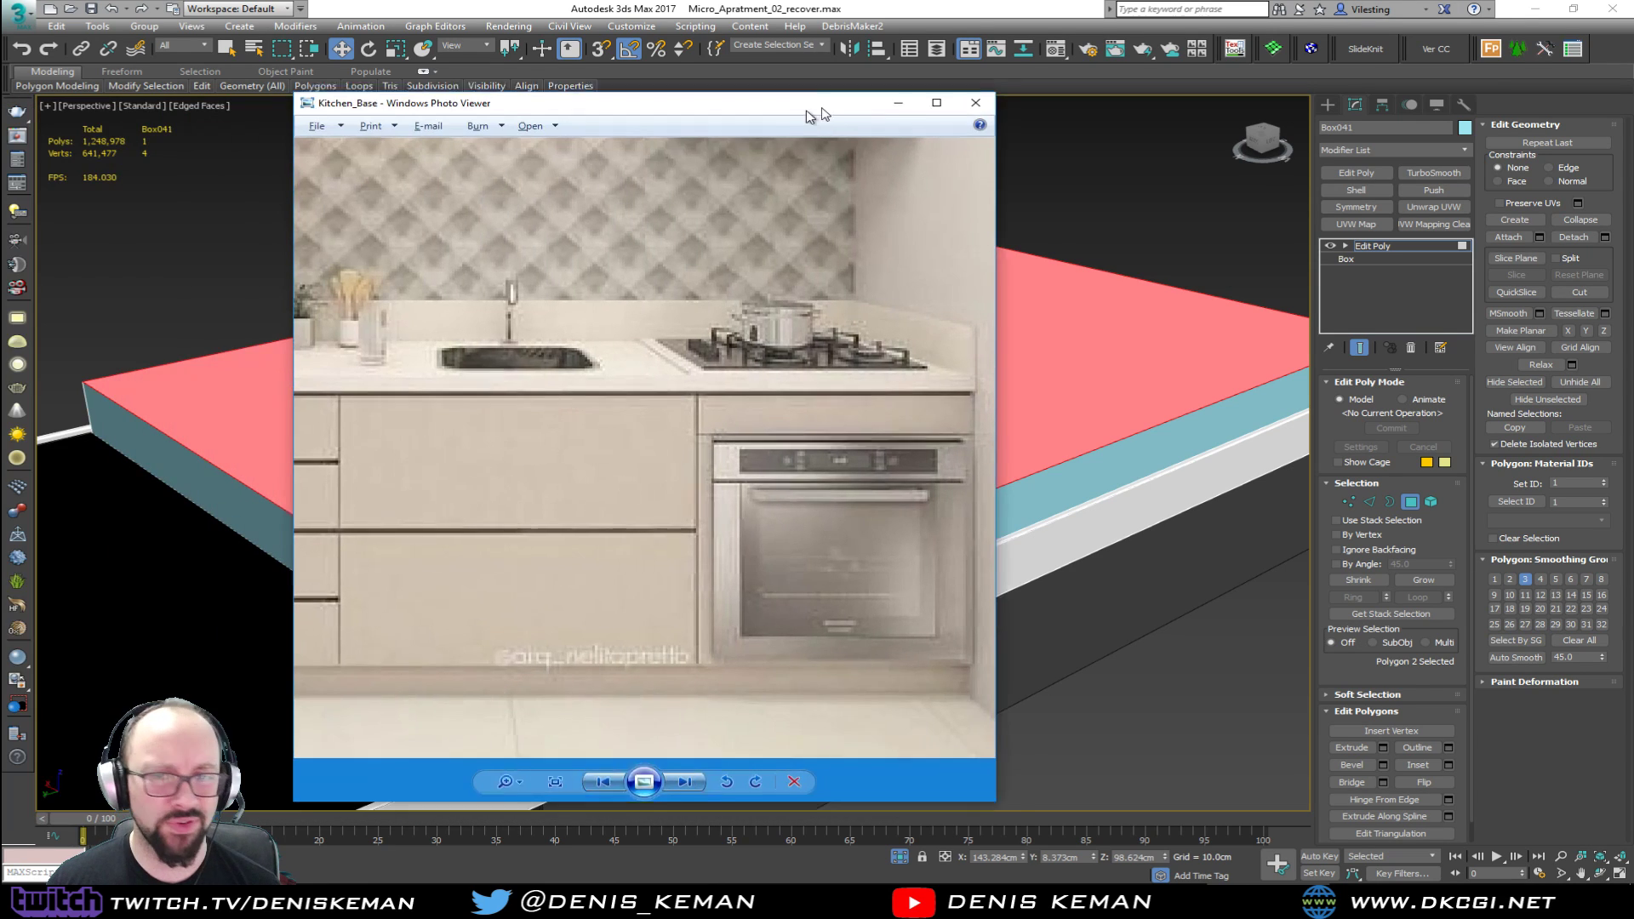
{"action": "left_click_drag", "start_coordinate": [806, 110], "coordinate": [828, 107]}
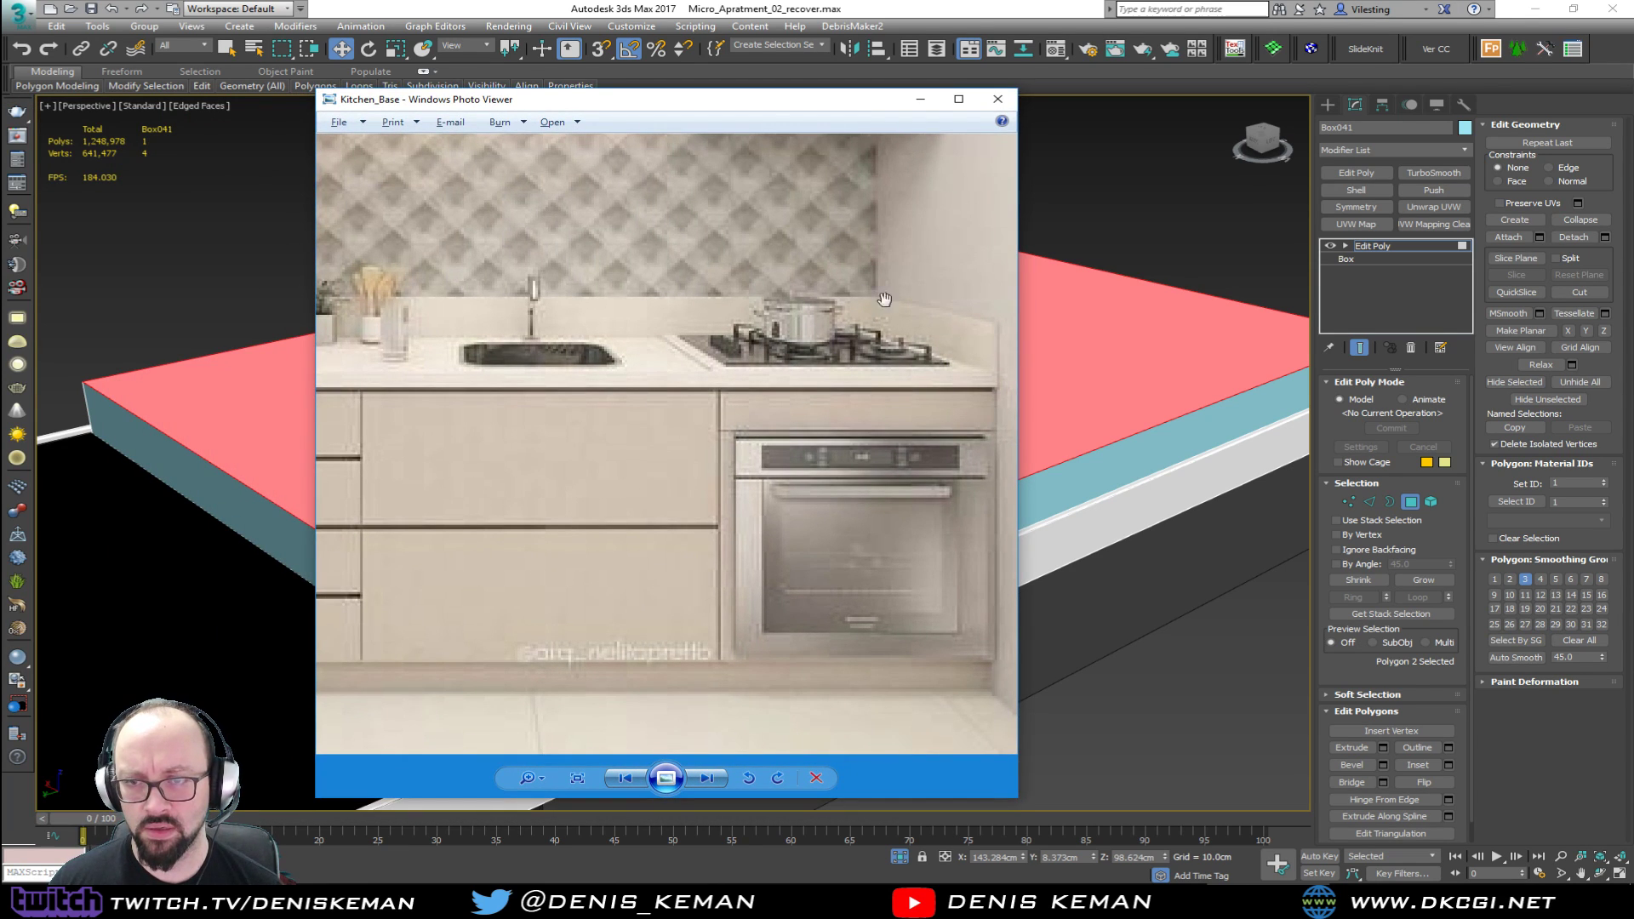
{"action": "left_click_drag", "start_coordinate": [775, 108], "coordinate": [0, 111]}
{"action": "middle_click_drag", "start_coordinate": [678, 493], "coordinate": [664, 521], "text": "alt"}
{"action": "left_click_drag", "start_coordinate": [760, 328], "coordinate": [754, 375]}
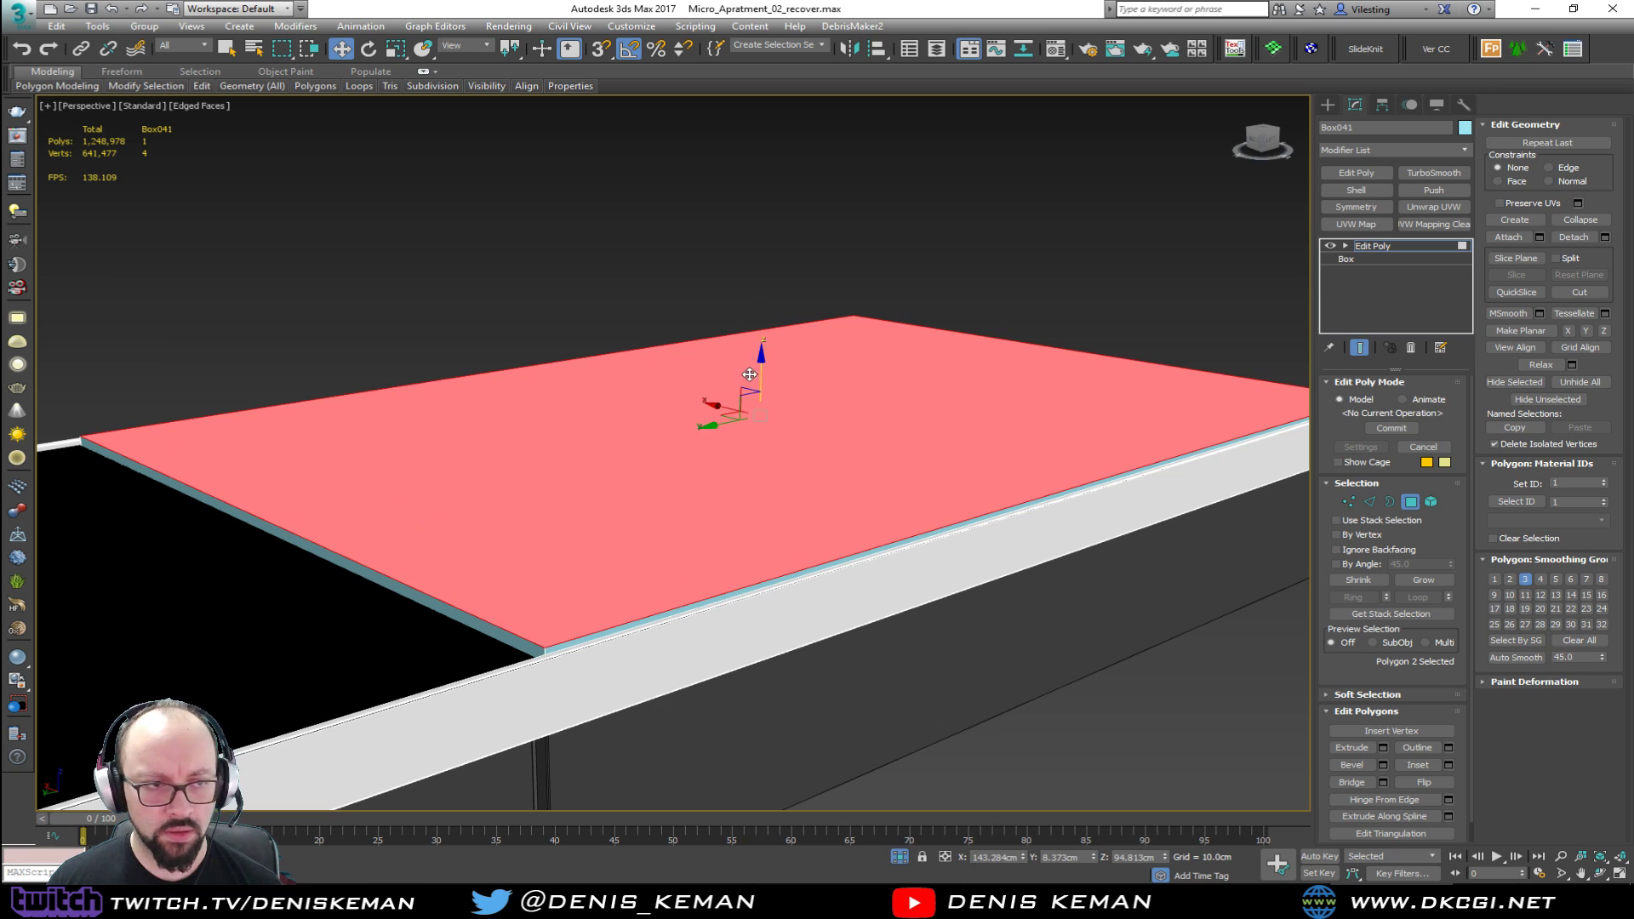
{"action": "scroll", "coordinate": [694, 460], "scroll_direction": "up", "scroll_amount": 5}
{"action": "scroll", "coordinate": [688, 469], "scroll_direction": "down", "scroll_amount": 6}
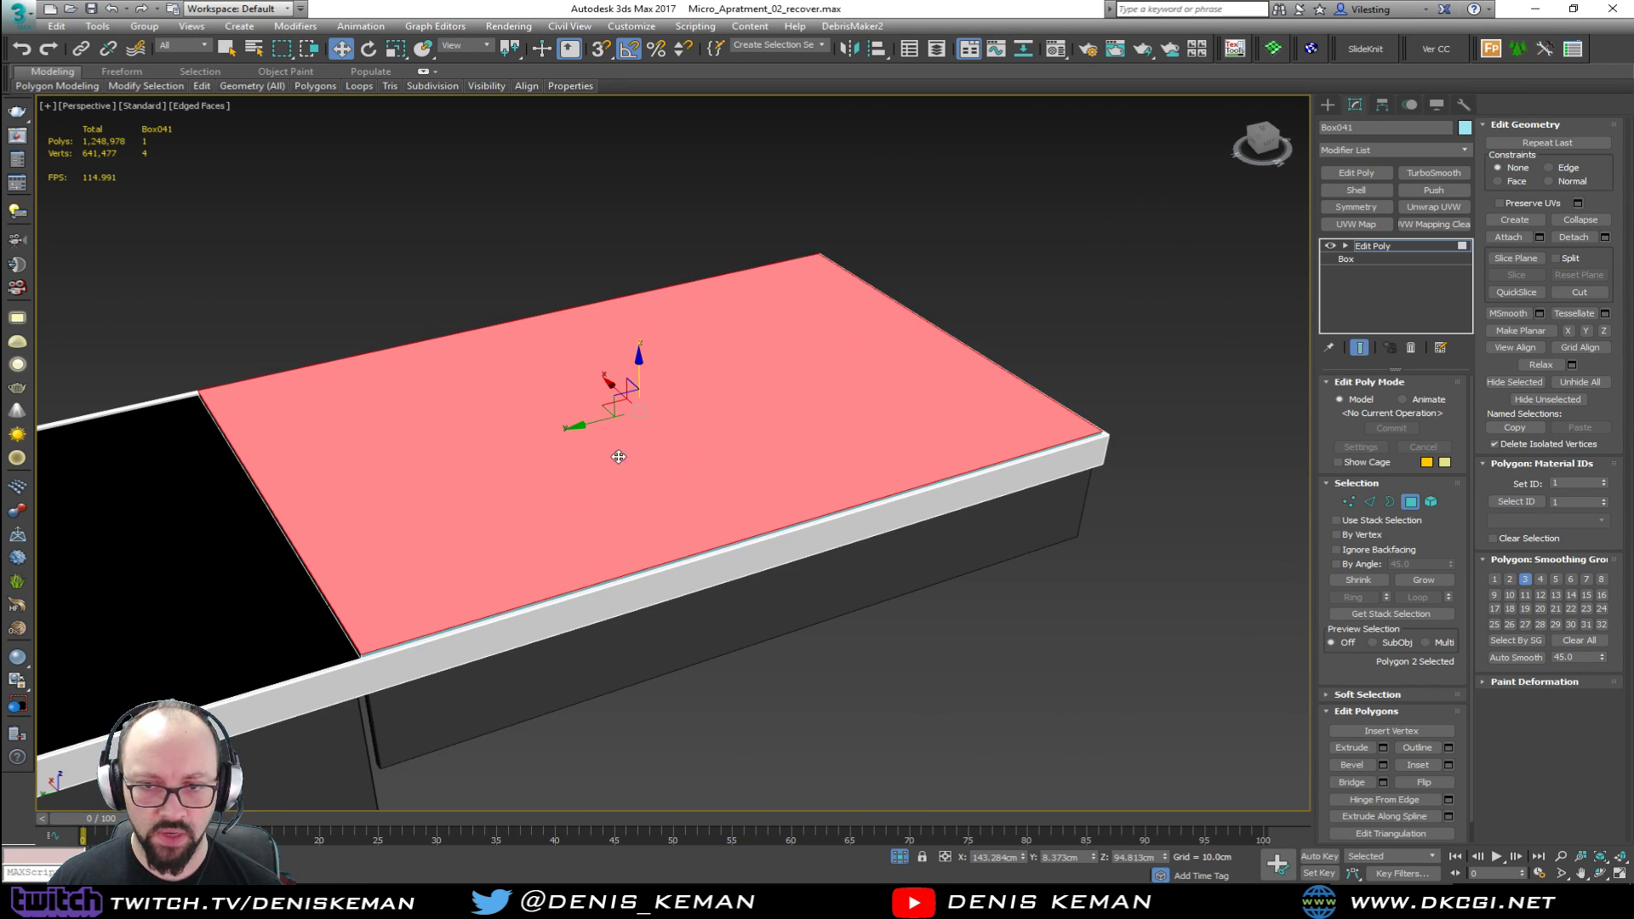
{"action": "middle_click_drag", "start_coordinate": [613, 463], "coordinate": [549, 477], "text": "alt"}
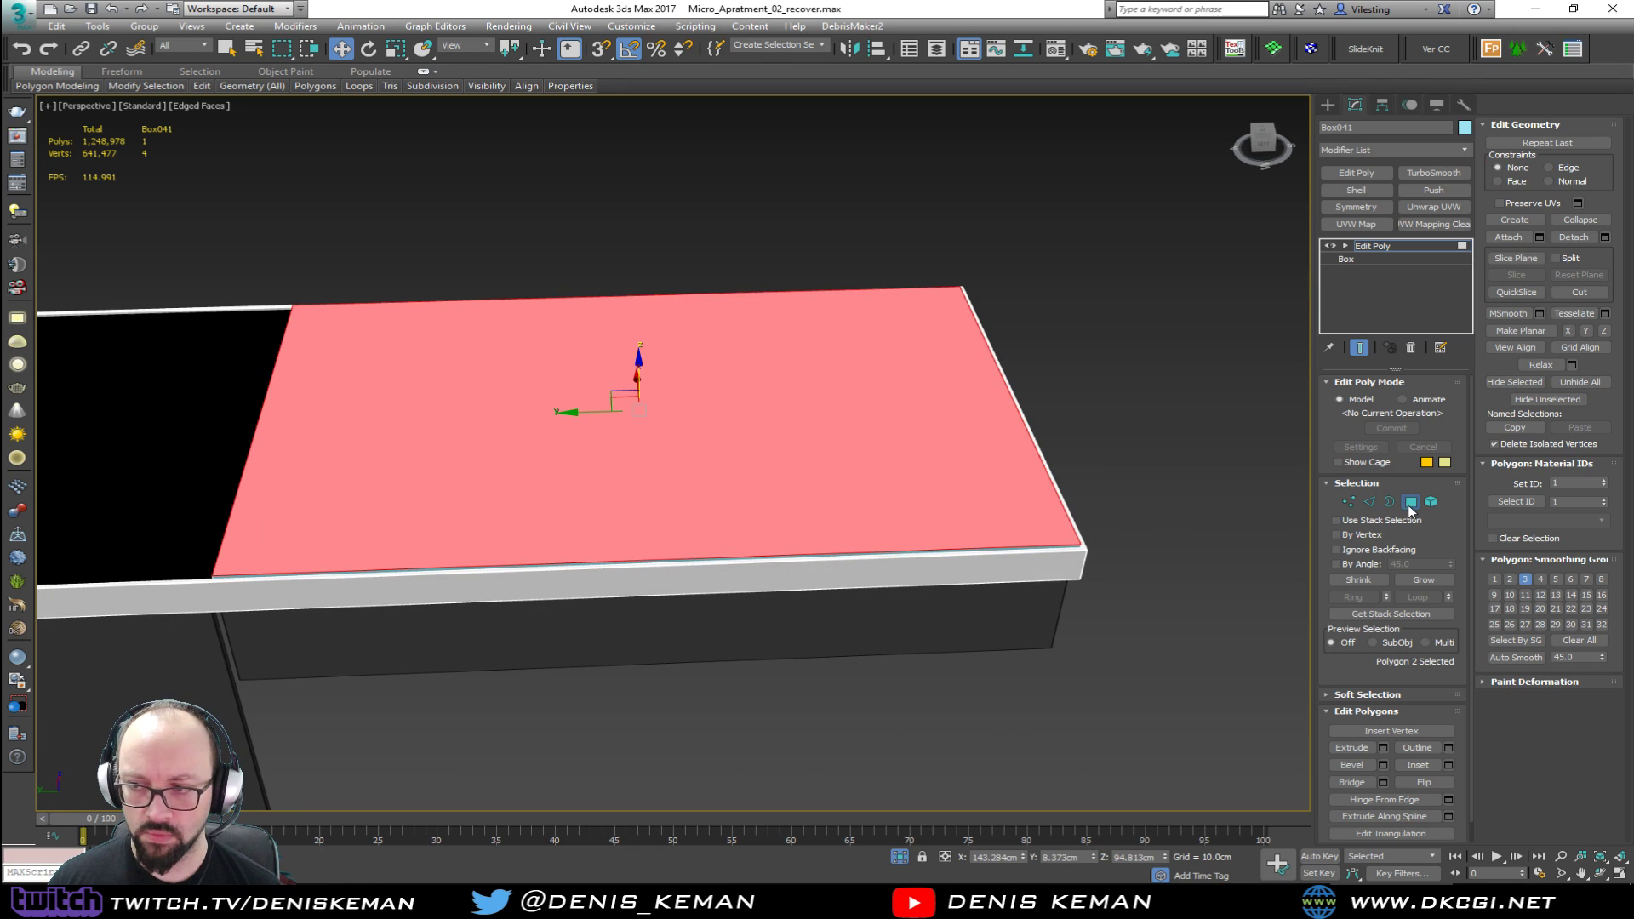
{"action": "left_click", "coordinate": [1413, 503]}
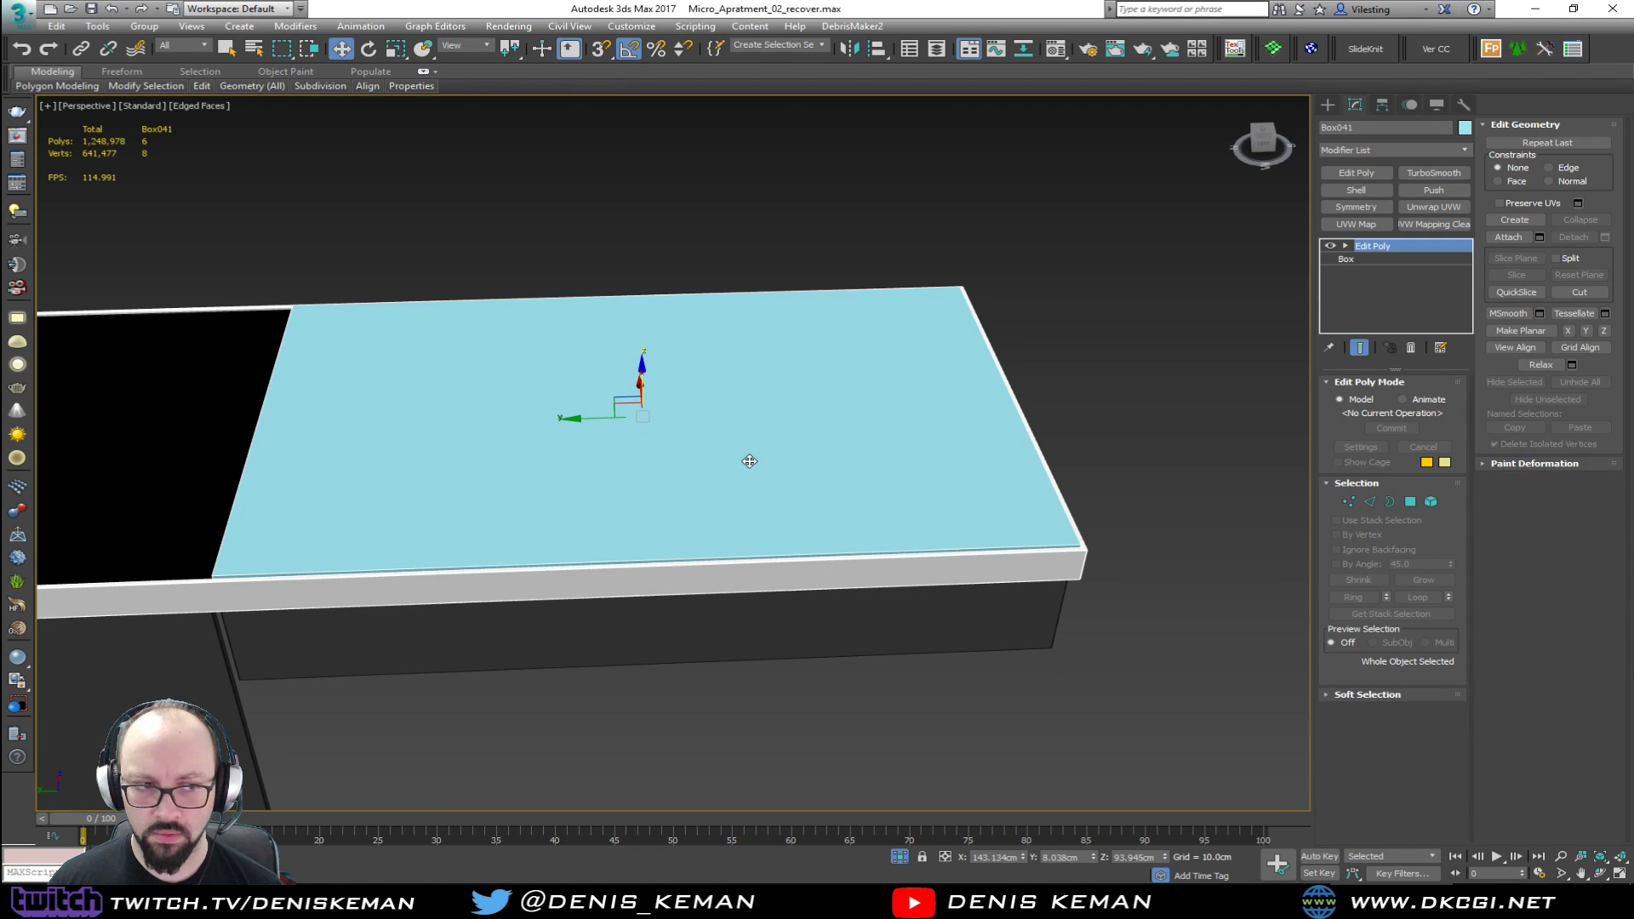
Step: Isolate the slab and show it framed in the maximized Top view
{"action": "key", "text": "z"}
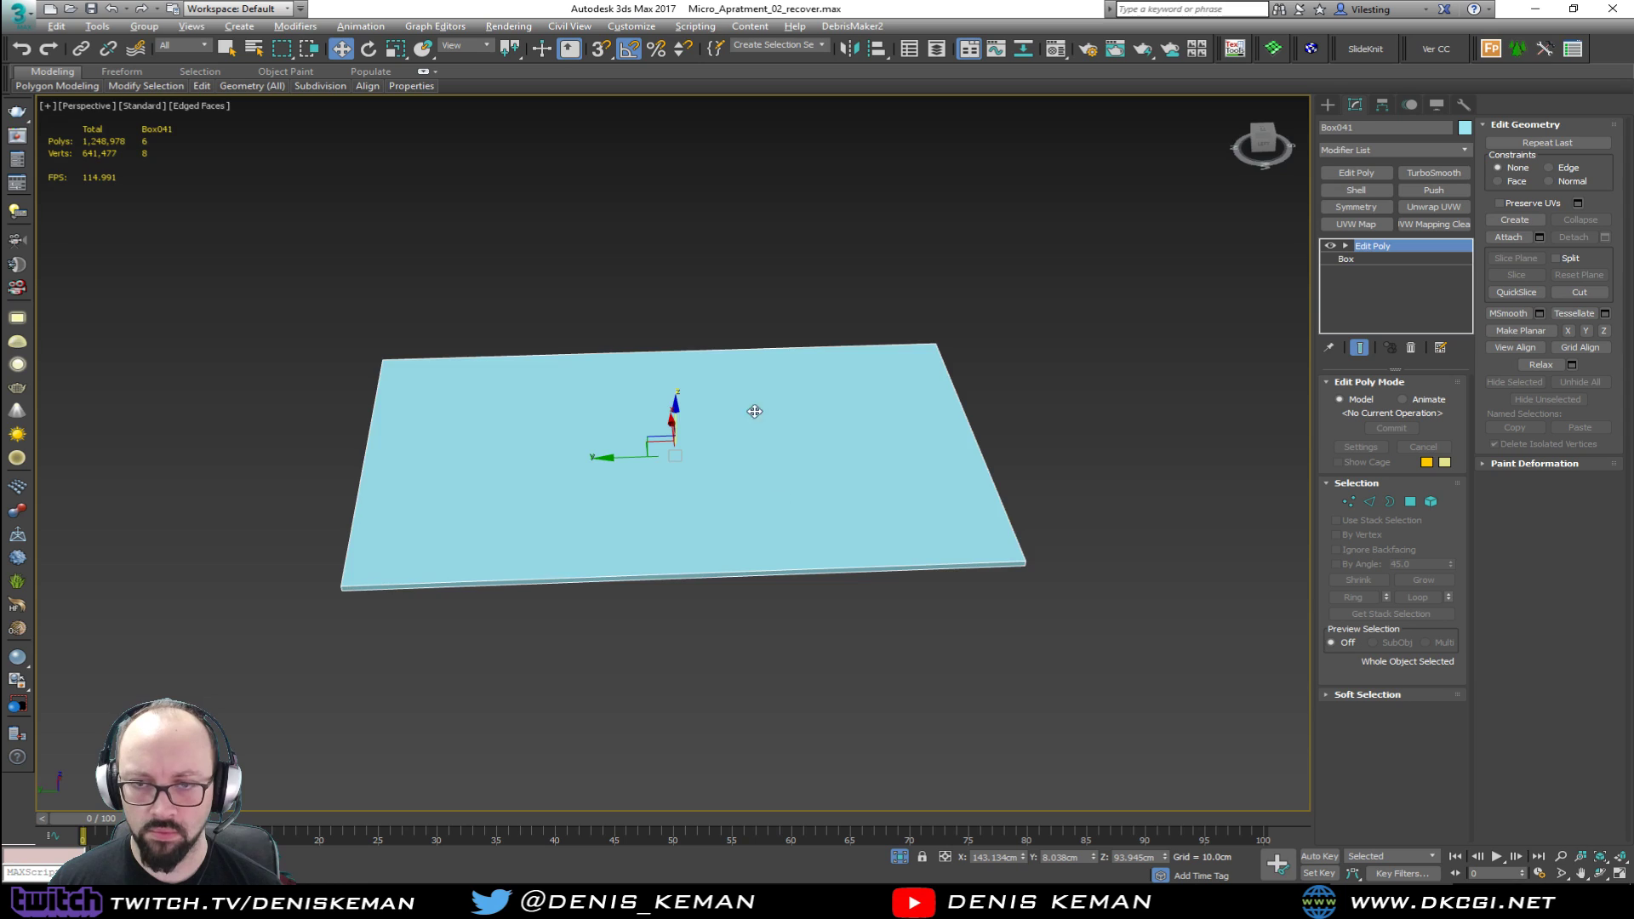
{"action": "key", "text": "alt+w"}
{"action": "right_click", "coordinate": [452, 291]}
{"action": "key", "text": "alt+w"}
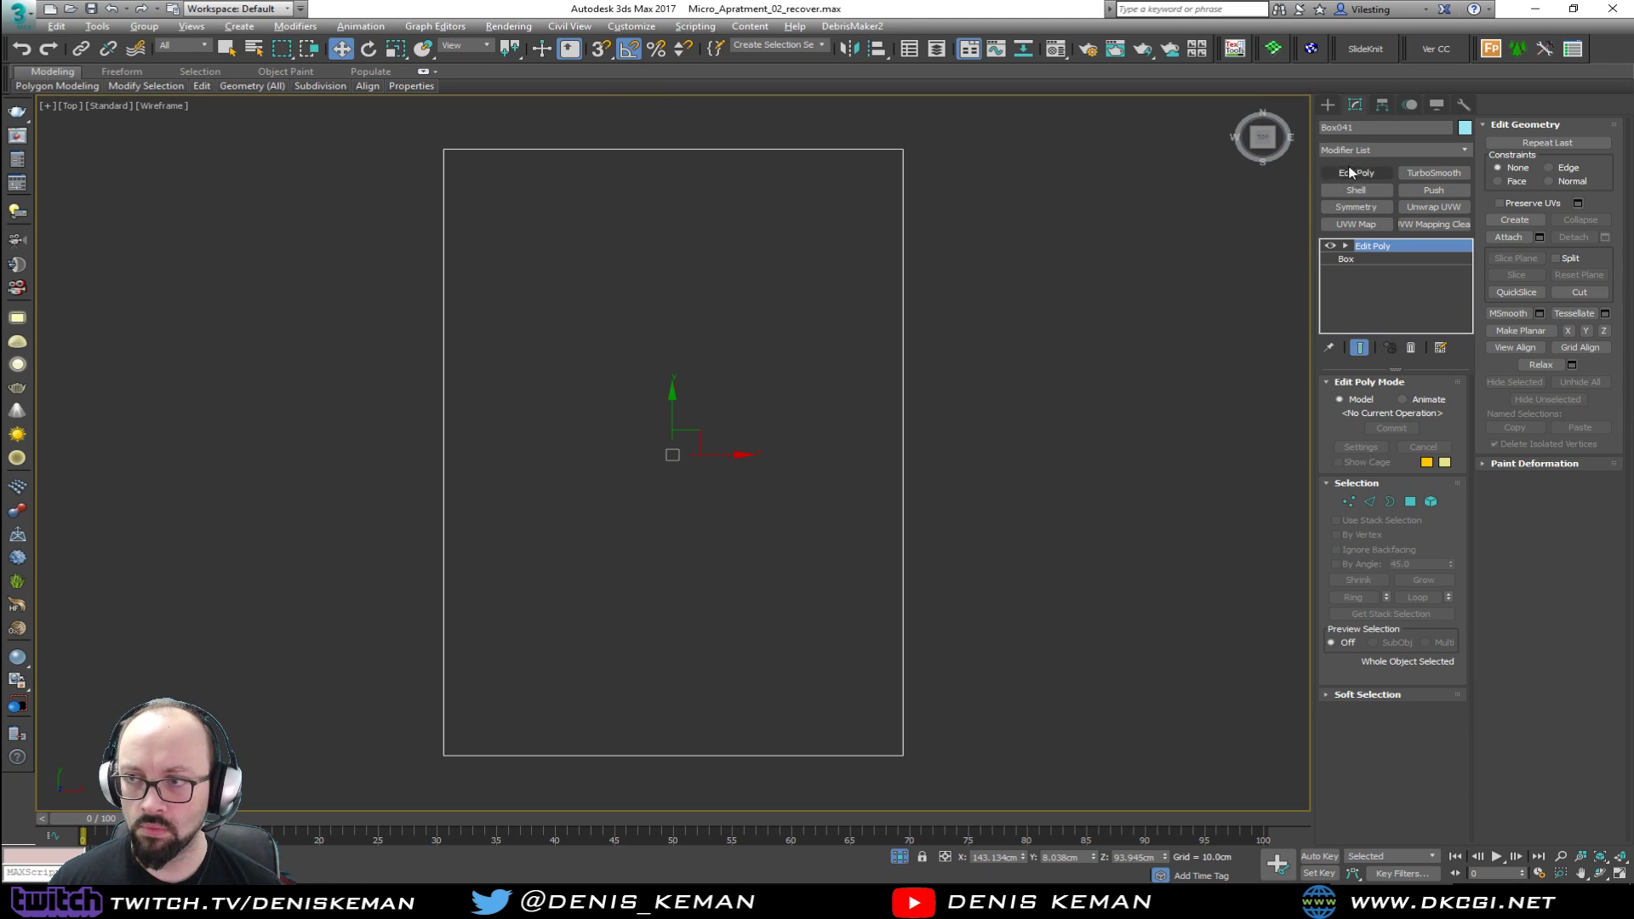
Step: Create a cylinder with an 8 cm radius and about 1.2 cm height and position it near the slab's sink-side corner at the wall
{"action": "left_click", "coordinate": [1328, 105]}
{"action": "left_click", "coordinate": [1345, 214]}
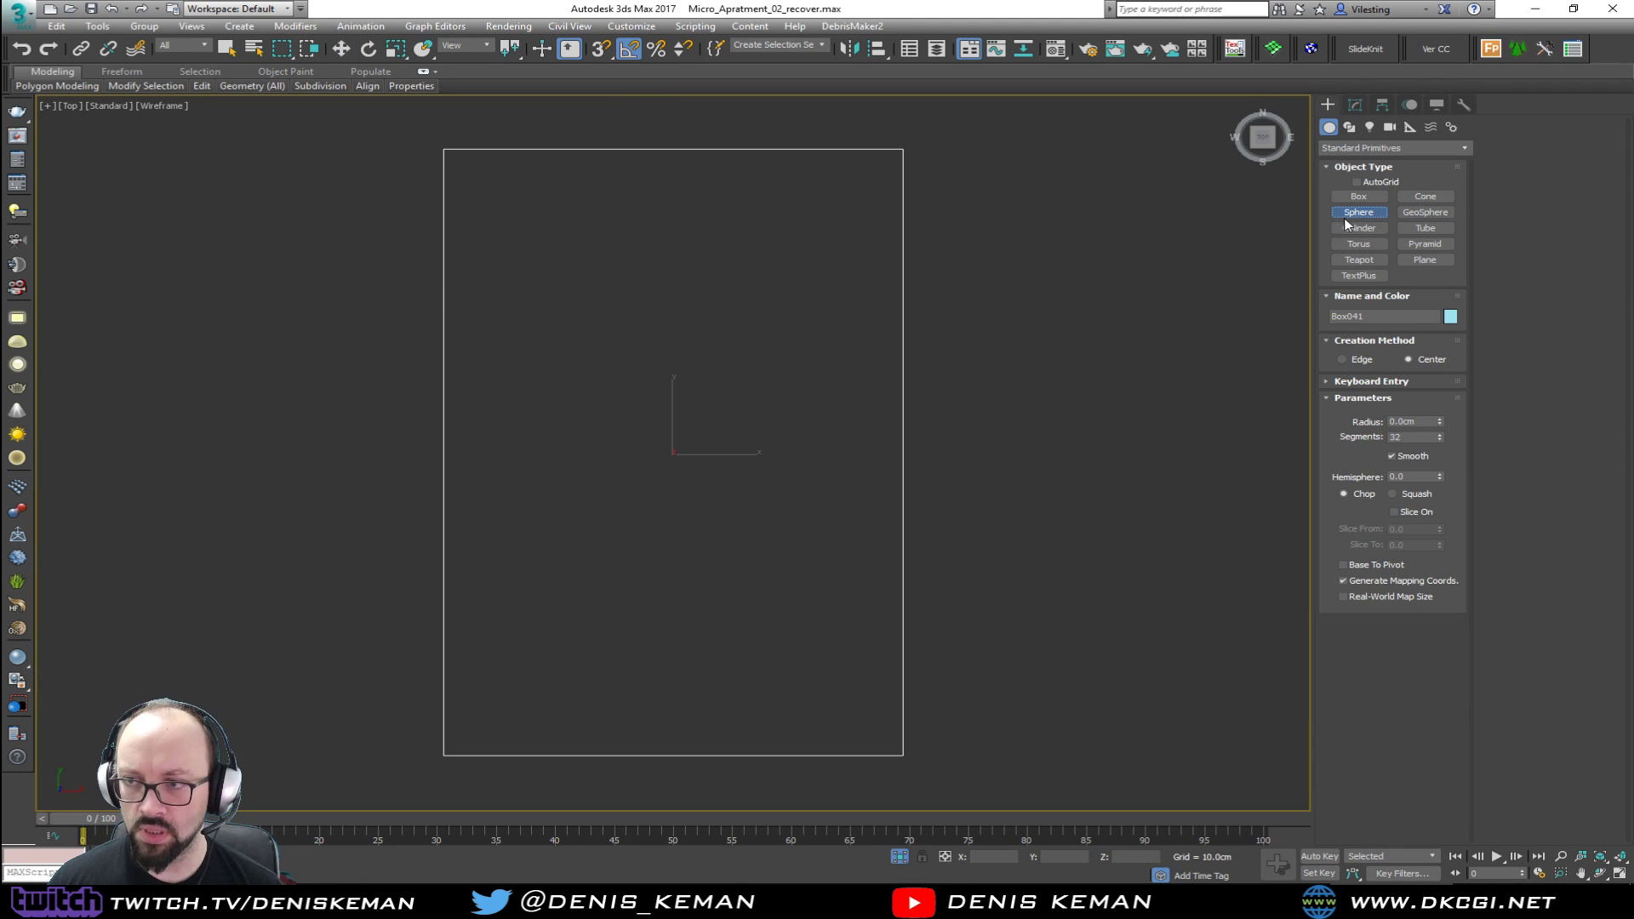
{"action": "left_click", "coordinate": [1354, 228]}
{"action": "left_click_drag", "start_coordinate": [766, 255], "coordinate": [809, 303]}
{"action": "left_click", "coordinate": [809, 295]}
{"action": "double_click", "coordinate": [1439, 417]}
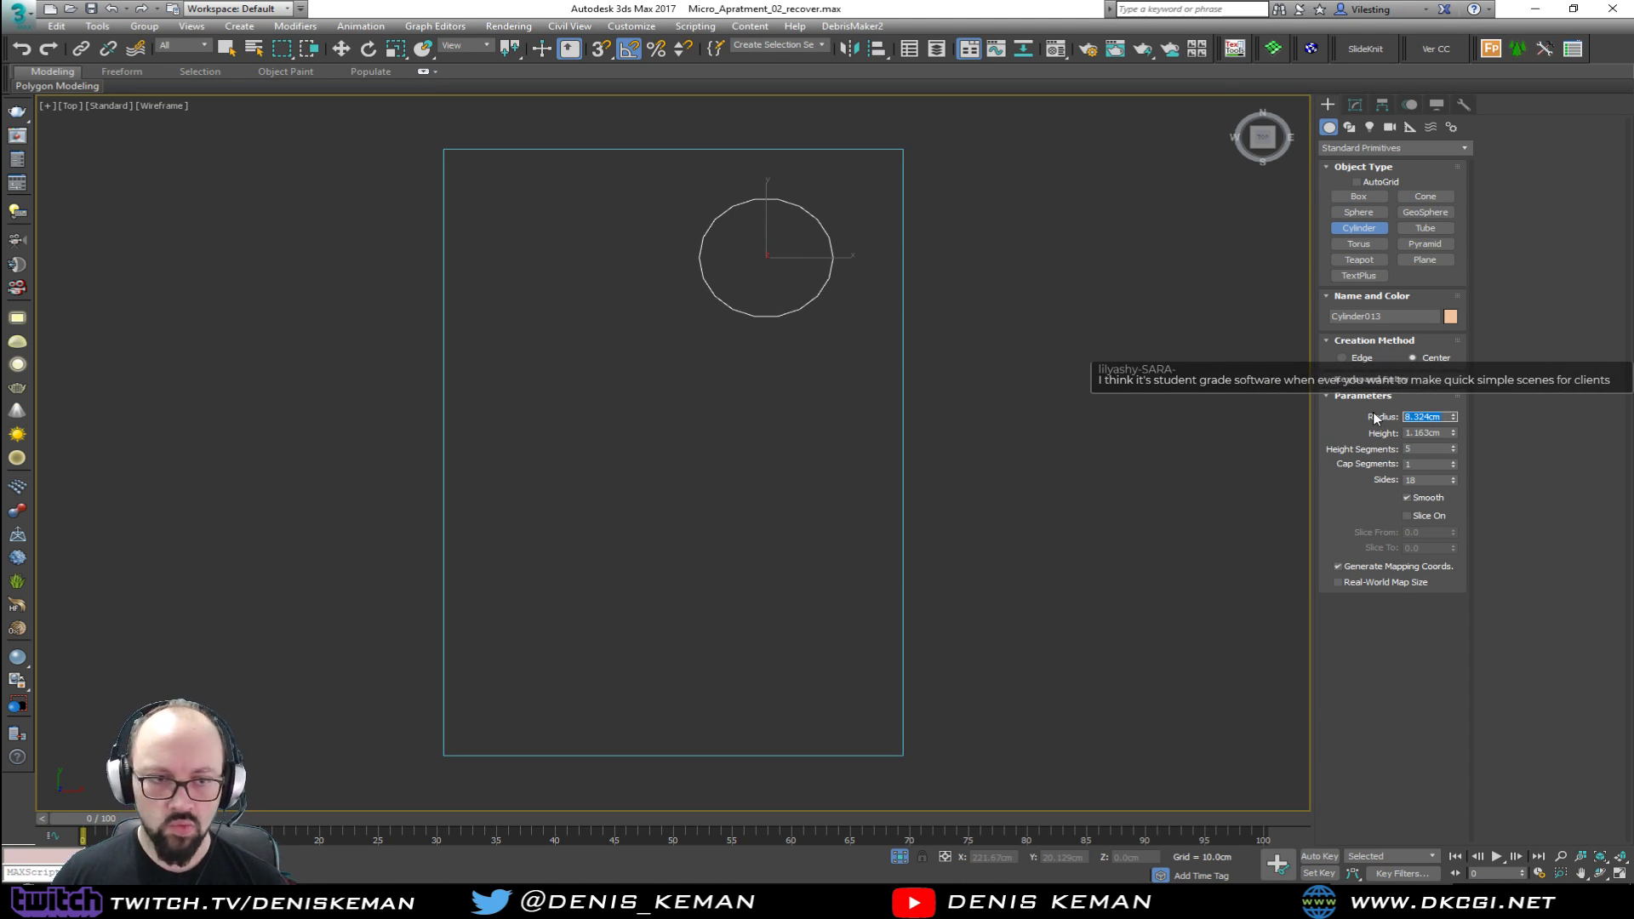
{"action": "type", "text": "8"}
{"action": "key", "text": "Return"}
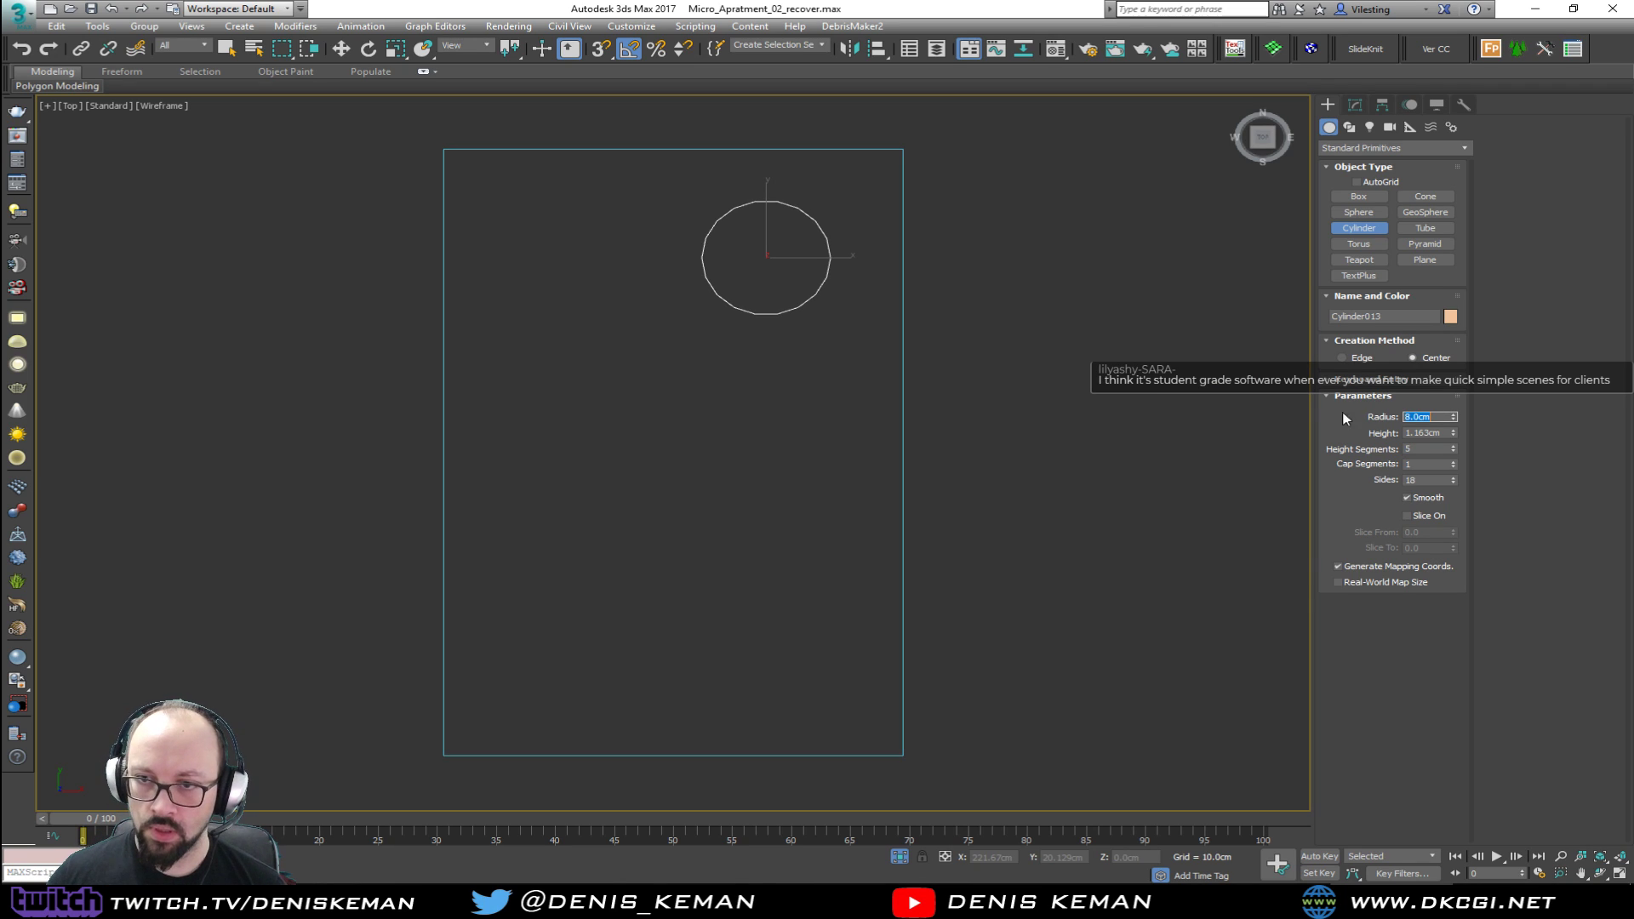
{"action": "key", "text": "w"}
{"action": "left_click_drag", "start_coordinate": [794, 235], "coordinate": [790, 257]}
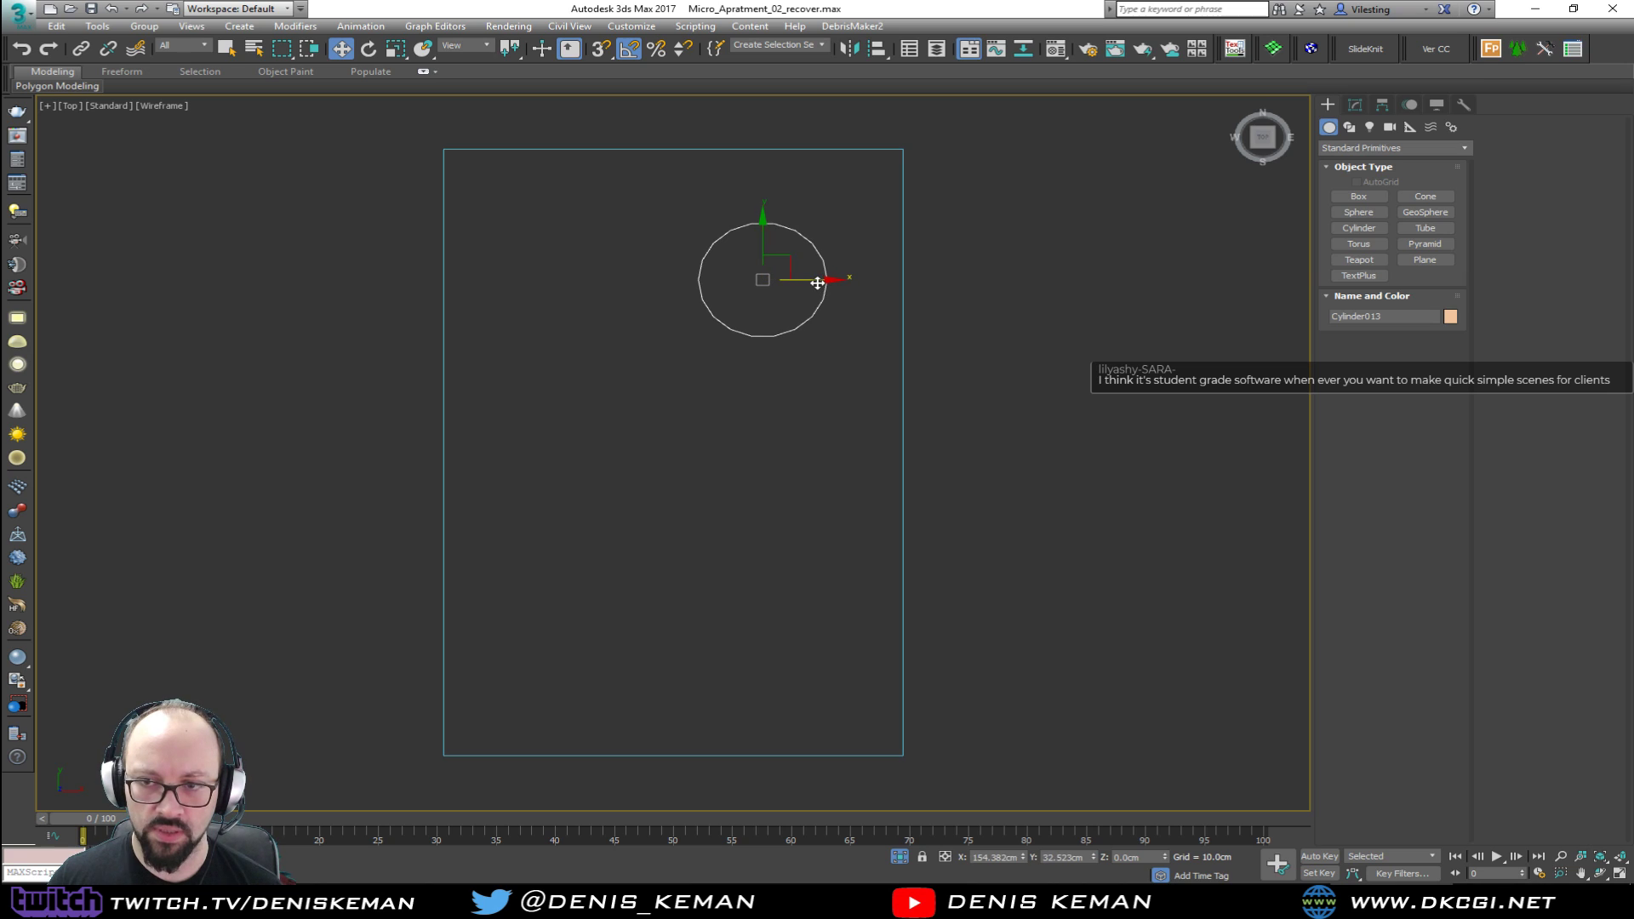
Step: Raise the cylinder in the Perspective view onto the slab's surface, to a Z of about 95.2 cm
{"action": "key", "text": "alt+w"}
{"action": "right_click", "coordinate": [1069, 573]}
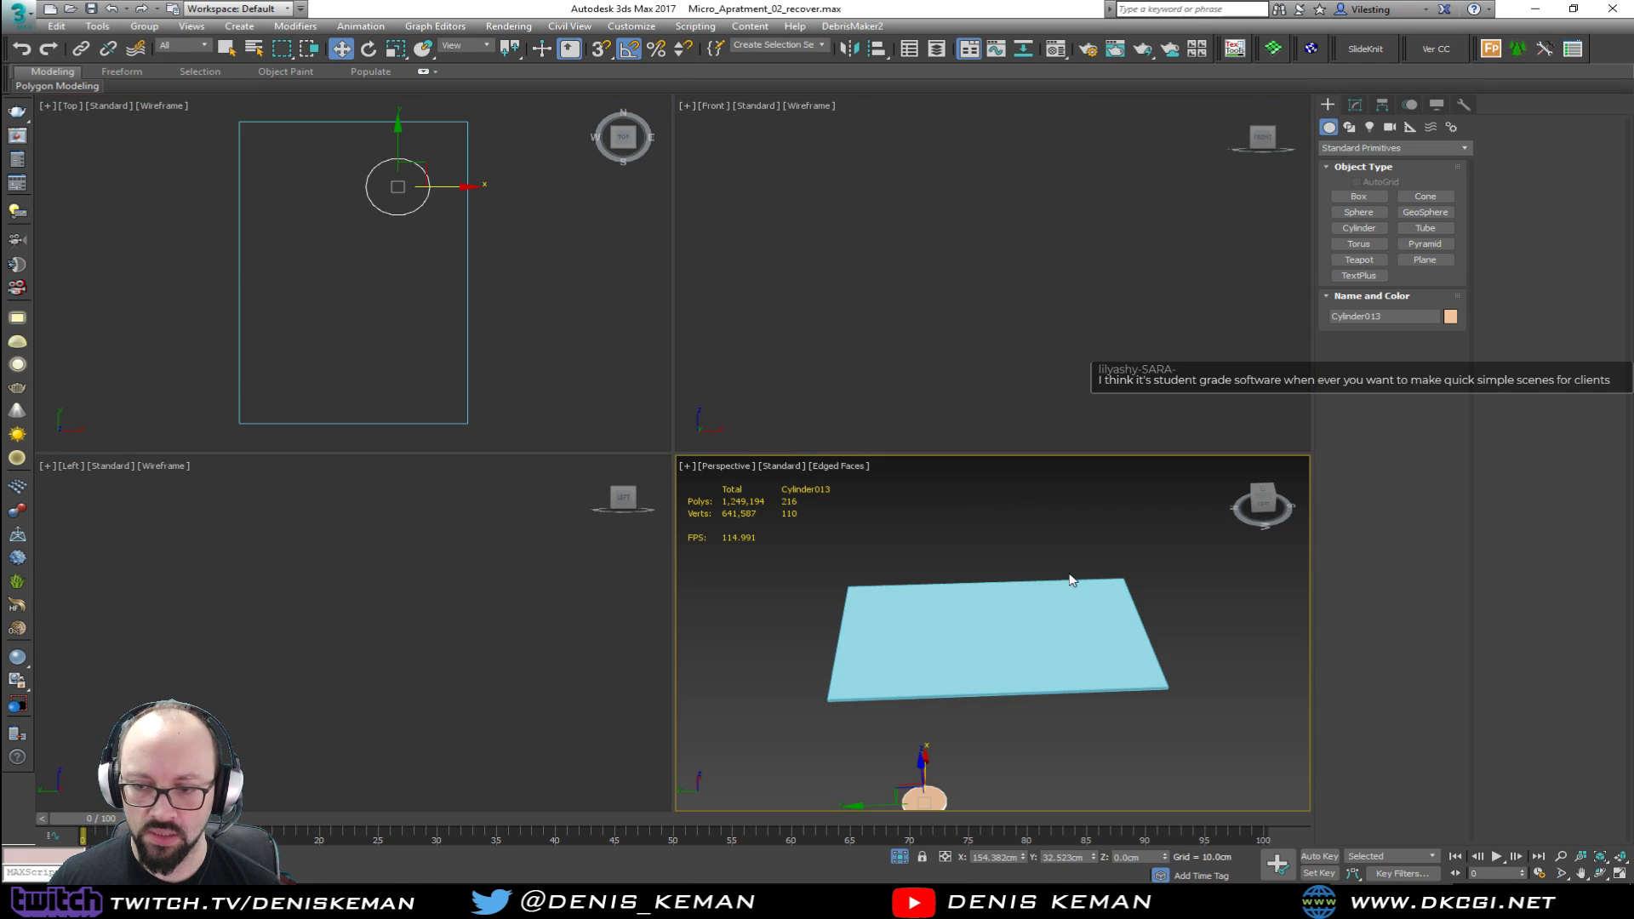
{"action": "left_click_drag", "start_coordinate": [918, 744], "coordinate": [927, 529]}
{"action": "key", "text": "z"}
{"action": "key", "text": "alt+w"}
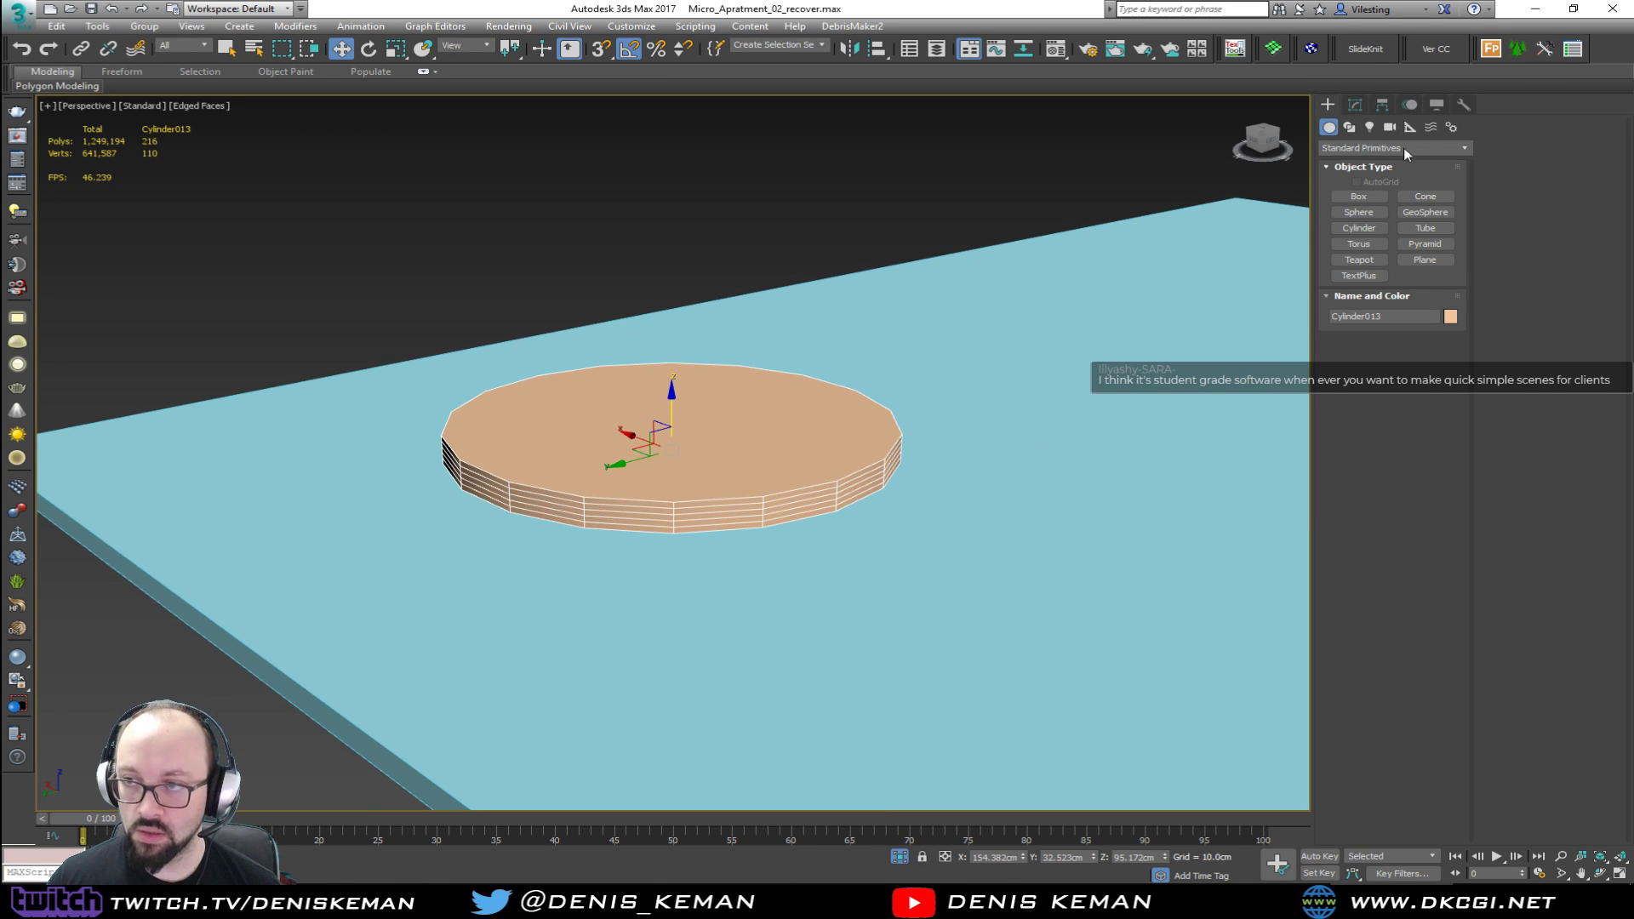
Step: Reduce the cylinder's height segments to 1
{"action": "left_click", "coordinate": [1355, 105]}
{"action": "right_click", "coordinate": [1453, 435]}
{"action": "middle_click_drag", "start_coordinate": [1285, 432], "coordinate": [861, 408], "text": "alt"}
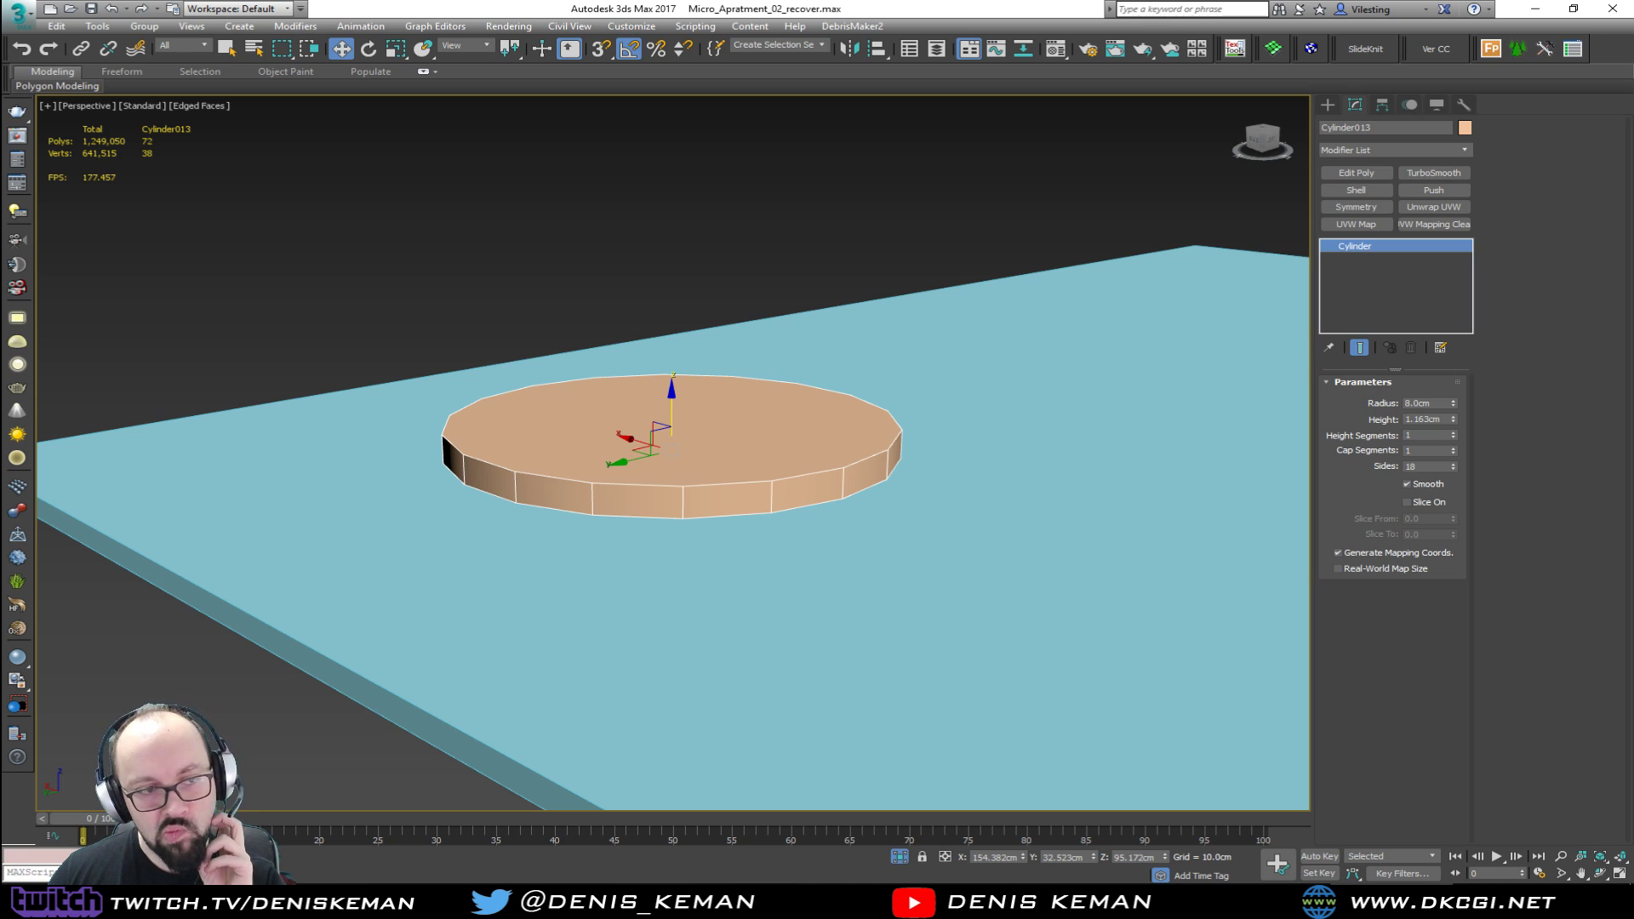
{"action": "scroll", "coordinate": [651, 477], "scroll_direction": "up", "scroll_amount": 3}
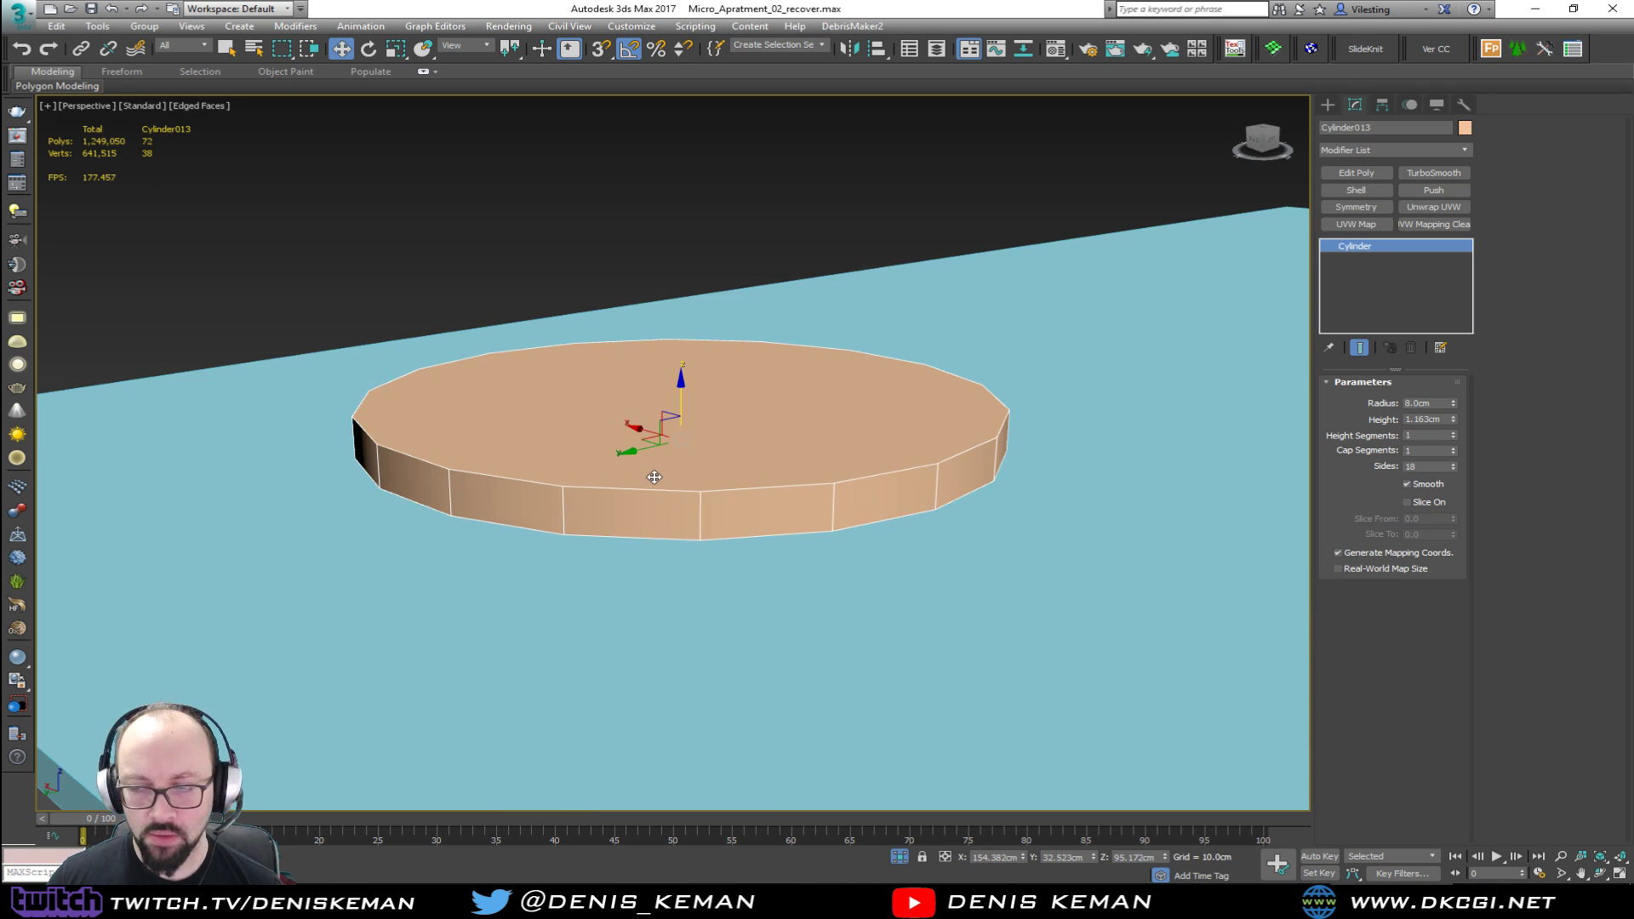
Step: Add an Edit Poly modifier to the cylinder and delete its hidden bottom polygon
{"action": "left_click", "coordinate": [1359, 174]}
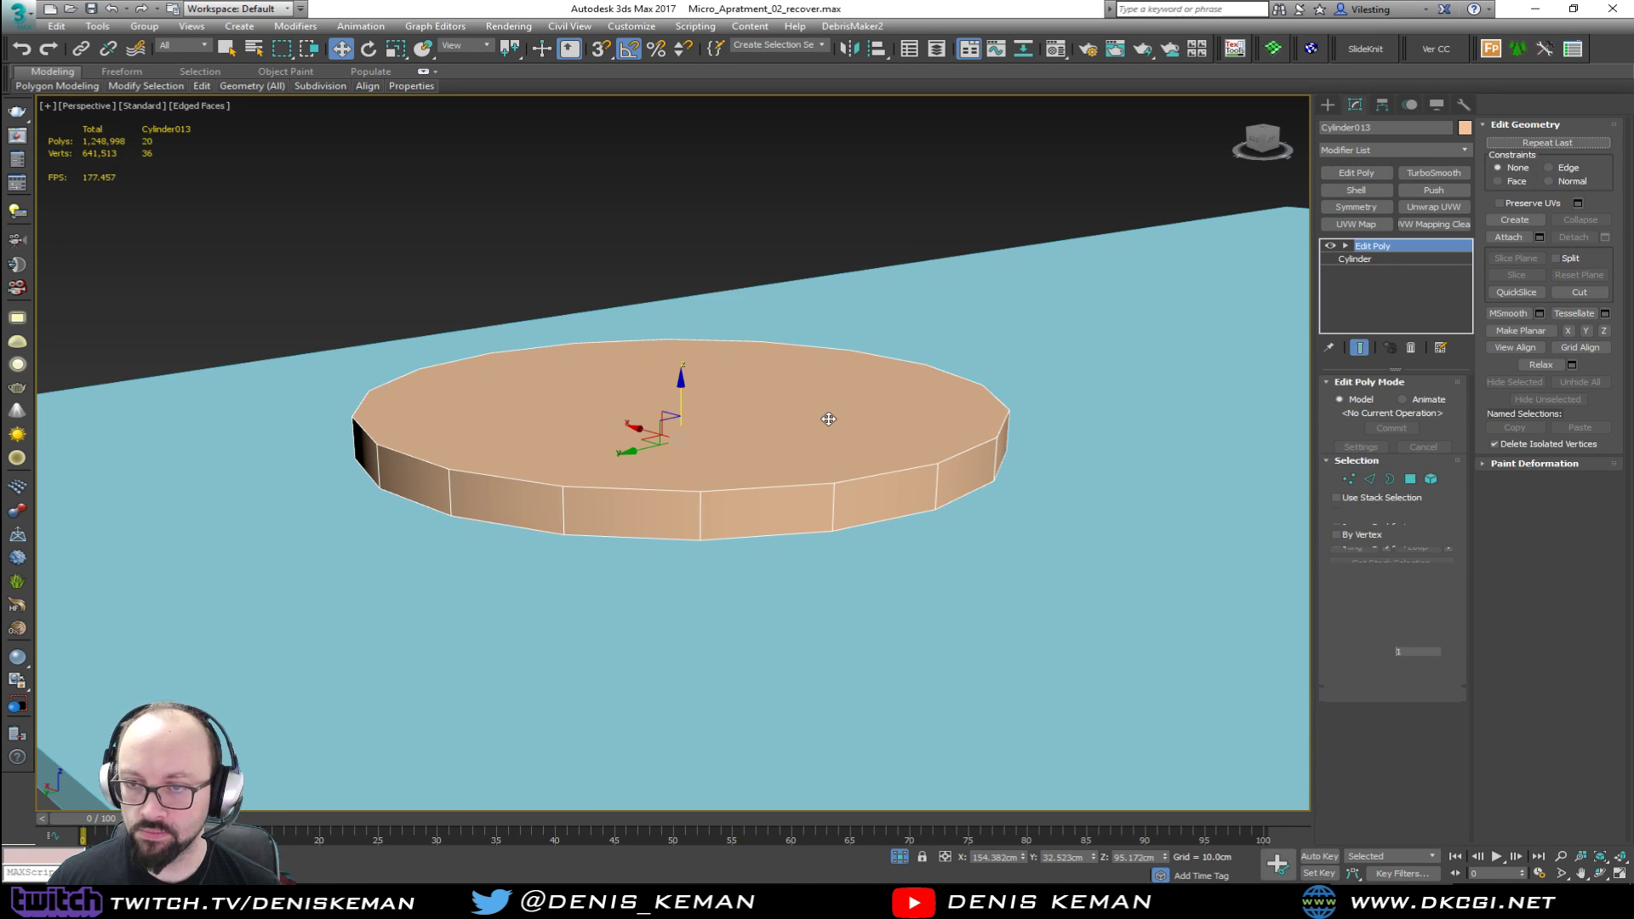
{"action": "key", "text": "4"}
{"action": "left_click", "coordinate": [829, 419]}
{"action": "middle_click_drag", "start_coordinate": [818, 468], "coordinate": [820, 413], "text": "alt"}
{"action": "key", "text": "F3"}
{"action": "left_click", "coordinate": [733, 387]}
{"action": "middle_click_drag", "start_coordinate": [733, 386], "coordinate": [748, 486], "text": "alt"}
{"action": "key", "text": "ctrl+i"}
{"action": "key", "text": "F3"}
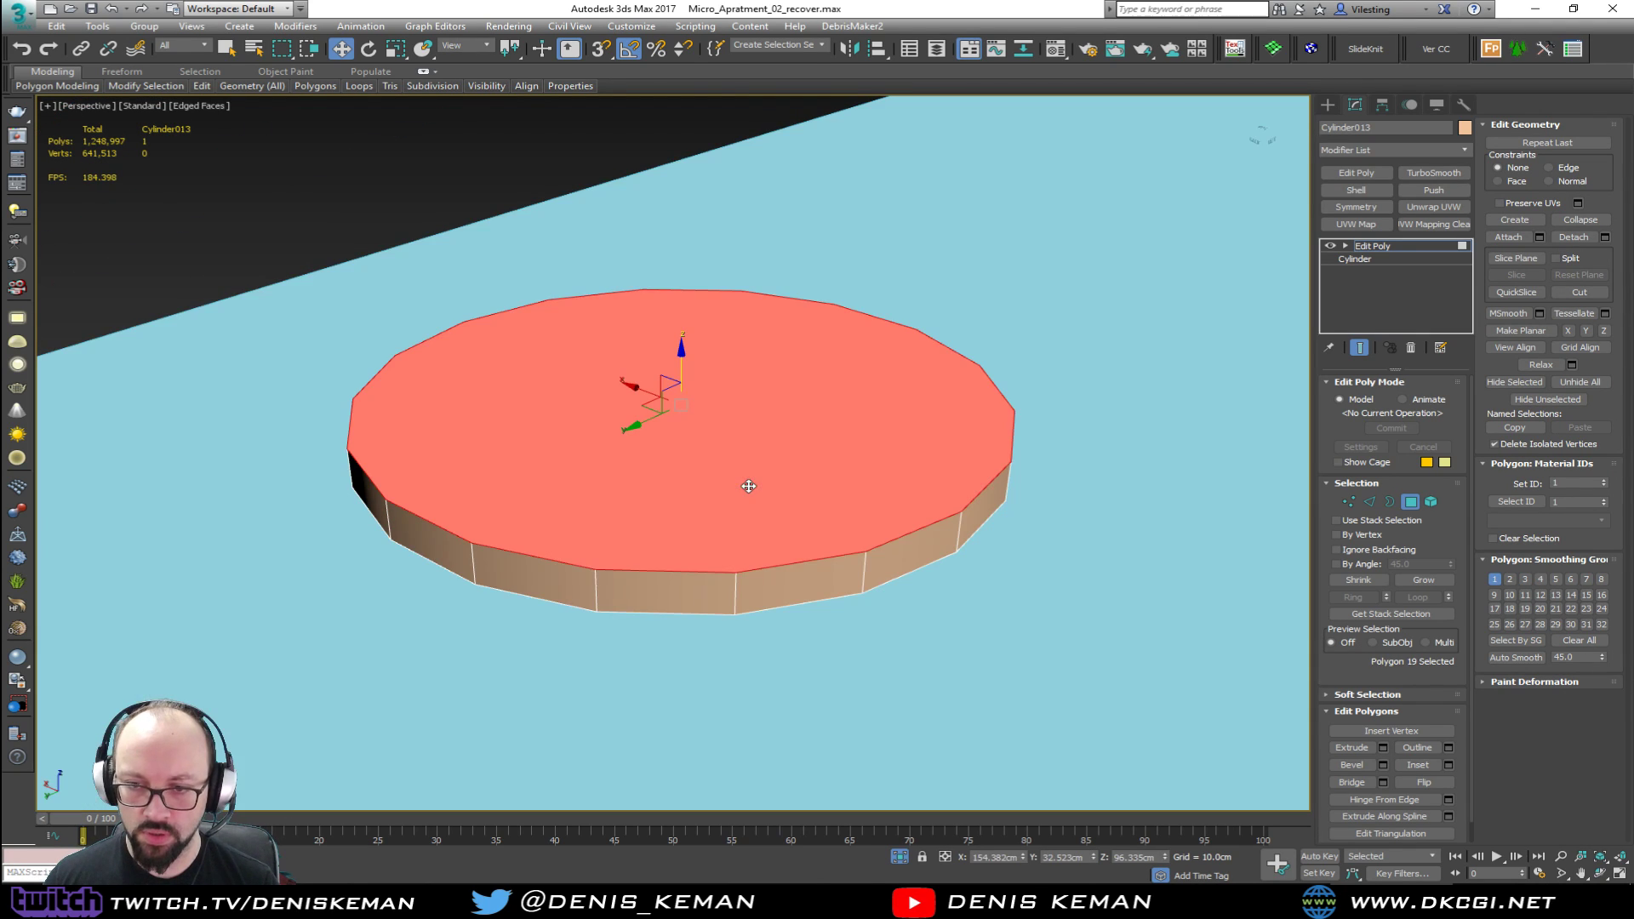
Step: Inset the cylinder's top polygon and extrude it upward in two stages to form a raised burner core
{"action": "left_click", "coordinate": [1427, 761]}
{"action": "left_click_drag", "start_coordinate": [777, 426], "coordinate": [740, 389]}
{"action": "left_click", "coordinate": [1368, 749]}
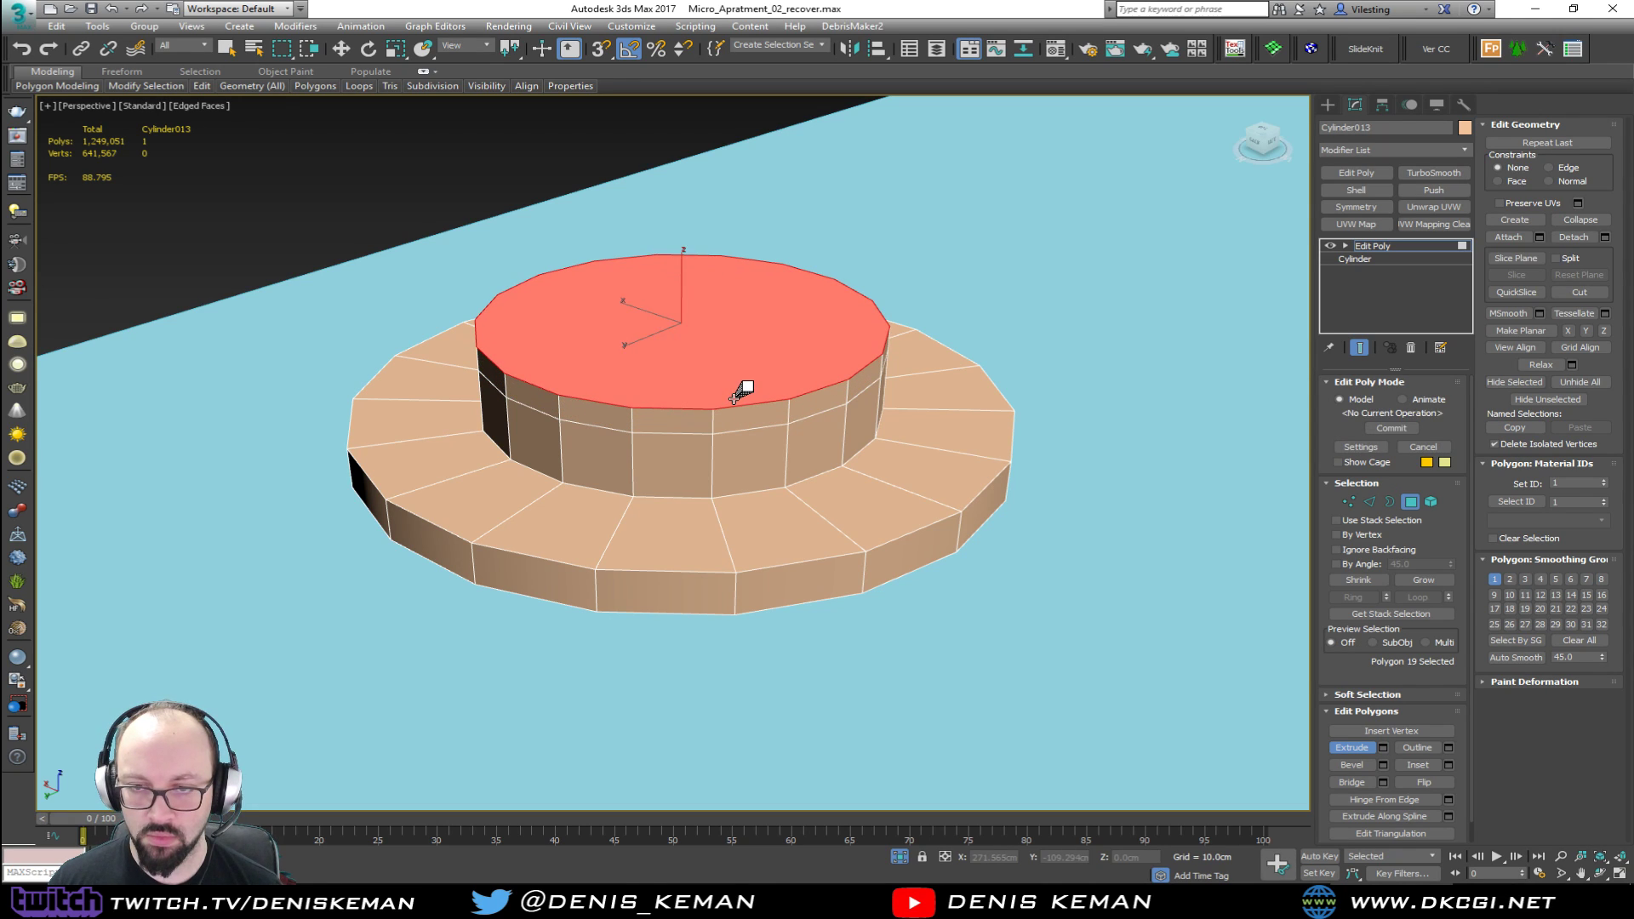
Step: Inset and lower the top polygon of the burner core into a shallow dish, and collapse its inset centre to one point
{"action": "left_click", "coordinate": [1419, 765]}
{"action": "left_click_drag", "start_coordinate": [797, 362], "coordinate": [736, 345]}
{"action": "key", "text": "w"}
{"action": "left_click_drag", "start_coordinate": [682, 285], "coordinate": [691, 350]}
{"action": "left_click", "coordinate": [1418, 764]}
{"action": "left_click", "coordinate": [1581, 219]}
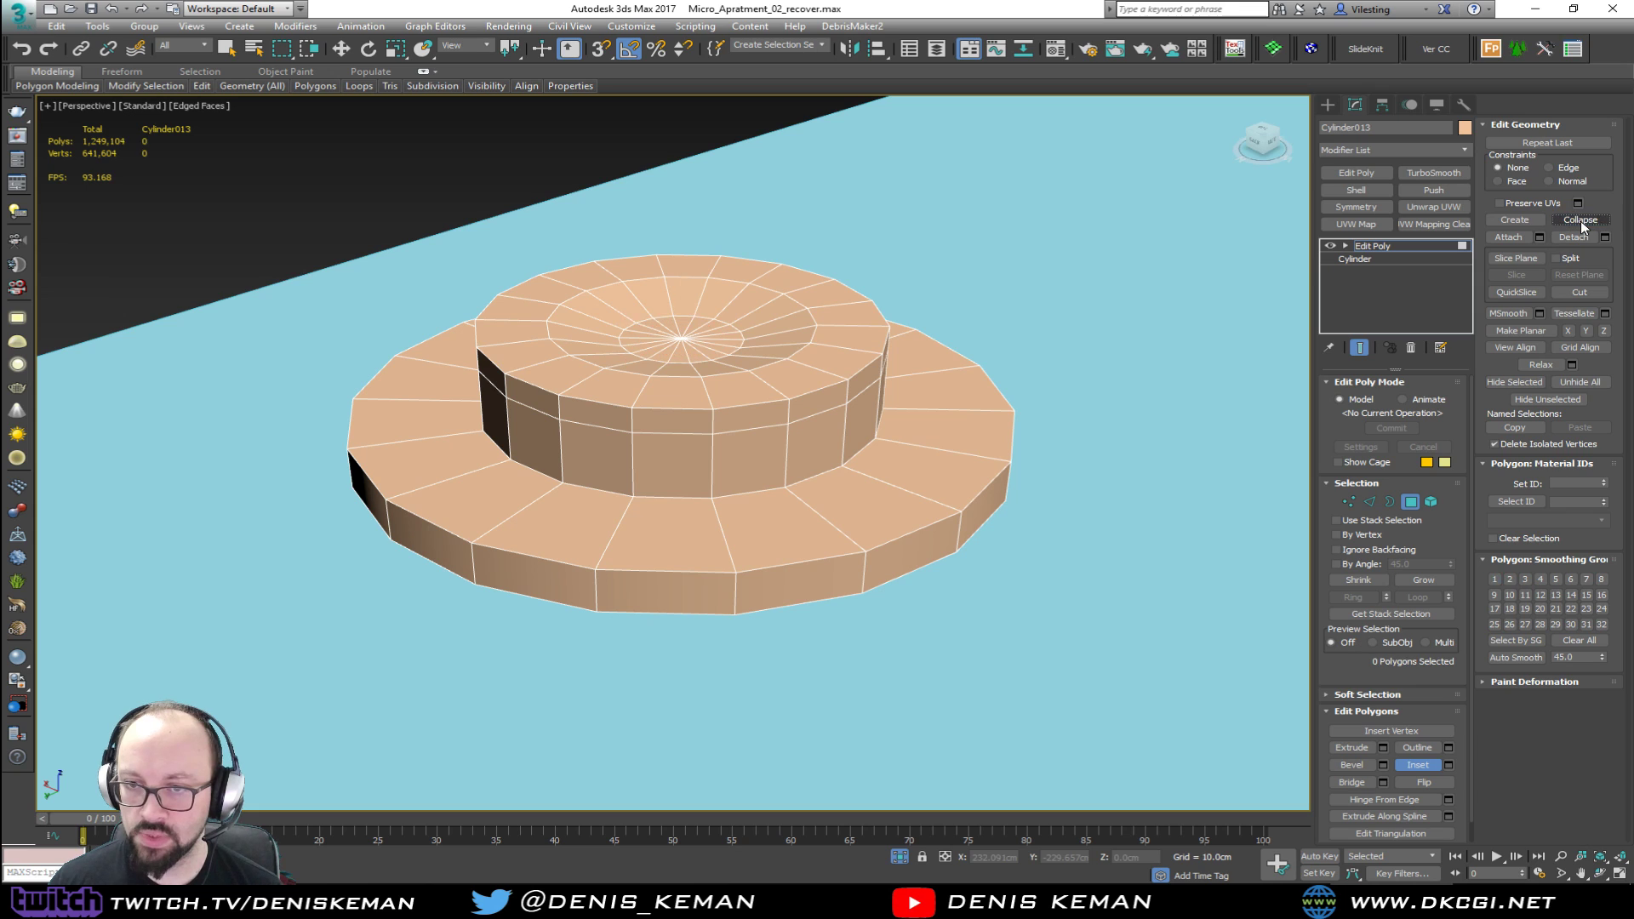
Step: Chamfer the edge loop where the burner core meets the base disc by 0.335 cm with 2 segments
{"action": "scroll", "coordinate": [669, 510], "scroll_direction": "up", "scroll_amount": 4}
{"action": "scroll", "coordinate": [668, 541], "scroll_direction": "up", "scroll_amount": 3}
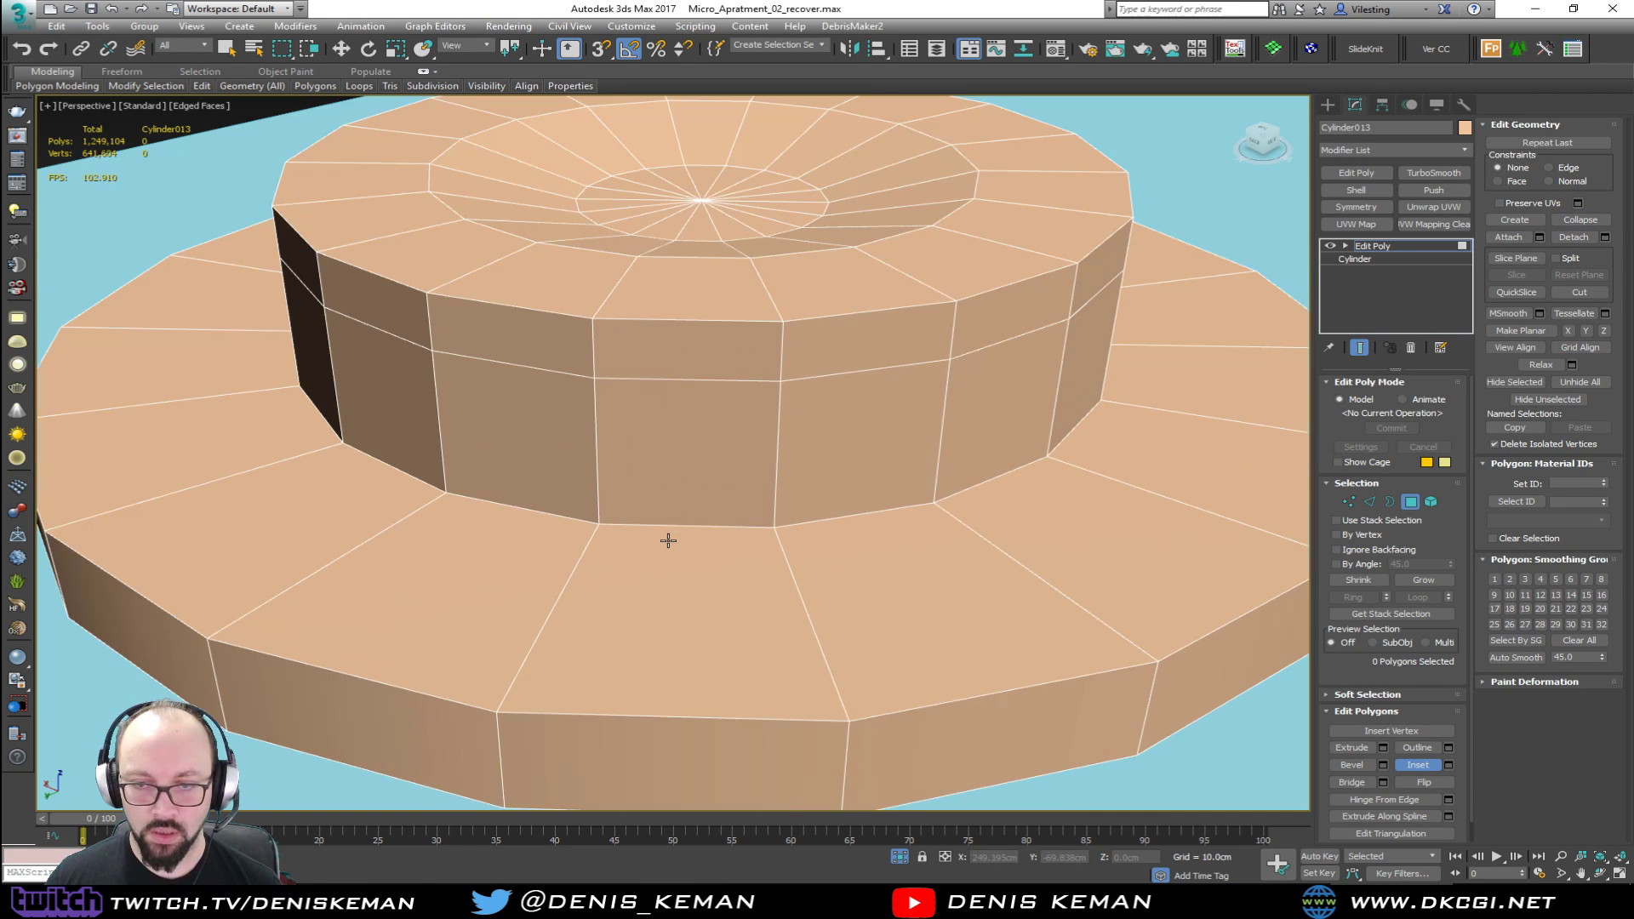
{"action": "key", "text": "r"}
{"action": "key", "text": "2"}
{"action": "left_click", "coordinate": [668, 524]}
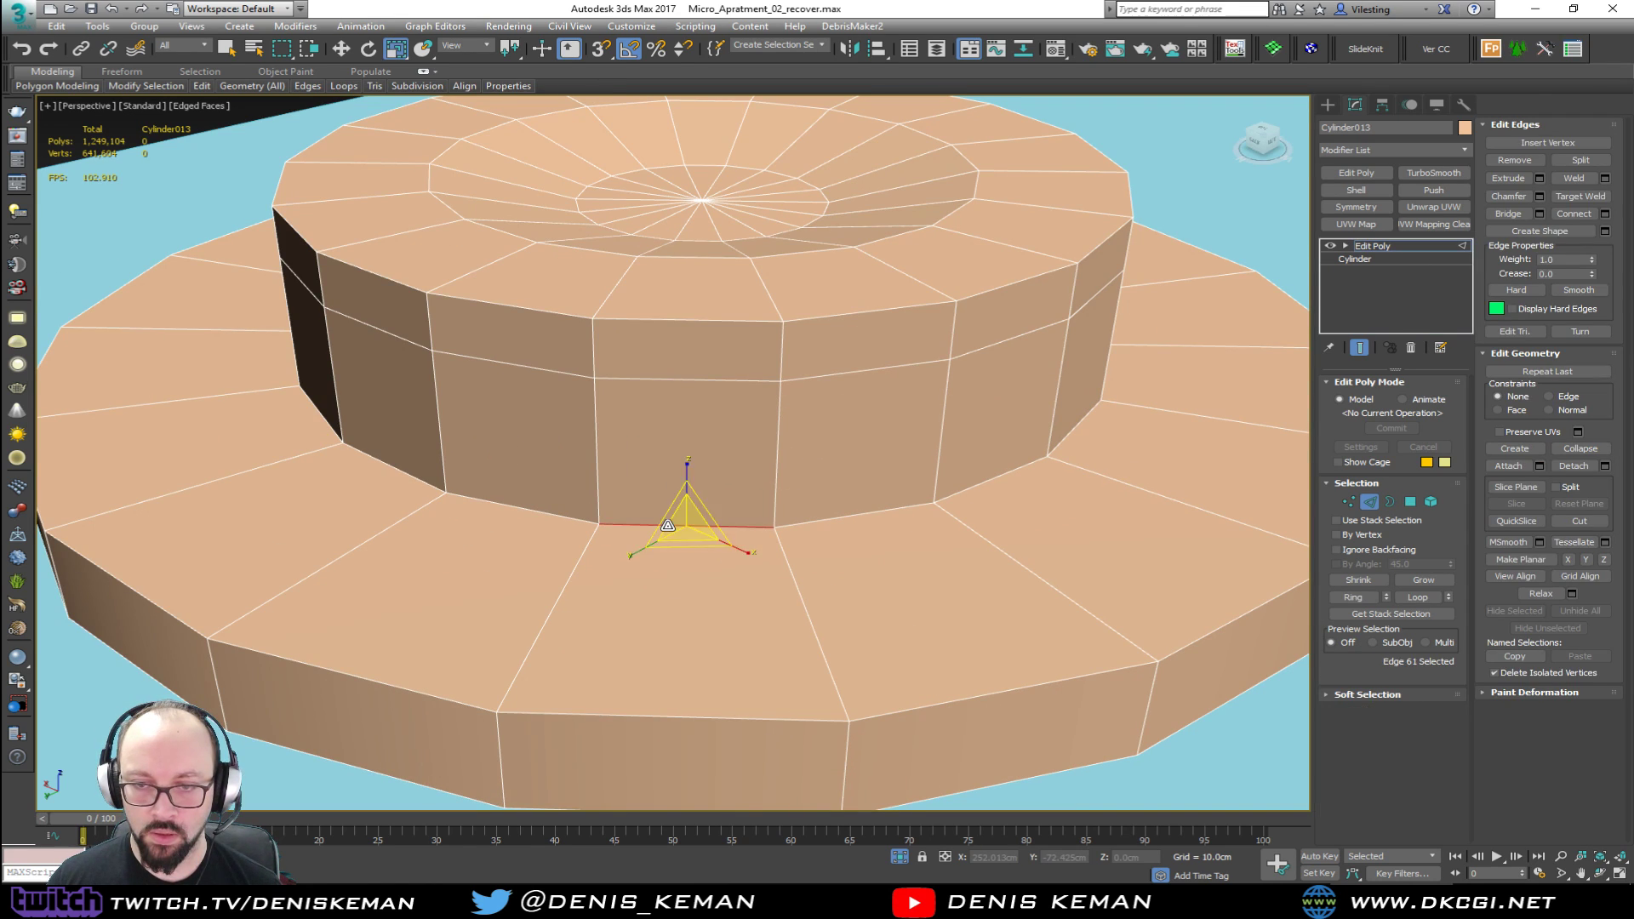
{"action": "double_click", "coordinate": [668, 525]}
{"action": "left_click", "coordinate": [1537, 197]}
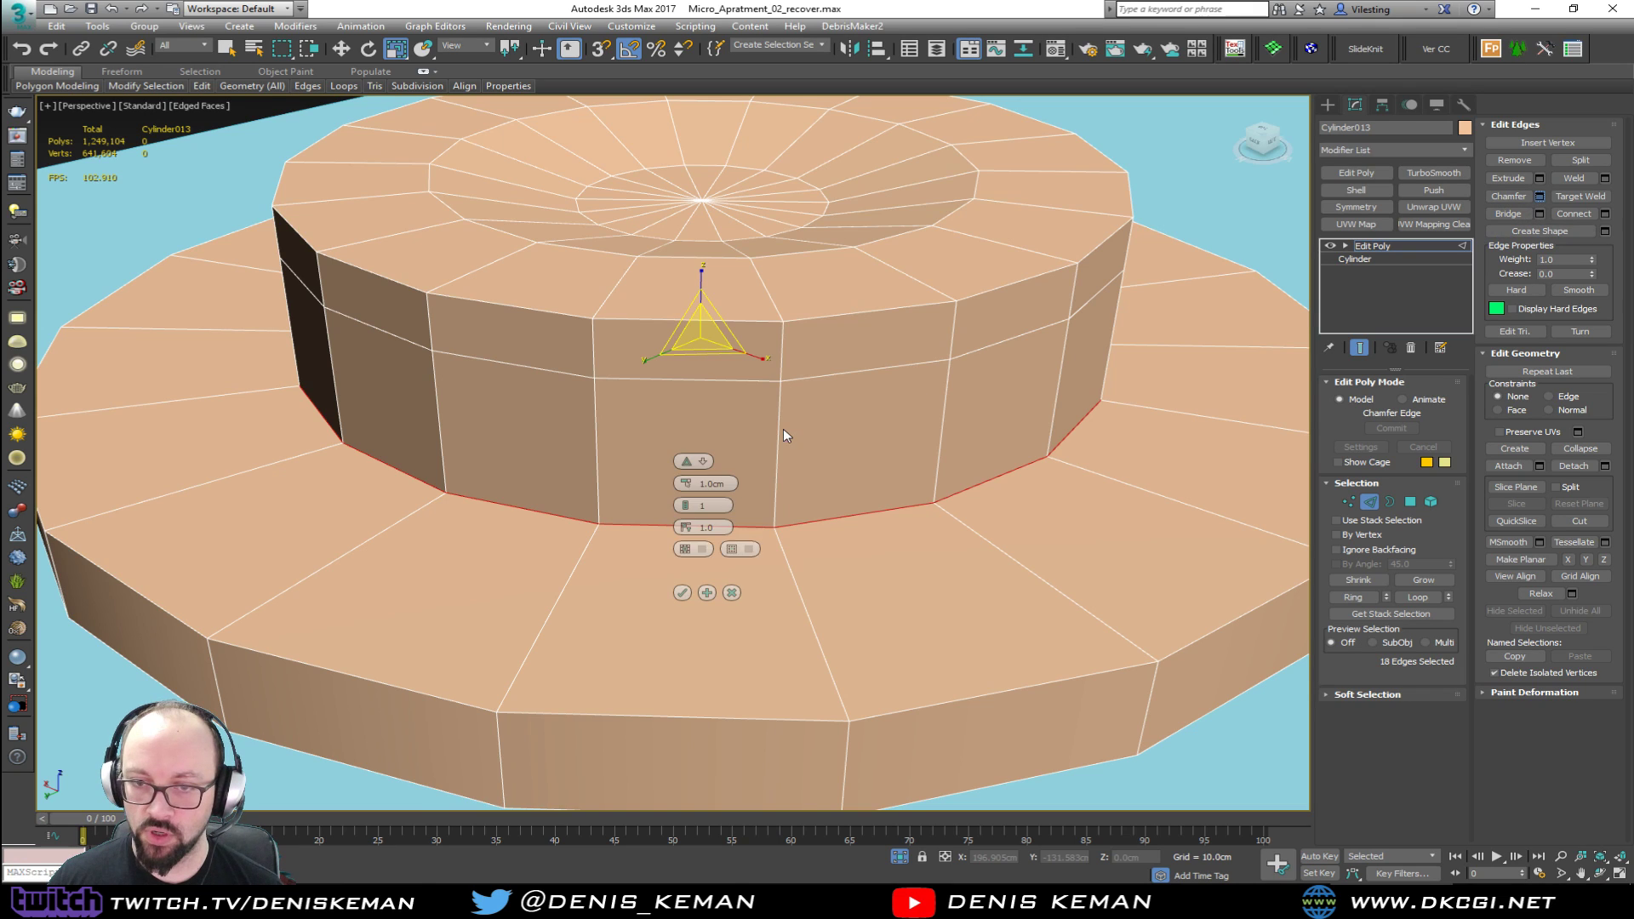
{"action": "left_click_drag", "start_coordinate": [686, 484], "coordinate": [687, 502]}
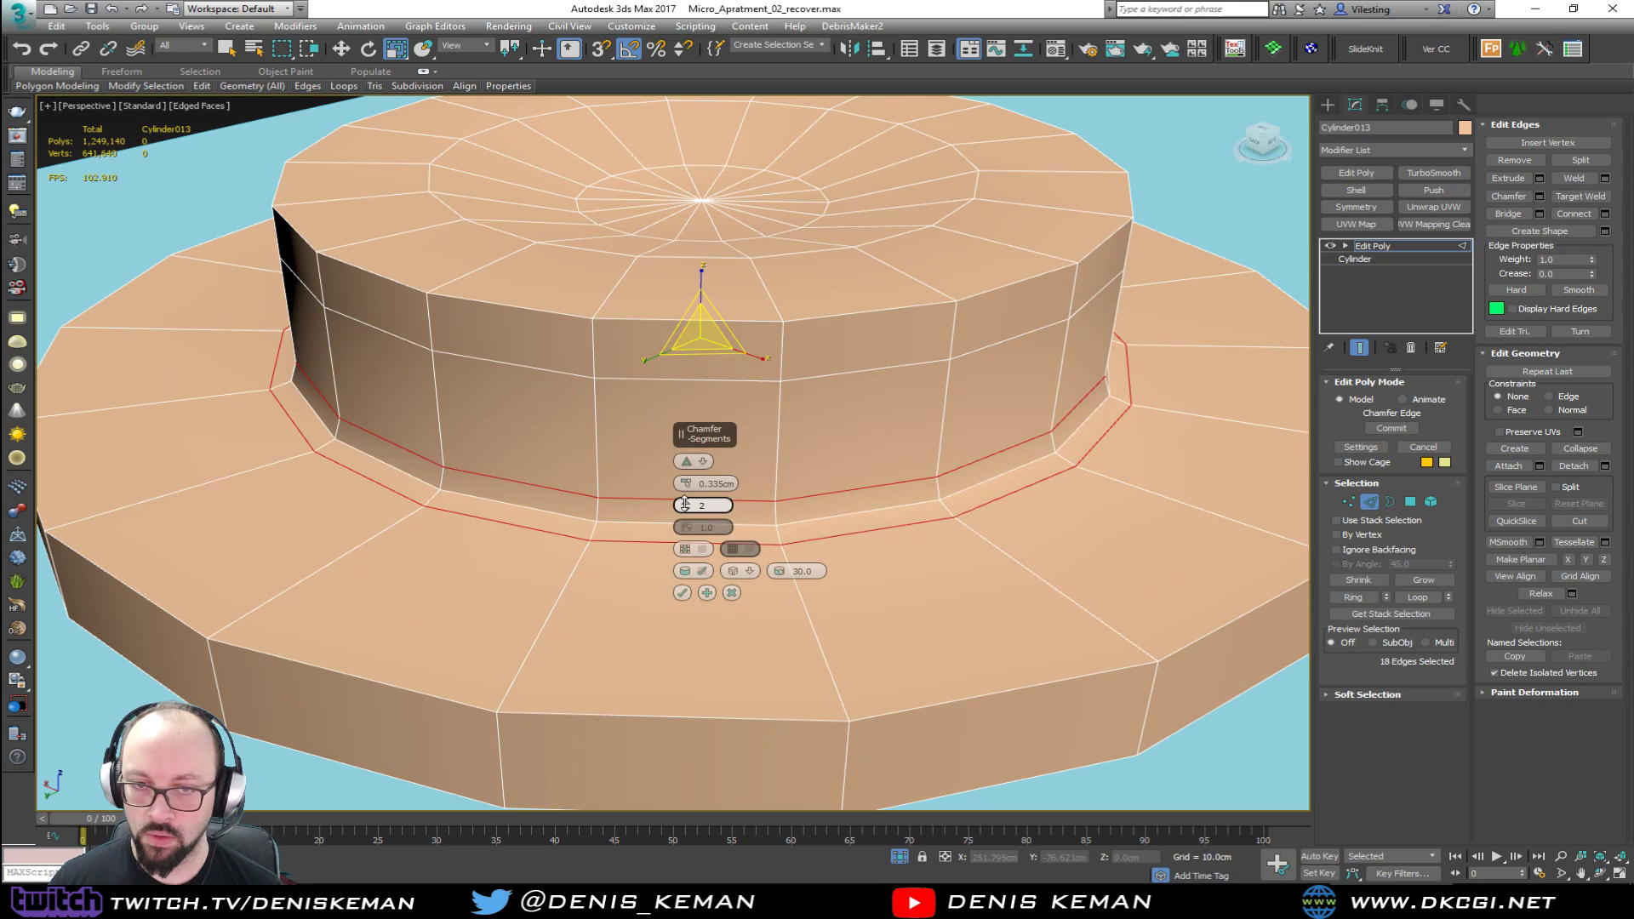
{"action": "left_click", "coordinate": [683, 593]}
Step: Scale the chamfered edge loops at the foot of the burner core inward so its sides taper towards the base
{"action": "middle_click_drag", "start_coordinate": [696, 517], "coordinate": [589, 515], "text": "alt"}
{"action": "double_click", "coordinate": [584, 529], "text": "ctrl"}
{"action": "left_click_drag", "start_coordinate": [694, 354], "coordinate": [693, 354]}
{"action": "middle_click_drag", "start_coordinate": [693, 354], "coordinate": [723, 379], "text": "alt"}
{"action": "scroll", "coordinate": [720, 376], "scroll_direction": "down", "scroll_amount": 3}
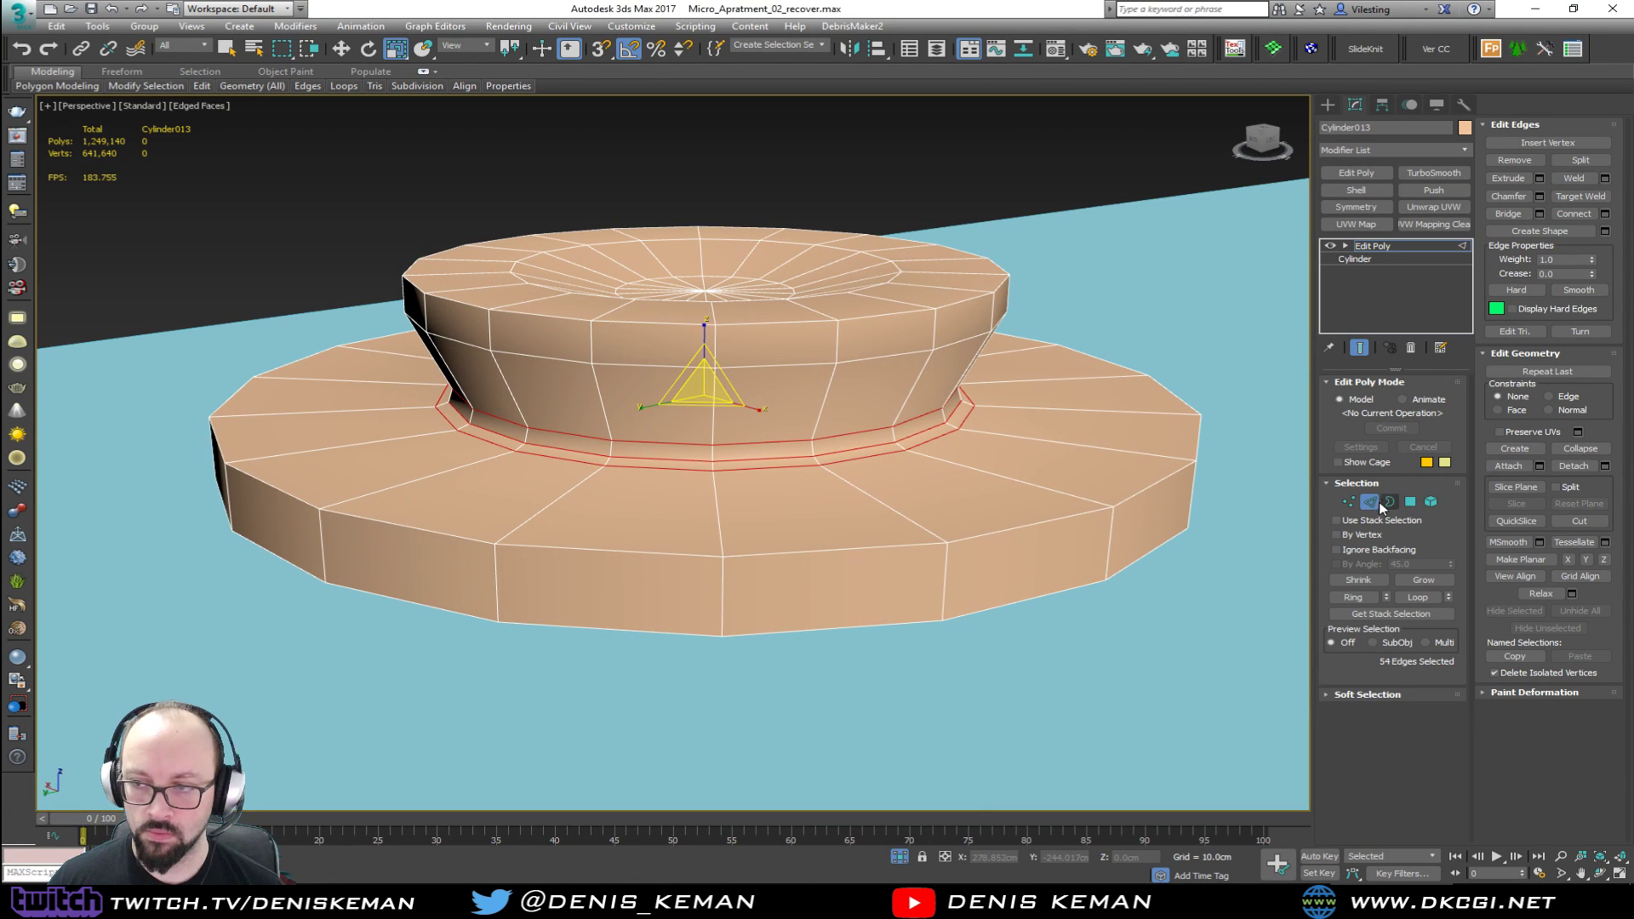
Step: Insert a support edge loop just below the core's top rim with SwiftLoop and save the scene as Micro_Apratment_03.max
{"action": "middle_click_drag", "start_coordinate": [858, 340], "coordinate": [857, 342], "text": "alt"}
{"action": "scroll", "coordinate": [460, 312], "scroll_direction": "up", "scroll_amount": 3}
{"action": "key", "text": "alt+s"}
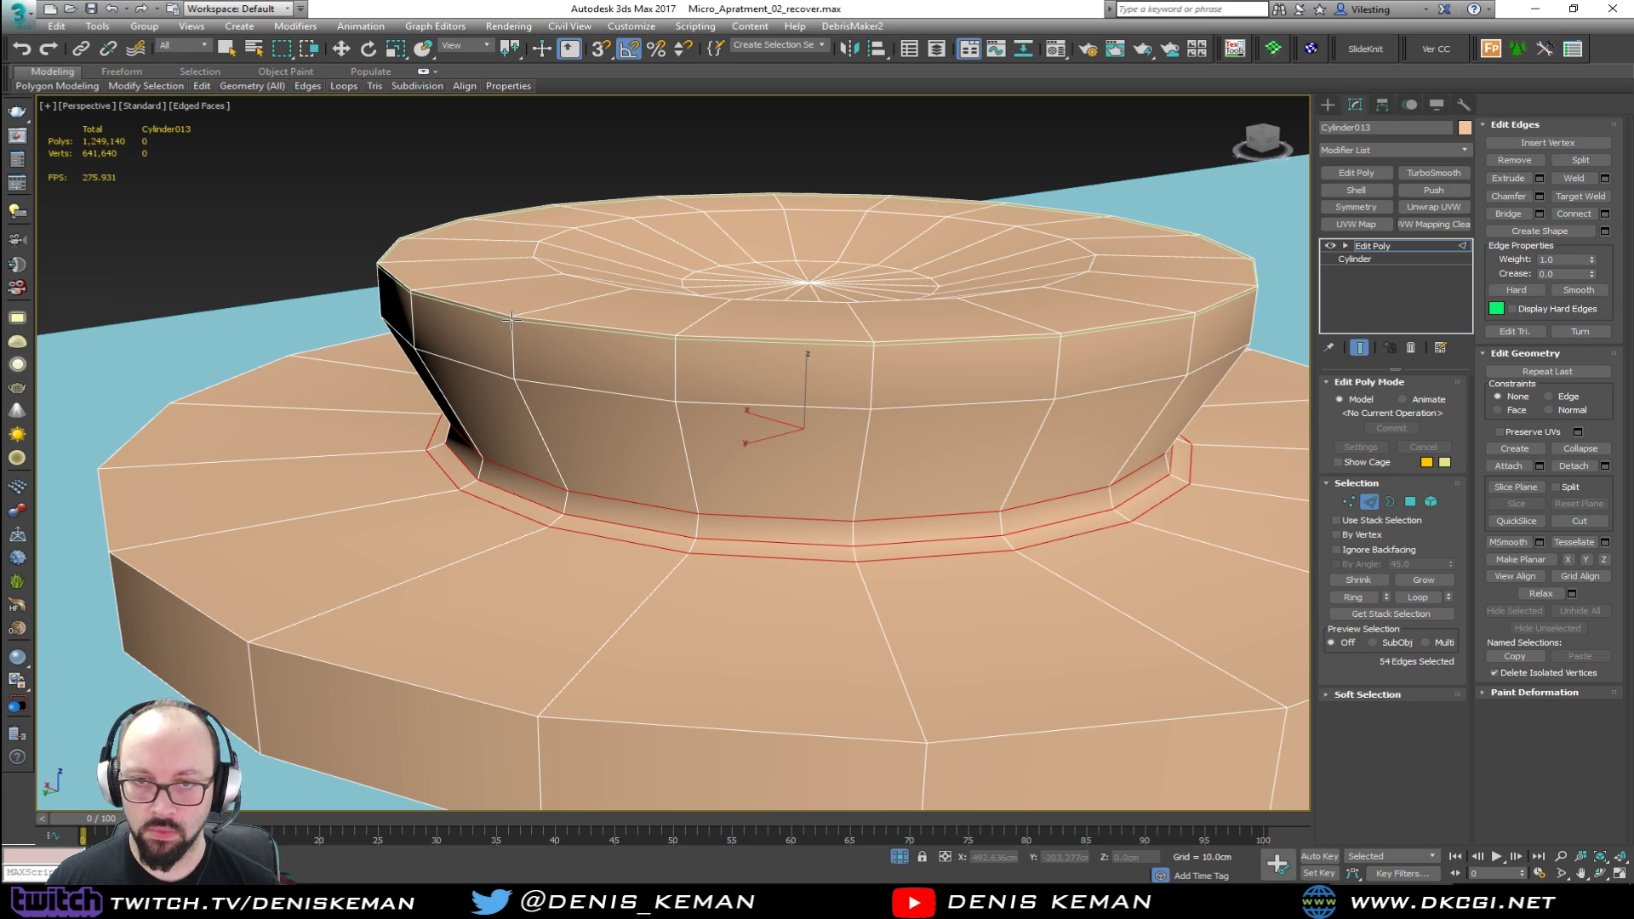
{"action": "left_click", "coordinate": [509, 335]}
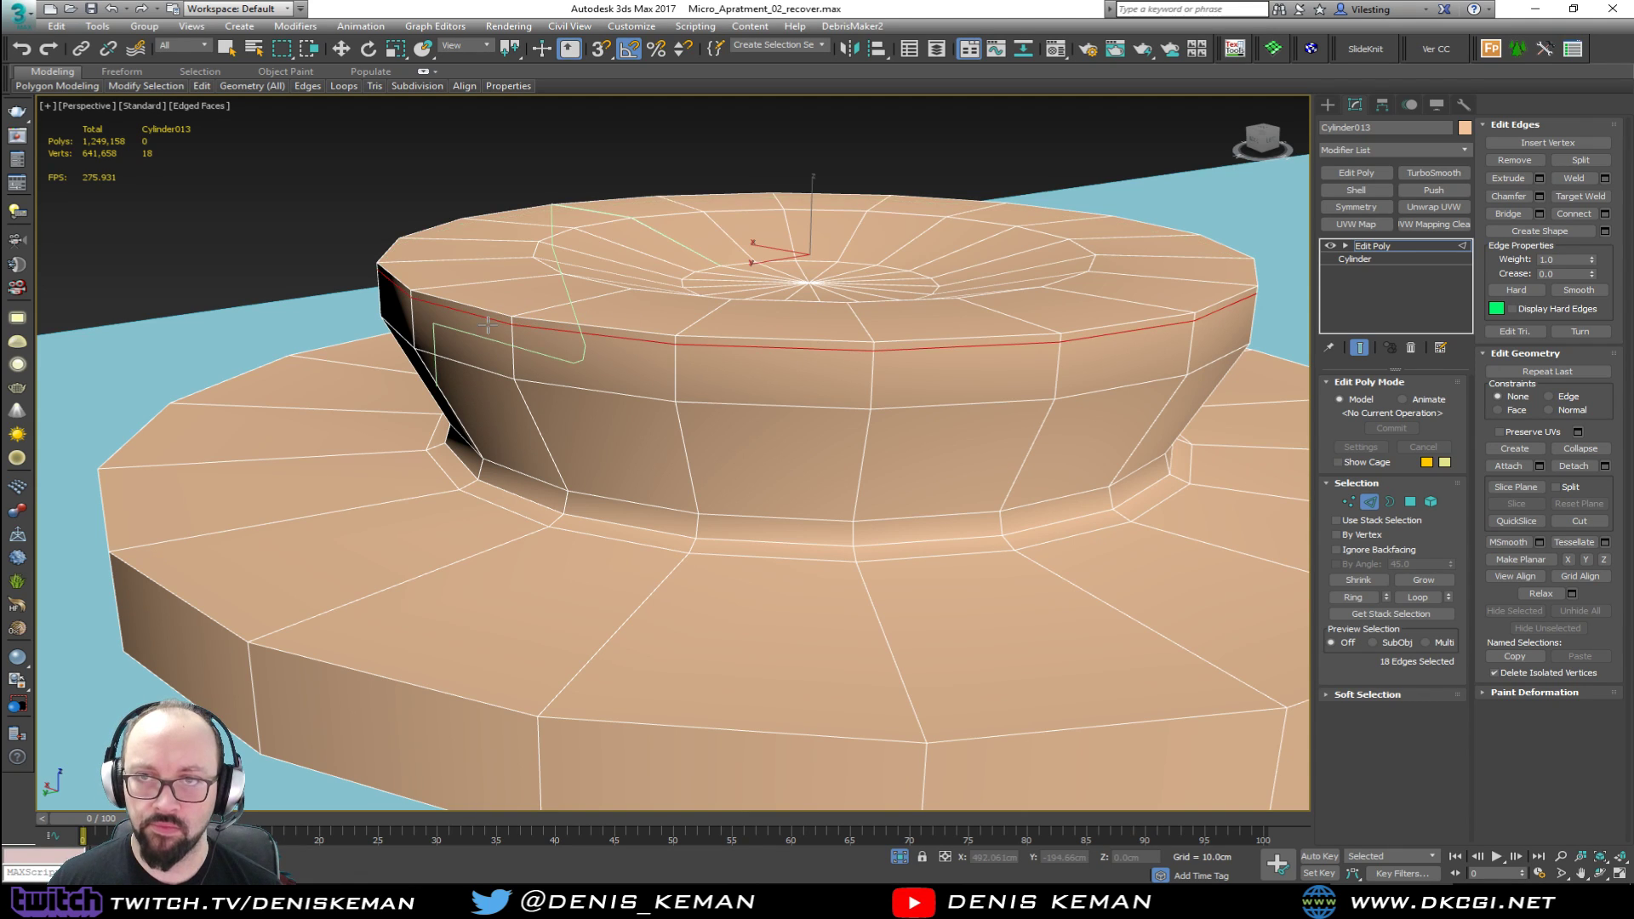
{"action": "left_click", "coordinate": [1364, 504]}
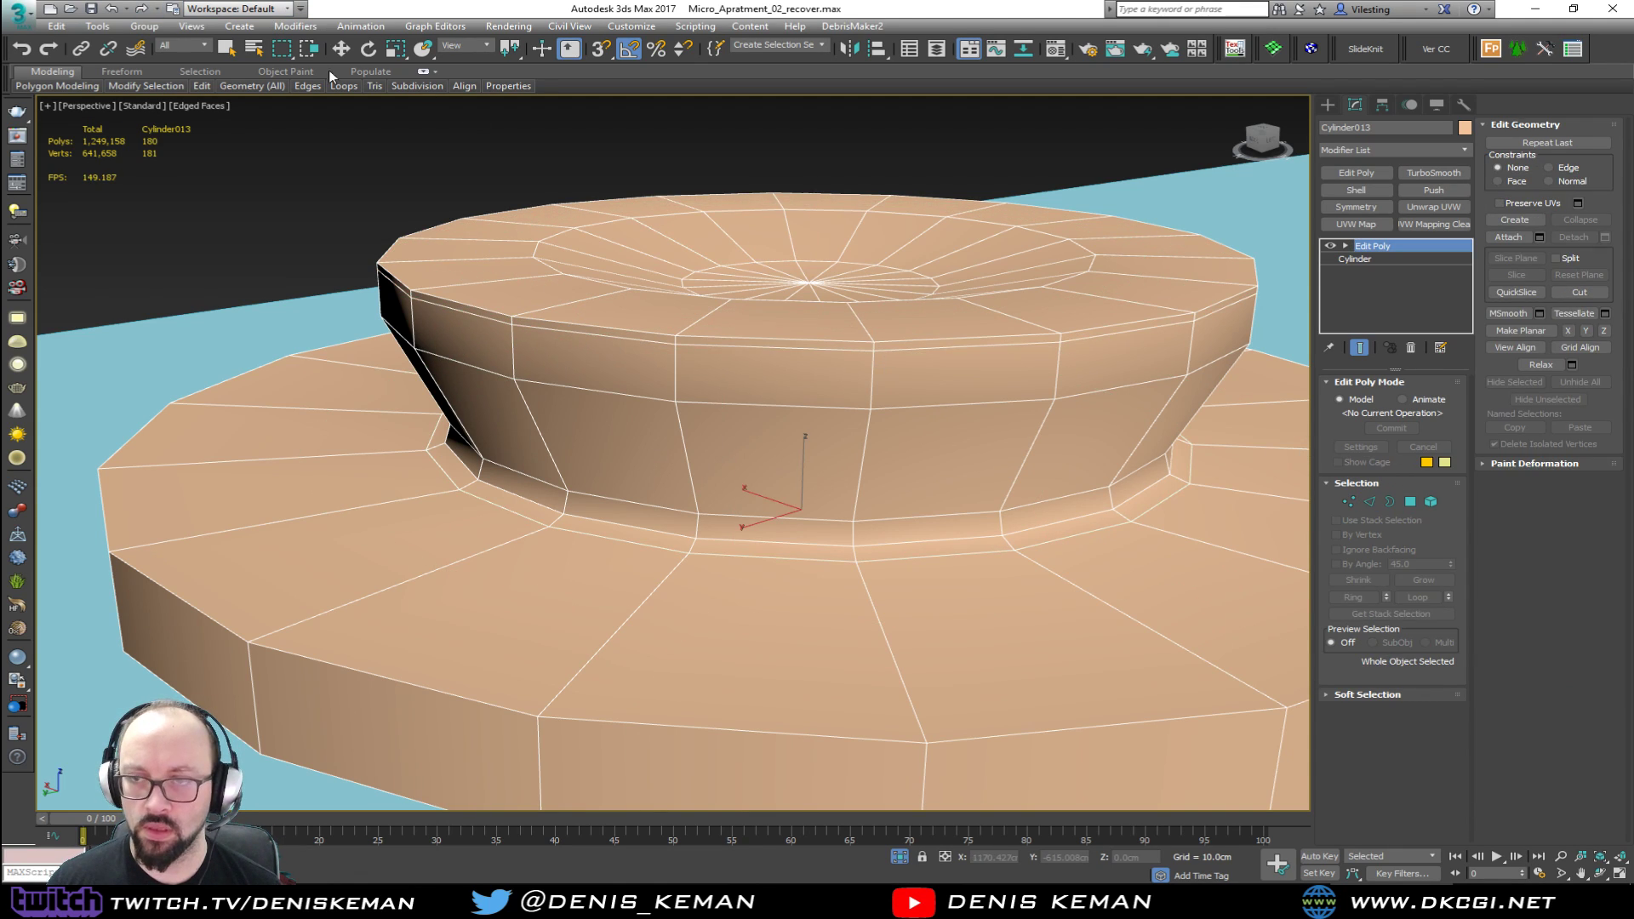
{"action": "left_click", "coordinate": [18, 17]}
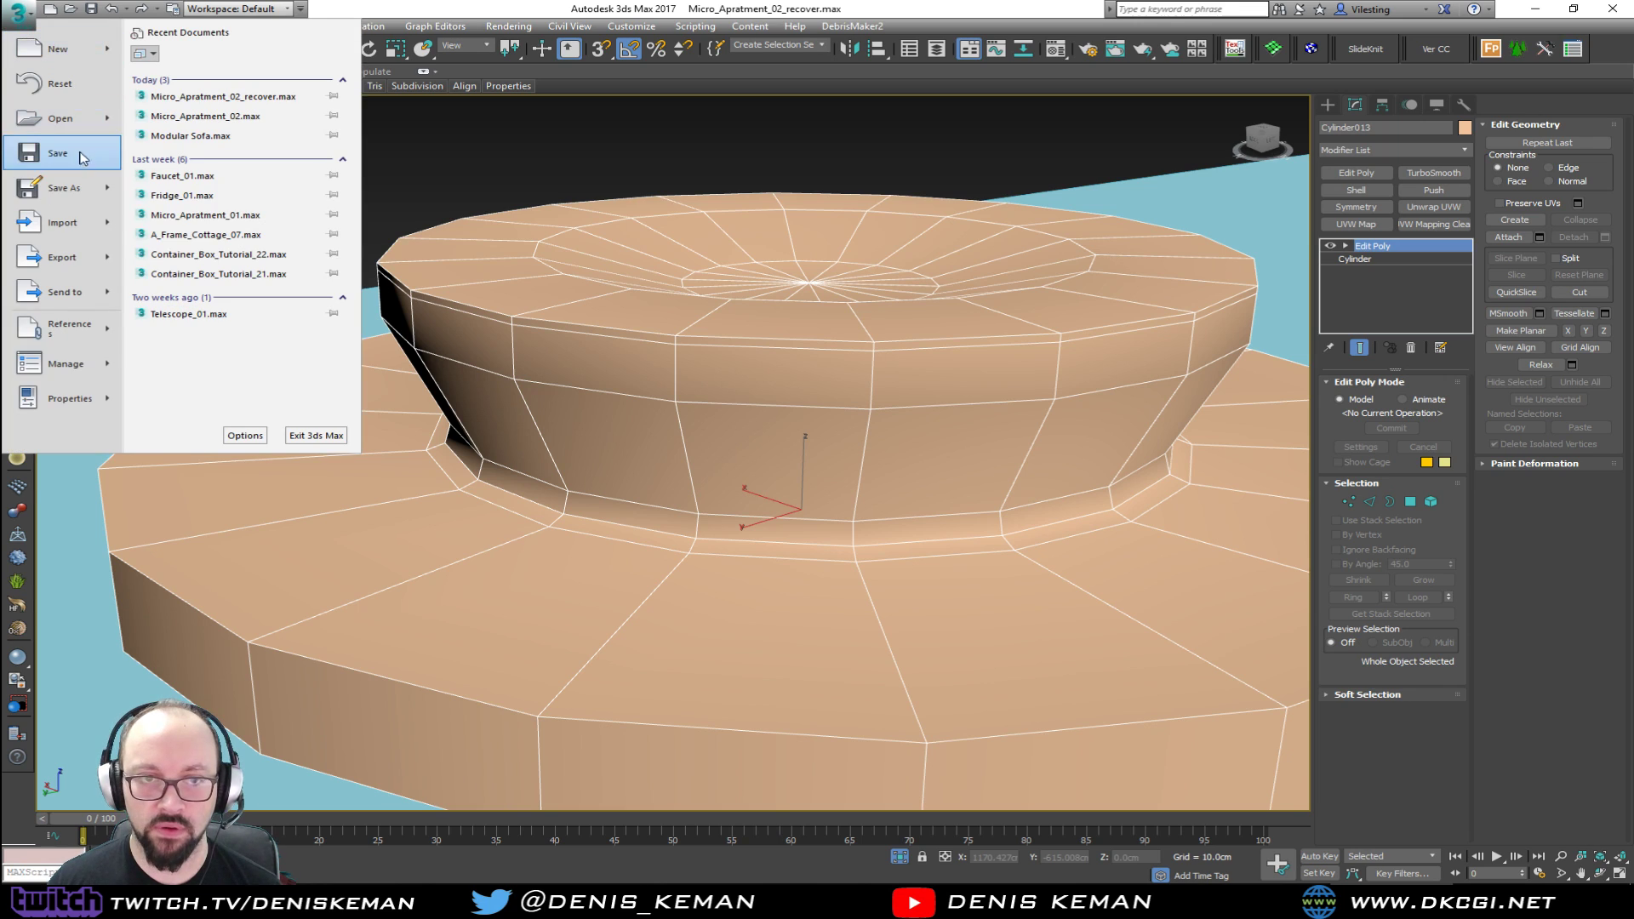
{"action": "left_click", "coordinate": [77, 191]}
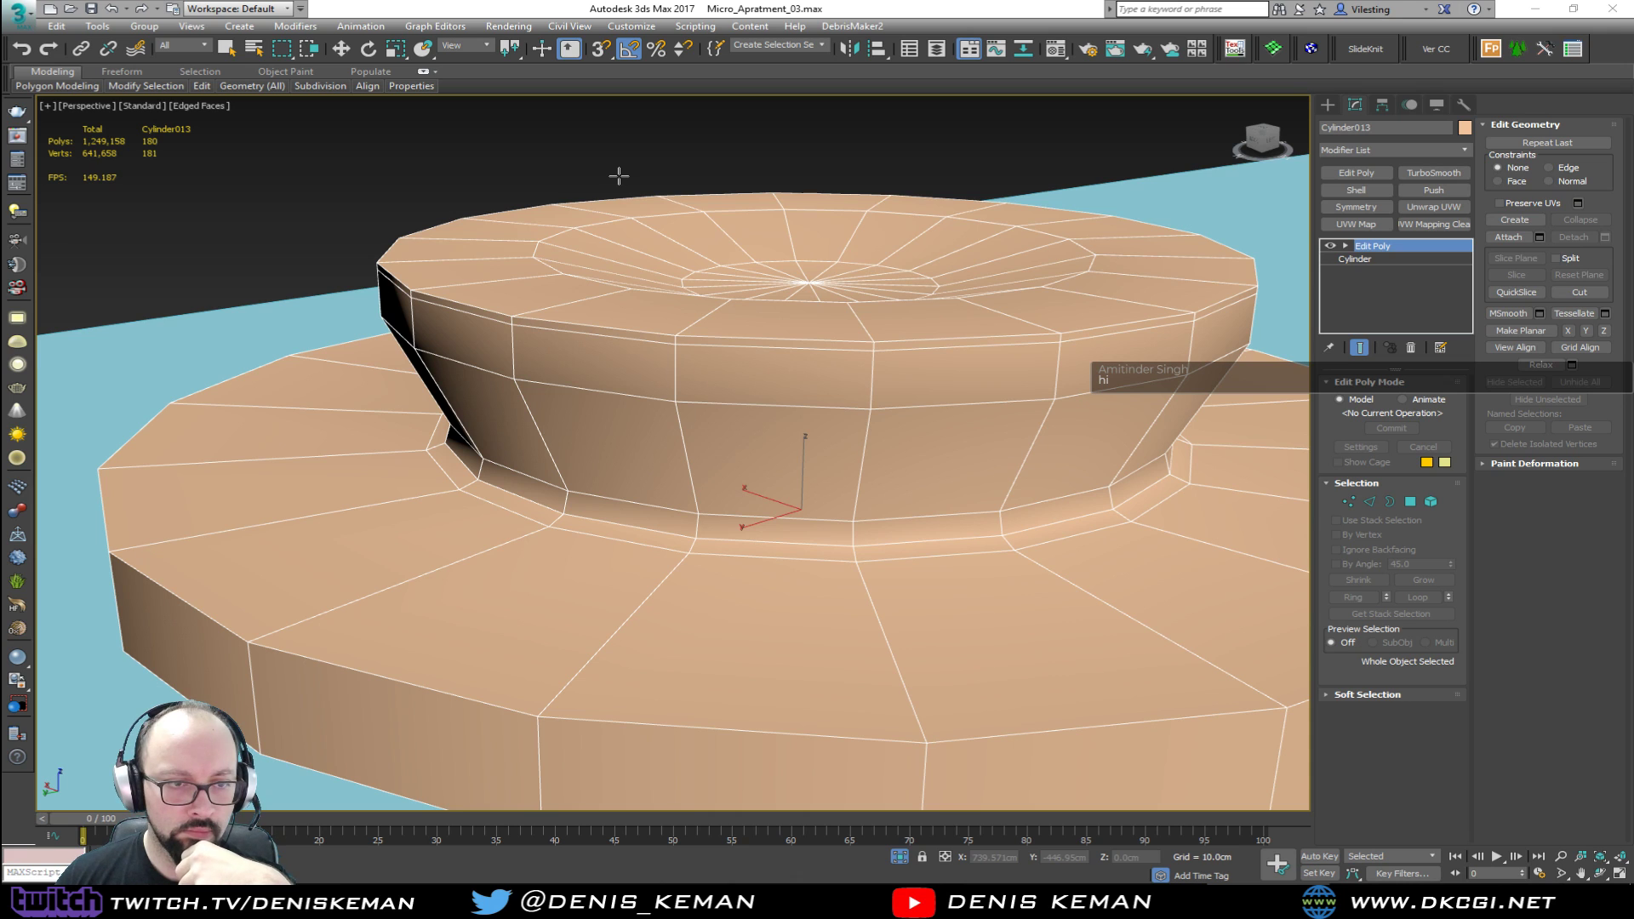
Step: Insert three support loops on the core's top: just inside the rim, beside the dish's edge and around its inner ring
{"action": "middle_click_drag", "start_coordinate": [603, 353], "coordinate": [420, 456]}
{"action": "scroll", "coordinate": [414, 474], "scroll_direction": "up", "scroll_amount": 2}
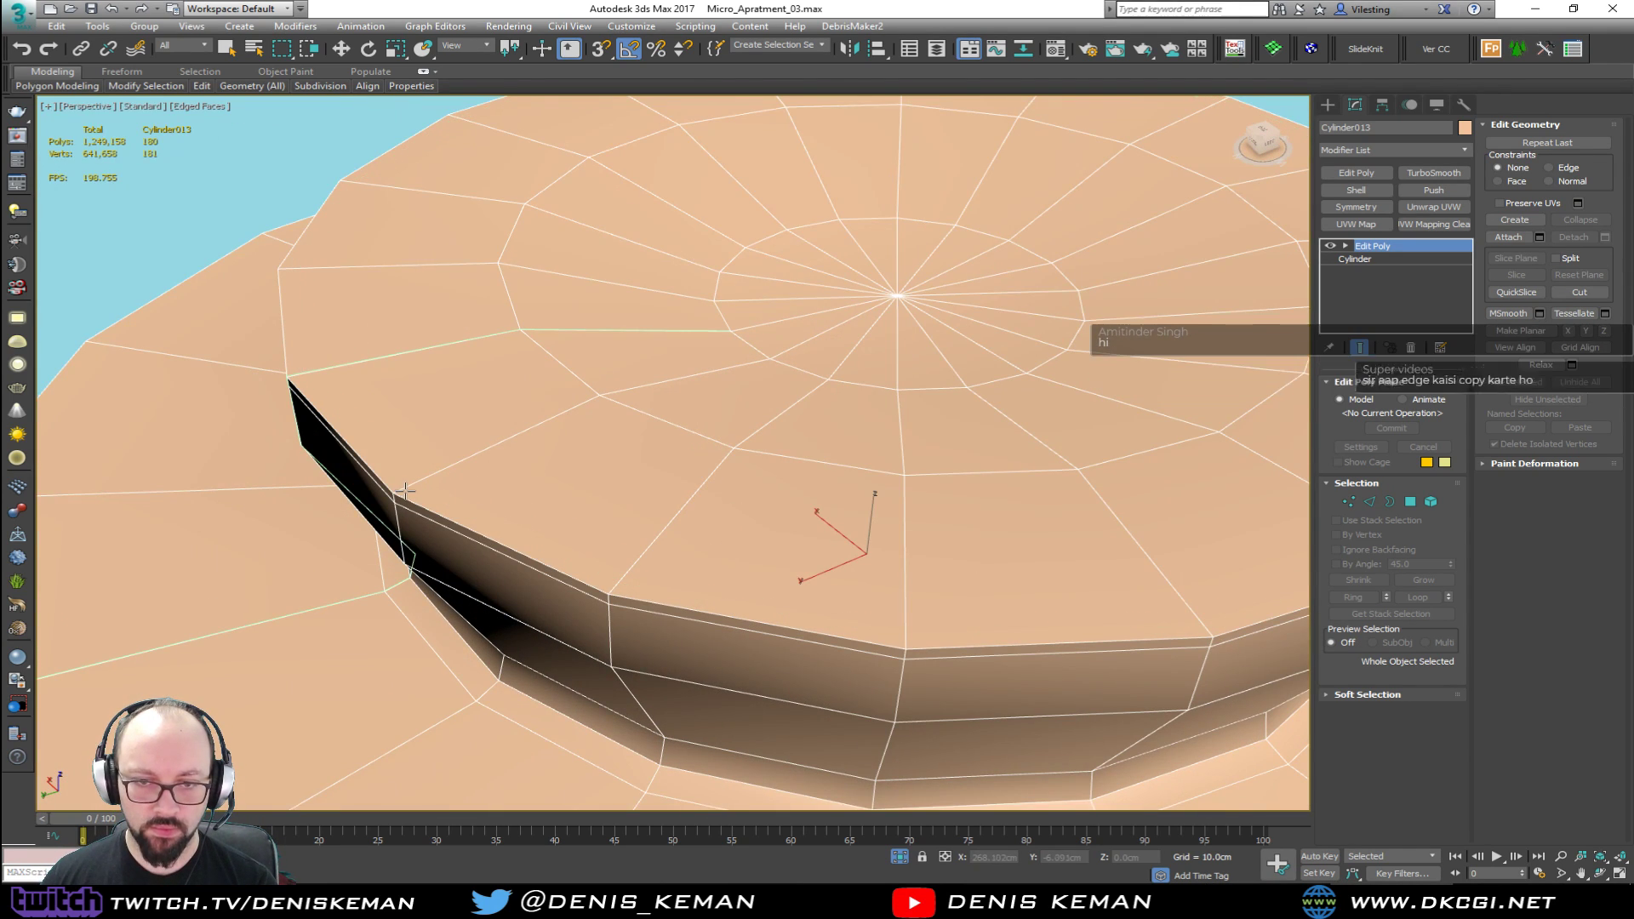
{"action": "key", "text": "2"}
{"action": "double_click", "coordinate": [417, 498]}
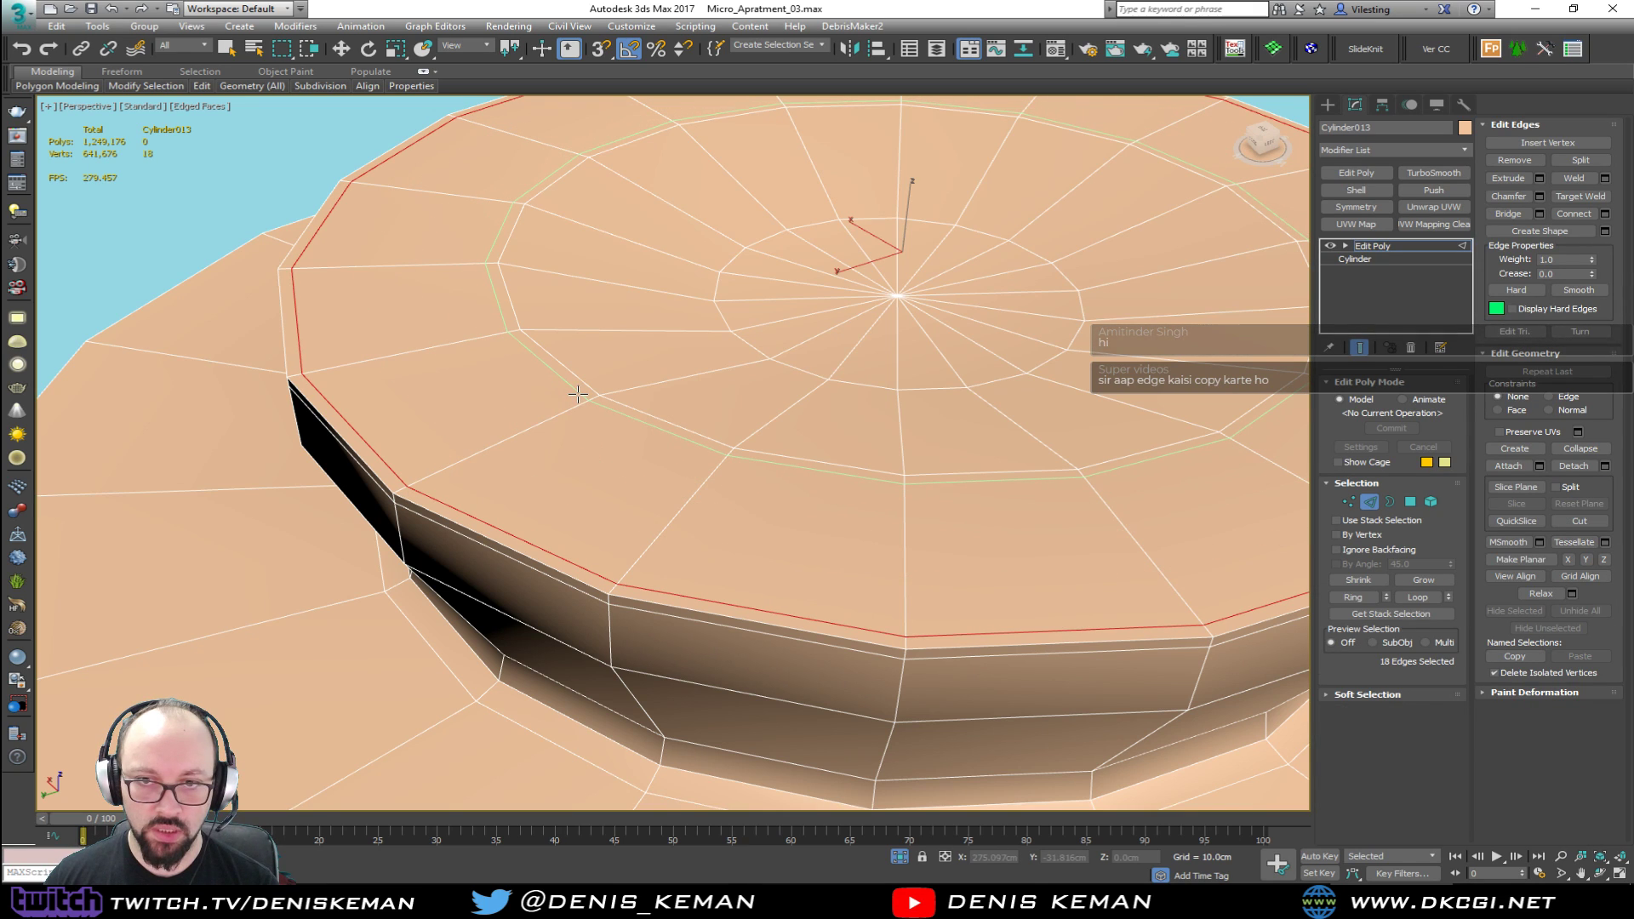
{"action": "left_click_drag", "start_coordinate": [578, 394], "coordinate": [621, 380], "text": "shift"}
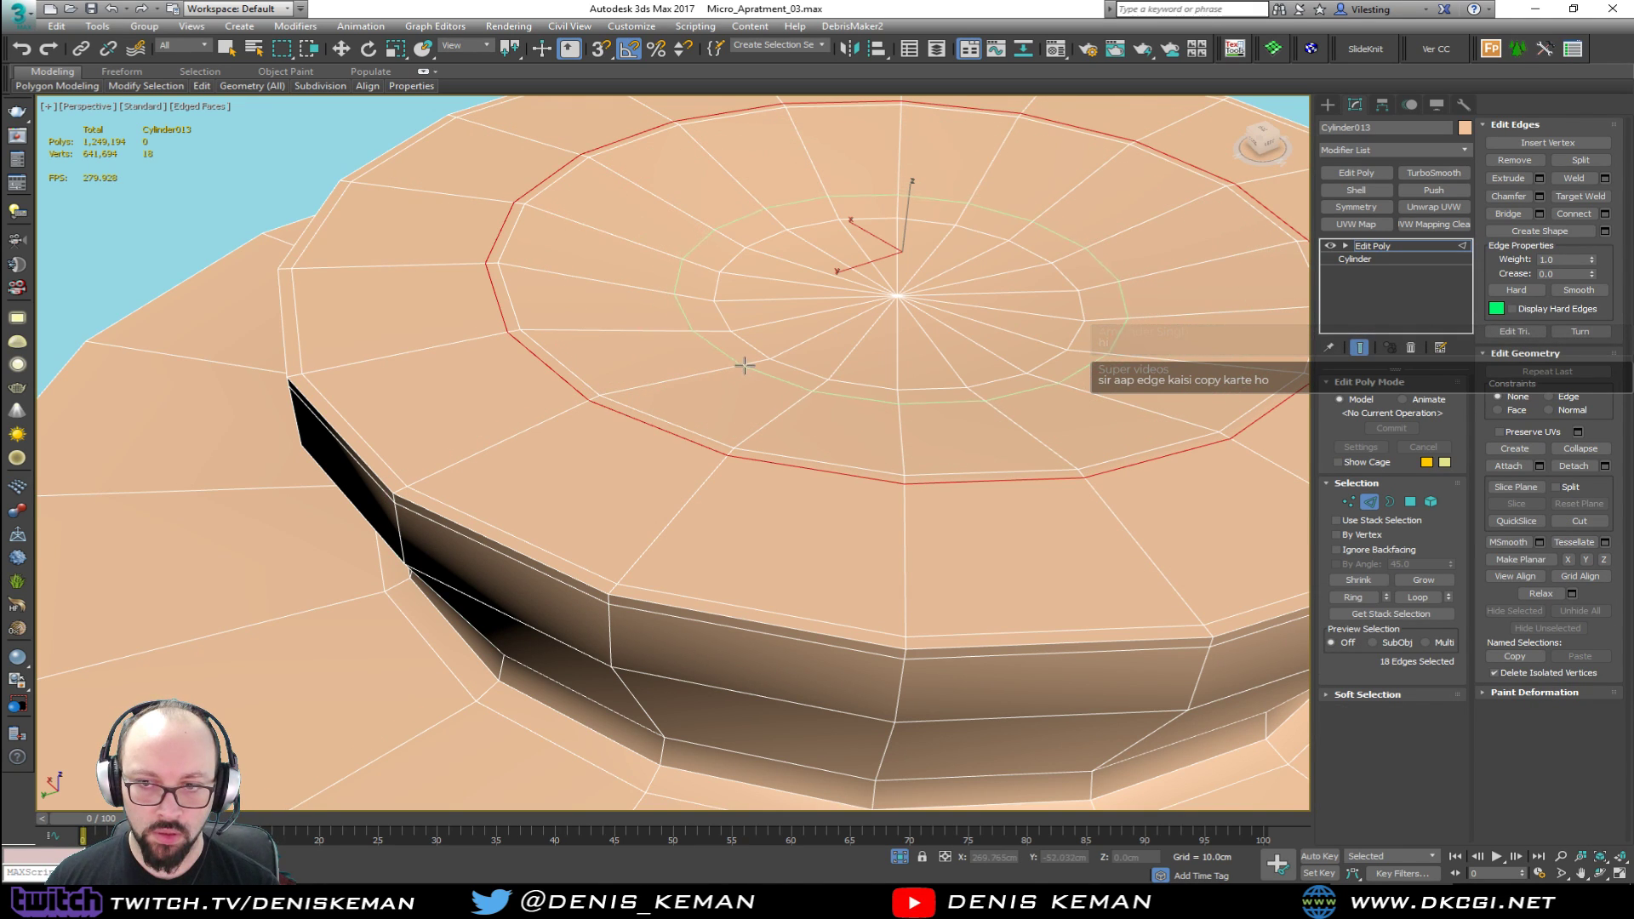
{"action": "left_click_drag", "start_coordinate": [757, 363], "coordinate": [754, 368], "text": "shift"}
{"action": "key", "text": "w"}
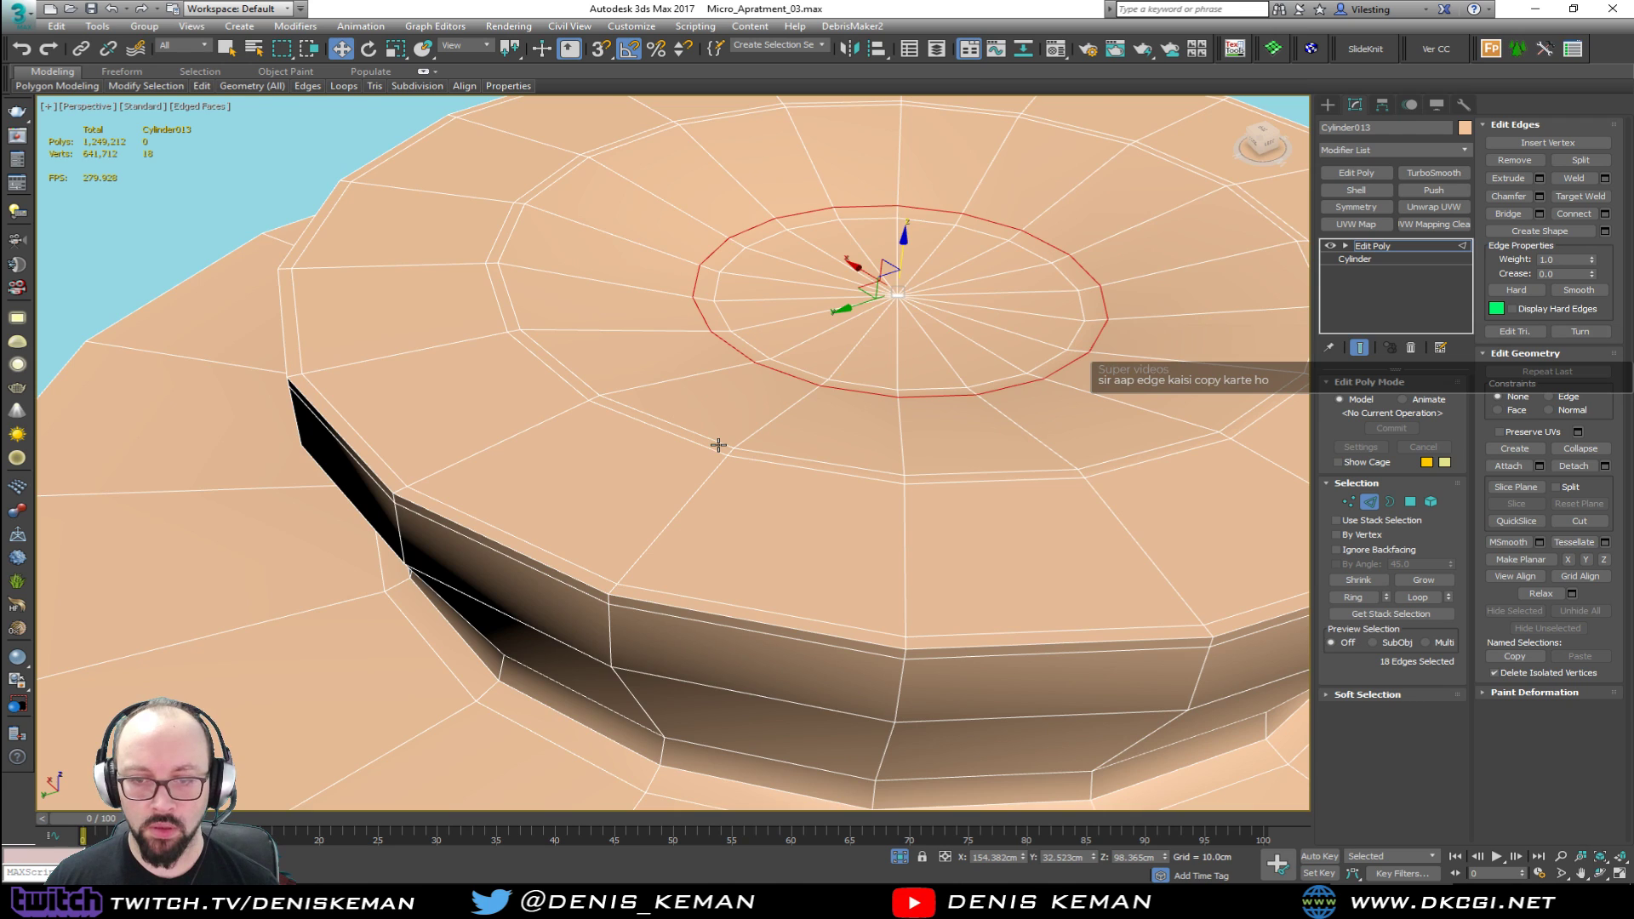
Step: Insert two support edge loops around the base disc's upper edge, one on its side and one on its top face
{"action": "middle_click_drag", "start_coordinate": [719, 445], "coordinate": [730, 417], "text": "alt"}
{"action": "scroll", "coordinate": [730, 416], "scroll_direction": "down", "scroll_amount": 2}
{"action": "middle_click_drag", "start_coordinate": [507, 565], "coordinate": [687, 316]}
{"action": "key", "text": "alt+1"}
{"action": "left_click", "coordinate": [523, 436]}
{"action": "key", "text": "w"}
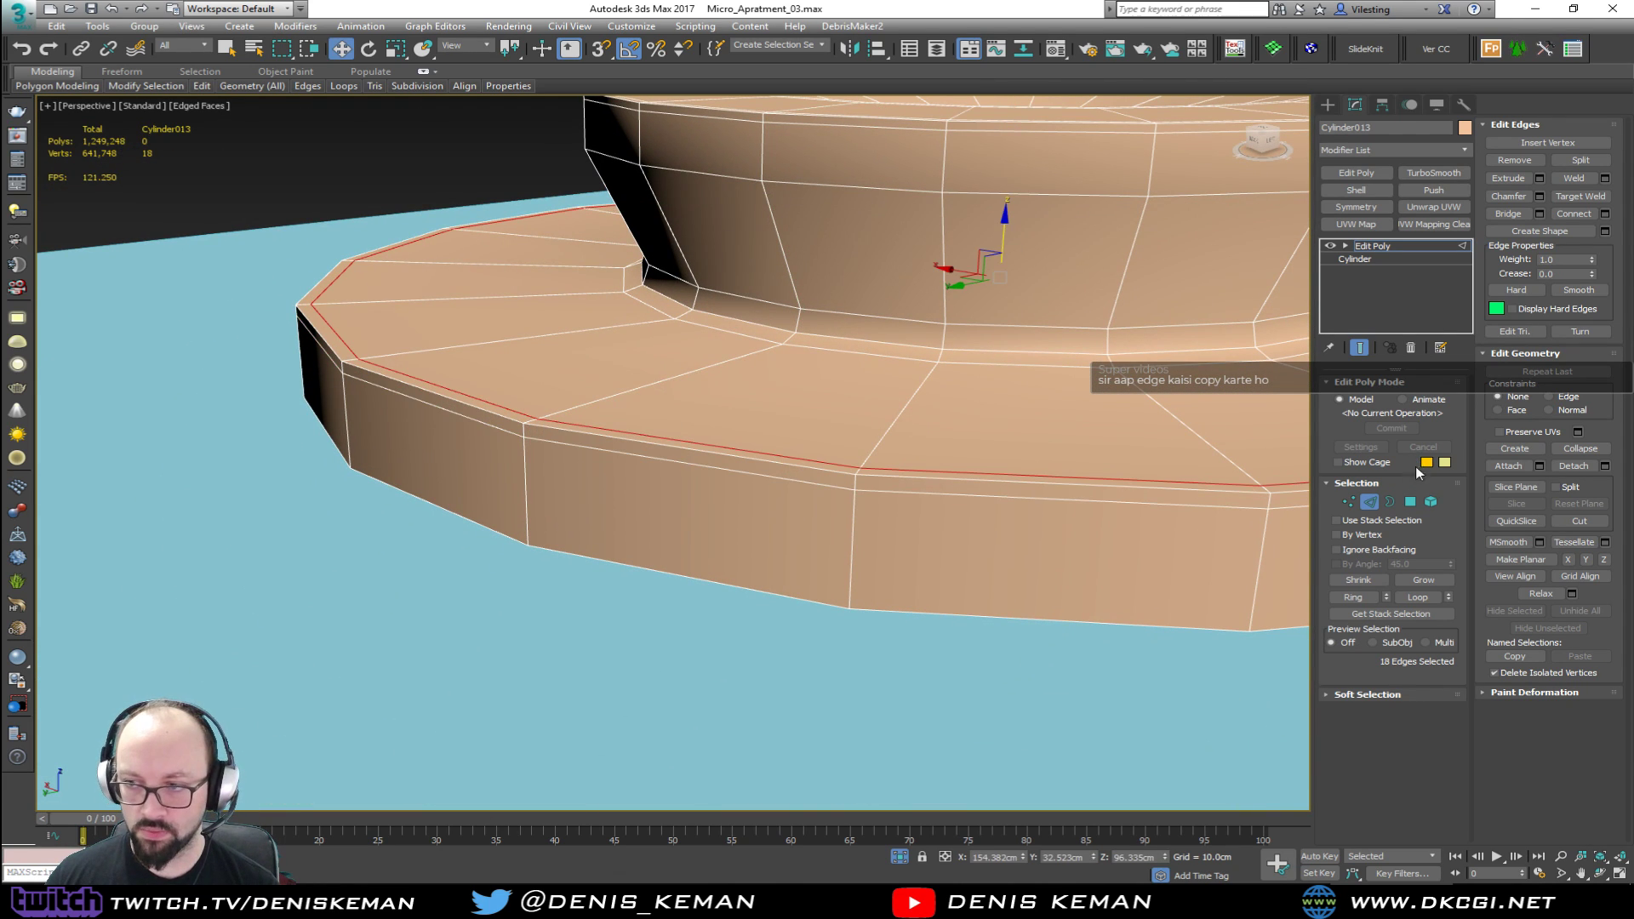
{"action": "left_click", "coordinate": [1370, 503]}
Step: Add a TurboSmooth modifier with 2 iterations to the burner and check the smoothed shape without edged faces
{"action": "left_click", "coordinate": [1447, 176]}
{"action": "scroll", "coordinate": [978, 350], "scroll_direction": "down", "scroll_amount": 2}
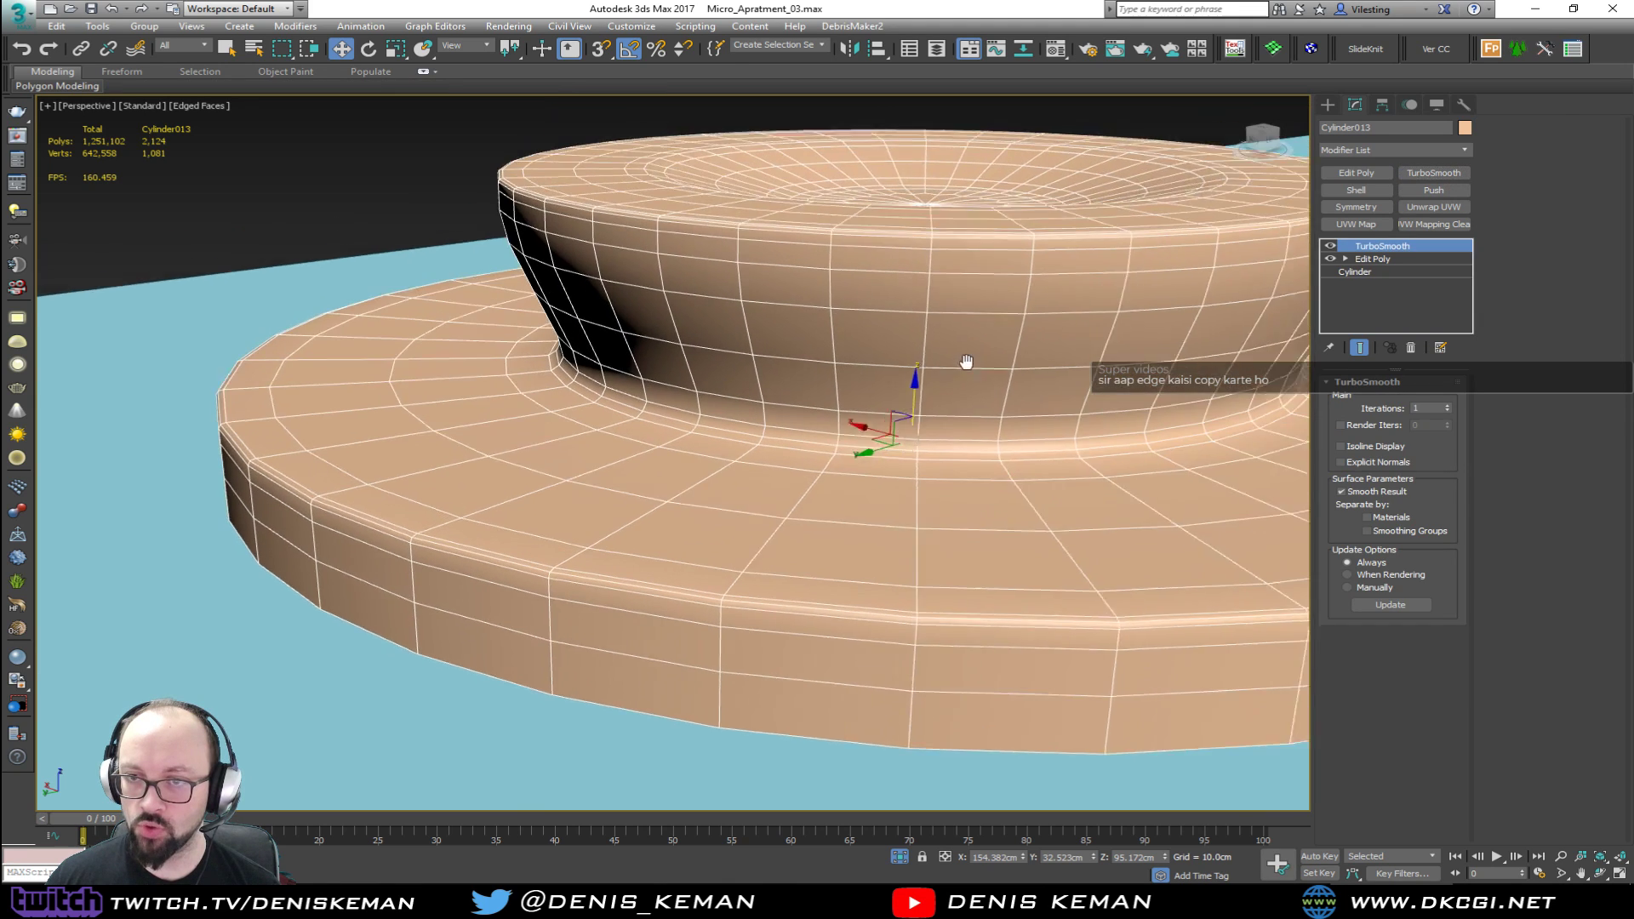
{"action": "middle_click_drag", "start_coordinate": [977, 350], "coordinate": [1296, 396], "text": "alt"}
{"action": "left_click", "coordinate": [1448, 405]}
{"action": "key", "text": "F4"}
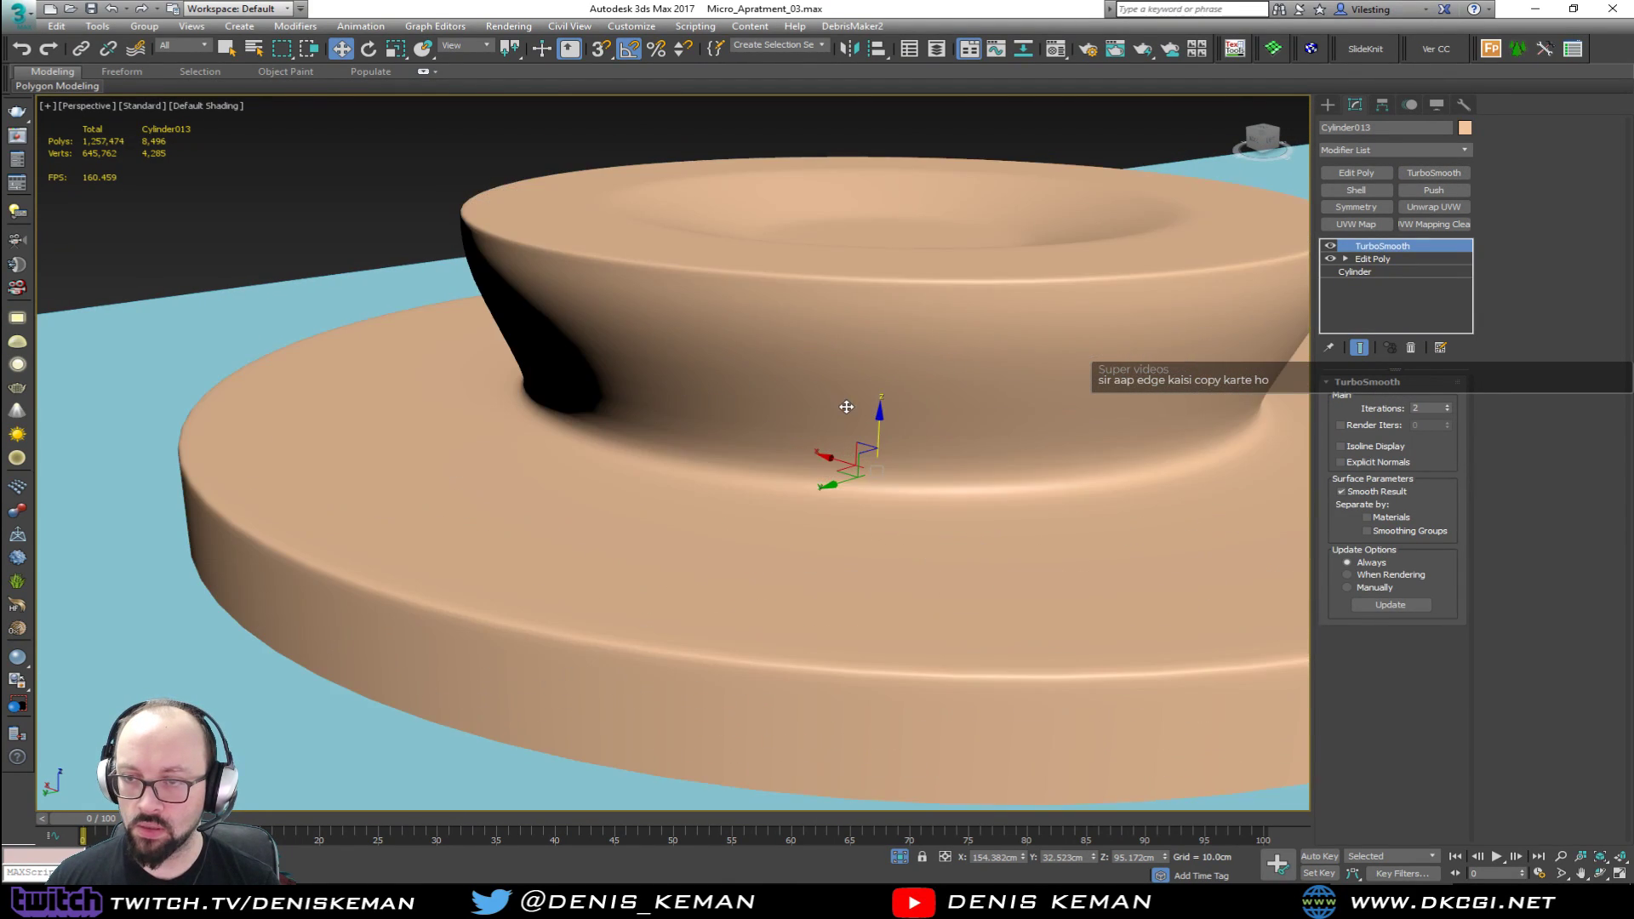
{"action": "scroll", "coordinate": [847, 409], "scroll_direction": "down", "scroll_amount": 4}
{"action": "middle_click_drag", "start_coordinate": [847, 408], "coordinate": [707, 388], "text": "alt"}
{"action": "scroll", "coordinate": [685, 400], "scroll_direction": "up", "scroll_amount": 5}
{"action": "key", "text": "F4"}
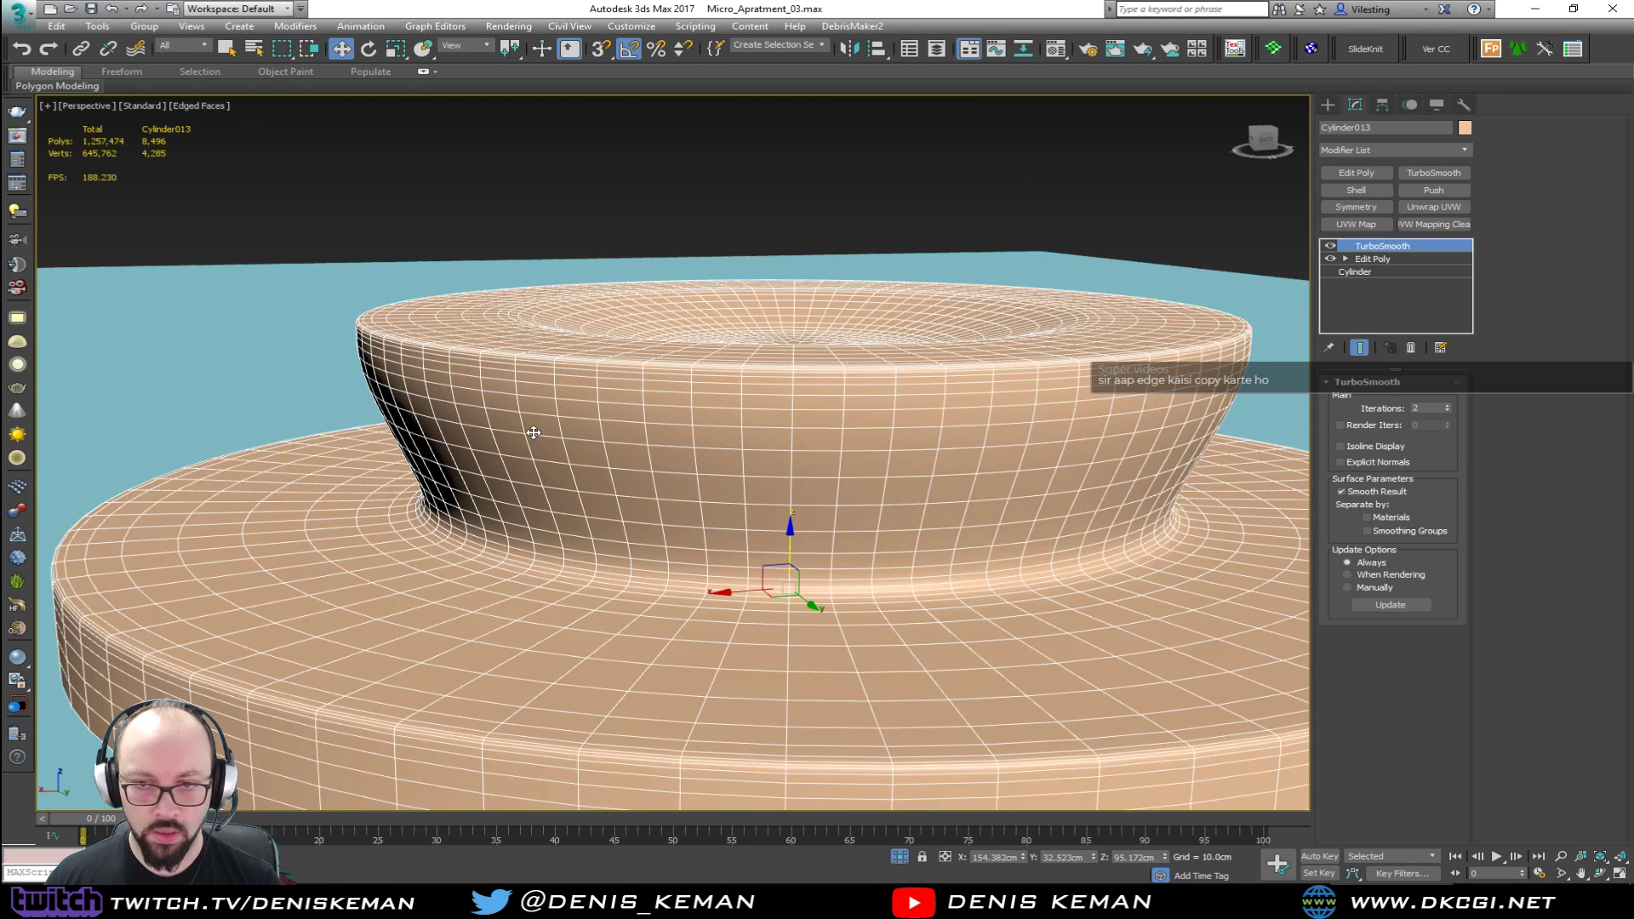
Step: Add a support edge loop beside the lower edge of the core's upper band and inspect the smoothed burner
{"action": "left_click", "coordinate": [1391, 257]}
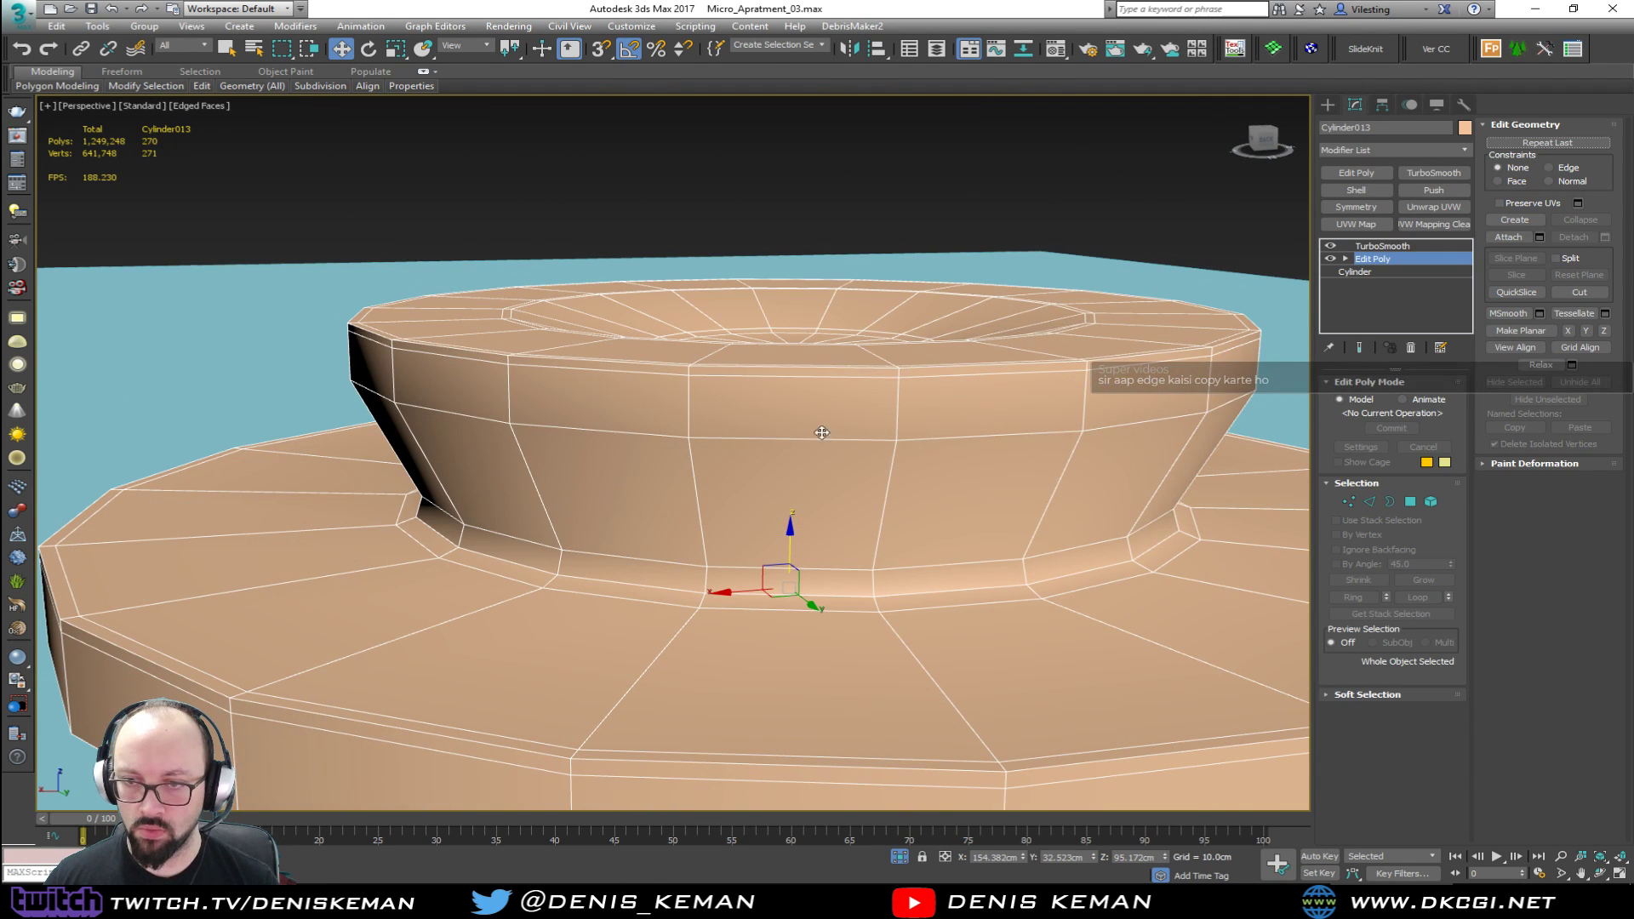
{"action": "key", "text": "alt+shift+w"}
{"action": "left_click", "coordinate": [515, 433]}
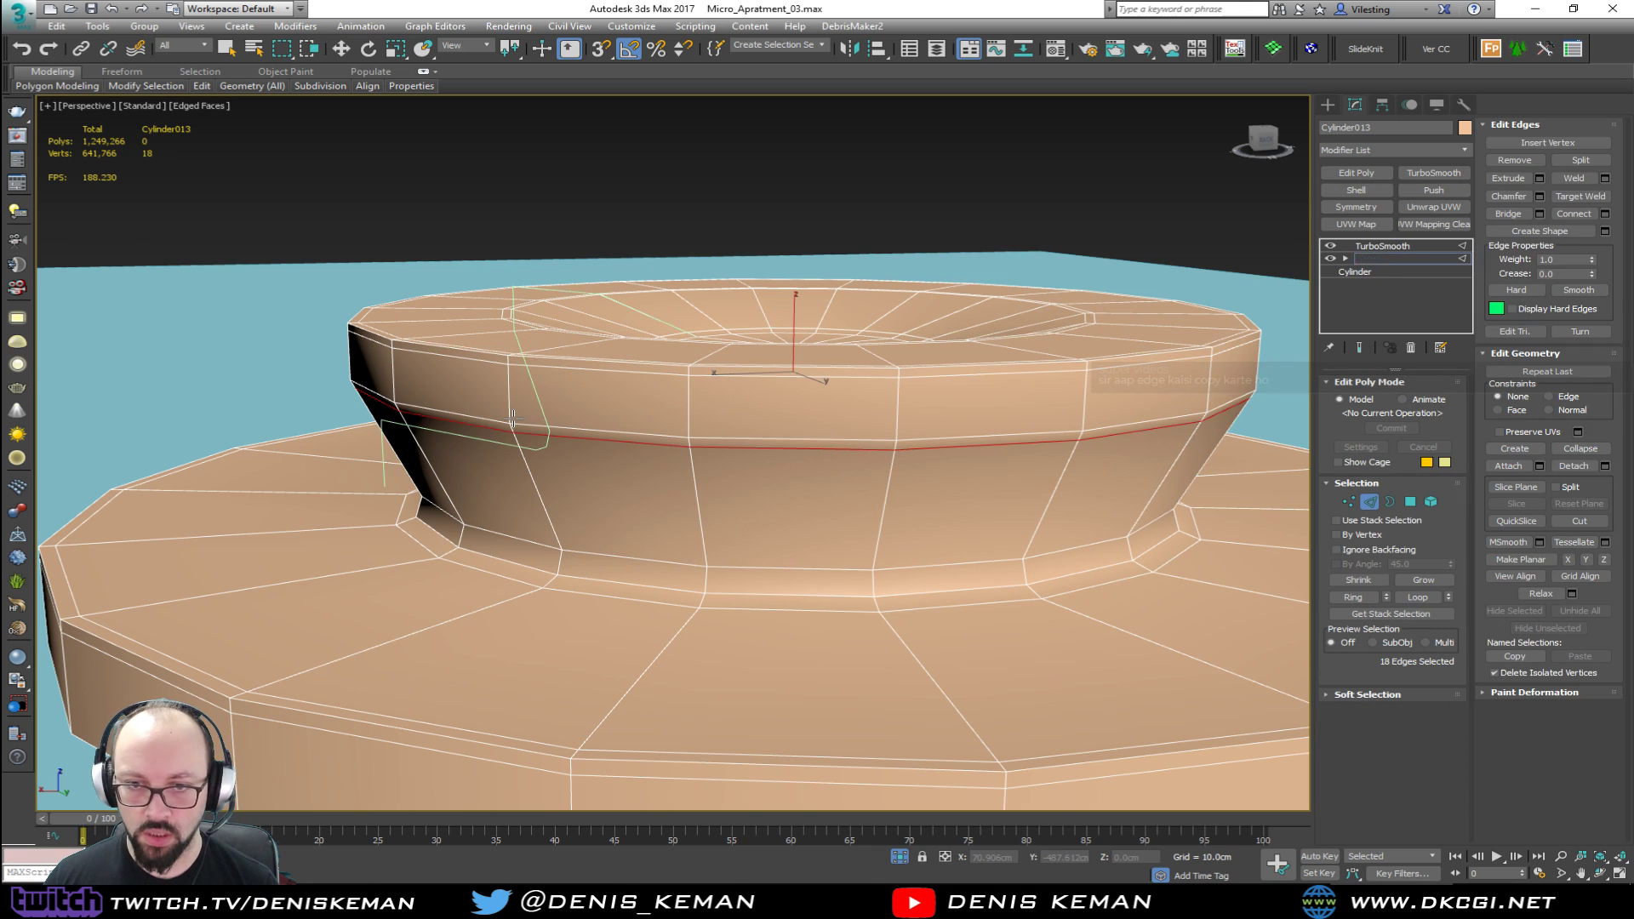
{"action": "left_click", "coordinate": [1360, 347]}
{"action": "key", "text": "w"}
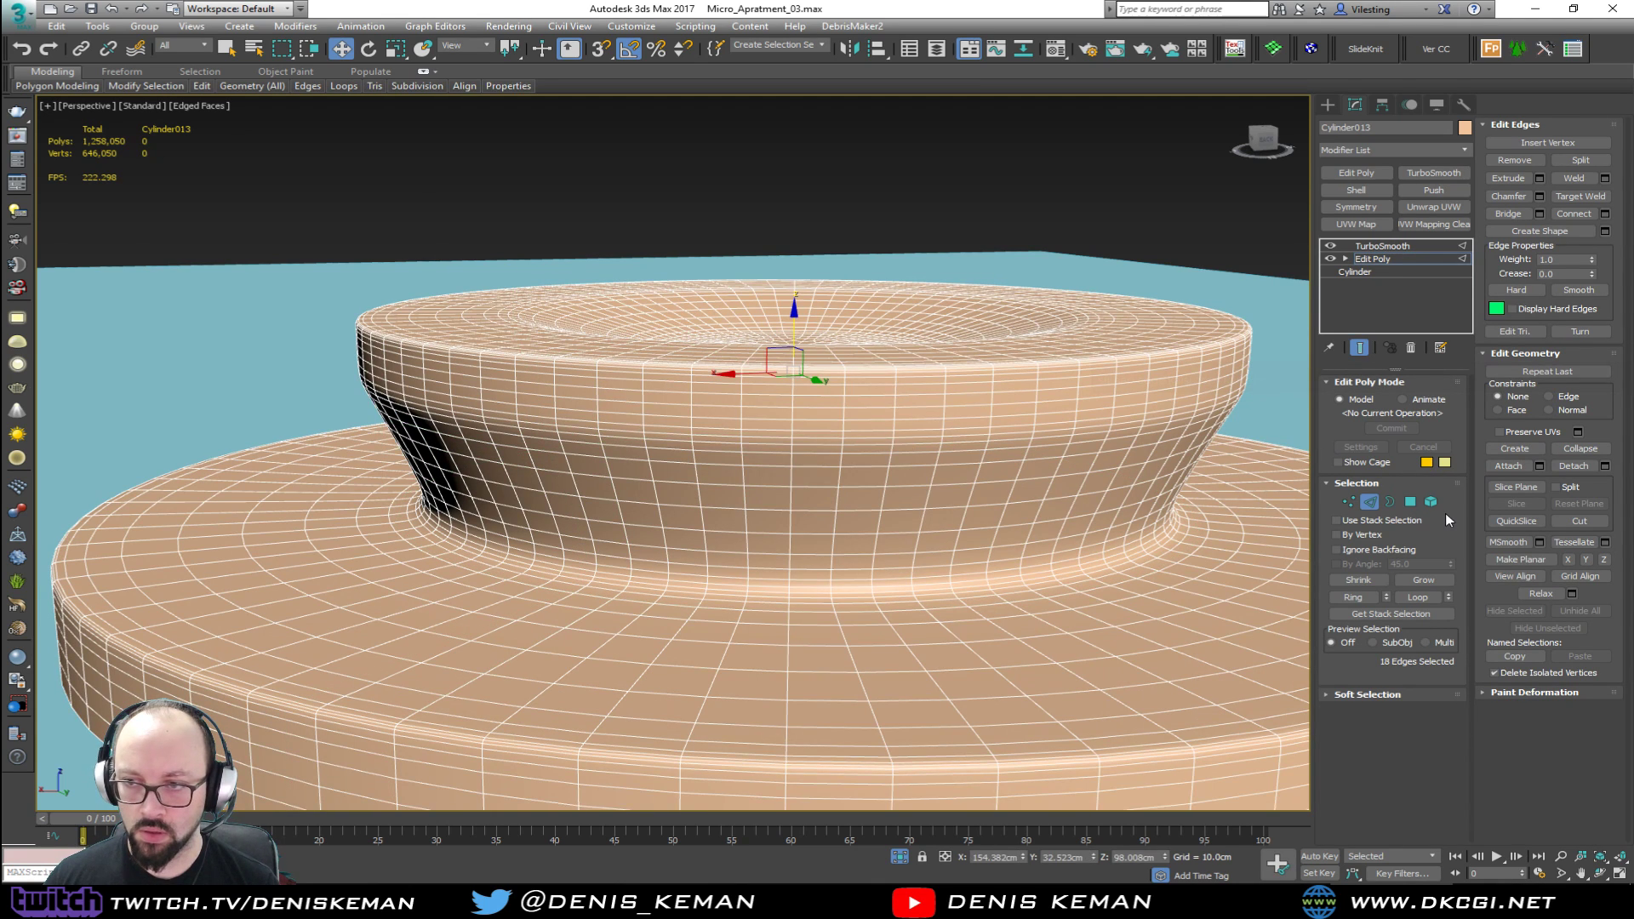
{"action": "left_click", "coordinate": [1368, 503]}
{"action": "key", "text": "F4"}
{"action": "scroll", "coordinate": [740, 510], "scroll_direction": "down", "scroll_amount": 6}
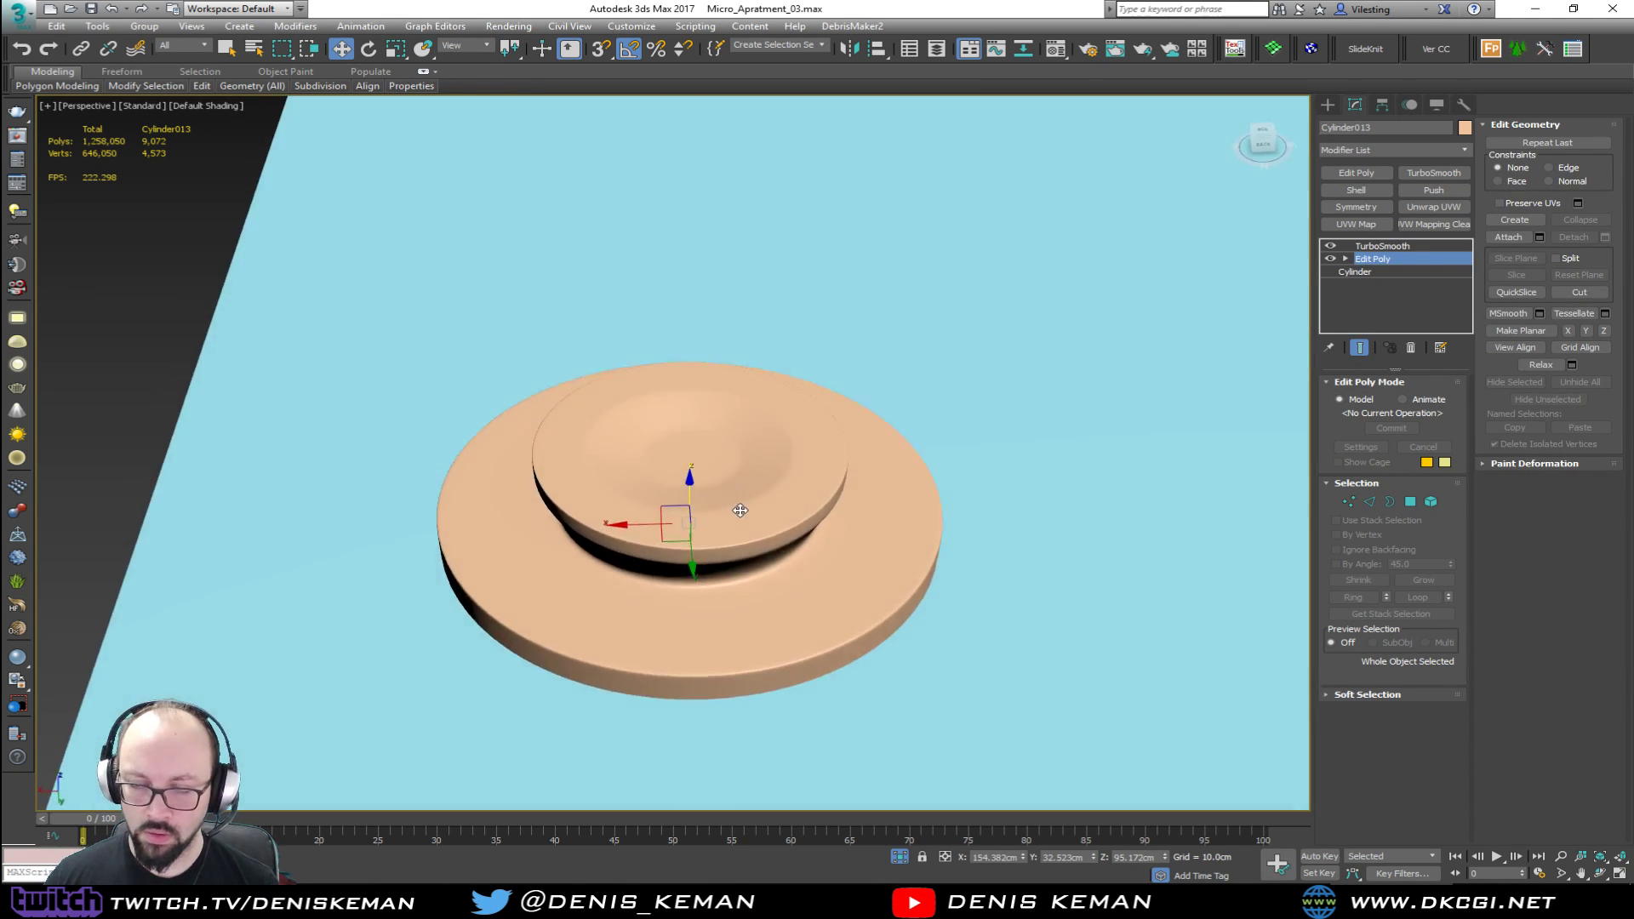
{"action": "middle_click_drag", "start_coordinate": [740, 510], "coordinate": [746, 456], "text": "alt"}
{"action": "scroll", "coordinate": [693, 520], "scroll_direction": "up", "scroll_amount": 5}
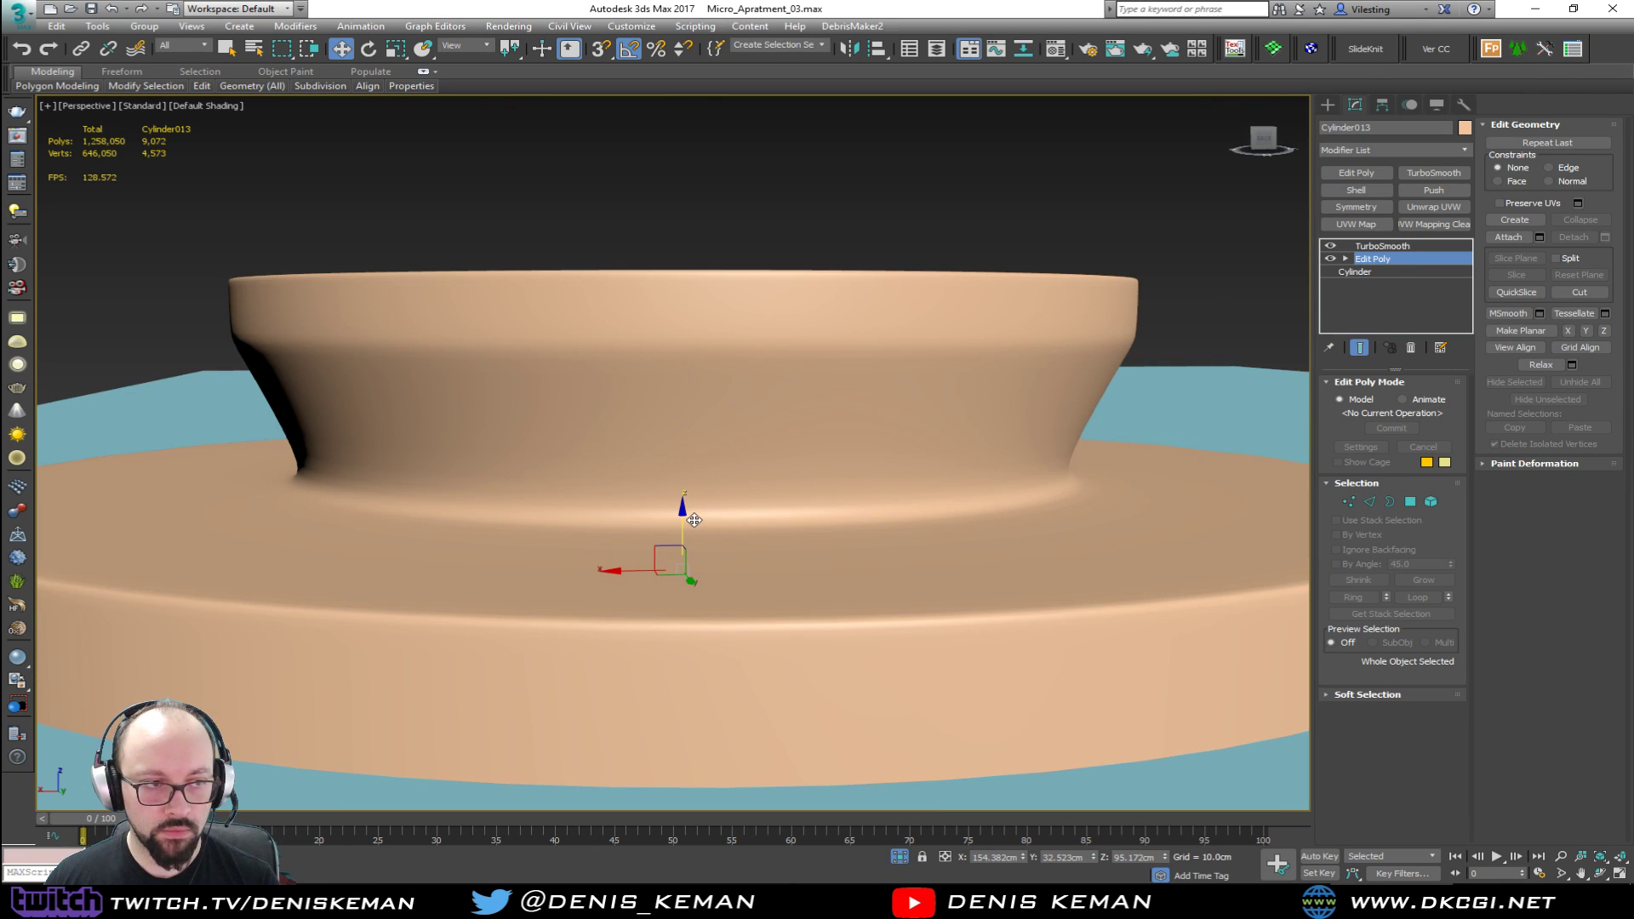
Step: Select the ring of polygons on the core's tapered side and inset them By Polygon by 0.332 cm
{"action": "key", "text": "F4"}
{"action": "left_click", "coordinate": [1388, 260]}
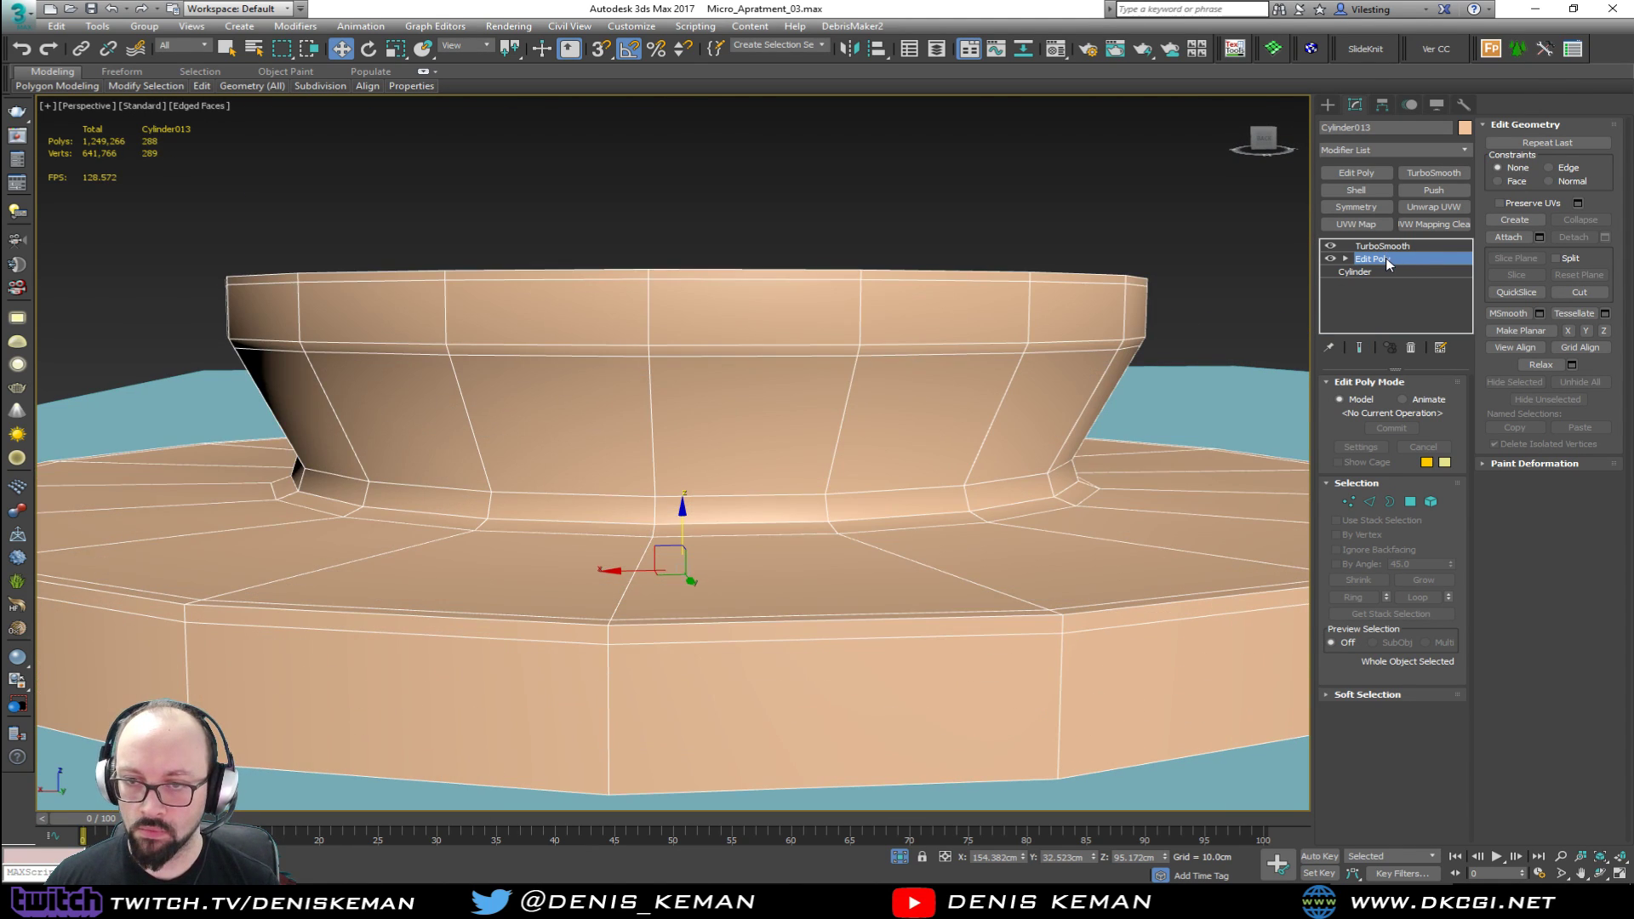
{"action": "key", "text": "4"}
{"action": "left_click", "coordinate": [440, 415]}
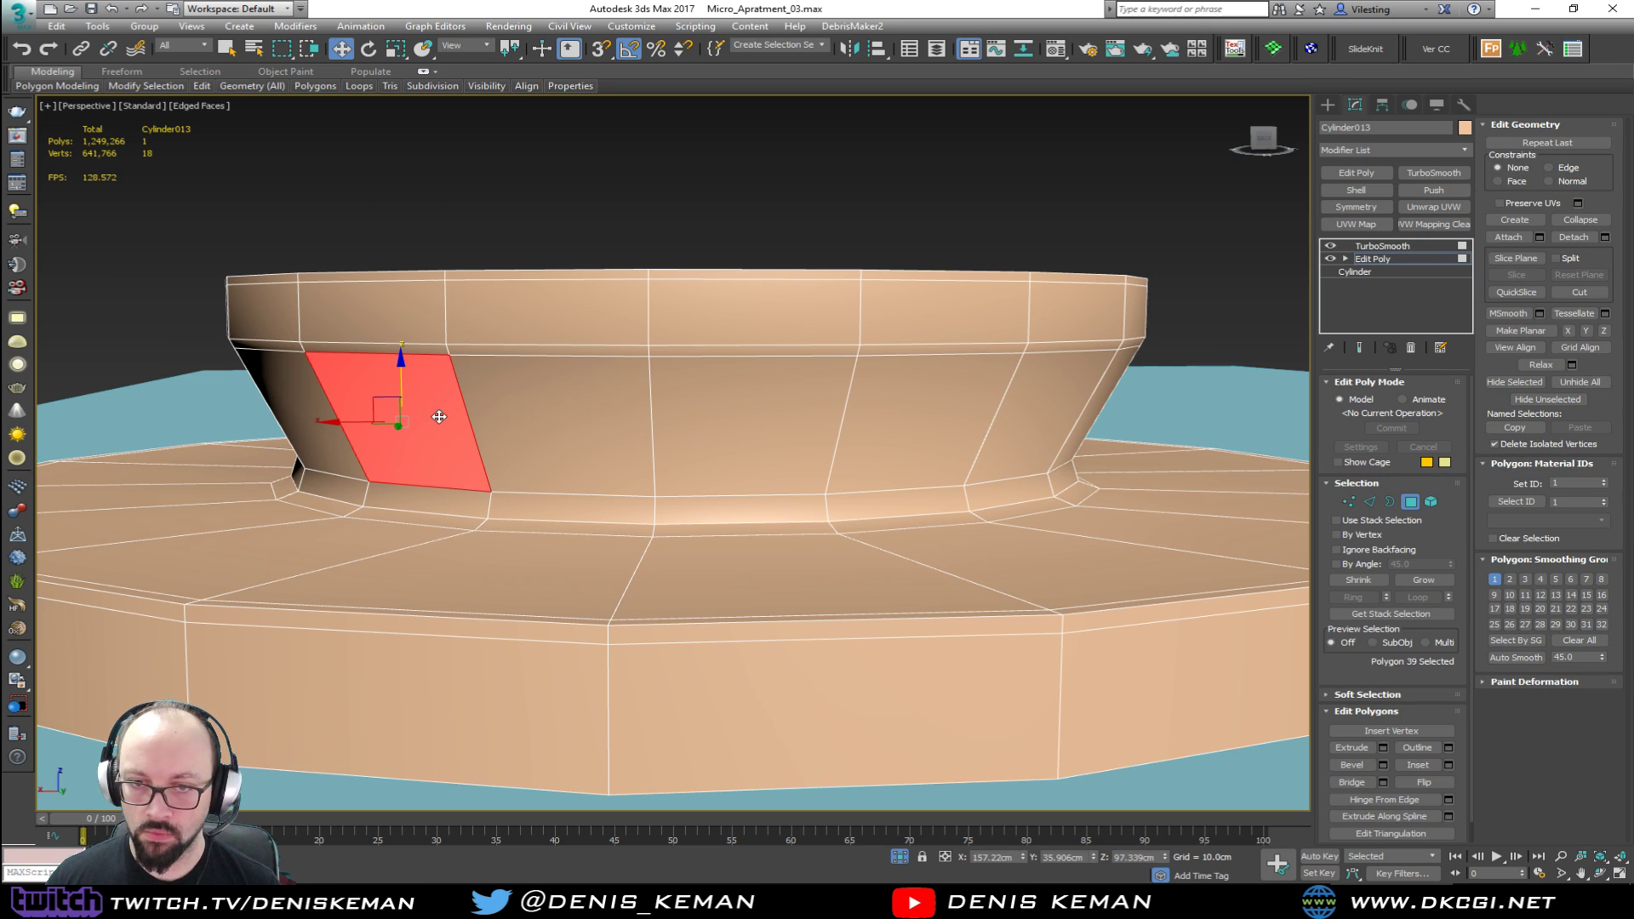
{"action": "key", "text": "2"}
{"action": "left_click", "coordinate": [466, 417], "text": "shift"}
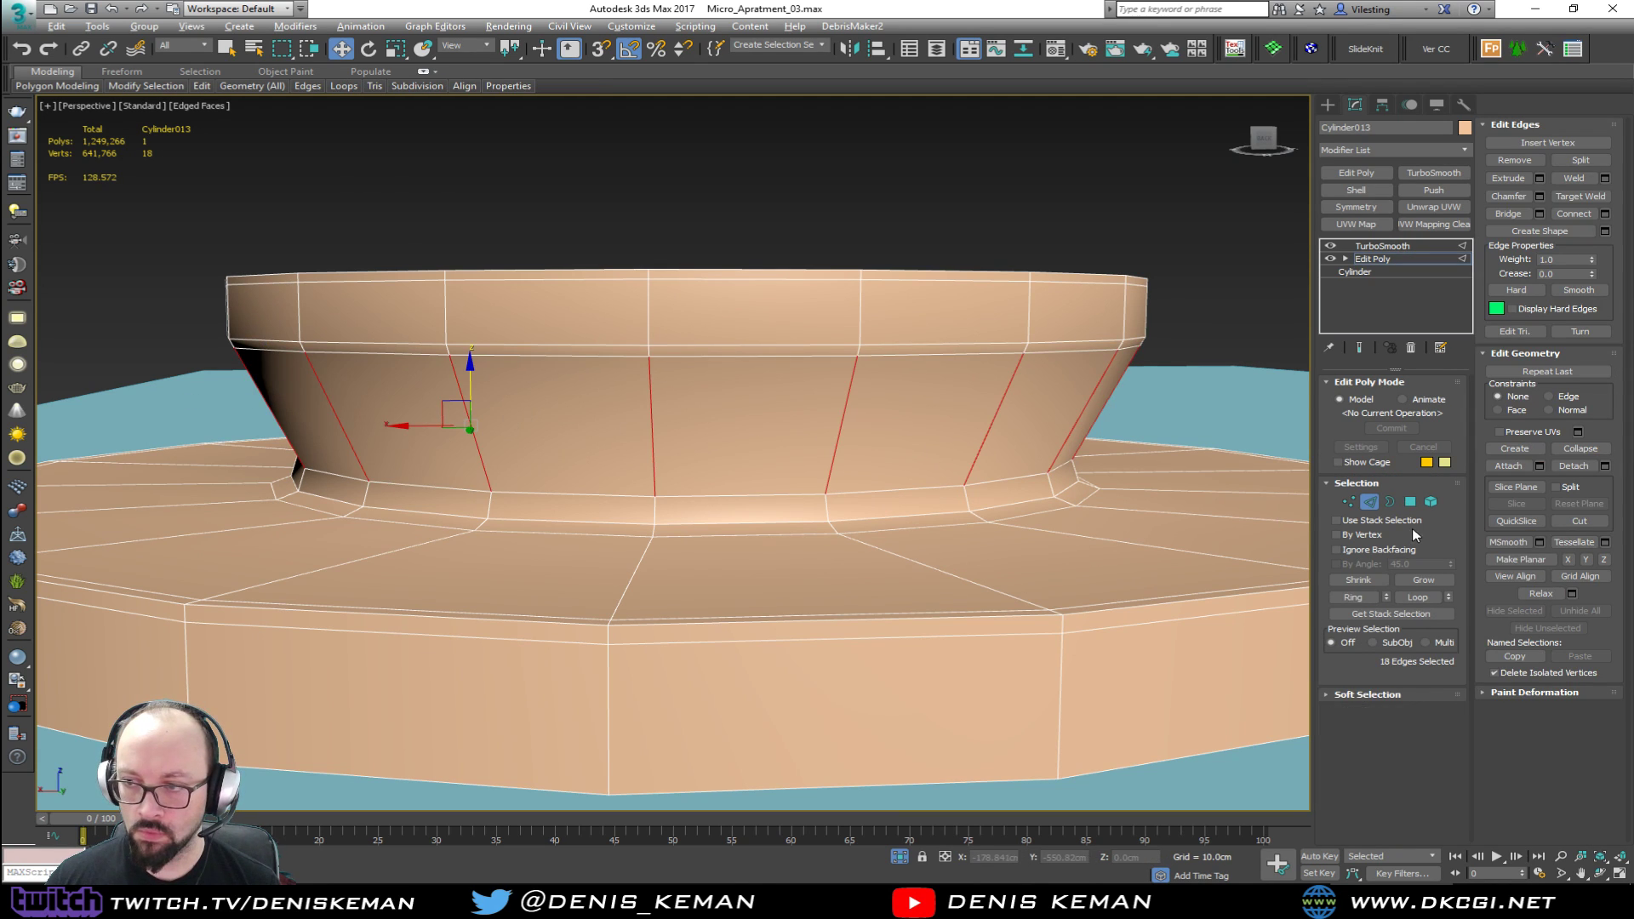
{"action": "left_click", "coordinate": [1412, 502], "text": "ctrl"}
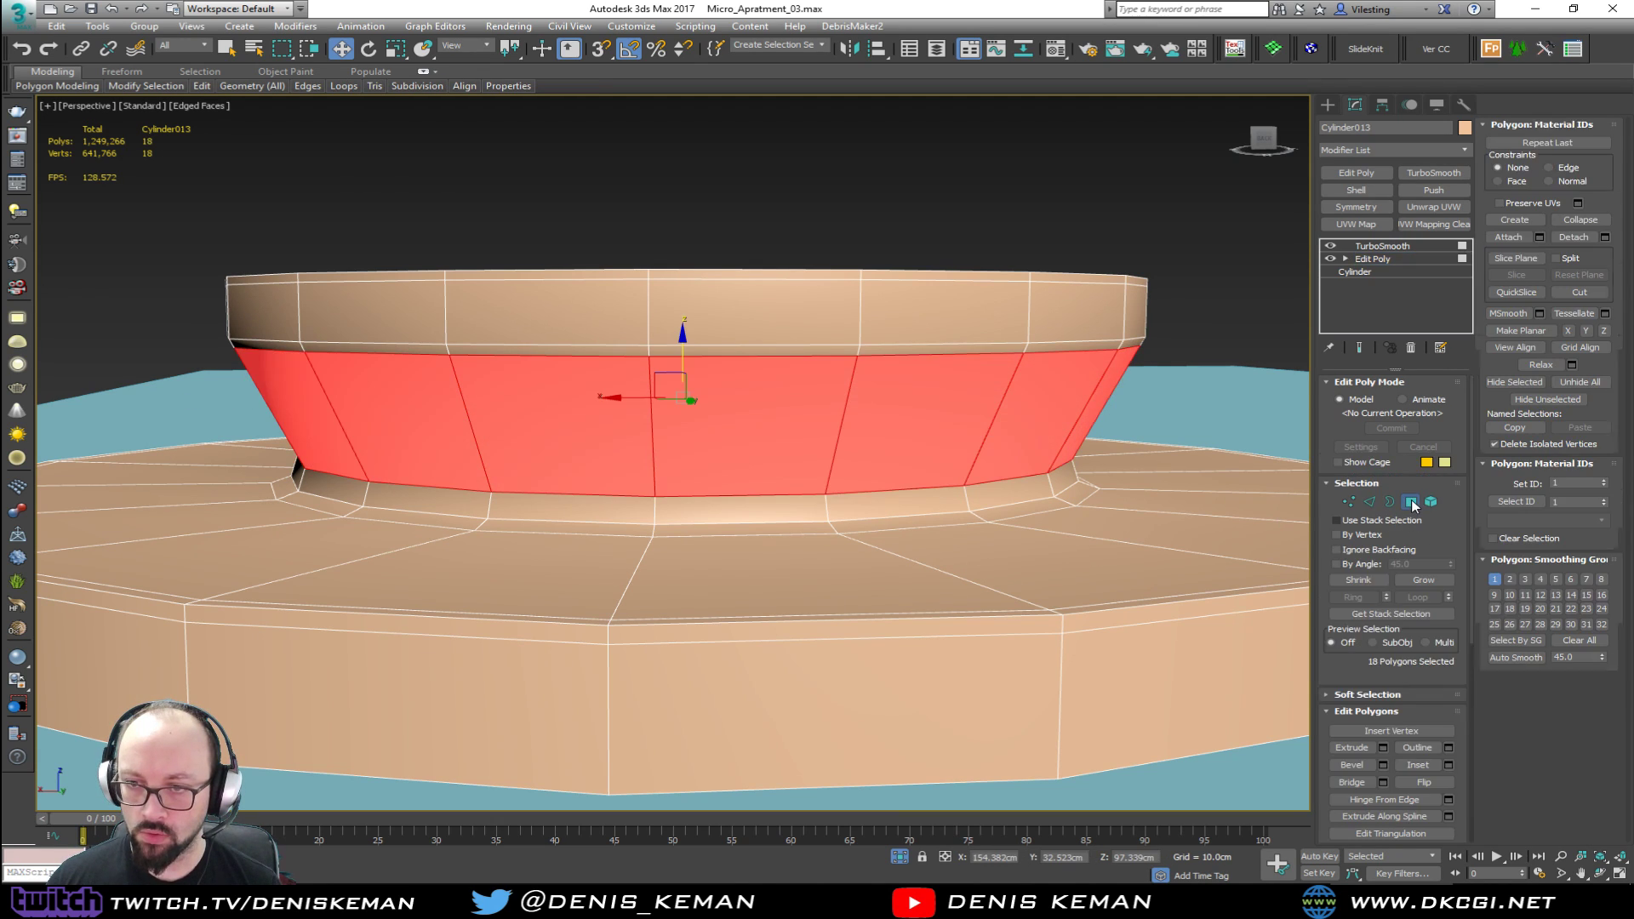
{"action": "left_click", "coordinate": [1449, 766]}
{"action": "left_click", "coordinate": [686, 461]}
{"action": "left_click", "coordinate": [686, 468]}
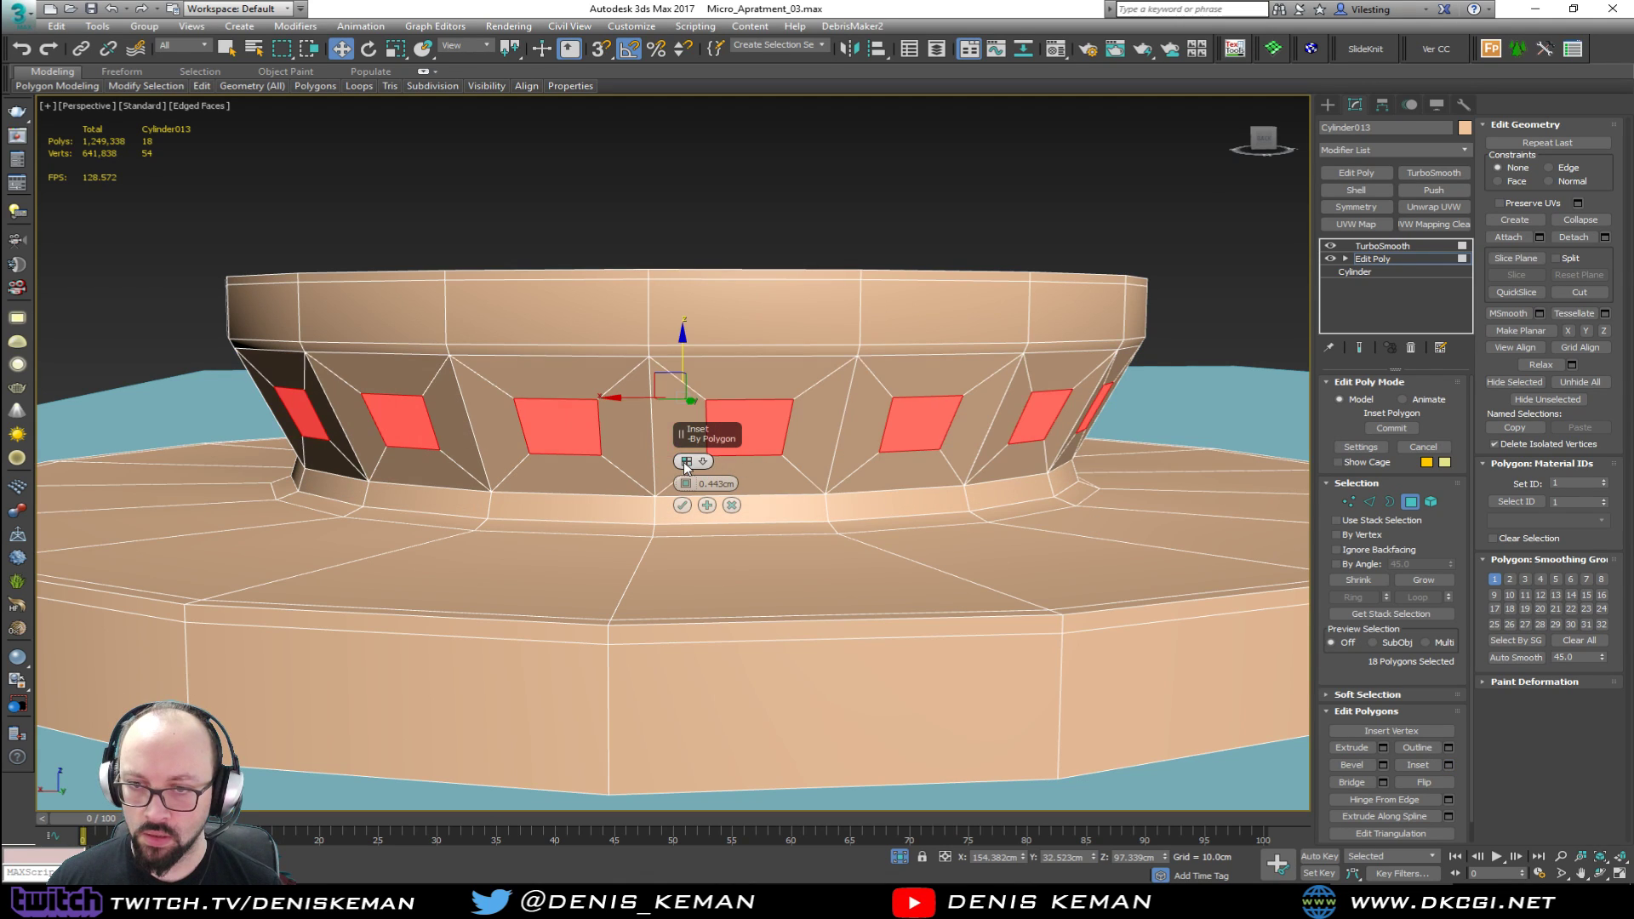
{"action": "right_click", "coordinate": [688, 487]}
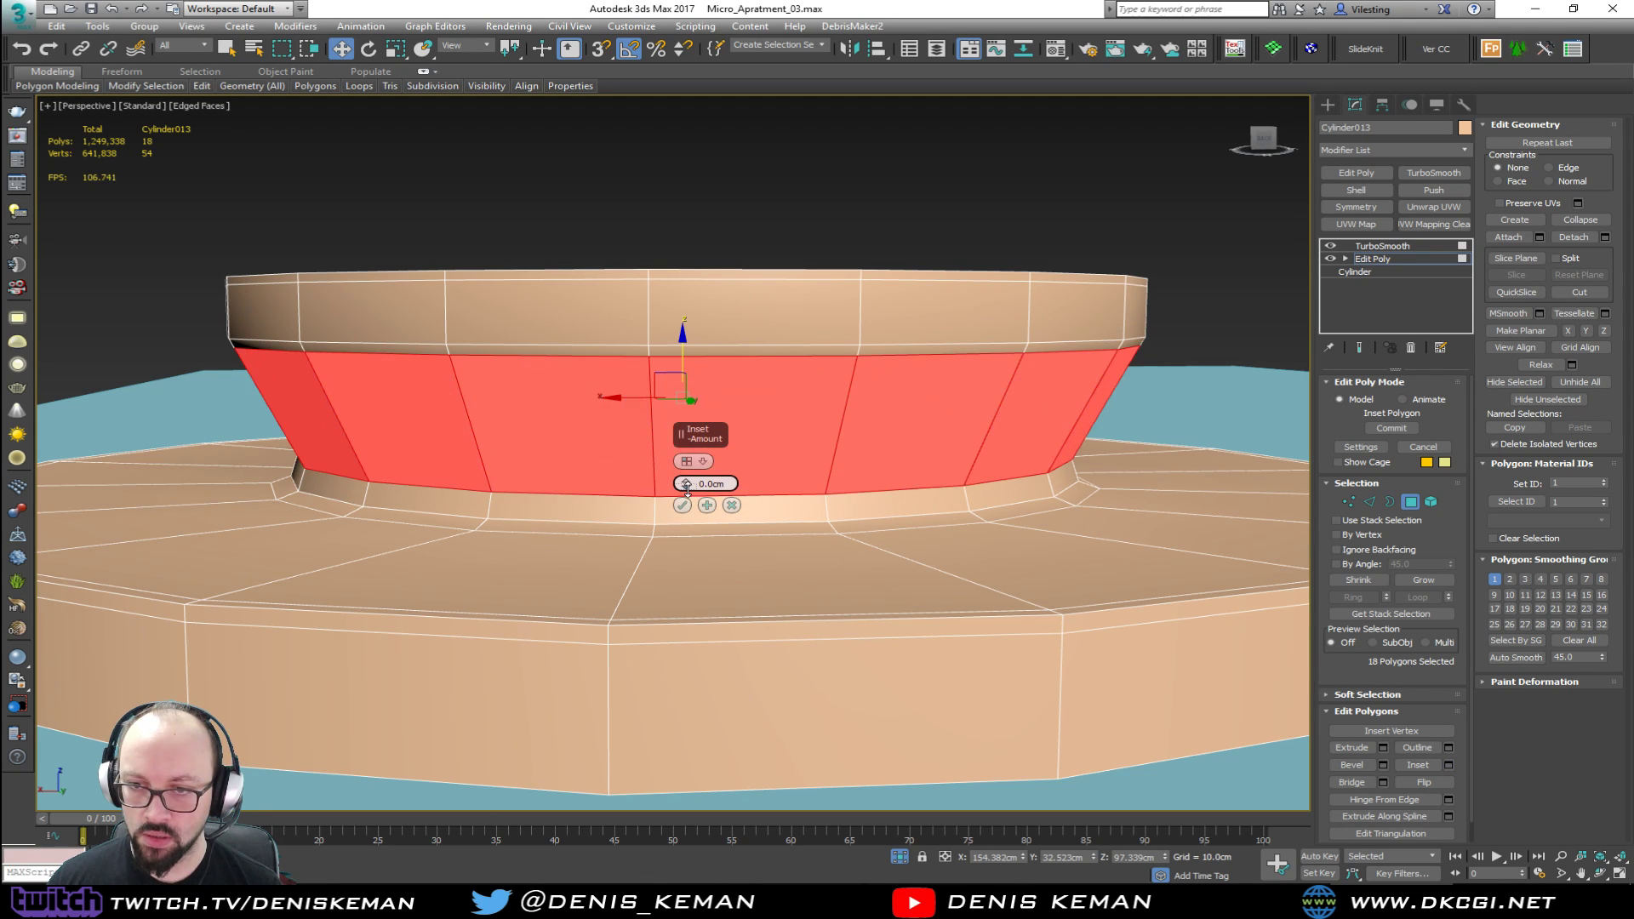
{"action": "left_click_drag", "start_coordinate": [687, 488], "coordinate": [687, 487]}
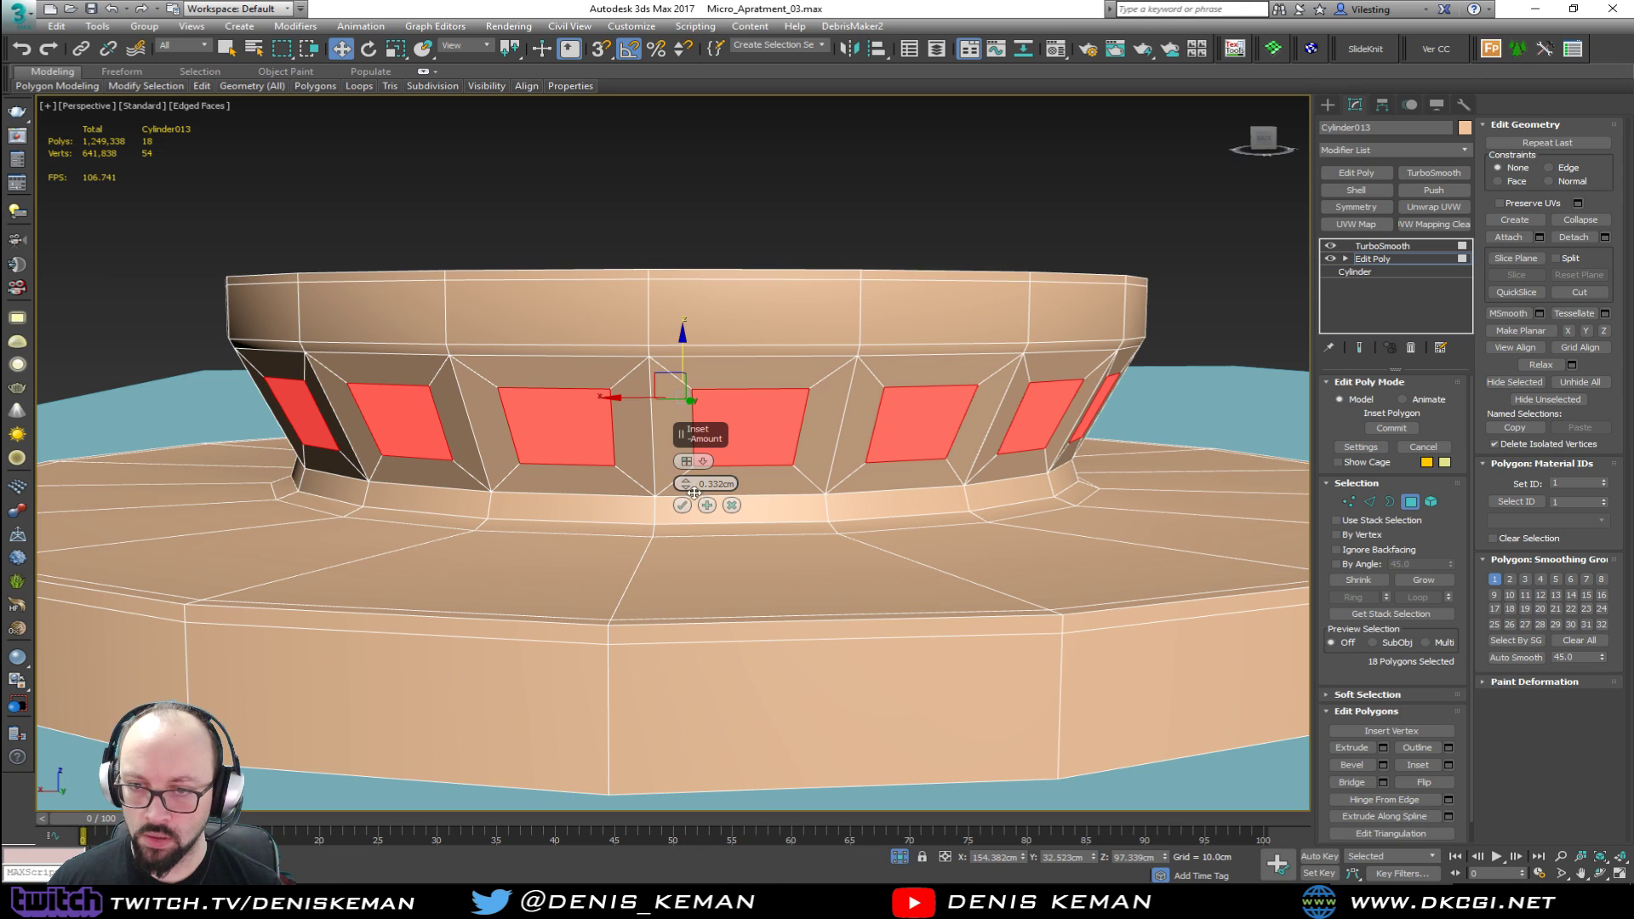
{"action": "left_click", "coordinate": [681, 505]}
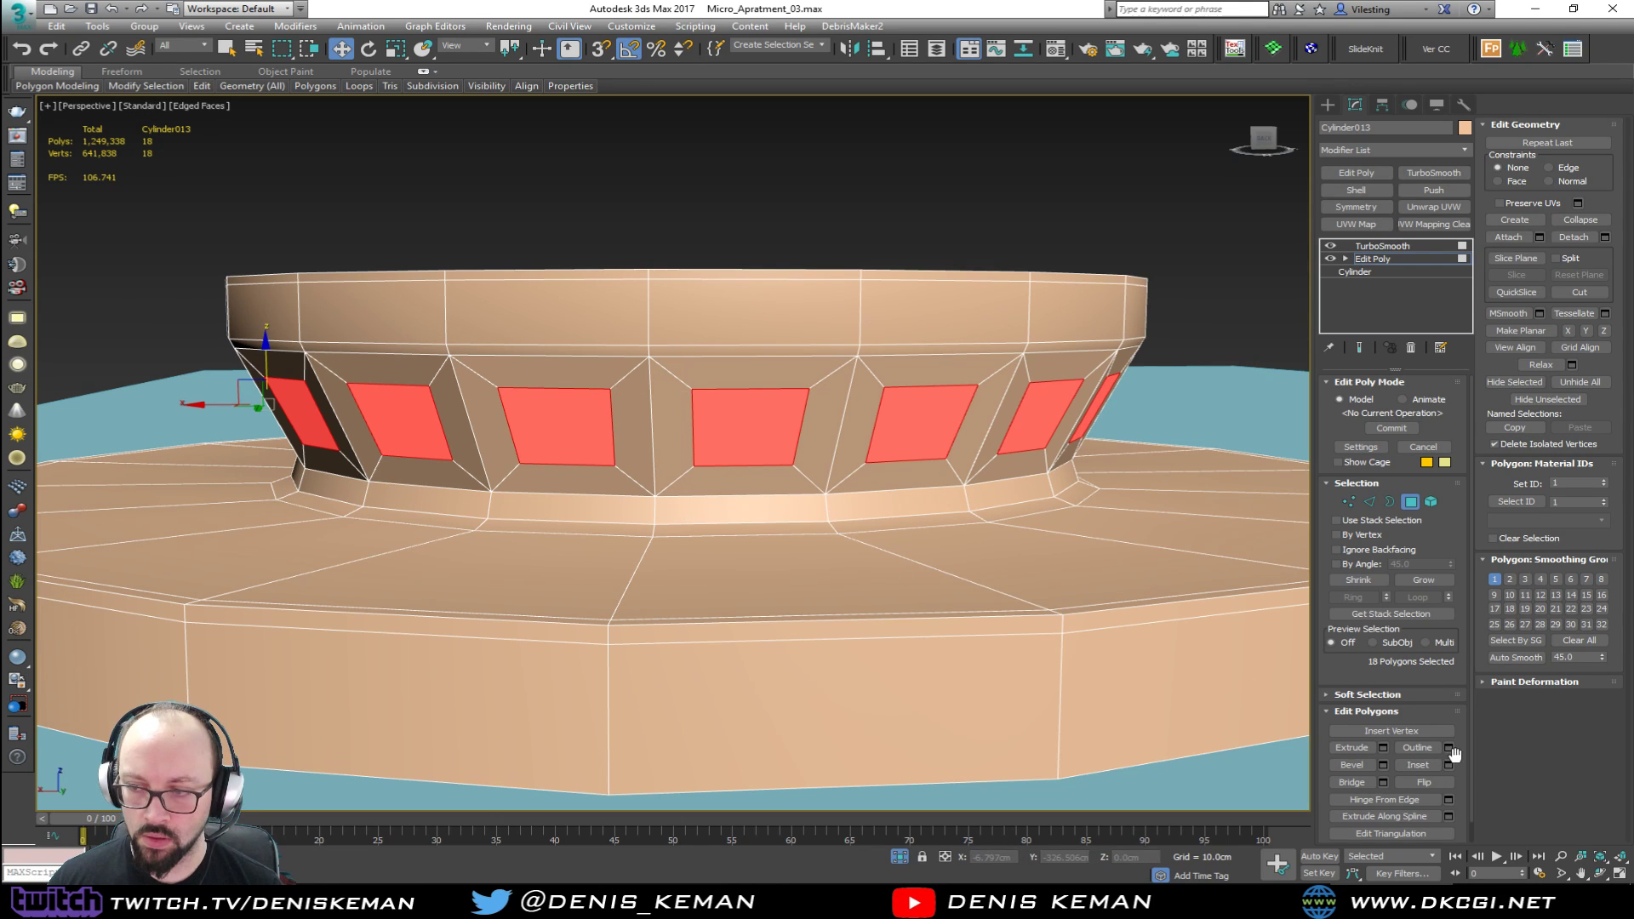
Step: Bevel the inset side polygons inward with height -0.332 cm and outline -0.332 cm to form the flame openings
{"action": "left_click", "coordinate": [1383, 765]}
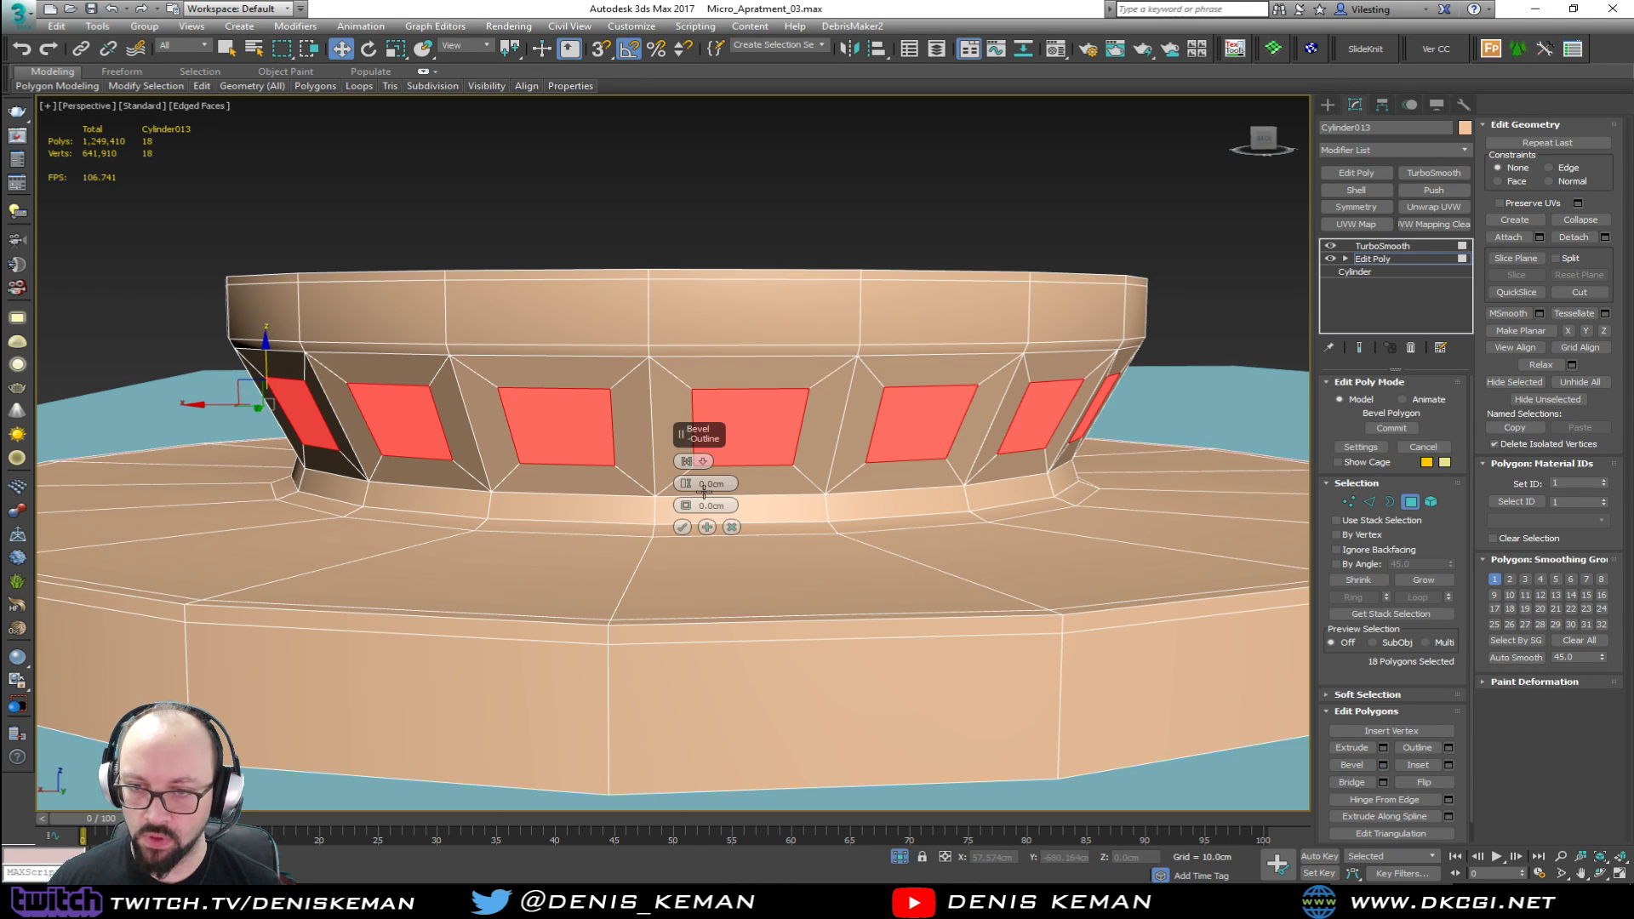
{"action": "left_click_drag", "start_coordinate": [687, 484], "coordinate": [687, 507]}
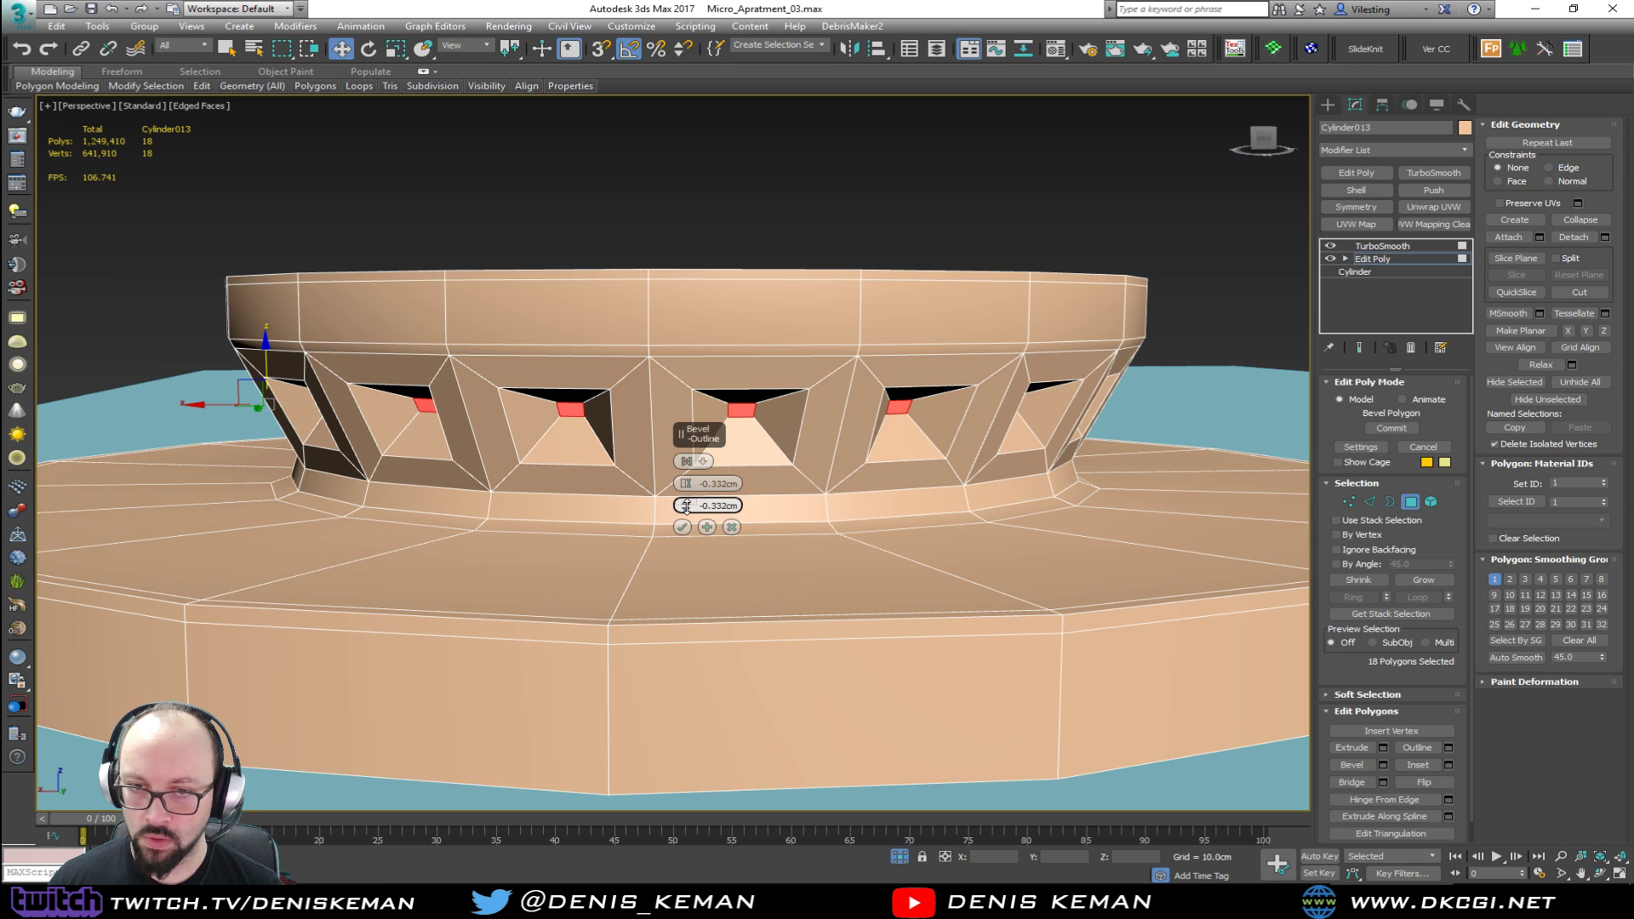
{"action": "left_click", "coordinate": [683, 527]}
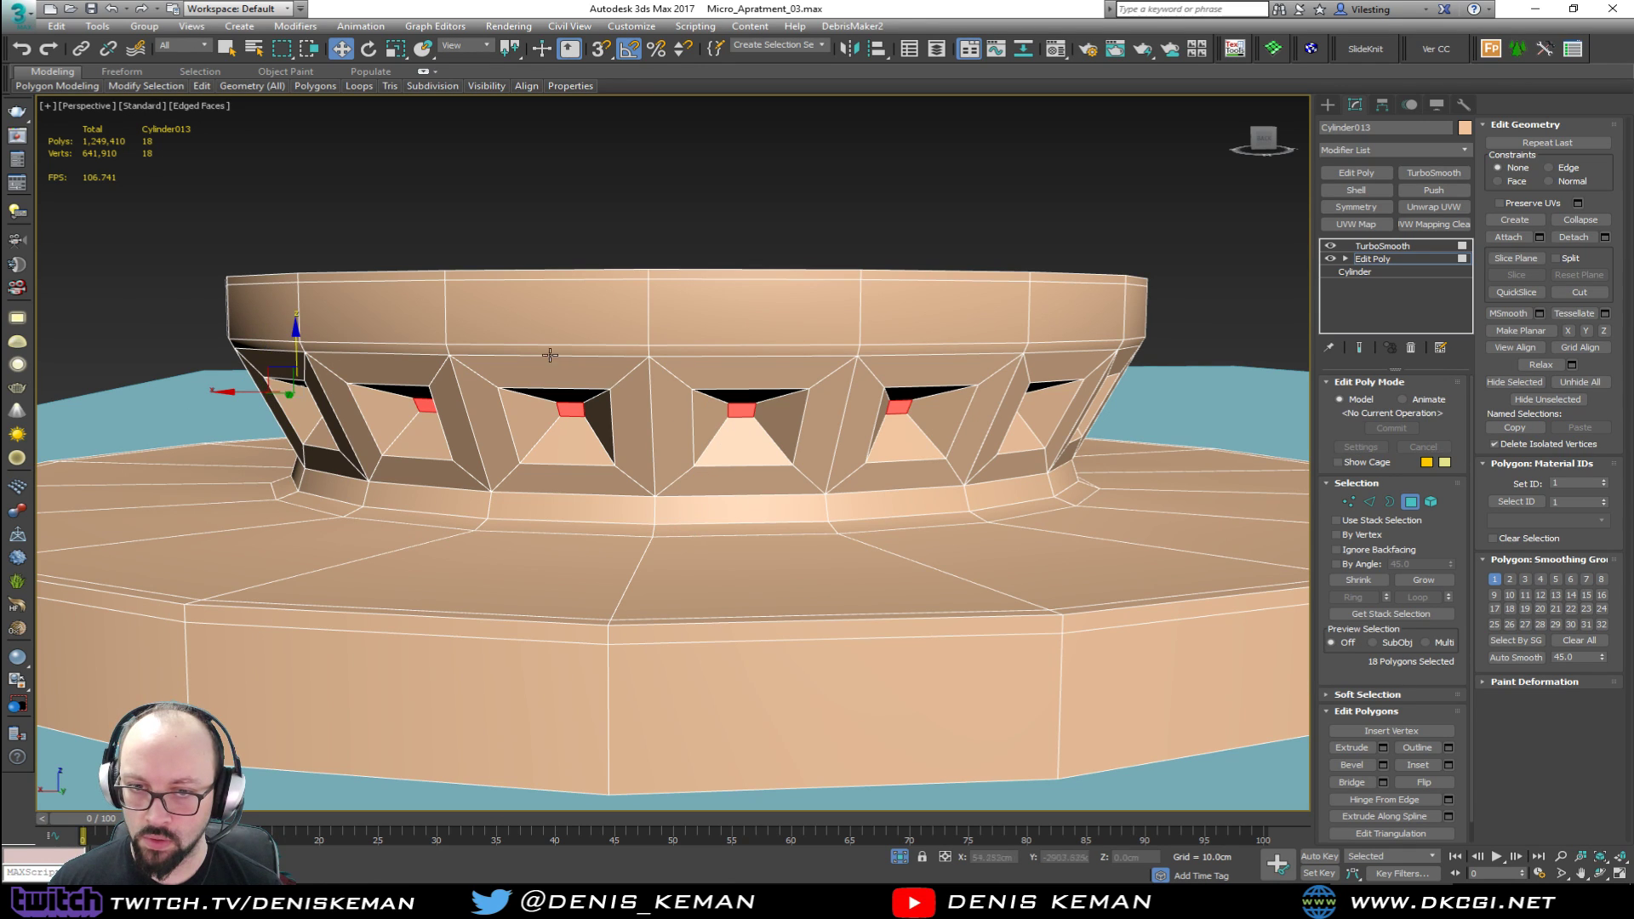
{"action": "middle_click_drag", "start_coordinate": [387, 360], "coordinate": [410, 338]}
{"action": "mouse_move", "coordinate": [339, 340]}
{"action": "left_mouse_down"}
{"action": "mouse_move", "coordinate": [341, 385]}
{"action": "mouse_move", "coordinate": [364, 326]}
{"action": "left_mouse_up"}
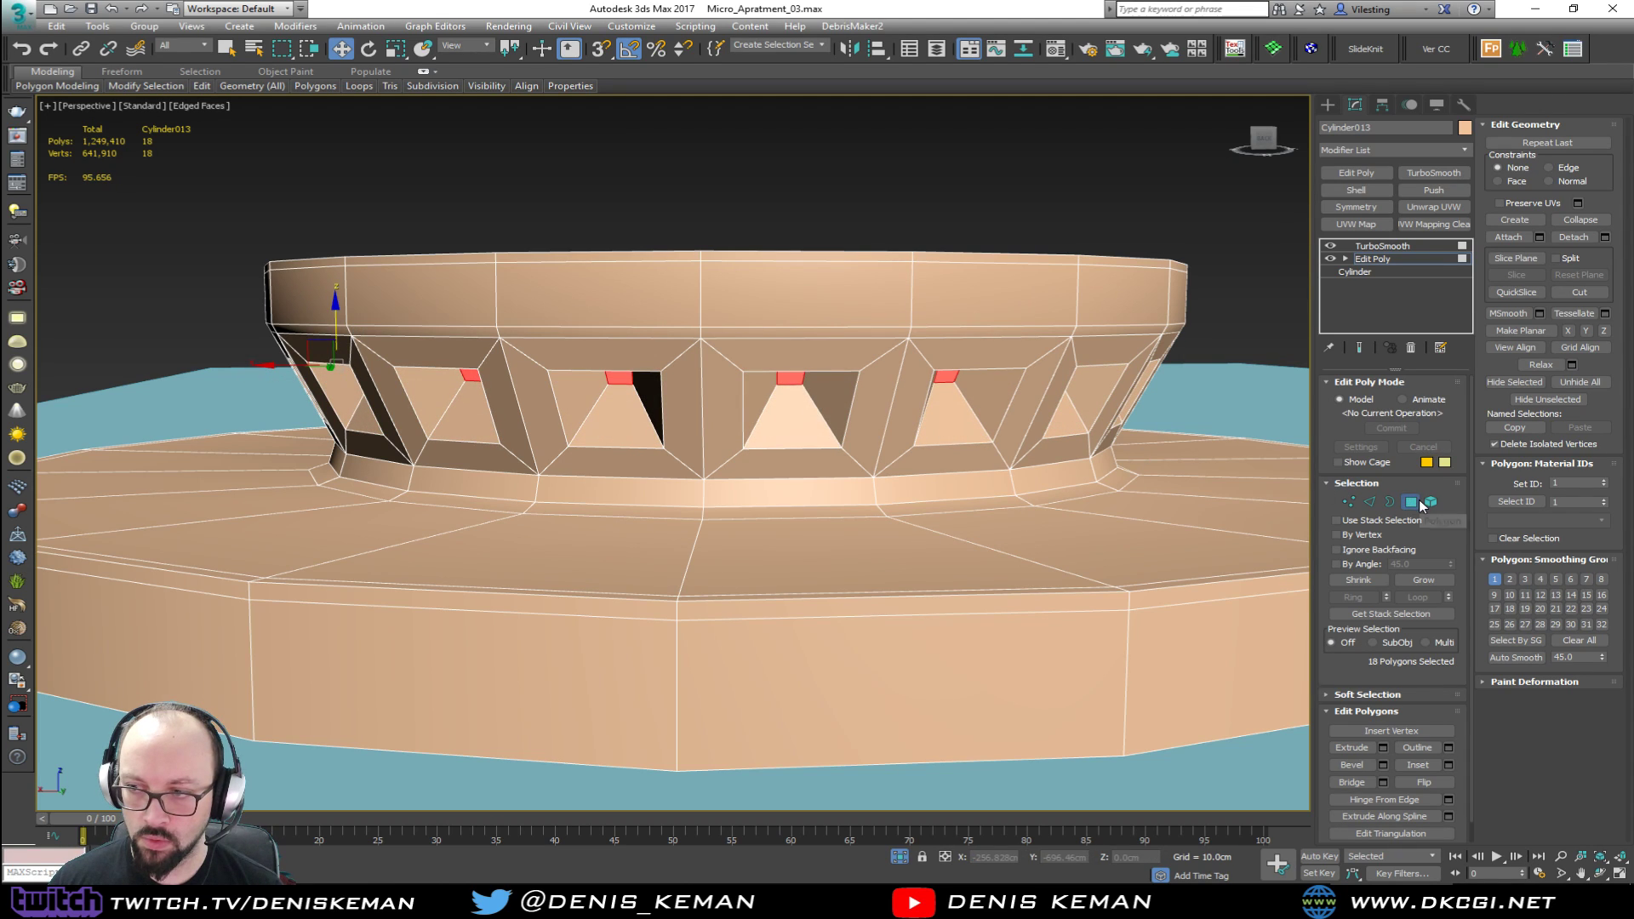
Step: Inspect the smoothed burner without edged faces to check the shape of the flame openings
{"action": "left_click", "coordinate": [1416, 502]}
{"action": "left_click", "coordinate": [1391, 247]}
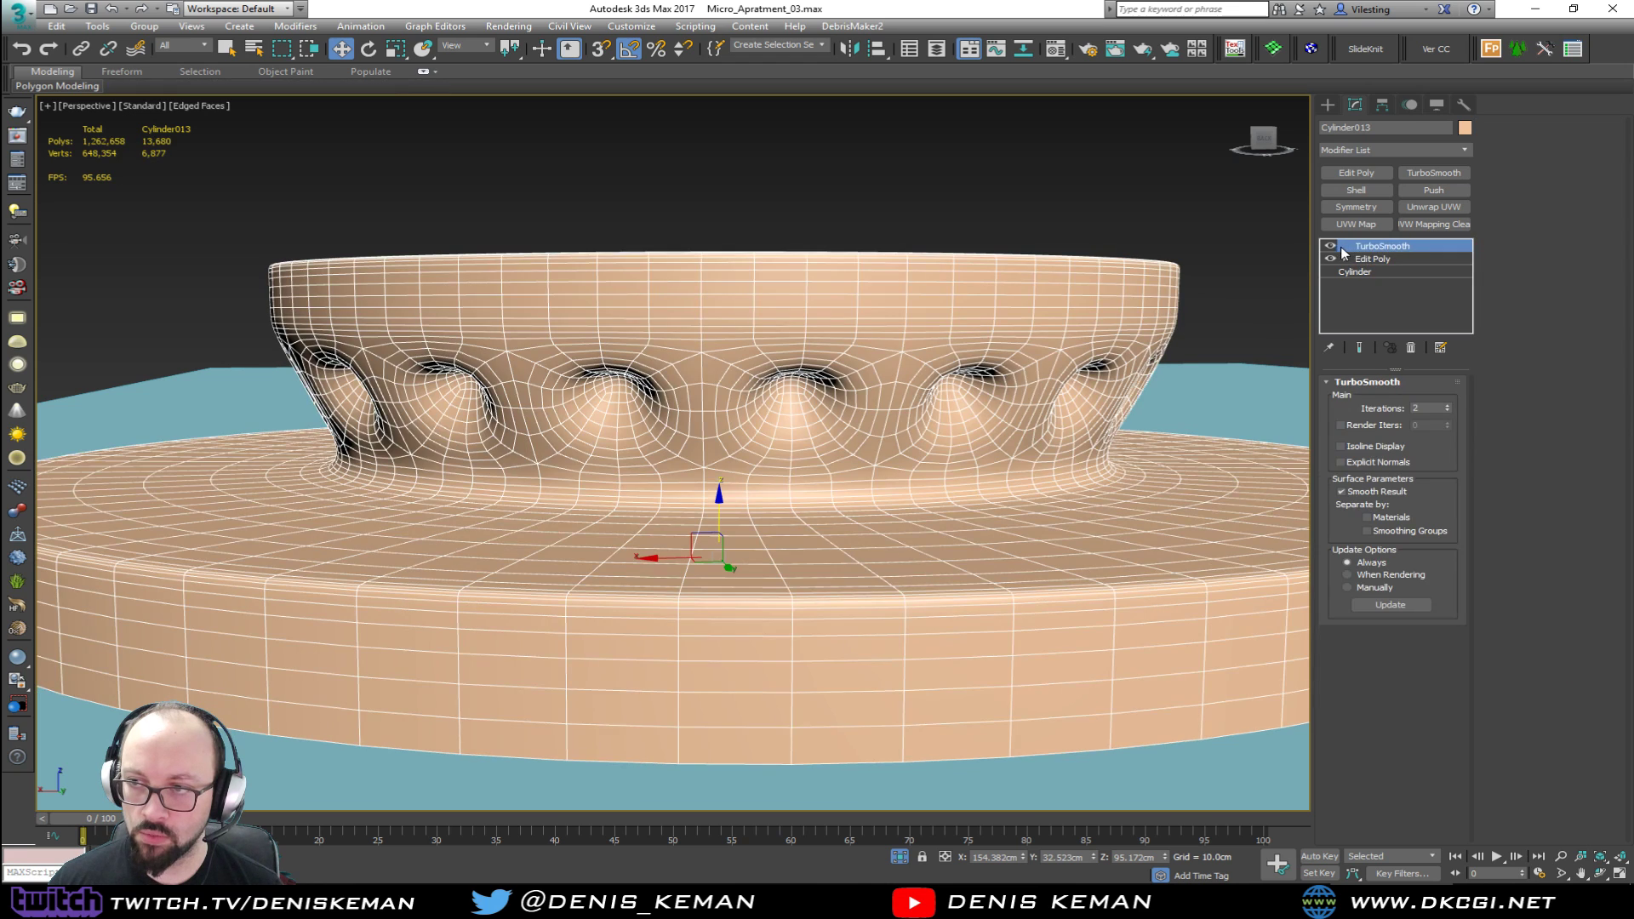
{"action": "left_click", "coordinate": [950, 119]}
{"action": "mouse_move", "coordinate": [950, 119]}
{"action": "middle_mouse_down", "text": "alt"}
{"action": "mouse_move", "coordinate": [894, 270]}
{"action": "mouse_move", "coordinate": [845, 342]}
{"action": "mouse_move", "coordinate": [919, 313]}
{"action": "mouse_move", "coordinate": [879, 339]}
{"action": "middle_mouse_up", "text": "alt"}
{"action": "key", "text": "F4"}
{"action": "scroll", "coordinate": [845, 342], "scroll_direction": "down", "scroll_amount": 3}
{"action": "left_click", "coordinate": [879, 339]}
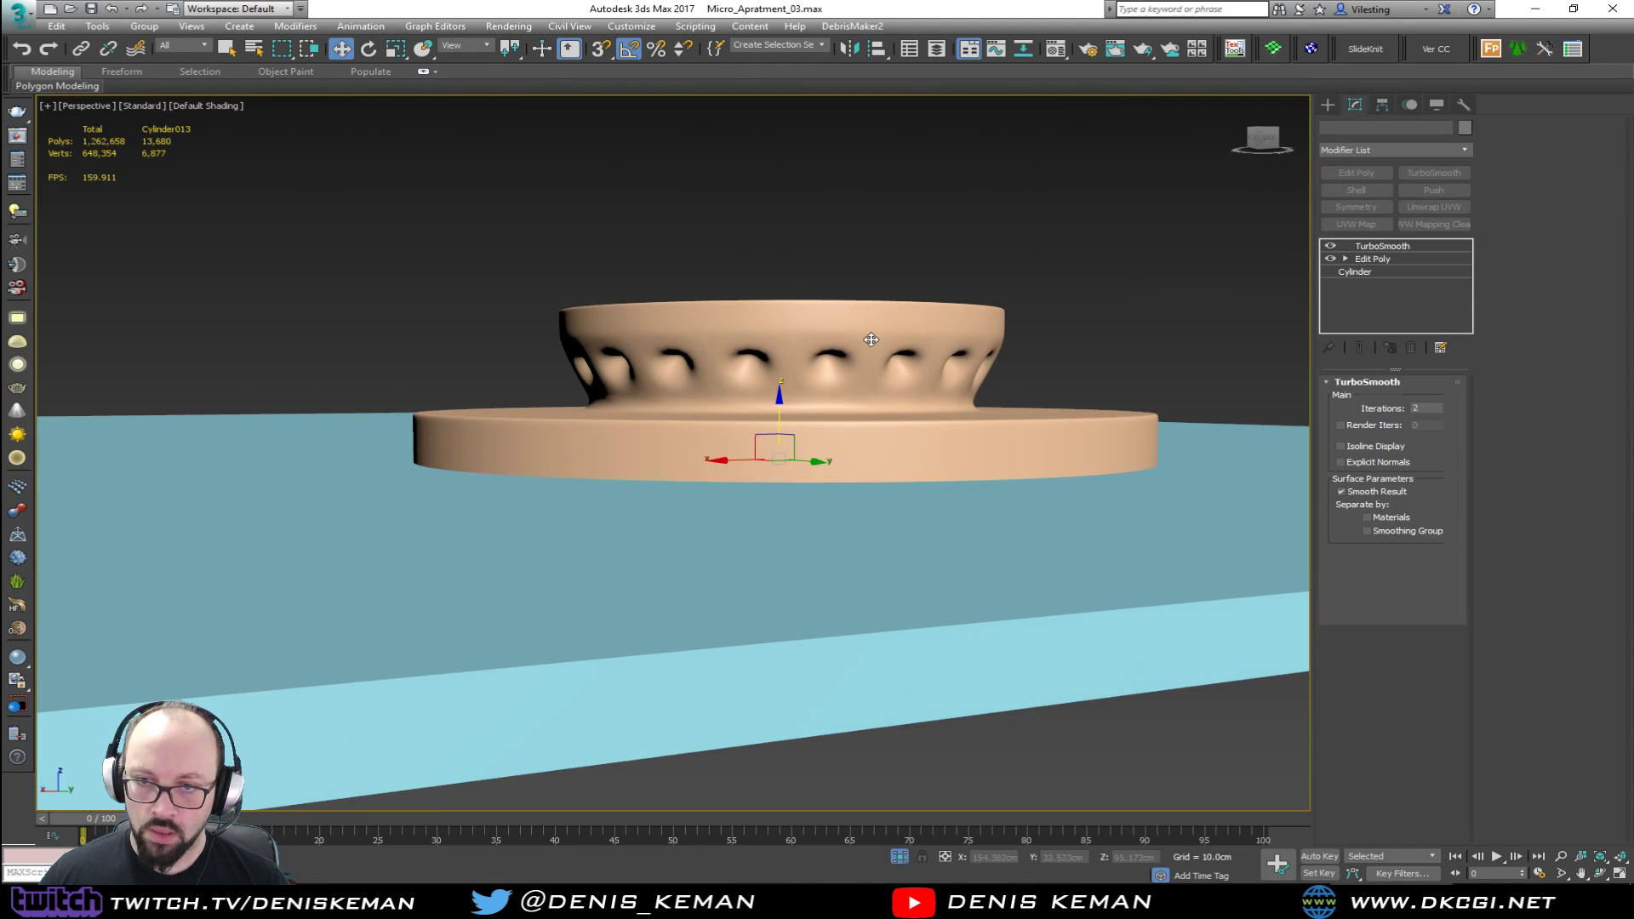
{"action": "scroll", "coordinate": [869, 338], "scroll_direction": "up", "scroll_amount": 4}
Step: Select one slanted inner corner edge of a flame opening and extend the selection to all similar edges around the burner
{"action": "key", "text": "F4"}
{"action": "left_click", "coordinate": [1397, 257]}
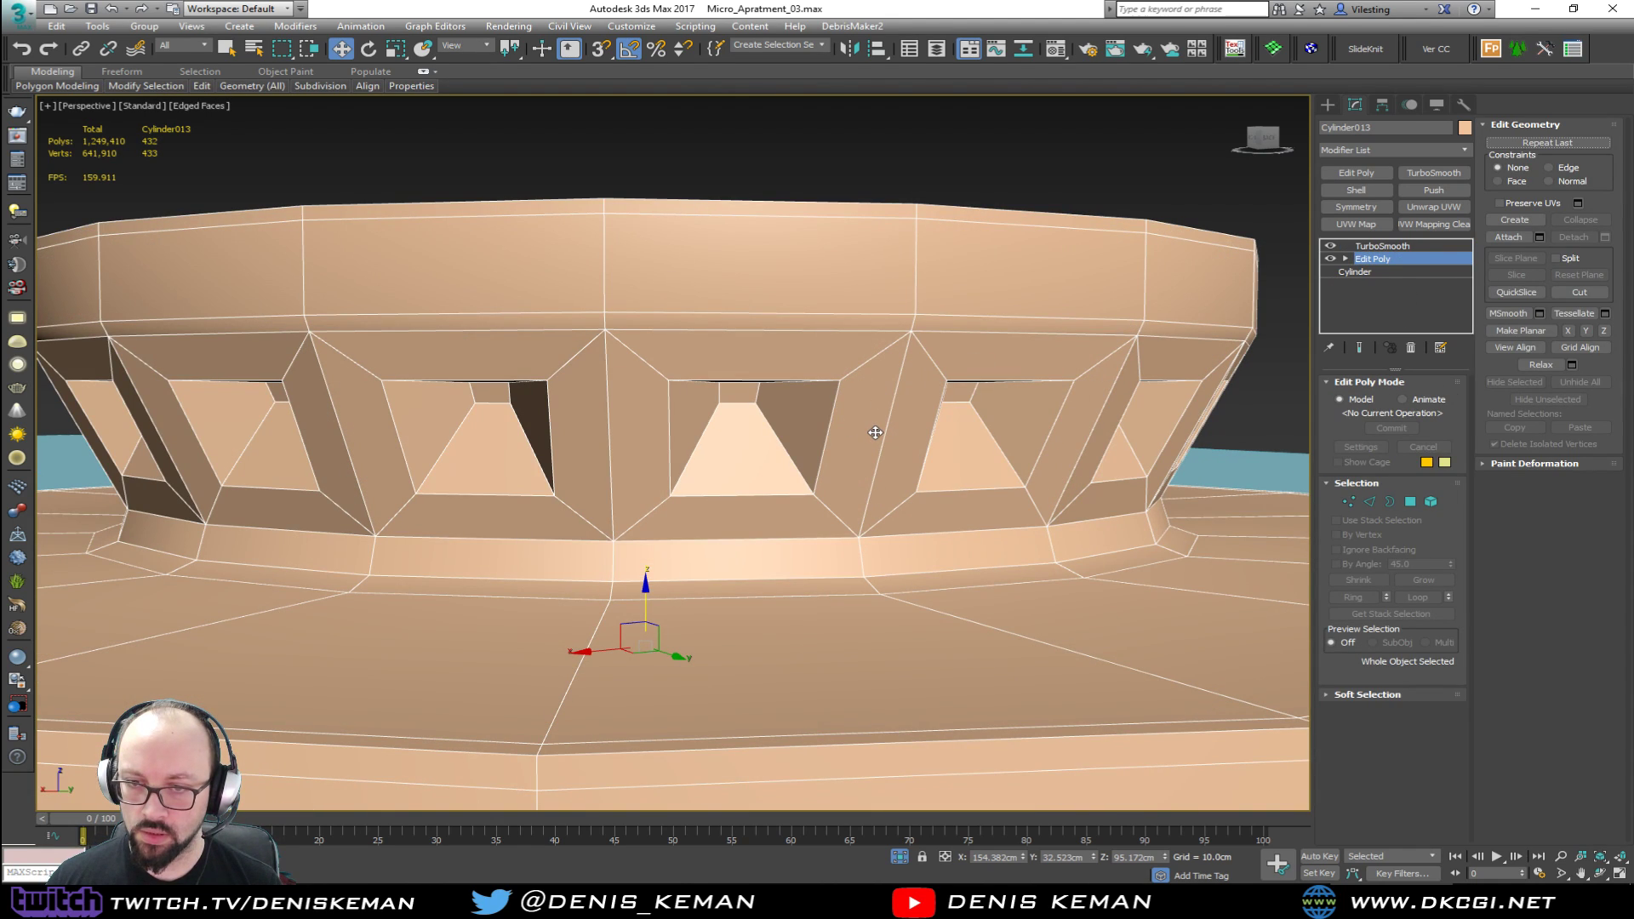
{"action": "key", "text": "2"}
{"action": "left_click", "coordinate": [693, 454]}
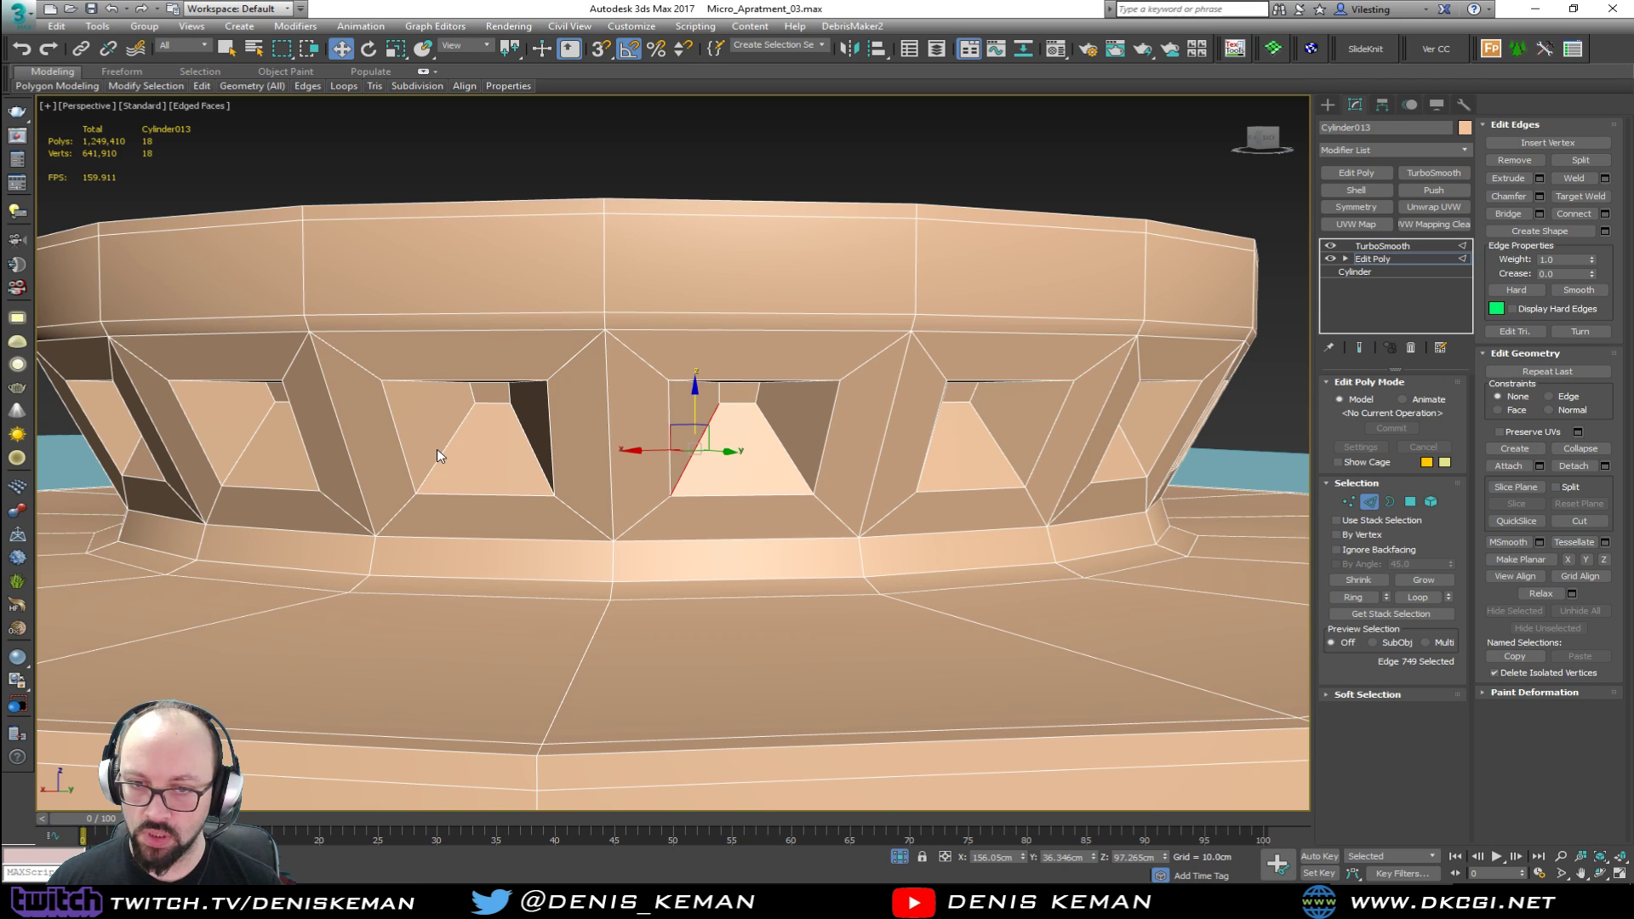
{"action": "left_click", "coordinate": [423, 72]}
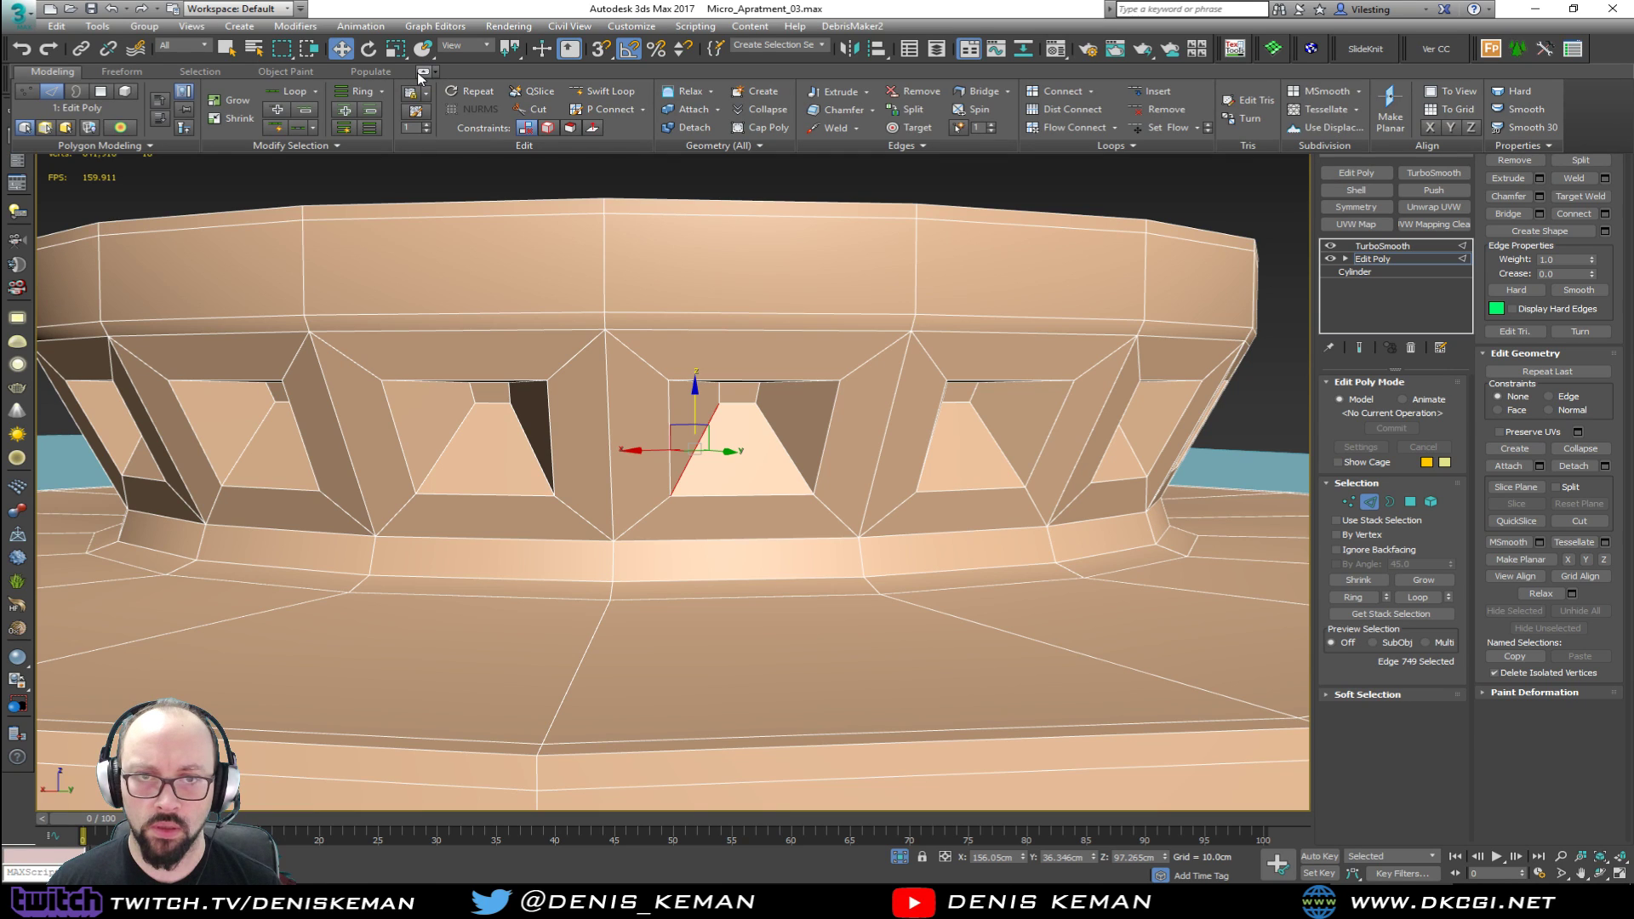
{"action": "mouse_move", "coordinate": [132, 150]}
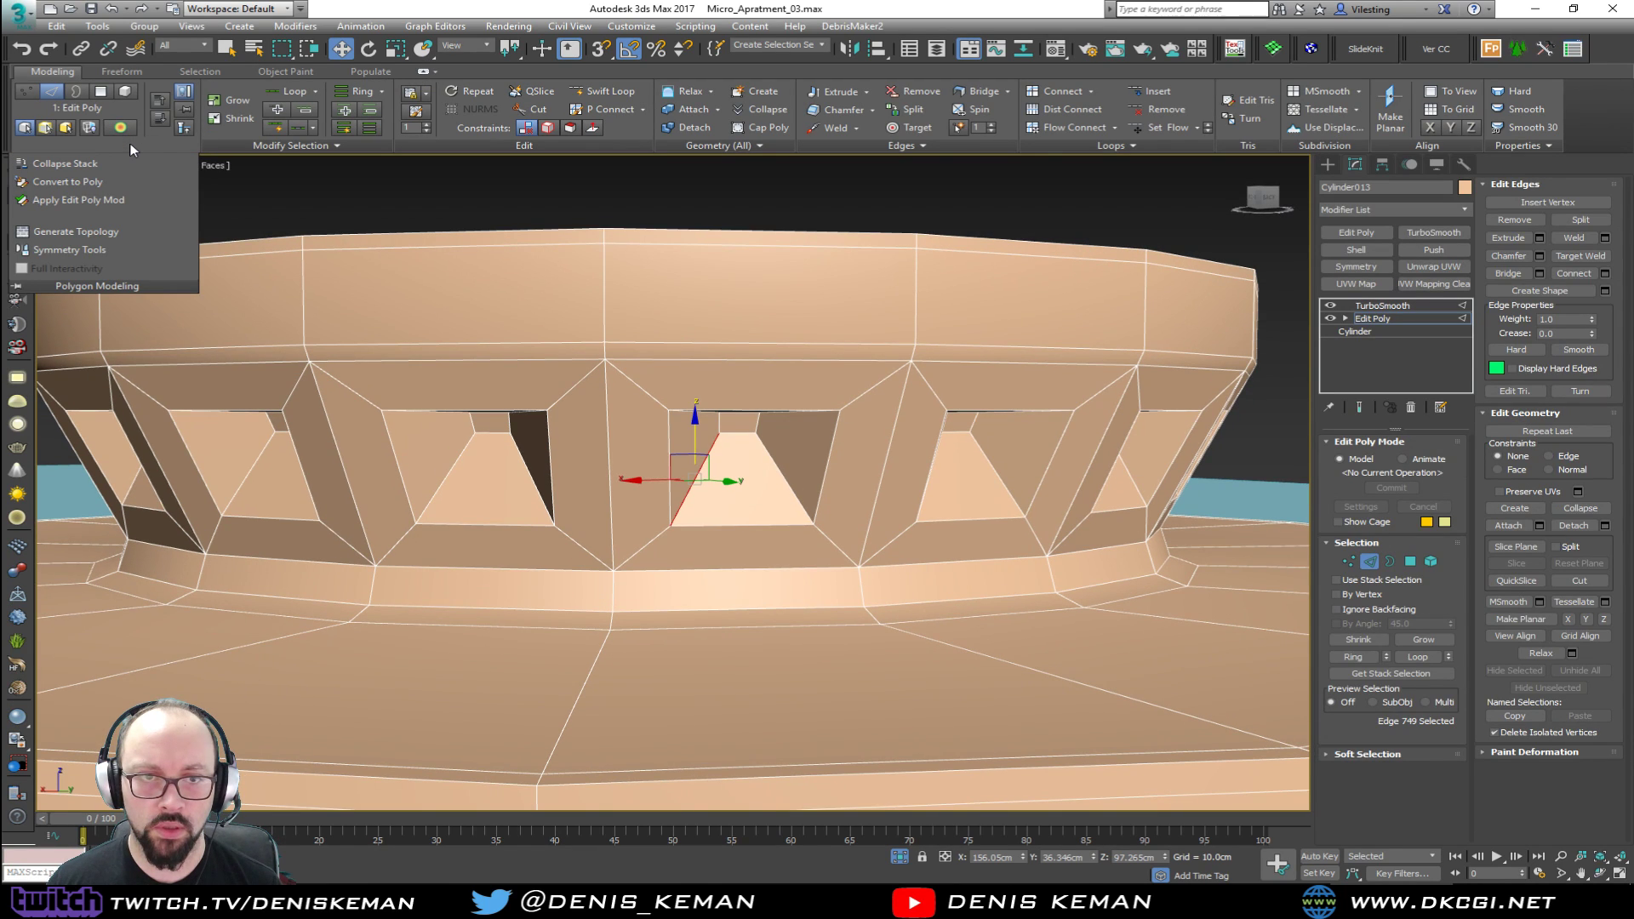
{"action": "mouse_move", "coordinate": [313, 146]}
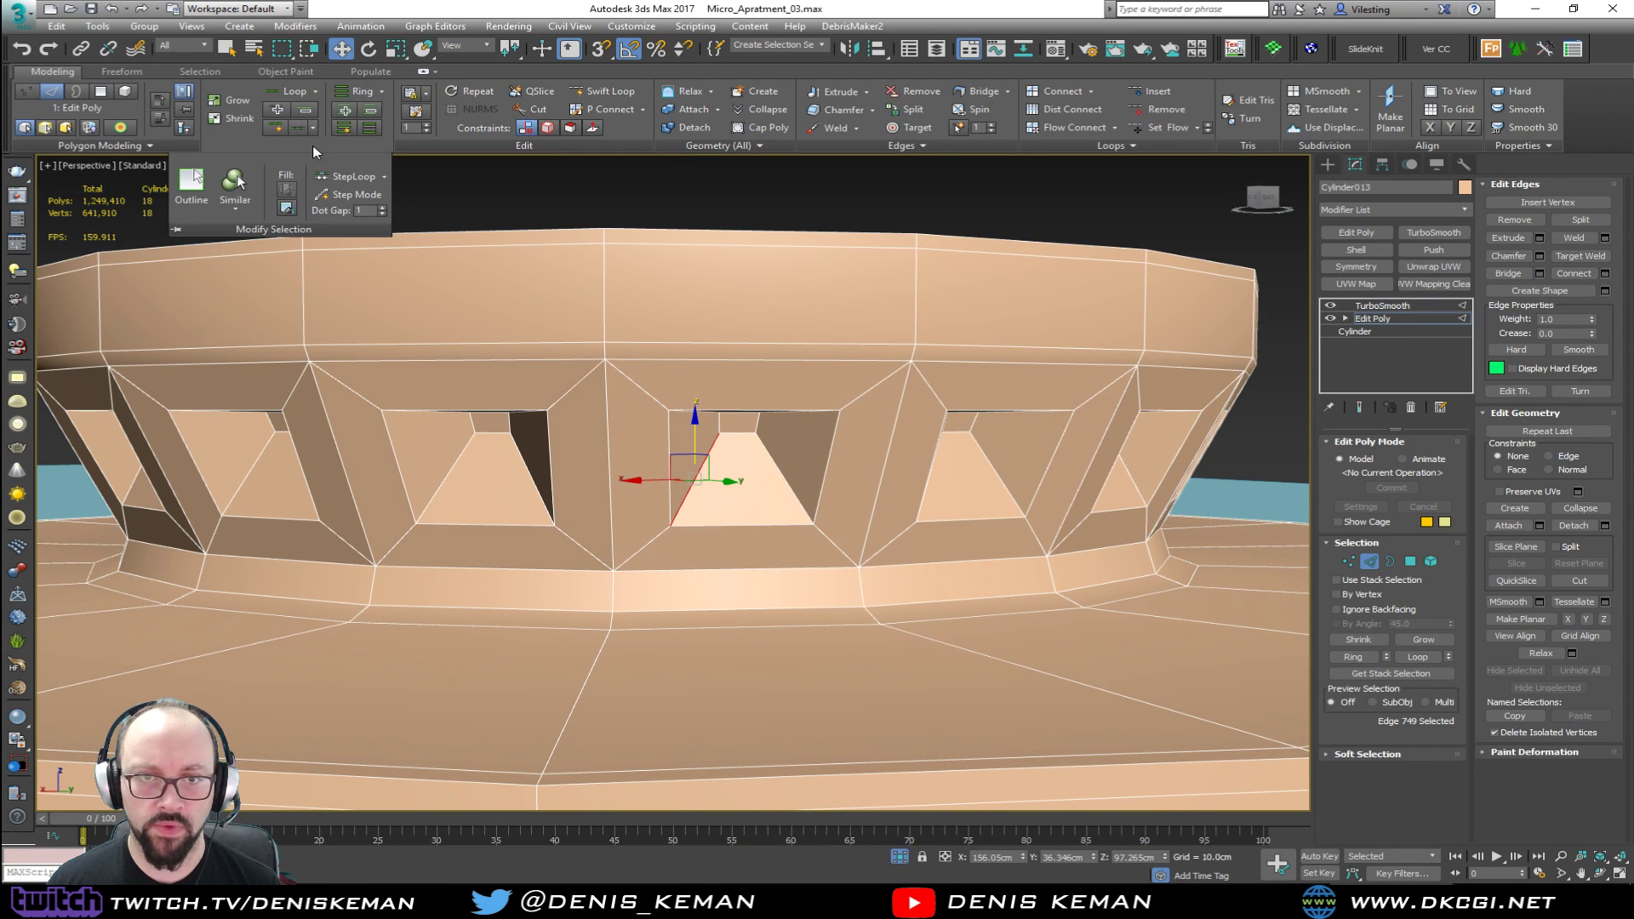
{"action": "left_click", "coordinate": [243, 183]}
{"action": "middle_click_drag", "start_coordinate": [750, 451], "coordinate": [1321, 678]}
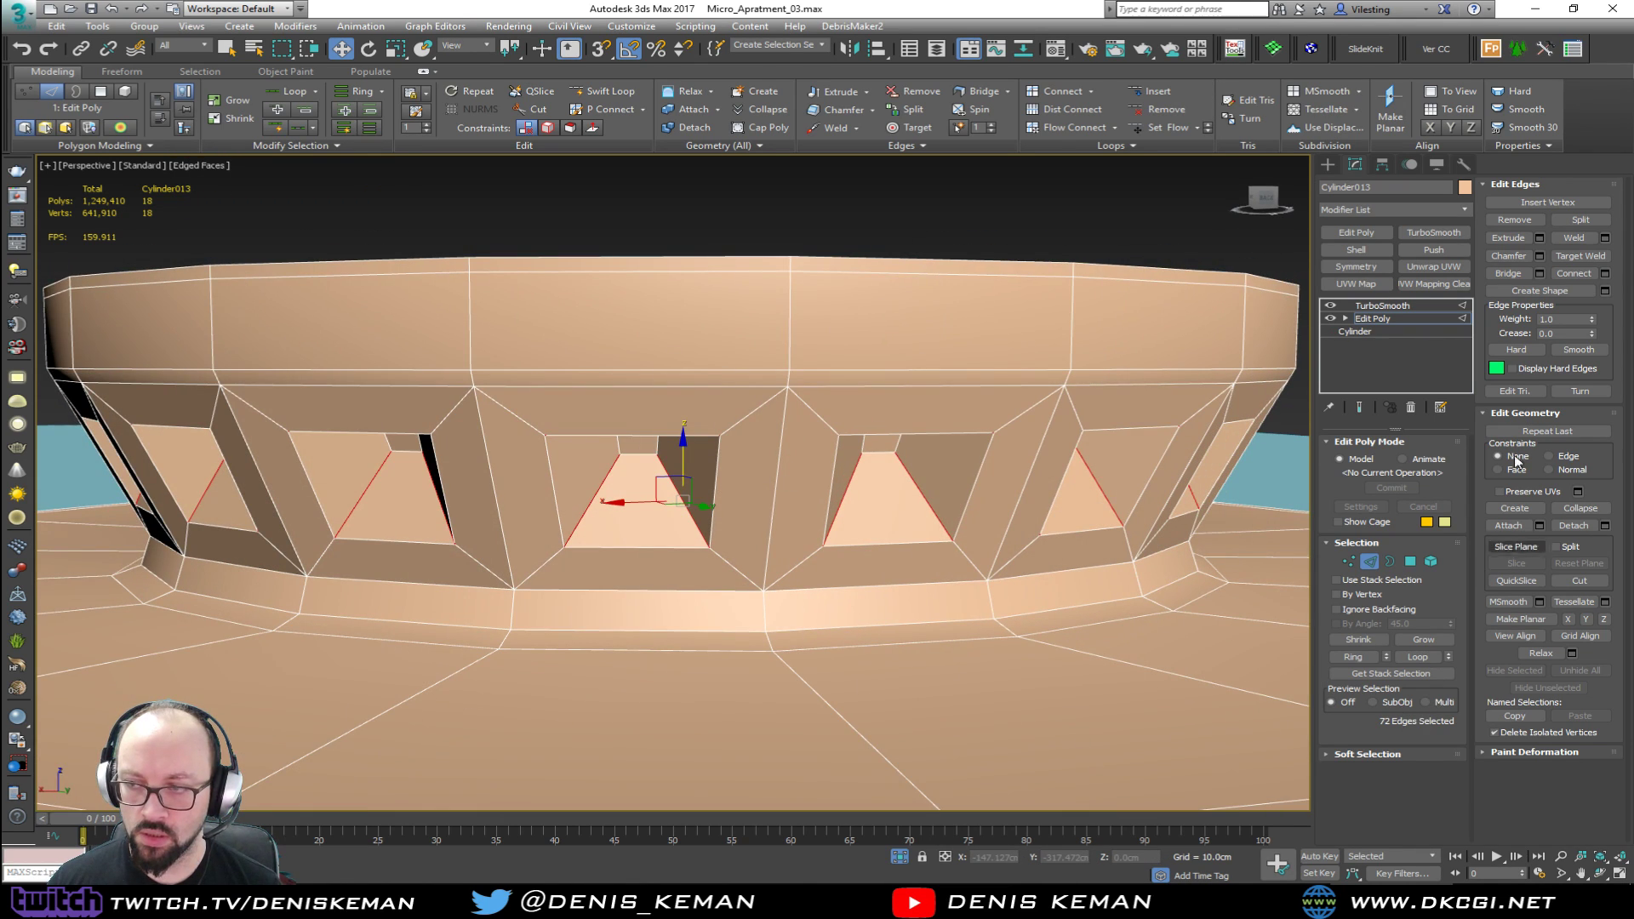
Step: Connect the openings' inner corner edges with 2 segments and pinch 71
{"action": "left_click", "coordinate": [1605, 274]}
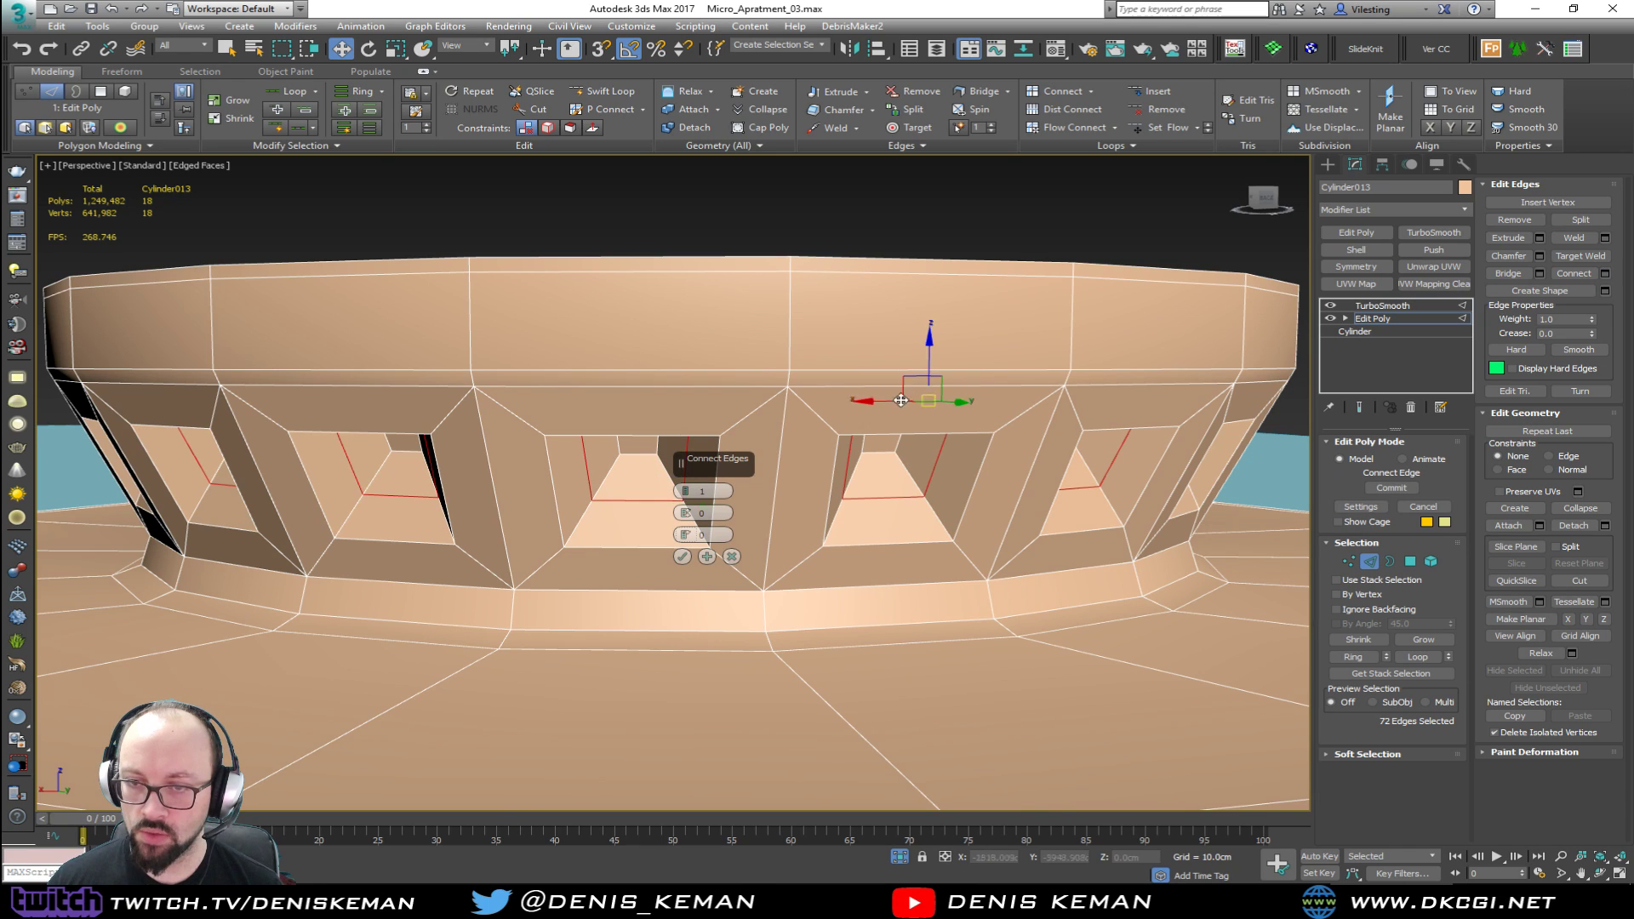
{"action": "left_click_drag", "start_coordinate": [686, 494], "coordinate": [665, 303]}
{"action": "right_click", "coordinate": [684, 537]}
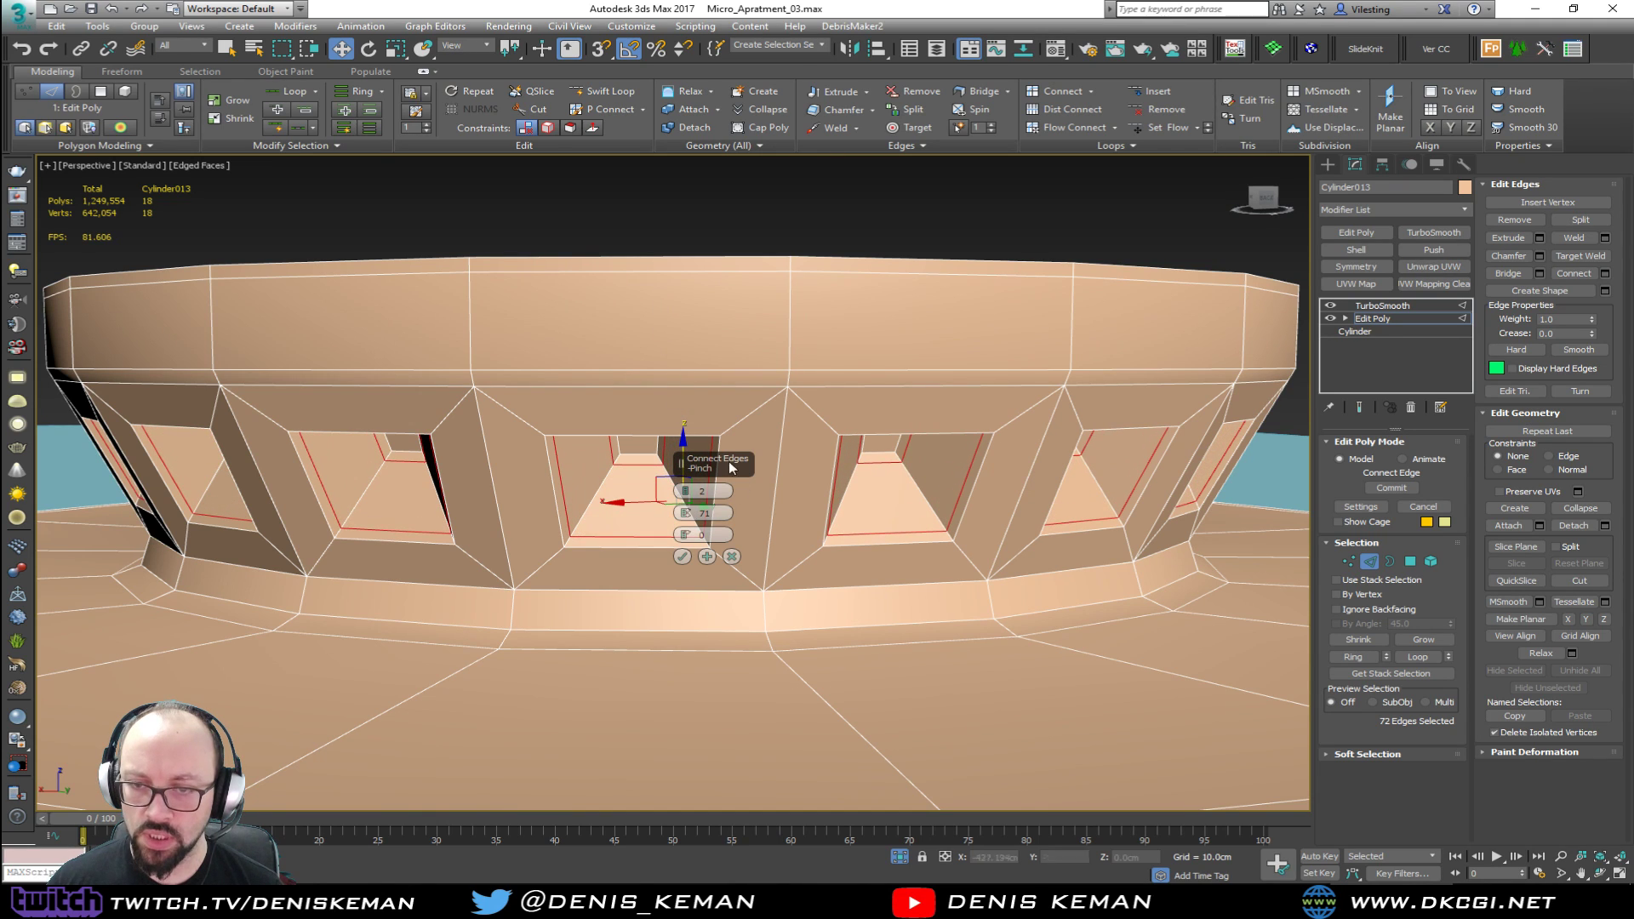
{"action": "left_click", "coordinate": [683, 557]}
{"action": "left_click", "coordinate": [1370, 561]}
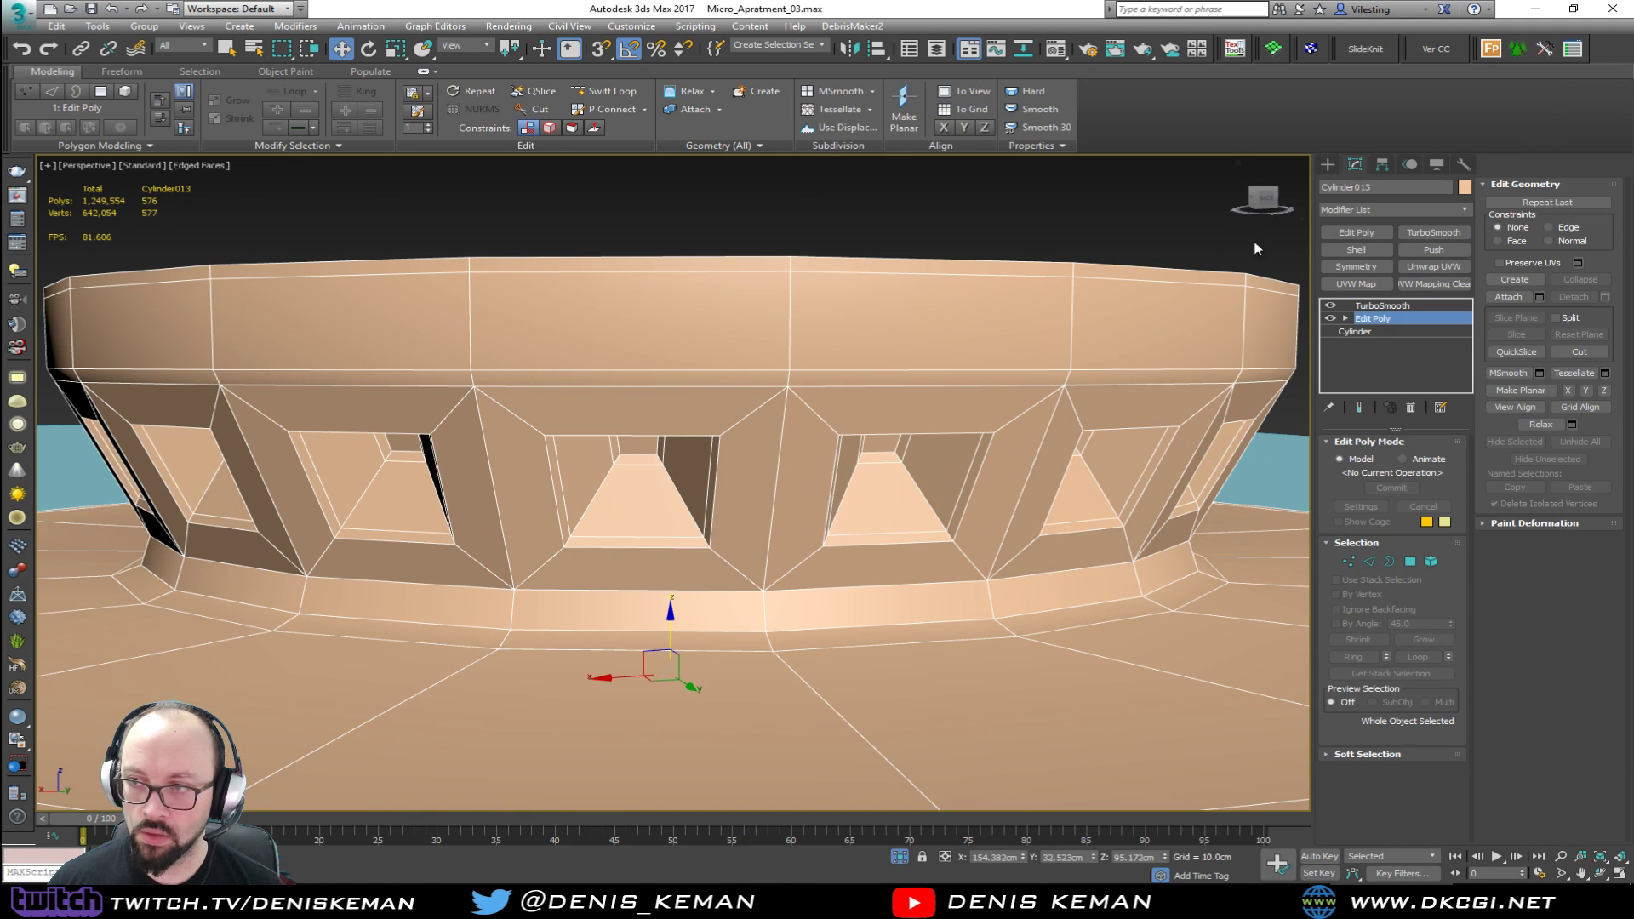
Step: Examine the smoothed flame openings up close with the added support loops, without edged faces
{"action": "left_click", "coordinate": [1069, 212]}
{"action": "key", "text": "F4"}
{"action": "scroll", "coordinate": [873, 465], "scroll_direction": "down", "scroll_amount": 3}
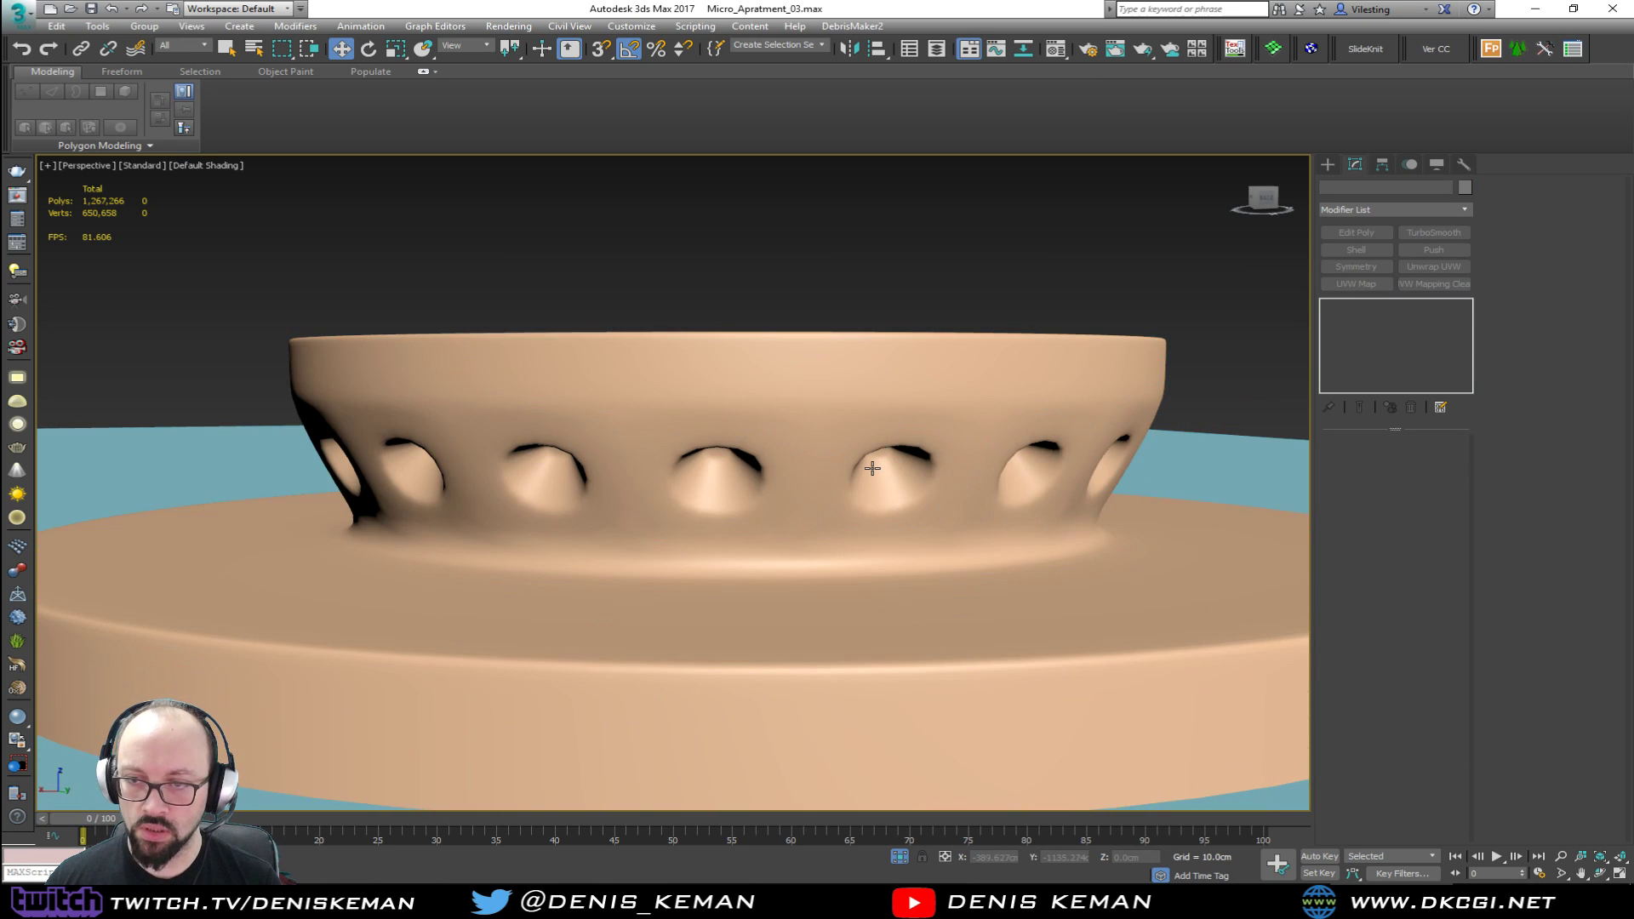
{"action": "middle_click_drag", "start_coordinate": [894, 467], "coordinate": [846, 479], "text": "alt"}
{"action": "left_click", "coordinate": [625, 559]}
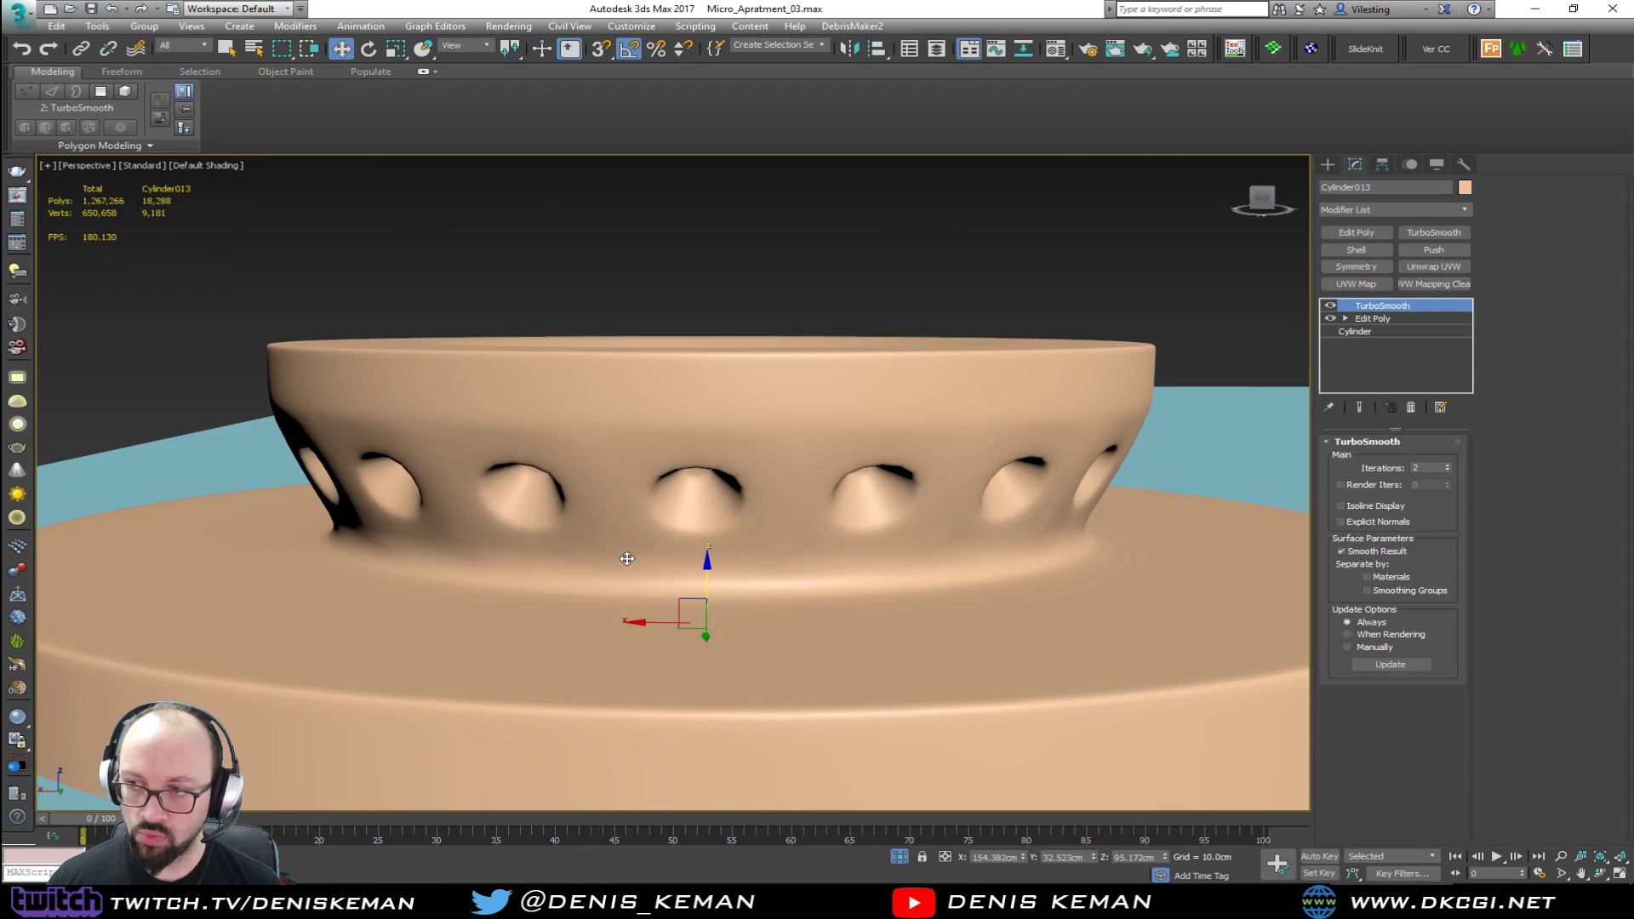
{"action": "scroll", "coordinate": [753, 461], "scroll_direction": "up", "scroll_amount": 3}
{"action": "key", "text": "F4"}
{"action": "middle_click_drag", "start_coordinate": [781, 526], "coordinate": [750, 464]}
{"action": "key", "text": "F4"}
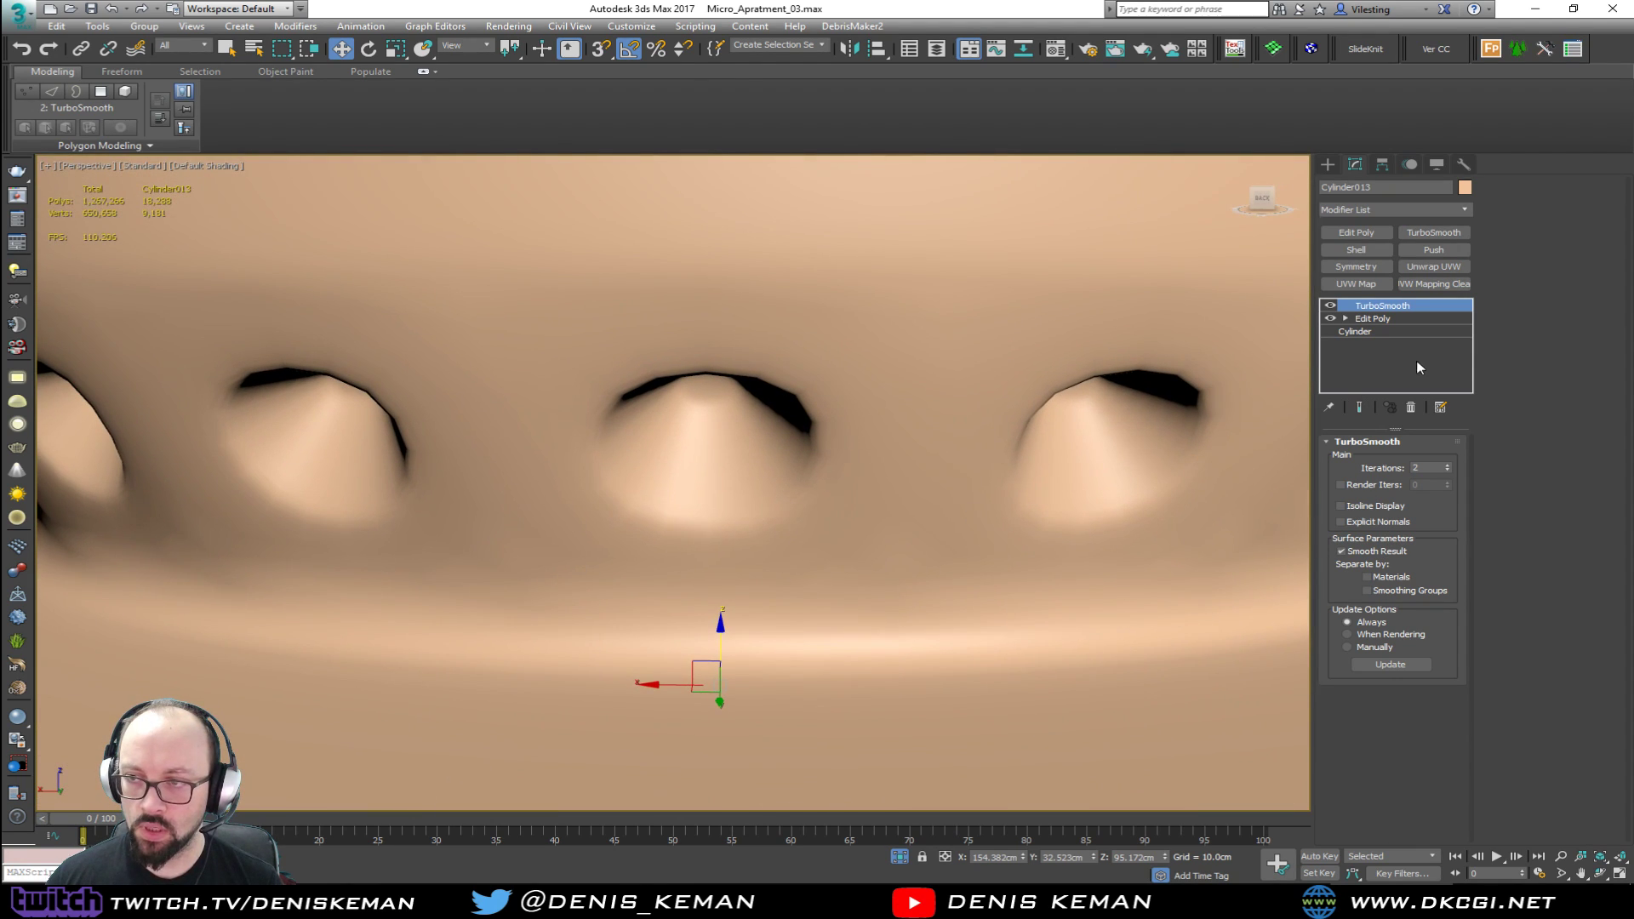
Step: Select the outer rim edge loop of one flame opening and extend the selection to the similar rims of all openings
{"action": "left_click", "coordinate": [1375, 320]}
{"action": "key", "text": "F4"}
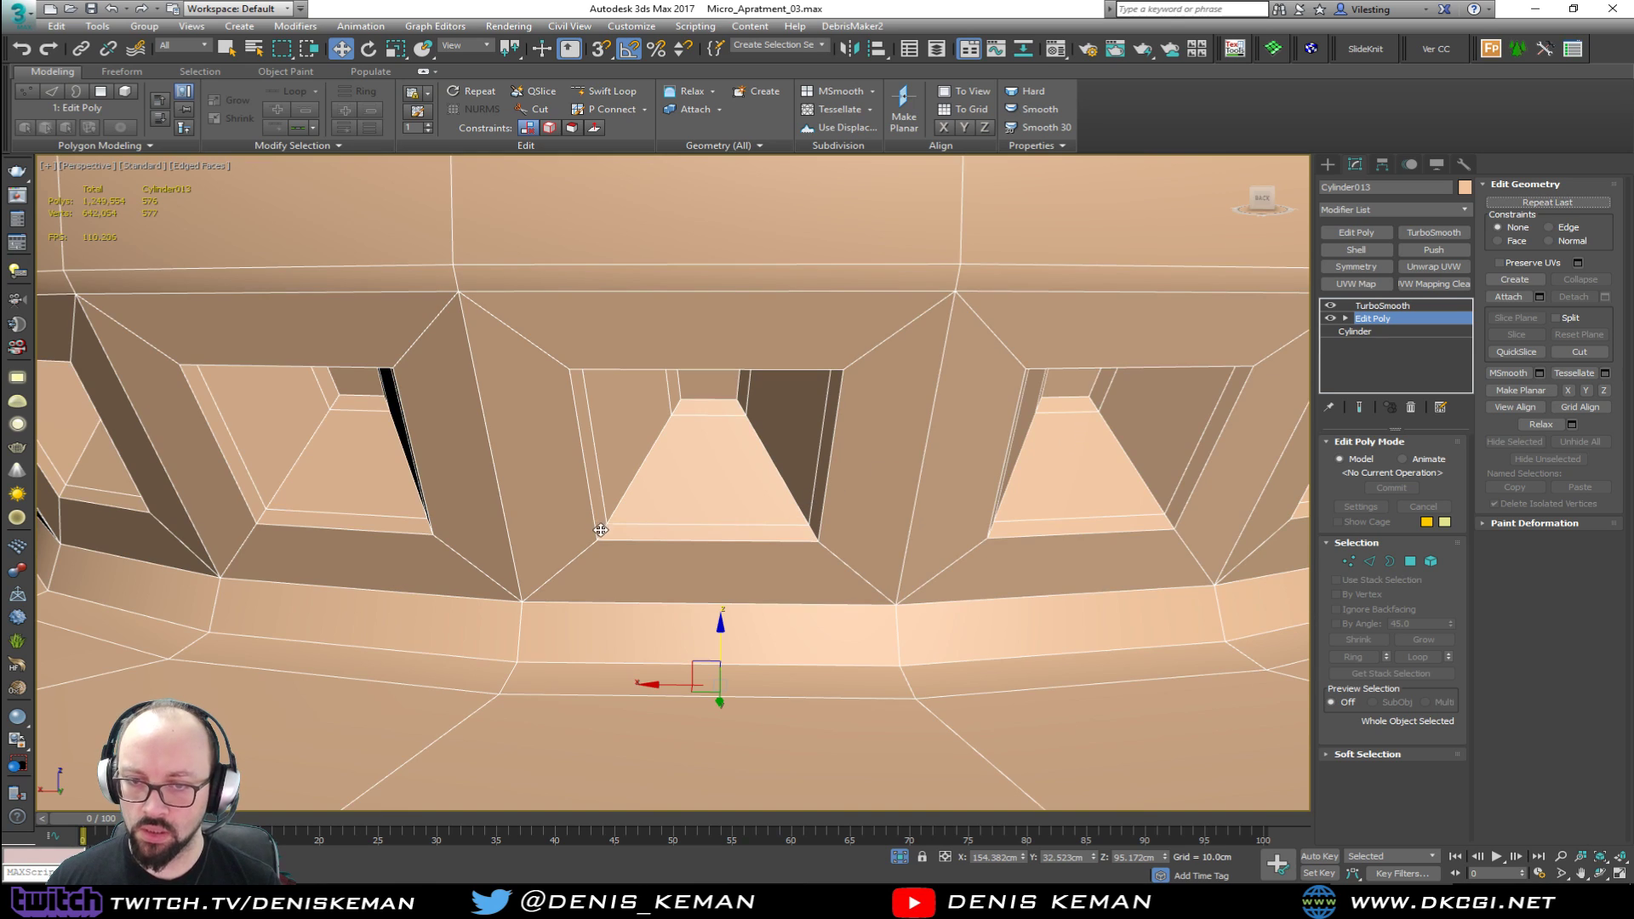
{"action": "key", "text": "2"}
{"action": "double_click", "coordinate": [593, 520]}
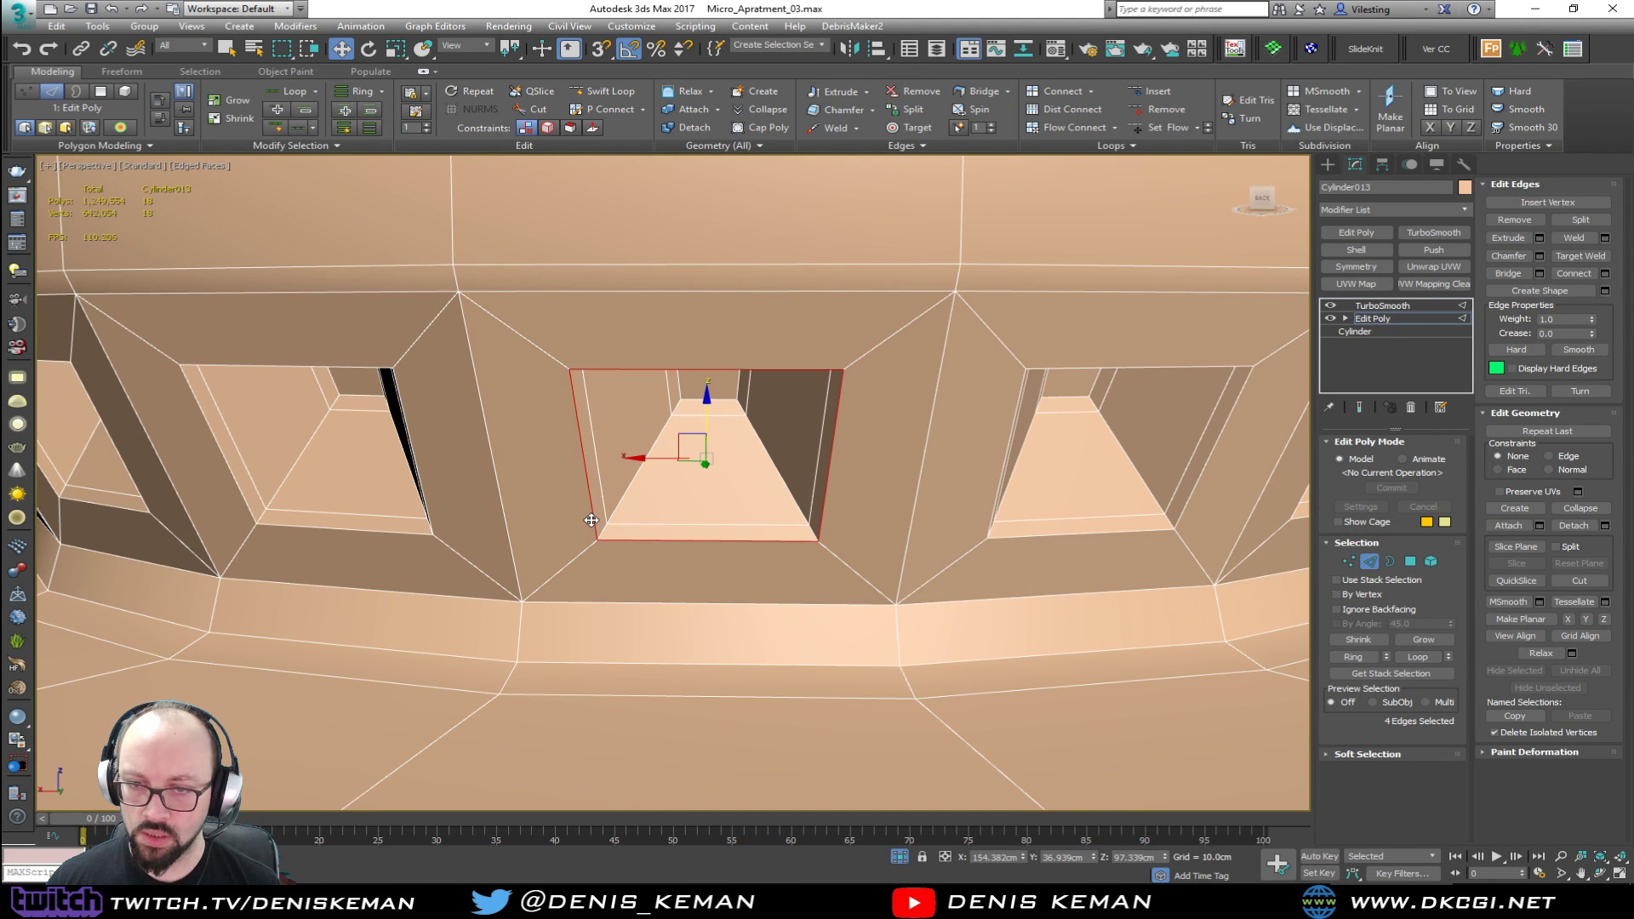
{"action": "left_click", "coordinate": [298, 148]}
{"action": "left_click", "coordinate": [237, 189]}
{"action": "middle_click_drag", "start_coordinate": [643, 459], "coordinate": [753, 444]}
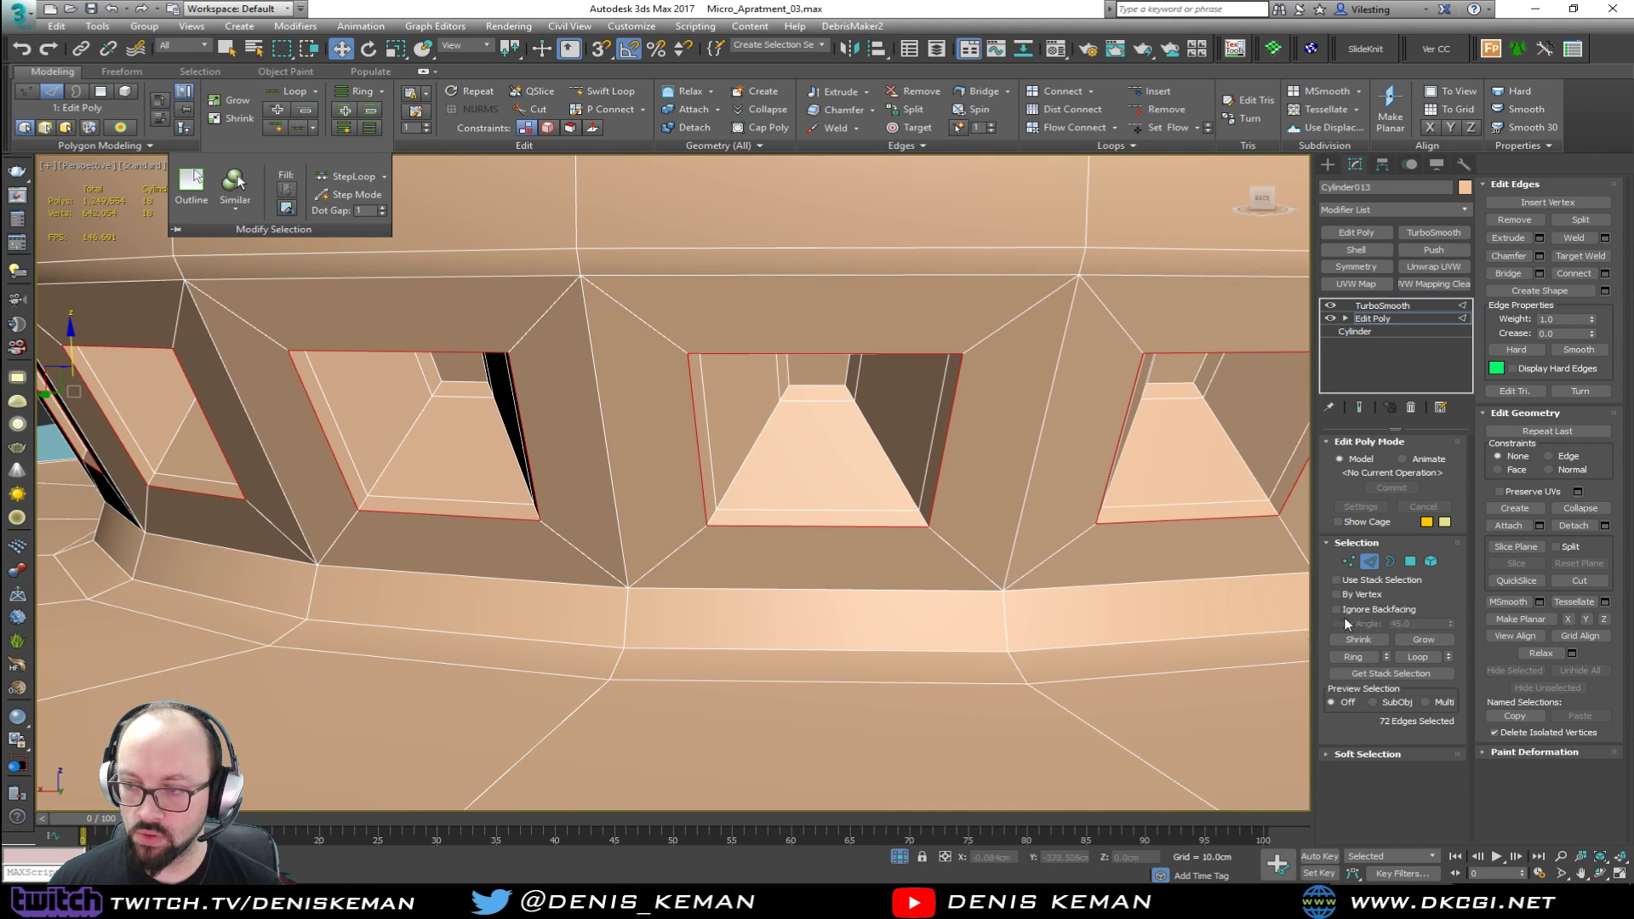
Step: Chamfer the rim edges of the flame openings by 0.02 cm with 2 segments
{"action": "left_click", "coordinate": [1540, 256]}
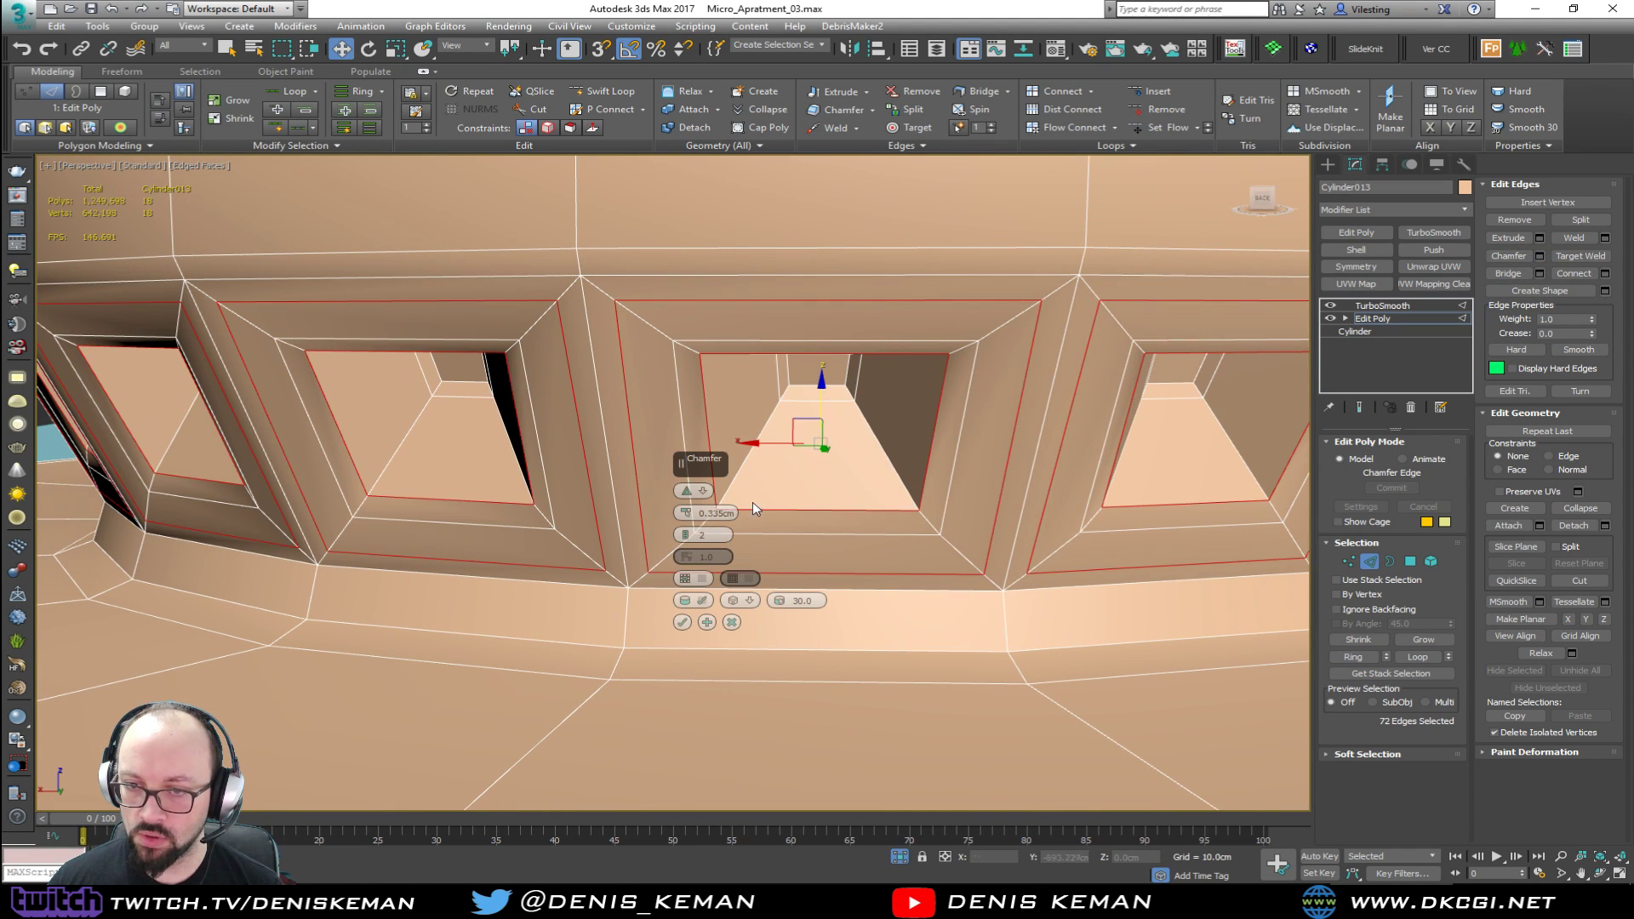
{"action": "left_click_drag", "start_coordinate": [686, 512], "coordinate": [686, 539]}
{"action": "scroll", "coordinate": [868, 528], "scroll_direction": "up", "scroll_amount": 4}
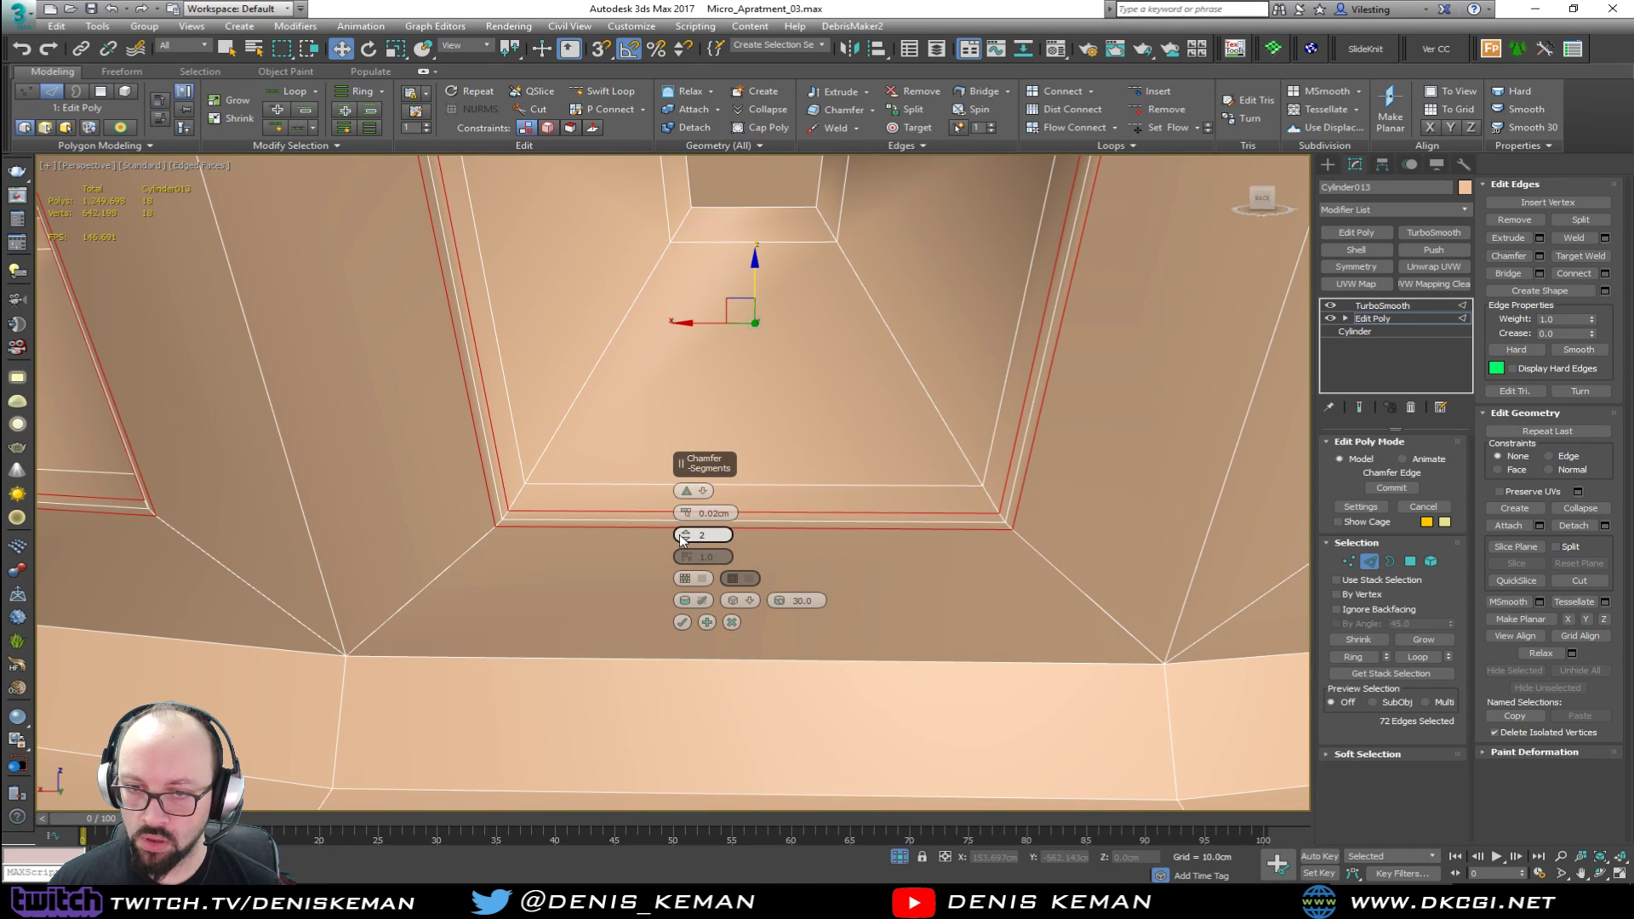
{"action": "left_click", "coordinate": [682, 622]}
{"action": "key", "text": "6"}
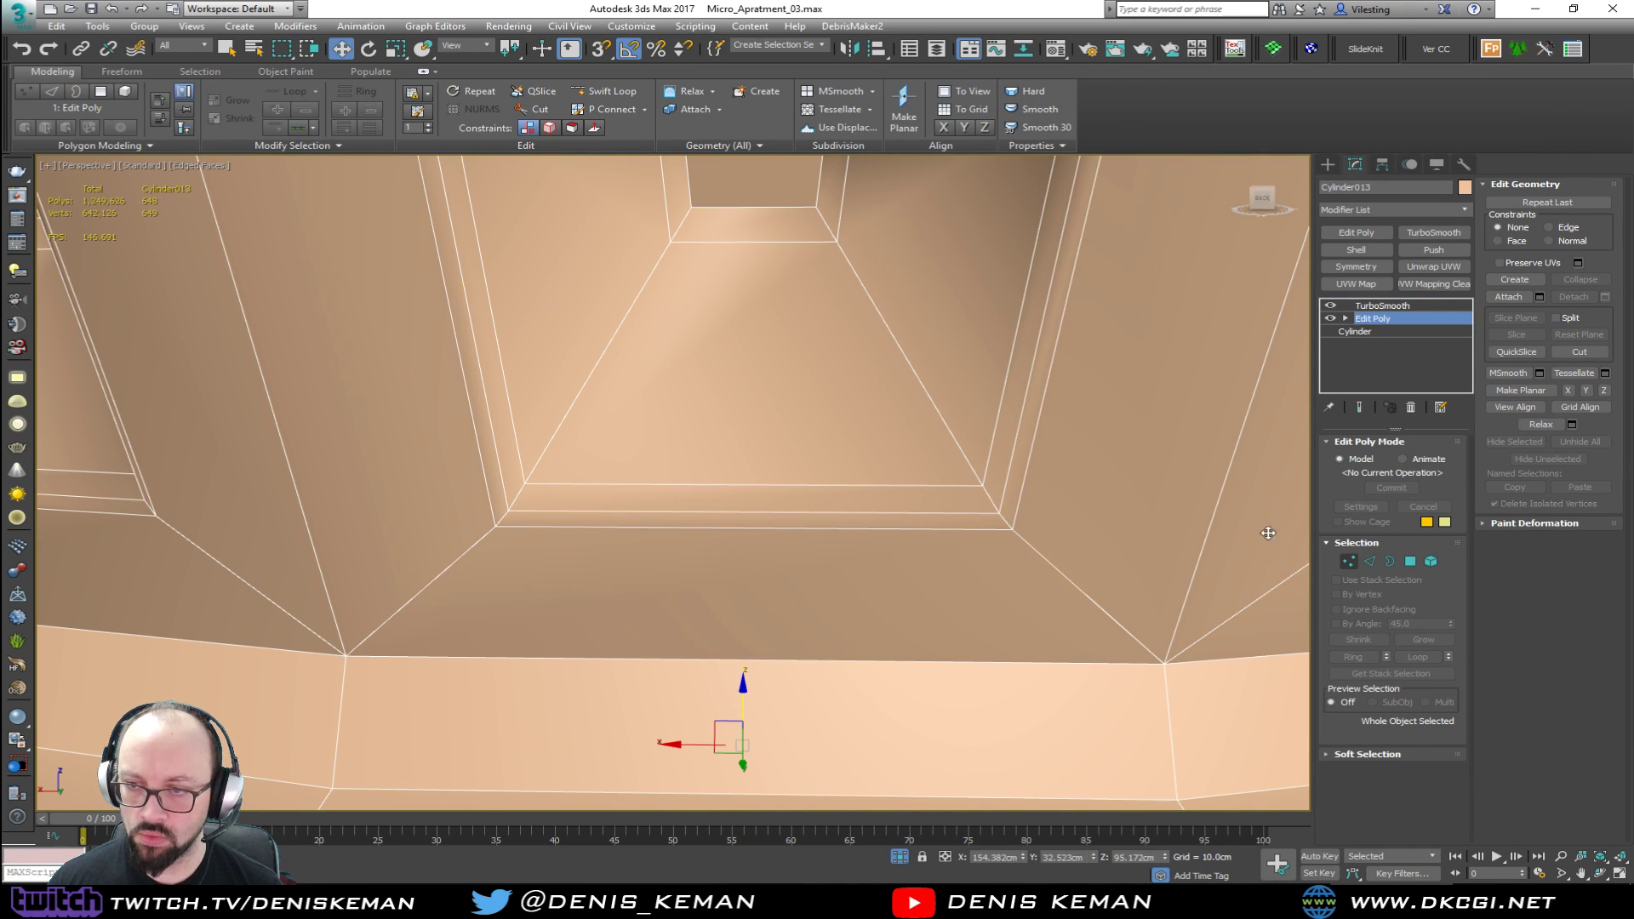
Step: Inspect the smoothed burner from above and from the side with edged faces hidden
{"action": "scroll", "coordinate": [934, 447], "scroll_direction": "down", "scroll_amount": 4}
{"action": "scroll", "coordinate": [934, 448], "scroll_direction": "down", "scroll_amount": 5}
{"action": "key", "text": "F4"}
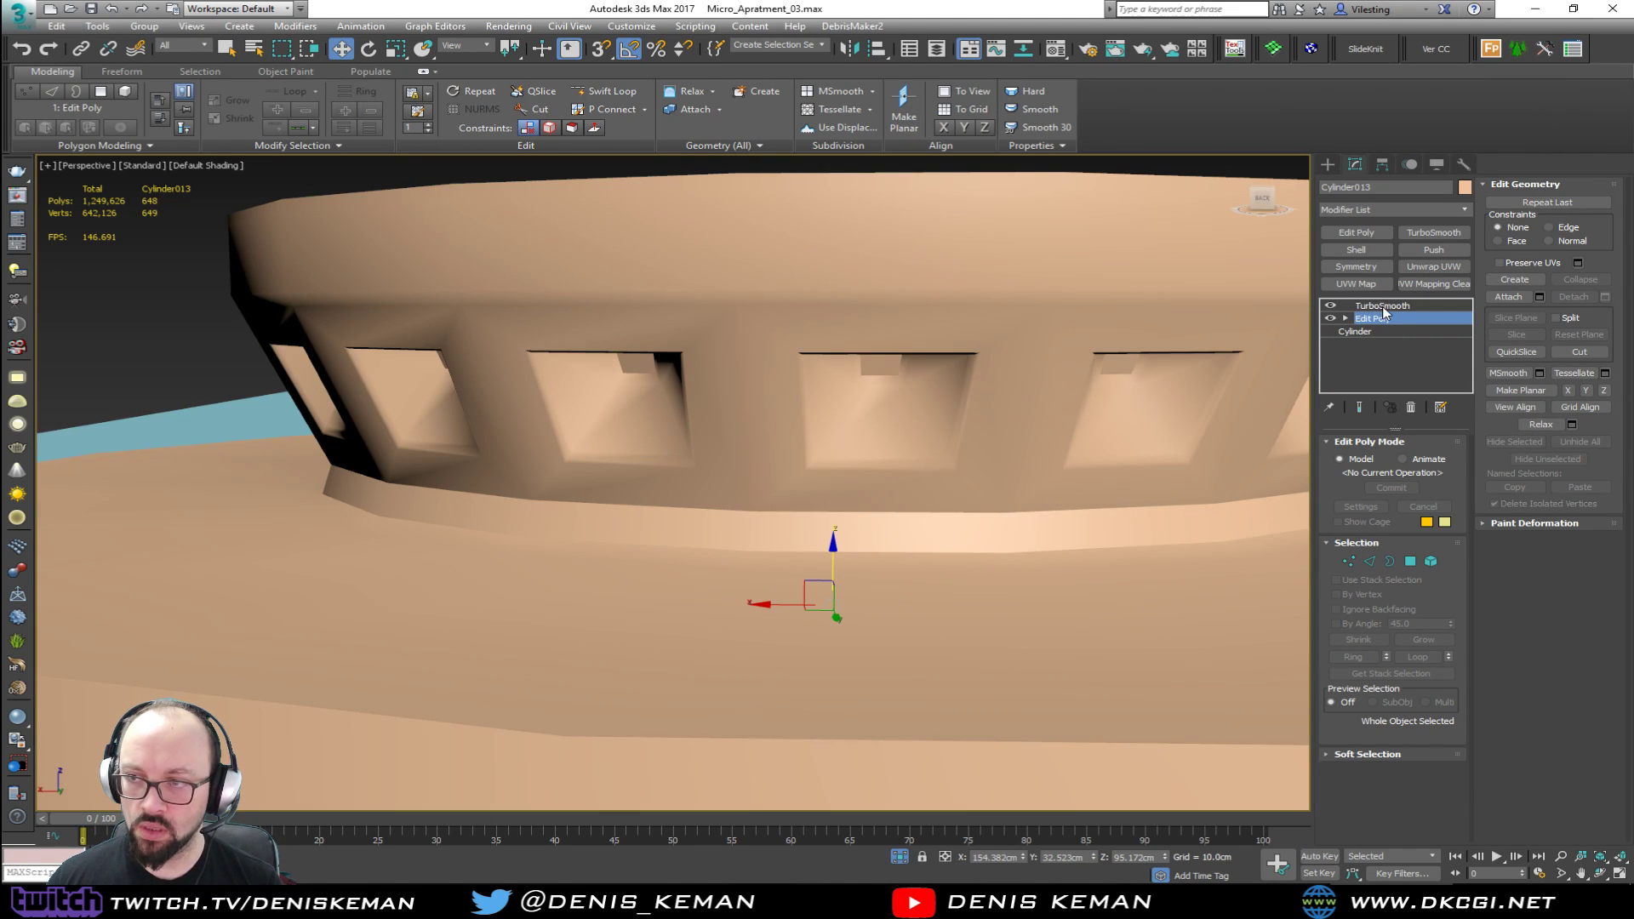
{"action": "left_click", "coordinate": [1382, 305]}
{"action": "scroll", "coordinate": [798, 274], "scroll_direction": "down", "scroll_amount": 5}
{"action": "left_click", "coordinate": [797, 274]}
{"action": "middle_click_drag", "start_coordinate": [798, 274], "coordinate": [691, 540], "text": "alt"}
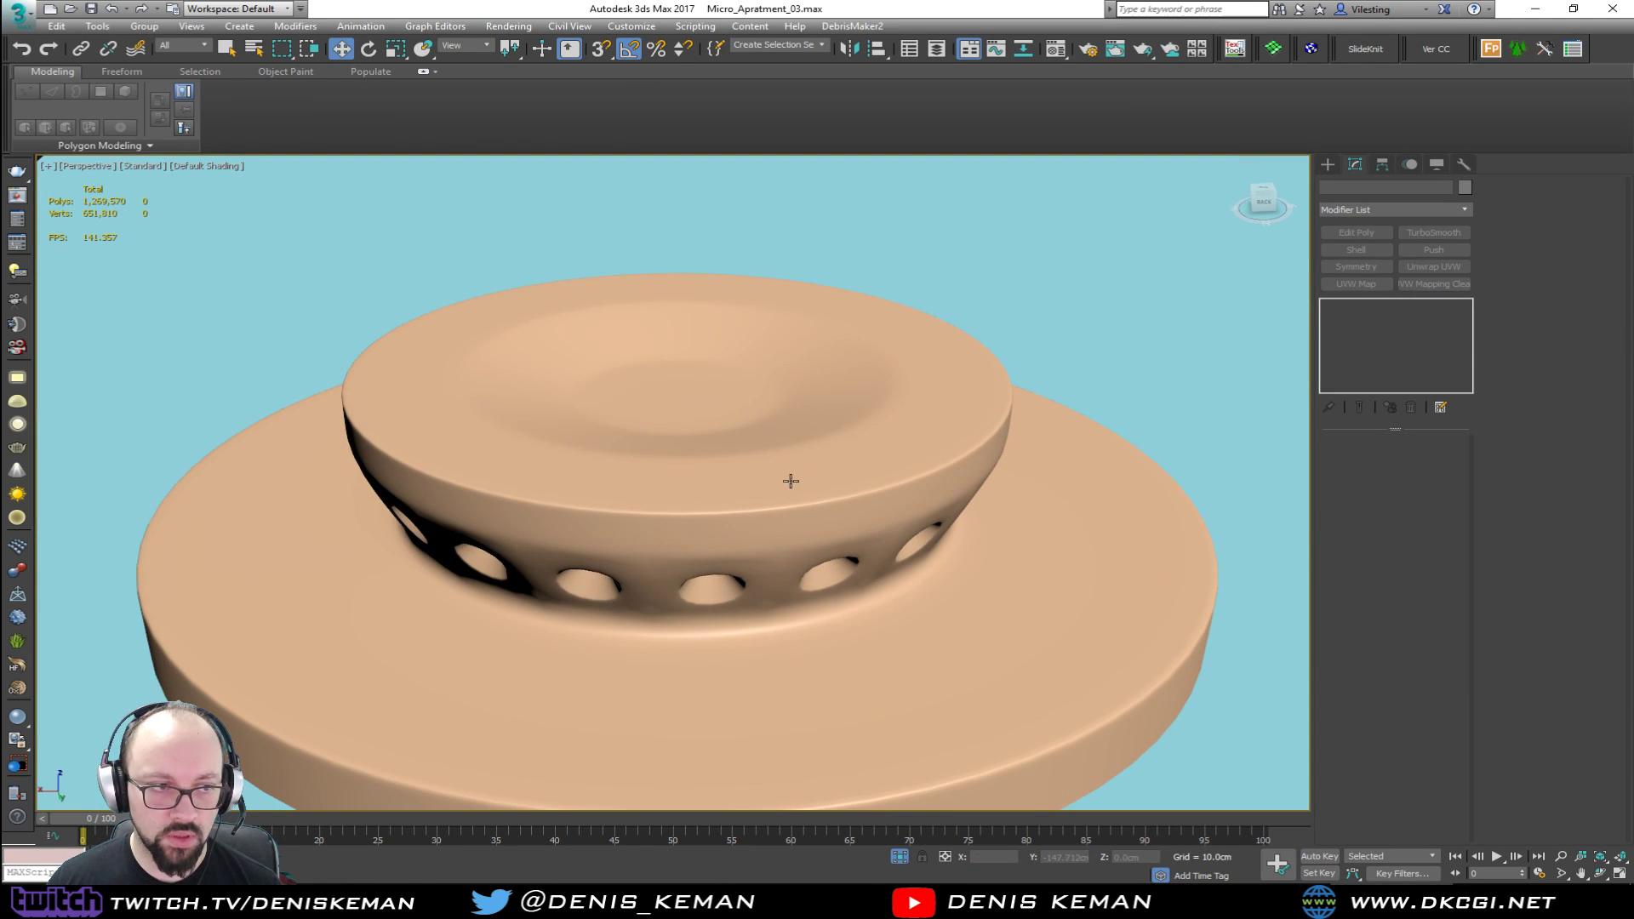
{"action": "left_click", "coordinate": [740, 457]}
{"action": "scroll", "coordinate": [714, 429], "scroll_direction": "down", "scroll_amount": 6}
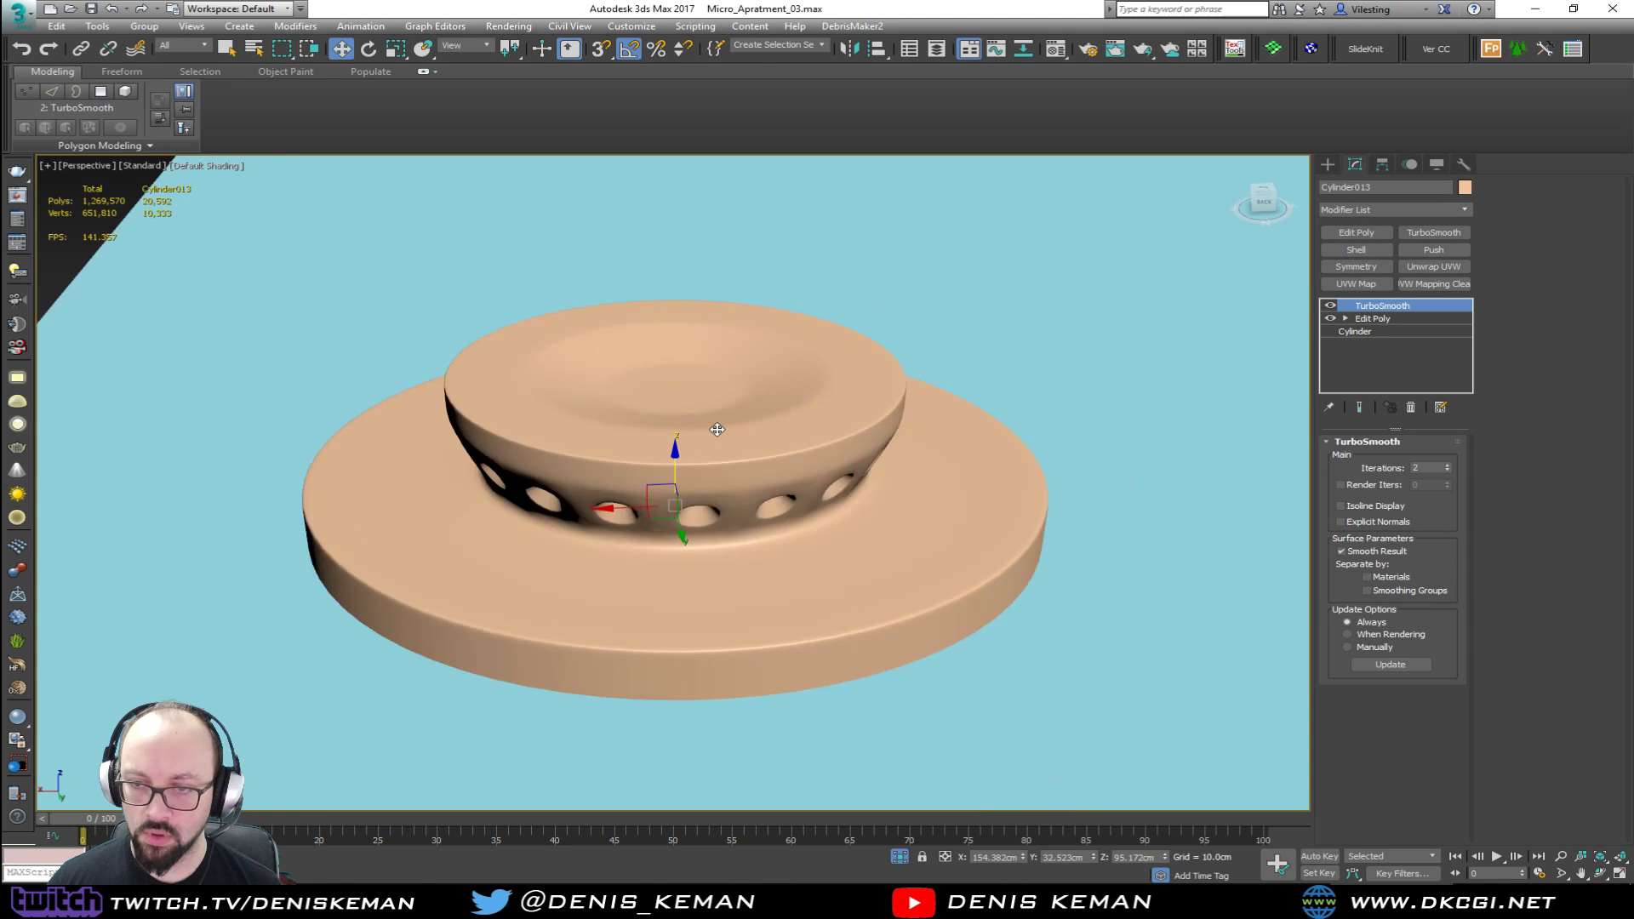
{"action": "middle_click_drag", "start_coordinate": [717, 430], "coordinate": [866, 376], "text": "alt"}
{"action": "scroll", "coordinate": [651, 423], "scroll_direction": "up", "scroll_amount": 4}
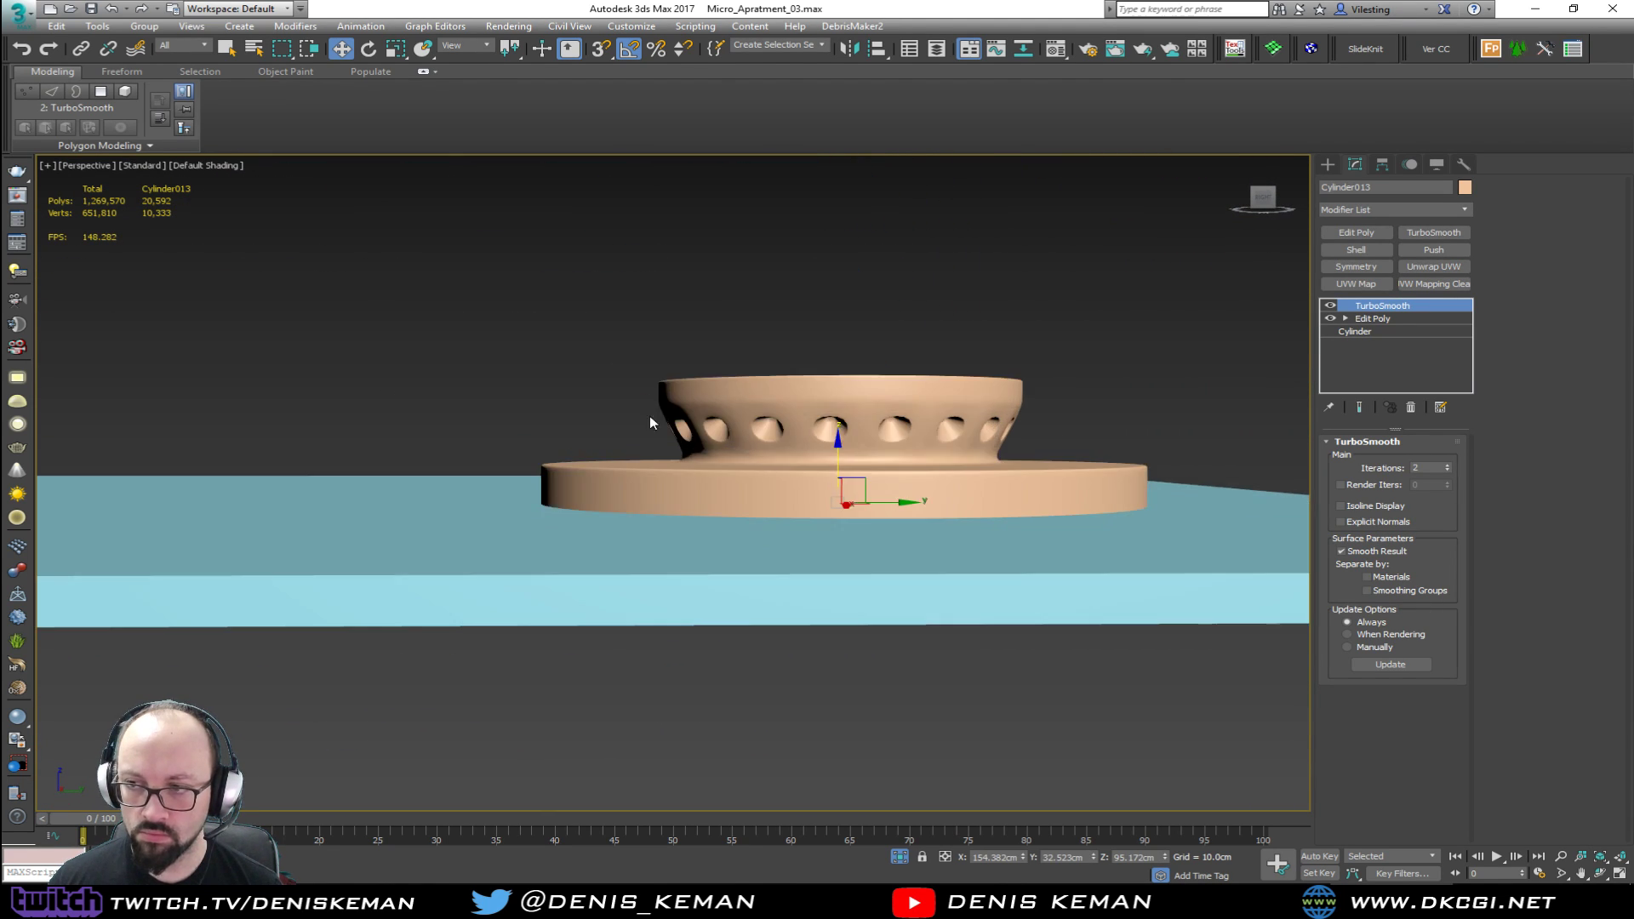
Step: Select the centre vertex of the burner's dished top and convert it to the surrounding centre polygons
{"action": "left_click", "coordinate": [1372, 318]}
{"action": "key", "text": "1"}
{"action": "scroll", "coordinate": [854, 376], "scroll_direction": "up", "scroll_amount": 5}
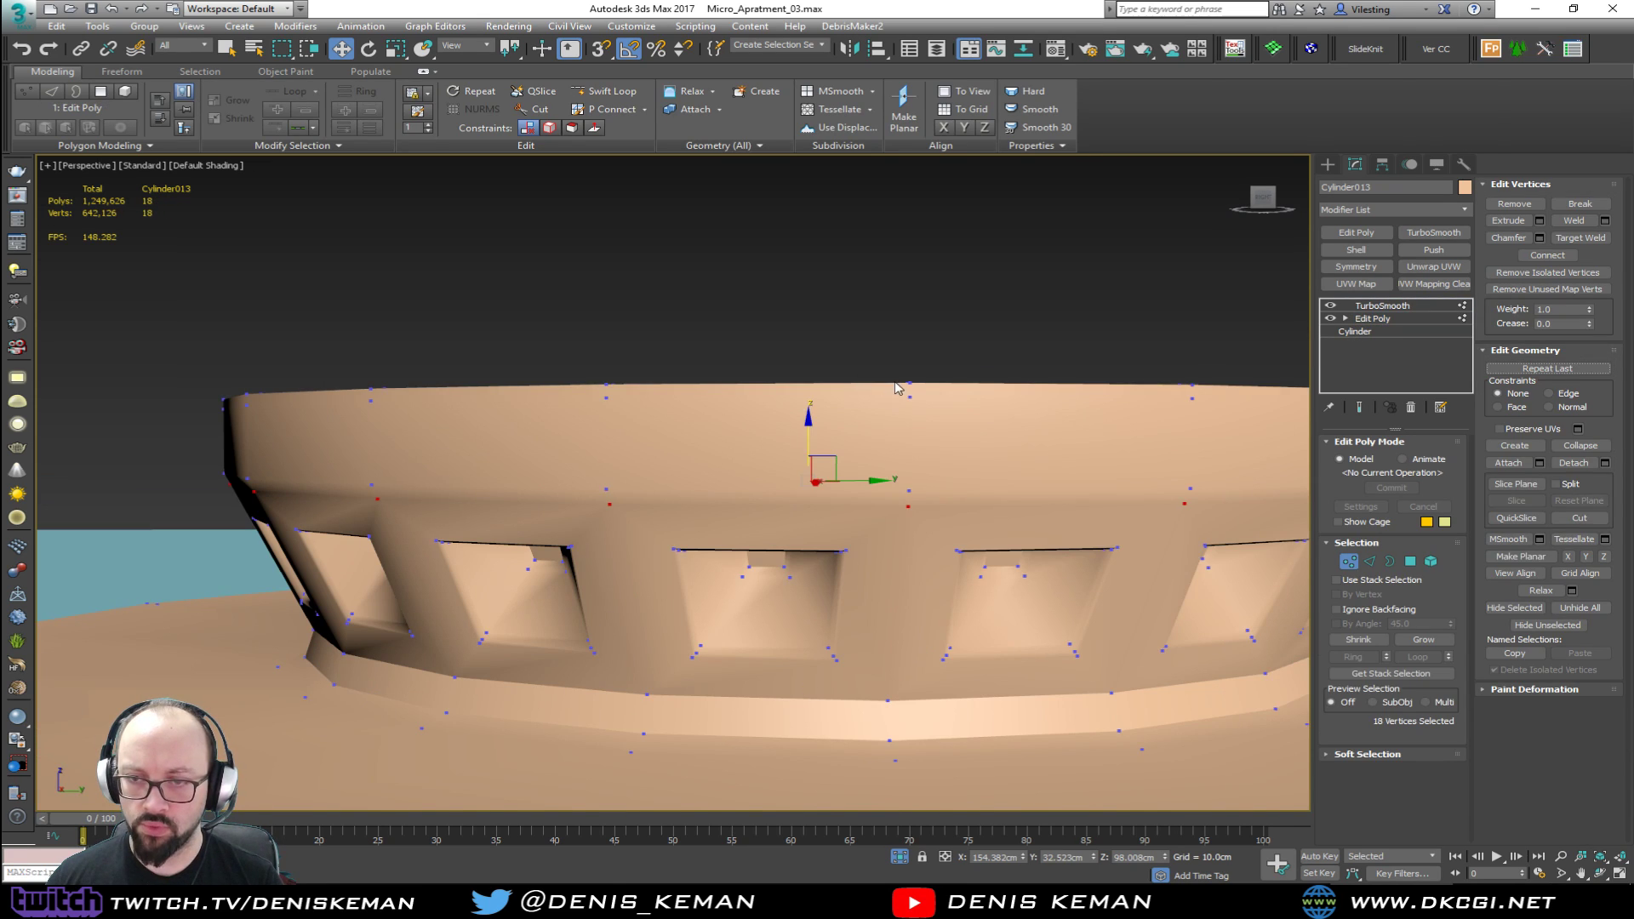
{"action": "key", "text": "F3"}
{"action": "scroll", "coordinate": [895, 388], "scroll_direction": "down", "scroll_amount": 5}
{"action": "middle_click_drag", "start_coordinate": [896, 388], "coordinate": [781, 440], "text": "alt"}
{"action": "left_click", "coordinate": [764, 430]}
{"action": "left_click", "coordinate": [1411, 562], "text": "ctrl"}
{"action": "key", "text": "F3"}
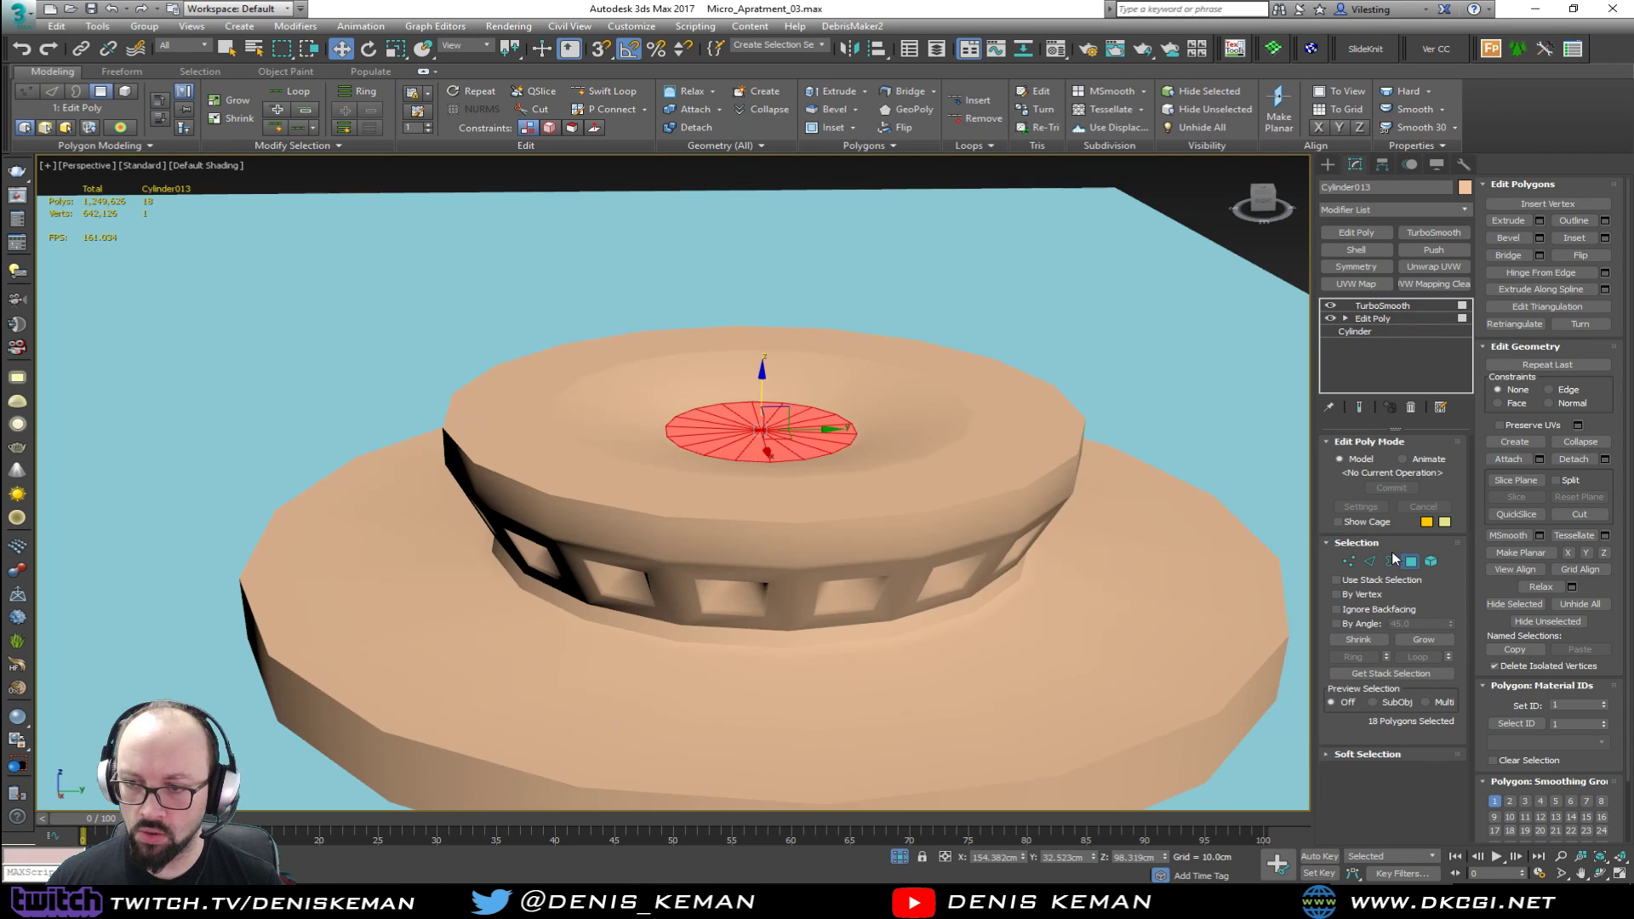
Step: Grow the selection over the whole top of the burner and lower it about 0.5 cm to thin the upper band
{"action": "left_click", "coordinate": [1428, 638]}
{"action": "left_click", "coordinate": [1428, 637]}
{"action": "left_click", "coordinate": [1428, 638]}
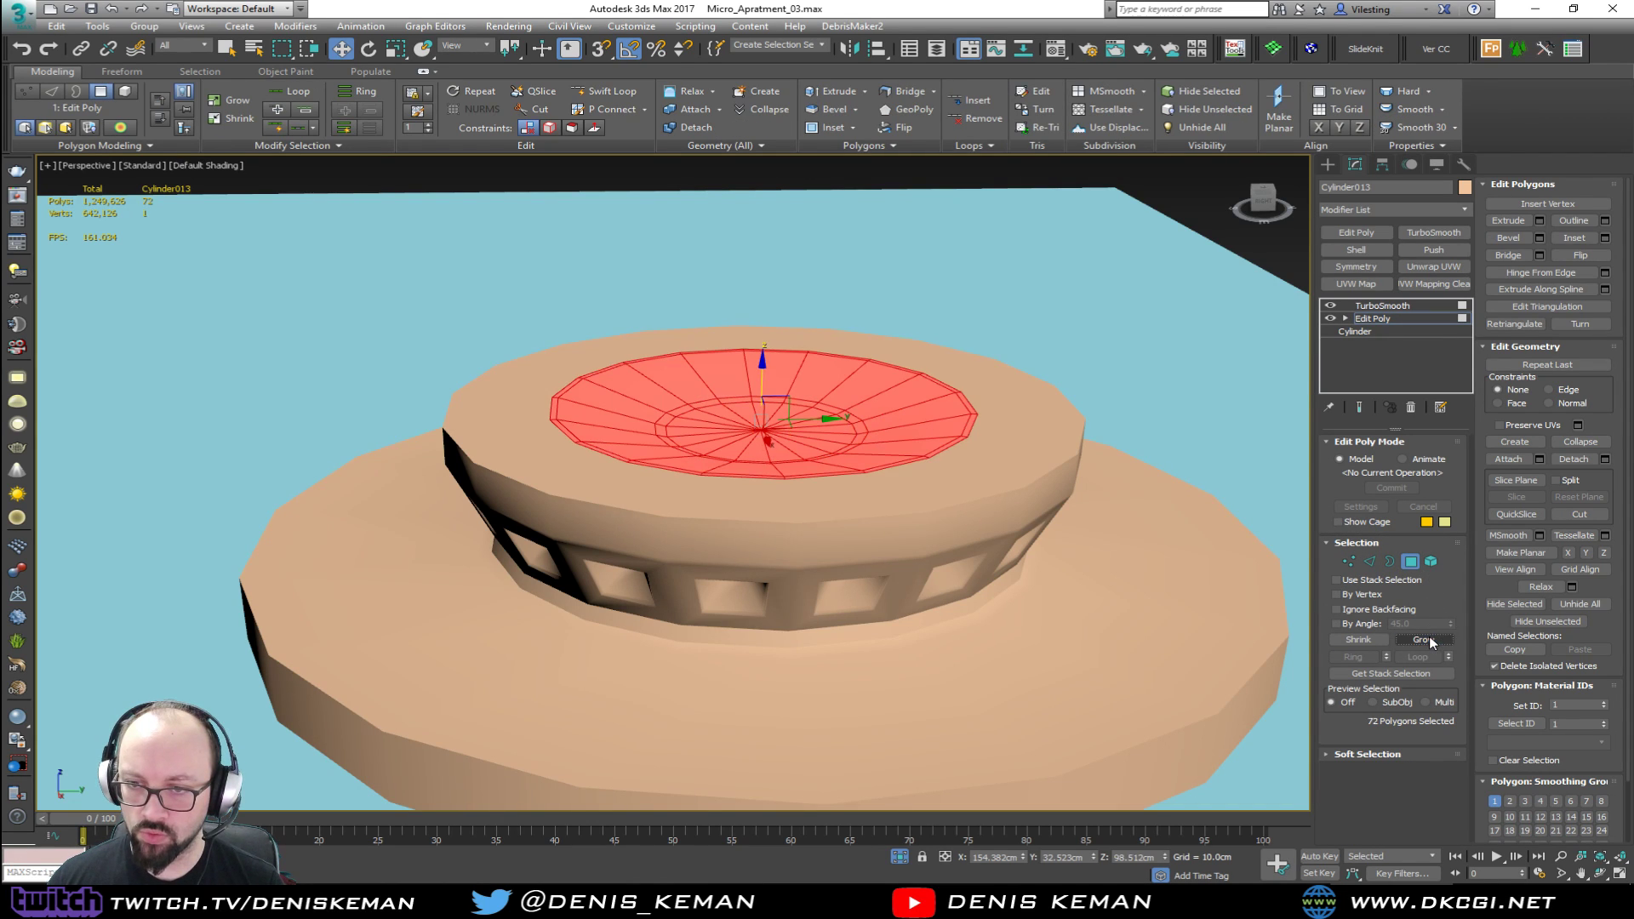
{"action": "left_click", "coordinate": [1428, 638]}
{"action": "key", "text": "F4"}
{"action": "left_click", "coordinate": [1428, 638]}
{"action": "left_click", "coordinate": [1428, 638]}
{"action": "middle_click_drag", "start_coordinate": [791, 451], "coordinate": [775, 417], "text": "alt"}
{"action": "left_click_drag", "start_coordinate": [750, 364], "coordinate": [753, 397]}
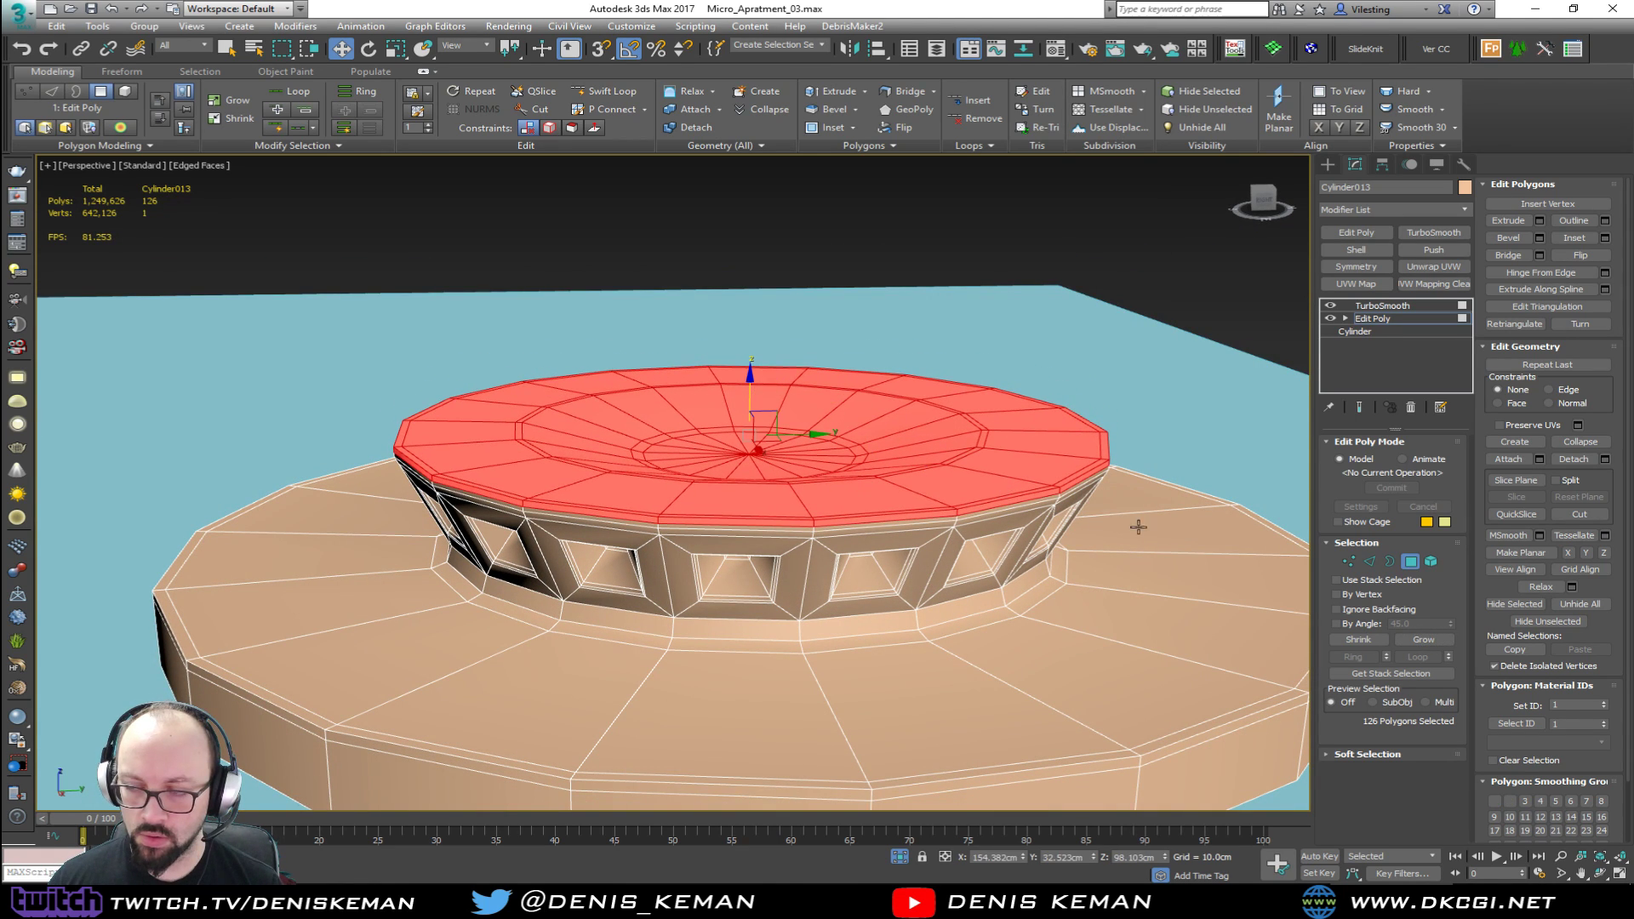
Step: Reduce the selection to the dish's centre polygons and their surrounding support ring, and raise them about 0.24 cm
{"action": "left_click", "coordinate": [1359, 639]}
{"action": "left_click", "coordinate": [1362, 640]}
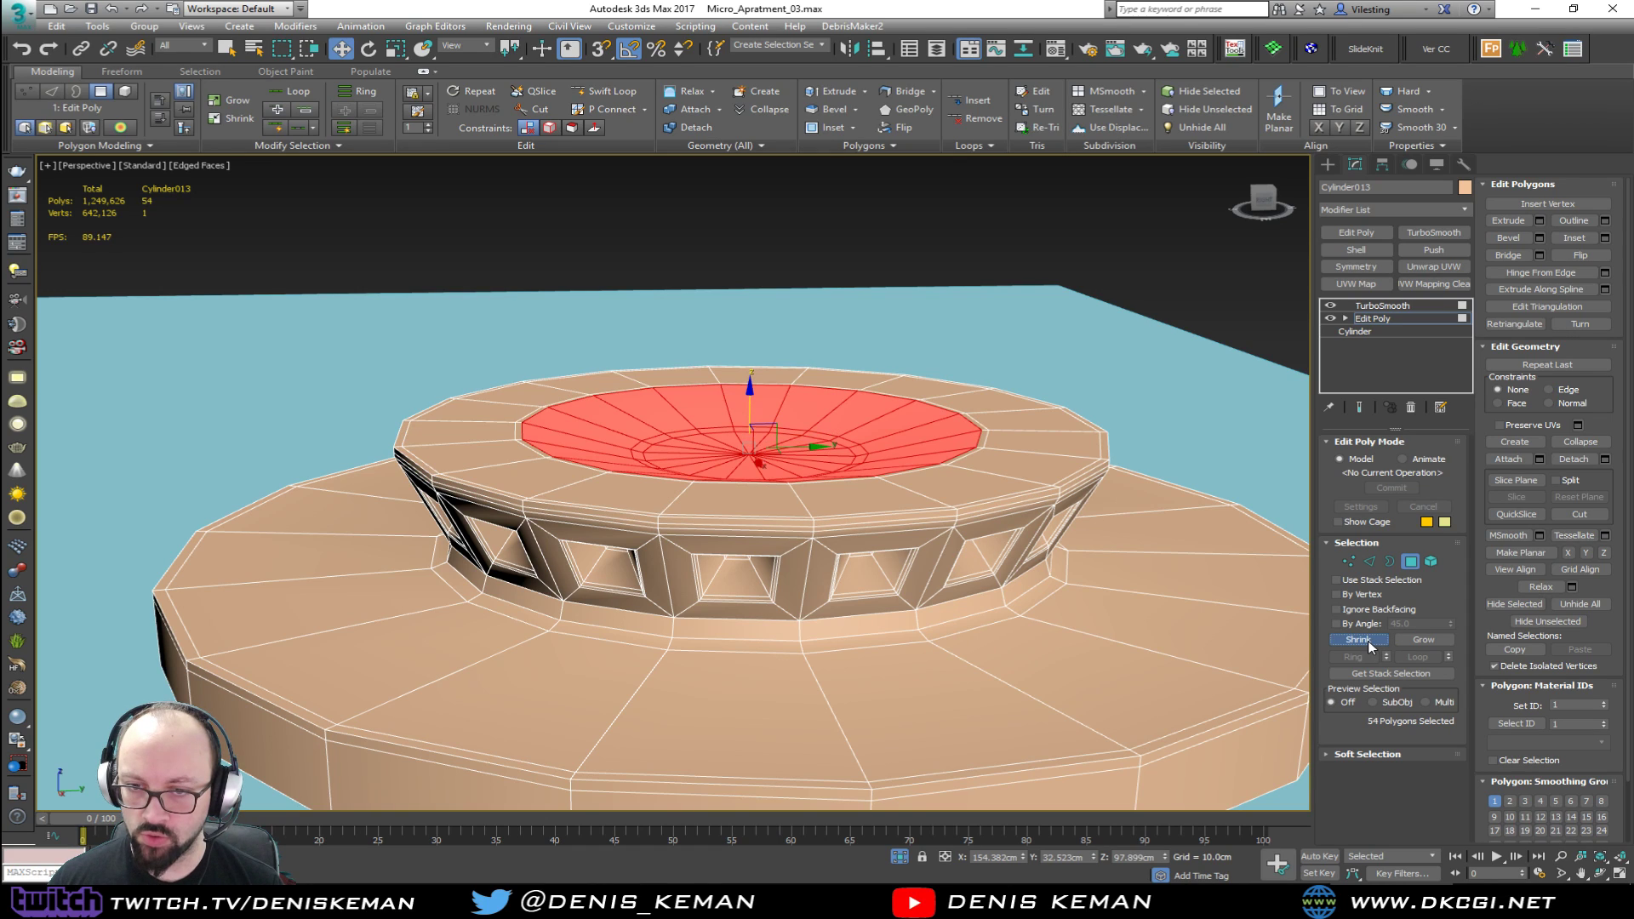
{"action": "left_click", "coordinate": [1365, 641]}
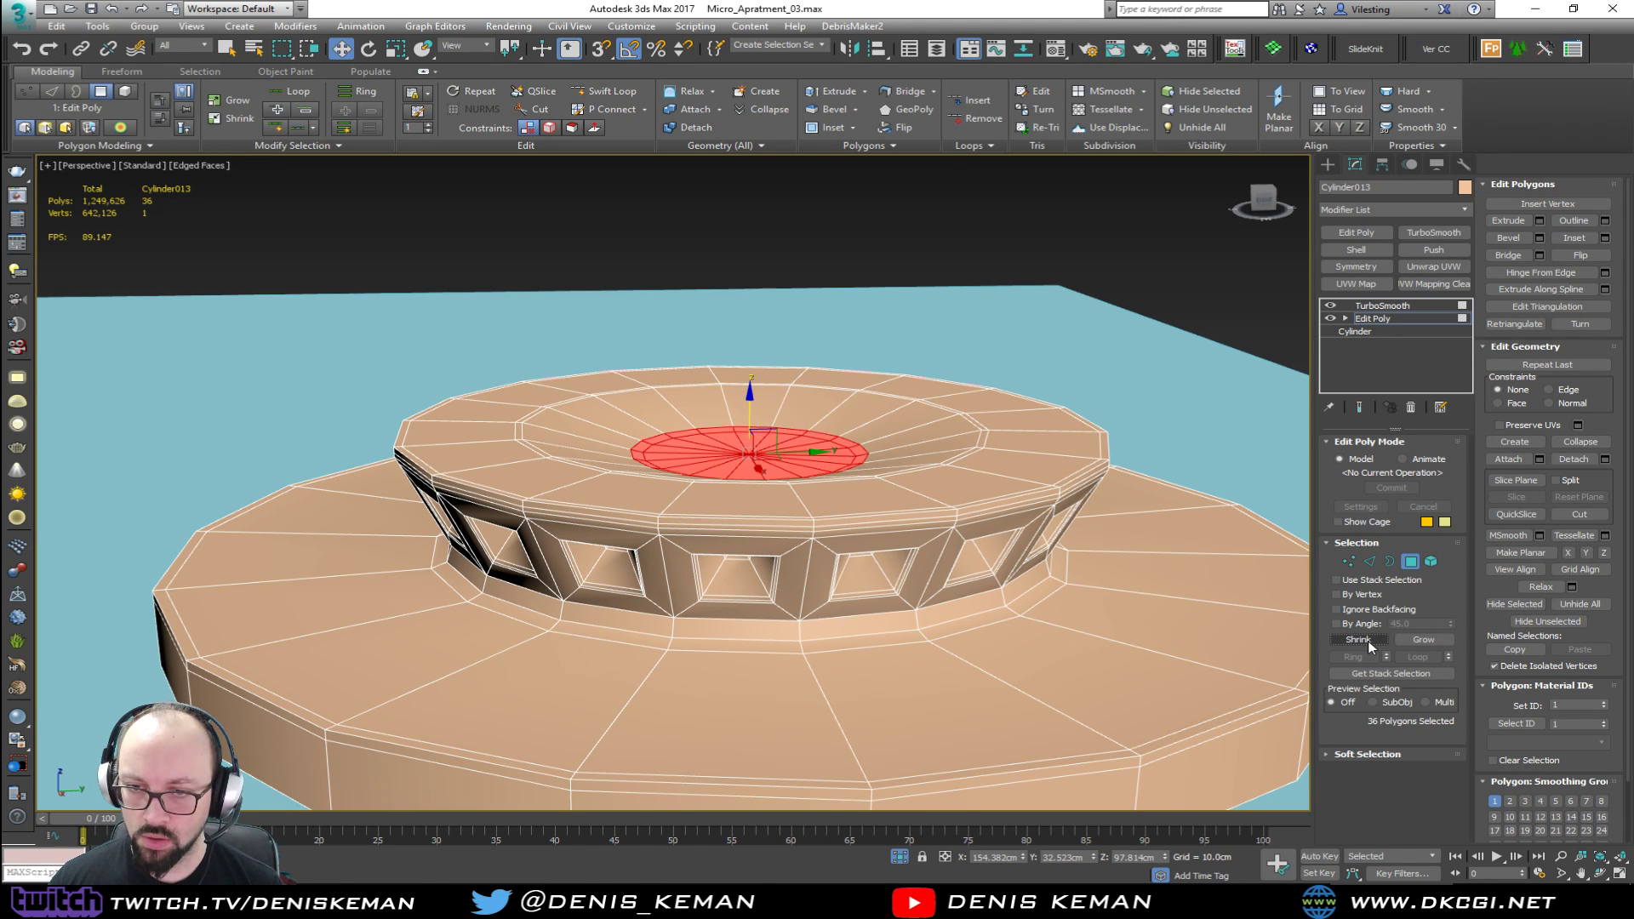
{"action": "left_click", "coordinate": [1365, 641]}
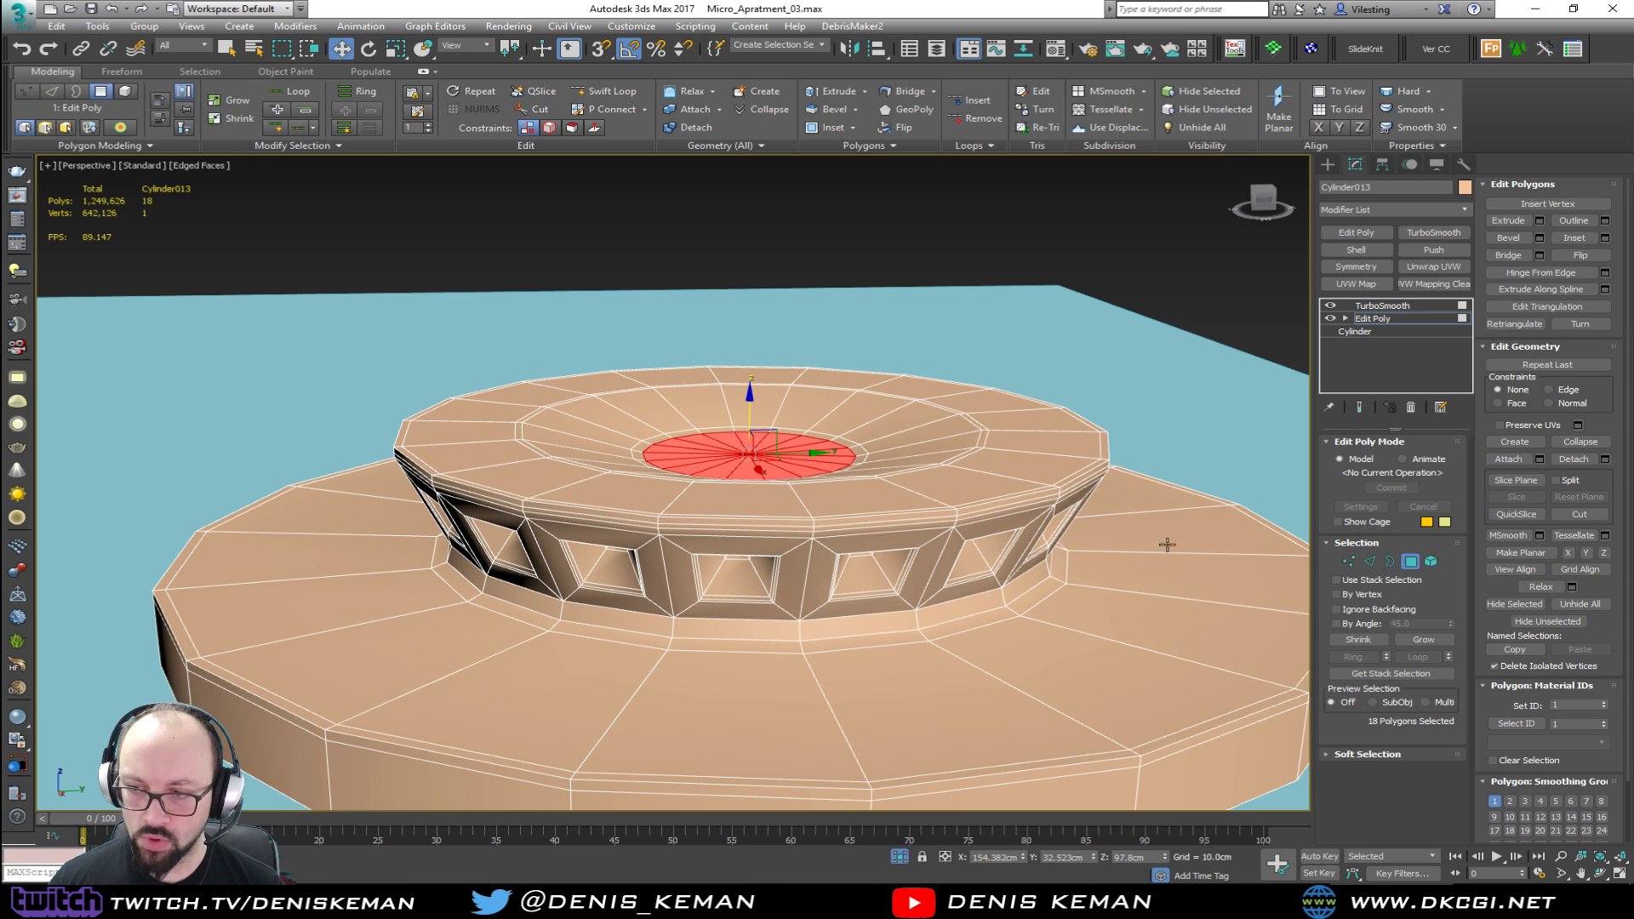
{"action": "left_click", "coordinate": [1424, 639]}
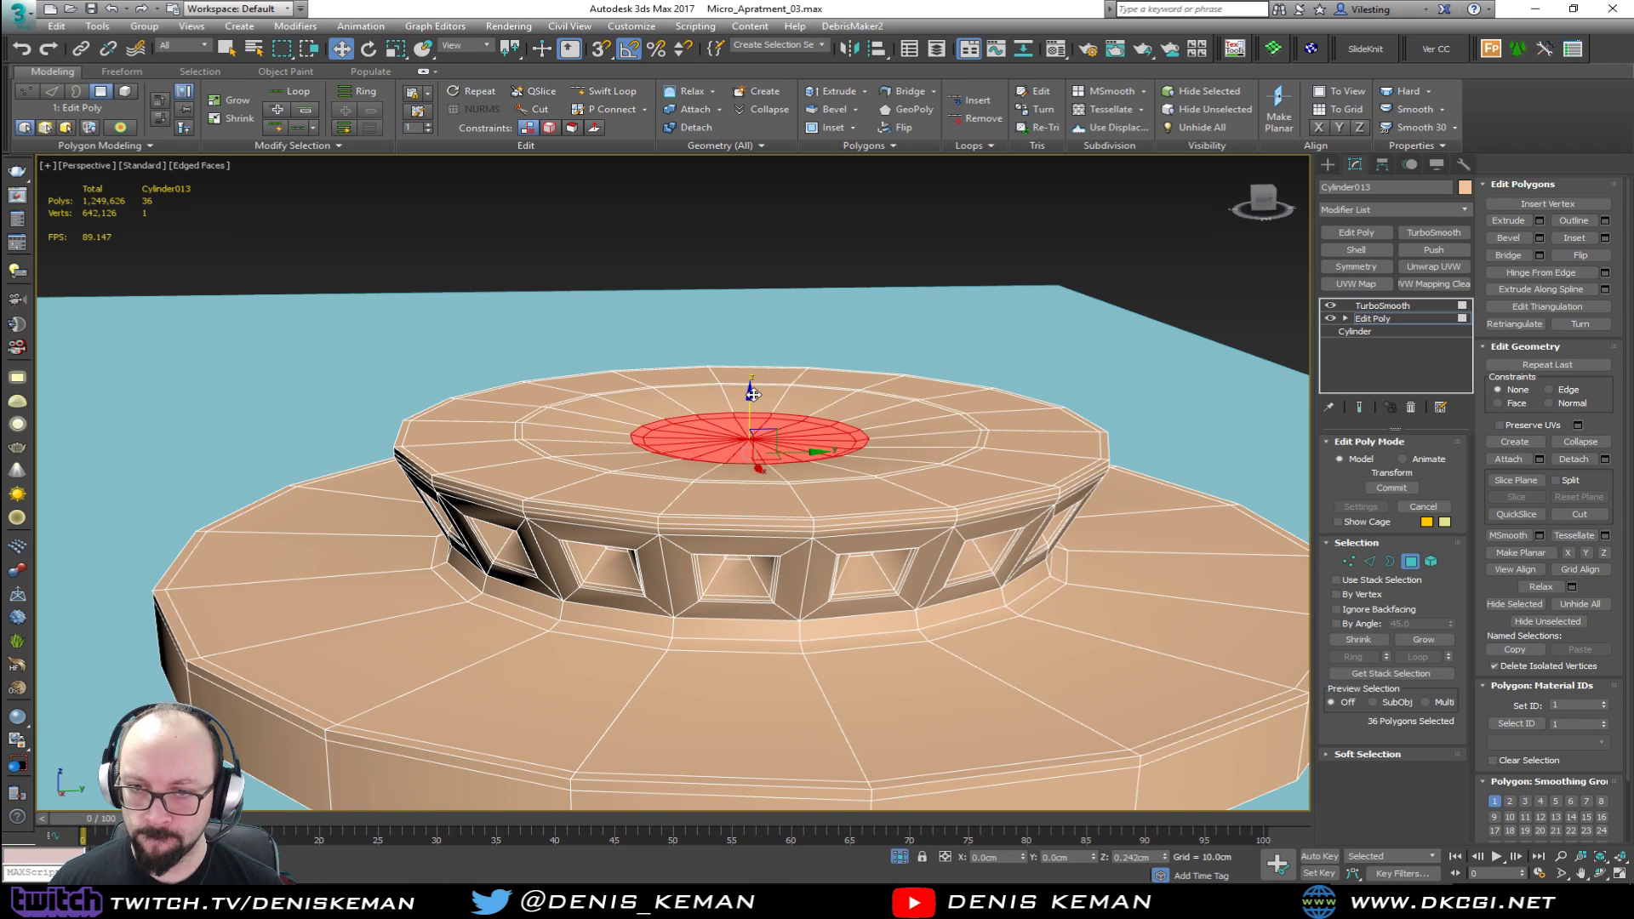
{"action": "left_click", "coordinate": [1408, 562]}
Step: Change the smoothed burner's object colour to dark grey
{"action": "key", "text": "F4"}
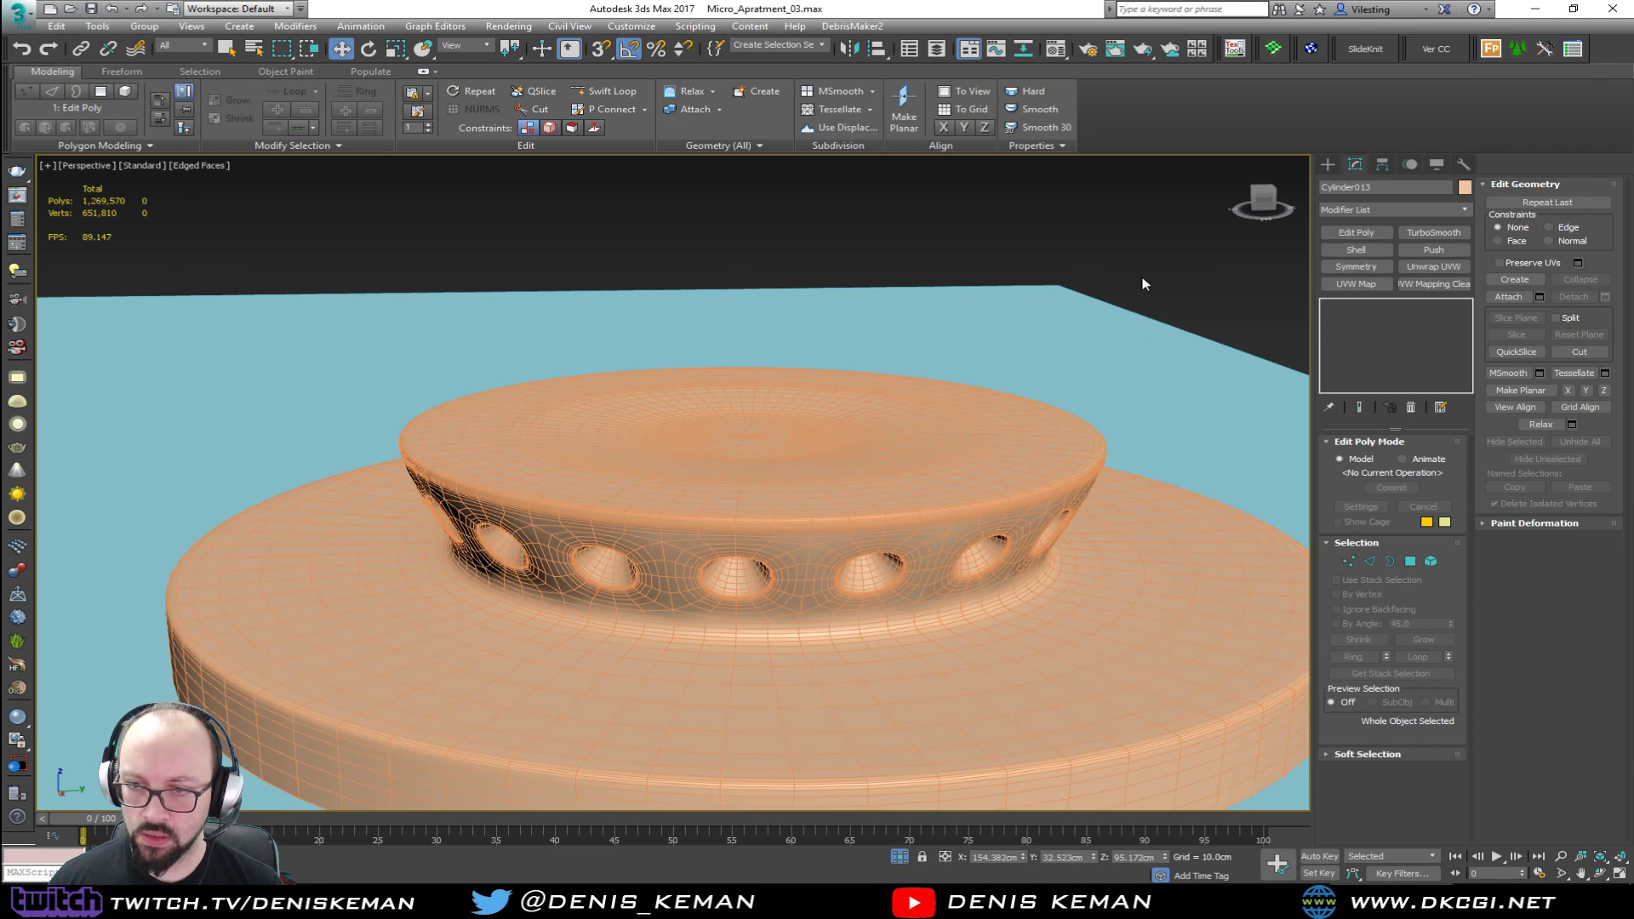
{"action": "left_click", "coordinate": [1142, 281]}
{"action": "scroll", "coordinate": [774, 375], "scroll_direction": "down", "scroll_amount": 5}
{"action": "mouse_move", "coordinate": [769, 386]}
{"action": "middle_mouse_down", "text": "alt"}
{"action": "mouse_move", "coordinate": [756, 475]}
{"action": "mouse_move", "coordinate": [748, 379]}
{"action": "middle_mouse_up", "text": "alt"}
{"action": "left_click", "coordinate": [748, 379]}
{"action": "left_click", "coordinate": [1435, 233]}
{"action": "left_click", "coordinate": [1465, 188]}
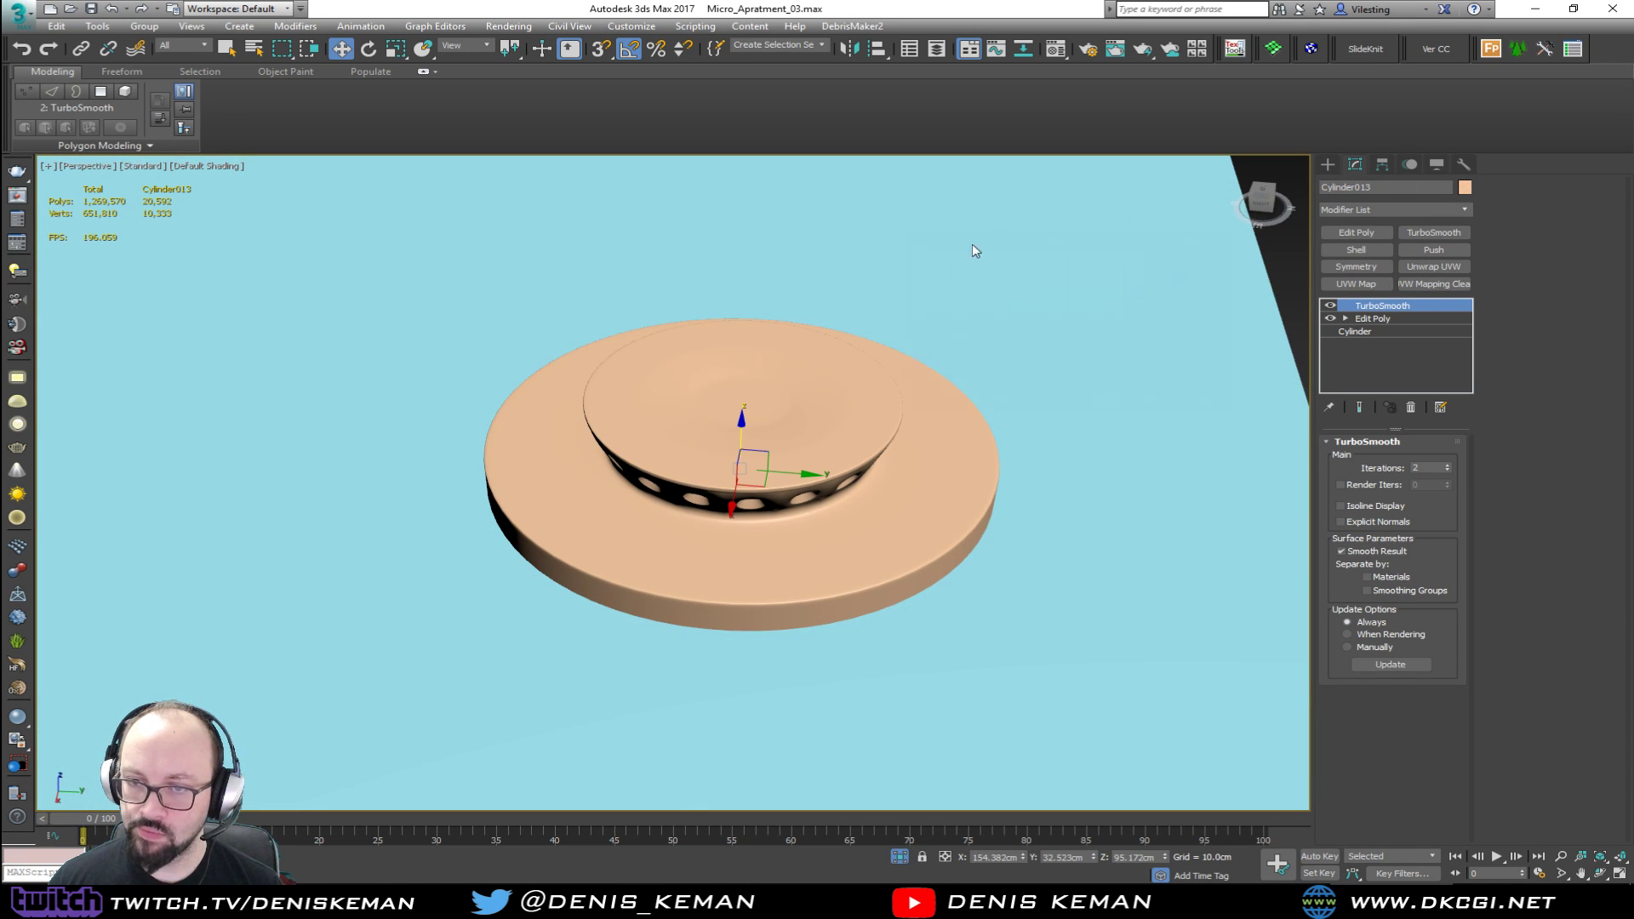
{"action": "left_click", "coordinate": [956, 356]}
{"action": "left_click", "coordinate": [1156, 406]}
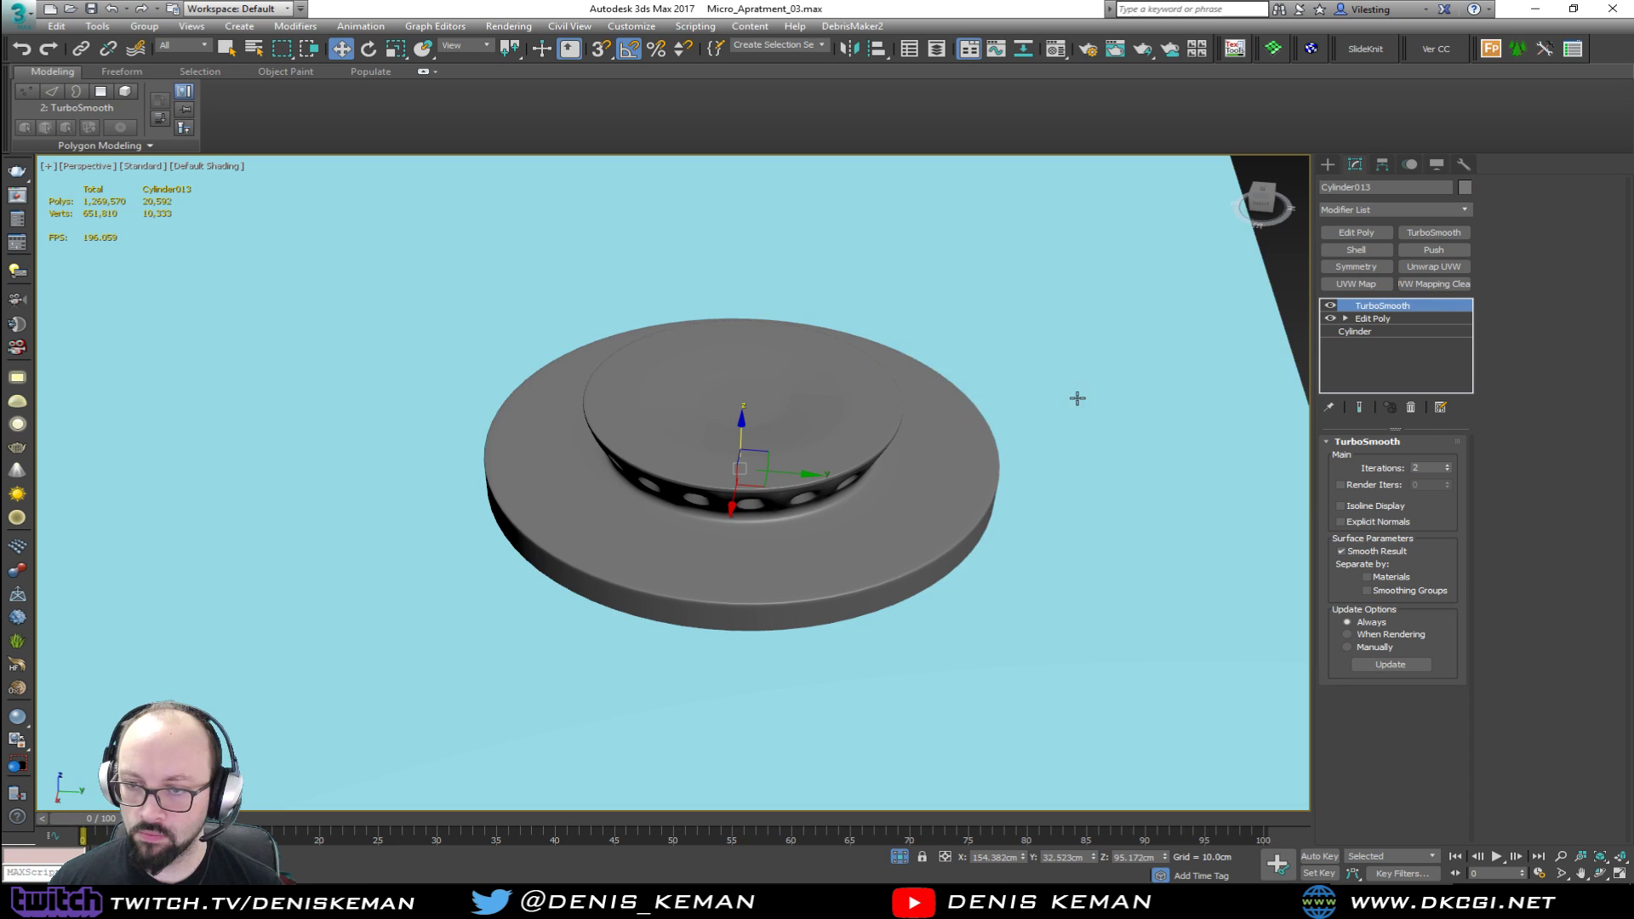
Step: Examine the burner's size and placement on the cooktop plate in the perspective and top views
{"action": "scroll", "coordinate": [857, 383], "scroll_direction": "down", "scroll_amount": 5}
{"action": "left_click", "coordinate": [876, 358]}
{"action": "middle_click_drag", "start_coordinate": [876, 357], "coordinate": [772, 337], "text": "alt"}
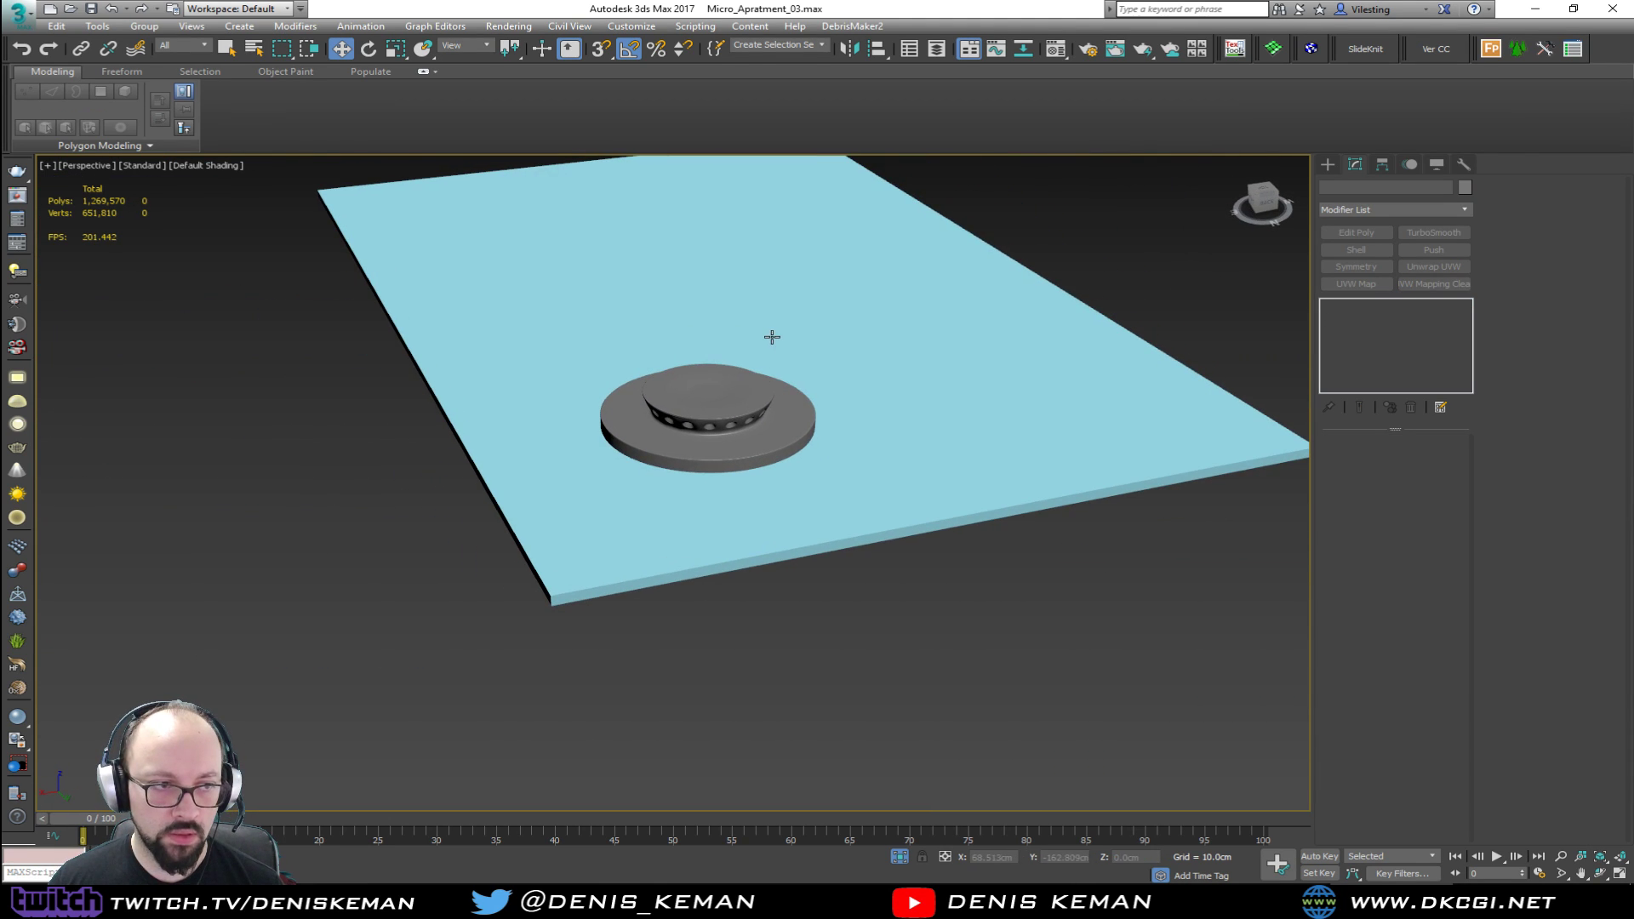
{"action": "left_click", "coordinate": [755, 415]}
{"action": "key", "text": "alt+w"}
{"action": "key", "text": "z"}
{"action": "key", "text": "alt+w"}
{"action": "scroll", "coordinate": [576, 281], "scroll_direction": "down", "scroll_amount": 4}
{"action": "scroll", "coordinate": [576, 281], "scroll_direction": "down", "scroll_amount": 4}
{"action": "middle_click_drag", "start_coordinate": [576, 281], "coordinate": [679, 364]}
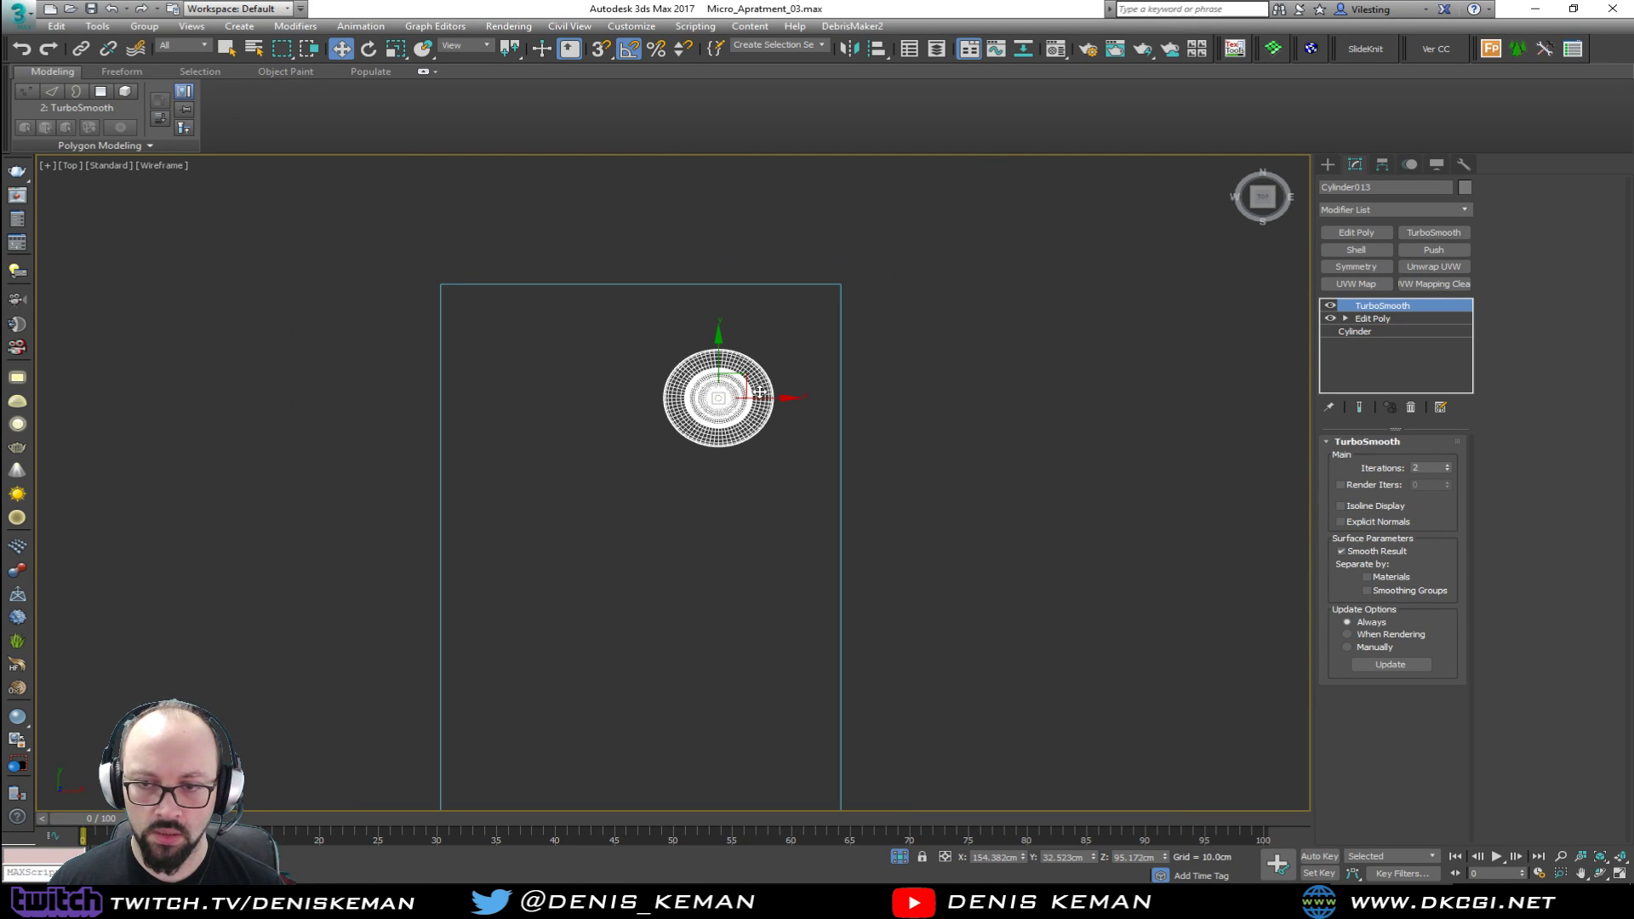
{"action": "key", "text": "alt+w"}
{"action": "key", "text": "alt+w"}
{"action": "scroll", "coordinate": [883, 414], "scroll_direction": "up", "scroll_amount": 2}
{"action": "middle_click_drag", "start_coordinate": [883, 413], "coordinate": [1015, 420], "text": "alt"}
{"action": "left_click", "coordinate": [1015, 419]}
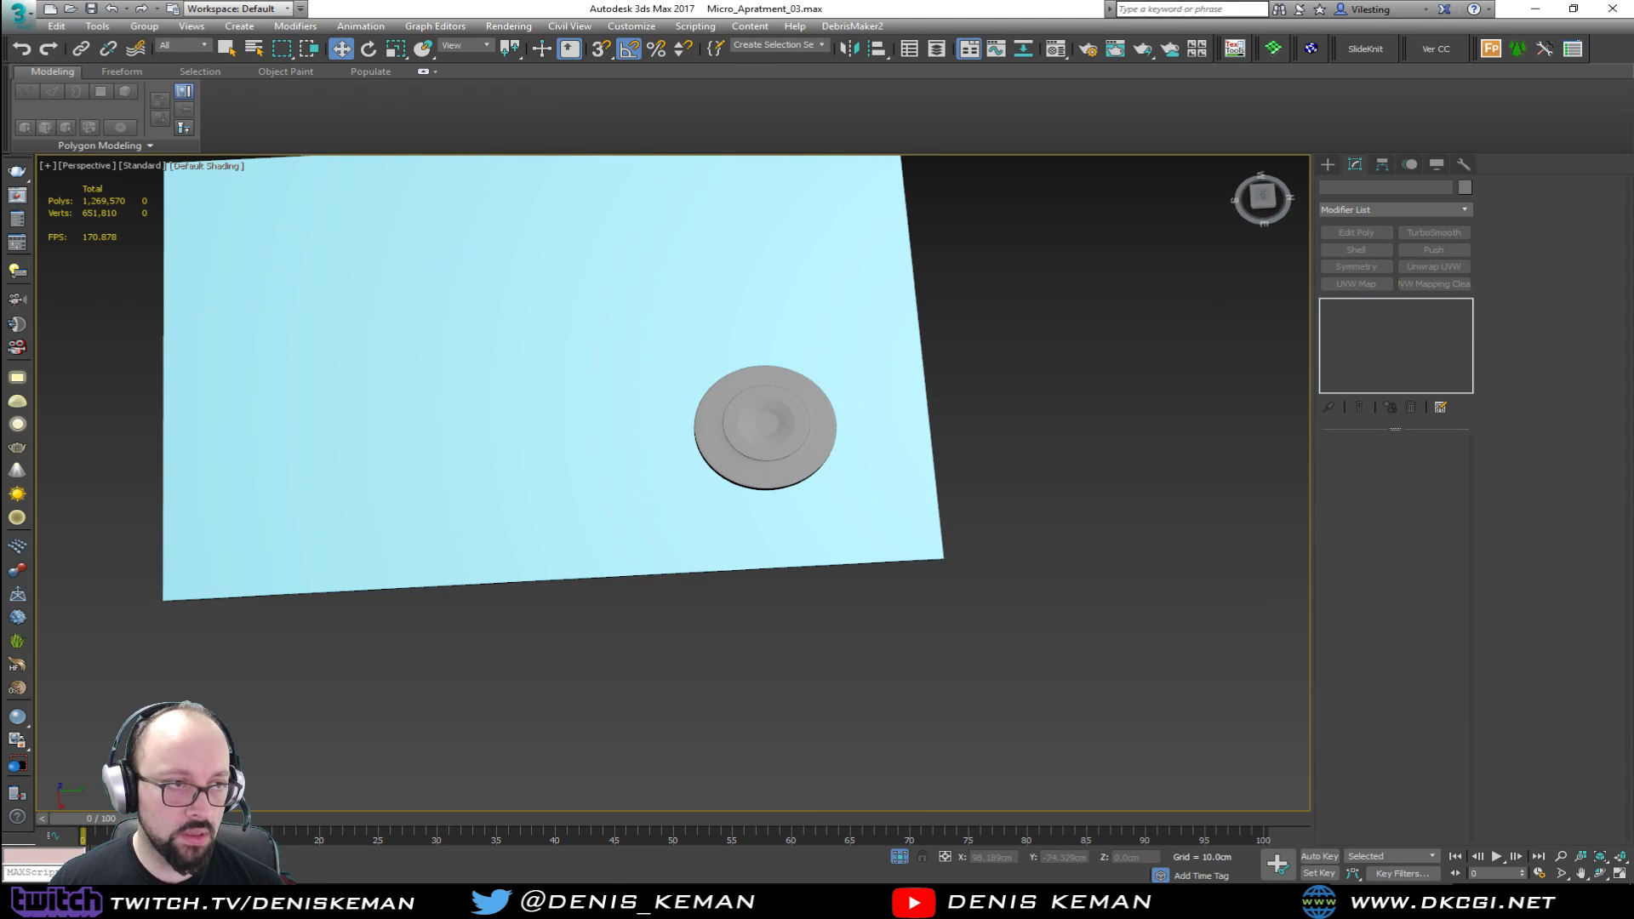
Step: Check the pan supports around the burners in the Kitchen_Base reference photo
{"action": "key", "text": "alt+Tab"}
{"action": "left_click_drag", "start_coordinate": [431, 139], "coordinate": [495, 132]}
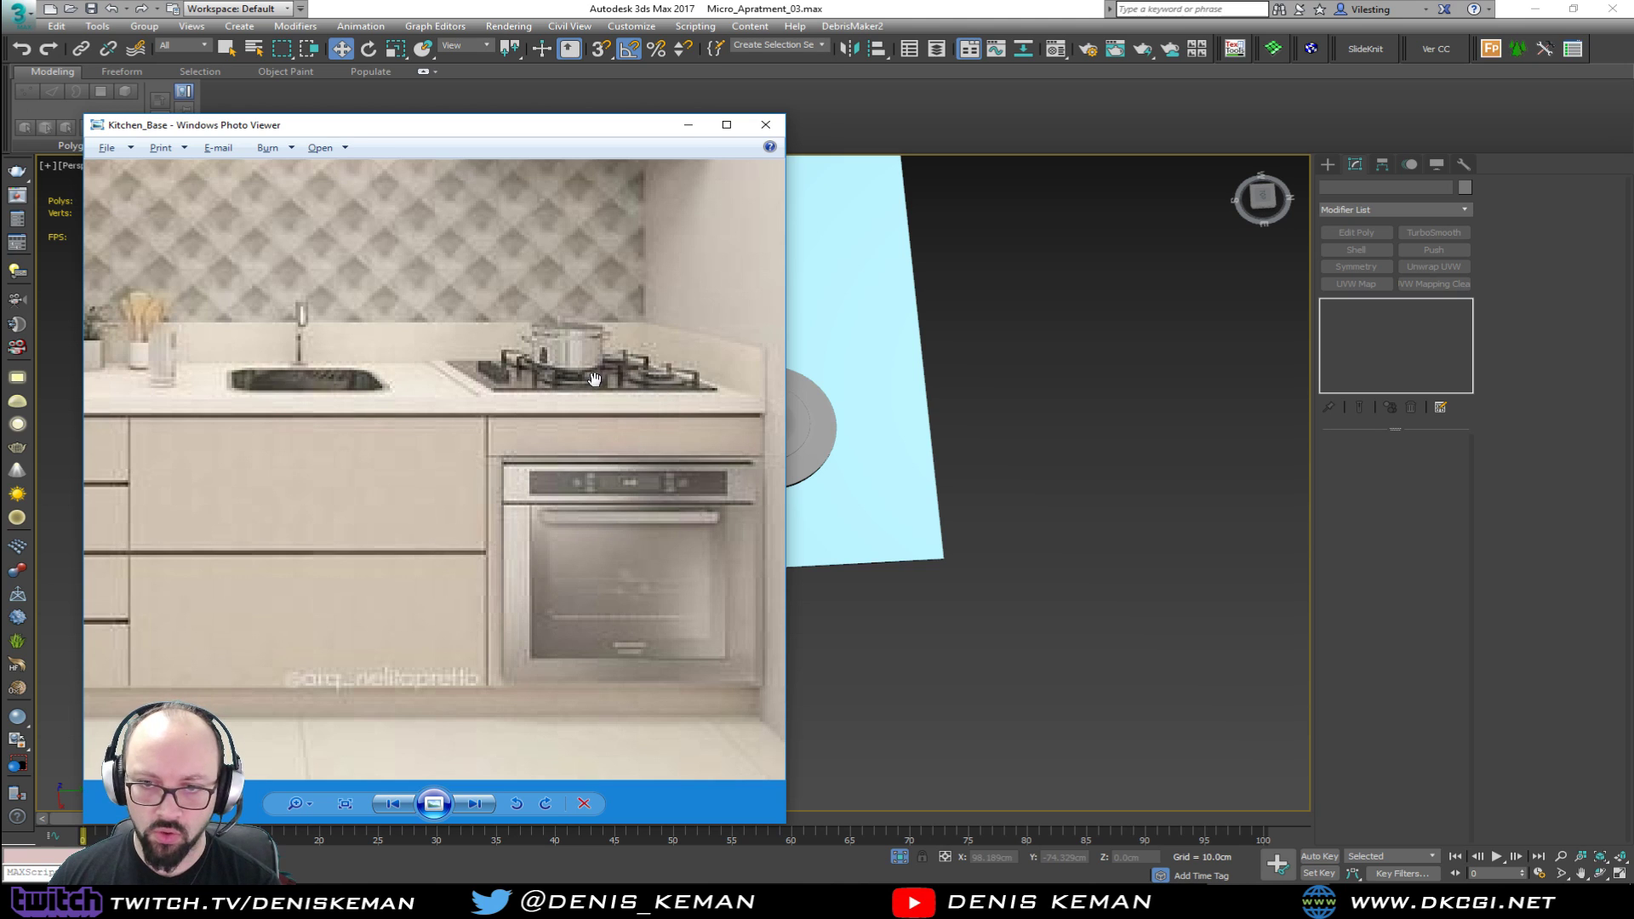
{"action": "key", "text": "alt+Tab"}
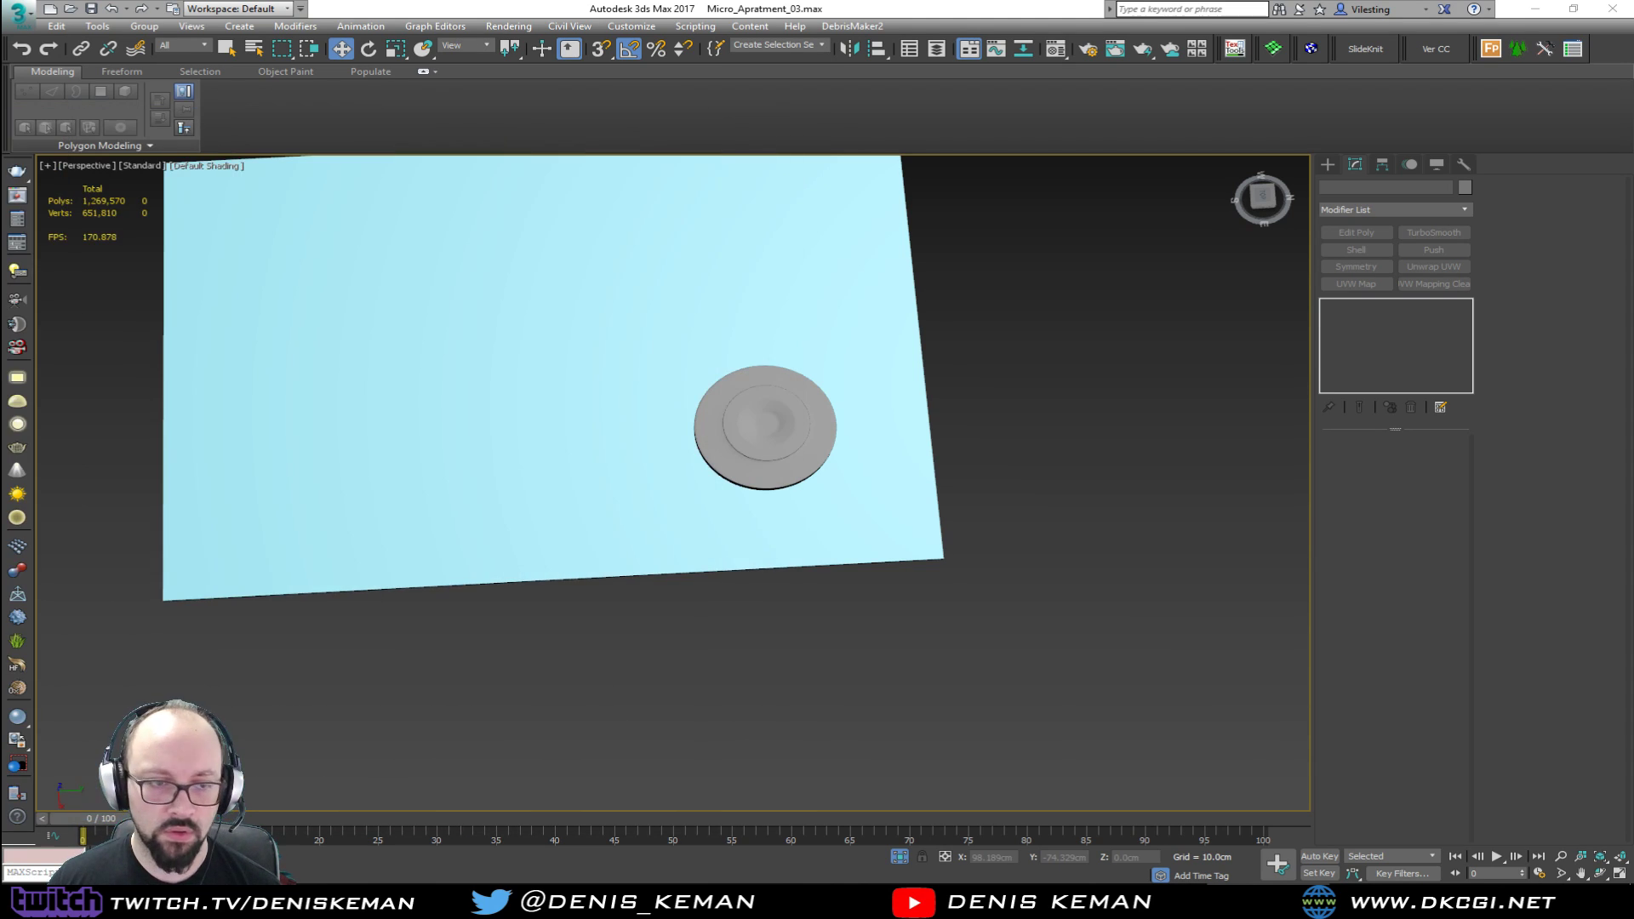
Step: Draw a small box about 1.18 cm long, 0.88 cm wide and 3.64 cm high beside the burner in the top view
{"action": "middle_click_drag", "start_coordinate": [647, 511], "coordinate": [610, 496], "text": "alt"}
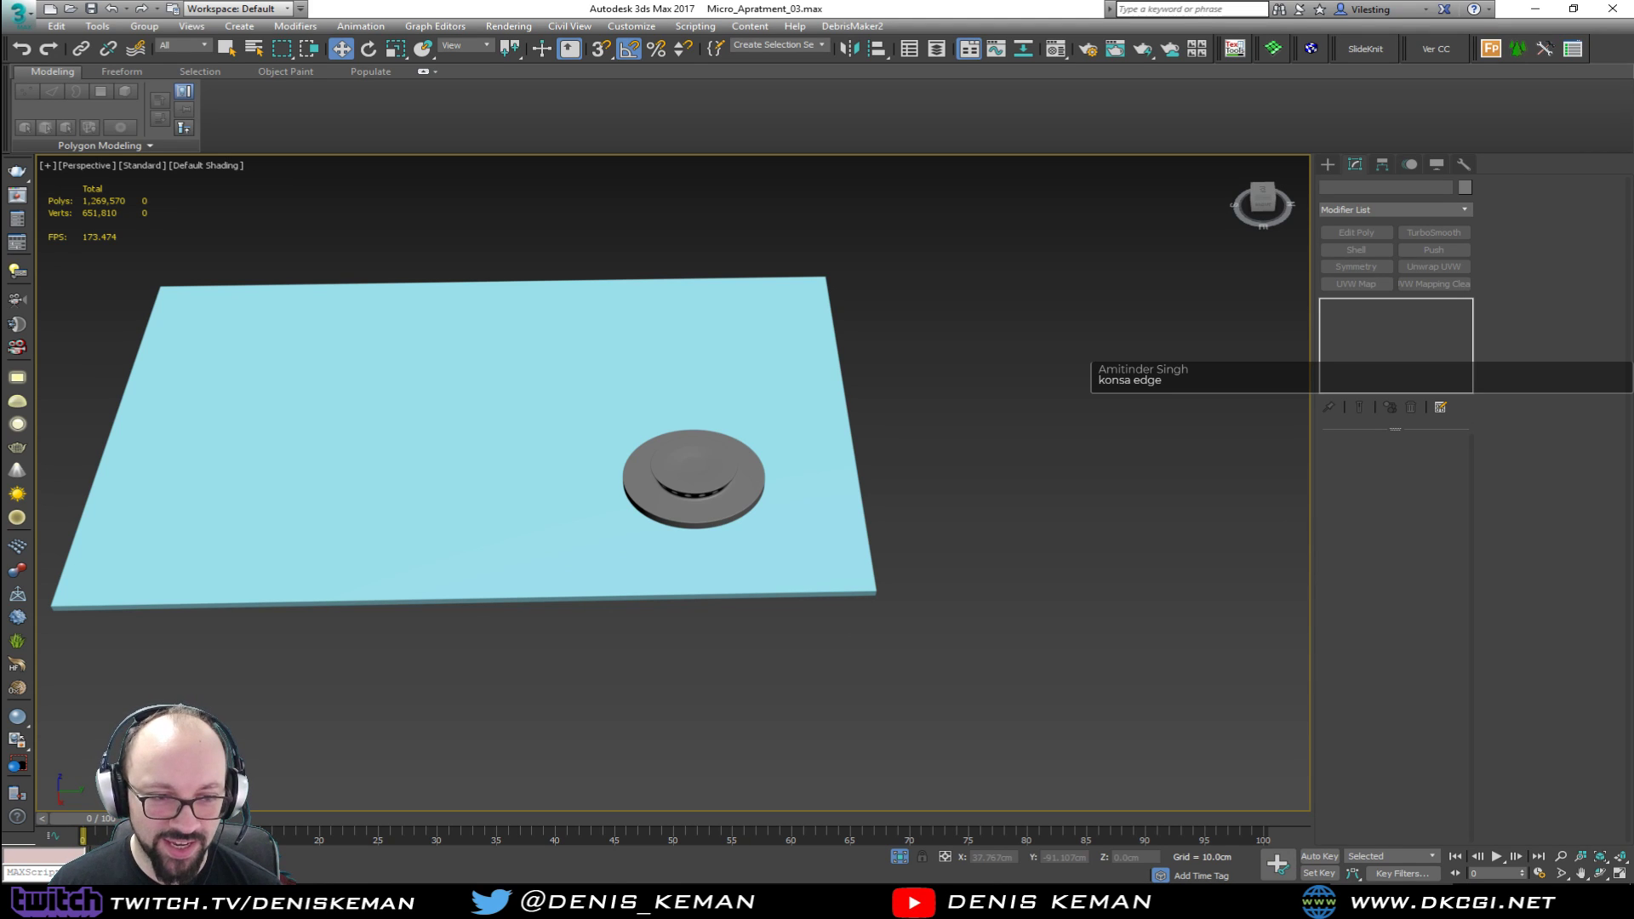
{"action": "scroll", "coordinate": [670, 473], "scroll_direction": "up", "scroll_amount": 4}
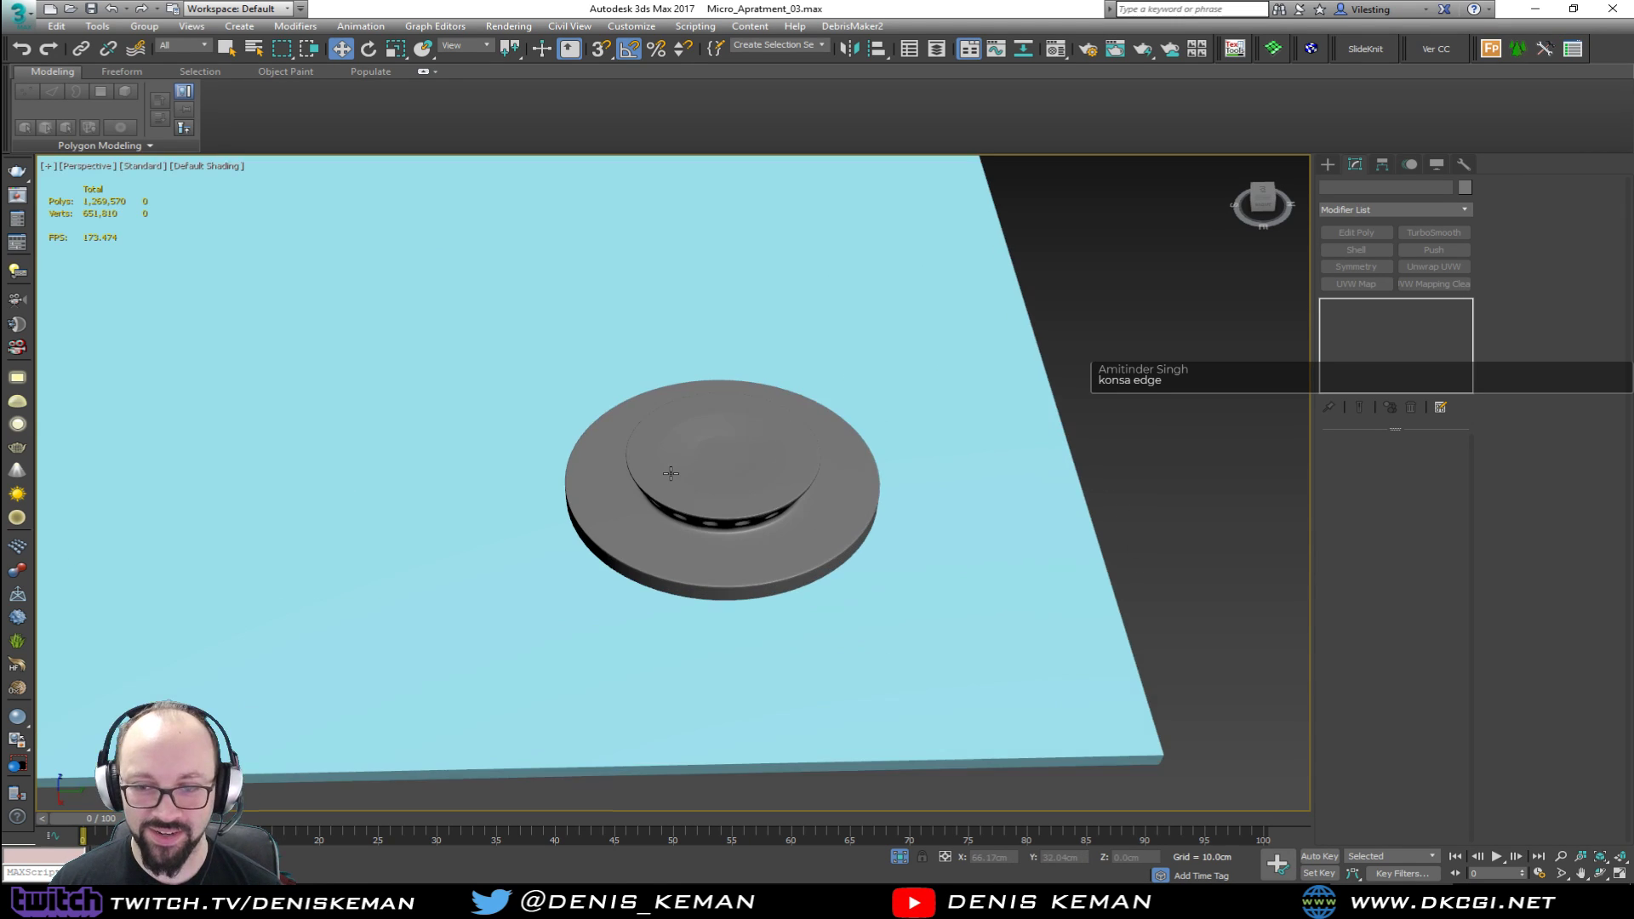
{"action": "mouse_move", "coordinate": [672, 478]}
{"action": "middle_mouse_down", "text": "alt"}
{"action": "mouse_move", "coordinate": [681, 408]}
{"action": "mouse_move", "coordinate": [690, 495]}
{"action": "middle_mouse_up", "text": "alt"}
{"action": "key", "text": "alt+w"}
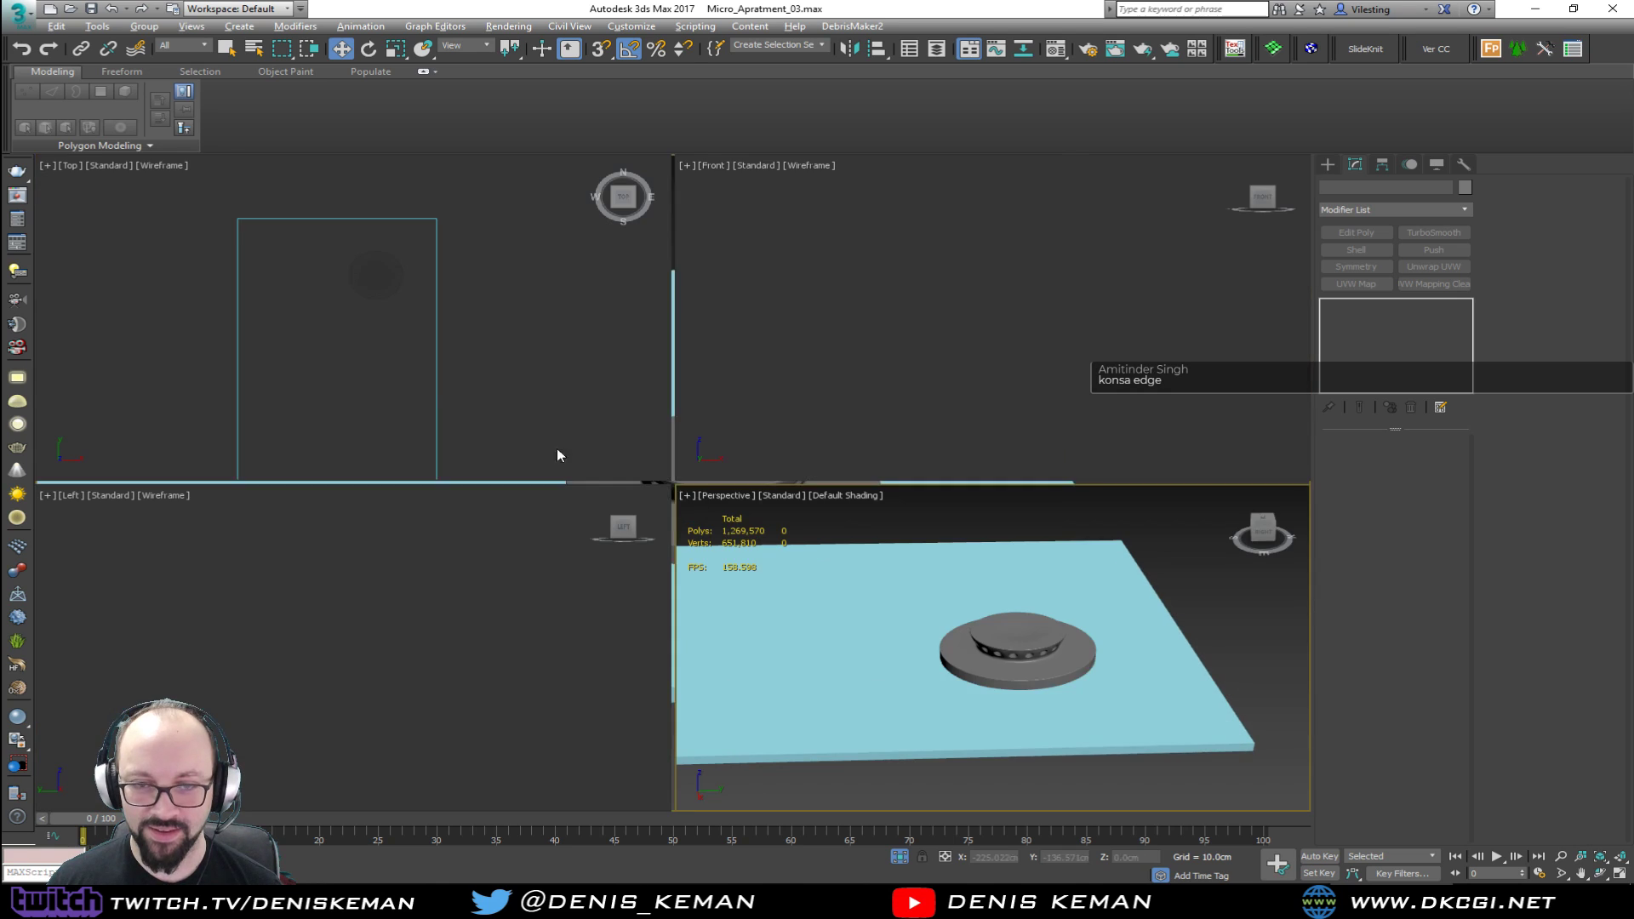
{"action": "key", "text": "alt+w"}
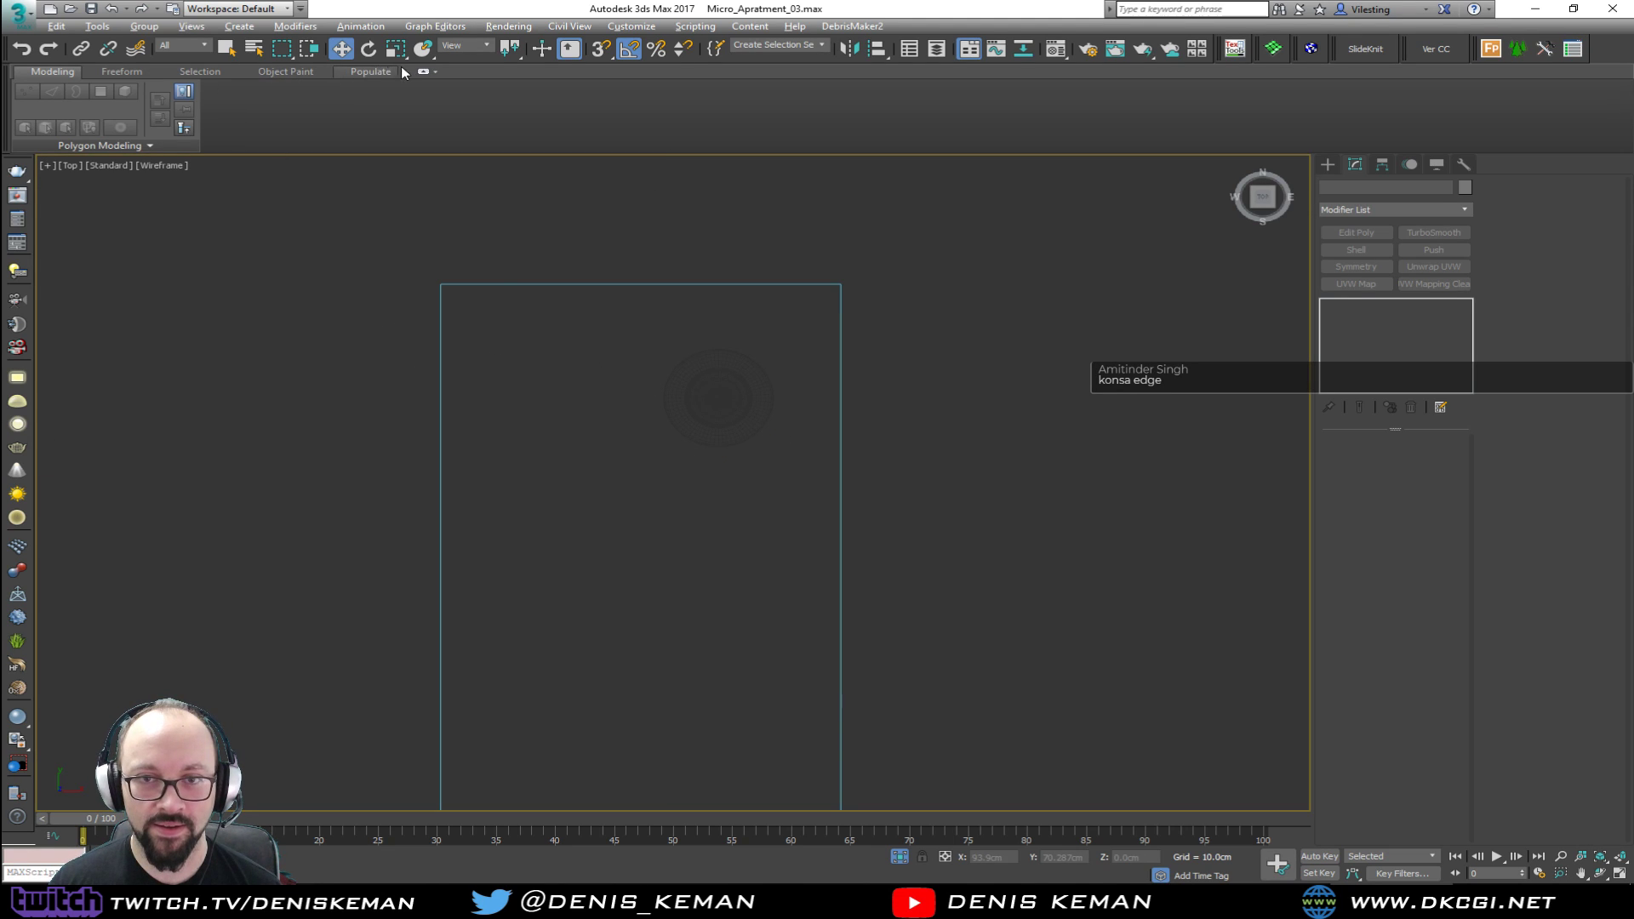
{"action": "scroll", "coordinate": [739, 366], "scroll_direction": "up", "scroll_amount": 5}
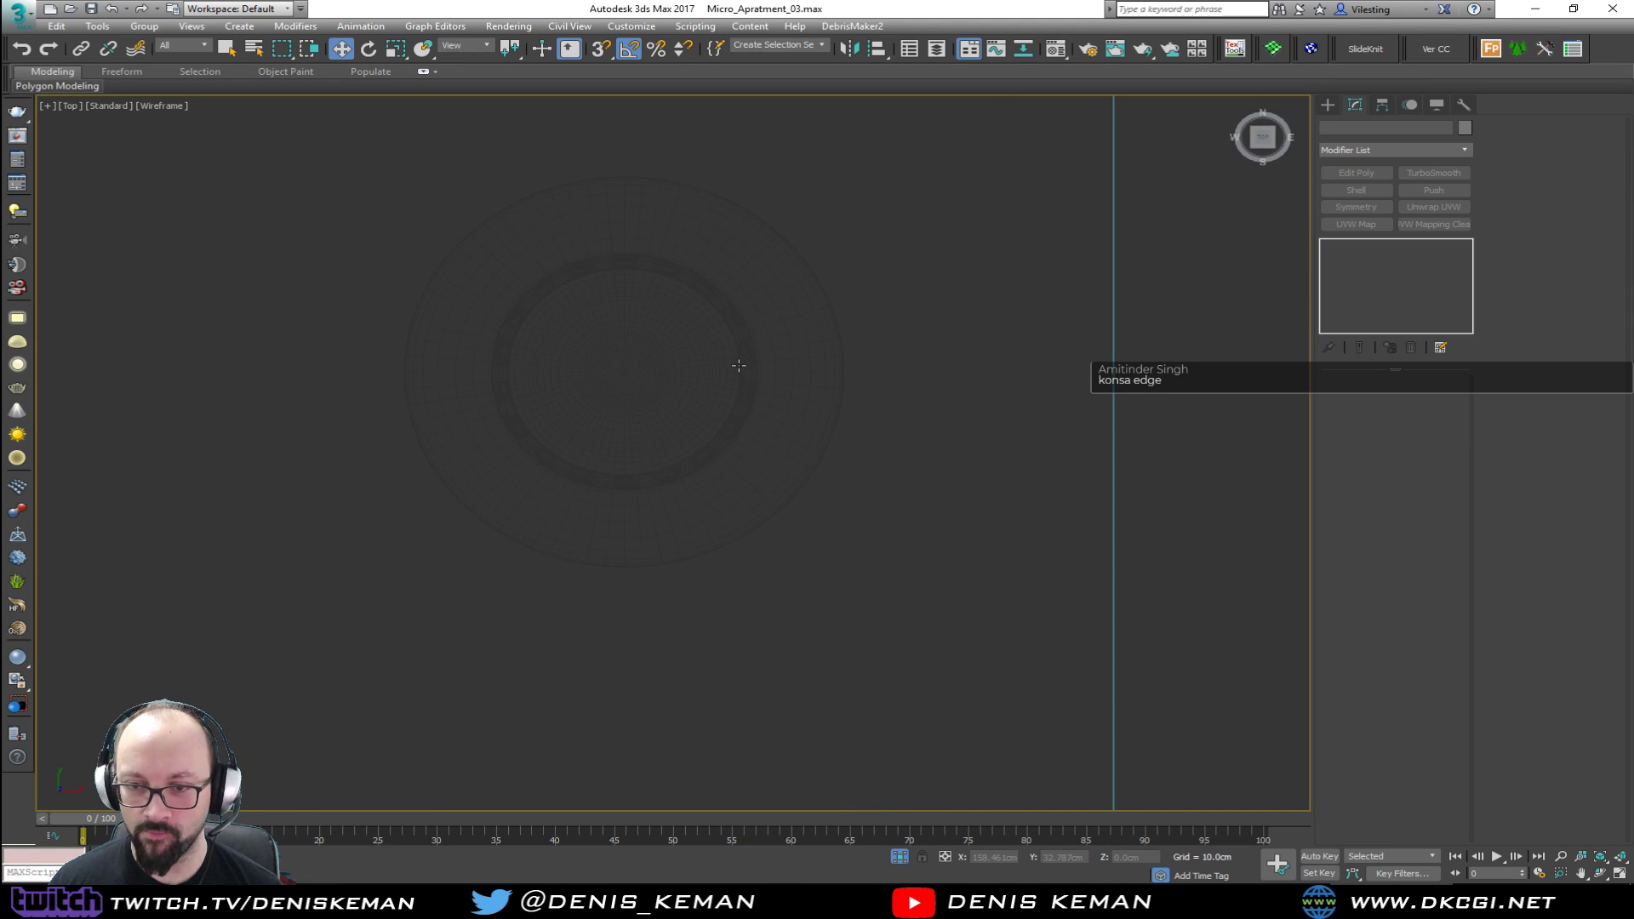
{"action": "left_click", "coordinate": [1330, 105]}
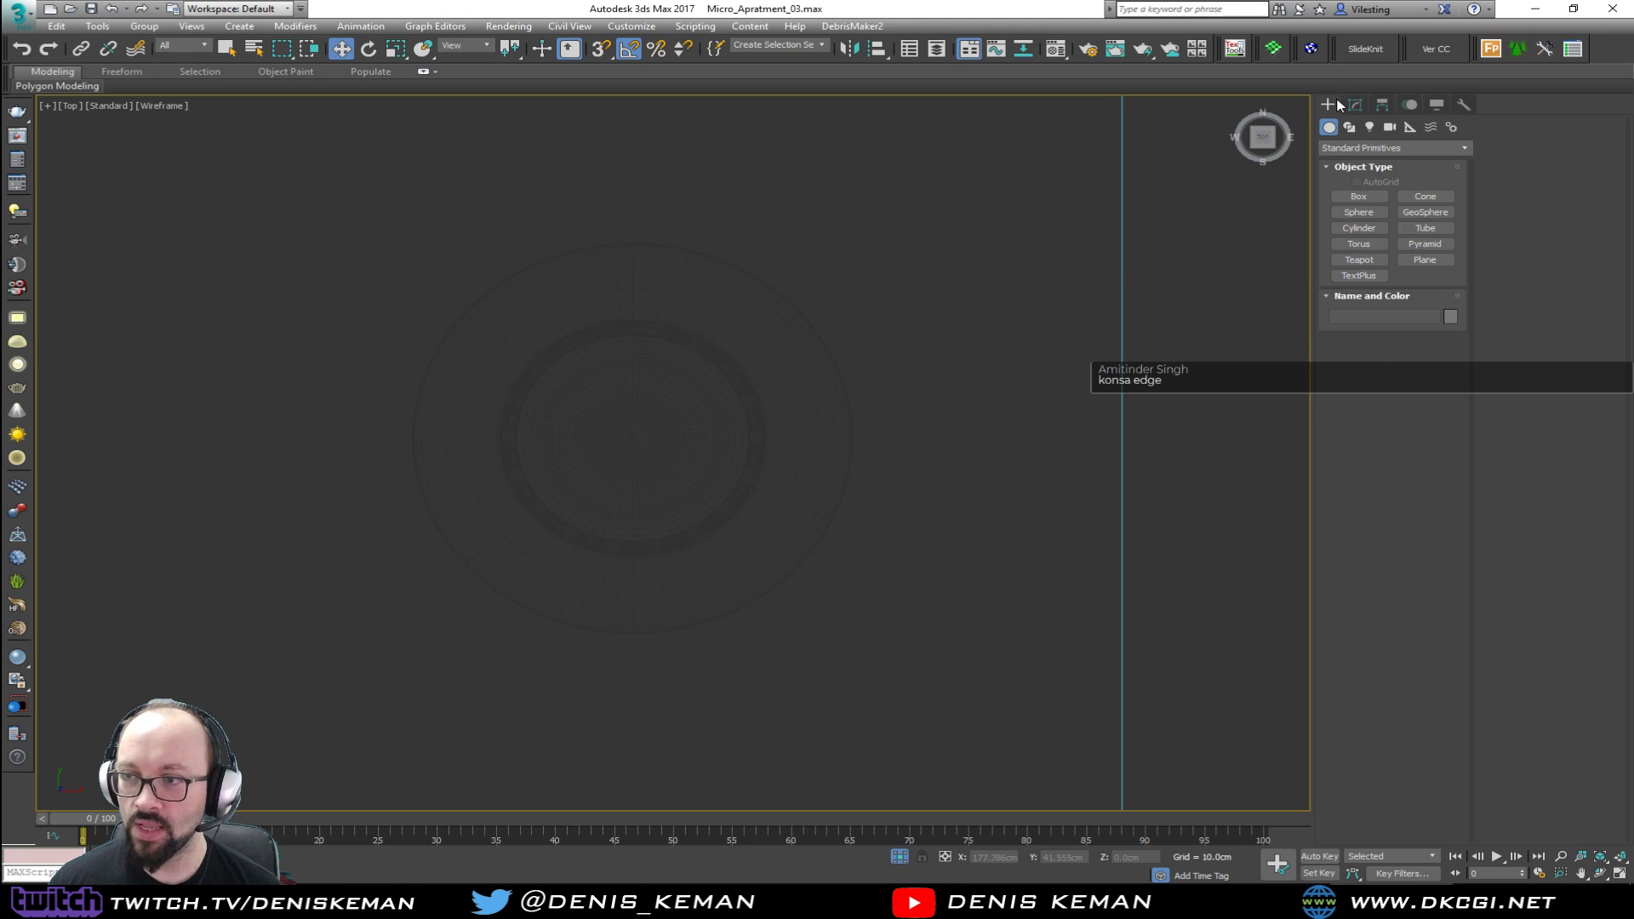
{"action": "left_click", "coordinate": [1353, 198]}
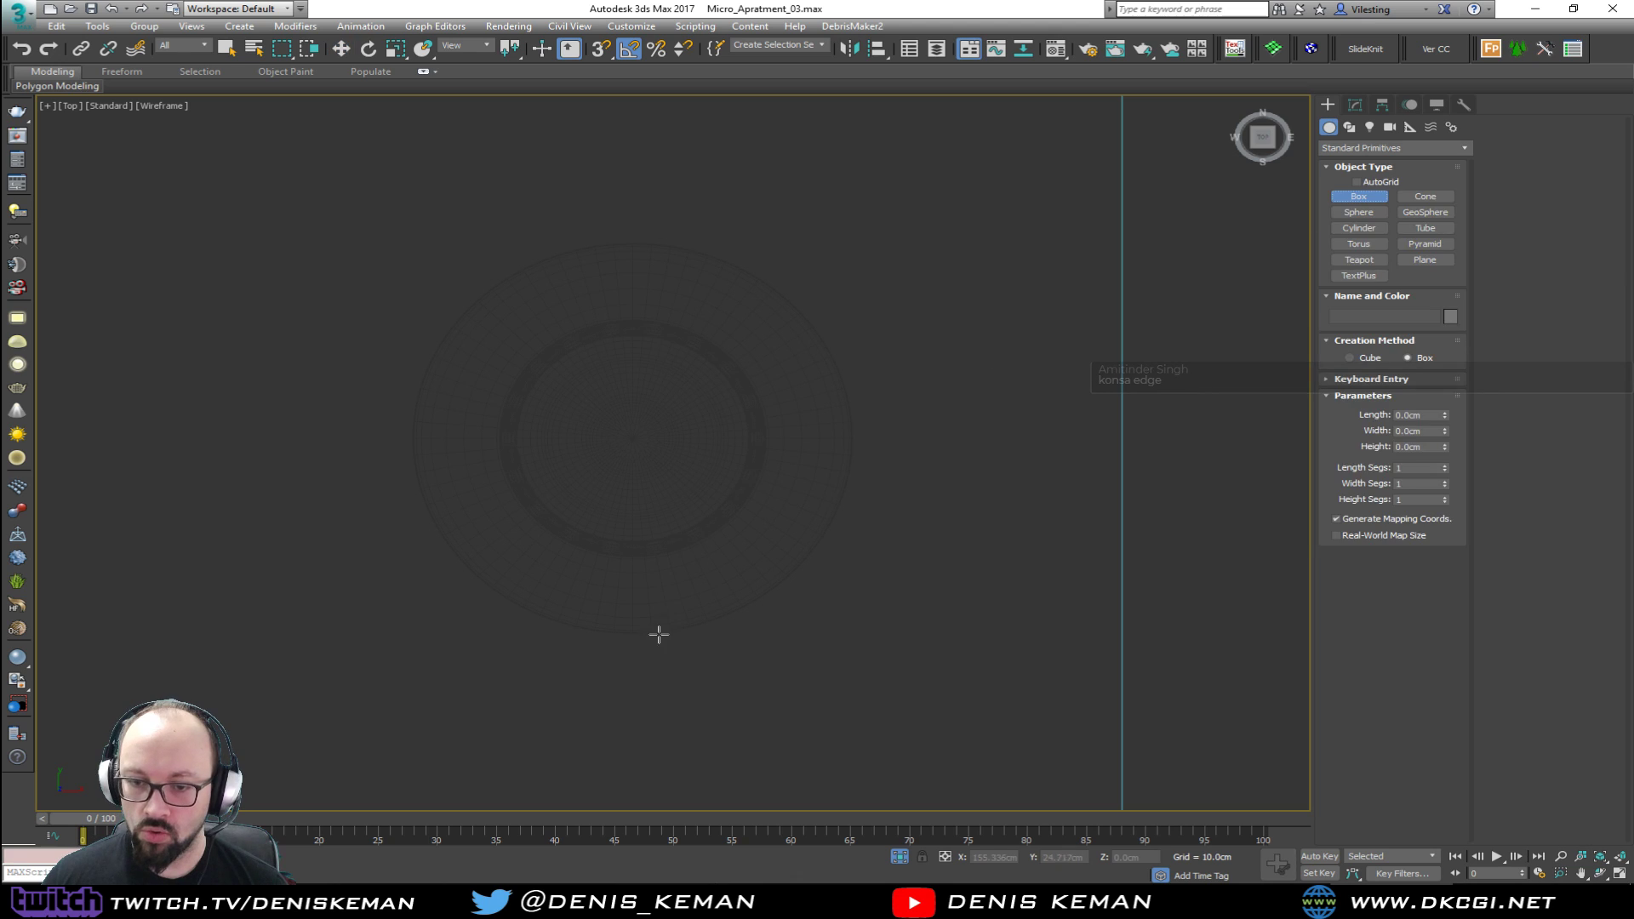
{"action": "left_click_drag", "start_coordinate": [624, 677], "coordinate": [650, 706]}
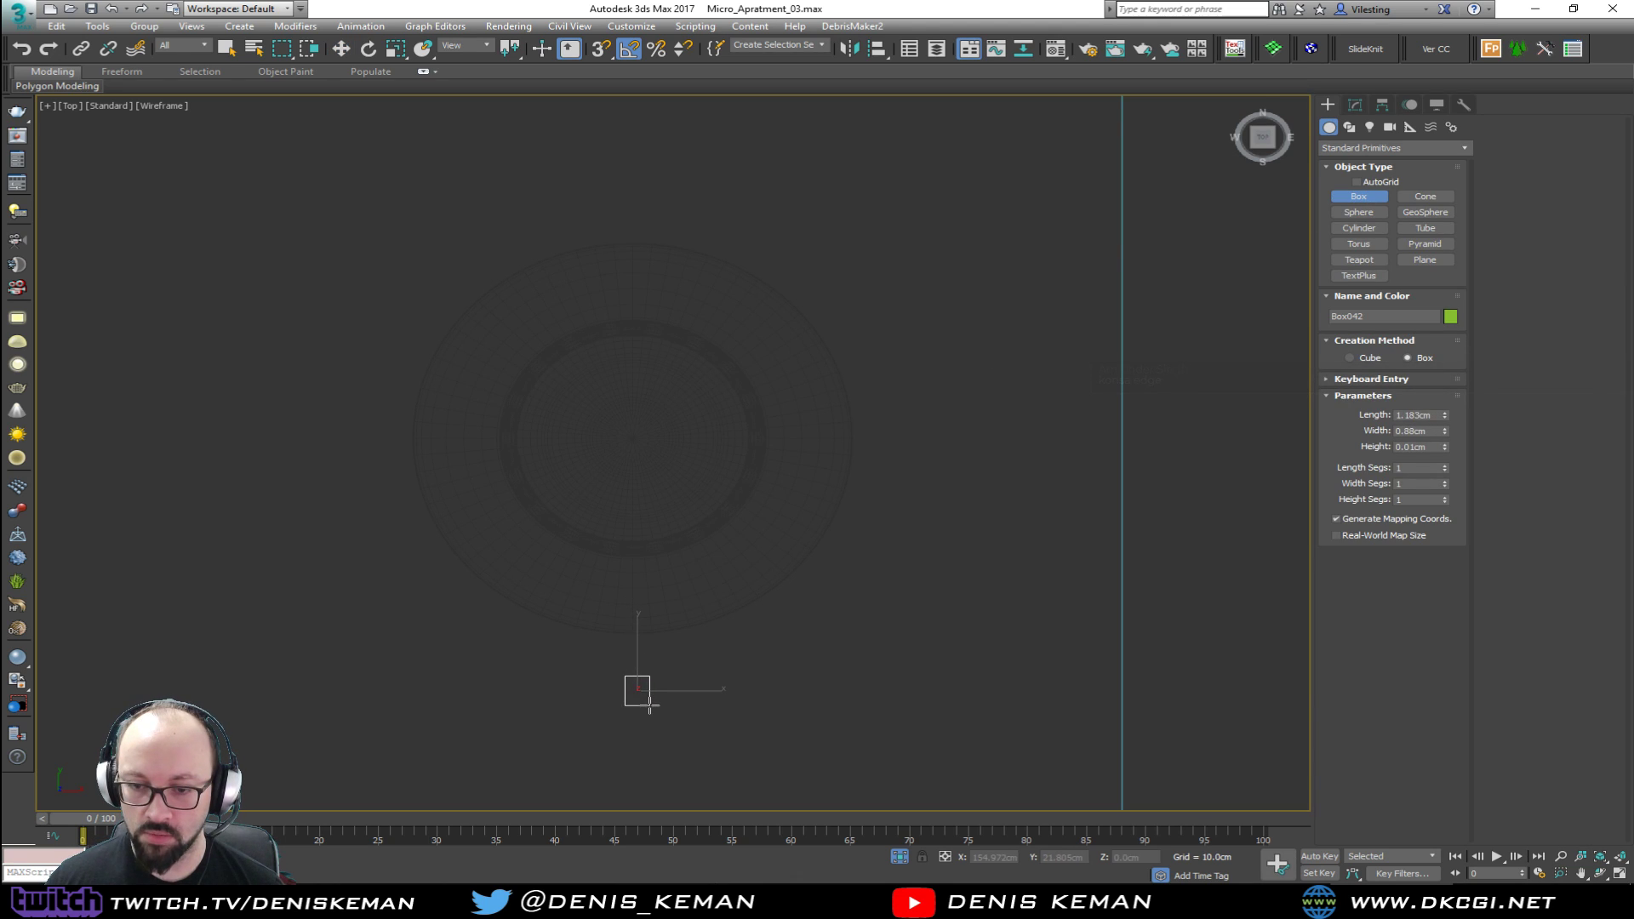
{"action": "left_click", "coordinate": [671, 615]}
Step: Raise the box to the cooktop's height and lower it about 1.8 cm to stand it beside the burner
{"action": "key", "text": "w"}
{"action": "key", "text": "alt+w"}
{"action": "scroll", "coordinate": [992, 696], "scroll_direction": "down", "scroll_amount": 5}
{"action": "left_click_drag", "start_coordinate": [992, 697], "coordinate": [1022, 610]}
{"action": "key", "text": "z"}
{"action": "key", "text": "alt+w"}
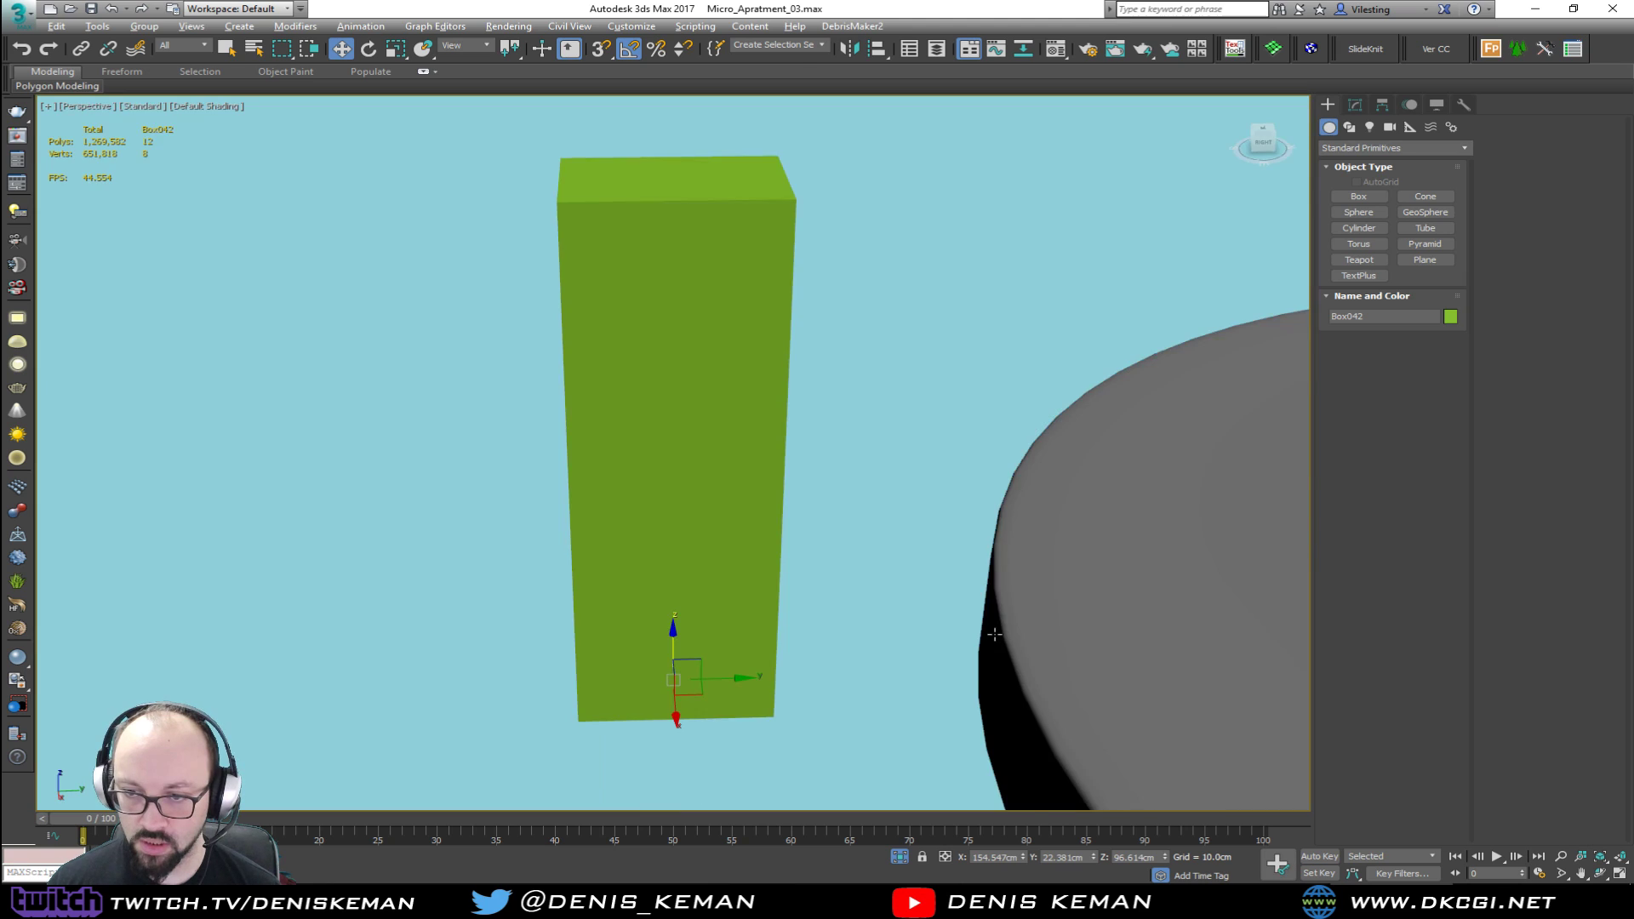
{"action": "scroll", "coordinate": [937, 596], "scroll_direction": "down", "scroll_amount": 4}
{"action": "middle_click_drag", "start_coordinate": [1039, 650], "coordinate": [783, 438]}
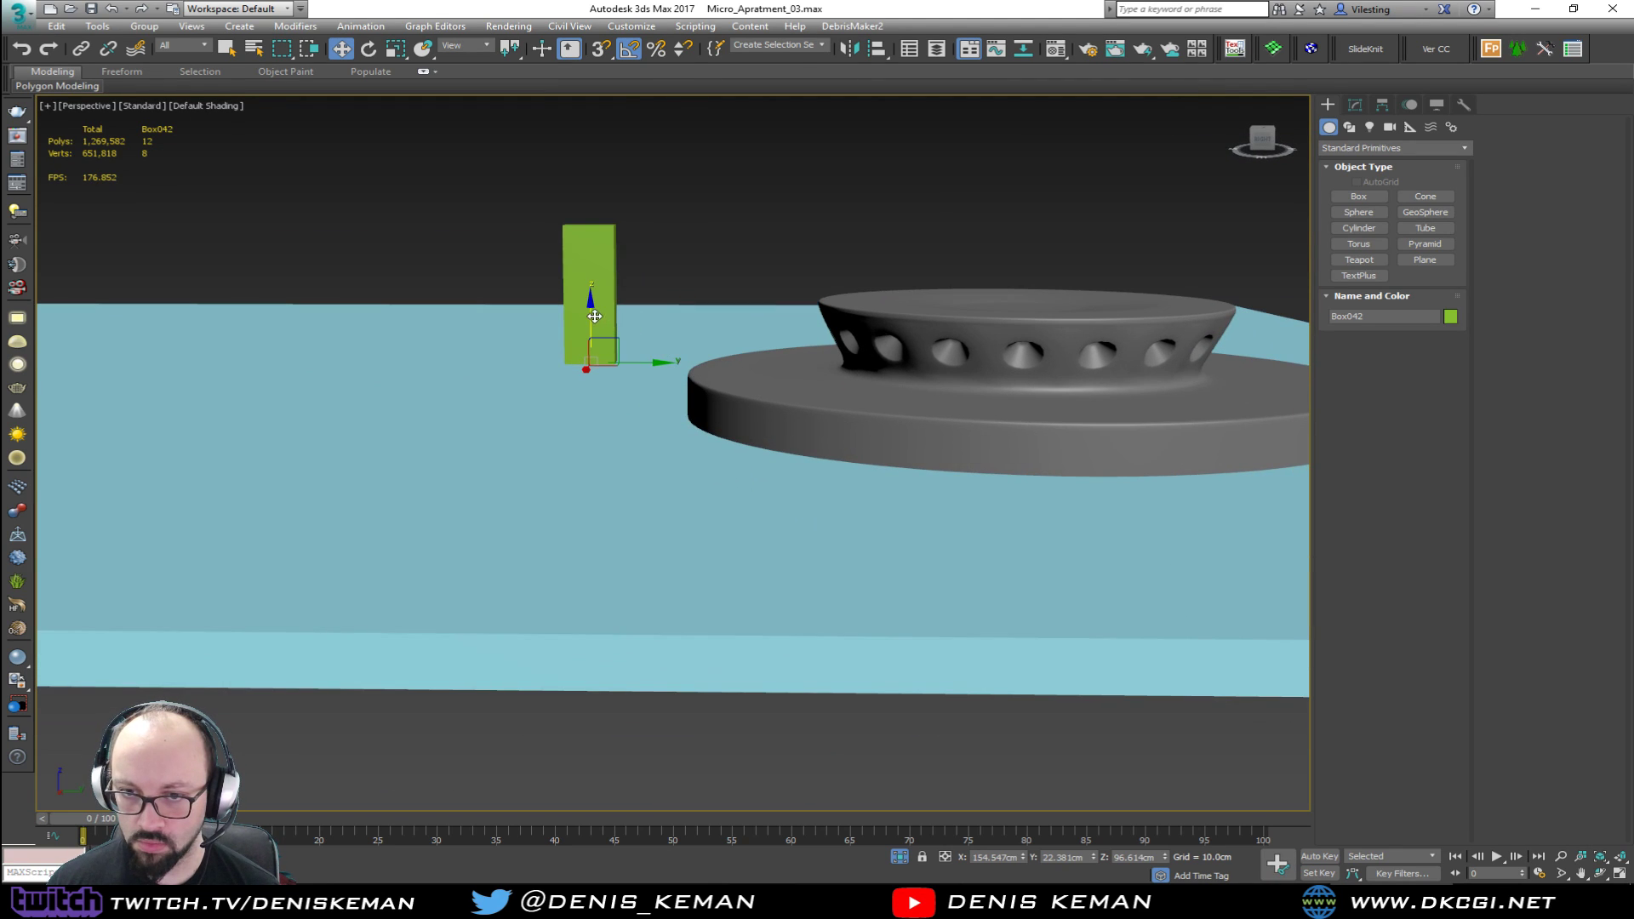
{"action": "left_click_drag", "start_coordinate": [589, 316], "coordinate": [618, 384]}
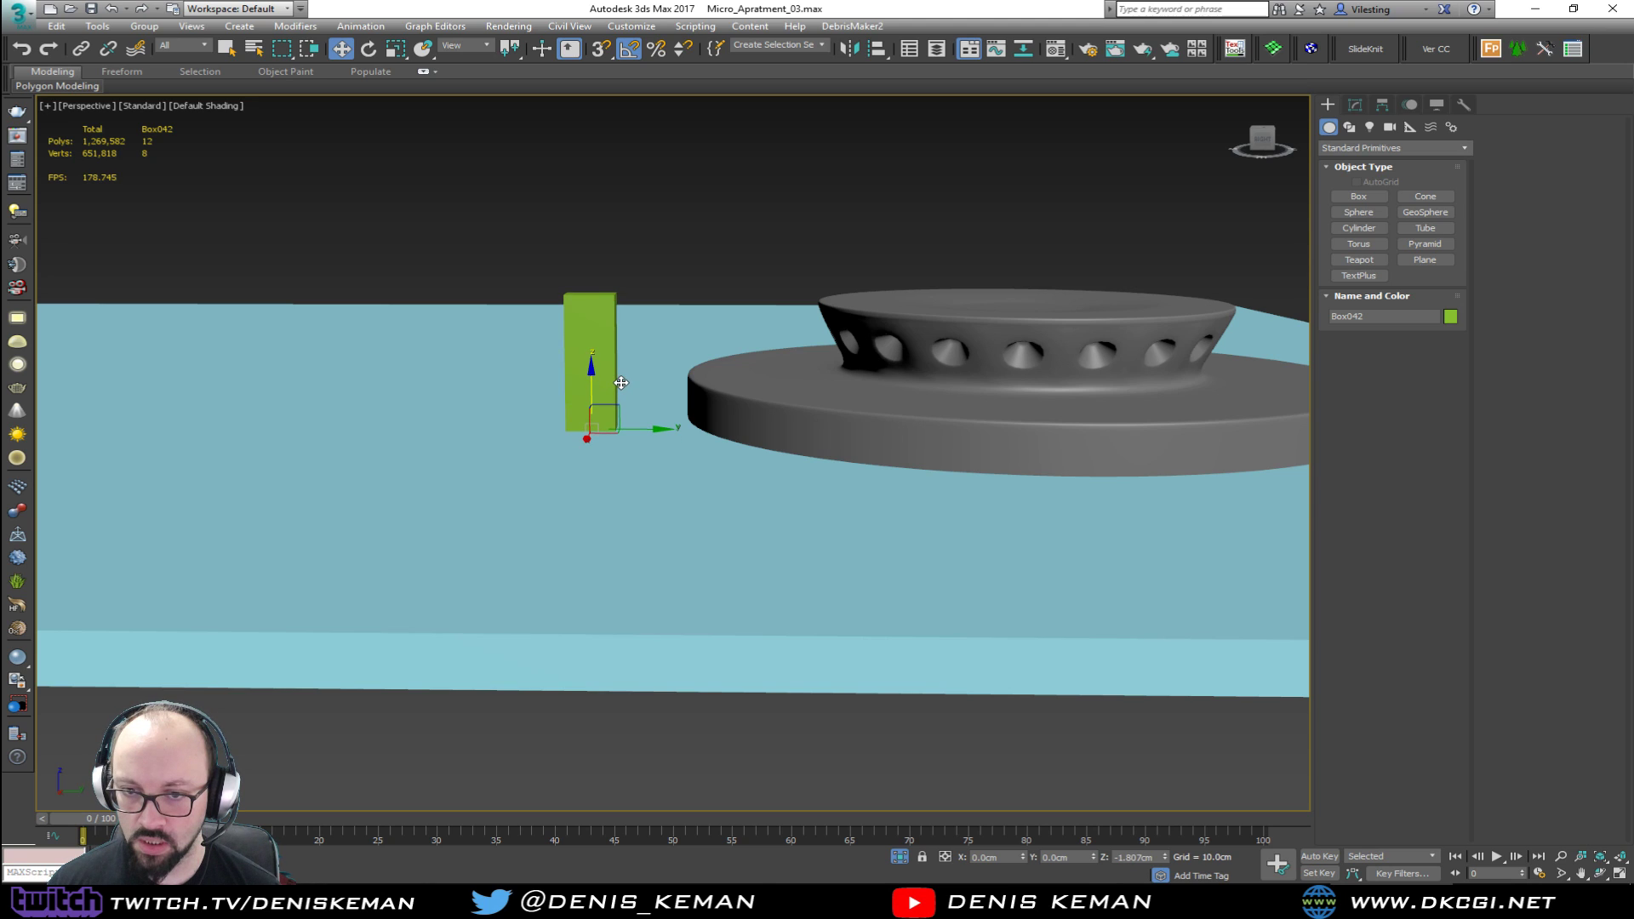
{"action": "middle_click_drag", "start_coordinate": [810, 274], "coordinate": [797, 348]}
Step: Add an Edit Poly modifier to the box and extrude its top polygon upwards by about 3.4 cm
{"action": "left_click", "coordinate": [1357, 106]}
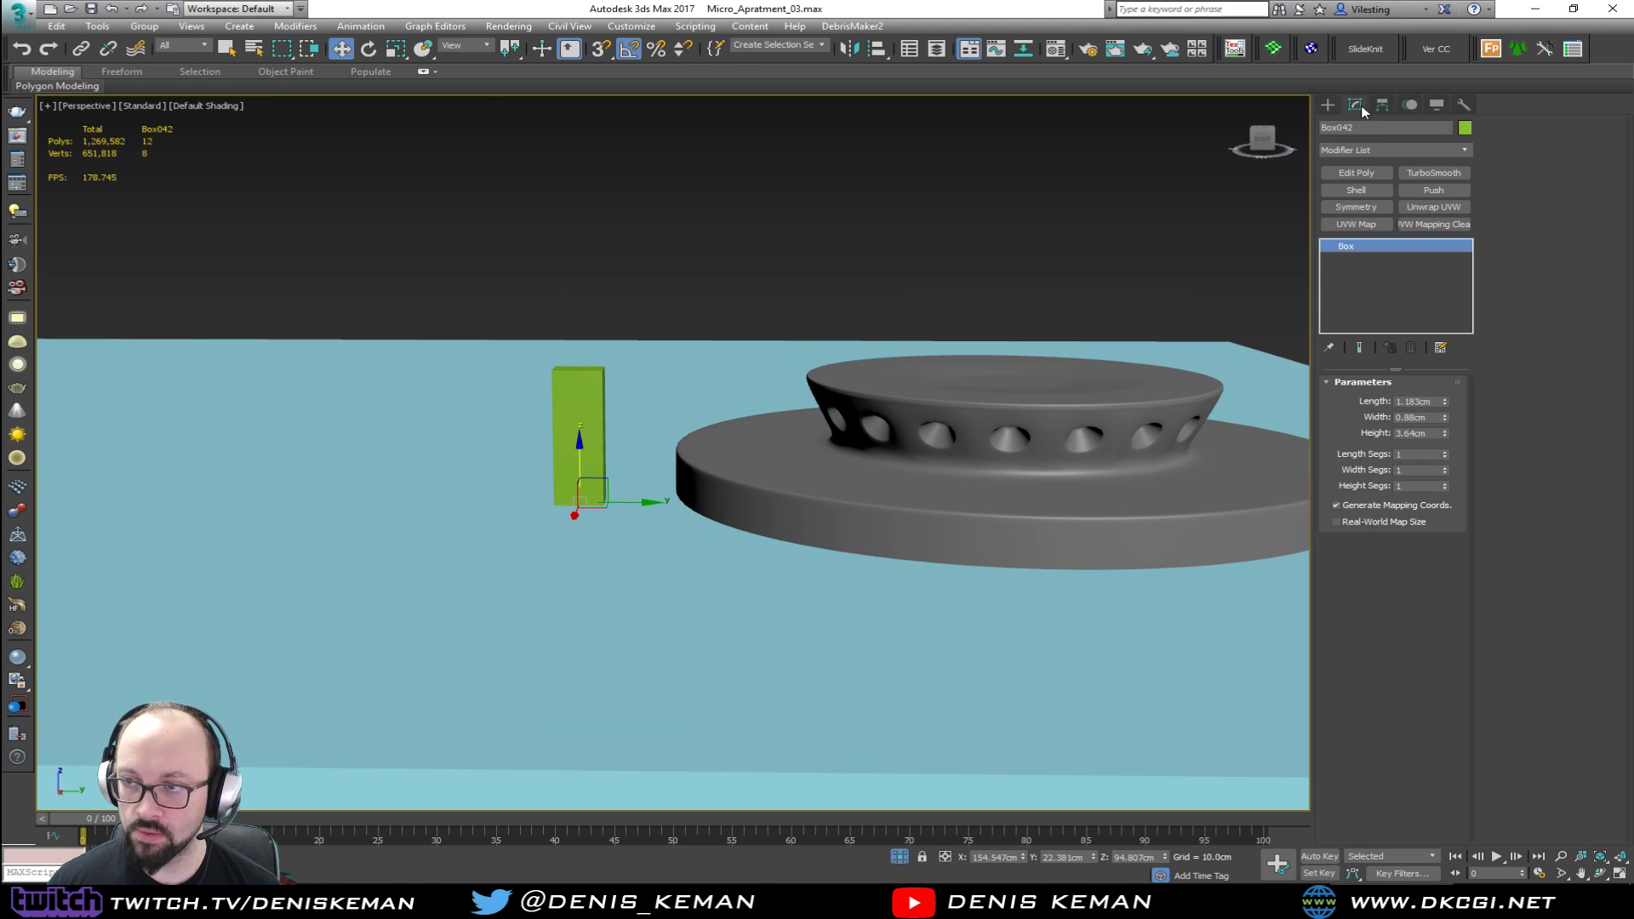
{"action": "left_click", "coordinate": [1357, 172]}
{"action": "key", "text": "4"}
{"action": "left_click", "coordinate": [589, 371]}
{"action": "left_click", "coordinate": [1352, 748]}
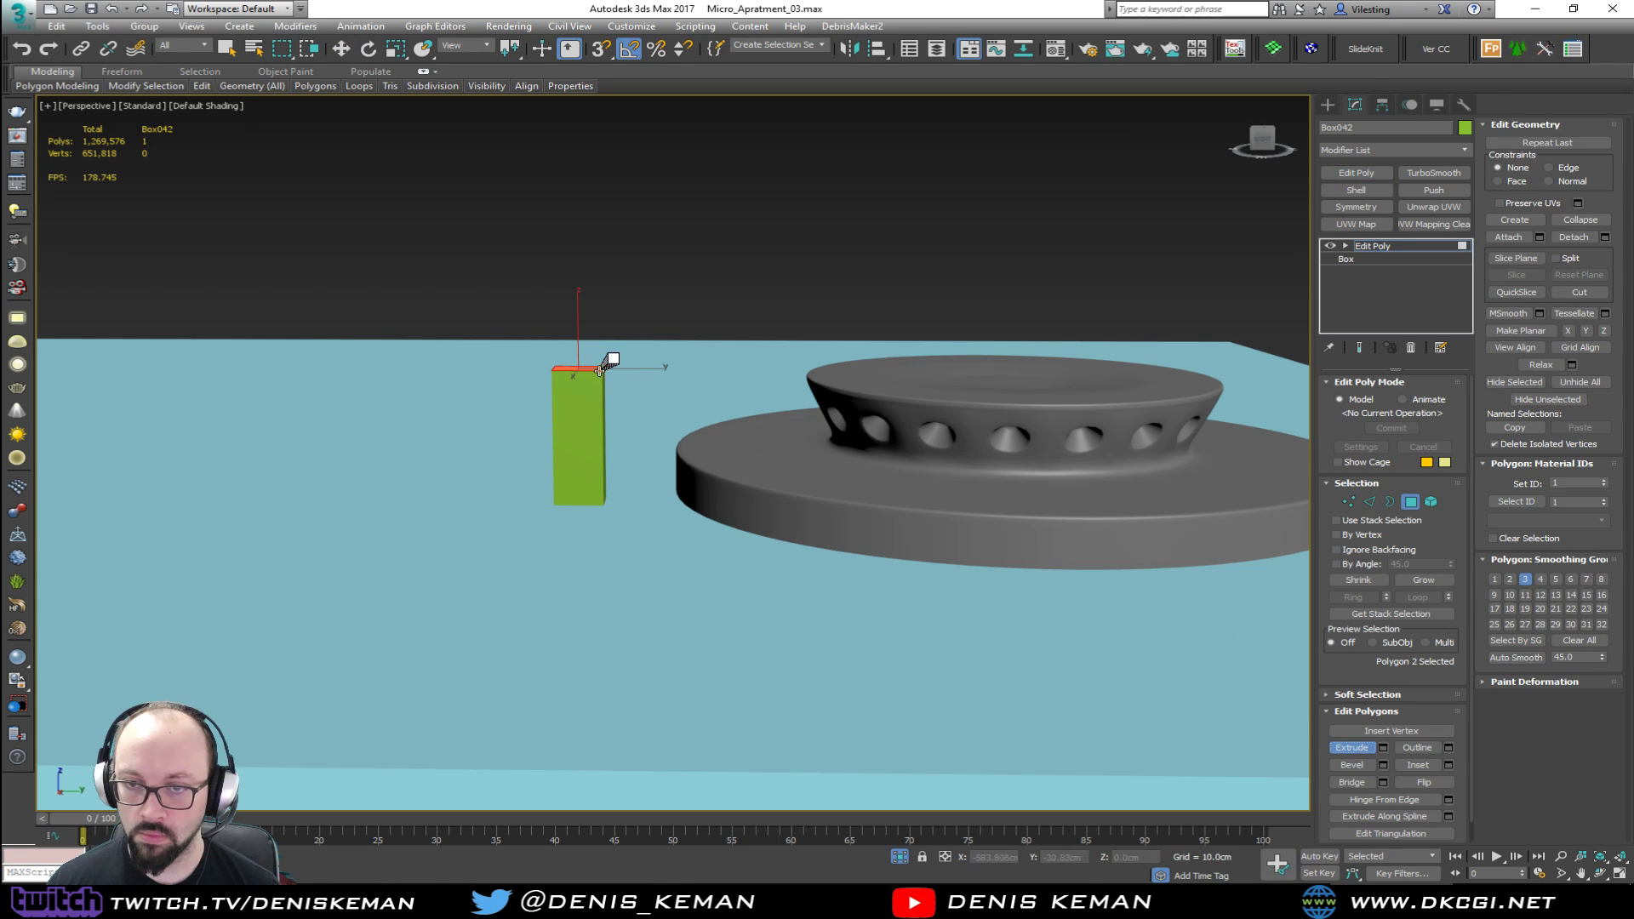
{"action": "left_click_drag", "start_coordinate": [602, 353], "coordinate": [613, 332]}
{"action": "key", "text": "F4"}
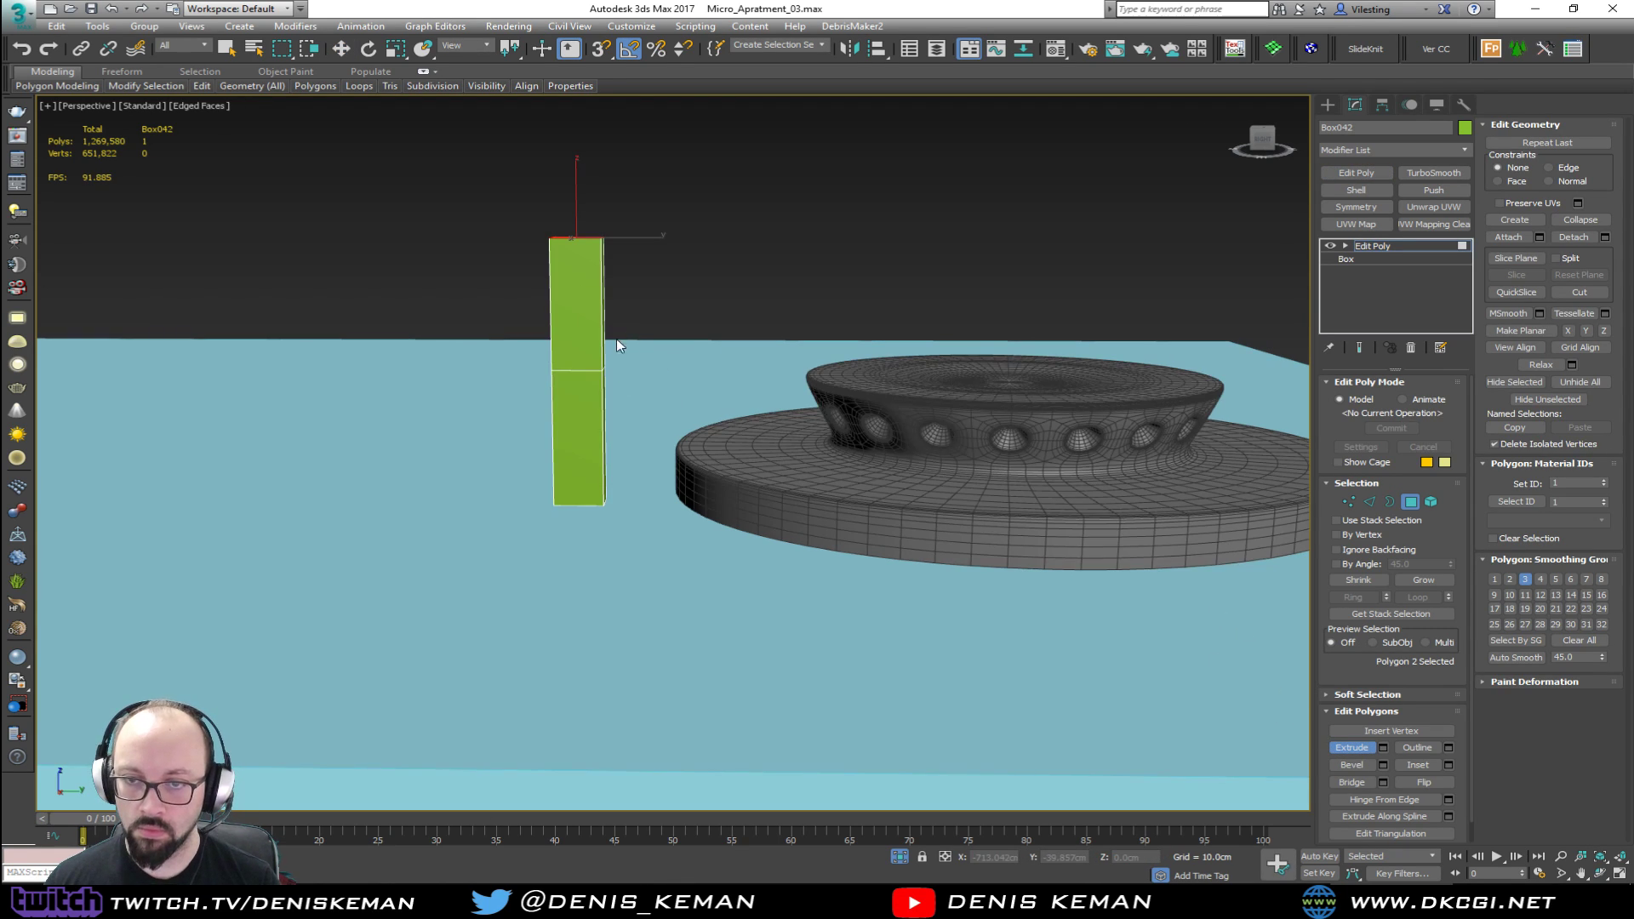
Step: Move the extruded end polygon about 7.6 cm over the burner and rotate it upright to form a slanted arm
{"action": "key", "text": "w"}
{"action": "left_click_drag", "start_coordinate": [621, 253], "coordinate": [868, 273]}
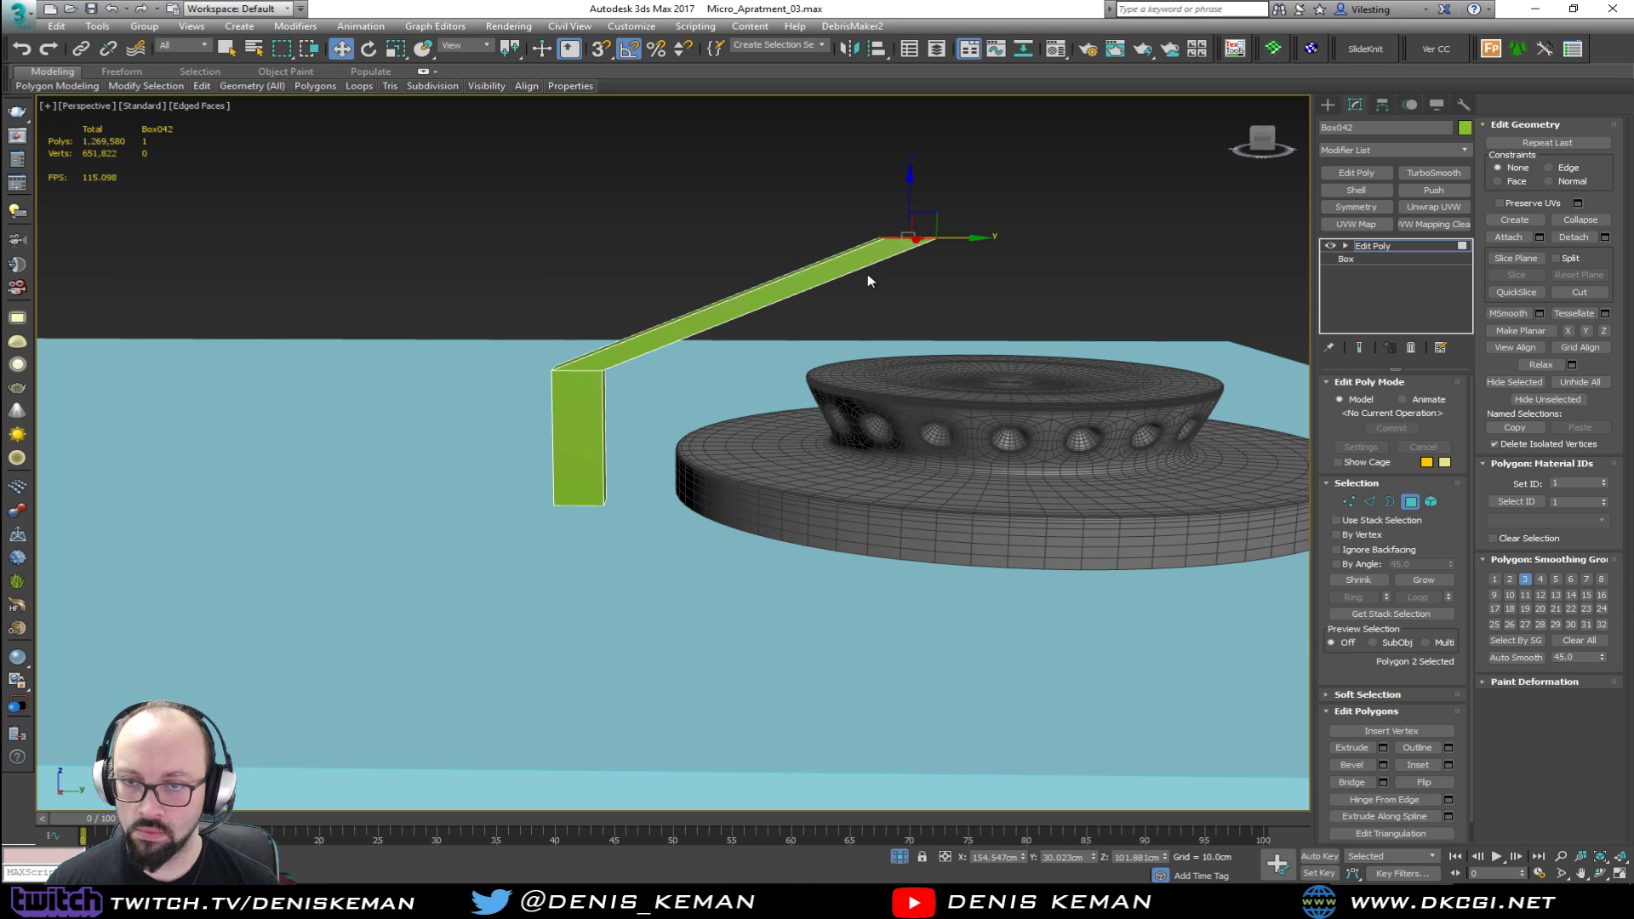
{"action": "middle_click_drag", "start_coordinate": [868, 273], "coordinate": [871, 315], "text": "alt"}
{"action": "key", "text": "e"}
{"action": "left_click_drag", "start_coordinate": [965, 206], "coordinate": [971, 291]}
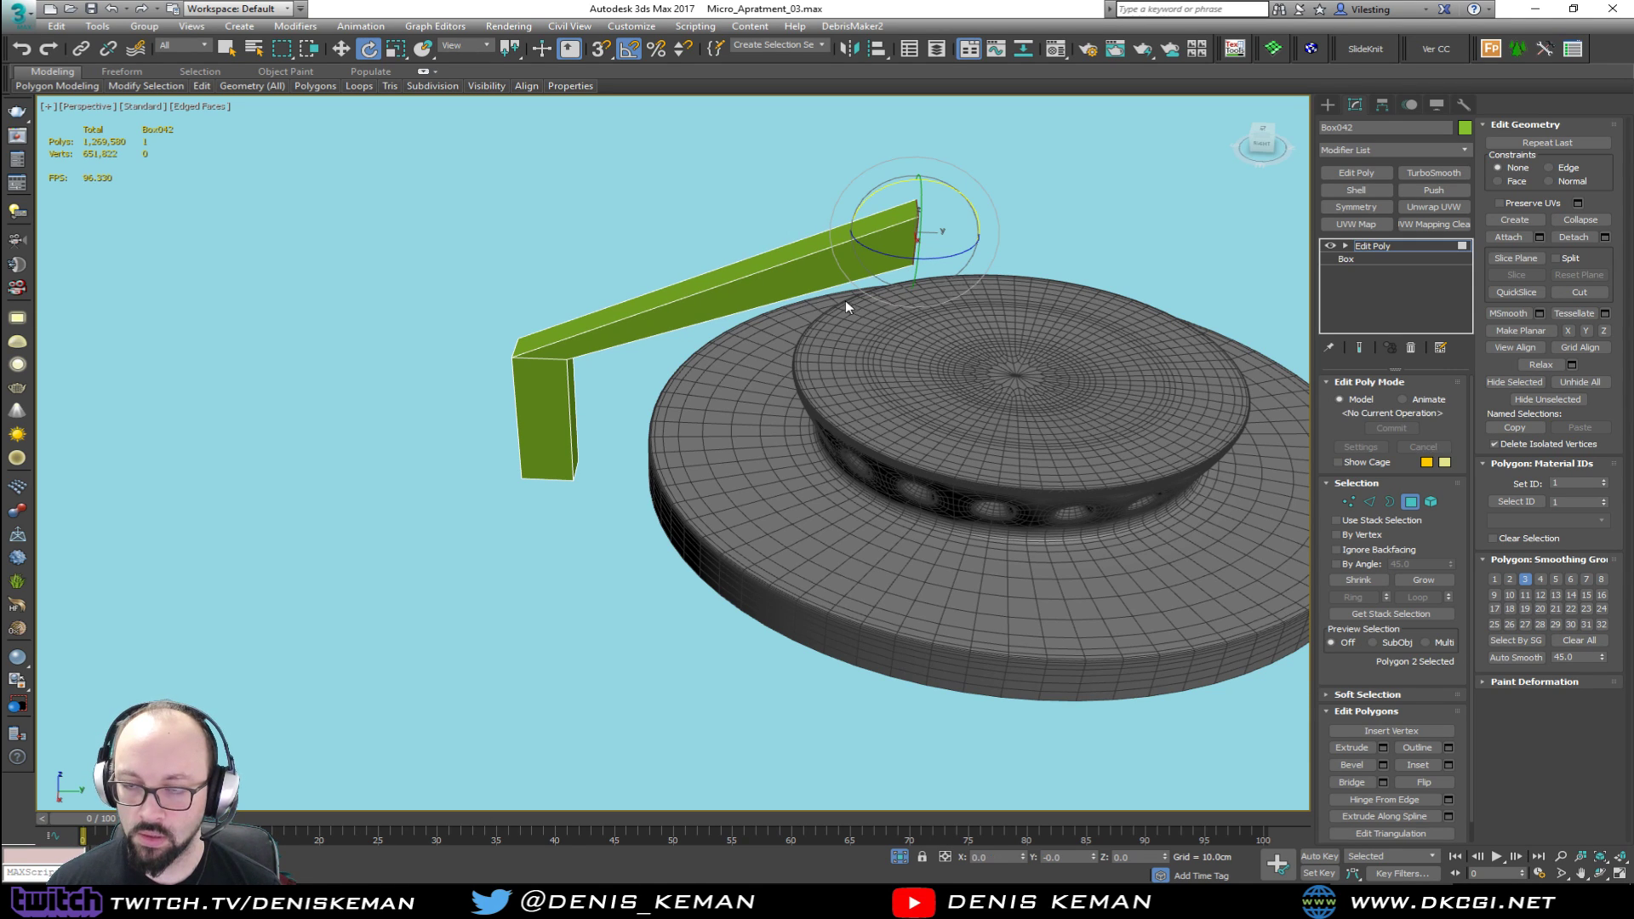
Step: Insert an edge loop across the slanted arm, then rotate it and shift it towards the leg to form a bend
{"action": "middle_click_drag", "start_coordinate": [846, 300], "coordinate": [934, 267], "text": "alt"}
{"action": "key", "text": "q"}
{"action": "key", "text": "2"}
{"action": "double_click", "coordinate": [703, 377]}
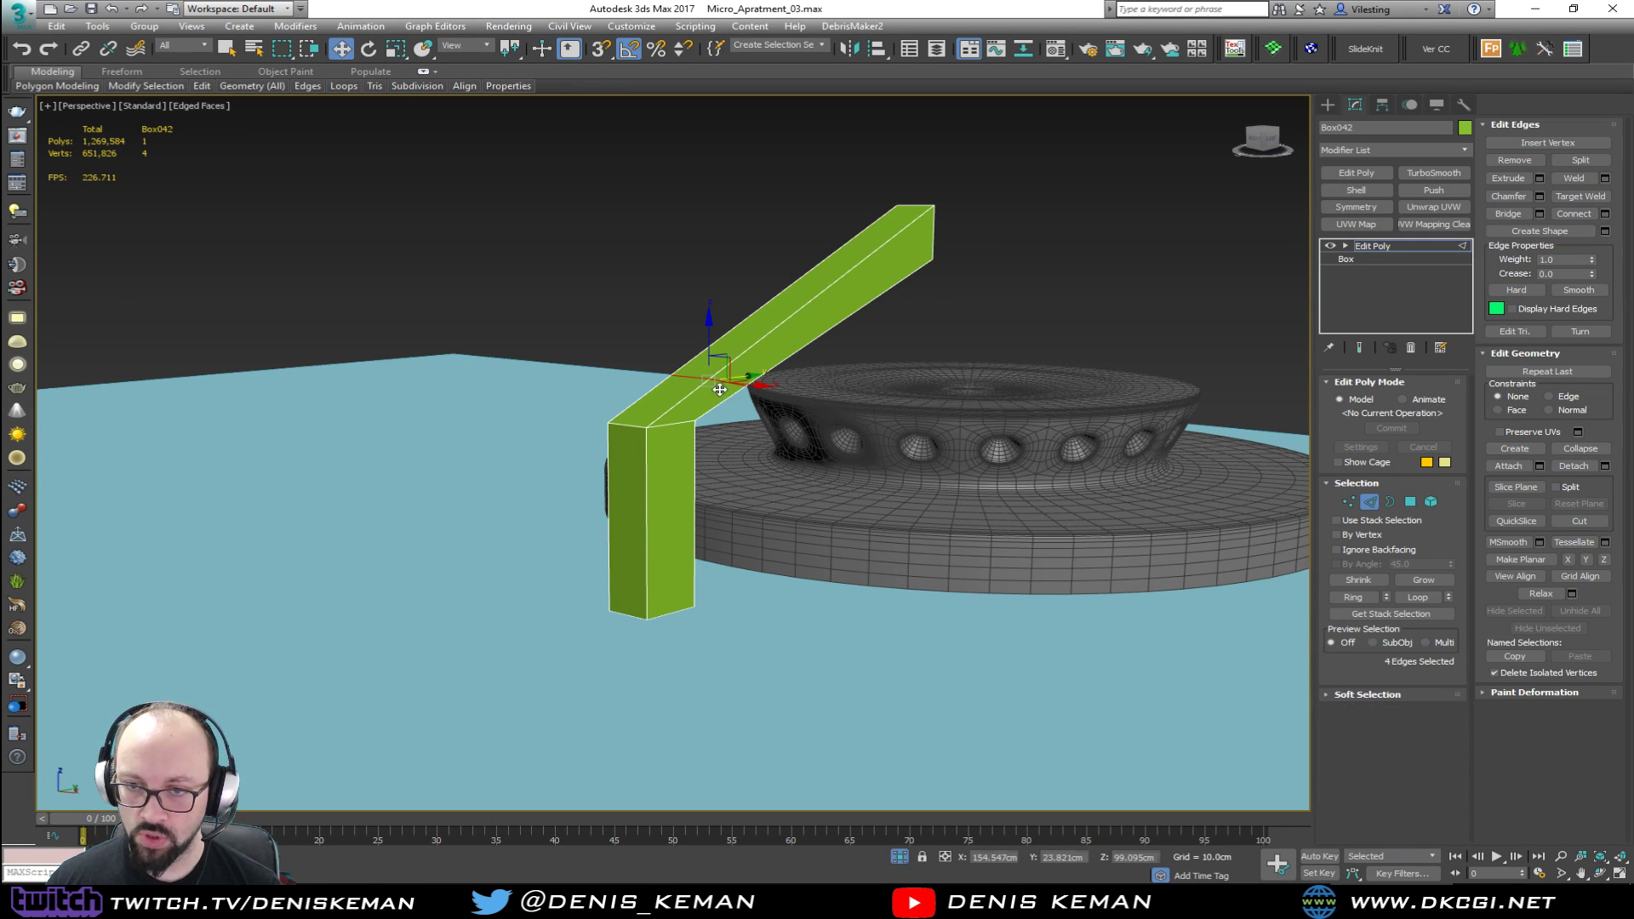
{"action": "middle_click_drag", "start_coordinate": [719, 367], "coordinate": [613, 366]}
{"action": "key", "text": "e"}
{"action": "left_click_drag", "start_coordinate": [572, 347], "coordinate": [611, 326]}
{"action": "middle_click_drag", "start_coordinate": [611, 326], "coordinate": [636, 366], "text": "alt"}
{"action": "key", "text": "w"}
{"action": "left_click_drag", "start_coordinate": [619, 348], "coordinate": [586, 356]}
Step: Lower the arm's end polygon about 2 cm and scale it down so the arm tapers towards the burner's centre
{"action": "middle_click_drag", "start_coordinate": [742, 317], "coordinate": [896, 277], "text": "alt"}
{"action": "key", "text": "4"}
{"action": "left_click", "coordinate": [966, 268]}
{"action": "left_click_drag", "start_coordinate": [965, 209], "coordinate": [965, 323]}
{"action": "middle_click_drag", "start_coordinate": [966, 324], "coordinate": [919, 368], "text": "alt"}
{"action": "key", "text": "r"}
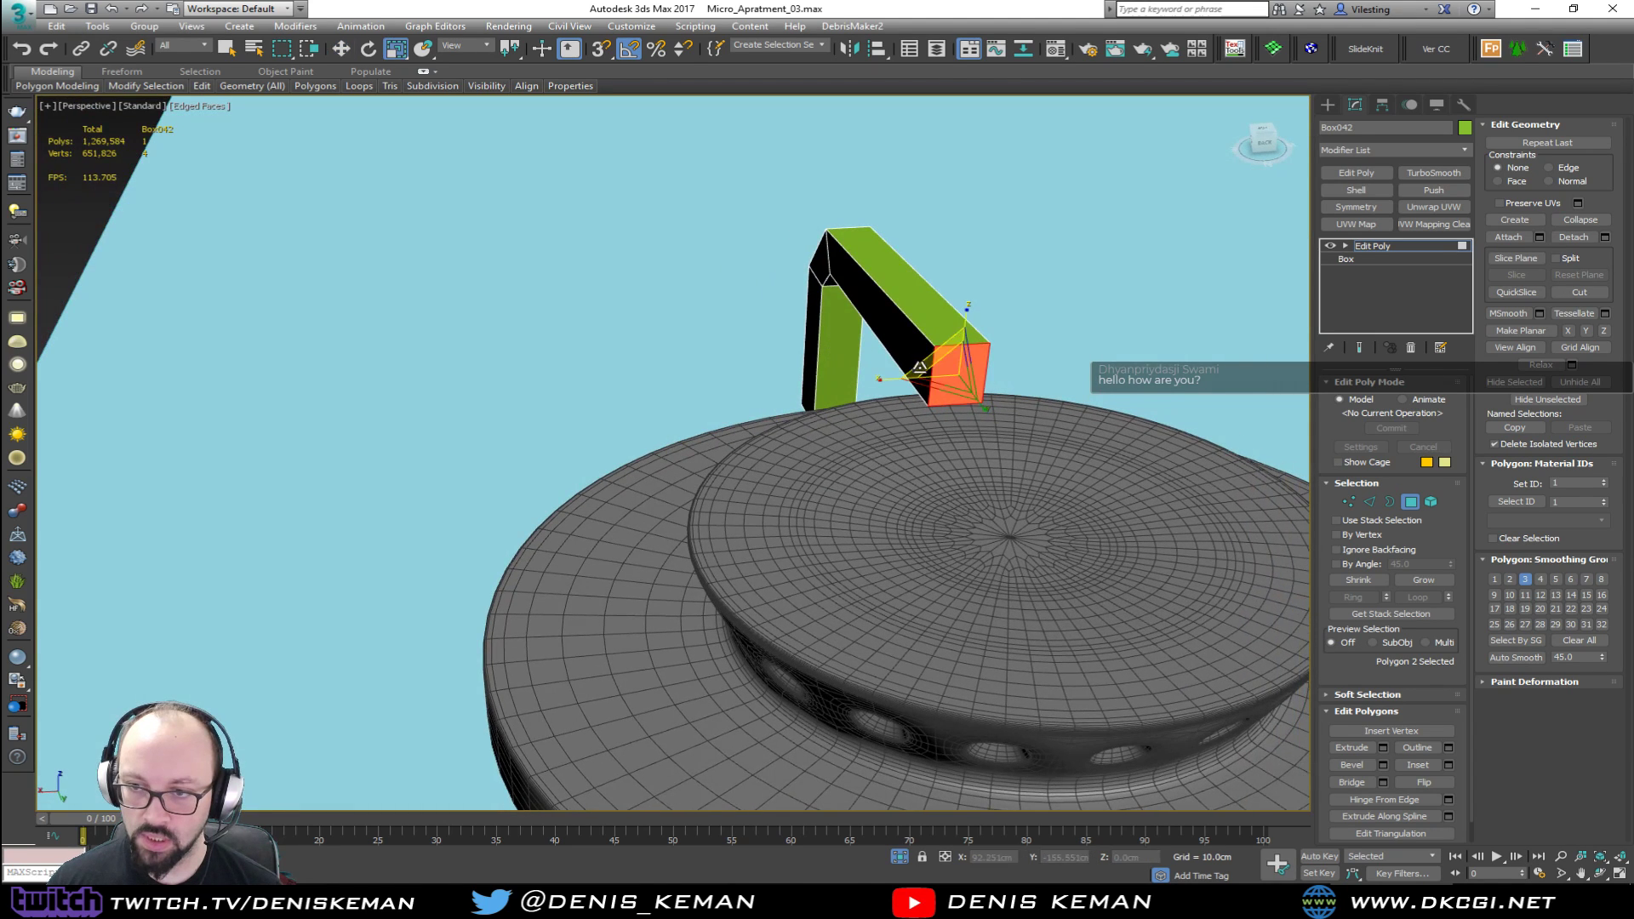
{"action": "left_click_drag", "start_coordinate": [892, 378], "coordinate": [895, 426]}
{"action": "left_click_drag", "start_coordinate": [977, 334], "coordinate": [959, 372]}
{"action": "middle_click_drag", "start_coordinate": [959, 372], "coordinate": [1023, 349], "text": "alt"}
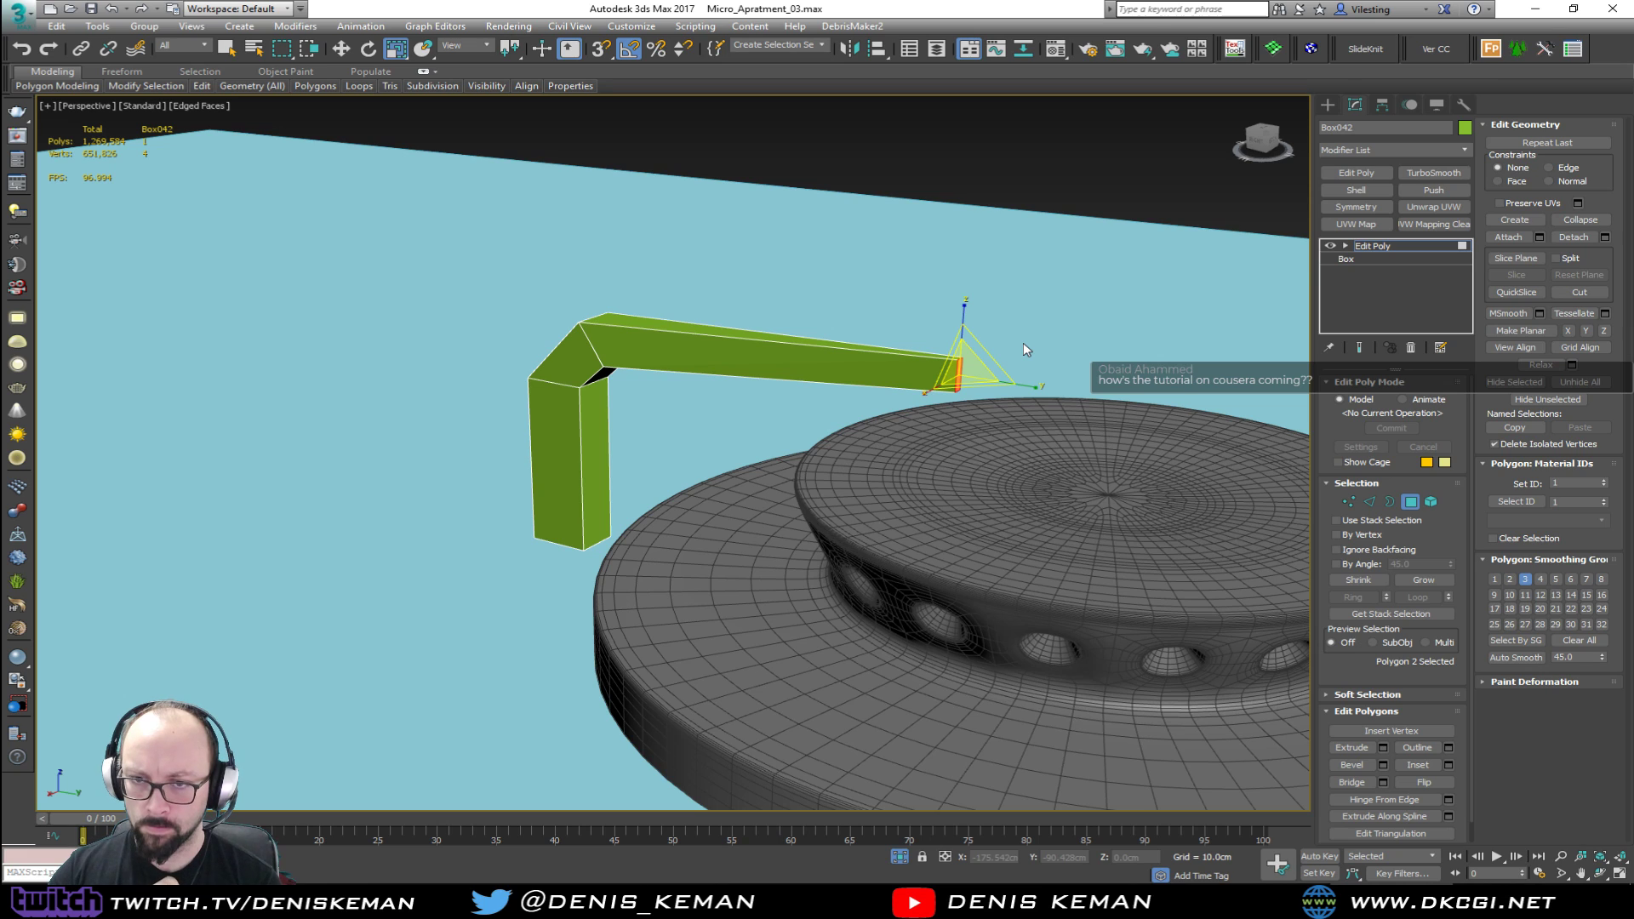
Step: Snap the arm's end polygon vertically to the bend's upper corner to level the arm's top edge
{"action": "scroll", "coordinate": [856, 376], "scroll_direction": "up", "scroll_amount": 6}
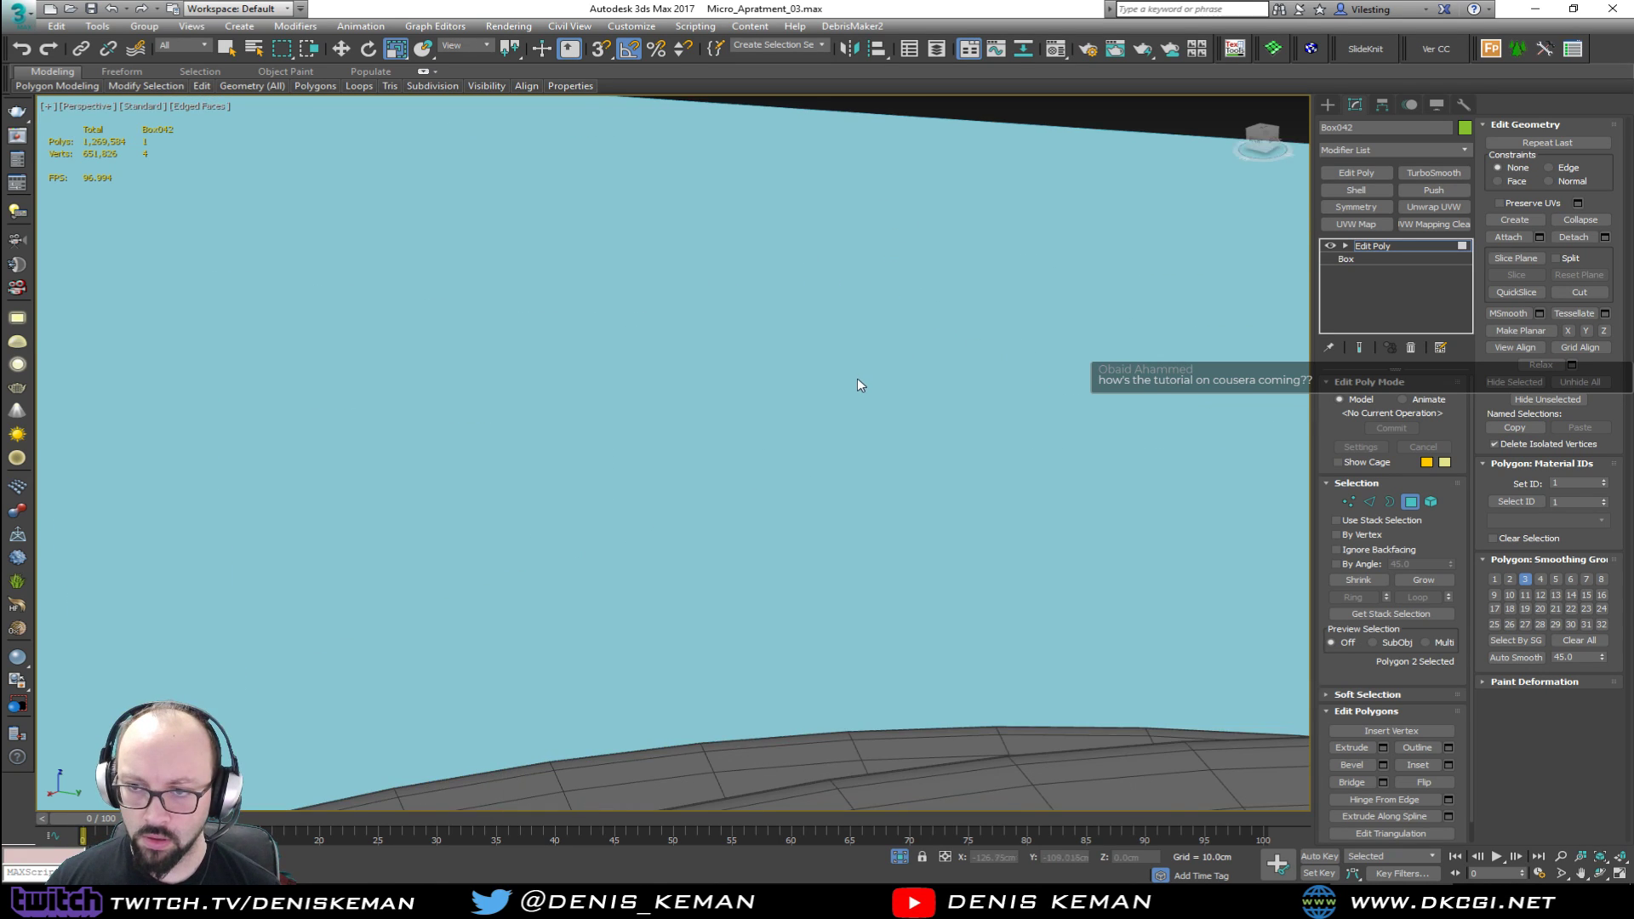
{"action": "scroll", "coordinate": [804, 395], "scroll_direction": "down", "scroll_amount": 2}
{"action": "middle_click_drag", "start_coordinate": [804, 395], "coordinate": [1047, 413]}
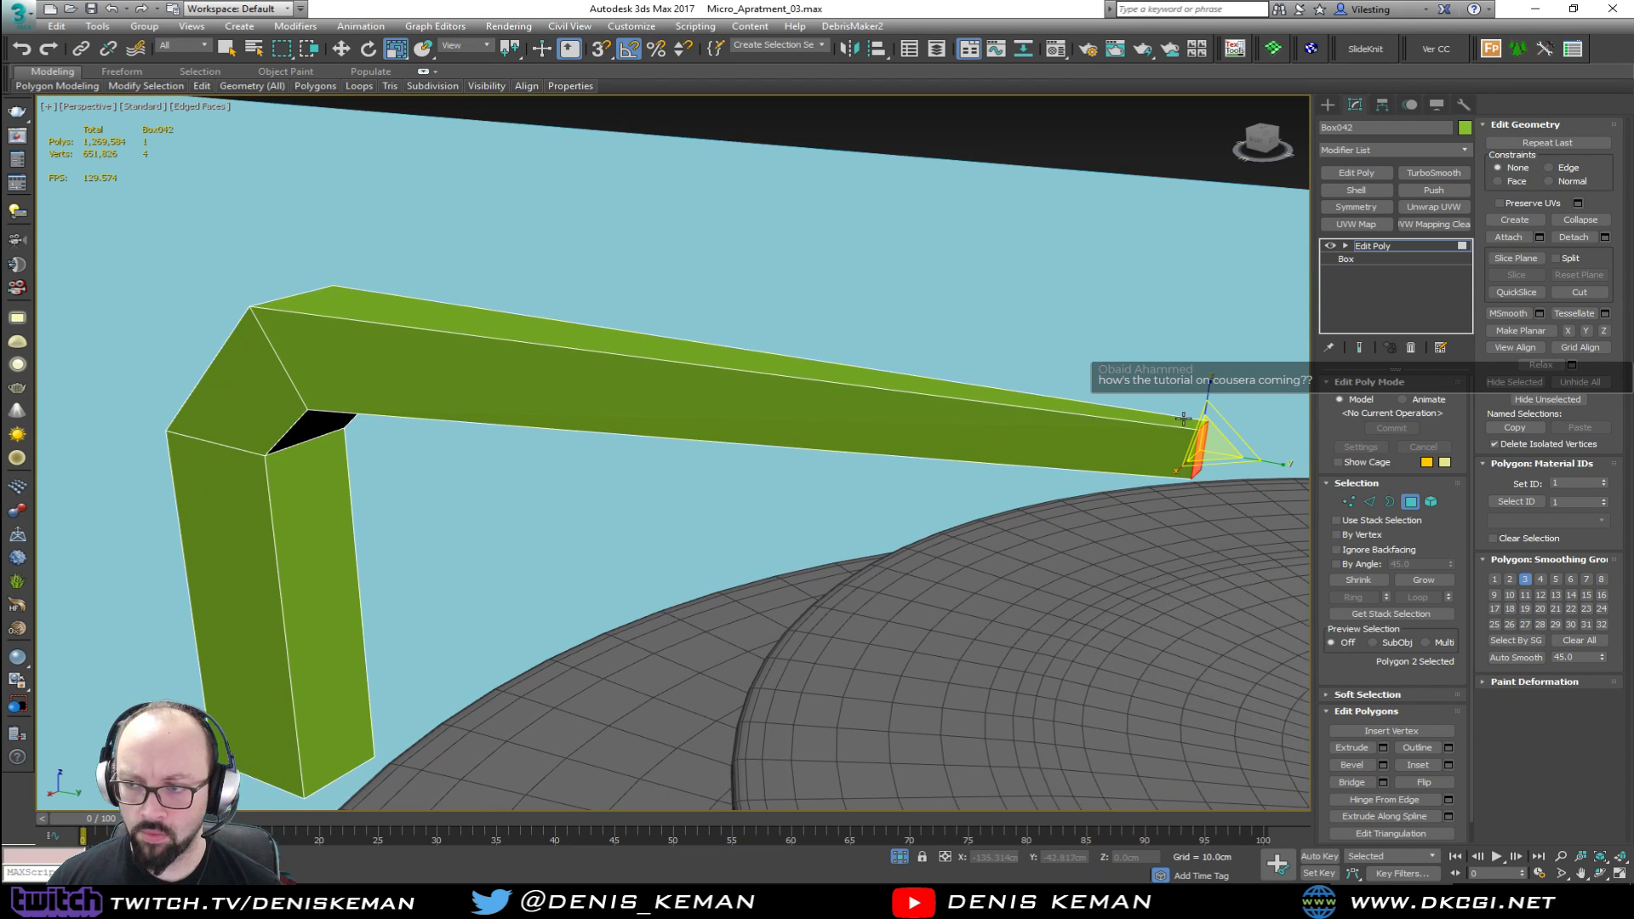
{"action": "key", "text": "w"}
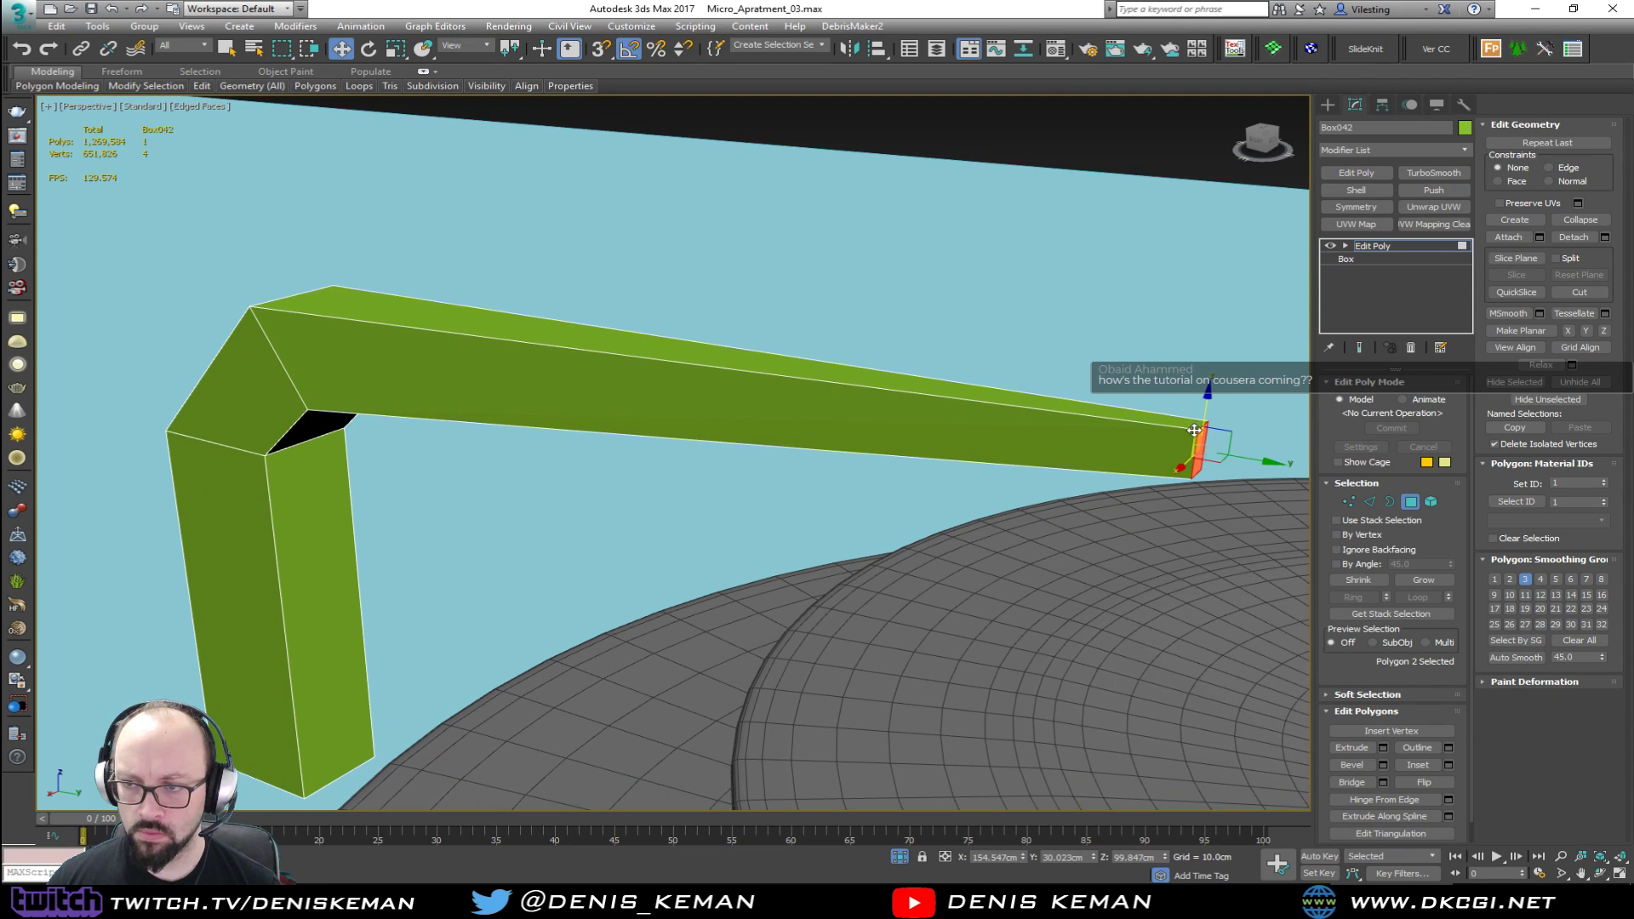
{"action": "mouse_move", "coordinate": [1187, 436]}
{"action": "middle_mouse_down", "text": "alt"}
{"action": "mouse_move", "coordinate": [1160, 445]}
{"action": "mouse_move", "coordinate": [1212, 430]}
{"action": "middle_mouse_up", "text": "alt"}
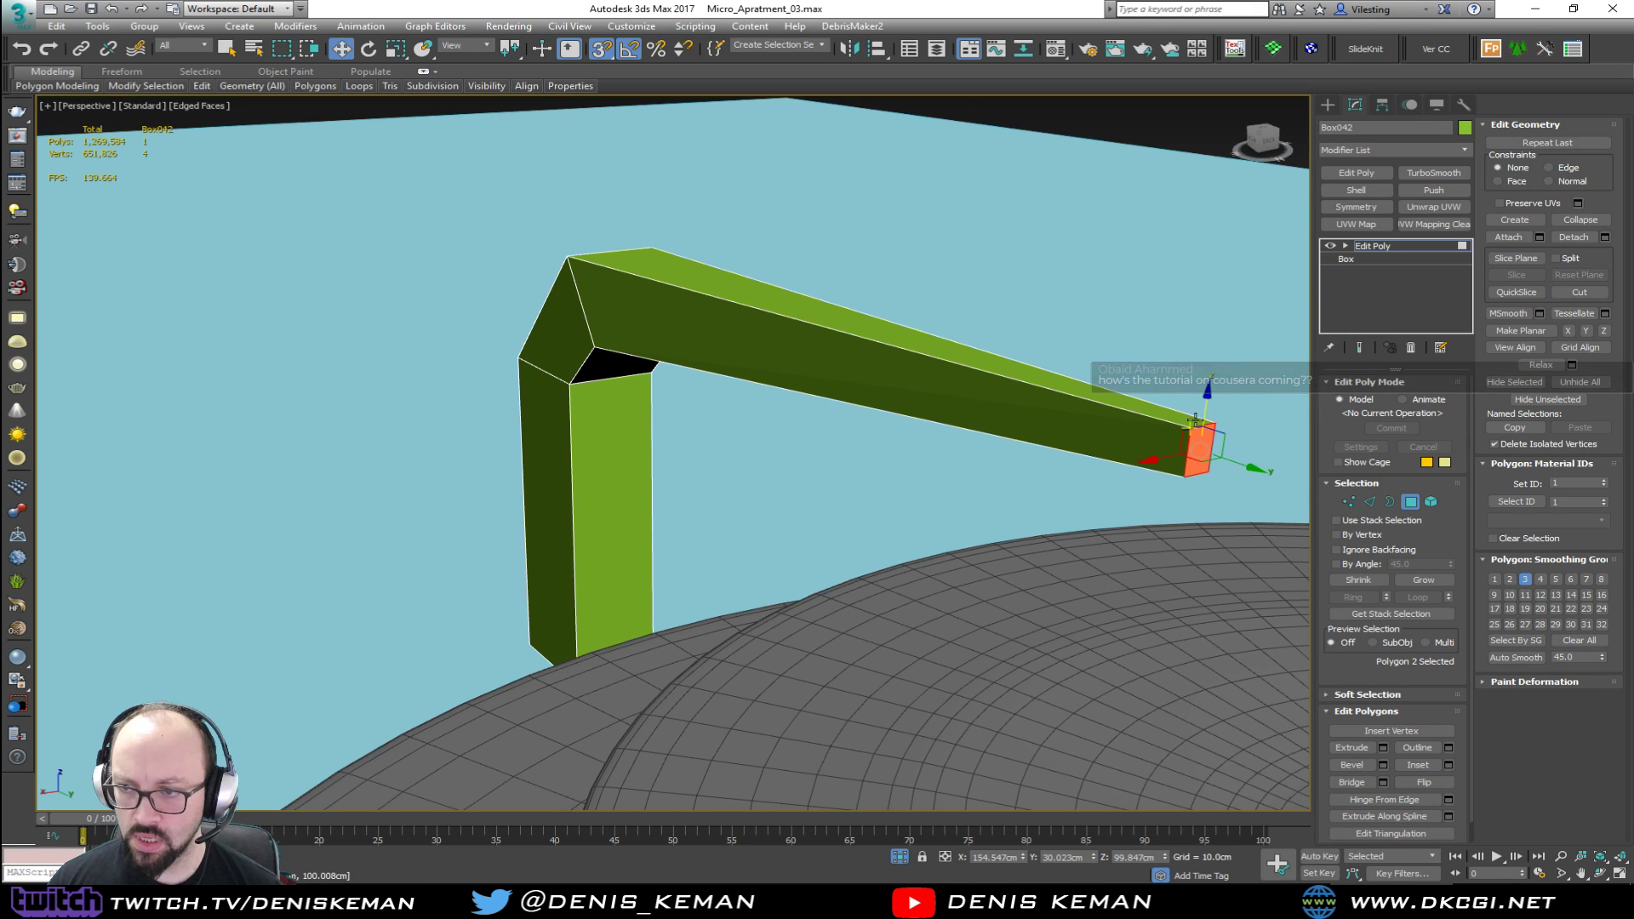
{"action": "scroll", "coordinate": [1196, 420], "scroll_direction": "up", "scroll_amount": 2}
{"action": "scroll", "coordinate": [1192, 433], "scroll_direction": "up", "scroll_amount": 2}
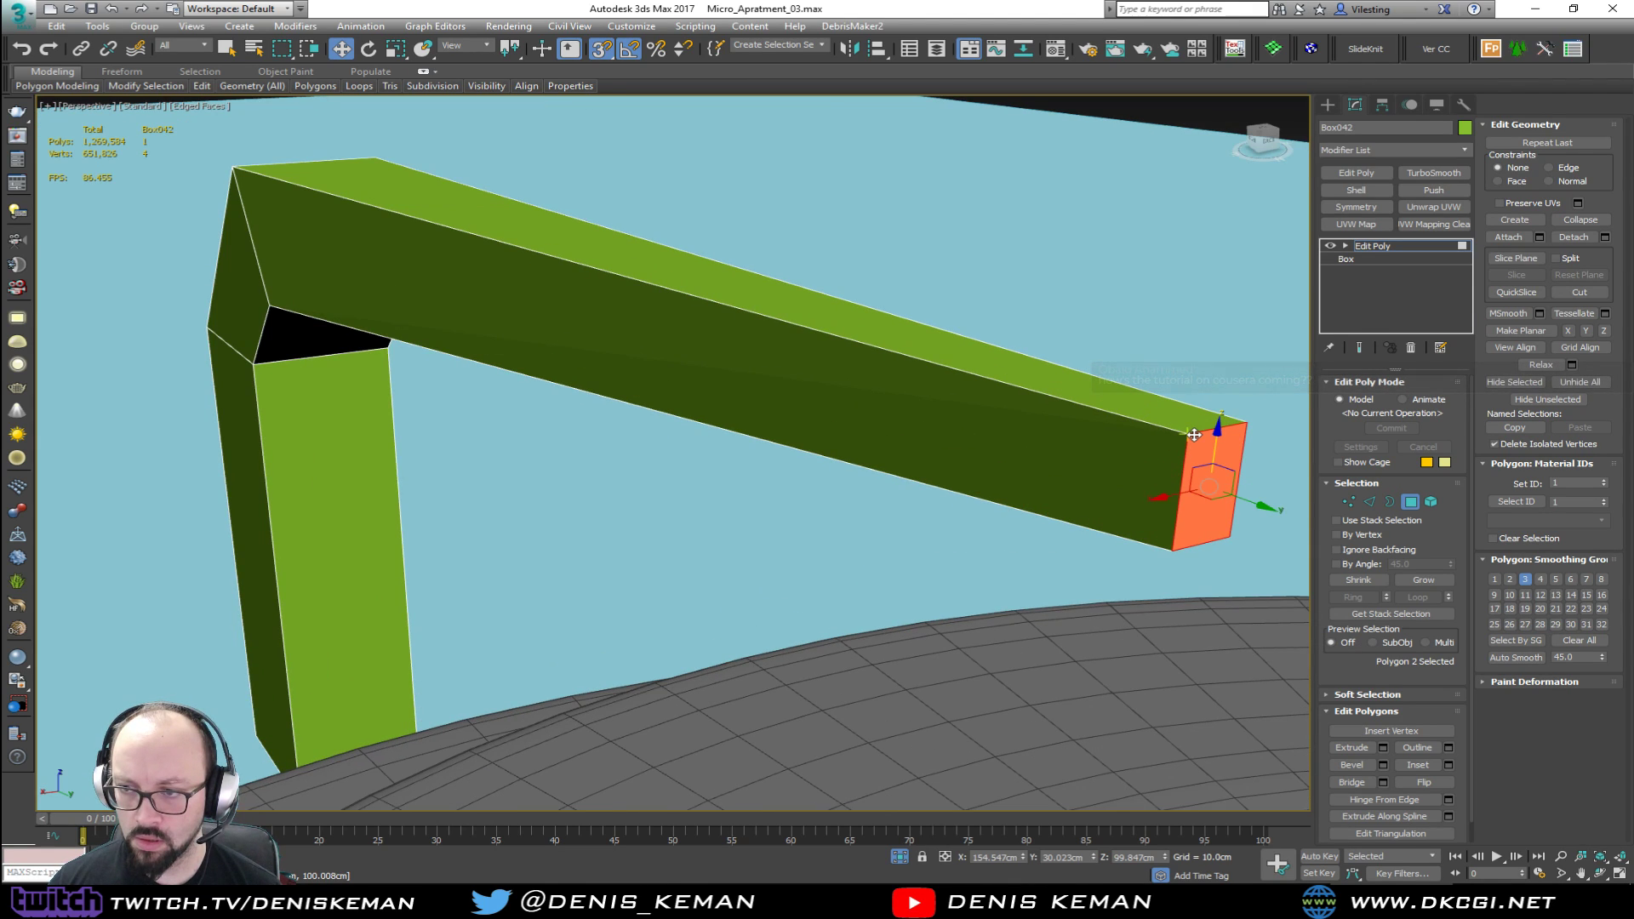
{"action": "left_click_drag", "start_coordinate": [1193, 435], "coordinate": [230, 169]}
{"action": "middle_click_drag", "start_coordinate": [1192, 698], "coordinate": [866, 235]}
{"action": "scroll", "coordinate": [865, 241], "scroll_direction": "down", "scroll_amount": 3}
{"action": "left_click", "coordinate": [1409, 501]}
{"action": "key", "text": "z"}
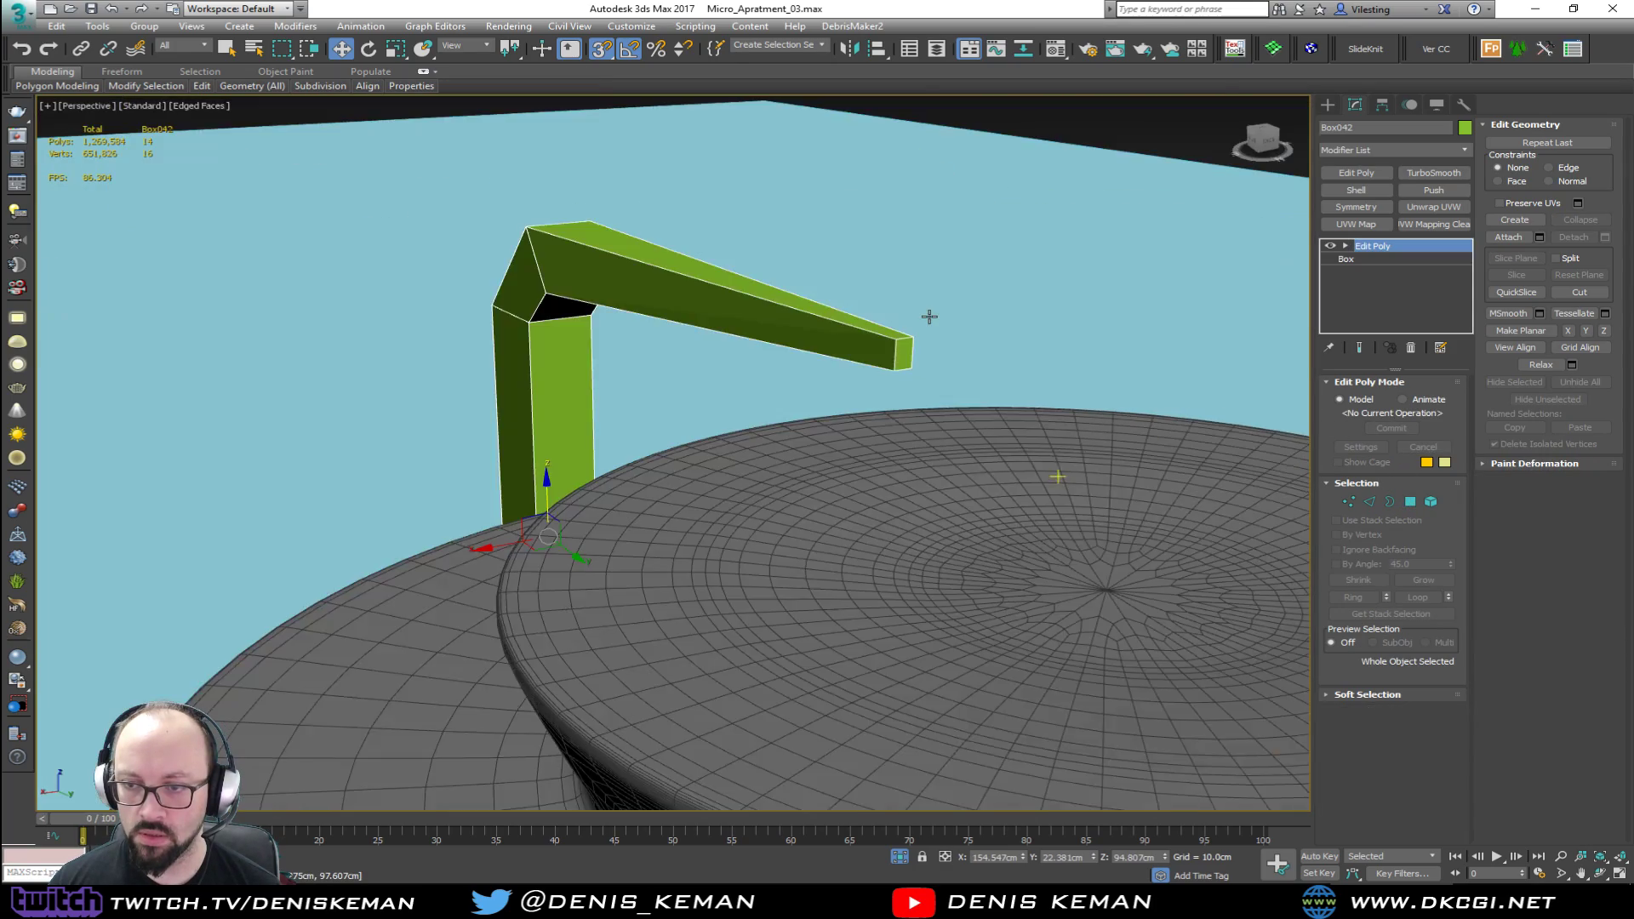
Step: Delete the hidden polygon on the underside of the support's leg
{"action": "middle_click_drag", "start_coordinate": [1039, 324], "coordinate": [1124, 251], "text": "alt"}
{"action": "key", "text": "4"}
{"action": "key", "text": "F3"}
{"action": "left_click", "coordinate": [460, 571]}
{"action": "left_click", "coordinate": [496, 565]}
{"action": "mouse_move", "coordinate": [496, 564]}
{"action": "middle_mouse_down", "text": "alt"}
{"action": "mouse_move", "coordinate": [657, 537]}
{"action": "mouse_move", "coordinate": [613, 576]}
{"action": "middle_mouse_up", "text": "alt"}
{"action": "key", "text": "F3"}
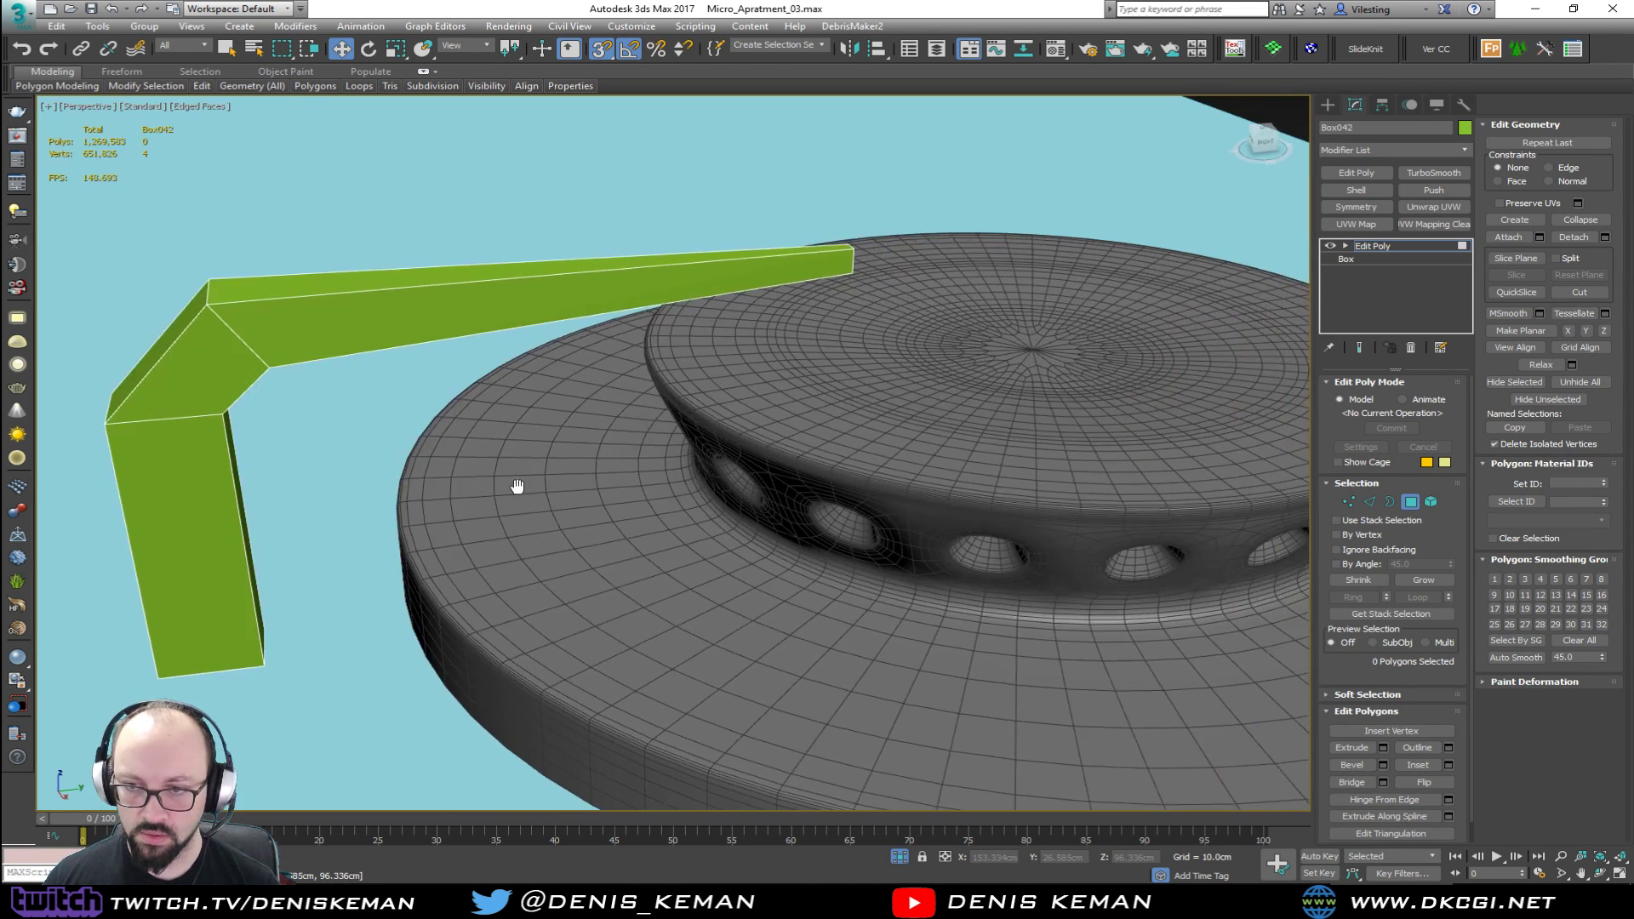
{"action": "scroll", "coordinate": [595, 482], "scroll_direction": "down", "scroll_amount": 3}
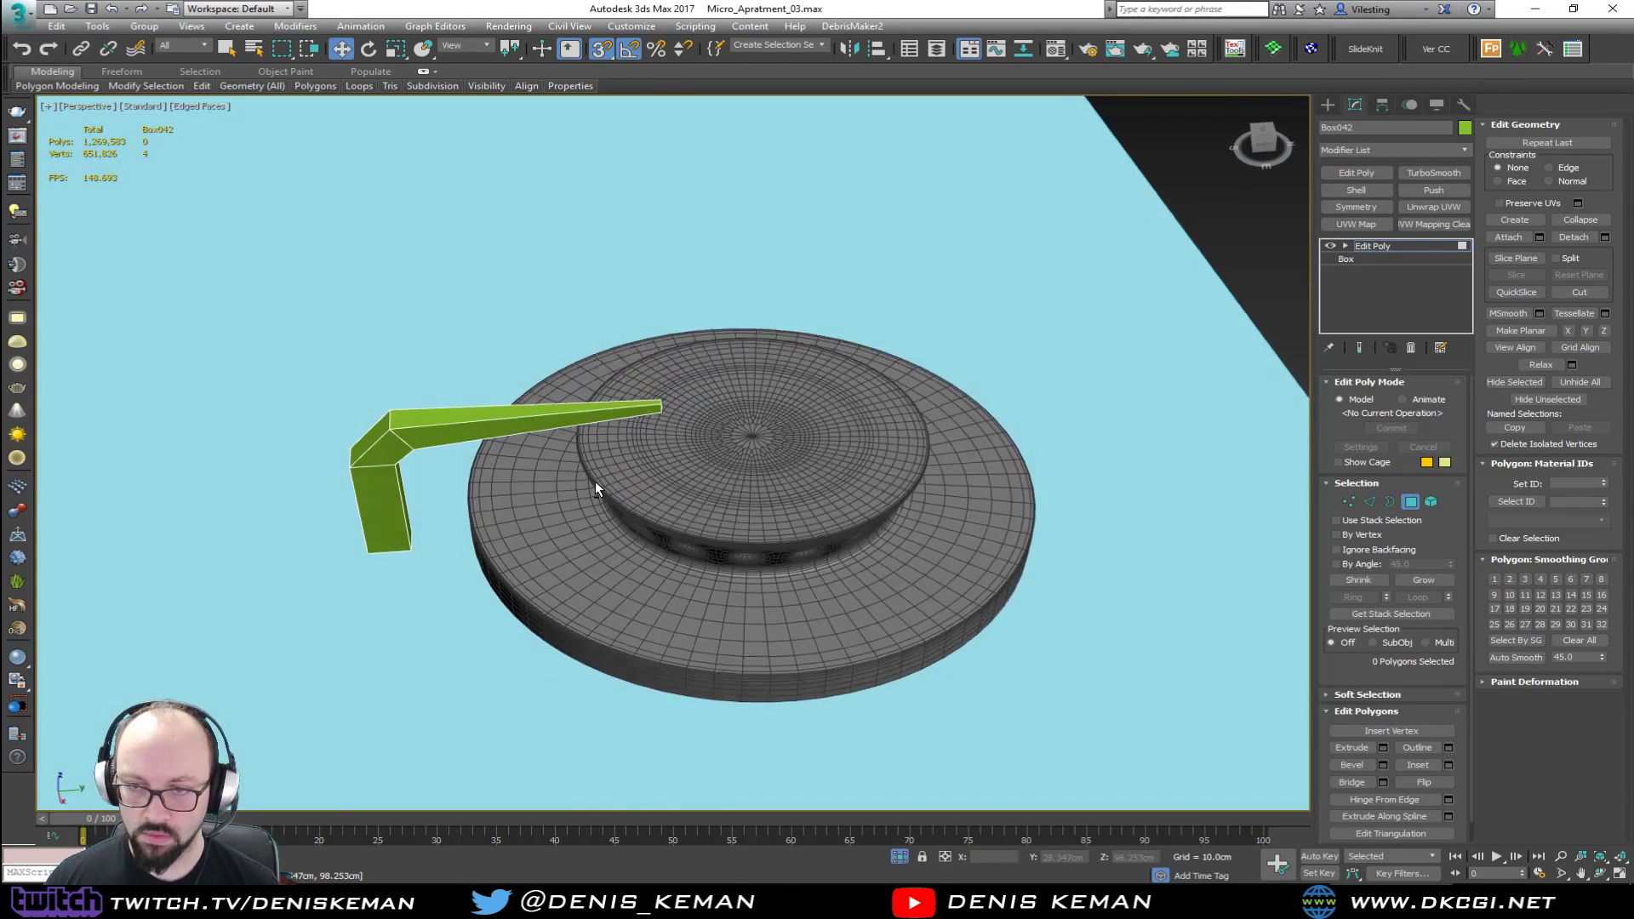
{"action": "left_click", "coordinate": [1408, 501]}
Step: Insert supporting edge loops close to the pan support's lengthwise edges and around the tip of its arm
{"action": "middle_click_drag", "start_coordinate": [679, 420], "coordinate": [855, 422], "text": "alt"}
{"action": "scroll", "coordinate": [679, 419], "scroll_direction": "up", "scroll_amount": 4}
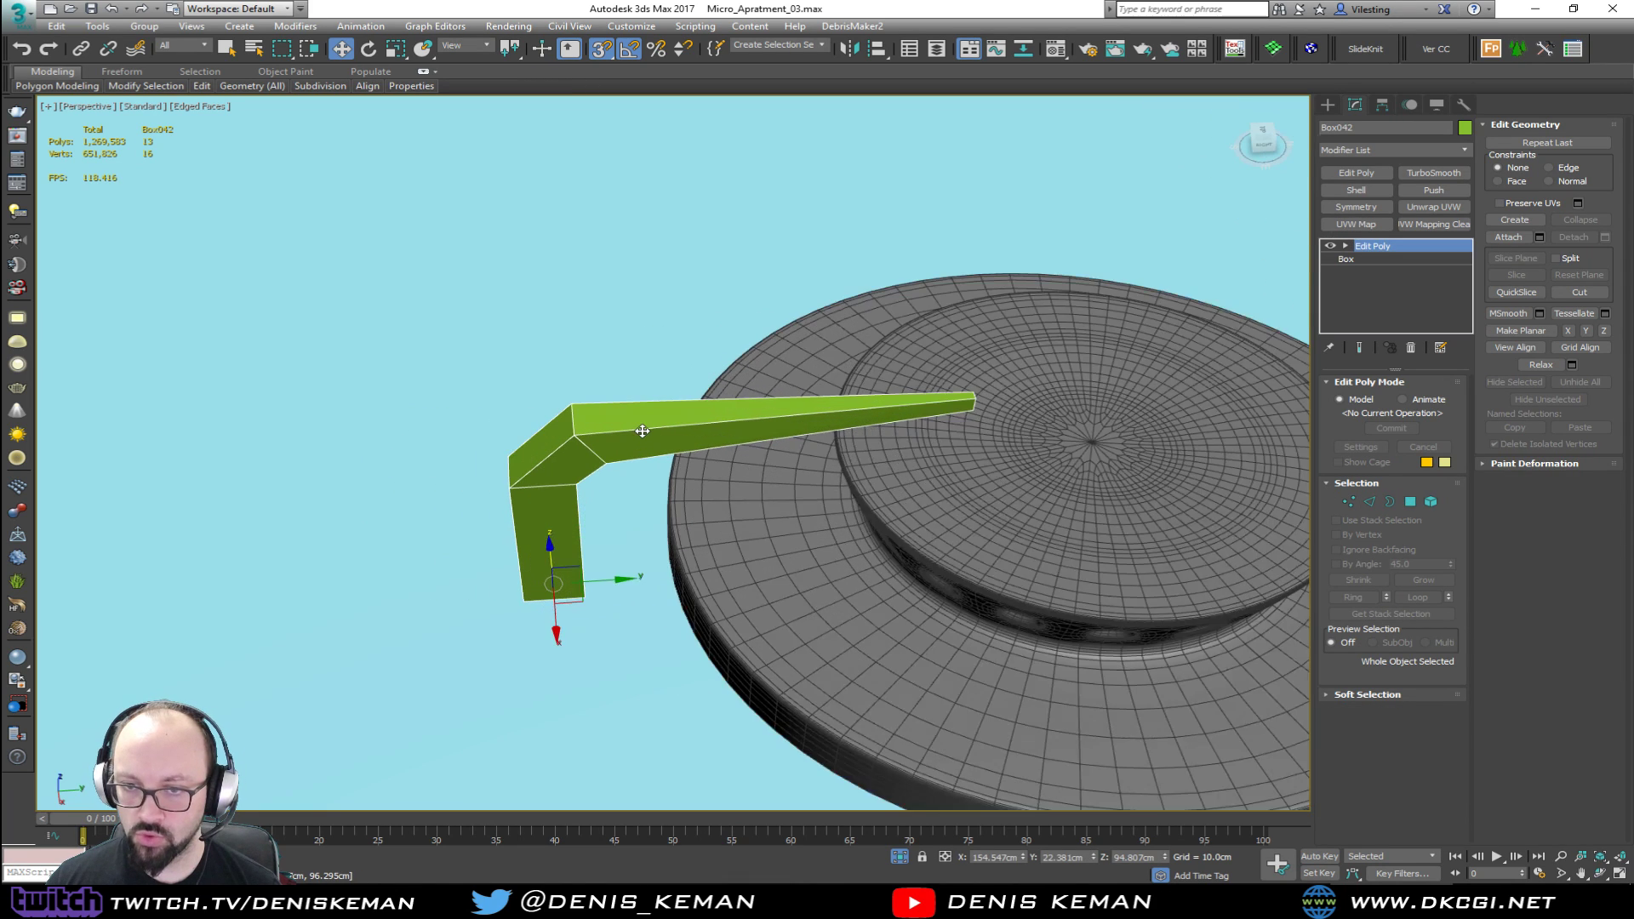
{"action": "middle_click_drag", "start_coordinate": [747, 441], "coordinate": [894, 521], "text": "alt"}
{"action": "scroll", "coordinate": [920, 536], "scroll_direction": "up", "scroll_amount": 3}
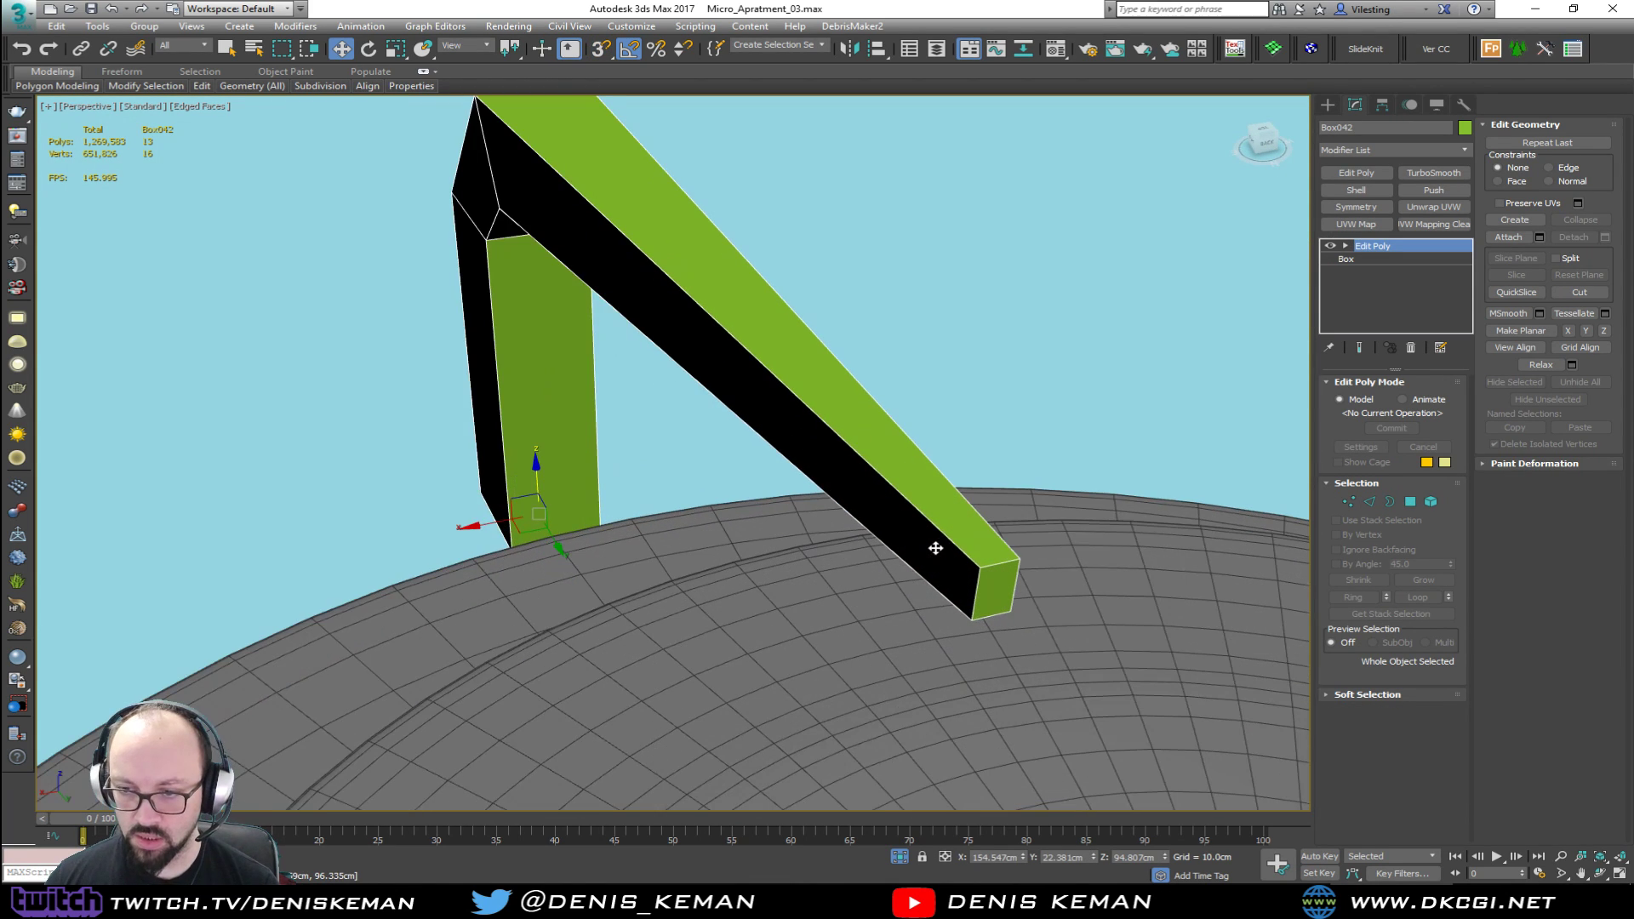
{"action": "middle_click_drag", "start_coordinate": [985, 577], "coordinate": [987, 574], "text": "alt"}
{"action": "key", "text": "2"}
{"action": "double_click", "coordinate": [977, 614]}
{"action": "key", "text": "ctrl+shift+e"}
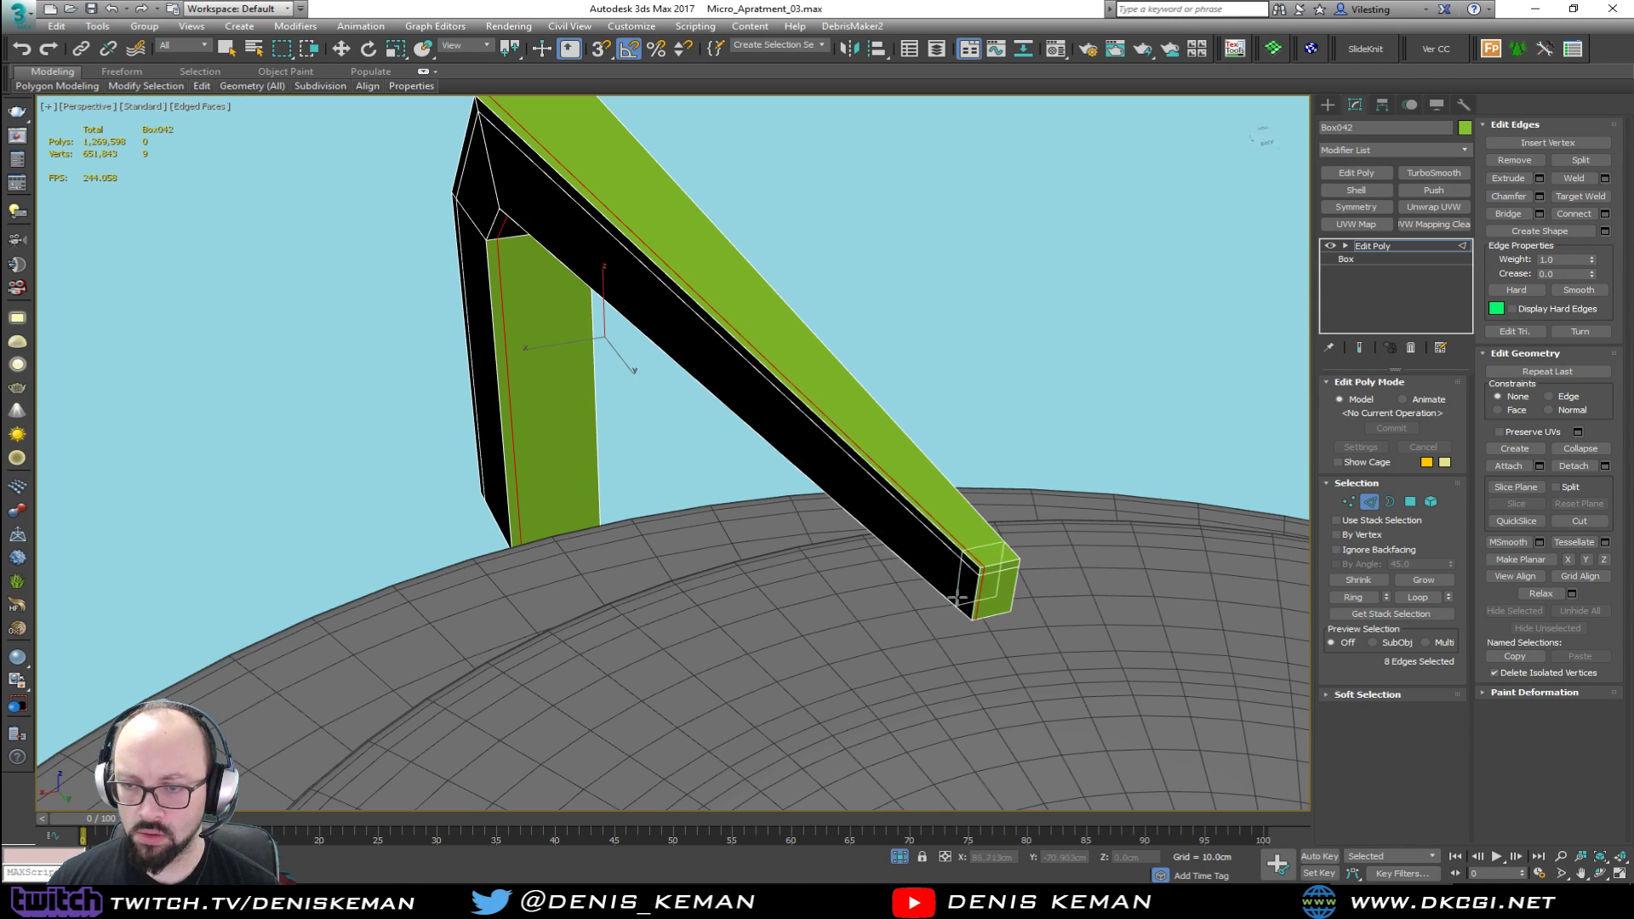
{"action": "left_click", "coordinate": [973, 576]}
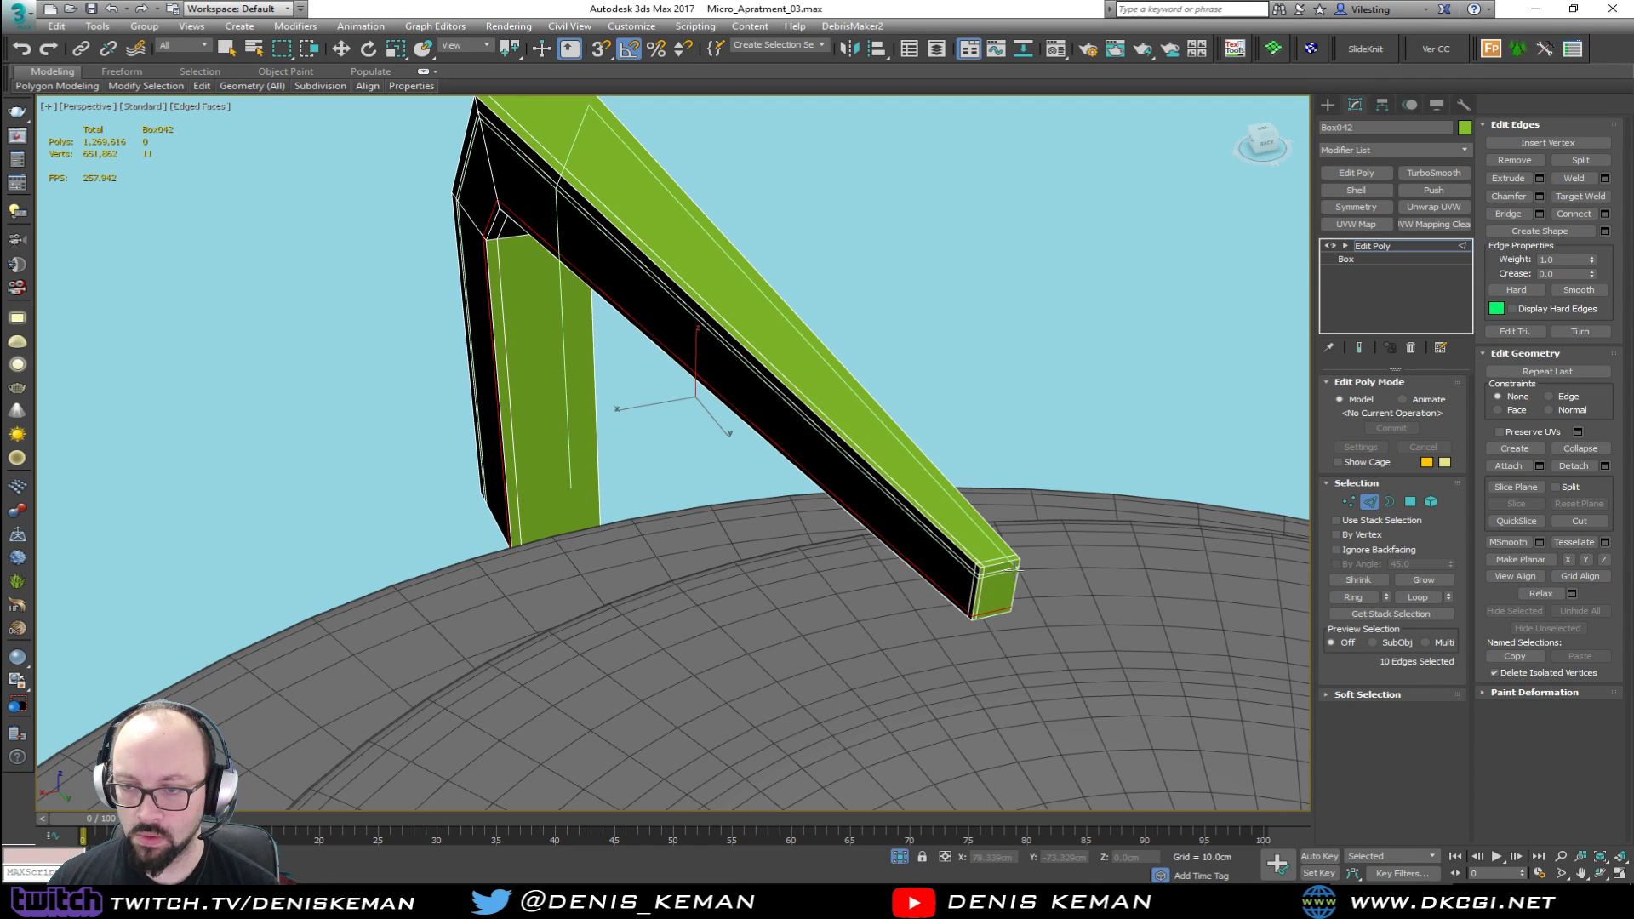
{"action": "left_click", "coordinate": [835, 521]}
{"action": "middle_click_drag", "start_coordinate": [756, 480], "coordinate": [679, 346], "text": "alt"}
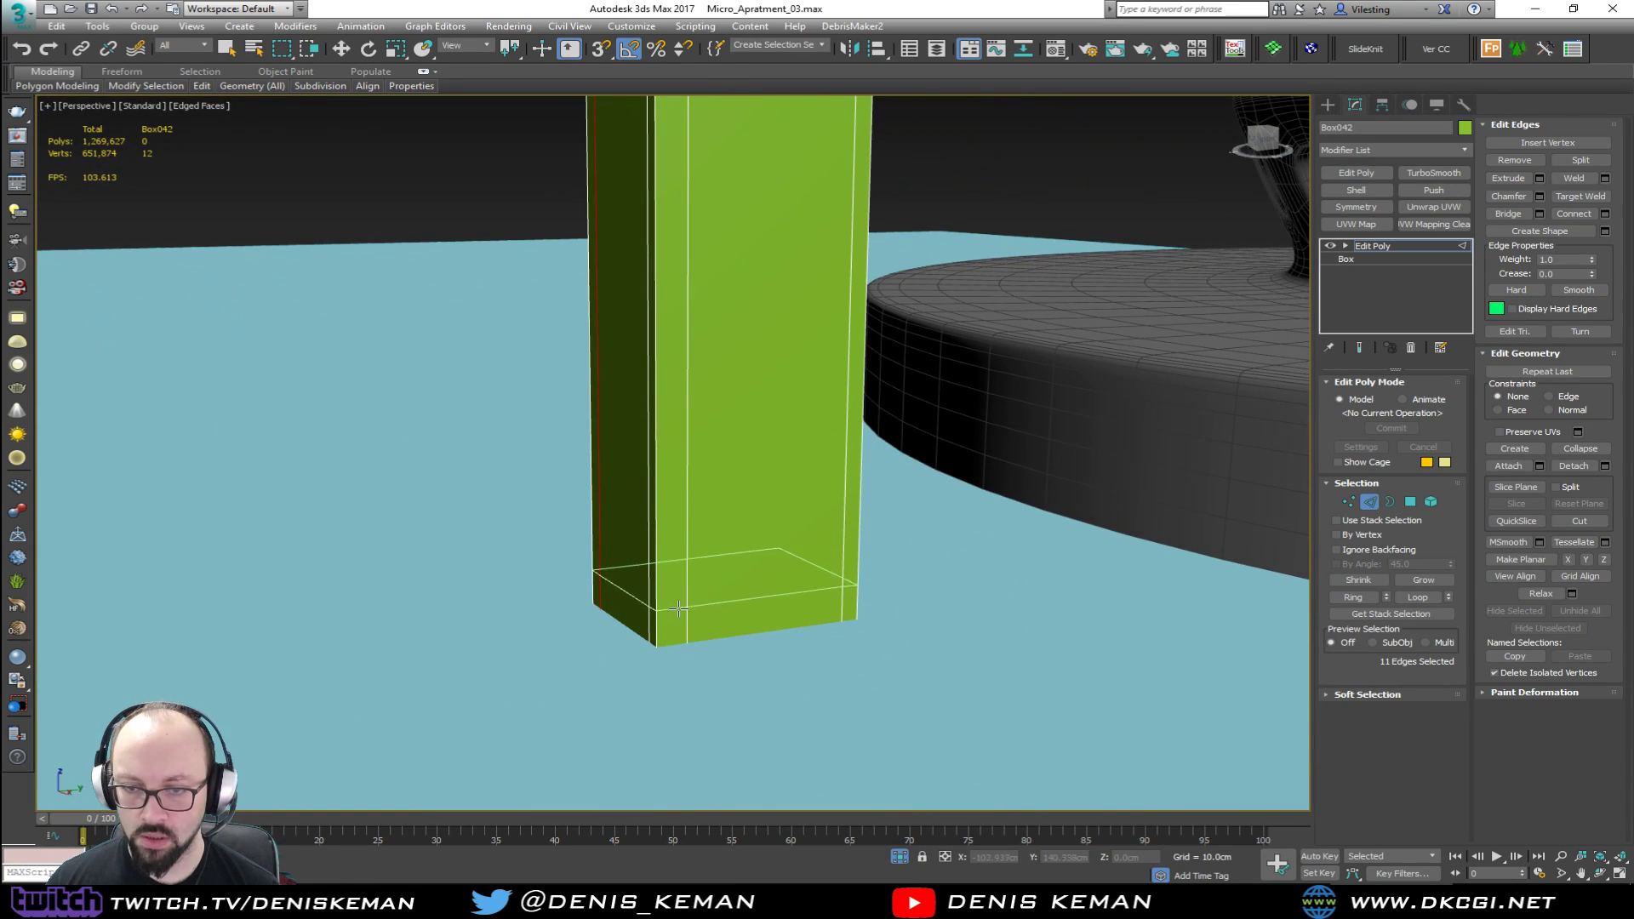
{"action": "middle_click_drag", "start_coordinate": [679, 608], "coordinate": [1305, 430], "text": "alt"}
{"action": "key", "text": "w"}
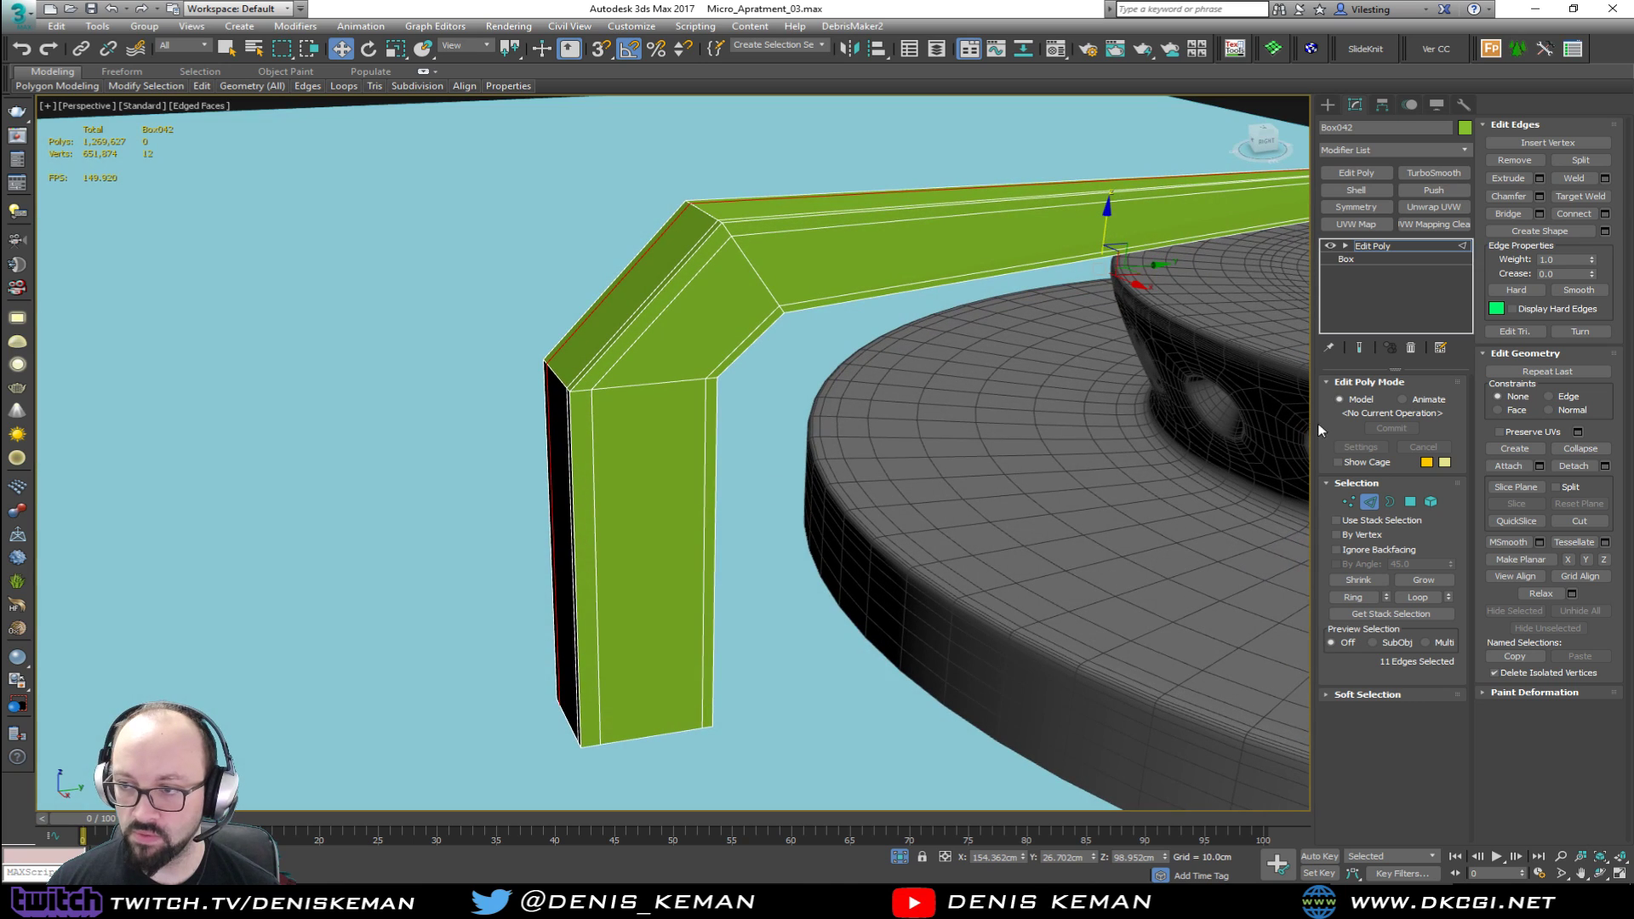
Step: Apply TurboSmooth to the pan support and insert an extra edge loop across its bend in the underlying Edit Poly
{"action": "left_click", "coordinate": [1371, 503]}
{"action": "left_click", "coordinate": [1443, 172]}
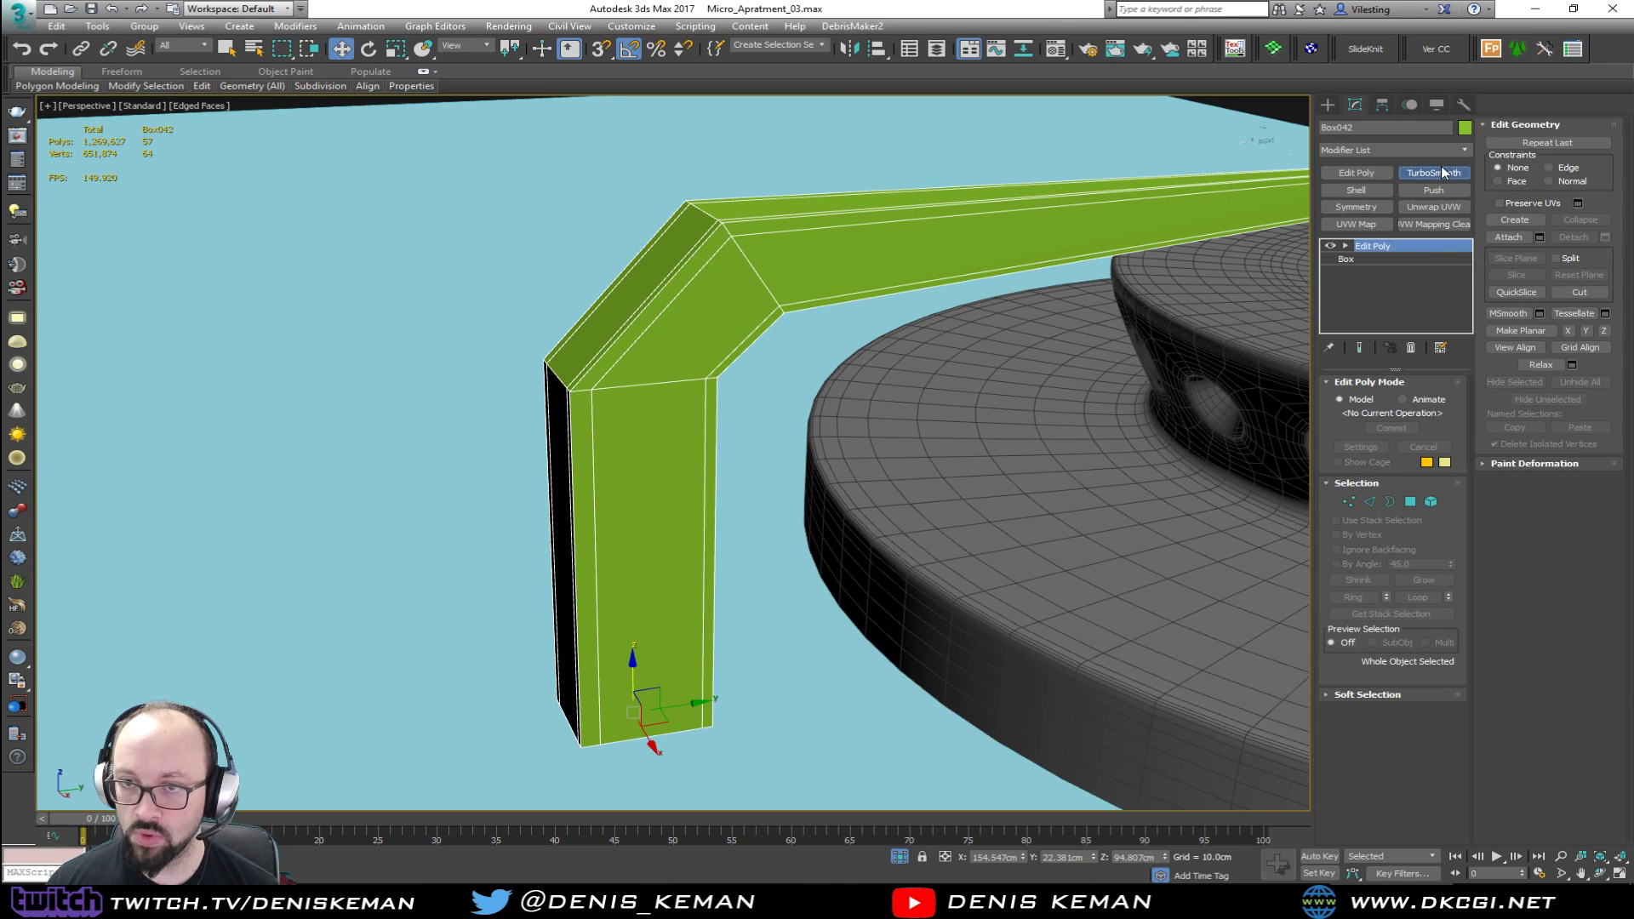
{"action": "left_click", "coordinate": [1381, 260]}
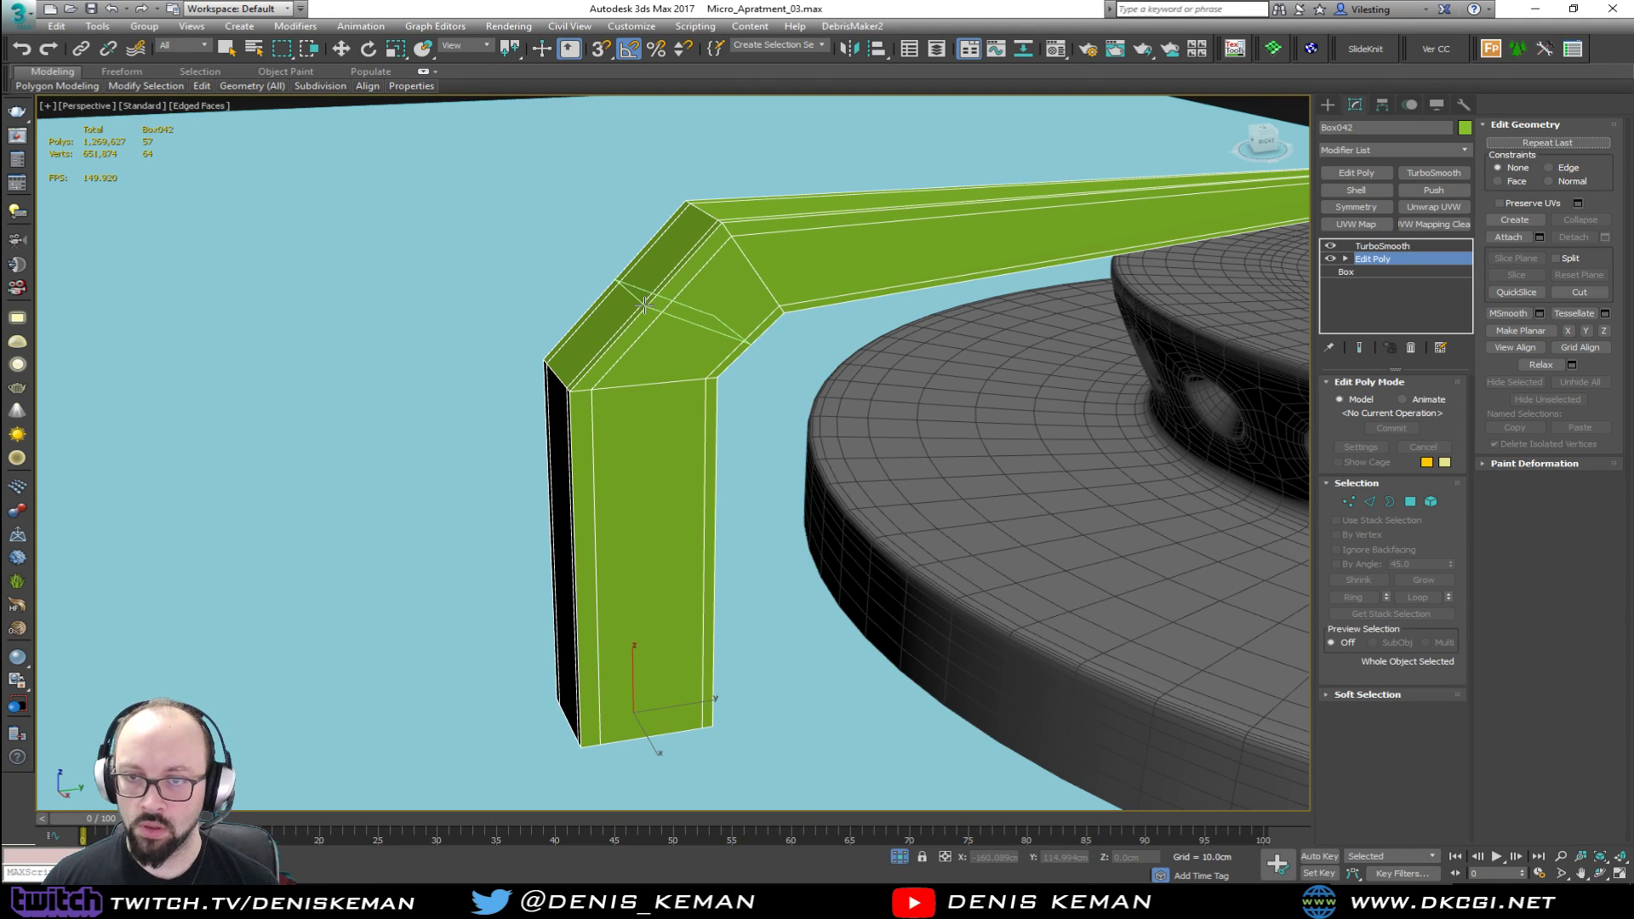
{"action": "key", "text": "2"}
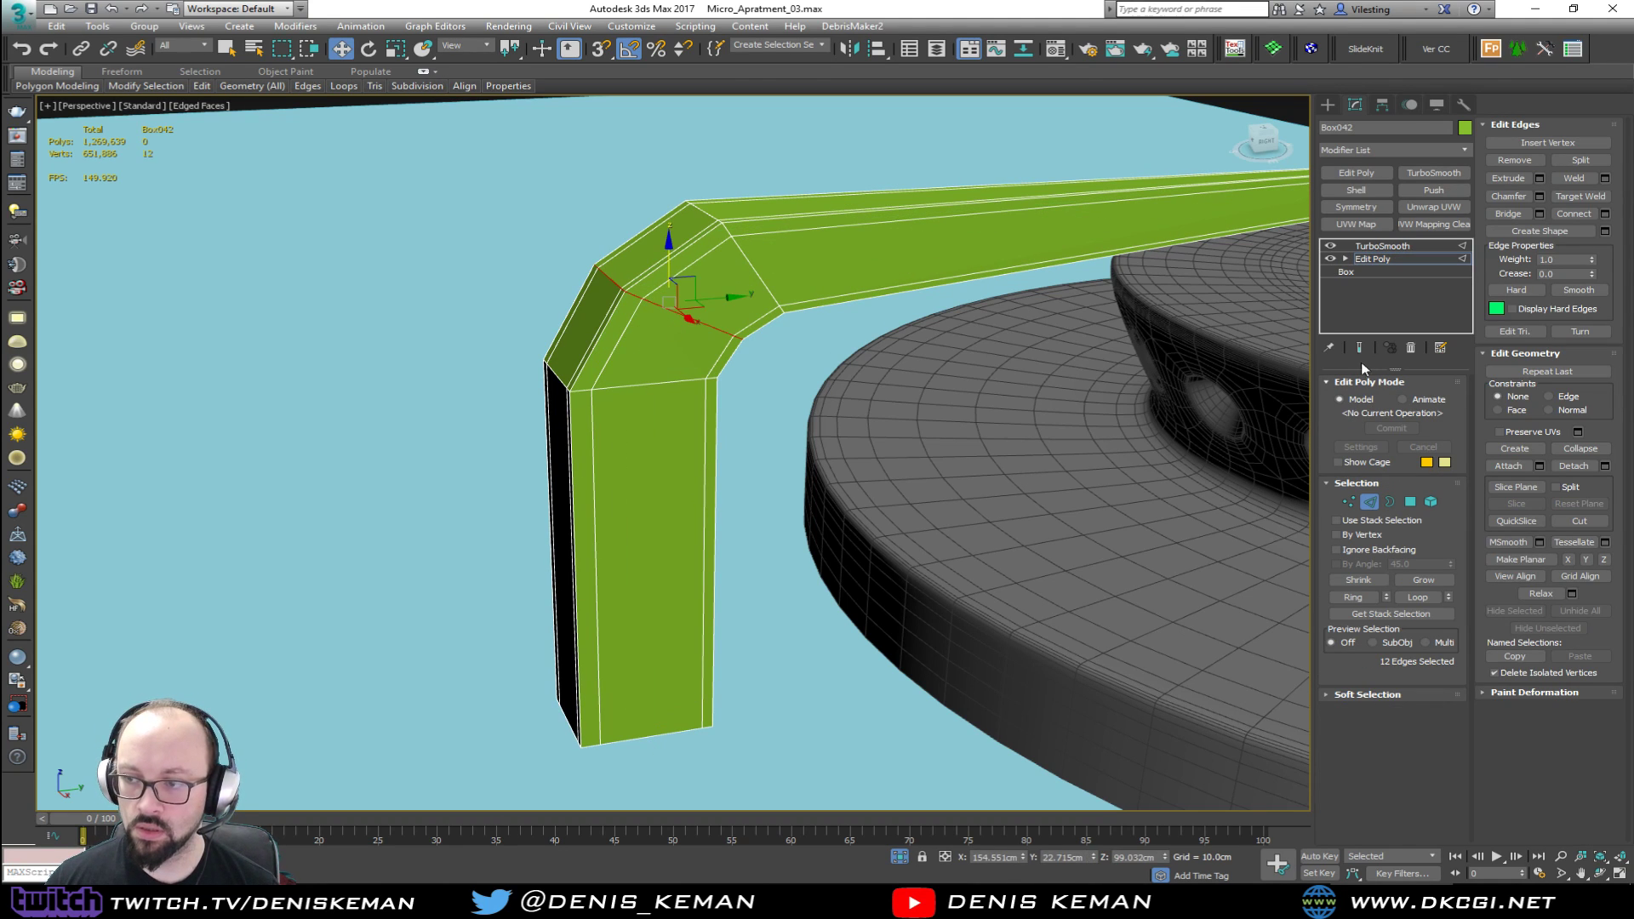
{"action": "left_click", "coordinate": [1359, 348]}
{"action": "mouse_move", "coordinate": [1022, 353]}
{"action": "middle_mouse_down"}
{"action": "mouse_move", "coordinate": [650, 401]}
{"action": "mouse_move", "coordinate": [673, 422]}
{"action": "mouse_move", "coordinate": [682, 482]}
{"action": "mouse_move", "coordinate": [707, 478]}
{"action": "mouse_move", "coordinate": [785, 372]}
{"action": "mouse_move", "coordinate": [872, 373]}
{"action": "mouse_move", "coordinate": [718, 373]}
{"action": "mouse_move", "coordinate": [697, 417]}
{"action": "middle_mouse_up"}
{"action": "scroll", "coordinate": [638, 398], "scroll_direction": "down", "scroll_amount": 5}
{"action": "key", "text": "F4"}
{"action": "left_click", "coordinate": [1386, 258]}
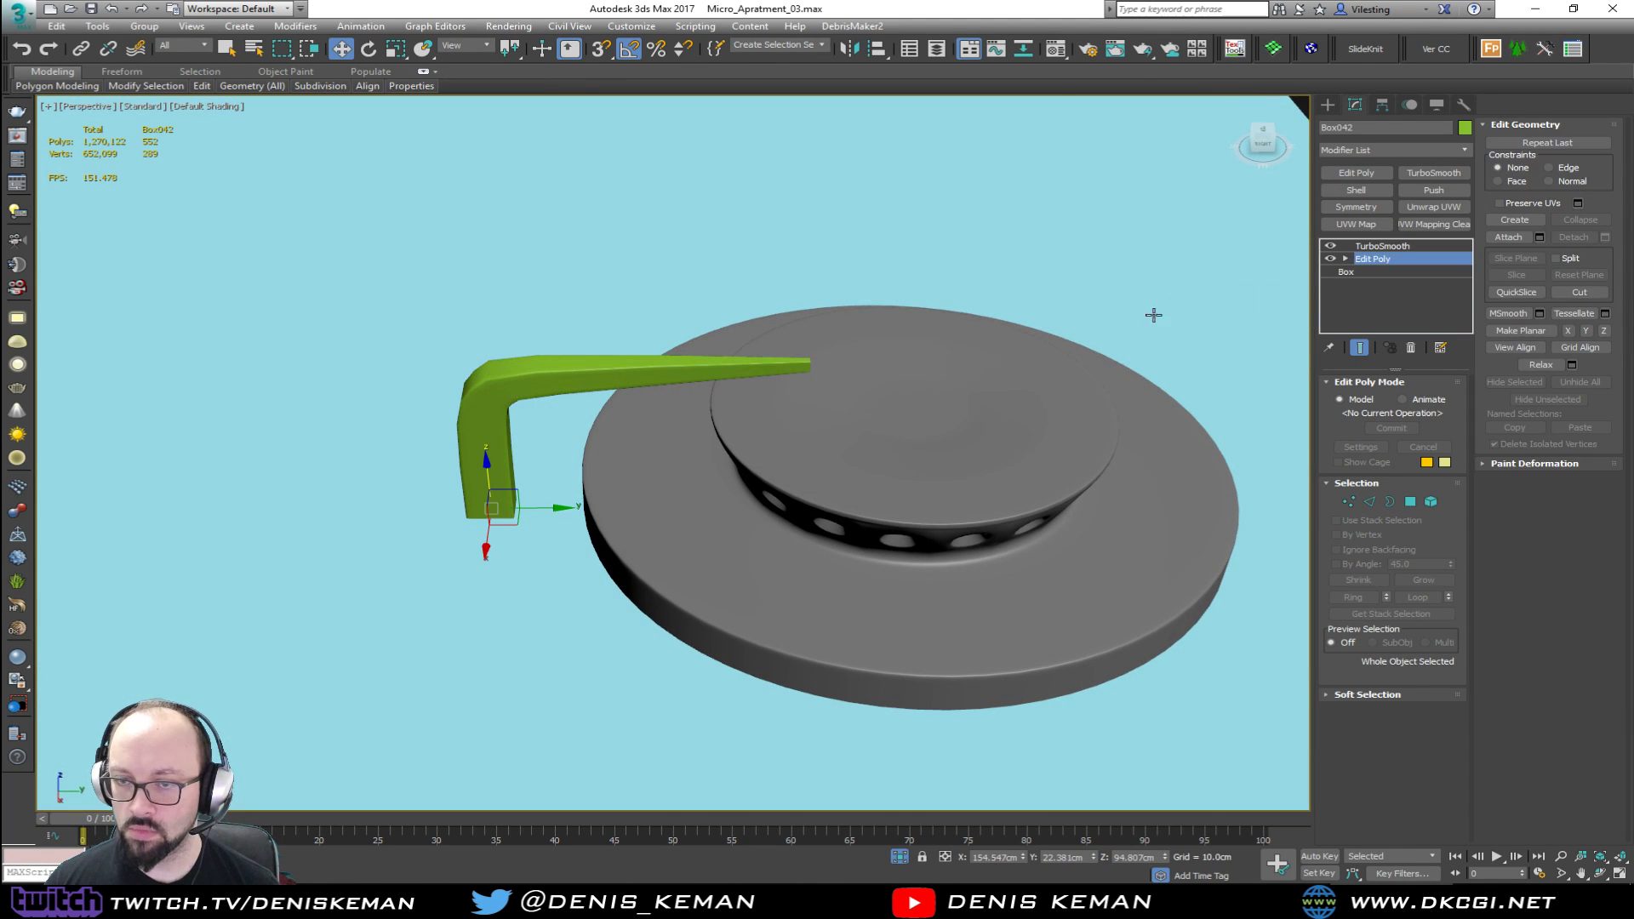
Step: Turn on pivot-only editing for the pan support
{"action": "middle_click_drag", "start_coordinate": [1180, 312], "coordinate": [750, 379]}
{"action": "left_click", "coordinate": [1381, 106]}
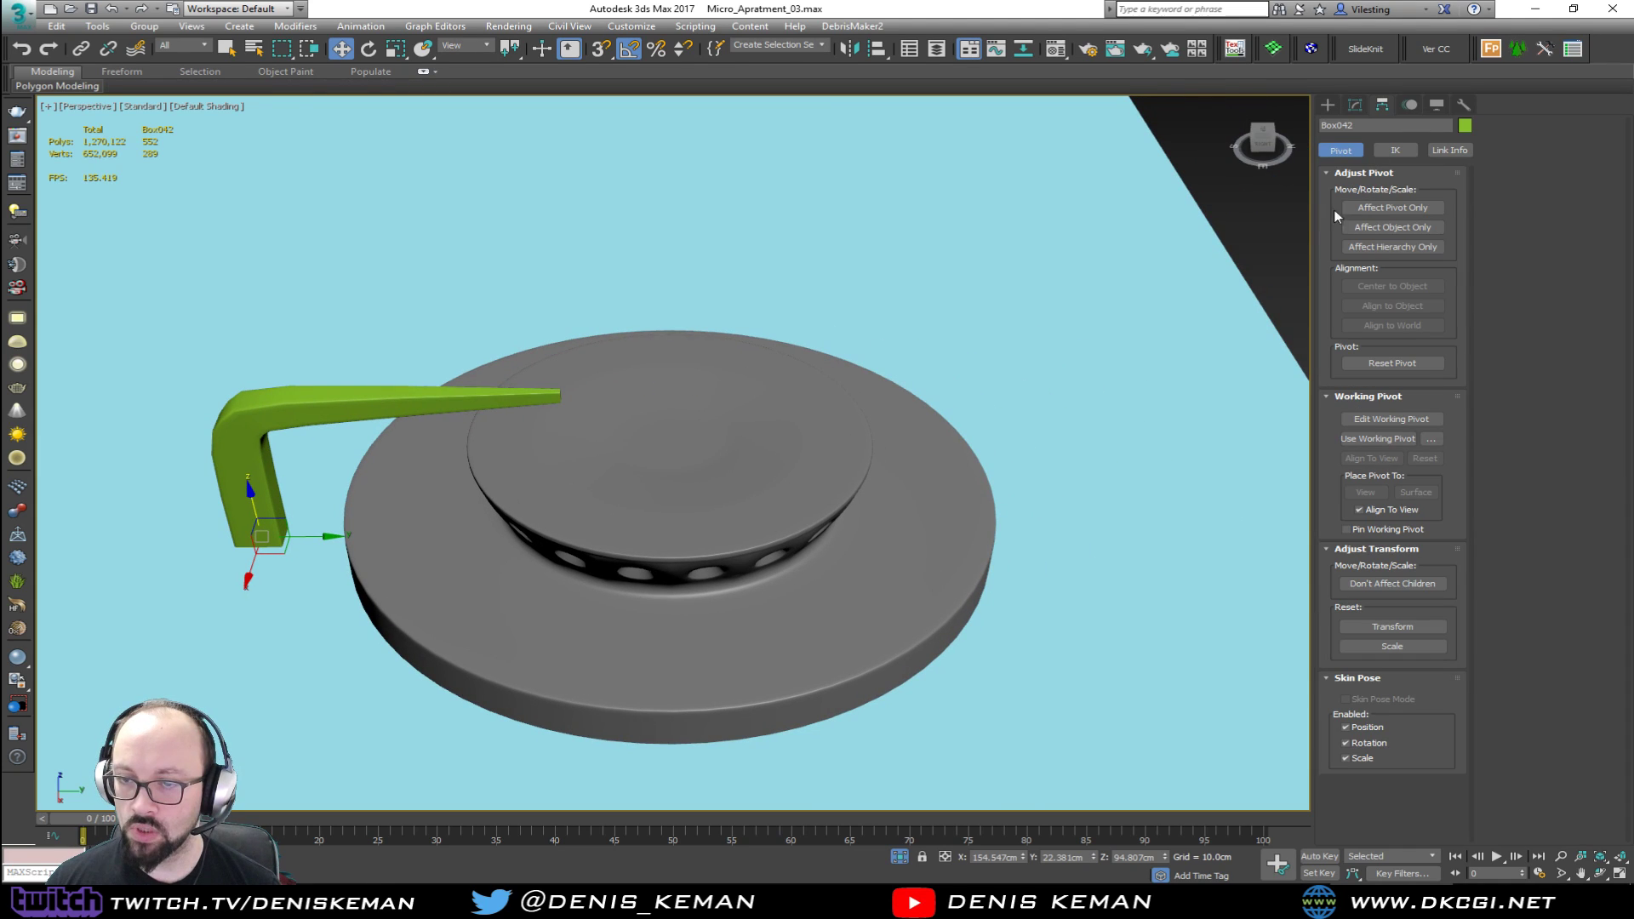
{"action": "left_click", "coordinate": [1401, 210]}
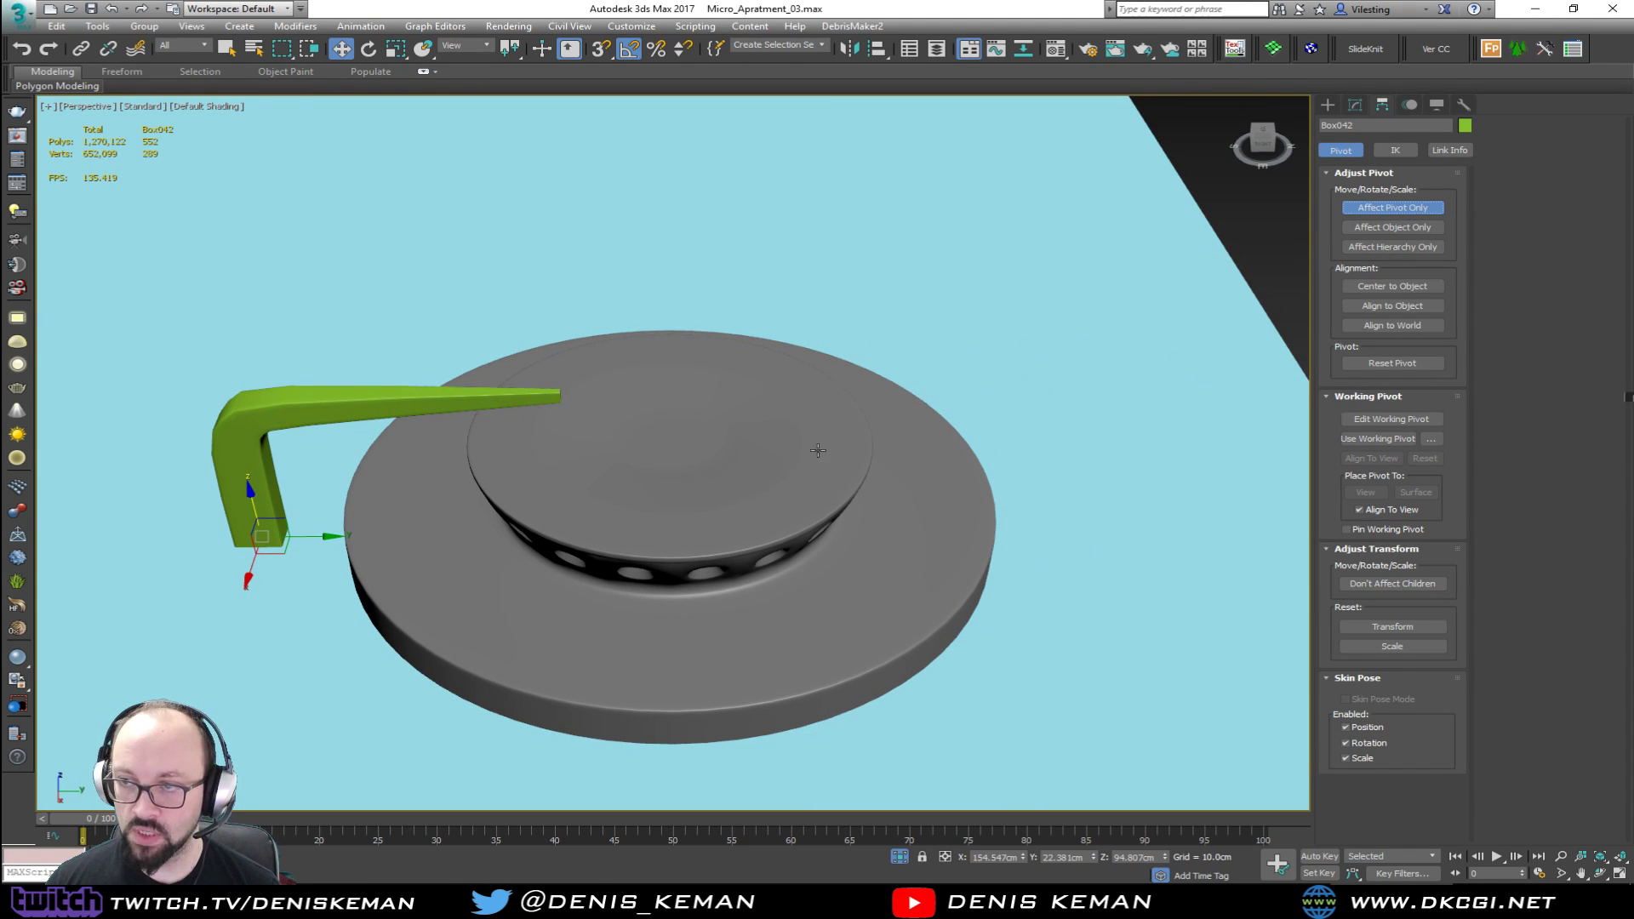
{"action": "left_click", "coordinate": [682, 527]}
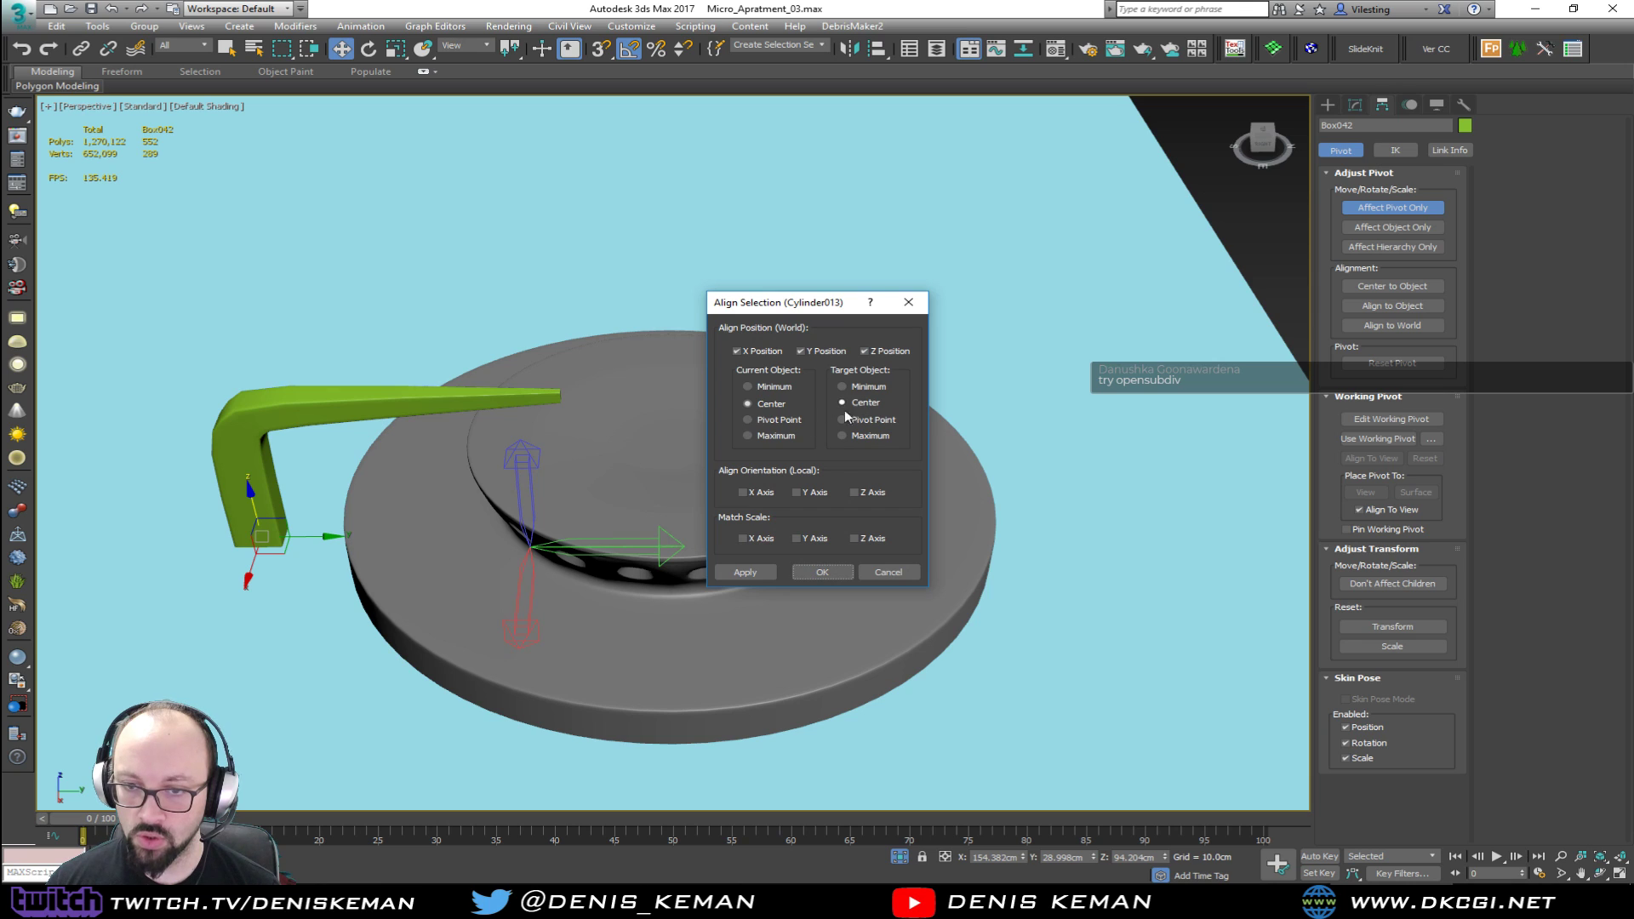
{"action": "left_click", "coordinate": [822, 573]}
{"action": "key", "text": "F3"}
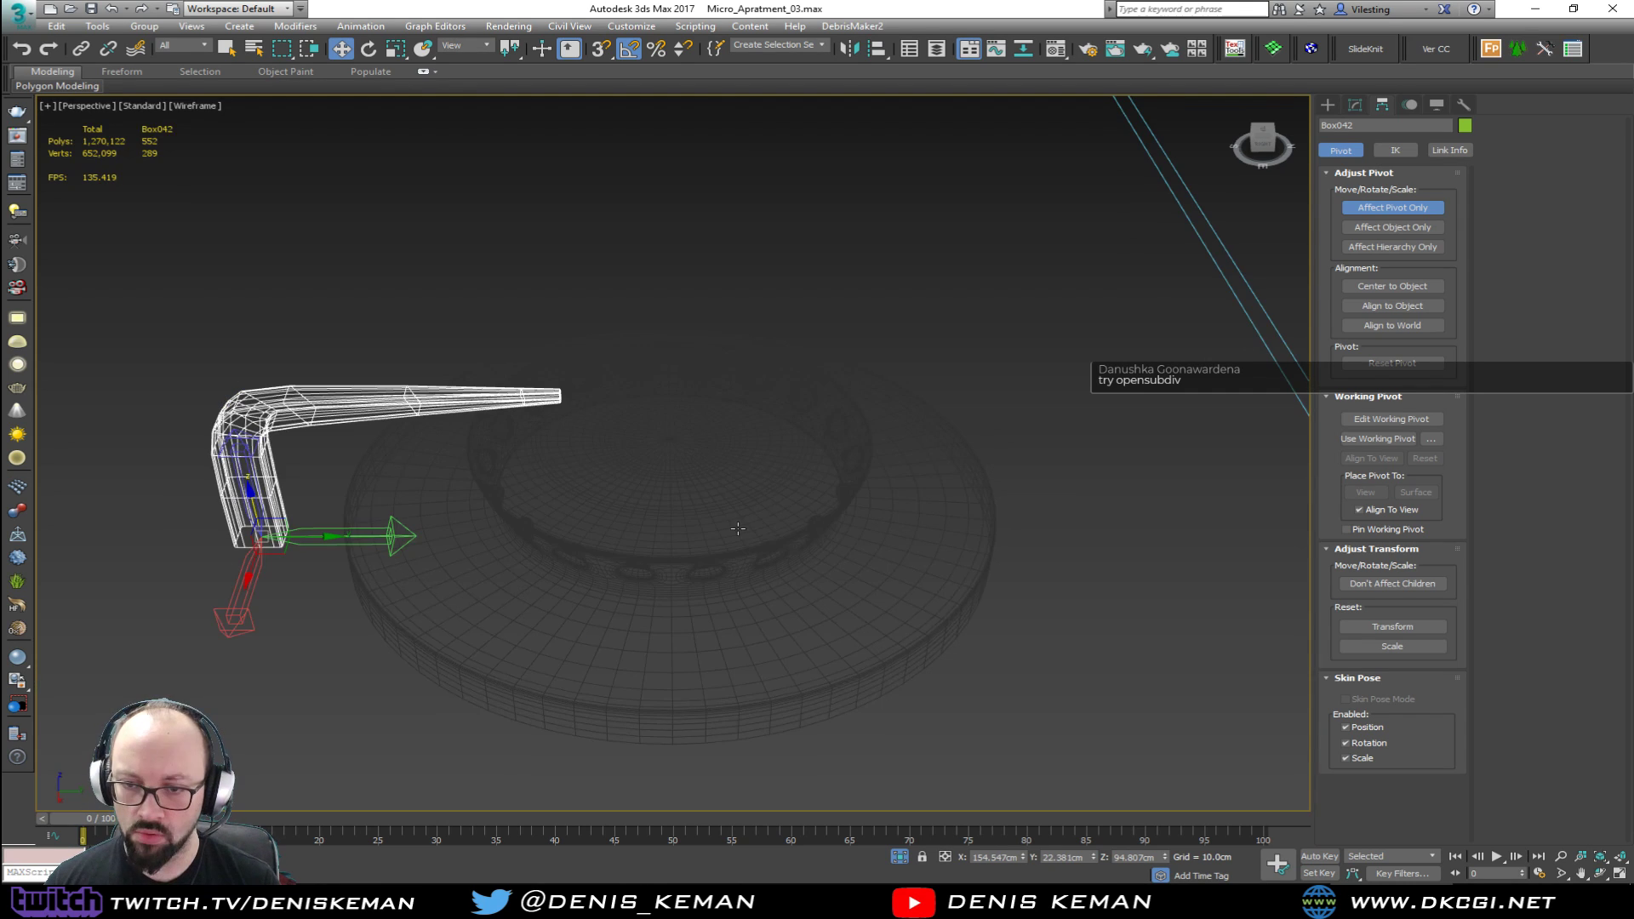
{"action": "left_click", "coordinate": [738, 529]}
{"action": "left_click", "coordinate": [278, 517]}
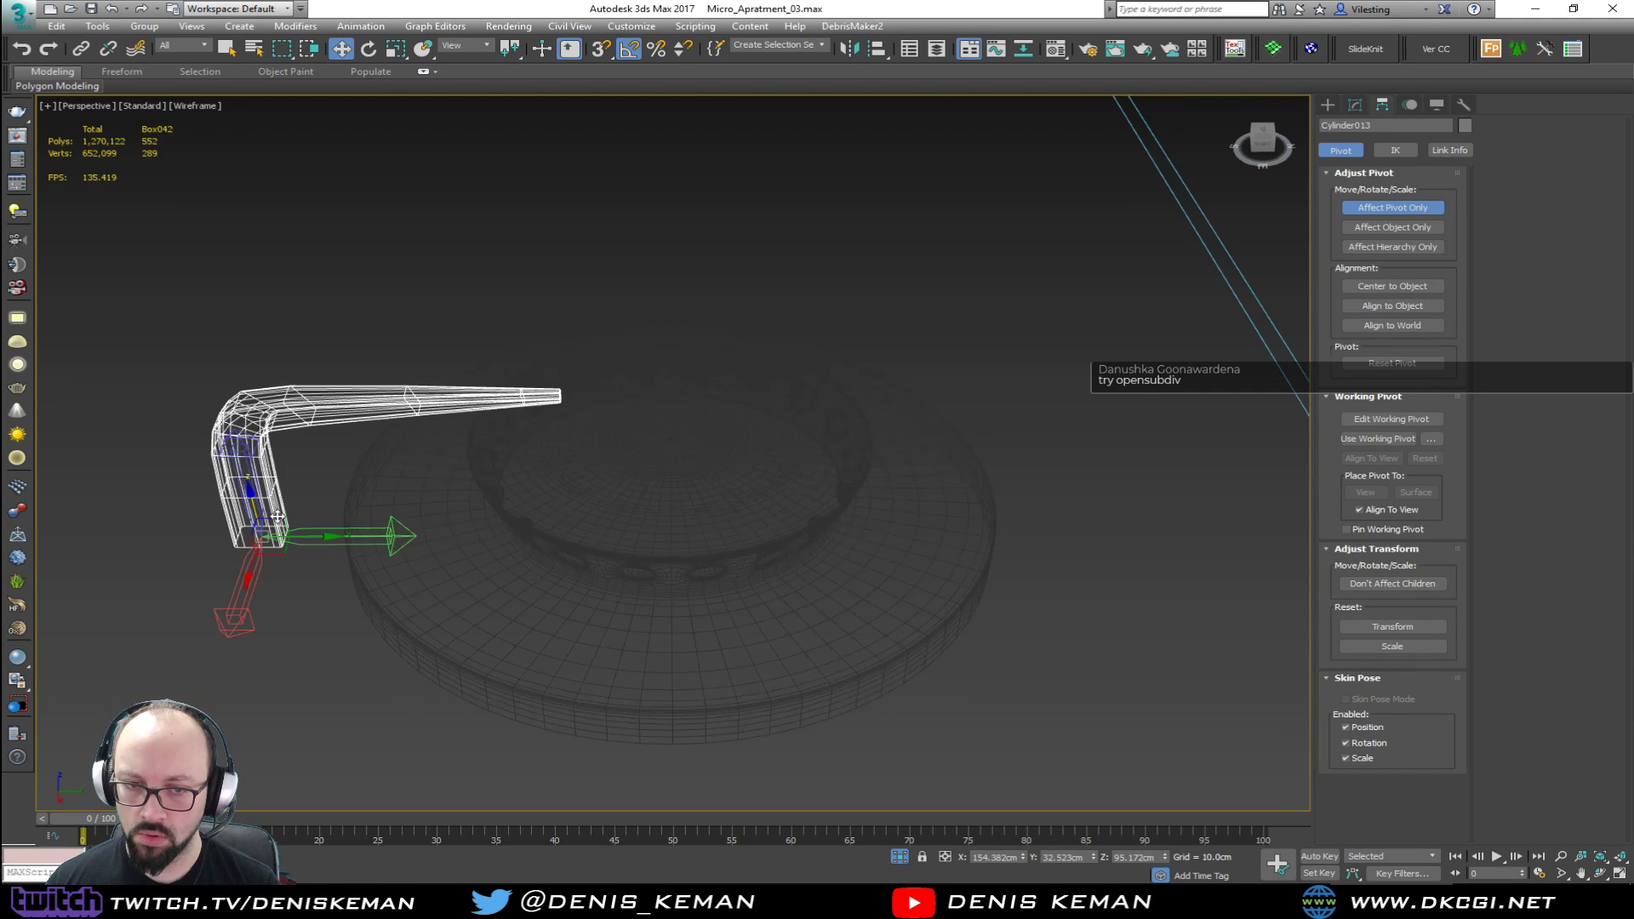
Step: Center the pan support's pivot on the object, align it to the burner's center in X, Y and Z, and finish pivot editing
{"action": "left_click", "coordinate": [1388, 287]}
{"action": "key", "text": "alt+a"}
{"action": "left_click", "coordinate": [706, 555]}
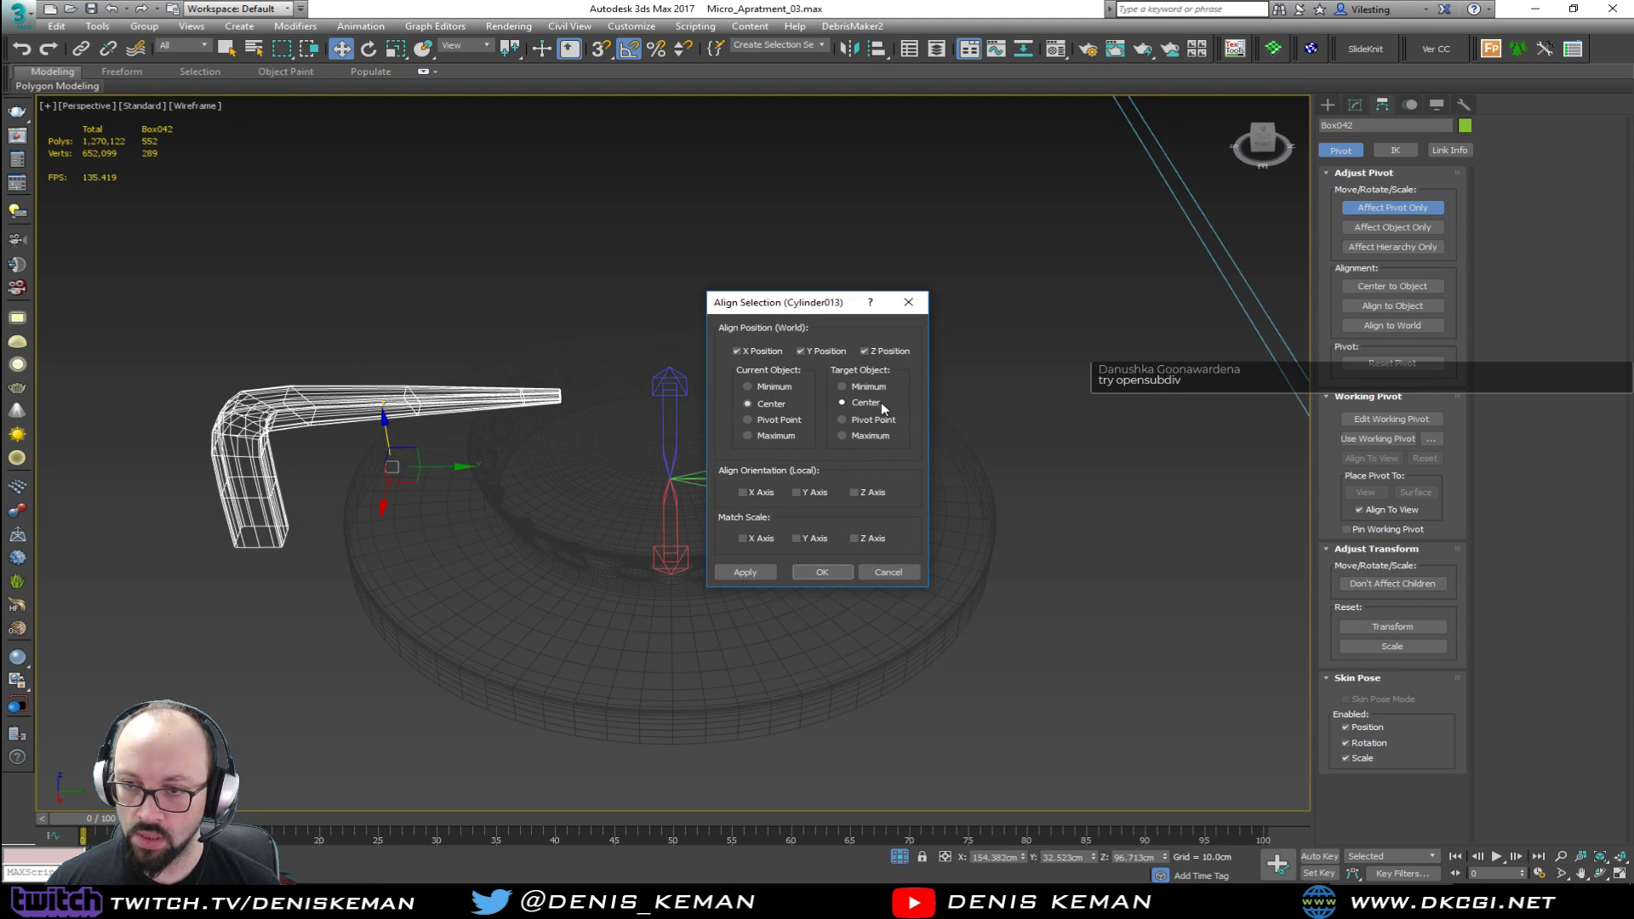
{"action": "left_click", "coordinate": [822, 573]}
{"action": "left_click", "coordinate": [1423, 208]}
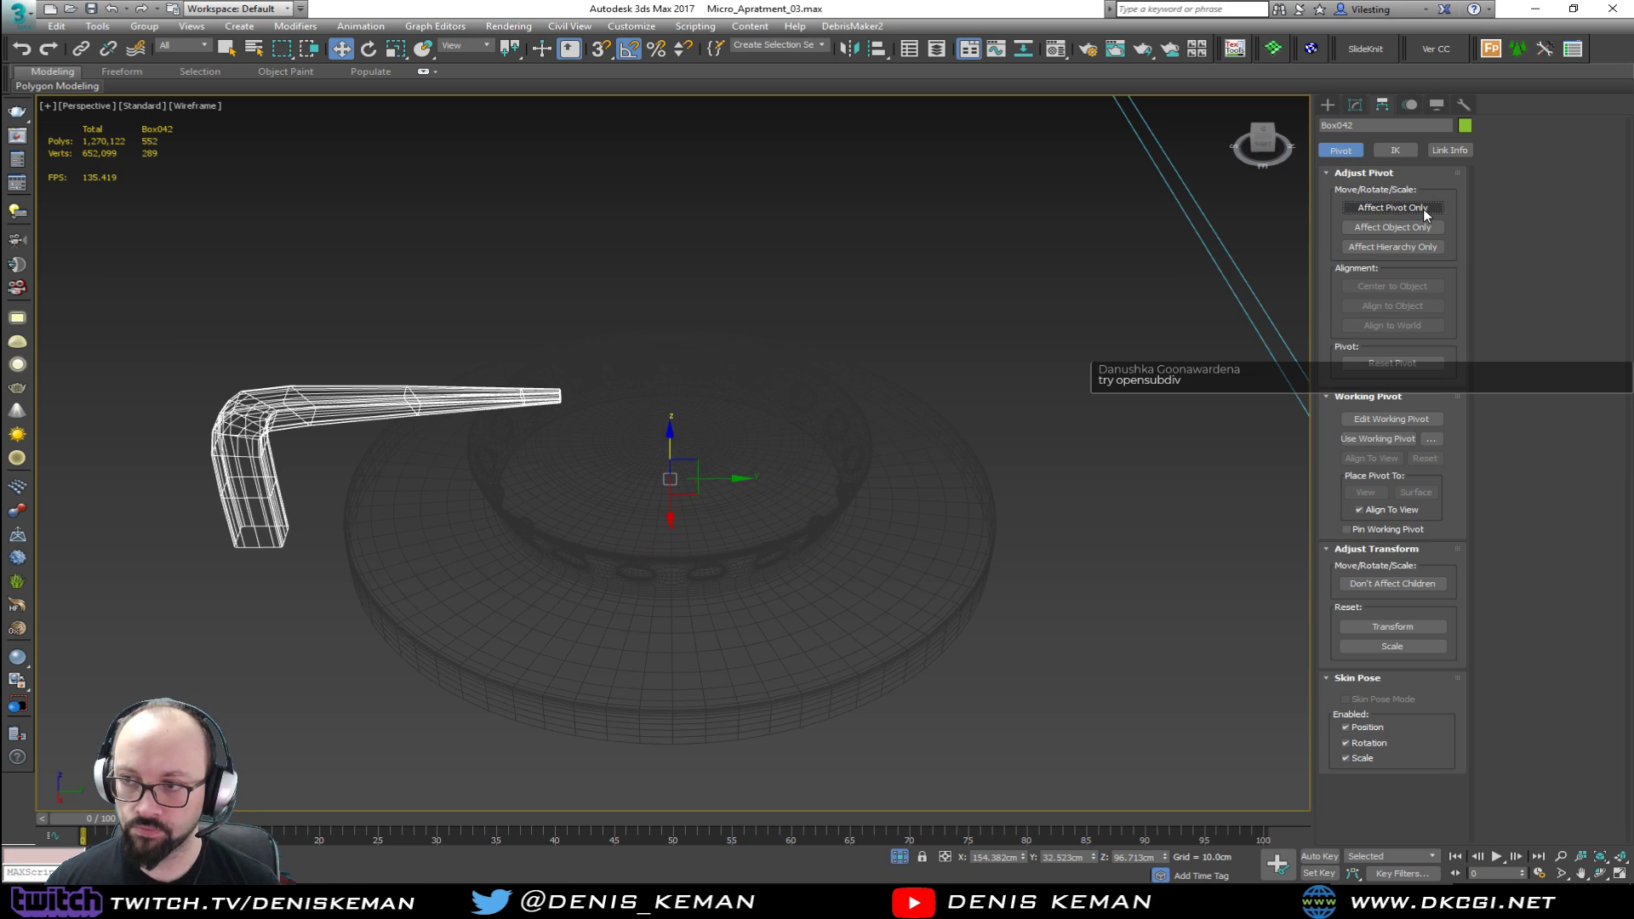
Step: Rotate-copy the pan support around the burner's vertical axis in 90° increments to make three copies
{"action": "key", "text": "F3"}
{"action": "key", "text": "e"}
{"action": "left_click_drag", "start_coordinate": [690, 512], "coordinate": [762, 511], "text": "shift"}
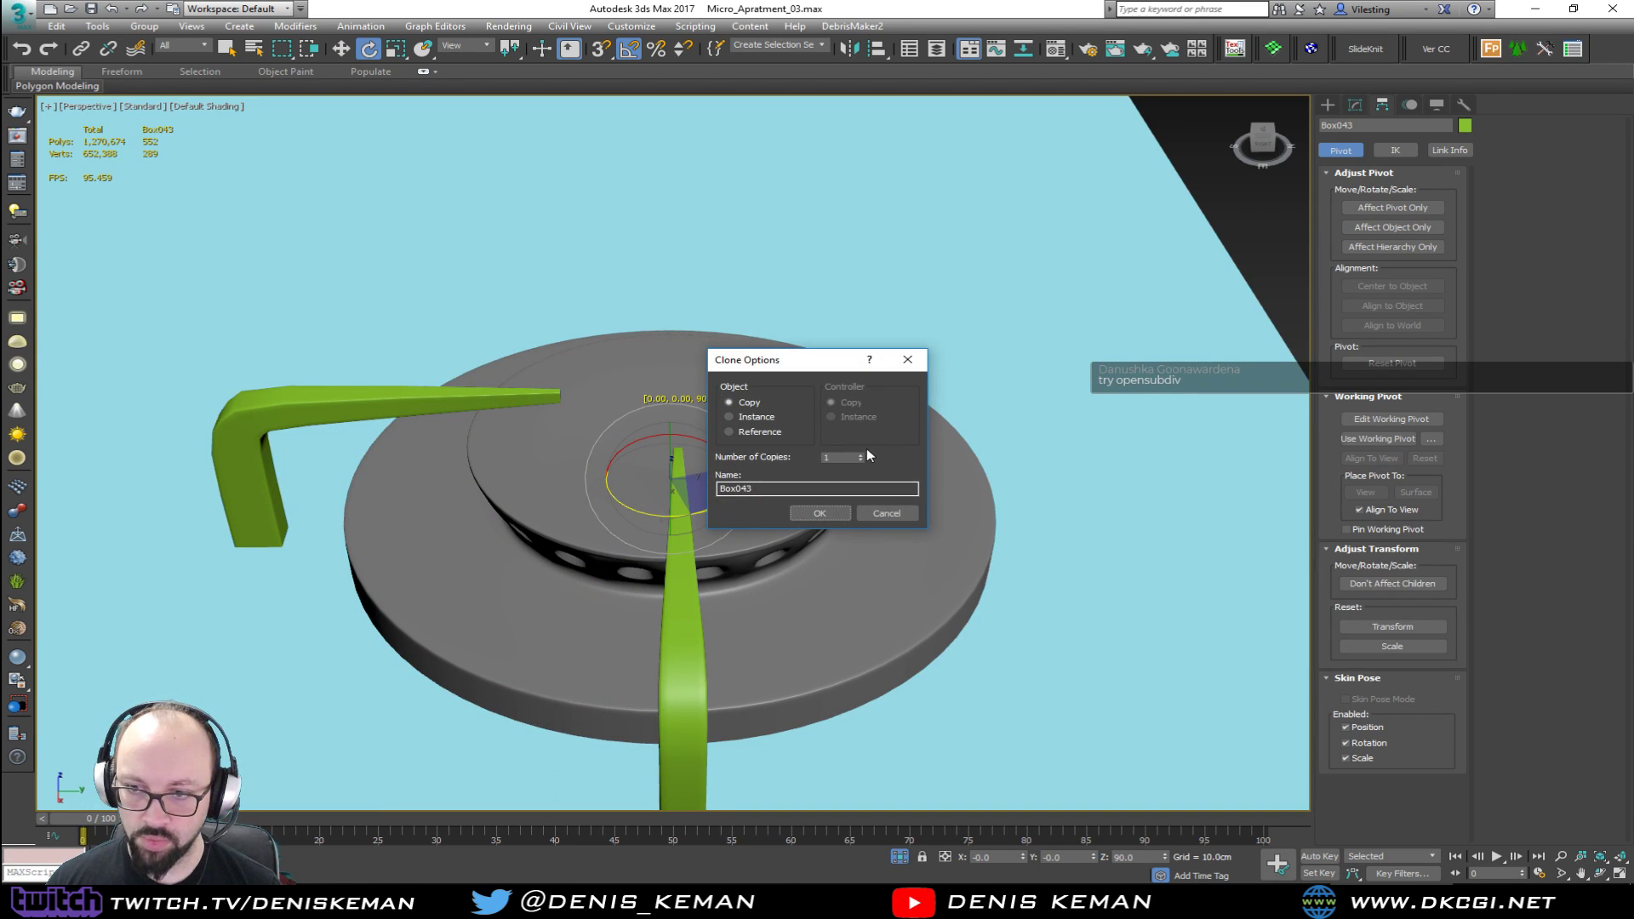
{"action": "left_click", "coordinate": [820, 514]}
{"action": "scroll", "coordinate": [741, 477], "scroll_direction": "down", "scroll_amount": 5}
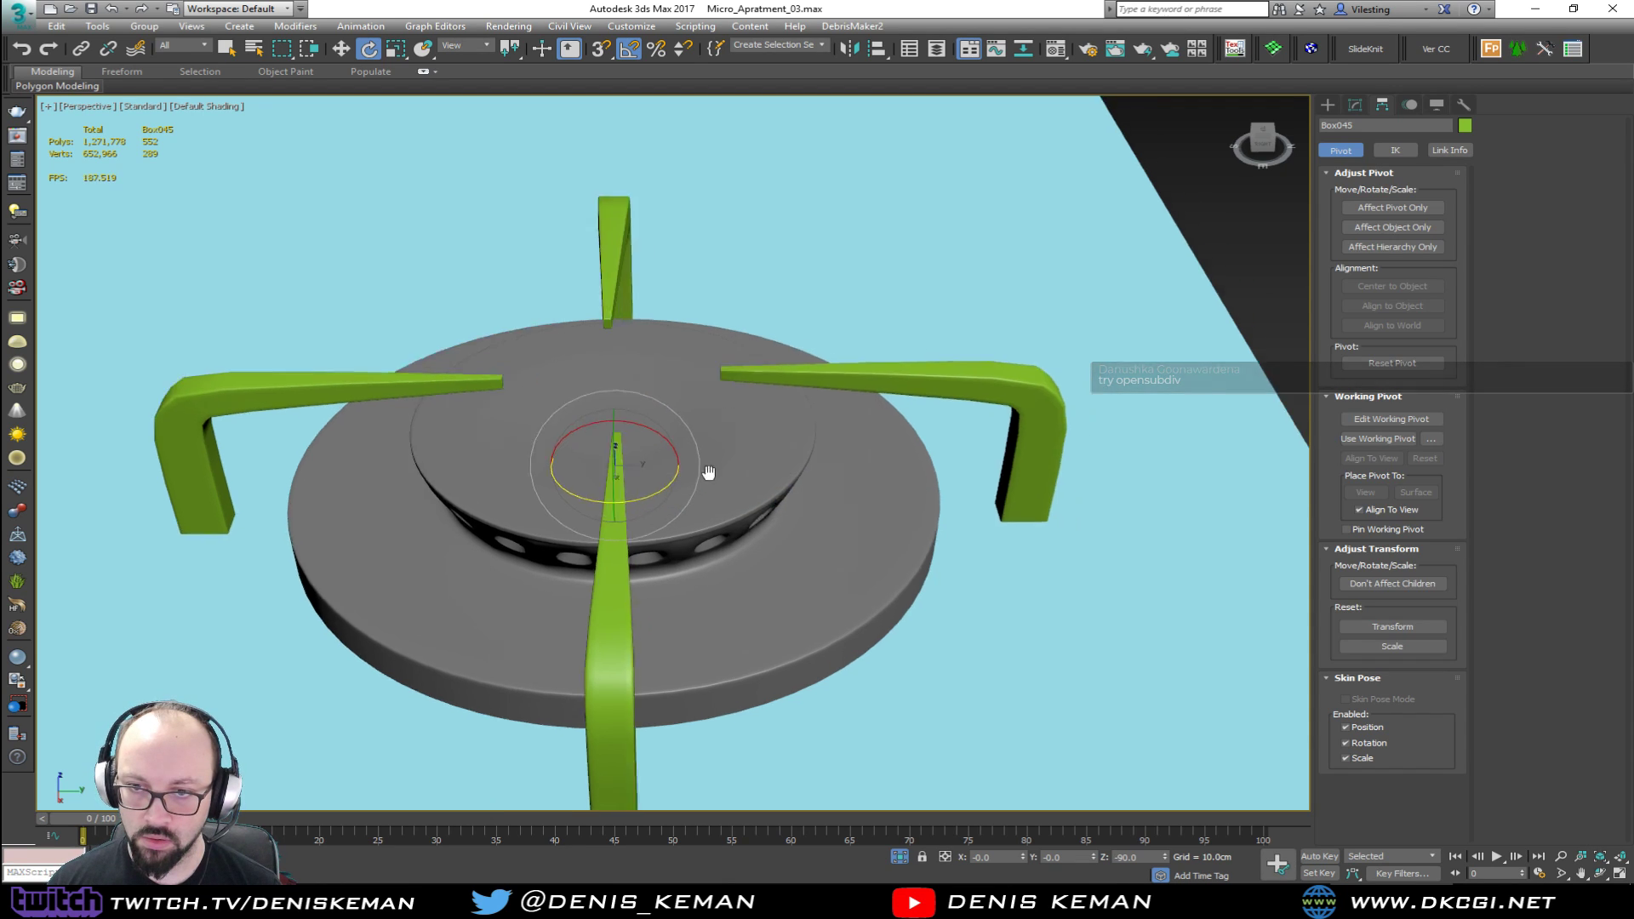
{"action": "scroll", "coordinate": [970, 398], "scroll_direction": "up", "scroll_amount": 3}
{"action": "left_click", "coordinate": [971, 397]}
{"action": "middle_click_drag", "start_coordinate": [970, 397], "coordinate": [998, 342], "text": "alt"}
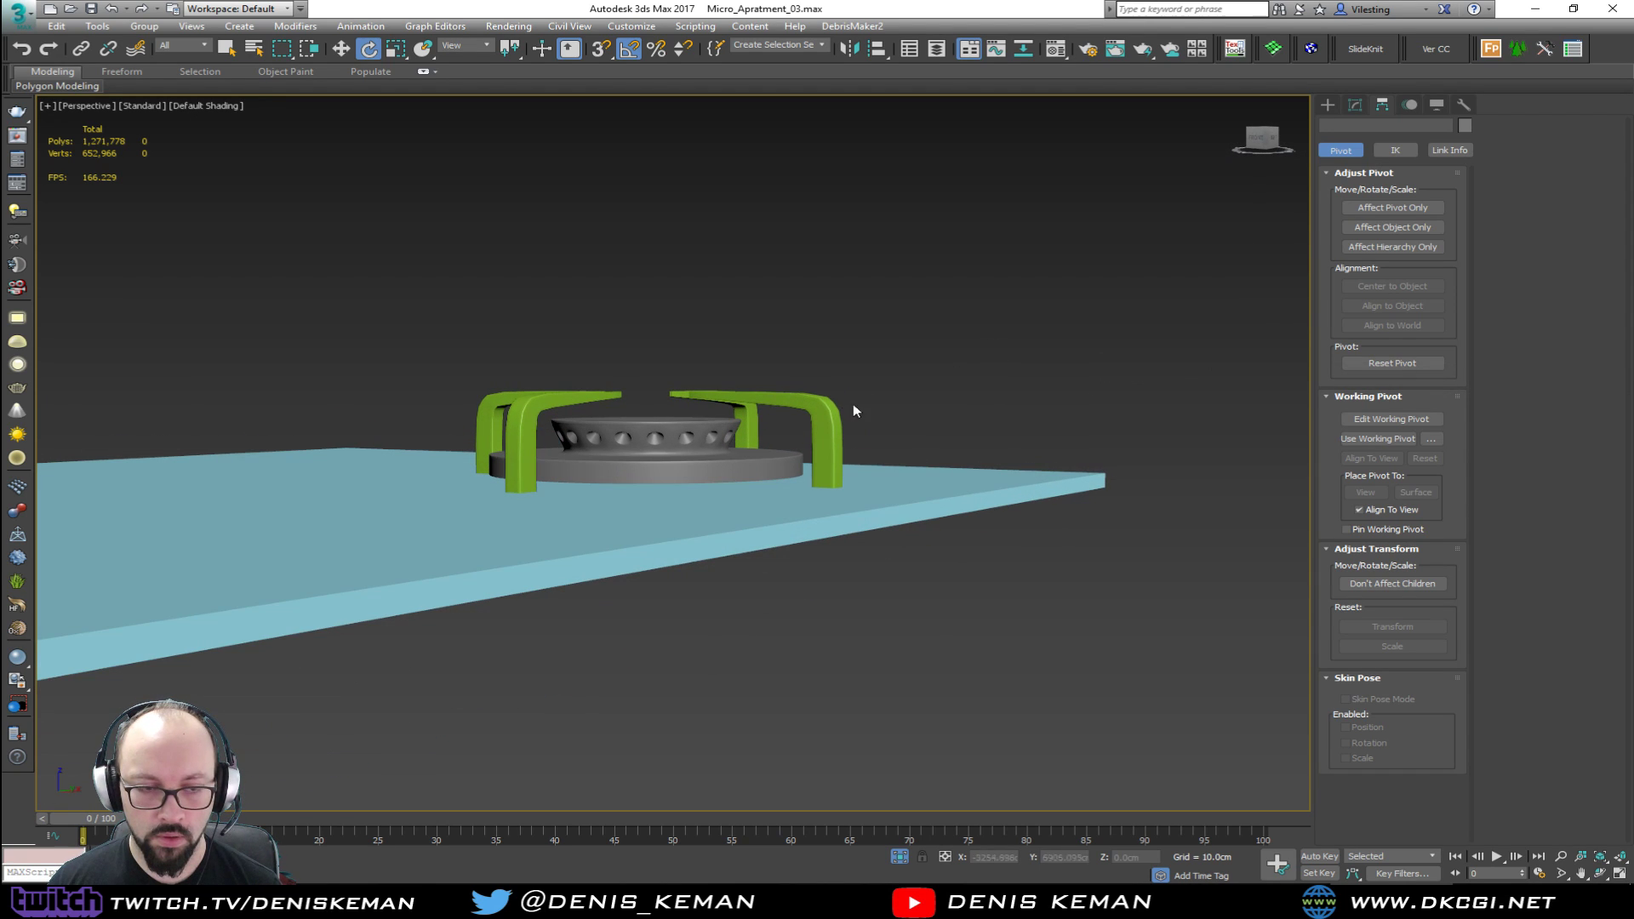
{"action": "scroll", "coordinate": [654, 450], "scroll_direction": "up", "scroll_amount": 5}
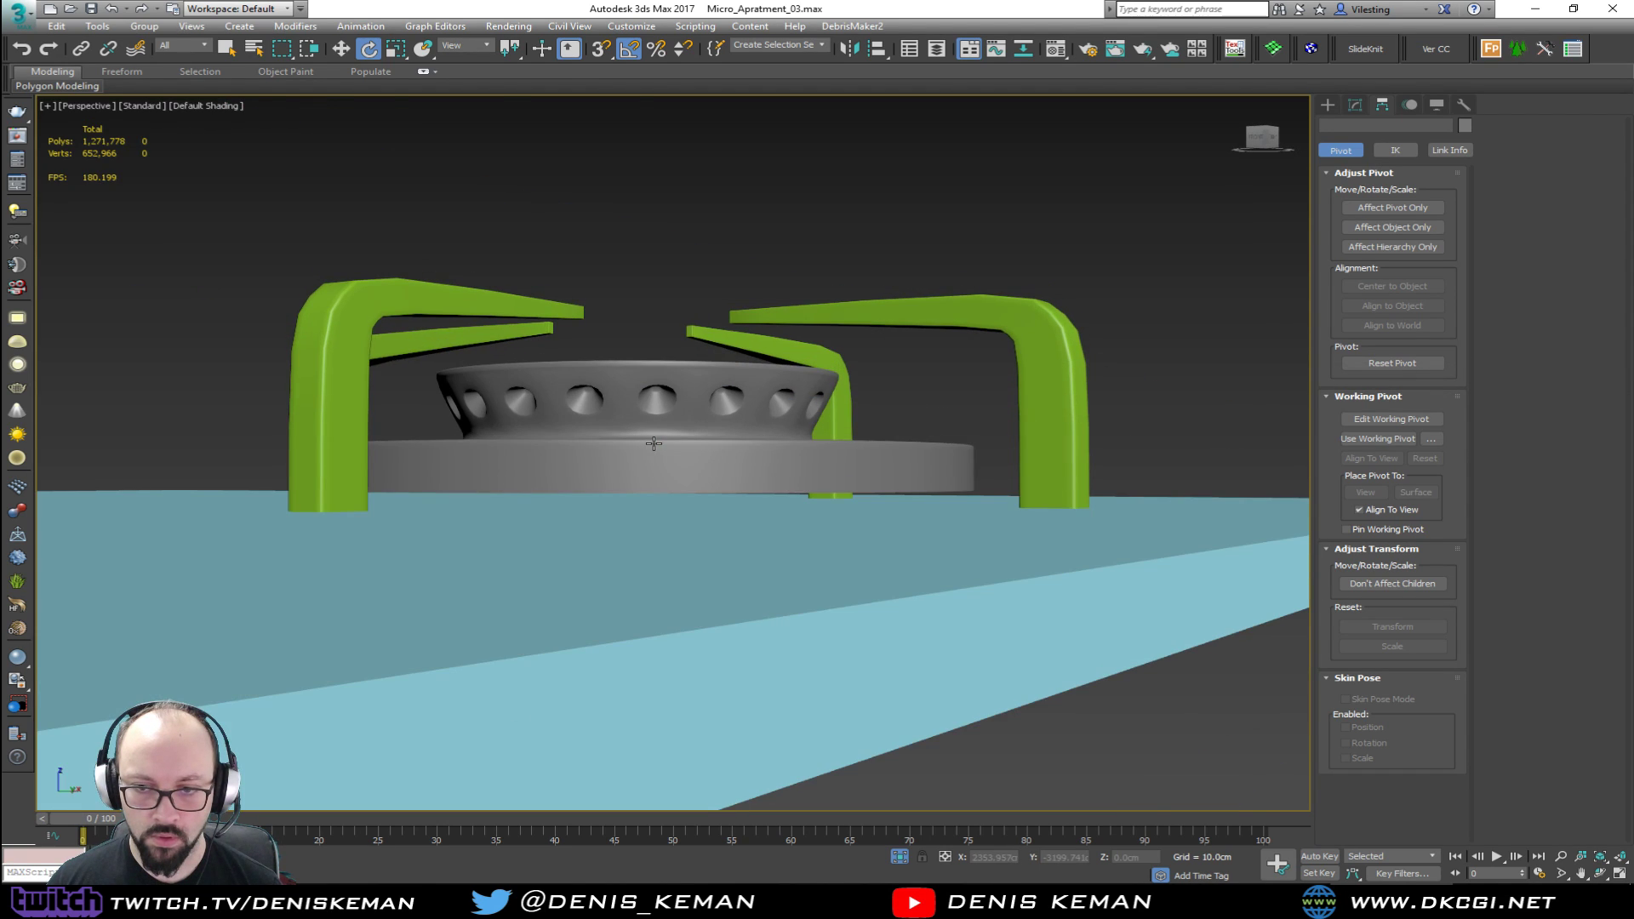
Step: Lower the burner to about Z 94.8 cm so its base rests on the countertop
{"action": "left_click", "coordinate": [644, 460]}
{"action": "key", "text": "w"}
{"action": "key", "text": "alt+w"}
{"action": "right_click", "coordinate": [974, 310]}
{"action": "key", "text": "z"}
{"action": "key", "text": "alt+w"}
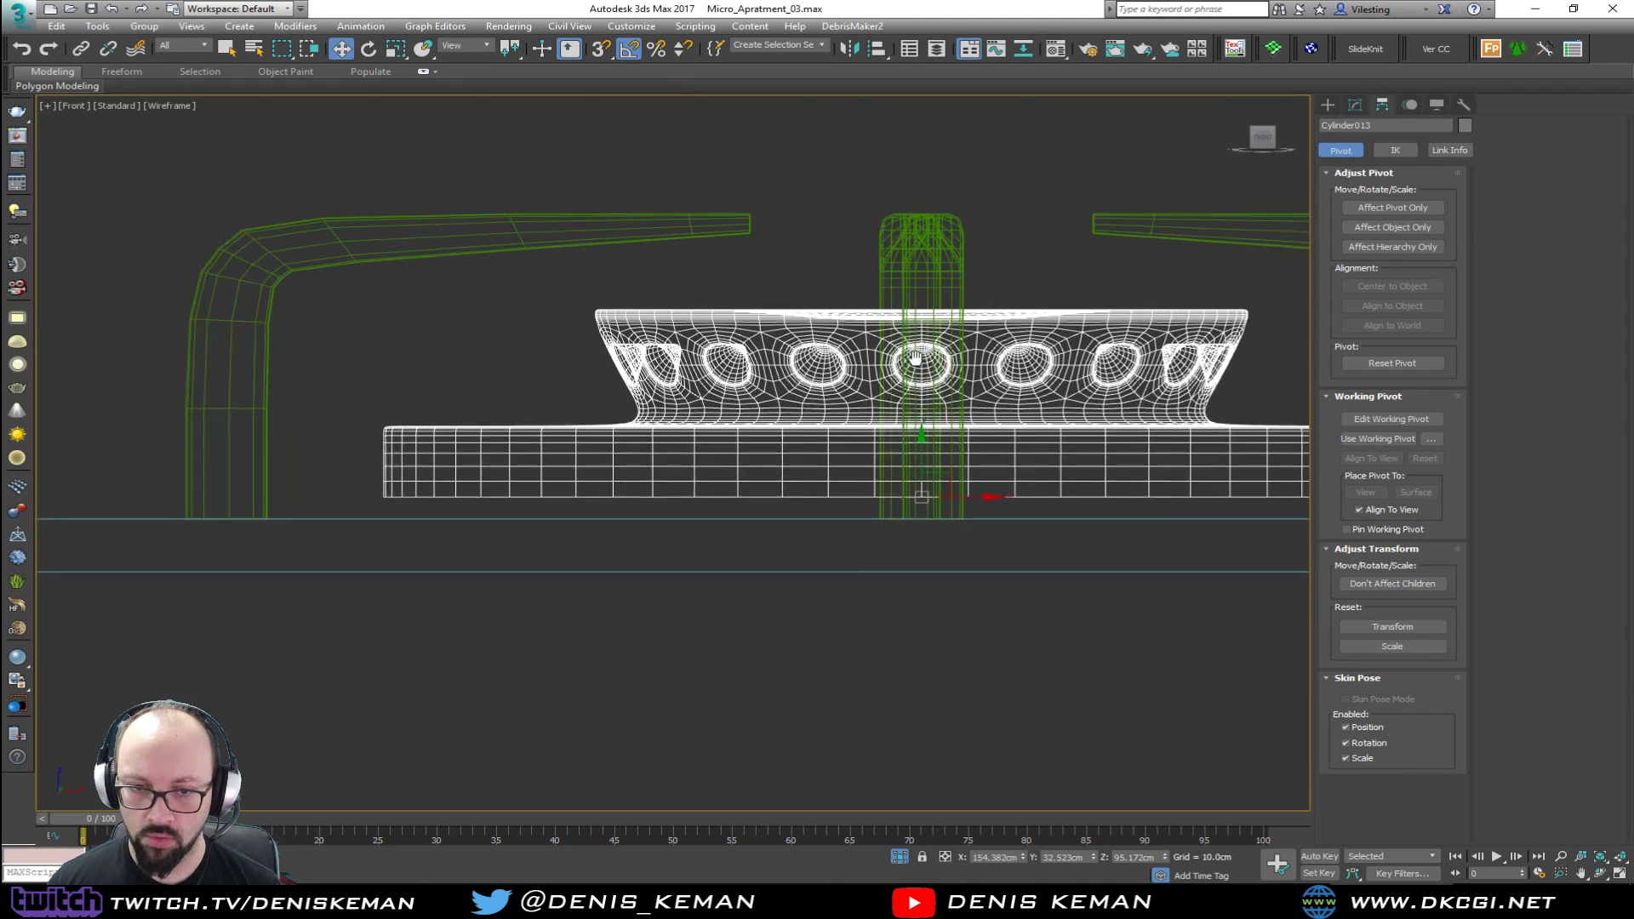
{"action": "left_click", "coordinate": [947, 455]}
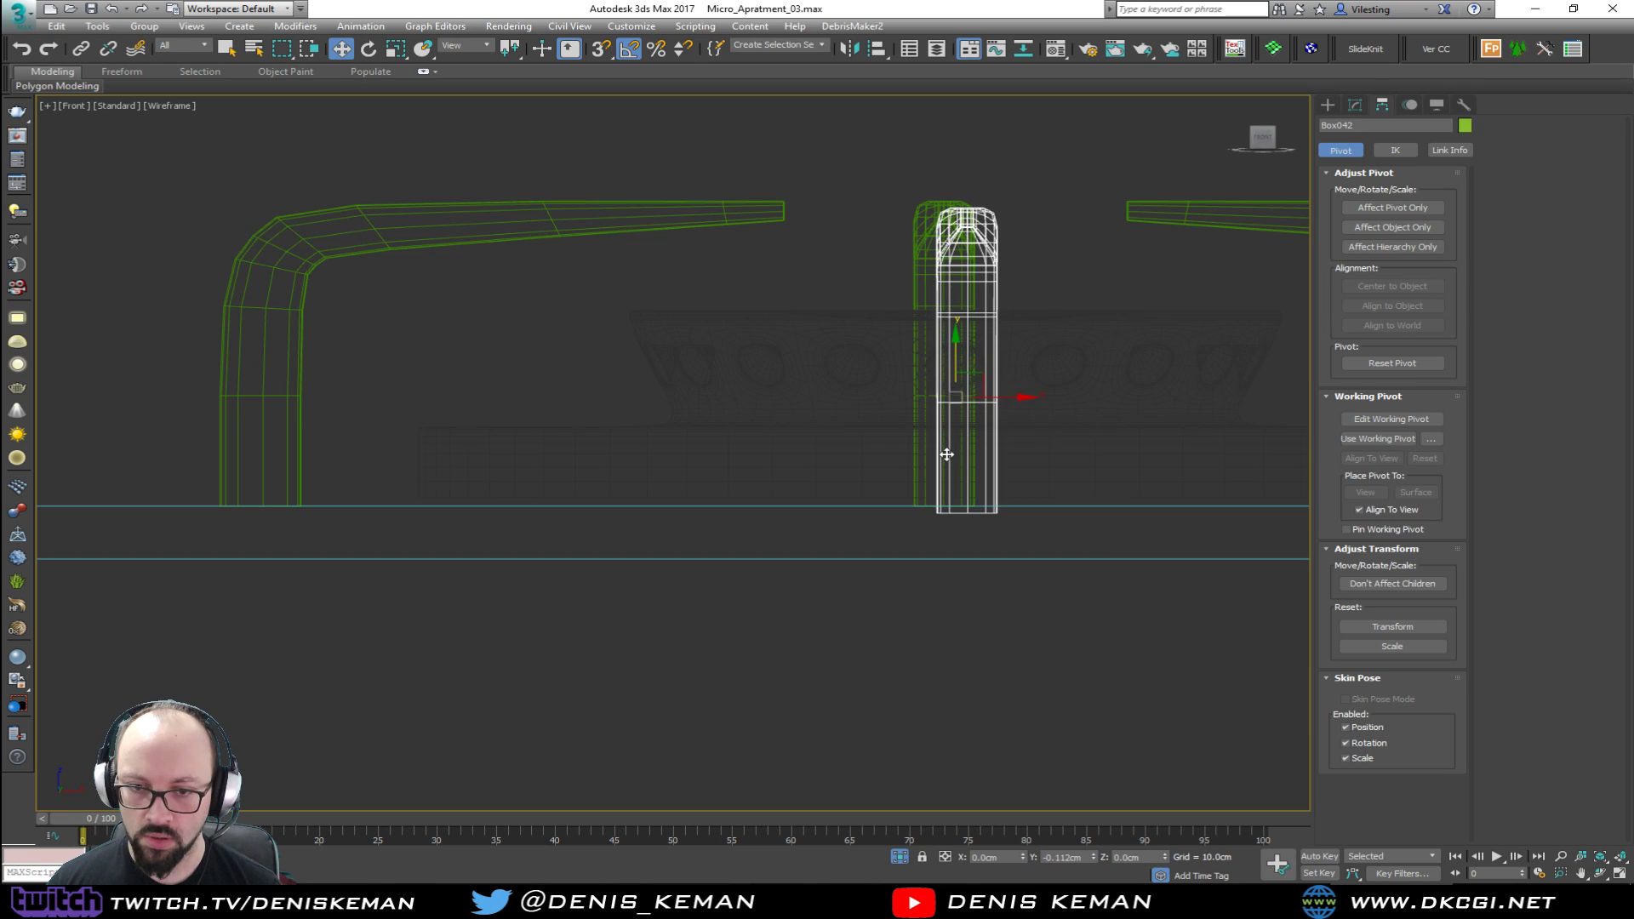
{"action": "left_click", "coordinate": [925, 408]}
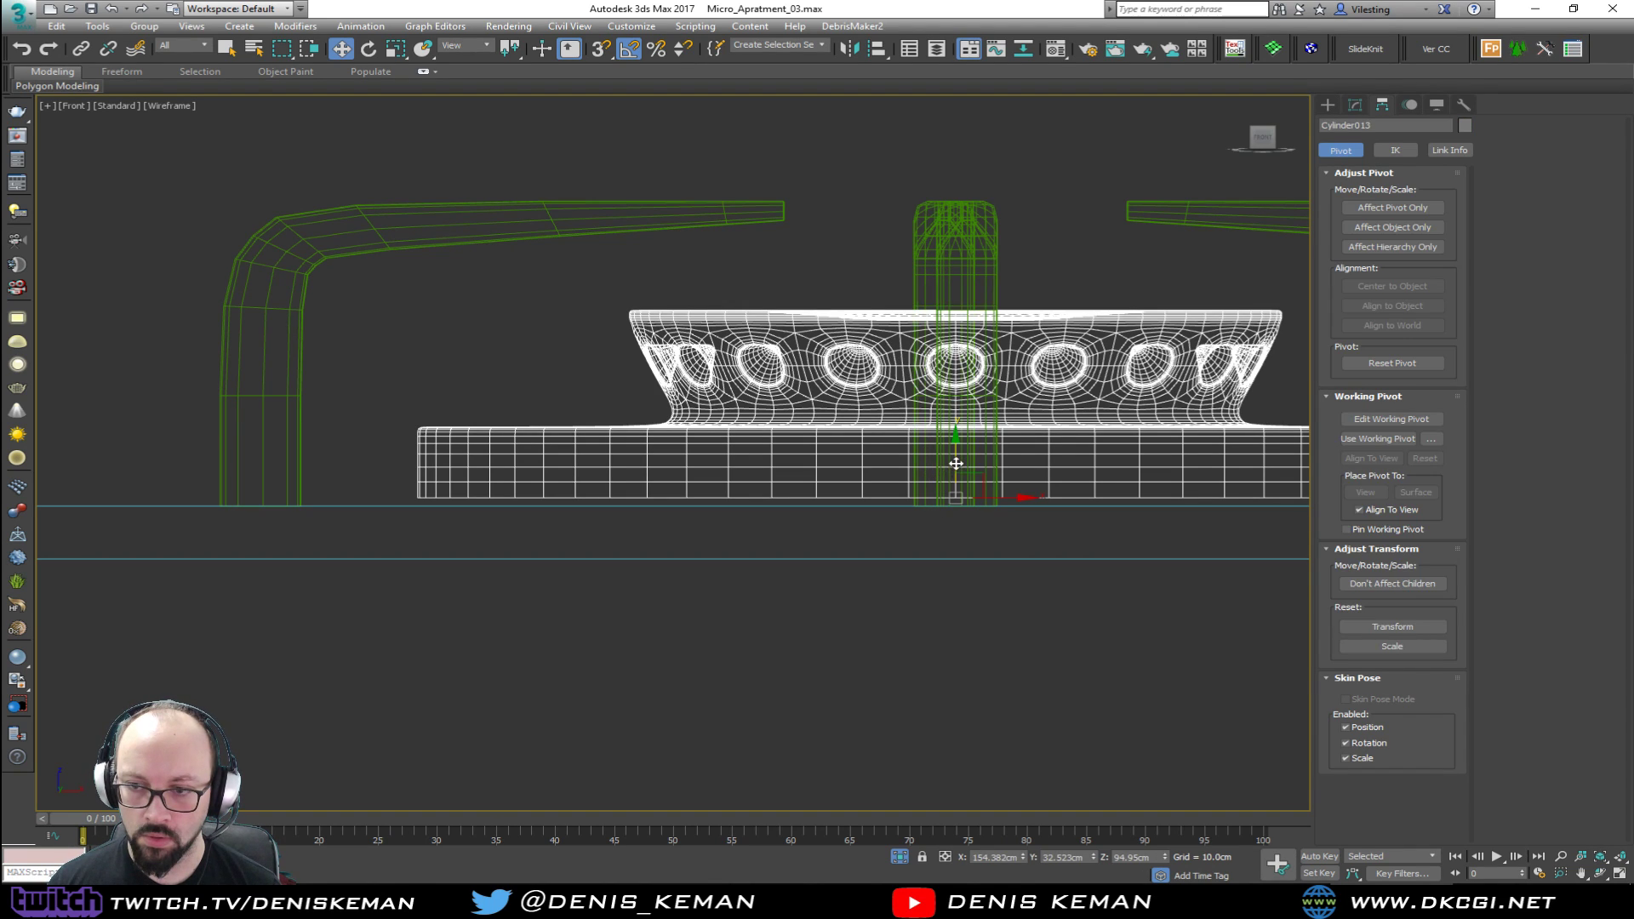
{"action": "scroll", "coordinate": [956, 464], "scroll_direction": "down", "scroll_amount": 2}
{"action": "key", "text": "alt+w"}
Step: Examine from above how the four support arms line up with each other around the burner
{"action": "left_click", "coordinate": [985, 660]}
{"action": "key", "text": "alt+w"}
{"action": "middle_click_drag", "start_coordinate": [985, 661], "coordinate": [759, 519], "text": "alt"}
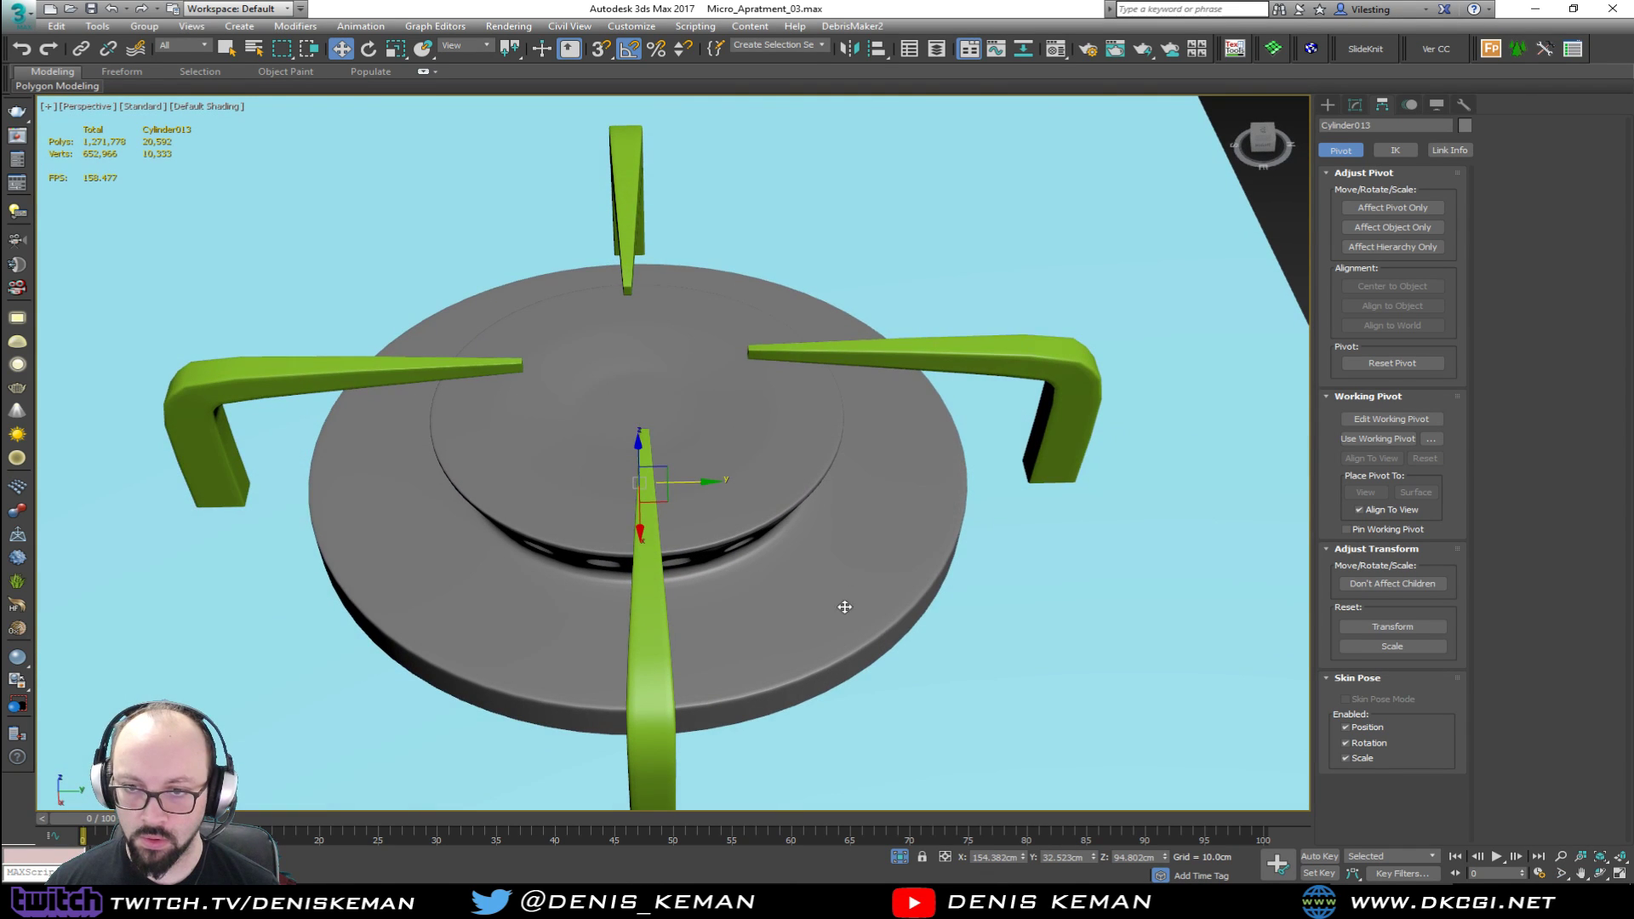
{"action": "scroll", "coordinate": [759, 518], "scroll_direction": "down", "scroll_amount": 1}
{"action": "left_click", "coordinate": [857, 406]}
{"action": "middle_click_drag", "start_coordinate": [857, 405], "coordinate": [854, 460], "text": "alt"}
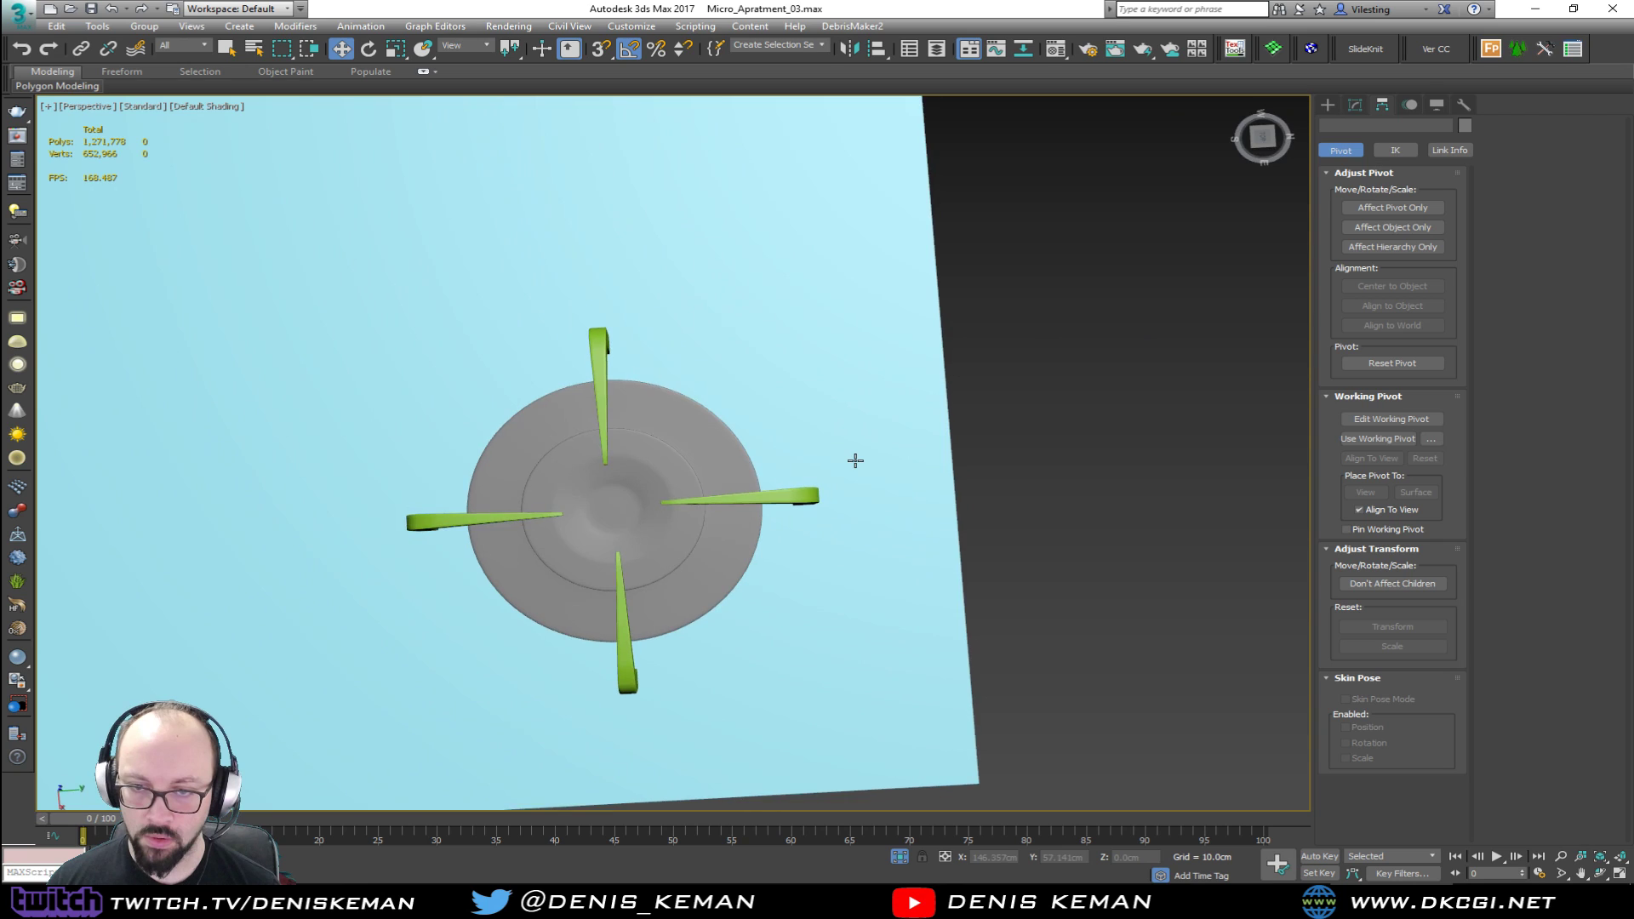
{"action": "key", "text": "alt+w"}
{"action": "left_click", "coordinate": [570, 323]}
{"action": "key", "text": "z"}
{"action": "scroll", "coordinate": [737, 366], "scroll_direction": "up", "scroll_amount": 8}
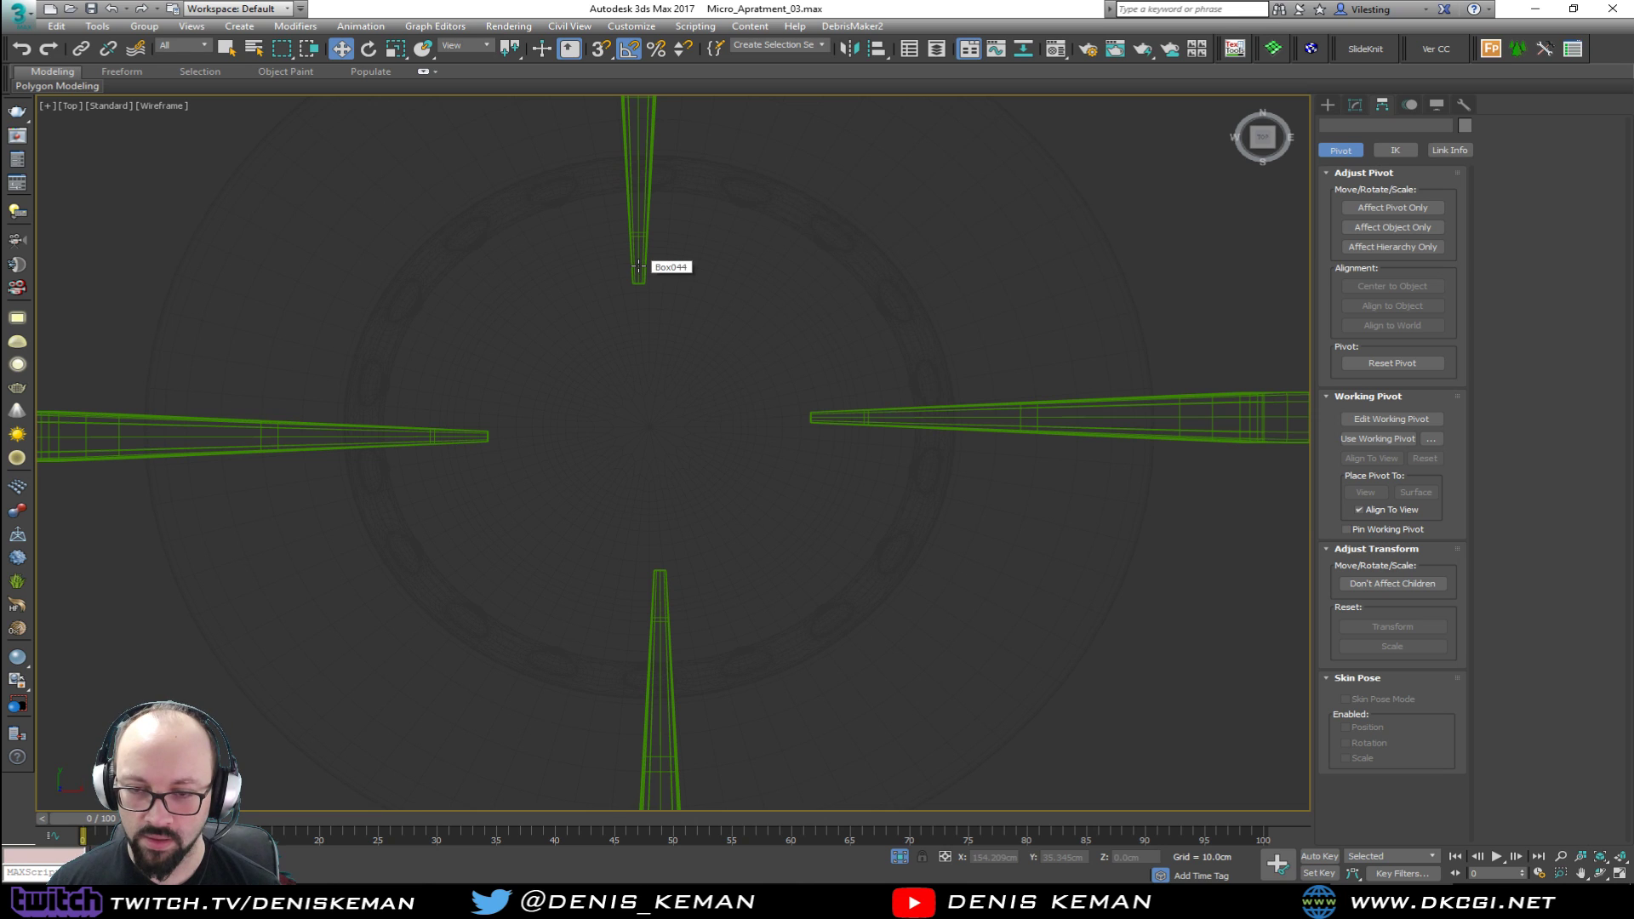
{"action": "scroll", "coordinate": [639, 267], "scroll_direction": "down", "scroll_amount": 5}
{"action": "scroll", "coordinate": [665, 389], "scroll_direction": "up", "scroll_amount": 10}
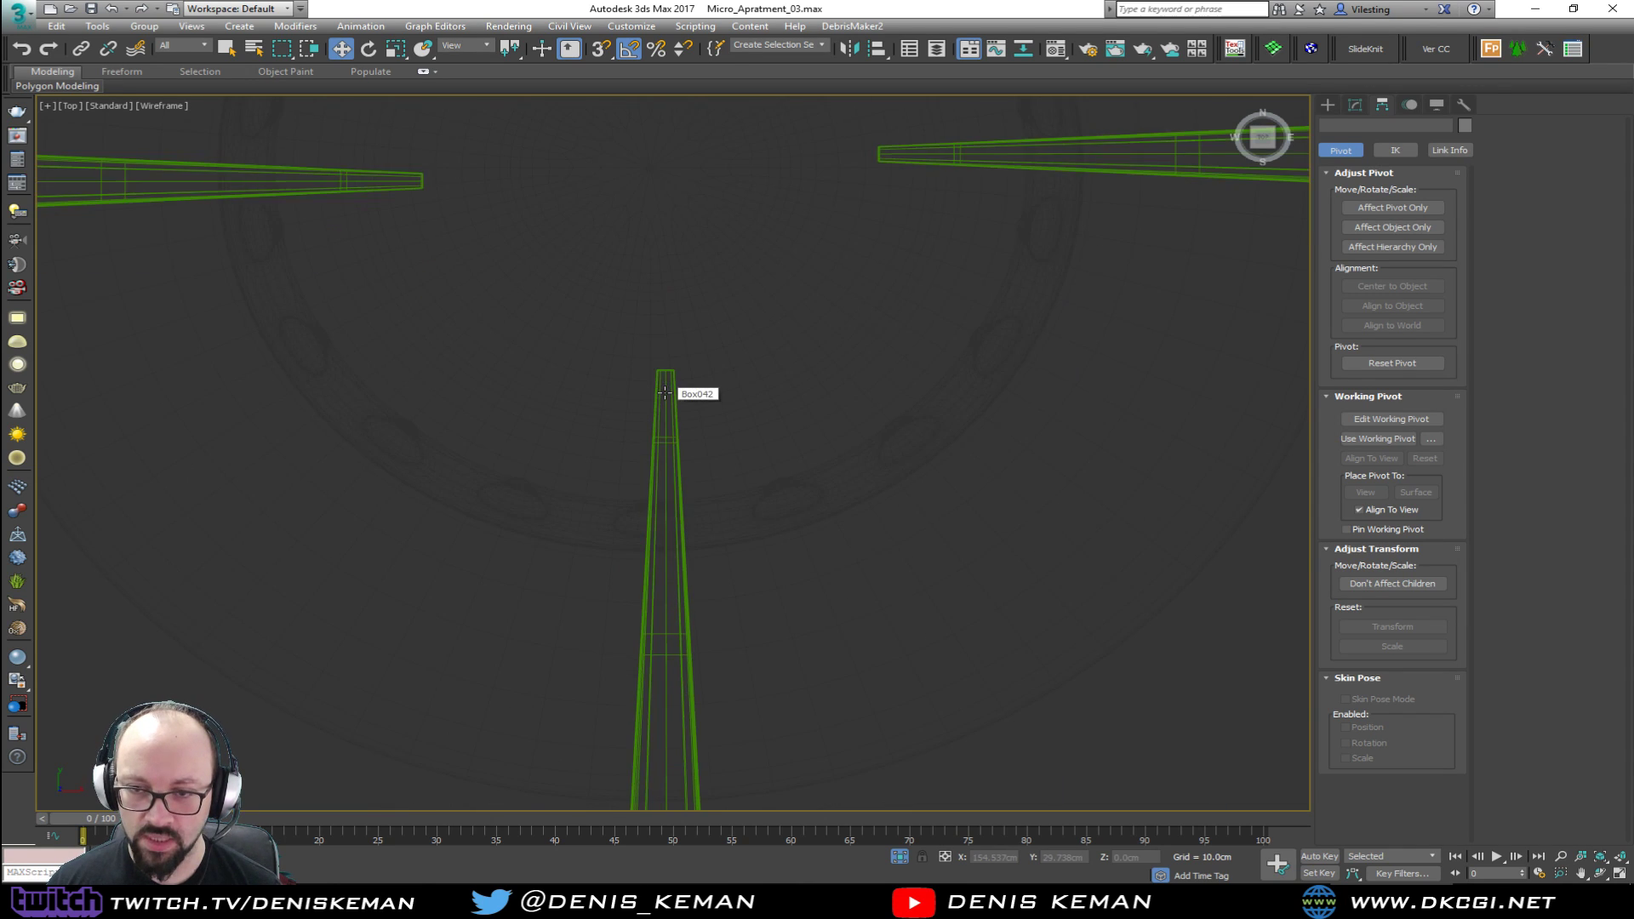
Step: Snap the original pan support along X in the front view so it lines up with the opposite support behind it
{"action": "left_click", "coordinate": [665, 392]}
{"action": "middle_click_drag", "start_coordinate": [677, 175], "coordinate": [700, 457]}
{"action": "scroll", "coordinate": [700, 457], "scroll_direction": "down", "scroll_amount": 8}
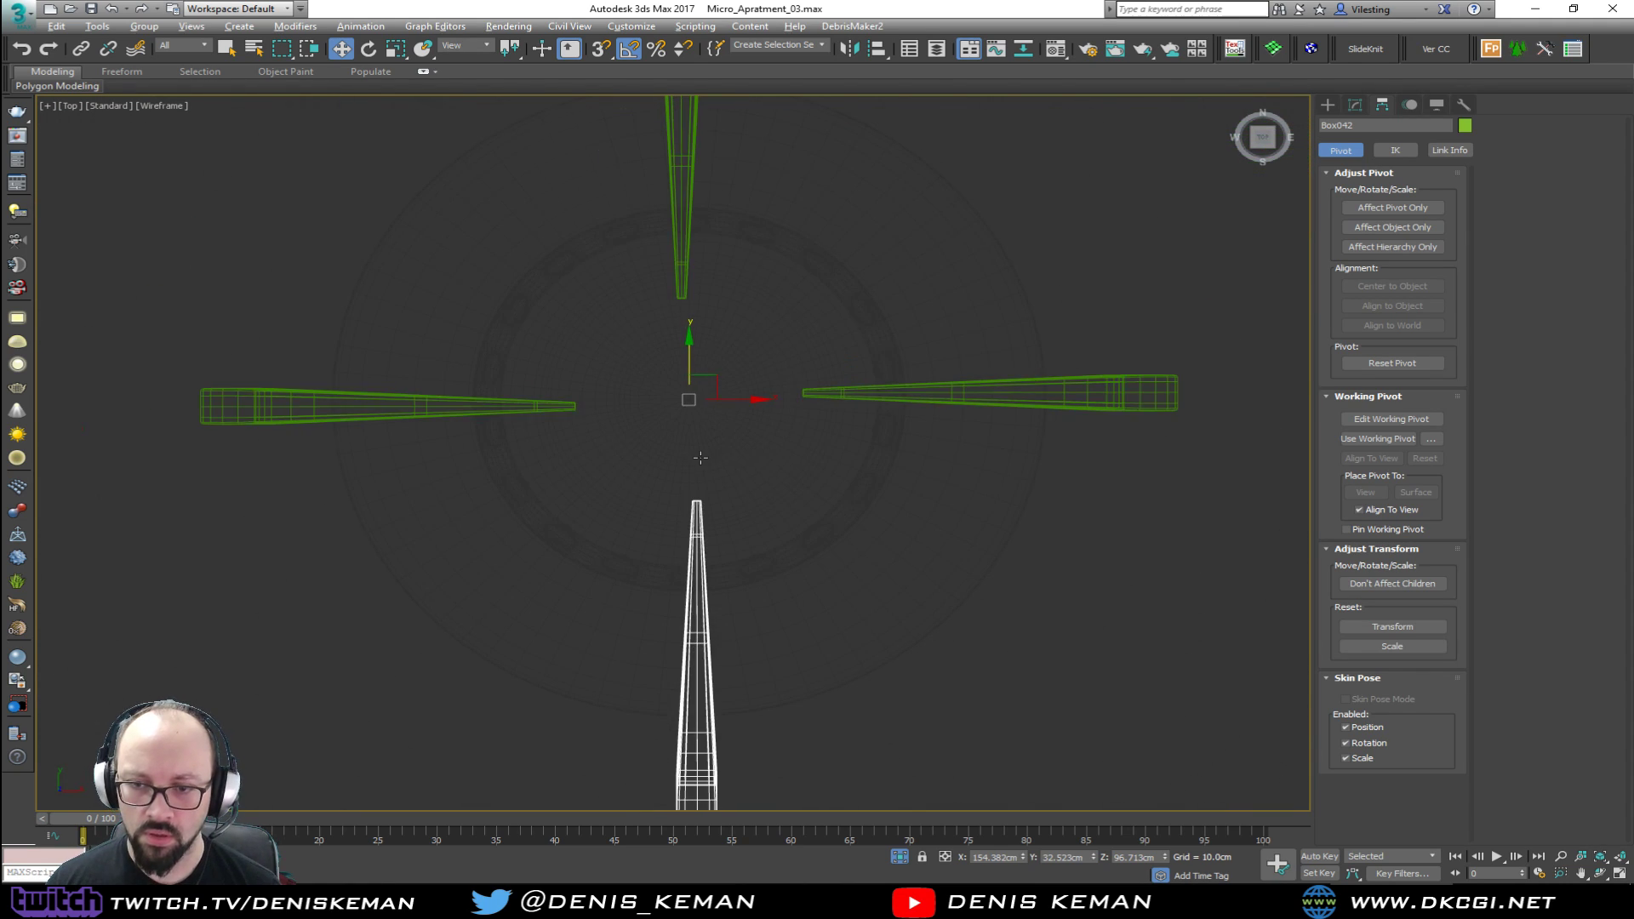
{"action": "key", "text": "alt+w"}
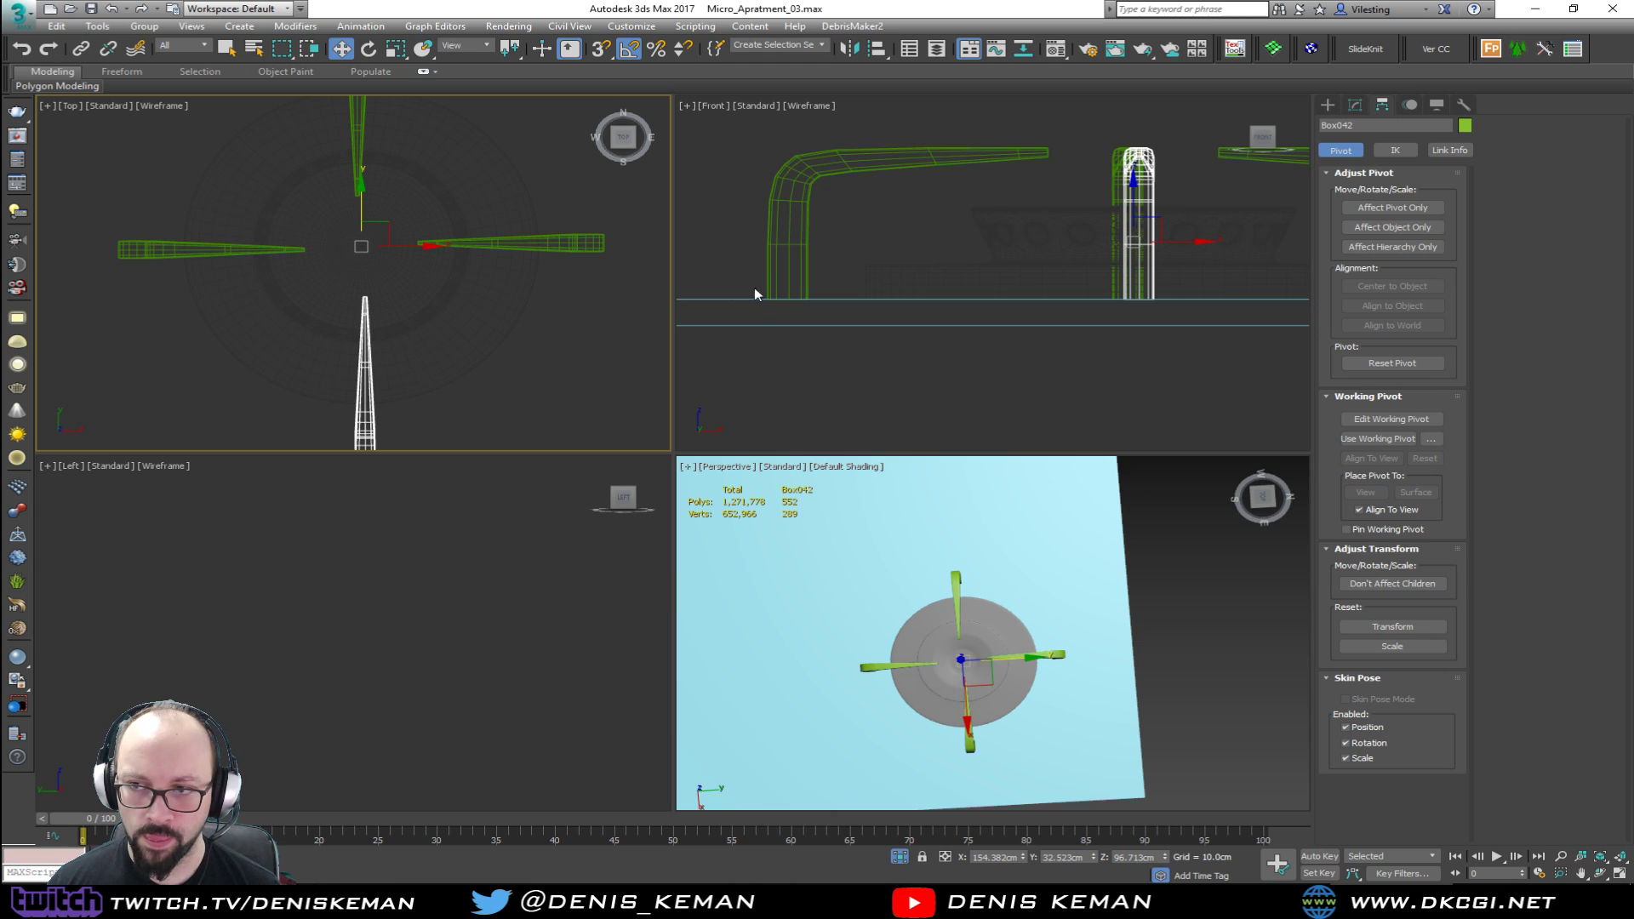
{"action": "scroll", "coordinate": [1122, 183], "scroll_direction": "up", "scroll_amount": 5}
{"action": "key", "text": "alt+w"}
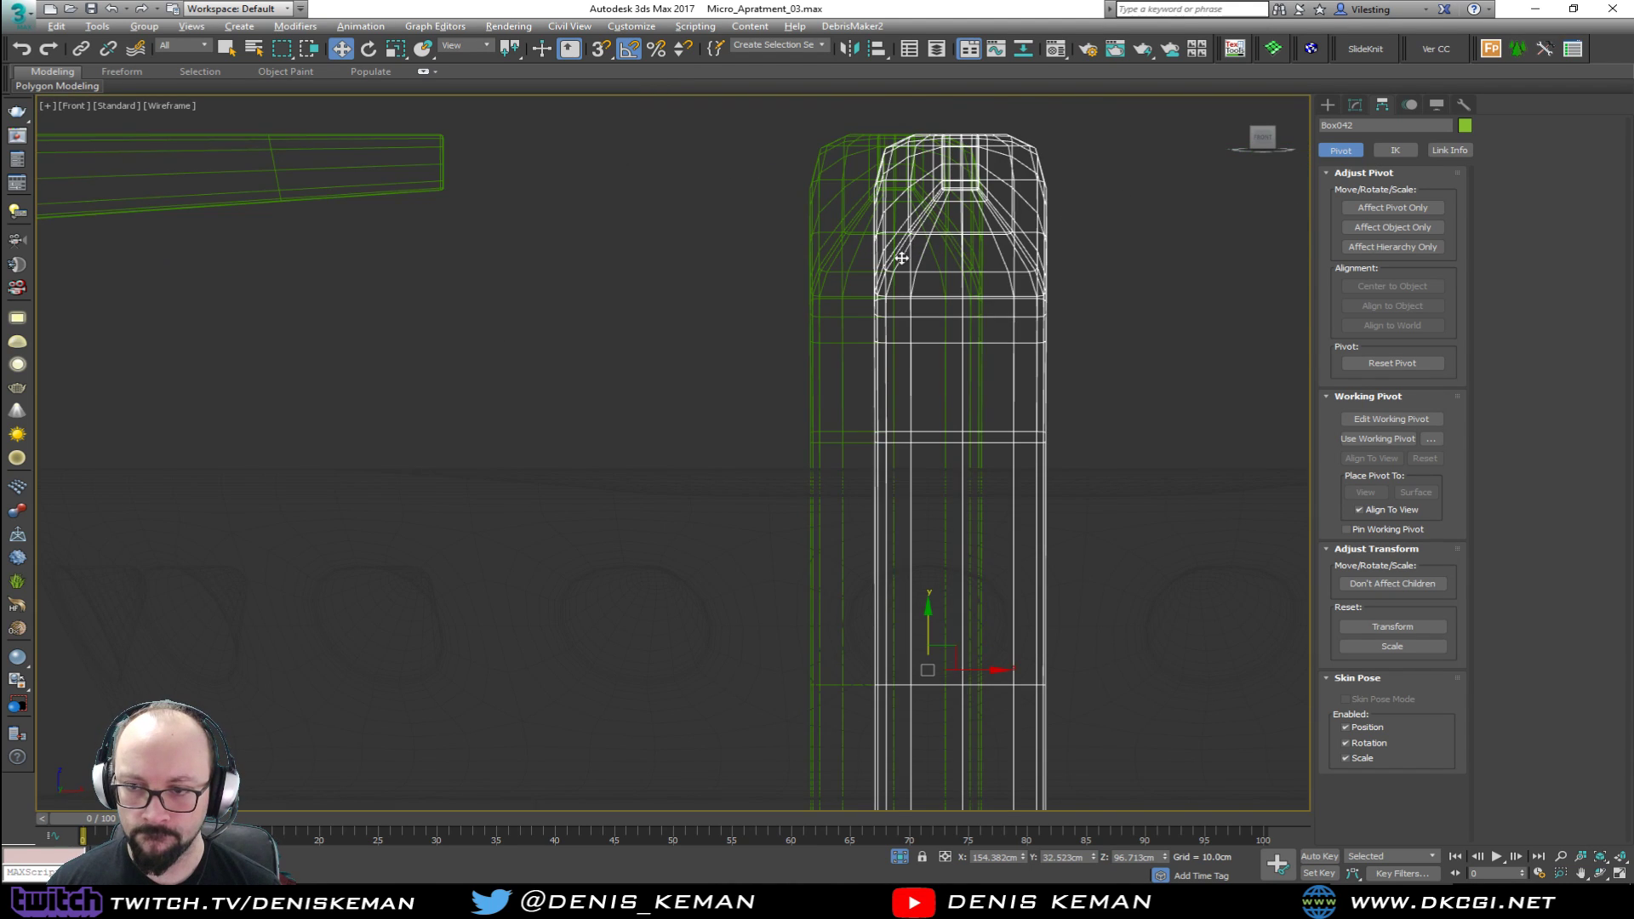
{"action": "scroll", "coordinate": [909, 285], "scroll_direction": "up", "scroll_amount": 3}
{"action": "key", "text": "s"}
{"action": "left_click_drag", "start_coordinate": [1094, 341], "coordinate": [1014, 338]}
{"action": "scroll", "coordinate": [1021, 341], "scroll_direction": "down", "scroll_amount": 4}
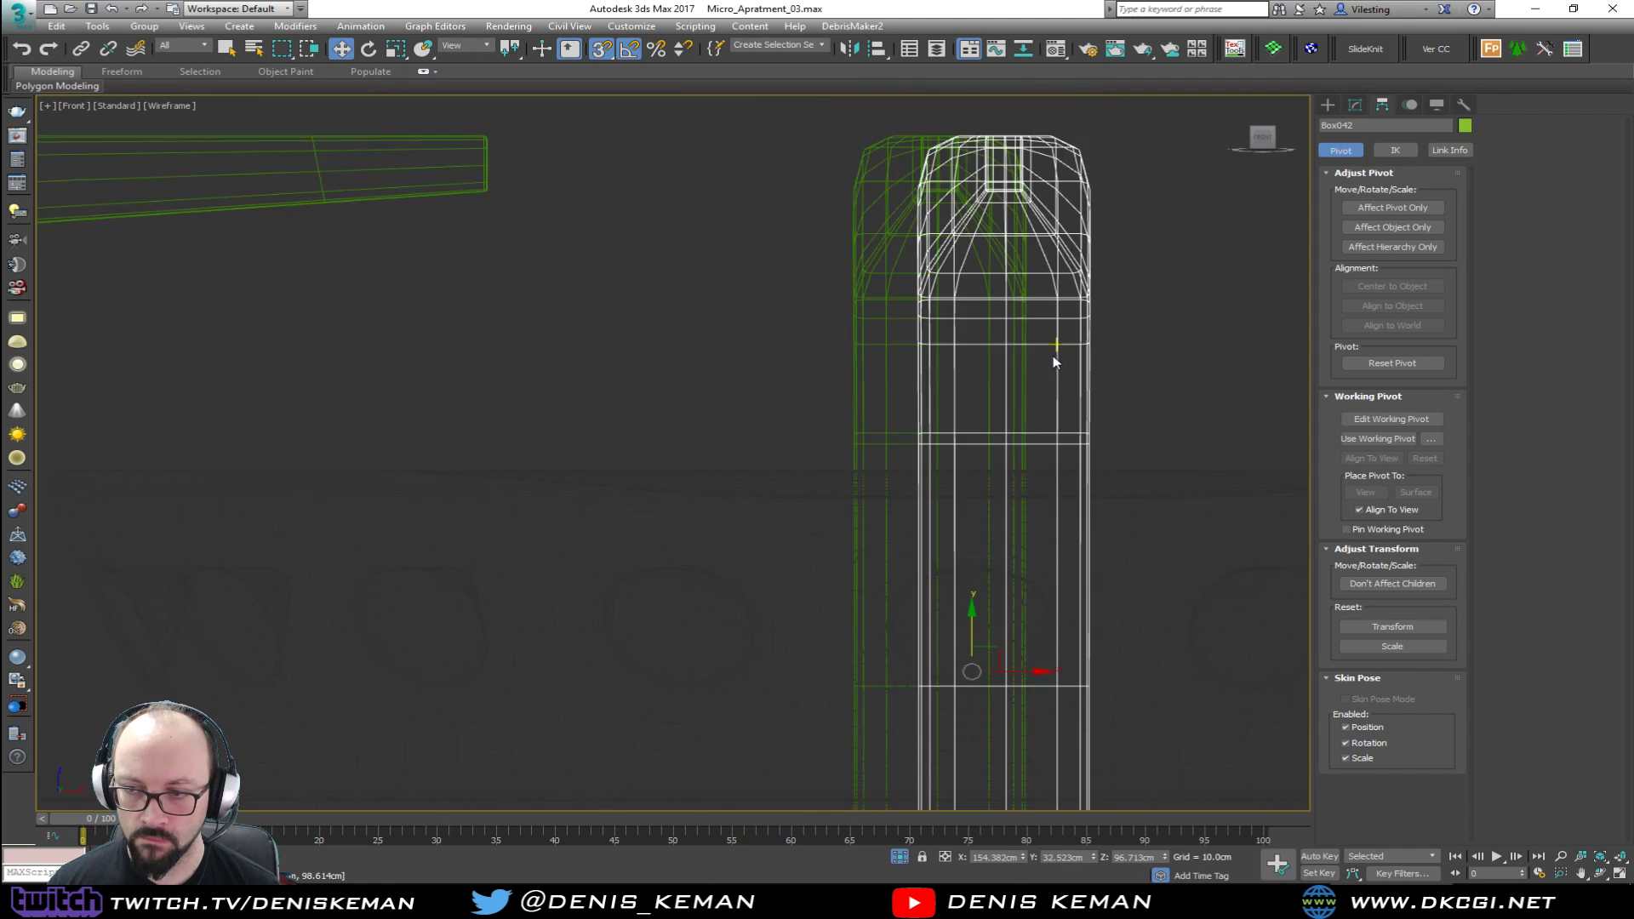
{"action": "scroll", "coordinate": [1038, 273], "scroll_direction": "up", "scroll_amount": 5}
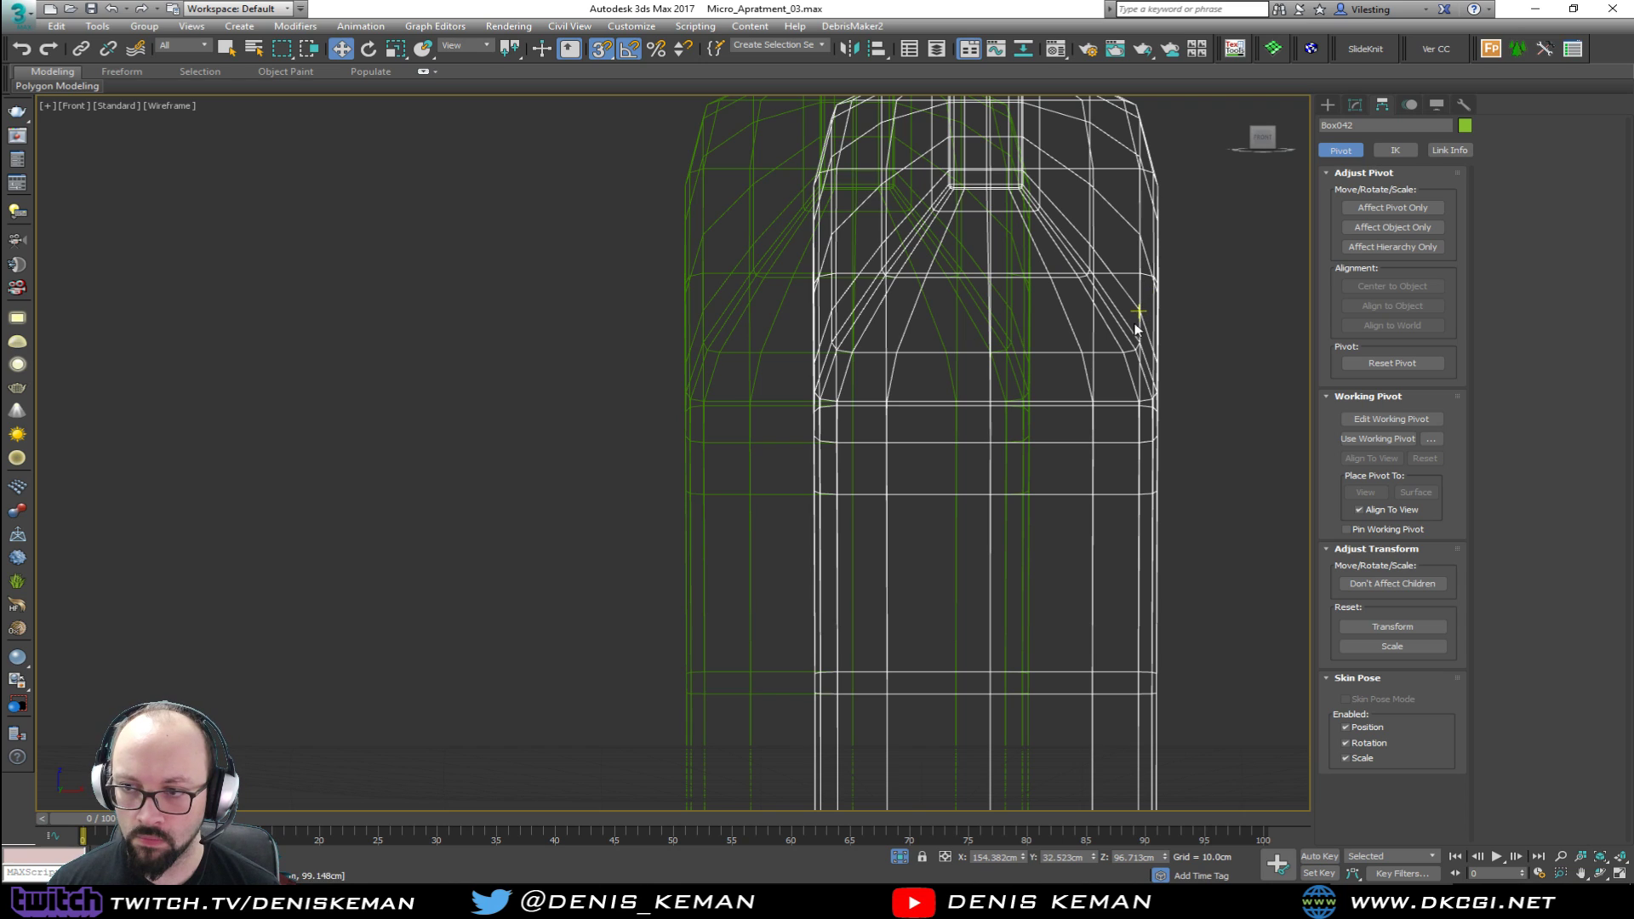
{"action": "left_click_drag", "start_coordinate": [1156, 412], "coordinate": [1037, 418]}
{"action": "scroll", "coordinate": [1018, 366], "scroll_direction": "down", "scroll_amount": 6}
{"action": "key", "text": "alt+w"}
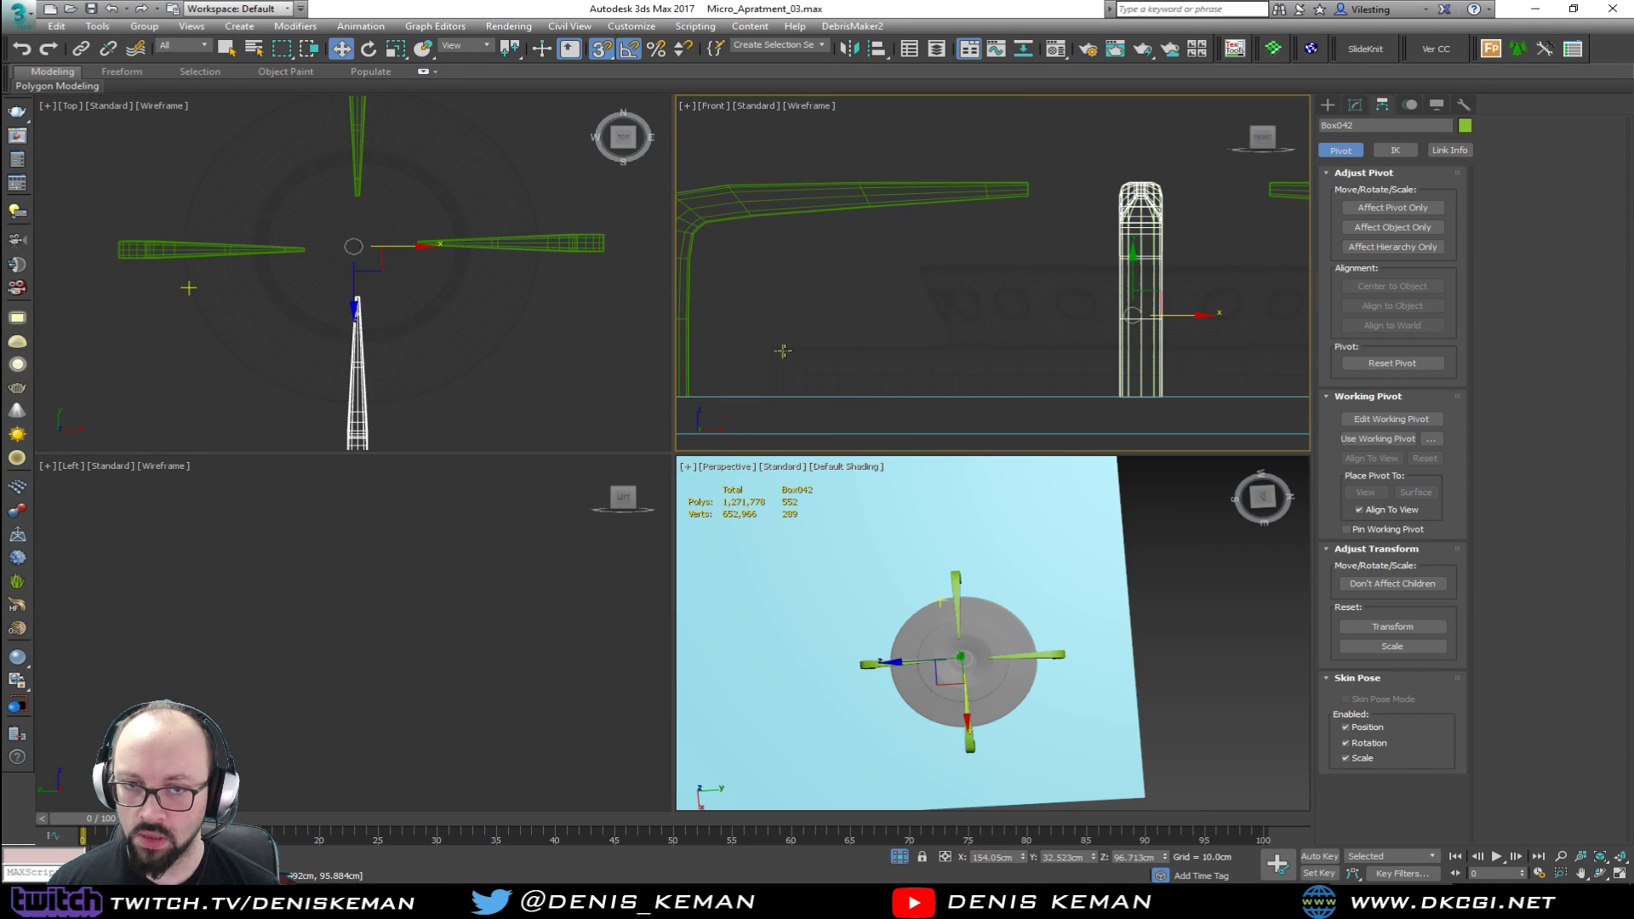
{"action": "middle_click_drag", "start_coordinate": [1114, 296], "coordinate": [1073, 267]}
{"action": "scroll", "coordinate": [391, 591], "scroll_direction": "down", "scroll_amount": 5}
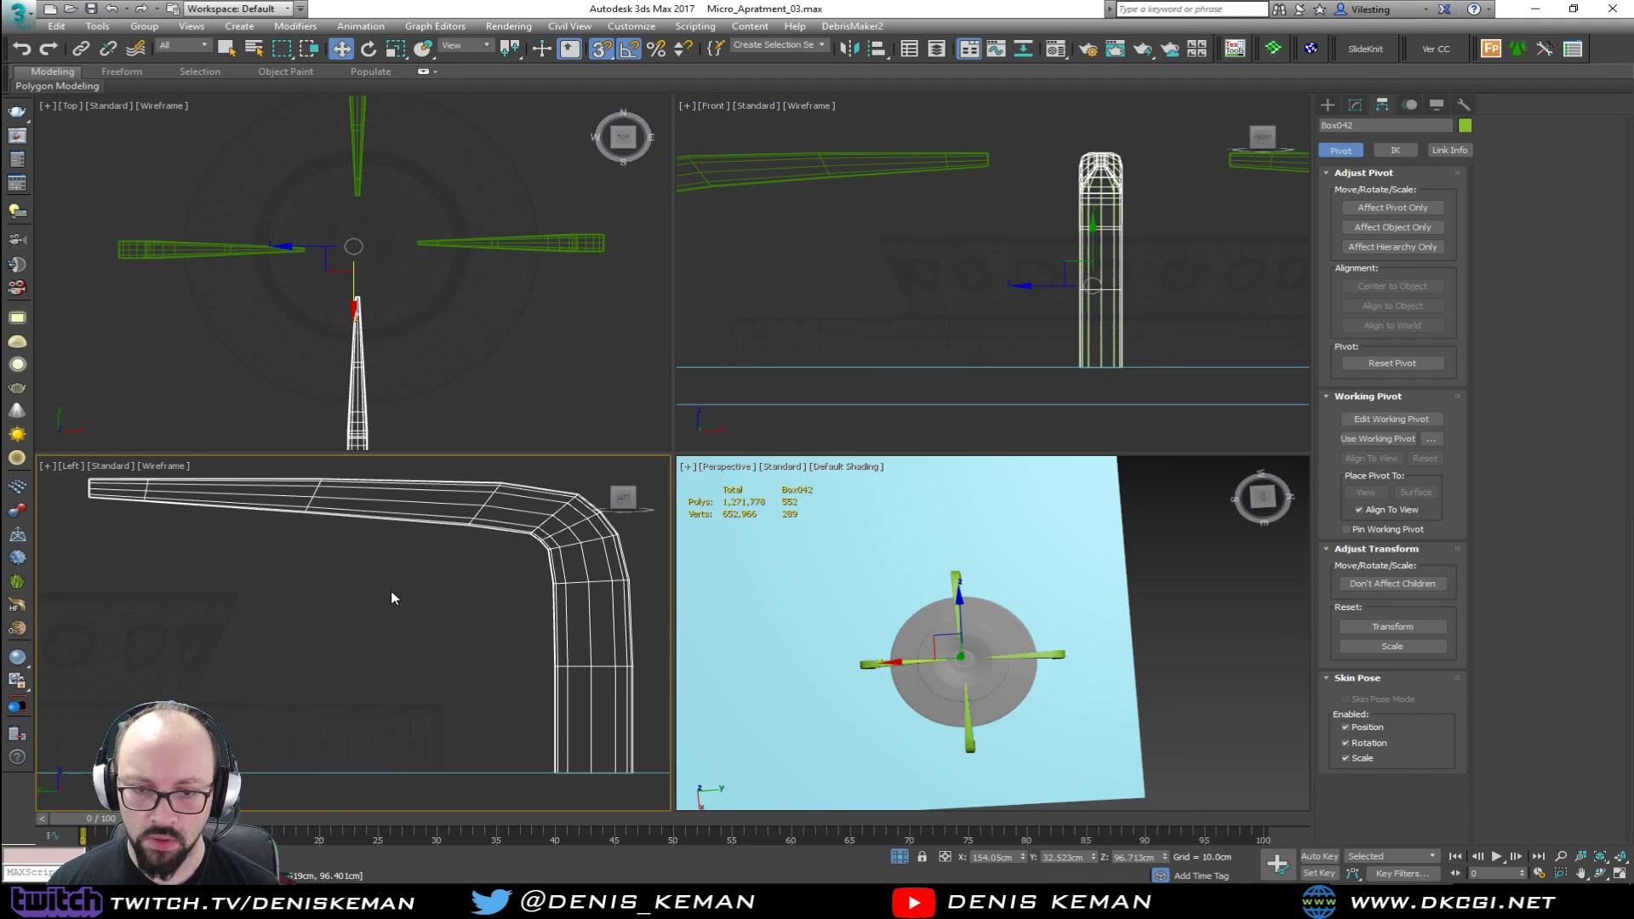
Step: Snap the misaligned pan support horizontally in the left view so it lines up with its opposite support
{"action": "scroll", "coordinate": [317, 579], "scroll_direction": "up", "scroll_amount": 8}
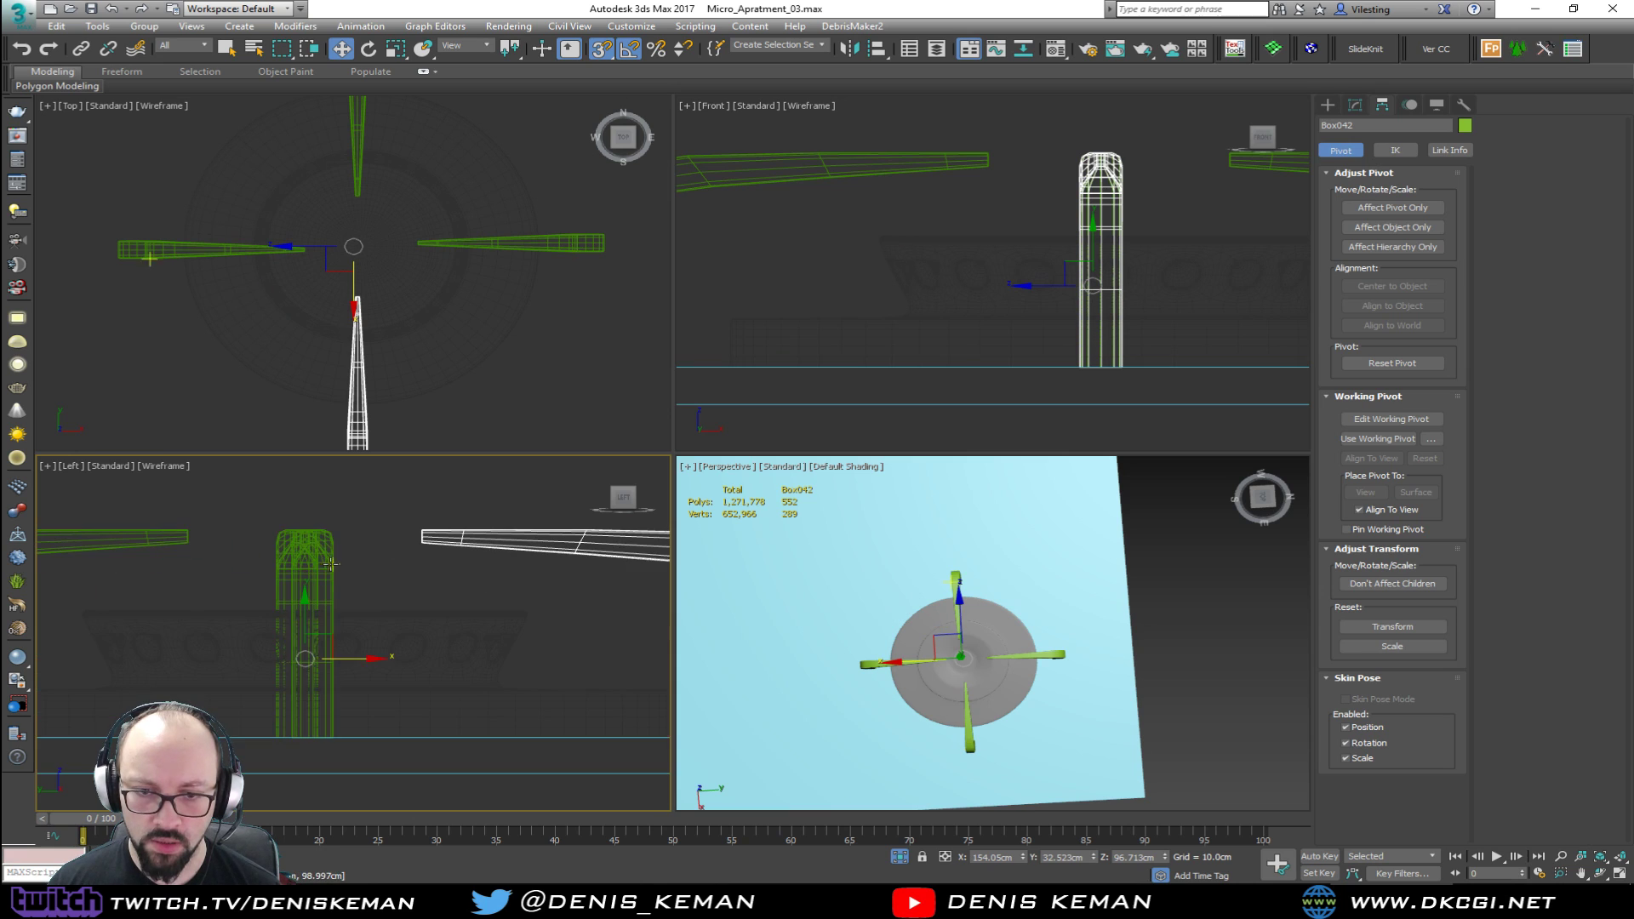
{"action": "left_click", "coordinate": [331, 563]}
{"action": "scroll", "coordinate": [329, 564], "scroll_direction": "up", "scroll_amount": 3}
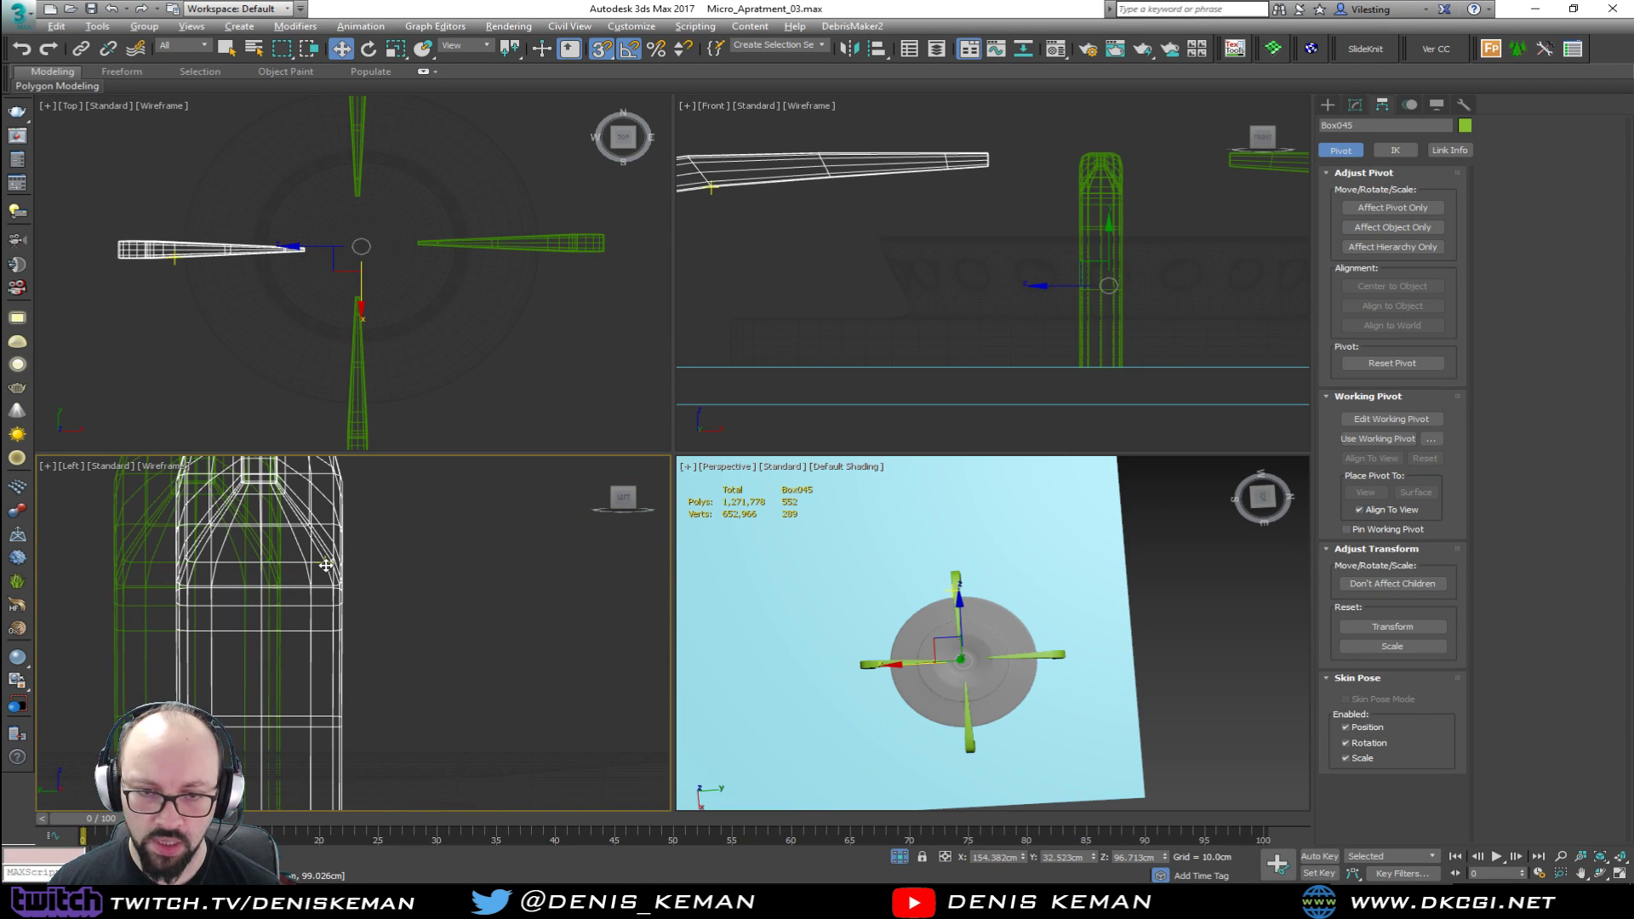
{"action": "key", "text": "alt+w"}
{"action": "scroll", "coordinate": [554, 547], "scroll_direction": "down", "scroll_amount": 1}
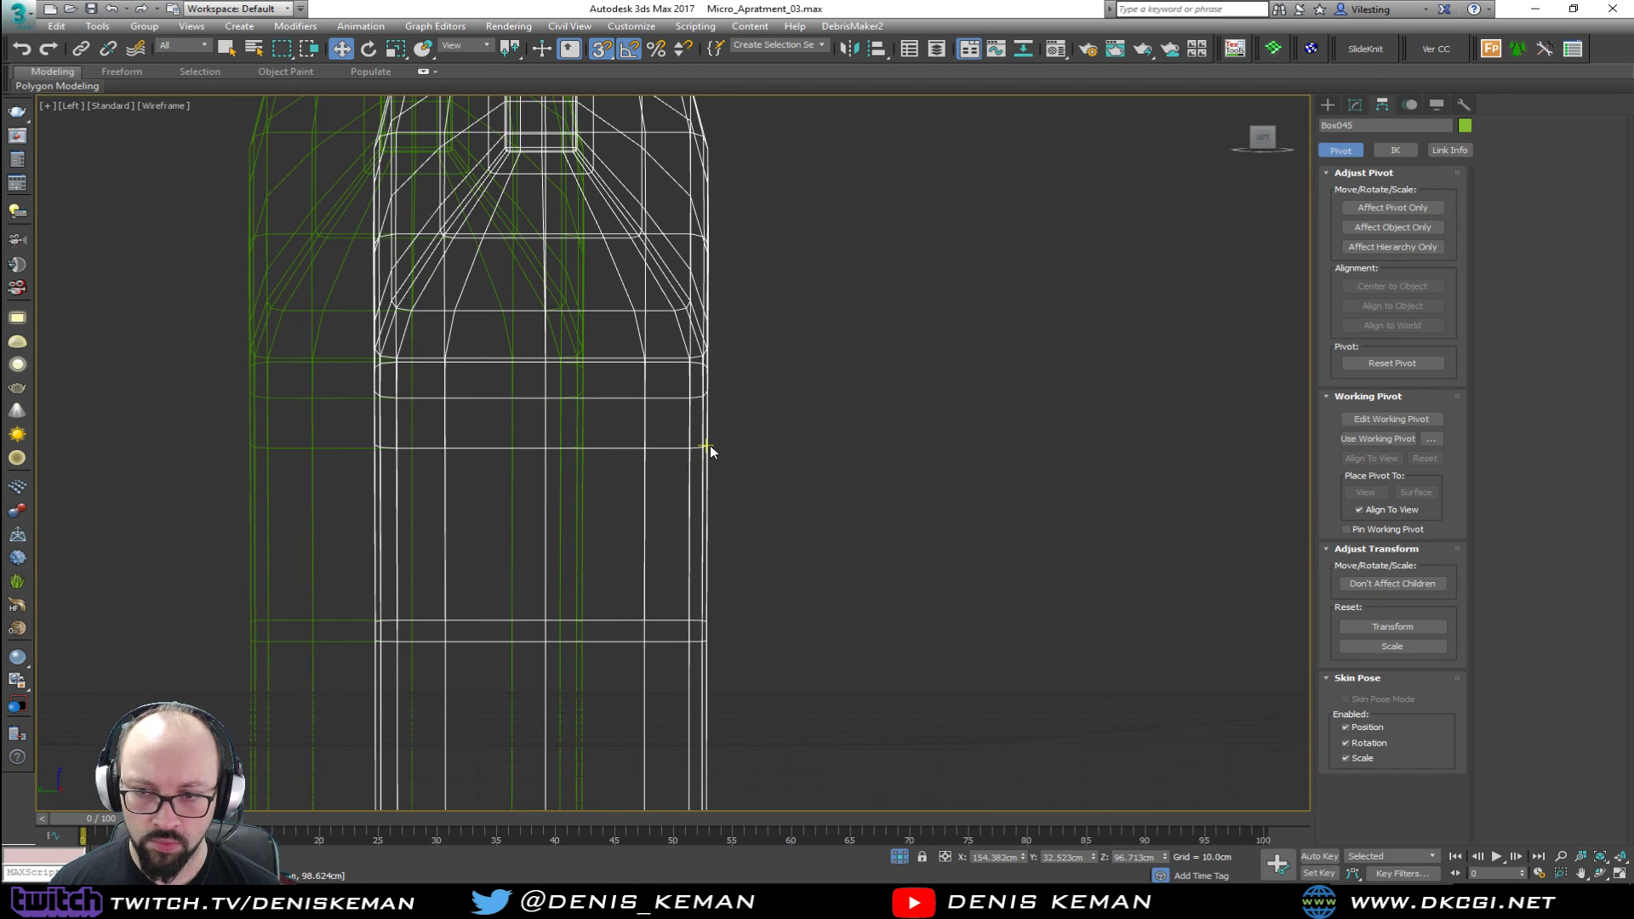
{"action": "left_click_drag", "start_coordinate": [709, 444], "coordinate": [585, 449]}
{"action": "left_click", "coordinate": [702, 437]}
{"action": "key", "text": "alt+w"}
{"action": "left_click", "coordinate": [881, 574]}
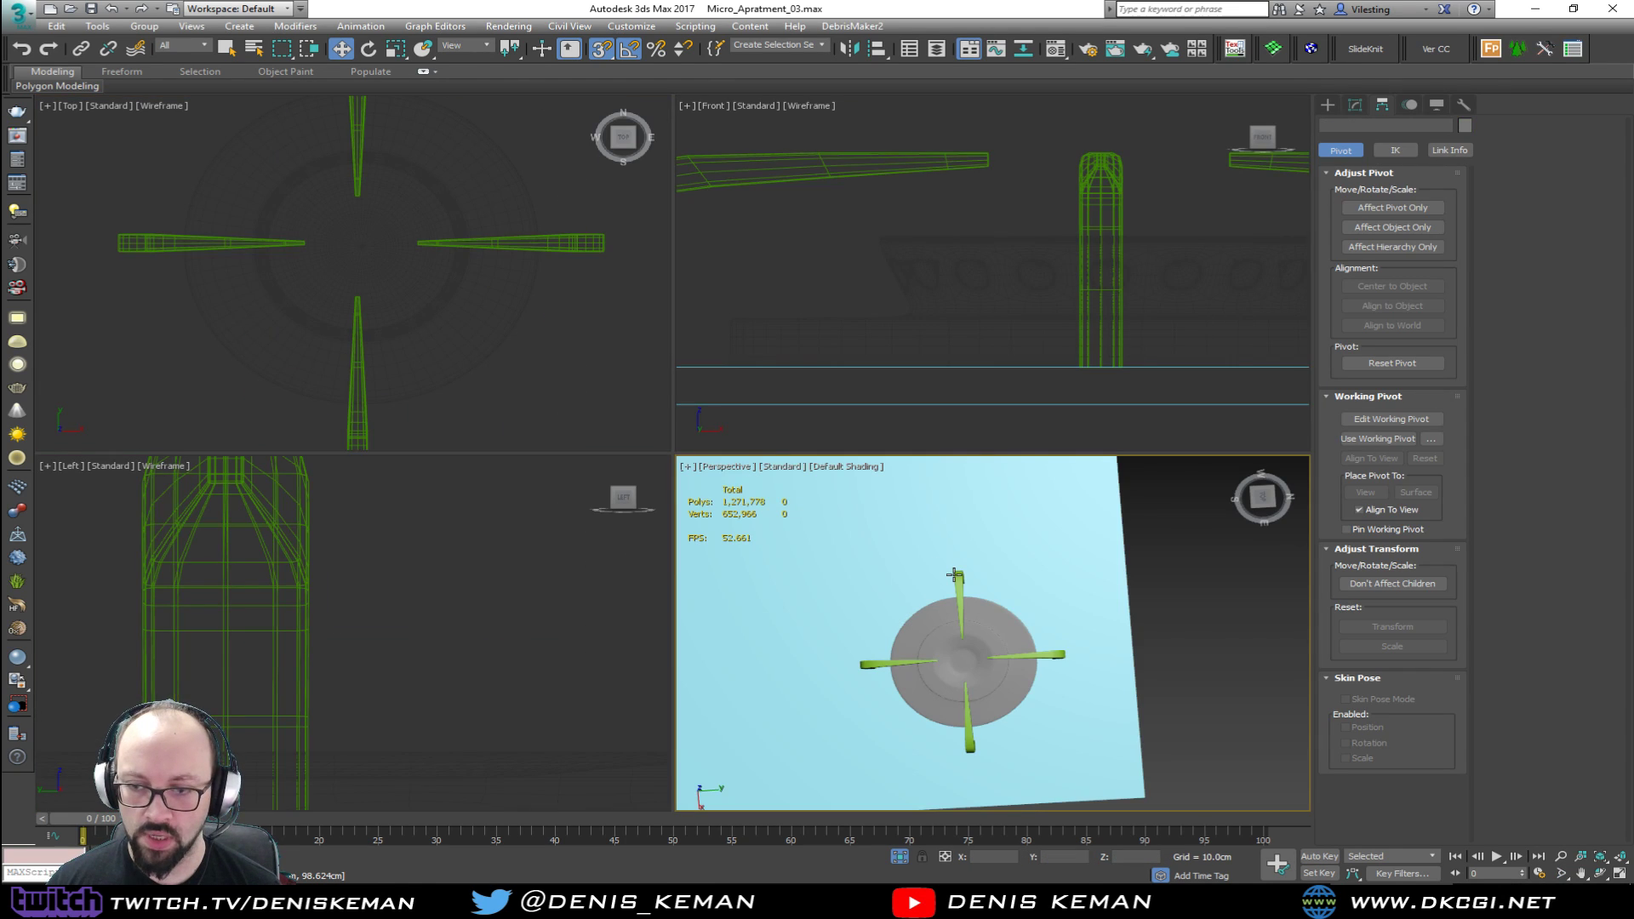
Step: Change the object color of all four pan supports to the burner's dark grey
{"action": "key", "text": "alt+w"}
{"action": "middle_click_drag", "start_coordinate": [881, 574], "coordinate": [995, 462], "text": "alt"}
{"action": "middle_click_drag", "start_coordinate": [921, 321], "coordinate": [964, 332], "text": "alt"}
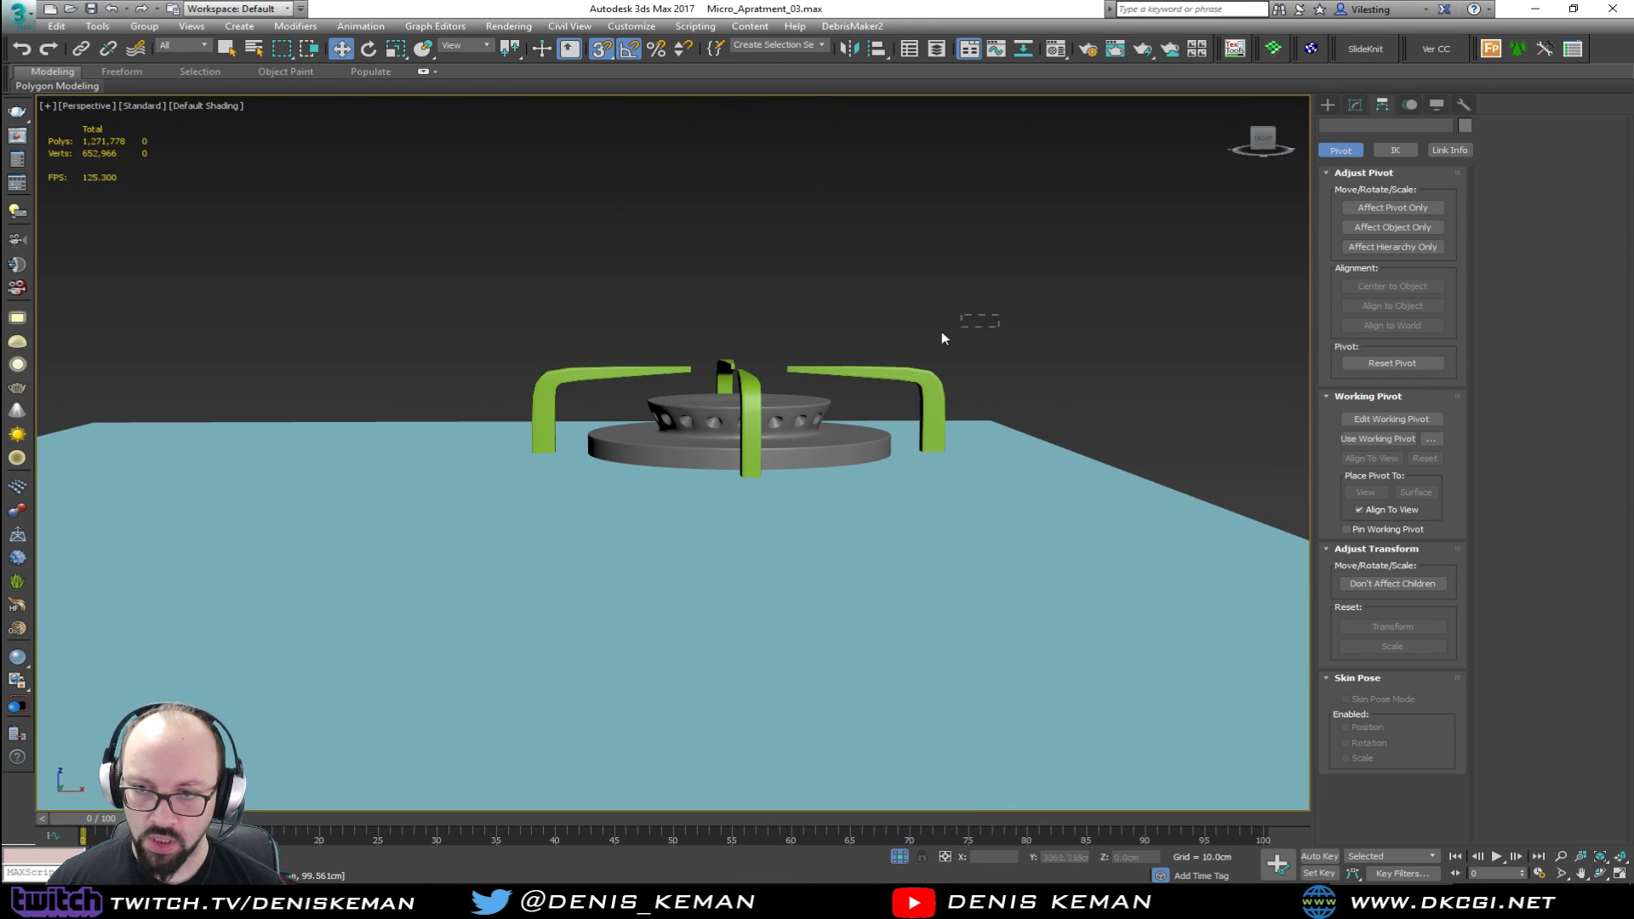
{"action": "left_click_drag", "start_coordinate": [643, 375], "coordinate": [640, 378]}
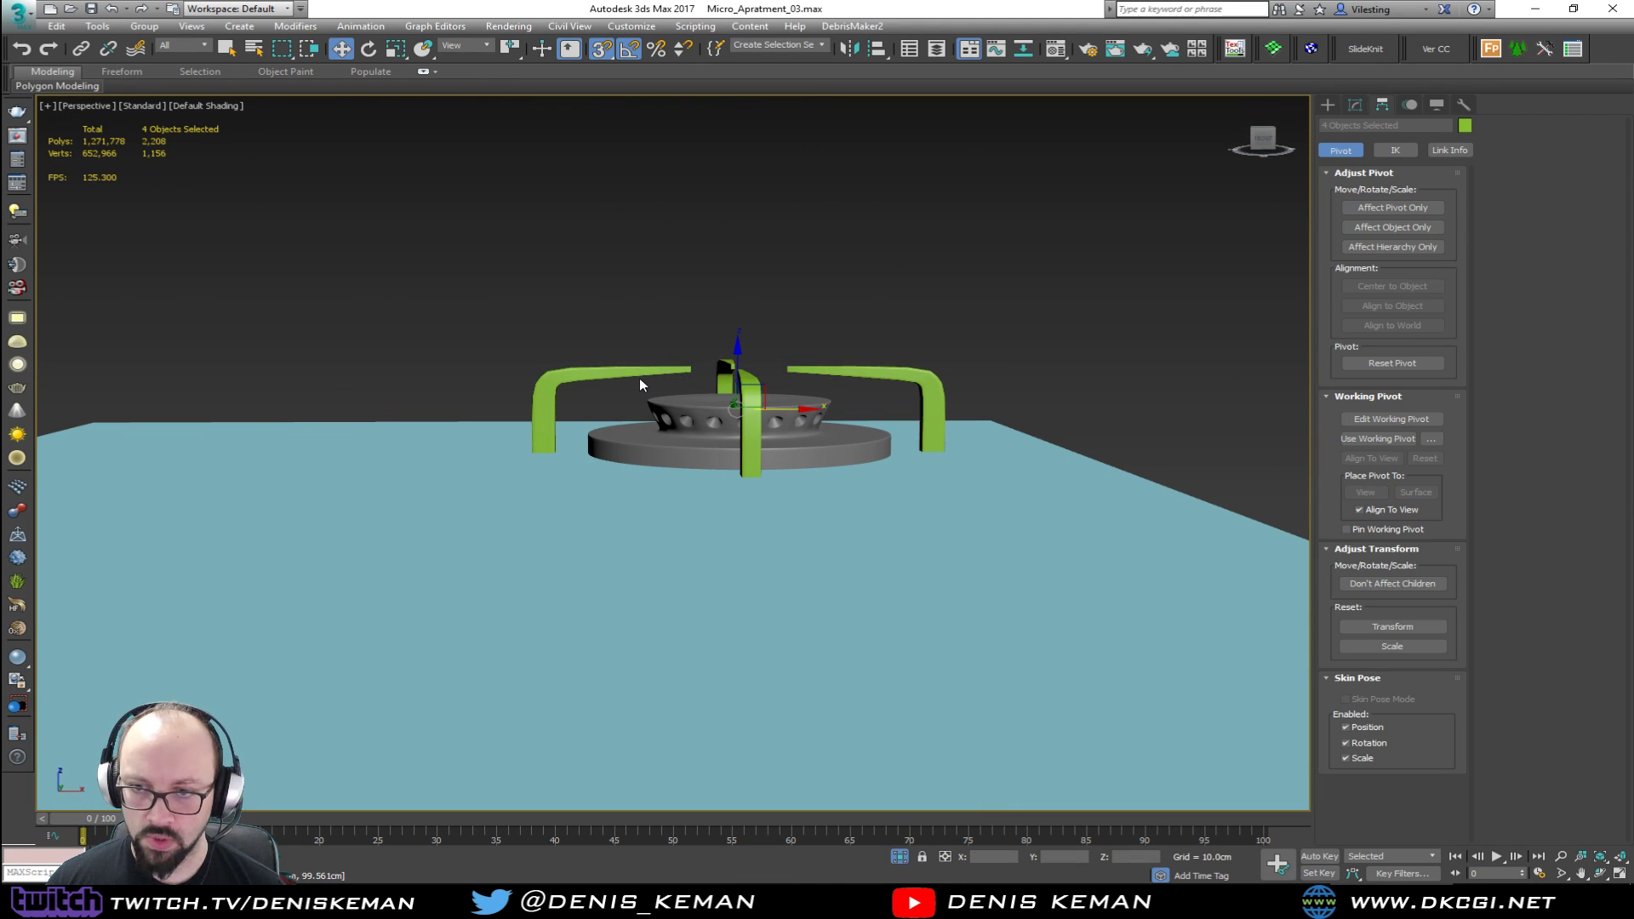
{"action": "left_click", "coordinate": [1465, 125]}
{"action": "left_click", "coordinate": [958, 355]}
{"action": "left_click", "coordinate": [1154, 403]}
{"action": "left_click", "coordinate": [939, 345]}
Step: Copy the burner with its four supports straight along X to the other side of the cooktop plate
{"action": "mouse_move", "coordinate": [939, 345]}
{"action": "middle_mouse_down", "text": "alt"}
{"action": "mouse_move", "coordinate": [766, 364]}
{"action": "mouse_move", "coordinate": [726, 446]}
{"action": "mouse_move", "coordinate": [834, 389]}
{"action": "middle_mouse_up", "text": "alt"}
{"action": "key", "text": "F3"}
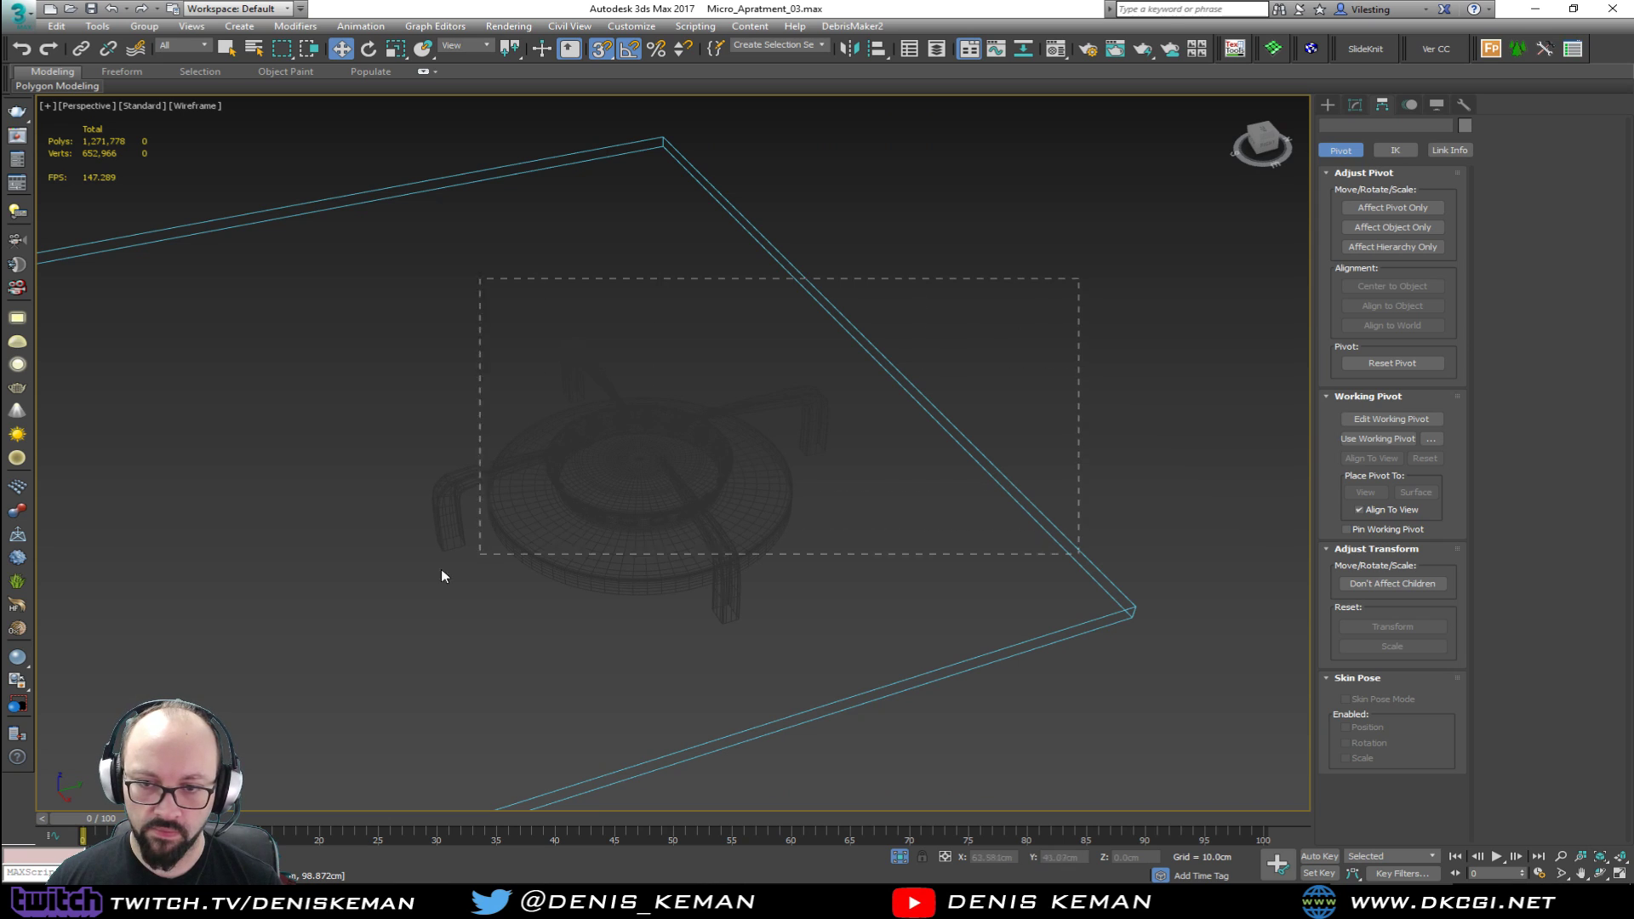
{"action": "left_click_drag", "start_coordinate": [458, 569], "coordinate": [337, 619]}
{"action": "key", "text": "F3"}
{"action": "key", "text": "alt+w"}
{"action": "right_click", "coordinate": [509, 265]}
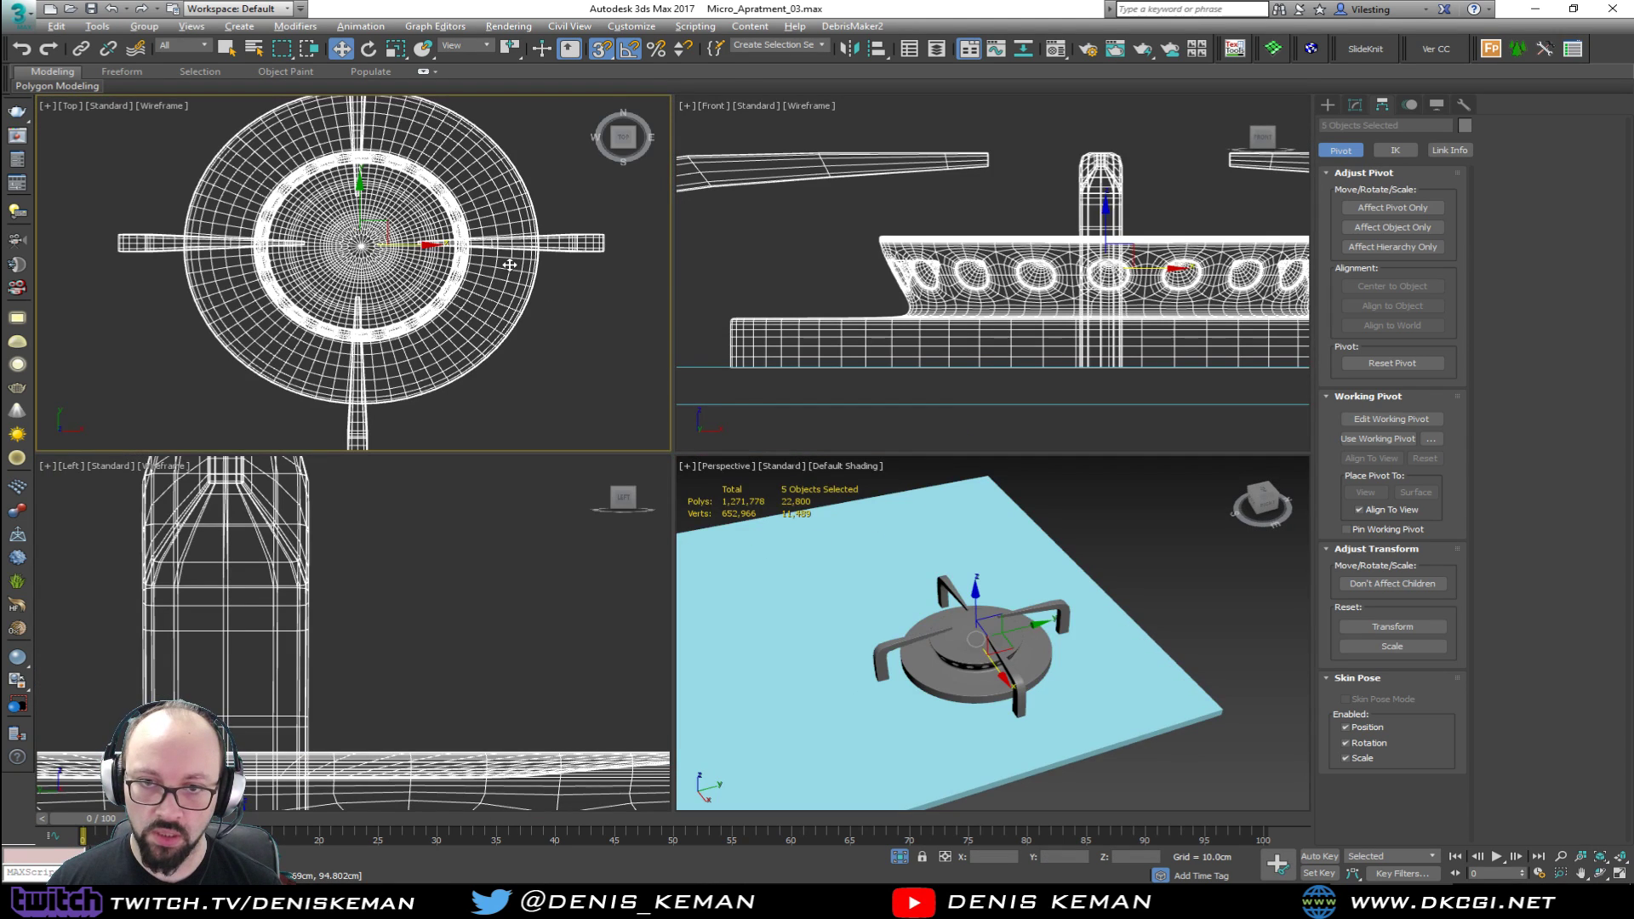
{"action": "key", "text": "alt+w"}
{"action": "scroll", "coordinate": [585, 414], "scroll_direction": "down", "scroll_amount": 6}
{"action": "left_click_drag", "start_coordinate": [652, 413], "coordinate": [405, 423]}
{"action": "left_click", "coordinate": [816, 511]}
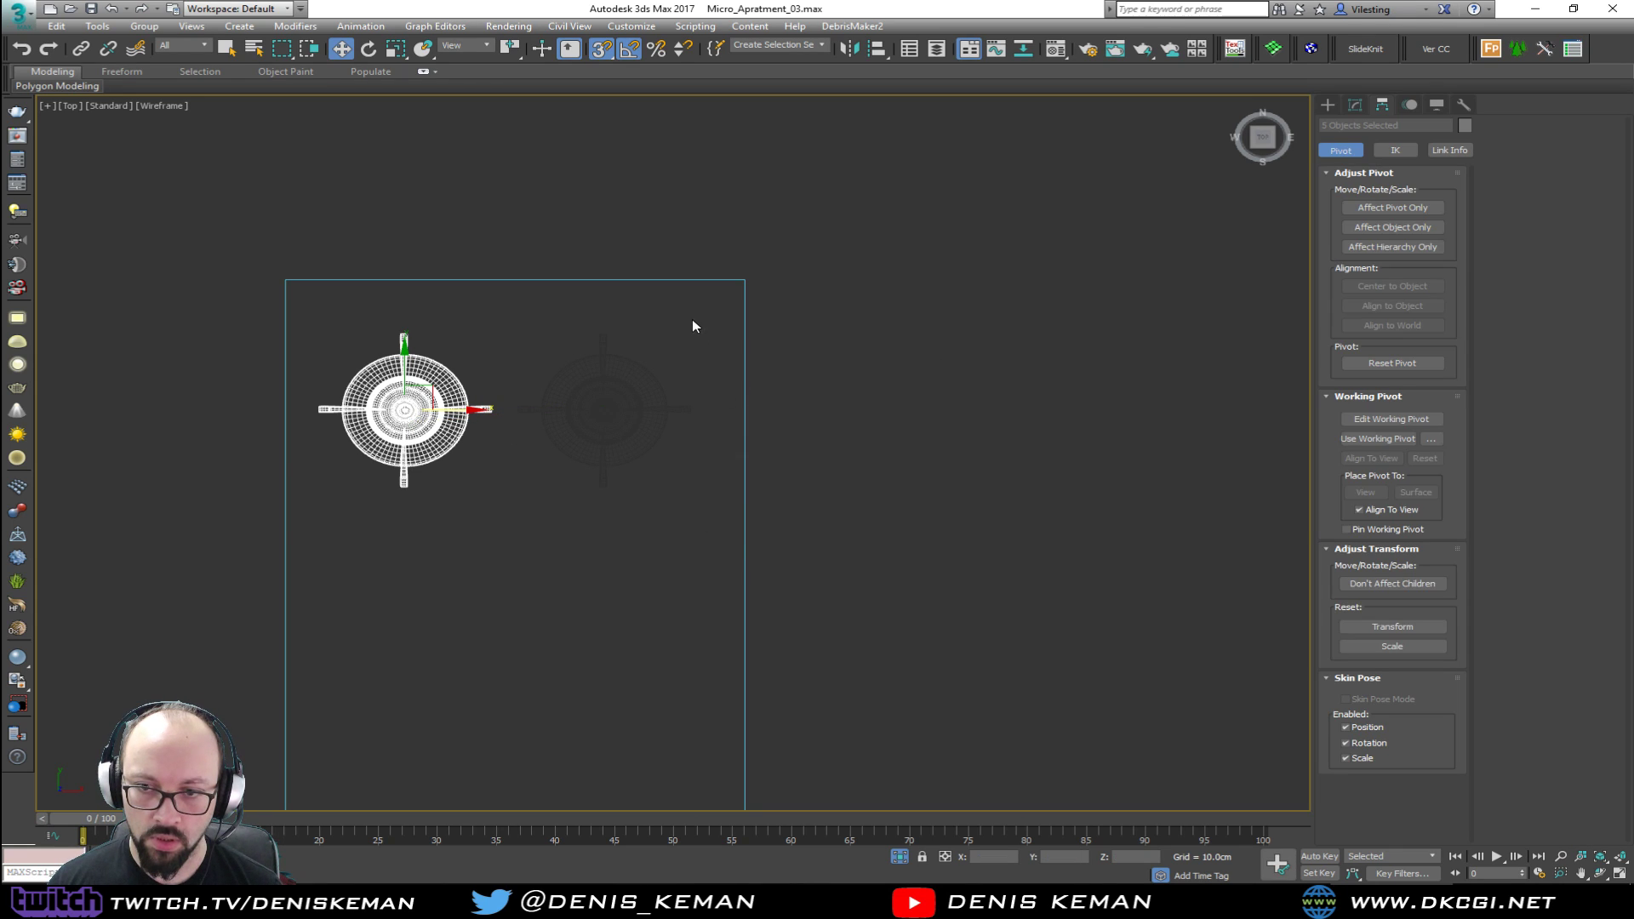
Step: Copy both burners with their supports along Y to form a second row on the cooktop plate
{"action": "key", "text": "ctrl+a"}
{"action": "middle_click_drag", "start_coordinate": [419, 504], "coordinate": [555, 441]}
{"action": "left_click_drag", "start_coordinate": [652, 345], "coordinate": [630, 538]}
{"action": "left_click", "coordinate": [835, 514]}
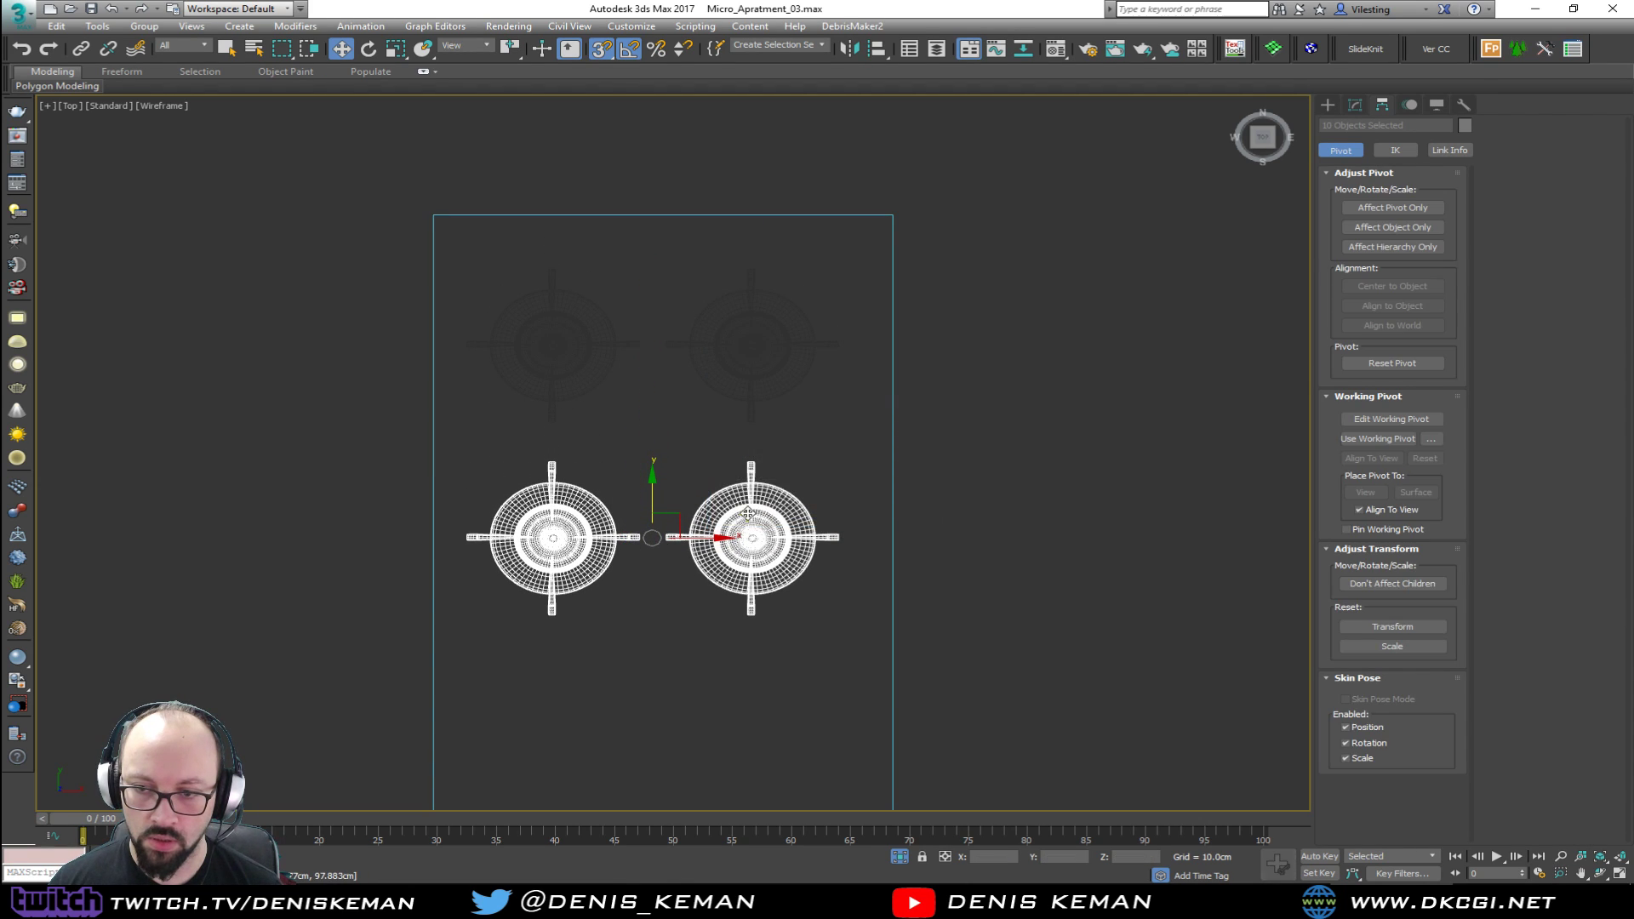
Step: Compare the layout of the four burners on the plate with the Kitchen_Base reference photo
{"action": "left_click", "coordinate": [943, 365]}
{"action": "key", "text": "alt+w"}
{"action": "left_click", "coordinate": [937, 571]}
{"action": "key", "text": "alt+w"}
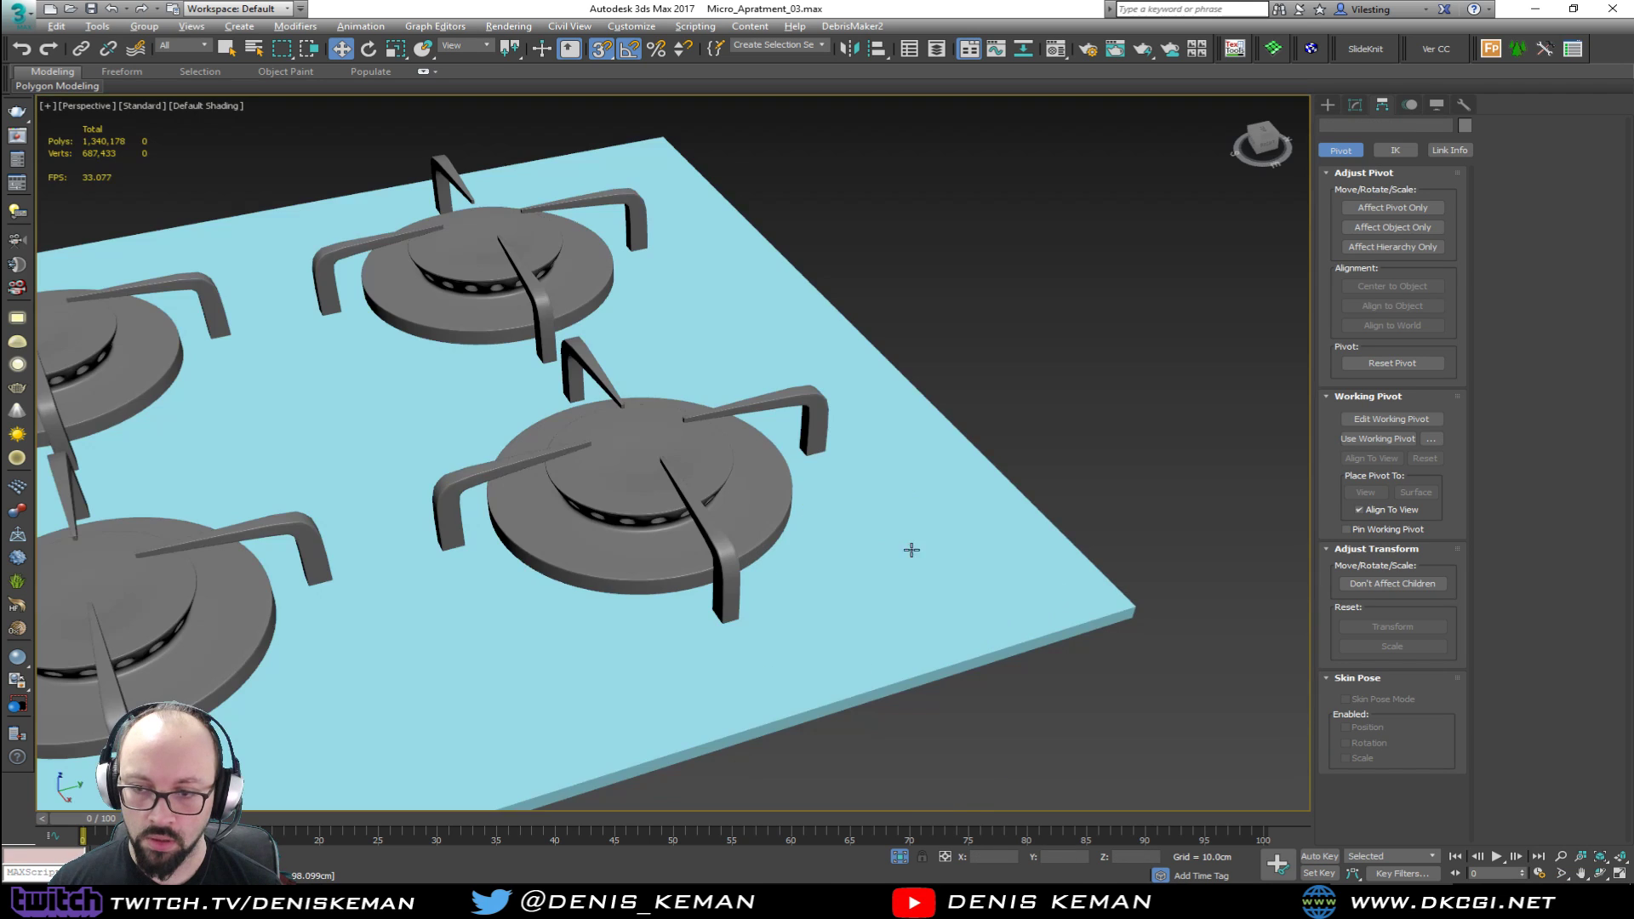
{"action": "scroll", "coordinate": [916, 550], "scroll_direction": "down", "scroll_amount": 6}
{"action": "middle_click_drag", "start_coordinate": [916, 549], "coordinate": [848, 451], "text": "alt"}
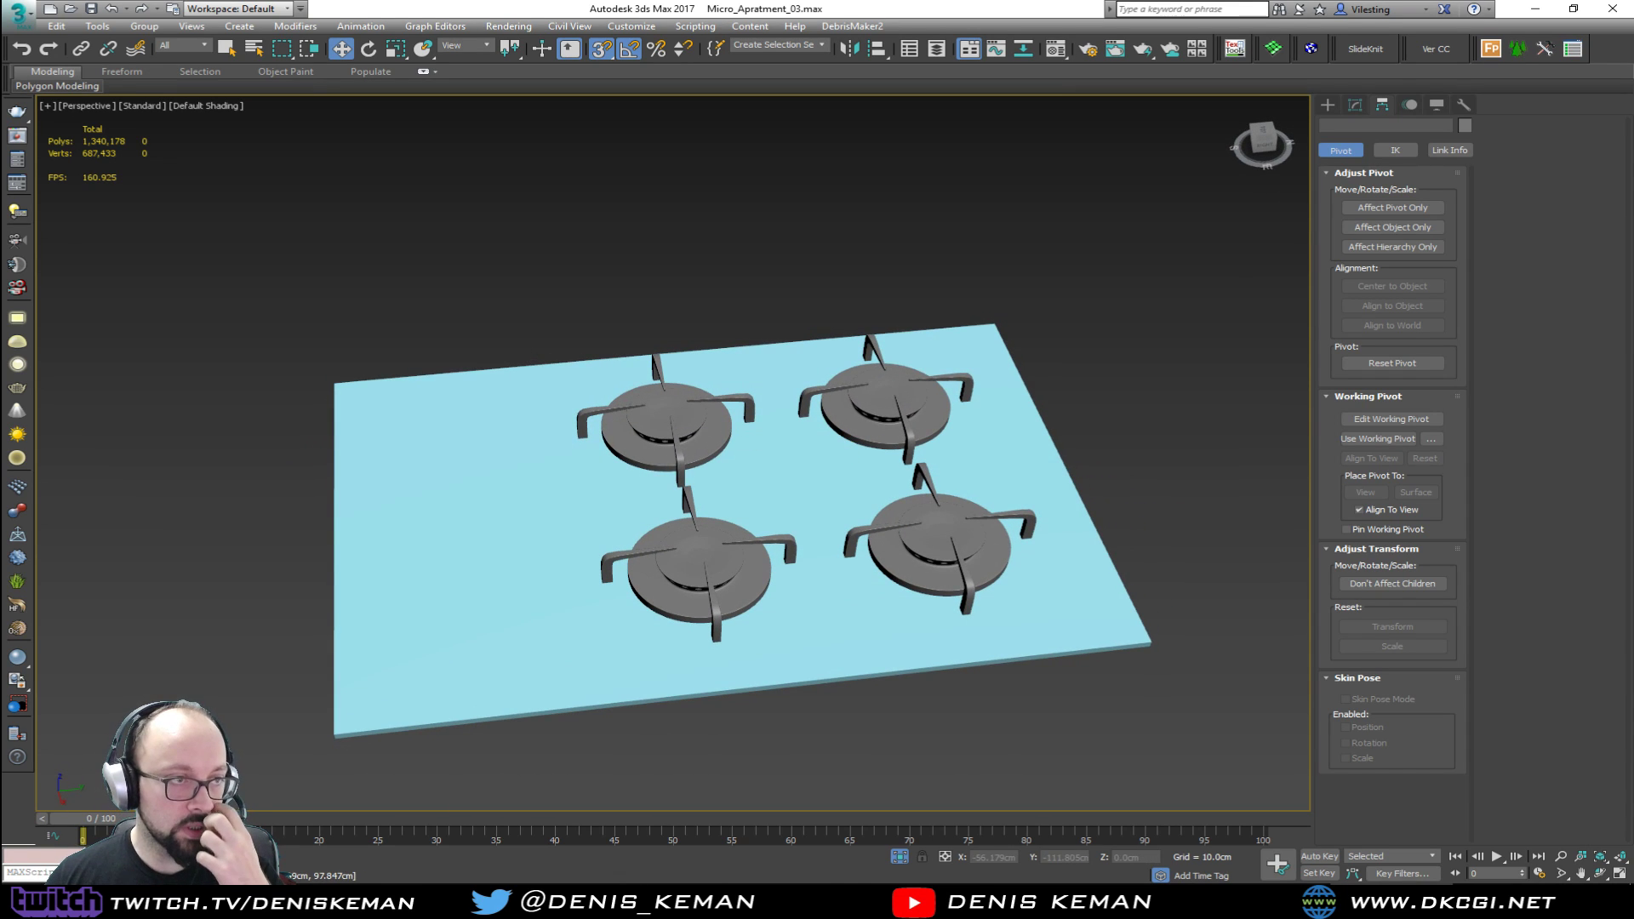
{"action": "key", "text": "alt+Tab"}
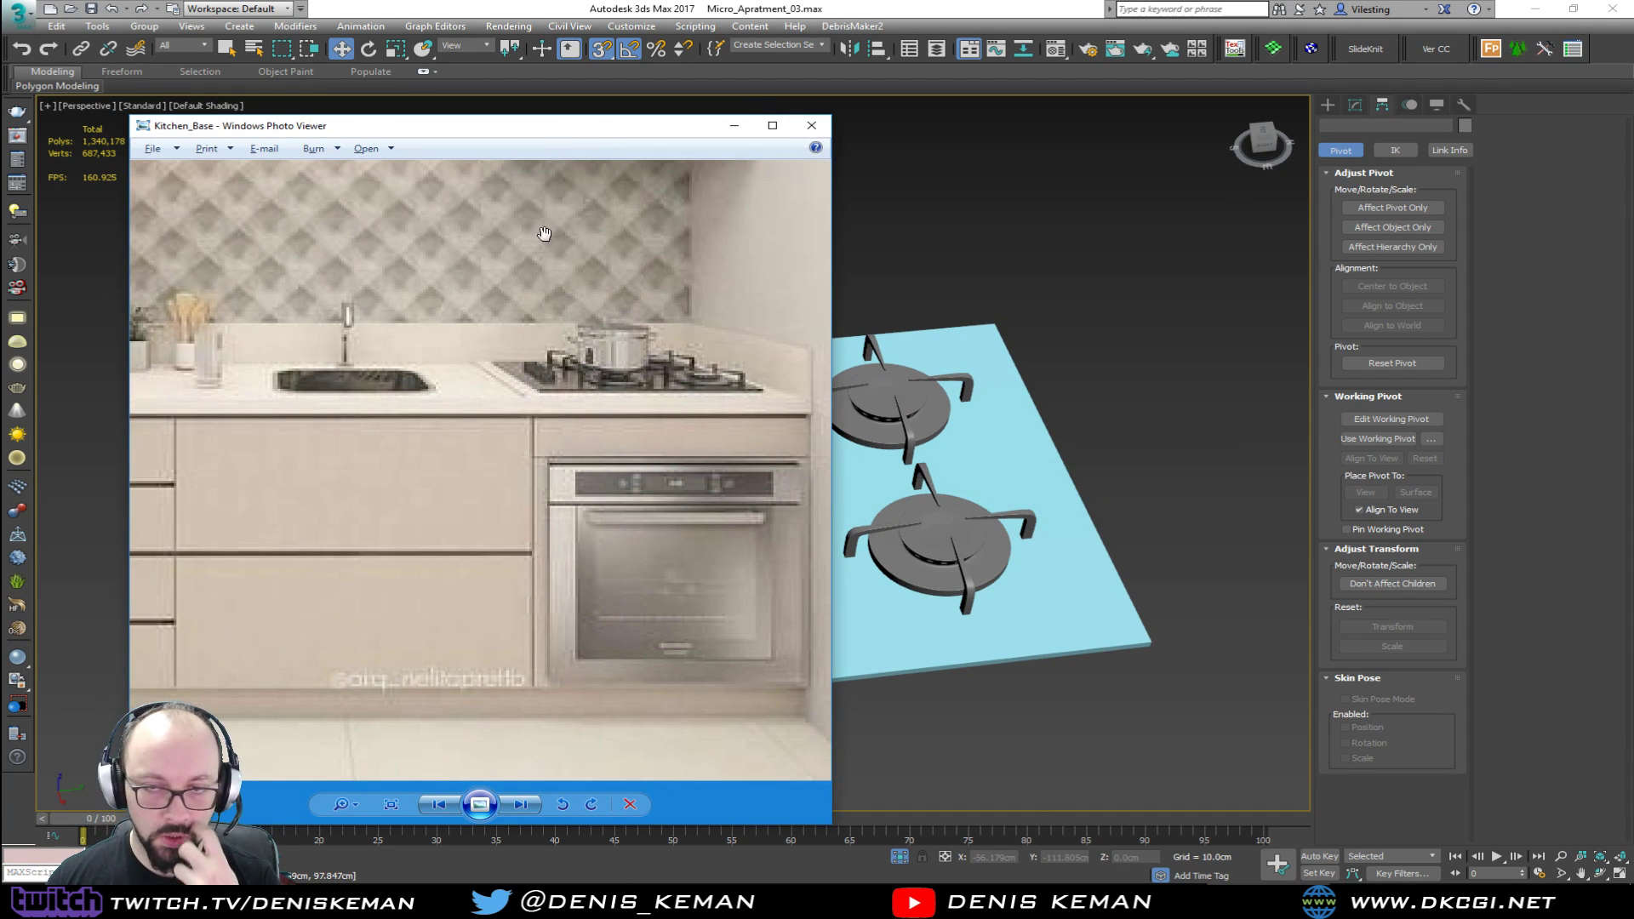
{"action": "key", "text": "alt+Tab"}
{"action": "middle_click_drag", "start_coordinate": [540, 439], "coordinate": [645, 431], "text": "alt"}
{"action": "key", "text": "alt+Tab"}
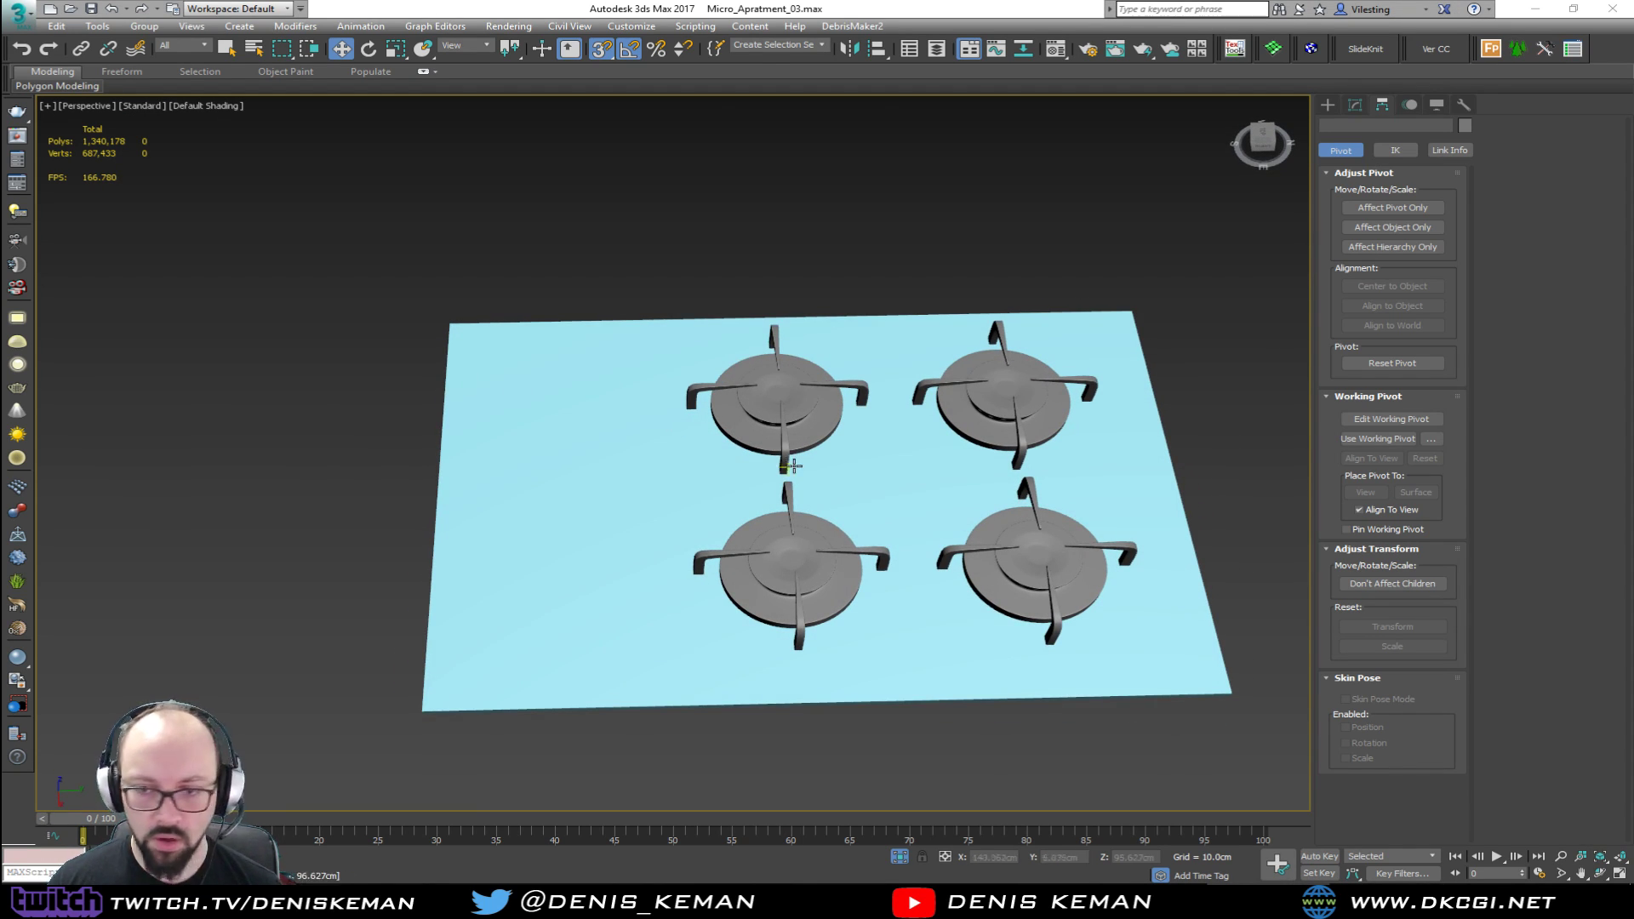
Step: Create an 18-sided cylinder with a radius of about 3.9 cm on the plate's empty area beside the burners for a knob
{"action": "key", "text": "alt+w"}
{"action": "right_click", "coordinate": [596, 409]}
{"action": "key", "text": "alt+w"}
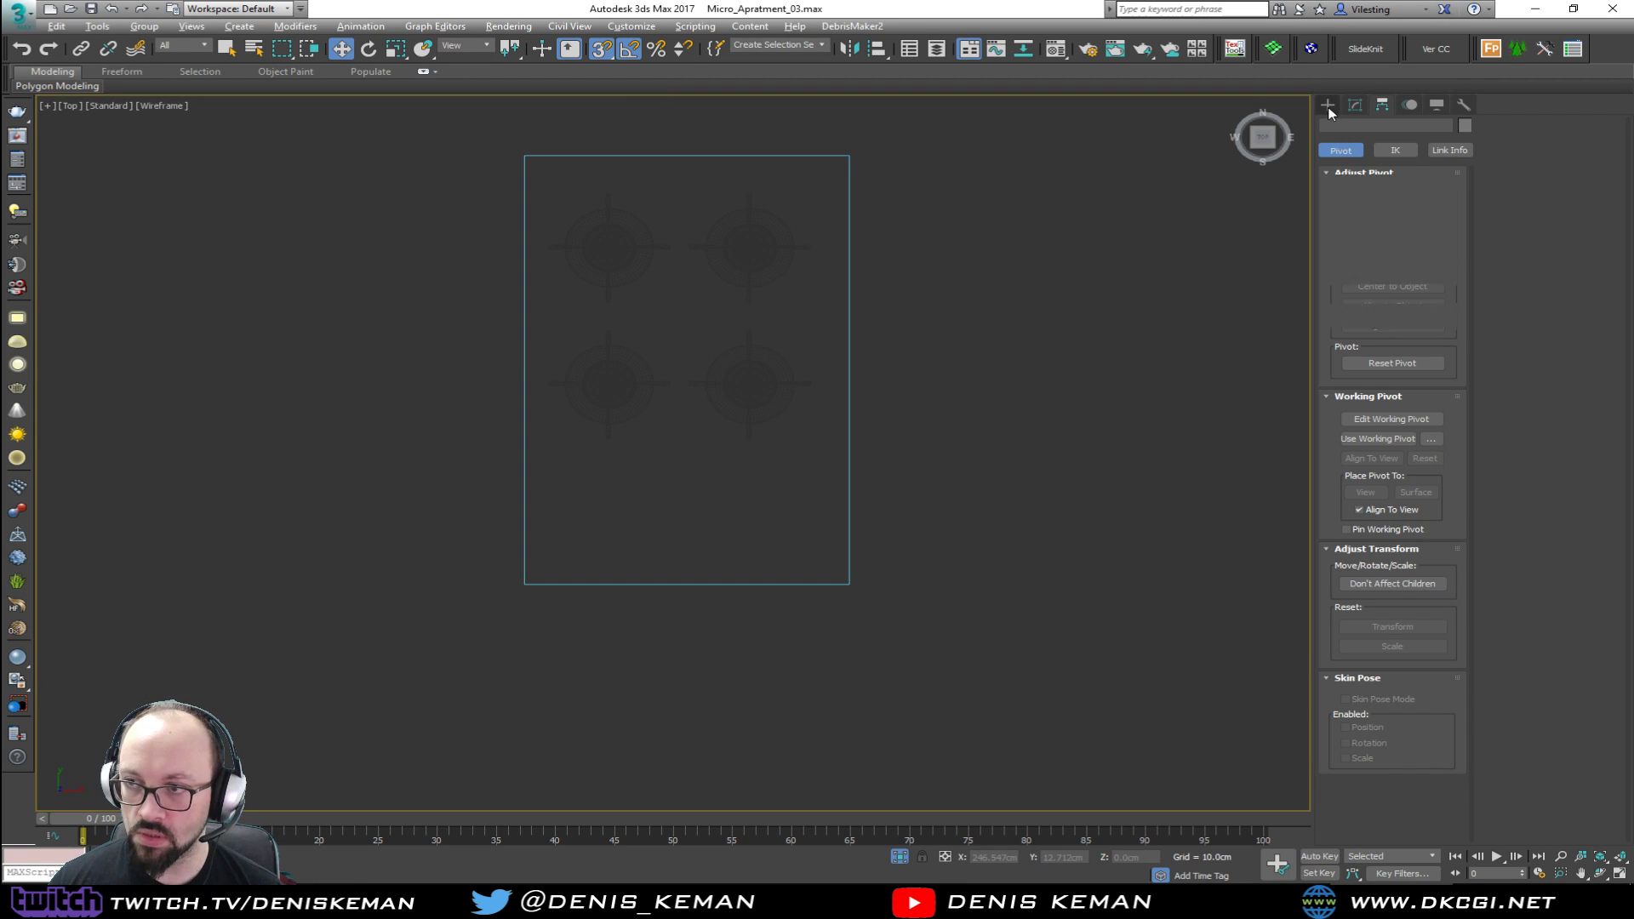
{"action": "left_click", "coordinate": [1328, 105]}
{"action": "left_click", "coordinate": [1359, 229]}
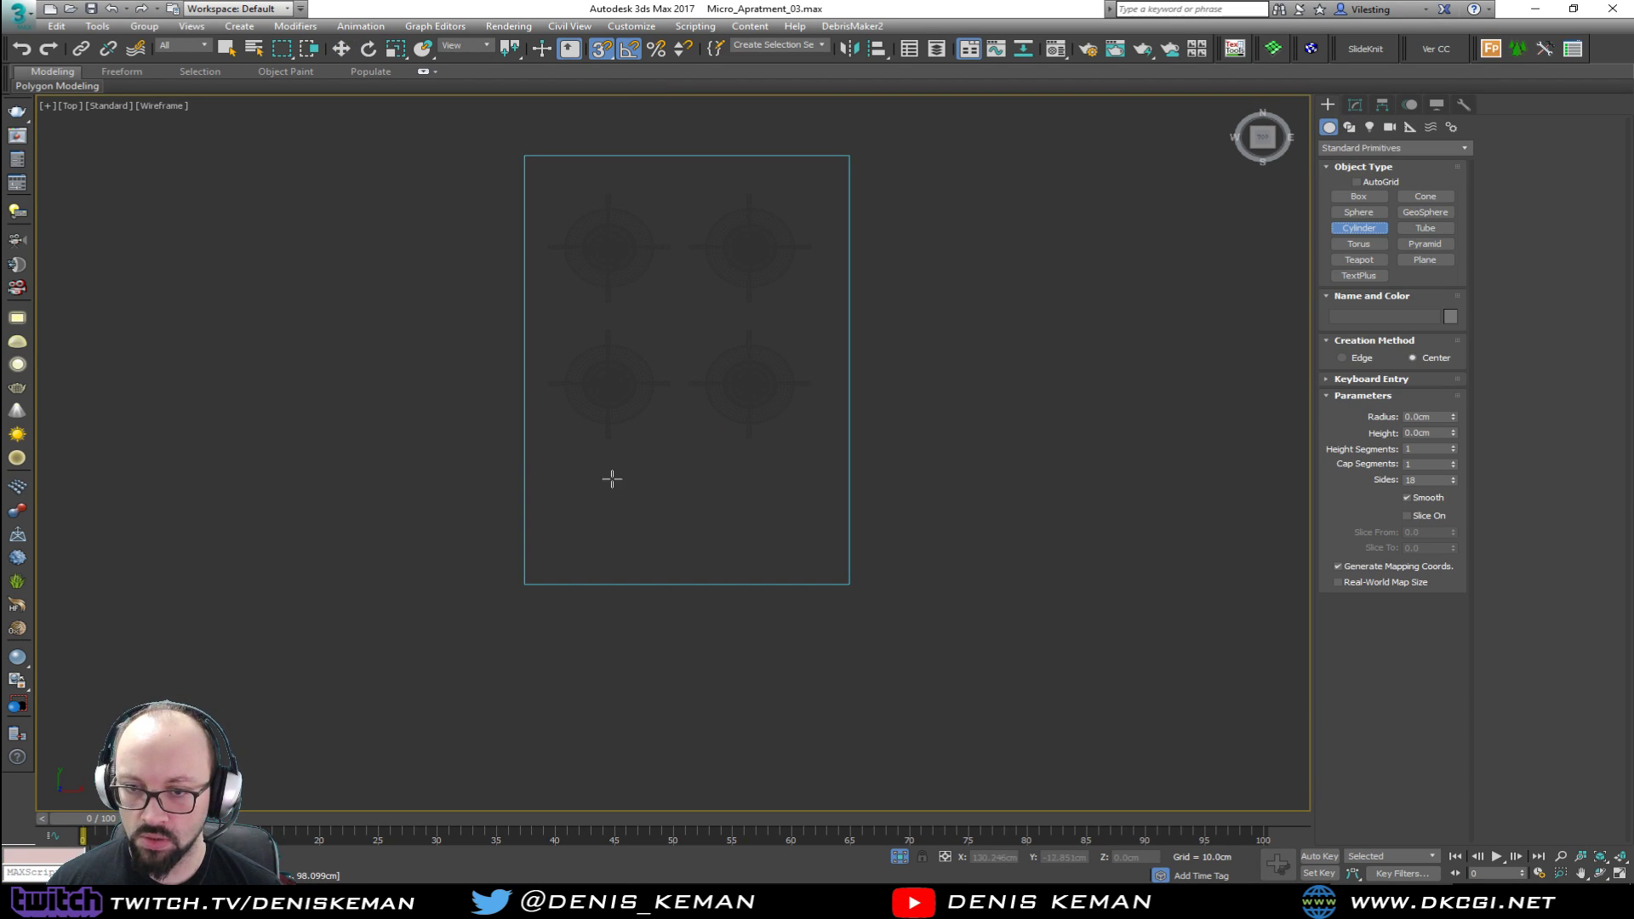
{"action": "left_click_drag", "start_coordinate": [605, 484], "coordinate": [606, 485]}
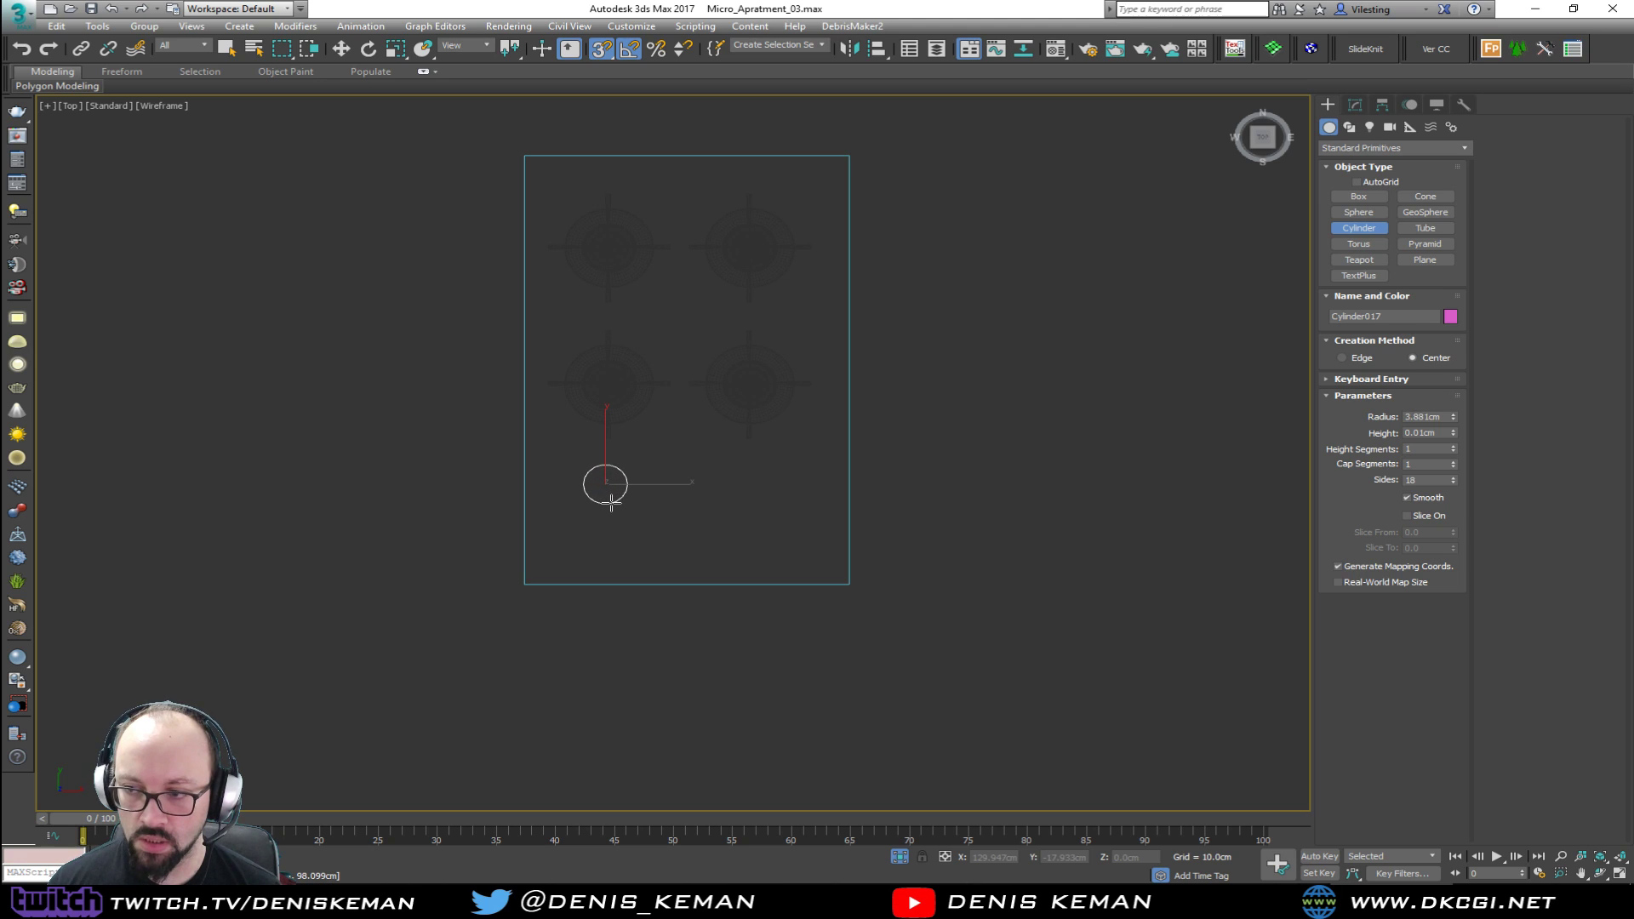
{"action": "left_click", "coordinate": [616, 490]}
{"action": "key", "text": "w"}
Step: Raise the knob cylinder to about Z 94.2 cm so it sits on the cooktop plate
{"action": "key", "text": "alt+w"}
{"action": "right_click", "coordinate": [851, 588]}
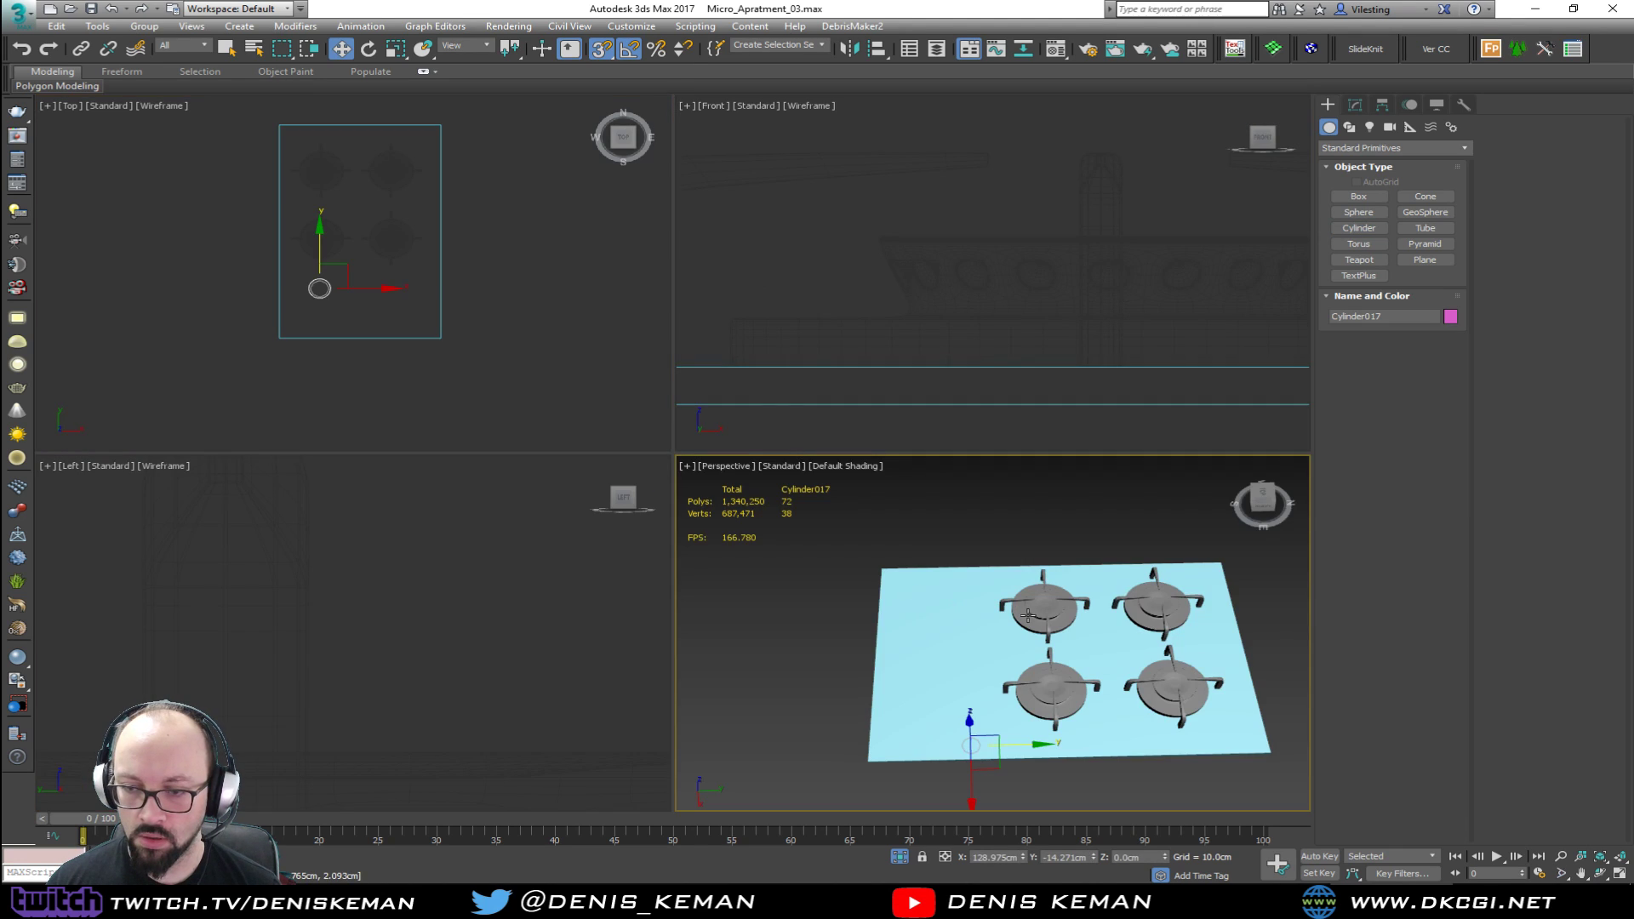
{"action": "key", "text": "alt+w"}
{"action": "left_click_drag", "start_coordinate": [624, 649], "coordinate": [616, 86]}
{"action": "key", "text": "z"}
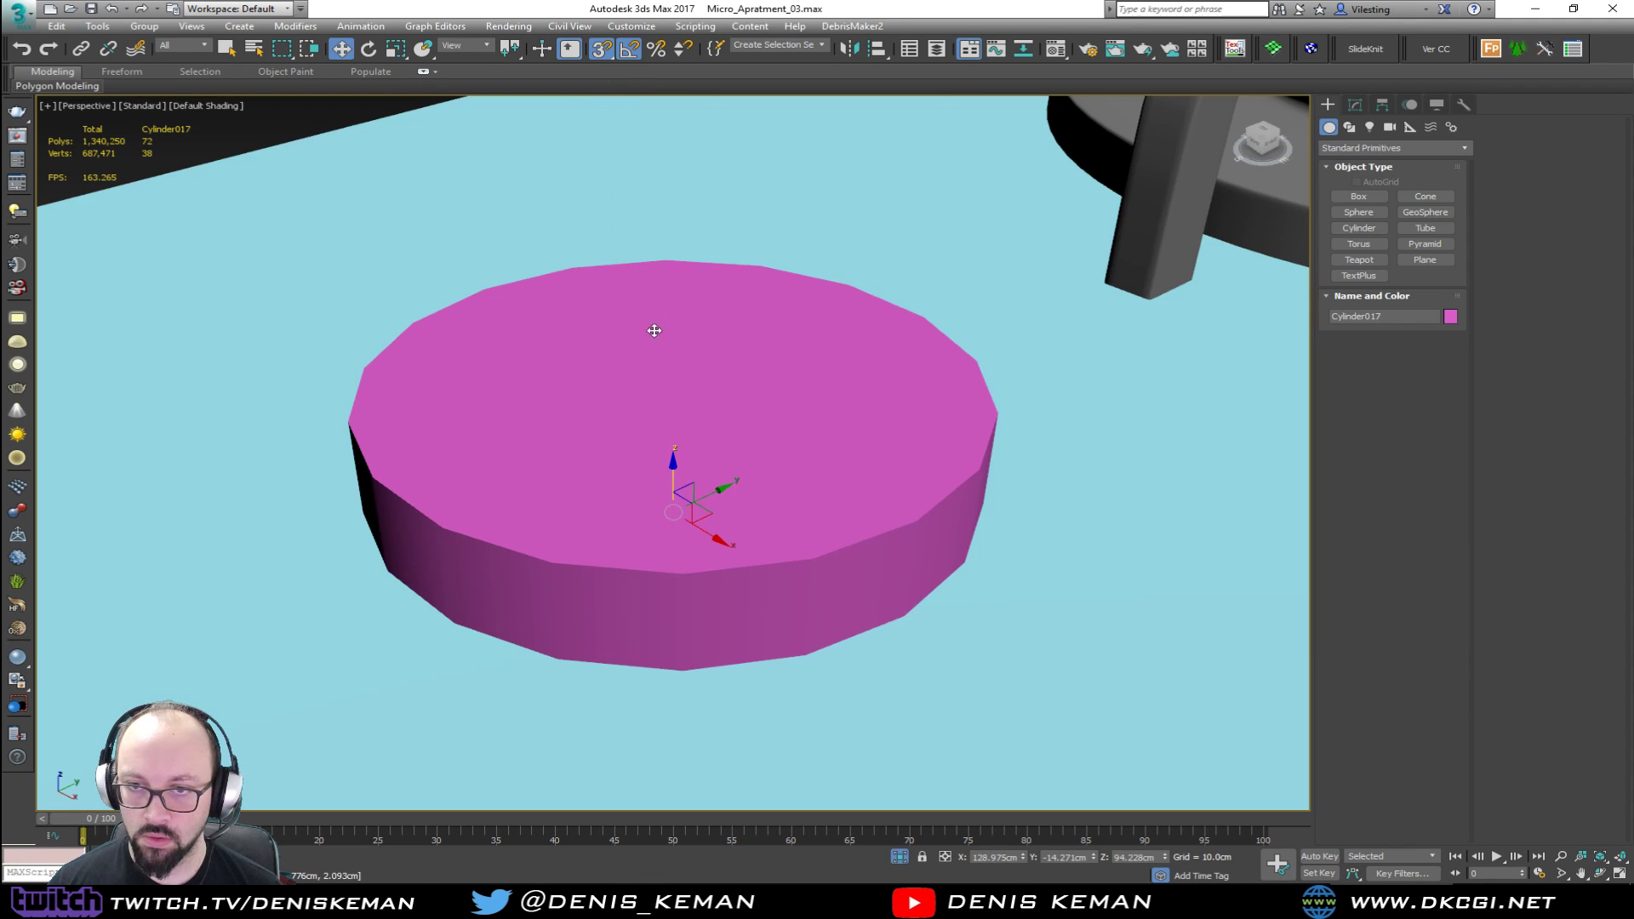
{"action": "scroll", "coordinate": [656, 321], "scroll_direction": "down", "scroll_amount": 3}
{"action": "mouse_move", "coordinate": [667, 358]}
{"action": "middle_mouse_down", "text": "alt"}
{"action": "mouse_move", "coordinate": [639, 361]}
{"action": "mouse_move", "coordinate": [639, 395]}
{"action": "mouse_move", "coordinate": [690, 383]}
{"action": "middle_mouse_up", "text": "alt"}
{"action": "key", "text": "F4"}
{"action": "scroll", "coordinate": [647, 419], "scroll_direction": "down", "scroll_amount": 3}
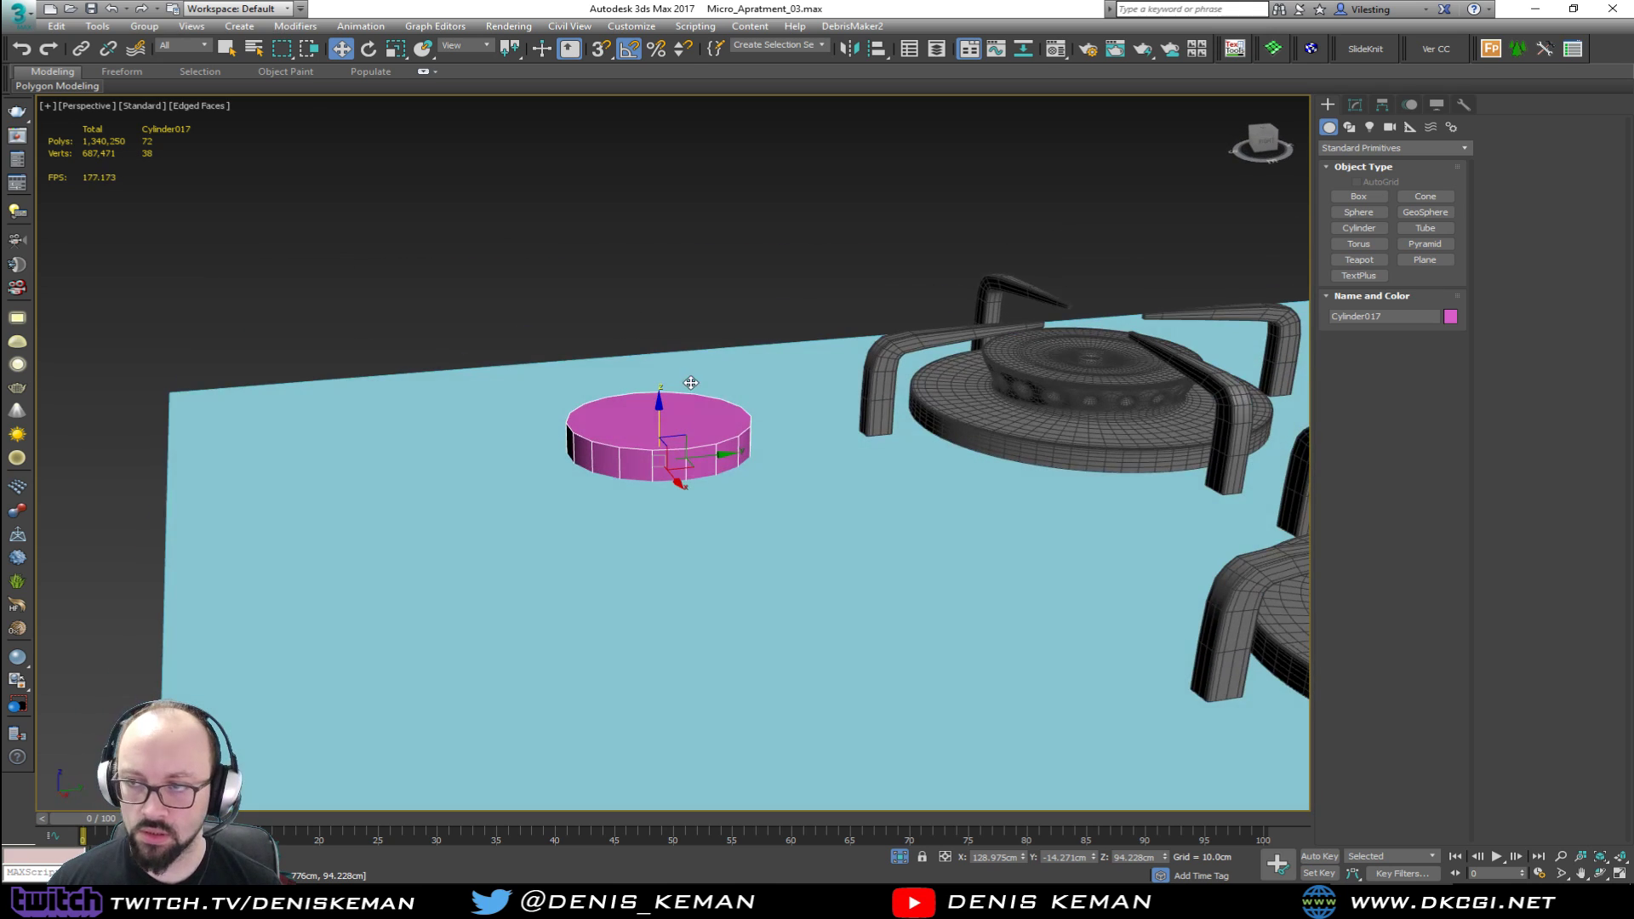
Step: Add an Edit Poly modifier to the cylinder and extrude its top polygon upward to roughly double the height
{"action": "left_click", "coordinate": [1357, 104]}
{"action": "left_click", "coordinate": [1357, 172]}
{"action": "key", "text": "z"}
{"action": "key", "text": "4"}
{"action": "left_click", "coordinate": [713, 443]}
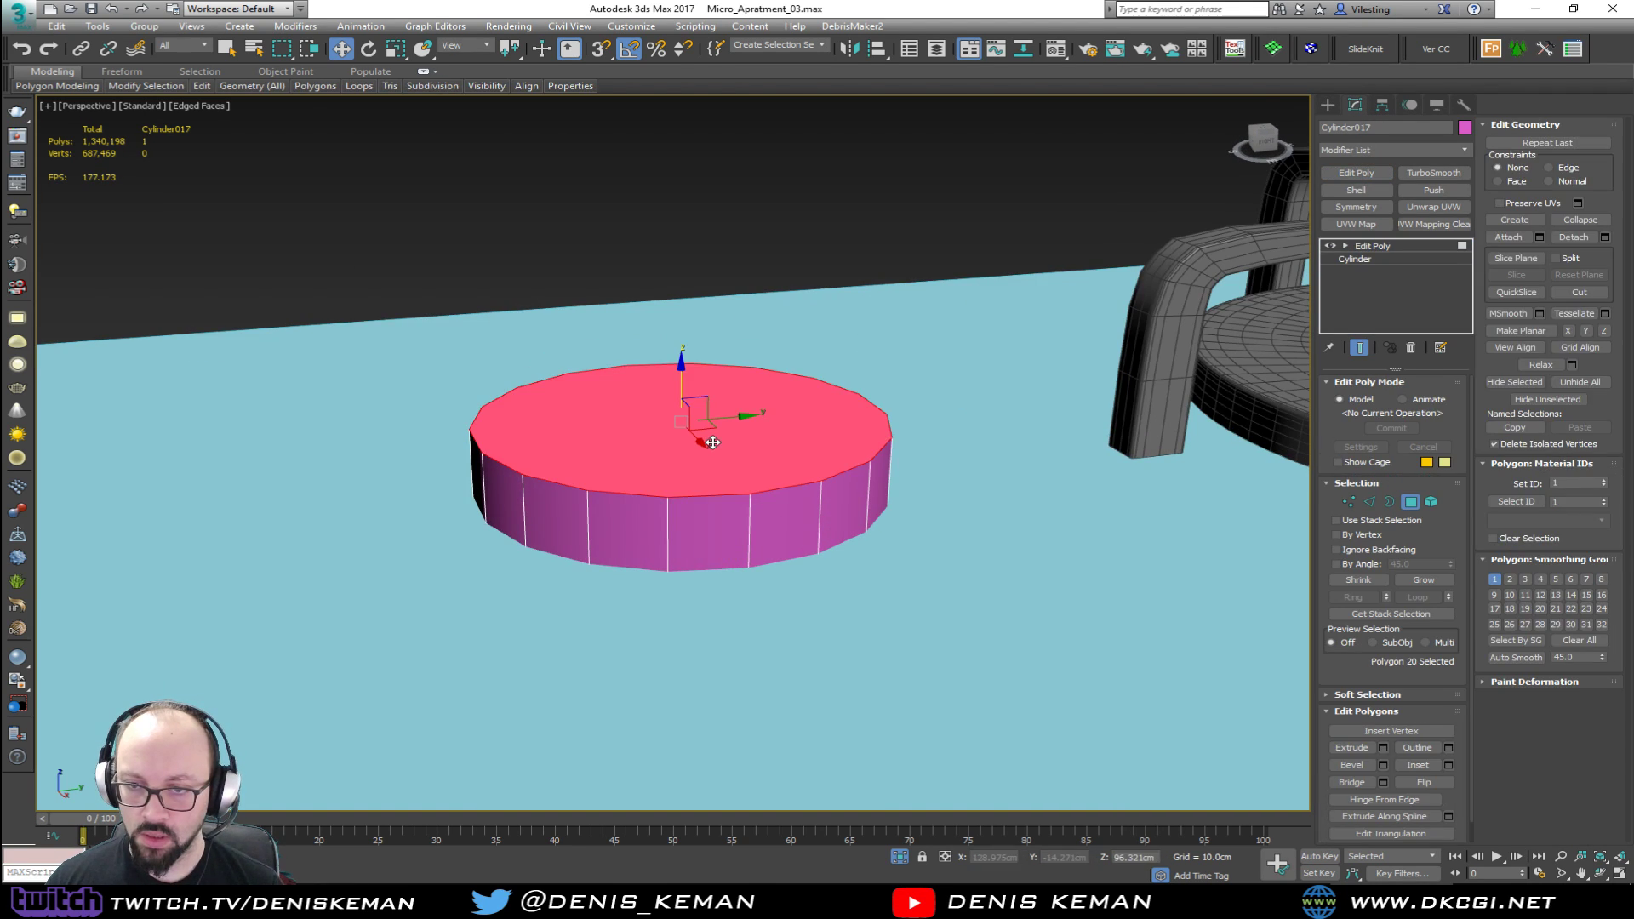
{"action": "left_click", "coordinate": [1353, 747]}
{"action": "left_click_drag", "start_coordinate": [776, 443], "coordinate": [773, 438]}
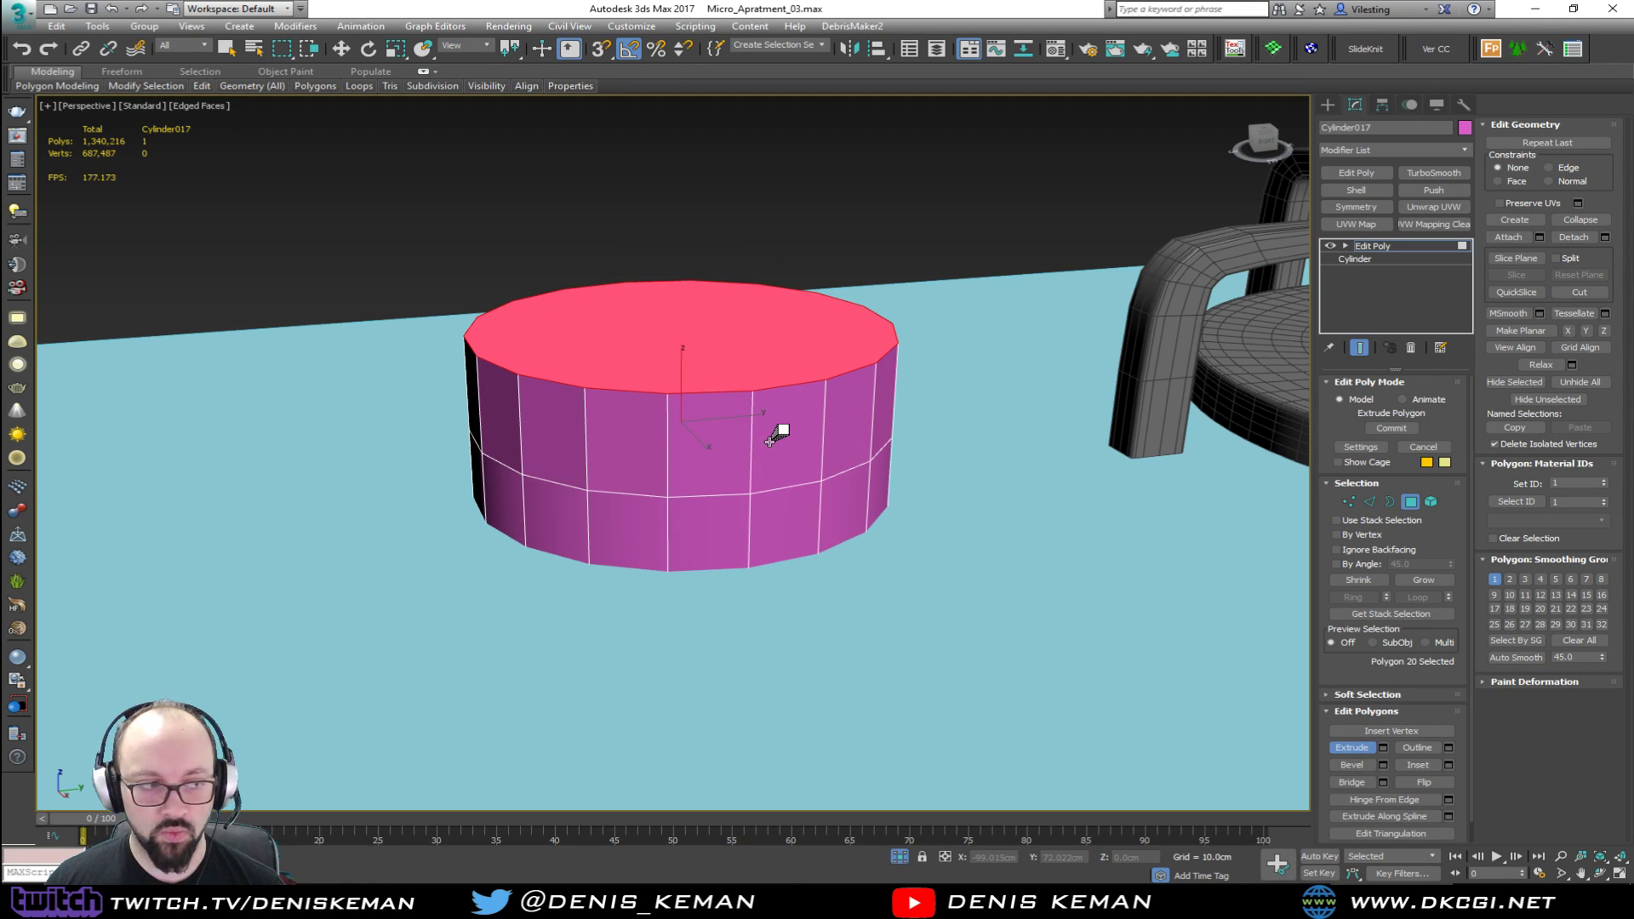
{"action": "right_click", "coordinate": [770, 438]}
{"action": "key", "text": "w"}
Step: Inset the knob's top polygon and collapse it into a single center vertex
{"action": "middle_click_drag", "start_coordinate": [777, 431], "coordinate": [752, 424], "text": "alt"}
{"action": "left_click", "coordinate": [1419, 765]}
{"action": "left_click_drag", "start_coordinate": [774, 412], "coordinate": [686, 369]}
{"action": "left_click", "coordinate": [1586, 220]}
{"action": "middle_click_drag", "start_coordinate": [851, 324], "coordinate": [886, 290], "text": "alt"}
{"action": "key", "text": "w"}
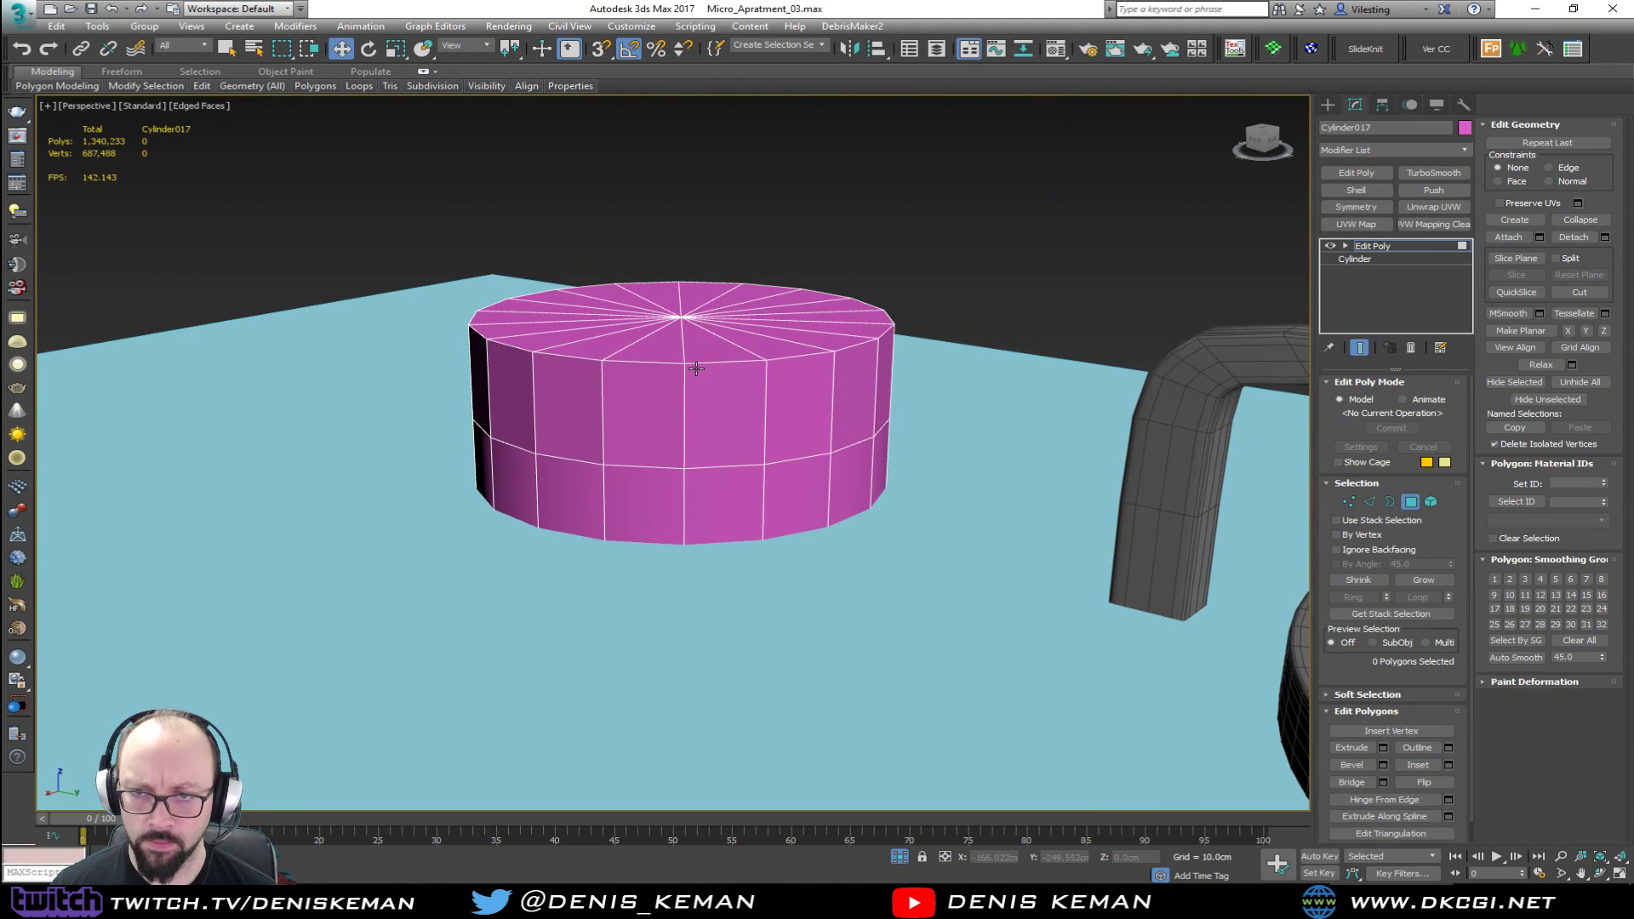
Step: Delete the knob's hidden bottom cap polygon
{"action": "key", "text": "2"}
{"action": "key", "text": "F3"}
{"action": "mouse_move", "coordinate": [728, 405]}
{"action": "middle_mouse_down", "text": "alt"}
{"action": "mouse_move", "coordinate": [726, 383]}
{"action": "mouse_move", "coordinate": [741, 453]}
{"action": "mouse_move", "coordinate": [697, 409]}
{"action": "mouse_move", "coordinate": [686, 464]}
{"action": "mouse_move", "coordinate": [712, 419]}
{"action": "mouse_move", "coordinate": [738, 424]}
{"action": "middle_mouse_up", "text": "alt"}
{"action": "key", "text": "4"}
{"action": "left_click", "coordinate": [722, 397]}
{"action": "key", "text": "Delete"}
{"action": "key", "text": "F3"}
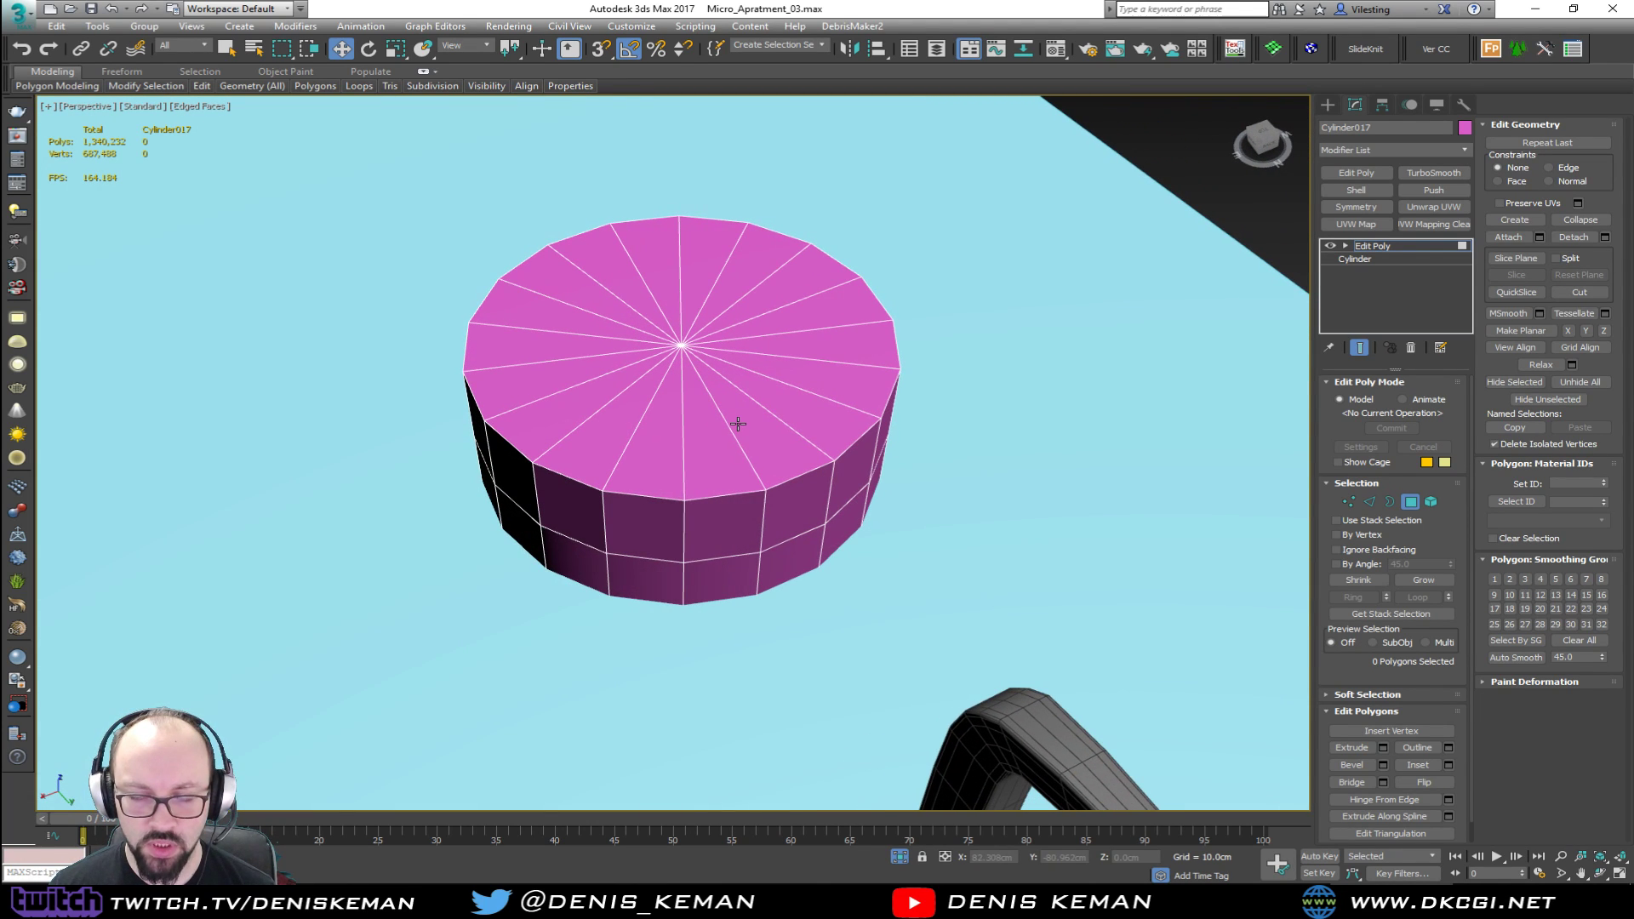
Step: Lower three neighbouring vertices on the knob's top rim almost to the middle edge loop to form a sloping notch
{"action": "key", "text": "1"}
{"action": "left_click_drag", "start_coordinate": [763, 492], "coordinate": [885, 410]}
{"action": "middle_click_drag", "start_coordinate": [852, 444], "coordinate": [836, 434], "text": "alt"}
{"action": "left_click_drag", "start_coordinate": [833, 416], "coordinate": [819, 494]}
{"action": "middle_click_drag", "start_coordinate": [819, 494], "coordinate": [747, 482], "text": "alt"}
{"action": "left_click", "coordinate": [1347, 502]}
Step: Select only the knob's side-wall polygons and put them in smoothing group 1 with a 180 auto-smooth threshold
{"action": "key", "text": "4"}
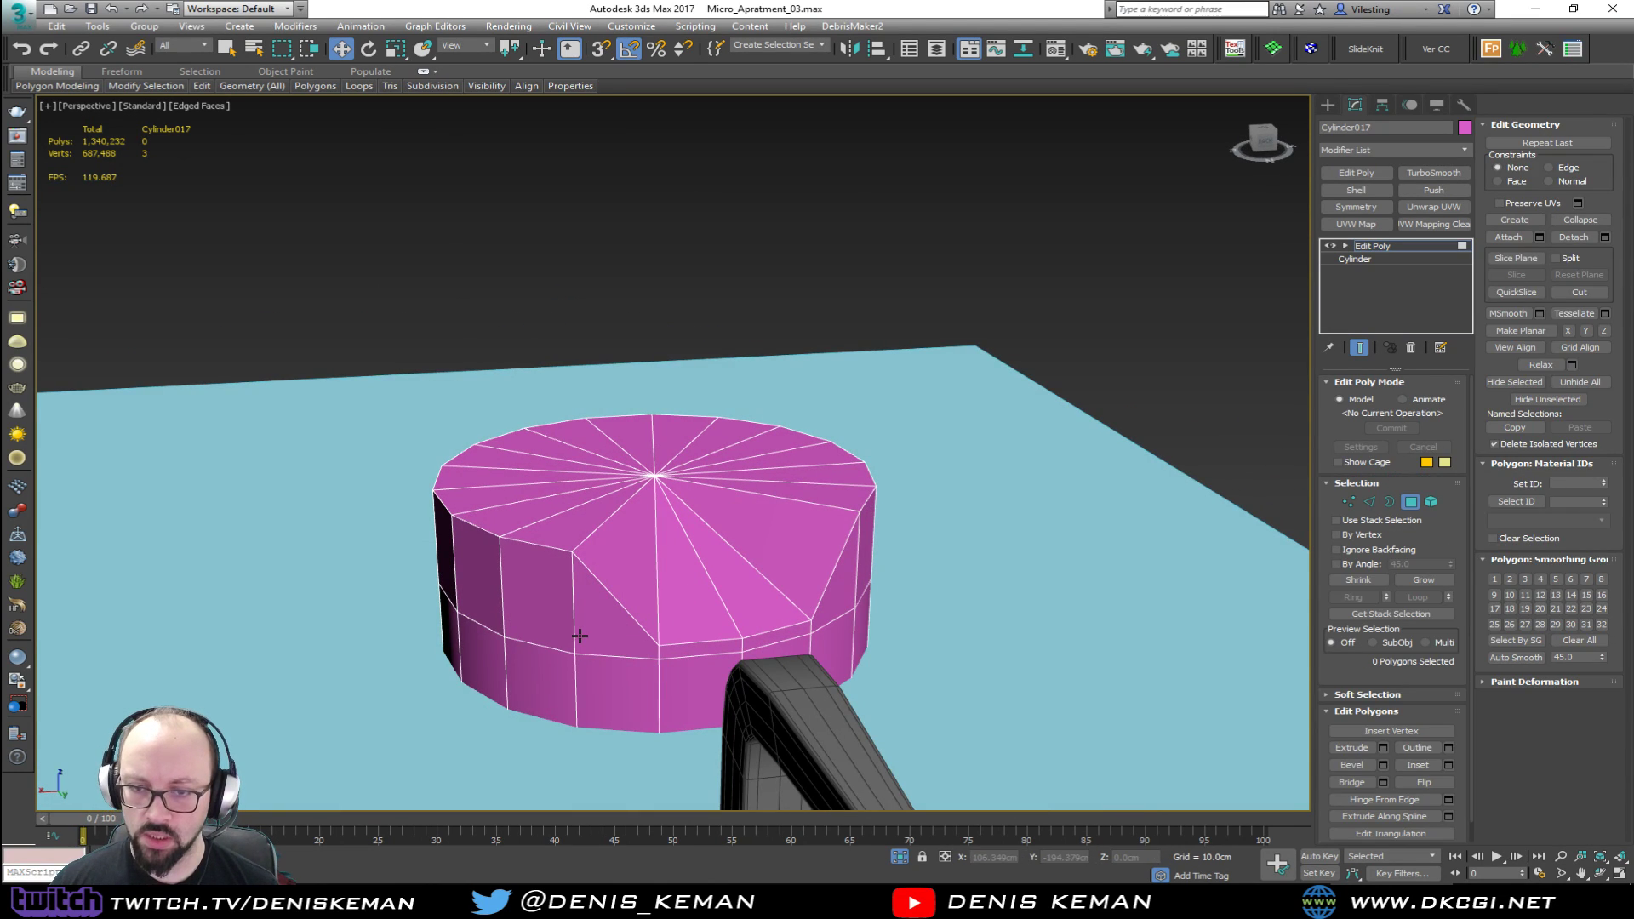
{"action": "key", "text": "ctrl+a"}
{"action": "middle_click_drag", "start_coordinate": [671, 536], "coordinate": [652, 602], "text": "alt"}
{"action": "key", "text": "F3"}
{"action": "key", "text": "q"}
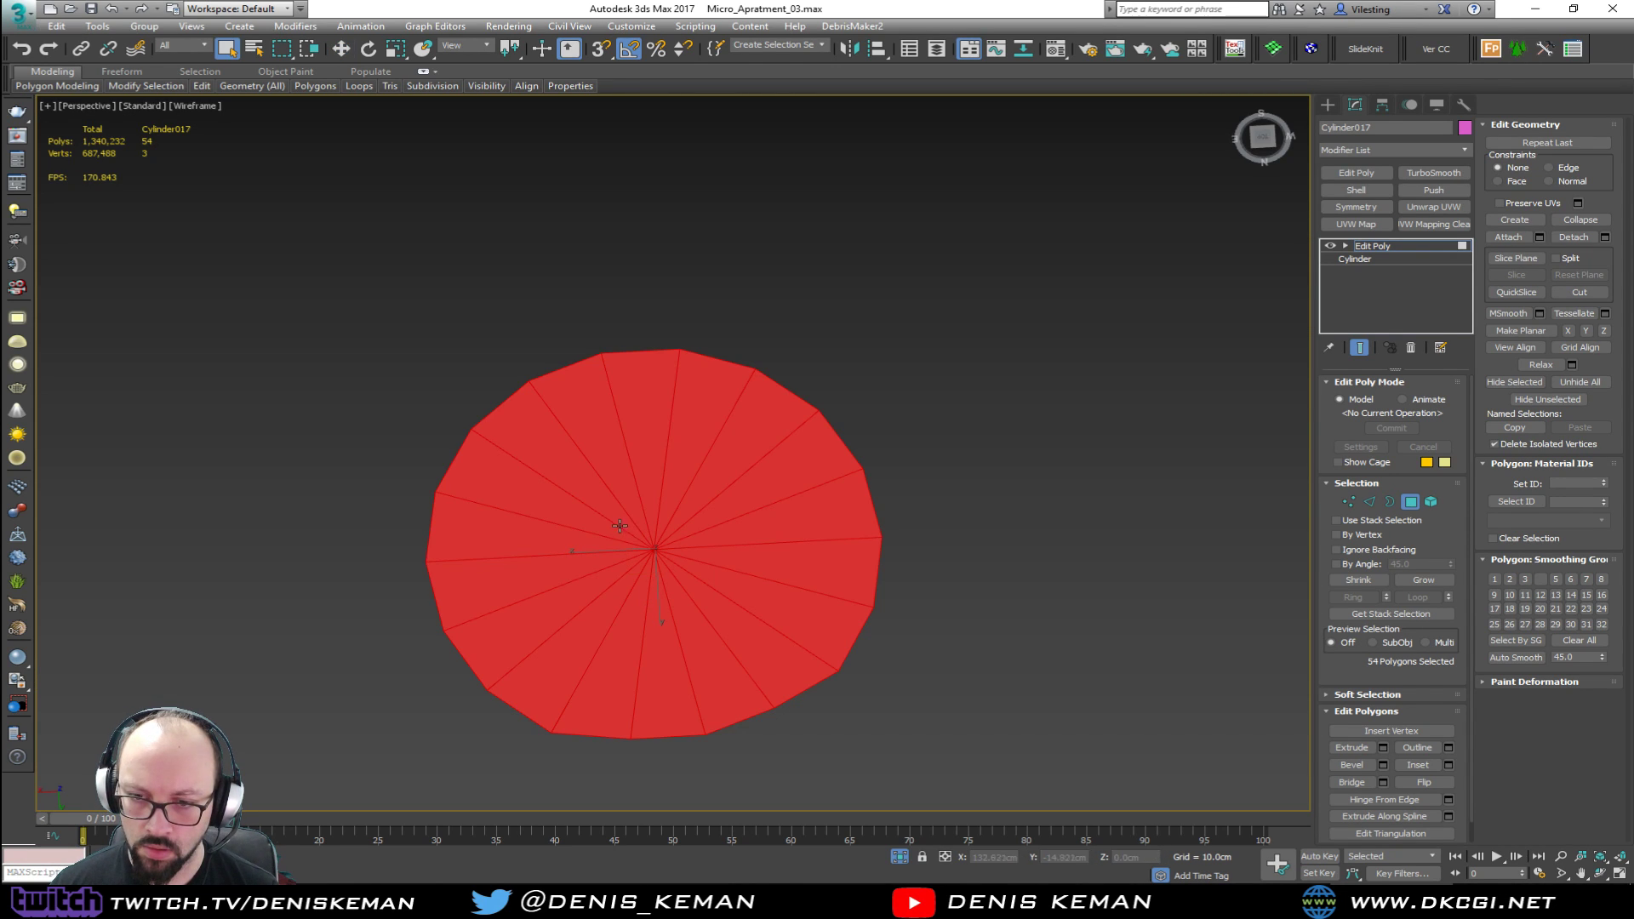
{"action": "left_click_drag", "start_coordinate": [629, 532], "coordinate": [681, 579], "text": "alt"}
{"action": "mouse_move", "coordinate": [681, 578]}
{"action": "middle_mouse_down", "text": "alt"}
{"action": "mouse_move", "coordinate": [739, 500]}
{"action": "mouse_move", "coordinate": [728, 518]}
{"action": "middle_mouse_up", "text": "alt"}
{"action": "key", "text": "F3"}
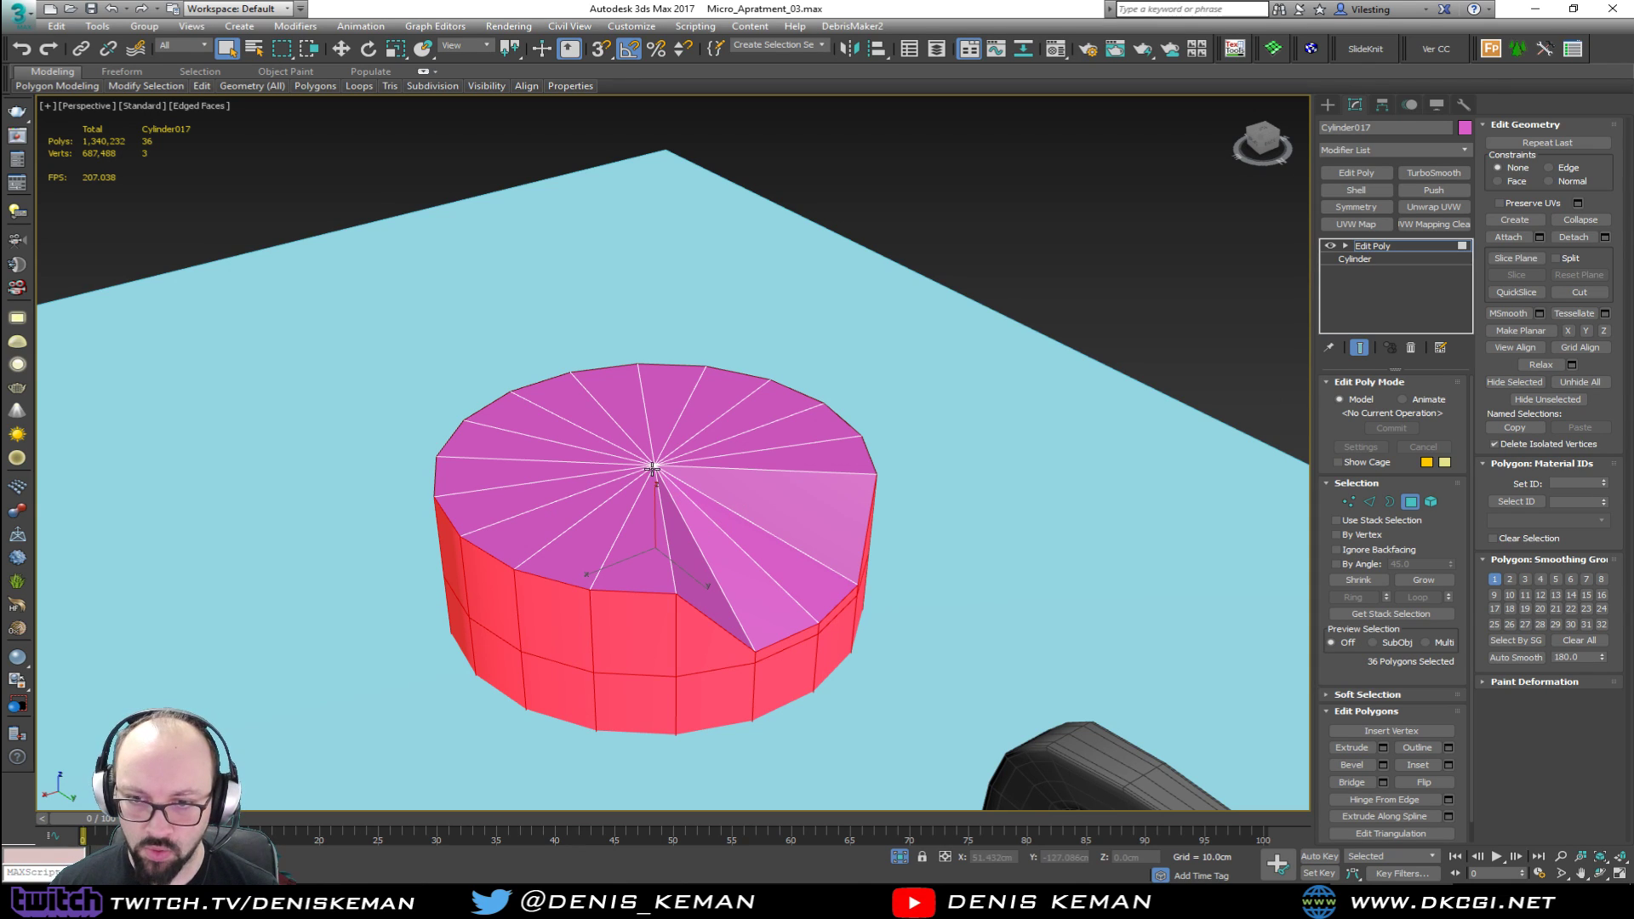
Step: Give the notch's side faces their own smoothing and put its two sloping middle polygons in smoothing group 4
{"action": "left_click", "coordinate": [688, 547]}
{"action": "left_click", "coordinate": [775, 504], "text": "ctrl"}
{"action": "left_click", "coordinate": [722, 554]}
{"action": "left_click", "coordinate": [755, 539], "text": "ctrl"}
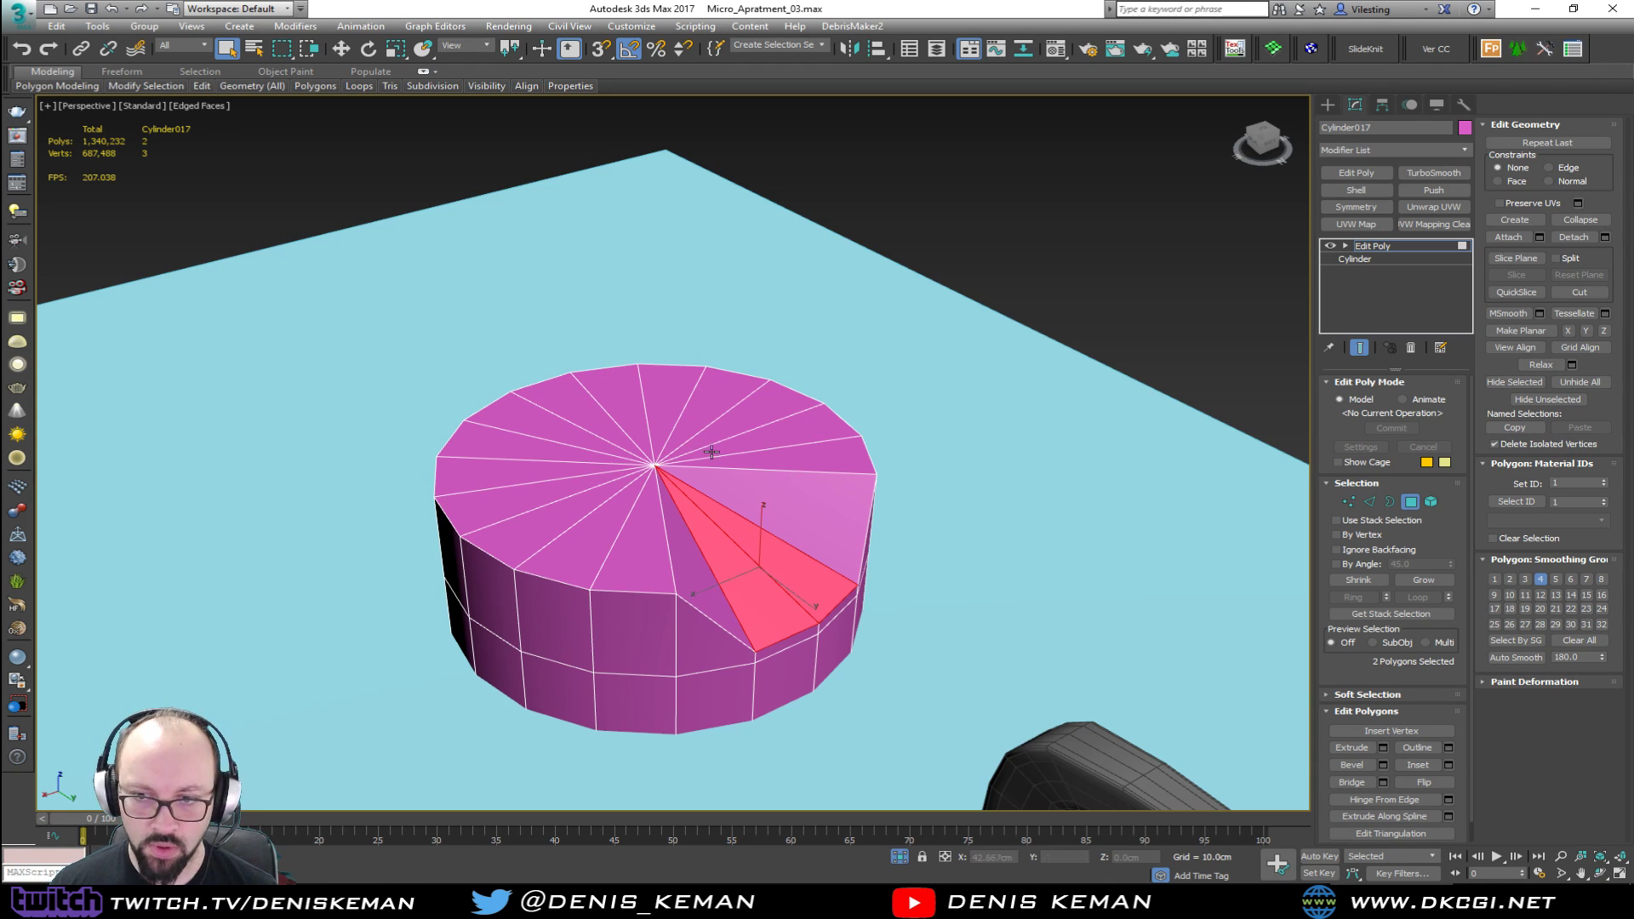
Step: Select the 14 flat polygons on the knob's top and put them in smoothing group 5
{"action": "left_click", "coordinate": [741, 459]}
{"action": "left_click", "coordinate": [730, 452], "text": "ctrl"}
{"action": "left_click", "coordinate": [754, 419], "text": "ctrl"}
{"action": "left_click", "coordinate": [711, 405], "text": "ctrl"}
{"action": "left_click", "coordinate": [628, 400], "text": "ctrl"}
{"action": "left_click", "coordinate": [674, 415], "text": "ctrl"}
{"action": "left_click", "coordinate": [588, 409], "text": "ctrl"}
{"action": "left_click", "coordinate": [545, 427], "text": "ctrl"}
{"action": "left_click", "coordinate": [583, 471], "text": "ctrl"}
{"action": "left_click", "coordinate": [532, 500], "text": "ctrl"}
{"action": "left_click", "coordinate": [596, 506], "text": "ctrl"}
{"action": "left_click", "coordinate": [588, 529], "text": "ctrl"}
{"action": "left_click", "coordinate": [637, 538], "text": "ctrl"}
{"action": "left_click", "coordinate": [605, 463], "text": "ctrl"}
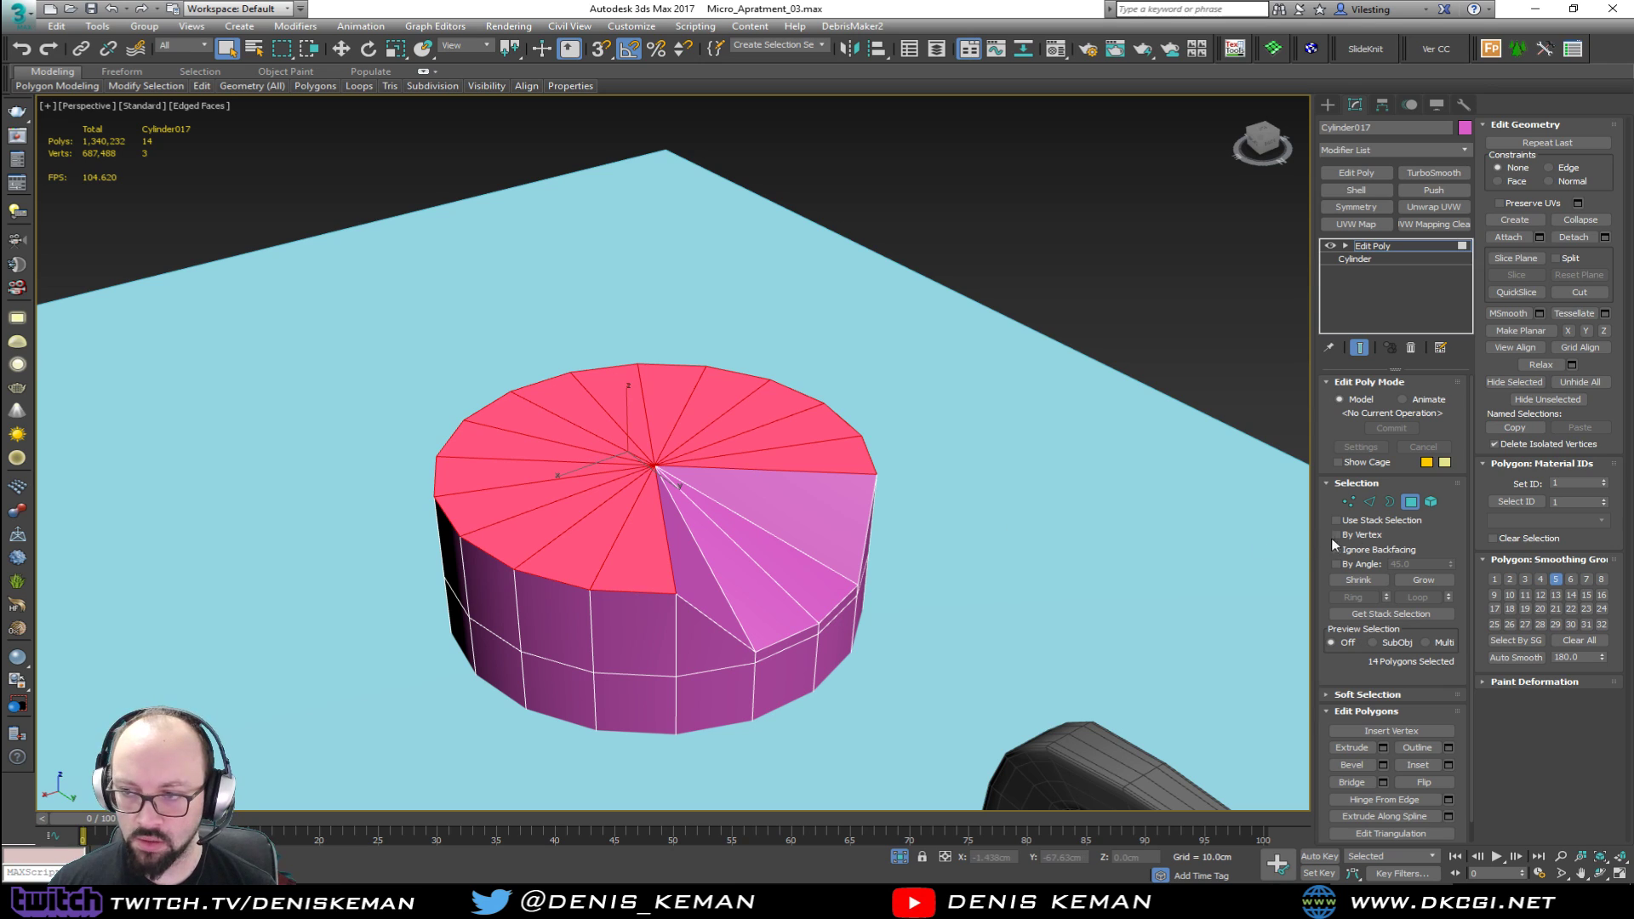
Step: Try TurboSmooth on the knob with separation by smoothing groups, and remove the modifier again
{"action": "left_click", "coordinate": [1410, 502]}
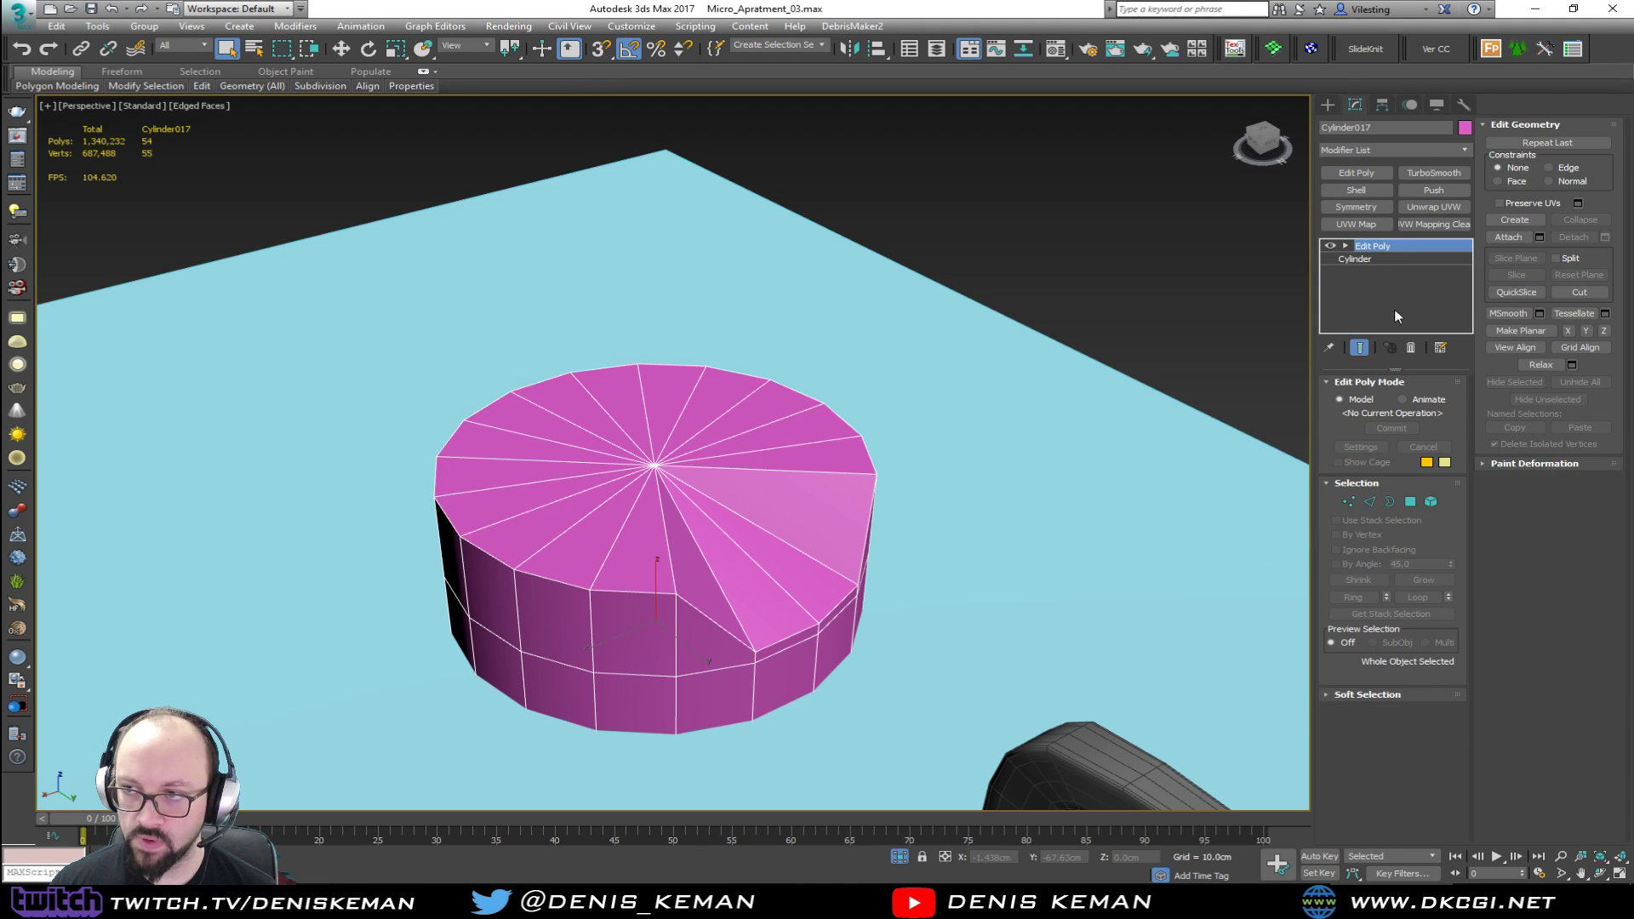
{"action": "left_click", "coordinate": [1435, 173]}
{"action": "left_click", "coordinate": [1368, 531]}
{"action": "mouse_move", "coordinate": [760, 608]}
{"action": "middle_mouse_down", "text": "alt"}
{"action": "mouse_move", "coordinate": [720, 557]}
{"action": "mouse_move", "coordinate": [753, 577]}
{"action": "middle_mouse_up", "text": "alt"}
{"action": "scroll", "coordinate": [784, 613], "scroll_direction": "up", "scroll_amount": 3}
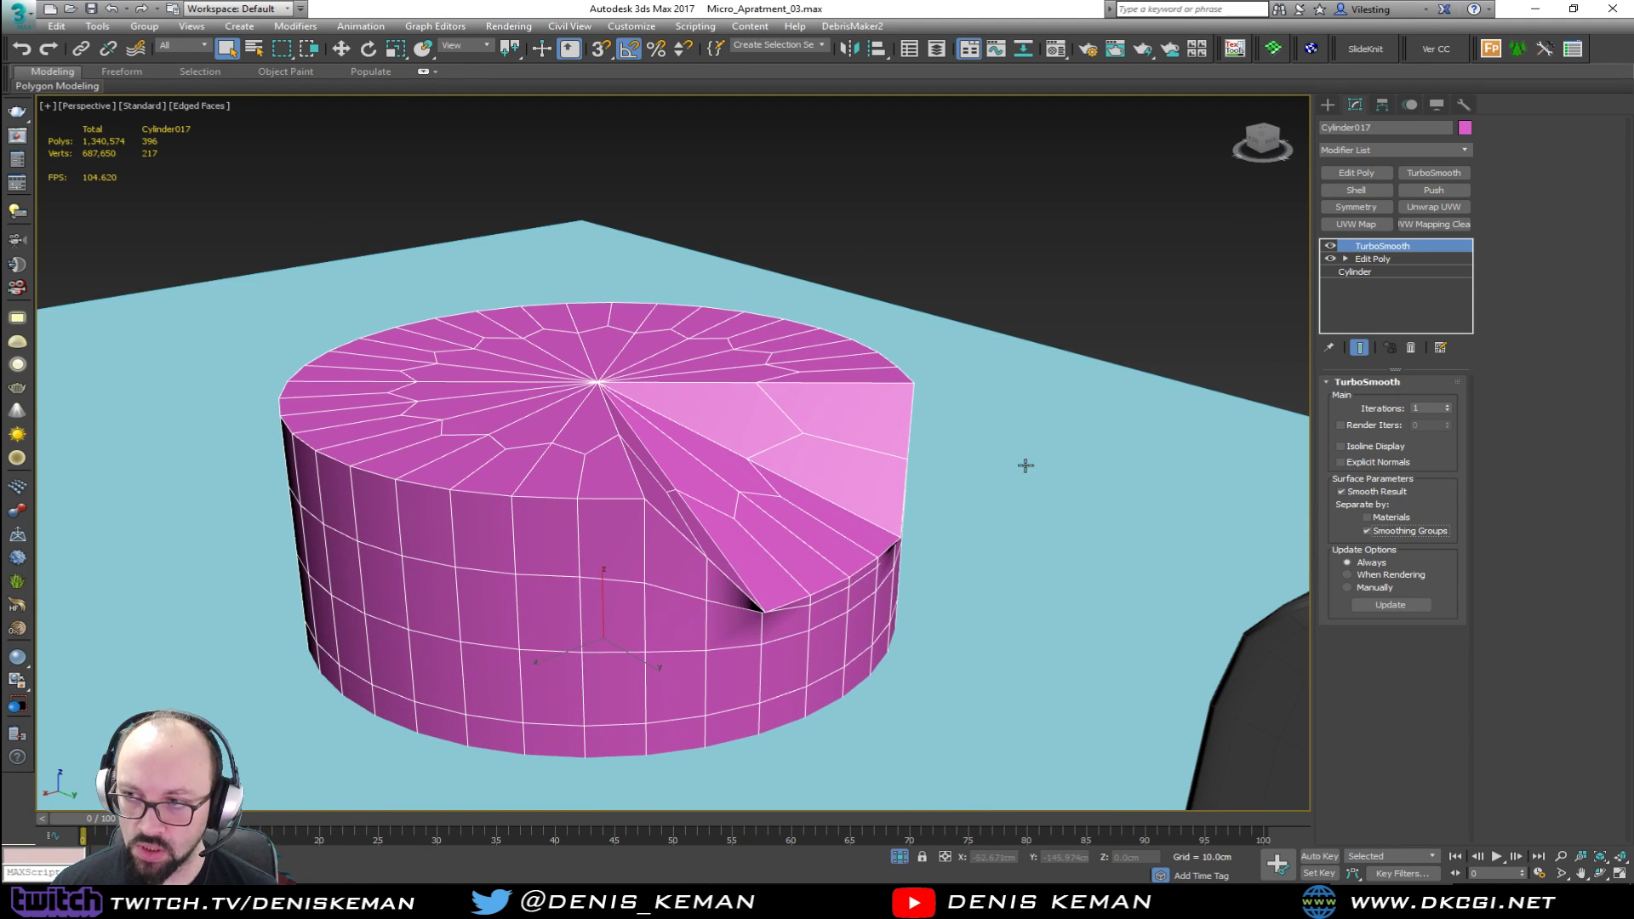
{"action": "left_click", "coordinate": [1412, 348]}
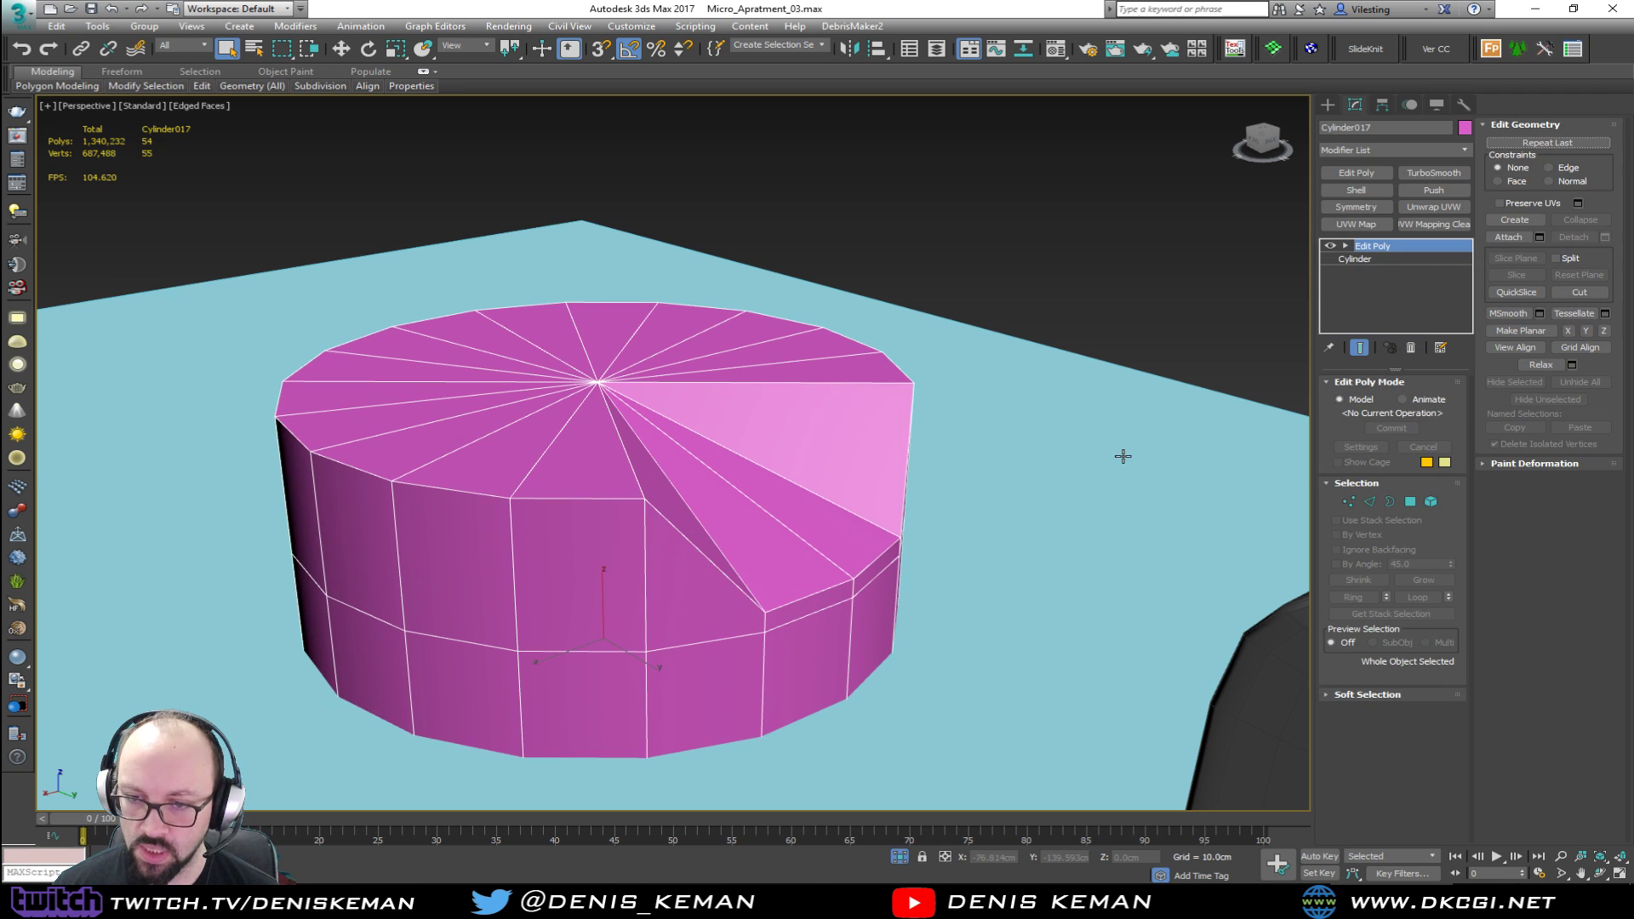
Step: Remove the horizontal edge loop around the middle of the knob's side wall together with its vertices
{"action": "middle_click_drag", "start_coordinate": [879, 504], "coordinate": [683, 490], "text": "alt"}
{"action": "key", "text": "2"}
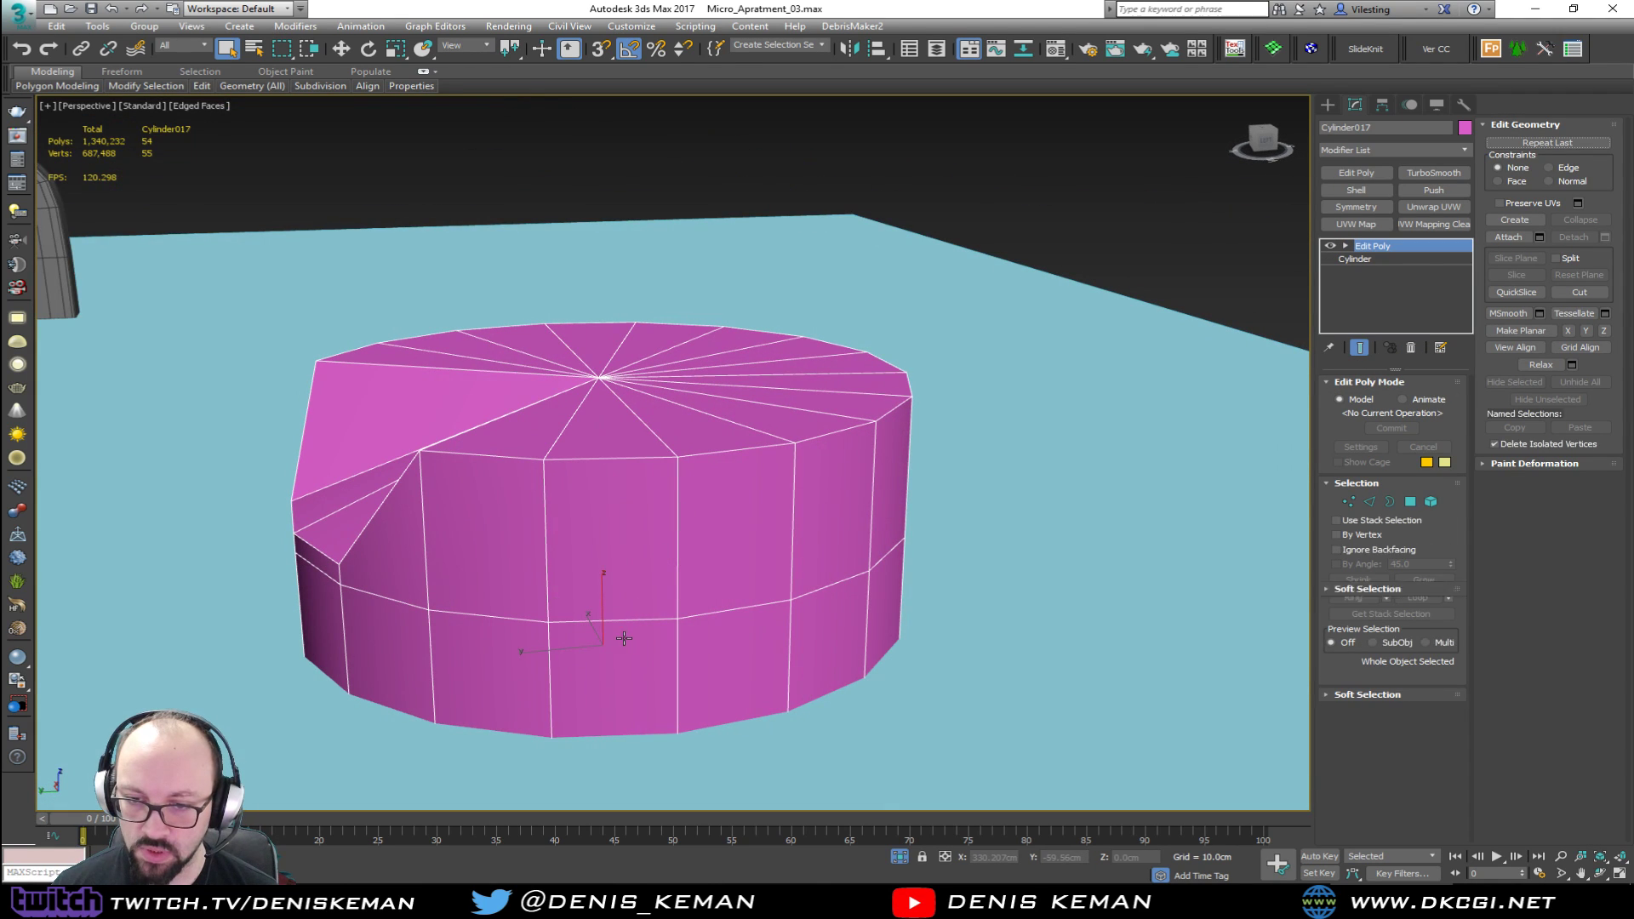
{"action": "double_click", "coordinate": [622, 623]}
{"action": "middle_click_drag", "start_coordinate": [623, 622], "coordinate": [863, 628], "text": "alt"}
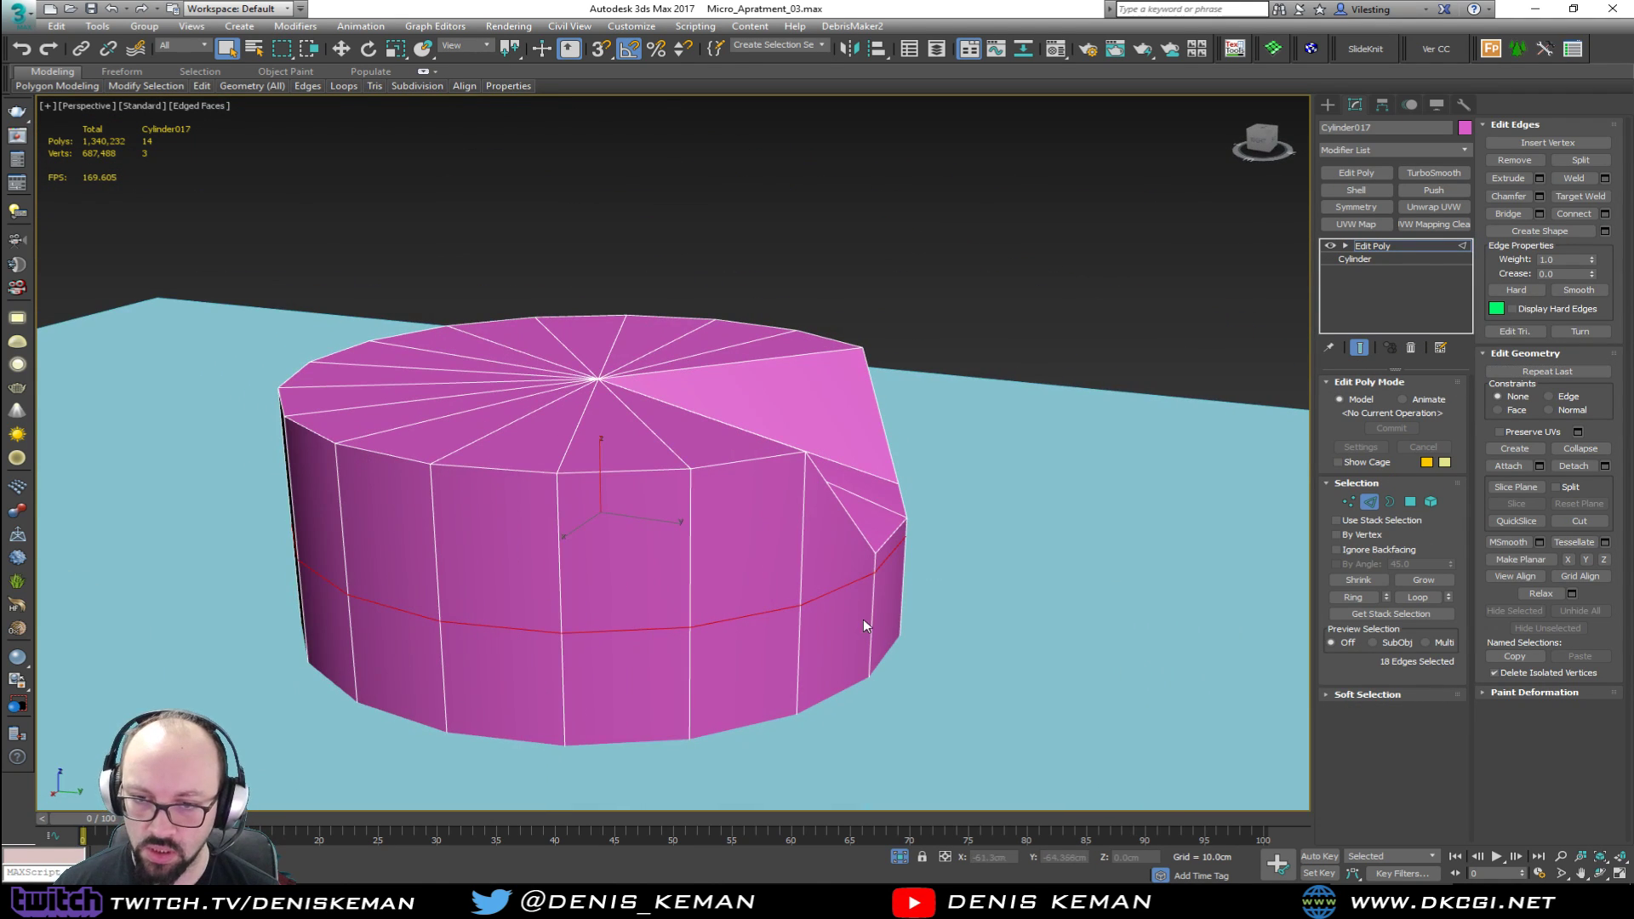
{"action": "key", "text": "ctrl+BackSpace"}
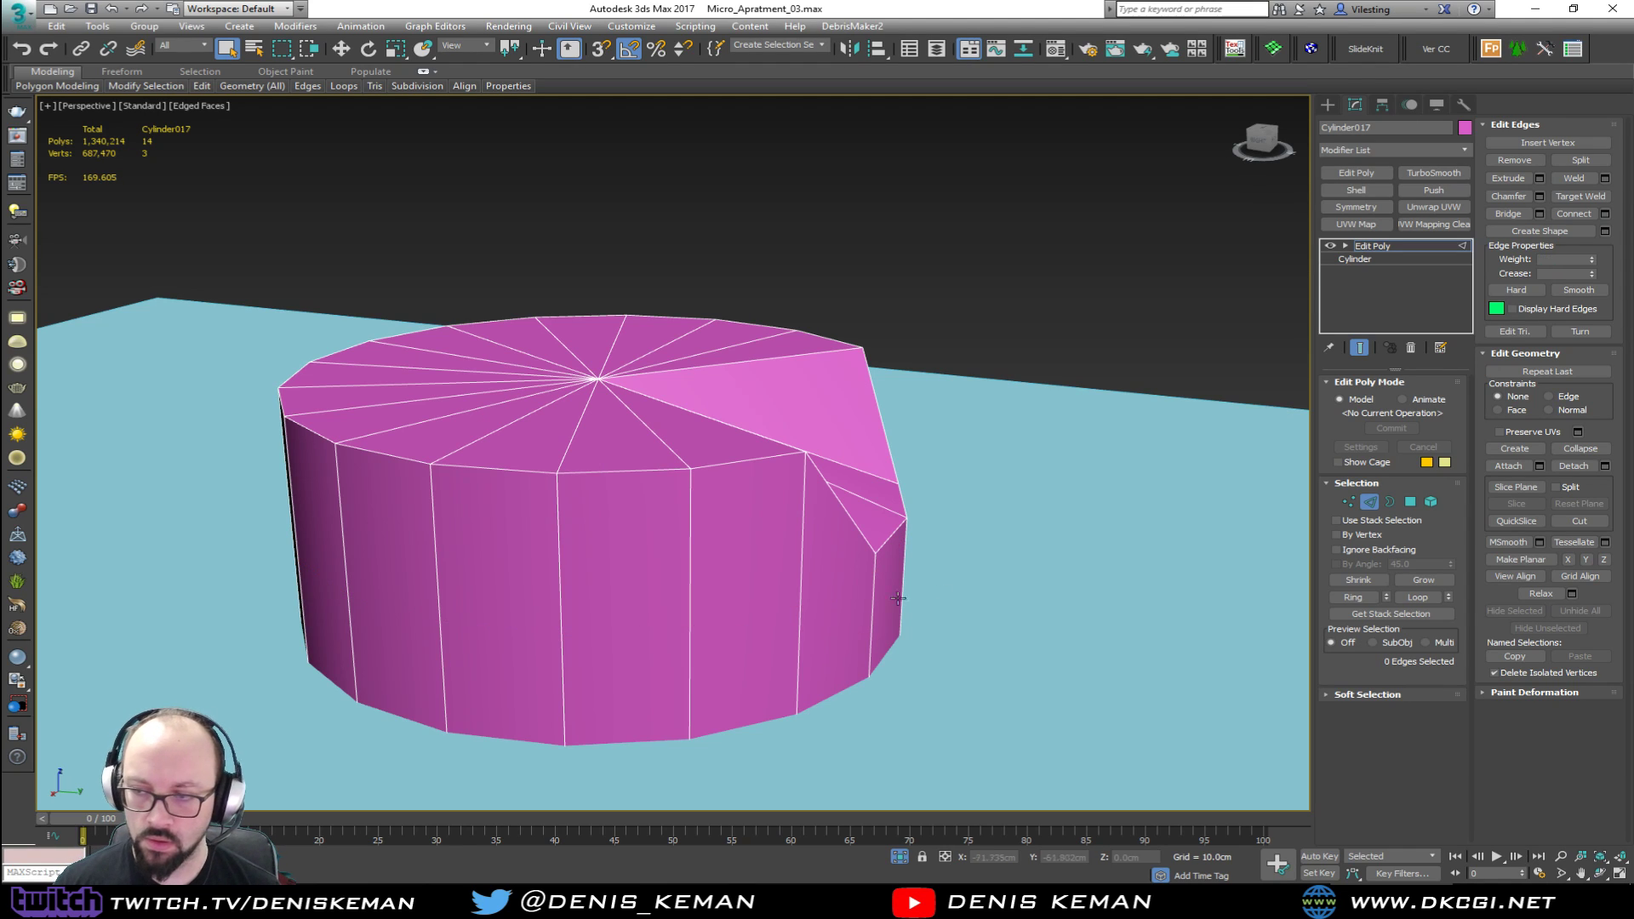
Step: Try TurboSmooth on the knob with separation by smoothing groups and 2 iterations
{"action": "left_click", "coordinate": [1368, 501]}
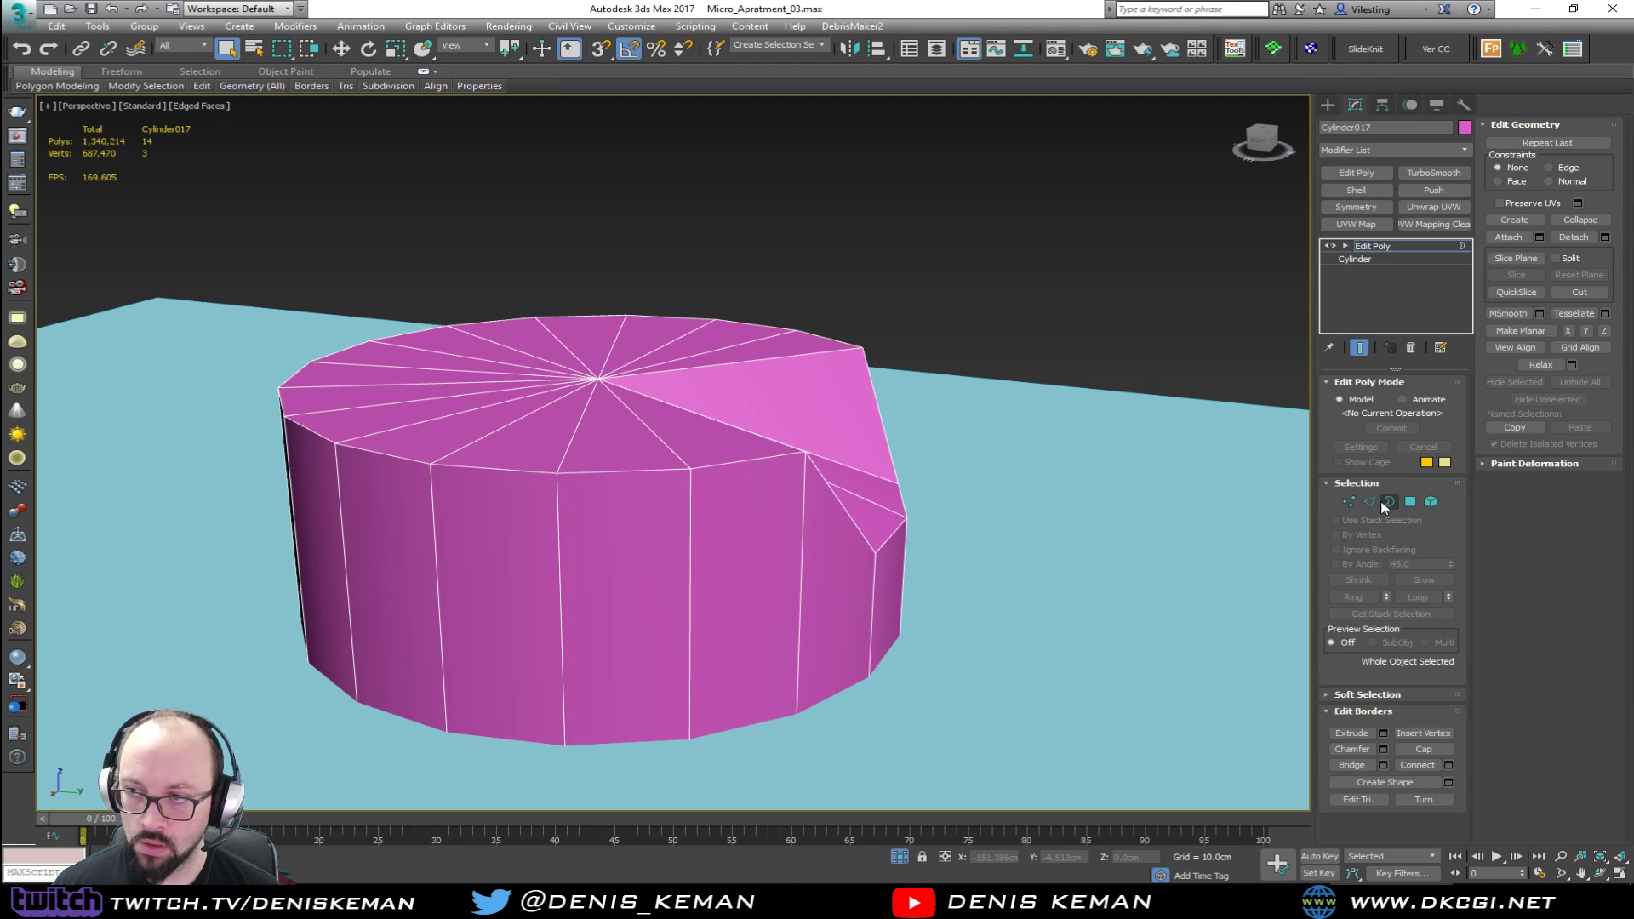
{"action": "left_click", "coordinate": [1422, 172]}
{"action": "left_click", "coordinate": [1414, 531]}
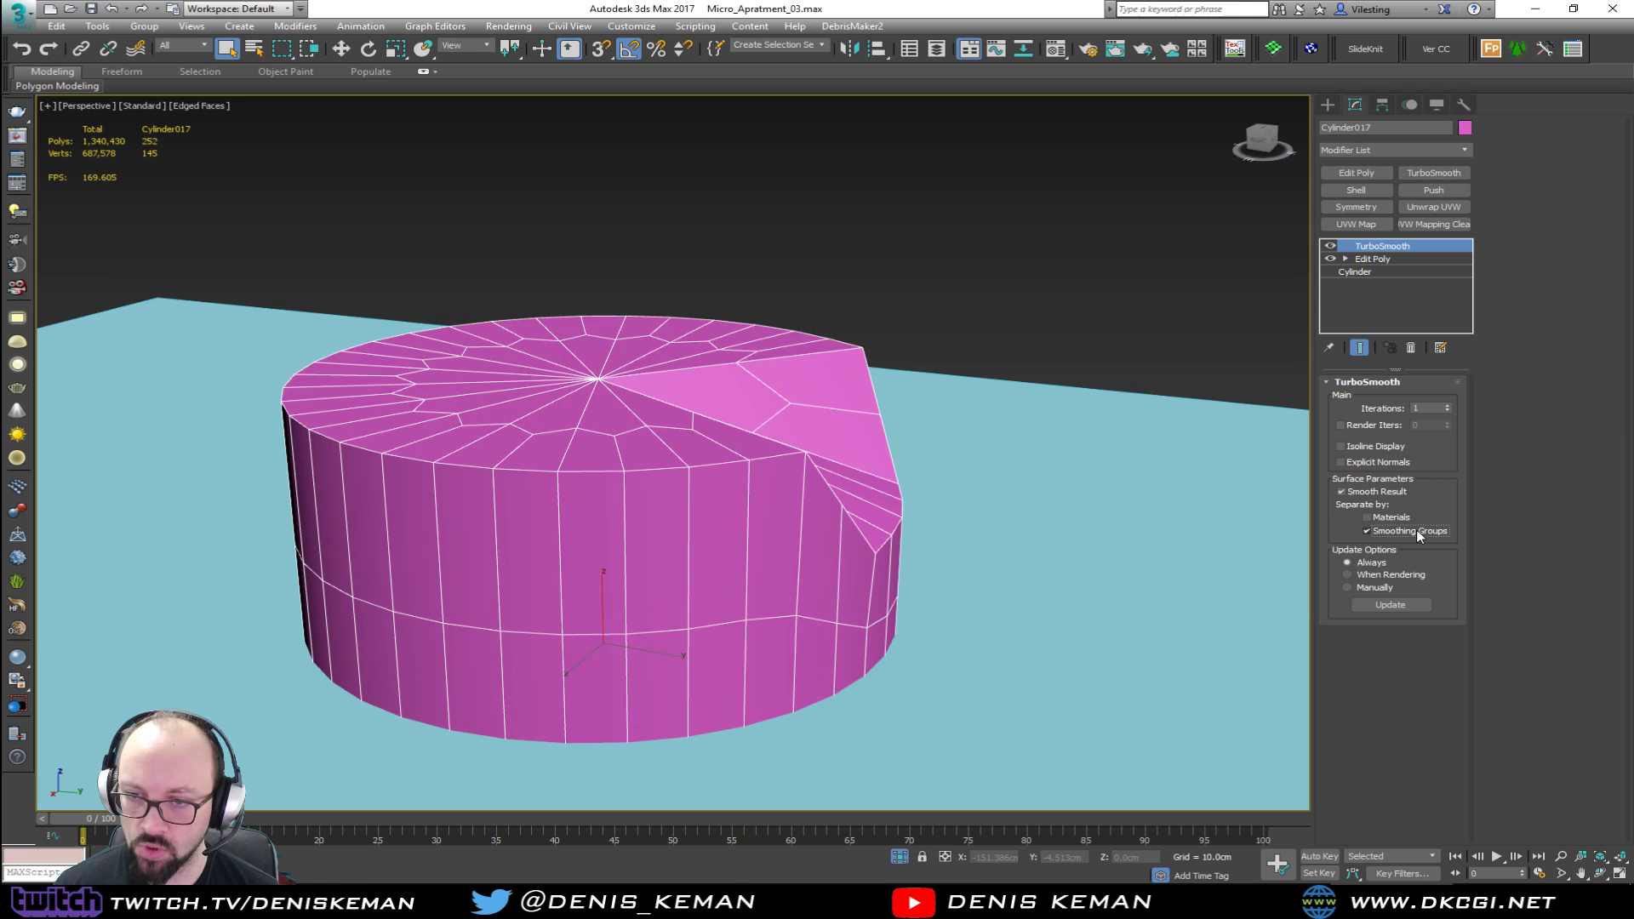
{"action": "mouse_move", "coordinate": [1052, 471]}
{"action": "middle_mouse_down", "text": "alt"}
{"action": "mouse_move", "coordinate": [868, 241]}
{"action": "mouse_move", "coordinate": [1025, 259]}
{"action": "mouse_move", "coordinate": [1004, 284]}
{"action": "middle_mouse_up", "text": "alt"}
{"action": "key", "text": "F4"}
{"action": "scroll", "coordinate": [934, 218], "scroll_direction": "down", "scroll_amount": 3}
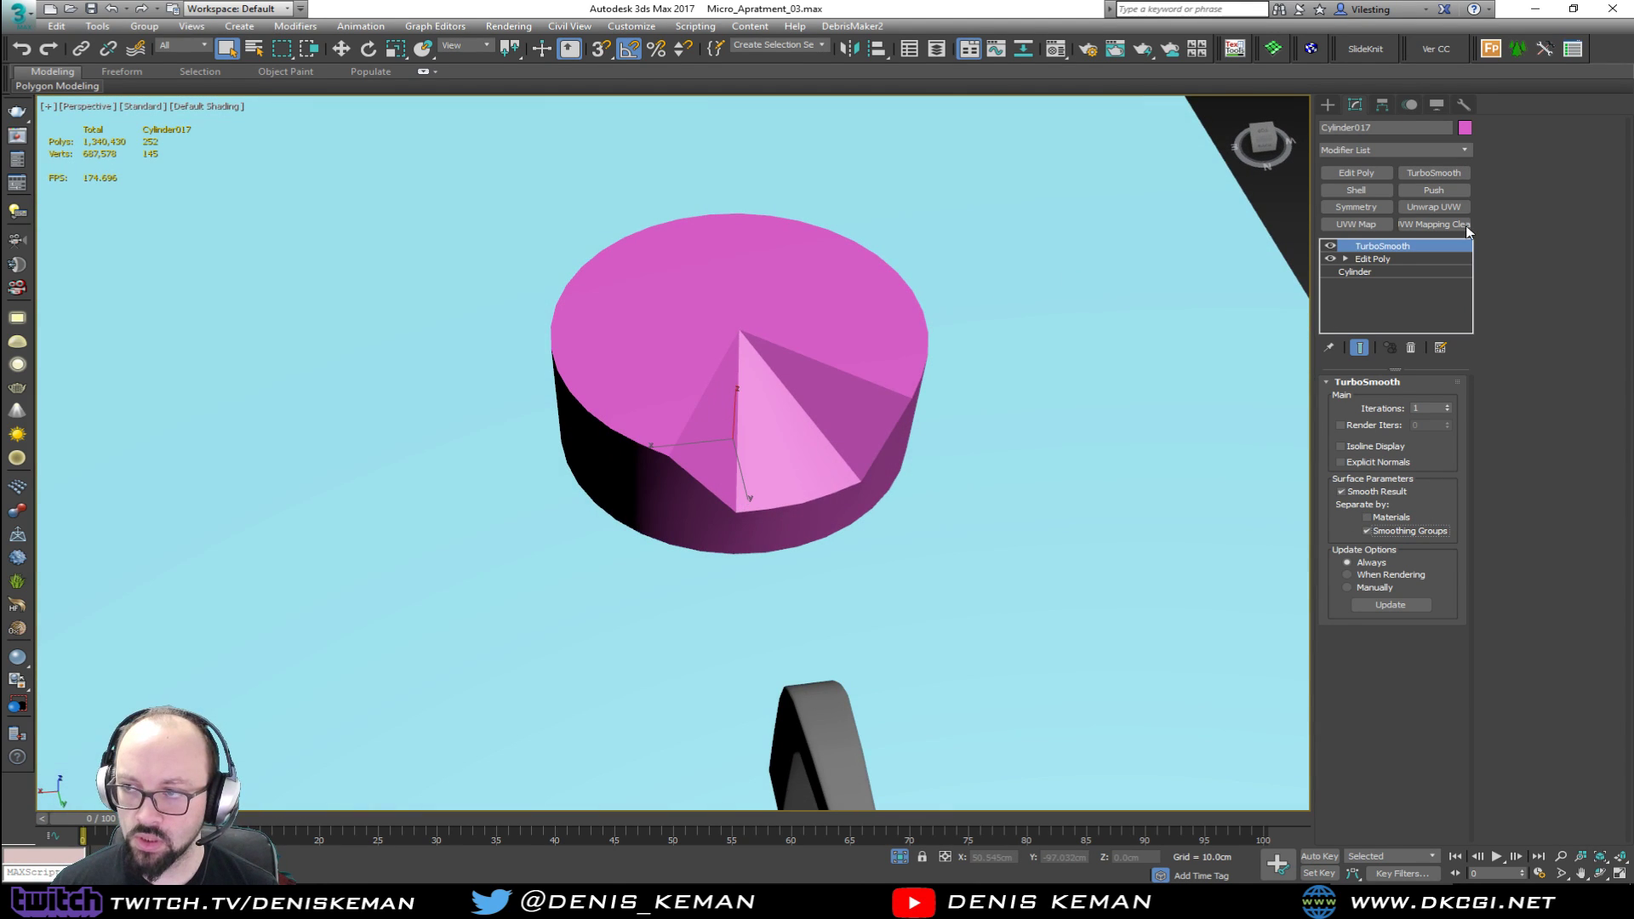
{"action": "left_click", "coordinate": [1447, 406]}
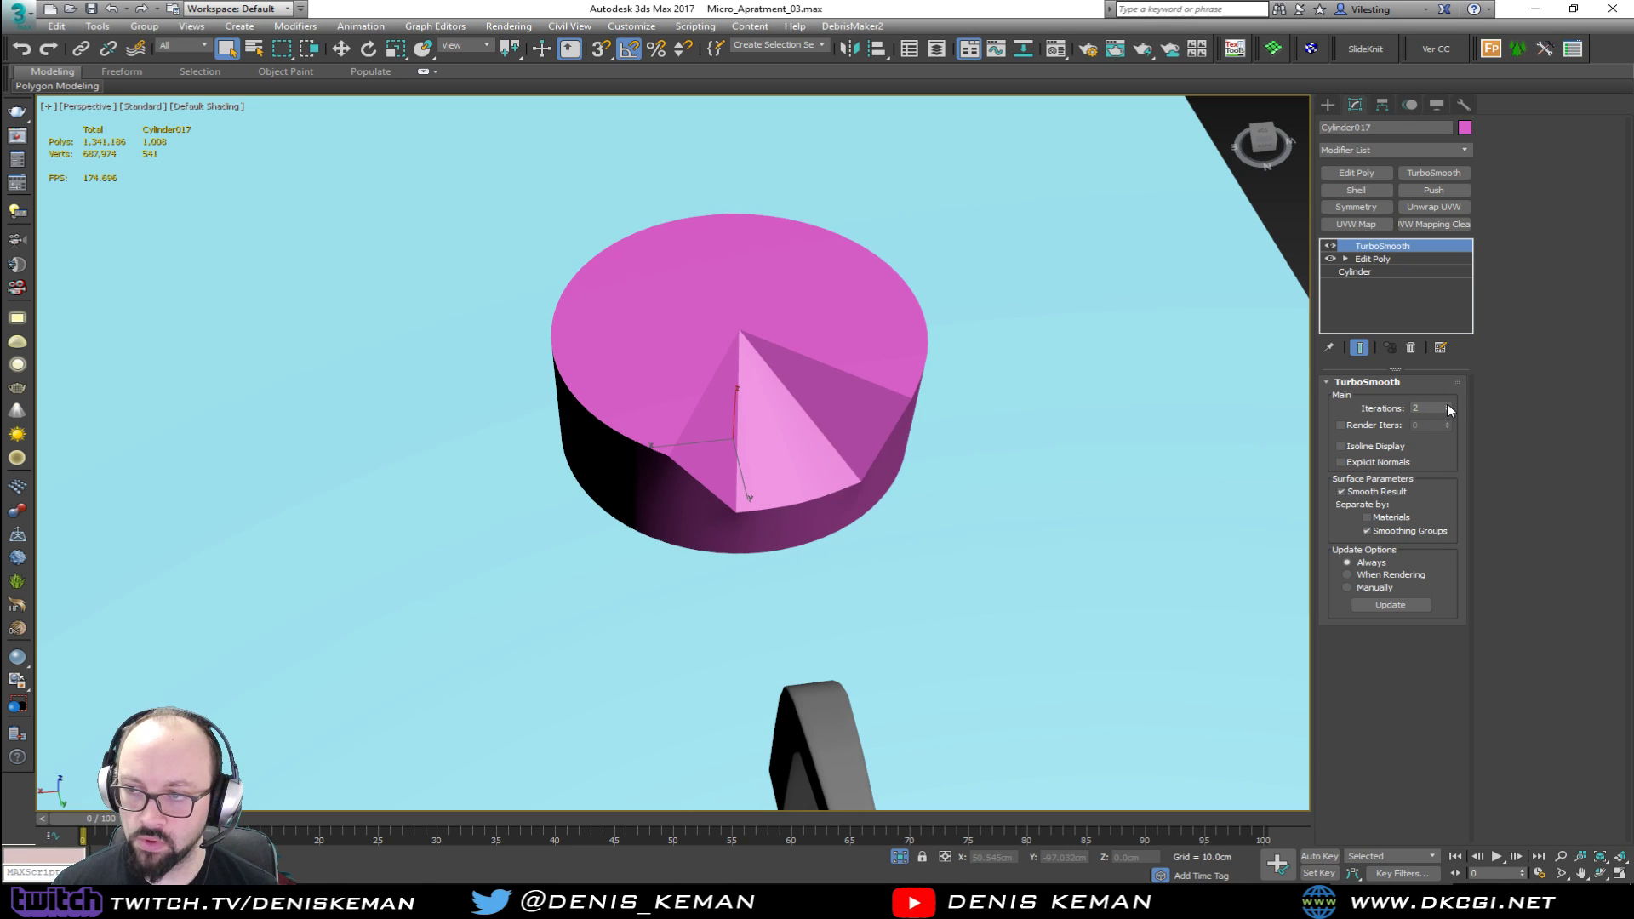
{"action": "key", "text": "F4"}
{"action": "key", "text": "F4"}
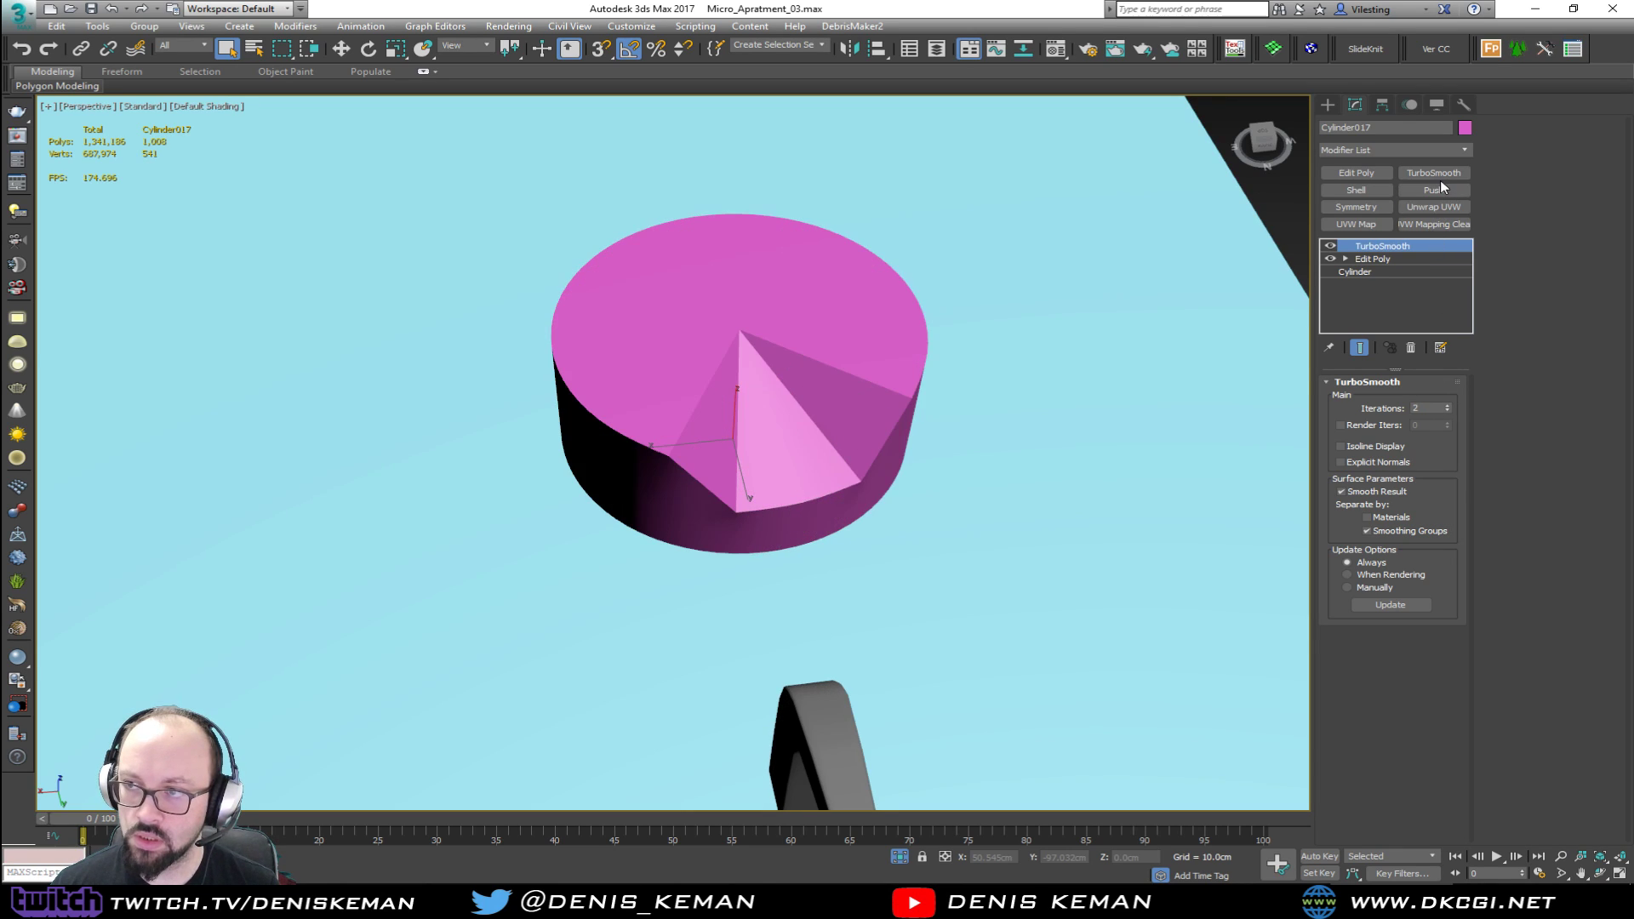
Step: Try a second TurboSmooth with 2 iterations over the first one, and remove both TurboSmooth modifiers from the knob
{"action": "left_click", "coordinate": [1442, 172]}
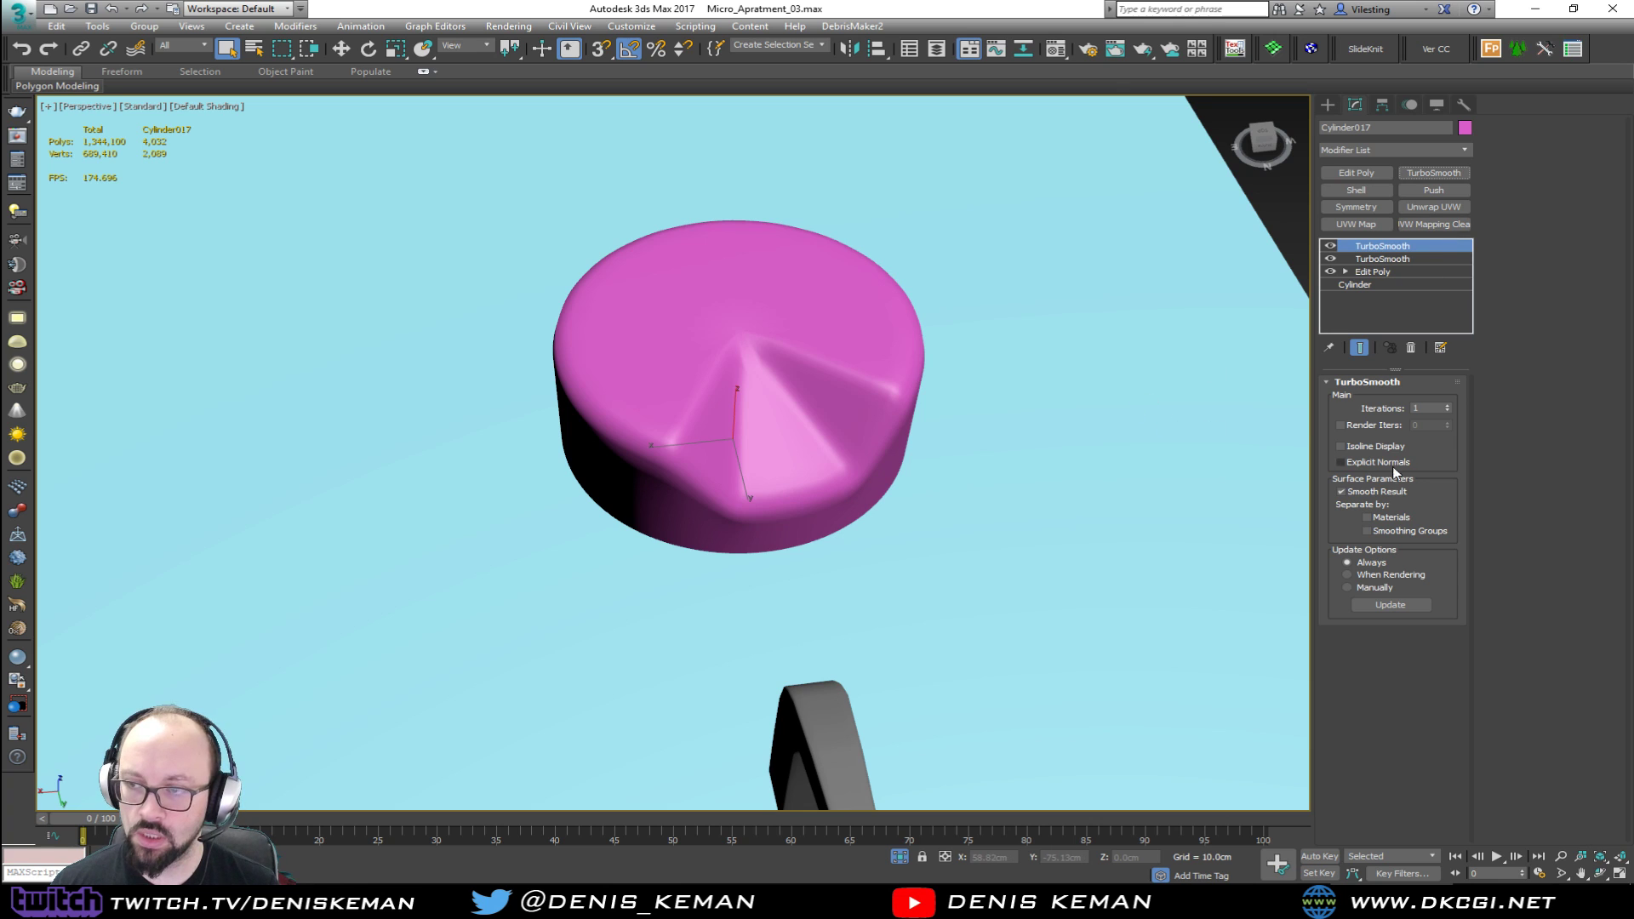
{"action": "left_click", "coordinate": [1449, 406]}
{"action": "middle_click_drag", "start_coordinate": [974, 401], "coordinate": [1103, 444], "text": "alt"}
{"action": "middle_click_drag", "start_coordinate": [953, 398], "coordinate": [920, 393], "text": "alt"}
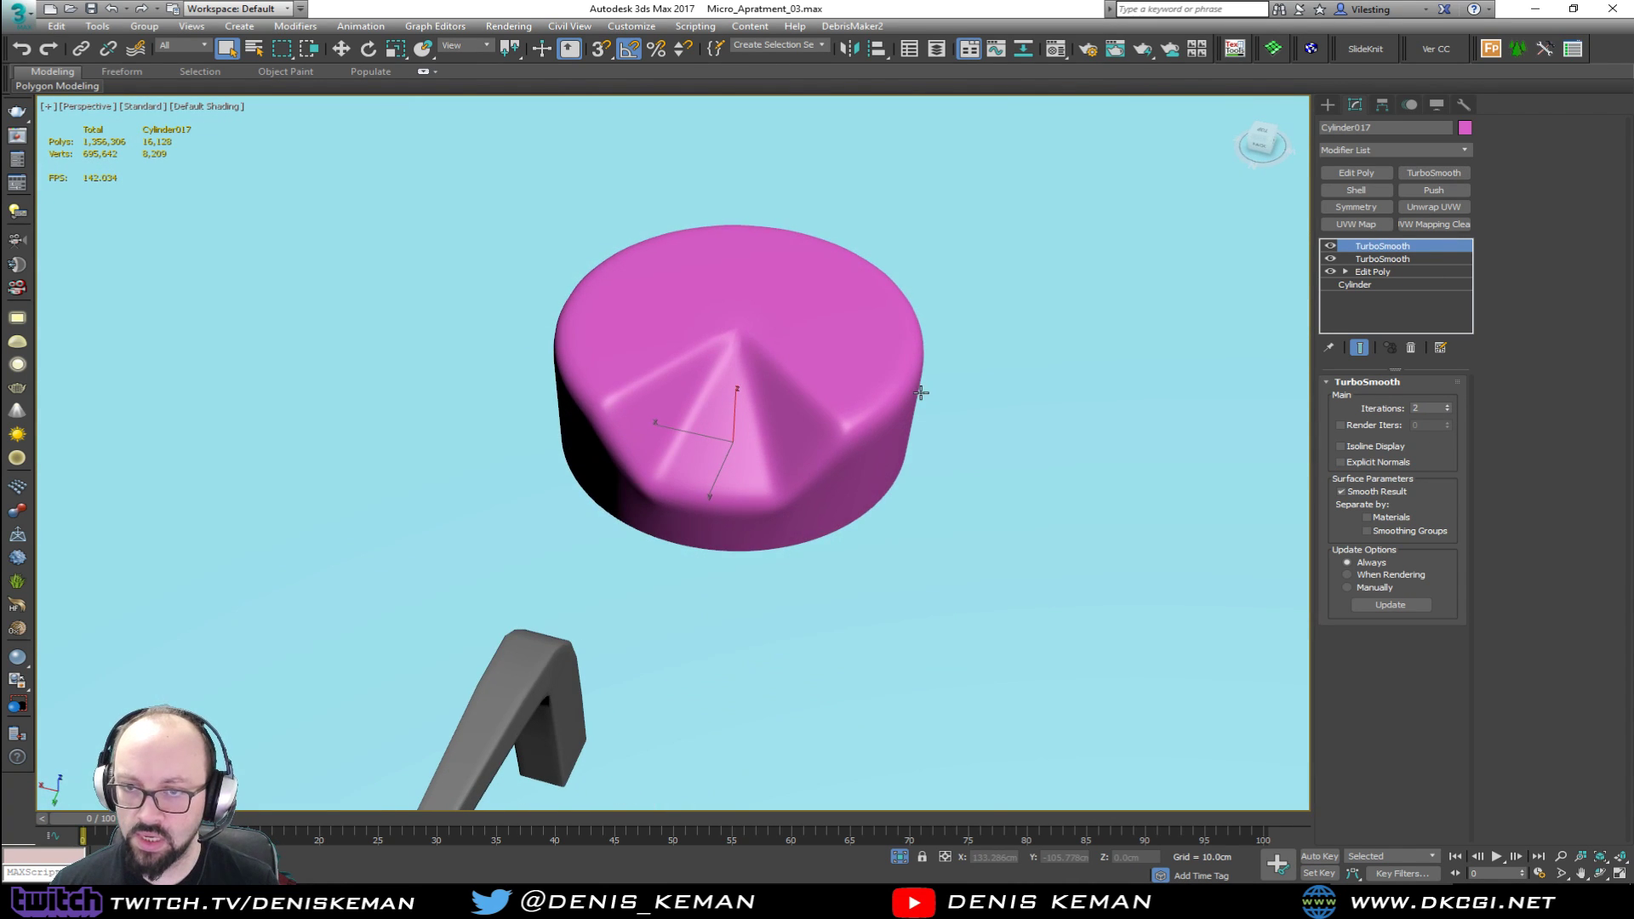
{"action": "key", "text": "F4"}
{"action": "scroll", "coordinate": [745, 378], "scroll_direction": "up", "scroll_amount": 5}
{"action": "left_click", "coordinate": [1411, 348]}
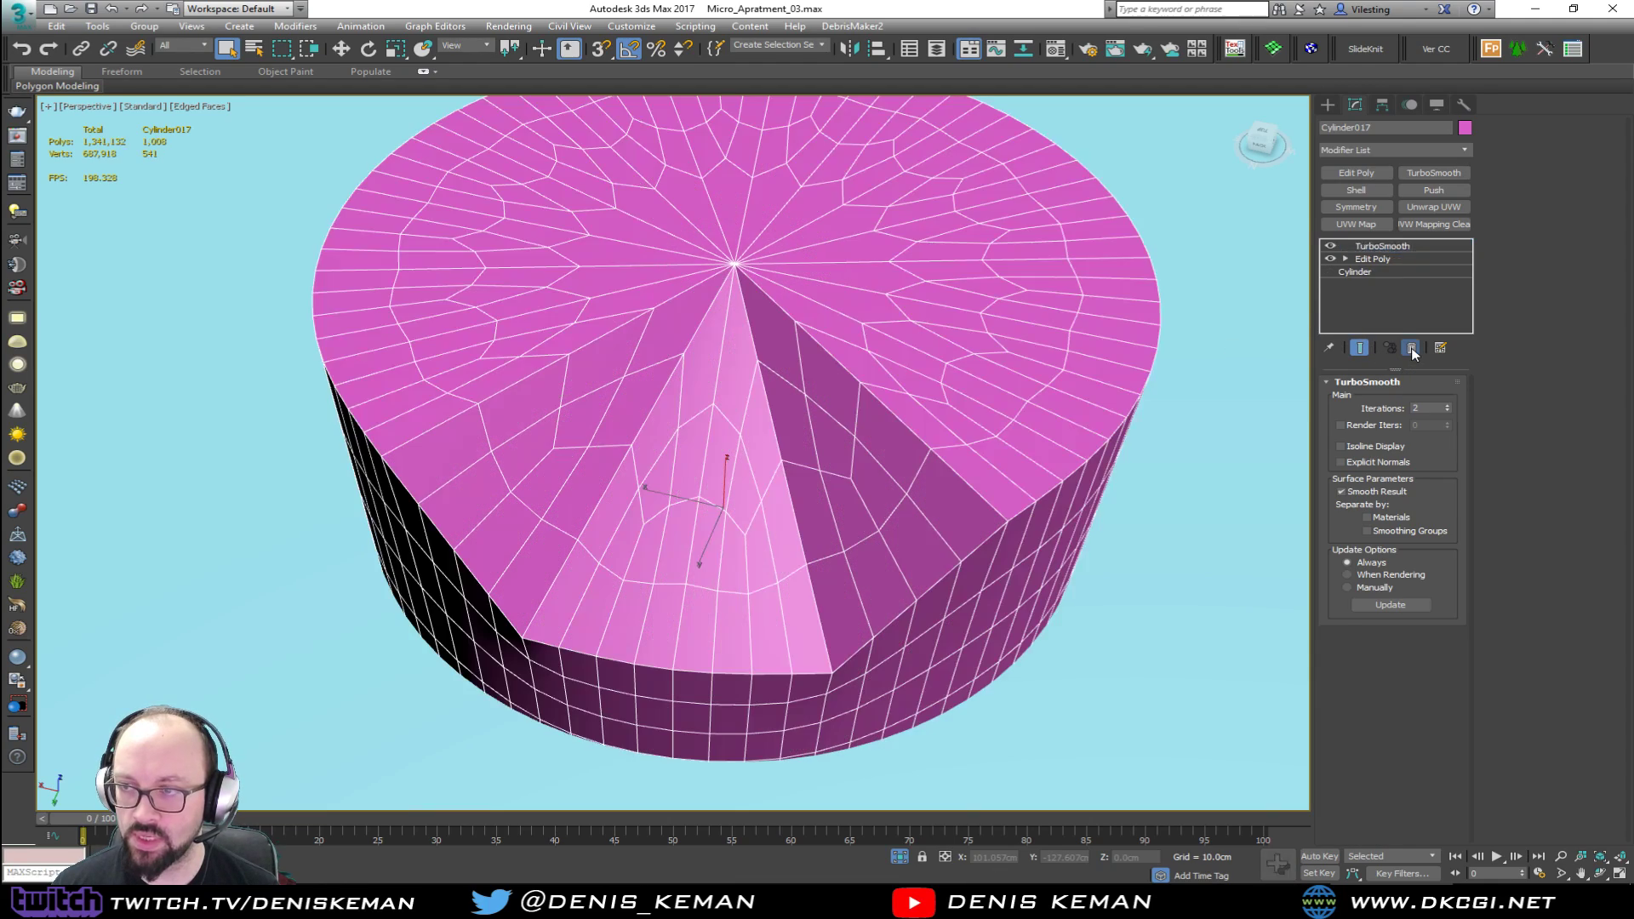
{"action": "mouse_move", "coordinate": [881, 380]}
{"action": "middle_mouse_down", "text": "alt"}
{"action": "mouse_move", "coordinate": [935, 348]}
{"action": "mouse_move", "coordinate": [857, 374]}
{"action": "middle_mouse_up", "text": "alt"}
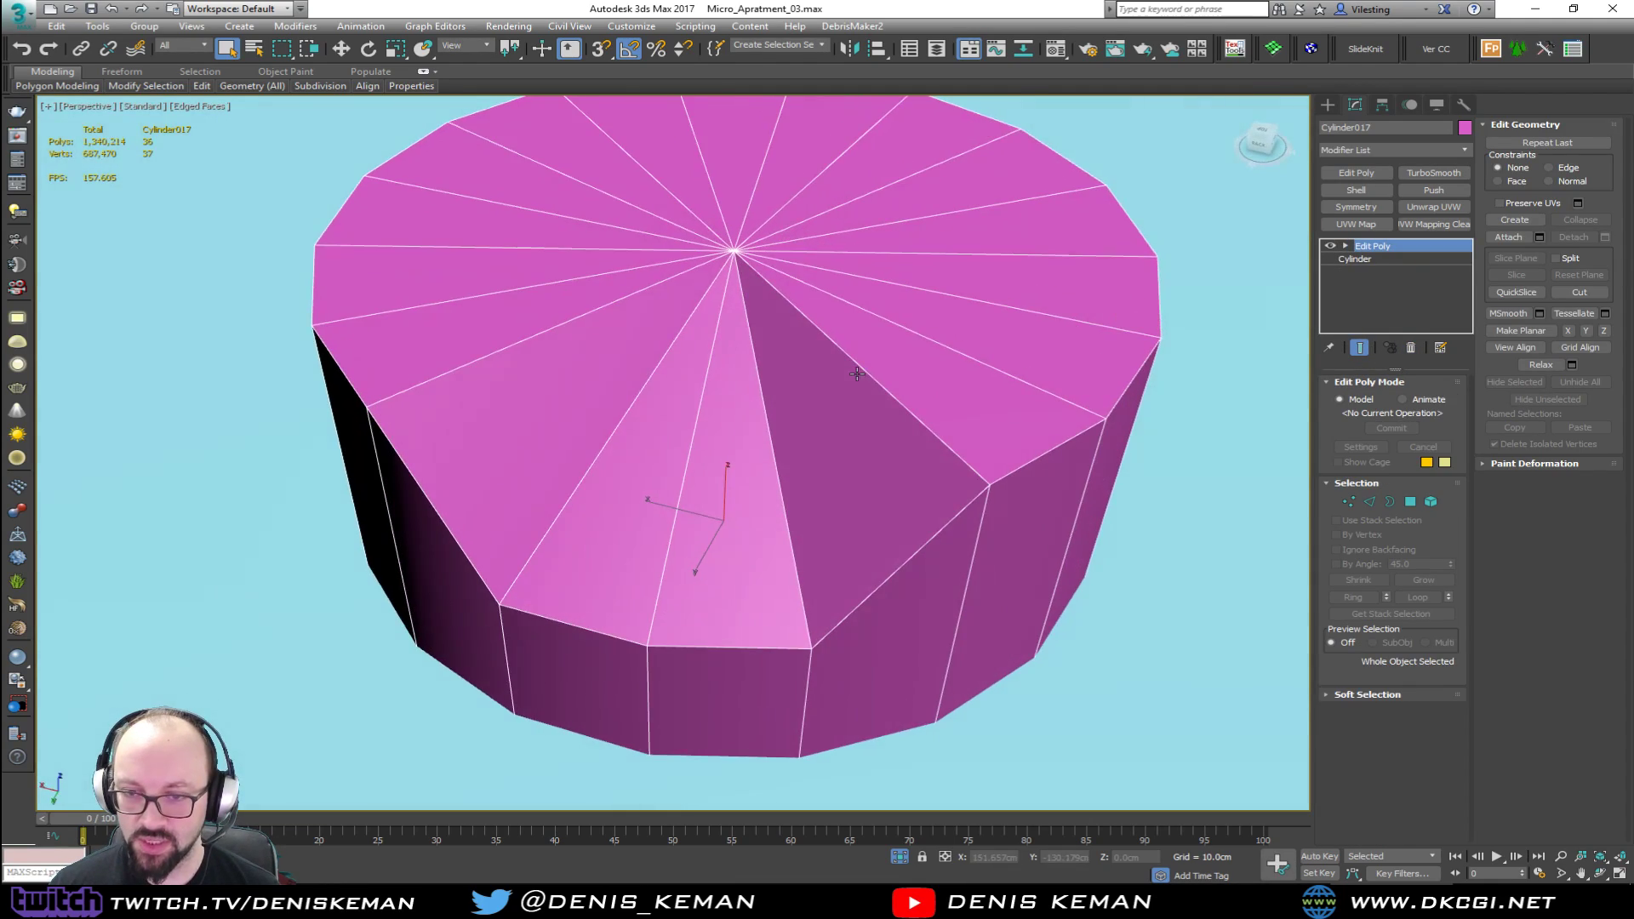
Step: Connect the 18 edges radiating from the centre vertex of the knob's top with 2 segments and a pinch of 98
{"action": "key", "text": "2"}
{"action": "left_click", "coordinate": [523, 574]}
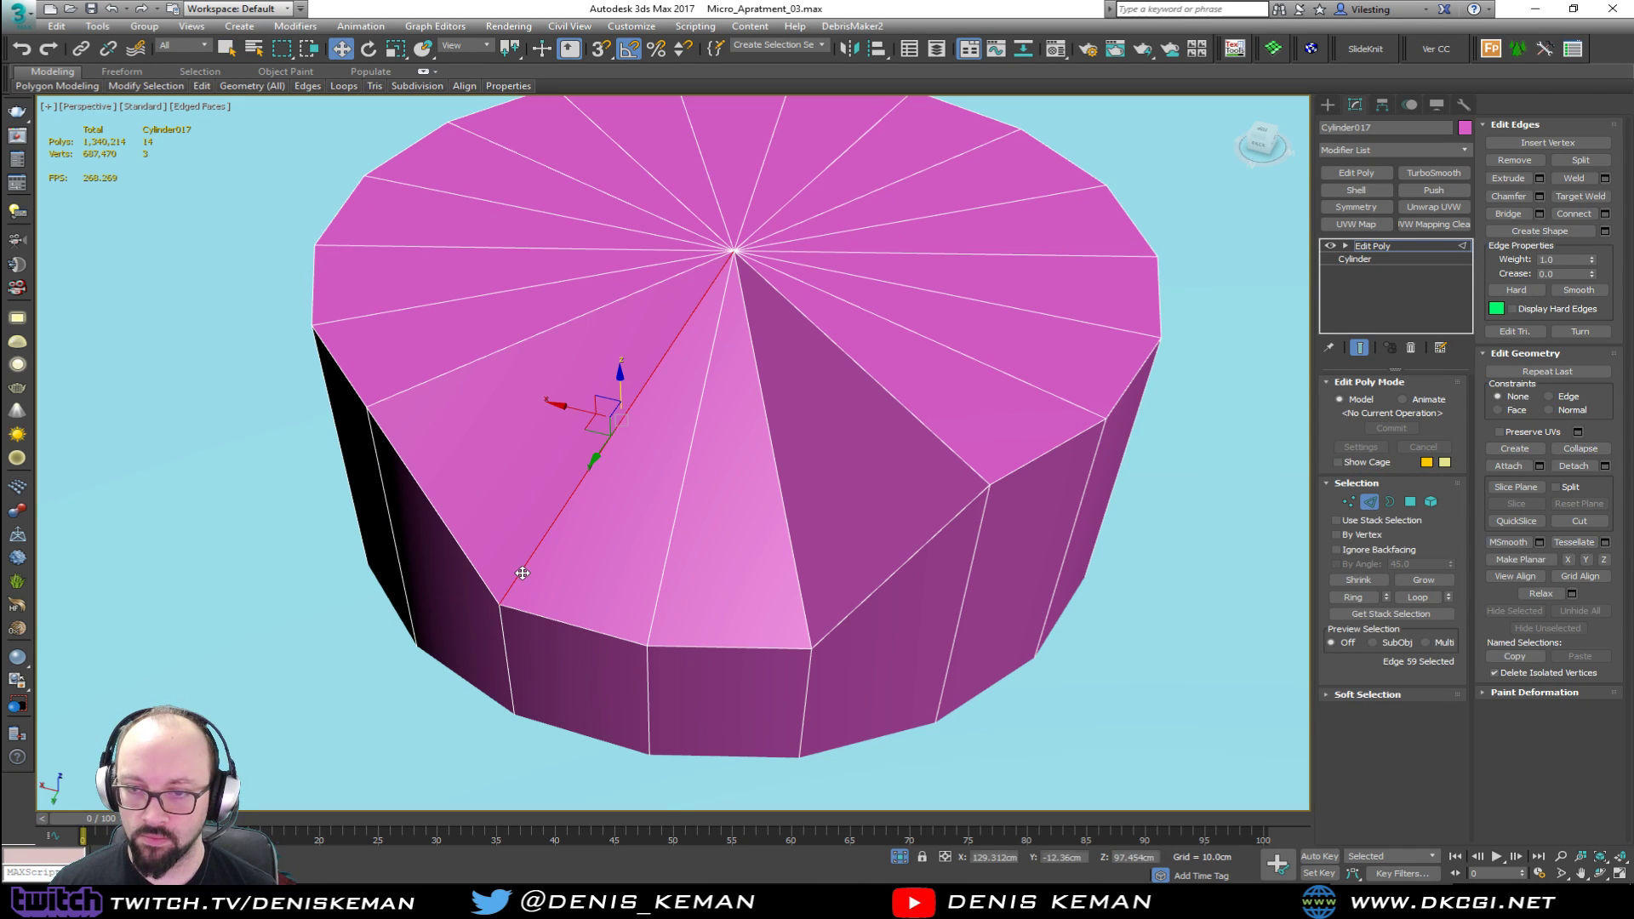
{"action": "key", "text": "1"}
{"action": "left_click", "coordinate": [734, 252]}
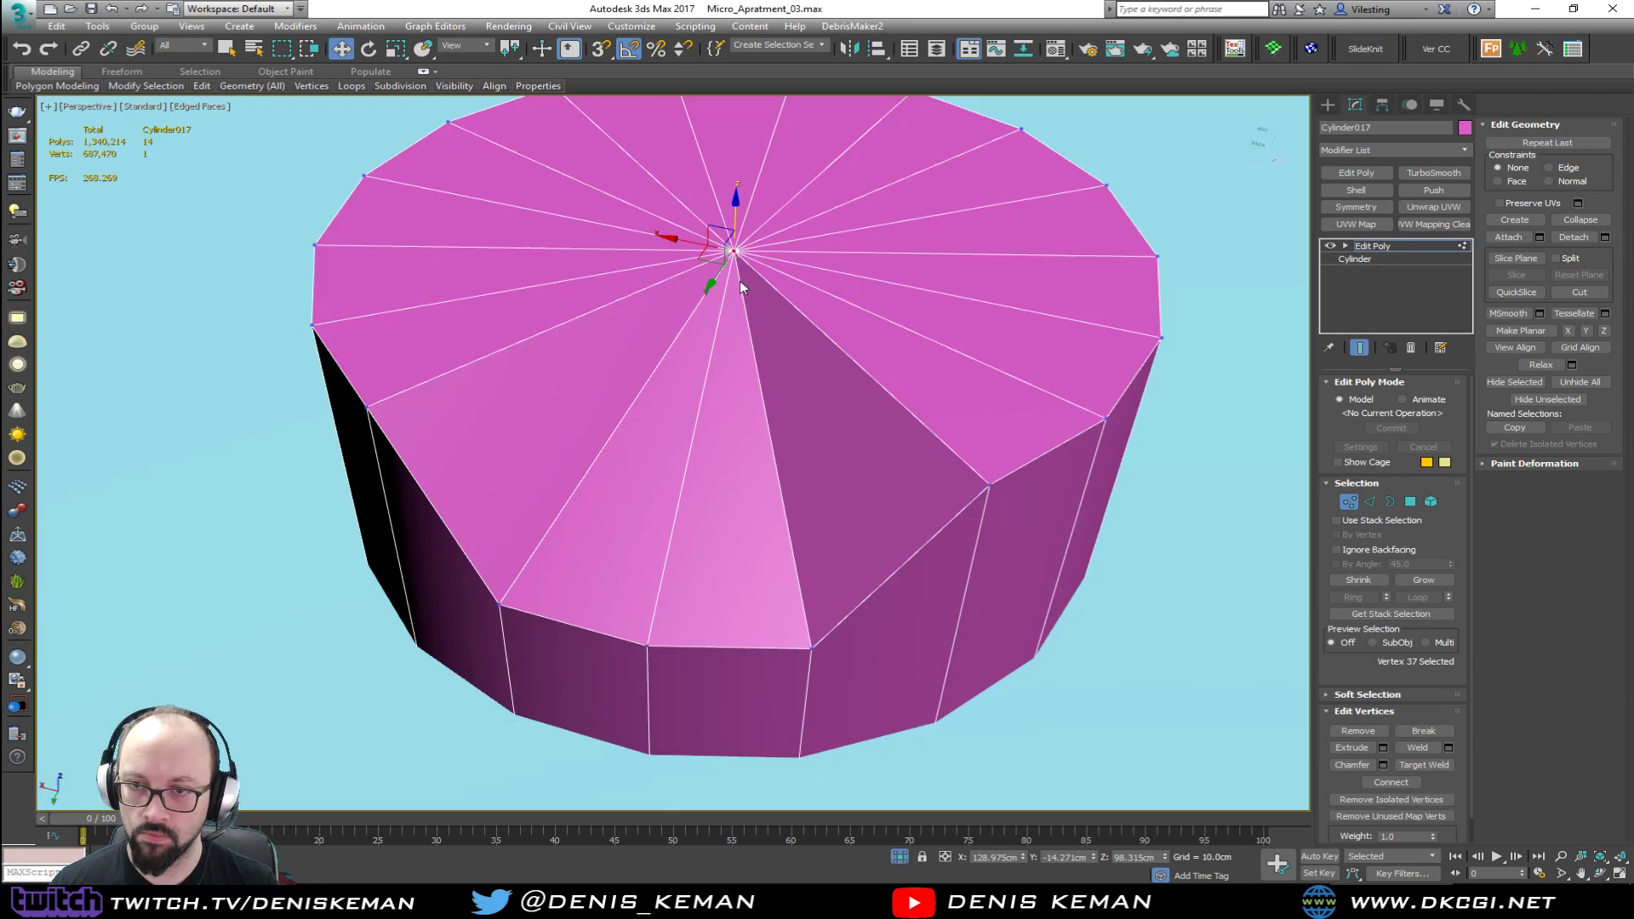
{"action": "left_click", "coordinate": [1369, 504], "text": "ctrl"}
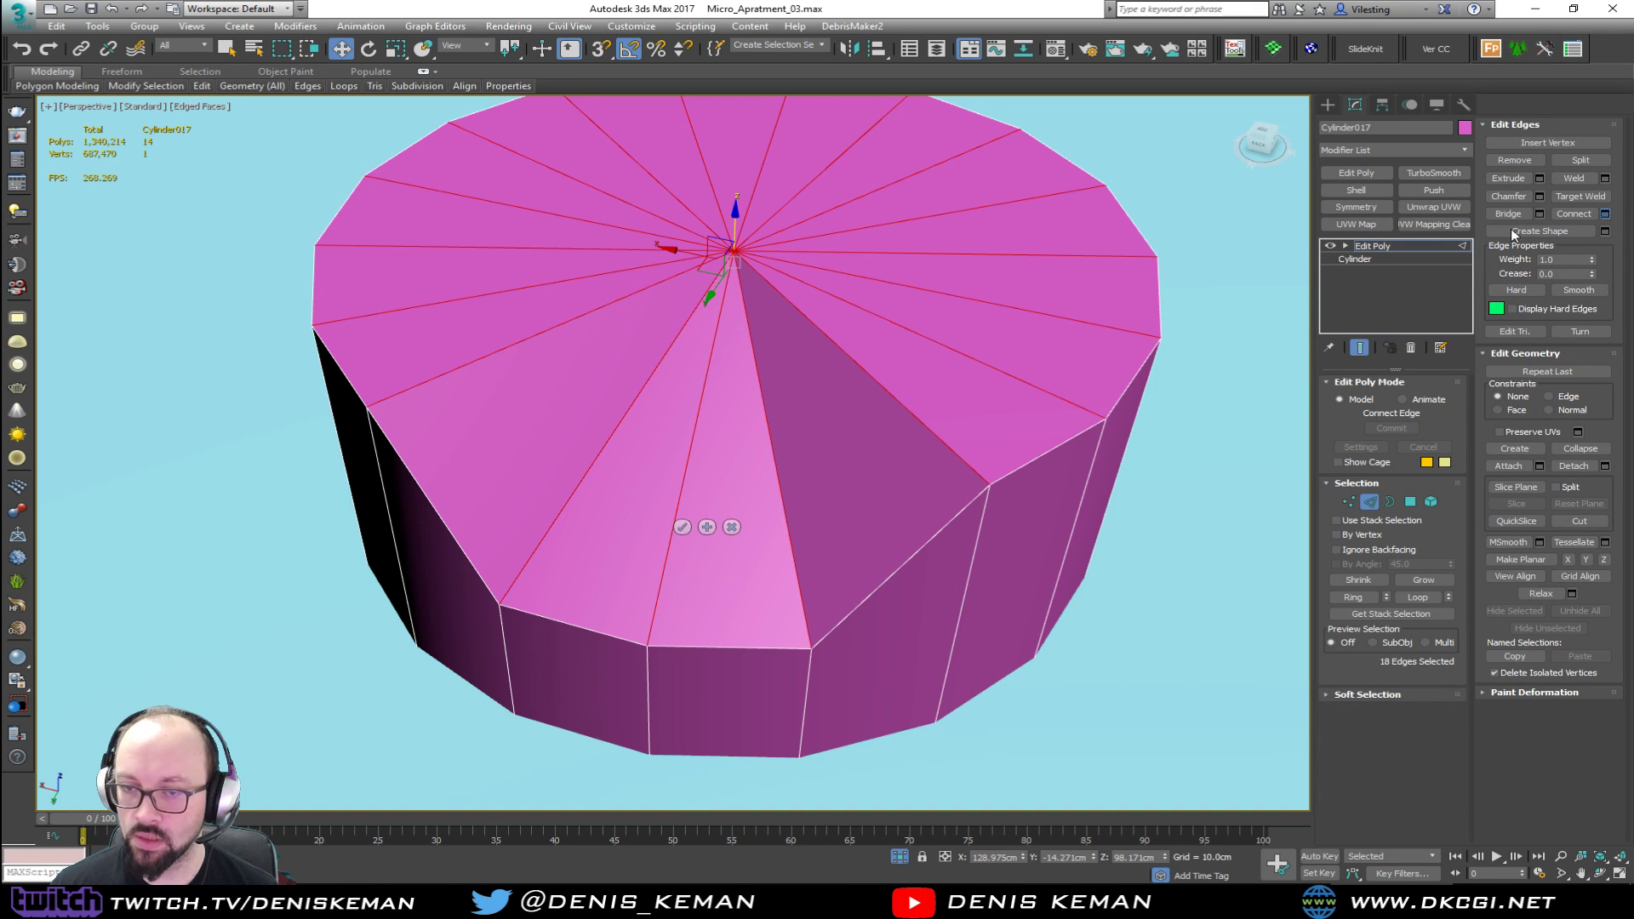
{"action": "left_click_drag", "start_coordinate": [686, 460], "coordinate": [615, 183]}
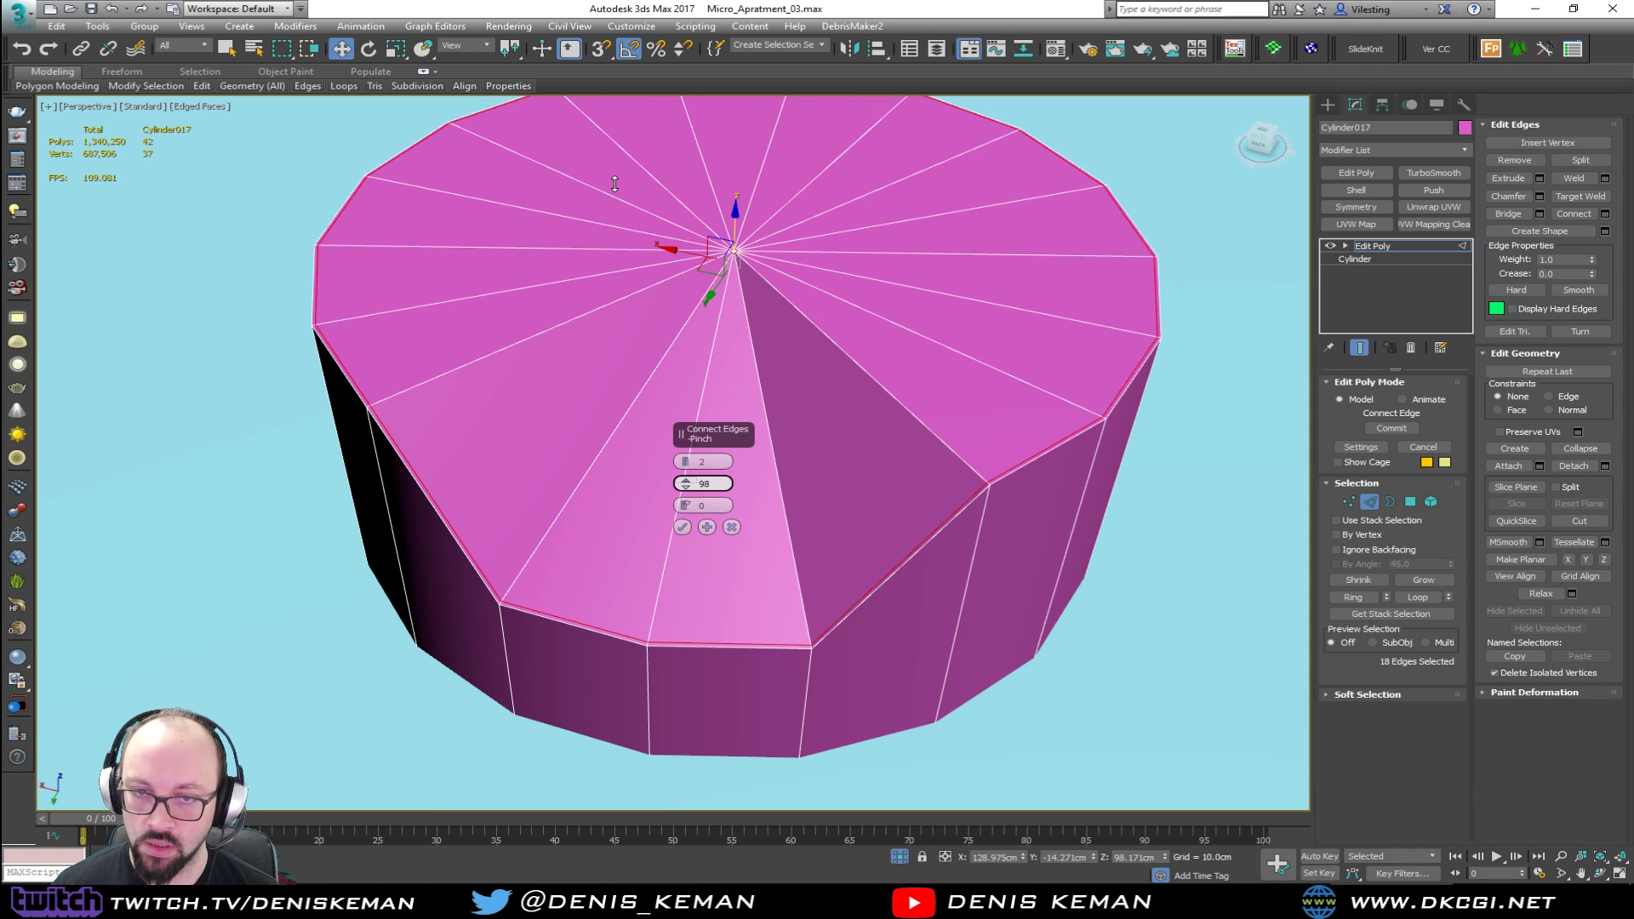
{"action": "left_click", "coordinate": [683, 528]}
Step: Remove the tiny inner edge loop around the centre of the knob's top together with its vertices
{"action": "scroll", "coordinate": [704, 477], "scroll_direction": "down", "scroll_amount": 5}
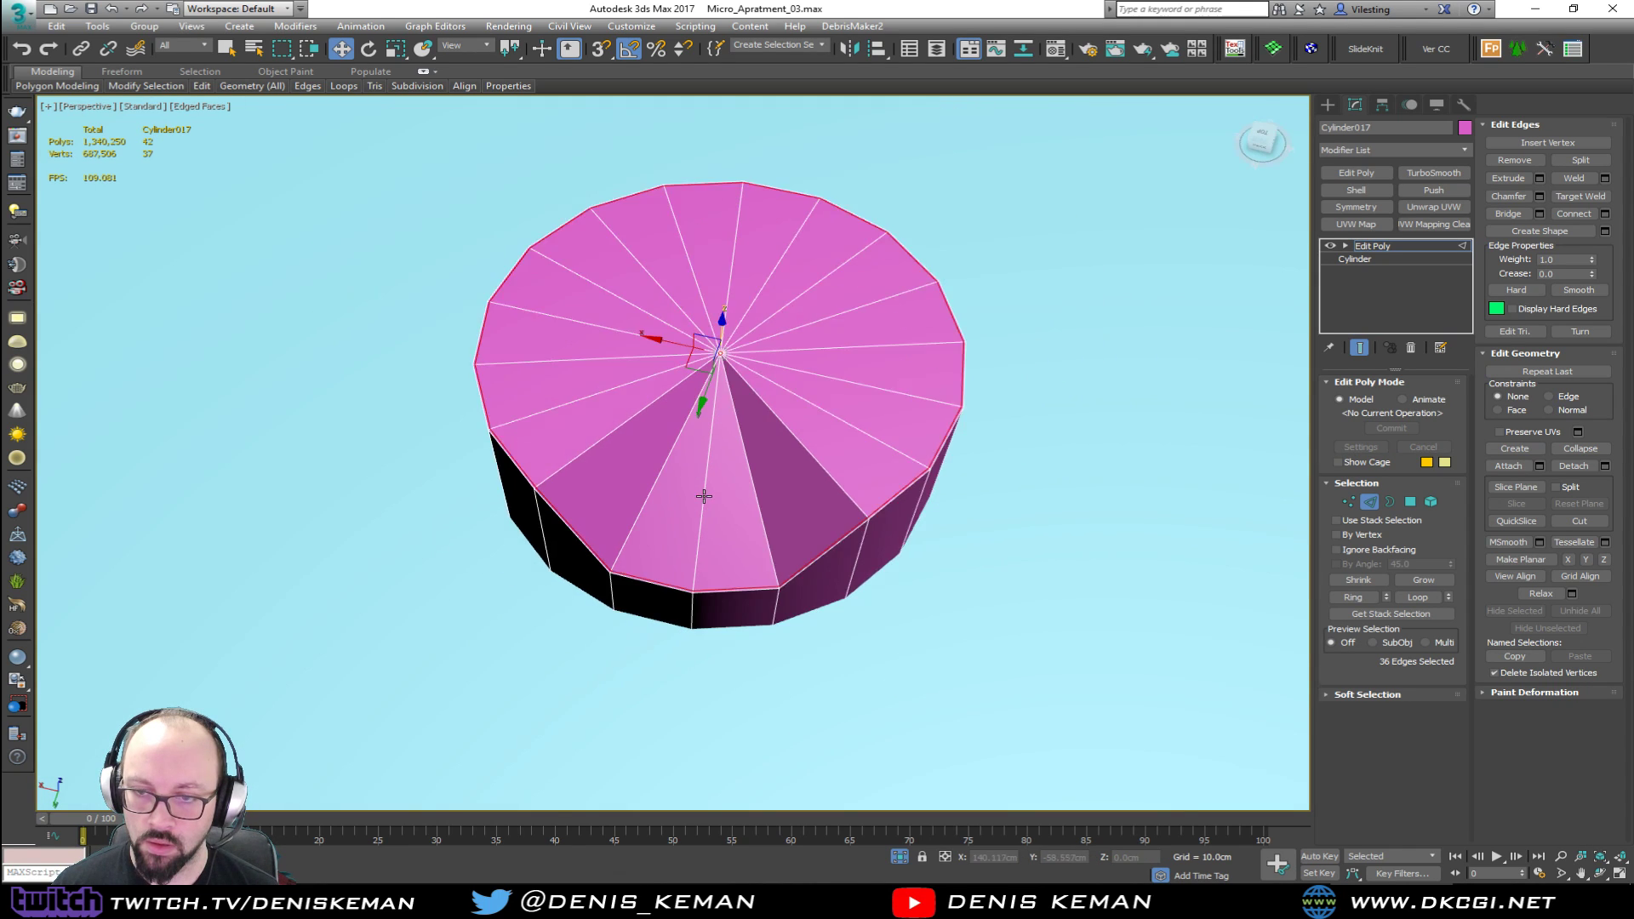
{"action": "scroll", "coordinate": [704, 495], "scroll_direction": "down", "scroll_amount": 2}
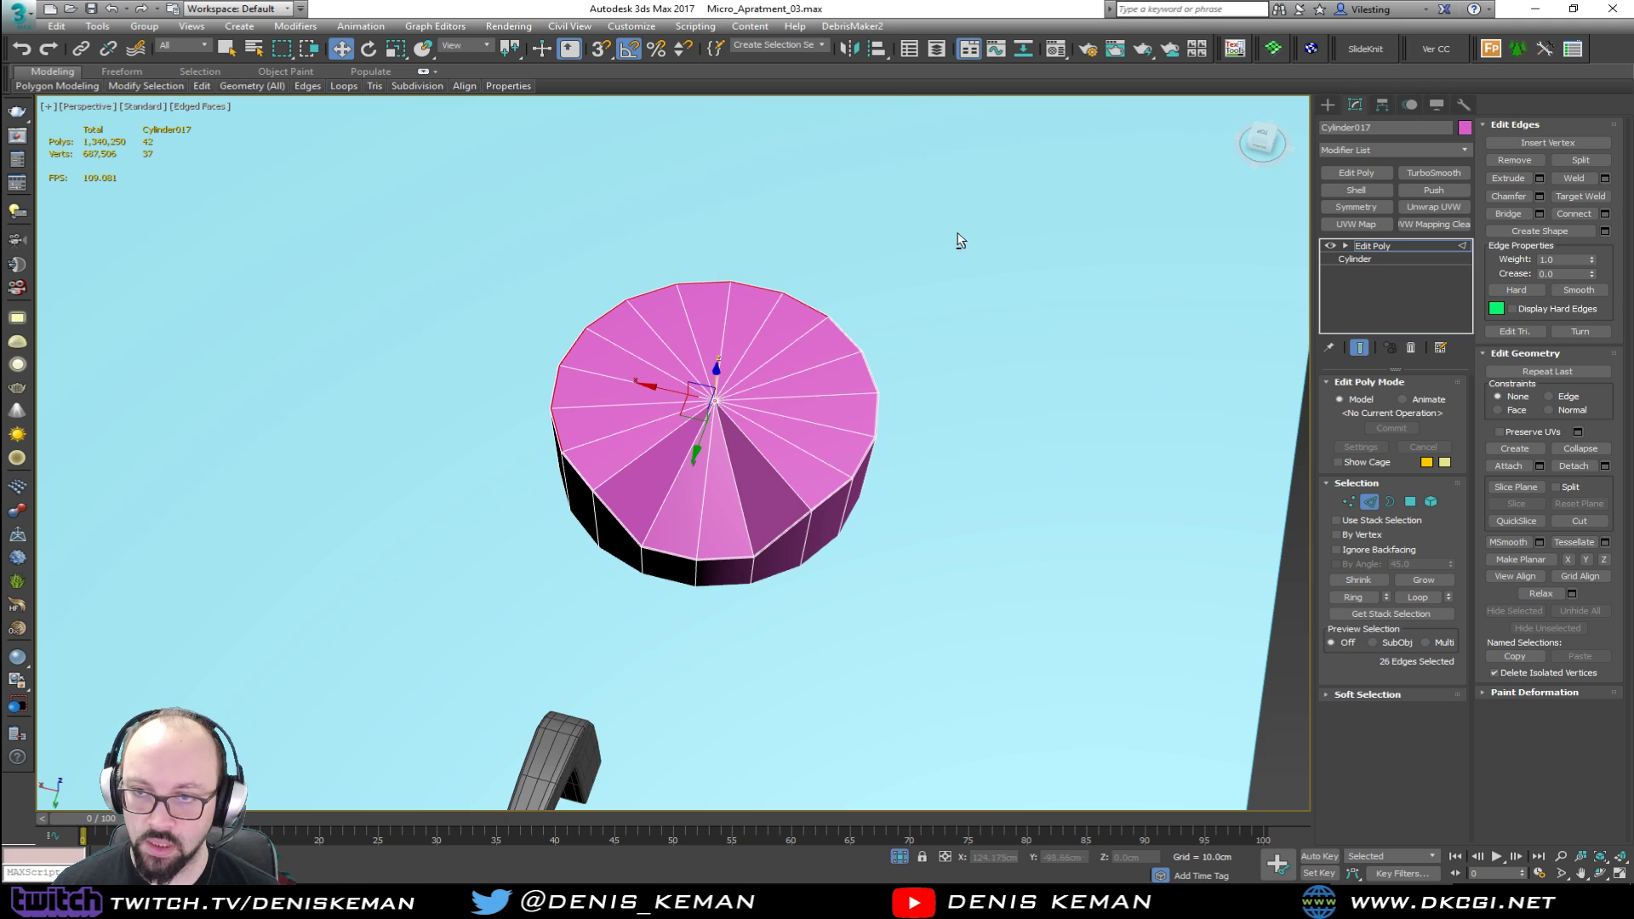
{"action": "scroll", "coordinate": [626, 515], "scroll_direction": "up", "scroll_amount": 10}
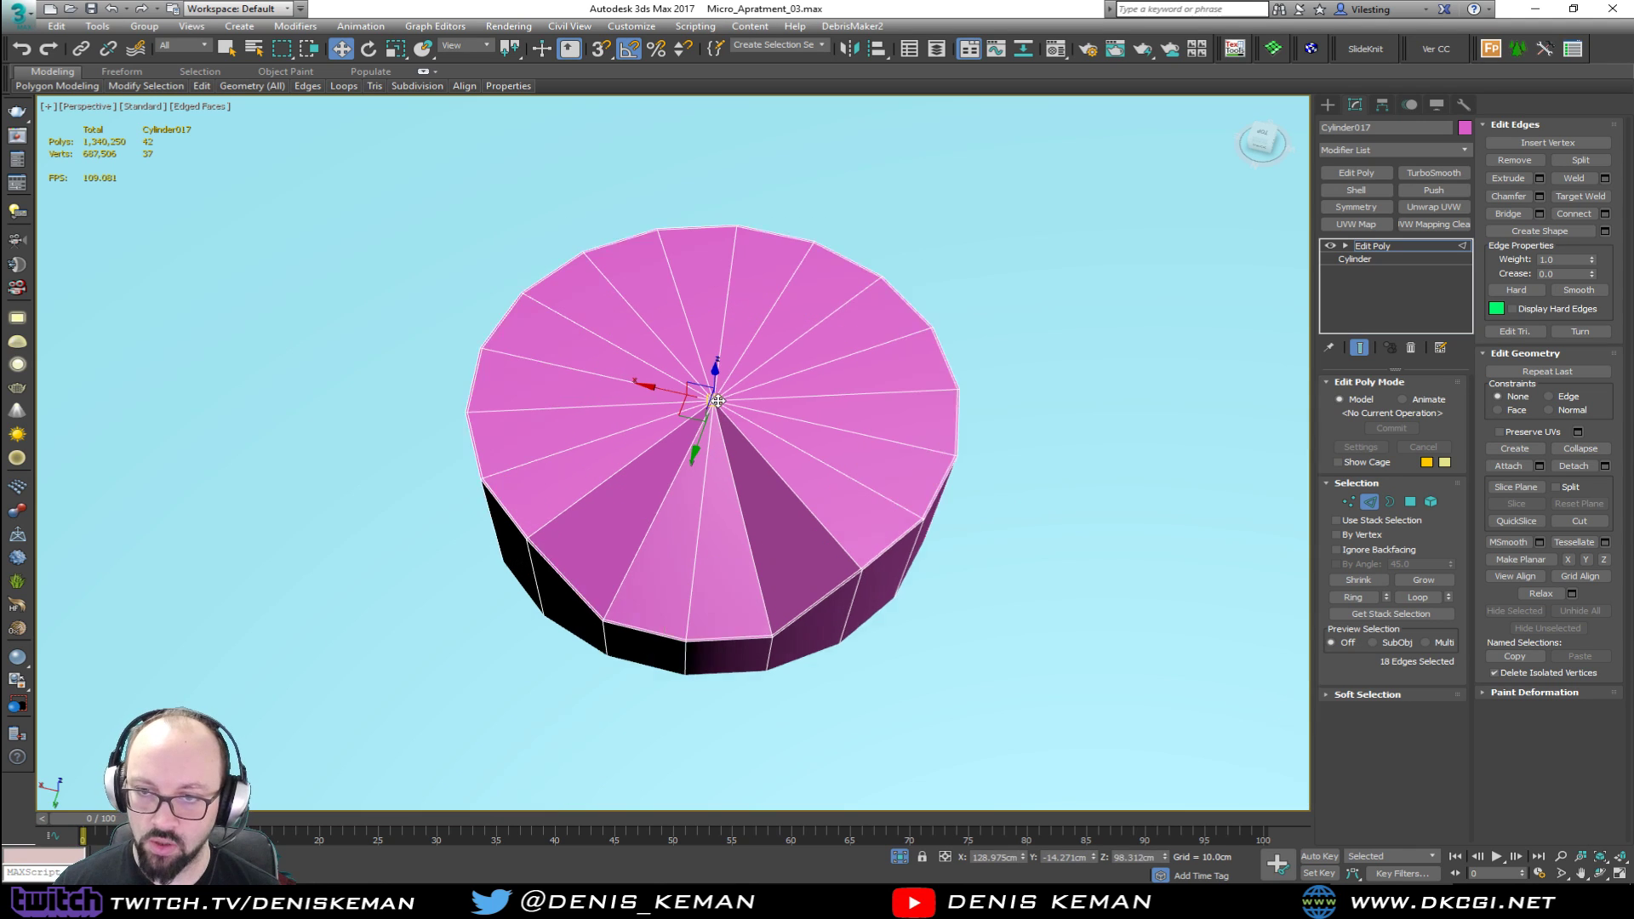
{"action": "key", "text": "ctrl+BackSpace"}
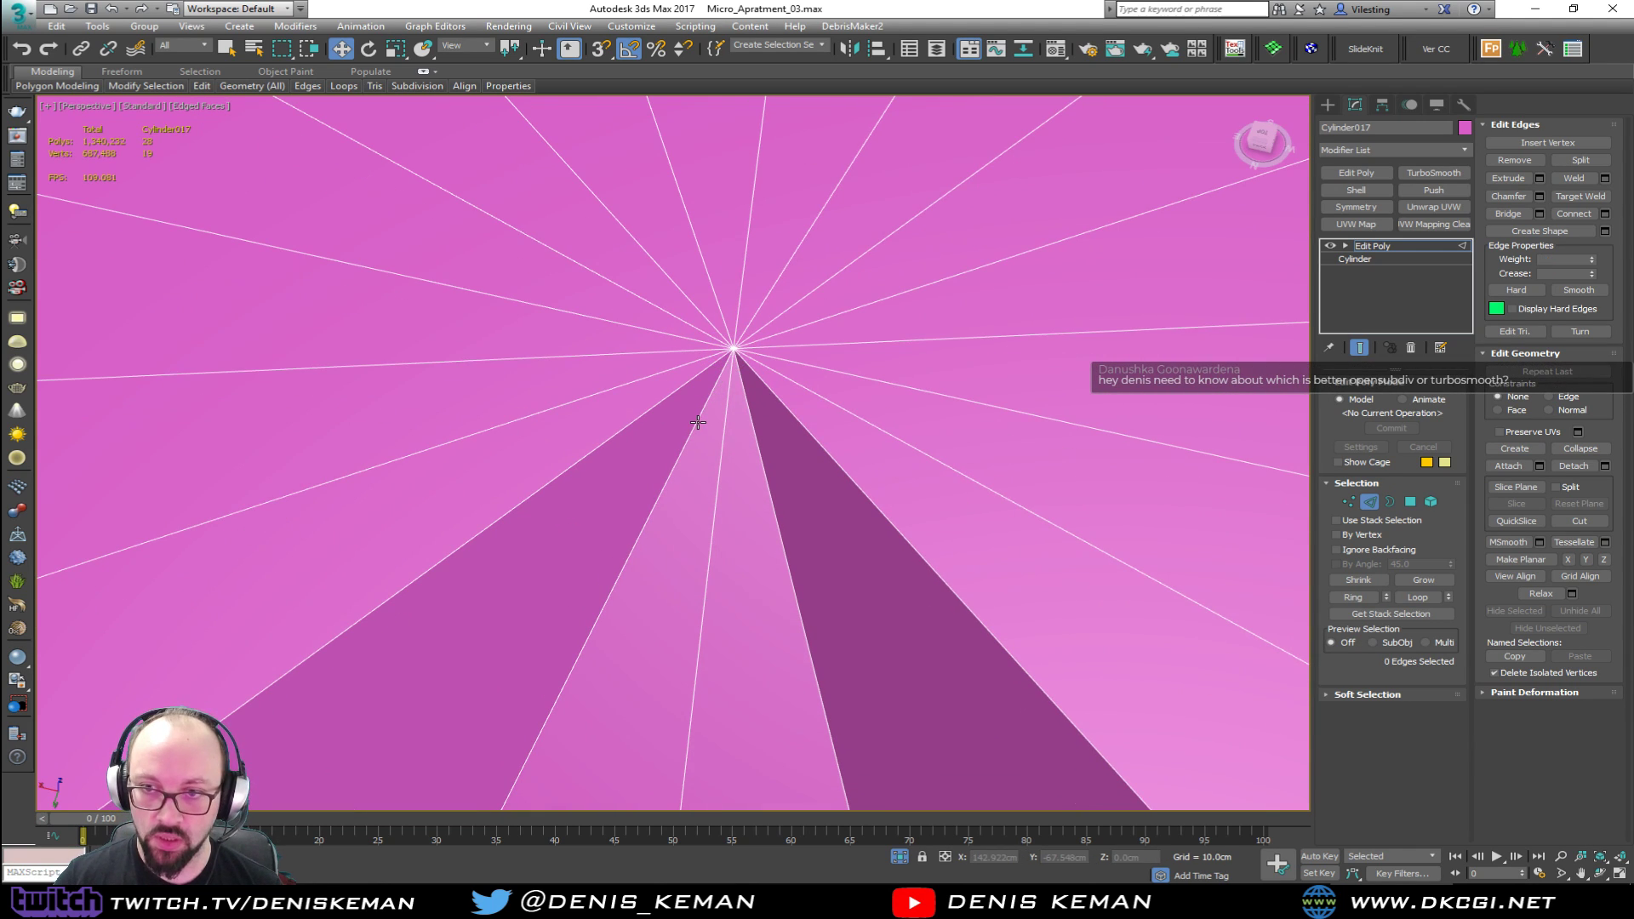
Step: Insert an edge loop around the cylinder's side, just below its top rim
{"action": "scroll", "coordinate": [698, 422], "scroll_direction": "down", "scroll_amount": 8}
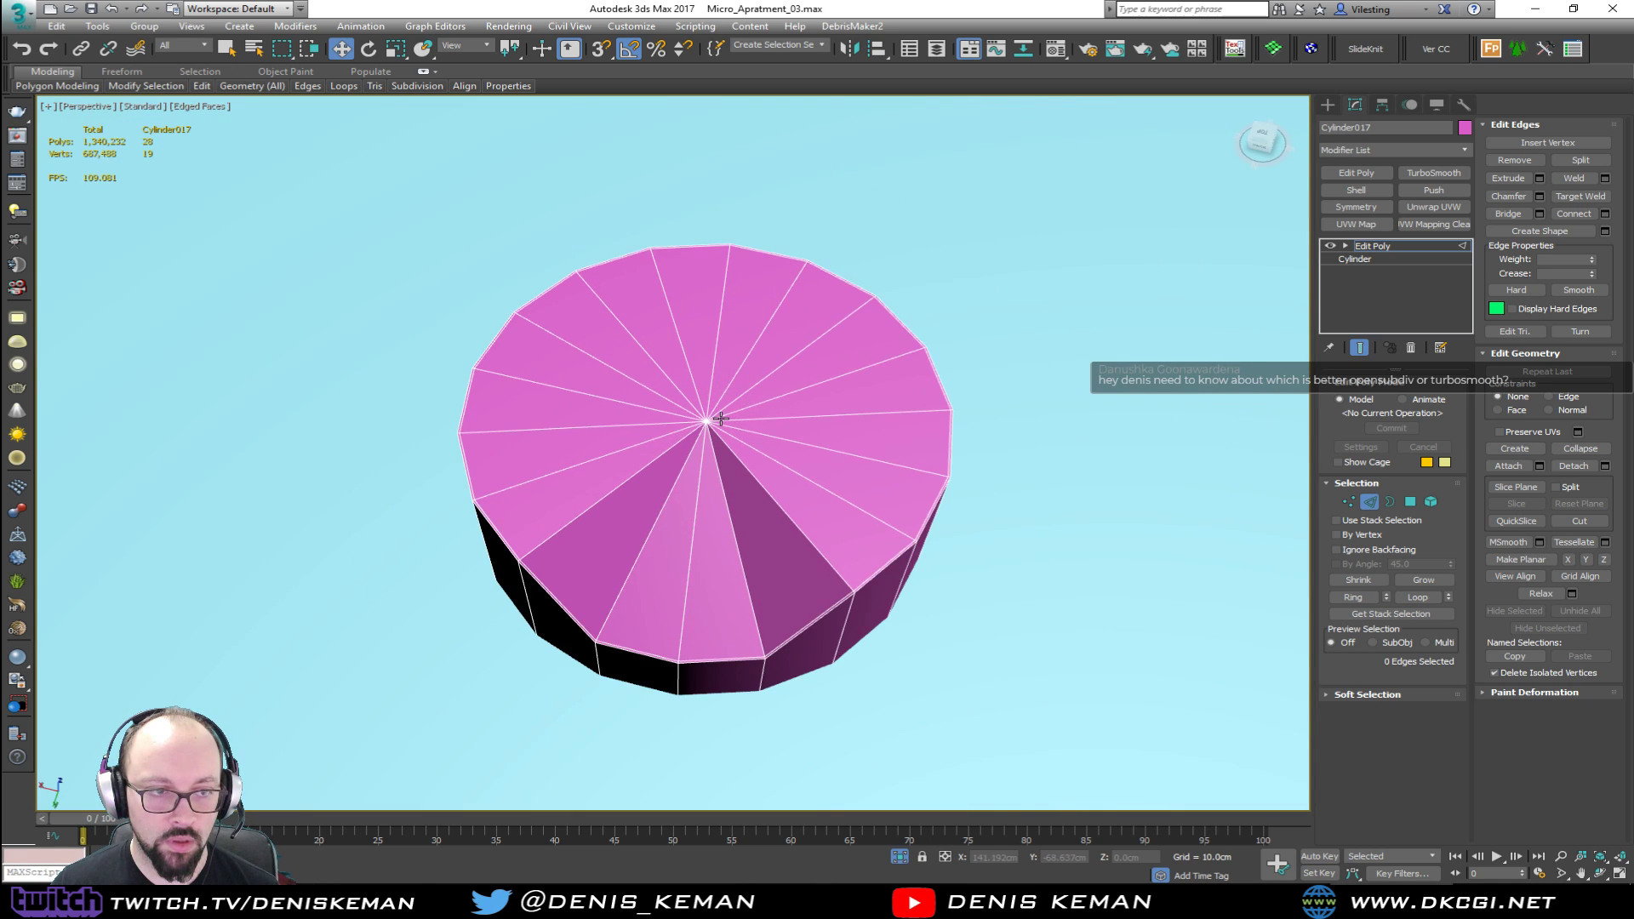
{"action": "middle_click_drag", "start_coordinate": [780, 414], "coordinate": [844, 391], "text": "alt"}
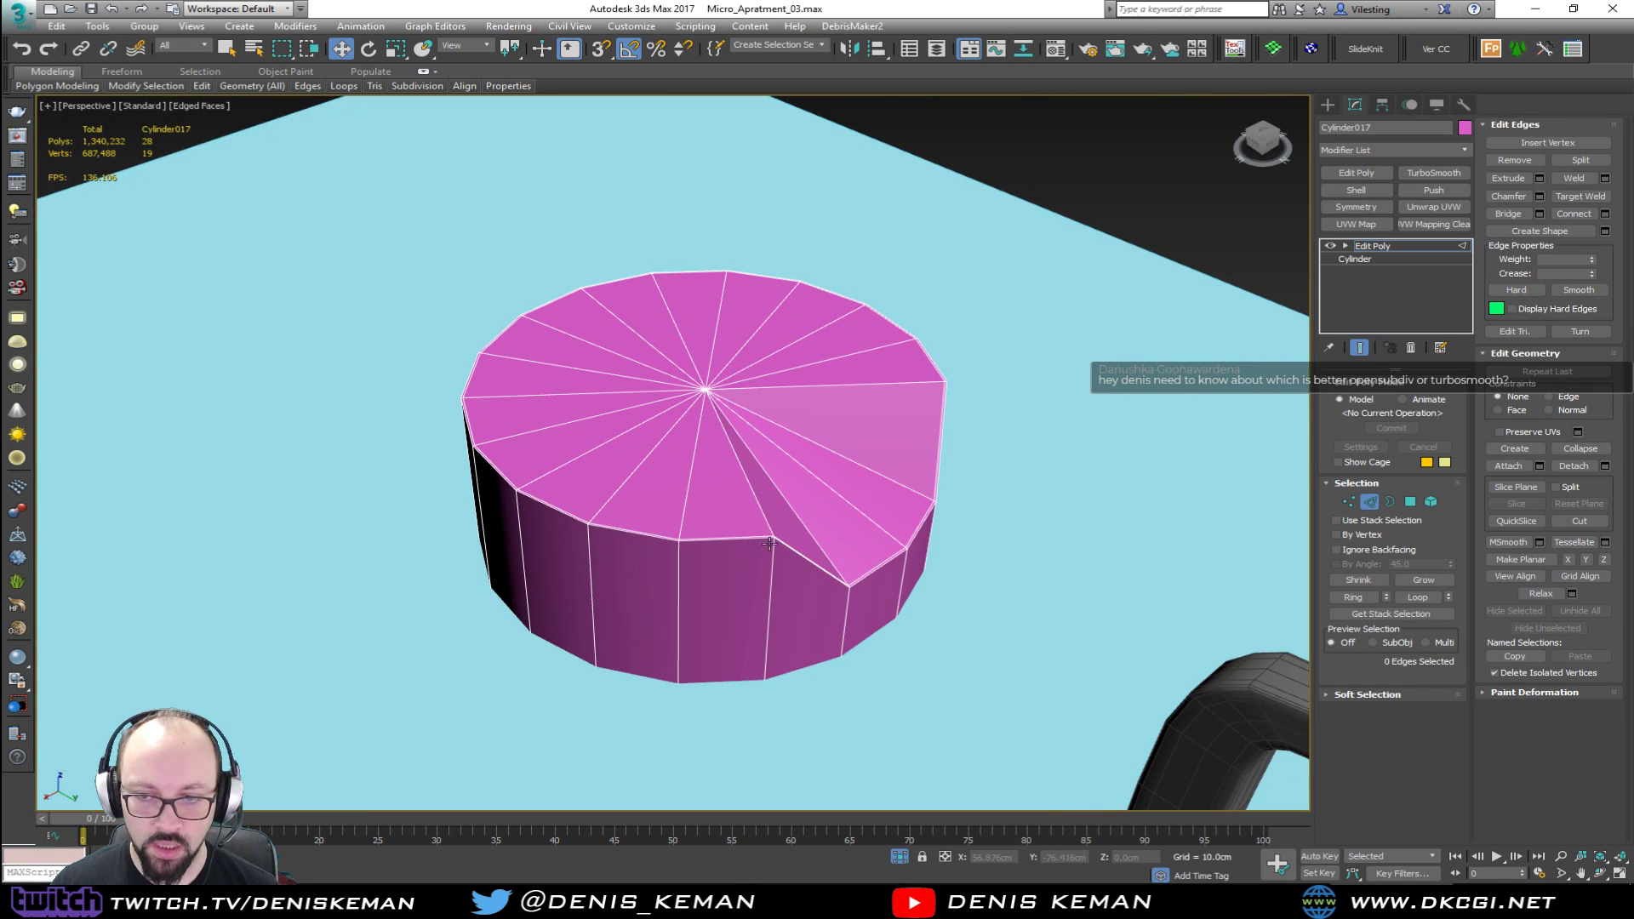
{"action": "scroll", "coordinate": [768, 545], "scroll_direction": "up", "scroll_amount": 4}
{"action": "scroll", "coordinate": [815, 521], "scroll_direction": "up", "scroll_amount": 3}
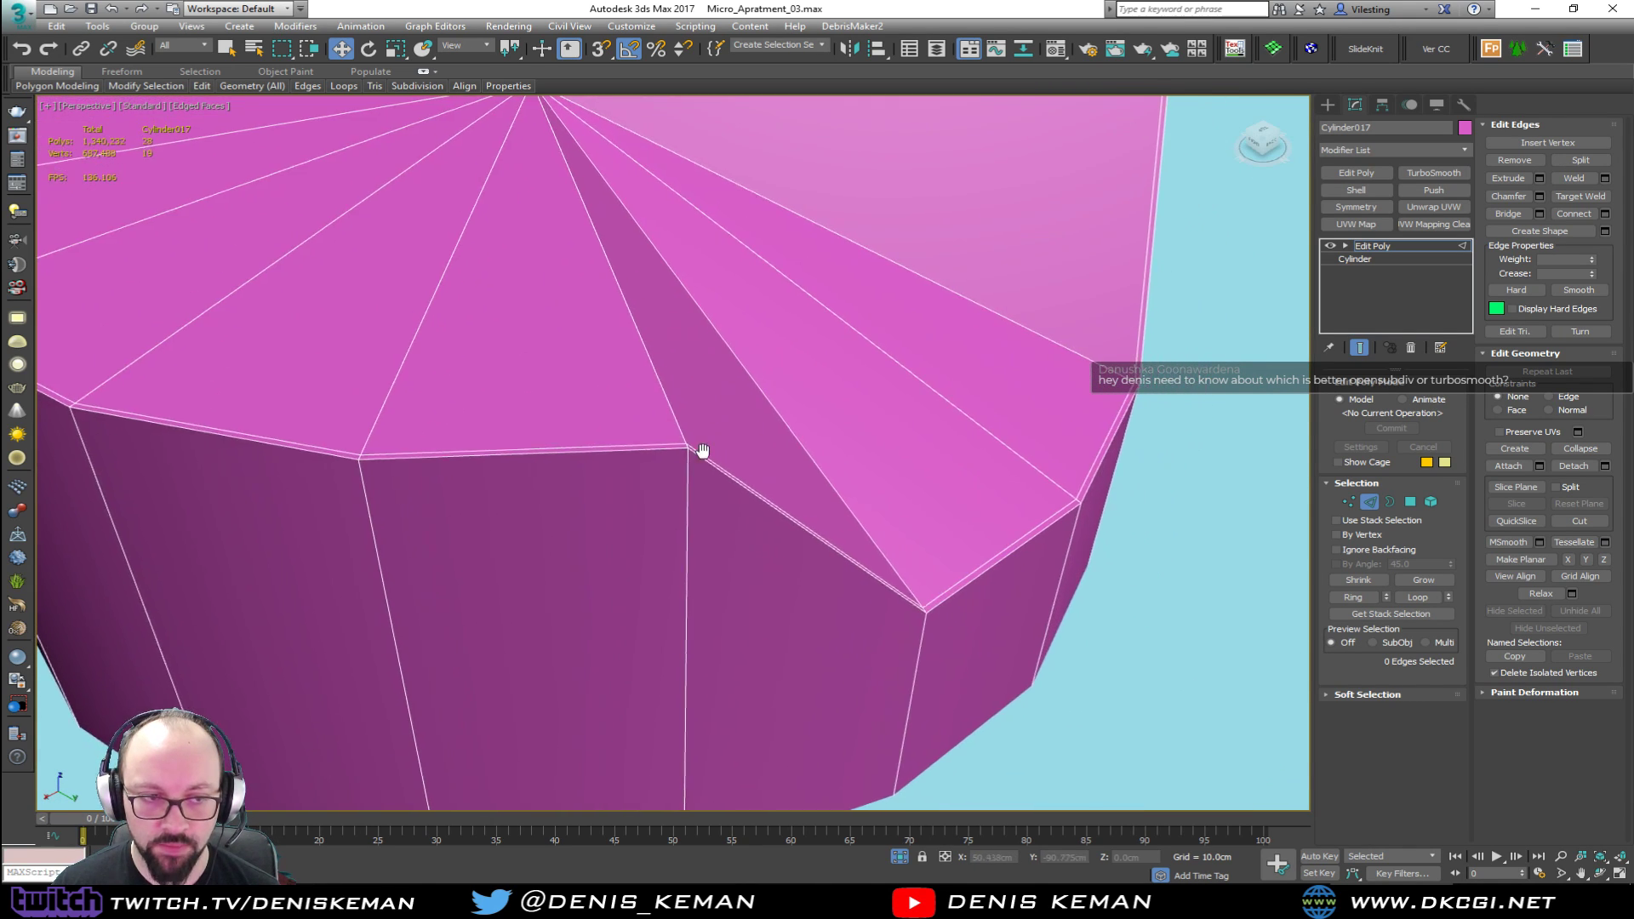
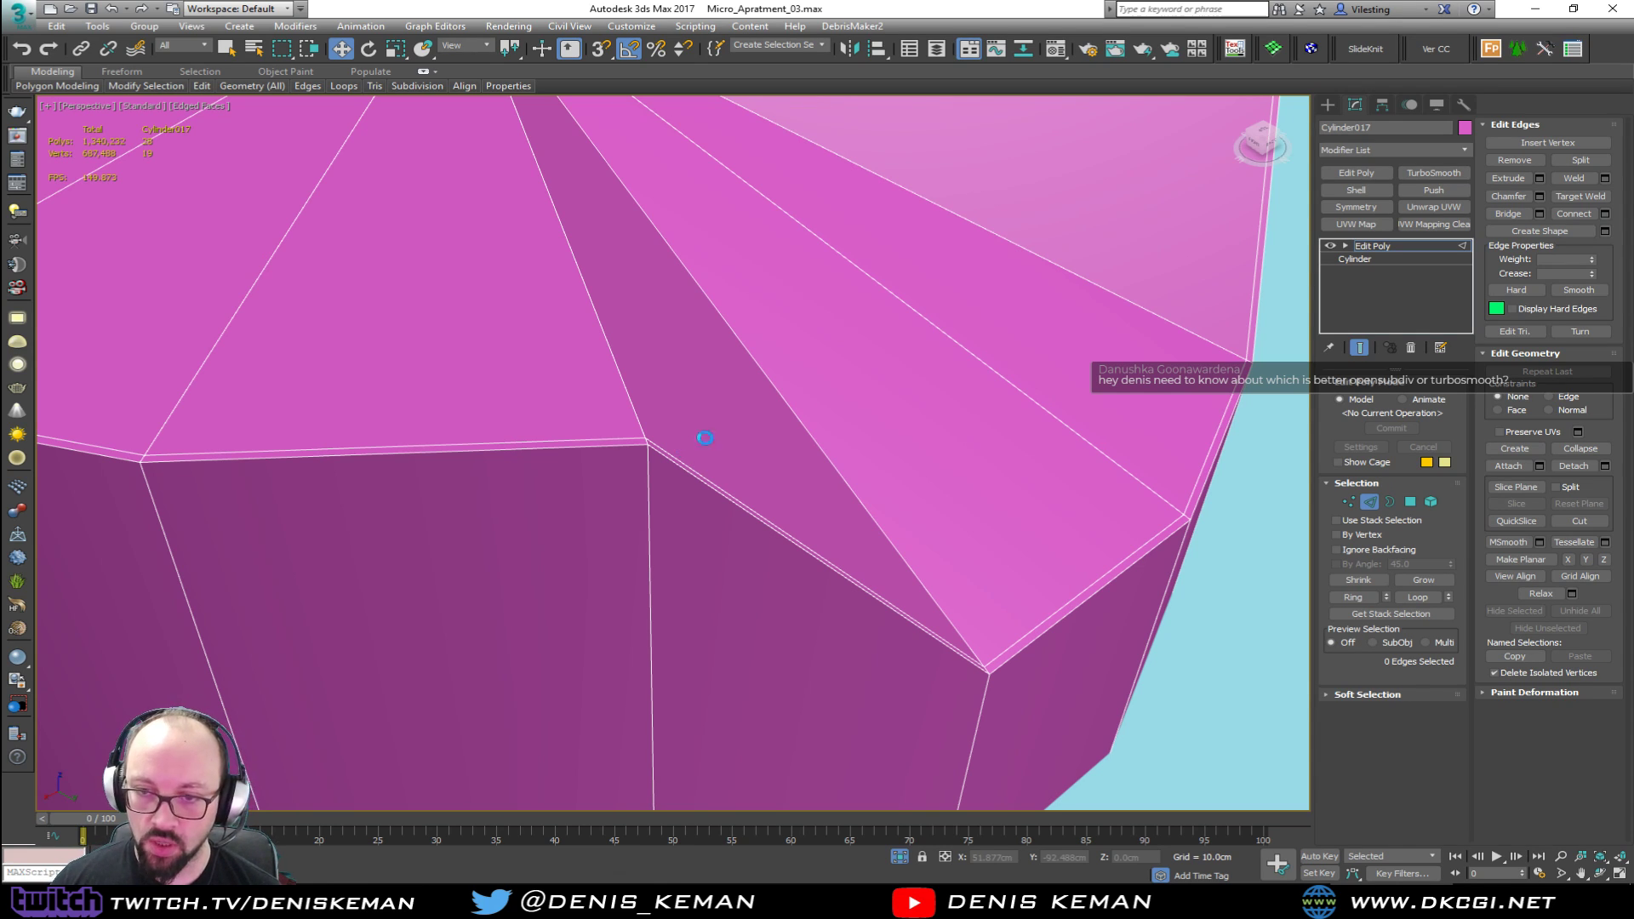
{"action": "scroll", "coordinate": [871, 430], "scroll_direction": "down", "scroll_amount": 4}
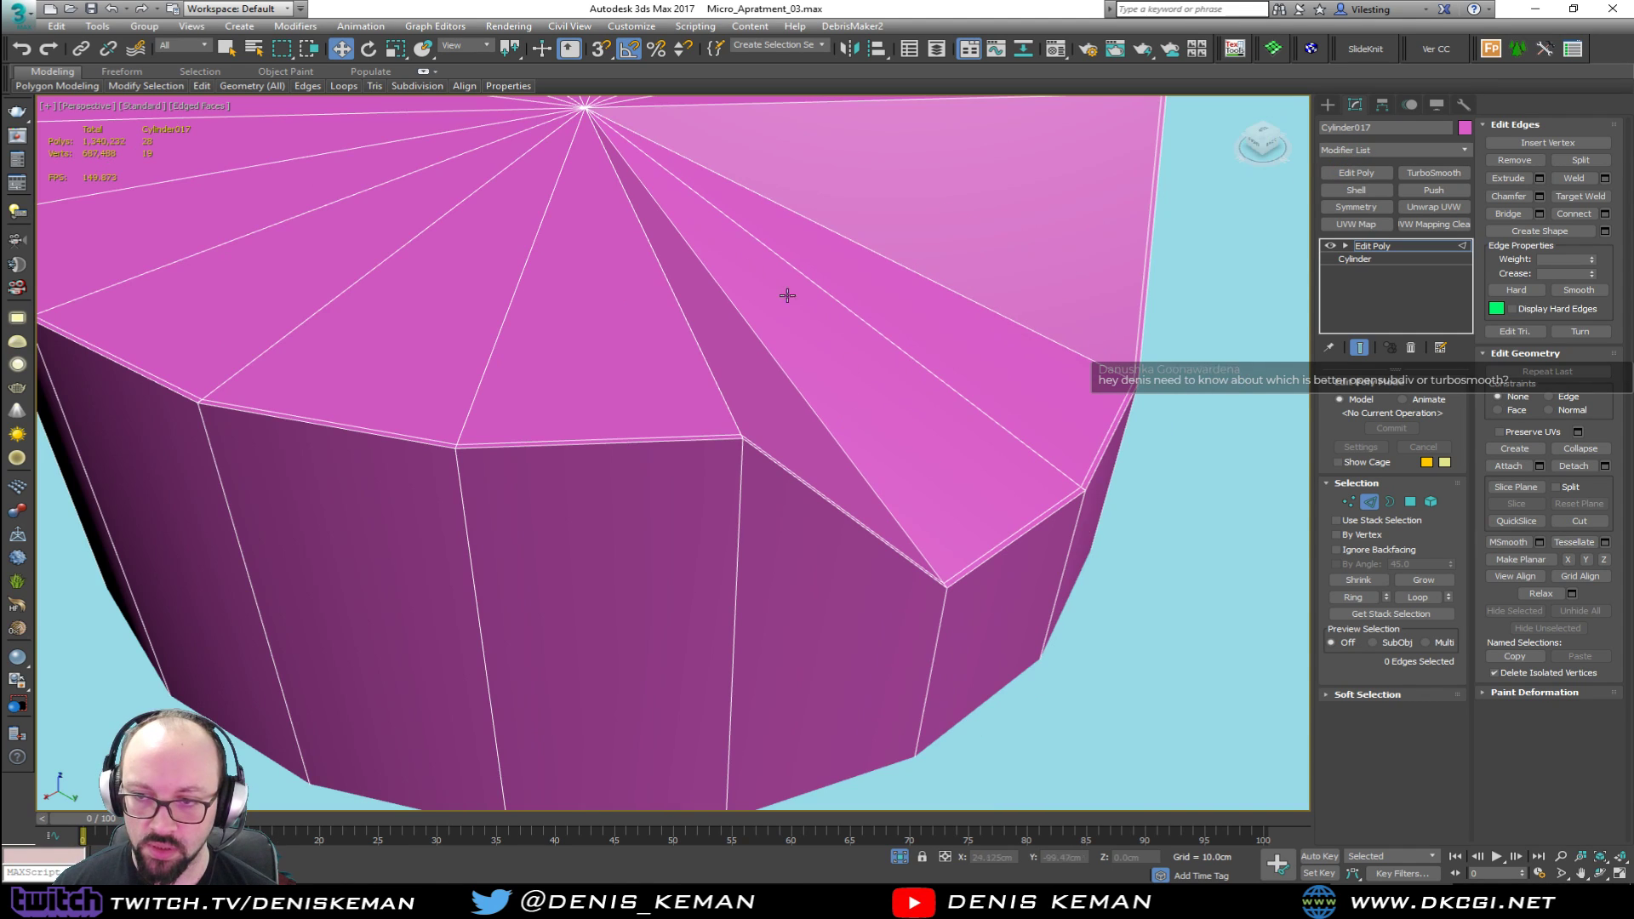
{"action": "scroll", "coordinate": [877, 373], "scroll_direction": "down", "scroll_amount": 2}
{"action": "middle_click_drag", "start_coordinate": [858, 371], "coordinate": [904, 393], "text": "alt"}
{"action": "key", "text": "alt+1"}
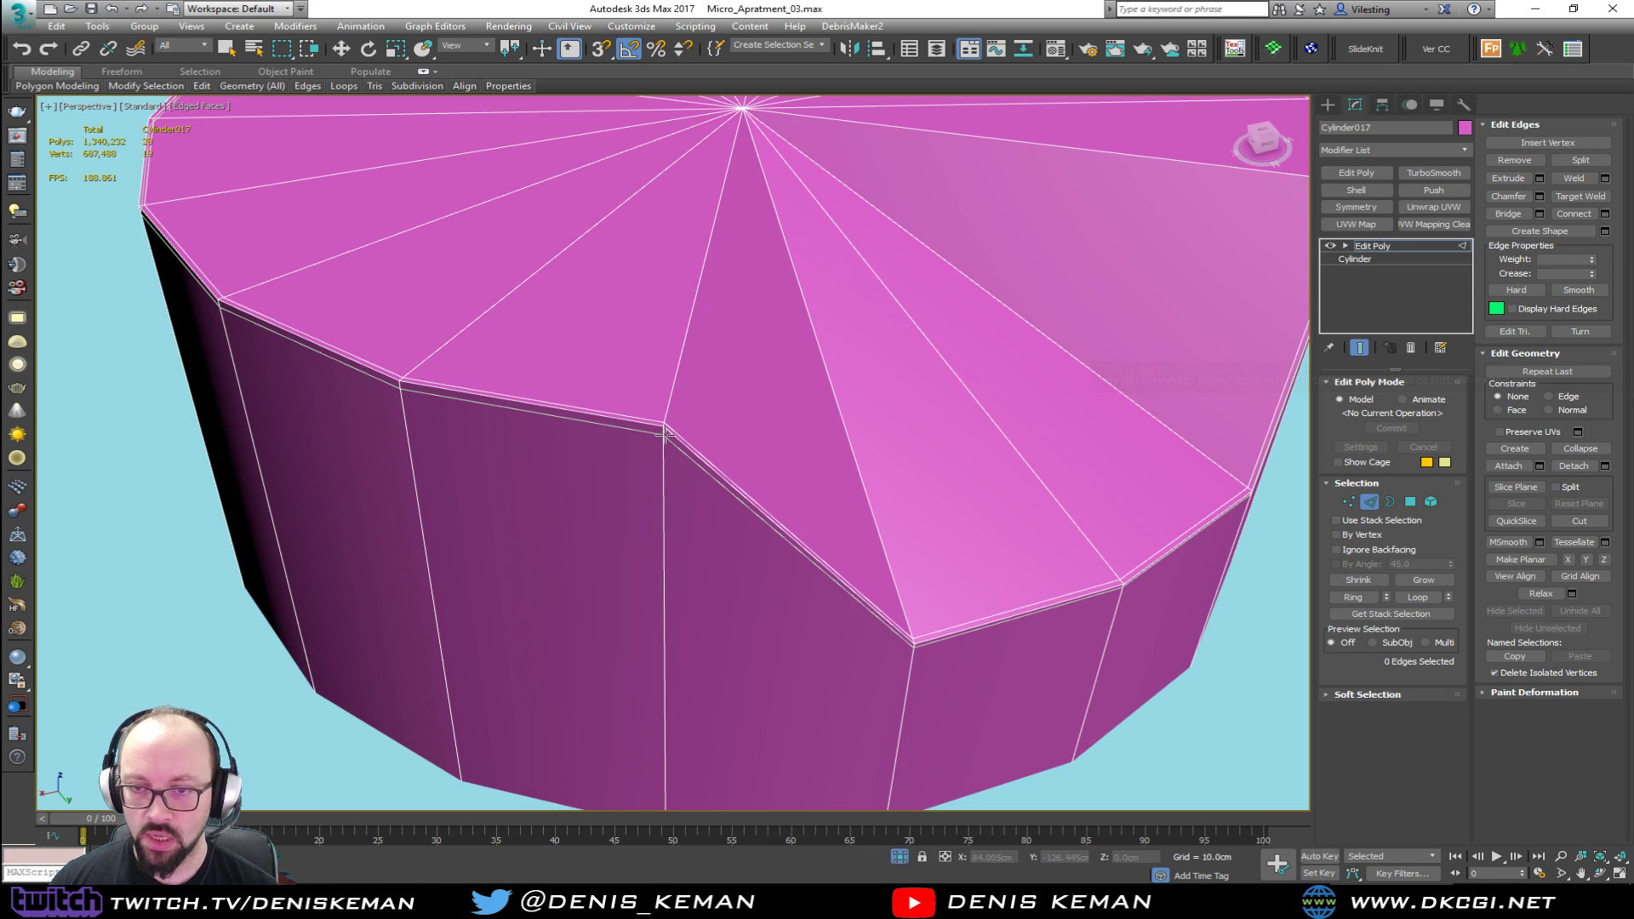
{"action": "left_click", "coordinate": [665, 435]}
{"action": "middle_click_drag", "start_coordinate": [784, 539], "coordinate": [730, 439], "text": "alt"}
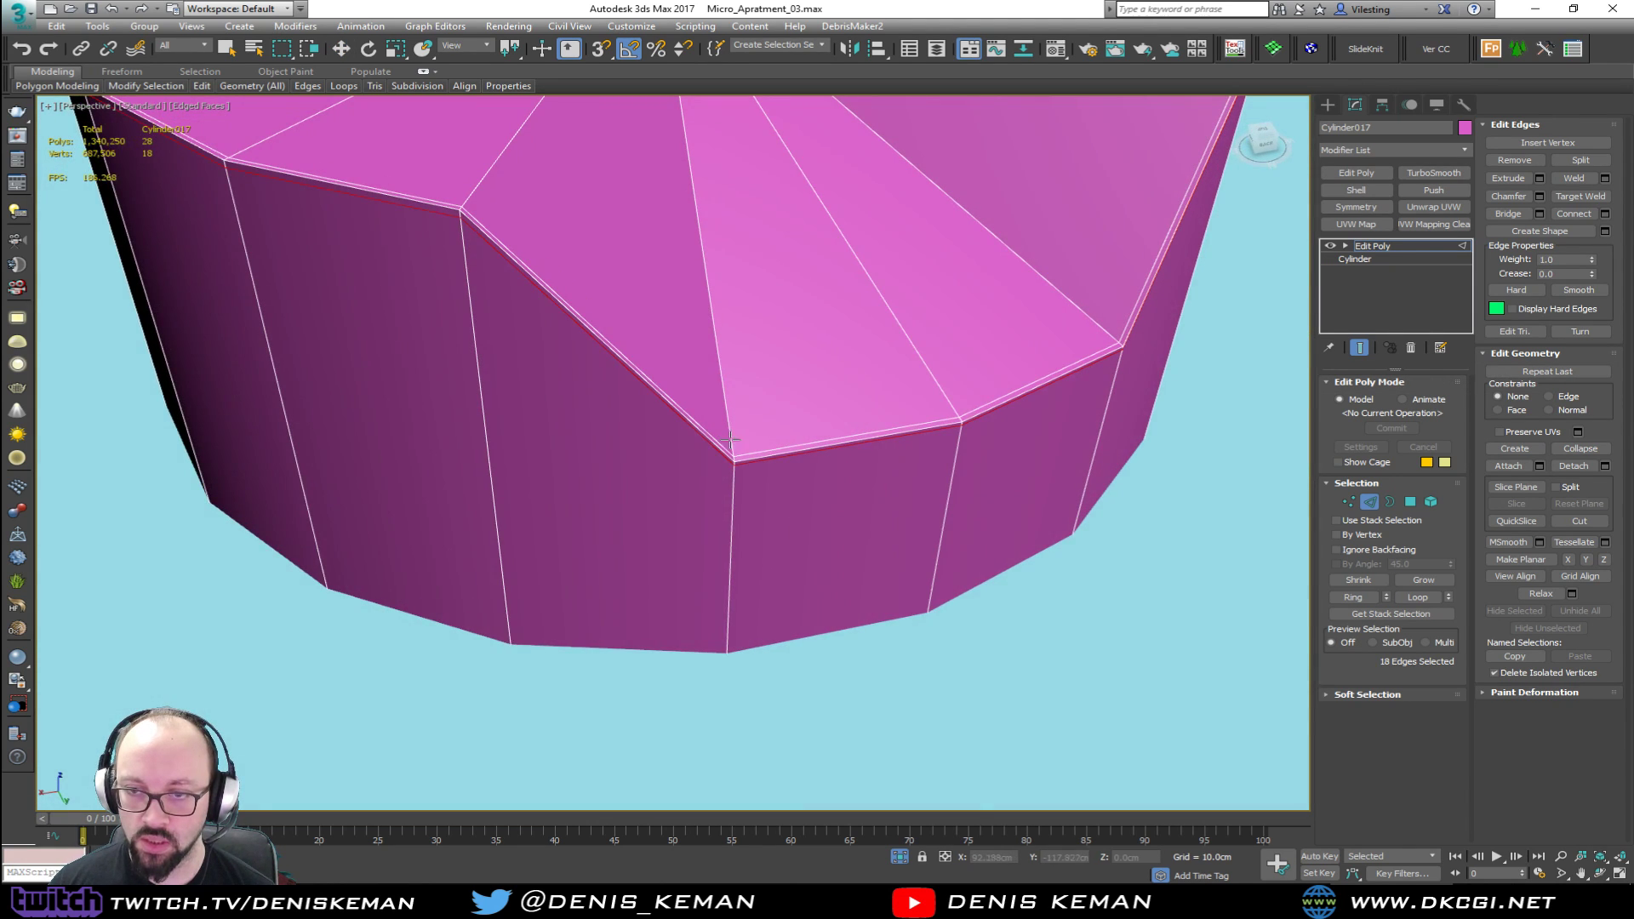
{"action": "left_click", "coordinate": [741, 452]}
{"action": "middle_click_drag", "start_coordinate": [767, 494], "coordinate": [668, 442], "text": "alt"}
{"action": "key", "text": "ctrl+z"}
{"action": "key", "text": "w"}
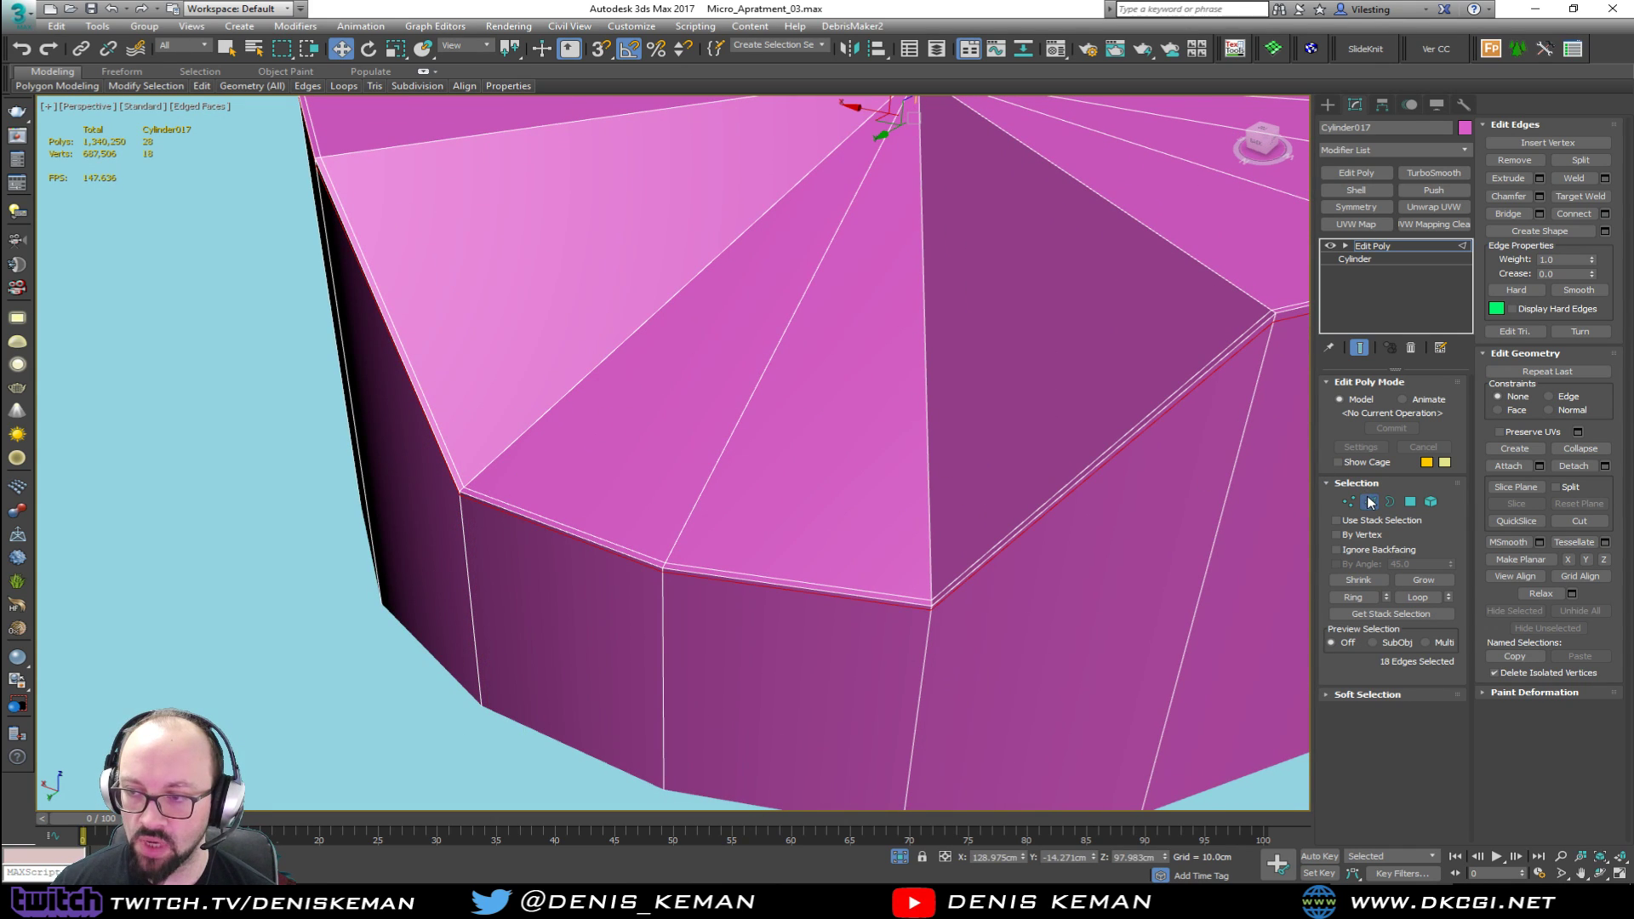
Step: Apply TurboSmooth with 2 iterations to the cylinder and deselect it to check the smoothed shape
{"action": "left_click", "coordinate": [1369, 503]}
{"action": "left_click", "coordinate": [1434, 173]}
{"action": "key", "text": "F4"}
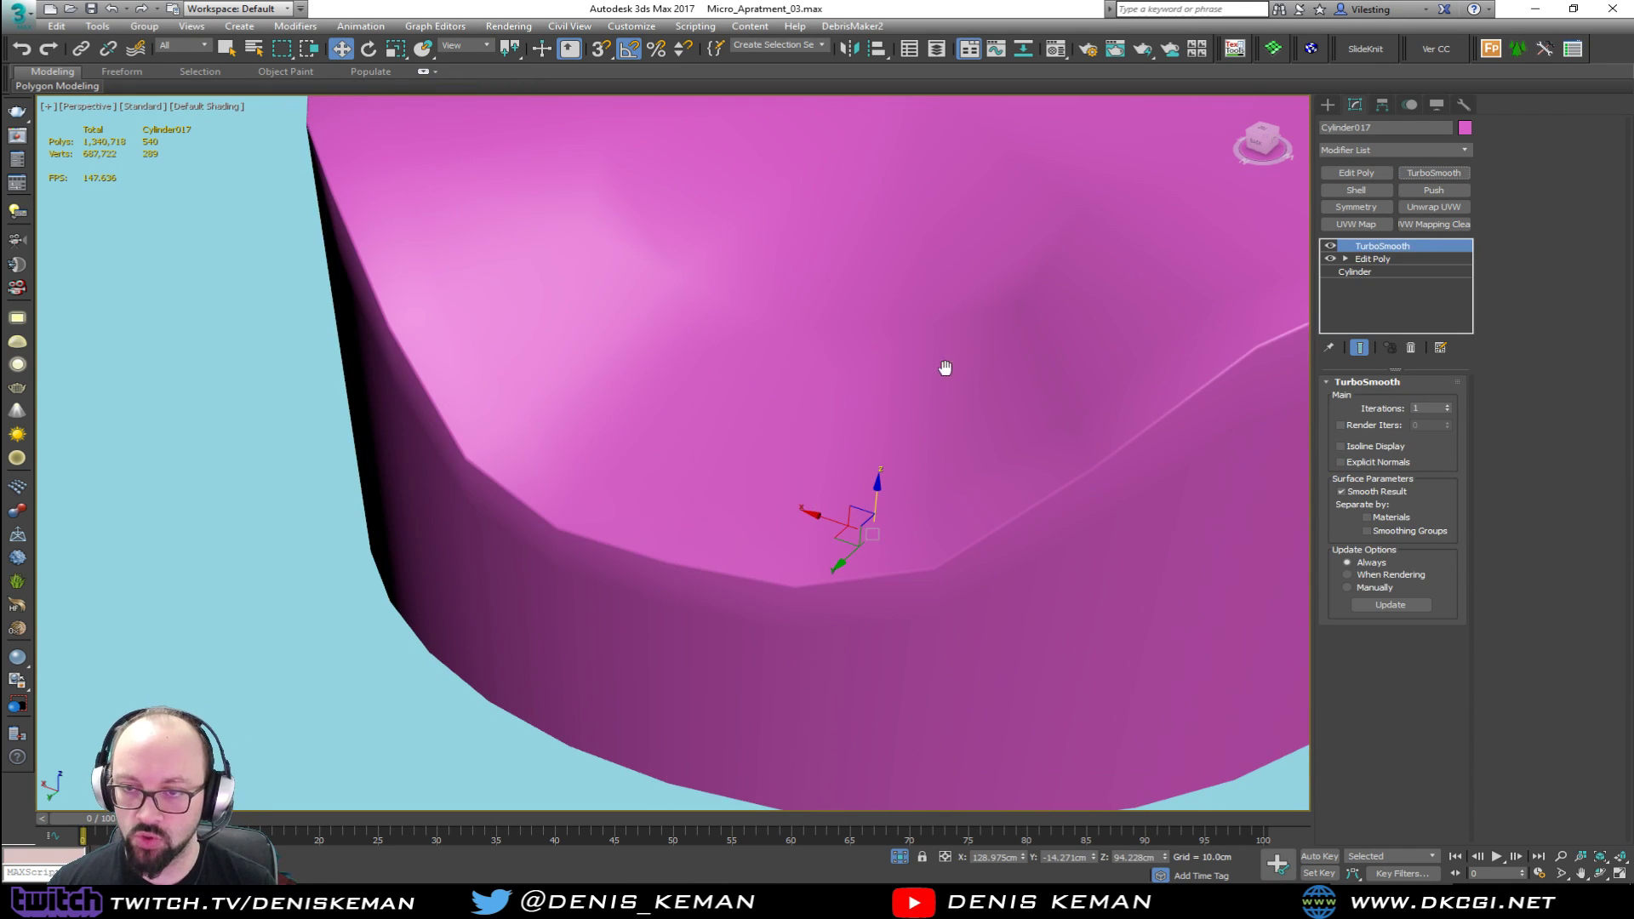
{"action": "scroll", "coordinate": [966, 491], "scroll_direction": "down", "scroll_amount": 5}
{"action": "left_click", "coordinate": [1448, 405]}
{"action": "middle_click_drag", "start_coordinate": [979, 358], "coordinate": [1027, 497], "text": "alt"}
{"action": "middle_click_drag", "start_coordinate": [1084, 412], "coordinate": [837, 505], "text": "alt"}
{"action": "key", "text": "F4"}
{"action": "left_click", "coordinate": [762, 134]}
{"action": "key", "text": "F4"}
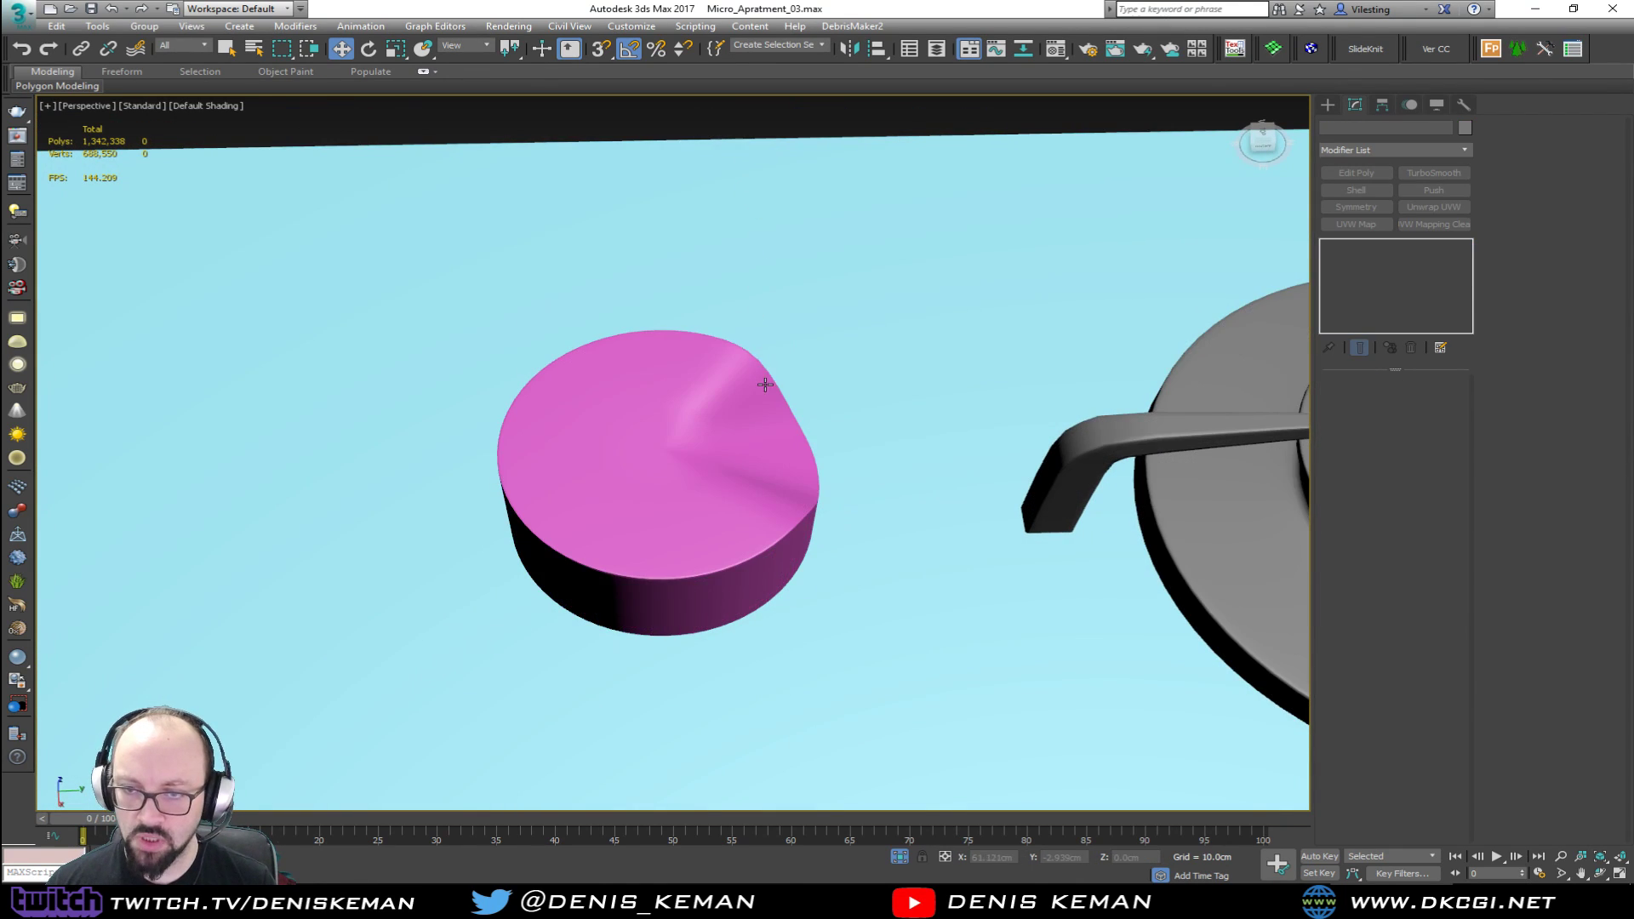
Step: Flatten the cylinder by scaling it along Z to about 61 percent
{"action": "key", "text": "shift+z"}
{"action": "middle_click_drag", "start_coordinate": [763, 445], "coordinate": [415, 266], "text": "alt"}
{"action": "left_click", "coordinate": [698, 341]}
{"action": "scroll", "coordinate": [698, 341], "scroll_direction": "up", "scroll_amount": 4}
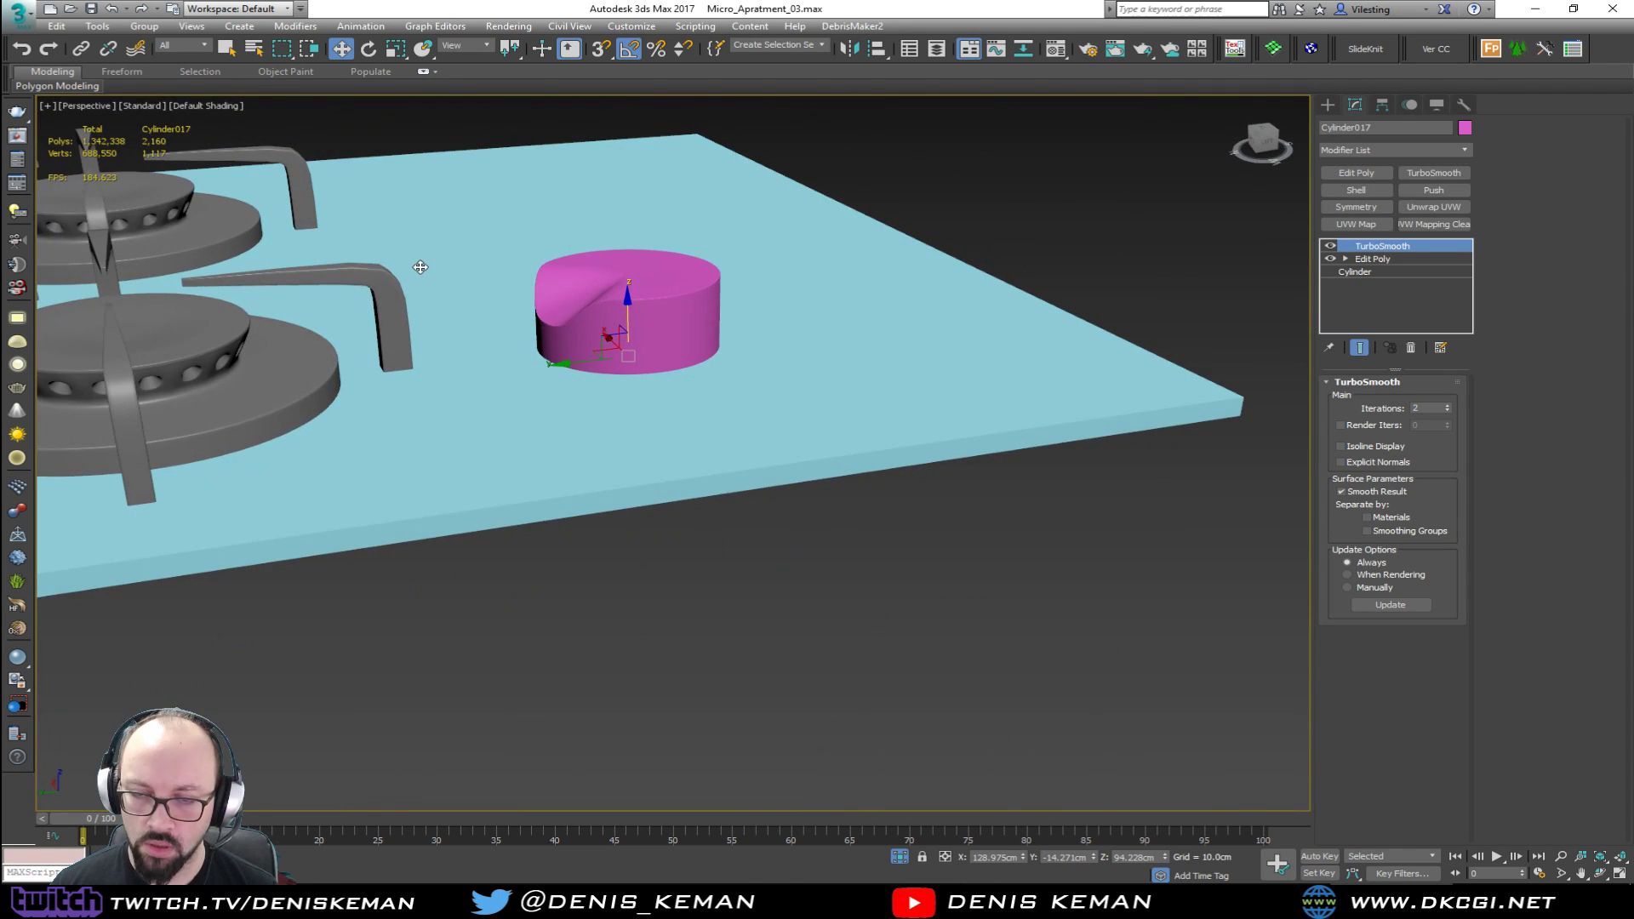
{"action": "scroll", "coordinate": [594, 322], "scroll_direction": "up", "scroll_amount": 4}
{"action": "key", "text": "r"}
{"action": "left_click_drag", "start_coordinate": [651, 400], "coordinate": [651, 413]}
{"action": "key", "text": "ctrl+z"}
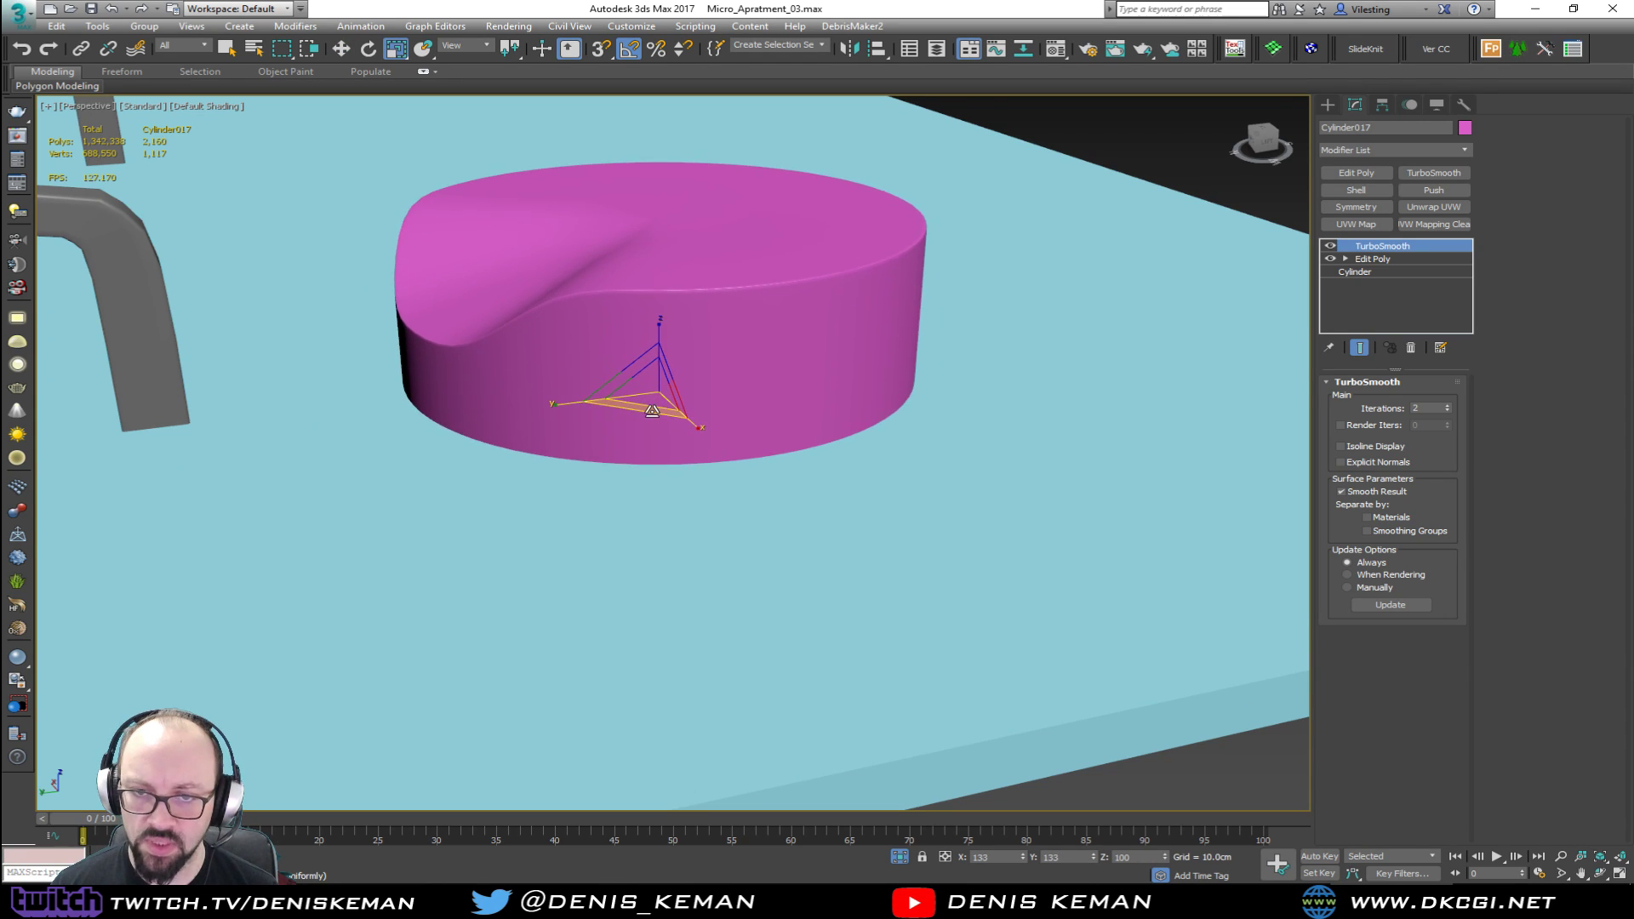
{"action": "left_click_drag", "start_coordinate": [654, 334], "coordinate": [650, 366]}
{"action": "middle_click_drag", "start_coordinate": [669, 368], "coordinate": [1034, 349], "text": "alt"}
Step: Chamfer the centre vertex of the cylinder's top at the Edit Poly level to form a small round polygon
{"action": "left_click", "coordinate": [1396, 258]}
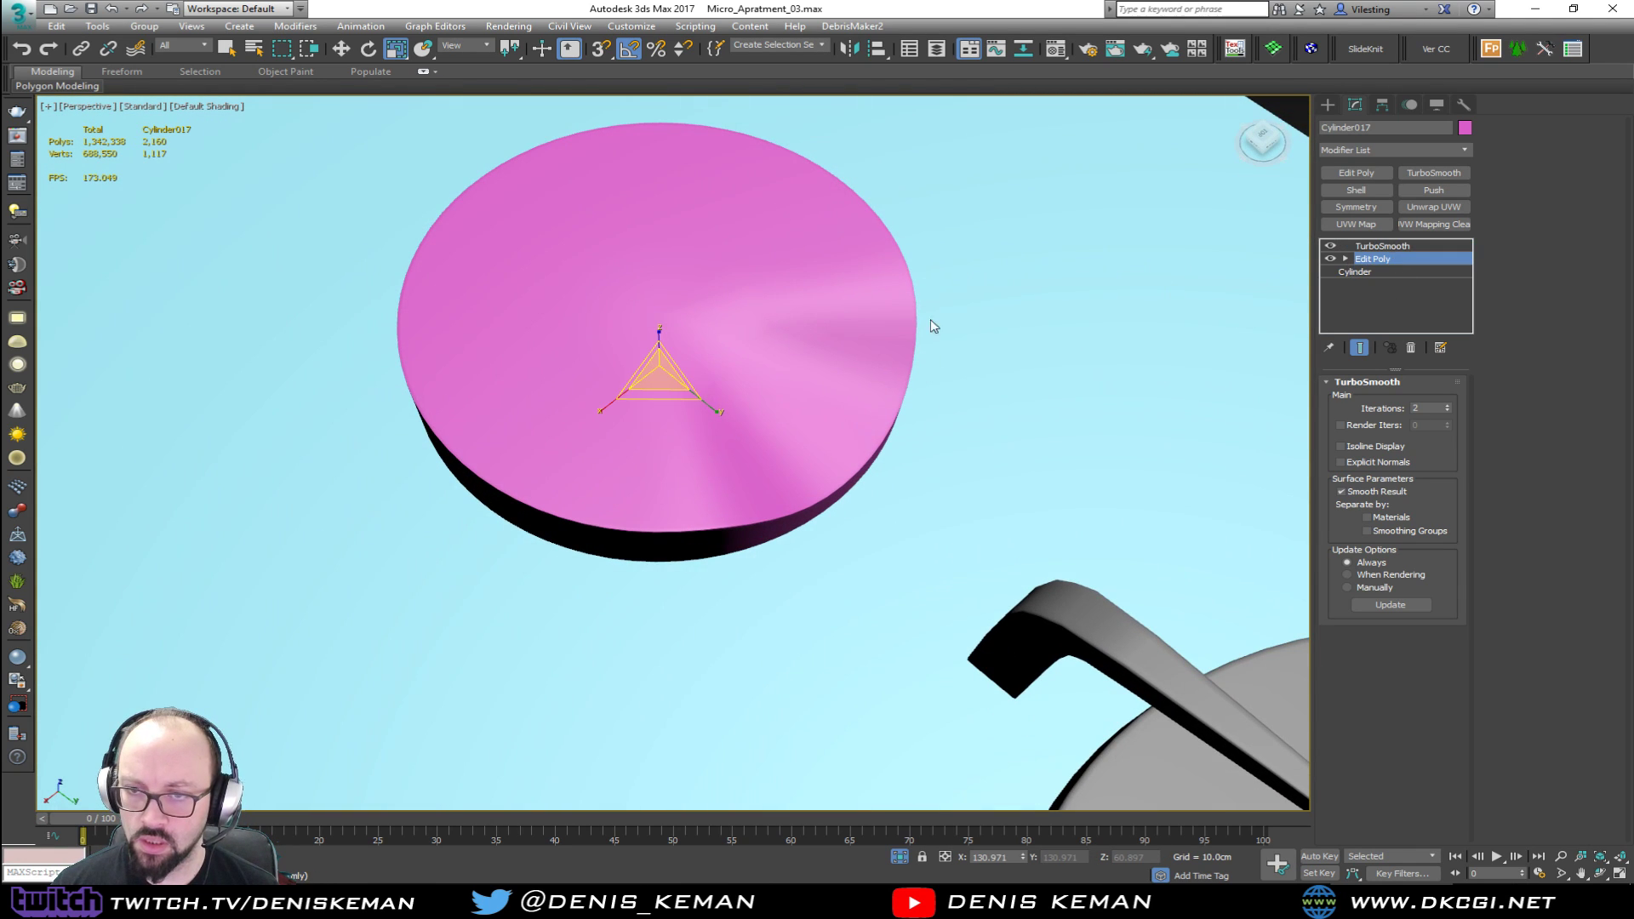
{"action": "scroll", "coordinate": [755, 372], "scroll_direction": "up", "scroll_amount": 5}
{"action": "key", "text": "F4"}
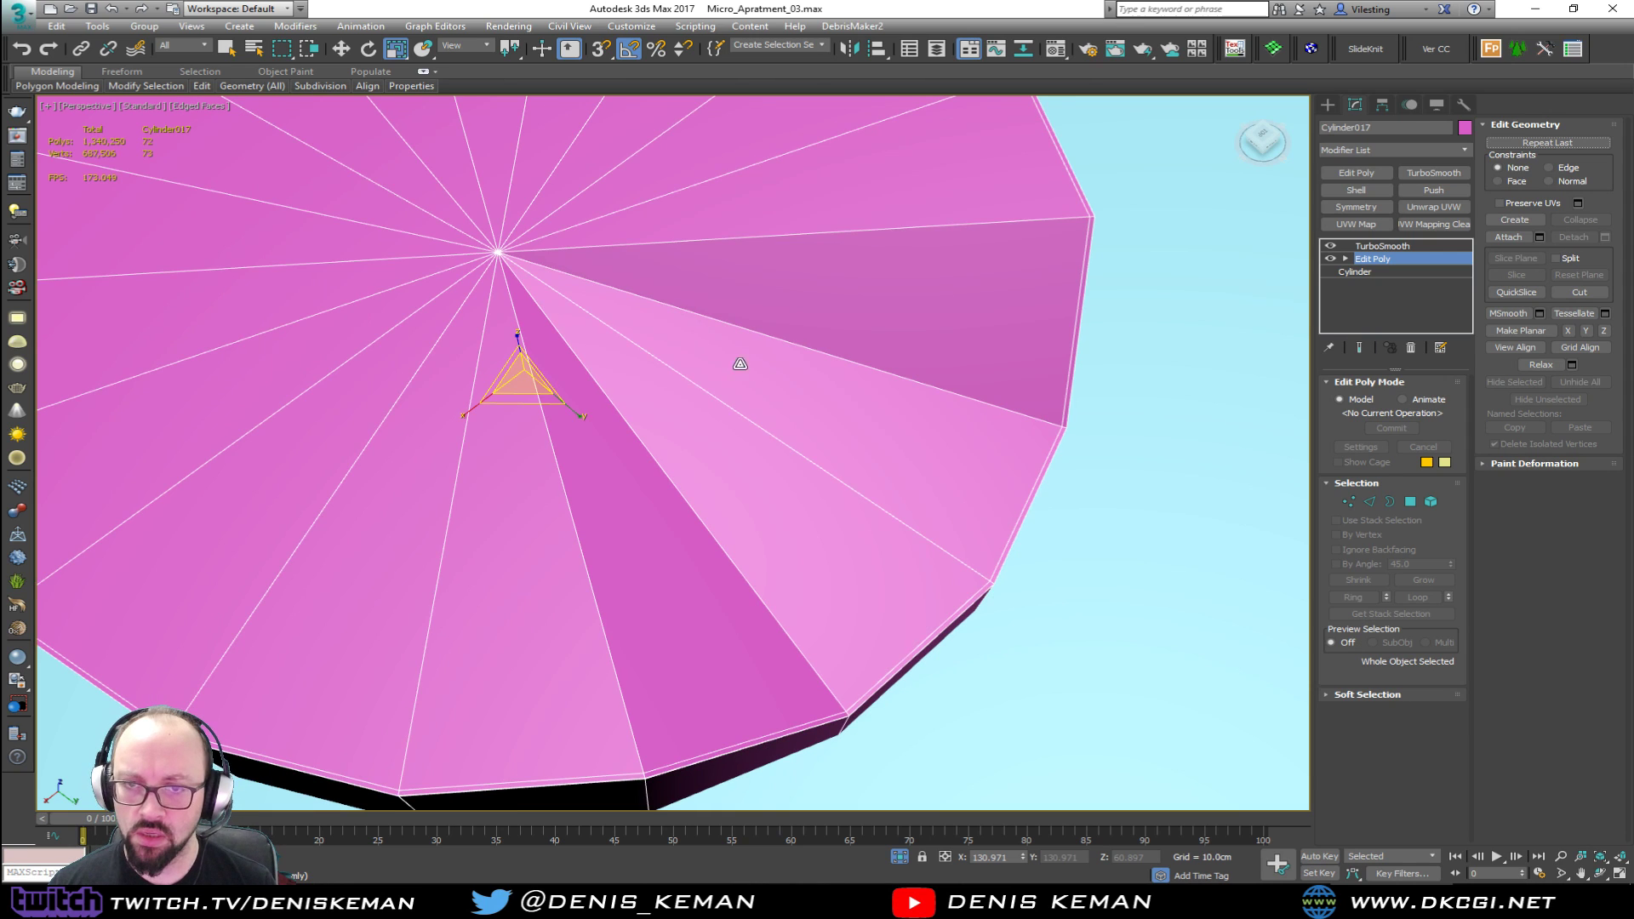
{"action": "key", "text": "z"}
{"action": "key", "text": "1"}
{"action": "key", "text": "F3"}
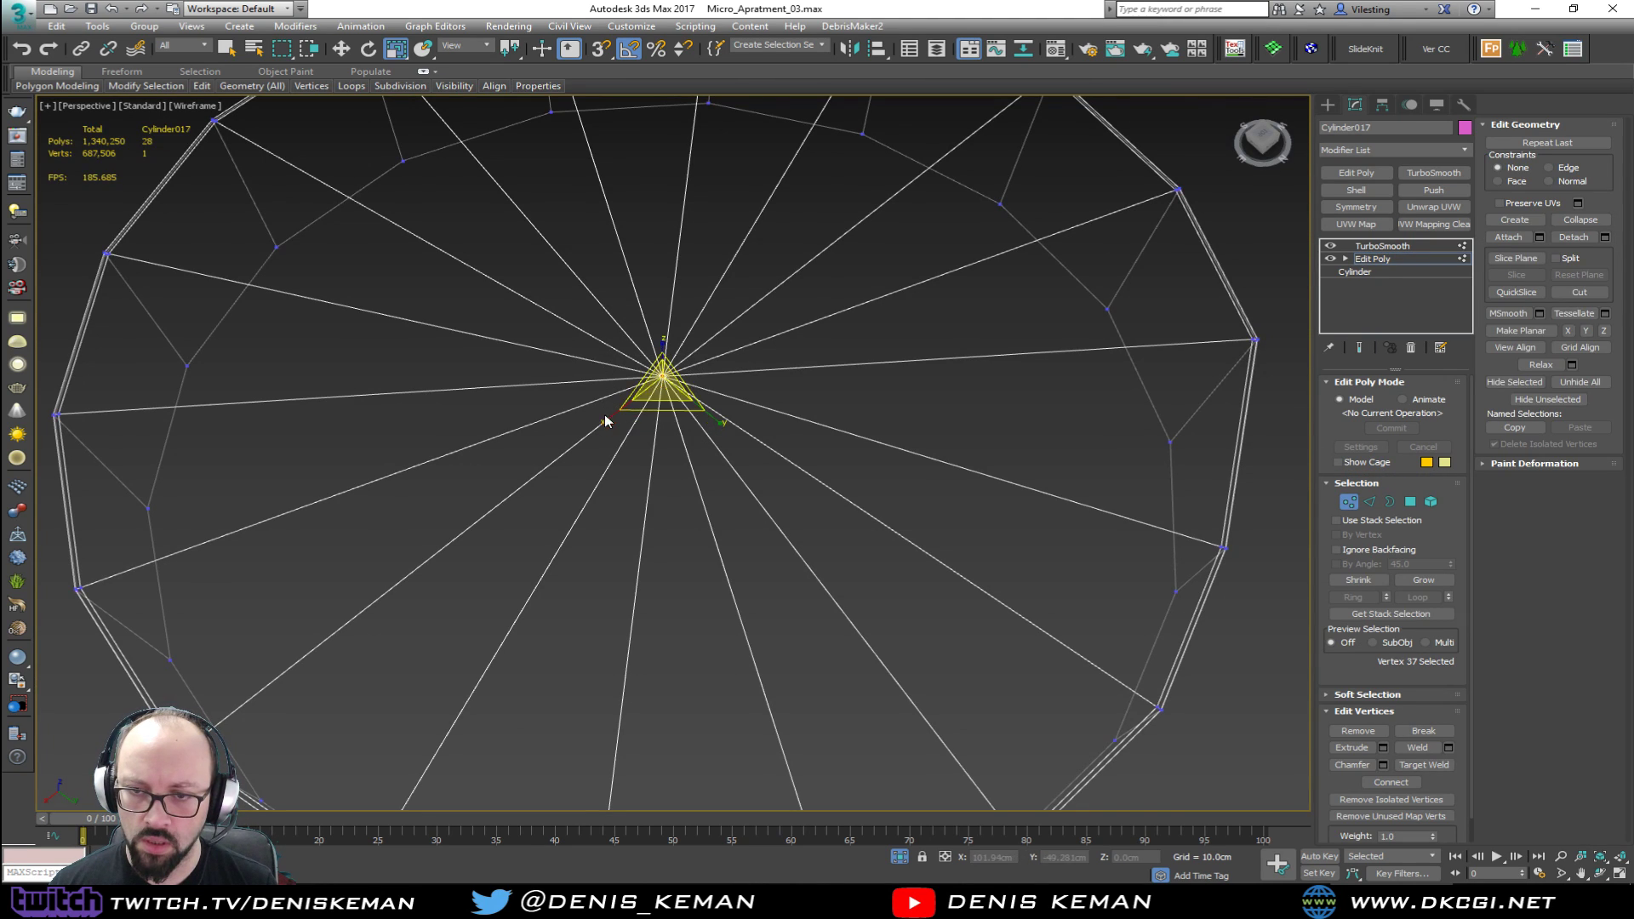
{"action": "key", "text": "F3"}
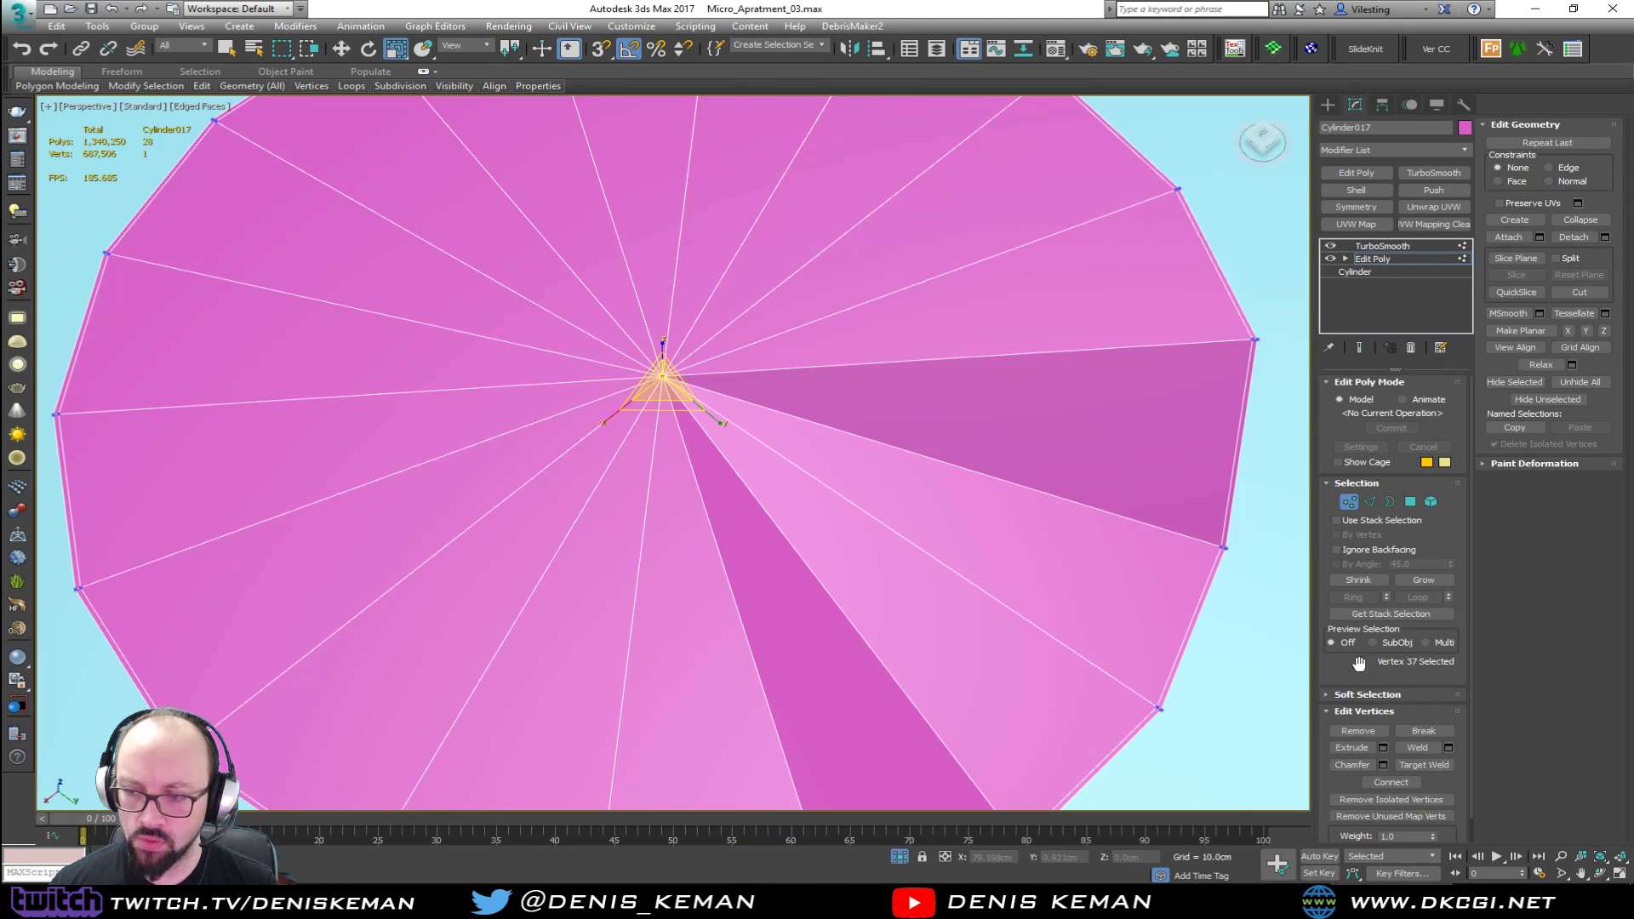
{"action": "left_click", "coordinate": [1384, 765]}
{"action": "left_click_drag", "start_coordinate": [689, 466], "coordinate": [688, 452]}
{"action": "left_click", "coordinate": [682, 502]}
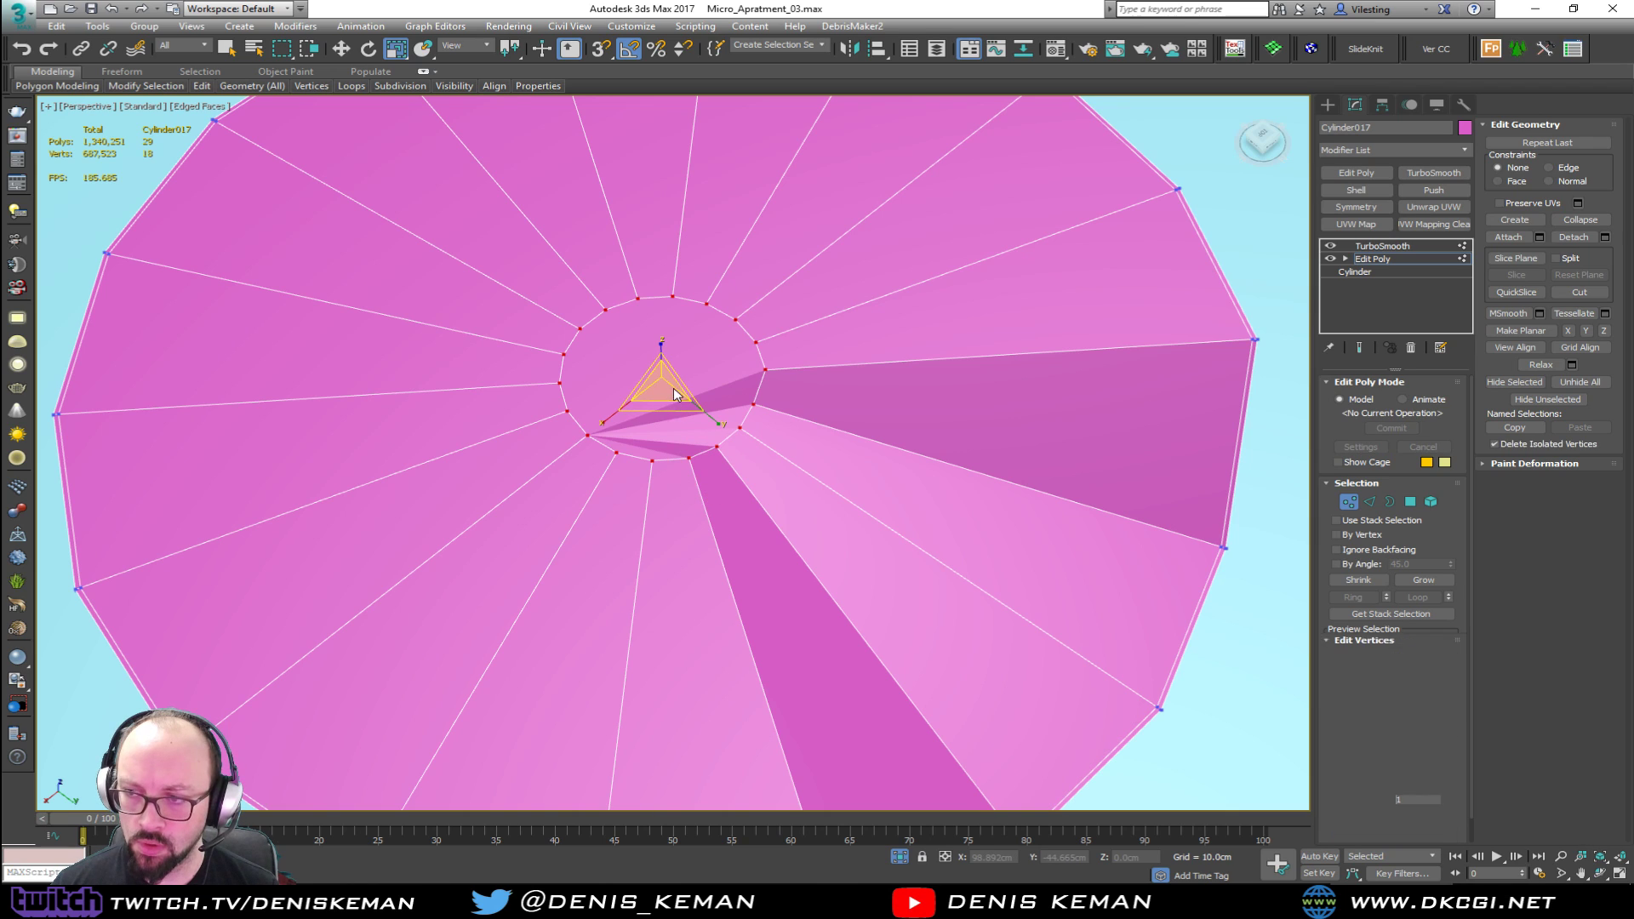
Step: Inset the round centre polygon and delete the inner polygon to open a hole
{"action": "key", "text": "4"}
{"action": "left_click", "coordinate": [674, 390]}
{"action": "left_click", "coordinate": [1419, 765]}
{"action": "left_click_drag", "start_coordinate": [712, 420], "coordinate": [679, 412]}
{"action": "middle_click_drag", "start_coordinate": [678, 412], "coordinate": [590, 330], "text": "alt"}
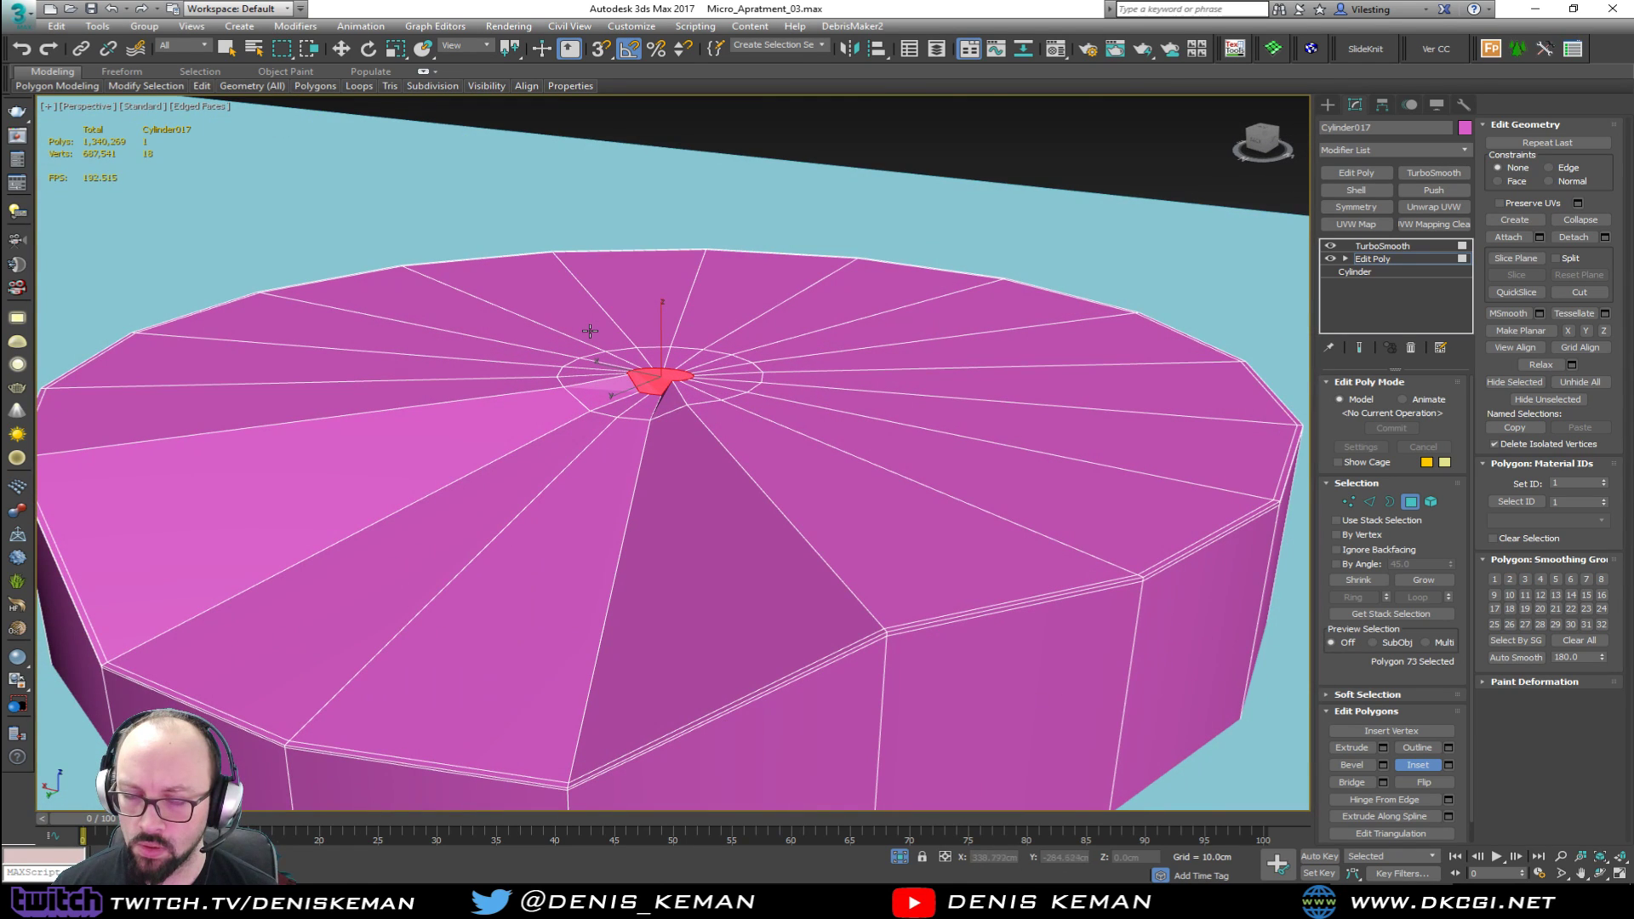
{"action": "key", "text": "Delete"}
Step: Remove the ring of short radial edges around the hole to widen it to the outer loop
{"action": "scroll", "coordinate": [646, 383], "scroll_direction": "up", "scroll_amount": 2}
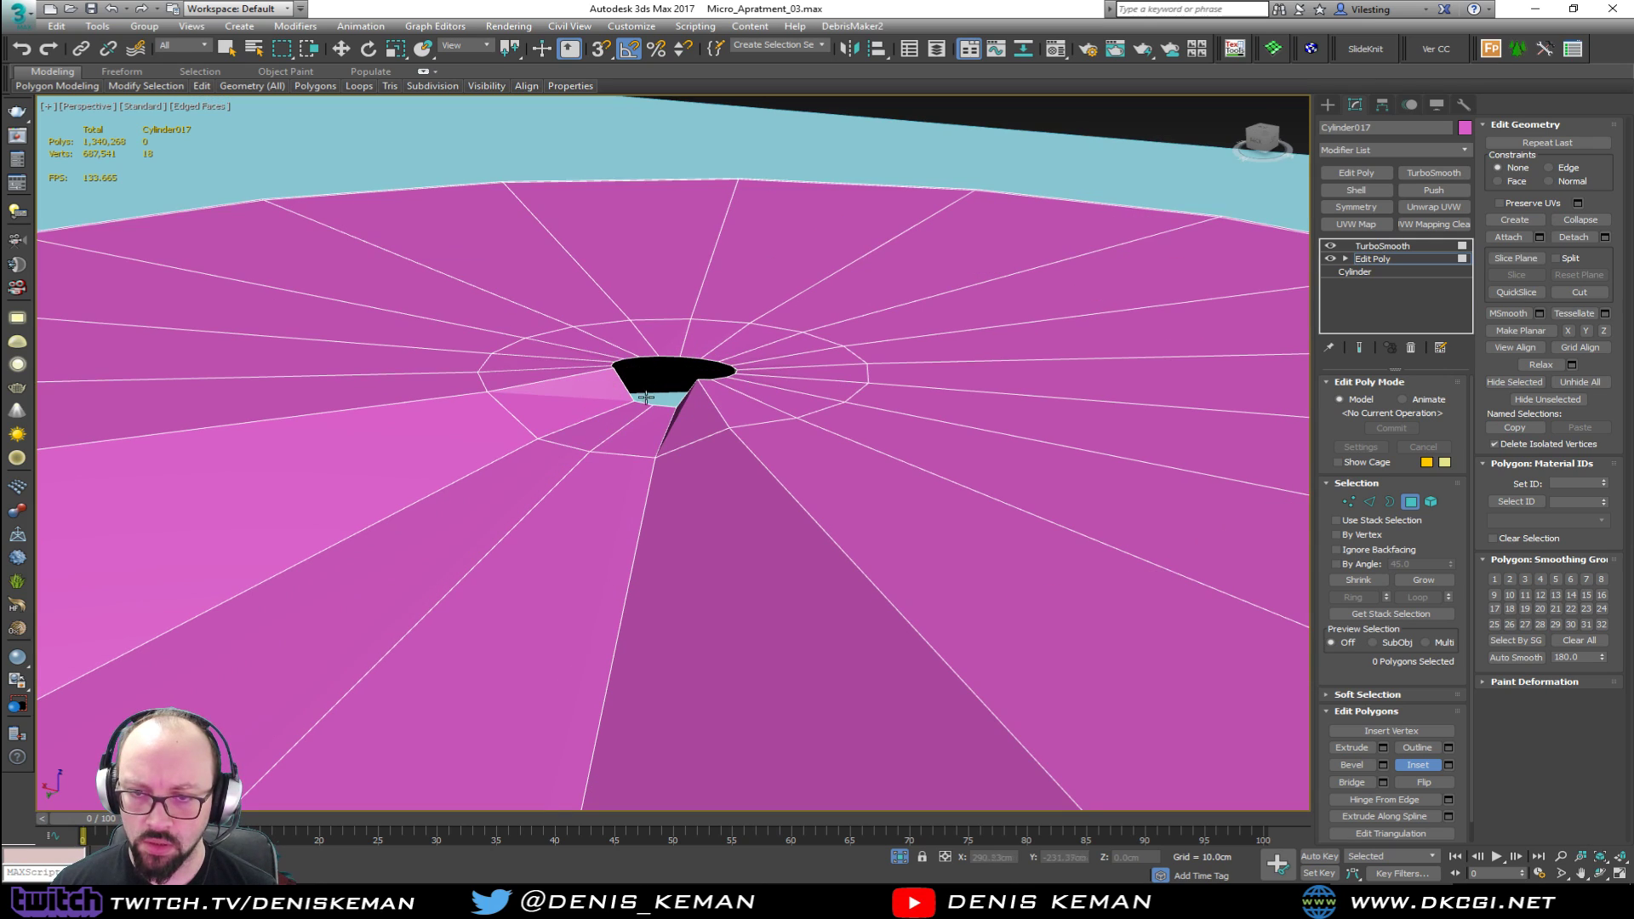
{"action": "key", "text": "2"}
{"action": "double_click", "coordinate": [630, 423]}
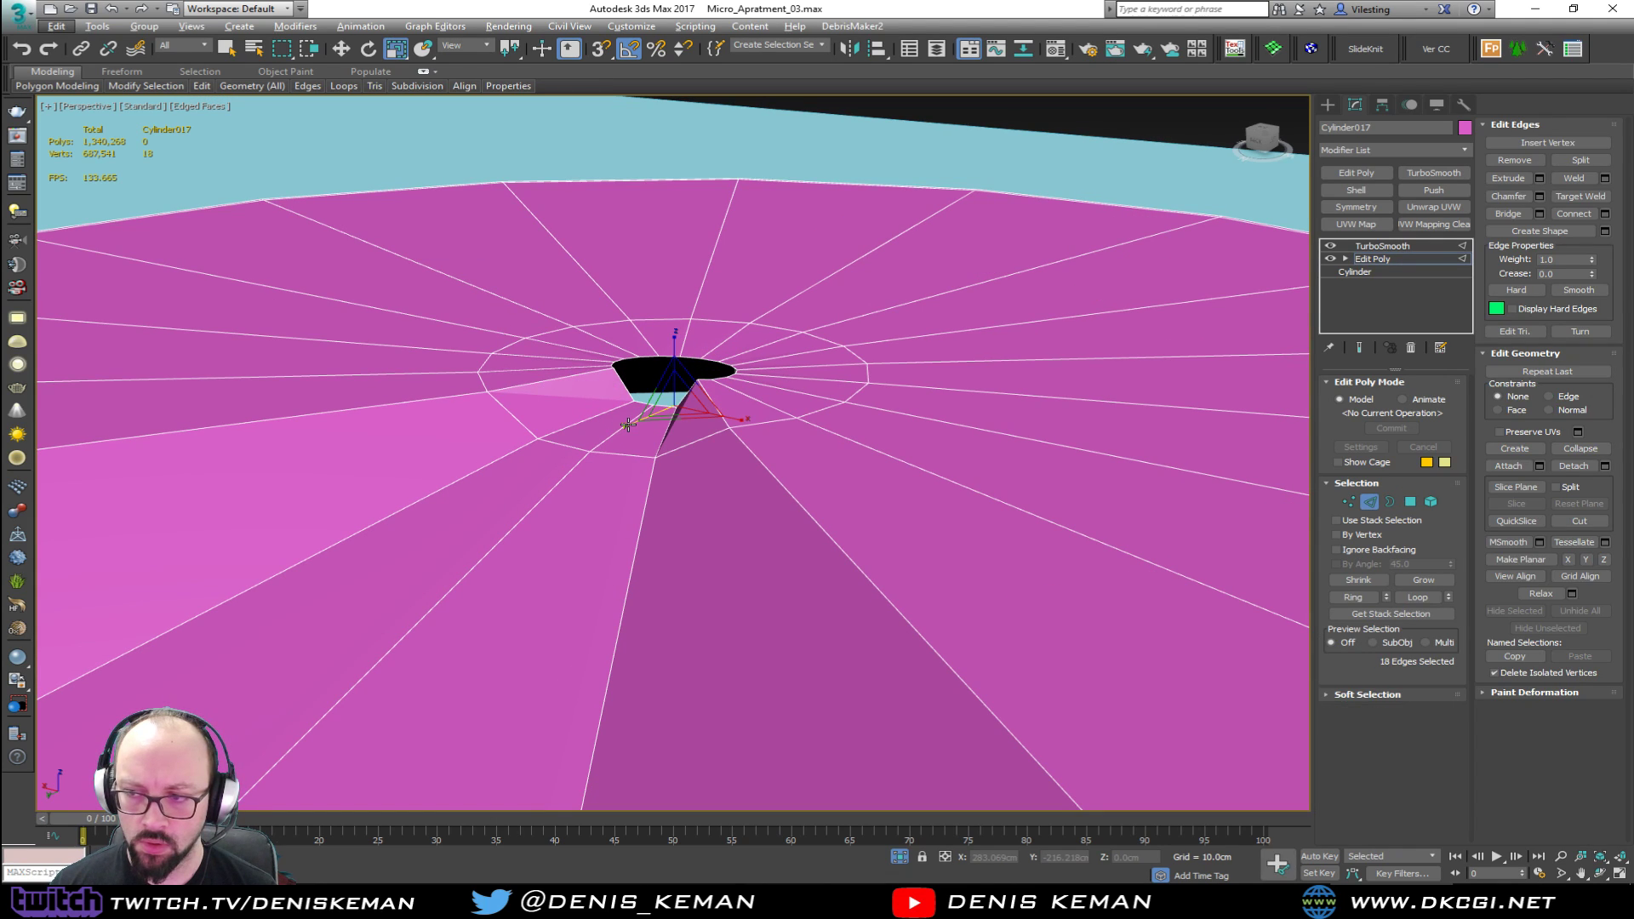
{"action": "left_click", "coordinate": [619, 428]}
{"action": "key", "text": "alt+r"}
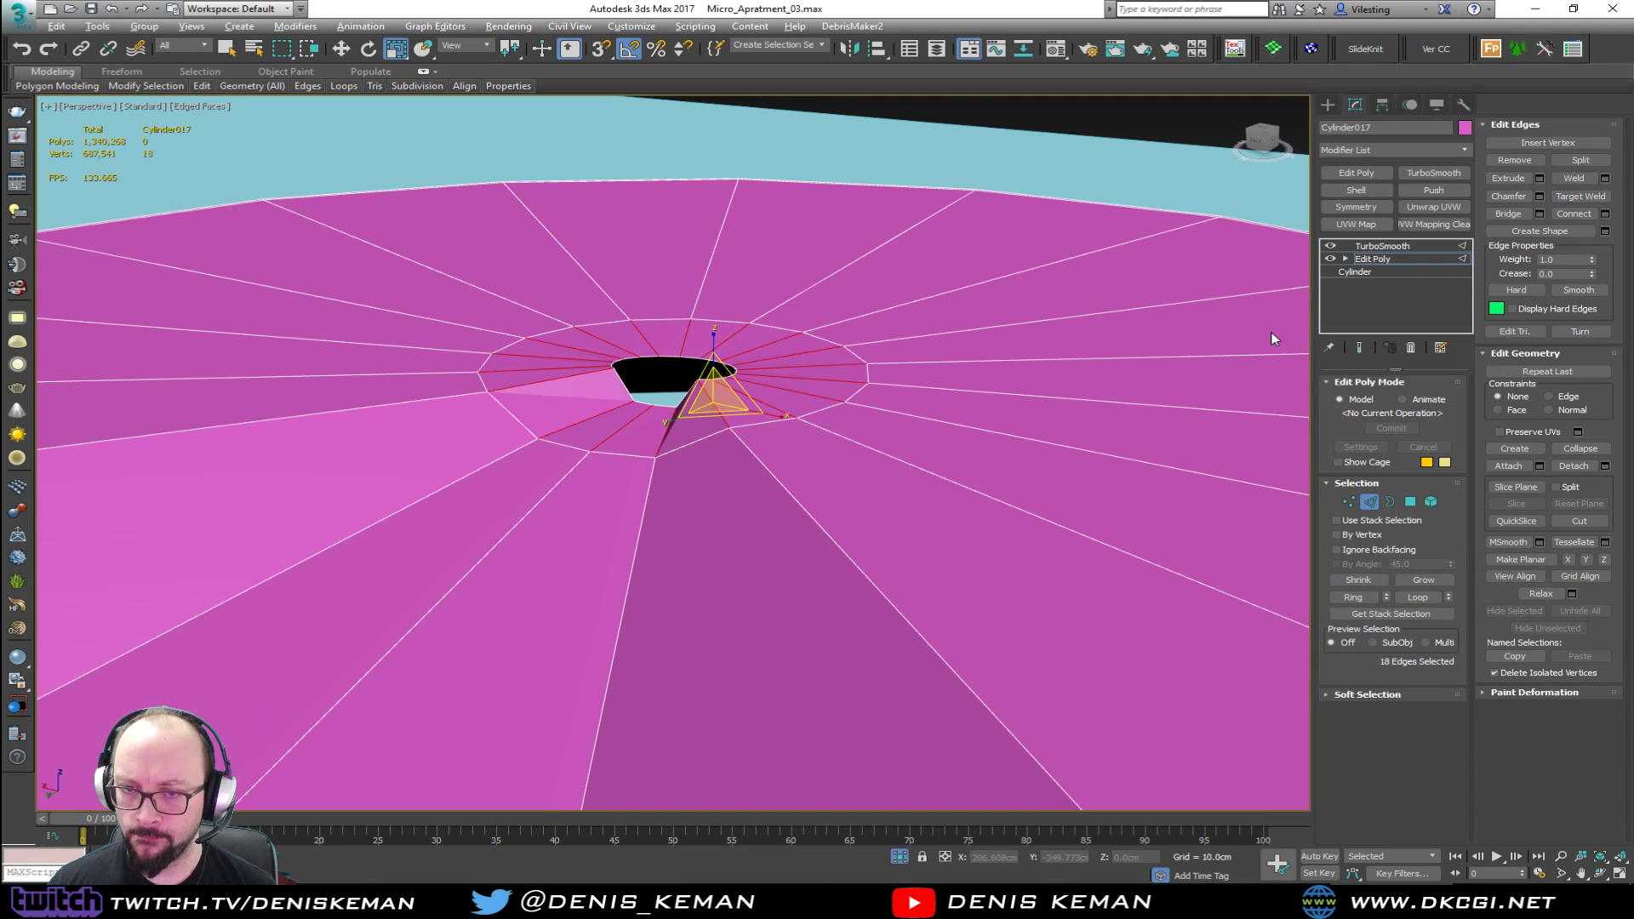
{"action": "key", "text": "ctrl+BackSpace"}
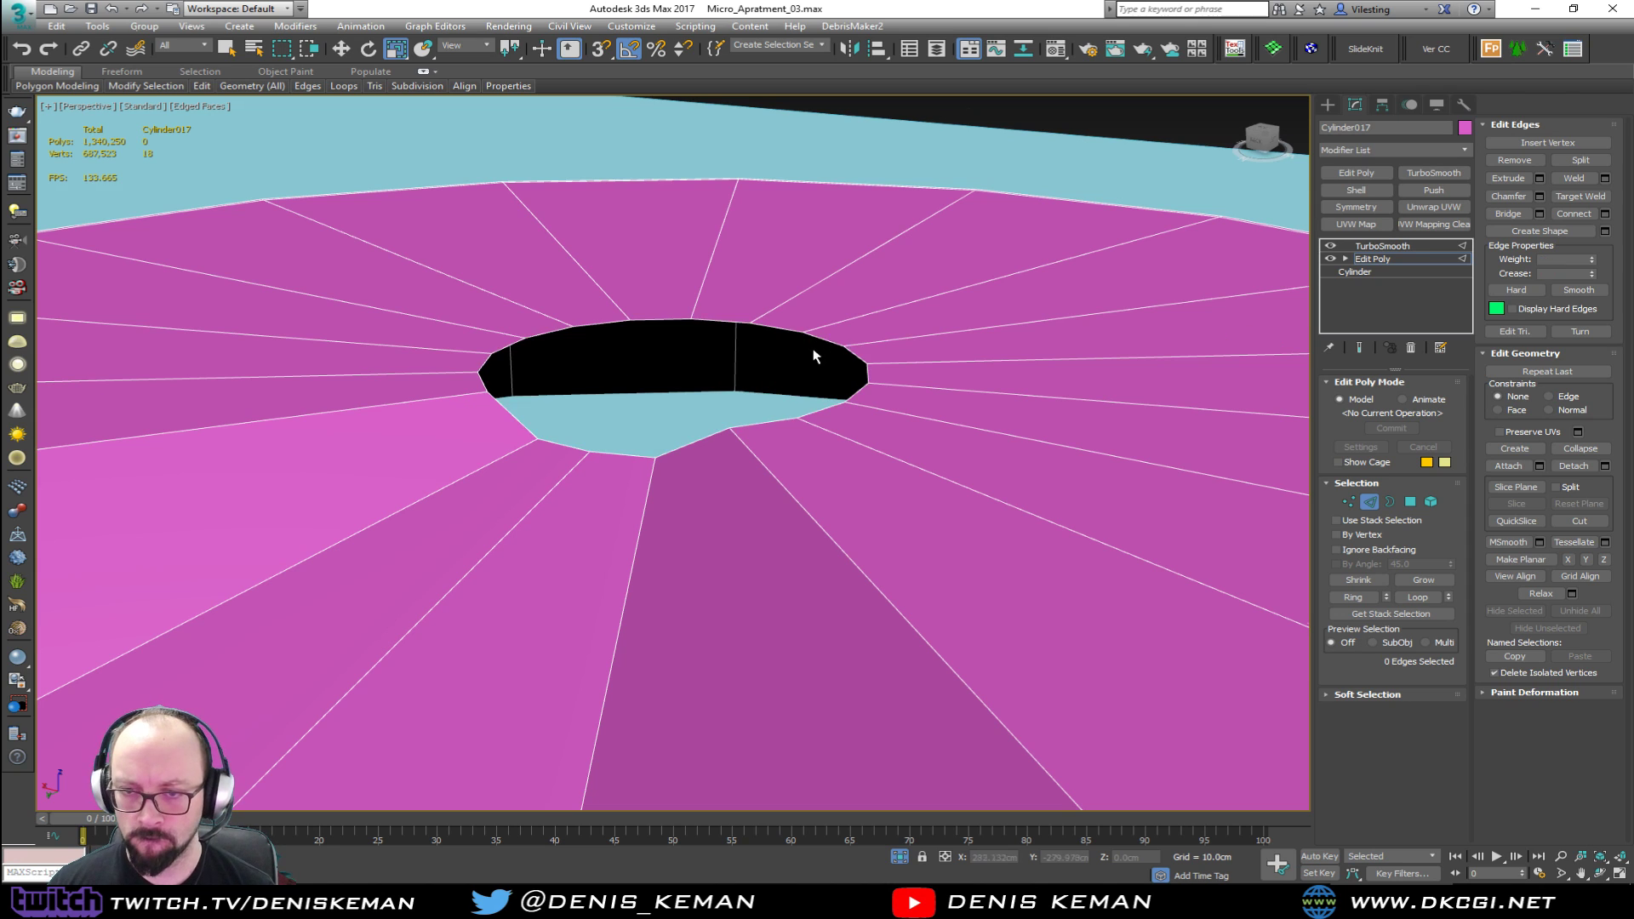
Step: Extend the hole's border inward as a new ring of faces and make the border planar in Z
{"action": "scroll", "coordinate": [817, 354], "scroll_direction": "up", "scroll_amount": 3}
{"action": "middle_click_drag", "start_coordinate": [940, 356], "coordinate": [880, 407], "text": "alt"}
{"action": "left_click", "coordinate": [860, 421]}
{"action": "key", "text": "3"}
{"action": "left_click_drag", "start_coordinate": [671, 385], "coordinate": [677, 433], "text": "shift"}
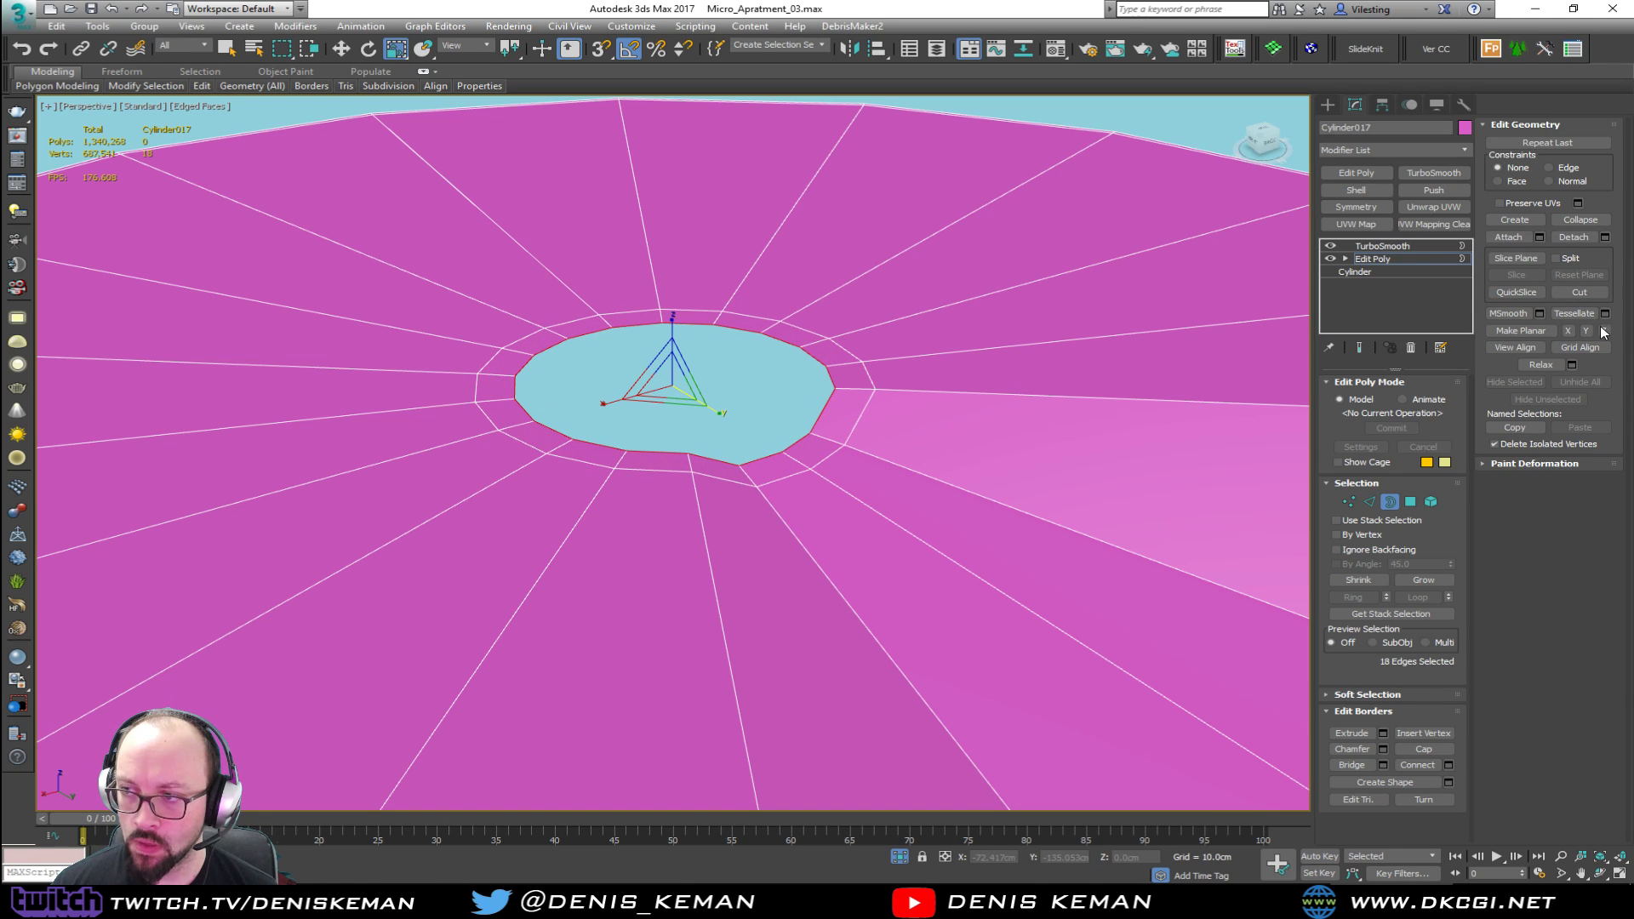
{"action": "left_click", "coordinate": [1604, 331]}
Step: Extend the hole's border further down and inward to form a stepped recess with an inner ring
{"action": "middle_click_drag", "start_coordinate": [937, 303], "coordinate": [750, 325], "text": "alt"}
{"action": "left_click_drag", "start_coordinate": [654, 372], "coordinate": [659, 433], "text": "shift"}
{"action": "key", "text": "w"}
{"action": "key", "text": "r"}
{"action": "left_click", "coordinate": [1390, 500]}
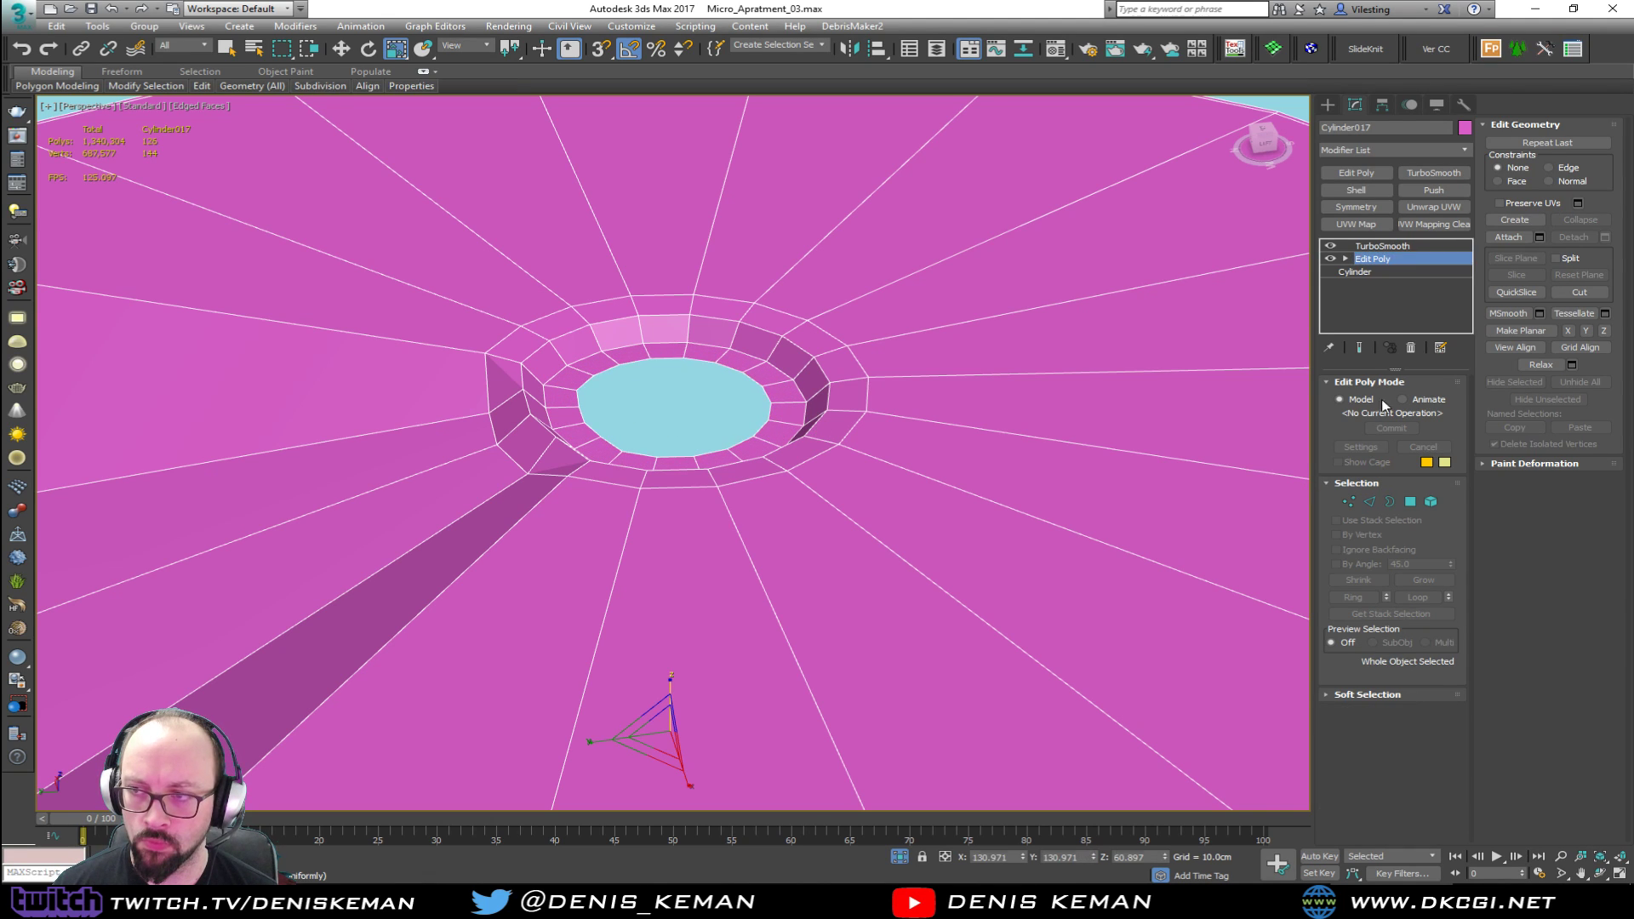
Step: Examine the recess at the TurboSmooth level with and without edges displayed
{"action": "left_click", "coordinate": [1384, 246]}
{"action": "scroll", "coordinate": [868, 302], "scroll_direction": "down", "scroll_amount": 10}
{"action": "key", "text": "F4"}
{"action": "mouse_move", "coordinate": [743, 353]}
{"action": "middle_mouse_down", "text": "alt"}
{"action": "mouse_move", "coordinate": [934, 375]}
{"action": "mouse_move", "coordinate": [1039, 328]}
{"action": "mouse_move", "coordinate": [767, 360]}
{"action": "middle_mouse_up", "text": "alt"}
{"action": "scroll", "coordinate": [685, 393], "scroll_direction": "up", "scroll_amount": 5}
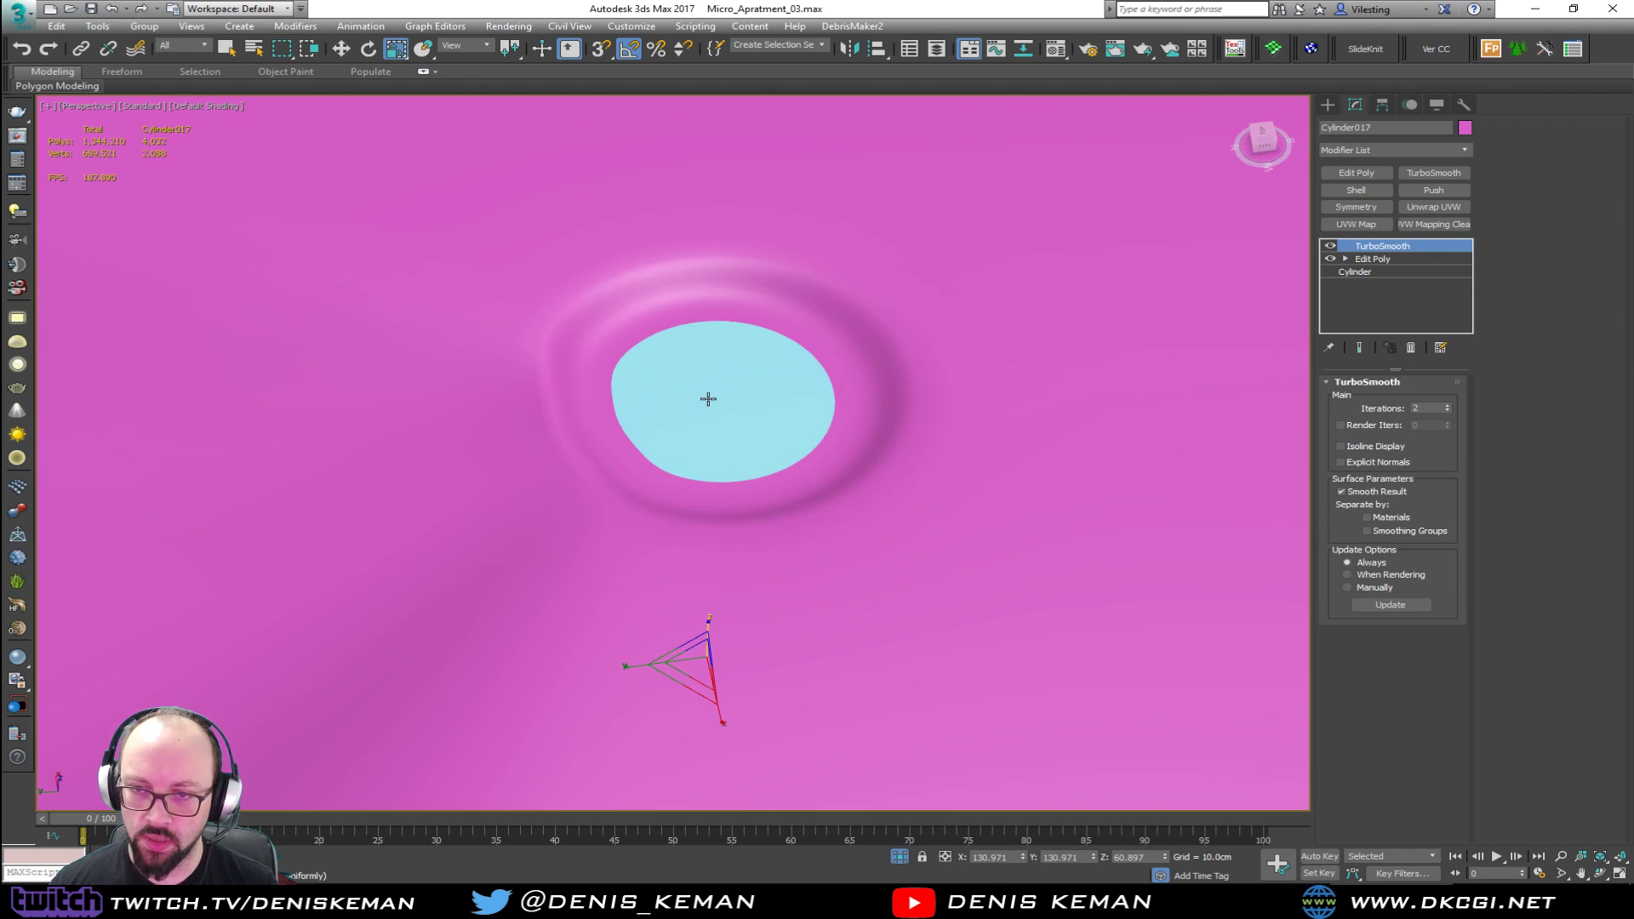
{"action": "key", "text": "F4"}
{"action": "left_click", "coordinate": [1373, 259]}
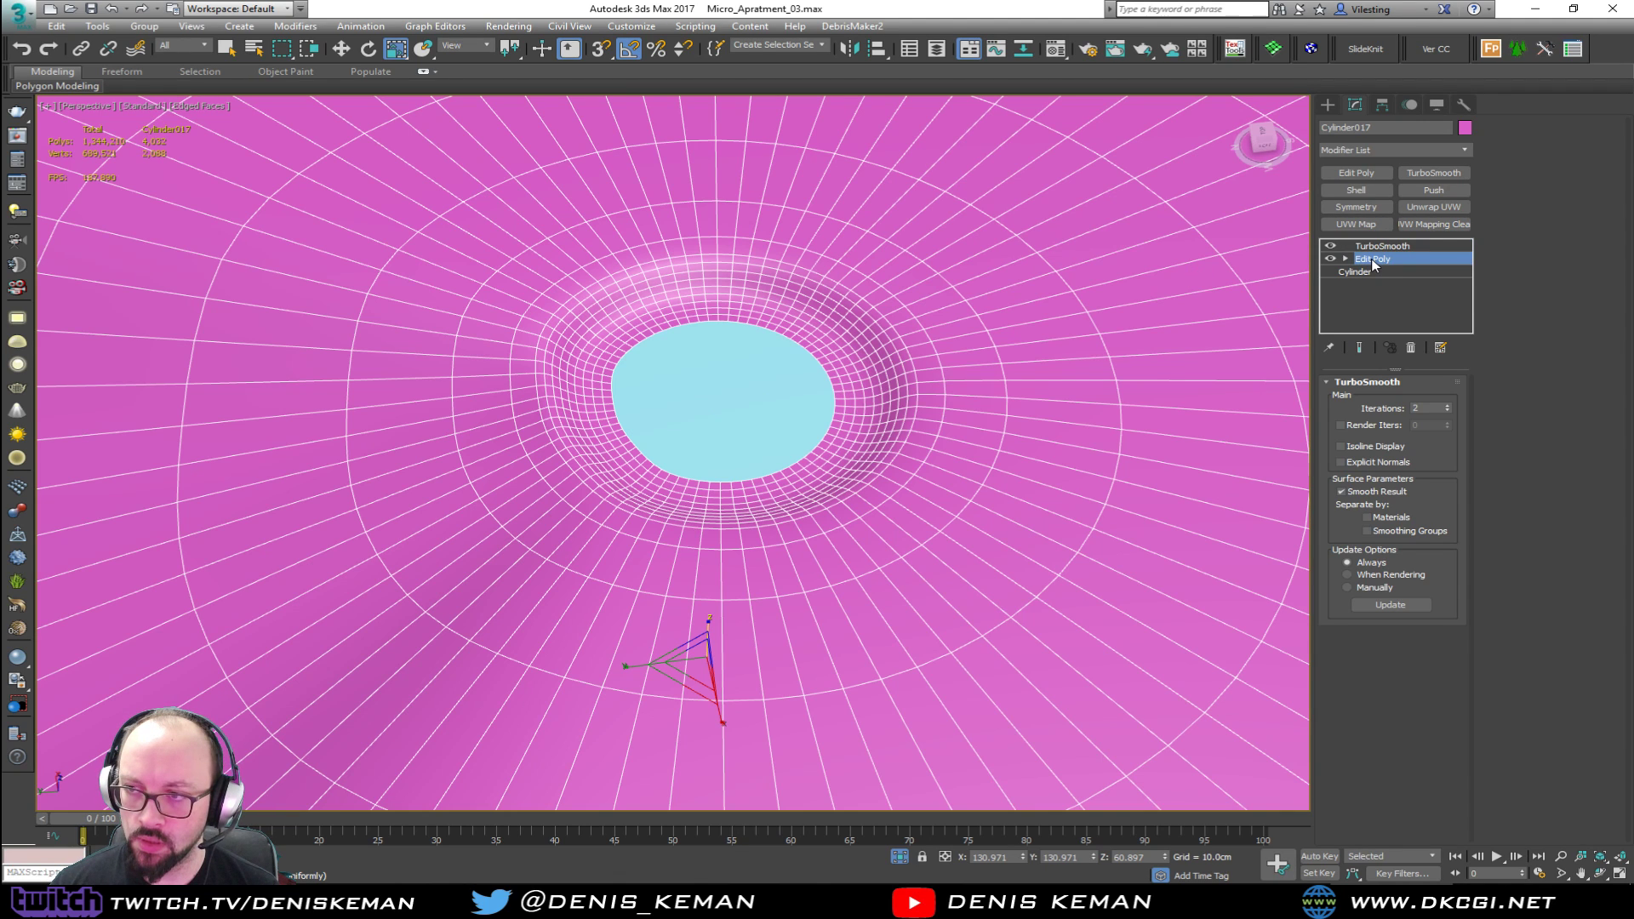
Step: Try to even out the recess's outermost edge loop at the Edit Poly level
{"action": "middle_click_drag", "start_coordinate": [641, 385], "coordinate": [528, 345], "text": "alt"}
{"action": "key", "text": "2"}
{"action": "double_click", "coordinate": [519, 343]}
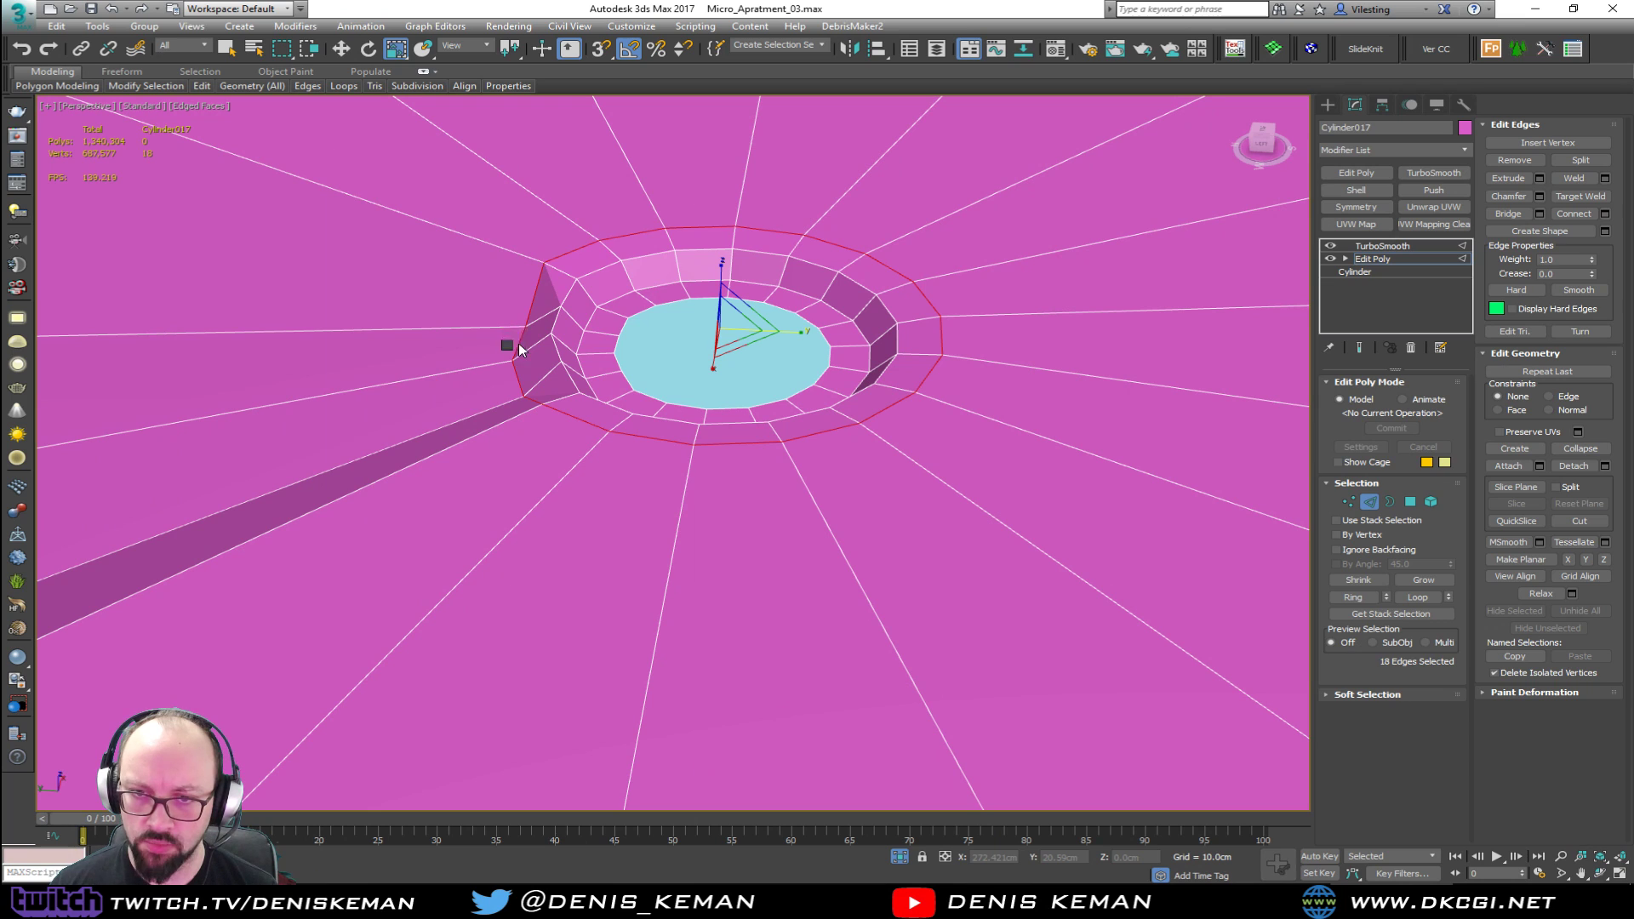
{"action": "right_click", "coordinate": [518, 345]}
{"action": "left_click", "coordinate": [537, 373]}
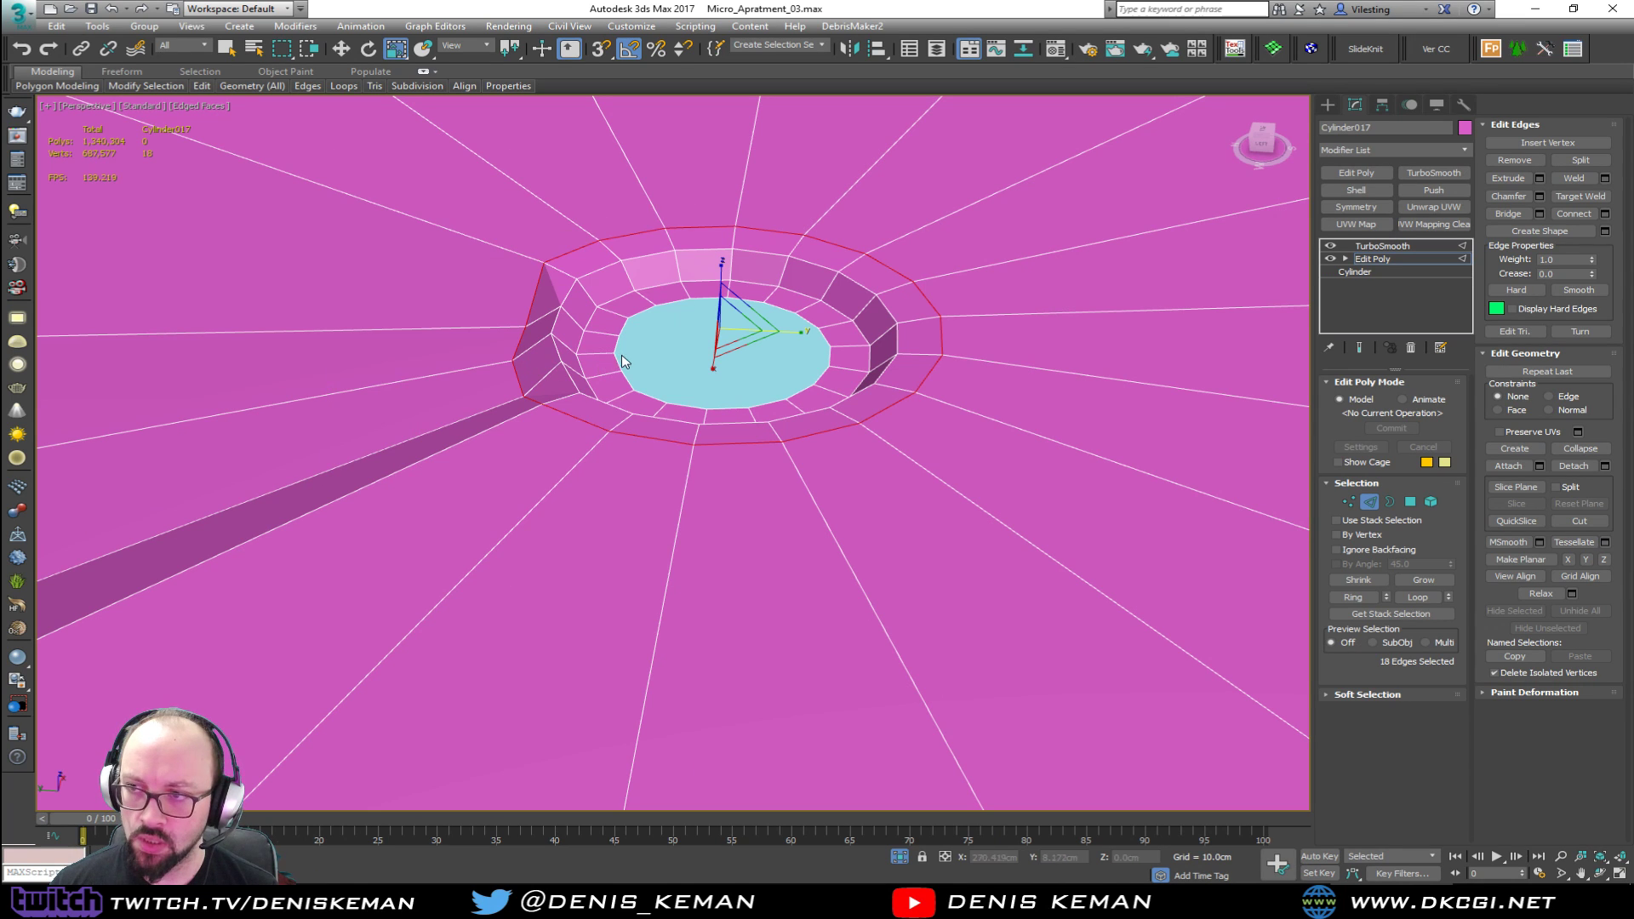
Step: Remove the TurboSmooth modifier and convert the cylinder to an Editable Poly
{"action": "left_click", "coordinate": [1375, 259]}
{"action": "left_click", "coordinate": [1381, 246]}
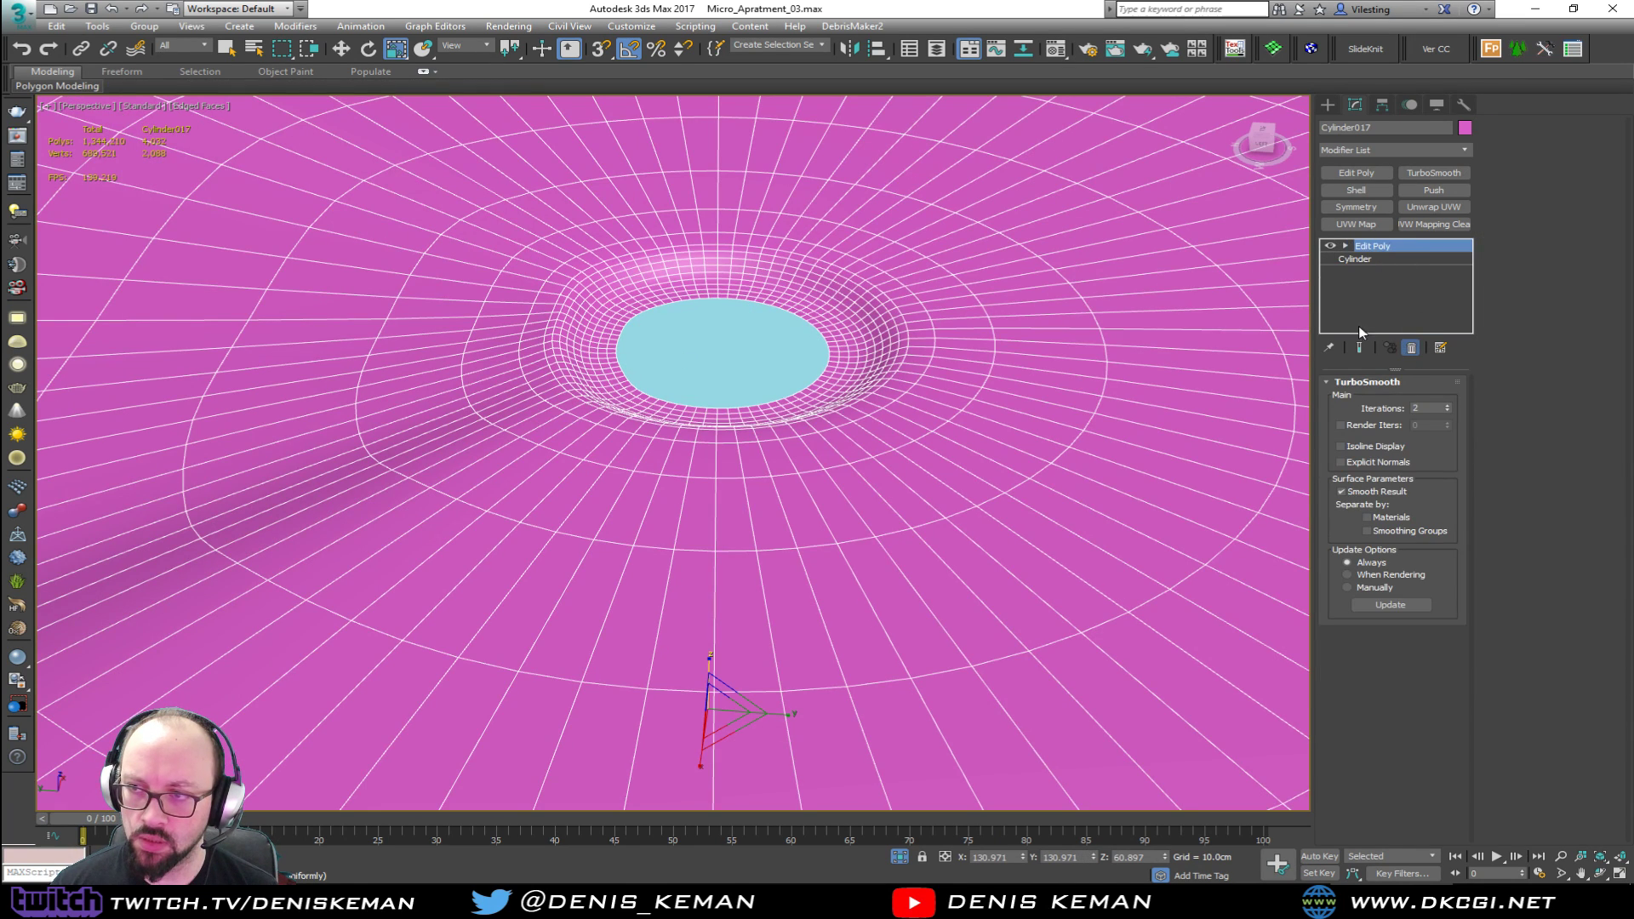
{"action": "right_click", "coordinate": [723, 467]}
{"action": "mouse_move", "coordinate": [724, 468]}
{"action": "left_click", "coordinate": [841, 477]}
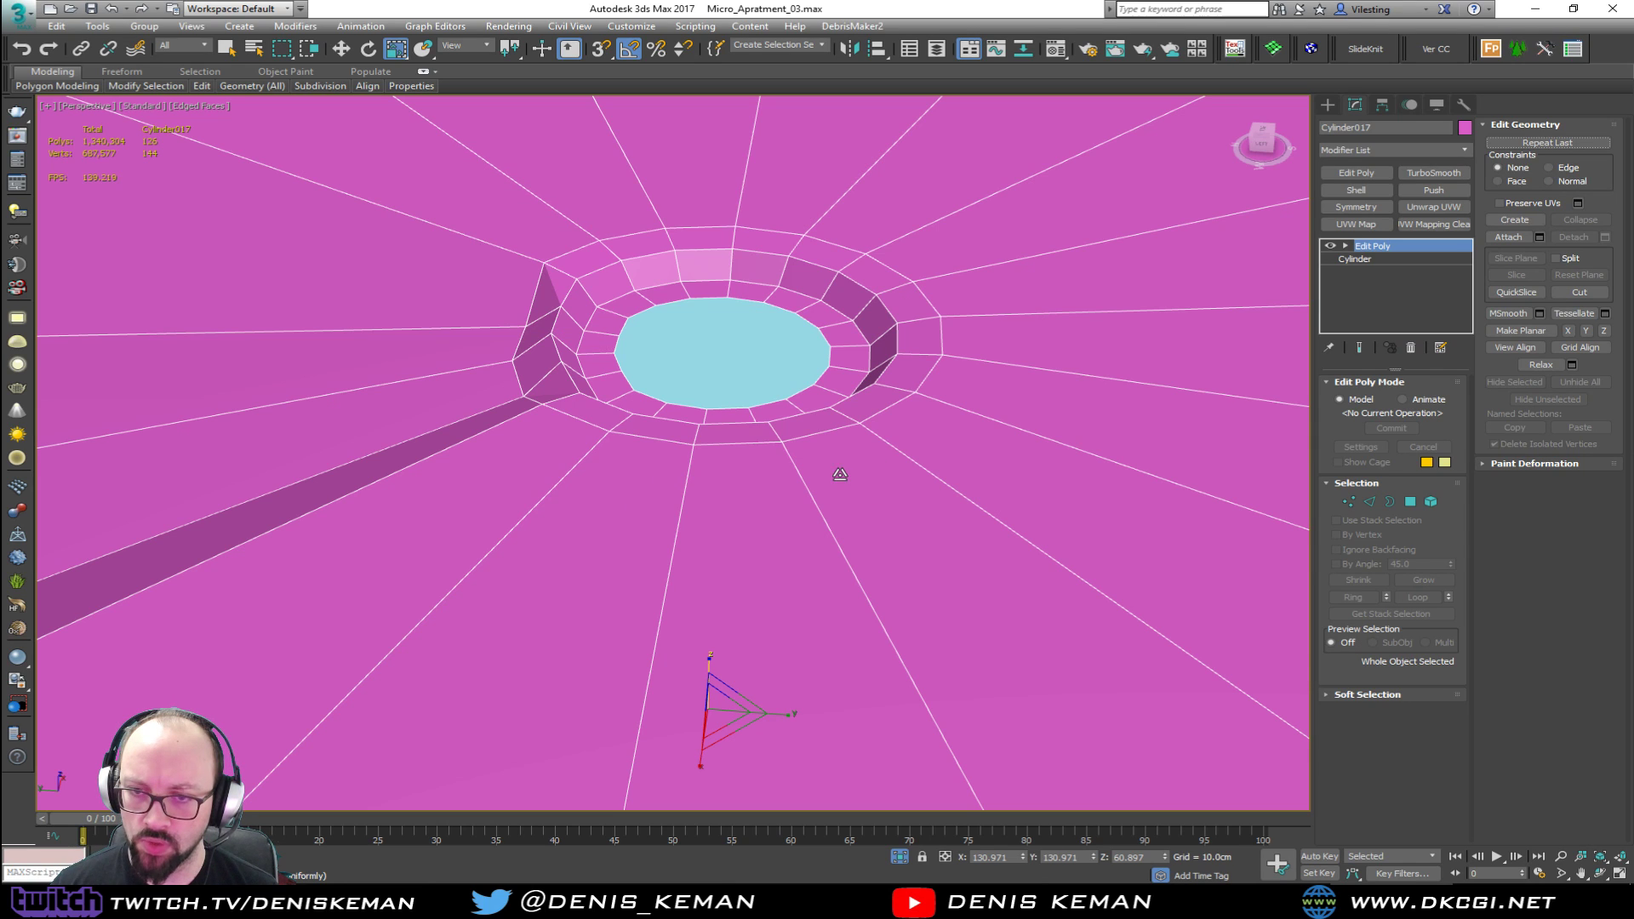
Step: Reshape the recess's outermost edge loop and the adjacent loop on its rim into even circles
{"action": "right_click", "coordinate": [516, 372]}
{"action": "left_click", "coordinate": [487, 520]}
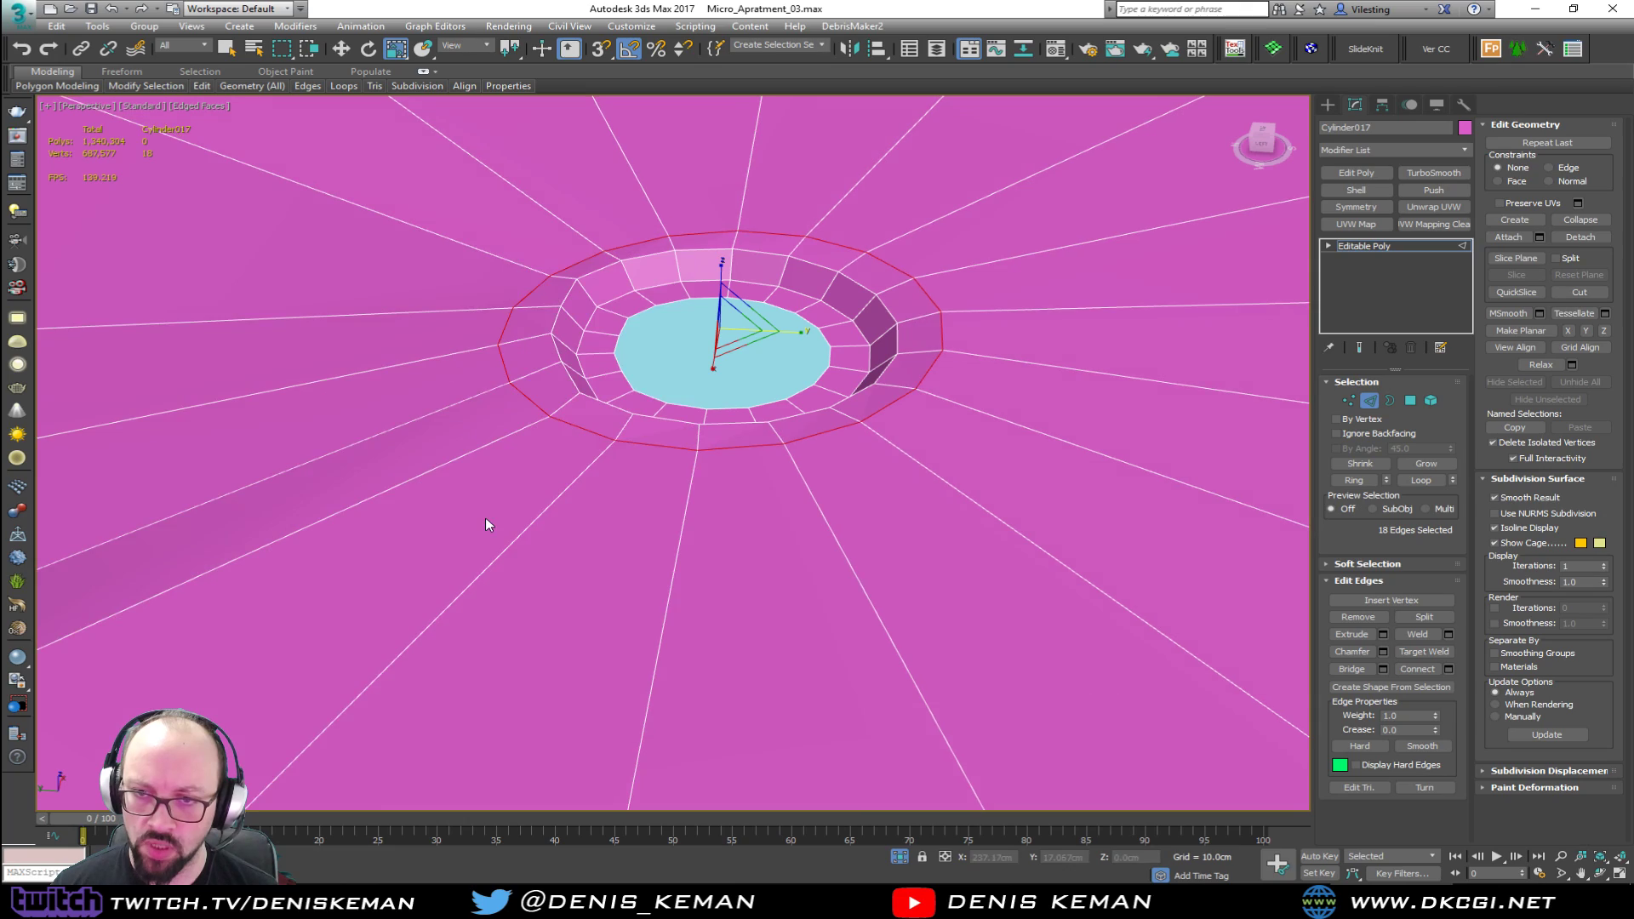
{"action": "middle_click_drag", "start_coordinate": [486, 524], "coordinate": [605, 410], "text": "alt"}
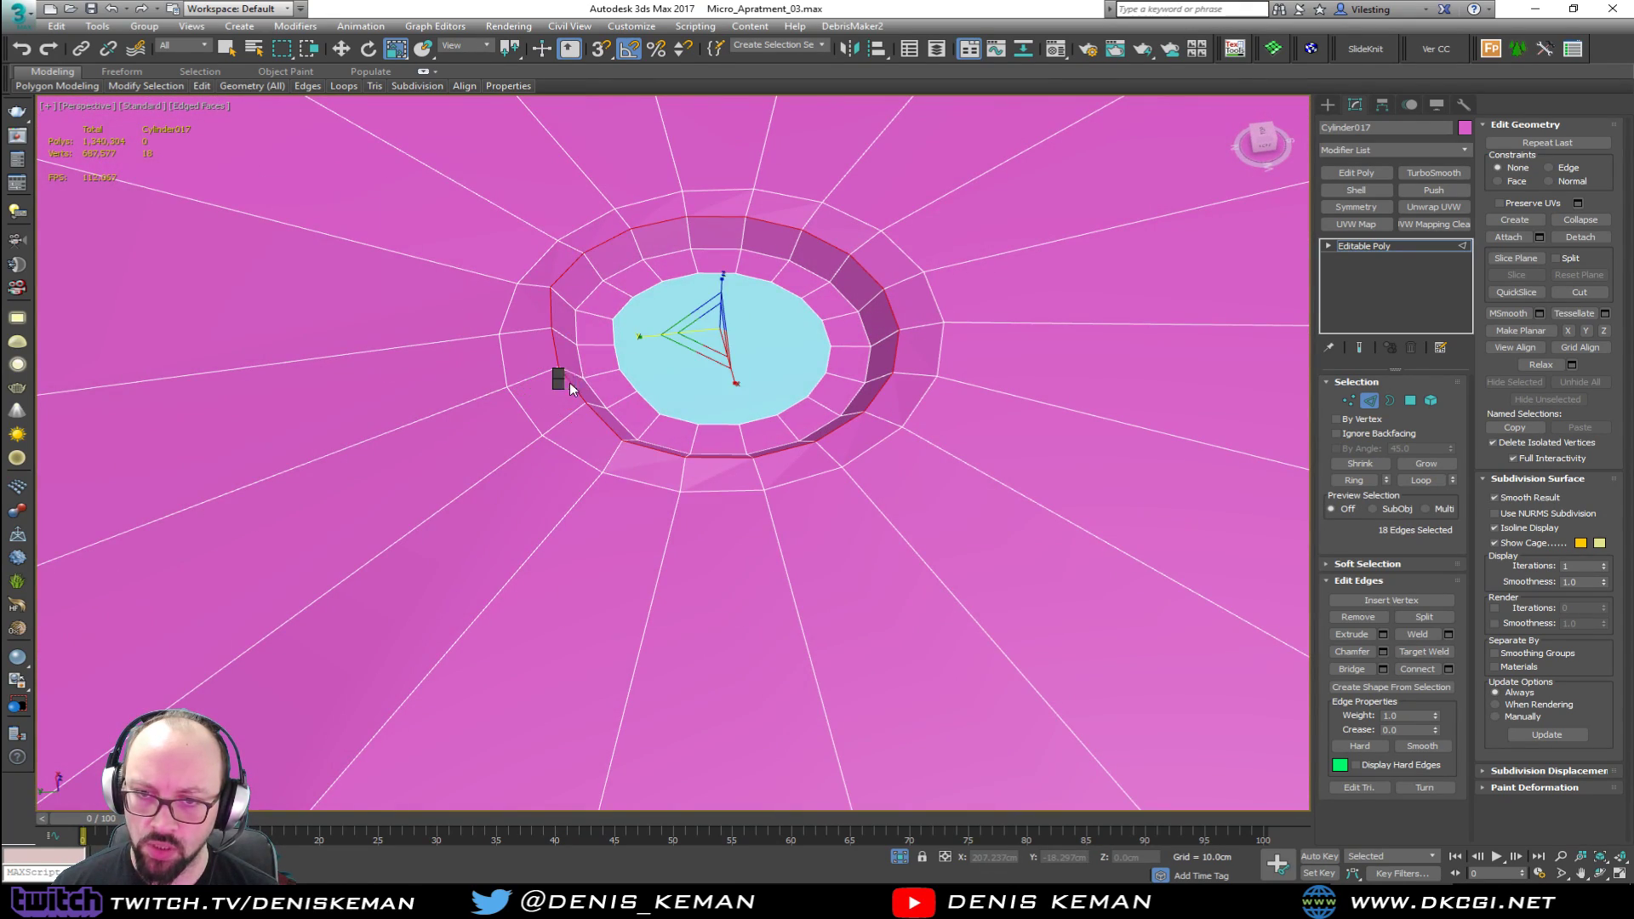
{"action": "right_click", "coordinate": [570, 383]}
{"action": "left_click", "coordinate": [540, 530]}
{"action": "middle_click_drag", "start_coordinate": [539, 528], "coordinate": [615, 383], "text": "alt"}
Step: Reshape the open border of the hole at the recess's centre into an even circle
{"action": "key", "text": "3"}
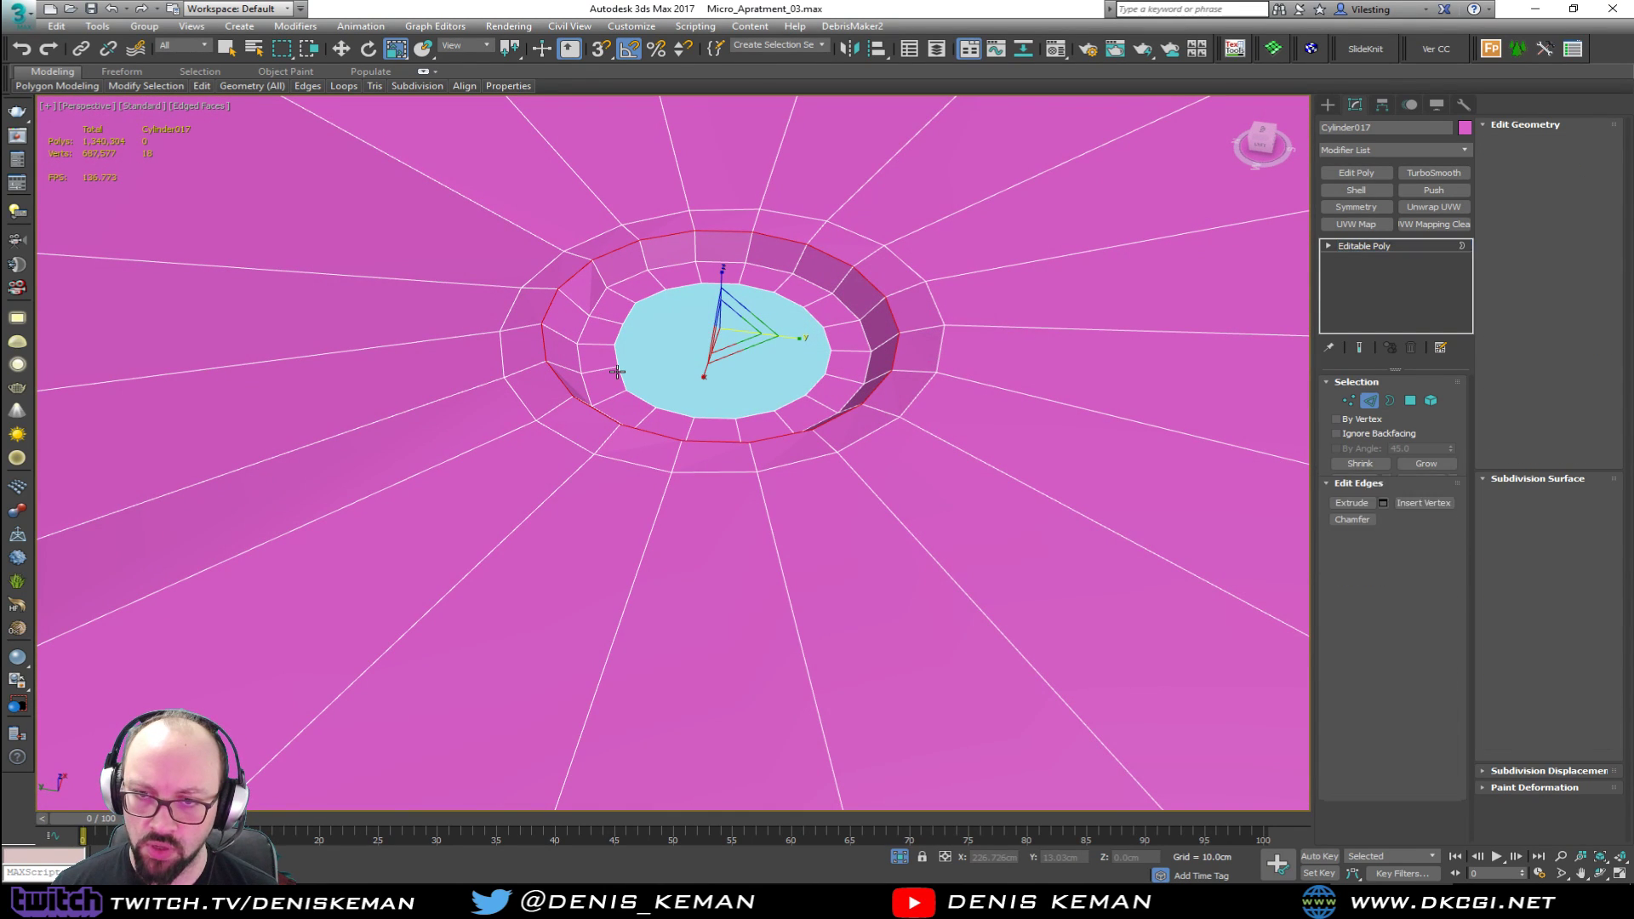
{"action": "left_click", "coordinate": [618, 371]}
{"action": "right_click", "coordinate": [613, 368]}
{"action": "left_click", "coordinate": [587, 471]}
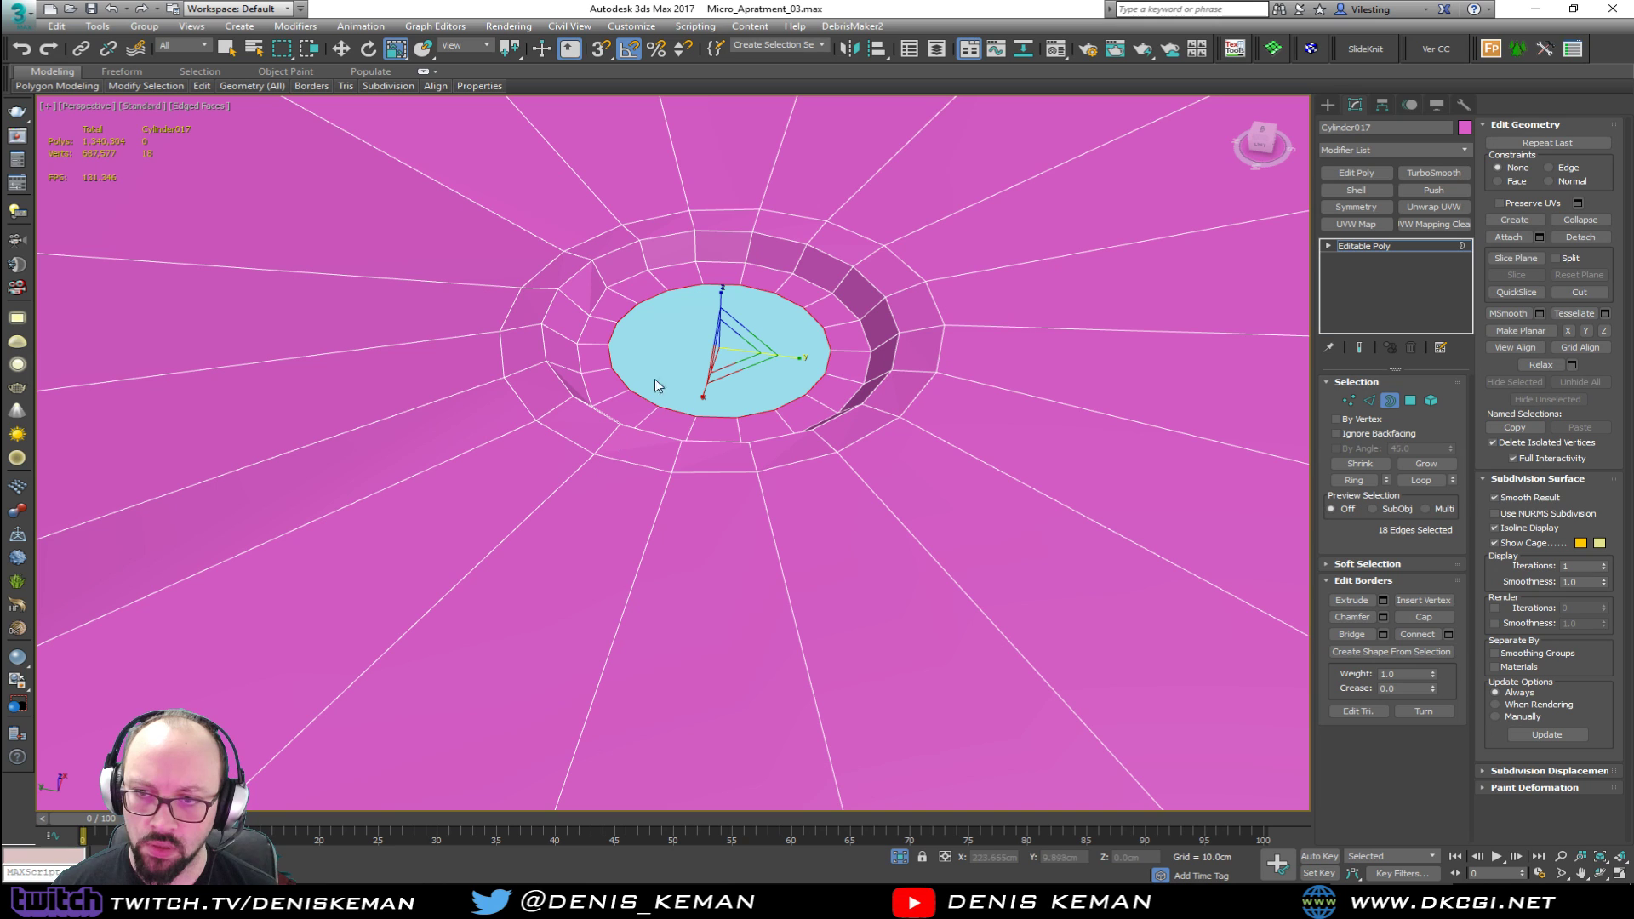
Step: Reshape the edge loop around the recess floor, just outside the hole's border, into an even circle
{"action": "key", "text": "2"}
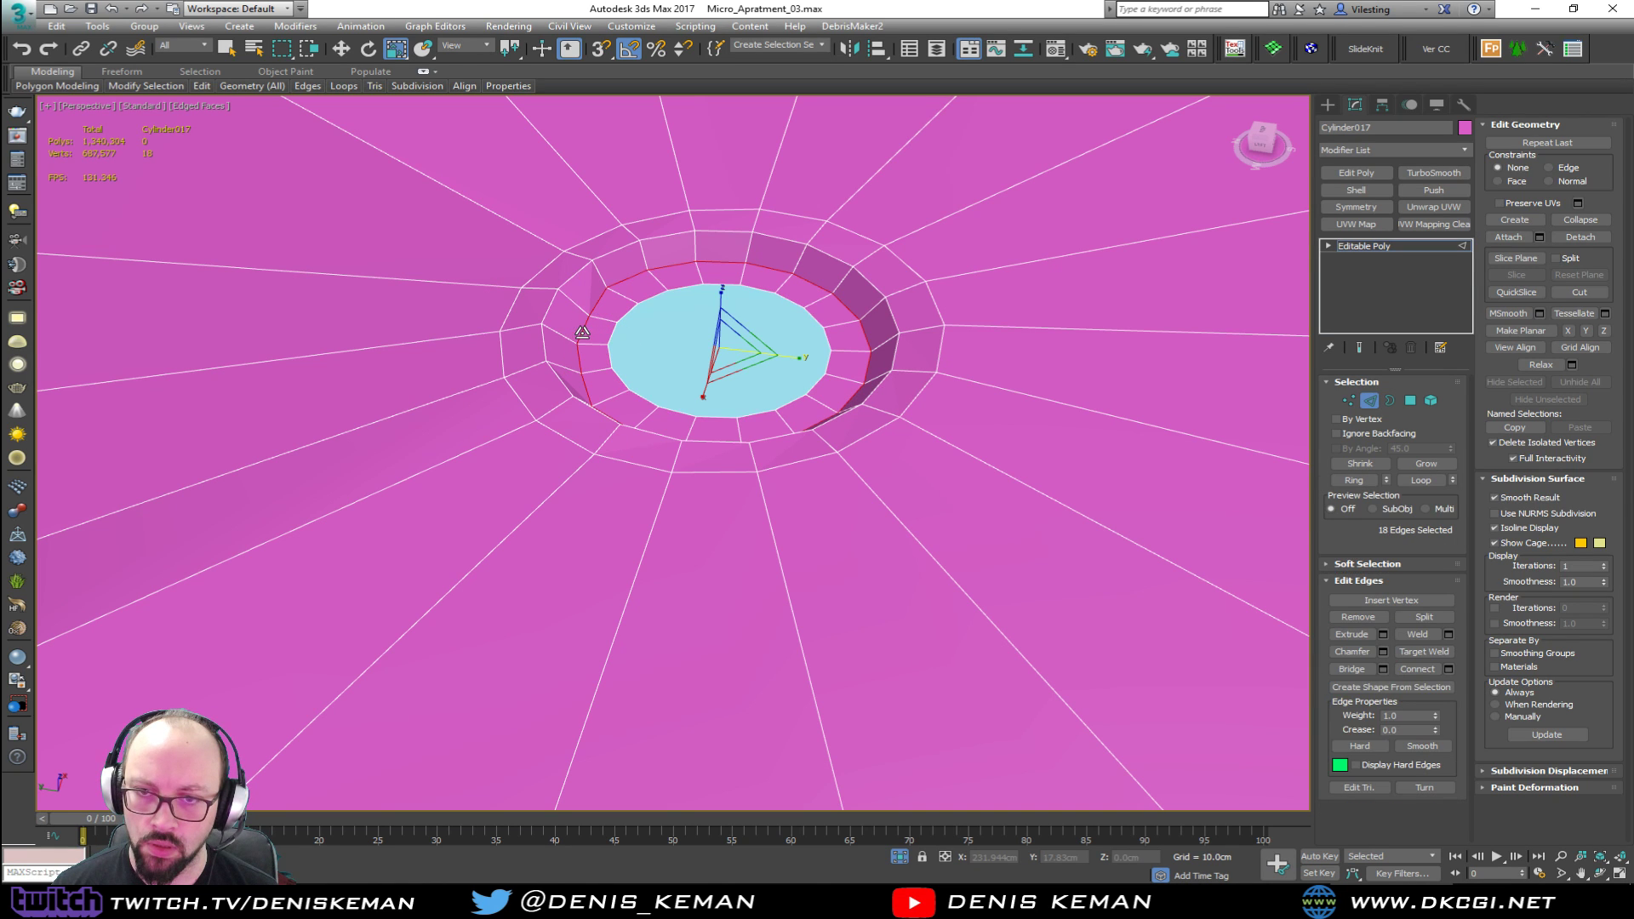
{"action": "right_click", "coordinate": [582, 333]}
{"action": "left_click", "coordinate": [560, 480]}
{"action": "middle_click_drag", "start_coordinate": [560, 480], "coordinate": [1197, 374], "text": "alt"}
Step: Apply TurboSmooth to the cylinder and inspect the smoothed recess without its wireframe
{"action": "left_click", "coordinate": [1369, 400]}
{"action": "left_click", "coordinate": [1434, 173]}
{"action": "key", "text": "F4"}
{"action": "mouse_move", "coordinate": [858, 305]}
{"action": "middle_mouse_down"}
{"action": "mouse_move", "coordinate": [678, 335]}
{"action": "mouse_move", "coordinate": [719, 369]}
{"action": "mouse_move", "coordinate": [544, 354]}
{"action": "mouse_move", "coordinate": [427, 293]}
{"action": "mouse_move", "coordinate": [292, 292]}
{"action": "mouse_move", "coordinate": [117, 343]}
{"action": "middle_mouse_up"}
{"action": "scroll", "coordinate": [679, 335], "scroll_direction": "down", "scroll_amount": 5}
{"action": "scroll", "coordinate": [652, 414], "scroll_direction": "up", "scroll_amount": 5}
{"action": "key", "text": "F4"}
Step: Detach the ring of polygons around the recess's central hole as a clone
{"action": "left_click", "coordinate": [1388, 258]}
{"action": "middle_click_drag", "start_coordinate": [641, 375], "coordinate": [765, 273]}
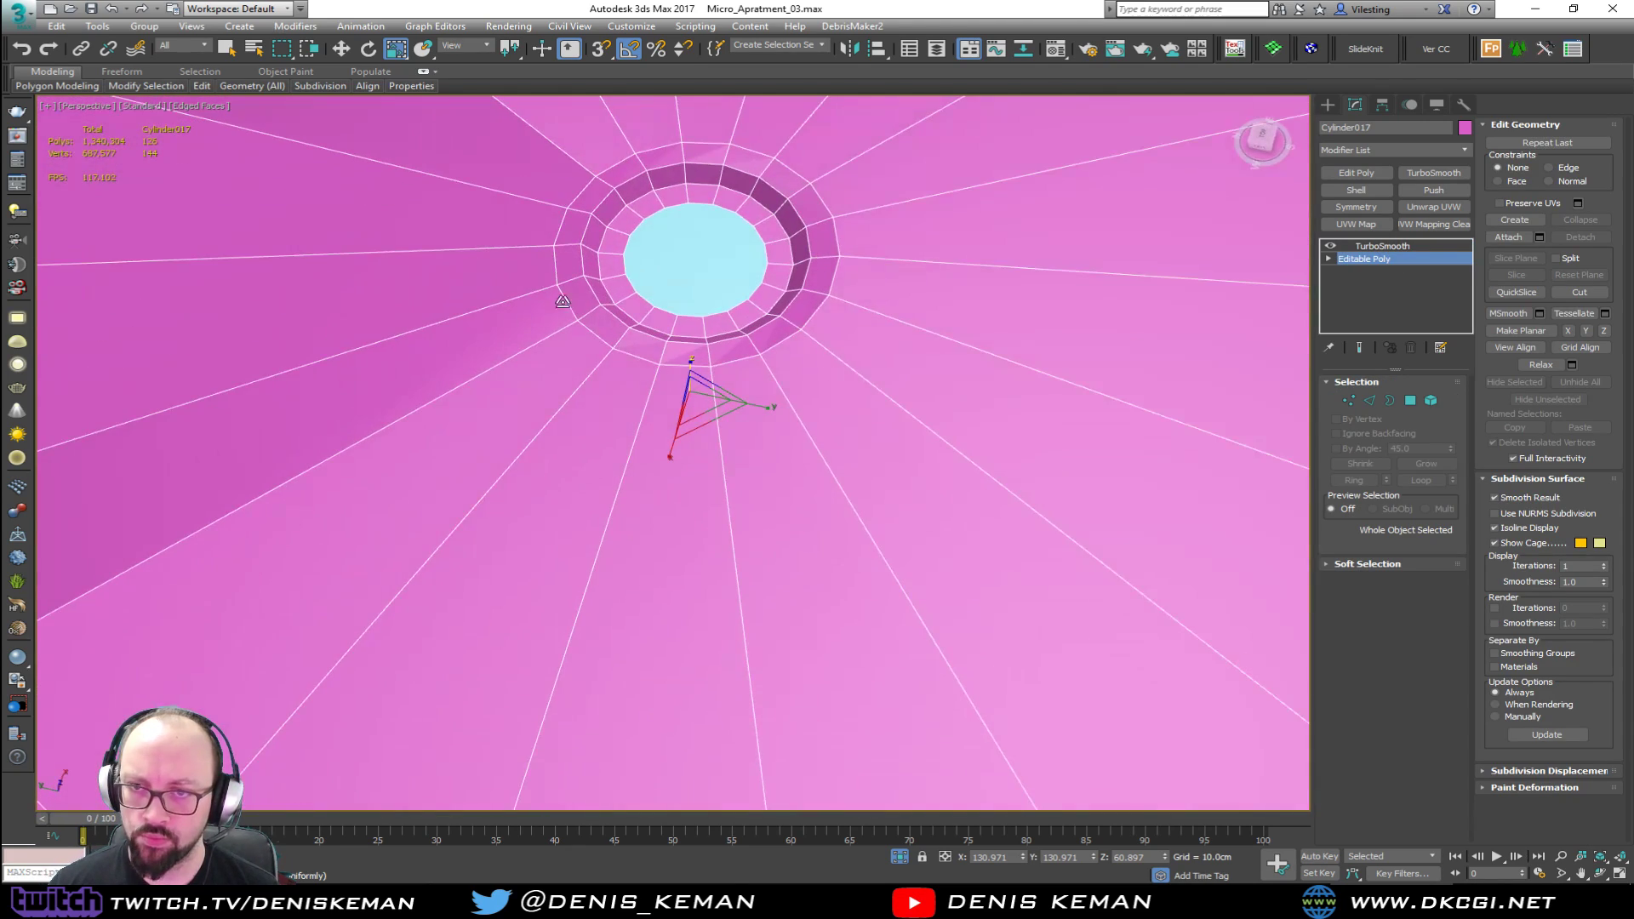
{"action": "key", "text": "3"}
{"action": "left_click", "coordinate": [765, 272]}
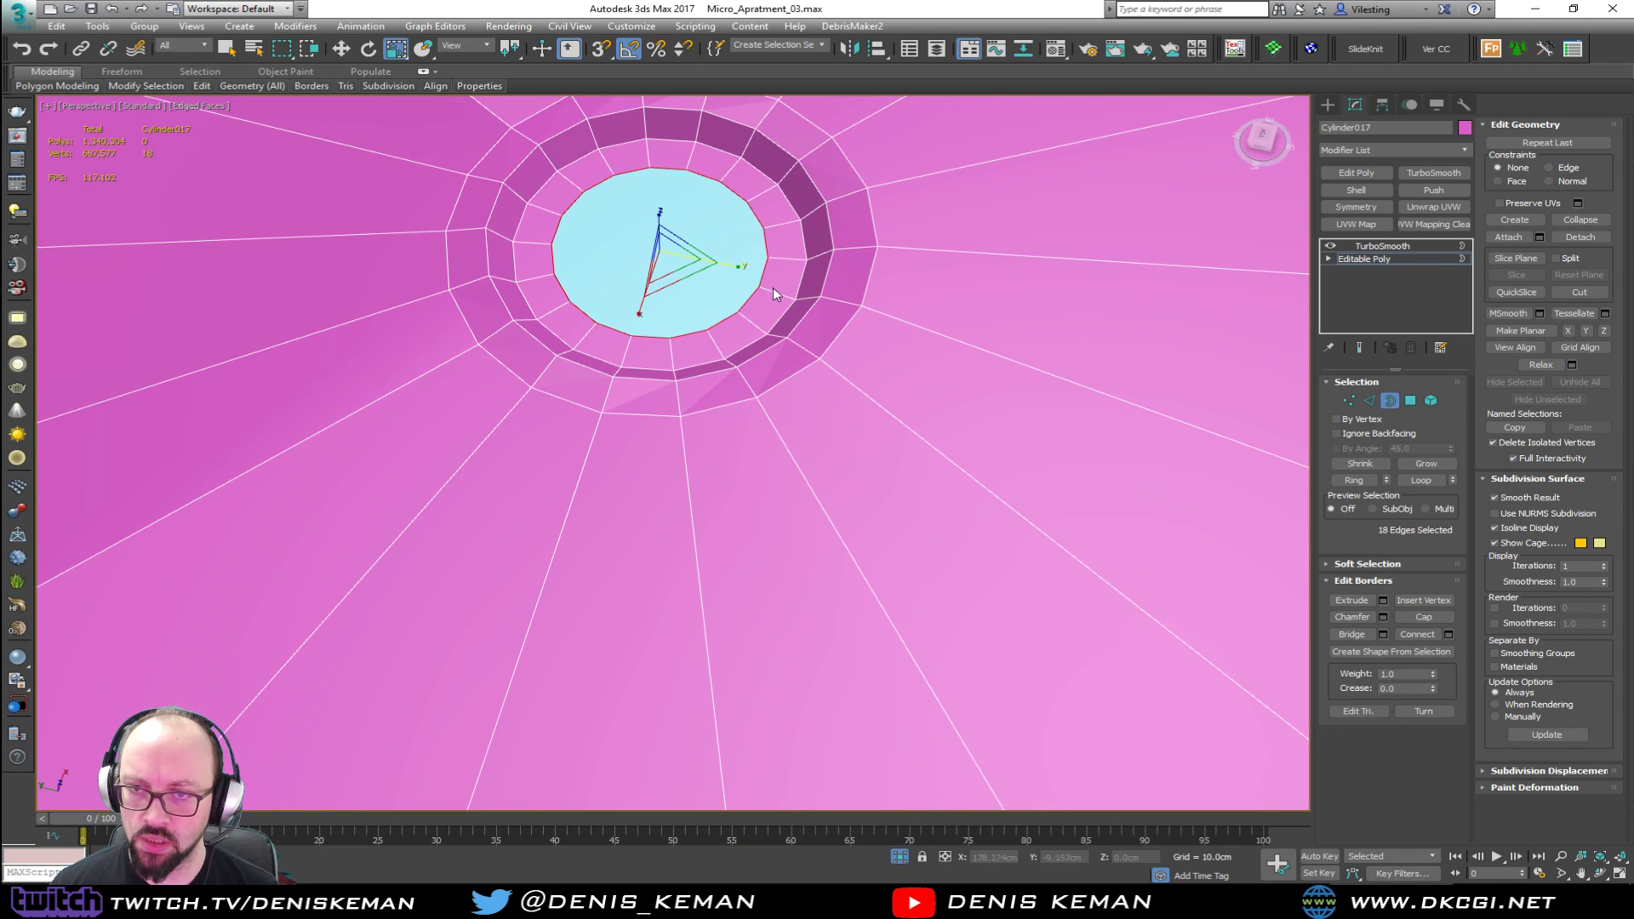
{"action": "key", "text": "2"}
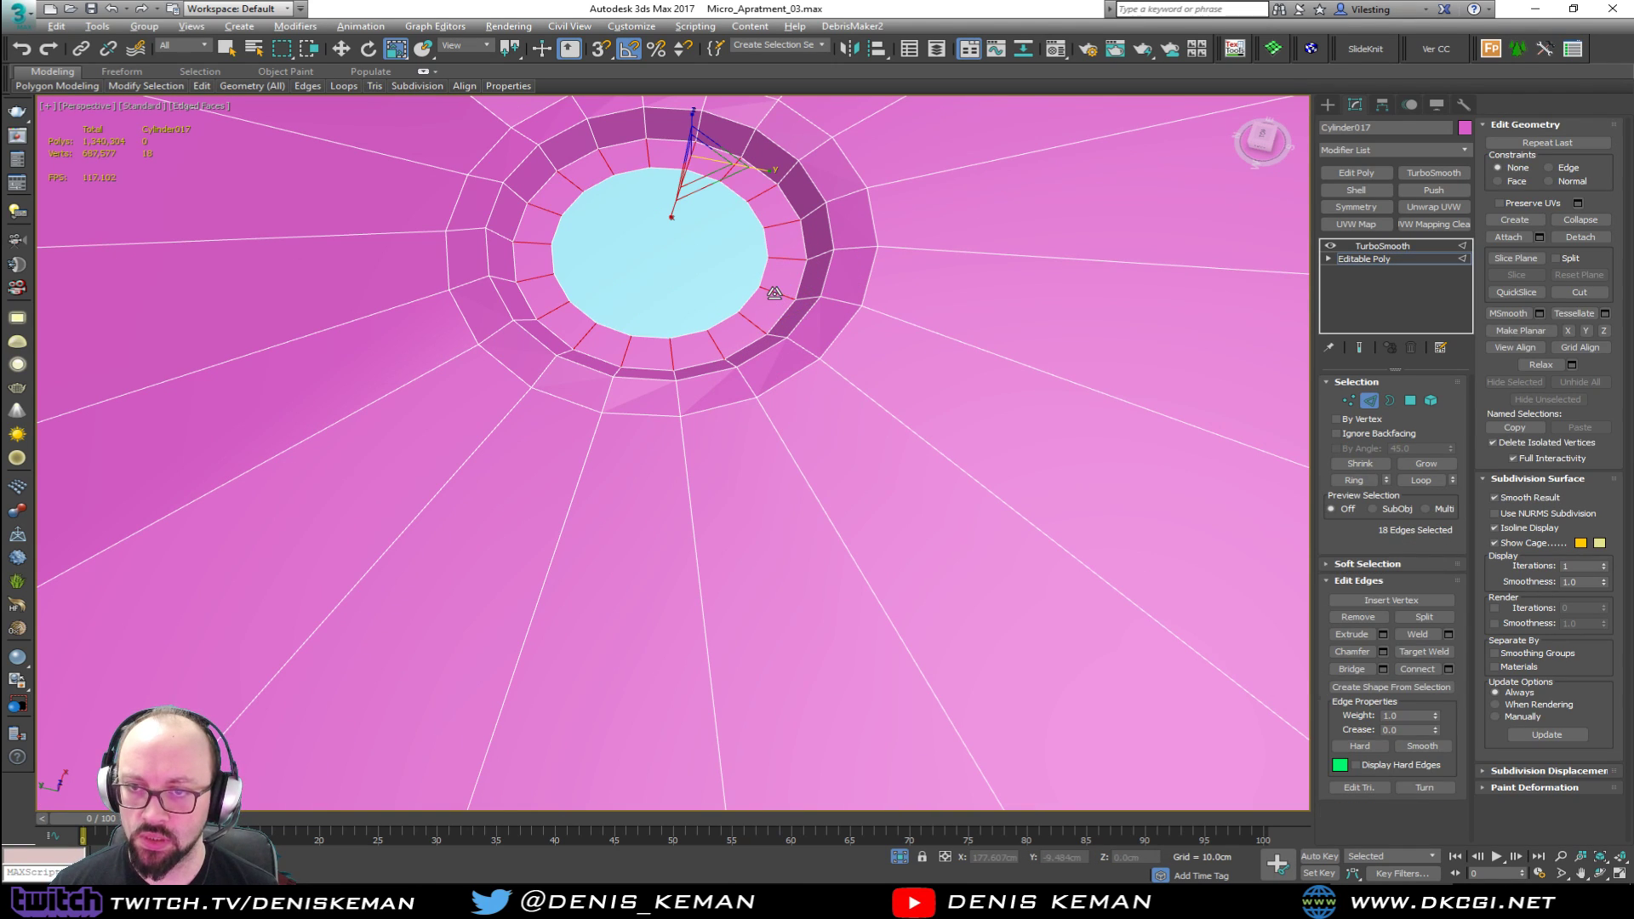
{"action": "left_click", "coordinate": [1411, 400], "text": "ctrl"}
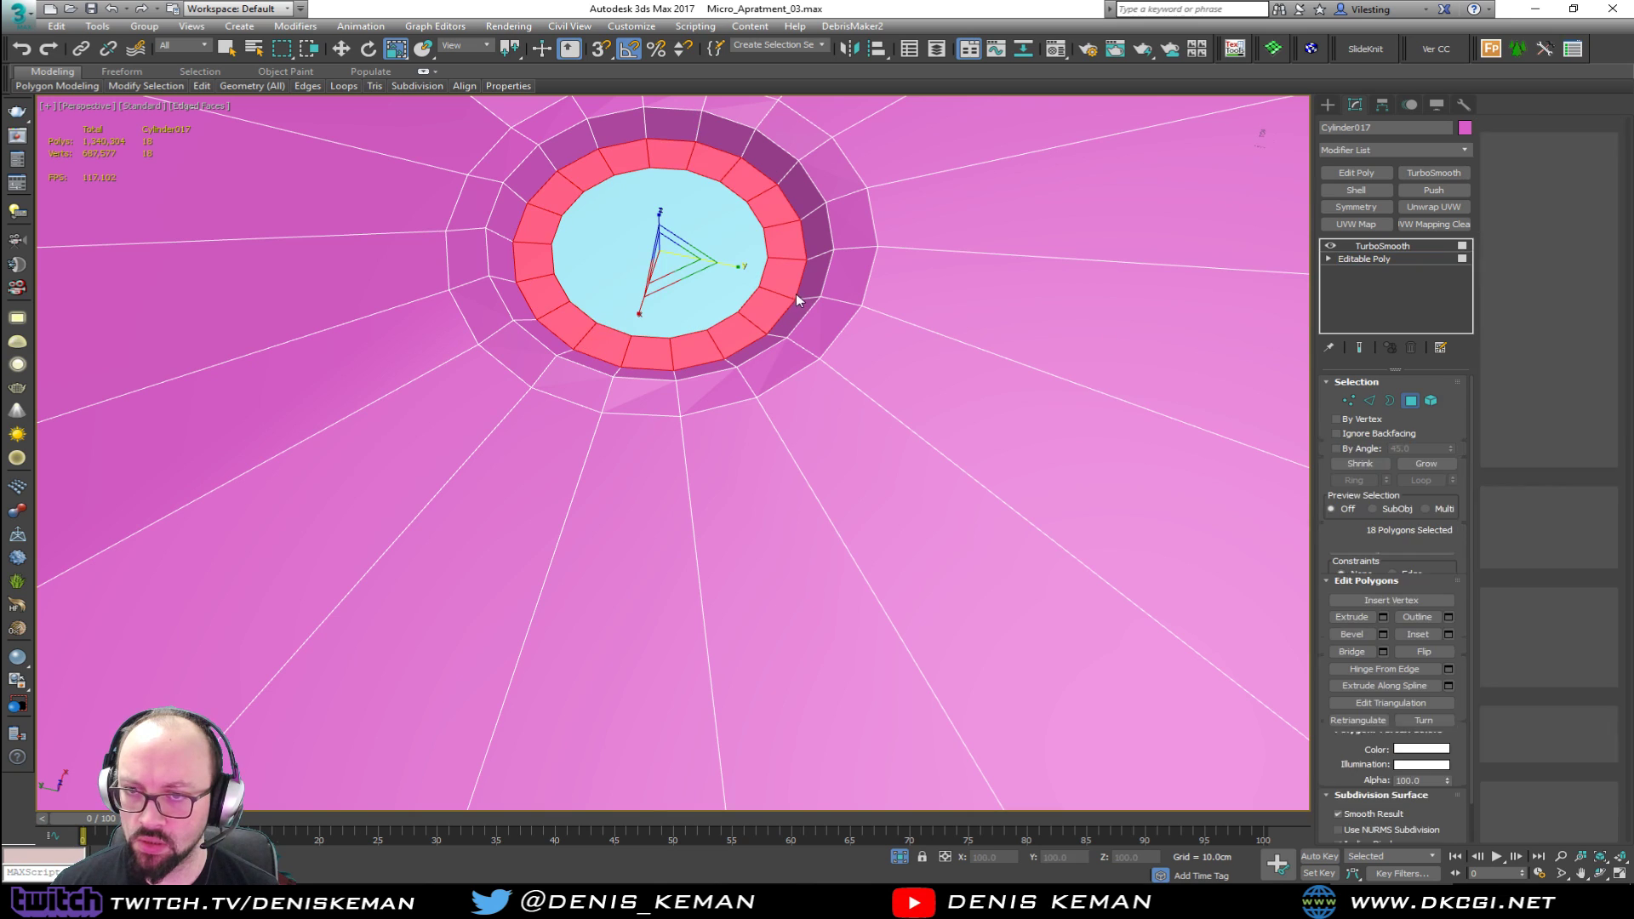
{"action": "left_click", "coordinate": [1604, 237]}
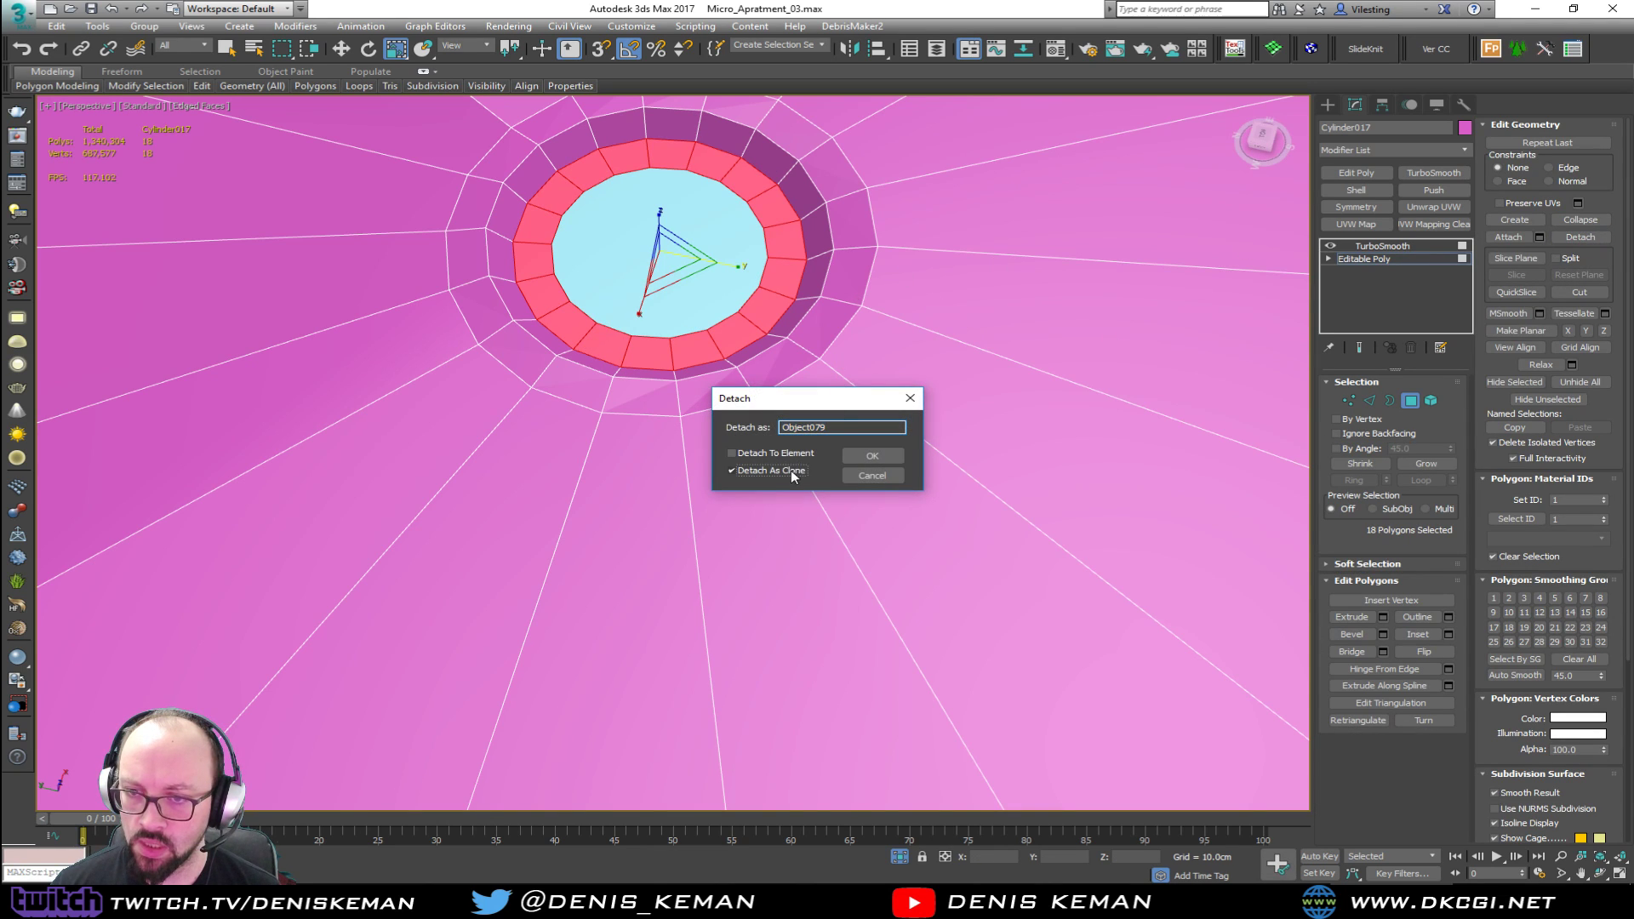
{"action": "left_click", "coordinate": [871, 457]}
{"action": "left_click", "coordinate": [1416, 404]}
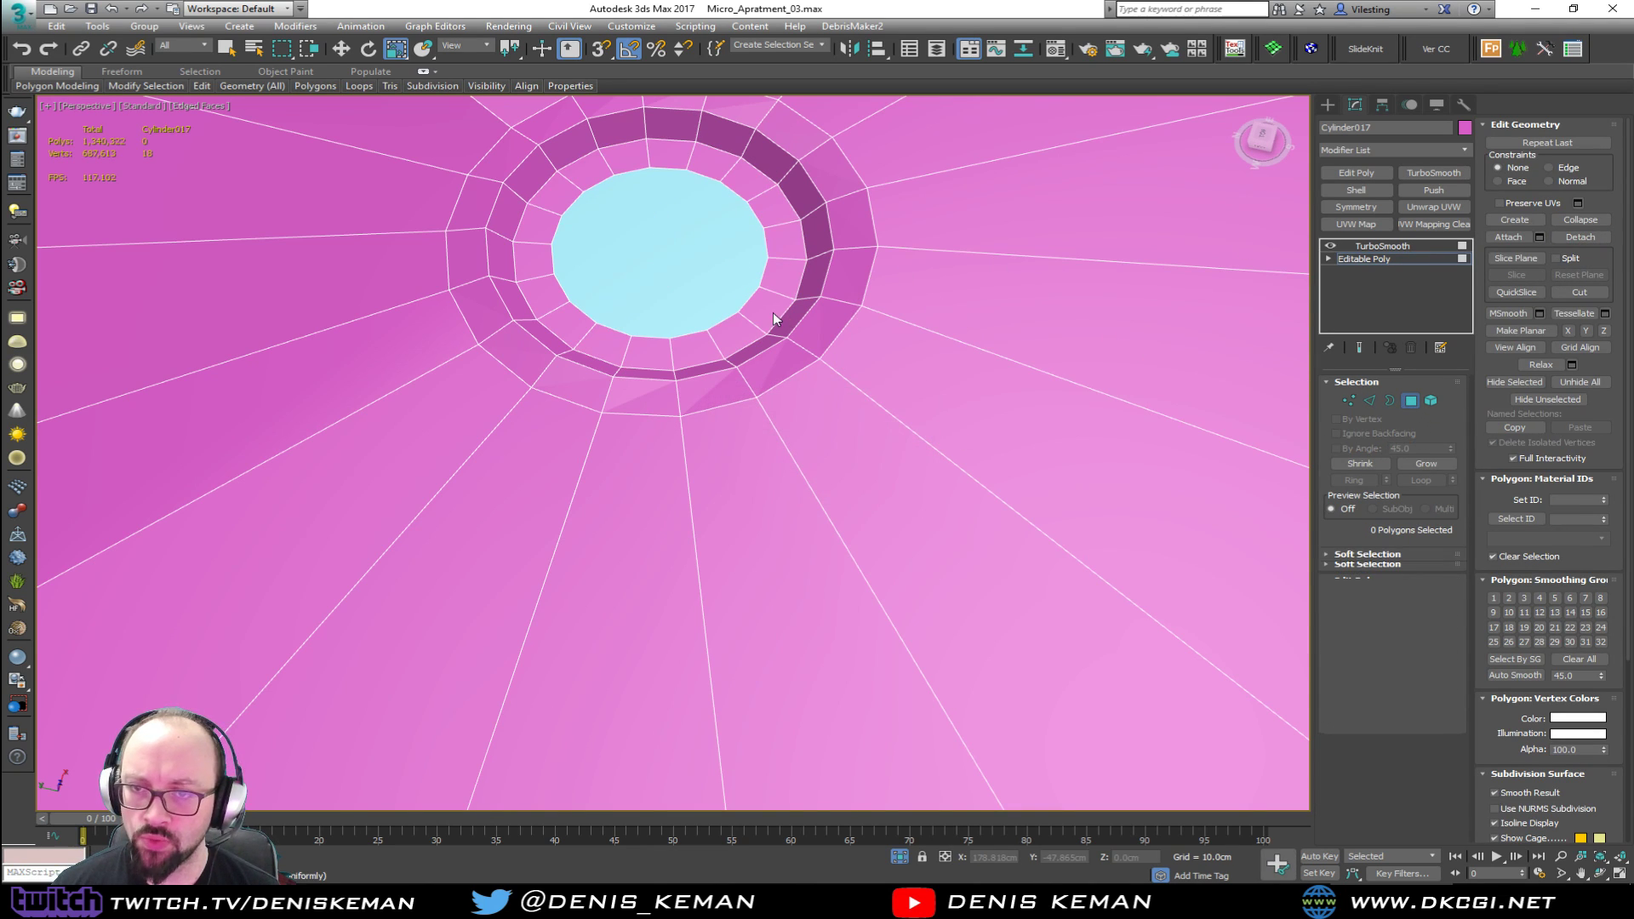
Step: Select the detached ring and raise it slightly out of the recess
{"action": "left_click", "coordinate": [770, 318]}
{"action": "left_click", "coordinate": [770, 318]}
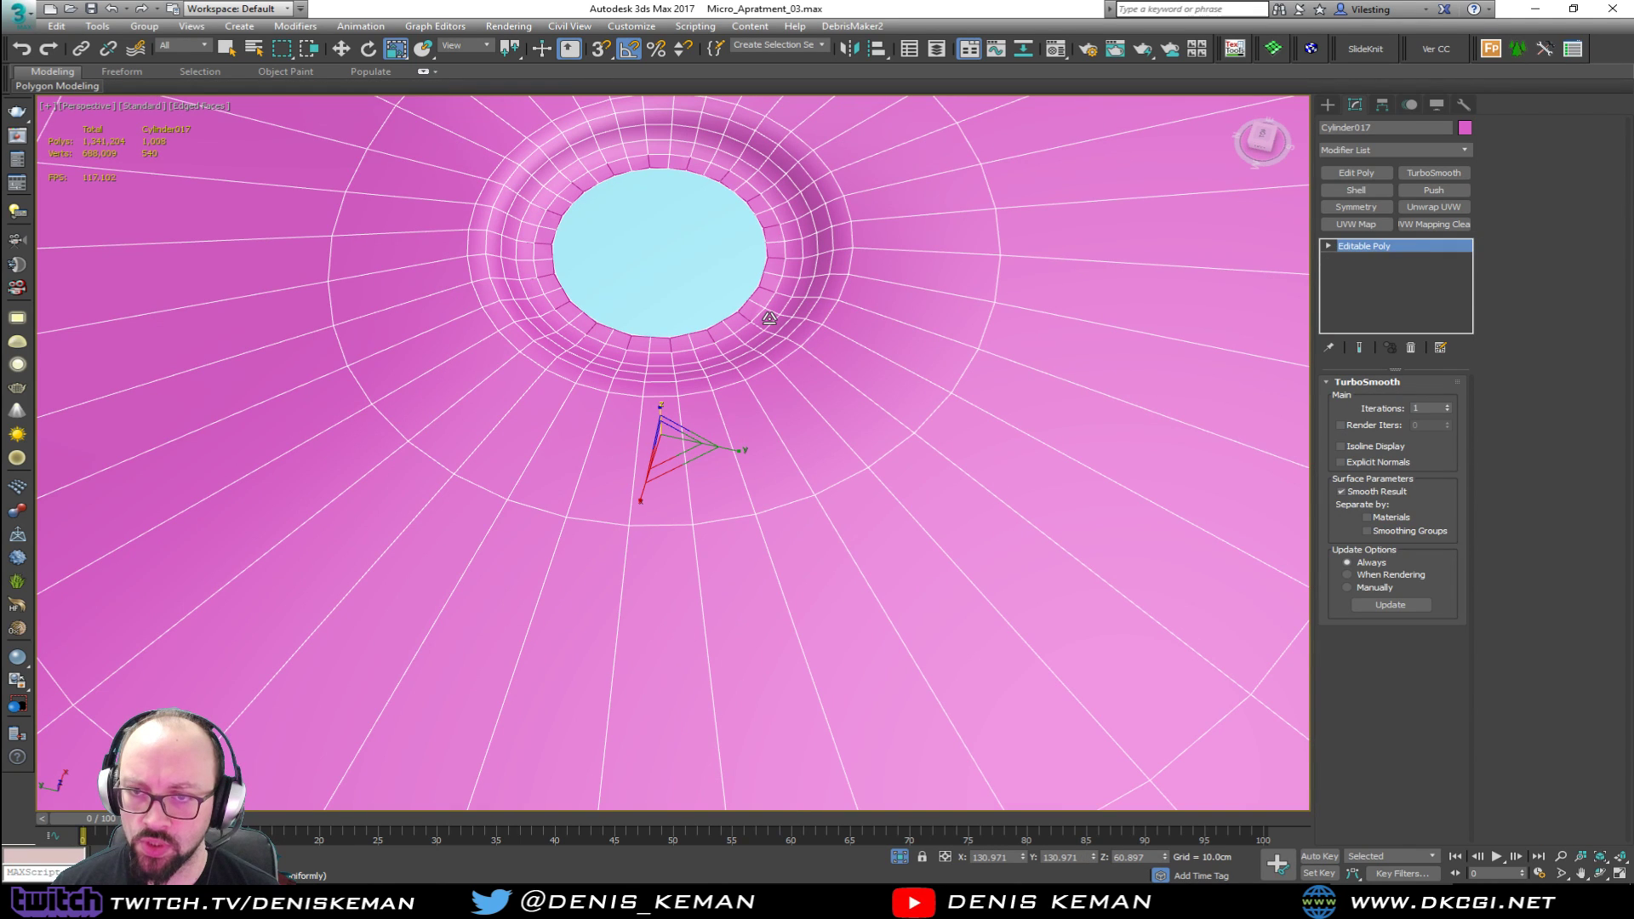
{"action": "middle_click_drag", "start_coordinate": [745, 267], "coordinate": [697, 613]}
{"action": "key", "text": "w"}
{"action": "left_click_drag", "start_coordinate": [696, 640], "coordinate": [701, 631]}
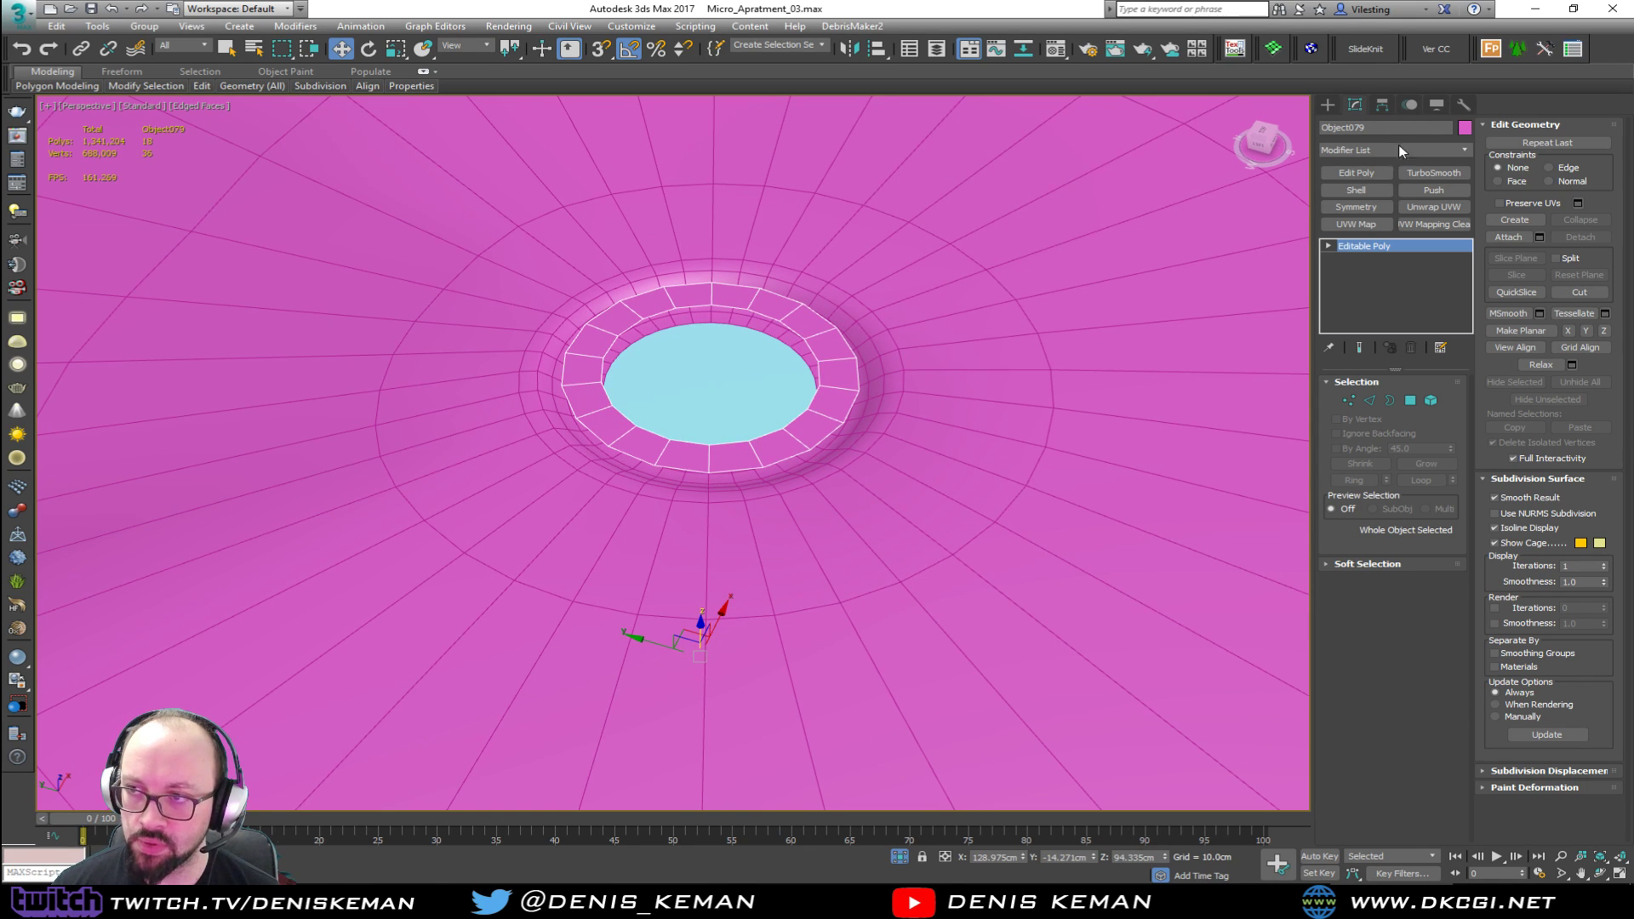
Step: Centre the detached ring's pivot on the object
{"action": "left_click", "coordinate": [1382, 104]}
{"action": "left_click", "coordinate": [1393, 207]}
{"action": "left_click", "coordinate": [1392, 286]}
{"action": "left_click", "coordinate": [1393, 207]}
{"action": "left_click", "coordinate": [1355, 103]}
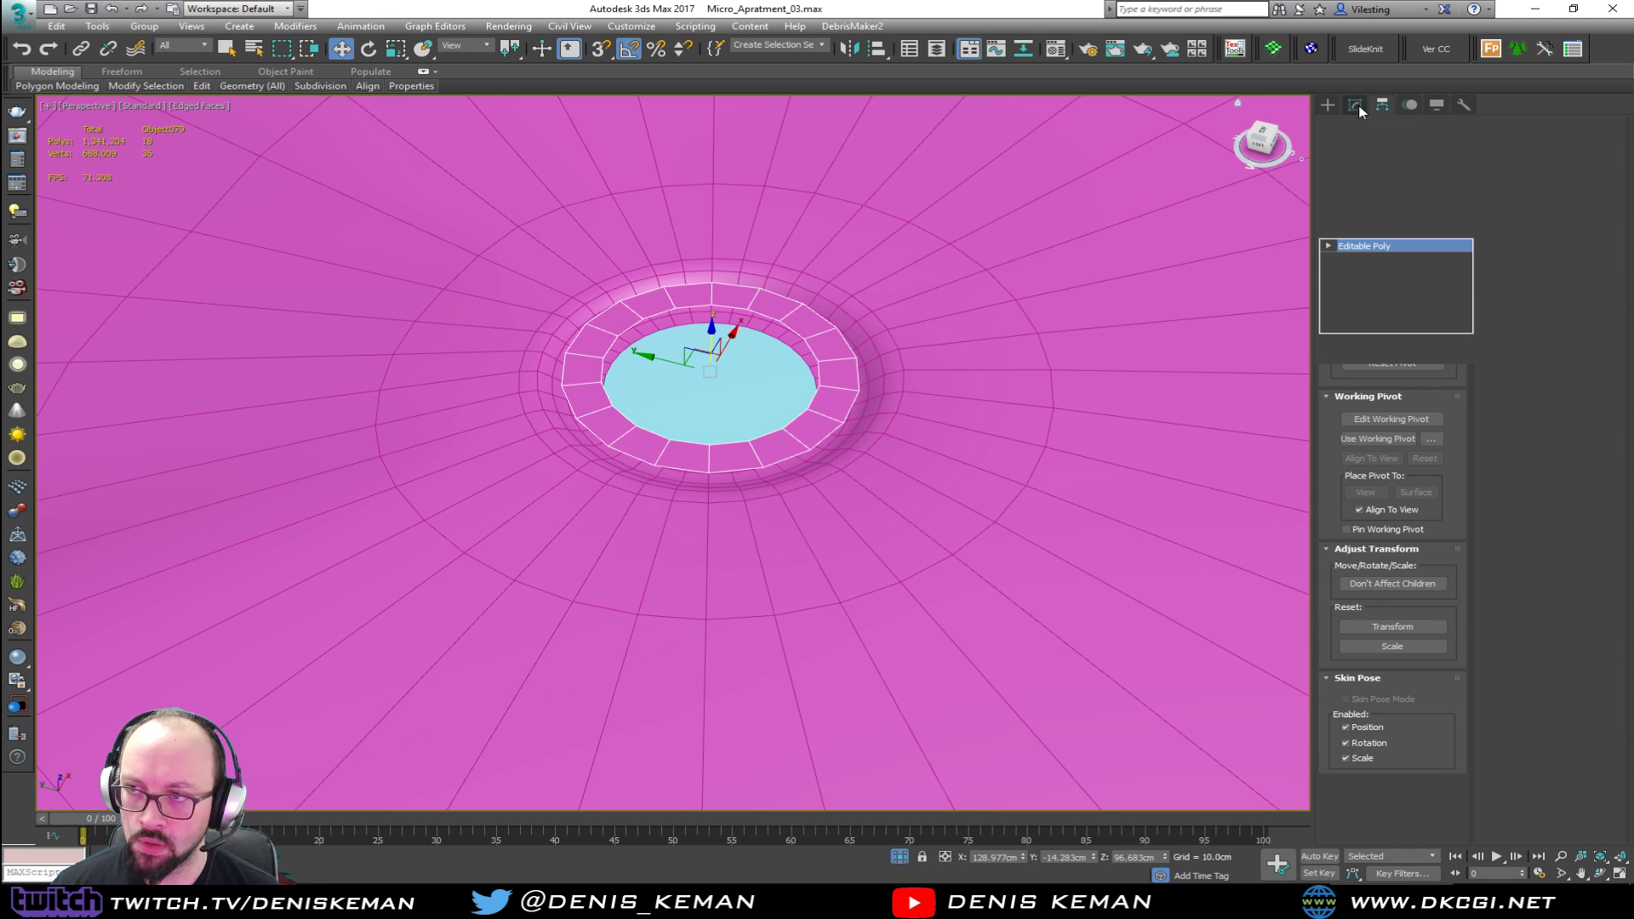
Step: Raise the ring's inner border and extend its outer border downward to form a side wall
{"action": "key", "text": "3"}
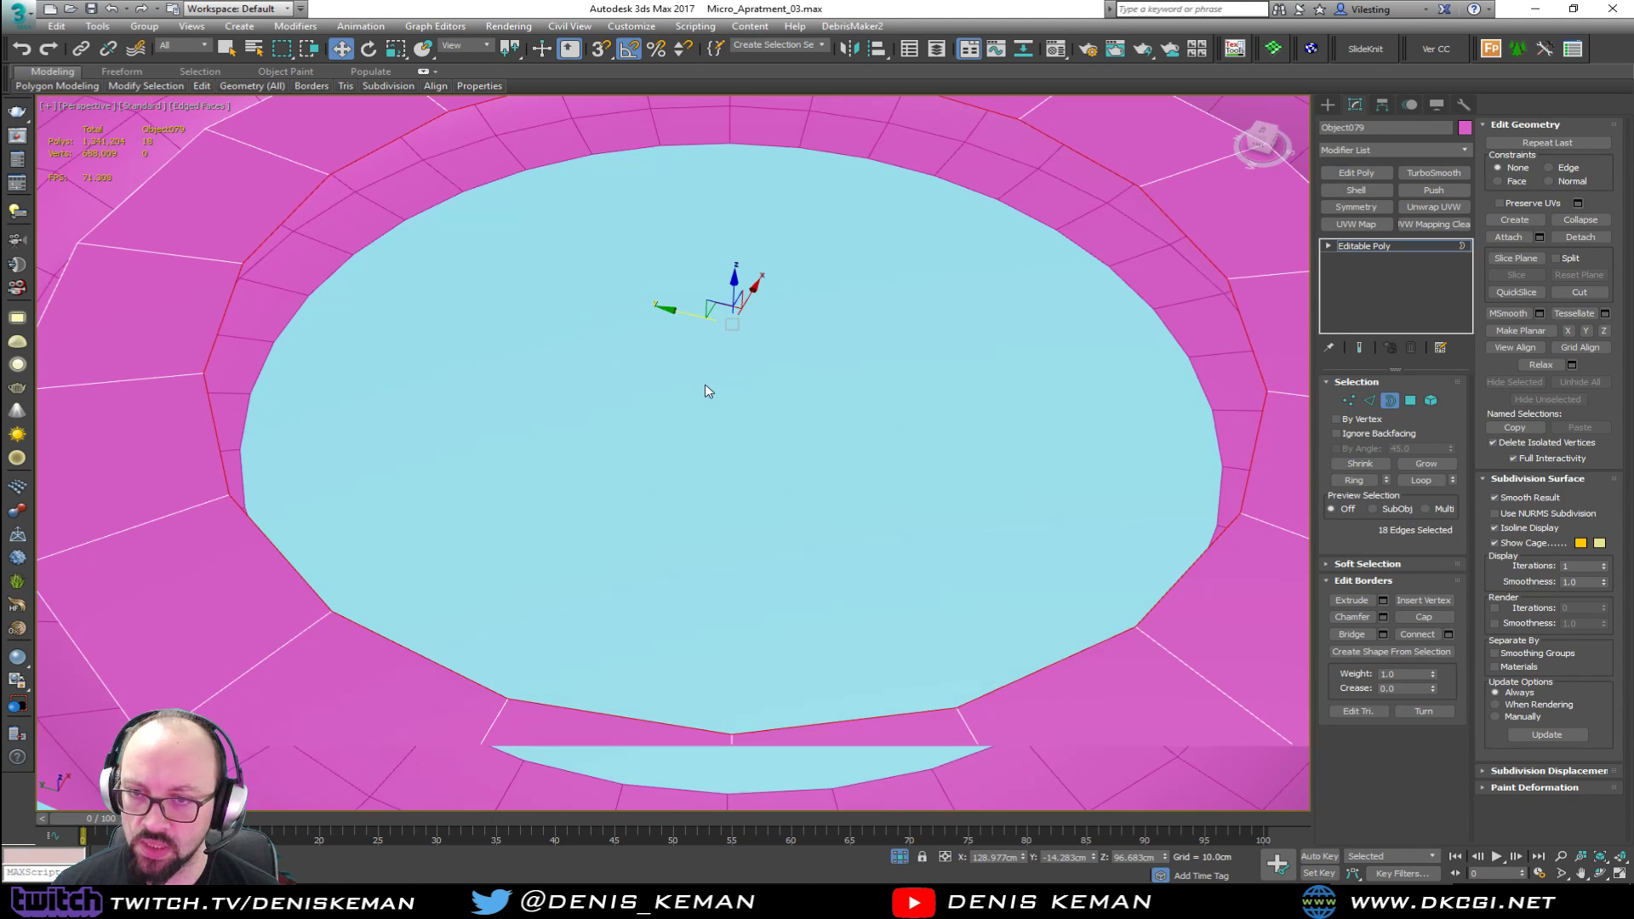
{"action": "scroll", "coordinate": [707, 382], "scroll_direction": "up", "scroll_amount": 4}
{"action": "scroll", "coordinate": [712, 377], "scroll_direction": "down", "scroll_amount": 5}
{"action": "middle_click_drag", "start_coordinate": [711, 377], "coordinate": [724, 324], "text": "alt"}
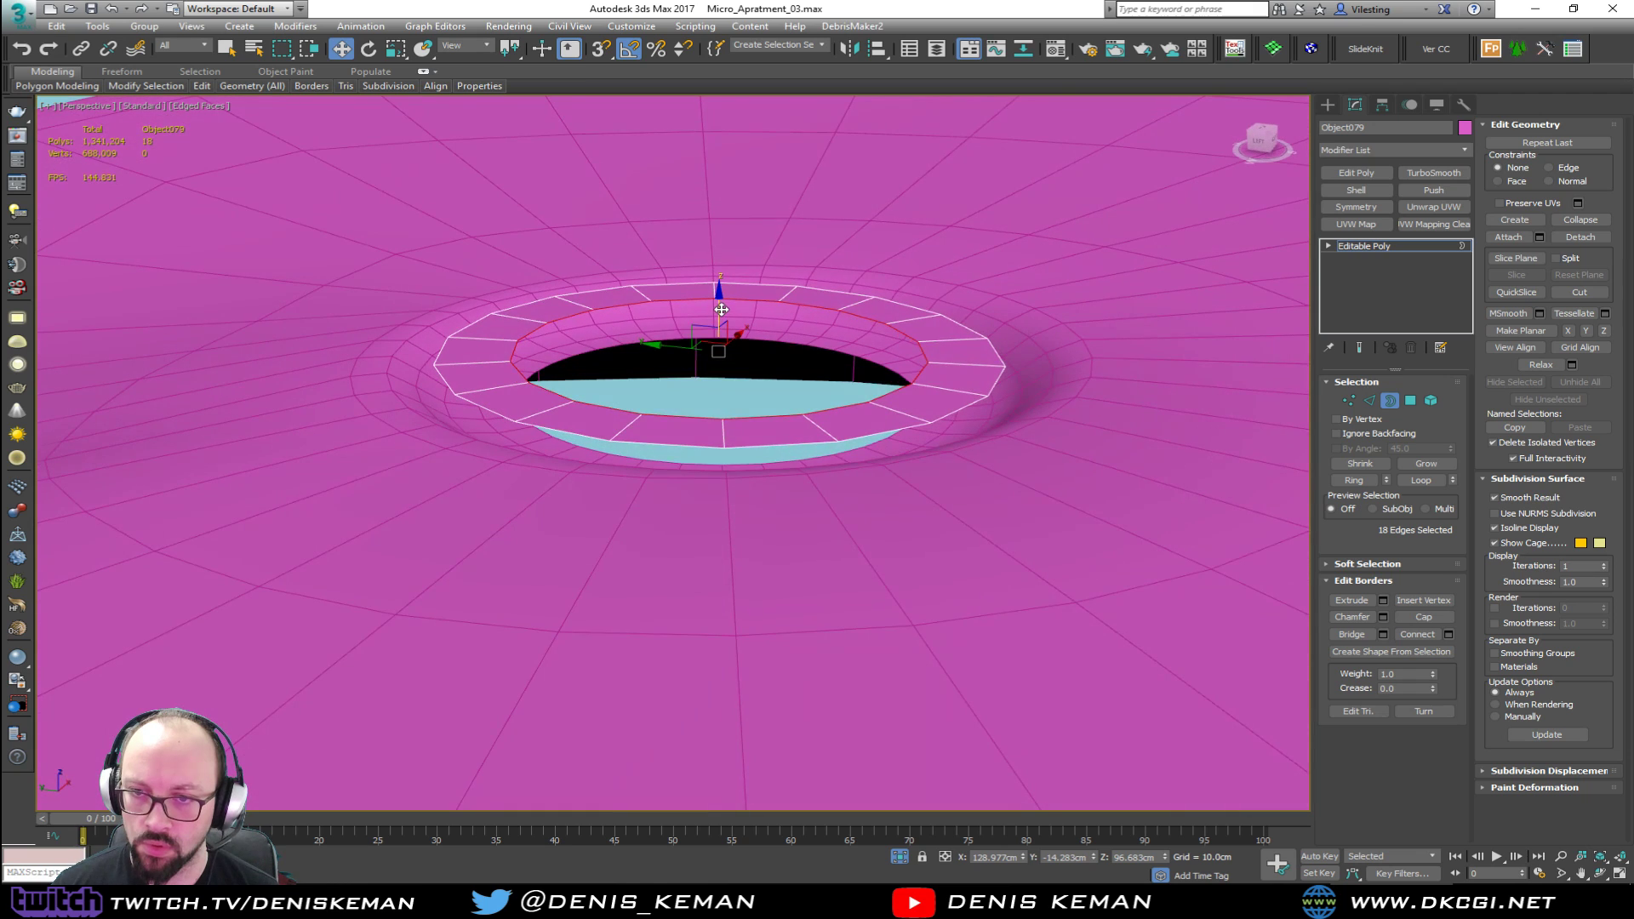
{"action": "left_click_drag", "start_coordinate": [729, 279], "coordinate": [730, 380]}
{"action": "left_click", "coordinate": [587, 432]}
Step: Extend the ring's inner border inward and collapse it to a single centre point, closing the button's top
{"action": "left_click", "coordinate": [745, 381]}
{"action": "key", "text": "r"}
{"action": "left_click_drag", "start_coordinate": [729, 316], "coordinate": [734, 345], "text": "shift"}
{"action": "left_click", "coordinate": [1592, 220]}
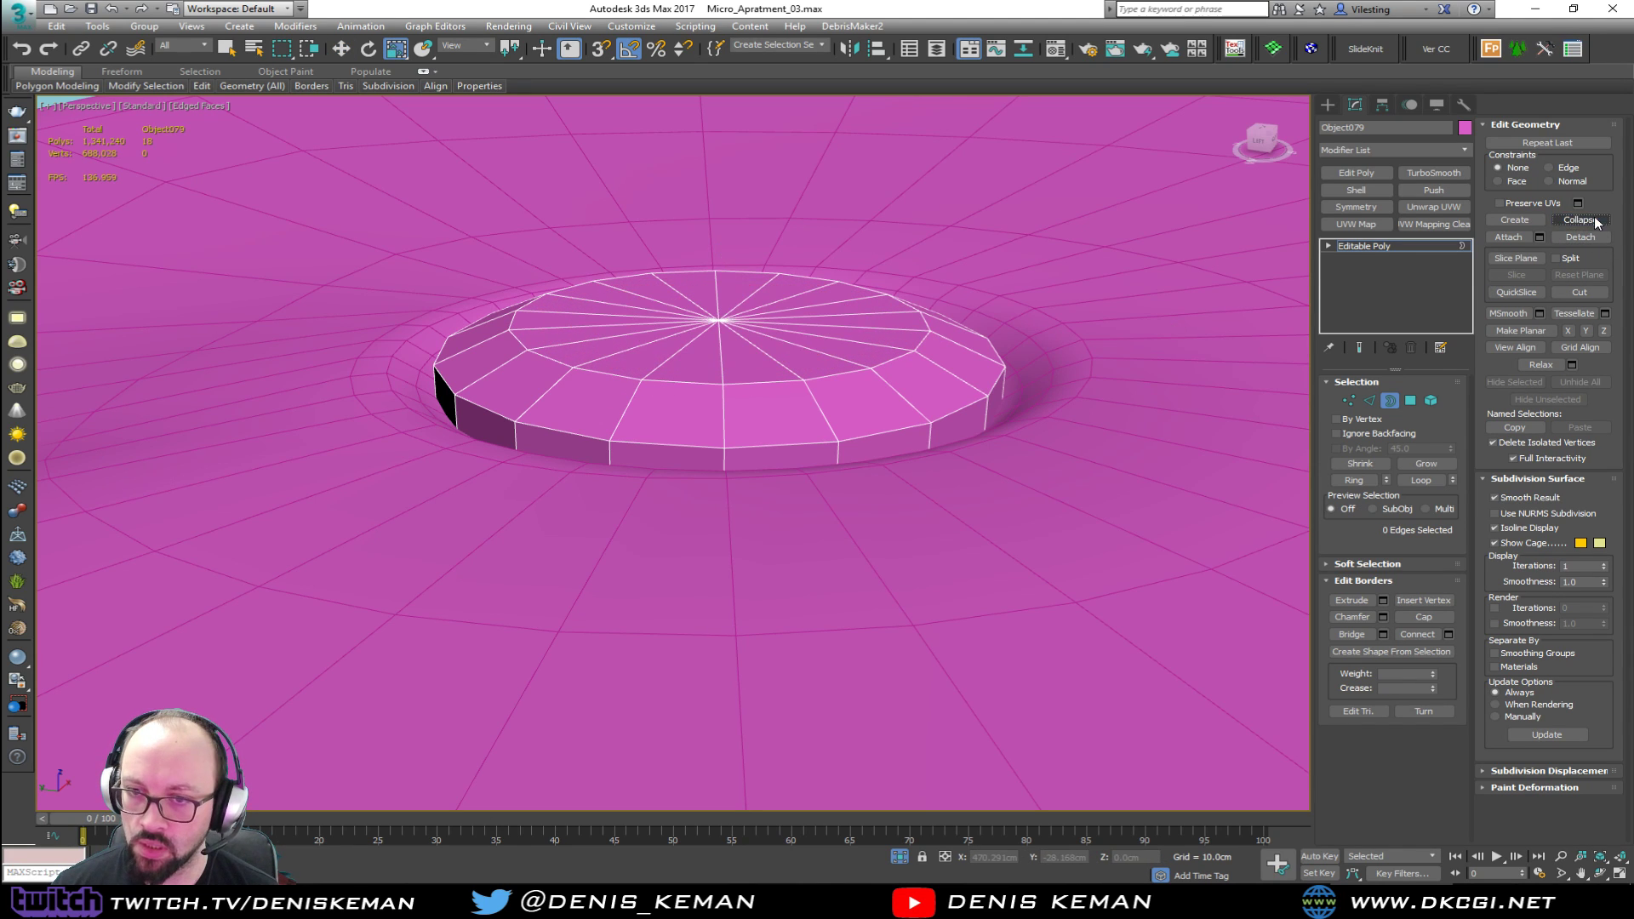
Step: Insert support edge loops near the button's outer top edge and around its inner top ring with SwiftLoop
{"action": "middle_click_drag", "start_coordinate": [892, 319], "coordinate": [914, 395], "text": "alt"}
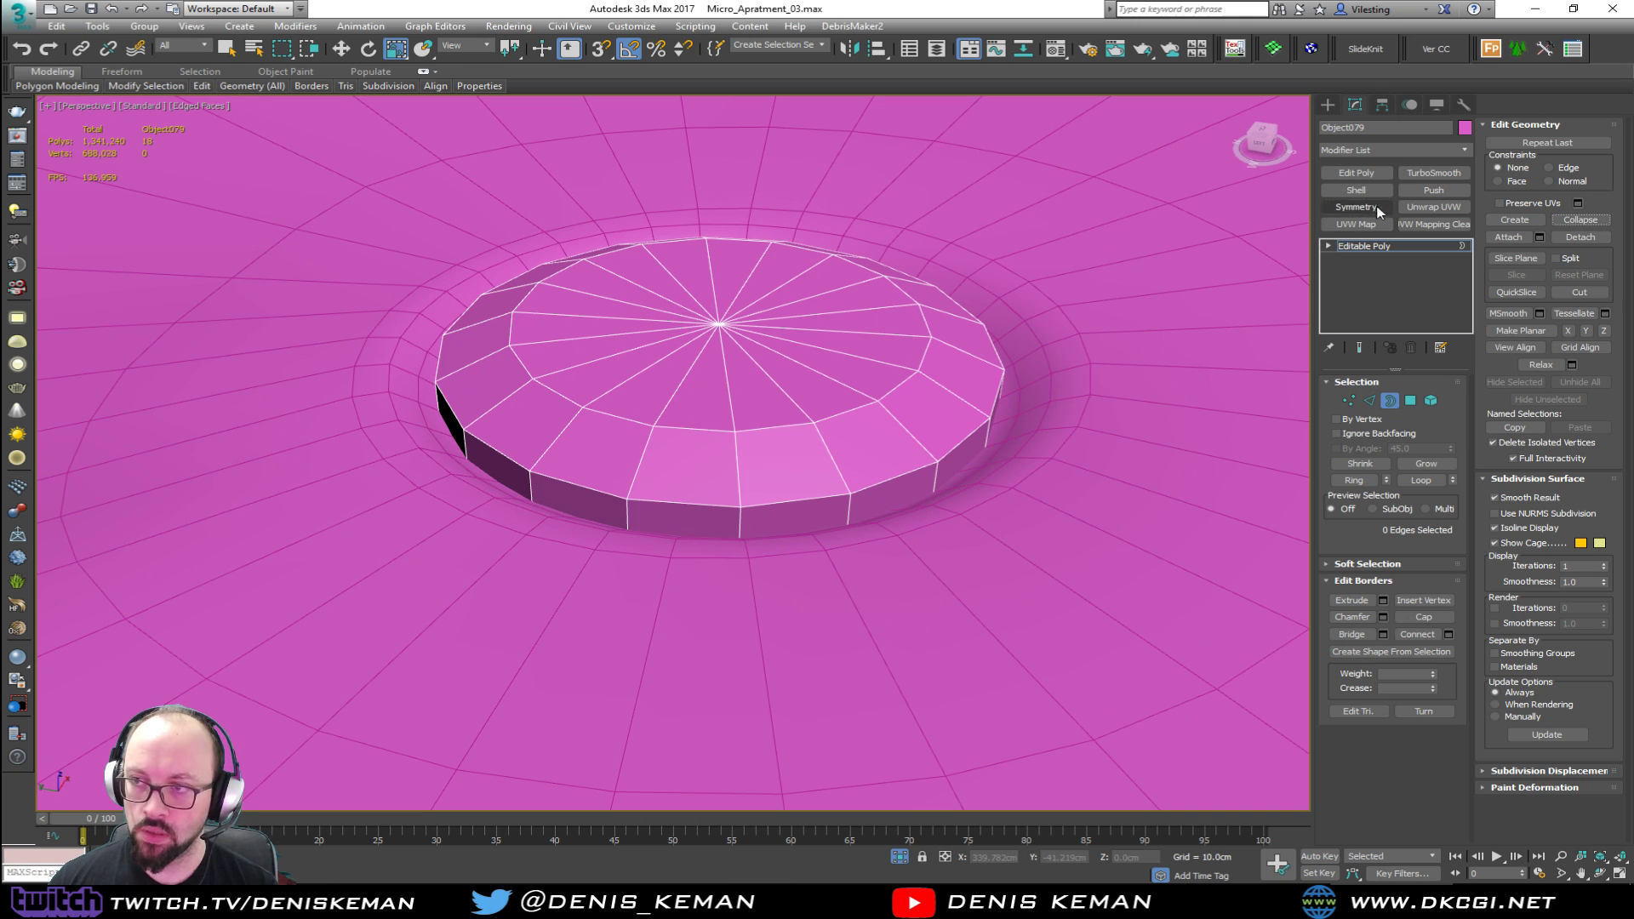
{"action": "key", "text": "alt+s"}
{"action": "left_click", "coordinate": [850, 501]}
{"action": "left_click", "coordinate": [819, 430]}
{"action": "key", "text": "2"}
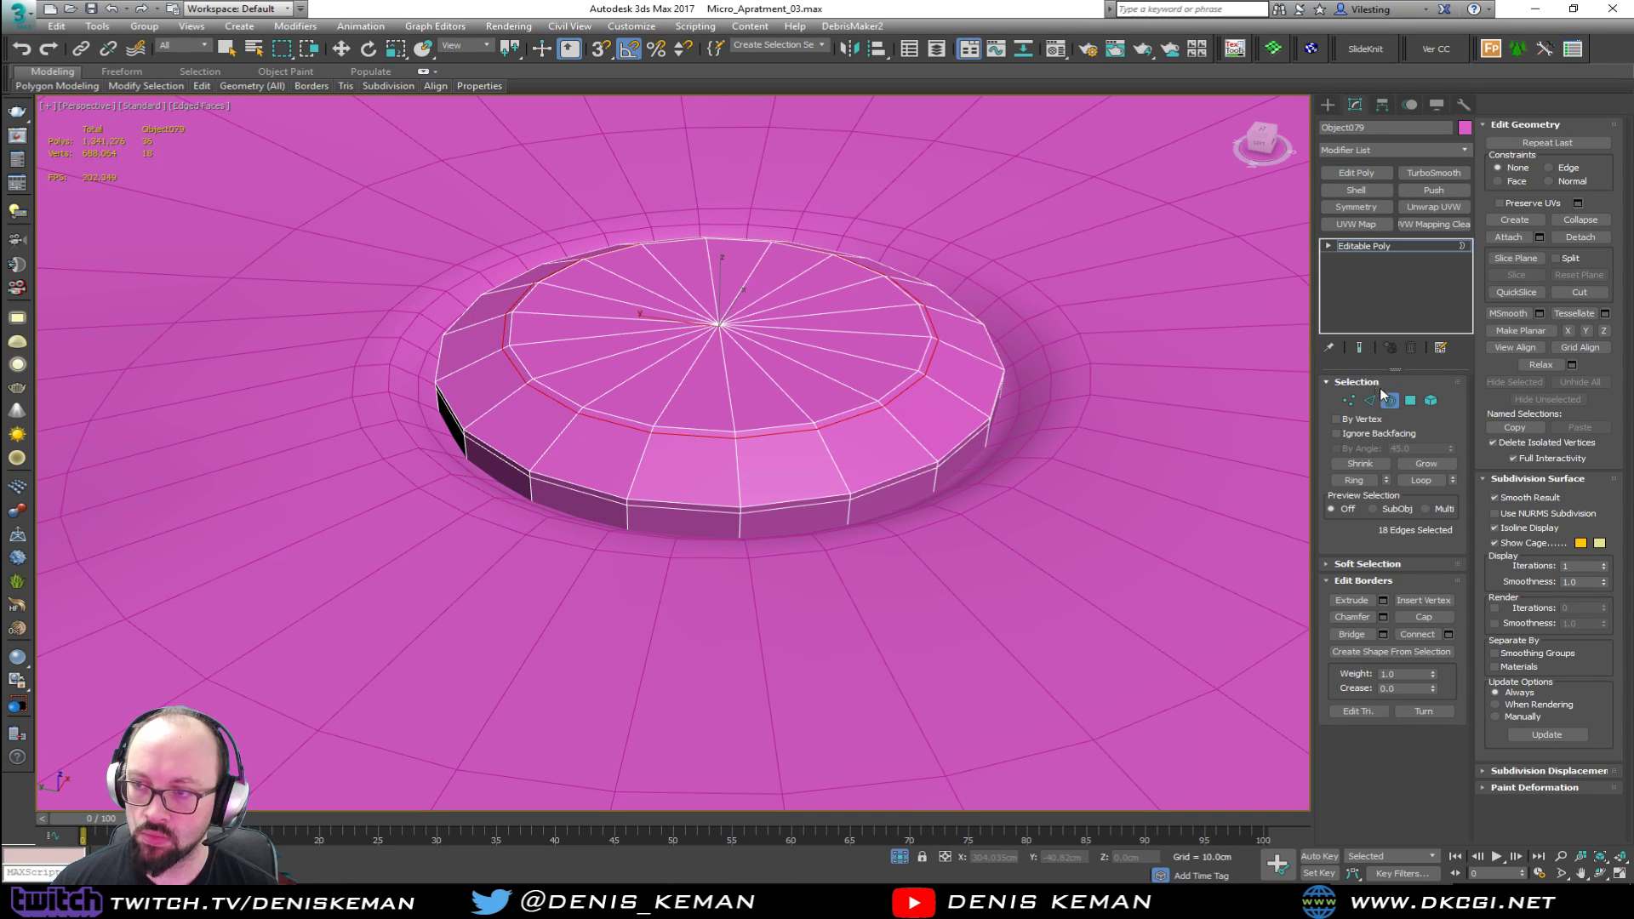
Step: Apply TurboSmooth to the button and check its shape inside the recess without wireframe
{"action": "left_click", "coordinate": [1442, 175]}
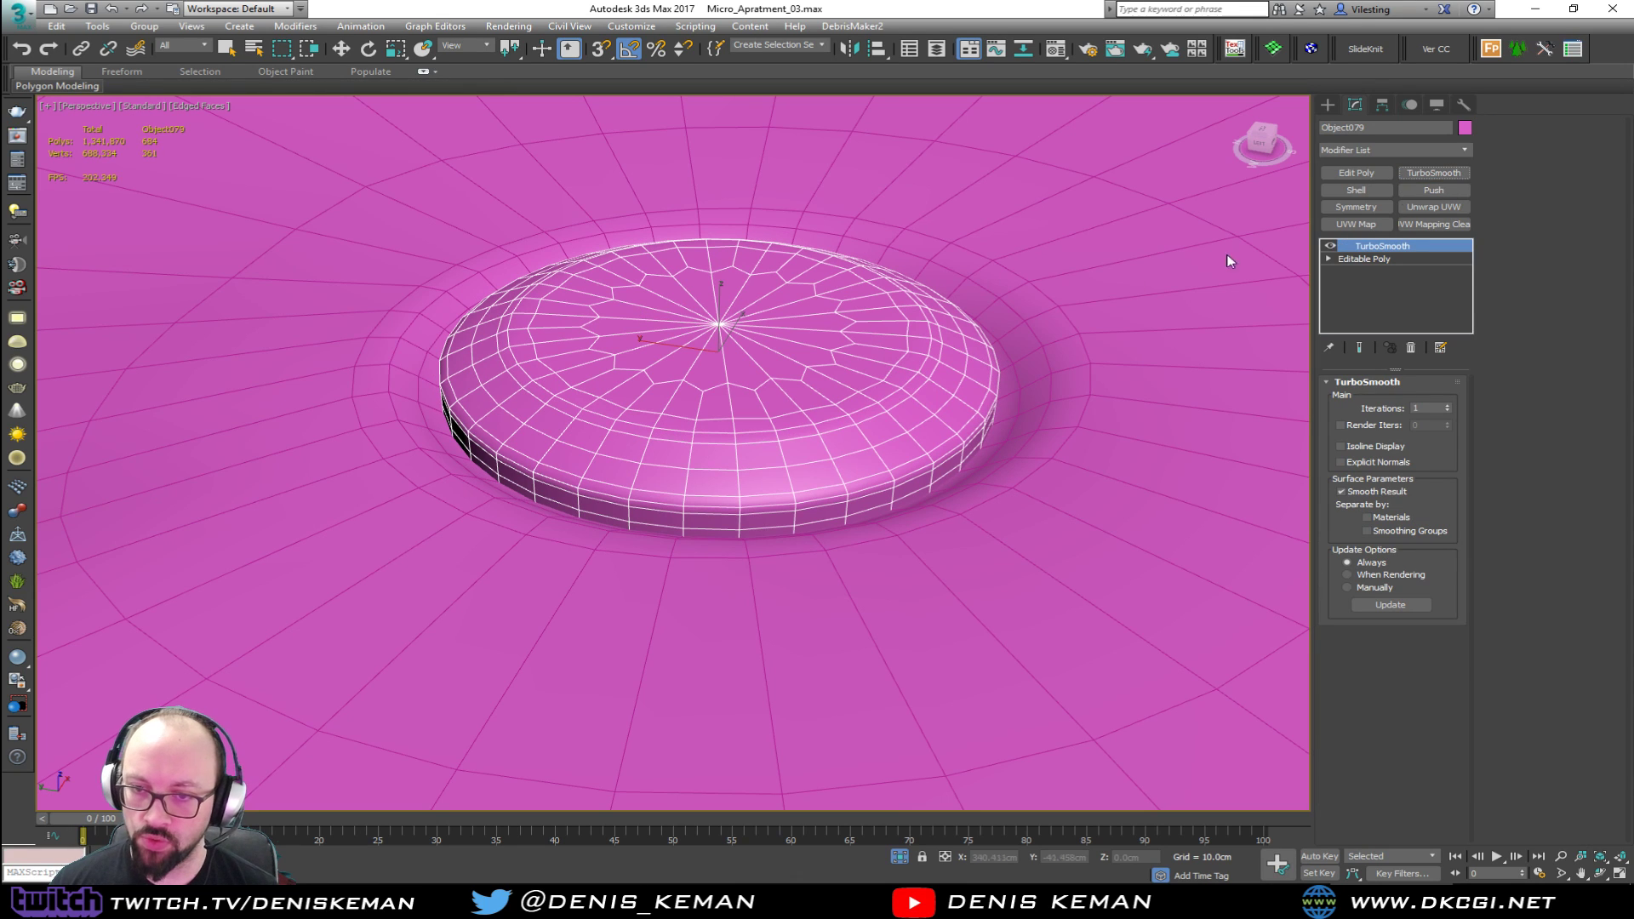
{"action": "key", "text": "F4"}
{"action": "key", "text": "w"}
{"action": "scroll", "coordinate": [800, 423], "scroll_direction": "down", "scroll_amount": 4}
{"action": "middle_click_drag", "start_coordinate": [800, 423], "coordinate": [802, 486], "text": "alt"}
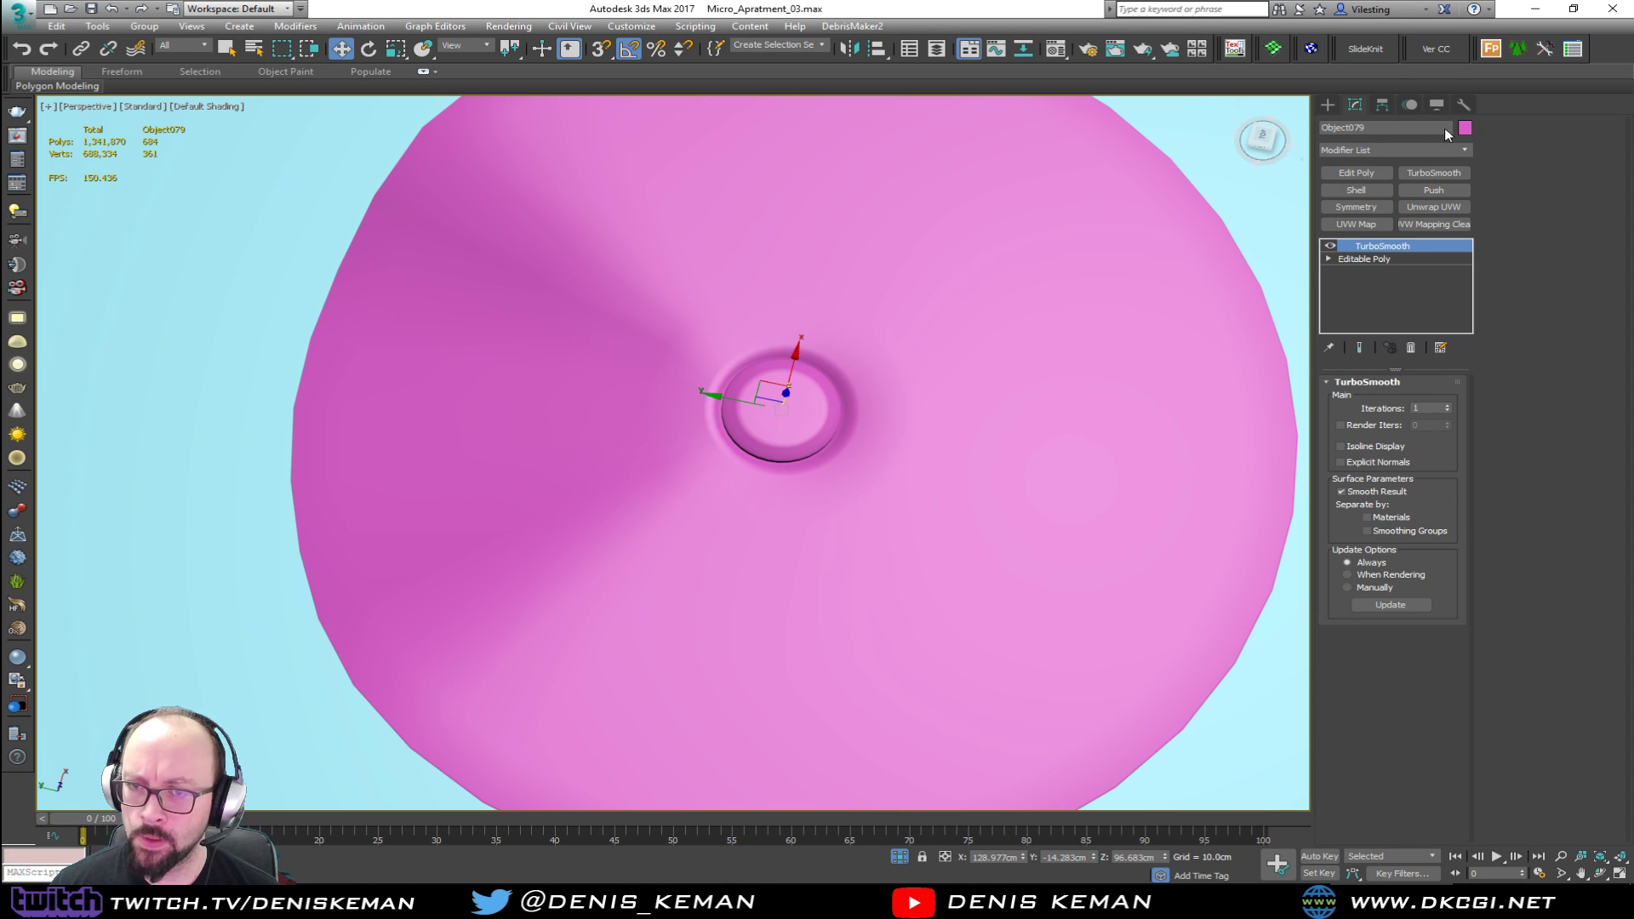
Step: Set the object colour of both the button and the round base to dark grey
{"action": "left_click", "coordinate": [1465, 127]}
{"action": "left_click", "coordinate": [1154, 404]}
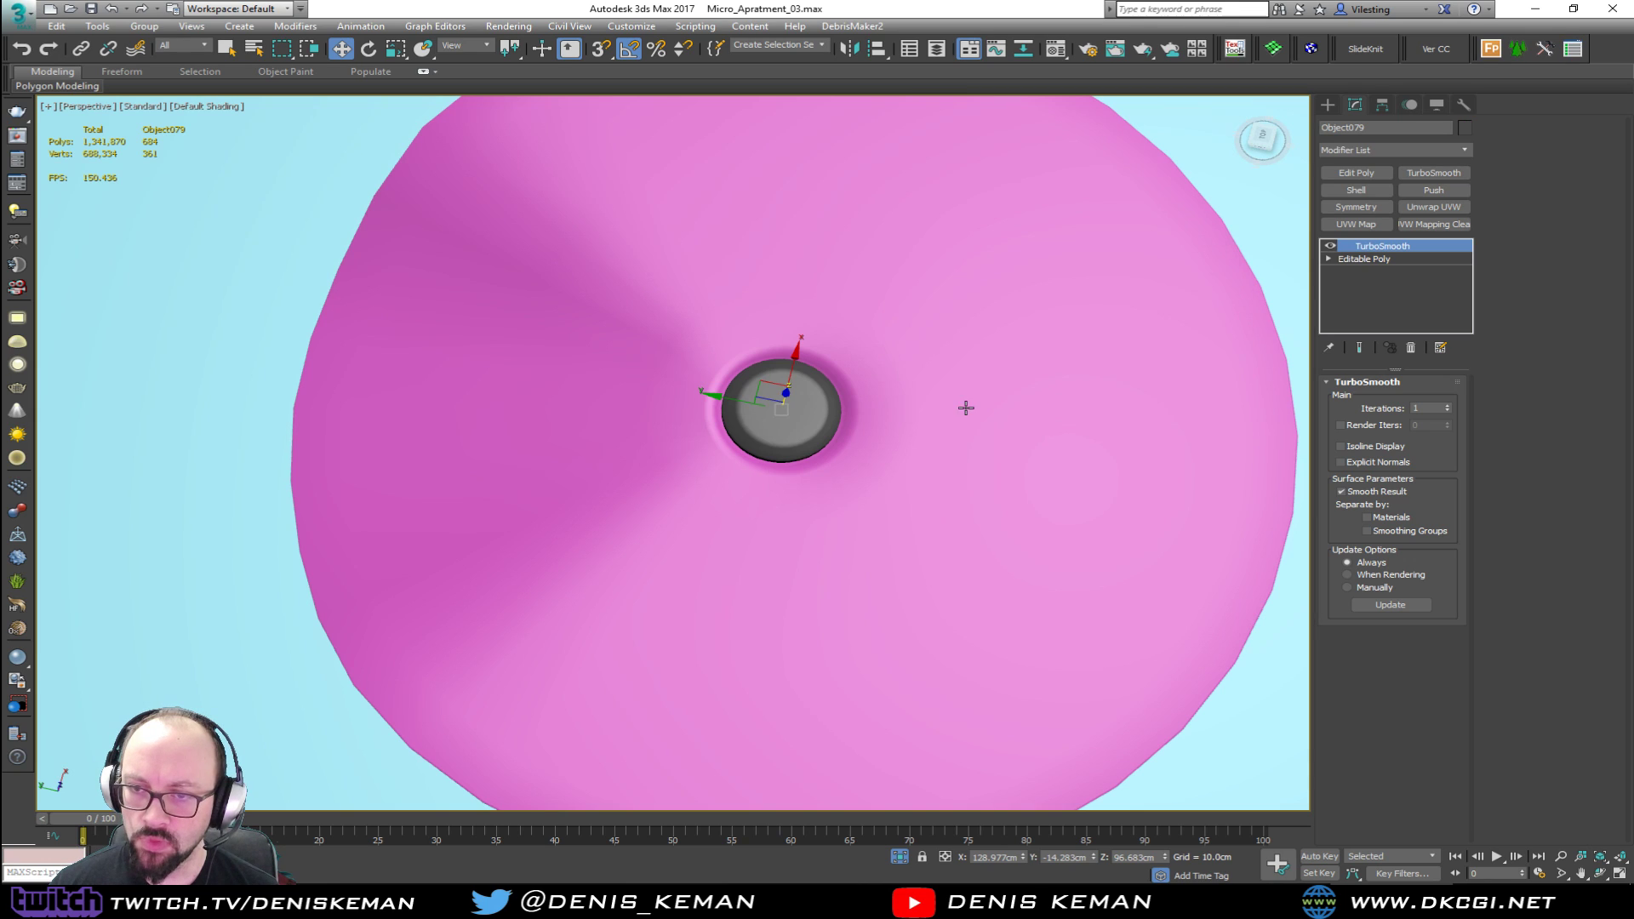
{"action": "left_click", "coordinate": [1465, 127]}
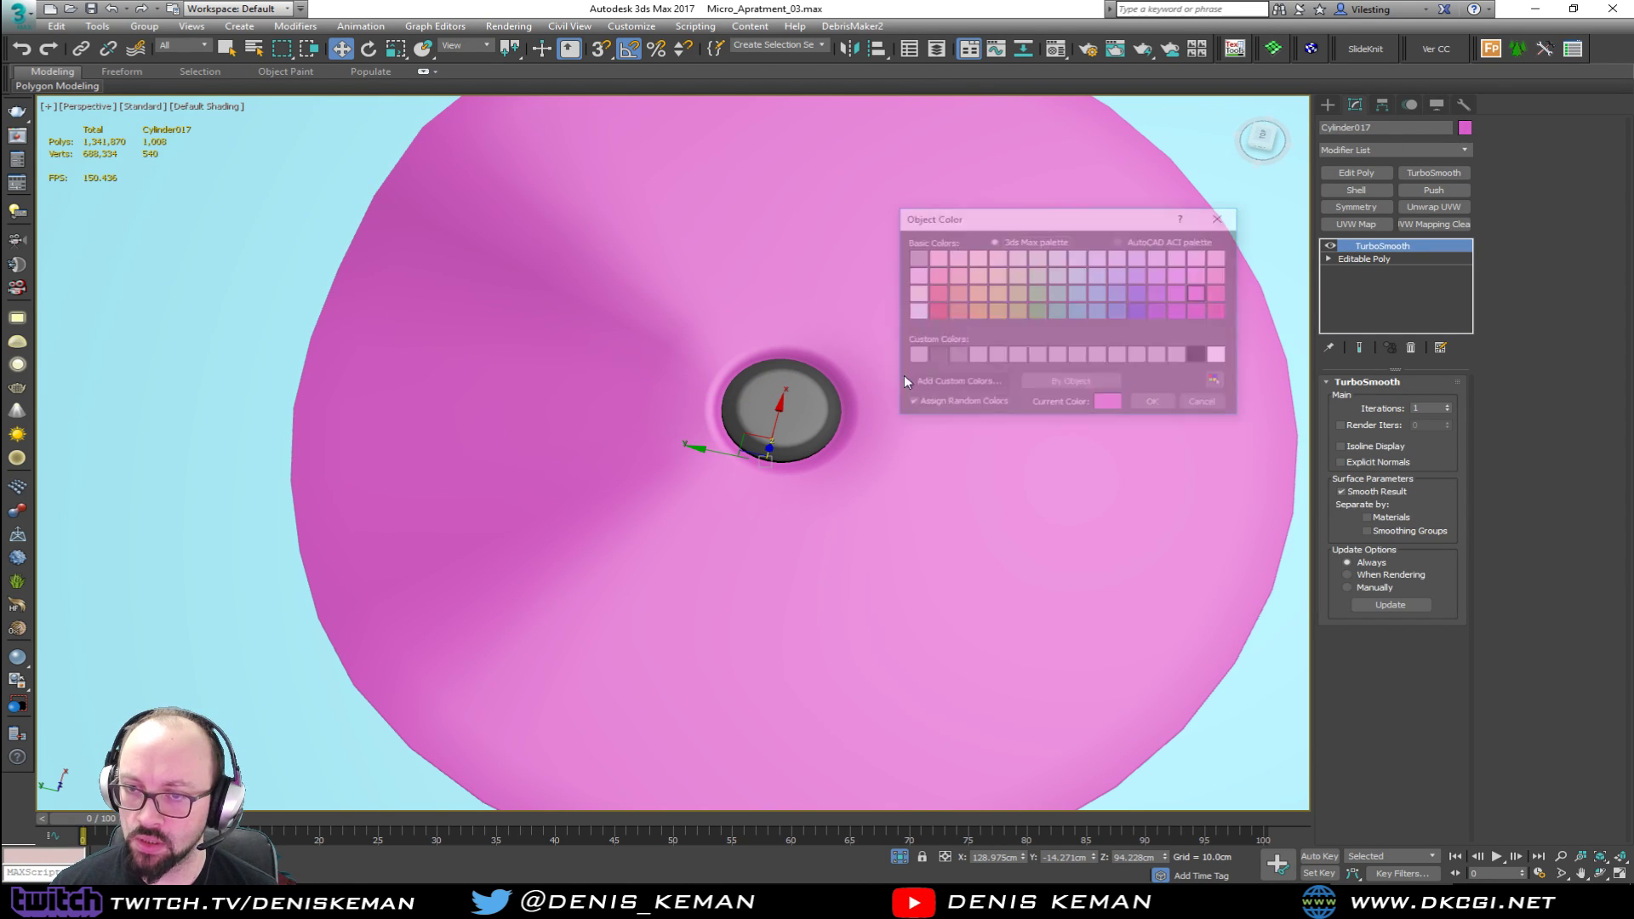
{"action": "left_click", "coordinate": [1154, 404]}
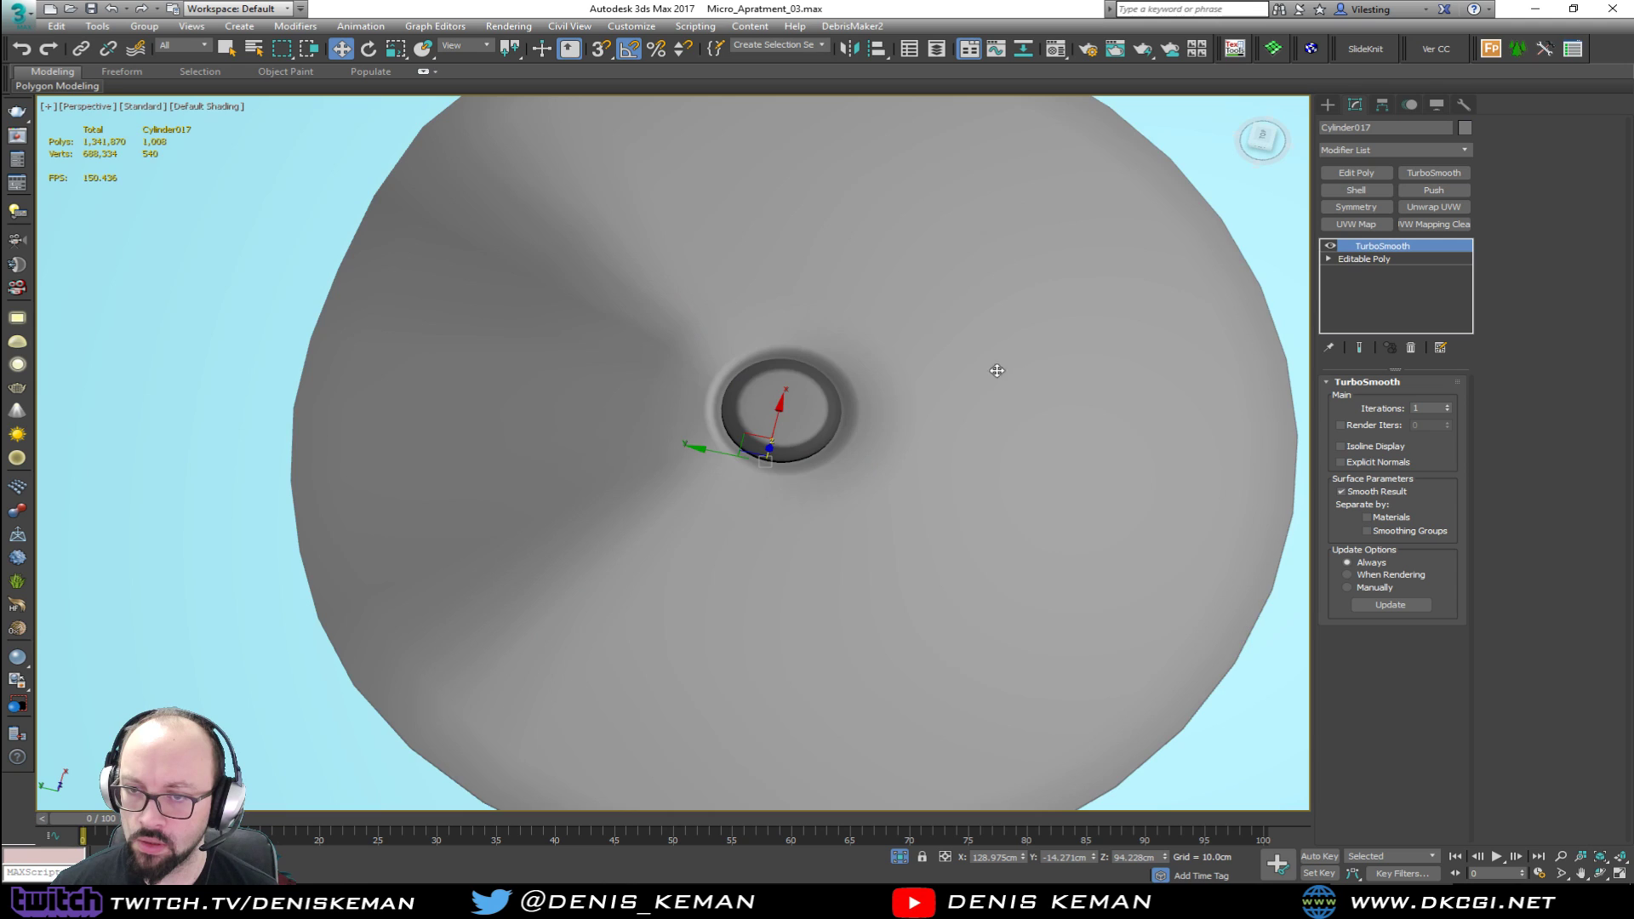
Step: Scale the round knob base down horizontally to about 50 percent, keeping its height at 100 percent
{"action": "middle_click_drag", "start_coordinate": [999, 369], "coordinate": [928, 340], "text": "alt"}
{"action": "scroll", "coordinate": [610, 380], "scroll_direction": "down", "scroll_amount": 8}
{"action": "left_click", "coordinate": [973, 427]}
{"action": "middle_click_drag", "start_coordinate": [621, 357], "coordinate": [960, 324], "text": "alt"}
{"action": "scroll", "coordinate": [821, 490], "scroll_direction": "up", "scroll_amount": 5}
{"action": "left_click", "coordinate": [822, 489]}
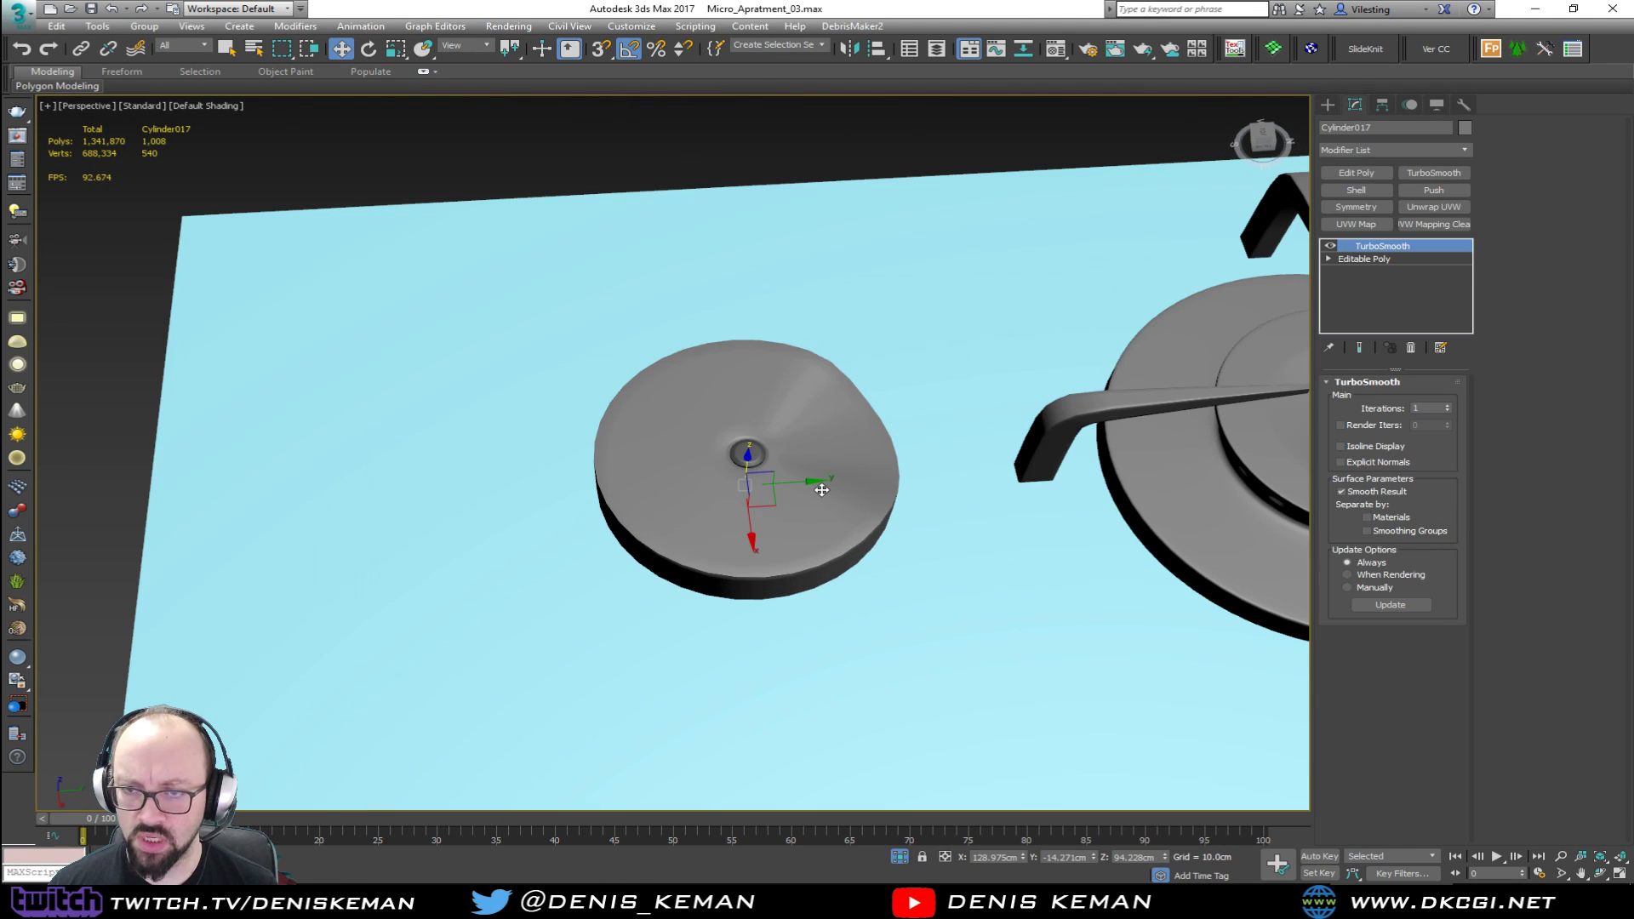
{"action": "key", "text": "F4"}
{"action": "key", "text": "r"}
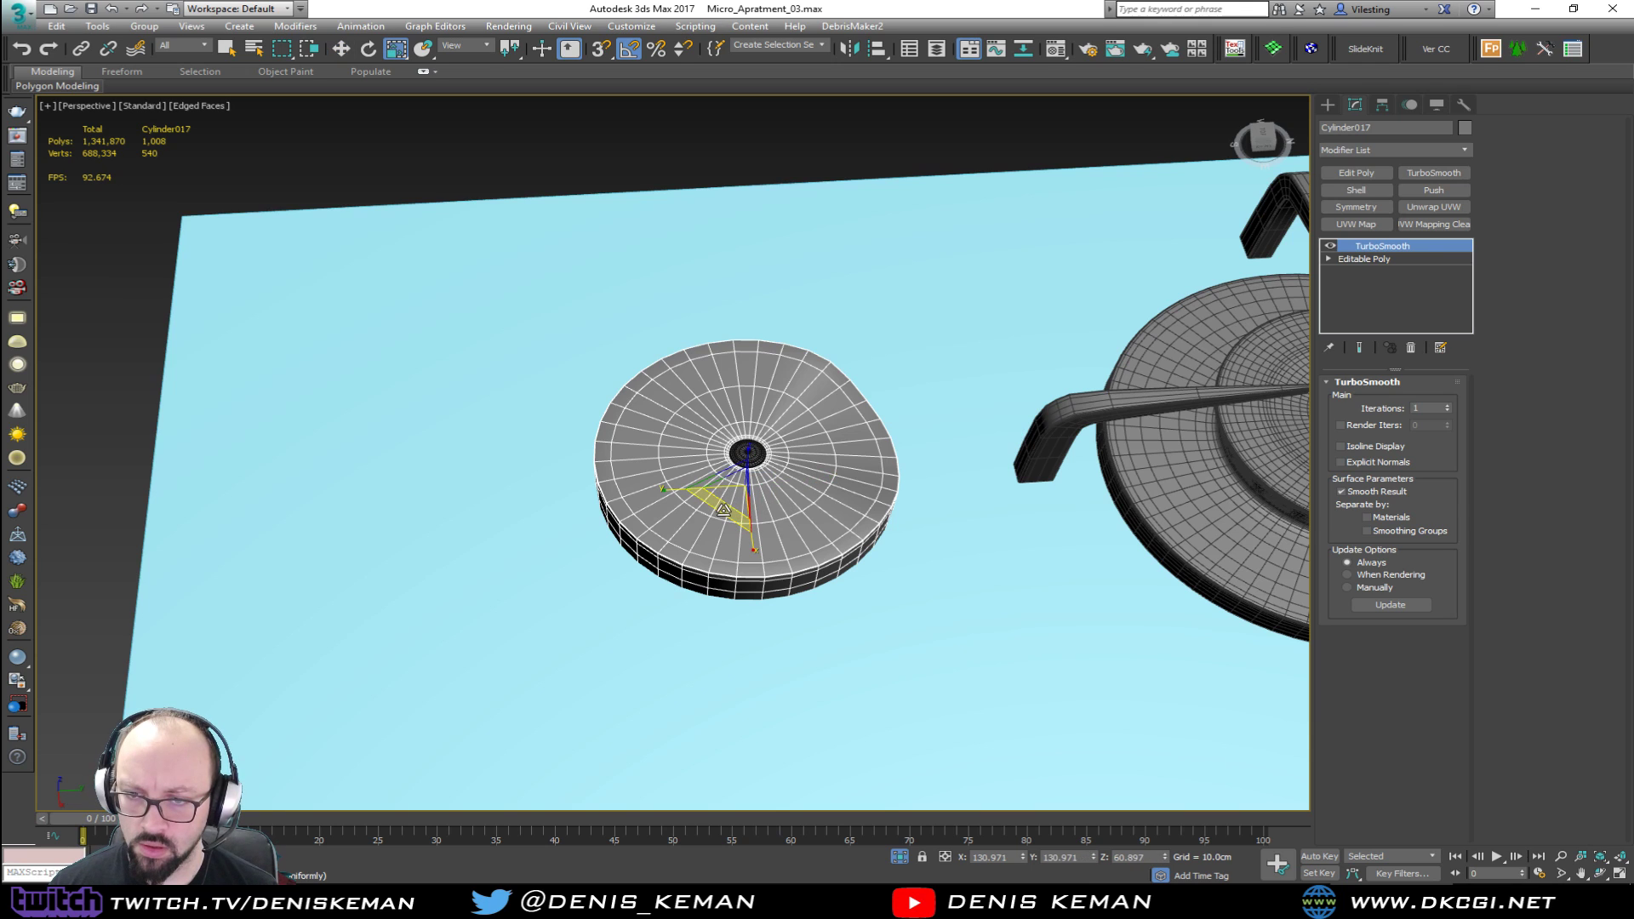
{"action": "left_click_drag", "start_coordinate": [724, 509], "coordinate": [724, 377]}
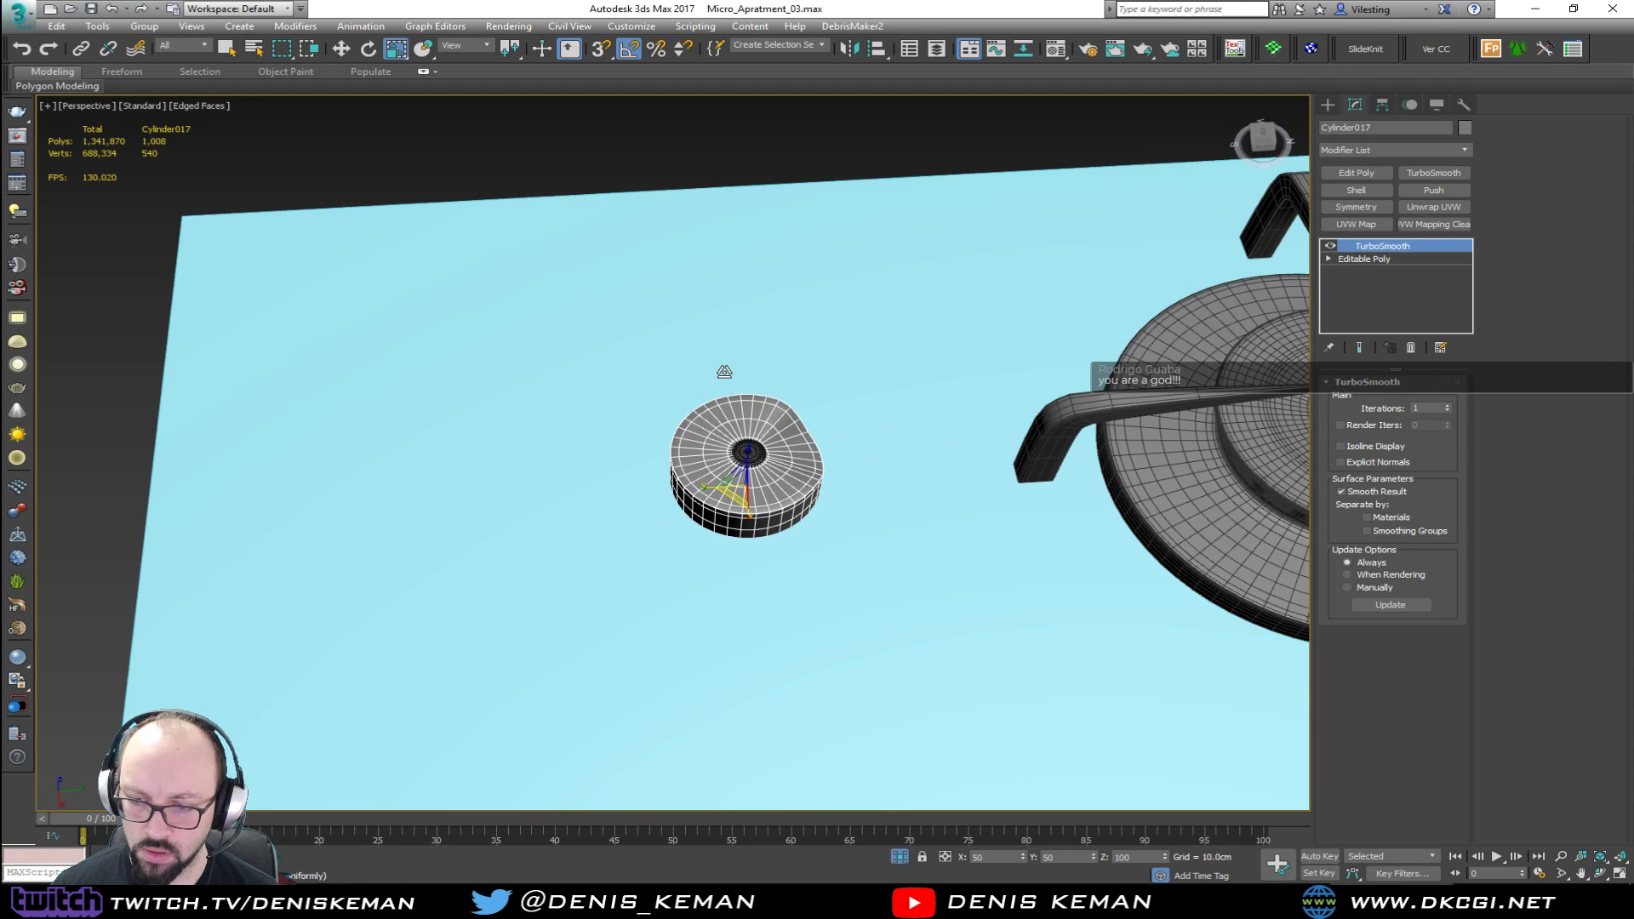
Step: Scale the centre button down horizontally to 51 percent so it fits the smaller recess
{"action": "key", "text": "z"}
{"action": "left_click", "coordinate": [731, 466]}
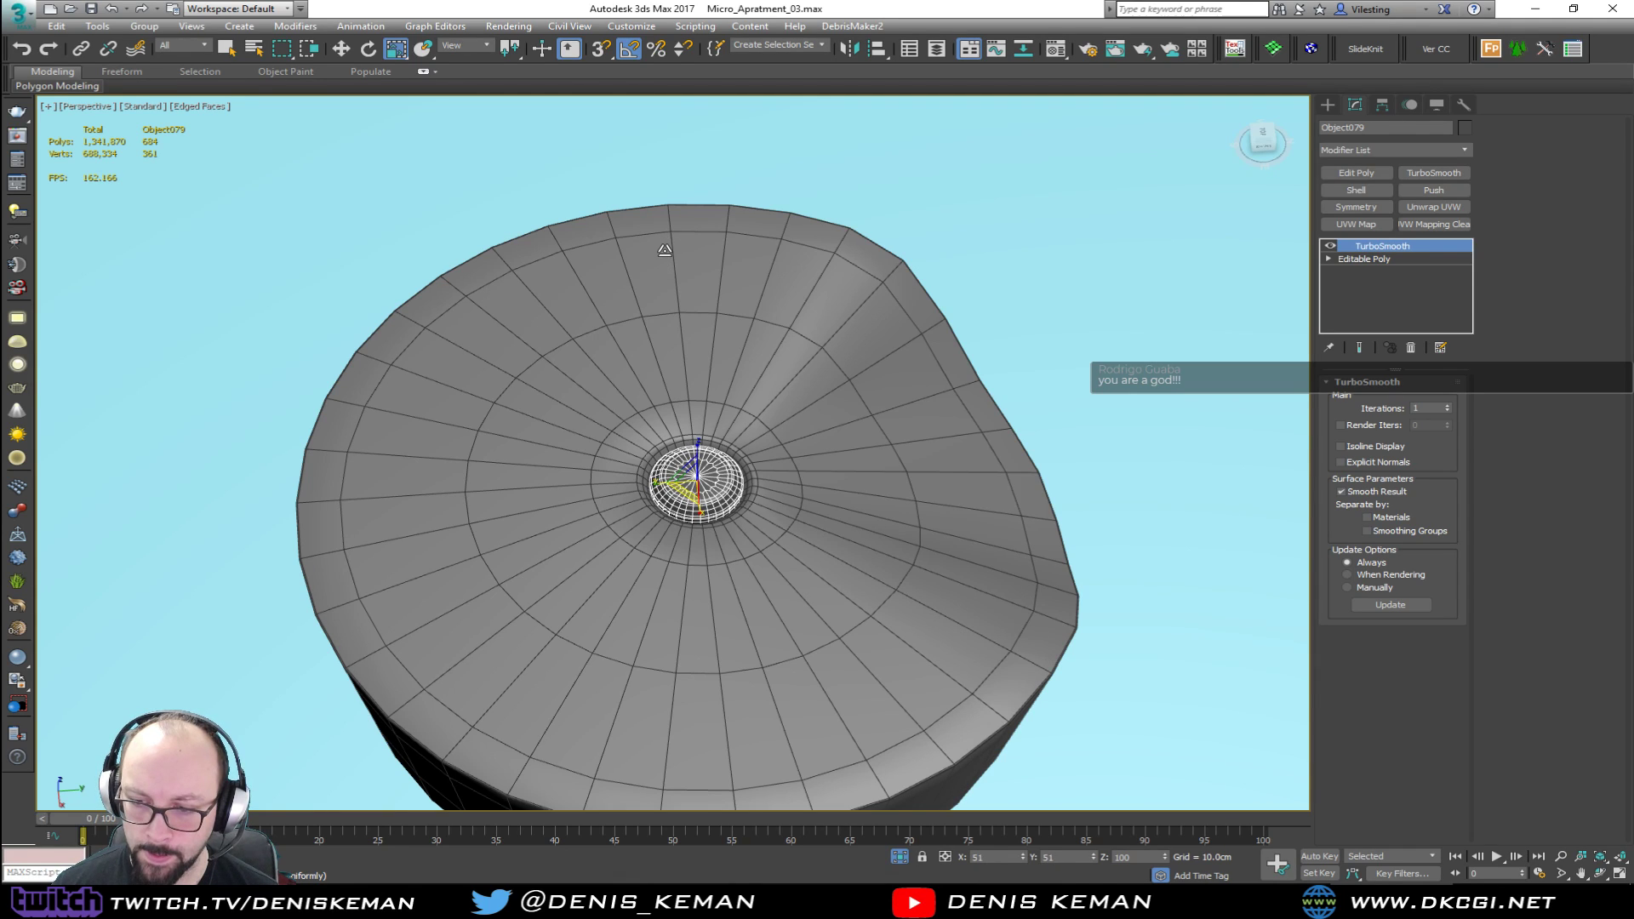
{"action": "key", "text": "F4"}
{"action": "mouse_move", "coordinate": [667, 356]}
{"action": "middle_mouse_down", "text": "alt"}
{"action": "mouse_move", "coordinate": [538, 421]}
{"action": "mouse_move", "coordinate": [452, 420]}
{"action": "mouse_move", "coordinate": [448, 439]}
{"action": "mouse_move", "coordinate": [694, 528]}
{"action": "middle_mouse_up", "text": "alt"}
Step: Flatten the knob base vertically to a Z scale of about 45.5 and lower the button into its recess
{"action": "key", "text": "F4"}
{"action": "left_click", "coordinate": [694, 528]}
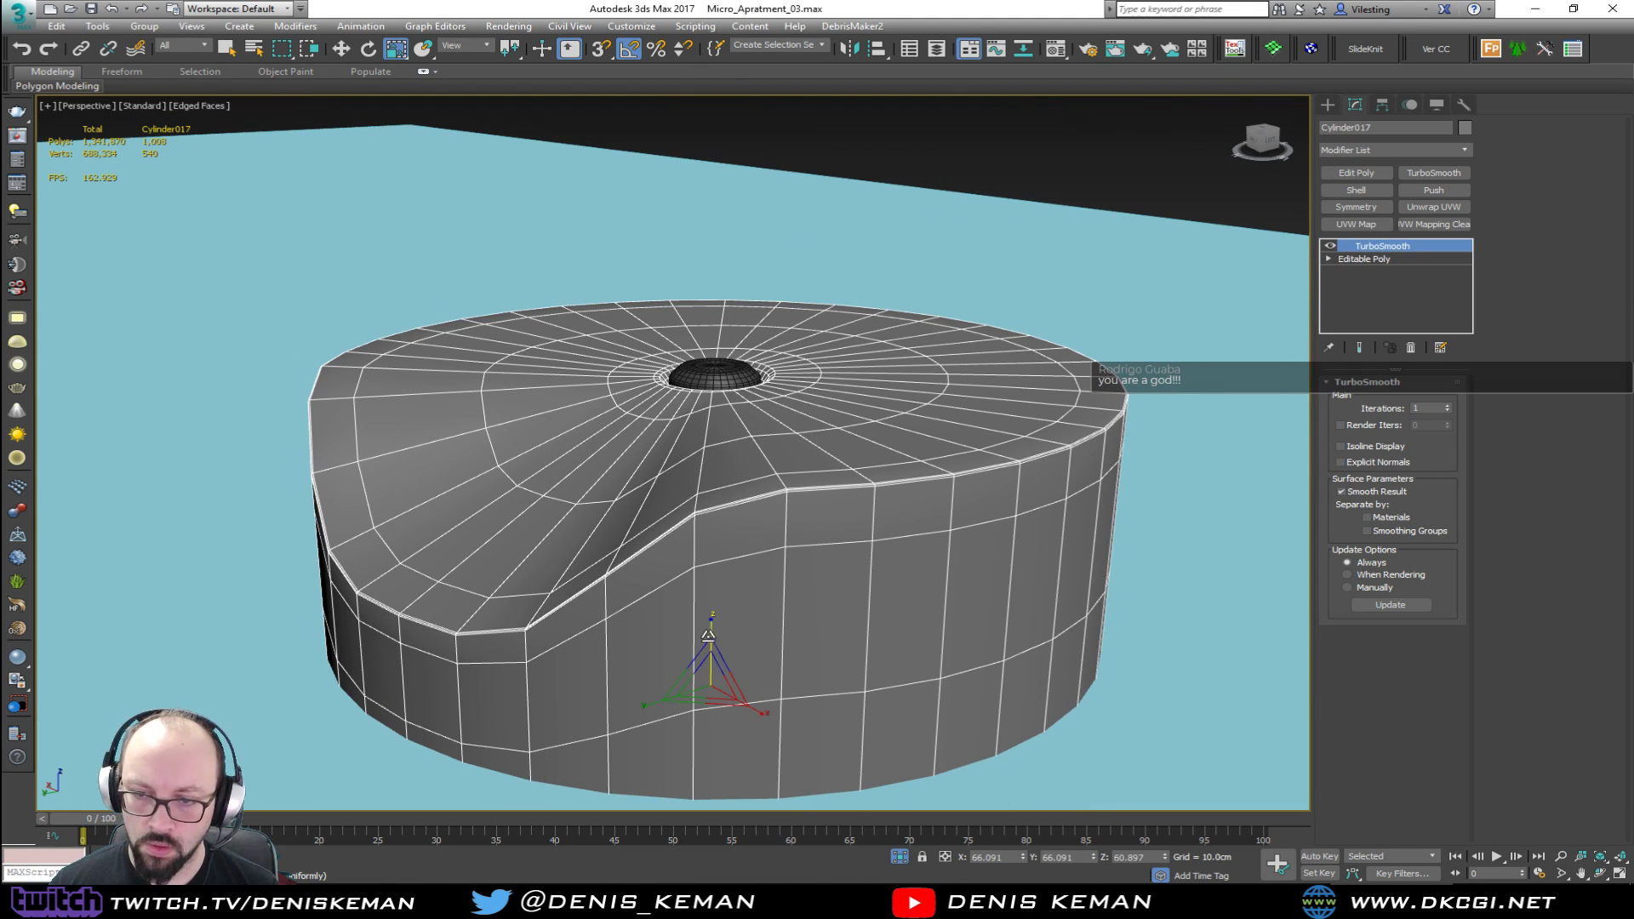
{"action": "middle_click_drag", "start_coordinate": [715, 631], "coordinate": [703, 655], "text": "alt"}
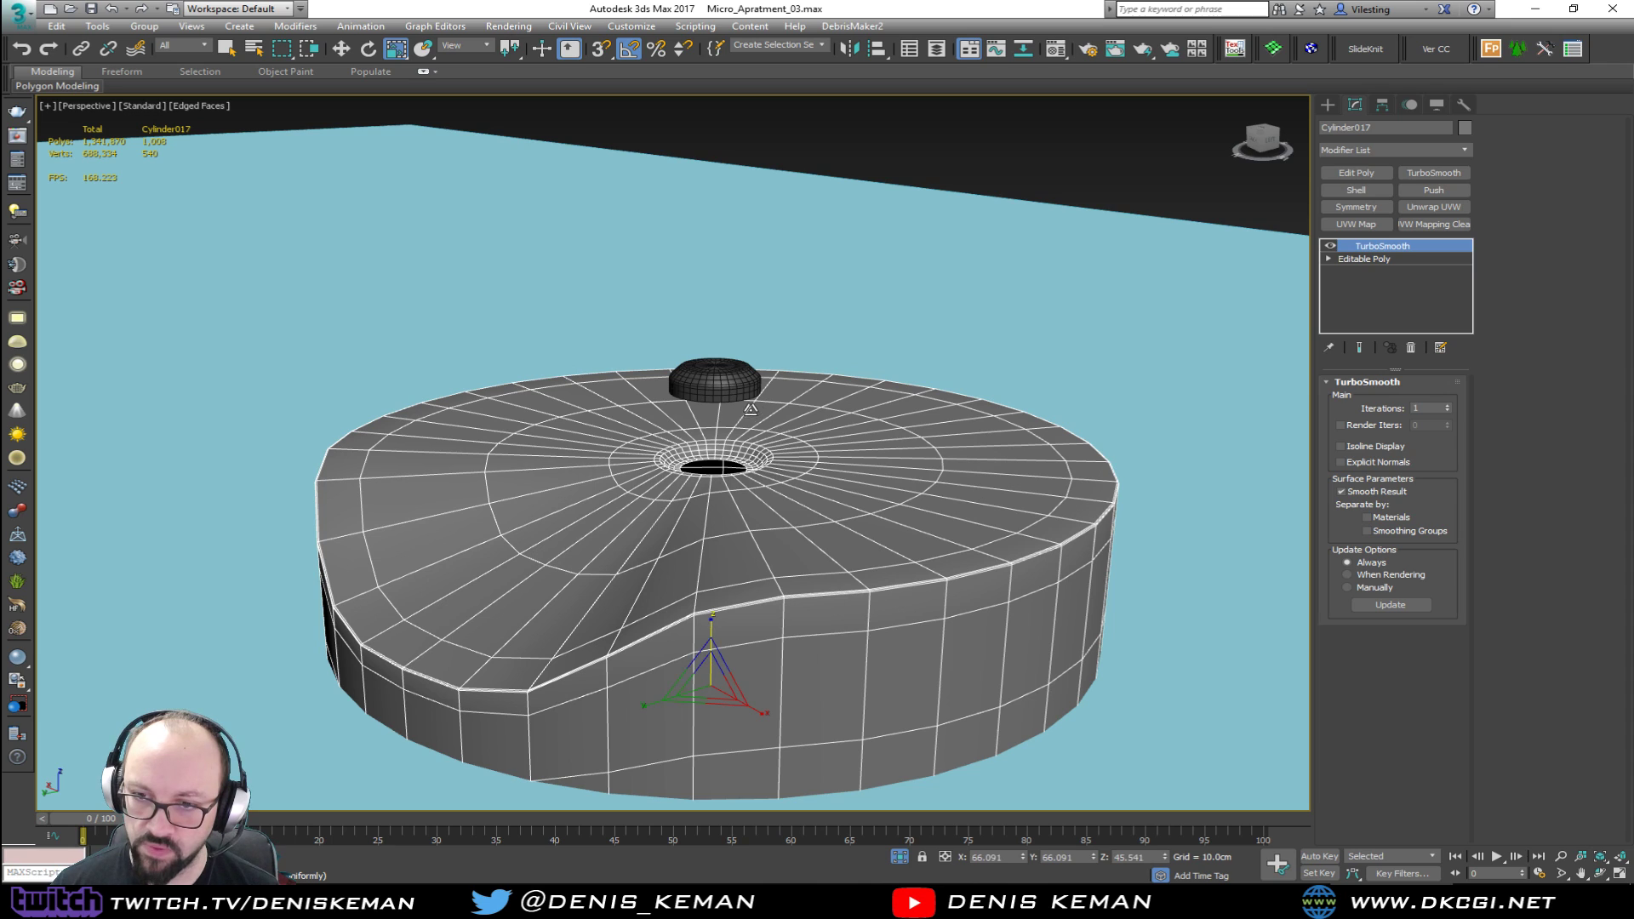
{"action": "left_click", "coordinate": [725, 388]}
{"action": "key", "text": "w"}
{"action": "left_click_drag", "start_coordinate": [717, 341], "coordinate": [713, 417]}
Step: Set the knob base's TurboSmooth iterations to 2 and view the result without wireframe
{"action": "left_click", "coordinate": [983, 632]}
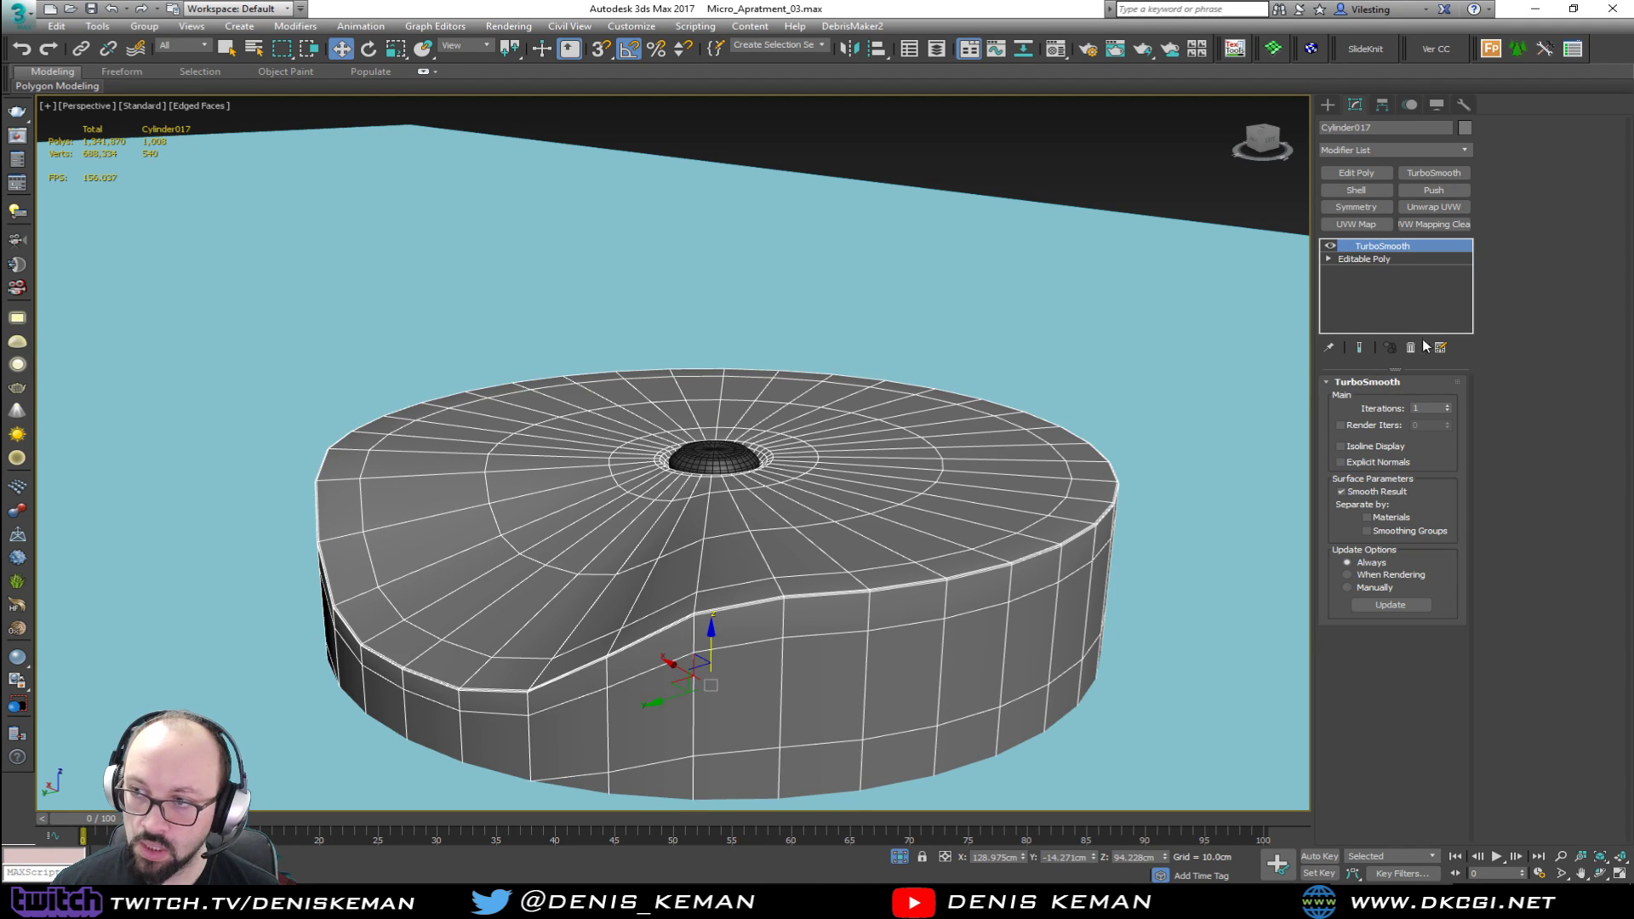
{"action": "left_click", "coordinate": [1447, 404]}
{"action": "scroll", "coordinate": [784, 408], "scroll_direction": "down", "scroll_amount": 6}
{"action": "key", "text": "F4"}
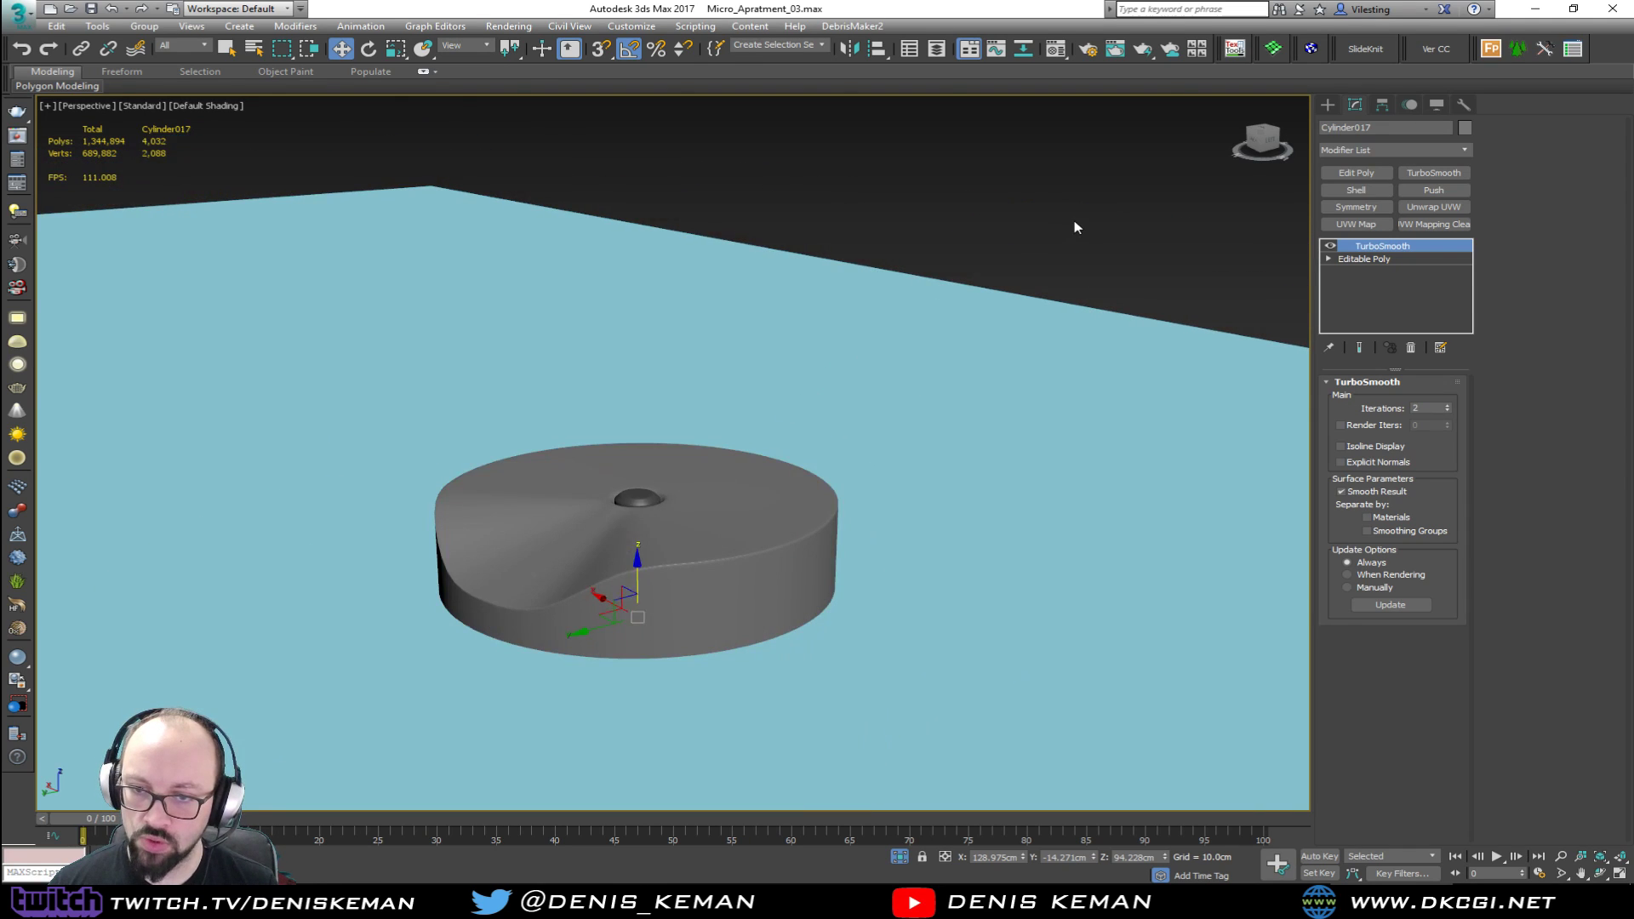
{"action": "left_click", "coordinate": [797, 394]}
{"action": "middle_click_drag", "start_coordinate": [797, 394], "coordinate": [764, 405], "text": "alt"}
Step: Clone the knob base and button together into 3 more evenly spaced knobs in a row beside the burners
{"action": "left_click", "coordinate": [671, 371]}
{"action": "key", "text": "F4"}
{"action": "left_click", "coordinate": [690, 401], "text": "ctrl"}
{"action": "left_click_drag", "start_coordinate": [735, 401], "coordinate": [910, 447], "text": "shift"}
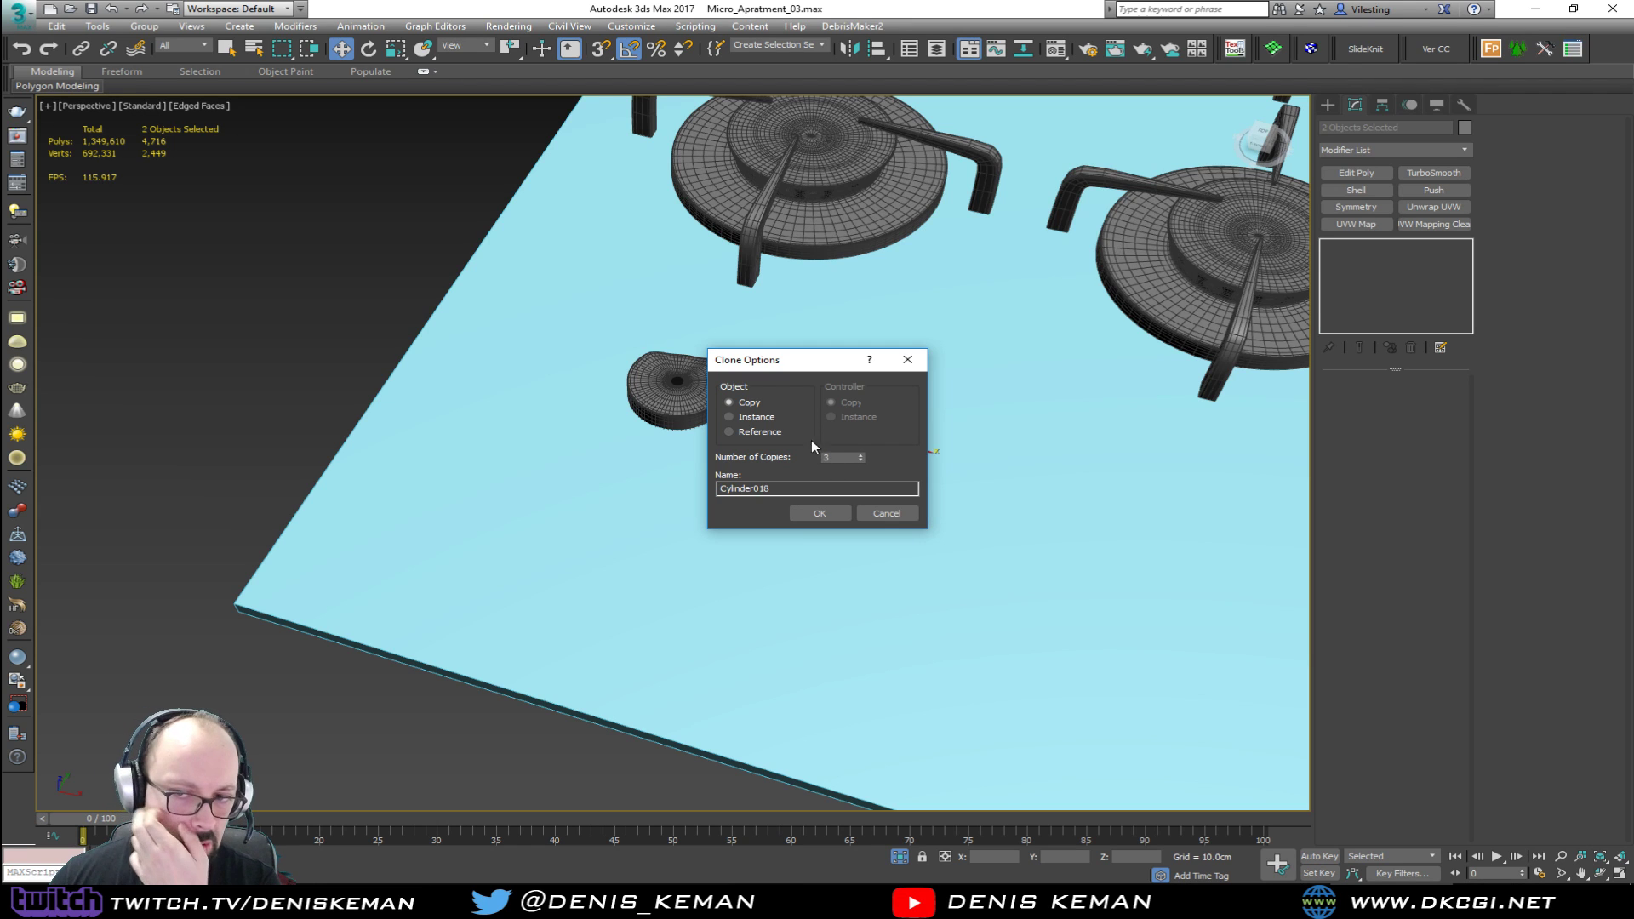
{"action": "left_click", "coordinate": [820, 514]}
{"action": "middle_click_drag", "start_coordinate": [970, 423], "coordinate": [1088, 559], "text": "alt"}
{"action": "left_click", "coordinate": [898, 464]}
{"action": "mouse_move", "coordinate": [898, 464]}
{"action": "middle_mouse_down", "text": "alt"}
{"action": "mouse_move", "coordinate": [744, 409]}
{"action": "mouse_move", "coordinate": [808, 438]}
{"action": "mouse_move", "coordinate": [770, 422]}
{"action": "mouse_move", "coordinate": [796, 444]}
{"action": "mouse_move", "coordinate": [690, 503]}
{"action": "middle_mouse_up", "text": "alt"}
{"action": "key", "text": "F4"}
{"action": "mouse_move", "coordinate": [781, 409]}
{"action": "middle_mouse_down", "text": "alt"}
{"action": "mouse_move", "coordinate": [588, 446]}
{"action": "mouse_move", "coordinate": [586, 493]}
{"action": "mouse_move", "coordinate": [538, 566]}
{"action": "middle_mouse_up", "text": "alt"}
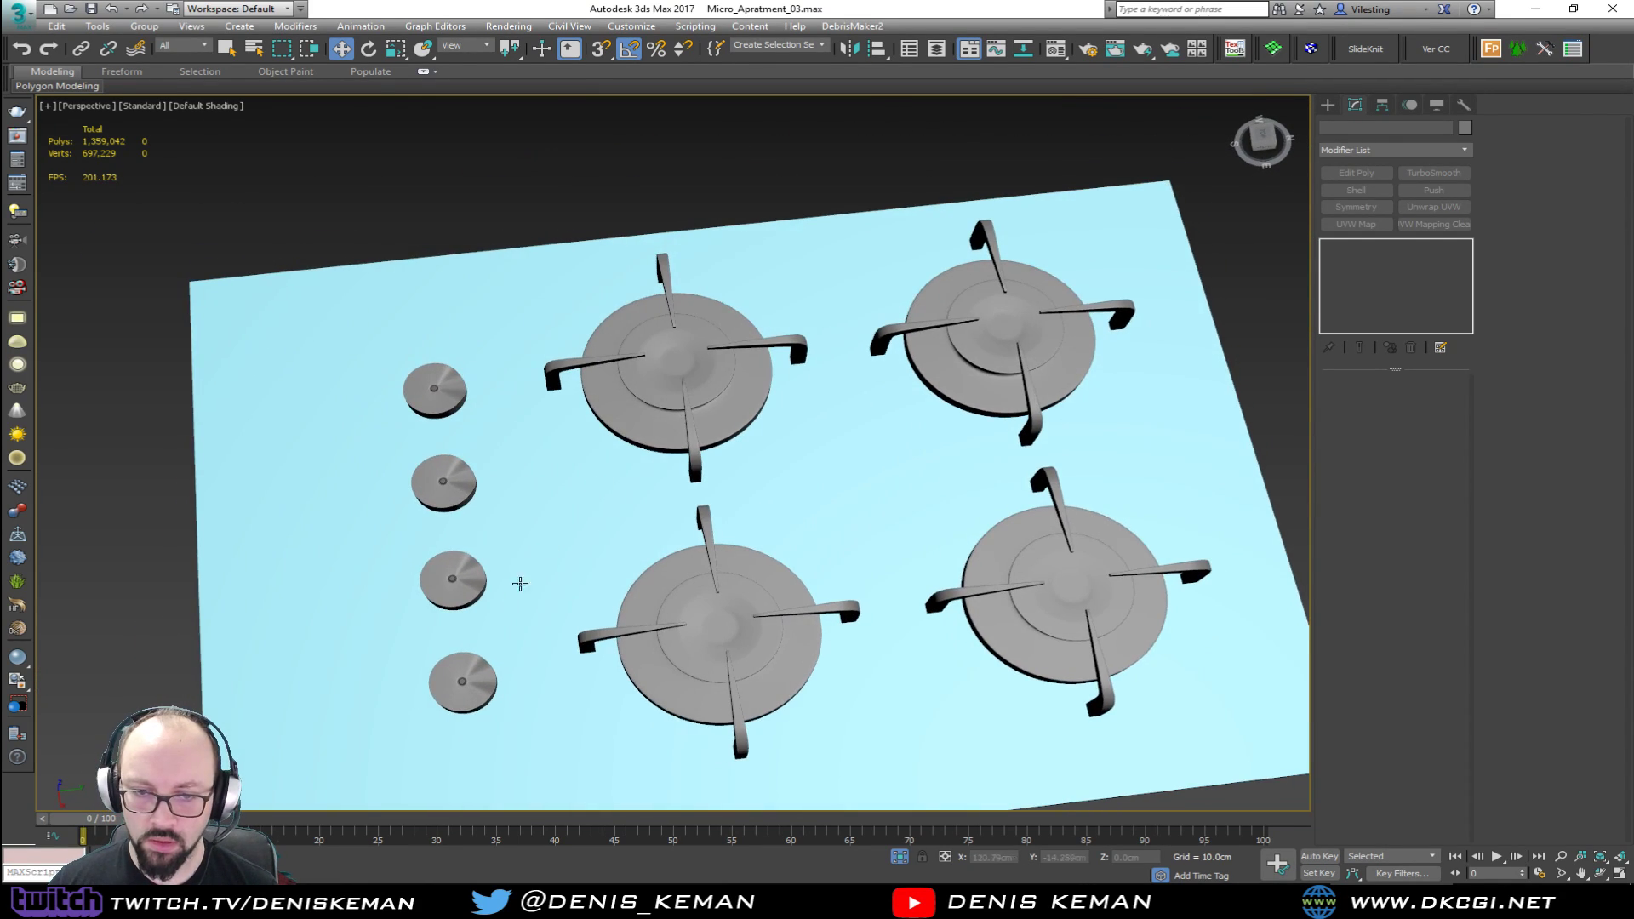
Step: Rotate three of the four knob bases about the vertical axis so that their notches point in different directions
{"action": "scroll", "coordinate": [722, 485], "scroll_direction": "up", "scroll_amount": 4}
{"action": "left_click", "coordinate": [676, 587]}
{"action": "key", "text": "e"}
{"action": "left_click_drag", "start_coordinate": [713, 645], "coordinate": [690, 675]}
{"action": "left_click", "coordinate": [660, 463]}
{"action": "left_click_drag", "start_coordinate": [684, 498], "coordinate": [718, 446]}
{"action": "left_click", "coordinate": [619, 315]}
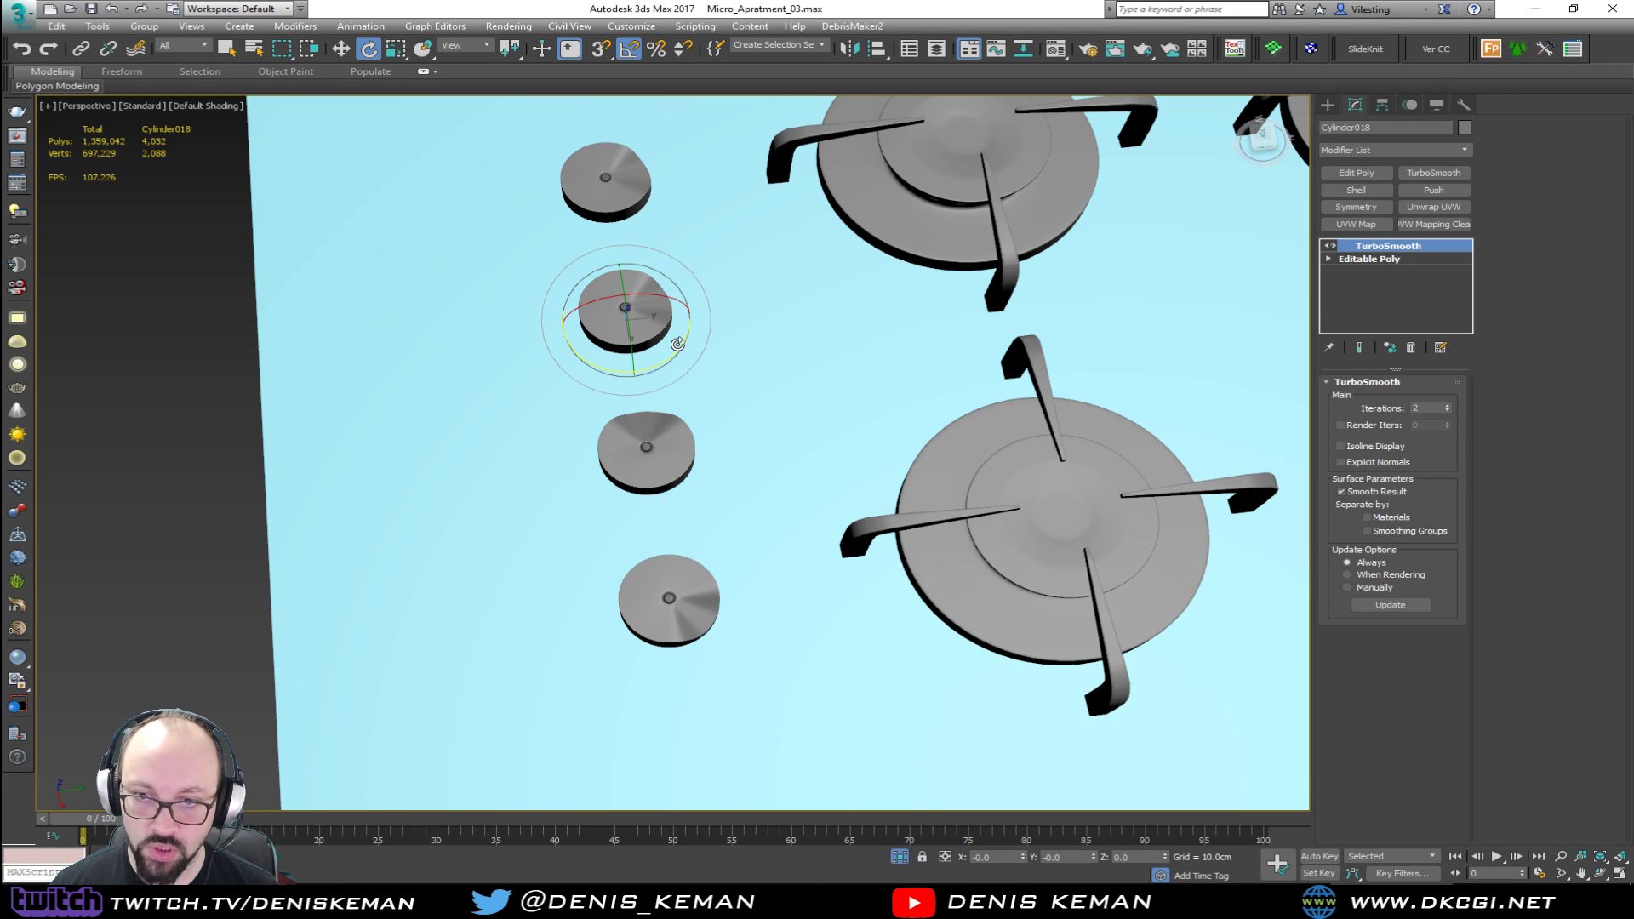
{"action": "left_click_drag", "start_coordinate": [680, 351], "coordinate": [679, 361]}
{"action": "scroll", "coordinate": [679, 361], "scroll_direction": "down", "scroll_amount": 6}
{"action": "left_click", "coordinate": [323, 426]}
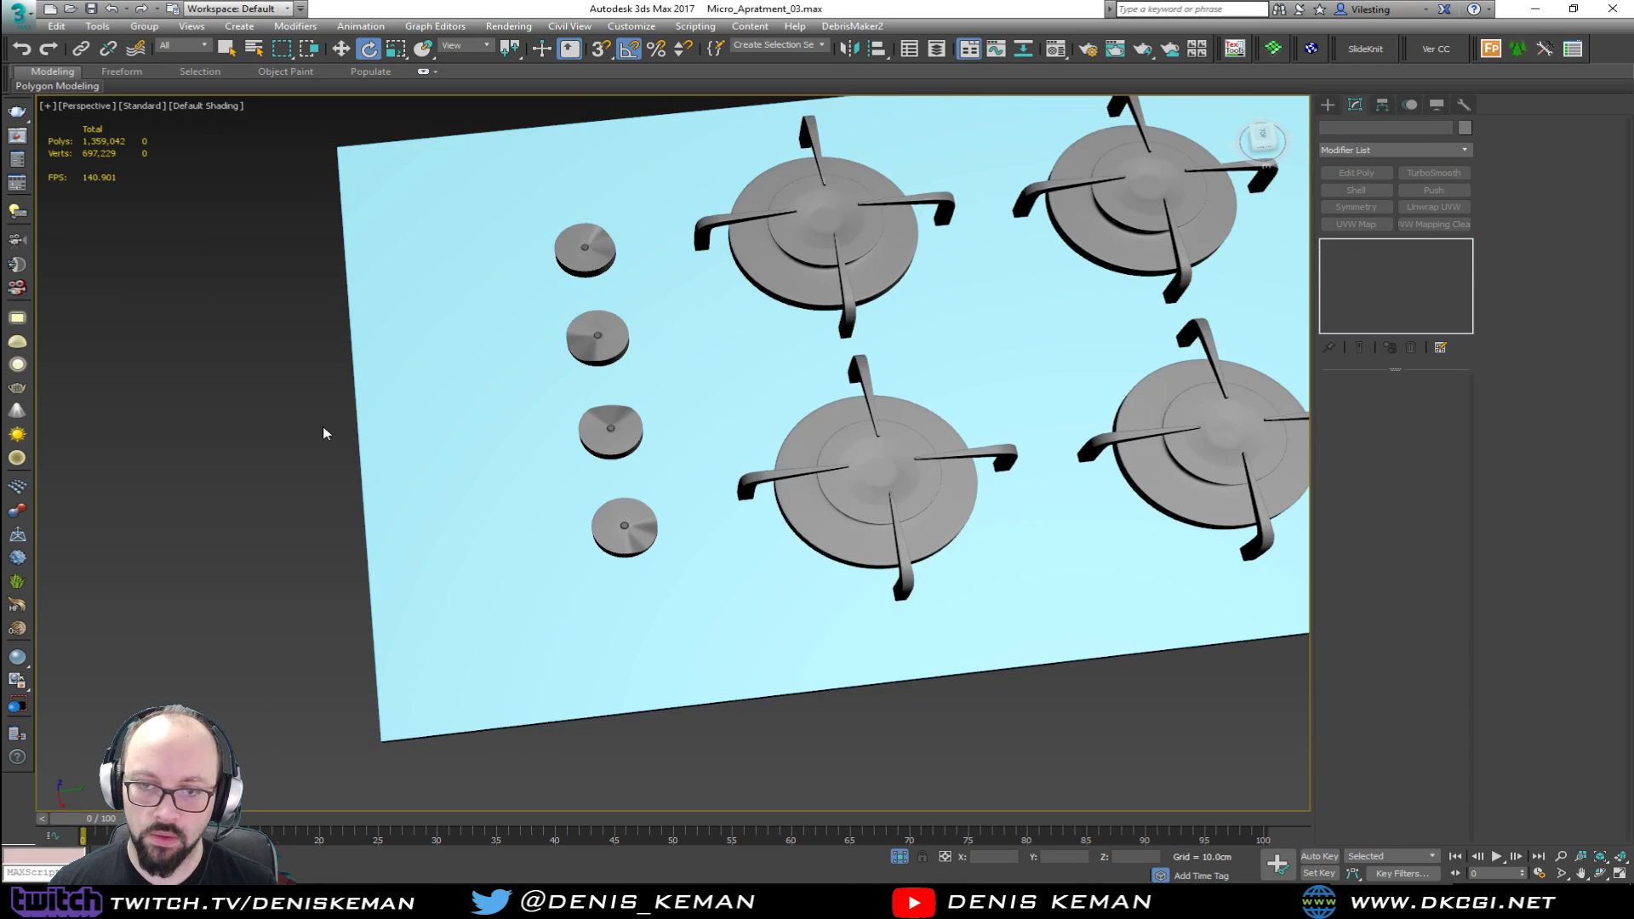
Step: Move the vertices of the cooktop plate's short side inward so the edge sits closer to the knobs
{"action": "scroll", "coordinate": [409, 459], "scroll_direction": "down", "scroll_amount": 3}
{"action": "middle_click_drag", "start_coordinate": [409, 459], "coordinate": [476, 394], "text": "alt"}
{"action": "left_click", "coordinate": [466, 396]}
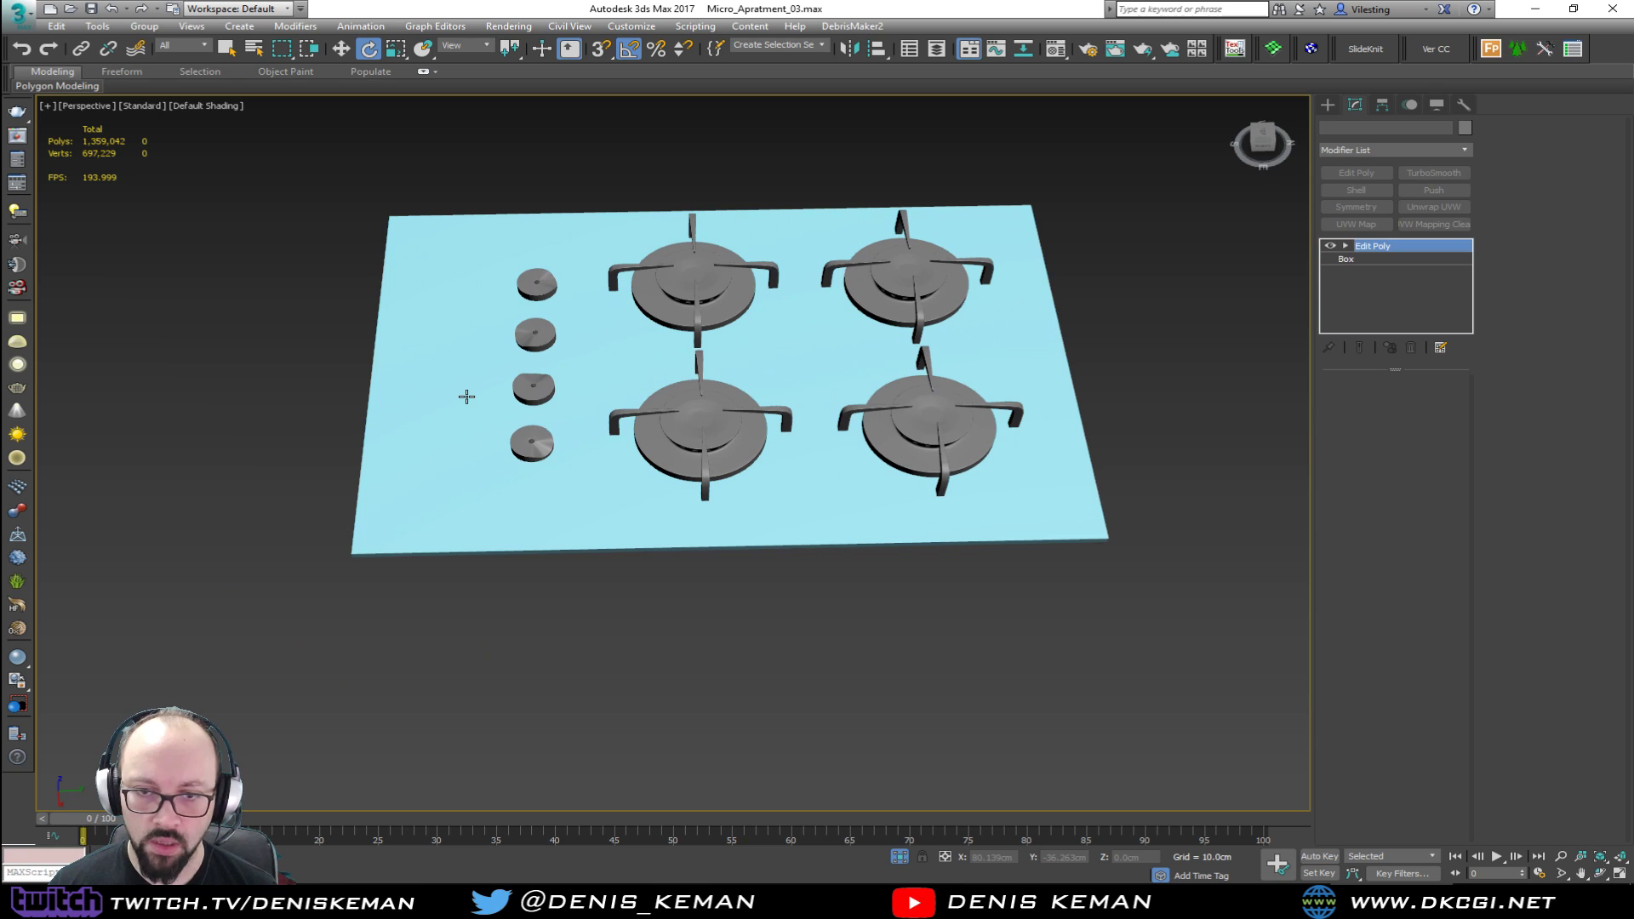
{"action": "key", "text": "1"}
{"action": "key", "text": "F3"}
{"action": "left_click_drag", "start_coordinate": [291, 204], "coordinate": [466, 625]}
{"action": "key", "text": "F3"}
{"action": "key", "text": "w"}
{"action": "left_click_drag", "start_coordinate": [424, 375], "coordinate": [506, 375]}
Step: Insert a support edge loop close to the cooktop plate's short side next to the knobs
{"action": "key", "text": "F4"}
{"action": "middle_click_drag", "start_coordinate": [506, 374], "coordinate": [675, 371], "text": "alt"}
{"action": "scroll", "coordinate": [555, 438], "scroll_direction": "up", "scroll_amount": 5}
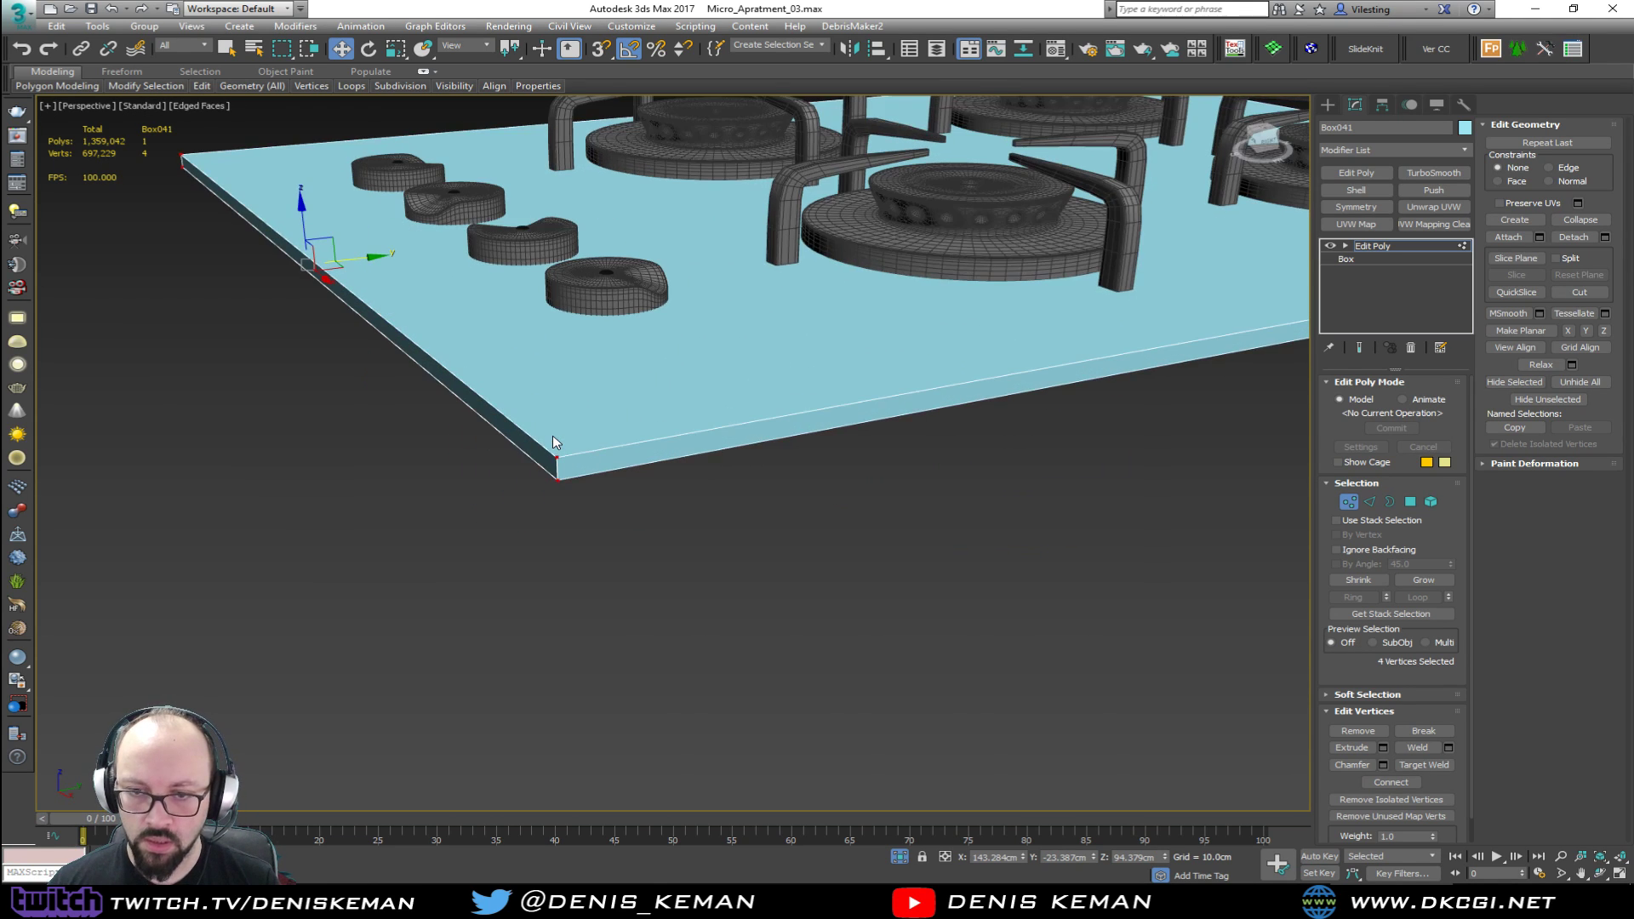
{"action": "scroll", "coordinate": [559, 457], "scroll_direction": "up", "scroll_amount": 2}
{"action": "key", "text": "2"}
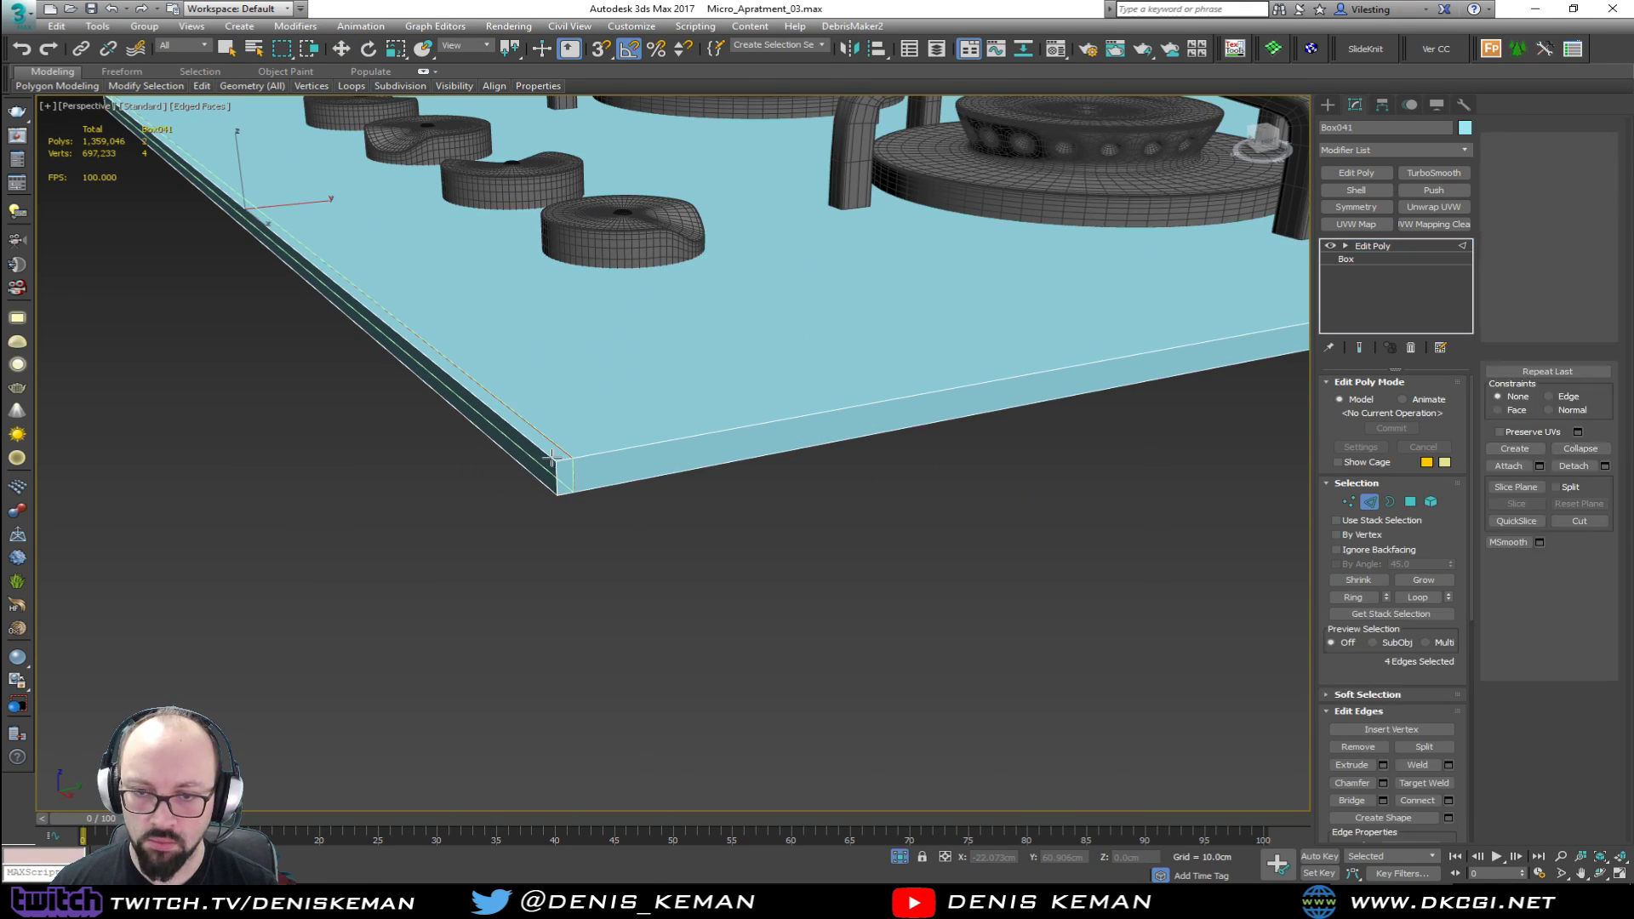
{"action": "left_click", "coordinate": [545, 453]}
Step: Insert support edge loops close to the cooktop plate's remaining sides and one loop around the middle of its thickness
{"action": "scroll", "coordinate": [564, 502], "scroll_direction": "down", "scroll_amount": 4}
{"action": "middle_click_drag", "start_coordinate": [928, 493], "coordinate": [496, 444], "text": "alt"}
{"action": "scroll", "coordinate": [496, 444], "scroll_direction": "down", "scroll_amount": 2}
{"action": "scroll", "coordinate": [741, 511], "scroll_direction": "up", "scroll_amount": 4}
{"action": "mouse_move", "coordinate": [741, 511]}
{"action": "middle_mouse_down"}
{"action": "mouse_move", "coordinate": [455, 502]}
{"action": "mouse_move", "coordinate": [719, 532]}
{"action": "middle_mouse_up"}
{"action": "left_click", "coordinate": [732, 538]}
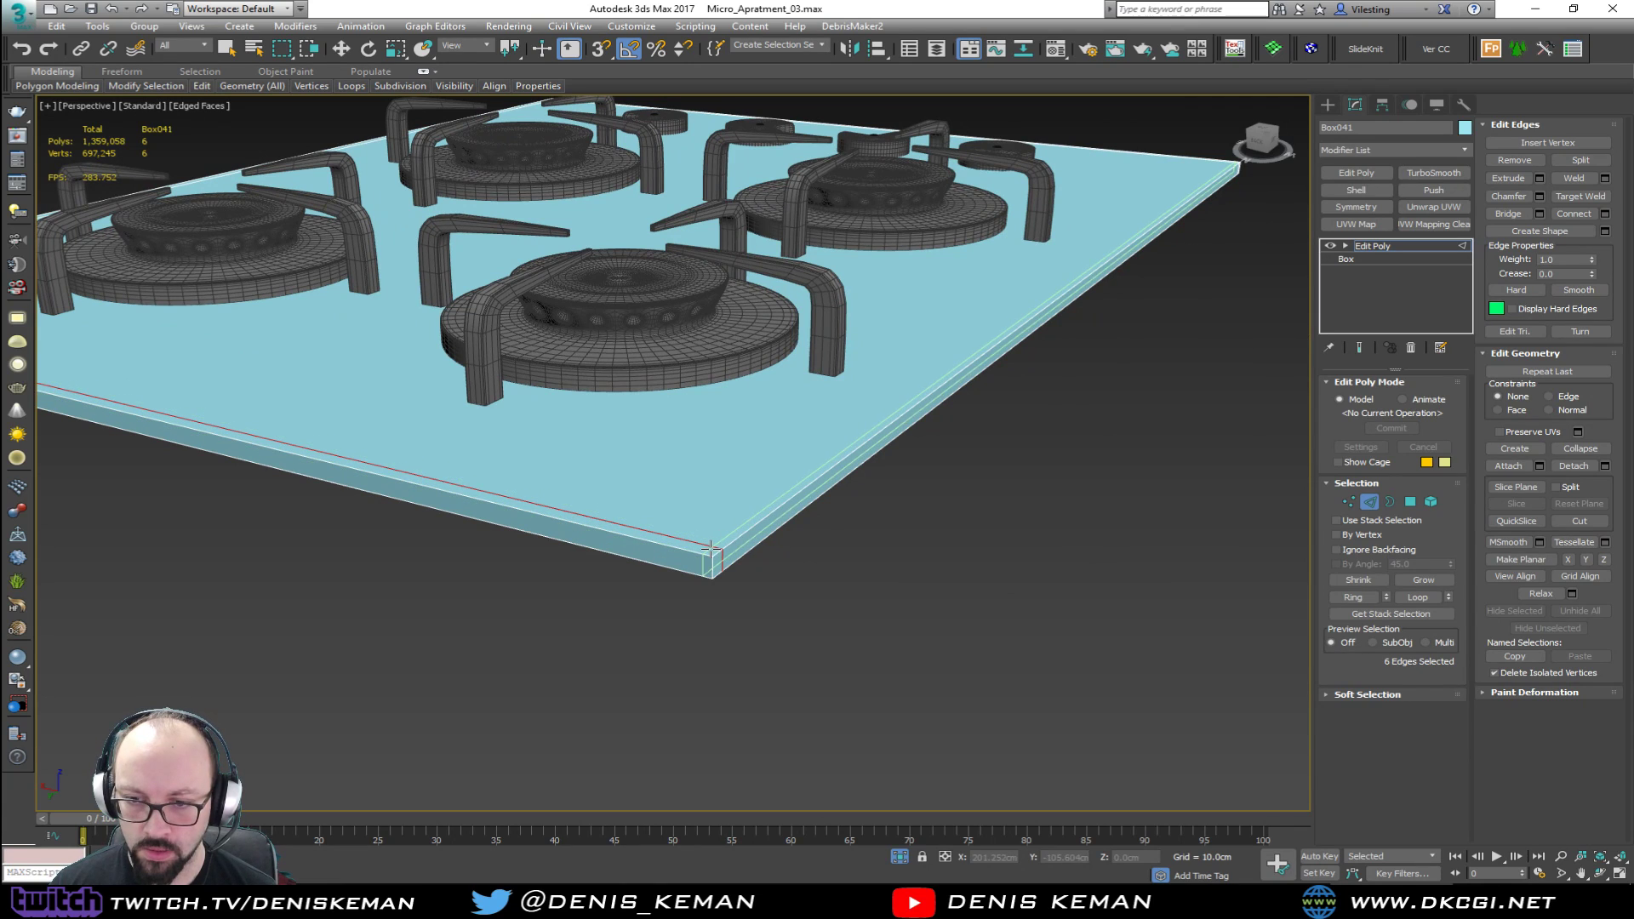
{"action": "middle_click_drag", "start_coordinate": [821, 514], "coordinate": [460, 470], "text": "alt"}
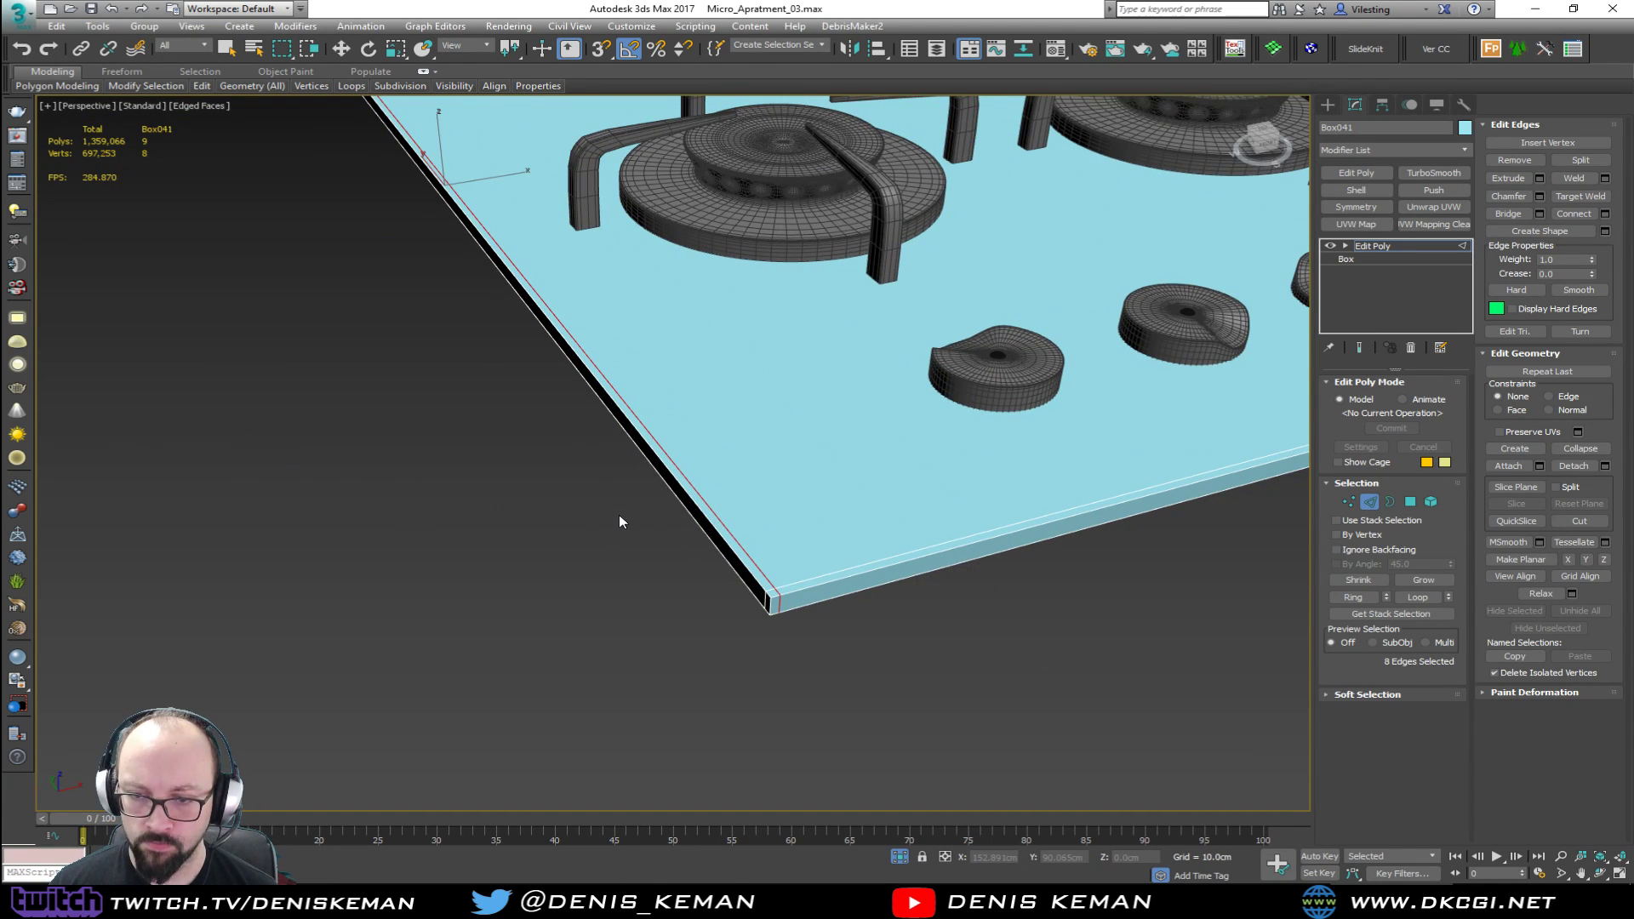
{"action": "scroll", "coordinate": [785, 601], "scroll_direction": "up", "scroll_amount": 4}
{"action": "left_click", "coordinate": [770, 605], "text": "ctrl"}
{"action": "key", "text": "w"}
{"action": "key", "text": "2"}
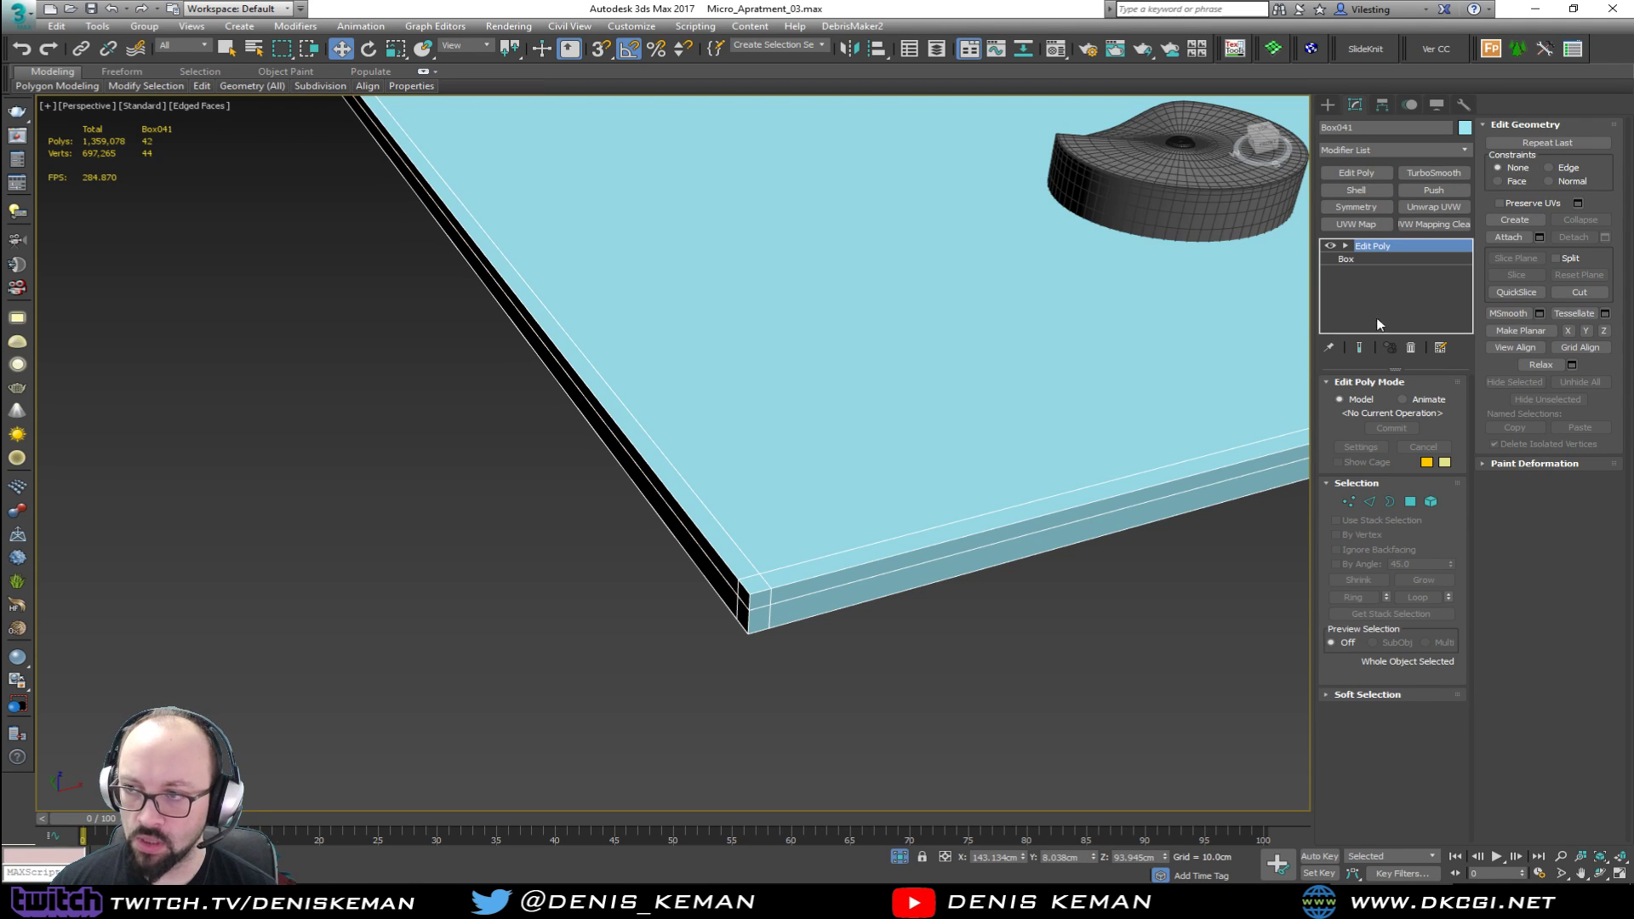
Step: Apply a TurboSmooth modifier to the cooktop plate and deselect it to check the rounded edges
{"action": "left_click", "coordinate": [1447, 174]}
{"action": "left_click", "coordinate": [1025, 656]}
{"action": "scroll", "coordinate": [945, 524], "scroll_direction": "down", "scroll_amount": 5}
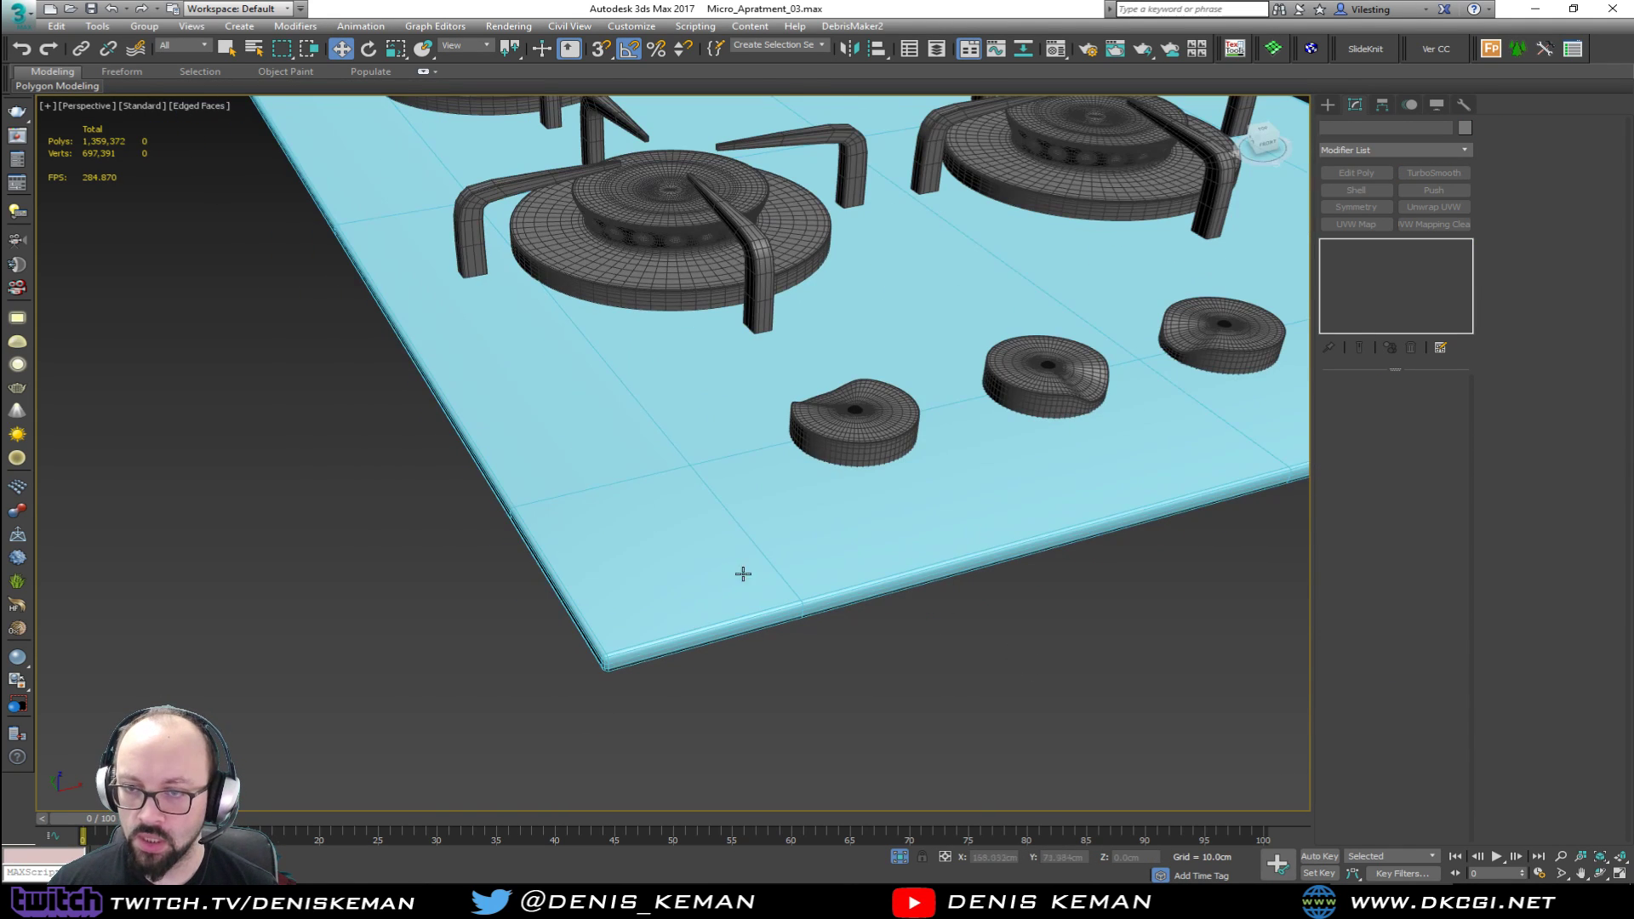
Step: Delete all the polygons on the underside of the cooktop plate at the Edit Poly level beneath TurboSmooth
{"action": "left_click", "coordinate": [756, 553]}
{"action": "left_click", "coordinate": [1393, 266]}
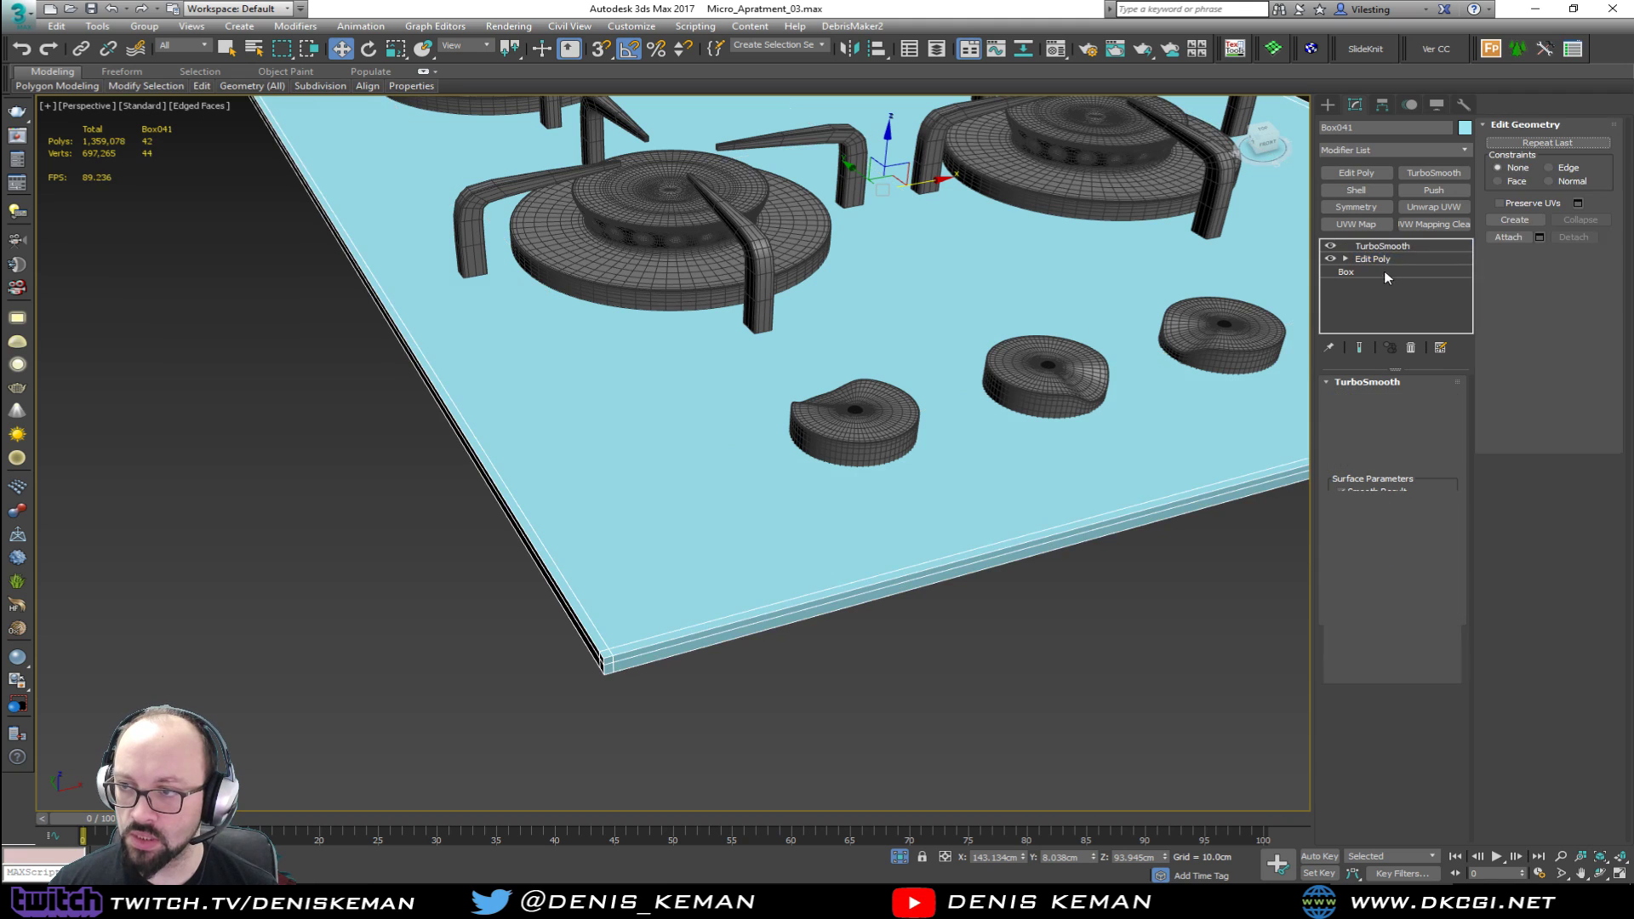
{"action": "middle_click_drag", "start_coordinate": [1051, 474], "coordinate": [934, 353], "text": "alt"}
{"action": "scroll", "coordinate": [894, 443], "scroll_direction": "up", "scroll_amount": 2}
{"action": "key", "text": "4"}
{"action": "left_click", "coordinate": [846, 431]}
{"action": "scroll", "coordinate": [785, 488], "scroll_direction": "up", "scroll_amount": 2}
{"action": "middle_click_drag", "start_coordinate": [784, 488], "coordinate": [826, 502]}
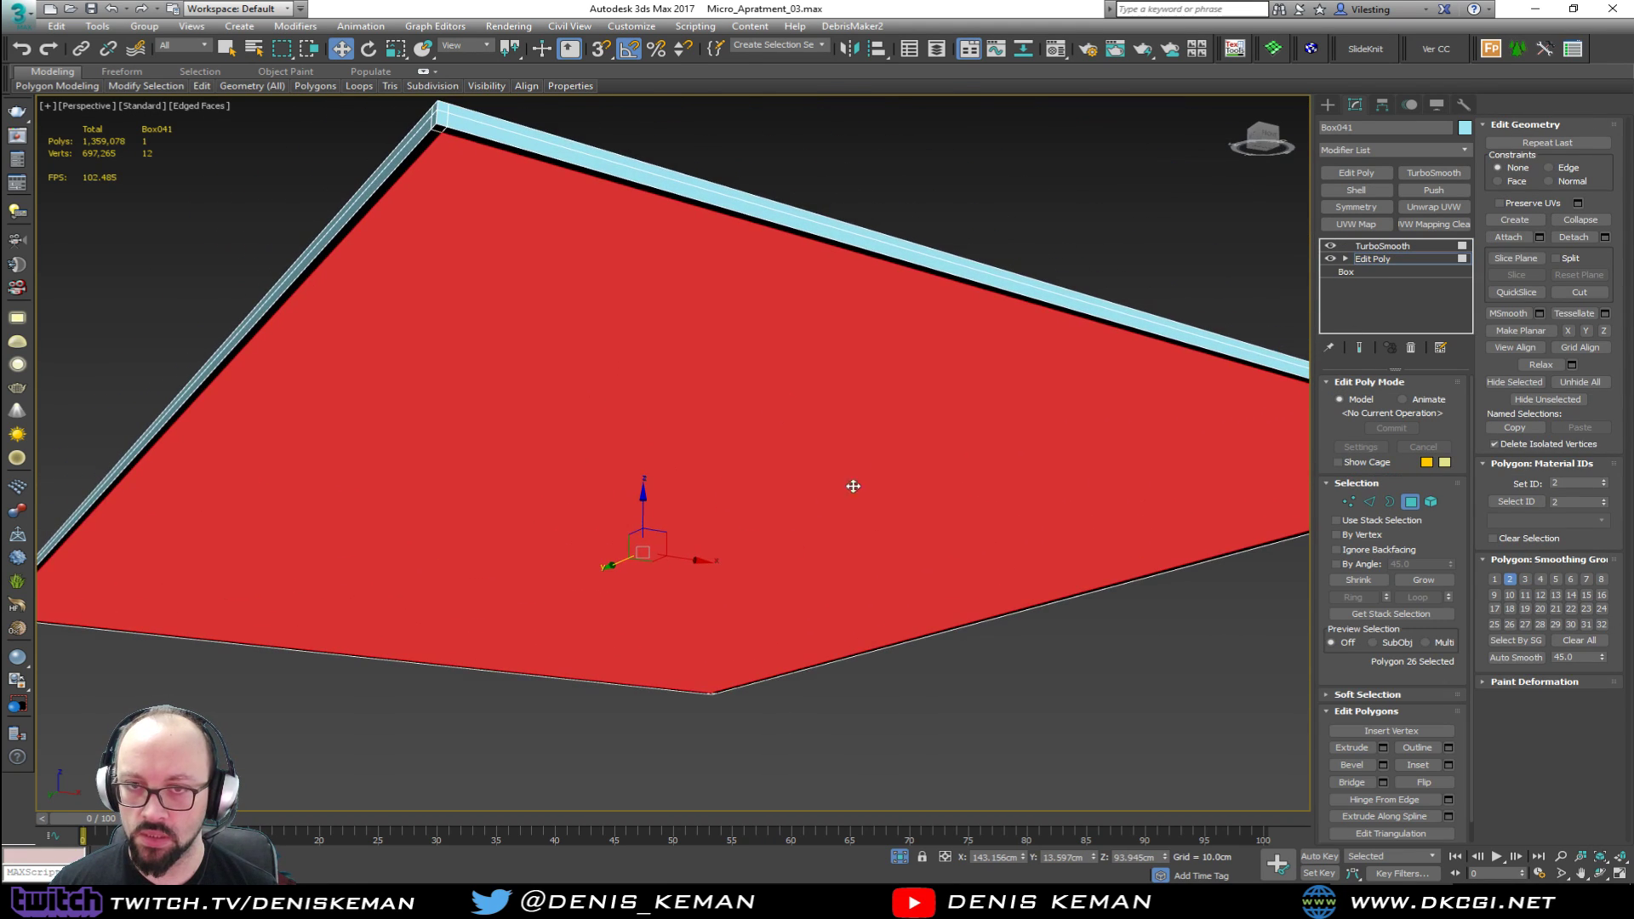
{"action": "left_click", "coordinate": [1420, 583]}
{"action": "key", "text": "Delete"}
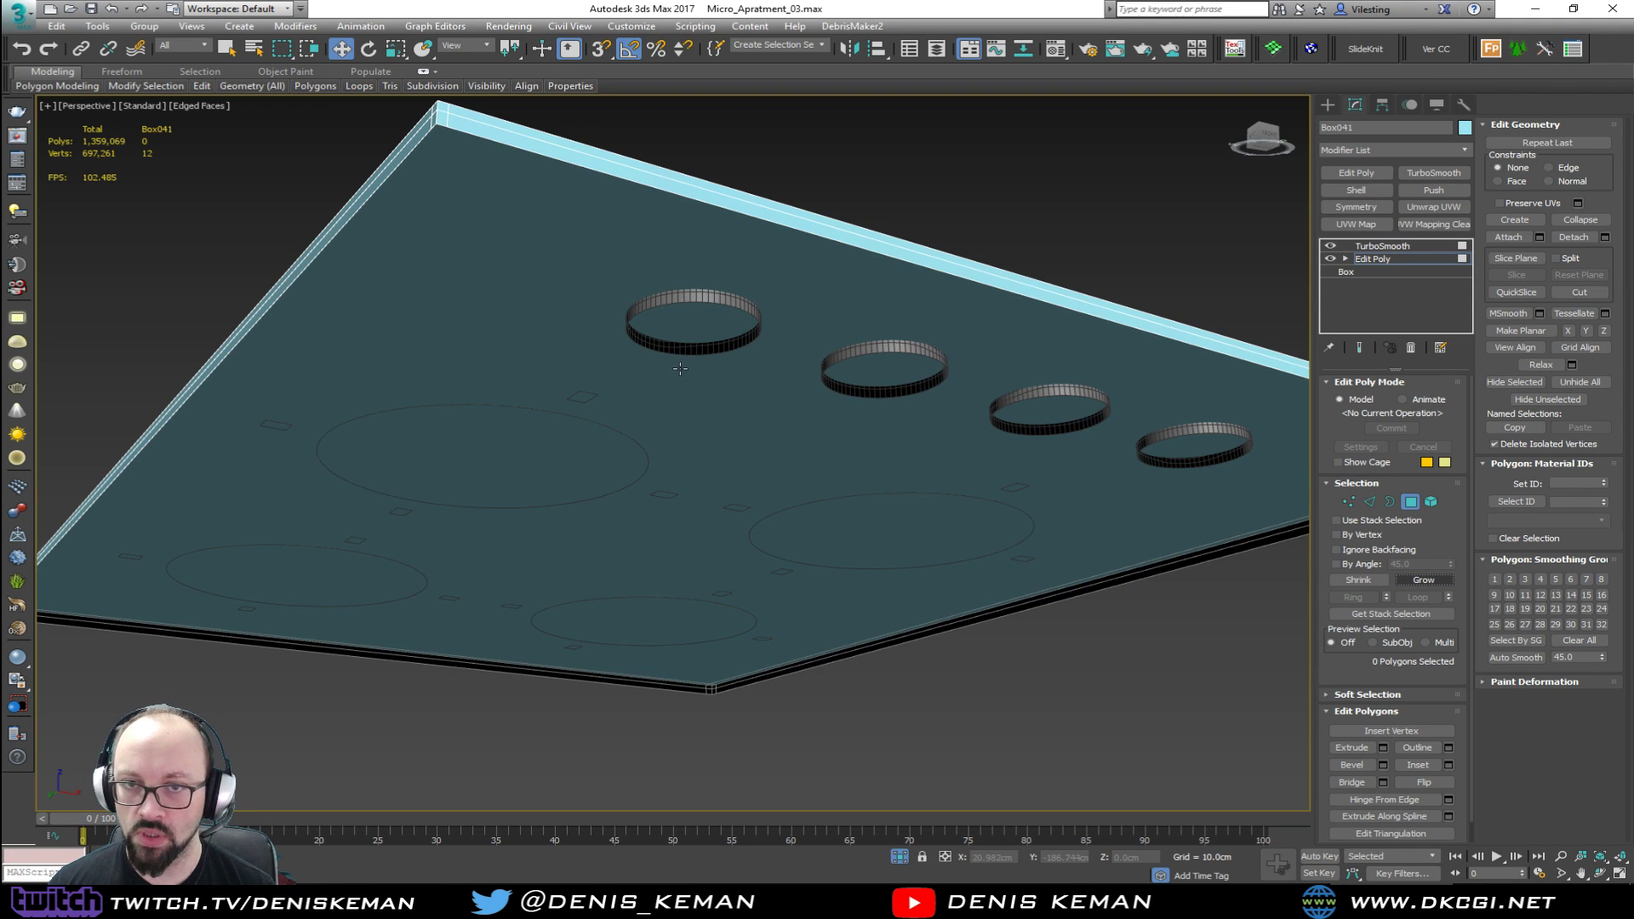
{"action": "left_click", "coordinate": [1414, 502]}
Step: Lower all four knobs with their centre buttons about 0.5 cm so that they sit on the cooktop plate
{"action": "middle_click_drag", "start_coordinate": [835, 281], "coordinate": [501, 470], "text": "alt"}
{"action": "middle_click_drag", "start_coordinate": [419, 439], "coordinate": [416, 447], "text": "alt"}
{"action": "left_click", "coordinate": [421, 453]}
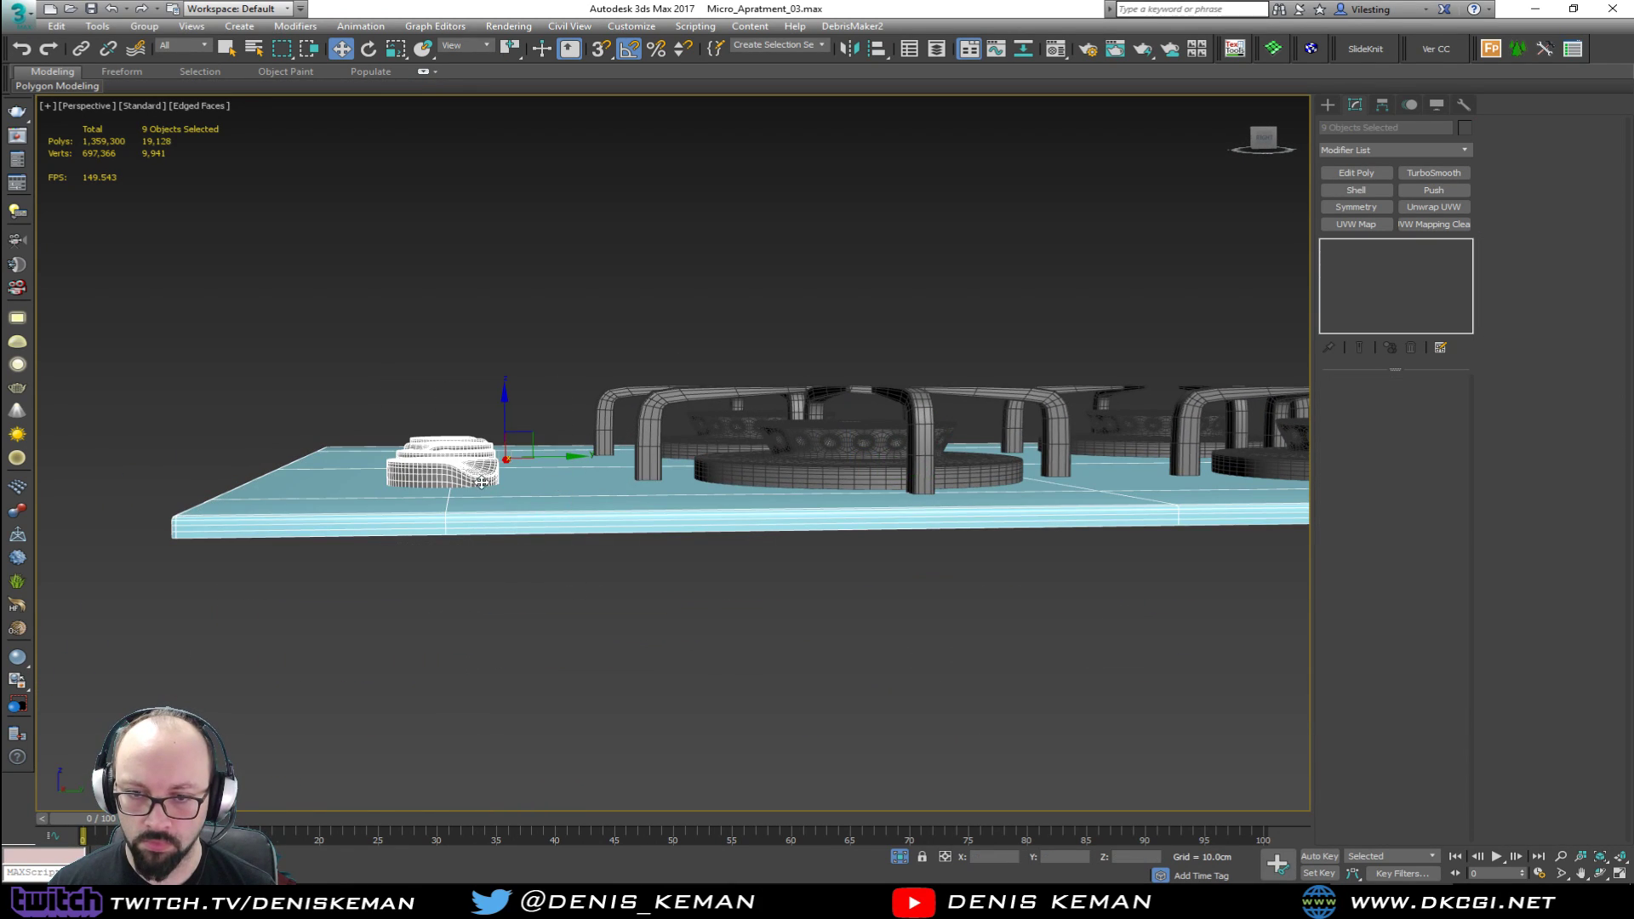
{"action": "scroll", "coordinate": [482, 486], "scroll_direction": "up", "scroll_amount": 3}
{"action": "key", "text": "F3"}
{"action": "middle_click_drag", "start_coordinate": [456, 521], "coordinate": [527, 384], "text": "alt"}
{"action": "key", "text": "F3"}
{"action": "mouse_move", "coordinate": [495, 388]}
{"action": "left_mouse_down"}
{"action": "mouse_move", "coordinate": [492, 417]}
{"action": "mouse_move", "coordinate": [486, 398]}
{"action": "left_mouse_up"}
{"action": "key", "text": "r"}
{"action": "key", "text": "w"}
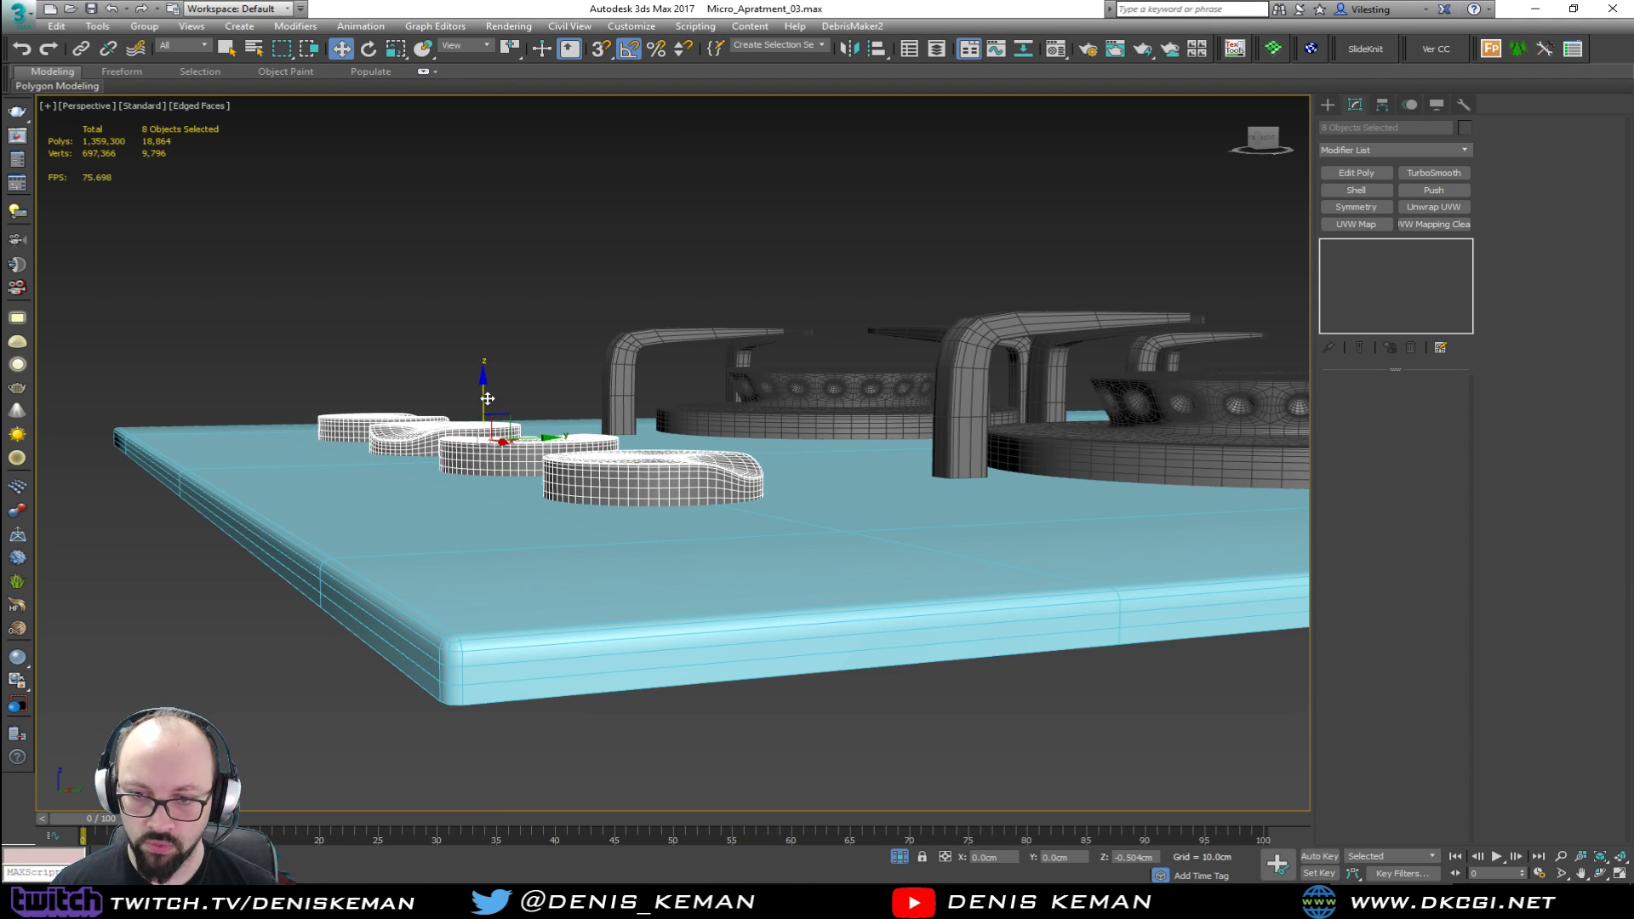
{"action": "middle_click_drag", "start_coordinate": [487, 398], "coordinate": [482, 442], "text": "alt"}
{"action": "scroll", "coordinate": [482, 442], "scroll_direction": "up", "scroll_amount": 3}
{"action": "left_click", "coordinate": [645, 182]}
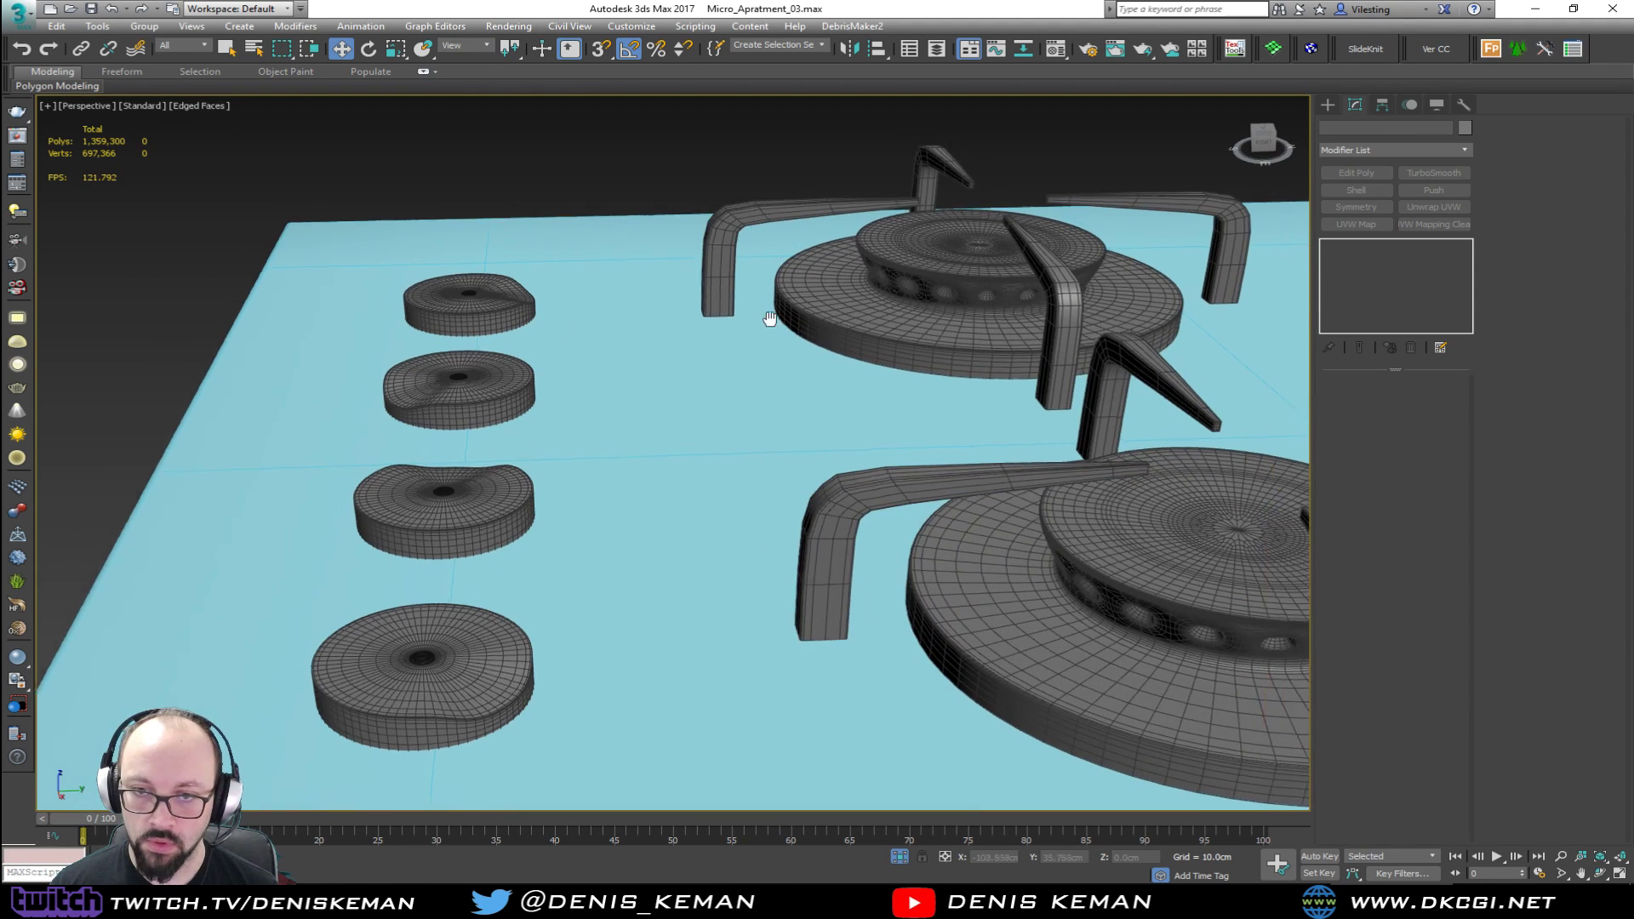
Step: Hide the edge display and change the cooktop plate's object colour to light grey
{"action": "scroll", "coordinate": [619, 502], "scroll_direction": "down", "scroll_amount": 4}
{"action": "left_click", "coordinate": [619, 502]}
{"action": "scroll", "coordinate": [634, 474], "scroll_direction": "up", "scroll_amount": 3}
{"action": "key", "text": "F4"}
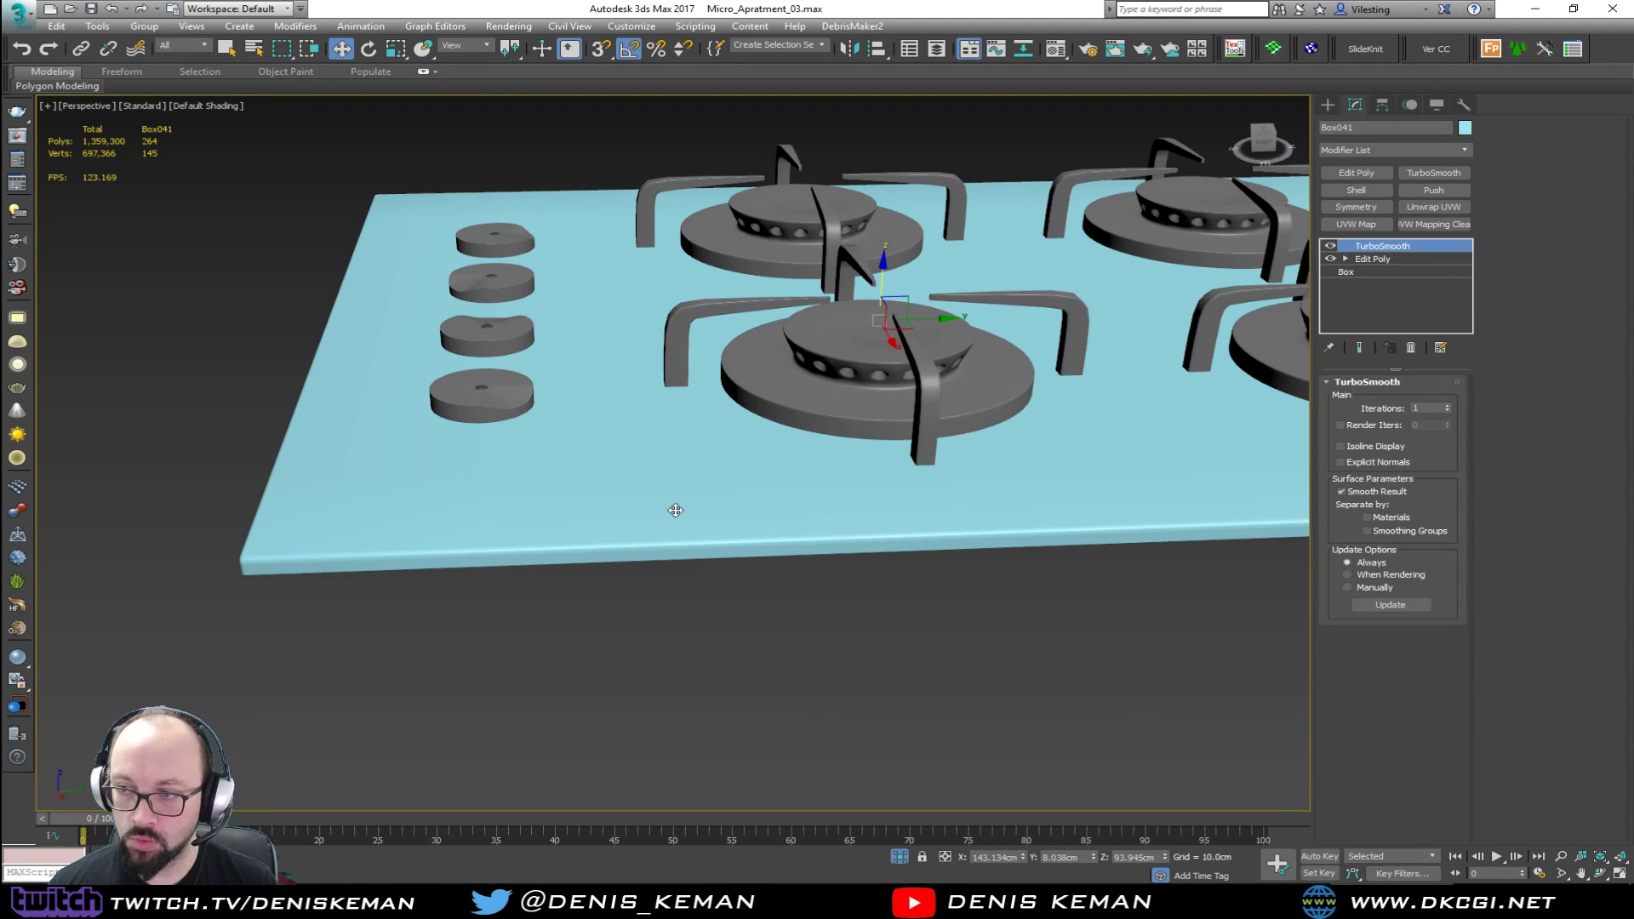
{"action": "scroll", "coordinate": [656, 500], "scroll_direction": "down", "scroll_amount": 3}
{"action": "middle_click_drag", "start_coordinate": [657, 500], "coordinate": [619, 492], "text": "alt"}
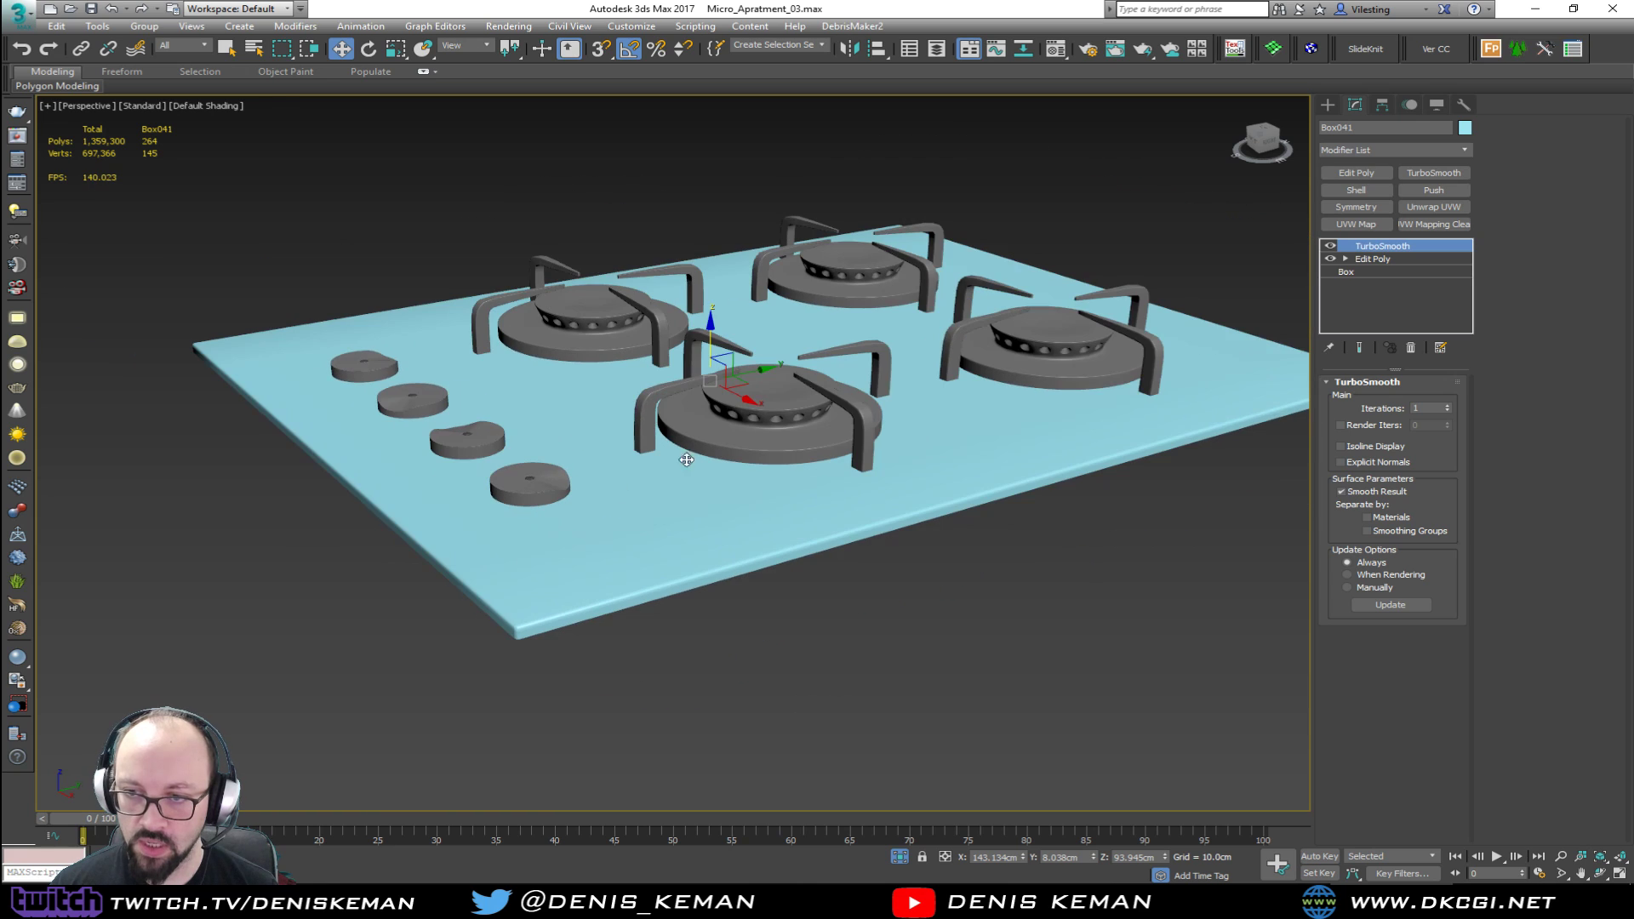
{"action": "left_click", "coordinate": [1466, 128]}
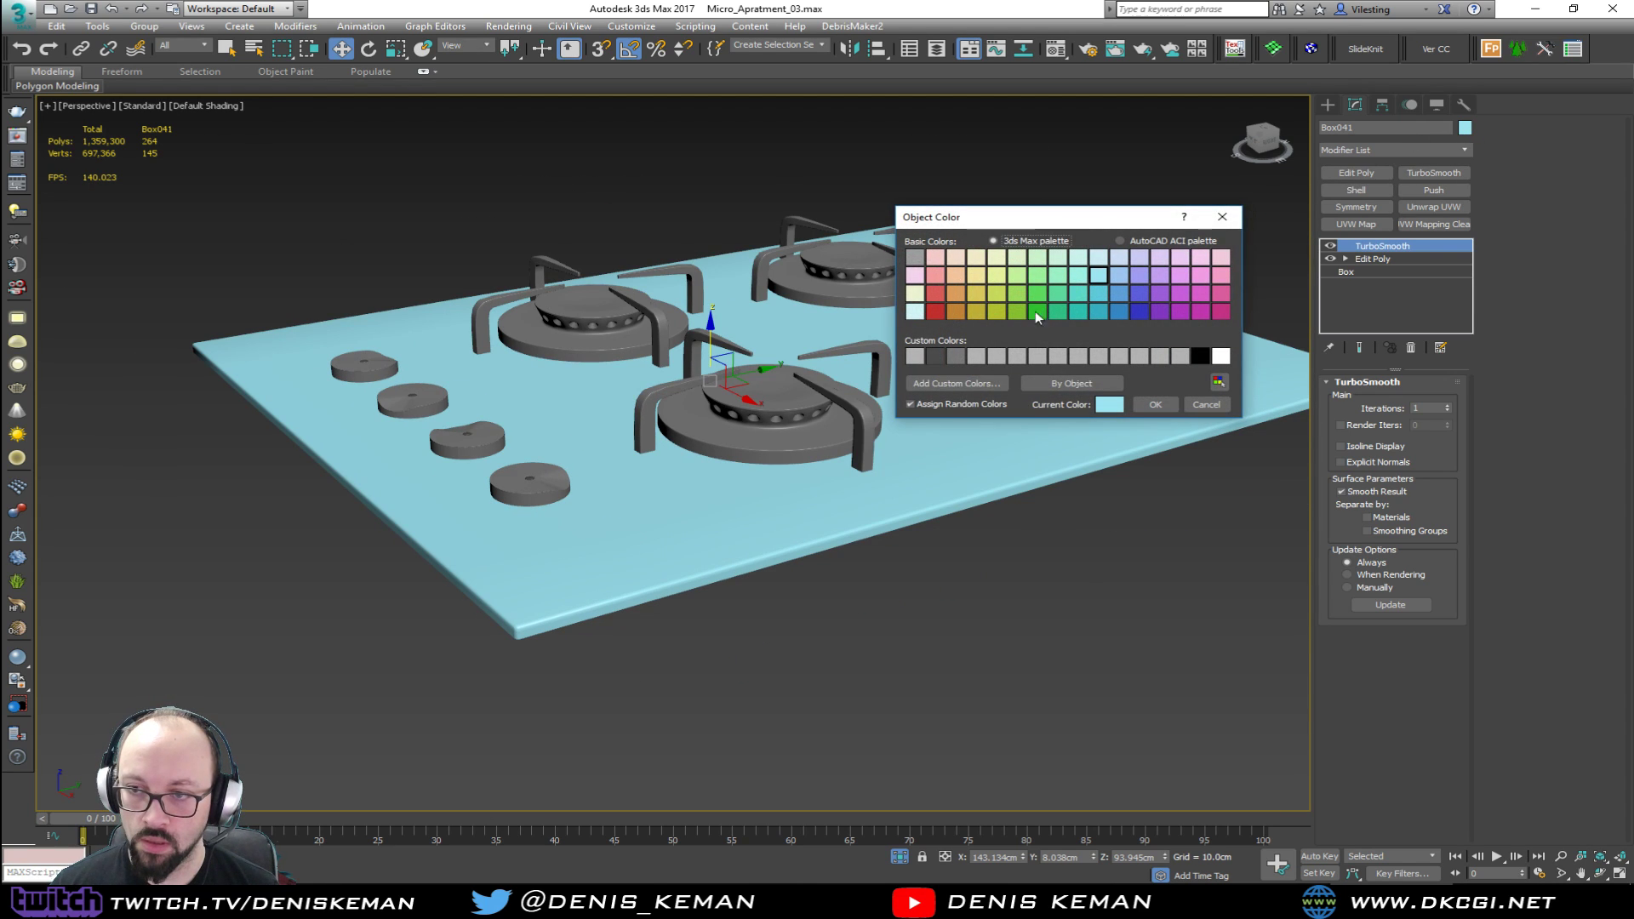
{"action": "left_click", "coordinate": [916, 361]}
{"action": "left_click", "coordinate": [1155, 404]}
{"action": "key", "text": "ctrl+d"}
Step: End isolation and select the cooktop plate, burners, grates and knobs together, excluding the oven, countertop and backsplash
{"action": "middle_click_drag", "start_coordinate": [923, 492], "coordinate": [835, 348], "text": "alt"}
{"action": "right_click", "coordinate": [835, 348]}
{"action": "left_click", "coordinate": [895, 227]}
{"action": "middle_click_drag", "start_coordinate": [896, 227], "coordinate": [881, 316], "text": "alt"}
{"action": "scroll", "coordinate": [891, 311], "scroll_direction": "up", "scroll_amount": 2}
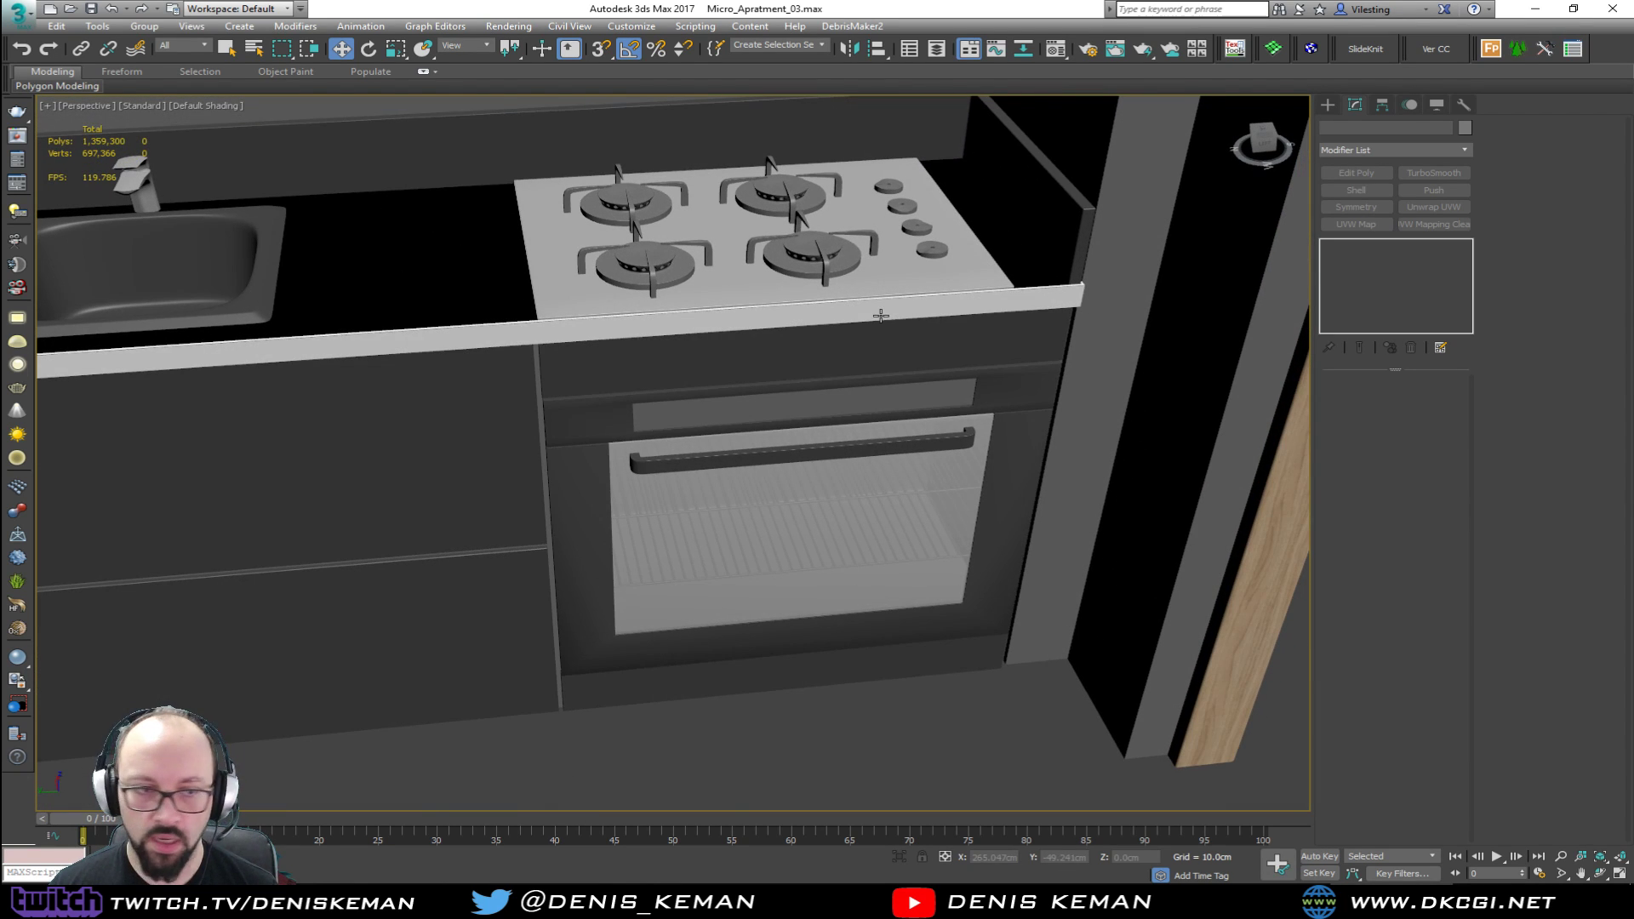
{"action": "mouse_move", "coordinate": [794, 266]}
{"action": "middle_mouse_down", "text": "alt"}
{"action": "mouse_move", "coordinate": [809, 255]}
{"action": "mouse_move", "coordinate": [647, 277]}
{"action": "middle_mouse_up", "text": "alt"}
{"action": "key", "text": "F3"}
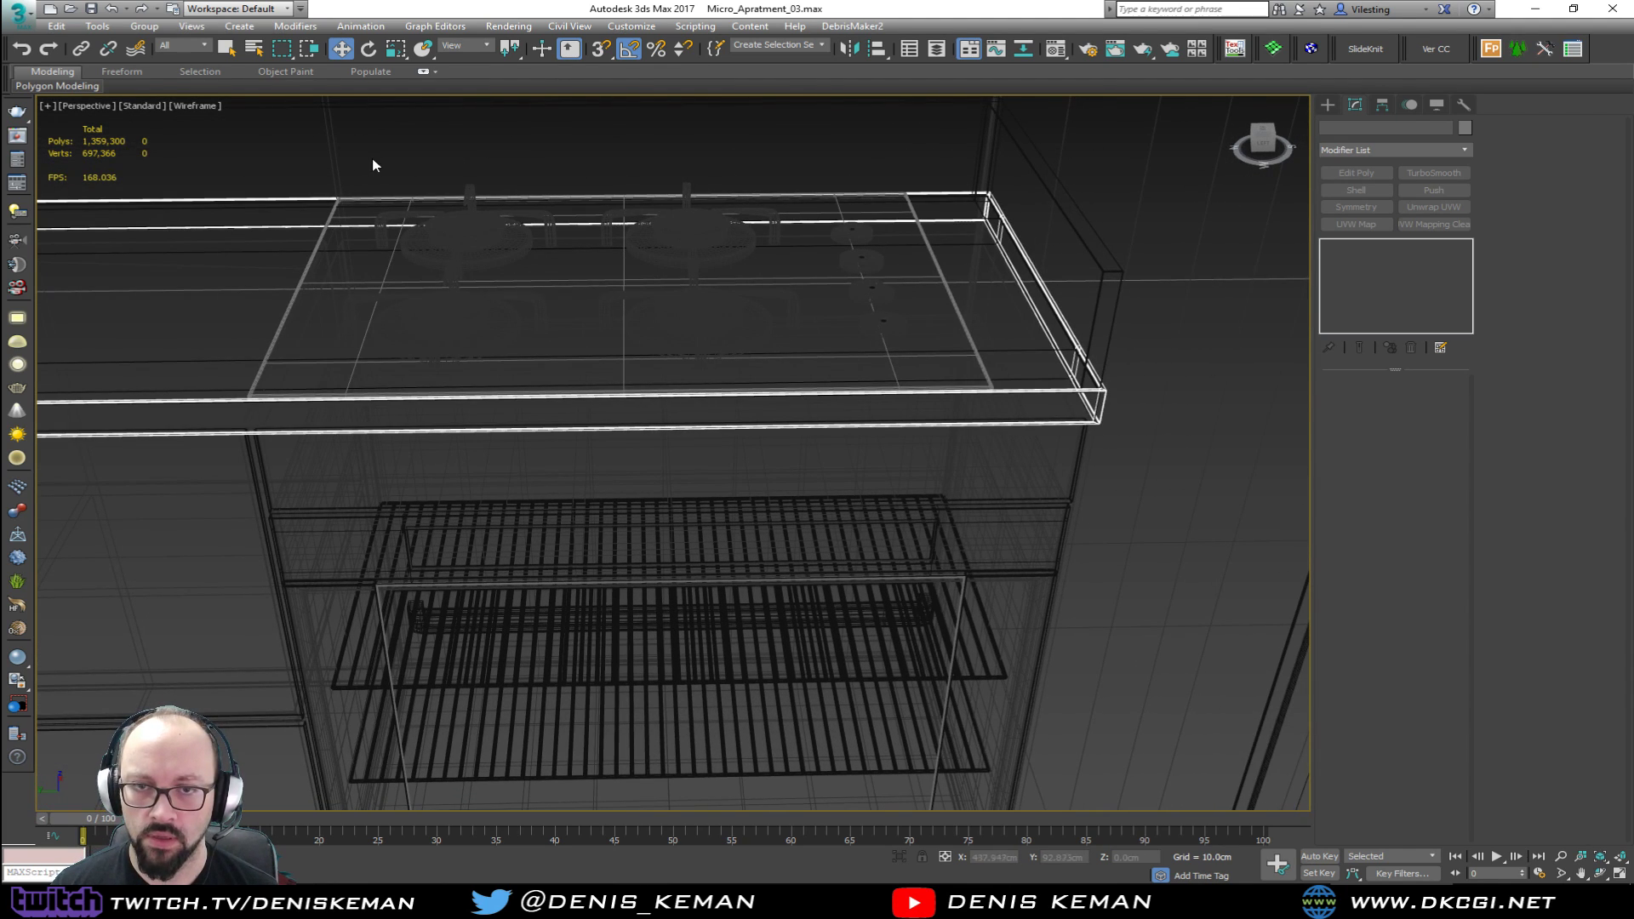
{"action": "left_click_drag", "start_coordinate": [1029, 425], "coordinate": [1088, 435]}
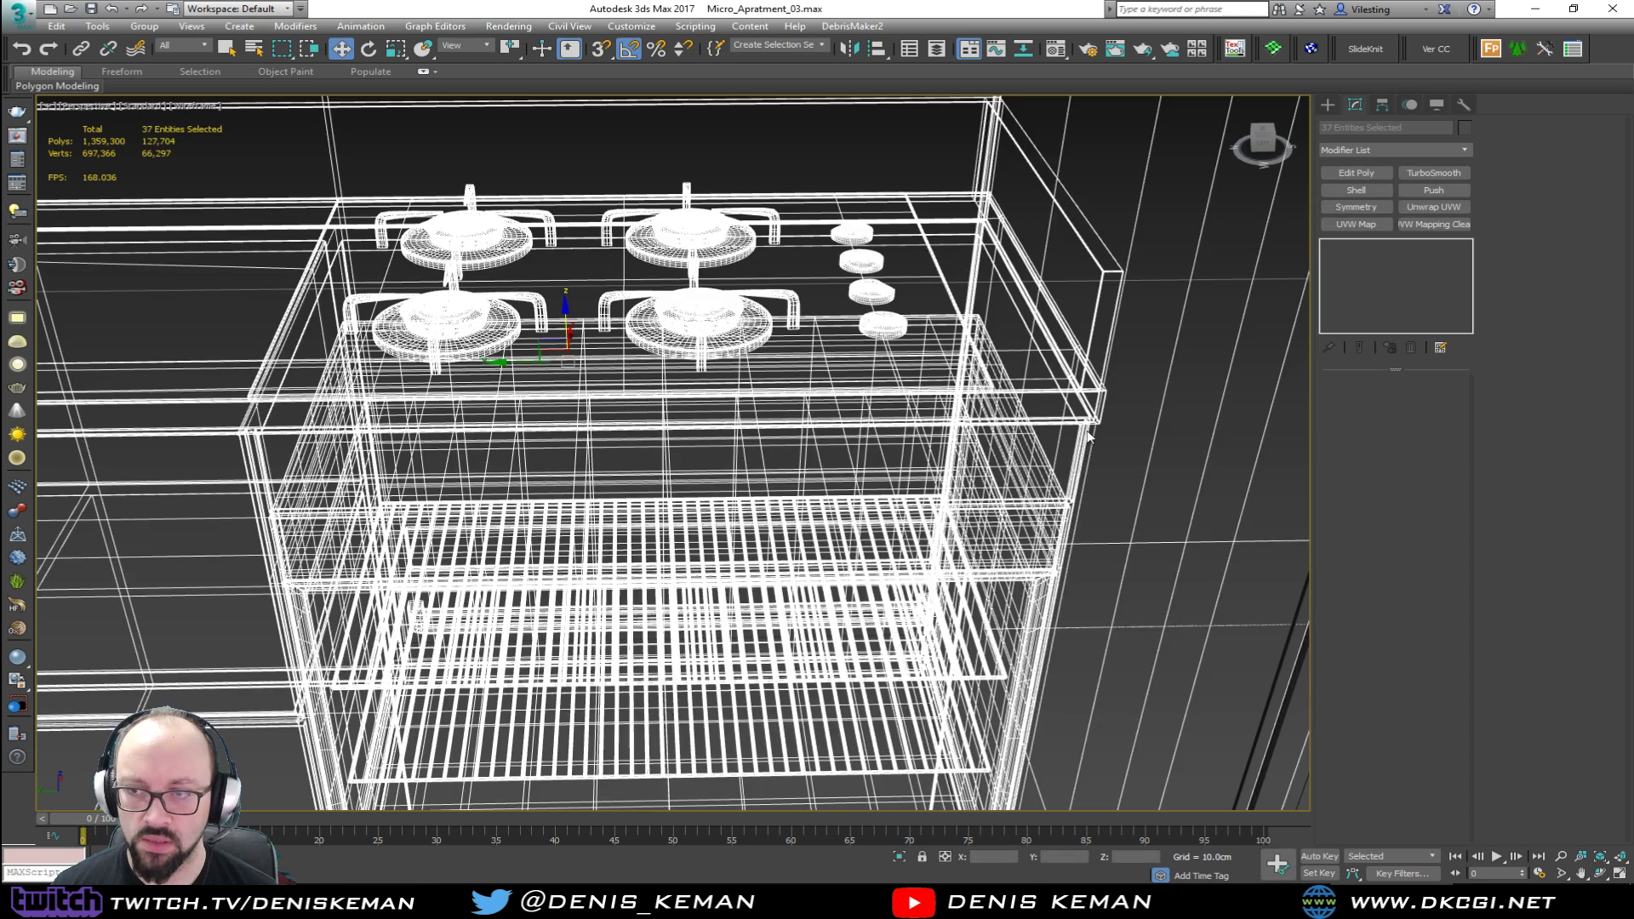
{"action": "left_click", "coordinate": [799, 632], "text": "alt"}
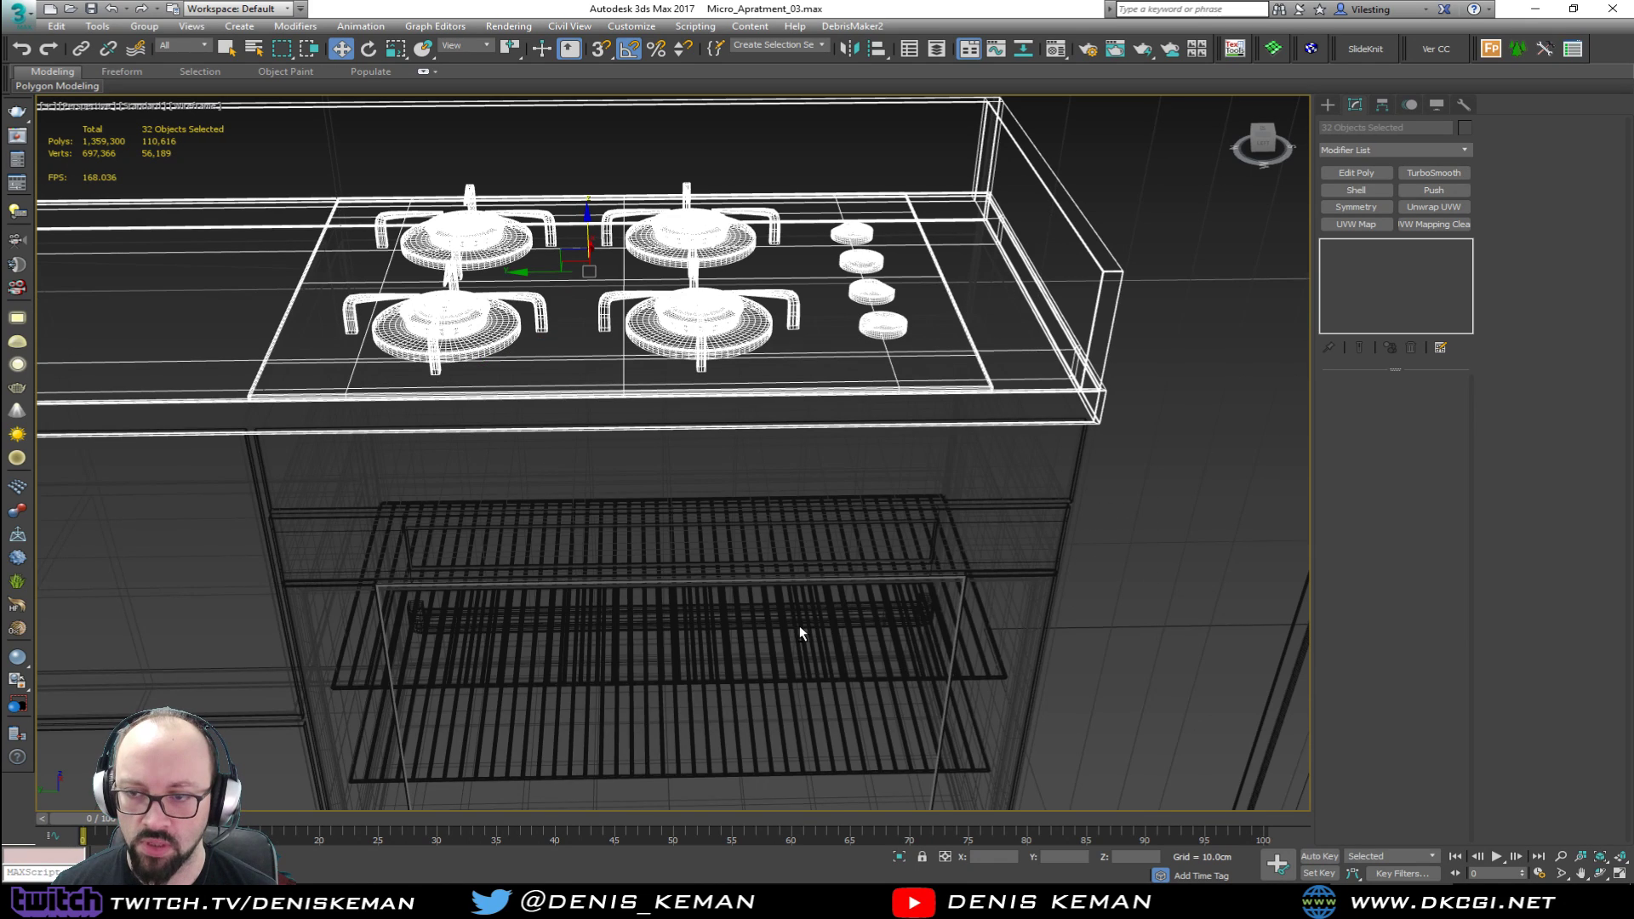
{"action": "left_click", "coordinate": [1095, 299], "text": "alt"}
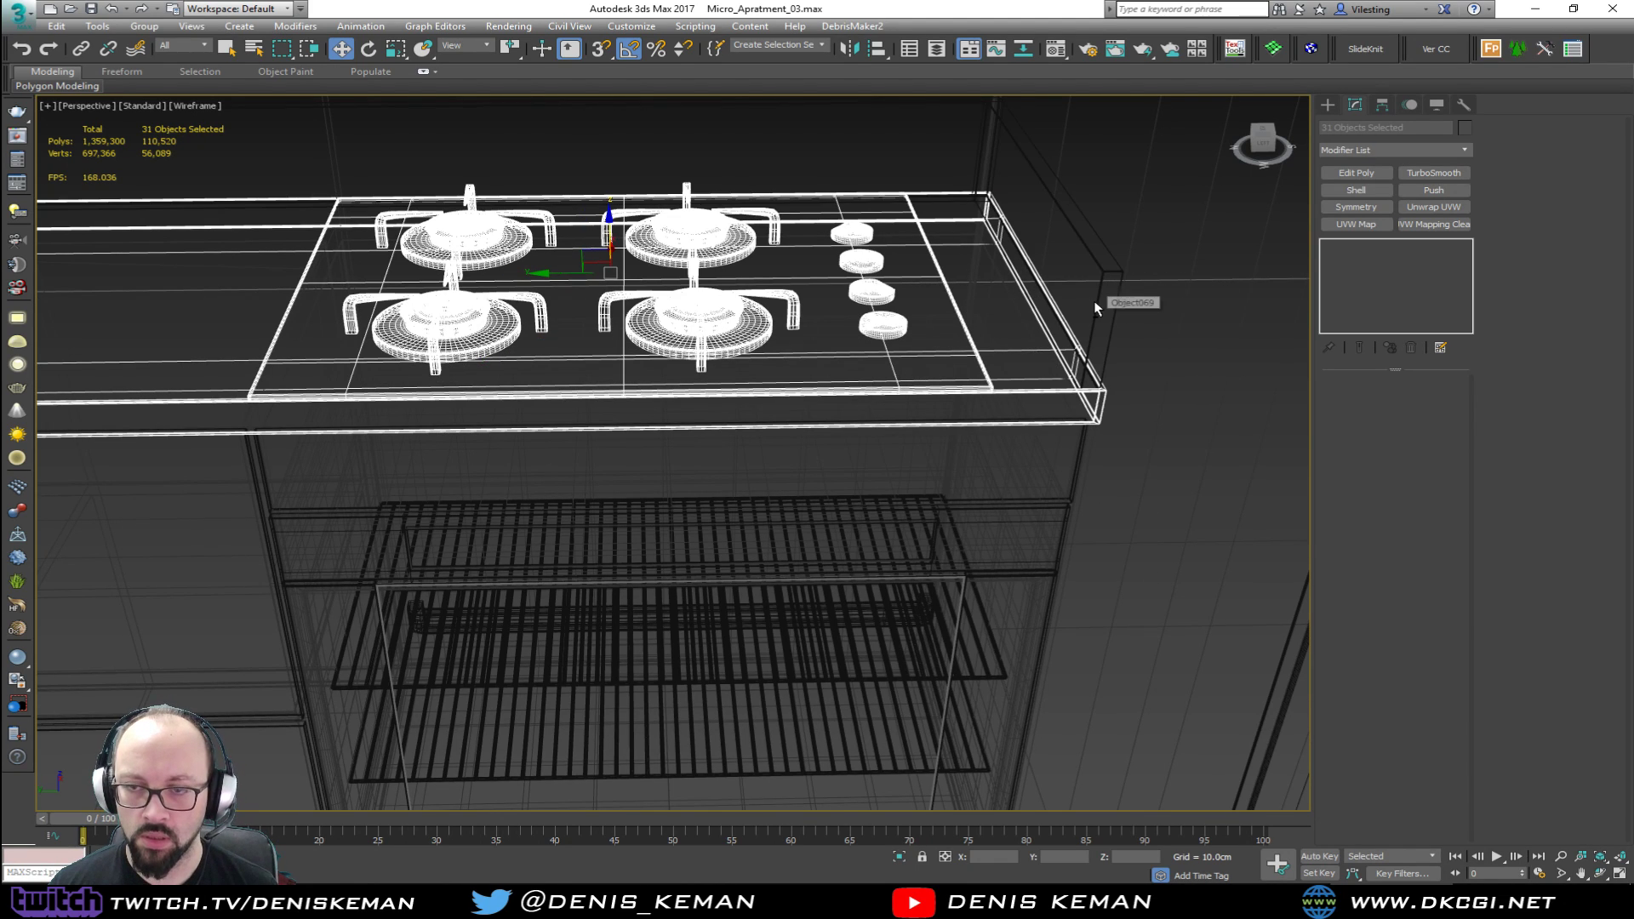
{"action": "left_click", "coordinate": [1100, 415], "text": "alt"}
{"action": "key", "text": "F3"}
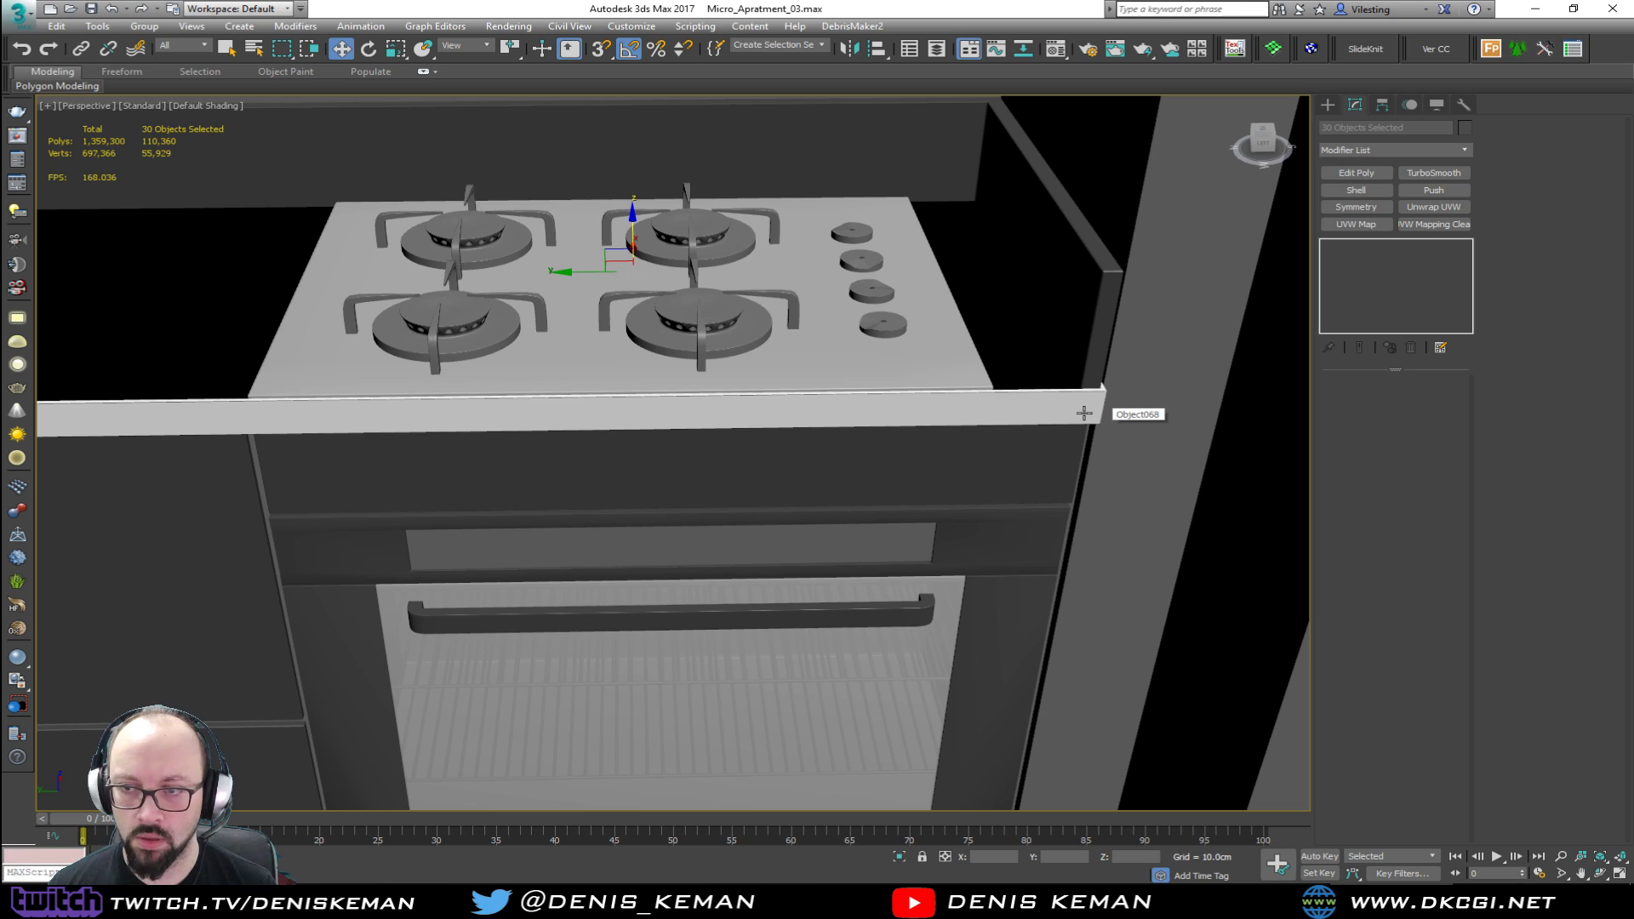
{"action": "left_click_drag", "start_coordinate": [578, 271], "coordinate": [1201, 472]}
{"action": "right_click", "coordinate": [1201, 472]}
{"action": "left_click_drag", "start_coordinate": [1063, 356], "coordinate": [1061, 353], "text": "alt"}
{"action": "left_click_drag", "start_coordinate": [599, 272], "coordinate": [742, 272]}
{"action": "right_click", "coordinate": [742, 272]}
{"action": "left_click_drag", "start_coordinate": [618, 269], "coordinate": [843, 270]}
{"action": "right_click", "coordinate": [842, 270]}
{"action": "key", "text": "e"}
{"action": "left_click_drag", "start_coordinate": [715, 281], "coordinate": [819, 292]}
{"action": "middle_click_drag", "start_coordinate": [820, 292], "coordinate": [746, 313], "text": "alt"}
Step: Isolate the selected stove parts and move the four knobs about 54 cm to the opposite short side of the plate
{"action": "key", "text": "F3"}
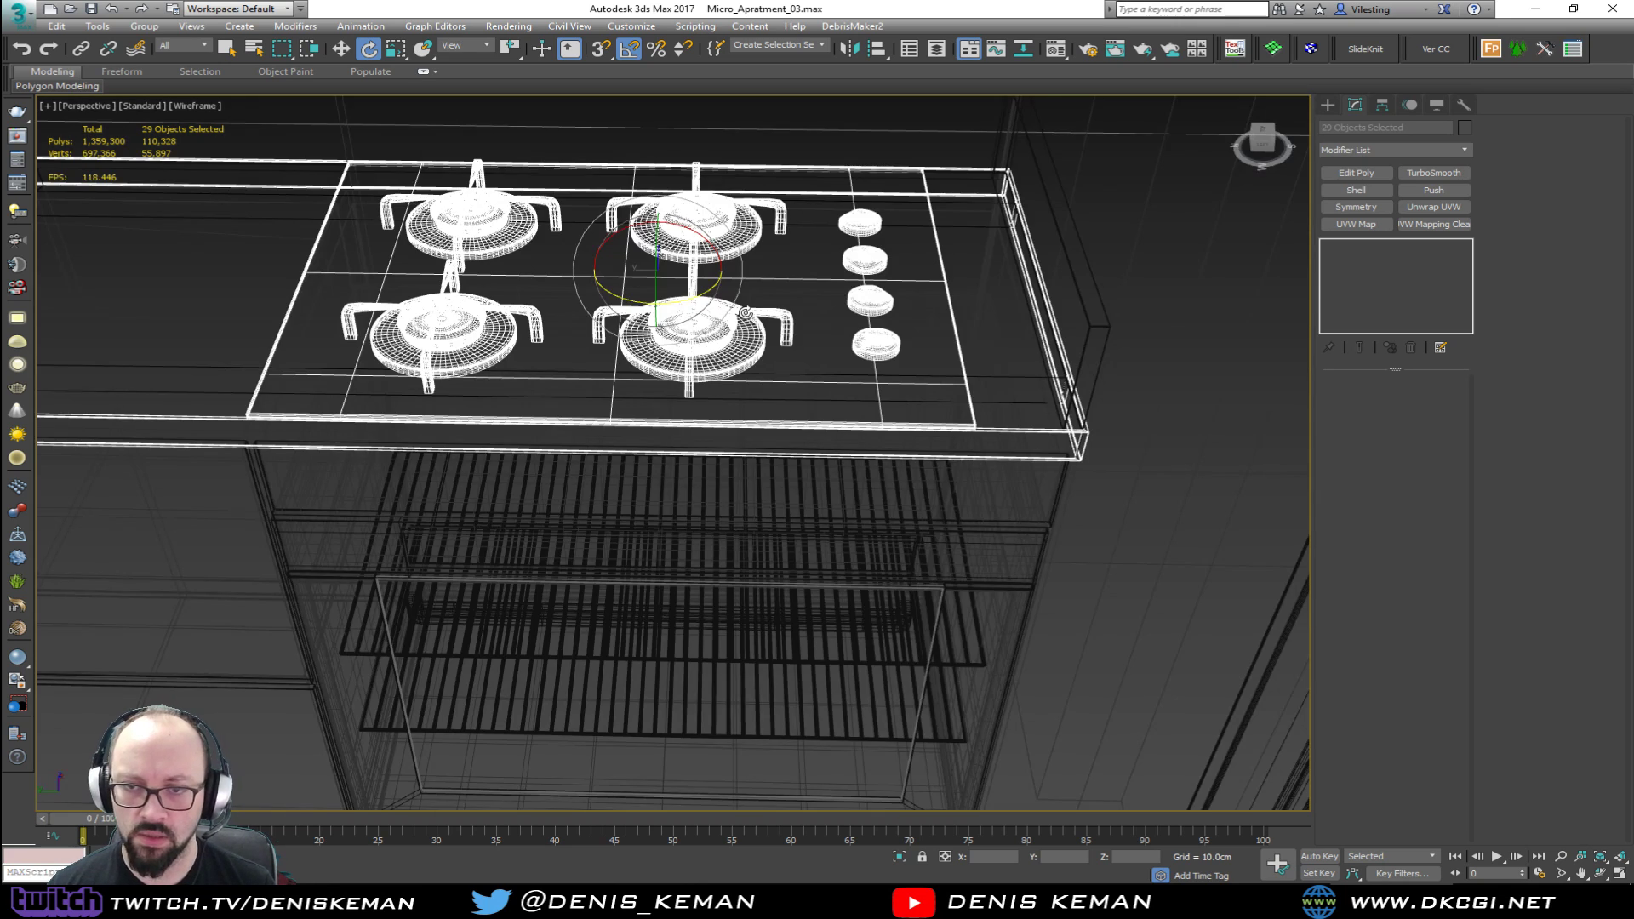
{"action": "left_click_drag", "start_coordinate": [392, 148], "coordinate": [451, 234]}
{"action": "left_click_drag", "start_coordinate": [686, 389], "coordinate": [504, 170]}
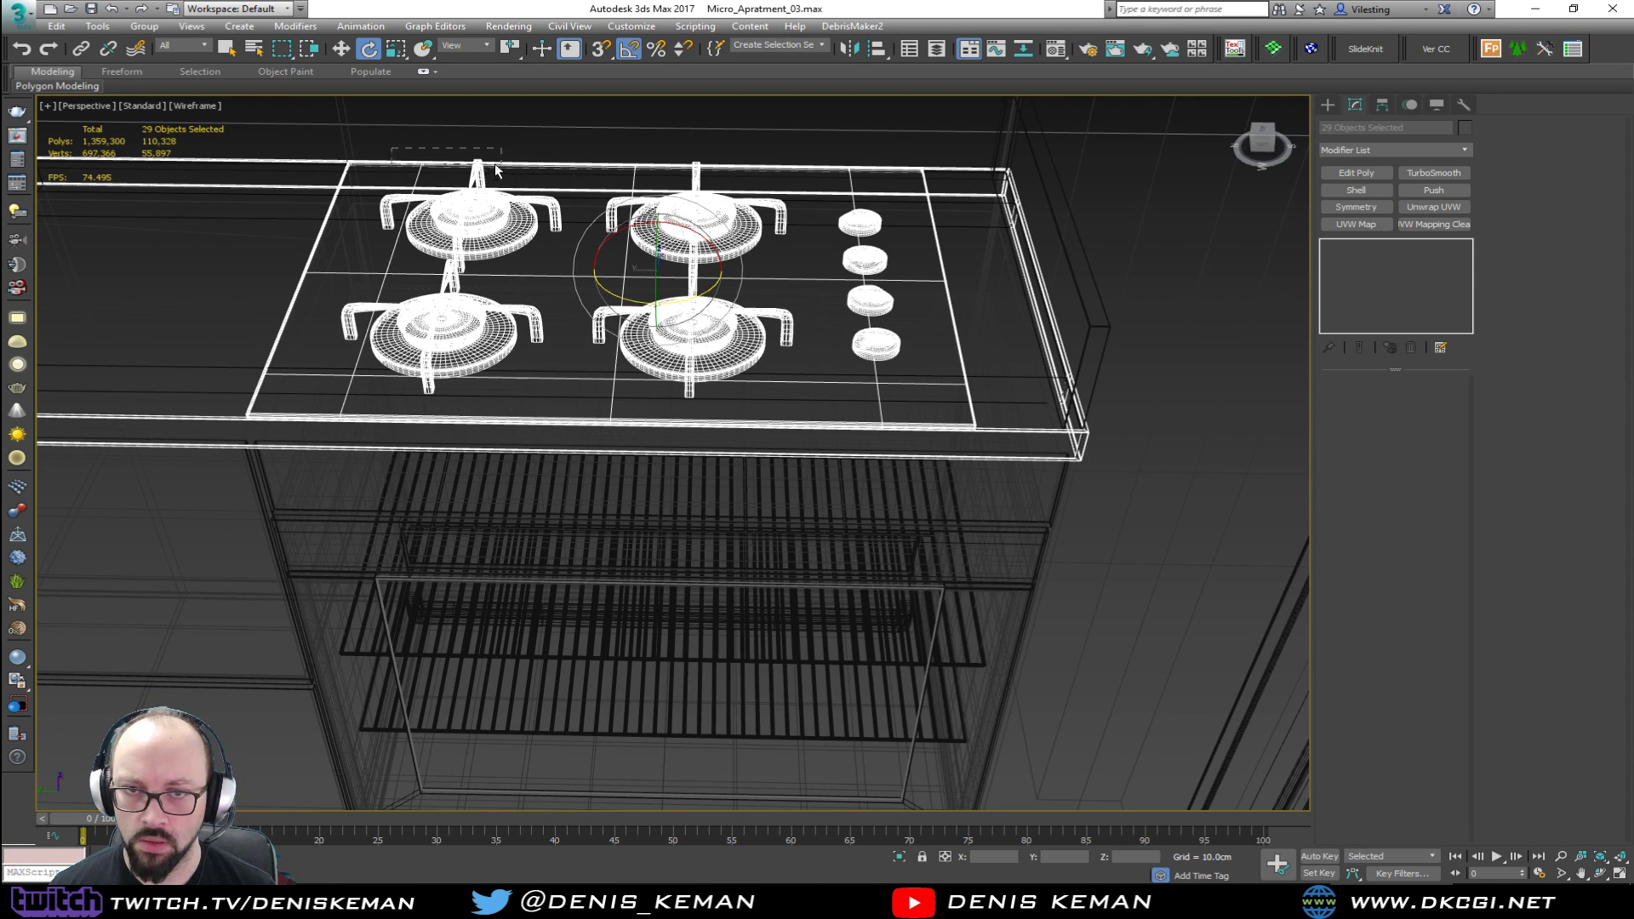
{"action": "key", "text": "alt+q"}
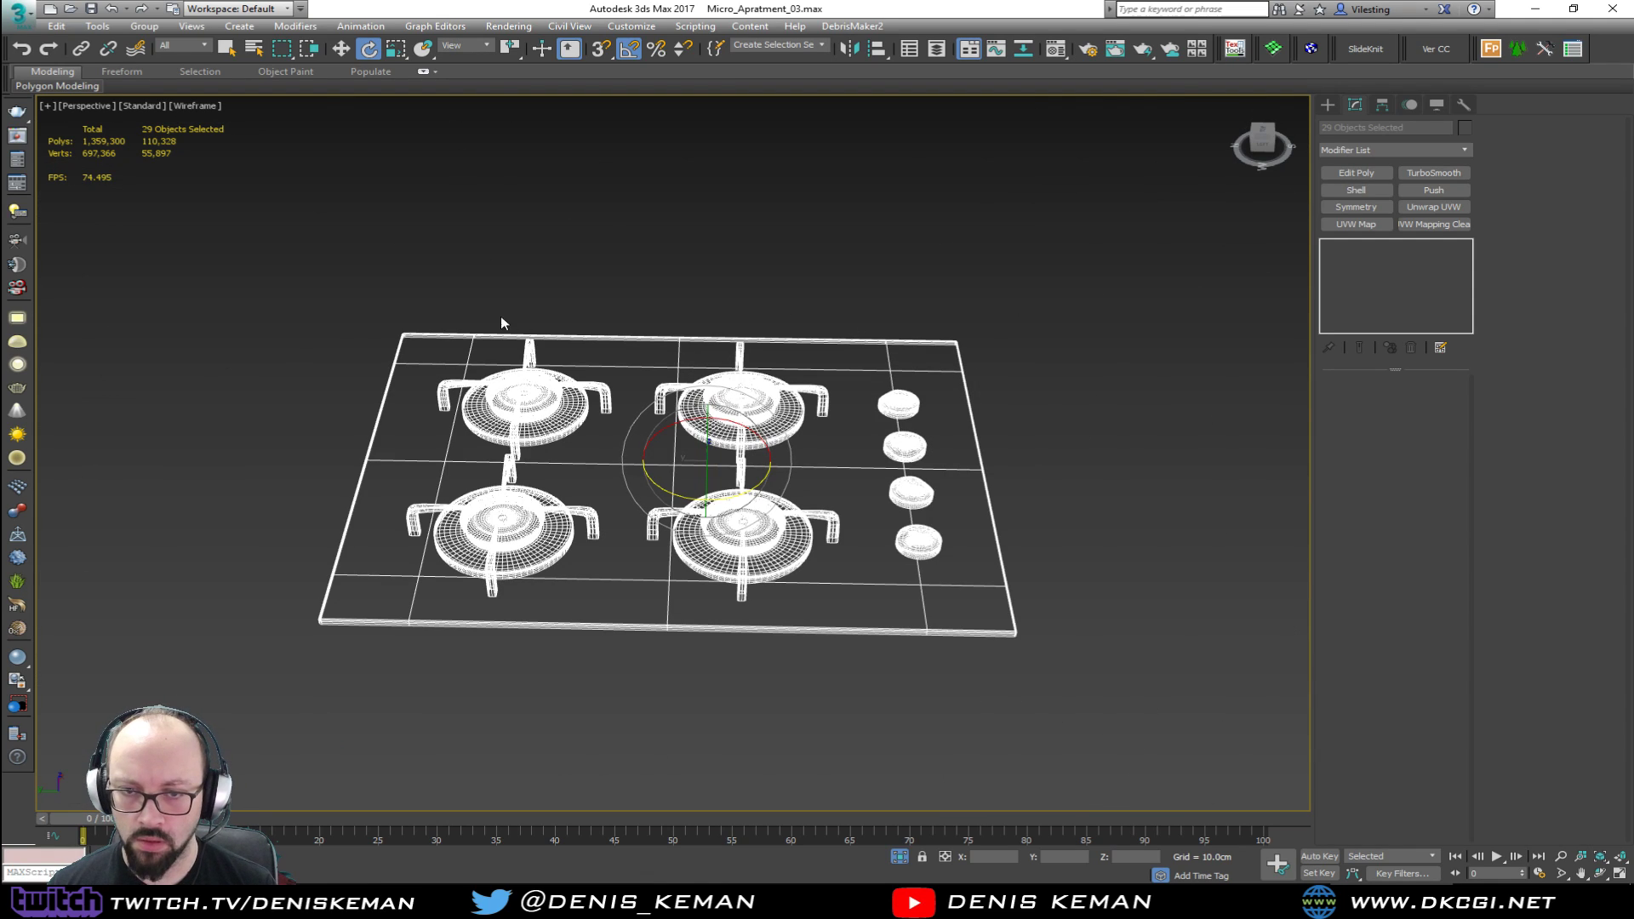
{"action": "key", "text": "F3"}
{"action": "left_click_drag", "start_coordinate": [1049, 319], "coordinate": [882, 640]}
{"action": "left_click_drag", "start_coordinate": [1107, 523], "coordinate": [978, 627], "text": "alt"}
{"action": "key", "text": "w"}
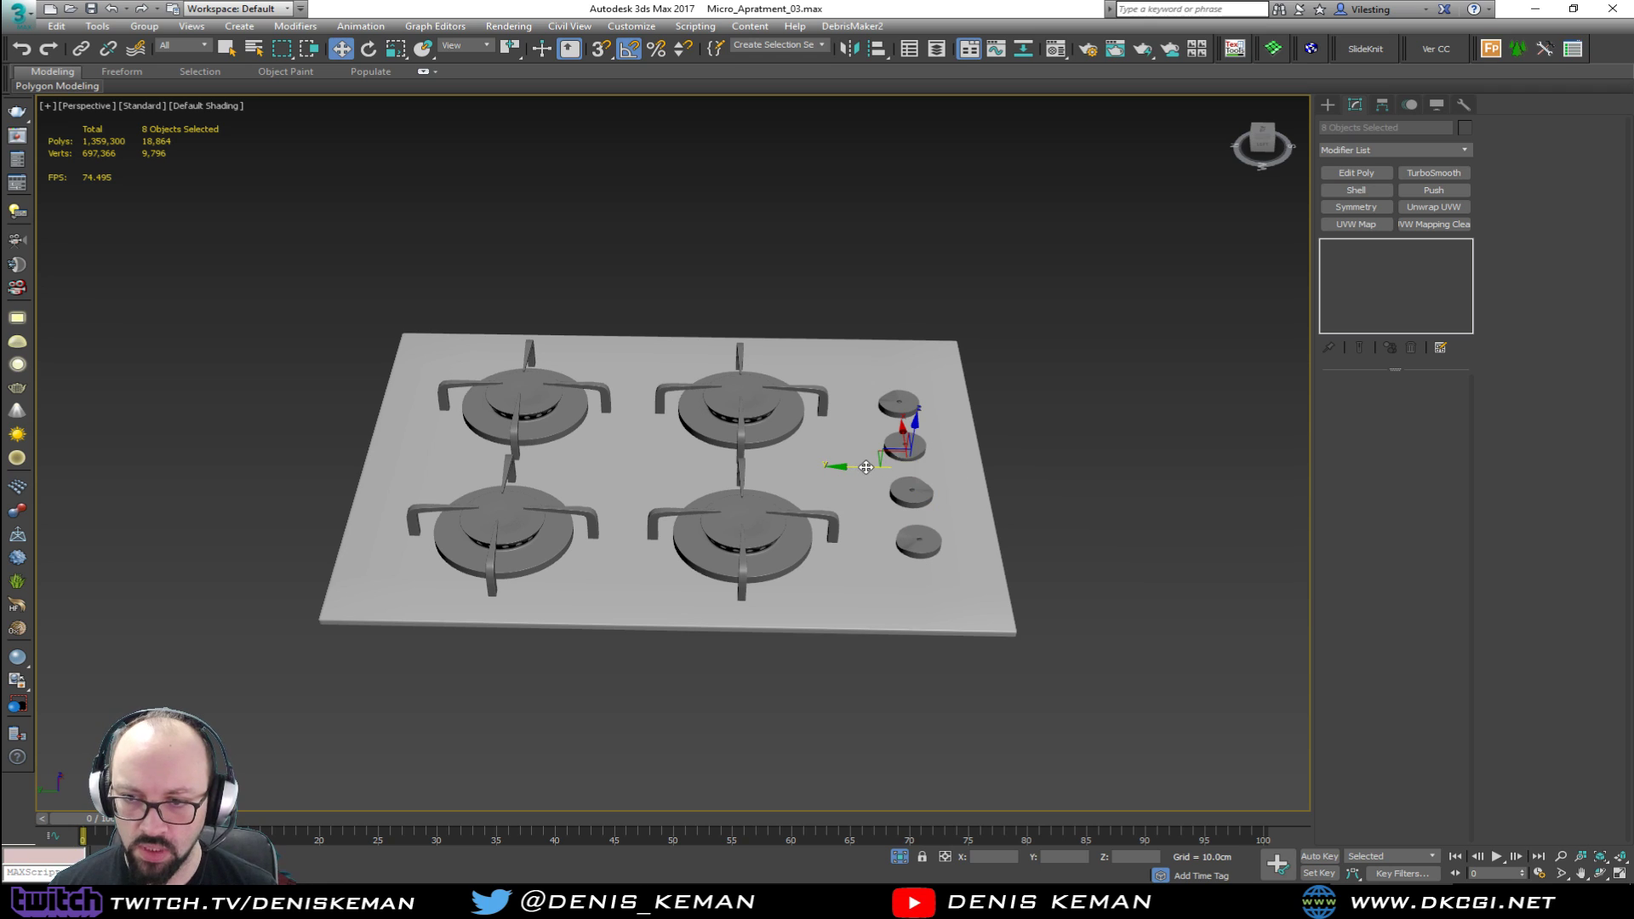
{"action": "left_click_drag", "start_coordinate": [862, 465], "coordinate": [424, 460]}
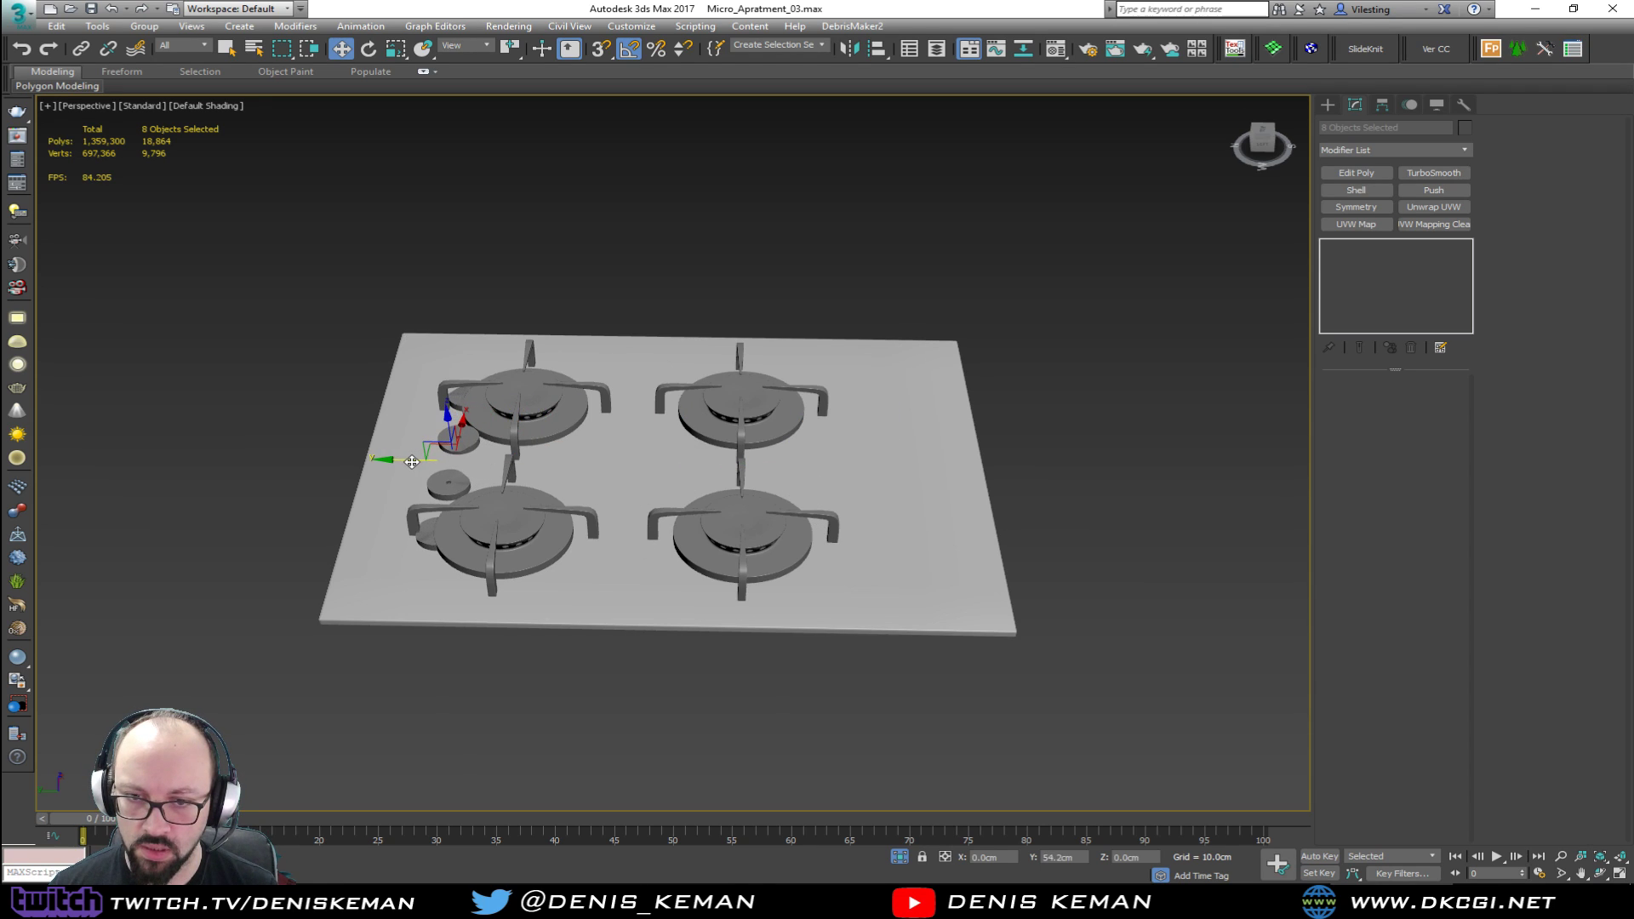
Step: Move all four burners with their grates along the plate, away from the relocated knobs
{"action": "key", "text": "F3"}
{"action": "key", "text": "alt"}
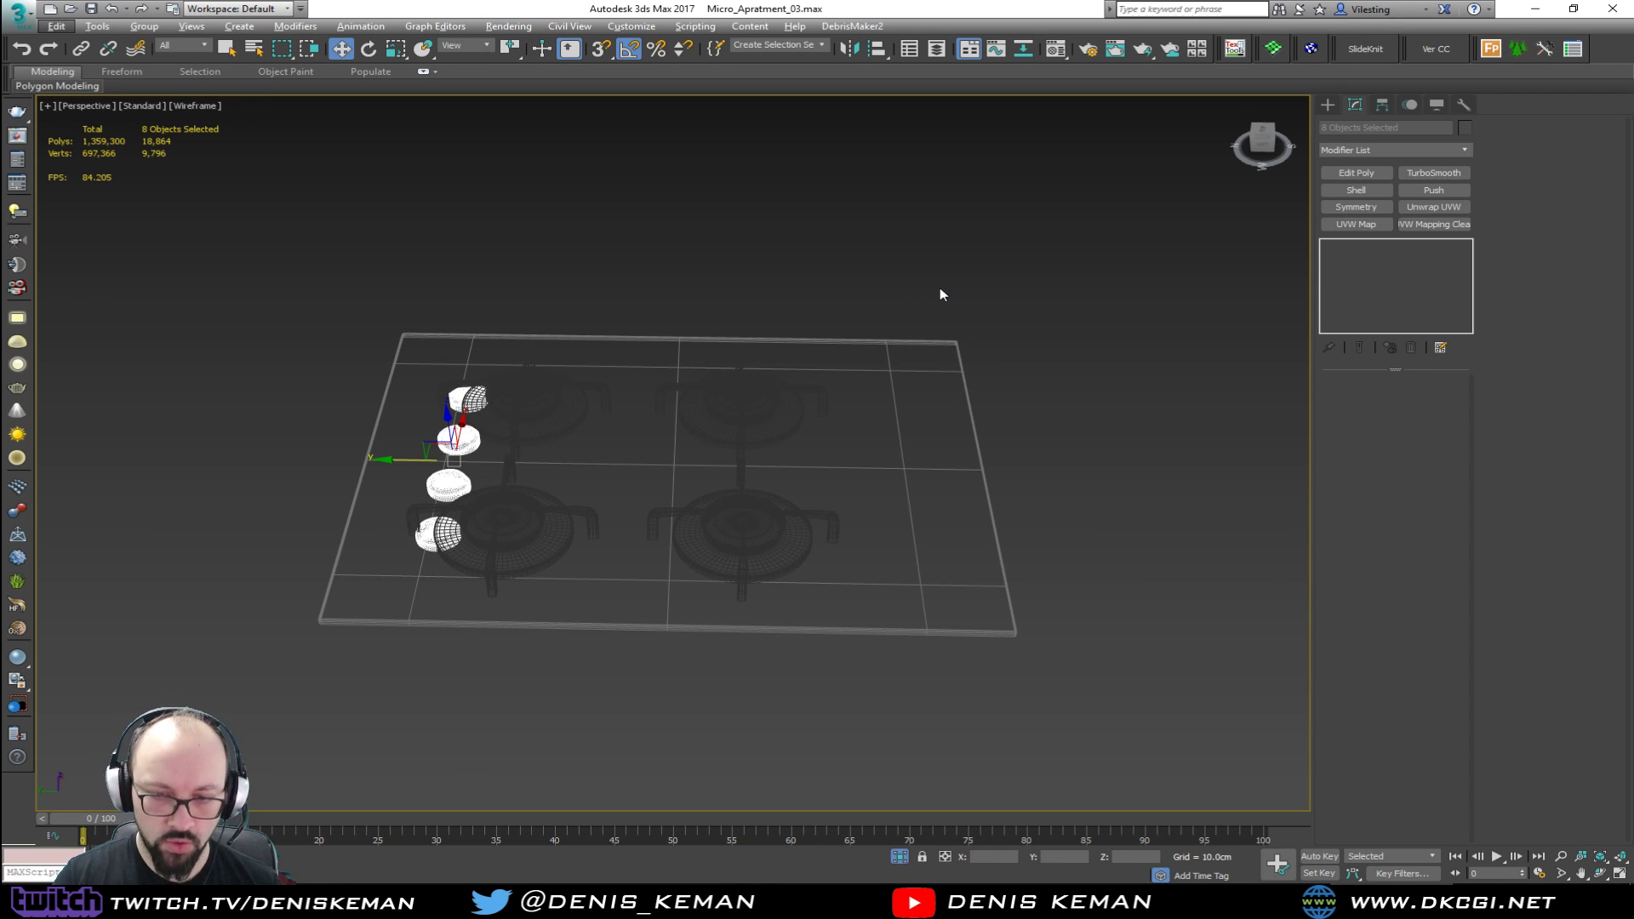
{"action": "key", "text": "ctrl+i"}
{"action": "left_click", "coordinate": [919, 438], "text": "alt"}
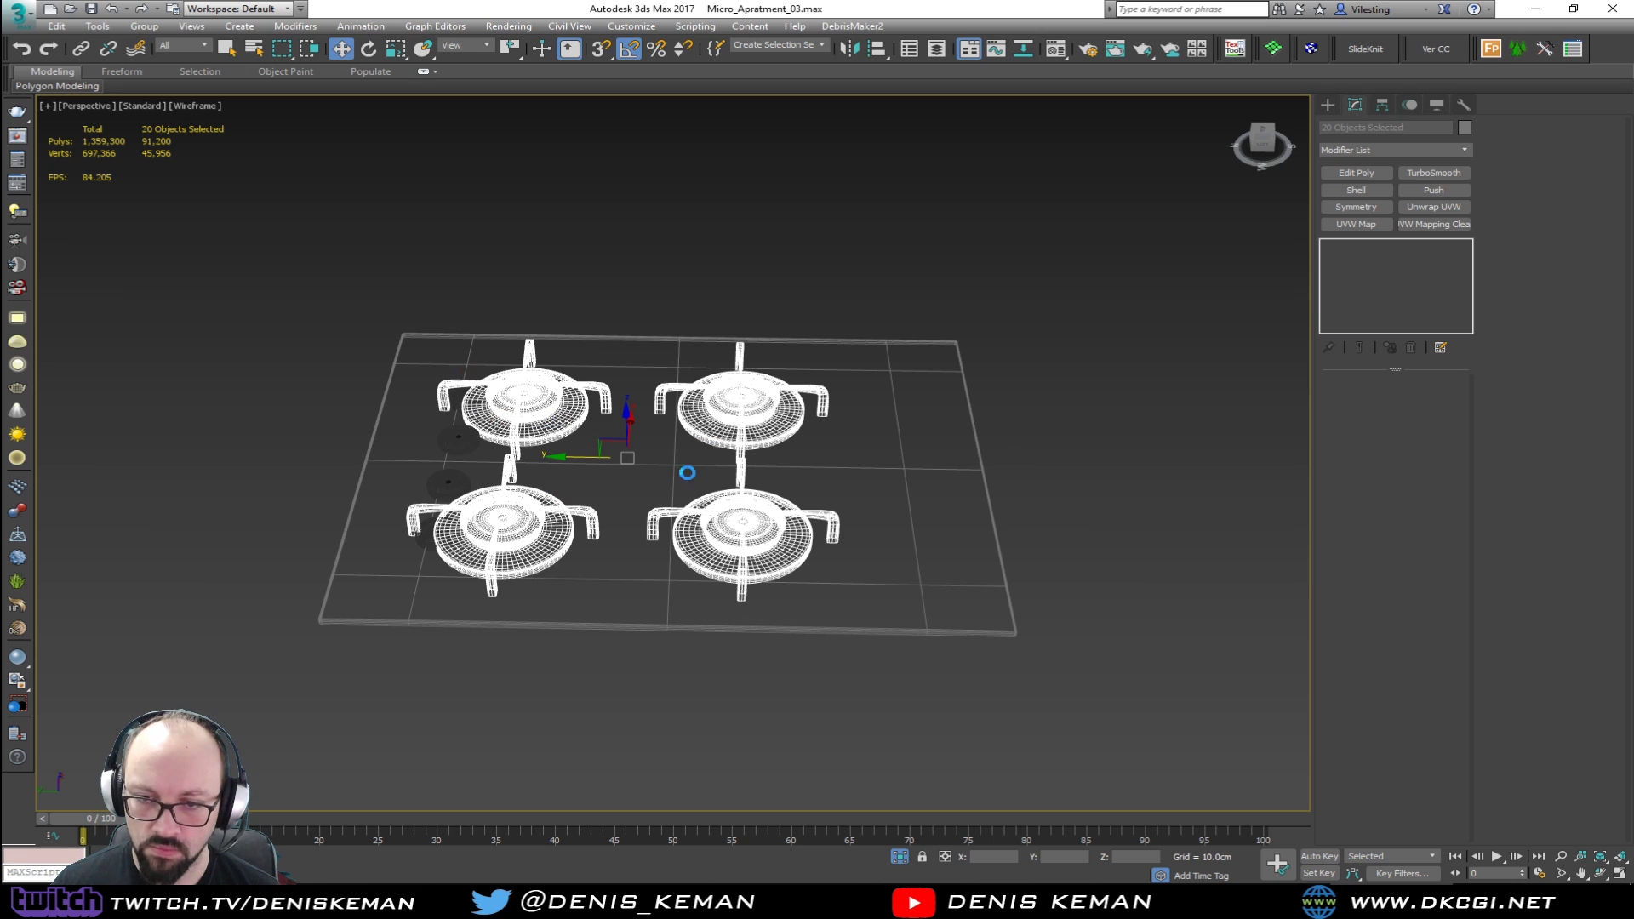
{"action": "left_click_drag", "start_coordinate": [569, 458], "coordinate": [671, 457]}
{"action": "key", "text": "F3"}
{"action": "left_click", "coordinate": [1081, 430]}
Step: Bring back the whole kitchen and select all the stove parts, leaving out the oven, countertop and backsplash
{"action": "mouse_move", "coordinate": [909, 432]}
{"action": "middle_mouse_down", "text": "alt"}
{"action": "mouse_move", "coordinate": [671, 416]}
{"action": "mouse_move", "coordinate": [759, 363]}
{"action": "mouse_move", "coordinate": [715, 371]}
{"action": "middle_mouse_up", "text": "alt"}
{"action": "right_click", "coordinate": [672, 416]}
{"action": "left_click", "coordinate": [708, 299]}
{"action": "mouse_move", "coordinate": [619, 303]}
{"action": "middle_mouse_down", "text": "alt"}
{"action": "mouse_move", "coordinate": [628, 471]}
{"action": "mouse_move", "coordinate": [378, 159]}
{"action": "middle_mouse_up", "text": "alt"}
{"action": "key", "text": "F3"}
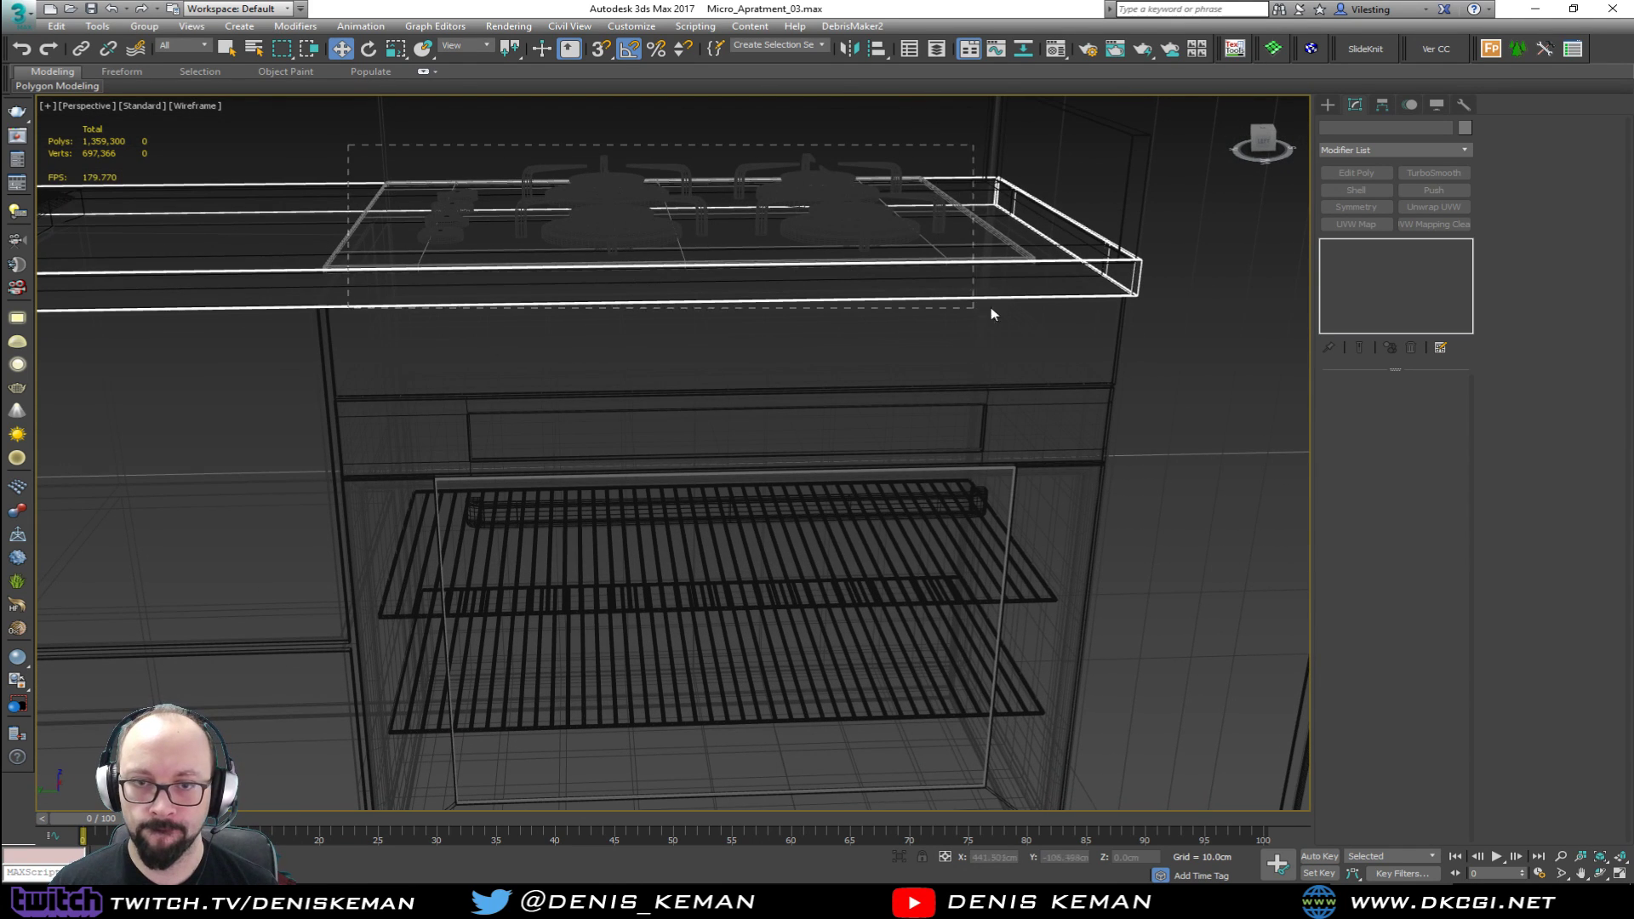
{"action": "left_click_drag", "start_coordinate": [348, 145], "coordinate": [1063, 304]}
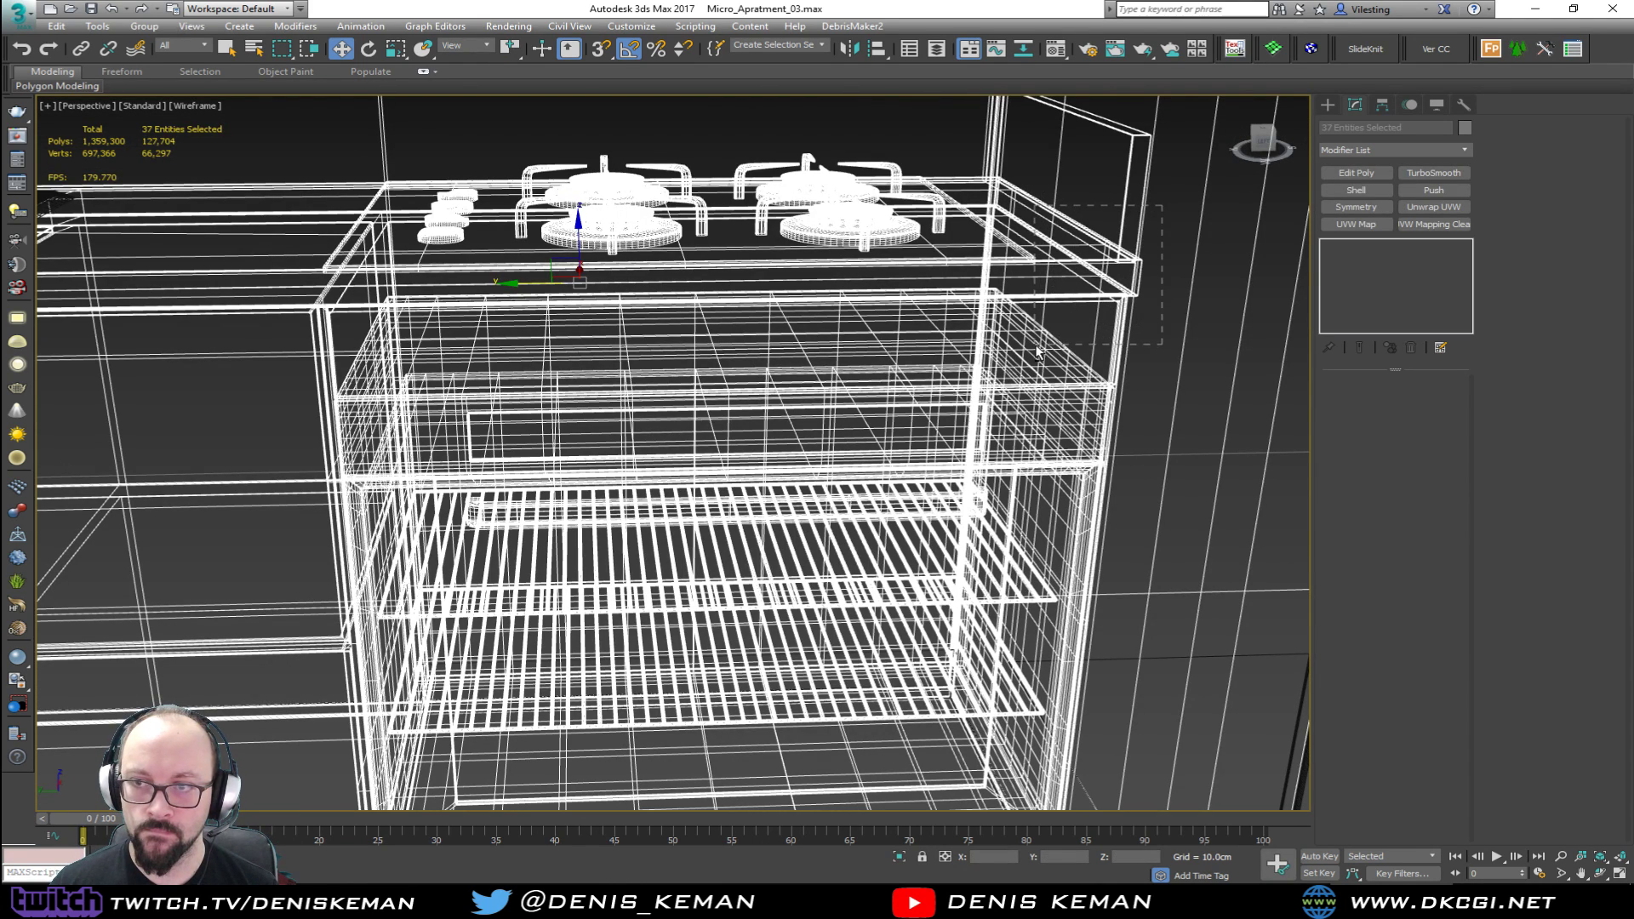
{"action": "left_click", "coordinate": [1069, 404], "text": "alt"}
{"action": "middle_click_drag", "start_coordinate": [953, 298], "coordinate": [940, 465]}
{"action": "left_click_drag", "start_coordinate": [1054, 196], "coordinate": [953, 224], "text": "alt"}
{"action": "middle_click_drag", "start_coordinate": [945, 226], "coordinate": [955, 359]}
{"action": "left_click_drag", "start_coordinate": [981, 443], "coordinate": [981, 443], "text": "alt"}
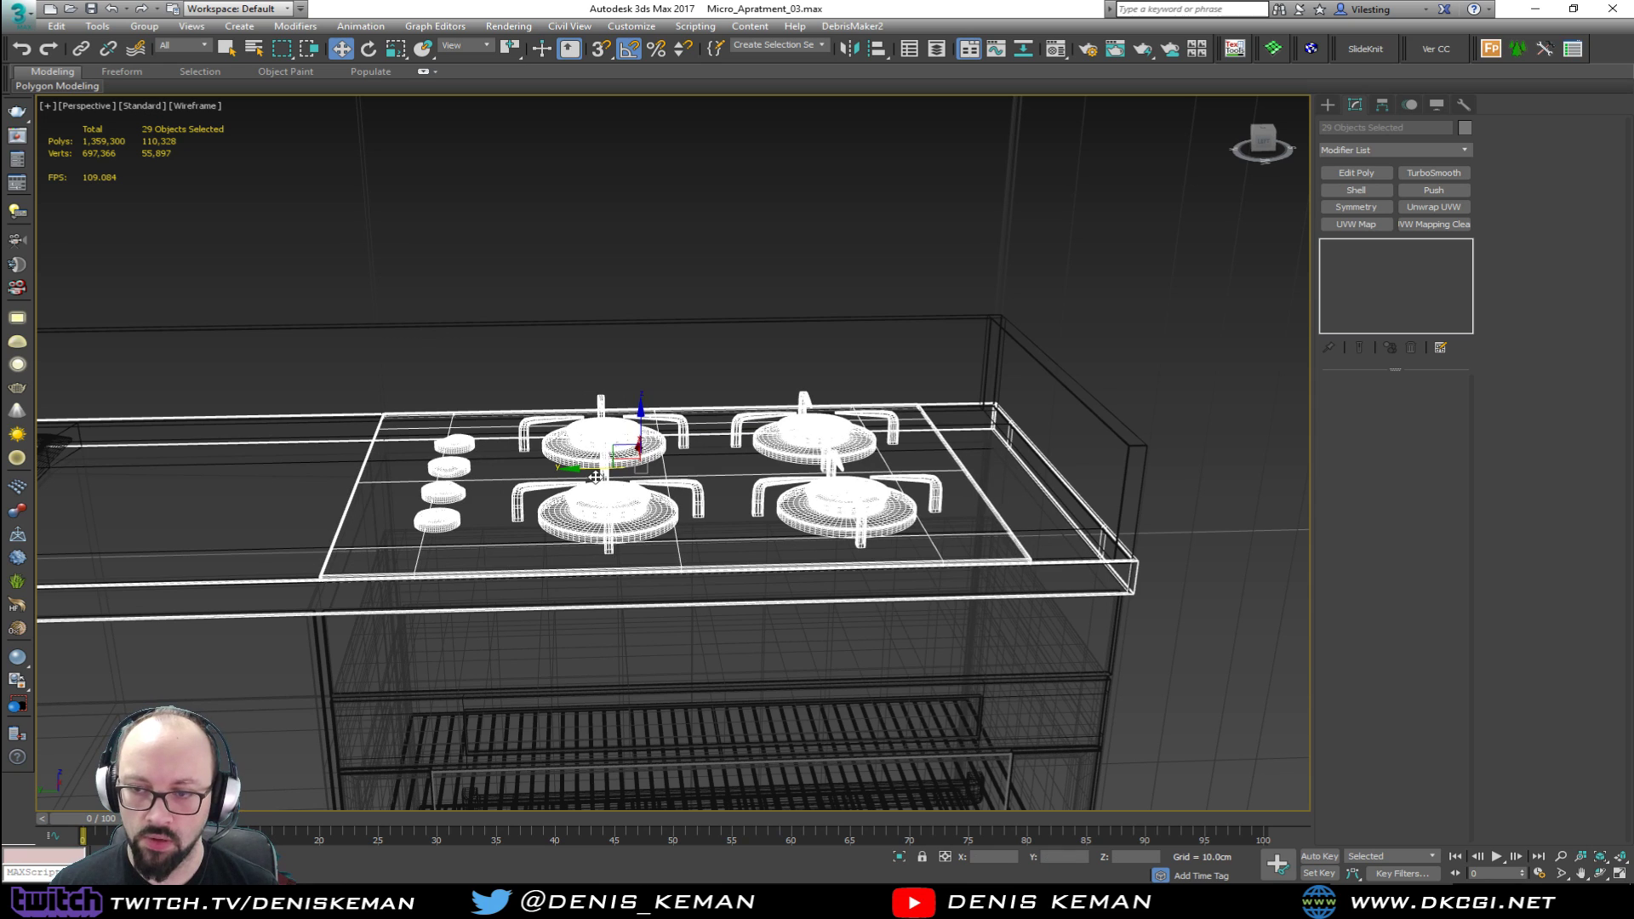
Step: Shift the whole stove along the countertop so that the plate's knob side lines up with the oven's side edge
{"action": "key", "text": "F3"}
{"action": "left_click_drag", "start_coordinate": [595, 478], "coordinate": [633, 466]}
{"action": "mouse_move", "coordinate": [633, 466]}
{"action": "middle_mouse_down", "text": "alt"}
{"action": "mouse_move", "coordinate": [722, 437]}
{"action": "mouse_move", "coordinate": [651, 440]}
{"action": "middle_mouse_up", "text": "alt"}
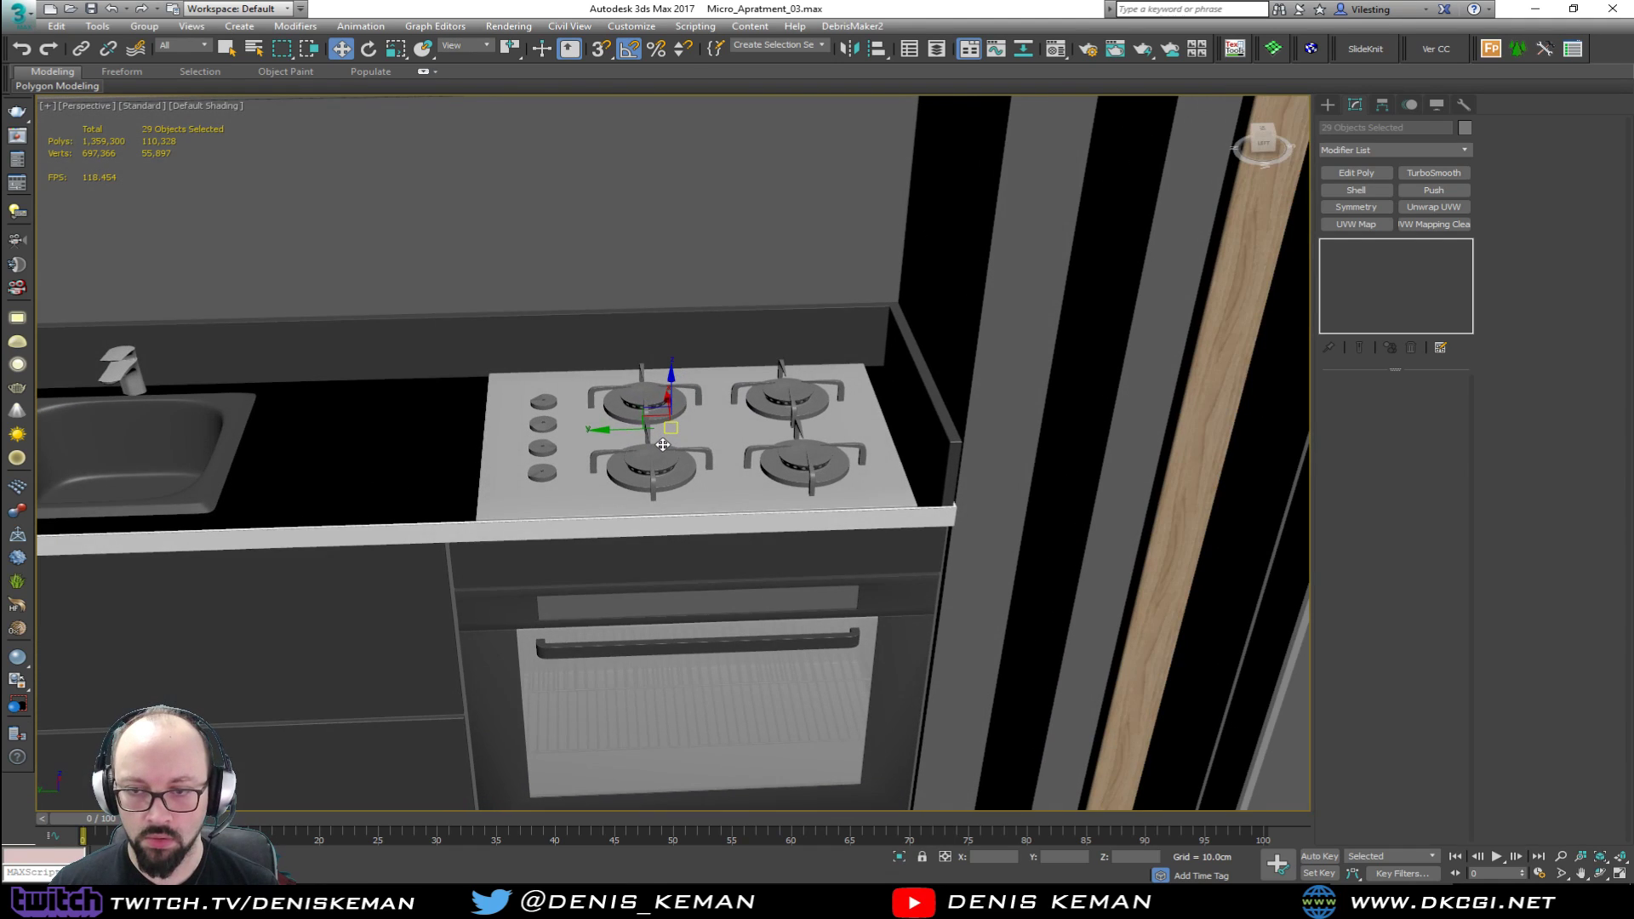
{"action": "left_click_drag", "start_coordinate": [627, 432], "coordinate": [587, 432]}
{"action": "middle_click_drag", "start_coordinate": [588, 431], "coordinate": [624, 488], "text": "alt"}
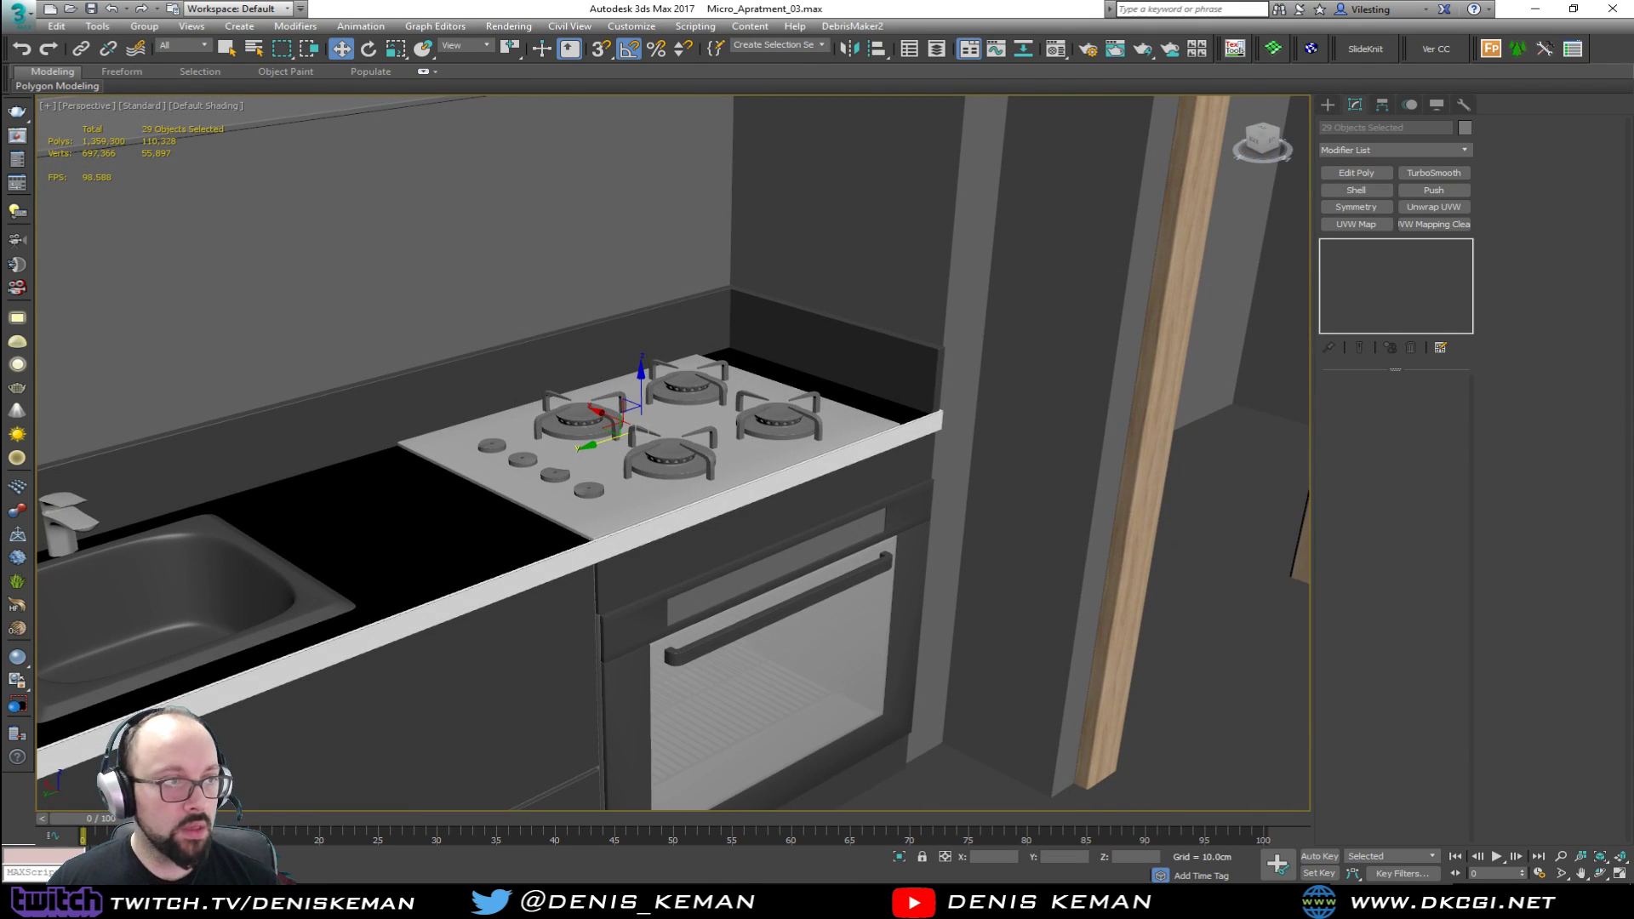
Step: Compare the placed stove with the reference kitchen photo, deselect it and view the whole kitchen area of the apartment
{"action": "key", "text": "alt+Tab"}
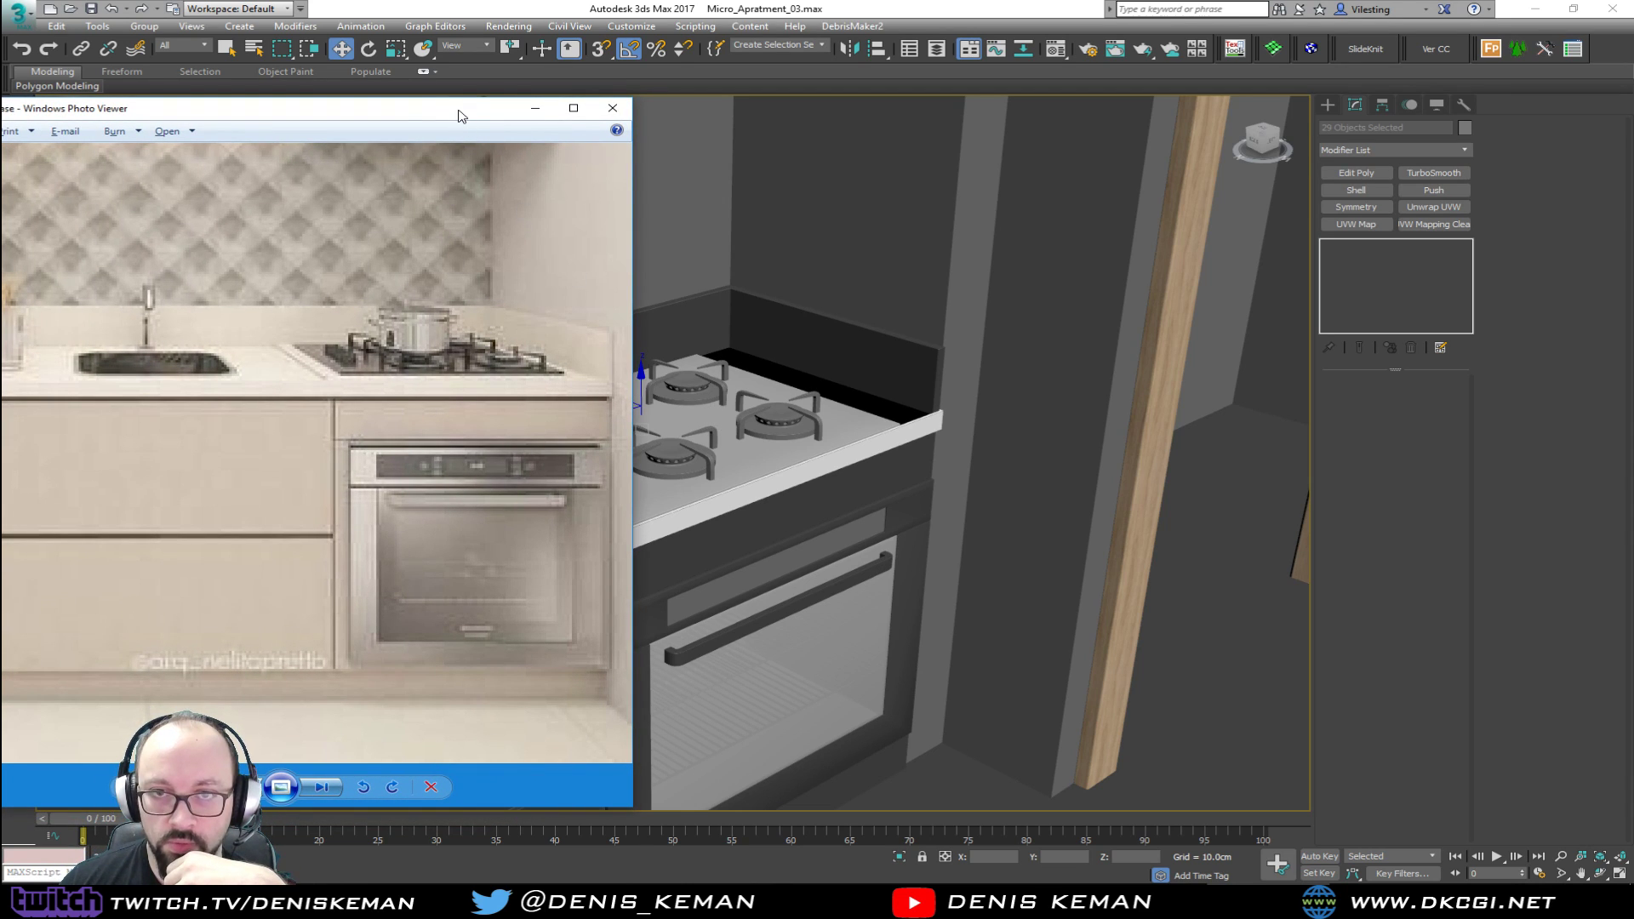
{"action": "key", "text": "alt+Tab"}
{"action": "mouse_move", "coordinate": [749, 383]}
{"action": "middle_mouse_down", "text": "alt"}
{"action": "mouse_move", "coordinate": [779, 368]}
{"action": "mouse_move", "coordinate": [526, 337]}
{"action": "mouse_move", "coordinate": [681, 484]}
{"action": "mouse_move", "coordinate": [522, 468]}
{"action": "mouse_move", "coordinate": [681, 419]}
{"action": "middle_mouse_up", "text": "alt"}
{"action": "key", "text": "F3"}
{"action": "left_click", "coordinate": [526, 337]}
{"action": "key", "text": "F3"}
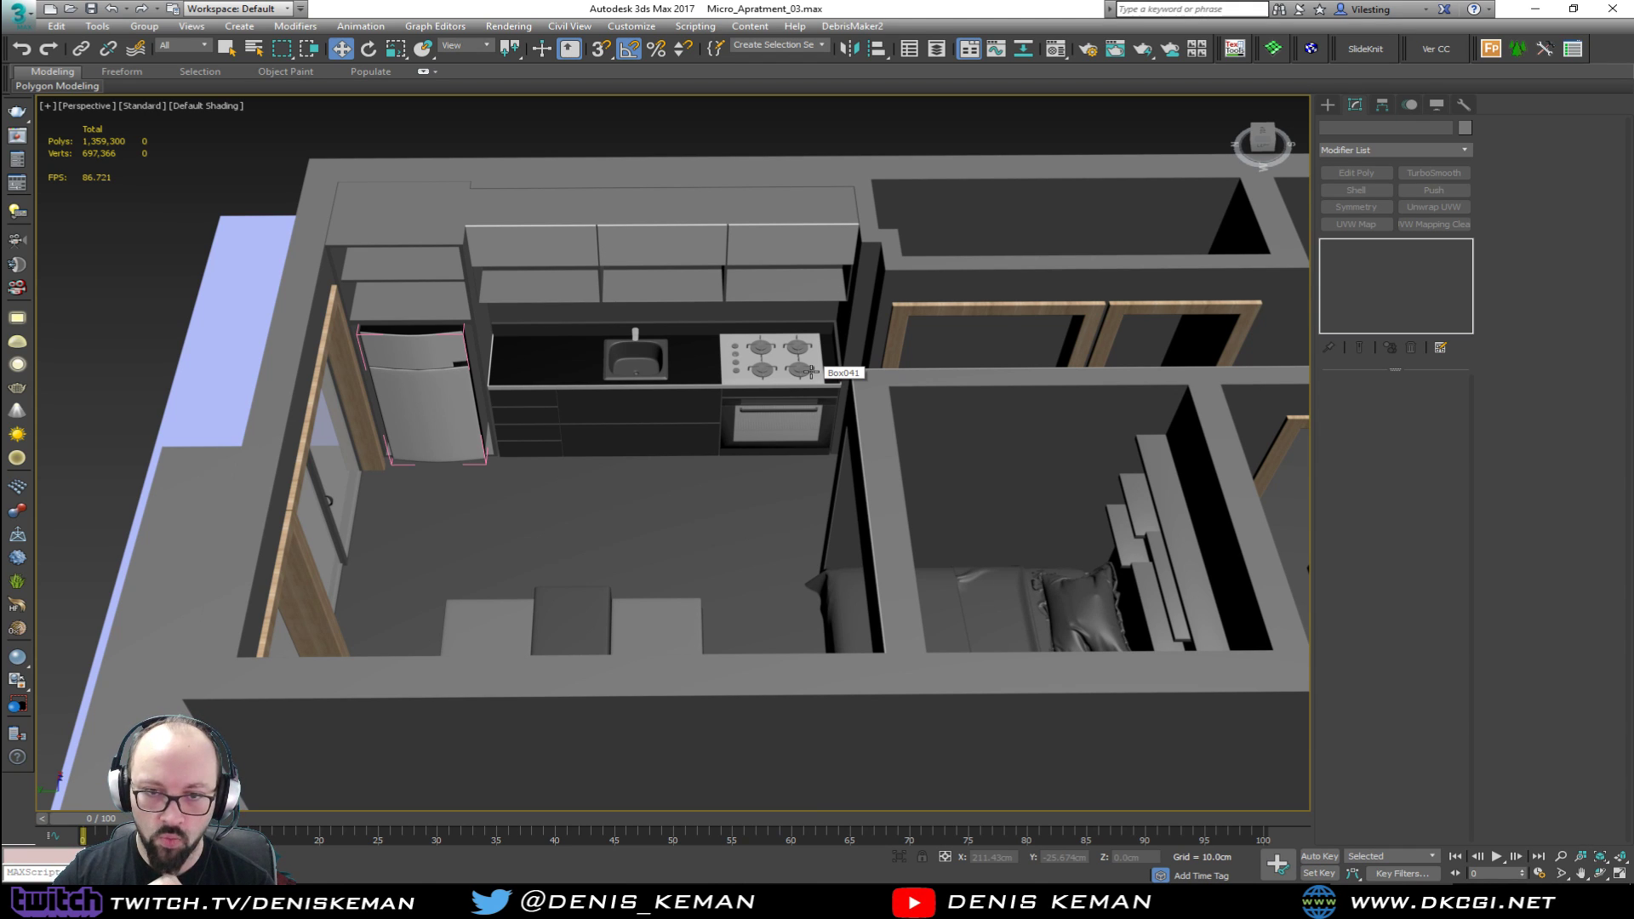
Step: Look over the apartment from the kitchen to the entrance and save the scene file
{"action": "middle_click_drag", "start_coordinate": [768, 393], "coordinate": [135, 407], "text": "alt"}
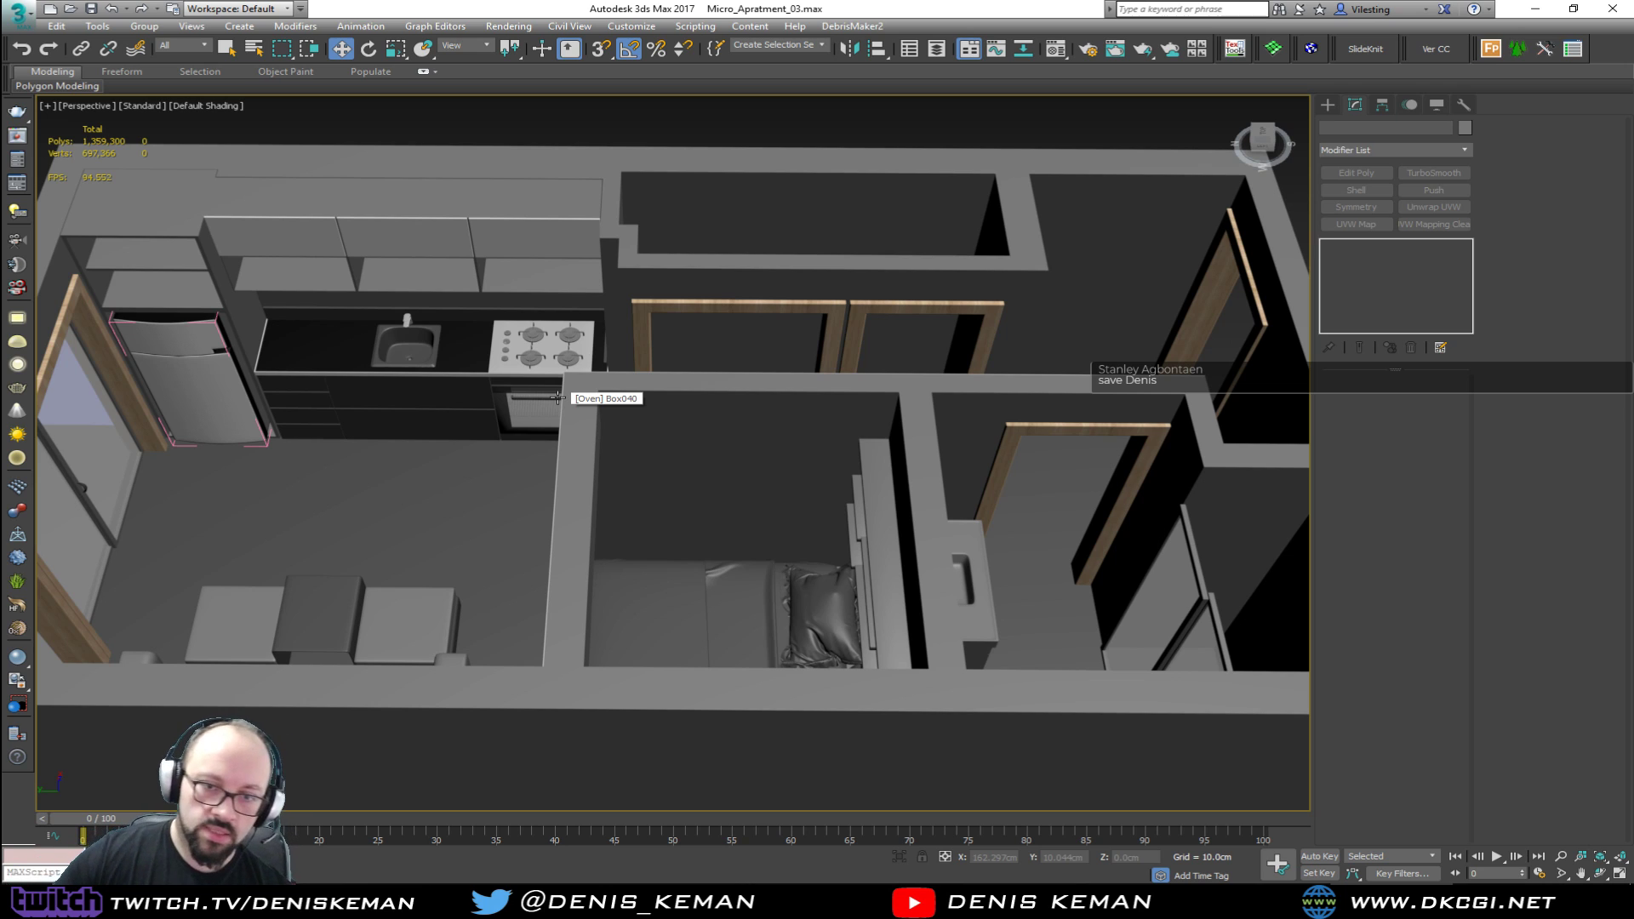
{"action": "middle_click_drag", "start_coordinate": [705, 141], "coordinate": [715, 260]}
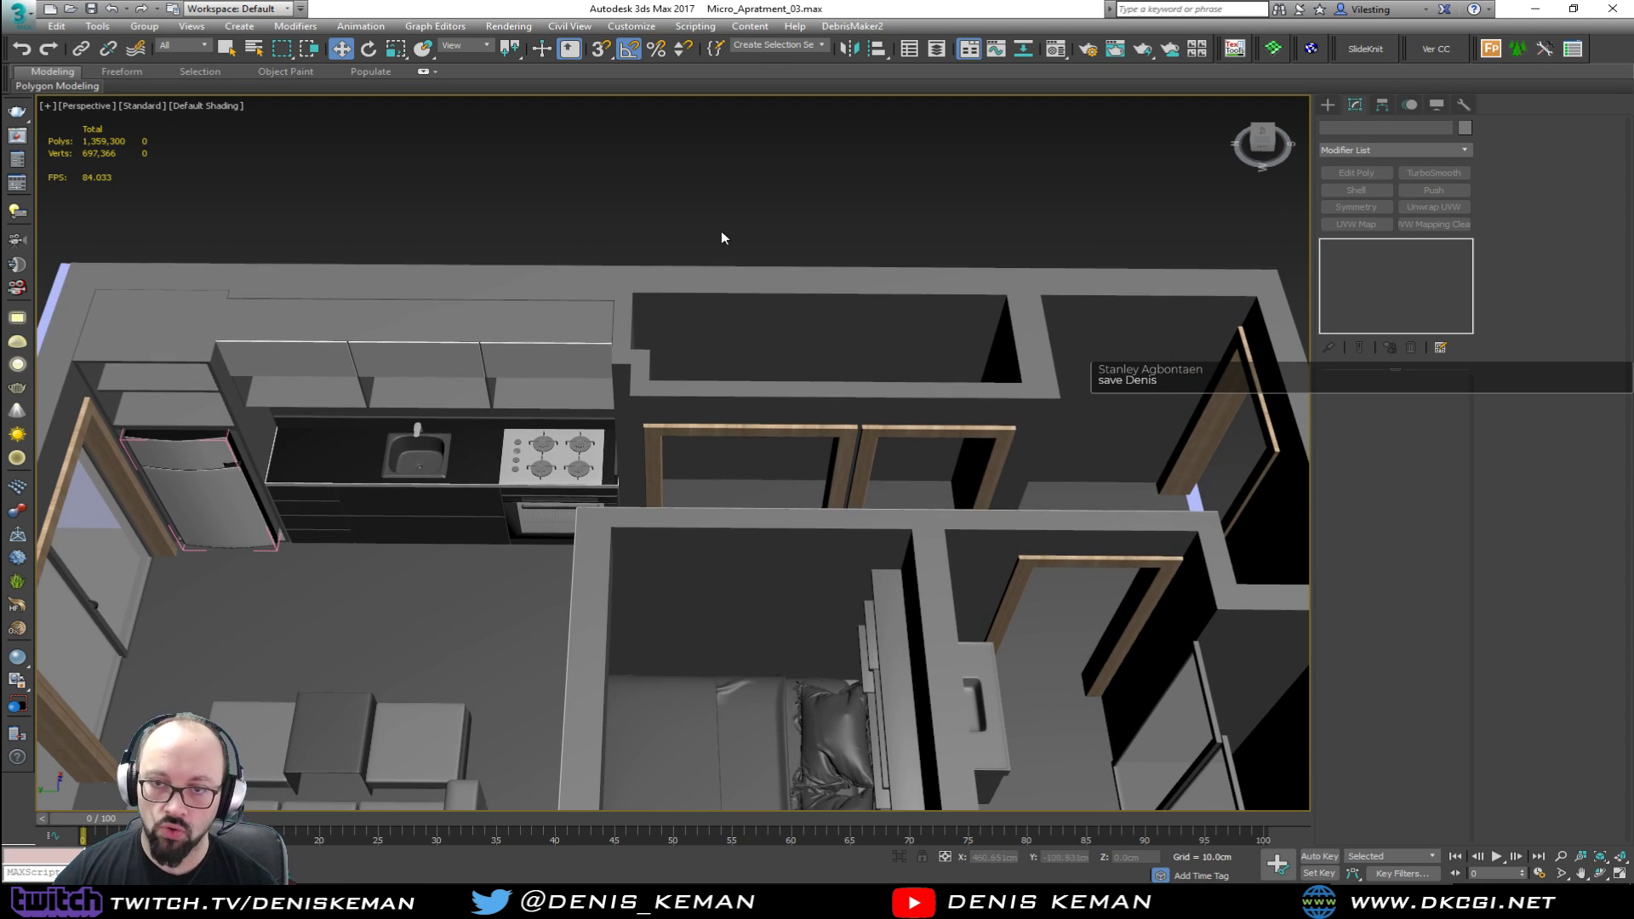
{"action": "left_click", "coordinate": [18, 16]}
{"action": "left_click", "coordinate": [51, 154]}
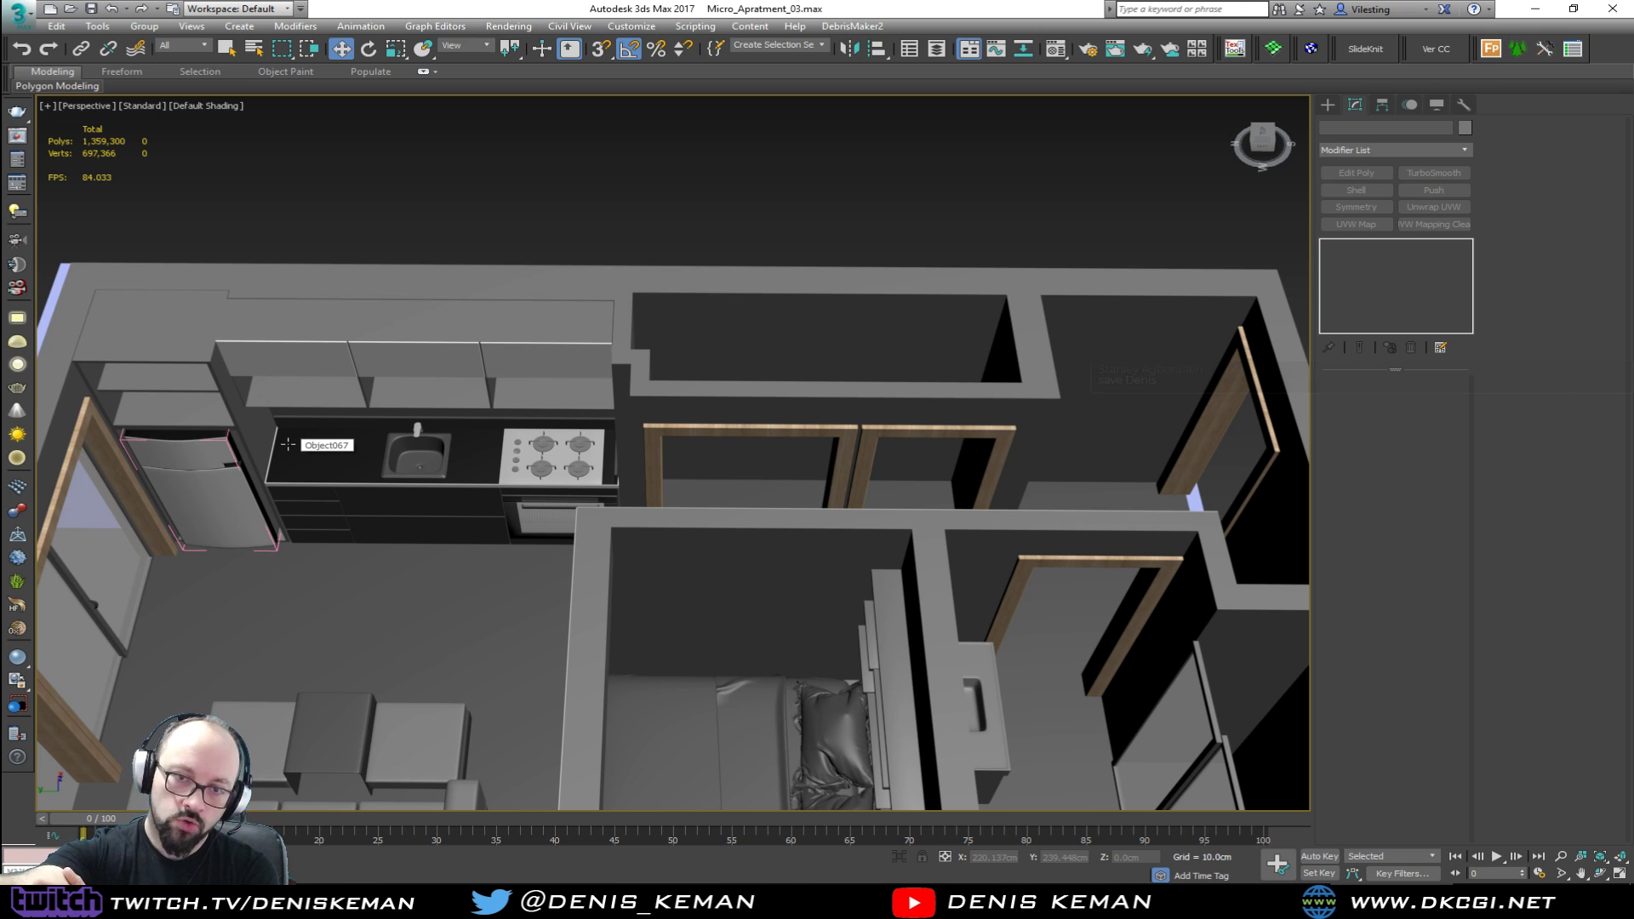
Step: Select the spare couch standing outside the apartment and delete it
{"action": "middle_click_drag", "start_coordinate": [1043, 672], "coordinate": [552, 652], "text": "alt"}
{"action": "scroll", "coordinate": [653, 586], "scroll_direction": "down", "scroll_amount": 5}
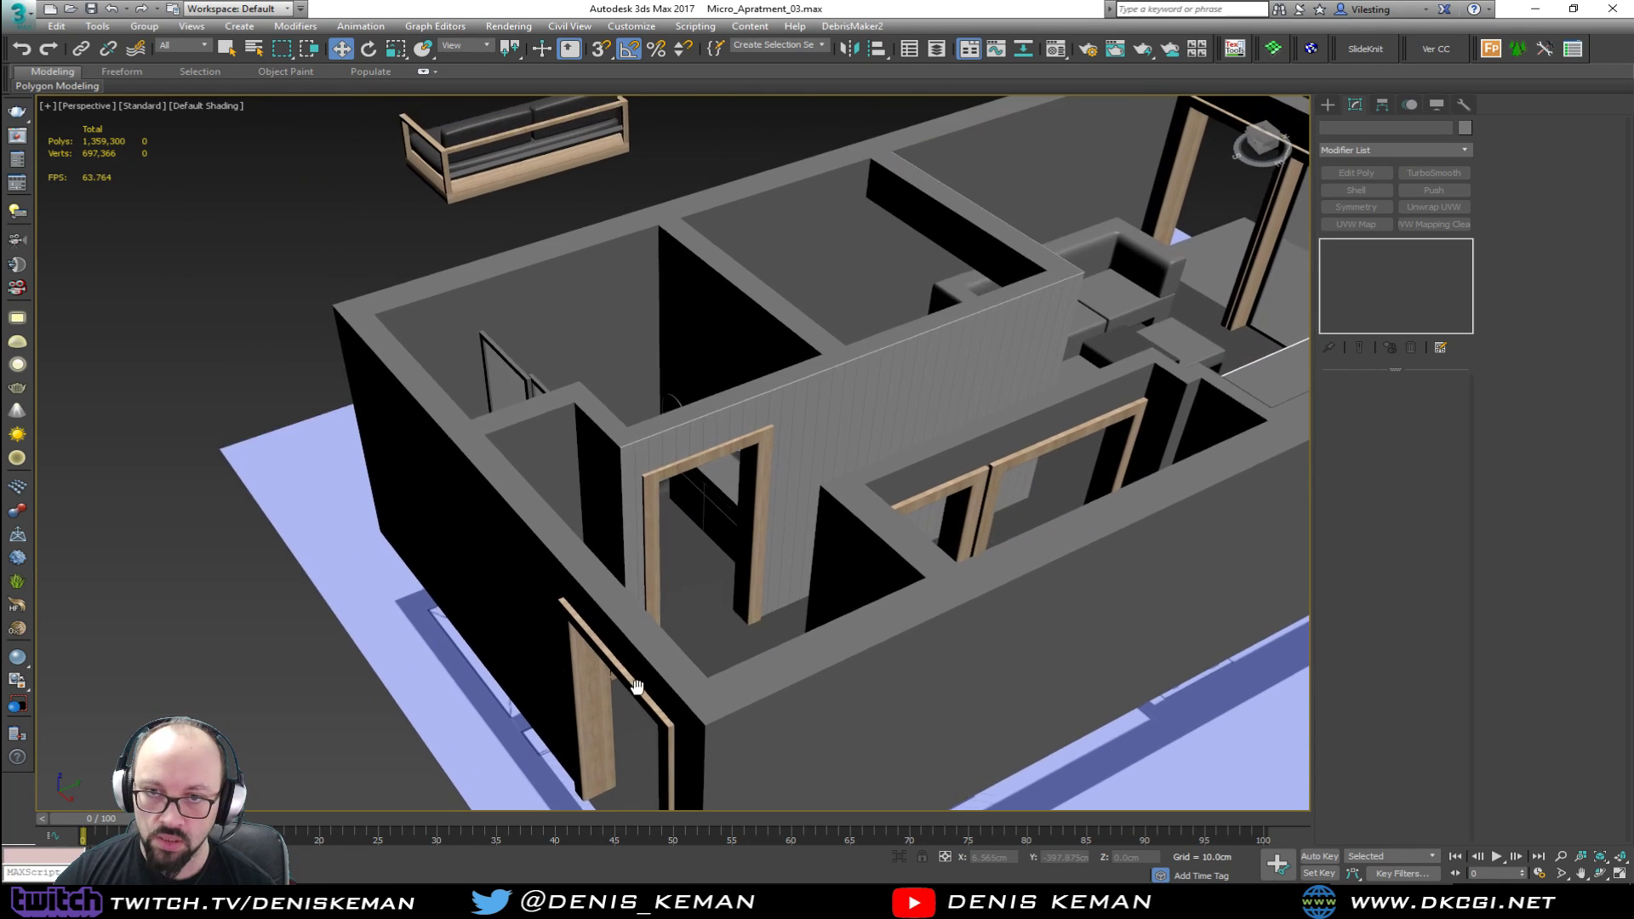
{"action": "middle_click_drag", "start_coordinate": [584, 706], "coordinate": [521, 639]}
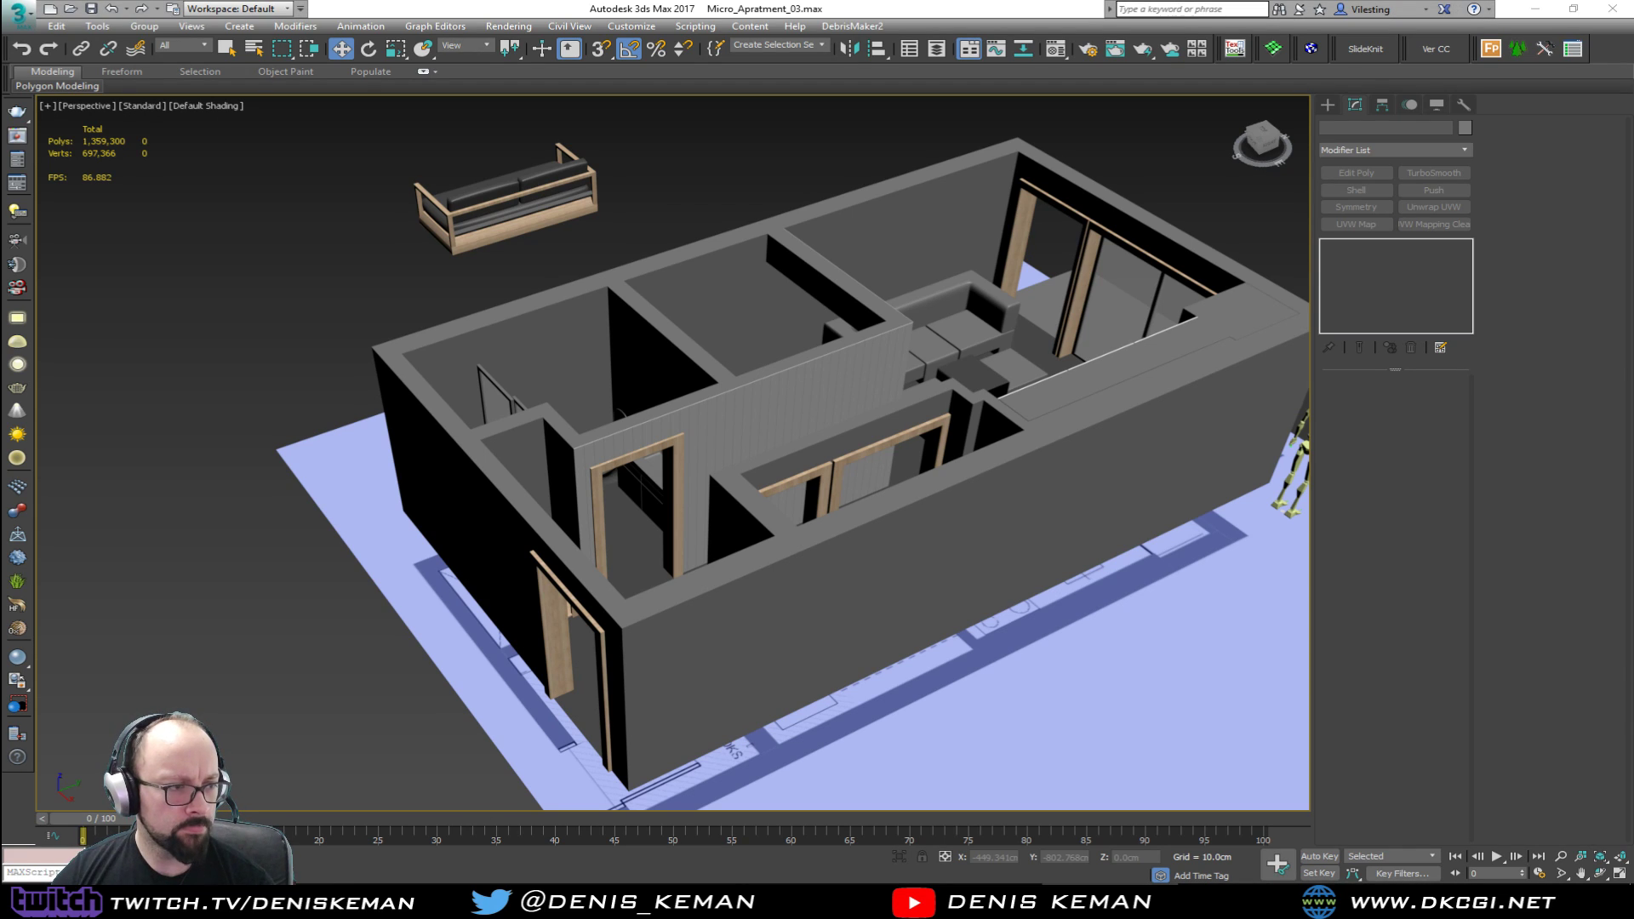
{"action": "middle_click_drag", "start_coordinate": [455, 269], "coordinate": [347, 341], "text": "alt"}
{"action": "left_click_drag", "start_coordinate": [1186, 365], "coordinate": [928, 668]}
{"action": "middle_click_drag", "start_coordinate": [959, 591], "coordinate": [903, 508]}
{"action": "scroll", "coordinate": [904, 508], "scroll_direction": "down", "scroll_amount": 8}
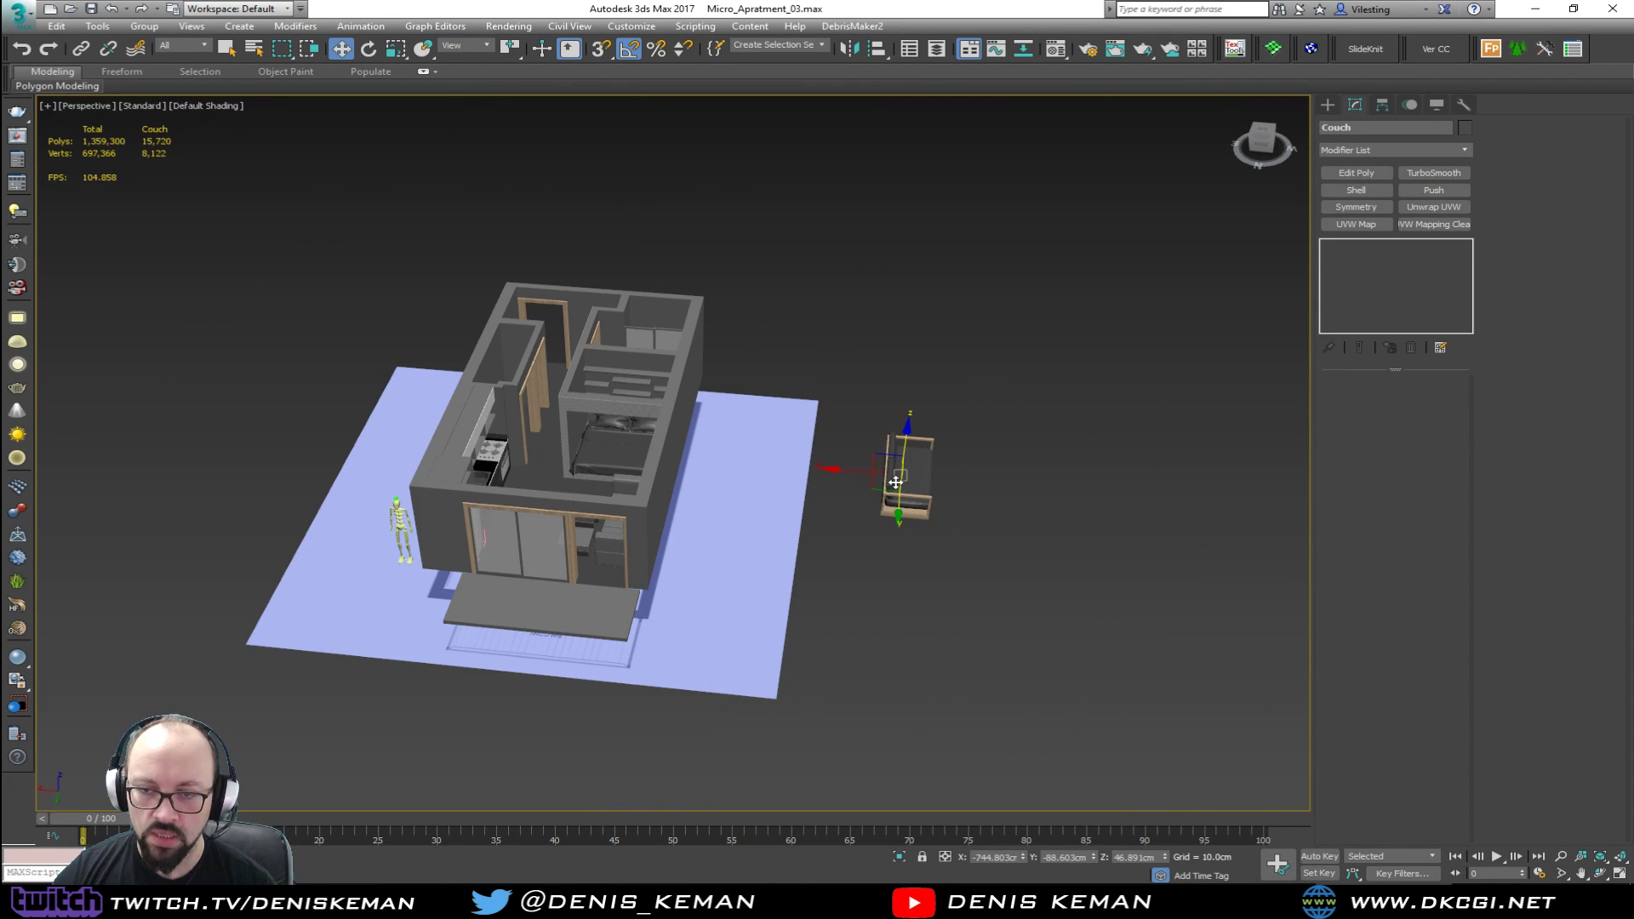
{"action": "key", "text": "Delete"}
Step: Show edged faces, move the human figure across the front and back outside beside the kitchen-side wall, and deselect it
{"action": "scroll", "coordinate": [442, 516], "scroll_direction": "up", "scroll_amount": 5}
{"action": "left_click", "coordinate": [338, 516]}
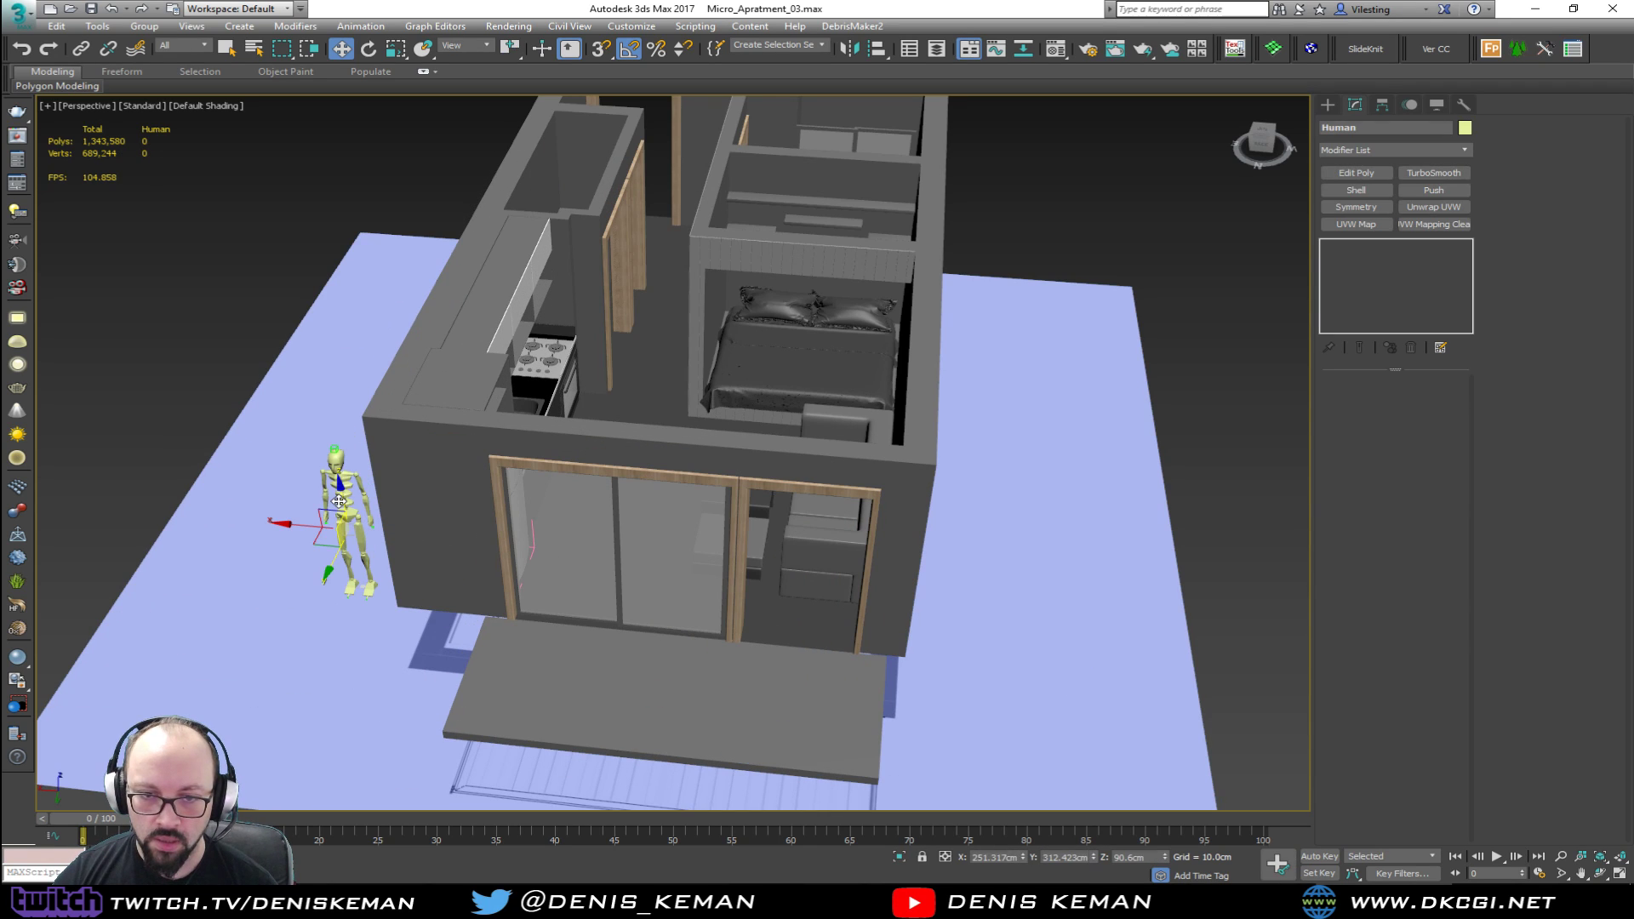
{"action": "key", "text": "F3"}
{"action": "key", "text": "F3"}
{"action": "left_click_drag", "start_coordinate": [338, 516], "coordinate": [748, 509]}
{"action": "key", "text": "z"}
{"action": "middle_click_drag", "start_coordinate": [748, 509], "coordinate": [579, 461], "text": "alt"}
{"action": "scroll", "coordinate": [579, 461], "scroll_direction": "down", "scroll_amount": 5}
{"action": "left_click_drag", "start_coordinate": [911, 468], "coordinate": [206, 629]}
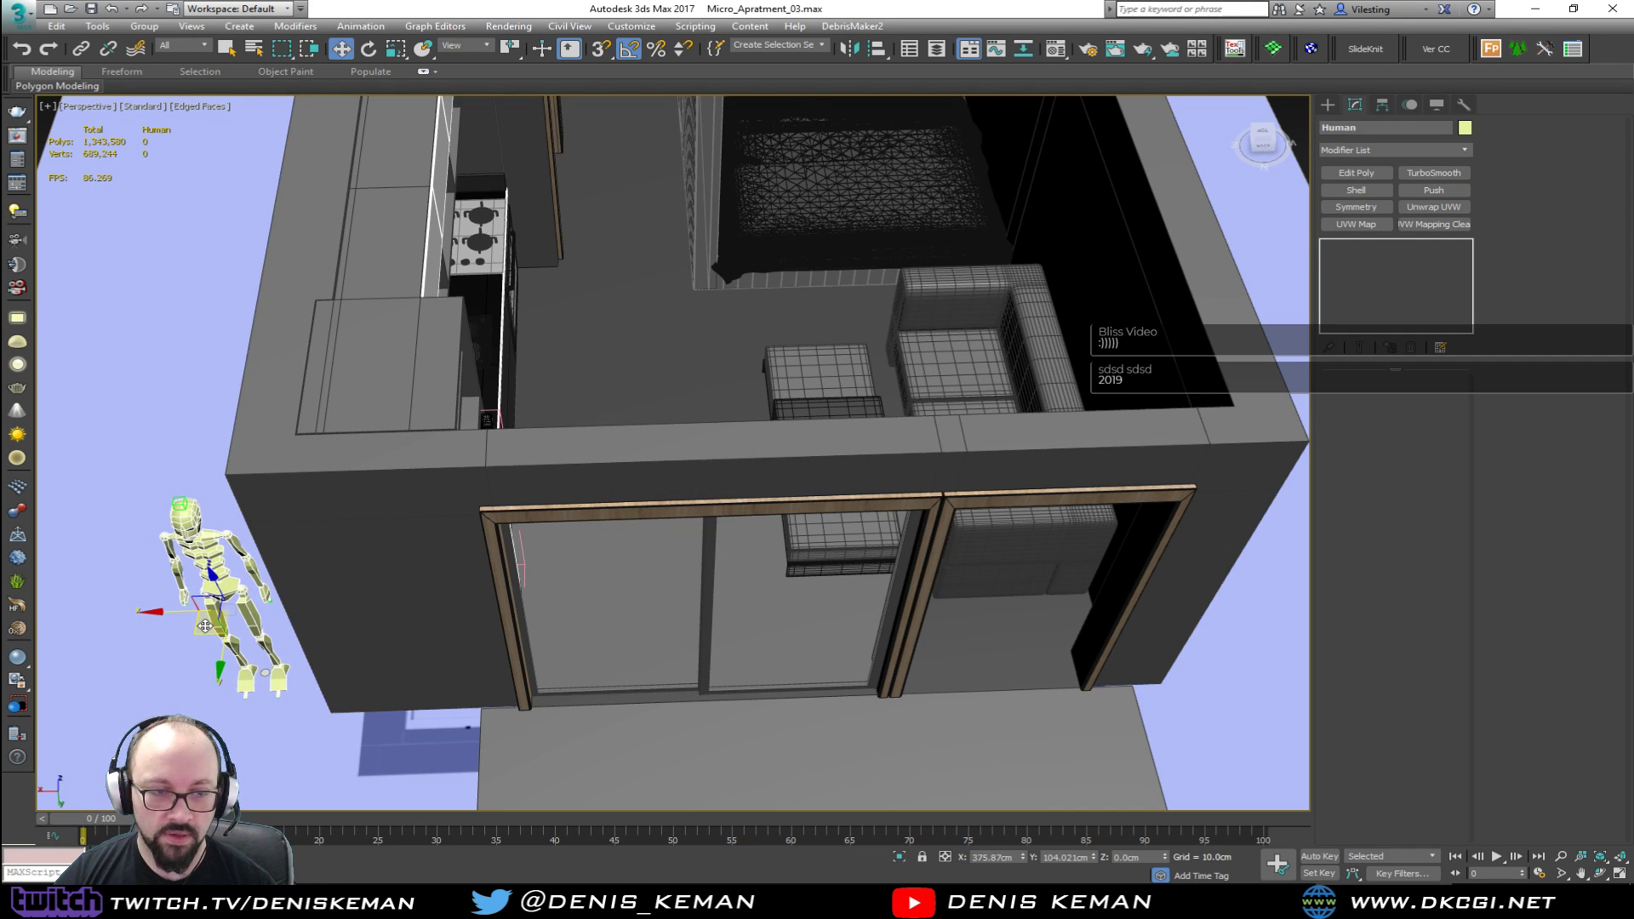
{"action": "left_click", "coordinate": [330, 733]}
{"action": "scroll", "coordinate": [396, 581], "scroll_direction": "down", "scroll_amount": 2}
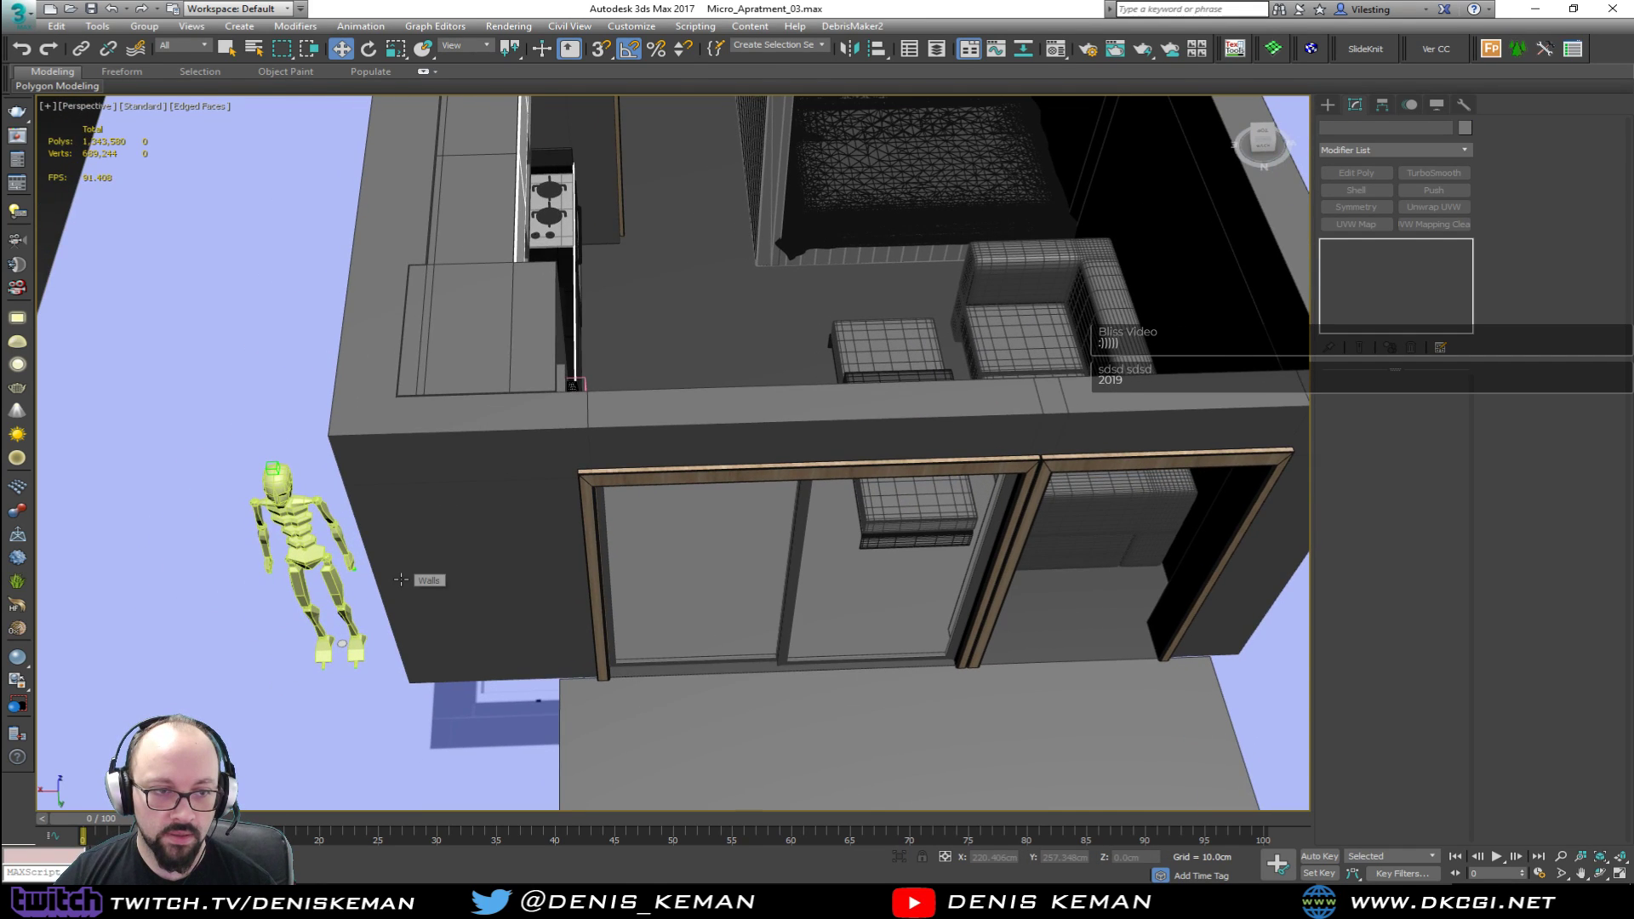
{"action": "scroll", "coordinate": [414, 586], "scroll_direction": "down", "scroll_amount": 4}
{"action": "middle_click_drag", "start_coordinate": [413, 585], "coordinate": [324, 576], "text": "alt"}
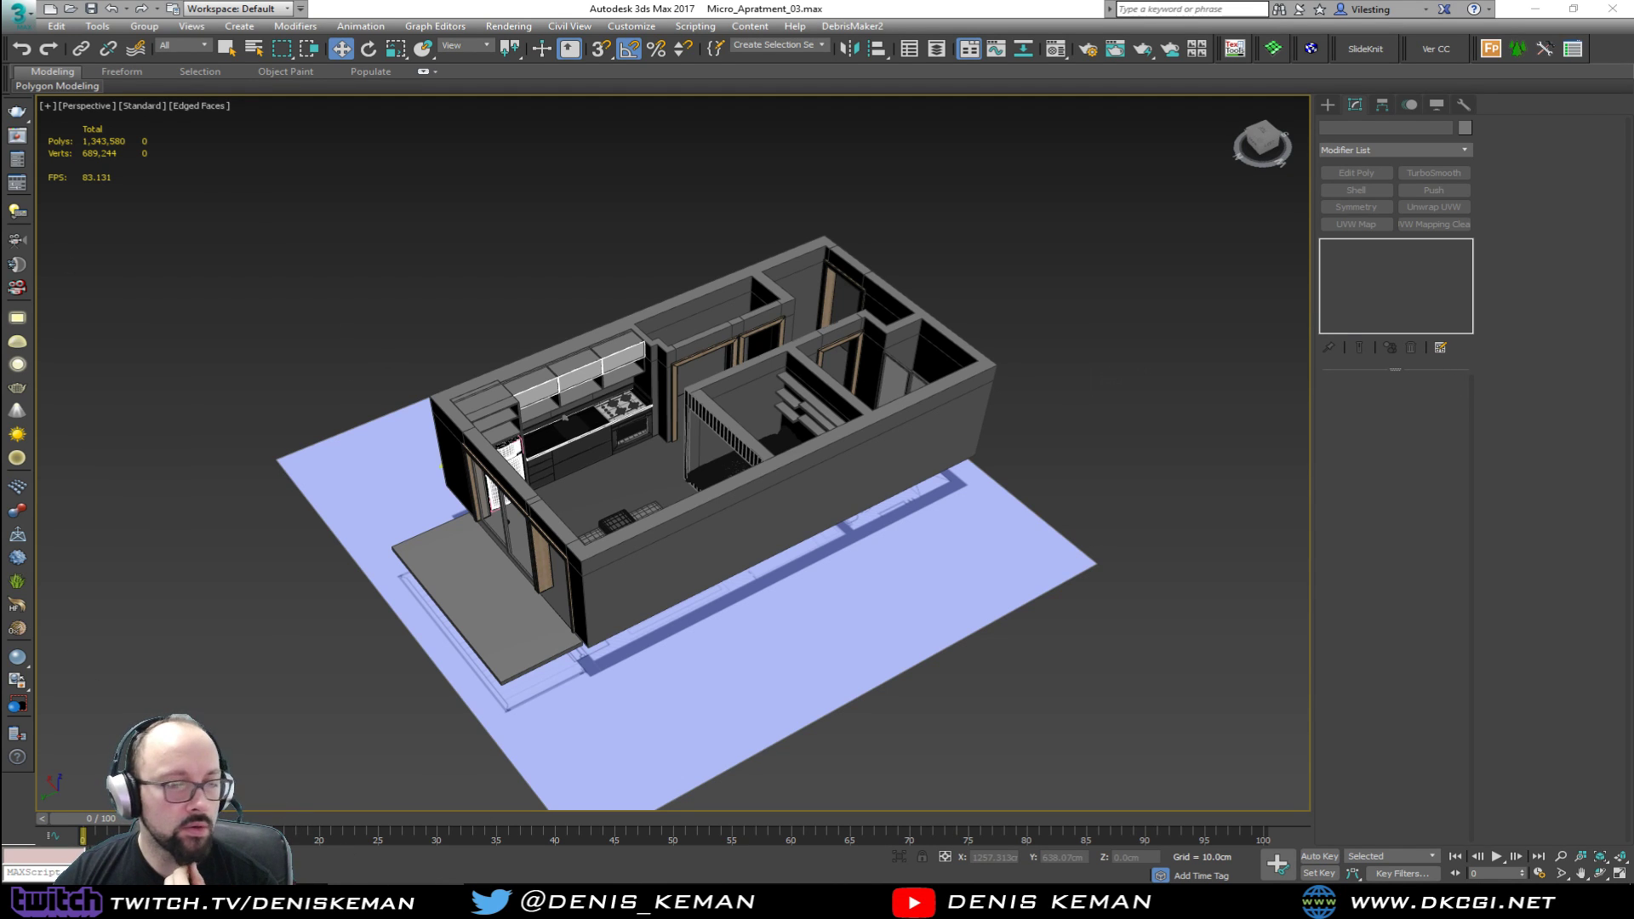
Step: Switch to the web browser and search DuckDuckGo images for "door"
{"action": "key", "text": "alt+Tab"}
{"action": "double_click", "coordinate": [689, 38]}
{"action": "key", "text": "Escape"}
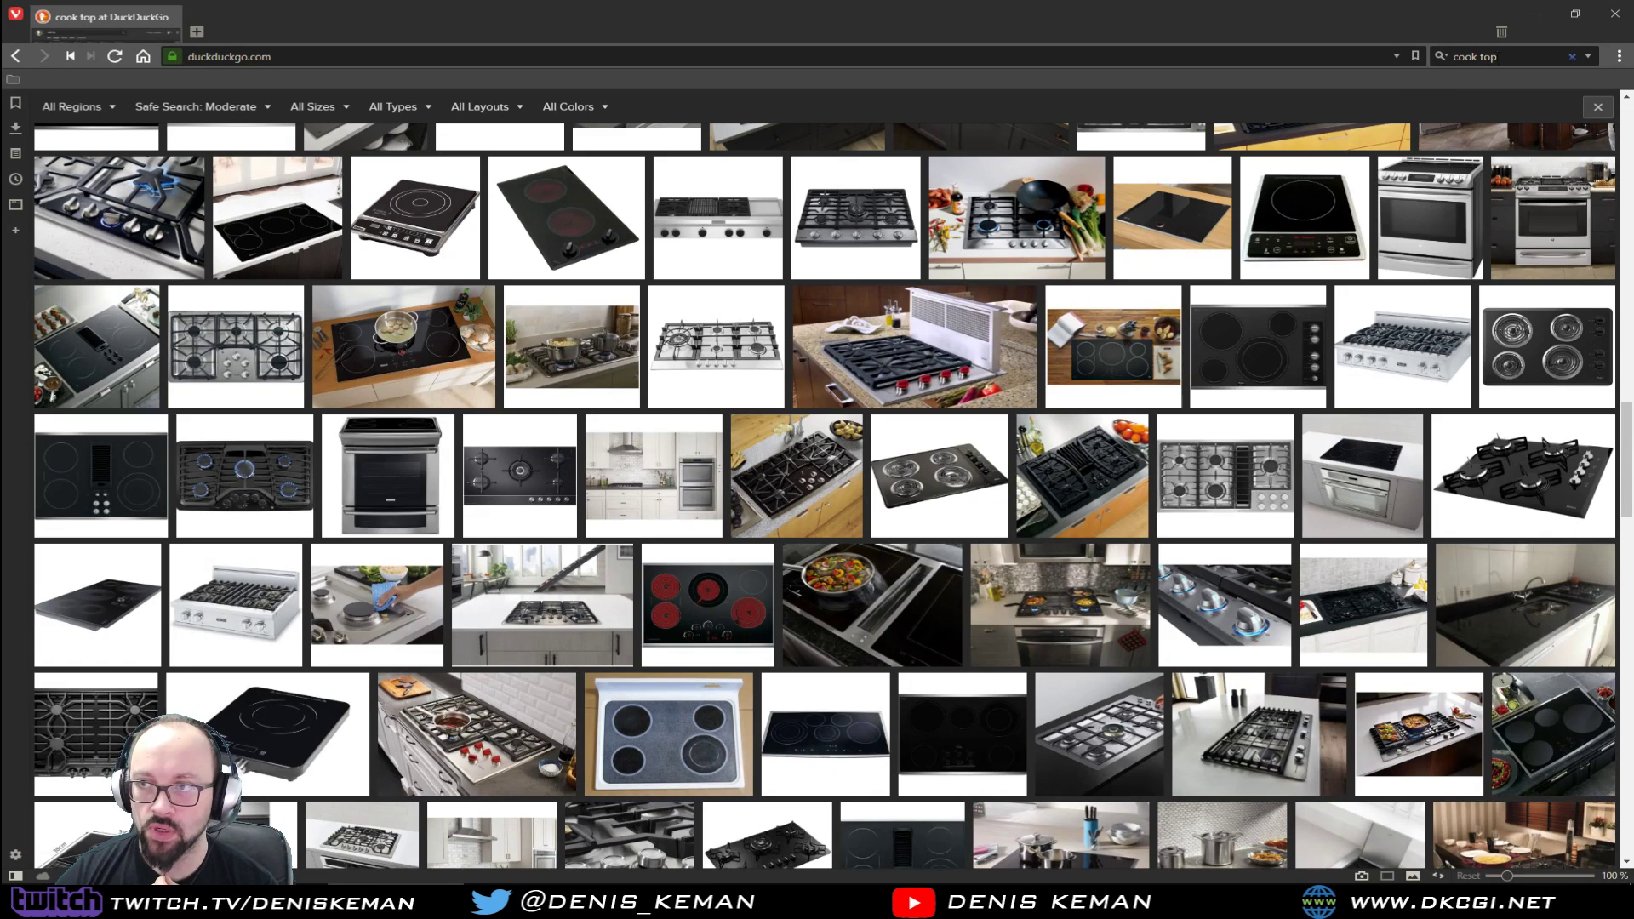
{"action": "key", "text": "ctrl+k"}
{"action": "type", "text": "door"}
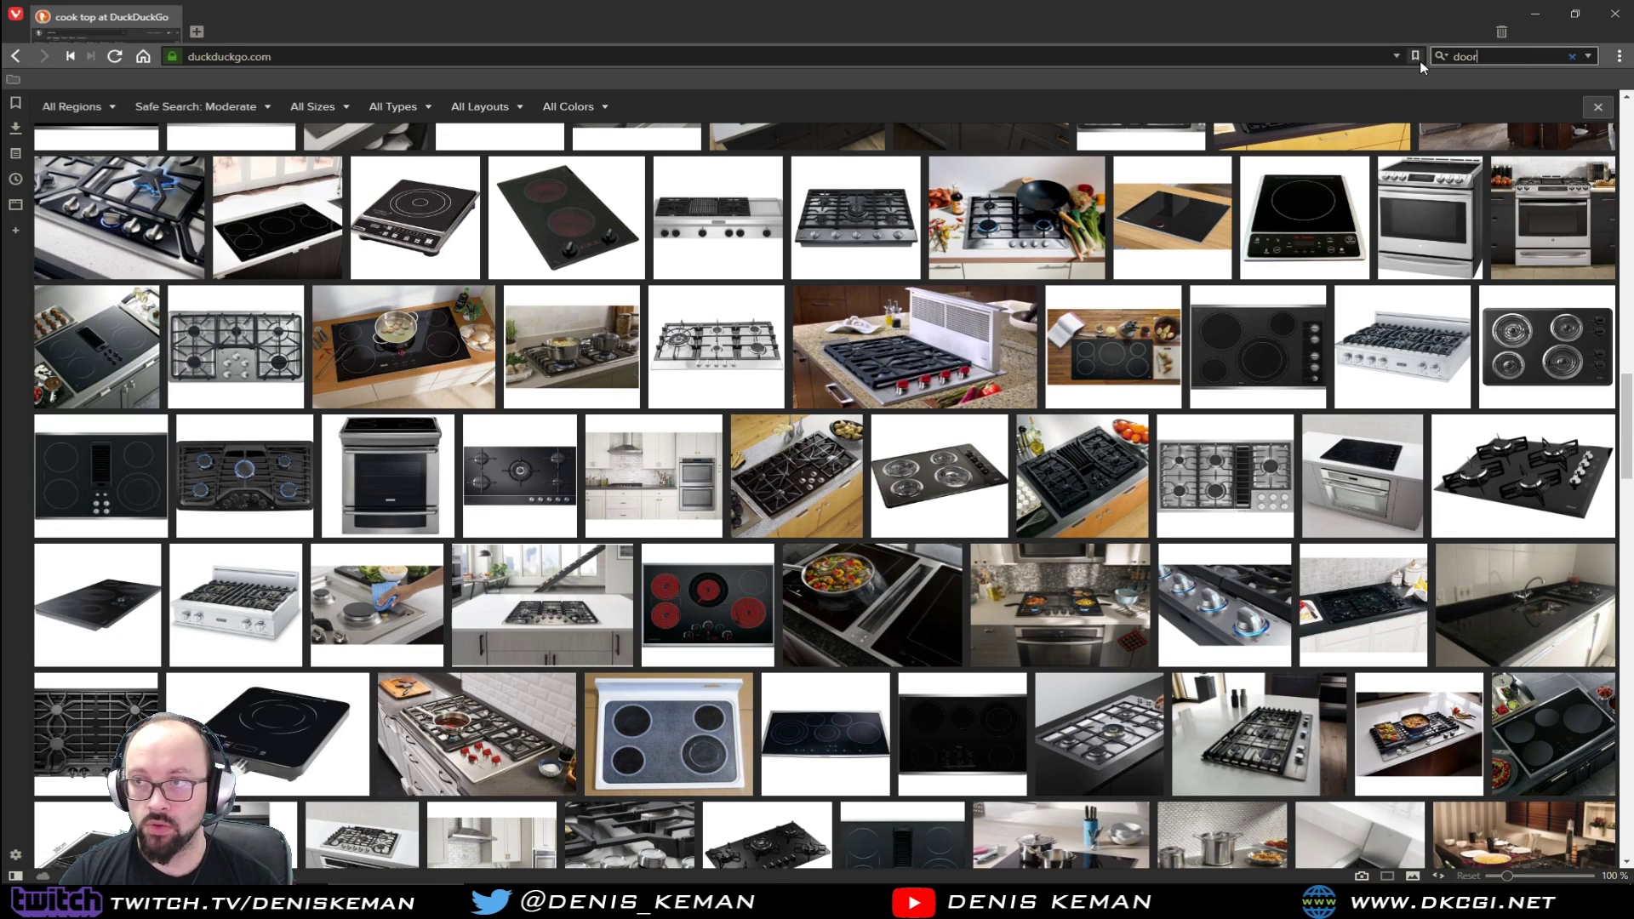
{"action": "key", "text": "Return"}
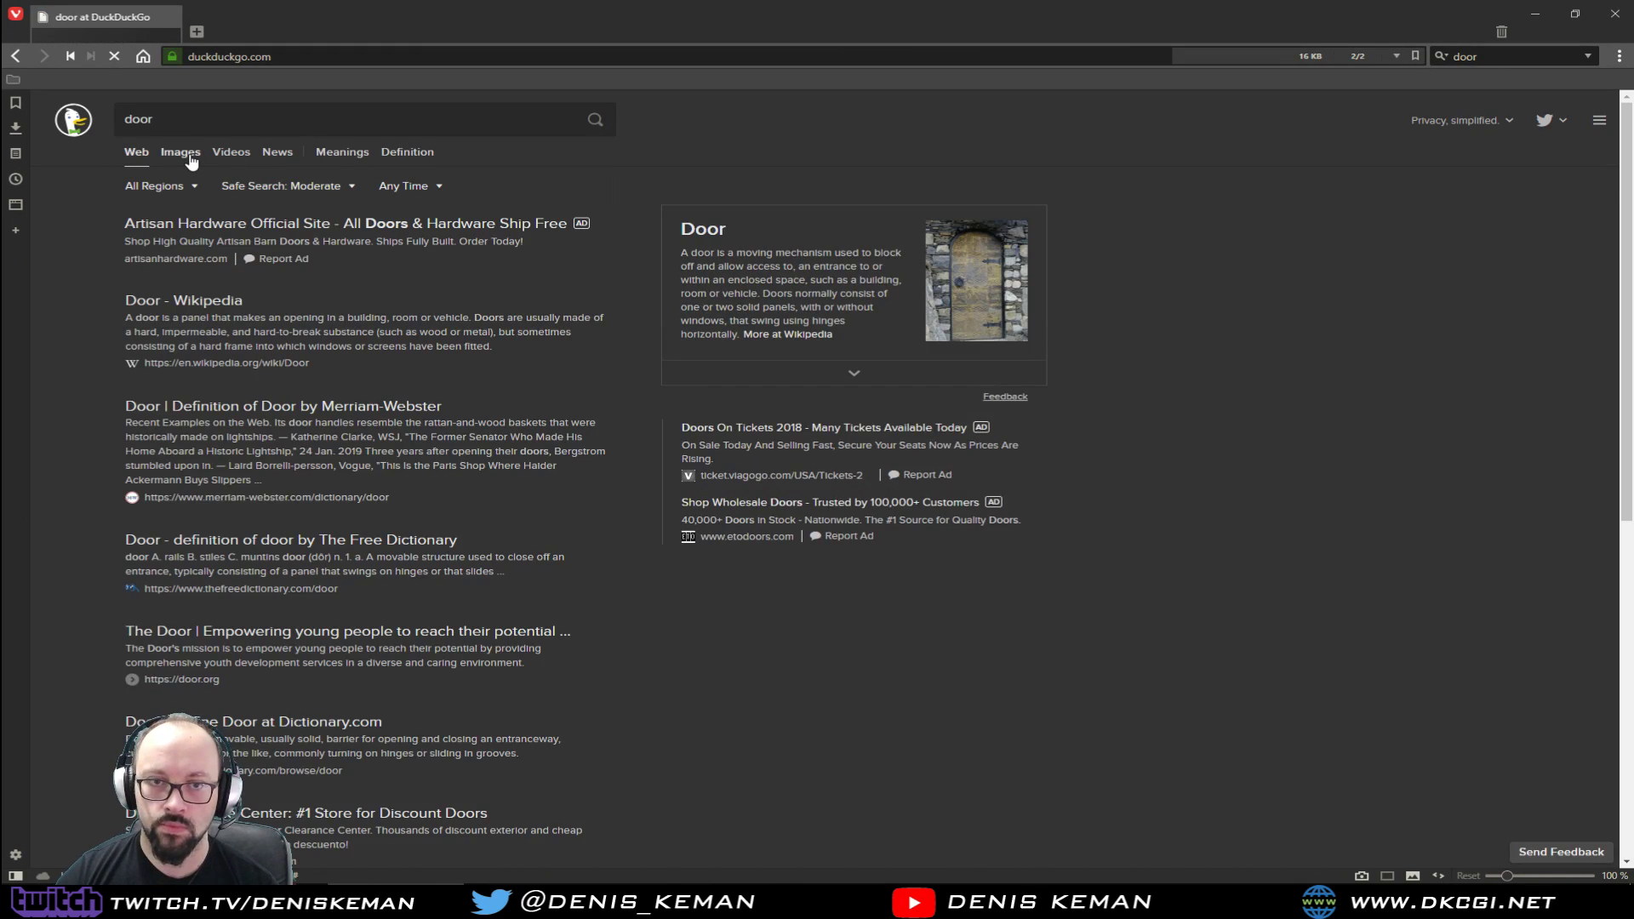
{"action": "left_click", "coordinate": [189, 159]}
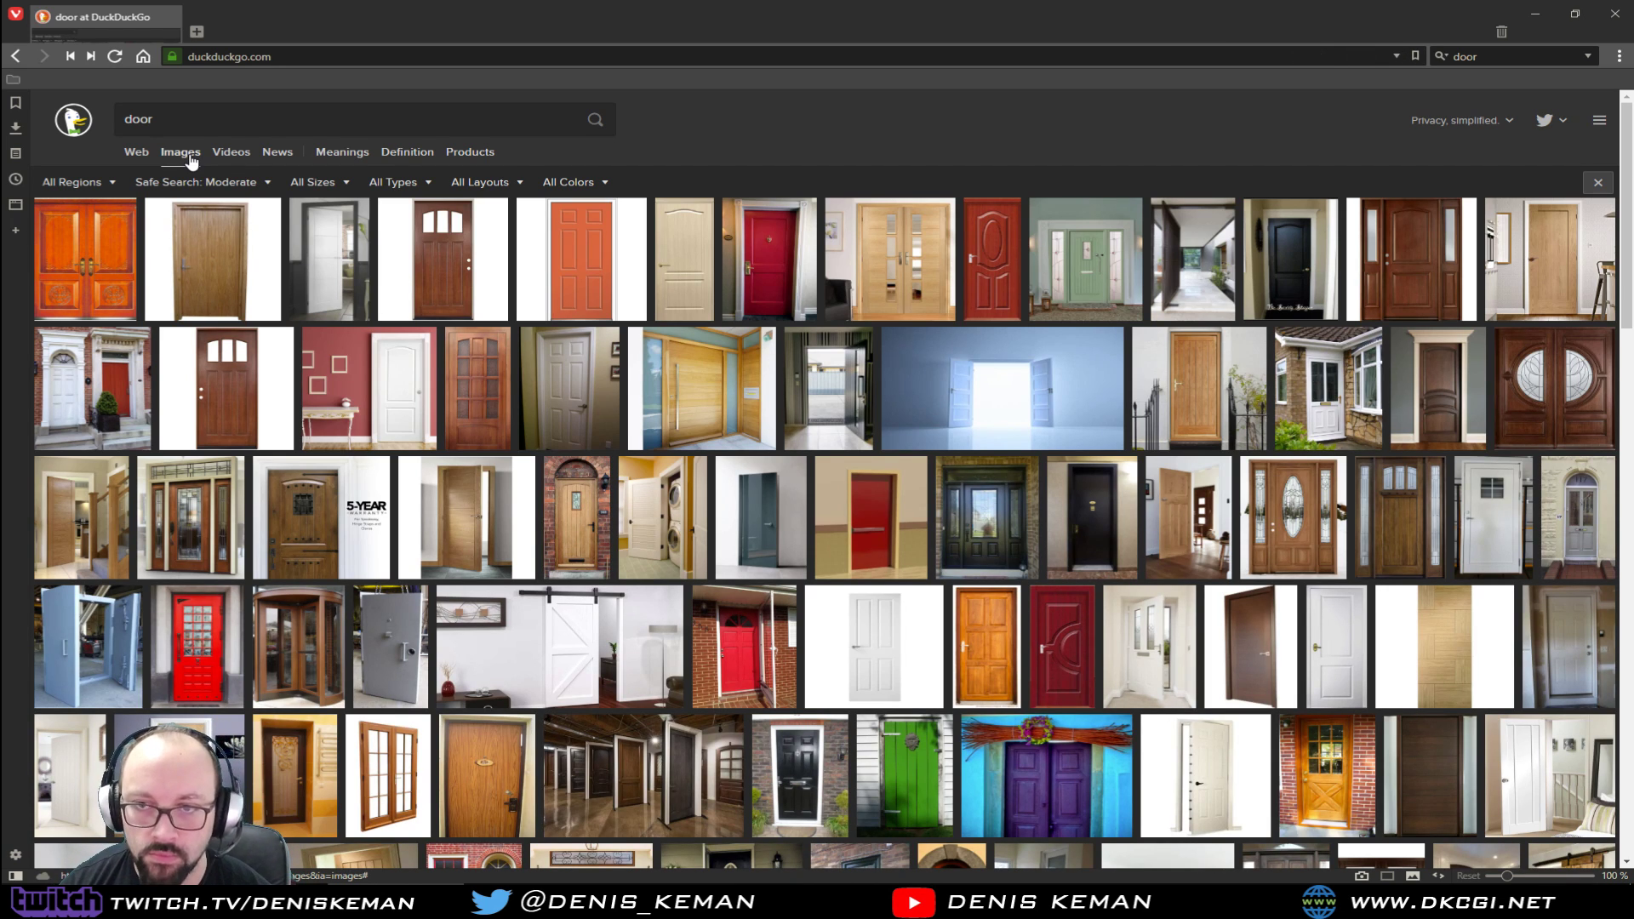
Step: Examine the panelled door images one by one as references, including the six-panel, sidelite, Craftsman, walnut interior and glazed wooden doors
{"action": "left_click", "coordinate": [579, 299]}
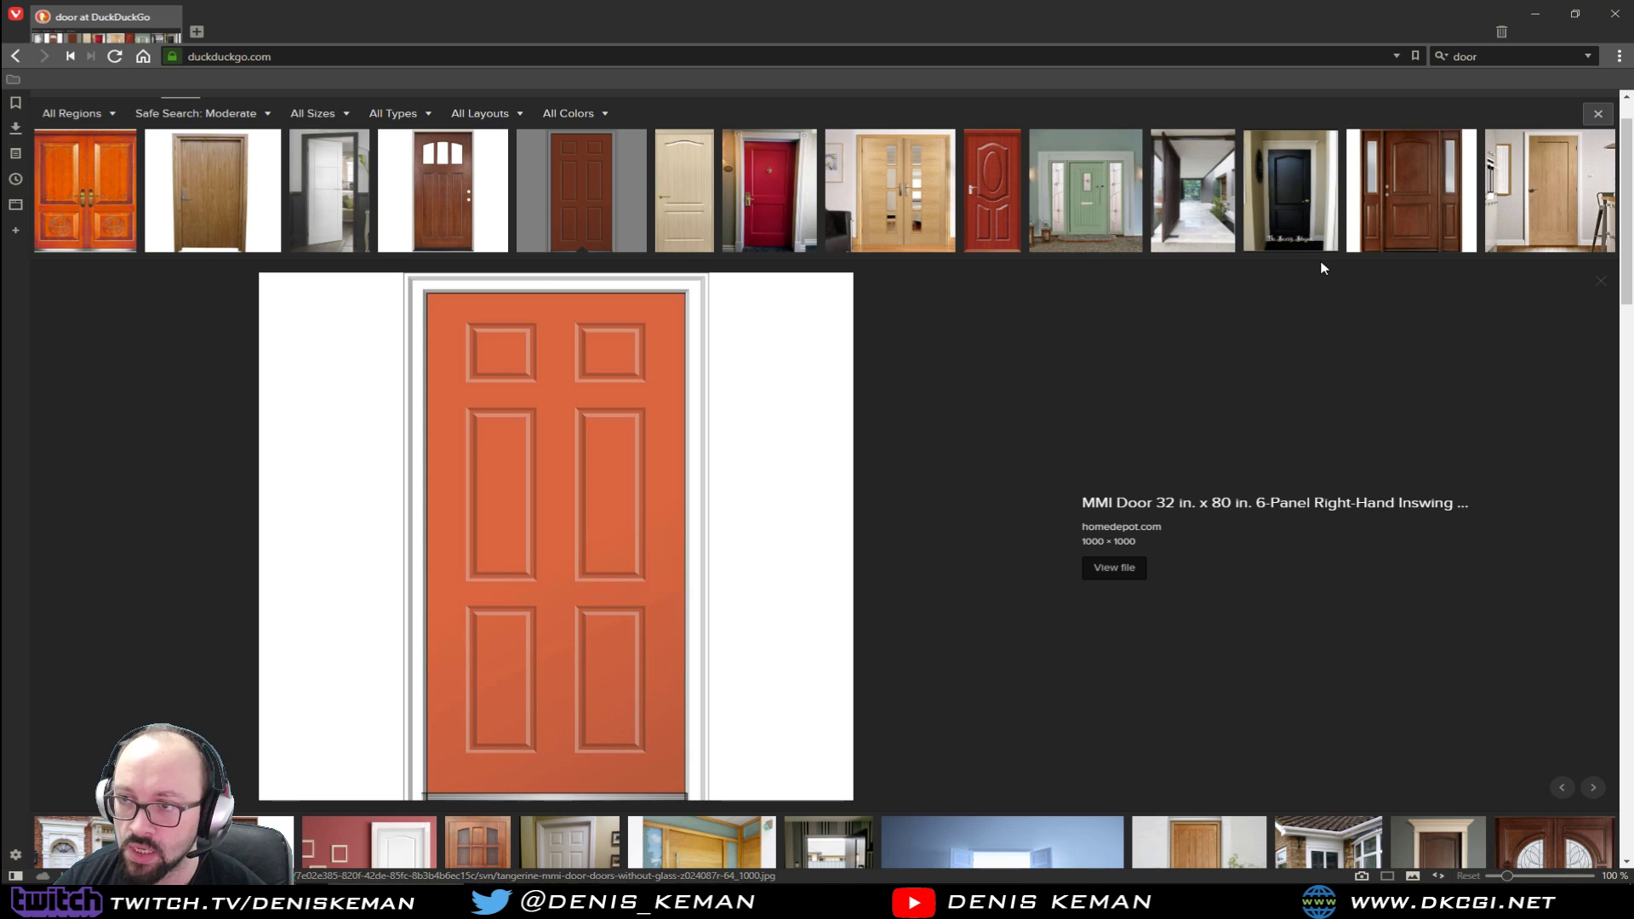
{"action": "left_click", "coordinate": [1411, 220]}
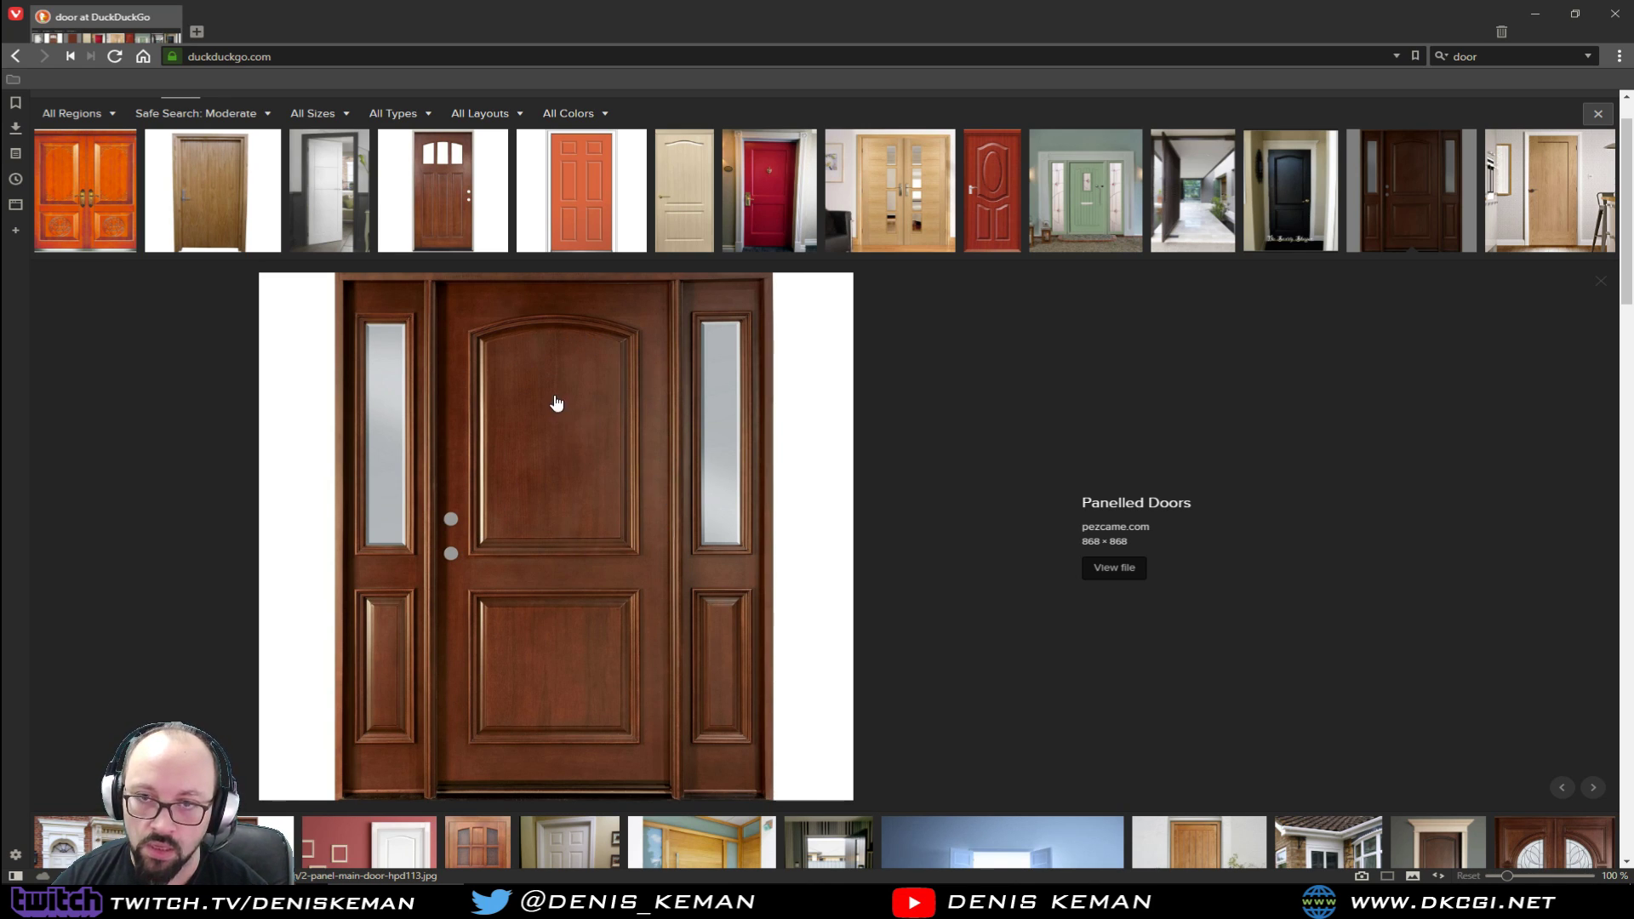
{"action": "scroll", "coordinate": [493, 553], "scroll_direction": "down", "scroll_amount": 5}
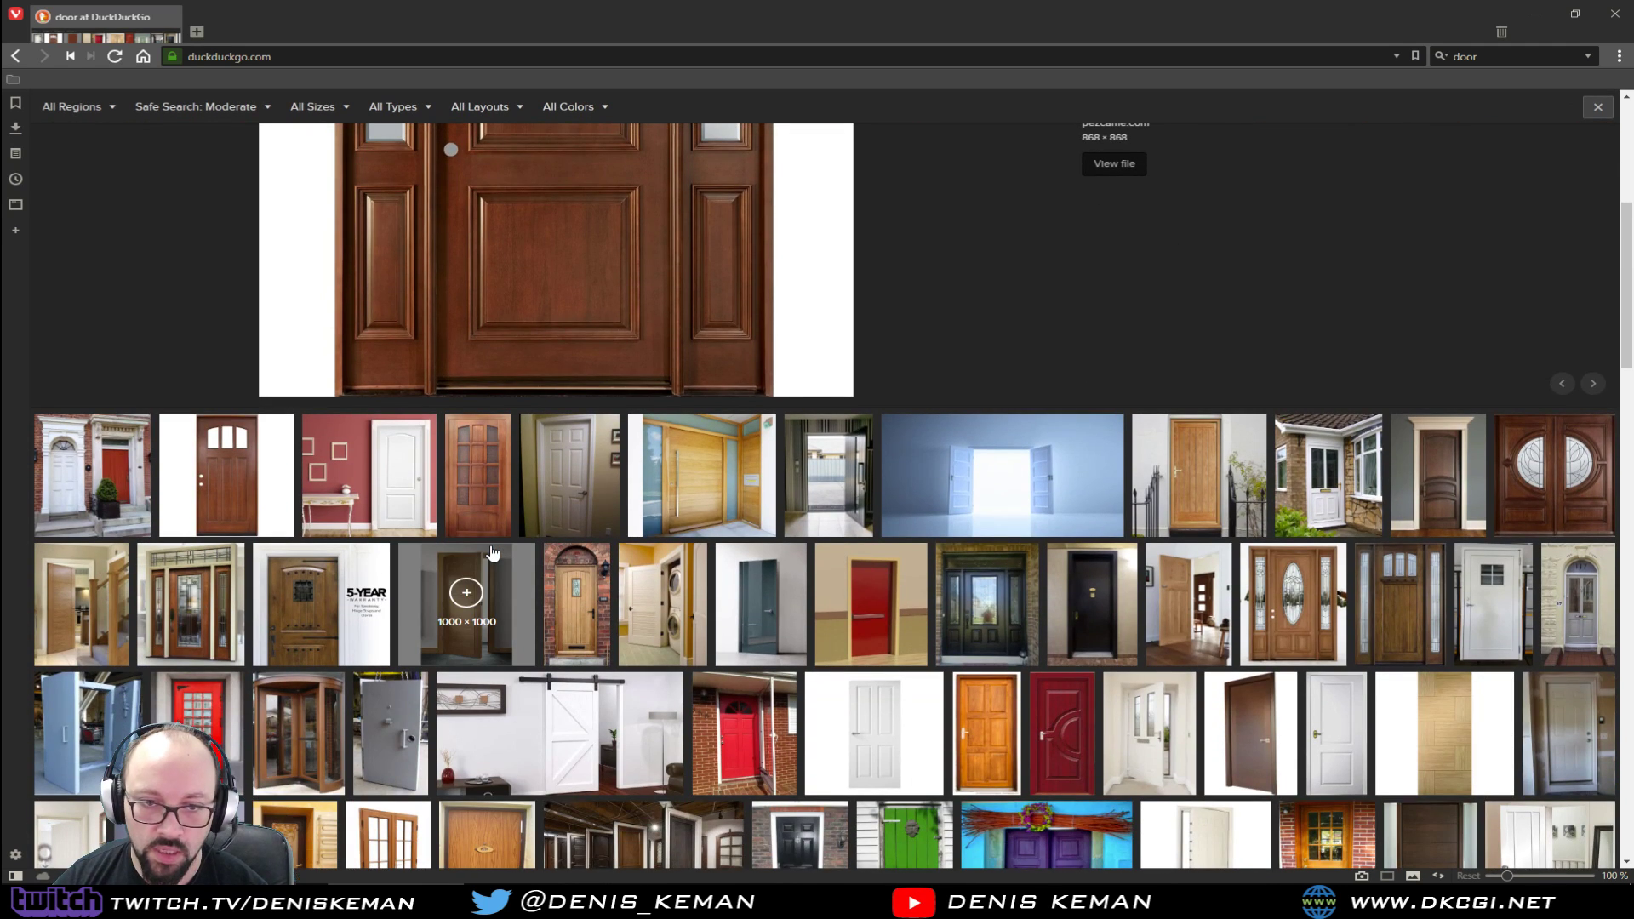
{"action": "left_click", "coordinate": [226, 475]}
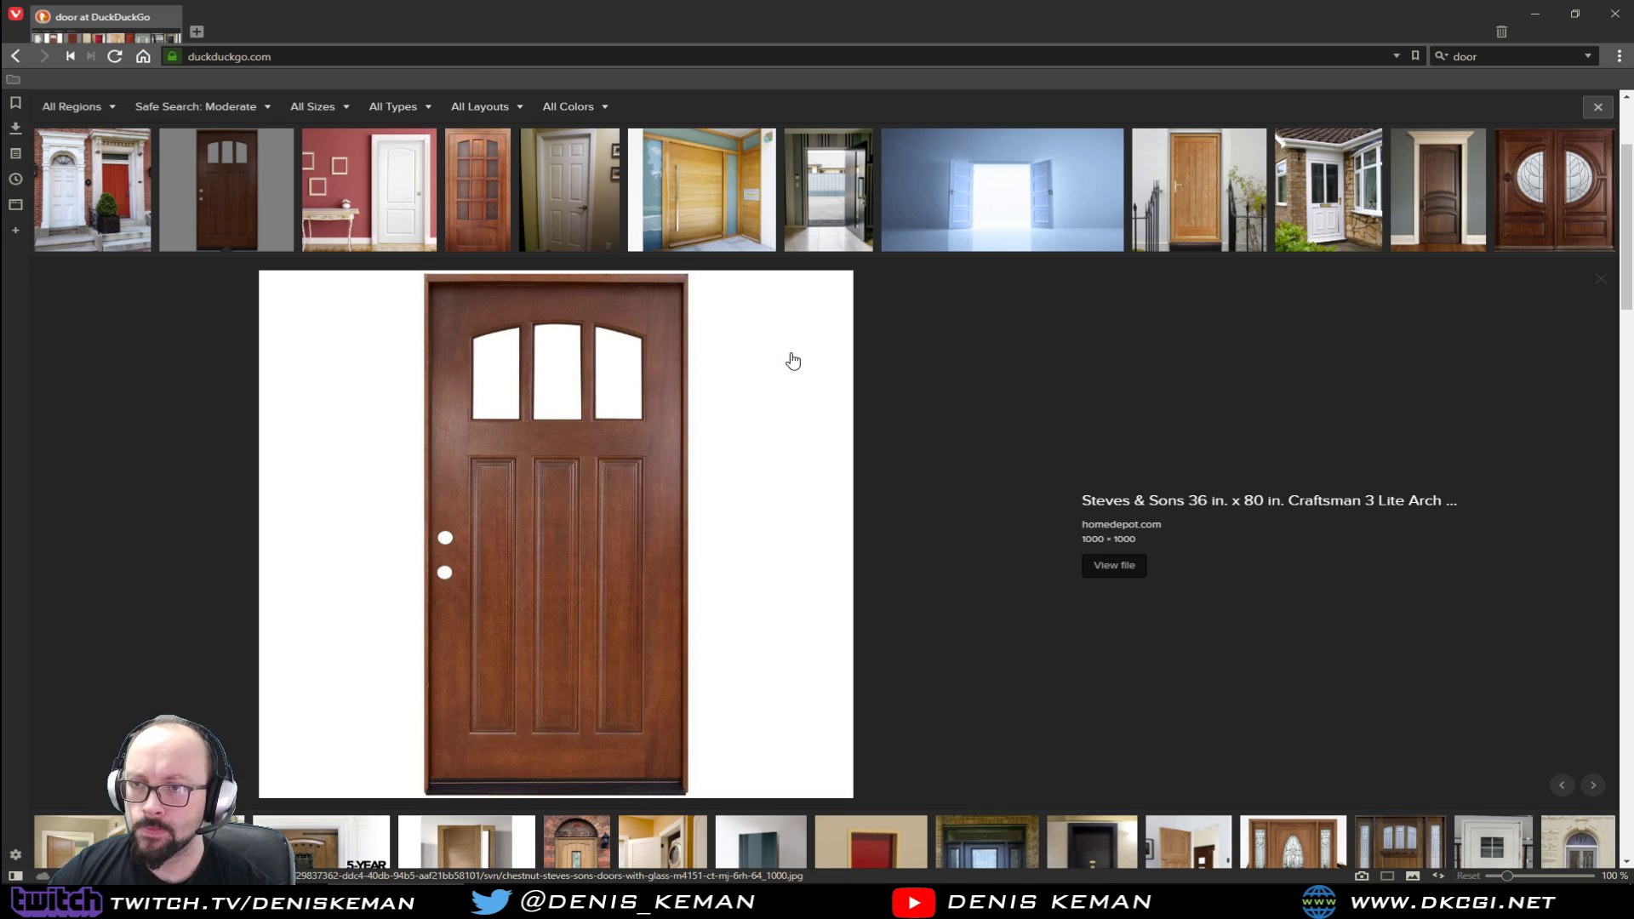
{"action": "scroll", "coordinate": [1227, 387], "scroll_direction": "up", "scroll_amount": 1}
{"action": "scroll", "coordinate": [1226, 391], "scroll_direction": "up", "scroll_amount": 1}
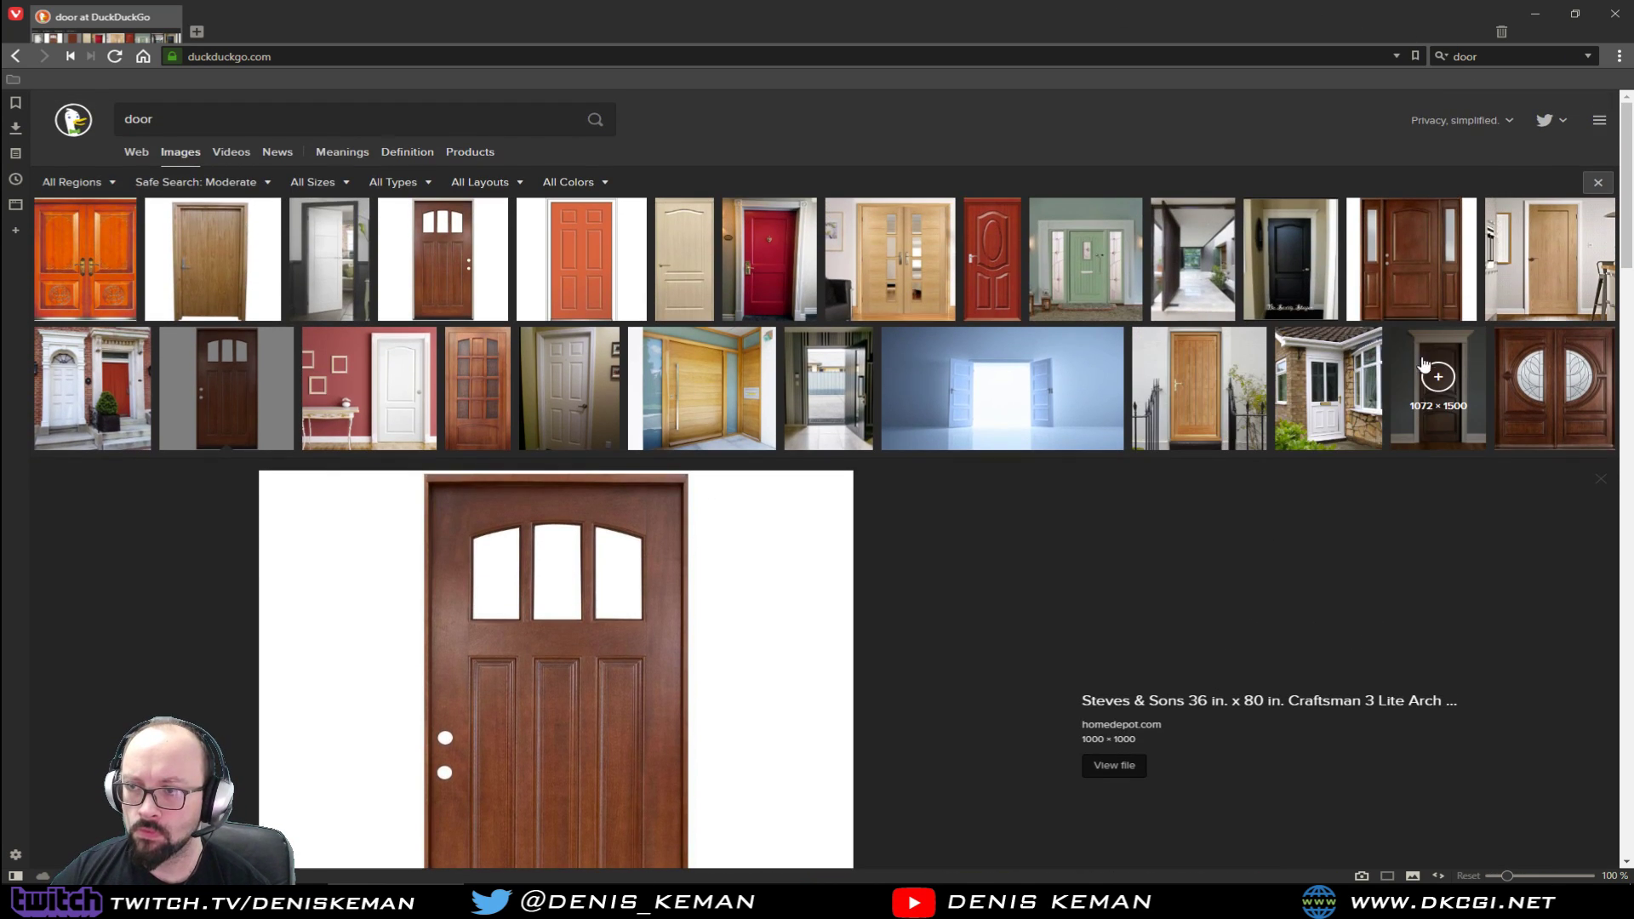
{"action": "scroll", "coordinate": [426, 724], "scroll_direction": "down", "scroll_amount": 1}
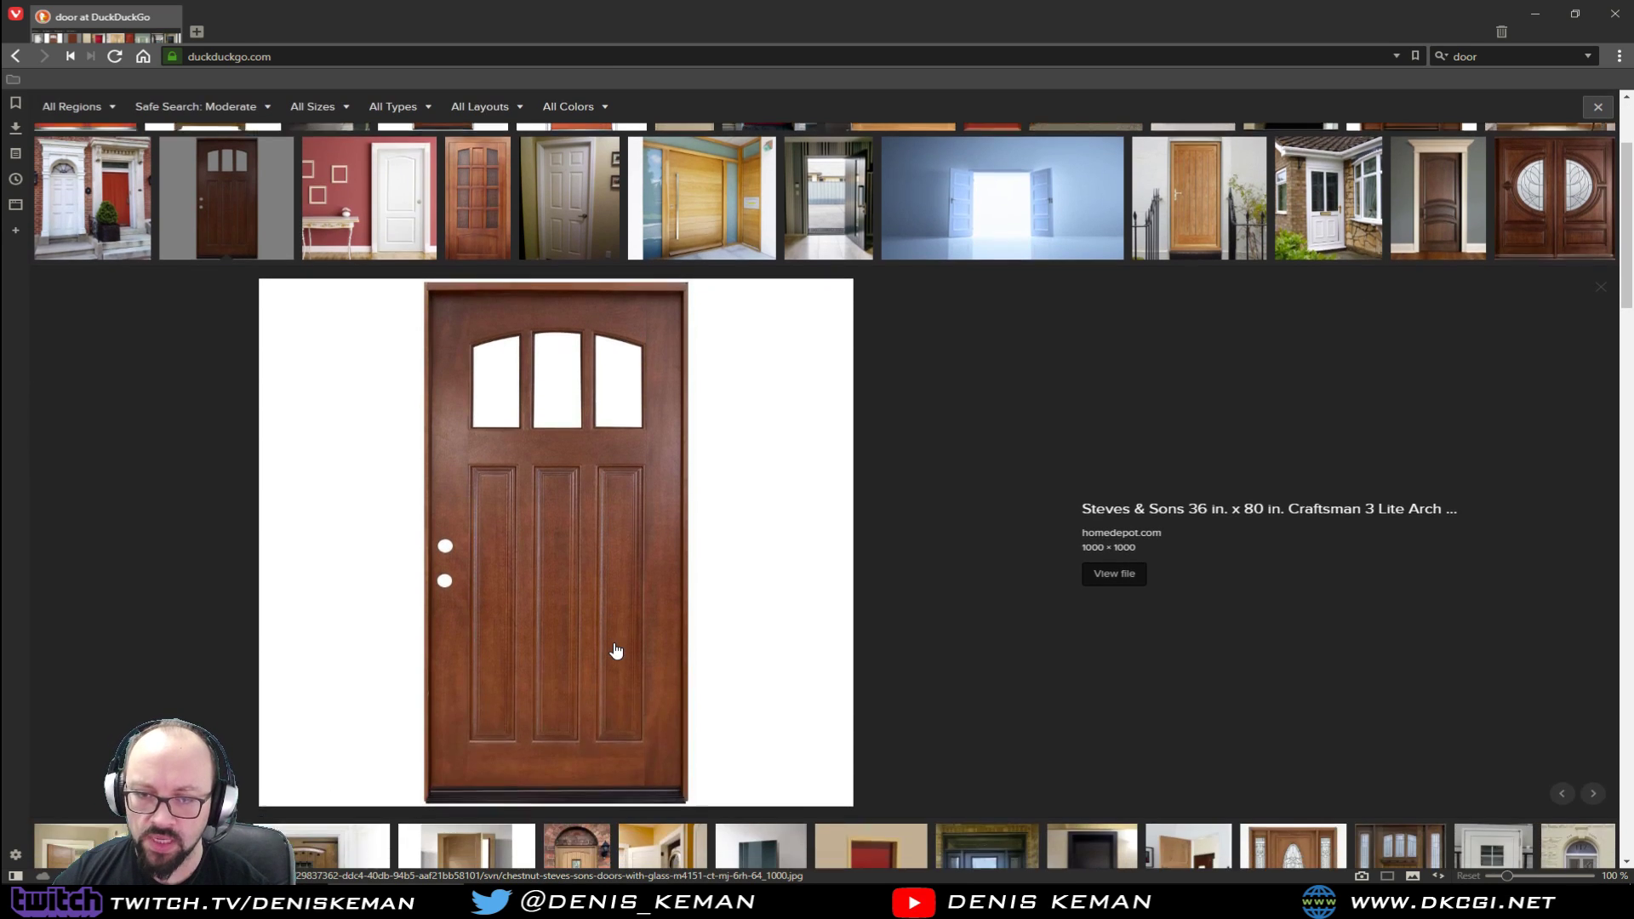
{"action": "left_click", "coordinate": [1445, 338]}
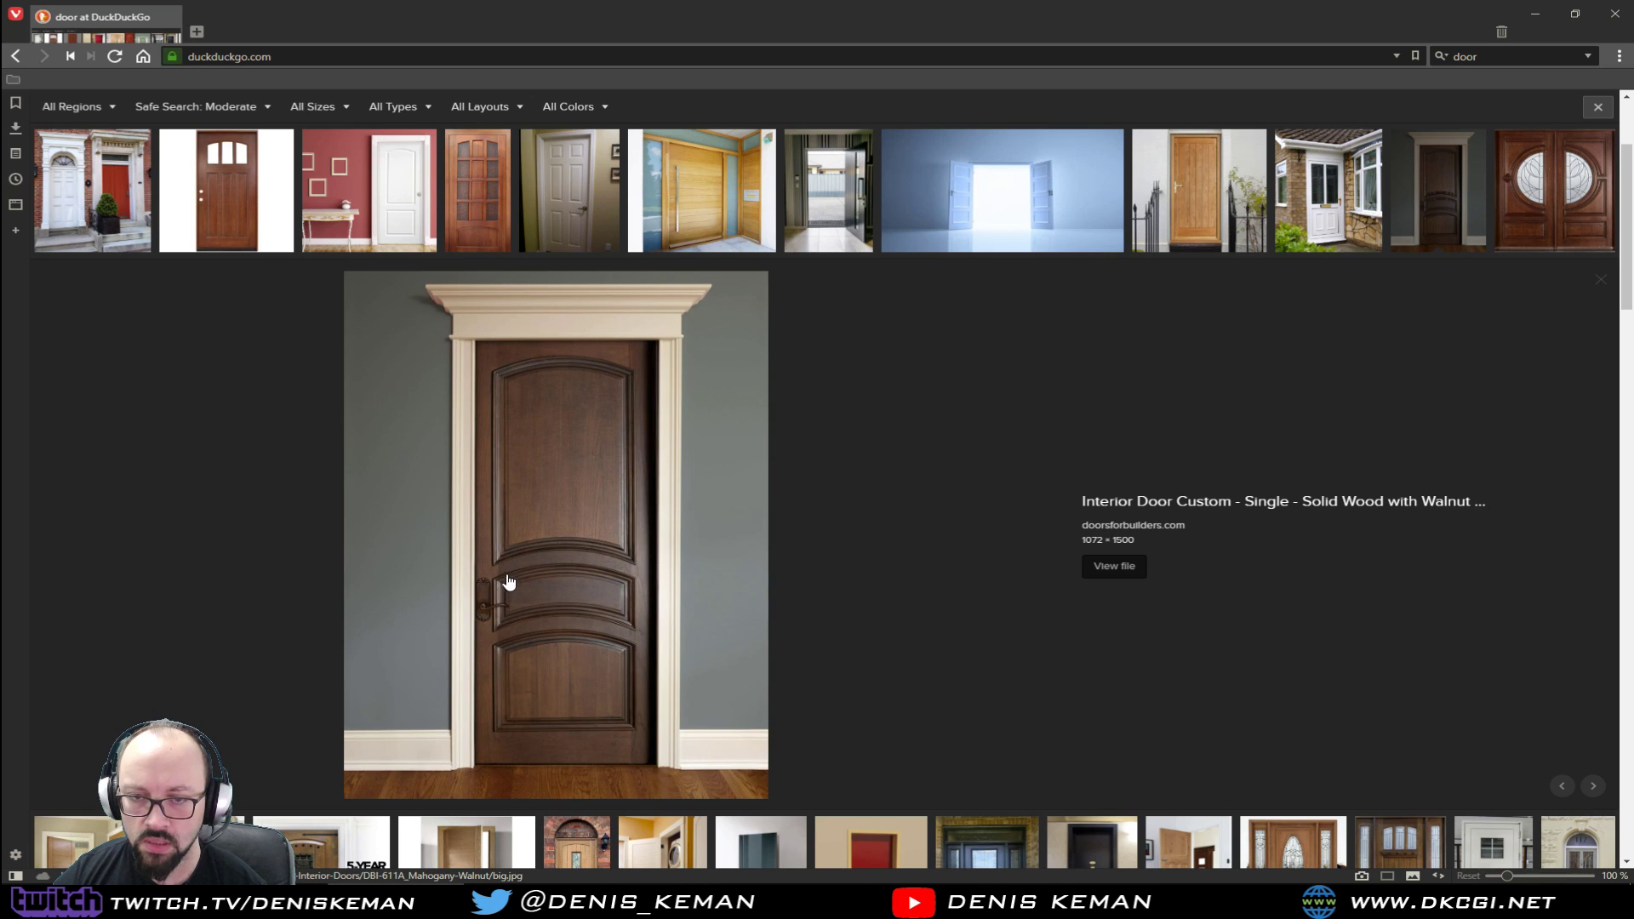
{"action": "scroll", "coordinate": [511, 474], "scroll_direction": "up", "scroll_amount": 2}
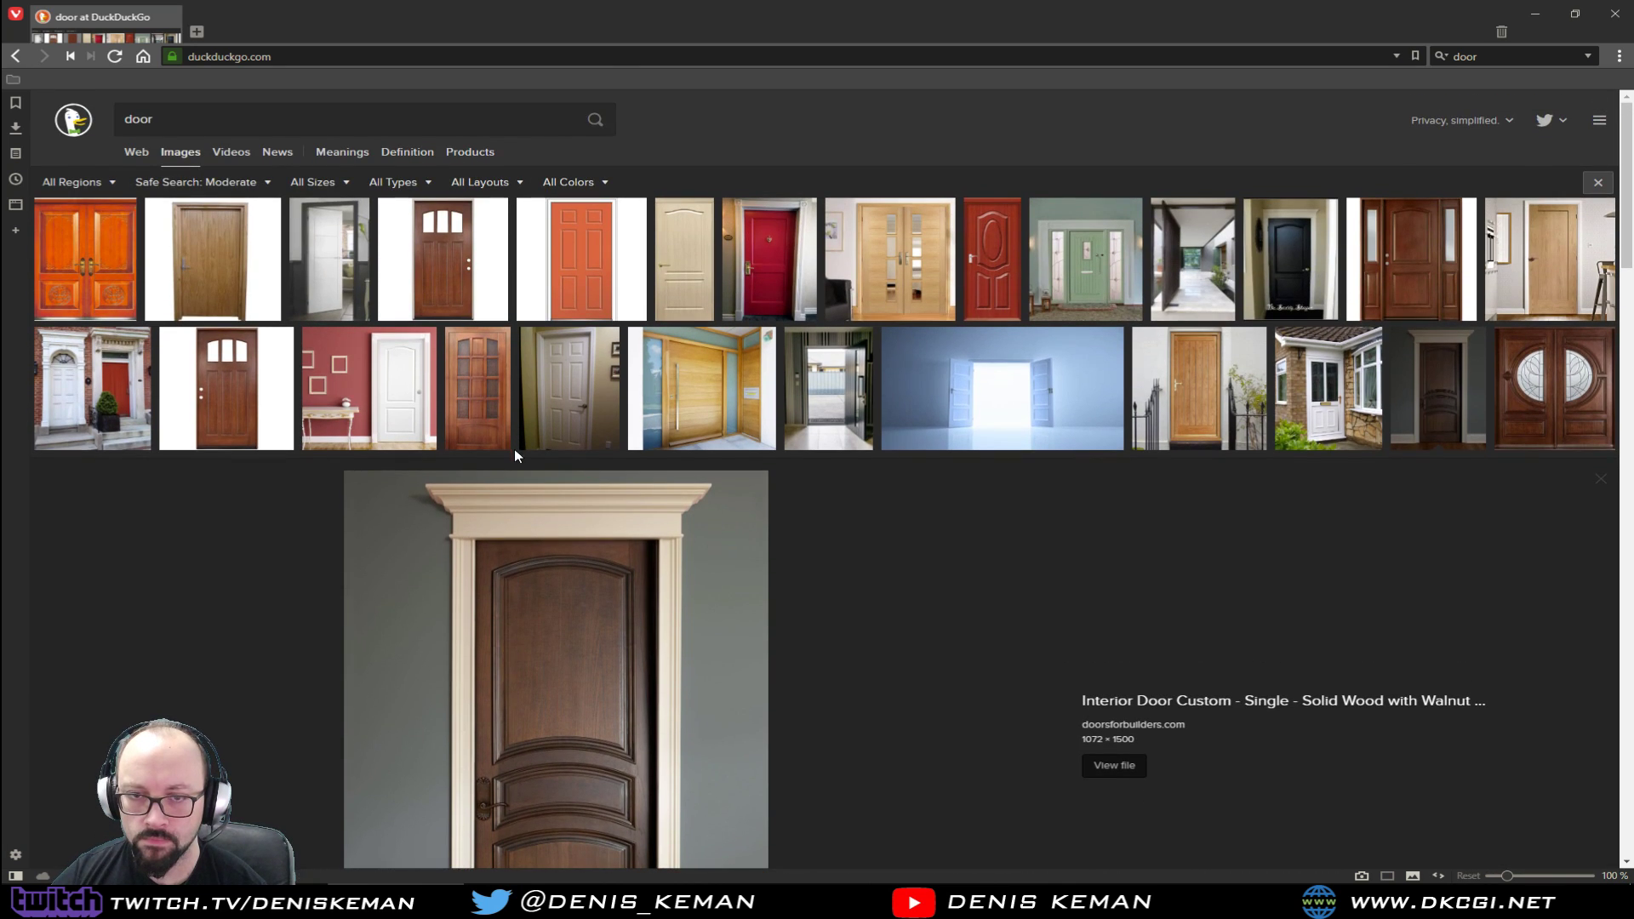
{"action": "left_click", "coordinate": [465, 392]}
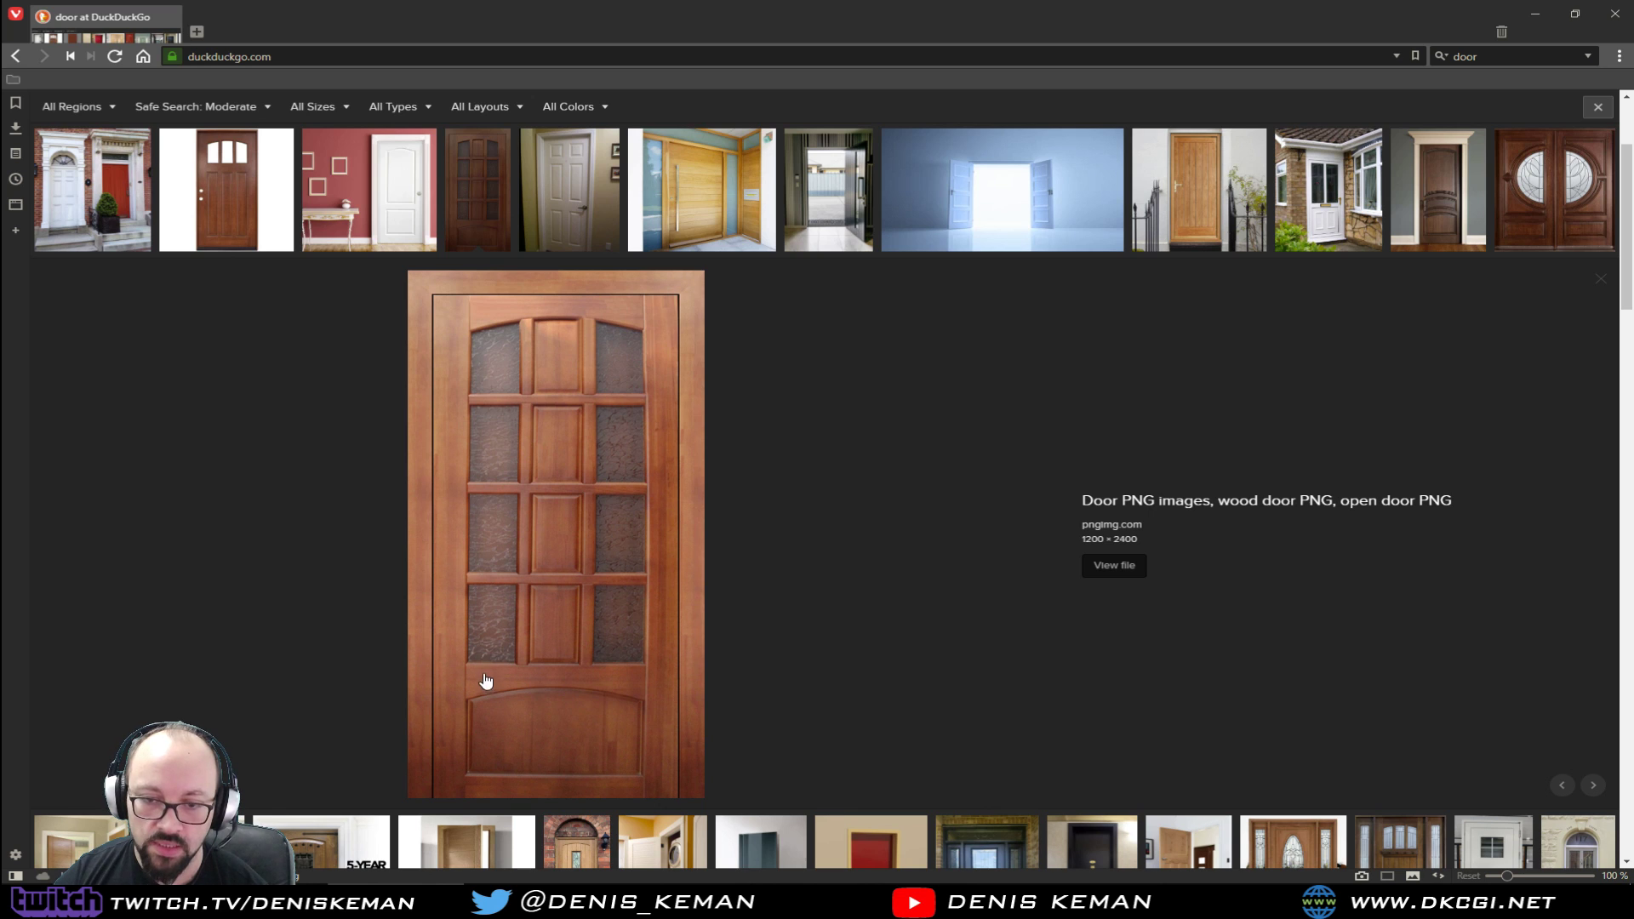
Step: Browse further door images for reference, including the glazed oak, double glass entrance, custom sidelite and minimalist white interior doors
{"action": "scroll", "coordinate": [609, 455], "scroll_direction": "down", "scroll_amount": 5}
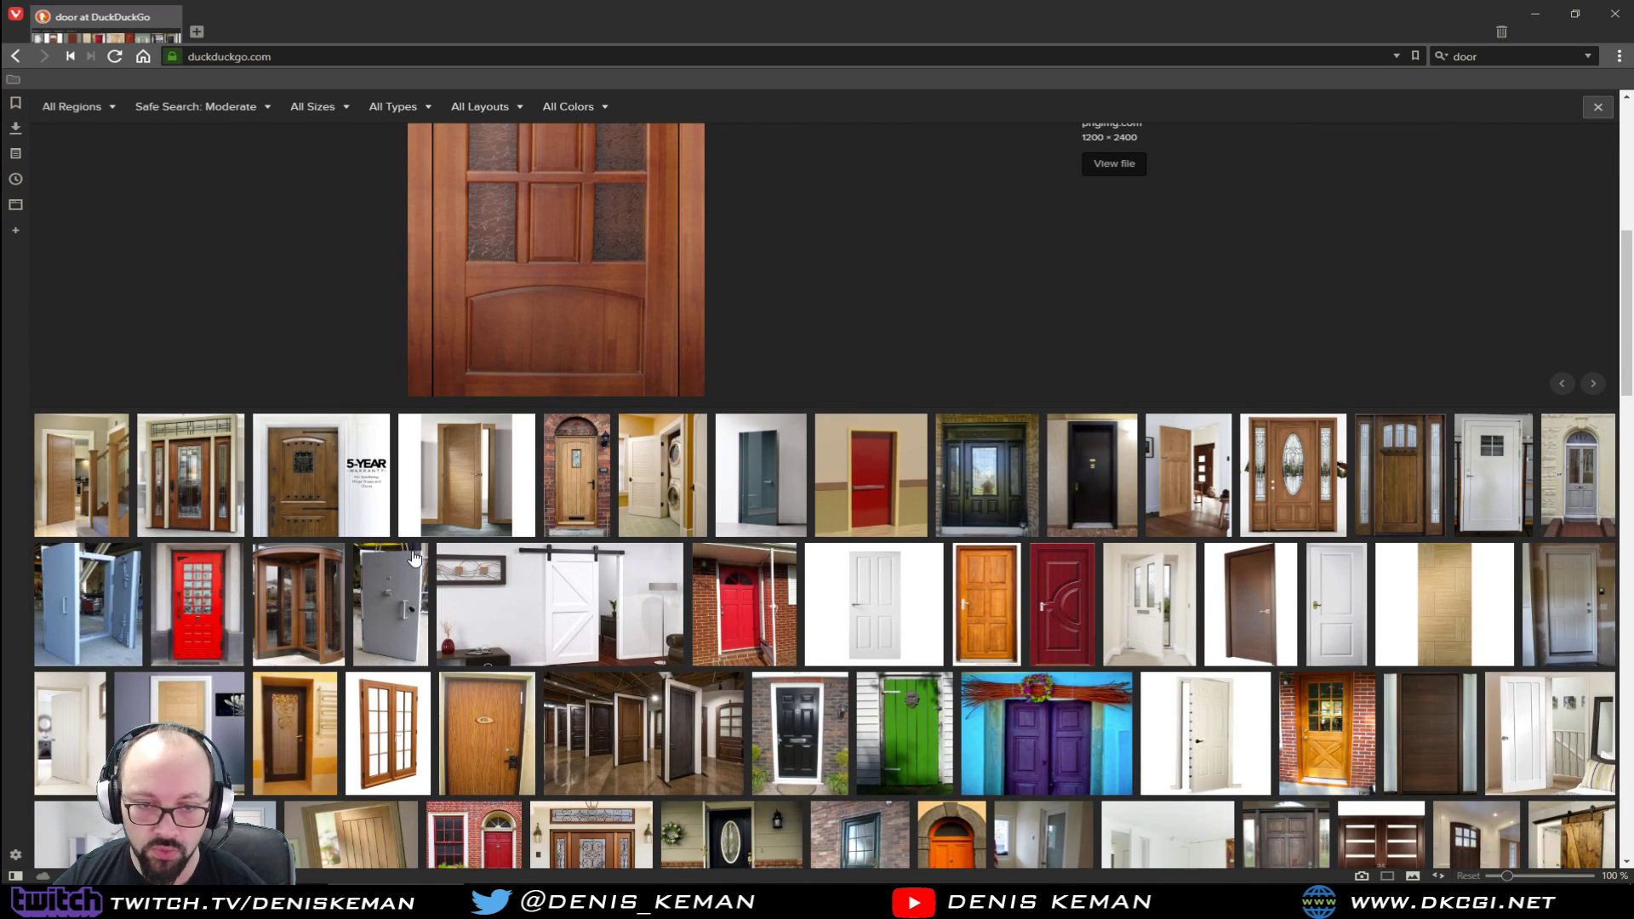
{"action": "scroll", "coordinate": [418, 554], "scroll_direction": "down", "scroll_amount": 5}
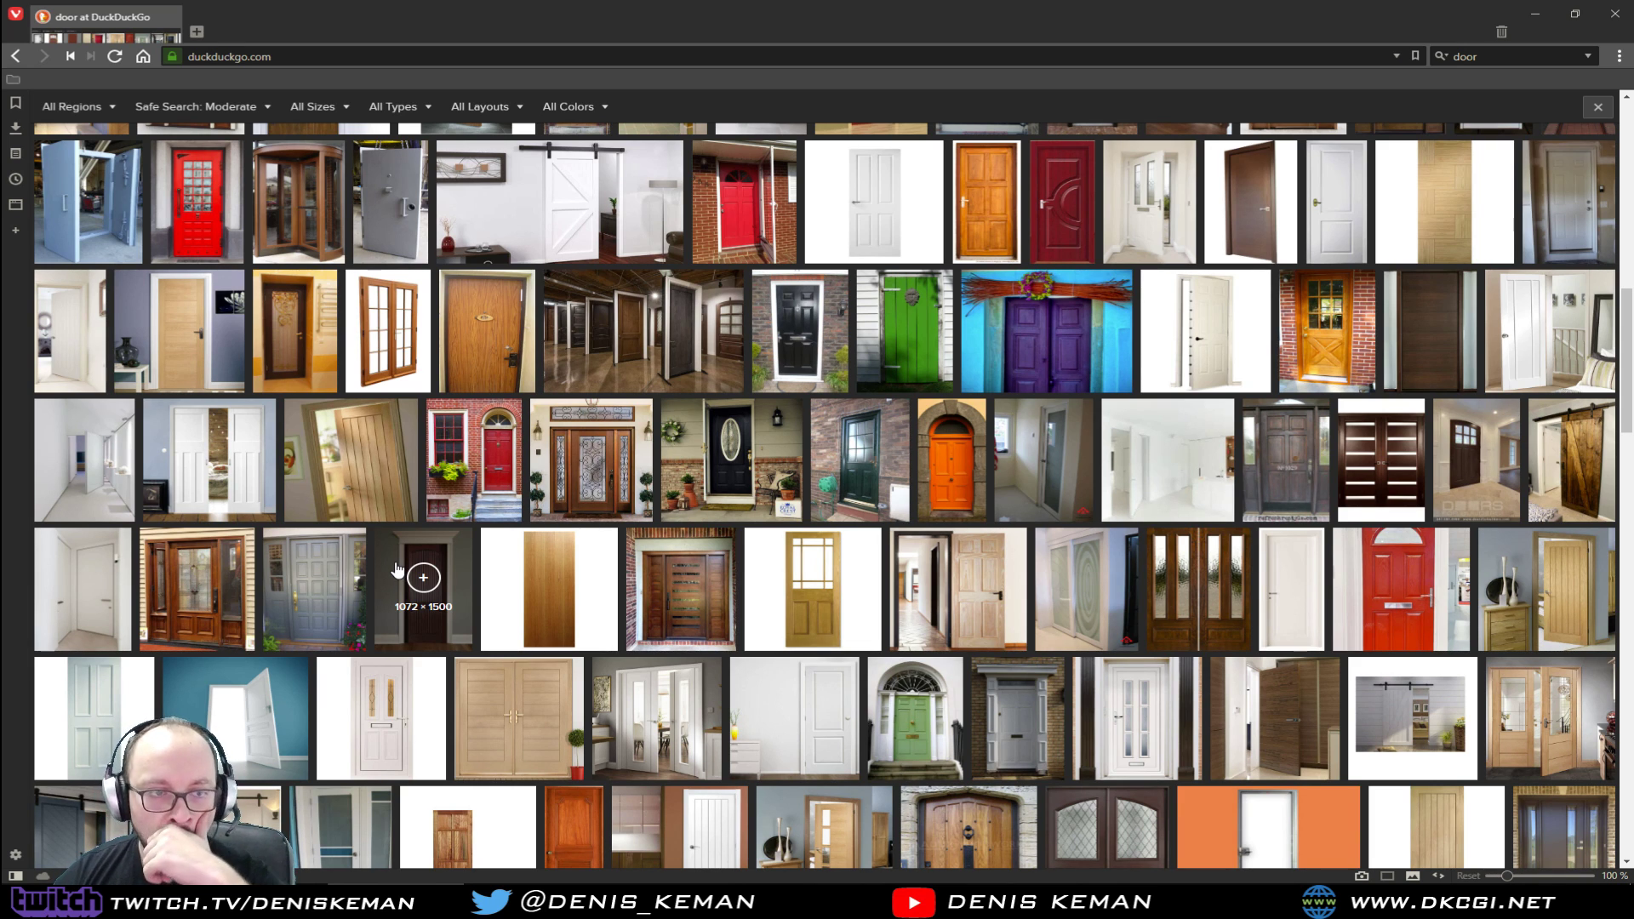
{"action": "scroll", "coordinate": [398, 568], "scroll_direction": "down", "scroll_amount": 4}
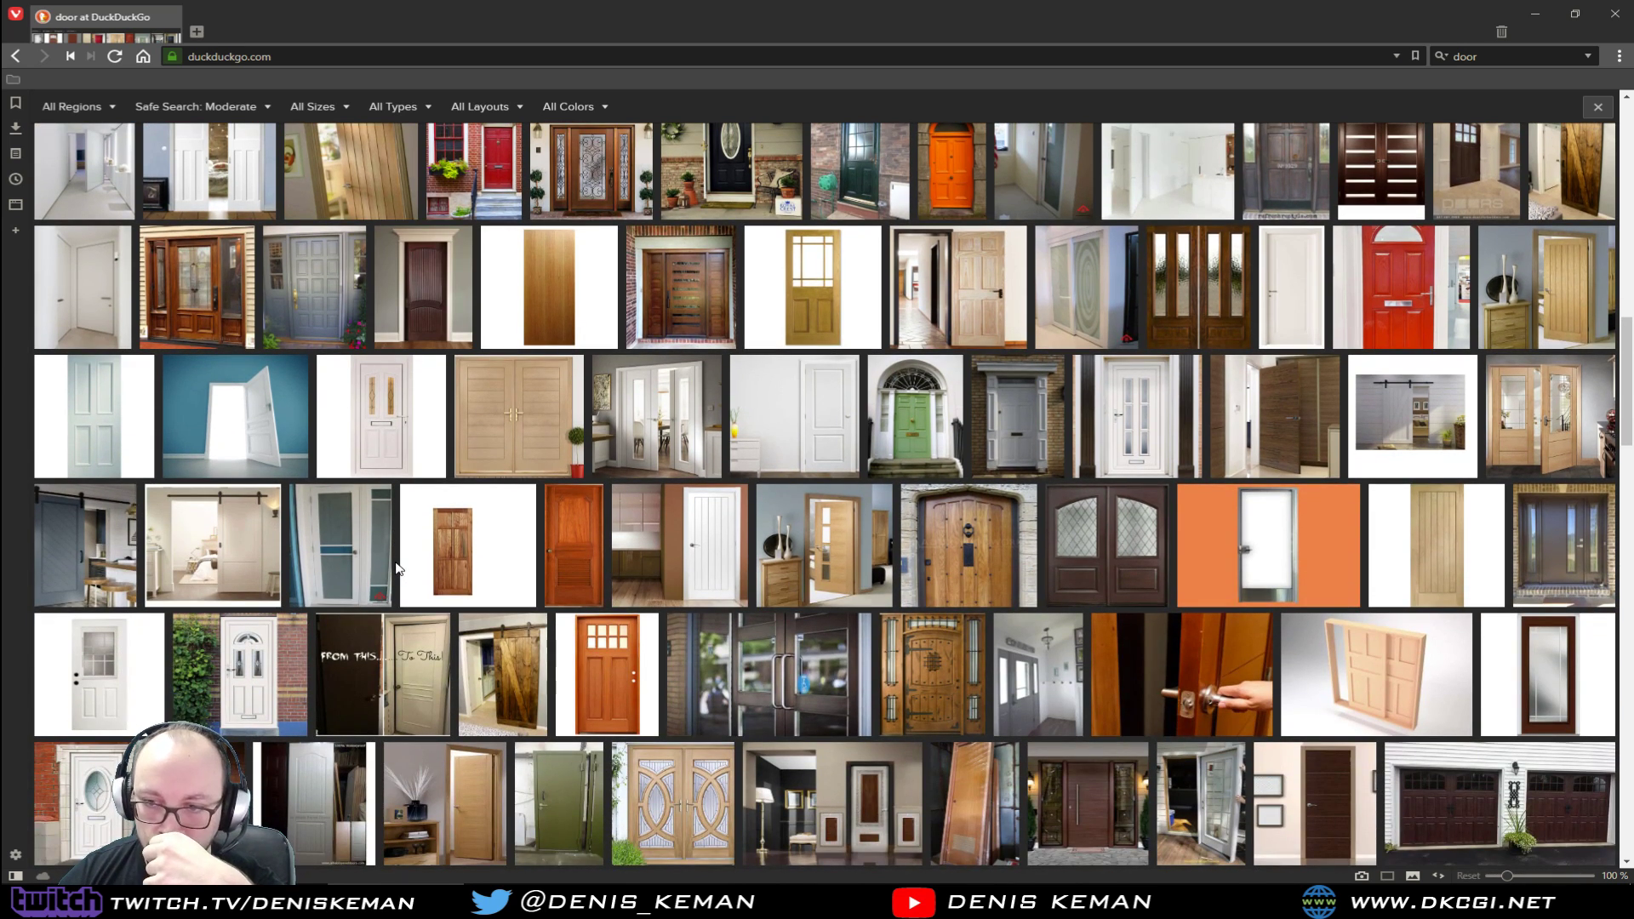
{"action": "left_click", "coordinate": [838, 576]}
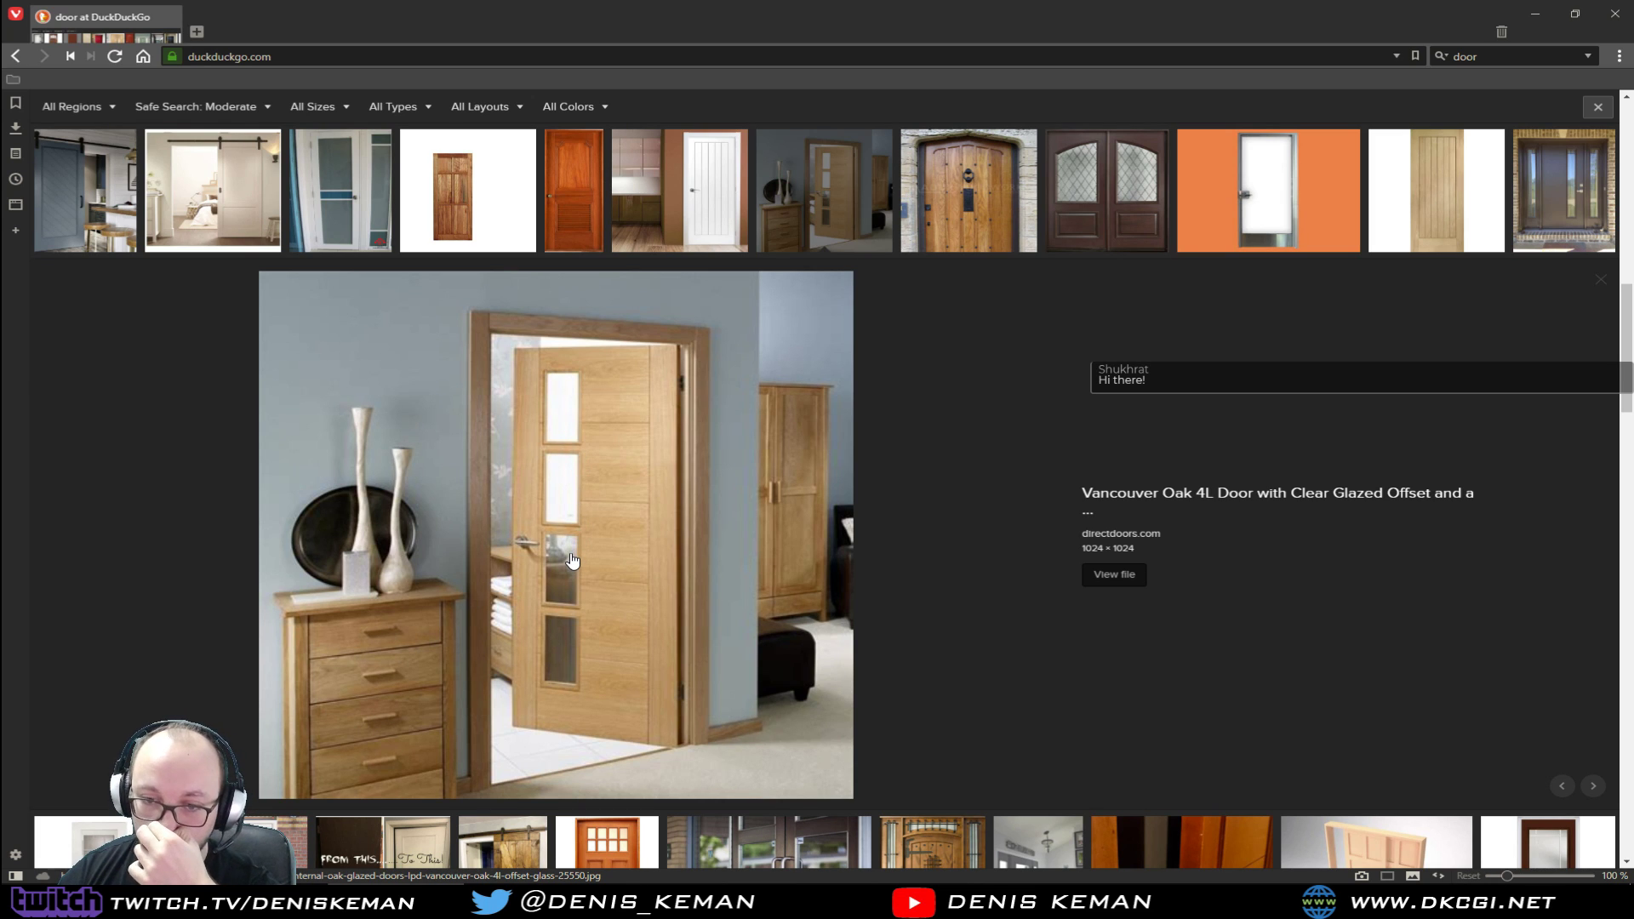
{"action": "scroll", "coordinate": [573, 679], "scroll_direction": "down", "scroll_amount": 5}
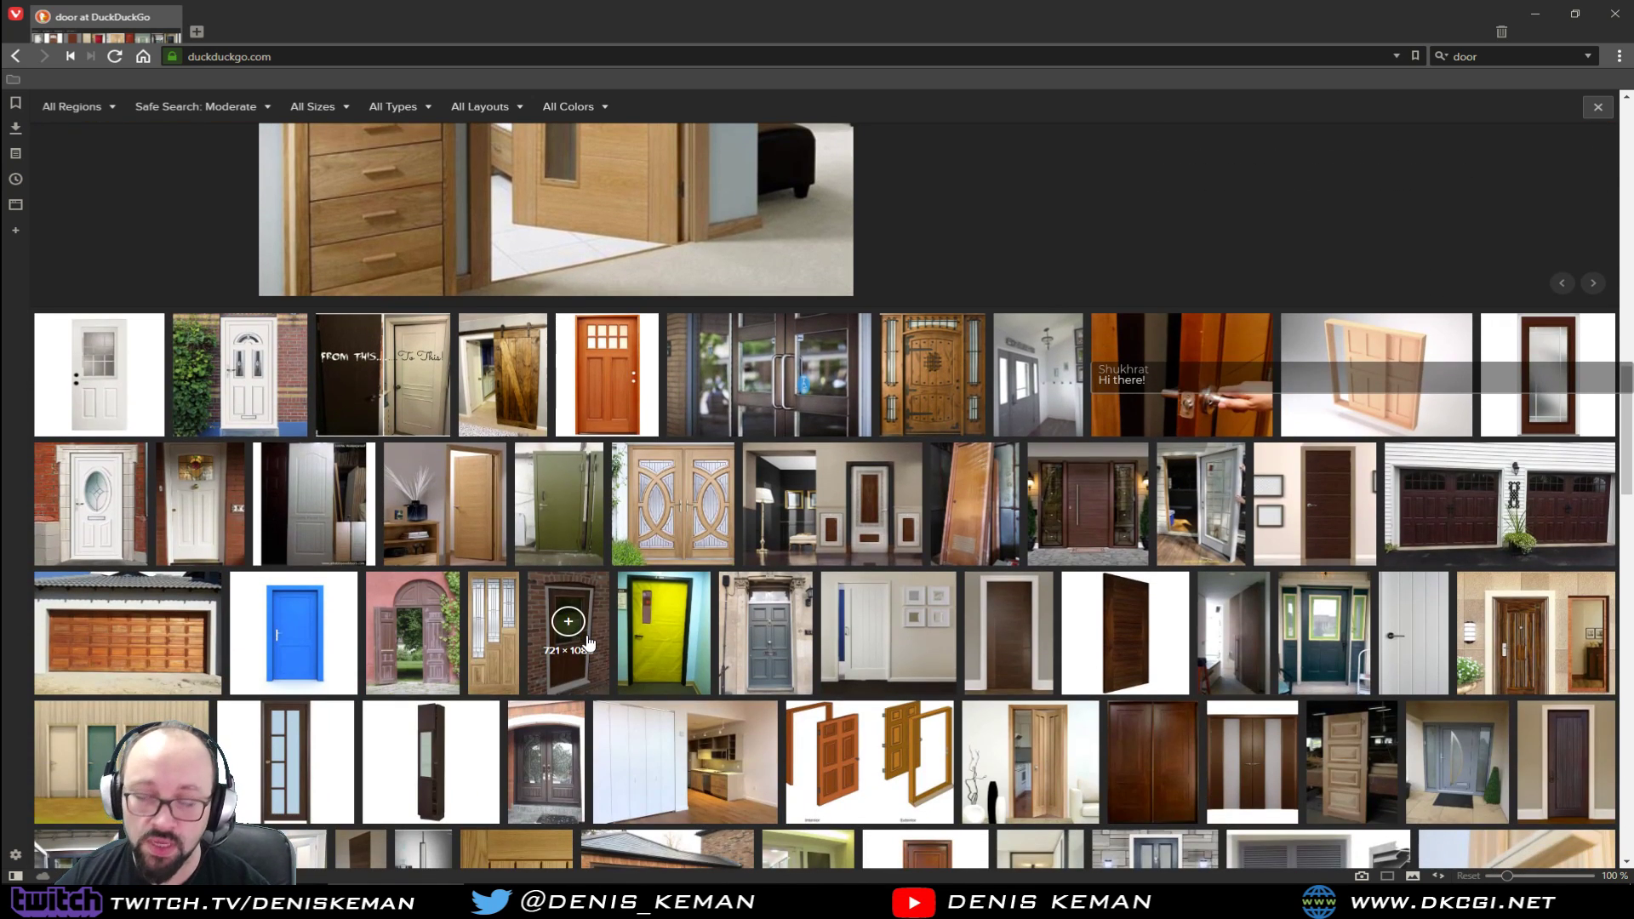
{"action": "scroll", "coordinate": [623, 539], "scroll_direction": "up", "scroll_amount": 3}
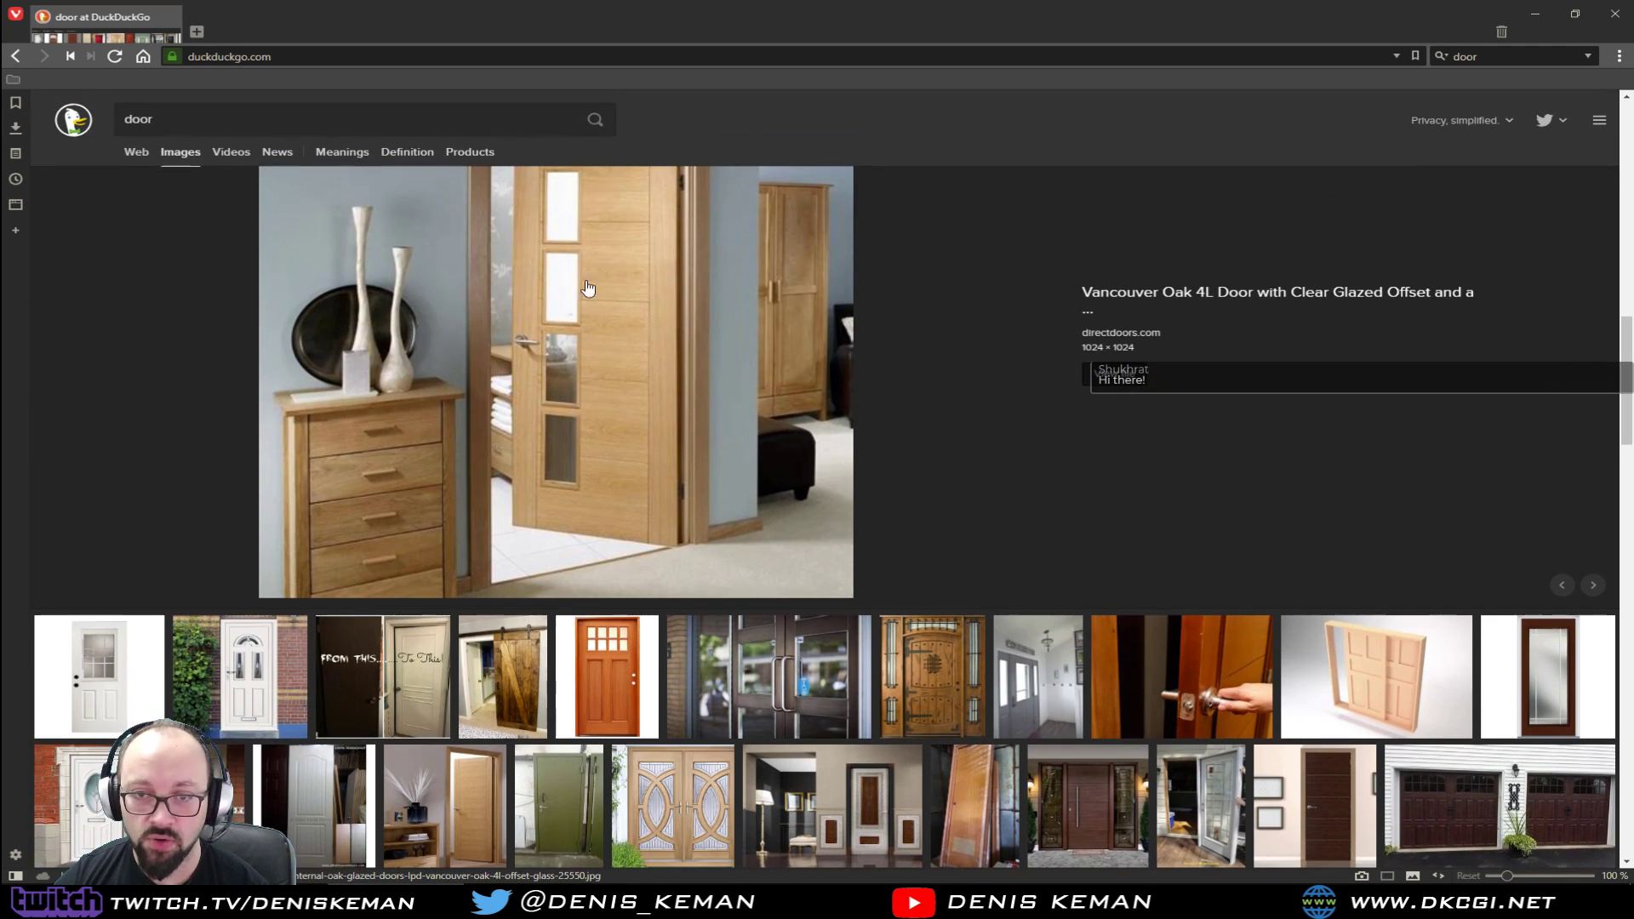
{"action": "scroll", "coordinate": [615, 511], "scroll_direction": "down", "scroll_amount": 2}
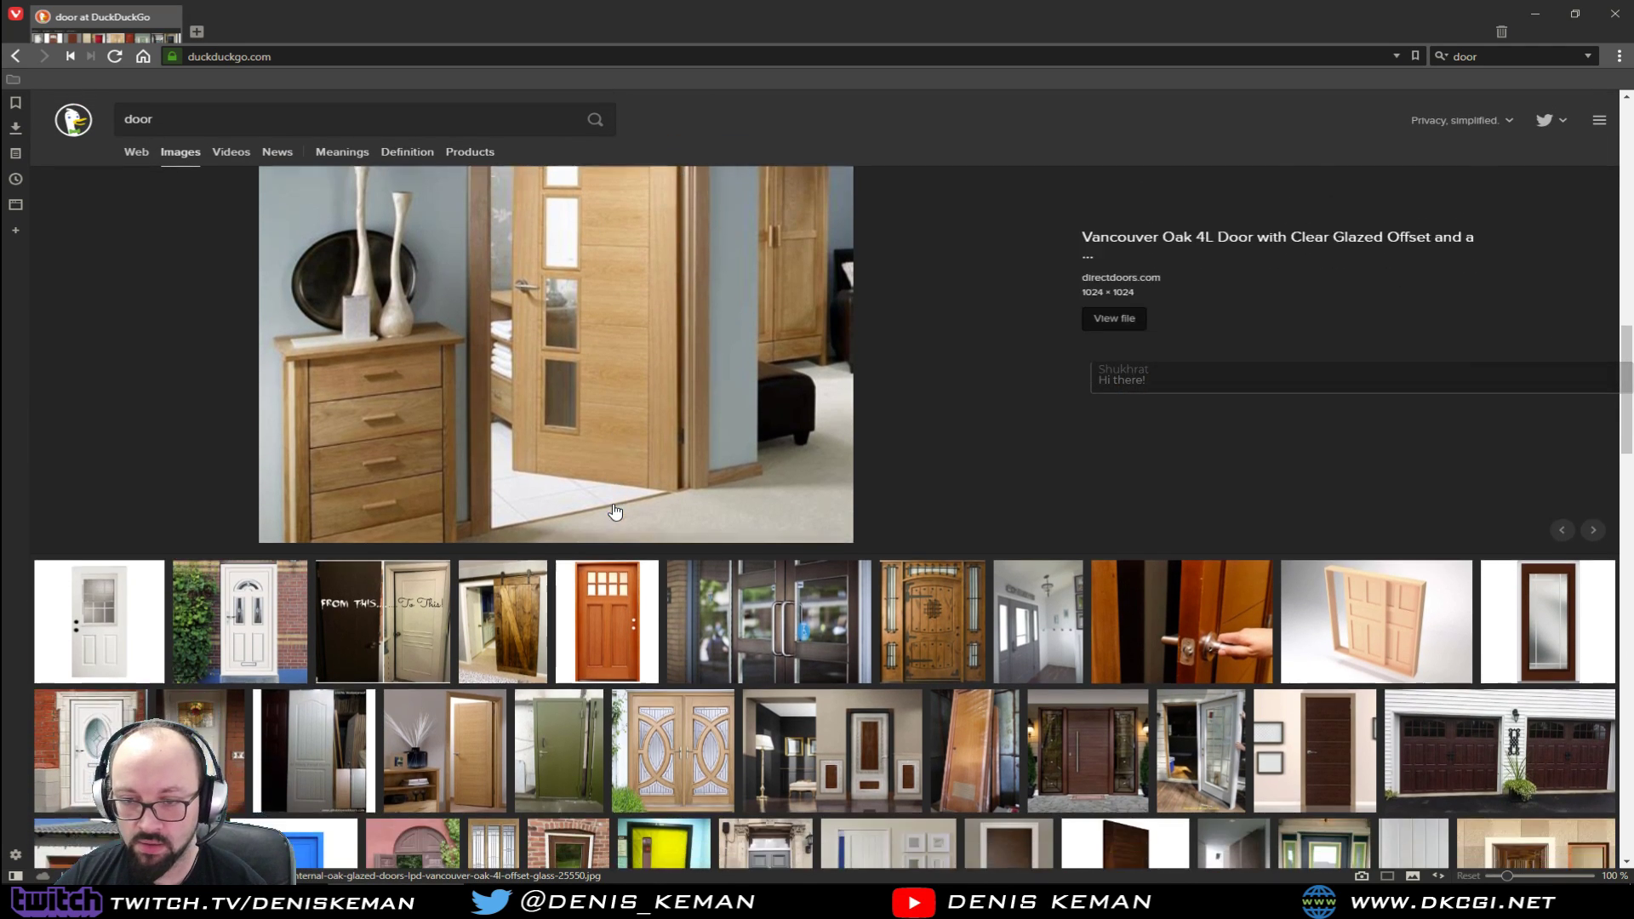
{"action": "left_click", "coordinate": [803, 486]}
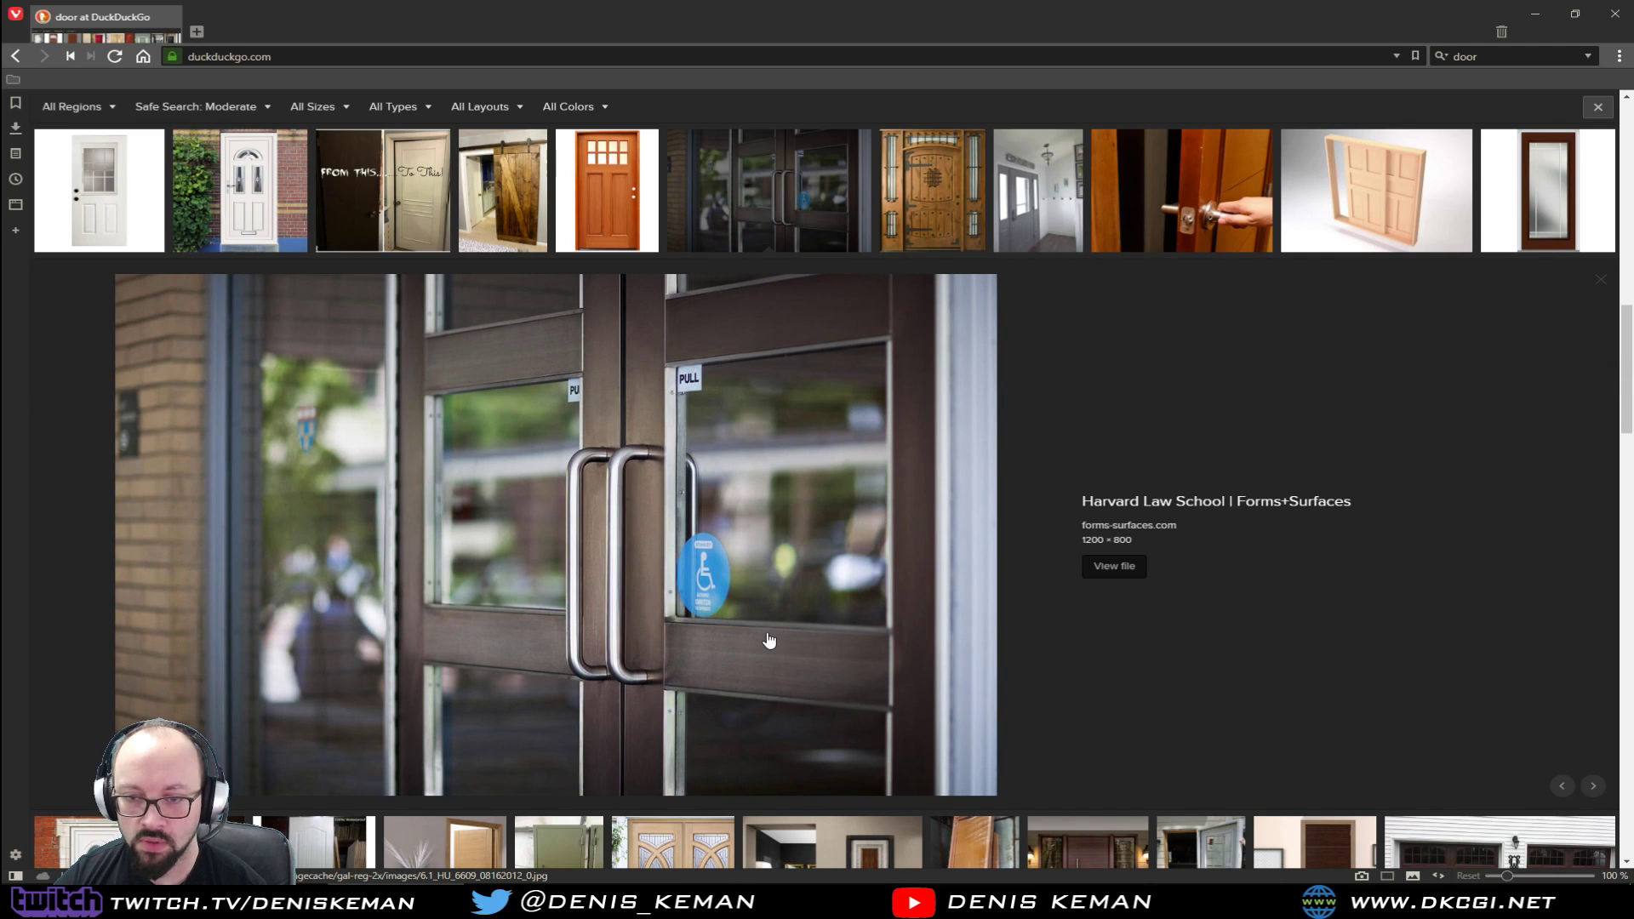
{"action": "scroll", "coordinate": [817, 484], "scroll_direction": "up", "scroll_amount": 3}
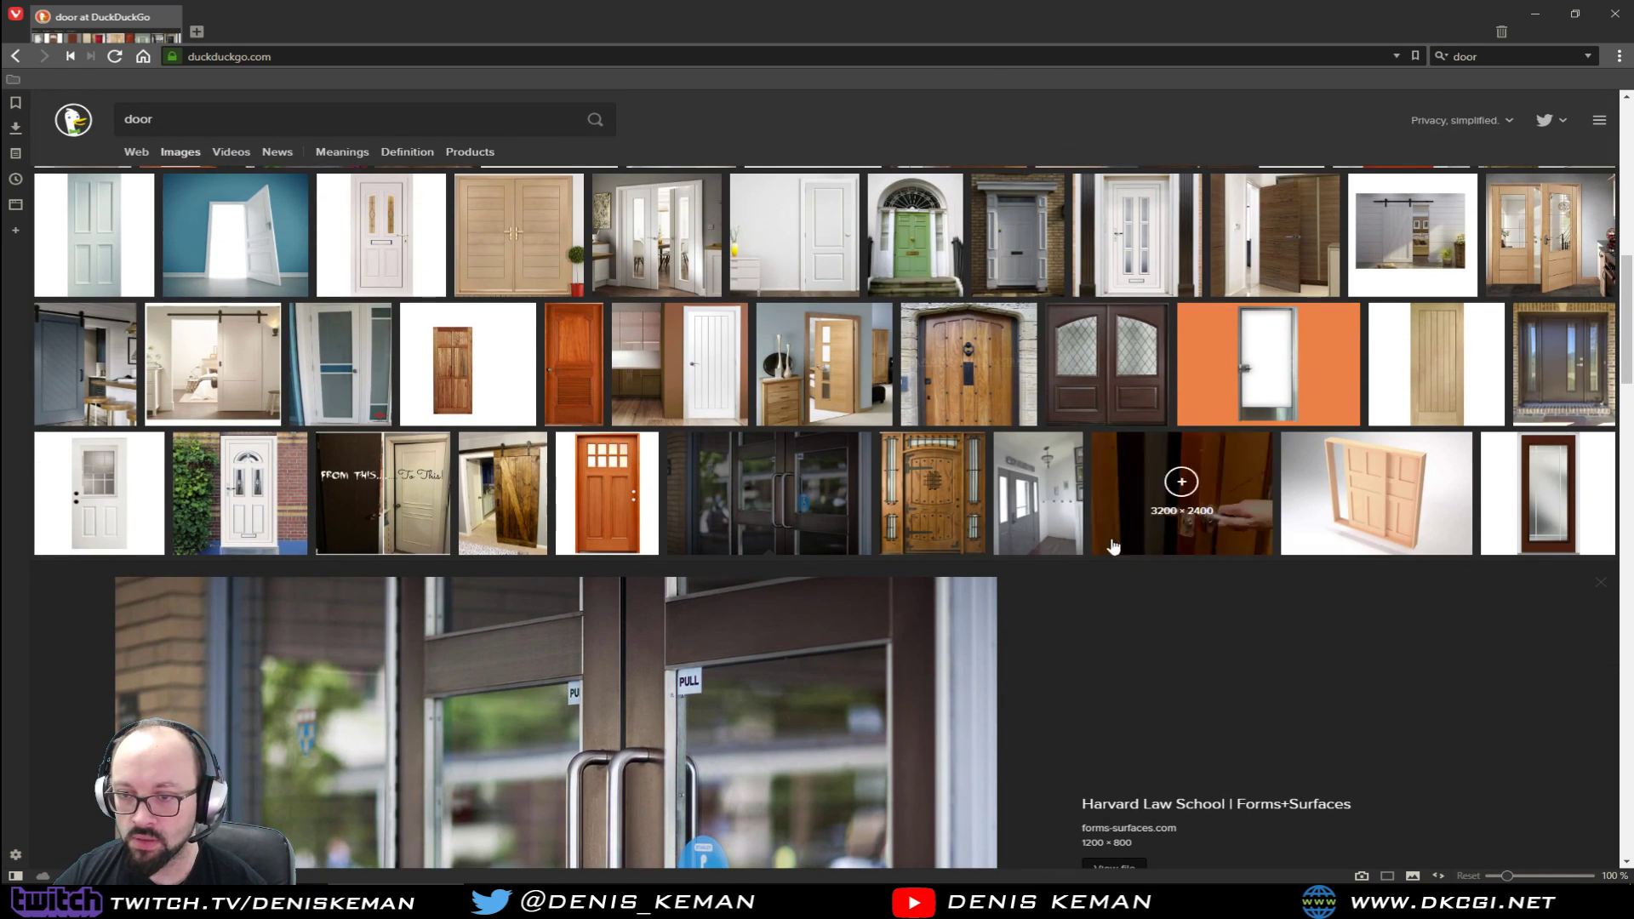
{"action": "left_click", "coordinate": [932, 492]}
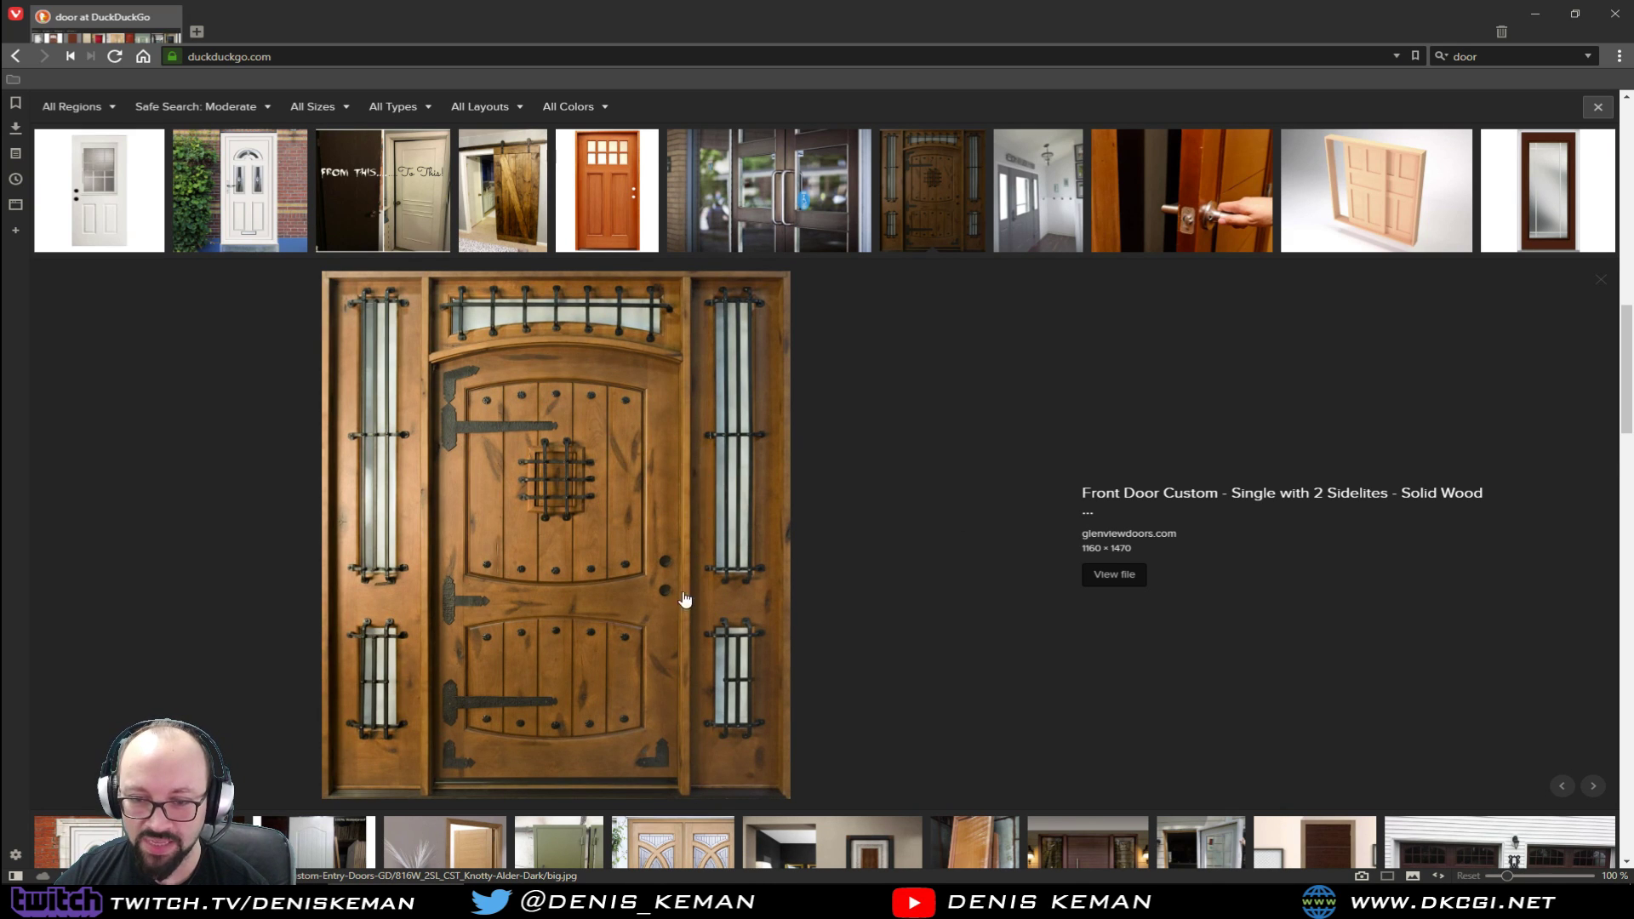
{"action": "scroll", "coordinate": [695, 687], "scroll_direction": "down", "scroll_amount": 5}
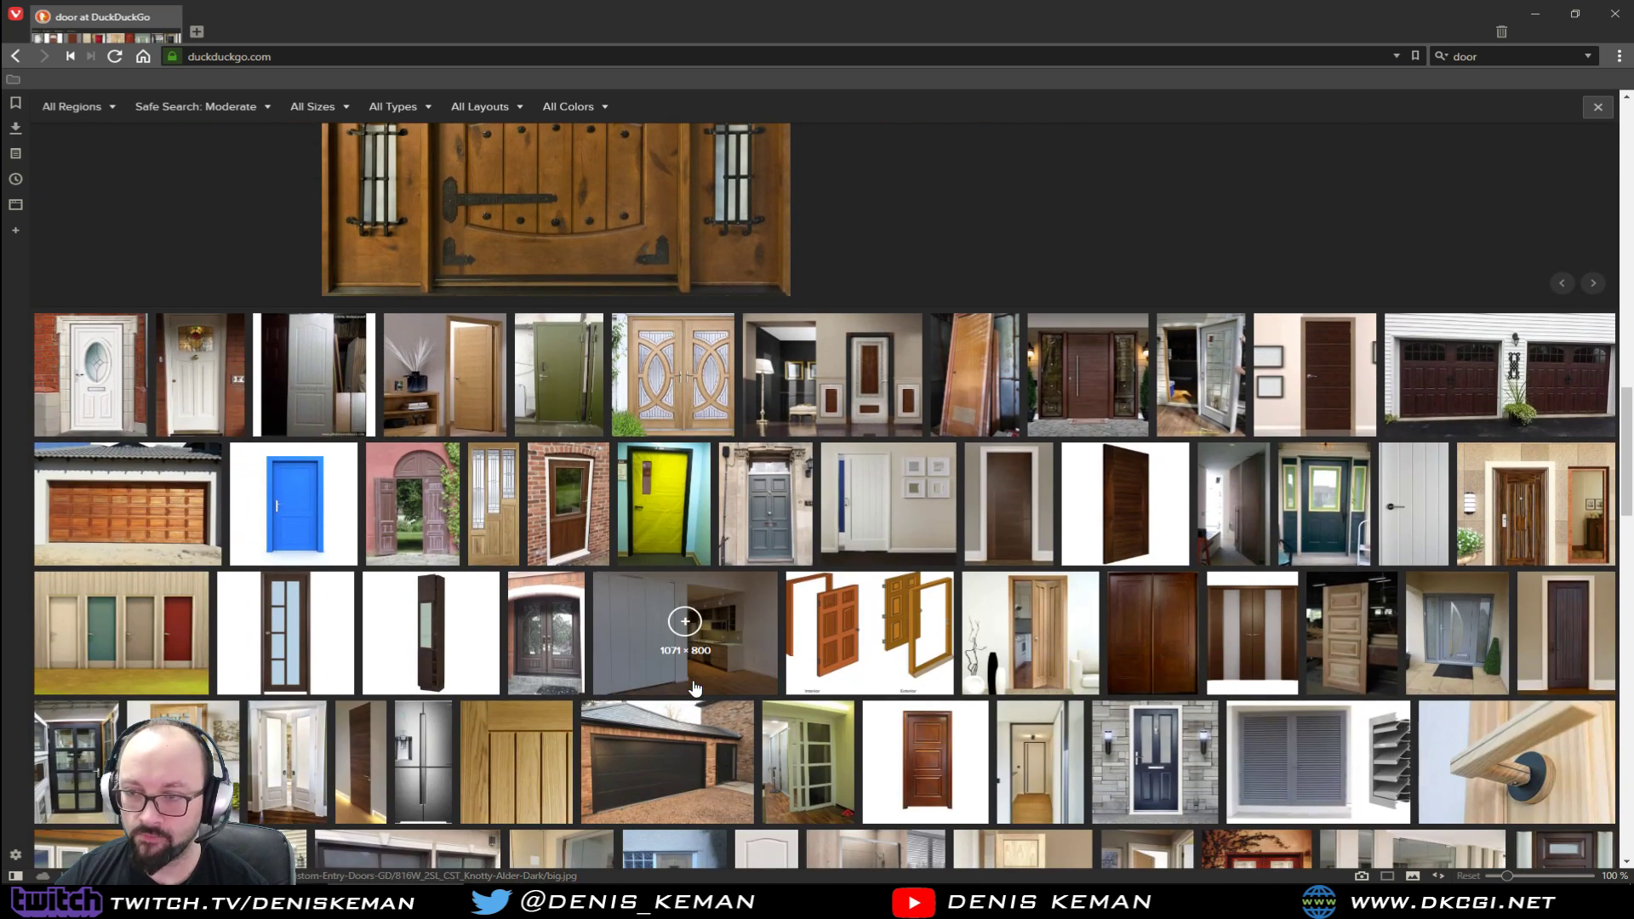
{"action": "scroll", "coordinate": [695, 687], "scroll_direction": "down", "scroll_amount": 4}
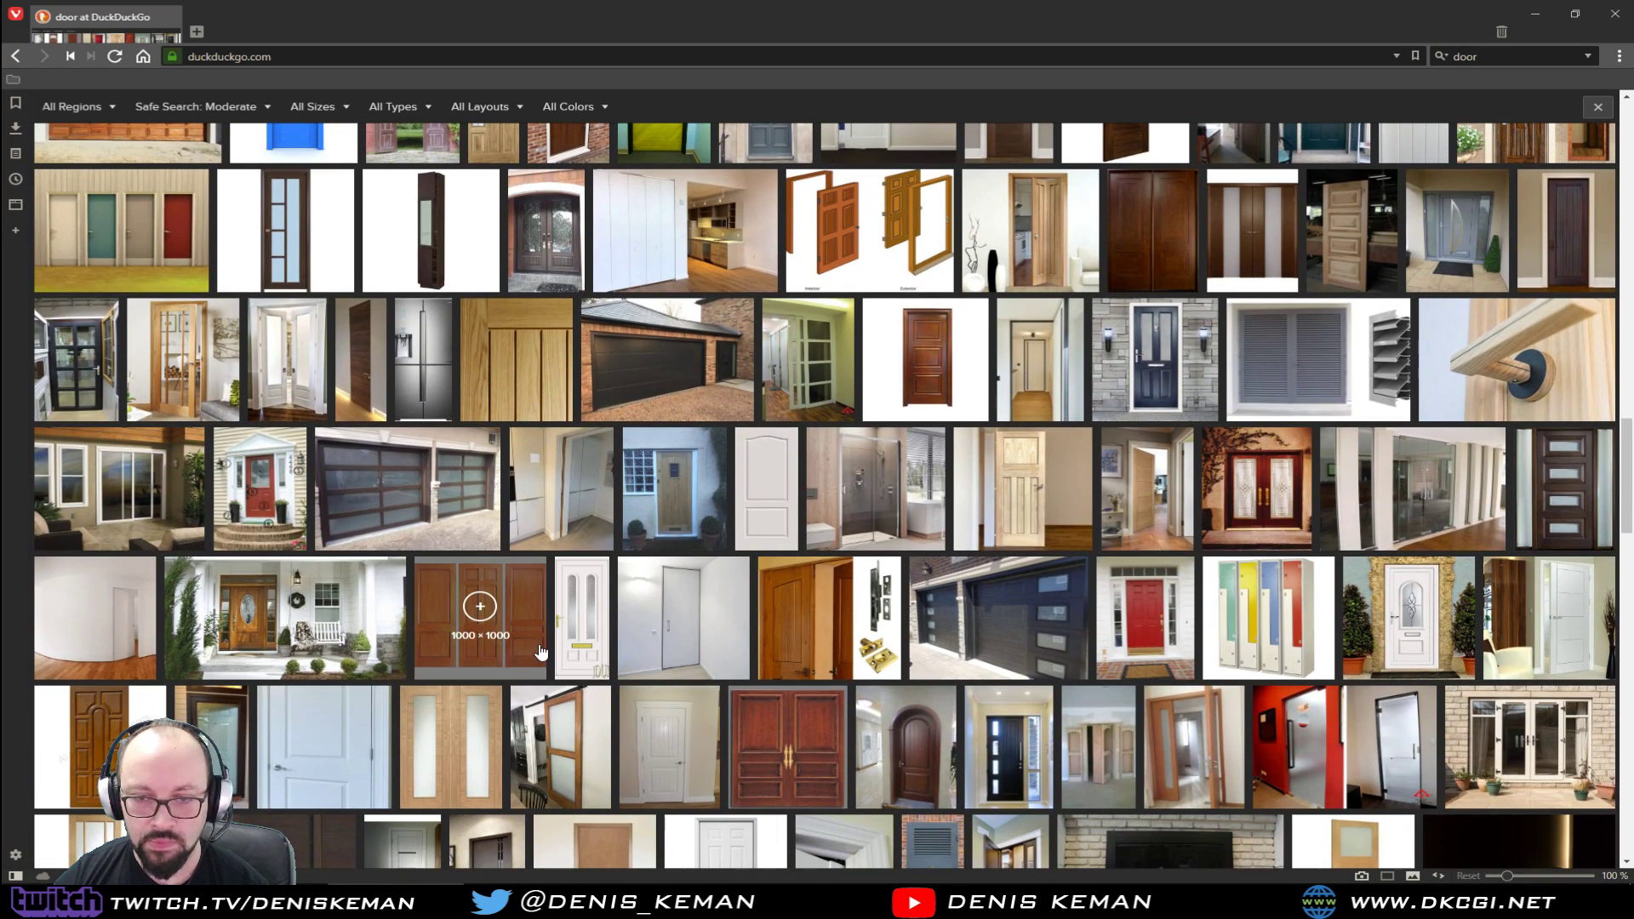
{"action": "left_click", "coordinate": [676, 661]}
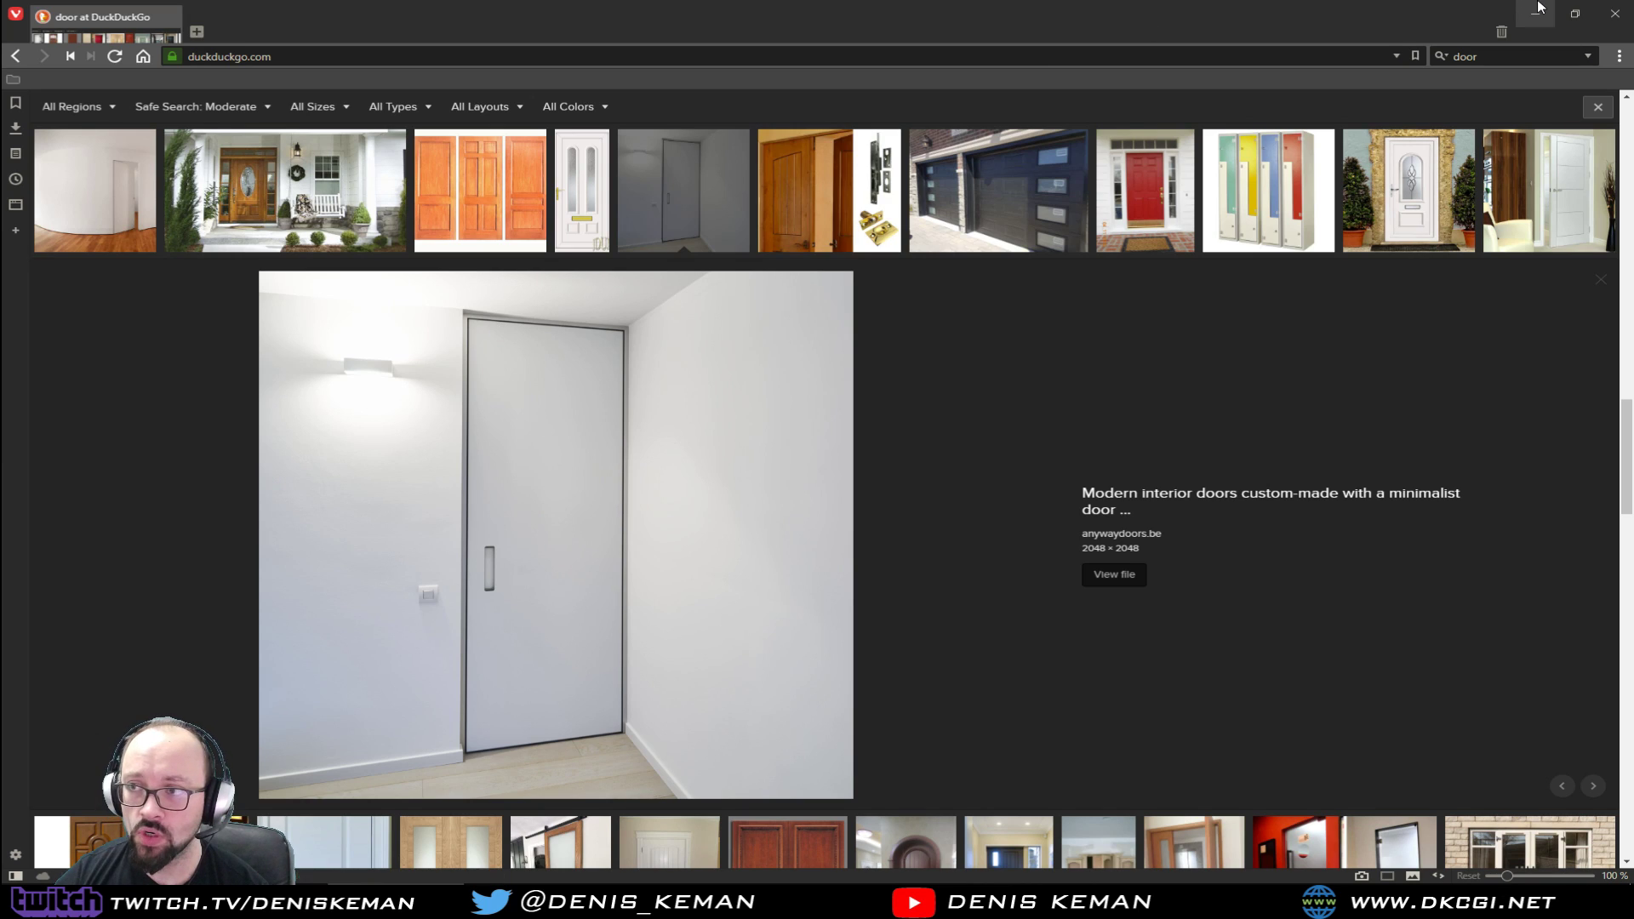
Step: Switch to 3ds Max and examine the closet, washer/dryer, coat closet and entry door positions on the floor plan
{"action": "key", "text": "alt+Tab"}
{"action": "scroll", "coordinate": [696, 374], "scroll_direction": "up", "scroll_amount": 5}
{"action": "middle_click_drag", "start_coordinate": [716, 411], "coordinate": [558, 442], "text": "alt"}
{"action": "middle_click_drag", "start_coordinate": [558, 443], "coordinate": [302, 410], "text": "alt"}
{"action": "middle_click_drag", "start_coordinate": [639, 629], "coordinate": [672, 326]}
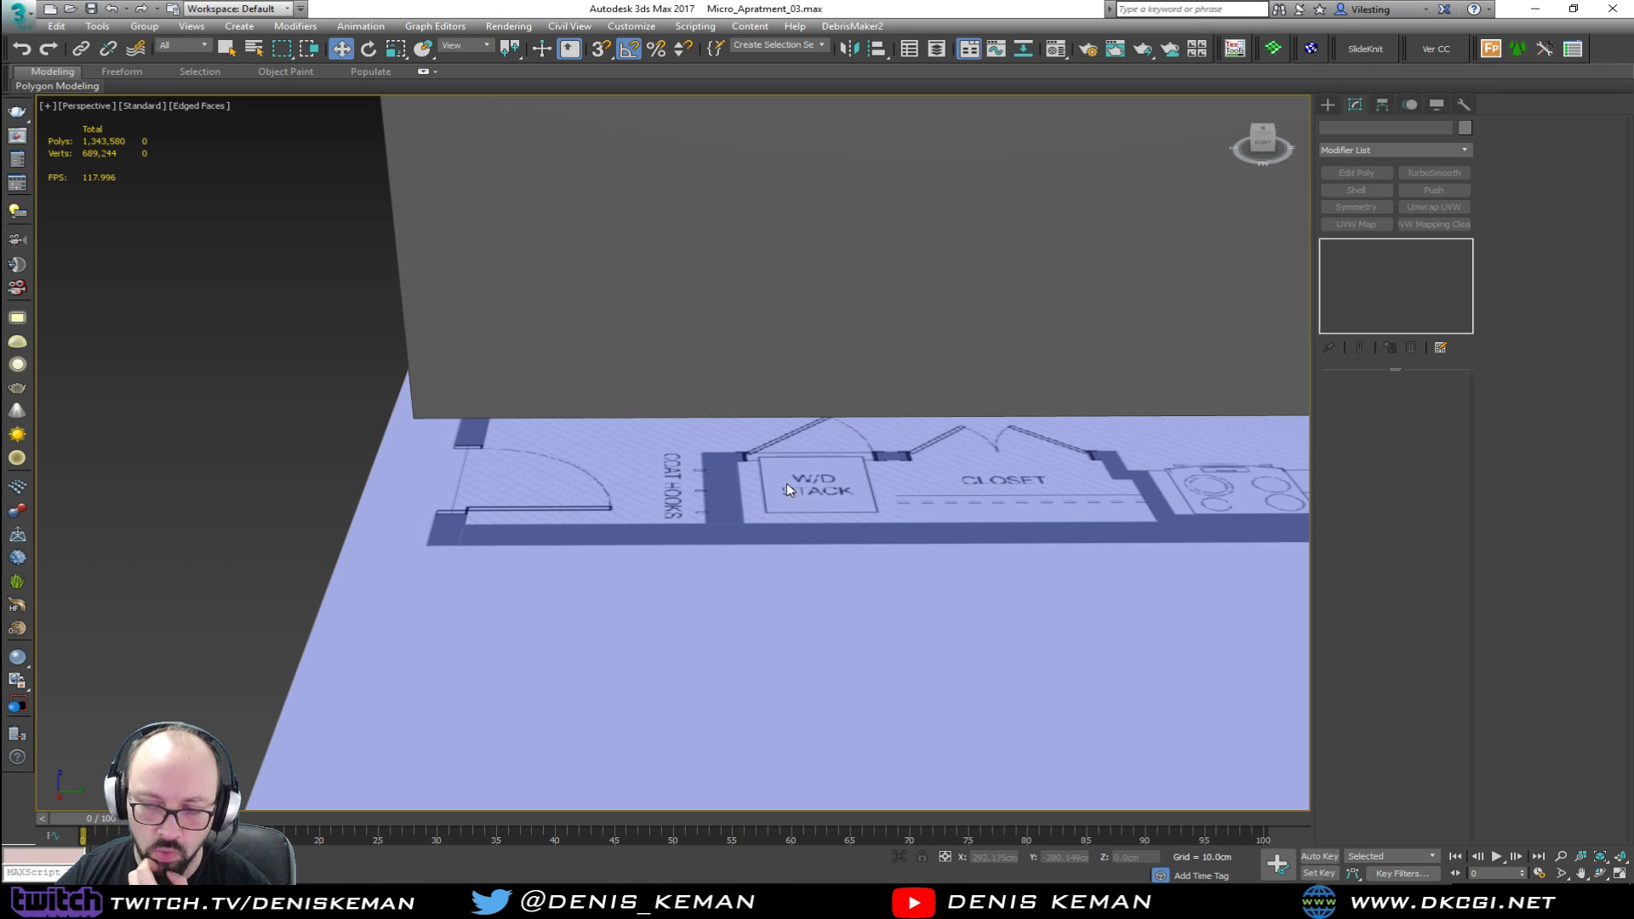
{"action": "middle_click_drag", "start_coordinate": [840, 460], "coordinate": [953, 474], "text": "alt"}
{"action": "scroll", "coordinate": [788, 436], "scroll_direction": "up", "scroll_amount": 10}
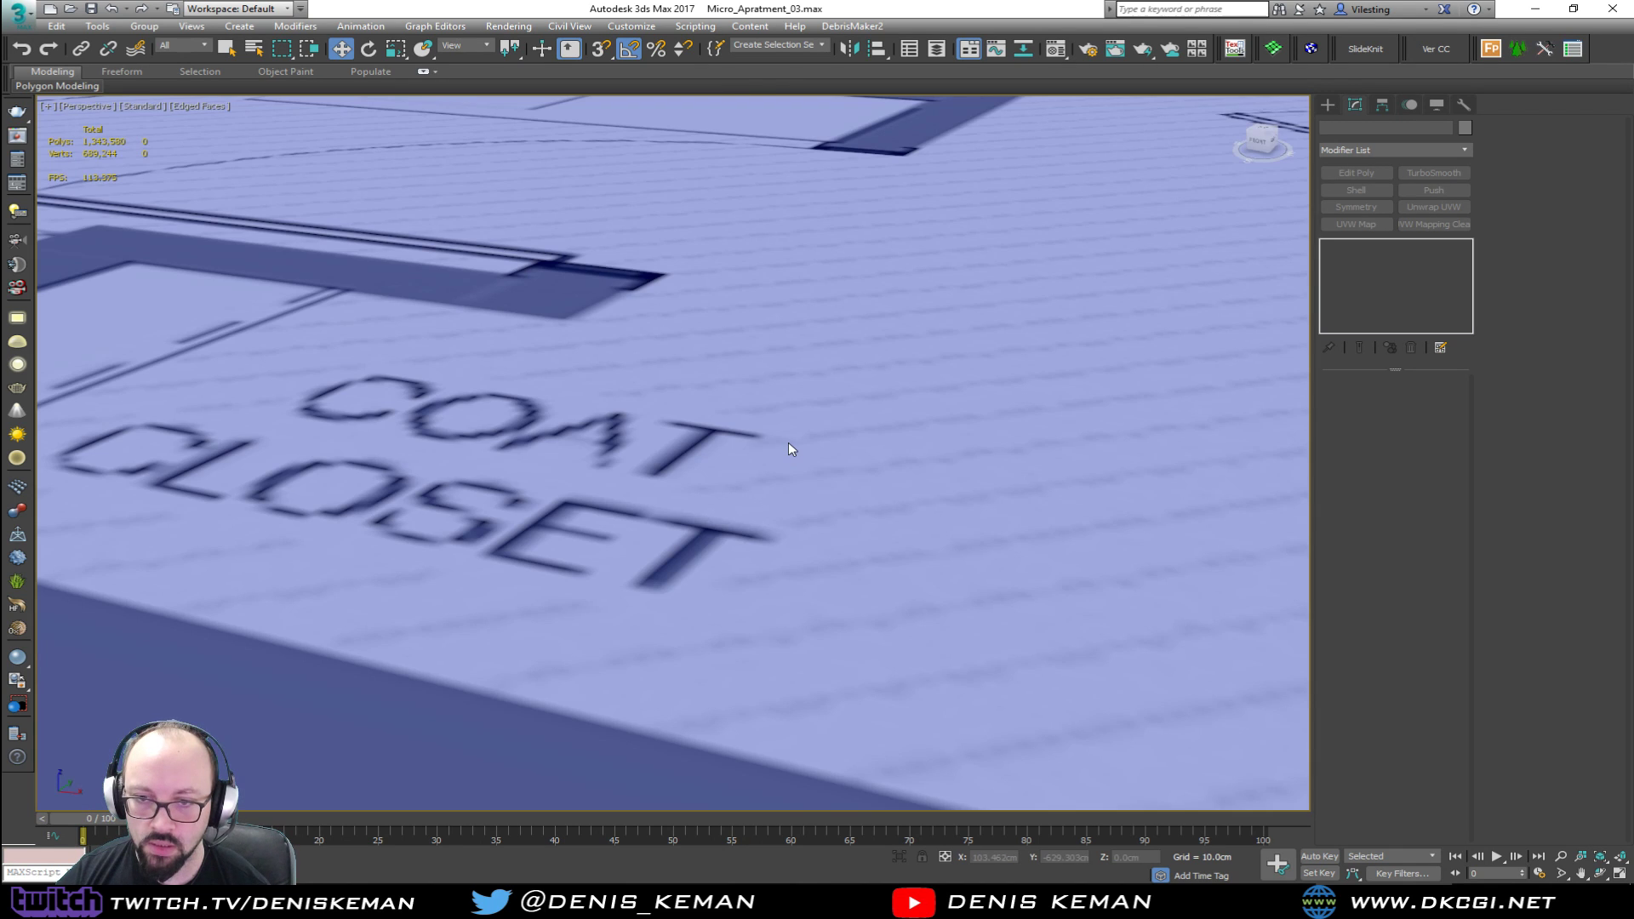
{"action": "middle_click_drag", "start_coordinate": [790, 455], "coordinate": [892, 398], "text": "alt"}
{"action": "scroll", "coordinate": [1025, 412], "scroll_direction": "down", "scroll_amount": 6}
{"action": "scroll", "coordinate": [932, 421], "scroll_direction": "up", "scroll_amount": 3}
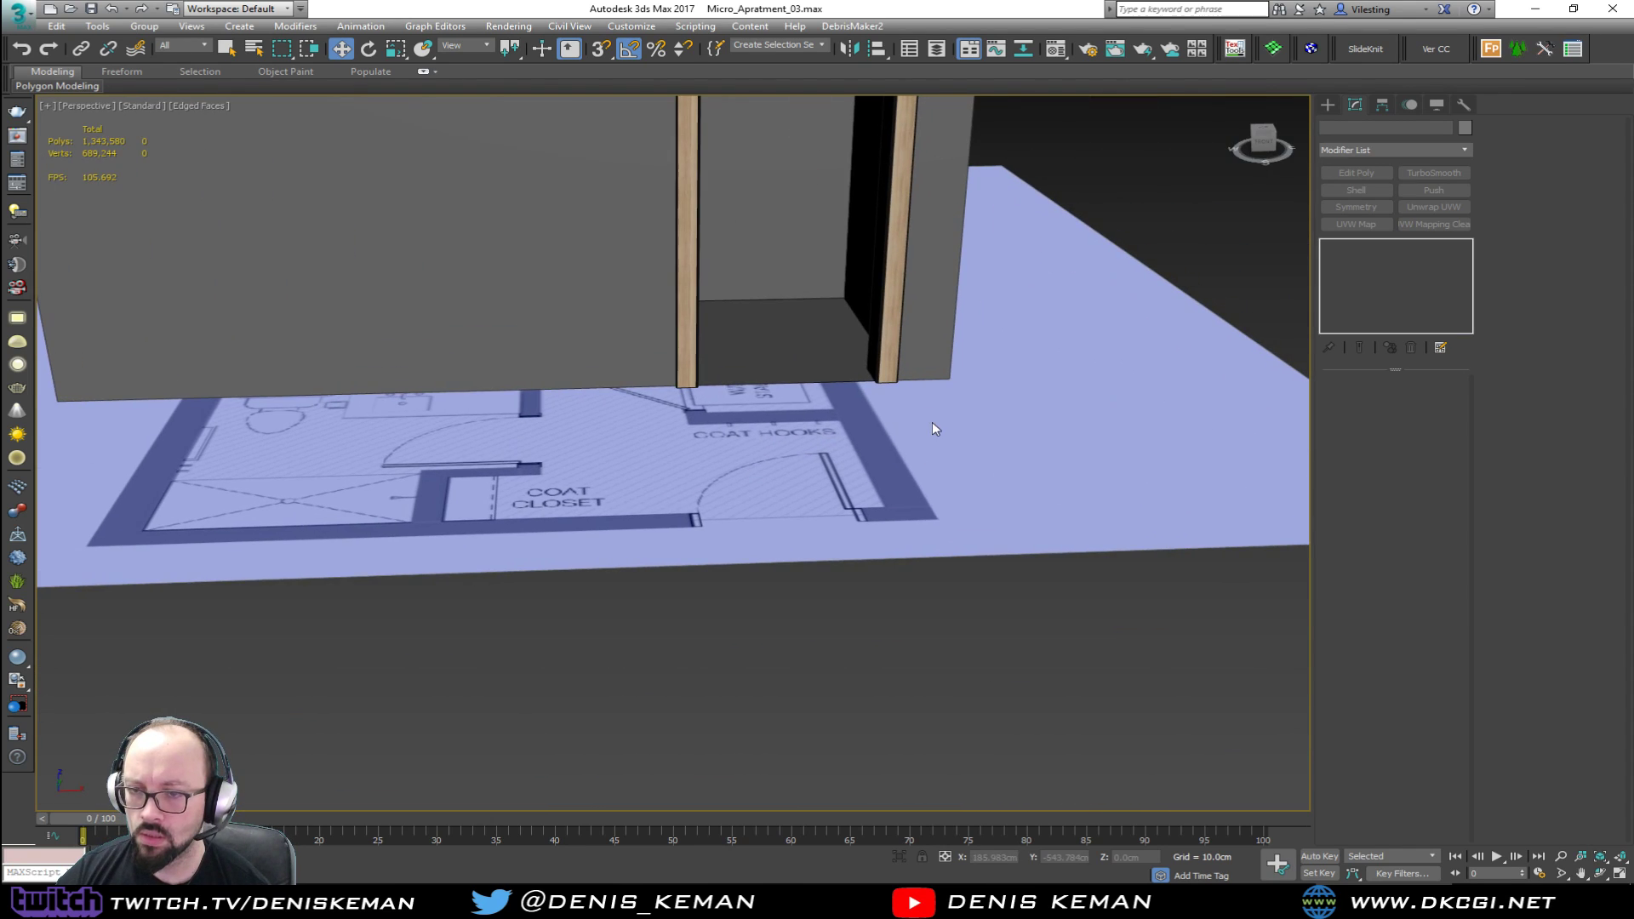
{"action": "mouse_move", "coordinate": [816, 429]}
{"action": "middle_mouse_down", "text": "alt"}
{"action": "mouse_move", "coordinate": [842, 440]}
{"action": "mouse_move", "coordinate": [840, 423]}
{"action": "mouse_move", "coordinate": [814, 508]}
{"action": "mouse_move", "coordinate": [642, 436]}
{"action": "mouse_move", "coordinate": [795, 514]}
{"action": "mouse_move", "coordinate": [832, 503]}
{"action": "mouse_move", "coordinate": [533, 491]}
{"action": "mouse_move", "coordinate": [579, 379]}
{"action": "mouse_move", "coordinate": [570, 393]}
{"action": "mouse_move", "coordinate": [792, 443]}
{"action": "middle_mouse_up", "text": "alt"}
Step: Examine the furnished apartment from above and outside, including the kitchen in wireframe and the interior door frames
{"action": "scroll", "coordinate": [533, 490], "scroll_direction": "down", "scroll_amount": 6}
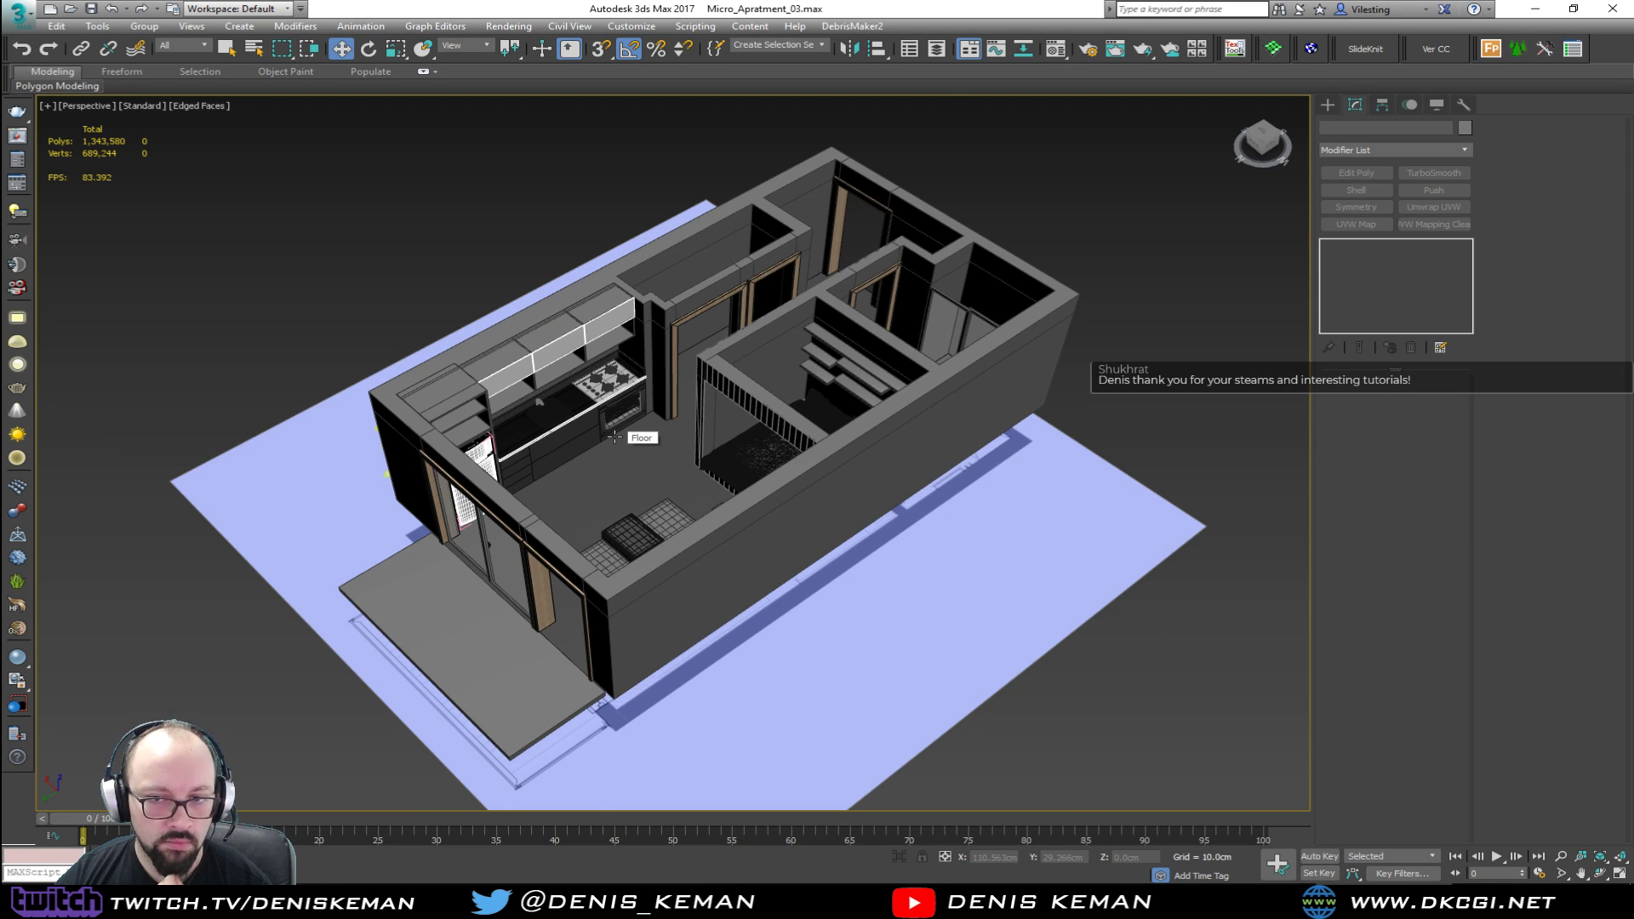
{"action": "scroll", "coordinate": [616, 437], "scroll_direction": "up", "scroll_amount": 5}
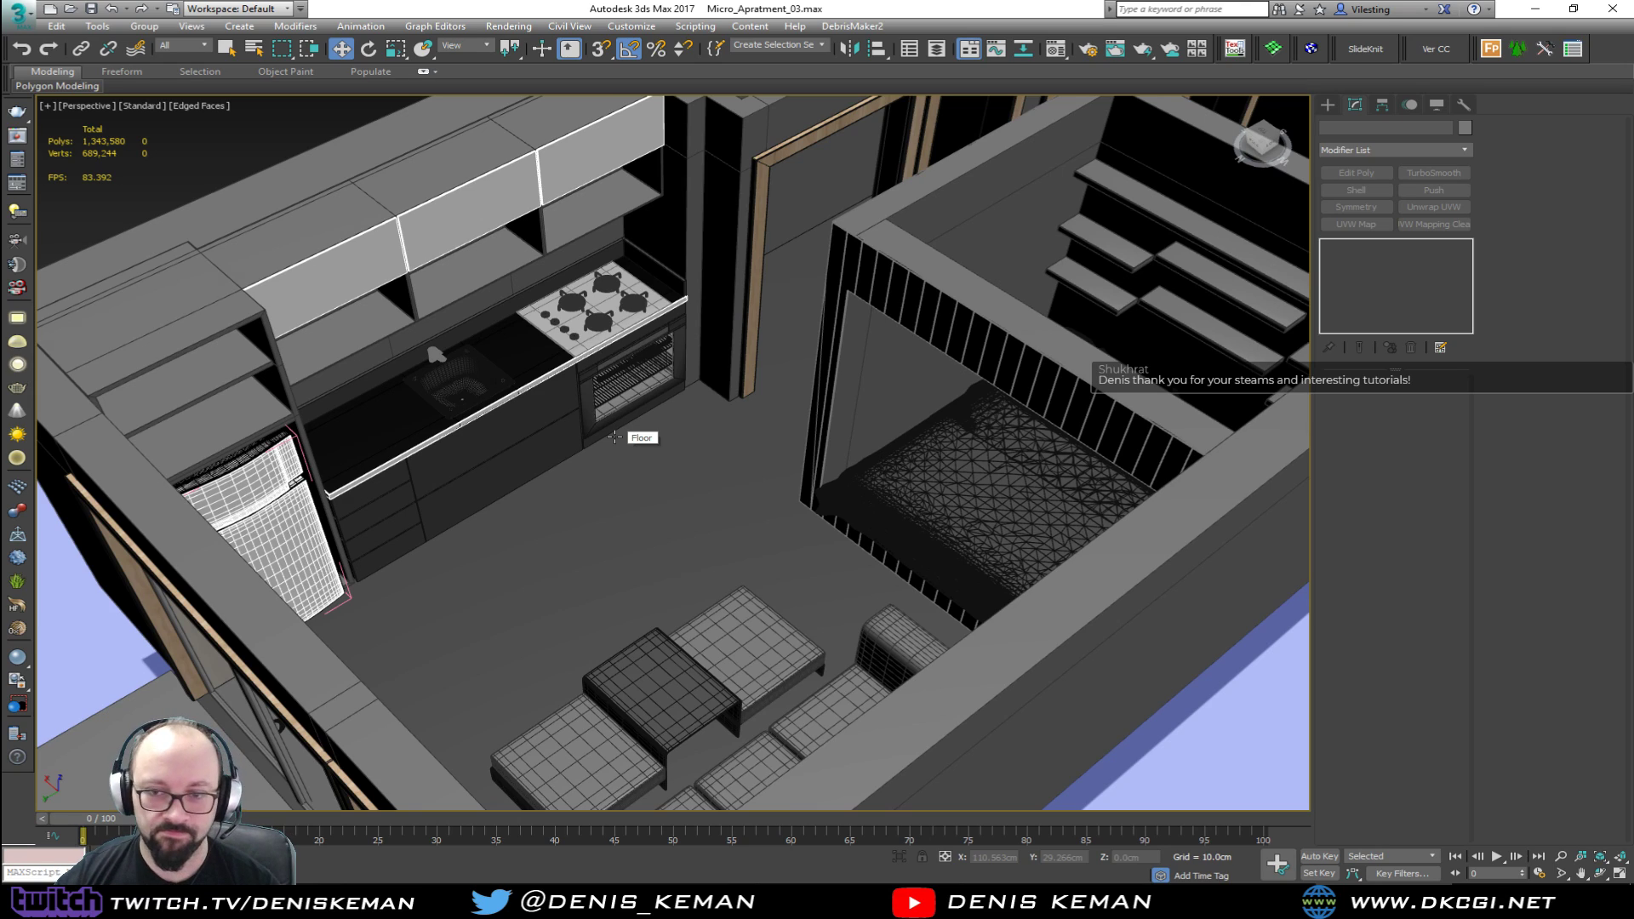
{"action": "scroll", "coordinate": [614, 437], "scroll_direction": "up", "scroll_amount": 3}
{"action": "key", "text": "F3"}
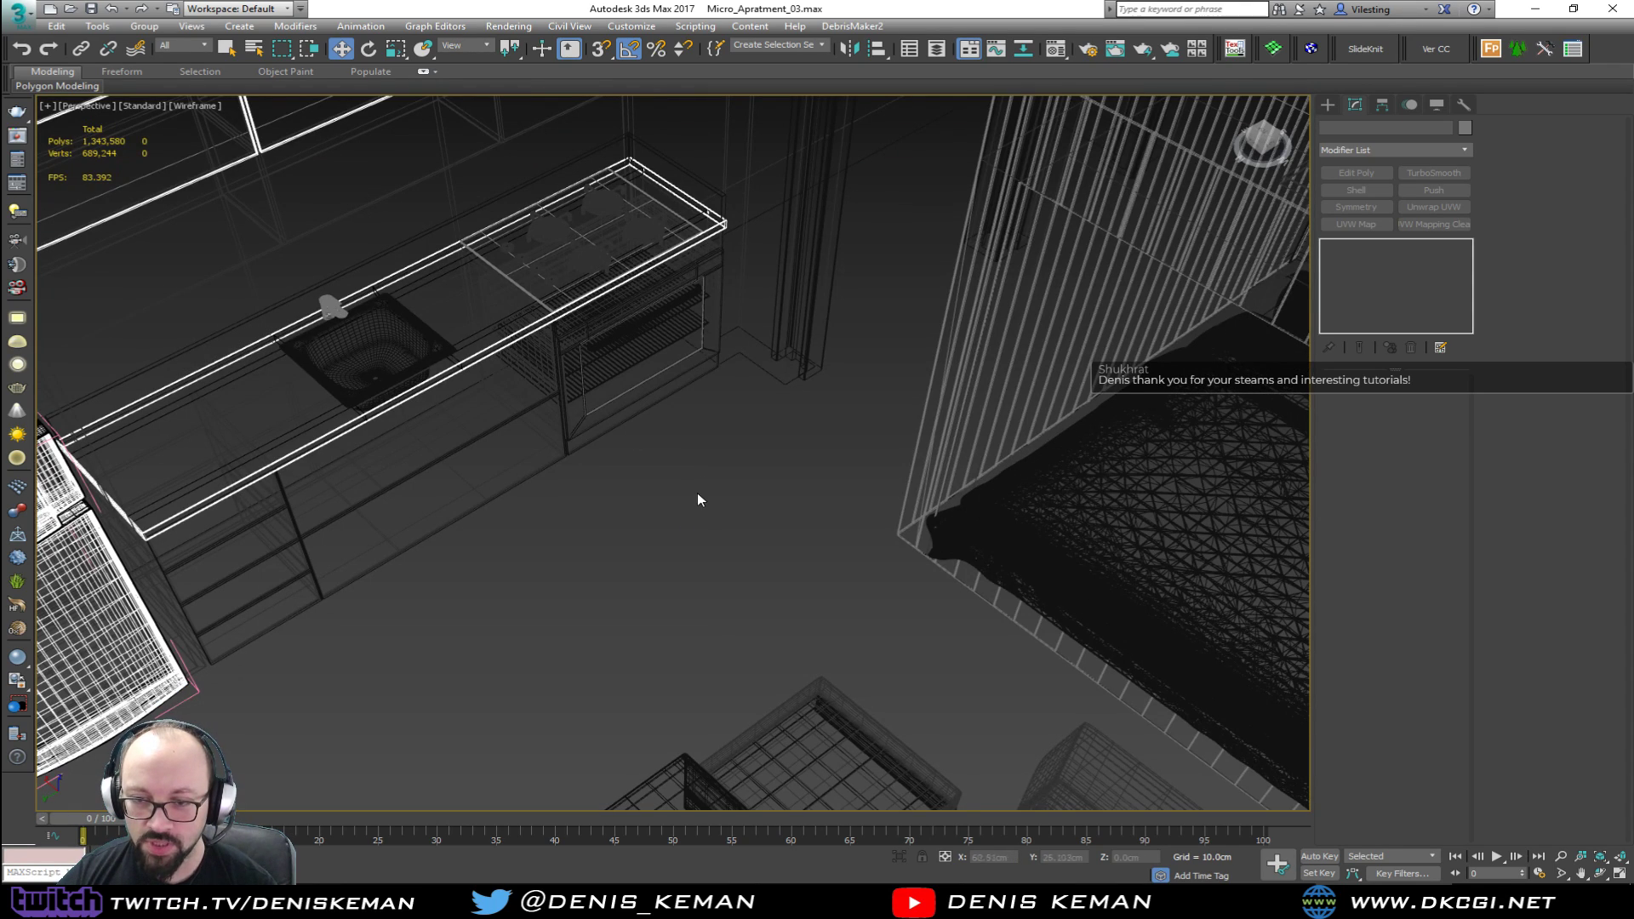
{"action": "key", "text": "F3"}
{"action": "scroll", "coordinate": [697, 494], "scroll_direction": "down", "scroll_amount": 6}
{"action": "middle_click_drag", "start_coordinate": [697, 494], "coordinate": [919, 461], "text": "alt"}
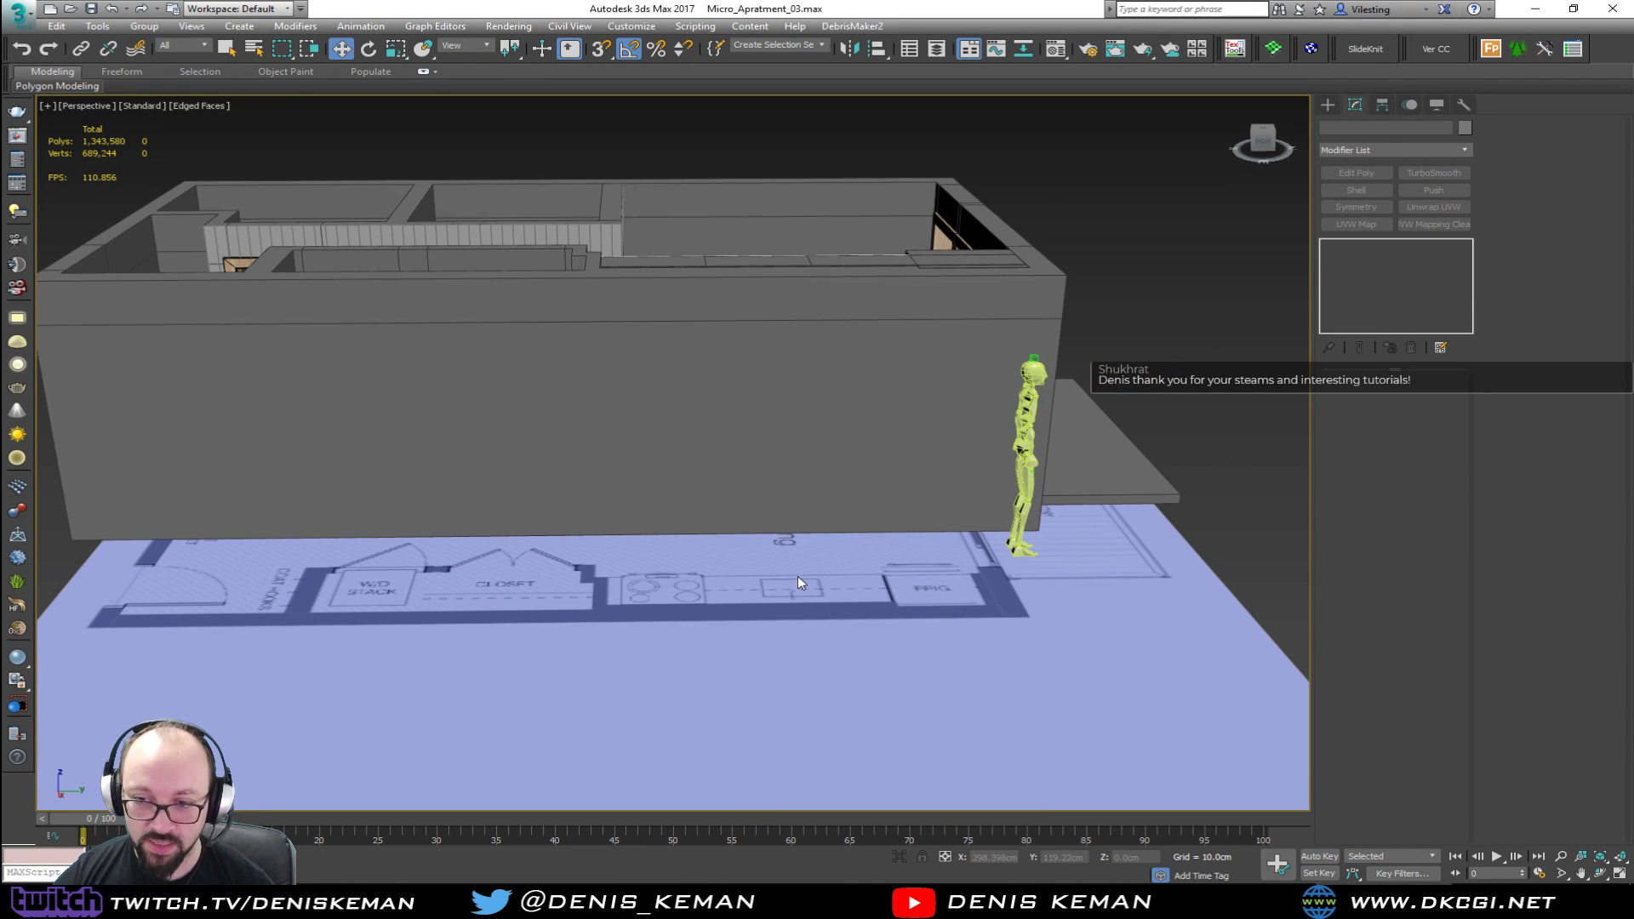
{"action": "middle_click_drag", "start_coordinate": [699, 555], "coordinate": [681, 336], "text": "alt"}
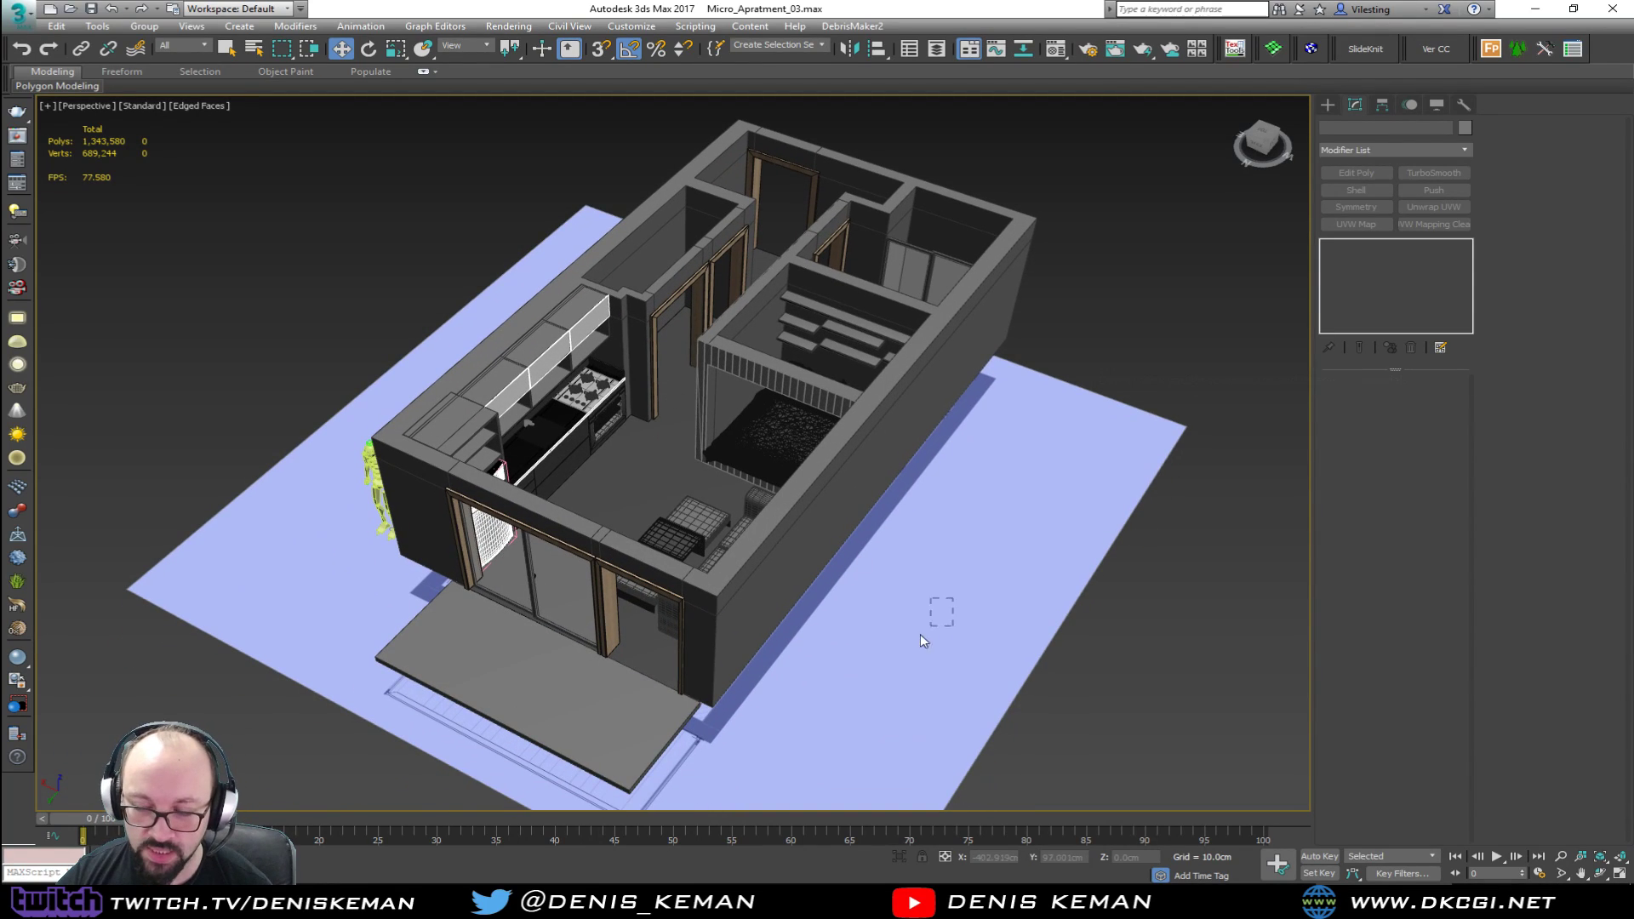
{"action": "middle_click_drag", "start_coordinate": [903, 632], "coordinate": [857, 601], "text": "alt"}
{"action": "middle_click_drag", "start_coordinate": [703, 482], "coordinate": [735, 510], "text": "alt"}
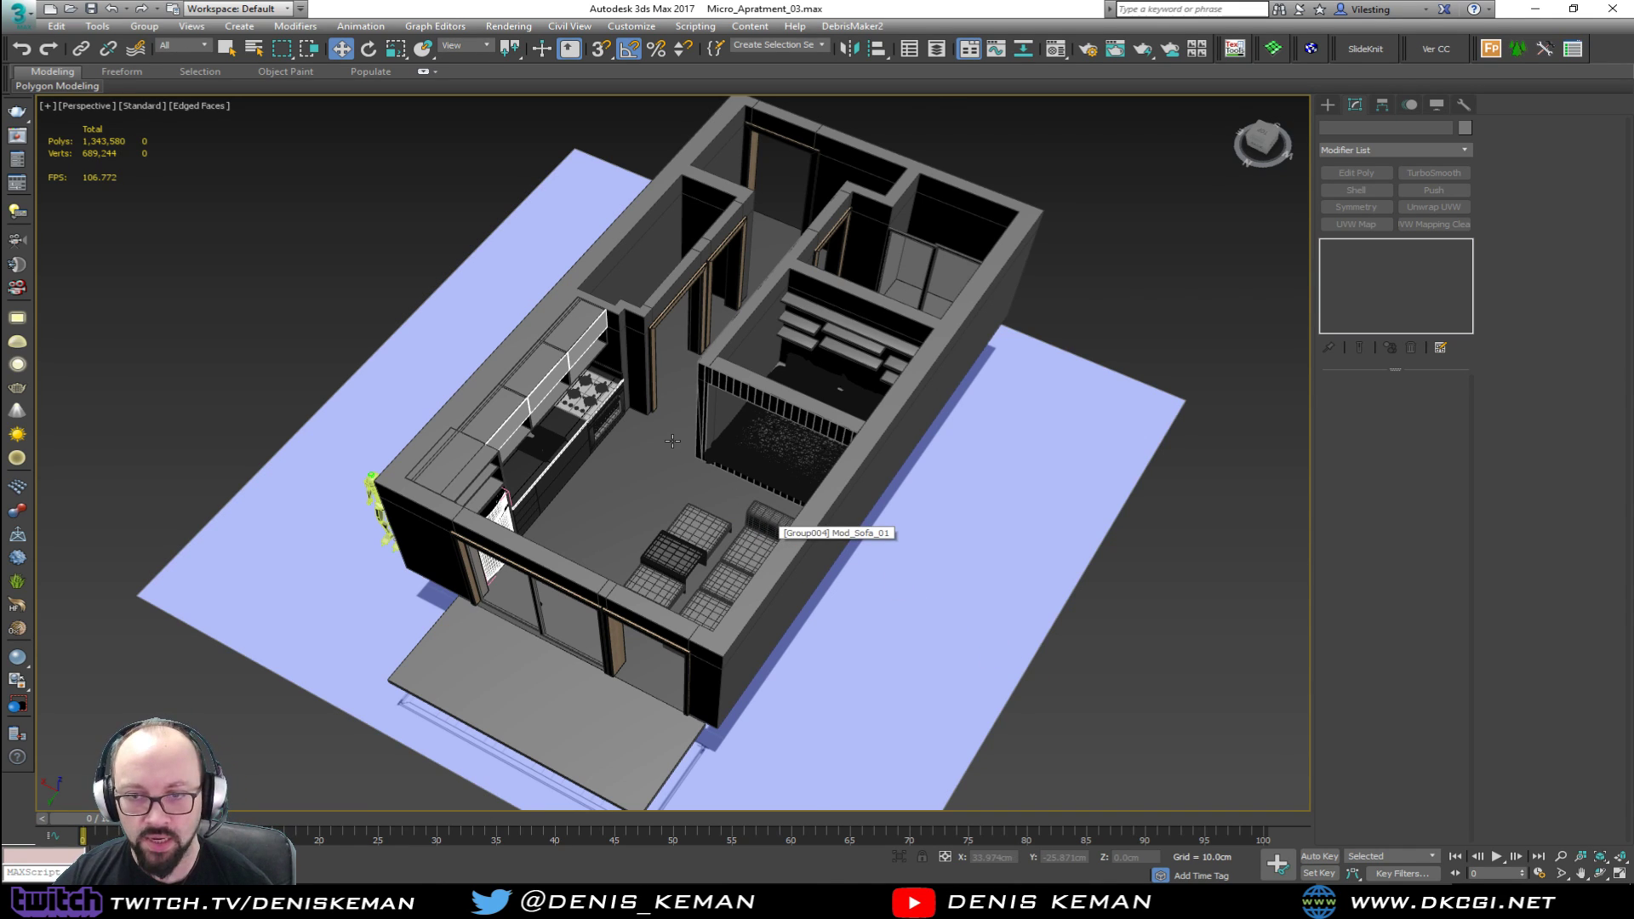
{"action": "scroll", "coordinate": [672, 440], "scroll_direction": "up", "scroll_amount": 8}
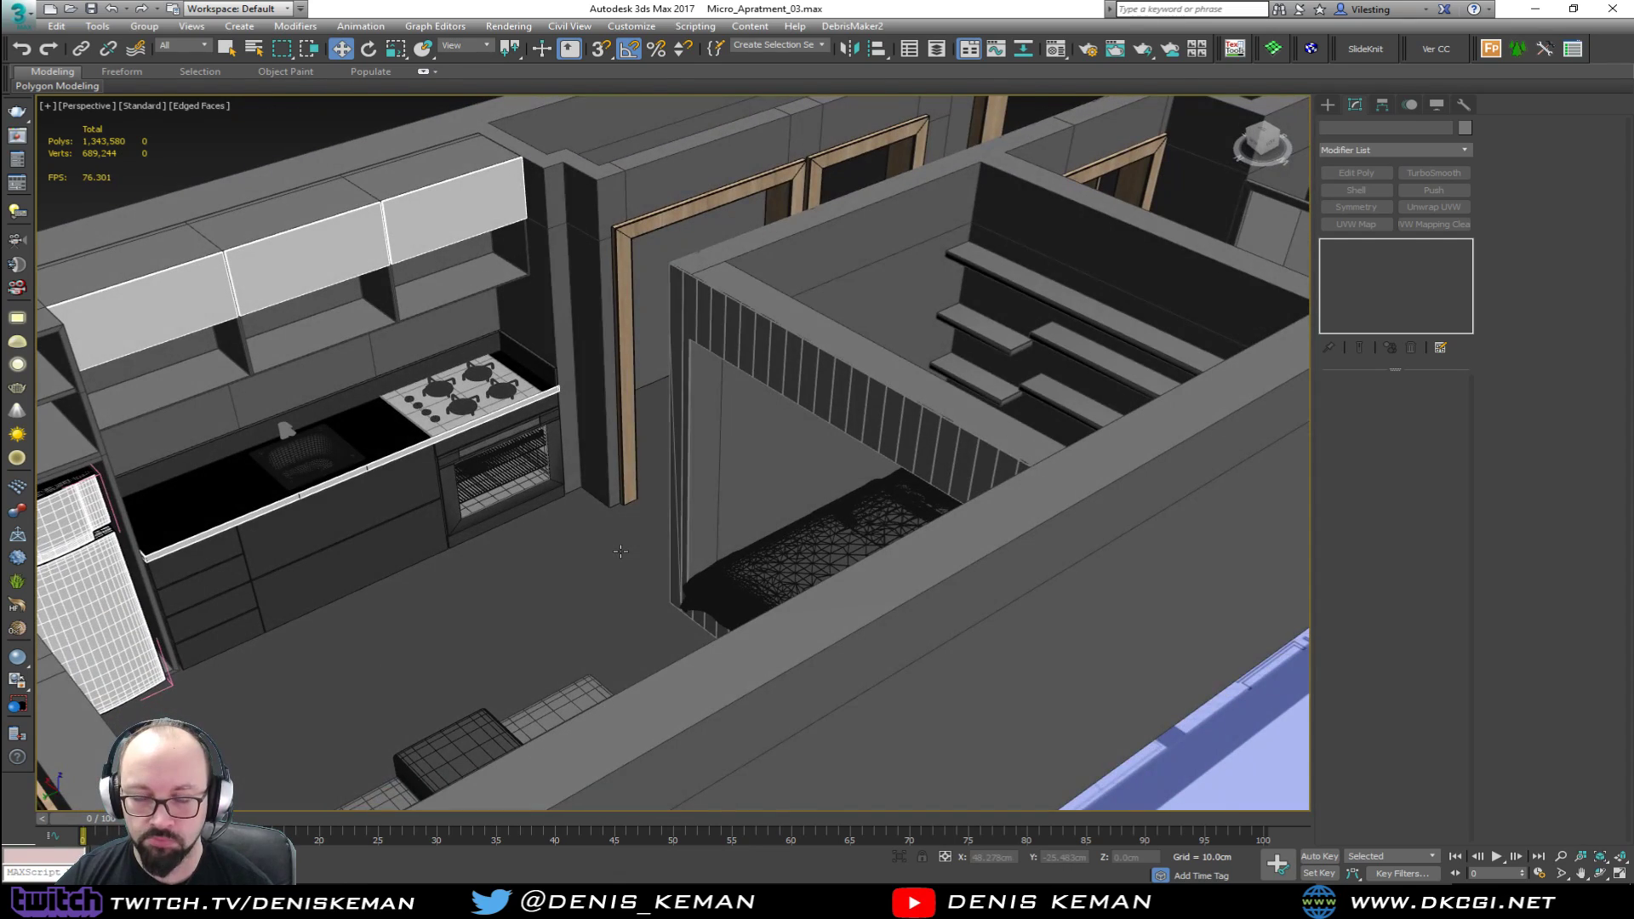
Step: Switch back to the browser and examine more door references, including the white door with casing and the three-panel oak sliding door
{"action": "key", "text": "alt+Tab"}
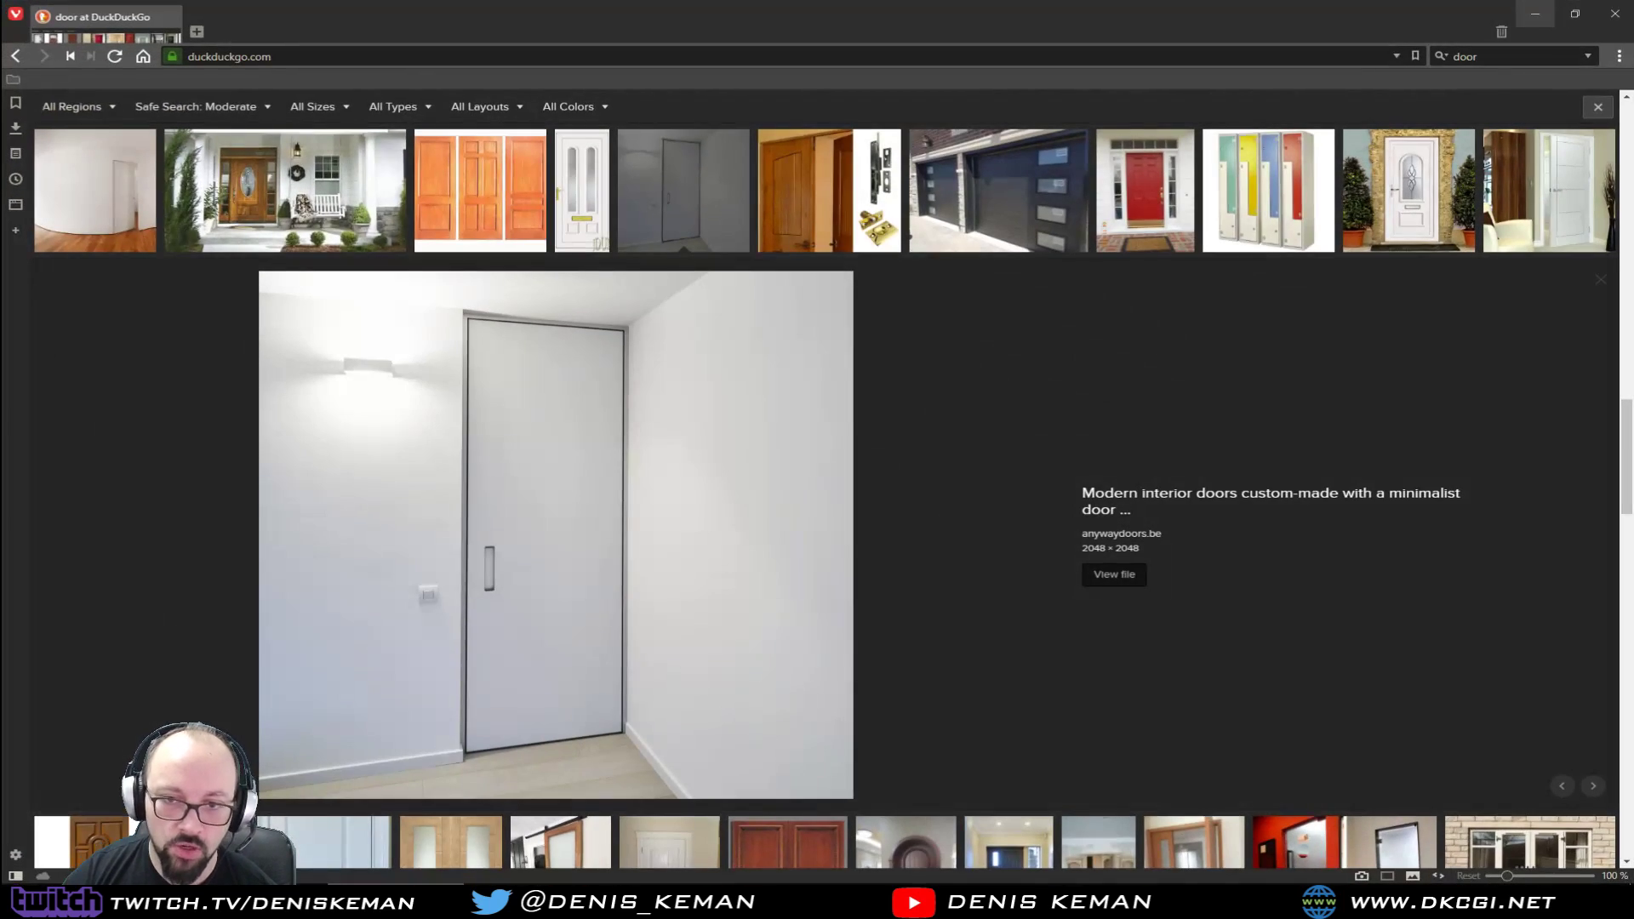
{"action": "scroll", "coordinate": [852, 445], "scroll_direction": "down", "scroll_amount": 5}
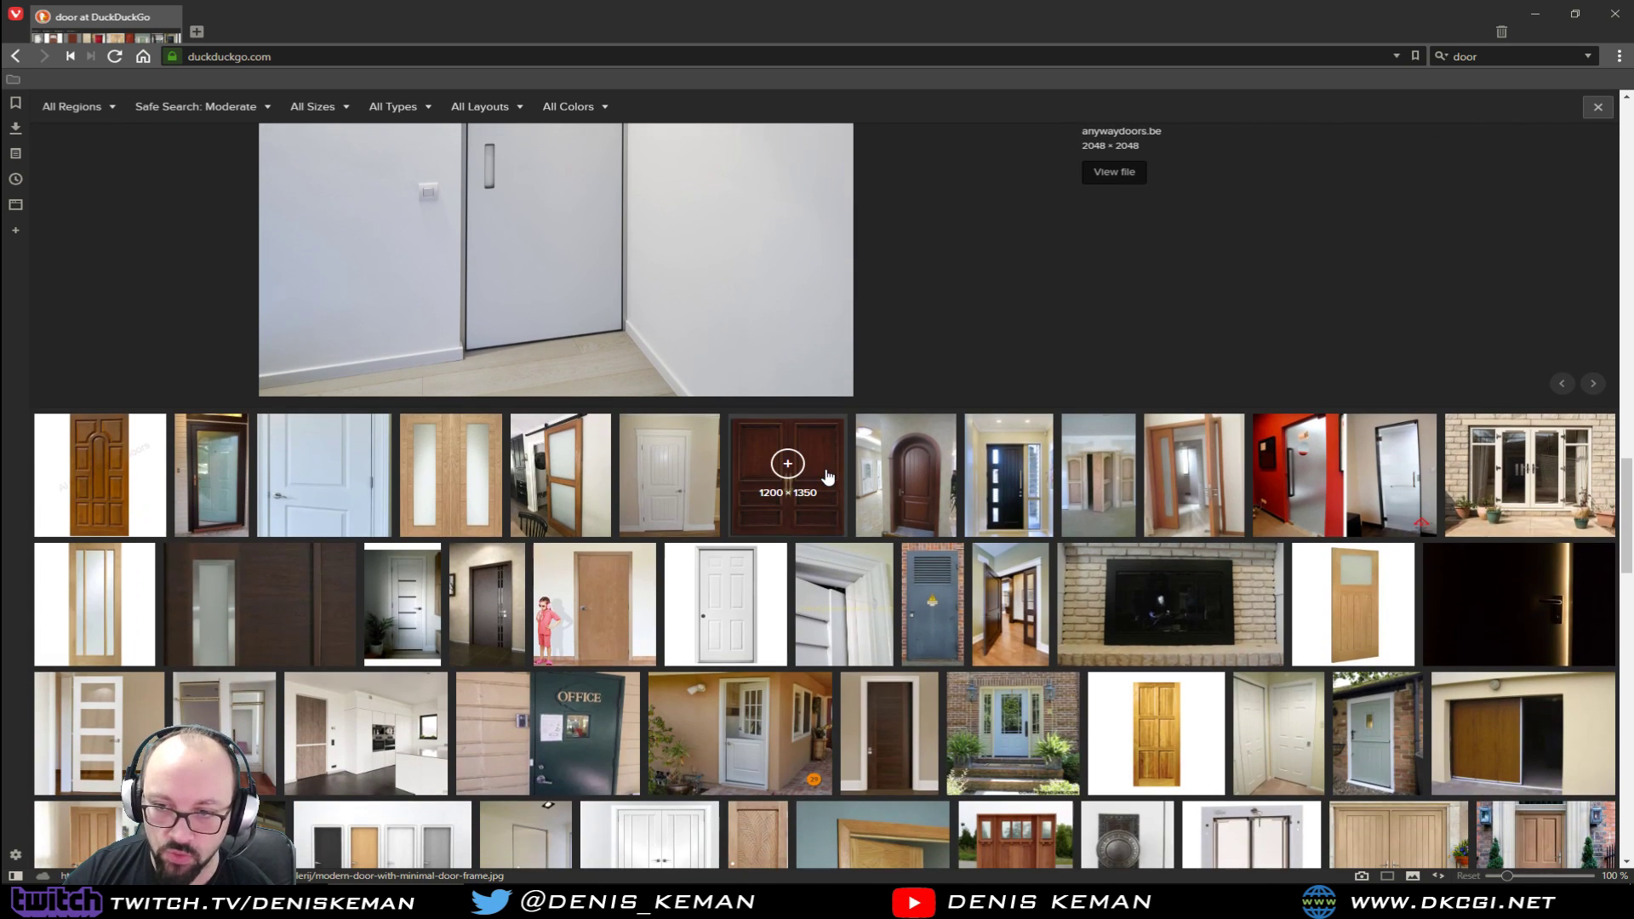
{"action": "left_click", "coordinate": [654, 498]}
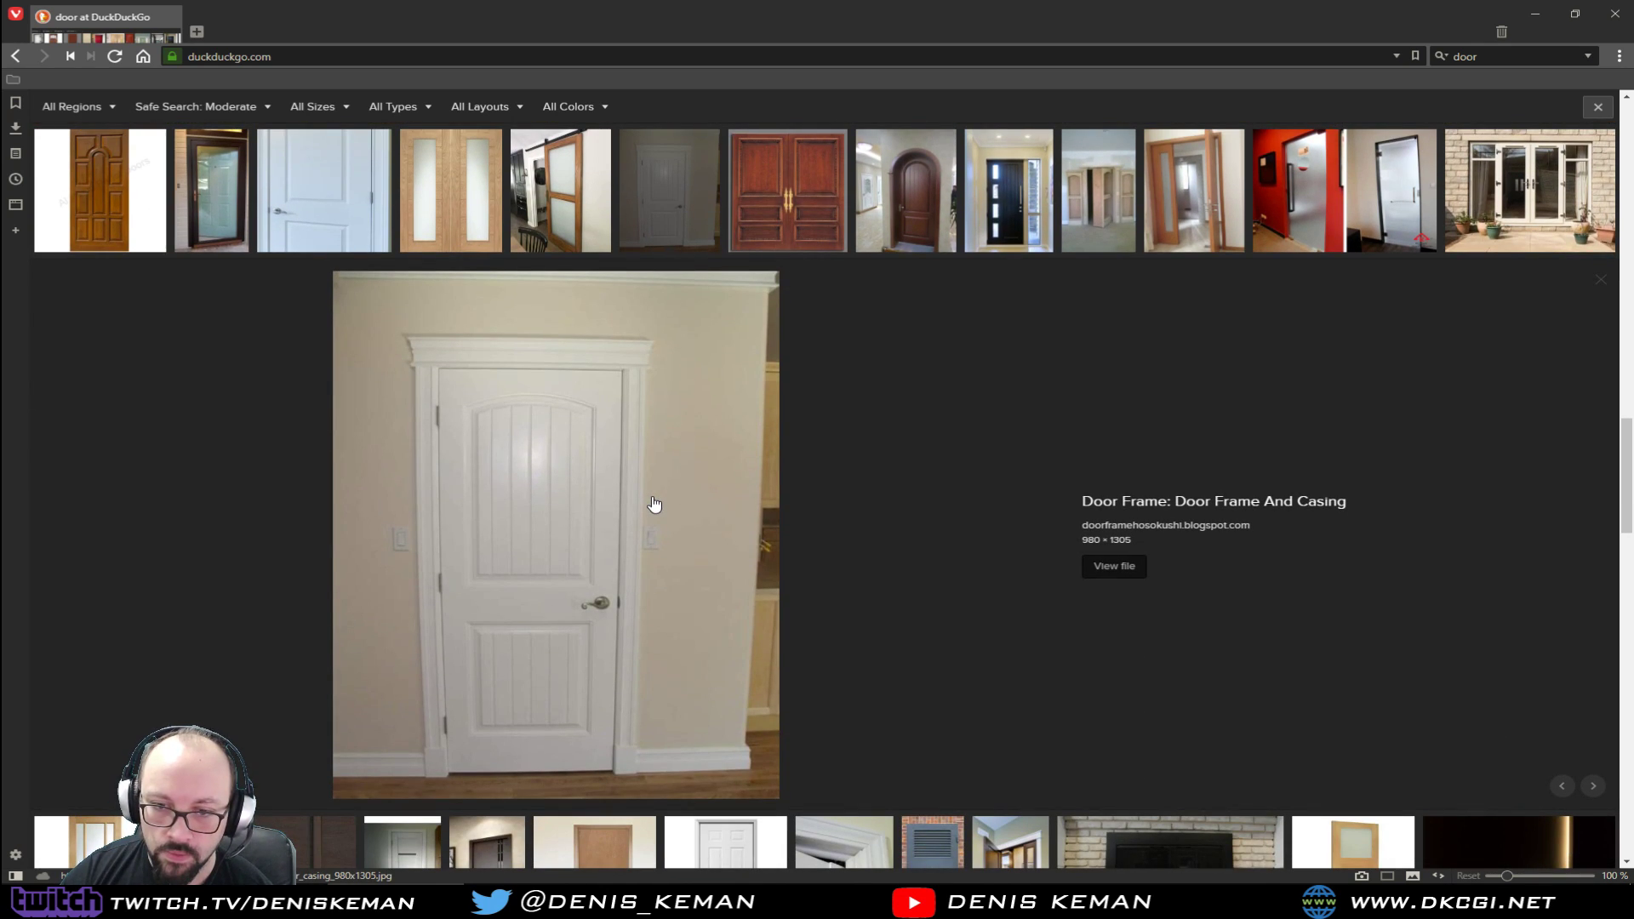
{"action": "scroll", "coordinate": [654, 504], "scroll_direction": "down", "scroll_amount": 15}
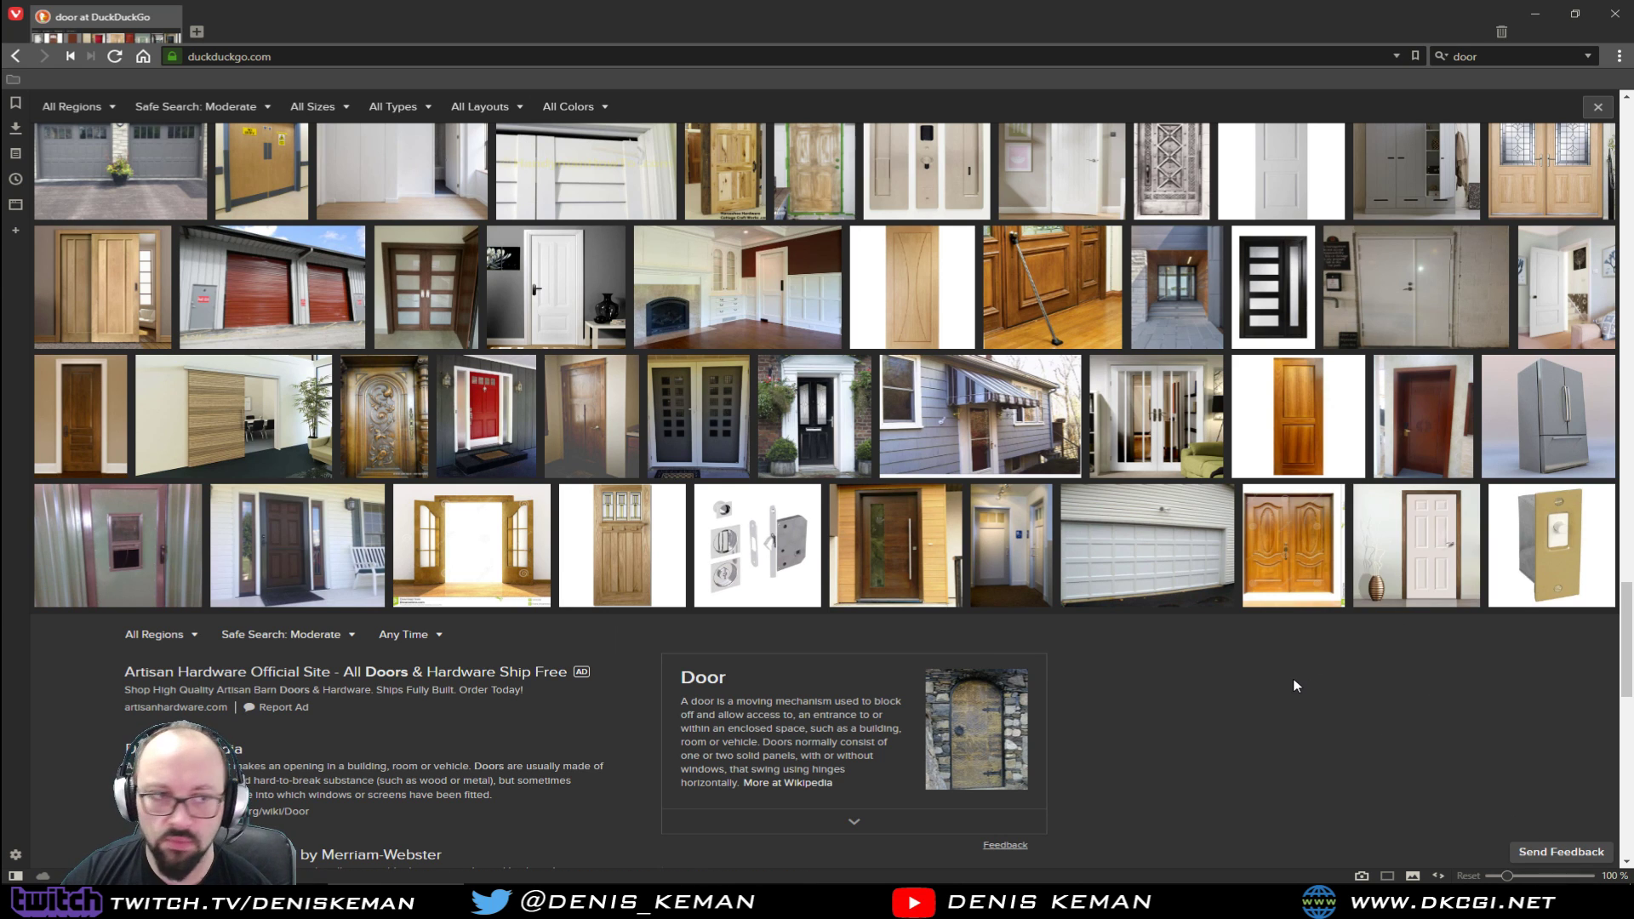
{"action": "scroll", "coordinate": [1295, 685], "scroll_direction": "down", "scroll_amount": 4}
{"action": "scroll", "coordinate": [1296, 685], "scroll_direction": "up", "scroll_amount": 3}
{"action": "scroll", "coordinate": [1296, 685], "scroll_direction": "up", "scroll_amount": 5}
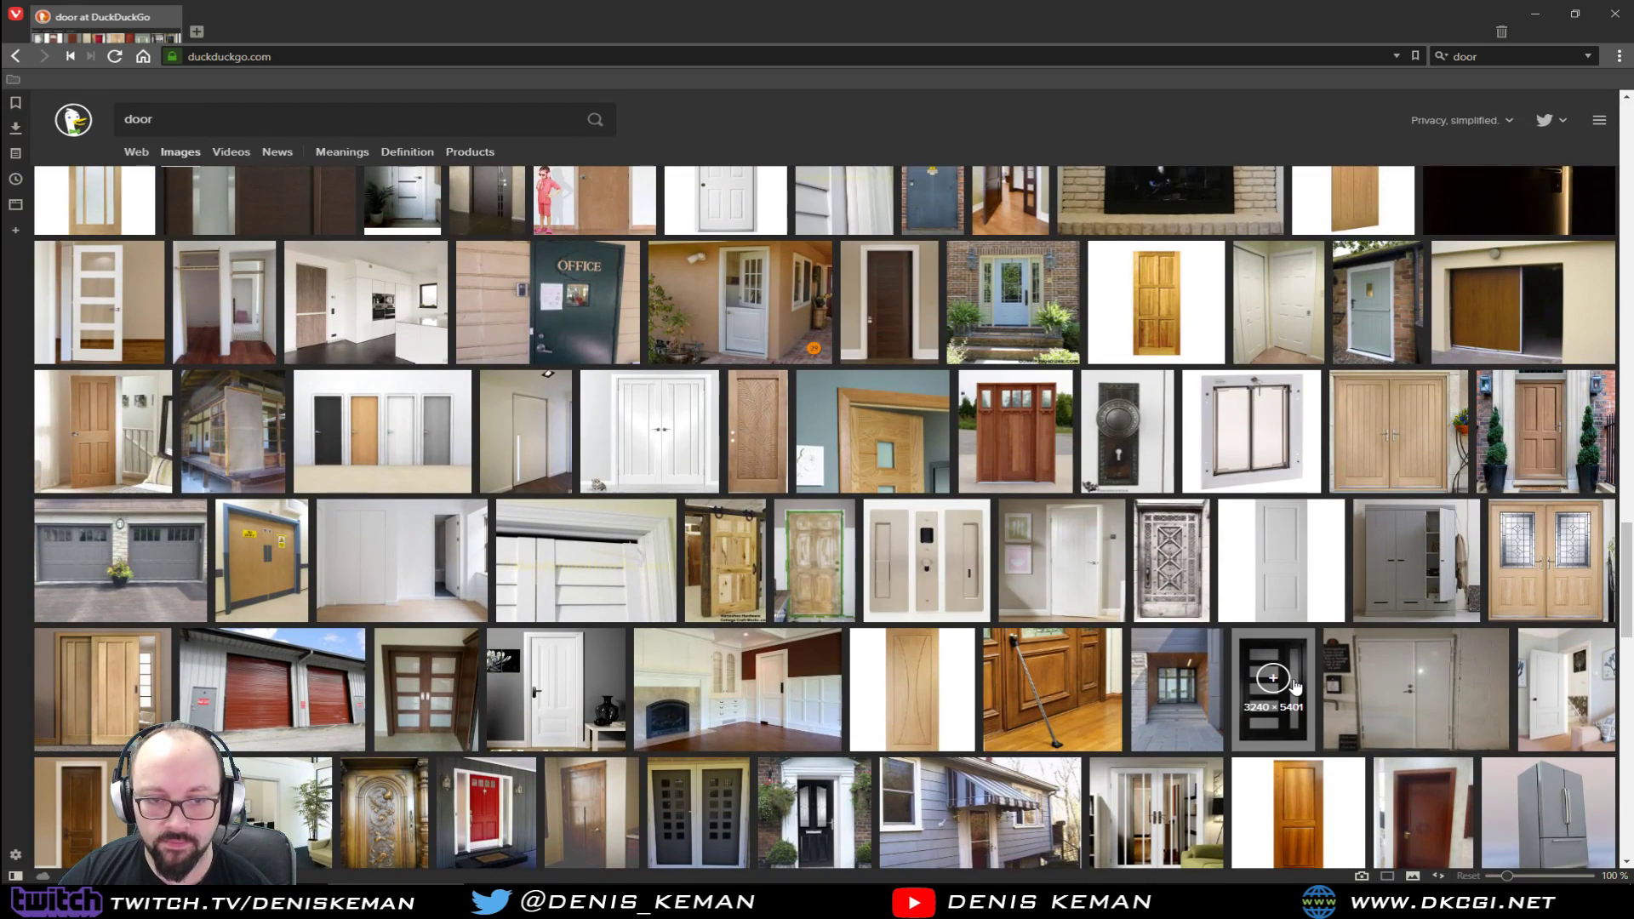
{"action": "left_click", "coordinate": [128, 676]}
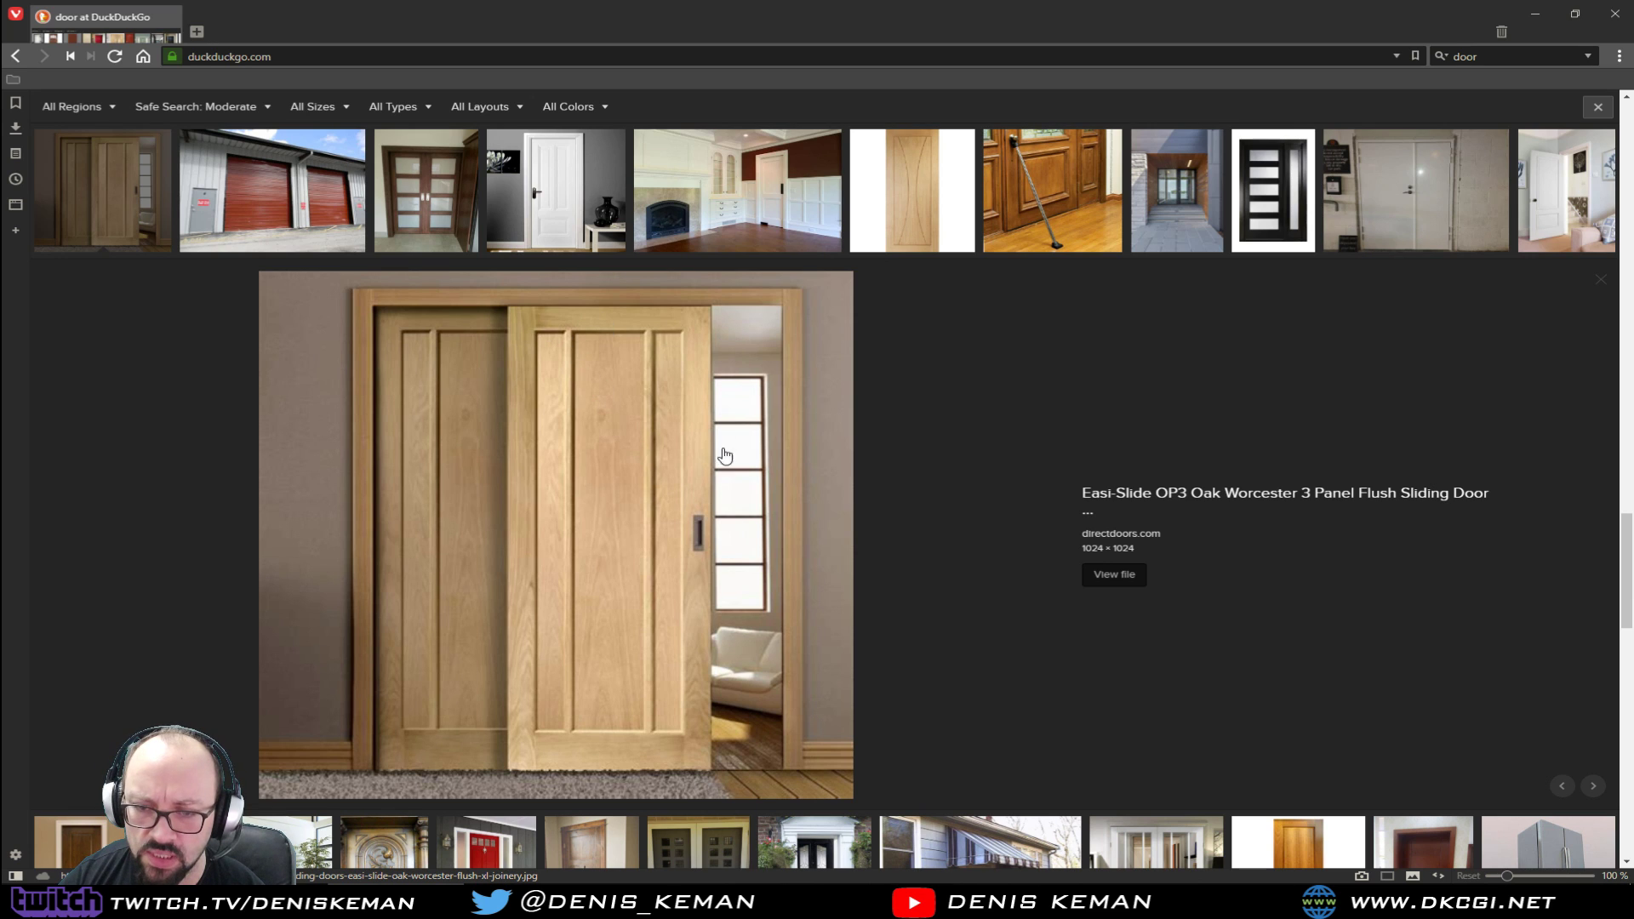
Step: Switch to 3ds Max and copy the balcony sliding door's handle over to the kitchen base cabinets
{"action": "left_click", "coordinate": [1377, 900]}
{"action": "middle_click_drag", "start_coordinate": [616, 462], "coordinate": [1079, 322]}
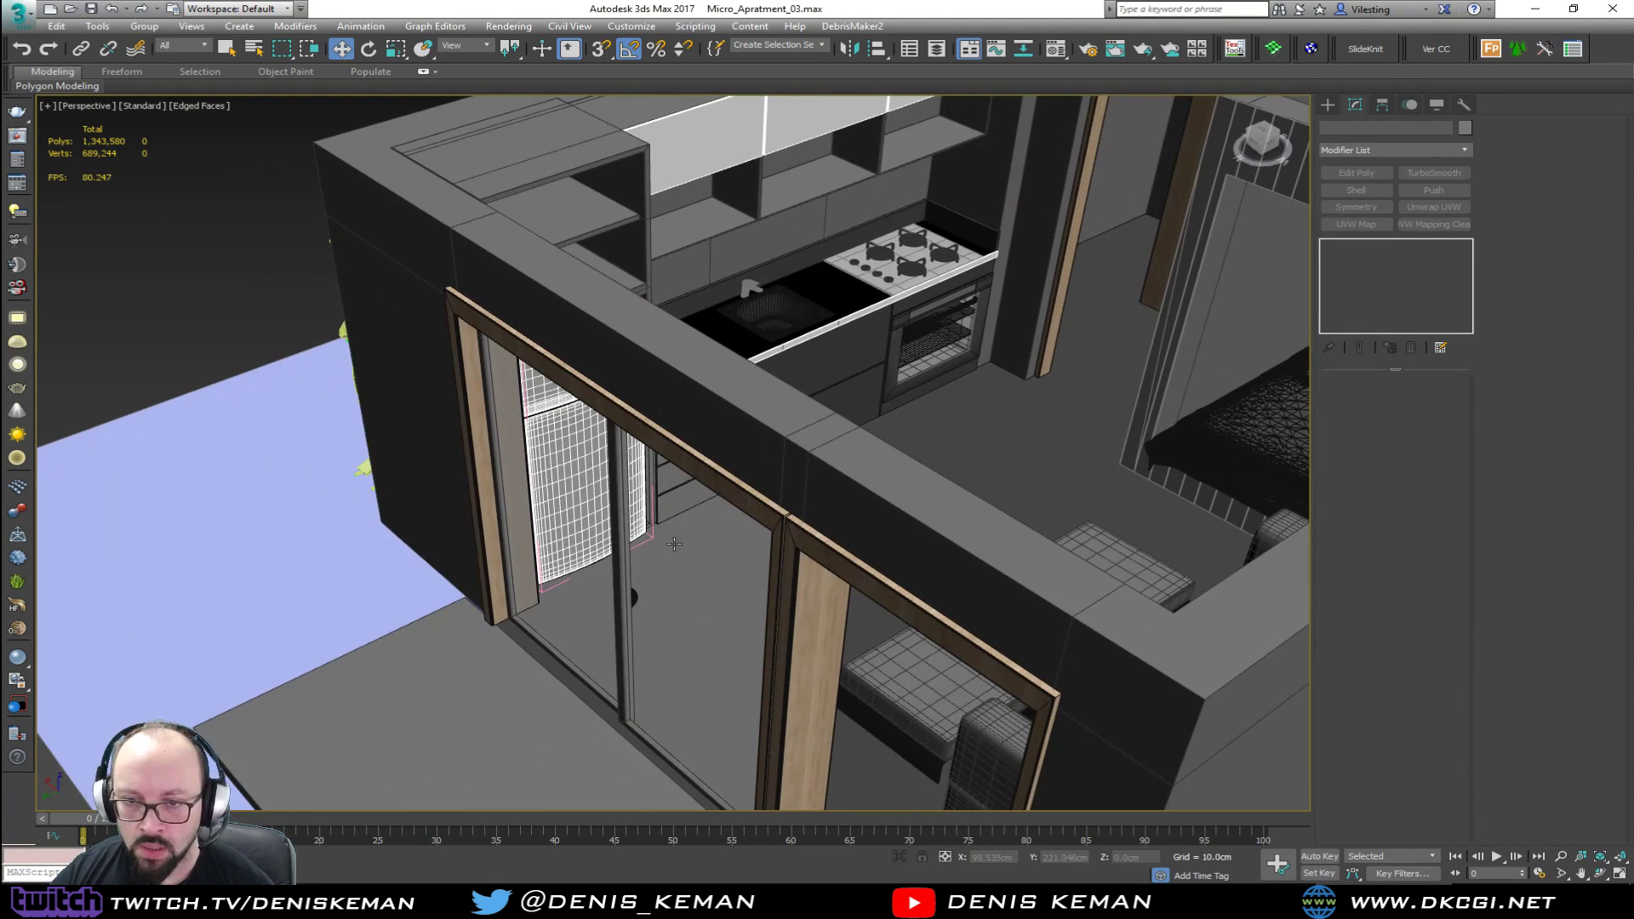
{"action": "left_click", "coordinate": [622, 691]}
{"action": "middle_click_drag", "start_coordinate": [622, 692], "coordinate": [677, 680], "text": "alt"}
{"action": "middle_click_drag", "start_coordinate": [556, 690], "coordinate": [525, 602], "text": "alt"}
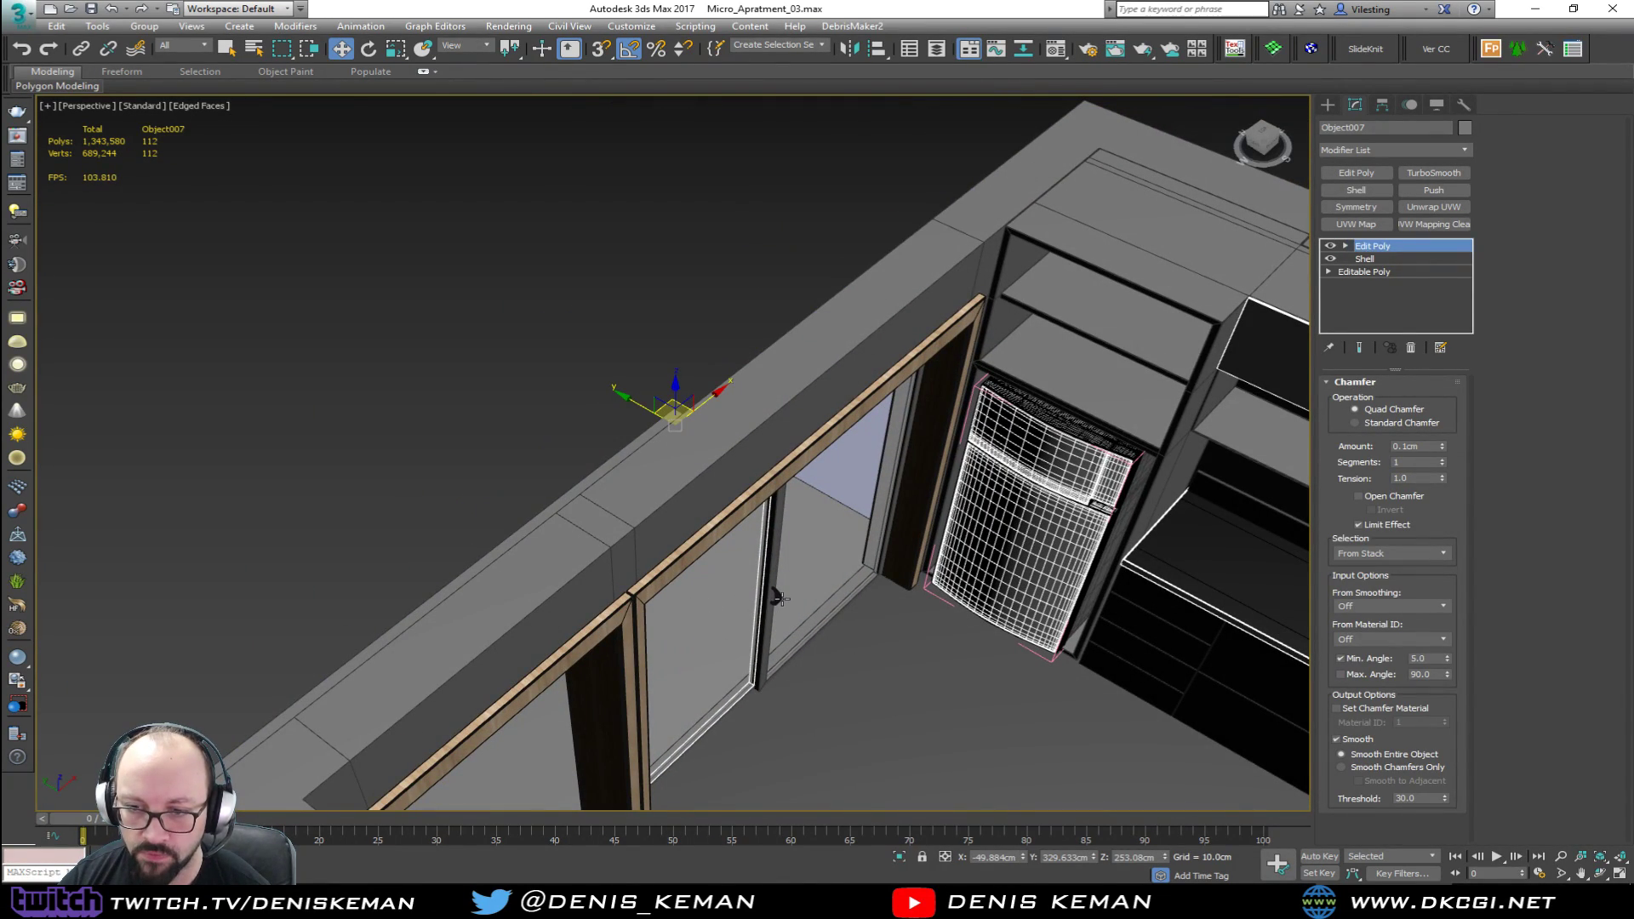
{"action": "left_click", "coordinate": [780, 599]}
{"action": "left_click", "coordinate": [779, 599]}
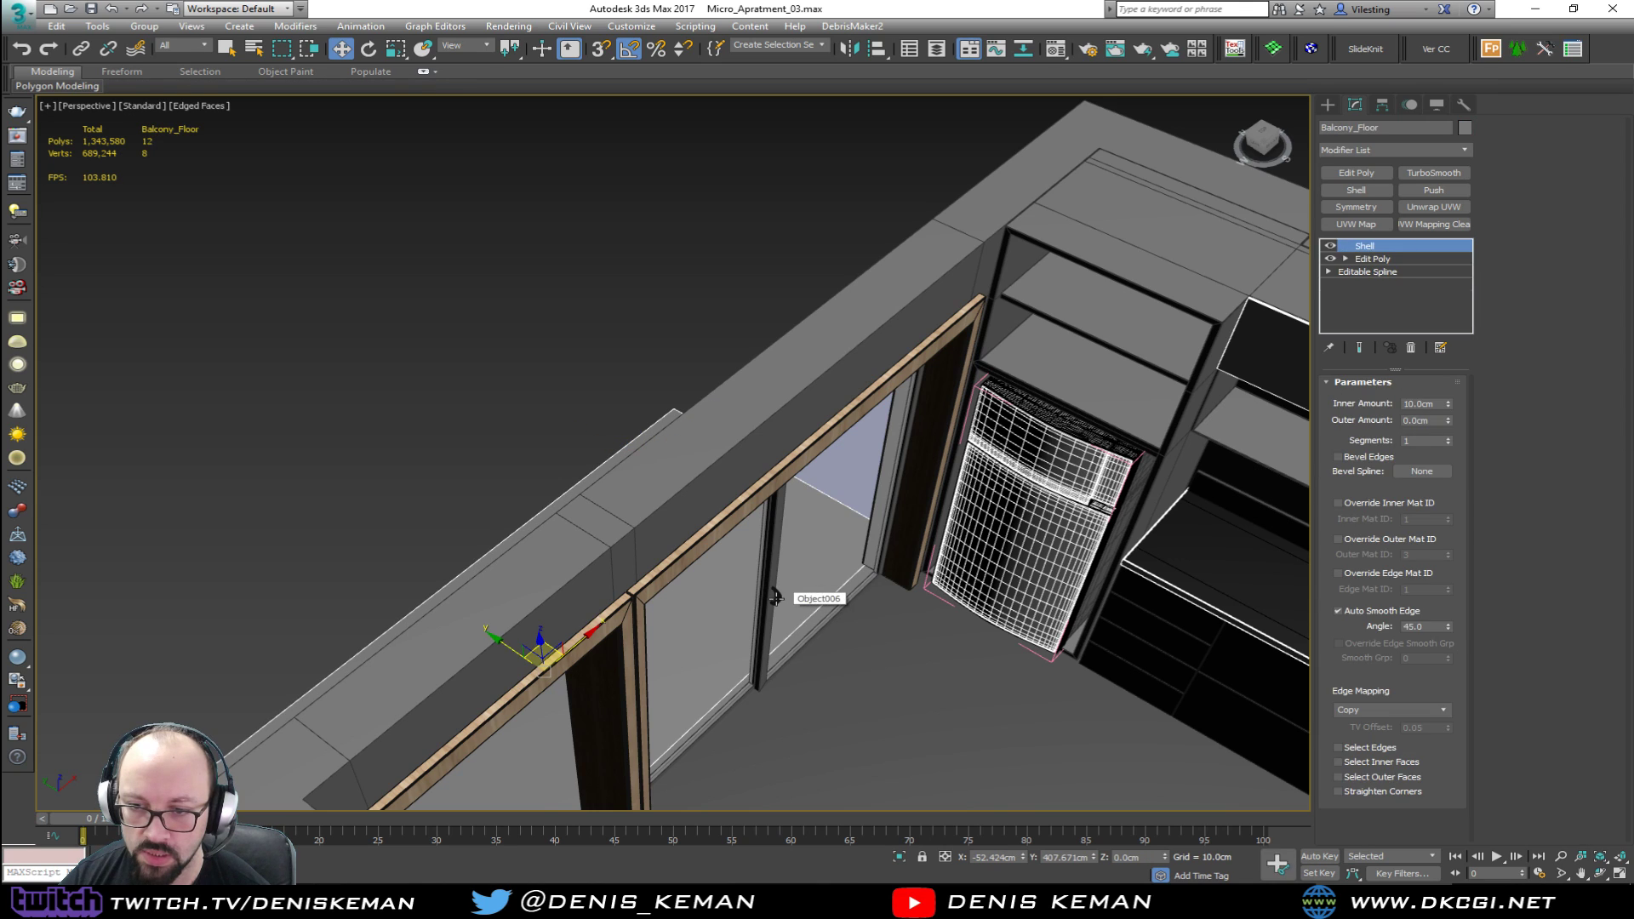
{"action": "left_click", "coordinate": [778, 600]}
{"action": "middle_click_drag", "start_coordinate": [778, 600], "coordinate": [516, 572]}
{"action": "scroll", "coordinate": [516, 572], "scroll_direction": "down", "scroll_amount": 3}
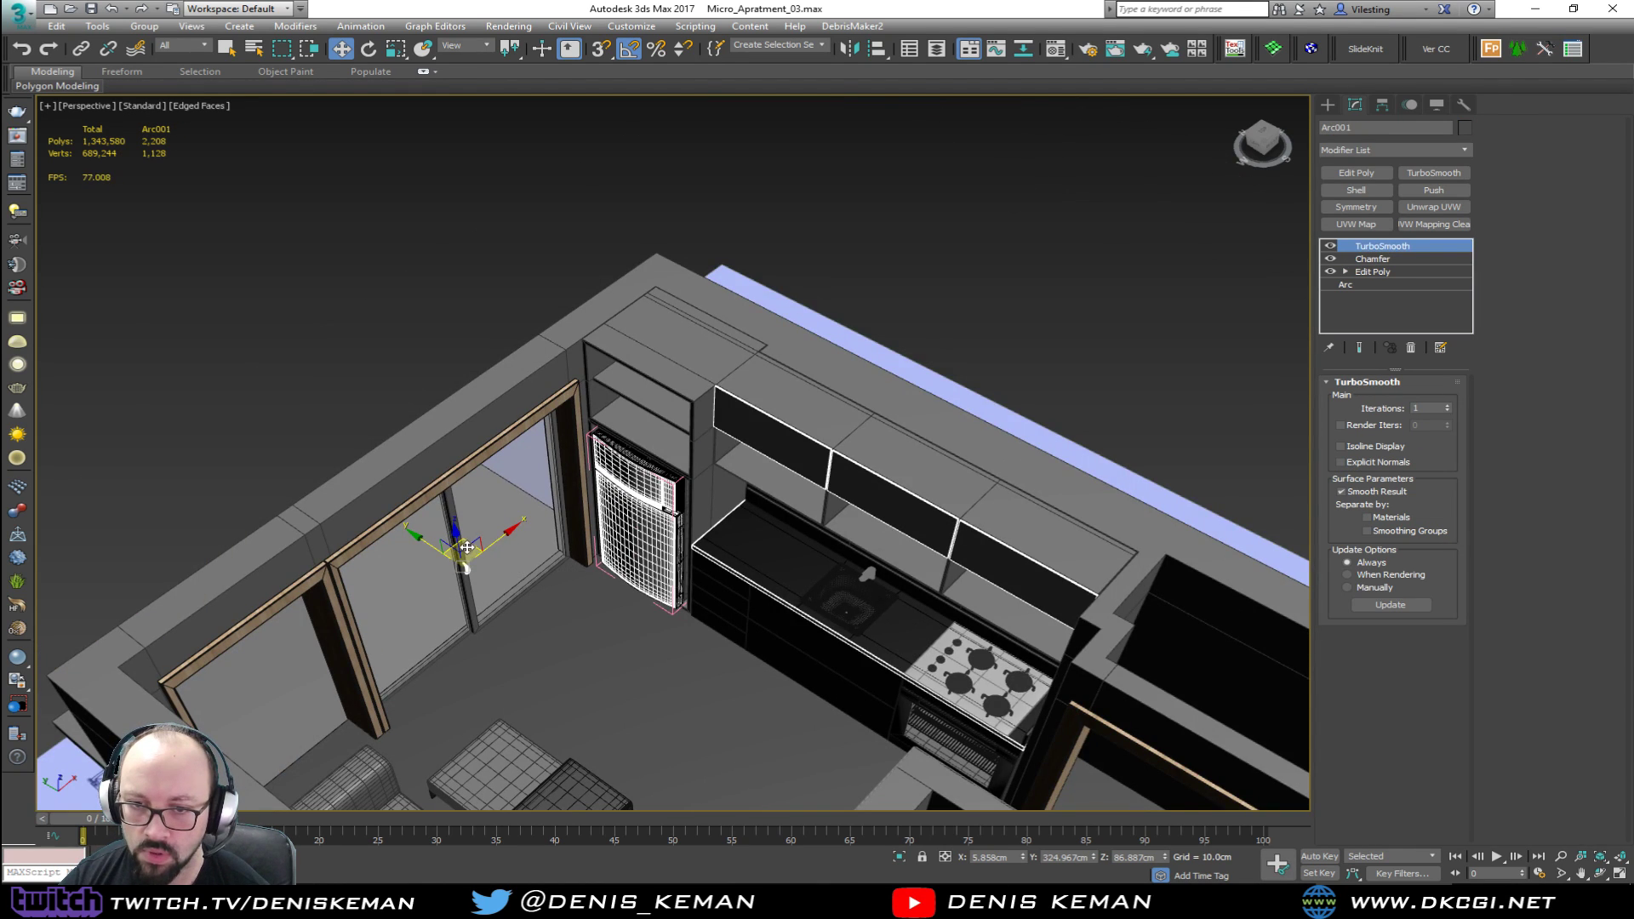
{"action": "mouse_move", "coordinate": [467, 545]}
{"action": "left_mouse_down", "text": "shift"}
{"action": "mouse_move", "coordinate": [749, 555]}
{"action": "mouse_move", "coordinate": [735, 587]}
{"action": "left_mouse_up", "text": "shift"}
{"action": "left_click", "coordinate": [800, 516]}
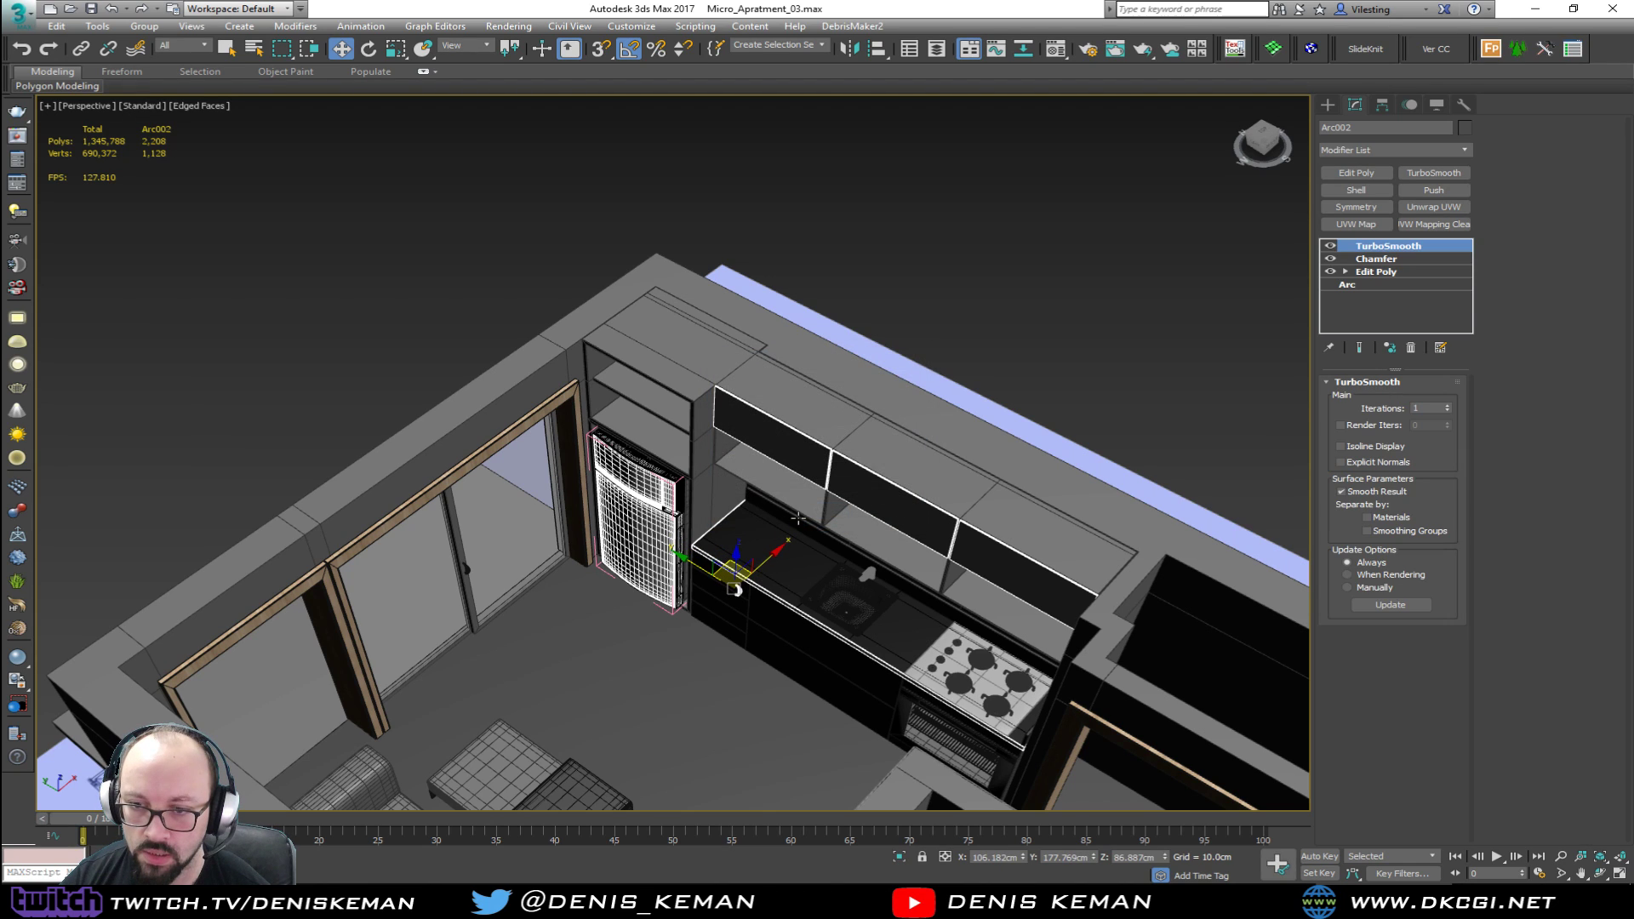
Step: Make the copied handle unique and rotate it to lie horizontally
{"action": "key", "text": "z"}
{"action": "left_click", "coordinate": [1393, 349]}
{"action": "key", "text": "shift+z"}
{"action": "key", "text": "e"}
{"action": "scroll", "coordinate": [825, 407], "scroll_direction": "up", "scroll_amount": 3}
{"action": "middle_click_drag", "start_coordinate": [825, 406], "coordinate": [876, 380], "text": "alt"}
{"action": "left_click_drag", "start_coordinate": [700, 447], "coordinate": [773, 391]}
Step: Move the horizontal handle into place on the front of the top kitchen drawer
{"action": "key", "text": "w"}
{"action": "middle_click_drag", "start_coordinate": [773, 390], "coordinate": [795, 516], "text": "alt"}
{"action": "left_click_drag", "start_coordinate": [764, 510], "coordinate": [640, 294]}
Step: Copy the handle downward as three instances, one for each of the lower drawers
{"action": "key", "text": "z"}
{"action": "middle_click_drag", "start_coordinate": [640, 294], "coordinate": [681, 274], "text": "alt"}
{"action": "scroll", "coordinate": [746, 325], "scroll_direction": "down", "scroll_amount": 5}
{"action": "left_click_drag", "start_coordinate": [696, 210], "coordinate": [690, 429], "text": "shift"}
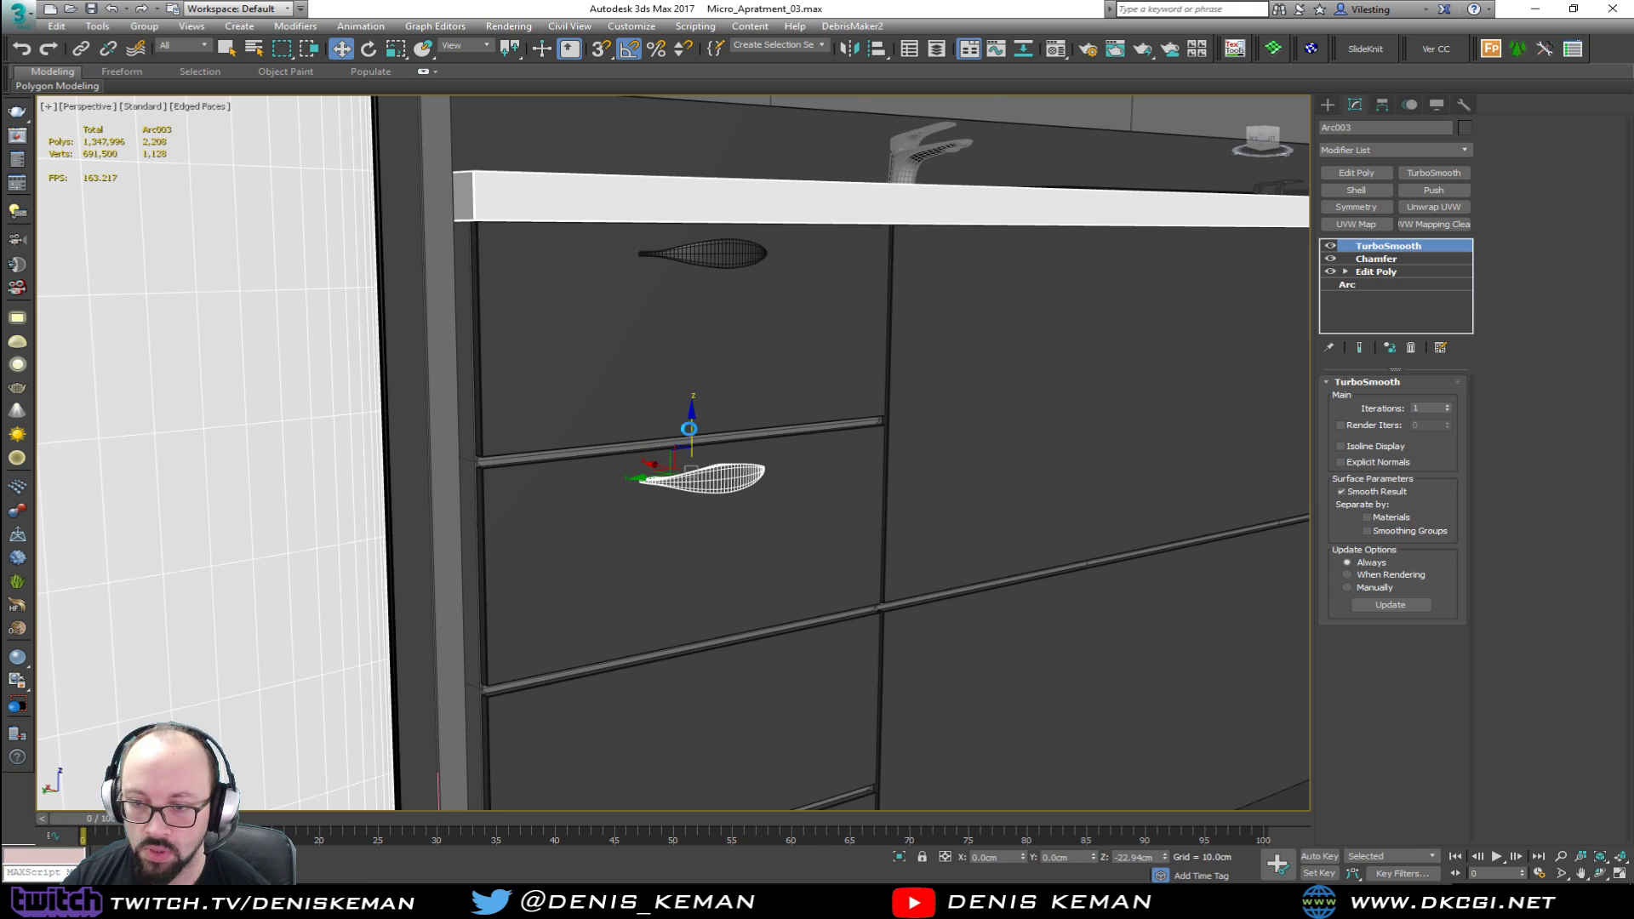
{"action": "left_click", "coordinate": [862, 455]}
{"action": "left_click", "coordinate": [861, 455]}
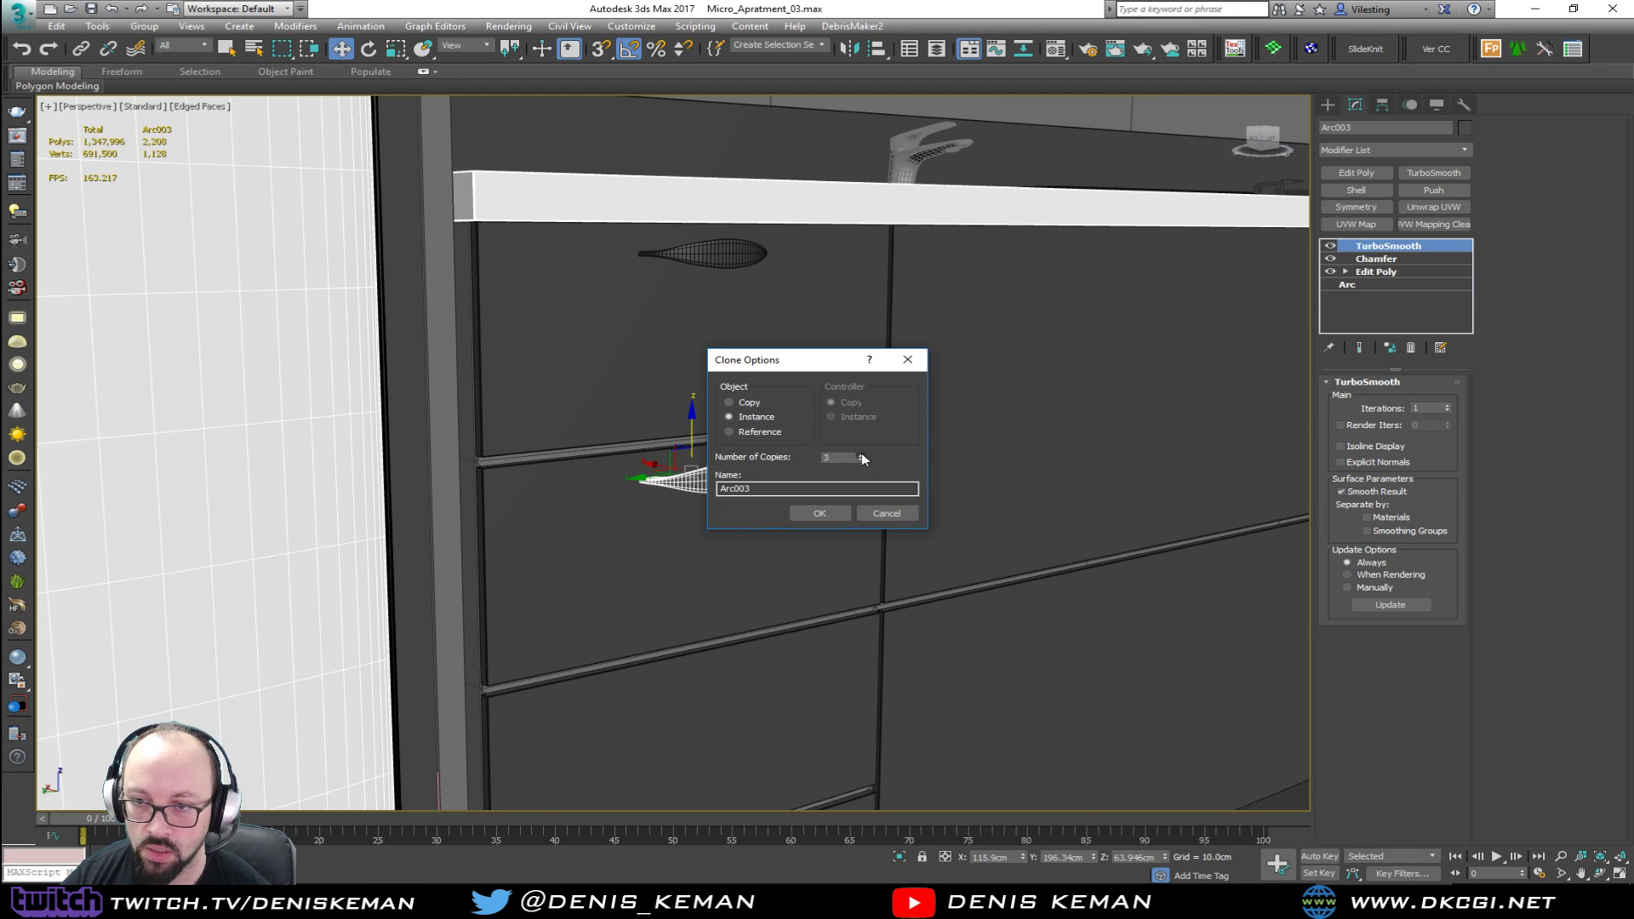
{"action": "left_click", "coordinate": [820, 513]}
Step: Make an independent copy of the top drawer handle on the first upper cabinet door and shift it sideways towards the door's middle
{"action": "mouse_move", "coordinate": [820, 509]}
{"action": "middle_mouse_down"}
{"action": "mouse_move", "coordinate": [758, 375]}
{"action": "mouse_move", "coordinate": [653, 354]}
{"action": "mouse_move", "coordinate": [744, 326]}
{"action": "middle_mouse_up"}
{"action": "scroll", "coordinate": [758, 375], "scroll_direction": "down", "scroll_amount": 5}
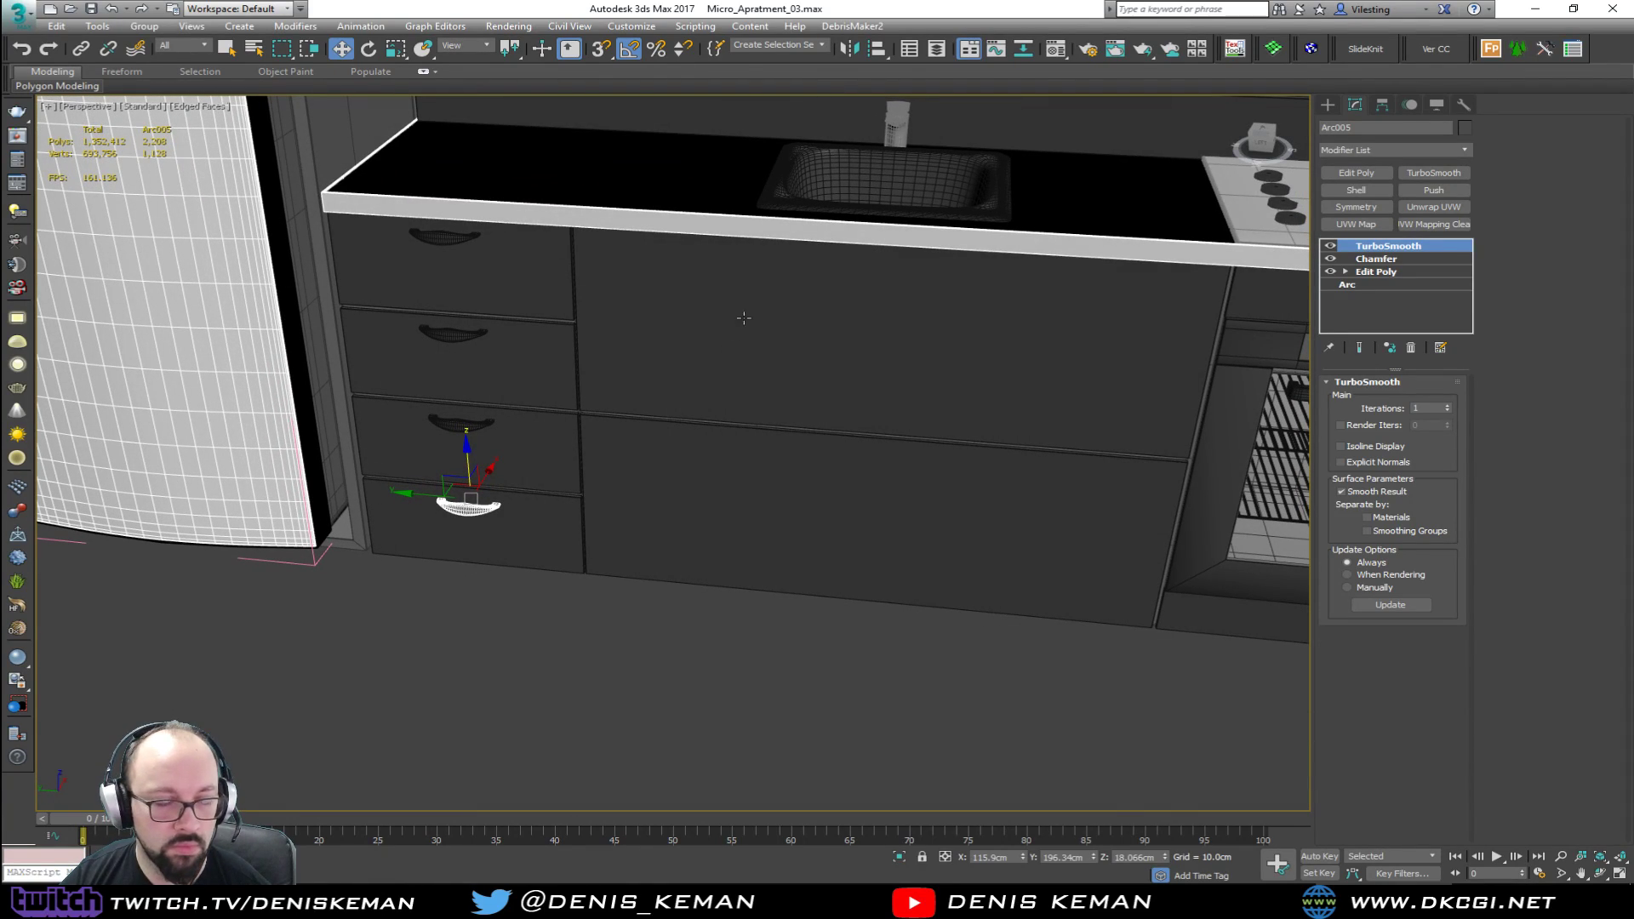
{"action": "scroll", "coordinate": [1113, 447], "scroll_direction": "down", "scroll_amount": 5}
{"action": "middle_click_drag", "start_coordinate": [1113, 448], "coordinate": [681, 476], "text": "alt"}
{"action": "scroll", "coordinate": [575, 485], "scroll_direction": "up", "scroll_amount": 3}
{"action": "middle_click_drag", "start_coordinate": [574, 485], "coordinate": [477, 571], "text": "alt"}
{"action": "scroll", "coordinate": [416, 620], "scroll_direction": "up", "scroll_amount": 2}
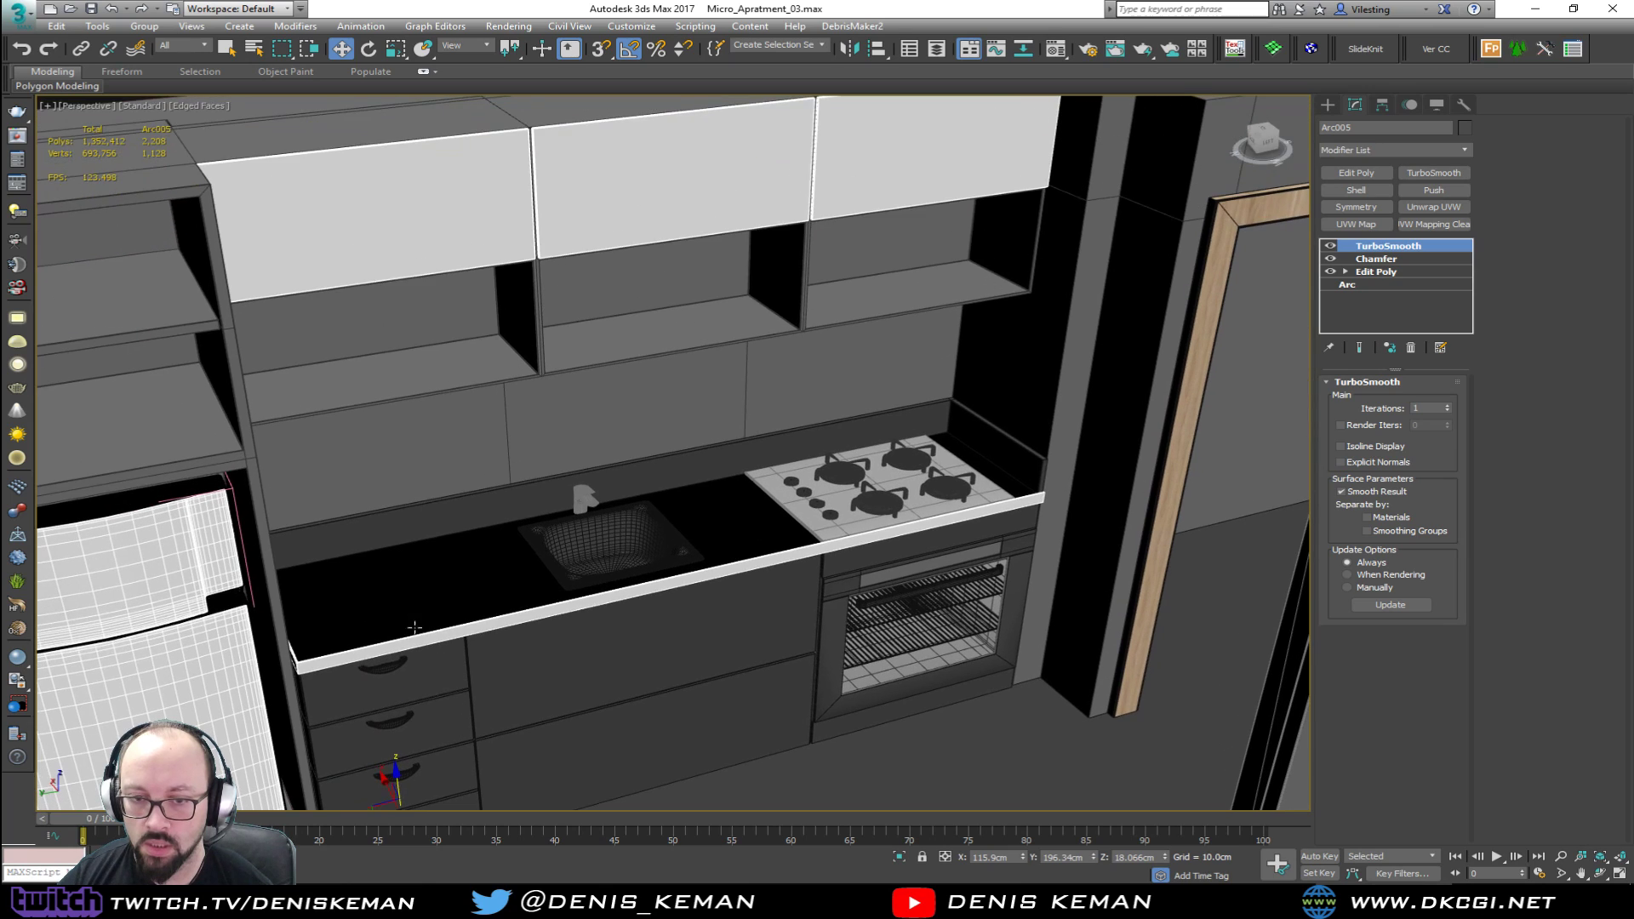
{"action": "left_click", "coordinate": [390, 664]}
{"action": "left_click_drag", "start_coordinate": [379, 626], "coordinate": [316, 238], "text": "shift"}
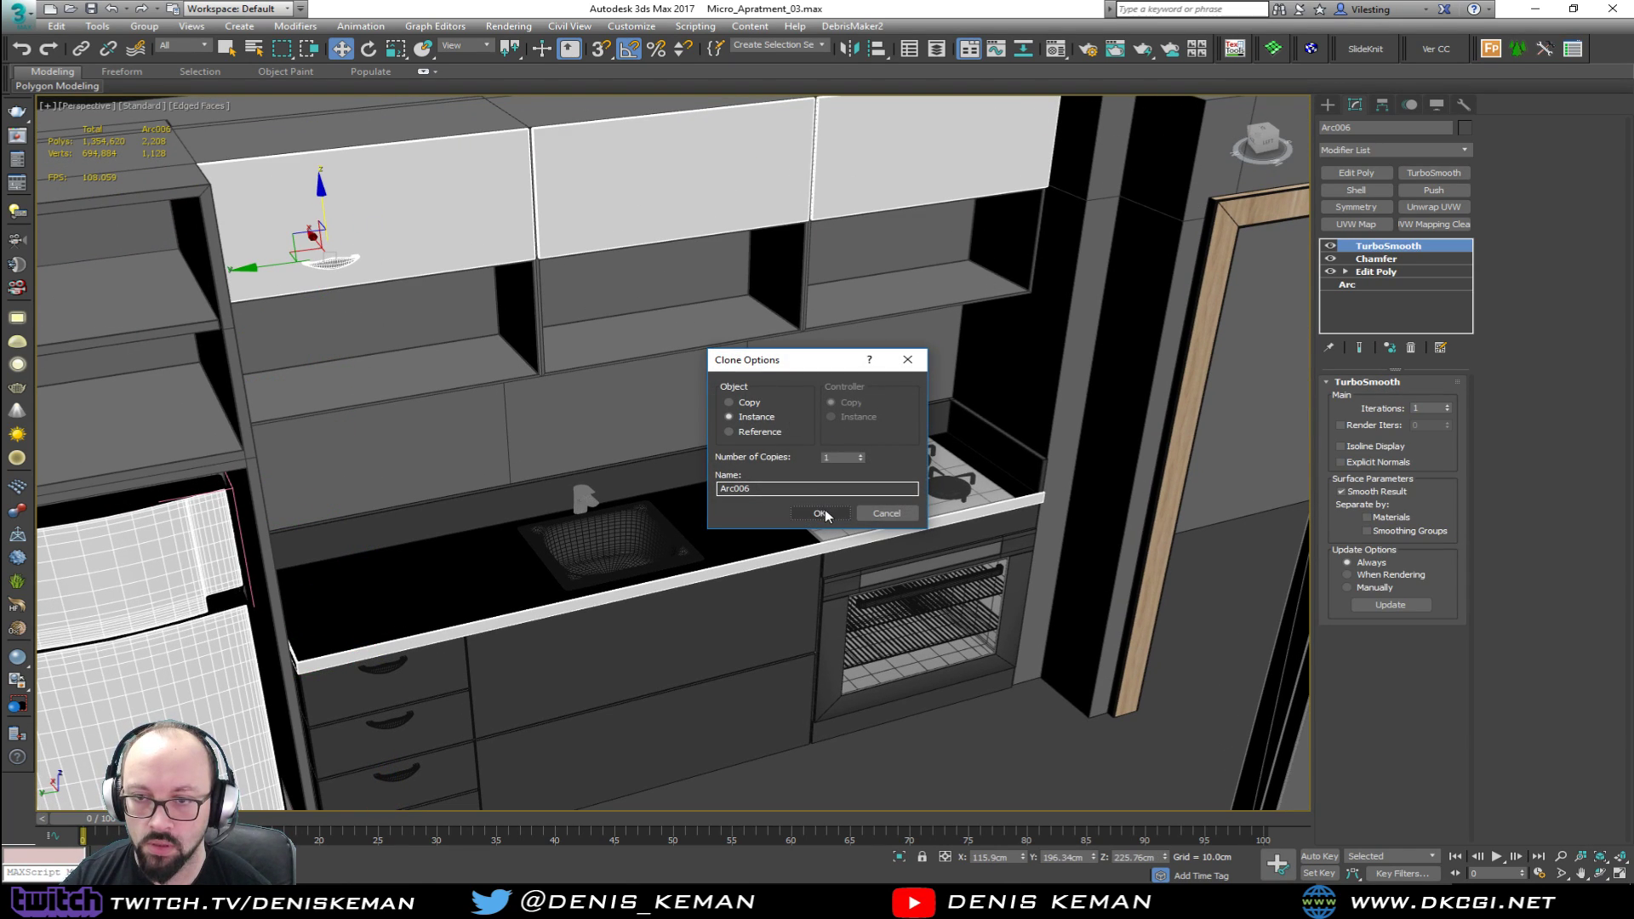
{"action": "left_click", "coordinate": [732, 401]}
{"action": "left_click", "coordinate": [820, 514]}
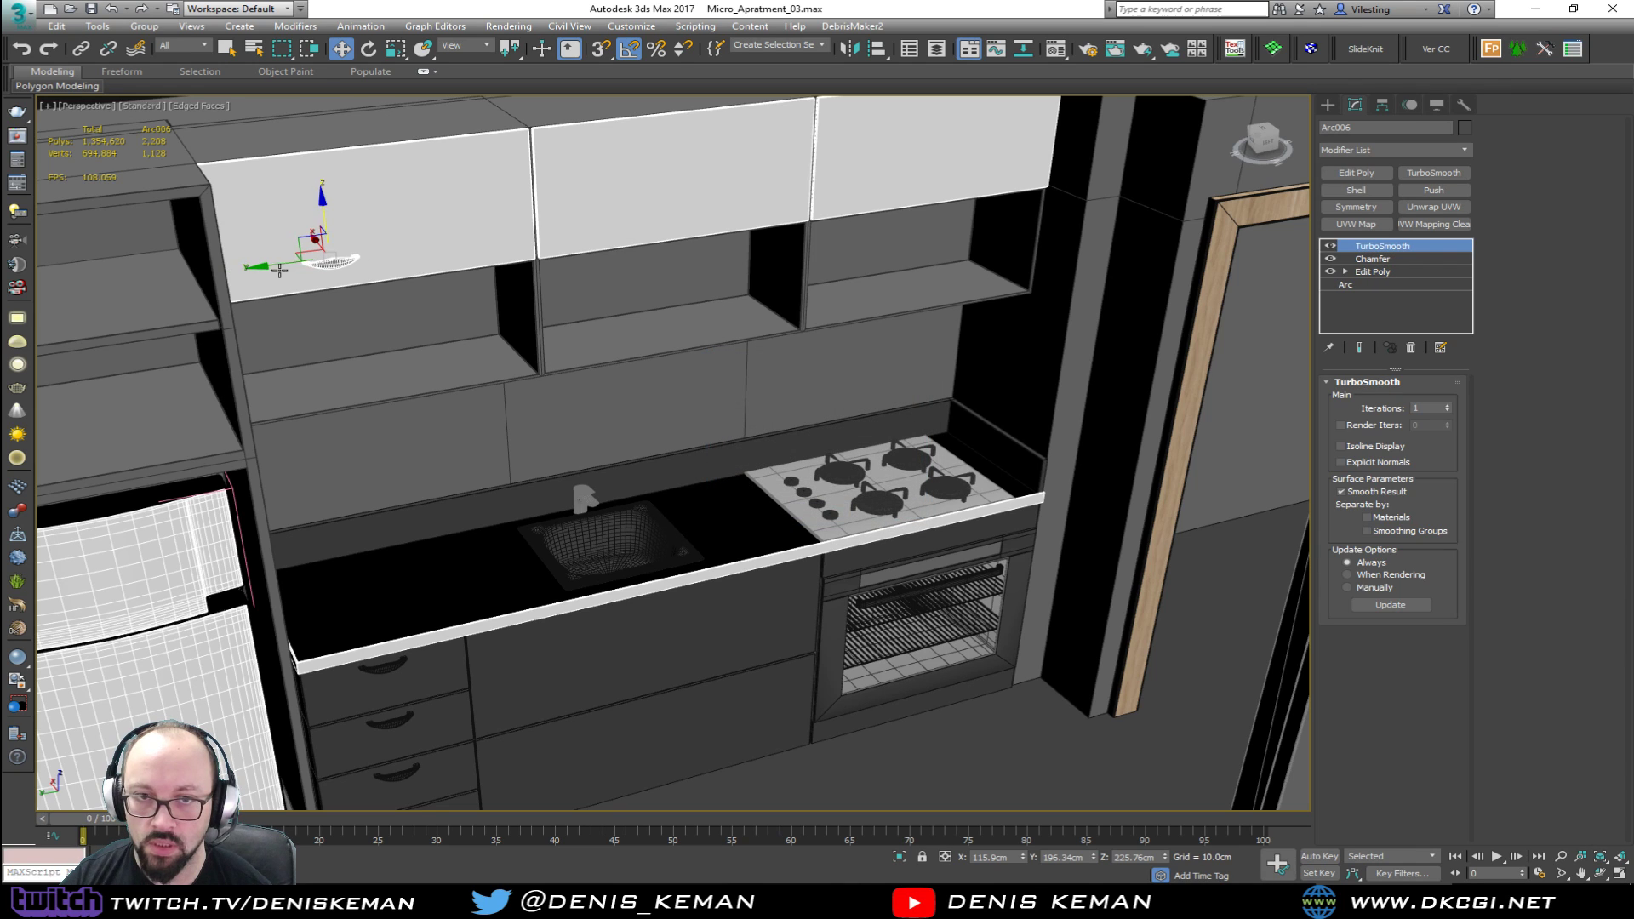
{"action": "left_click_drag", "start_coordinate": [277, 264], "coordinate": [329, 258]}
Step: Copy the upper cabinet handle sideways as two independent copies for the other two upper doors, and hide the edge display
{"action": "mouse_move", "coordinate": [451, 213]}
{"action": "middle_mouse_down"}
{"action": "mouse_move", "coordinate": [372, 307]}
{"action": "mouse_move", "coordinate": [327, 324]}
{"action": "middle_mouse_up"}
{"action": "left_click_drag", "start_coordinate": [245, 364], "coordinate": [598, 332]}
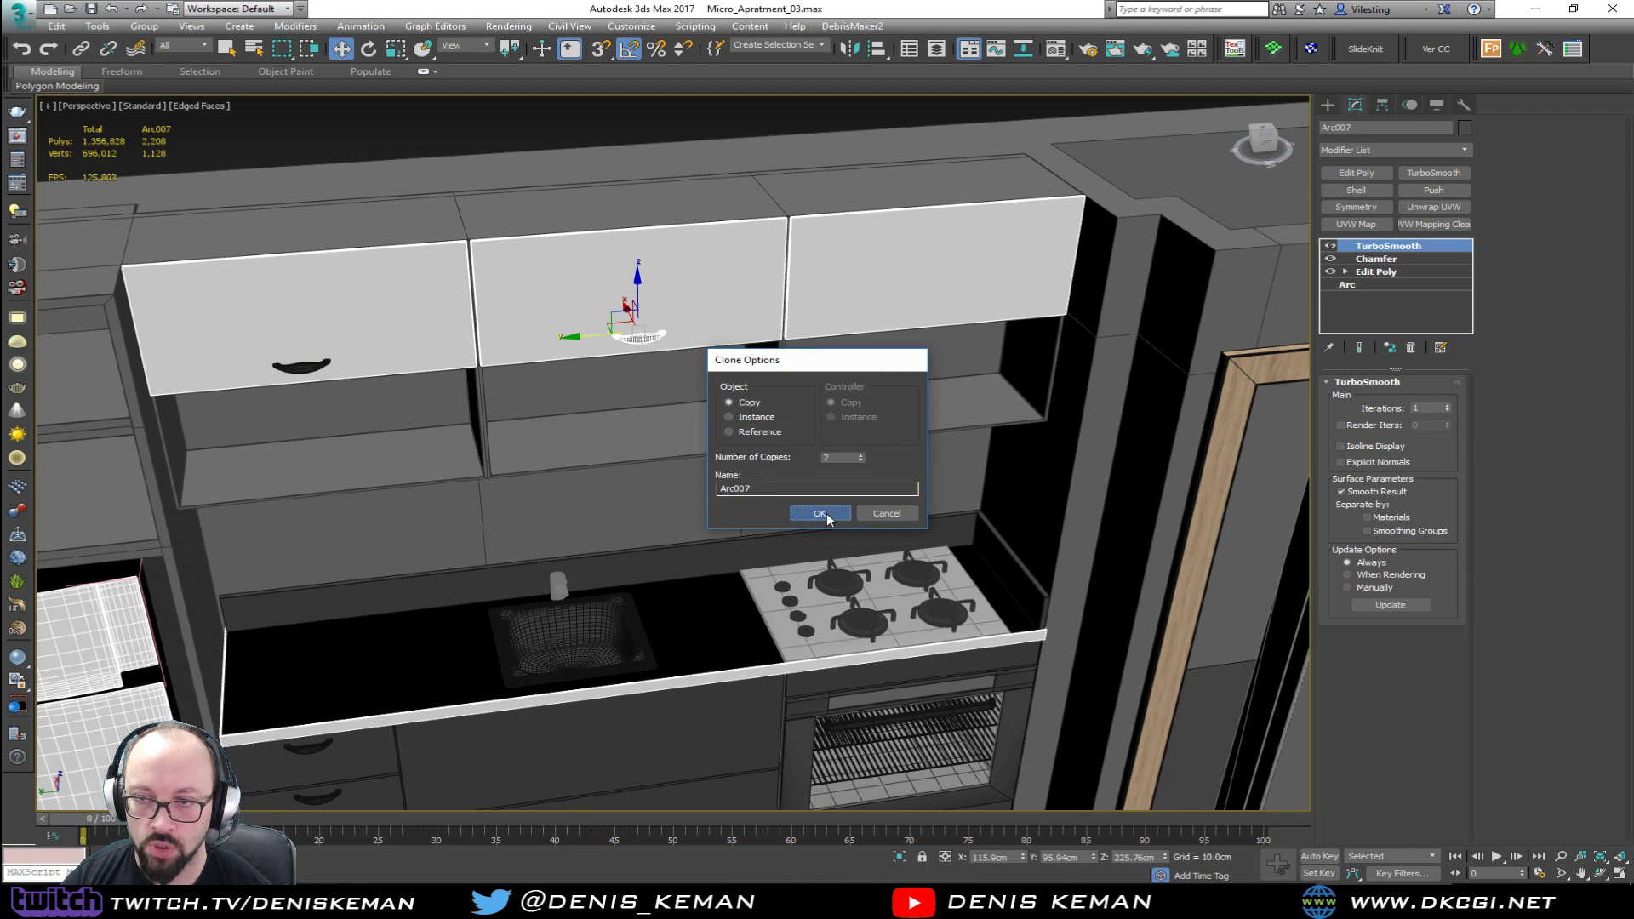
{"action": "left_click", "coordinate": [819, 513]}
{"action": "middle_click_drag", "start_coordinate": [751, 327], "coordinate": [700, 417]}
{"action": "scroll", "coordinate": [632, 230], "scroll_direction": "down", "scroll_amount": 3}
{"action": "key", "text": "F4"}
{"action": "left_click", "coordinate": [632, 230]}
Step: Set the object colour of the kitchen base cabinet fronts to white
{"action": "mouse_move", "coordinate": [631, 230]}
{"action": "middle_mouse_down", "text": "alt"}
{"action": "mouse_move", "coordinate": [602, 365]}
{"action": "mouse_move", "coordinate": [617, 411]}
{"action": "mouse_move", "coordinate": [773, 352]}
{"action": "middle_mouse_up", "text": "alt"}
{"action": "scroll", "coordinate": [559, 657], "scroll_direction": "up", "scroll_amount": 5}
{"action": "left_click", "coordinate": [516, 664]}
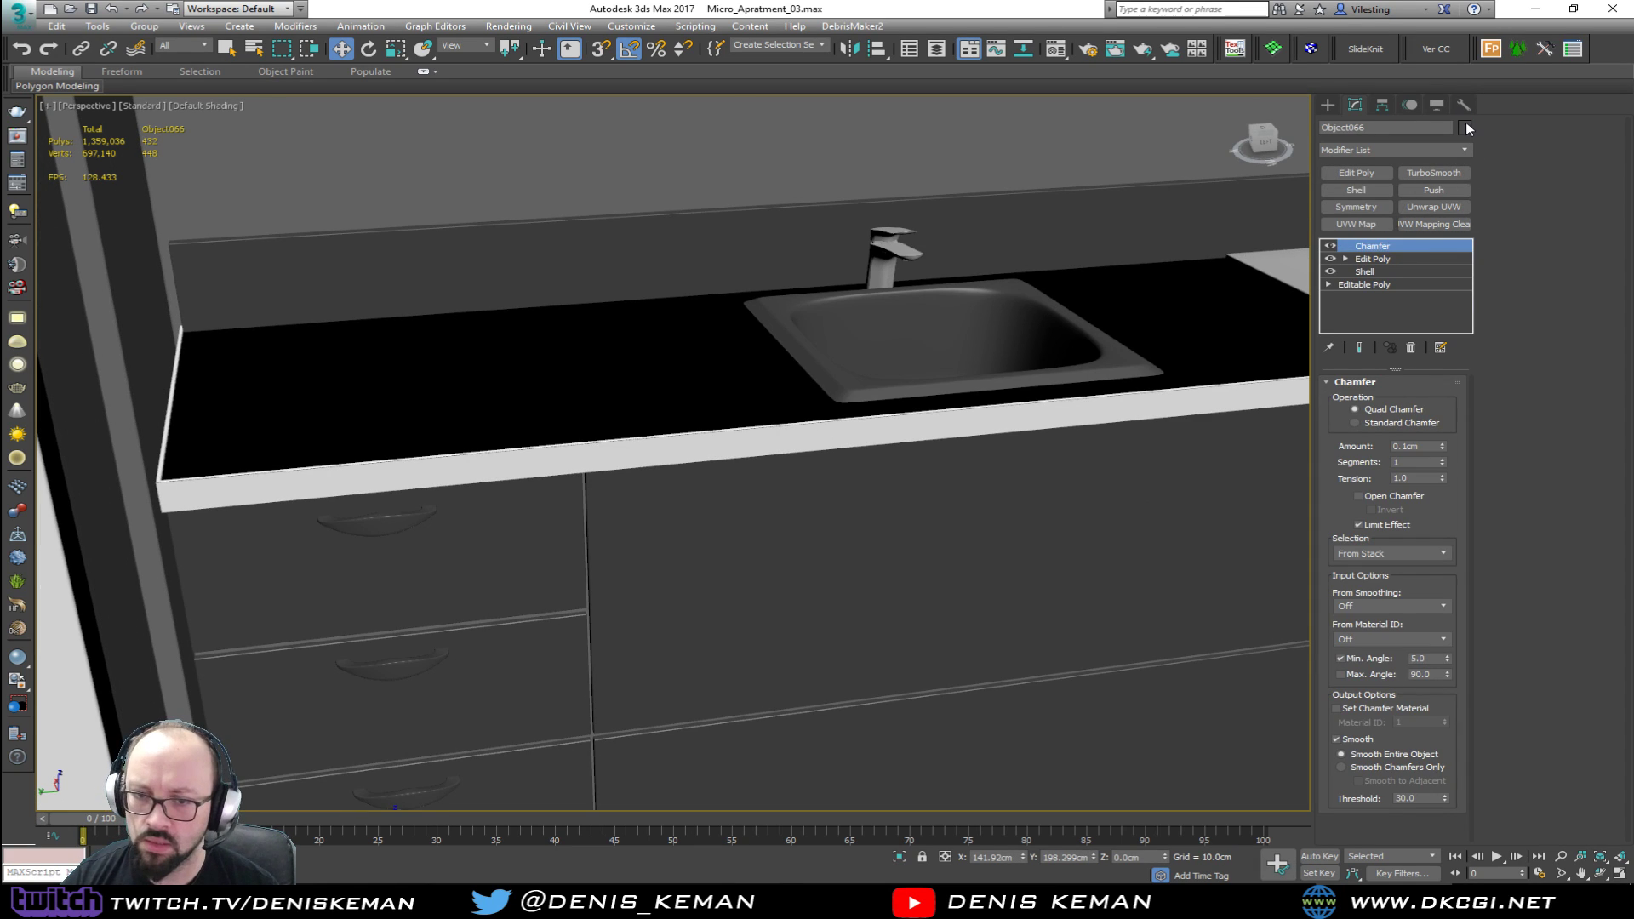
{"action": "left_click", "coordinate": [1465, 127]}
{"action": "left_click", "coordinate": [1222, 357]}
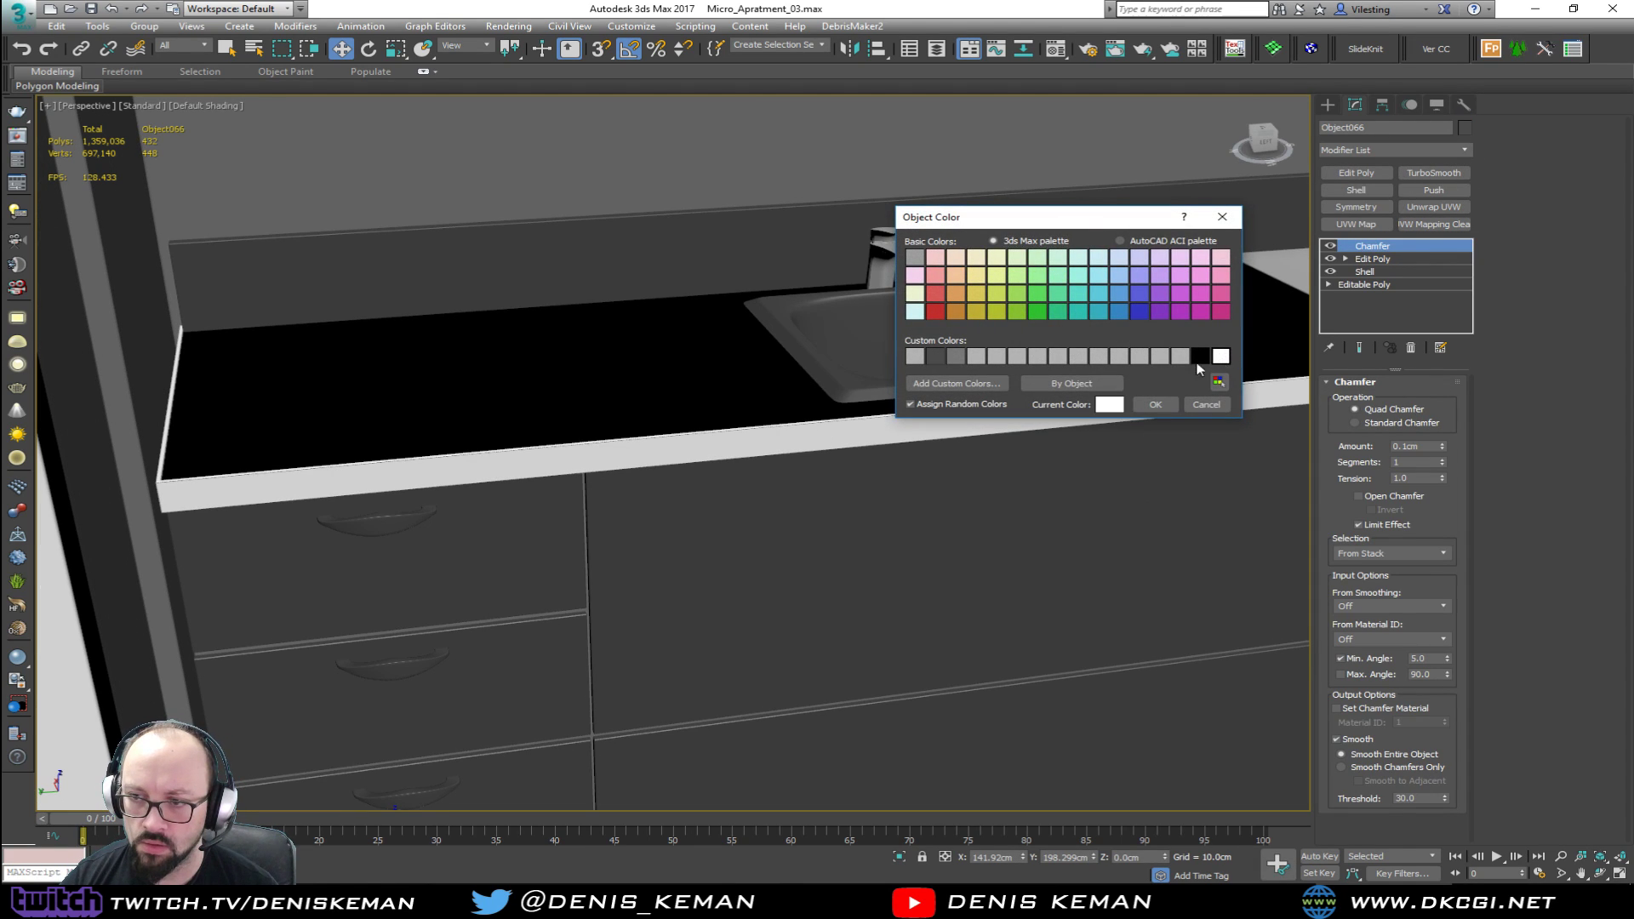
{"action": "left_click", "coordinate": [1154, 406]}
Step: Set the object colour of the base cabinet body around the drawer fronts to dark grey, then deselect it
{"action": "scroll", "coordinate": [584, 547], "scroll_direction": "down", "scroll_amount": 5}
{"action": "scroll", "coordinate": [646, 463], "scroll_direction": "up", "scroll_amount": 2}
{"action": "left_click", "coordinate": [678, 259]}
{"action": "middle_click_drag", "start_coordinate": [679, 260], "coordinate": [673, 386], "text": "alt"}
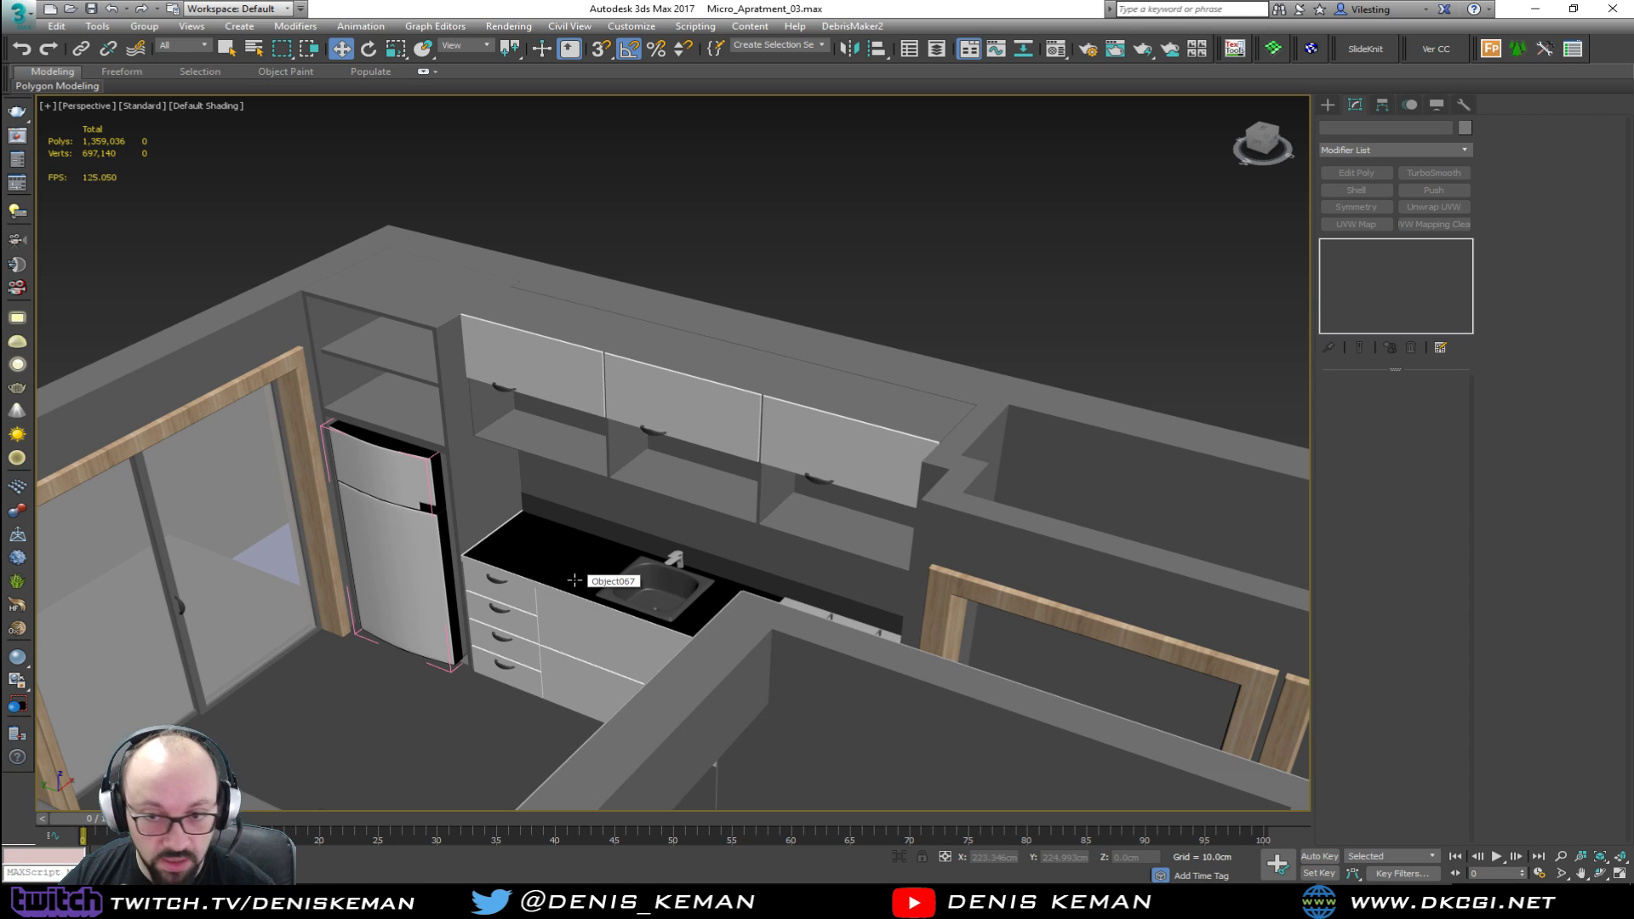
{"action": "scroll", "coordinate": [574, 580], "scroll_direction": "up", "scroll_amount": 5}
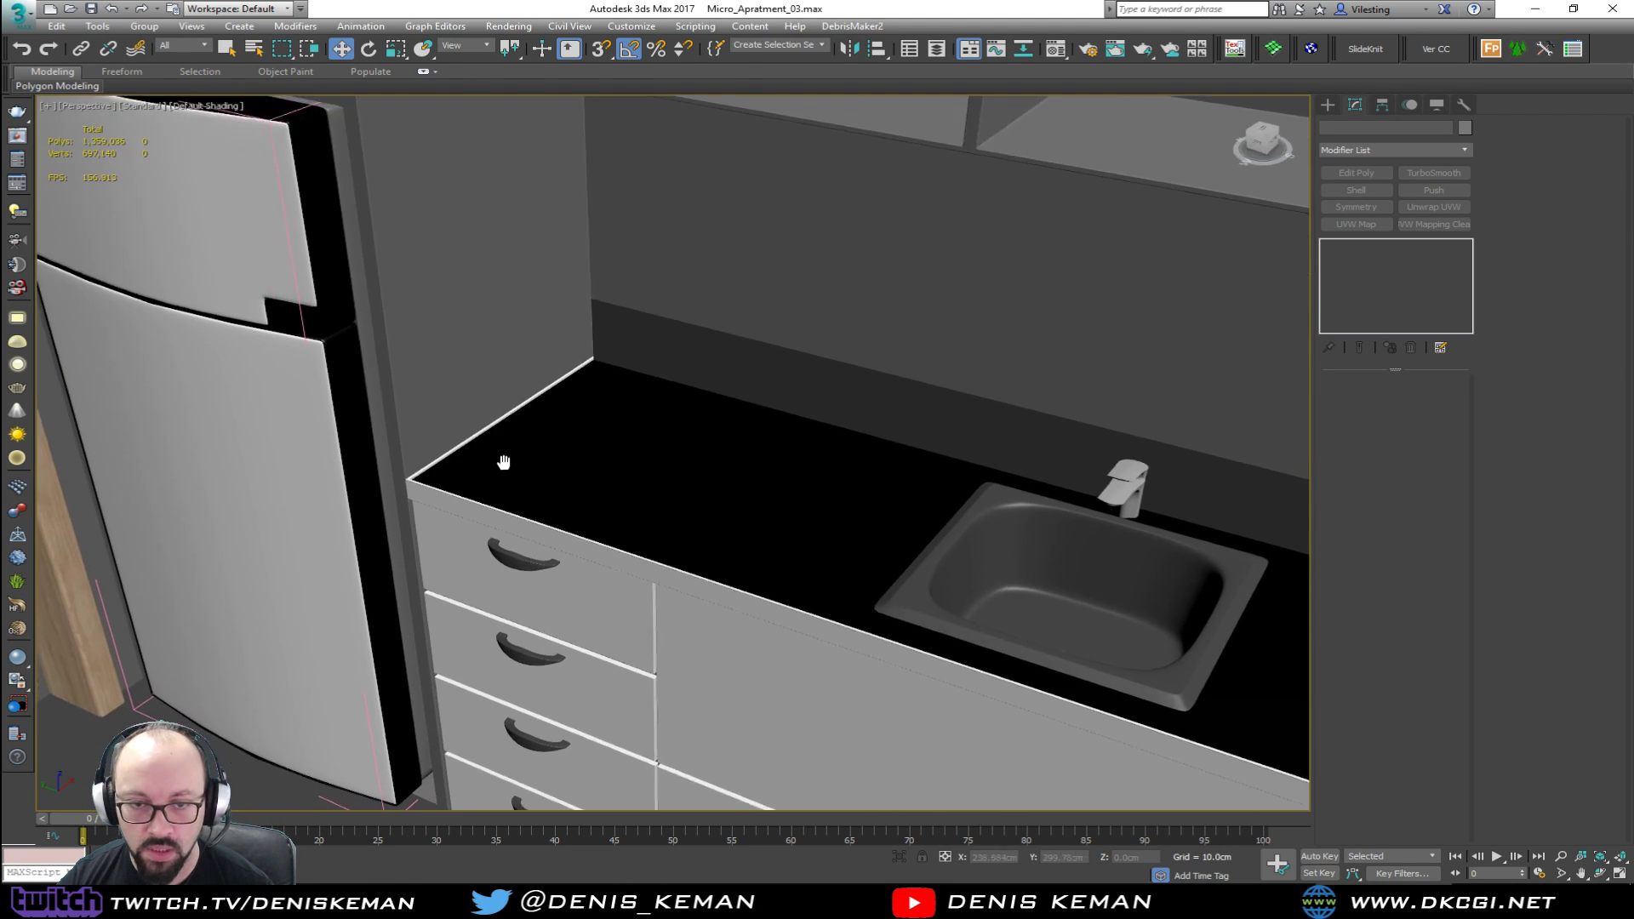
{"action": "scroll", "coordinate": [498, 462], "scroll_direction": "up", "scroll_amount": 3}
{"action": "left_click", "coordinate": [482, 460]}
{"action": "key", "text": "F4"}
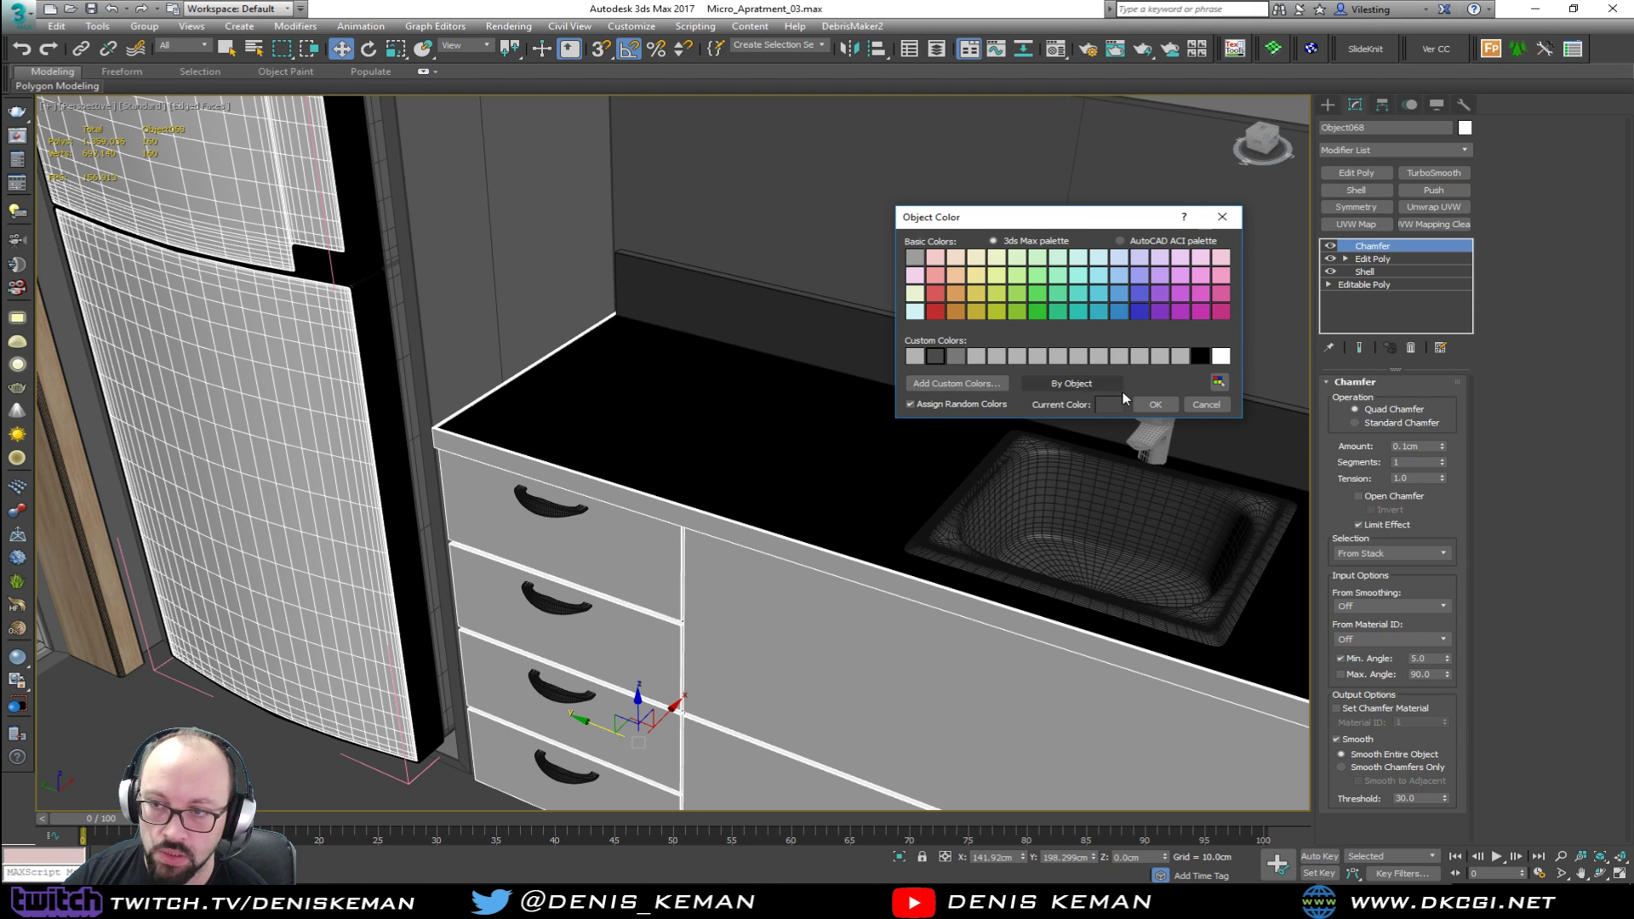
{"action": "left_click", "coordinate": [1156, 405]}
{"action": "key", "text": "F3"}
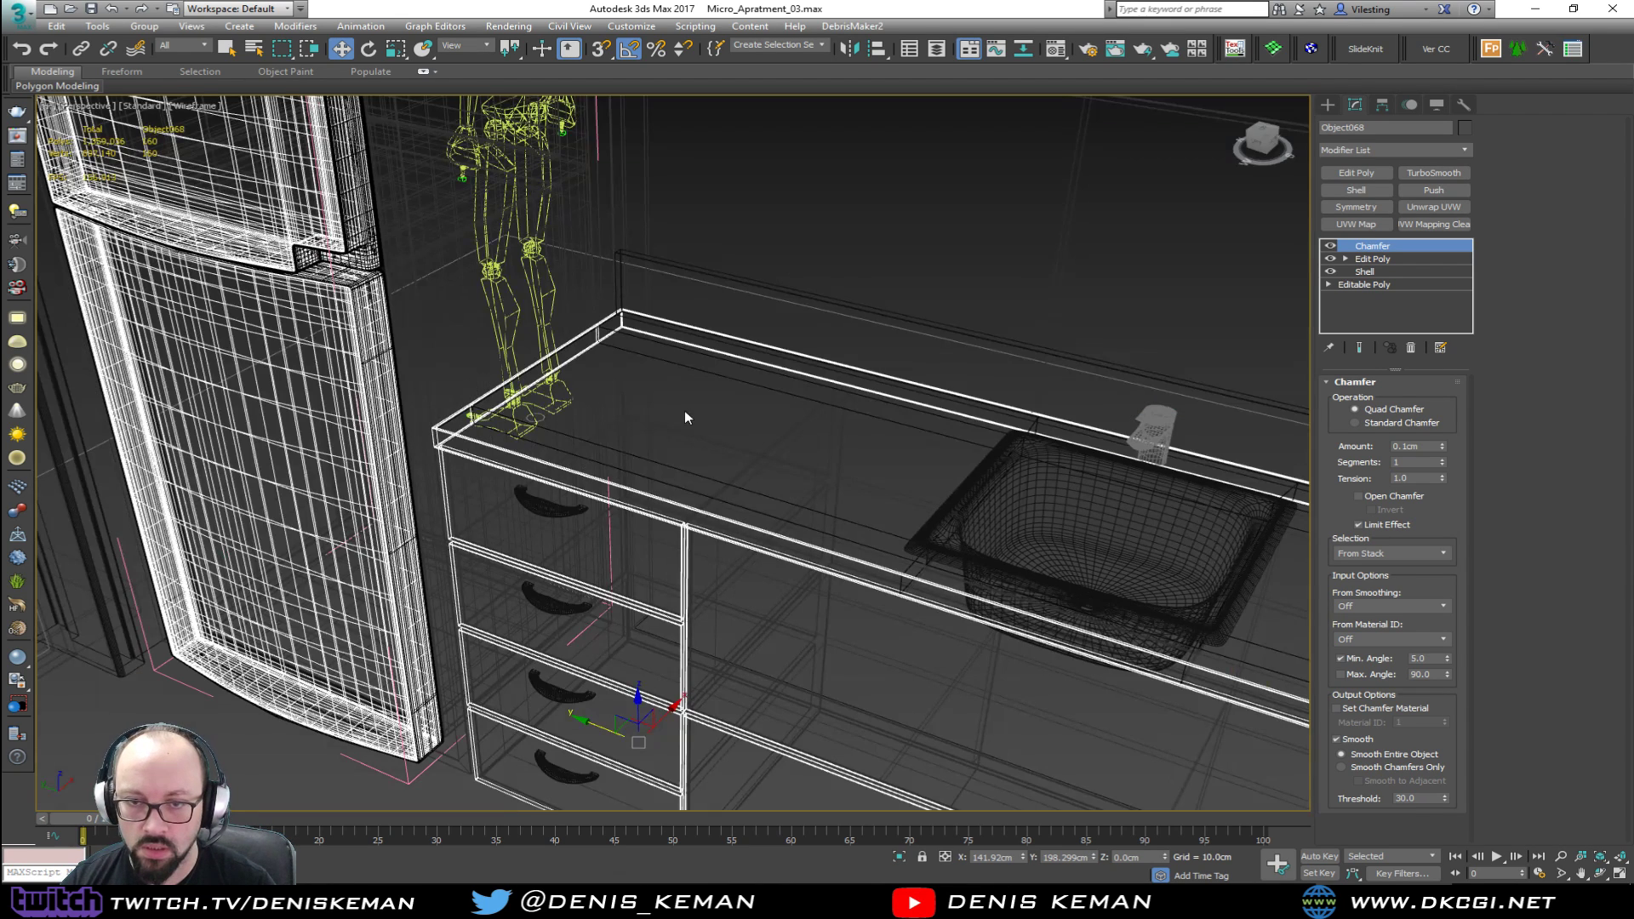
{"action": "left_click", "coordinate": [872, 257]}
{"action": "key", "text": "F3"}
{"action": "key", "text": "F4"}
Step: Examine the apartment as a whole and the balcony sliding door from outside
{"action": "mouse_move", "coordinate": [722, 379]}
{"action": "middle_mouse_down"}
{"action": "mouse_move", "coordinate": [471, 384]}
{"action": "mouse_move", "coordinate": [639, 357]}
{"action": "mouse_move", "coordinate": [649, 339]}
{"action": "mouse_move", "coordinate": [609, 343]}
{"action": "mouse_move", "coordinate": [476, 417]}
{"action": "mouse_move", "coordinate": [426, 422]}
{"action": "mouse_move", "coordinate": [595, 417]}
{"action": "mouse_move", "coordinate": [664, 383]}
{"action": "mouse_move", "coordinate": [917, 383]}
{"action": "mouse_move", "coordinate": [758, 463]}
{"action": "mouse_move", "coordinate": [830, 394]}
{"action": "middle_mouse_up"}
{"action": "scroll", "coordinate": [477, 381], "scroll_direction": "down", "scroll_amount": 5}
{"action": "scroll", "coordinate": [561, 367], "scroll_direction": "down", "scroll_amount": 4}
{"action": "scroll", "coordinate": [613, 390], "scroll_direction": "down", "scroll_amount": 5}
{"action": "scroll", "coordinate": [603, 416], "scroll_direction": "up", "scroll_amount": 8}
{"action": "scroll", "coordinate": [536, 426], "scroll_direction": "down", "scroll_amount": 6}
{"action": "middle_click_drag", "start_coordinate": [536, 427], "coordinate": [613, 474], "text": "alt"}
{"action": "scroll", "coordinate": [536, 439], "scroll_direction": "up", "scroll_amount": 5}
{"action": "scroll", "coordinate": [621, 327], "scroll_direction": "up", "scroll_amount": 4}
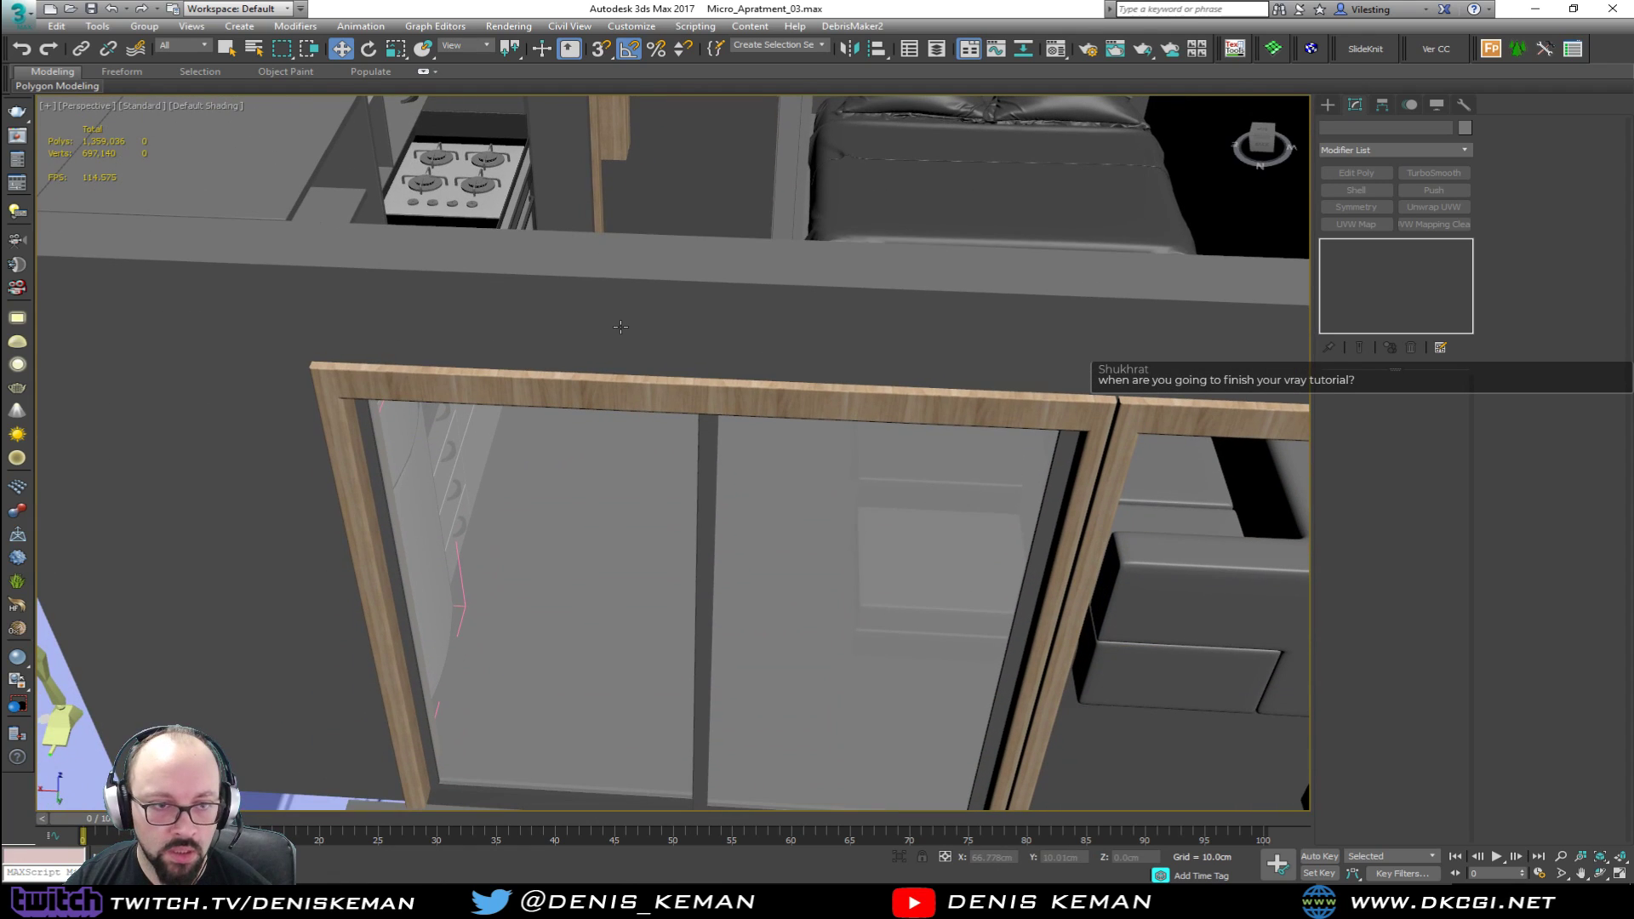
{"action": "scroll", "coordinate": [639, 497], "scroll_direction": "down", "scroll_amount": 2}
{"action": "middle_click_drag", "start_coordinate": [609, 431], "coordinate": [582, 464], "text": "alt"}
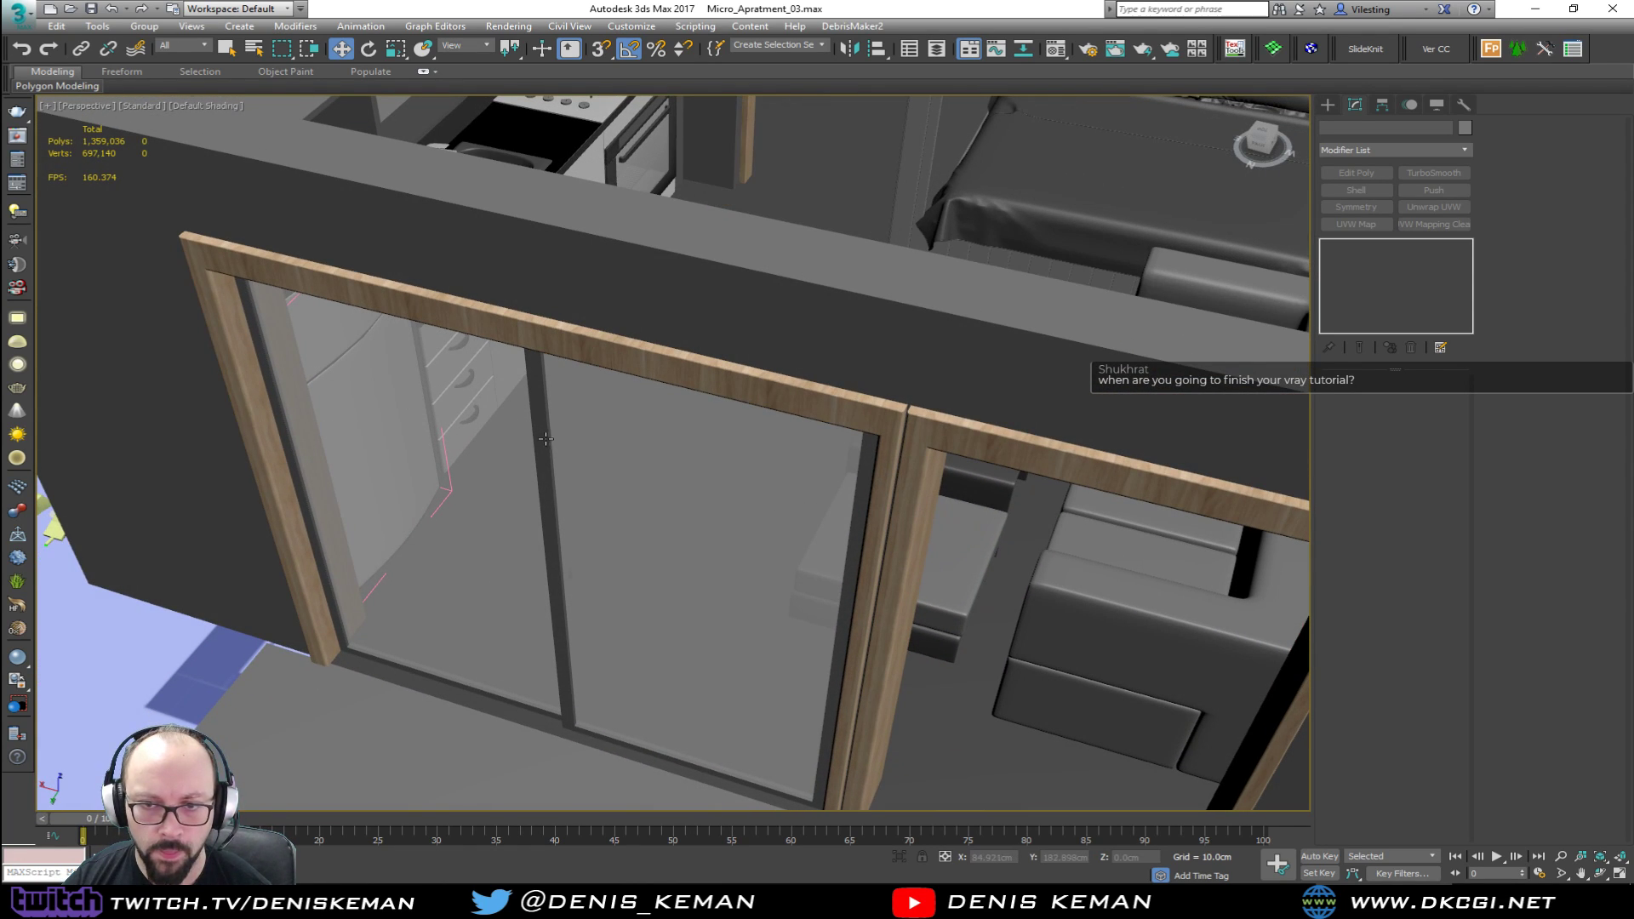
Step: Select both sash frames of the balcony sliding door and place independent copies of them outside, in front of the balcony
{"action": "left_click", "coordinate": [547, 440]}
{"action": "key", "text": "F4"}
{"action": "scroll", "coordinate": [539, 437], "scroll_direction": "up", "scroll_amount": 3}
{"action": "scroll", "coordinate": [540, 437], "scroll_direction": "down", "scroll_amount": 1}
{"action": "middle_click_drag", "start_coordinate": [540, 437], "coordinate": [783, 525], "text": "alt"}
{"action": "left_click", "coordinate": [770, 694], "text": "ctrl"}
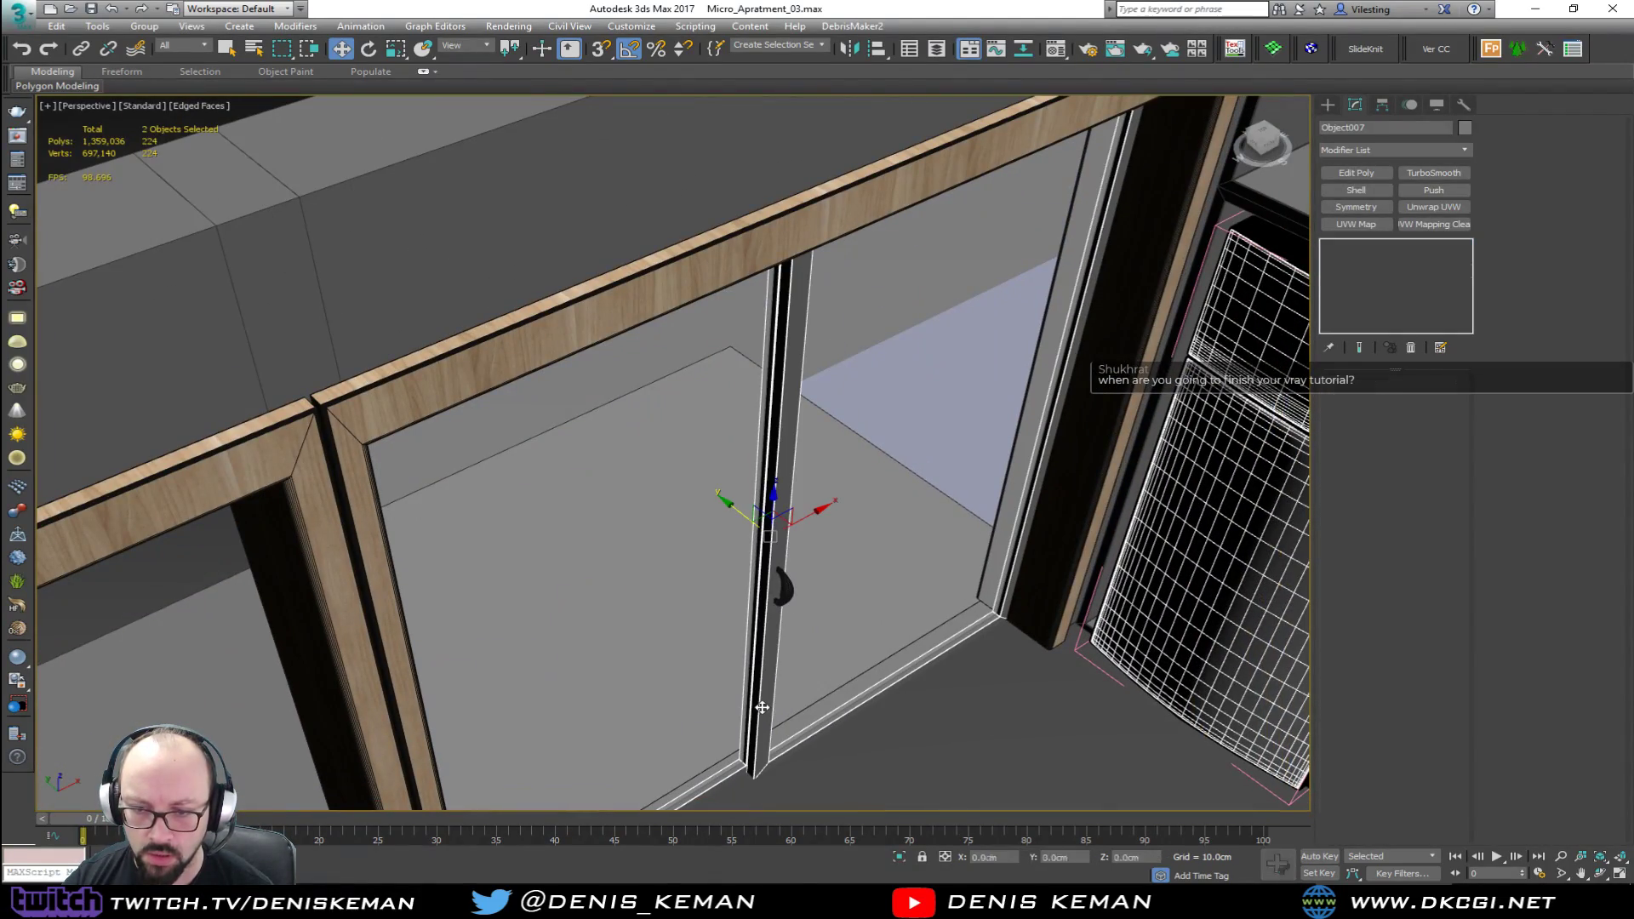
{"action": "middle_click_drag", "start_coordinate": [758, 681], "coordinate": [930, 651], "text": "alt"}
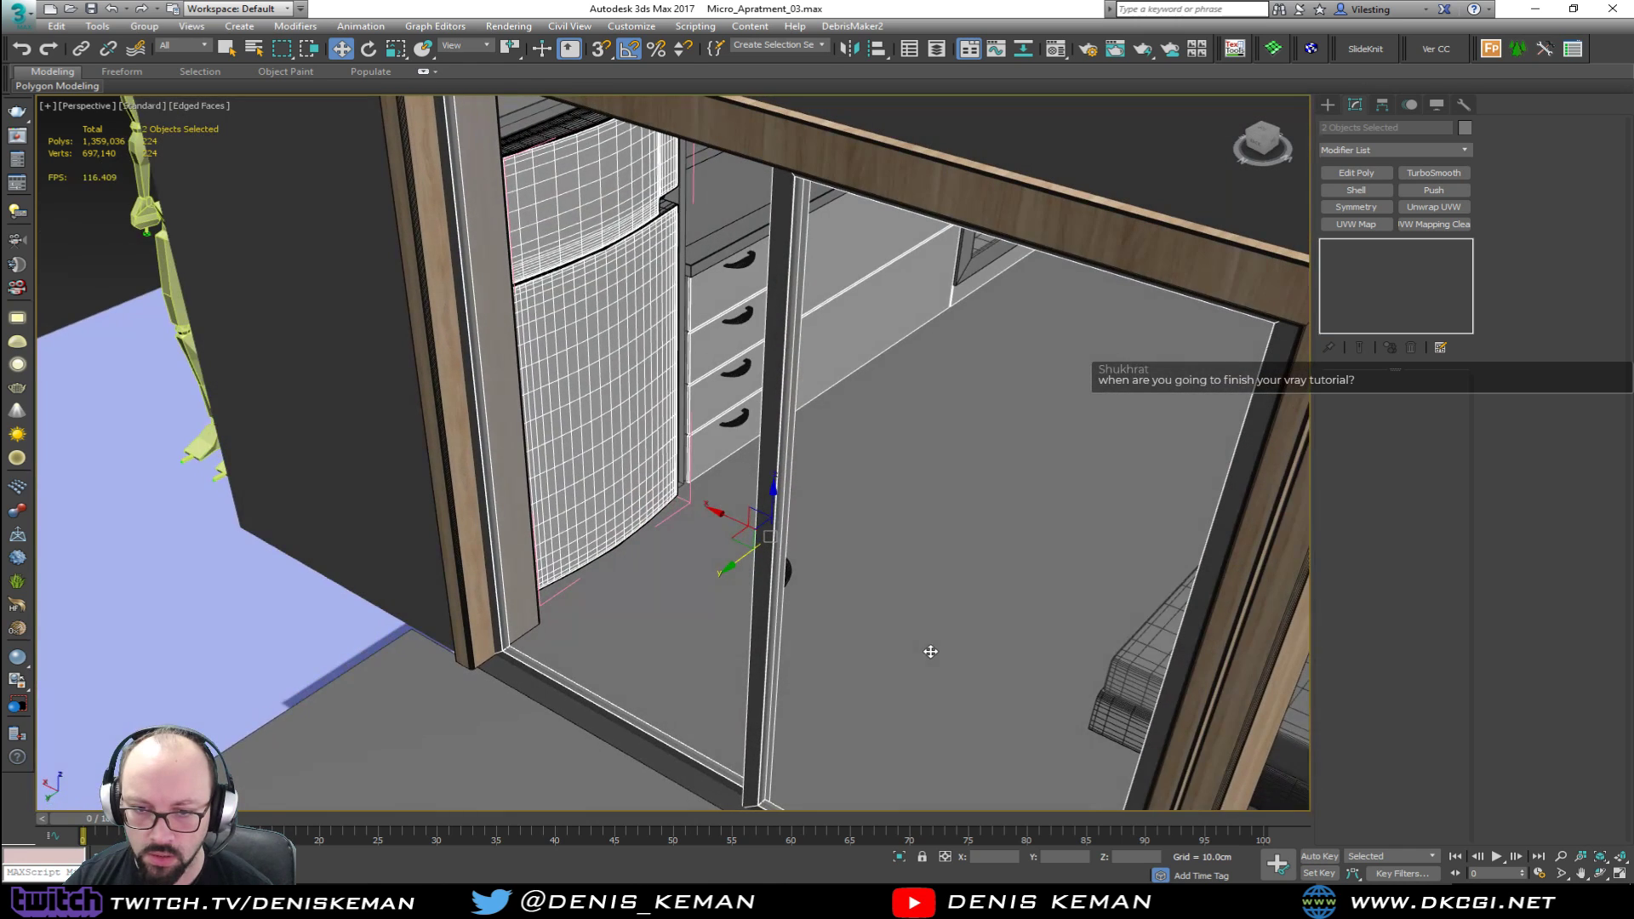
{"action": "scroll", "coordinate": [682, 547], "scroll_direction": "down", "scroll_amount": 4}
{"action": "left_click_drag", "start_coordinate": [793, 600], "coordinate": [749, 644]}
{"action": "key", "text": "ctrl+z"}
{"action": "scroll", "coordinate": [780, 520], "scroll_direction": "down", "scroll_amount": 5}
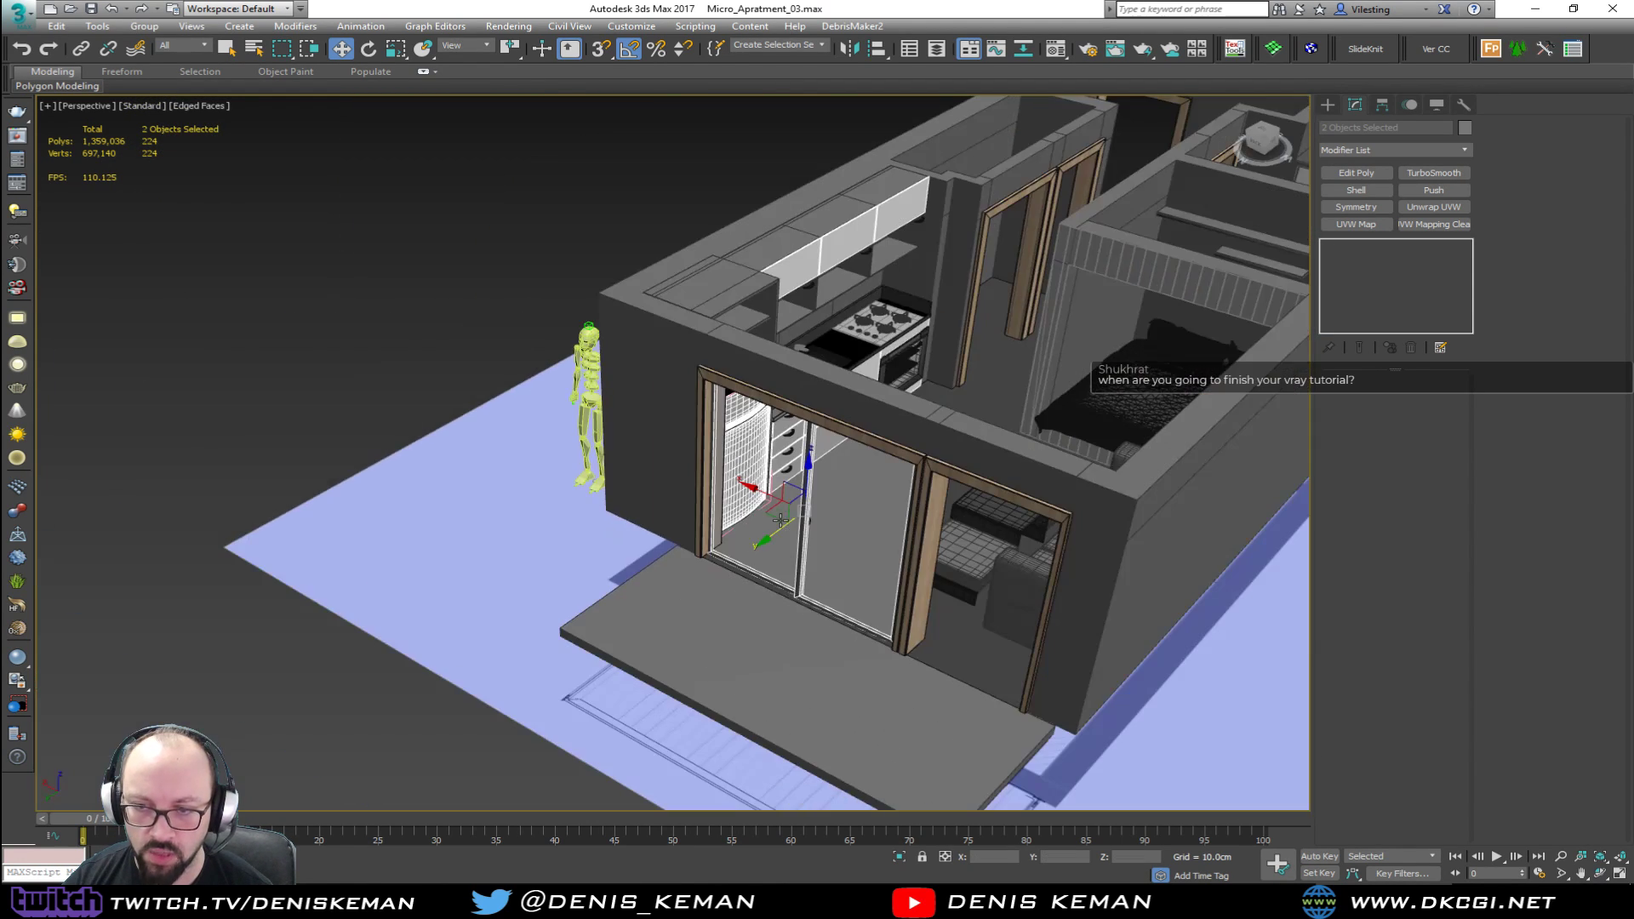
{"action": "left_click_drag", "start_coordinate": [779, 531], "coordinate": [545, 709], "text": "shift"}
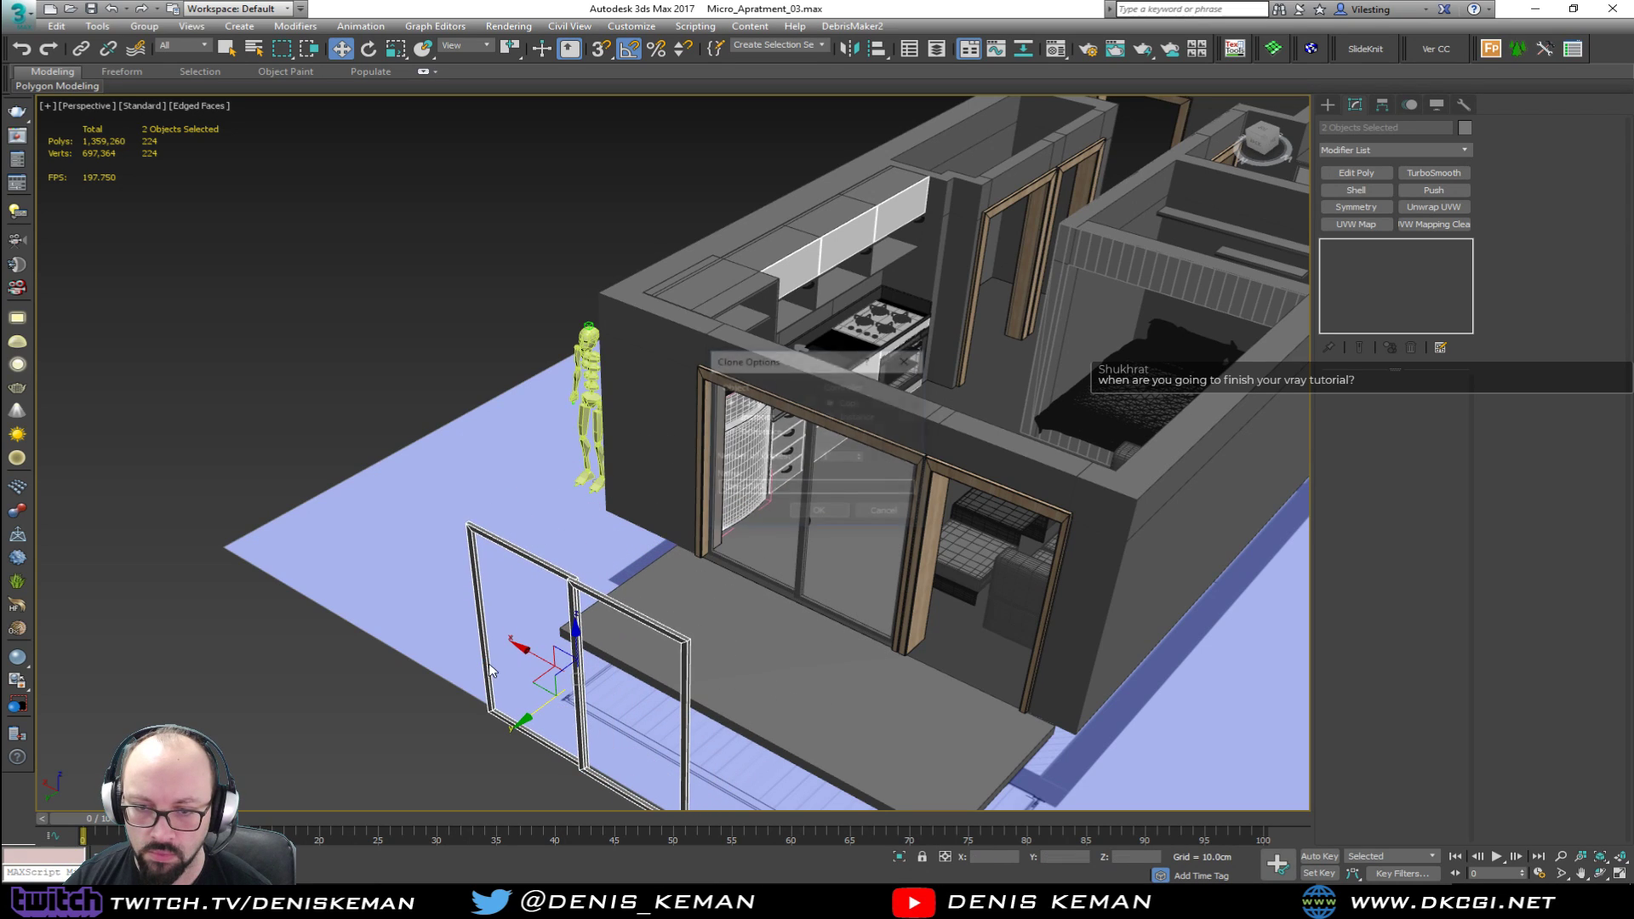
{"action": "left_click", "coordinate": [825, 513]}
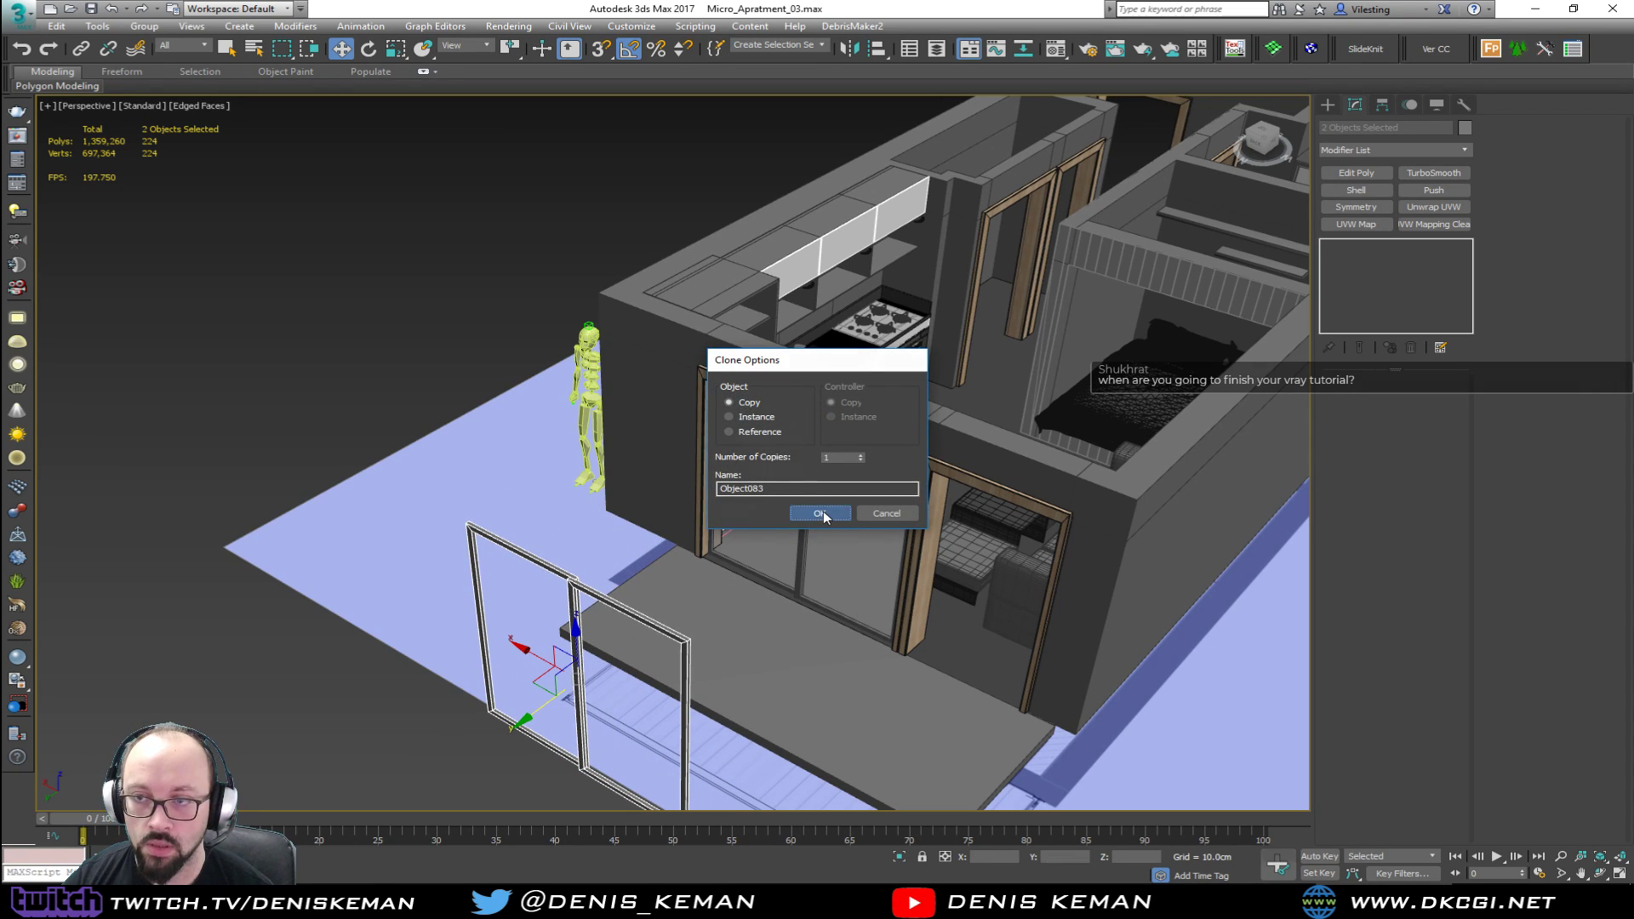
Step: Copy the wooden interior door frame beside the kitchen and place it outside, next to the copied sash frames
{"action": "left_click", "coordinate": [1015, 326]}
{"action": "mouse_move", "coordinate": [954, 300]}
{"action": "left_mouse_down", "text": "shift"}
{"action": "mouse_move", "coordinate": [430, 547]}
{"action": "mouse_move", "coordinate": [316, 681]}
{"action": "left_mouse_up", "text": "shift"}
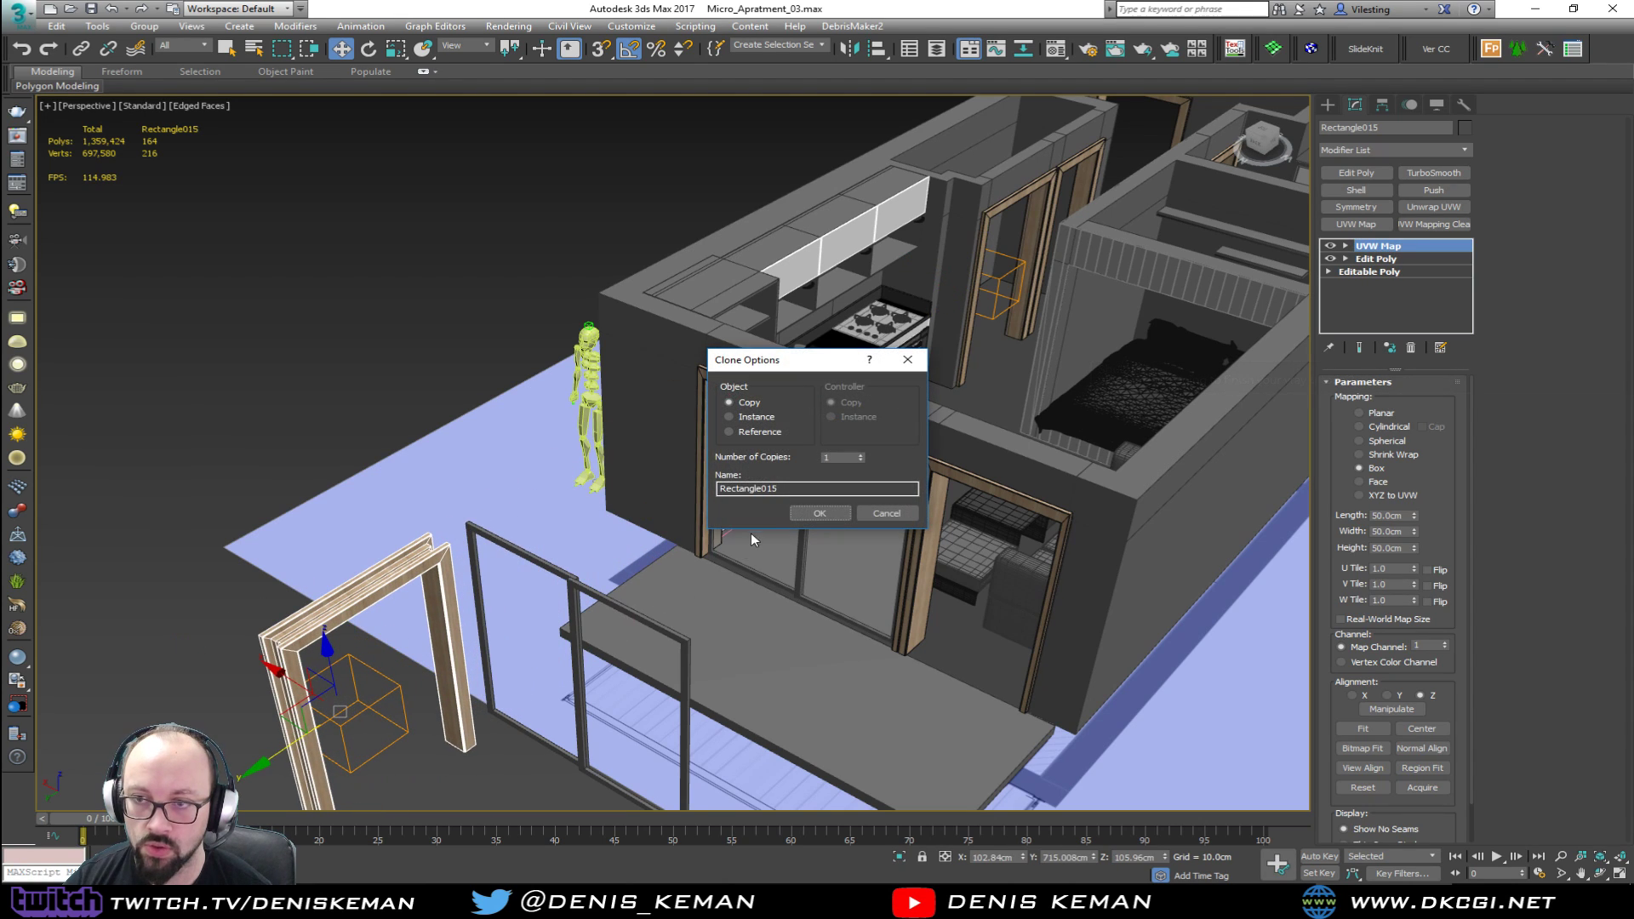
{"action": "left_click", "coordinate": [807, 515]}
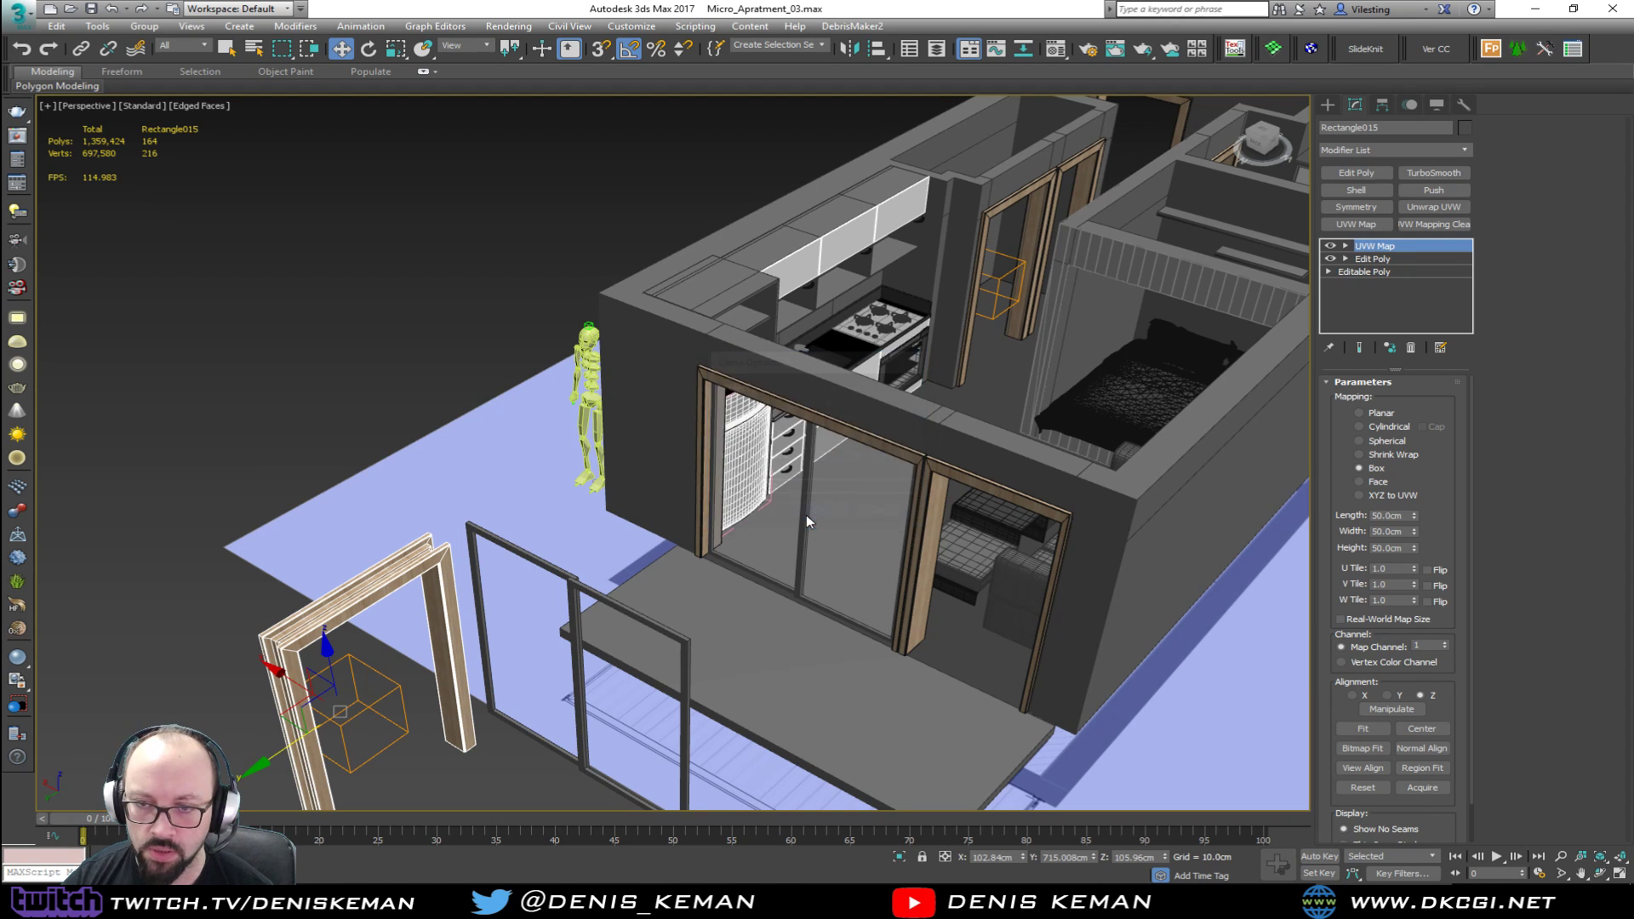
Step: Rotate both copied sash frames parallel to the copied wooden door frame and move them into its opening
{"action": "left_click", "coordinate": [584, 592]}
{"action": "left_click", "coordinate": [582, 596], "text": "ctrl"}
{"action": "middle_click_drag", "start_coordinate": [582, 596], "coordinate": [641, 616], "text": "alt"}
{"action": "key", "text": "e"}
{"action": "left_click_drag", "start_coordinate": [640, 615], "coordinate": [566, 622]}
{"action": "key", "text": "w"}
{"action": "left_click_drag", "start_coordinate": [511, 521], "coordinate": [481, 521]}
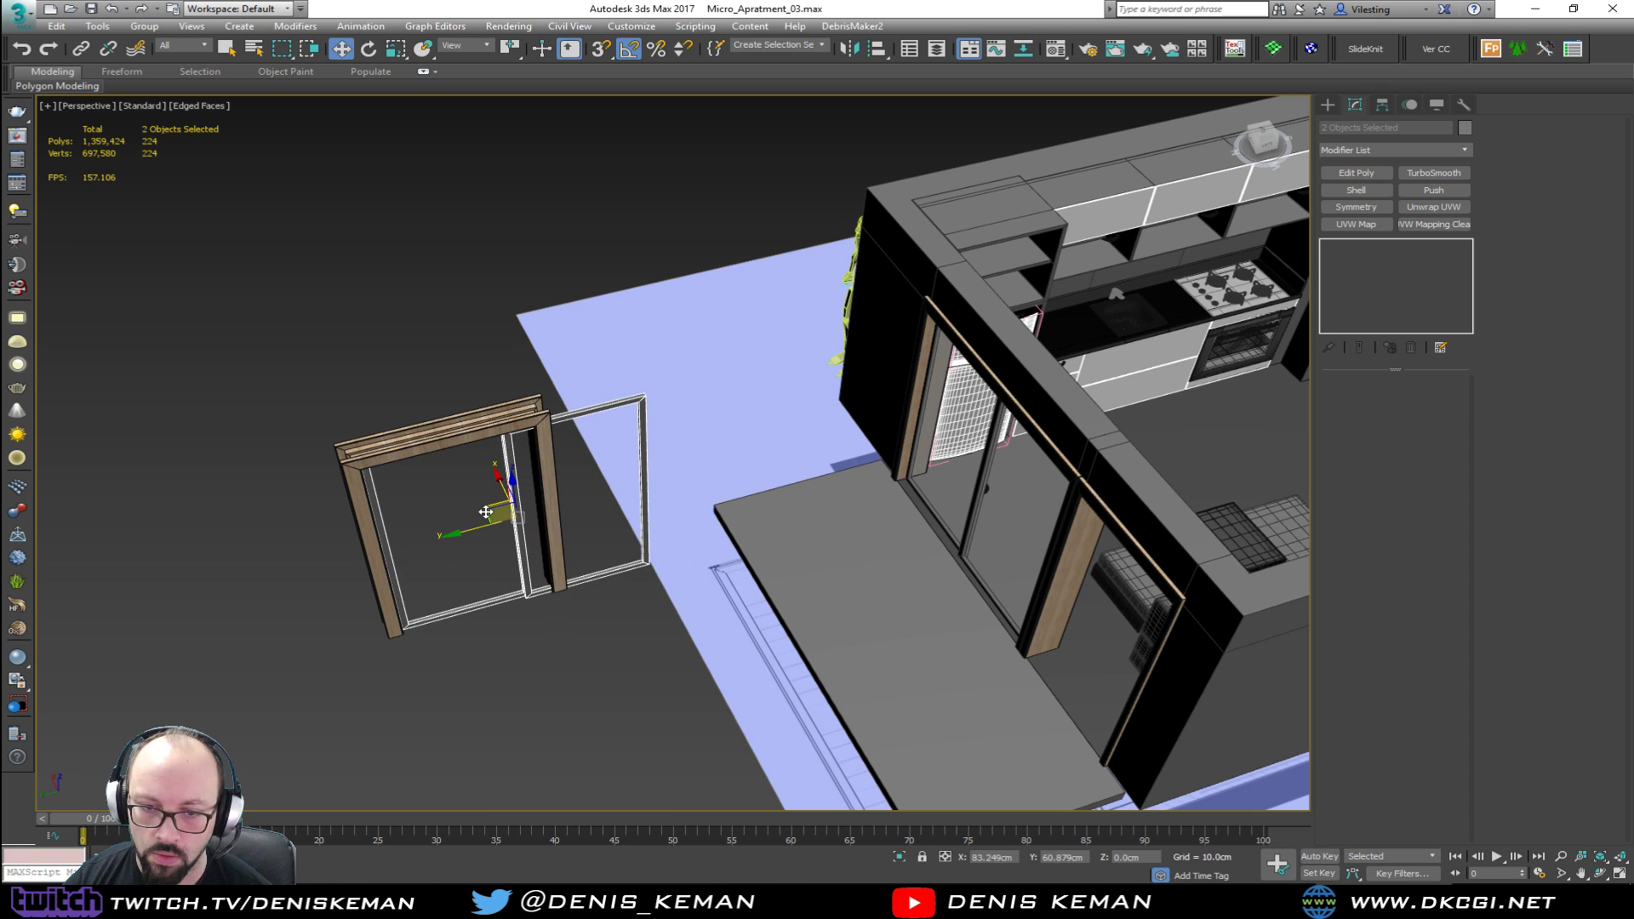
Step: Draw a plane in the left view, snapped to opposite corners of the wooden door frame's opening
{"action": "scroll", "coordinate": [616, 574], "scroll_direction": "up", "scroll_amount": 5}
{"action": "middle_click_drag", "start_coordinate": [605, 601], "coordinate": [600, 604], "text": "alt"}
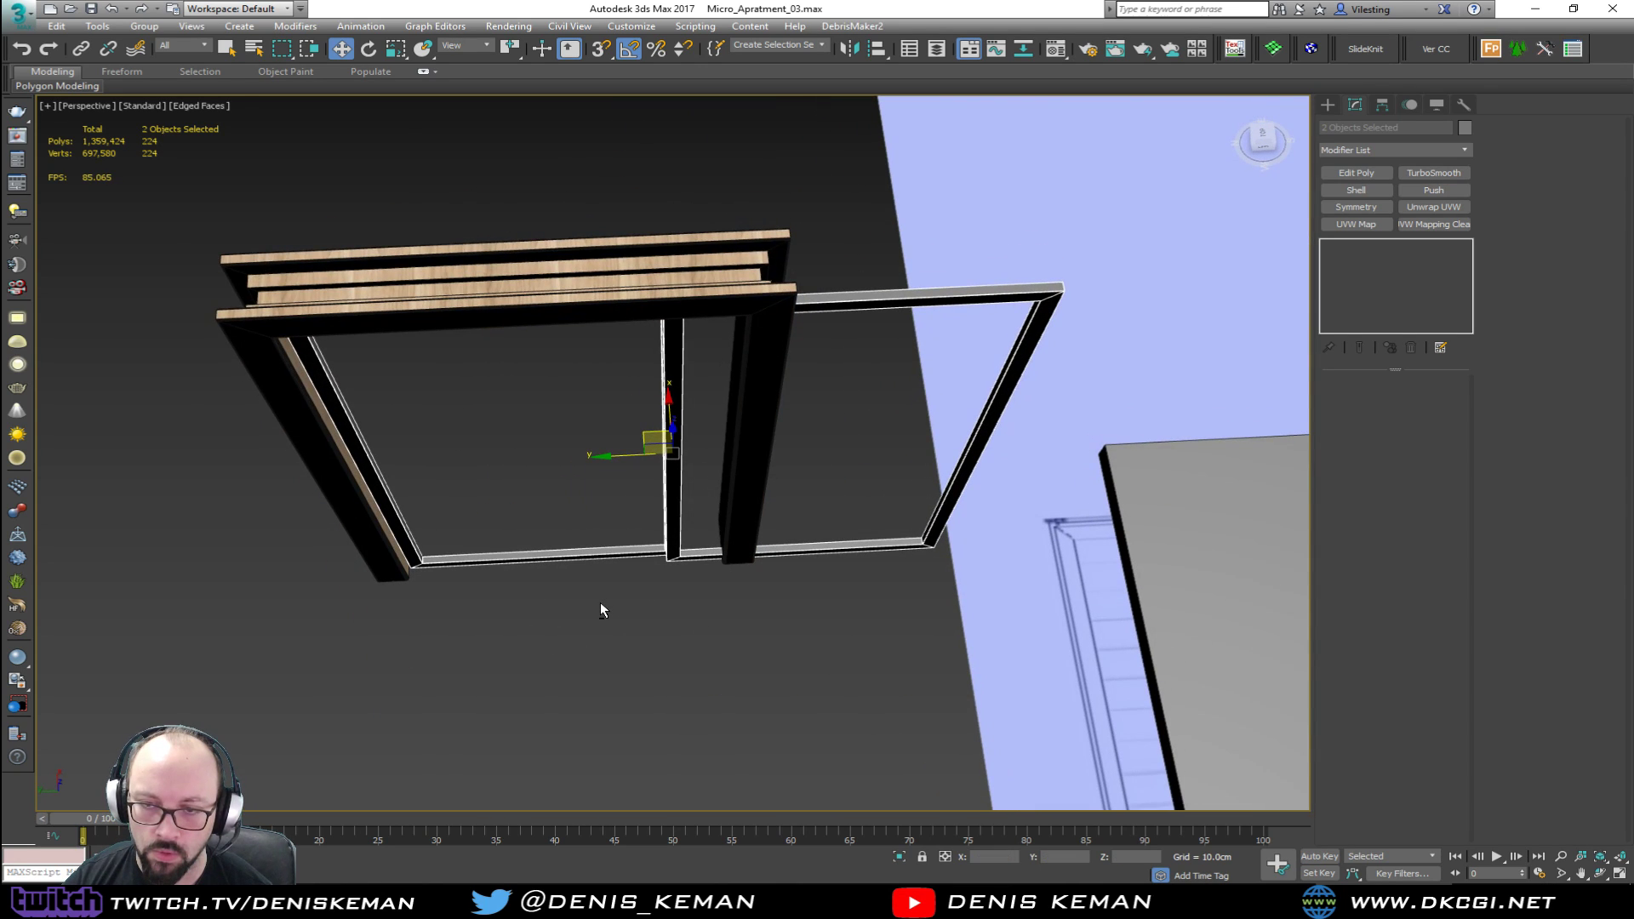
{"action": "left_click", "coordinate": [604, 552]}
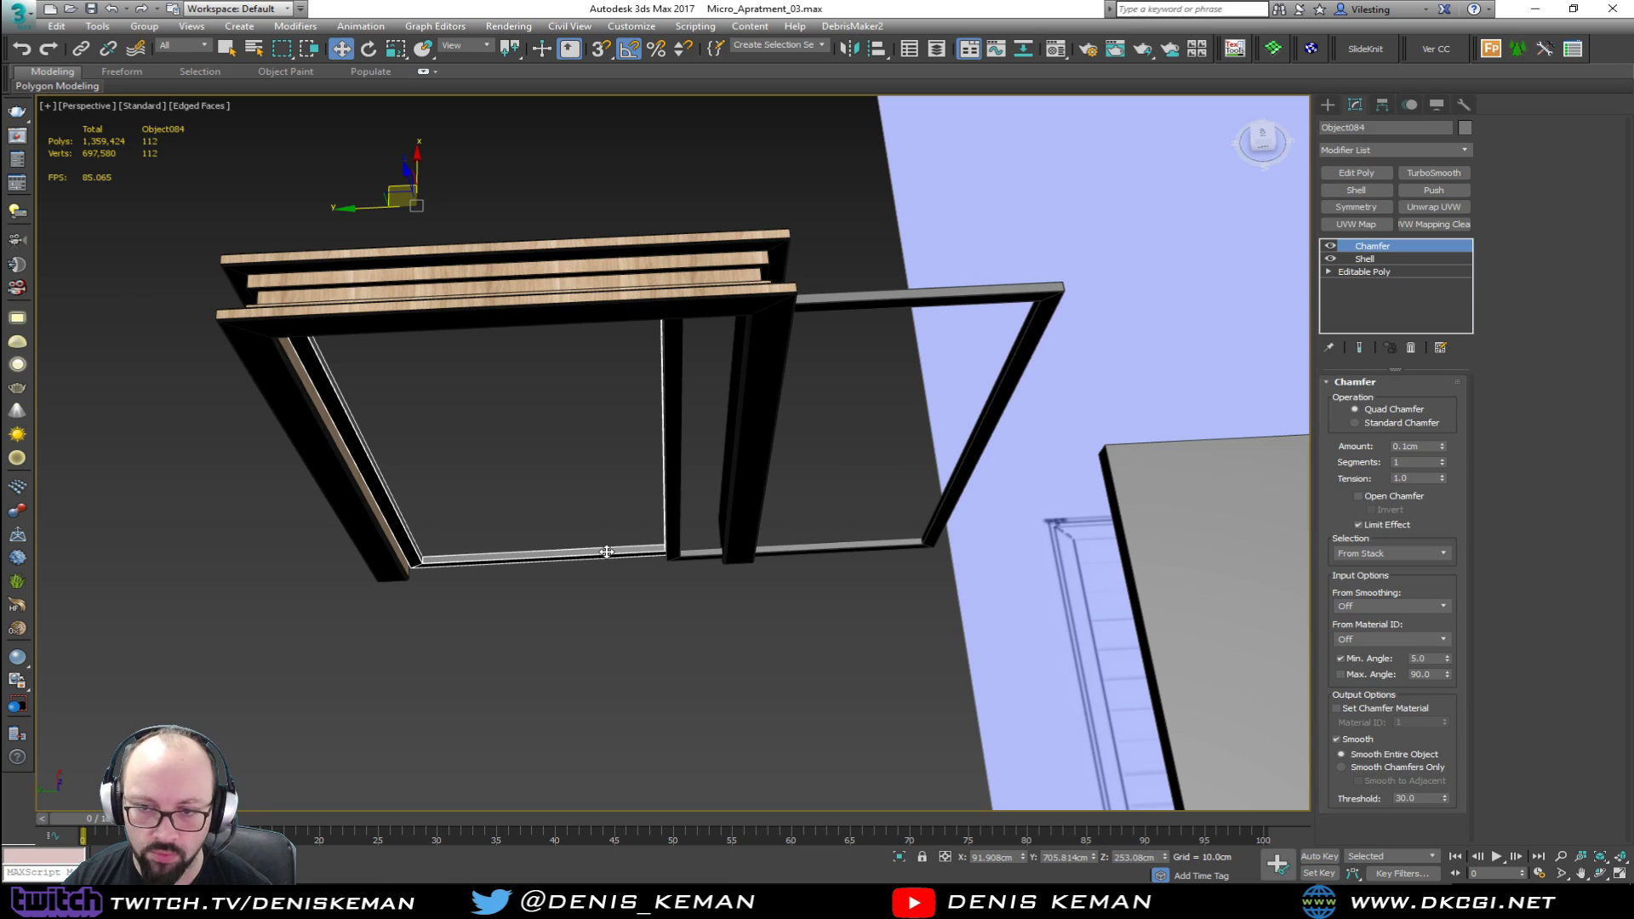
{"action": "key", "text": "alt+w"}
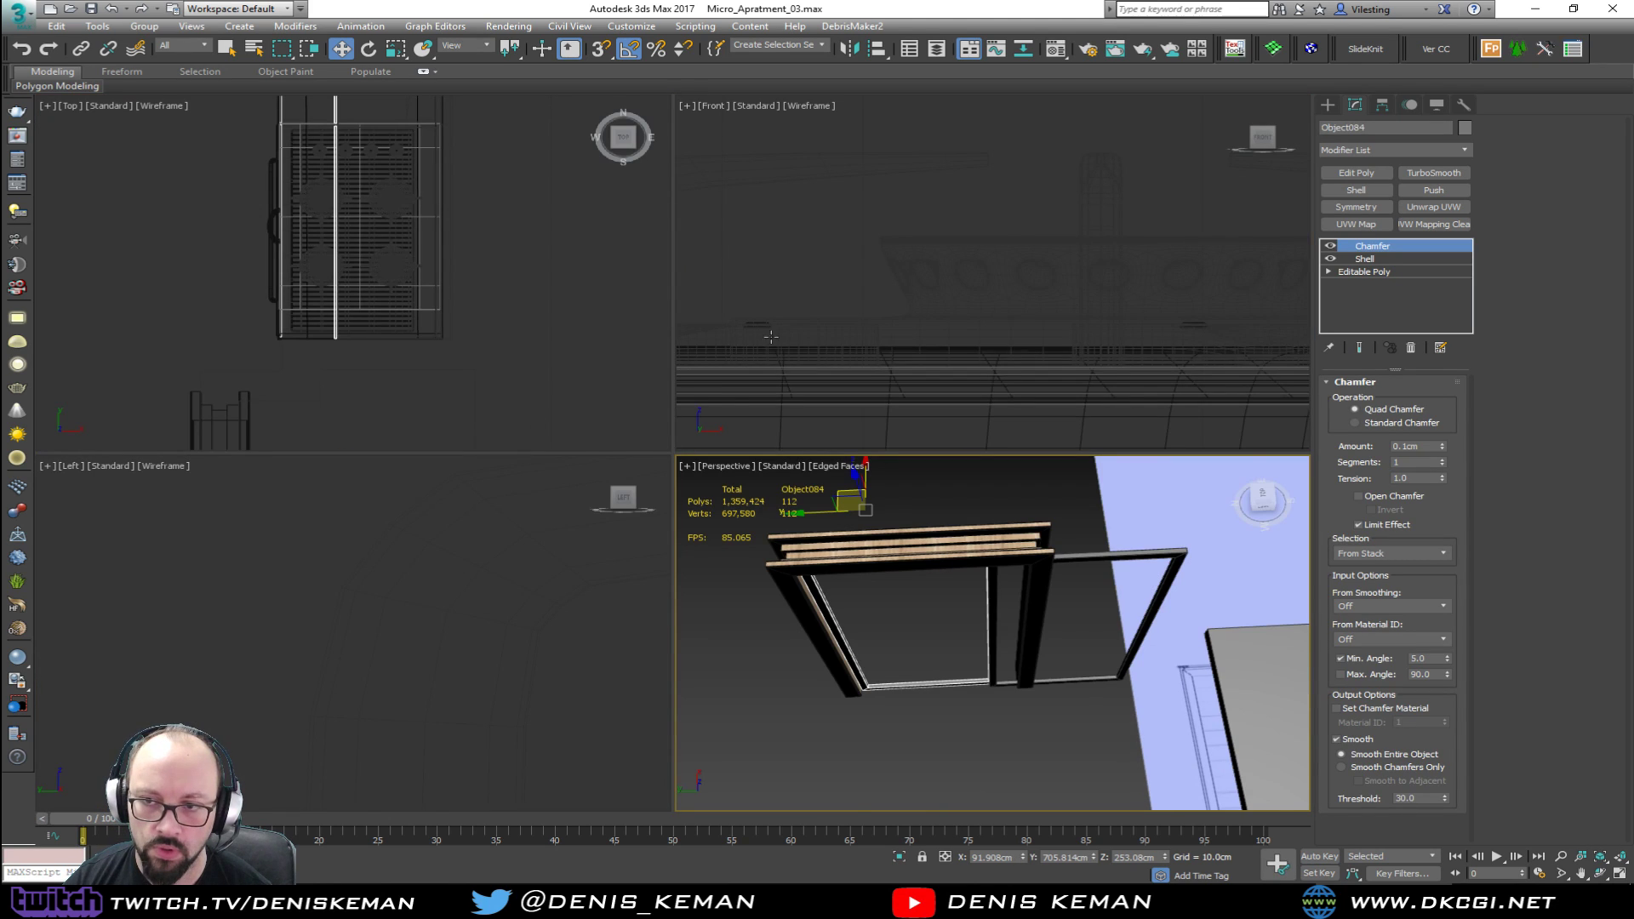
{"action": "right_click", "coordinate": [825, 384]}
{"action": "key", "text": "z"}
{"action": "right_click", "coordinate": [521, 569]}
{"action": "key", "text": "z"}
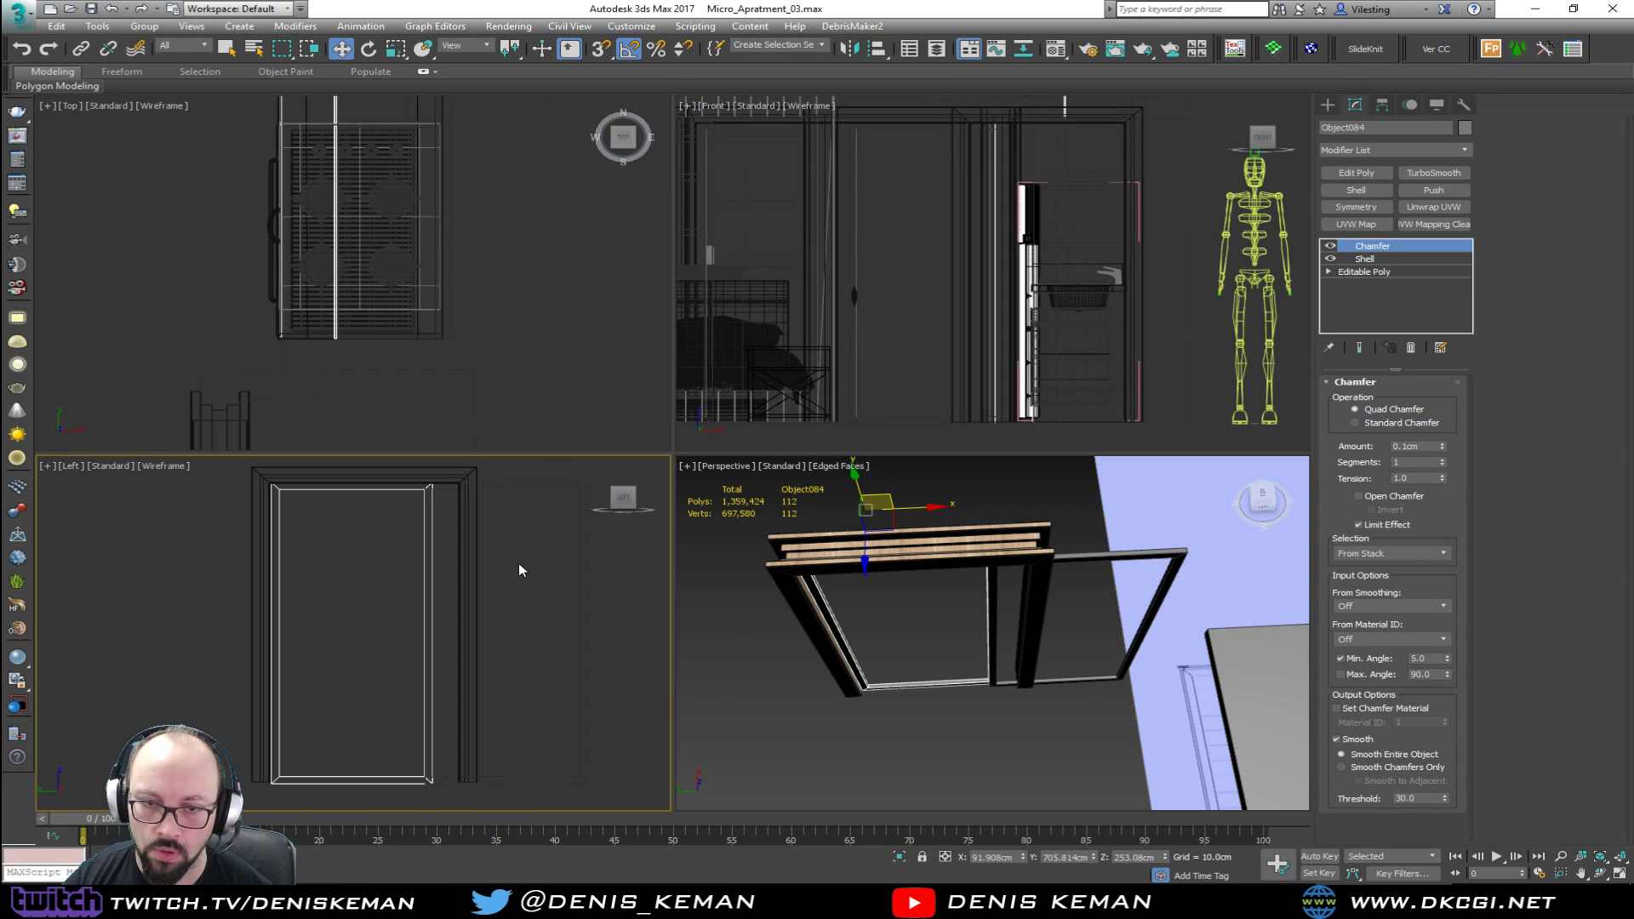
{"action": "key", "text": "alt+w"}
{"action": "left_click", "coordinate": [711, 287]}
{"action": "right_click", "coordinate": [681, 285]}
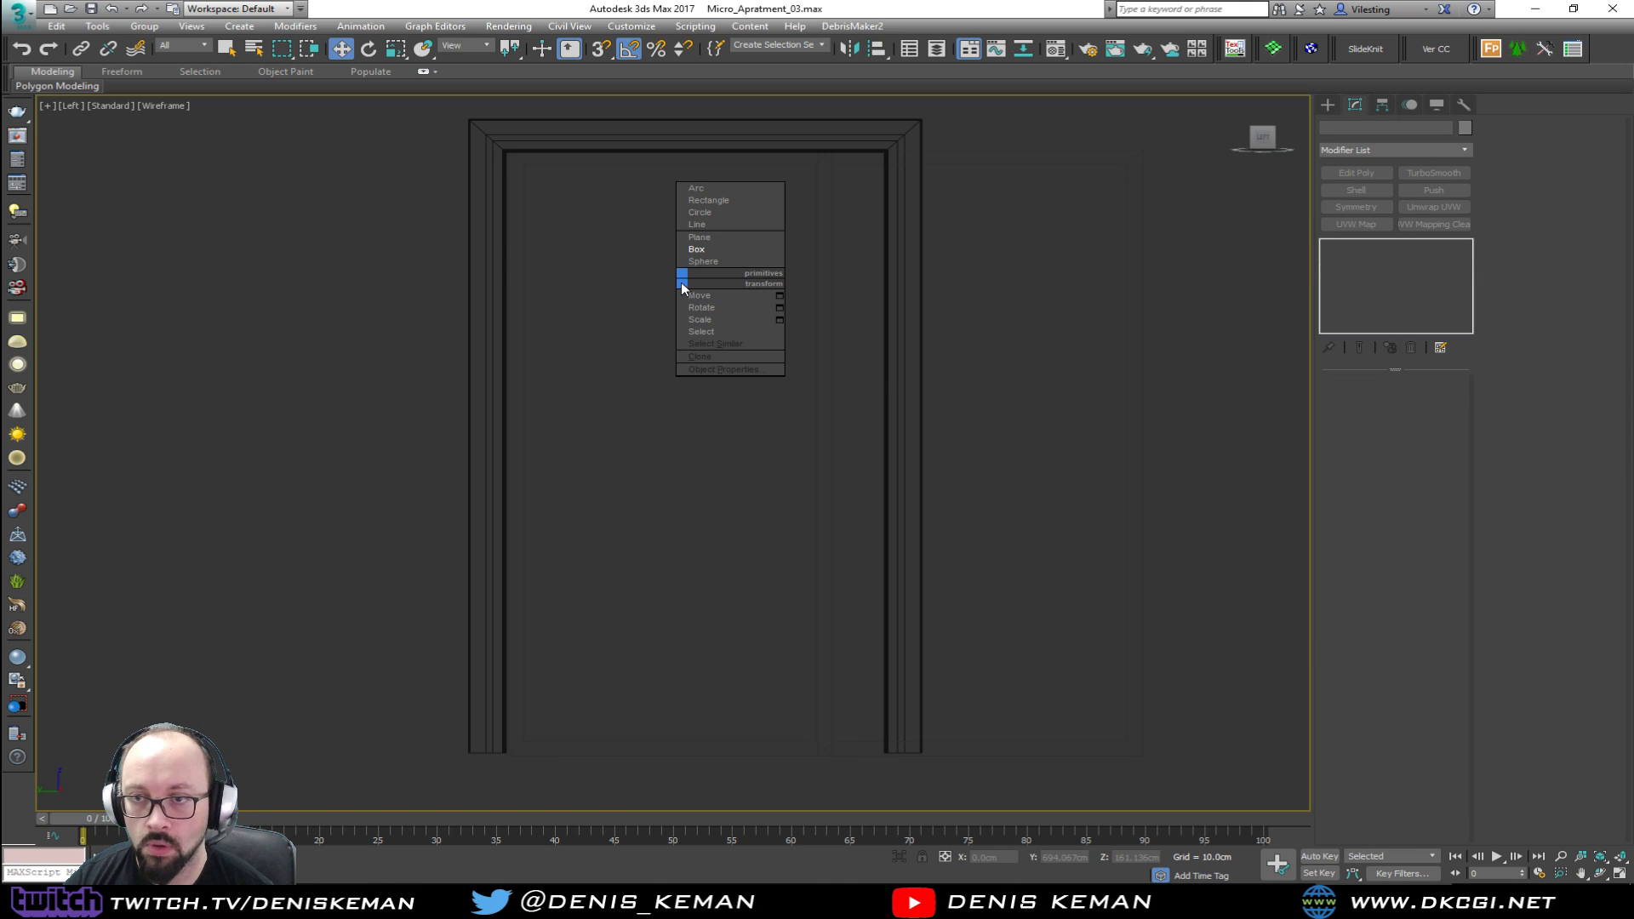
{"action": "left_click", "coordinate": [712, 250]}
{"action": "right_click", "coordinate": [637, 275]}
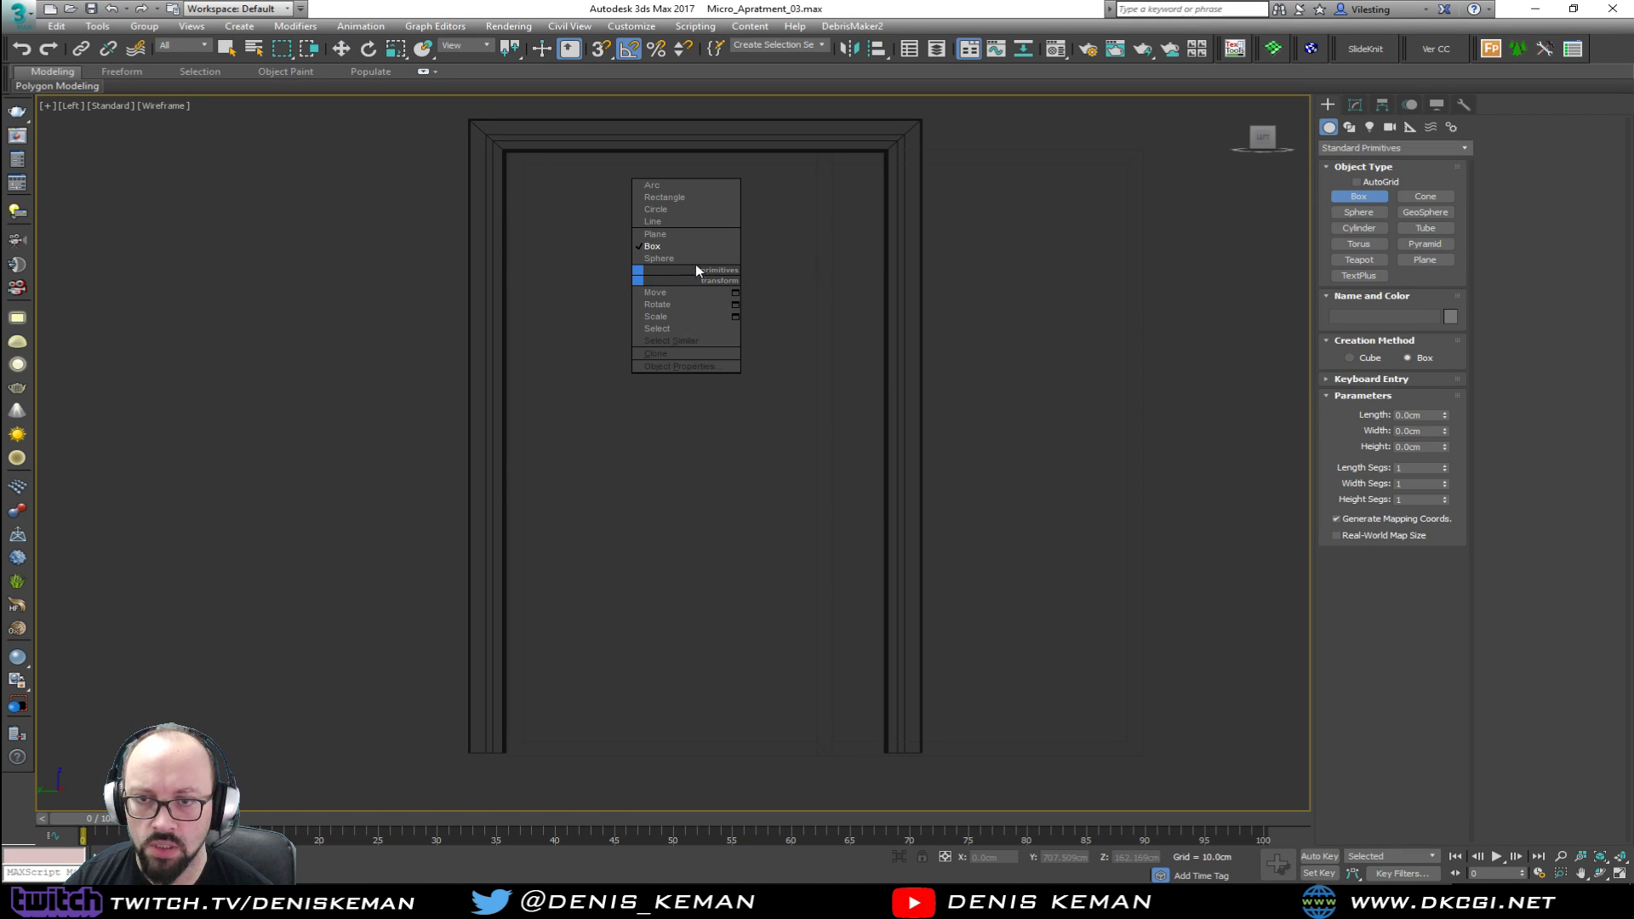
{"action": "left_click", "coordinate": [689, 240]}
{"action": "key", "text": "s"}
{"action": "left_click_drag", "start_coordinate": [506, 152], "coordinate": [874, 747]}
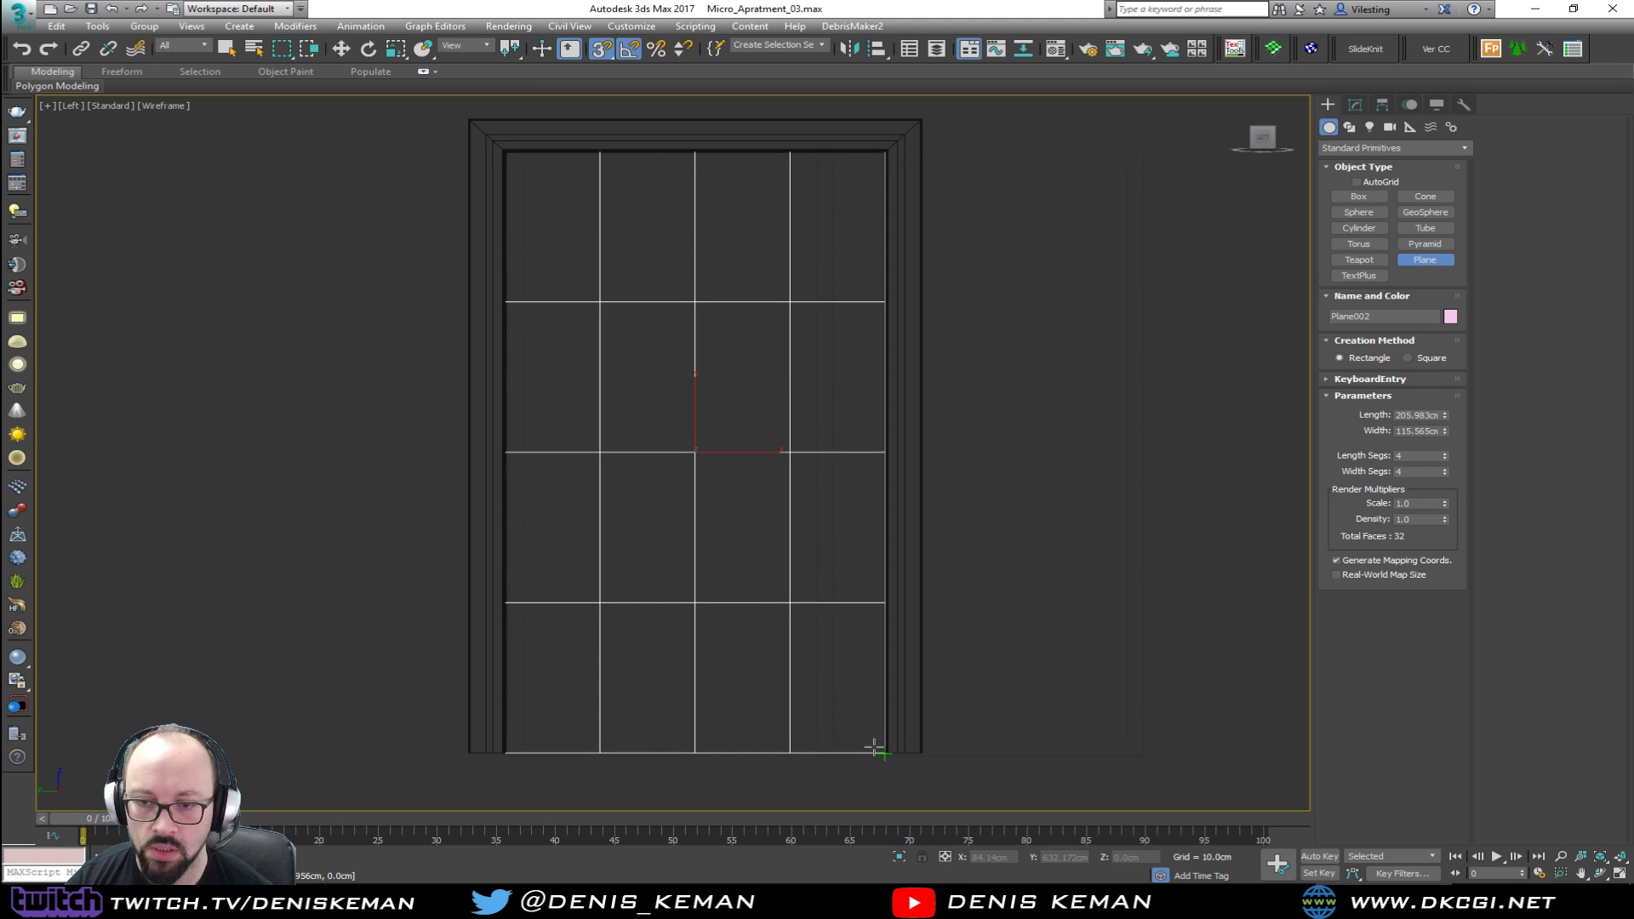
Step: Set the plane to 1 length segment and 2 width segments
{"action": "right_click", "coordinate": [1444, 457]}
{"action": "key", "text": "Escape"}
{"action": "right_click", "coordinate": [1443, 457]}
{"action": "left_click", "coordinate": [1444, 474]}
{"action": "left_click", "coordinate": [1444, 475]}
{"action": "key", "text": "w"}
Step: Narrow the sash frame inside the wooden frame by moving its four inner-side vertices to the plane's centre line at Editable Poly level
{"action": "key", "text": "alt+w"}
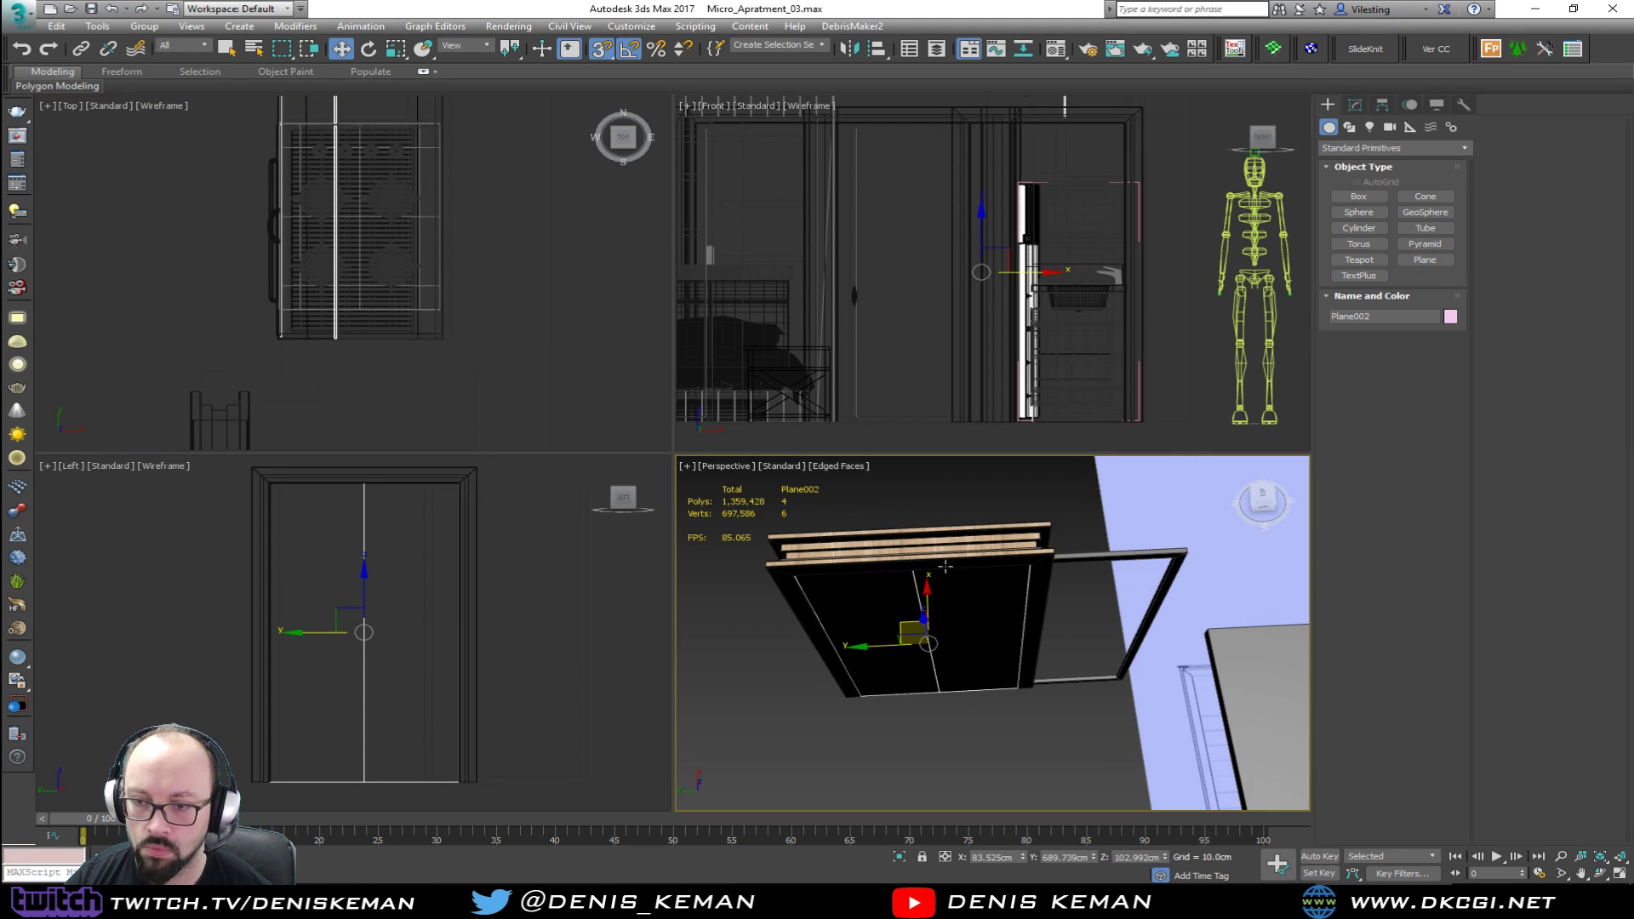
{"action": "middle_click", "coordinate": [966, 587]}
{"action": "key", "text": "alt+w"}
{"action": "left_click", "coordinate": [855, 410]}
{"action": "key", "text": "F3"}
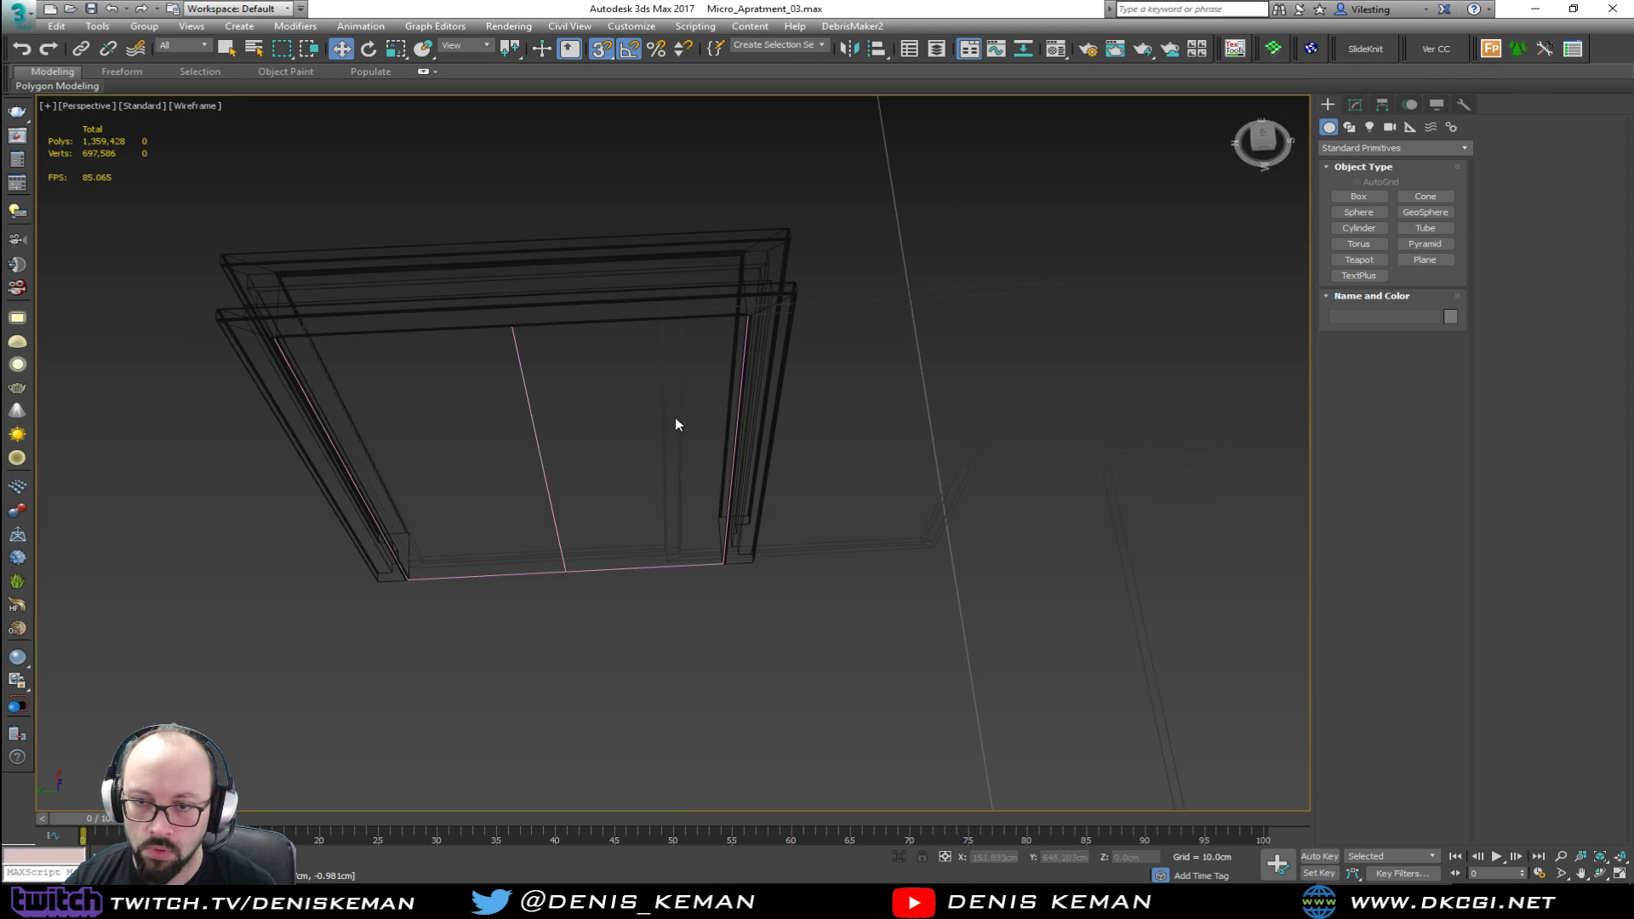
{"action": "left_click", "coordinate": [674, 416]}
{"action": "key", "text": "F3"}
{"action": "key", "text": "1"}
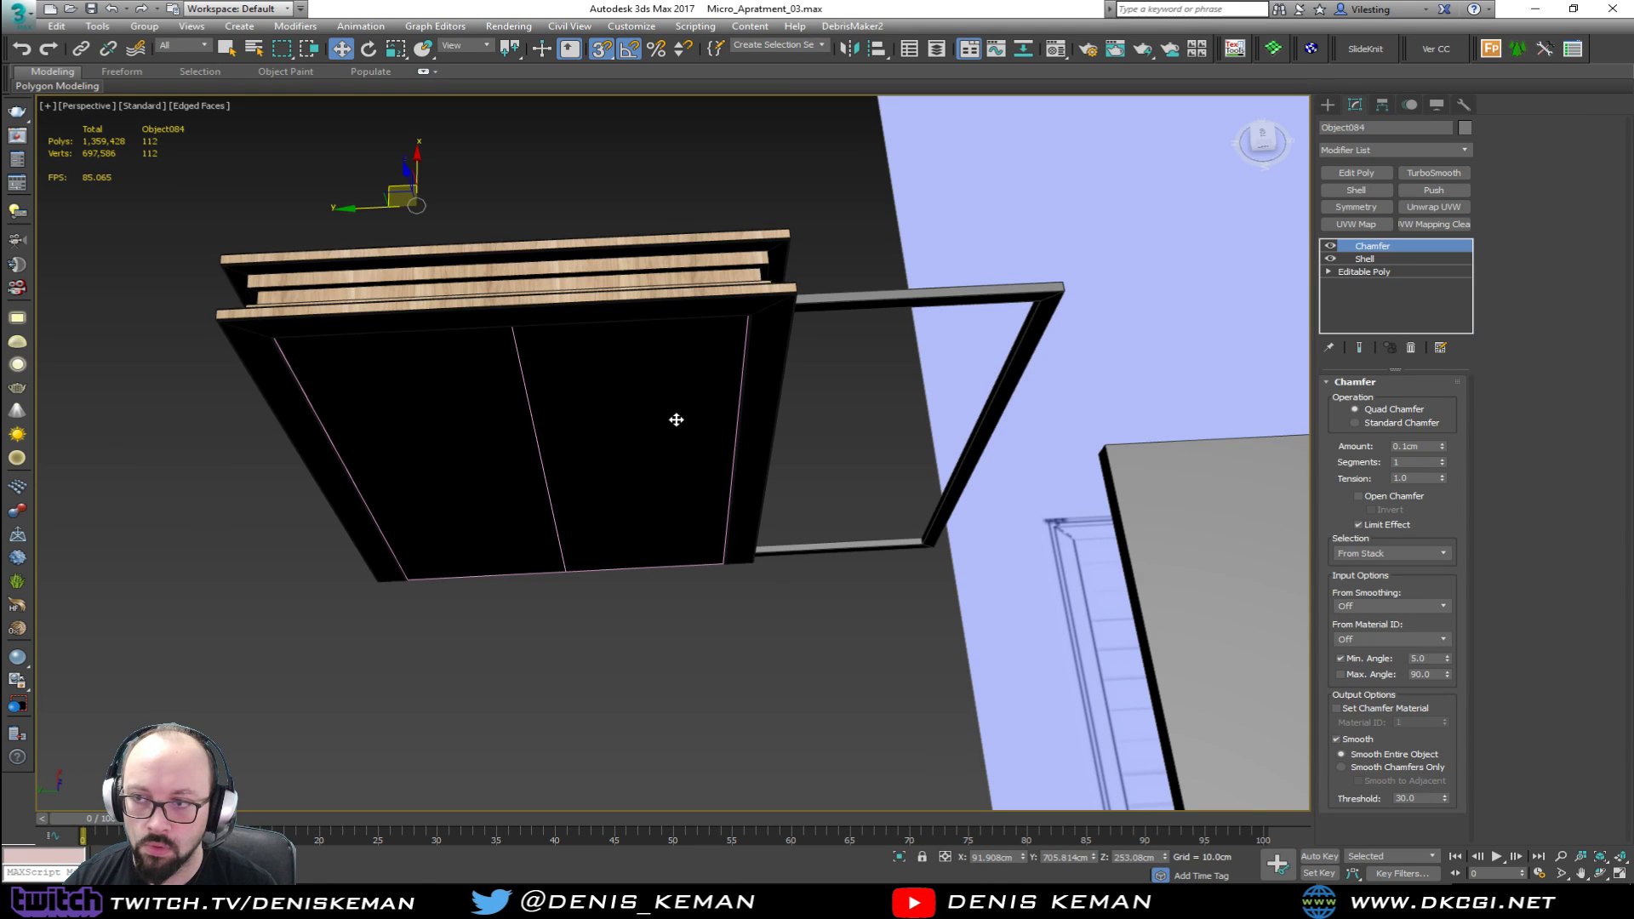
{"action": "left_click", "coordinate": [1366, 271]}
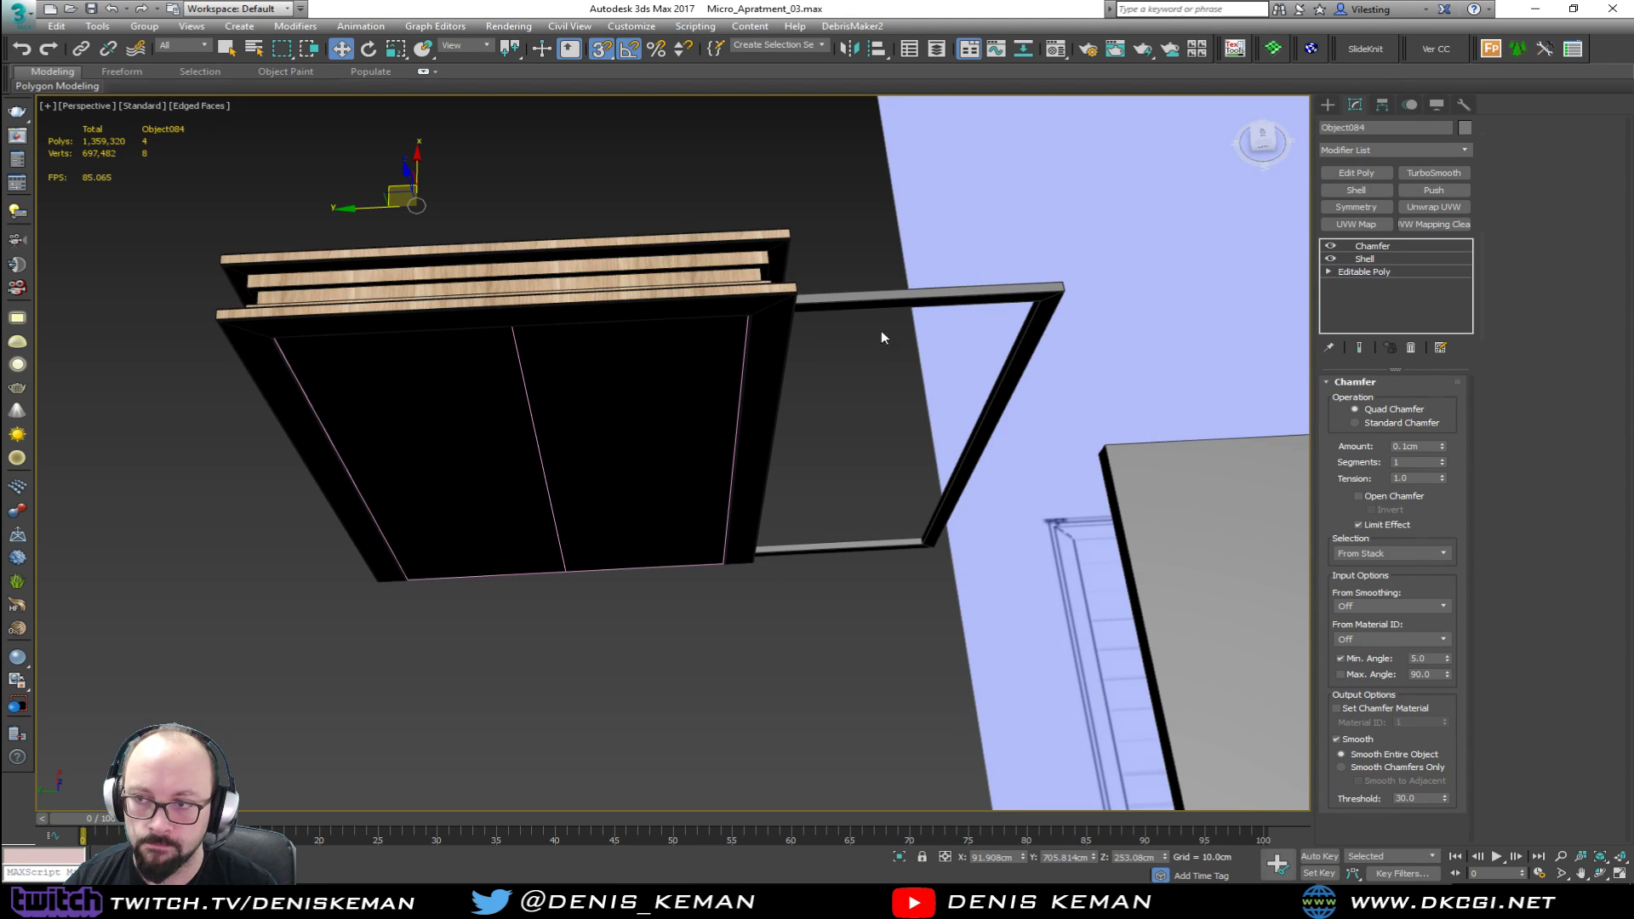
{"action": "key", "text": "F3"}
{"action": "key", "text": "1"}
{"action": "left_click_drag", "start_coordinate": [776, 228], "coordinate": [609, 567]}
{"action": "middle_click_drag", "start_coordinate": [706, 466], "coordinate": [417, 460], "text": "alt"}
{"action": "key", "text": "F3"}
{"action": "left_click_drag", "start_coordinate": [722, 443], "coordinate": [853, 442]}
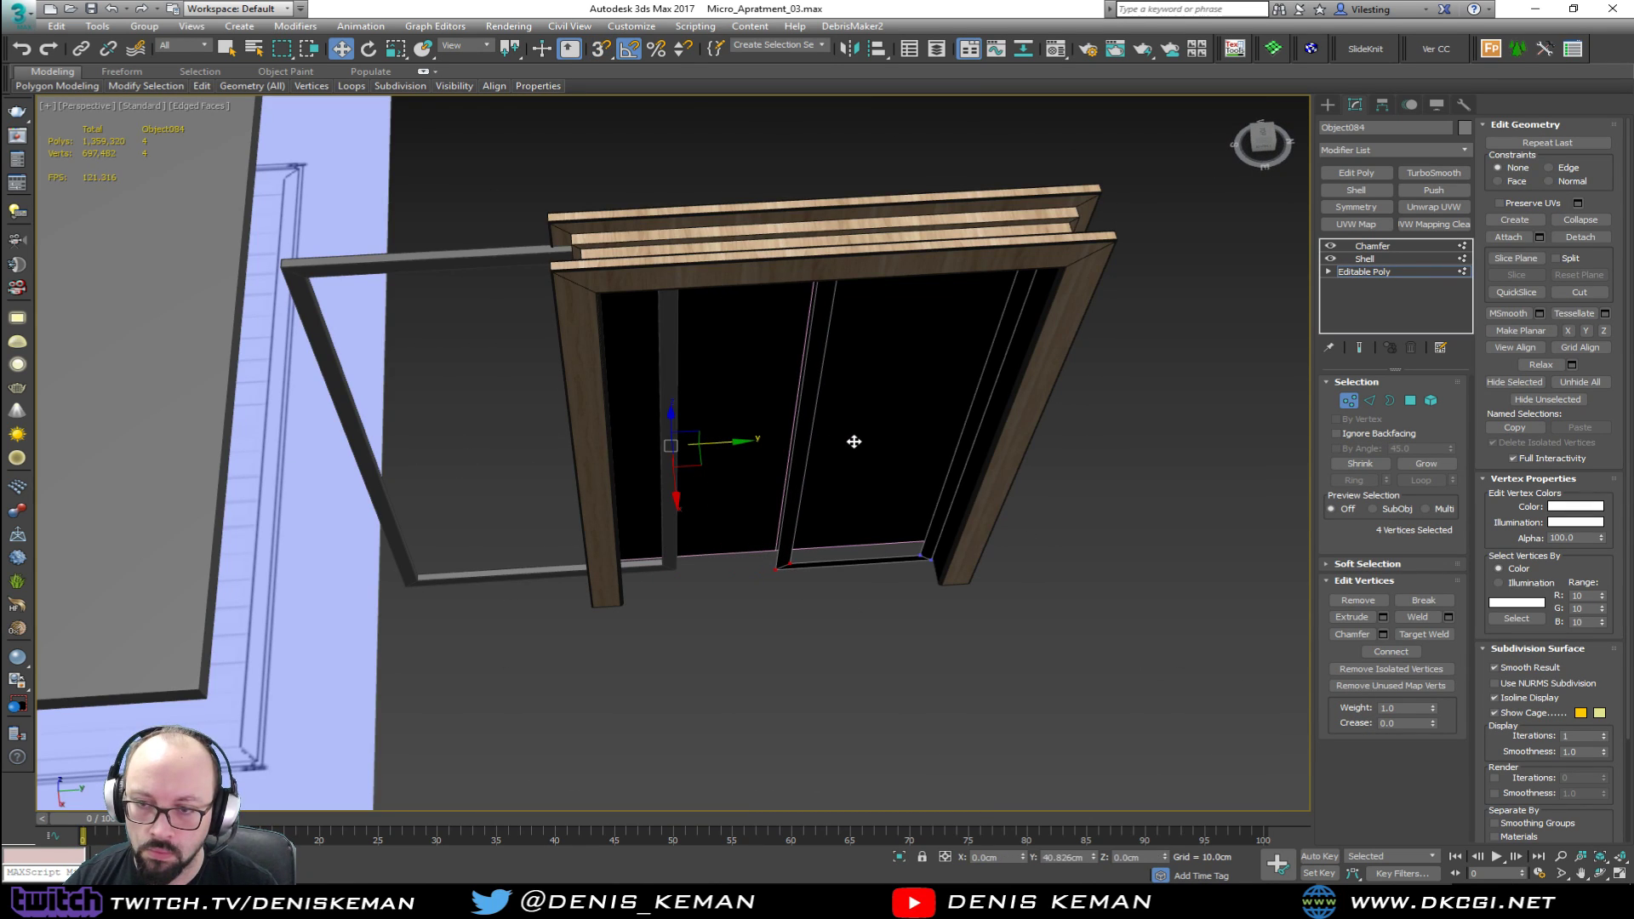
Step: In the left view, snap the narrowed sash's four inner-side vertices exactly onto the plane's vertical centre line and finish vertex editing
{"action": "key", "text": "alt+w"}
{"action": "middle_click", "coordinate": [492, 589]}
{"action": "key", "text": "alt+w"}
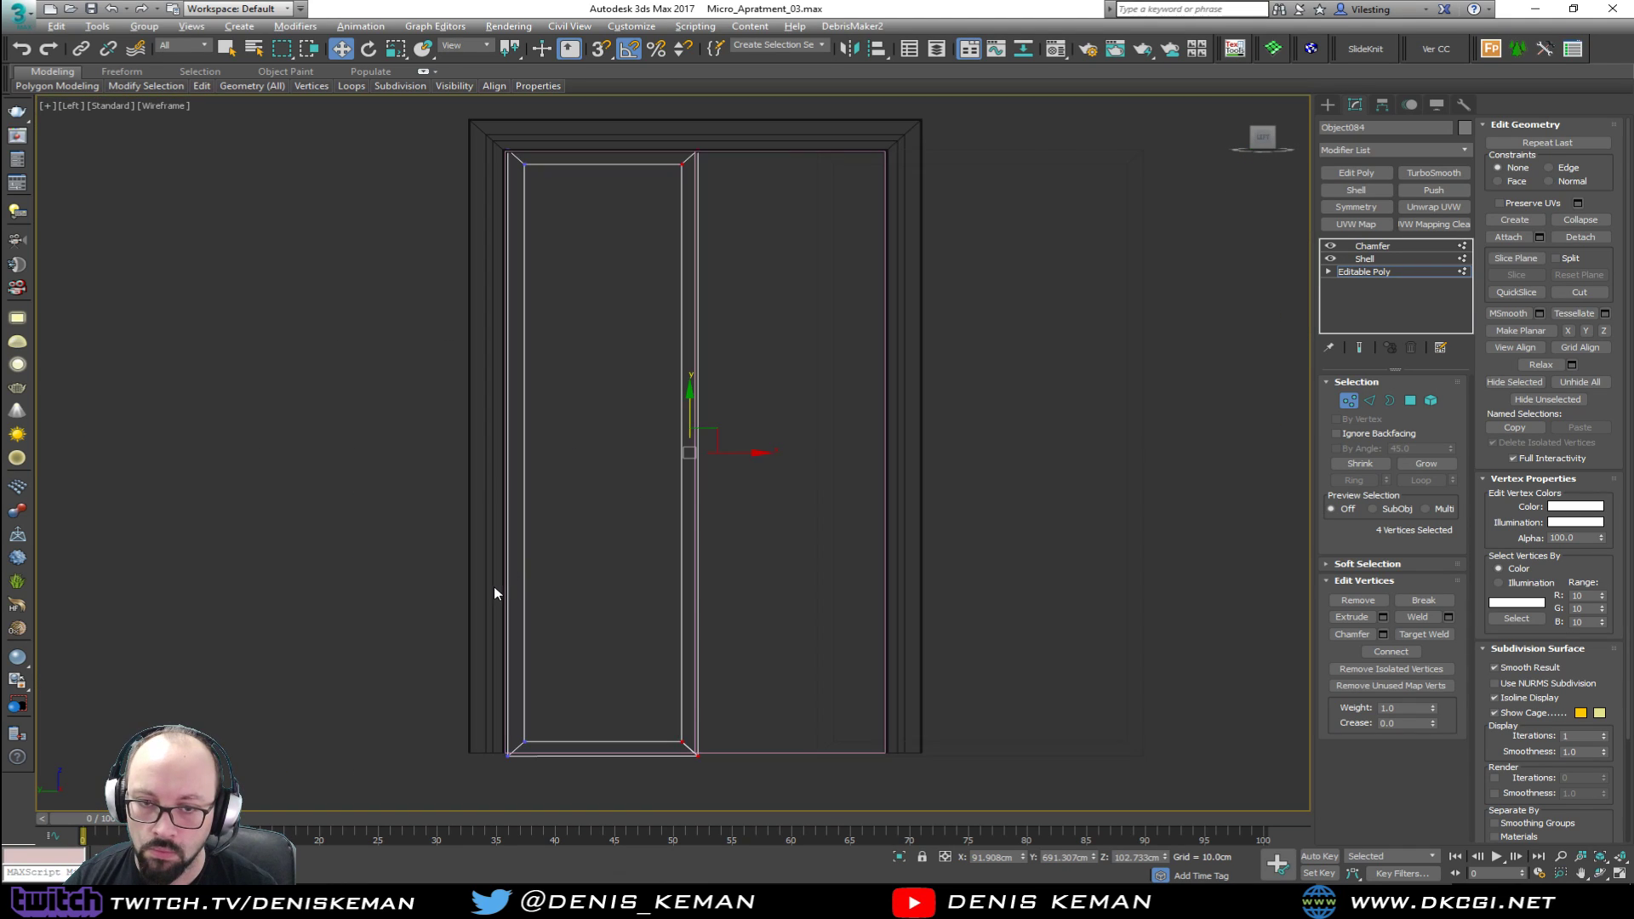
{"action": "scroll", "coordinate": [576, 540], "scroll_direction": "up", "scroll_amount": 6}
{"action": "scroll", "coordinate": [735, 469], "scroll_direction": "down", "scroll_amount": 3}
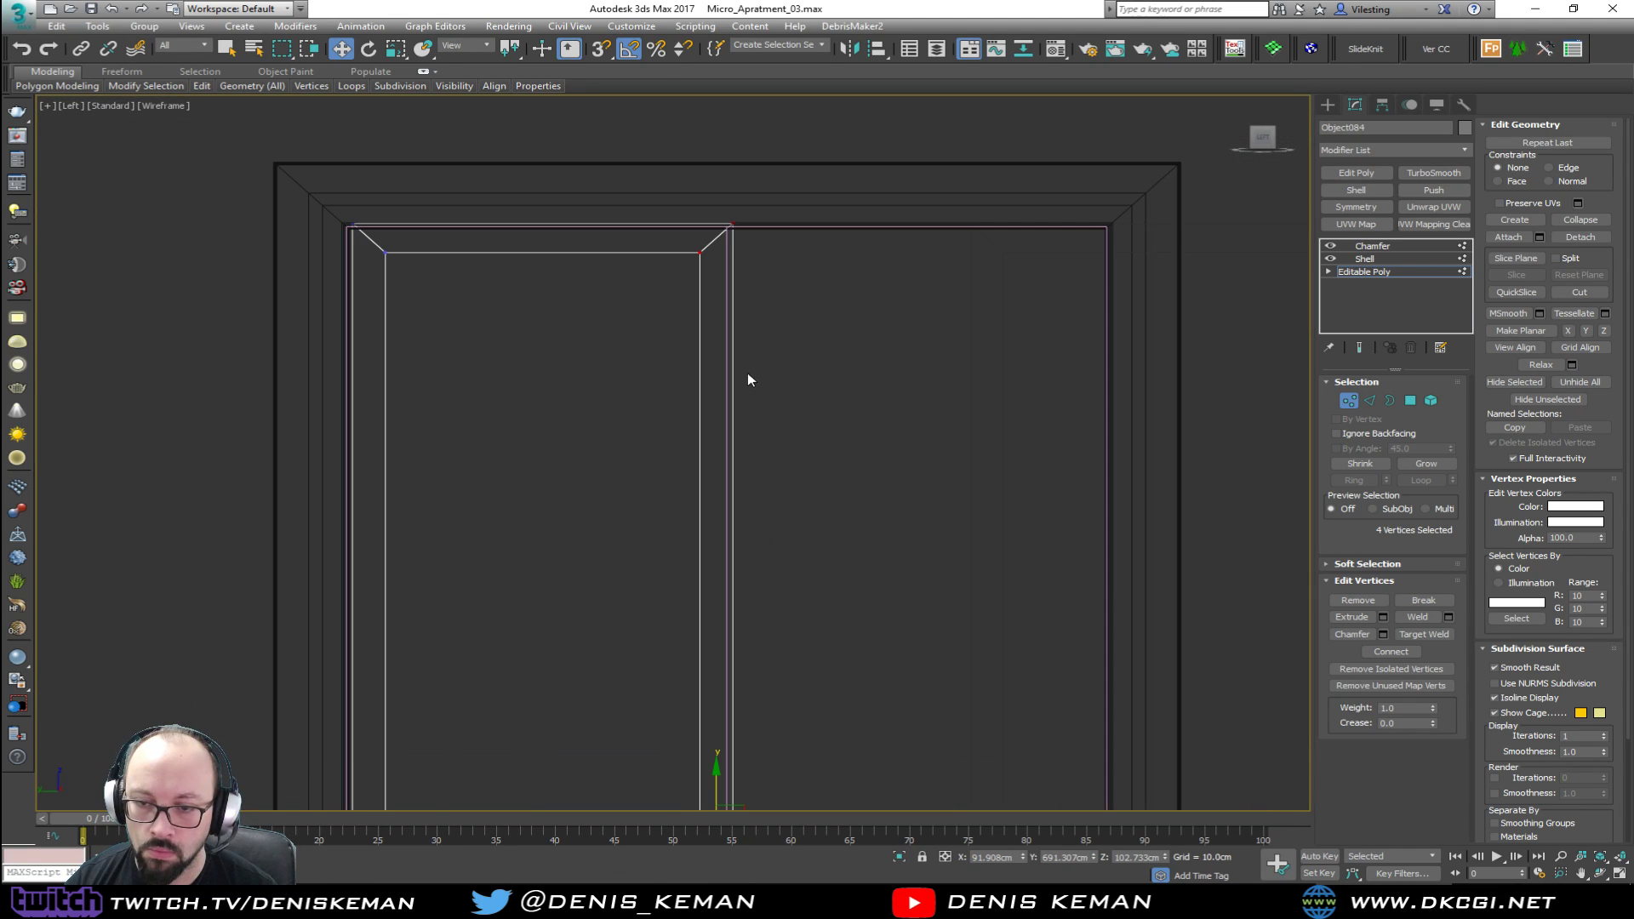
{"action": "scroll", "coordinate": [777, 485], "scroll_direction": "down", "scroll_amount": 3}
{"action": "left_click_drag", "start_coordinate": [782, 643], "coordinate": [743, 246]}
{"action": "key", "text": "s"}
{"action": "scroll", "coordinate": [766, 445], "scroll_direction": "up", "scroll_amount": 8}
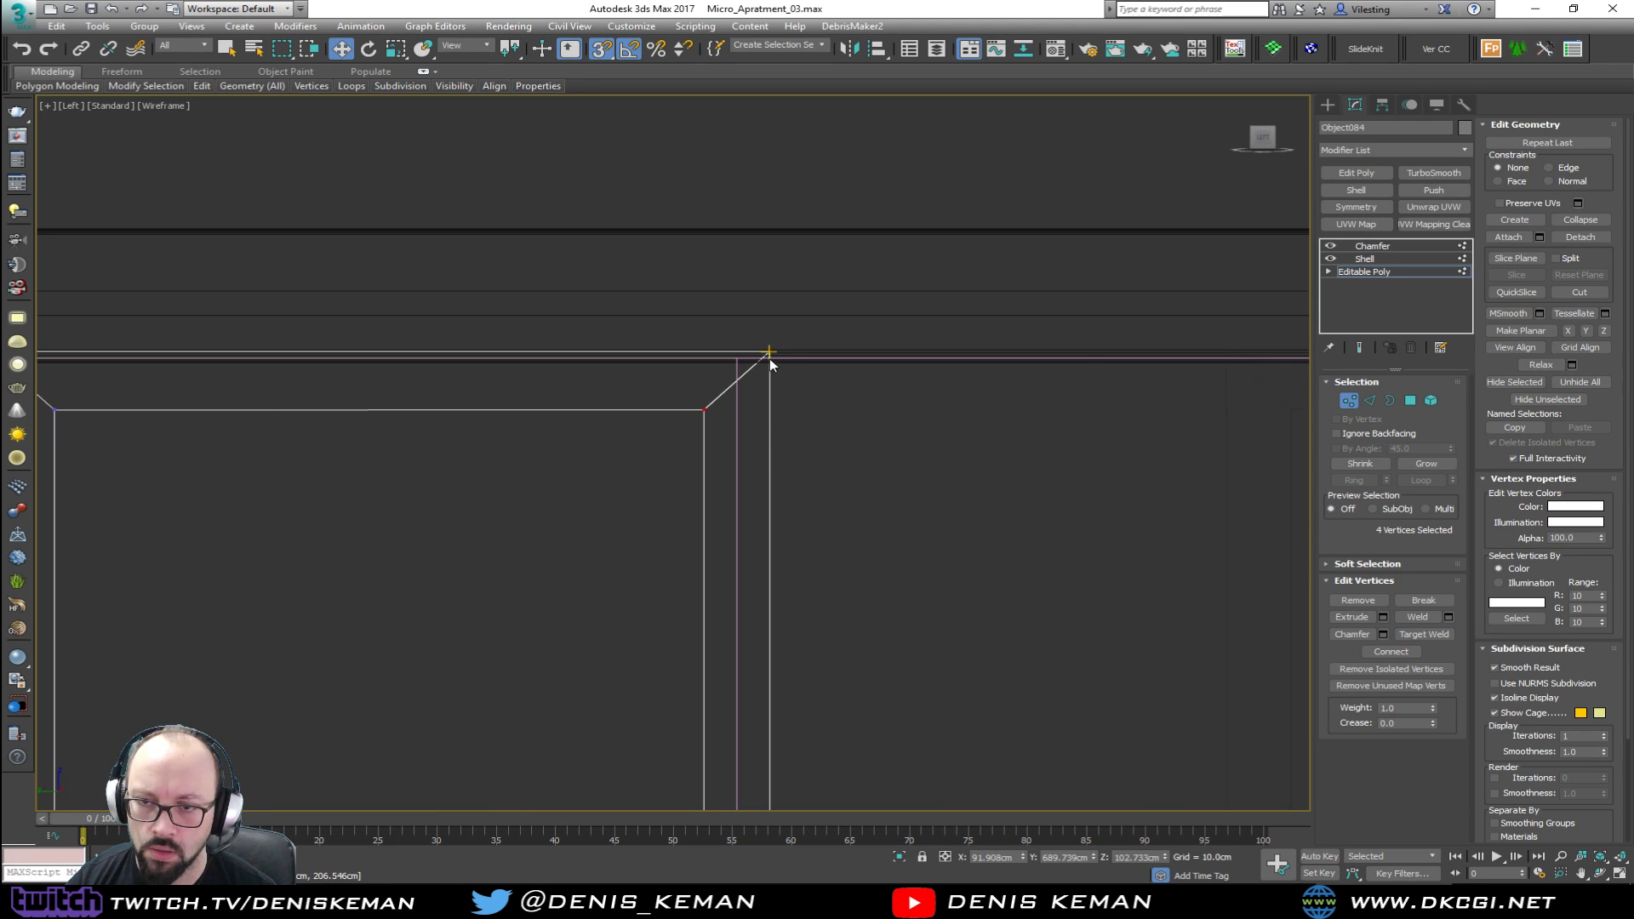
{"action": "left_click_drag", "start_coordinate": [769, 354], "coordinate": [745, 358]}
{"action": "scroll", "coordinate": [749, 366], "scroll_direction": "down", "scroll_amount": 8}
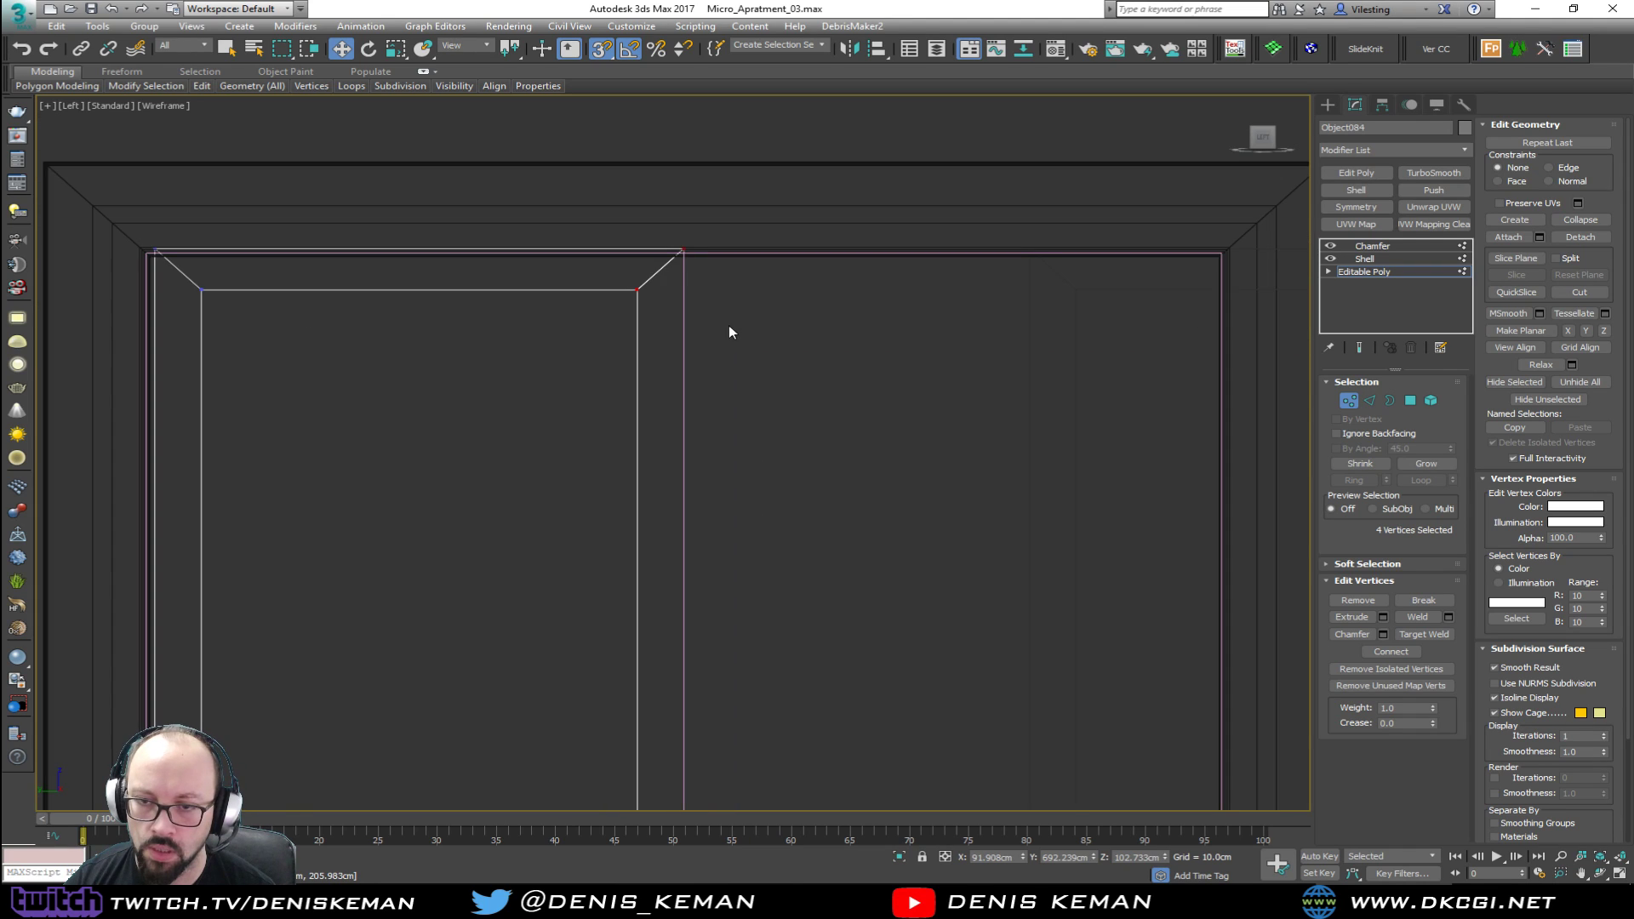
{"action": "left_click", "coordinate": [1351, 401]}
Step: Move the other sash frame's four inner-side vertices onto the plane's centre line, snapped at Editable Poly vertex level
{"action": "key", "text": "alt+w"}
{"action": "middle_click", "coordinate": [926, 538]}
{"action": "key", "text": "alt+w"}
{"action": "middle_click_drag", "start_coordinate": [926, 538], "coordinate": [775, 535], "text": "alt"}
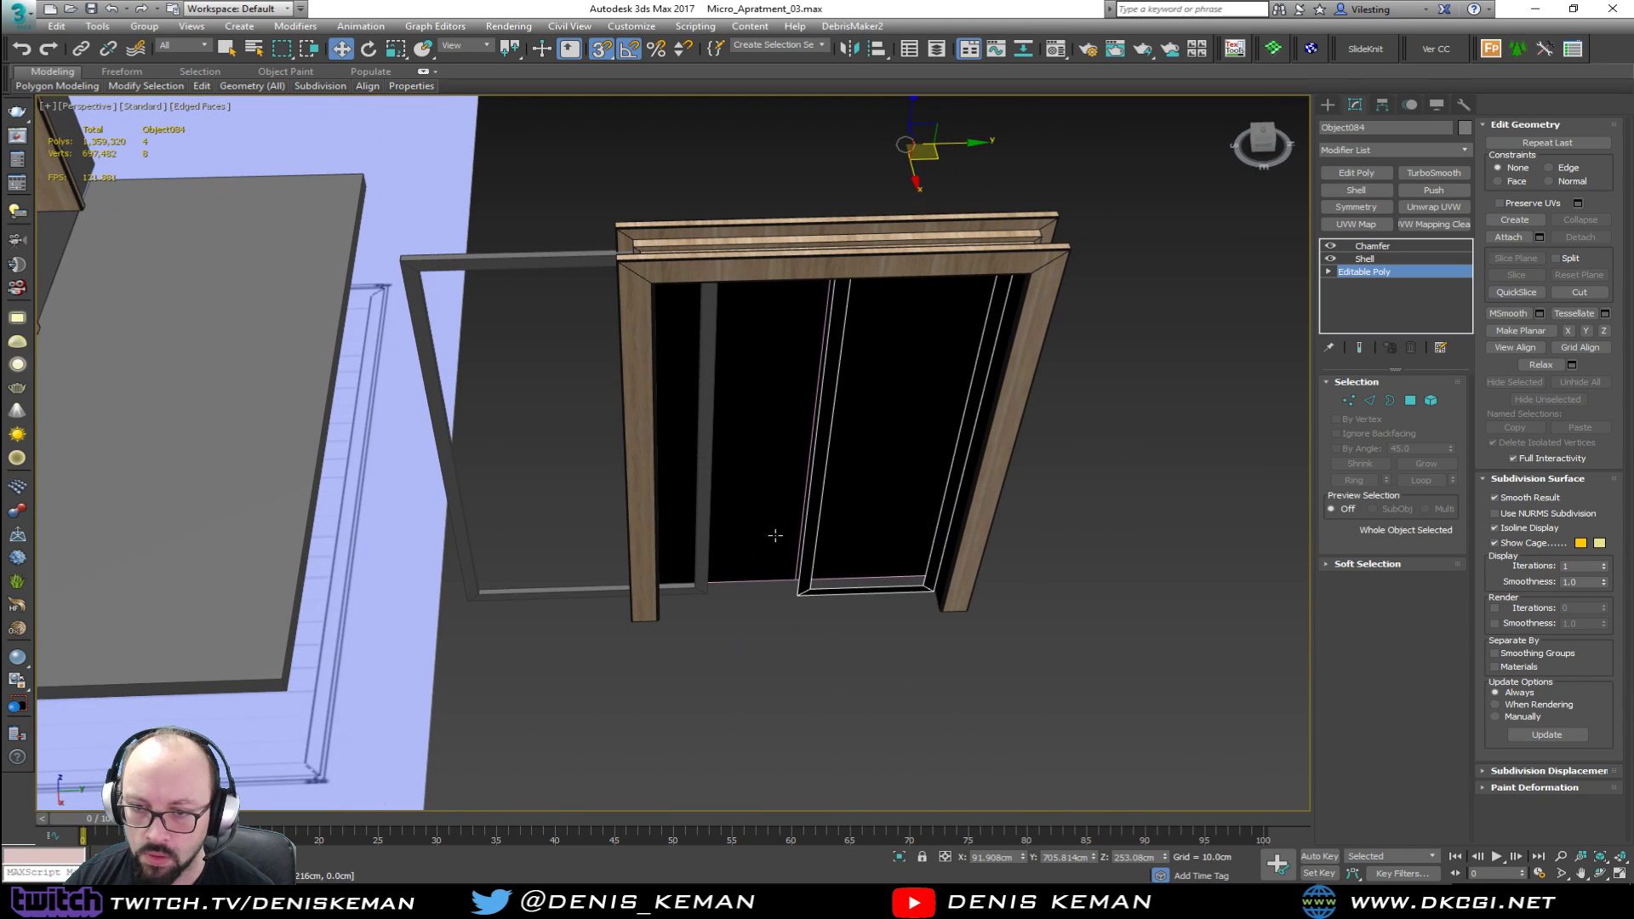
{"action": "left_click", "coordinate": [557, 588]}
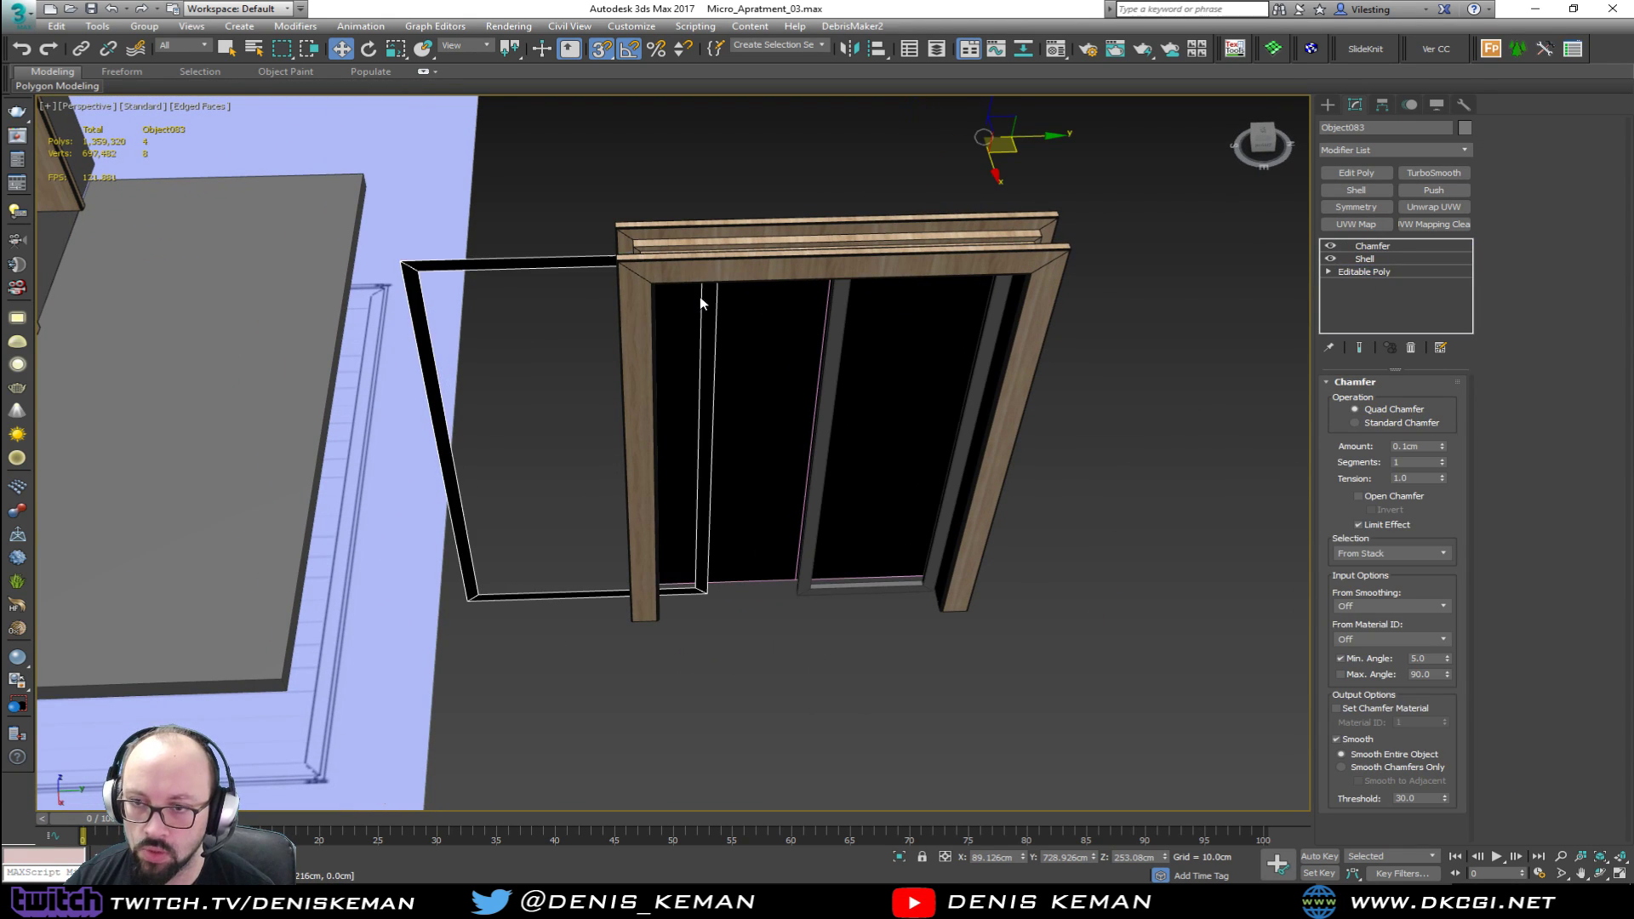
{"action": "key", "text": "1"}
{"action": "left_click_drag", "start_coordinate": [808, 202], "coordinate": [738, 594]}
{"action": "scroll", "coordinate": [738, 594], "scroll_direction": "up", "scroll_amount": 4}
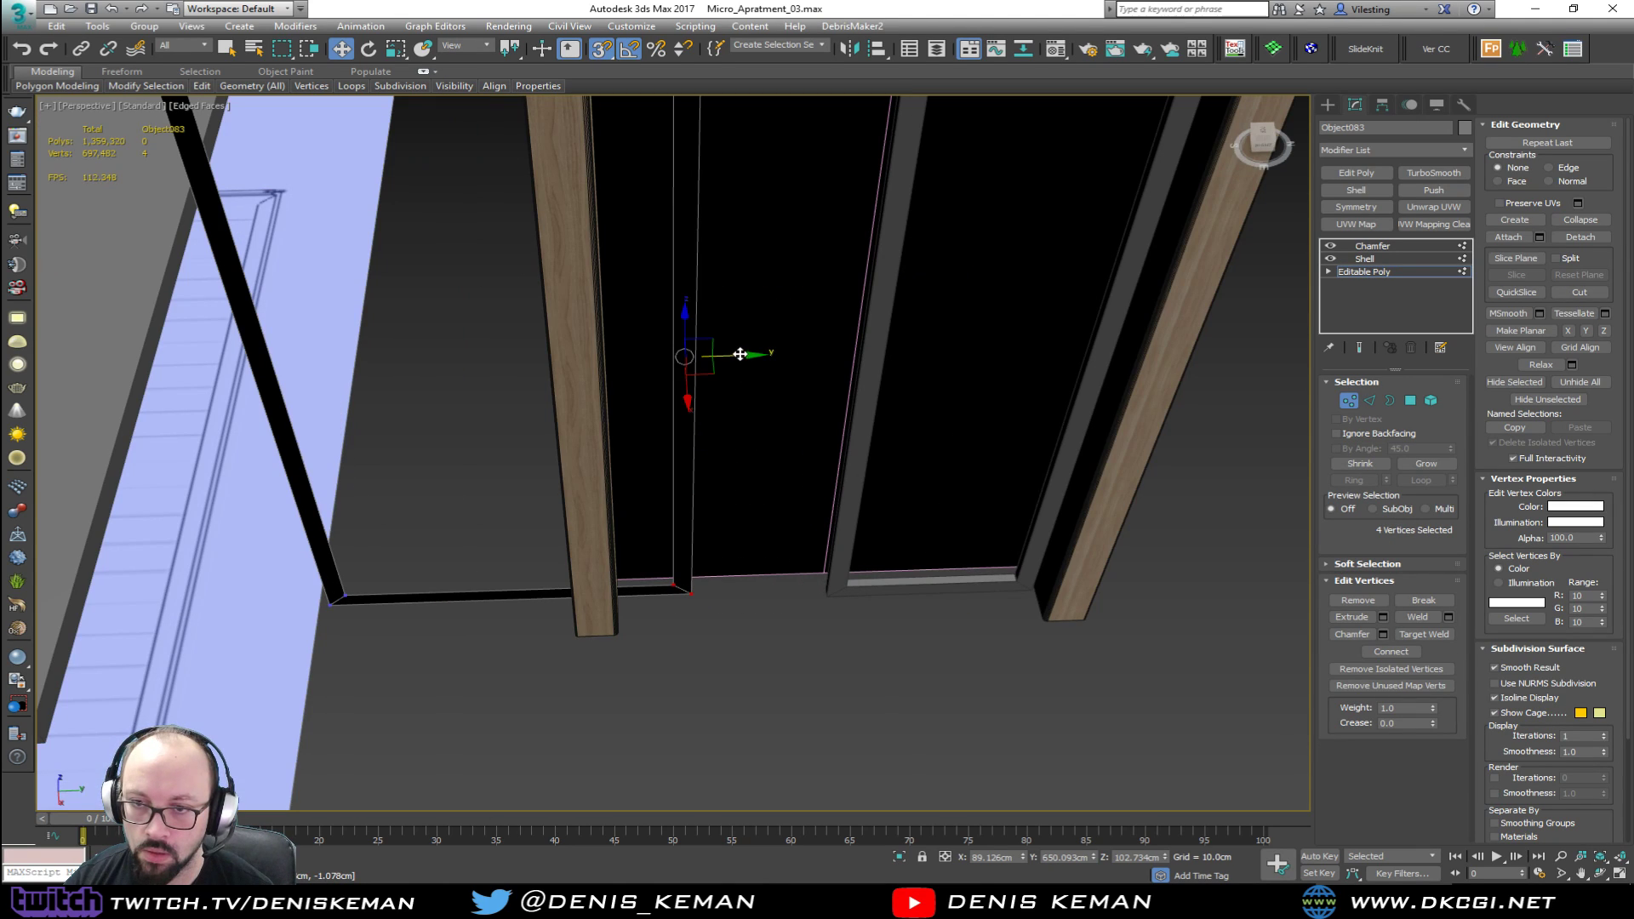
{"action": "left_click_drag", "start_coordinate": [700, 589], "coordinate": [823, 572]}
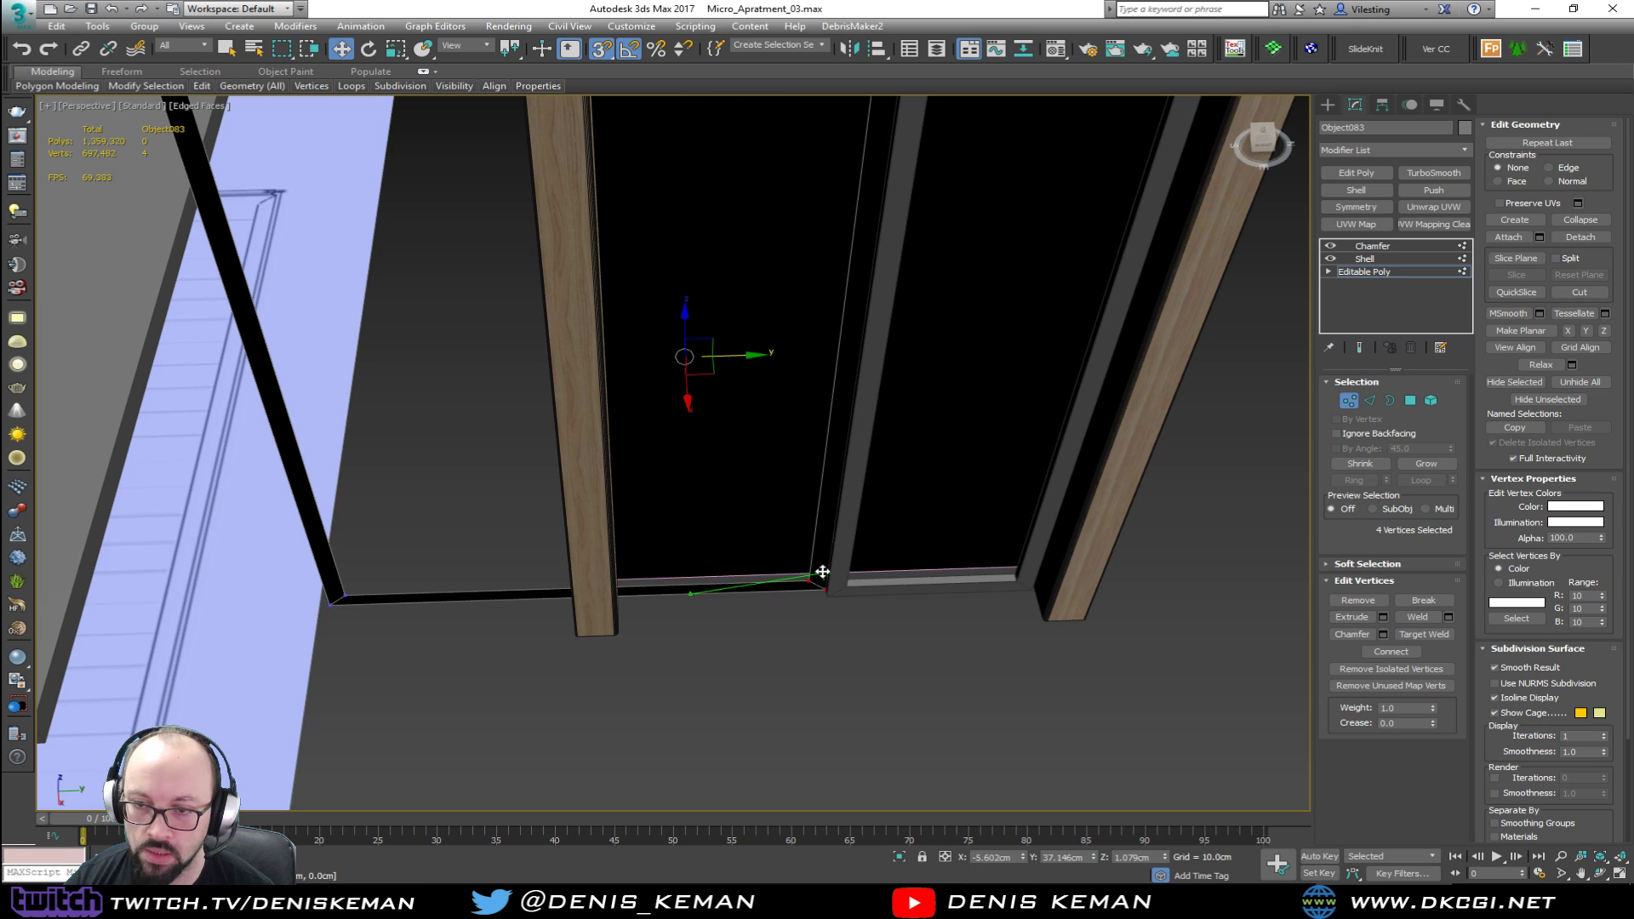
Step: Snap that sash's four outer-side vertices to the wooden frame's inner side so the sash fits its half of the opening
{"action": "scroll", "coordinate": [679, 545], "scroll_direction": "down", "scroll_amount": 6}
{"action": "left_click_drag", "start_coordinate": [496, 642], "coordinate": [498, 645]}
{"action": "scroll", "coordinate": [539, 660], "scroll_direction": "up", "scroll_amount": 2}
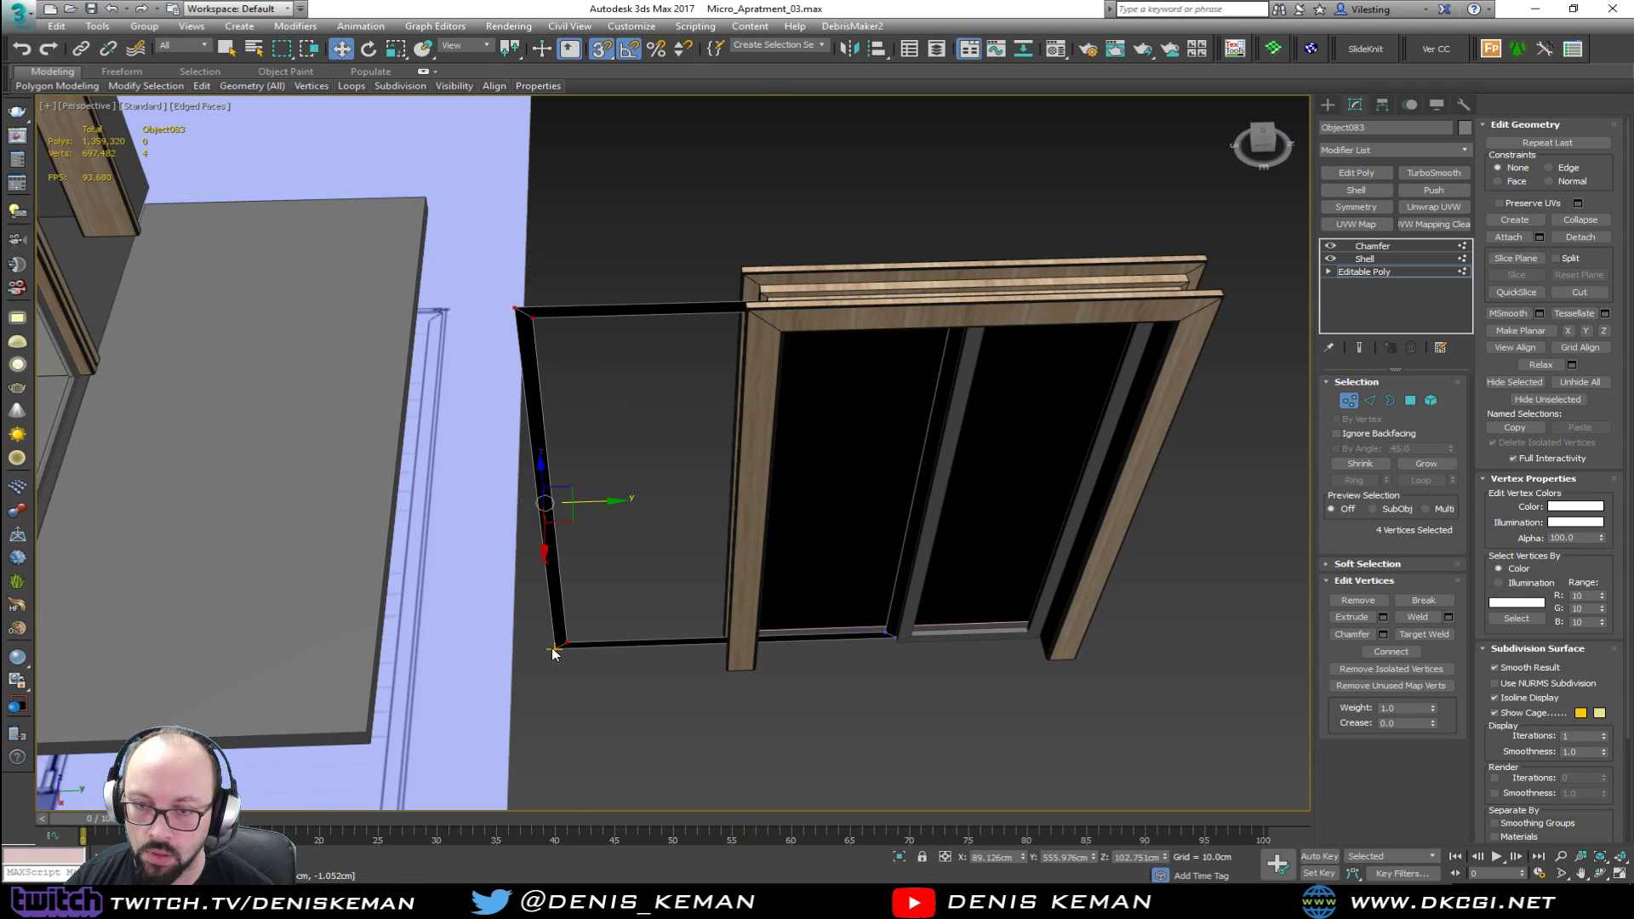
{"action": "middle_click_drag", "start_coordinate": [554, 654], "coordinate": [527, 639], "text": "alt"}
{"action": "key", "text": "F3"}
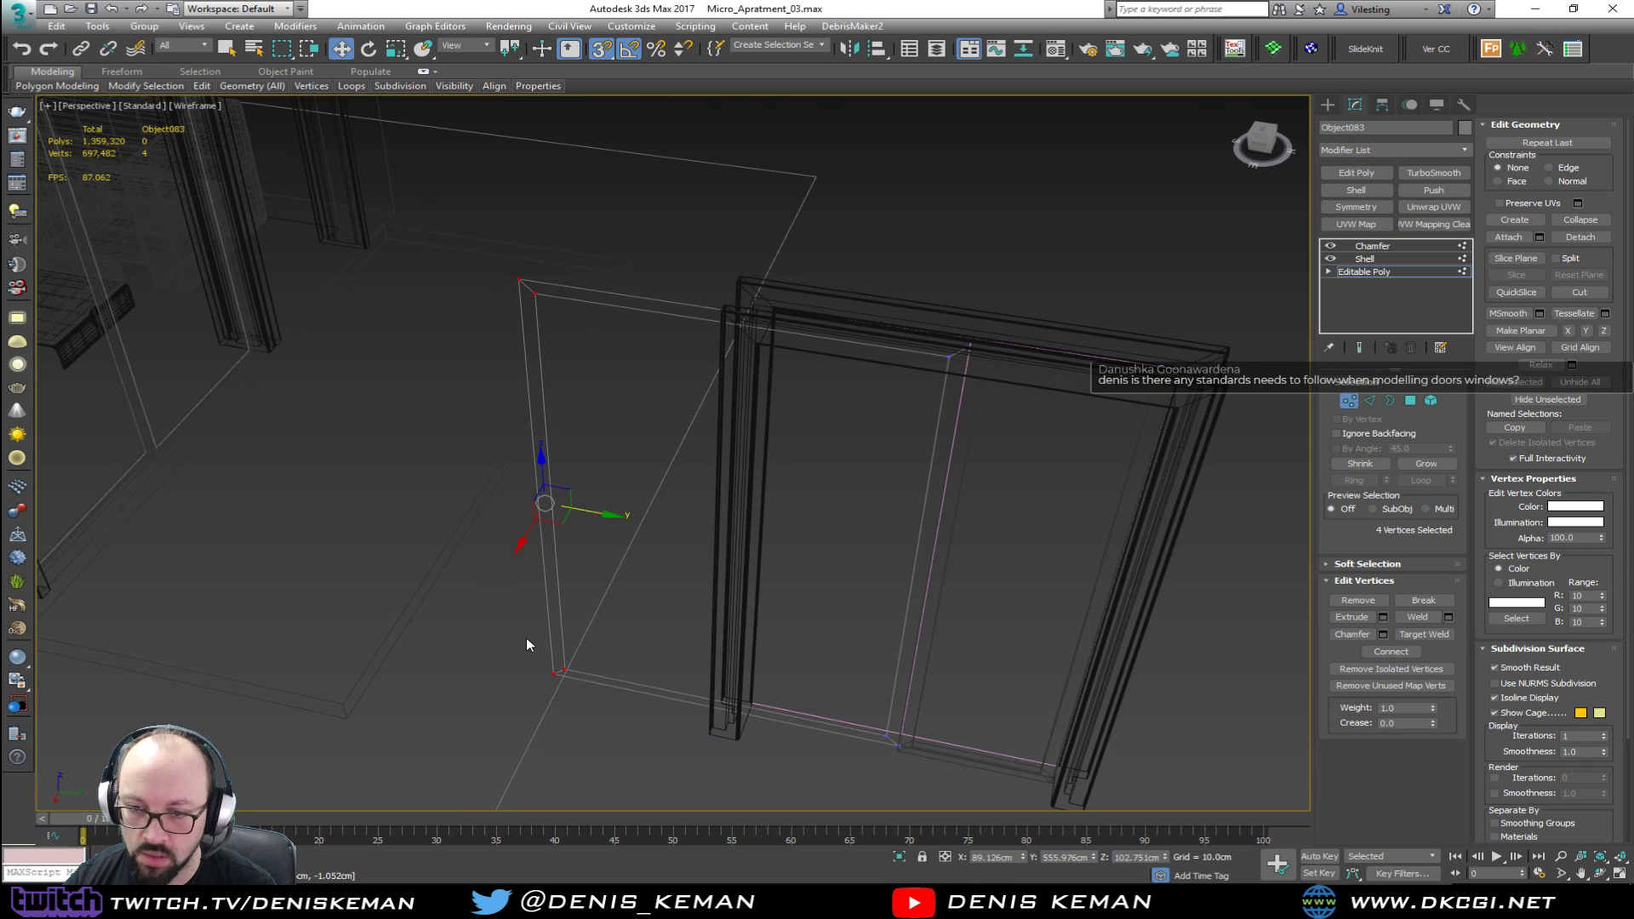
{"action": "left_click_drag", "start_coordinate": [556, 672], "coordinate": [758, 699]}
{"action": "key", "text": "F3"}
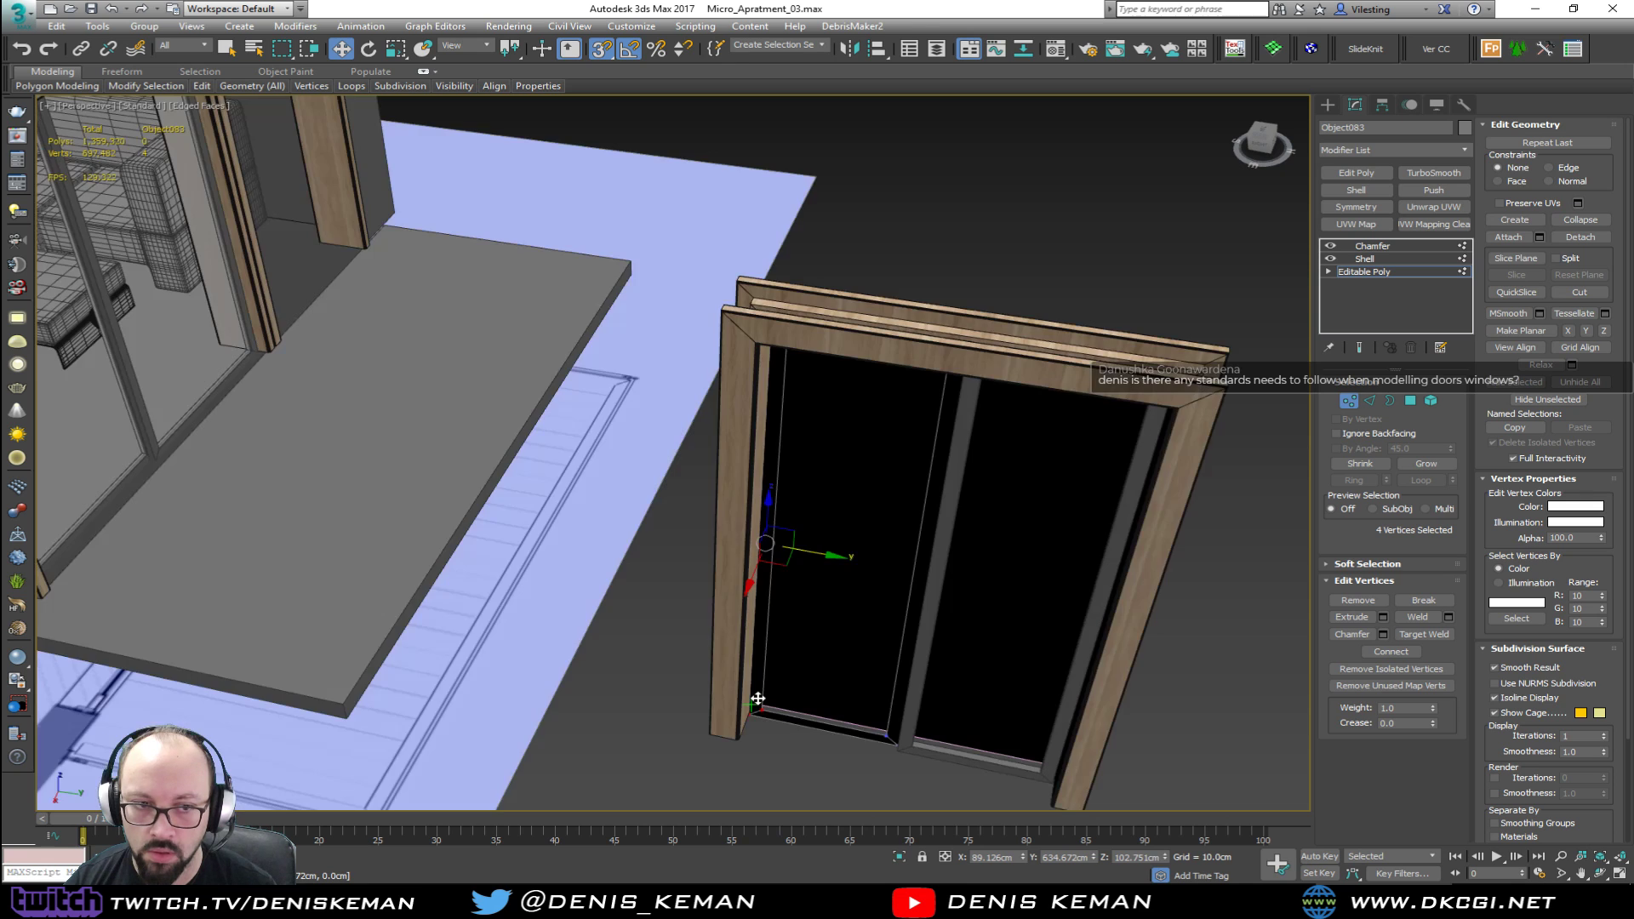
{"action": "middle_click_drag", "start_coordinate": [726, 654], "coordinate": [1121, 585], "text": "alt"}
{"action": "left_click", "coordinate": [1350, 401]}
Step: Delete the two-segment reference plane from the wooden frame's opening
{"action": "left_click", "coordinate": [572, 540]}
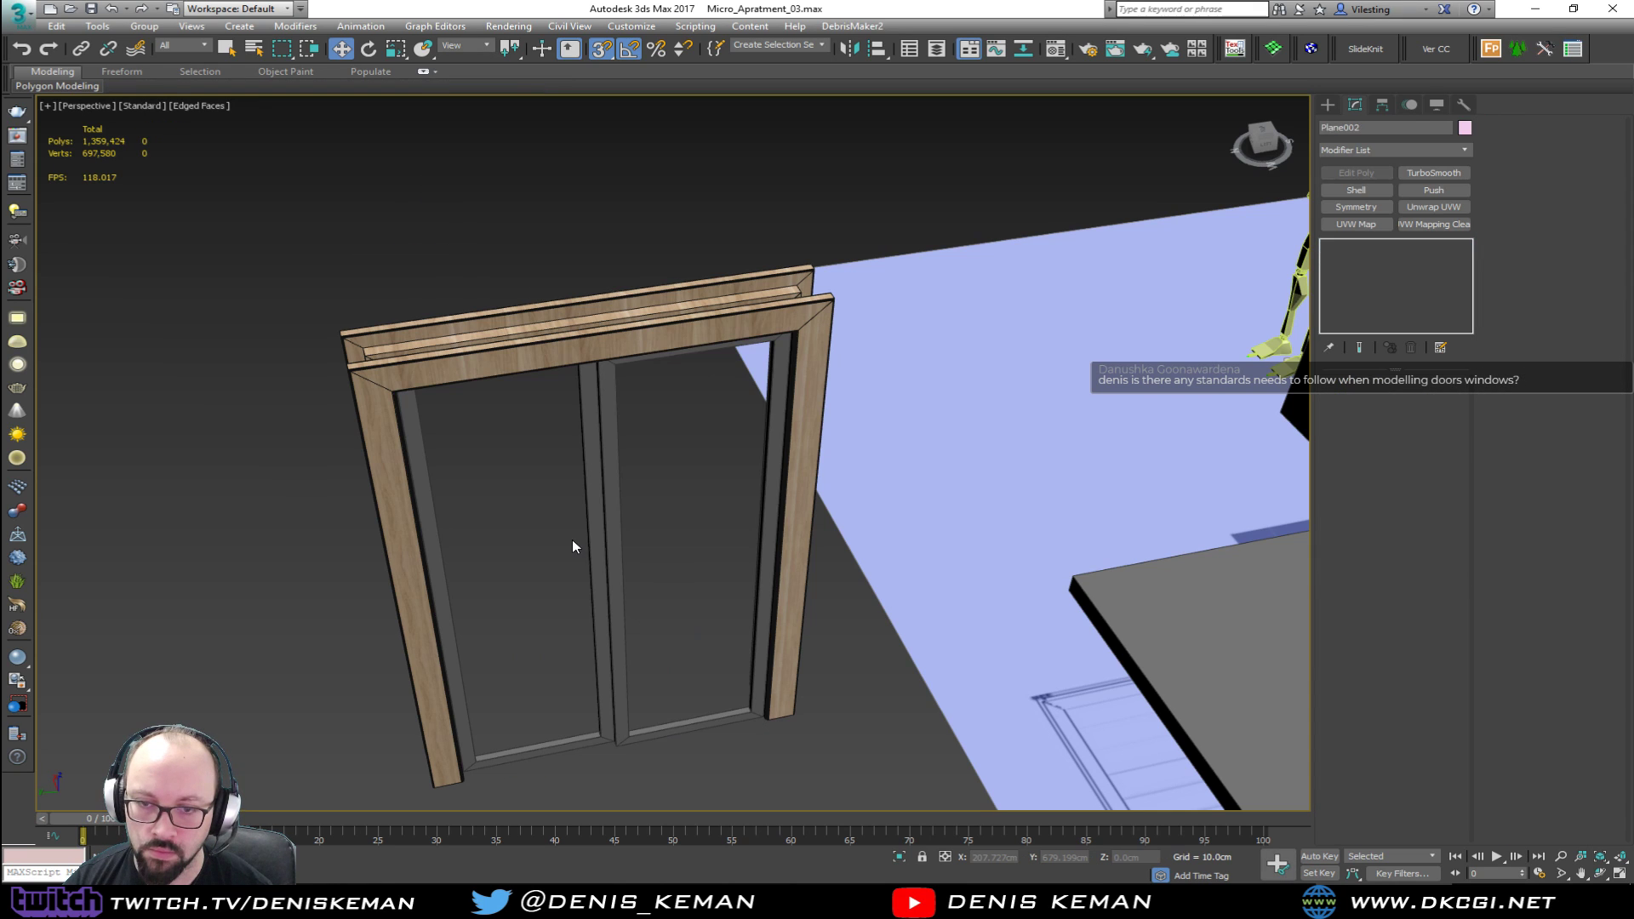
{"action": "left_click", "coordinate": [572, 540]}
{"action": "middle_click_drag", "start_coordinate": [649, 631], "coordinate": [680, 592], "text": "alt"}
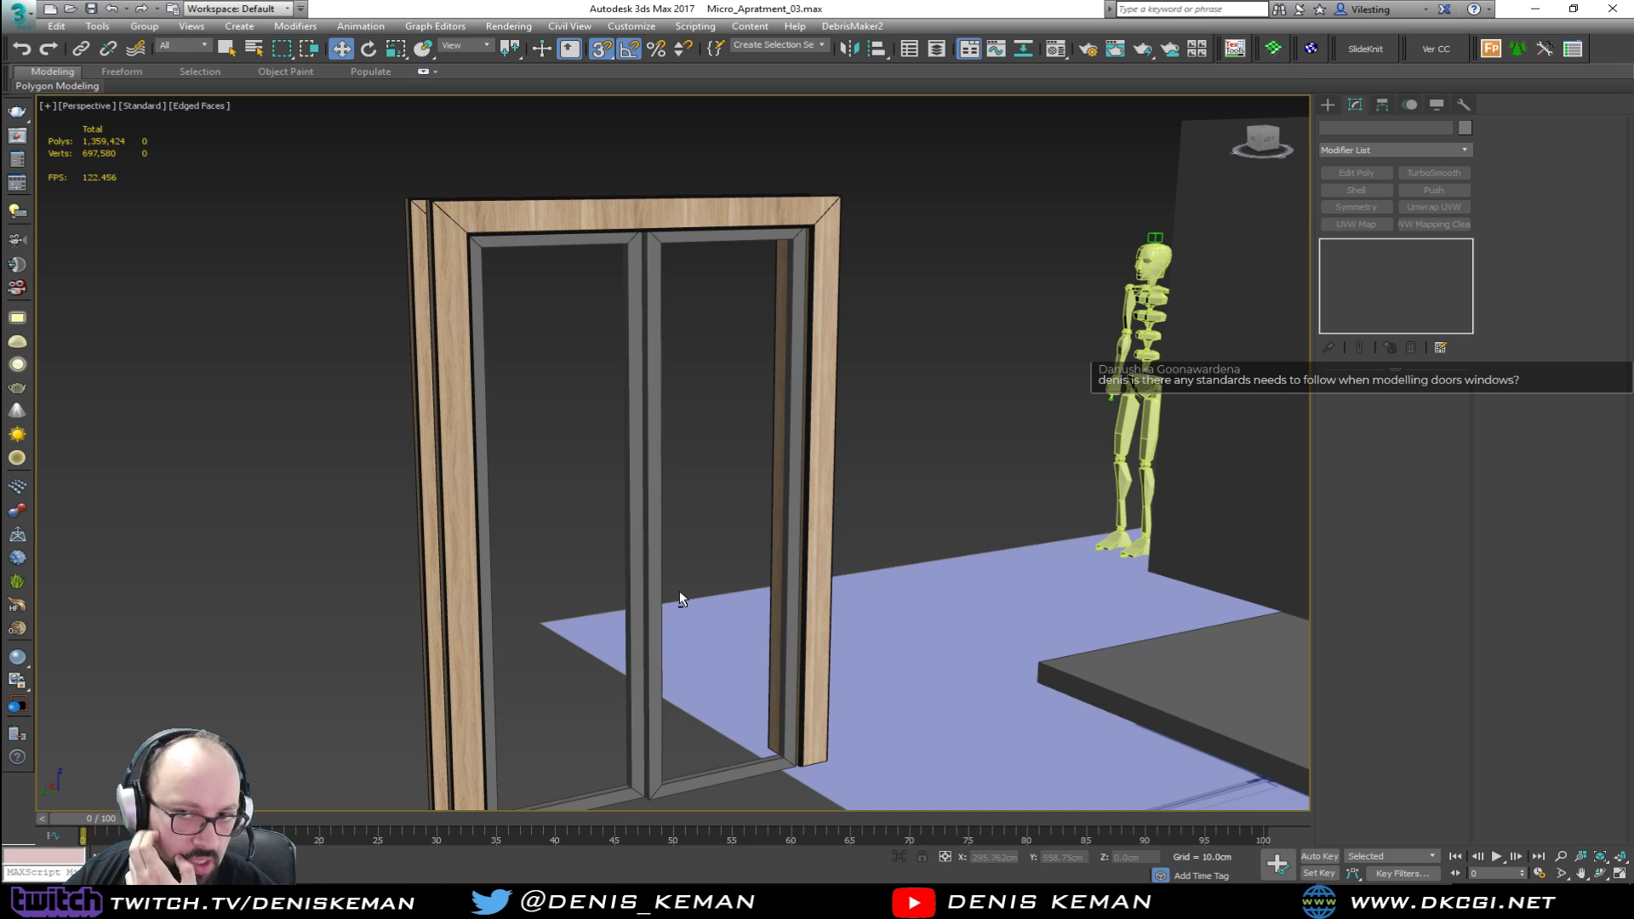
Step: Switch the sash frame's Chamfer and Shell modifiers off and back on to examine its construction
{"action": "left_click", "coordinate": [638, 626]}
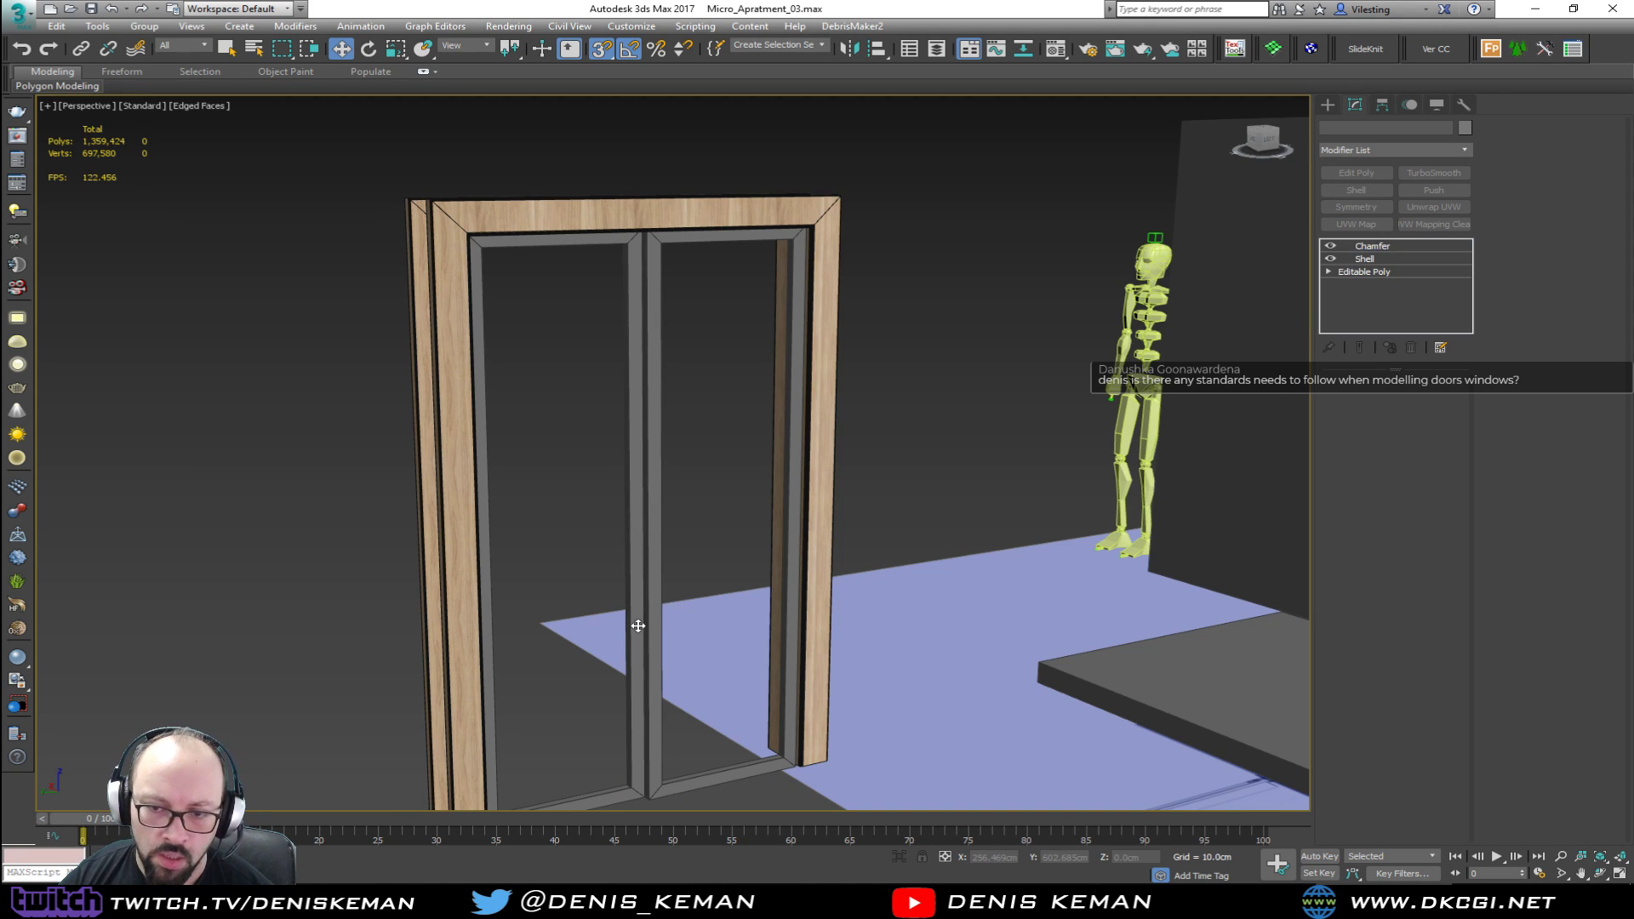
{"action": "left_click", "coordinate": [1332, 247]}
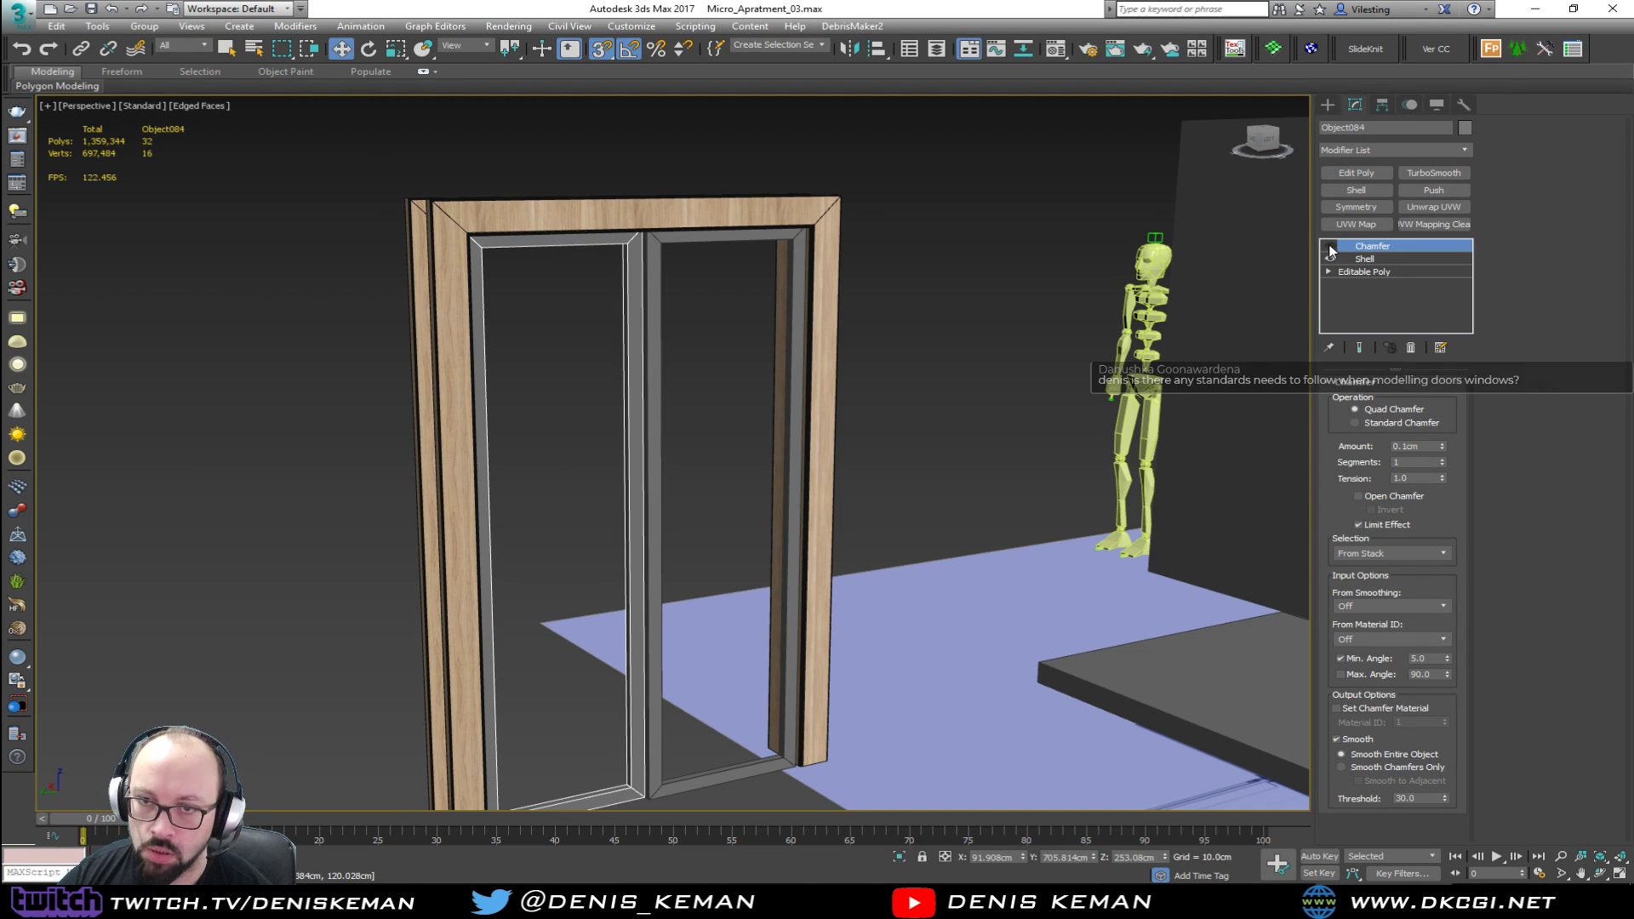
{"action": "left_click", "coordinate": [1331, 259]}
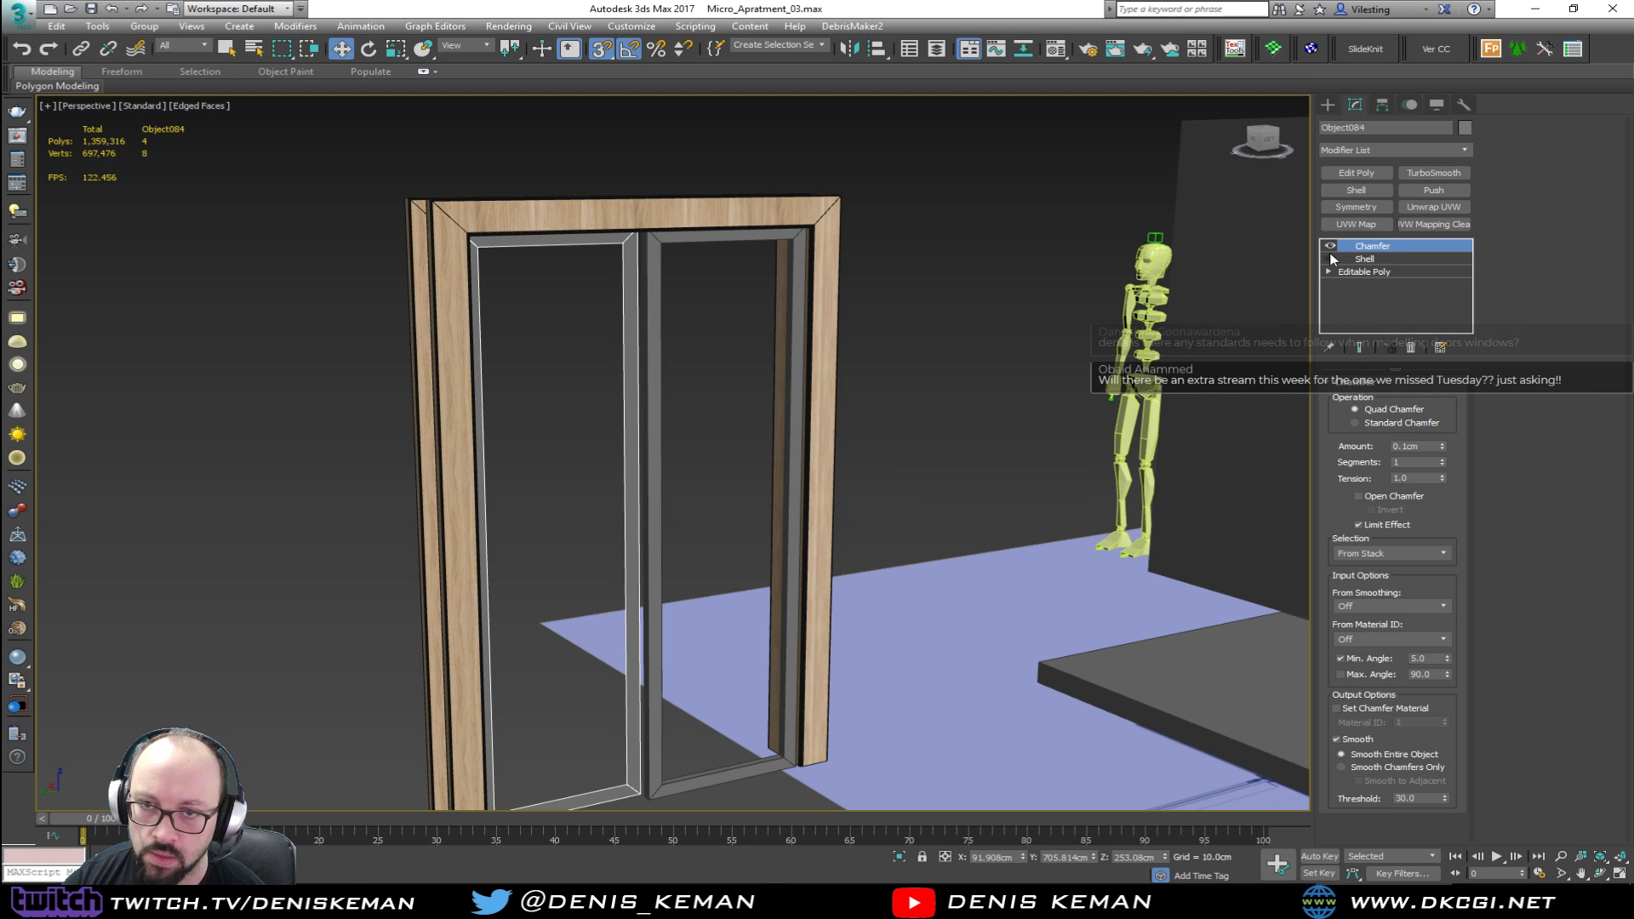
{"action": "left_click", "coordinate": [1332, 259]}
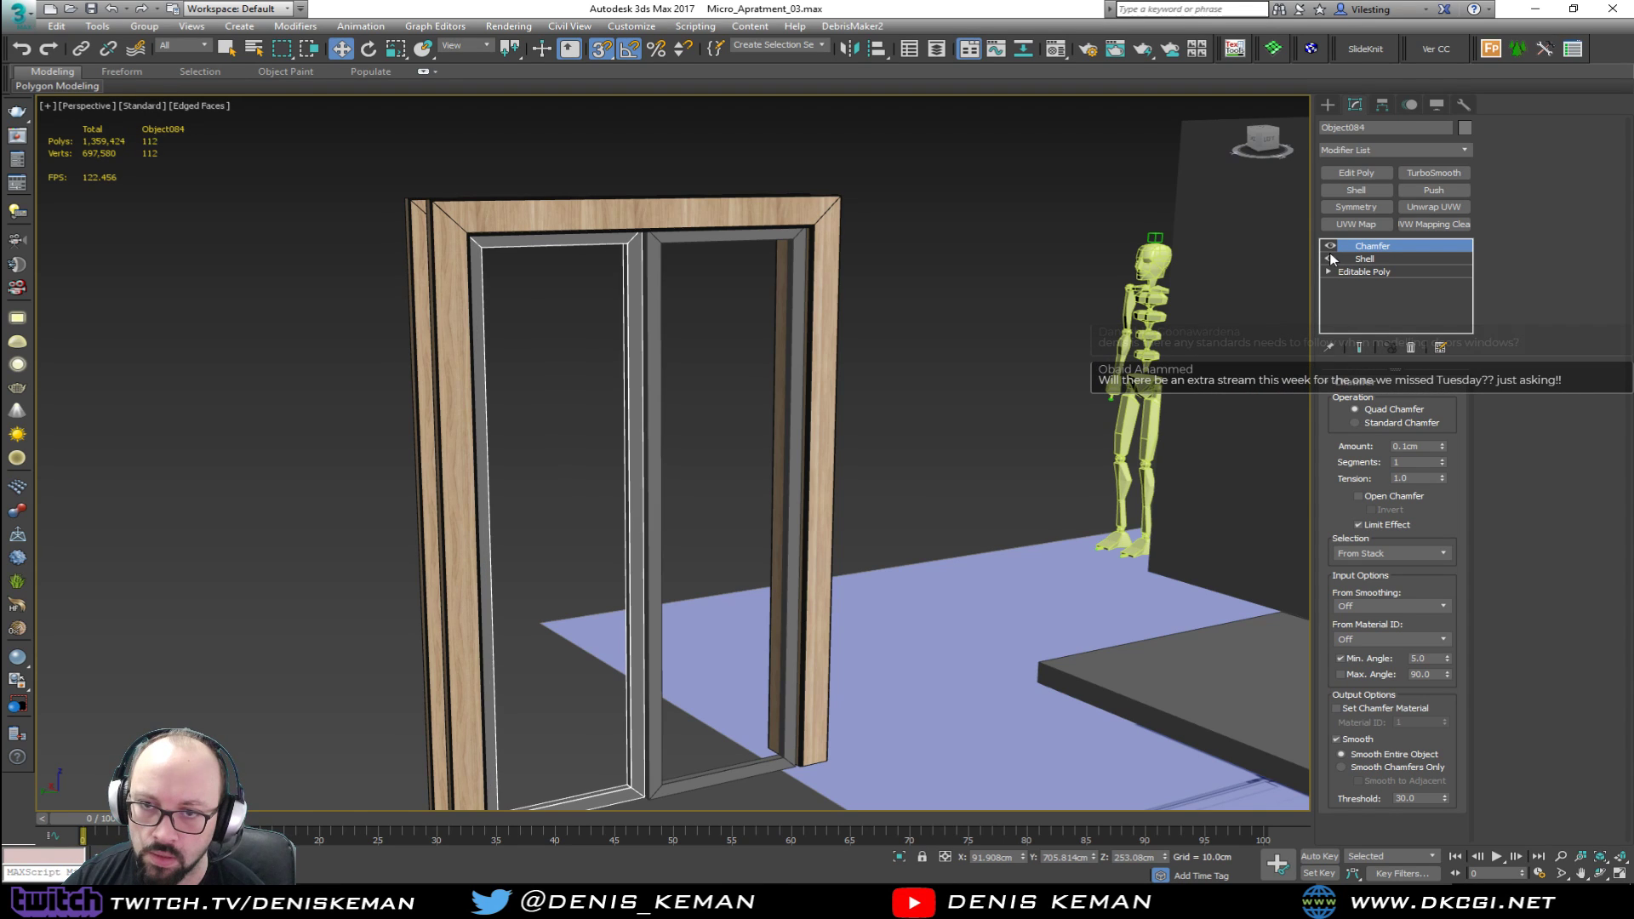
{"action": "left_click", "coordinate": [876, 463]}
Step: Draw a plane of about 198 by 47 cm in the left view inside the first sash's opening, with 1 length and 1 width segment
{"action": "middle_click_drag", "start_coordinate": [874, 469], "coordinate": [758, 498], "text": "alt"}
{"action": "left_click", "coordinate": [763, 477]}
{"action": "key", "text": "alt+w"}
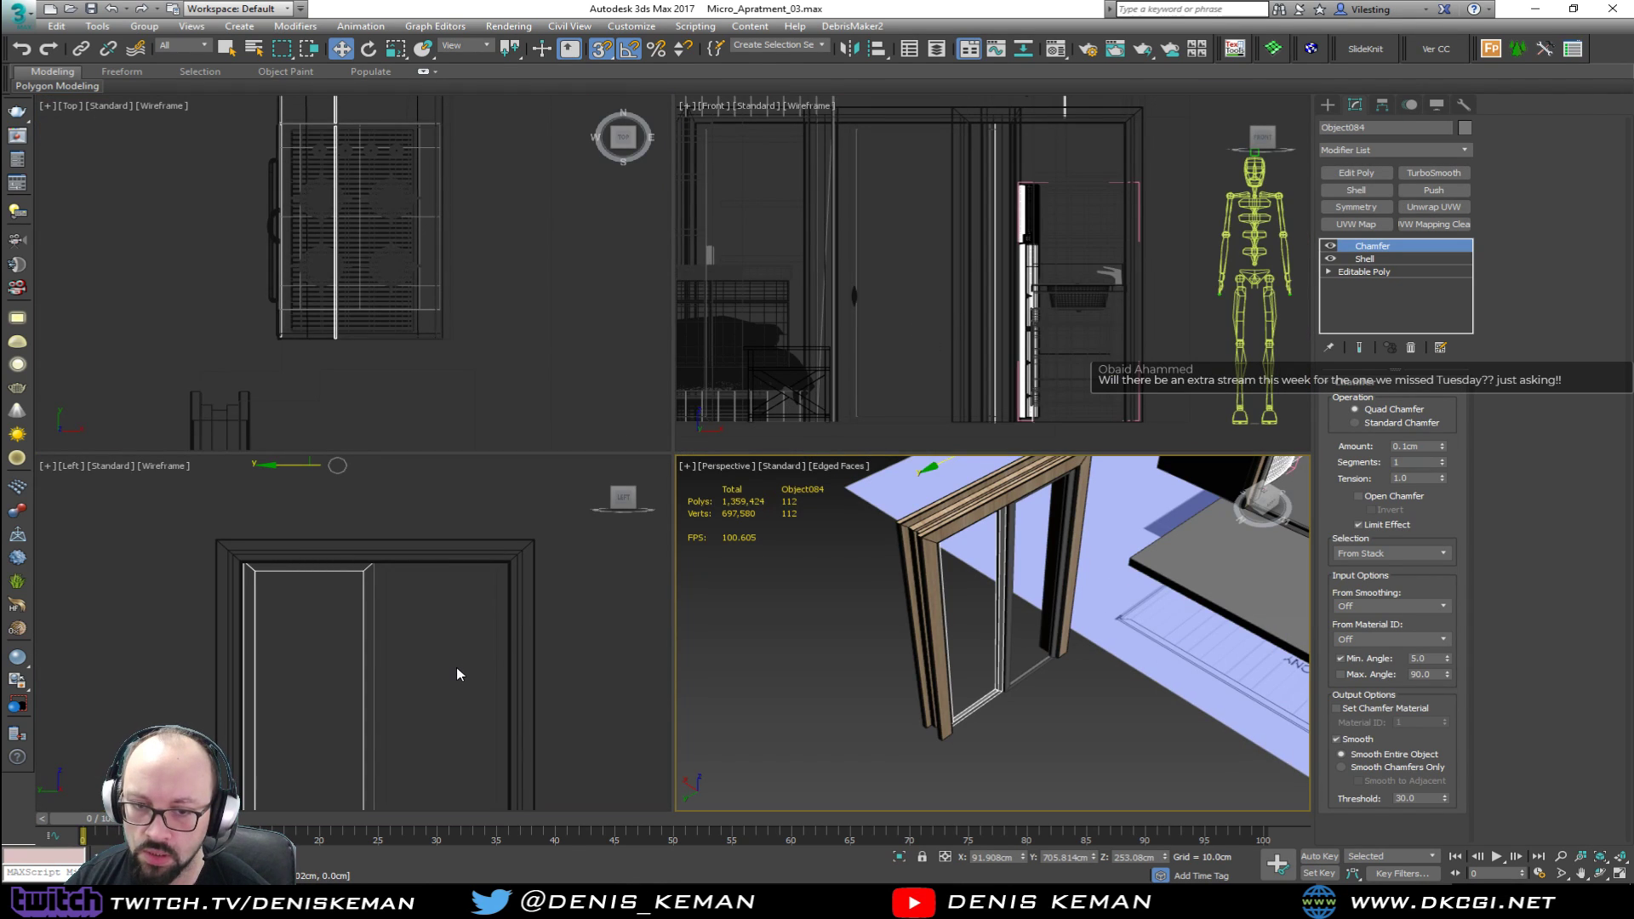
{"action": "right_click", "coordinate": [456, 667]}
{"action": "key", "text": "alt+w"}
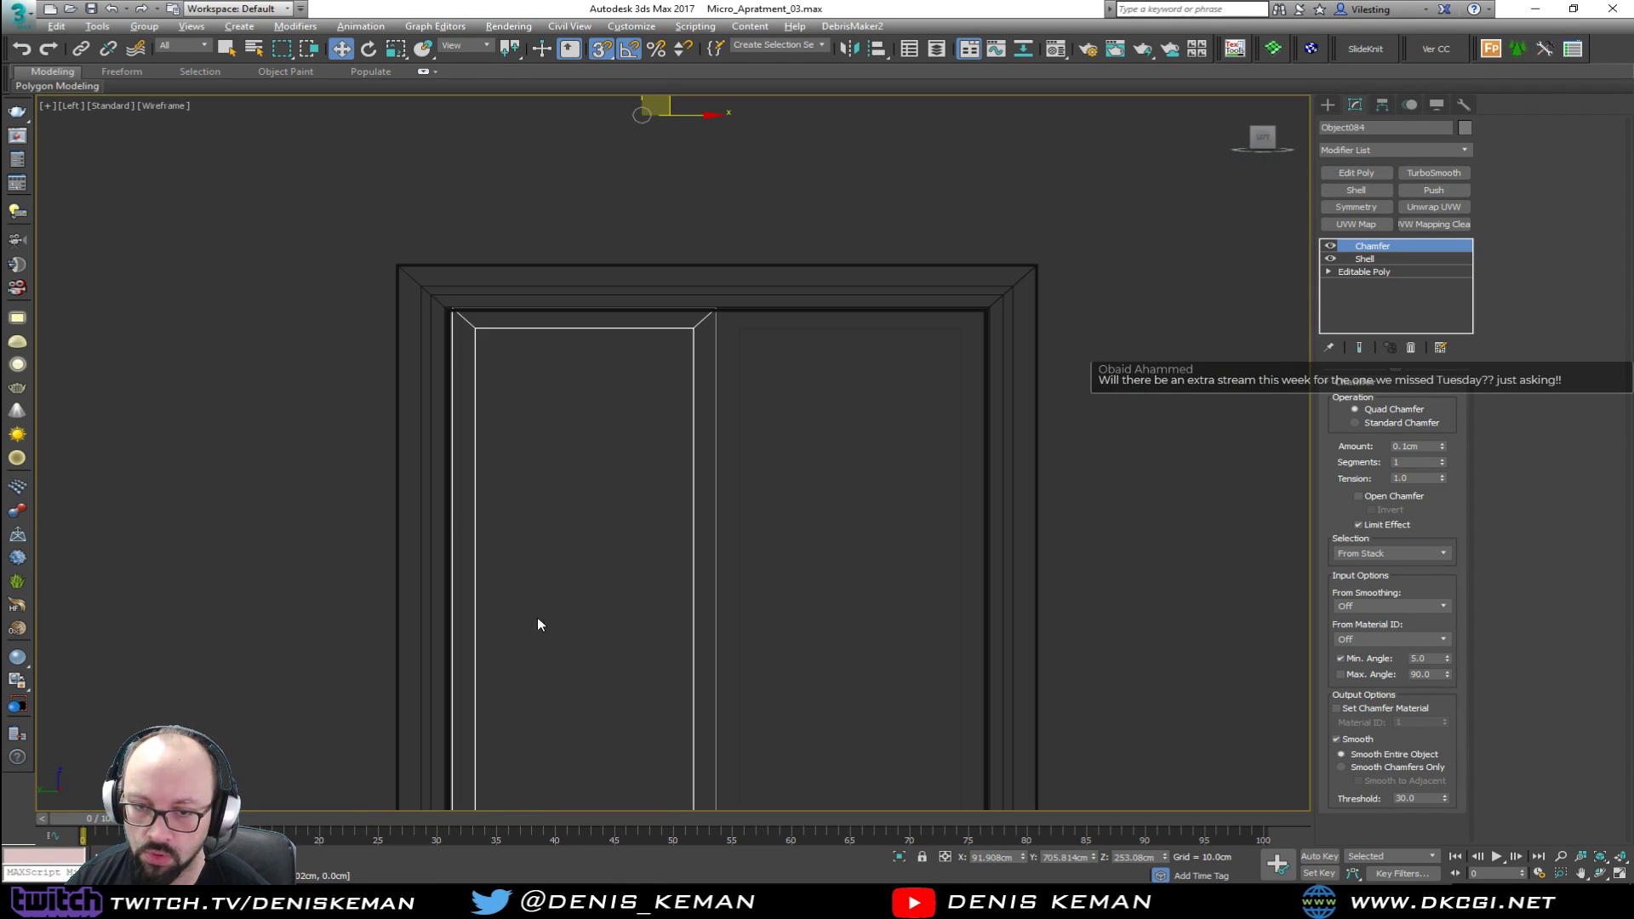
{"action": "left_click", "coordinate": [1329, 105]}
{"action": "left_click", "coordinate": [1425, 260]}
{"action": "scroll", "coordinate": [536, 296], "scroll_direction": "down", "scroll_amount": 2}
{"action": "scroll", "coordinate": [534, 272], "scroll_direction": "down", "scroll_amount": 2}
{"action": "left_click_drag", "start_coordinate": [507, 214], "coordinate": [612, 609]}
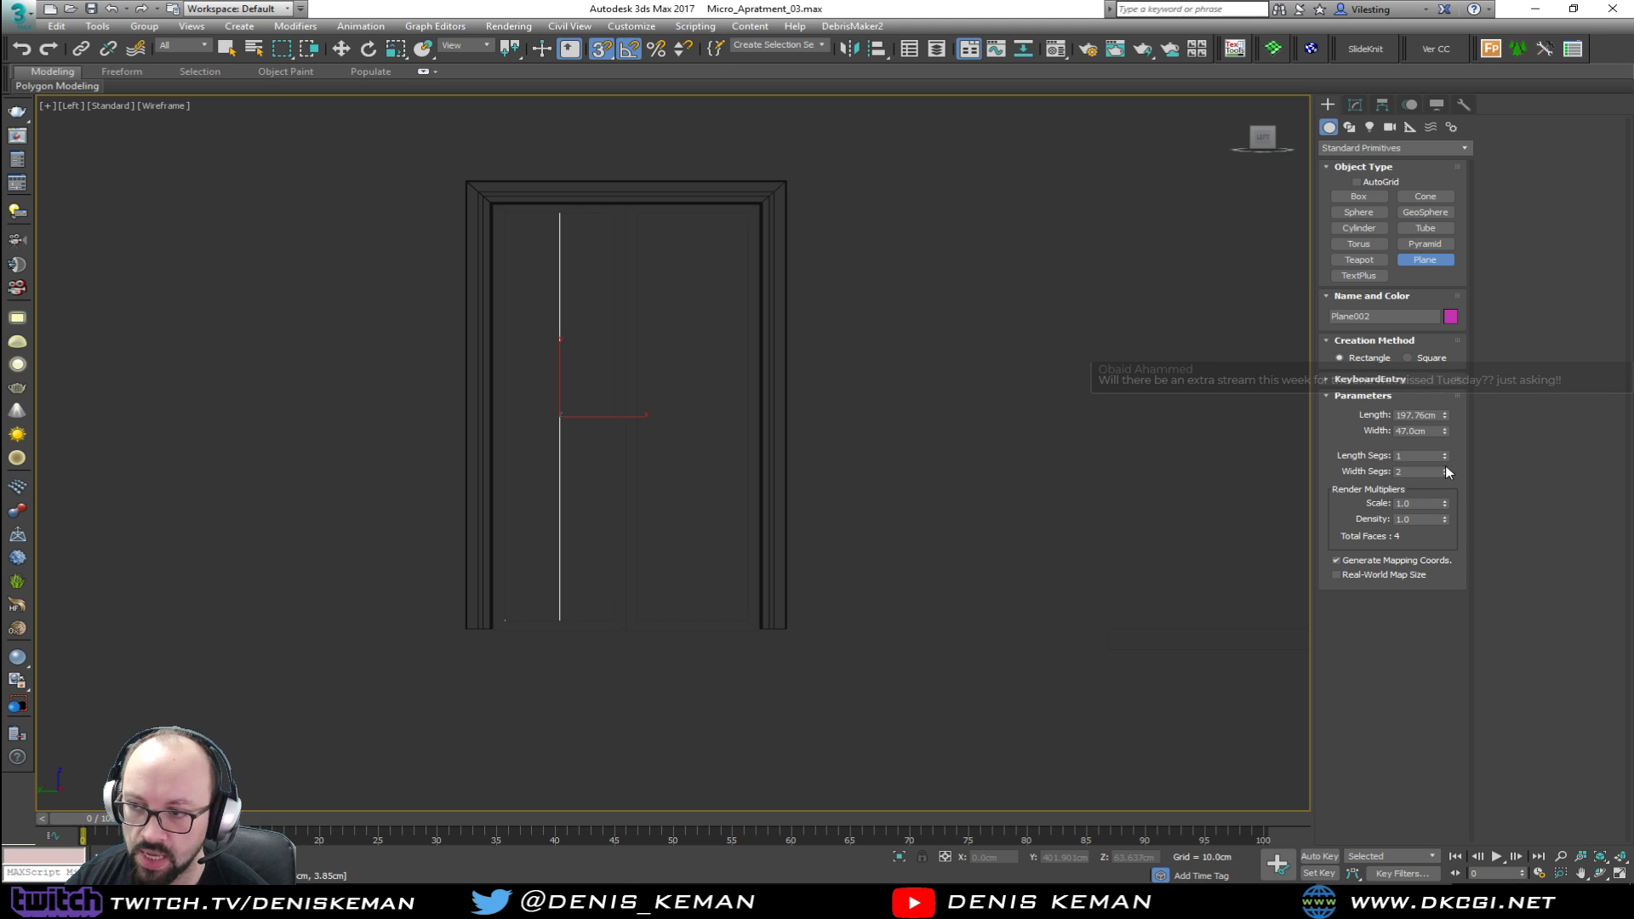
Step: Clone the panel plane along the Y axis into the second sash's opening as a single copy
{"action": "key", "text": "alt+w"}
{"action": "right_click", "coordinate": [974, 609]}
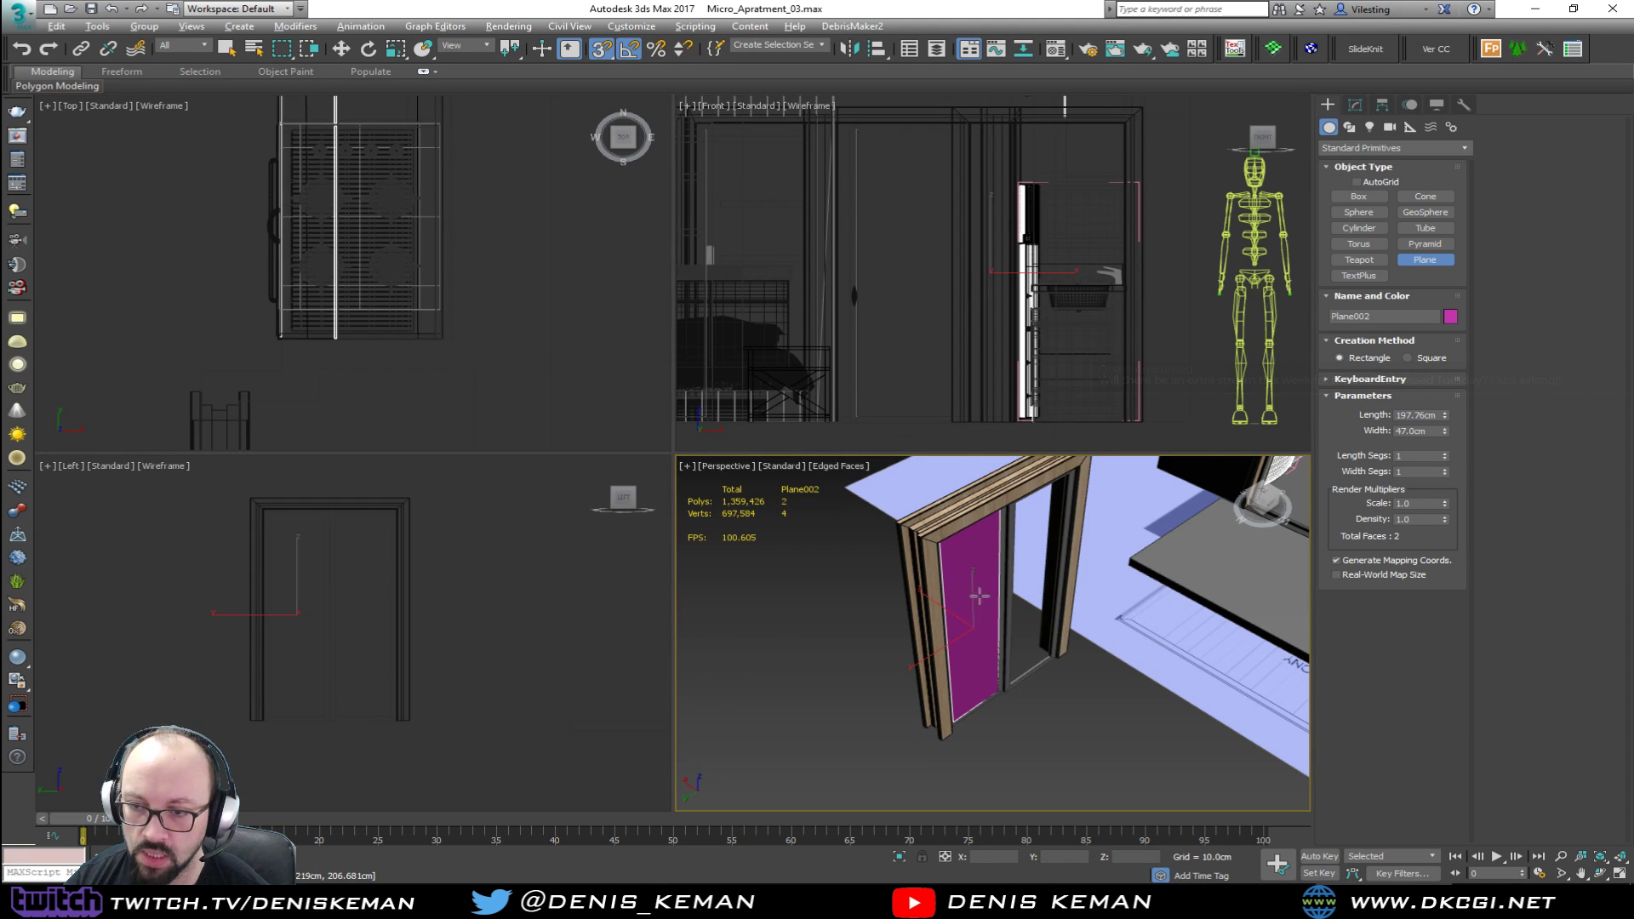
{"action": "key", "text": "alt+w"}
{"action": "scroll", "coordinate": [630, 477], "scroll_direction": "up", "scroll_amount": 4}
{"action": "middle_click_drag", "start_coordinate": [638, 456], "coordinate": [656, 423], "text": "alt"}
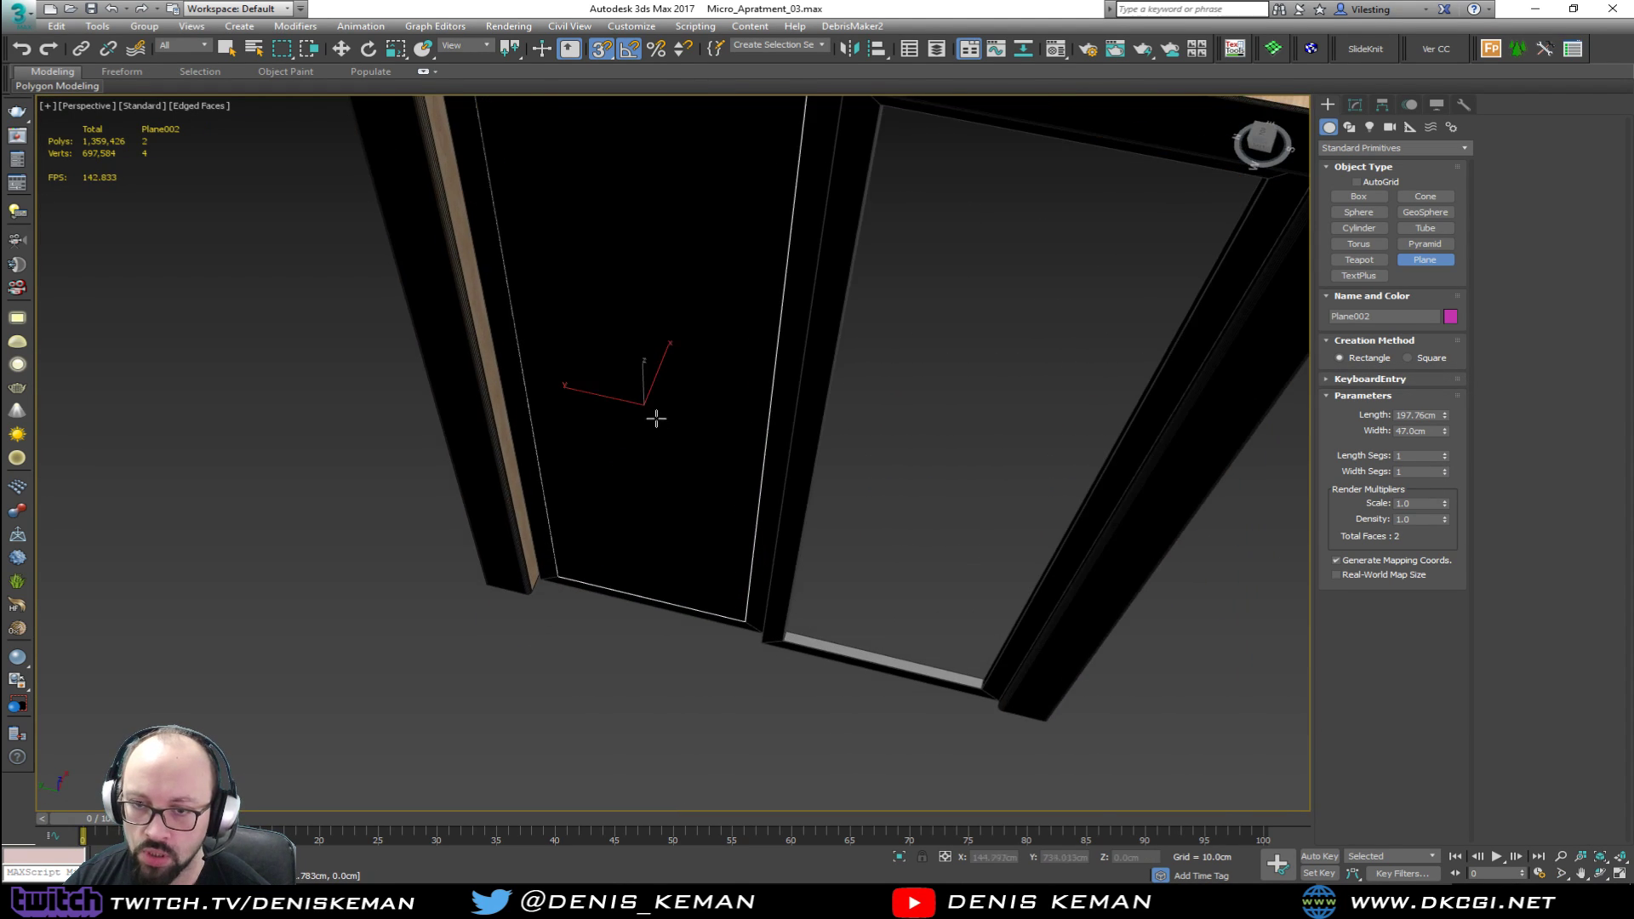
{"action": "key", "text": "w"}
{"action": "left_click_drag", "start_coordinate": [658, 374], "coordinate": [939, 482]}
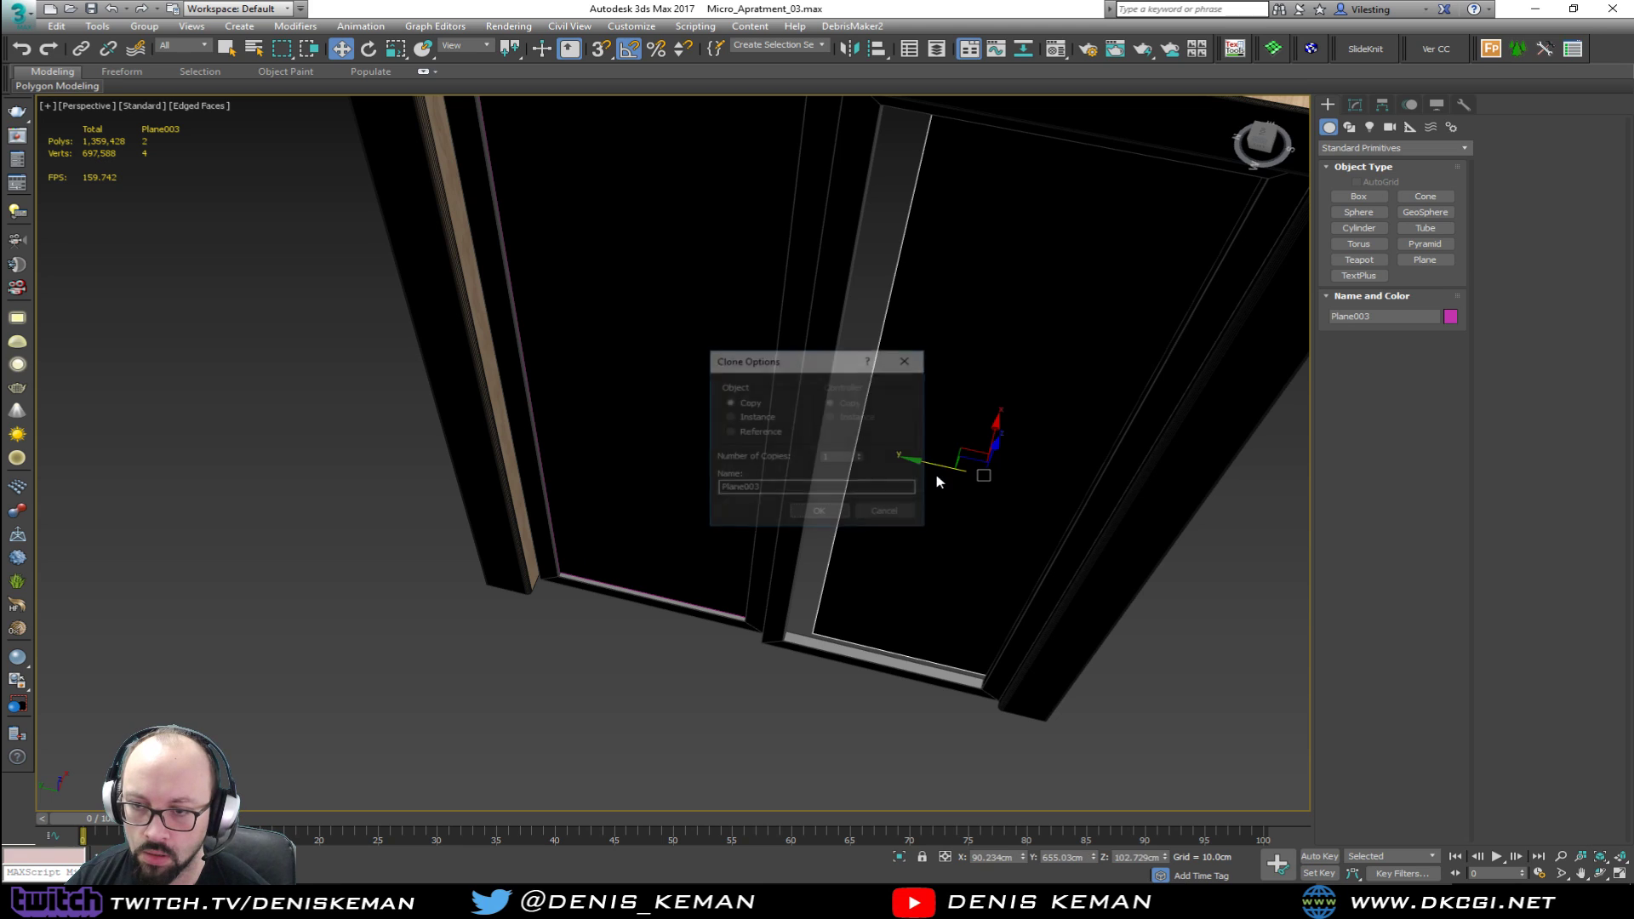
{"action": "left_click", "coordinate": [819, 510]}
{"action": "scroll", "coordinate": [850, 540], "scroll_direction": "down", "scroll_amount": 3}
Step: Align the copied plane with the second sash's inner edges and move it in depth to sit within that sash frame
{"action": "middle_click_drag", "start_coordinate": [851, 539], "coordinate": [736, 514]}
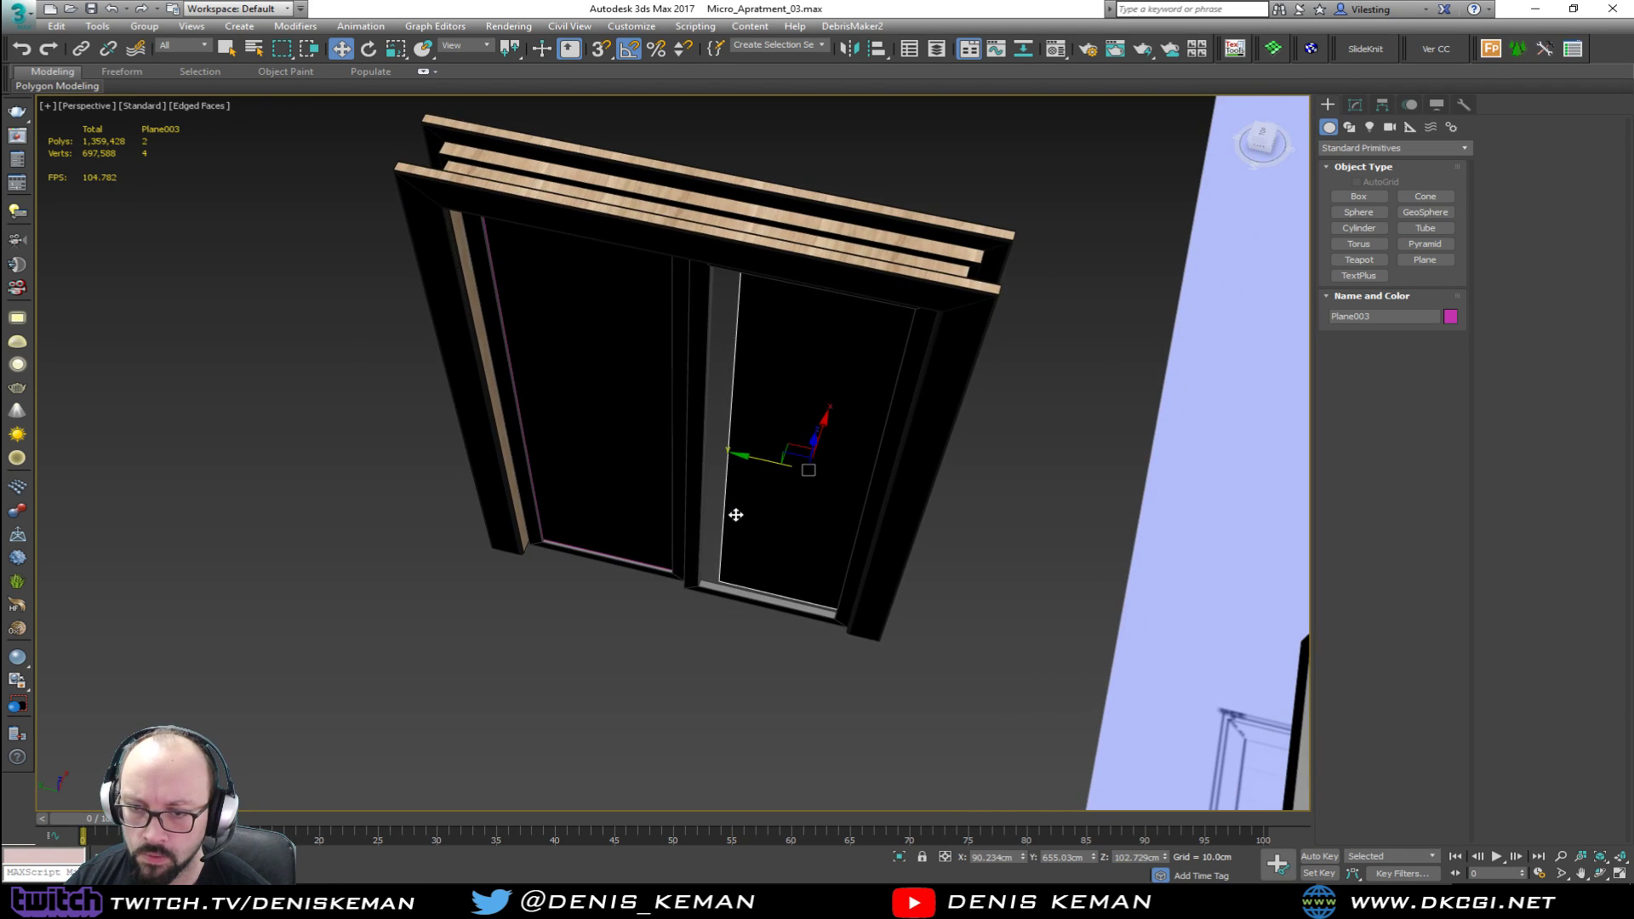
{"action": "scroll", "coordinate": [735, 515], "scroll_direction": "up", "scroll_amount": 4}
{"action": "key", "text": "s"}
{"action": "left_click_drag", "start_coordinate": [704, 591], "coordinate": [669, 611]}
{"action": "key", "text": "s"}
{"action": "left_click_drag", "start_coordinate": [899, 253], "coordinate": [890, 274]}
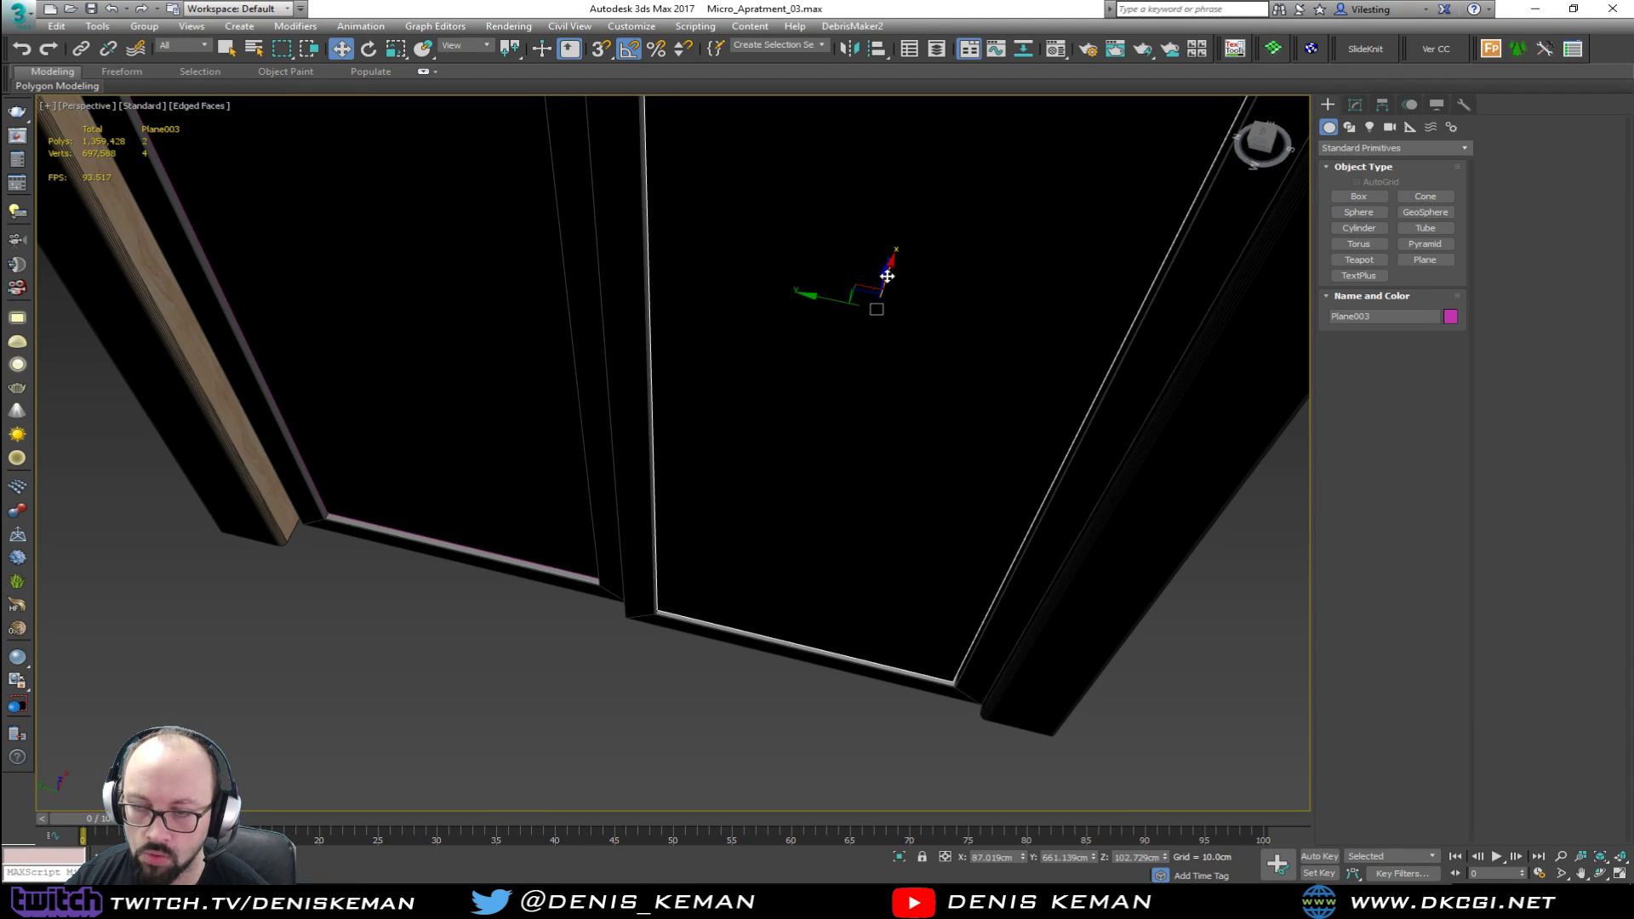
Step: Add a Shell modifier to the second sash's plane and set its inner amount to 1 cm after trying 0.5 cm
{"action": "left_click", "coordinate": [1360, 103]}
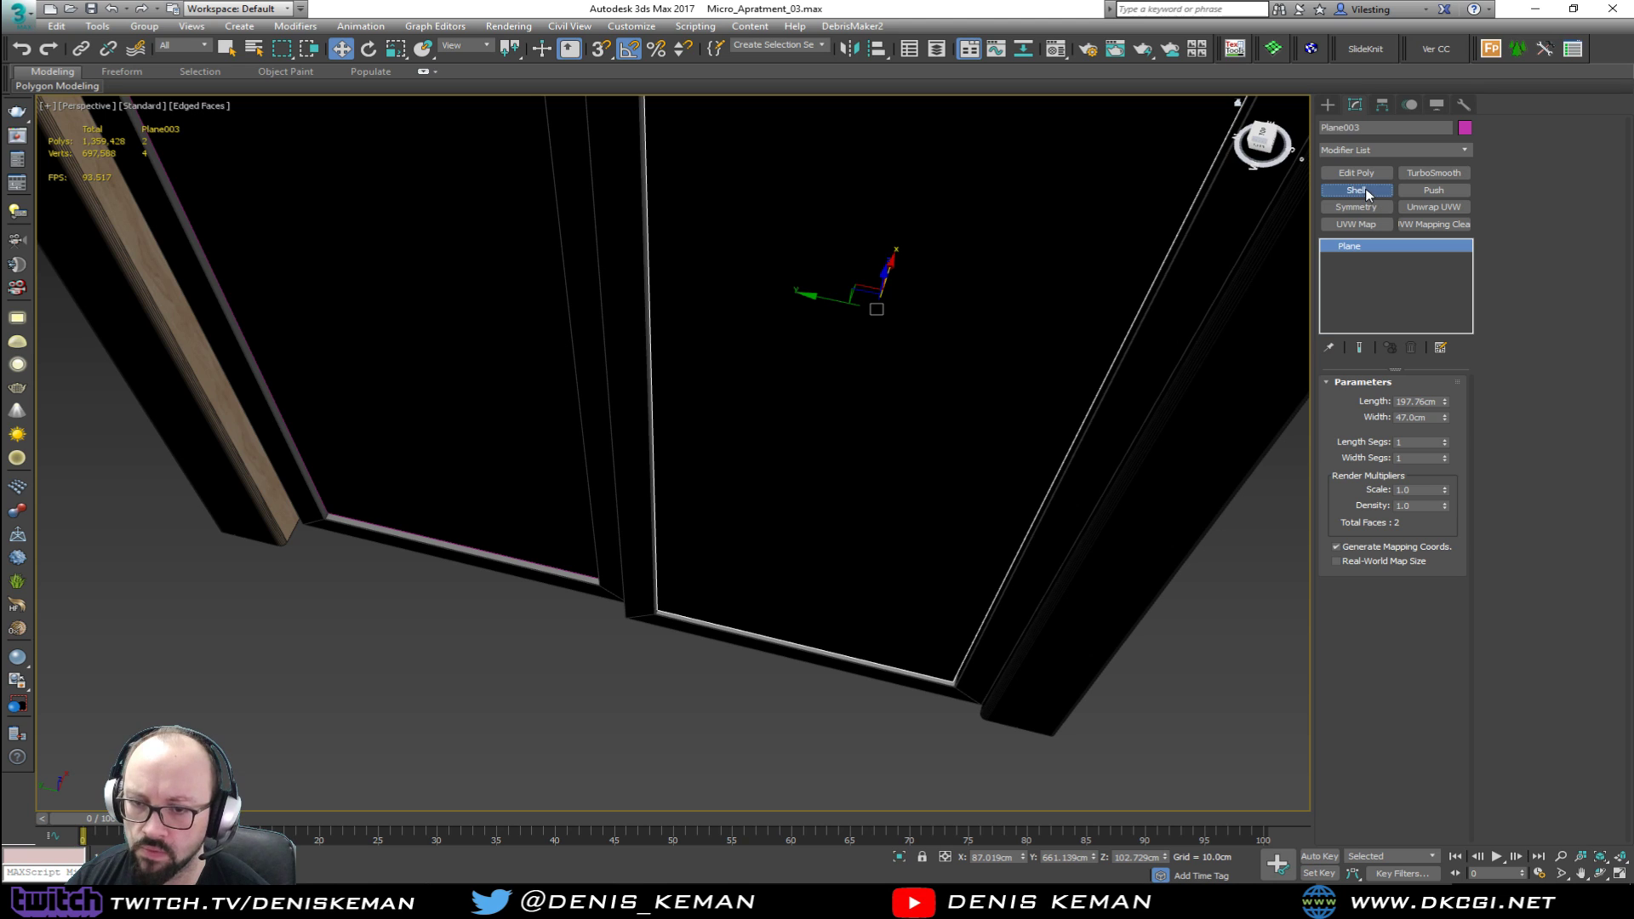
{"action": "left_click", "coordinate": [1362, 189]}
{"action": "middle_click_drag", "start_coordinate": [1148, 386], "coordinate": [770, 391], "text": "alt"}
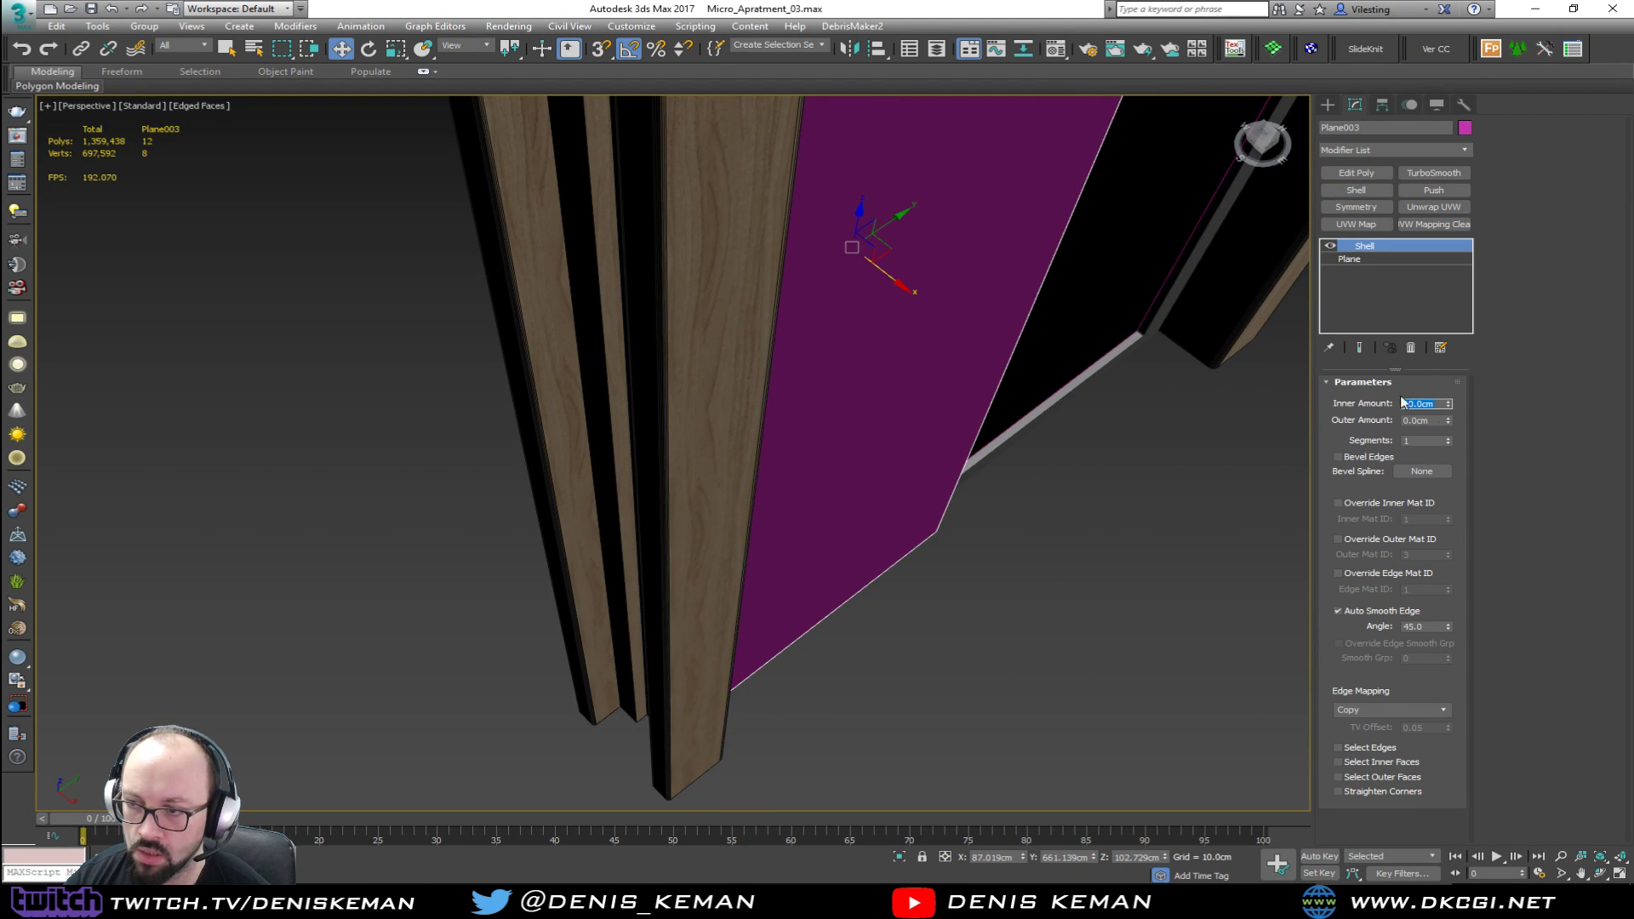
{"action": "type", "text": "0.5"}
{"action": "key", "text": "Return"}
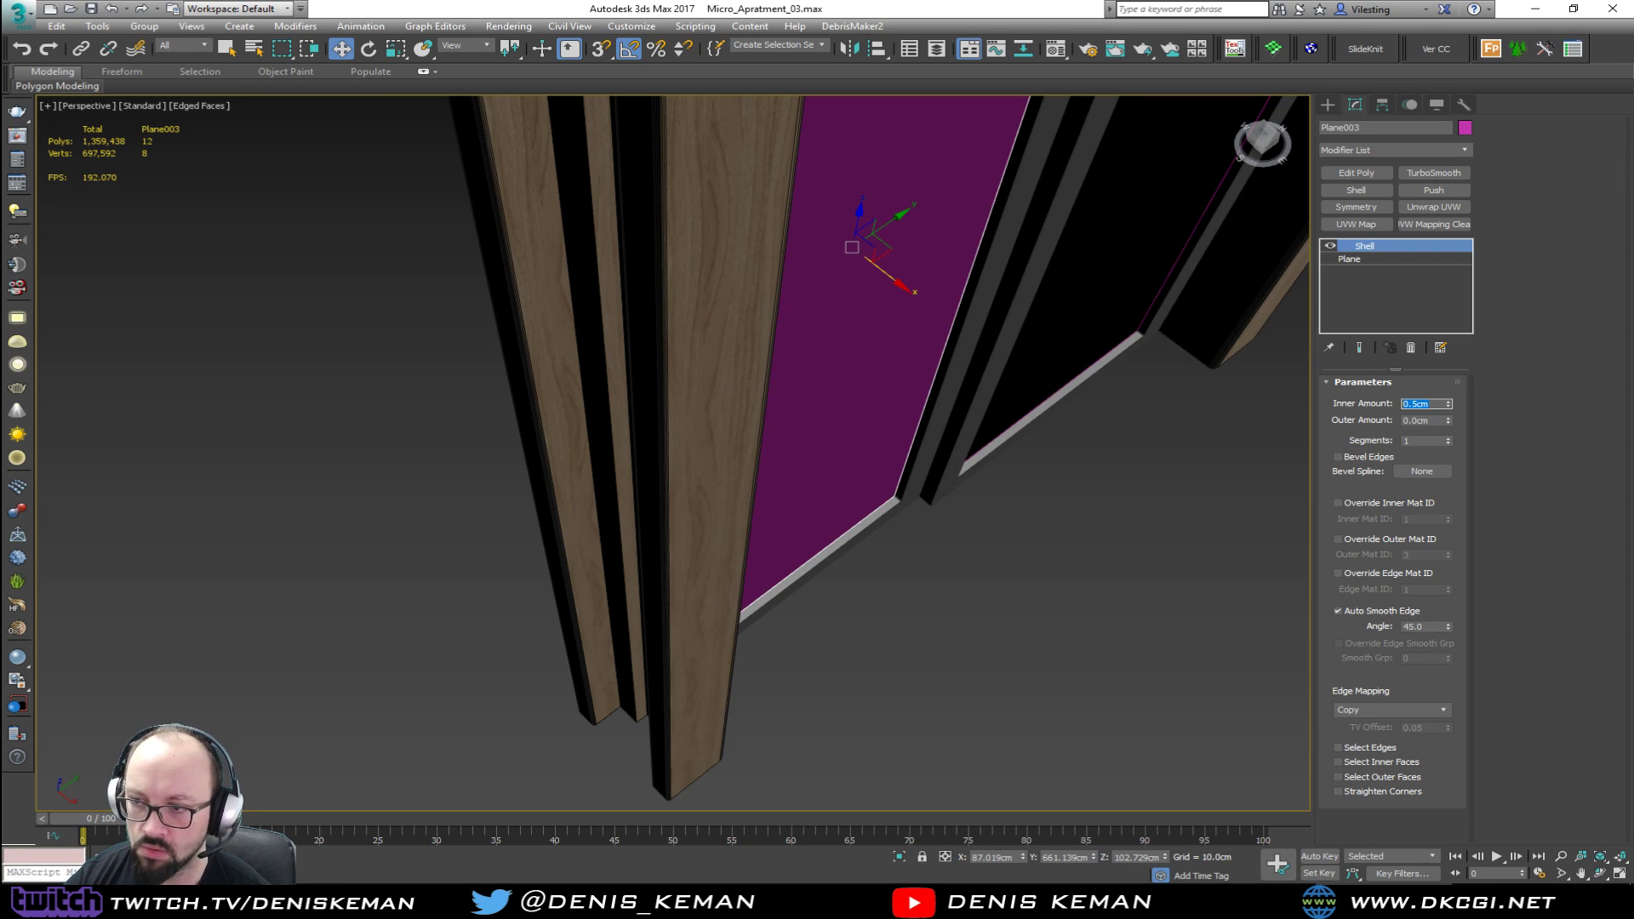
{"action": "type", "text": "1"}
{"action": "key", "text": "Return"}
Step: Add a Shell modifier with a 1 cm inner amount to the first sash's plane
{"action": "left_click", "coordinate": [1135, 314]}
{"action": "left_click", "coordinate": [1356, 190]}
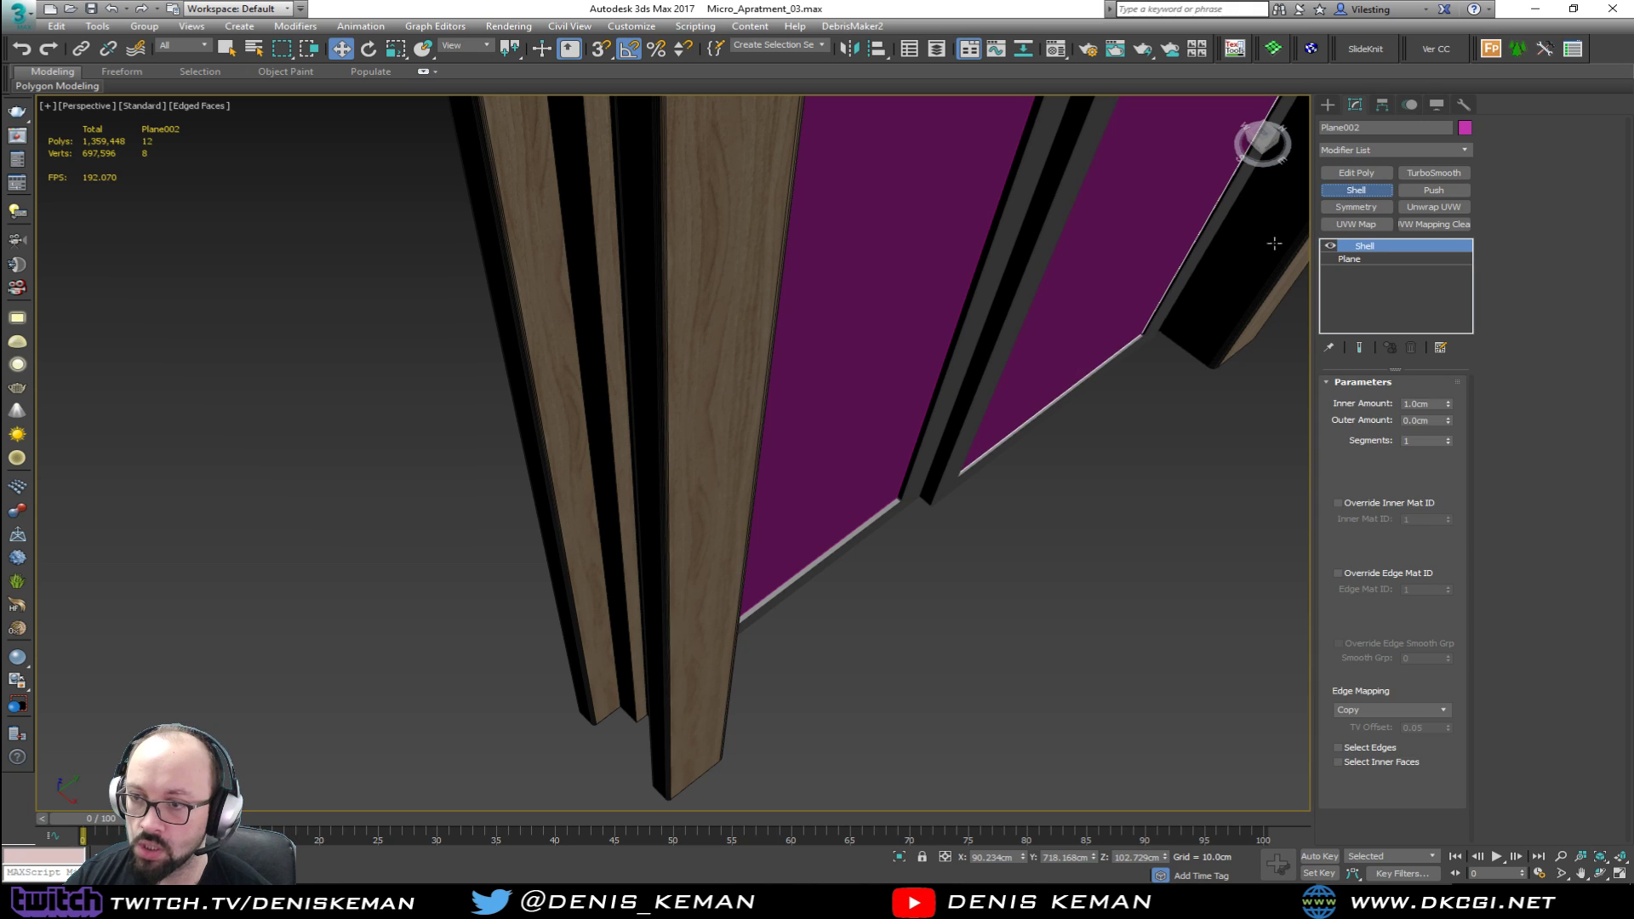
{"action": "middle_click_drag", "start_coordinate": [1092, 314], "coordinate": [964, 397], "text": "alt"}
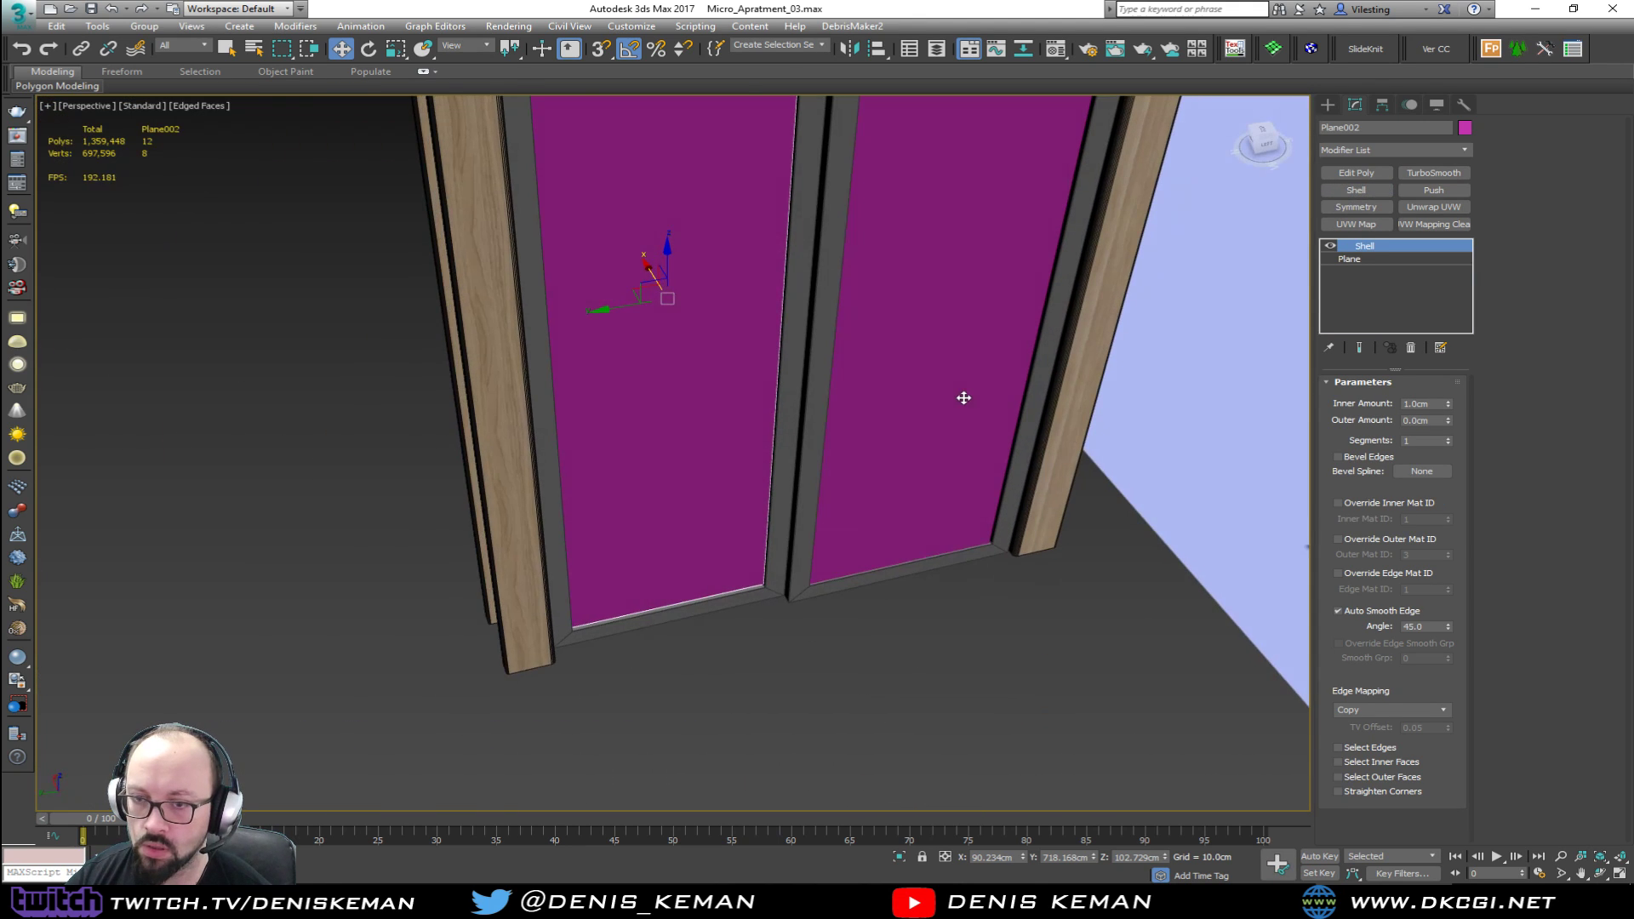
{"action": "left_click", "coordinate": [921, 725]}
Step: Clone the balcony sliding door's arc handle as a copy onto the new door where its two sashes meet
{"action": "middle_click_drag", "start_coordinate": [922, 726], "coordinate": [784, 618], "text": "alt"}
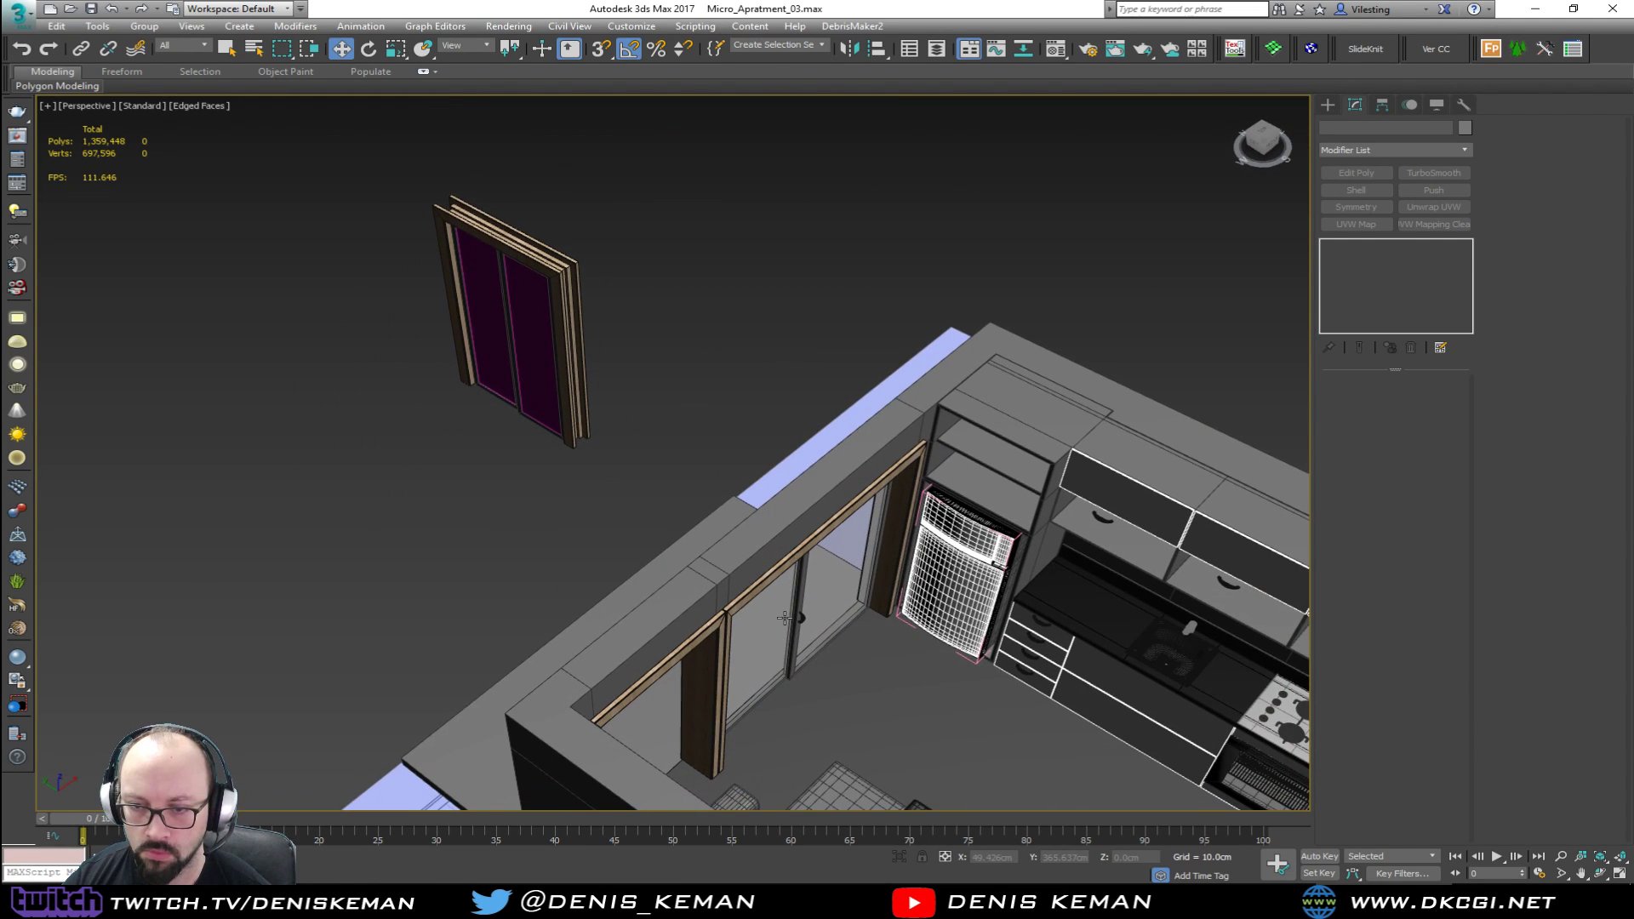
{"action": "left_click", "coordinate": [802, 617]}
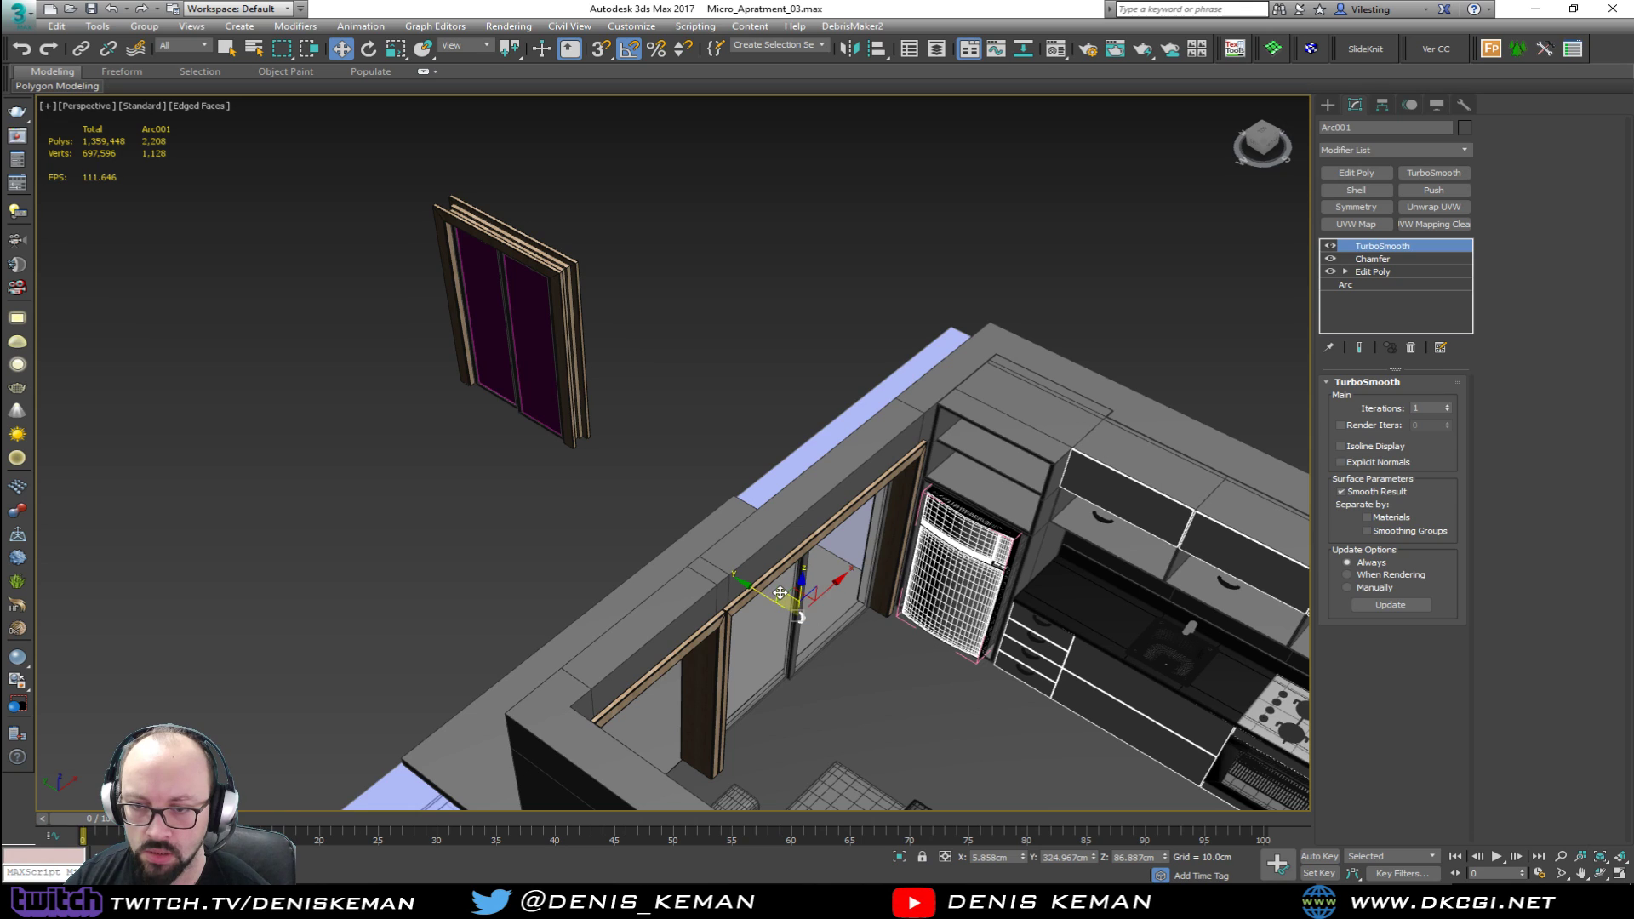
{"action": "left_click_drag", "start_coordinate": [784, 593], "coordinate": [500, 335], "text": "shift"}
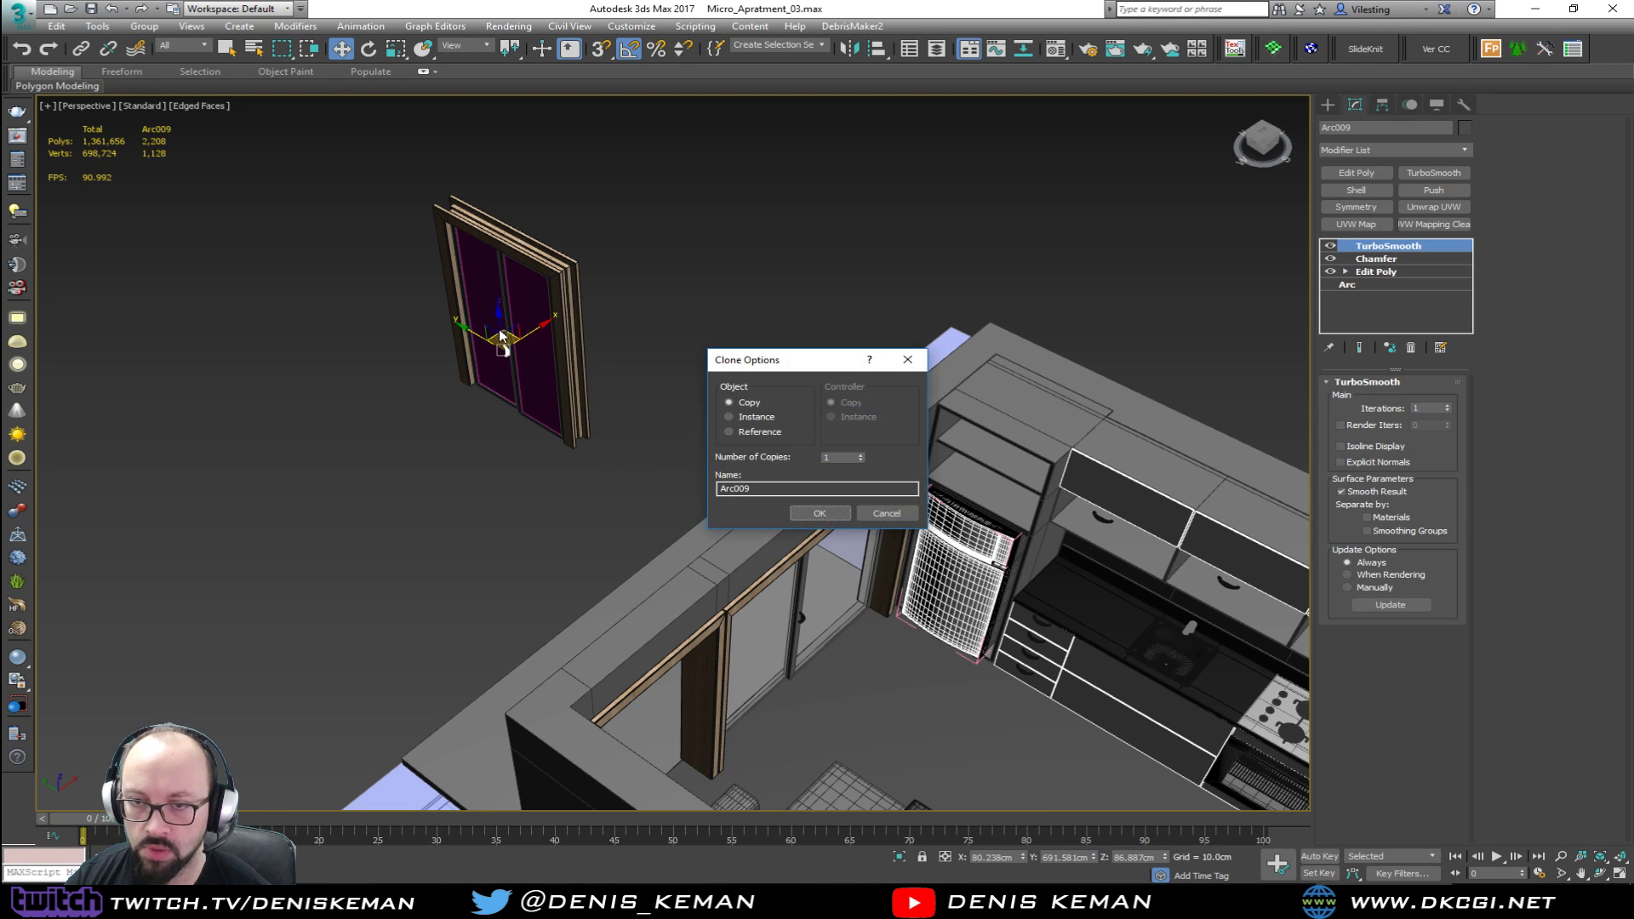
{"action": "left_click", "coordinate": [819, 513]}
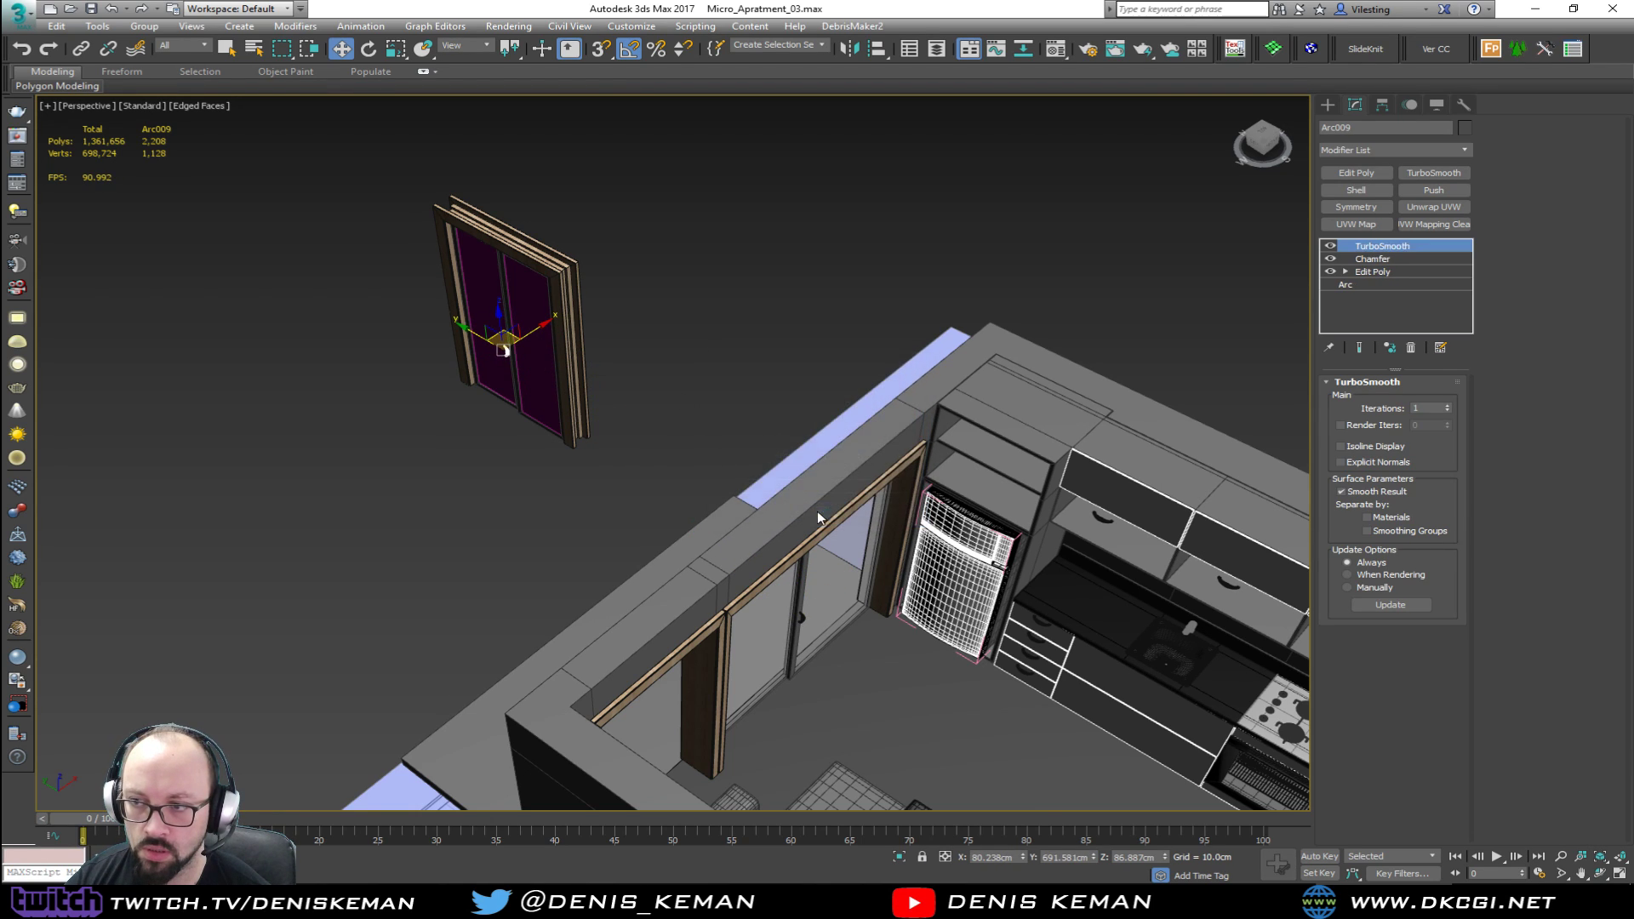
{"action": "key", "text": "z"}
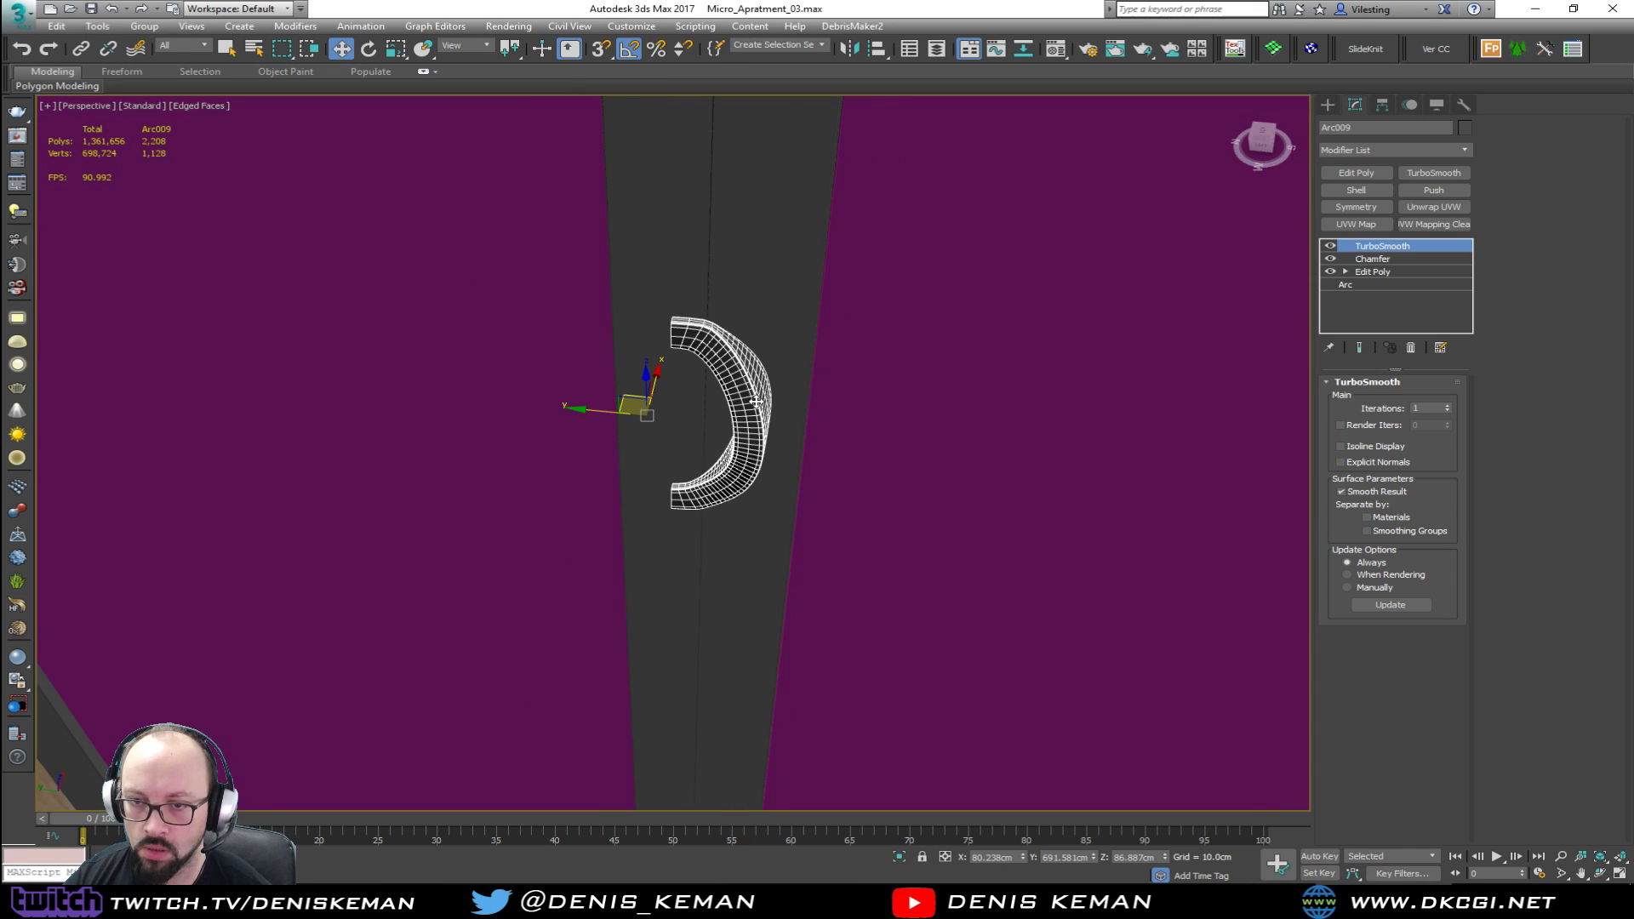
Step: Rotate the copied arc handle and move it onto the front of the second sash's inner vertical frame member
{"action": "middle_click_drag", "start_coordinate": [769, 410], "coordinate": [806, 430], "text": "alt"}
{"action": "key", "text": "e"}
{"action": "left_click_drag", "start_coordinate": [722, 464], "coordinate": [644, 490]}
{"action": "key", "text": "w"}
{"action": "middle_click_drag", "start_coordinate": [671, 482], "coordinate": [630, 460], "text": "alt"}
{"action": "left_click_drag", "start_coordinate": [732, 397], "coordinate": [857, 375]}
{"action": "middle_click_drag", "start_coordinate": [829, 405], "coordinate": [780, 419], "text": "alt"}
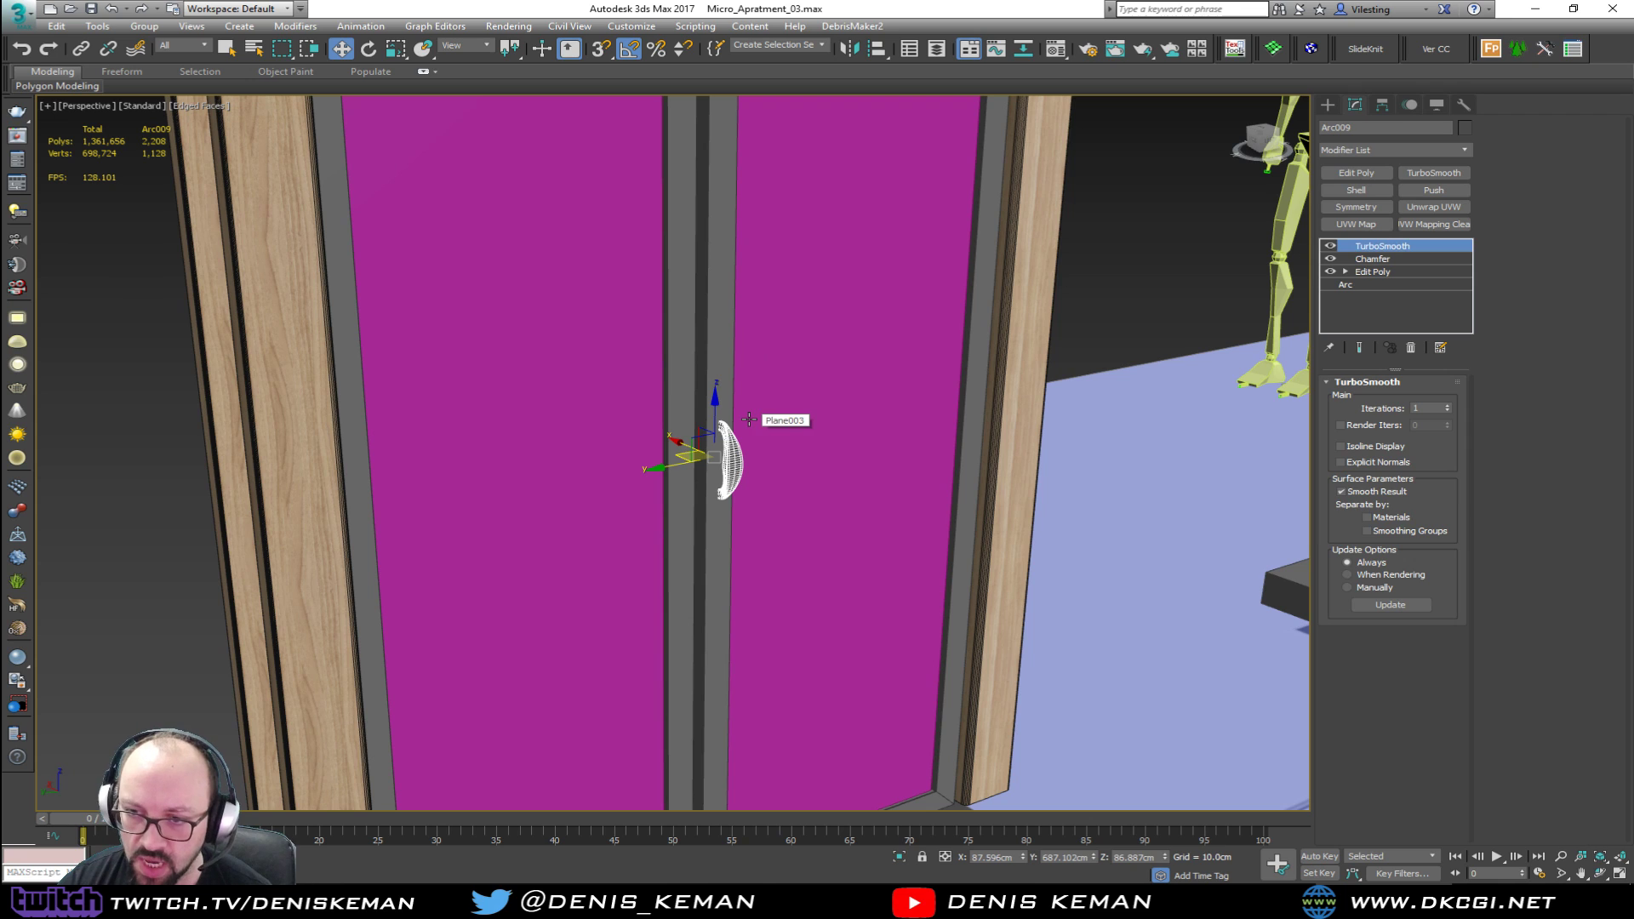
Step: Clone the handle as a copy onto the outer vertical frame member of the other sash
{"action": "left_click", "coordinate": [749, 419], "text": "ctrl"}
{"action": "left_click", "coordinate": [715, 375], "text": "ctrl"}
{"action": "middle_click_drag", "start_coordinate": [715, 374], "coordinate": [760, 423], "text": "alt"}
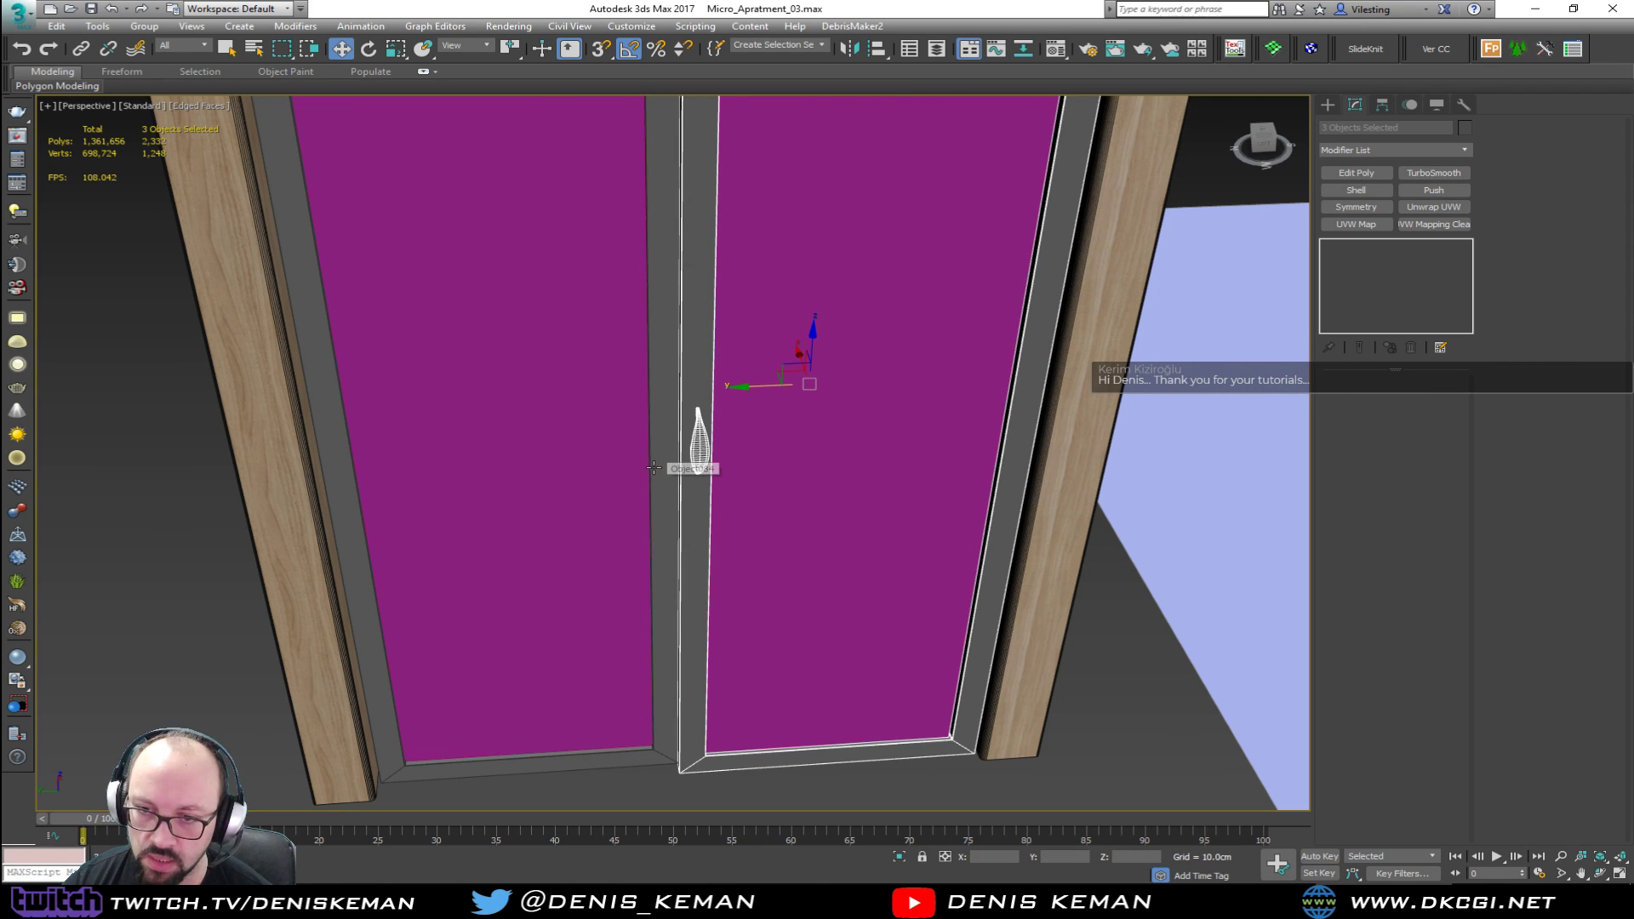
{"action": "middle_click_drag", "start_coordinate": [681, 469], "coordinate": [663, 511], "text": "alt"}
{"action": "left_click", "coordinate": [700, 443]}
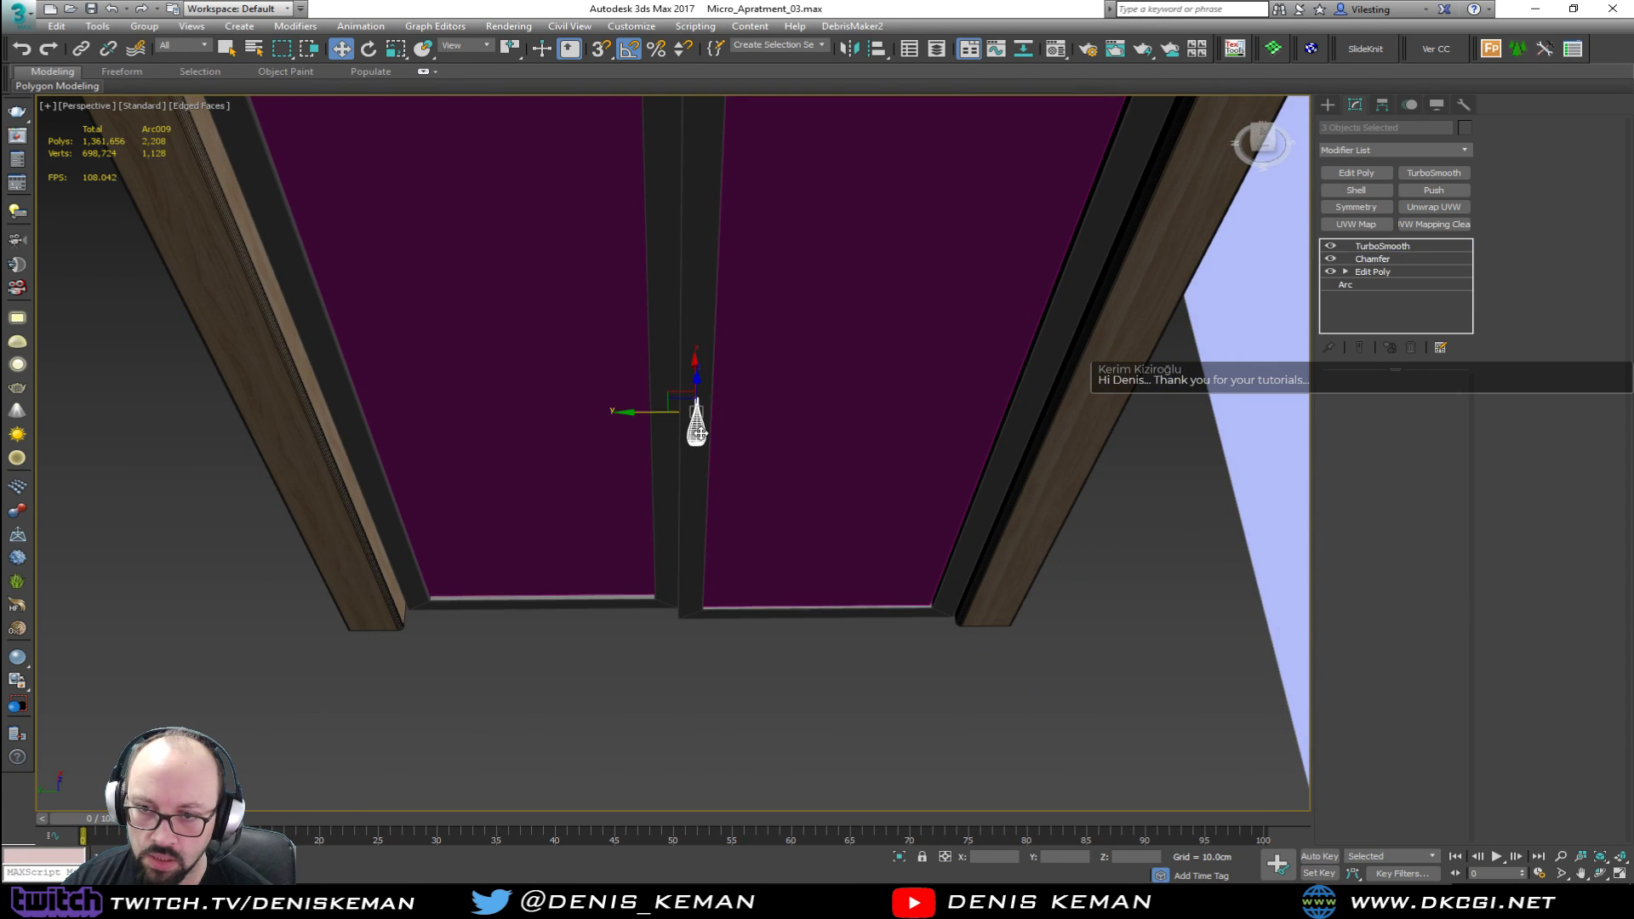
{"action": "left_click_drag", "start_coordinate": [674, 409], "coordinate": [326, 383], "text": "shift"}
{"action": "left_click", "coordinate": [817, 512]}
Step: Try sliding one sash with its panel and new handle across behind the neighbouring sash
{"action": "middle_click_drag", "start_coordinate": [595, 469], "coordinate": [374, 427], "text": "alt"}
{"action": "left_click", "coordinate": [349, 458]}
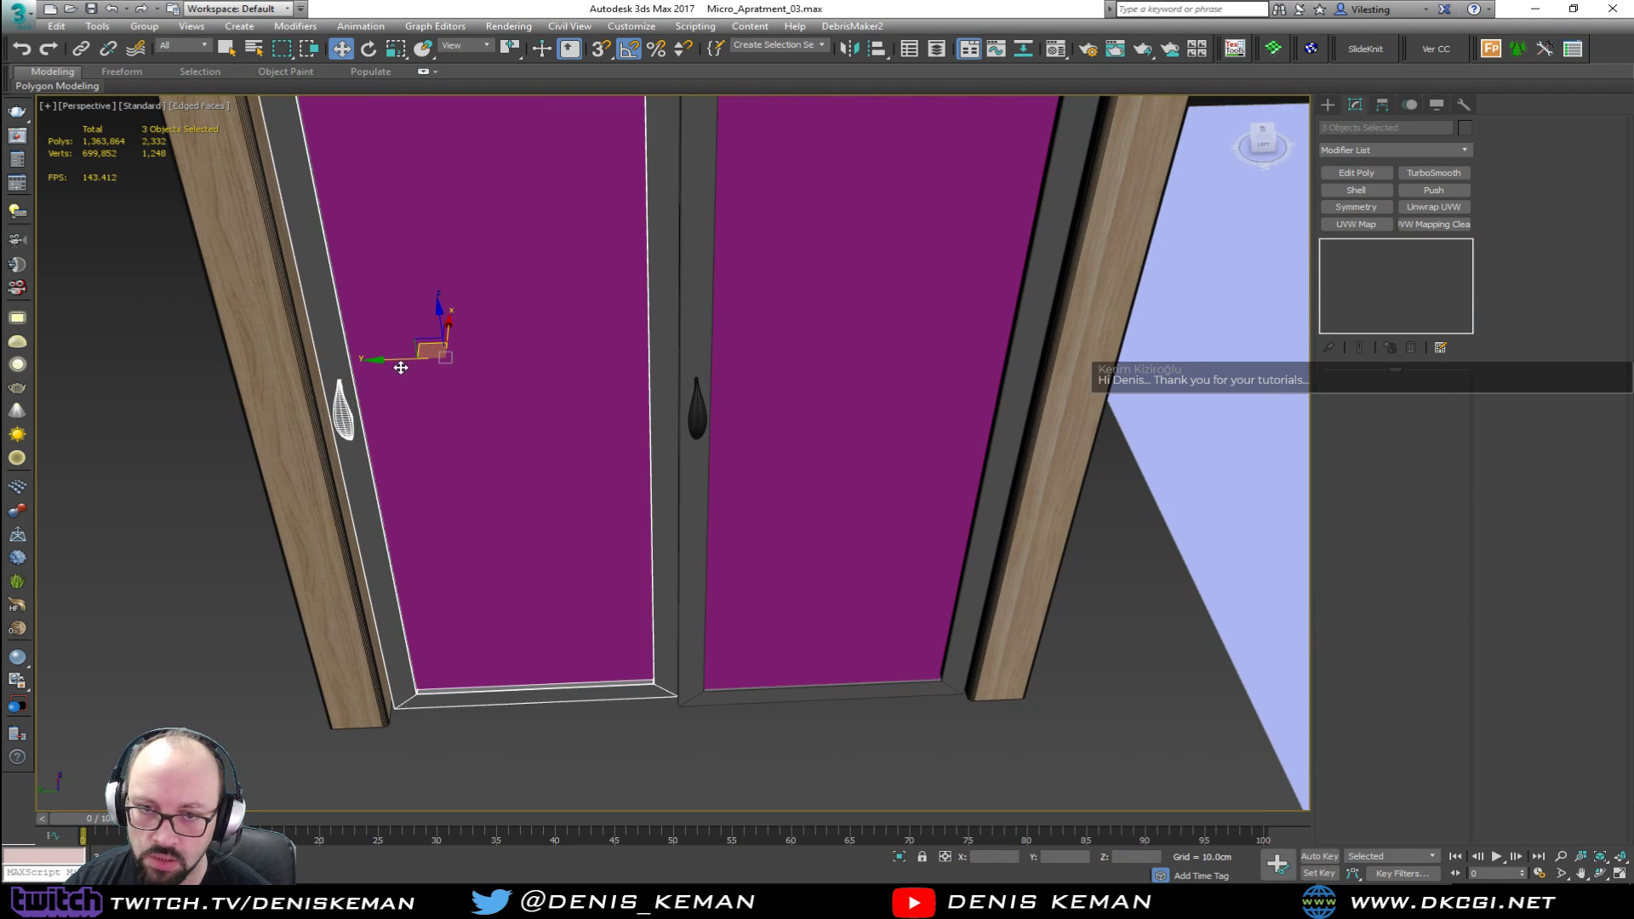
{"action": "left_click_drag", "start_coordinate": [402, 362], "coordinate": [723, 354]}
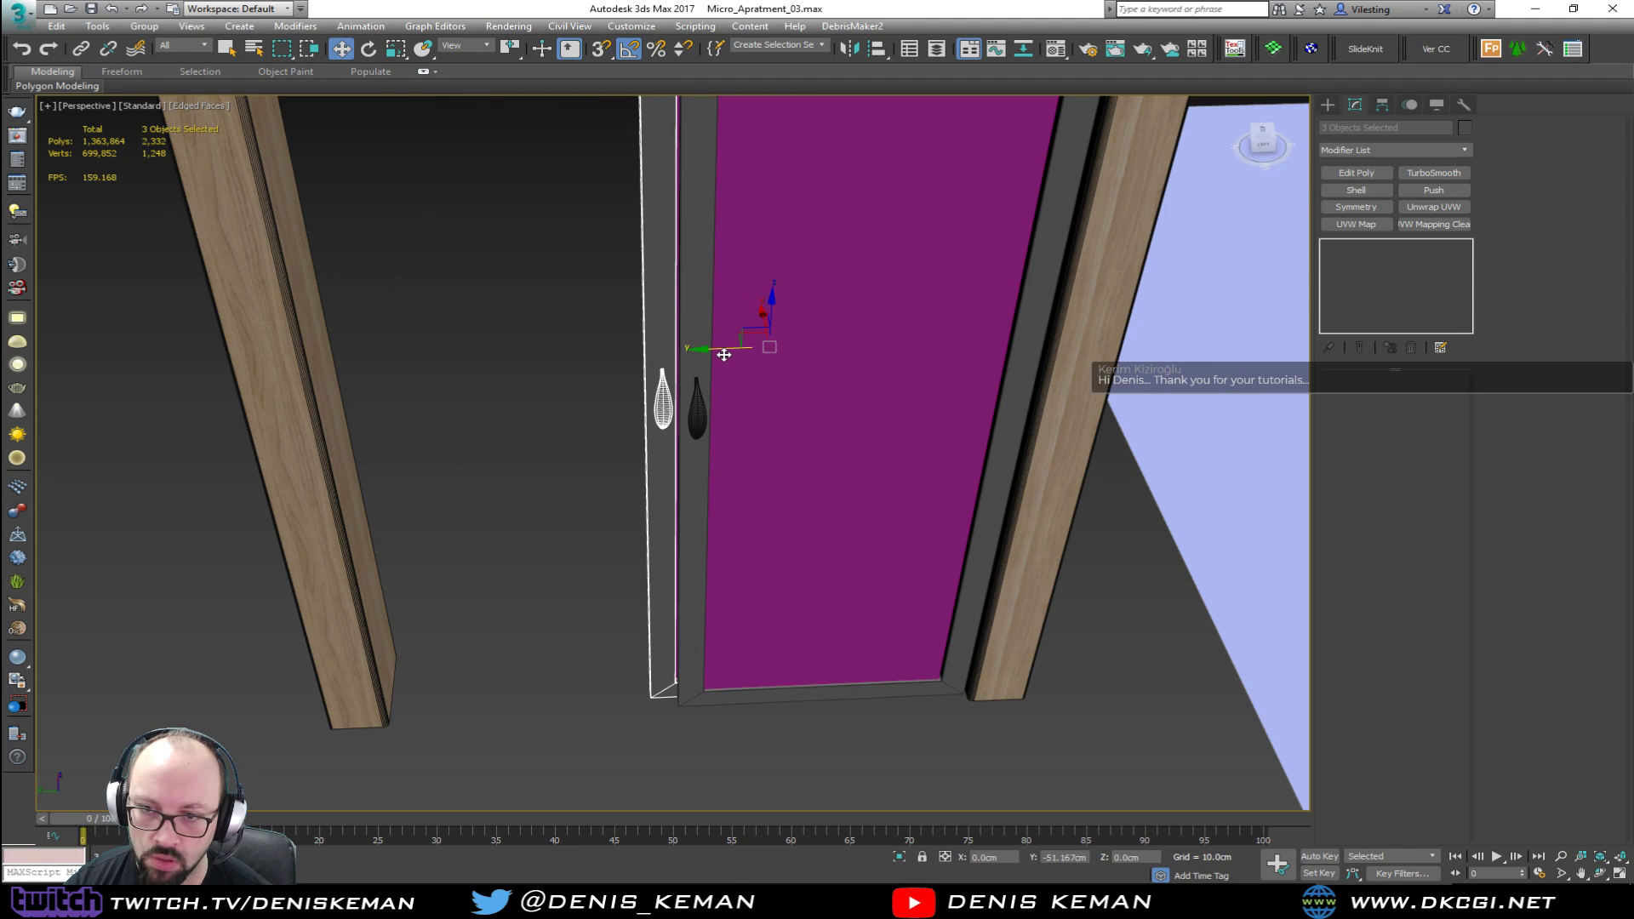
{"action": "middle_click_drag", "start_coordinate": [733, 347], "coordinate": [691, 470], "text": "alt"}
{"action": "key", "text": "ctrl+z"}
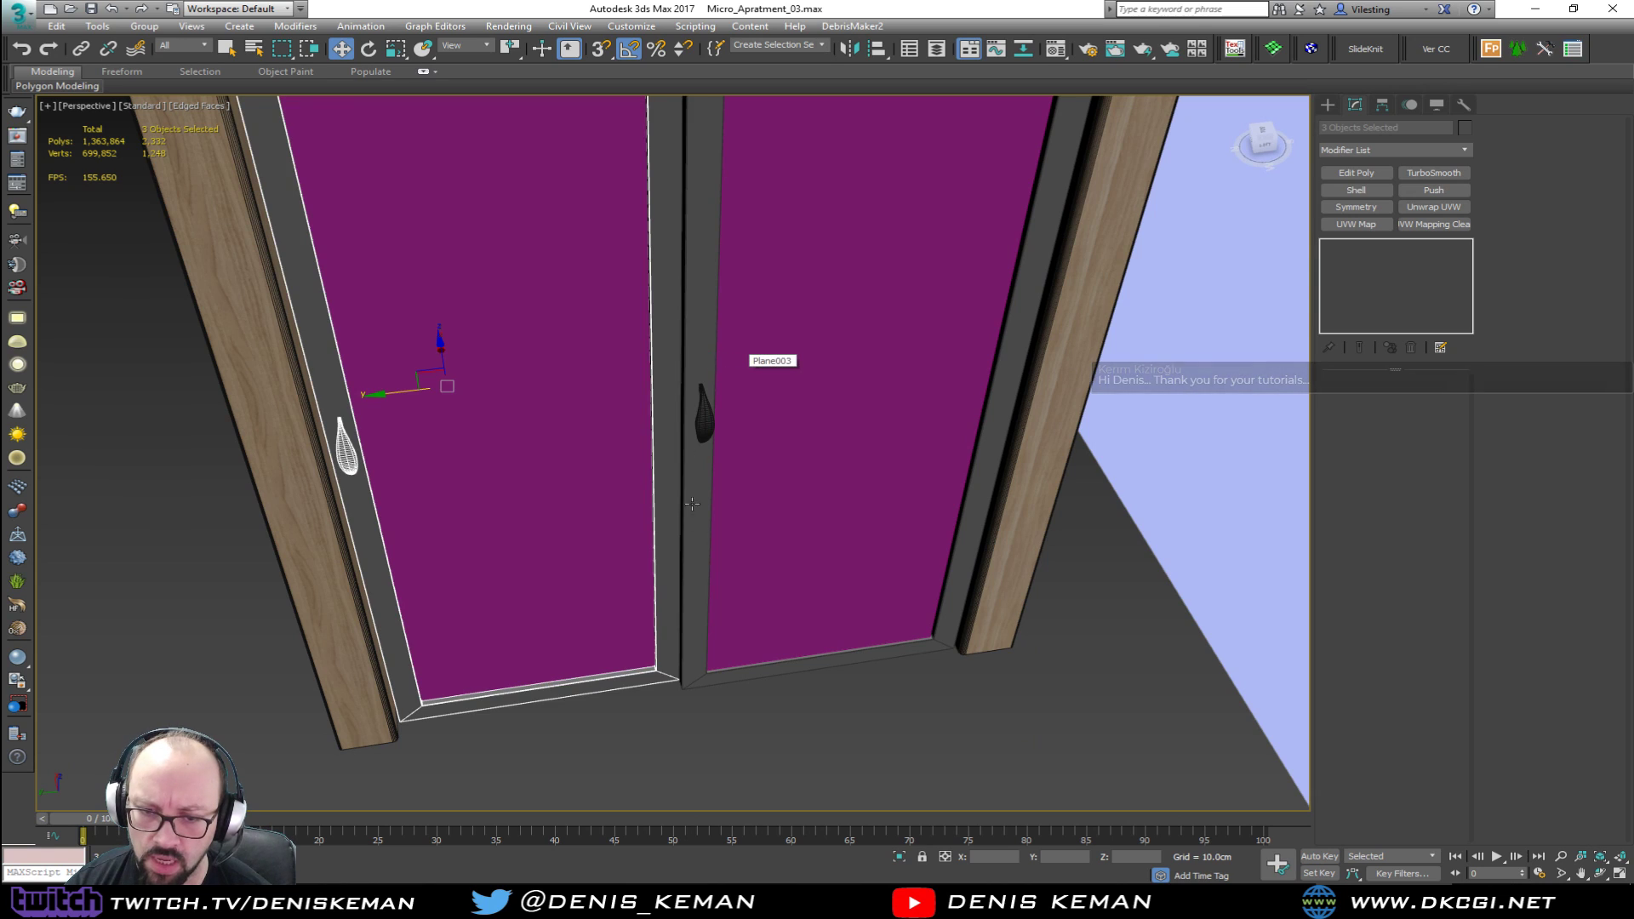
Step: Set the object color of both door panels to the light gray custom color after trying a darker gray
{"action": "left_click", "coordinate": [803, 583]}
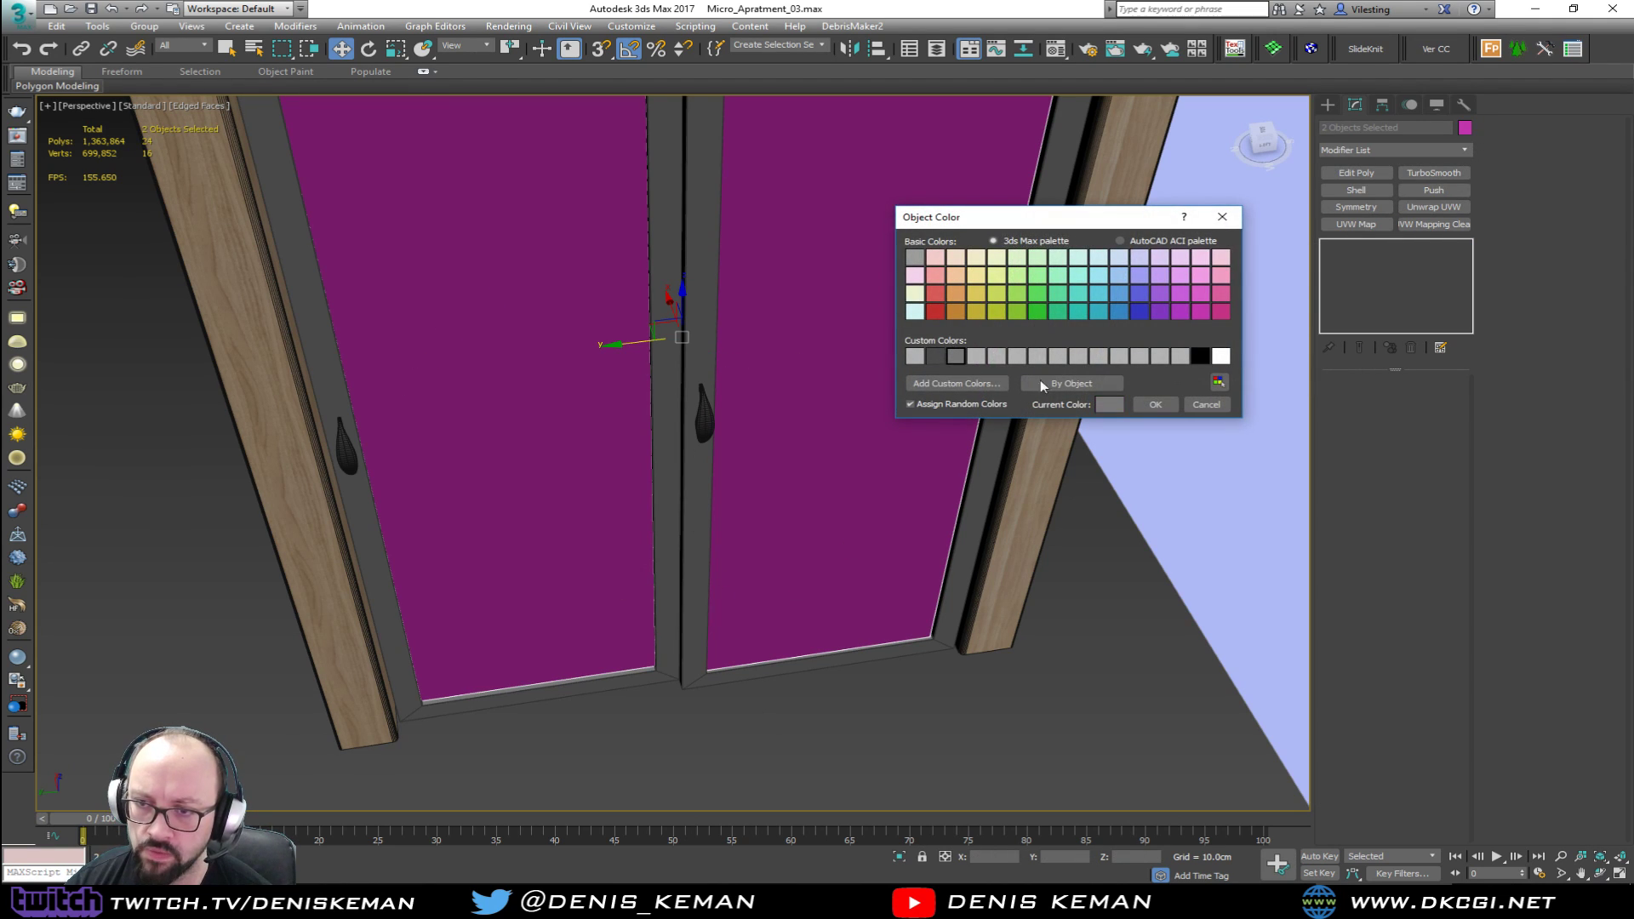
{"action": "left_click", "coordinate": [1156, 404]}
{"action": "left_click", "coordinate": [967, 688]}
{"action": "scroll", "coordinate": [693, 536], "scroll_direction": "down", "scroll_amount": 4}
{"action": "left_click", "coordinate": [610, 504]}
{"action": "left_click", "coordinate": [922, 419], "text": "ctrl"}
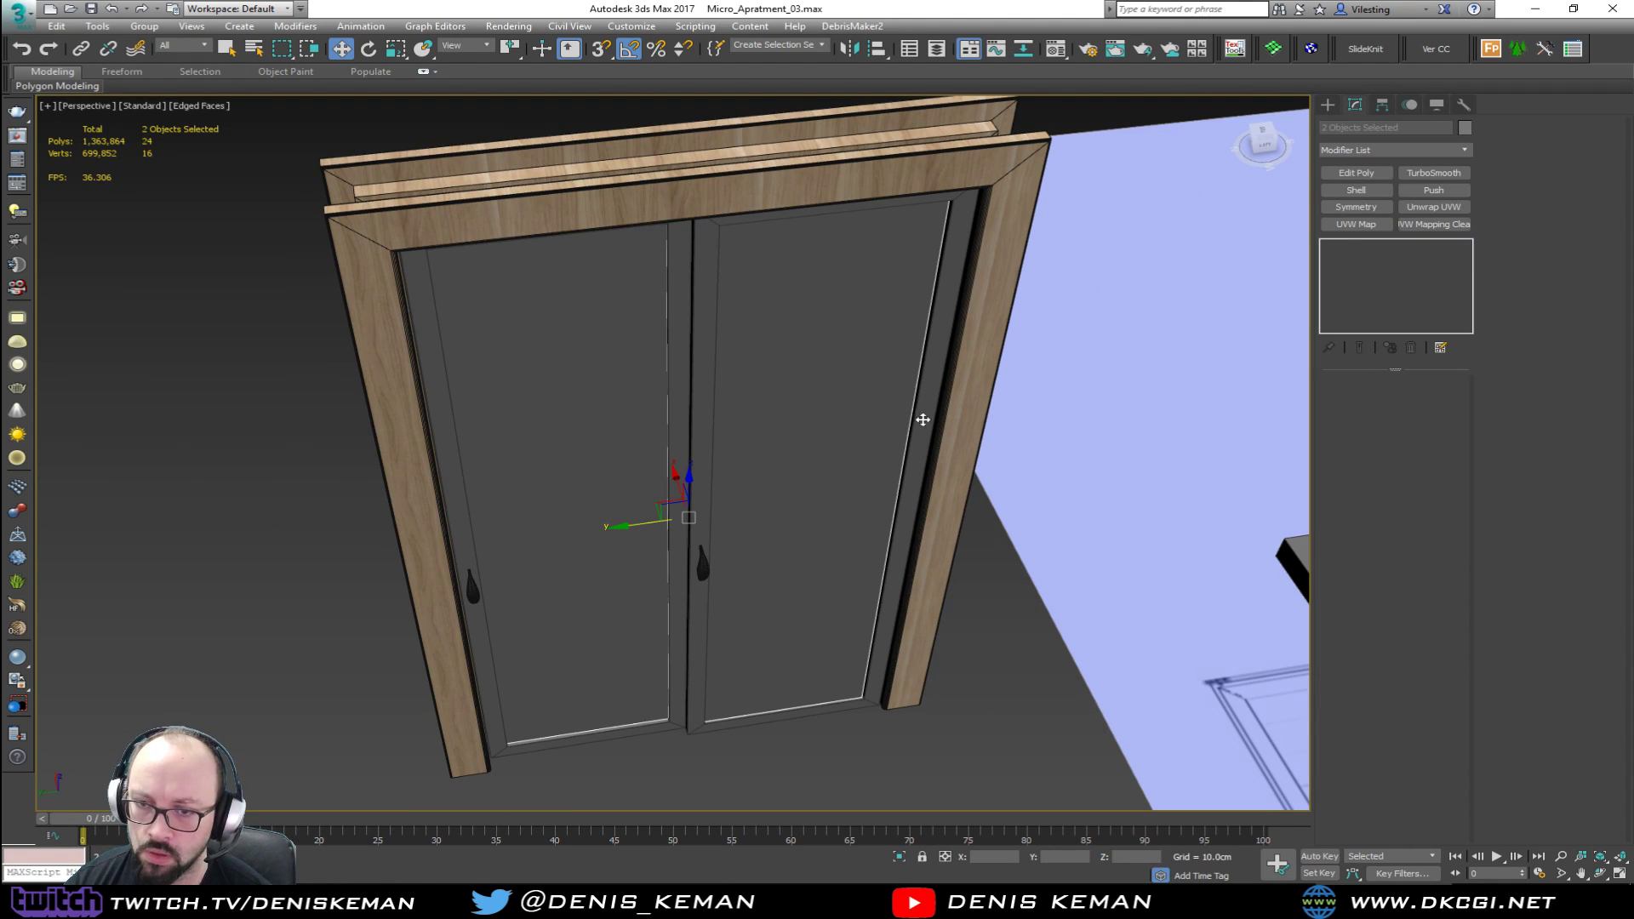
{"action": "left_click", "coordinate": [1464, 128]}
{"action": "left_click", "coordinate": [916, 357]}
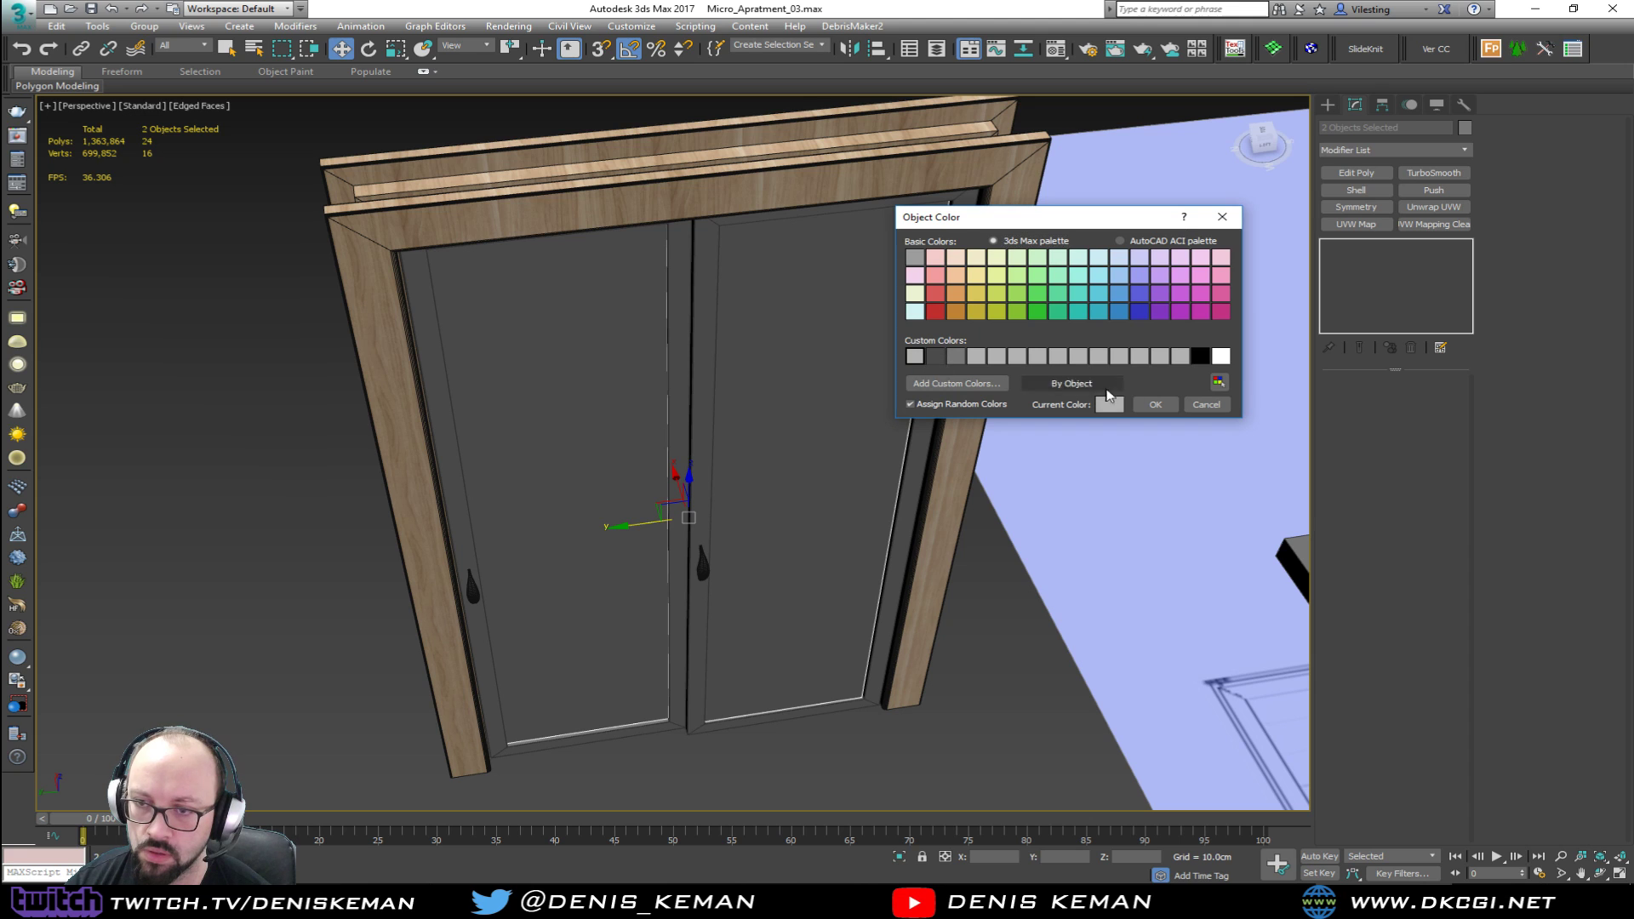
{"action": "left_click", "coordinate": [1155, 404]}
{"action": "left_click", "coordinate": [955, 685]}
Step: Select both sashes with their panels and handles and move them into the wooden frame beside the kitchen
{"action": "mouse_move", "coordinate": [927, 582]}
{"action": "middle_mouse_down", "text": "alt"}
{"action": "mouse_move", "coordinate": [298, 590]}
{"action": "mouse_move", "coordinate": [702, 681]}
{"action": "middle_mouse_up", "text": "alt"}
{"action": "key", "text": "F3"}
{"action": "left_click_drag", "start_coordinate": [548, 451], "coordinate": [546, 450]}
{"action": "middle_click_drag", "start_coordinate": [533, 489], "coordinate": [377, 569], "text": "alt"}
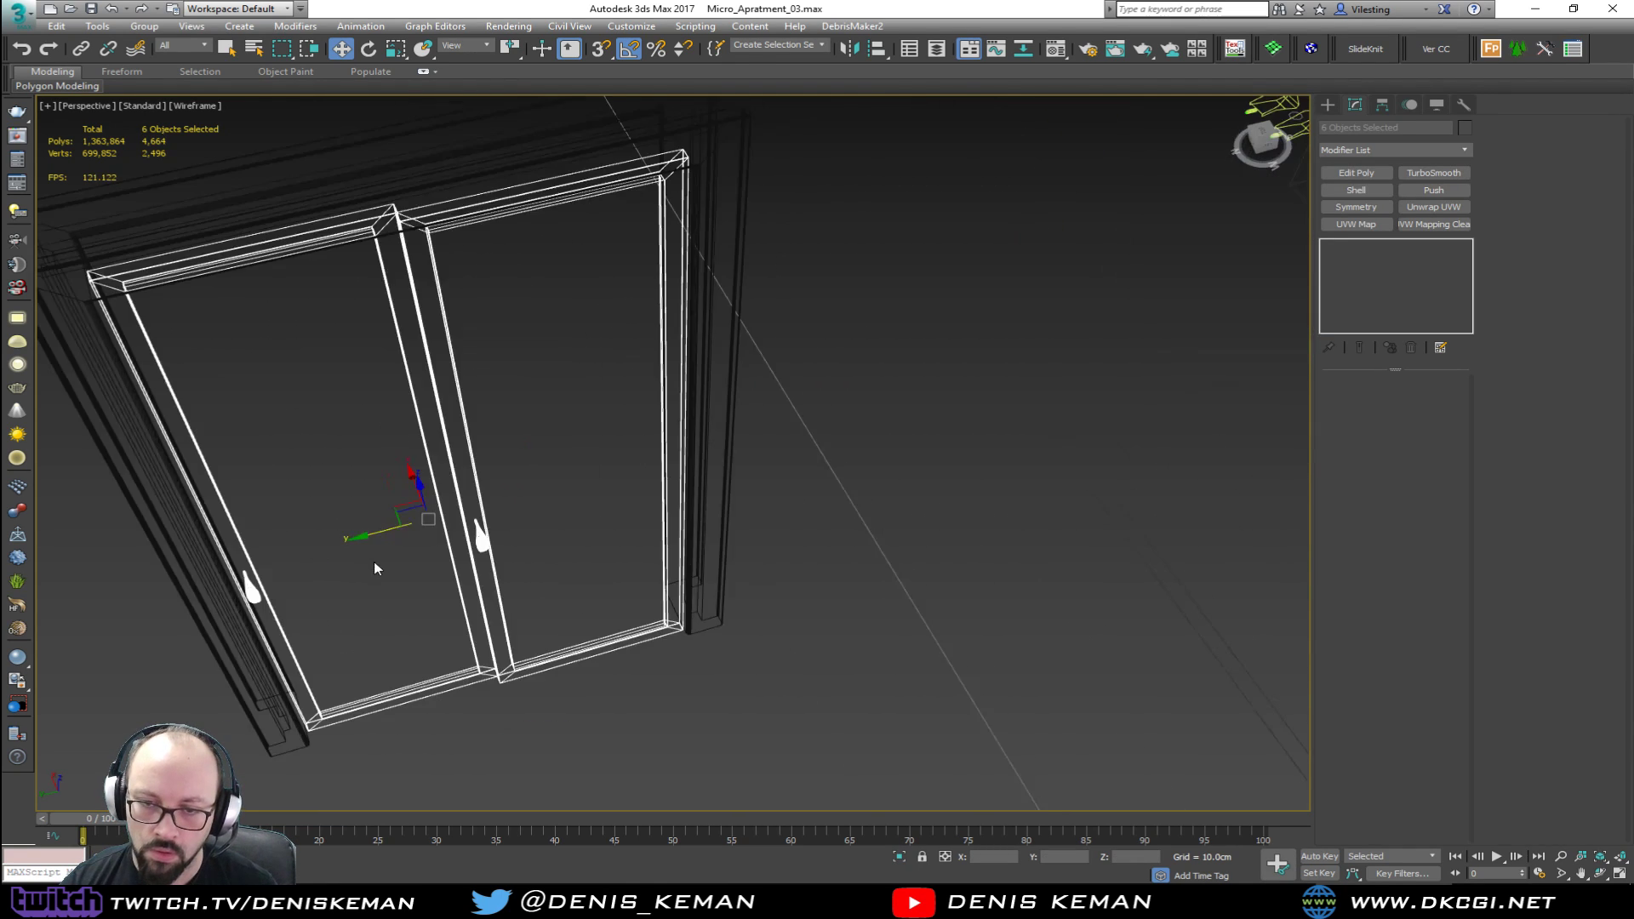
{"action": "key", "text": "F3"}
{"action": "scroll", "coordinate": [115, 590], "scroll_direction": "down", "scroll_amount": 8}
{"action": "left_click_drag", "start_coordinate": [115, 590], "coordinate": [956, 347]}
{"action": "key", "text": "z"}
{"action": "middle_click_drag", "start_coordinate": [887, 456], "coordinate": [740, 489], "text": "alt"}
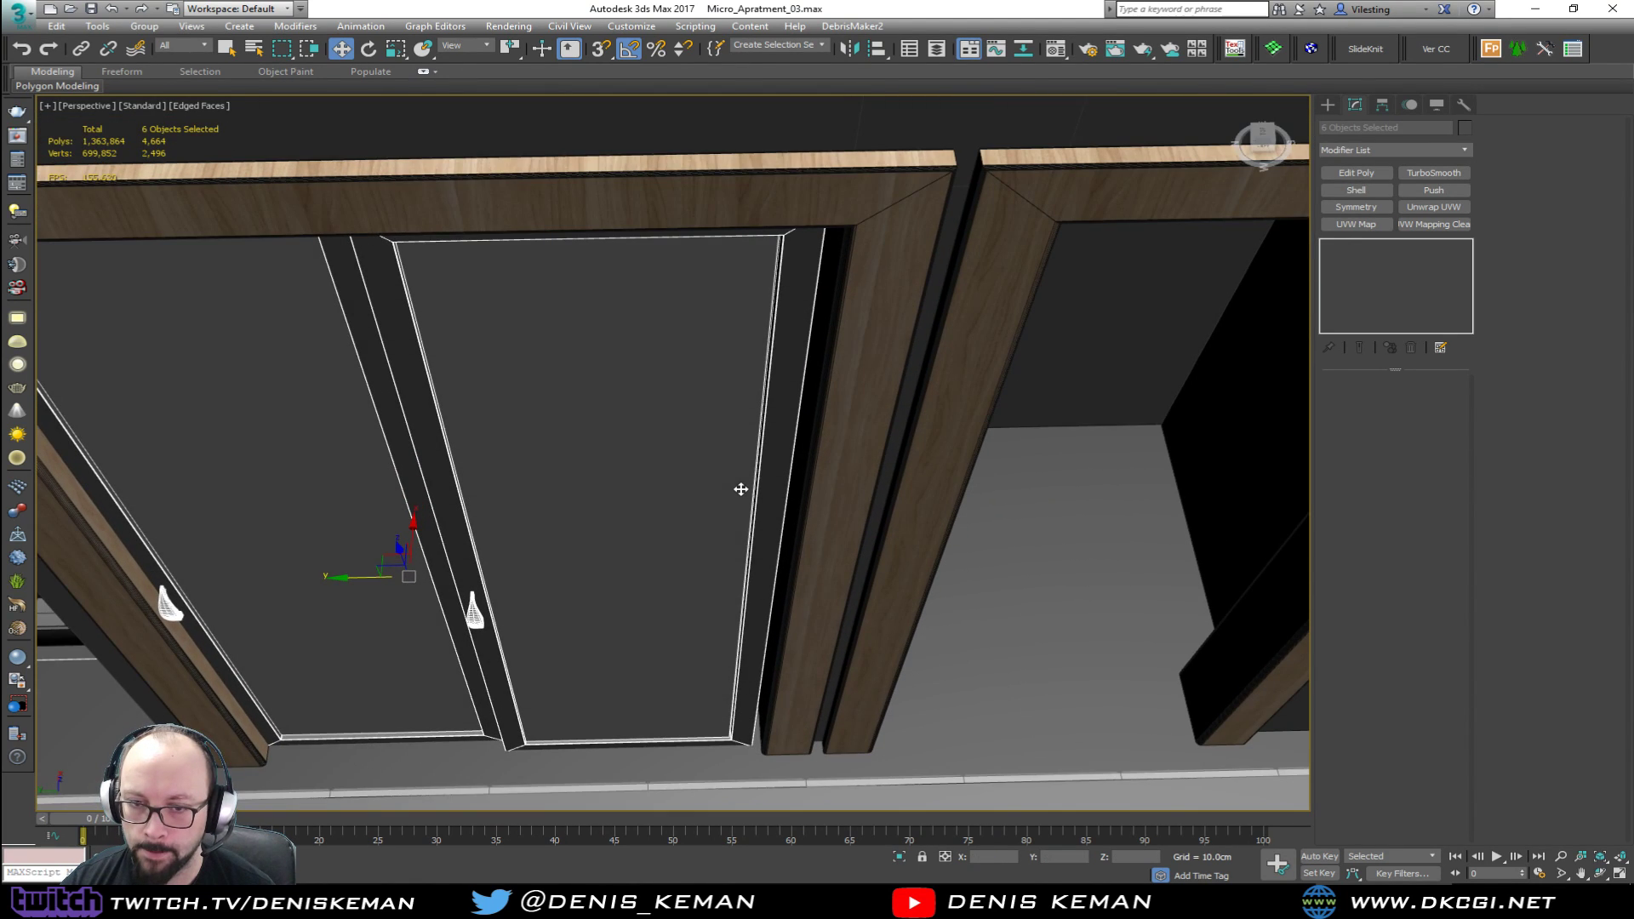
{"action": "left_click_drag", "start_coordinate": [369, 577], "coordinate": [378, 580]}
Step: Delete the leftover wooden door frame standing outside the apartment
{"action": "middle_click_drag", "start_coordinate": [401, 554], "coordinate": [473, 563], "text": "alt"}
{"action": "scroll", "coordinate": [472, 557], "scroll_direction": "down", "scroll_amount": 10}
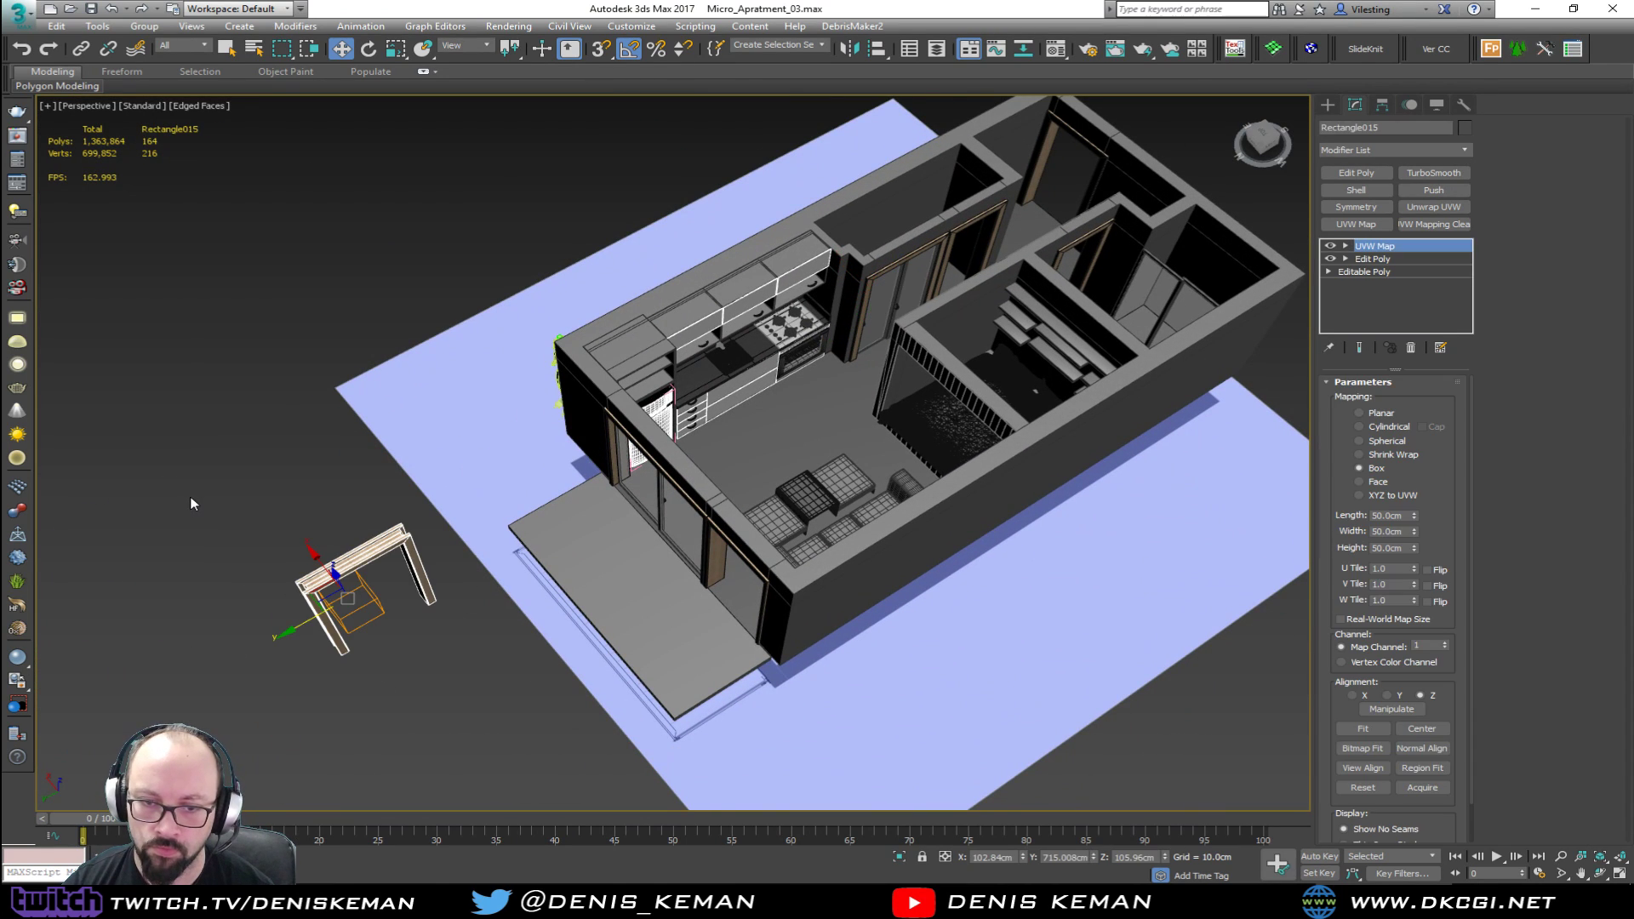
{"action": "left_click_drag", "start_coordinate": [360, 535], "coordinate": [288, 580]}
{"action": "middle_click_drag", "start_coordinate": [289, 579], "coordinate": [403, 464], "text": "alt"}
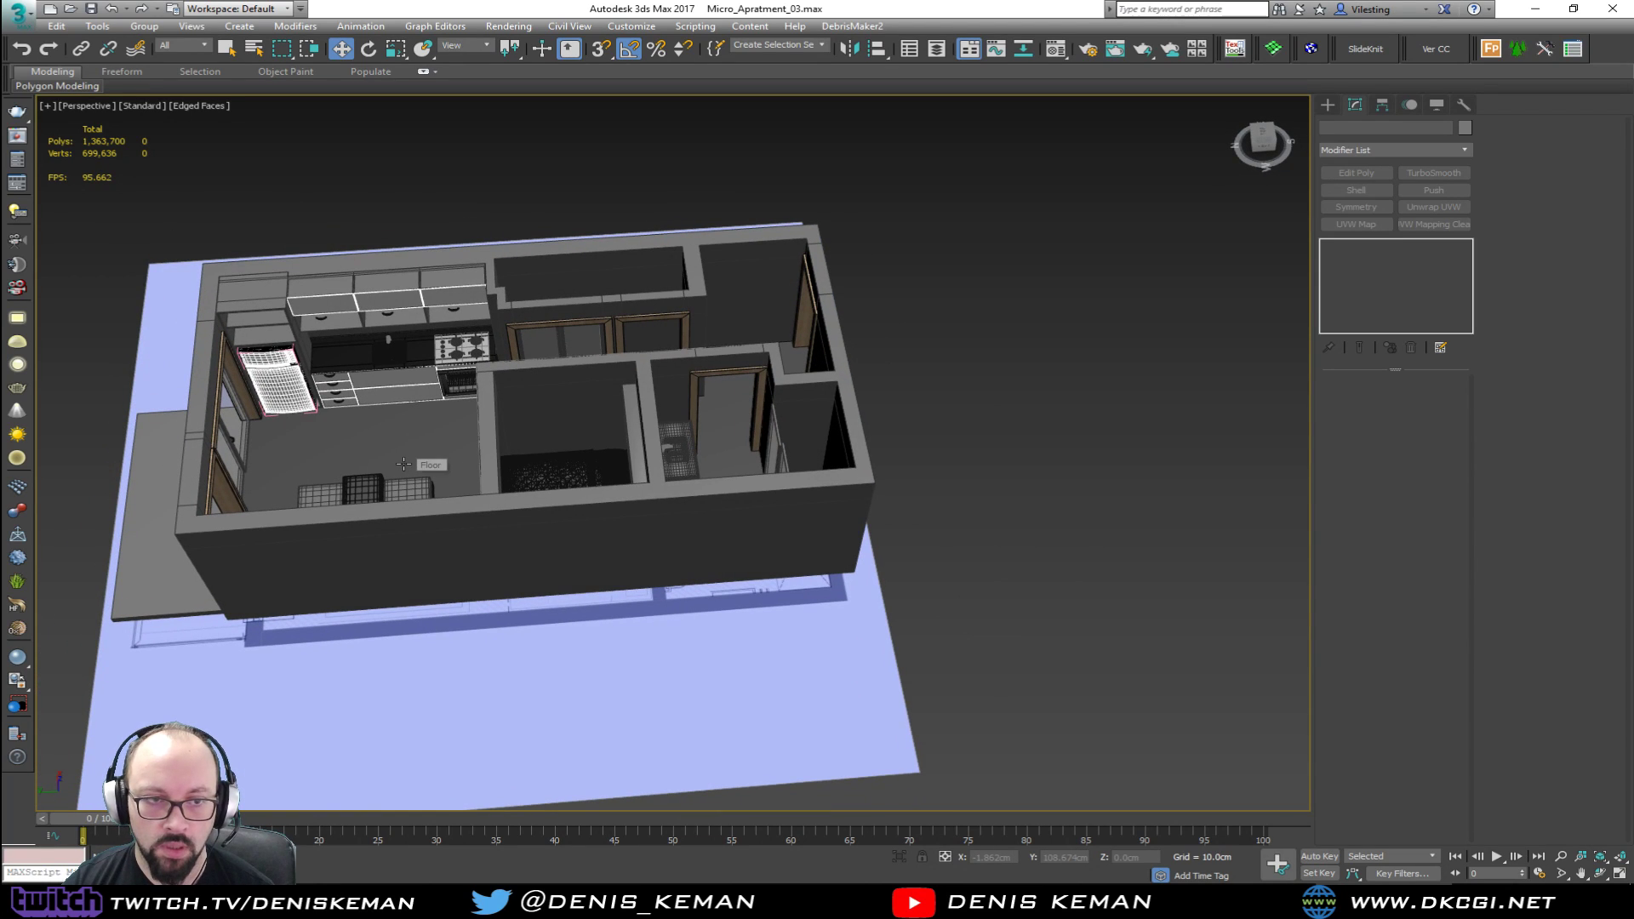
Step: Examine the apartment's door openings, hallway and room walls from several angles, including the newly placed sliding door
{"action": "scroll", "coordinate": [546, 389], "scroll_direction": "up", "scroll_amount": 3}
{"action": "scroll", "coordinate": [545, 389], "scroll_direction": "up", "scroll_amount": 2}
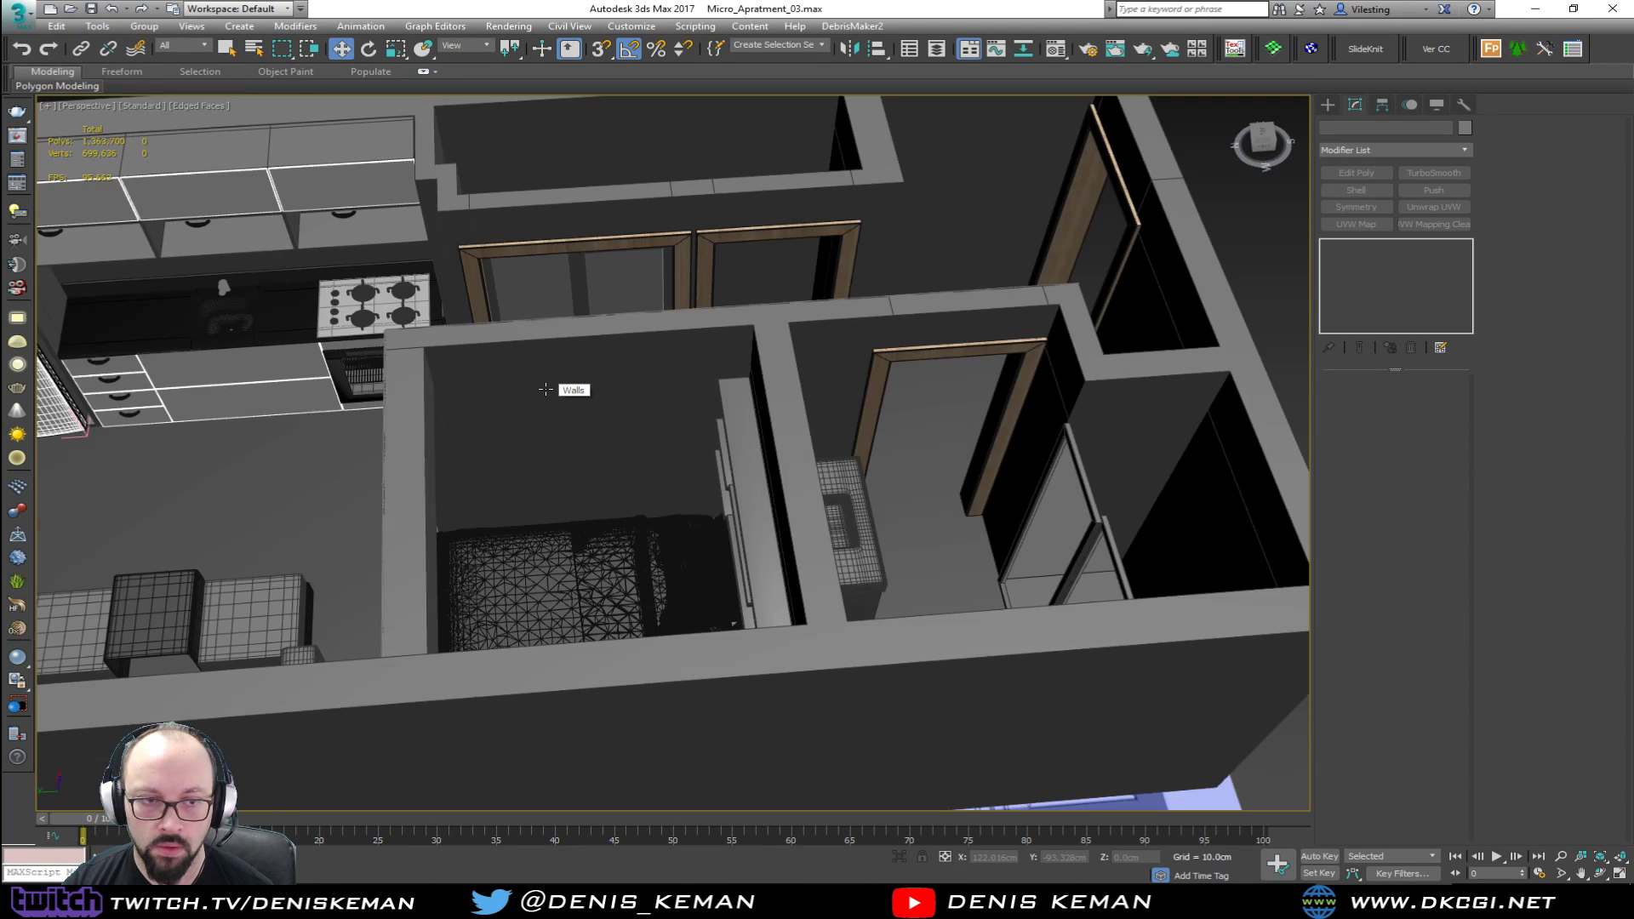
{"action": "middle_click_drag", "start_coordinate": [545, 389], "coordinate": [566, 437], "text": "alt"}
{"action": "scroll", "coordinate": [461, 473], "scroll_direction": "up", "scroll_amount": 3}
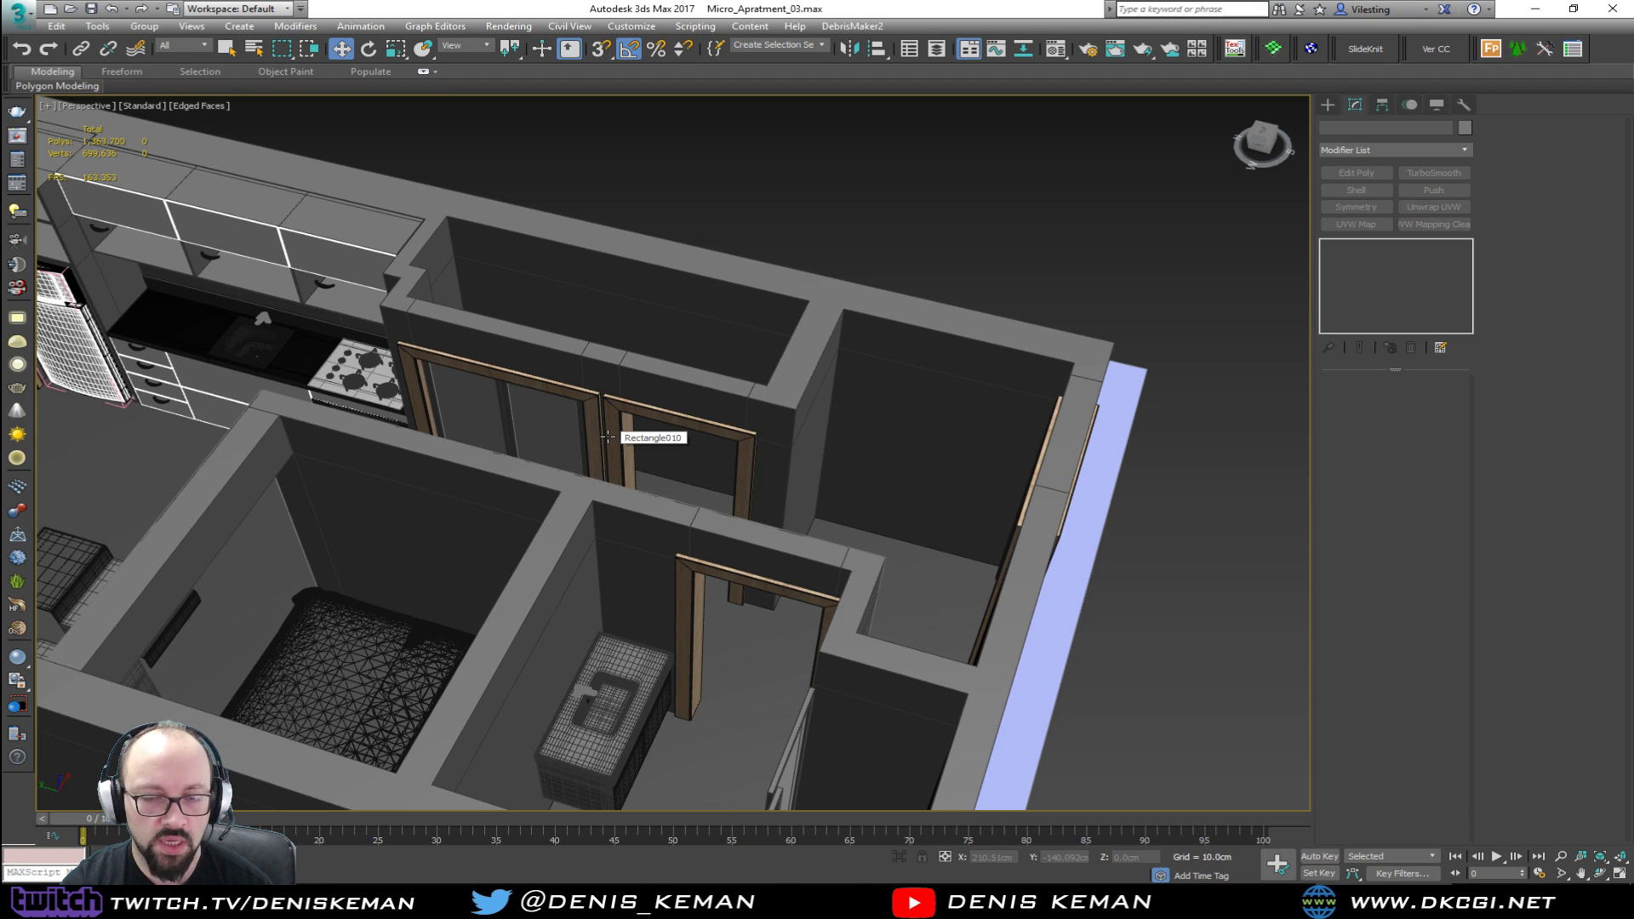
{"action": "scroll", "coordinate": [608, 438], "scroll_direction": "up", "scroll_amount": 2}
{"action": "scroll", "coordinate": [573, 412], "scroll_direction": "up", "scroll_amount": 4}
{"action": "middle_click_drag", "start_coordinate": [570, 412], "coordinate": [638, 371], "text": "alt"}
{"action": "scroll", "coordinate": [623, 405], "scroll_direction": "down", "scroll_amount": 10}
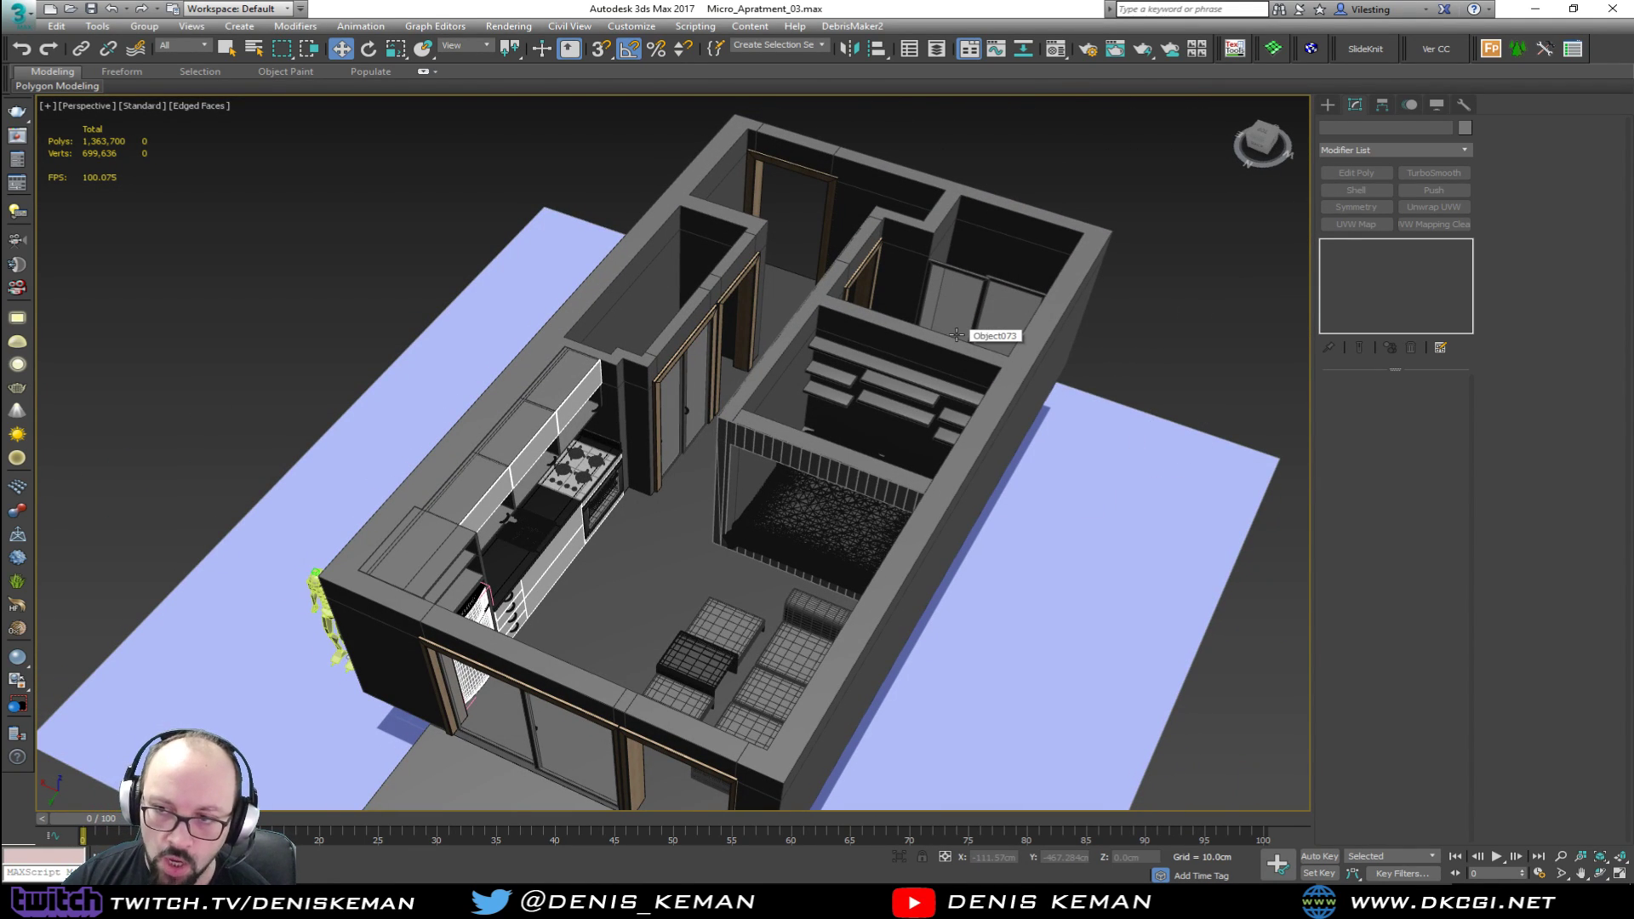
{"action": "scroll", "coordinate": [957, 335], "scroll_direction": "up", "scroll_amount": 3}
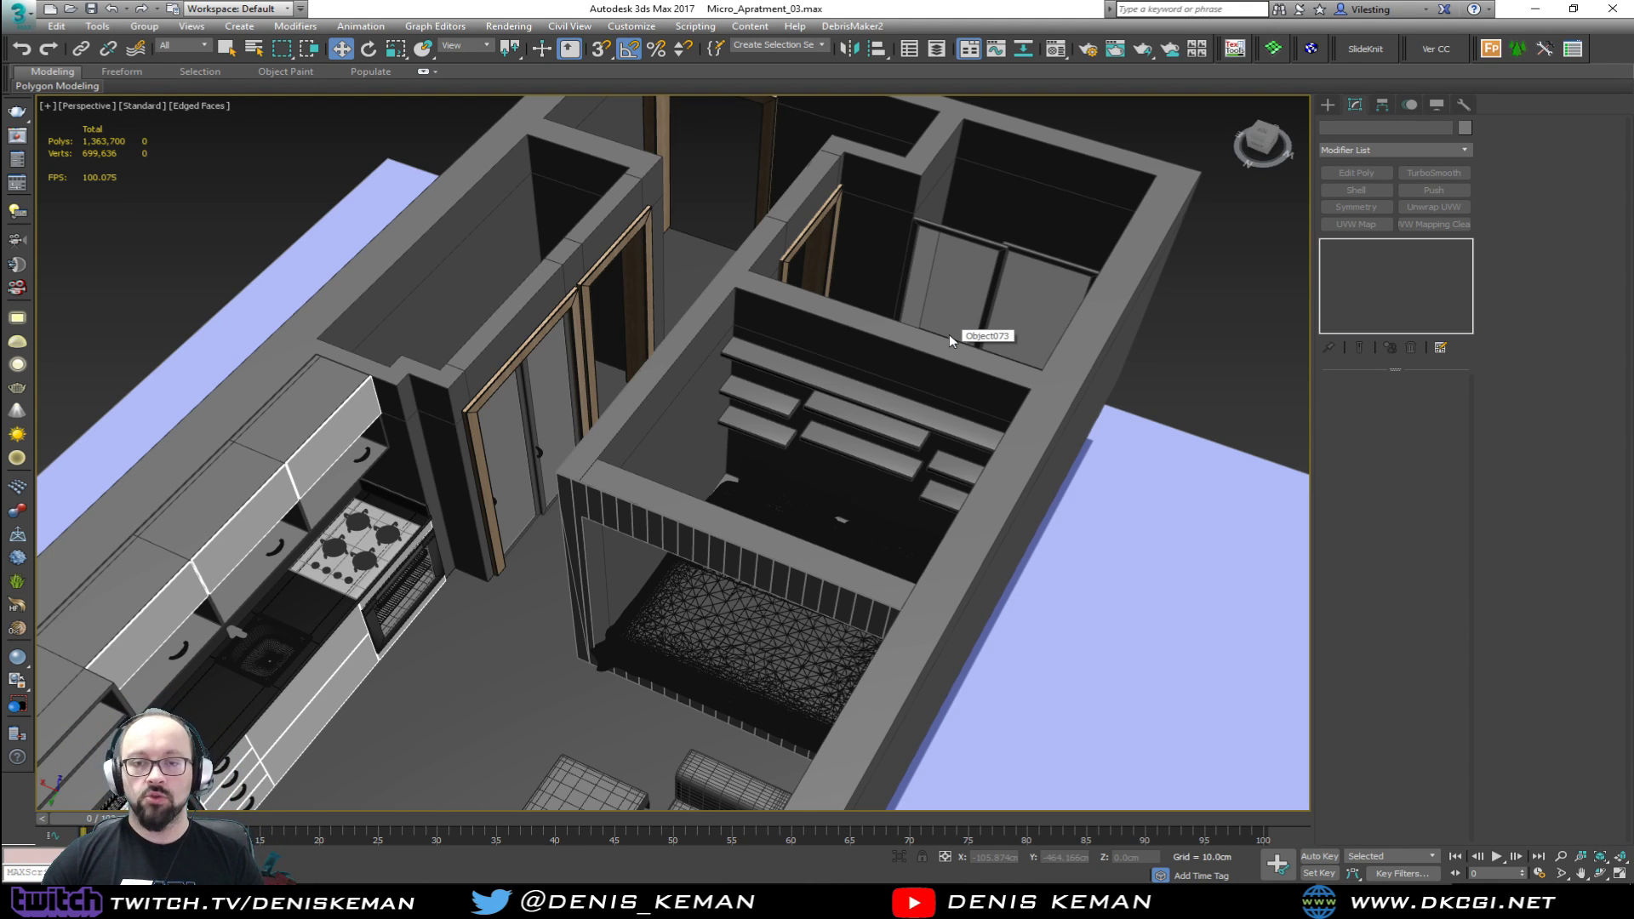
{"action": "middle_click_drag", "start_coordinate": [560, 348], "coordinate": [535, 443], "text": "alt"}
{"action": "scroll", "coordinate": [521, 362], "scroll_direction": "up", "scroll_amount": 5}
{"action": "scroll", "coordinate": [535, 500], "scroll_direction": "down", "scroll_amount": 5}
{"action": "scroll", "coordinate": [530, 438], "scroll_direction": "up", "scroll_amount": 3}
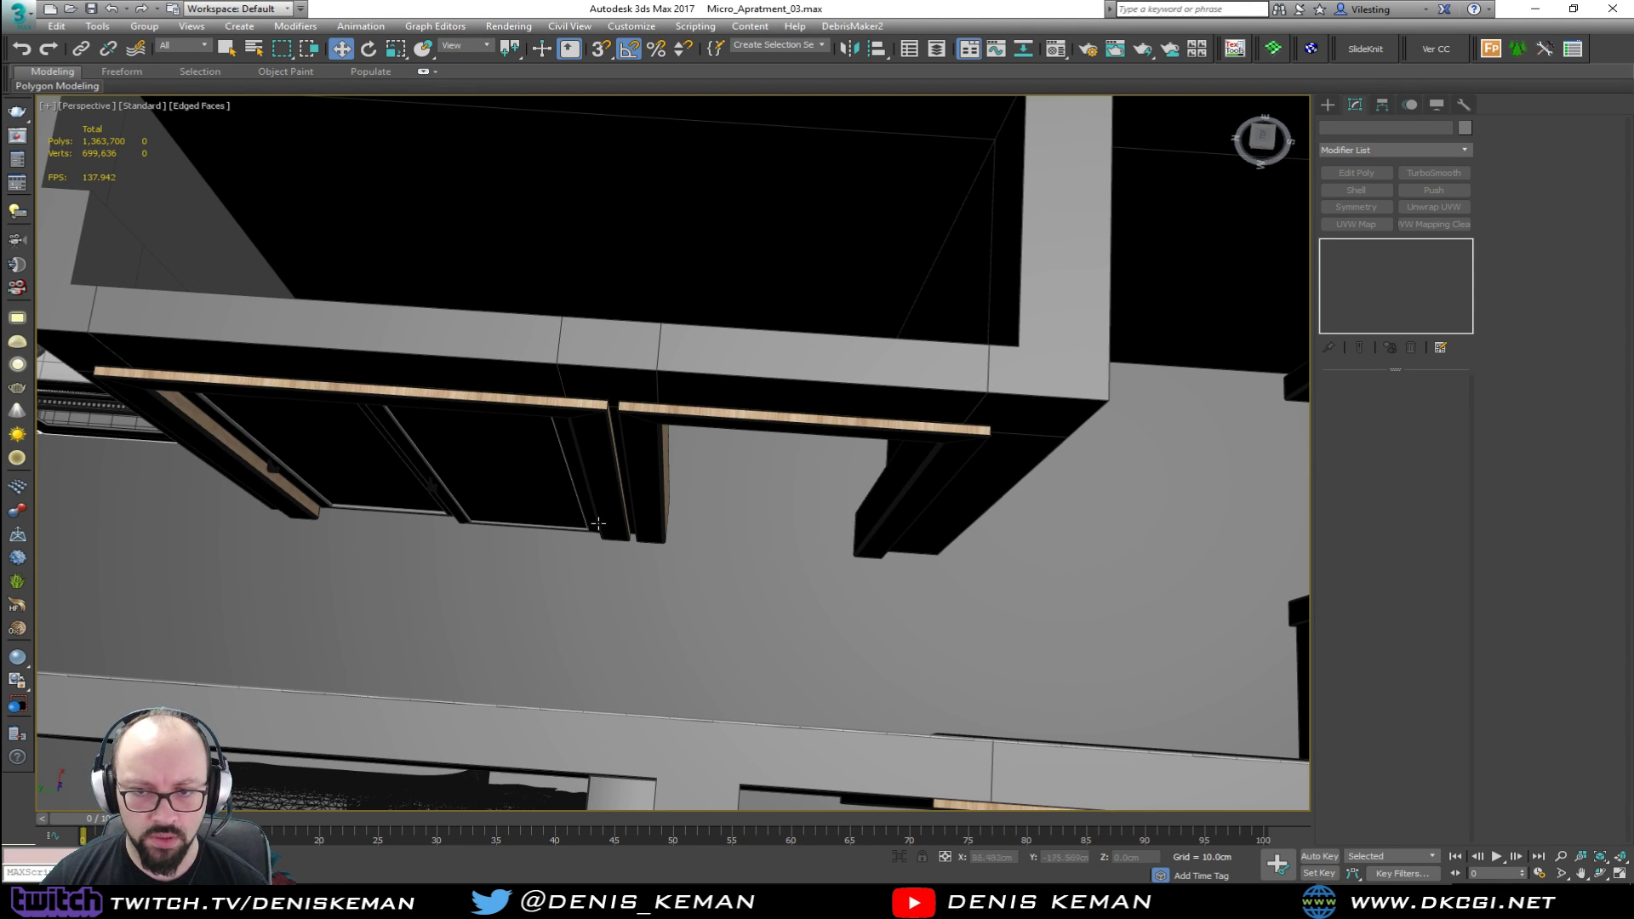
{"action": "scroll", "coordinate": [737, 536], "scroll_direction": "down", "scroll_amount": 5}
{"action": "middle_click_drag", "start_coordinate": [736, 535], "coordinate": [491, 501], "text": "alt"}
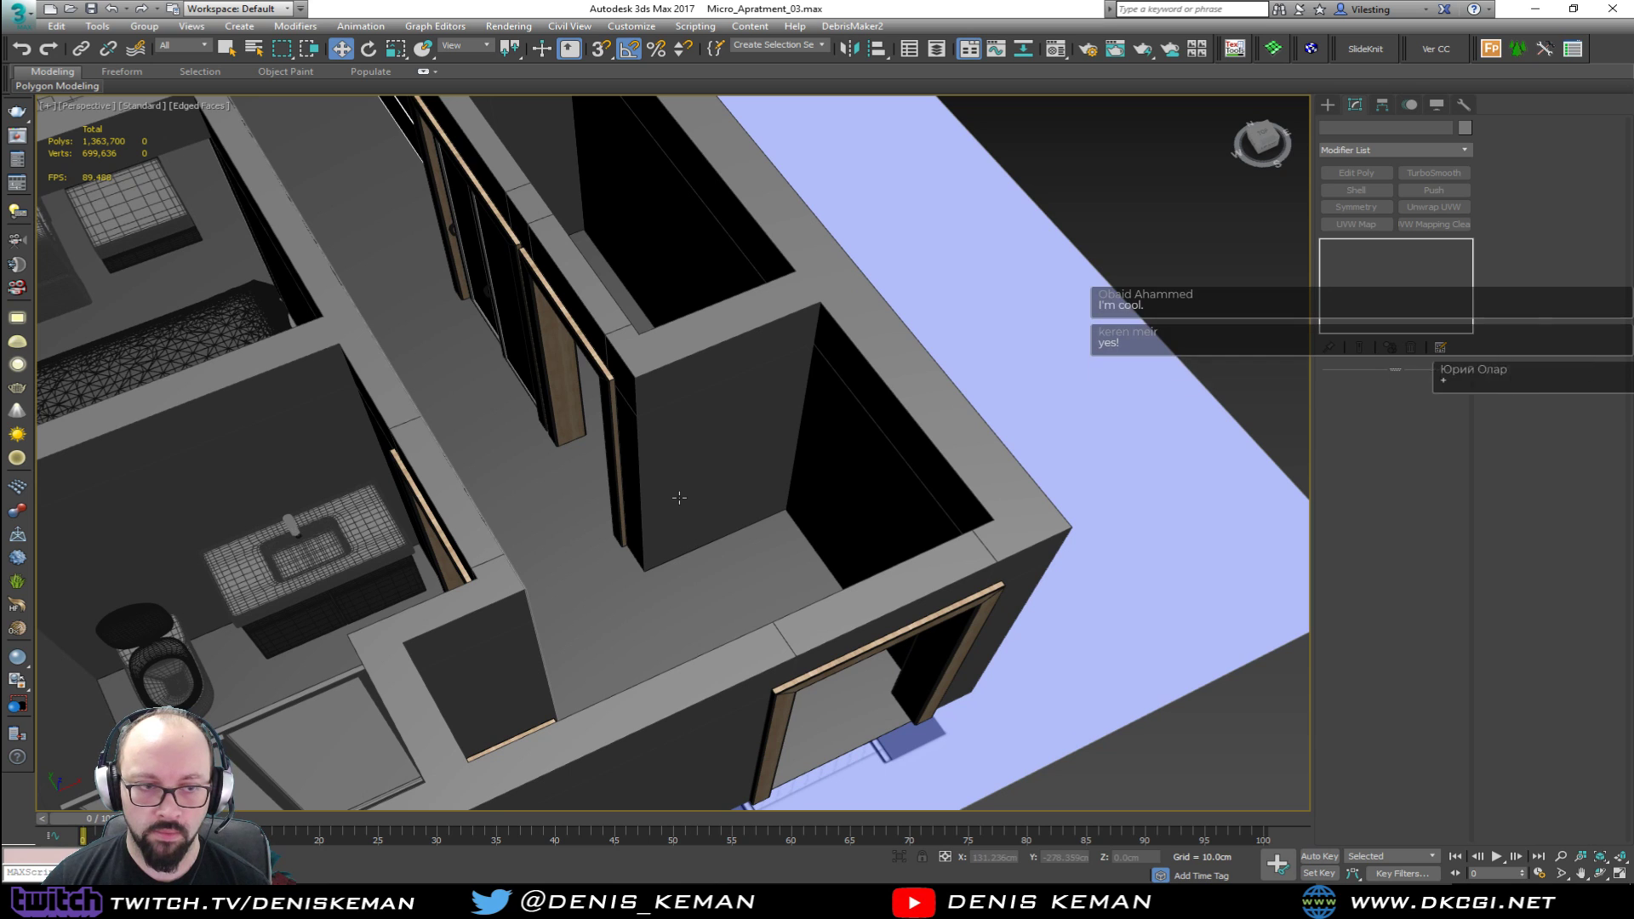
{"action": "scroll", "coordinate": [679, 500], "scroll_direction": "up", "scroll_amount": 3}
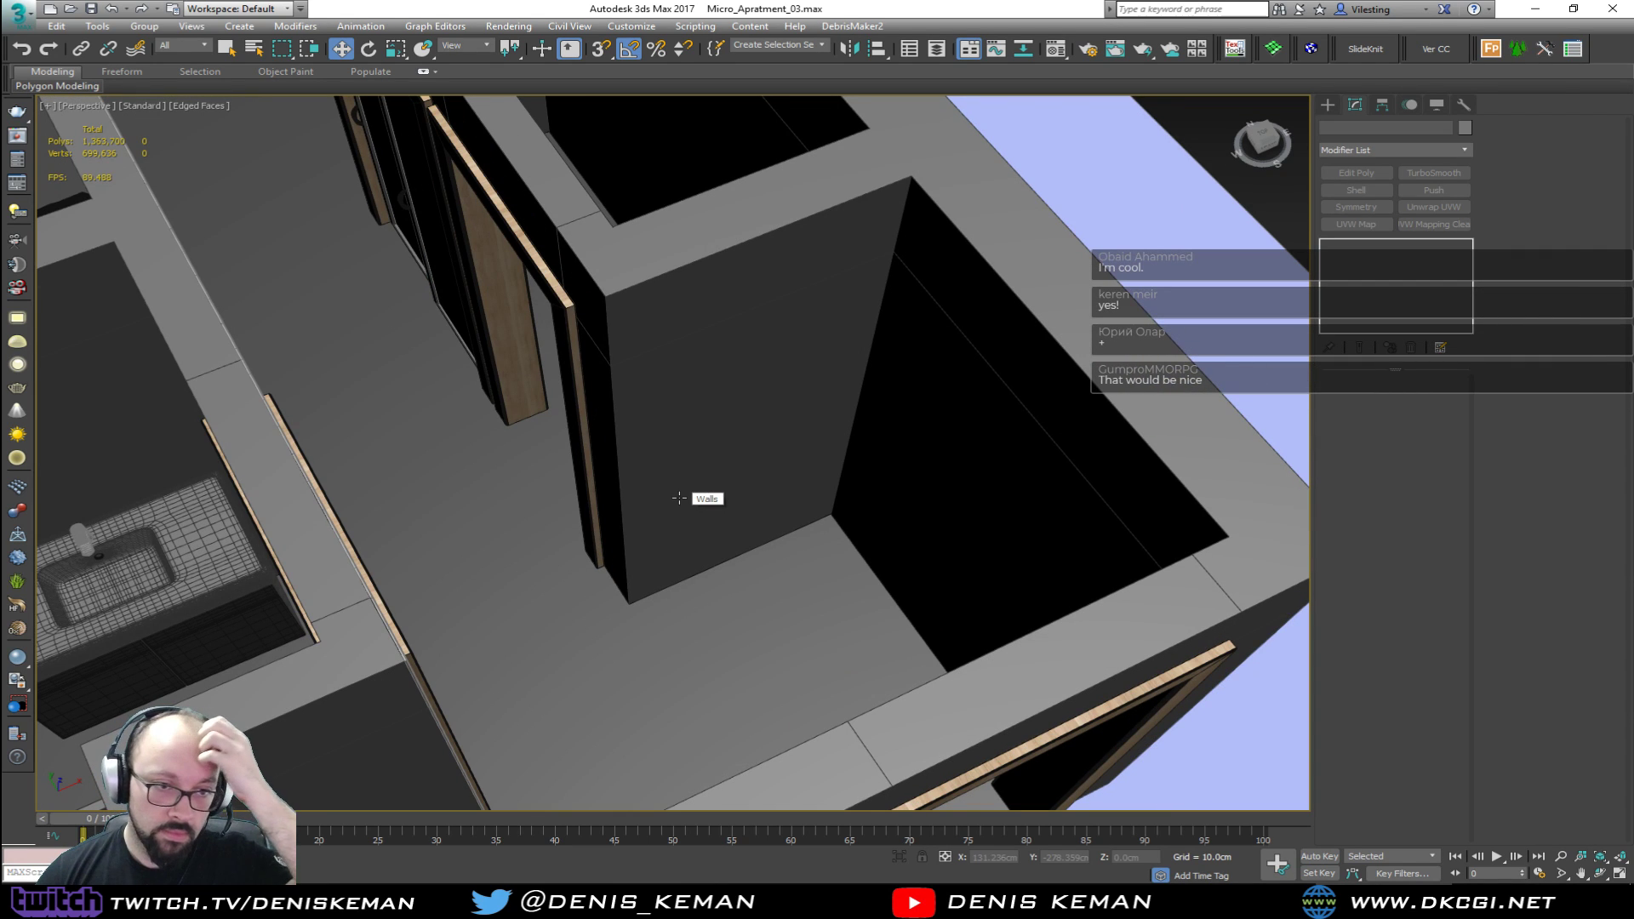
{"action": "scroll", "coordinate": [542, 477], "scroll_direction": "down", "scroll_amount": 4}
{"action": "middle_click_drag", "start_coordinate": [541, 477], "coordinate": [578, 451], "text": "alt"}
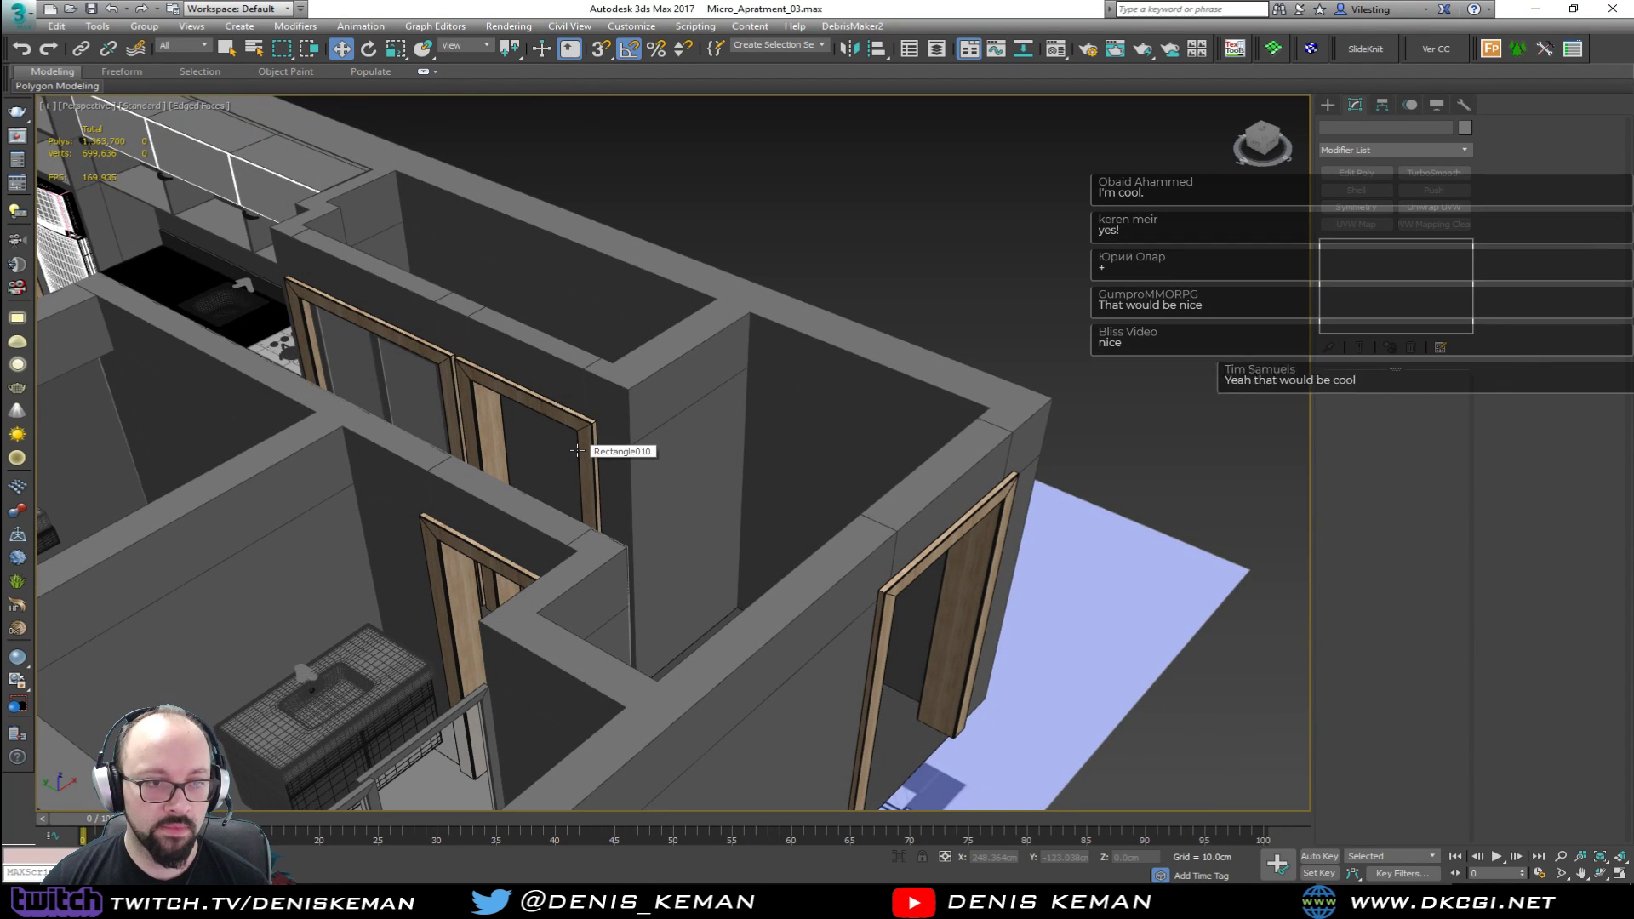
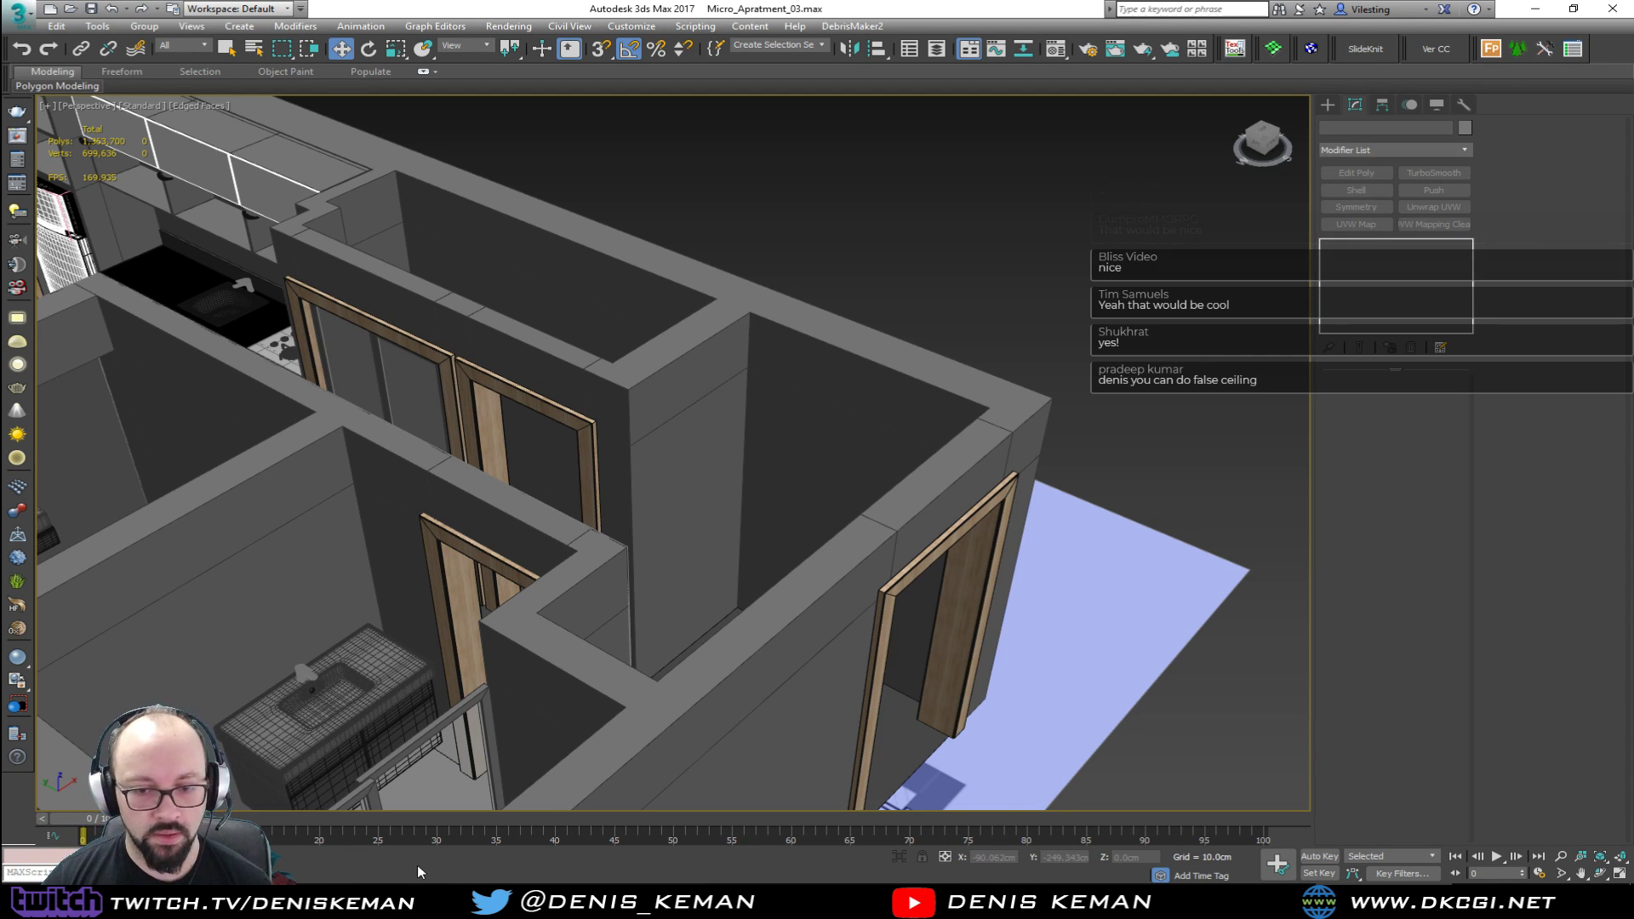
Step: Switch to the web browser and search DuckDuckGo images for "false ceiling"
{"action": "key", "text": "alt+Tab"}
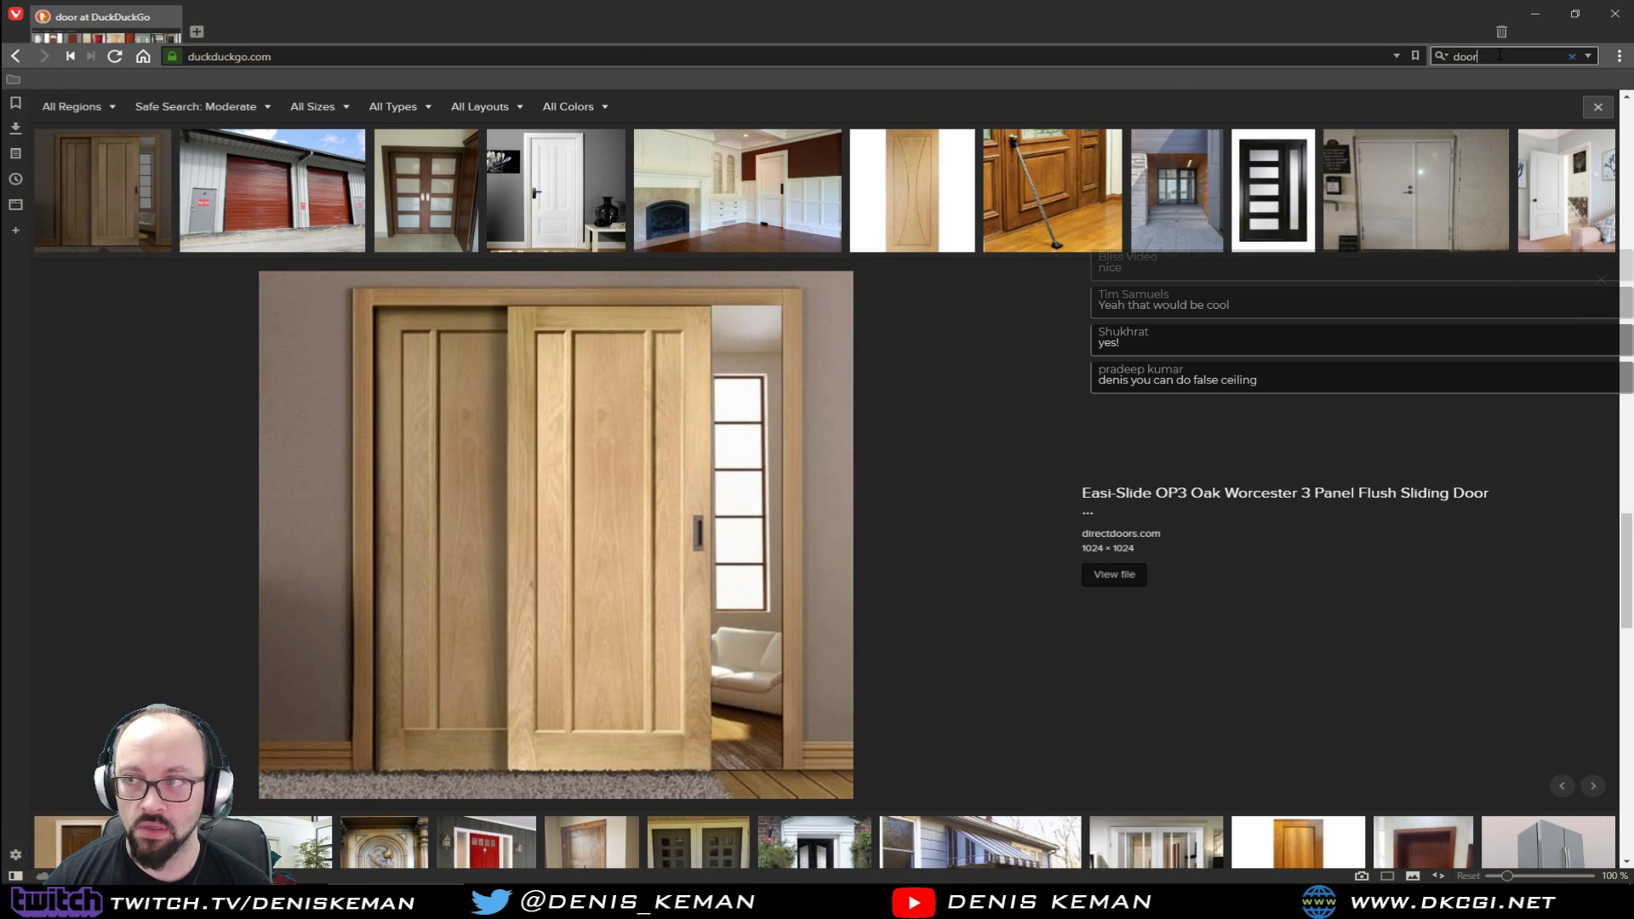
{"action": "left_click", "coordinate": [1466, 56]}
{"action": "type", "text": "falese ce"}
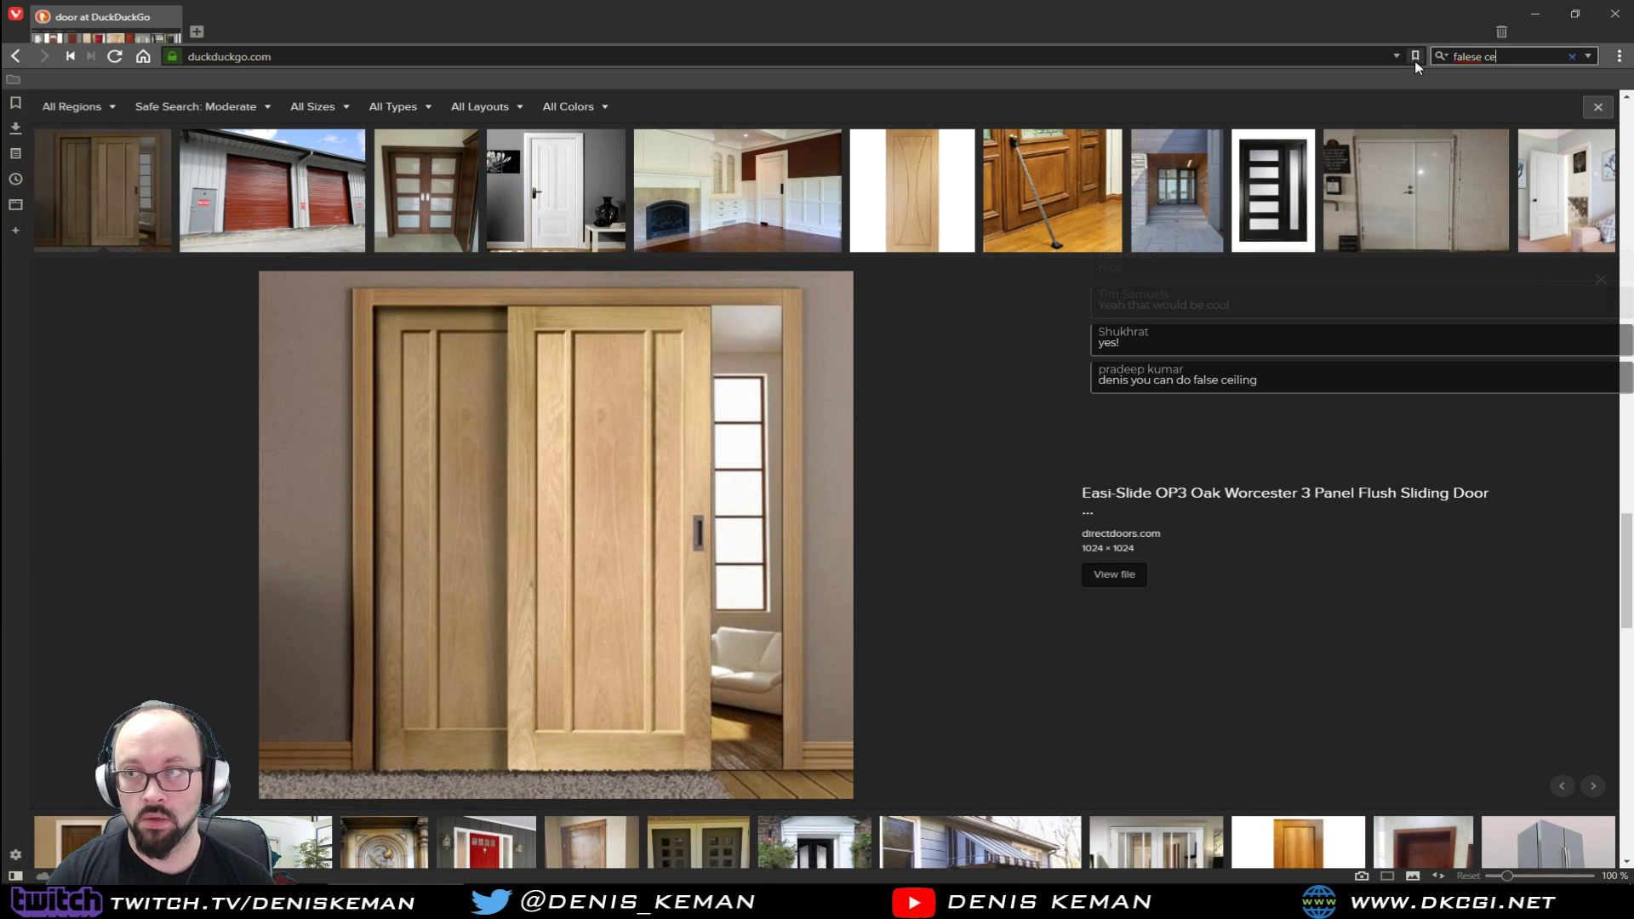
{"action": "key", "text": "BackSpace"}
{"action": "key", "text": "BackSpace"}
{"action": "key", "text": "BackSpace"}
{"action": "key", "text": "BackSpace"}
{"action": "key", "text": "BackSpace"}
{"action": "key", "text": "BackSpace"}
{"action": "type", "text": "se"}
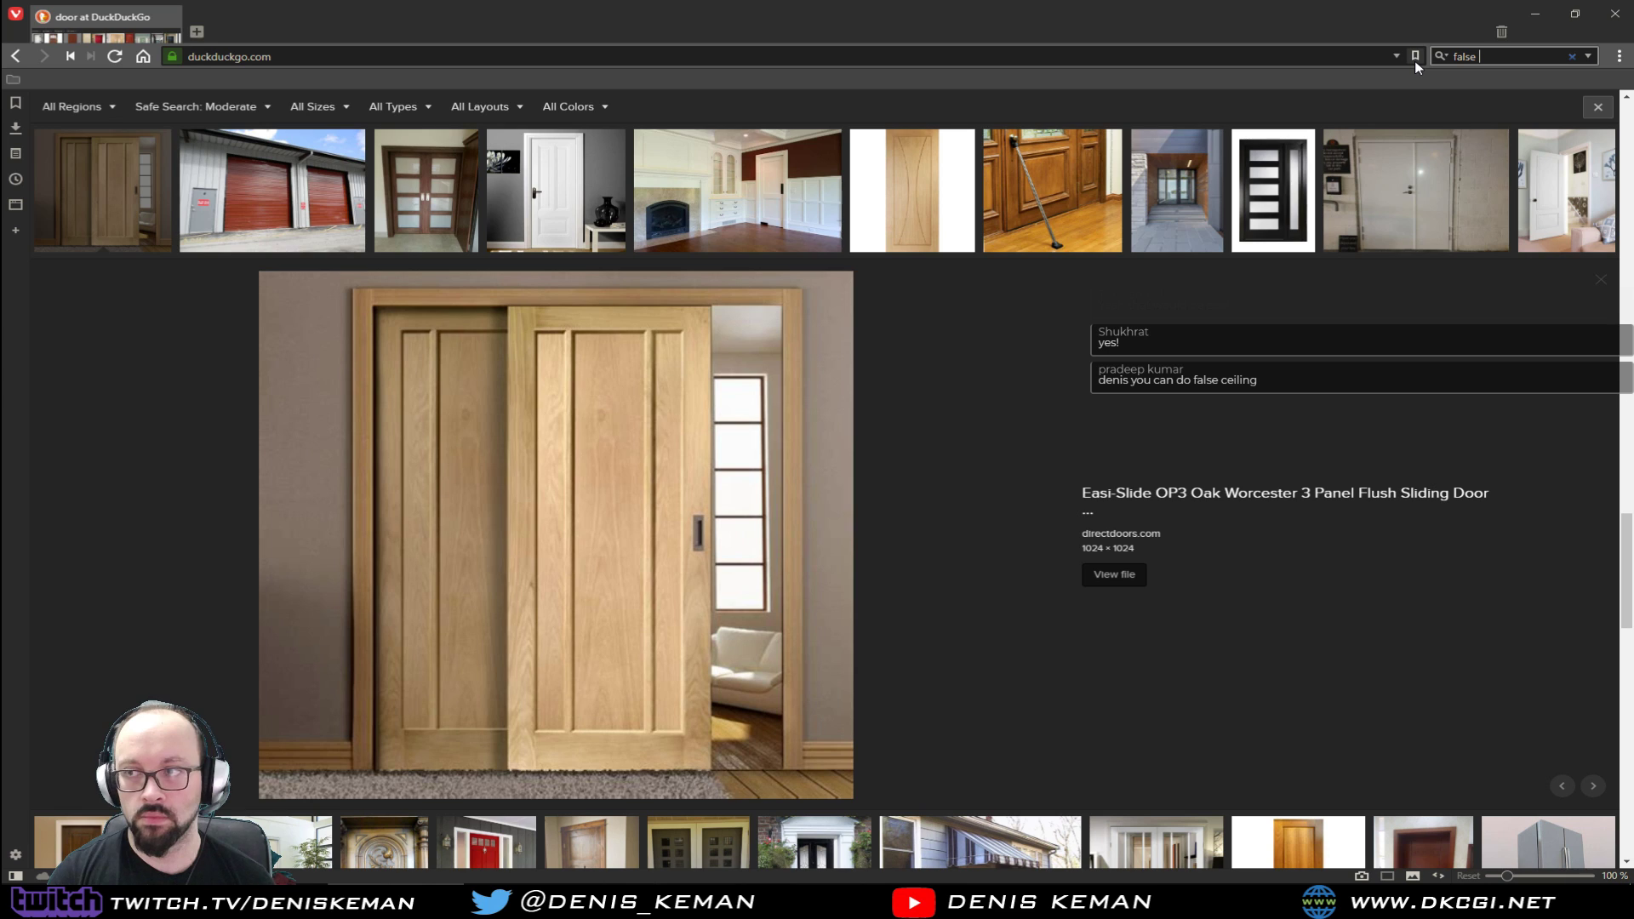
{"action": "type", "text": " ceiling"}
{"action": "key", "text": "Return"}
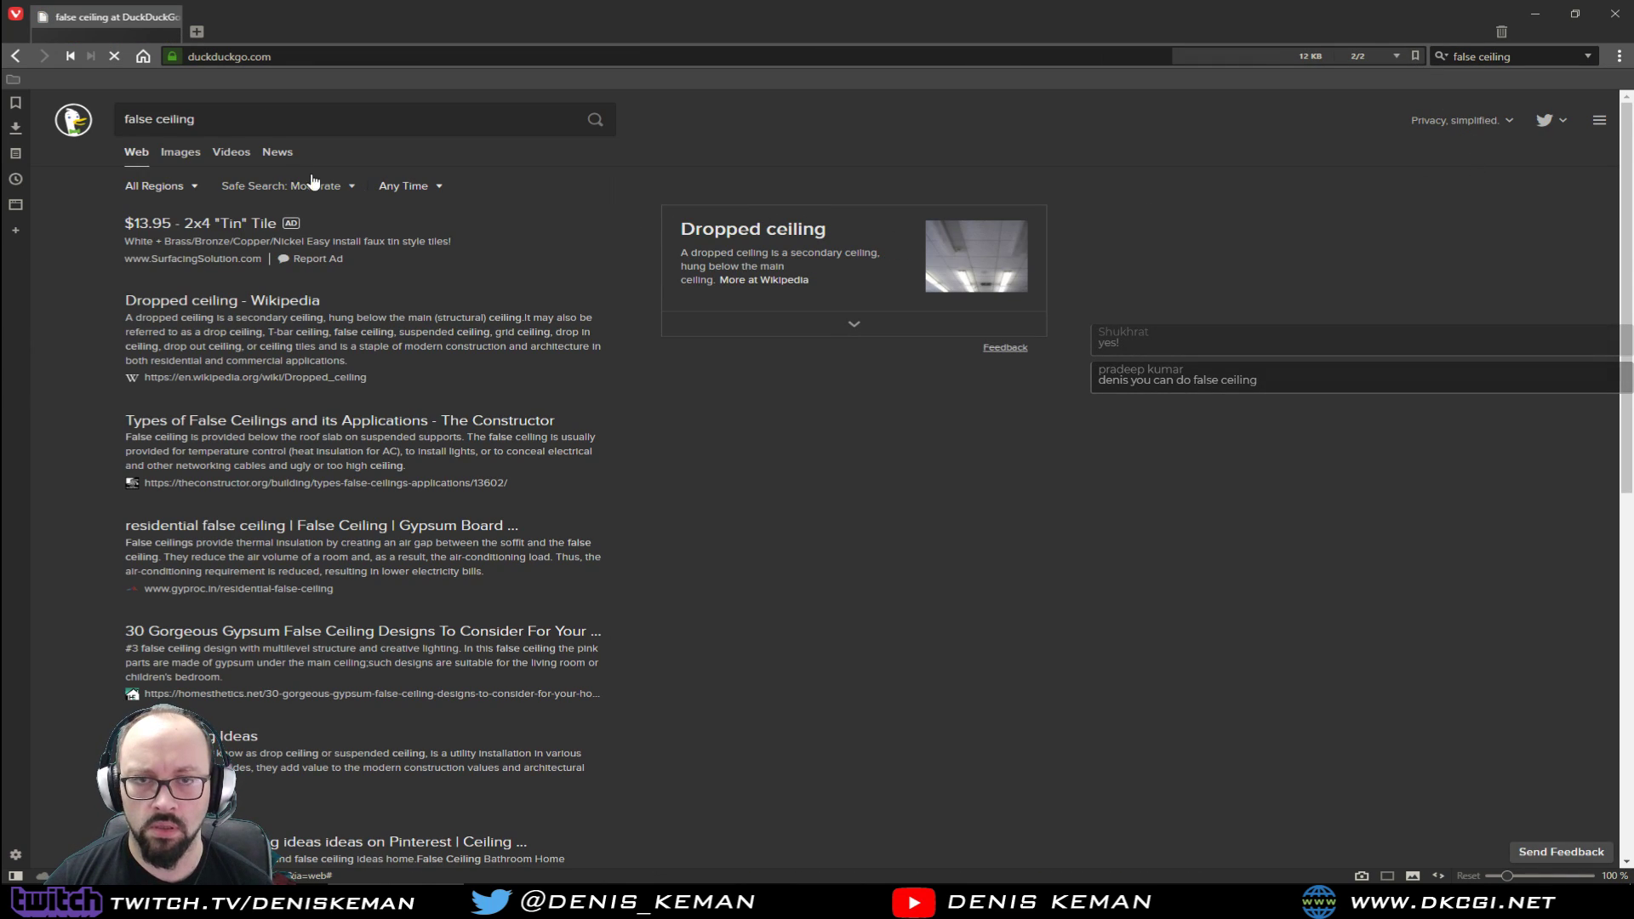
{"action": "left_click", "coordinate": [182, 155]}
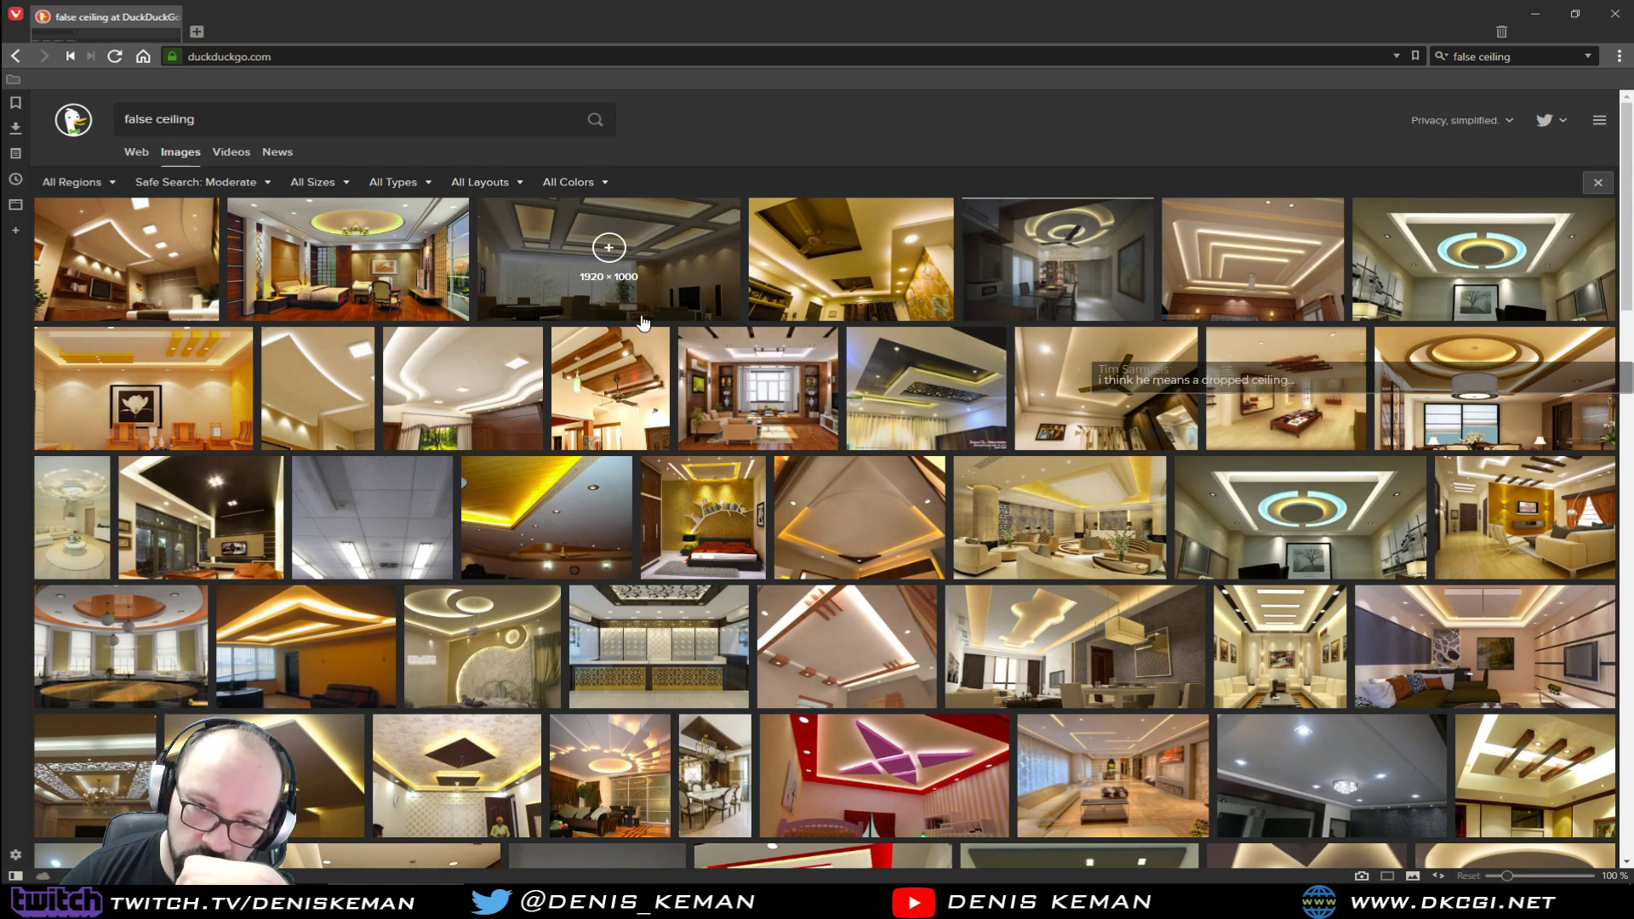
{"action": "left_click", "coordinate": [368, 606]}
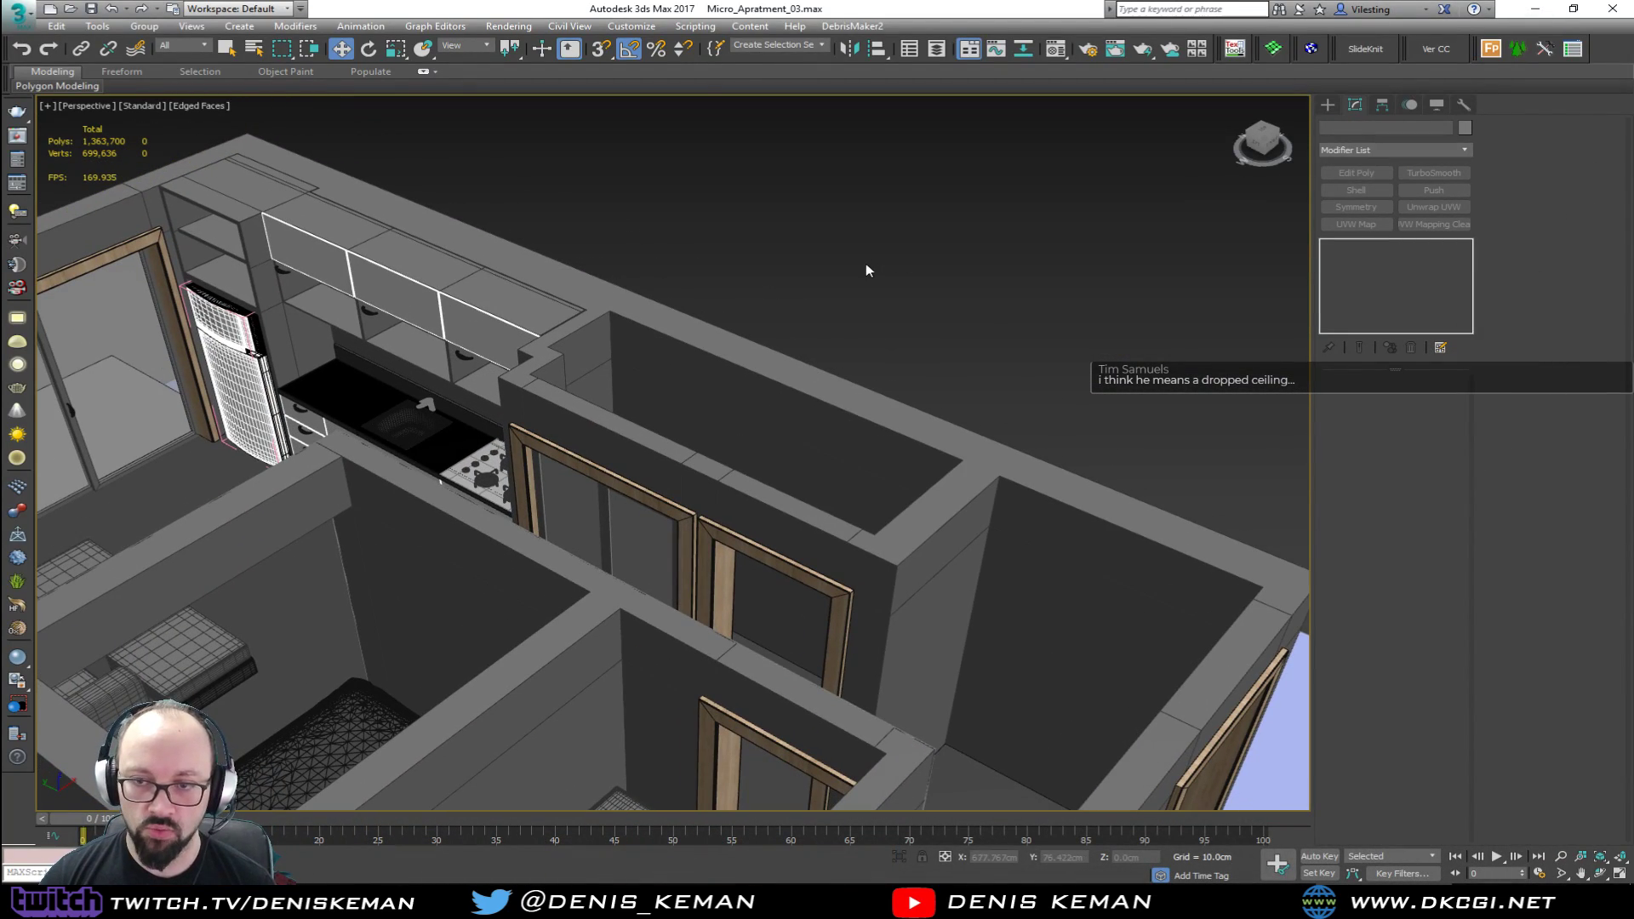
Step: Move the three upper kitchen cabinet handles in depth so they sit against the cabinet fronts
{"action": "middle_click_drag", "start_coordinate": [867, 269], "coordinate": [715, 385], "text": "alt"}
{"action": "scroll", "coordinate": [409, 583], "scroll_direction": "up", "scroll_amount": 2}
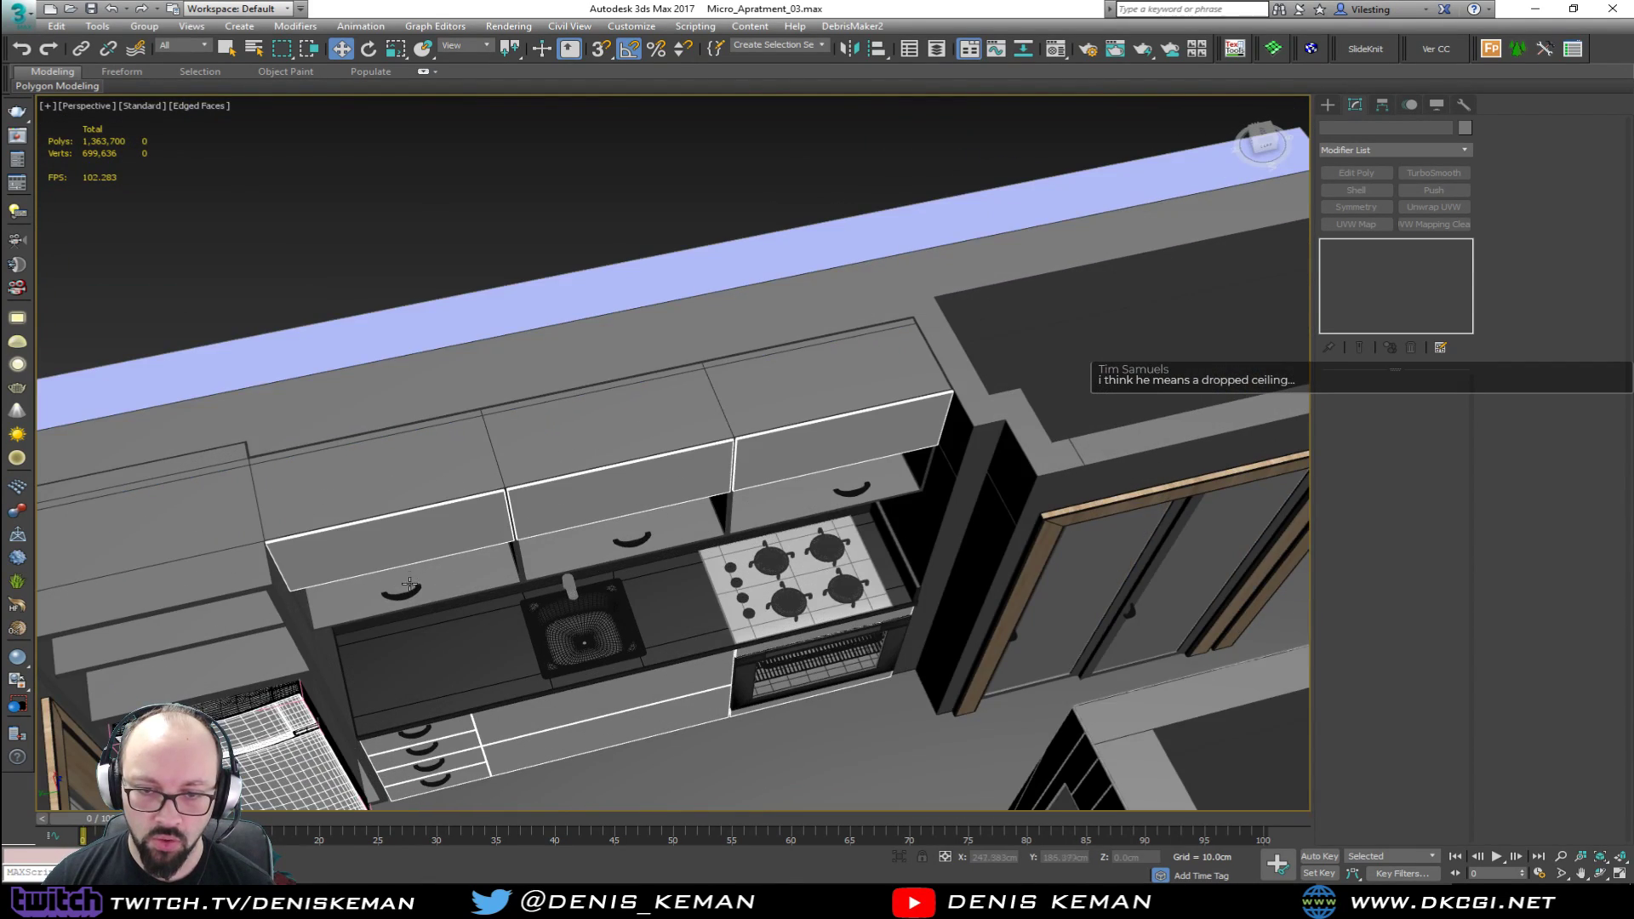
{"action": "left_click", "coordinate": [410, 591]}
{"action": "left_click", "coordinate": [622, 543], "text": "ctrl"}
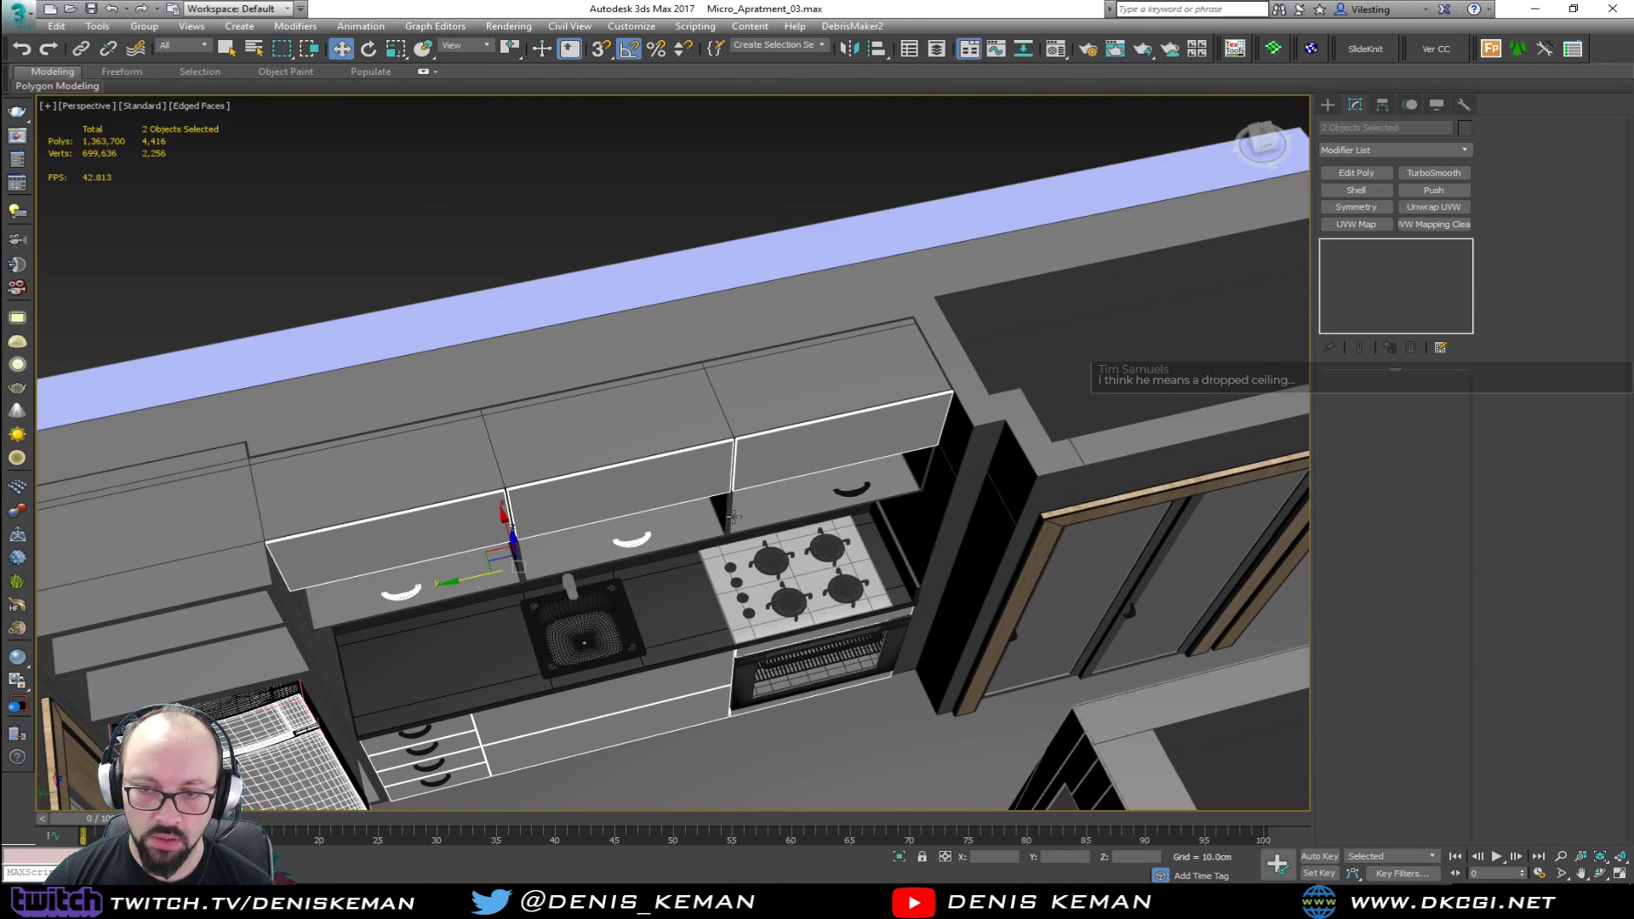
{"action": "left_click", "coordinate": [852, 492], "text": "ctrl"}
{"action": "middle_click_drag", "start_coordinate": [852, 492], "coordinate": [653, 514], "text": "alt"}
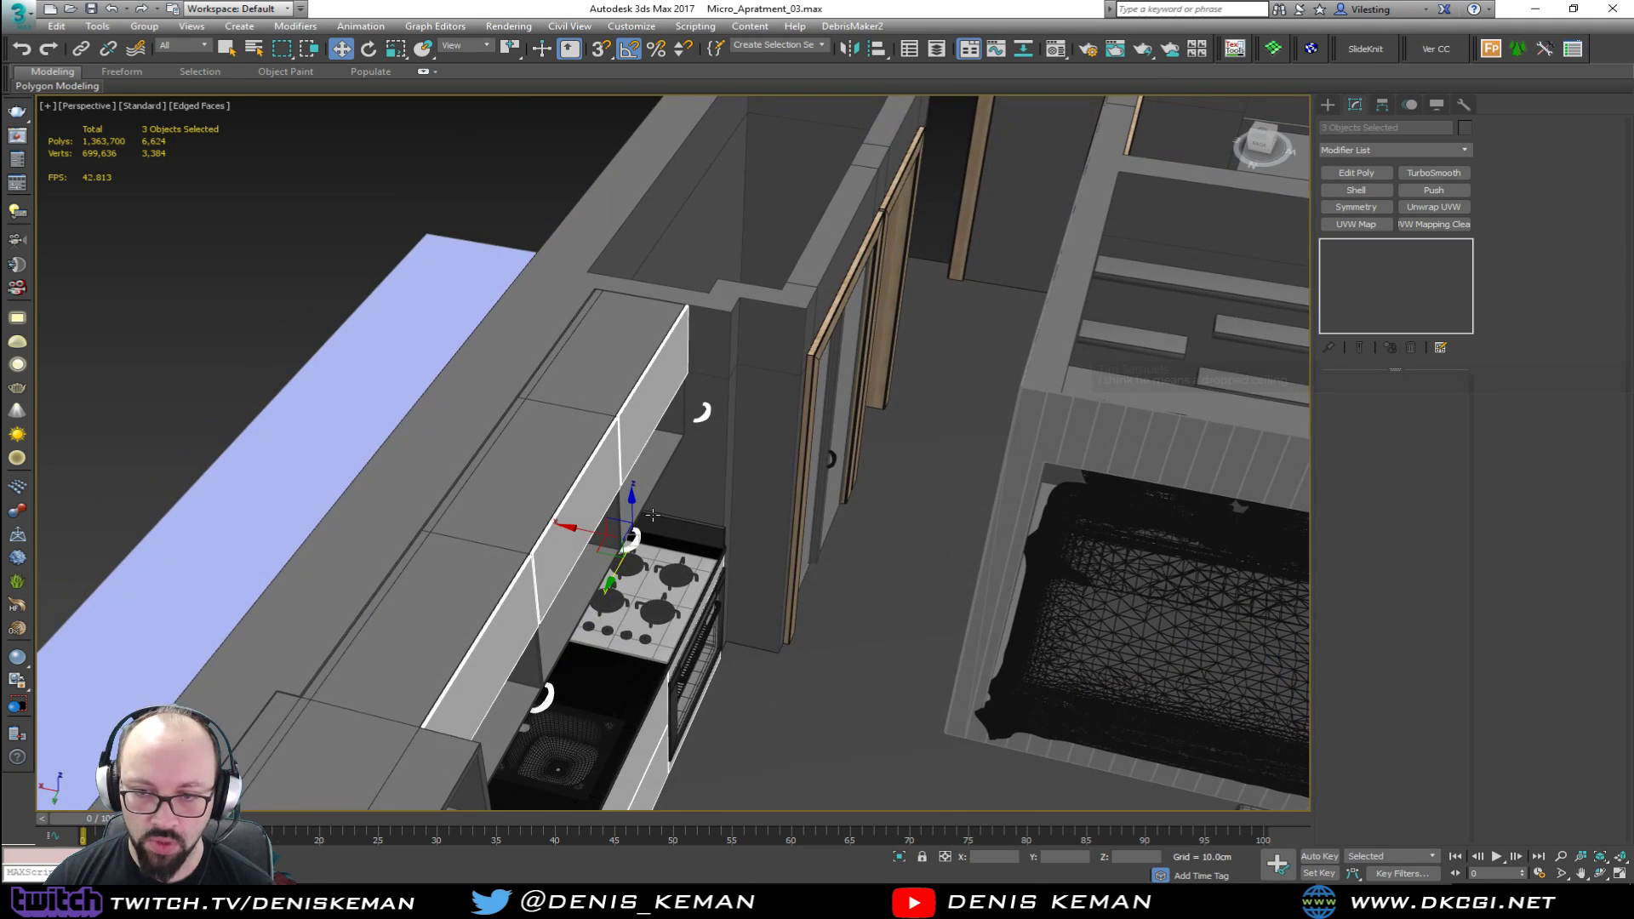
{"action": "left_click_drag", "start_coordinate": [605, 531], "coordinate": [533, 534]}
{"action": "key", "text": "z"}
{"action": "middle_click_drag", "start_coordinate": [533, 536], "coordinate": [621, 529], "text": "alt"}
{"action": "scroll", "coordinate": [641, 447], "scroll_direction": "up", "scroll_amount": 3}
{"action": "scroll", "coordinate": [641, 447], "scroll_direction": "up", "scroll_amount": 2}
{"action": "scroll", "coordinate": [651, 458], "scroll_direction": "down", "scroll_amount": 7}
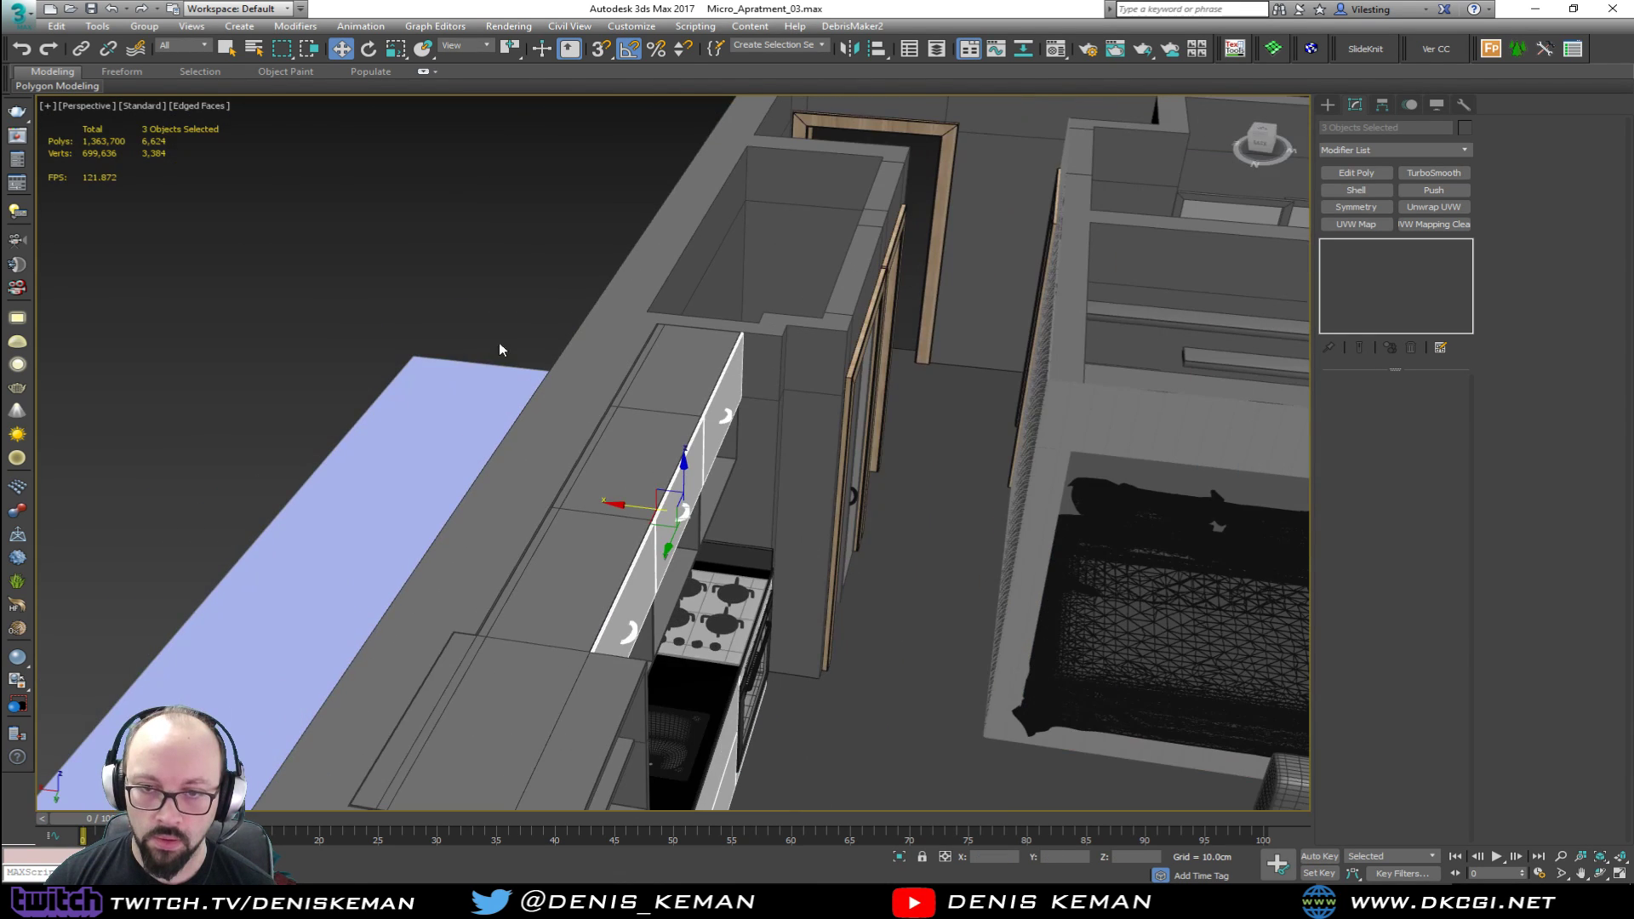
{"action": "key", "text": "ctrl+d"}
Step: Hide the edged-faces overlay and inspect the upper kitchen cabinets and the wooden hallway door frames
{"action": "middle_click_drag", "start_coordinate": [598, 392], "coordinate": [491, 406], "text": "alt"}
{"action": "key", "text": "F4"}
{"action": "scroll", "coordinate": [880, 318], "scroll_direction": "up", "scroll_amount": 5}
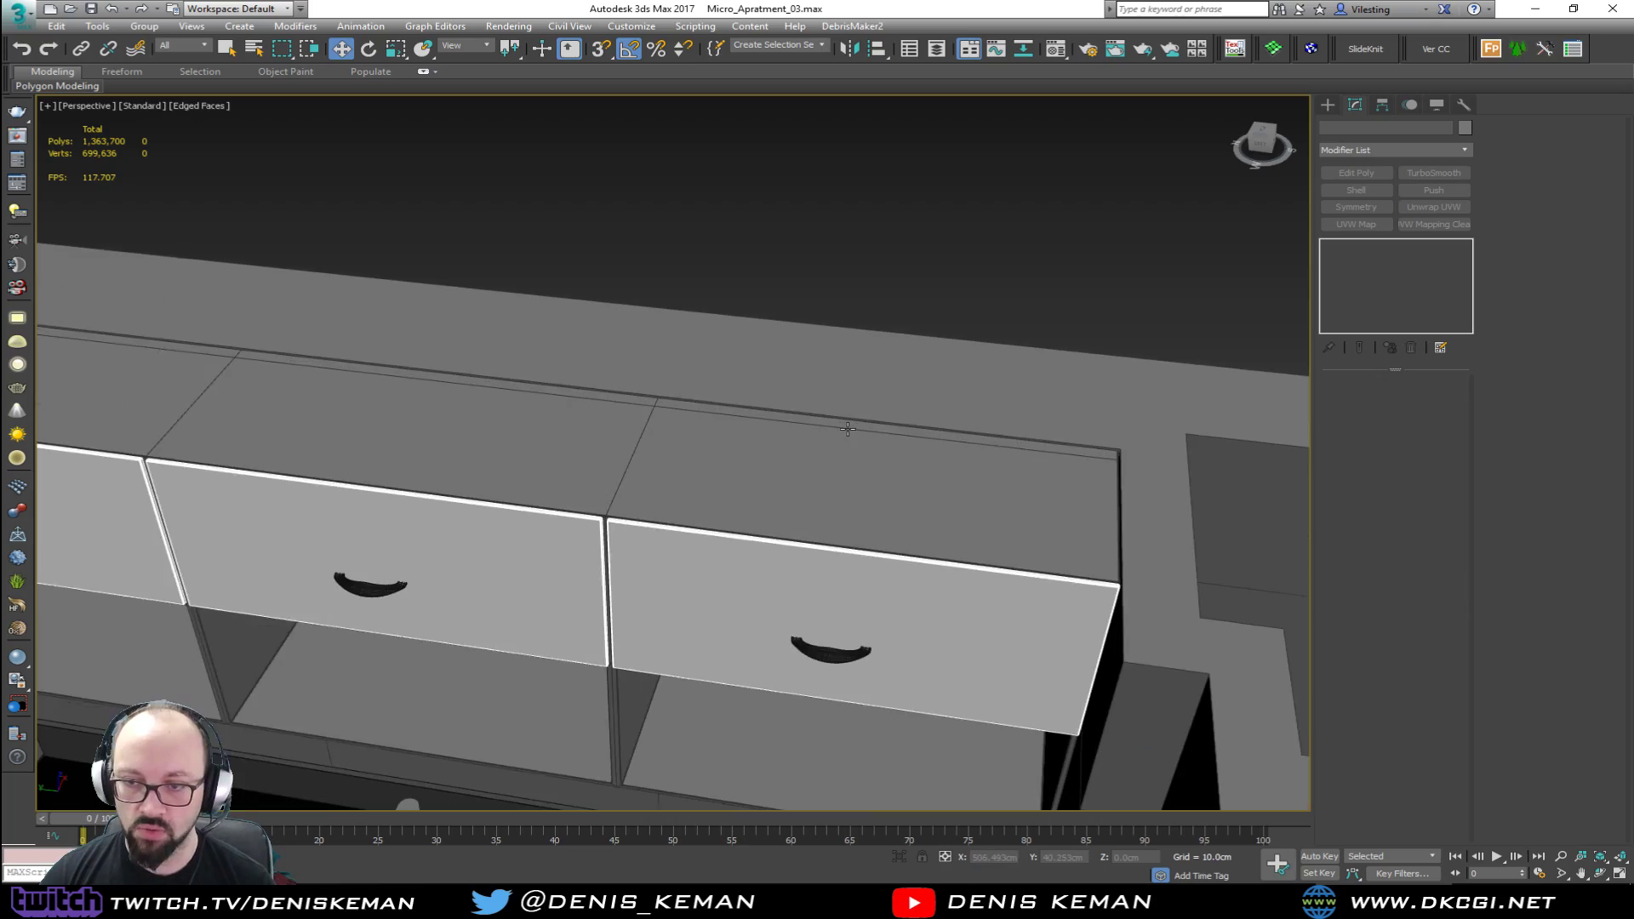
{"action": "mouse_move", "coordinate": [876, 430]}
{"action": "middle_mouse_down", "text": "alt"}
{"action": "mouse_move", "coordinate": [860, 410]}
{"action": "mouse_move", "coordinate": [618, 428]}
{"action": "middle_mouse_up", "text": "alt"}
{"action": "scroll", "coordinate": [861, 410], "scroll_direction": "down", "scroll_amount": 5}
{"action": "middle_click_drag", "start_coordinate": [712, 545], "coordinate": [511, 377], "text": "alt"}
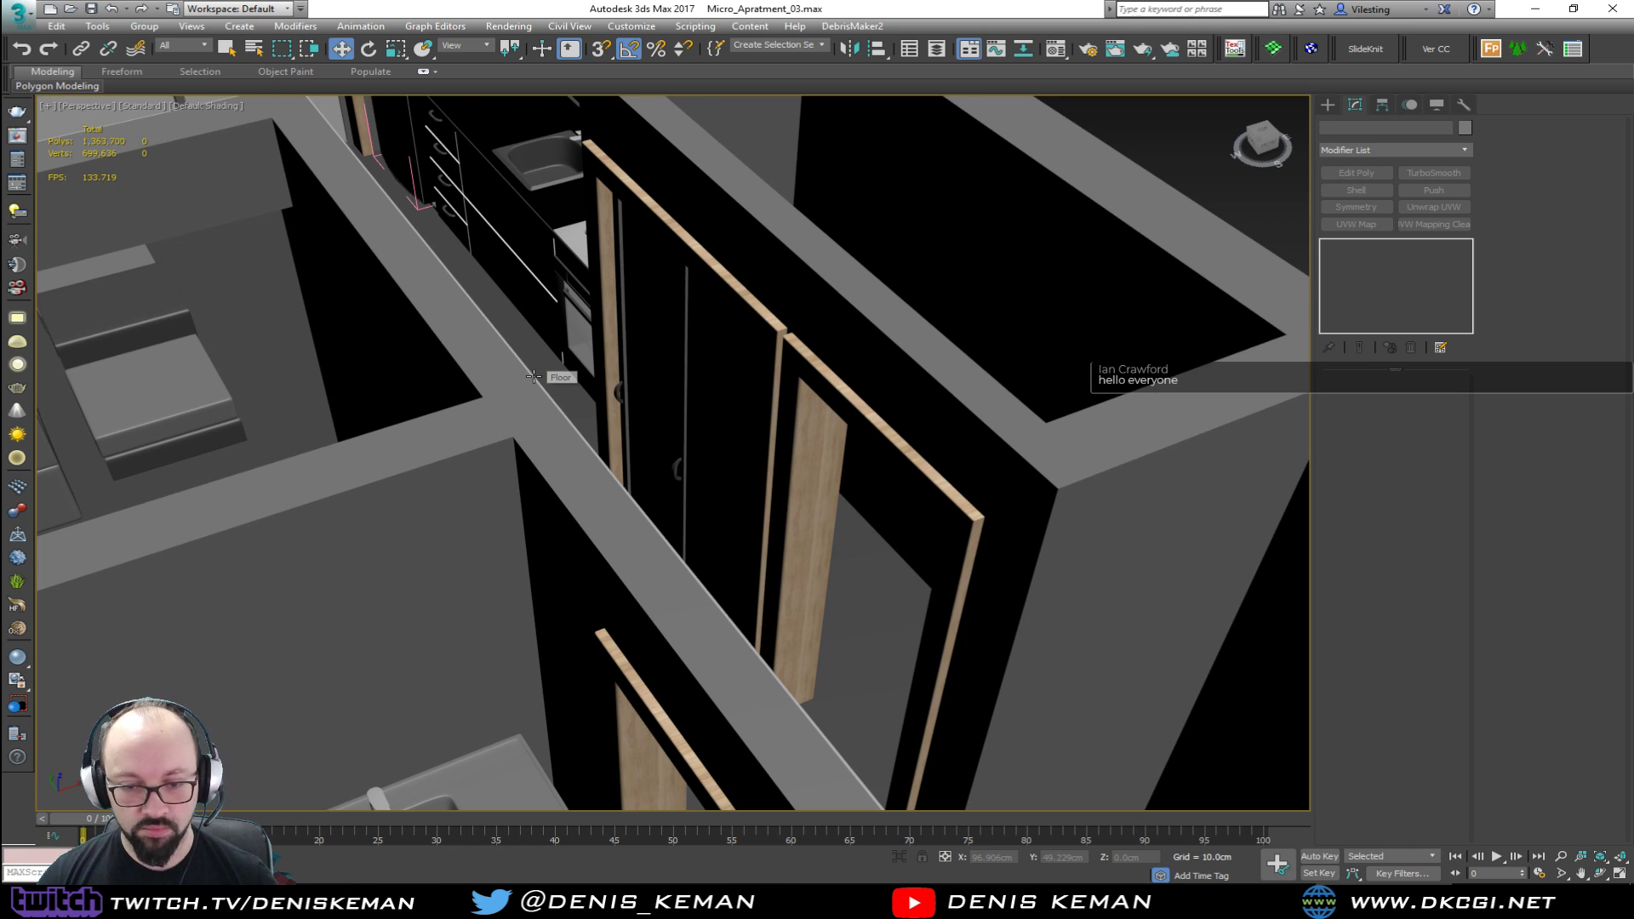
{"action": "middle_click_drag", "start_coordinate": [682, 409], "coordinate": [821, 410], "text": "alt"}
{"action": "middle_click_drag", "start_coordinate": [735, 437], "coordinate": [759, 342], "text": "alt"}
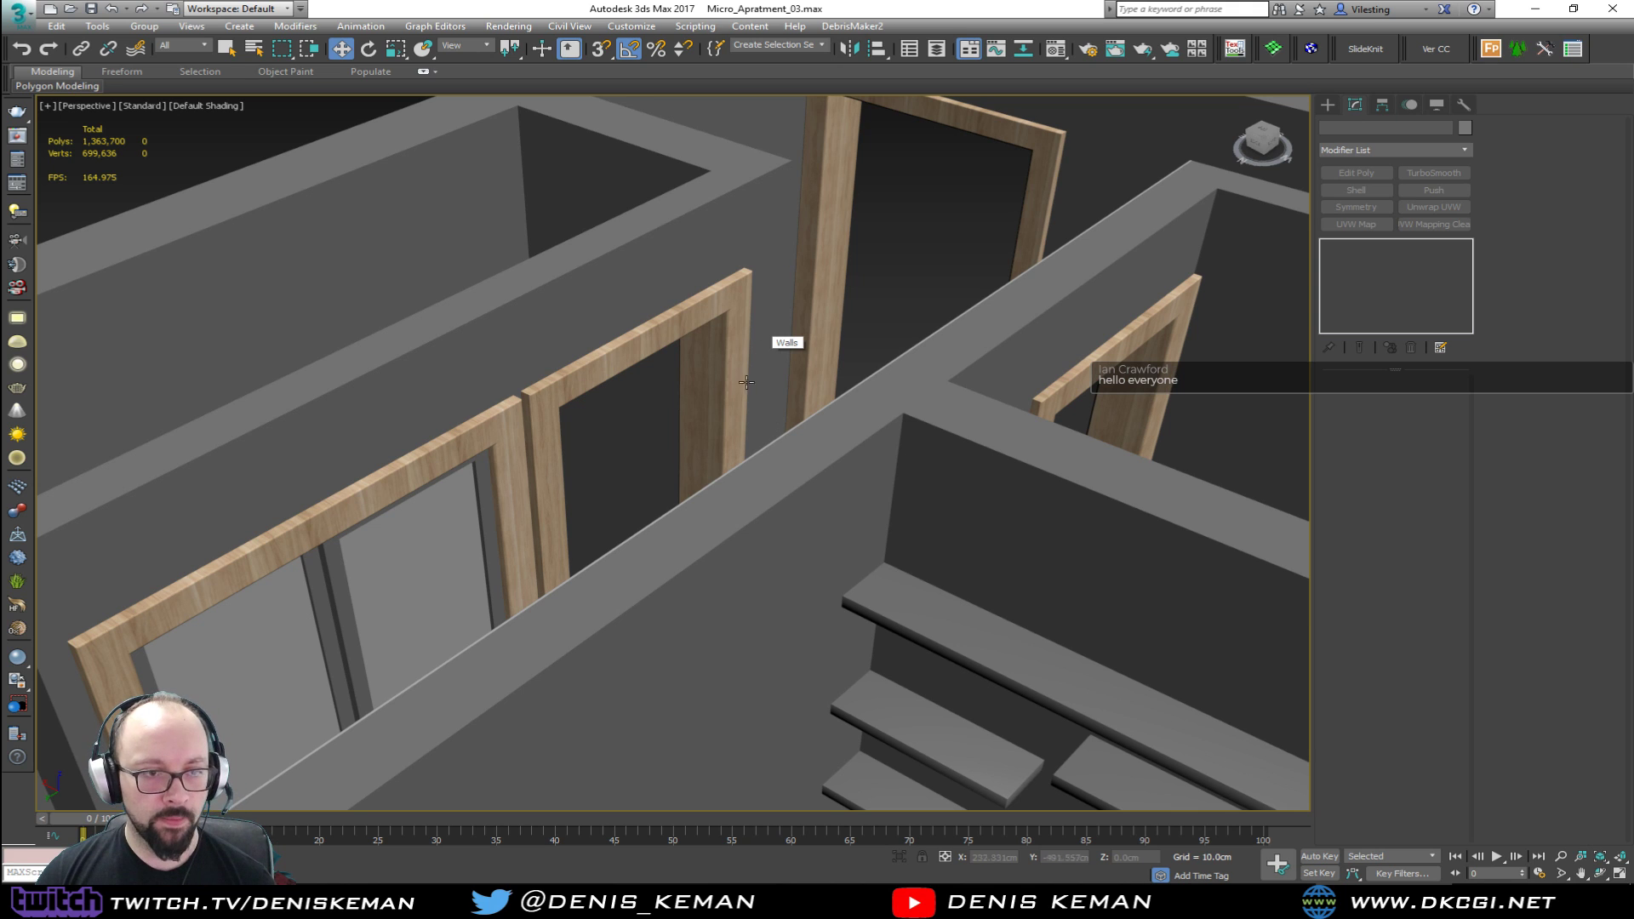
Step: Add a UVW Map modifier with Box mapping to the inset panel of one sliding door leaf
{"action": "scroll", "coordinate": [688, 414], "scroll_direction": "up", "scroll_amount": 10}
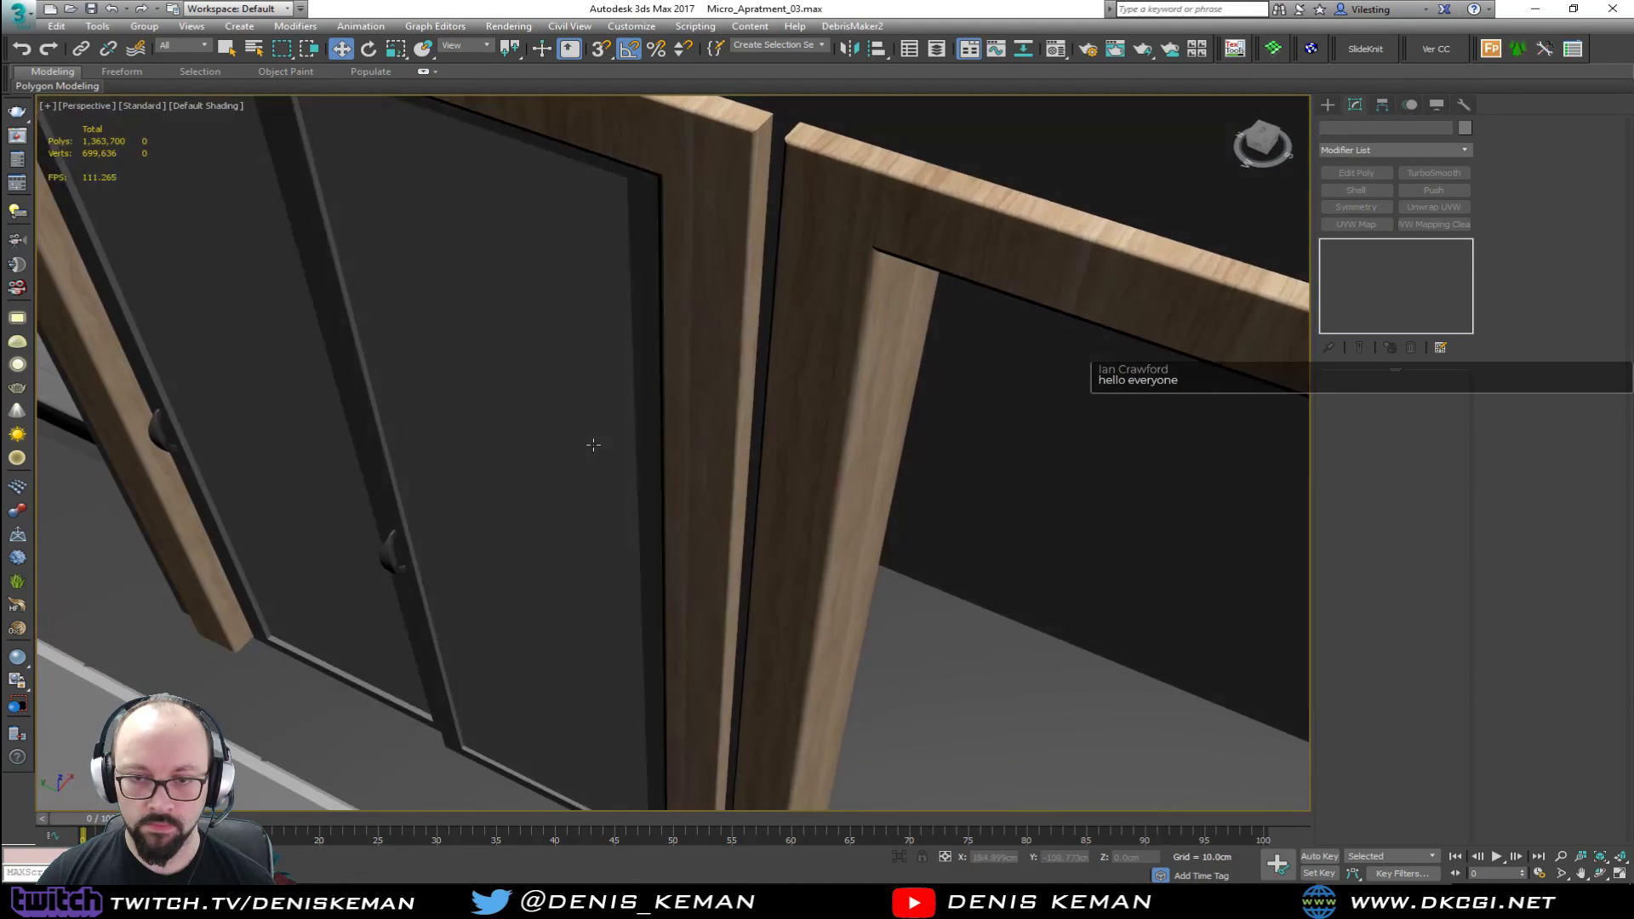
{"action": "middle_click_drag", "start_coordinate": [593, 444], "coordinate": [814, 361], "text": "alt"}
{"action": "scroll", "coordinate": [668, 465], "scroll_direction": "down", "scroll_amount": 4}
{"action": "middle_click_drag", "start_coordinate": [645, 476], "coordinate": [790, 417]}
{"action": "middle_click_drag", "start_coordinate": [783, 426], "coordinate": [805, 334], "text": "alt"}
{"action": "middle_click_drag", "start_coordinate": [573, 392], "coordinate": [570, 485], "text": "alt"}
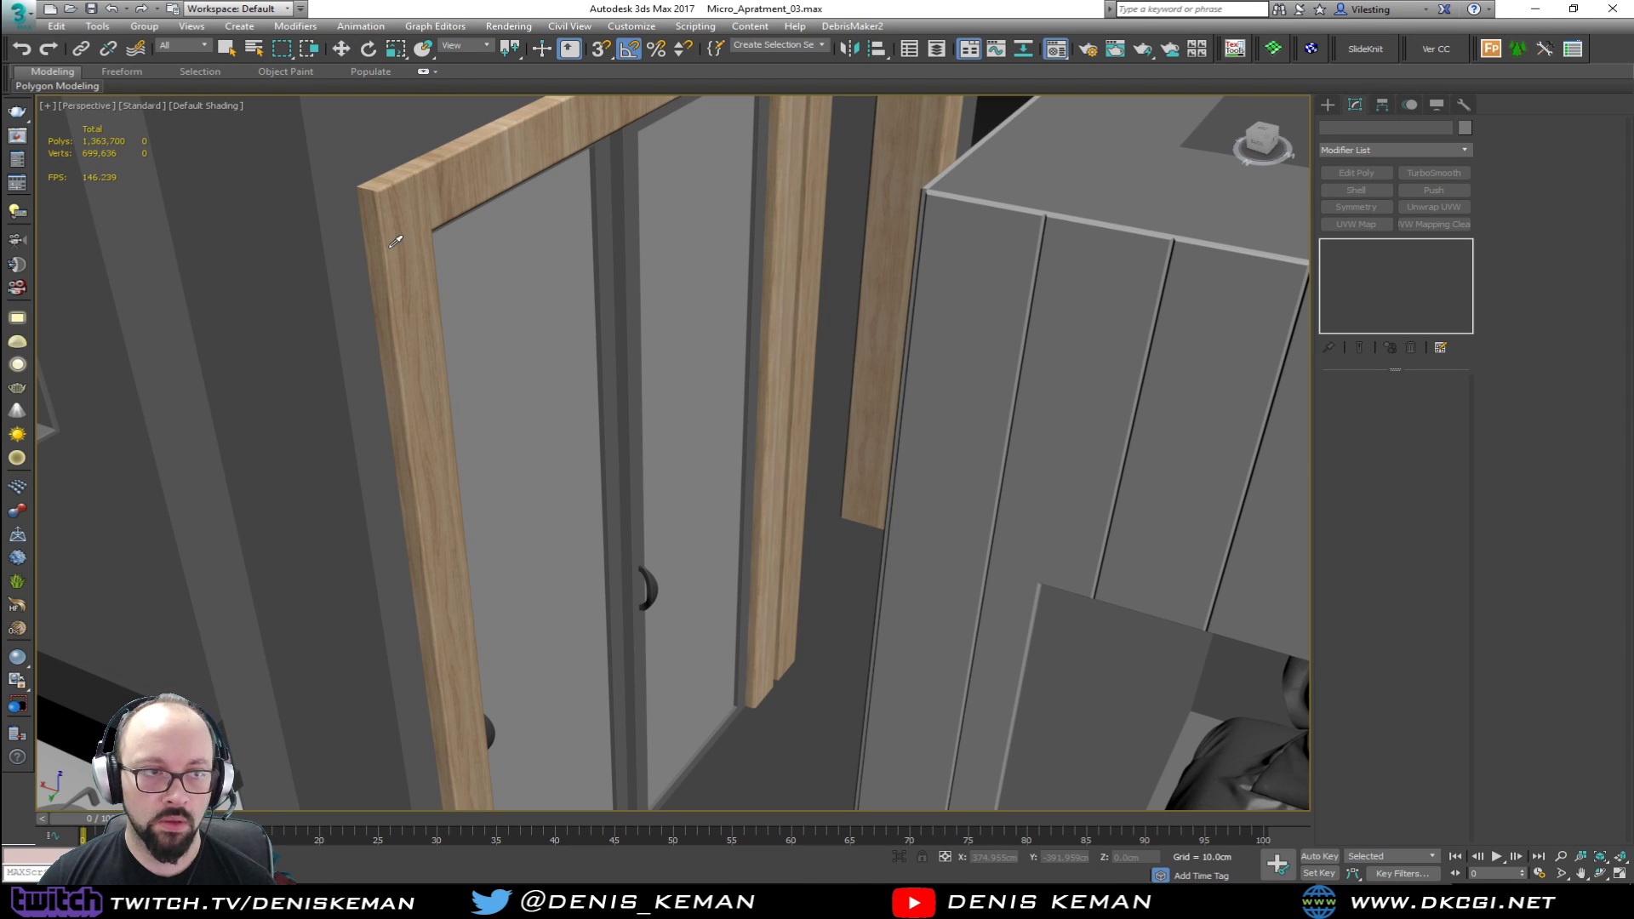
{"action": "key", "text": "w"}
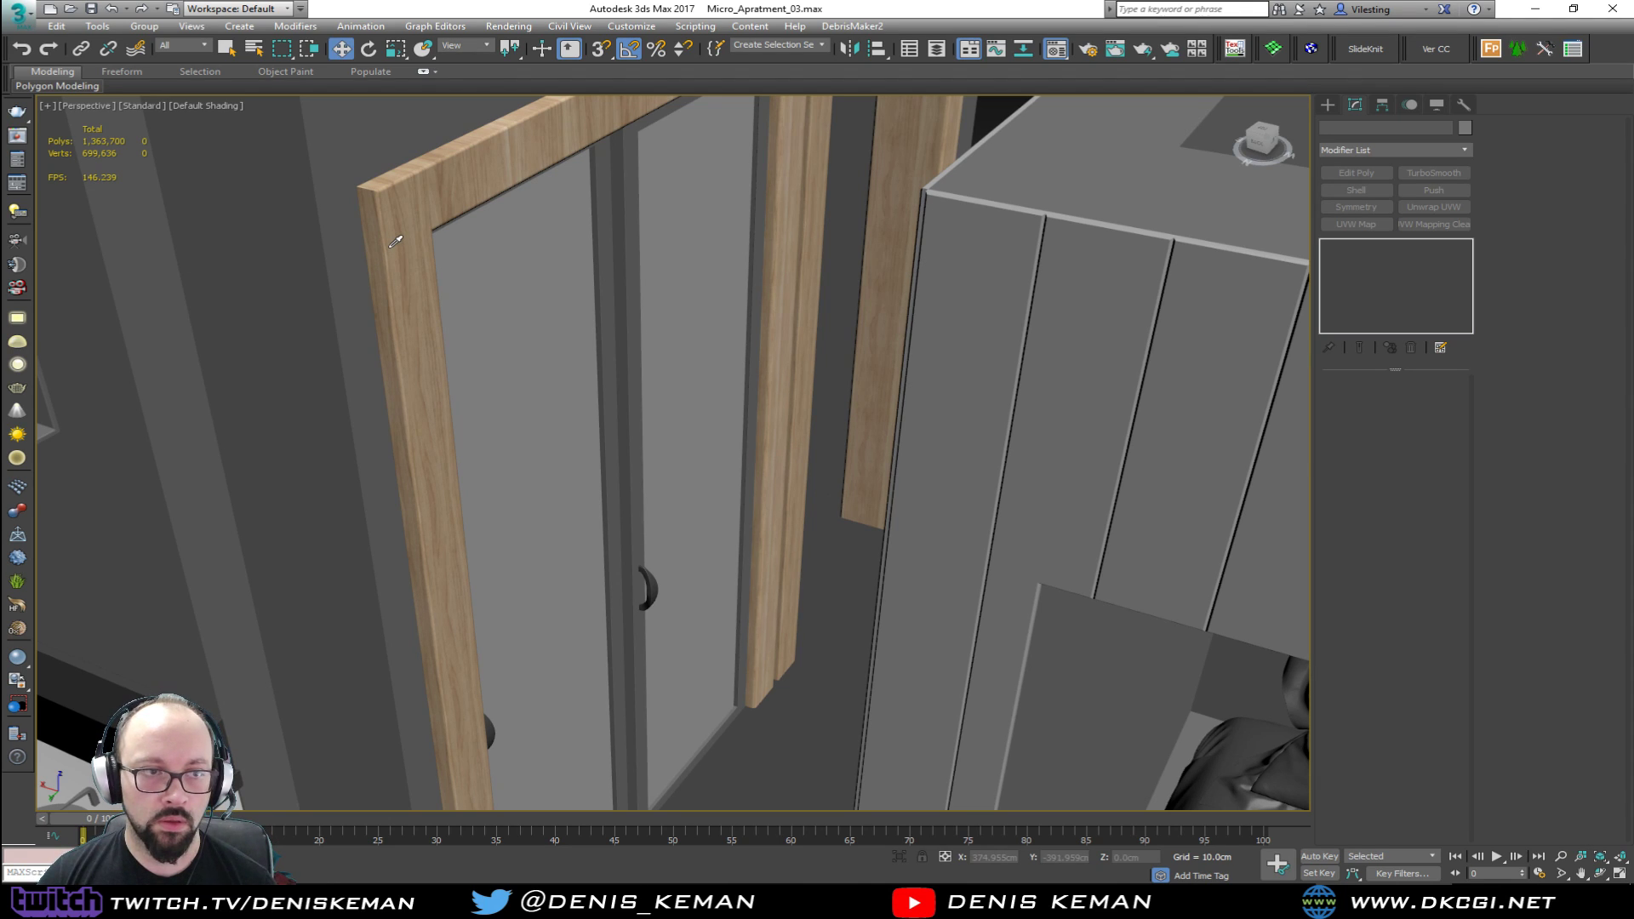
{"action": "left_click", "coordinate": [529, 397]}
{"action": "key", "text": "F4"}
{"action": "middle_click_drag", "start_coordinate": [528, 390], "coordinate": [558, 419], "text": "alt"}
{"action": "left_click", "coordinate": [1357, 225]}
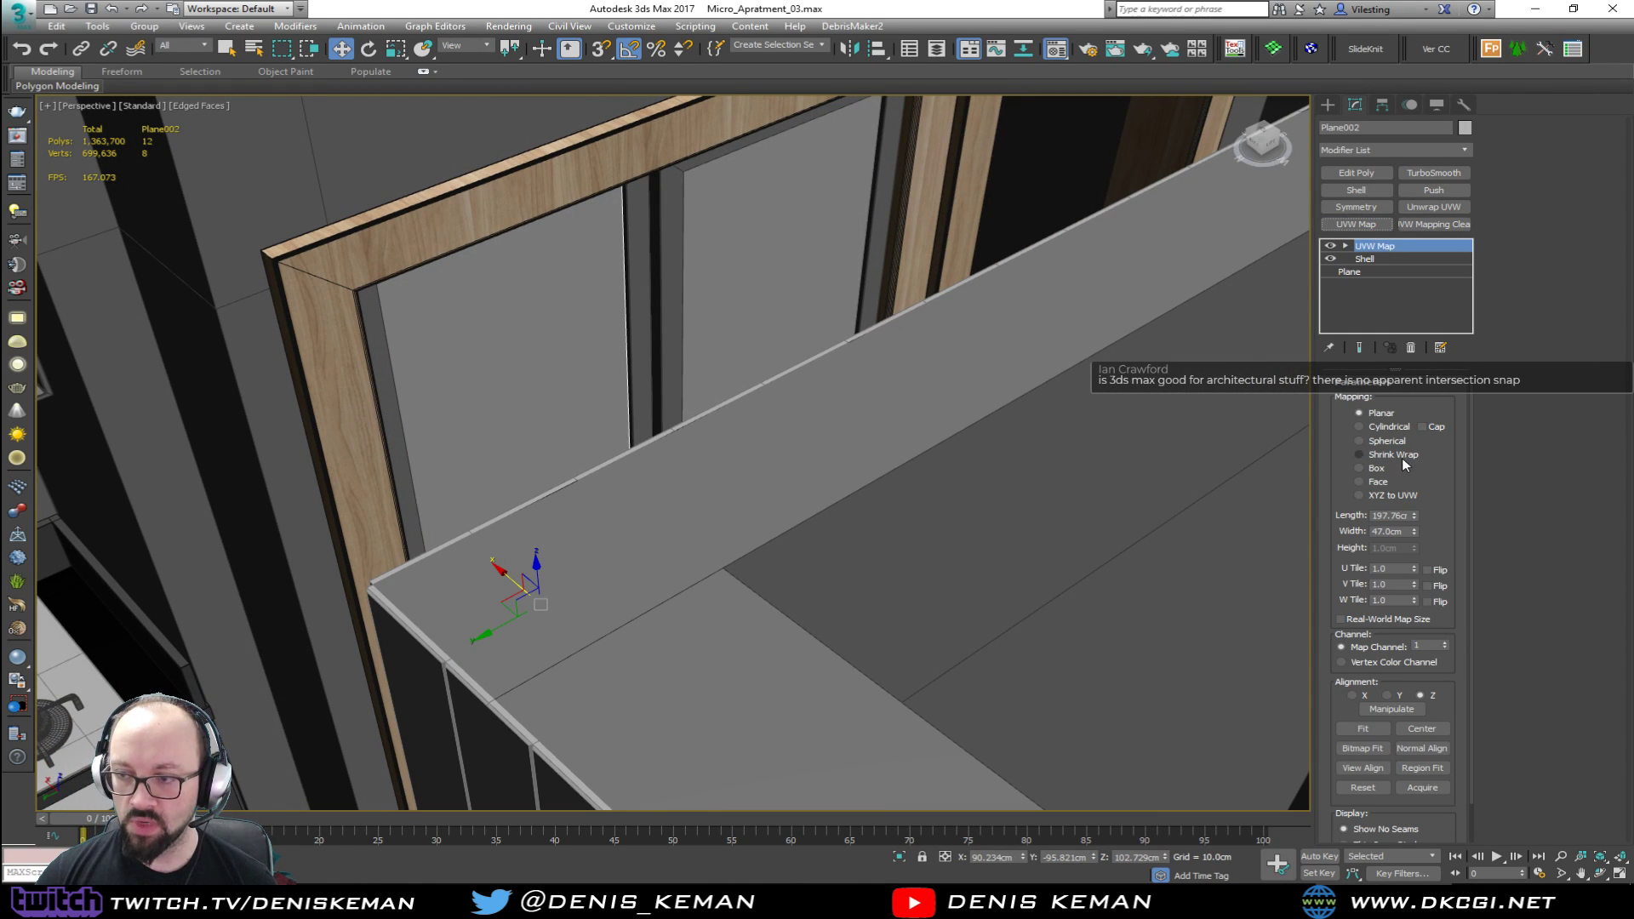
{"action": "left_click", "coordinate": [1376, 470]}
Step: Set the panel's box mapping length, width and height to 100 cm each
{"action": "left_click", "coordinate": [1374, 516]}
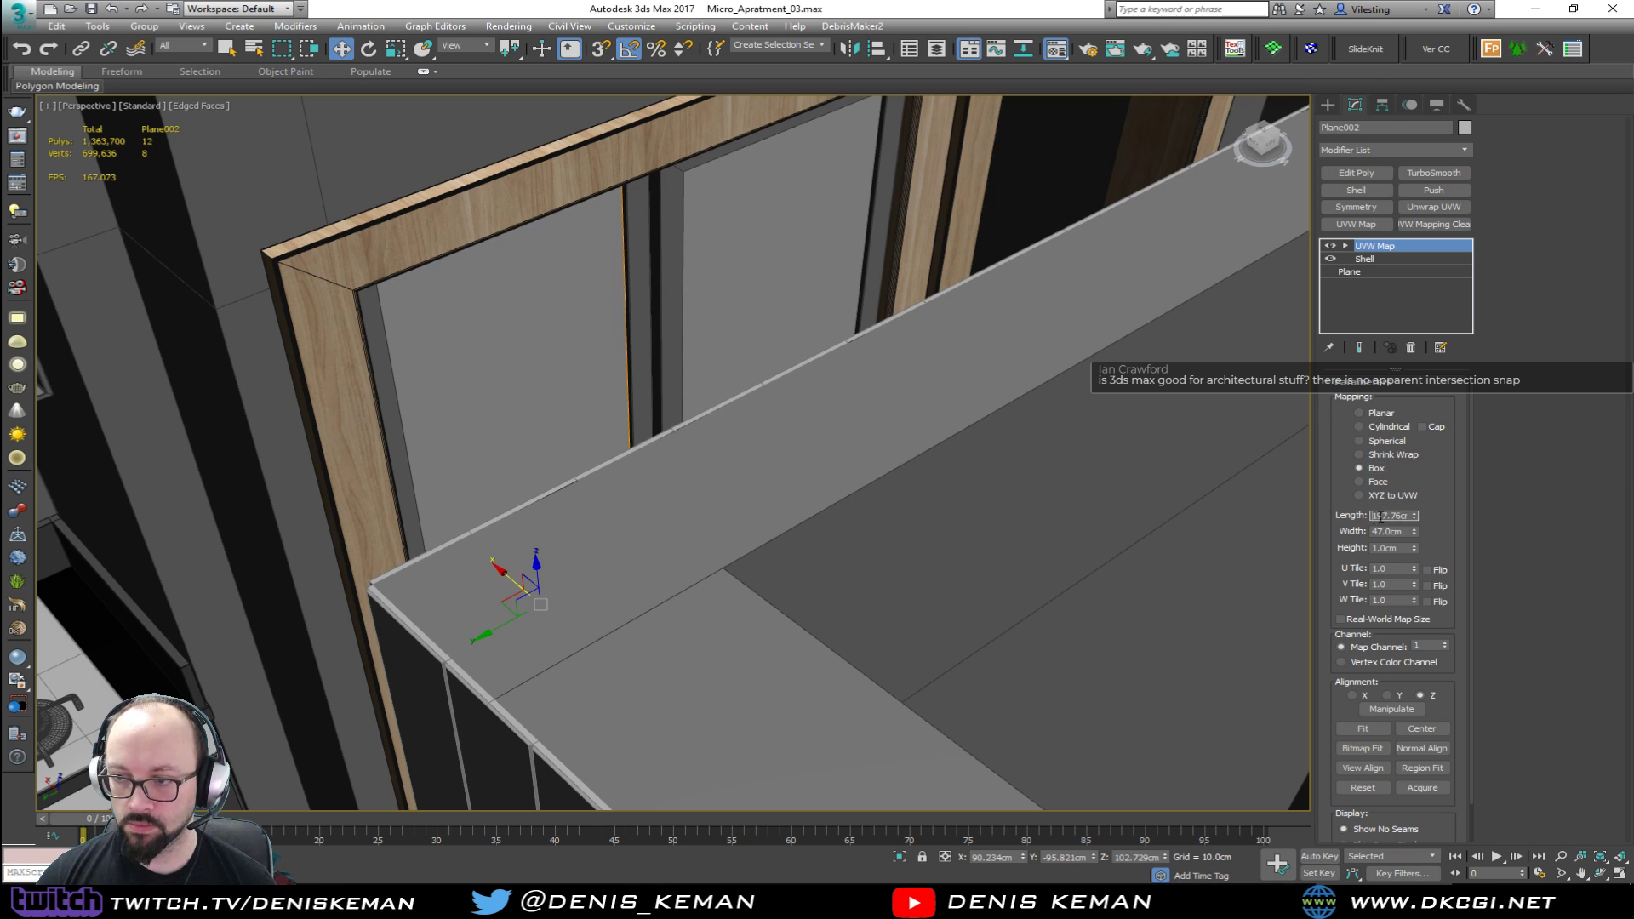
{"action": "type", "text": "100"}
{"action": "key", "text": "Tab"}
{"action": "type", "text": "100"}
{"action": "key", "text": "Tab"}
{"action": "type", "text": "10"}
{"action": "key", "text": "Return"}
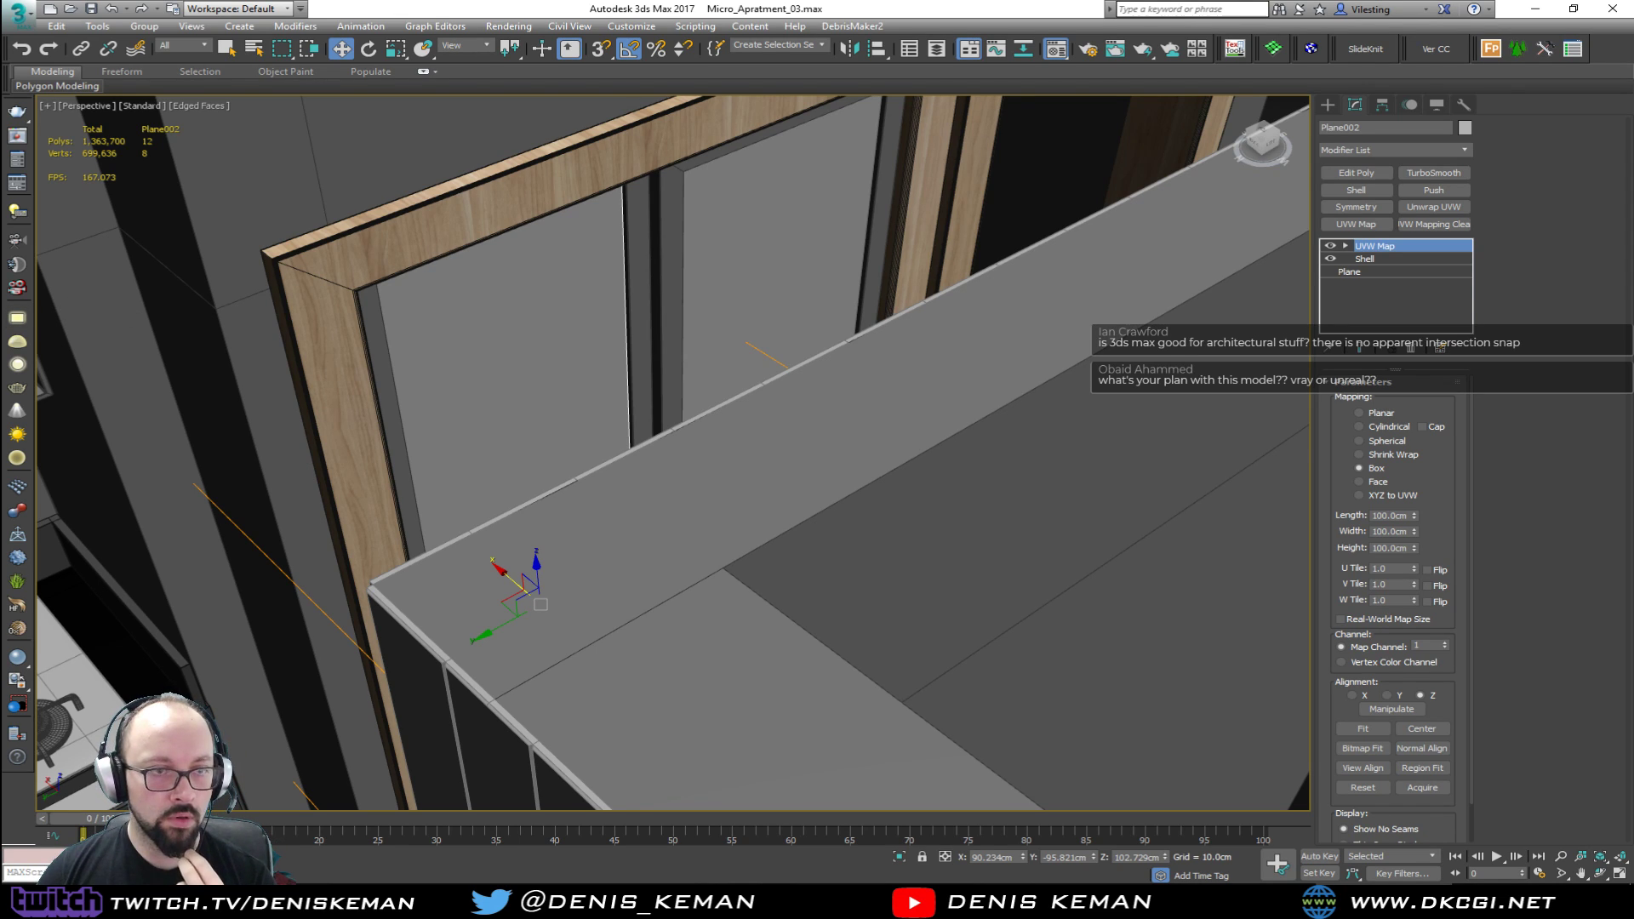
Step: Copy the UVW Map modifier from the first door panel and paste it onto the second leaf's inset panel
{"action": "left_click", "coordinate": [712, 270]}
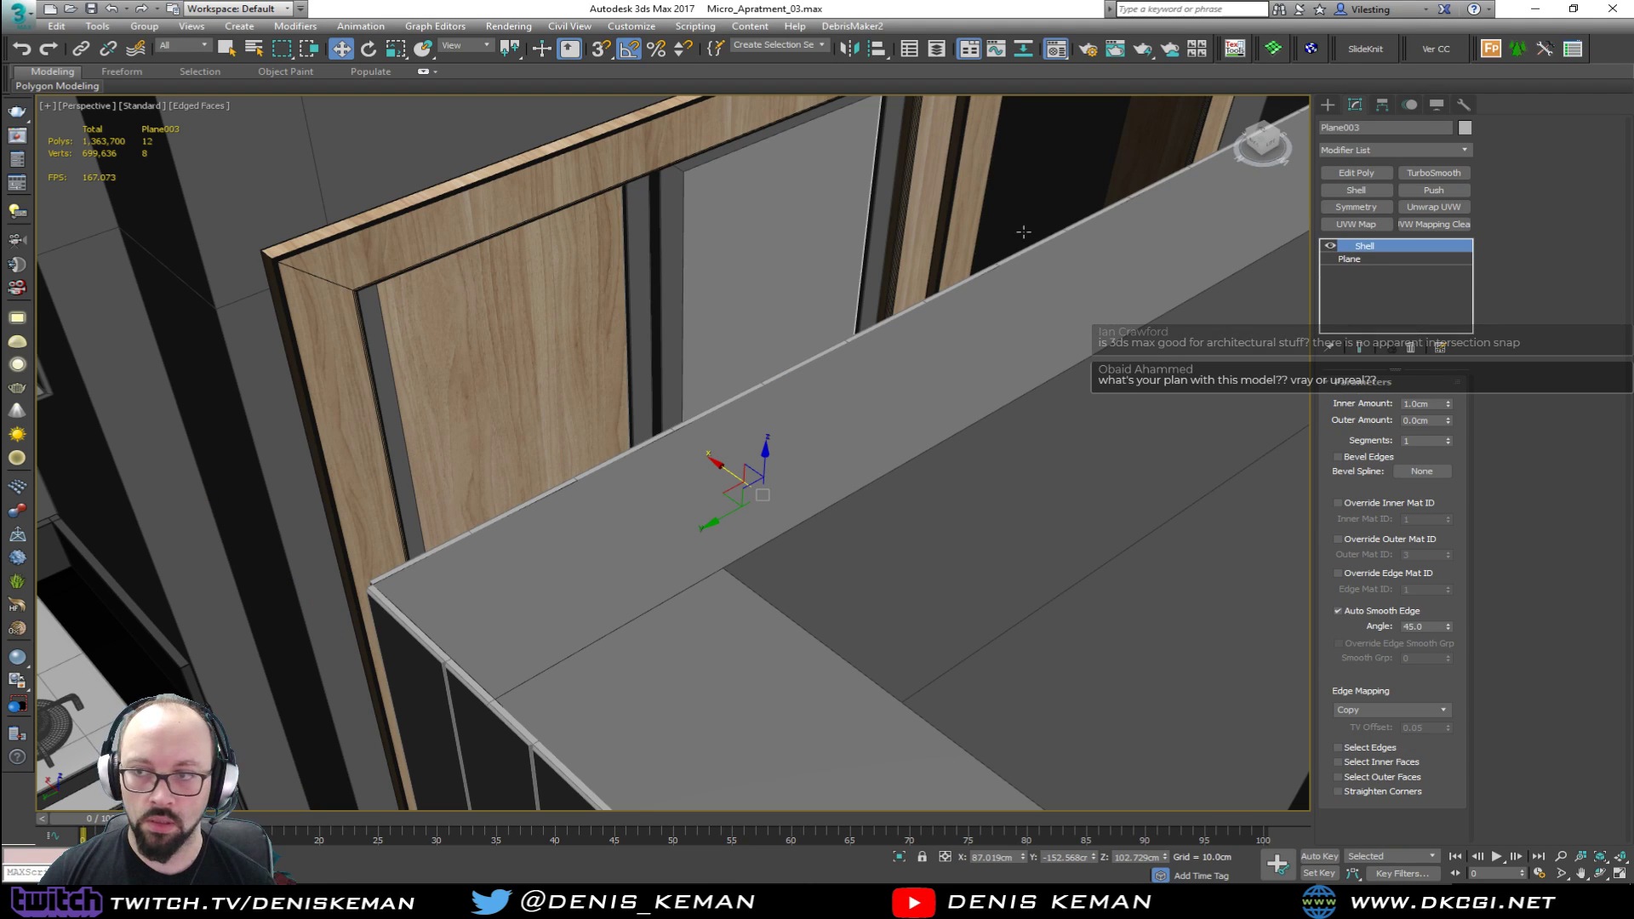
{"action": "left_click", "coordinate": [1213, 251]}
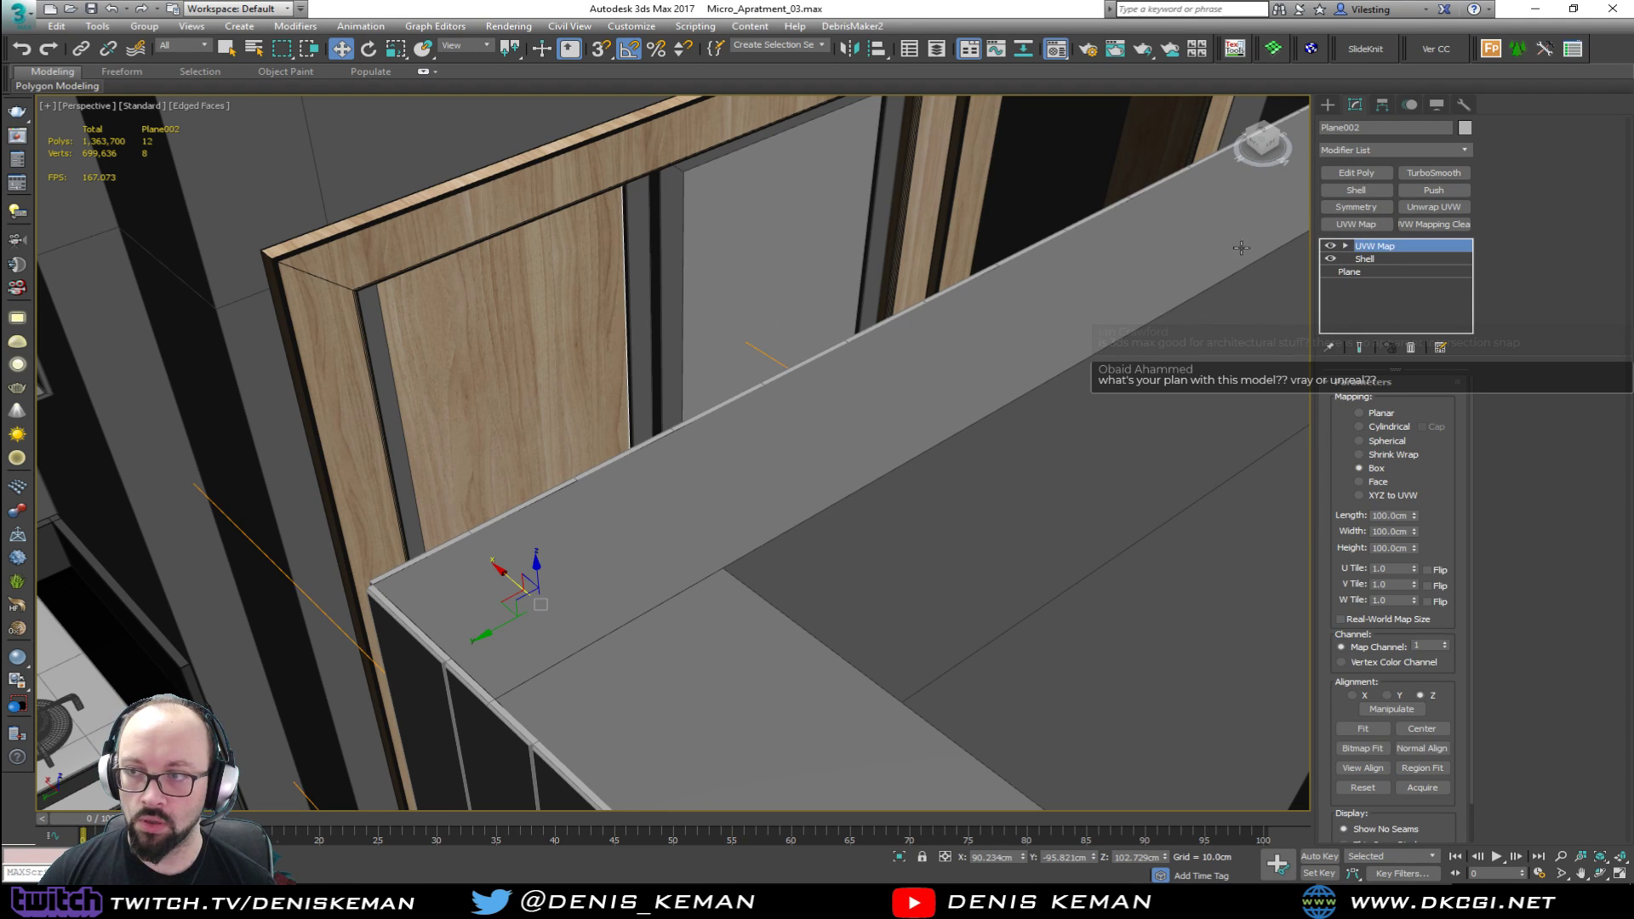
{"action": "right_click", "coordinate": [1379, 247]}
{"action": "left_click", "coordinate": [1405, 310]}
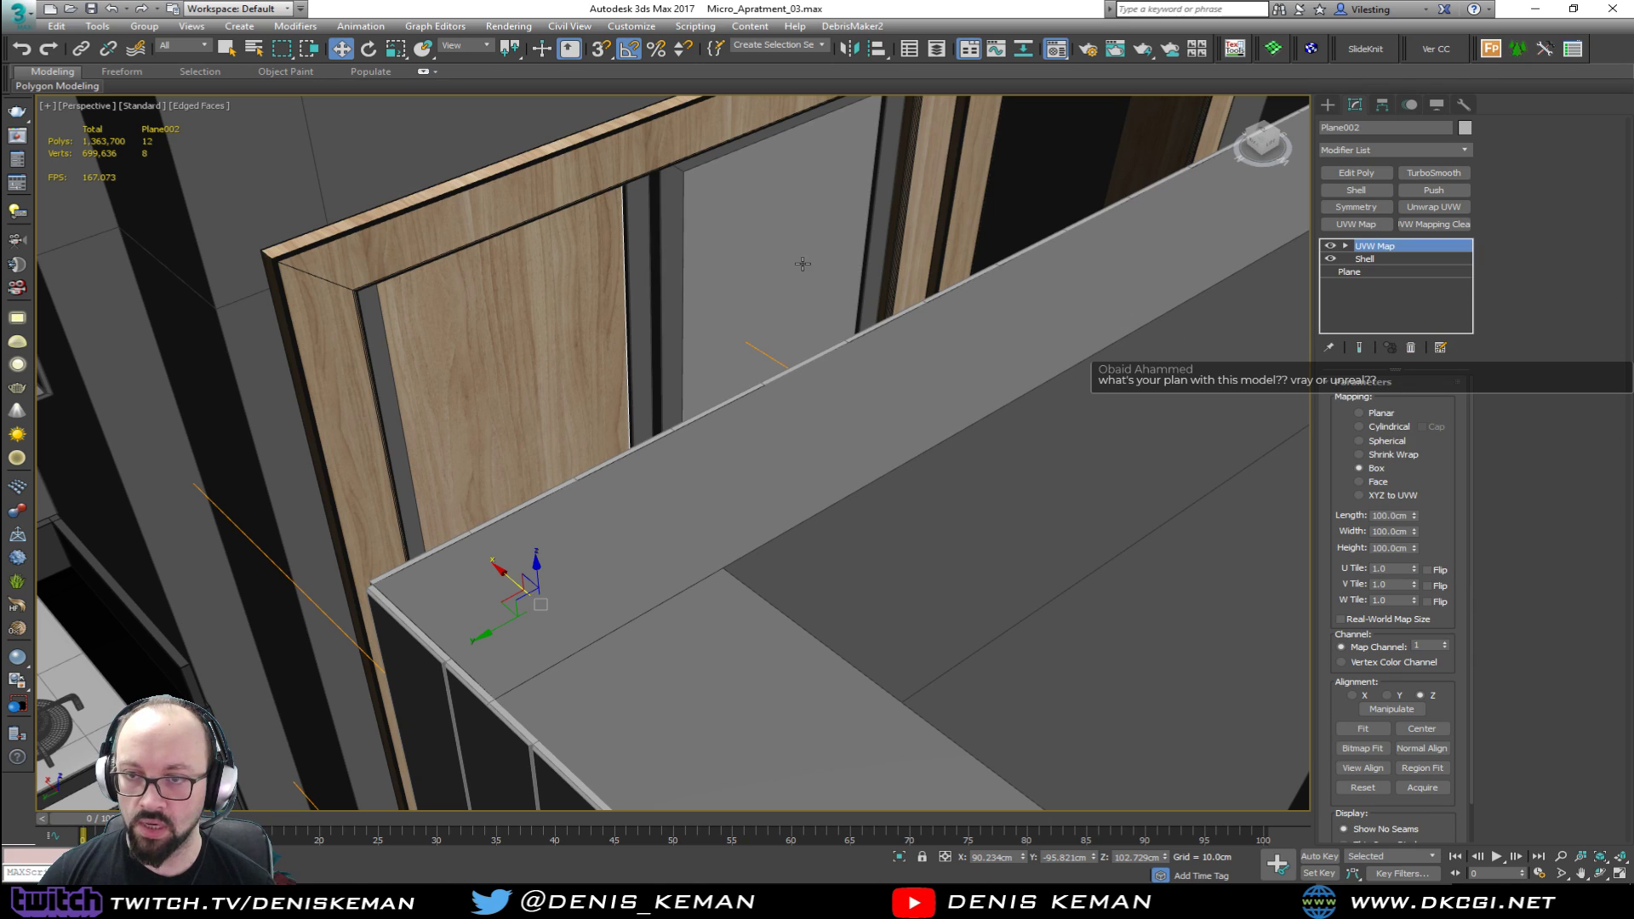
{"action": "right_click", "coordinate": [1381, 247]}
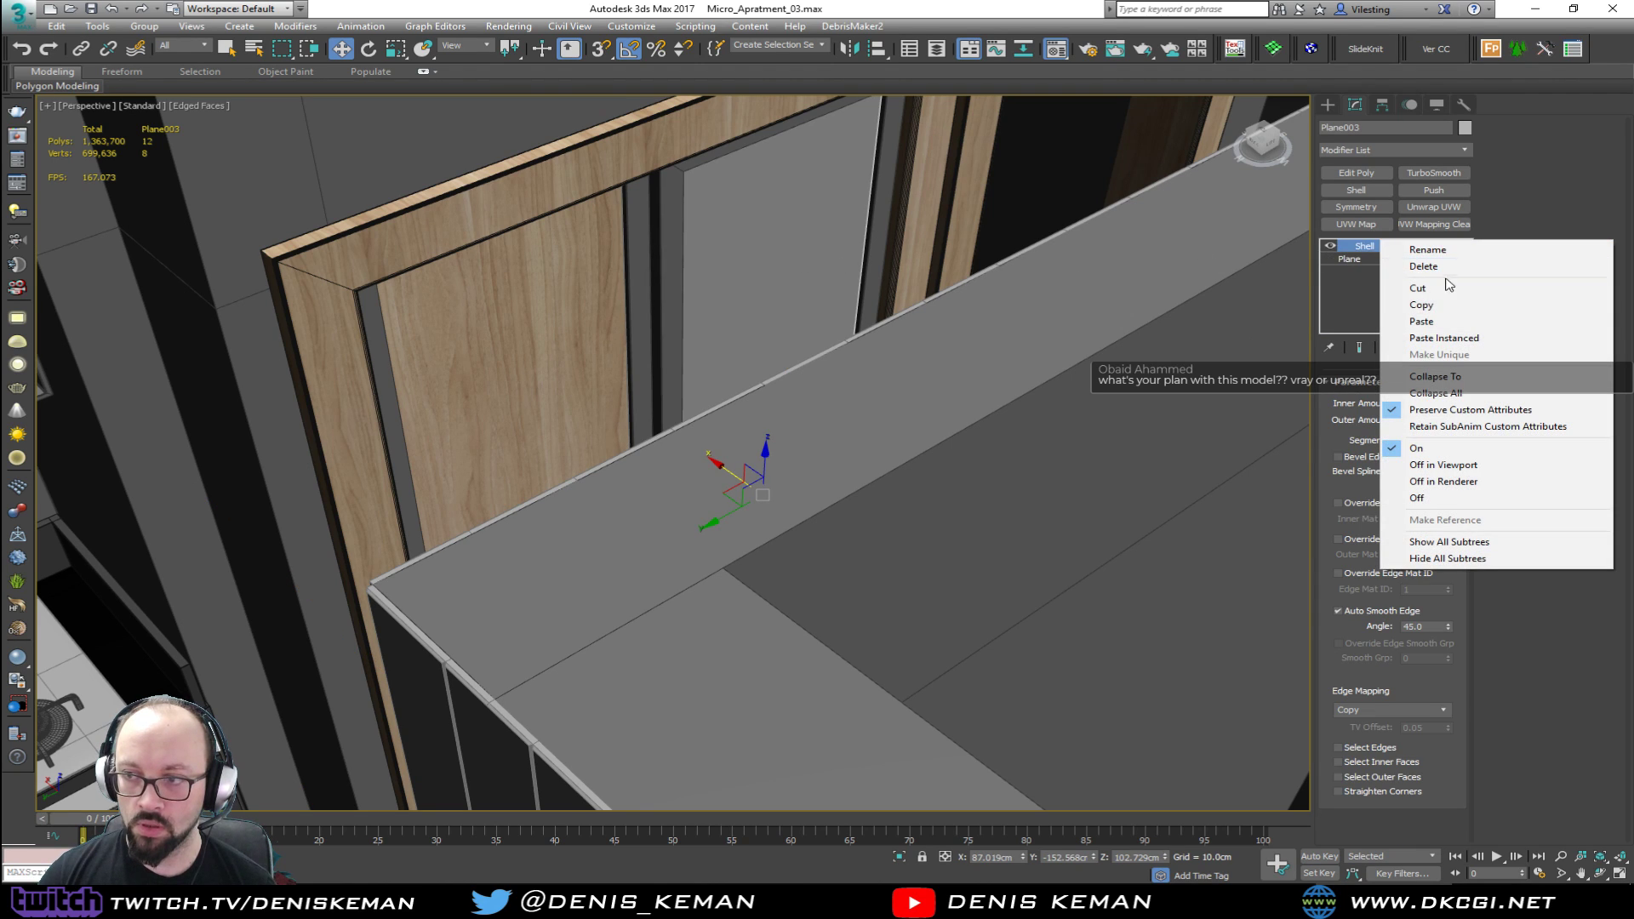
{"action": "left_click", "coordinate": [1447, 321]}
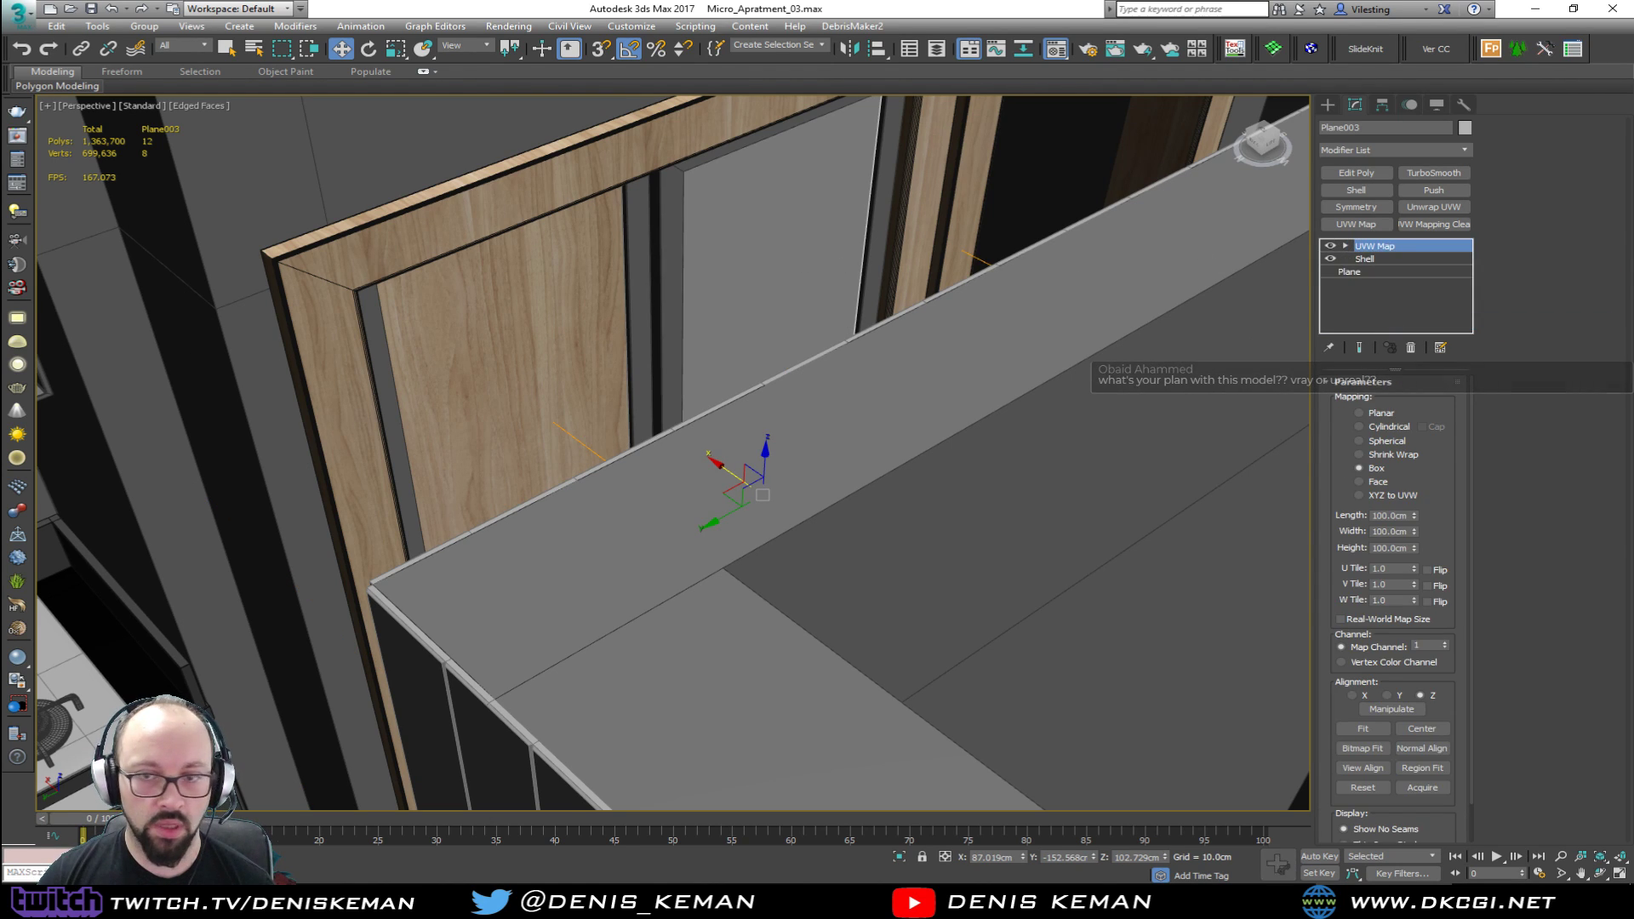
Step: Shift the second panel's UVW Map gizmo so its wood grain is offset from the first panel's
{"action": "middle_click_drag", "start_coordinate": [519, 388], "coordinate": [488, 543], "text": "alt"}
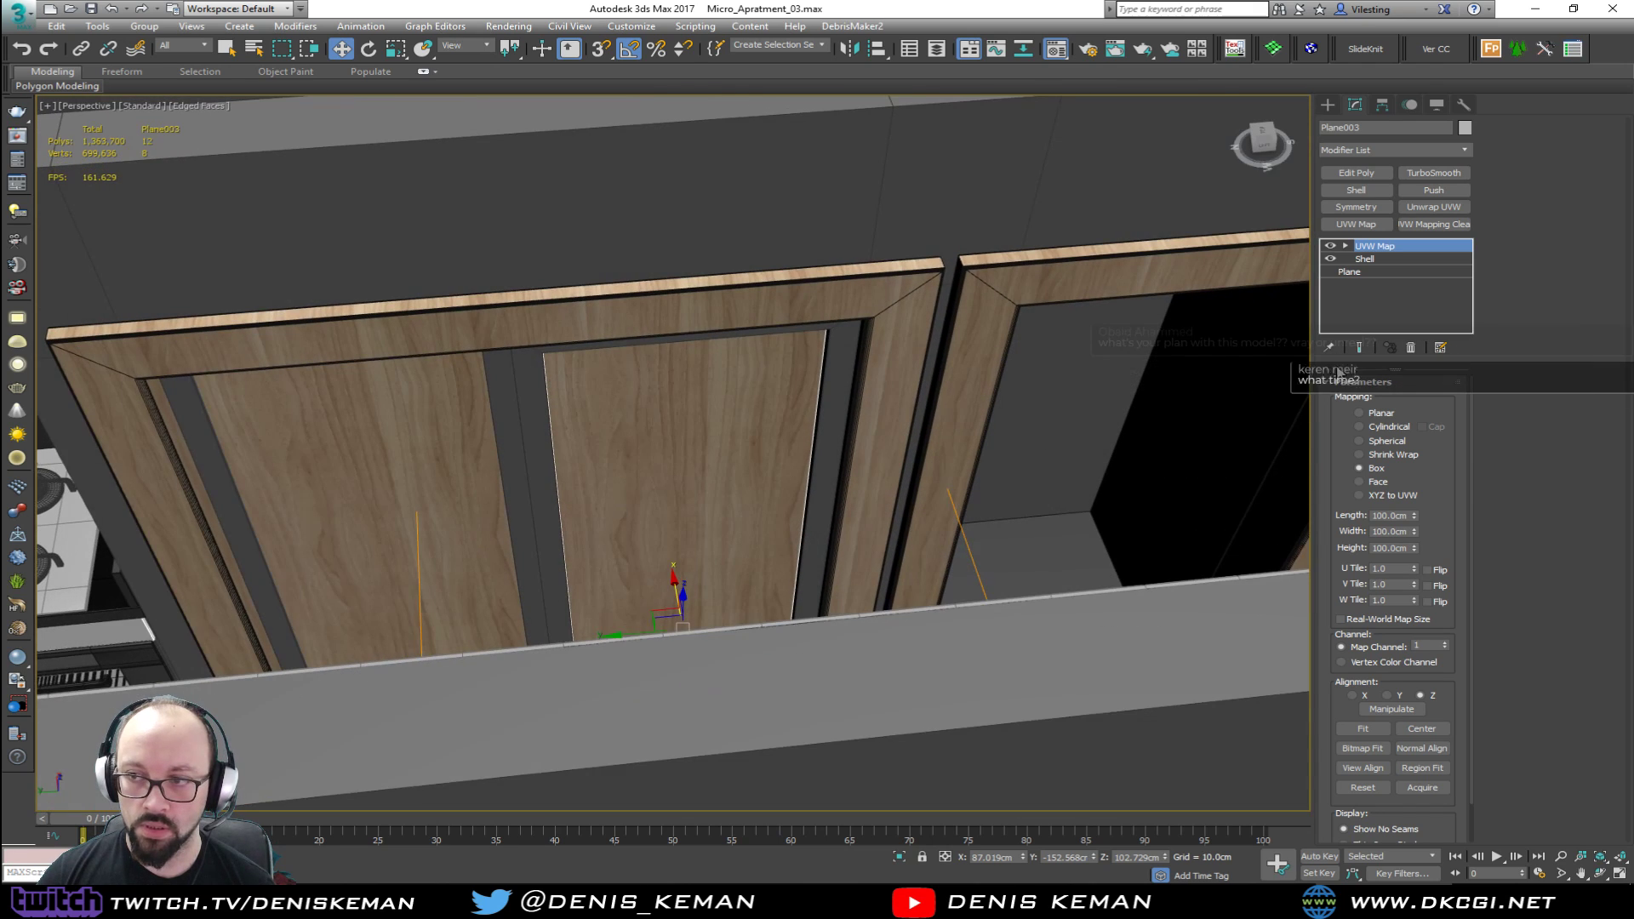
{"action": "left_click", "coordinate": [1394, 249]}
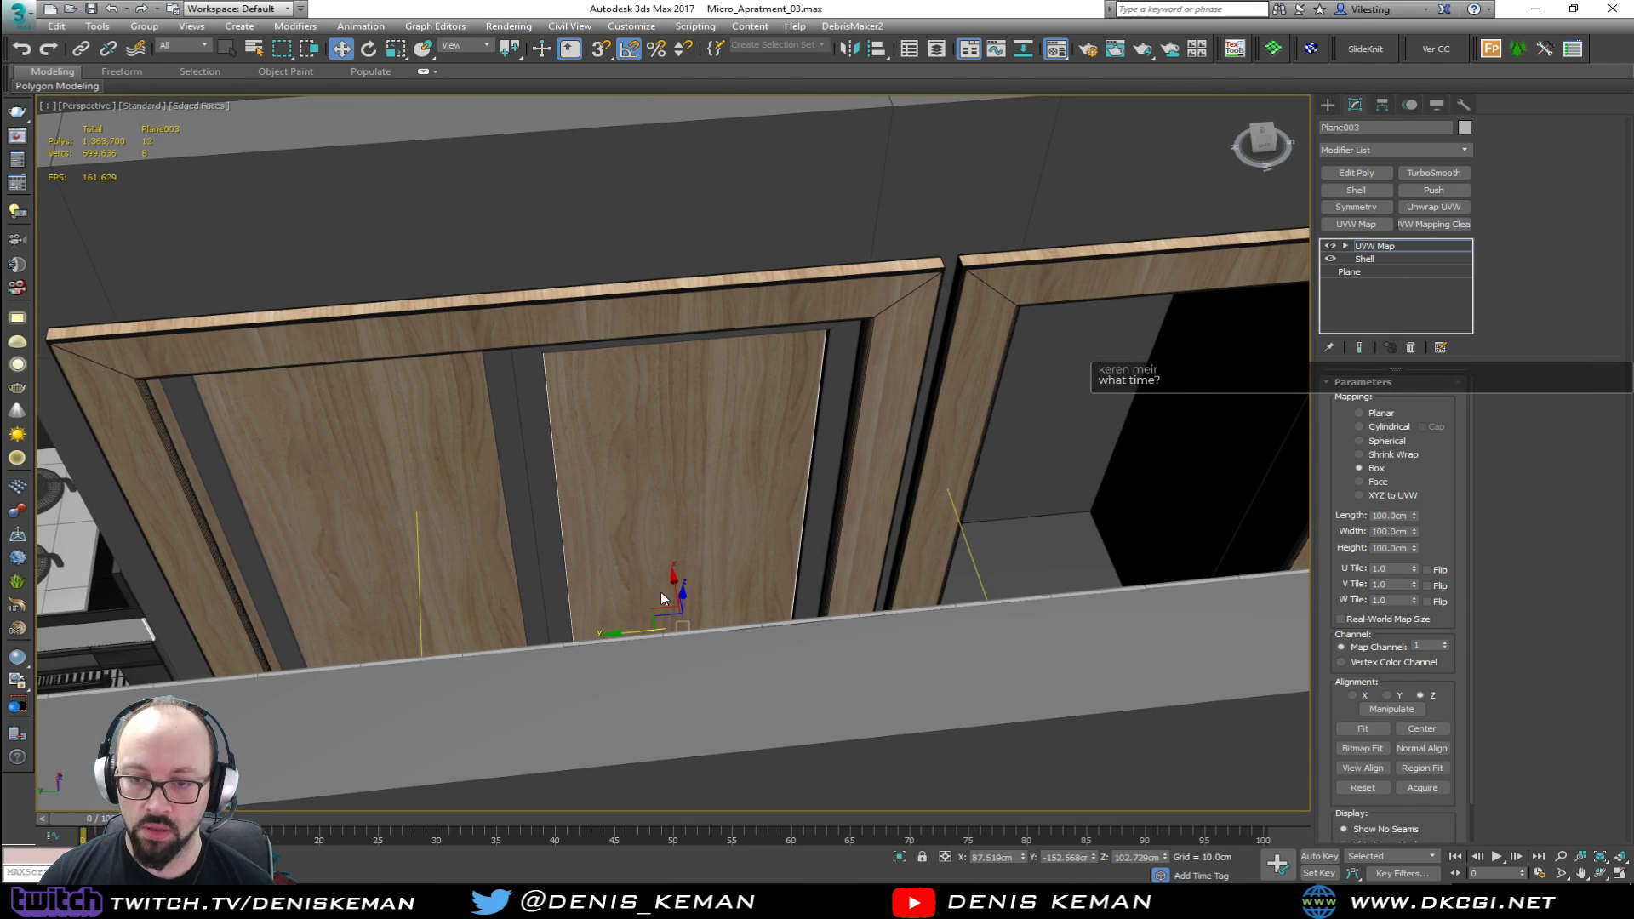
{"action": "middle_click_drag", "start_coordinate": [656, 611], "coordinate": [647, 600], "text": "alt"}
{"action": "left_click_drag", "start_coordinate": [626, 596], "coordinate": [534, 482]}
{"action": "middle_click_drag", "start_coordinate": [534, 481], "coordinate": [721, 483], "text": "alt"}
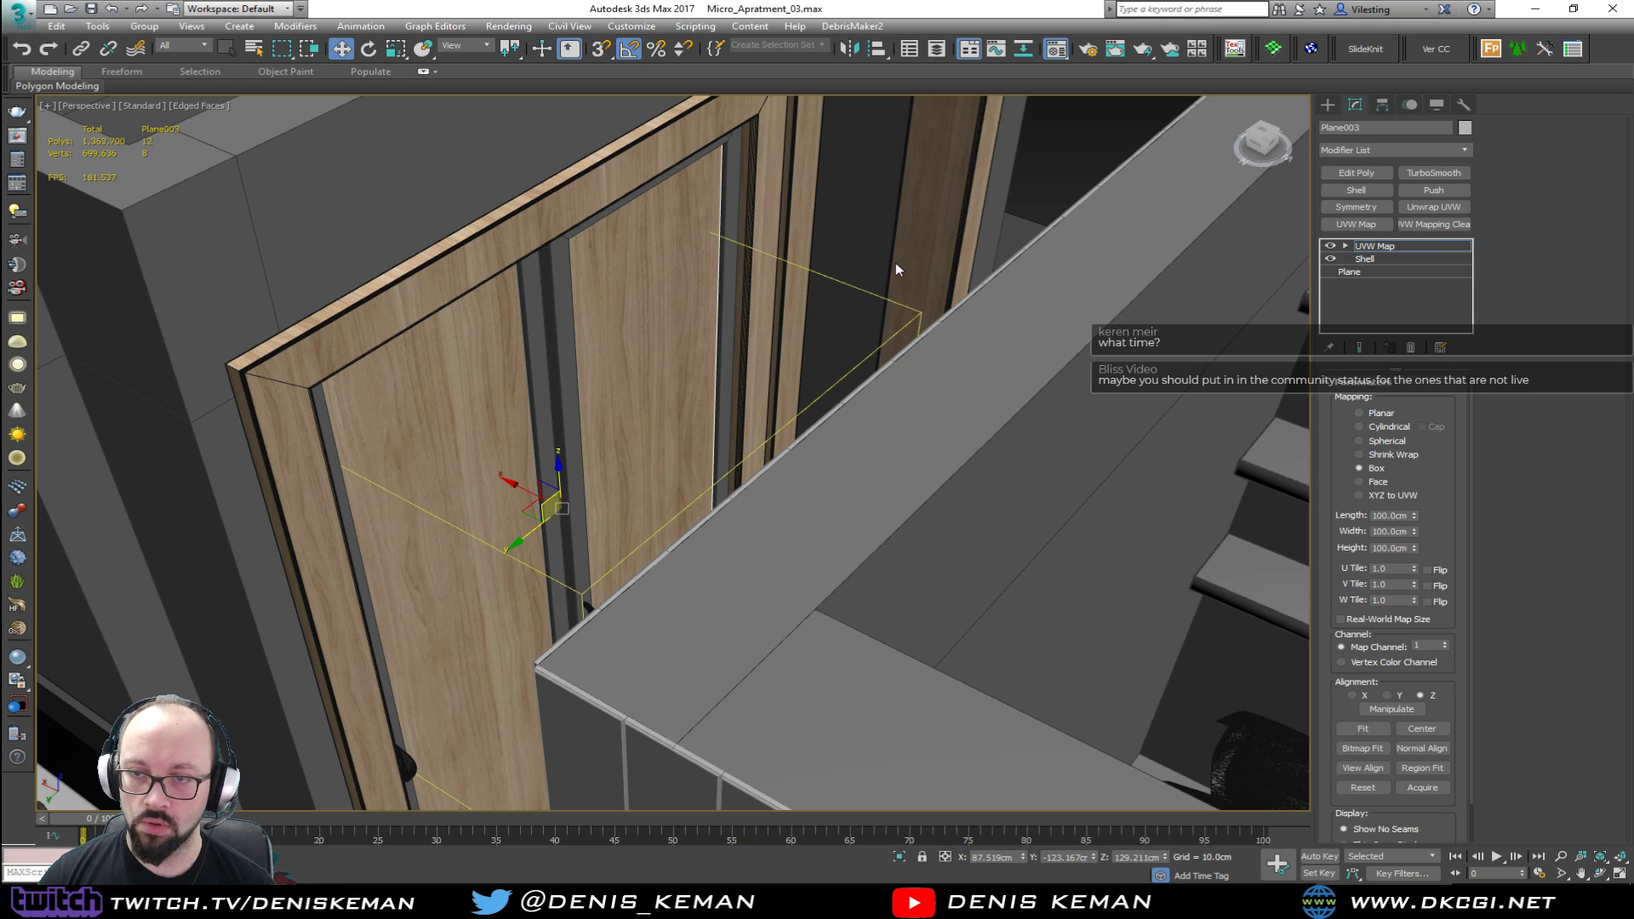
Step: Paste the copied UVW Map modifier onto the frame surrounding the second door panel
{"action": "left_click", "coordinate": [740, 288]}
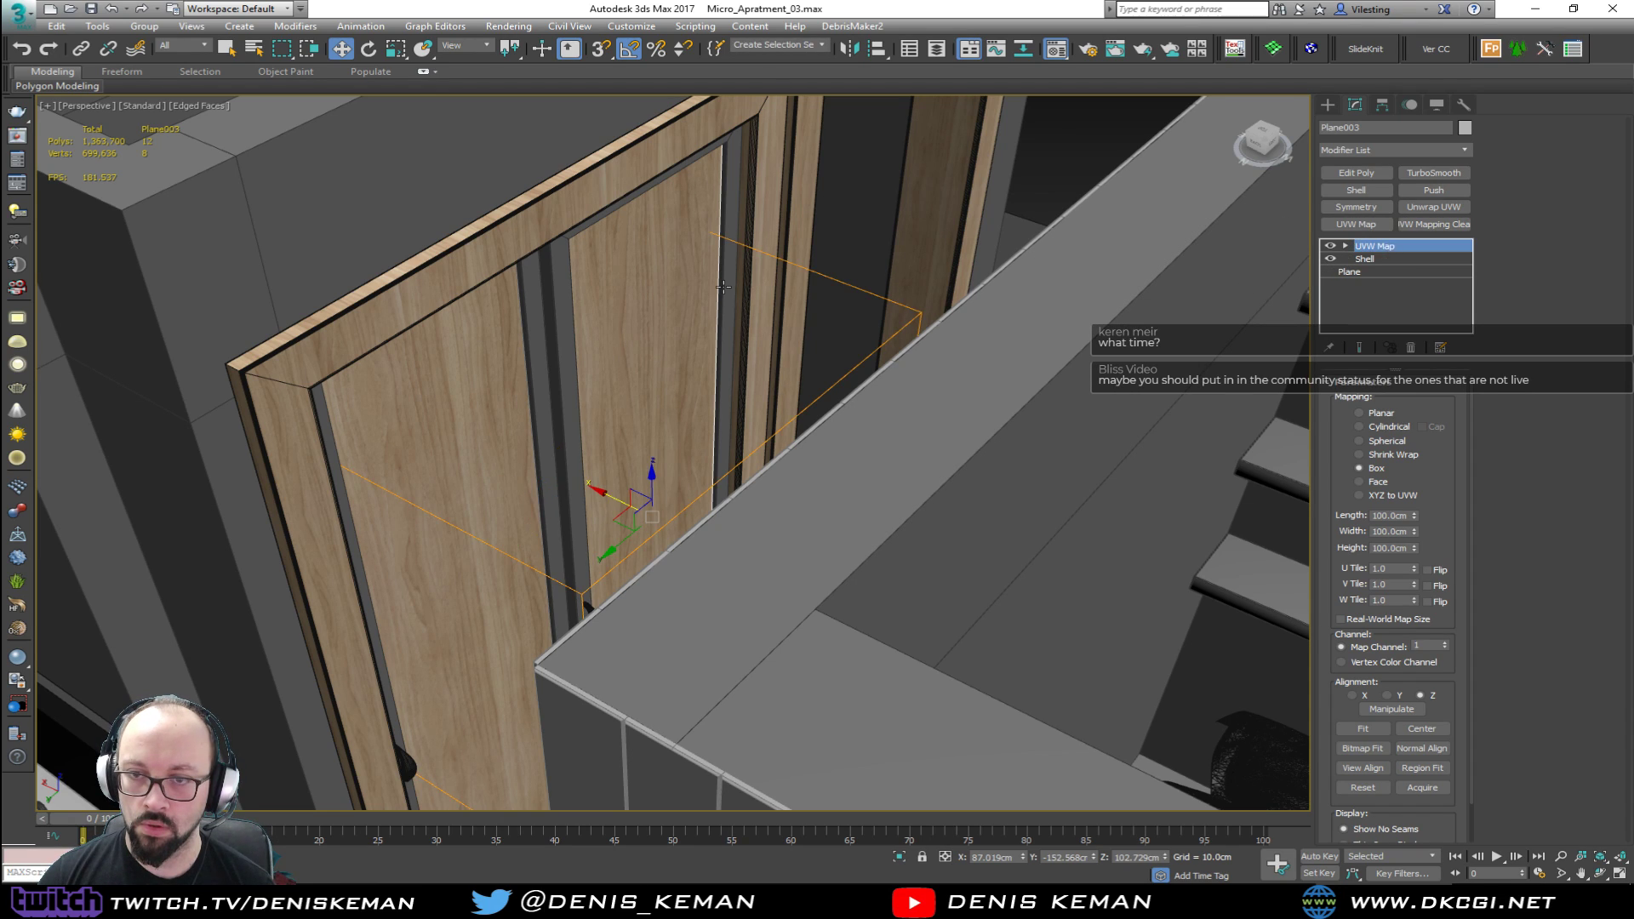
{"action": "left_click", "coordinate": [738, 289]}
{"action": "right_click", "coordinate": [1411, 247]}
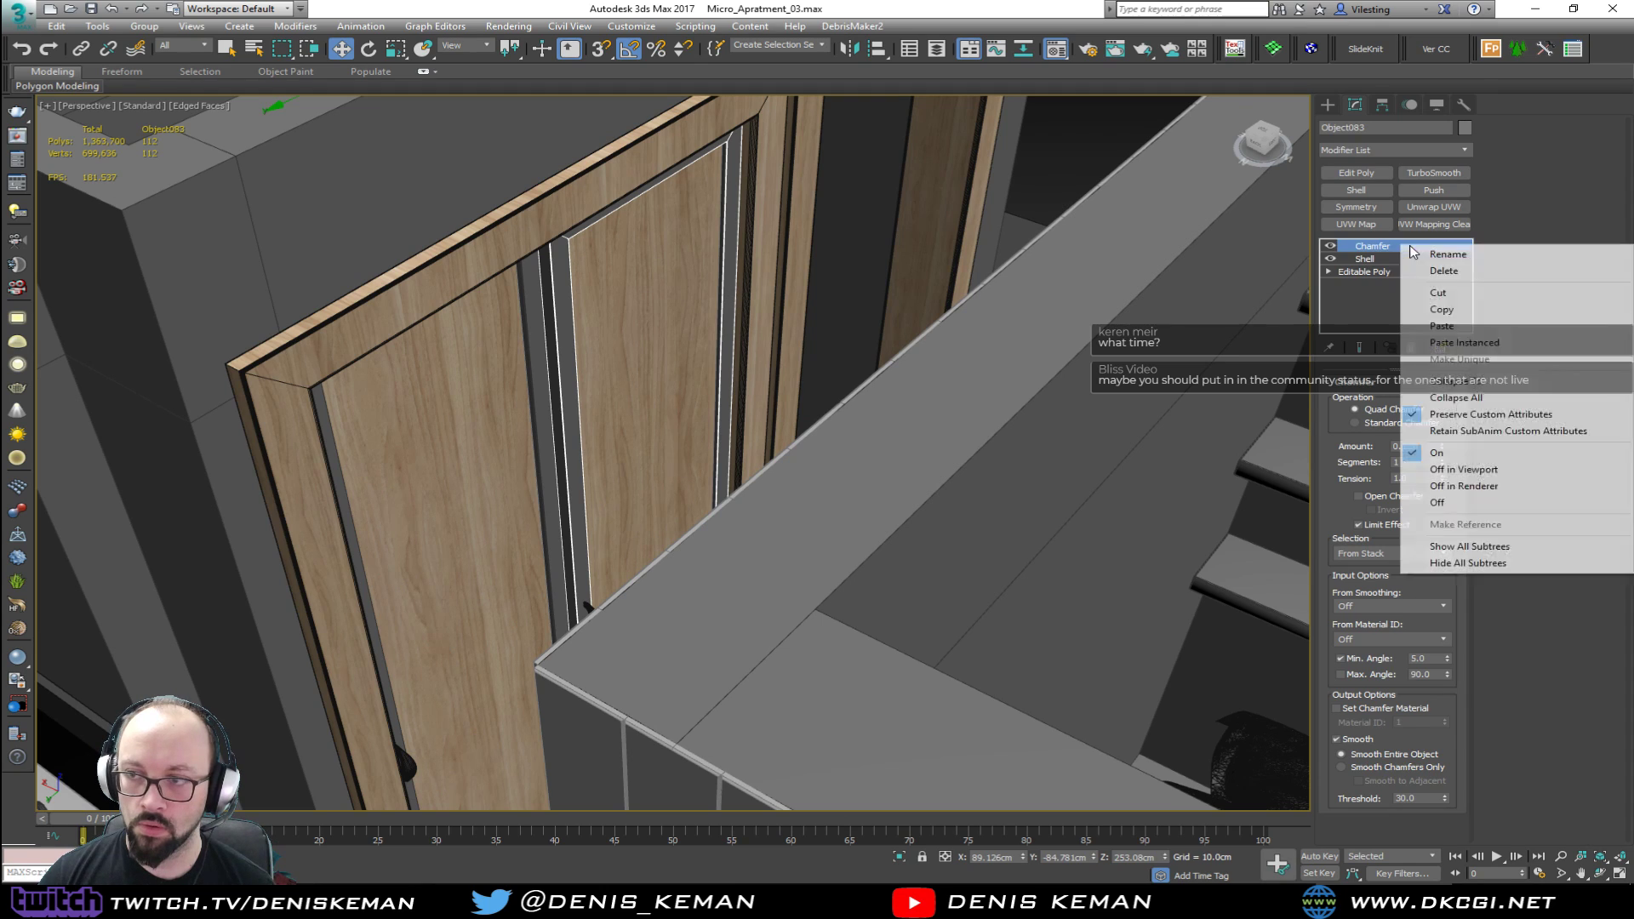
{"action": "left_click", "coordinate": [1471, 327]}
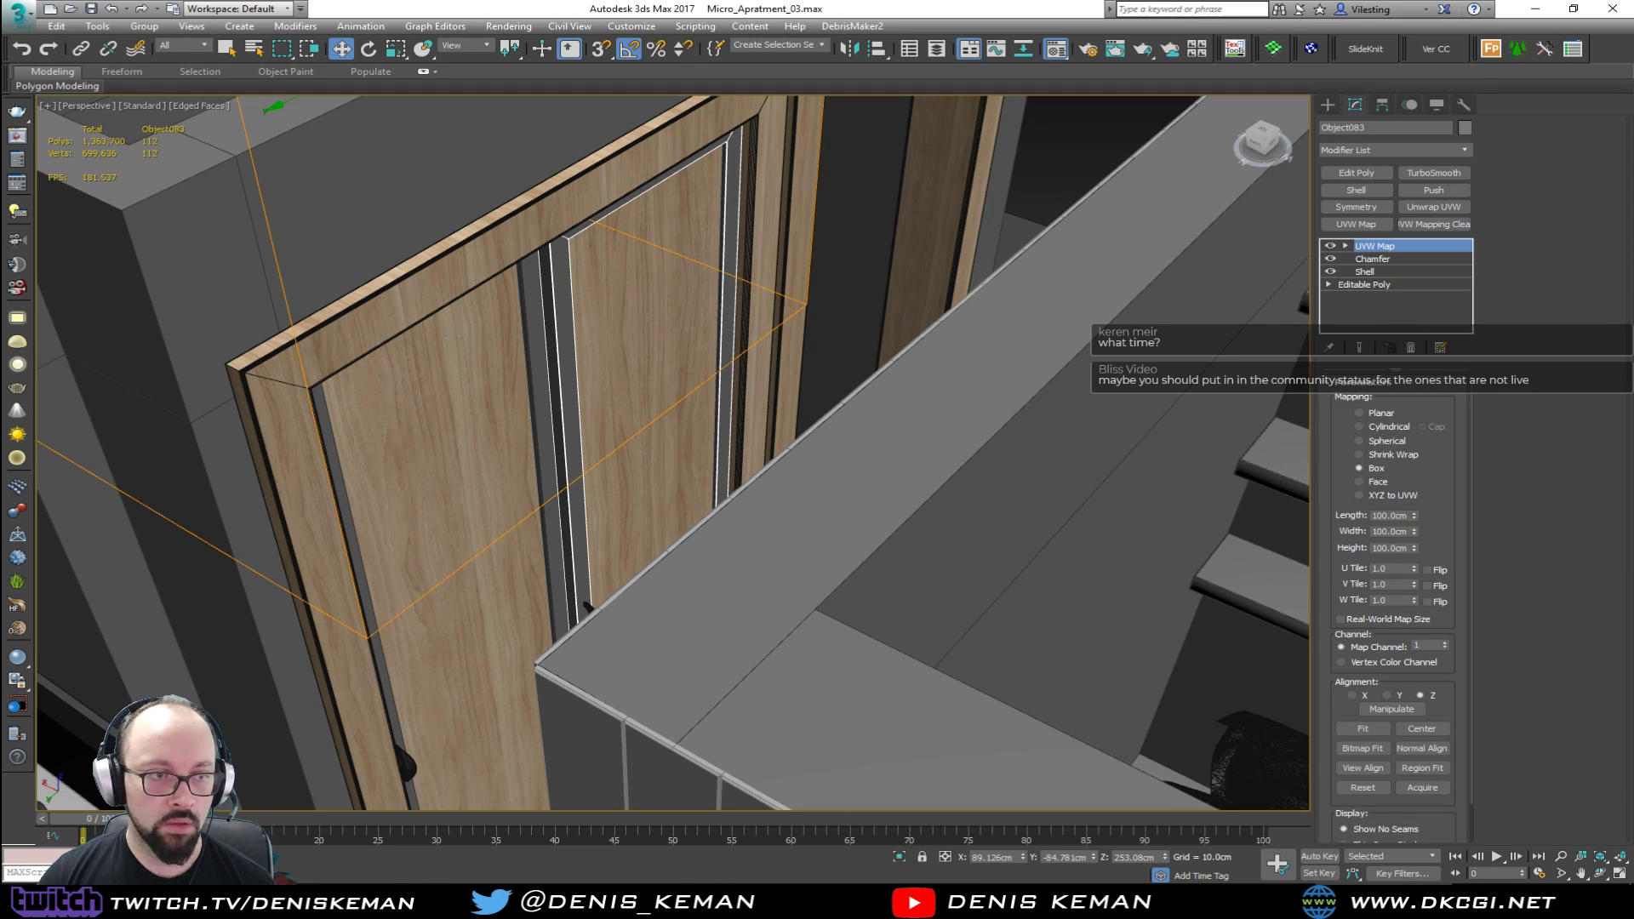
Step: Apply the same 100 cm box UVW Map to the frame of the other sliding door leaf
{"action": "middle_click_drag", "start_coordinate": [586, 607], "coordinate": [453, 355], "text": "alt"}
{"action": "scroll", "coordinate": [602, 190], "scroll_direction": "up", "scroll_amount": 6}
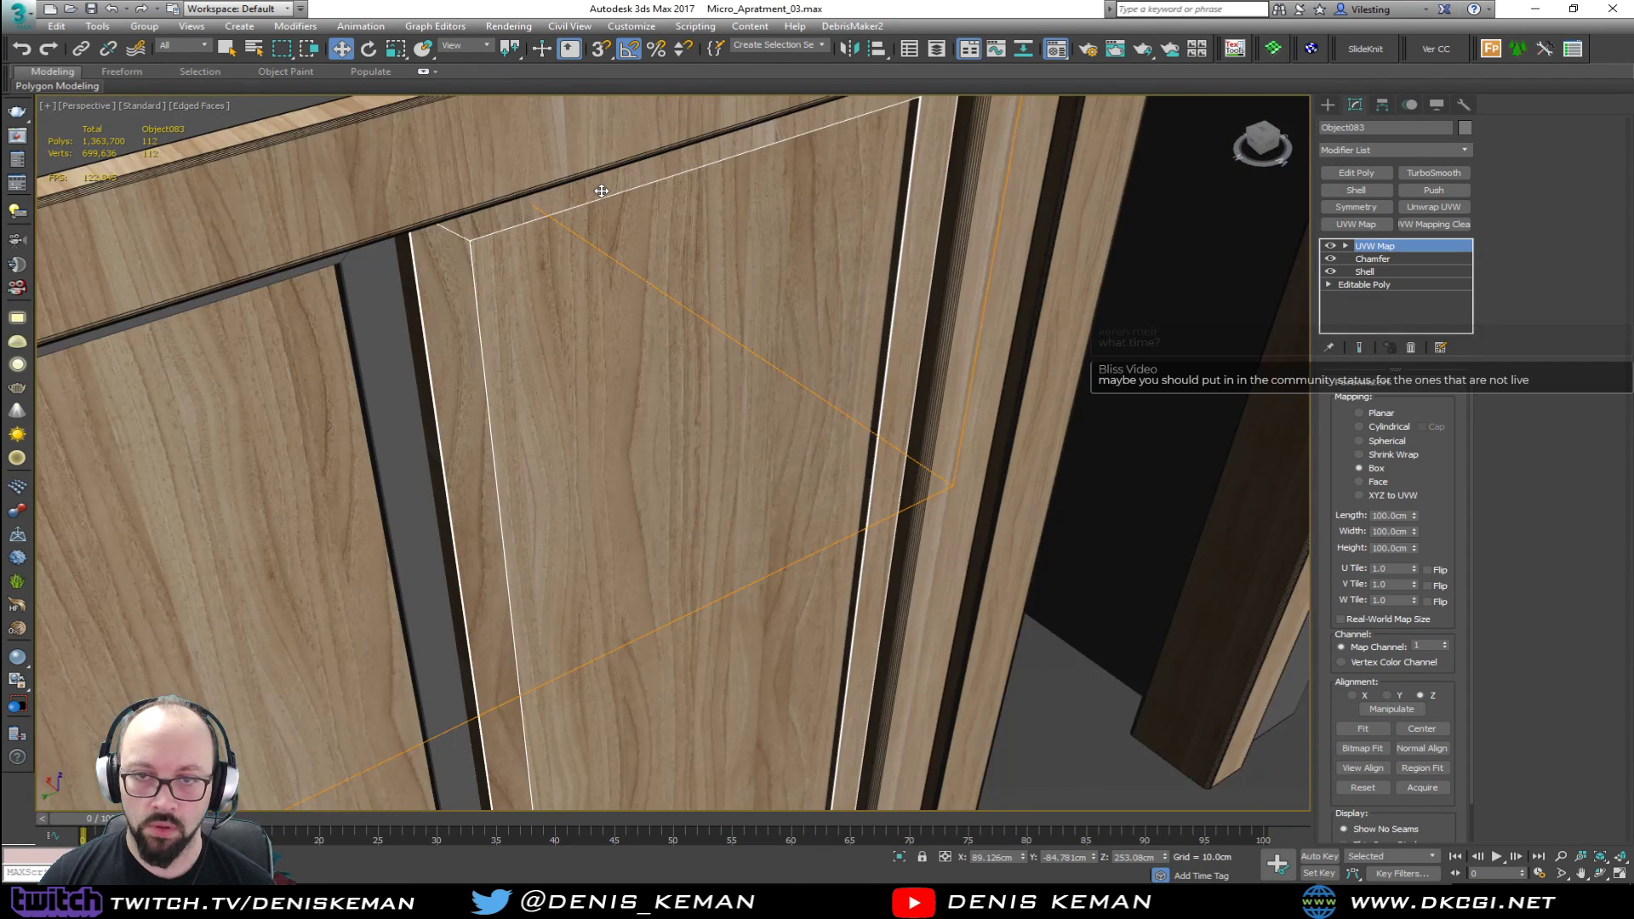
{"action": "mouse_move", "coordinate": [523, 455]}
{"action": "middle_mouse_down", "text": "alt"}
{"action": "mouse_move", "coordinate": [415, 432]}
{"action": "mouse_move", "coordinate": [468, 424]}
{"action": "mouse_move", "coordinate": [457, 416]}
{"action": "mouse_move", "coordinate": [510, 454]}
{"action": "mouse_move", "coordinate": [569, 401]}
{"action": "mouse_move", "coordinate": [502, 218]}
{"action": "middle_mouse_up", "text": "alt"}
{"action": "left_click", "coordinate": [485, 431]}
{"action": "key", "text": "F4"}
{"action": "scroll", "coordinate": [529, 407], "scroll_direction": "down", "scroll_amount": 5}
{"action": "middle_click_drag", "start_coordinate": [529, 407], "coordinate": [675, 476], "text": "alt"}
{"action": "key", "text": "F4"}
{"action": "middle_click_drag", "start_coordinate": [593, 363], "coordinate": [621, 366], "text": "alt"}
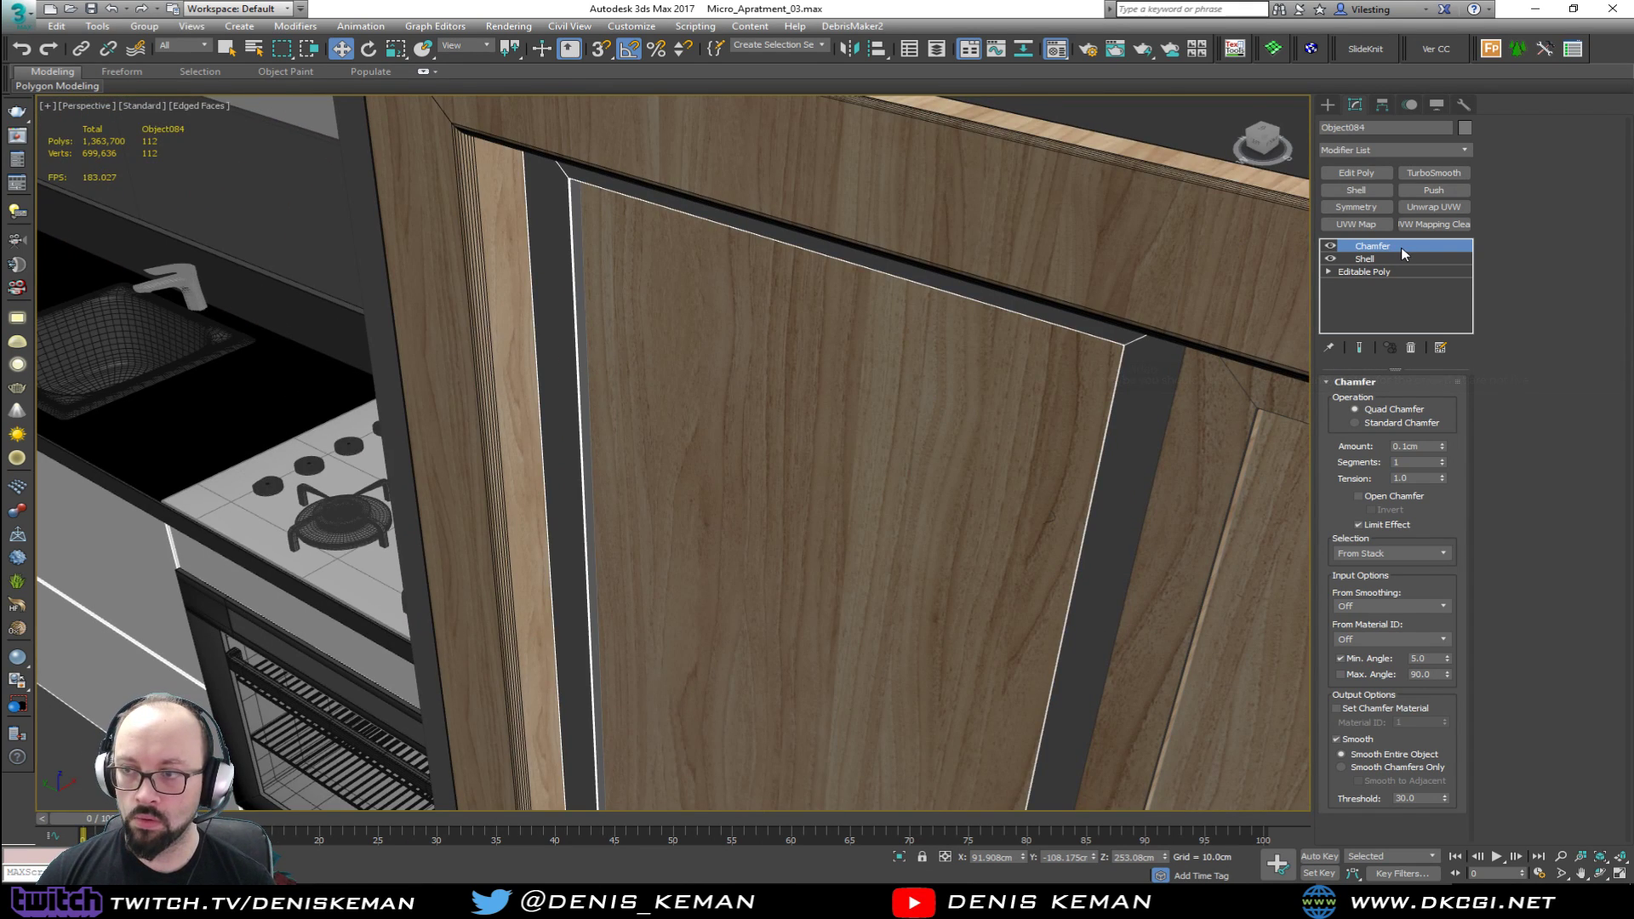
{"action": "right_click", "coordinate": [1405, 246]}
{"action": "left_click", "coordinate": [1356, 224]}
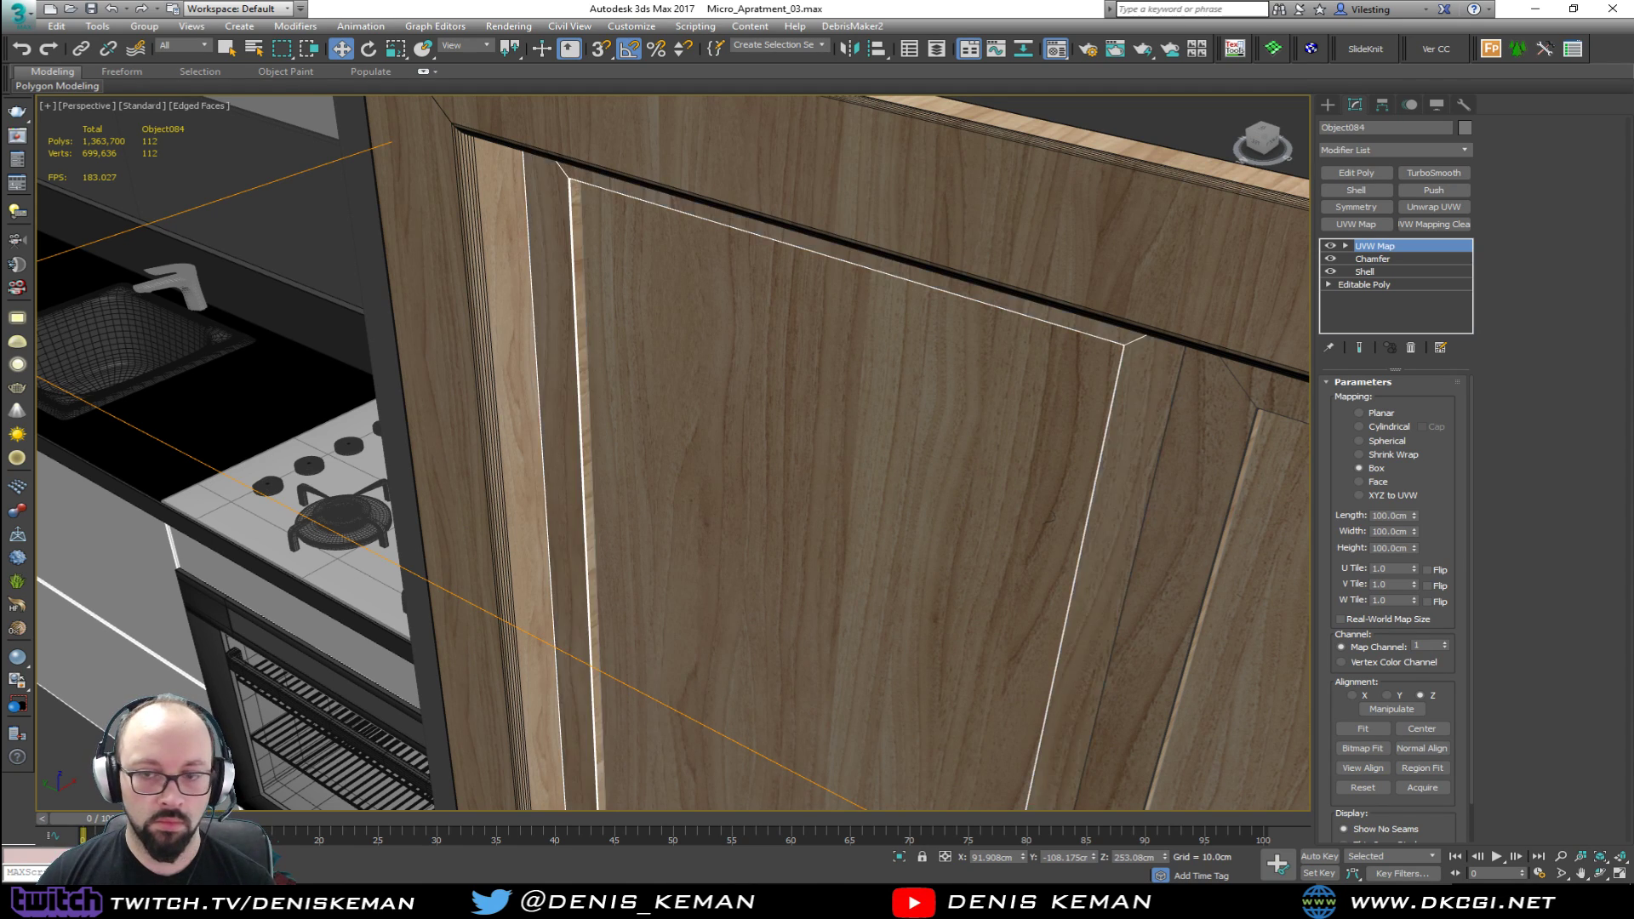
Step: Move that leaf frame's UVW Map gizmo down and sideways to offset its wood grain
{"action": "middle_click_drag", "start_coordinate": [817, 357], "coordinate": [845, 448], "text": "alt"}
{"action": "left_click_drag", "start_coordinate": [822, 273], "coordinate": [827, 451]}
{"action": "scroll", "coordinate": [826, 460], "scroll_direction": "up", "scroll_amount": 5}
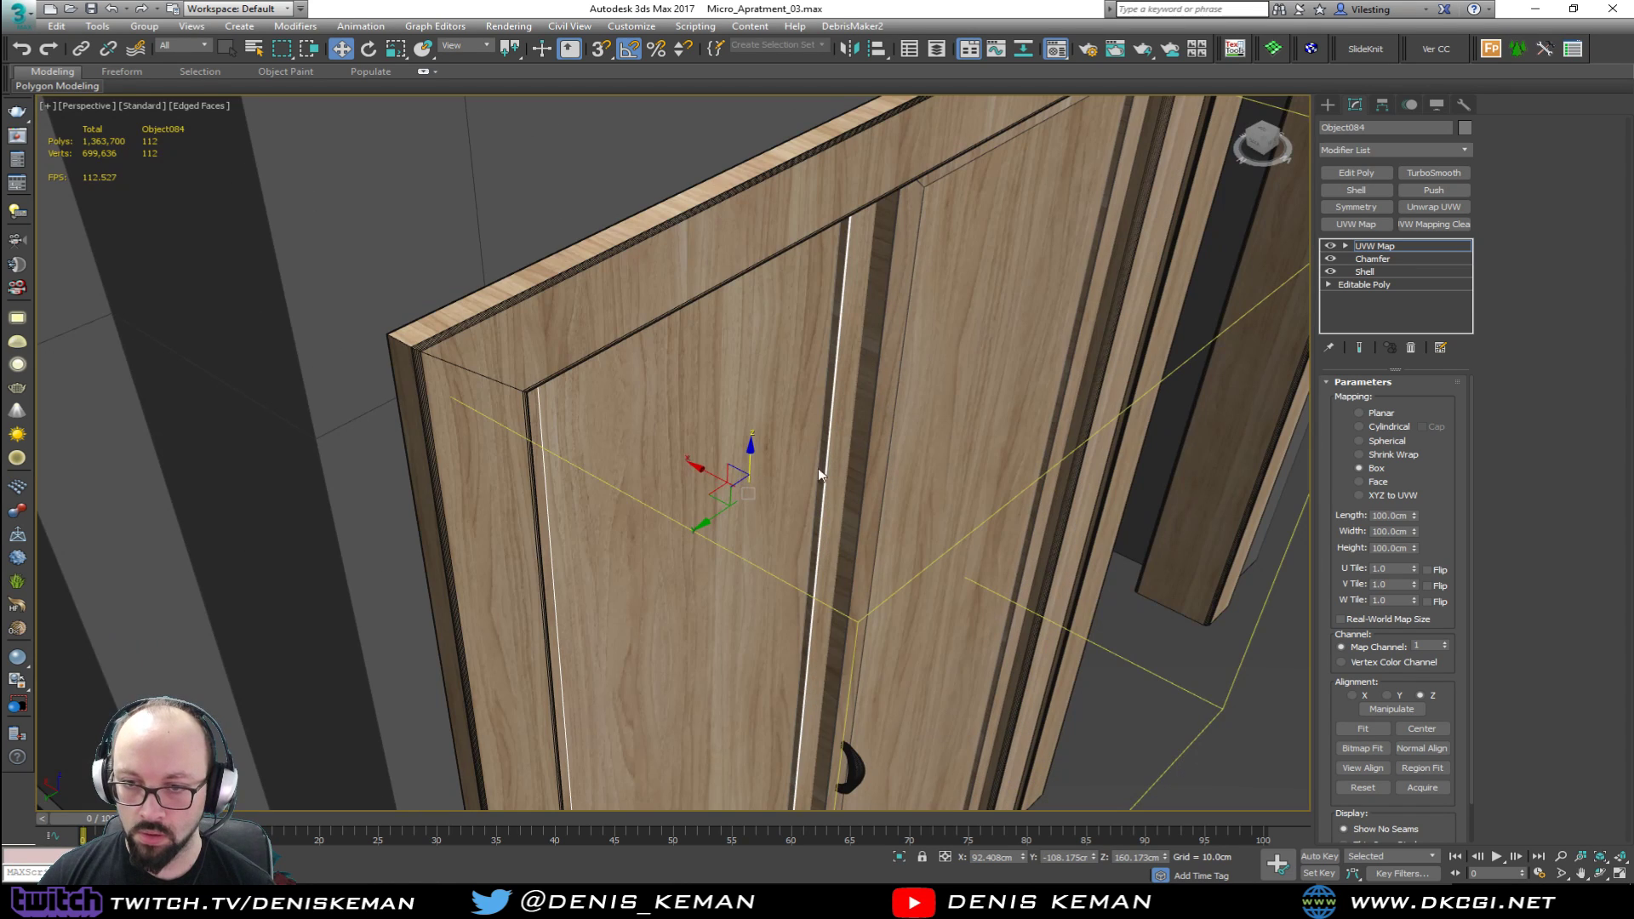
{"action": "left_click_drag", "start_coordinate": [702, 521], "coordinate": [637, 559]}
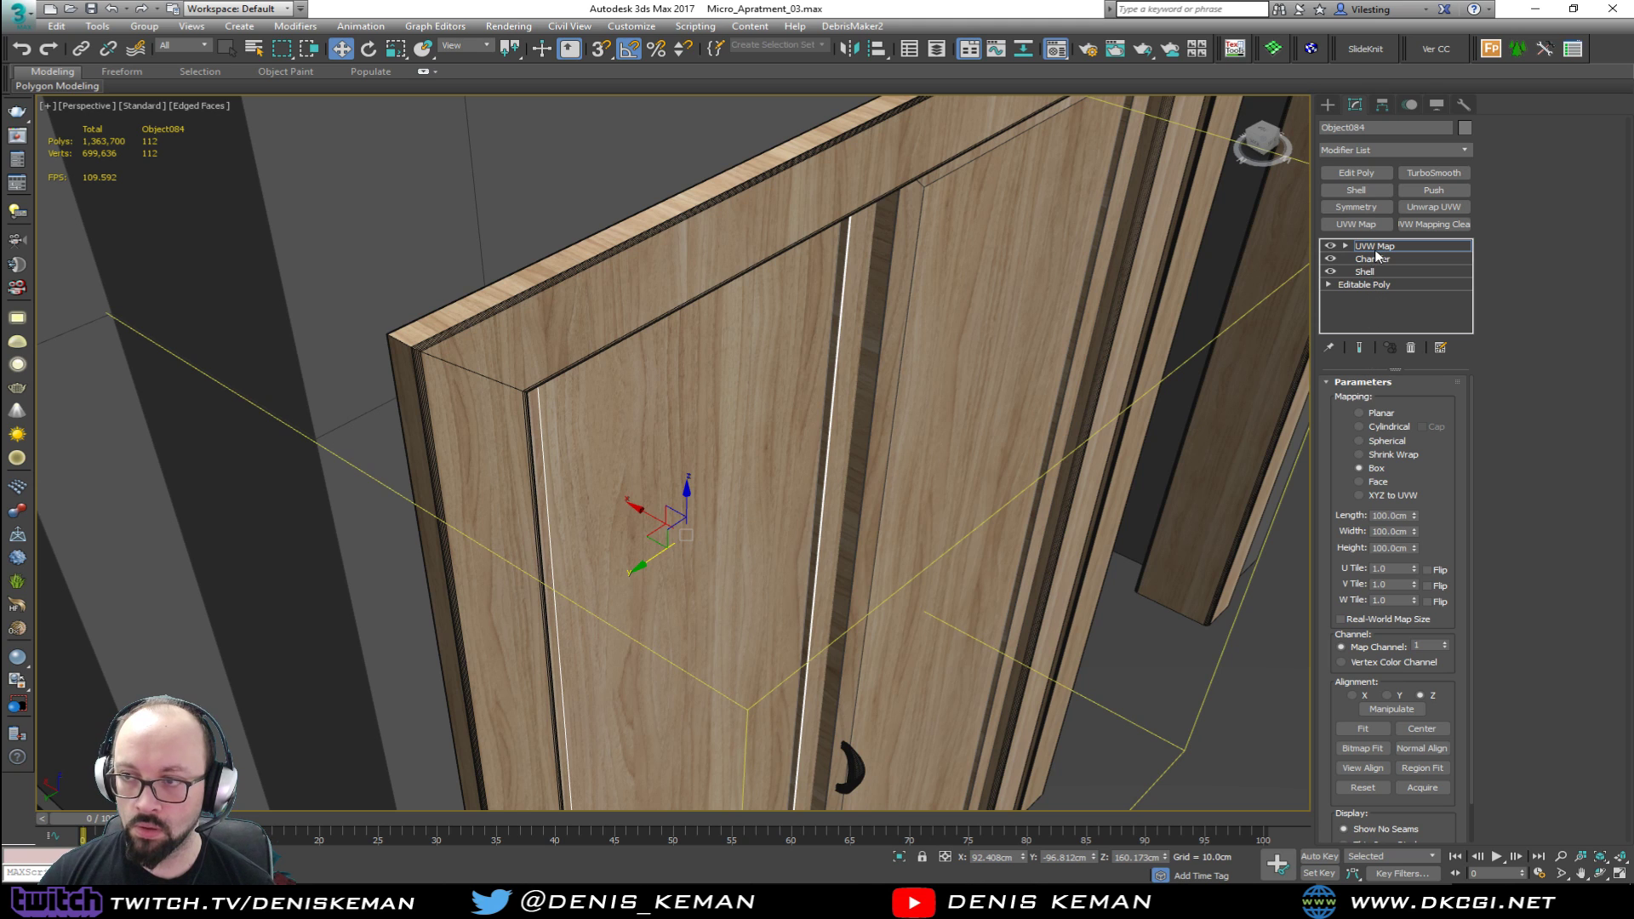
Step: Inspect the wood grain on the sliding door leaves and neighbouring door frames, with and without edged faces
{"action": "left_click", "coordinate": [1150, 402]}
{"action": "key", "text": "F4"}
{"action": "scroll", "coordinate": [1090, 400], "scroll_direction": "up", "scroll_amount": 2}
{"action": "scroll", "coordinate": [928, 391], "scroll_direction": "down", "scroll_amount": 3}
{"action": "middle_click_drag", "start_coordinate": [1090, 401], "coordinate": [588, 494]}
{"action": "scroll", "coordinate": [587, 494], "scroll_direction": "down", "scroll_amount": 2}
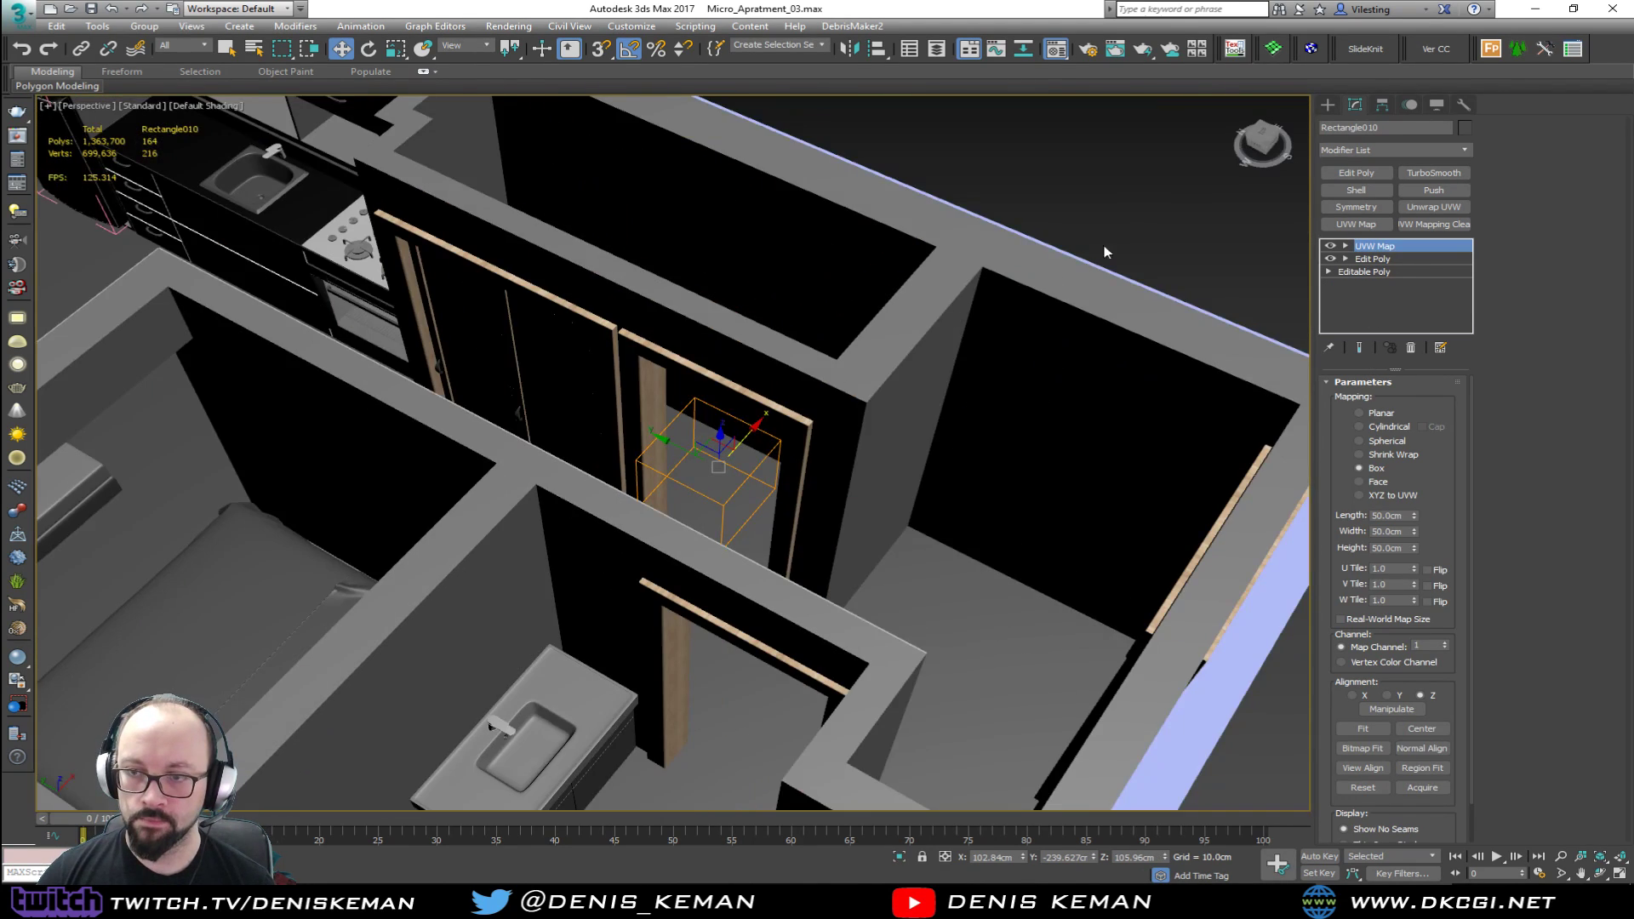
{"action": "left_click", "coordinate": [1098, 260]}
{"action": "middle_click_drag", "start_coordinate": [1098, 260], "coordinate": [918, 306], "text": "alt"}
{"action": "scroll", "coordinate": [918, 306], "scroll_direction": "up", "scroll_amount": 3}
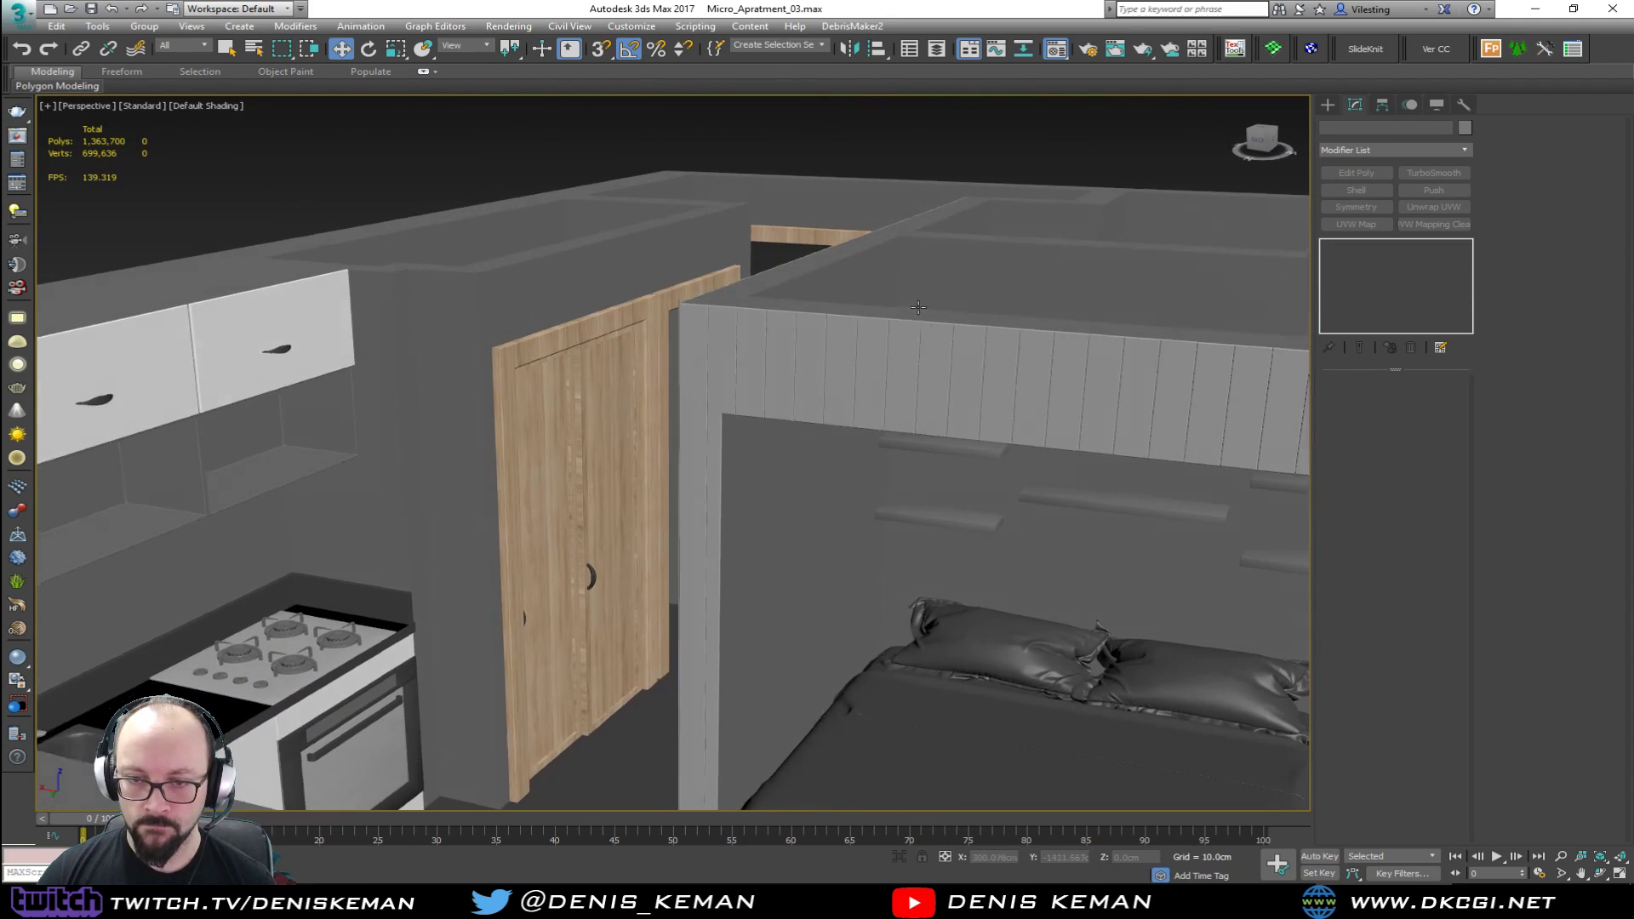
{"action": "scroll", "coordinate": [582, 454], "scroll_direction": "up", "scroll_amount": 5}
{"action": "key", "text": "F4"}
{"action": "middle_click_drag", "start_coordinate": [600, 396], "coordinate": [708, 283]}
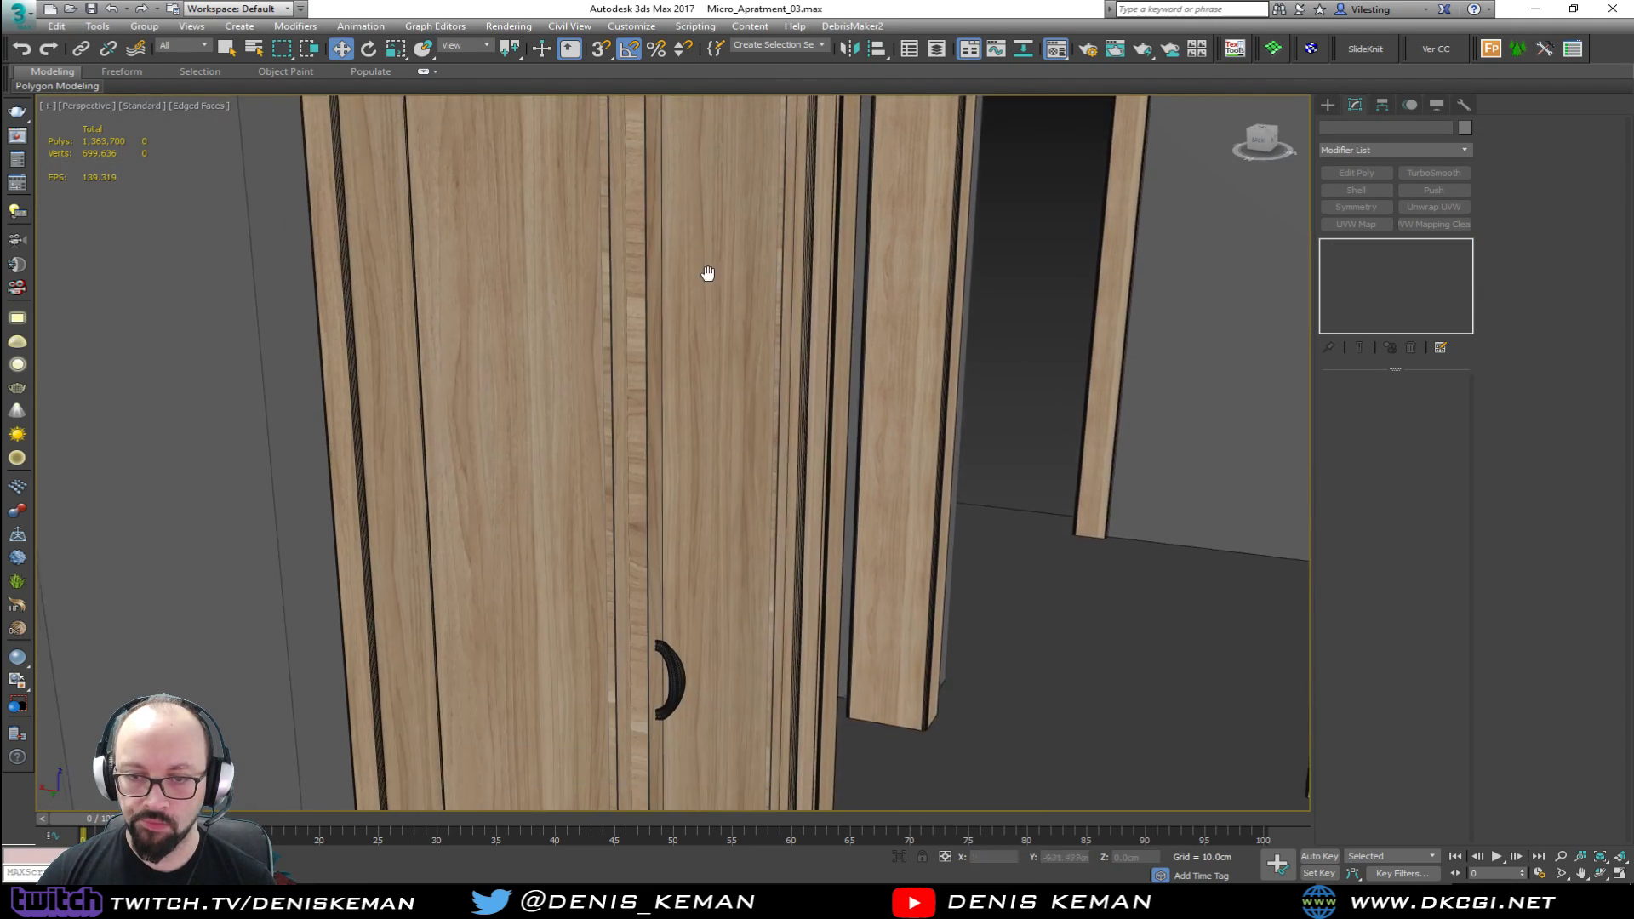
Step: Examine the textured sliding door in relation to the bed area, kitchen and remaining rooms, from inside and above
{"action": "scroll", "coordinate": [708, 283], "scroll_direction": "down", "scroll_amount": 6}
{"action": "key", "text": "F4"}
{"action": "middle_click_drag", "start_coordinate": [1099, 374], "coordinate": [747, 439]}
{"action": "scroll", "coordinate": [773, 441], "scroll_direction": "down", "scroll_amount": 3}
{"action": "scroll", "coordinate": [773, 441], "scroll_direction": "down", "scroll_amount": 1}
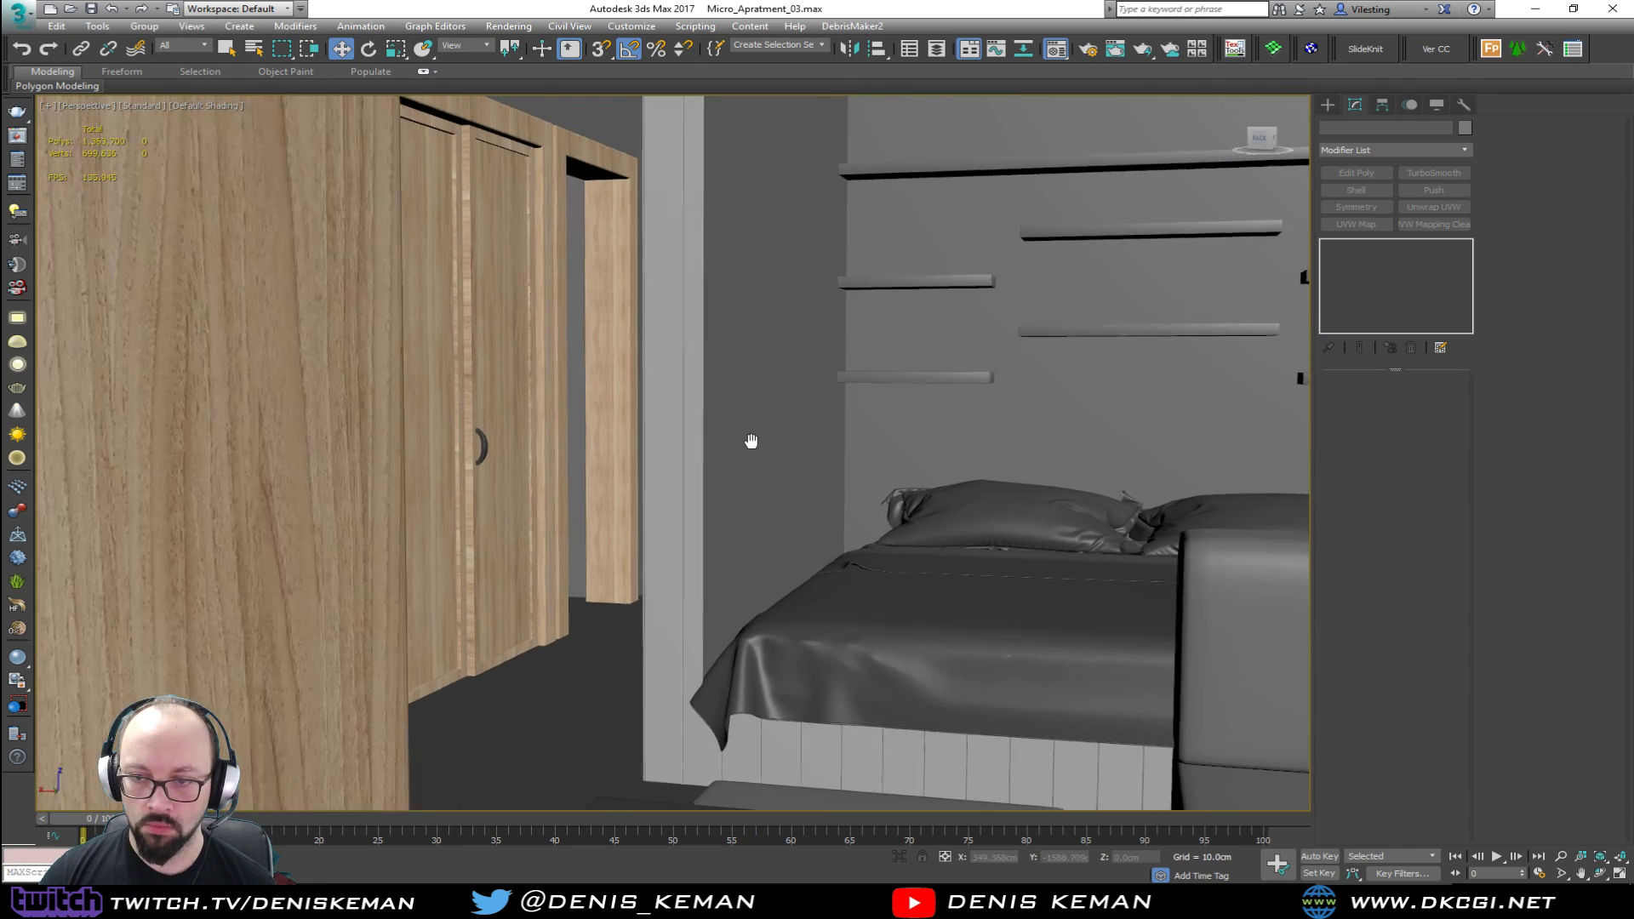
{"action": "scroll", "coordinate": [747, 440], "scroll_direction": "down", "scroll_amount": 6}
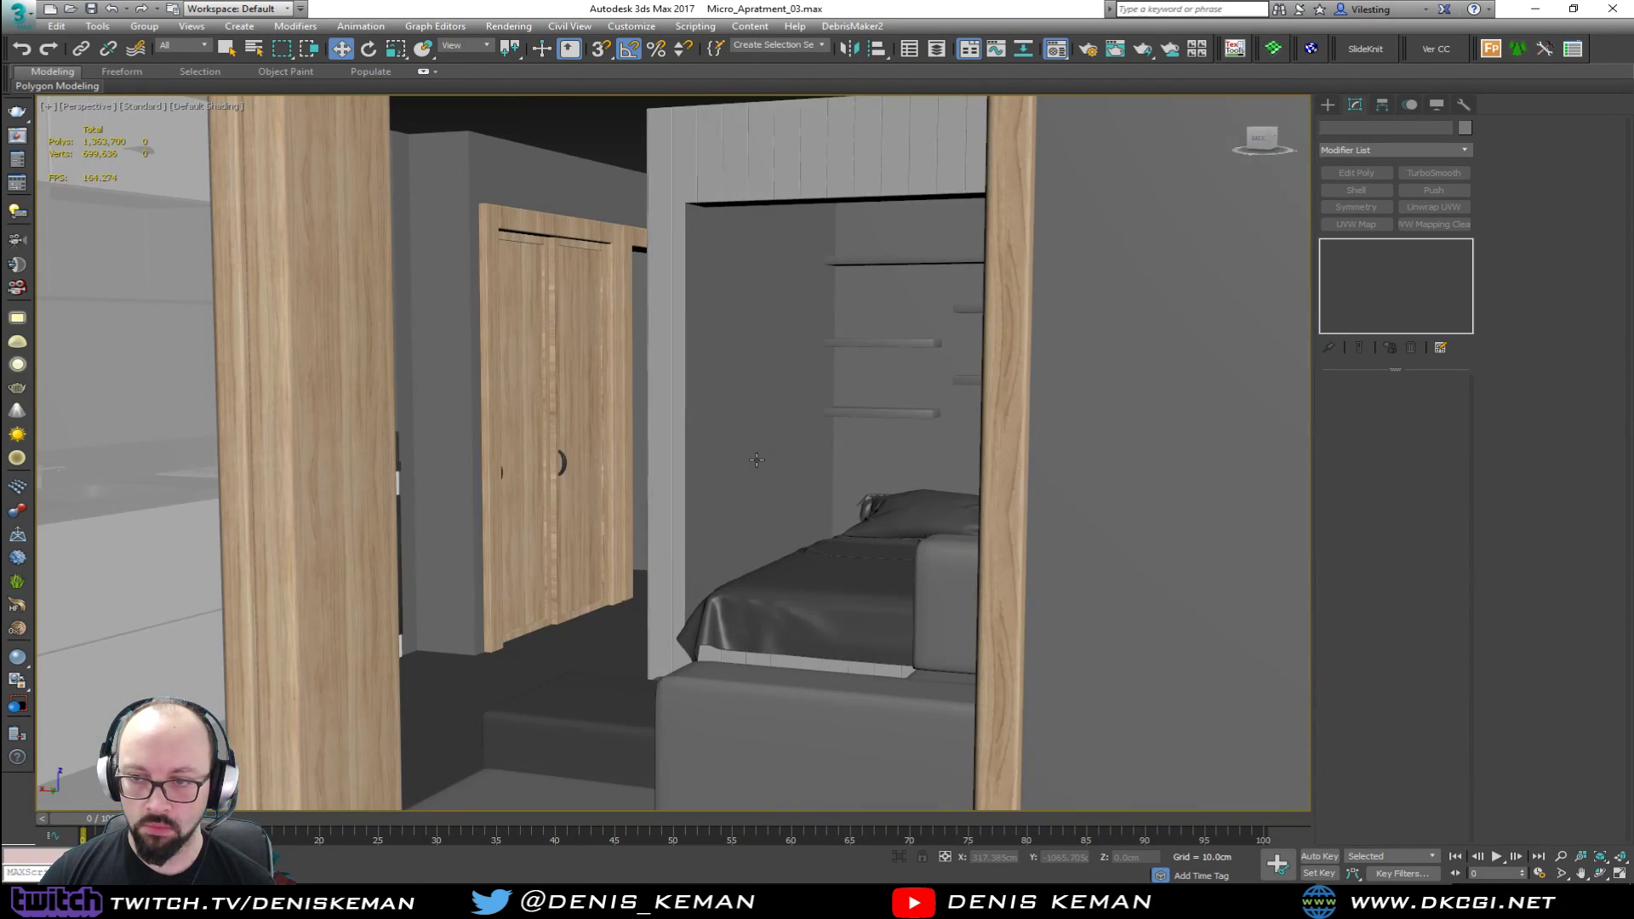
{"action": "scroll", "coordinate": [757, 460], "scroll_direction": "down", "scroll_amount": 8}
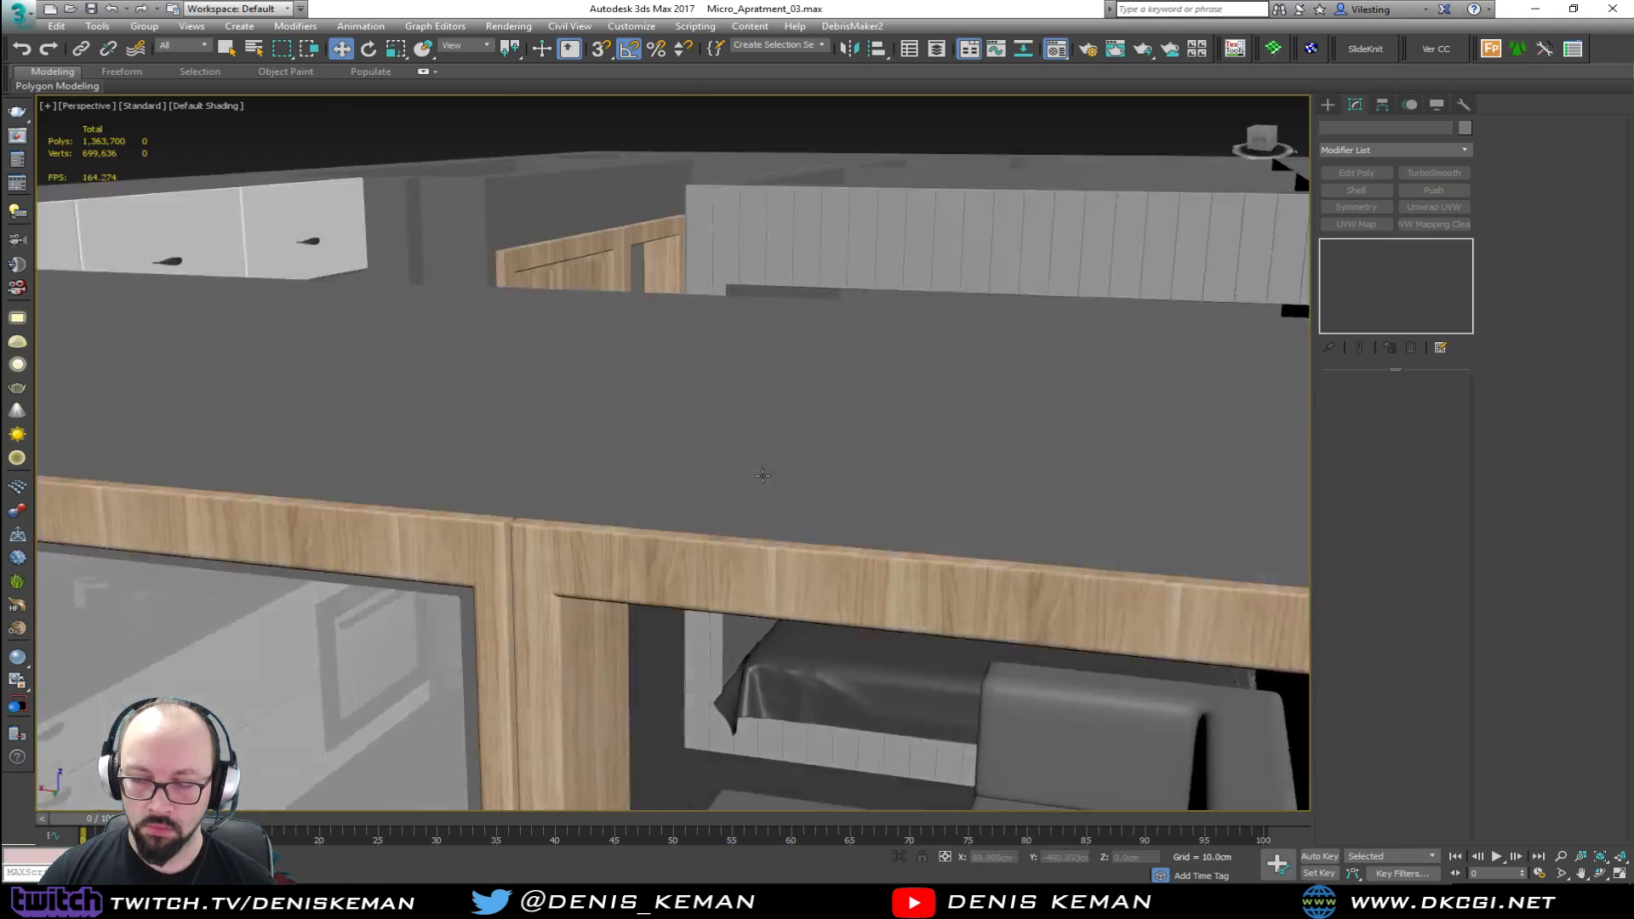
{"action": "scroll", "coordinate": [763, 475], "scroll_direction": "down", "scroll_amount": 6}
{"action": "middle_click_drag", "start_coordinate": [762, 475], "coordinate": [765, 513], "text": "alt"}
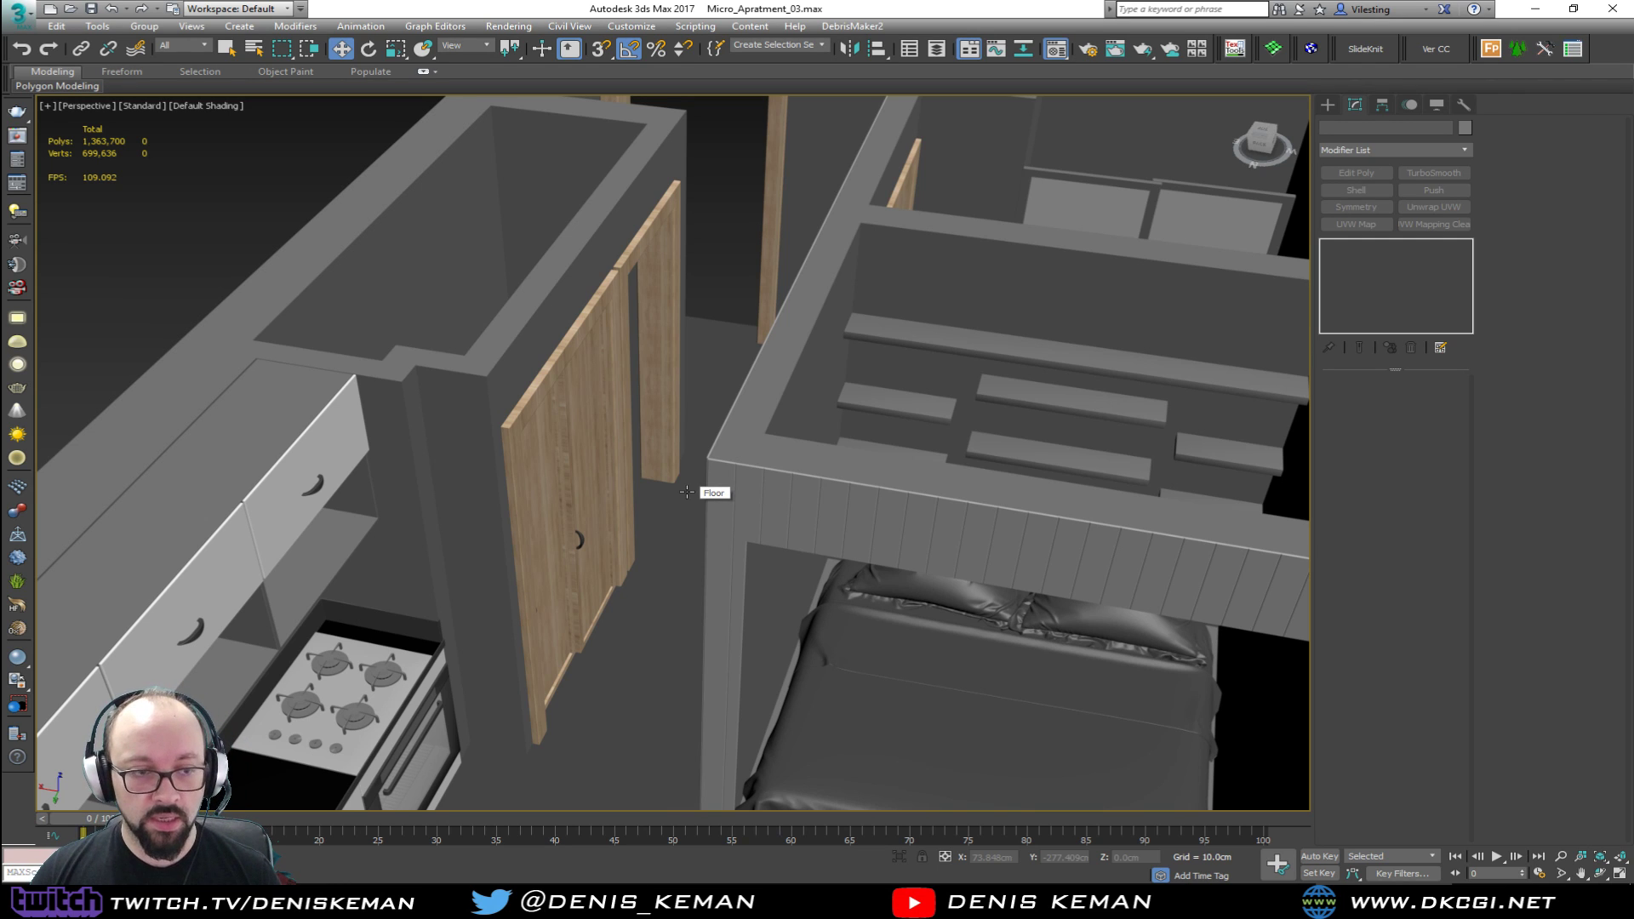
{"action": "scroll", "coordinate": [587, 430], "scroll_direction": "down", "scroll_amount": 5}
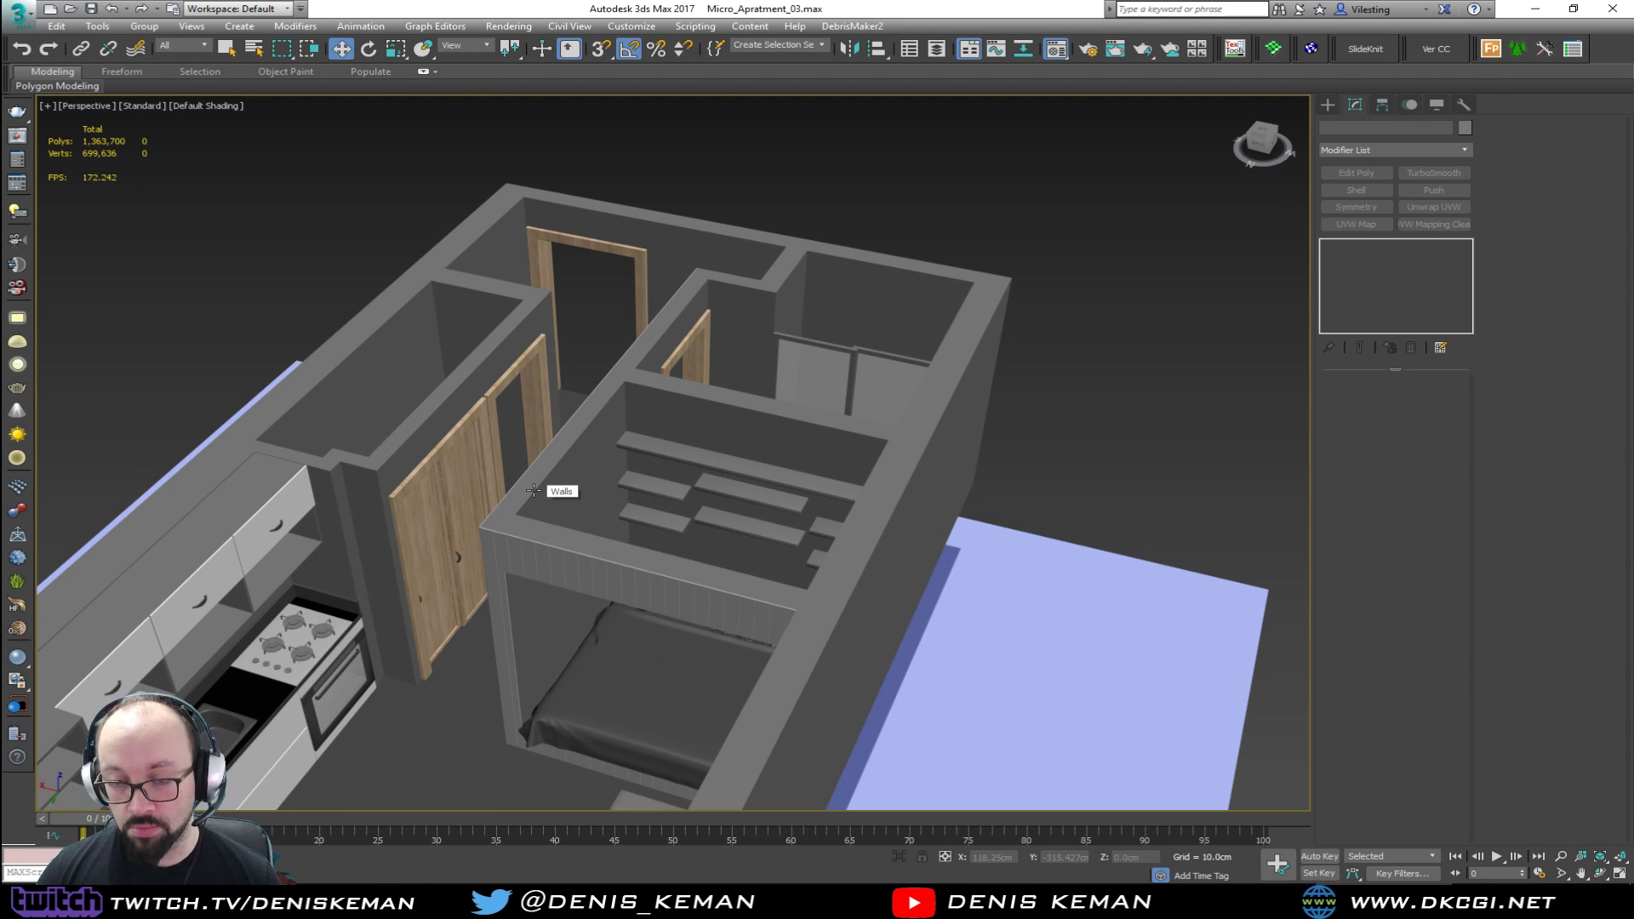
Step: Paste the UVW Map modifier onto the lower row of short wall shelves above the bed
{"action": "middle_click_drag", "start_coordinate": [534, 491], "coordinate": [623, 495], "text": "alt"}
{"action": "scroll", "coordinate": [766, 492], "scroll_direction": "up", "scroll_amount": 3}
{"action": "left_click", "coordinate": [785, 476]}
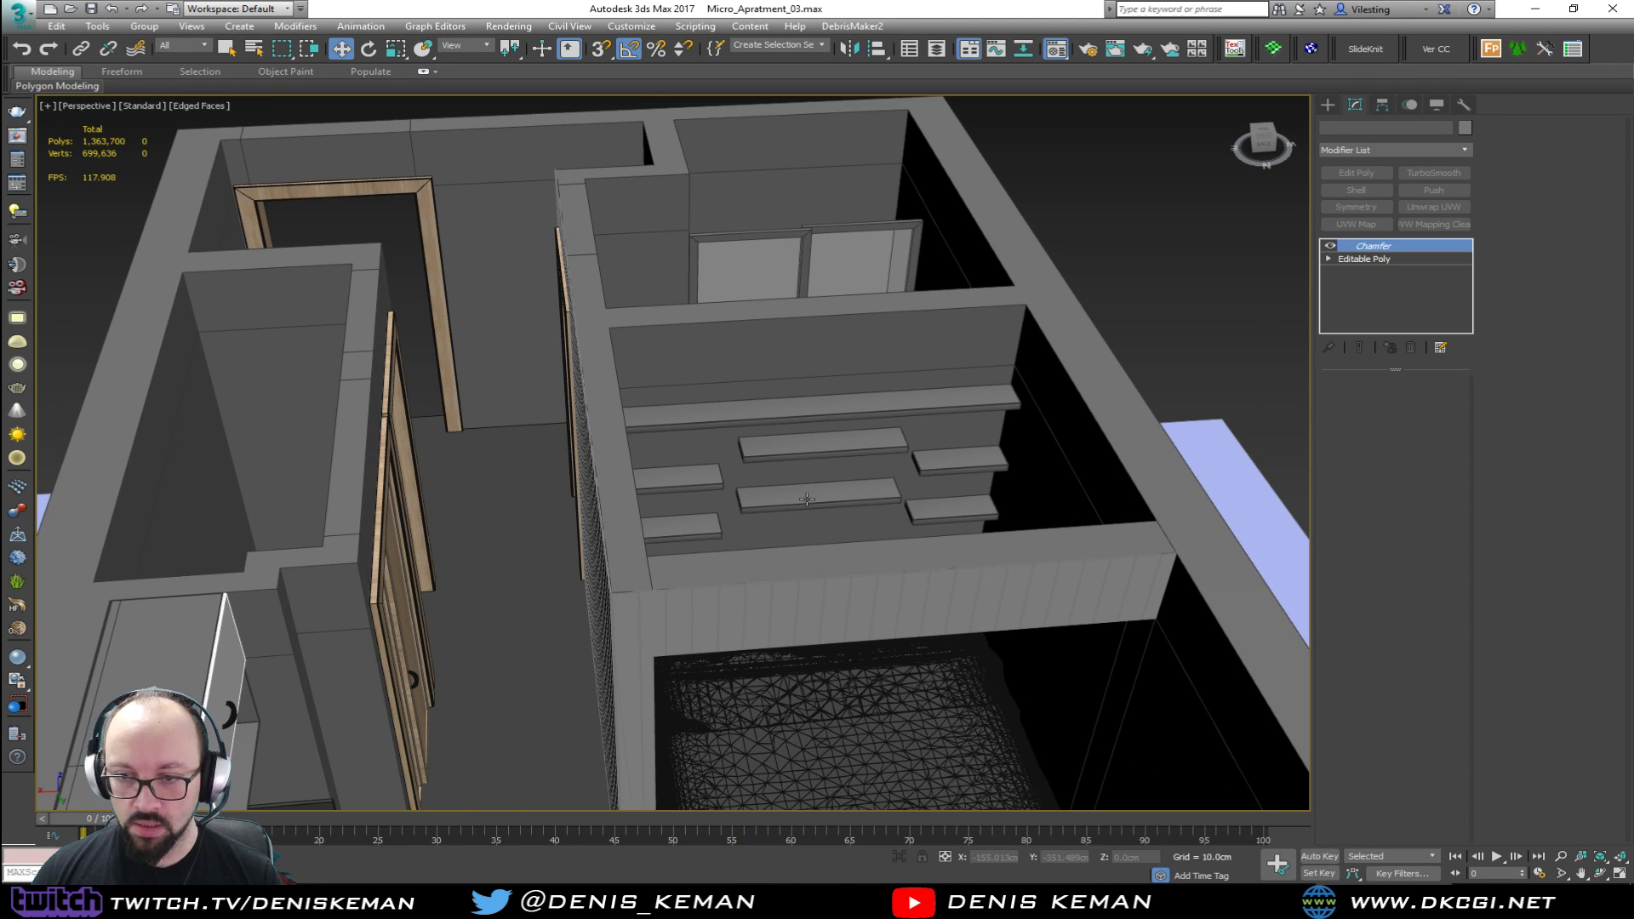
{"action": "key", "text": "F4"}
{"action": "scroll", "coordinate": [788, 471], "scroll_direction": "up", "scroll_amount": 3}
{"action": "middle_click_drag", "start_coordinate": [788, 471], "coordinate": [681, 482], "text": "alt"}
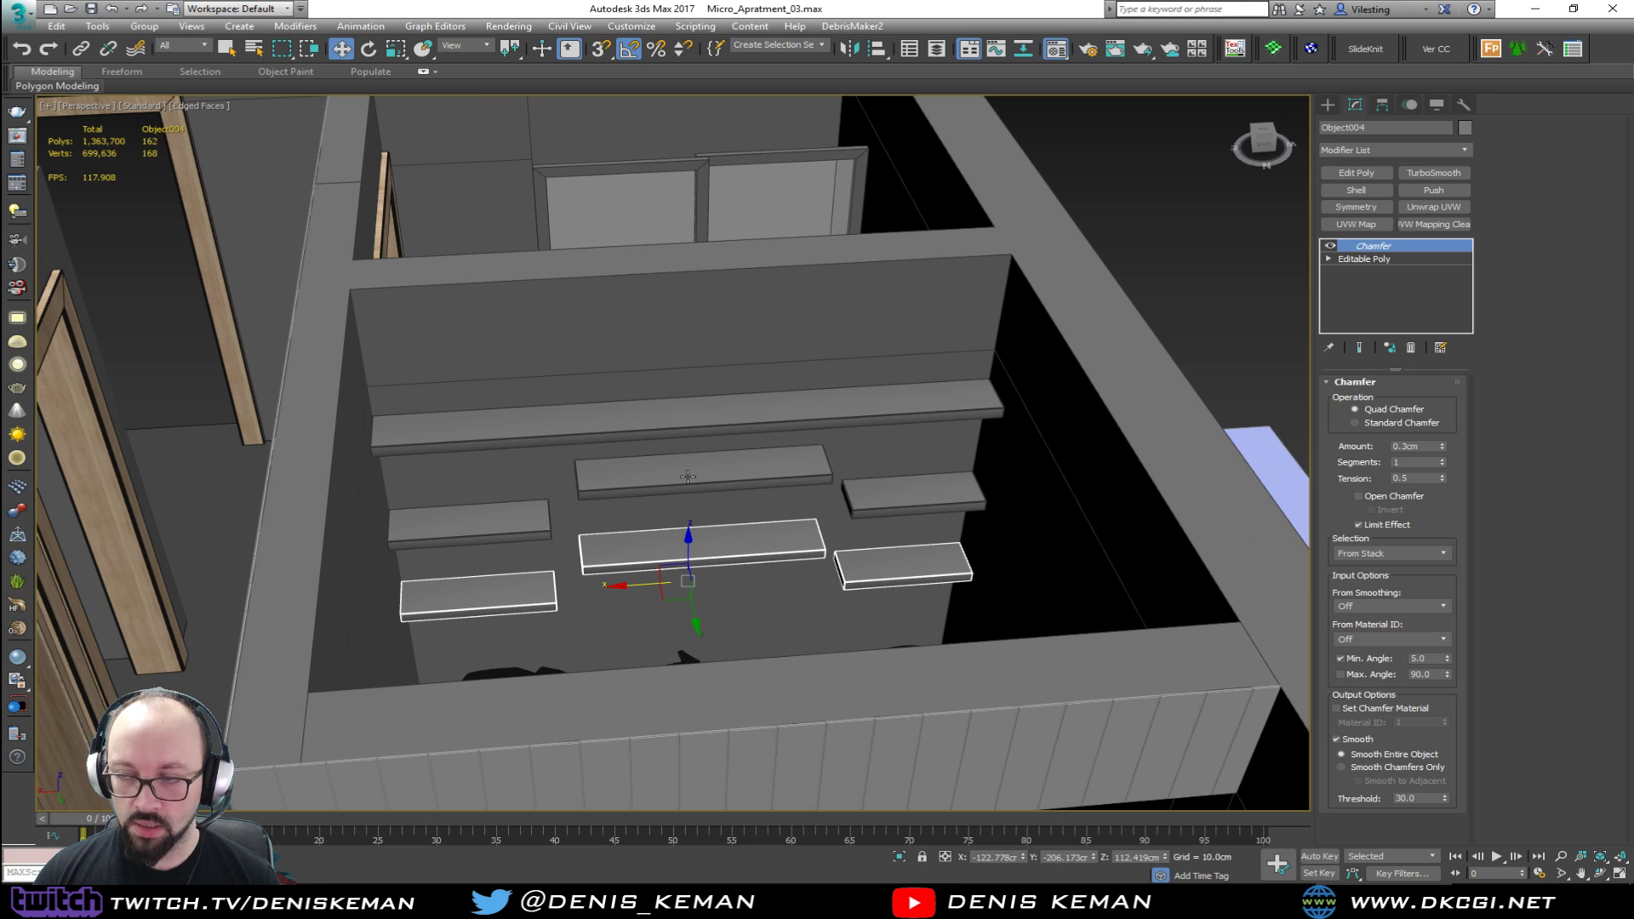
{"action": "right_click", "coordinate": [1368, 247]}
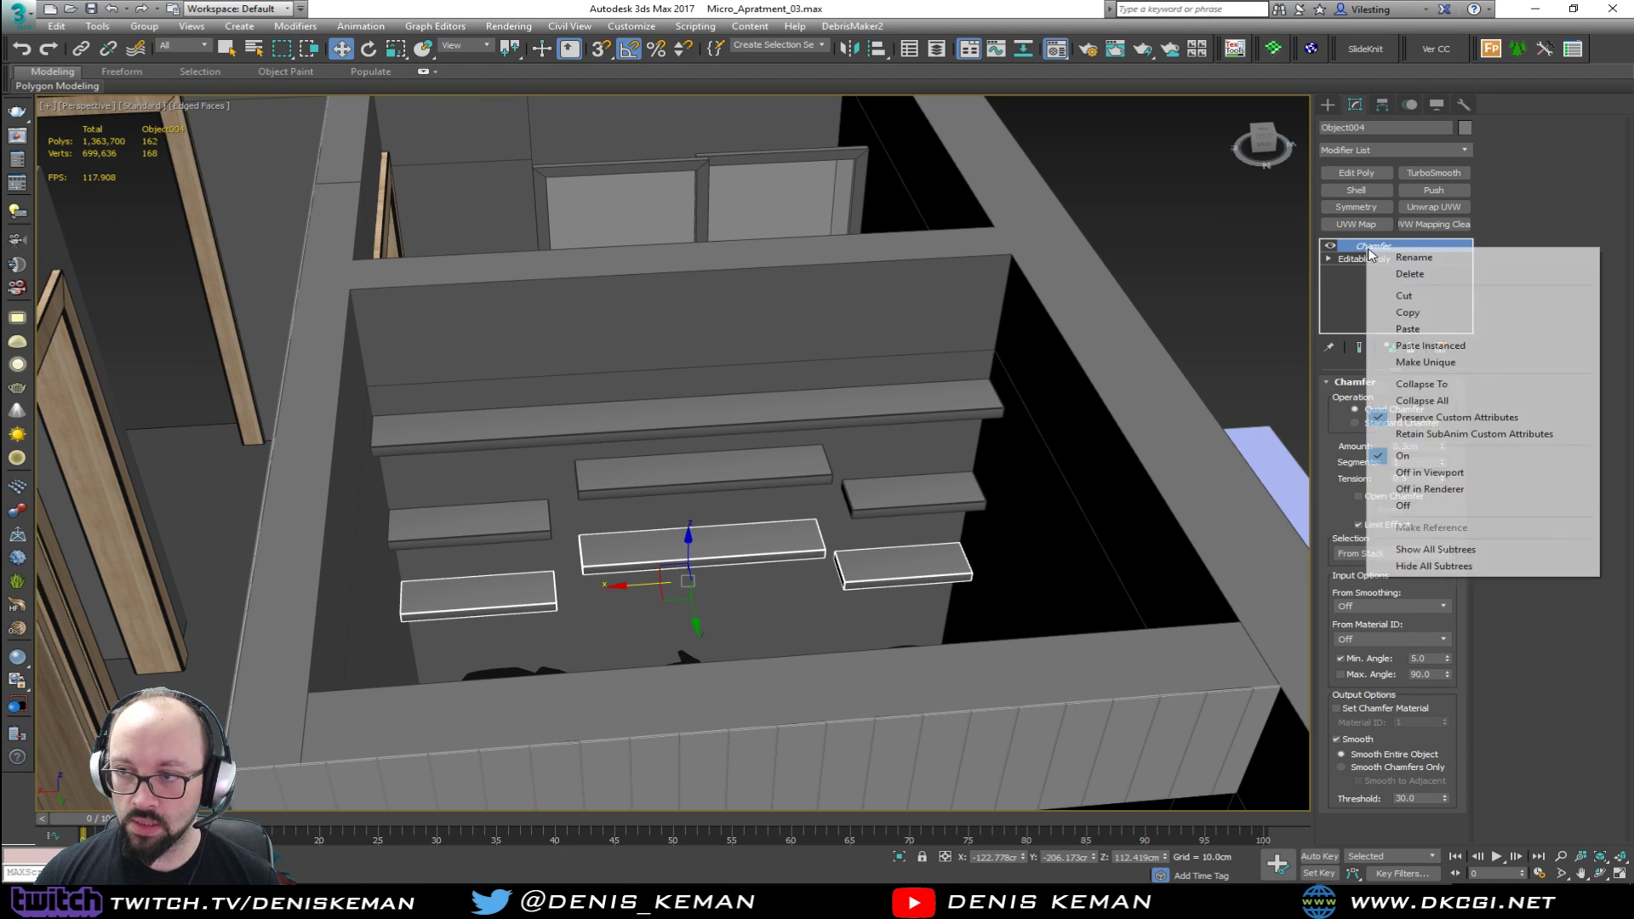
{"action": "left_click", "coordinate": [1420, 330]}
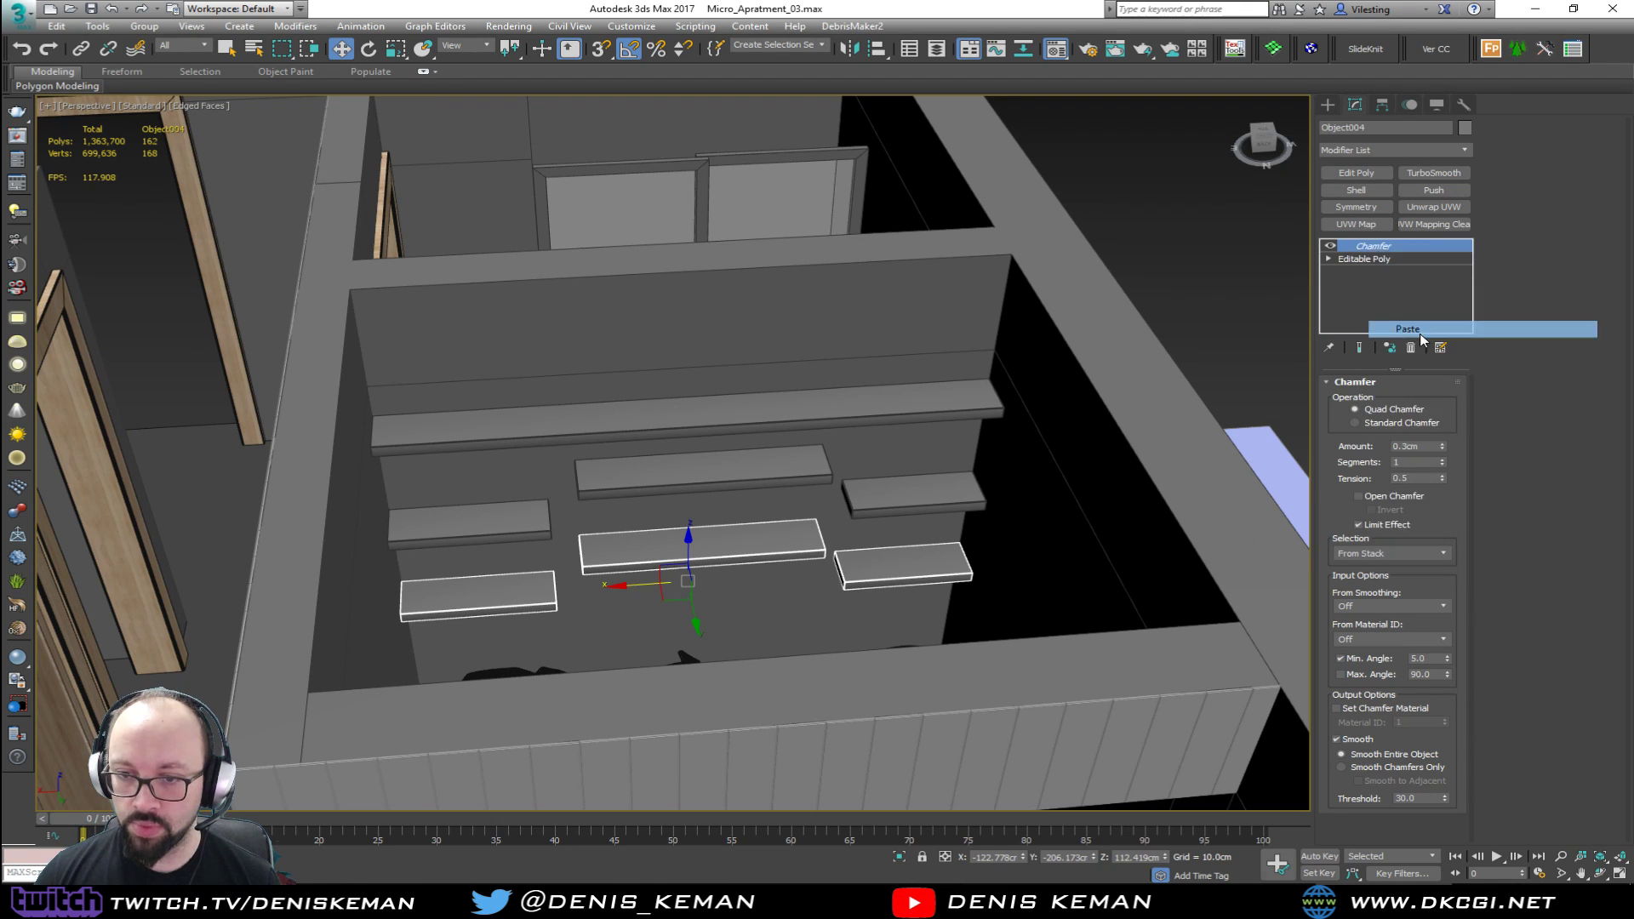
Step: Paste the copied UVW Map modifier onto the upper row of short wall shelves and the long top shelf
{"action": "left_click", "coordinate": [746, 479]}
{"action": "right_click", "coordinate": [1369, 246]}
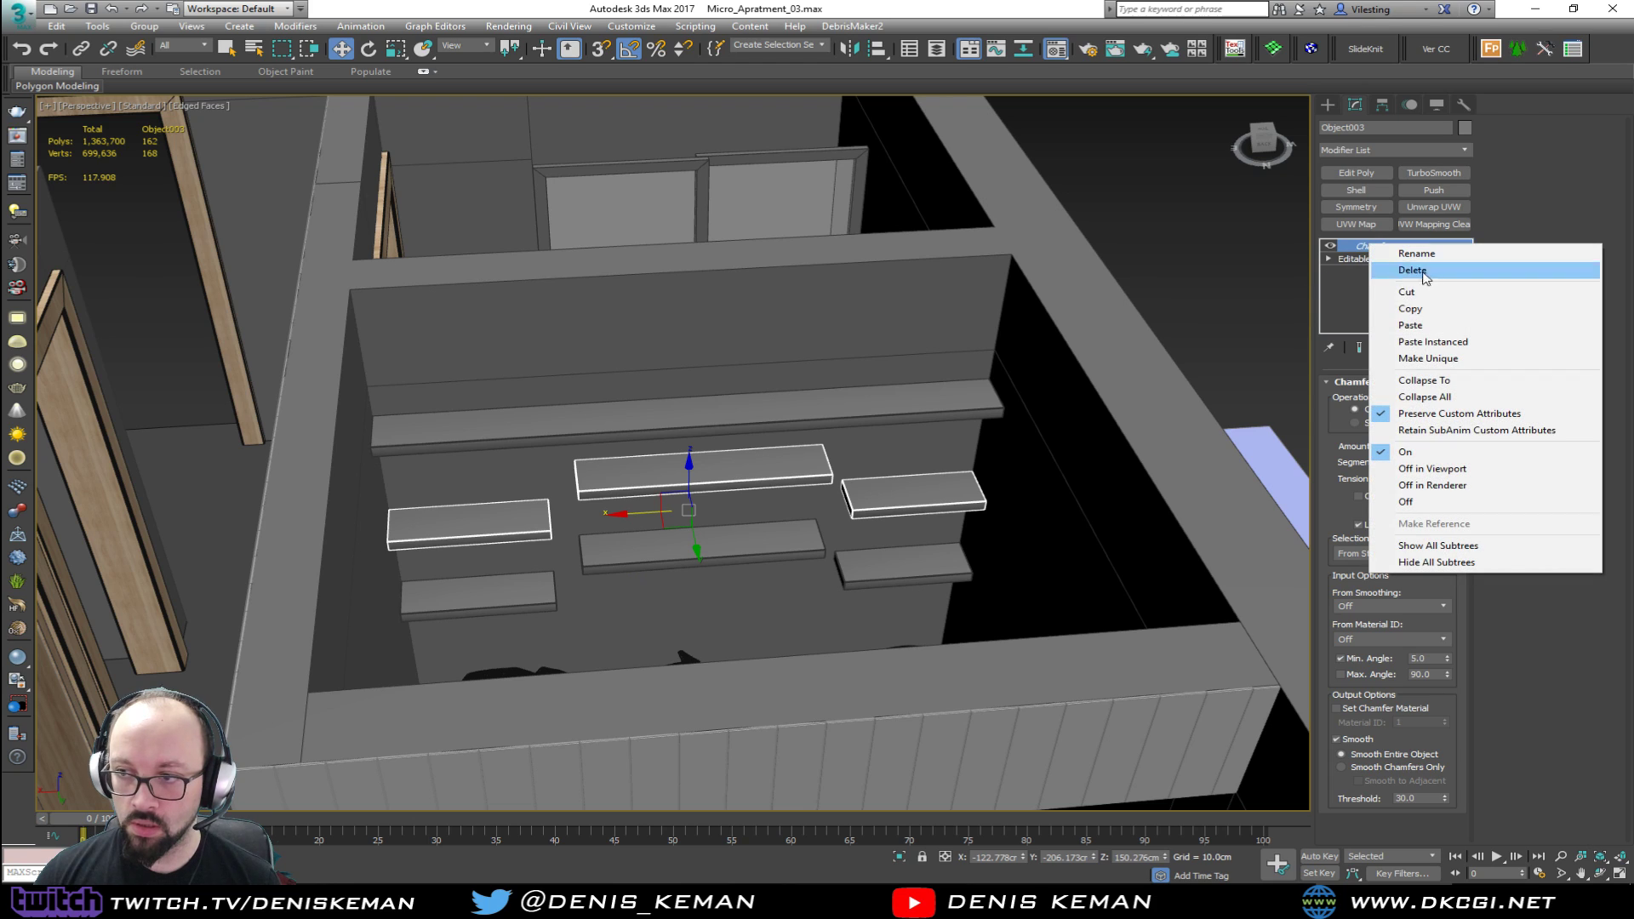
{"action": "left_click", "coordinate": [1413, 326]}
{"action": "key", "text": "ctrl+z"}
{"action": "key", "text": "ctrl+z"}
{"action": "right_click", "coordinate": [1402, 246]}
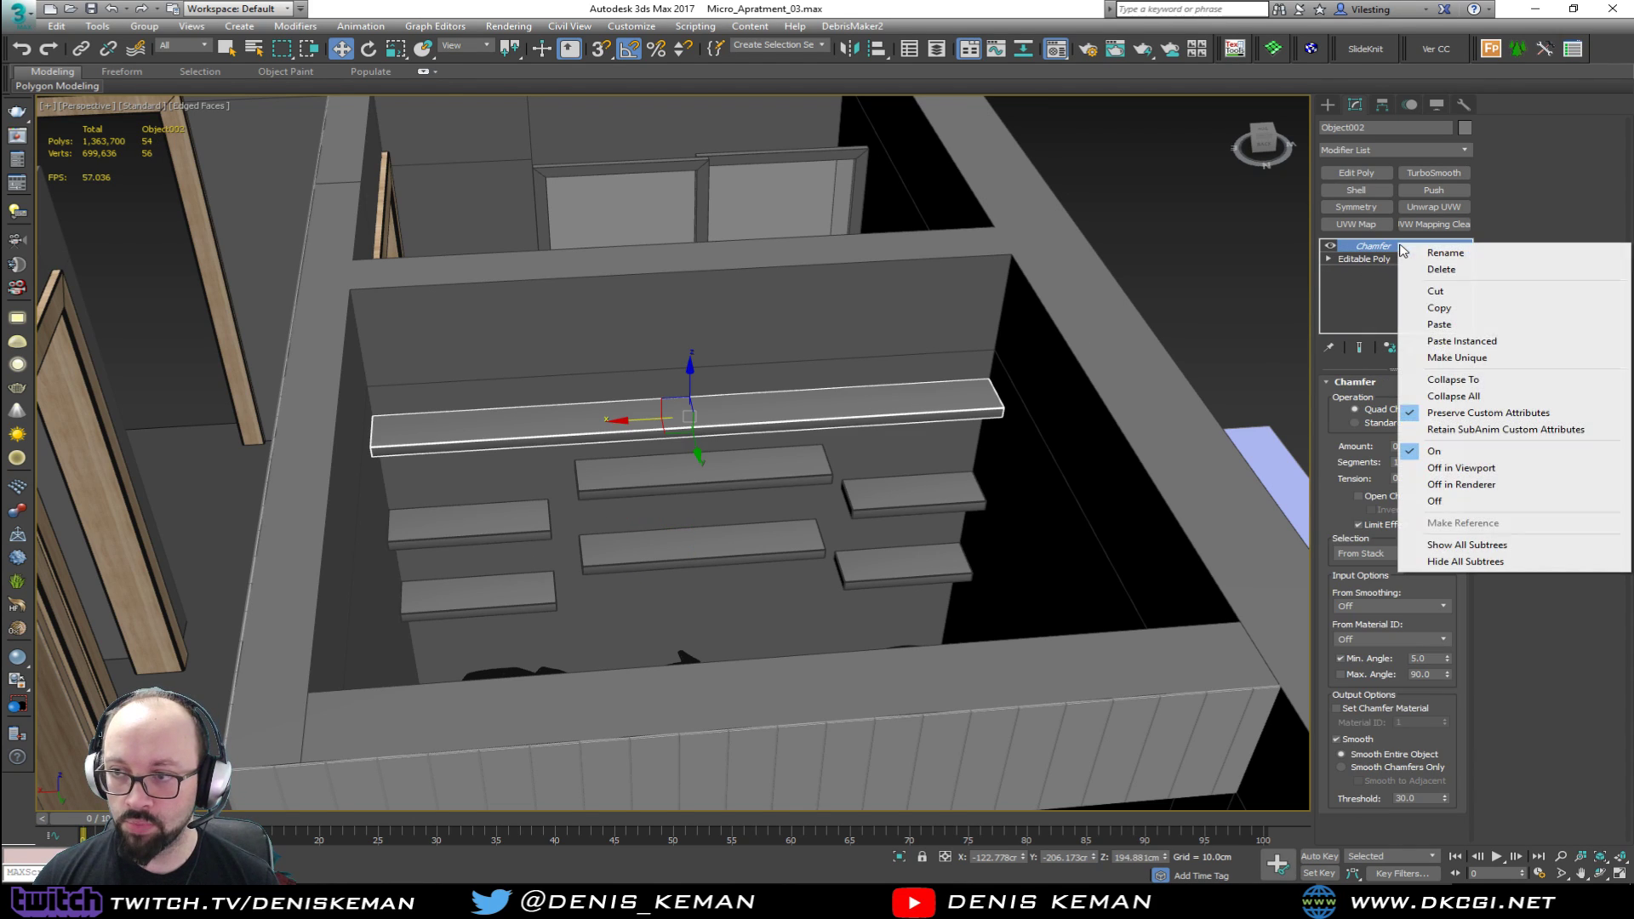
{"action": "left_click", "coordinate": [1449, 326]}
{"action": "middle_click_drag", "start_coordinate": [941, 369], "coordinate": [1052, 397], "text": "alt"}
{"action": "scroll", "coordinate": [1003, 346], "scroll_direction": "down", "scroll_amount": 5}
{"action": "left_click", "coordinate": [1052, 396]}
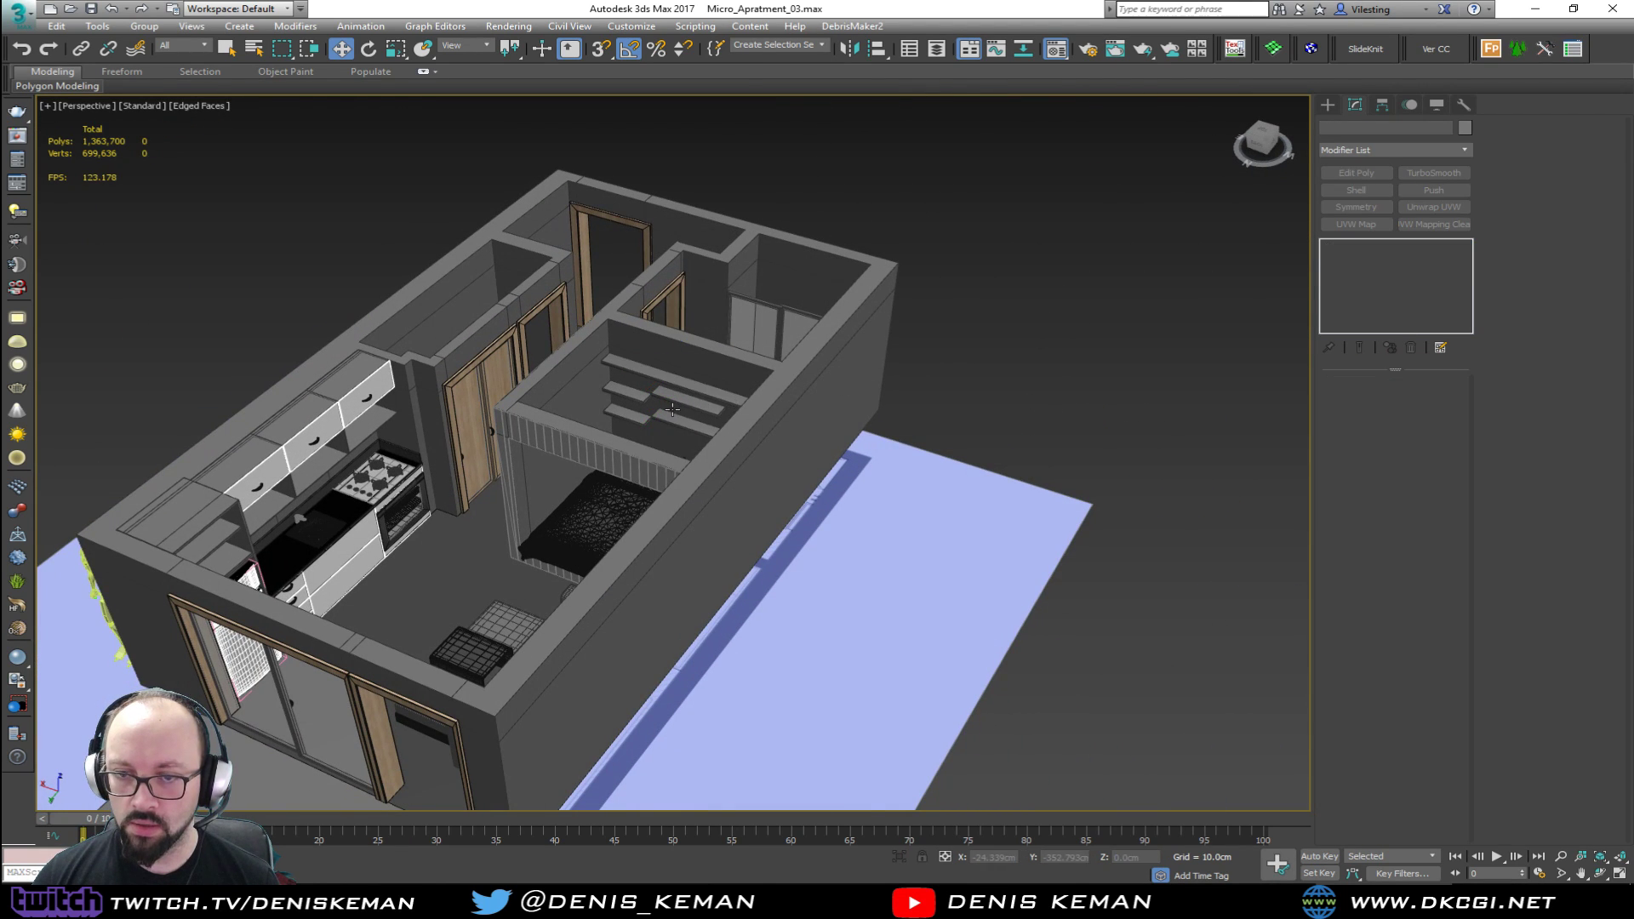
Step: Apply the wood material to the long top shelf and both rows of short shelves above the bed
{"action": "scroll", "coordinate": [673, 383], "scroll_direction": "up", "scroll_amount": 6}
{"action": "left_click", "coordinate": [689, 421]}
{"action": "left_click", "coordinate": [690, 386], "text": "ctrl"}
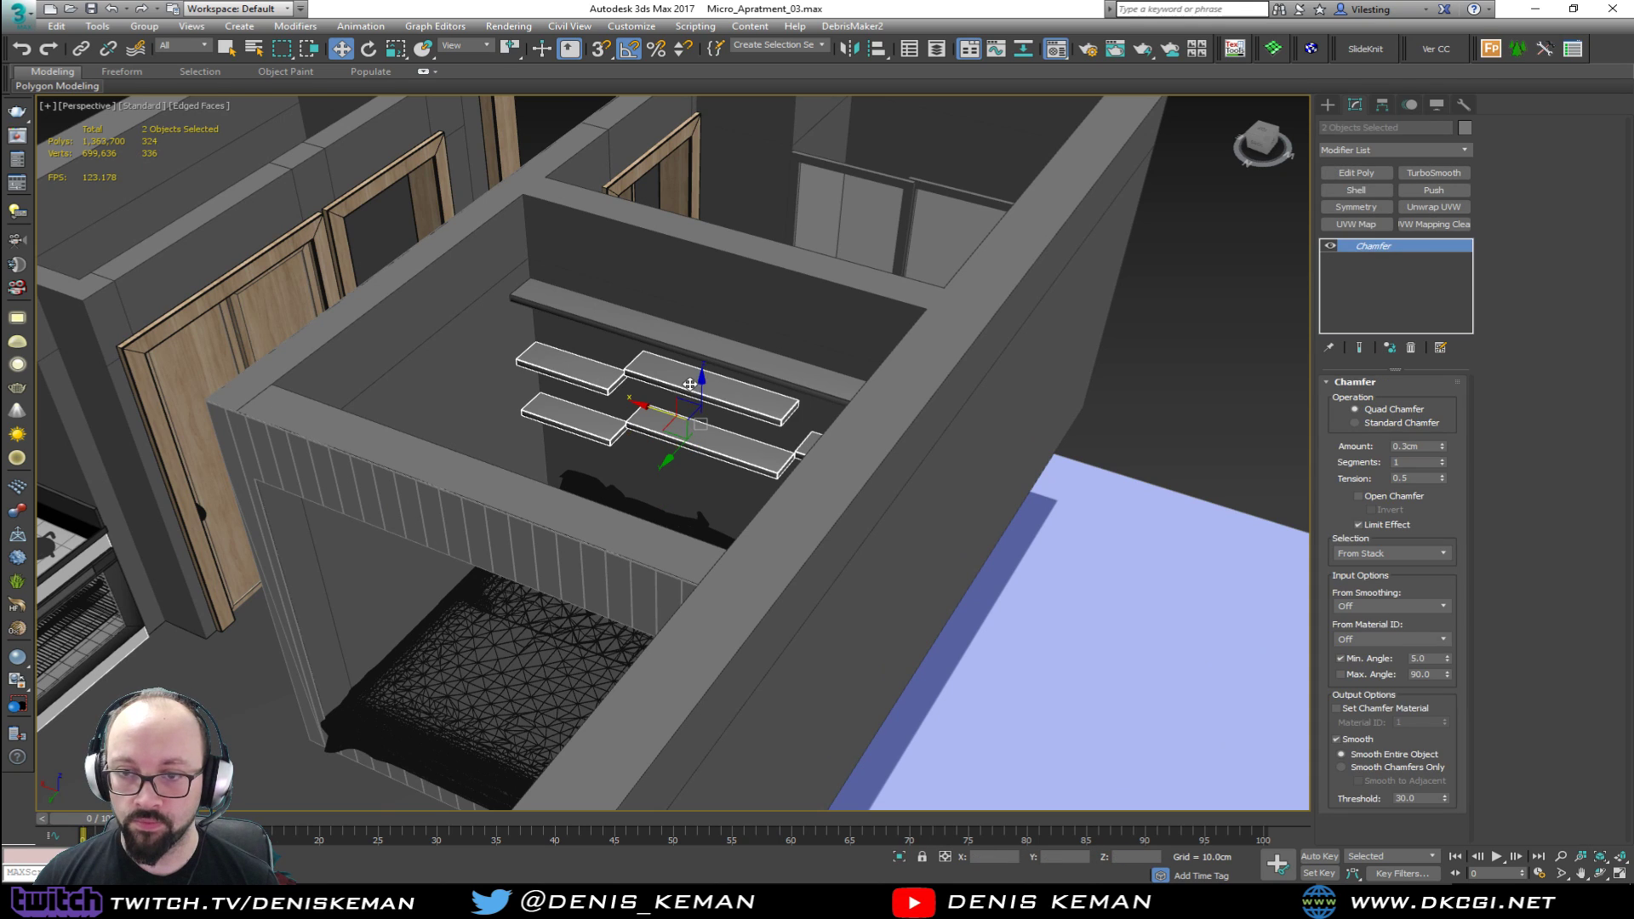
{"action": "left_click", "coordinate": [713, 360], "text": "ctrl"}
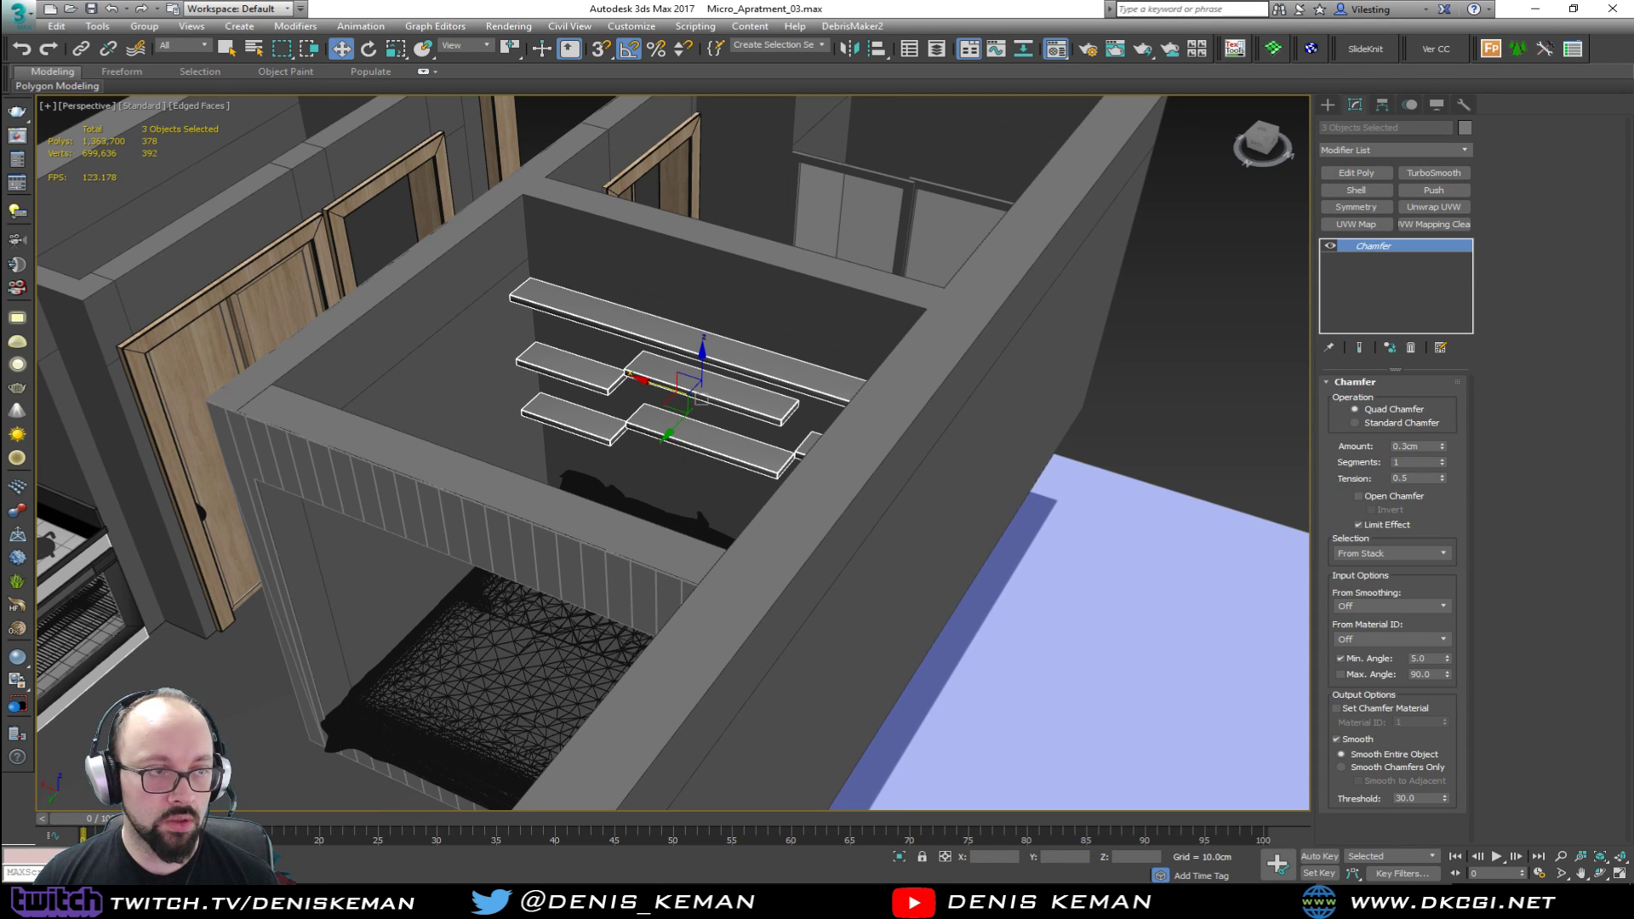
{"action": "left_click", "coordinate": [1203, 357]}
Step: Inspect the direction and scale of the wood grain on the wall shelves from several angles
{"action": "scroll", "coordinate": [782, 397], "scroll_direction": "up", "scroll_amount": 3}
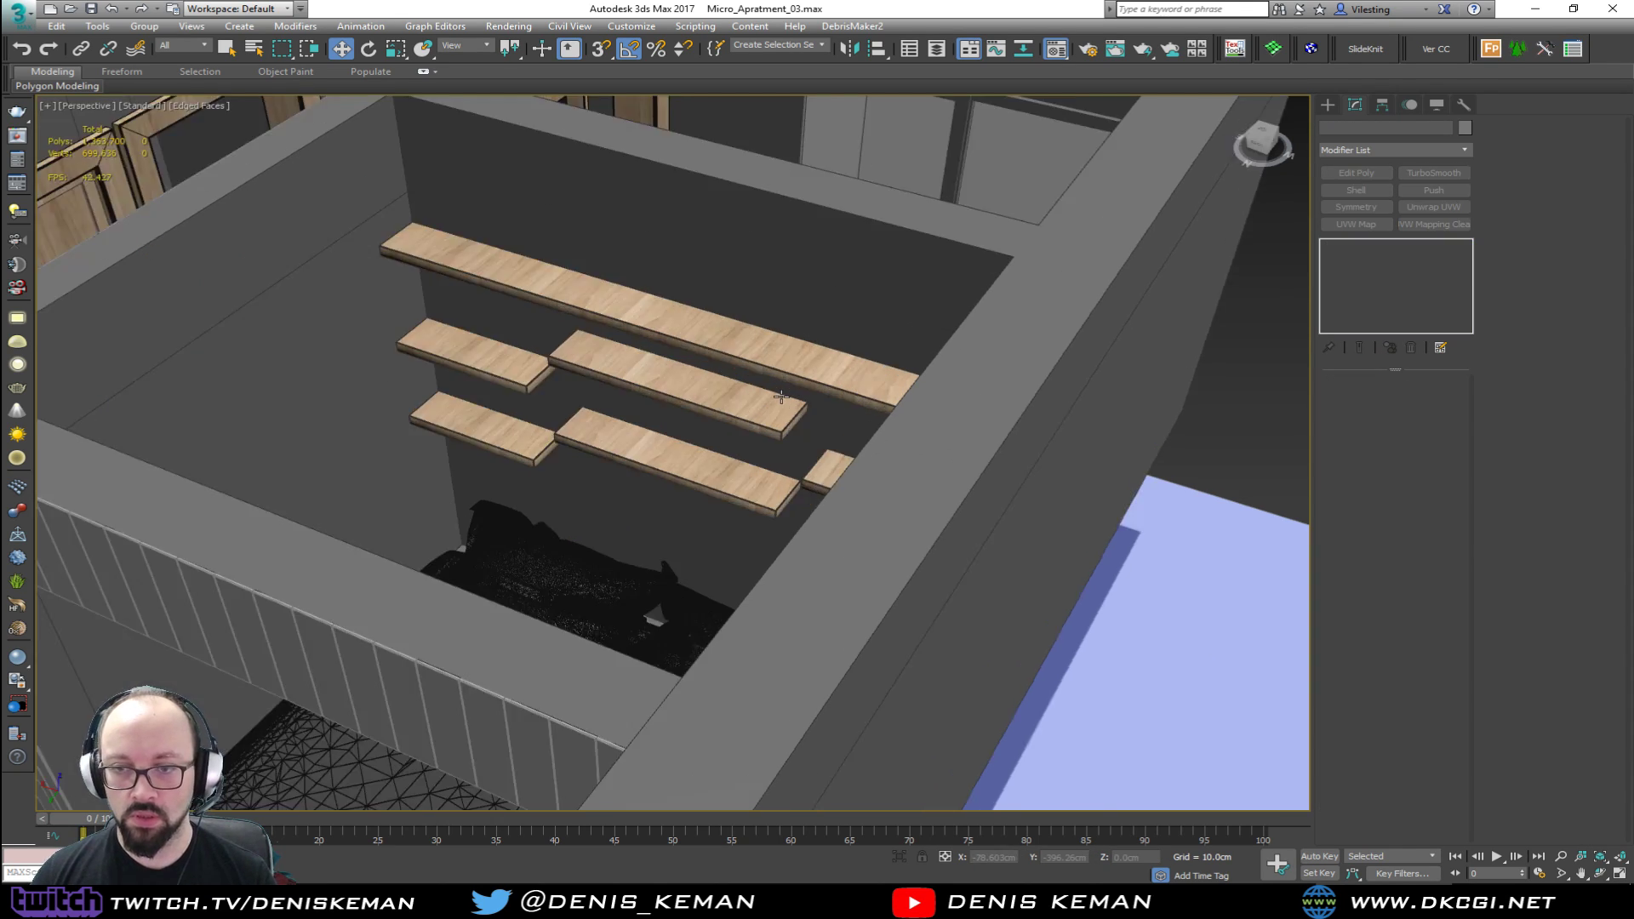
{"action": "scroll", "coordinate": [782, 397], "scroll_direction": "up", "scroll_amount": 3}
{"action": "scroll", "coordinate": [744, 416], "scroll_direction": "down", "scroll_amount": 3}
{"action": "middle_click_drag", "start_coordinate": [747, 417], "coordinate": [619, 394], "text": "alt"}
{"action": "scroll", "coordinate": [762, 415], "scroll_direction": "down", "scroll_amount": 4}
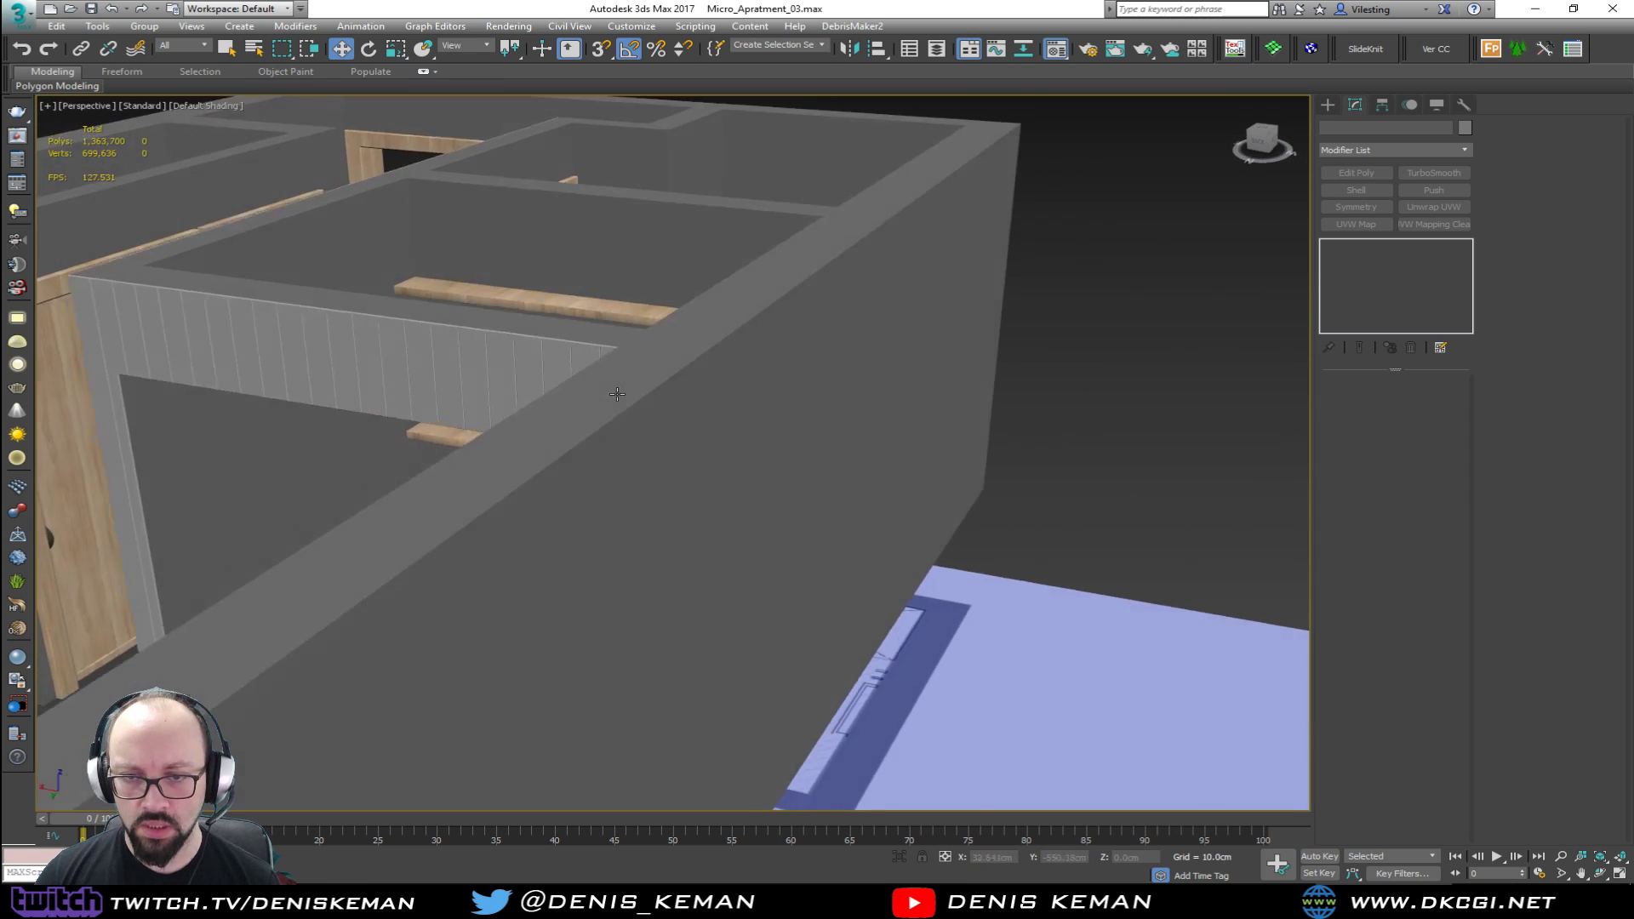
{"action": "scroll", "coordinate": [619, 394], "scroll_direction": "down", "scroll_amount": 4}
{"action": "scroll", "coordinate": [653, 467], "scroll_direction": "up", "scroll_amount": 3}
{"action": "scroll", "coordinate": [504, 301], "scroll_direction": "up", "scroll_amount": 2}
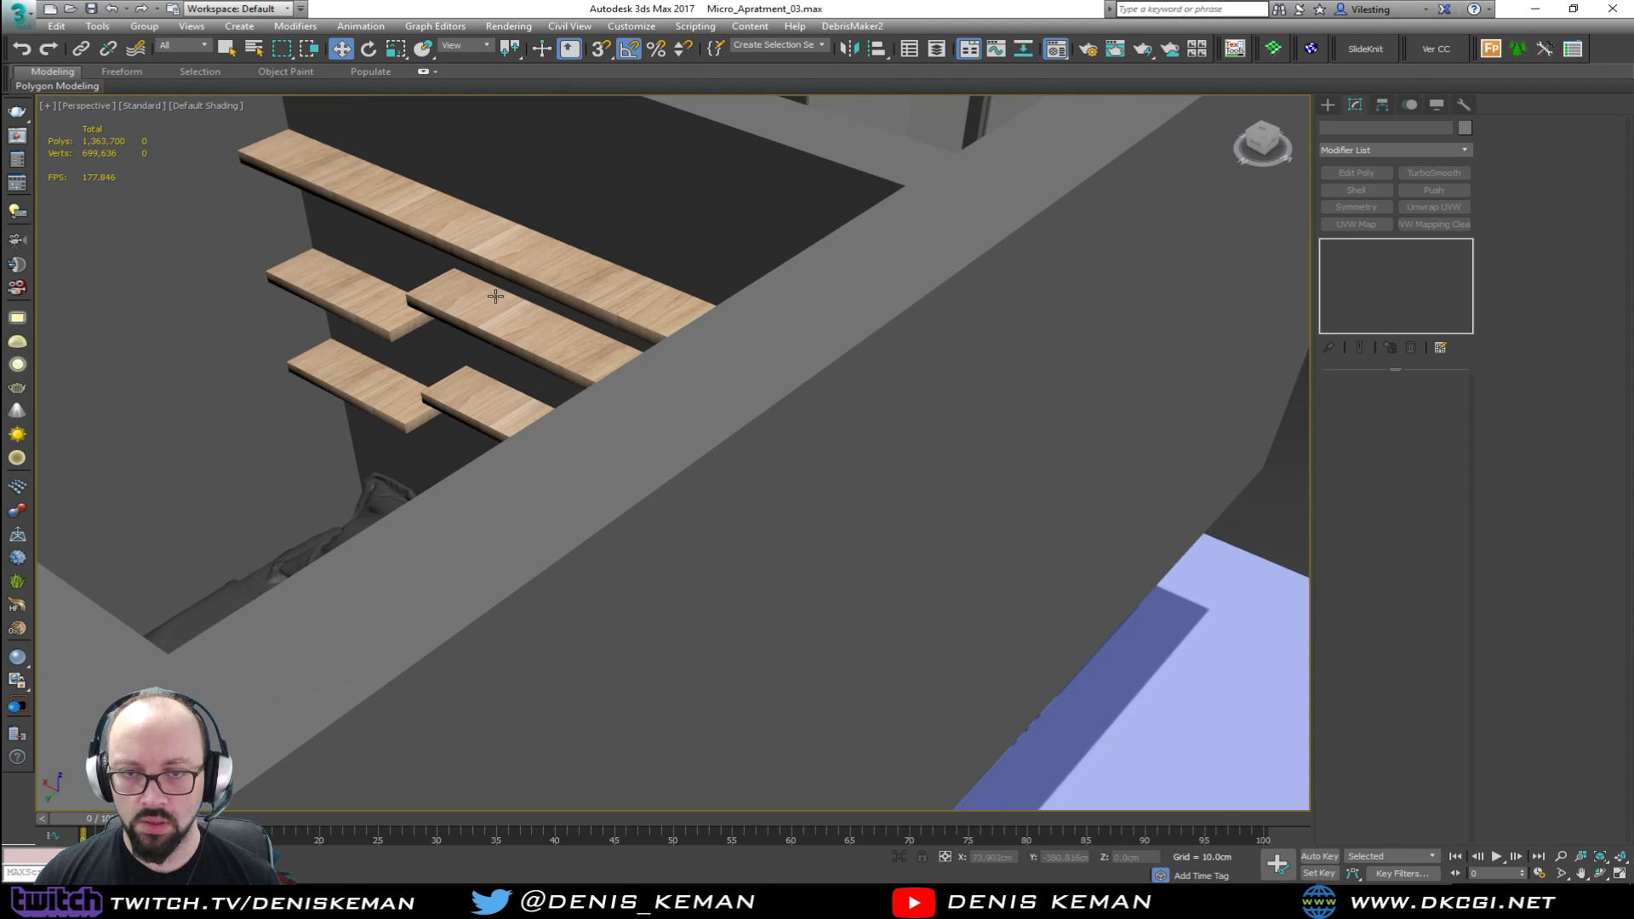
{"action": "scroll", "coordinate": [504, 301], "scroll_direction": "down", "scroll_amount": 3}
Step: Undo the wood material assignment on the wall shelves and clear the selection
{"action": "left_click", "coordinate": [17, 12]}
{"action": "left_click", "coordinate": [47, 146]}
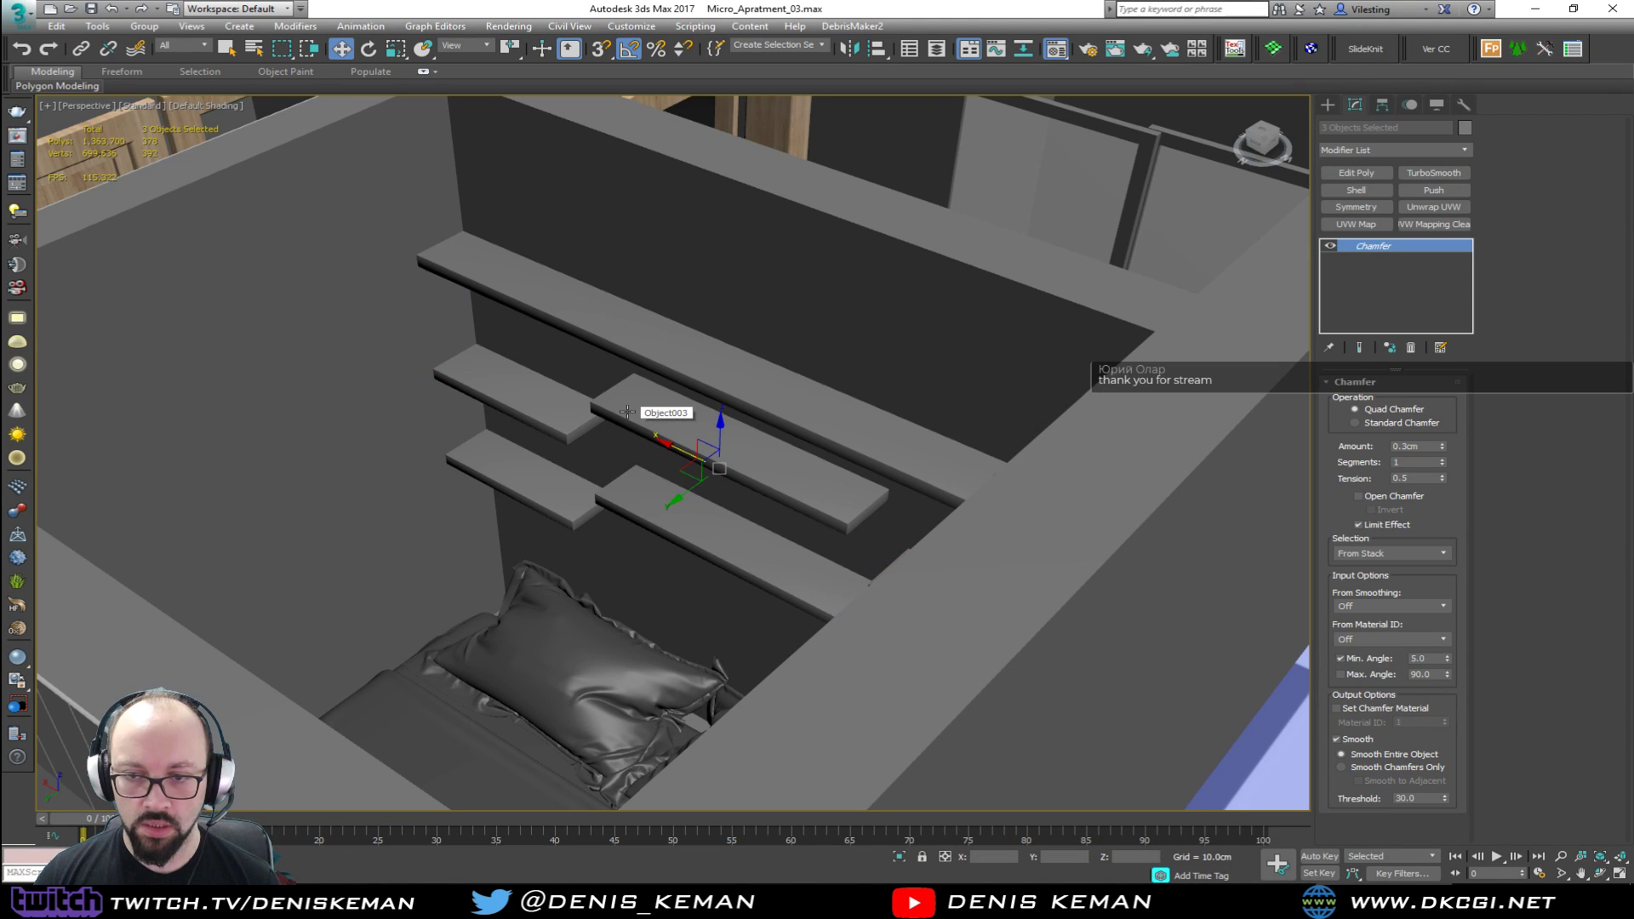
{"action": "scroll", "coordinate": [742, 449], "scroll_direction": "down", "scroll_amount": 10}
{"action": "left_click", "coordinate": [1122, 479]}
Step: Examine the slatted bed partition, sofa cushions, kitchen units and oven glass up close
{"action": "middle_click_drag", "start_coordinate": [1122, 478], "coordinate": [787, 473], "text": "alt"}
{"action": "scroll", "coordinate": [629, 642], "scroll_direction": "up", "scroll_amount": 8}
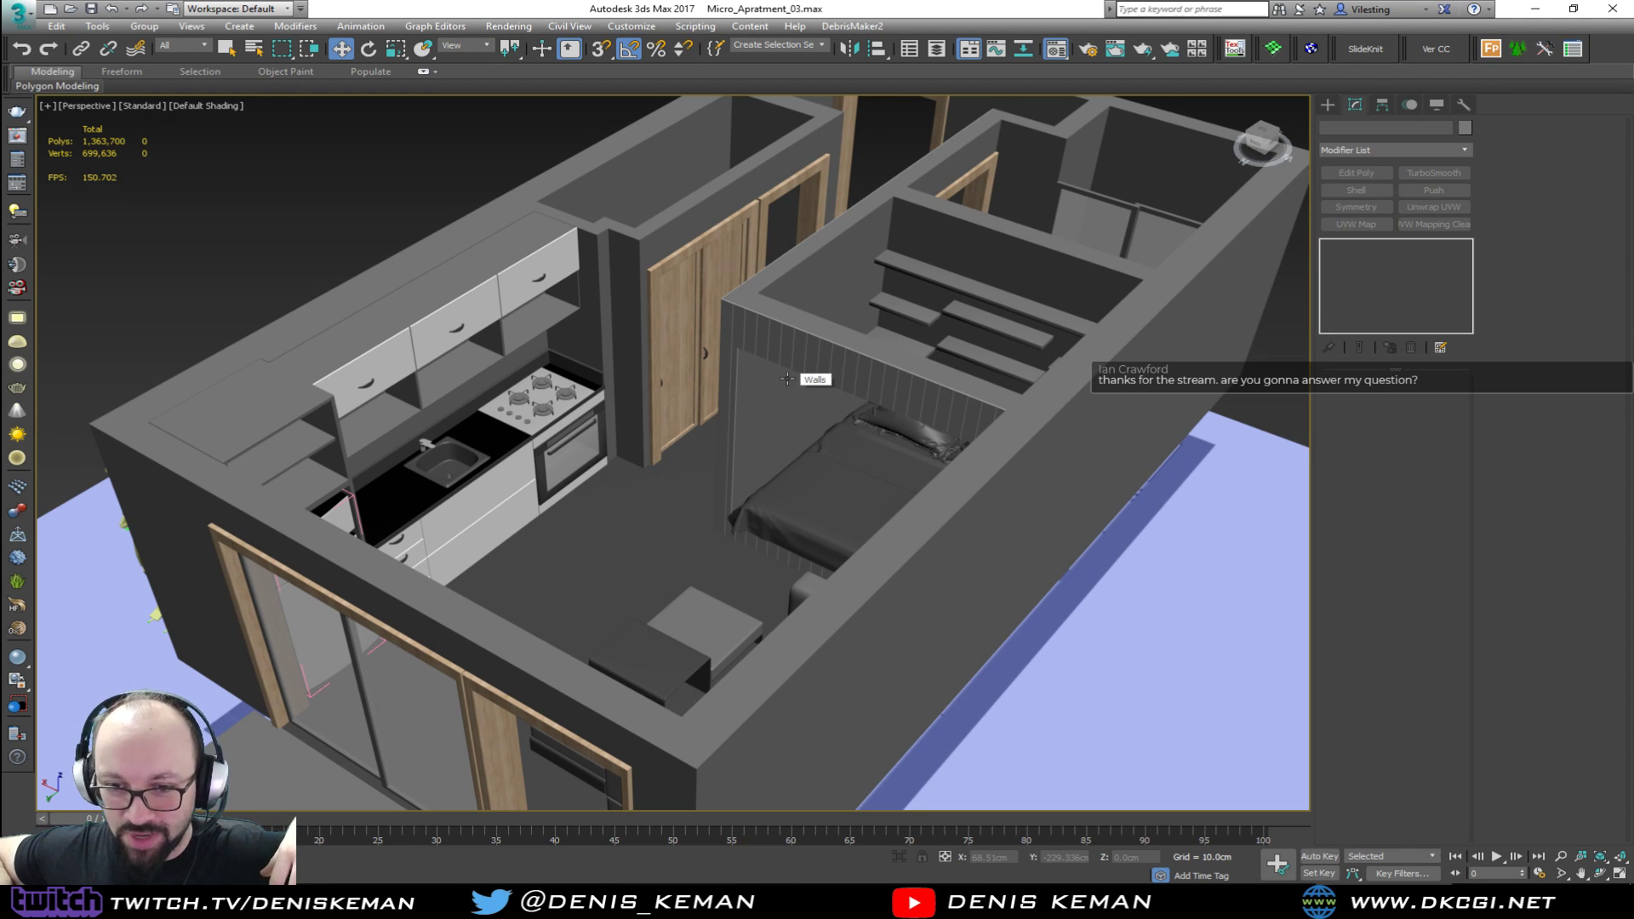
{"action": "scroll", "coordinate": [787, 379], "scroll_direction": "up", "scroll_amount": 8}
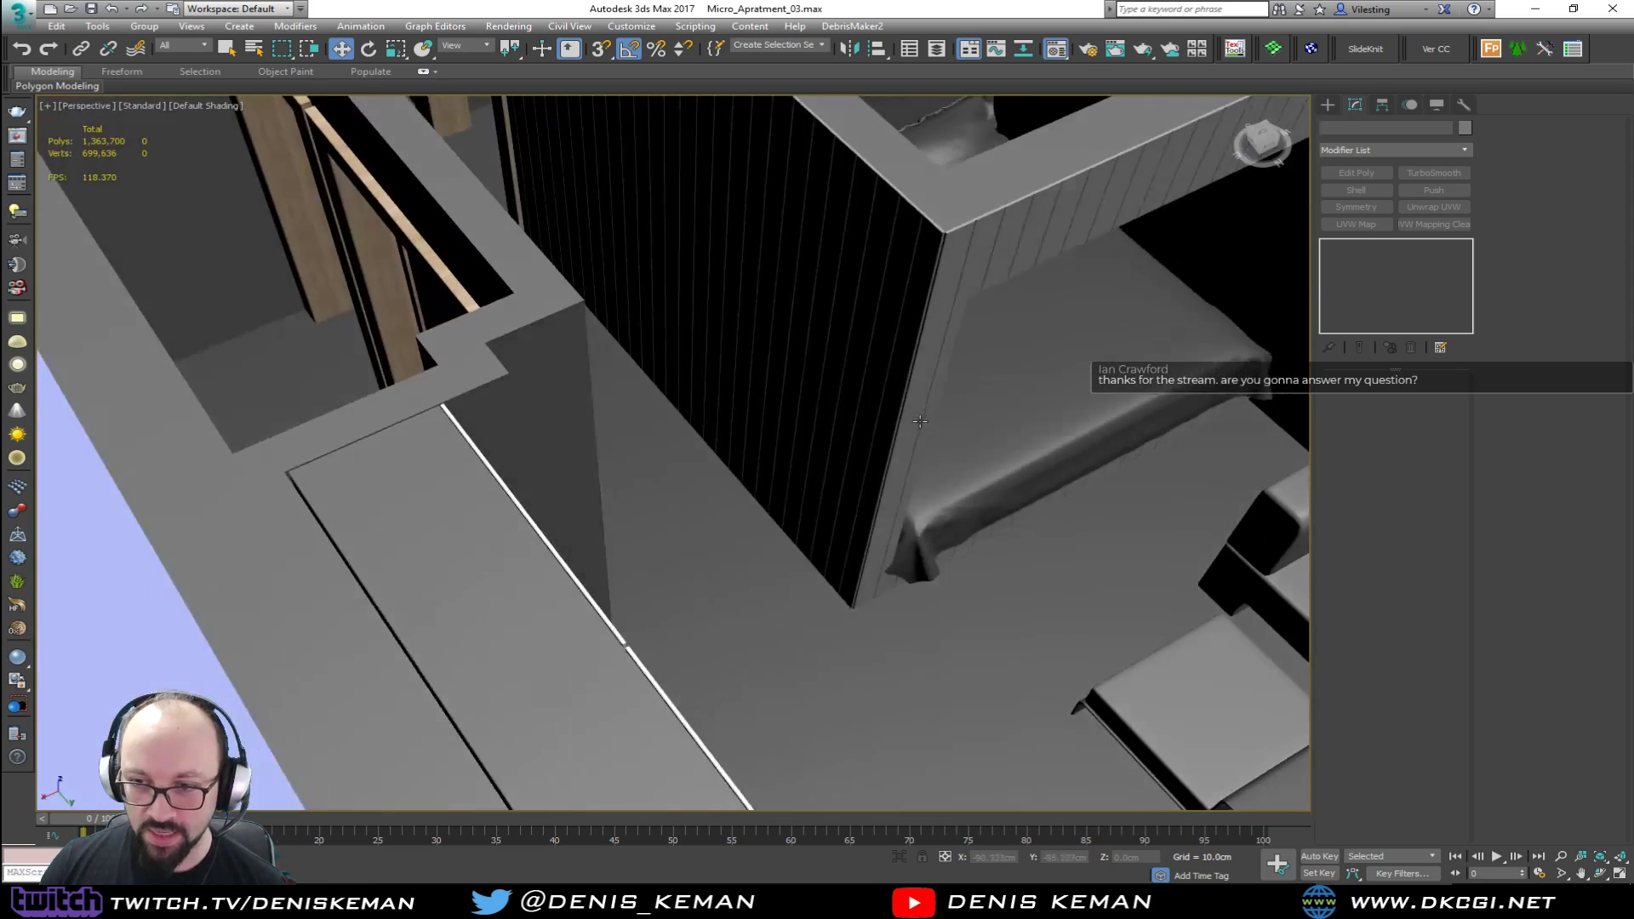
{"action": "middle_click_drag", "start_coordinate": [920, 421], "coordinate": [817, 418]}
{"action": "scroll", "coordinate": [722, 588], "scroll_direction": "up", "scroll_amount": 6}
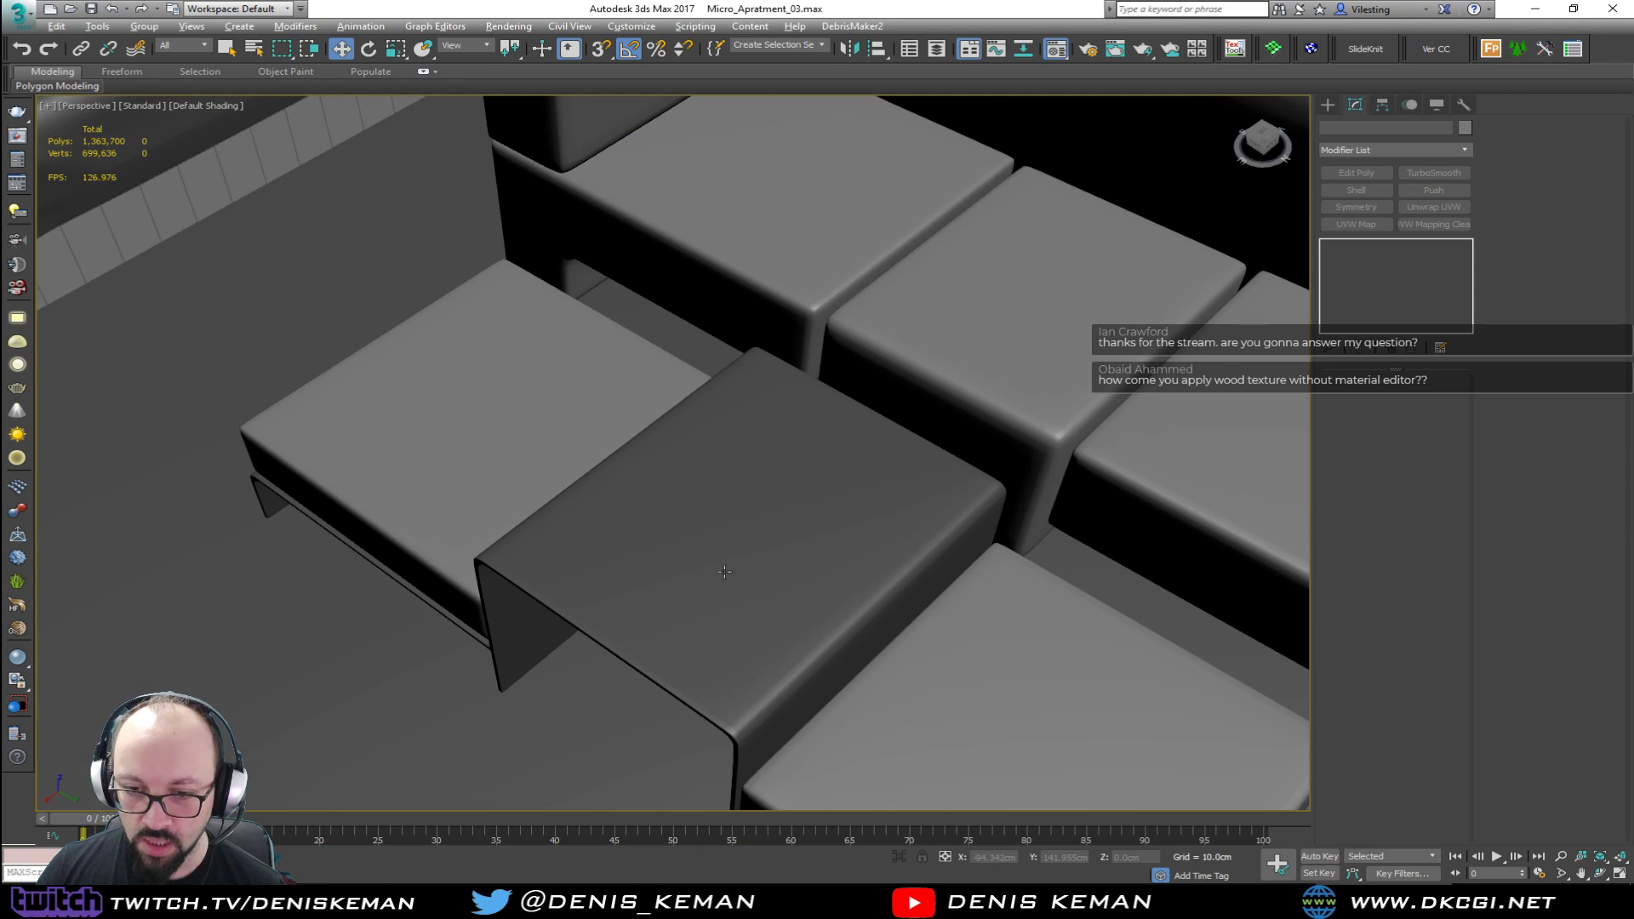
{"action": "middle_click_drag", "start_coordinate": [734, 530], "coordinate": [704, 544], "text": "alt"}
{"action": "scroll", "coordinate": [909, 564], "scroll_direction": "down", "scroll_amount": 5}
{"action": "middle_click_drag", "start_coordinate": [909, 564], "coordinate": [558, 365], "text": "alt"}
{"action": "middle_click_drag", "start_coordinate": [665, 383], "coordinate": [645, 453]}
{"action": "scroll", "coordinate": [834, 447], "scroll_direction": "up", "scroll_amount": 2}
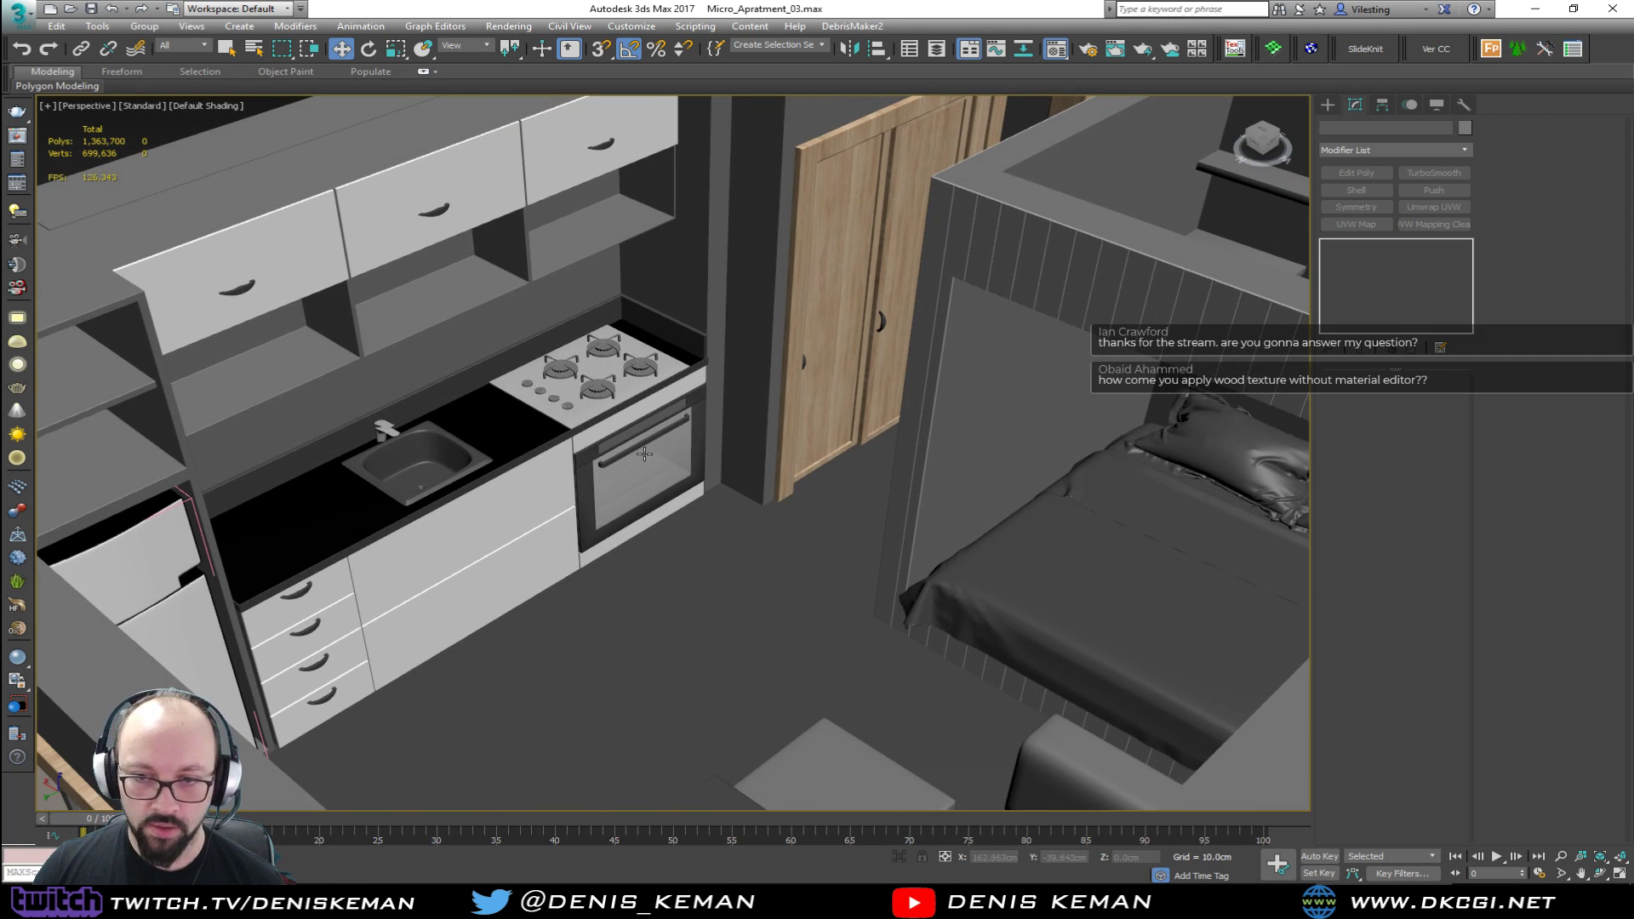
{"action": "scroll", "coordinate": [644, 456], "scroll_direction": "up", "scroll_amount": 8}
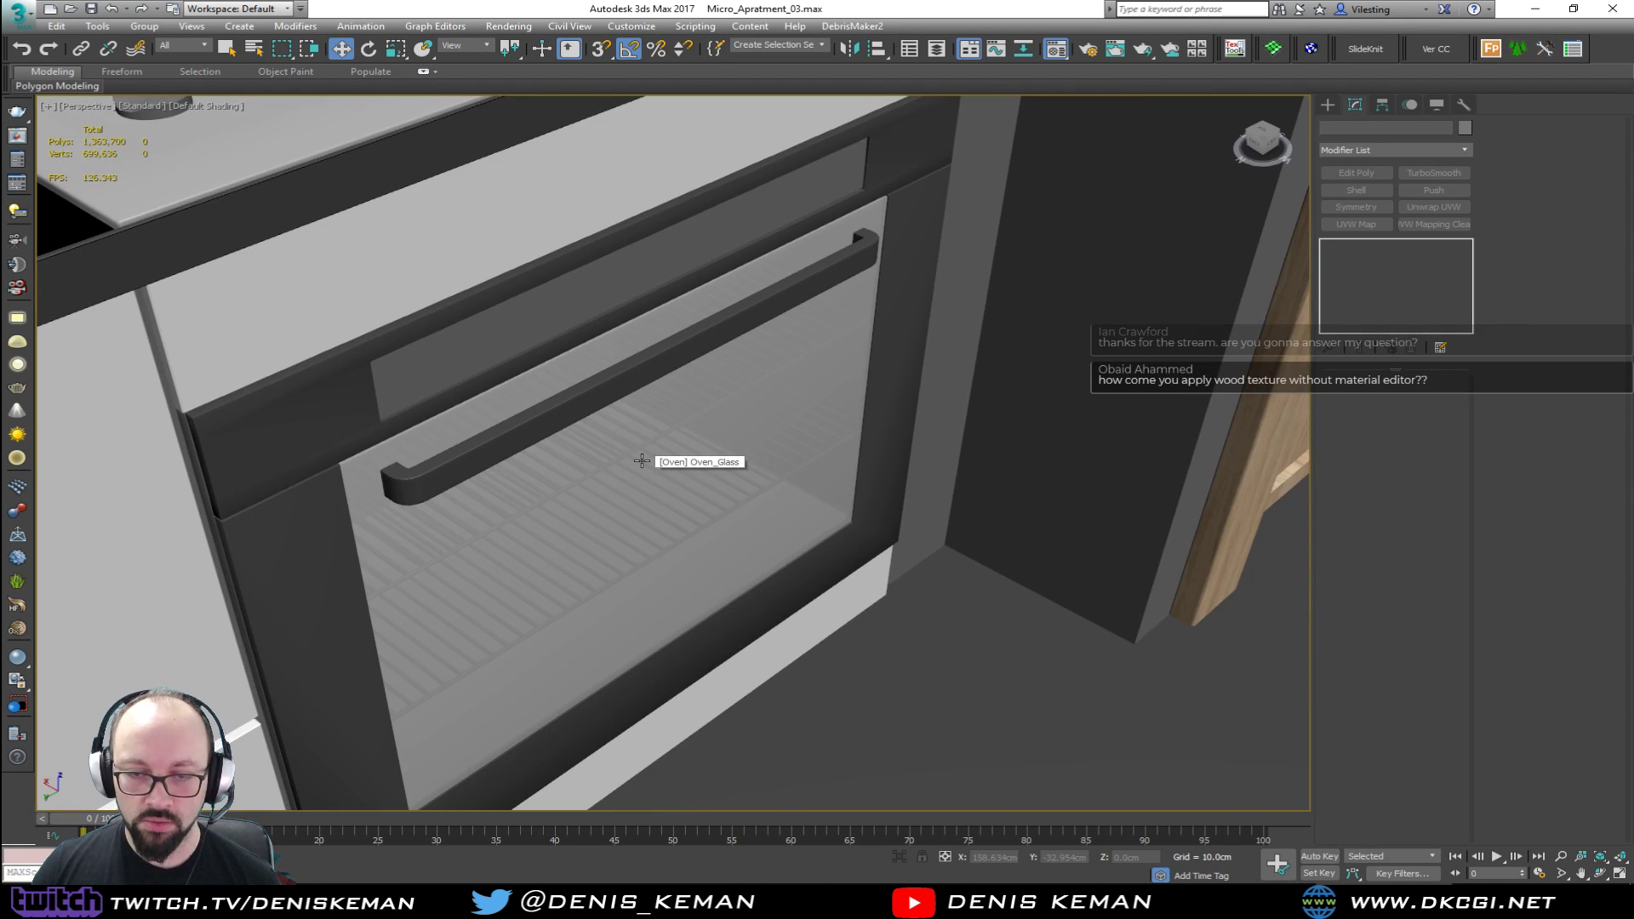
{"action": "scroll", "coordinate": [634, 460], "scroll_direction": "down", "scroll_amount": 6}
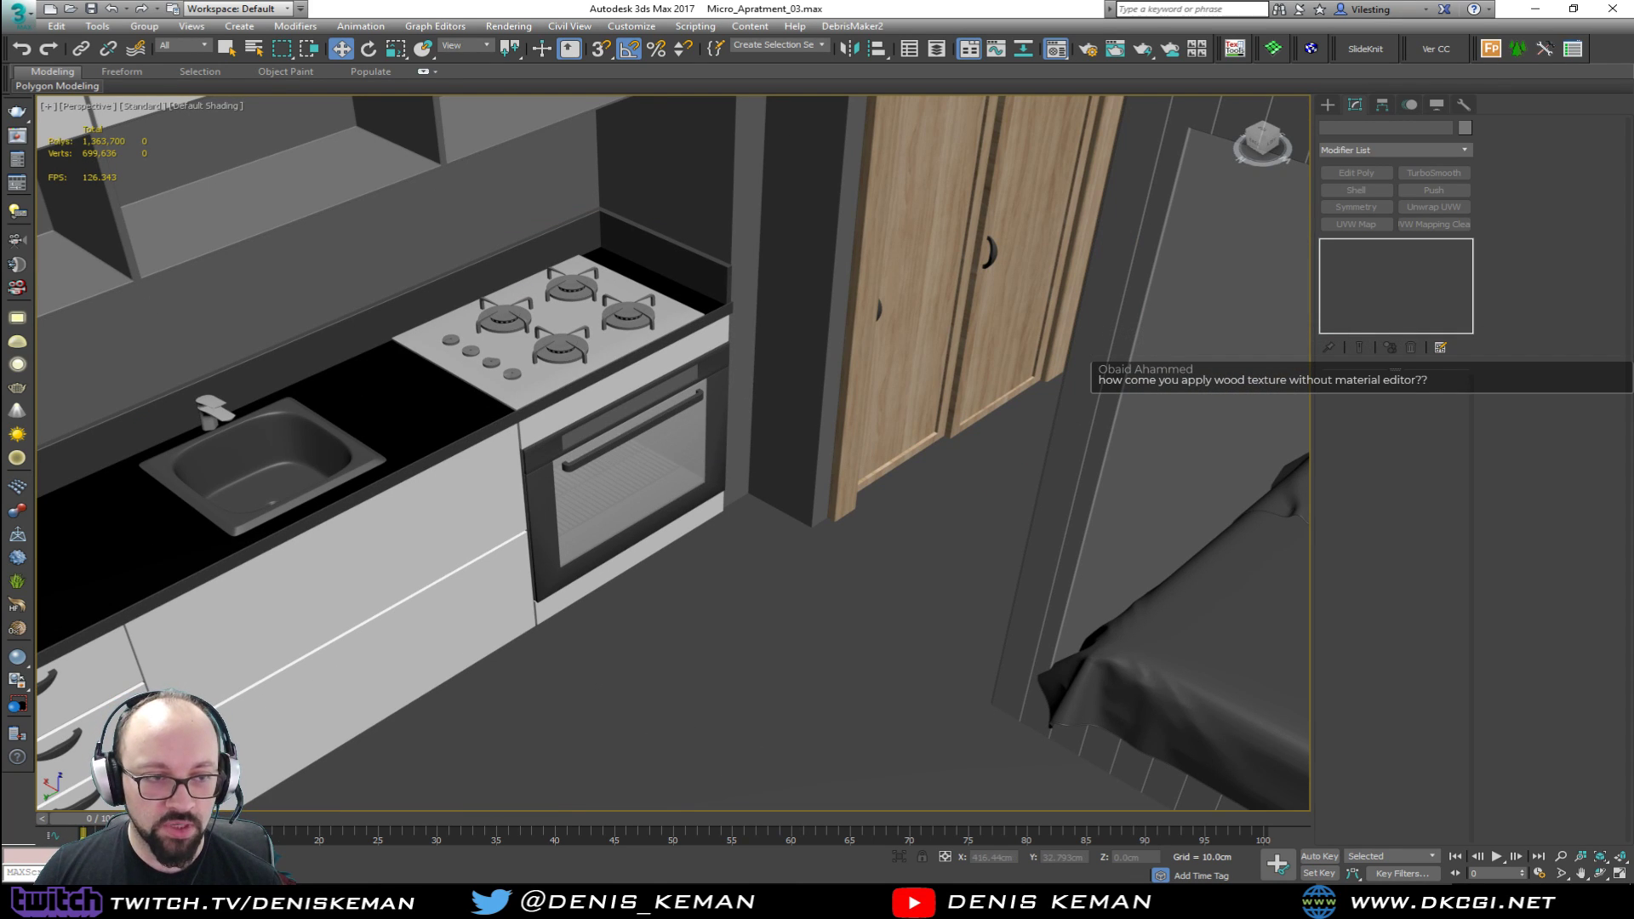
Step: Show the Material Editor with the wood material and move it clear of the viewport
{"action": "key", "text": "m"}
{"action": "left_click_drag", "start_coordinate": [689, 59], "coordinate": [704, 59]}
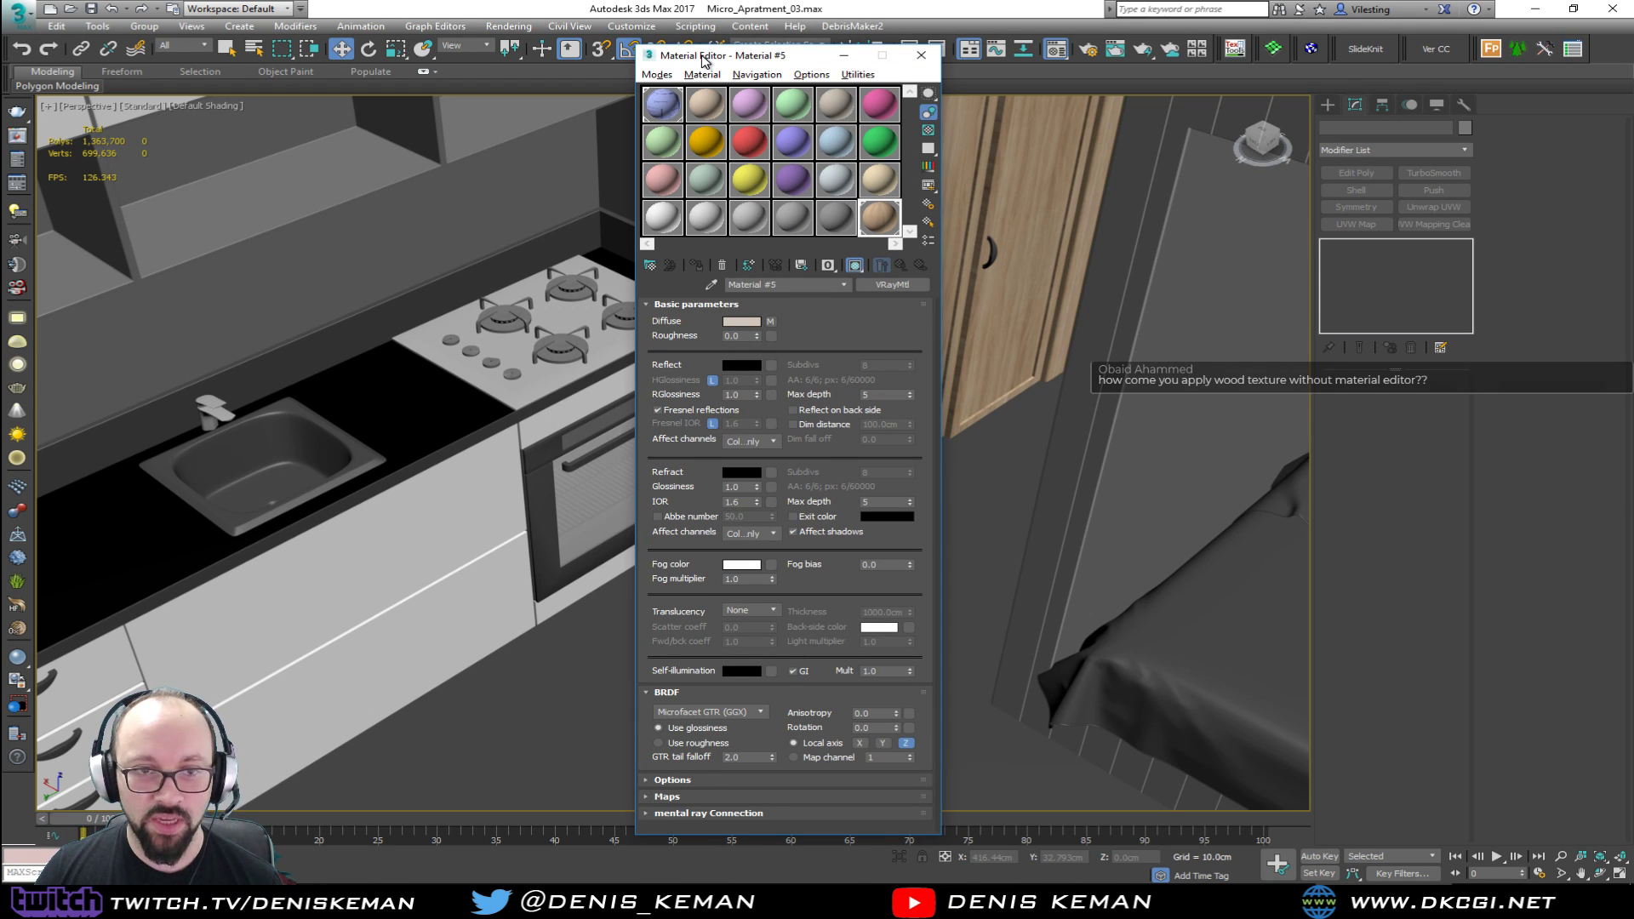
{"action": "left_click_drag", "start_coordinate": [704, 60], "coordinate": [0, 69]}
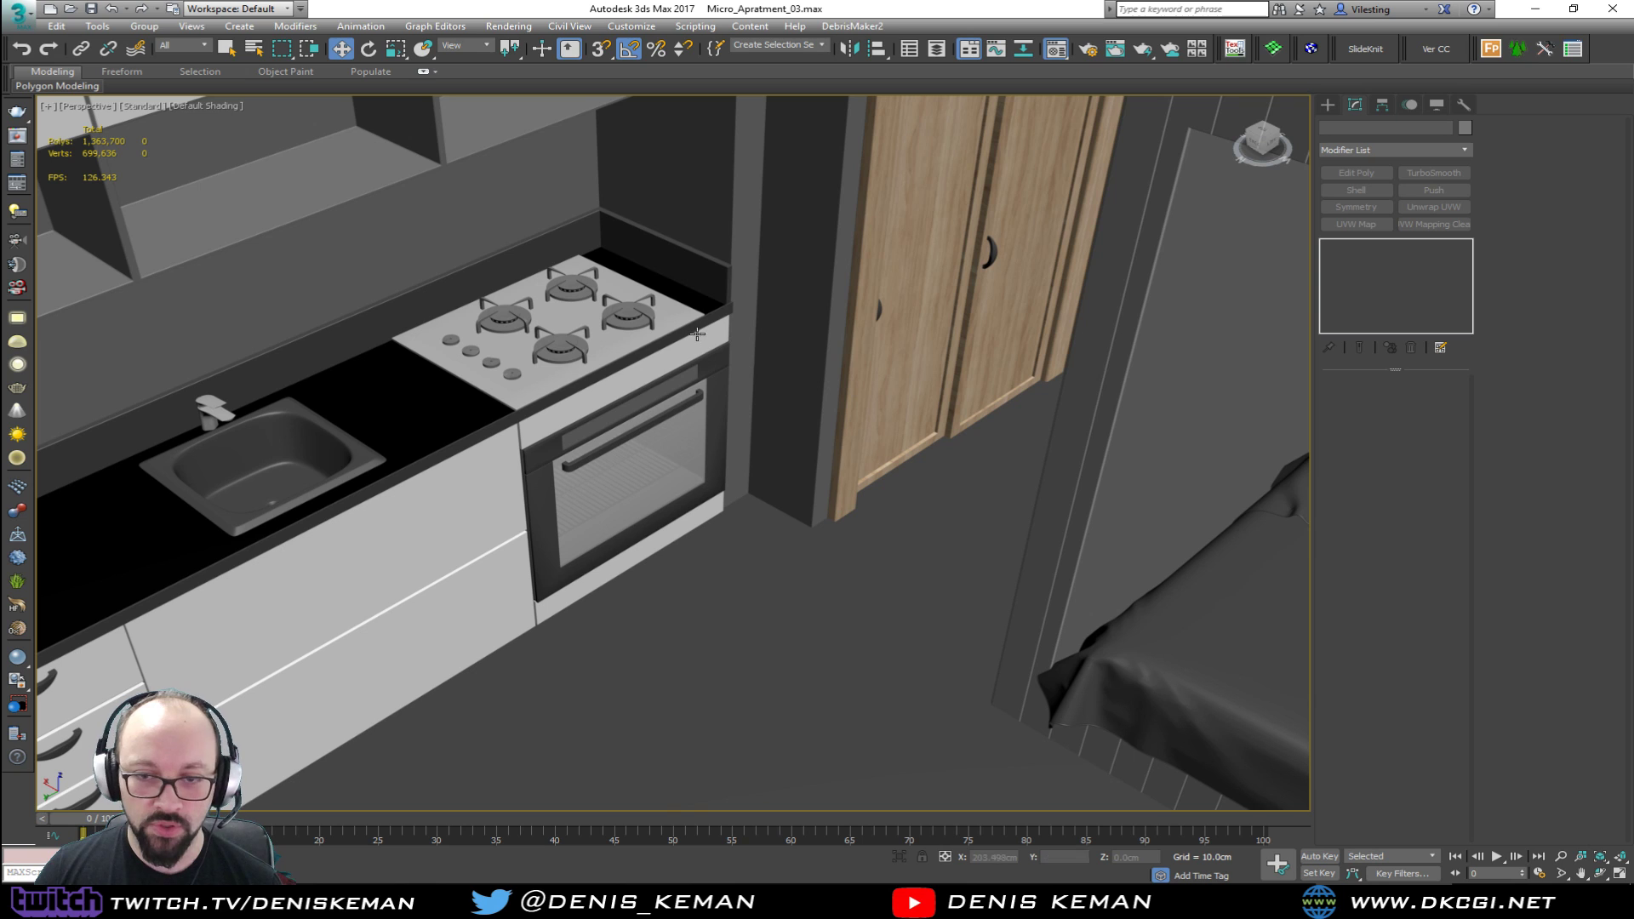
Step: Examine the kitchen, bed area and seating from above to compare textured and untextured parts
{"action": "scroll", "coordinate": [745, 519], "scroll_direction": "down", "scroll_amount": 6}
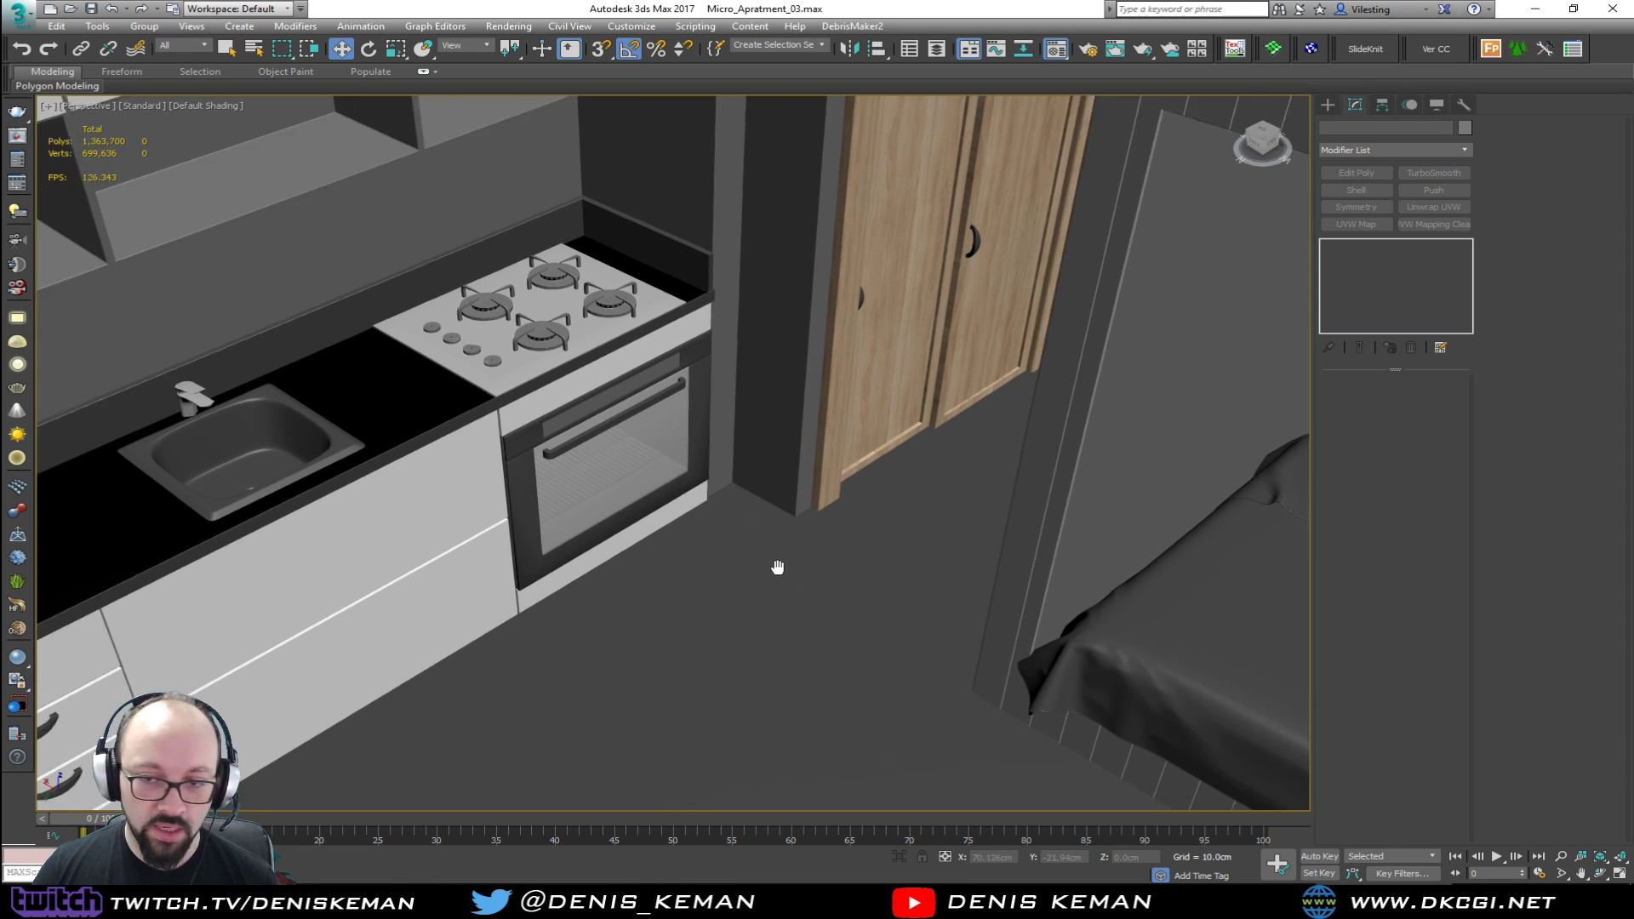
{"action": "middle_click_drag", "start_coordinate": [784, 572], "coordinate": [573, 215], "text": "alt"}
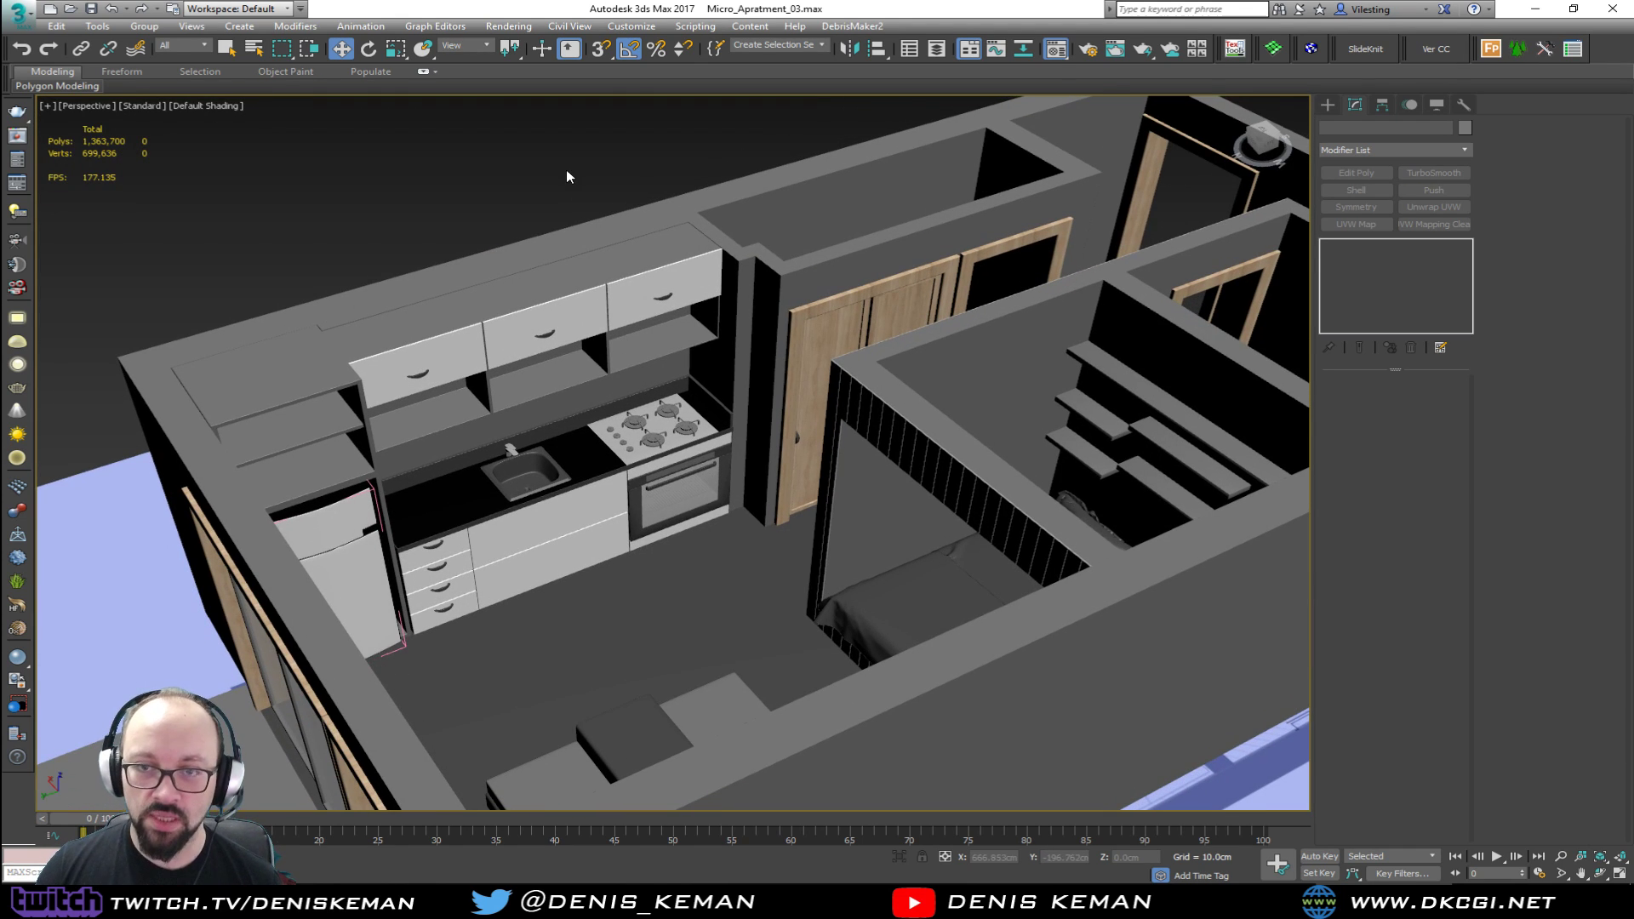
{"action": "scroll", "coordinate": [683, 467], "scroll_direction": "up", "scroll_amount": 5}
{"action": "scroll", "coordinate": [741, 506], "scroll_direction": "down", "scroll_amount": 8}
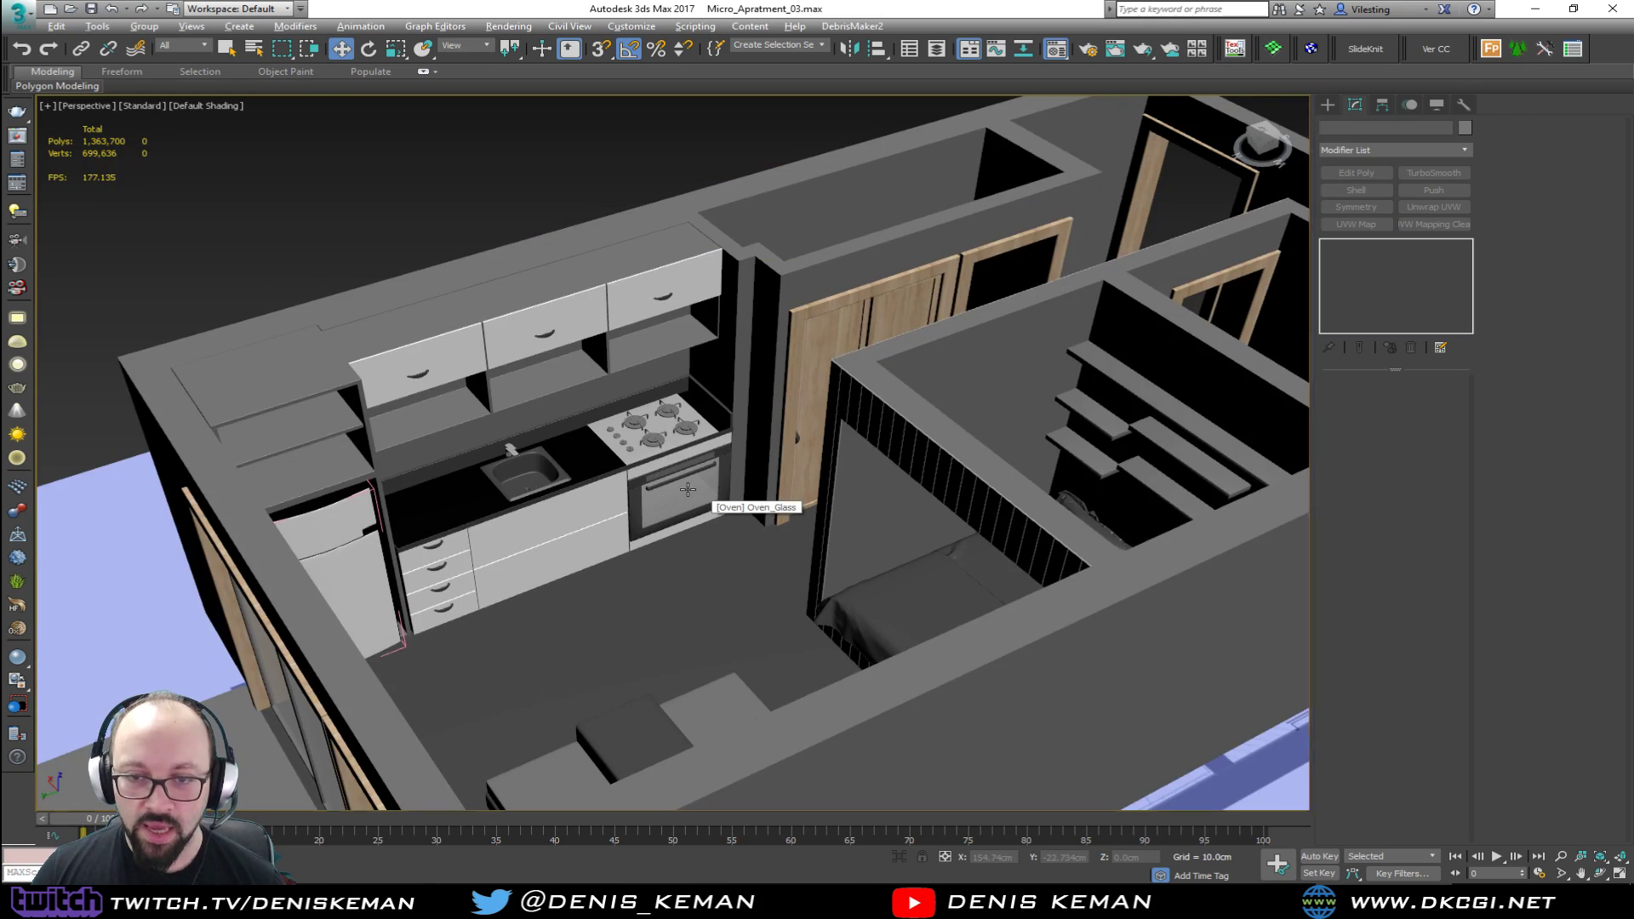
{"action": "scroll", "coordinate": [718, 493], "scroll_direction": "up", "scroll_amount": 3}
{"action": "middle_click_drag", "start_coordinate": [718, 493], "coordinate": [641, 509], "text": "alt"}
{"action": "scroll", "coordinate": [607, 471], "scroll_direction": "up", "scroll_amount": 4}
{"action": "scroll", "coordinate": [607, 471], "scroll_direction": "down", "scroll_amount": 4}
{"action": "scroll", "coordinate": [641, 509], "scroll_direction": "up", "scroll_amount": 4}
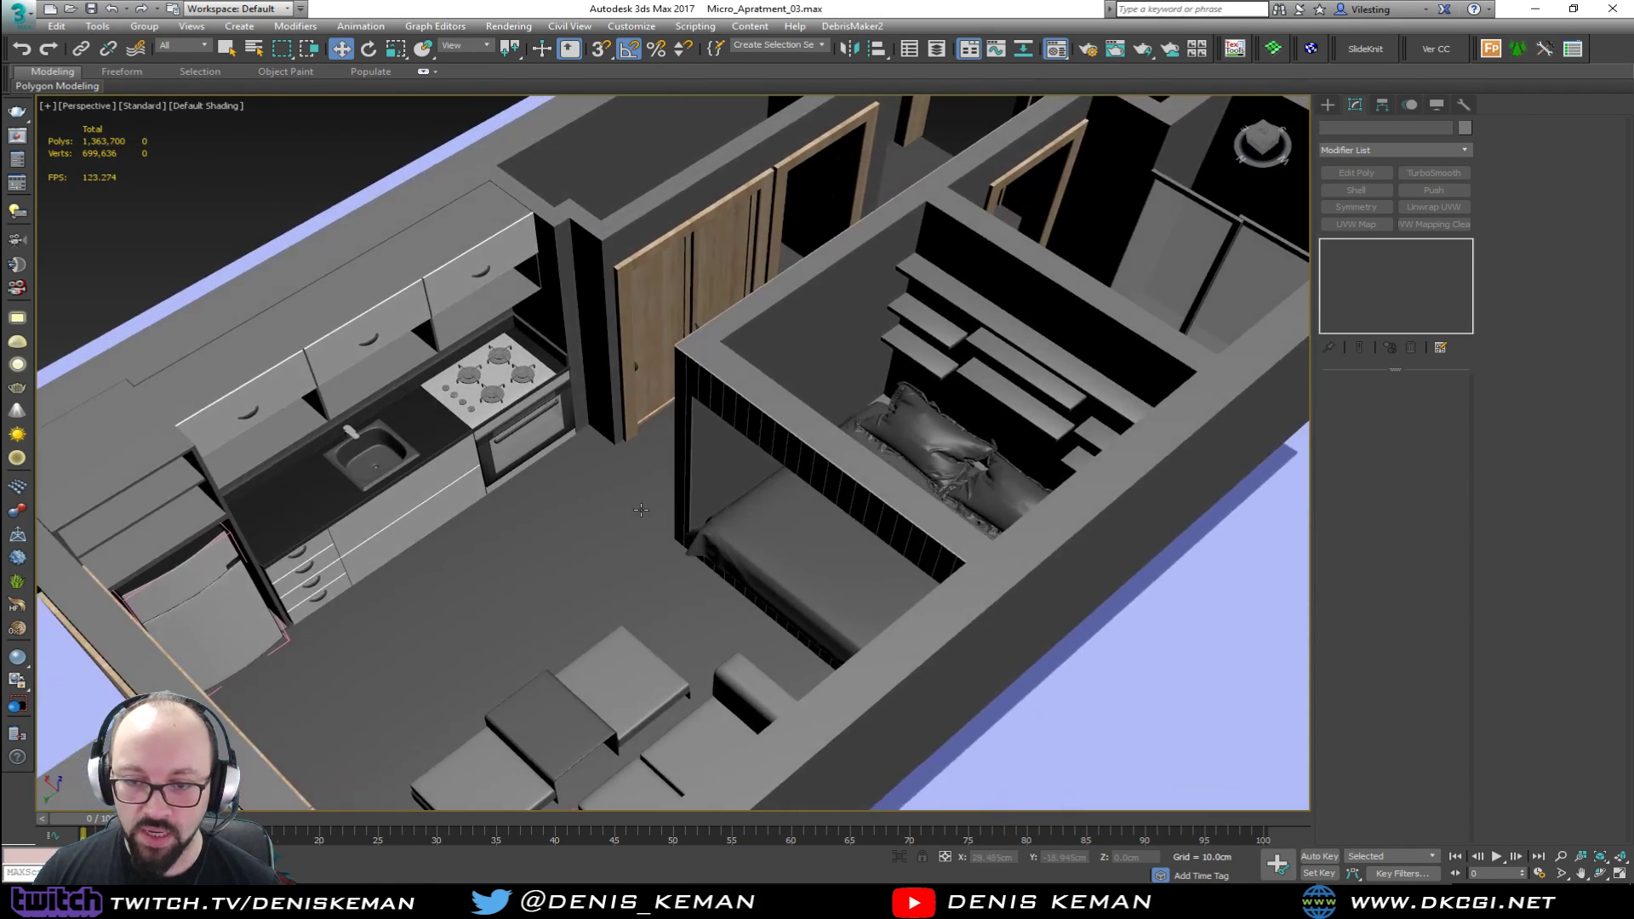
{"action": "middle_click_drag", "start_coordinate": [731, 378], "coordinate": [547, 472]}
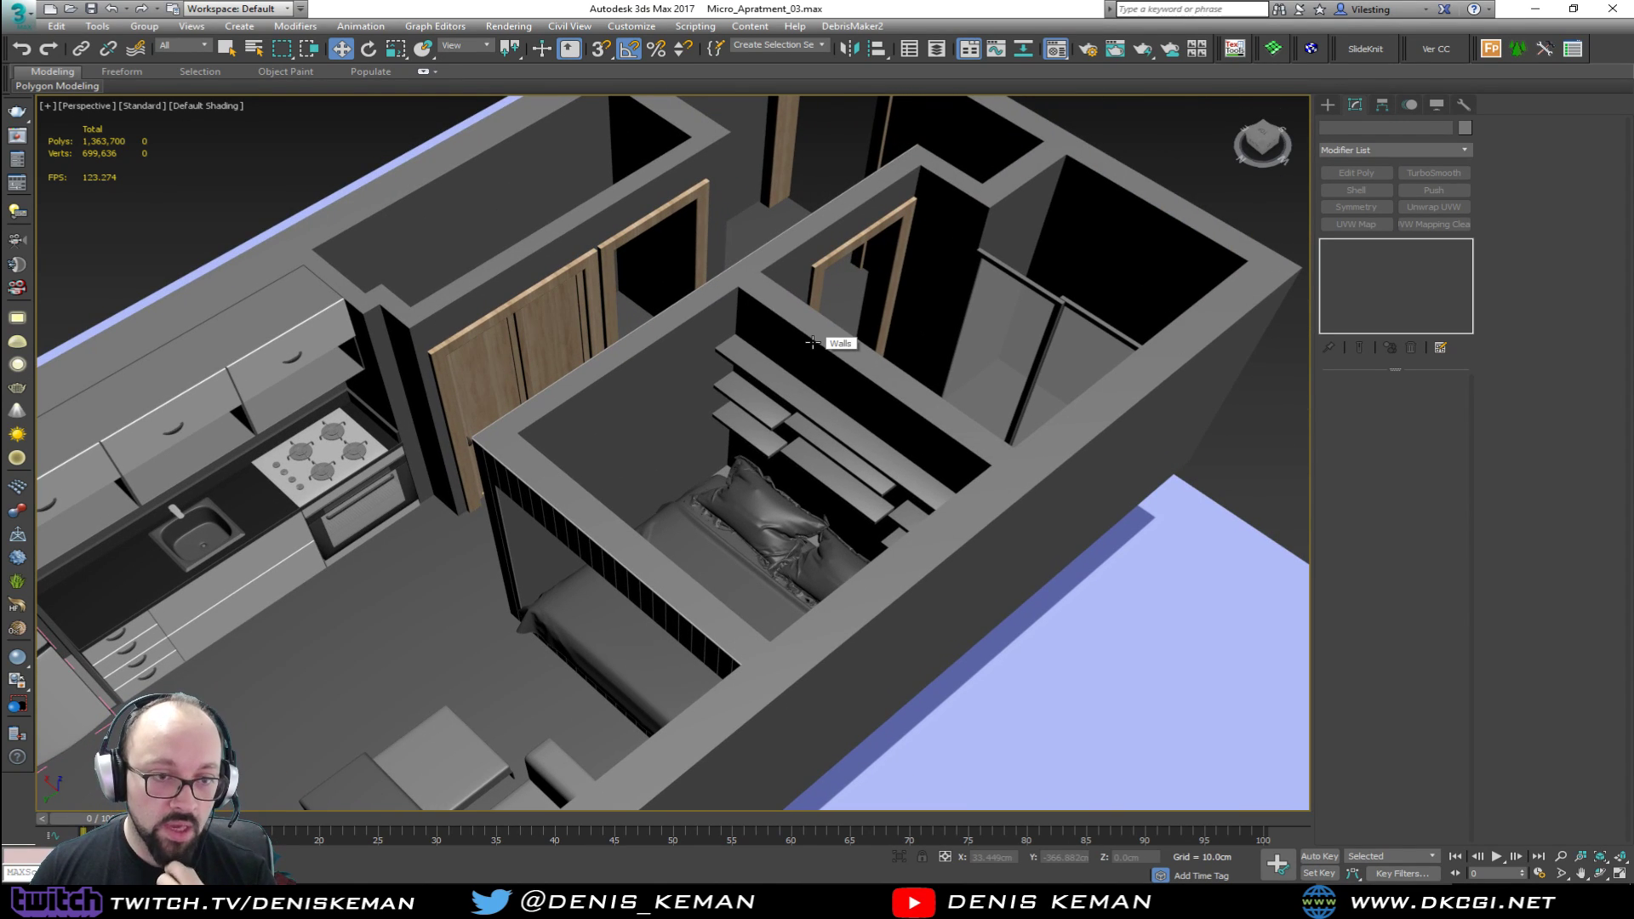
Step: Examine the door frames, bathroom glass panels and slatted partition, checking wireframe and shaded display from both sides
{"action": "scroll", "coordinate": [641, 485], "scroll_direction": "up", "scroll_amount": 3}
{"action": "middle_click_drag", "start_coordinate": [641, 485], "coordinate": [714, 314], "text": "alt"}
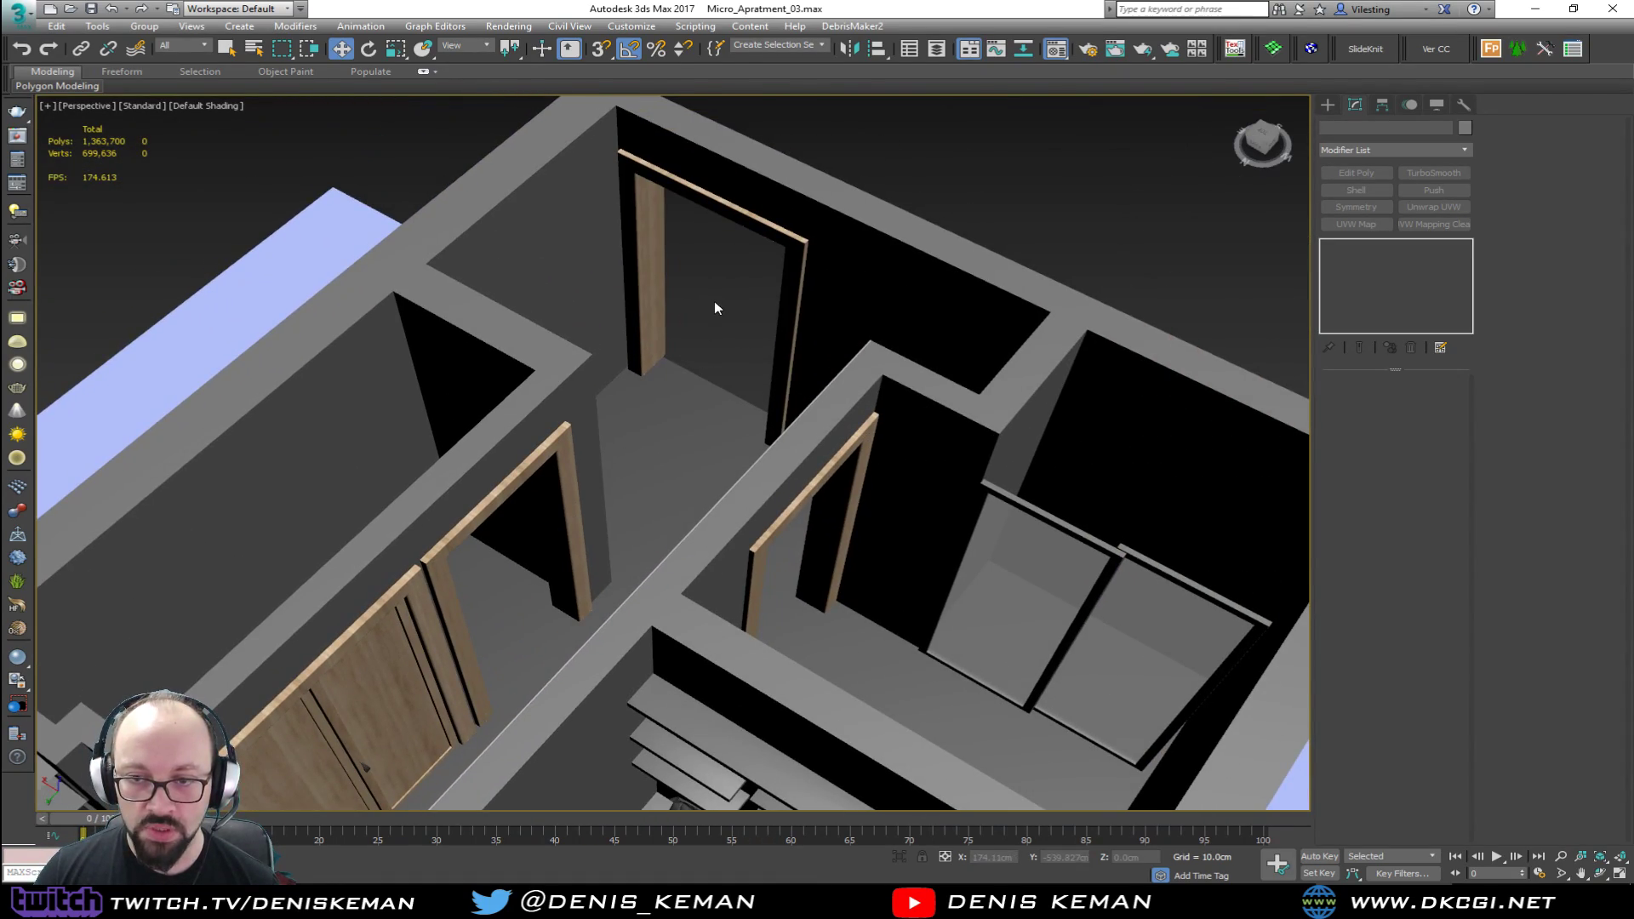
{"action": "mouse_move", "coordinate": [678, 478]}
{"action": "middle_mouse_down", "text": "alt"}
{"action": "mouse_move", "coordinate": [610, 384]}
{"action": "mouse_move", "coordinate": [611, 443]}
{"action": "mouse_move", "coordinate": [579, 455]}
{"action": "middle_mouse_up", "text": "alt"}
{"action": "scroll", "coordinate": [611, 457], "scroll_direction": "up", "scroll_amount": 3}
{"action": "scroll", "coordinate": [610, 457], "scroll_direction": "down", "scroll_amount": 3}
{"action": "key", "text": "F3"}
{"action": "mouse_move", "coordinate": [691, 576]}
{"action": "middle_mouse_down", "text": "alt"}
{"action": "mouse_move", "coordinate": [715, 539]}
{"action": "mouse_move", "coordinate": [681, 511]}
{"action": "mouse_move", "coordinate": [656, 570]}
{"action": "middle_mouse_up", "text": "alt"}
{"action": "key", "text": "F3"}
{"action": "scroll", "coordinate": [657, 502], "scroll_direction": "up", "scroll_amount": 5}
{"action": "middle_click_drag", "start_coordinate": [789, 601], "coordinate": [757, 486], "text": "alt"}
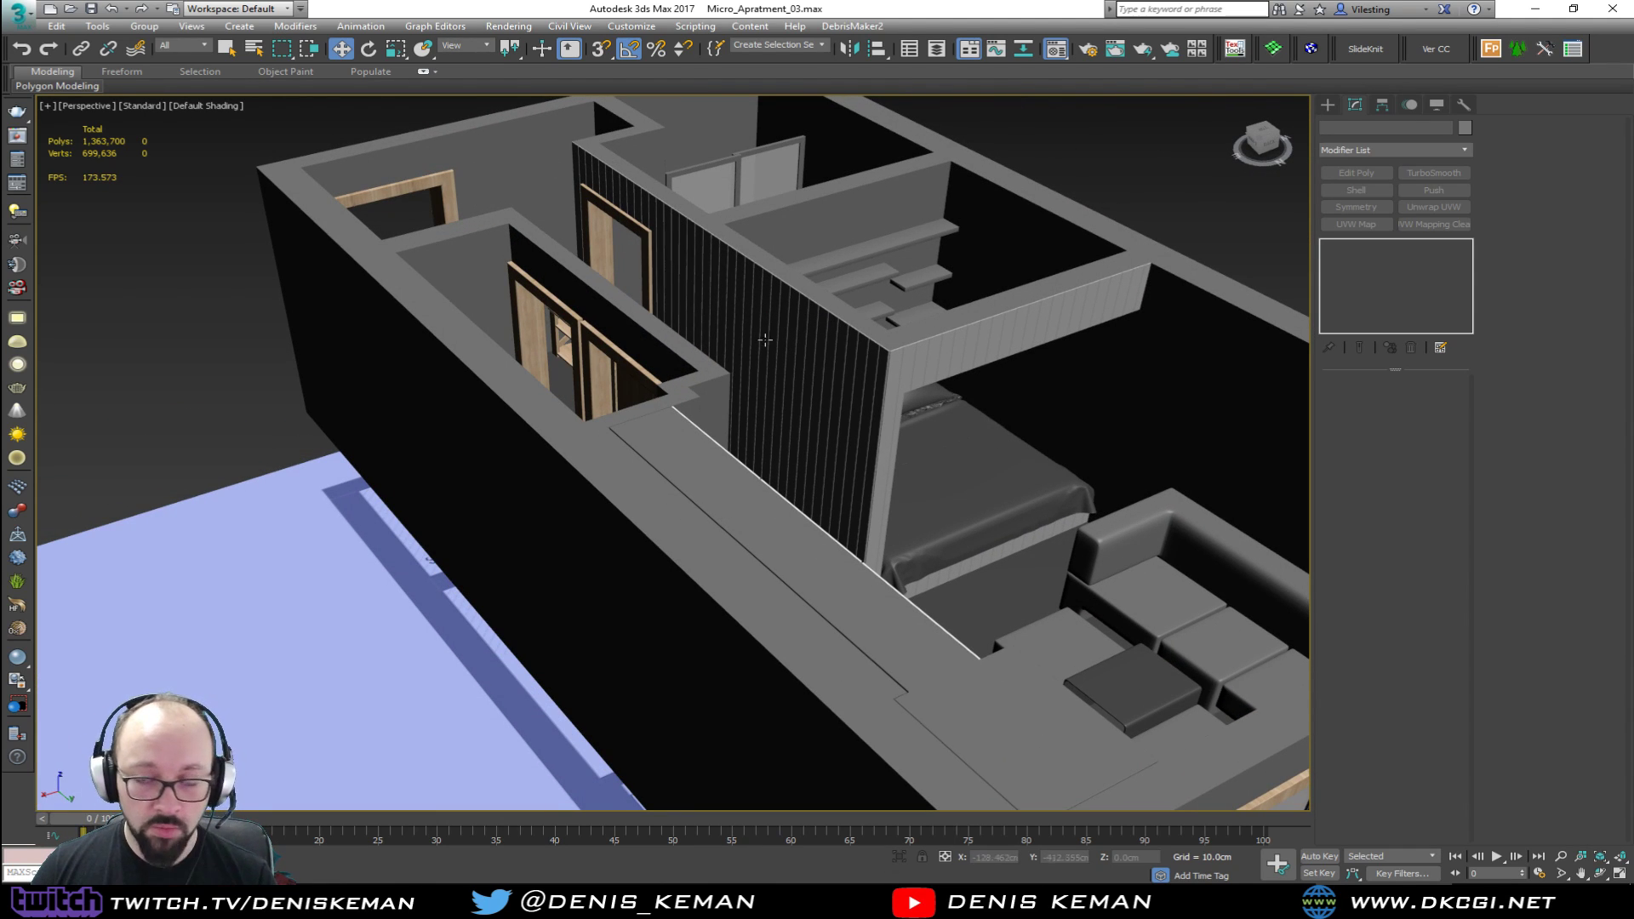
{"action": "middle_click_drag", "start_coordinate": [784, 321], "coordinate": [794, 365], "text": "alt"}
{"action": "scroll", "coordinate": [793, 364], "scroll_direction": "up", "scroll_amount": 5}
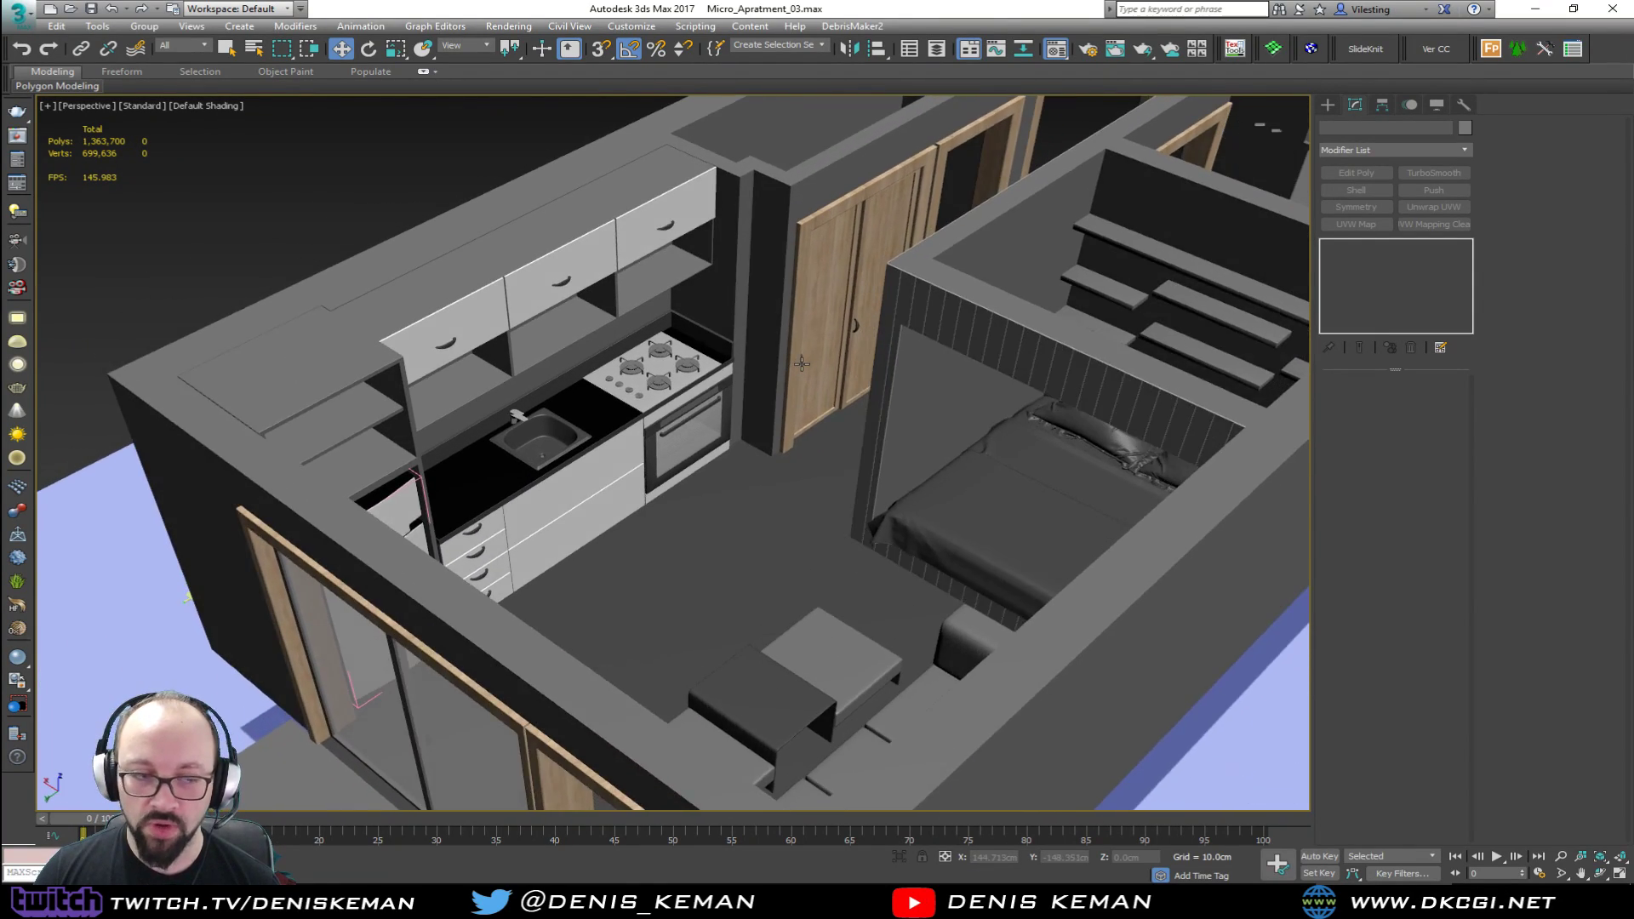
{"action": "scroll", "coordinate": [780, 456], "scroll_direction": "down", "scroll_amount": 5}
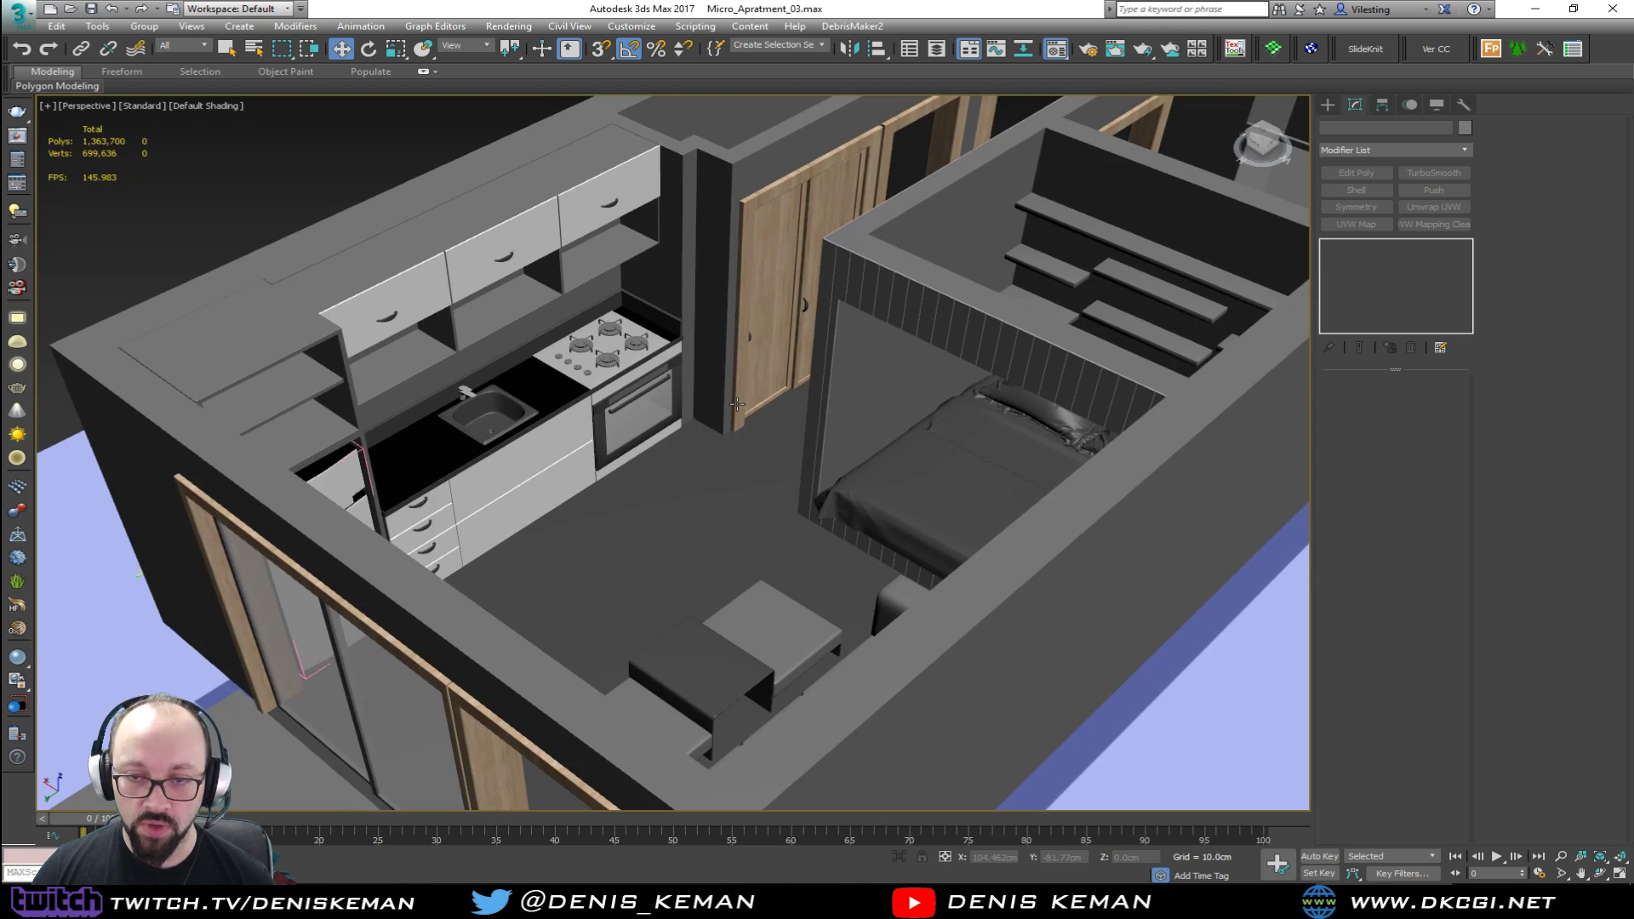